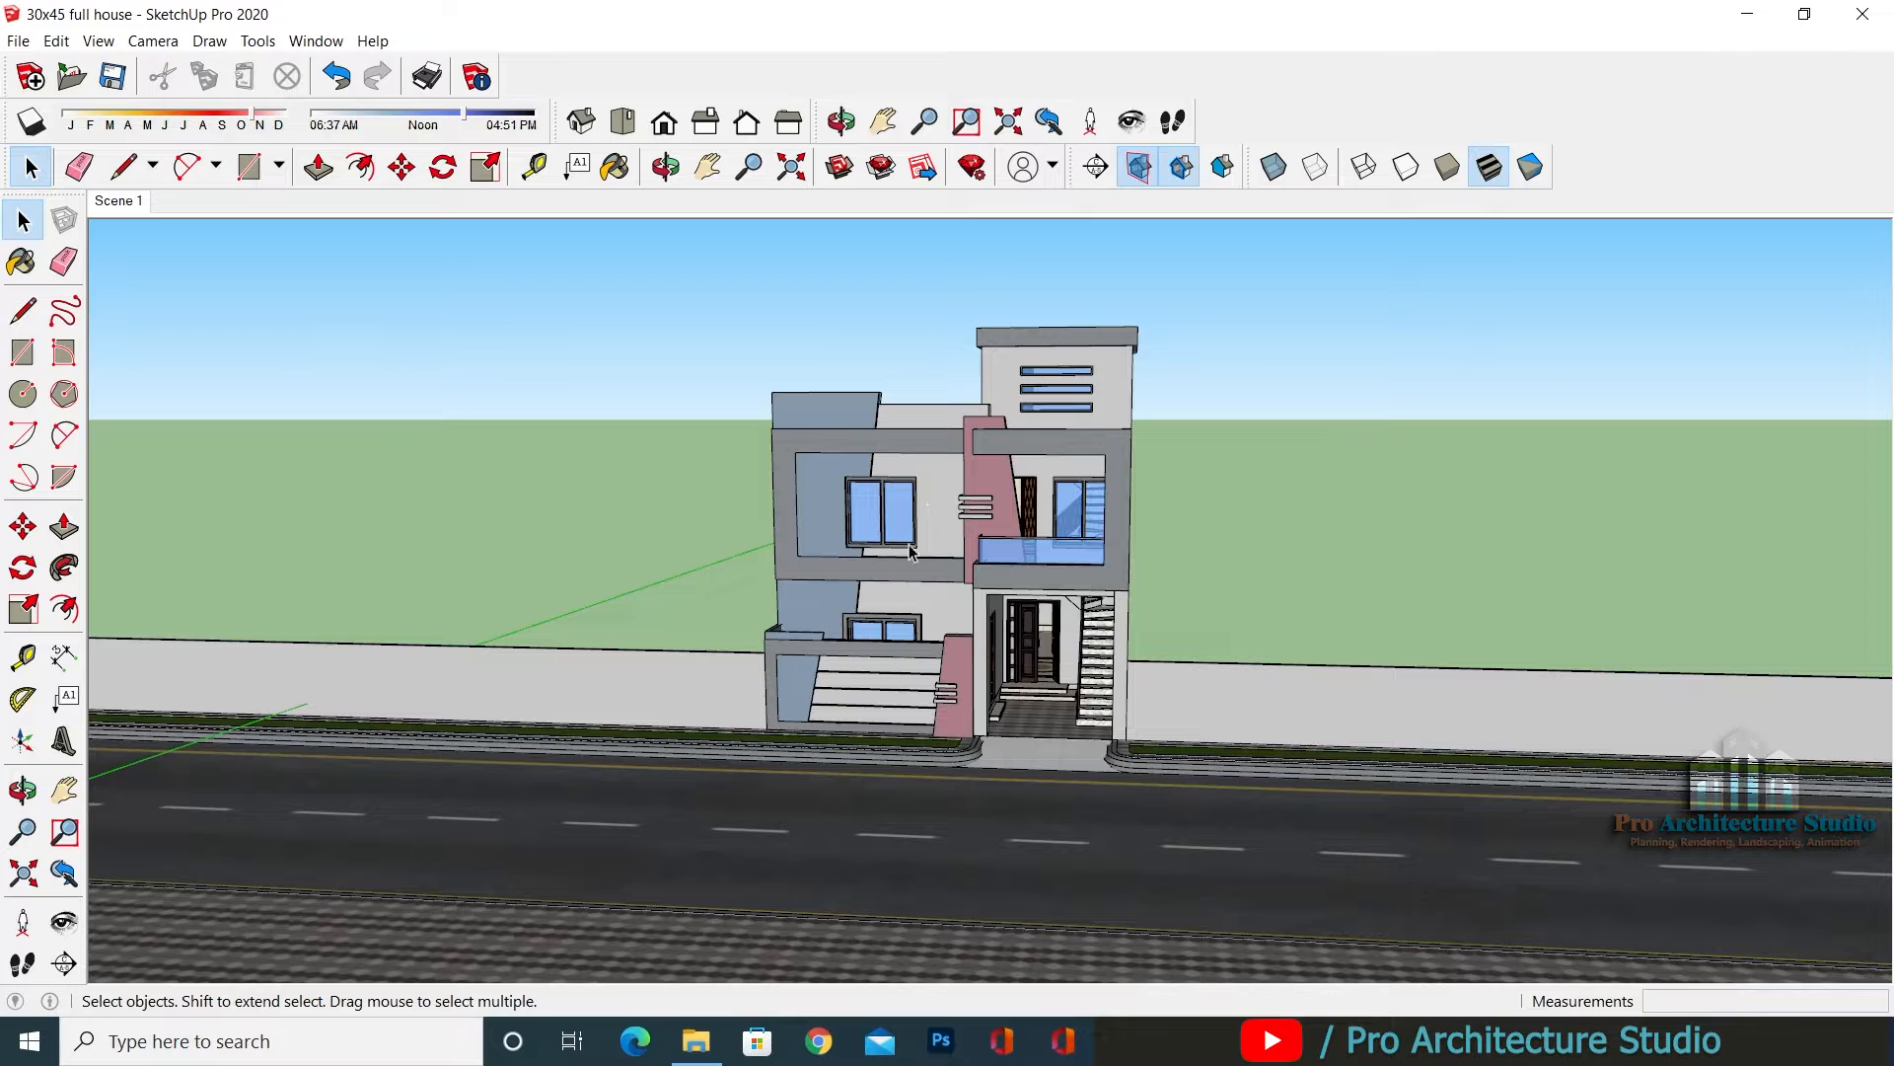
Place a vertical section plane lengthwise through the house, locked to its plane, and accept the default name and symbol.
scroll(938, 585, "up", 3)
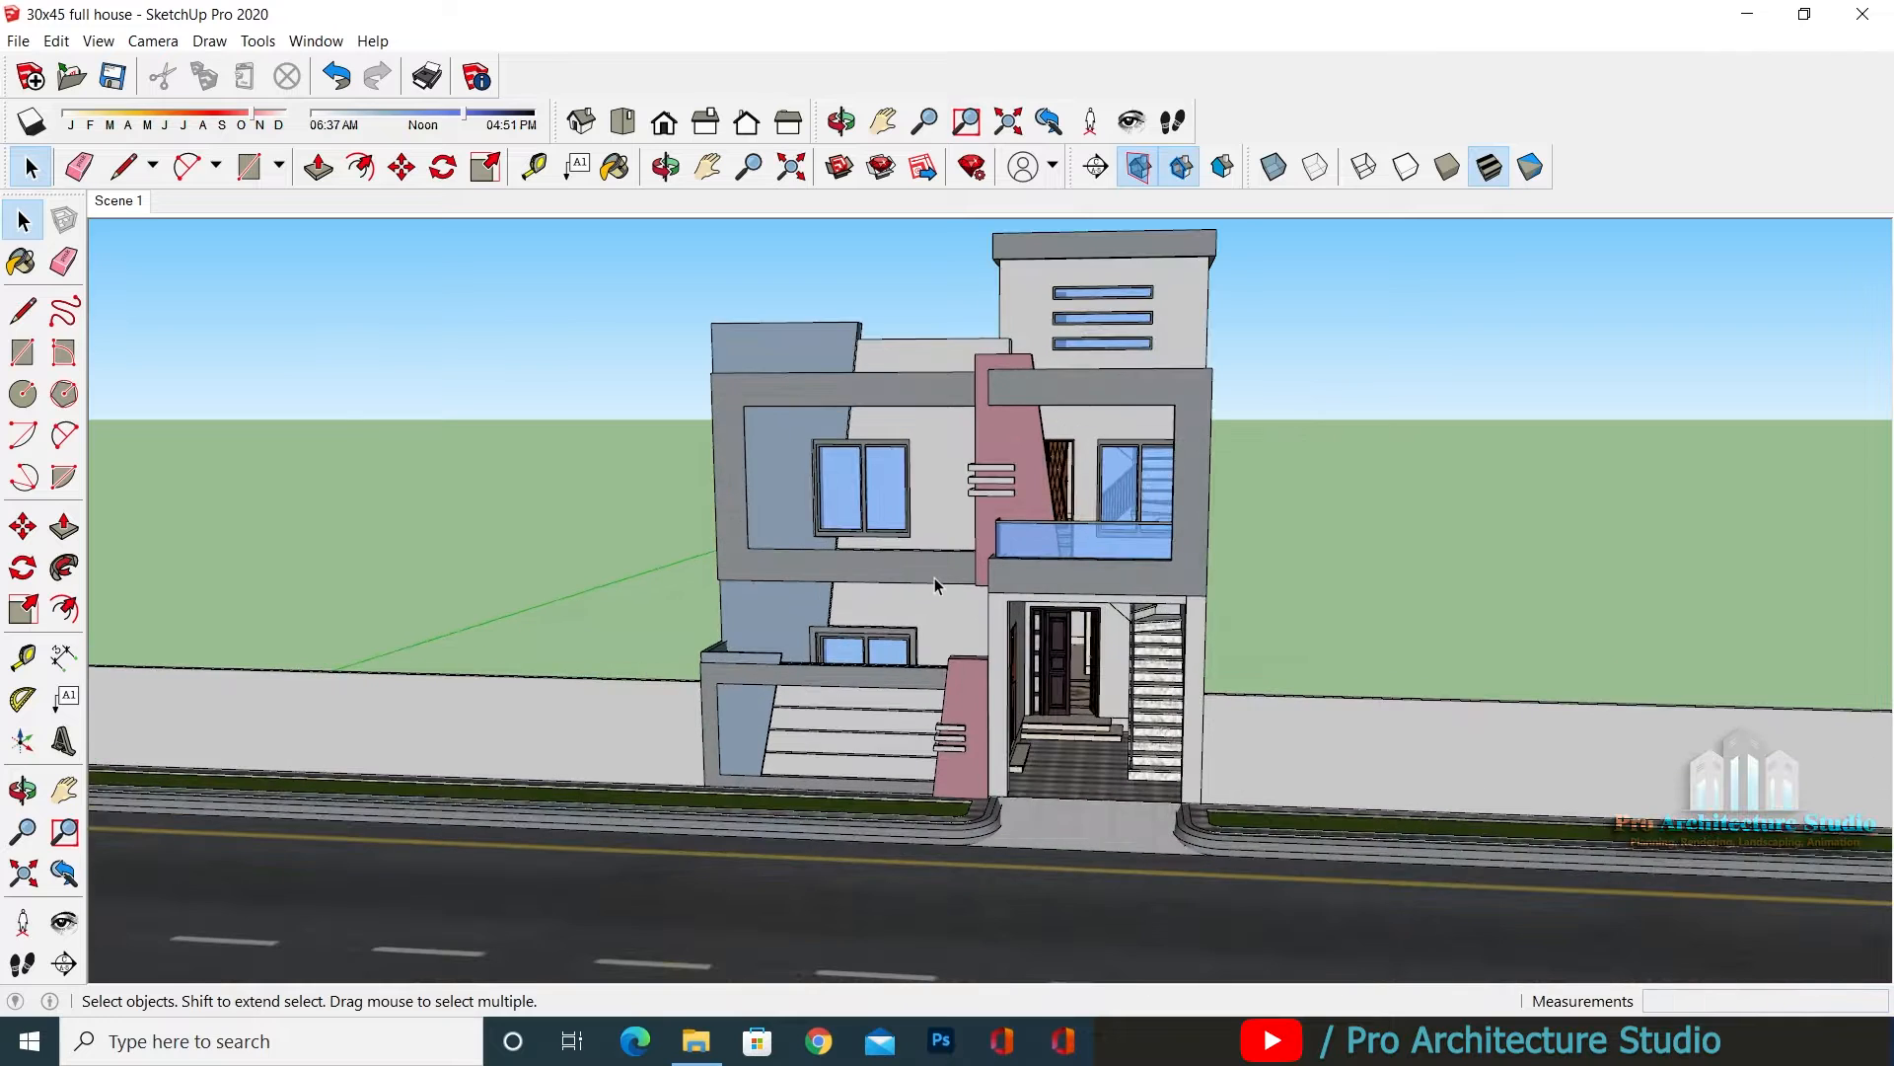
middle_click_drag(939, 584, 964, 555)
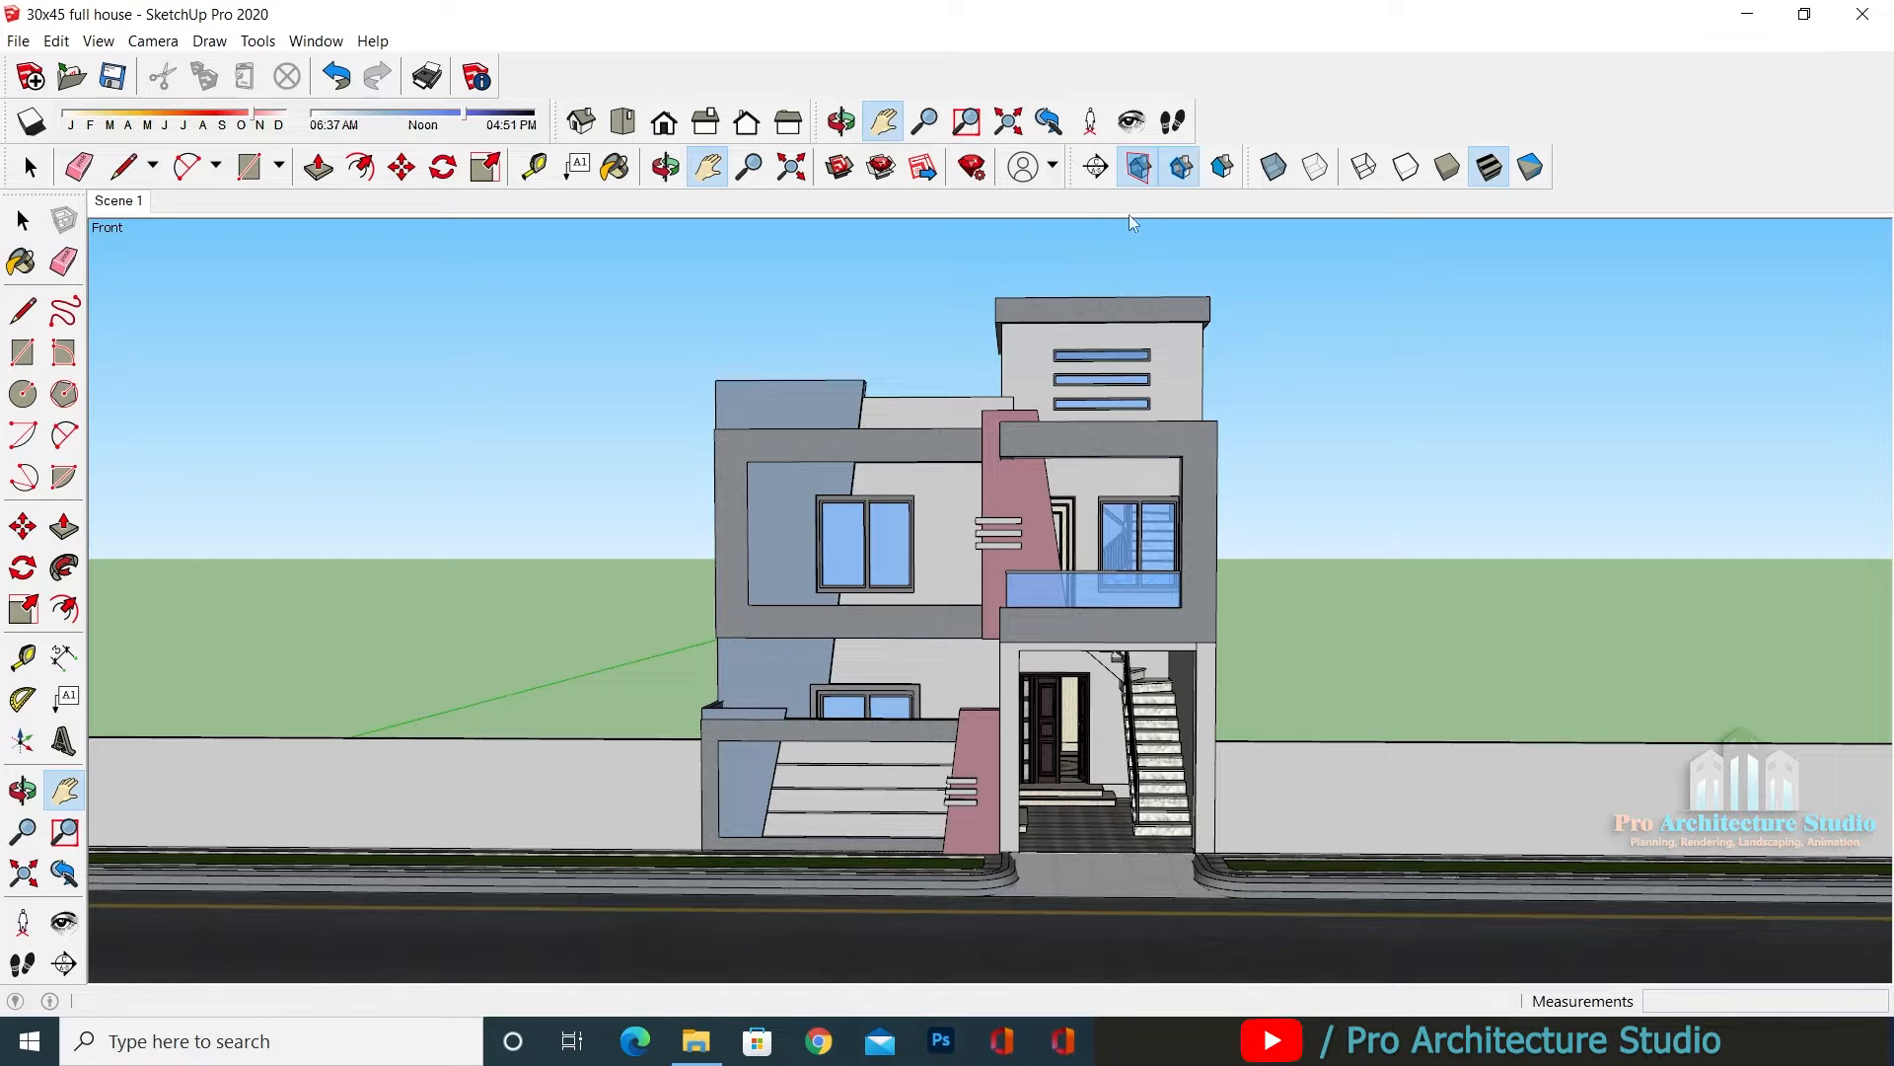
left_click(1095, 167)
middle_click_drag(947, 504, 1135, 671)
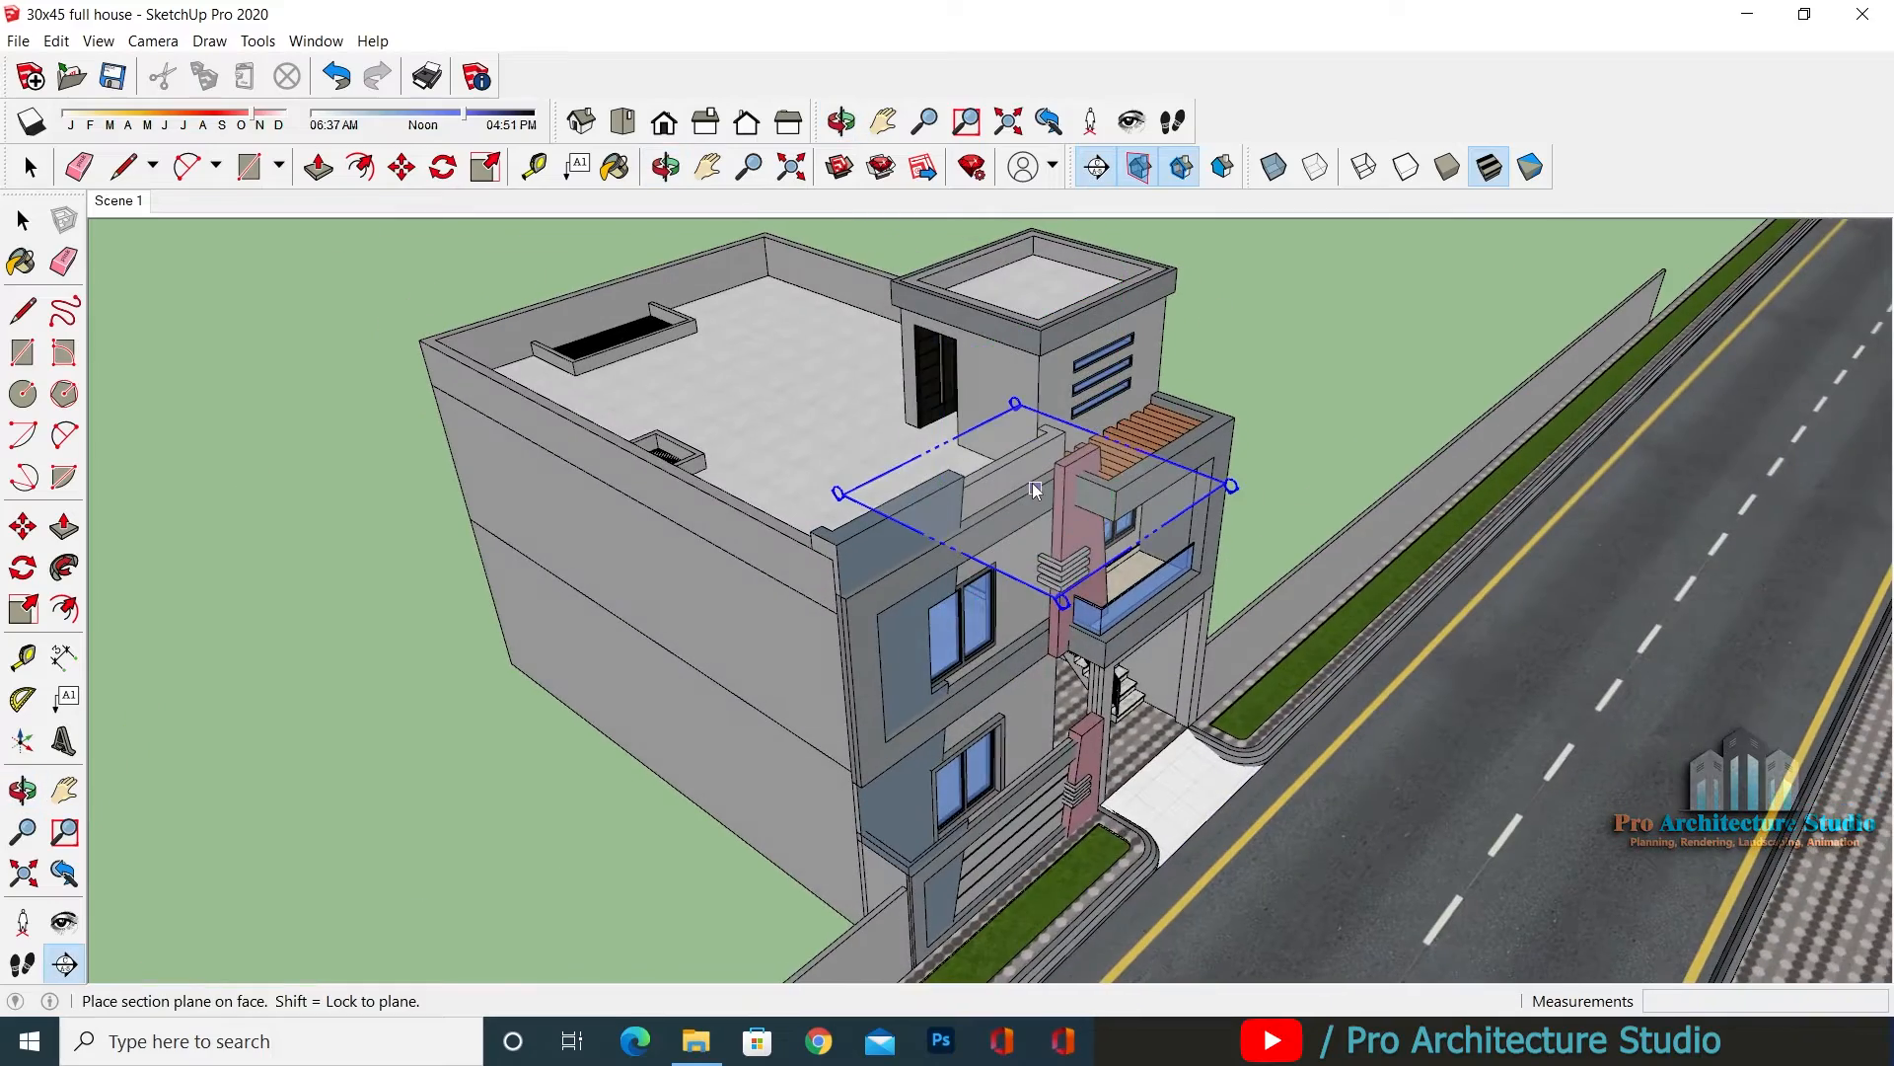
middle_click_drag(1016, 410, 1050, 483)
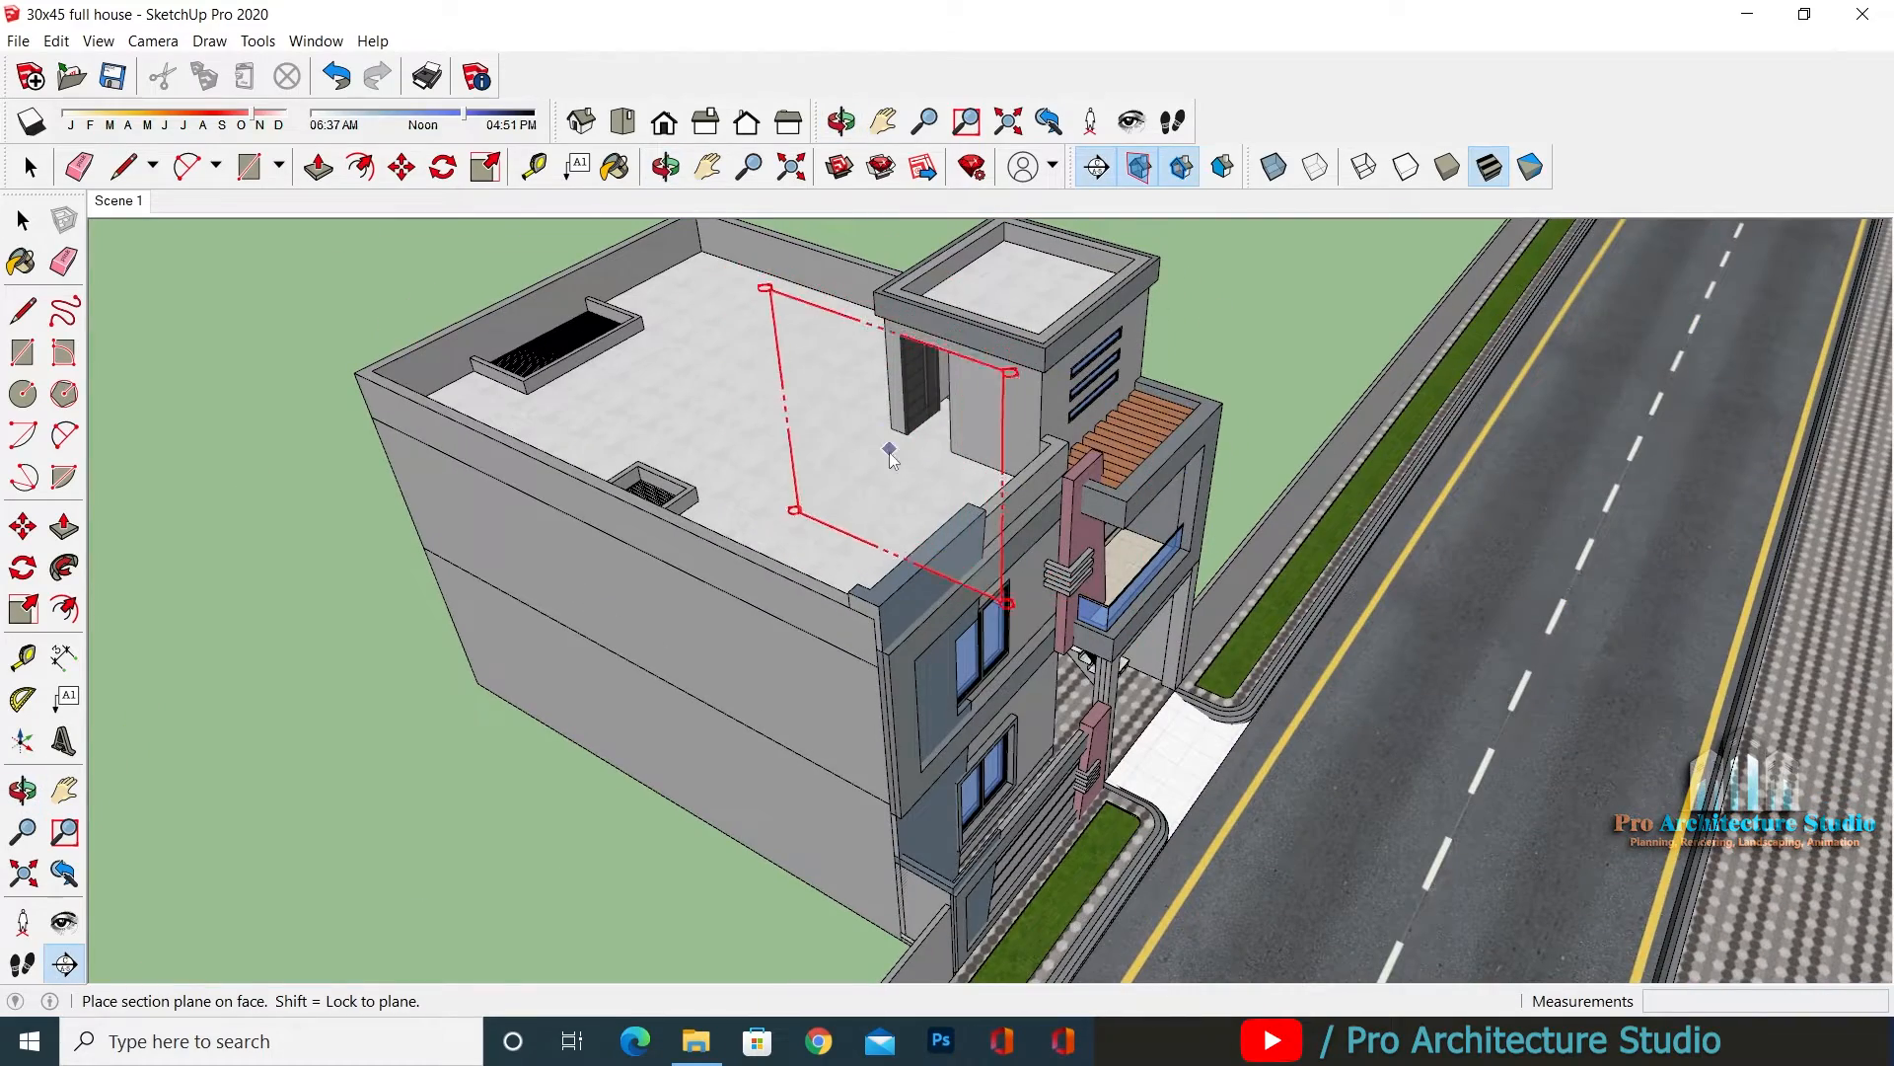
key("shift")
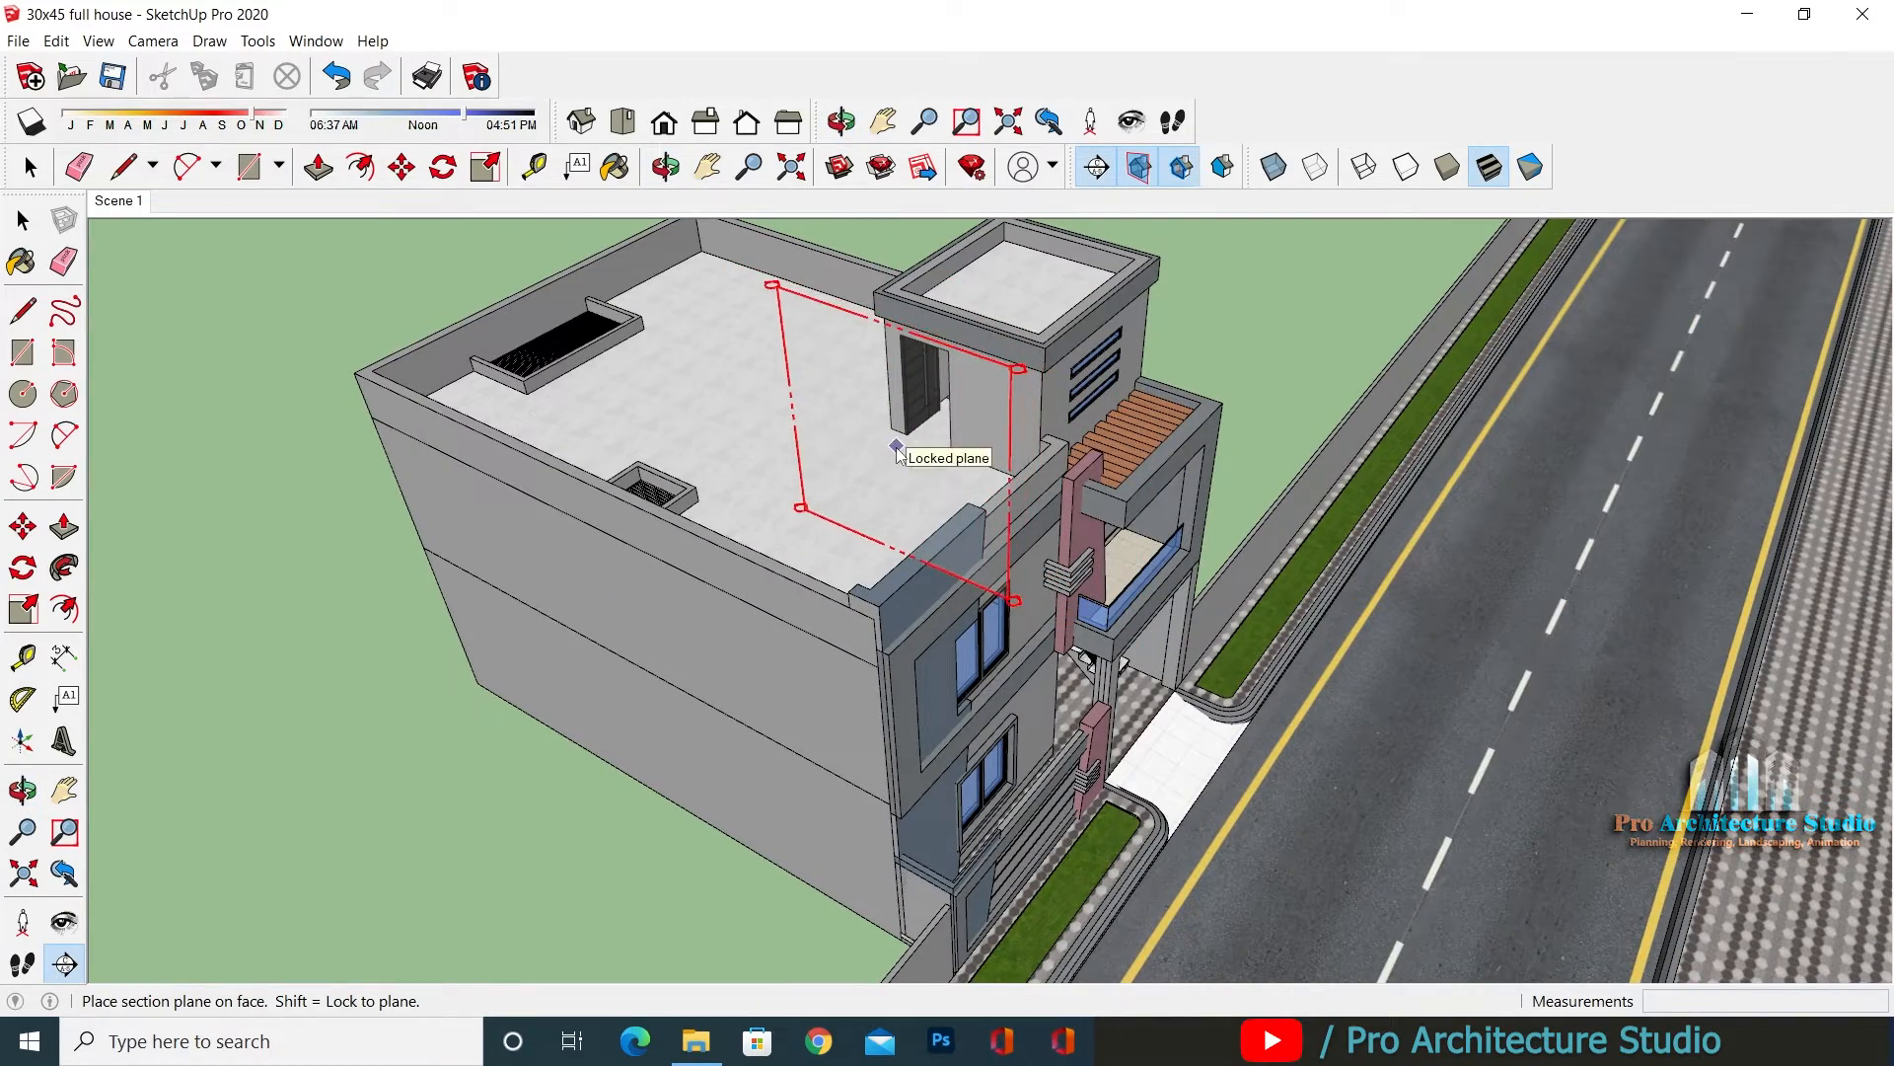
left_click(918, 464)
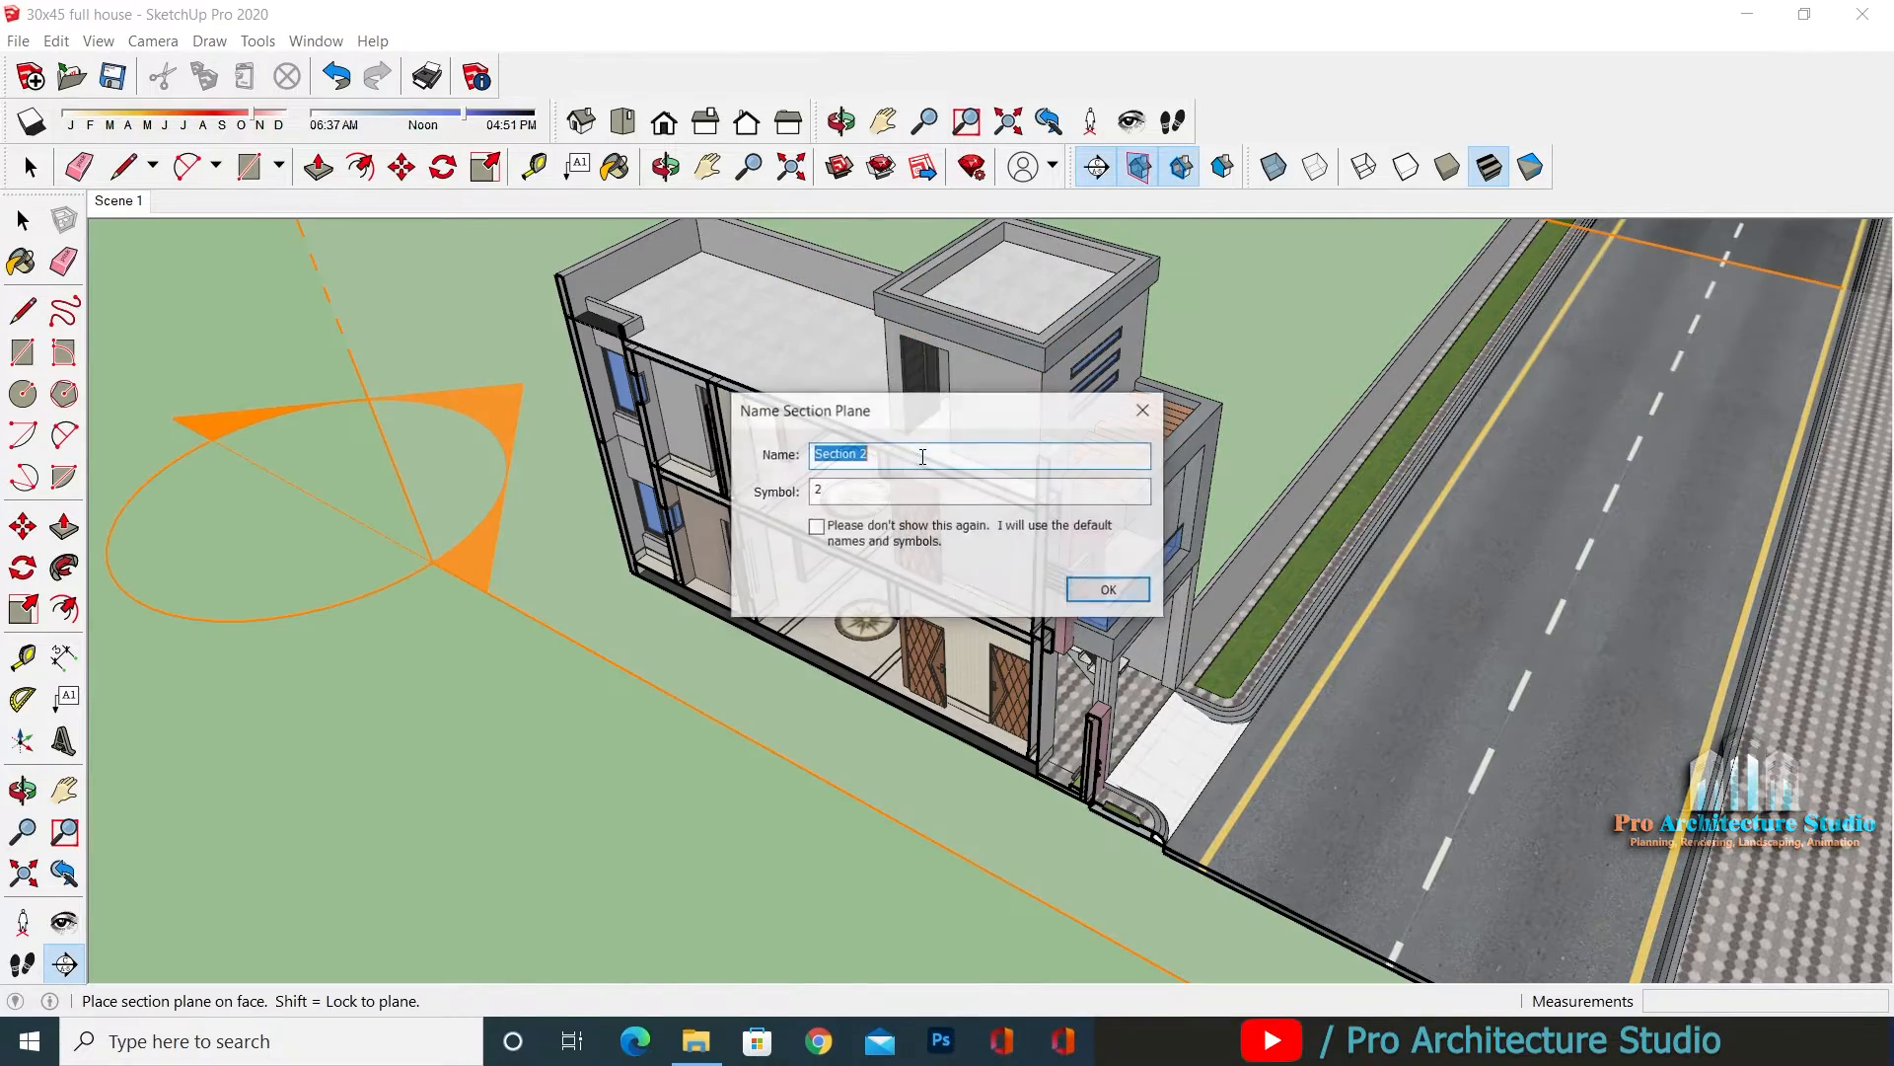
left_click(1127, 597)
Examine the interior rooms, floor slabs and wall openings exposed by the section cut from the side.
middle_click_drag(690, 602, 890, 288)
scroll(803, 502, "up", 1)
scroll(549, 597, "up", 1)
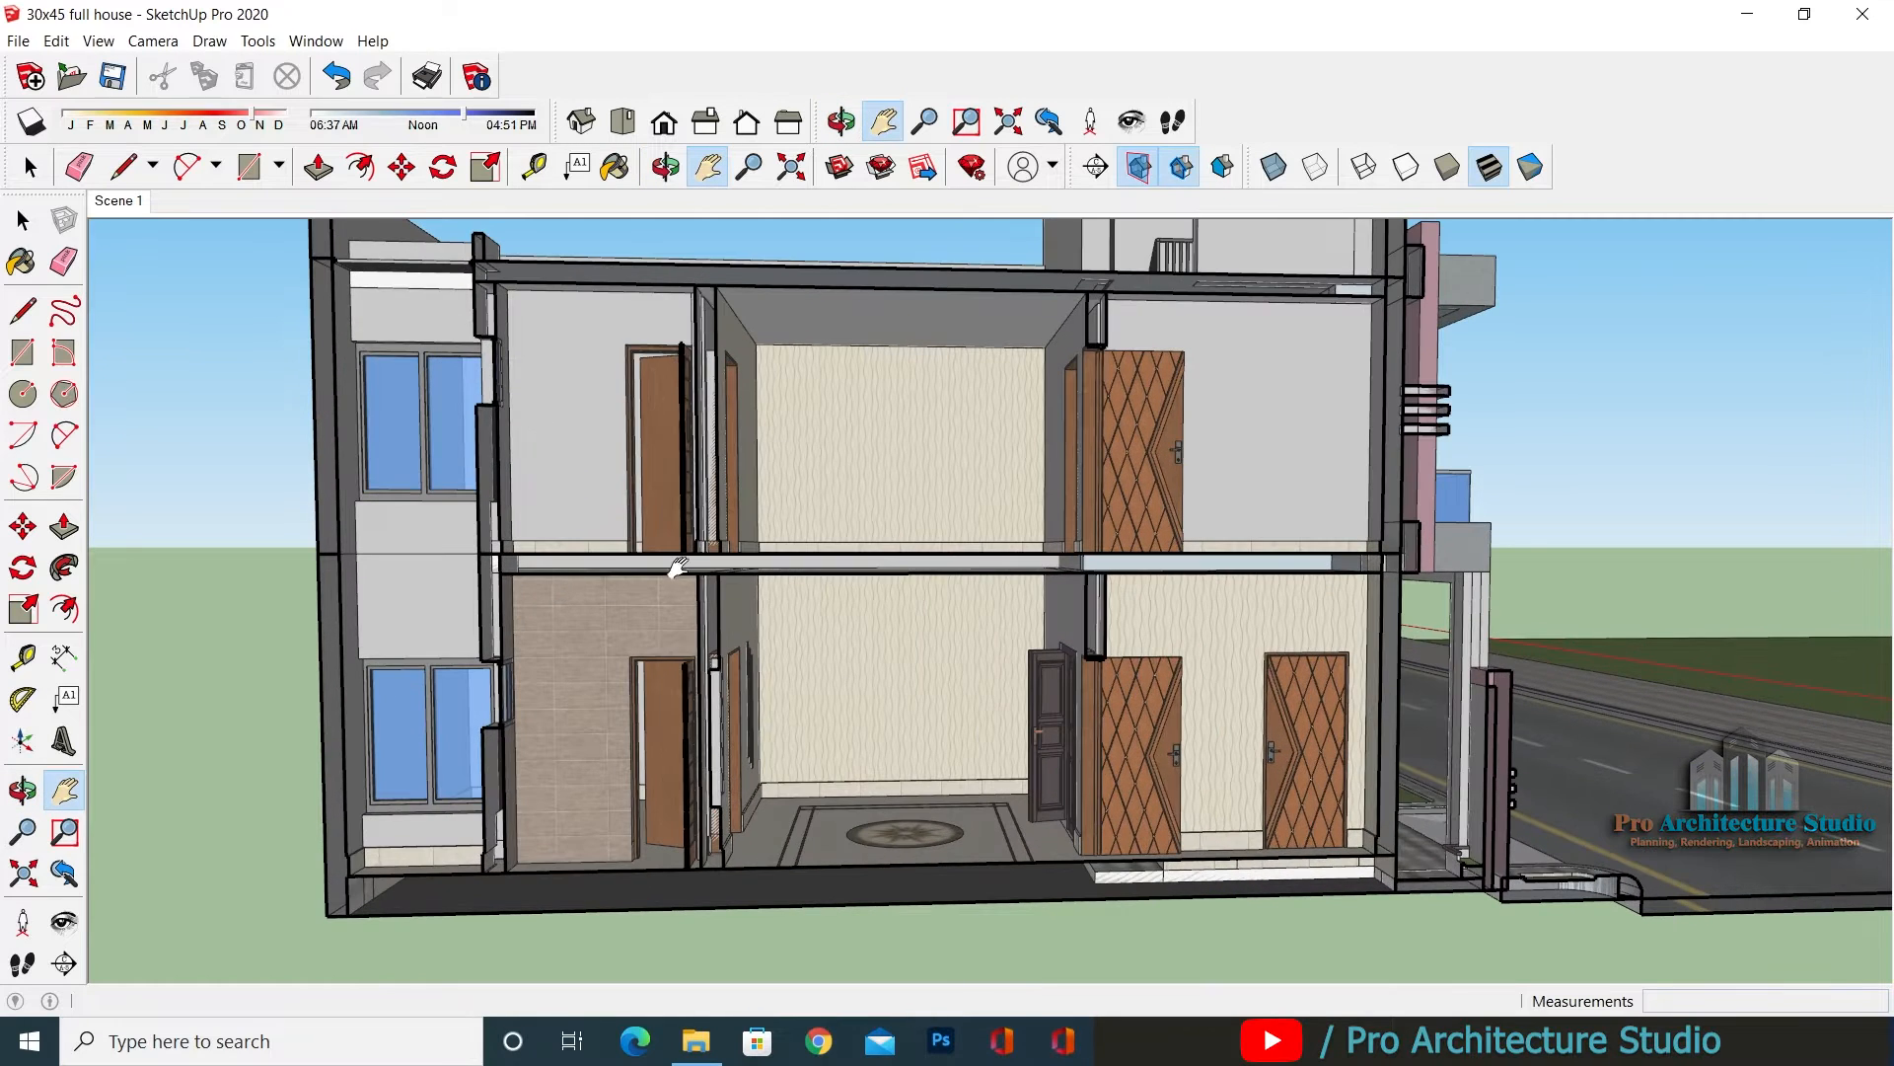
scroll(671, 565, "down", 1)
scroll(768, 451, "up", 1)
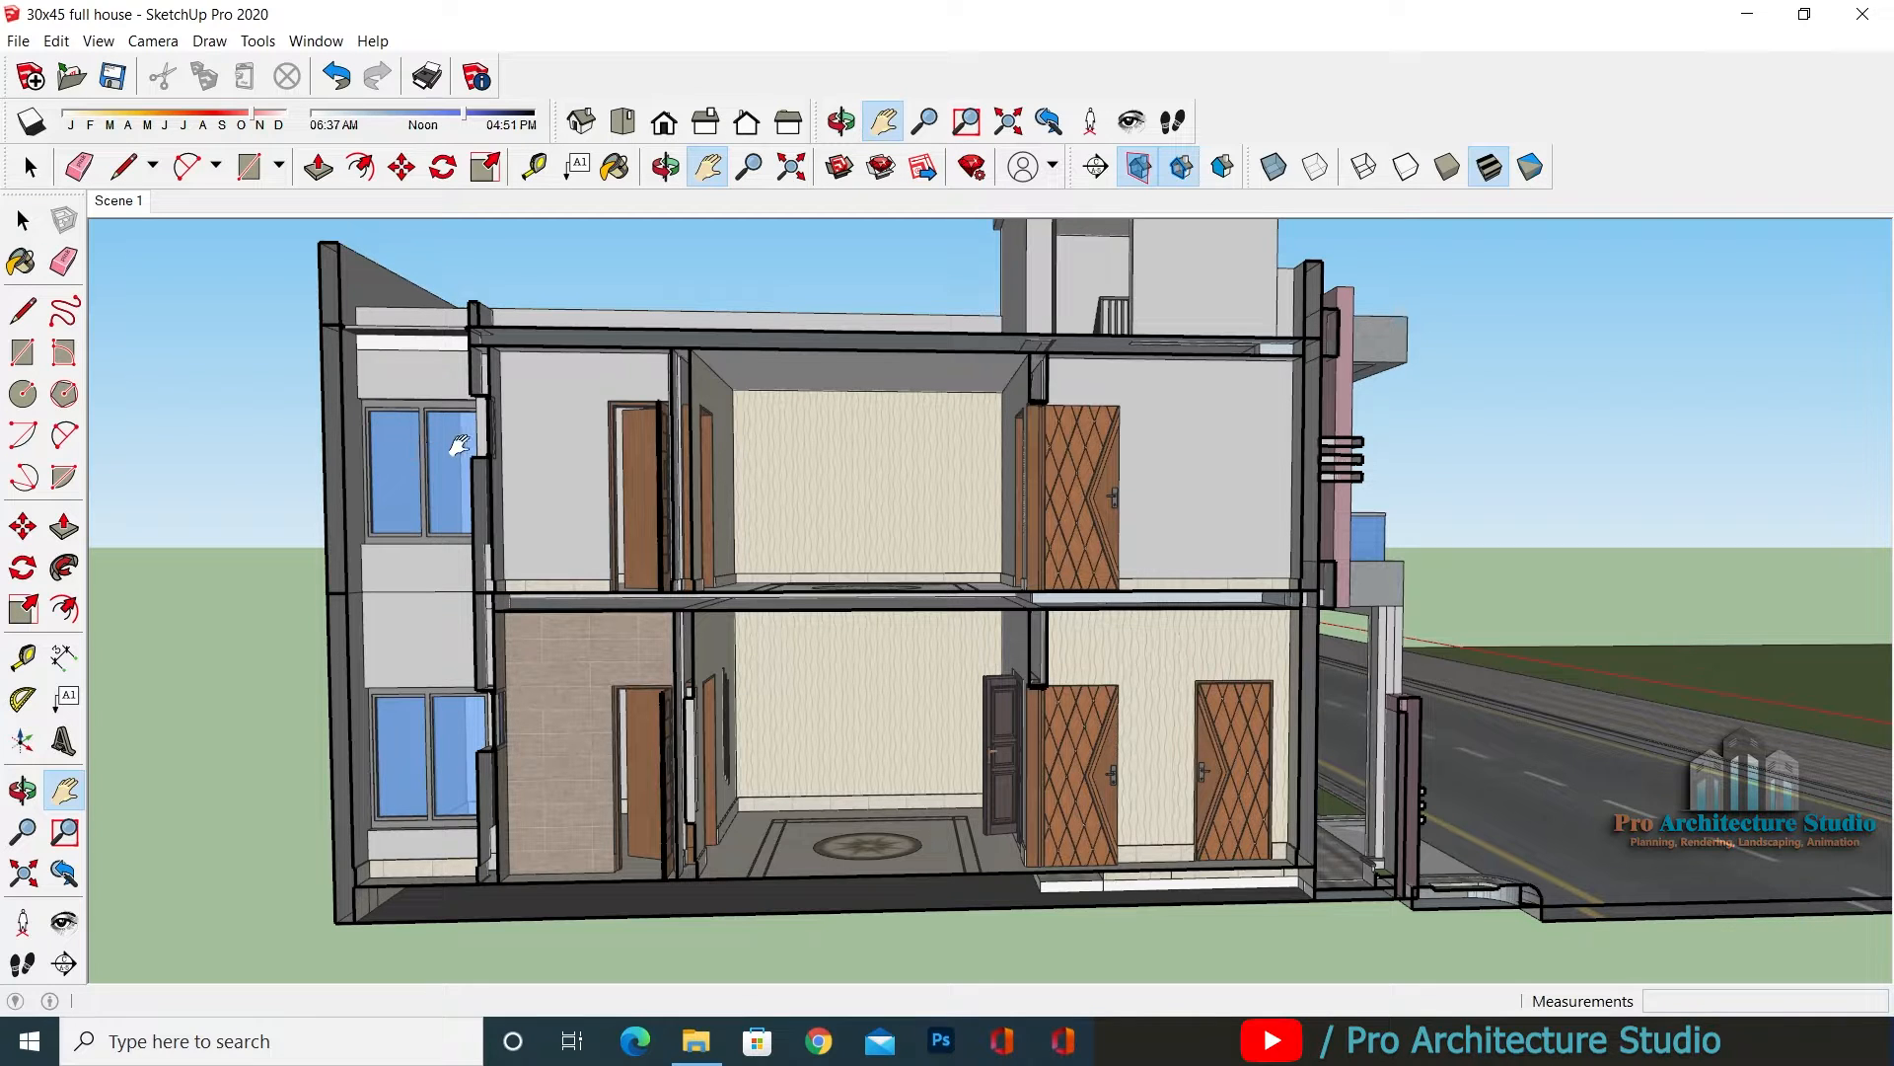
middle_click_drag(964, 542, 935, 516)
scroll(931, 557, "down", 1)
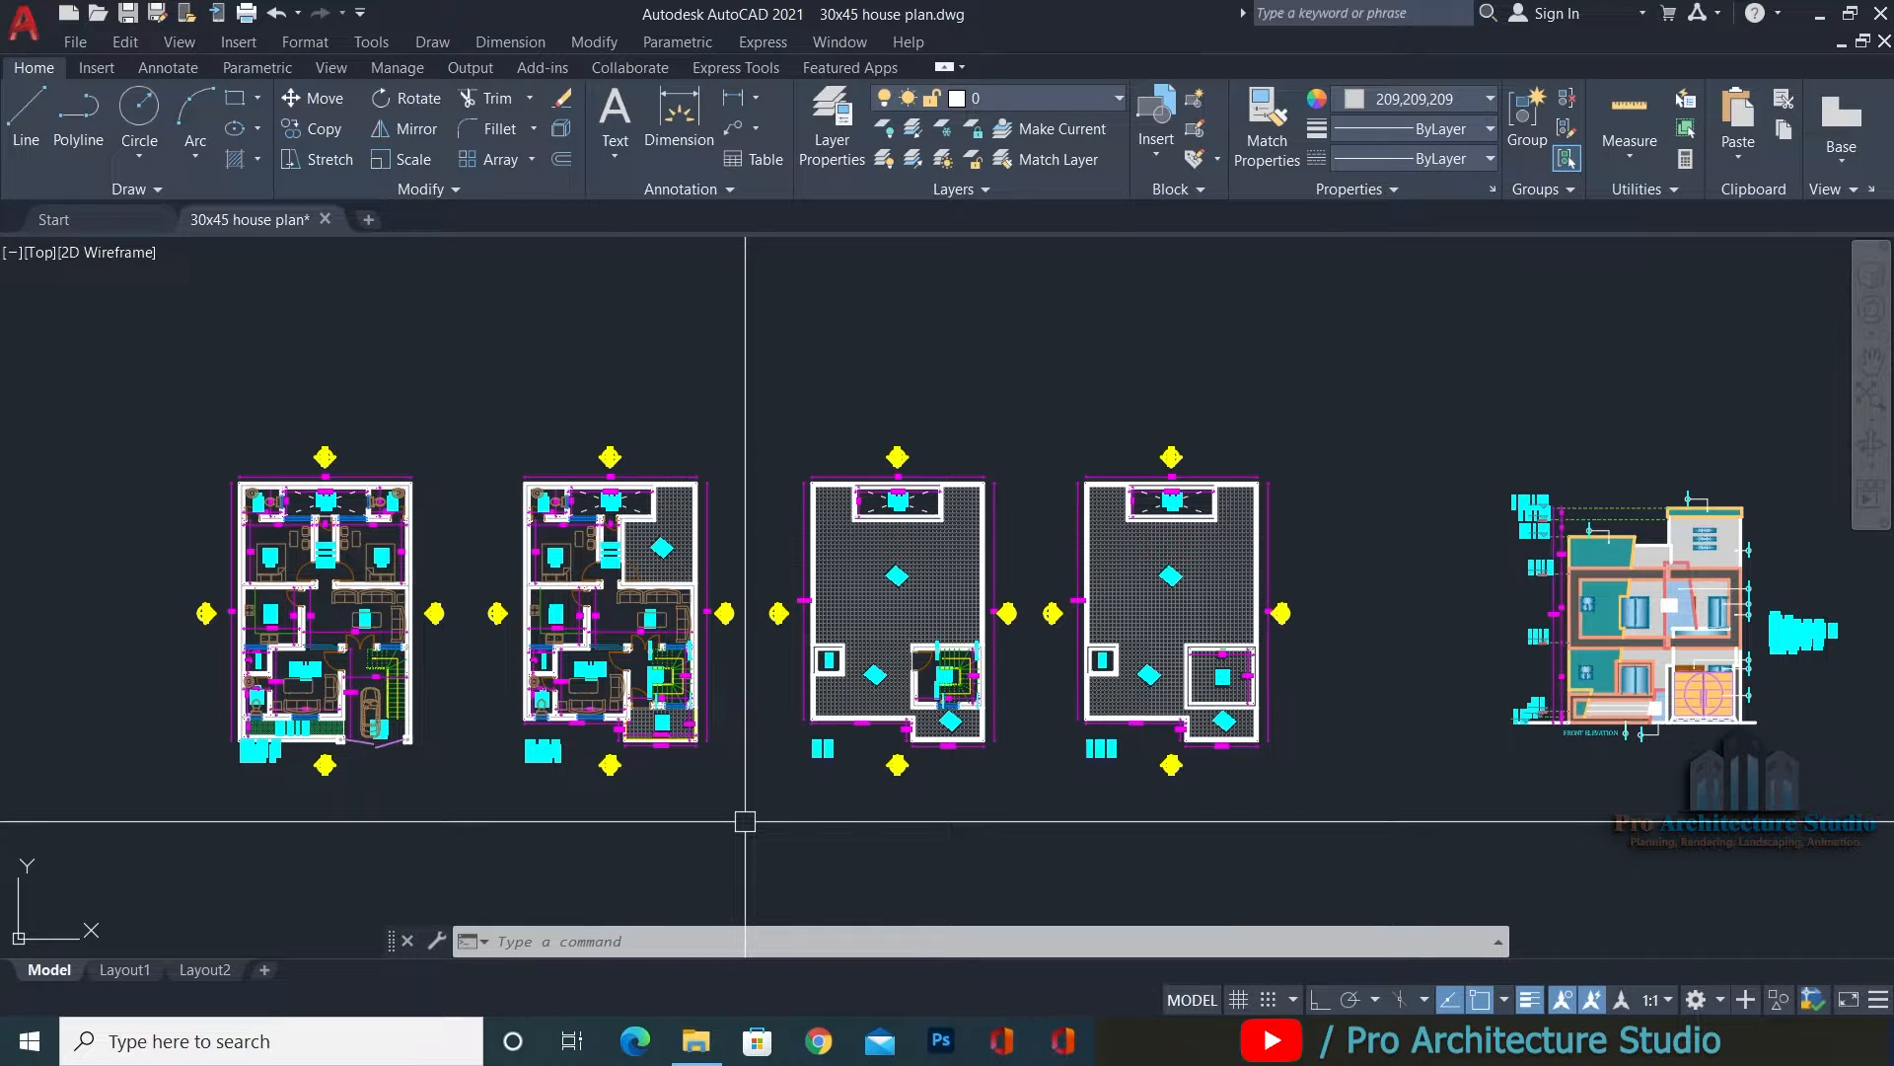
Switch to the AutoCAD house plan and examine the elevation markers around the floor plans and the empty space beside the ground floor plan.
scroll(597, 759, "up", 8)
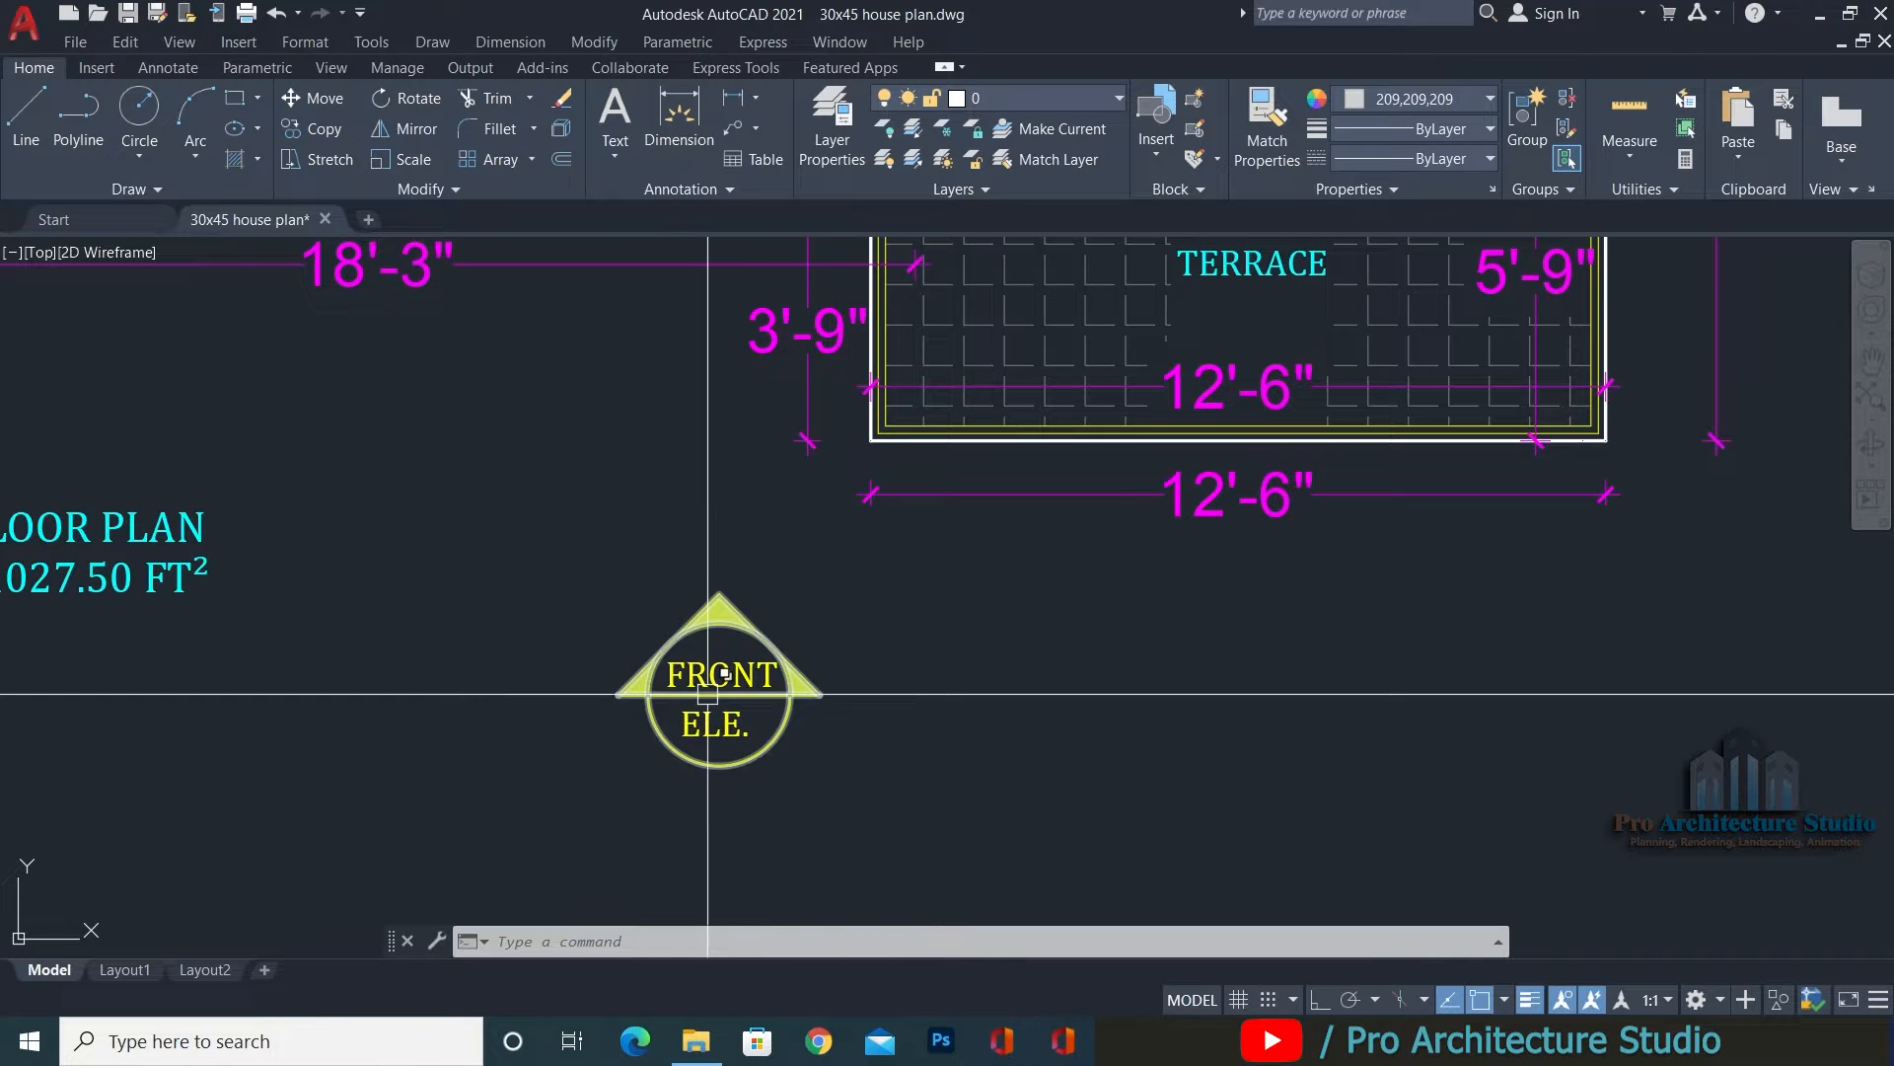
middle_click_drag(677, 689, 768, 680)
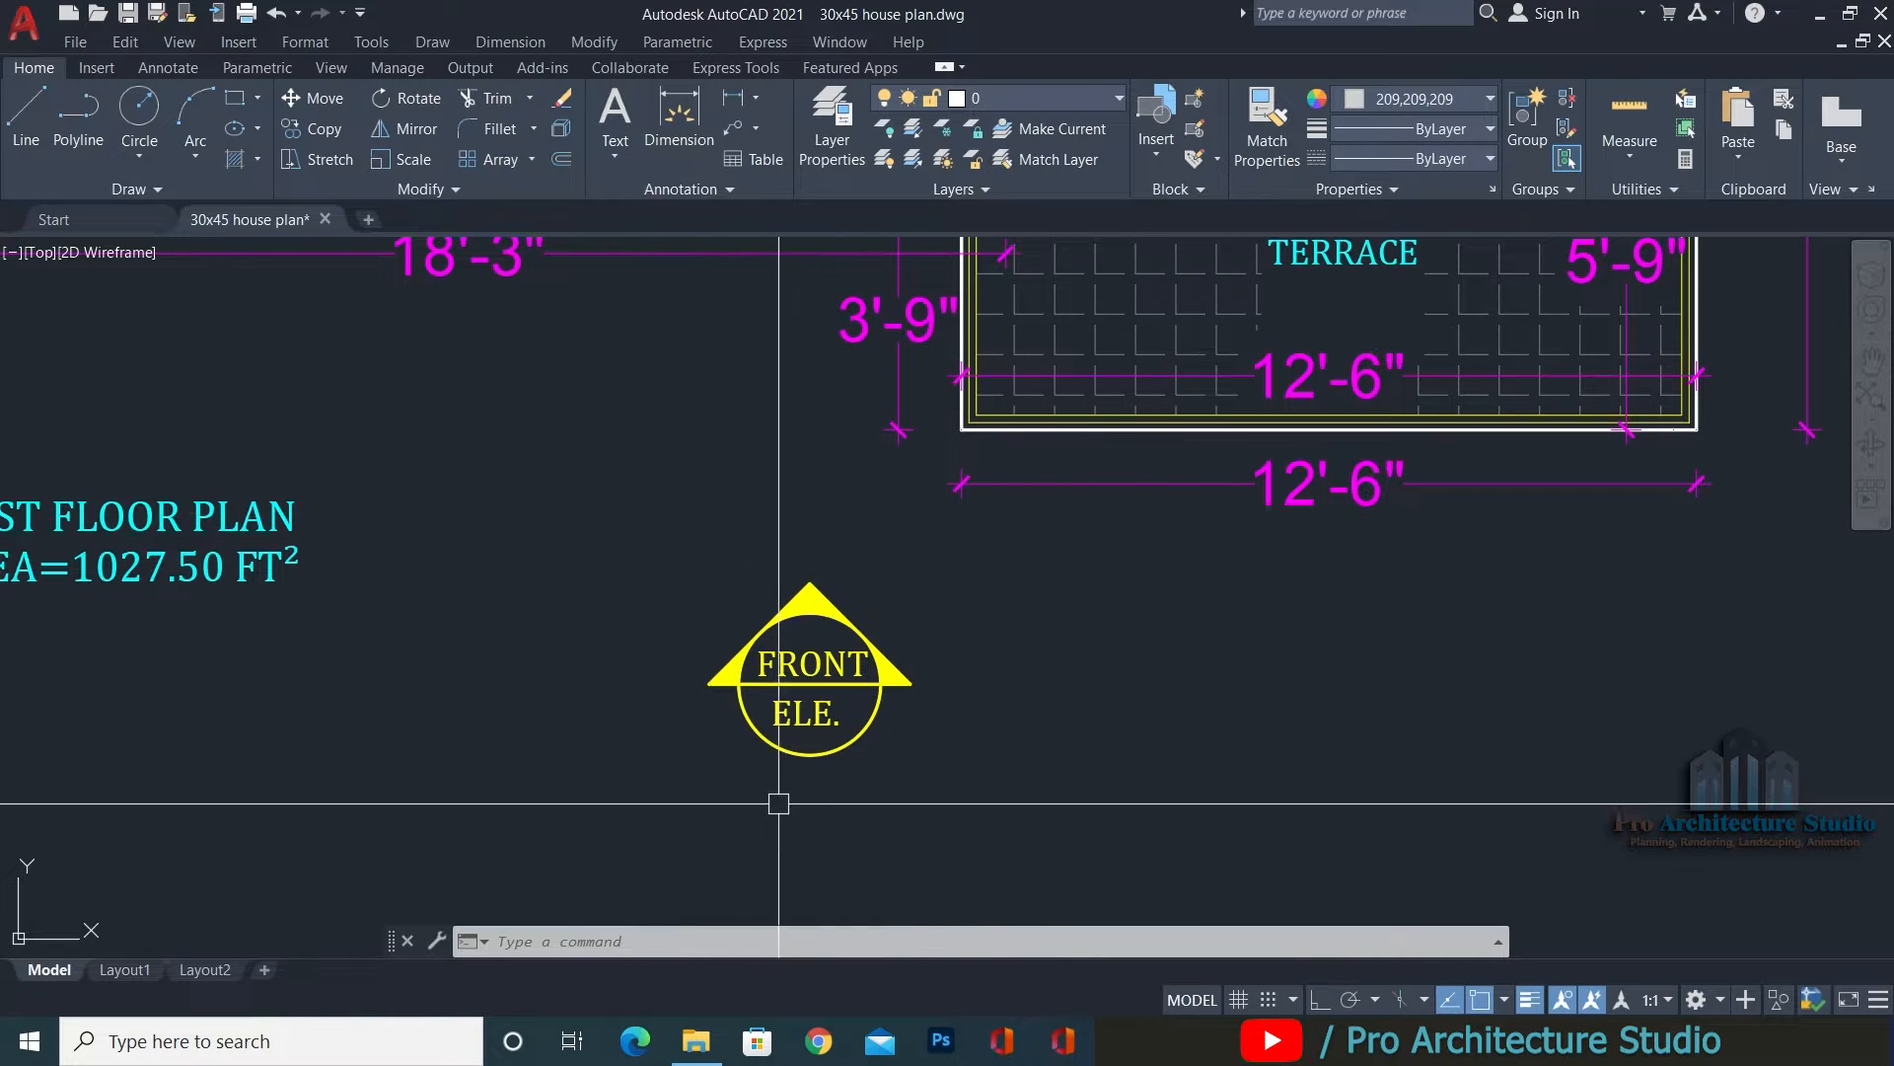
scroll(1039, 528, "down", 6)
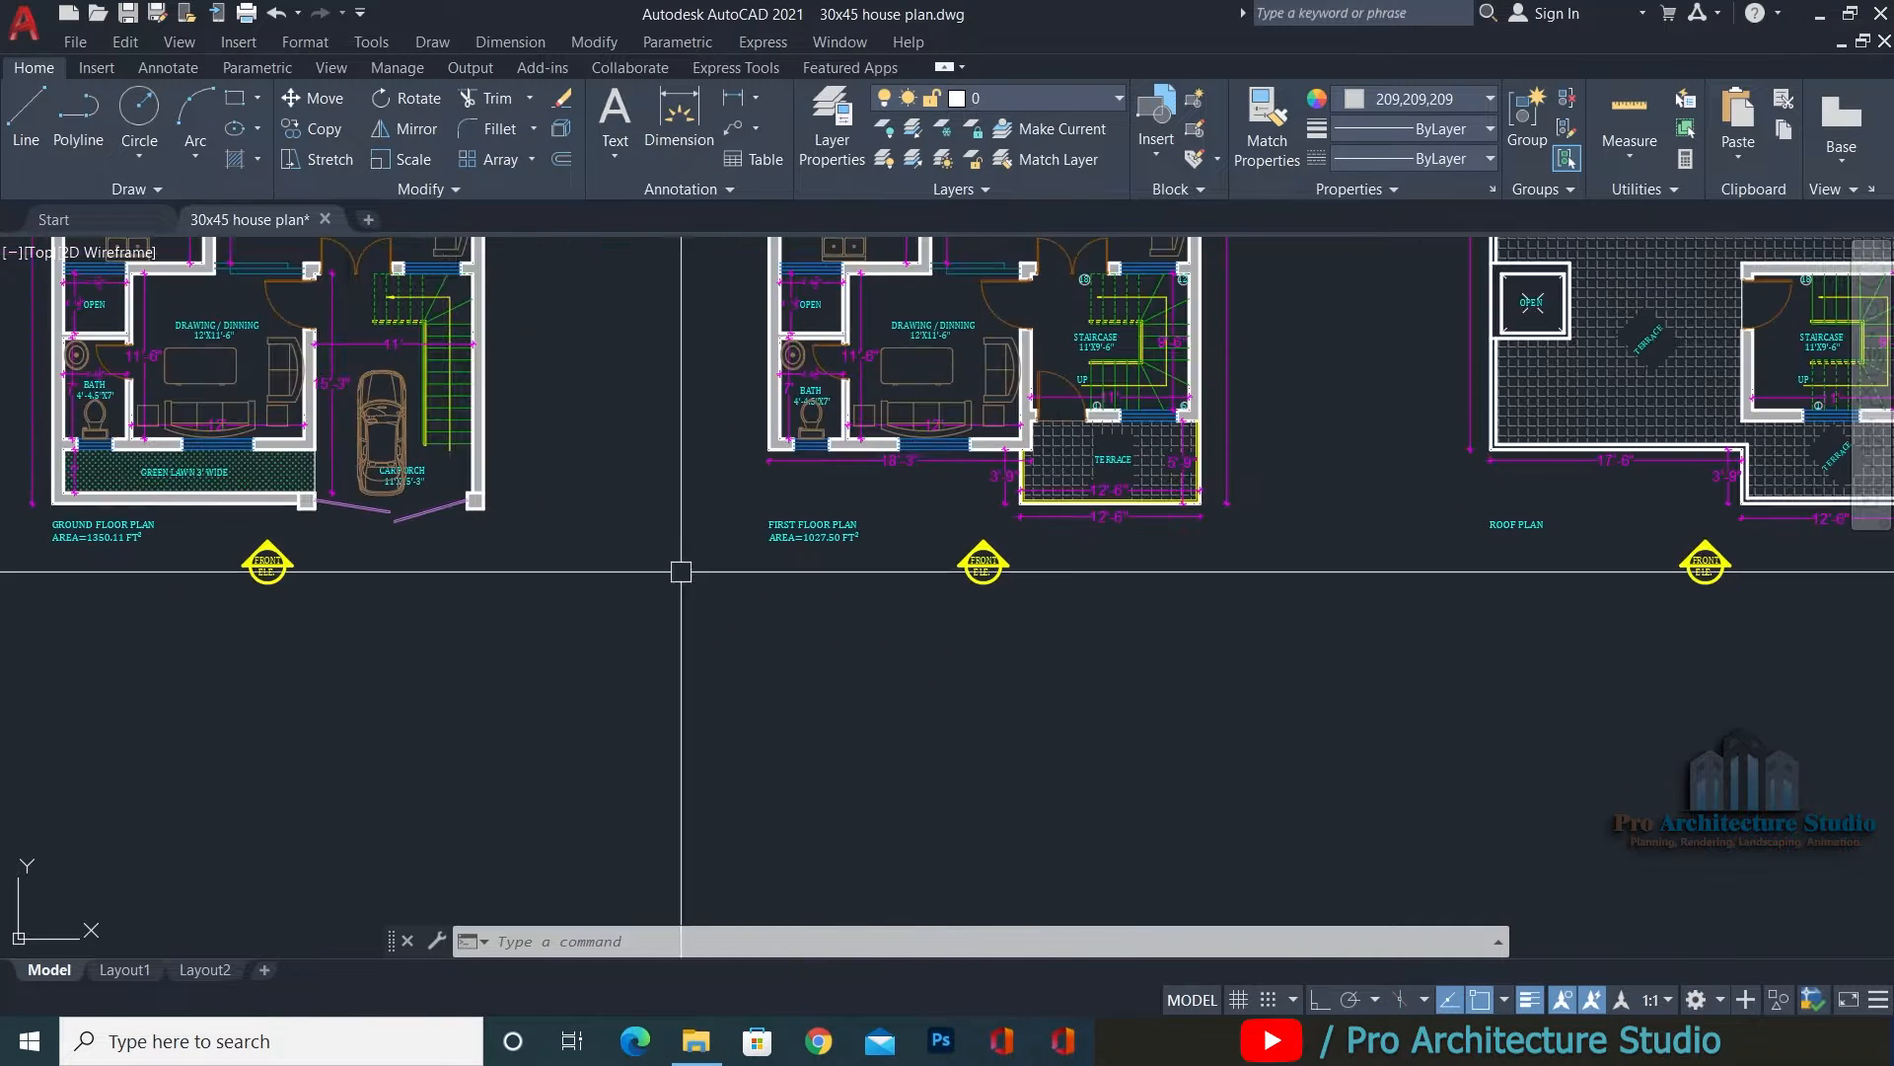
middle_click_drag(461, 609, 707, 518)
middle_click_drag(924, 696, 739, 654)
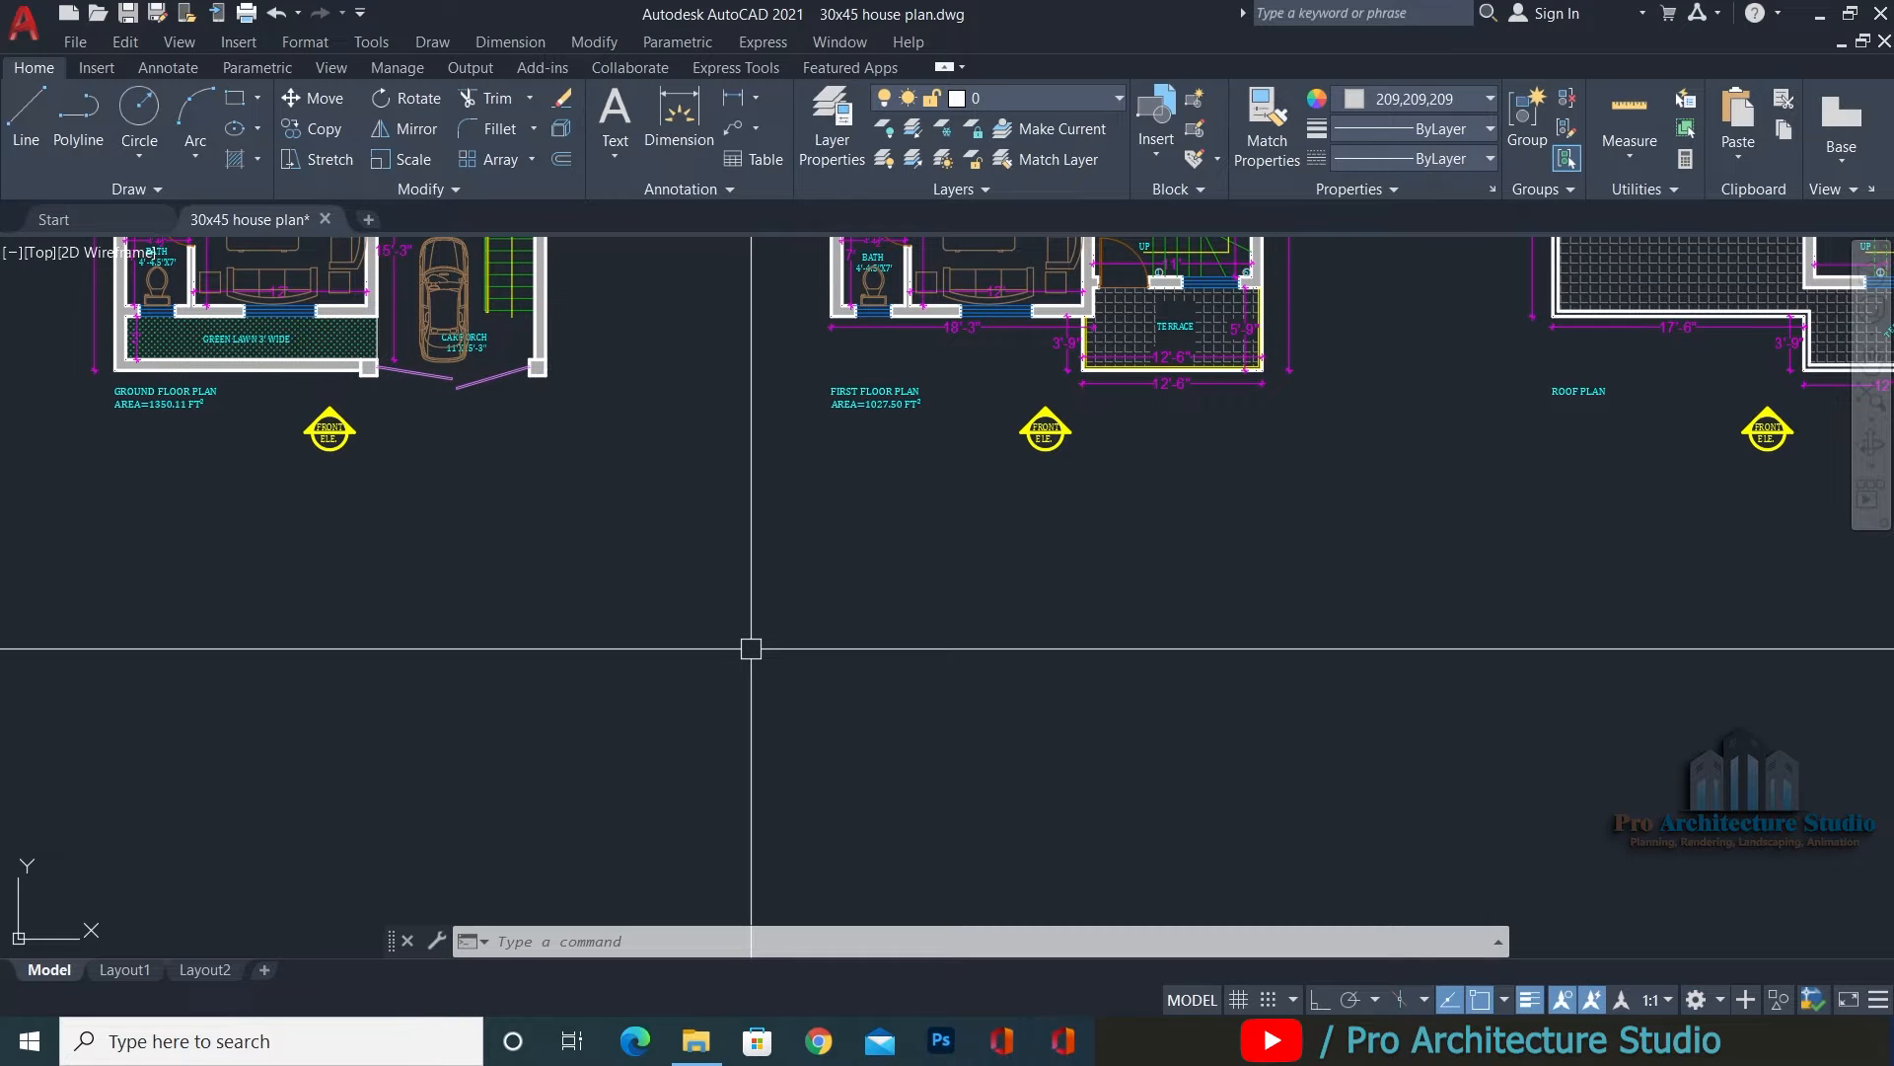
middle_click_drag(434, 592, 1575, 810)
middle_click_drag(436, 392, 813, 685)
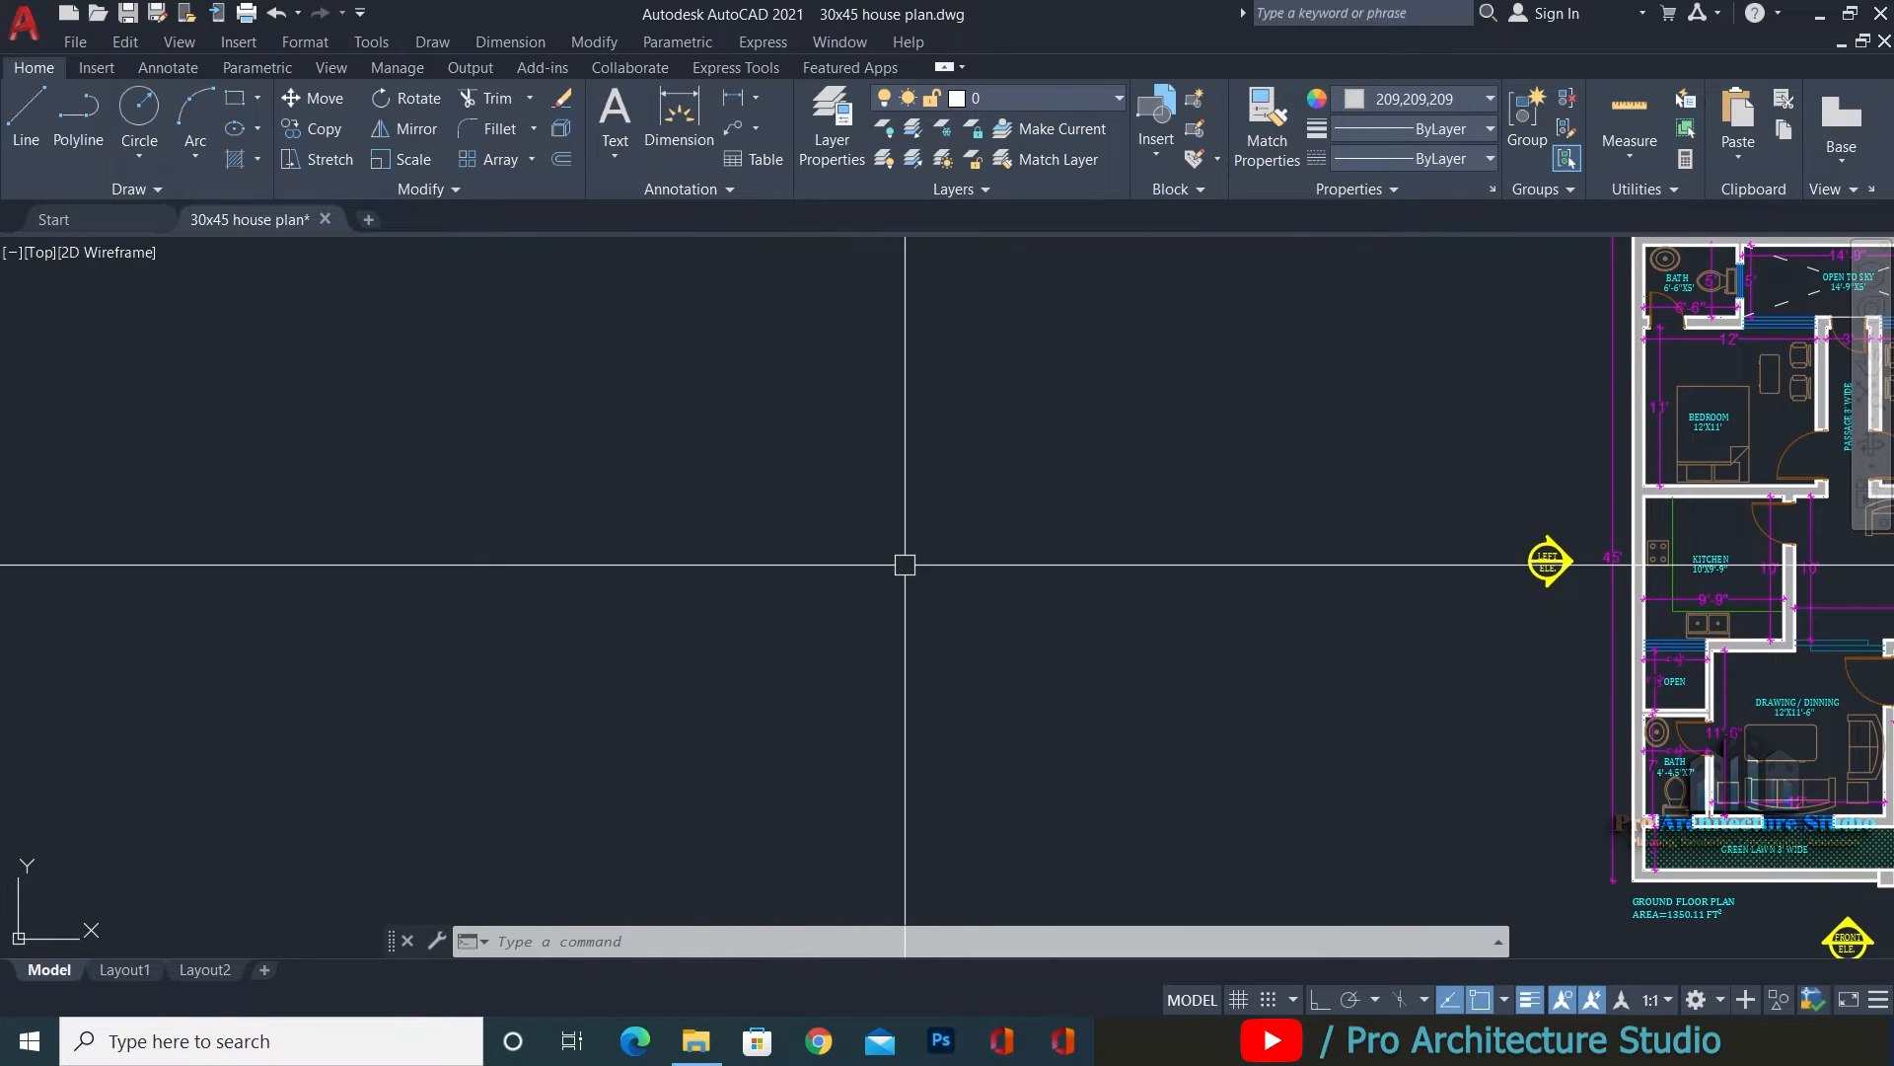
middle_click_drag(905, 564, 829, 516)
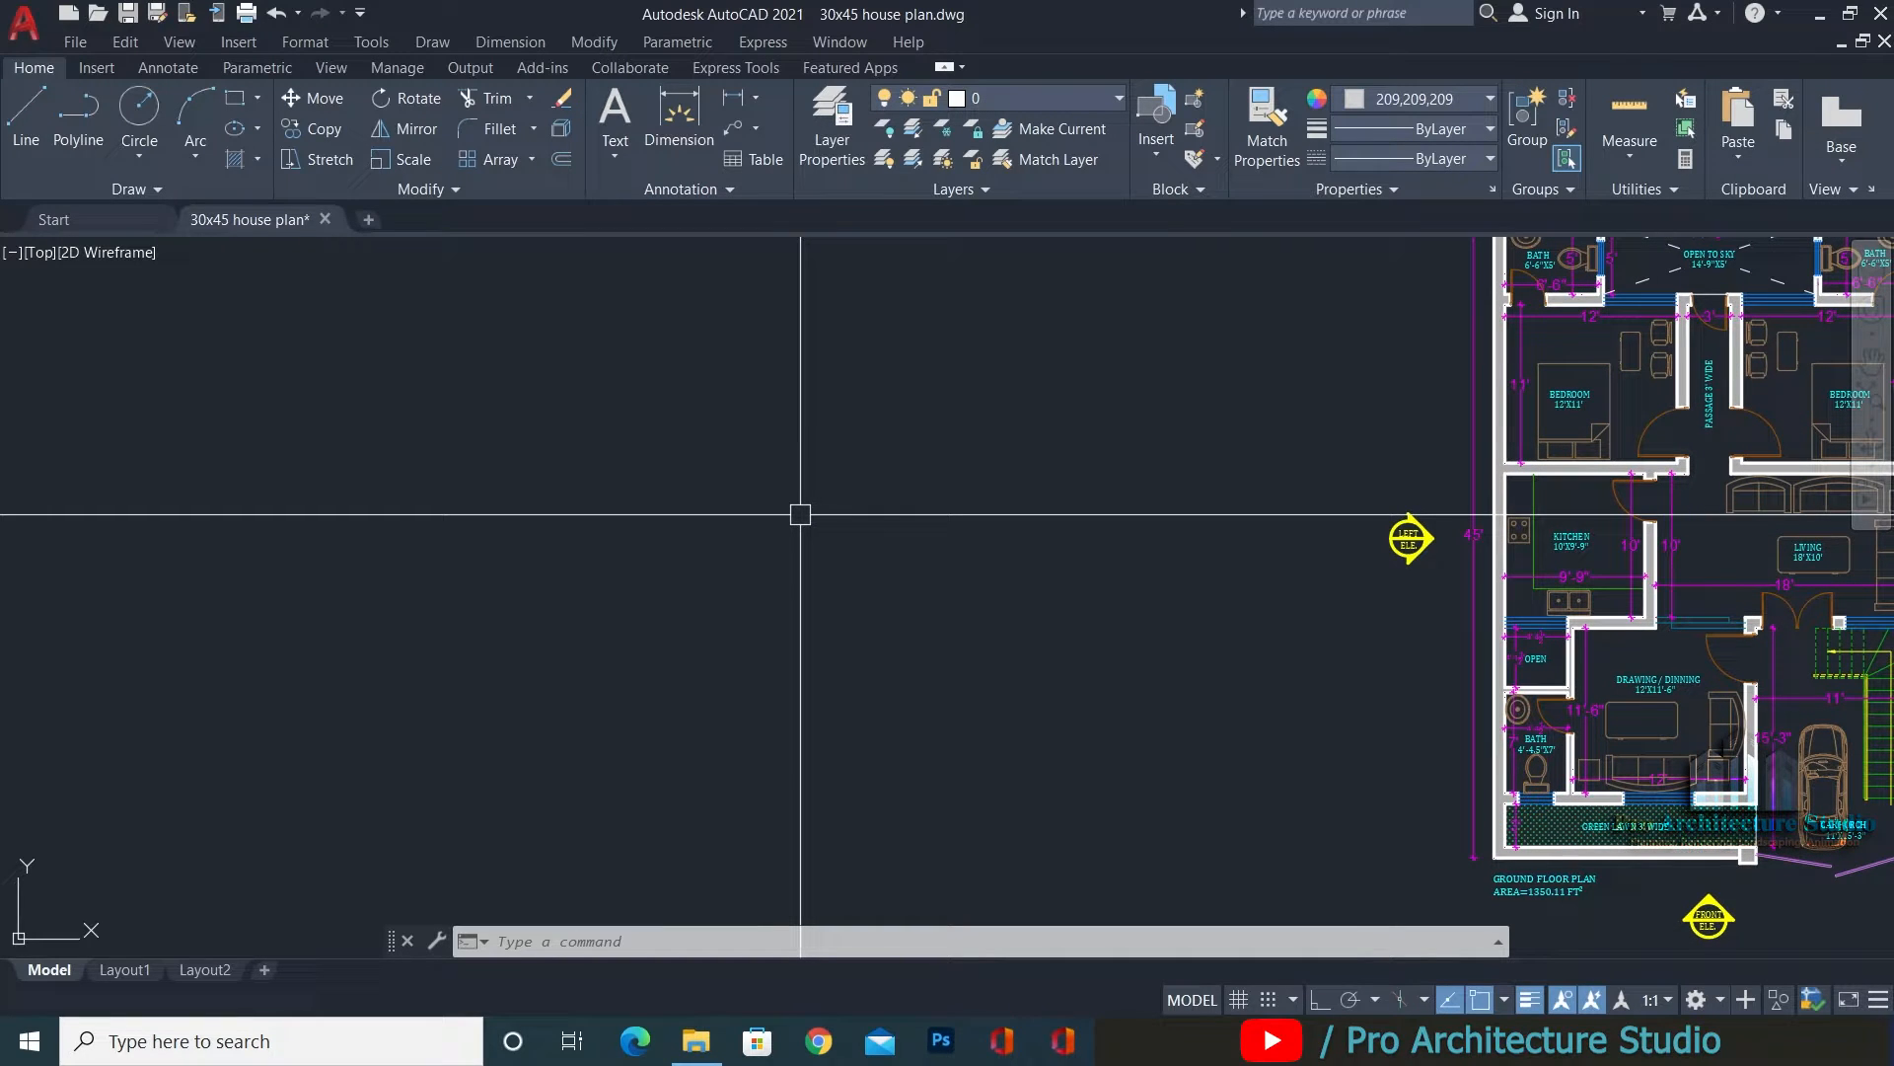
Start a polyline in the empty area beside the ground floor plan with starting and ending widths of 4.5".
type("pl")
key("Return")
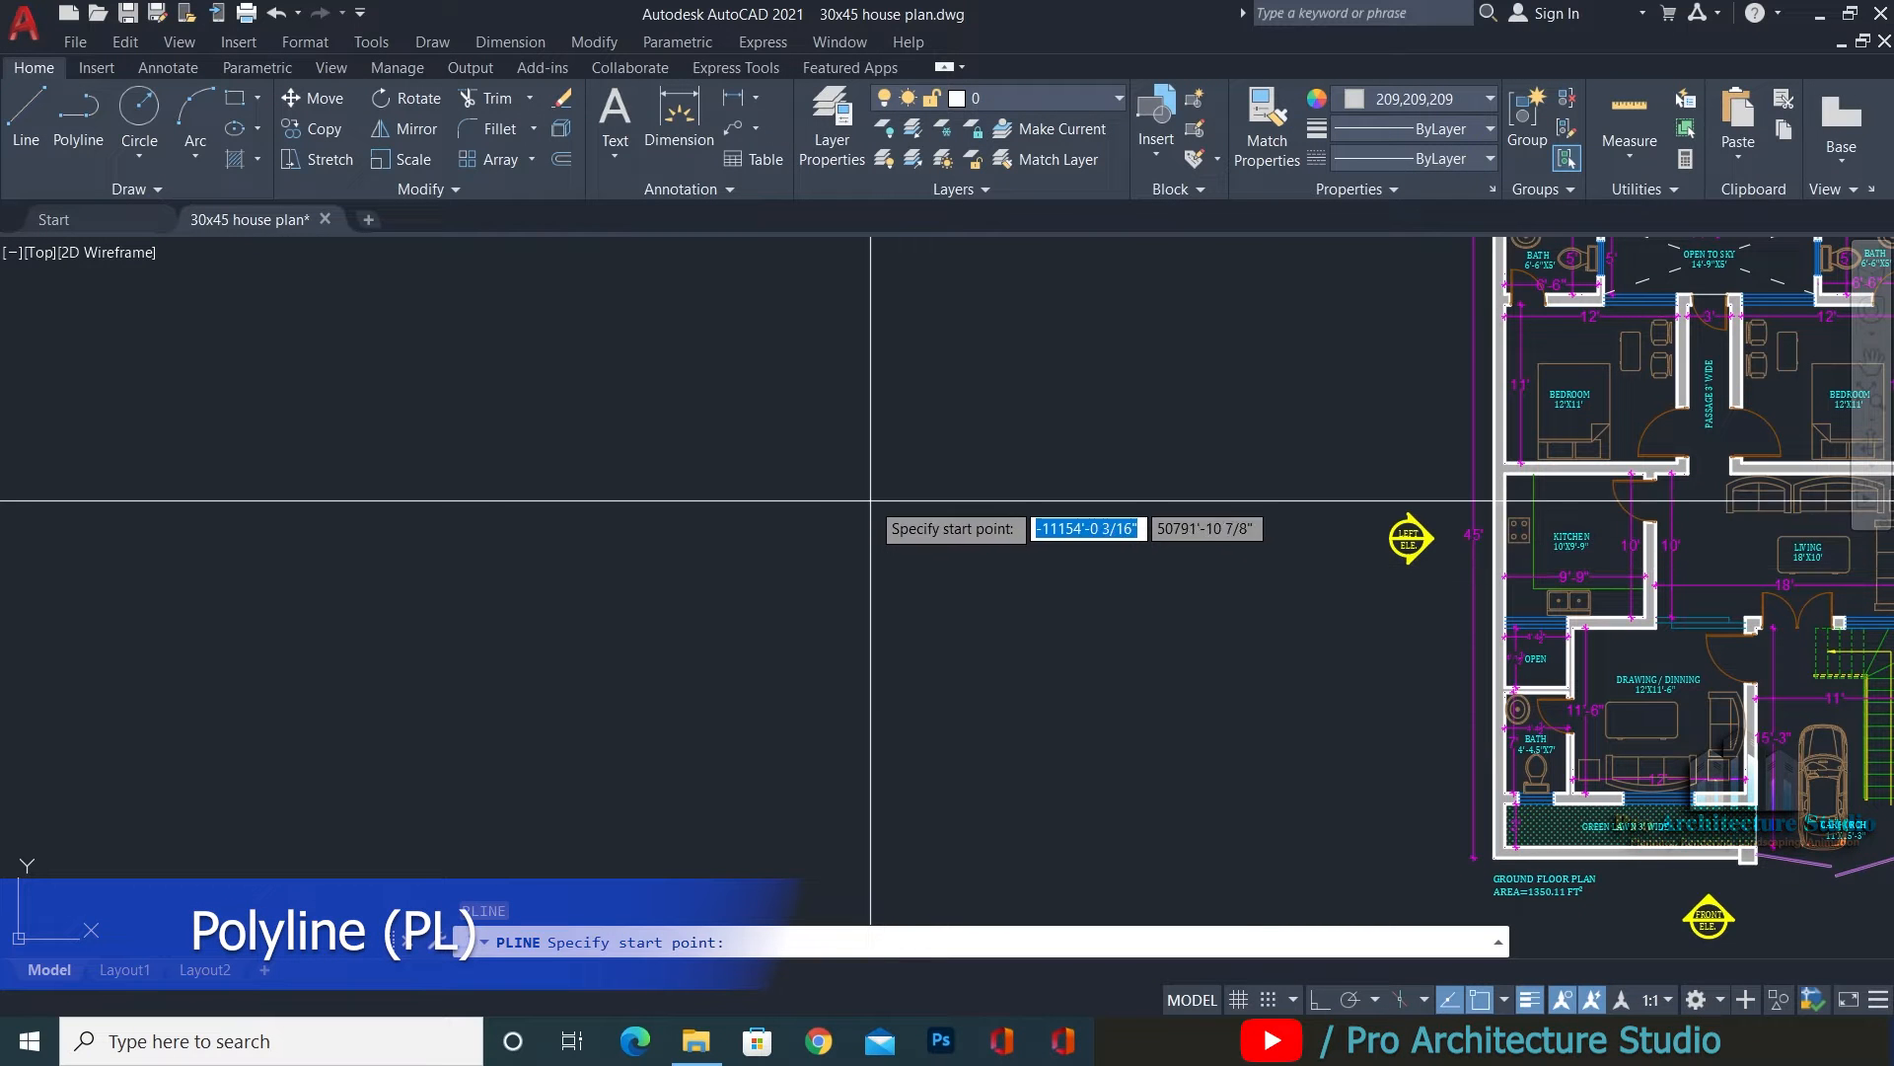
left_click(716, 474)
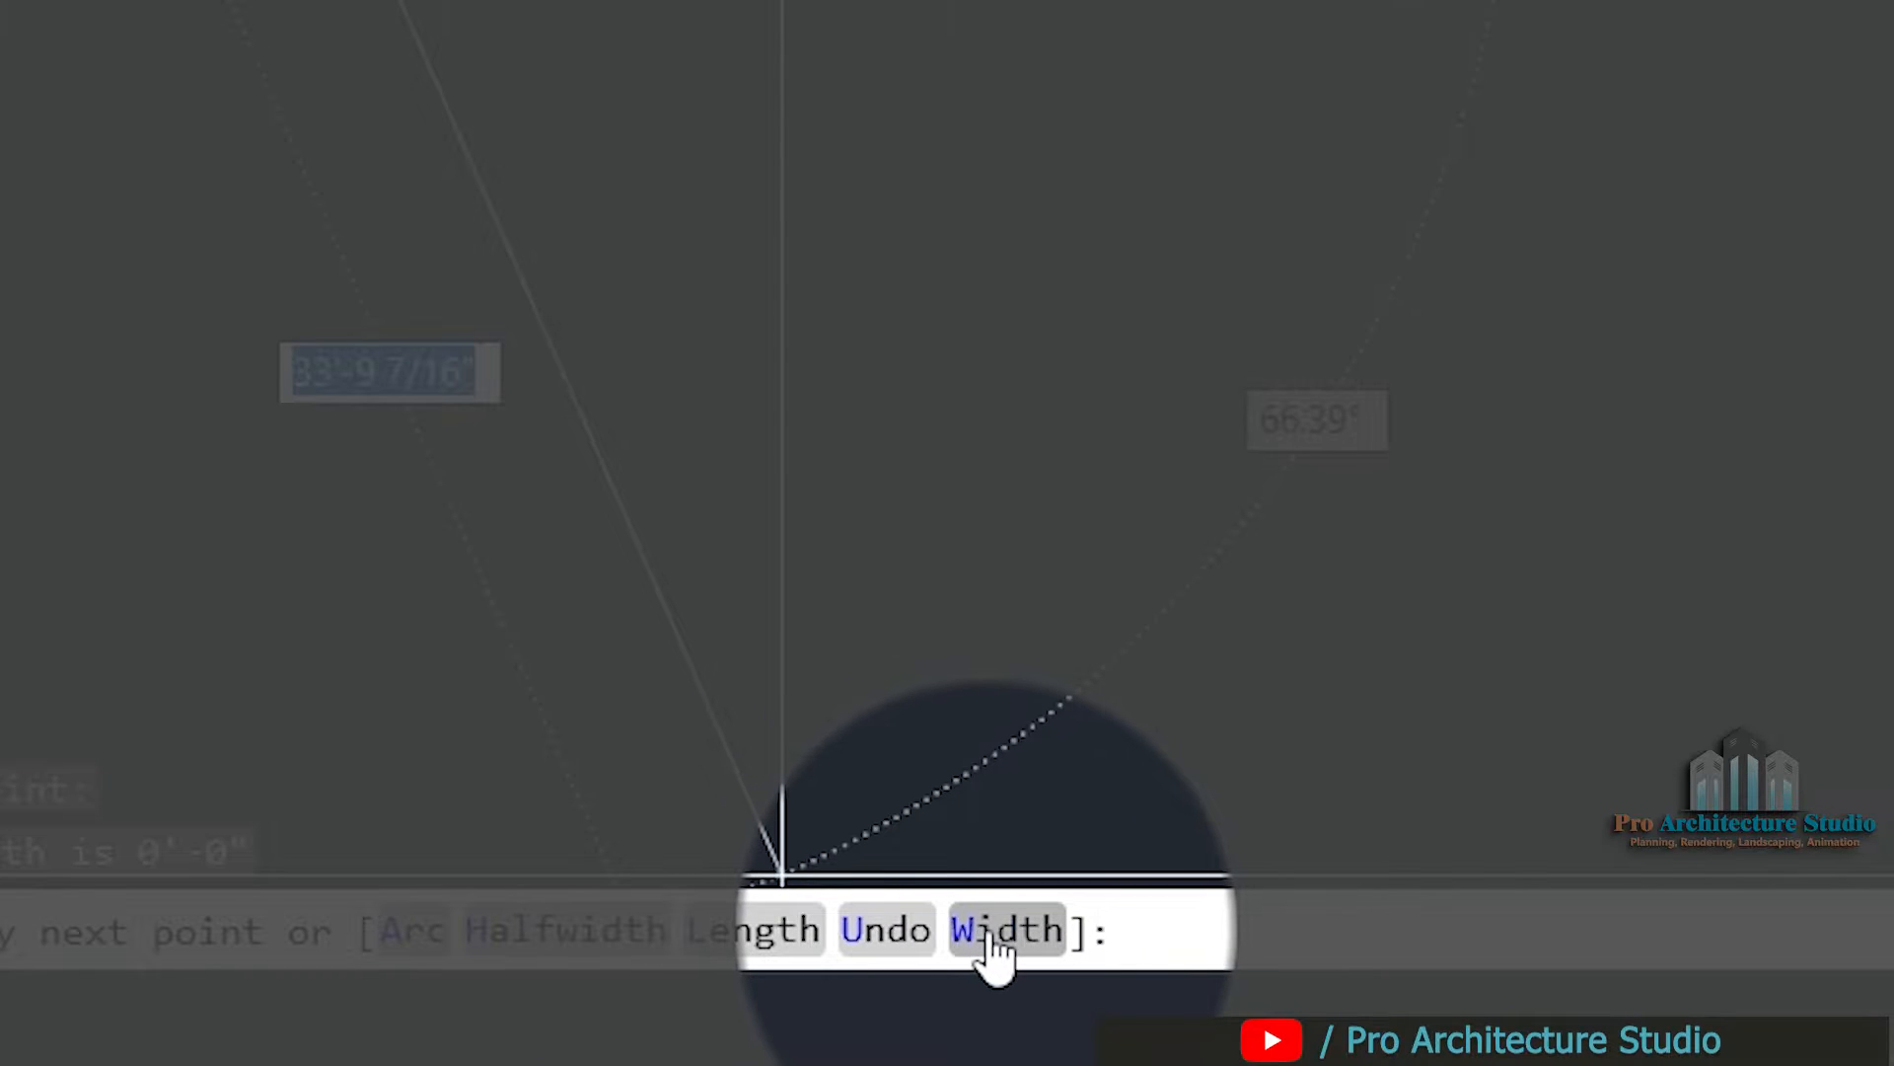
left_click(996, 932)
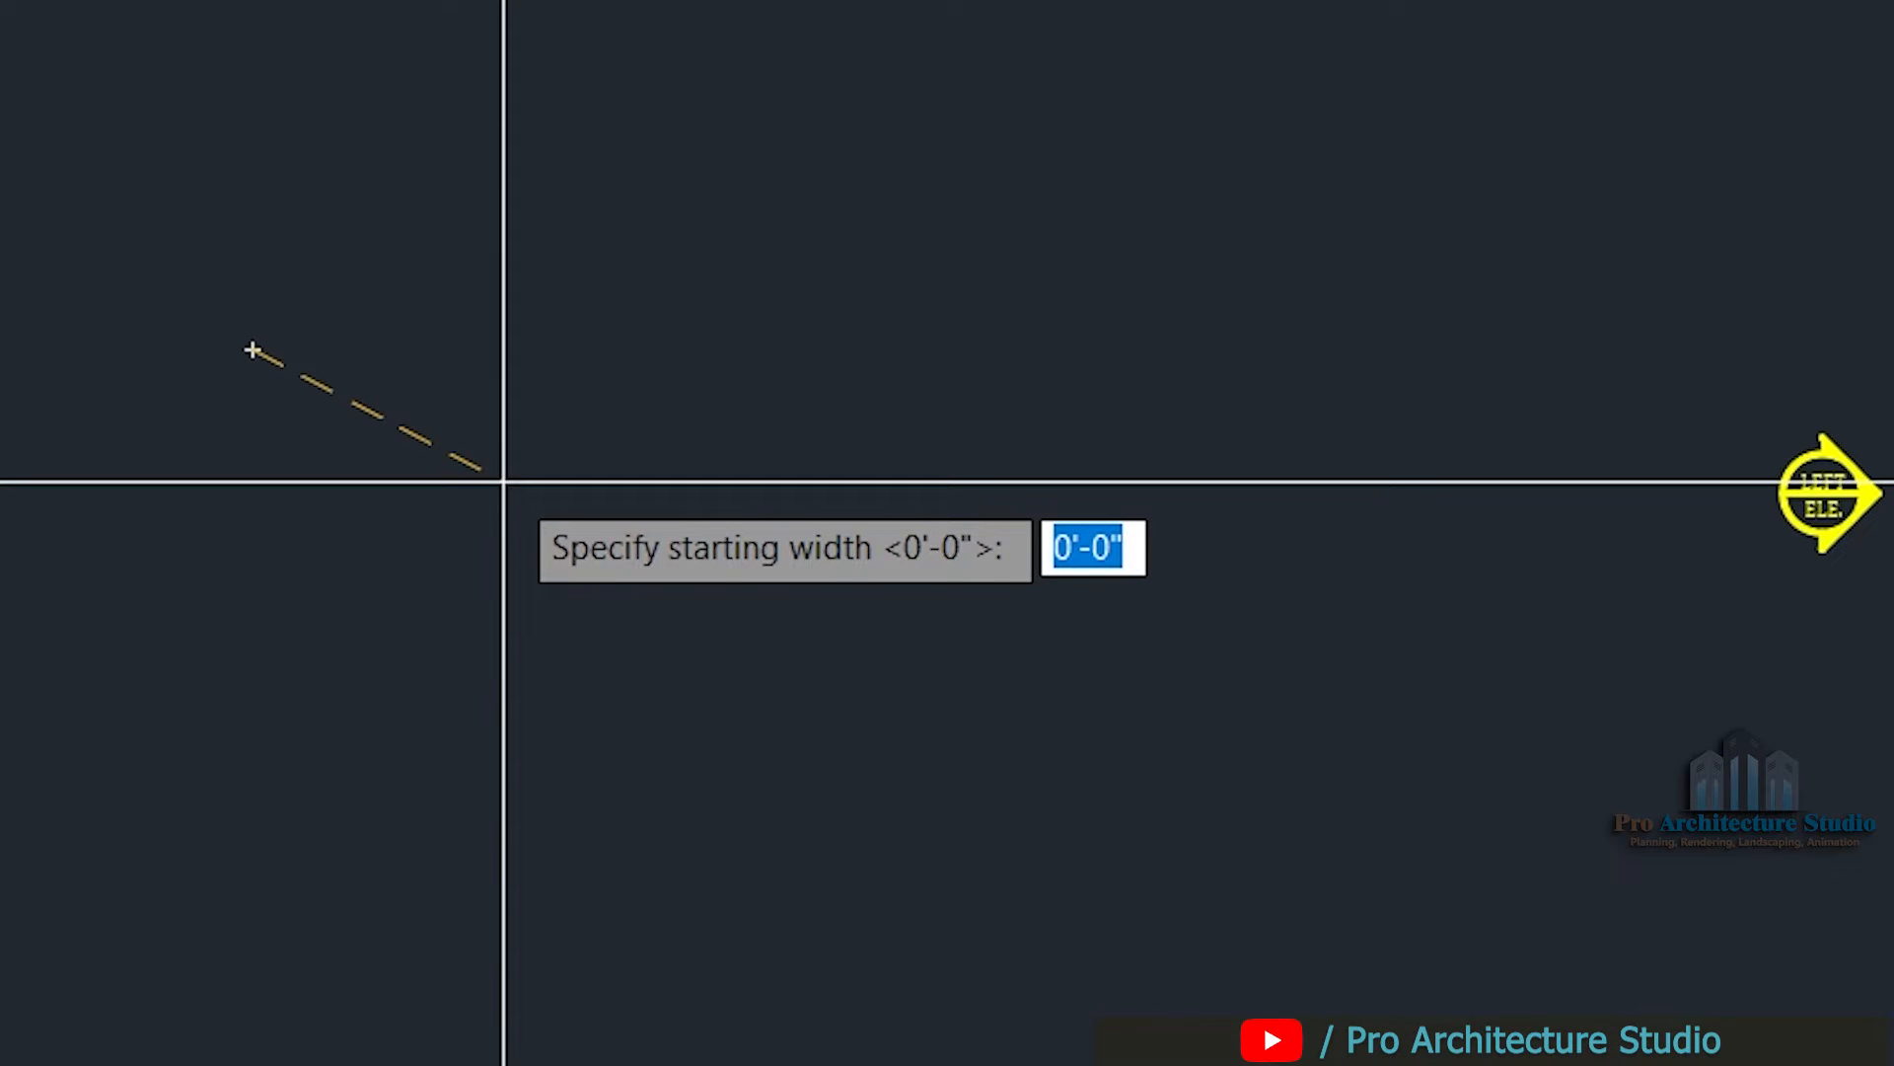
type("4.5")
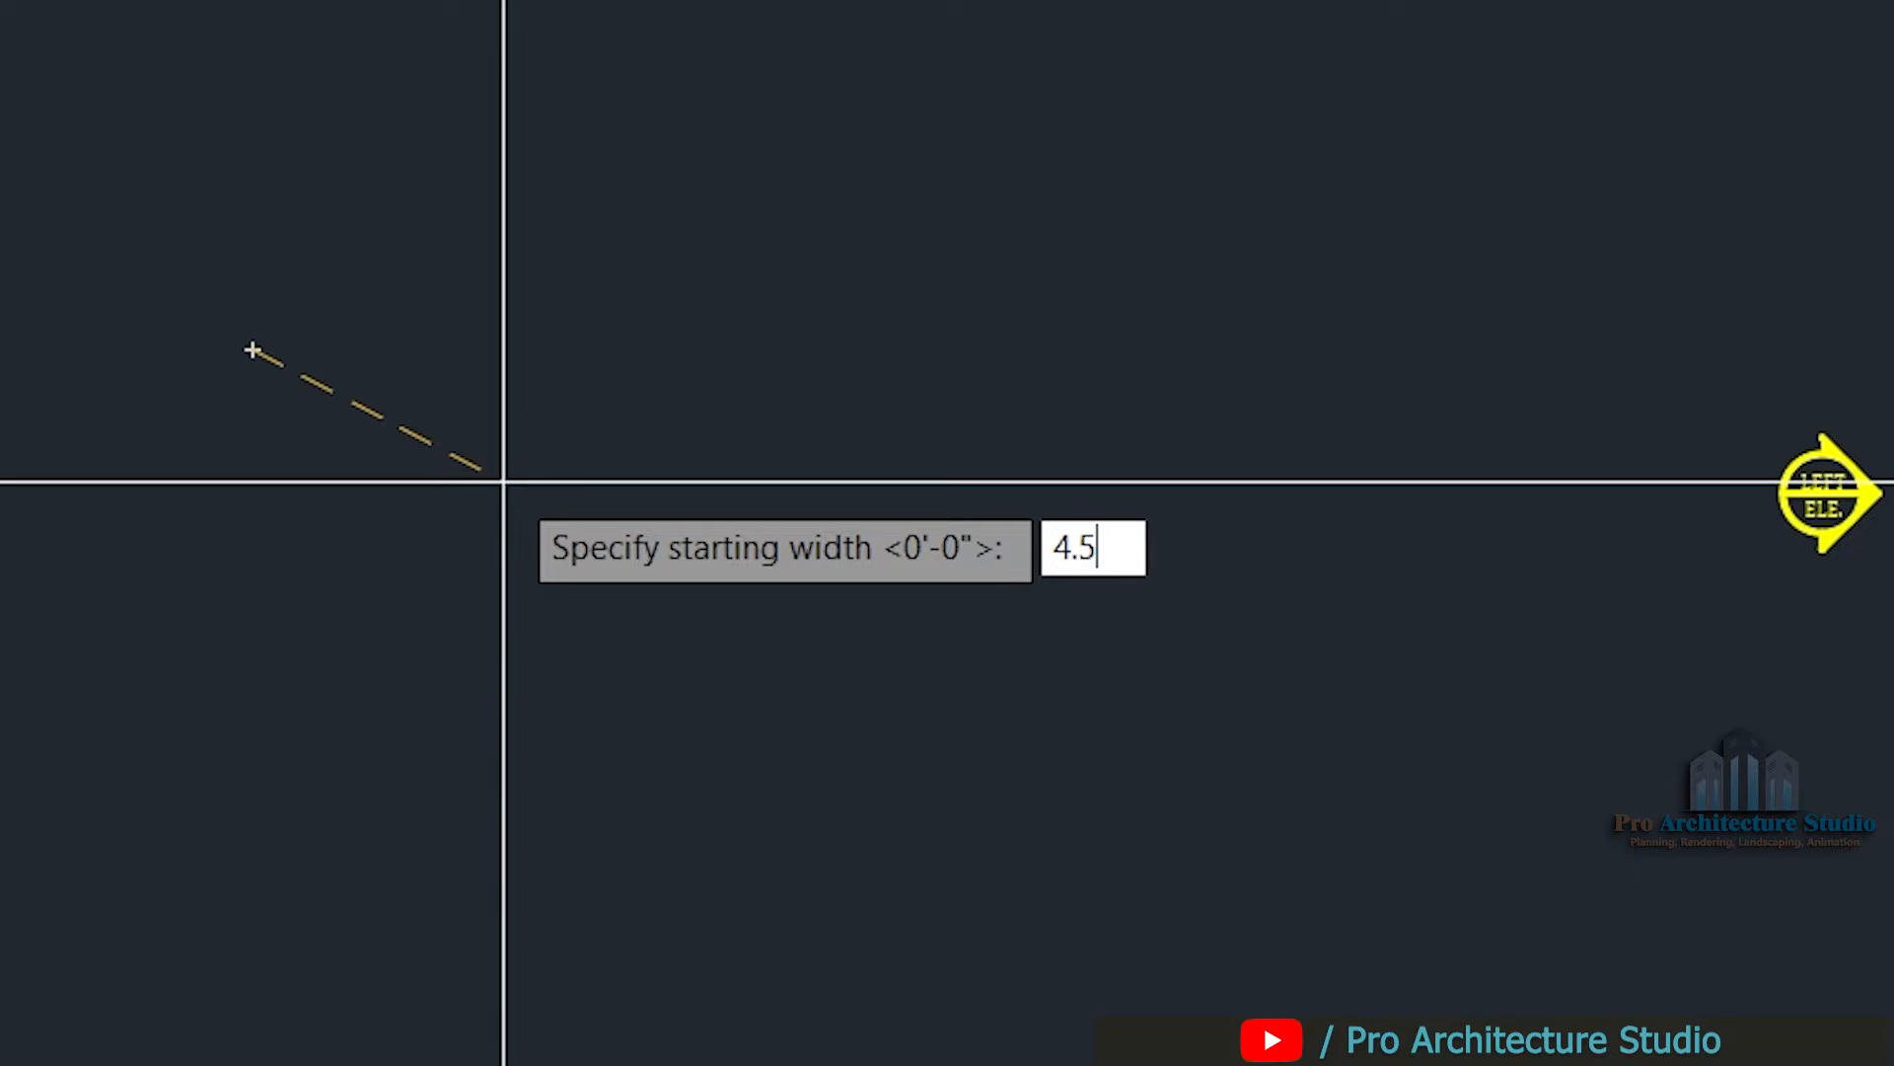
key("Return")
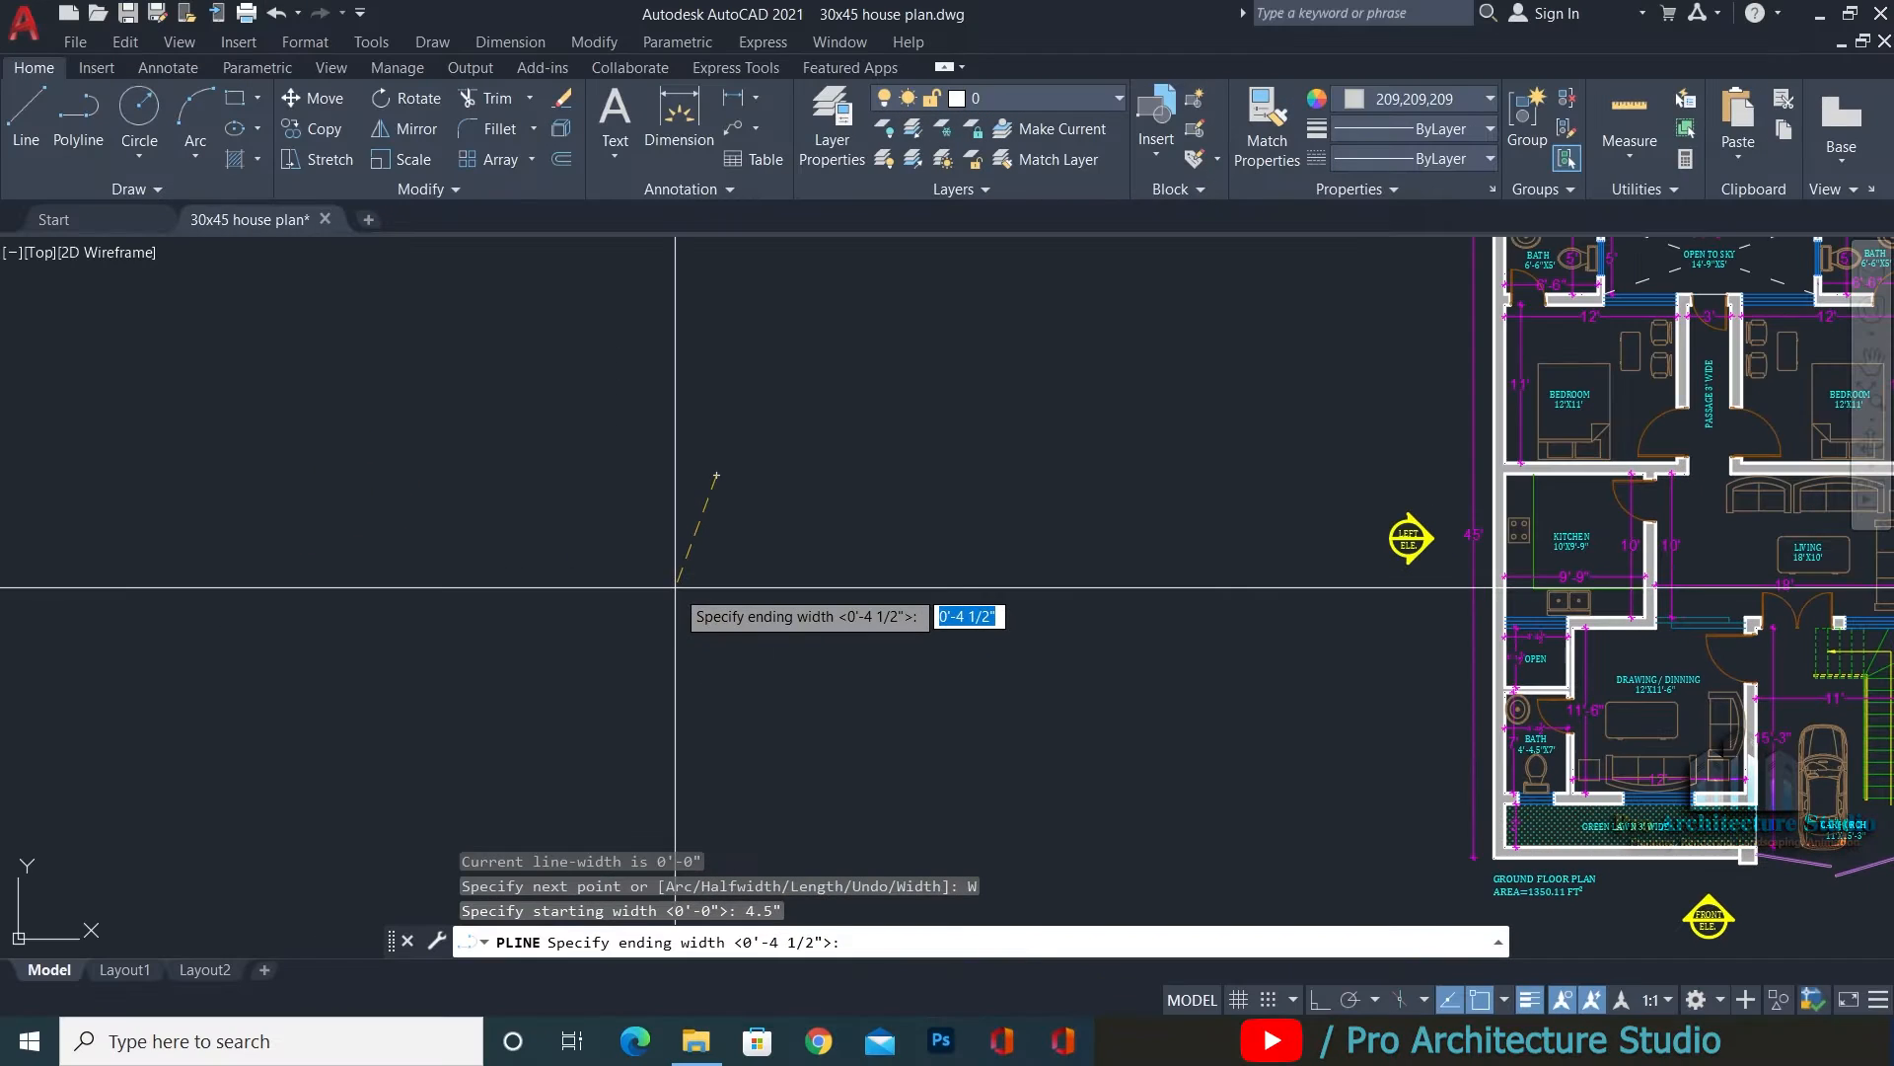
key("Return")
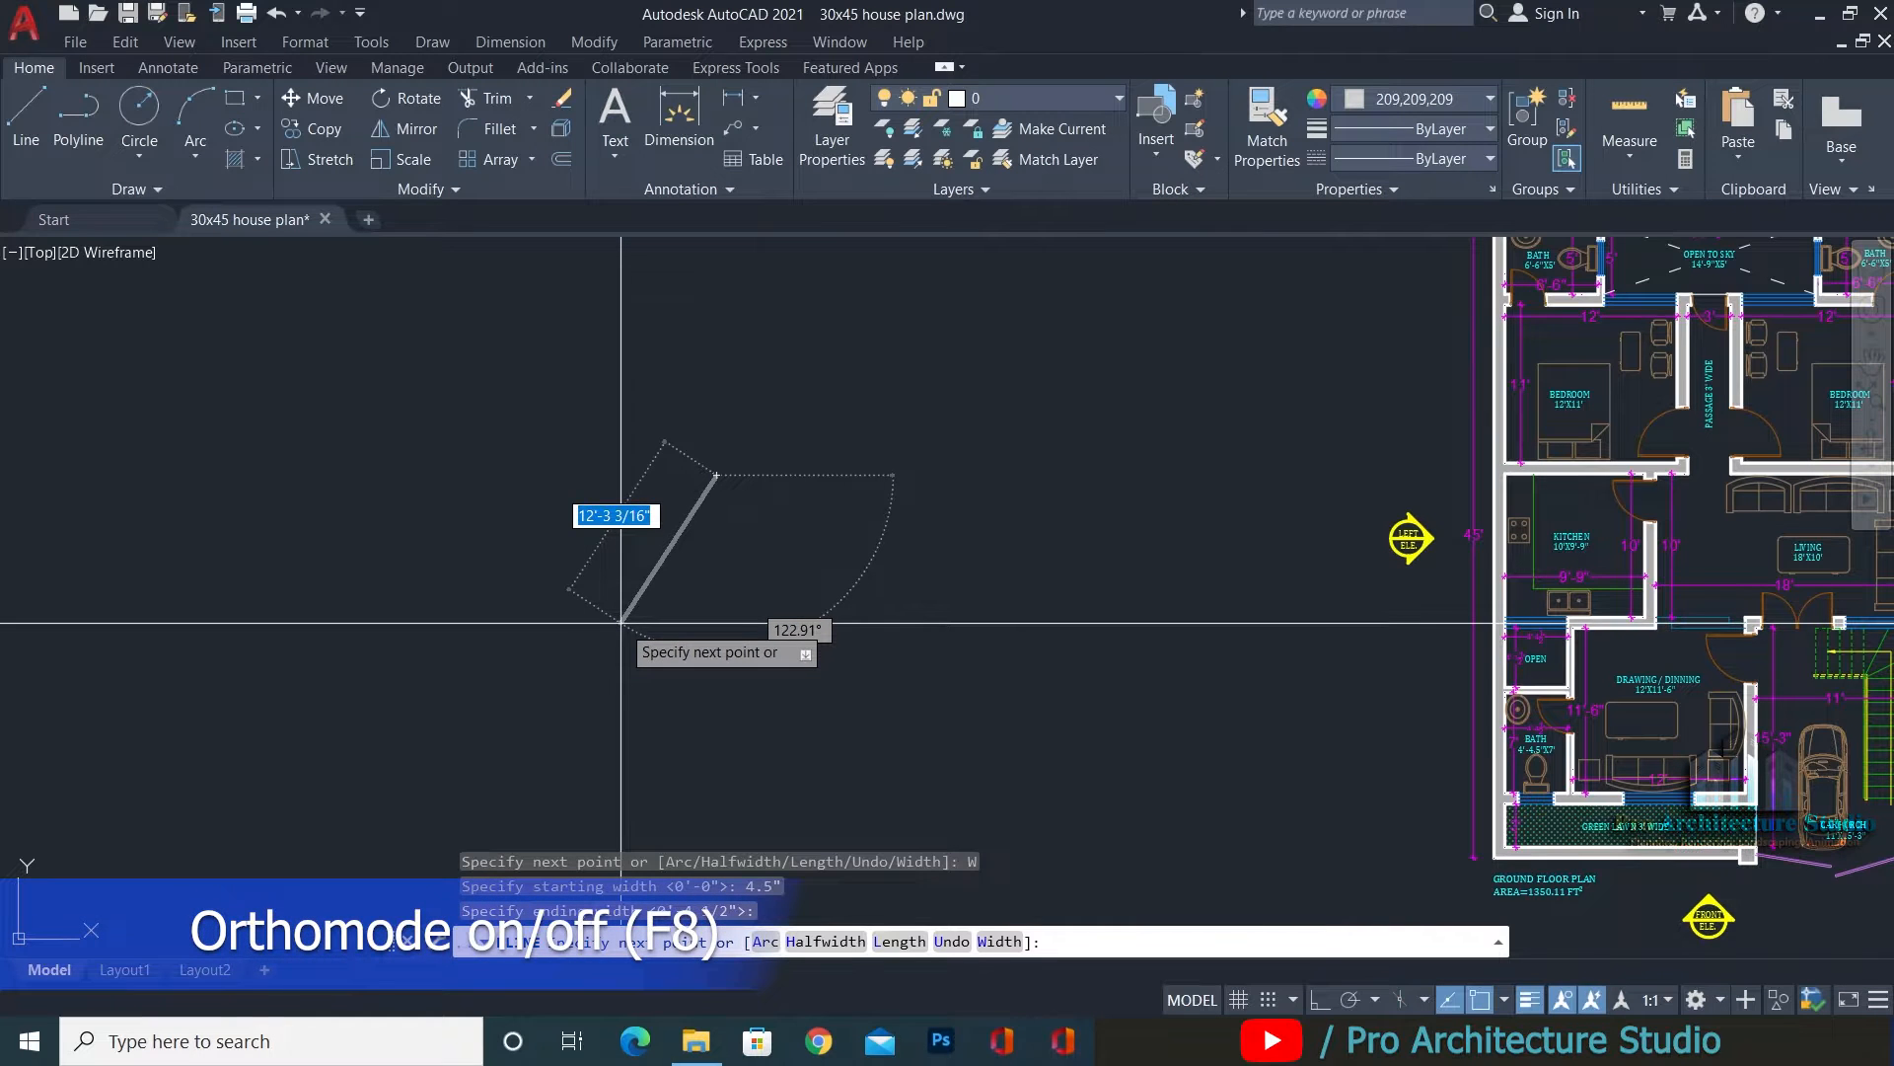
With Ortho on, draw the polyline as a wide, shallow U with two short upright ends, about 42' long in total.
key("F8")
scroll(681, 622, "down", 3)
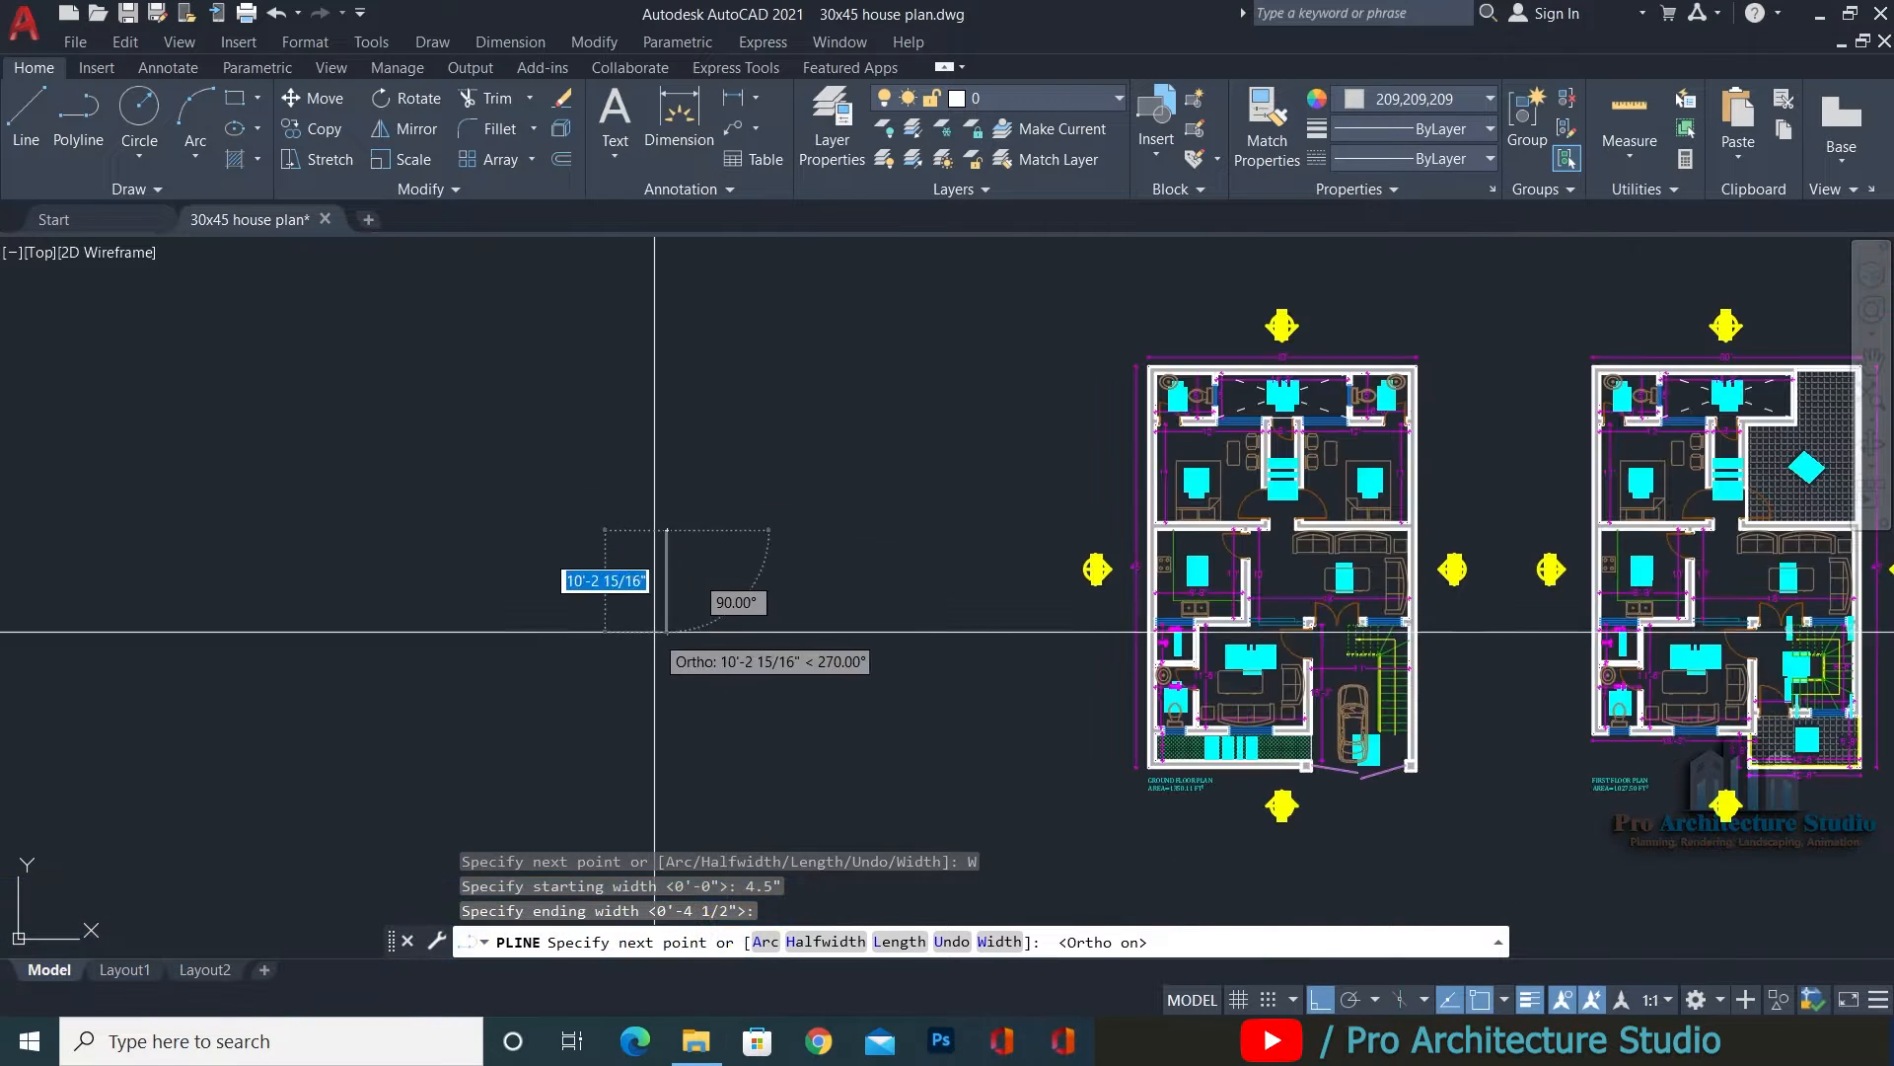
scroll(654, 631, "up", 5)
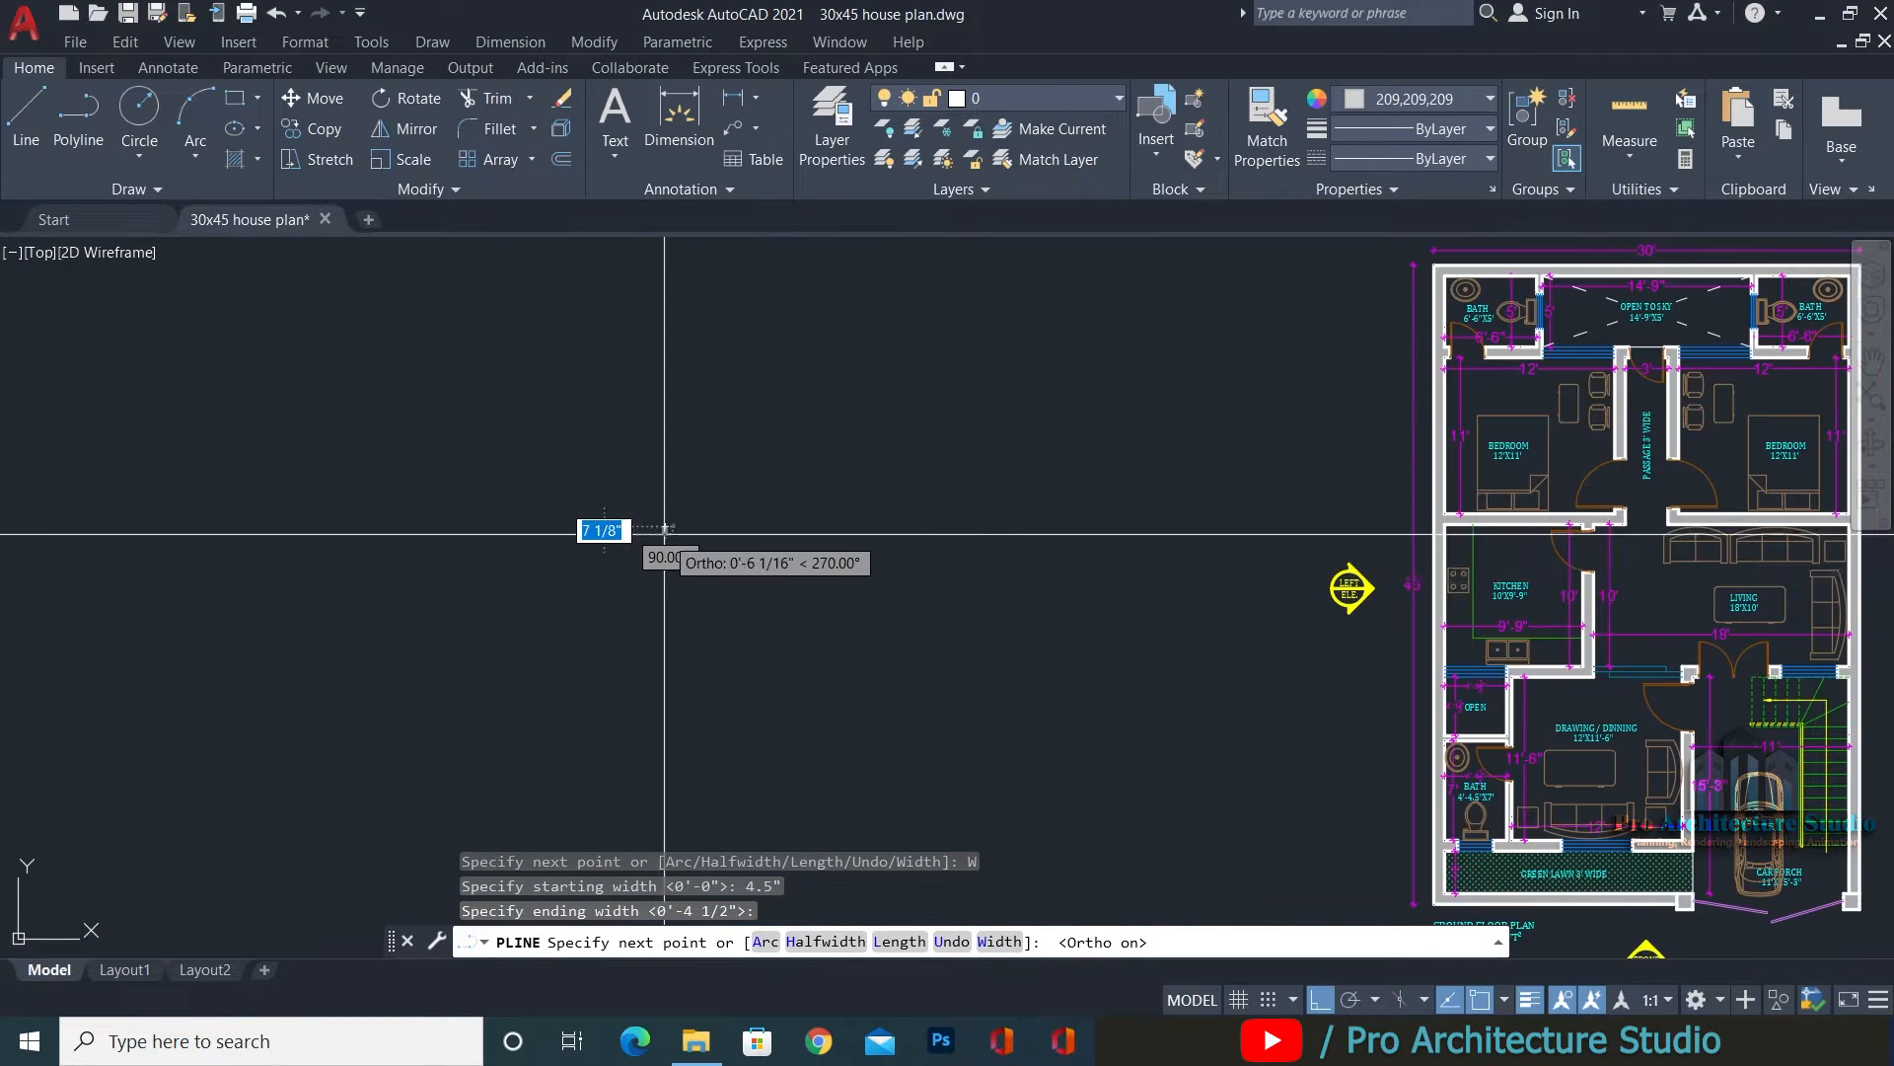
left_click(651, 632)
scroll(285, 624, "down", 4)
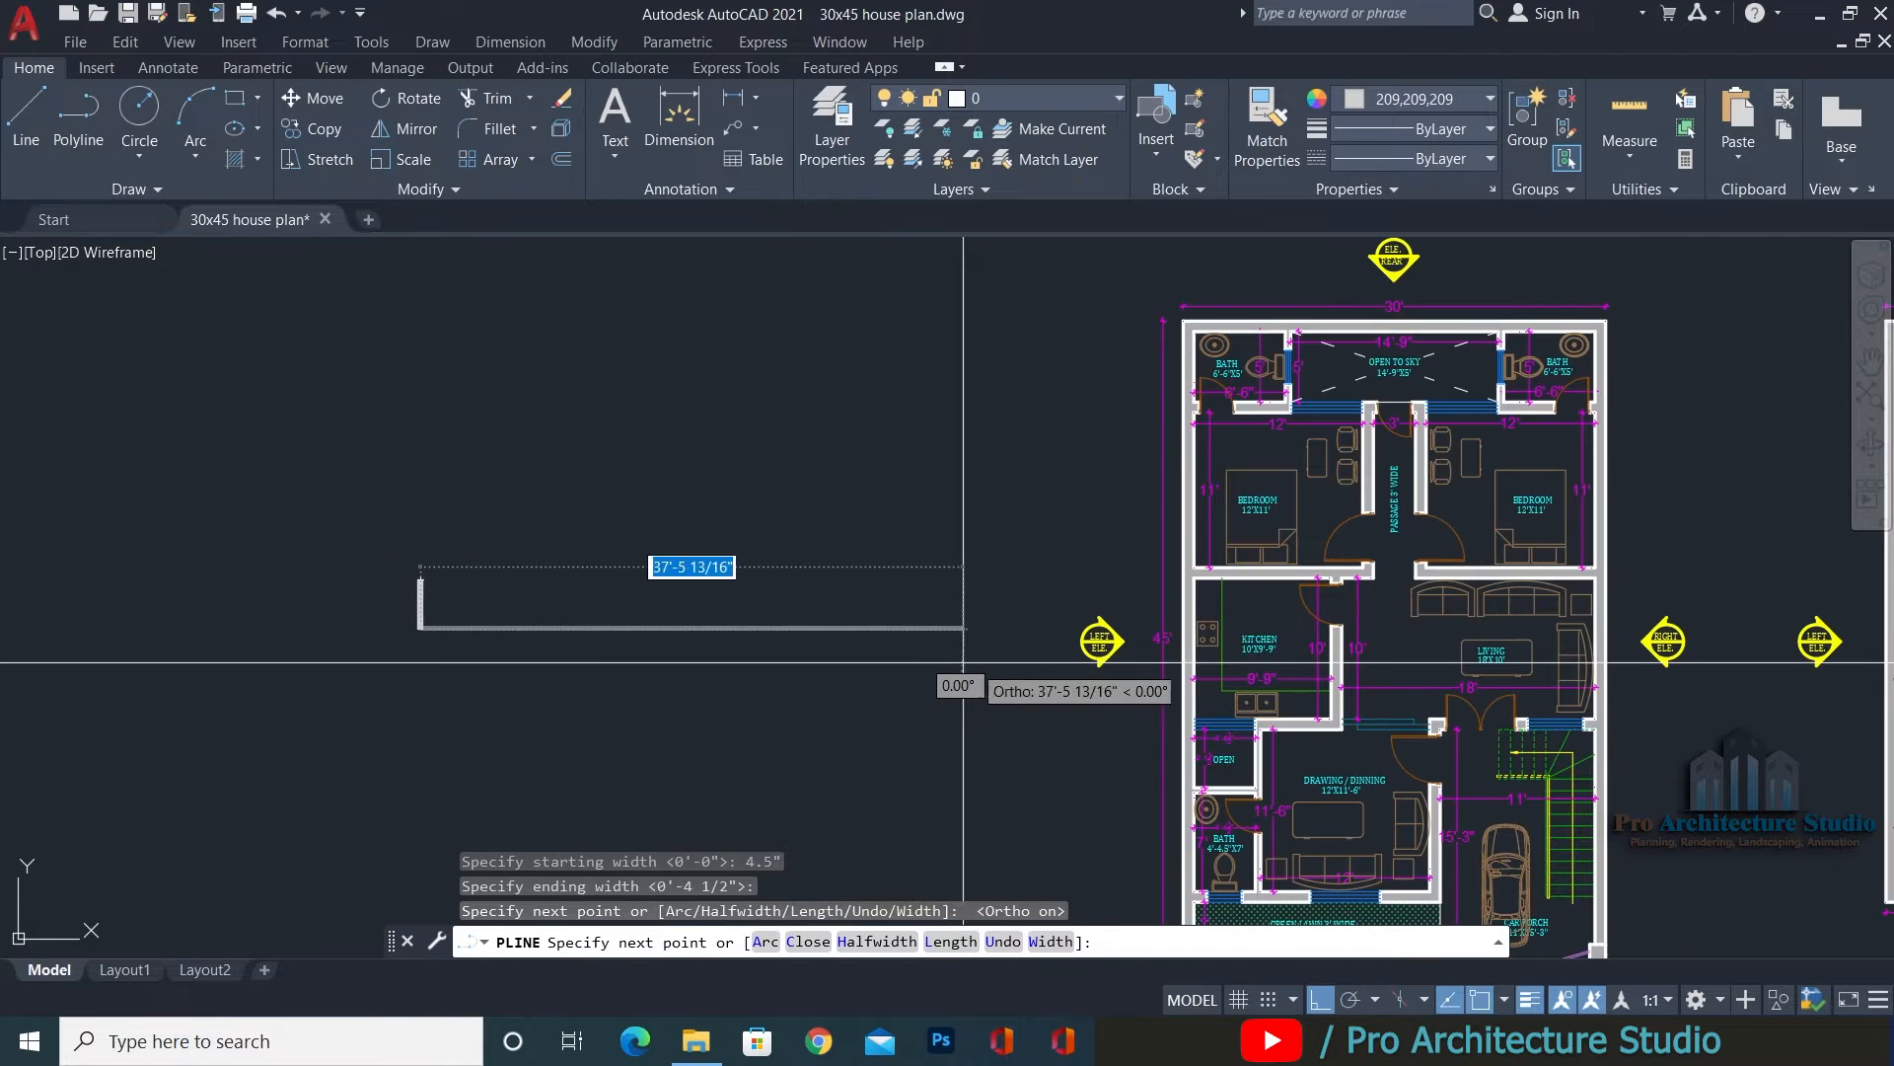
scroll(933, 622, "up", 2)
left_click(917, 627)
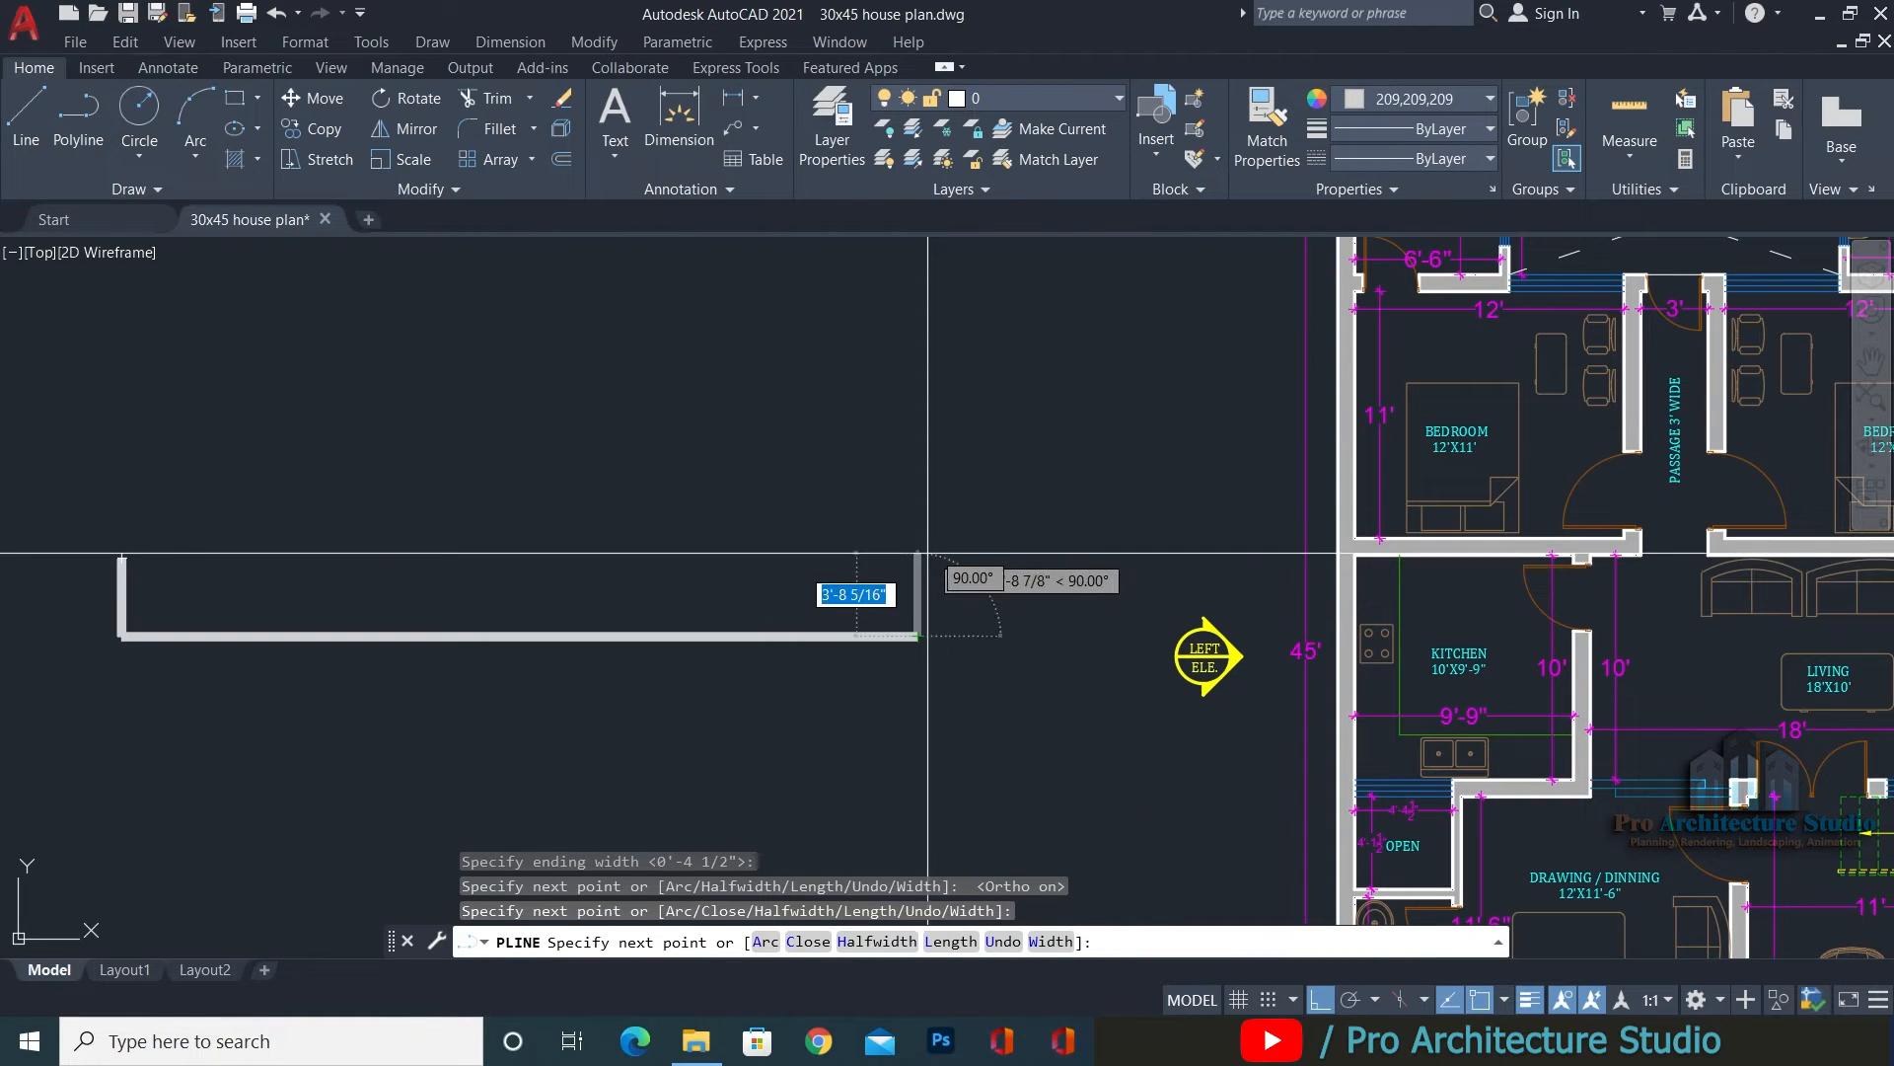
left_click(928, 560)
key("Escape")
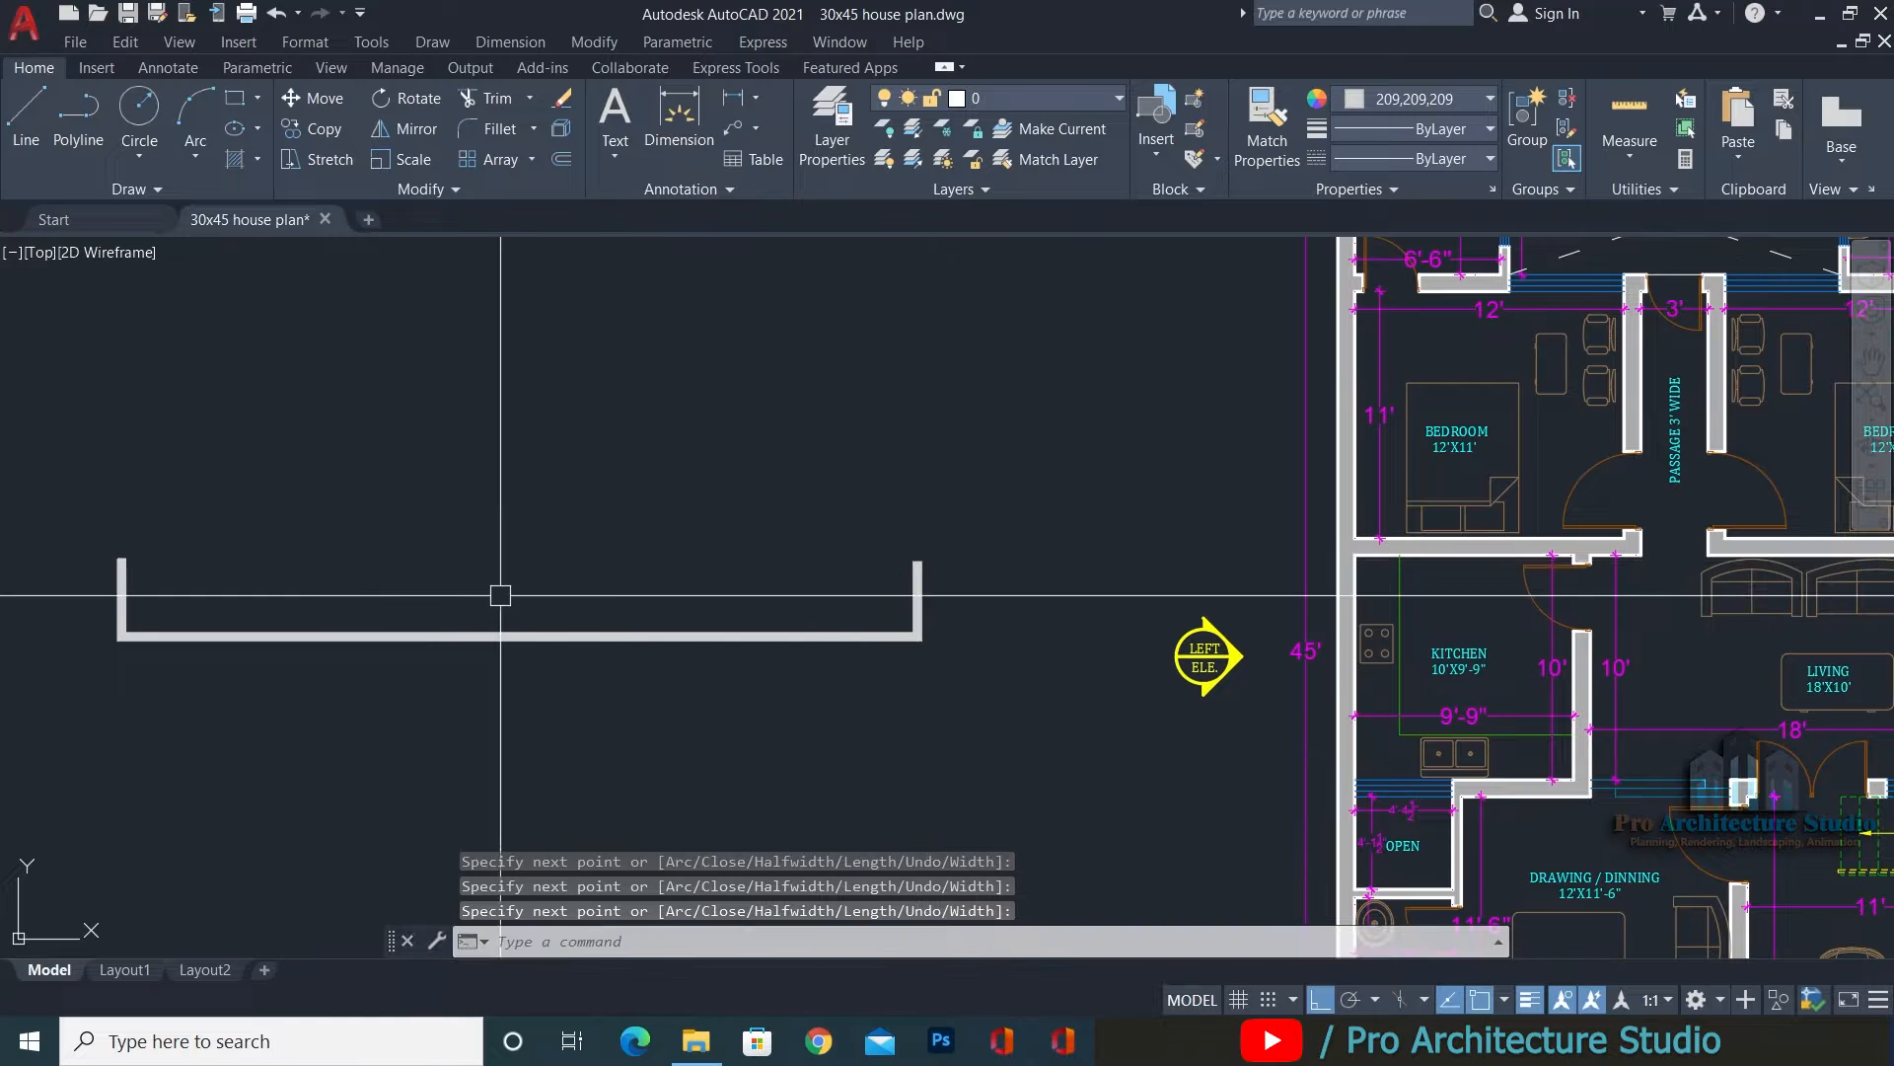
Change the linetype of the U-shaped polyline to Phantom.
scroll(624, 560, "up", 2)
middle_click_drag(738, 543, 647, 567)
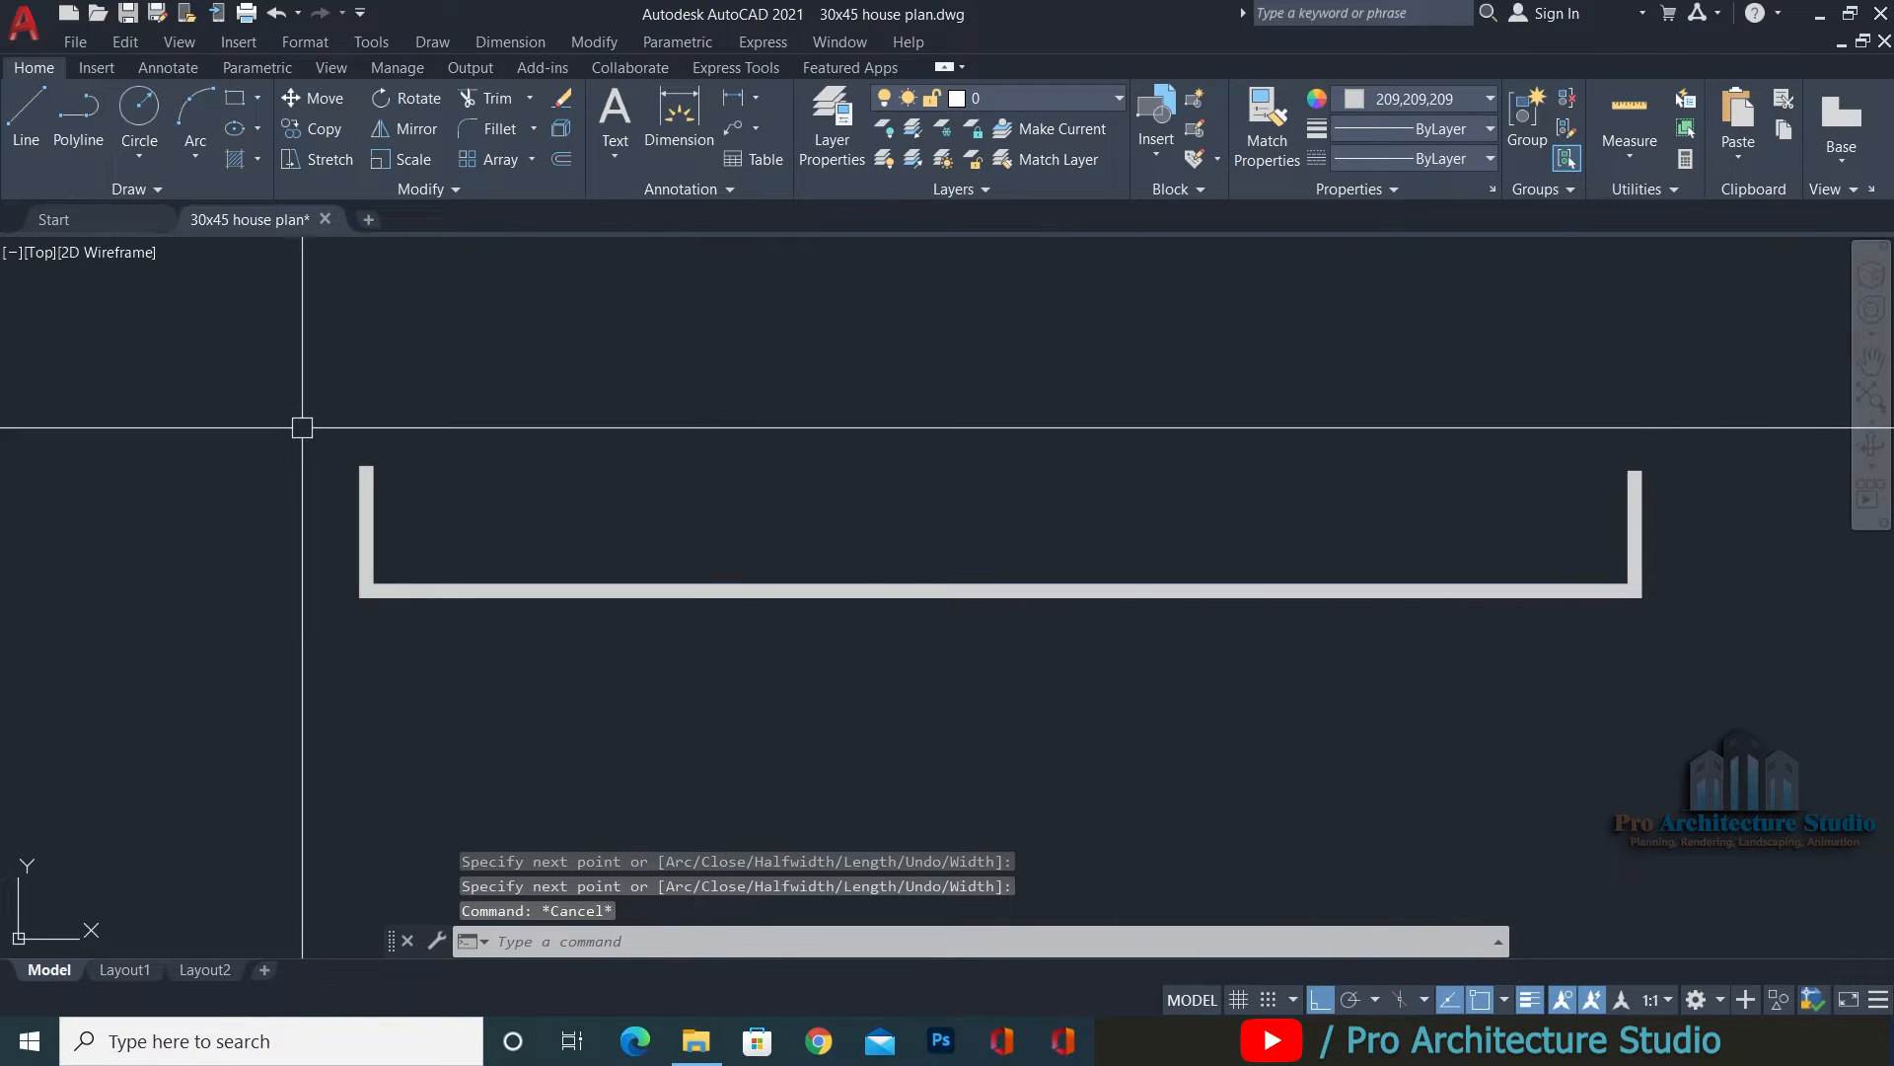
middle_click_drag(1416, 416, 1219, 432)
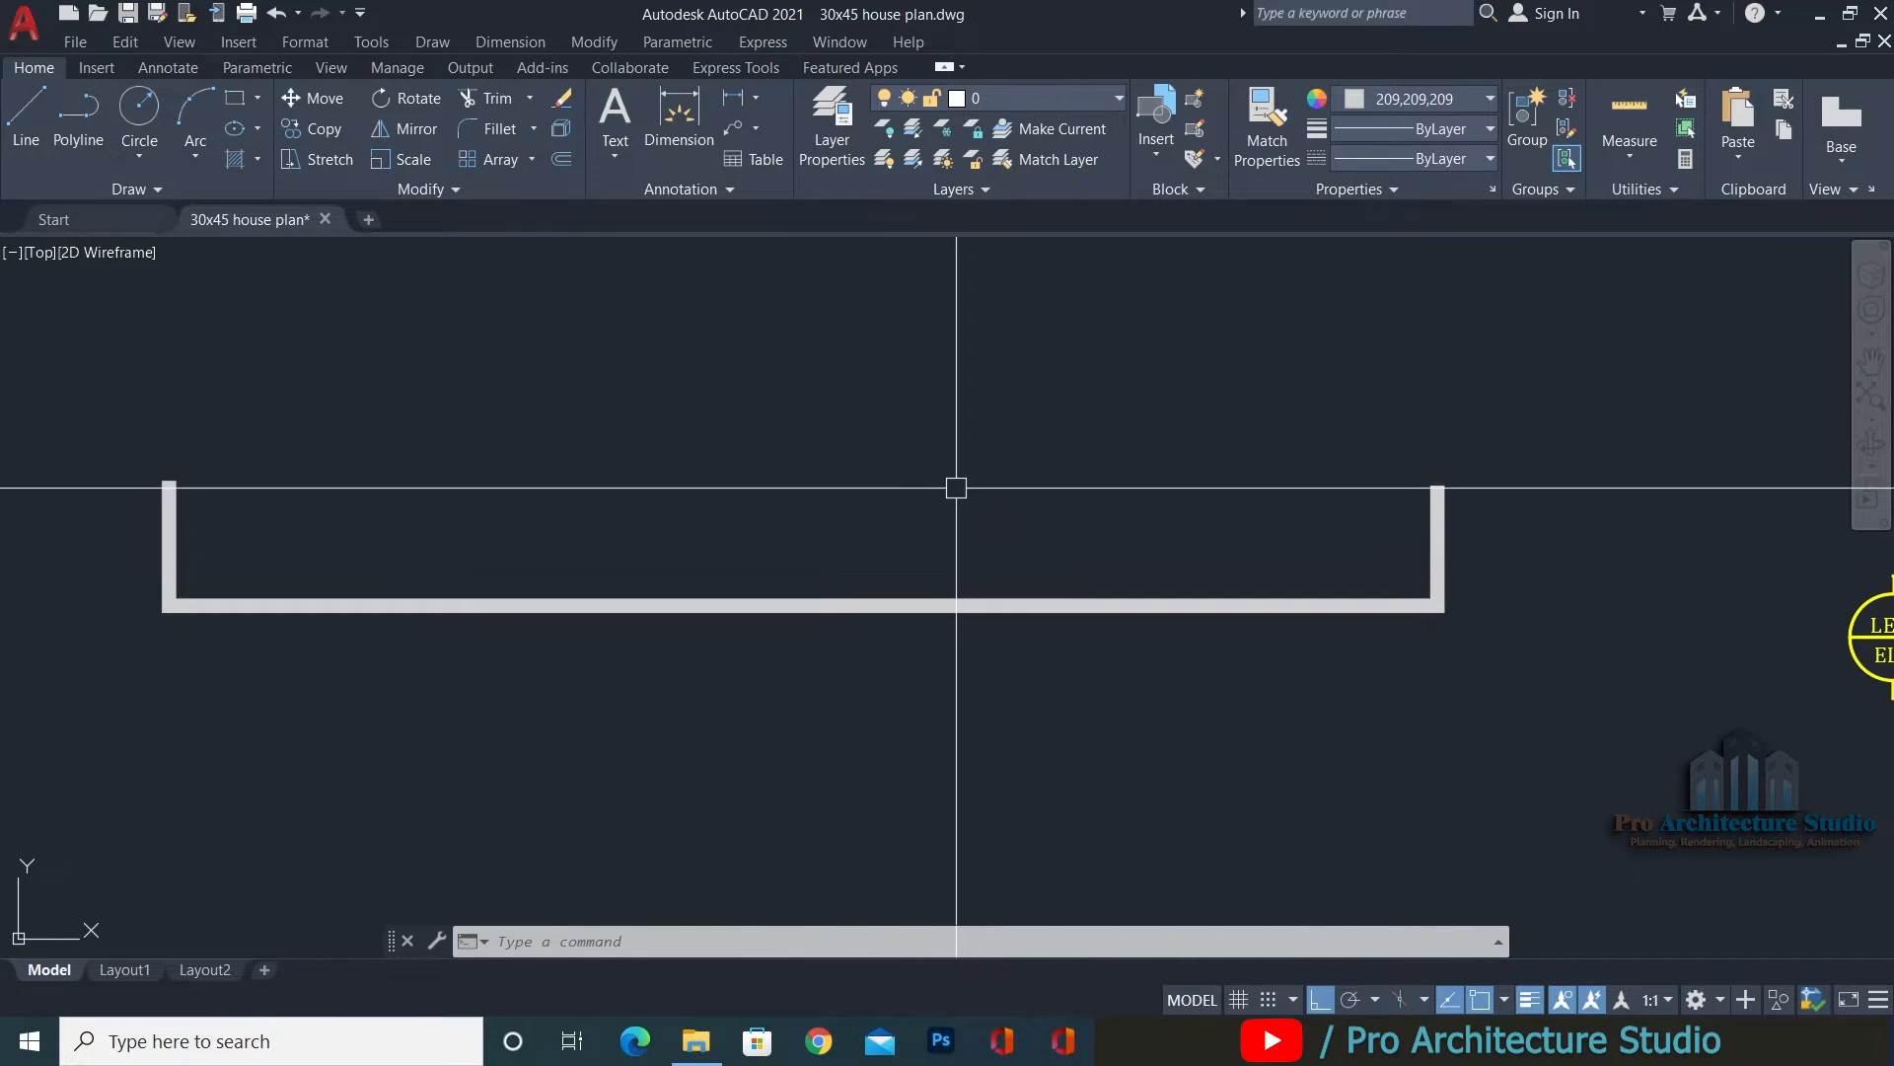
left_click(1093, 453)
left_click(782, 692)
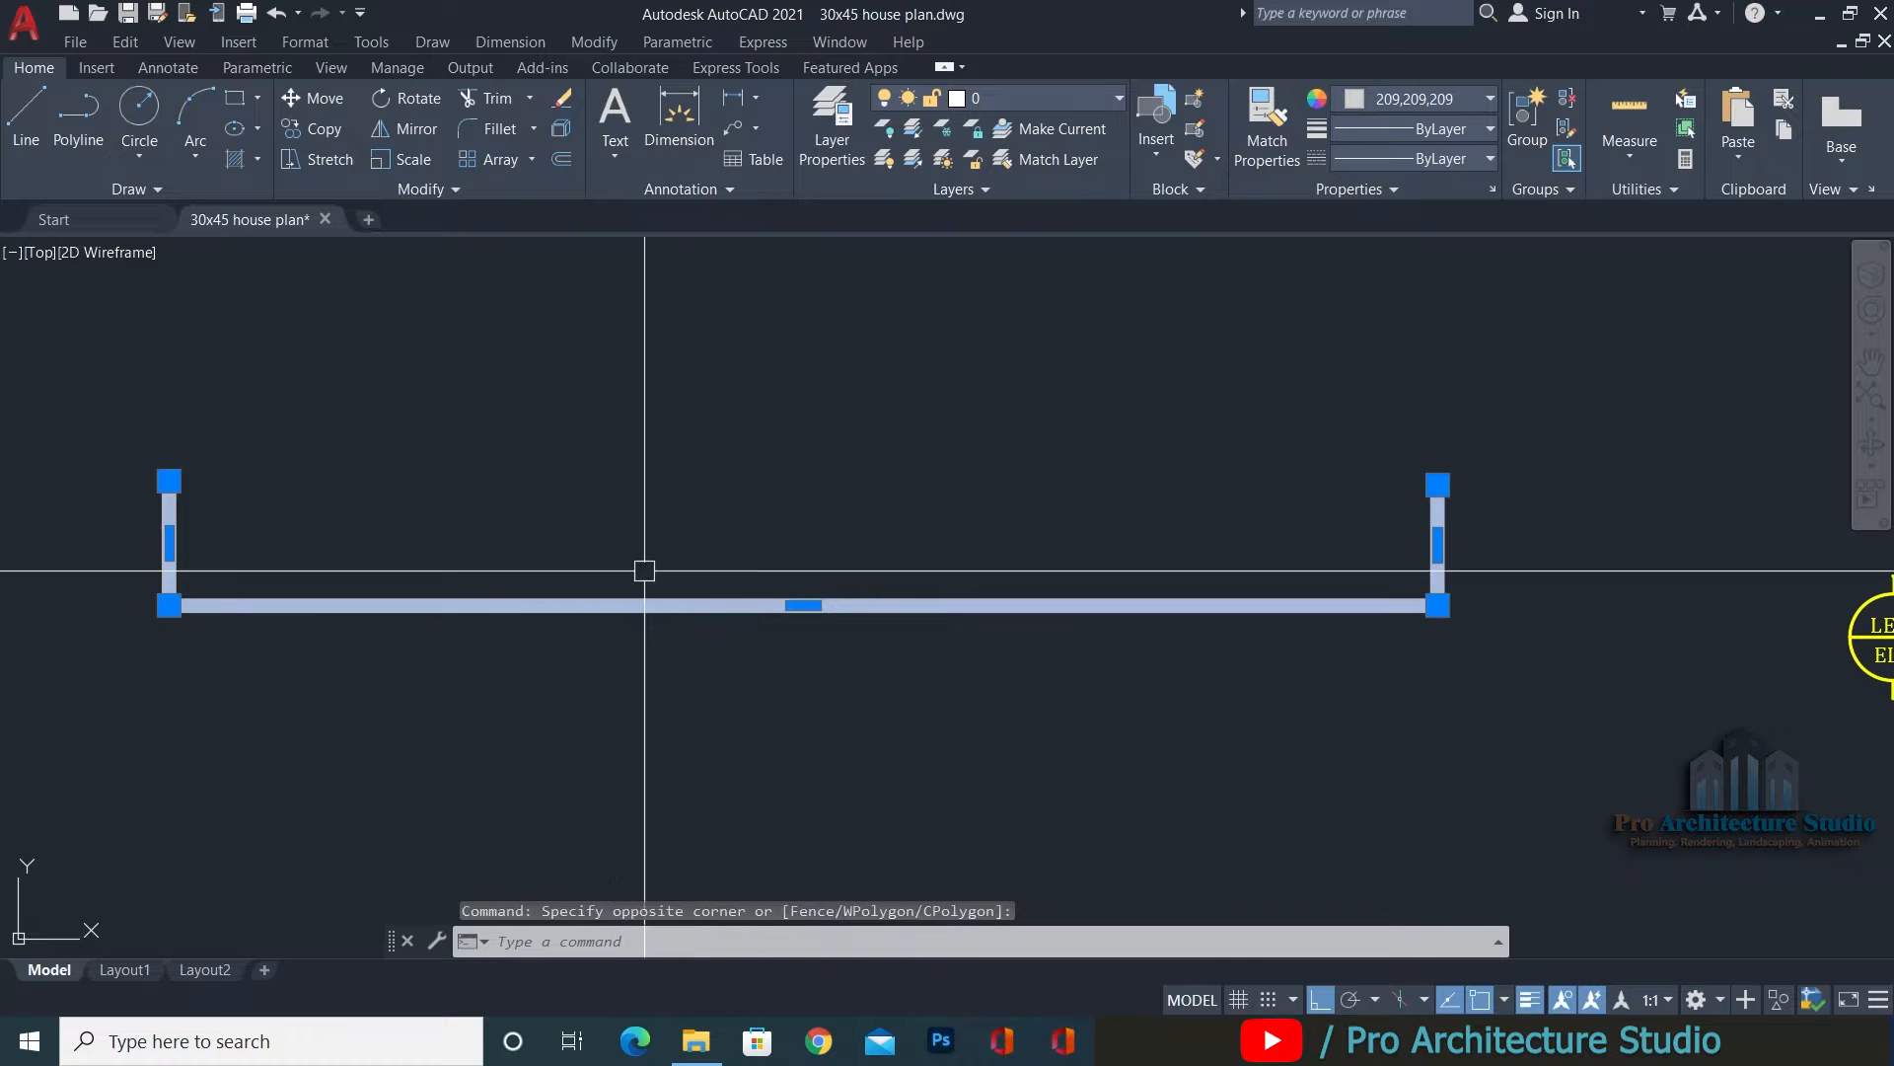
left_click(1423, 160)
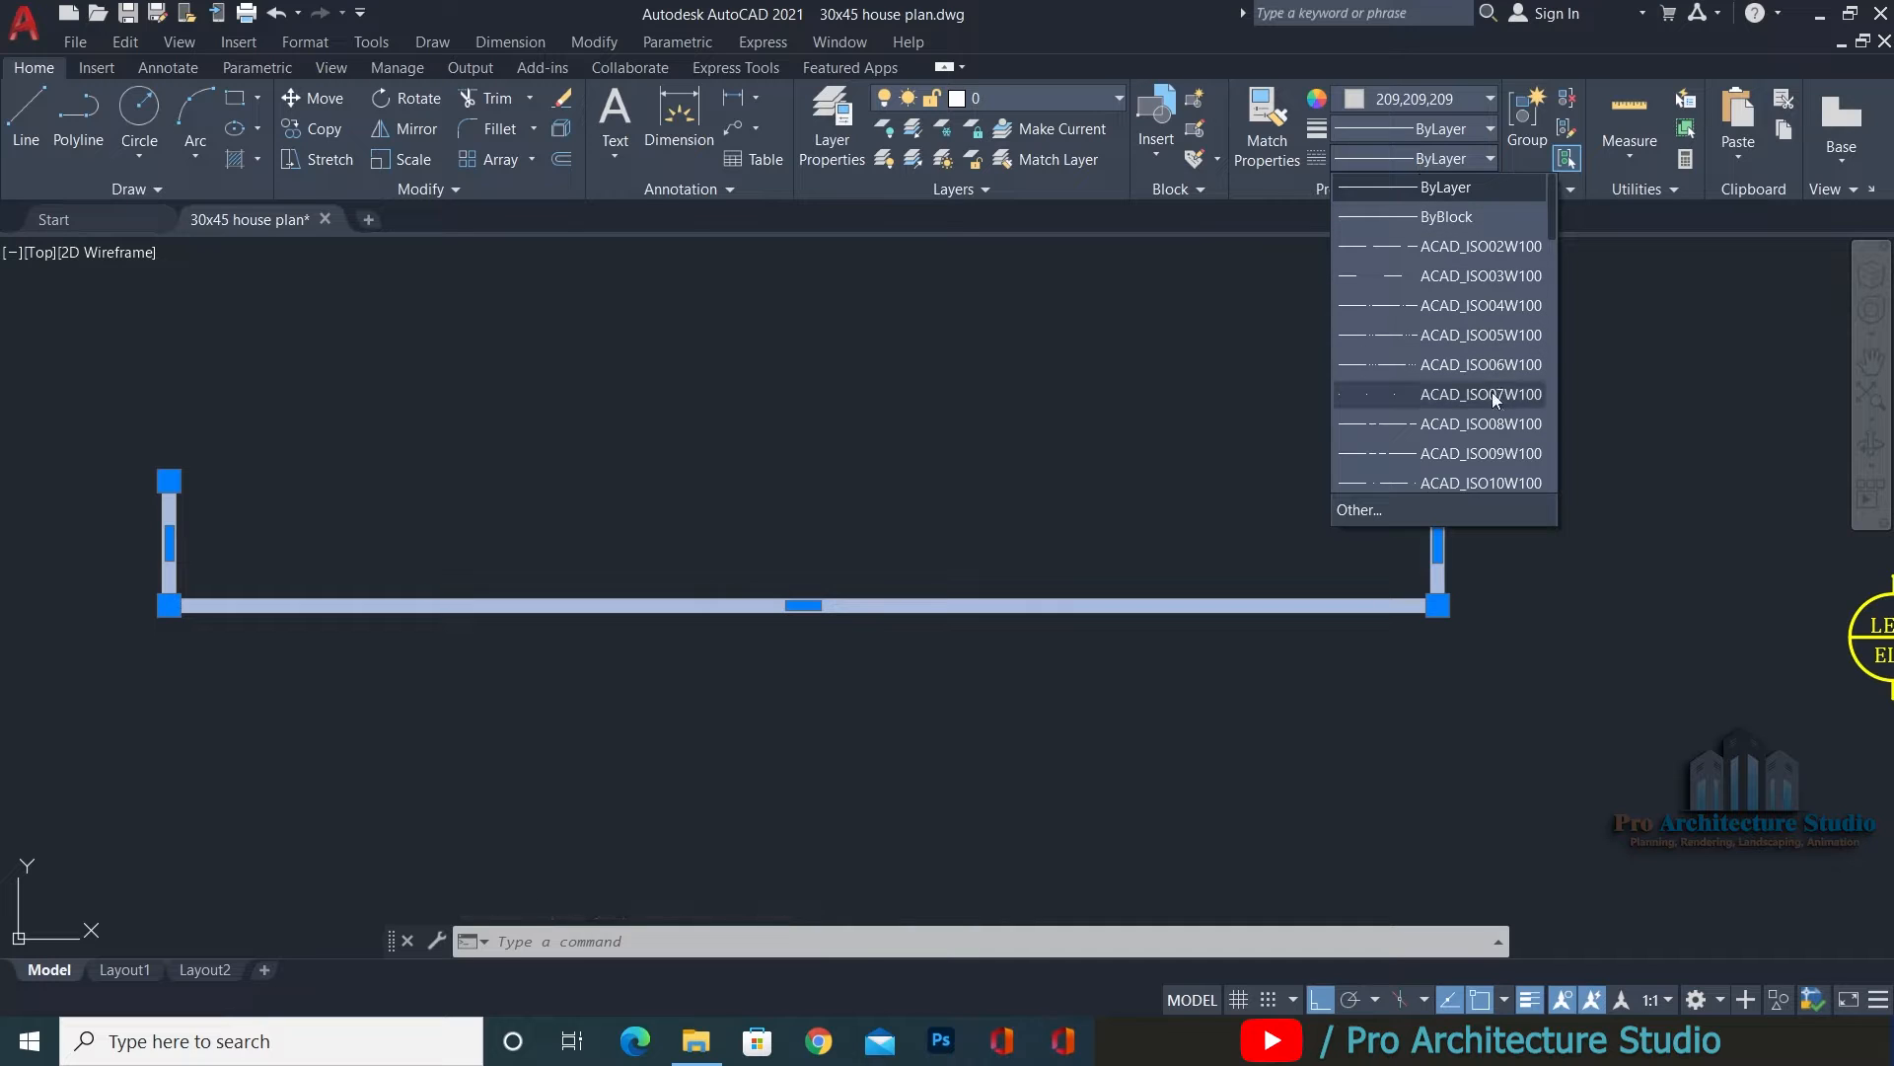
scroll(1471, 379, "down", 10)
left_click(1462, 365)
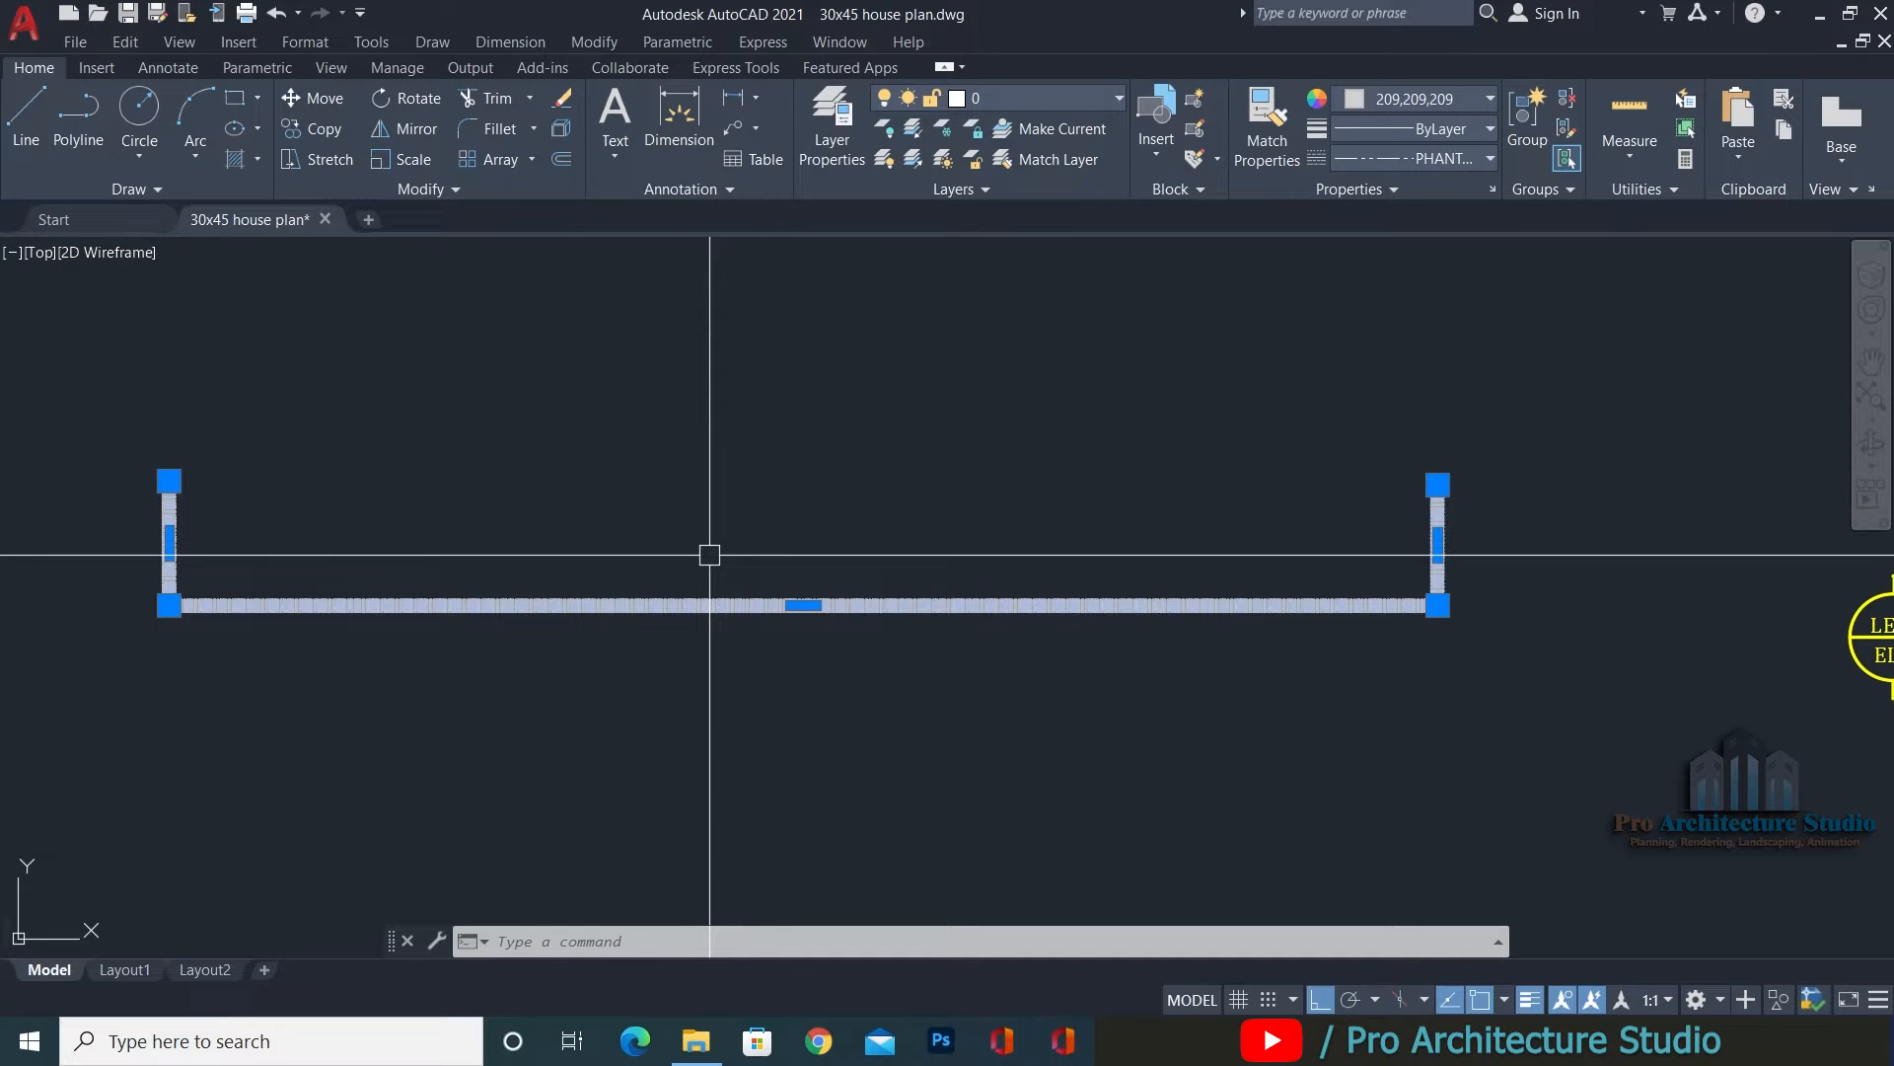
Set the linetype scale of the U-shaped polyline to 5 in its properties.
type("MO")
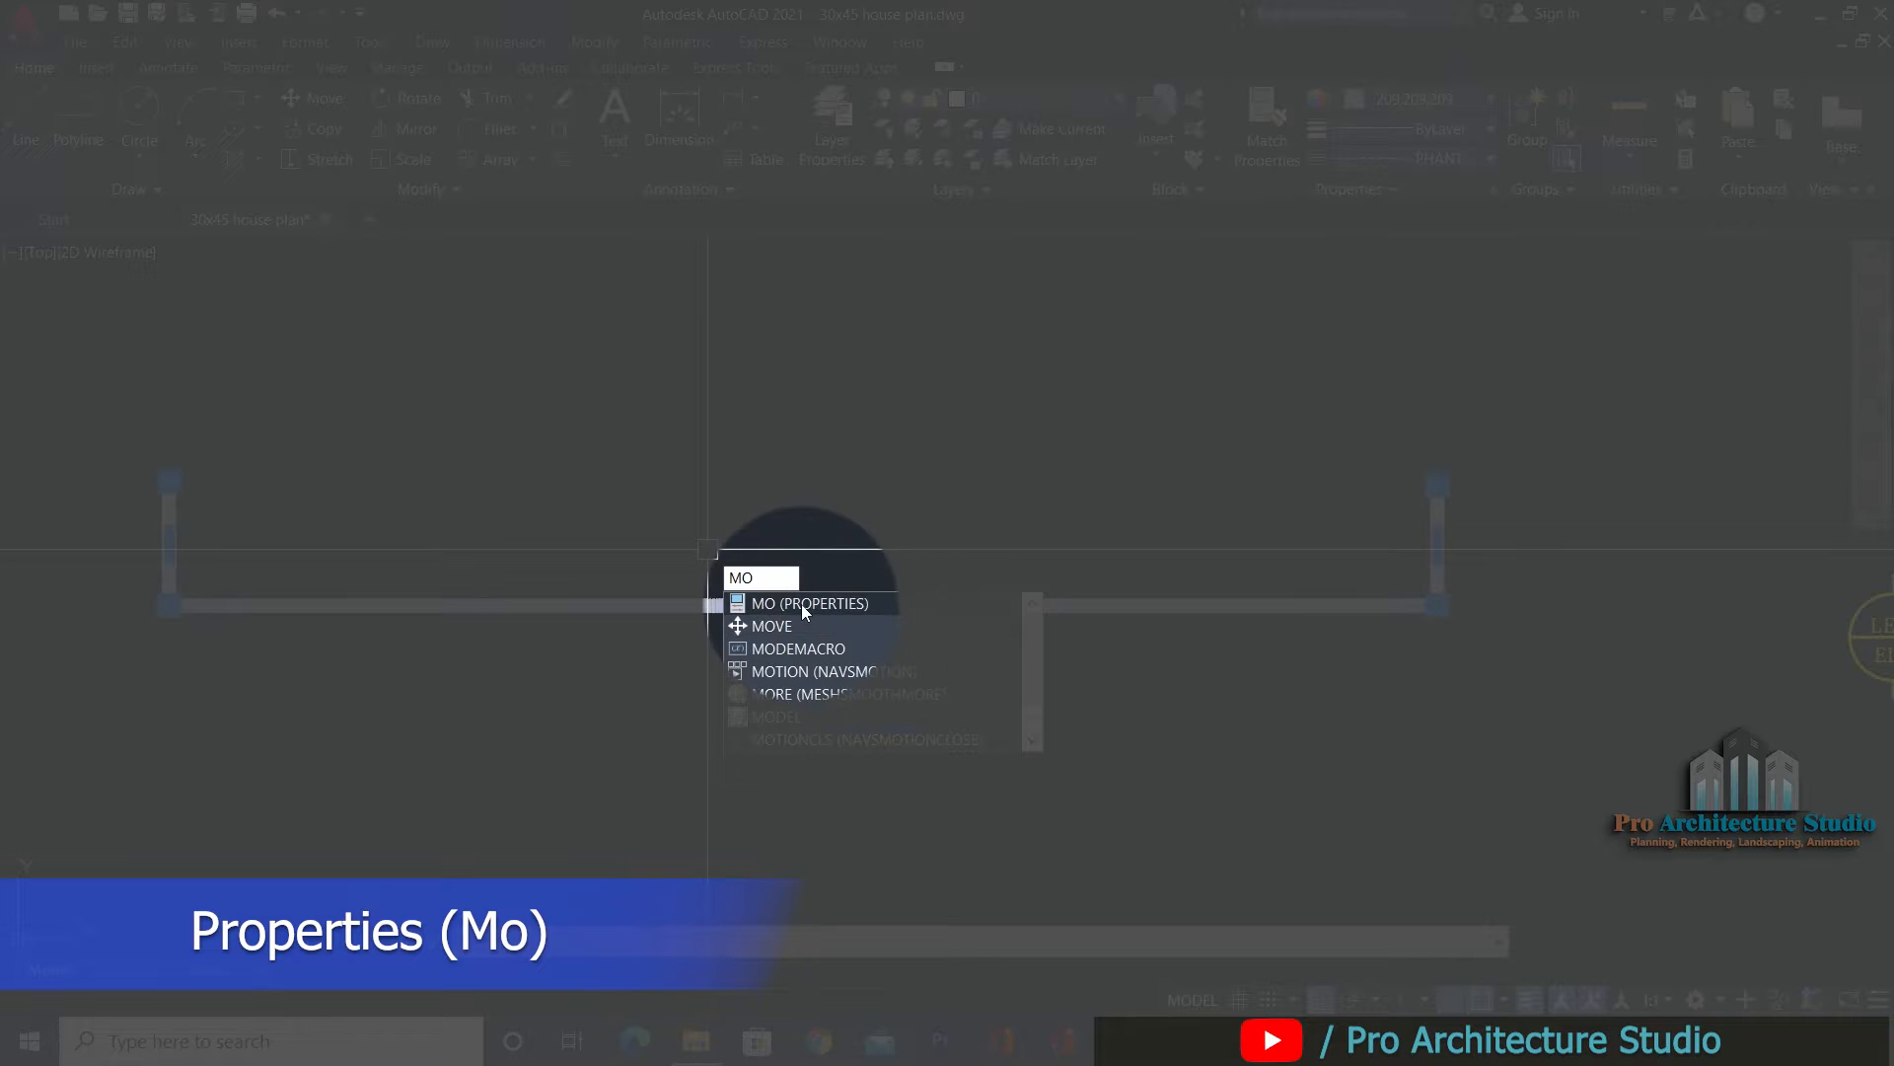
key("Return")
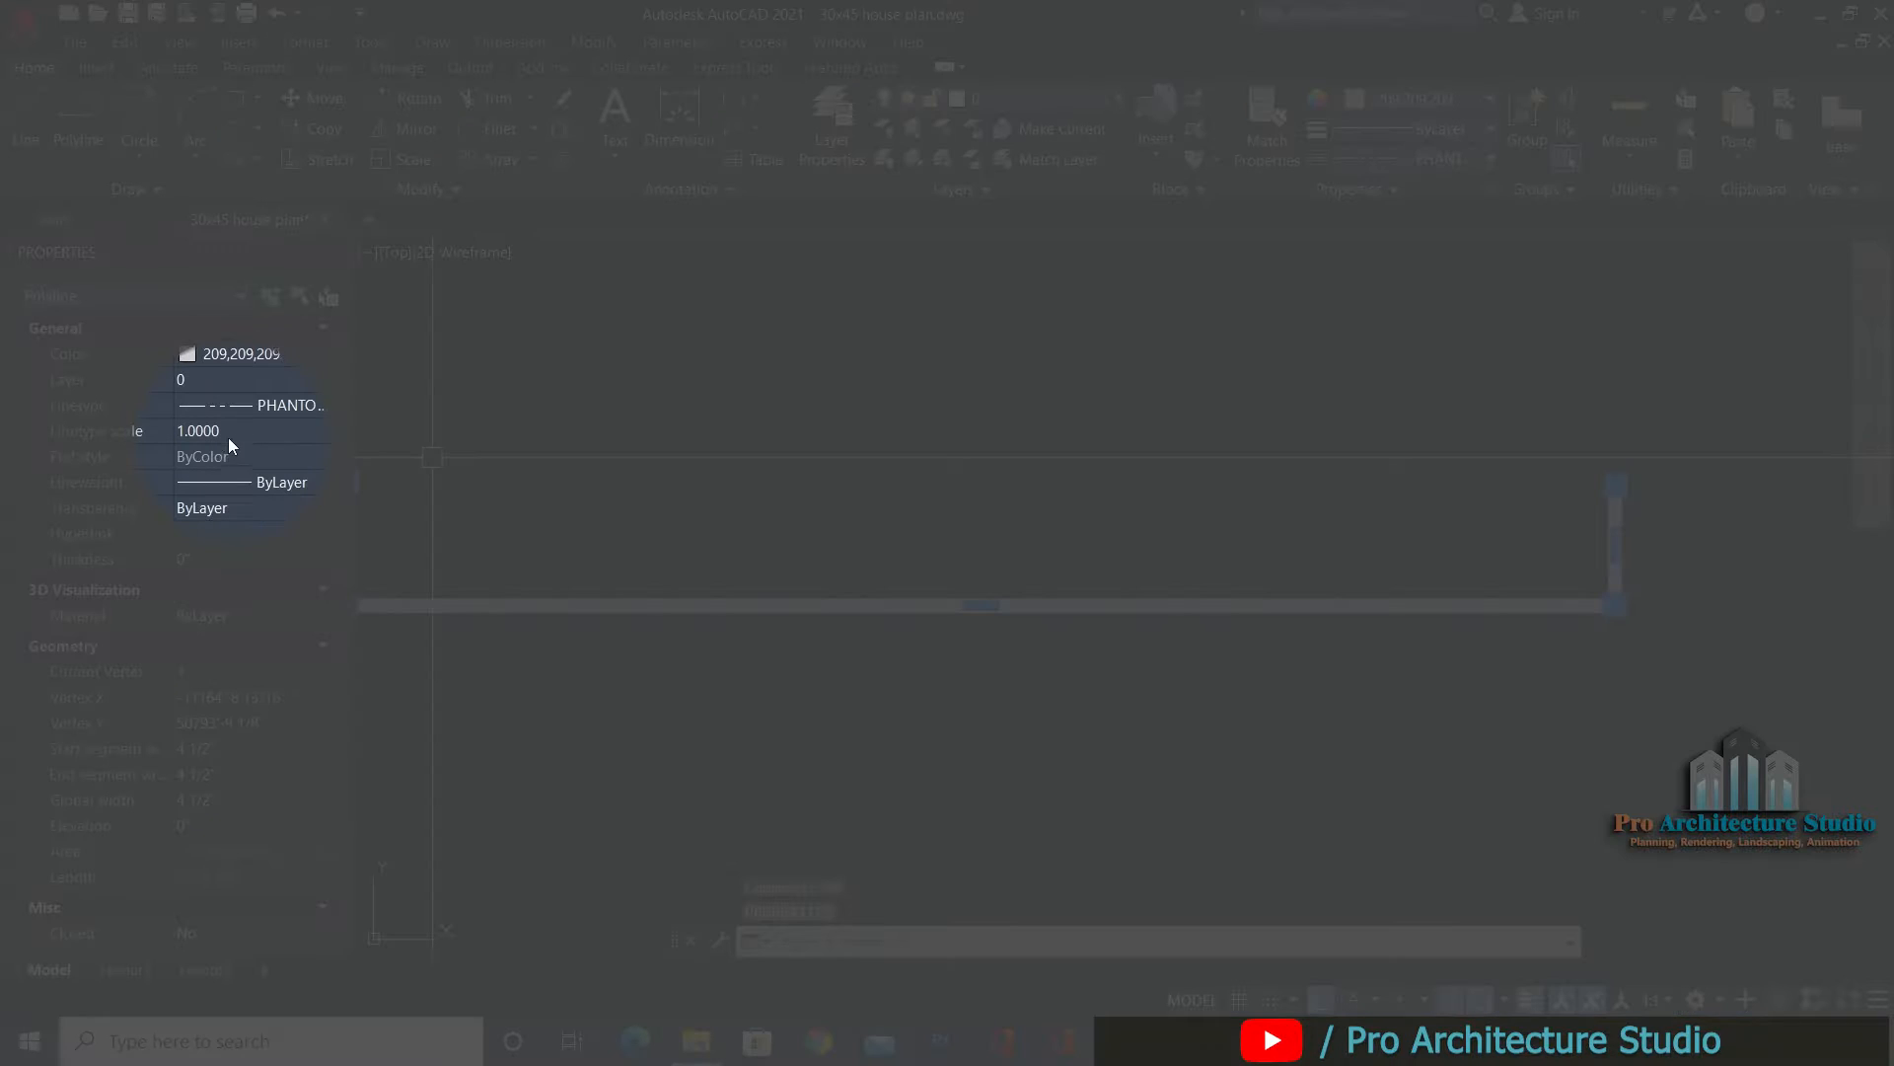
left_click(228, 432)
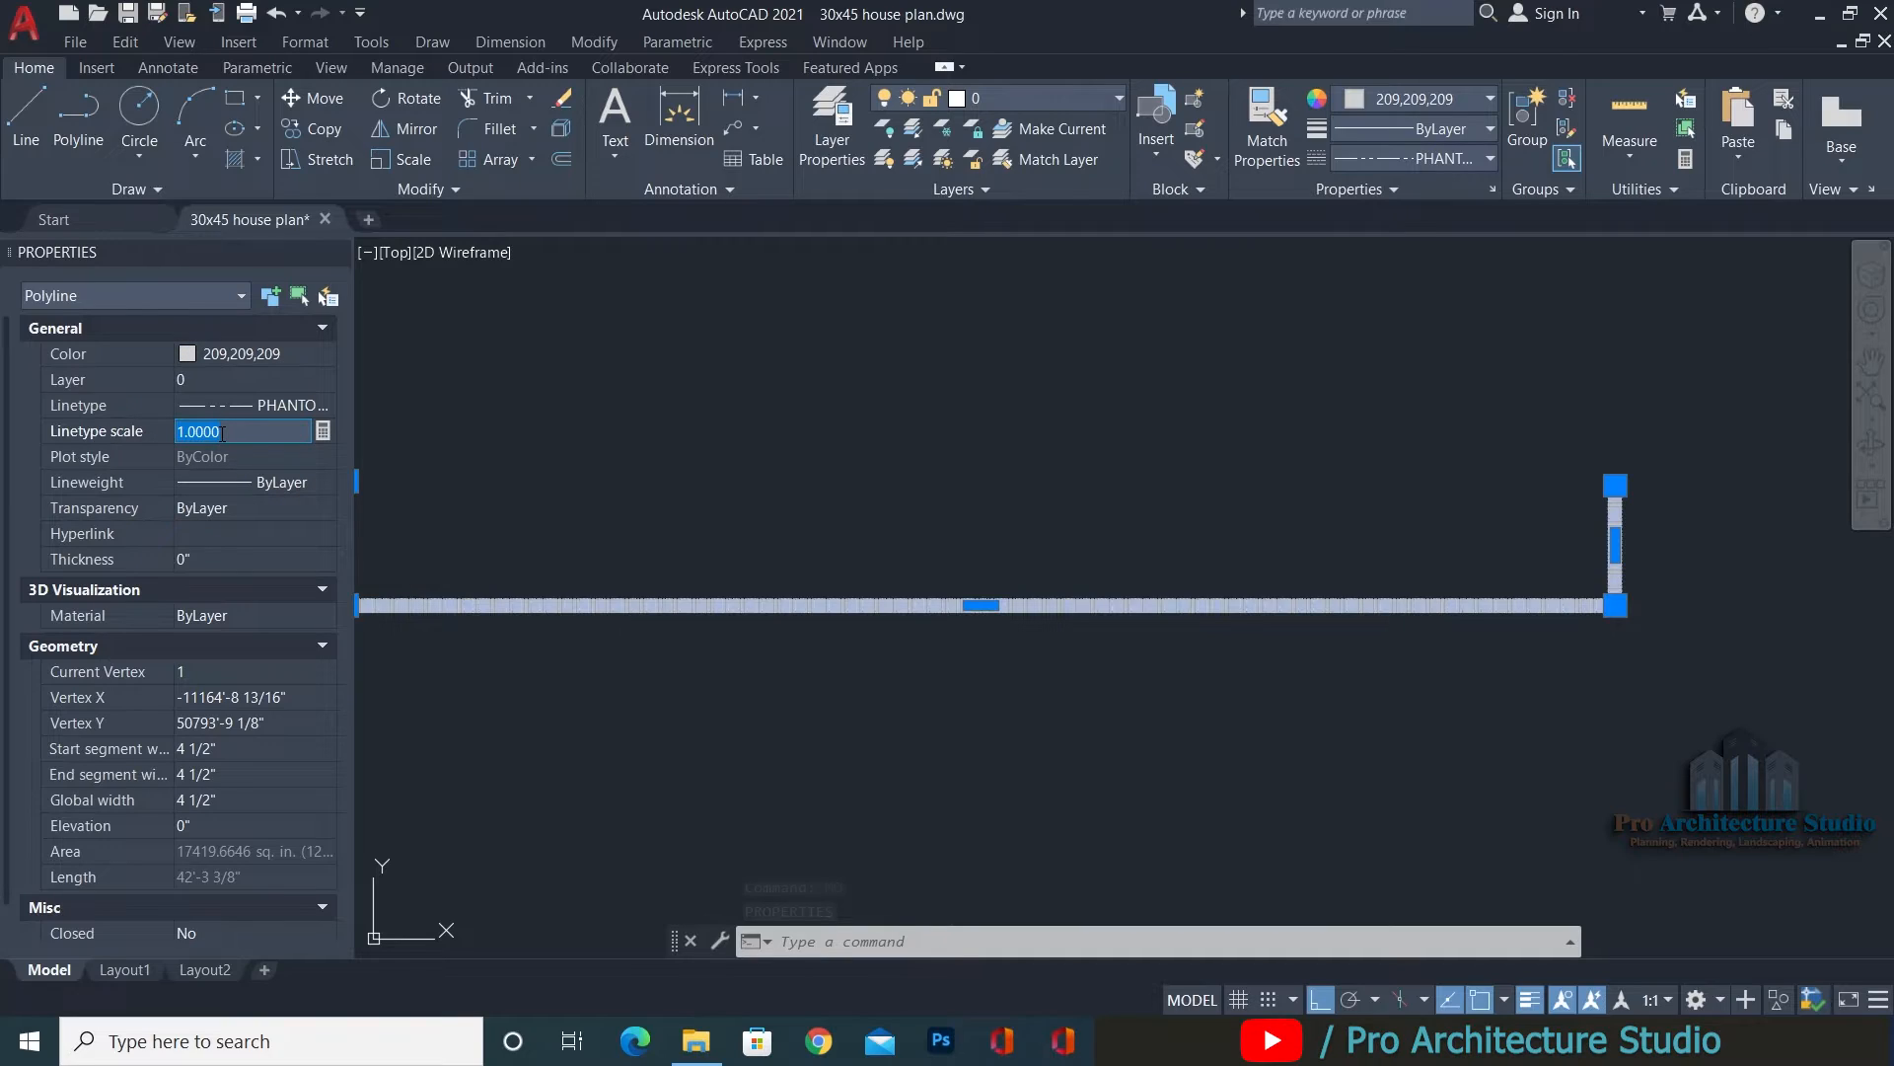
type("5")
key("Return")
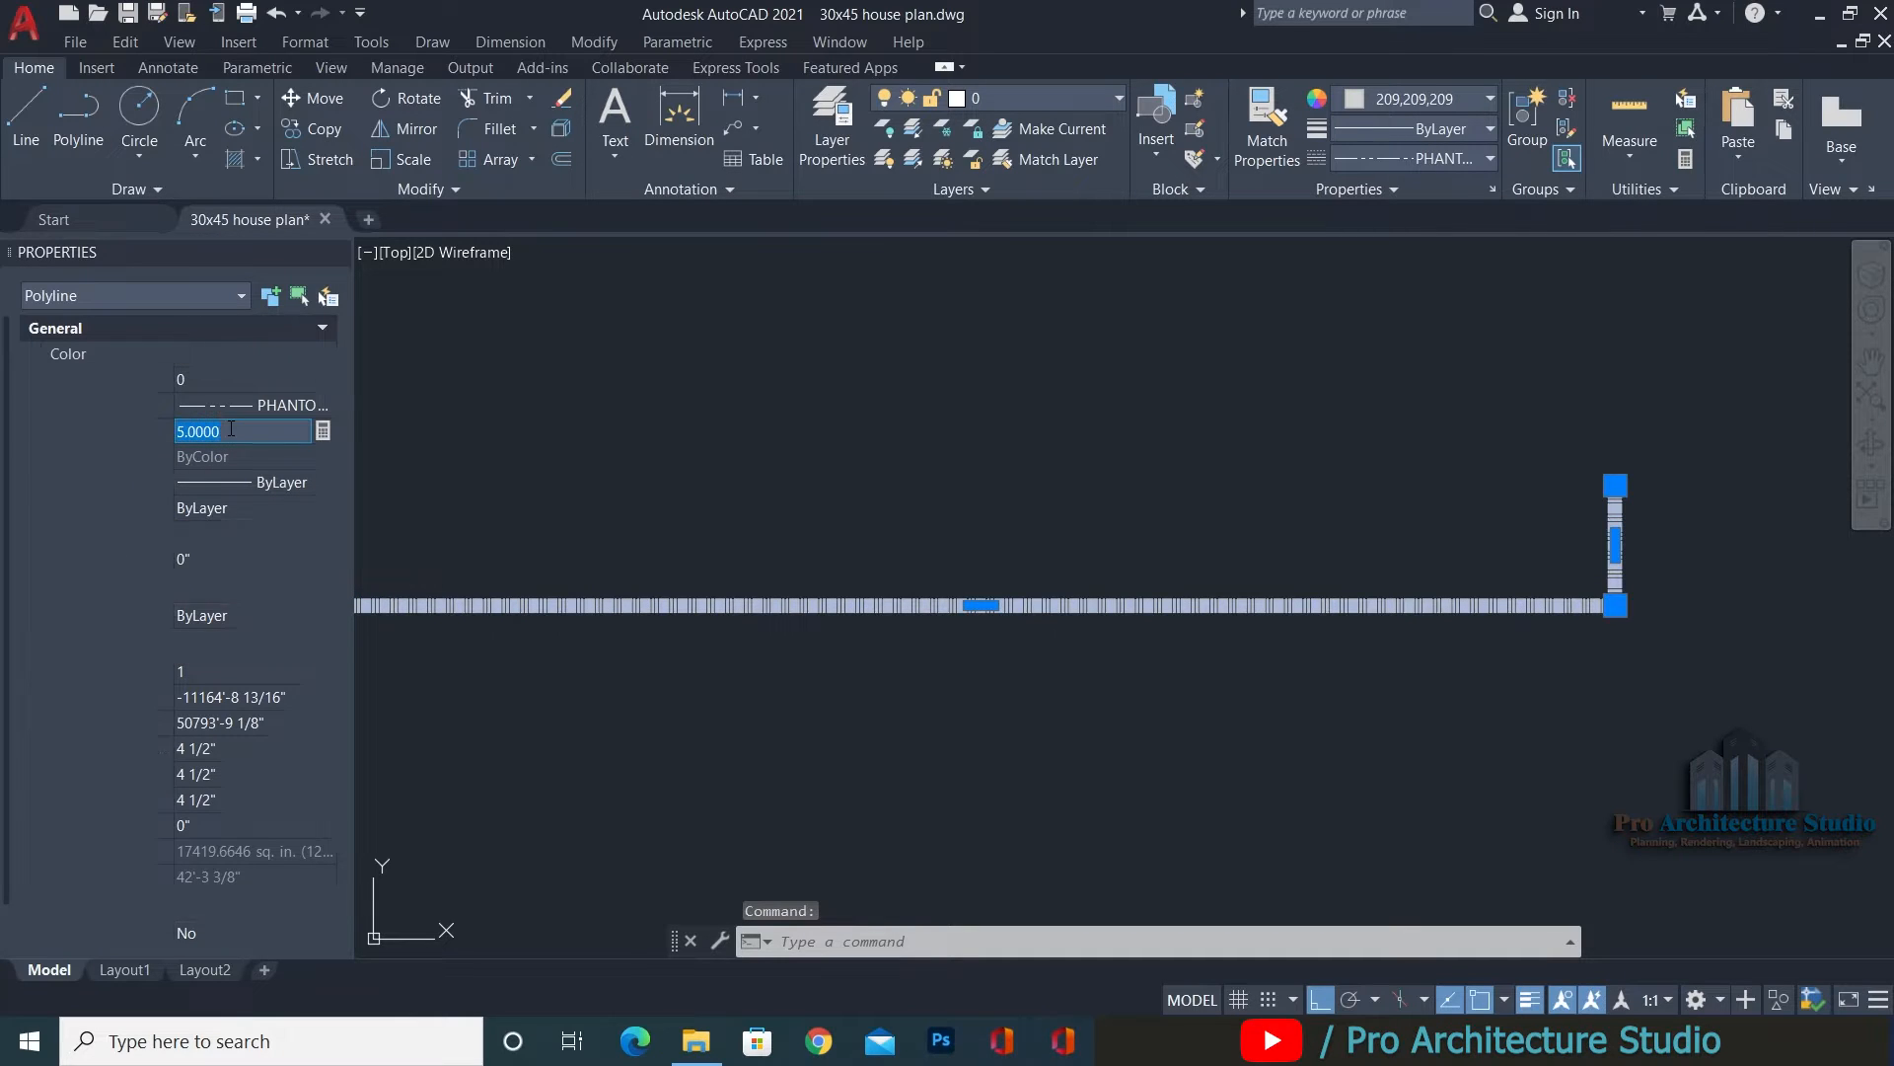
Set the linetype scale of the U-shaped polyline to 50 and close its properties.
type("50")
key("Return")
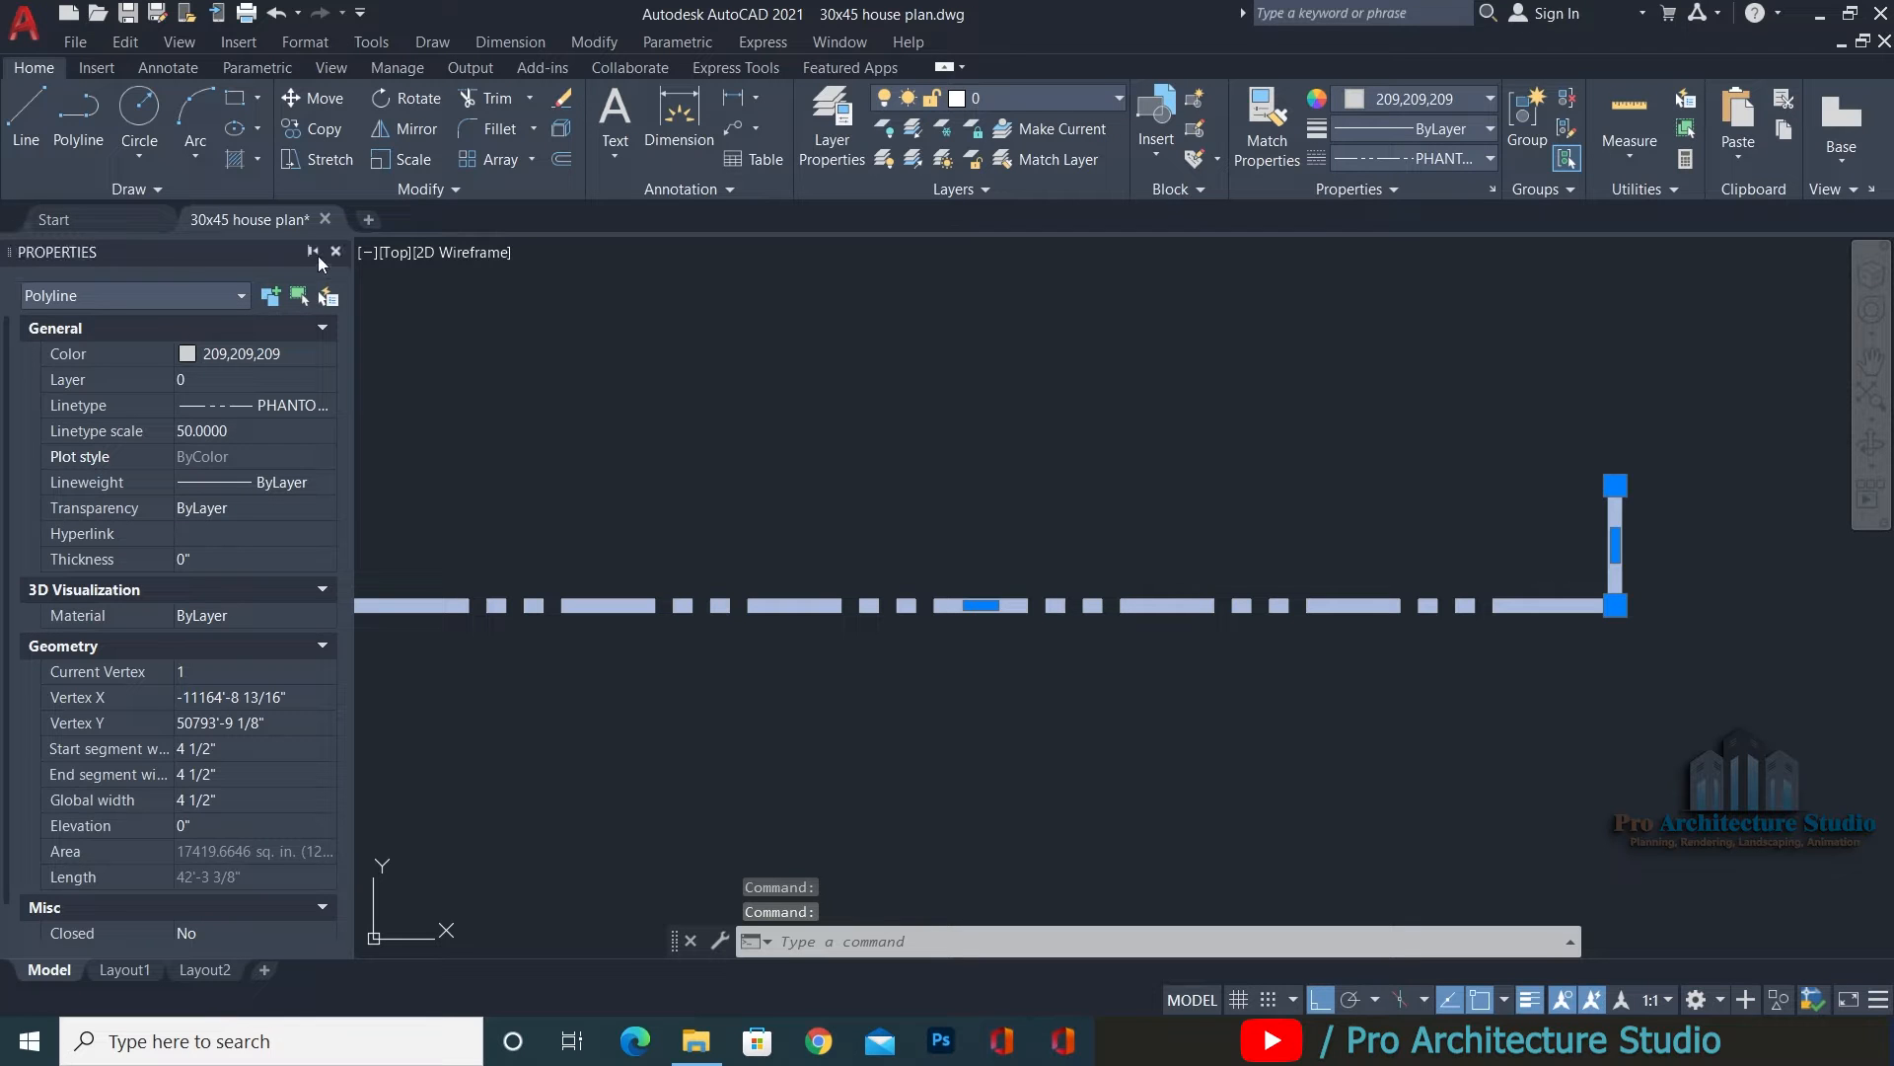
left_click(334, 253)
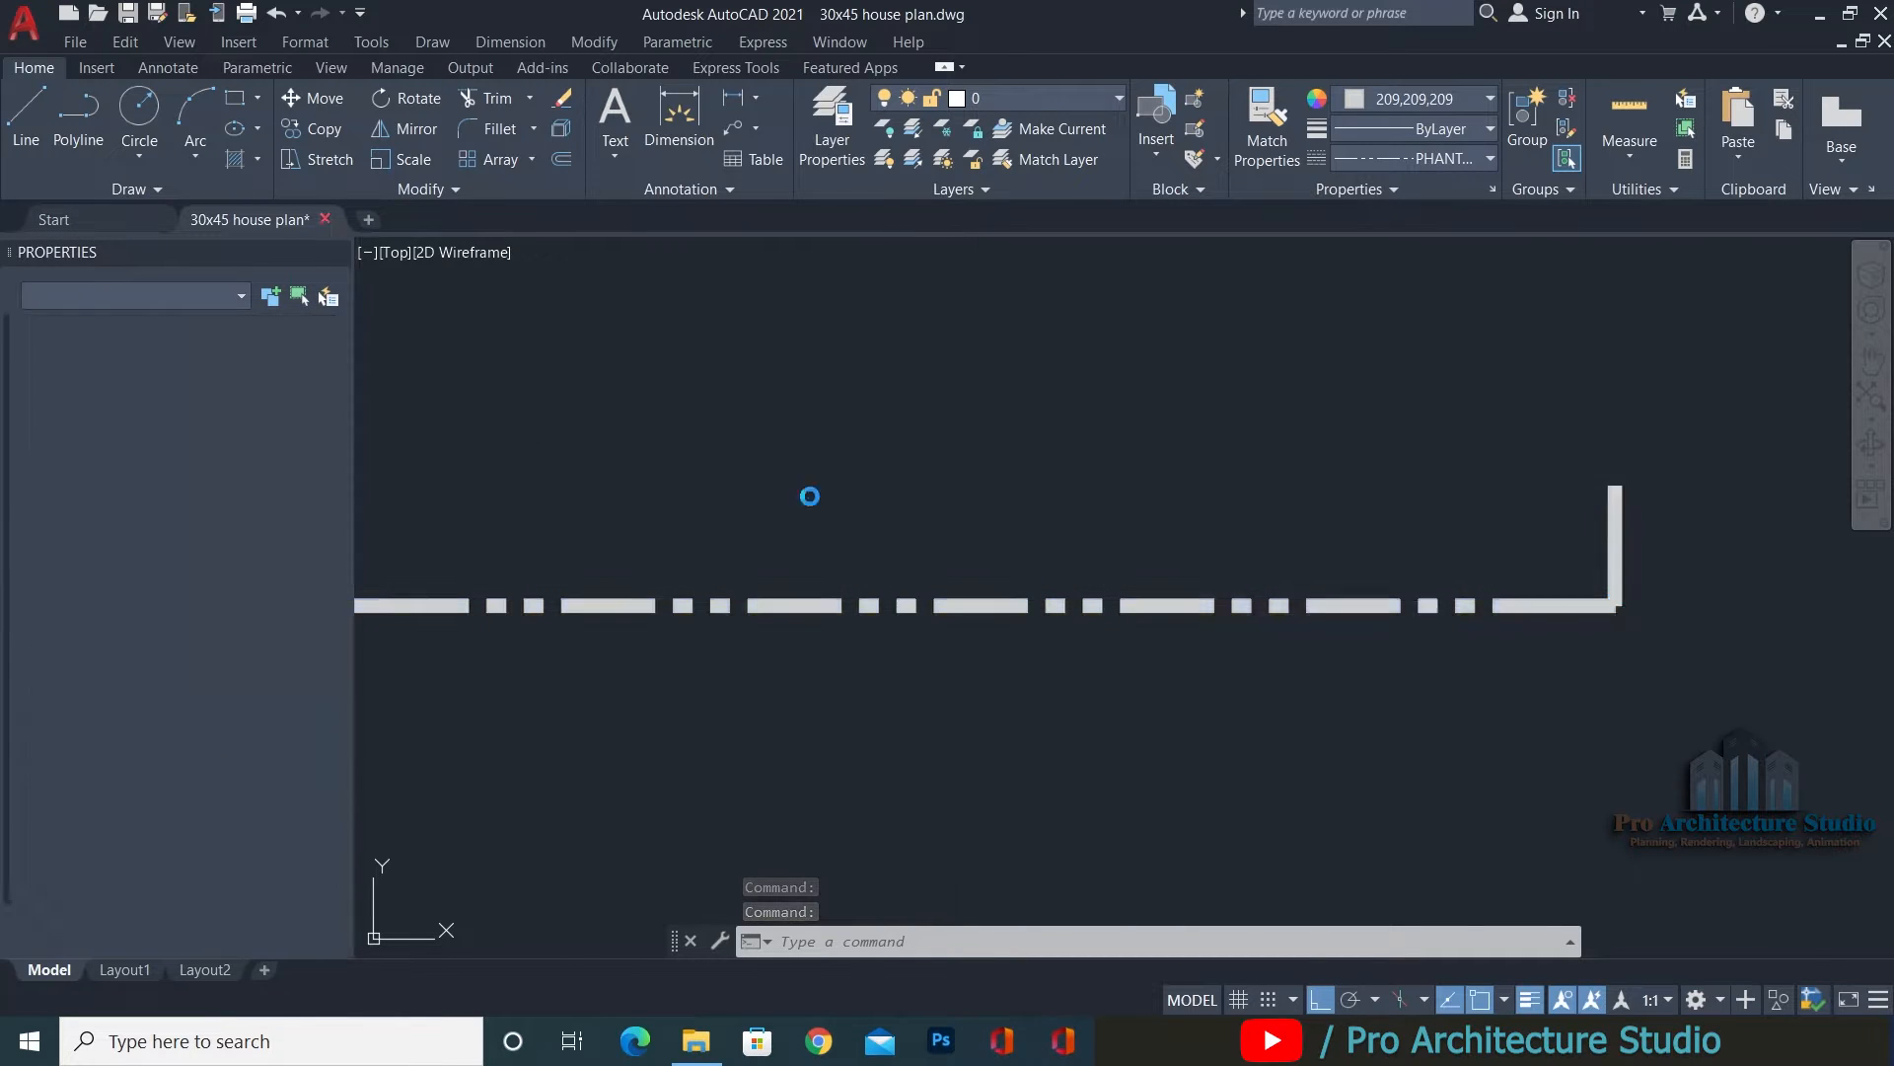
Copy the FRONT ELE. symbol below the ground floor plan from its circle's lowest point onto the upper end of the polyline's left upright.
middle_click_drag(861, 545, 830, 607)
middle_click_drag(815, 522, 635, 445)
scroll(635, 445, "down", 4)
middle_click_drag(1243, 807, 1078, 529)
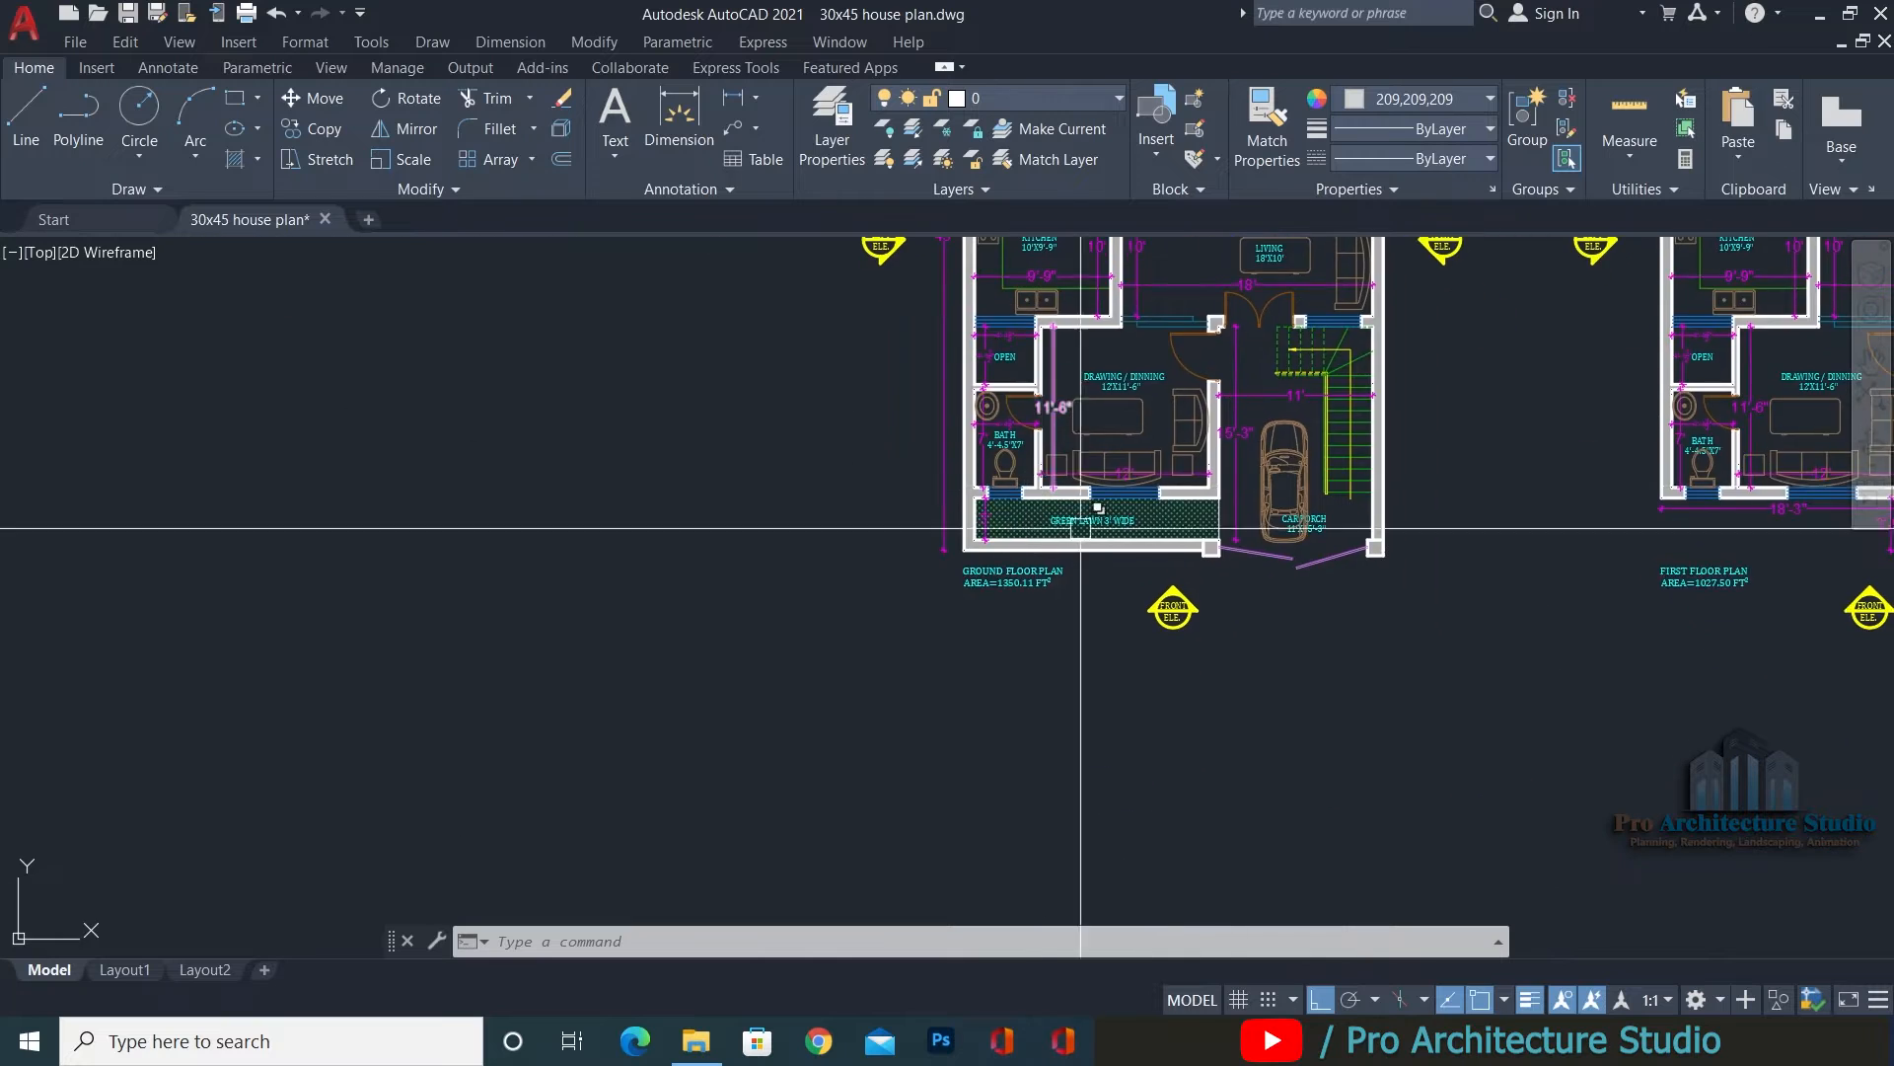
scroll(1160, 597, "up", 4)
scroll(1112, 562, "up", 3)
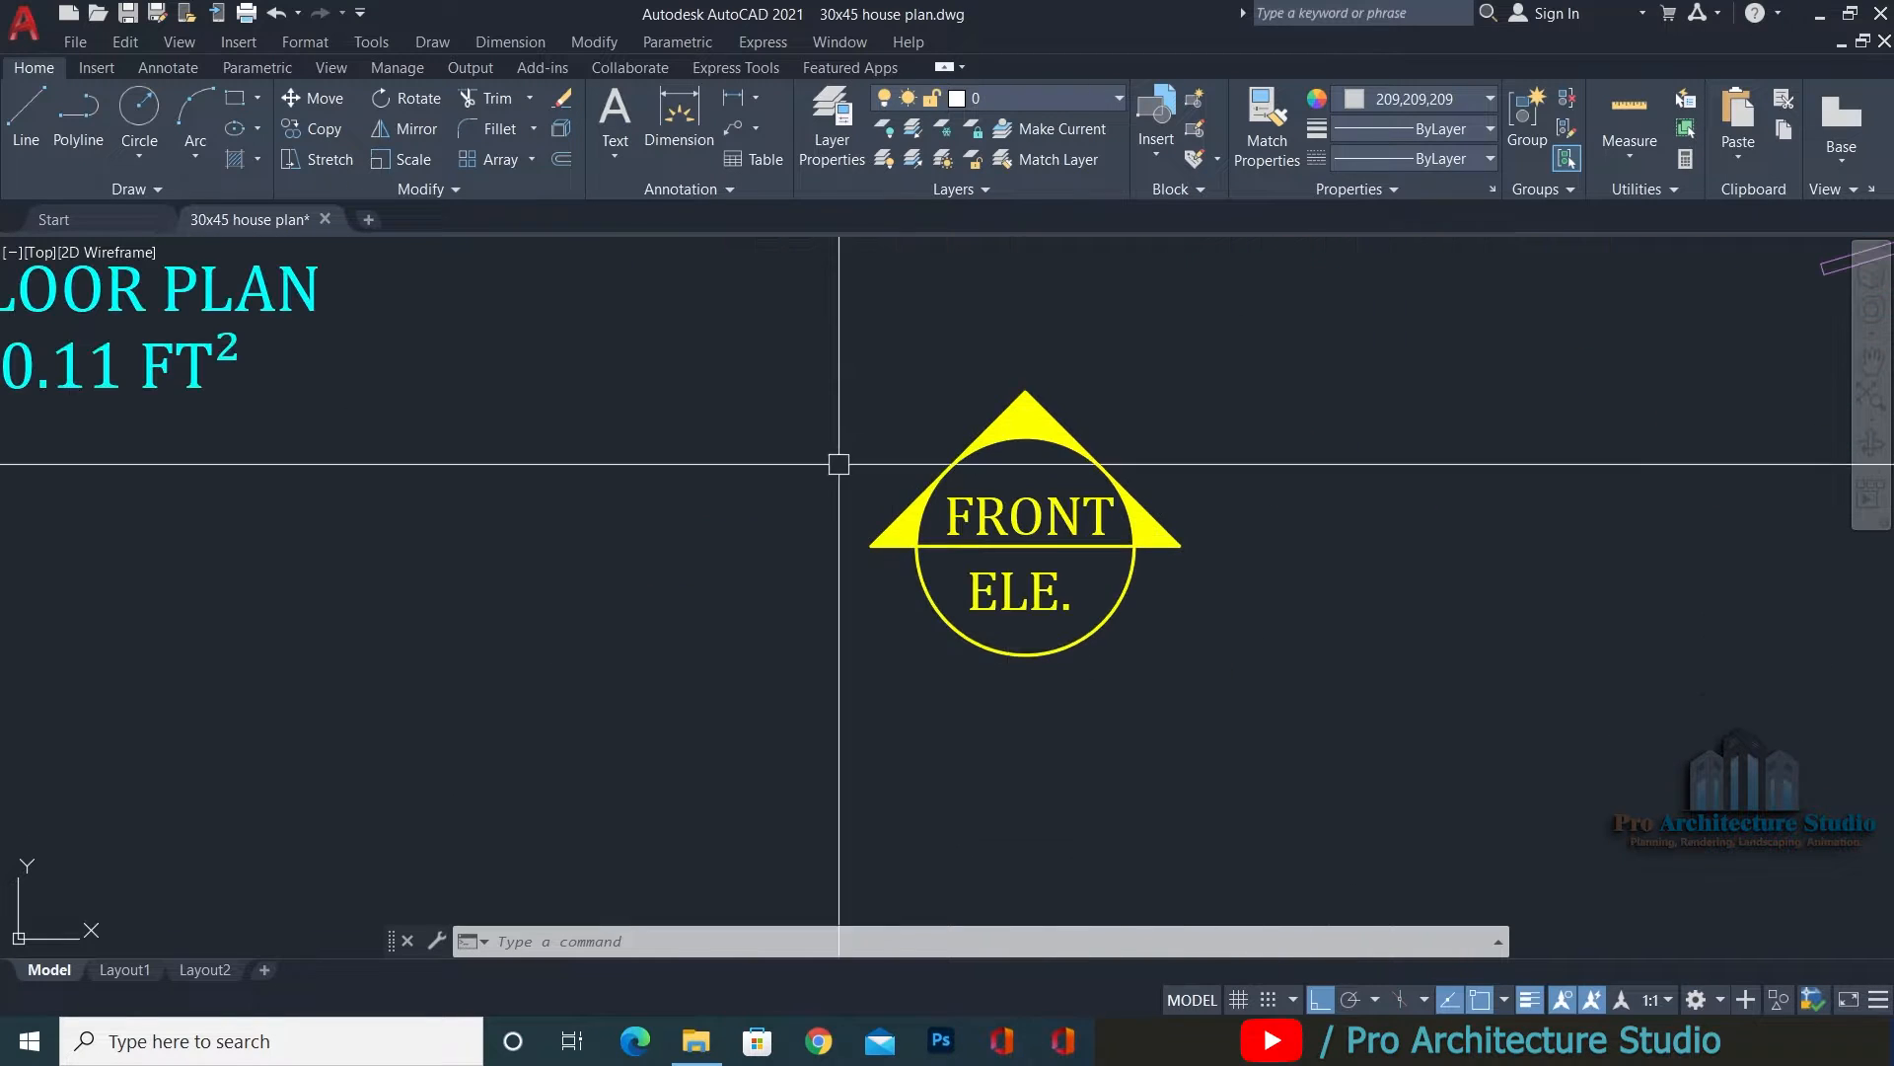
middle_click_drag(858, 583, 854, 689)
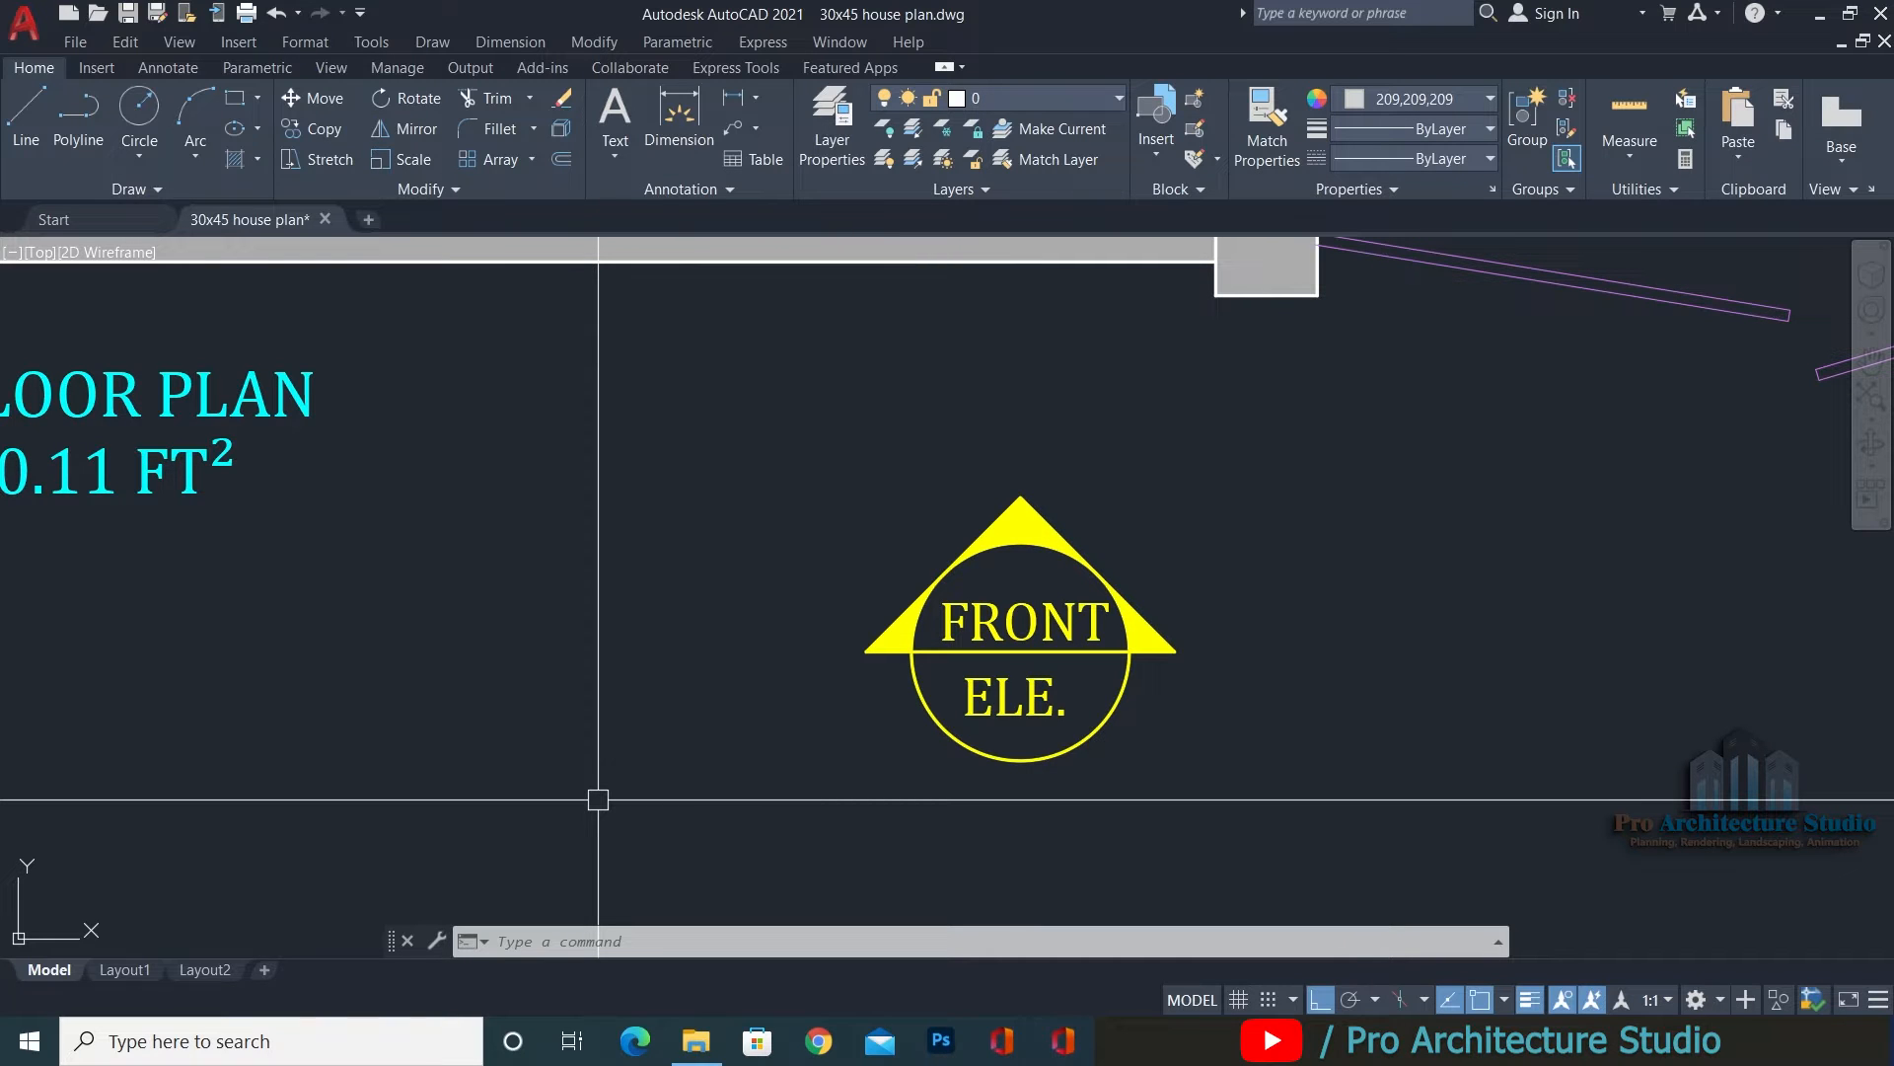
scroll(1217, 499, "down", 2)
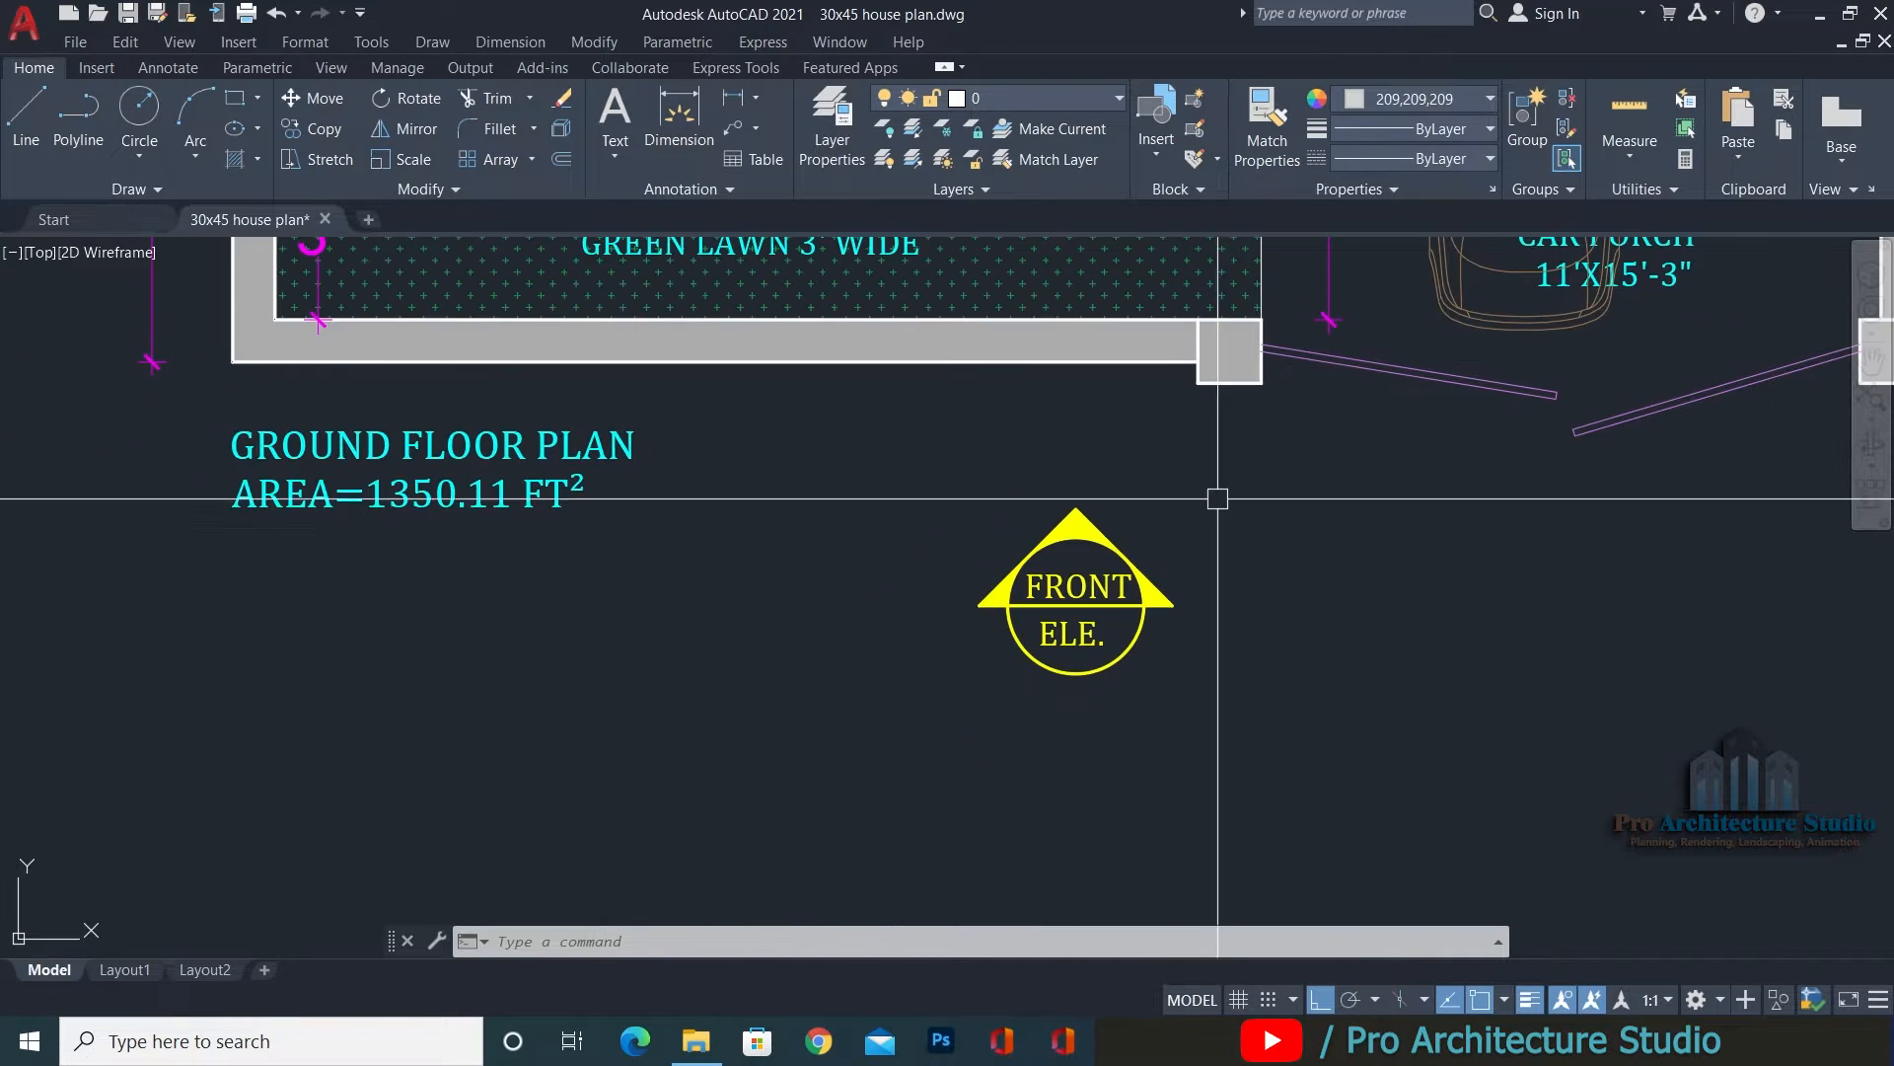
left_click(1264, 463)
left_click(712, 855)
type("co")
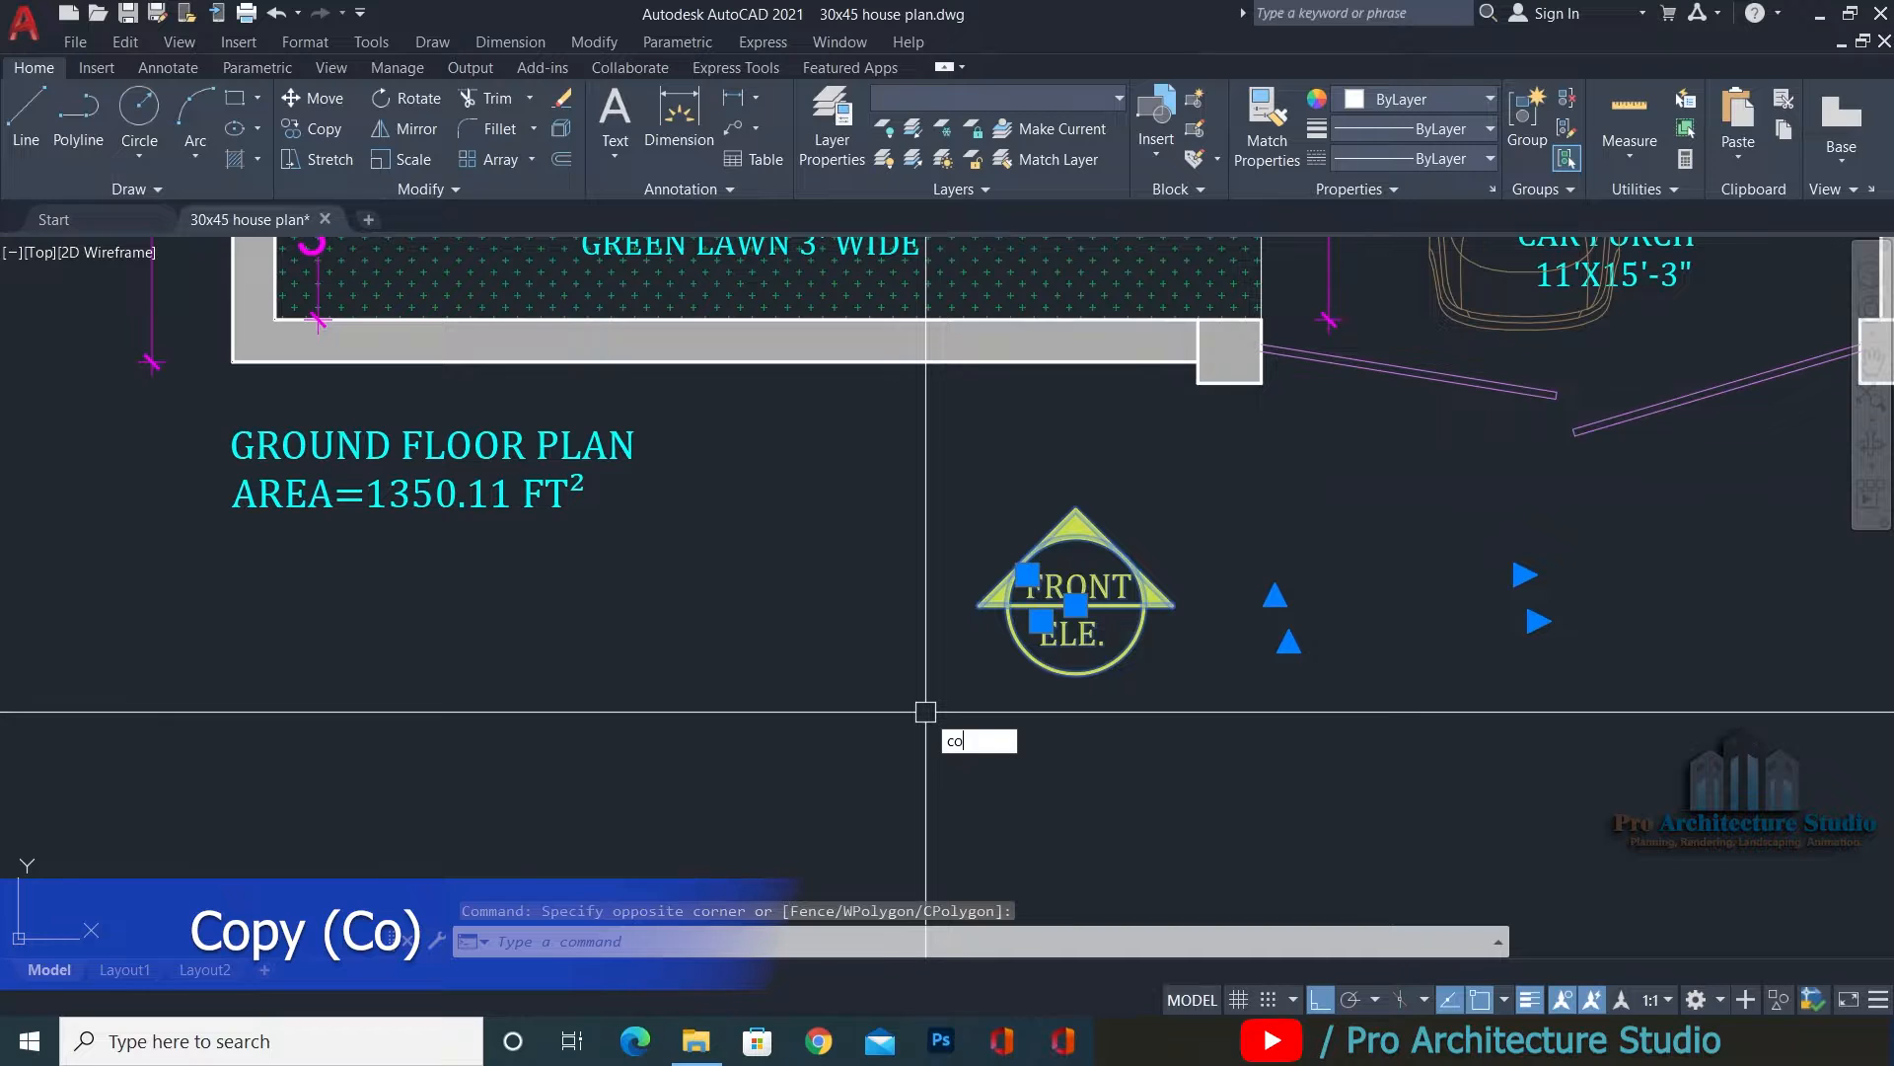
key("Return")
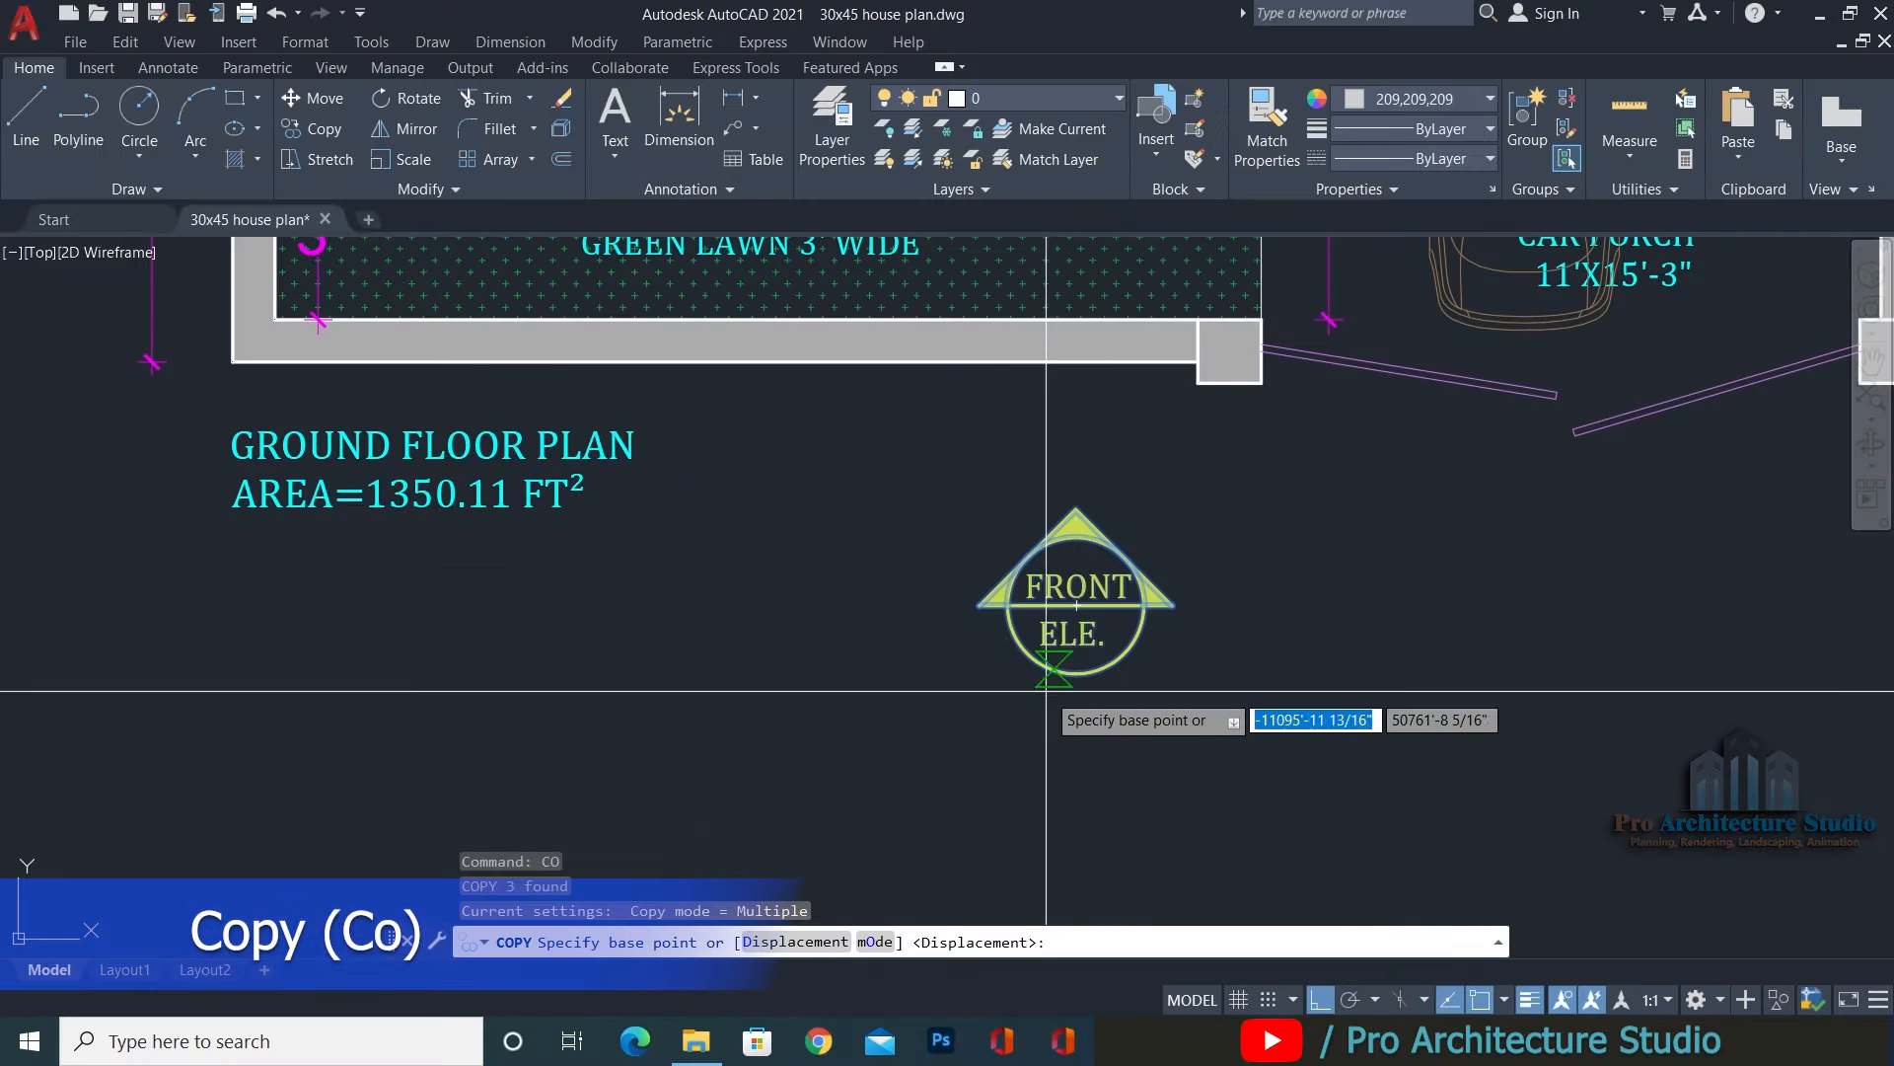
left_click(1078, 677)
scroll(1077, 677, "down", 6)
middle_click_drag(279, 431, 981, 738)
scroll(704, 494, "up", 6)
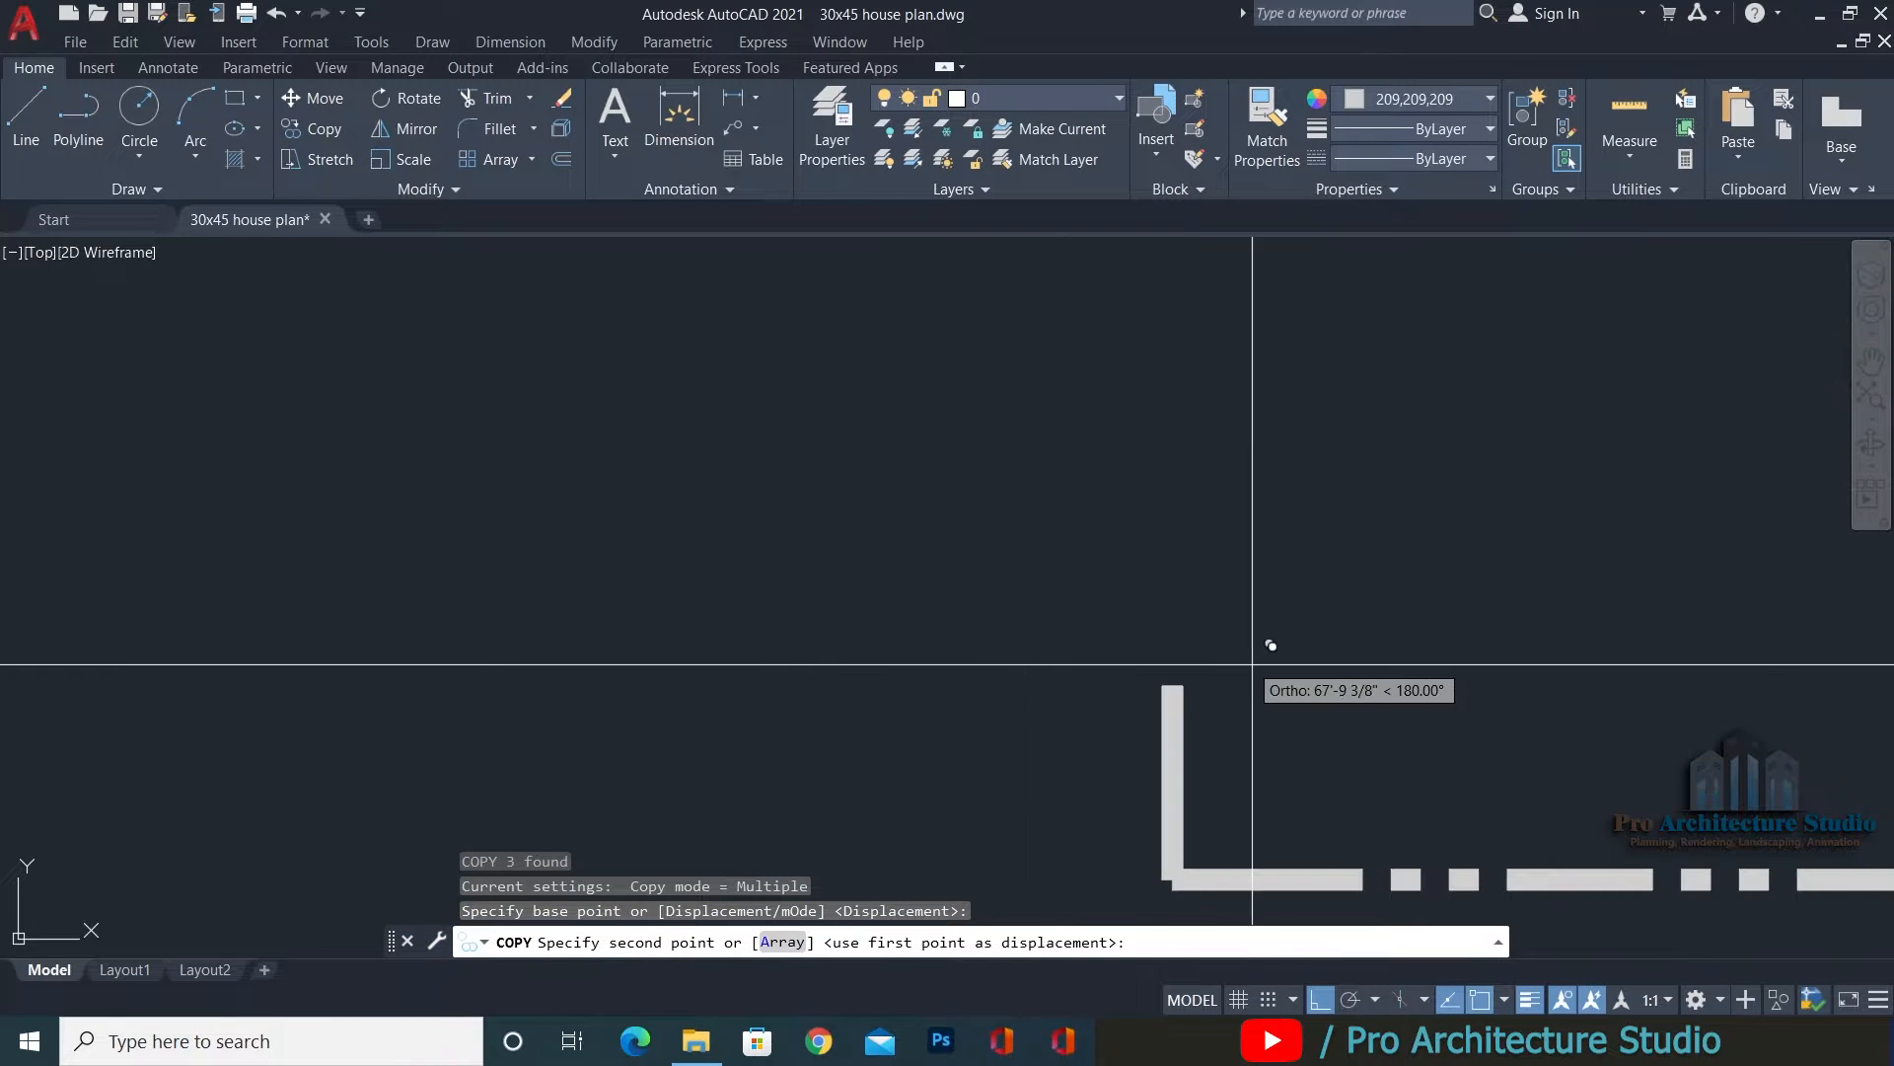
left_click(1172, 685)
key("Return")
middle_click_drag(1114, 707, 662, 598)
middle_click_drag(857, 605, 746, 556)
key("Escape")
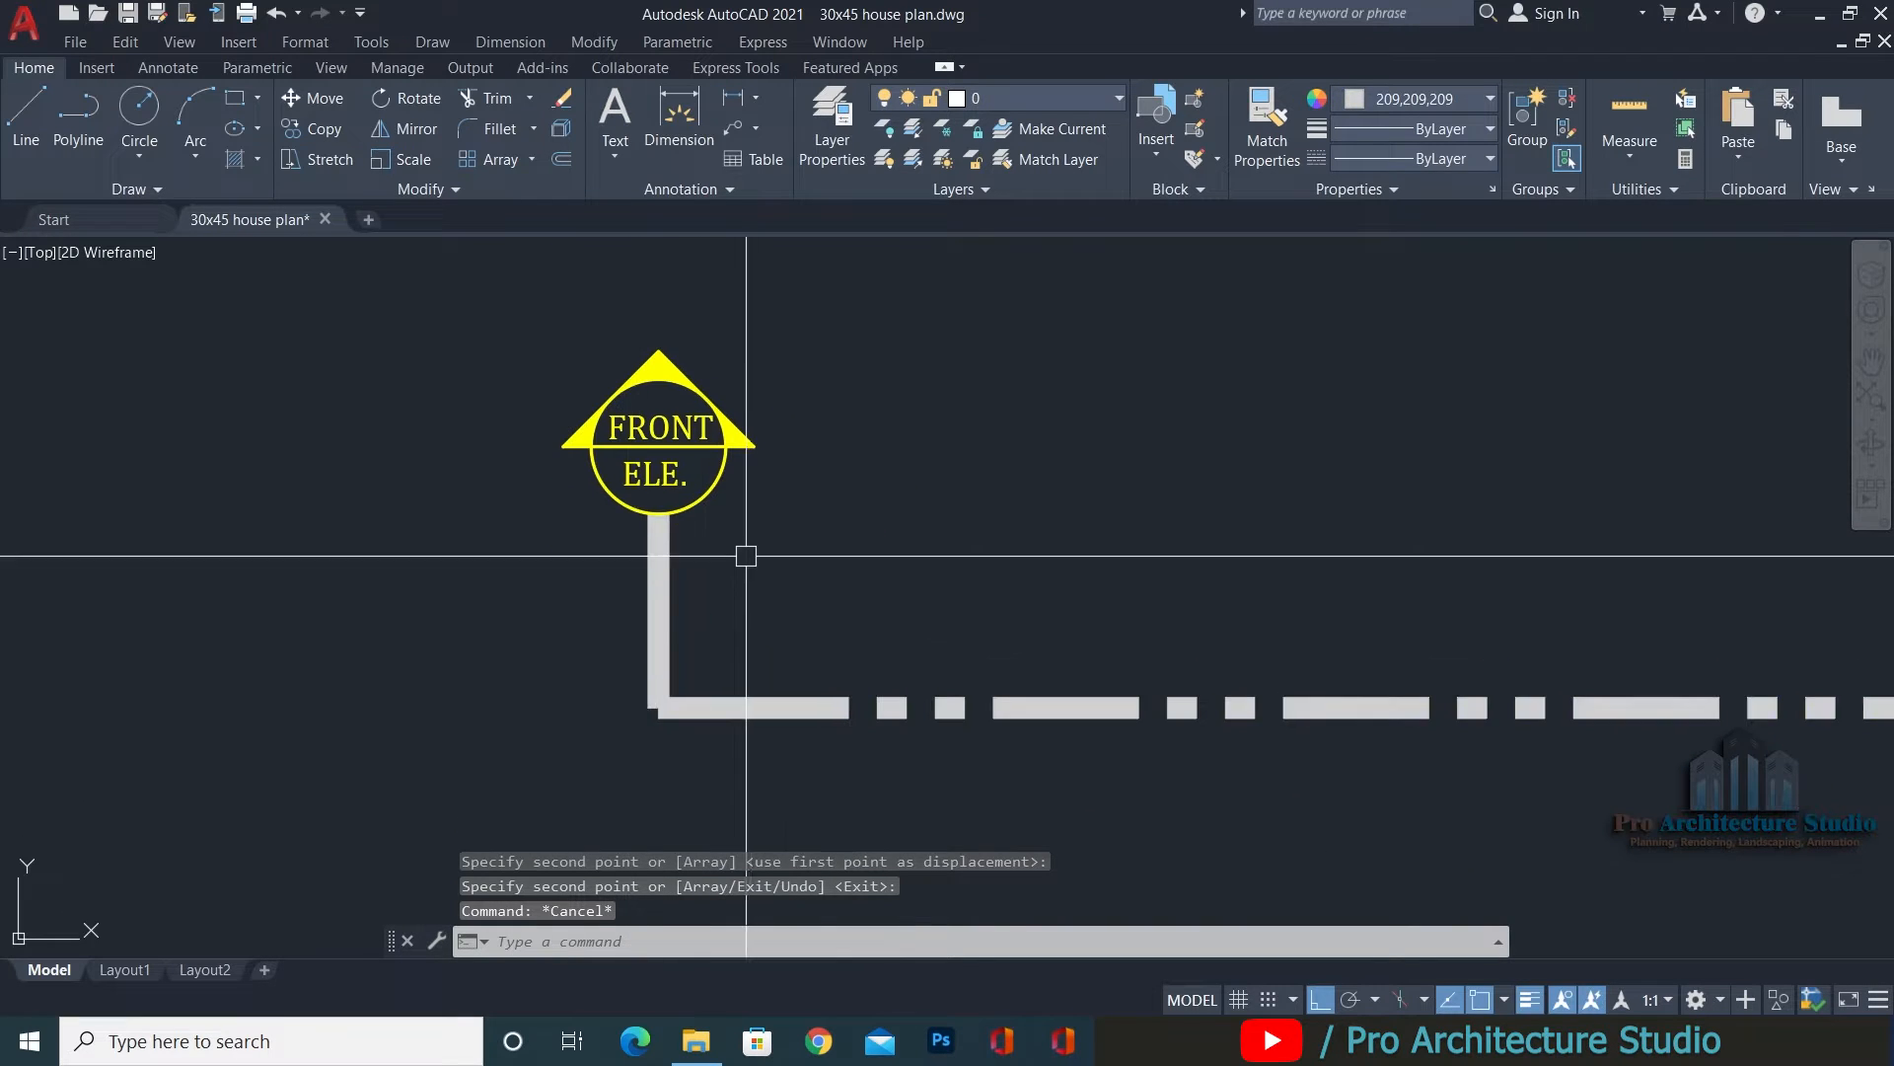
Shorten the polyline's left upright by stretching its upper end down to the segment's midpoint.
left_click(746, 555)
left_click(630, 584)
scroll(653, 527, "up", 6)
scroll(668, 415, "down", 4)
left_click(671, 431)
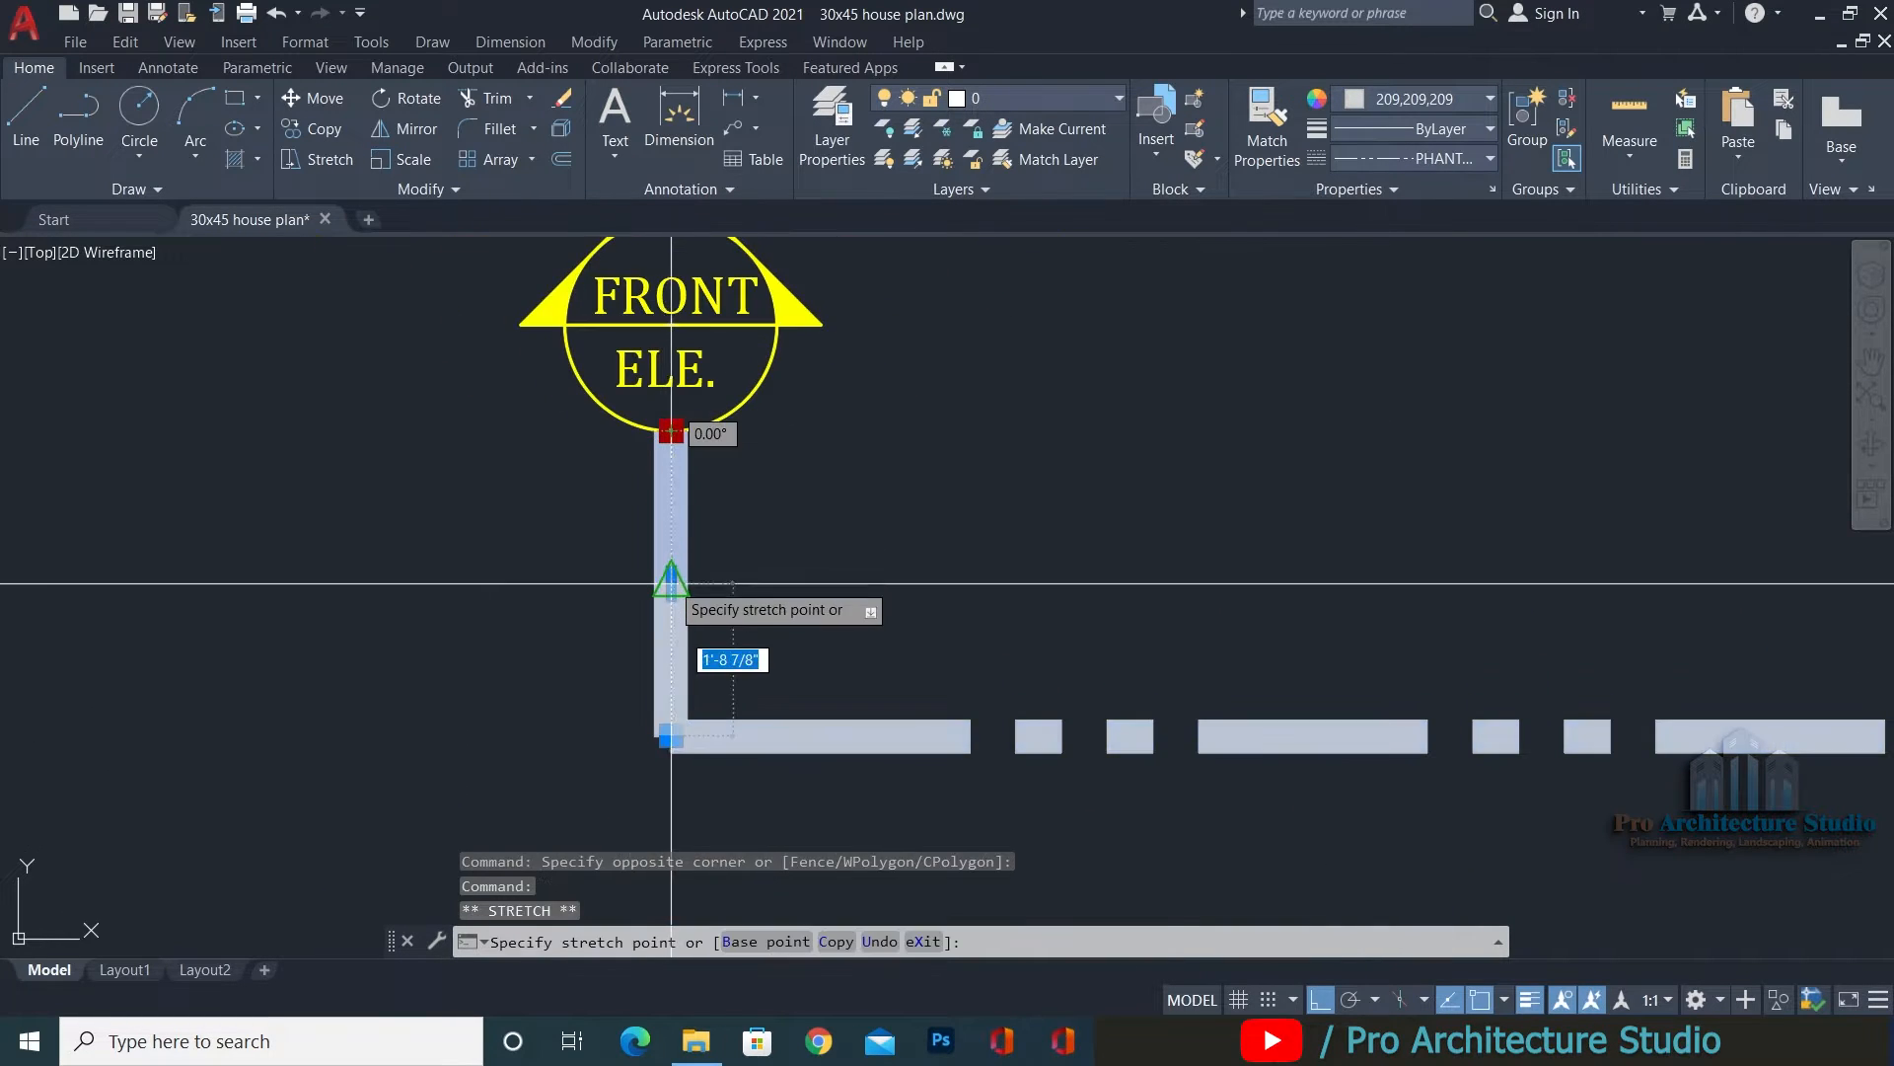
left_click(671, 583)
key("Escape")
Move the copied FRONT ELE. symbol straight down so its circle's lowest point sits on the shortened left upright.
middle_click_drag(553, 564, 569, 748)
left_click(283, 668)
left_click(865, 287)
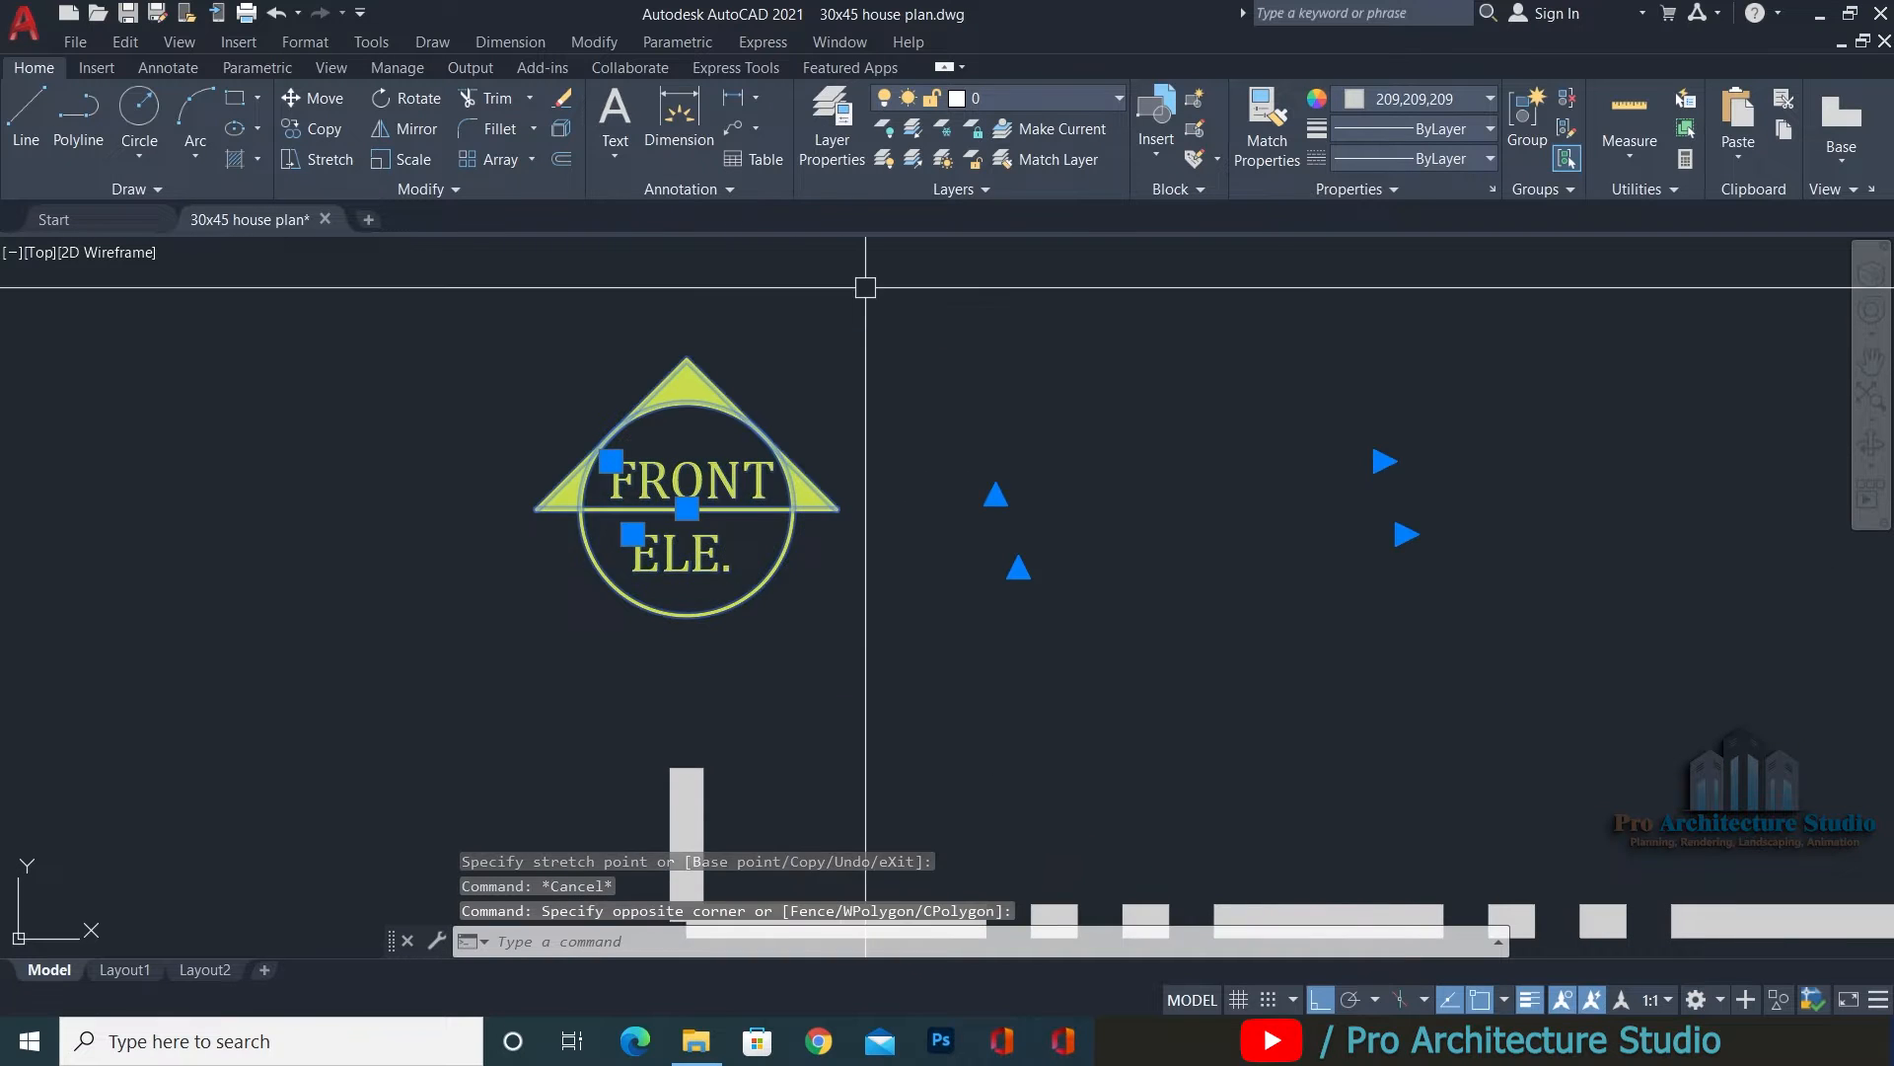
middle_click_drag(687, 620, 656, 529)
type("m")
key("Return")
left_click(656, 527)
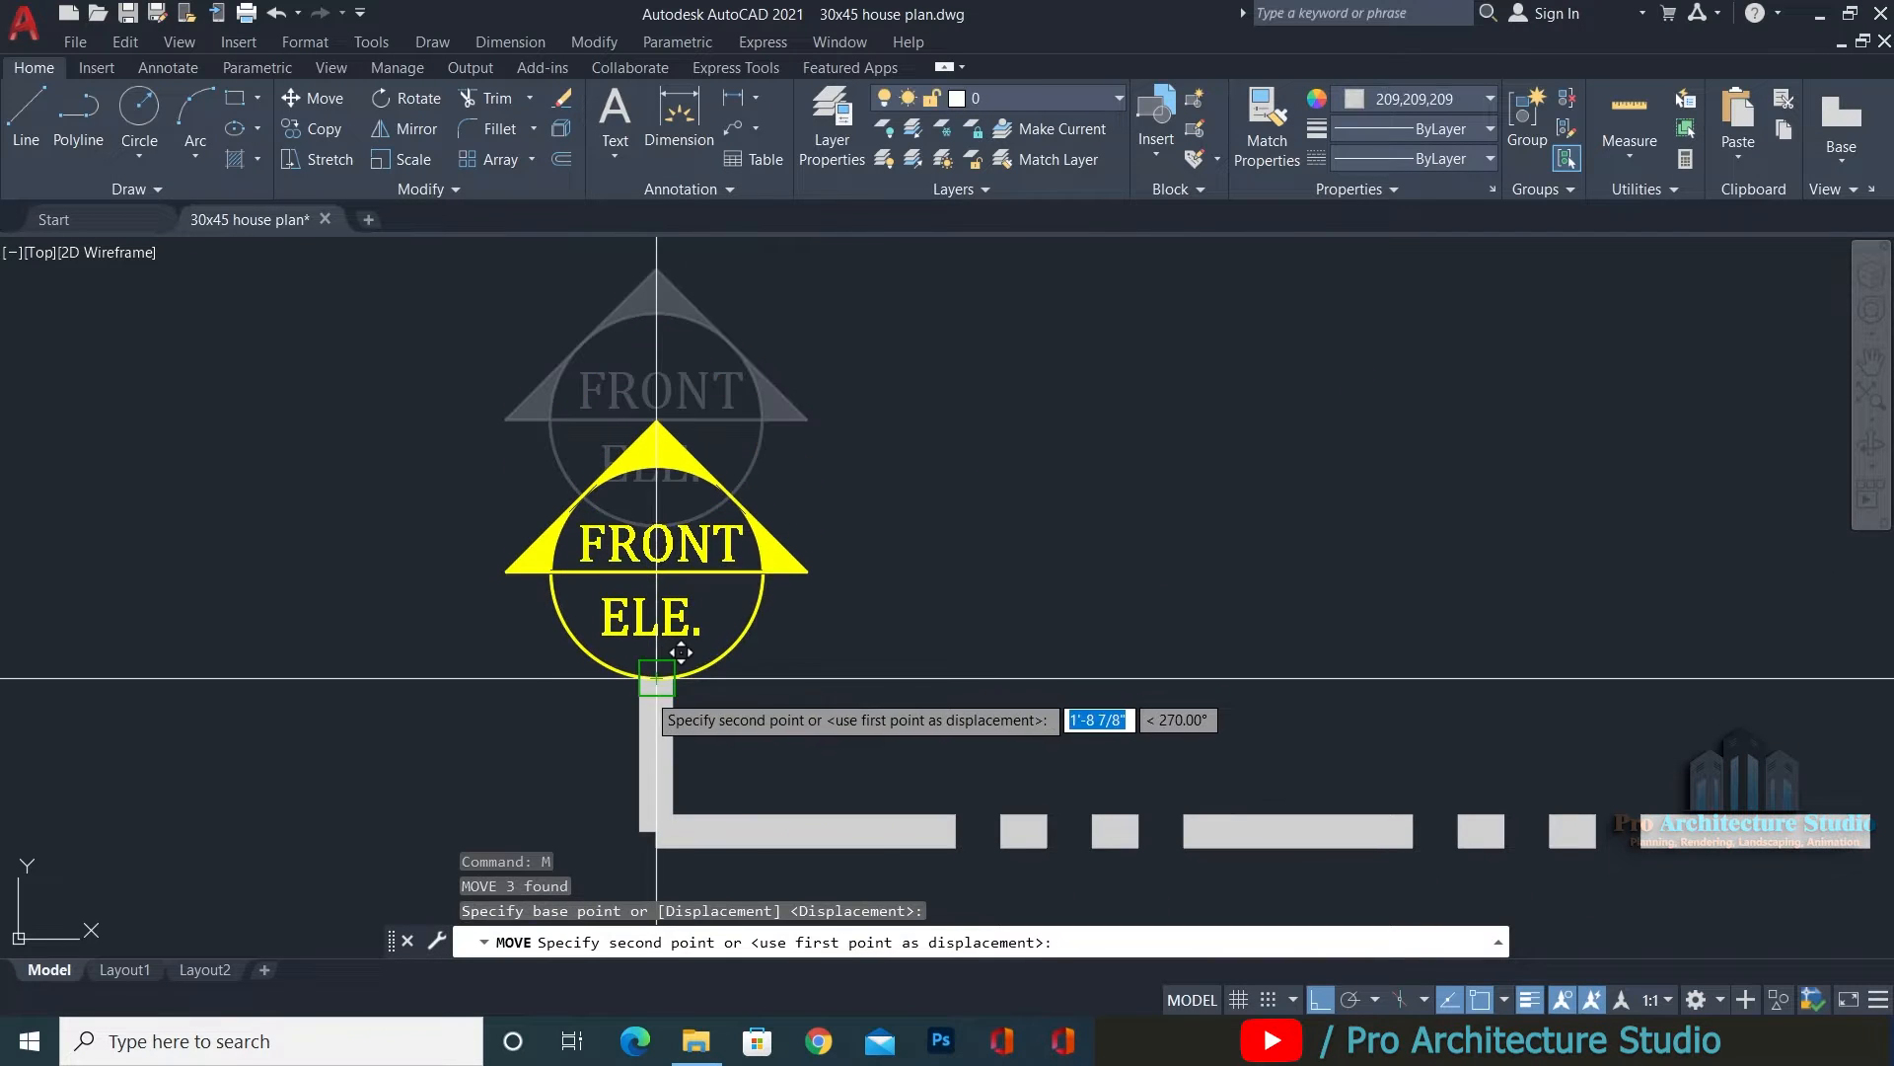
left_click(681, 651)
Change the copied symbol's lower text from ELE. to SEC and its upper text from FRONT to A.
middle_click_drag(487, 600, 571, 469)
double_click(640, 625)
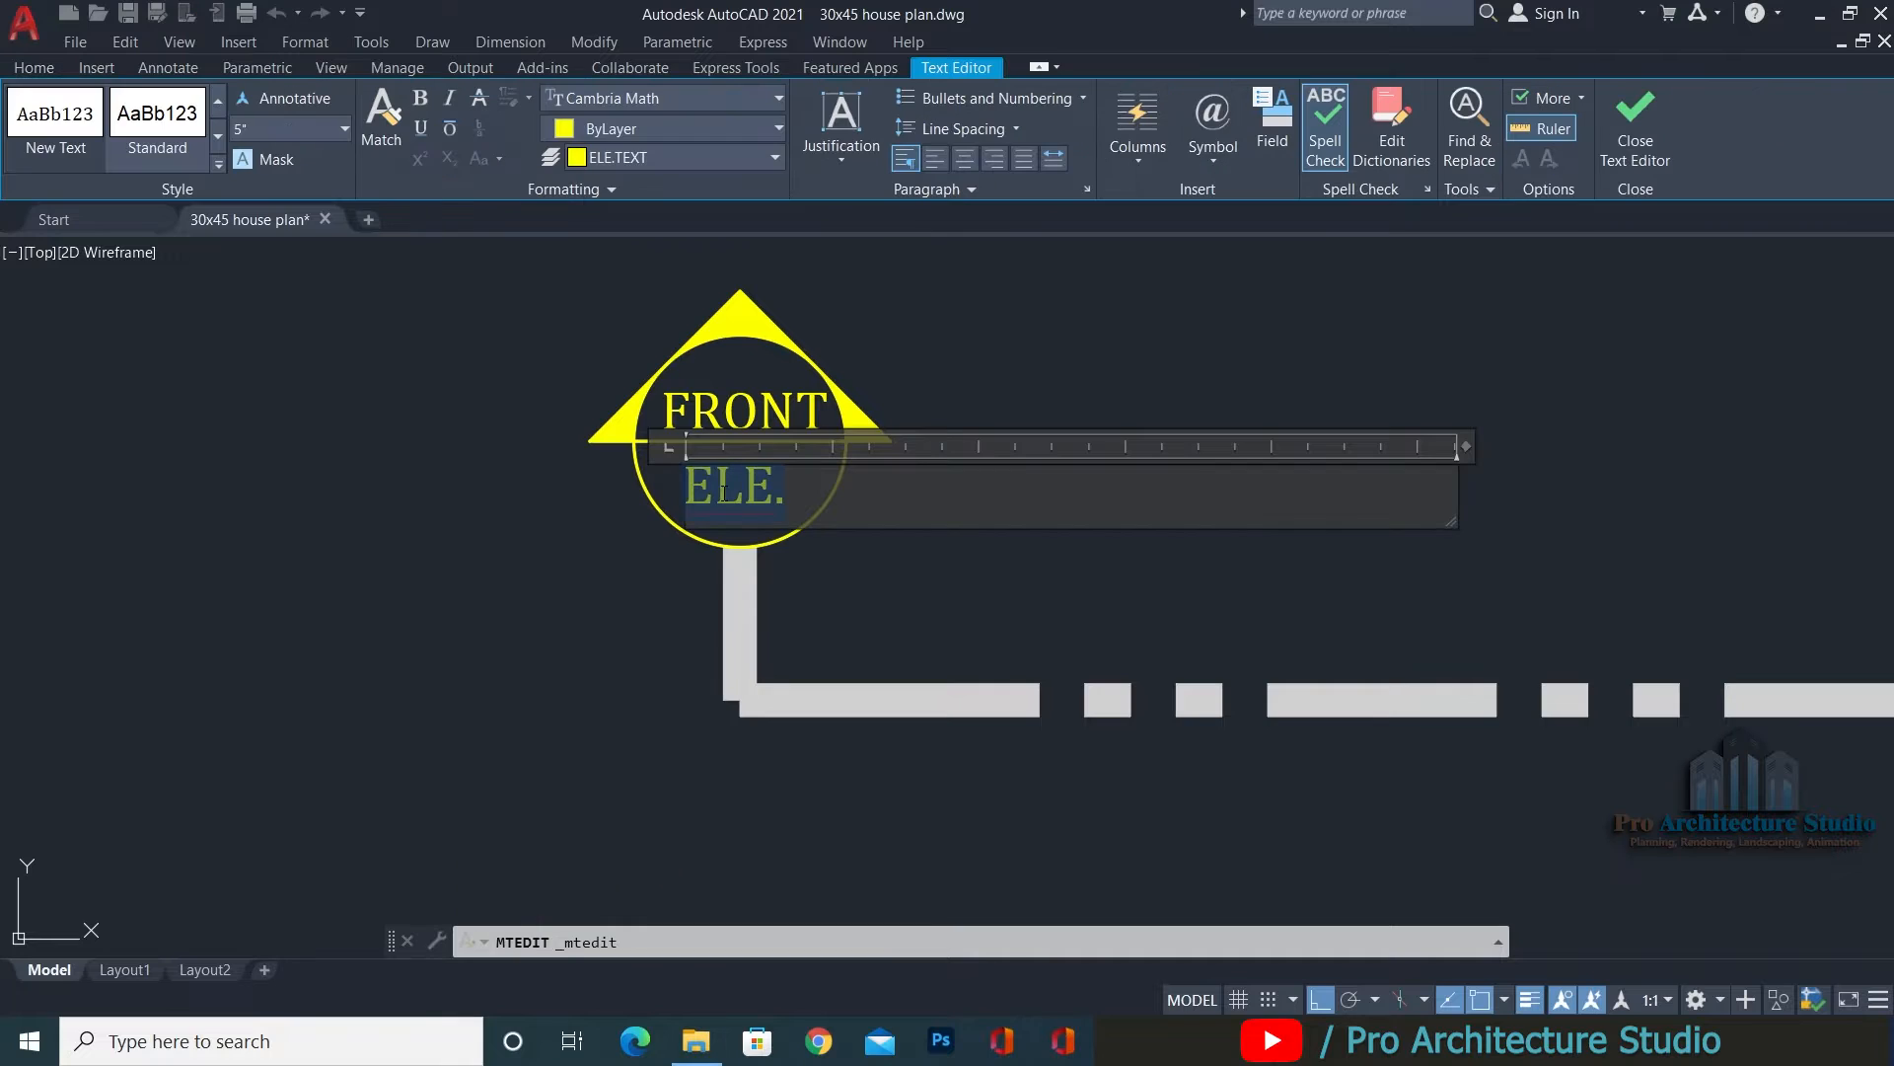
type("SEC")
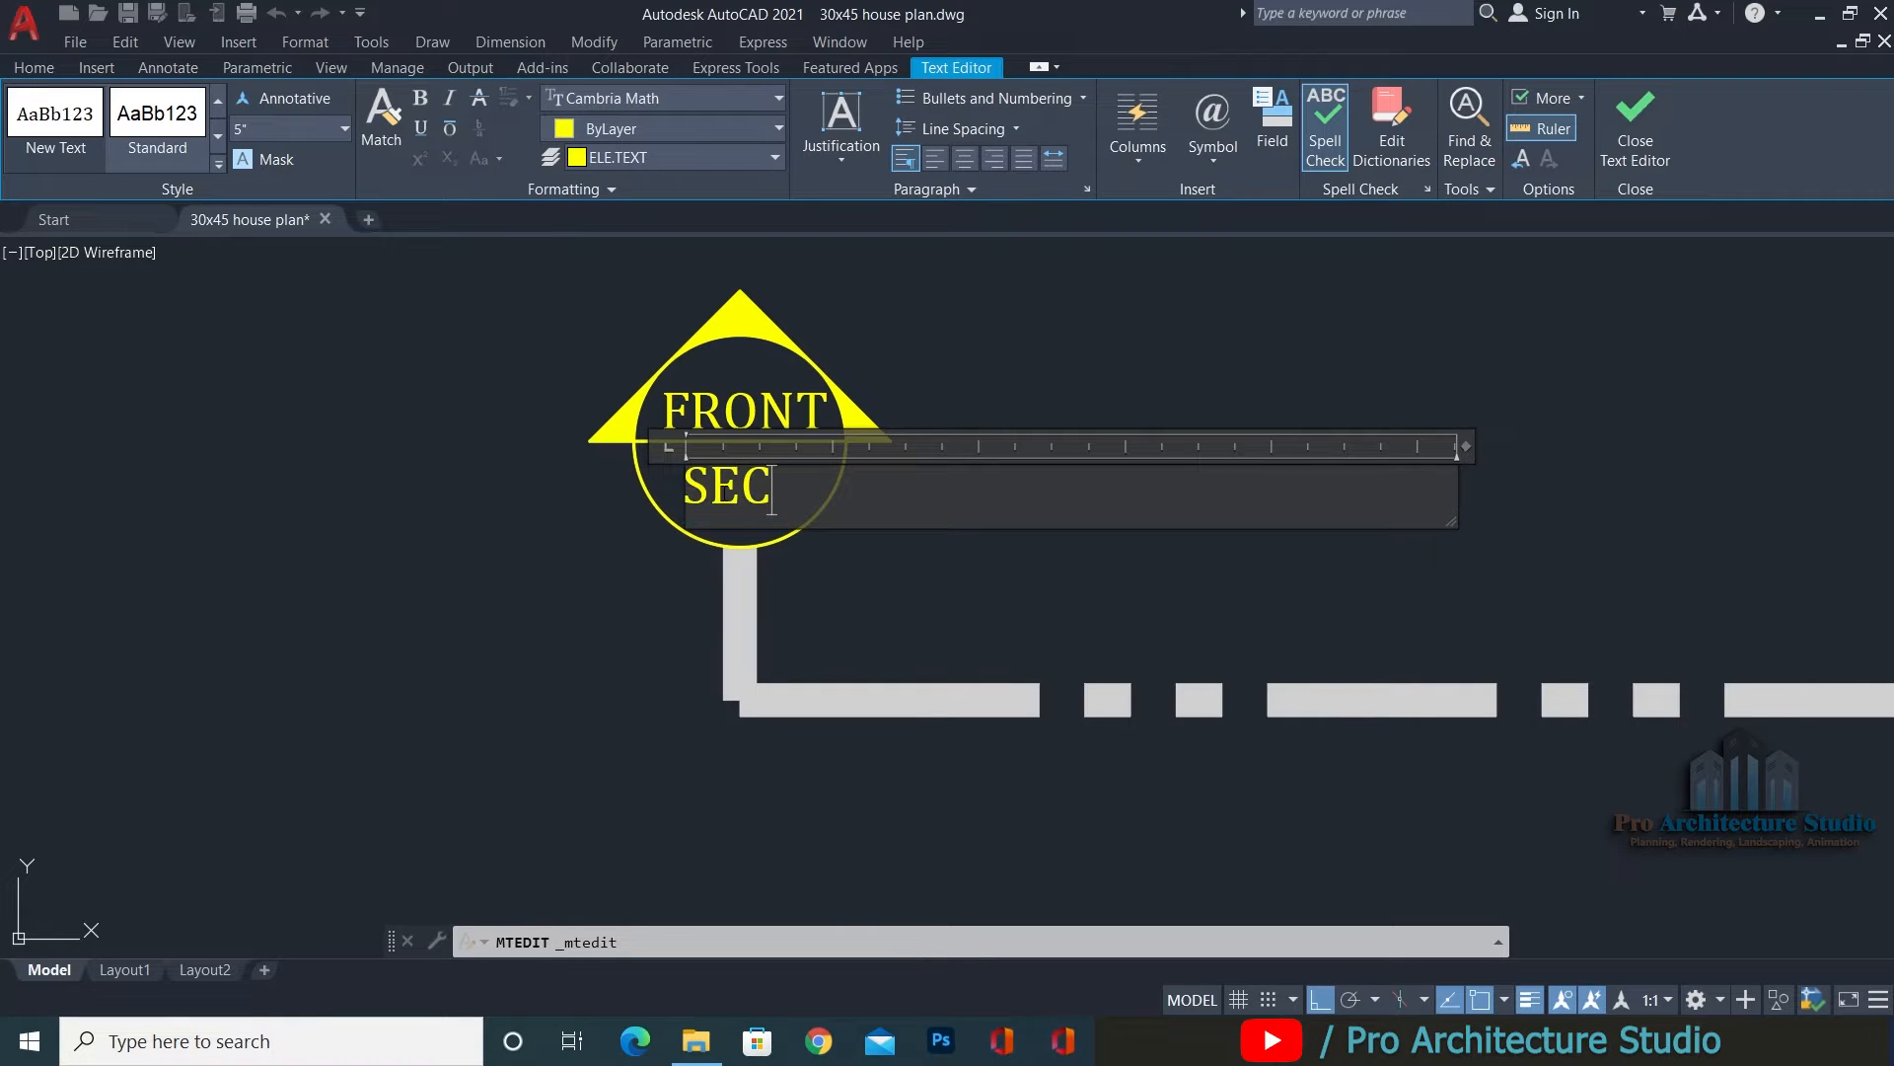
left_click(900, 533)
scroll(721, 375, "up", 4)
left_click(741, 407)
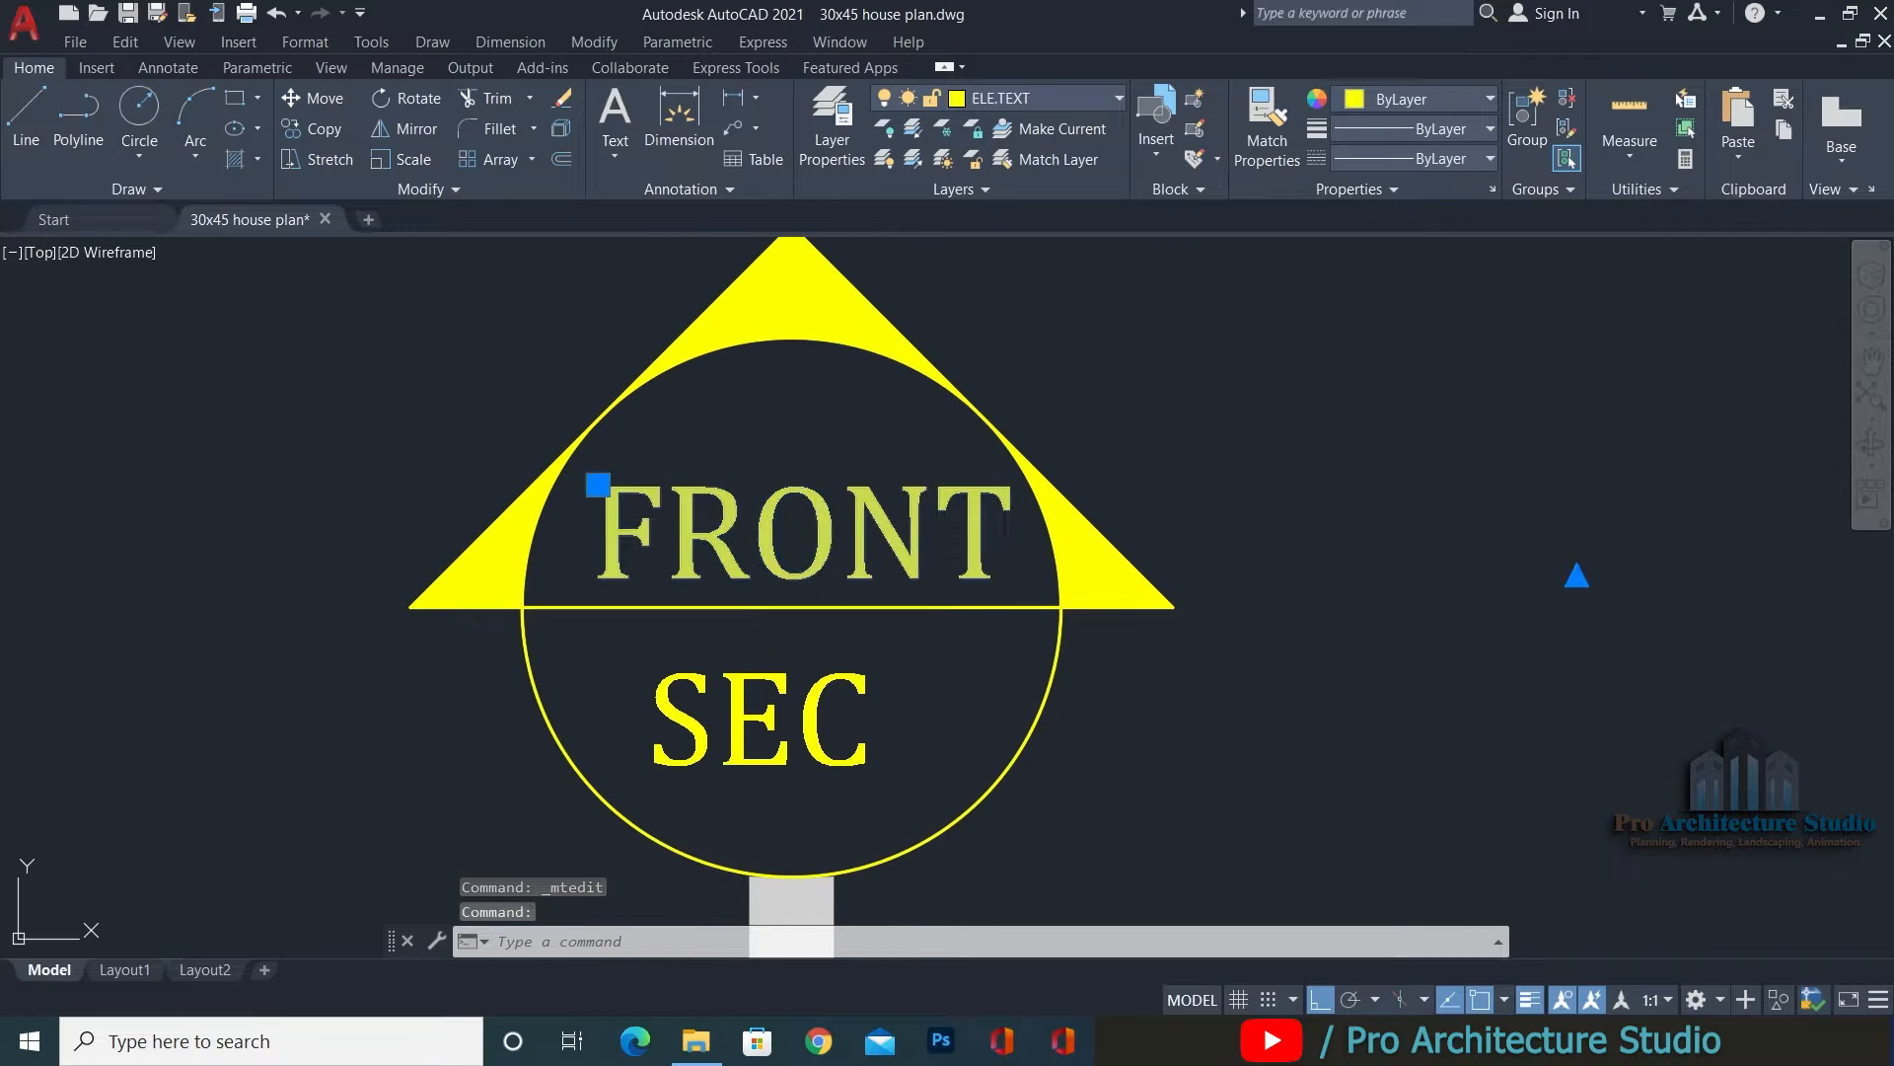
double_click(797, 494)
type("A")
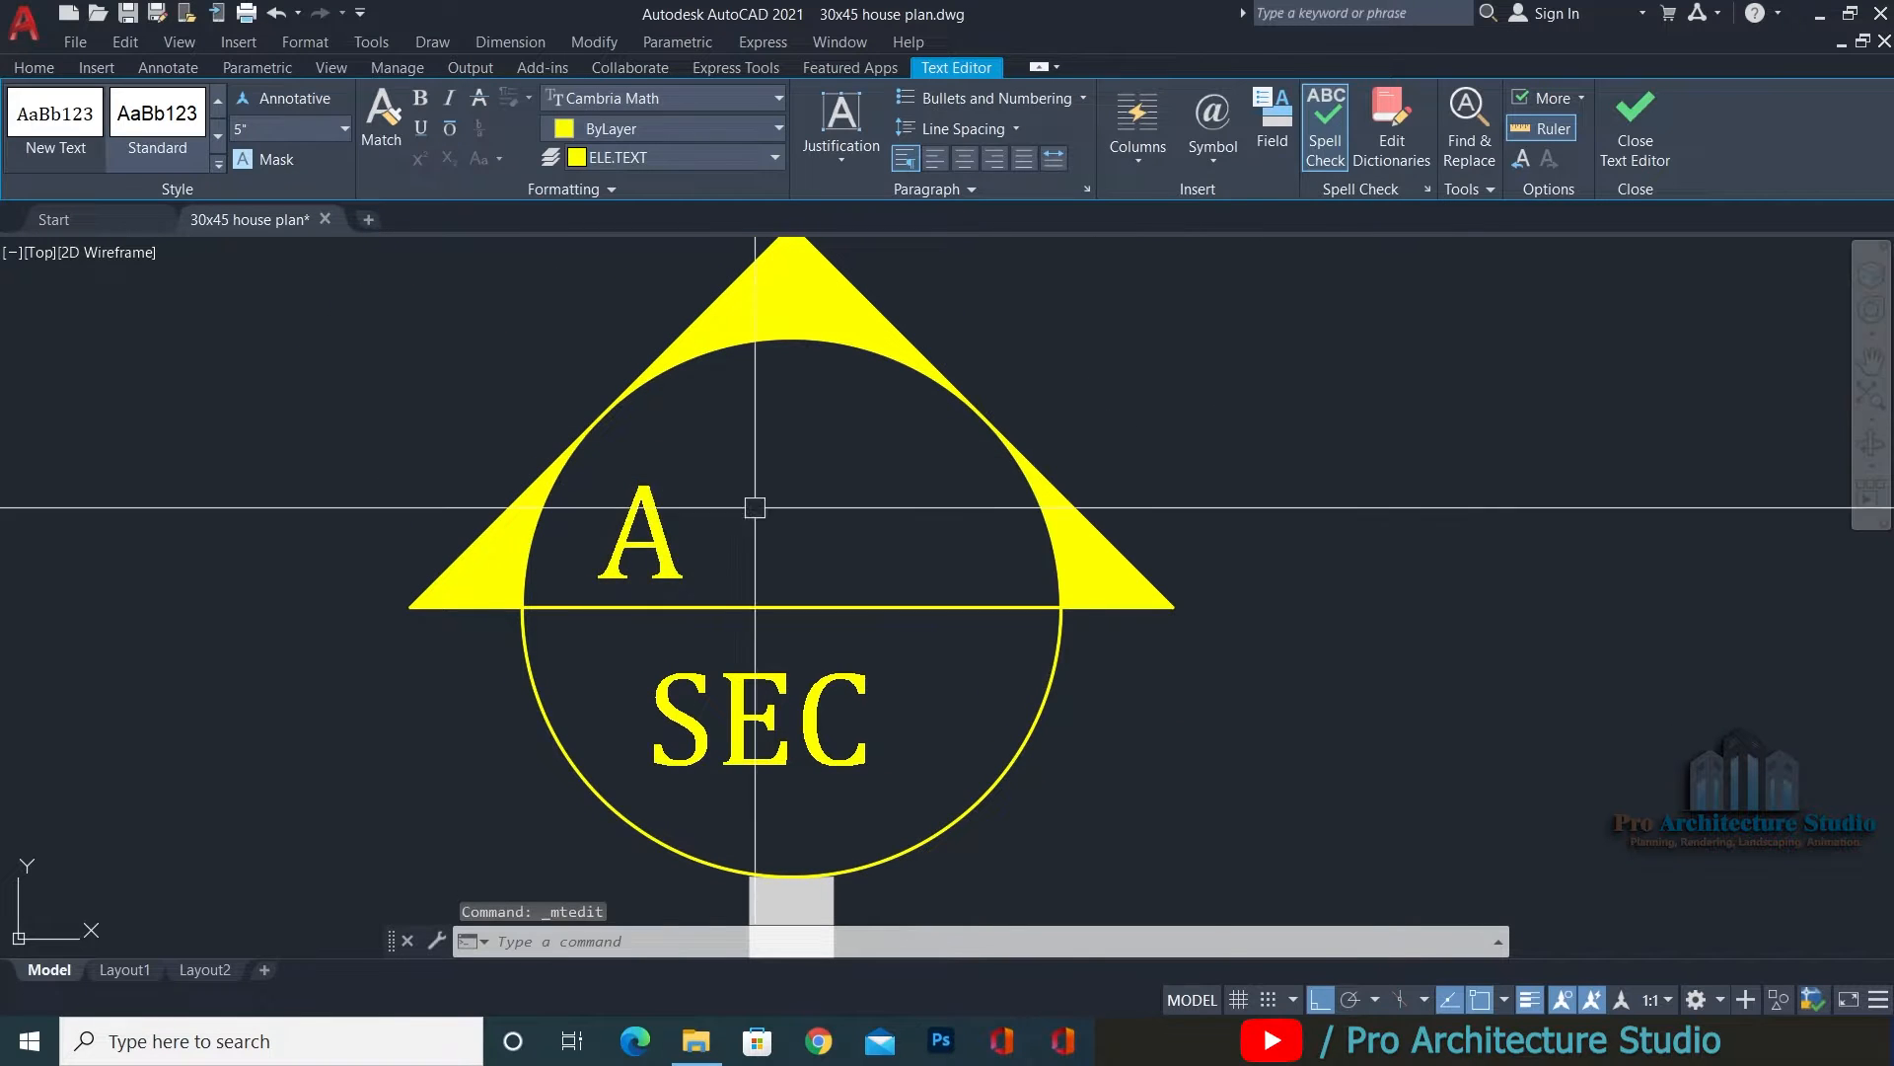
left_click(732, 506)
Move the letter A about 8 1/4" to the right to centre it in the symbol's upper half.
left_click(646, 527)
type("m")
key("Return")
left_click(1492, 368)
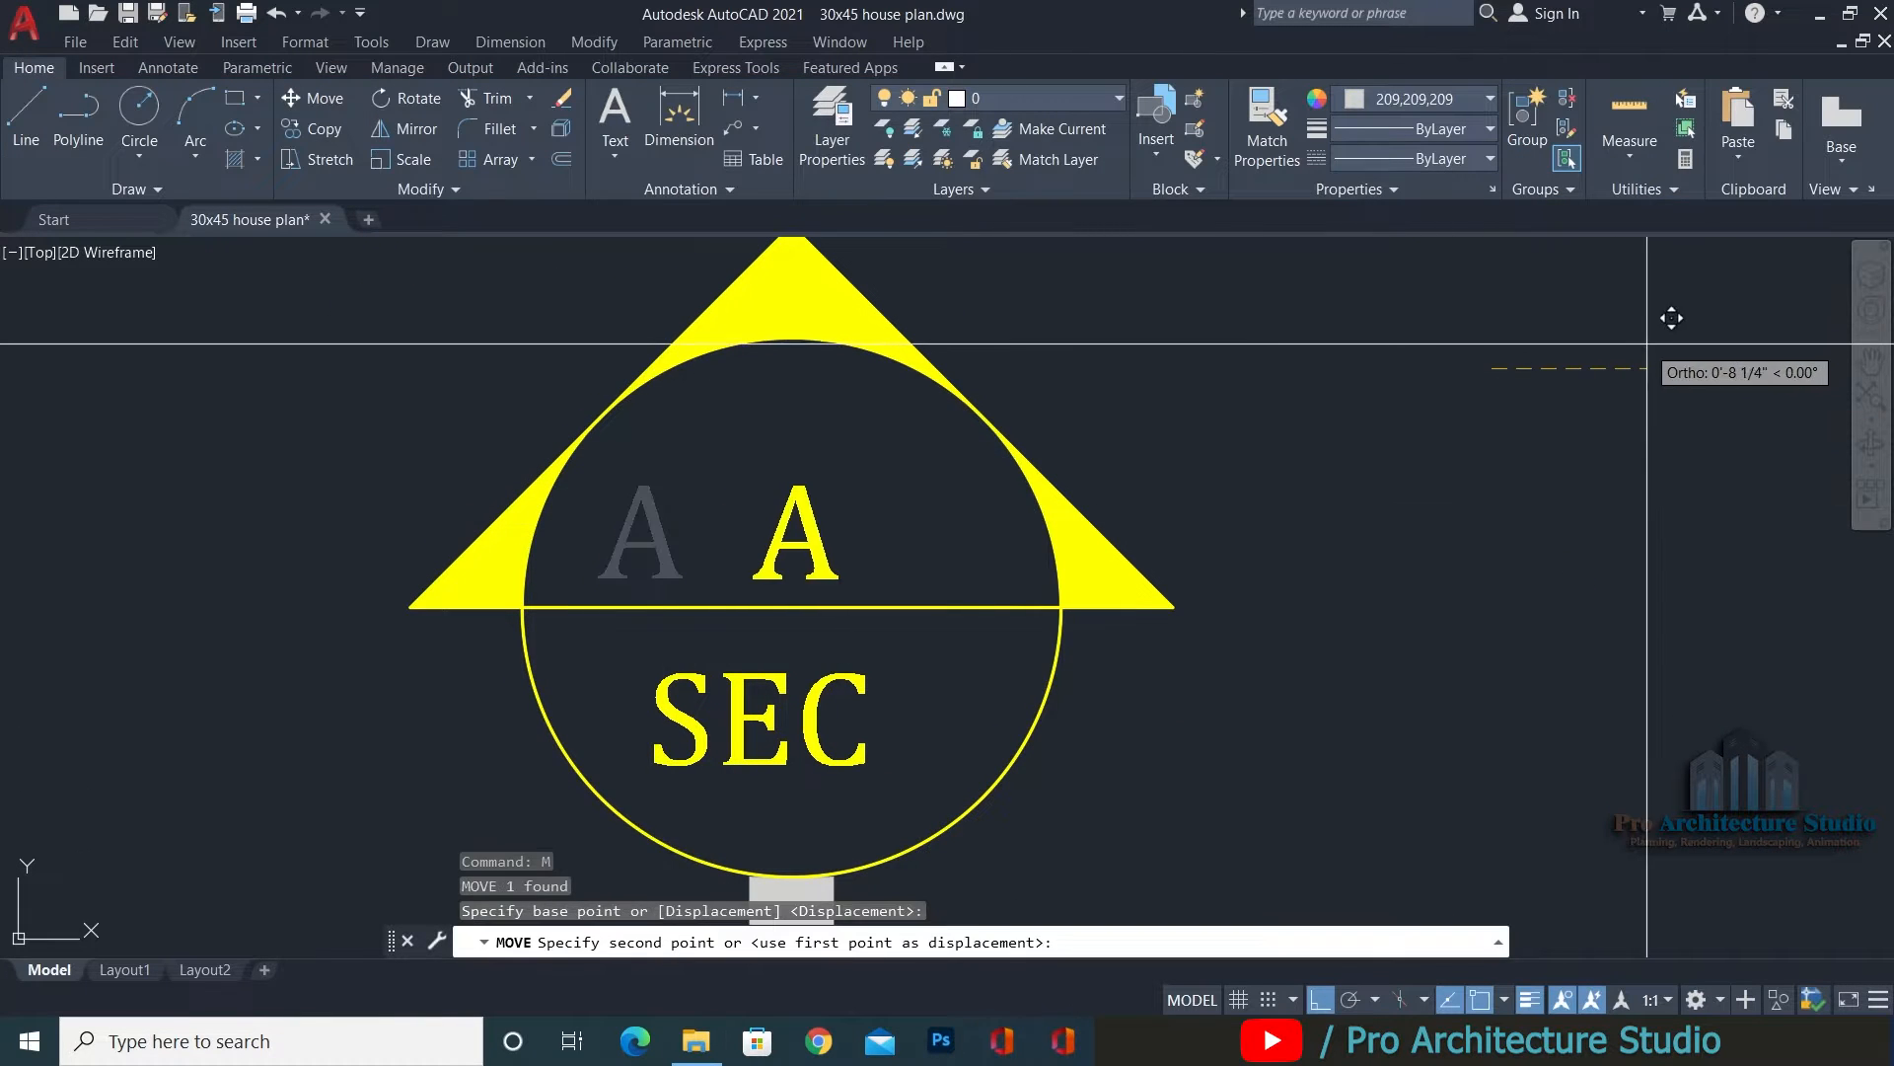
left_click(1646, 343)
scroll(759, 384, "down", 2)
key("Escape")
key("Escape")
key("Escape")
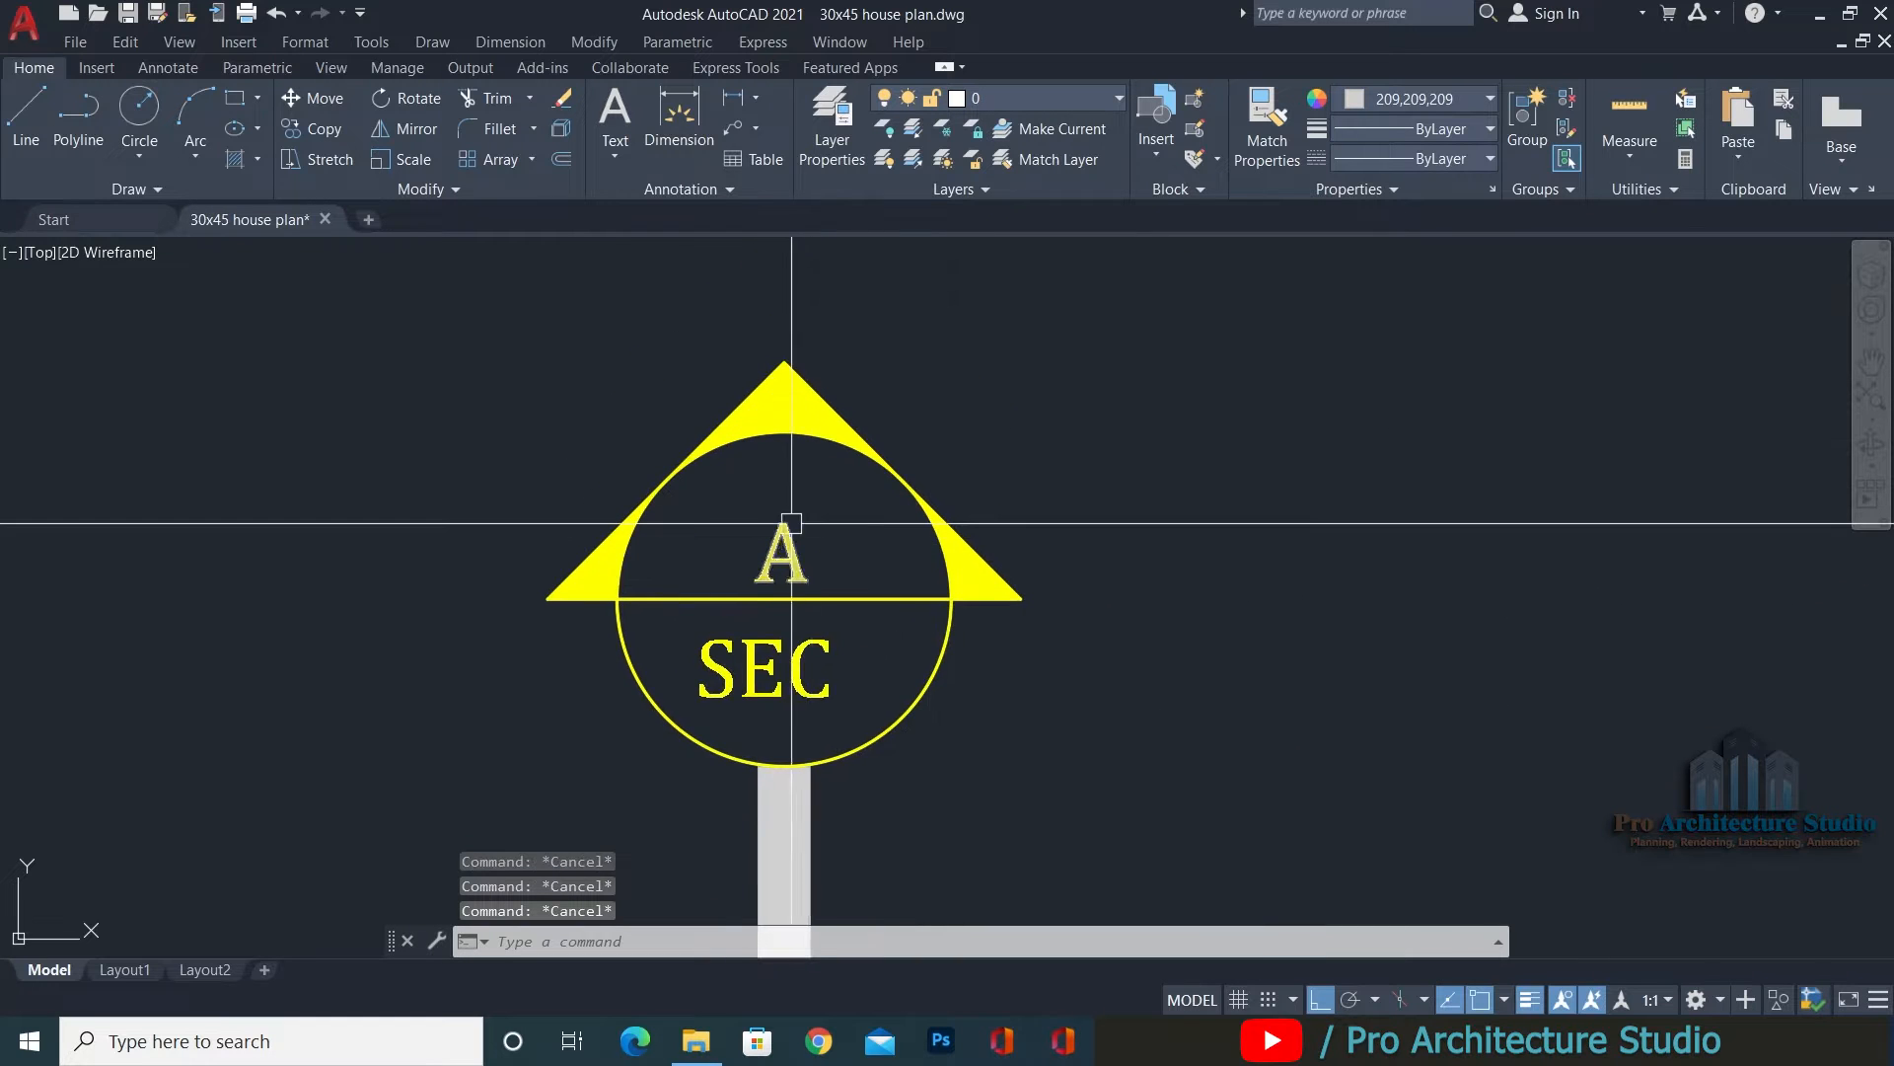
Scale the symbol's circle and triangle down slightly about the circle's centre, using the centre-to-apex distance as the reference length.
scroll(798, 529, "down", 2)
type("sc")
key("Return")
scroll(888, 533, "up", 3)
left_click(1066, 359)
left_click(931, 626)
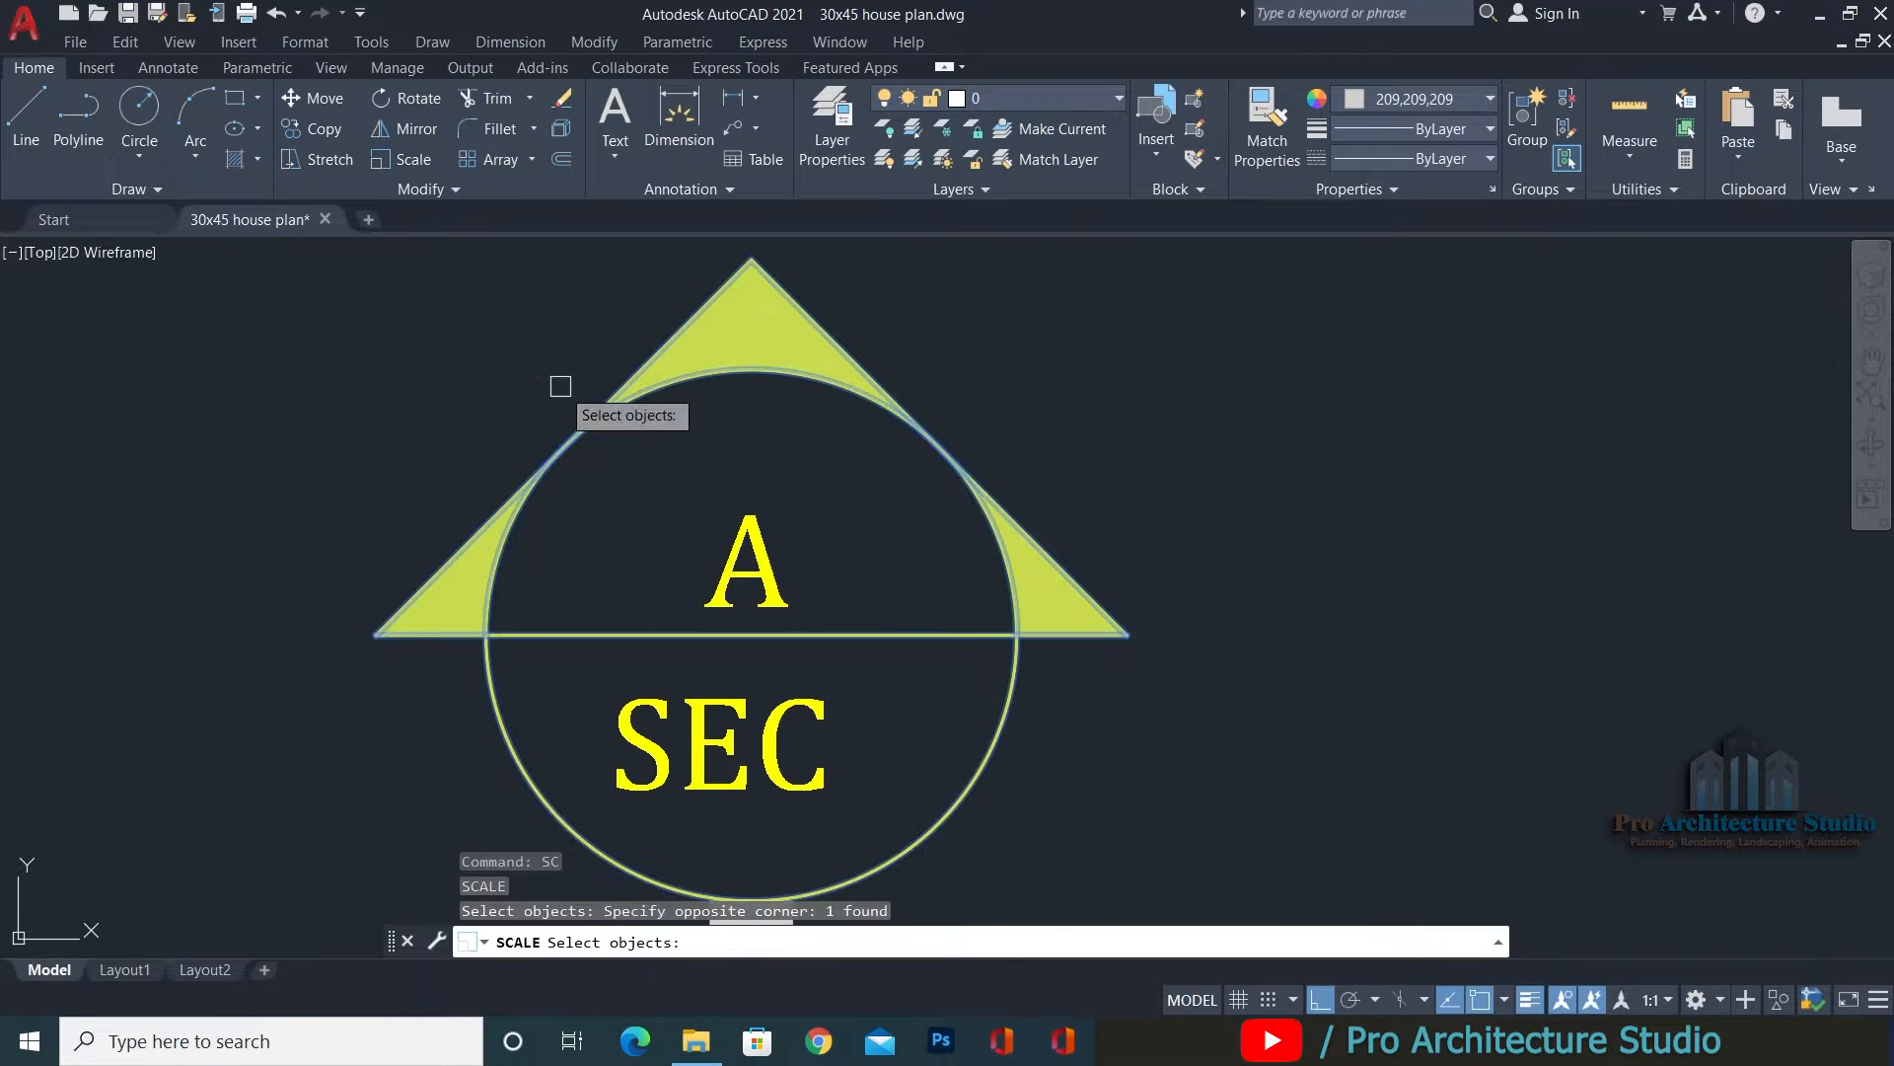
key("Return")
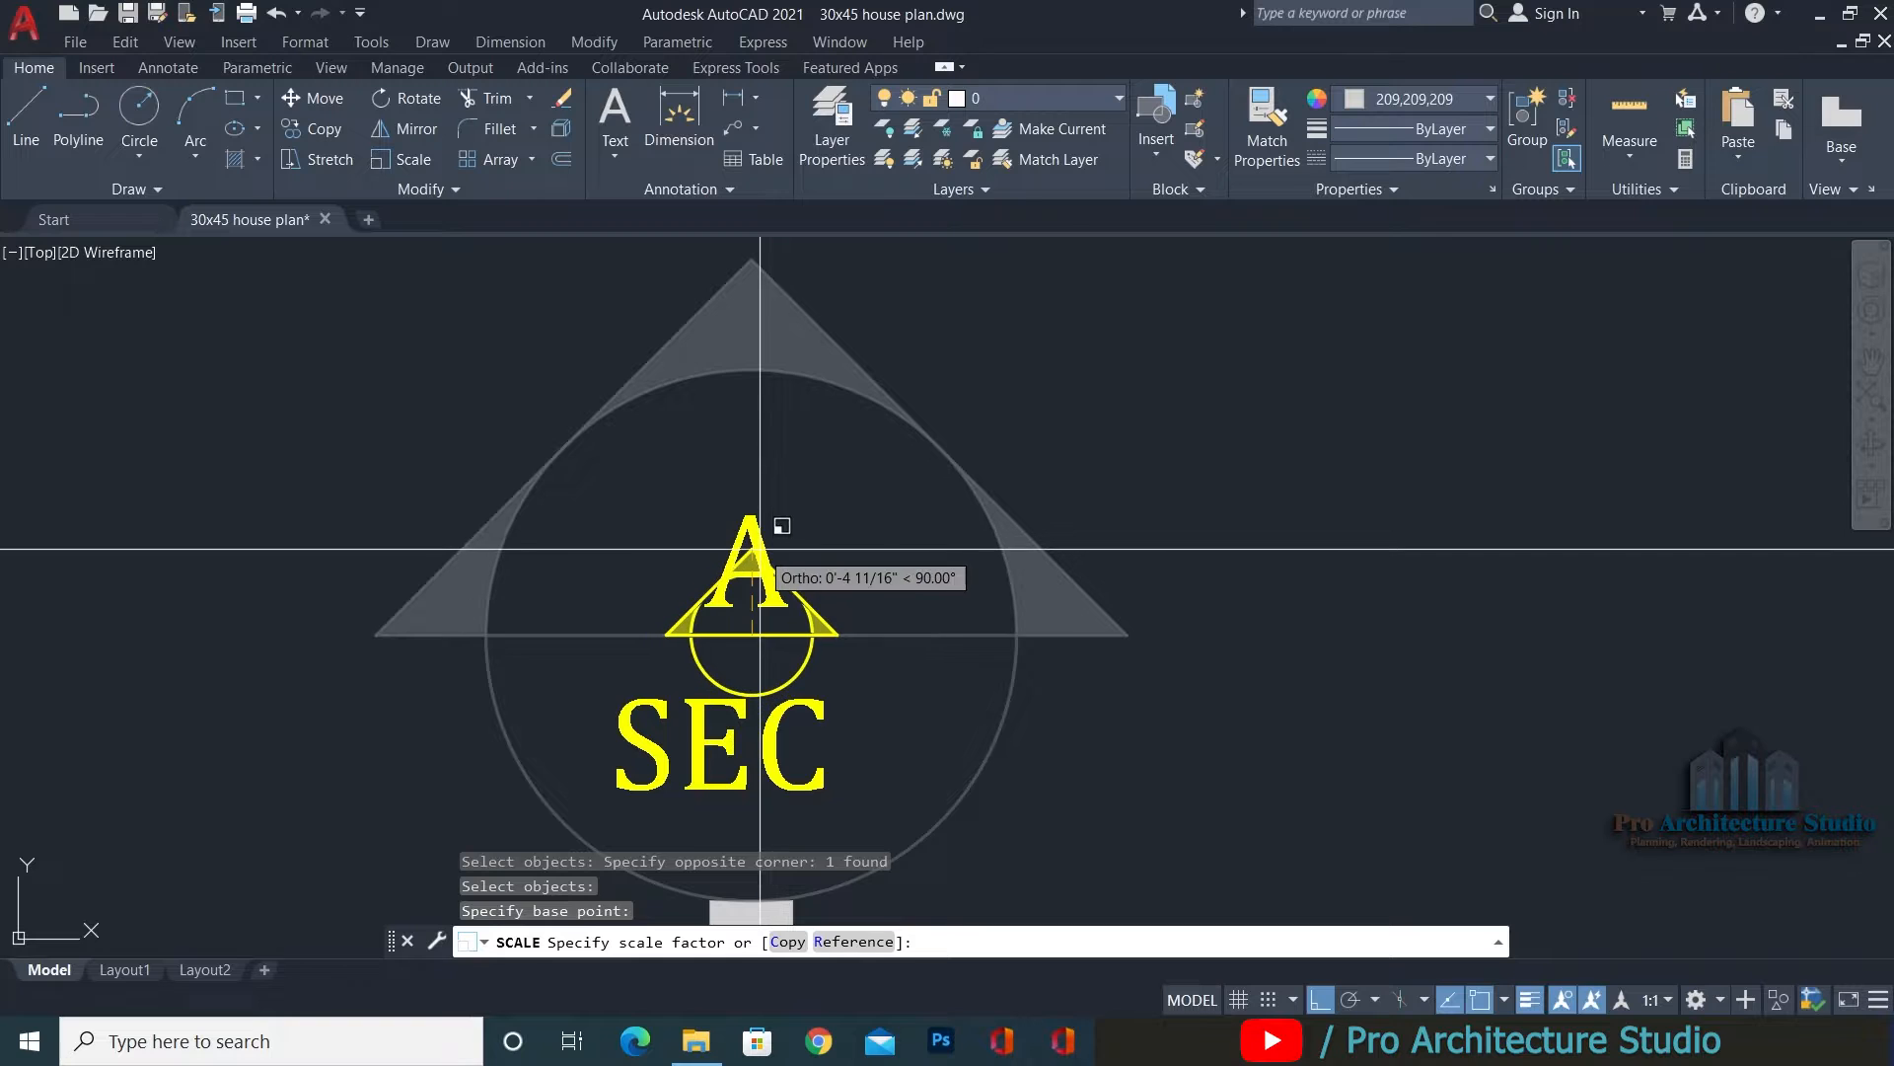
type("R")
key("Return")
left_click(752, 634)
left_click(752, 258)
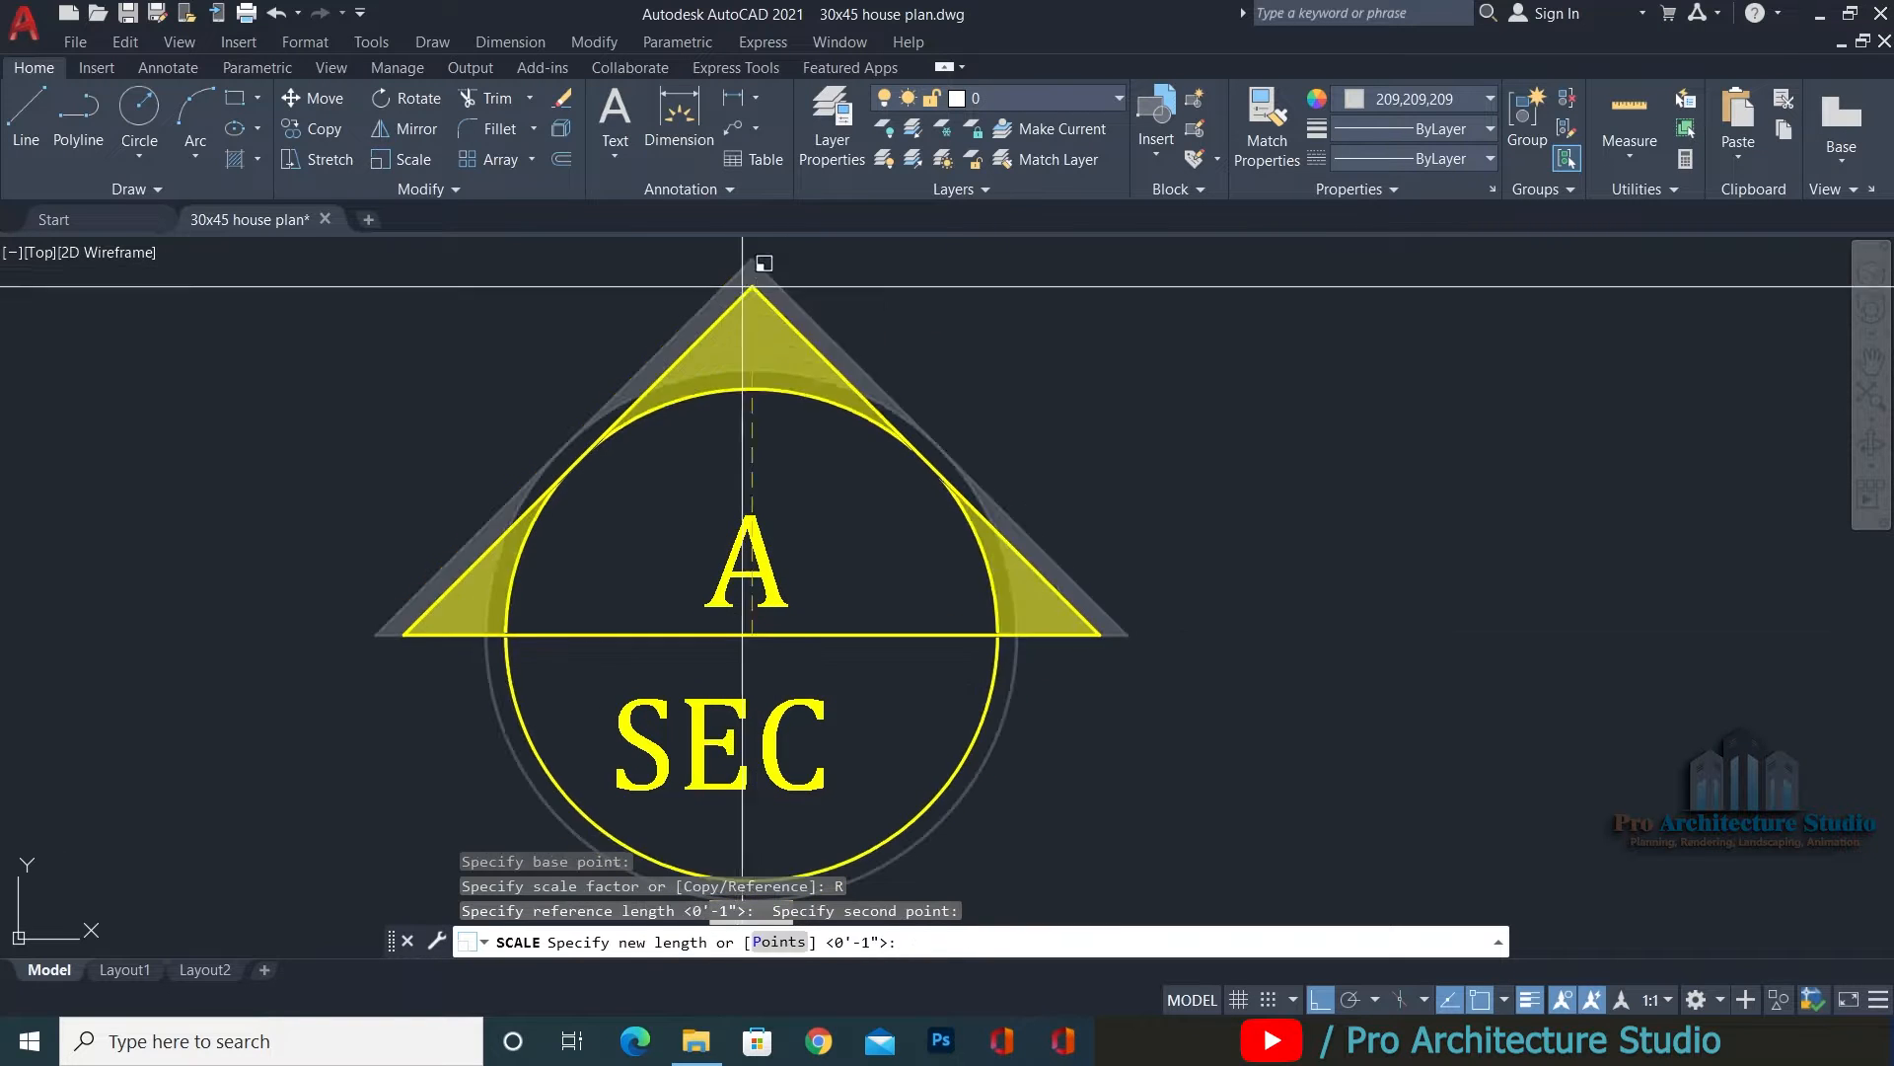
left_click(747, 324)
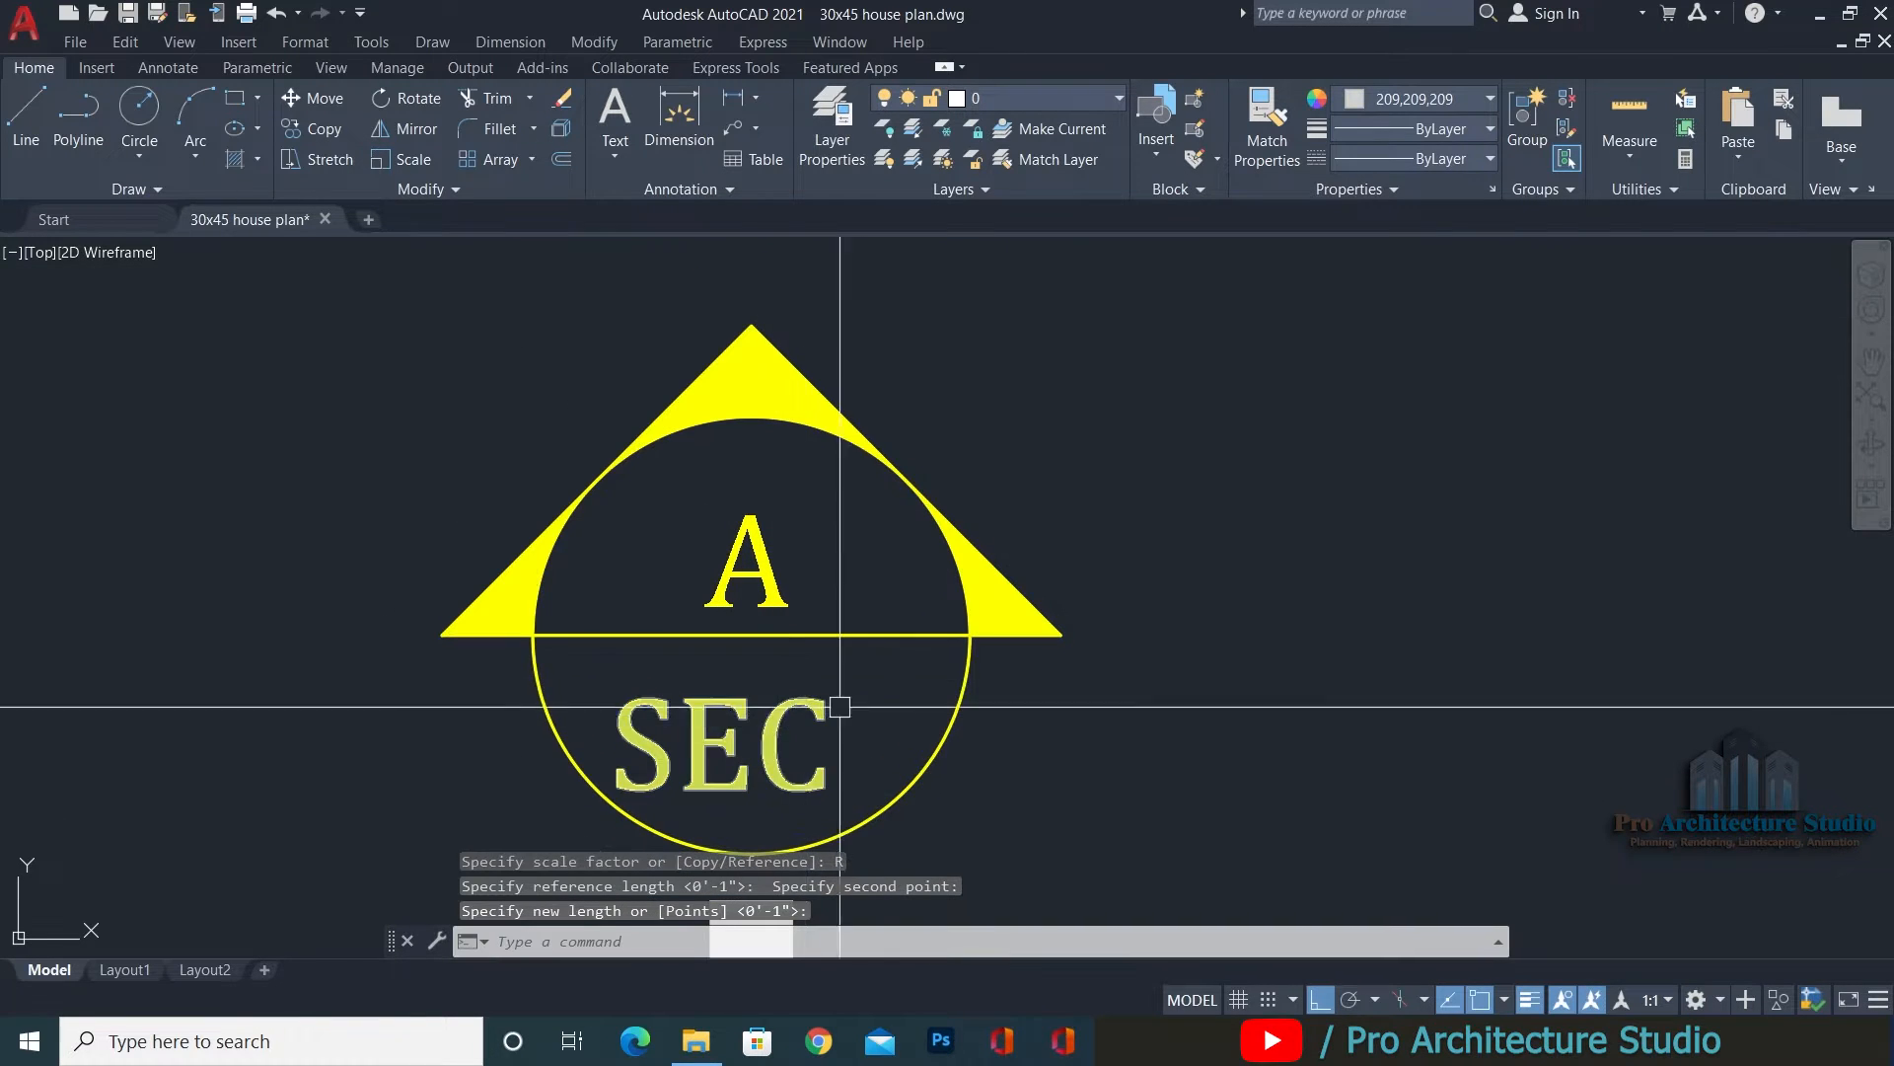
Move the SEC text slightly to the right to centre it in the circle's lower half.
left_click(838, 707)
left_click(765, 730)
middle_click_drag(766, 730, 755, 621)
type("M")
key("Return")
left_click(1067, 653)
left_click(1095, 646)
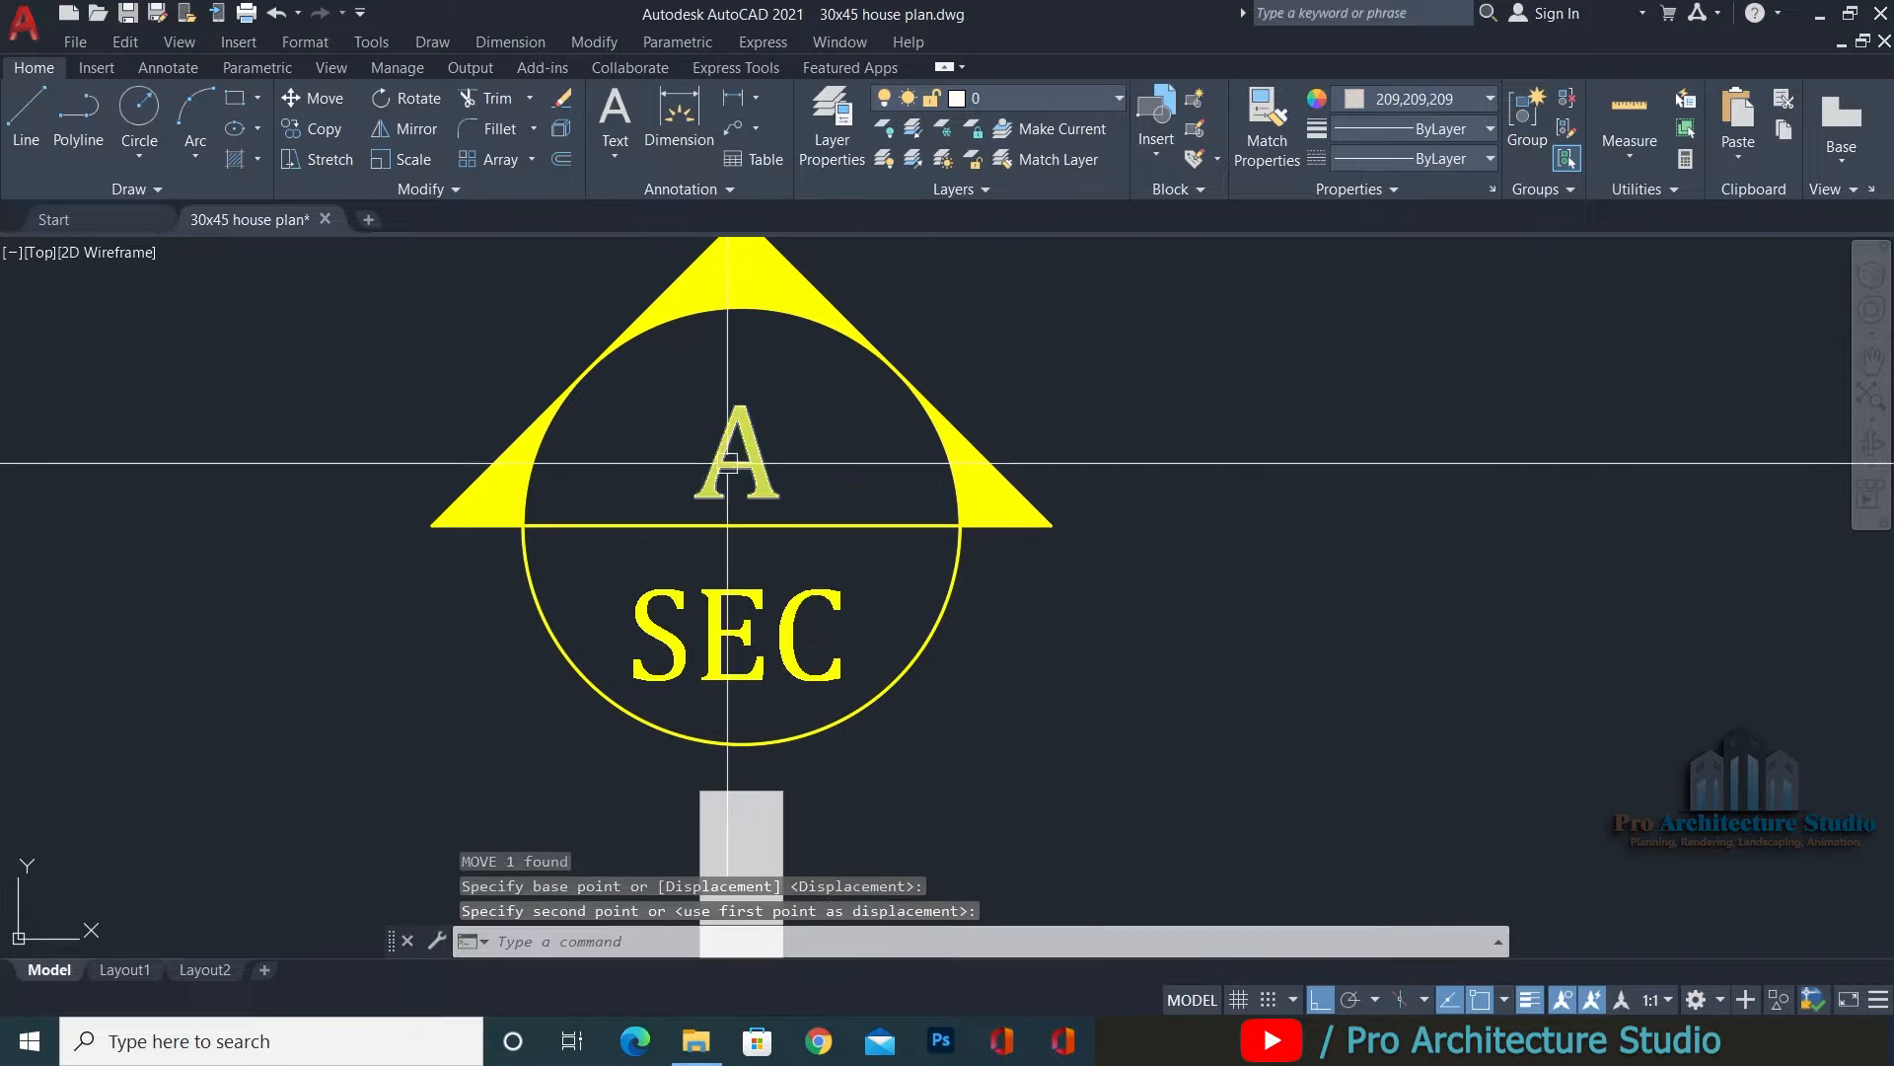
Move the letter A slightly upward within the circle's upper half.
left_click(747, 433)
left_click(714, 457)
type("M")
key("Return")
left_click(1286, 568)
left_click(1286, 552)
Move the whole A SEC symbol down so its circle's lowest point touches the upper end of the left upright.
scroll(784, 419, "down", 6)
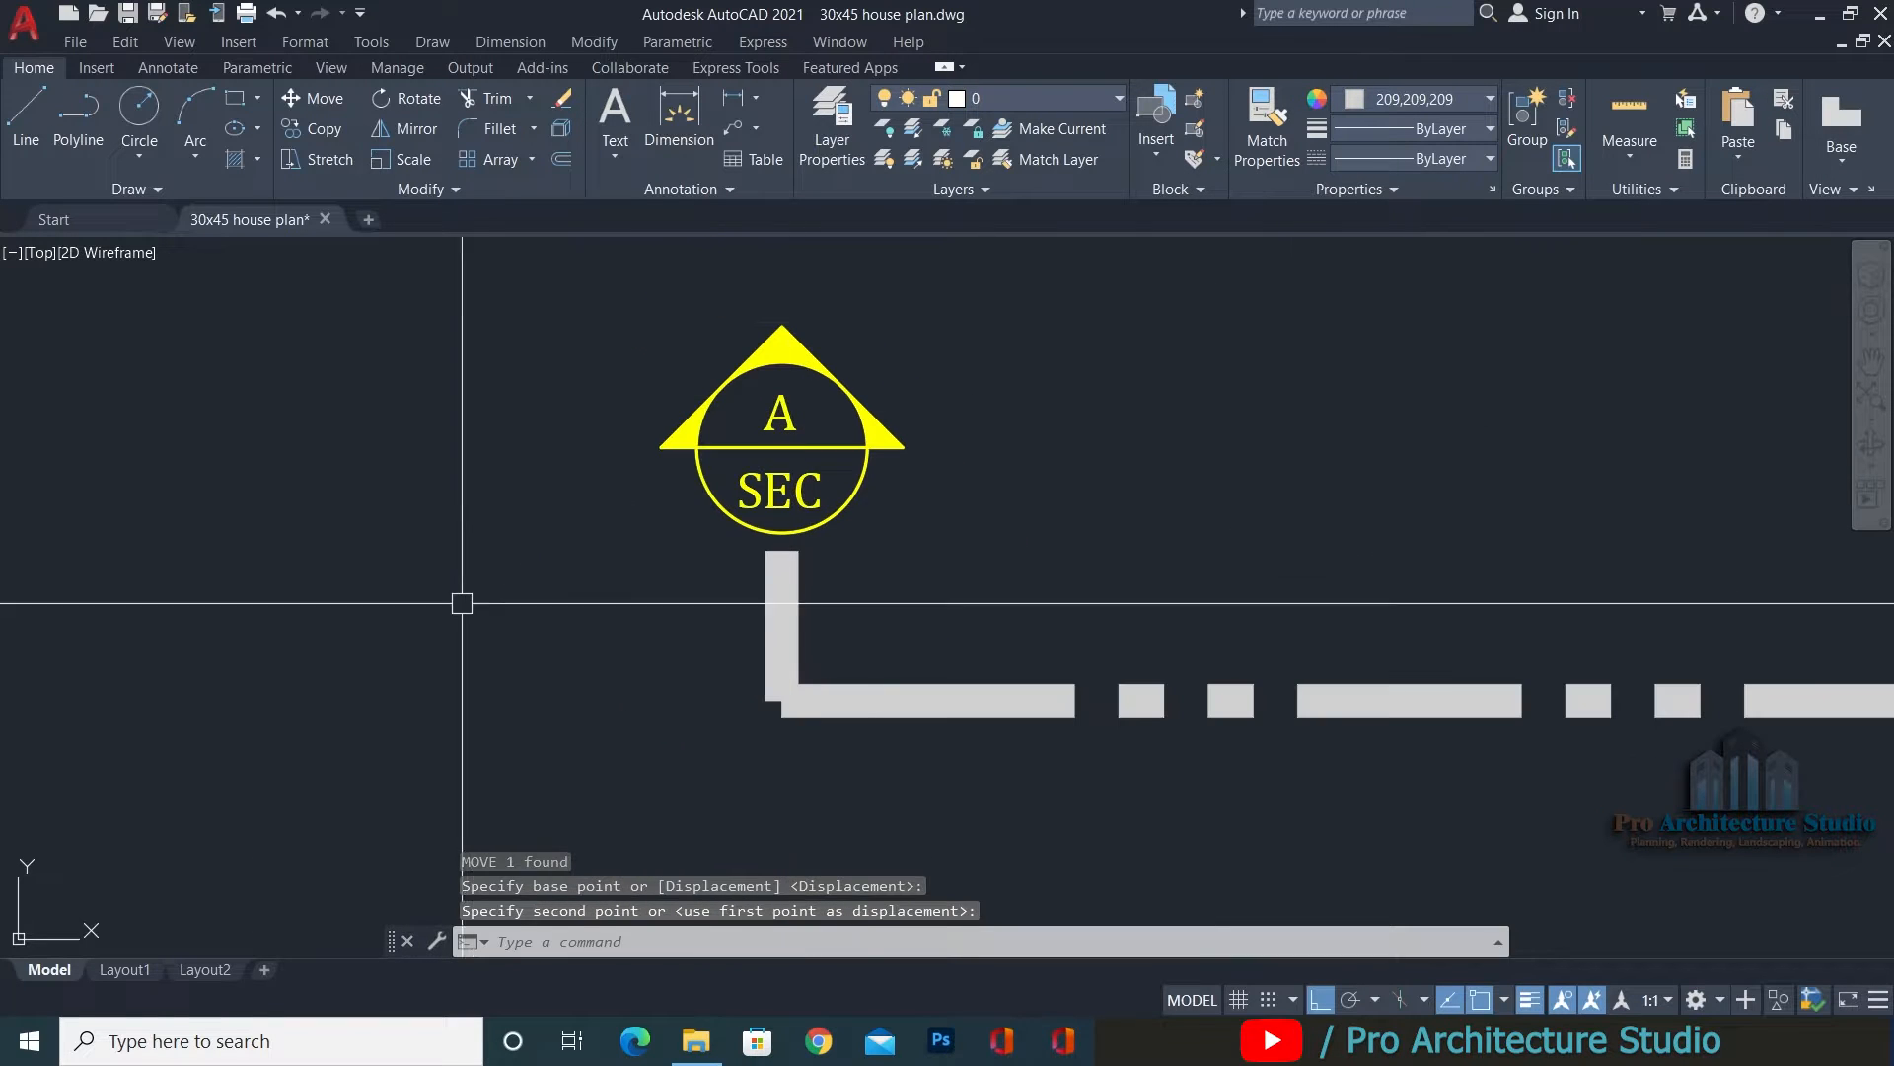
left_click(463, 623)
left_click(938, 317)
type("M")
key("Return")
scroll(769, 424, "up", 2)
left_click(783, 532)
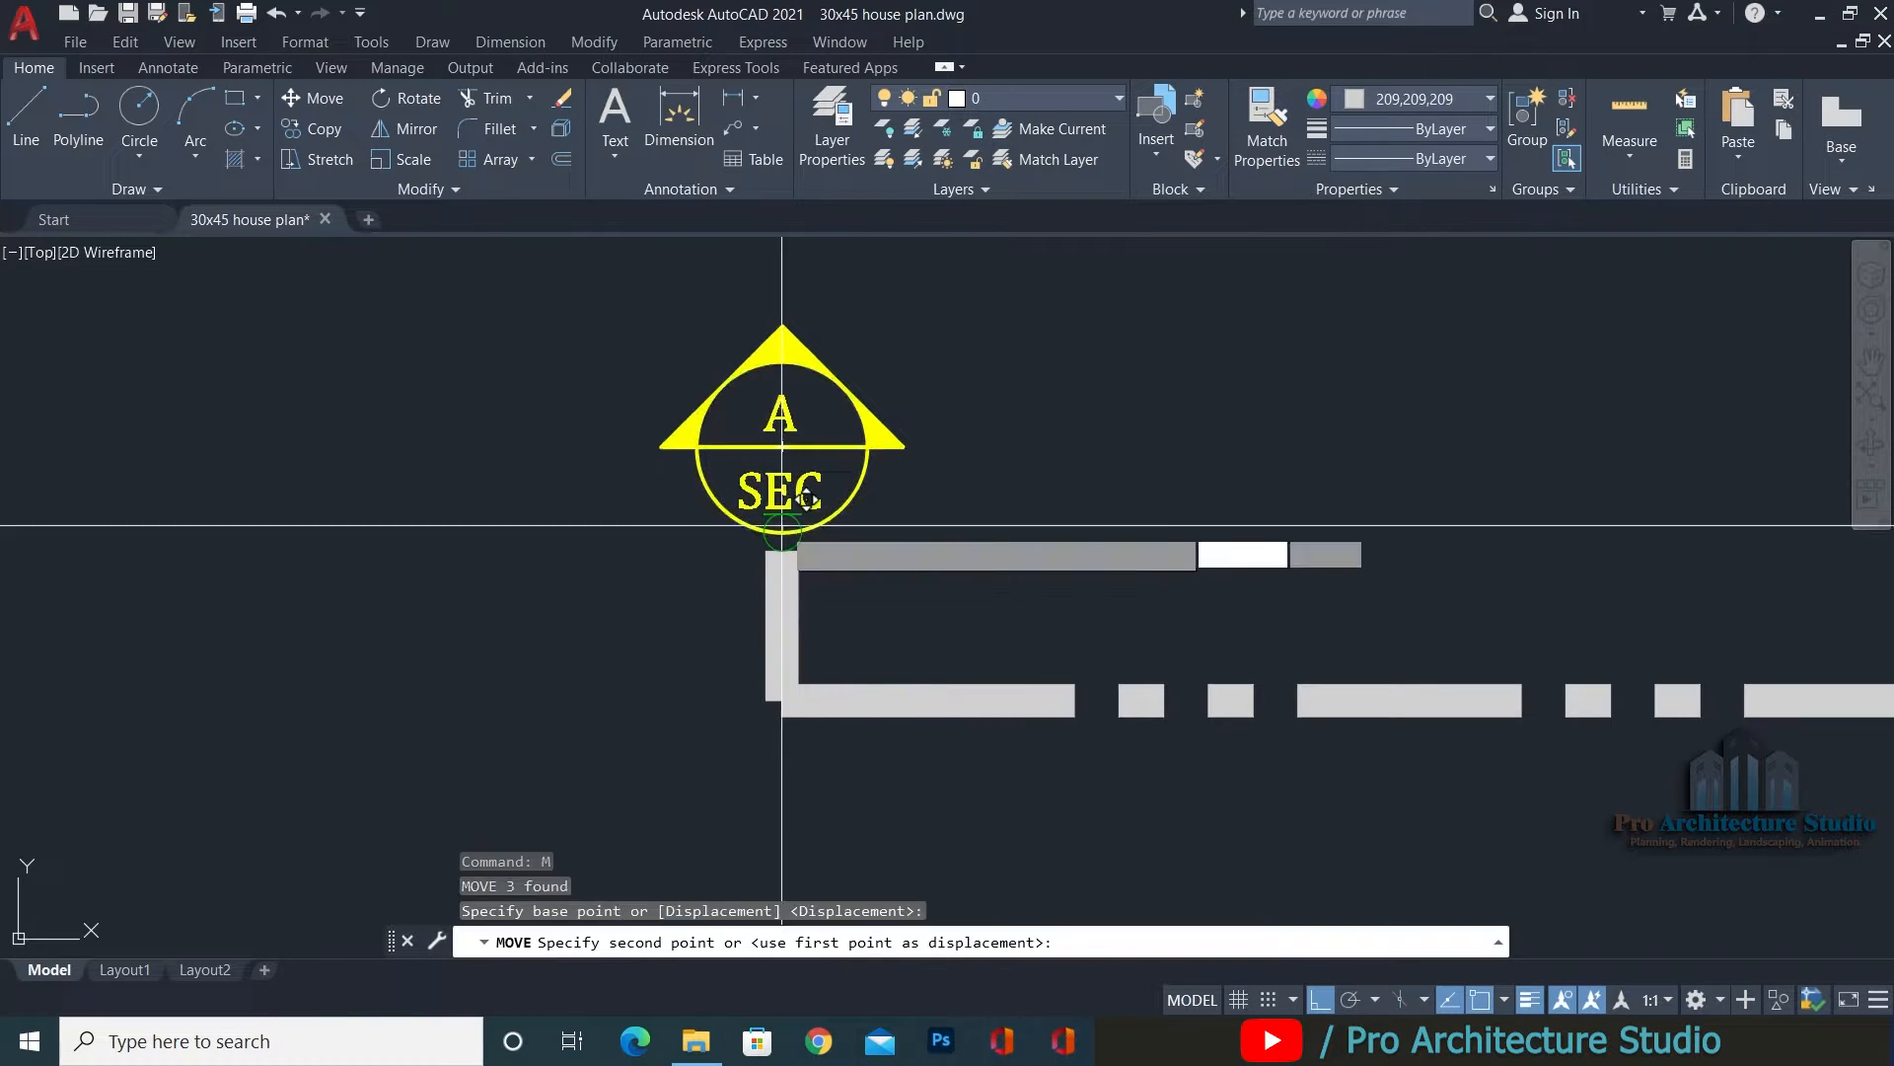
left_click(782, 552)
Copy the A SEC symbol from its circle's lowest point to the midpoint of the polyline's right upright.
scroll(466, 560, "down", 4)
scroll(551, 512, "up", 2)
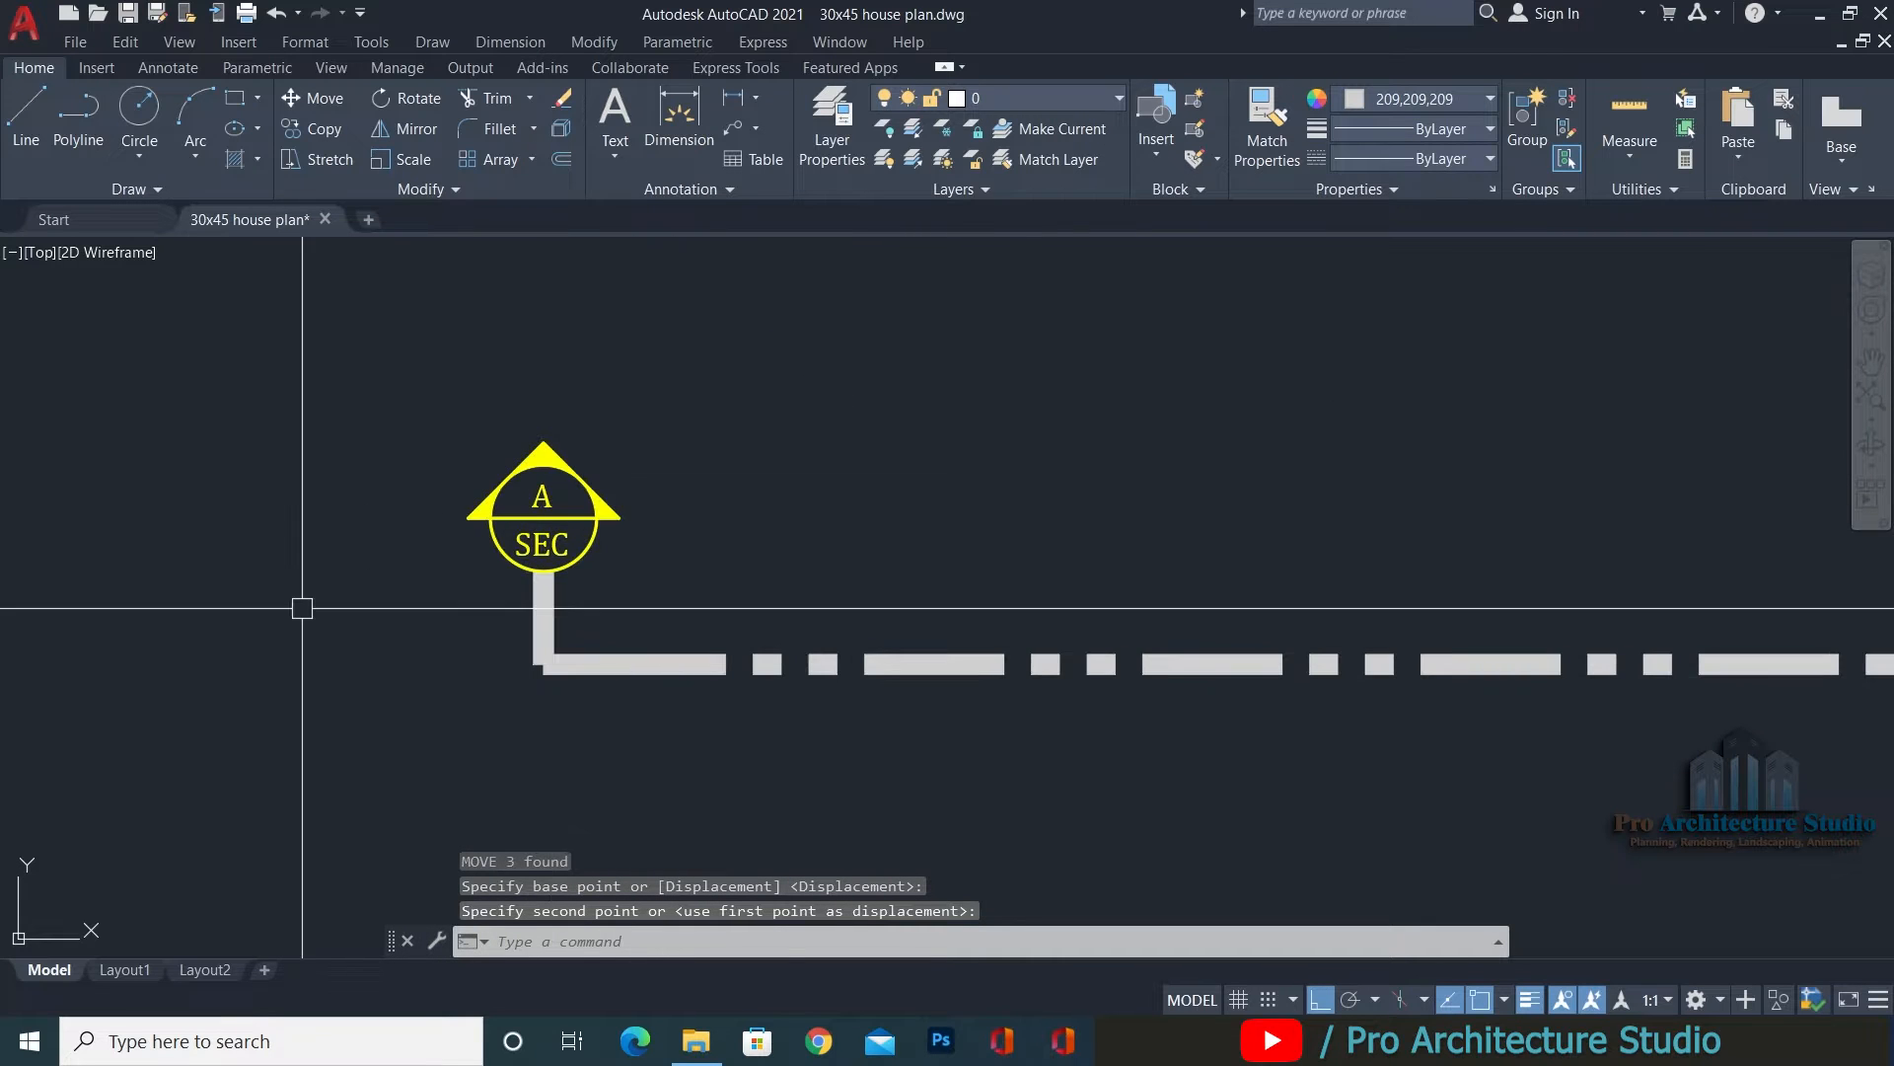
left_click(299, 612)
left_click(681, 364)
scroll(467, 475, "up", 3)
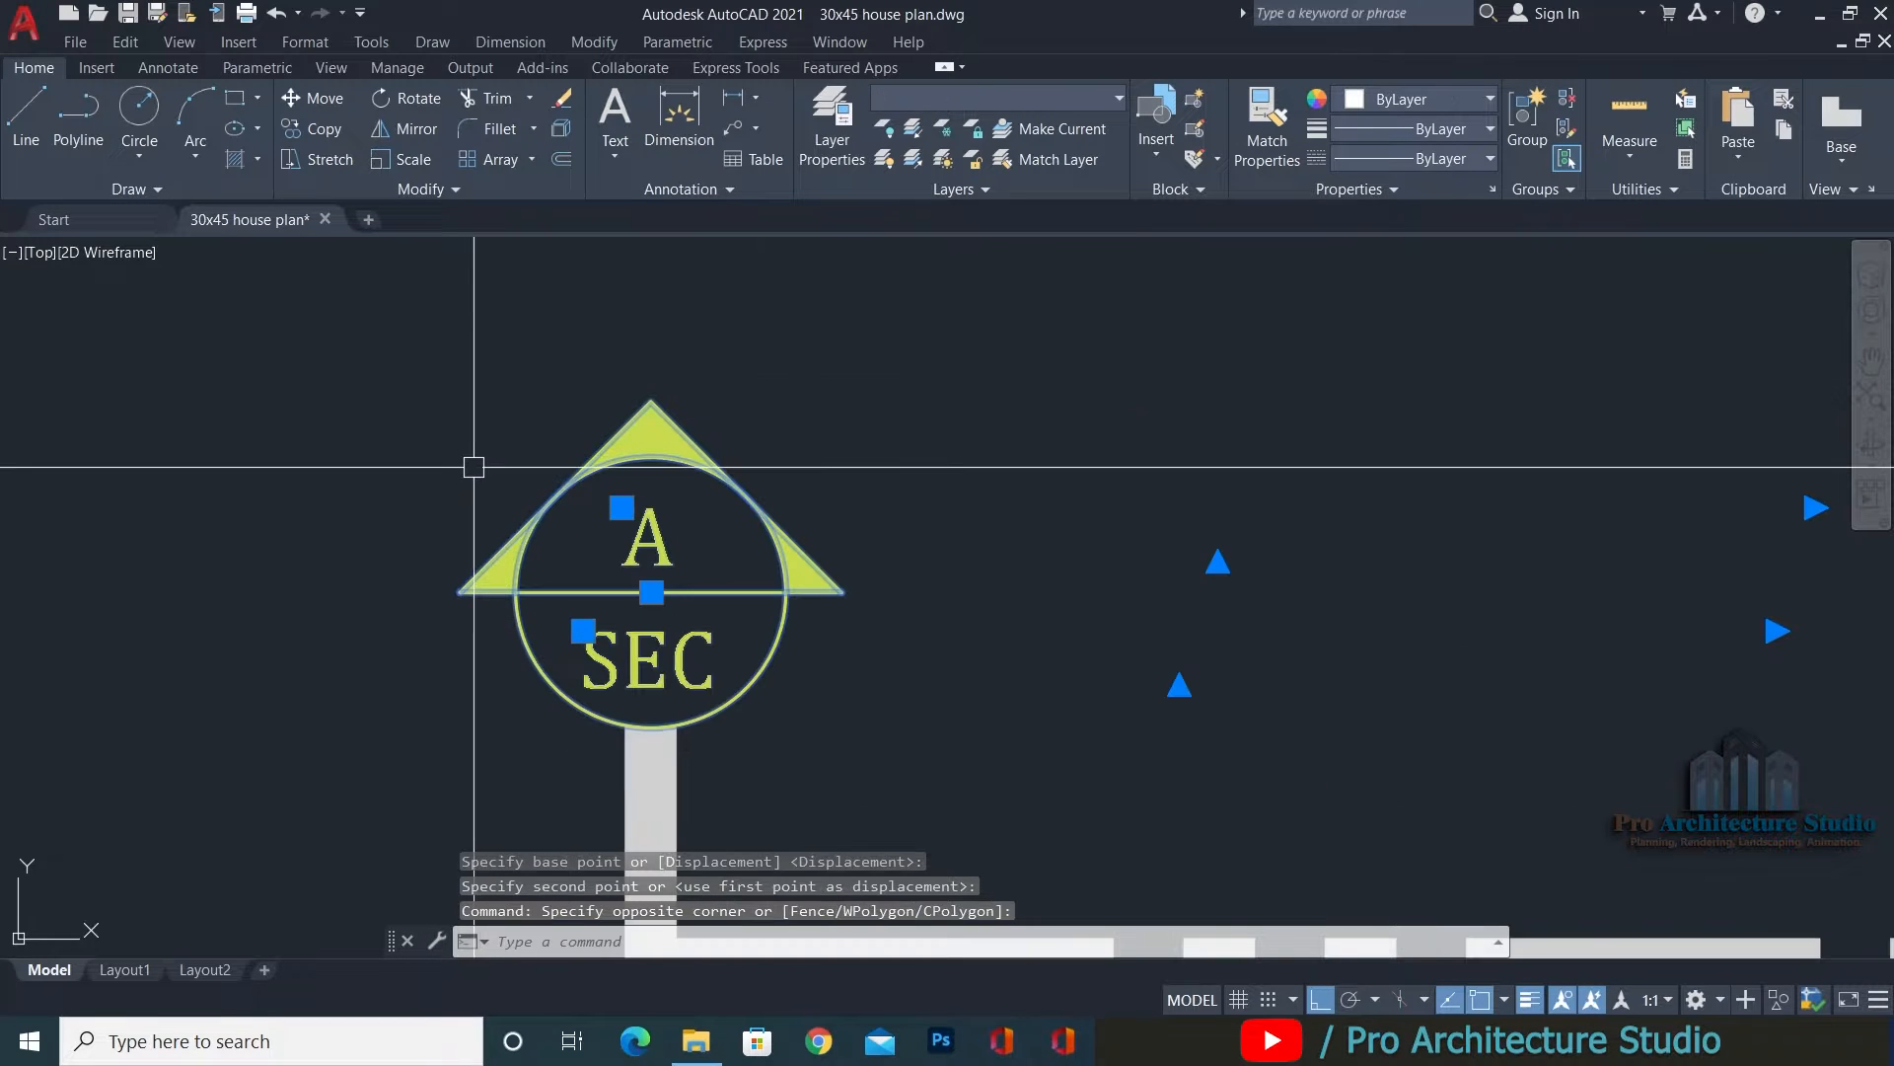
type("o")
key("Return")
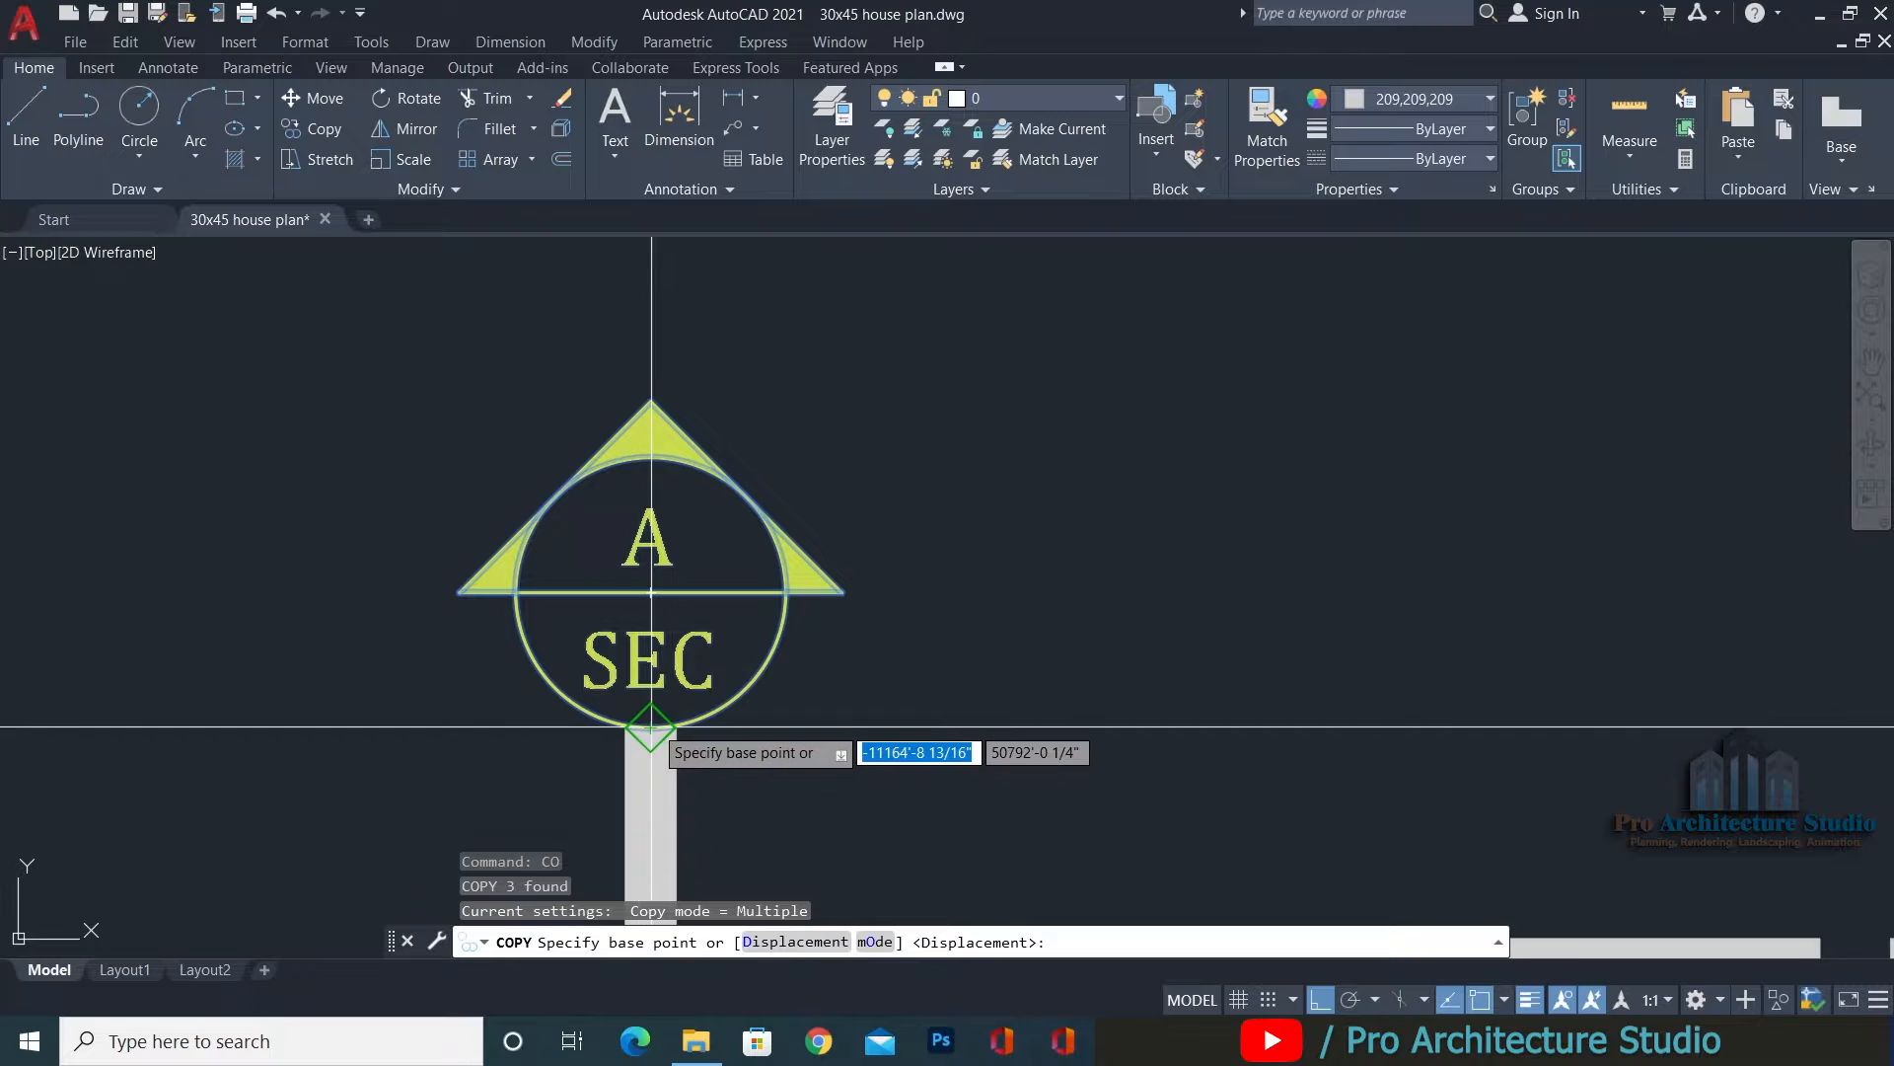
left_click(651, 728)
scroll(237, 558, "down", 5)
middle_click_drag(1491, 574, 1227, 562)
scroll(1227, 552, "up", 8)
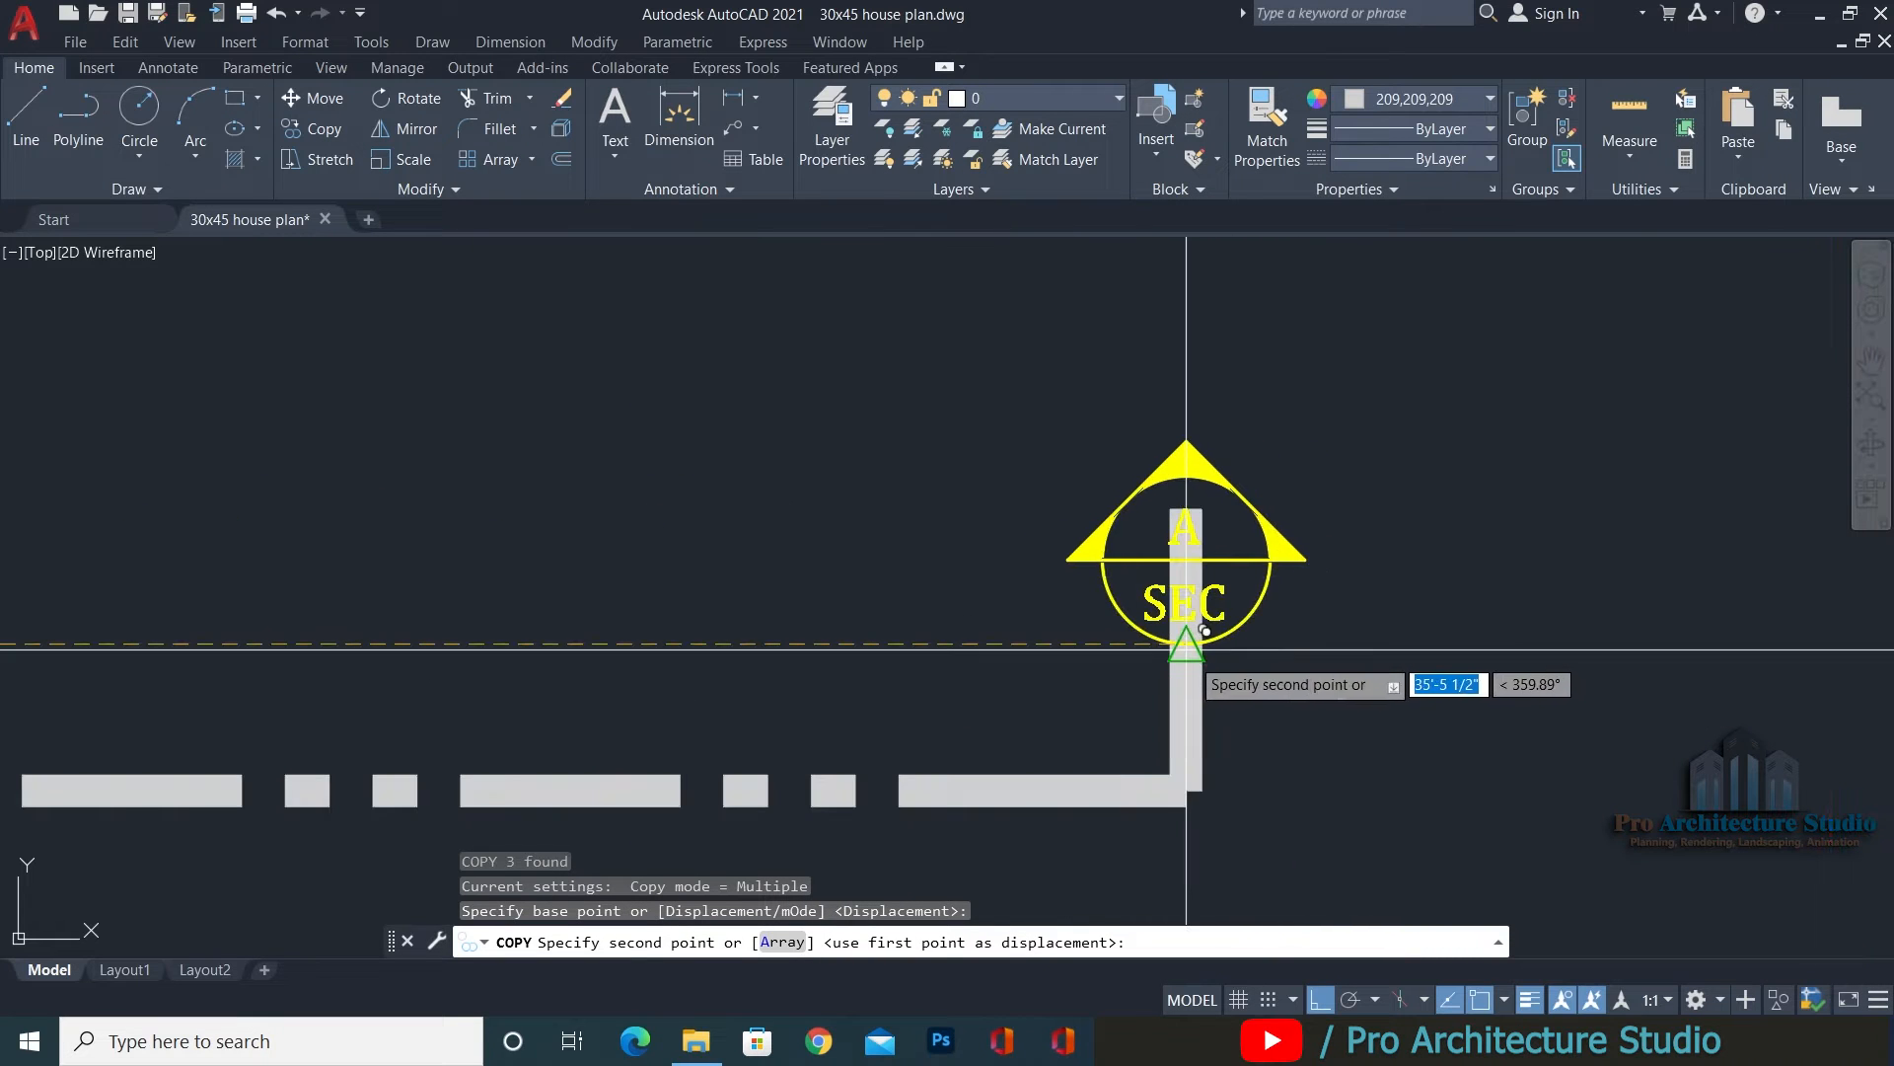
scroll(1180, 636, "up", 3)
scroll(1184, 613, "down", 8)
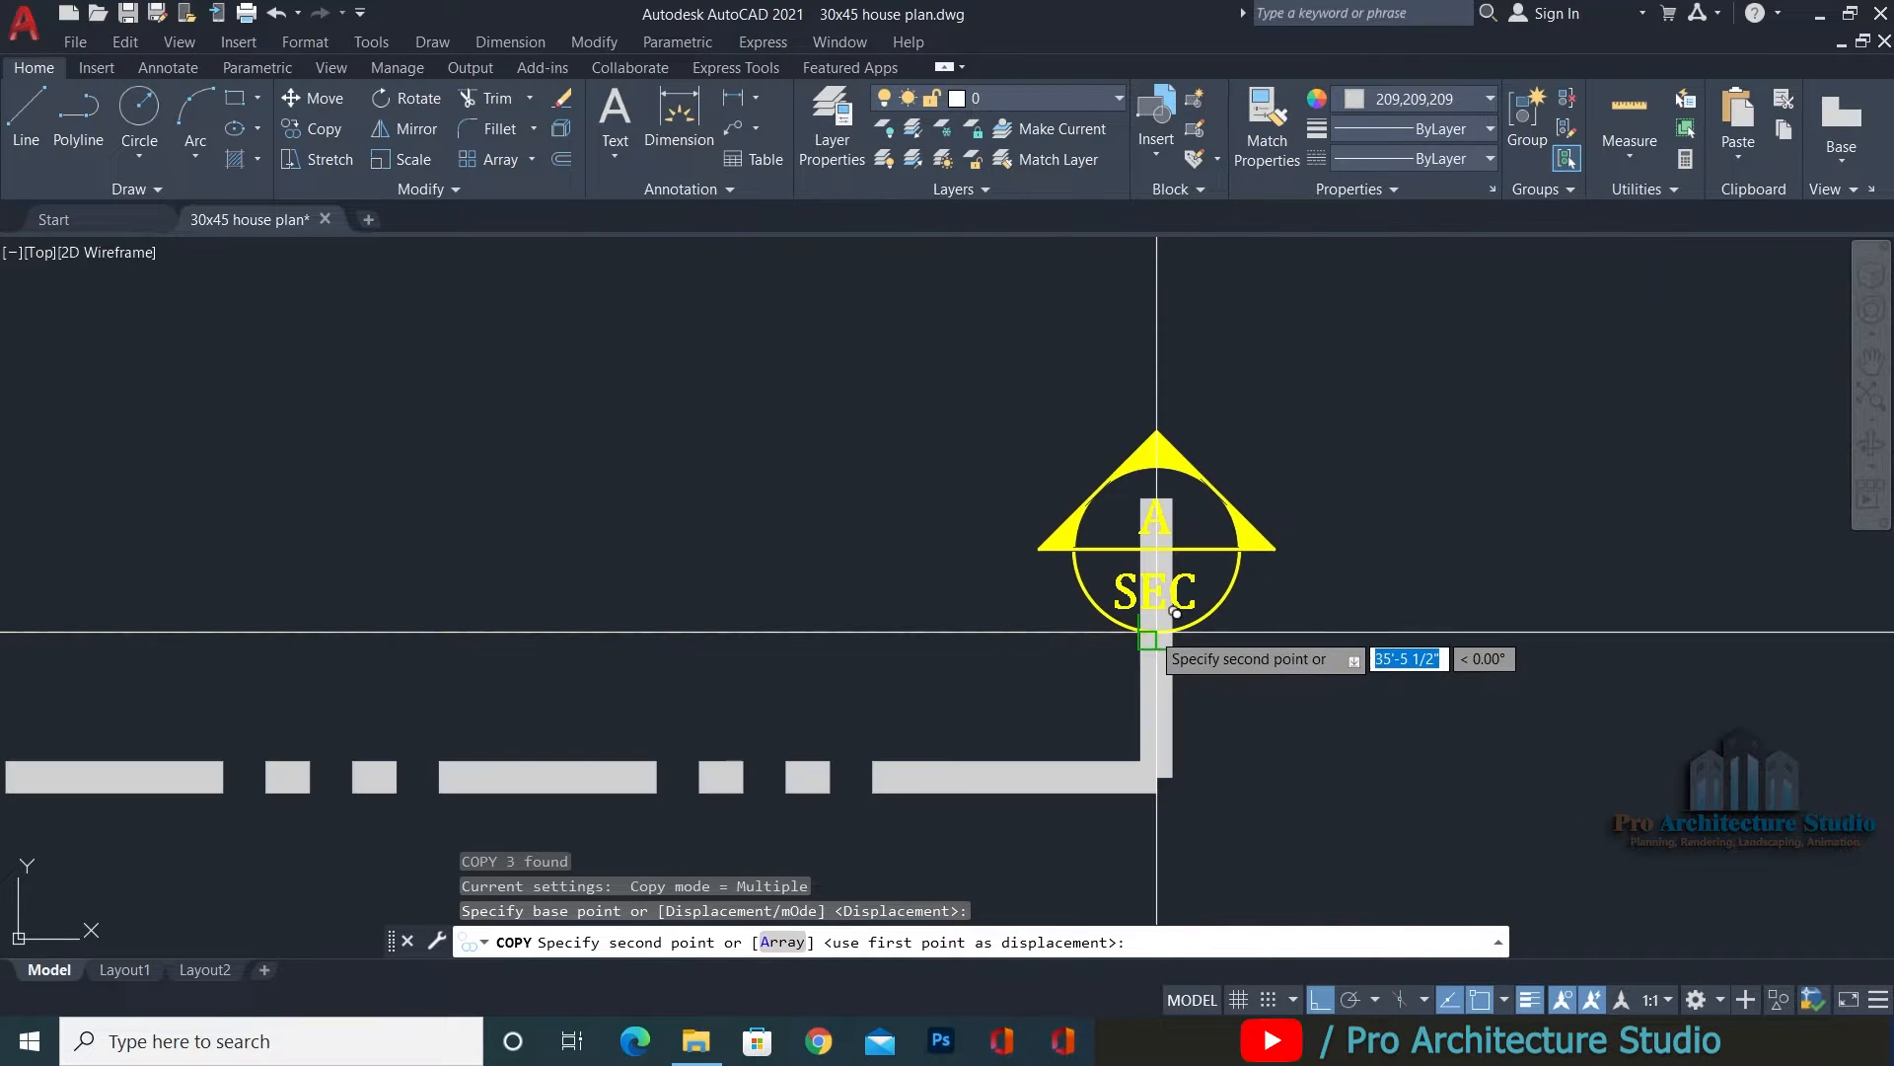
left_click(1156, 632)
key("Escape")
Shorten the polyline's right upright by stretching its upper end down to the lowest point of the copied symbol's circle.
scroll(1162, 634, "up", 2)
left_click(1153, 554)
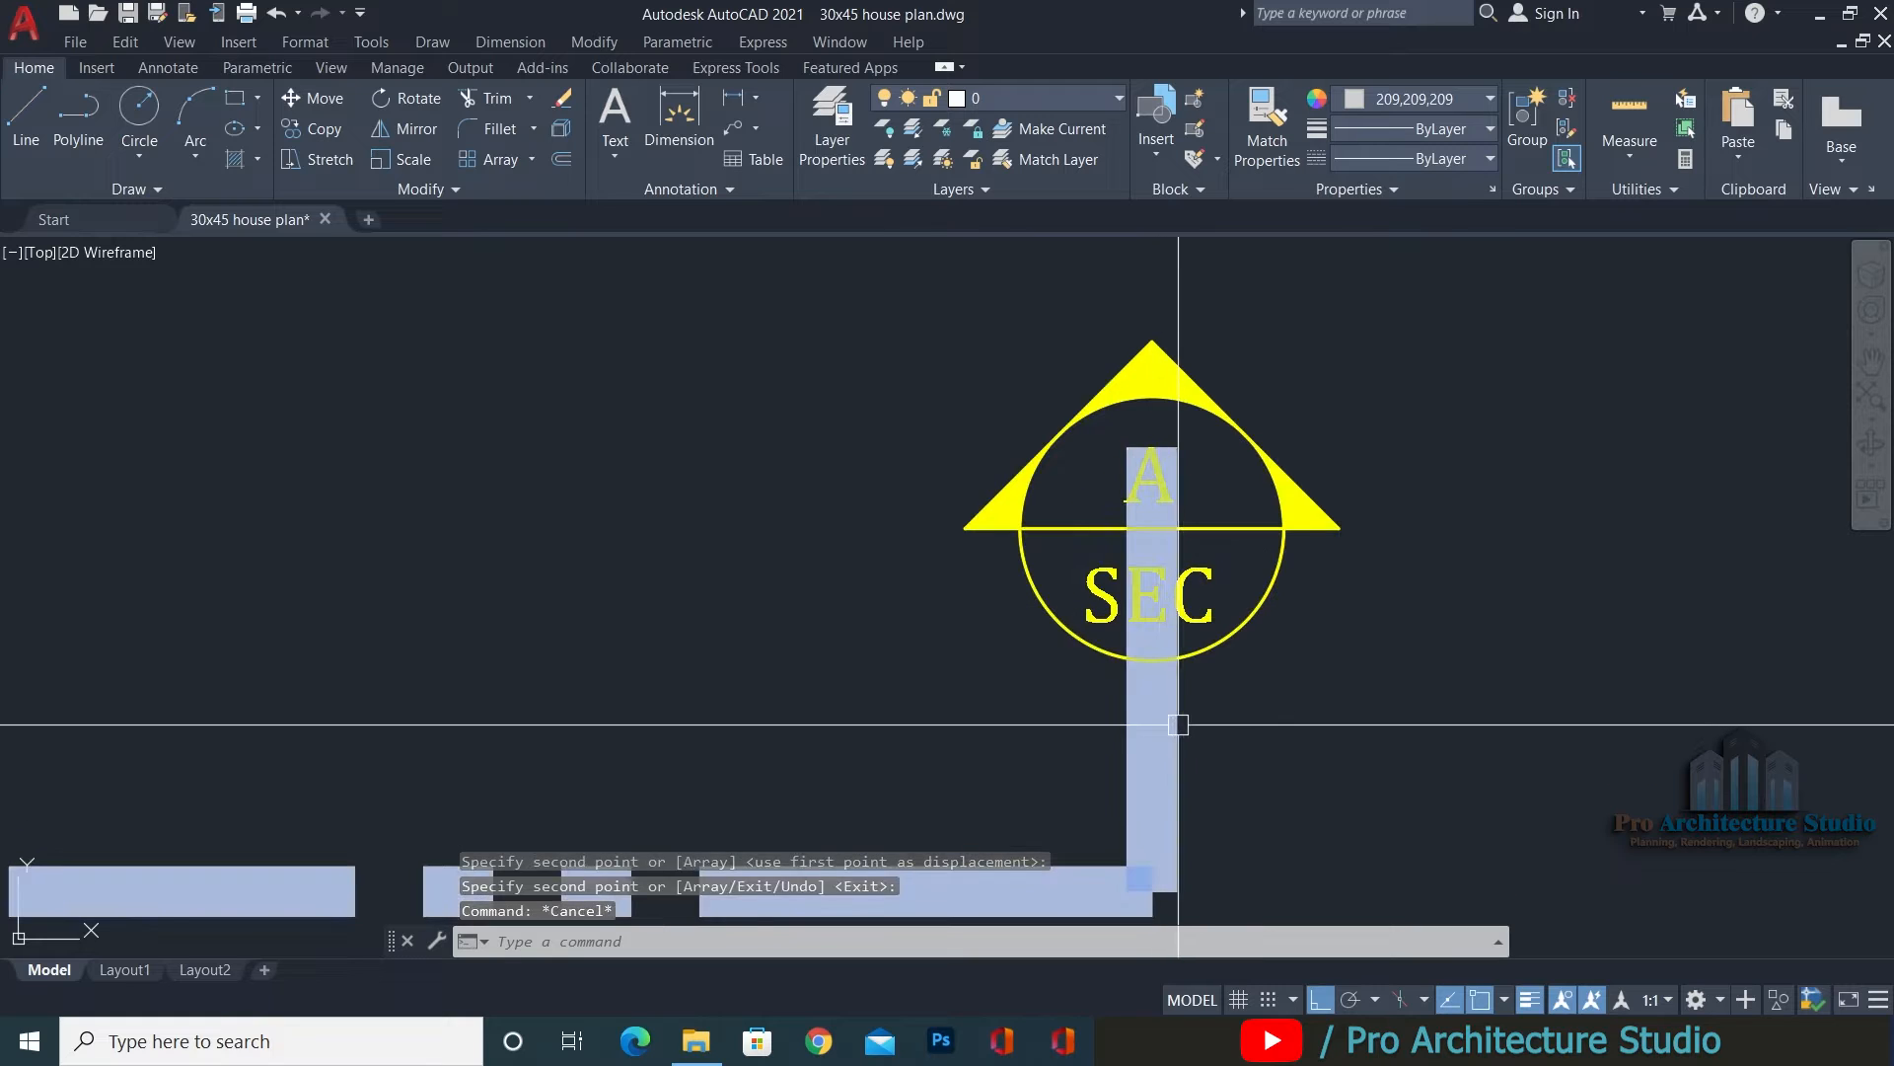
left_click(1152, 447)
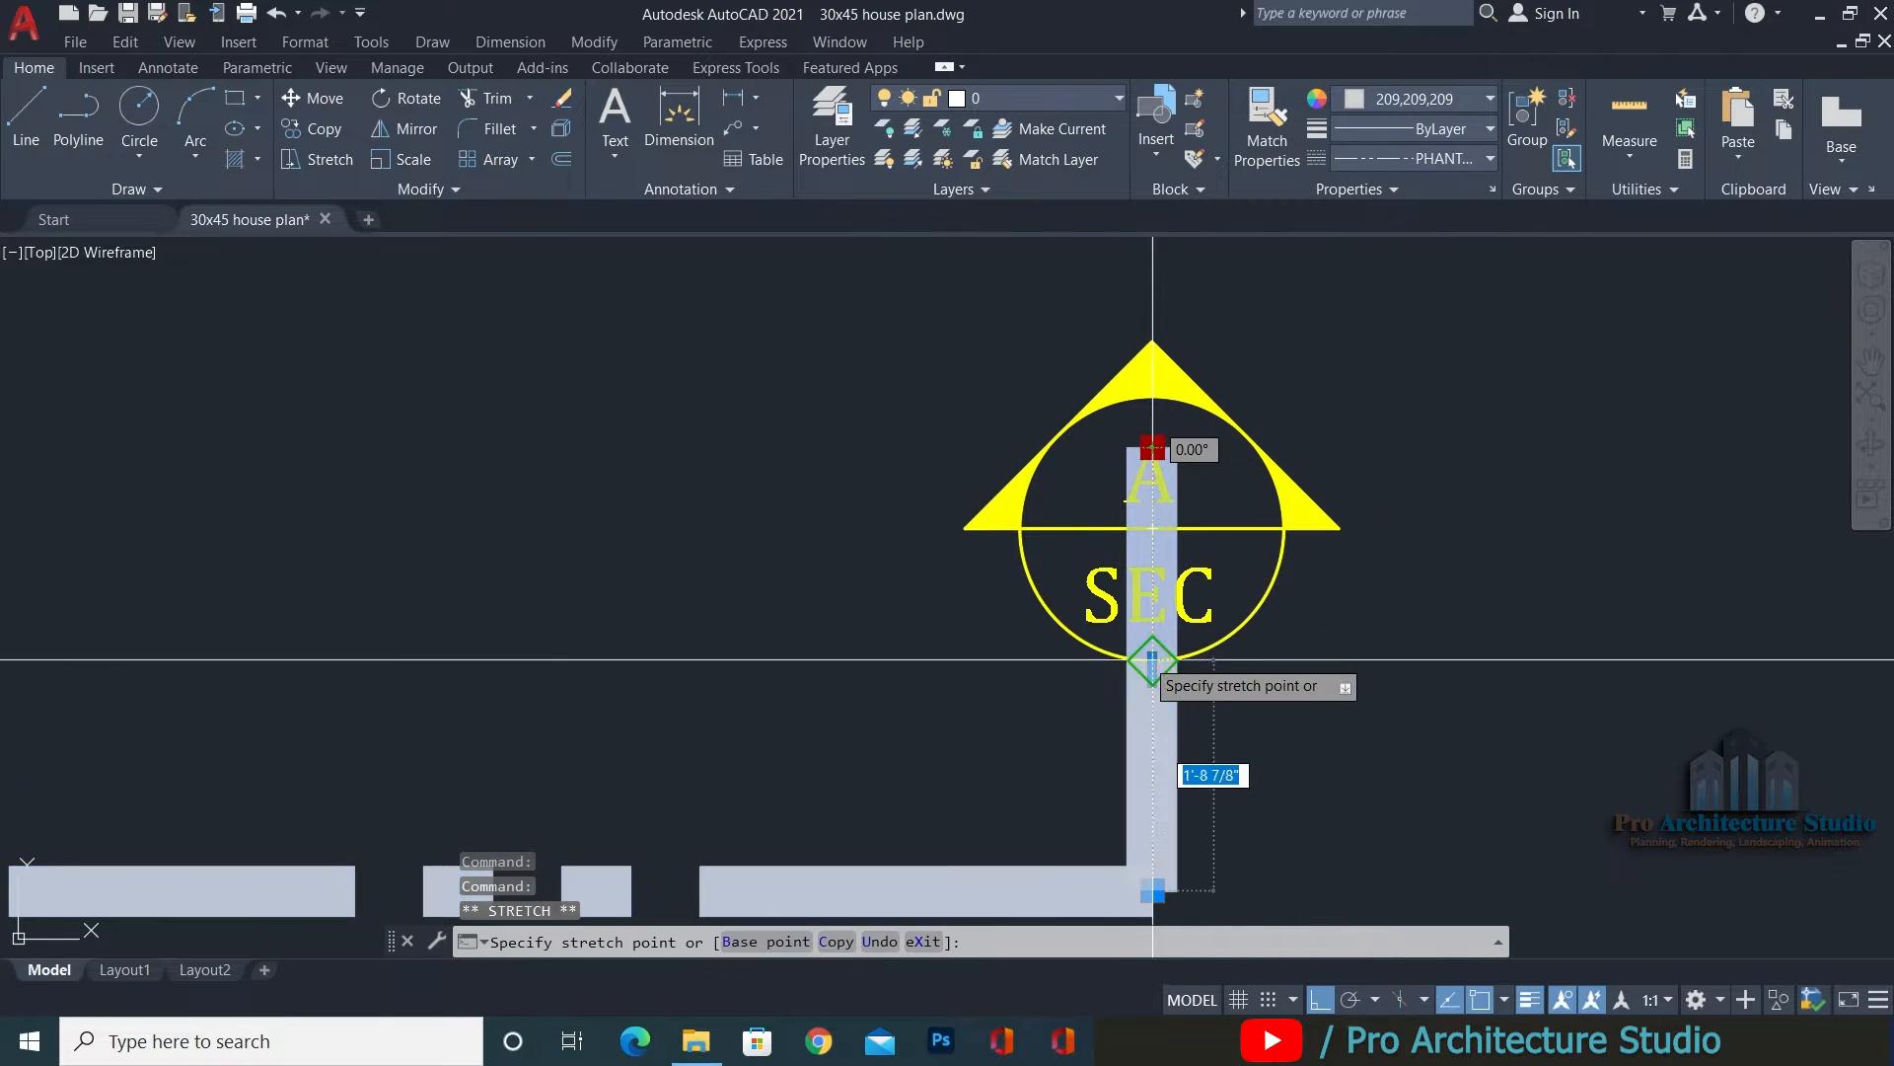
scroll(1152, 658, "up", 4)
scroll(1150, 679, "down", 6)
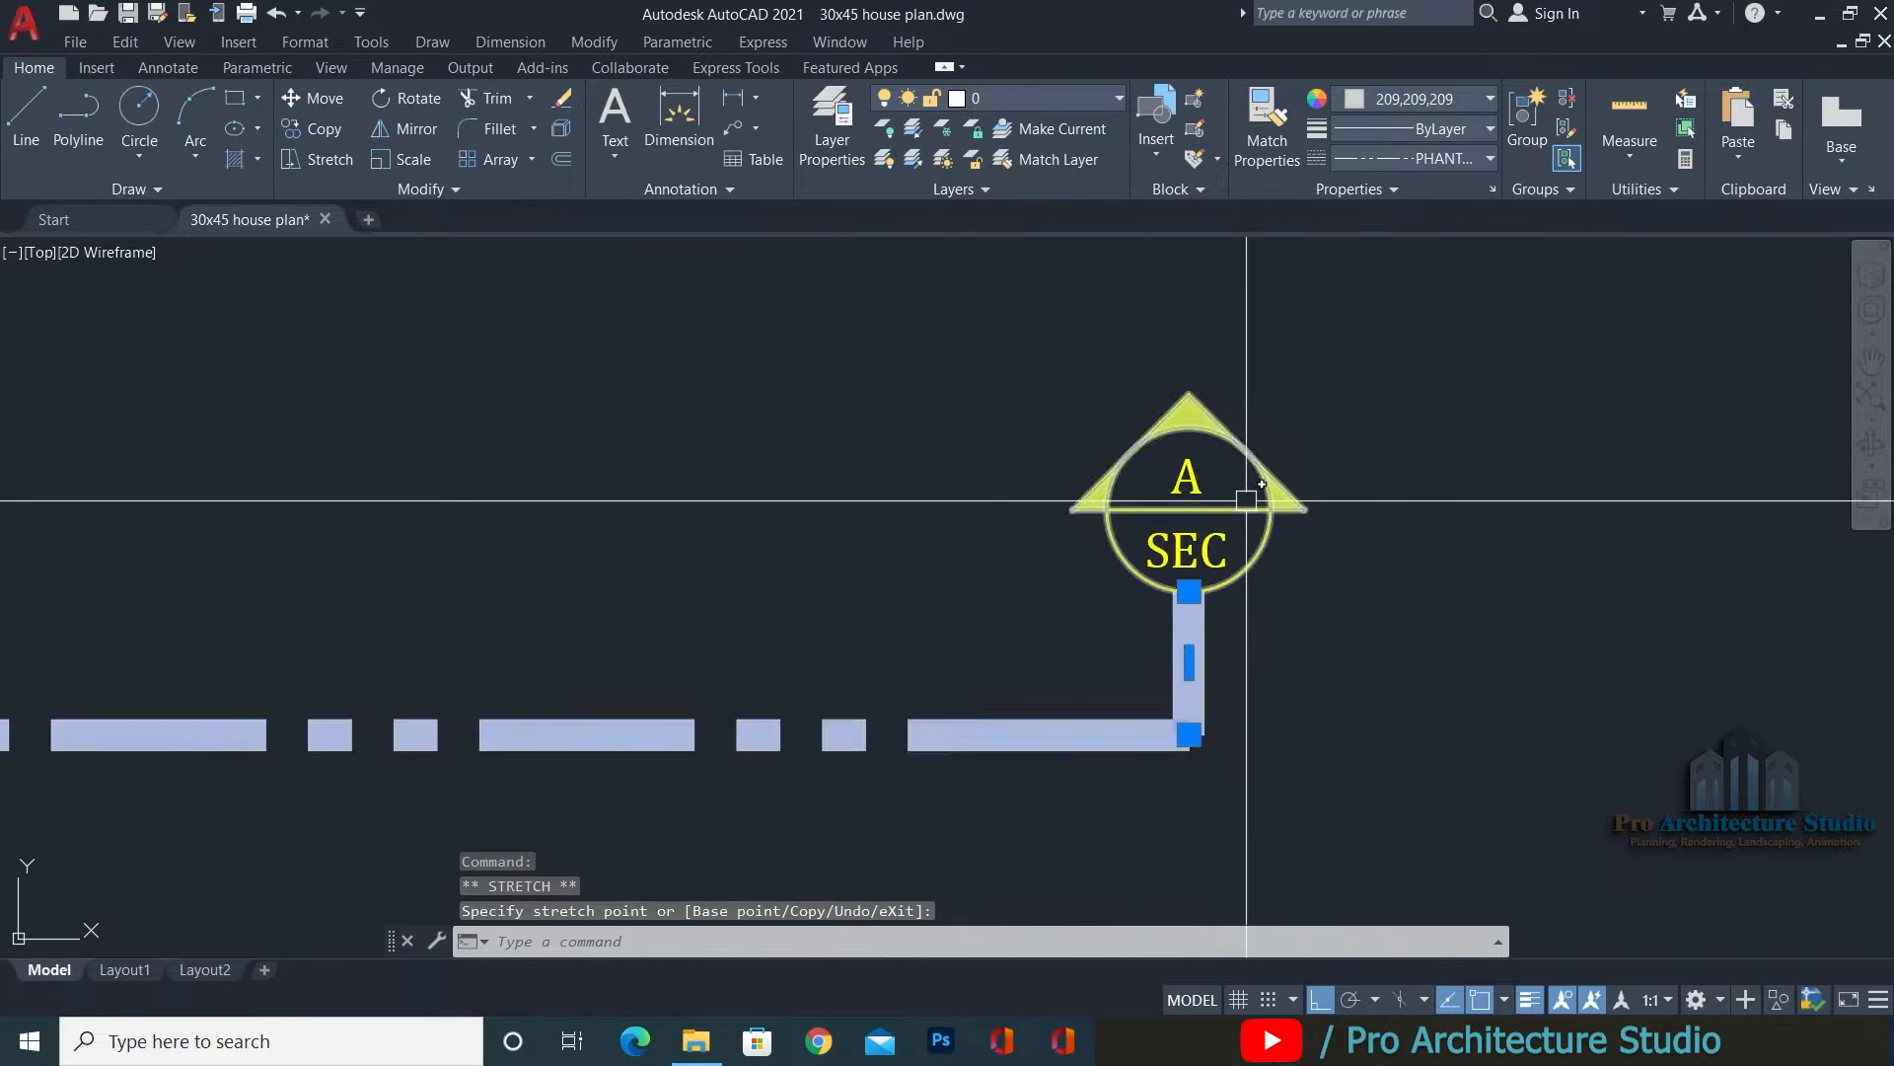
key("Escape")
key("Escape")
scroll(292, 405, "down", 5)
middle_click_drag(1241, 502, 1214, 504)
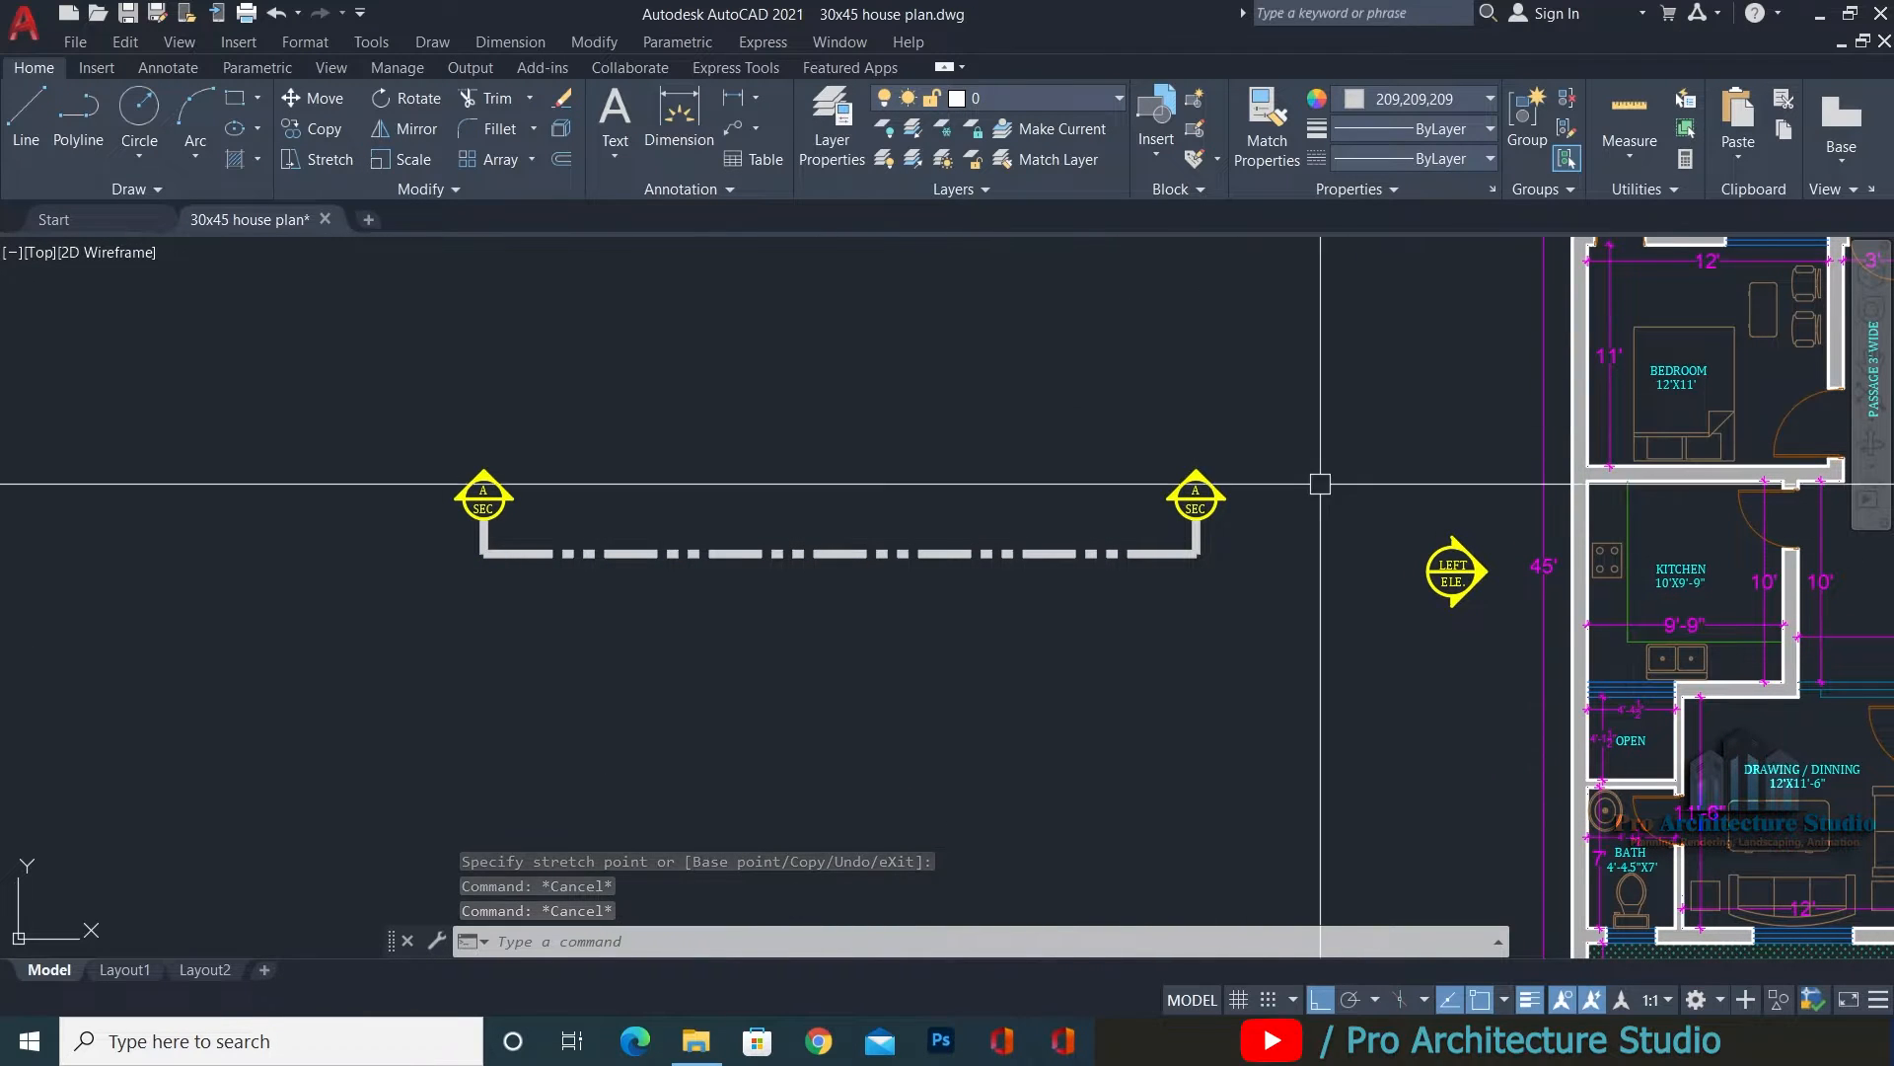
Erase the copied A SEC symbol at the right end of the section line.
scroll(972, 472, "down", 2)
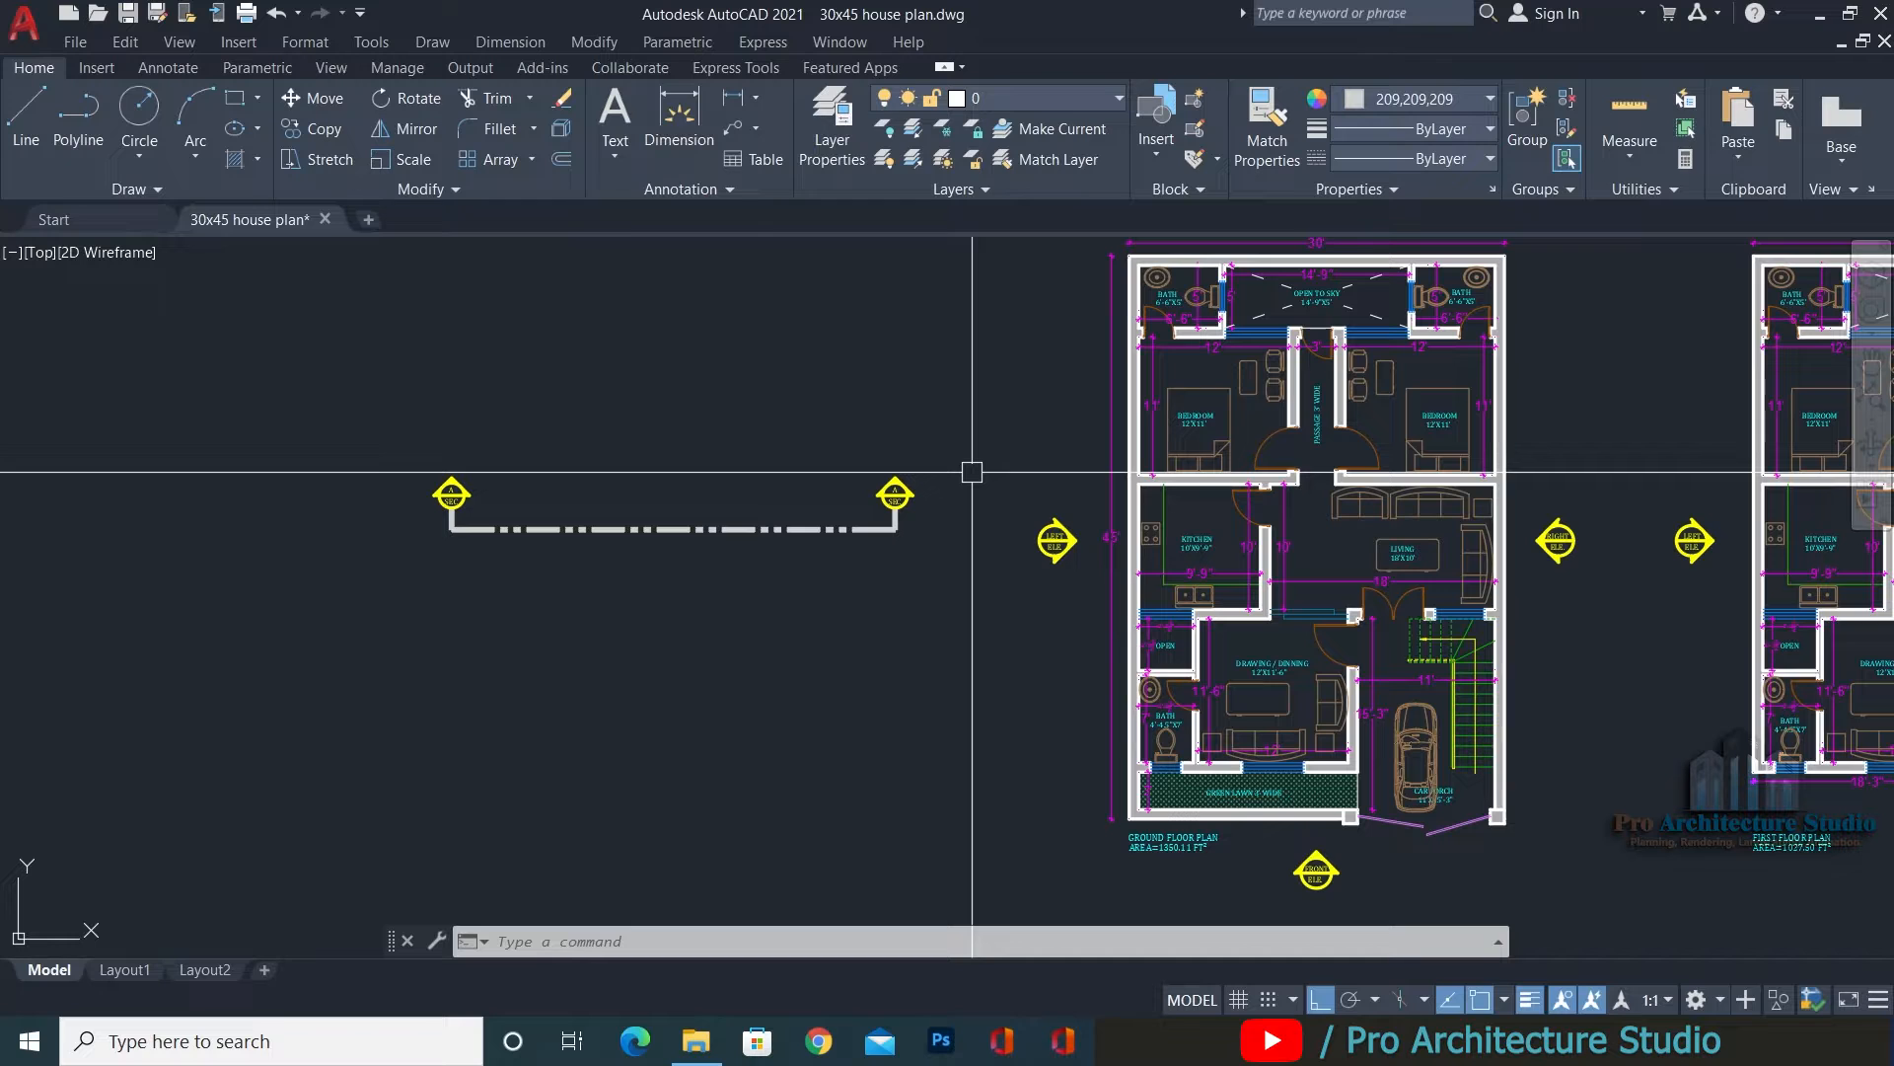
scroll(874, 462, "up", 4)
left_click(762, 750)
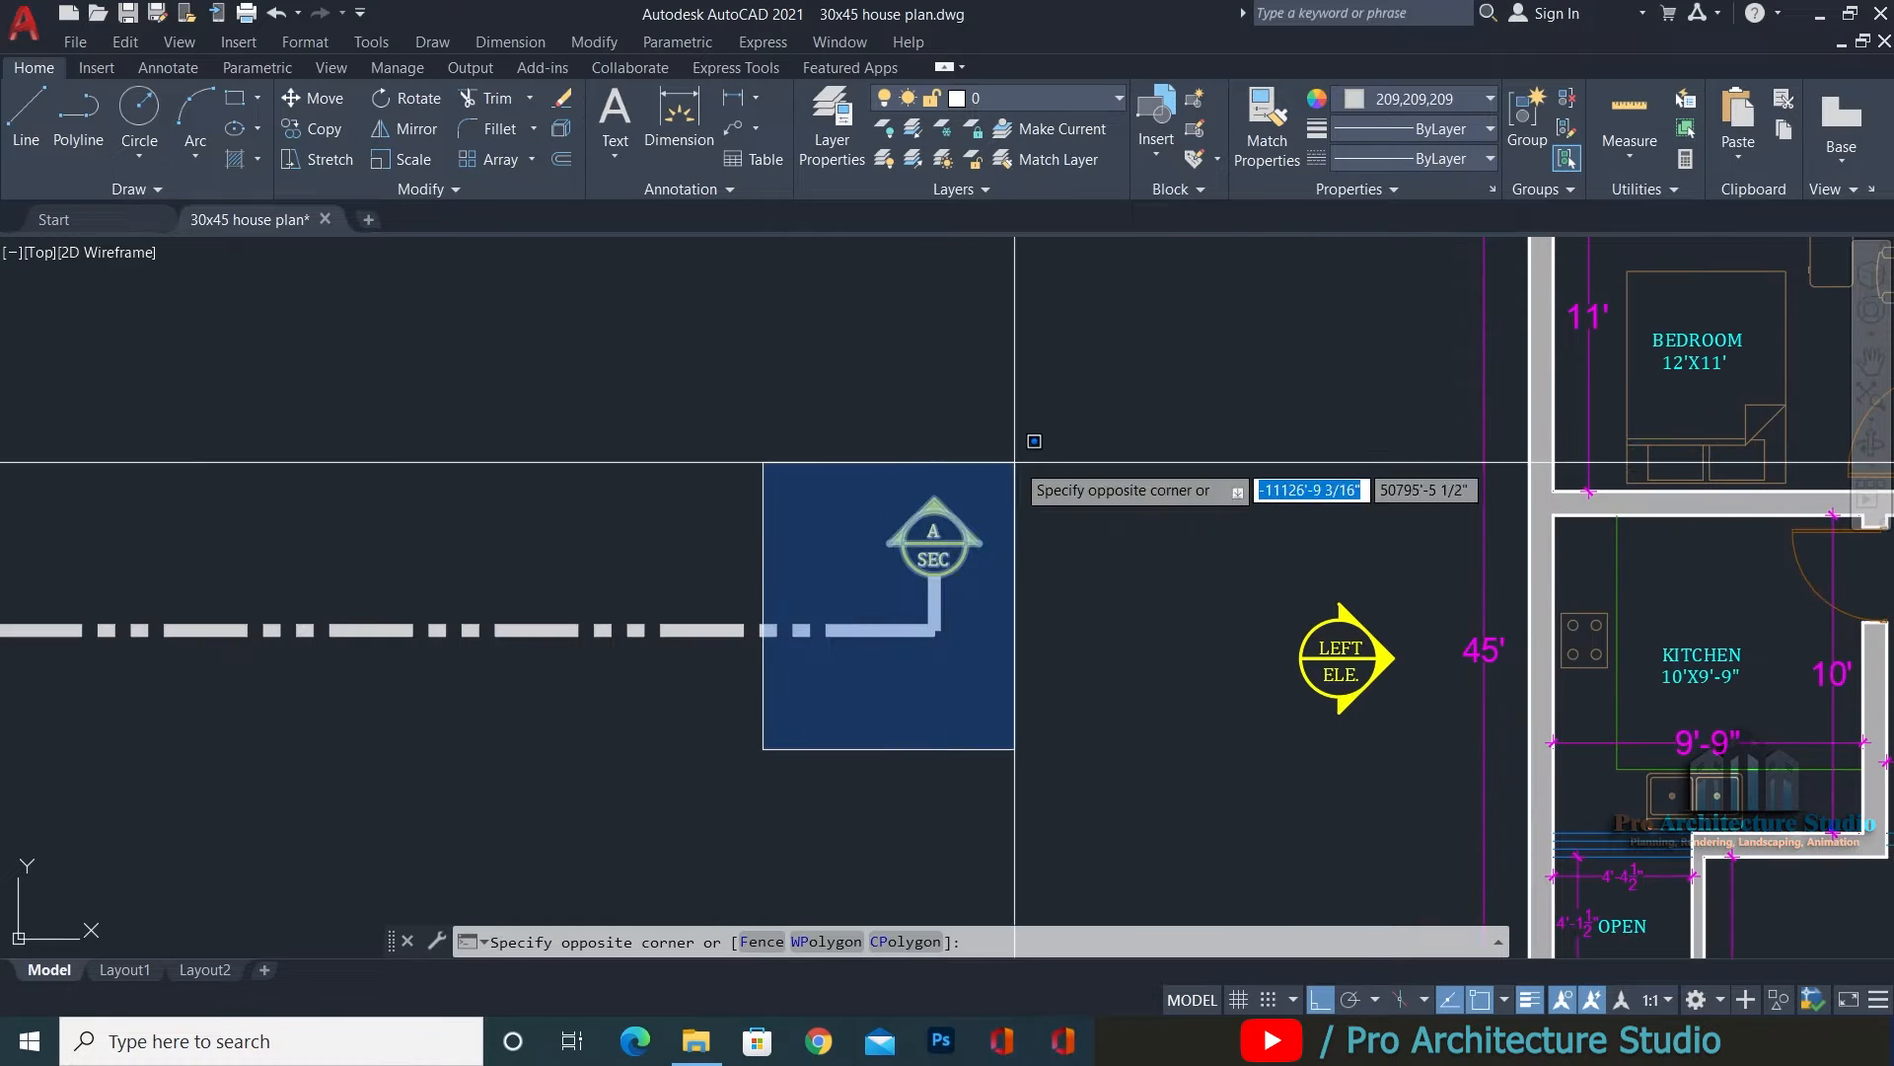
left_click(1017, 457)
type("e")
key("Return")
scroll(1049, 427, "down", 5)
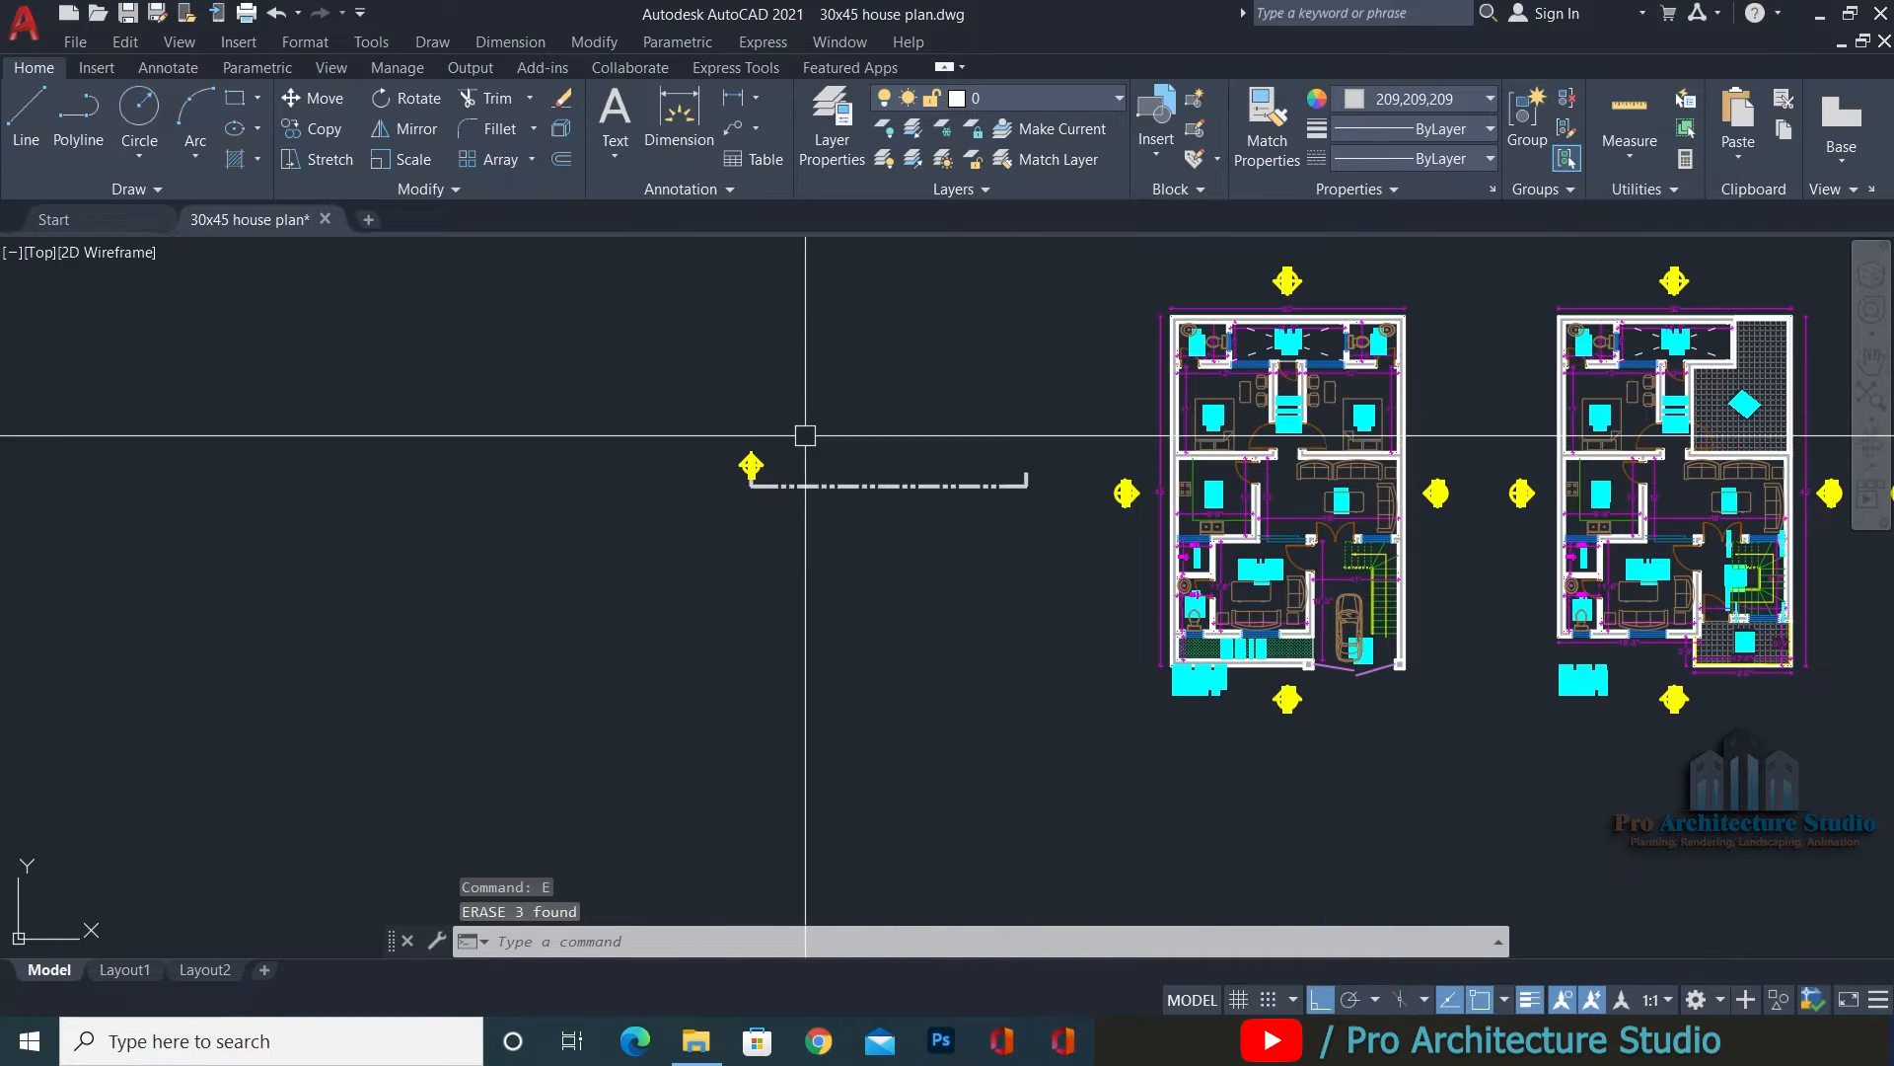
Mirror the section line with its left marker about a horizontal axis below it, keeping the source objects.
scroll(805, 435, "up", 4)
left_click(909, 339)
key("Escape")
scroll(850, 714, "down", 2)
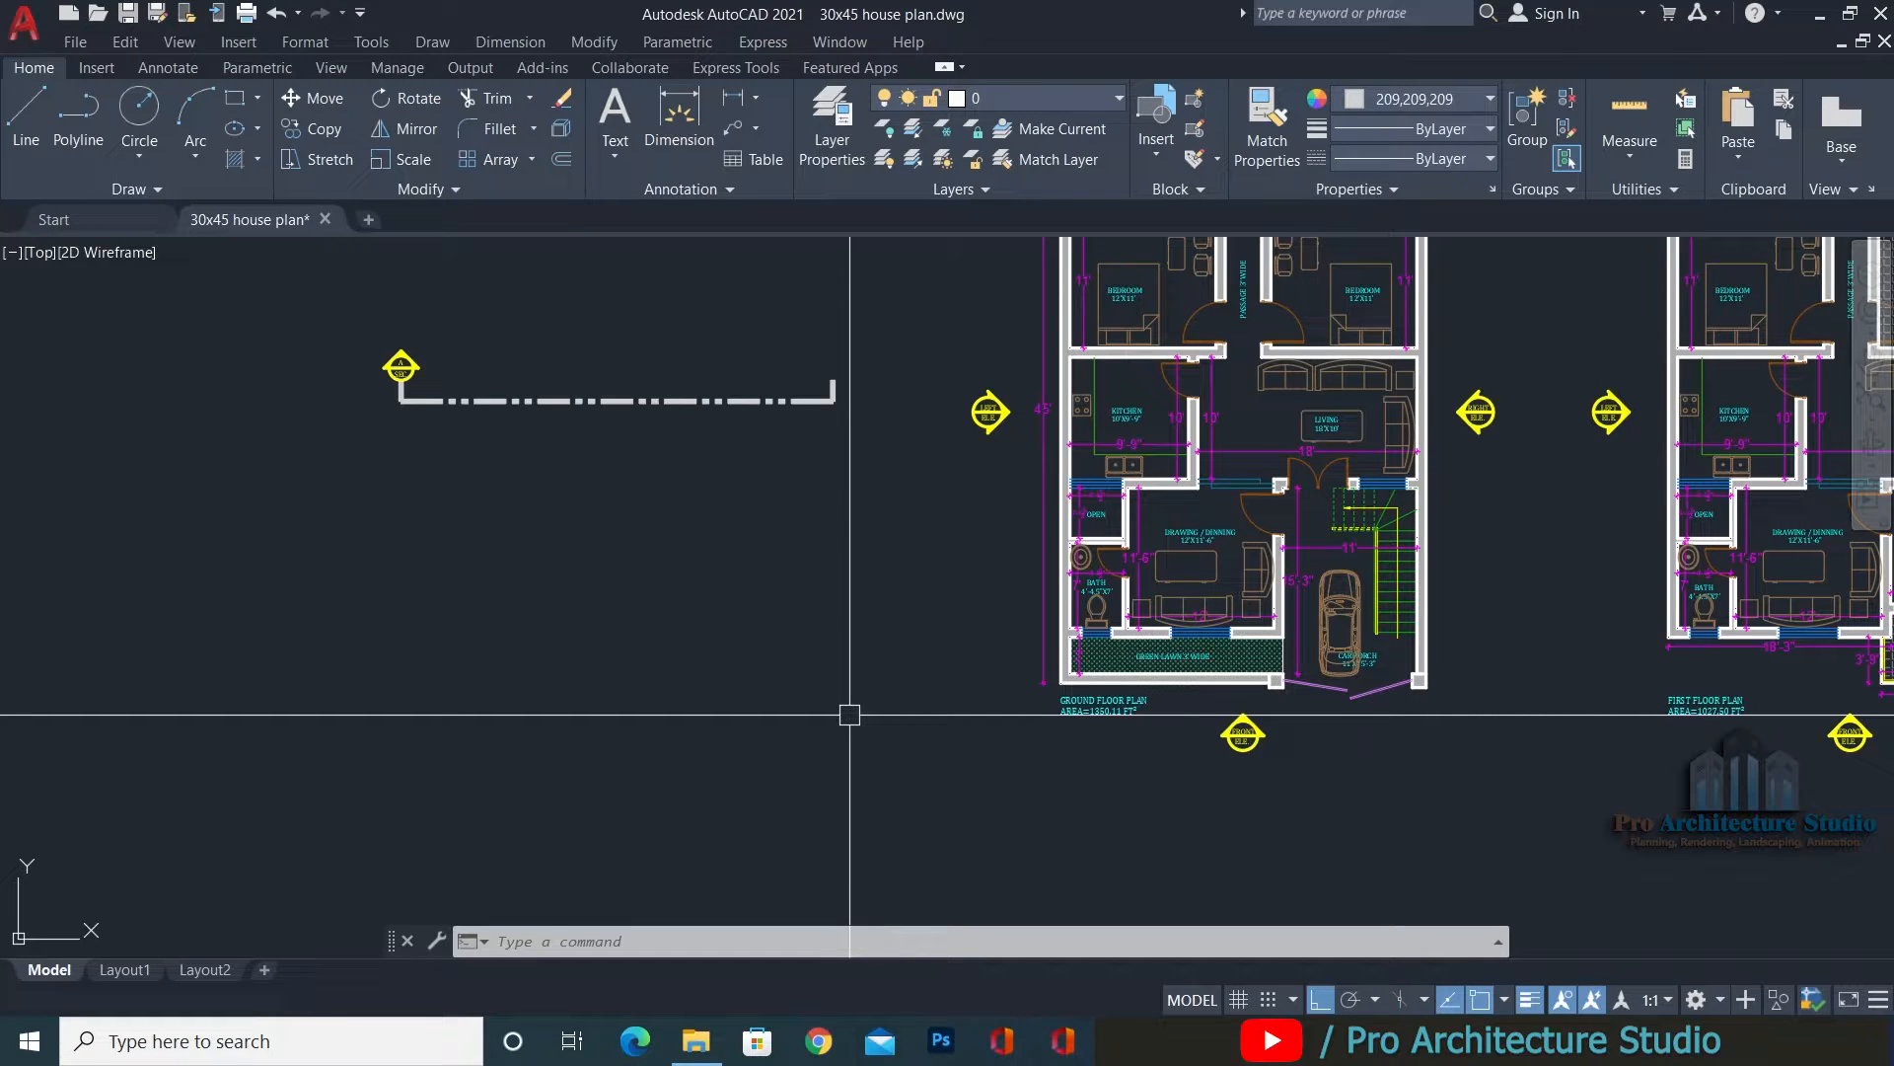
key("Escape")
key("Escape")
left_click(908, 287)
left_click(76, 592)
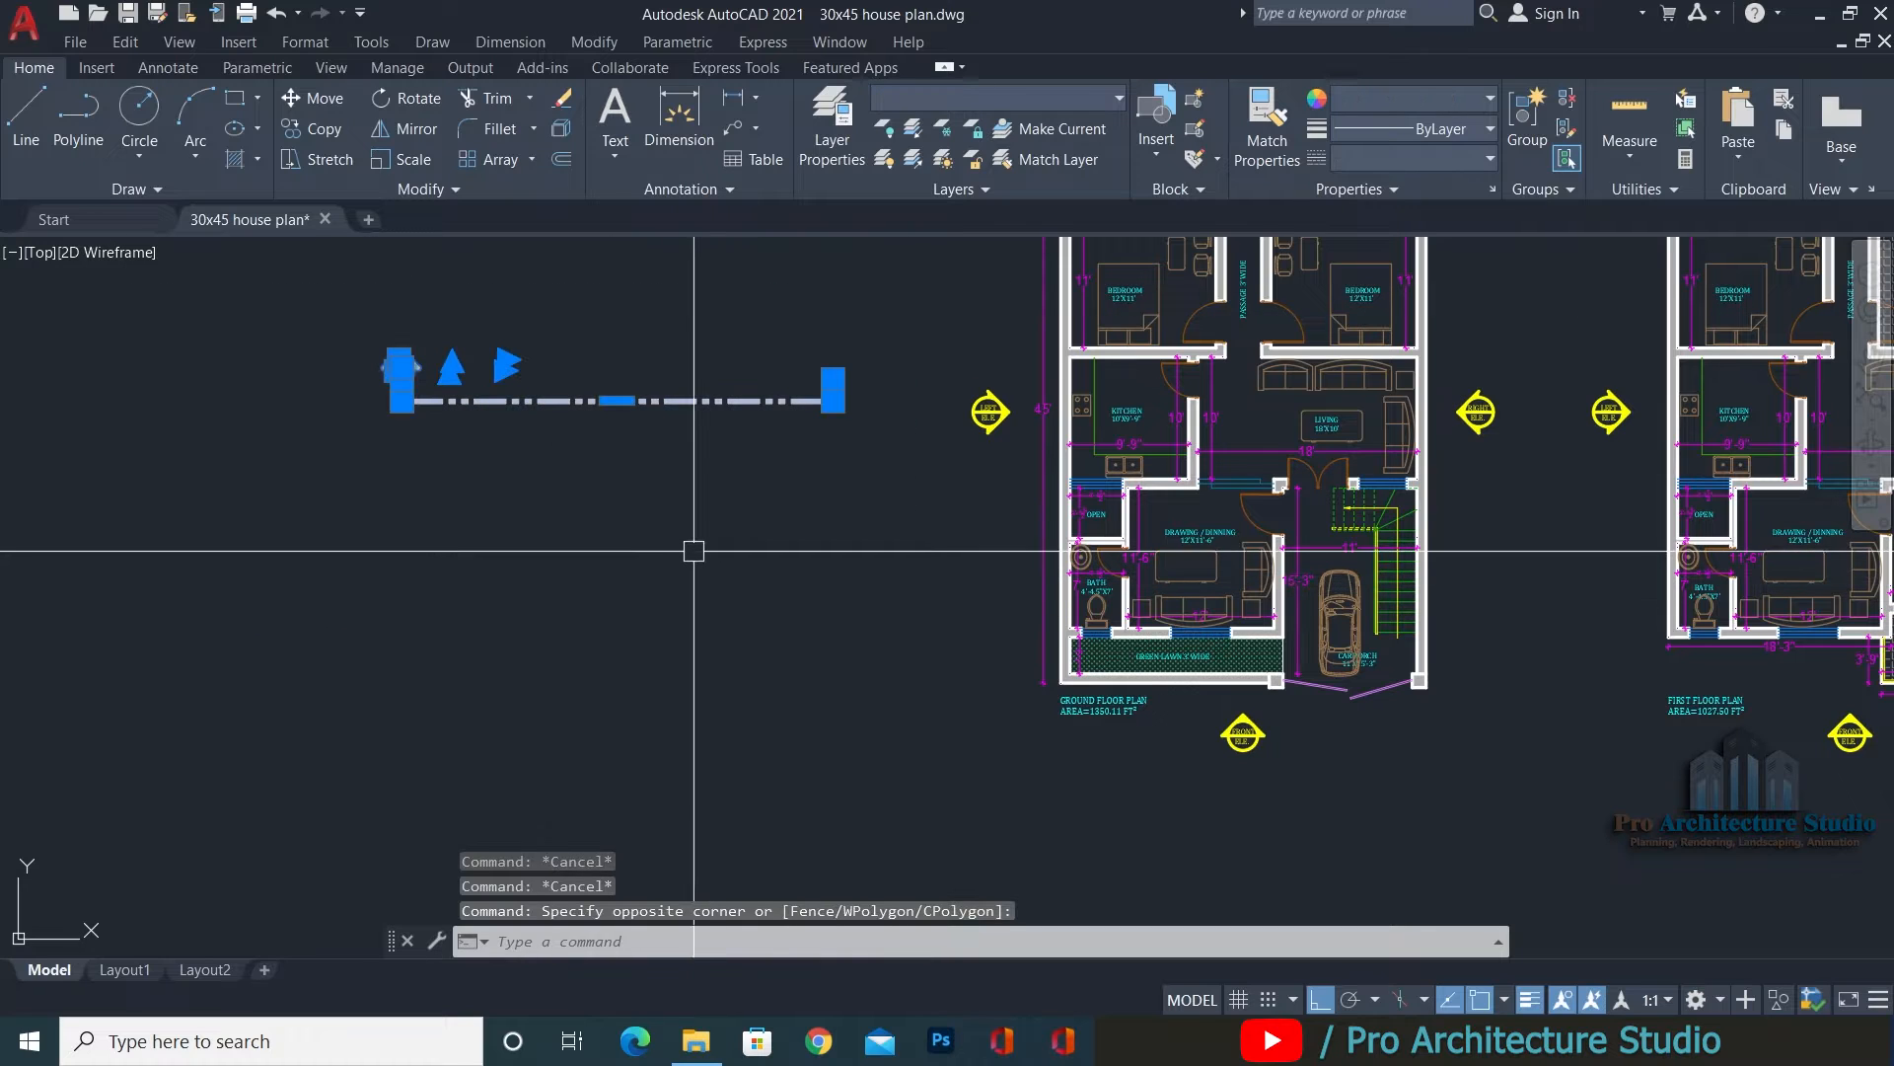
type("MI")
key("Return")
left_click(530, 511)
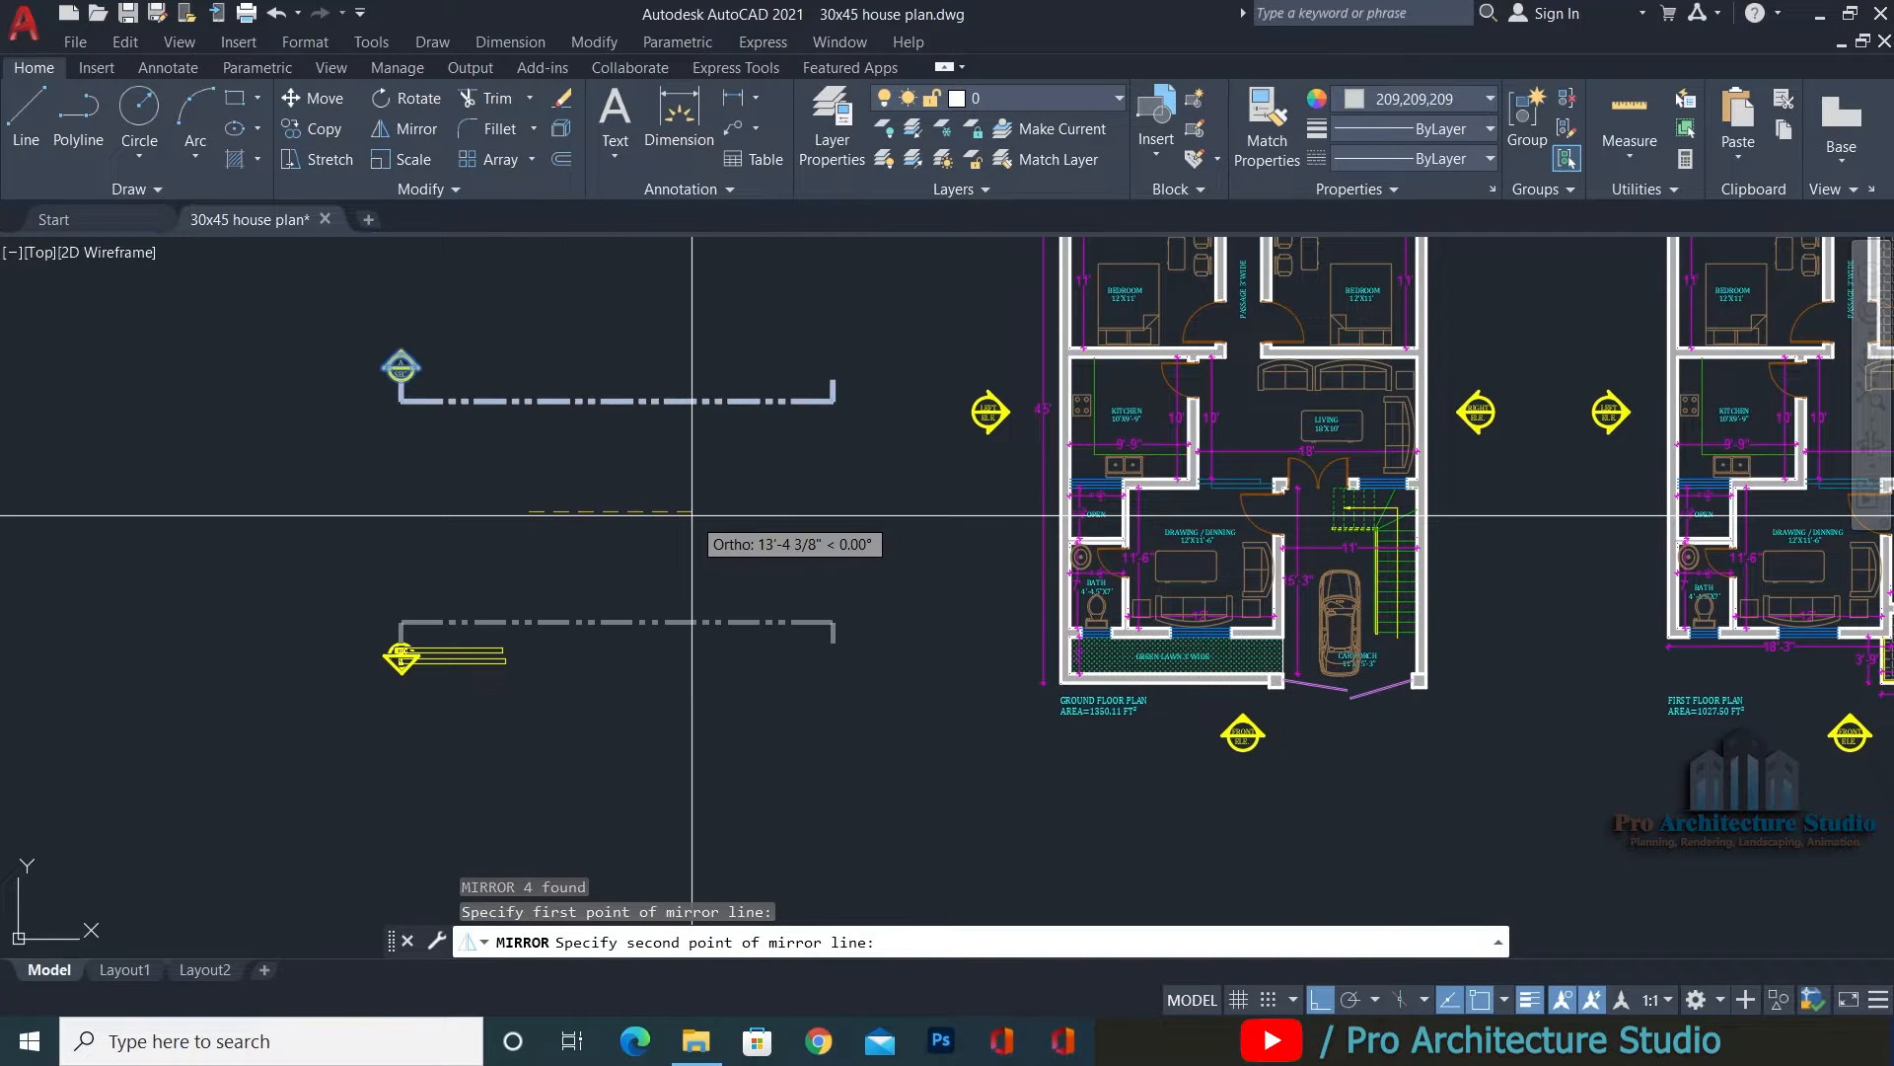
key("Return")
key("Escape")
left_click(634, 520)
key("Escape")
Erase the original section line and its marker above the mirrored one.
left_click(562, 263)
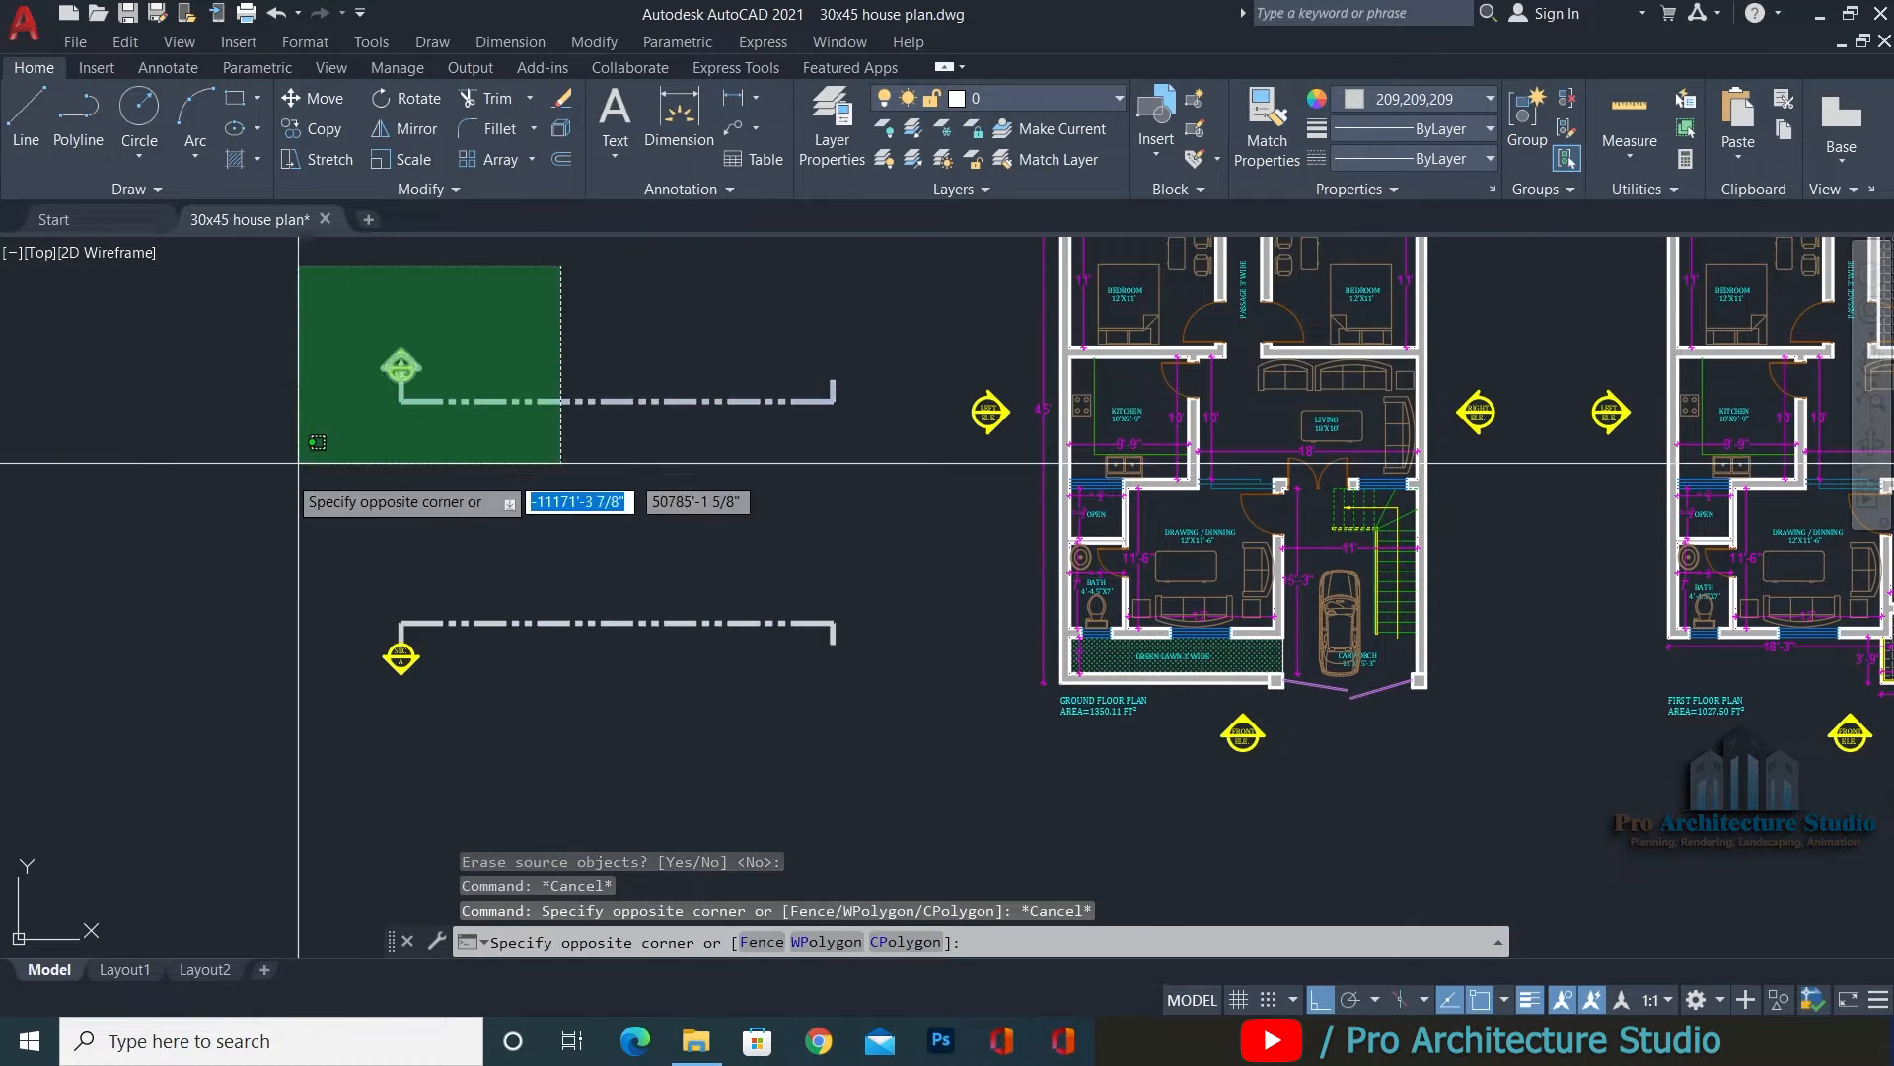
left_click(300, 462)
type("E")
key("Return")
Move the mirrored section line with its marker onto the ground floor plan, crossing the open area, drawing/dining room and stairs.
scroll(455, 605, "up", 2)
left_click(474, 529)
left_click(323, 734)
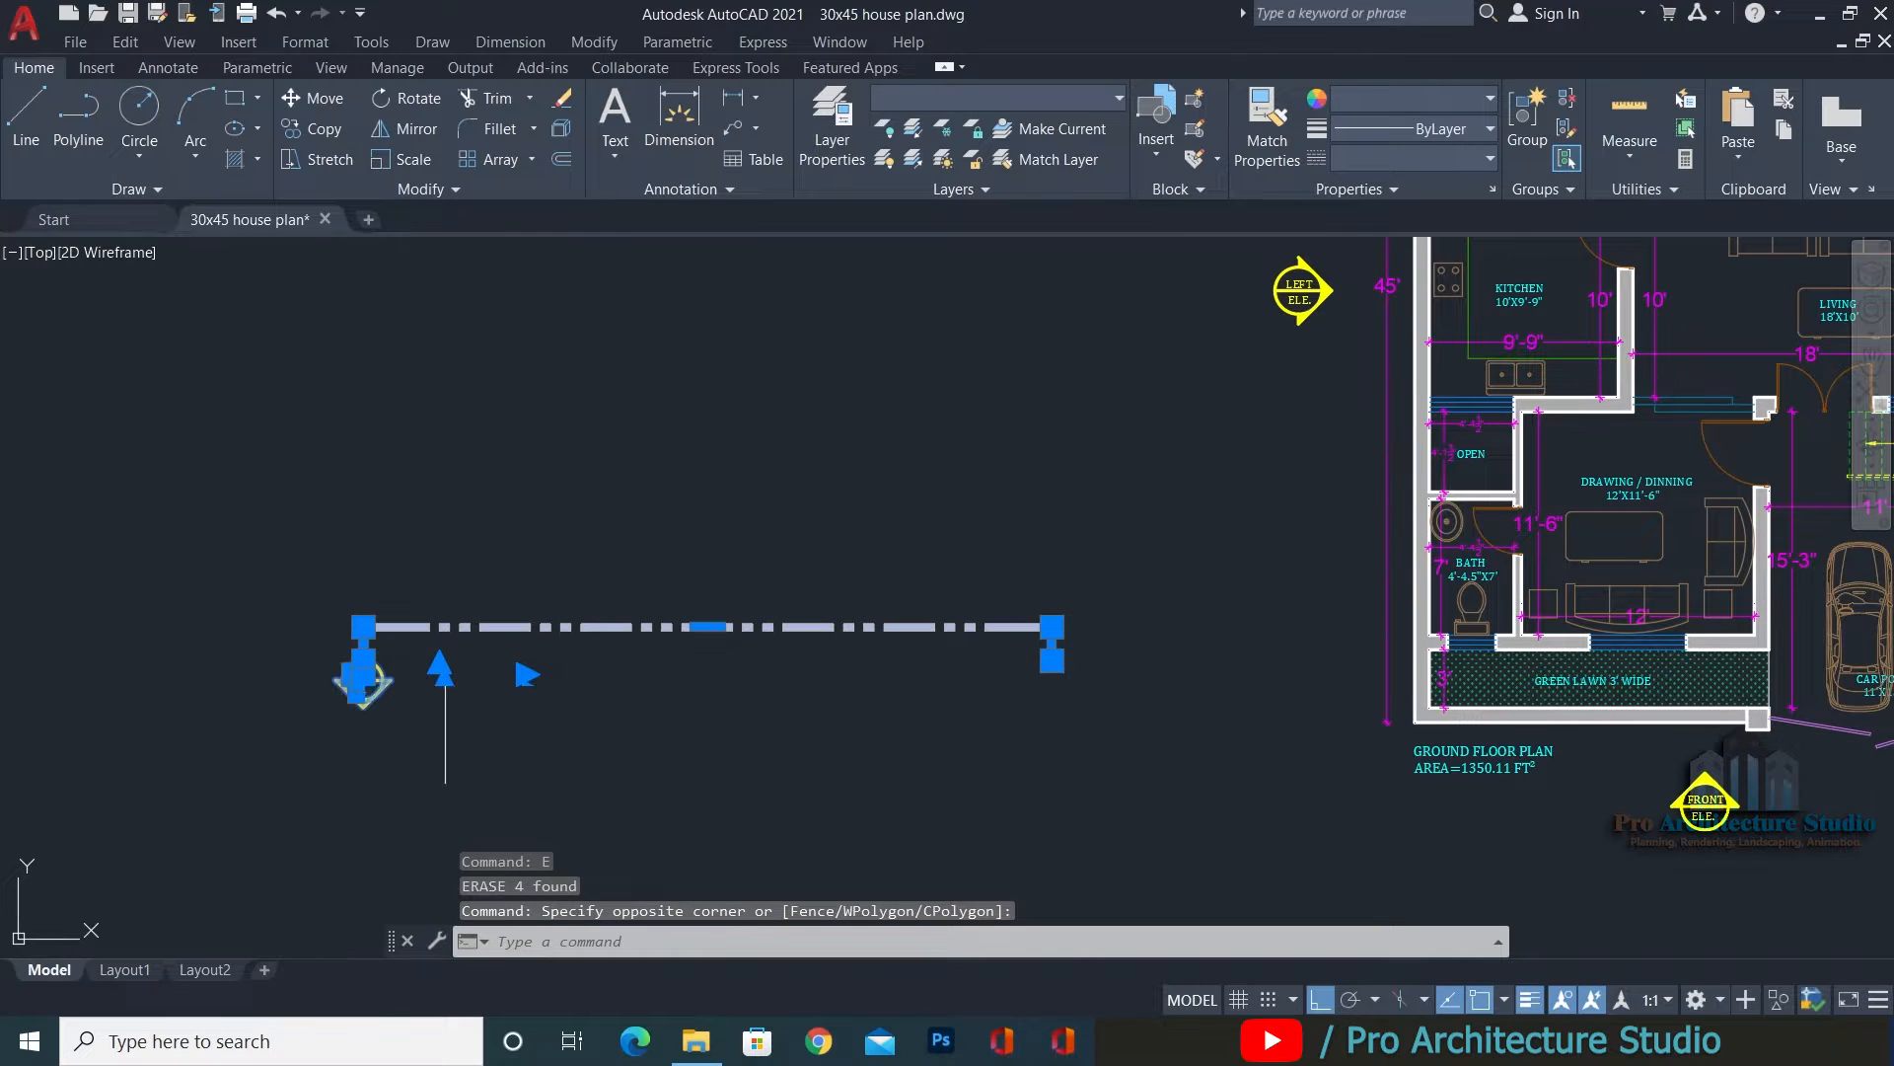
type("M")
key("Return")
left_click(362, 680)
scroll(628, 409, "up", 4)
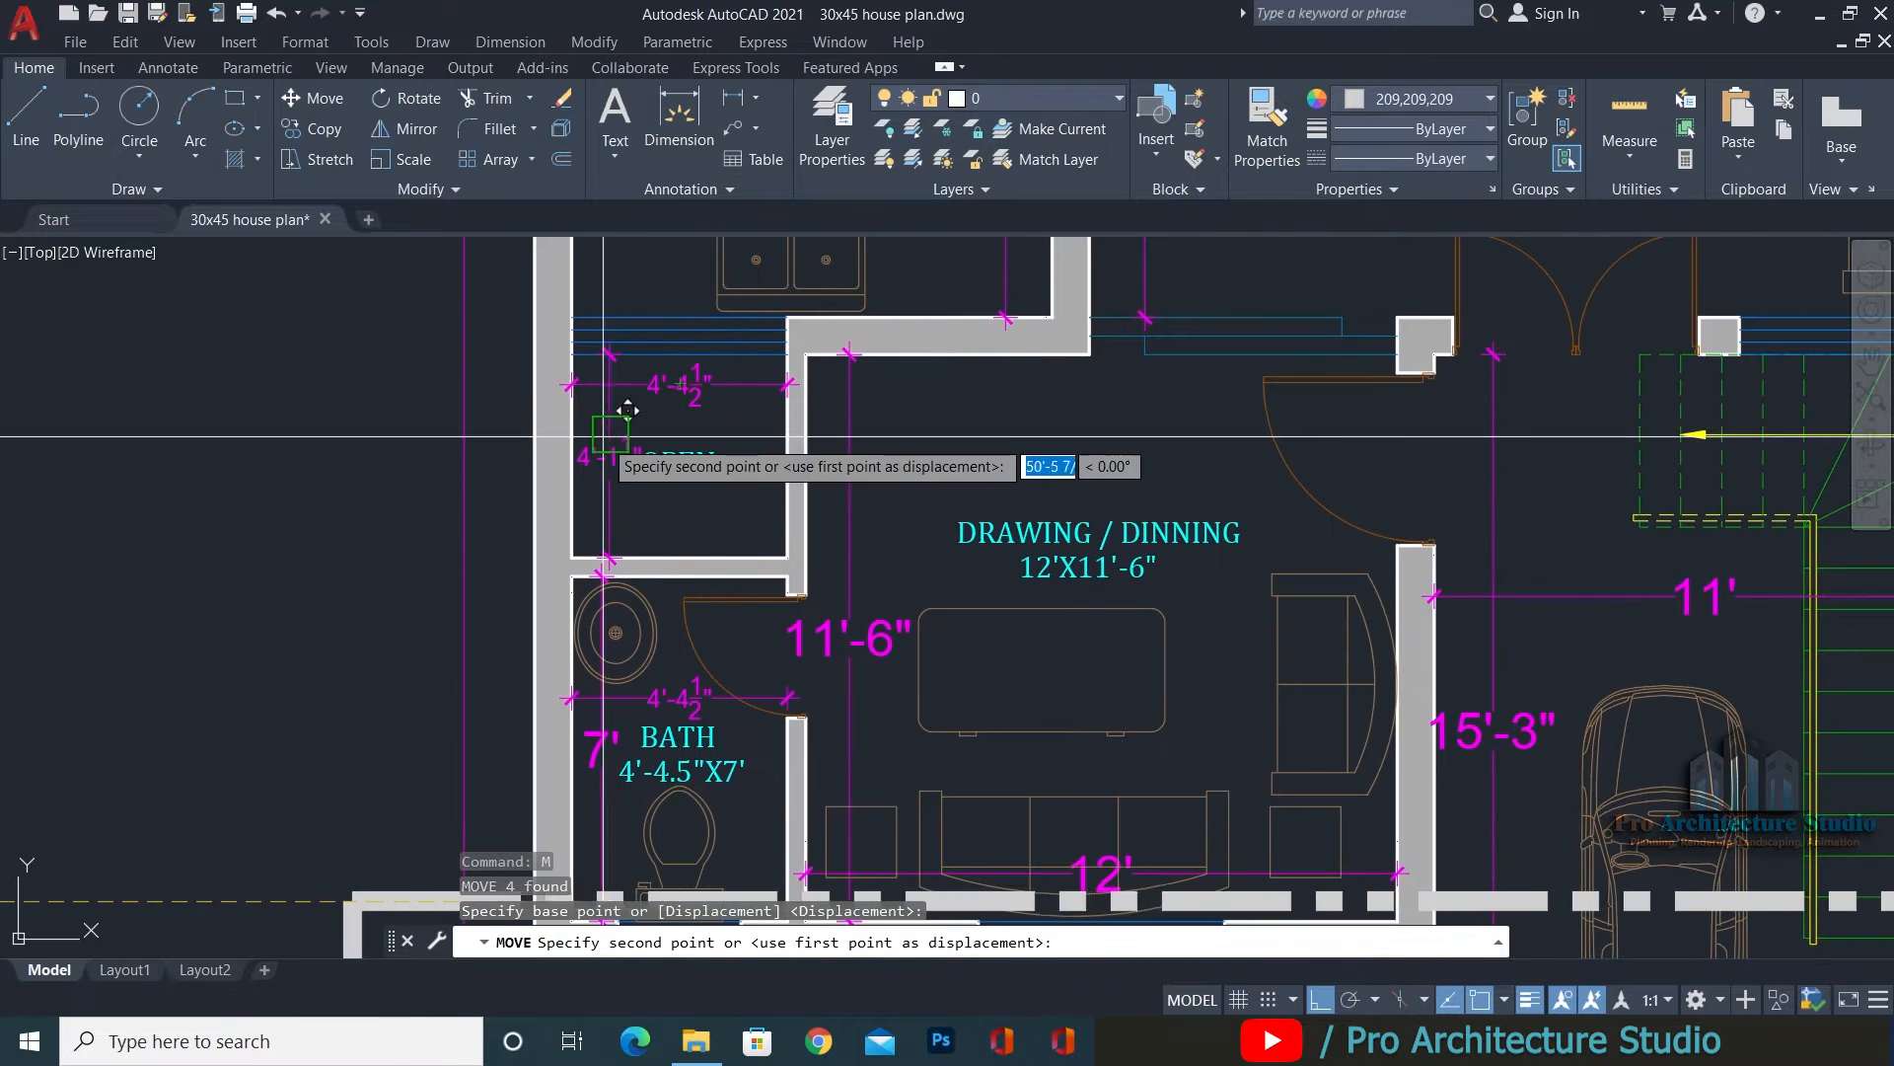
scroll(627, 409, "down", 5)
key("F8")
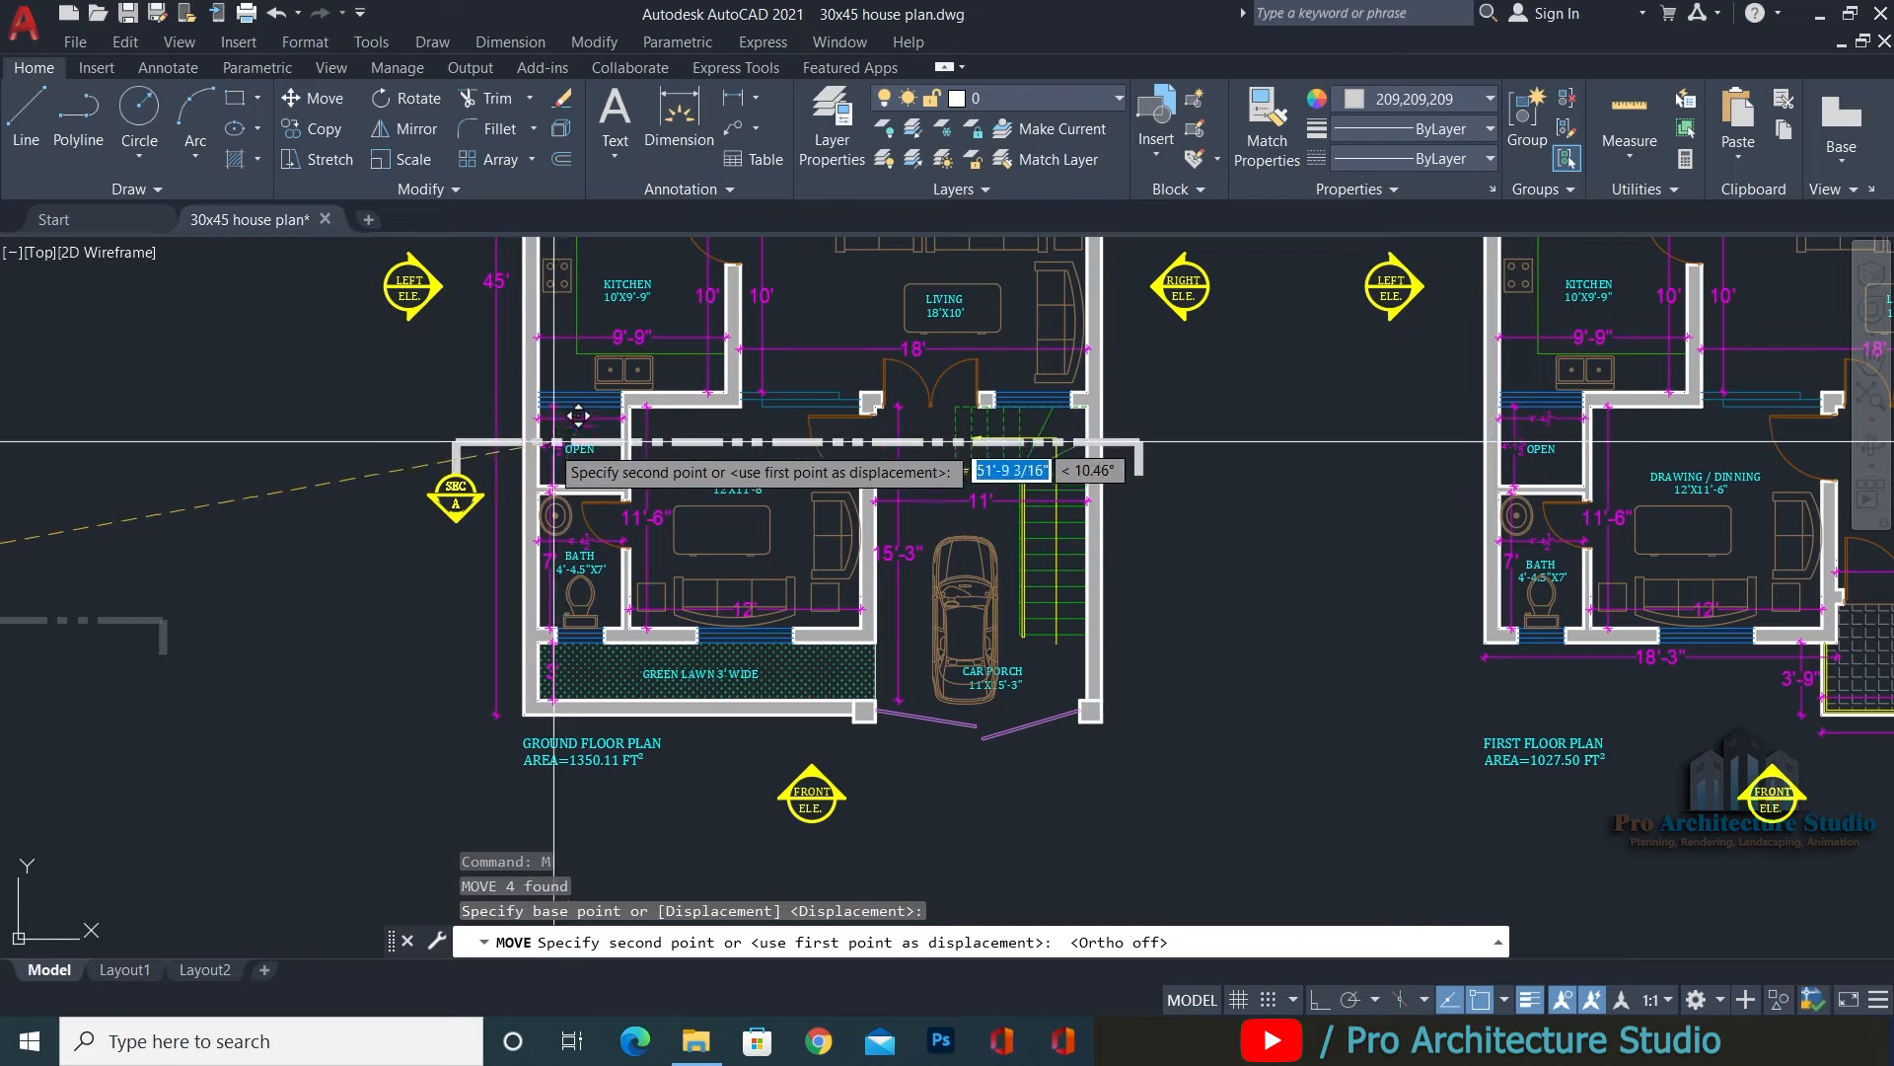
left_click(523, 431)
Shift the section line and its SEC A marker slightly up and to the right on the ground floor plan.
scroll(484, 434, "up", 5)
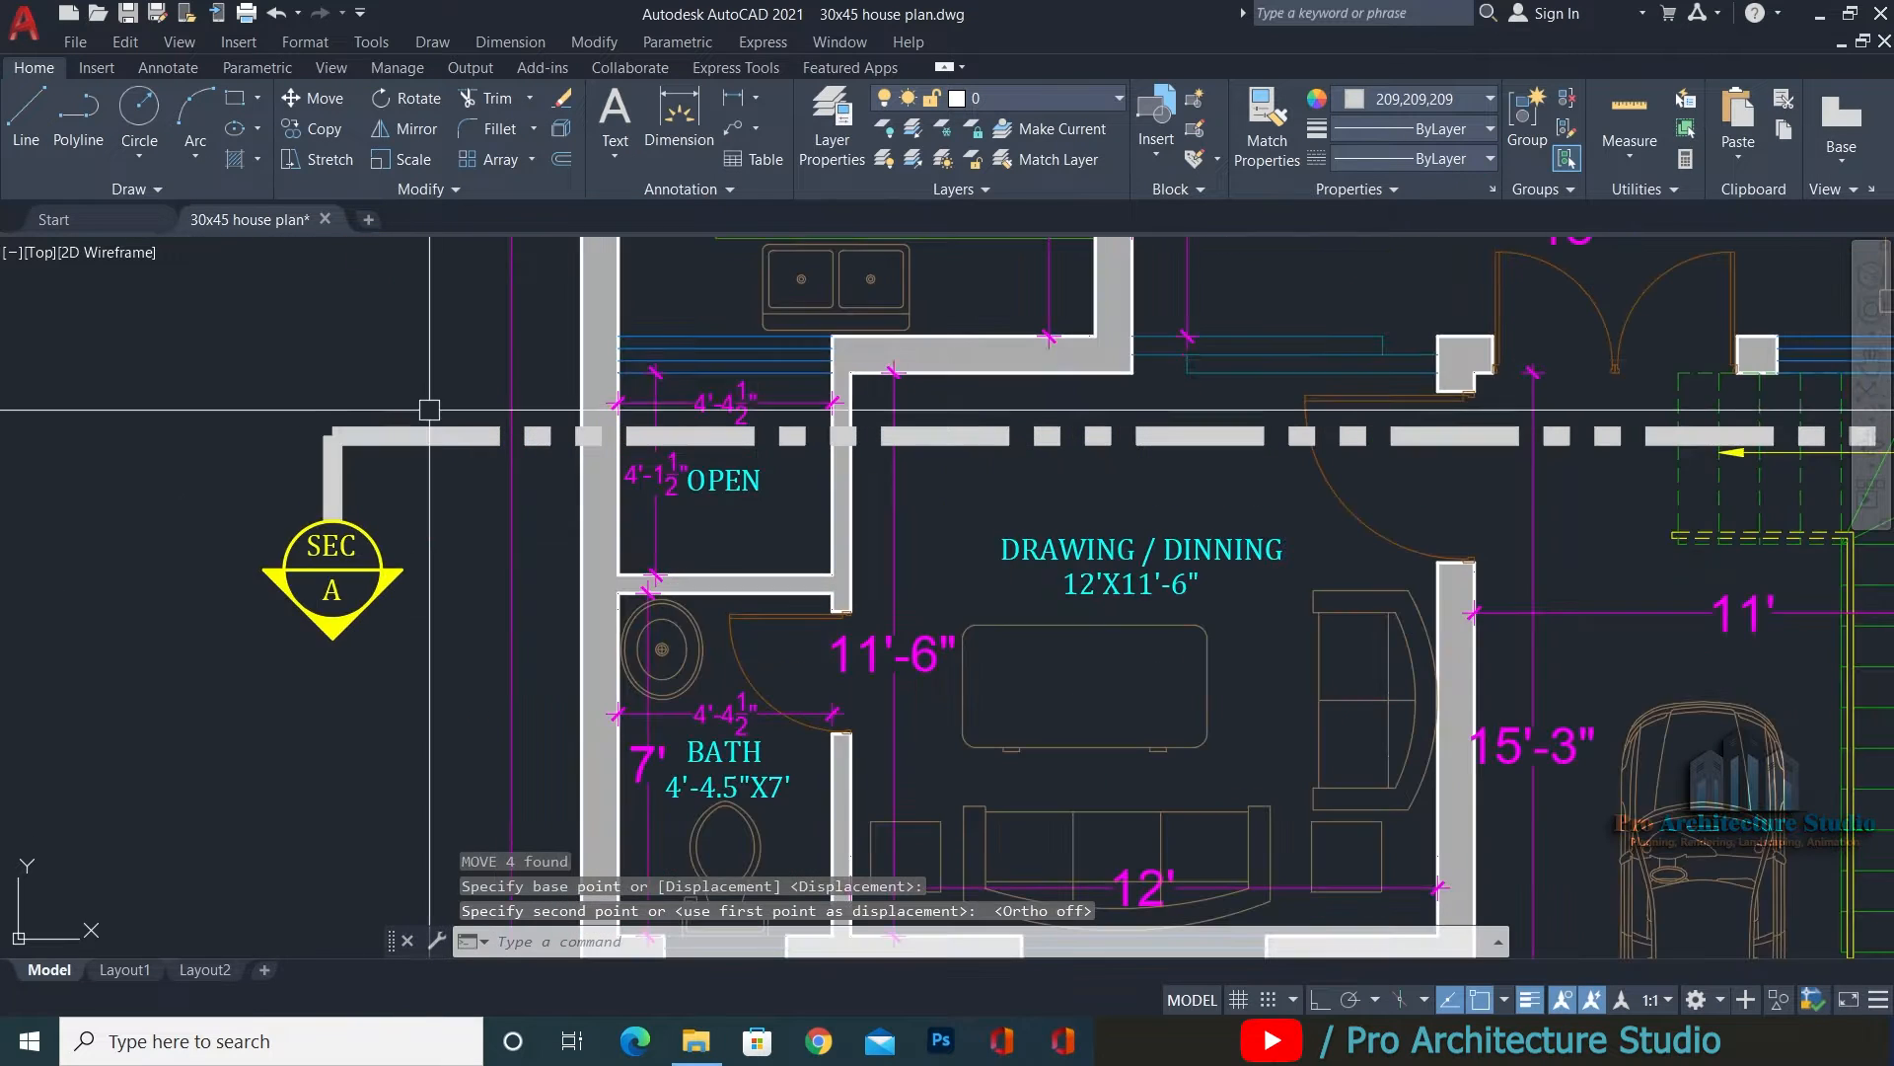
left_click(452, 359)
left_click(128, 661)
middle_click_drag(127, 661, 503, 712)
type("m")
key("Return")
left_click(303, 712)
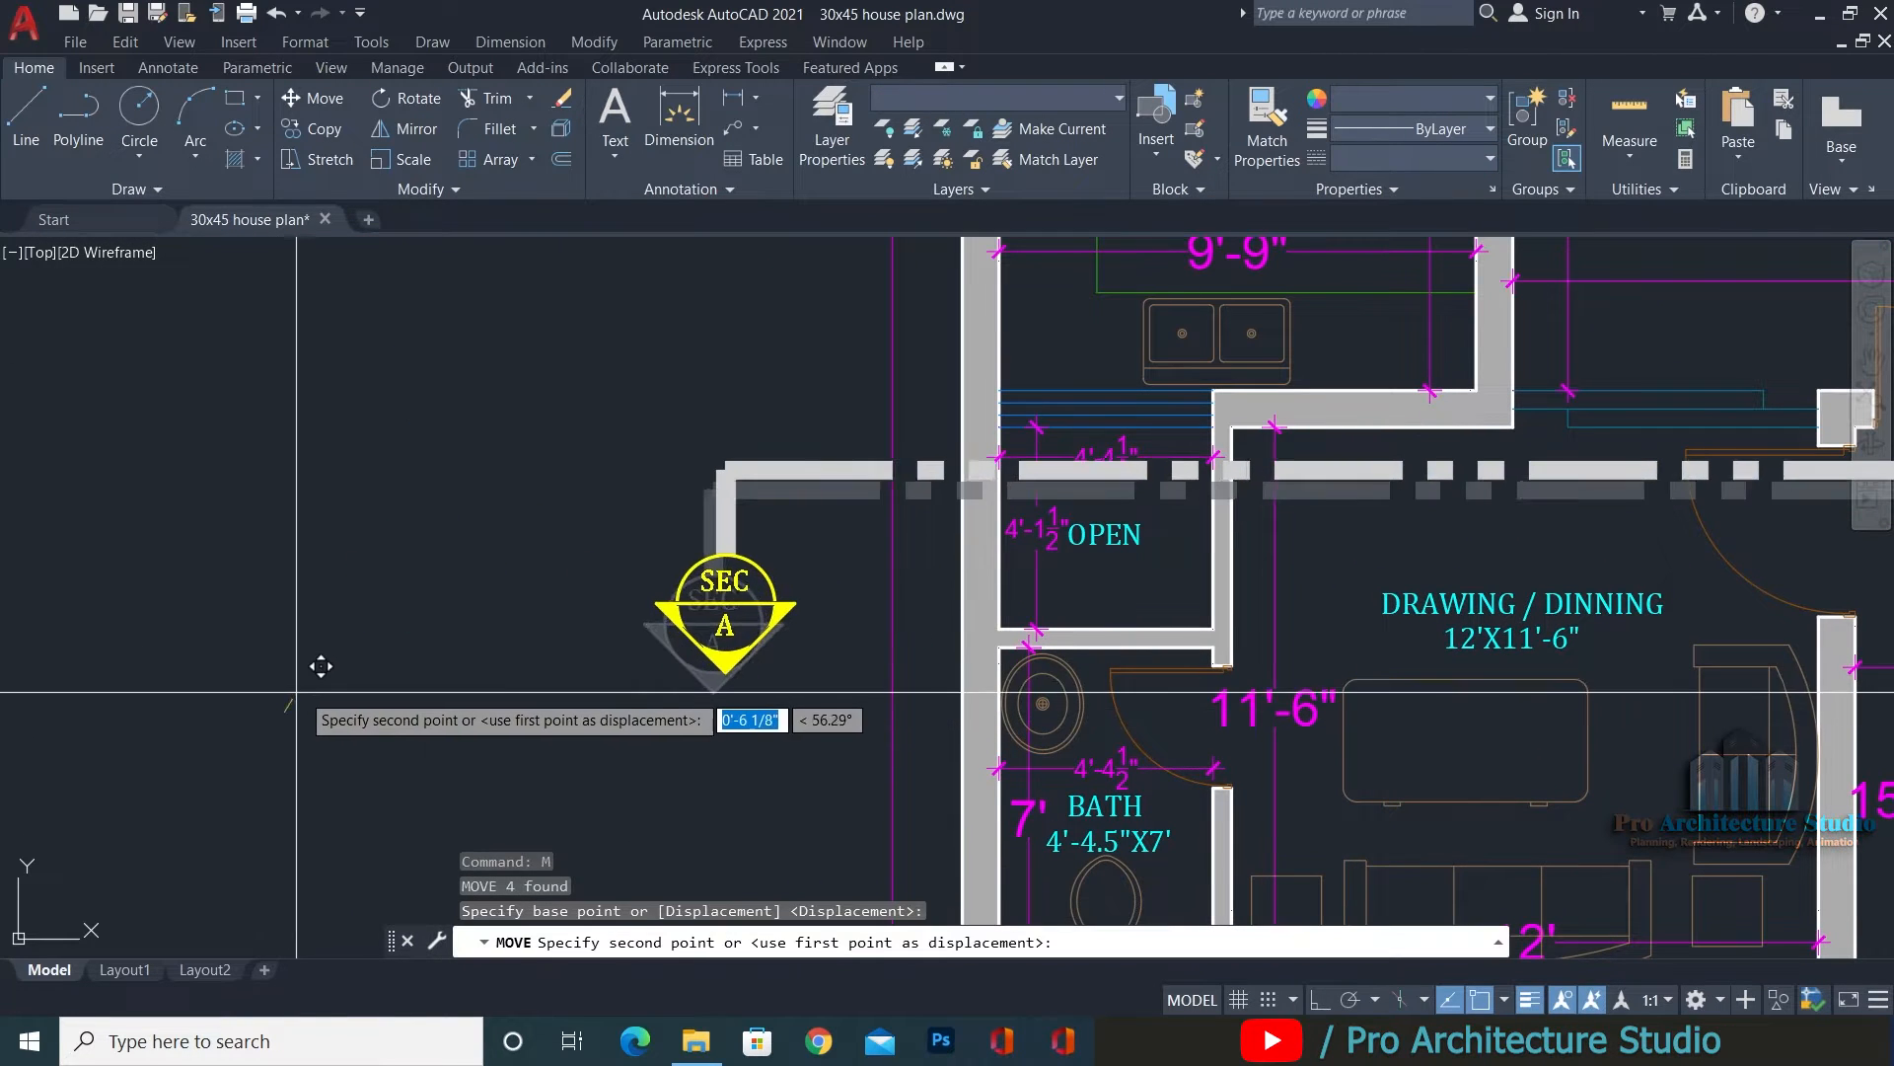
left_click(328, 705)
Stretch the section line's right upright horizontally outward, farther beyond the ground floor plan's right outer wall.
scroll(335, 691, "down", 2)
middle_click_drag(1718, 601, 1353, 562)
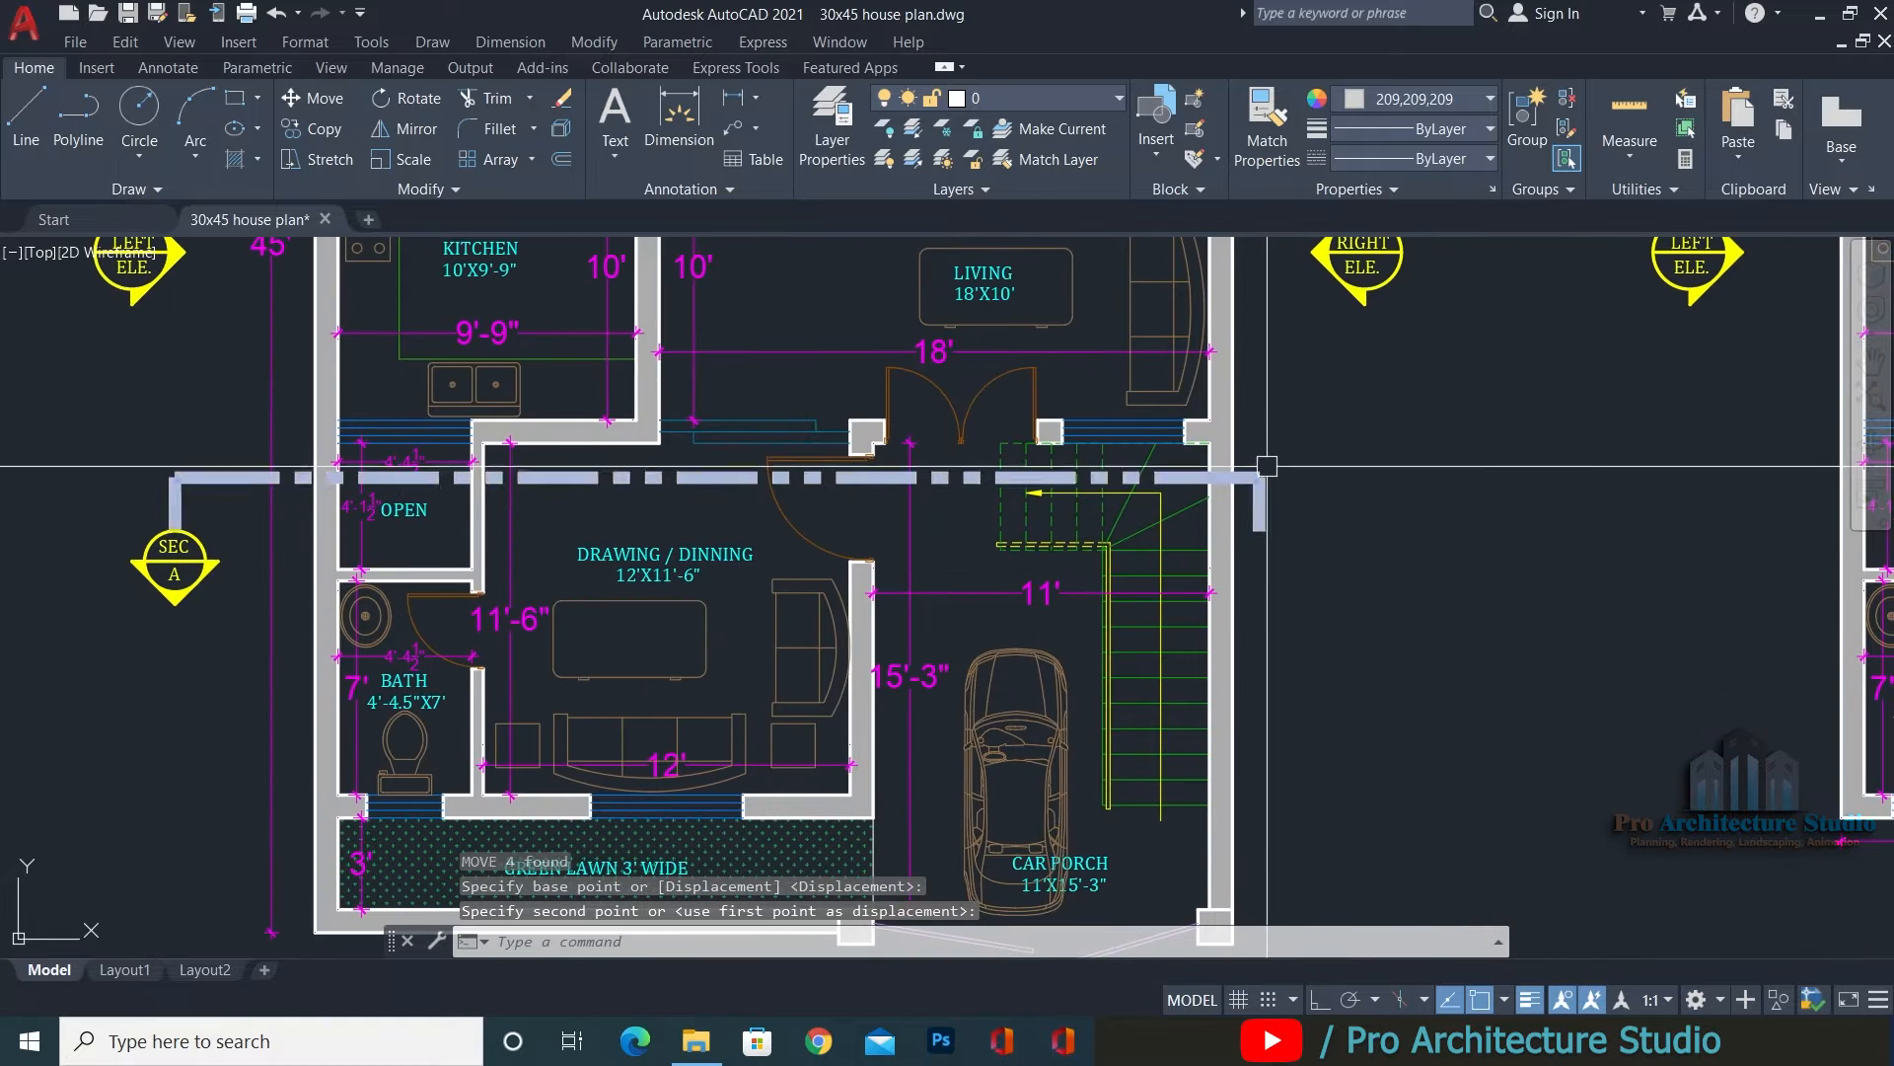
left_click(1268, 498)
scroll(1278, 513, "up", 4)
left_click(1236, 510)
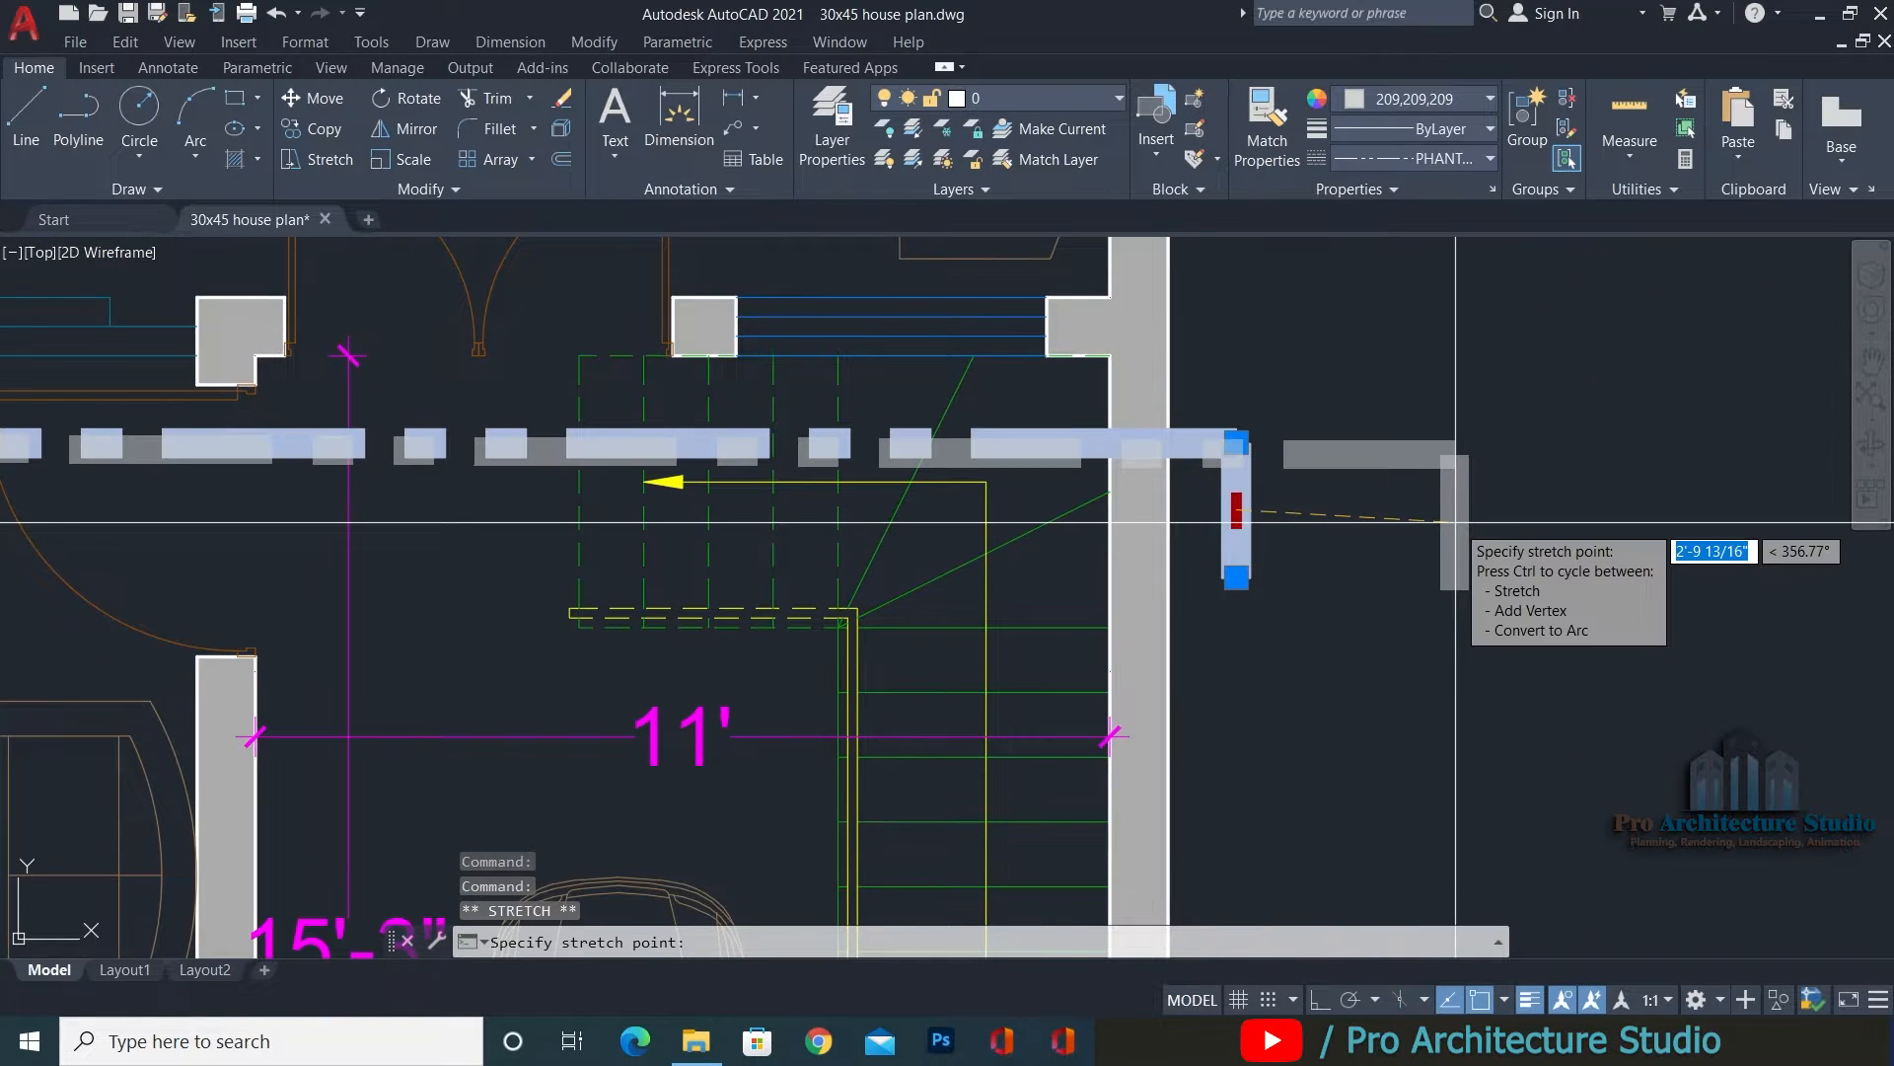
key("F8")
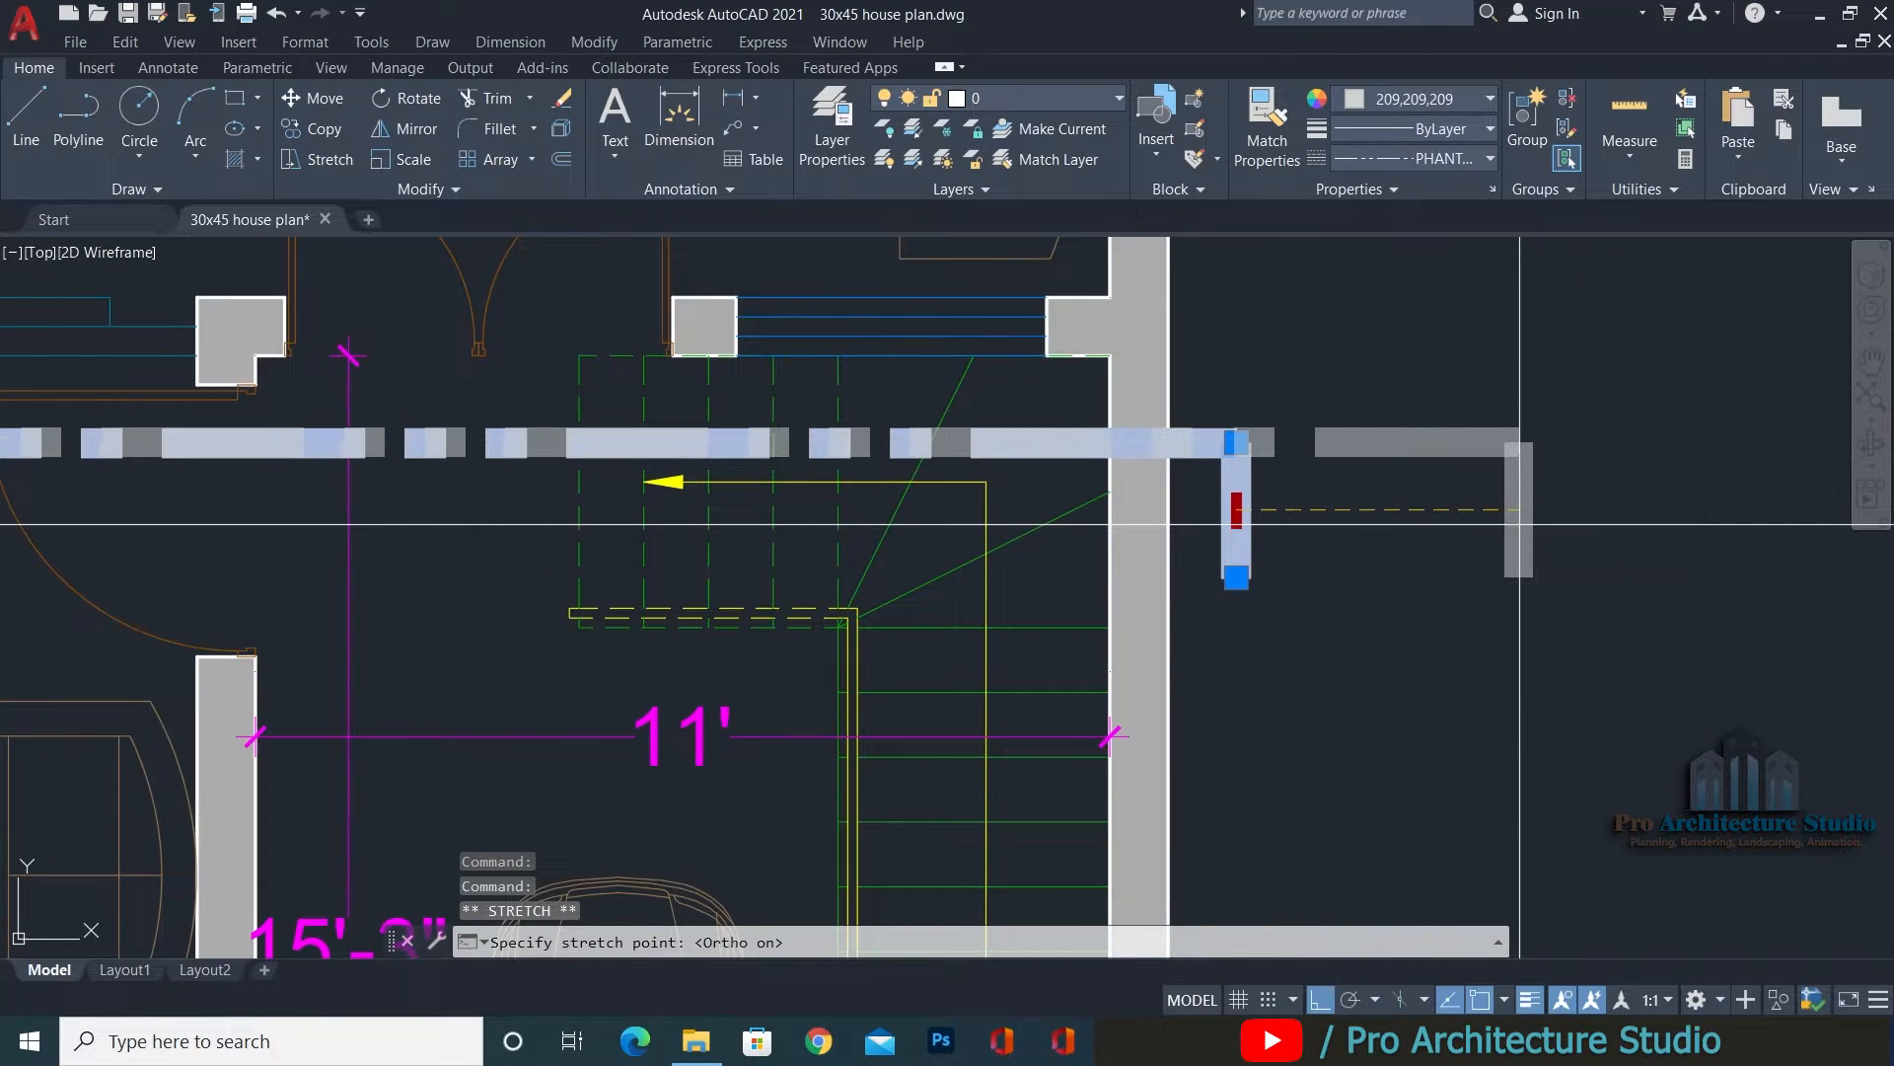
left_click(1519, 524)
scroll(1628, 456, "down", 4)
key("Escape")
Copy the SEC A symbol from the section line's left corner to its right corner.
left_click(220, 636)
left_click(476, 466)
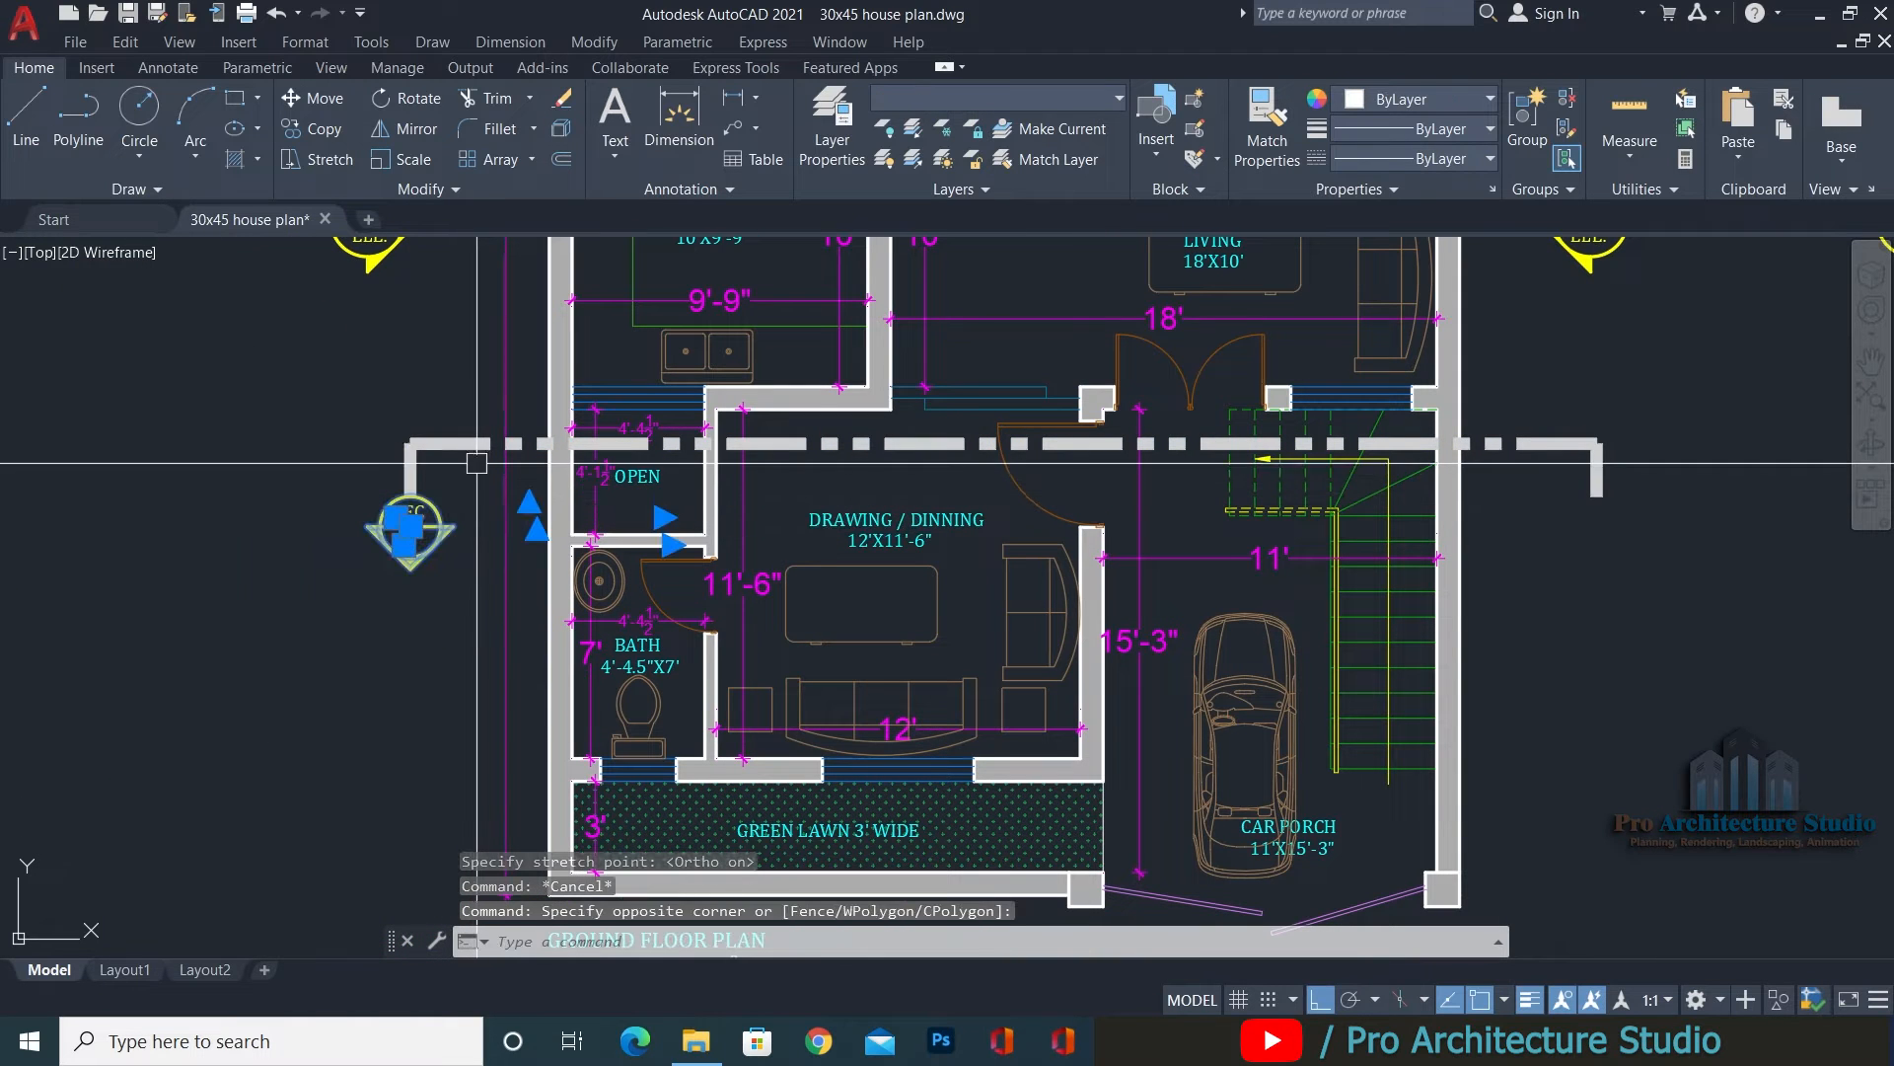
type("Co")
key("Return")
left_click(410, 445)
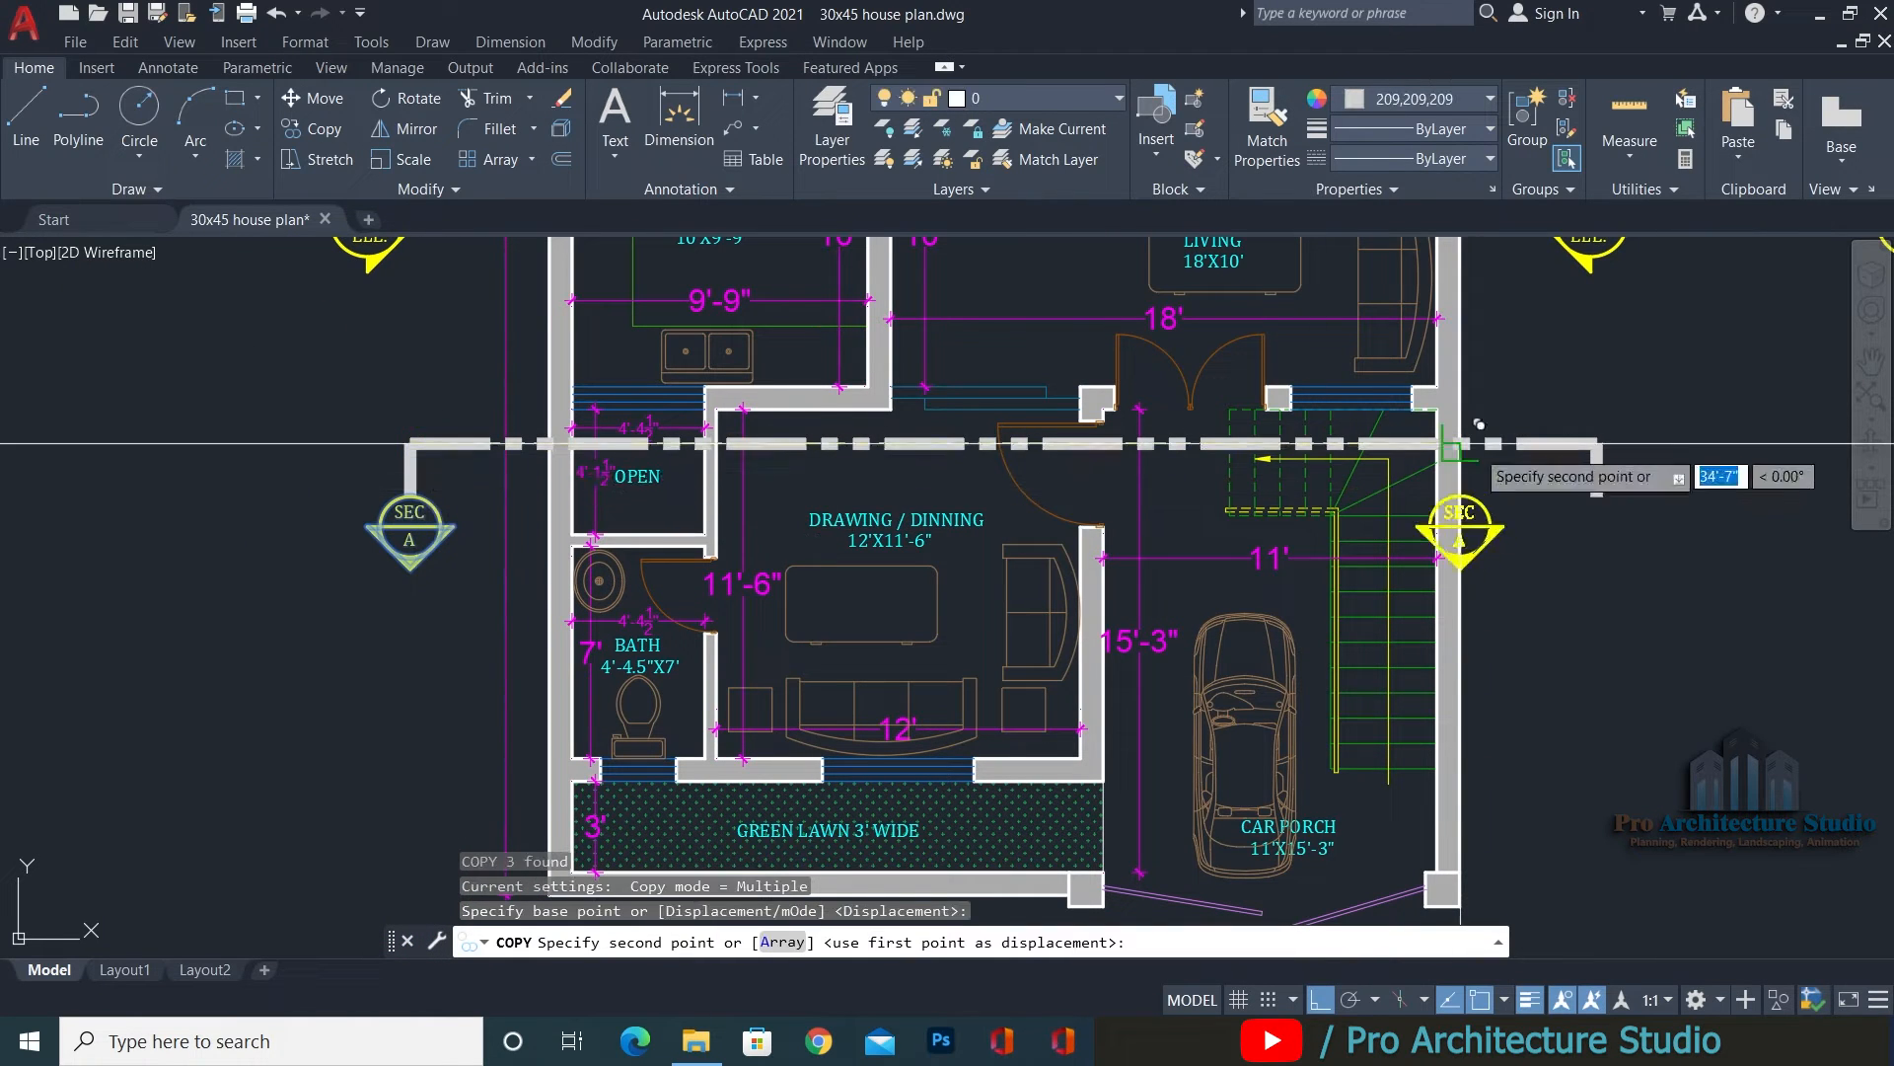
left_click(1595, 434)
key("Escape")
middle_click_drag(833, 566, 785, 522)
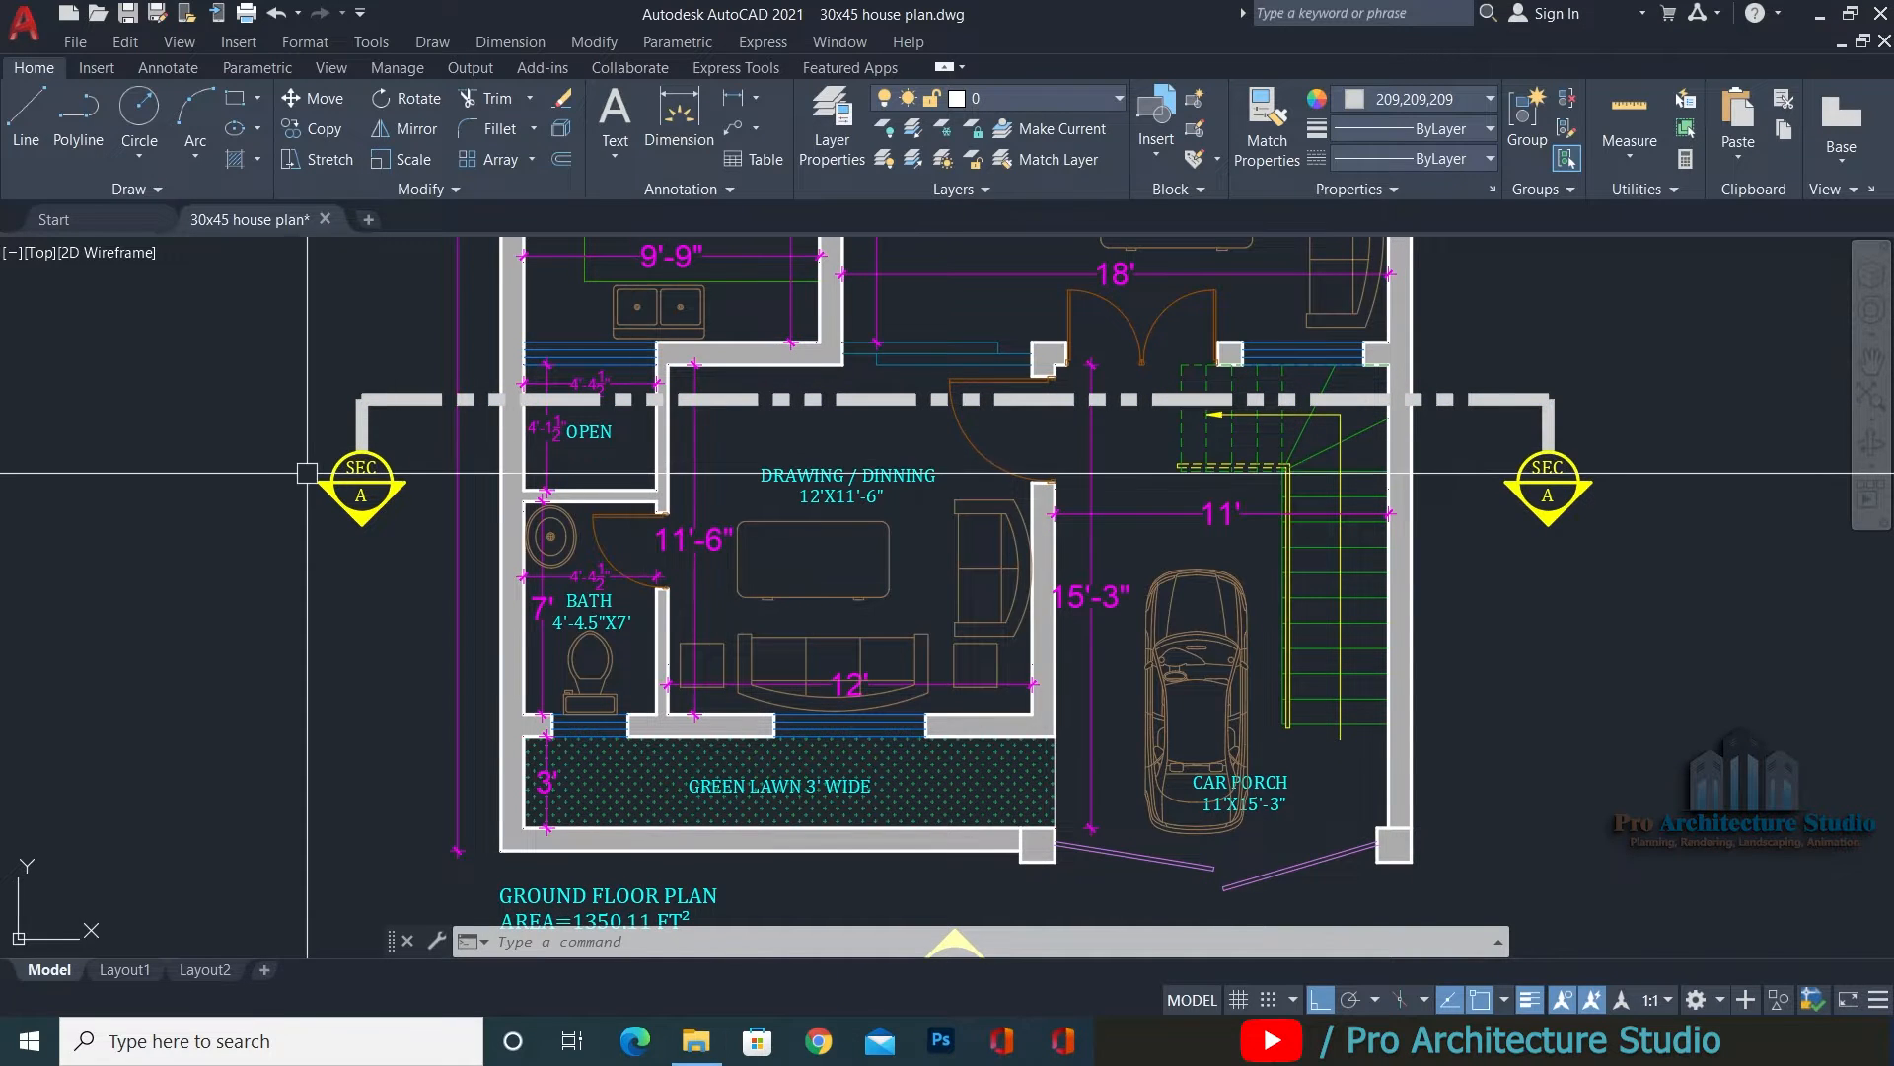
scroll(307, 473, "up", 2)
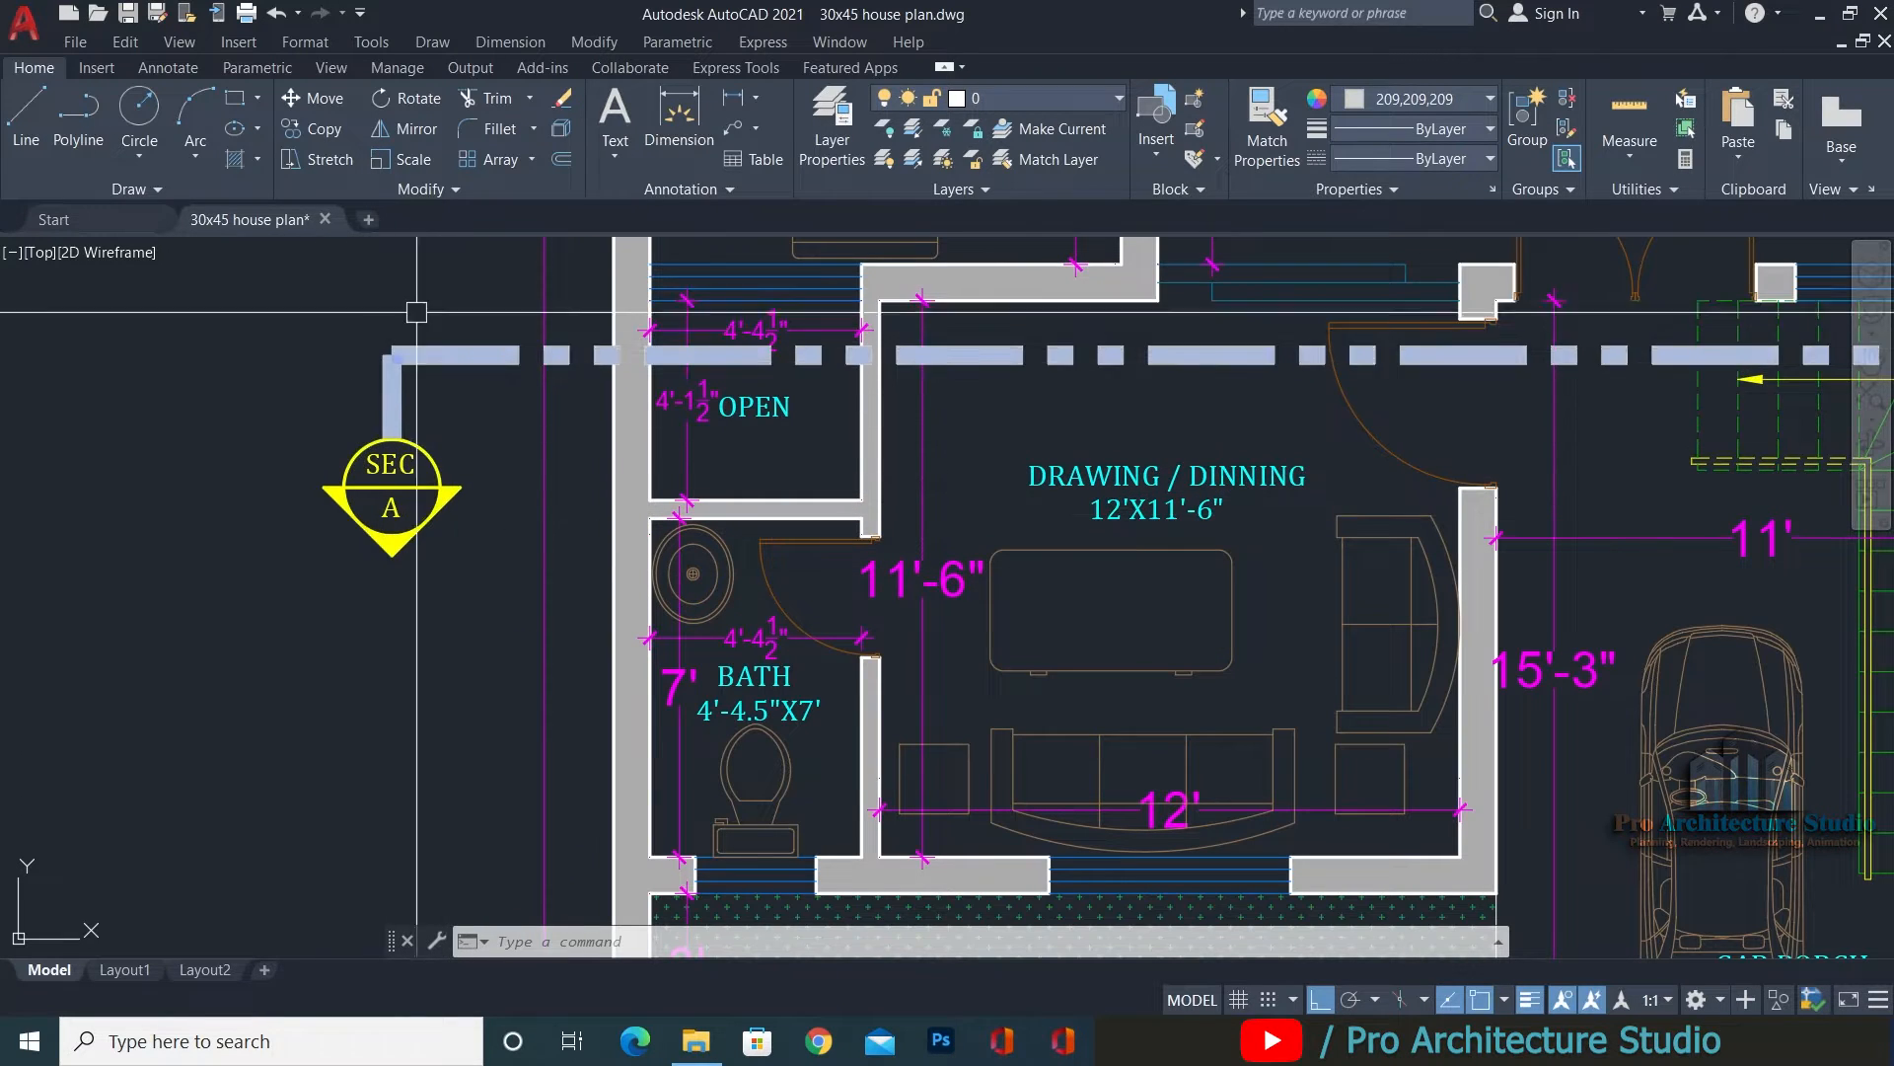
scroll(416, 312, "down", 2)
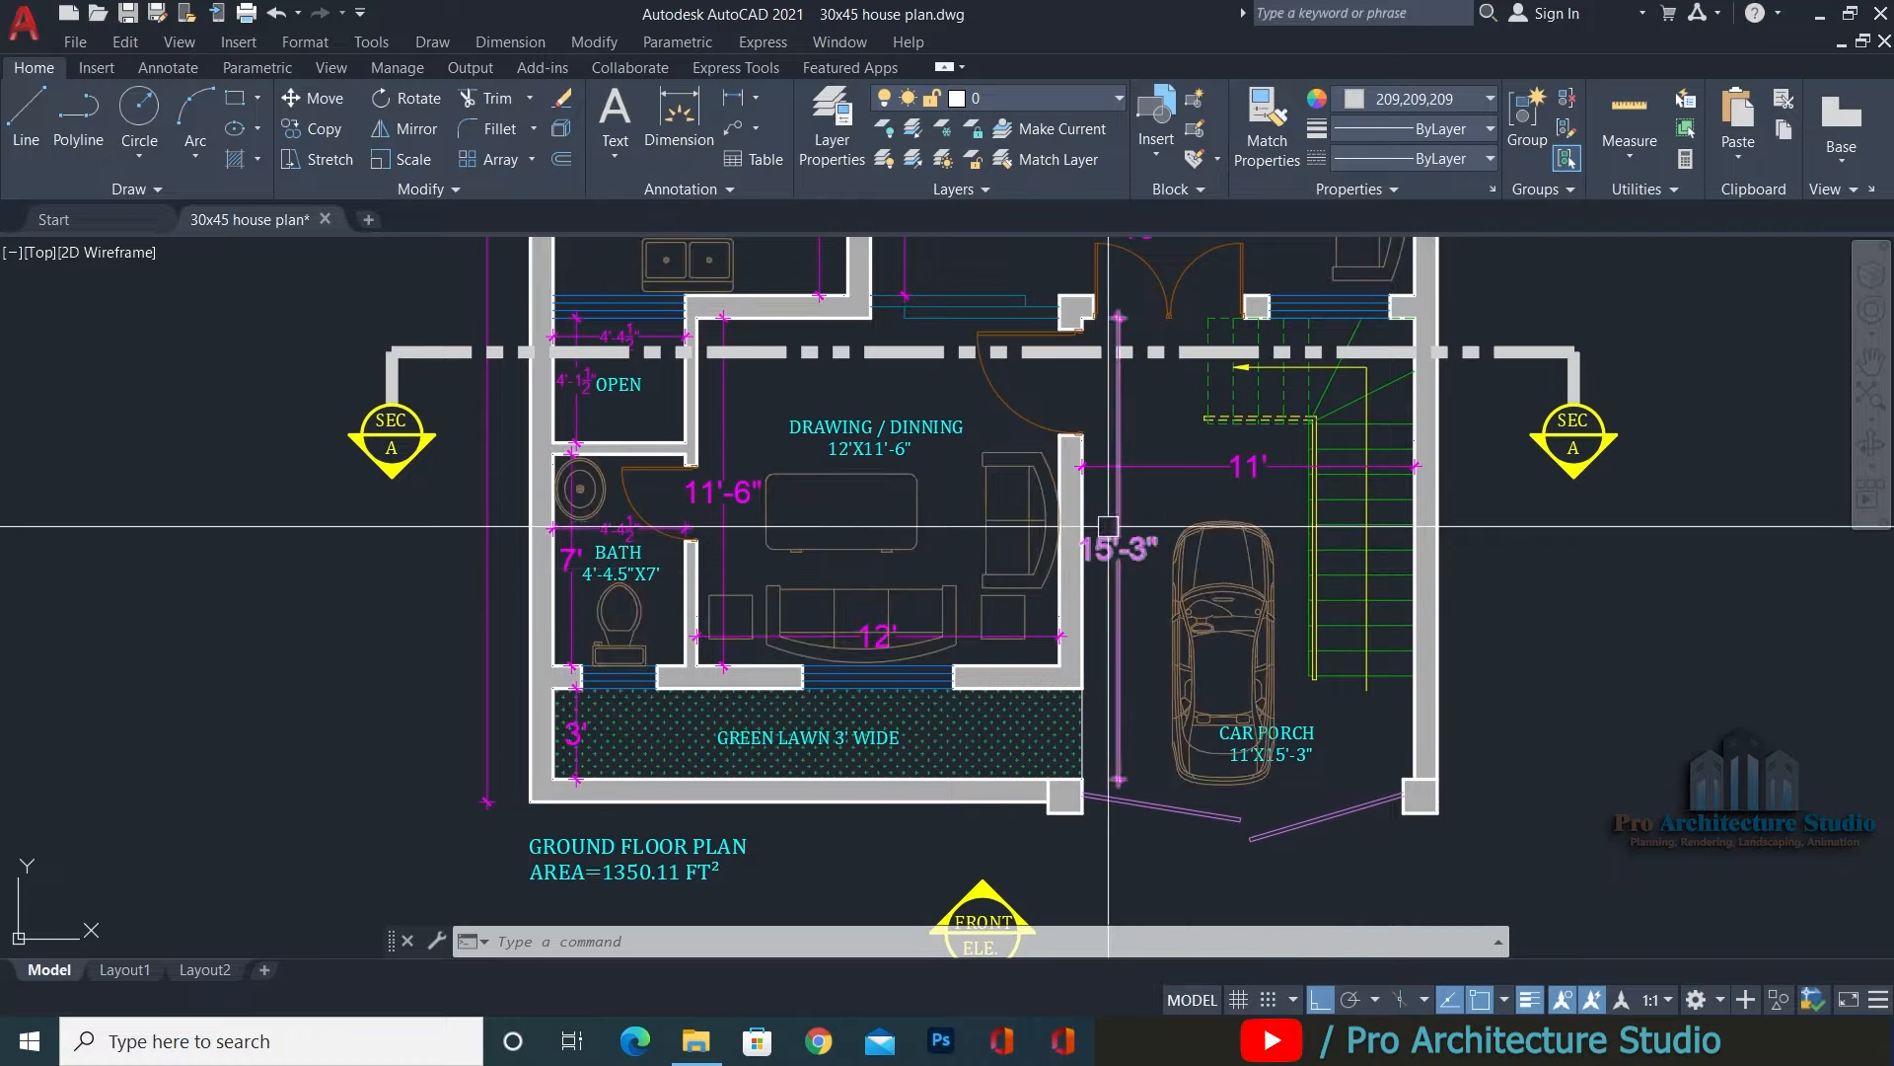
scroll(1459, 590, "down", 3)
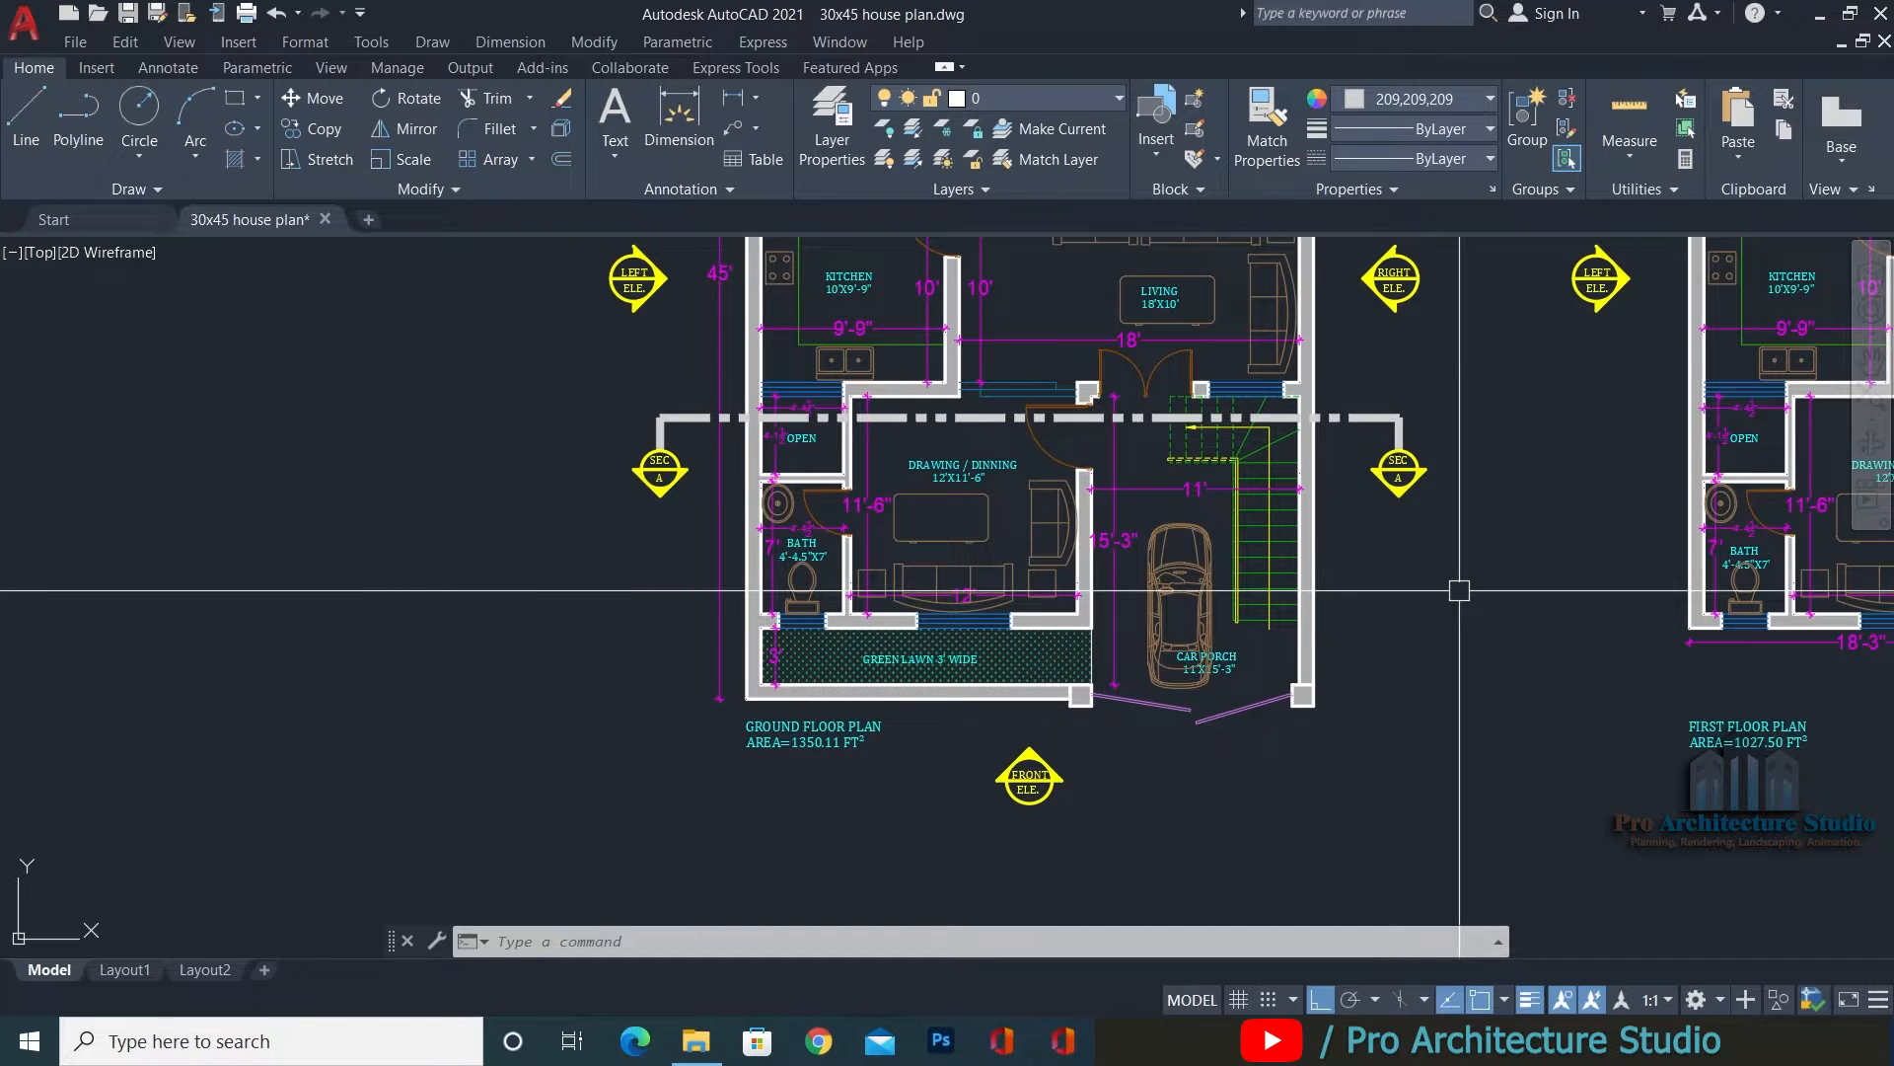
Copy the section line with its left SEC A marker horizontally into the empty area left of the ground floor plan.
scroll(399, 444, "up", 2)
key("Escape")
left_click(881, 333)
left_click(635, 620)
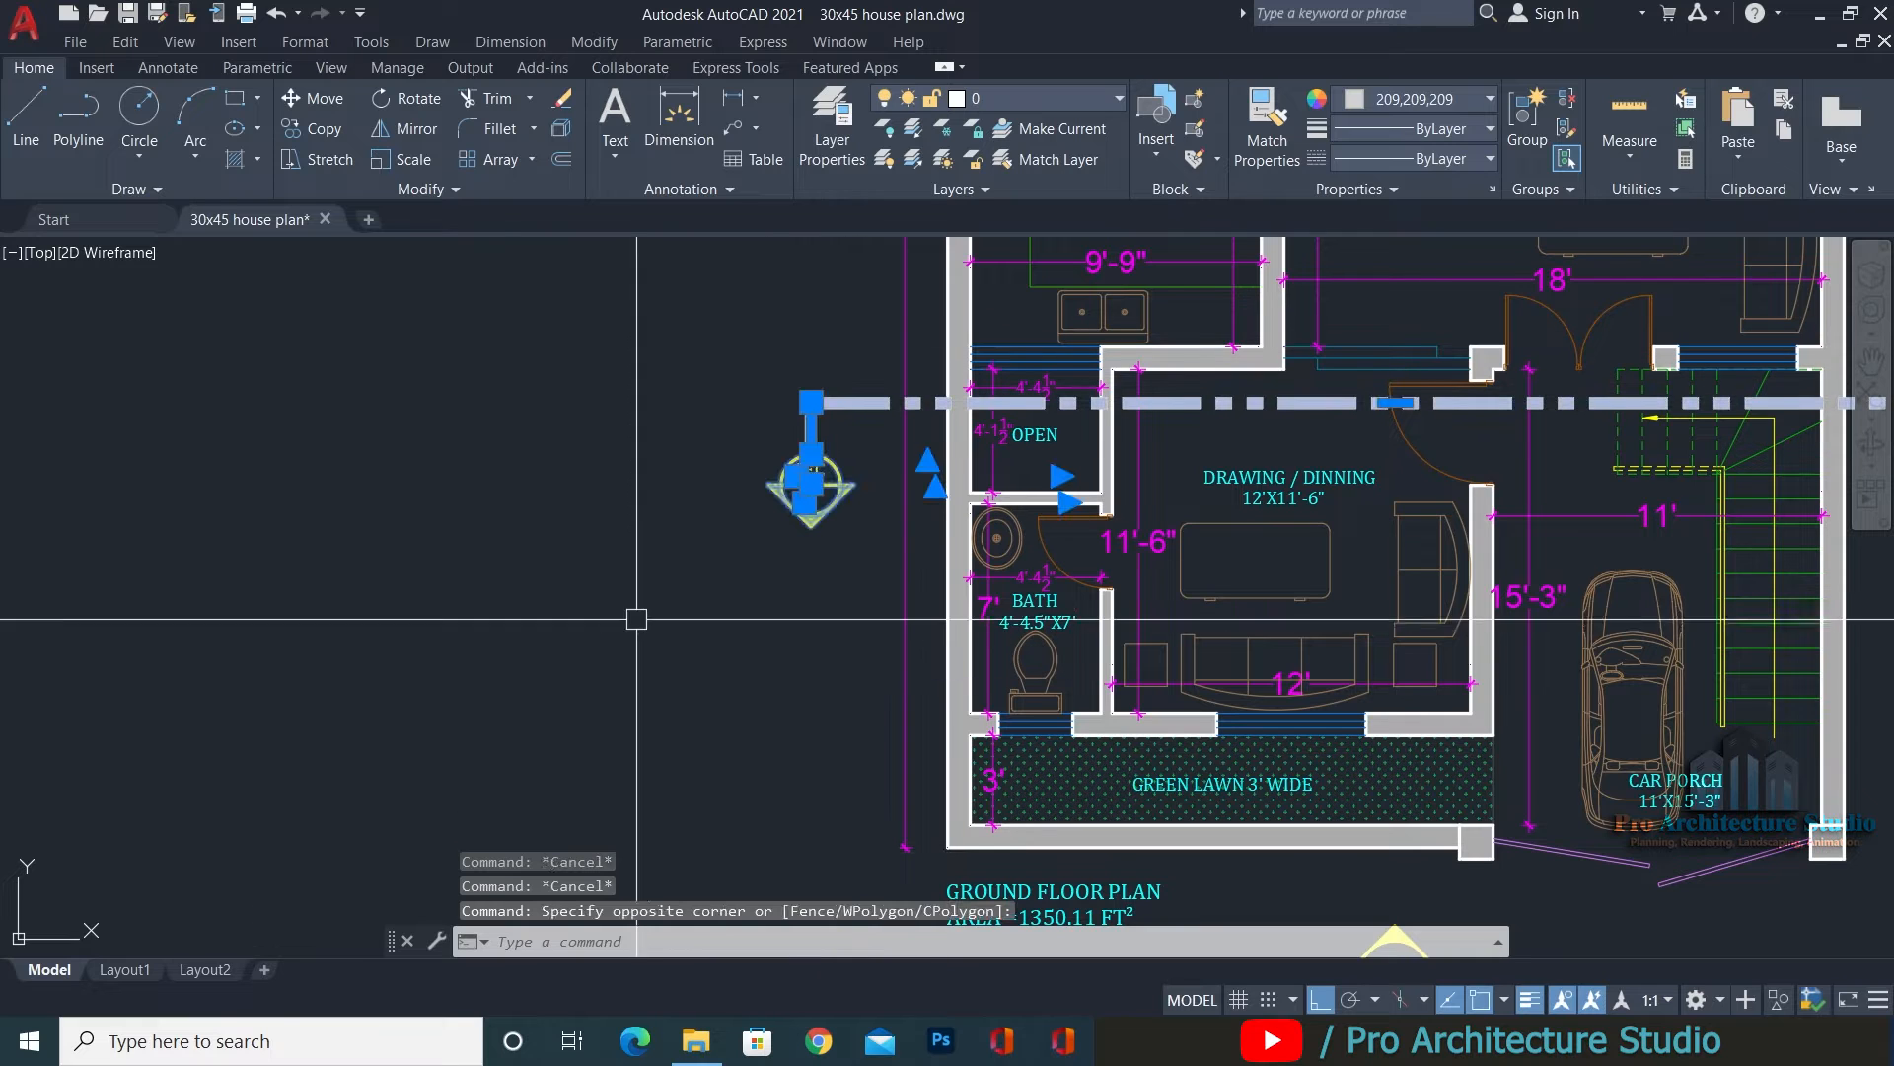
type("C")
key("Return")
left_click(859, 552)
scroll(937, 750, "down", 6)
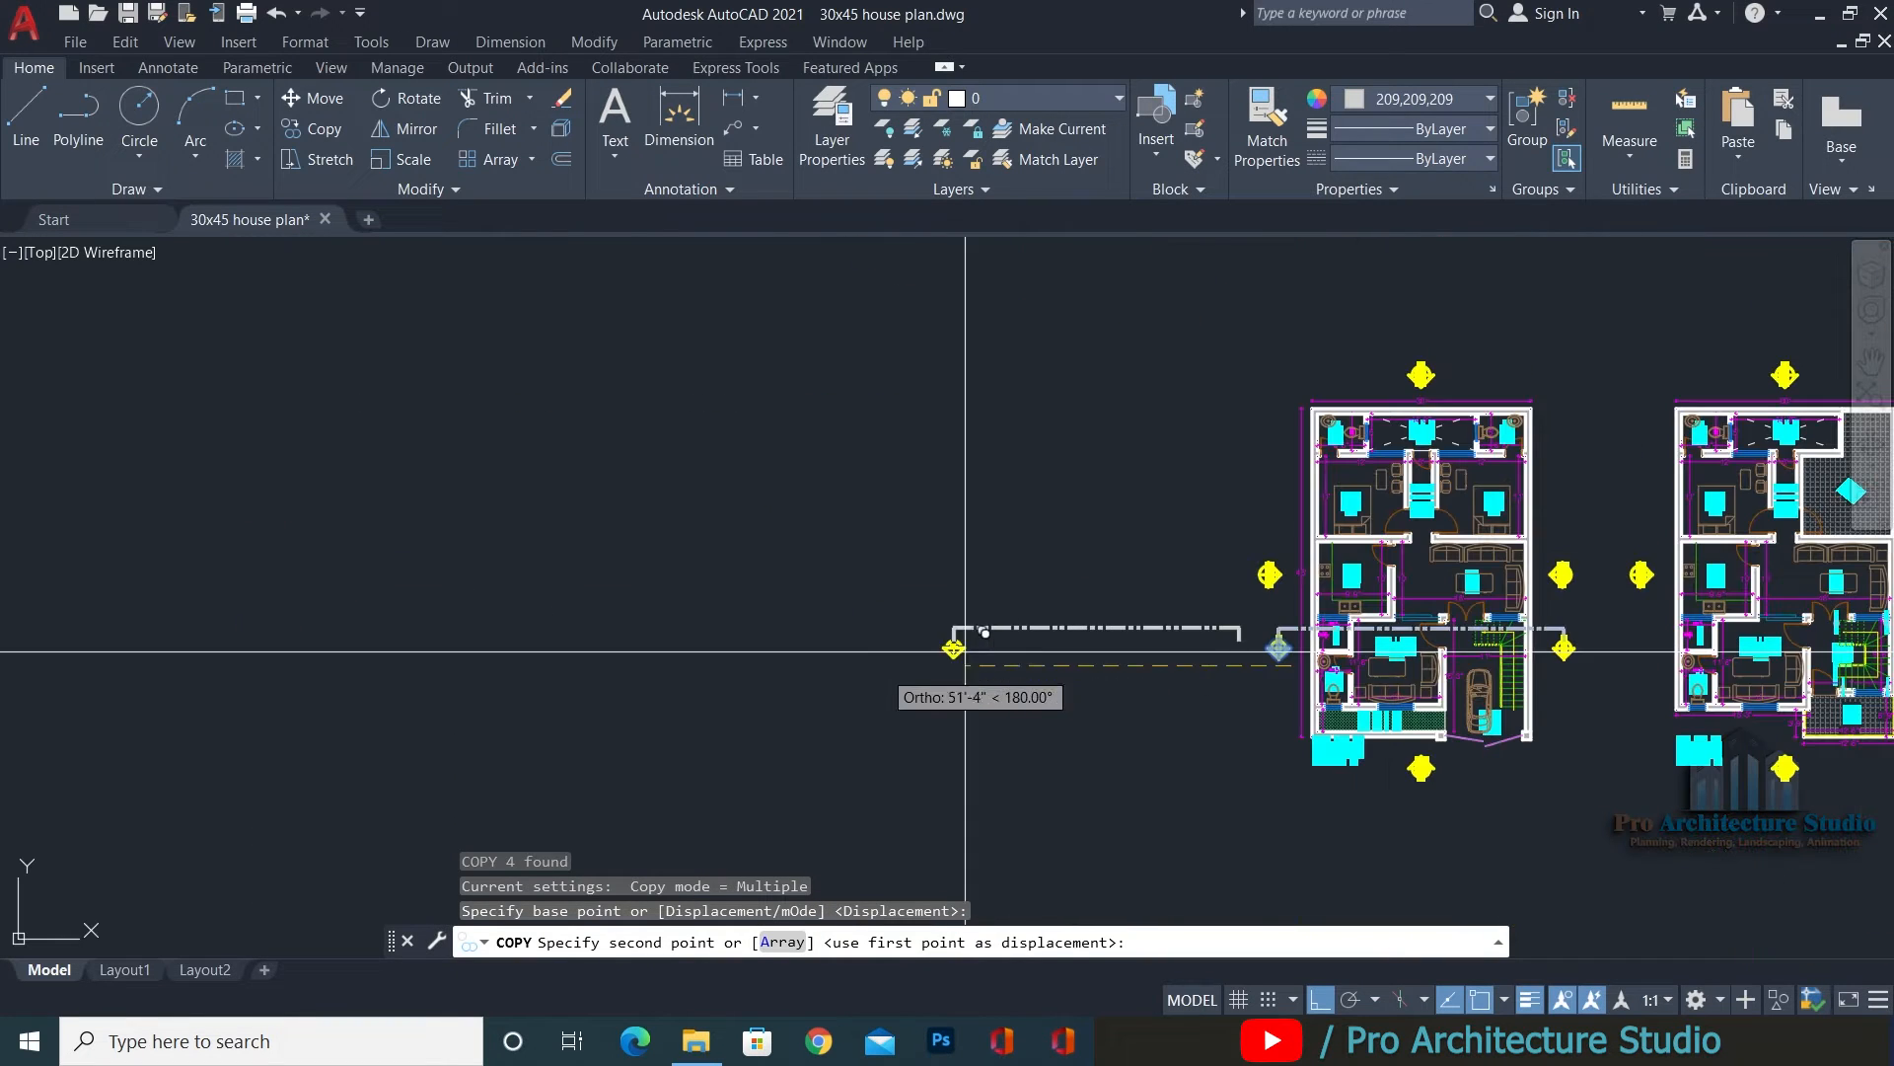
key("Escape")
key("Escape")
key("Escape")
Rotate the copied section line and its marker 90 degrees counterclockwise so the line runs vertically.
scroll(848, 613, "up", 4)
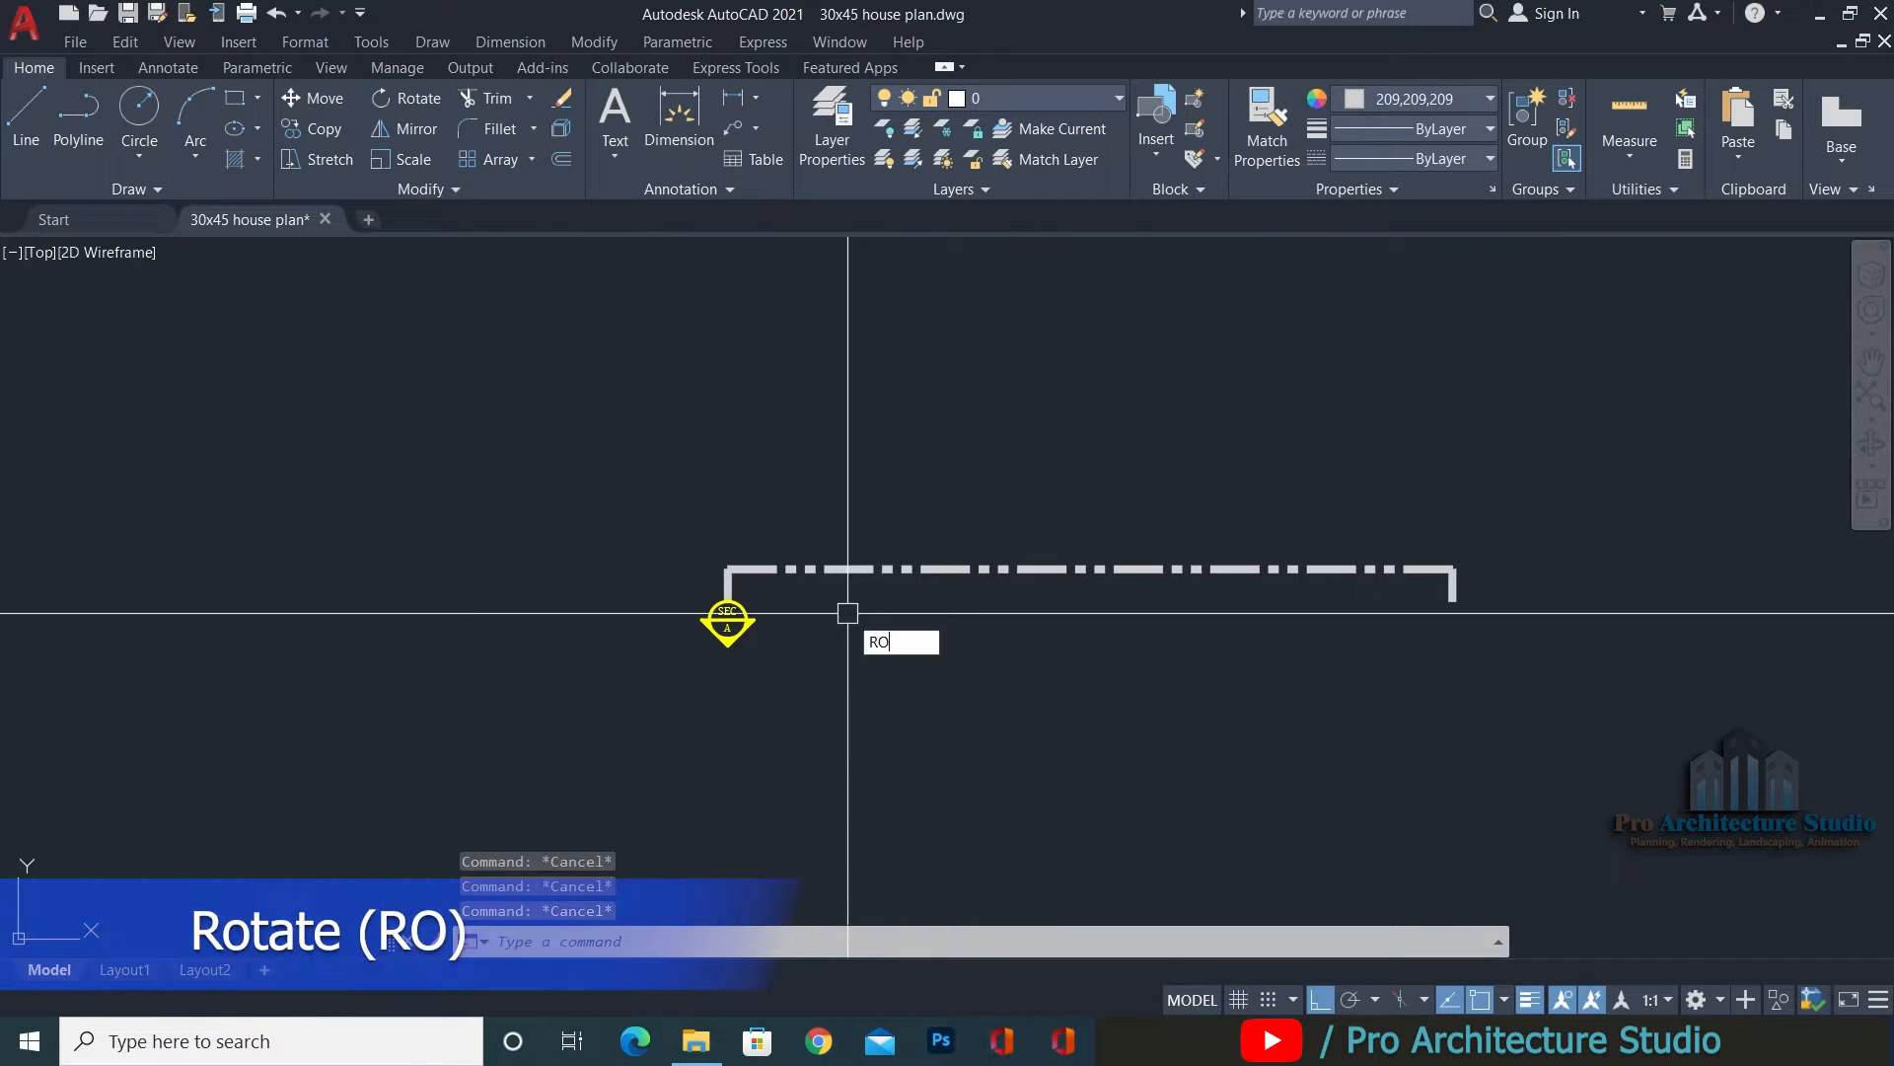
key("Return")
left_click(876, 424)
left_click(633, 738)
key("Return")
left_click(878, 643)
left_click(944, 424)
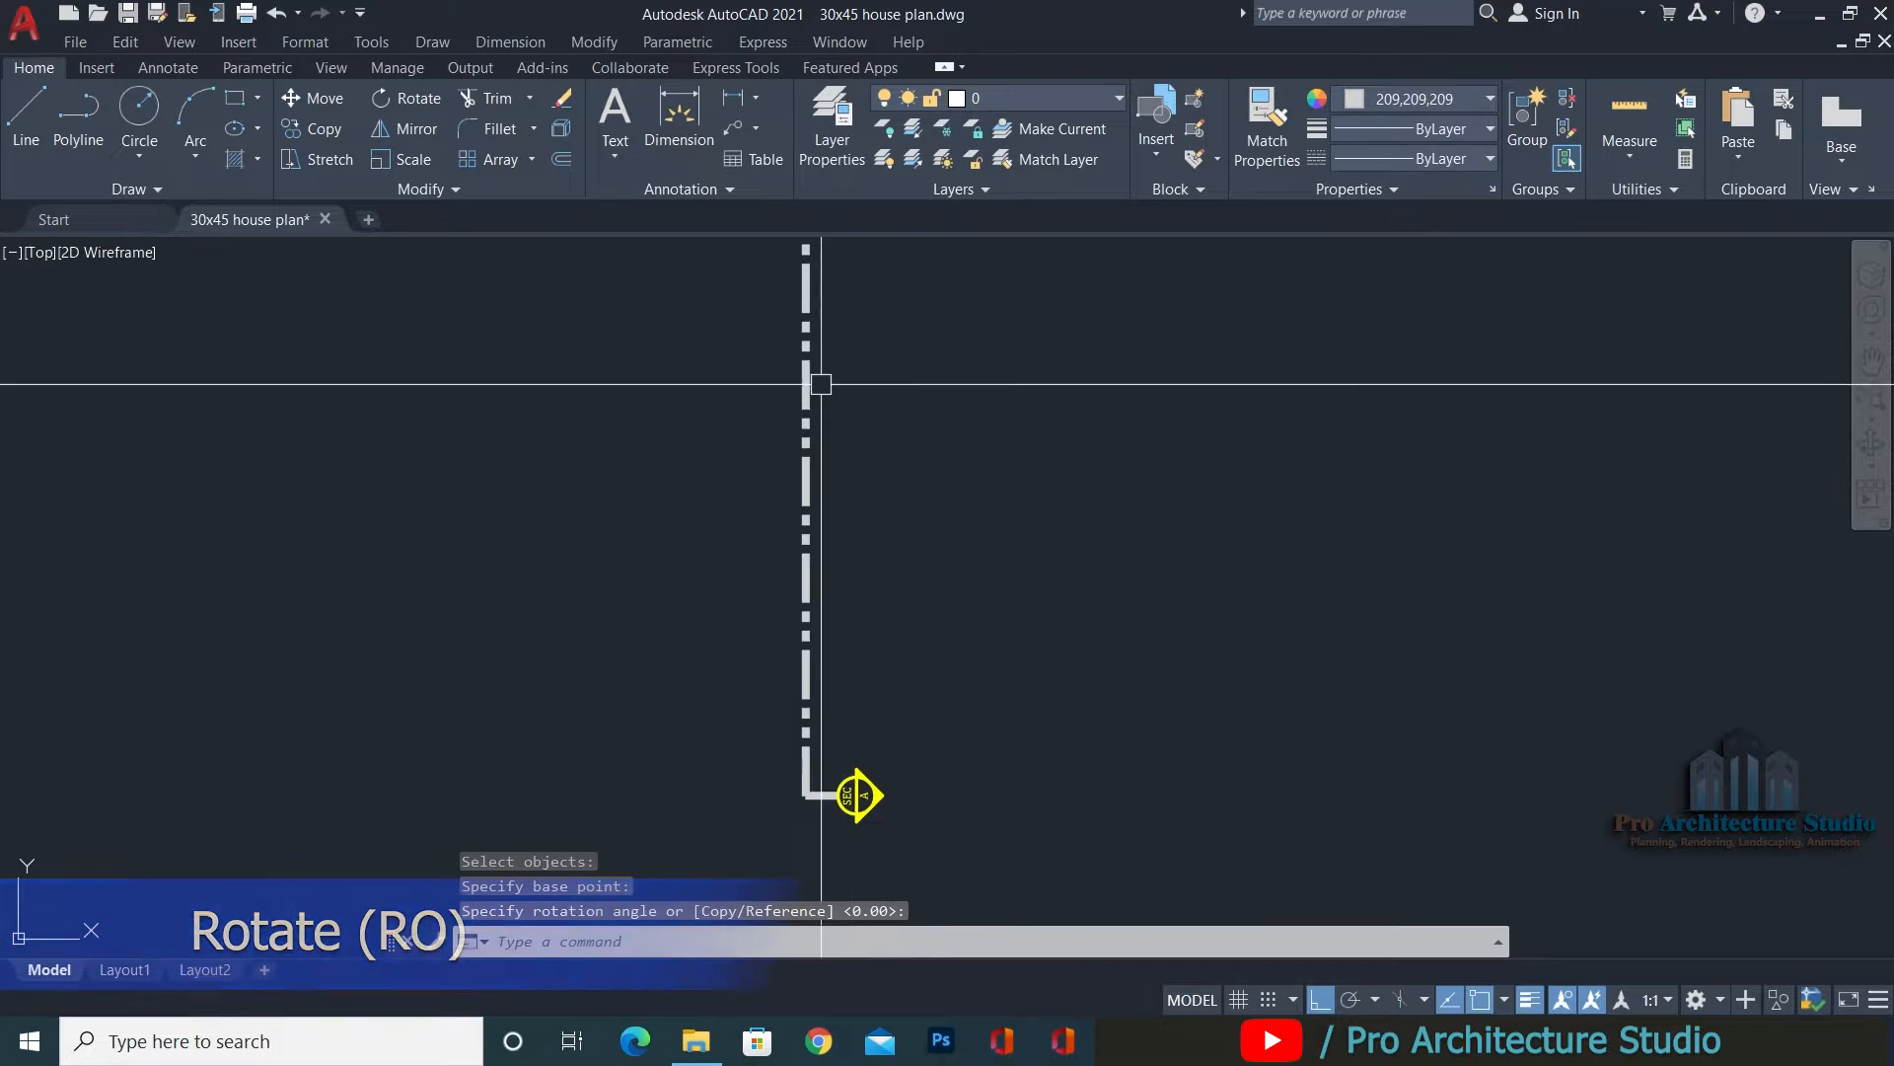
scroll(875, 550, "down", 2)
scroll(875, 550, "up", 7)
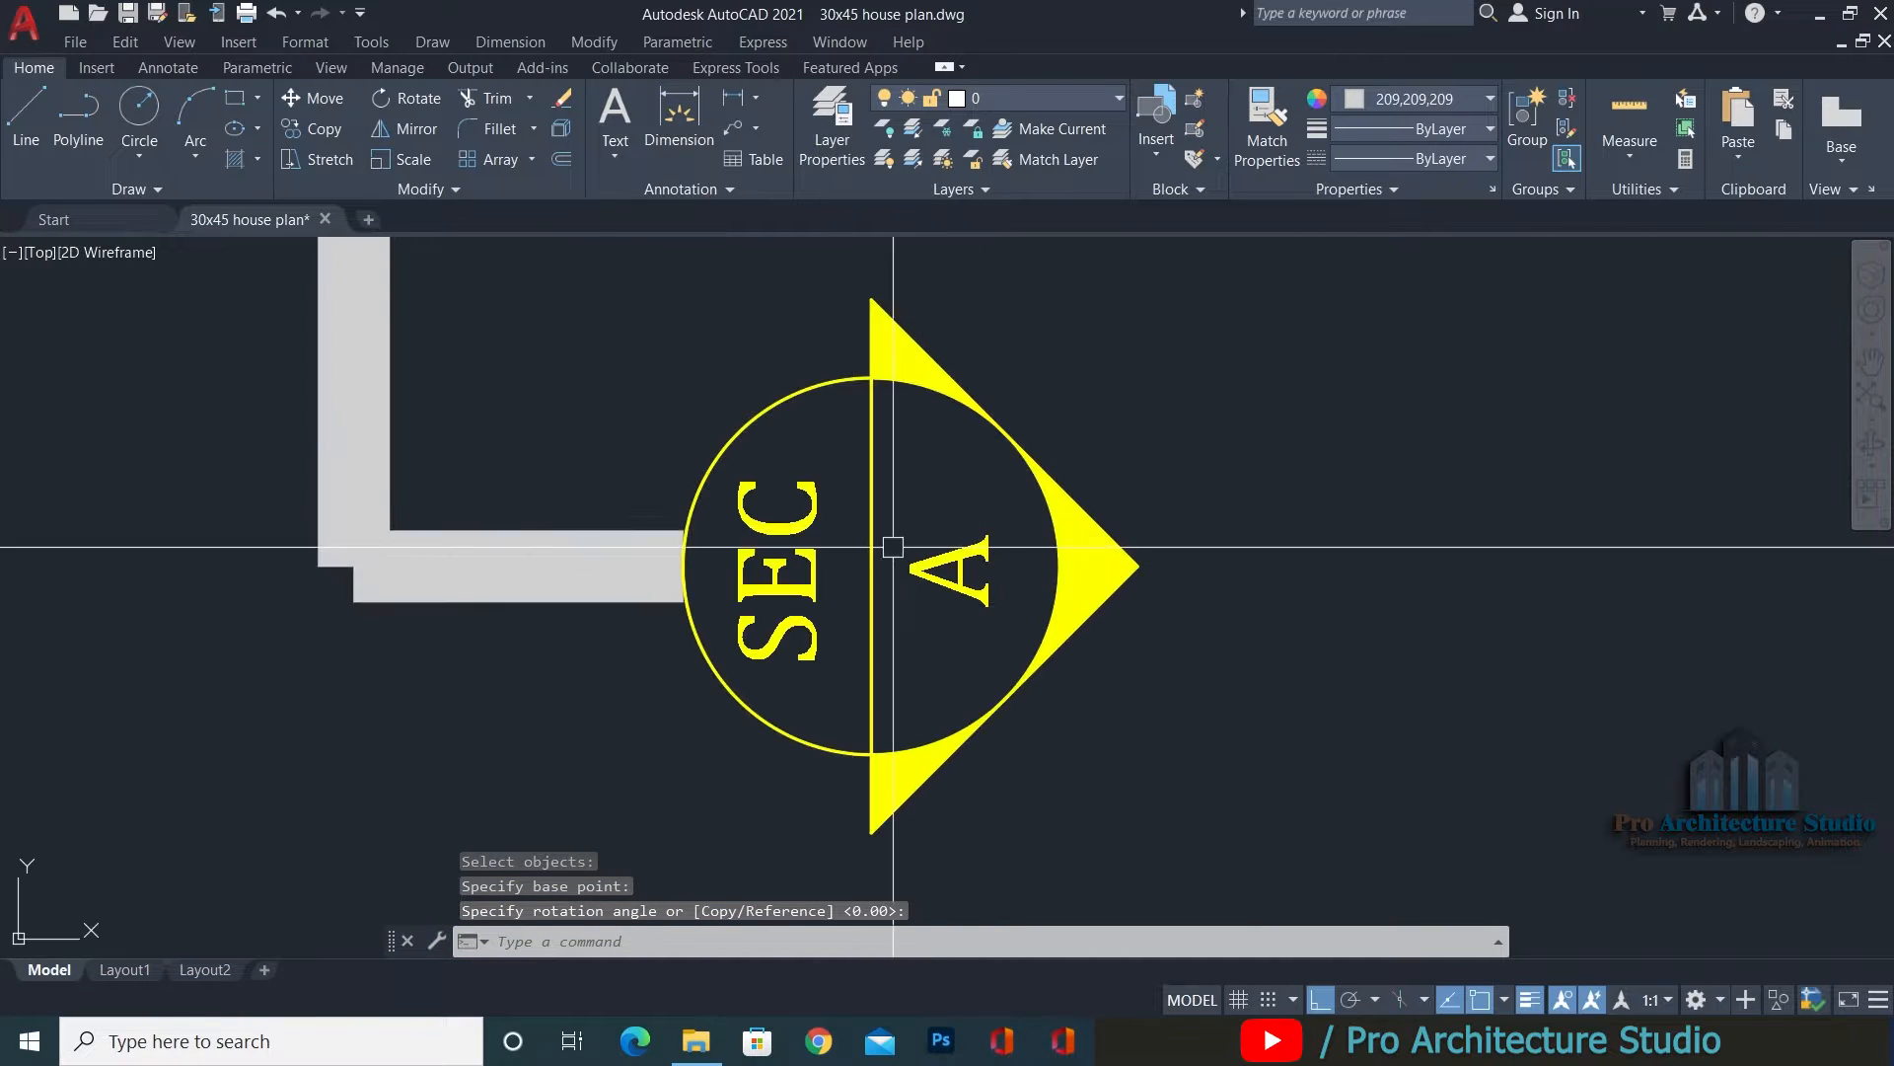
left_click(886, 529)
left_click(872, 522)
key("Escape")
left_click(874, 509)
key("Escape")
key("Escape")
key("Escape")
middle_click_drag(939, 519, 952, 456)
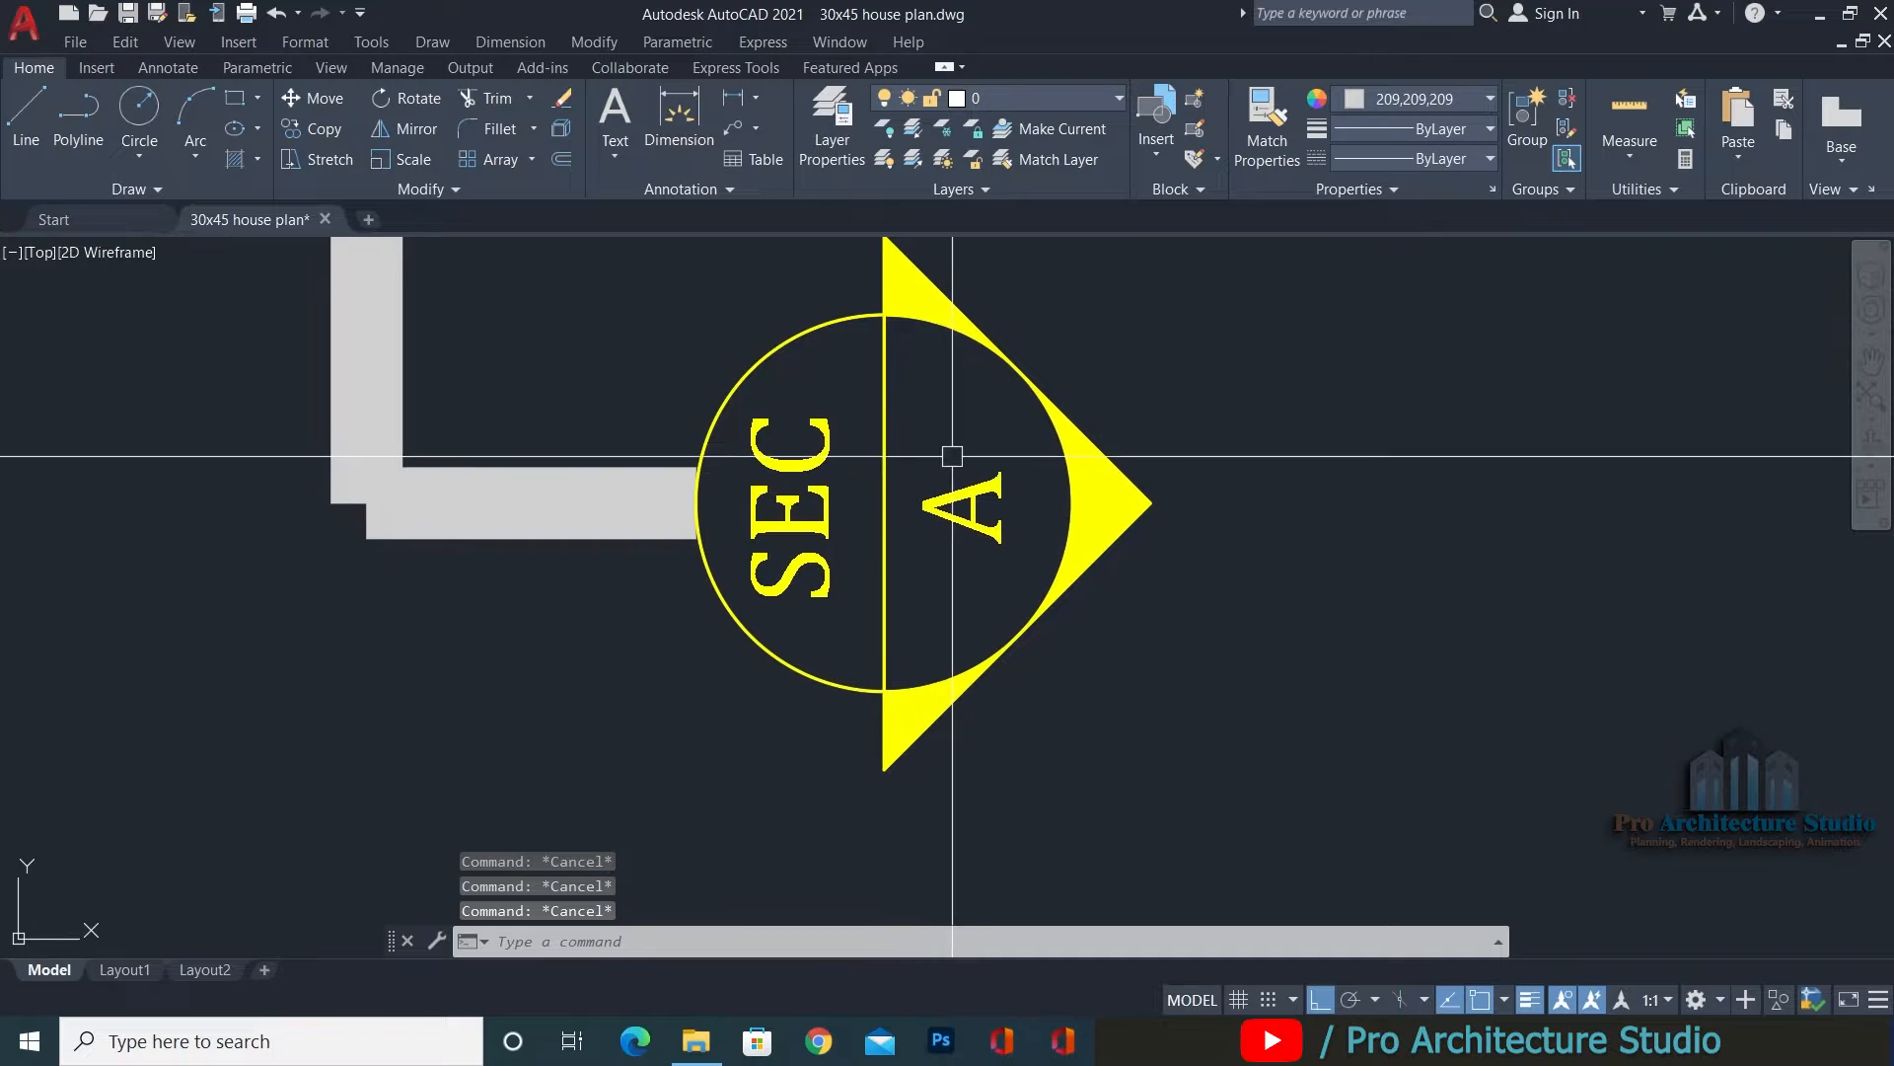
left_click(853, 482)
left_click(760, 542)
key("Escape")
key("Escape")
key("Escape")
scroll(881, 501, "down", 4)
scroll(893, 507, "up", 4)
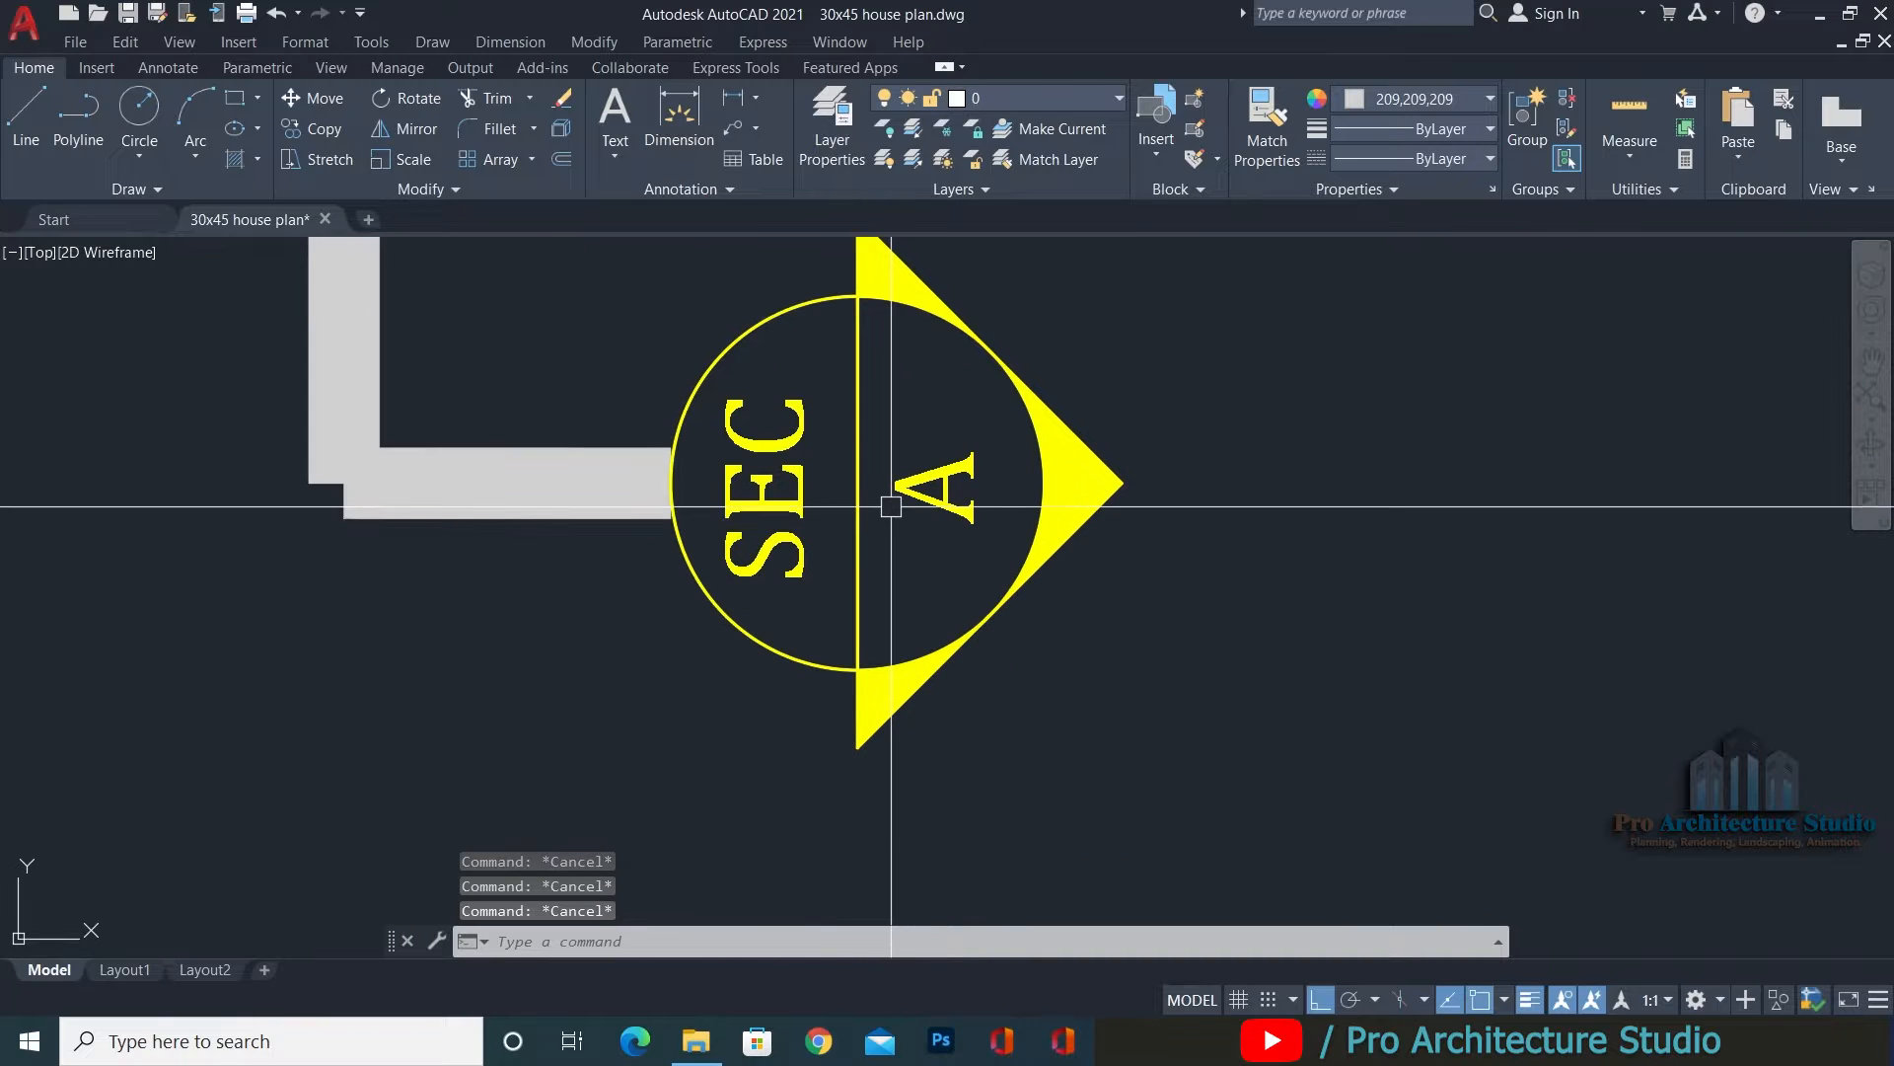
Explode the rotated SEC A symbol into separate objects.
type("x")
key("space")
left_click(897, 398)
left_click(835, 449)
key("space")
key("Escape")
key("Escape")
key("Escape")
type("R")
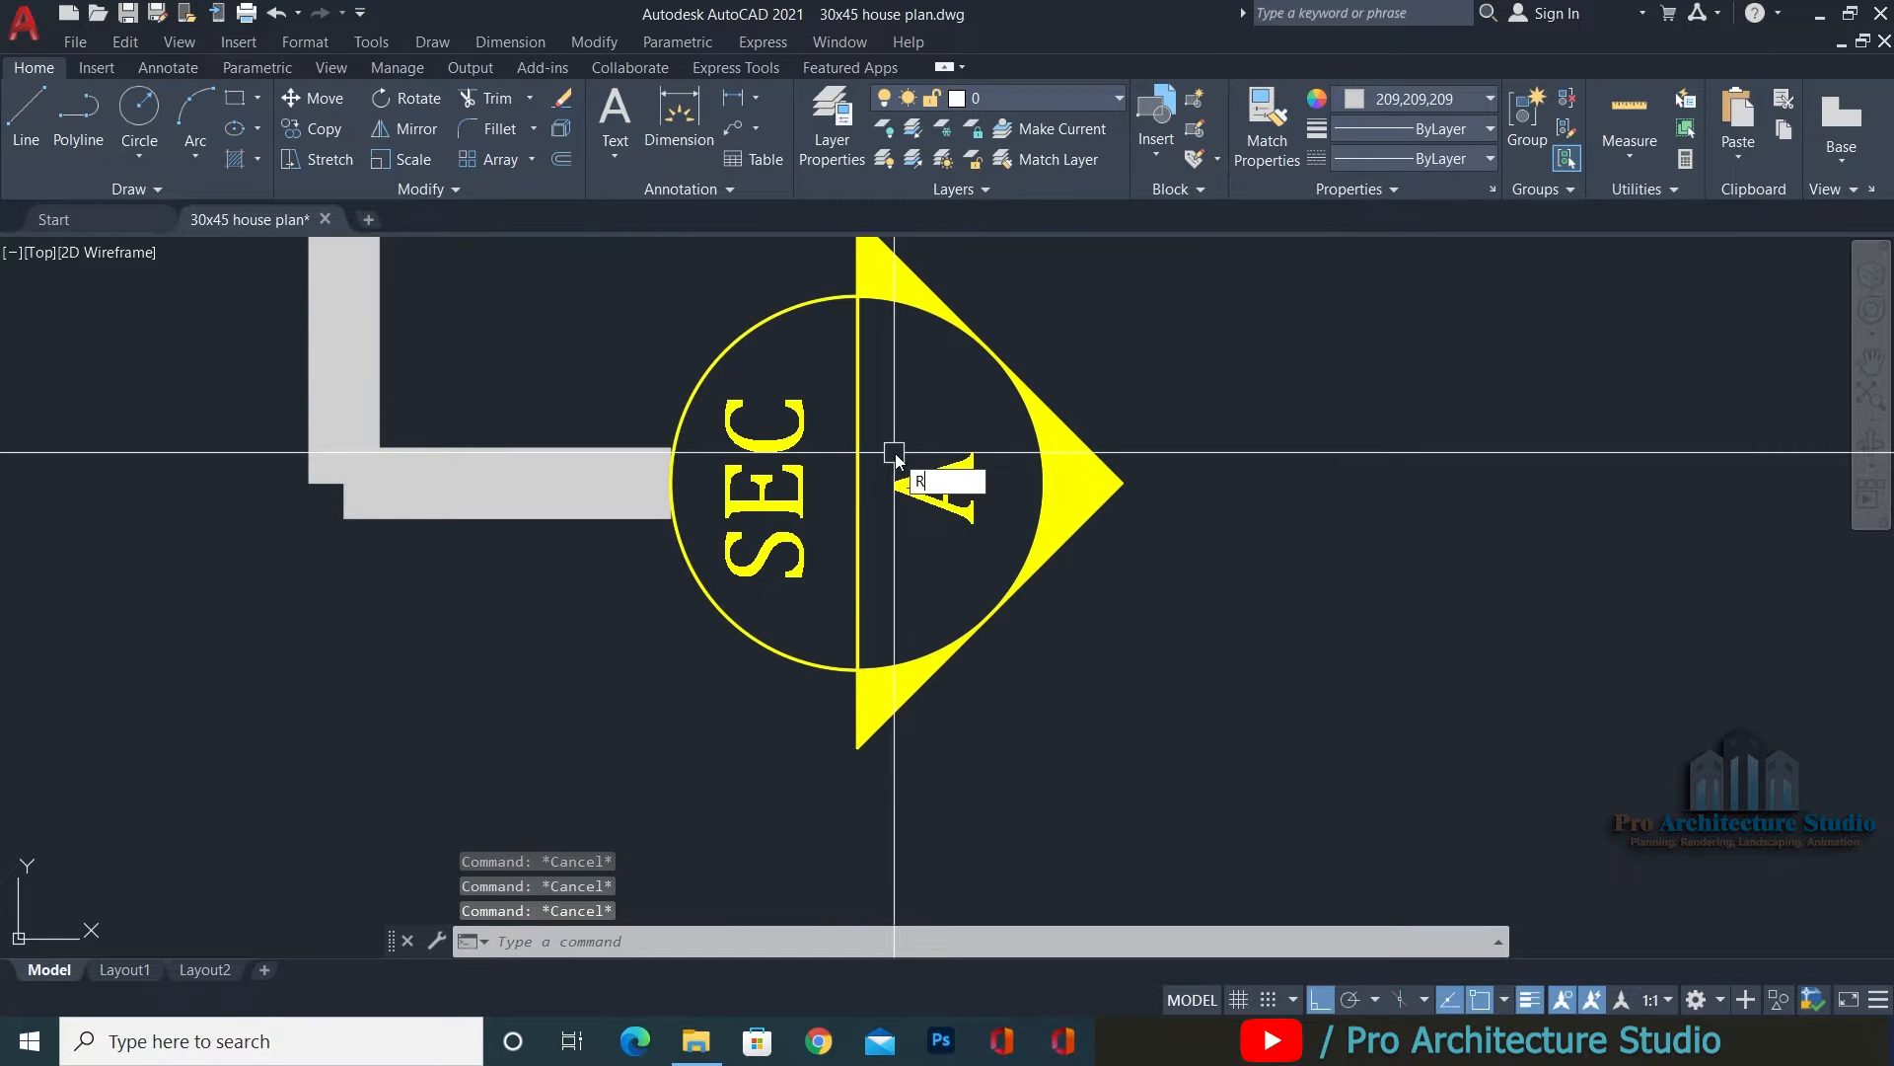
type("o")
key("space")
key("Escape")
key("Escape")
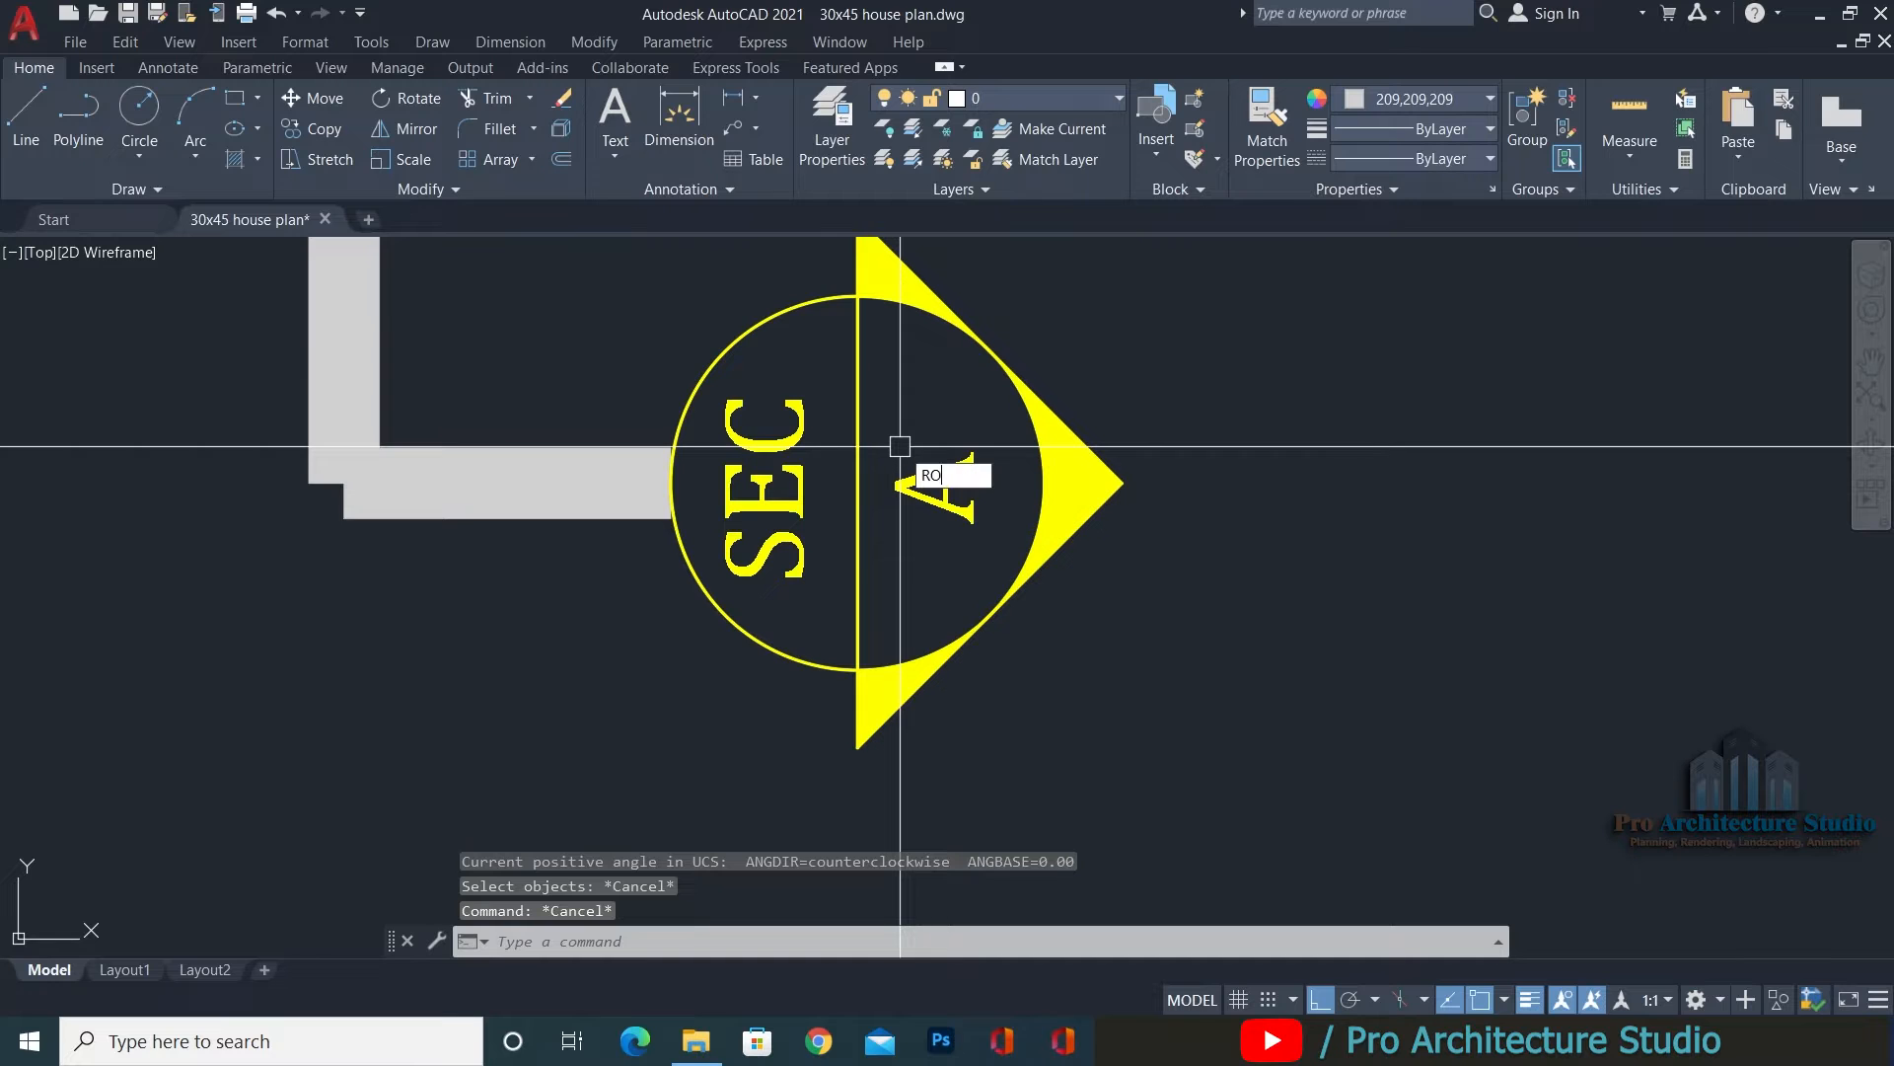
Rotate the SEC and A texts and the dividing line 270 degrees about the circle's centre so the texts read horizontally.
key("space")
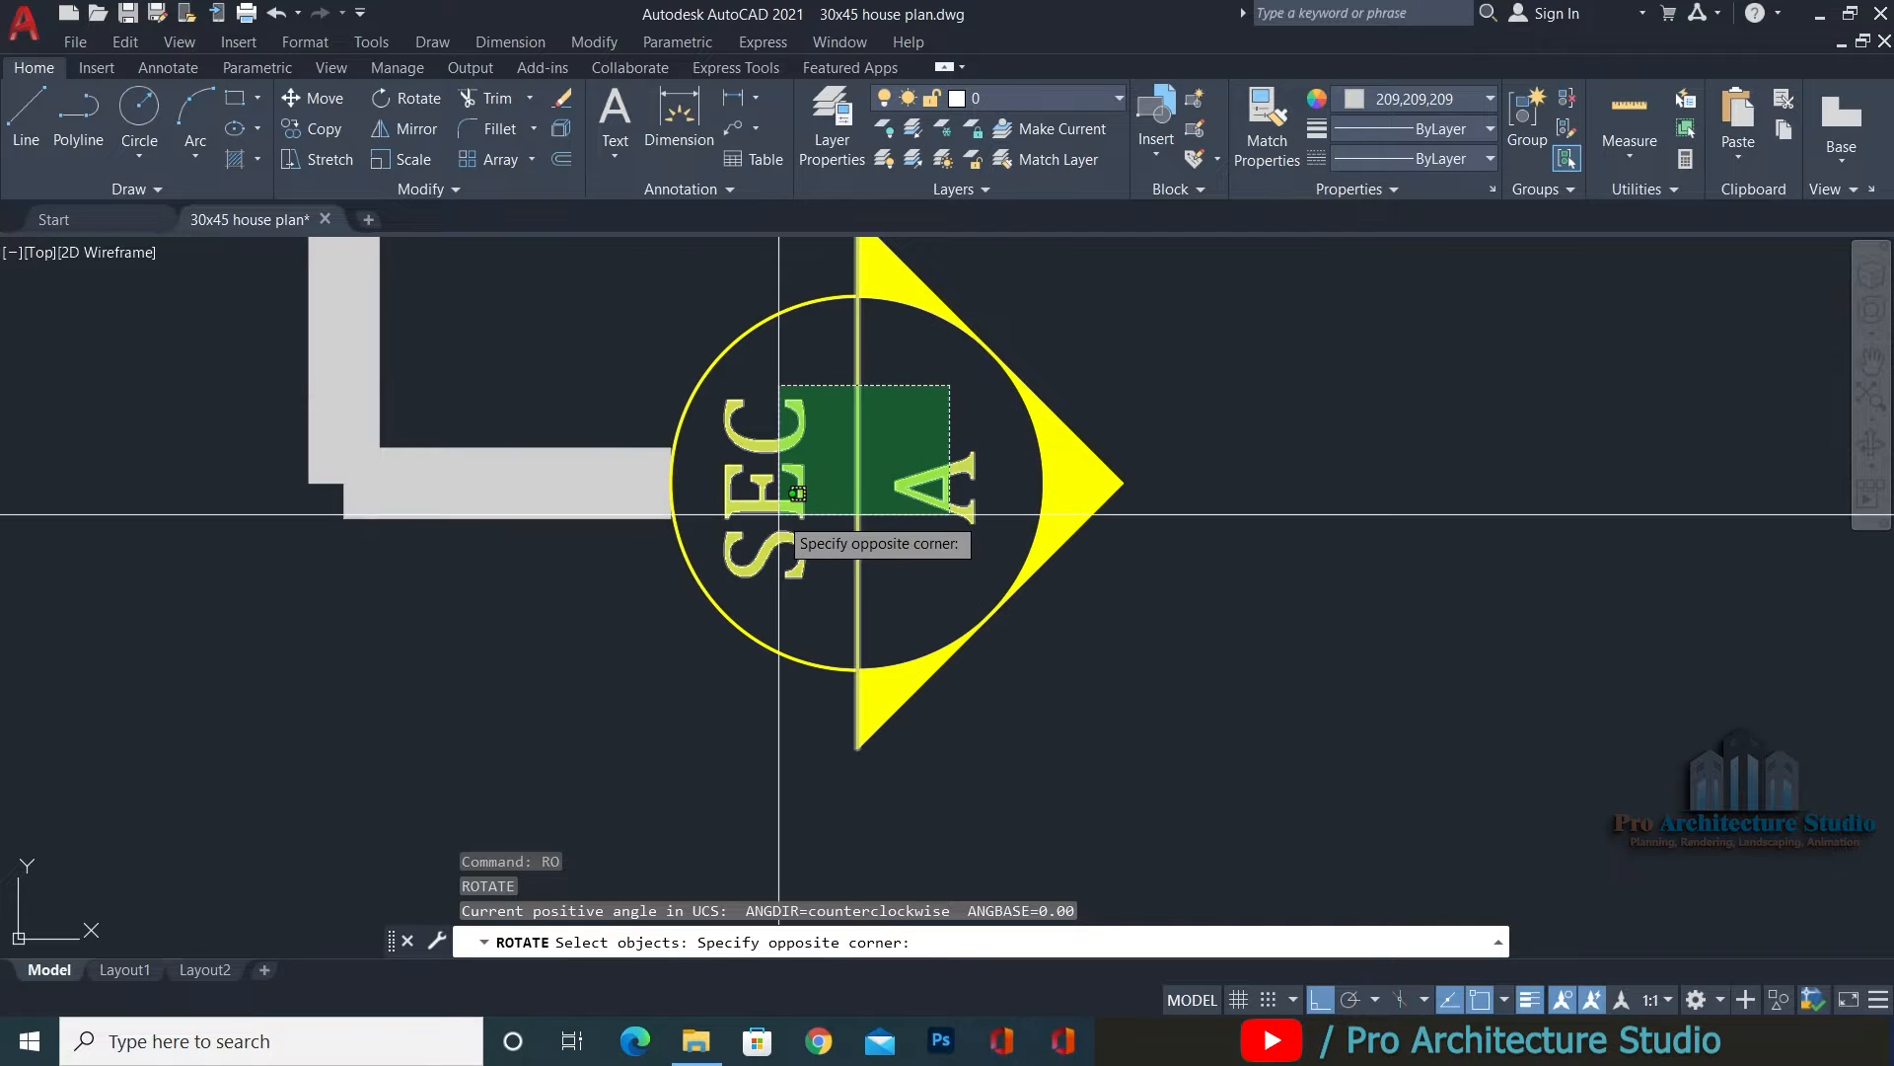
left_click(797, 494)
key("space")
left_click(857, 481)
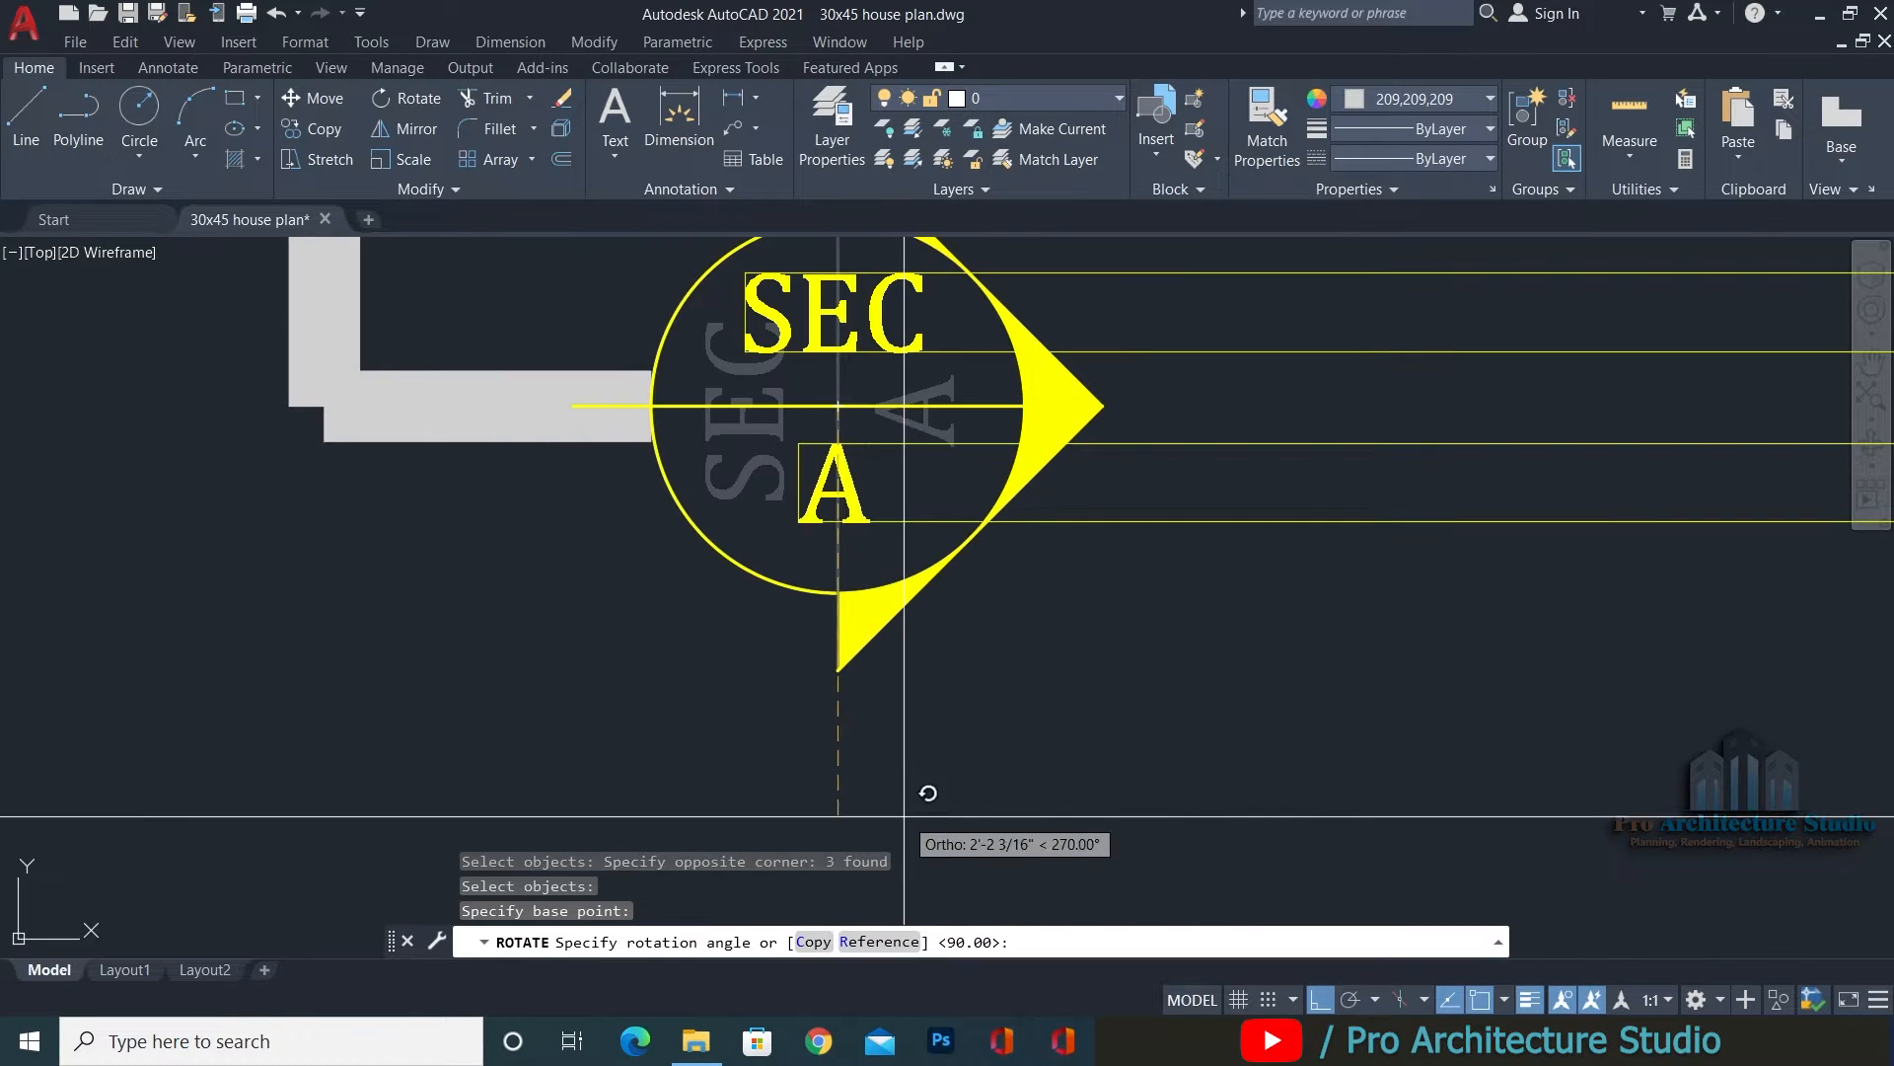
left_click(917, 774)
middle_click_drag(873, 531, 923, 560)
key("Escape")
Shorten the symbol's dividing line by stretching its left end to the circle's leftmost point.
left_click(791, 512)
scroll(663, 537, "up", 2)
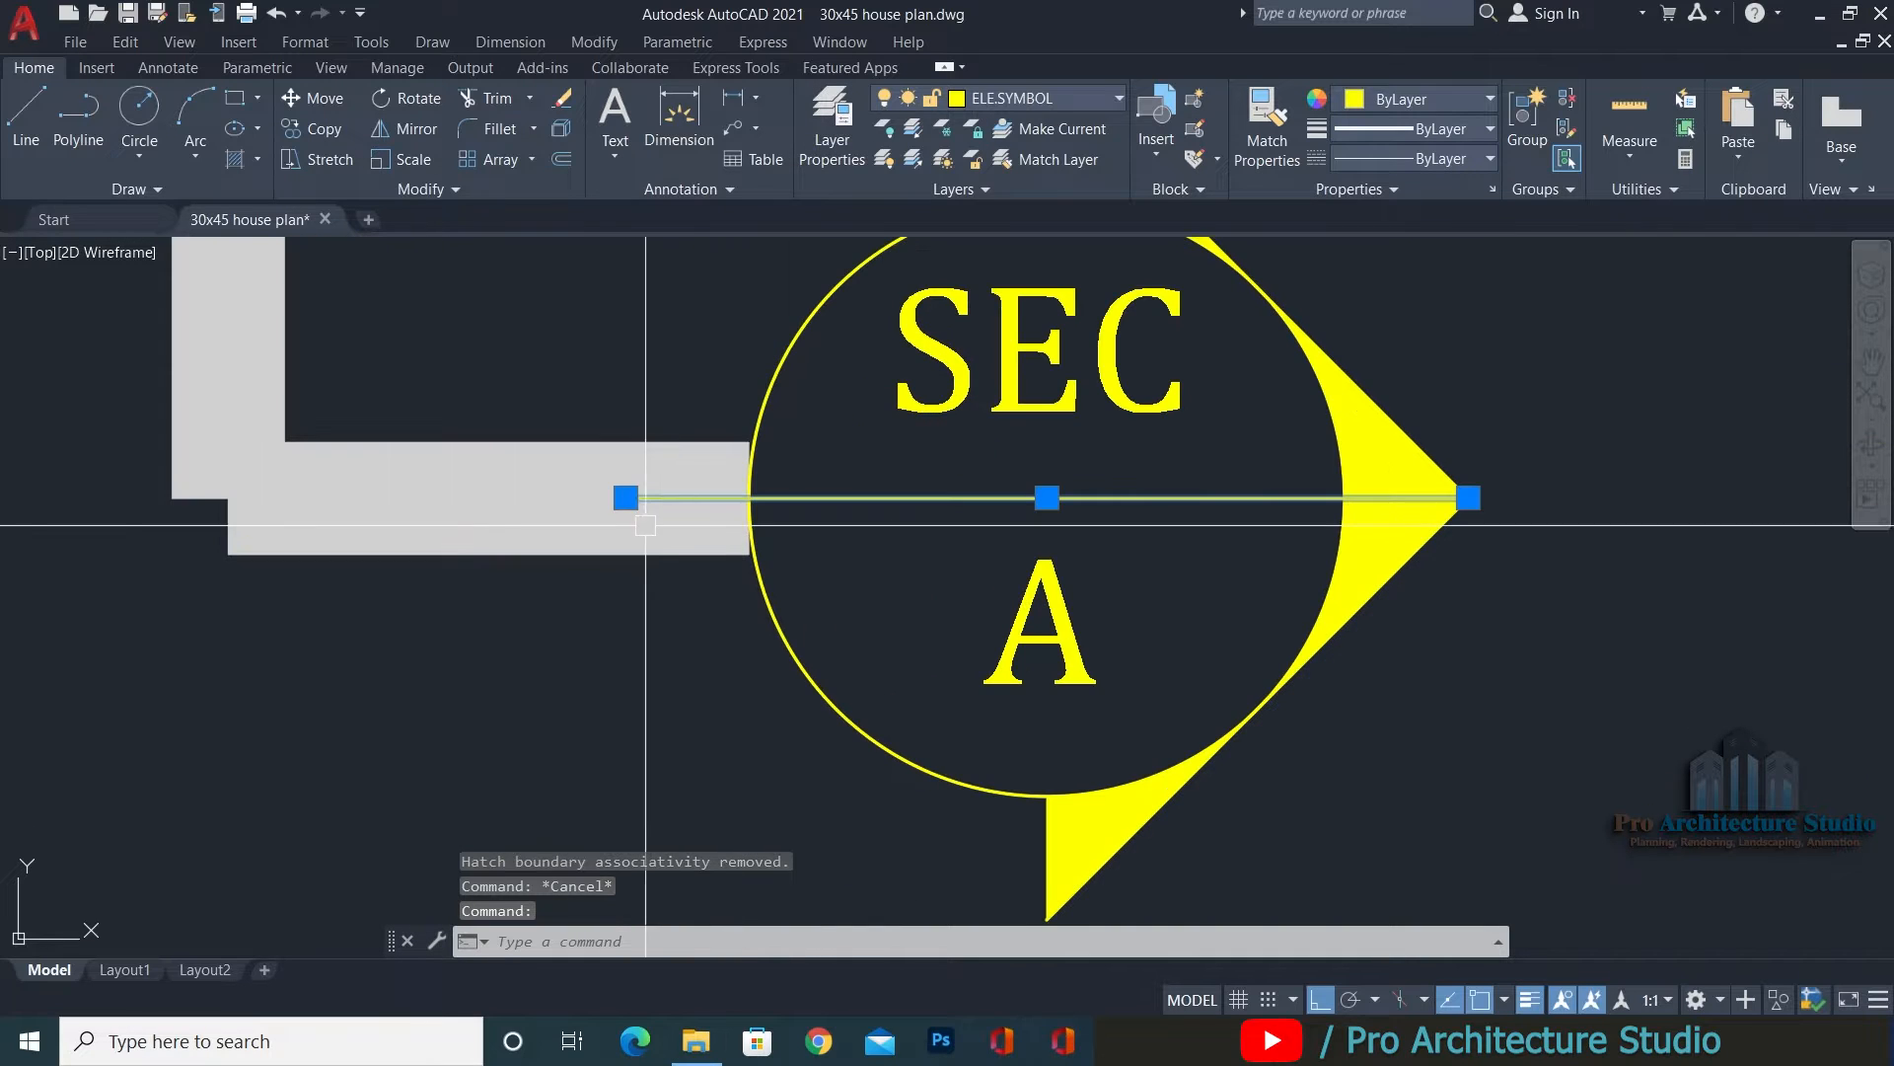
left_click(626, 498)
key("Escape")
scroll(1204, 375, "down", 3)
key("Escape")
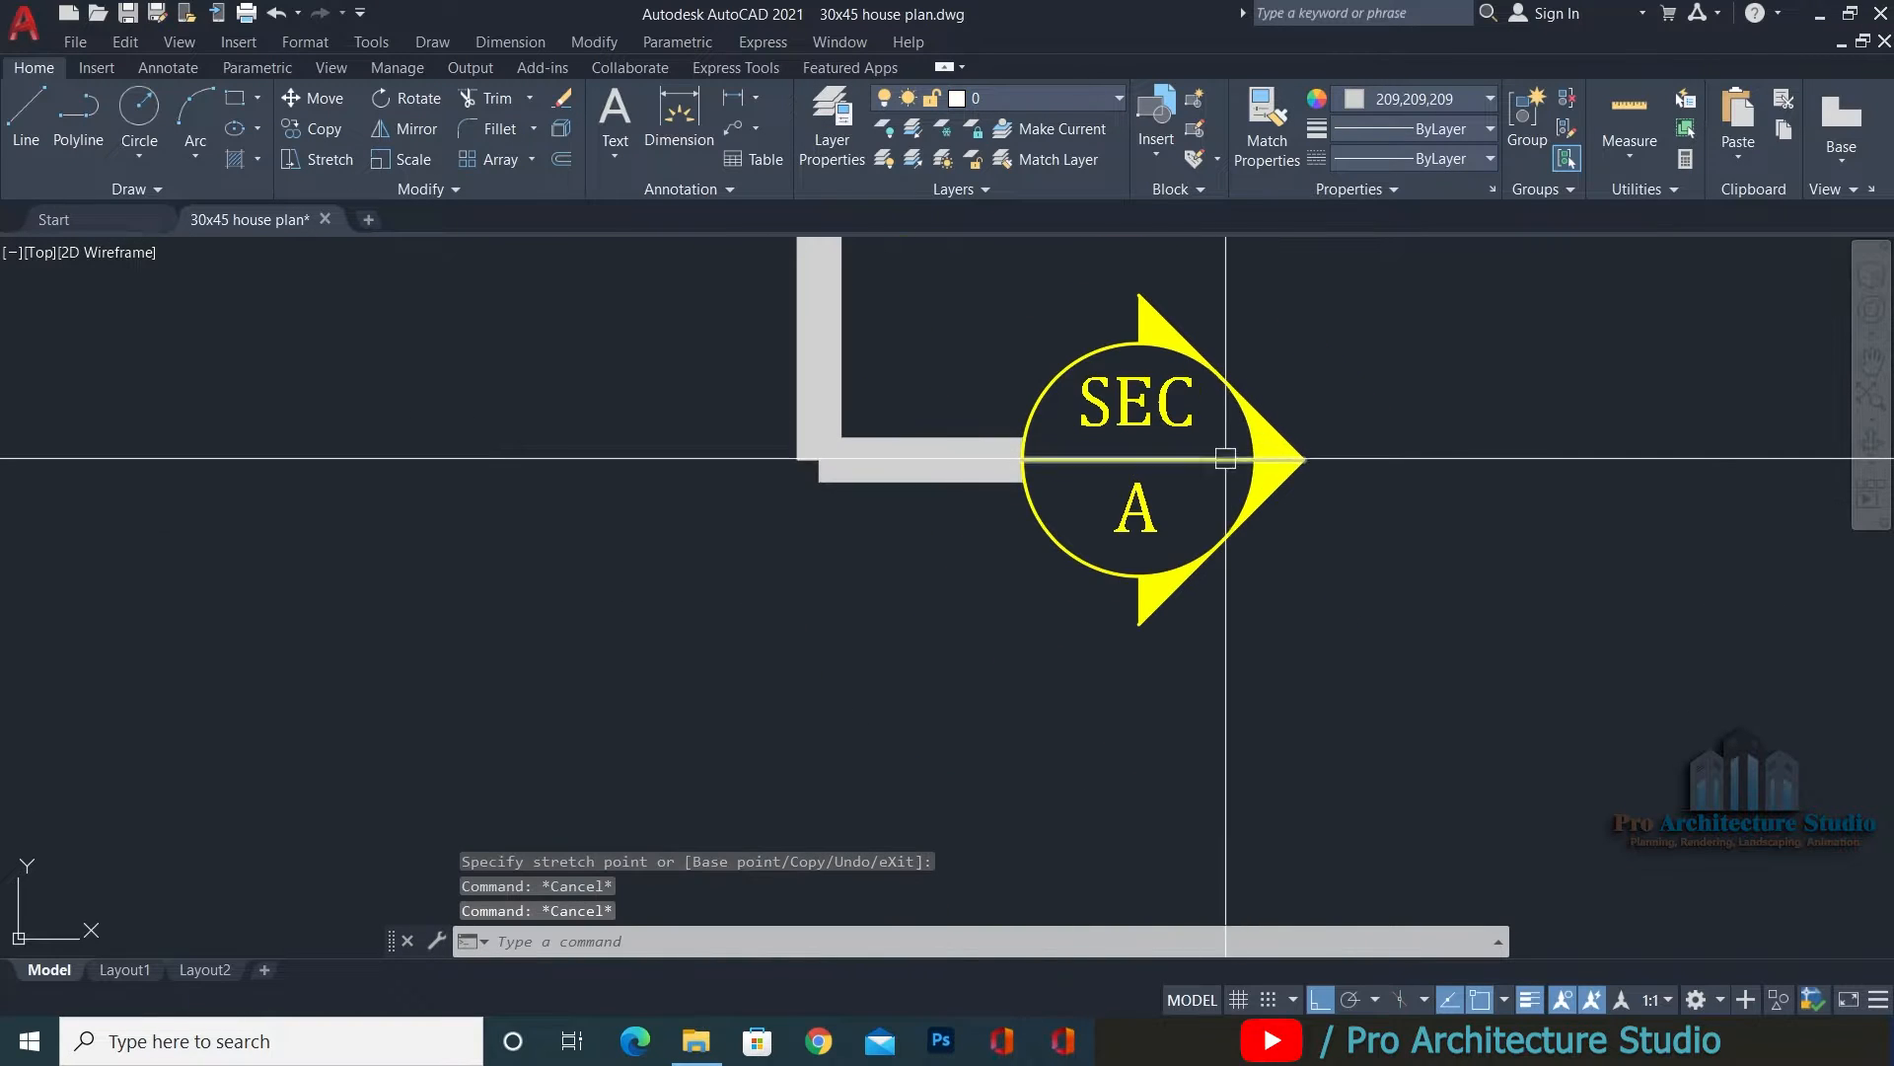
middle_click_drag(1151, 324, 1122, 451)
scroll(1020, 583, "down", 10)
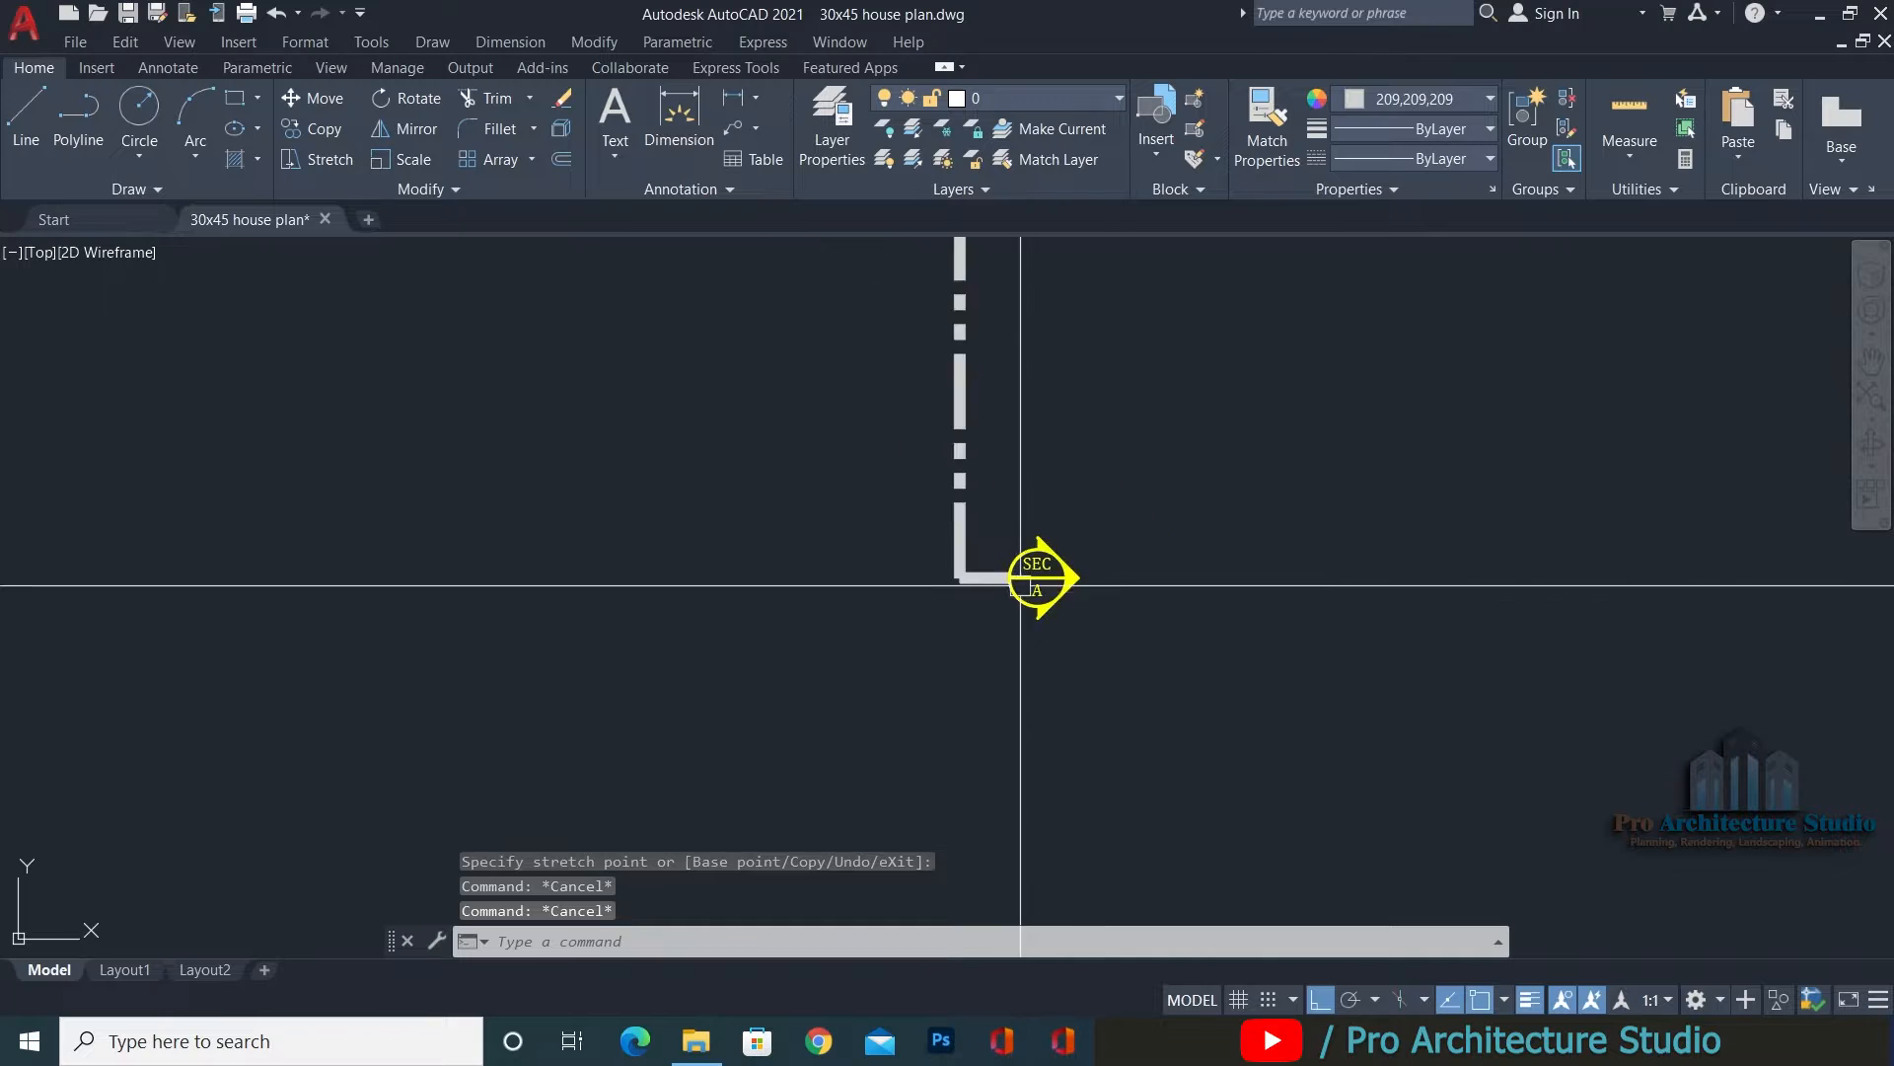
Move the vertical section line with its SEC marker by its midpoint onto the ground floor's horizontal section line, running through the entrance and car porch.
left_click(1012, 605)
left_click(879, 305)
scroll(996, 538, "up", 2)
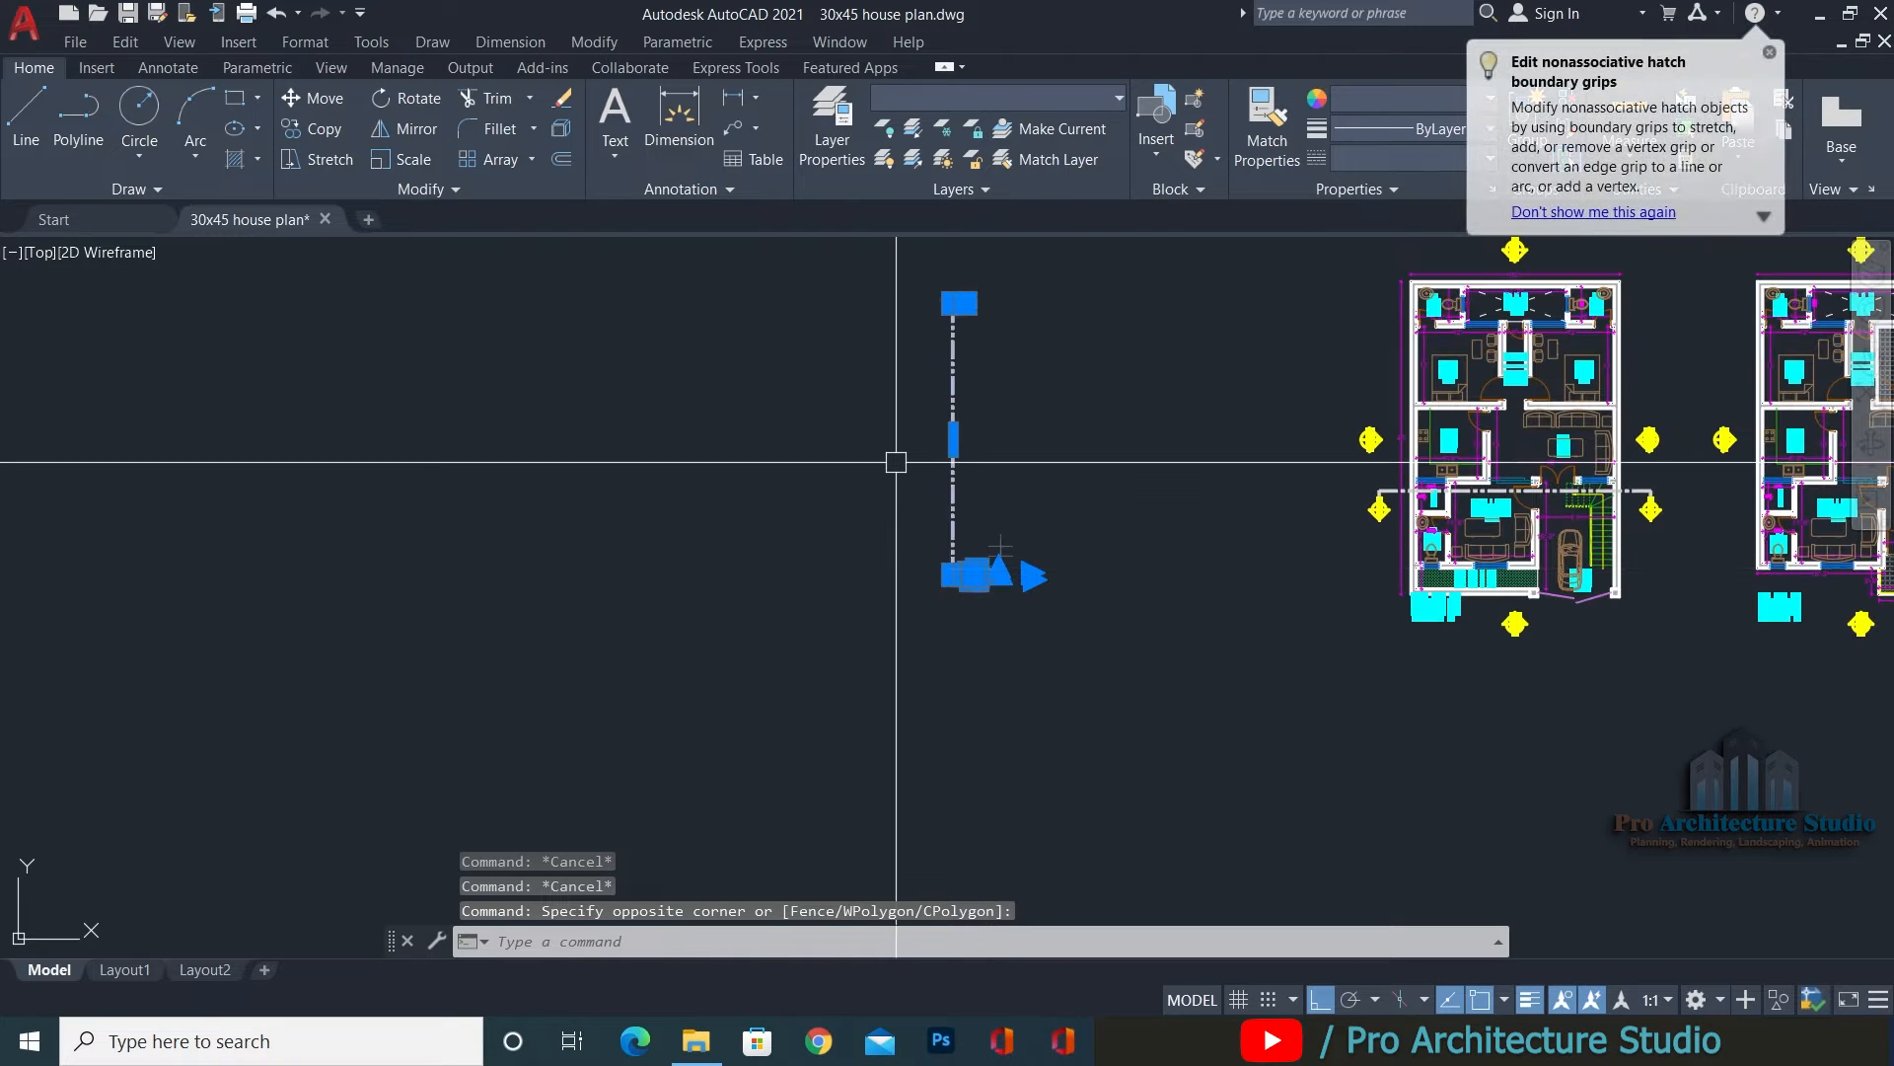
type("m")
key("Return")
left_click(951, 440)
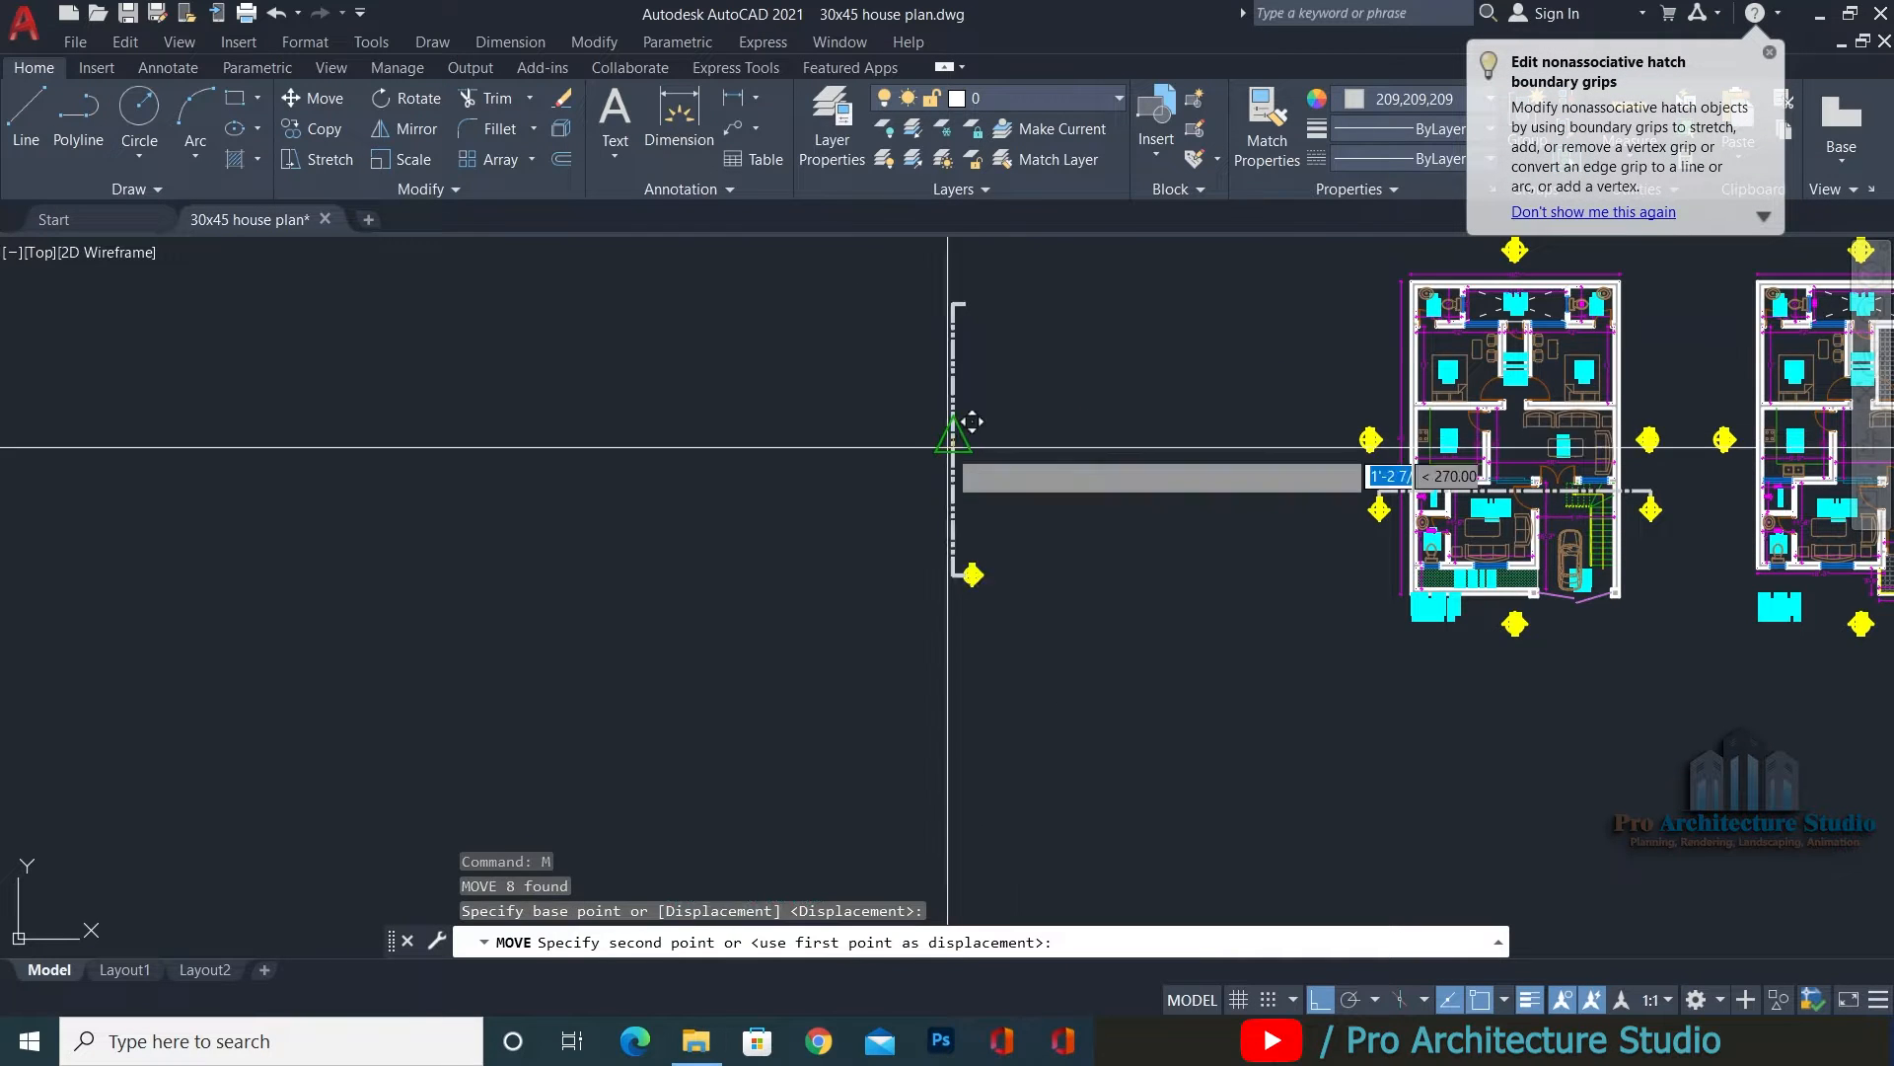
scroll(1662, 514, "up", 6)
scroll(1265, 549, "down", 2)
scroll(1273, 632, "up", 3)
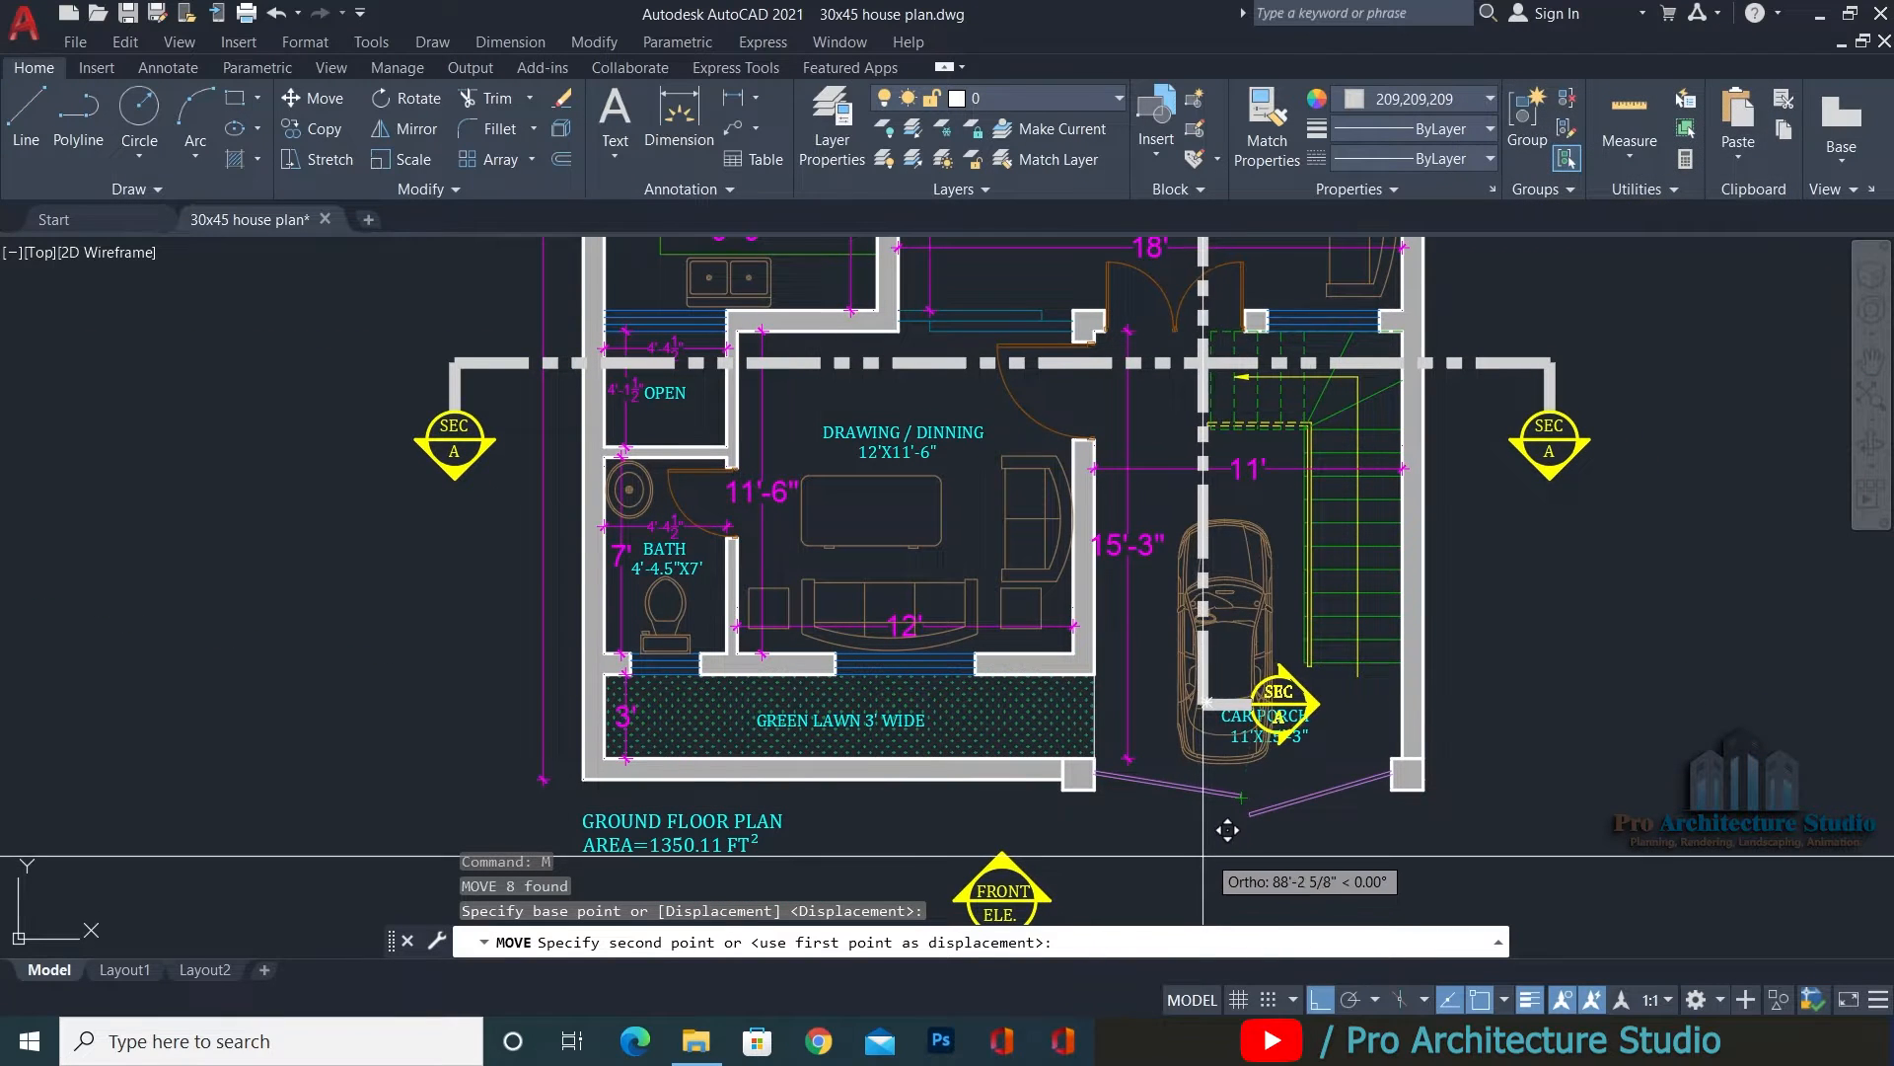
key("F8")
mouse_move(1225, 845)
middle_mouse_down()
mouse_move(1182, 785)
mouse_move(1191, 835)
middle_mouse_up()
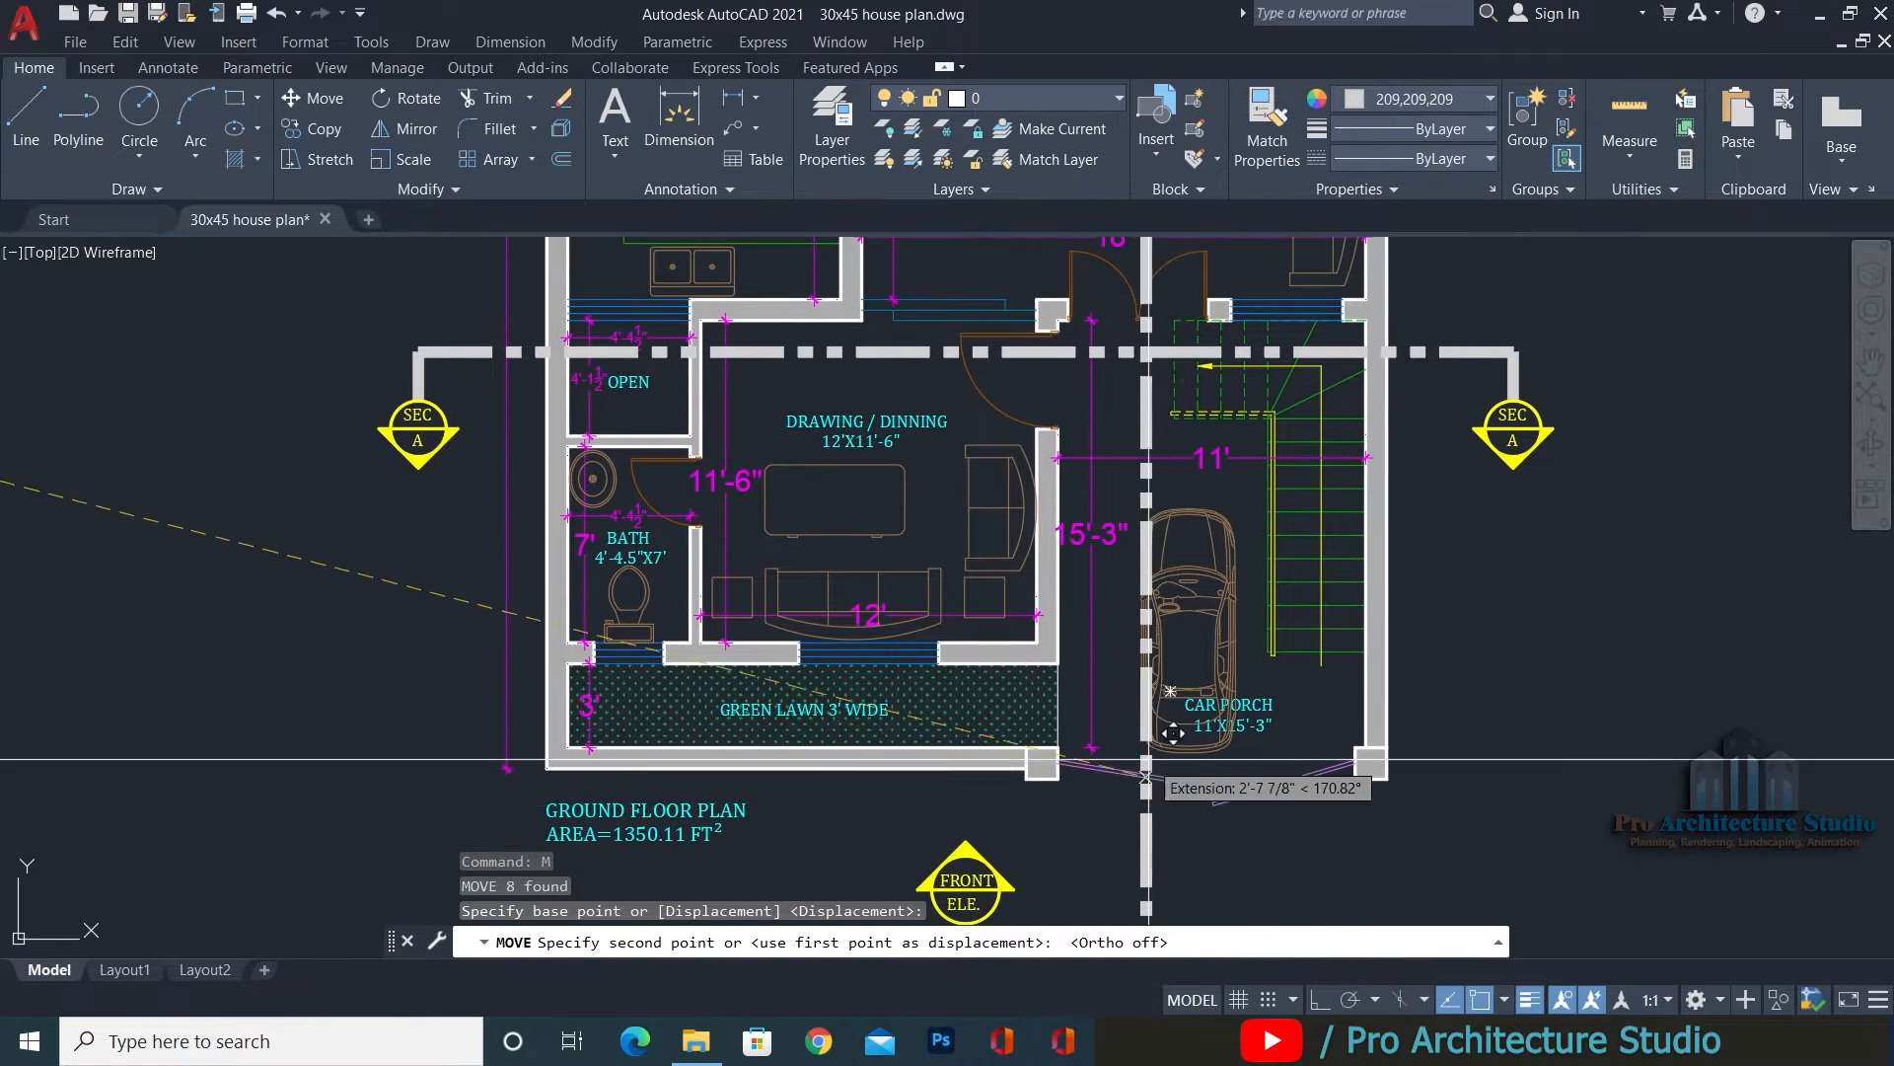
scroll(1166, 434, "down", 2)
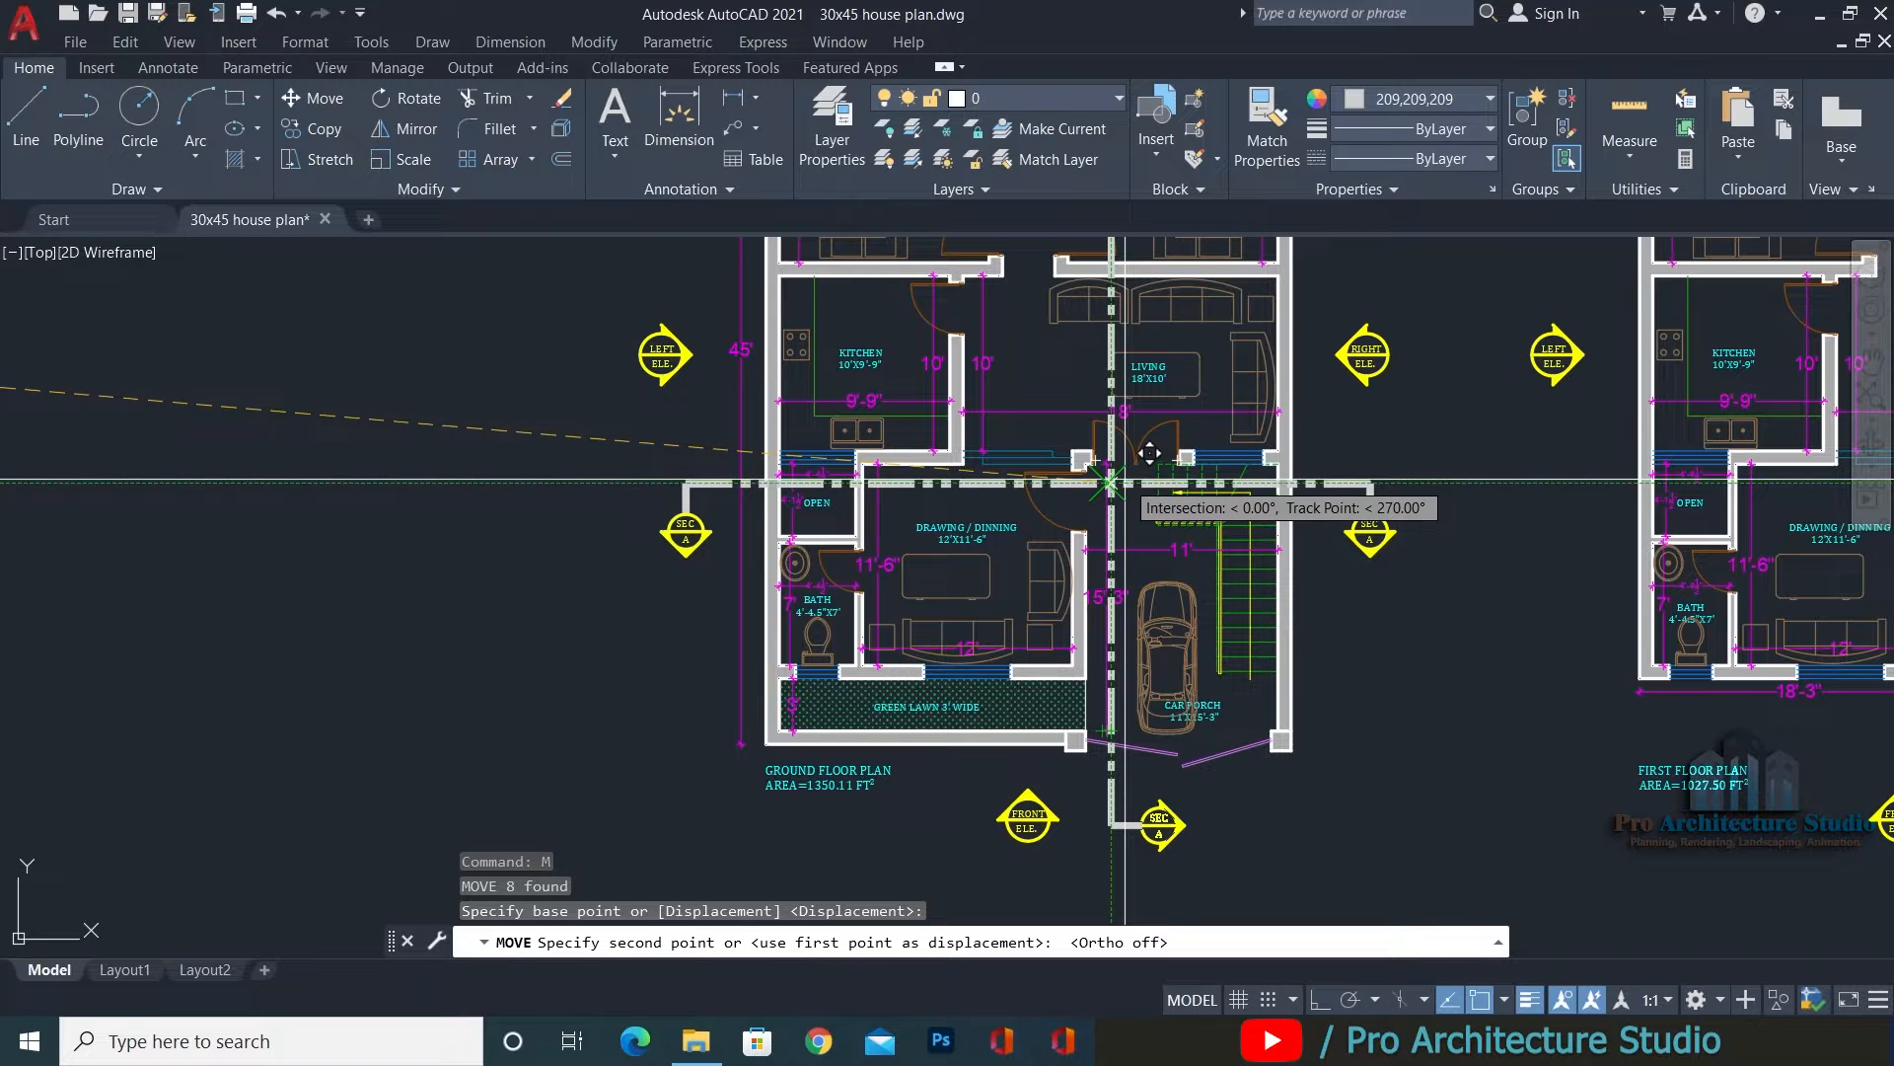
left_click(1109, 481)
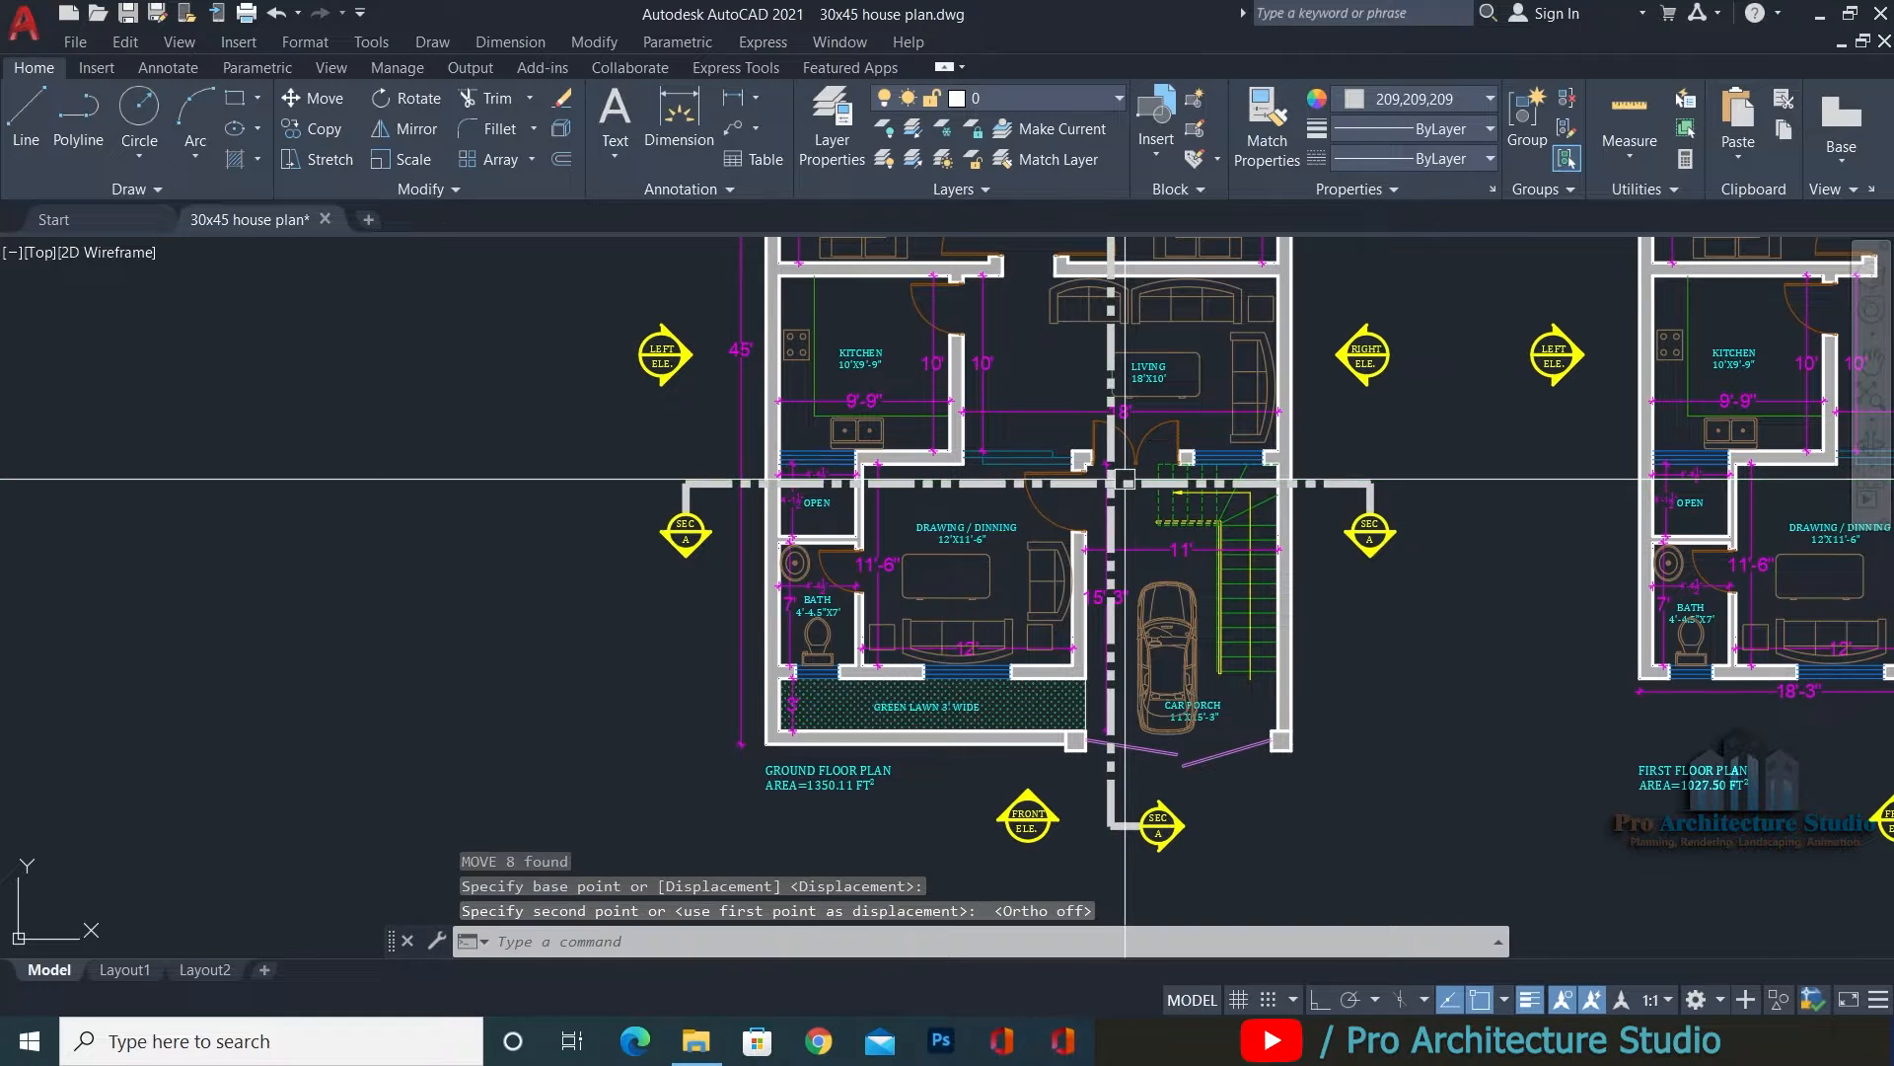
Stretch the vertical section line's upper end straight up past the rear wall, beside the REAR ELE. marker.
left_click(1114, 788)
middle_click_drag(1146, 431, 1138, 849)
scroll(1135, 582, "up", 4)
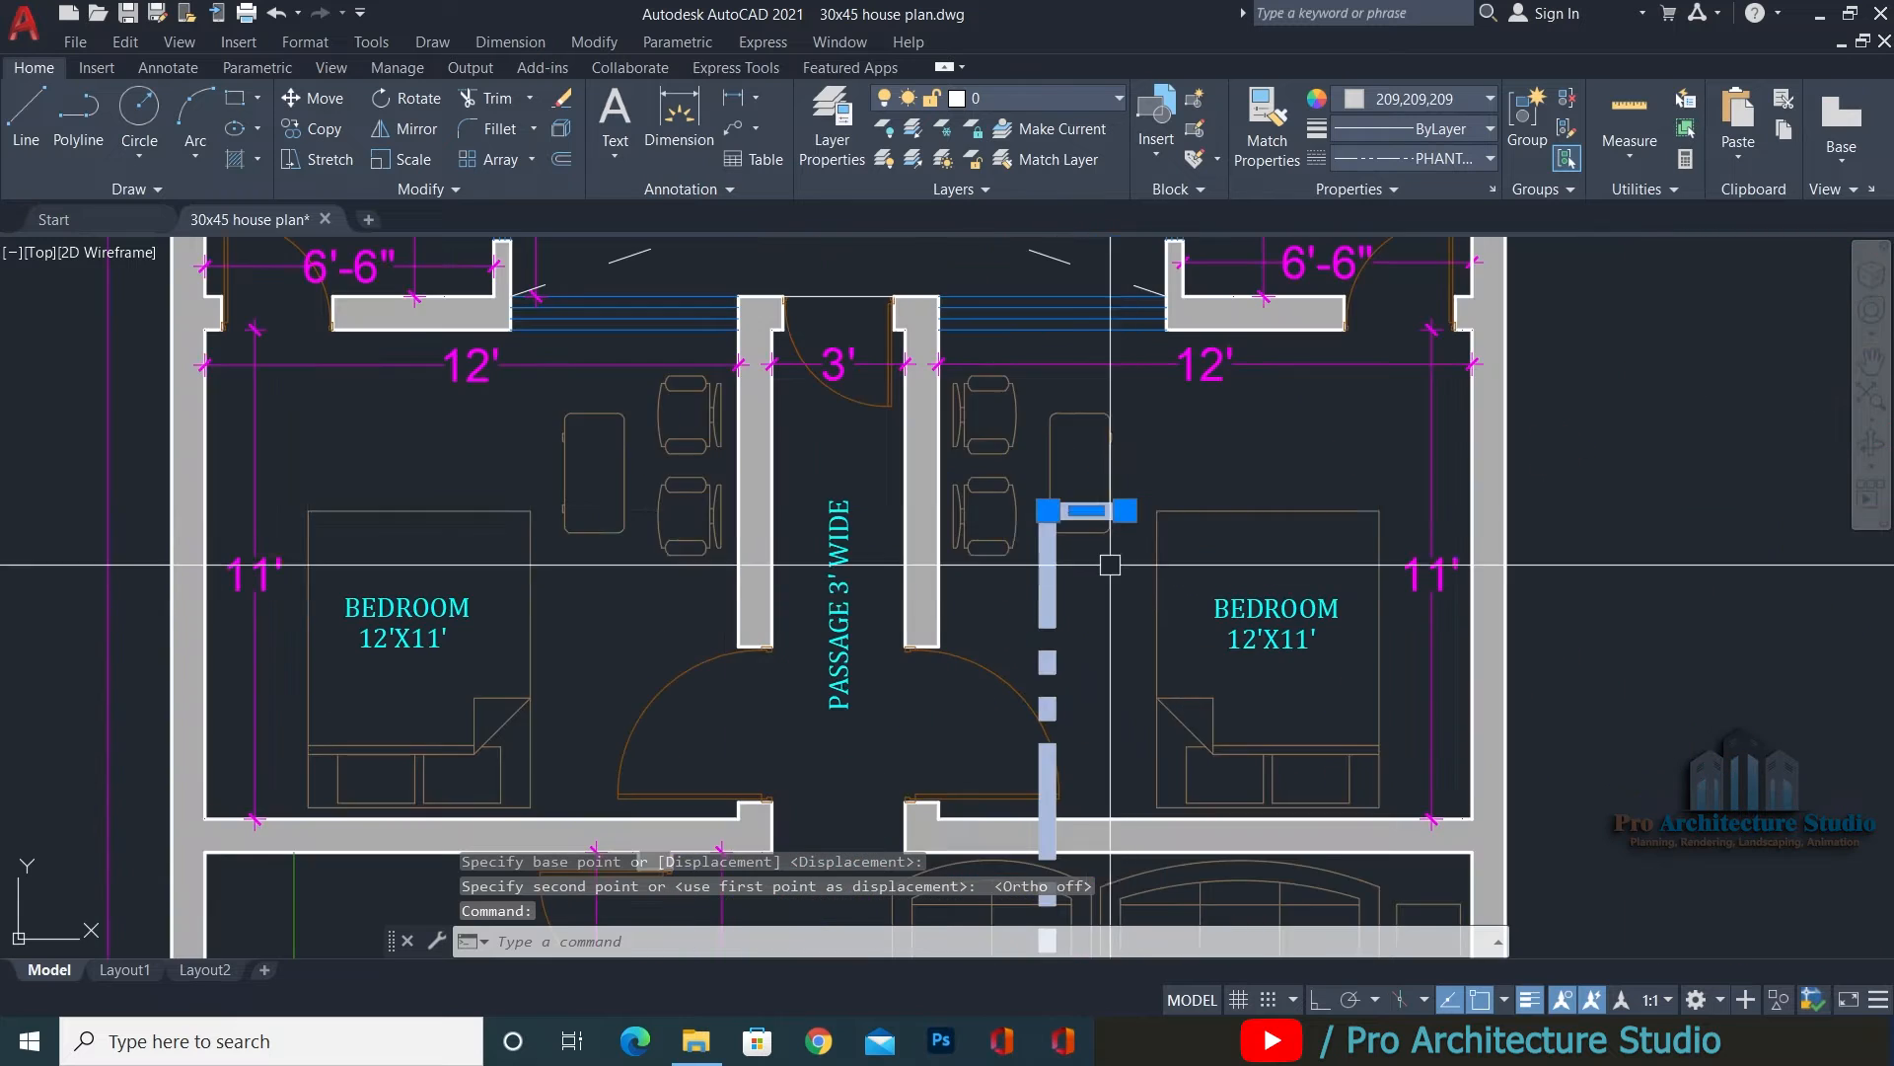
left_click(1087, 510)
middle_click_drag(1087, 510, 1032, 932)
key("F8")
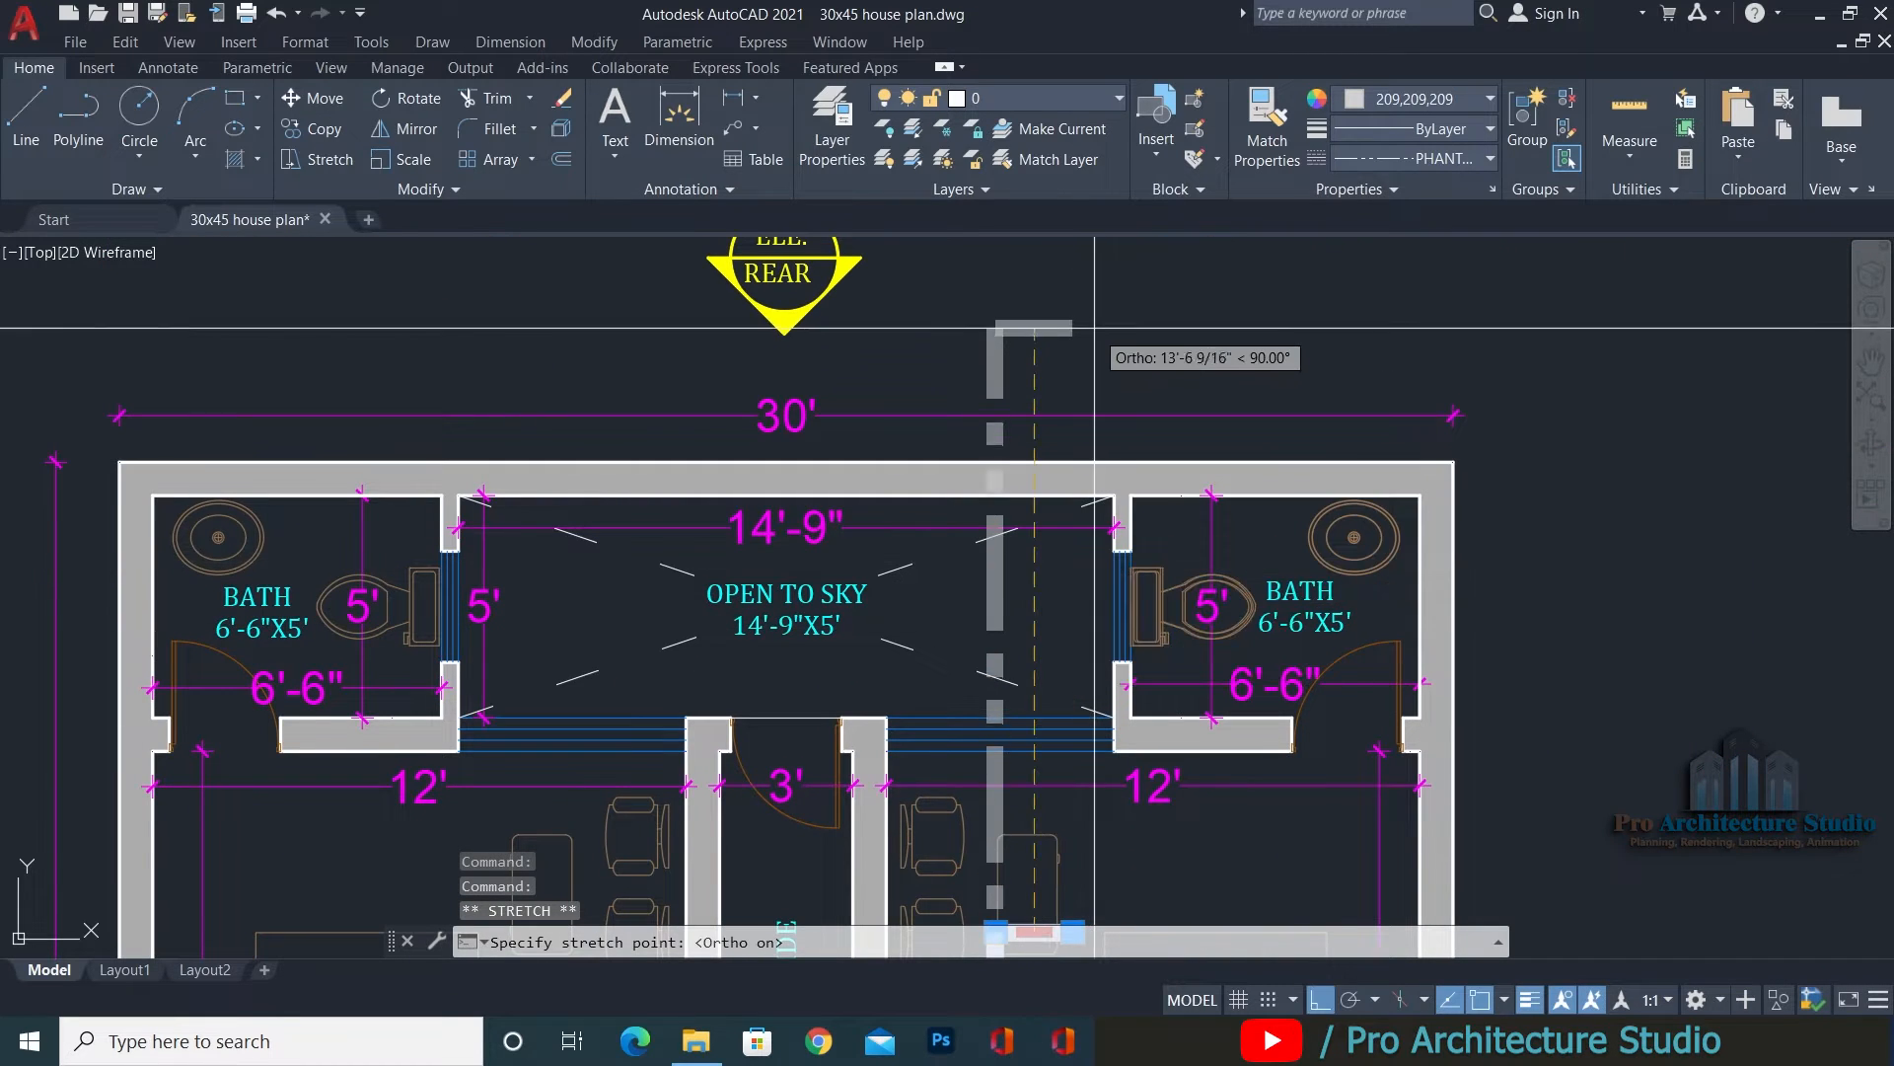
middle_click_drag(1094, 328, 1116, 440)
left_click(1104, 372)
scroll(1012, 325, "down", 4)
middle_click_drag(987, 908, 953, 519)
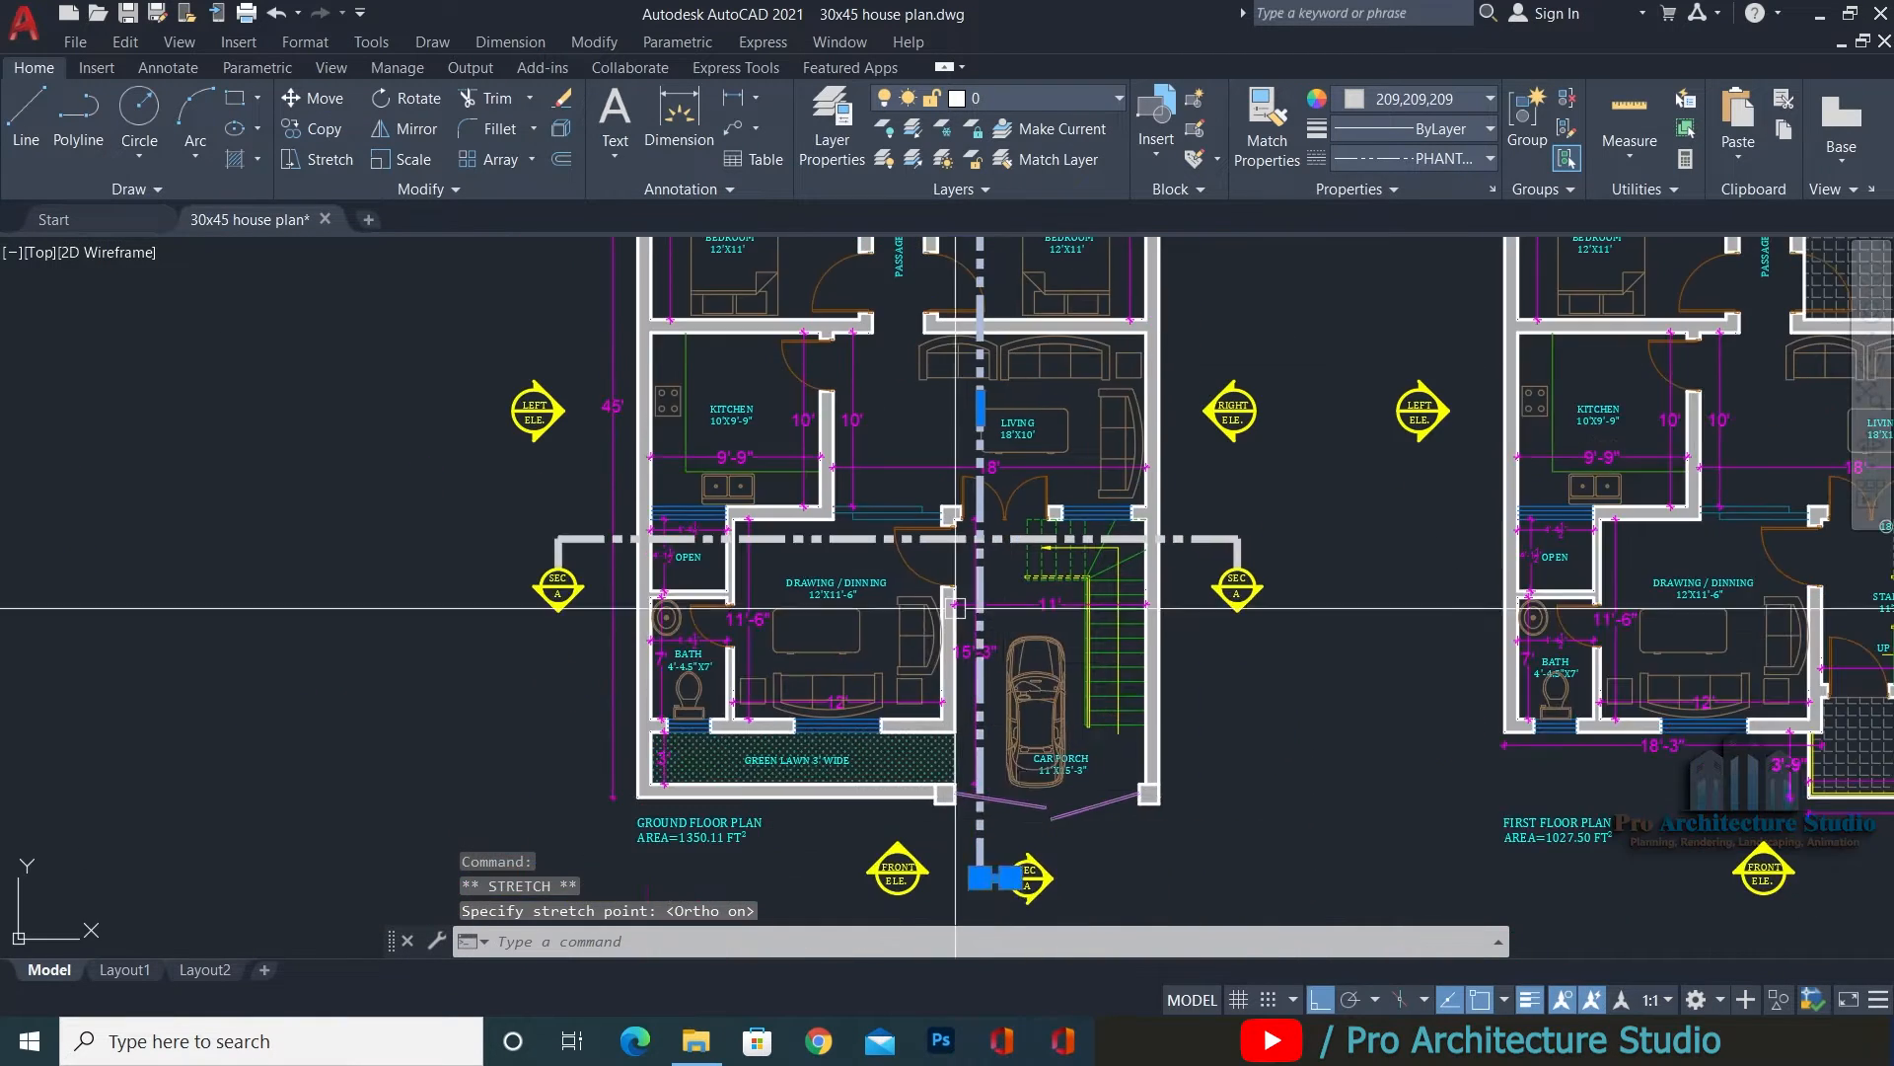
key("Escape")
Copy the SEC A symbol from the vertical section line's lower end to the end of its upper horizontal stub.
middle_click_drag(1032, 878, 1003, 664)
scroll(1011, 681, "up", 4)
left_click(917, 792)
left_click(1081, 522)
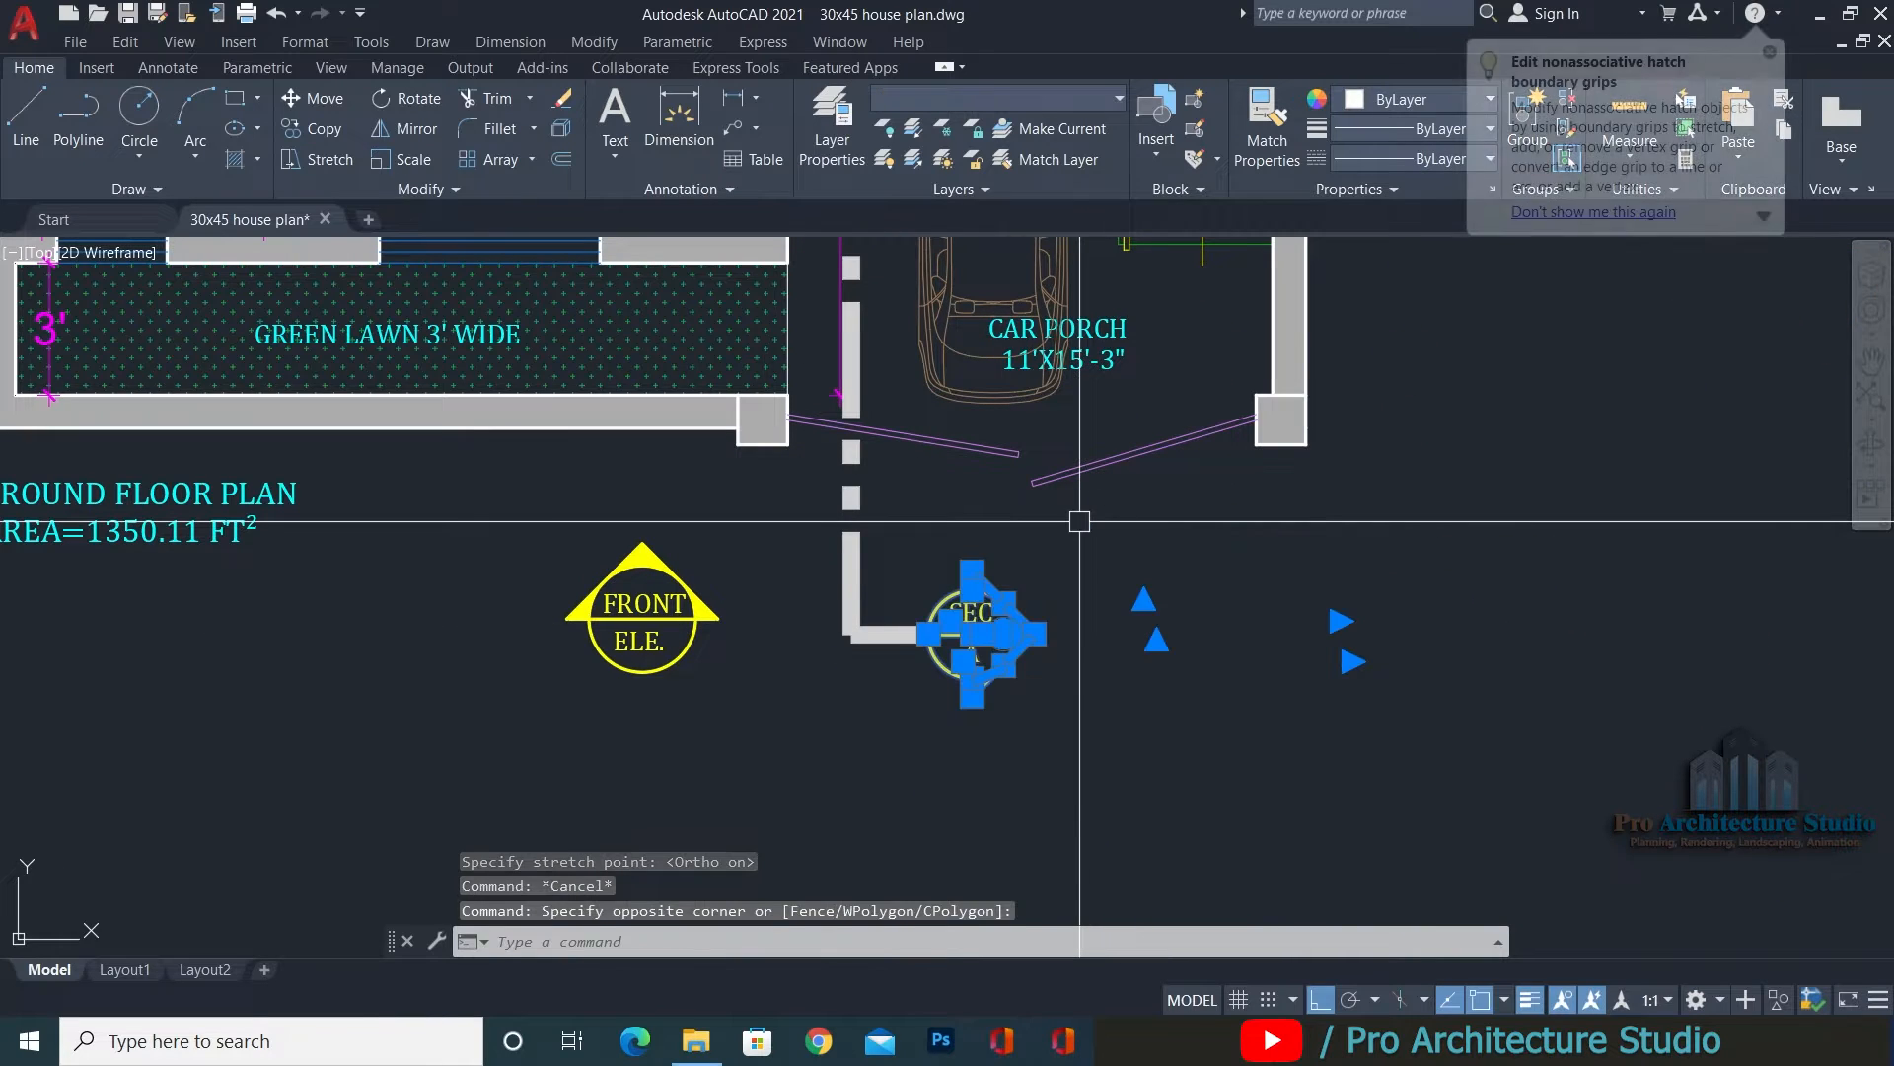
type("co")
key("Return")
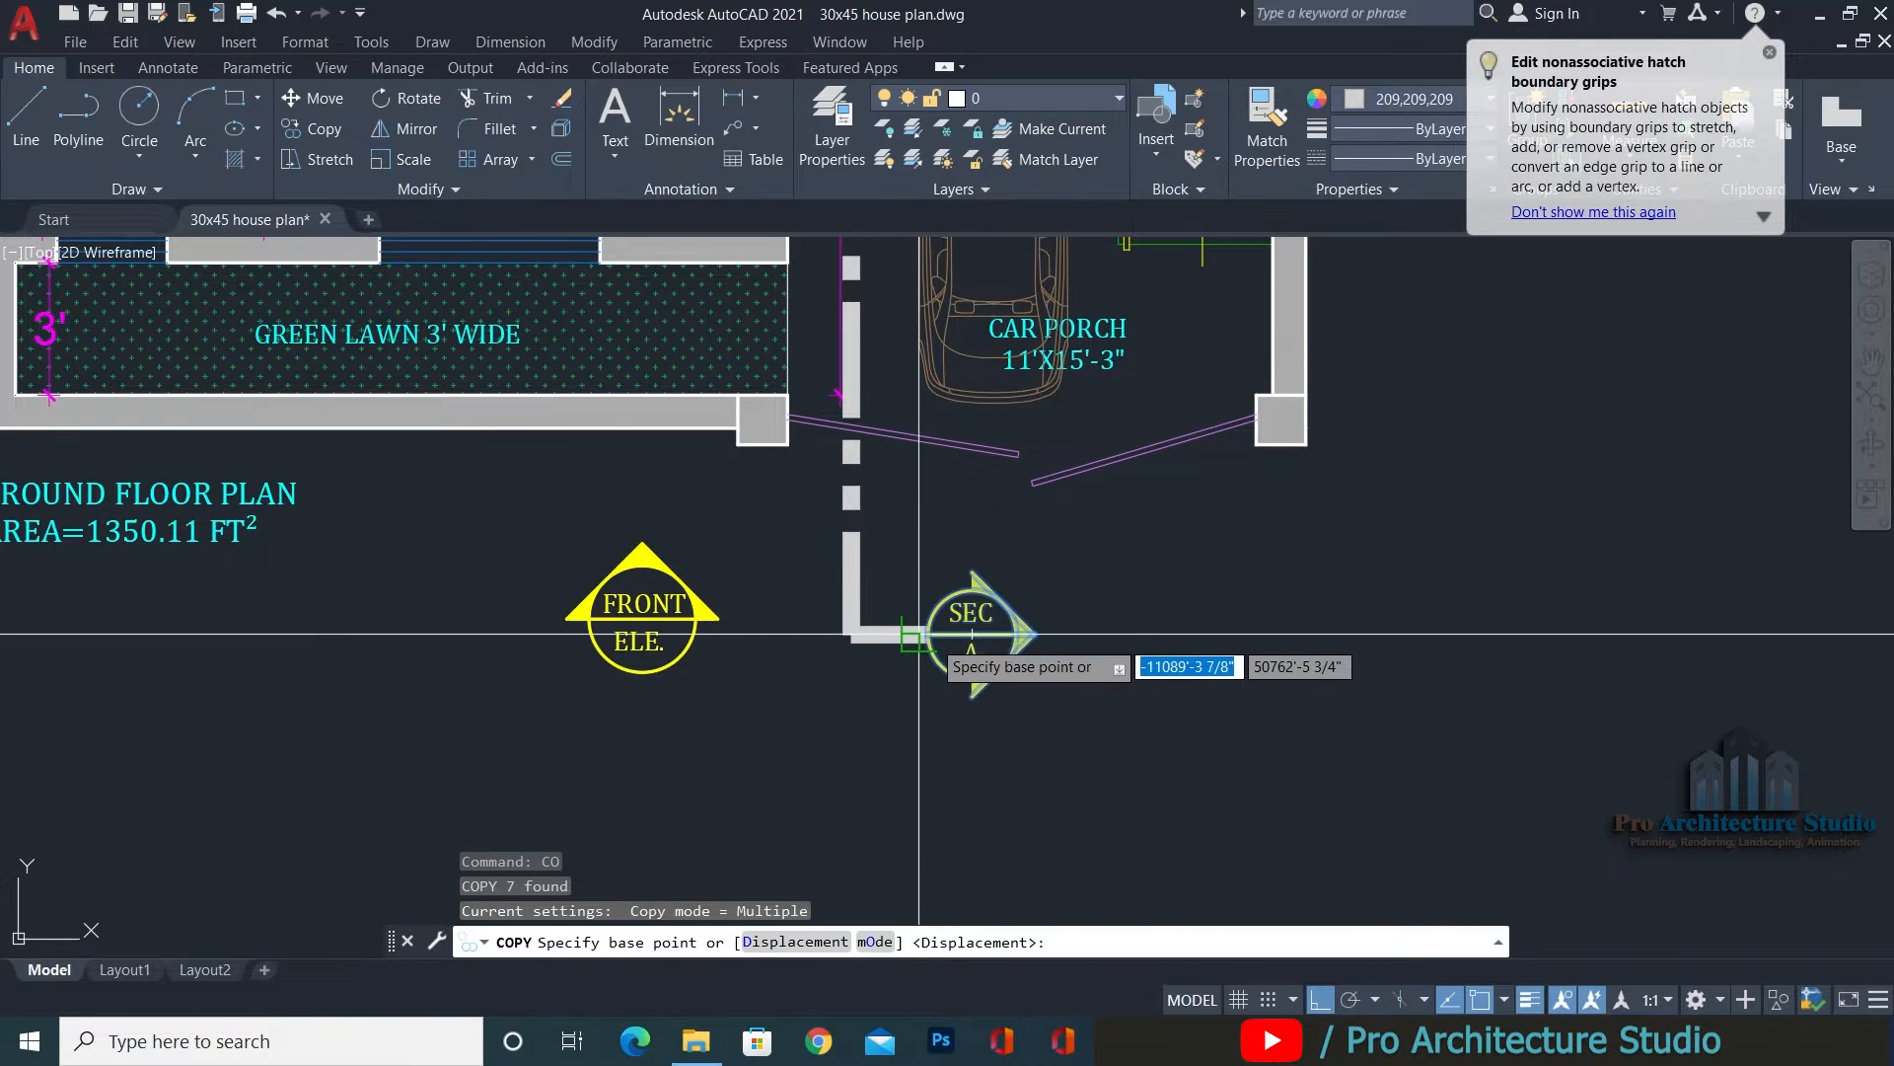
left_click(928, 634)
scroll(973, 668, "down", 4)
scroll(991, 567, "up", 5)
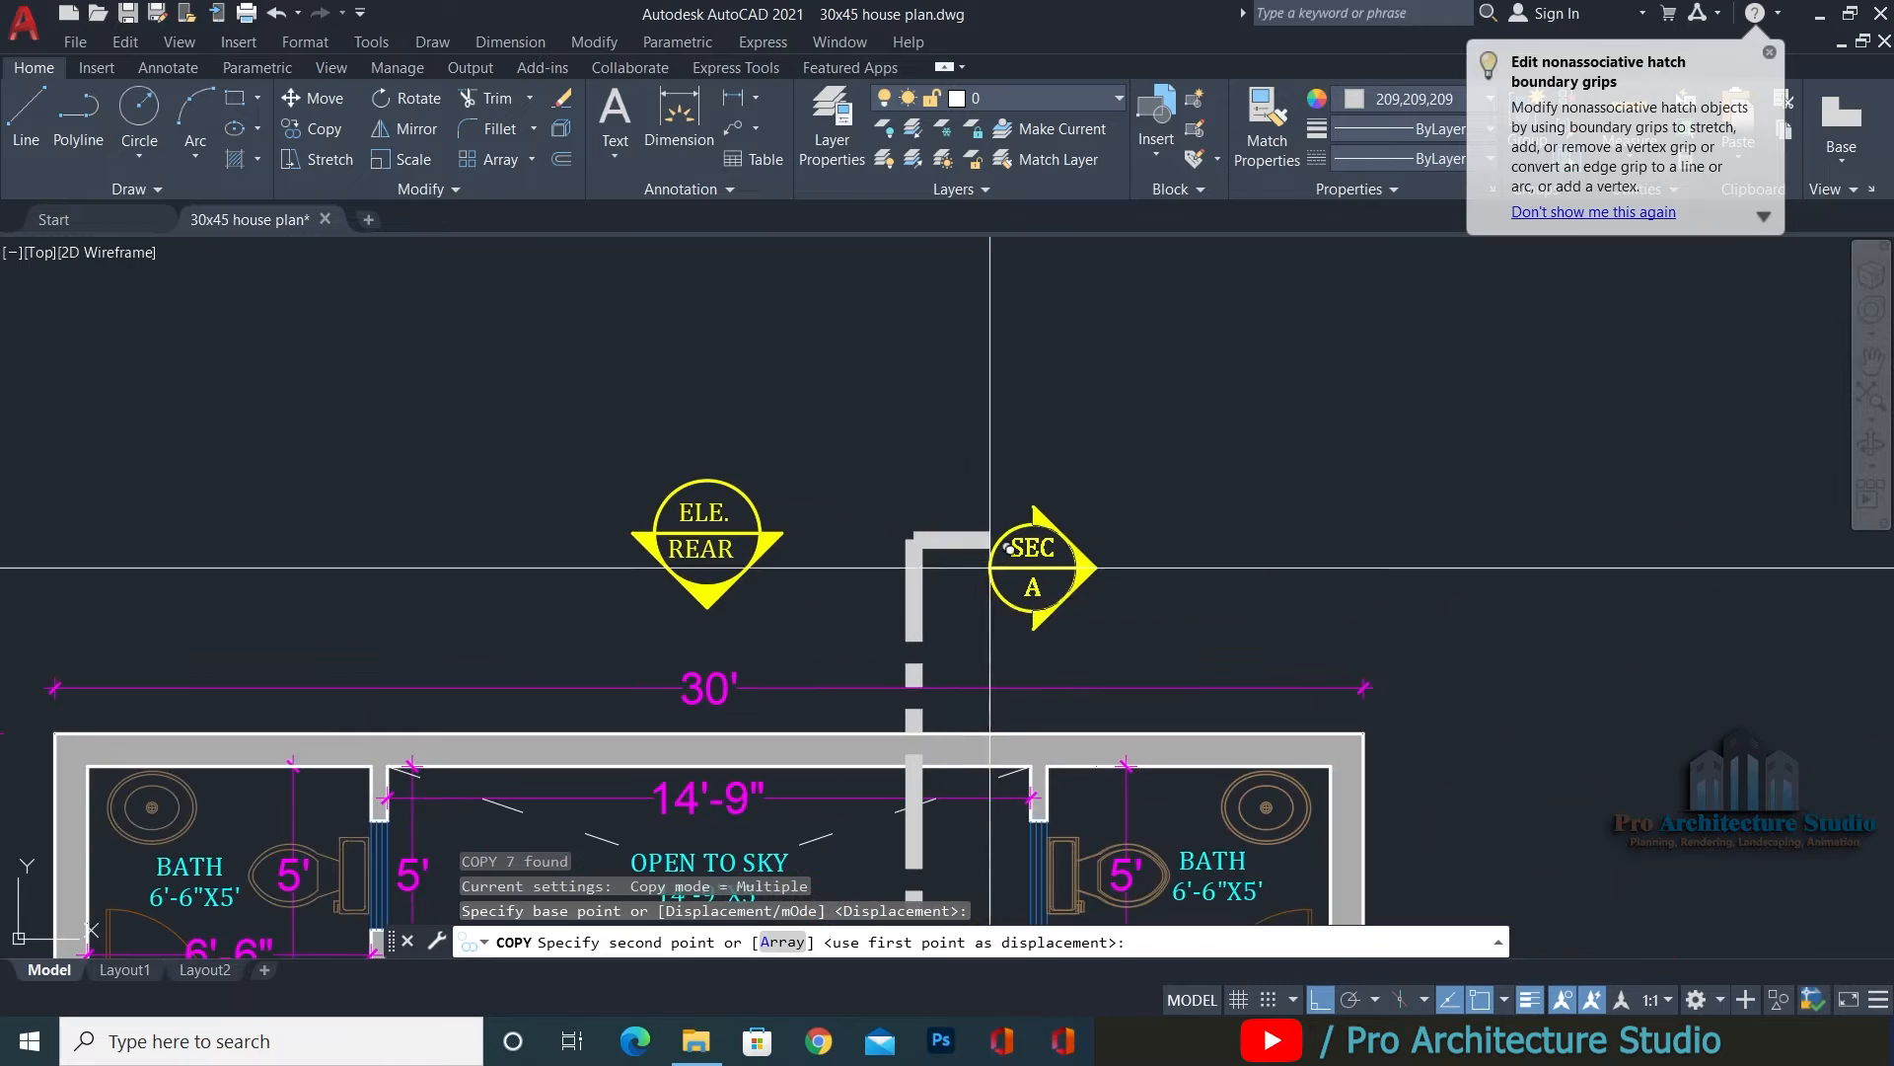
left_click(997, 546)
scroll(999, 582, "down", 5)
key("Escape")
Change the letter in the vertical section line's upper marker to B.
scroll(1003, 614, "up", 3)
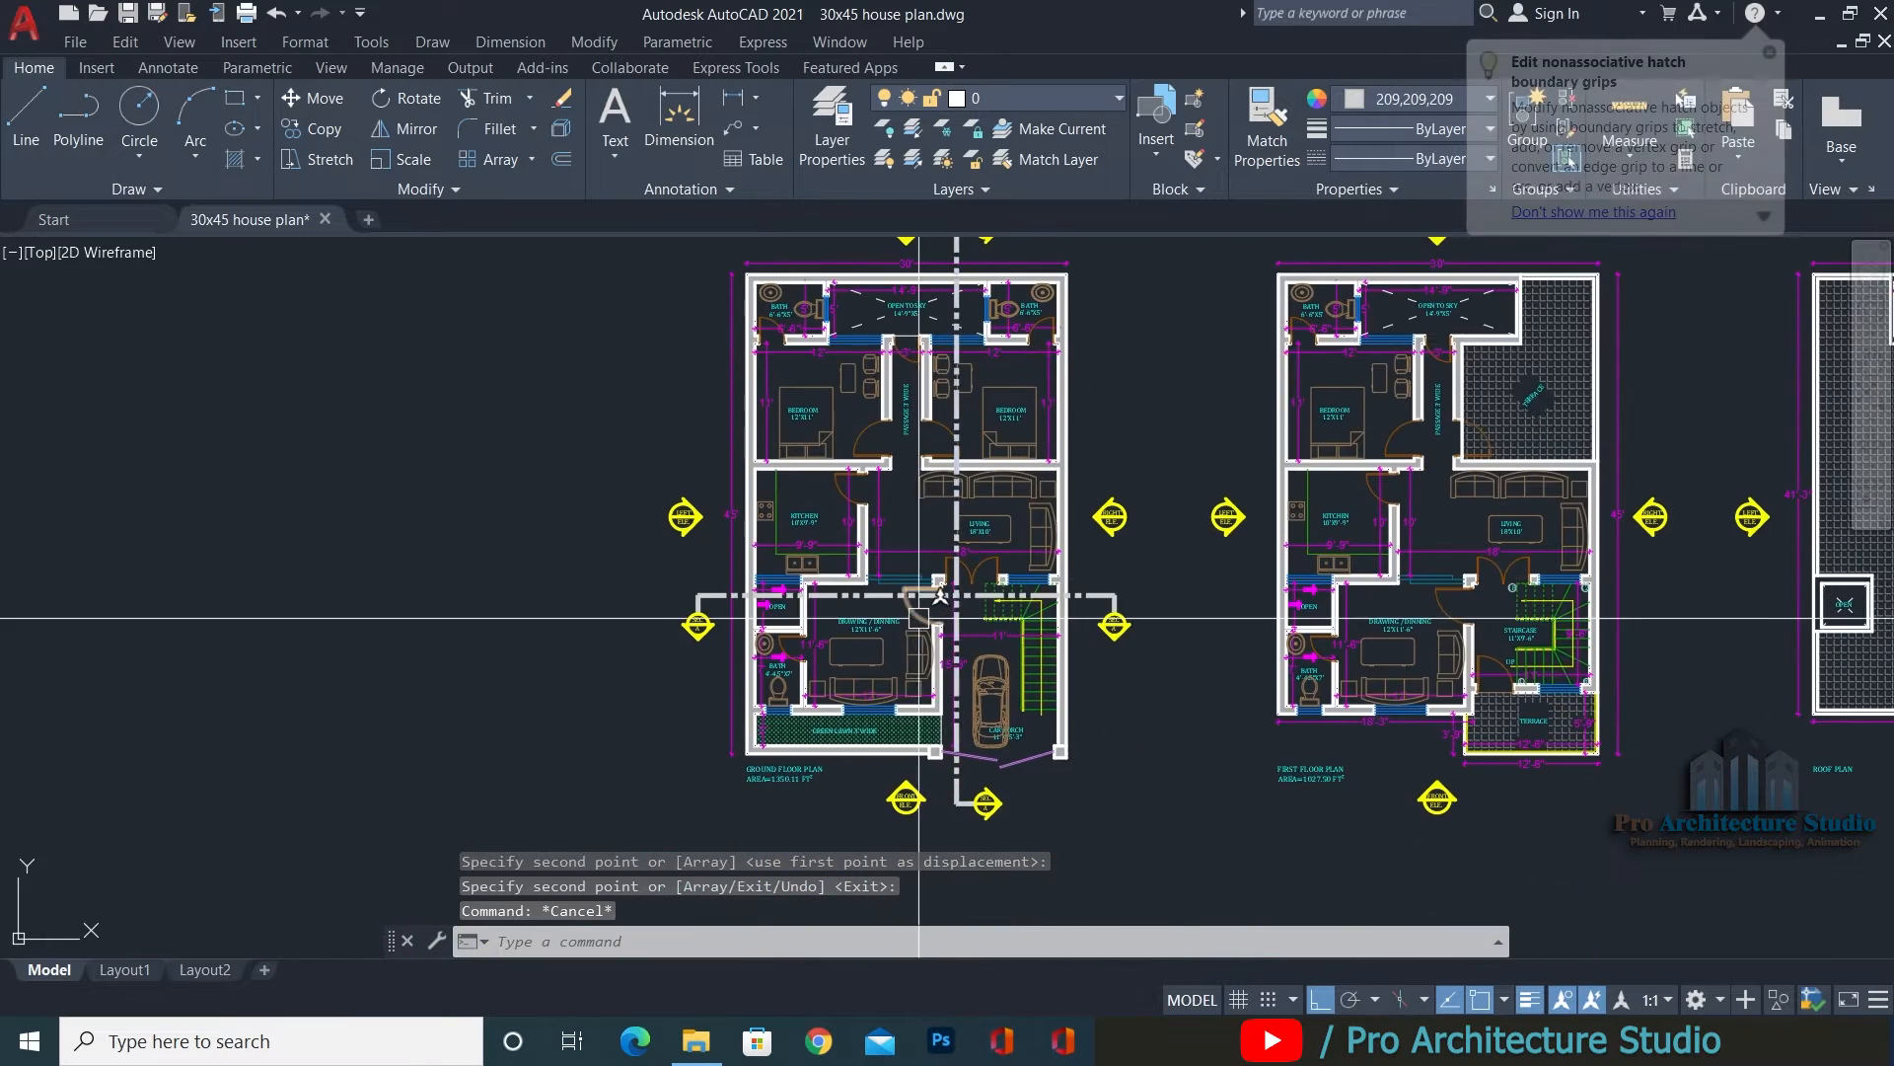
scroll(1010, 735, "up", 2)
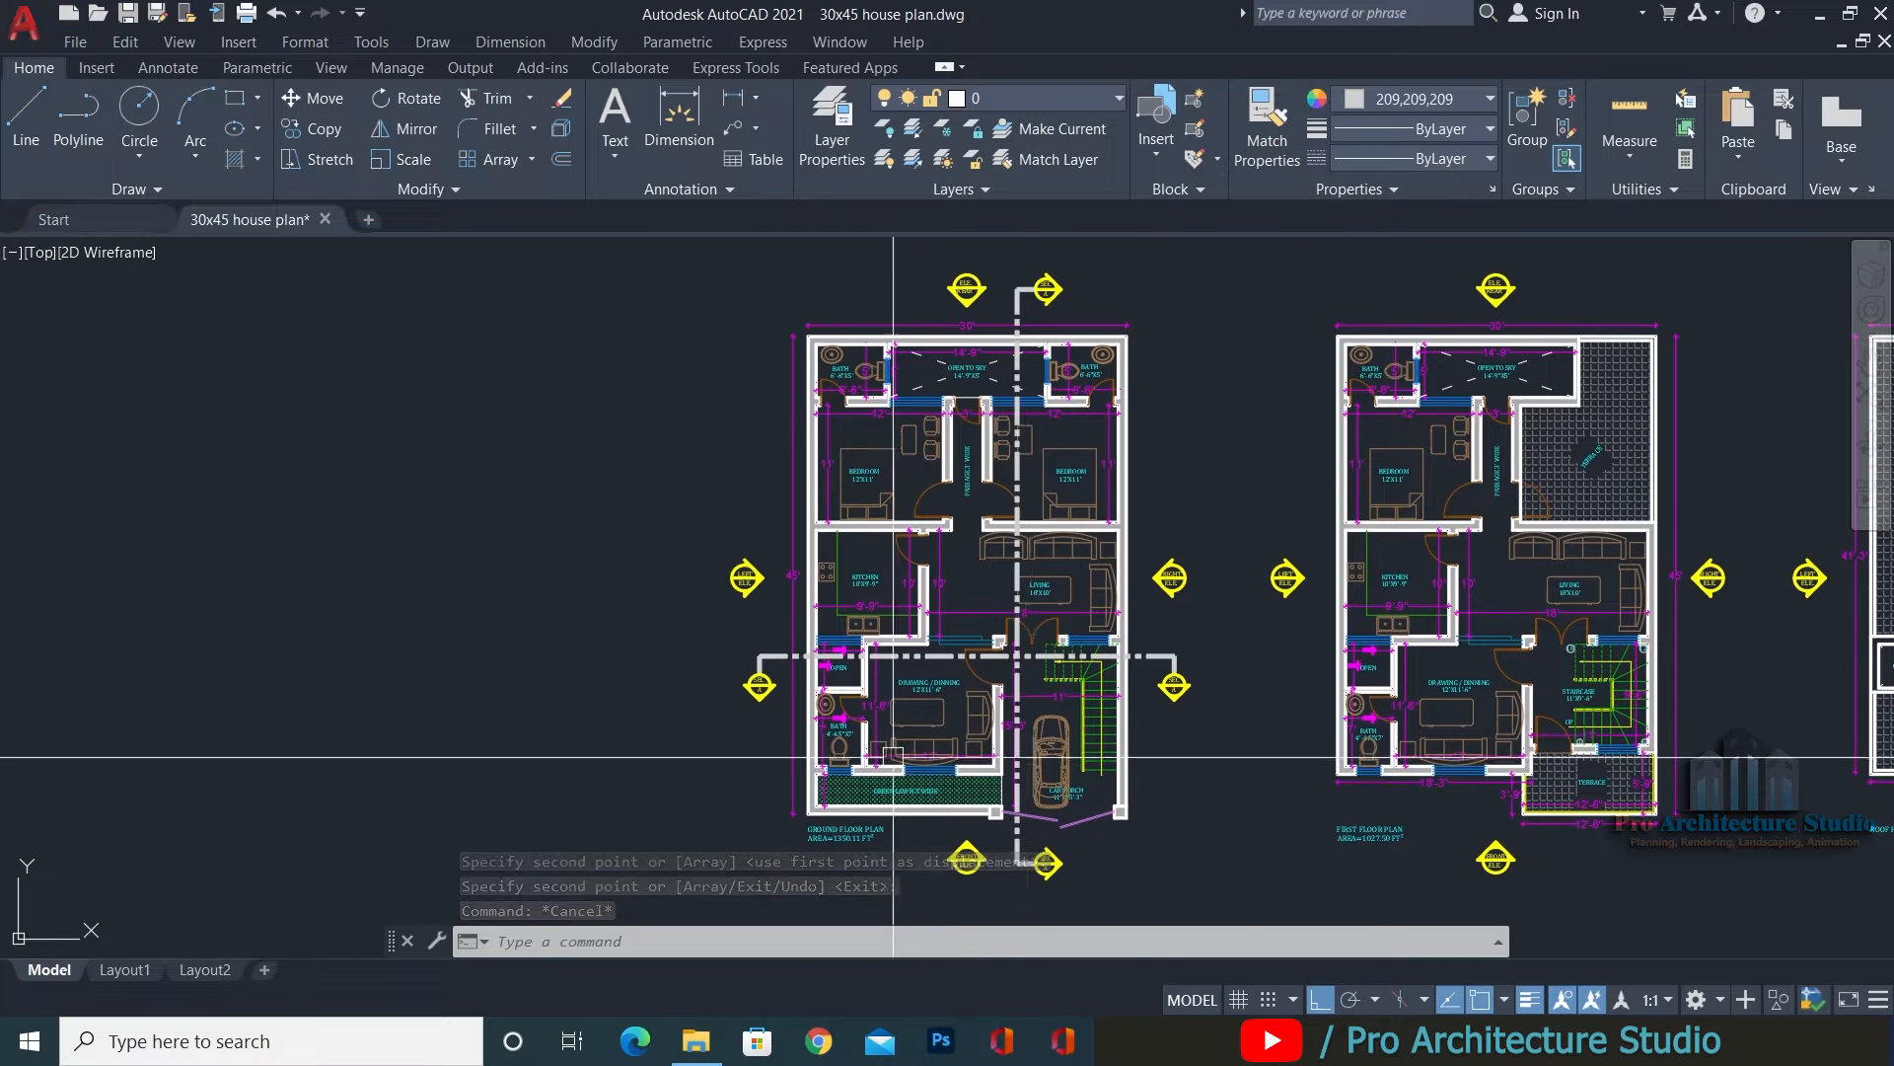
scroll(893, 757, "up", 6)
scroll(339, 570, "down", 2)
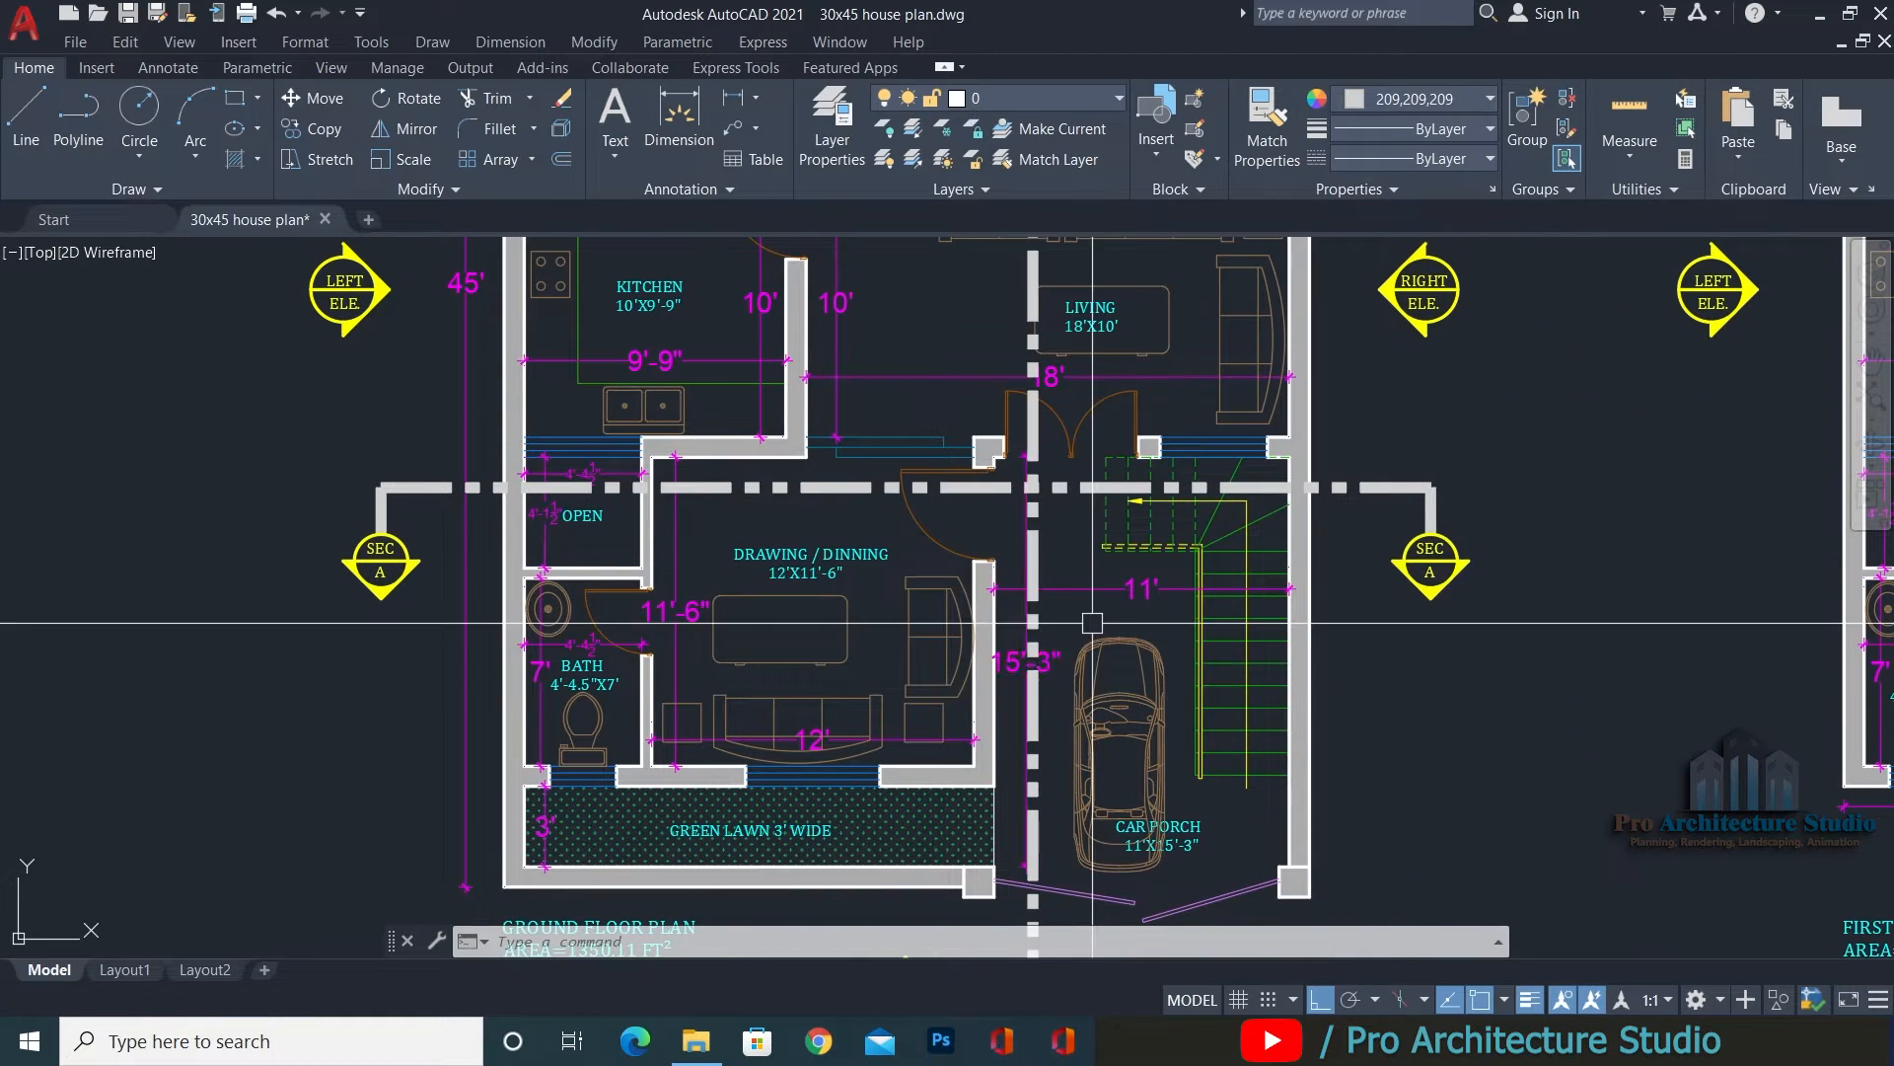
scroll(1046, 622, "down", 4)
scroll(1002, 622, "up", 5)
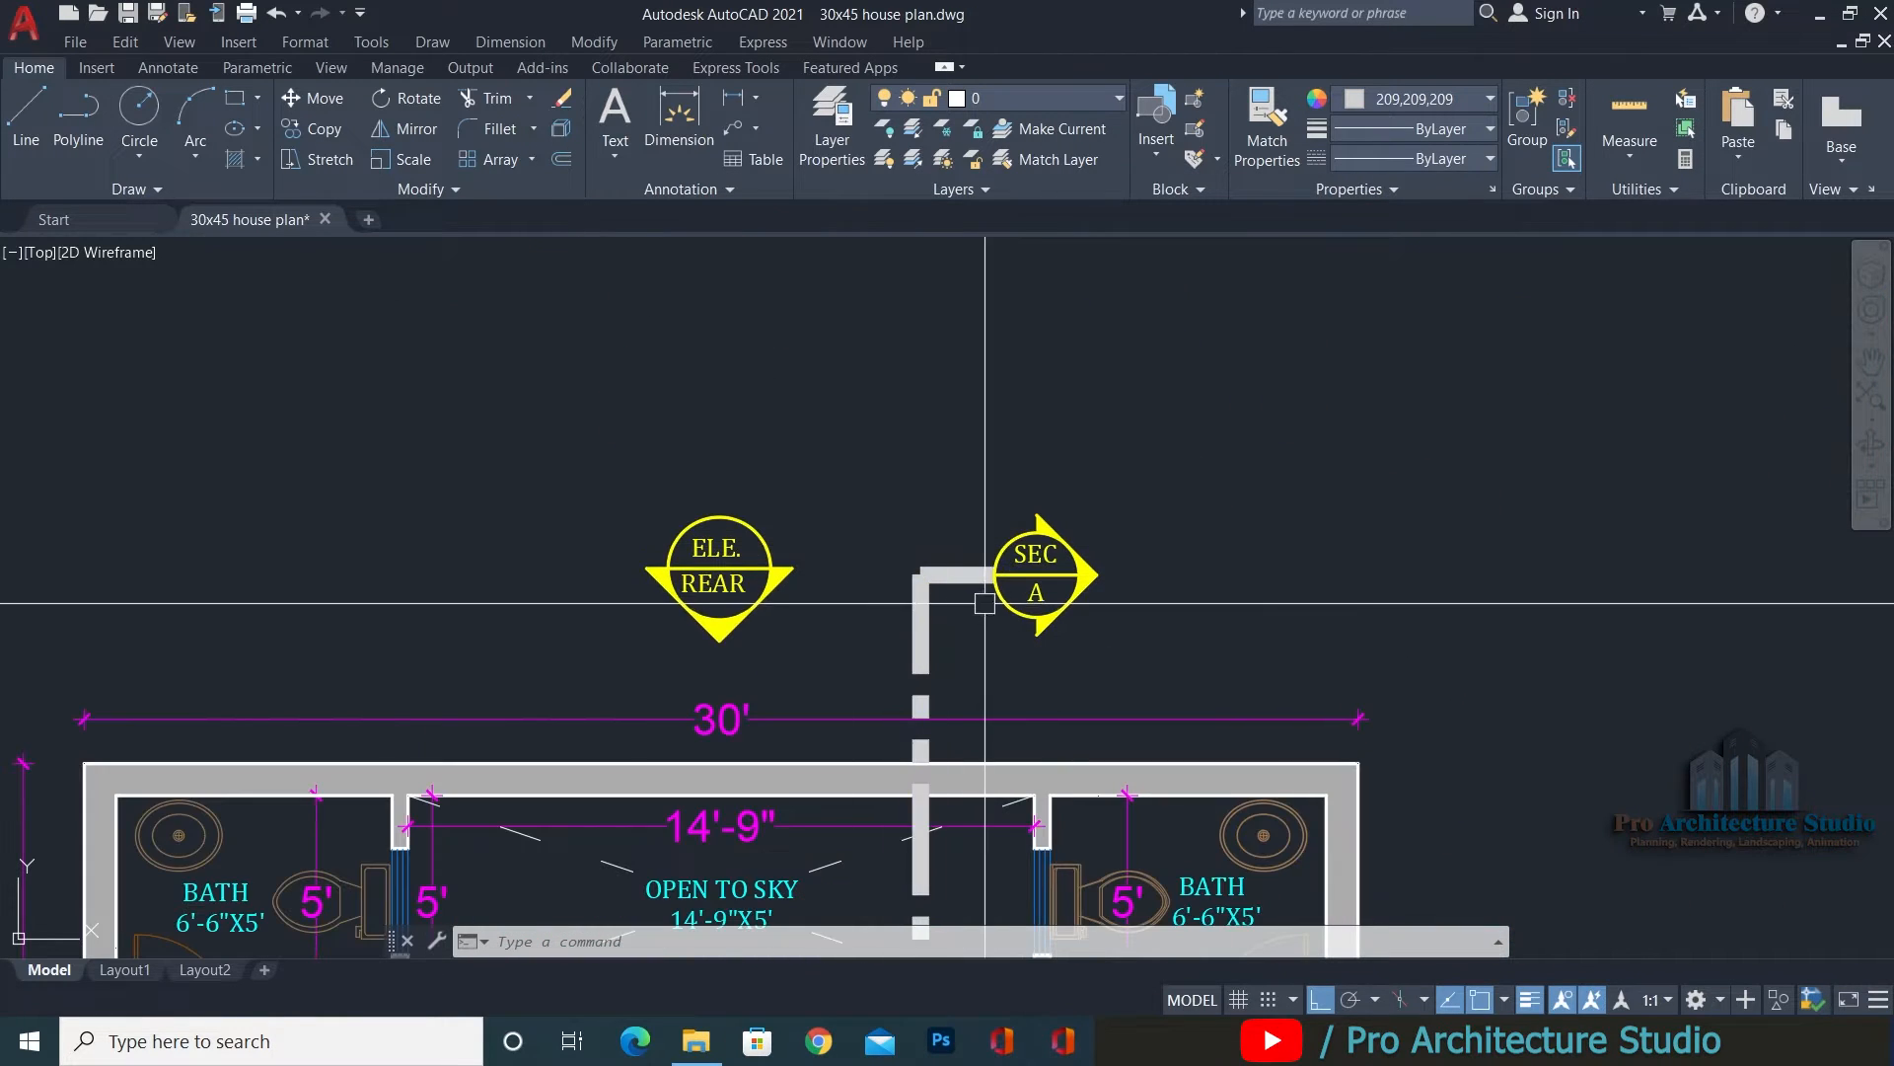
scroll(985, 603, "up", 4)
scroll(1061, 586, "up", 2)
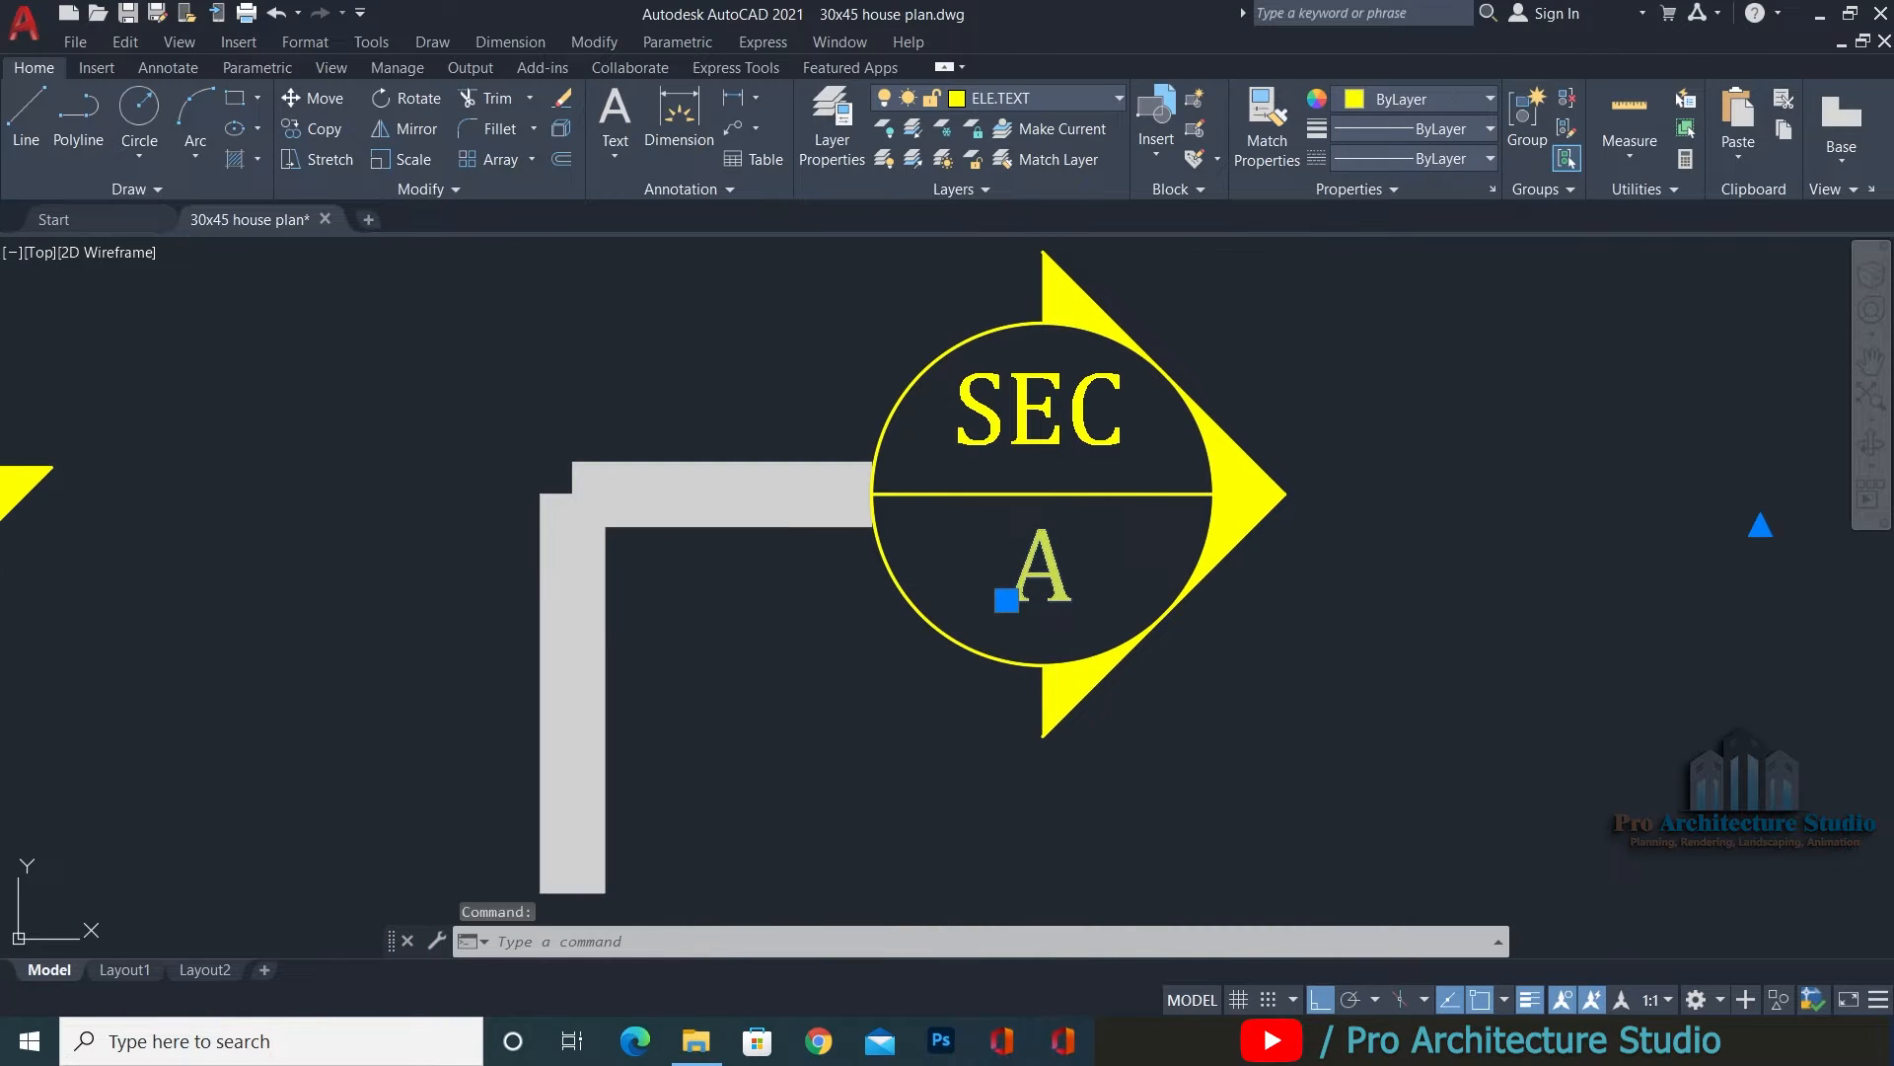
double_click(1007, 599)
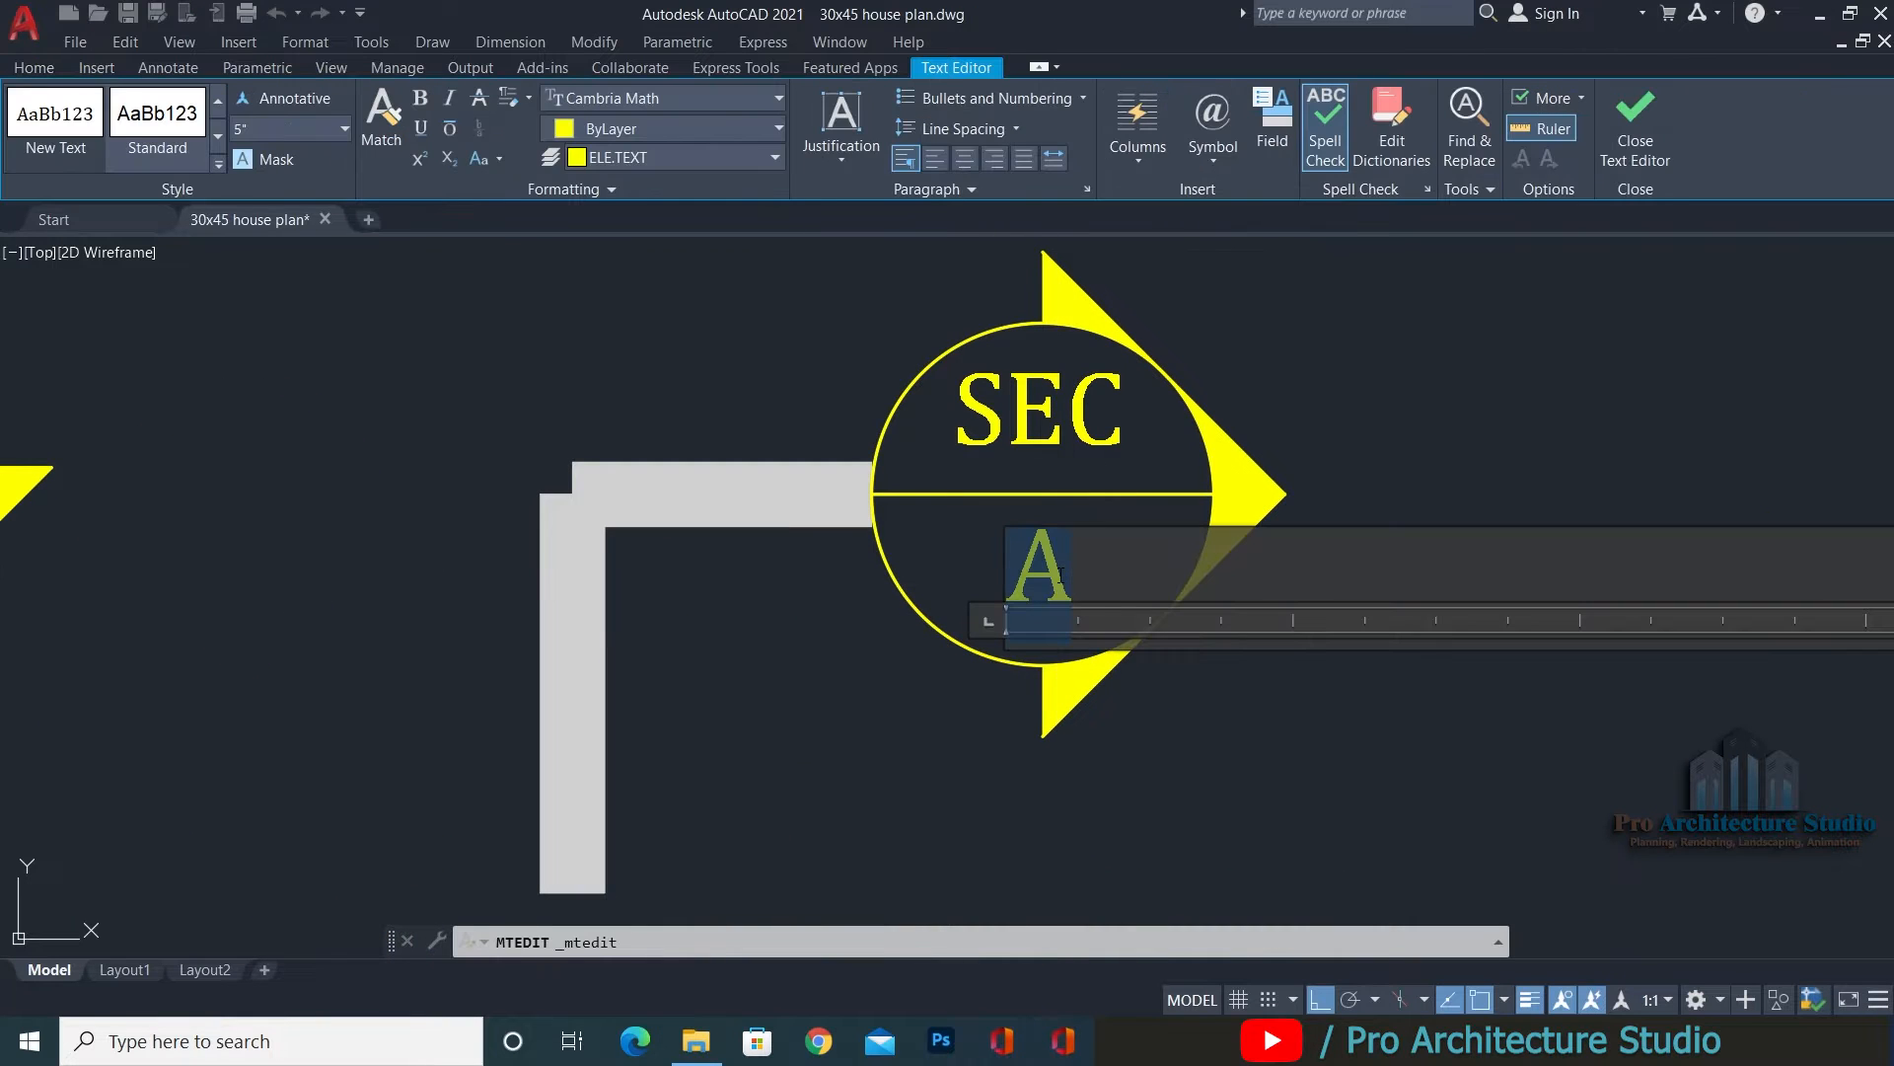
type("b")
left_click(1439, 500)
scroll(1083, 644, "down", 5)
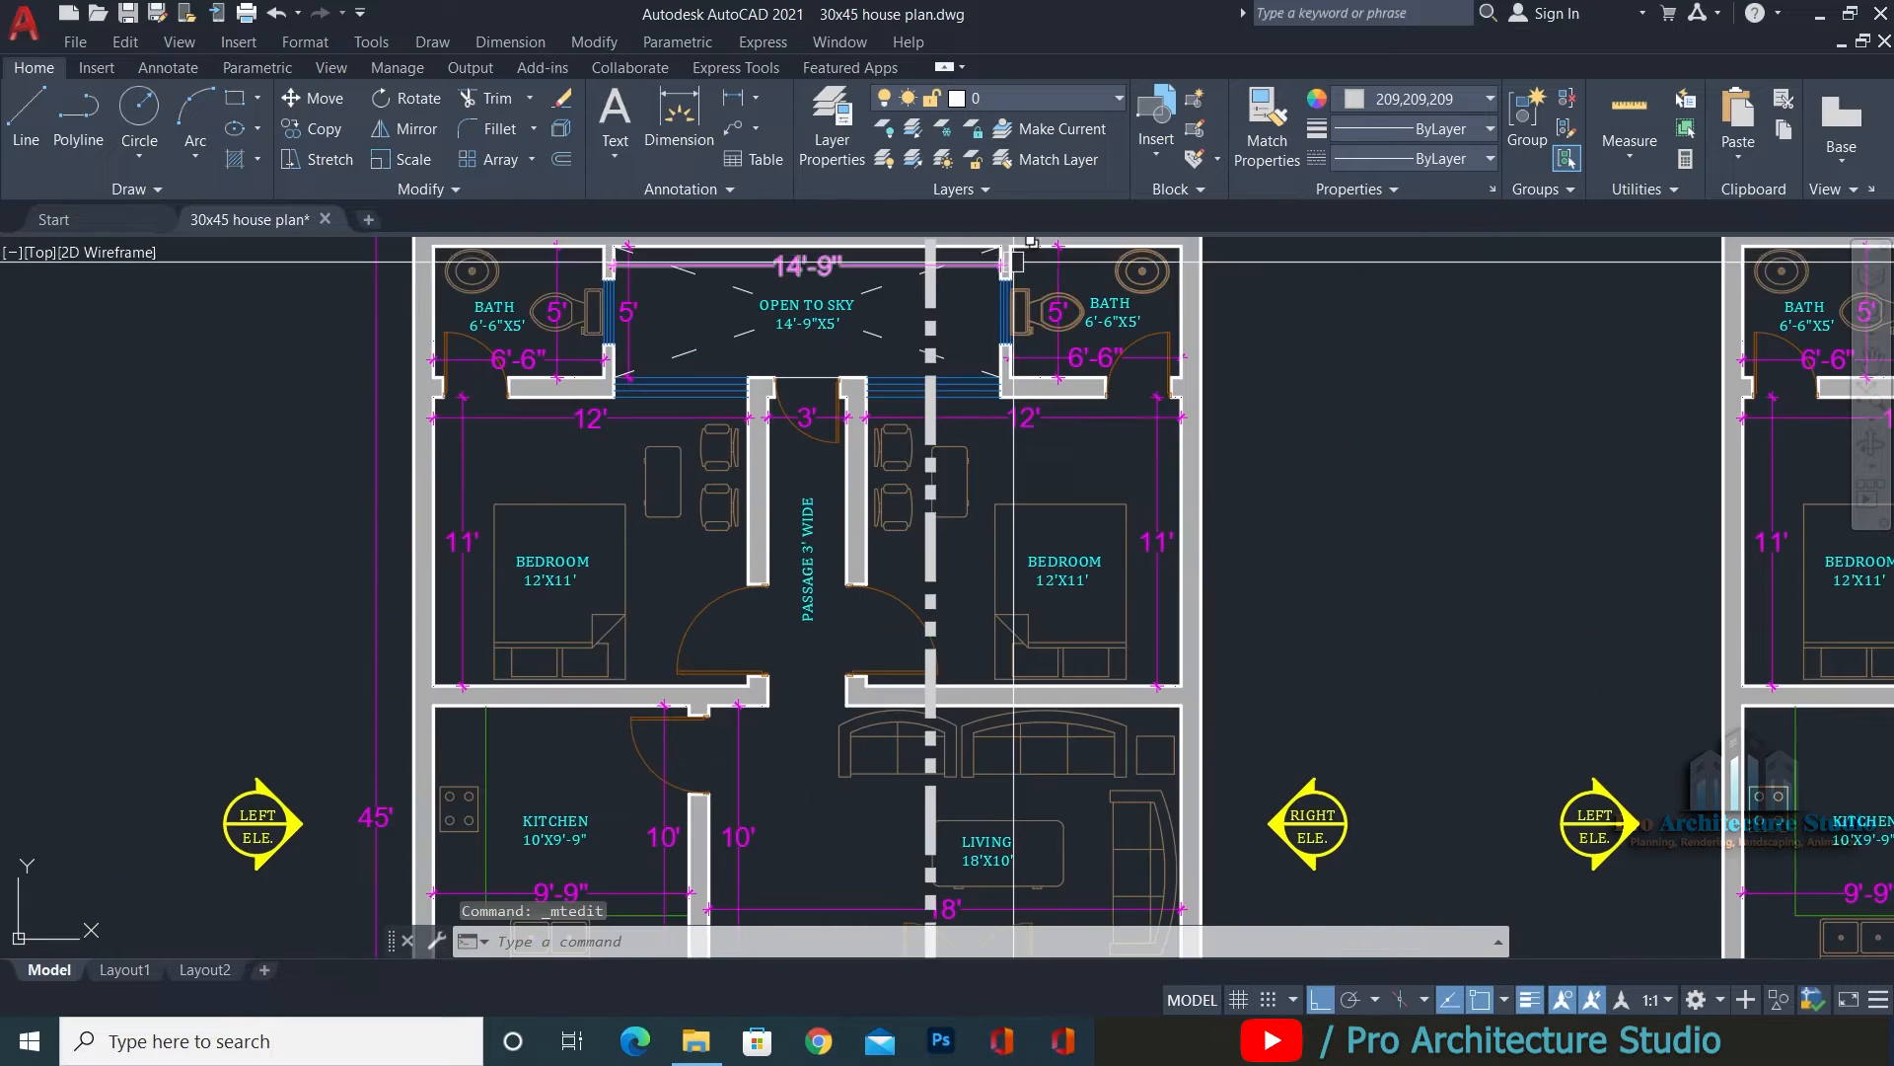
Change the letter in the vertical section line's lower marker, beside FRONT ELE., to B.
middle_click_drag(1021, 784, 958, 273)
middle_click_drag(953, 775, 920, 311)
scroll(906, 557, "up", 4)
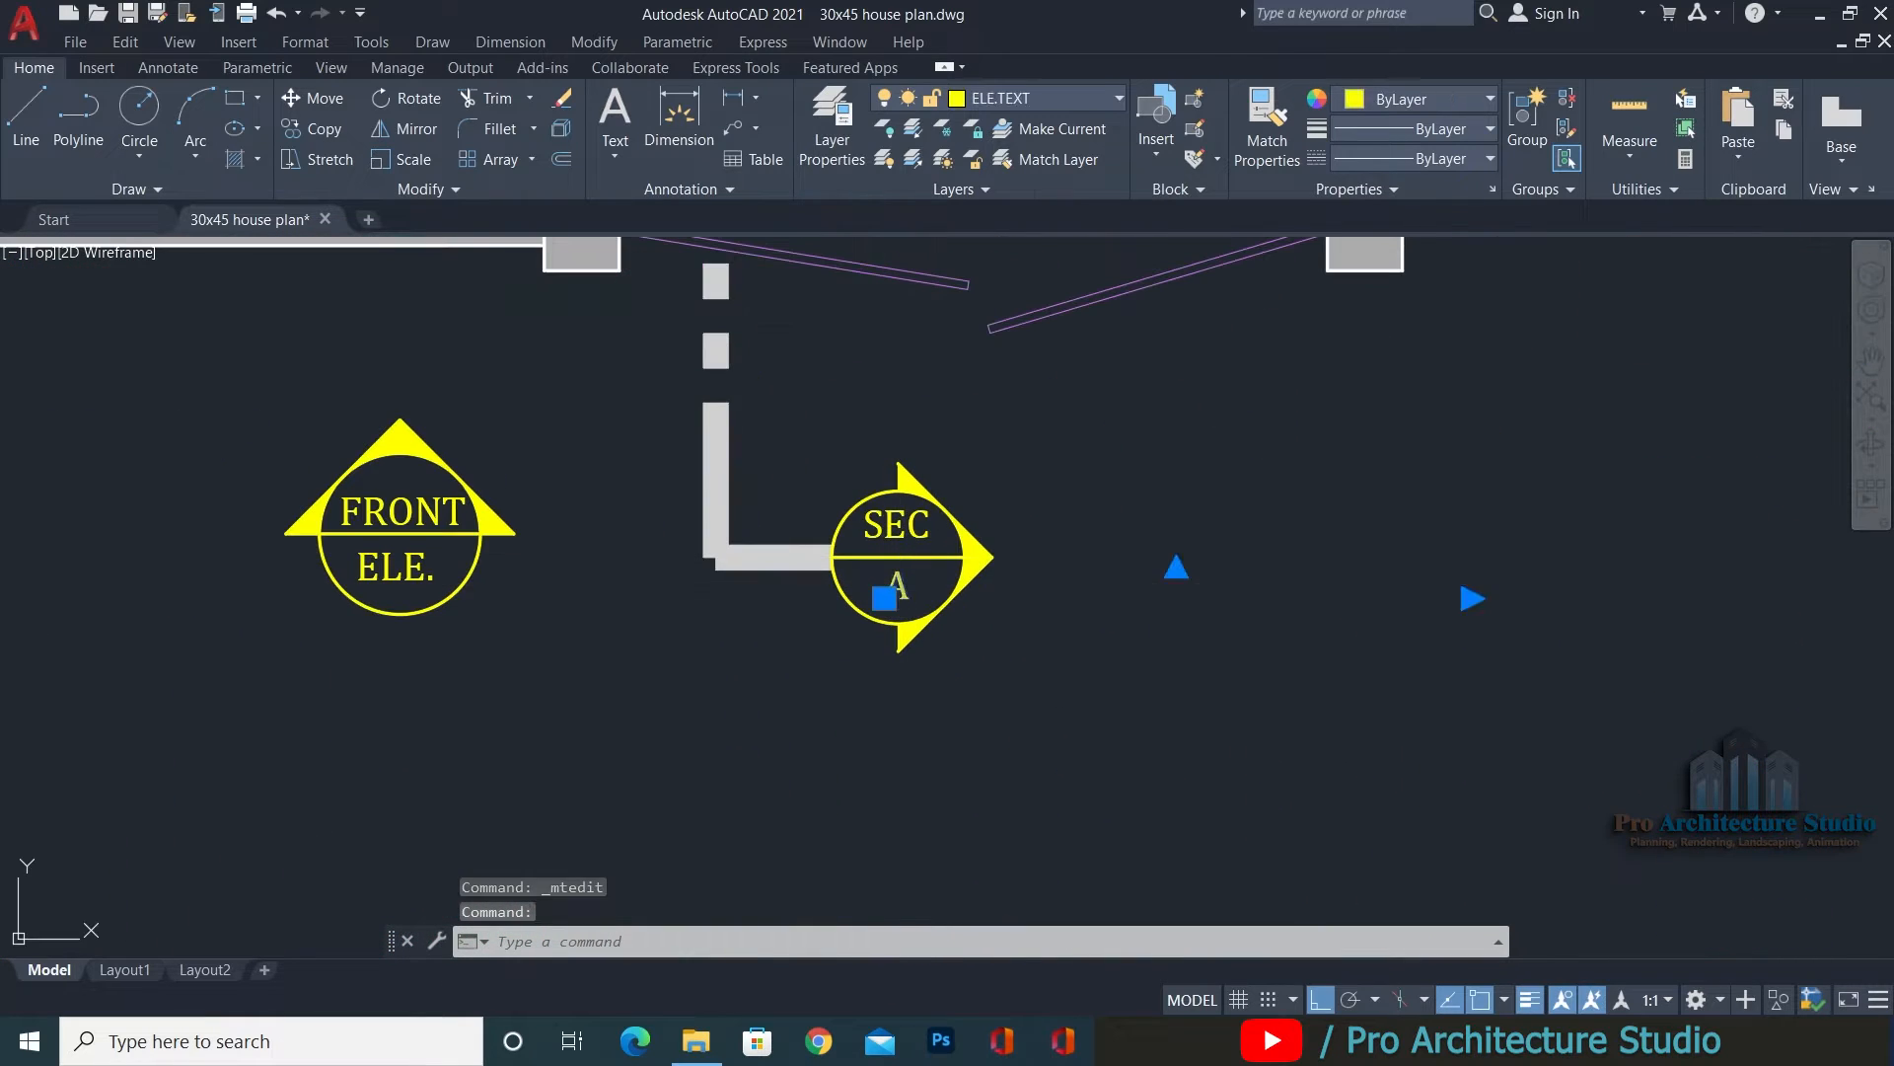
double_click(900, 590)
type("b")
left_click(1157, 766)
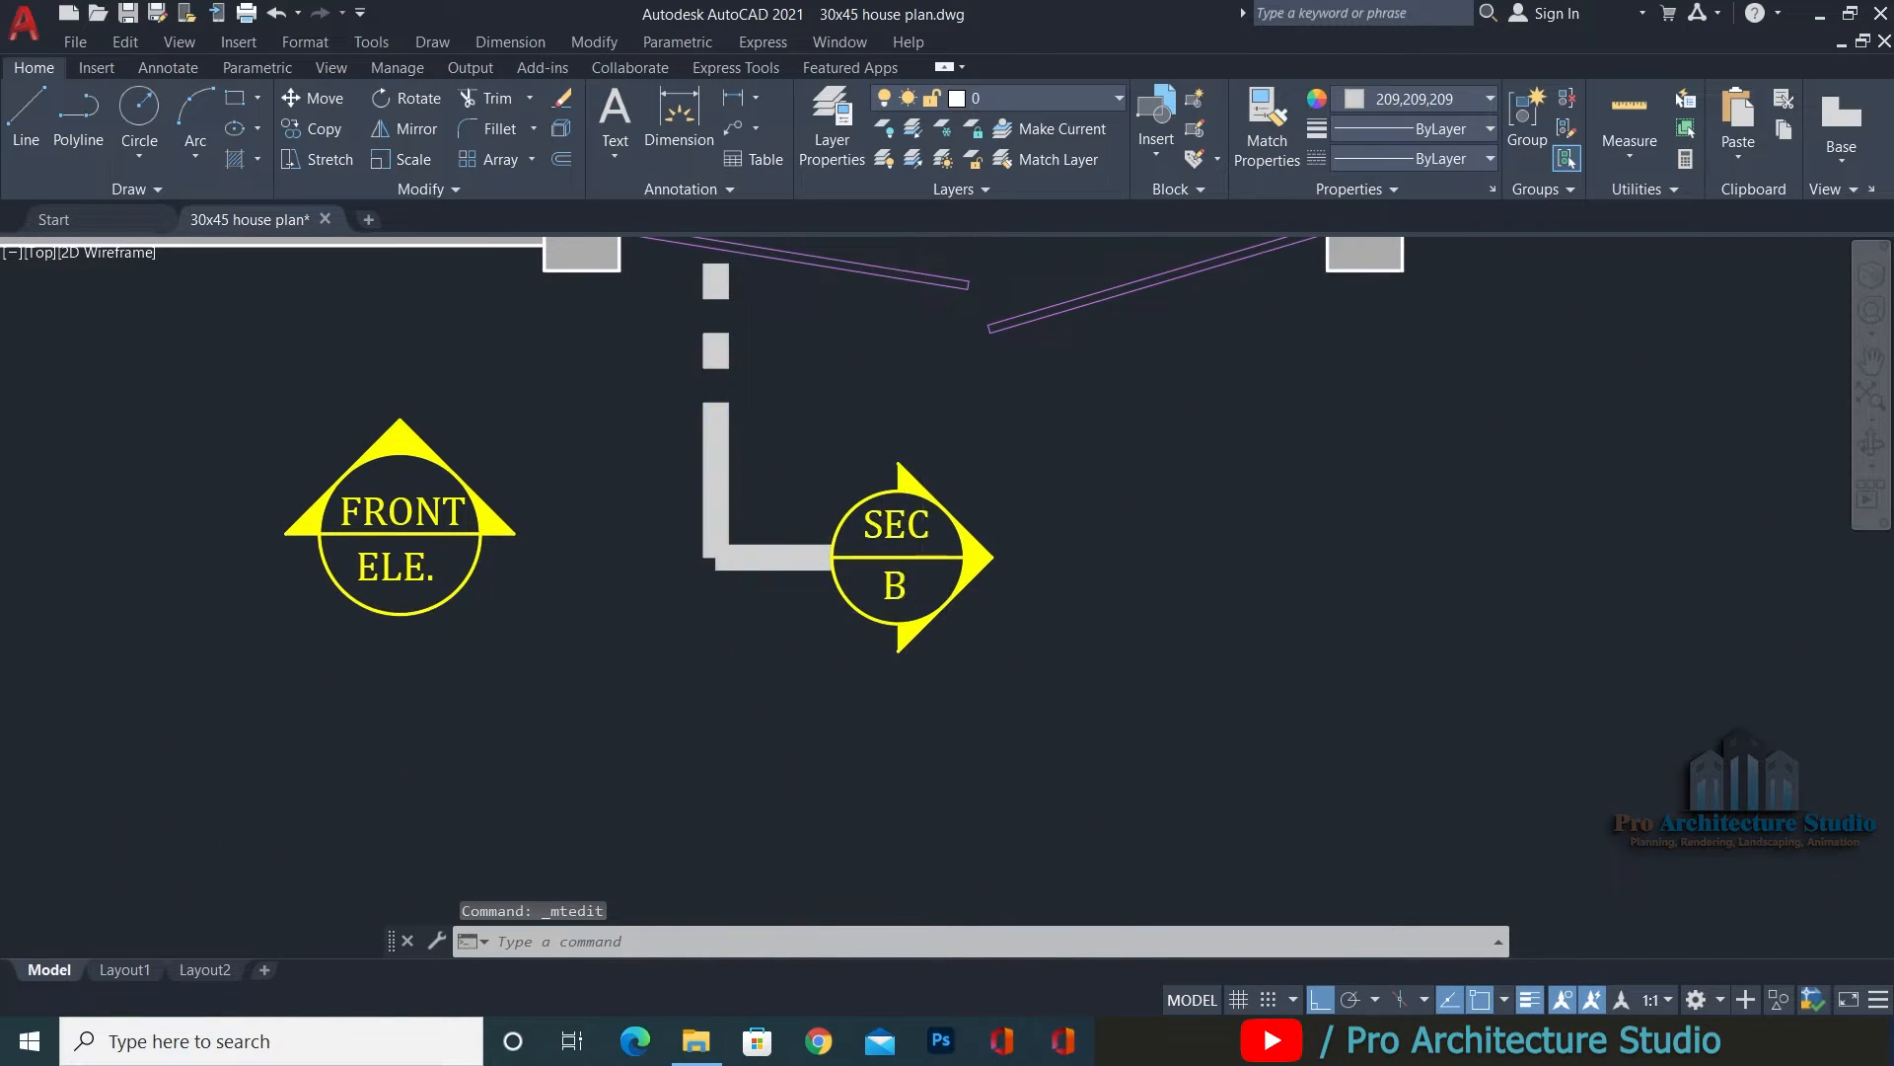
Copy both section lines and their four SEC markers from the ground floor plan to the first floor plan, using the wall corner above the stairs.
scroll(909, 654, "down", 4)
scroll(909, 654, "up", 5)
scroll(903, 837, "down", 6)
scroll(891, 282, "up", 3)
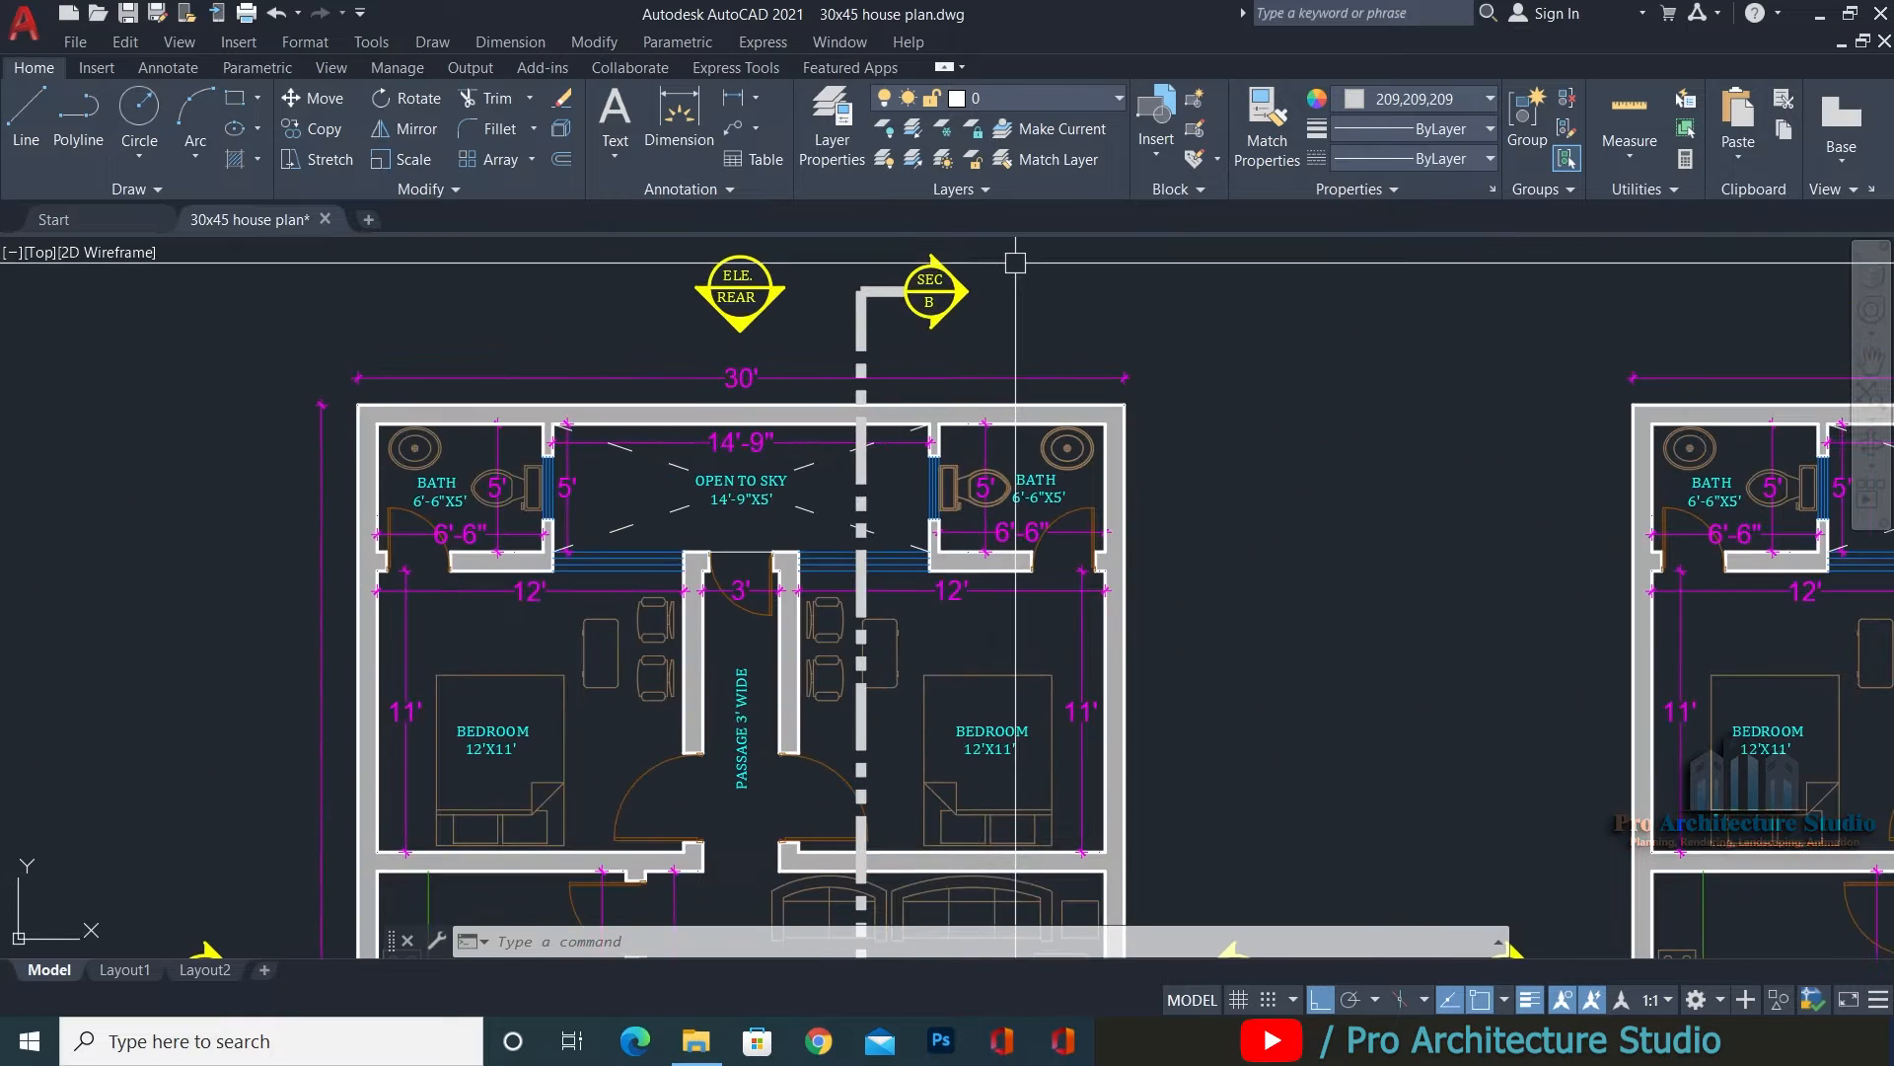
left_click(1017, 242)
left_click(842, 328)
mouse_move(965, 740)
middle_mouse_down()
mouse_move(960, 191)
mouse_move(985, 490)
middle_mouse_up()
left_click(990, 443)
left_click(889, 511)
middle_click_drag(493, 348, 884, 895)
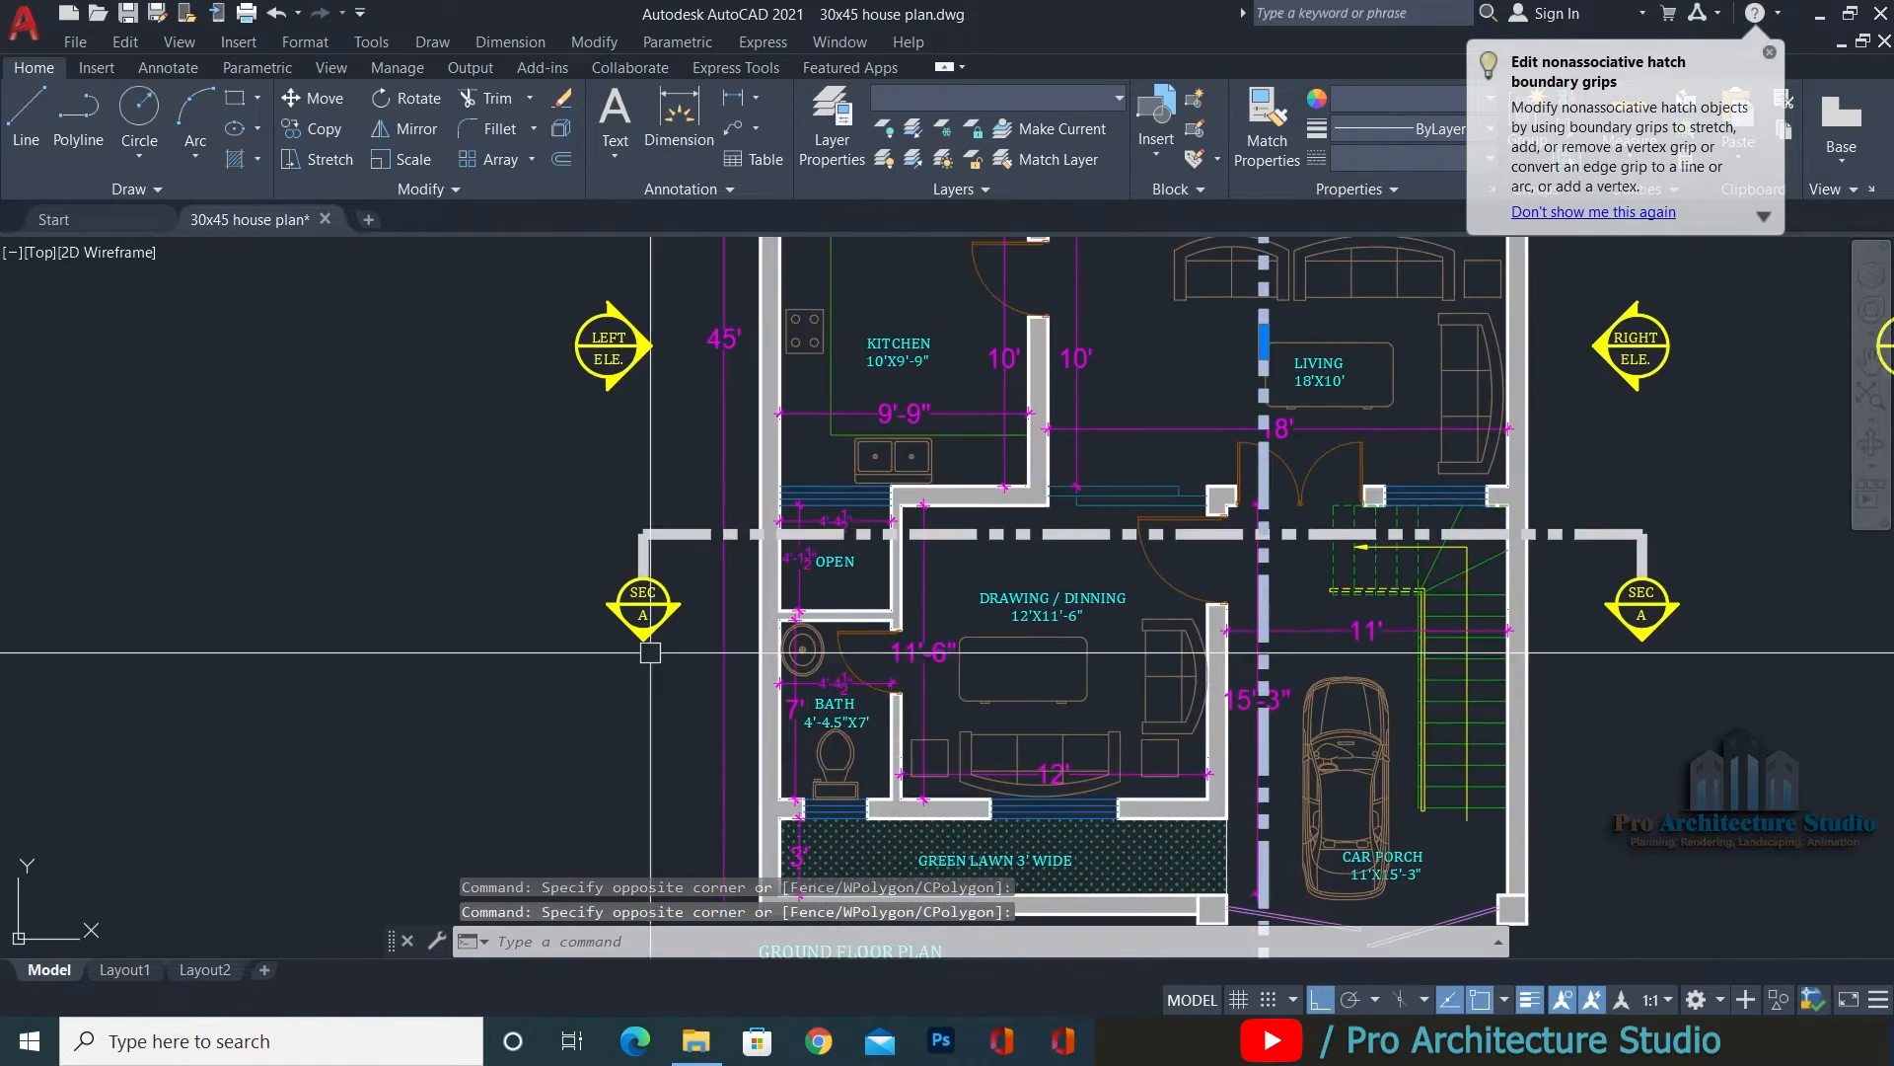
left_click(696, 481)
left_click(559, 726)
middle_click_drag(1659, 602, 1223, 594)
left_click(1251, 453)
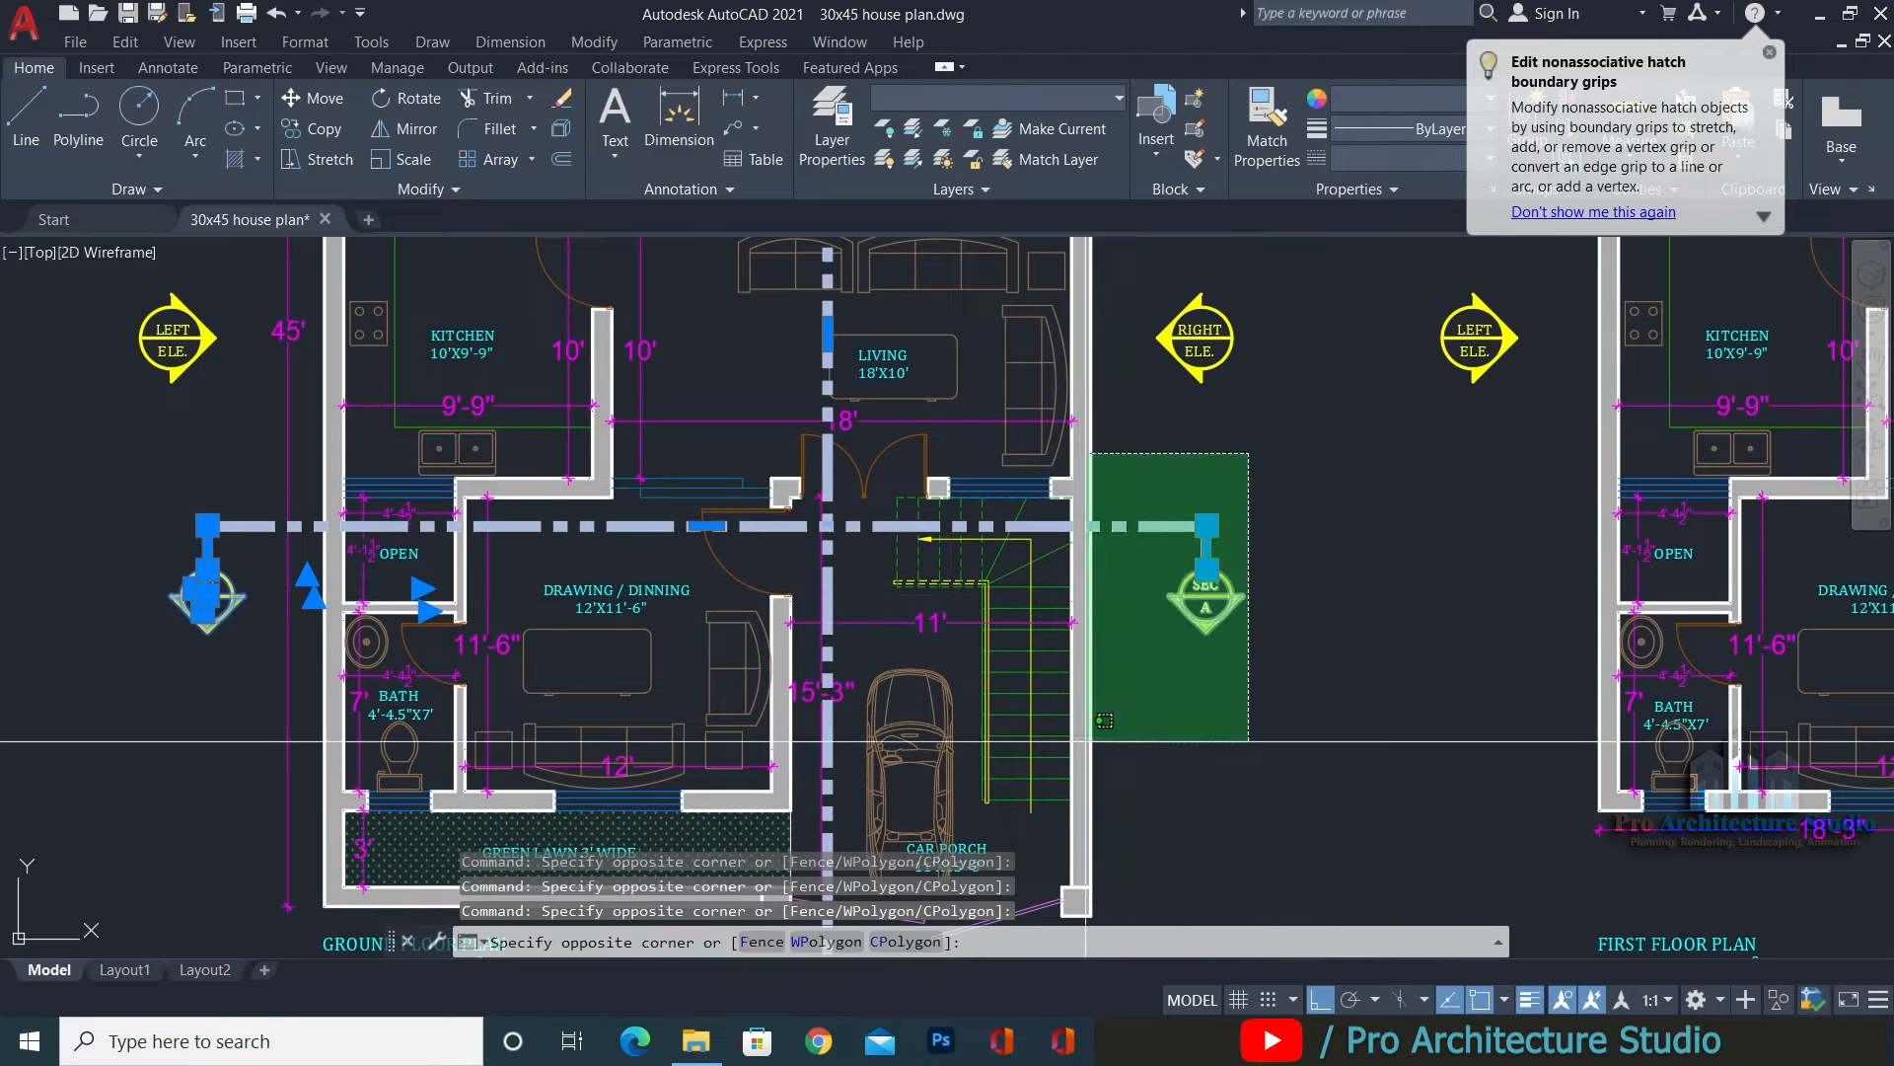
left_click(1145, 776)
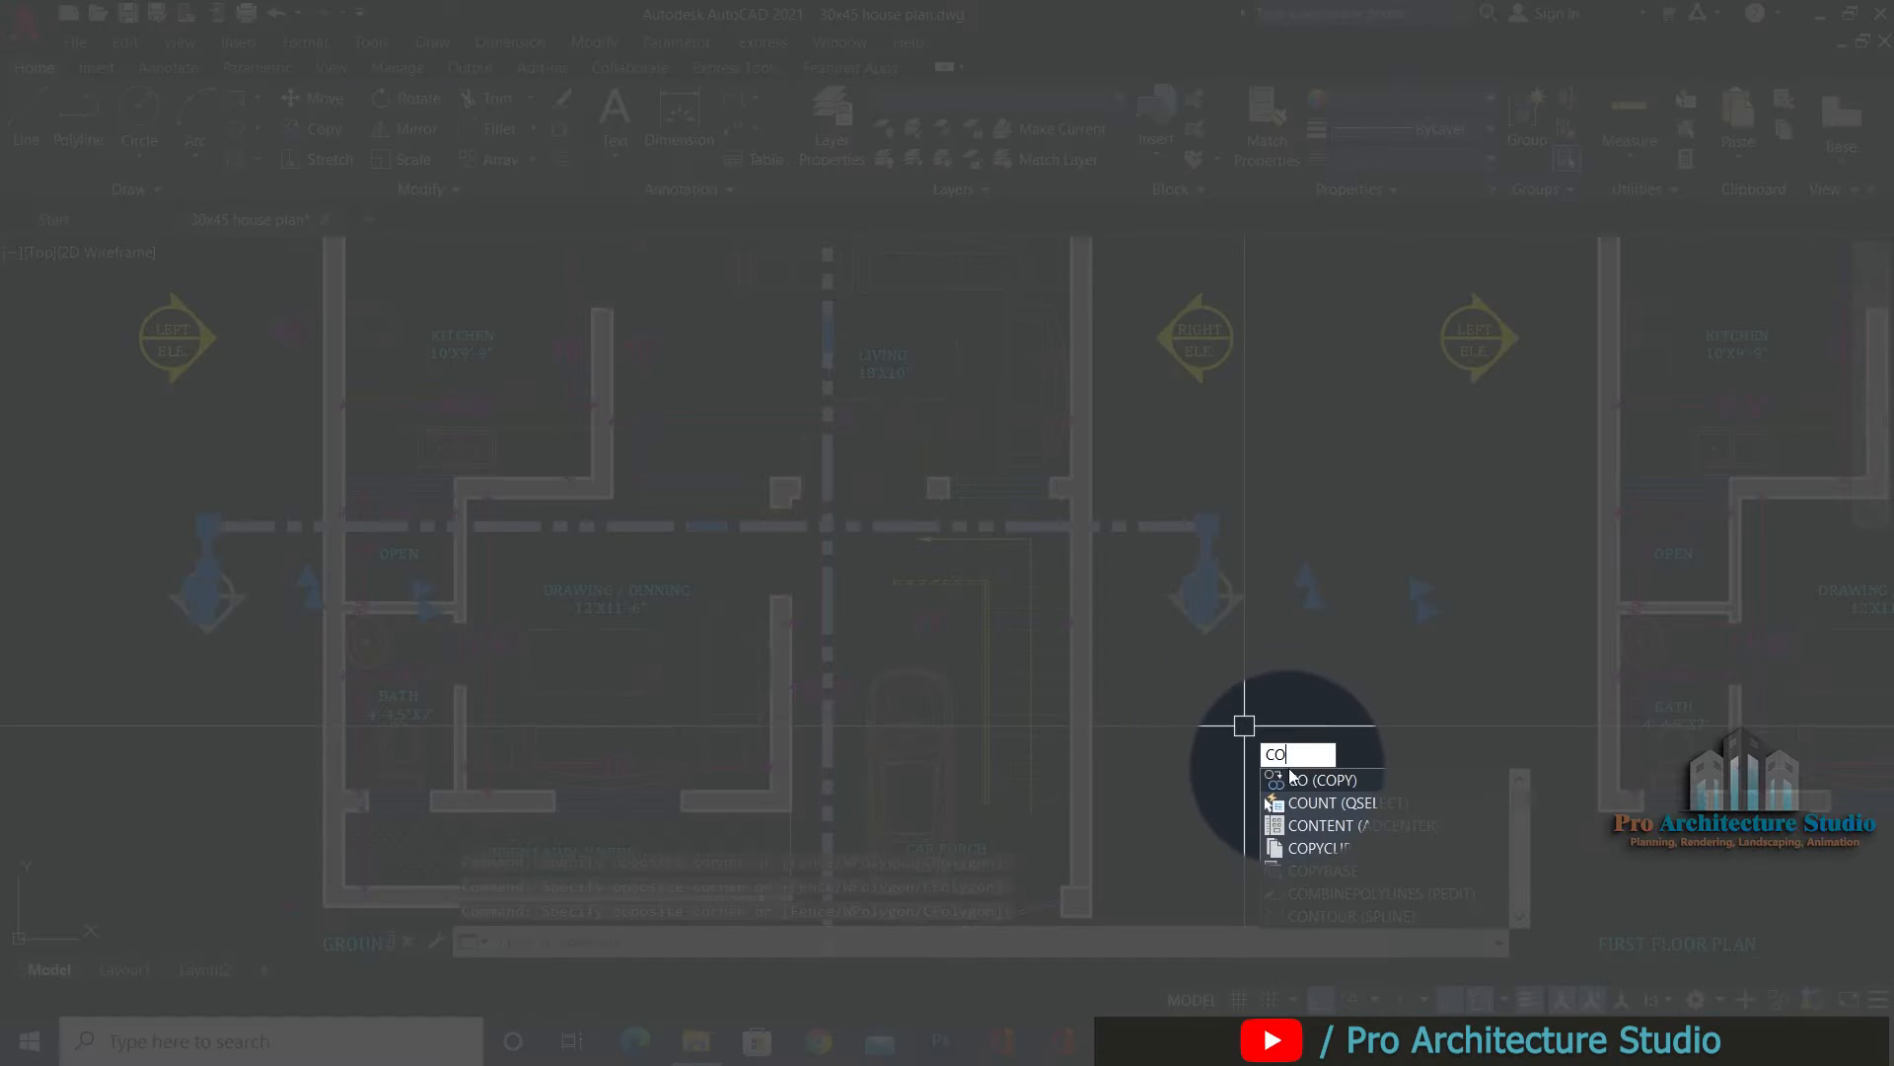
key("Return")
scroll(1240, 346, "up", 2)
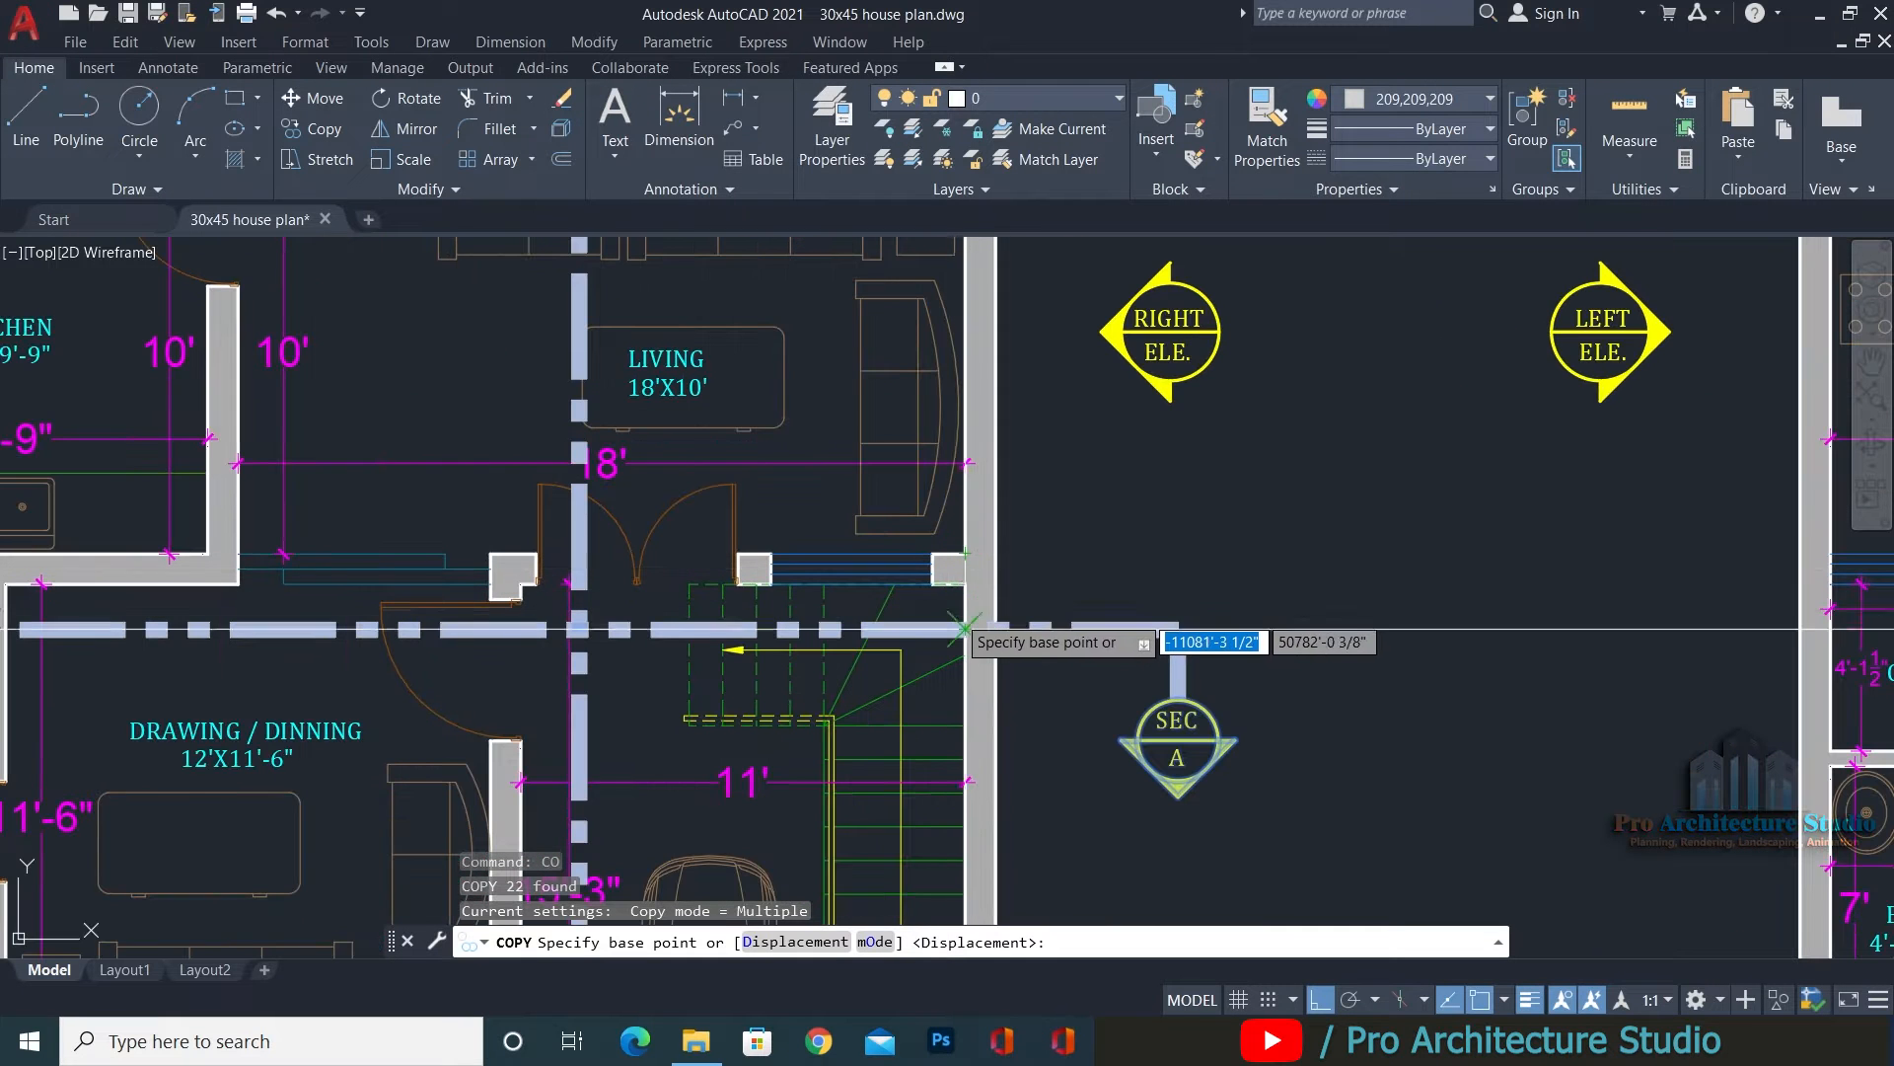
scroll(955, 576, "up", 2)
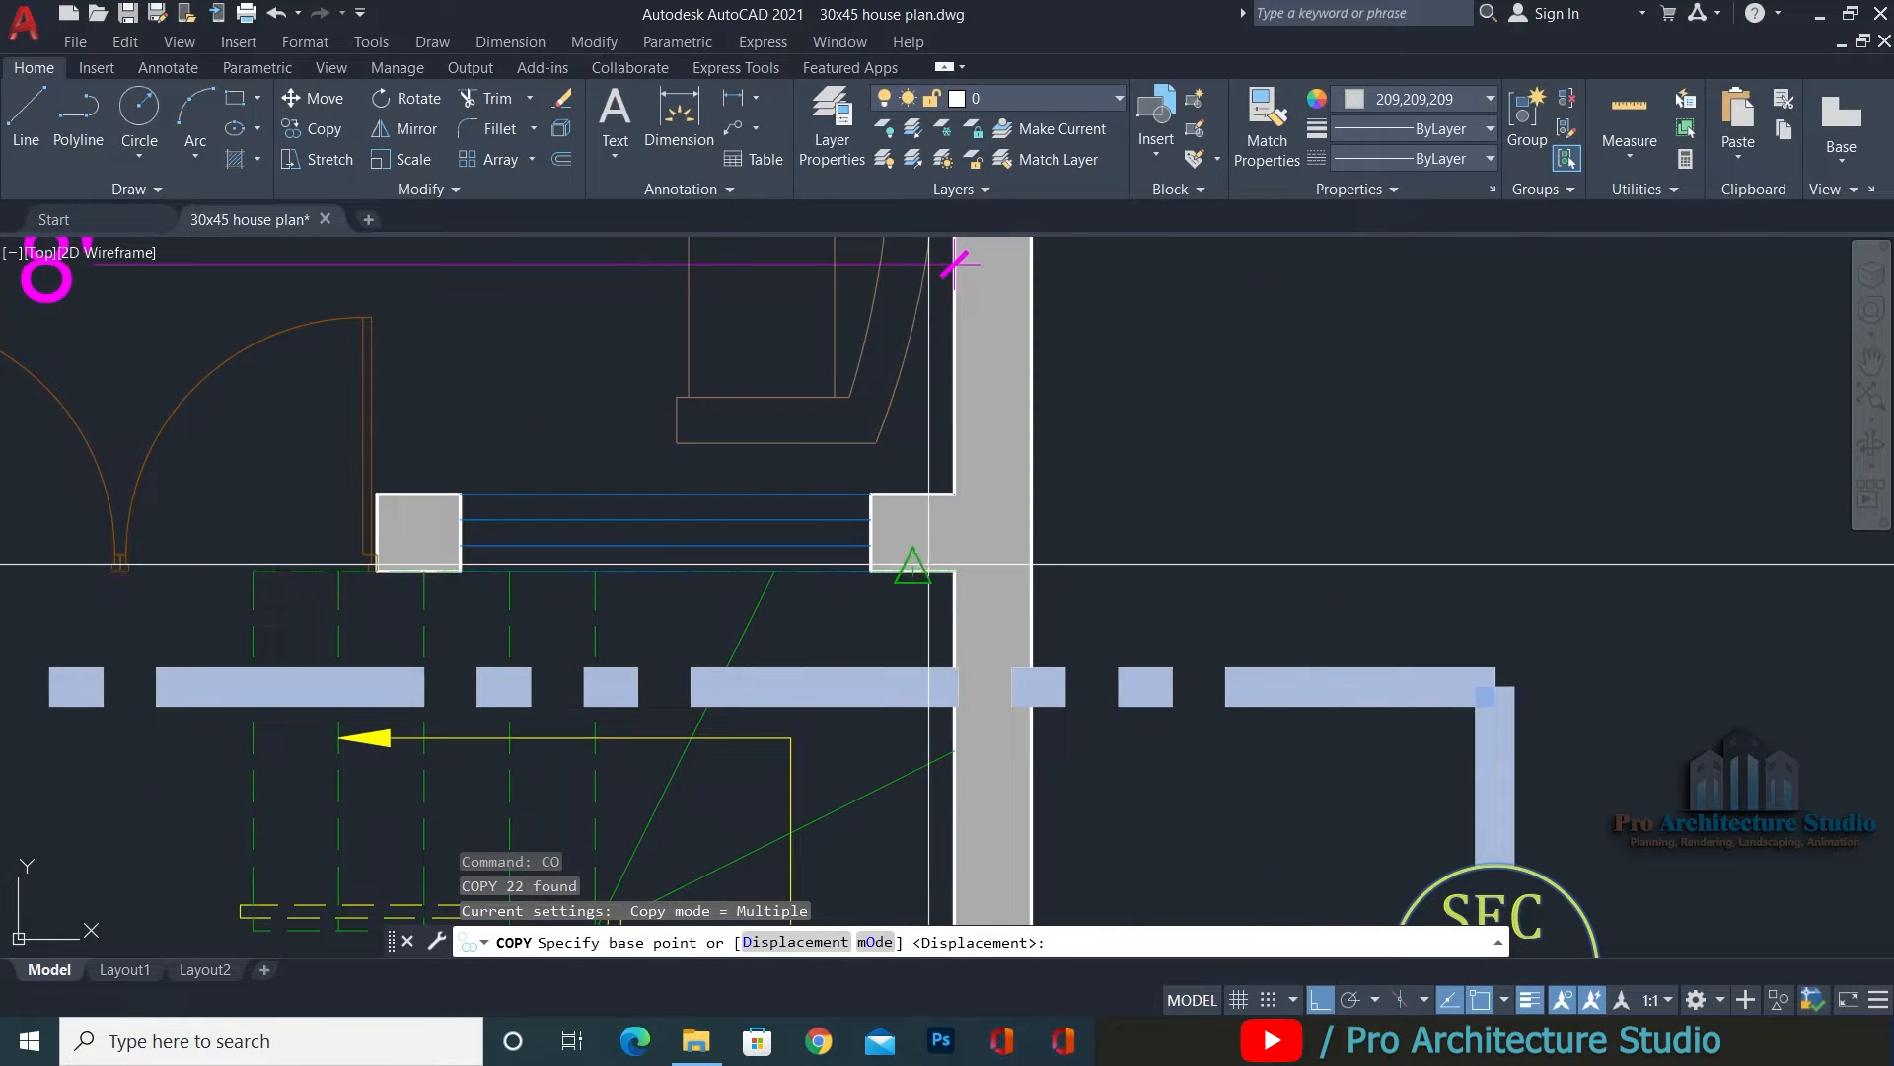
left_click(950, 576)
scroll(829, 511, "down", 4)
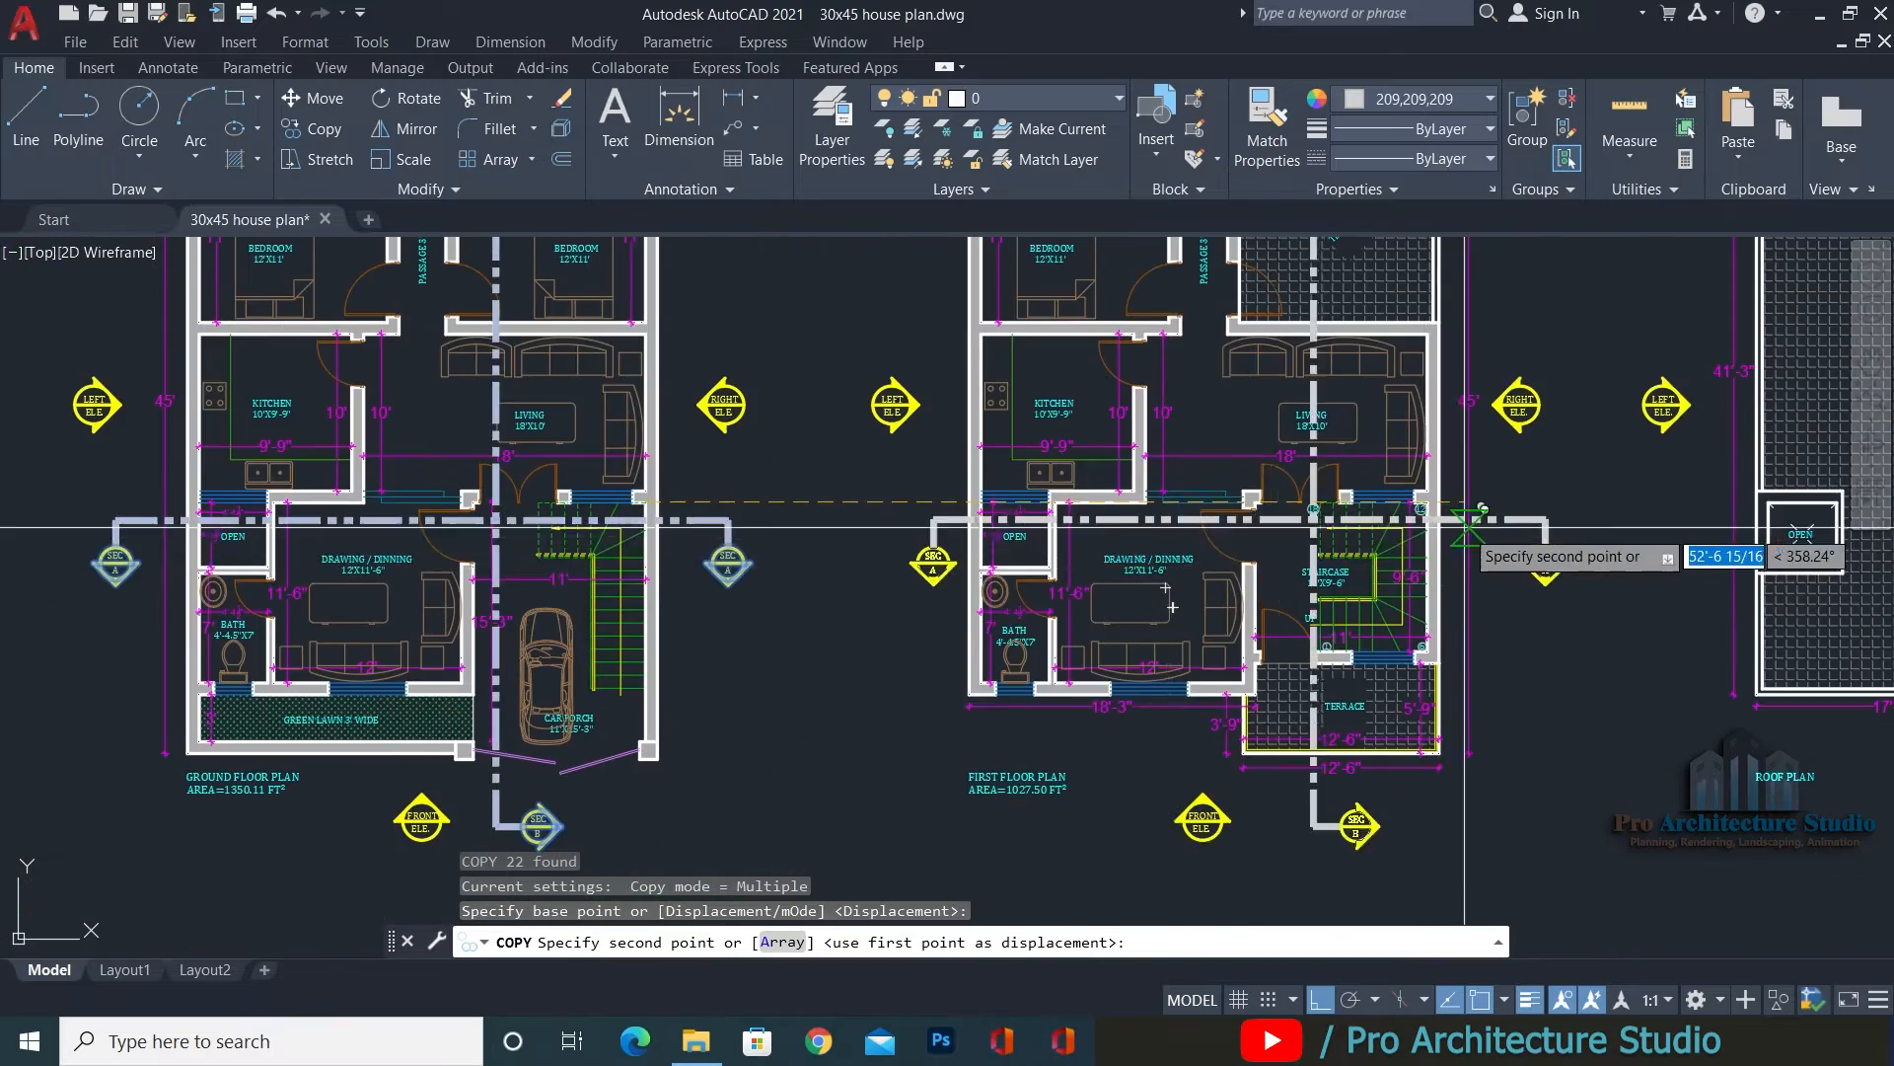
scroll(1436, 442, "up", 5)
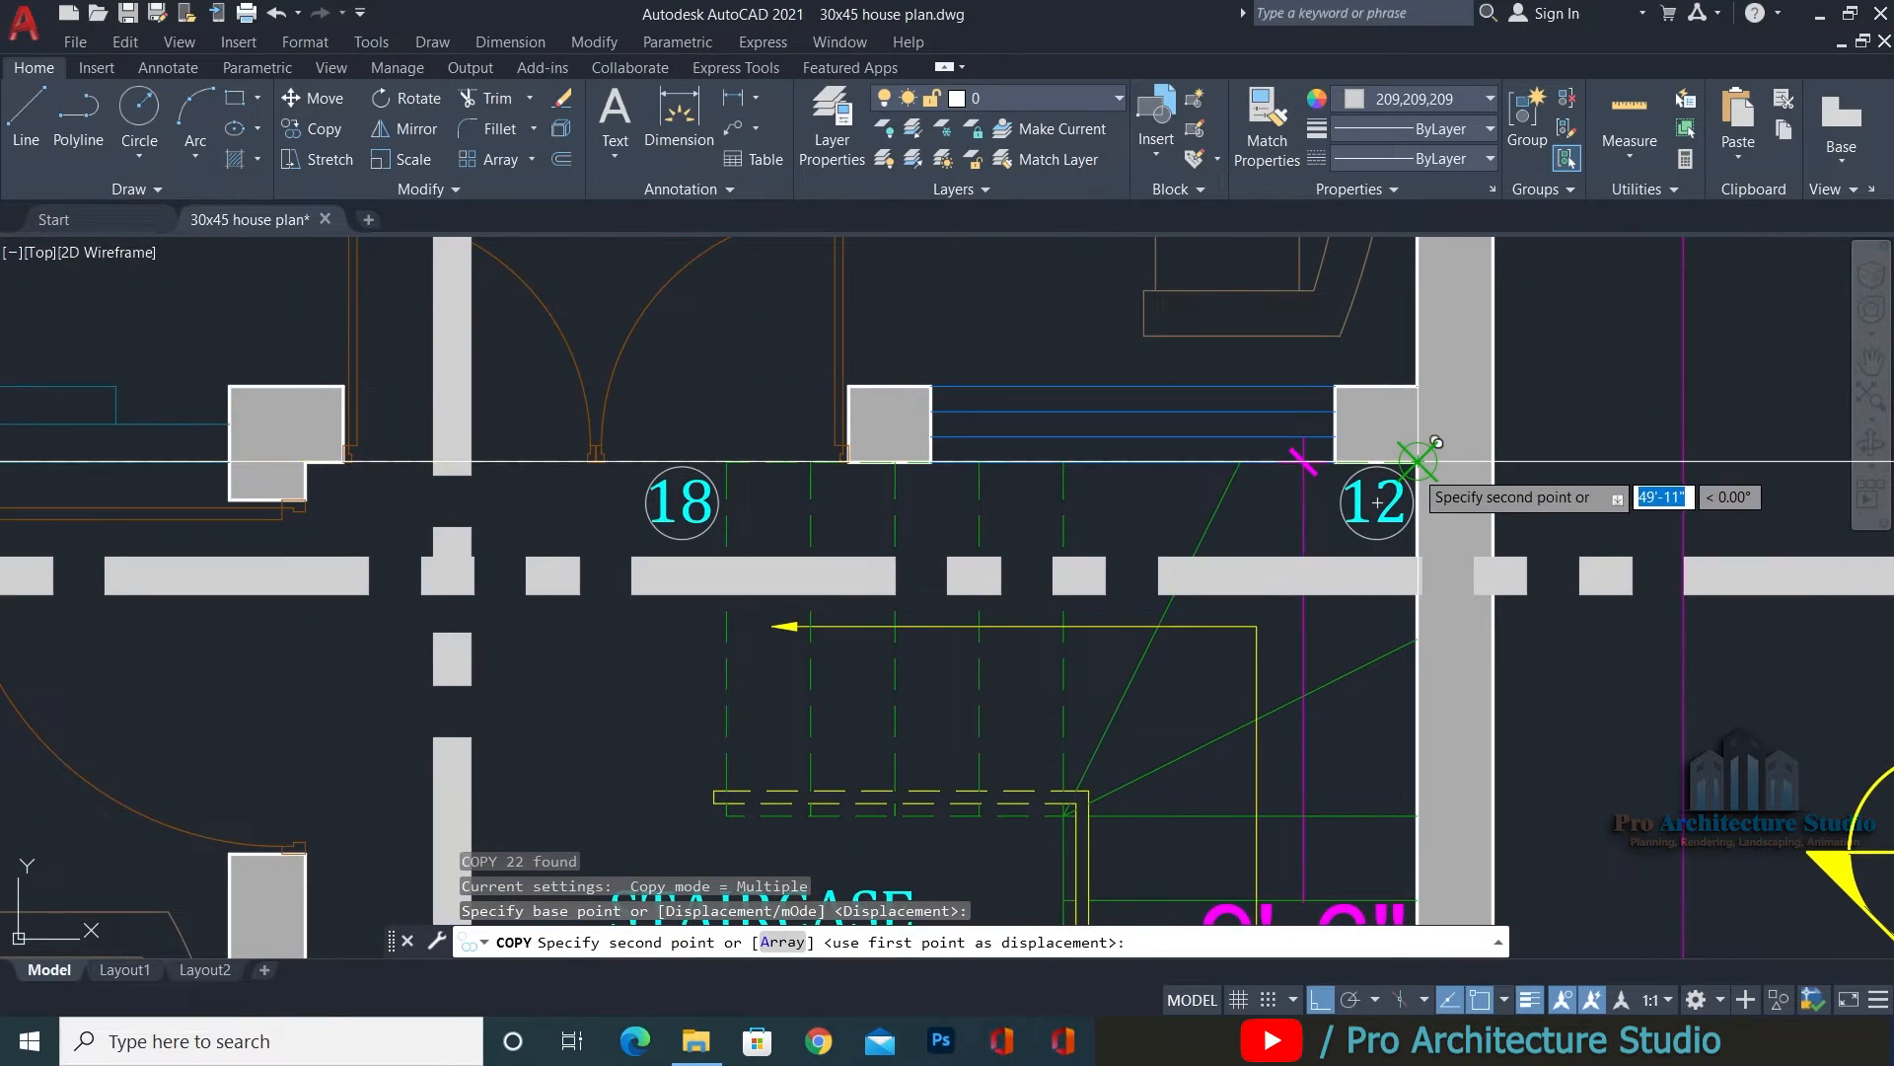
left_click(1435, 442)
scroll(1436, 442, "down", 5)
key("Escape")
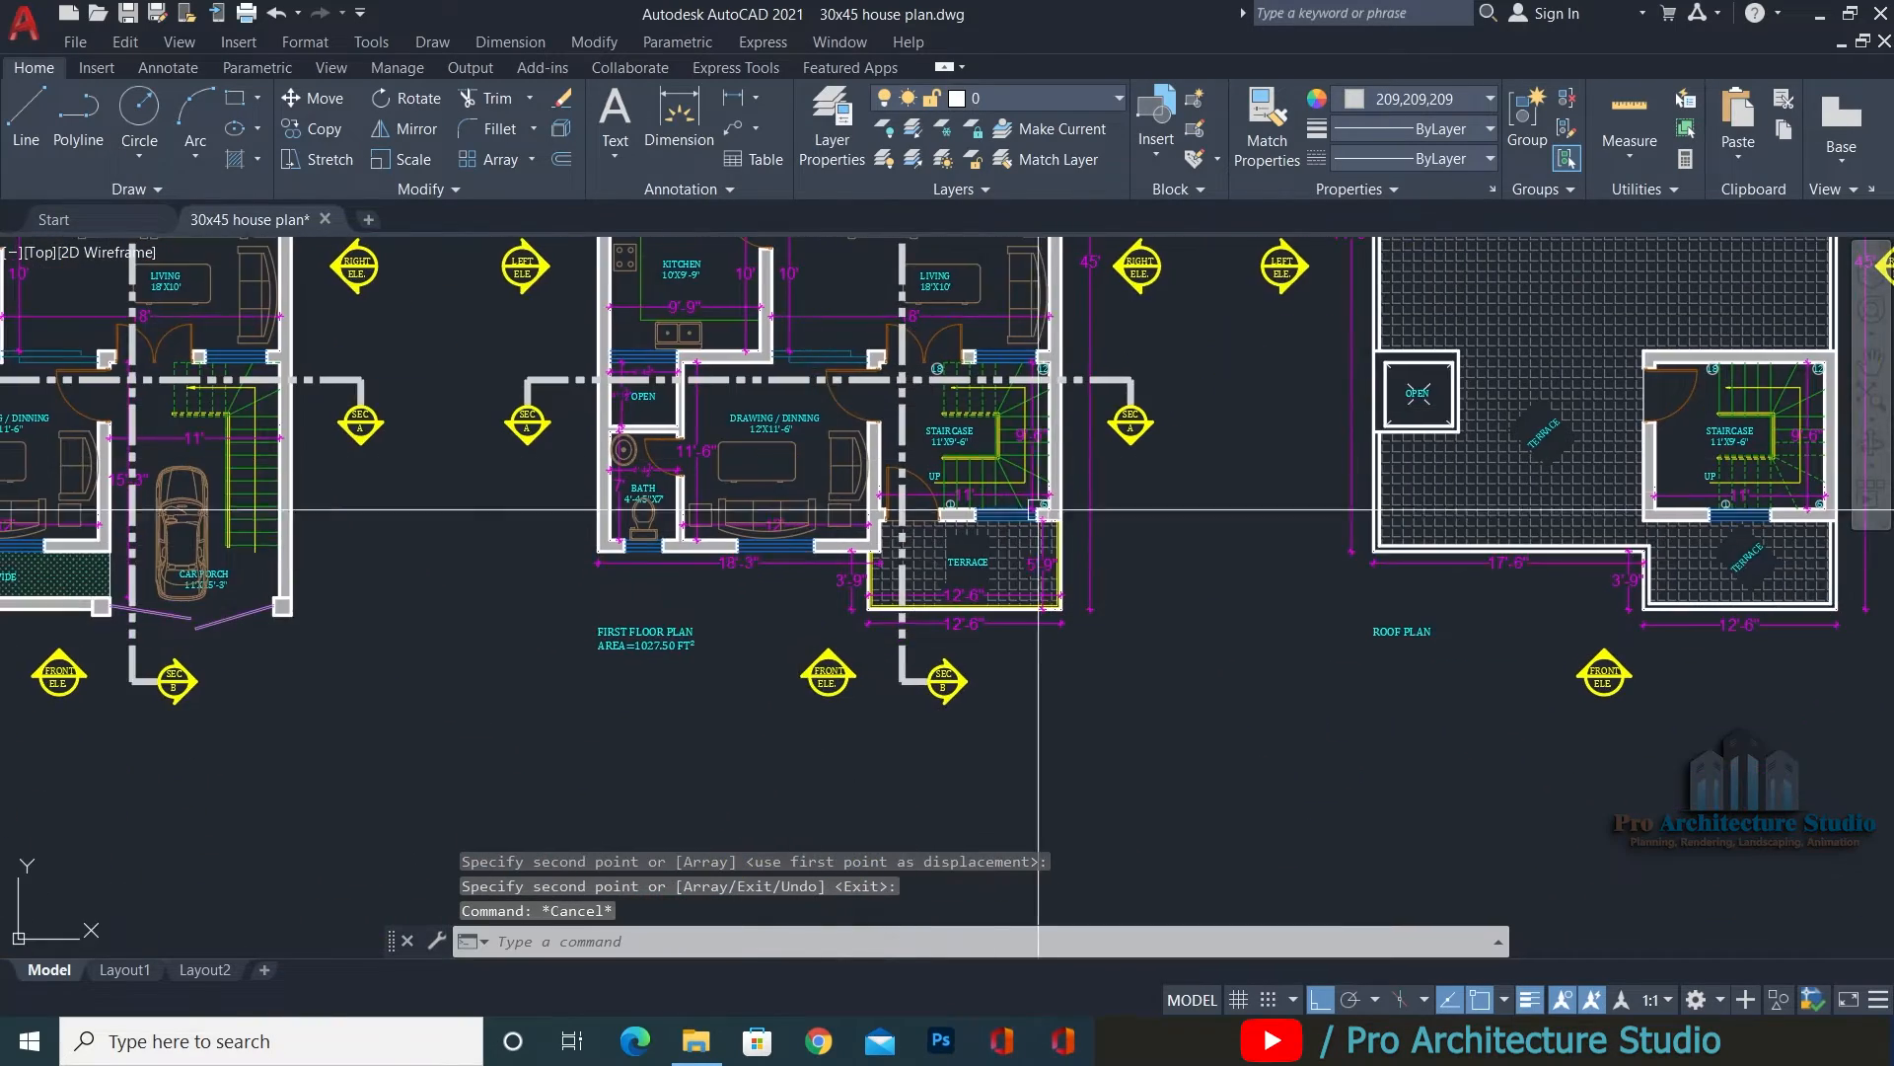
Copy both section lines and their four SEC markers from the first floor plan to the roof plan, using the inner wall corner beside stair number 12.
scroll(1039, 511, "down", 3)
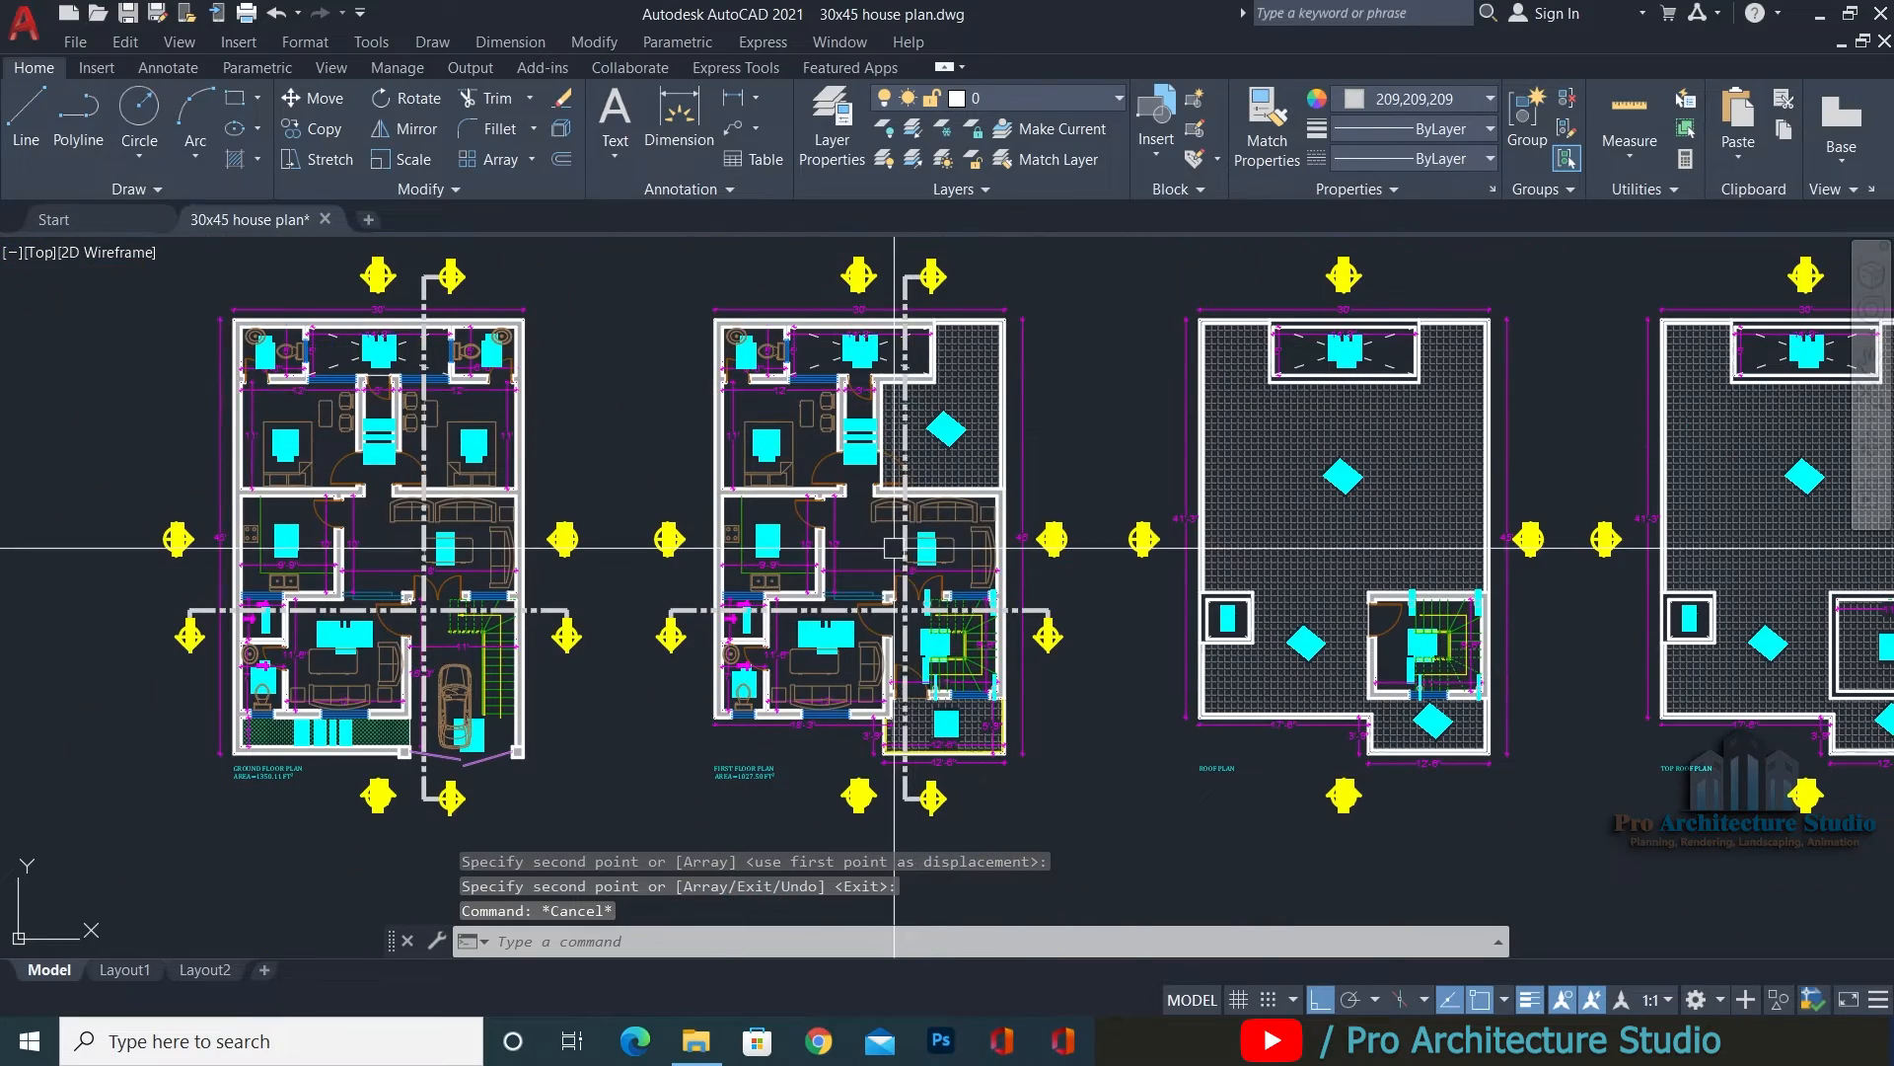
scroll(894, 548, "up", 5)
left_click(1002, 346)
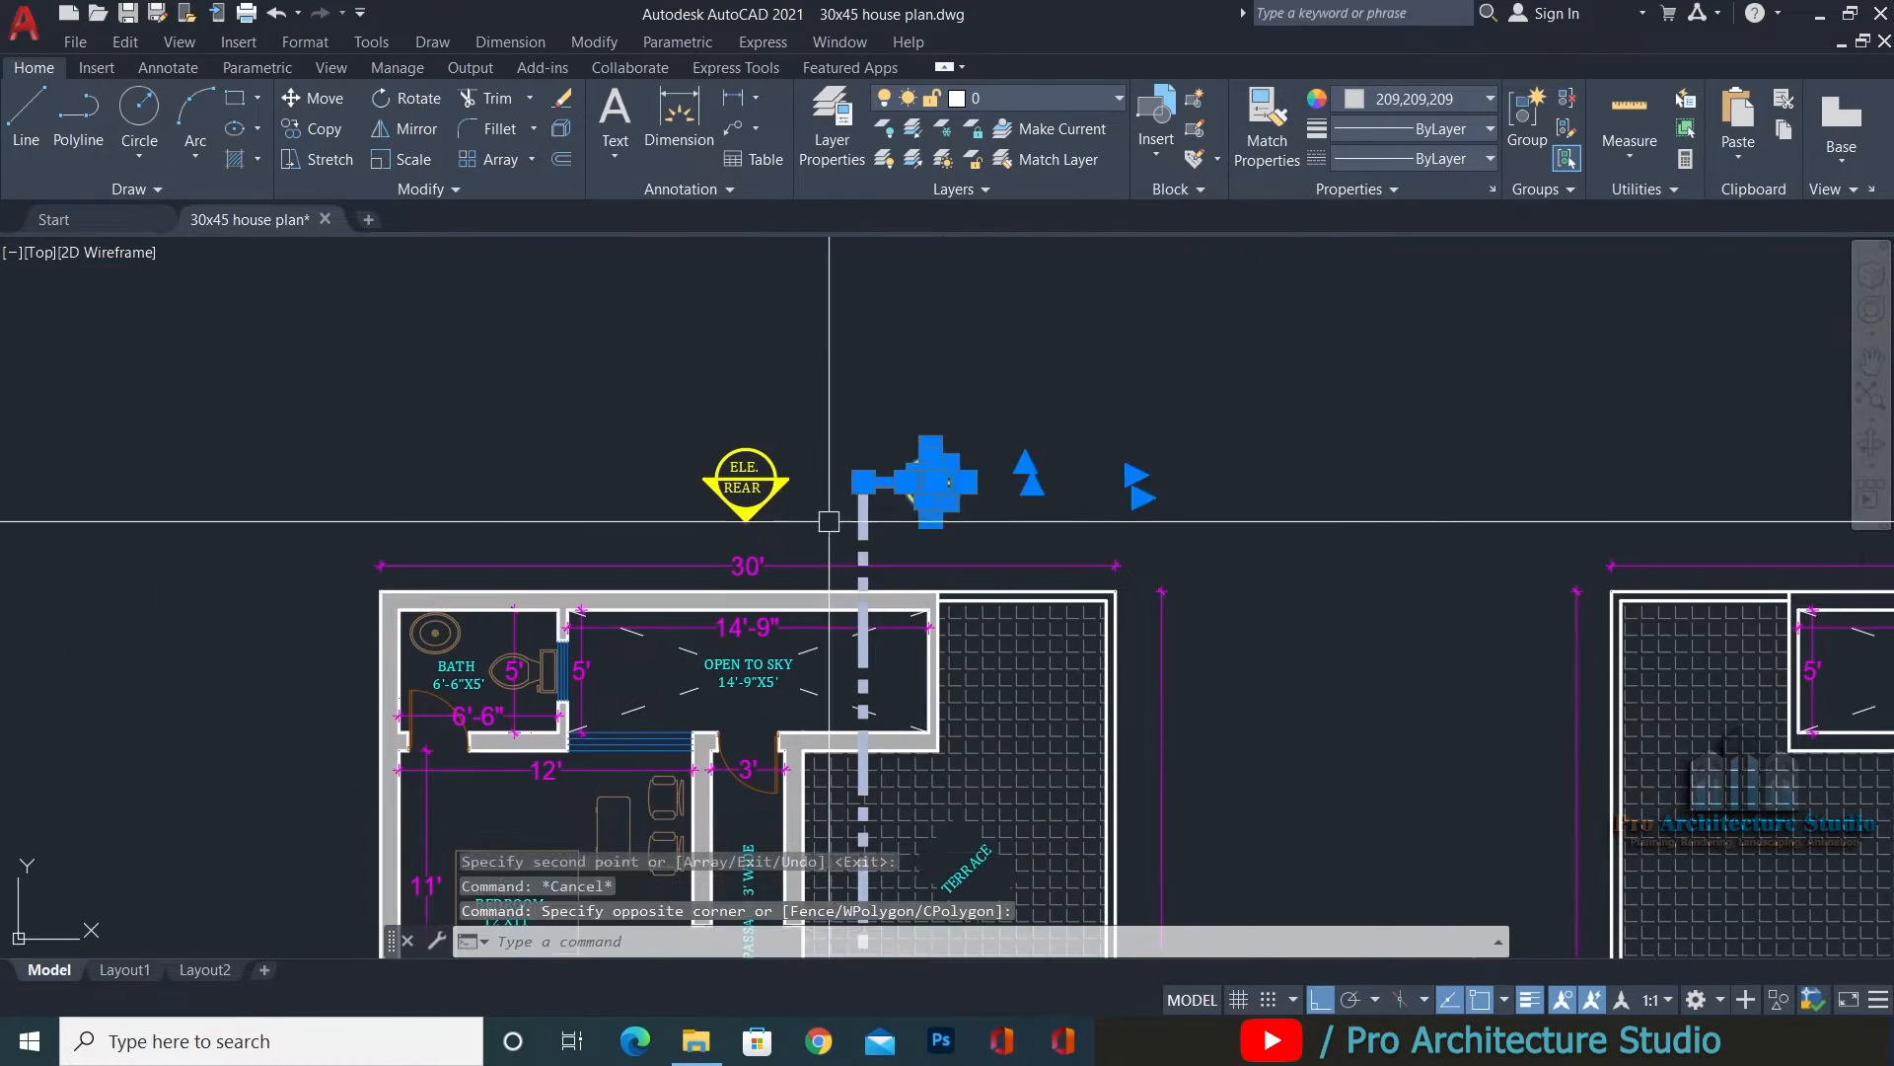
middle_click_drag(632, 868, 800, 398)
middle_click_drag(484, 841, 711, 368)
left_click(735, 332)
left_click(613, 523)
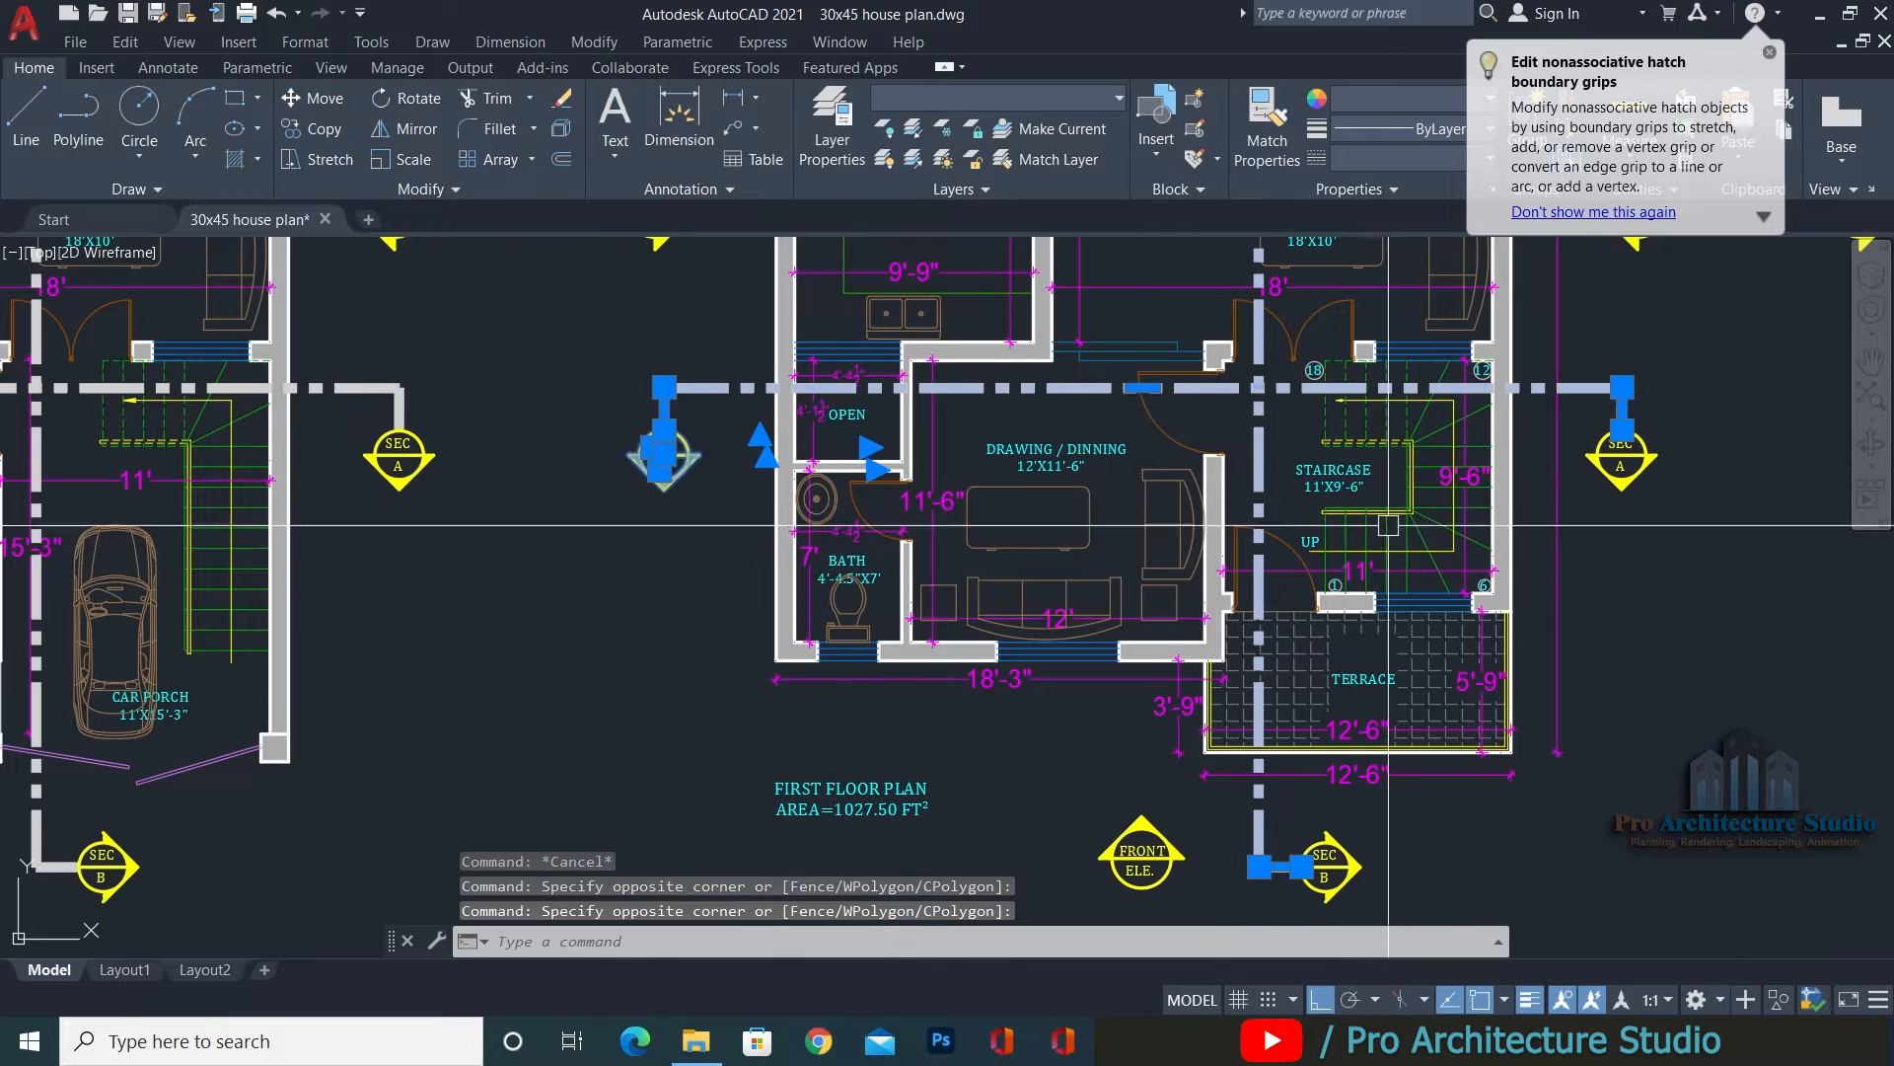
middle_click_drag(1389, 525, 1155, 525)
left_click(1472, 318)
left_click(1353, 543)
middle_click_drag(1079, 693, 1102, 433)
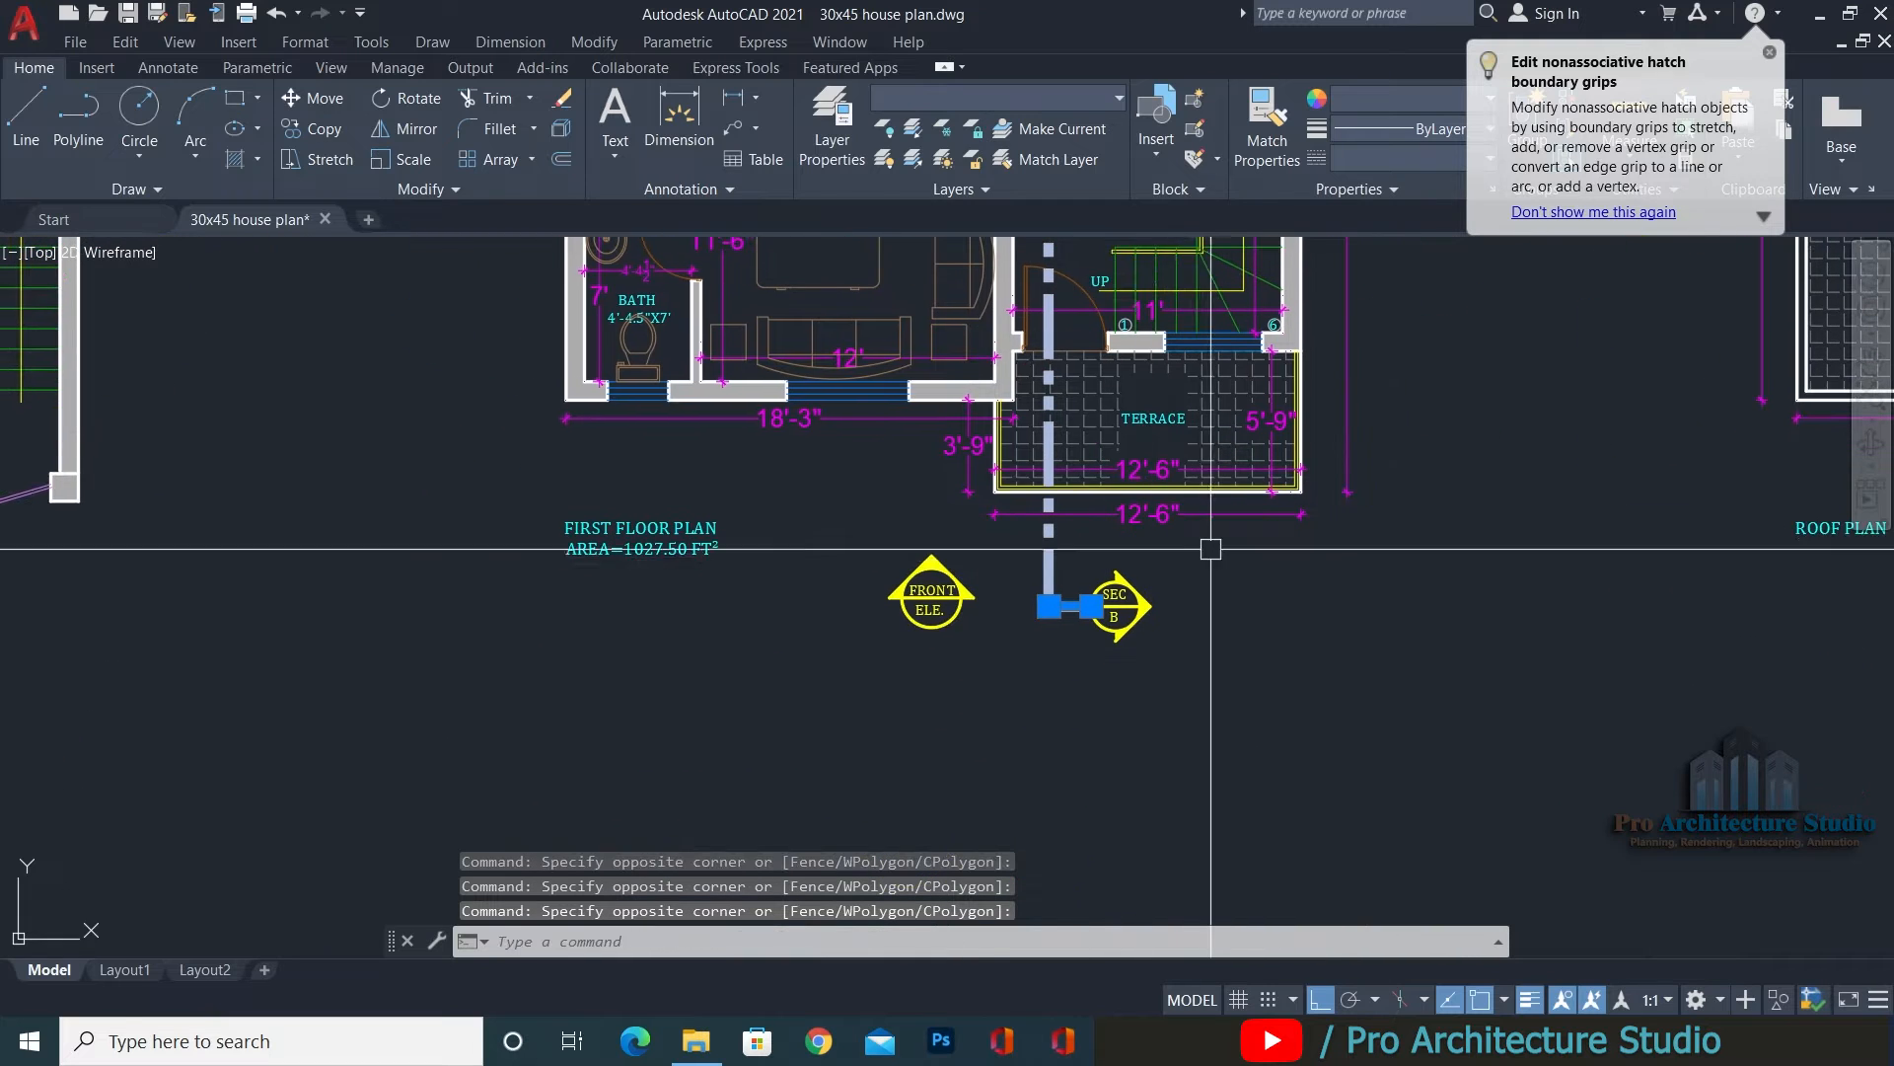
left_click(1211, 549)
left_click(1036, 660)
middle_click_drag(1036, 659, 941, 843)
type("c")
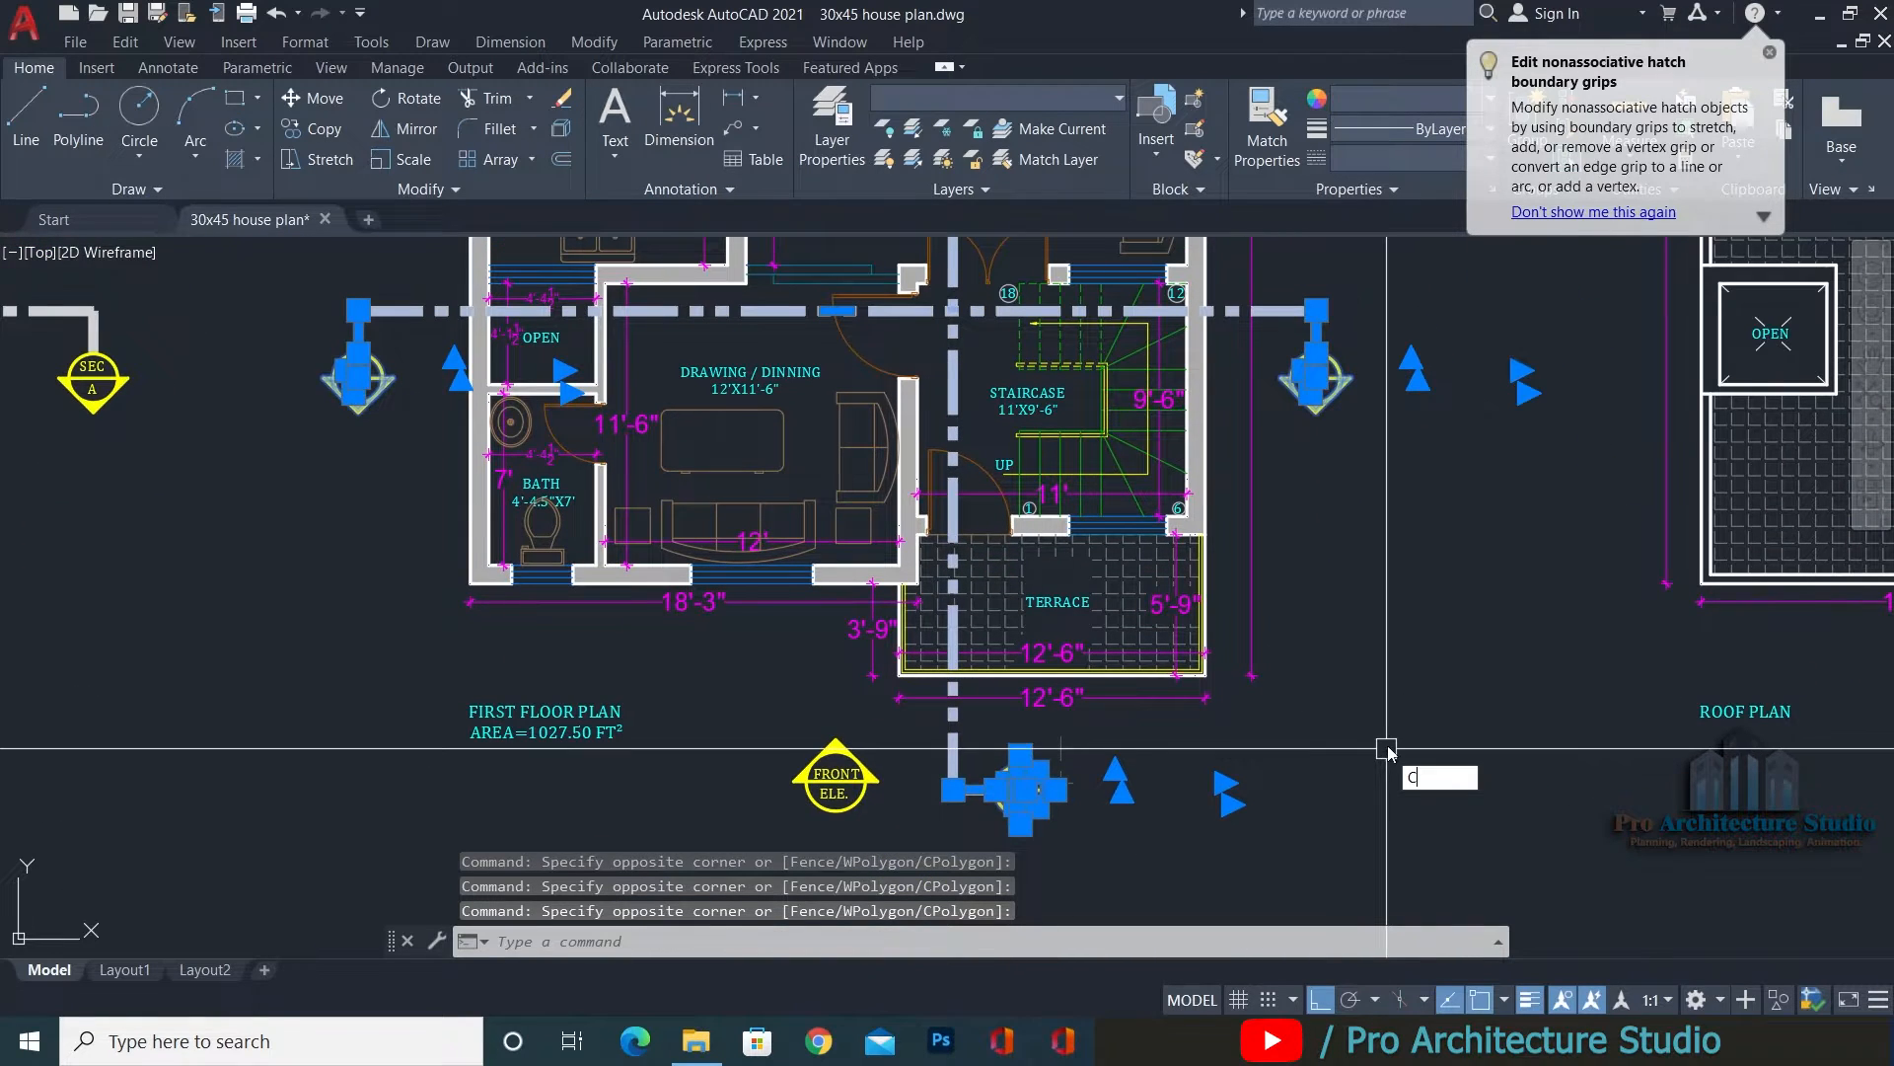
type("o")
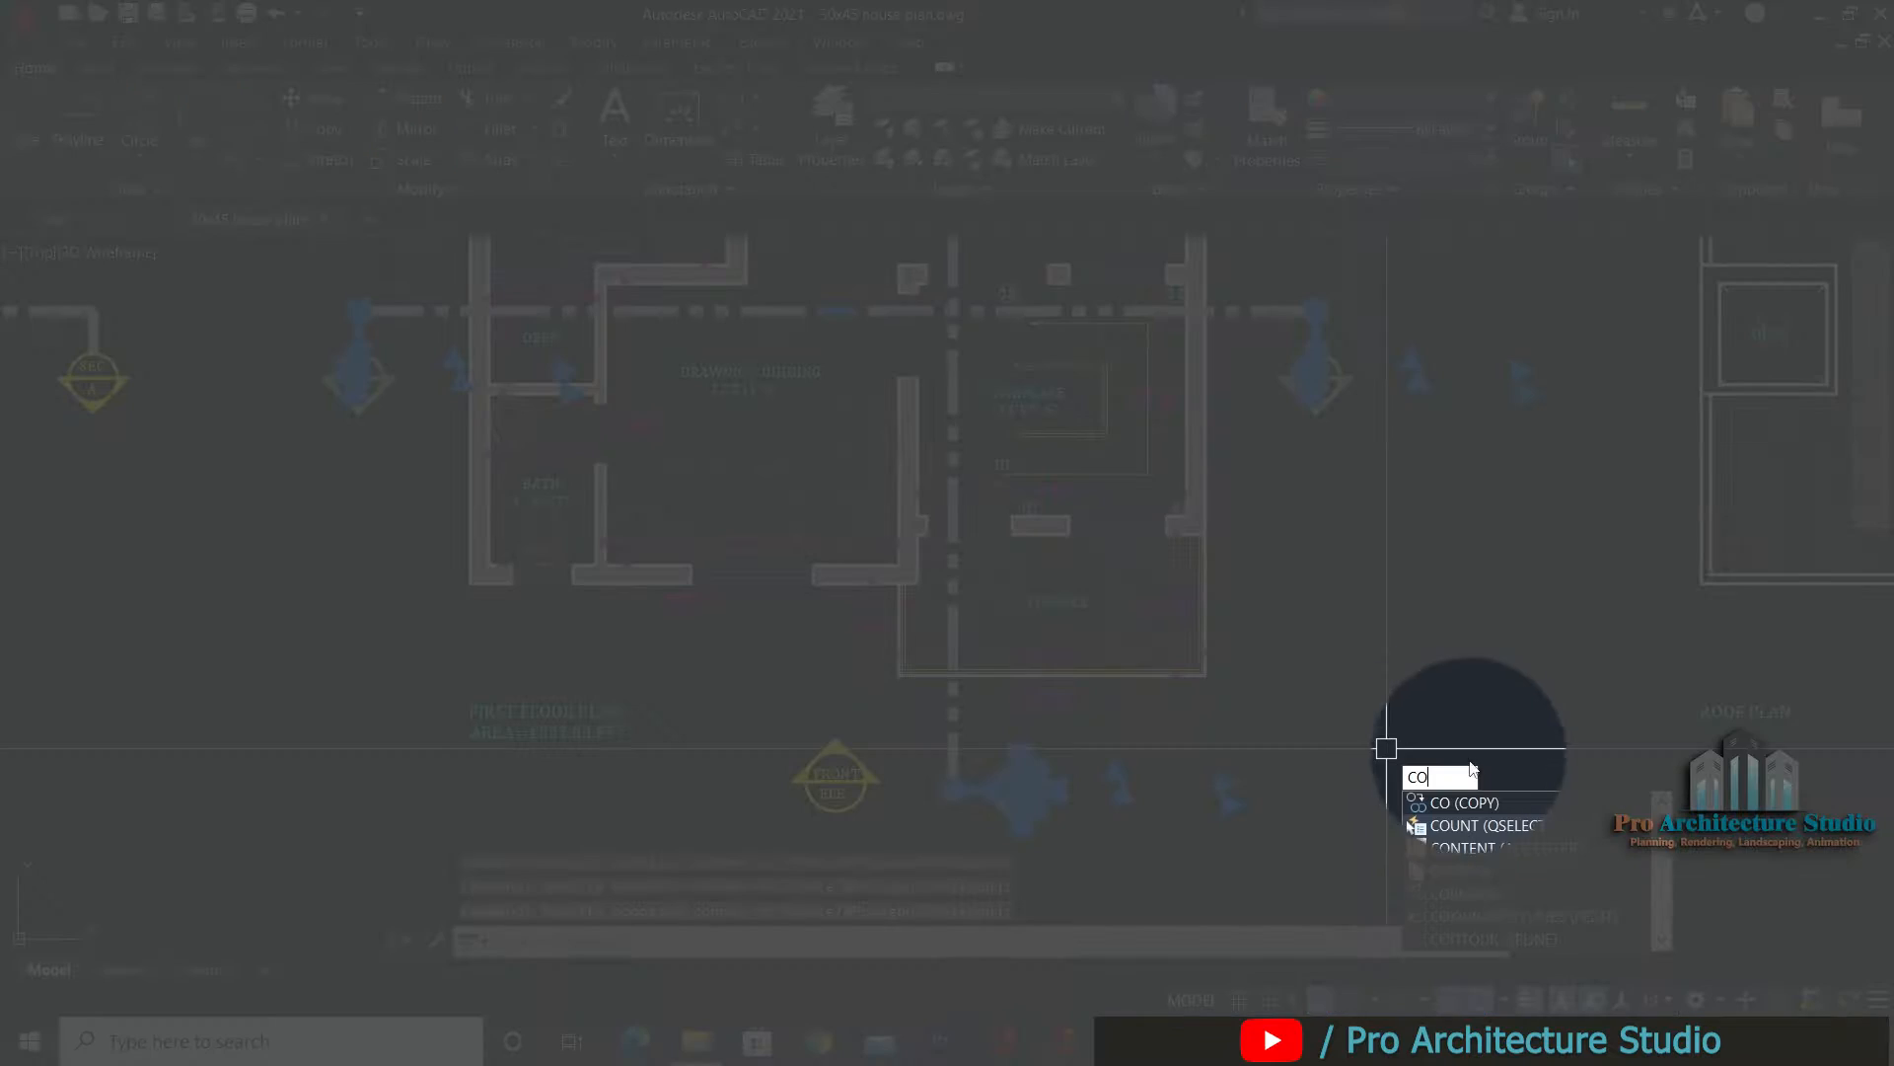
key("Return")
scroll(1213, 286, "up", 6)
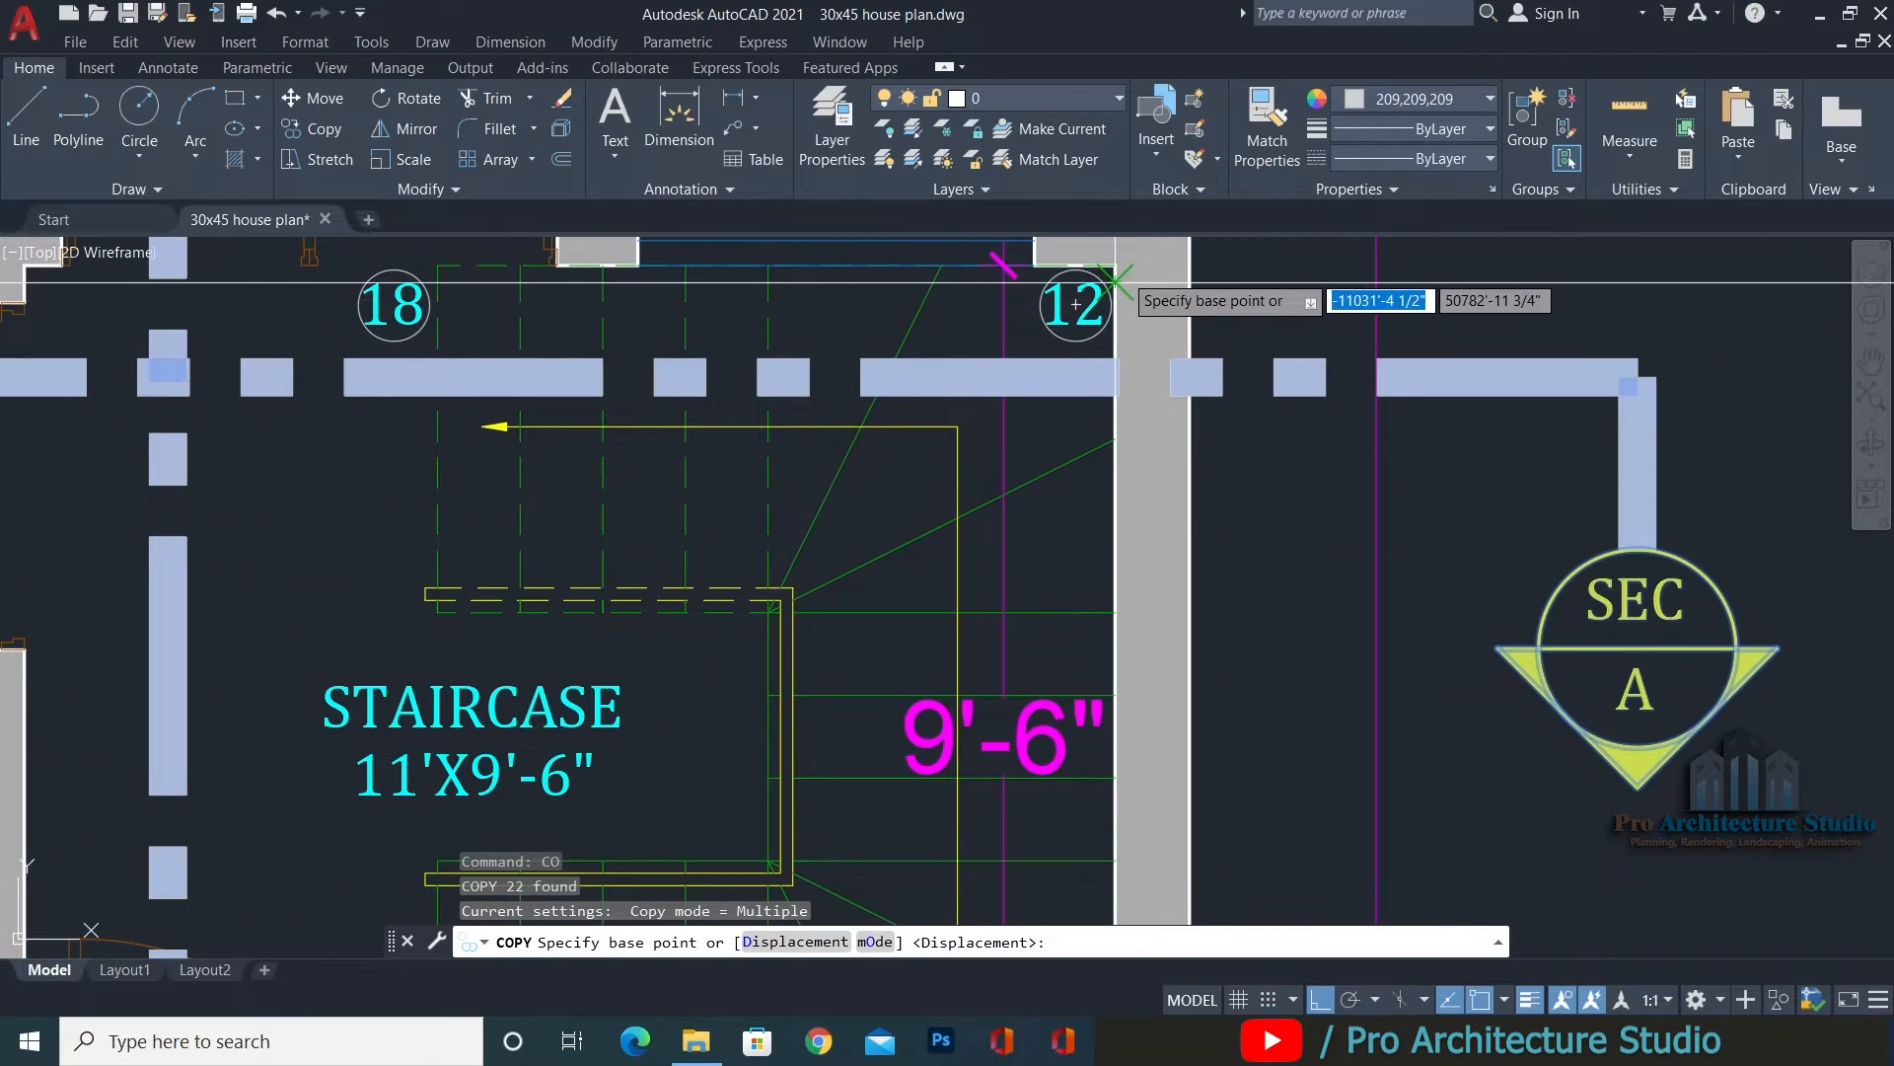
left_click(1124, 300)
scroll(1388, 435, "down", 7)
scroll(1388, 435, "up", 8)
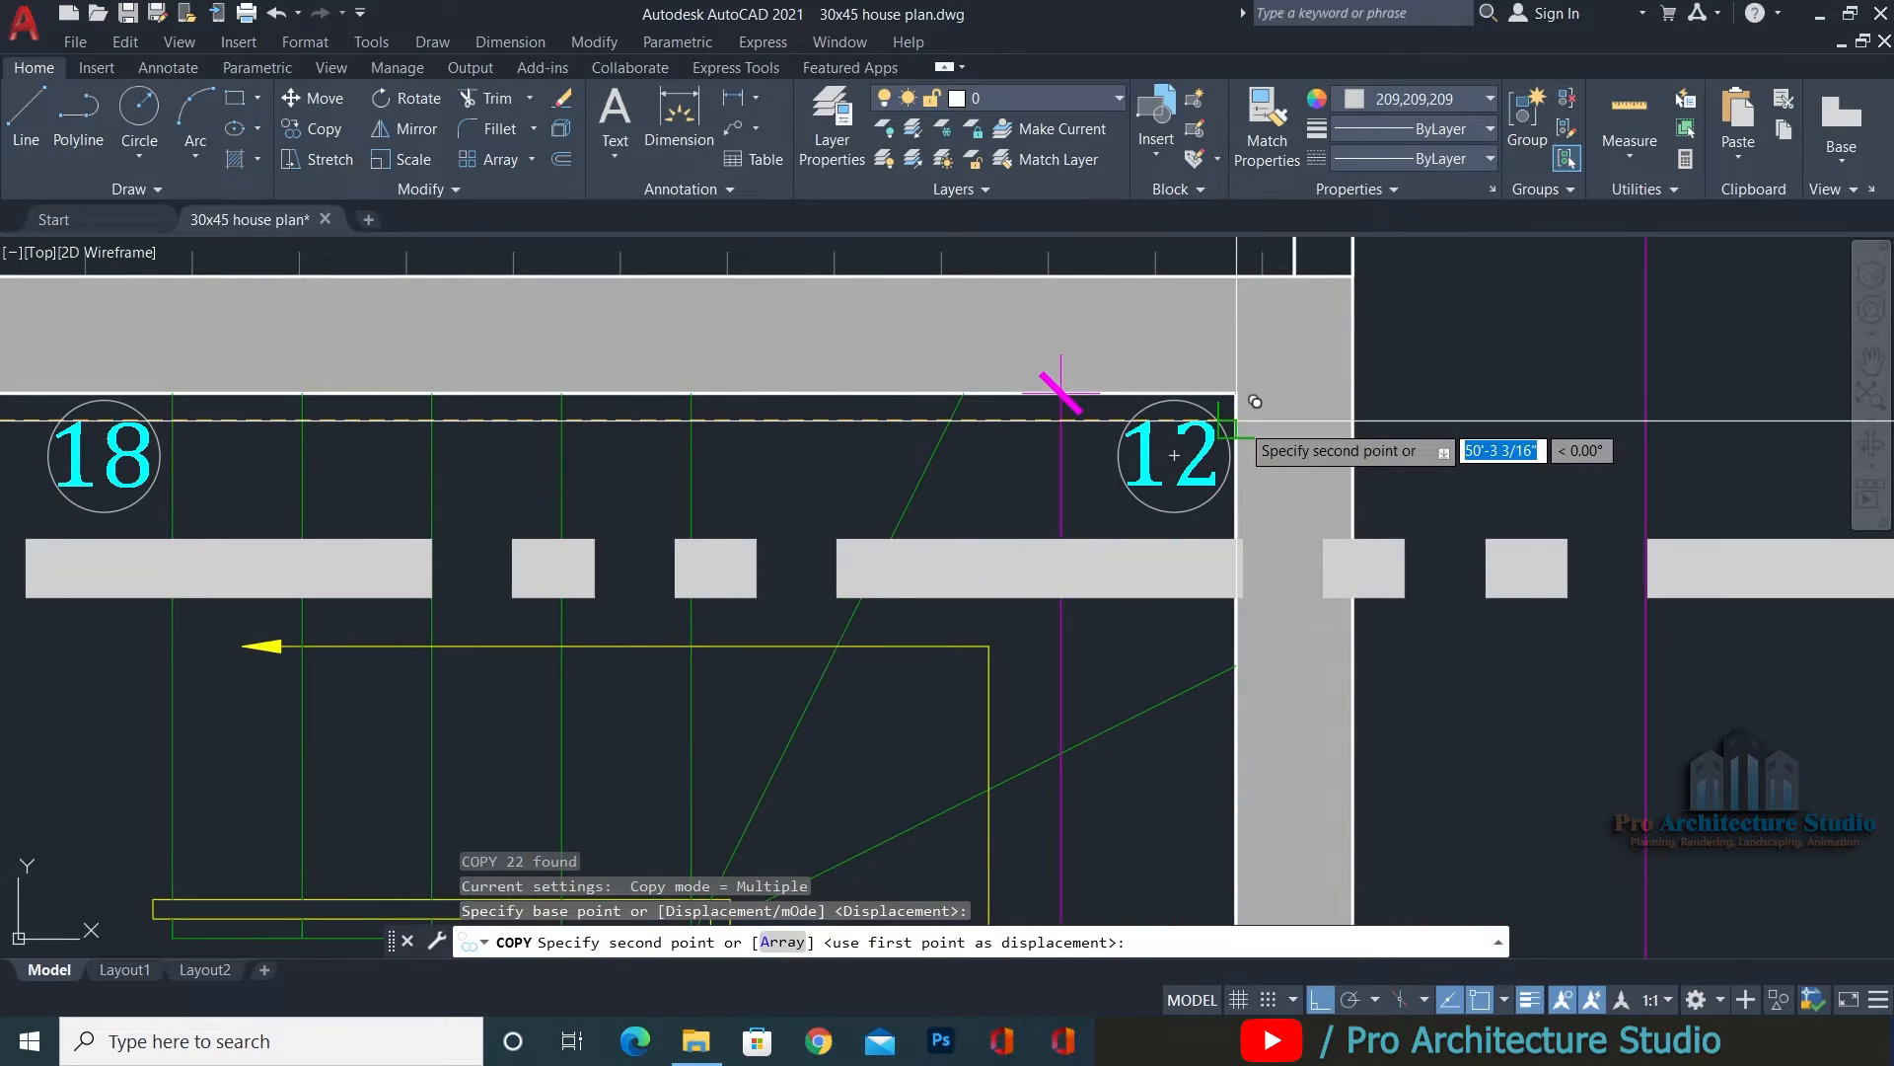
left_click(1238, 422)
Place another copy of the section lines and SEC markers on the top roof plan, at the matching inner corner of the small terrace.
scroll(788, 470, "down", 7)
scroll(1149, 454, "up", 2)
scroll(1026, 488, "up", 4)
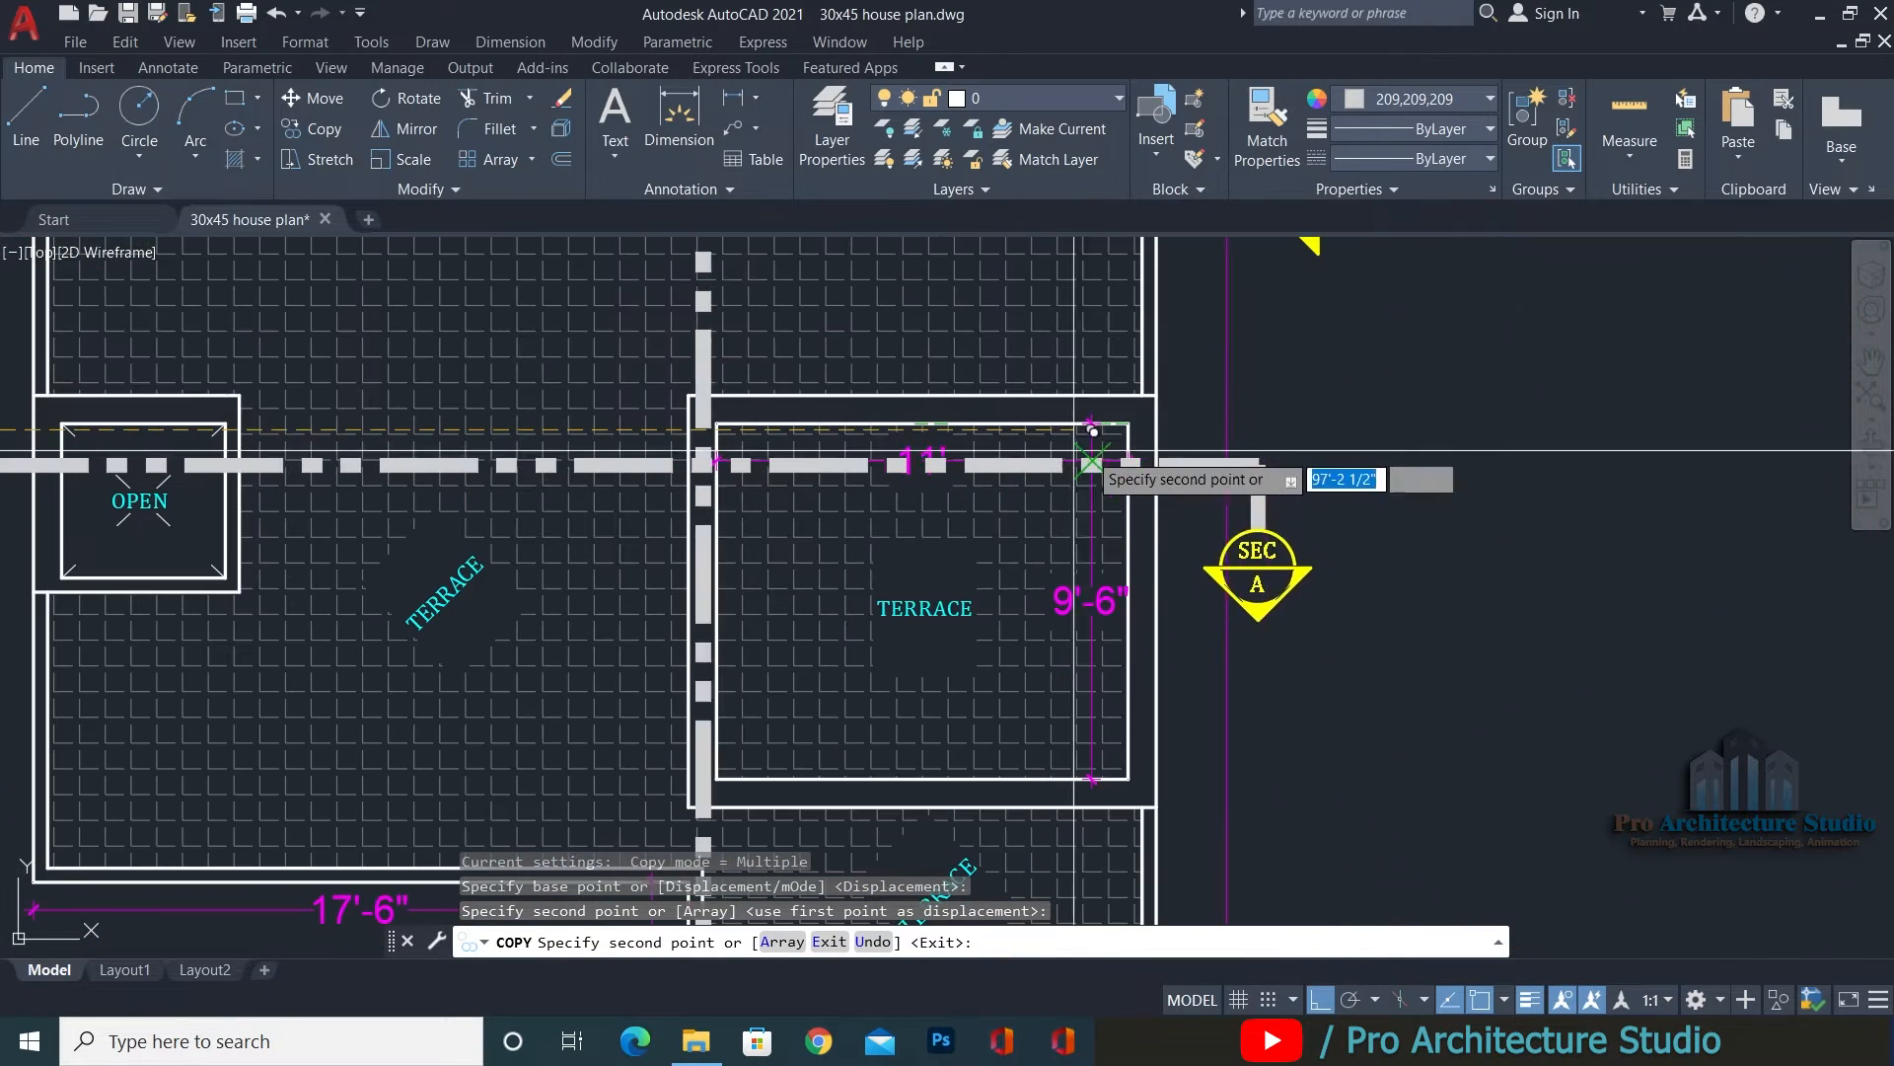
left_click(1138, 428)
key("Return")
scroll(1150, 515, "down", 8)
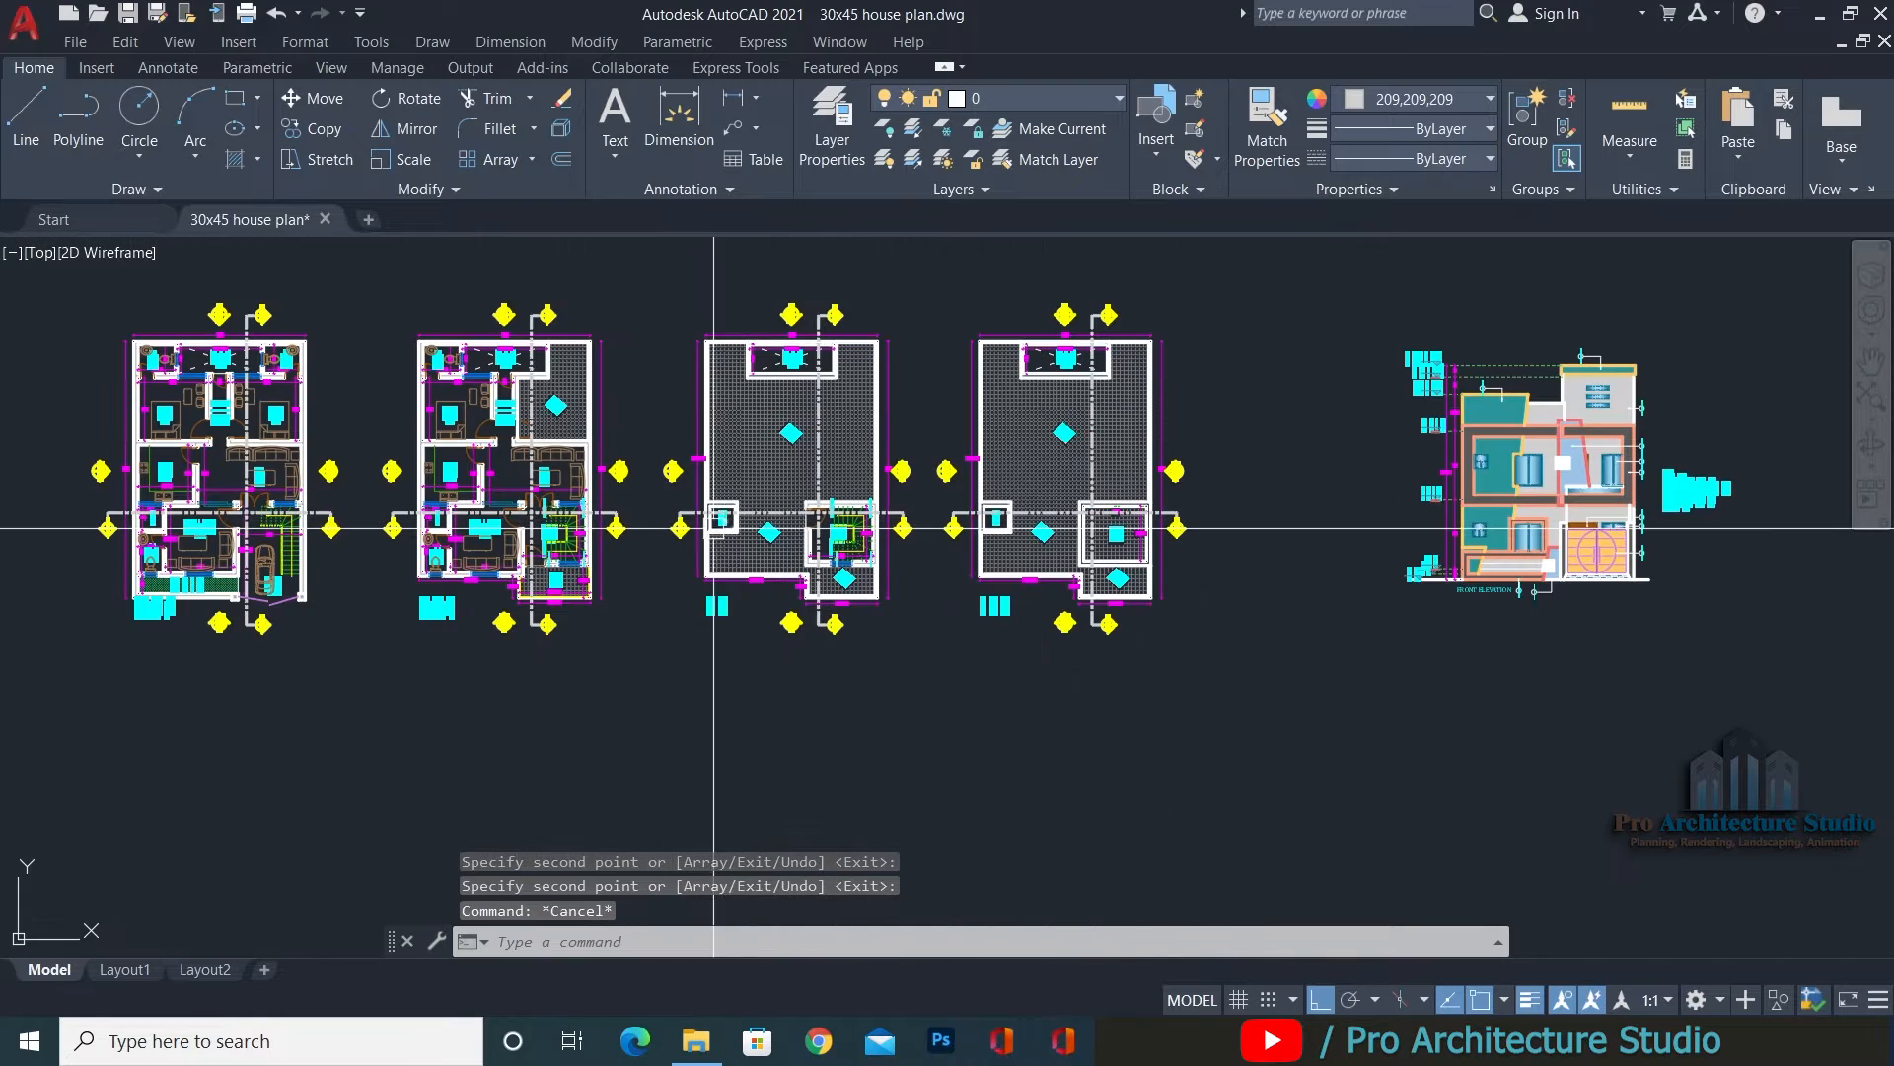
scroll(600, 816, "up", 1)
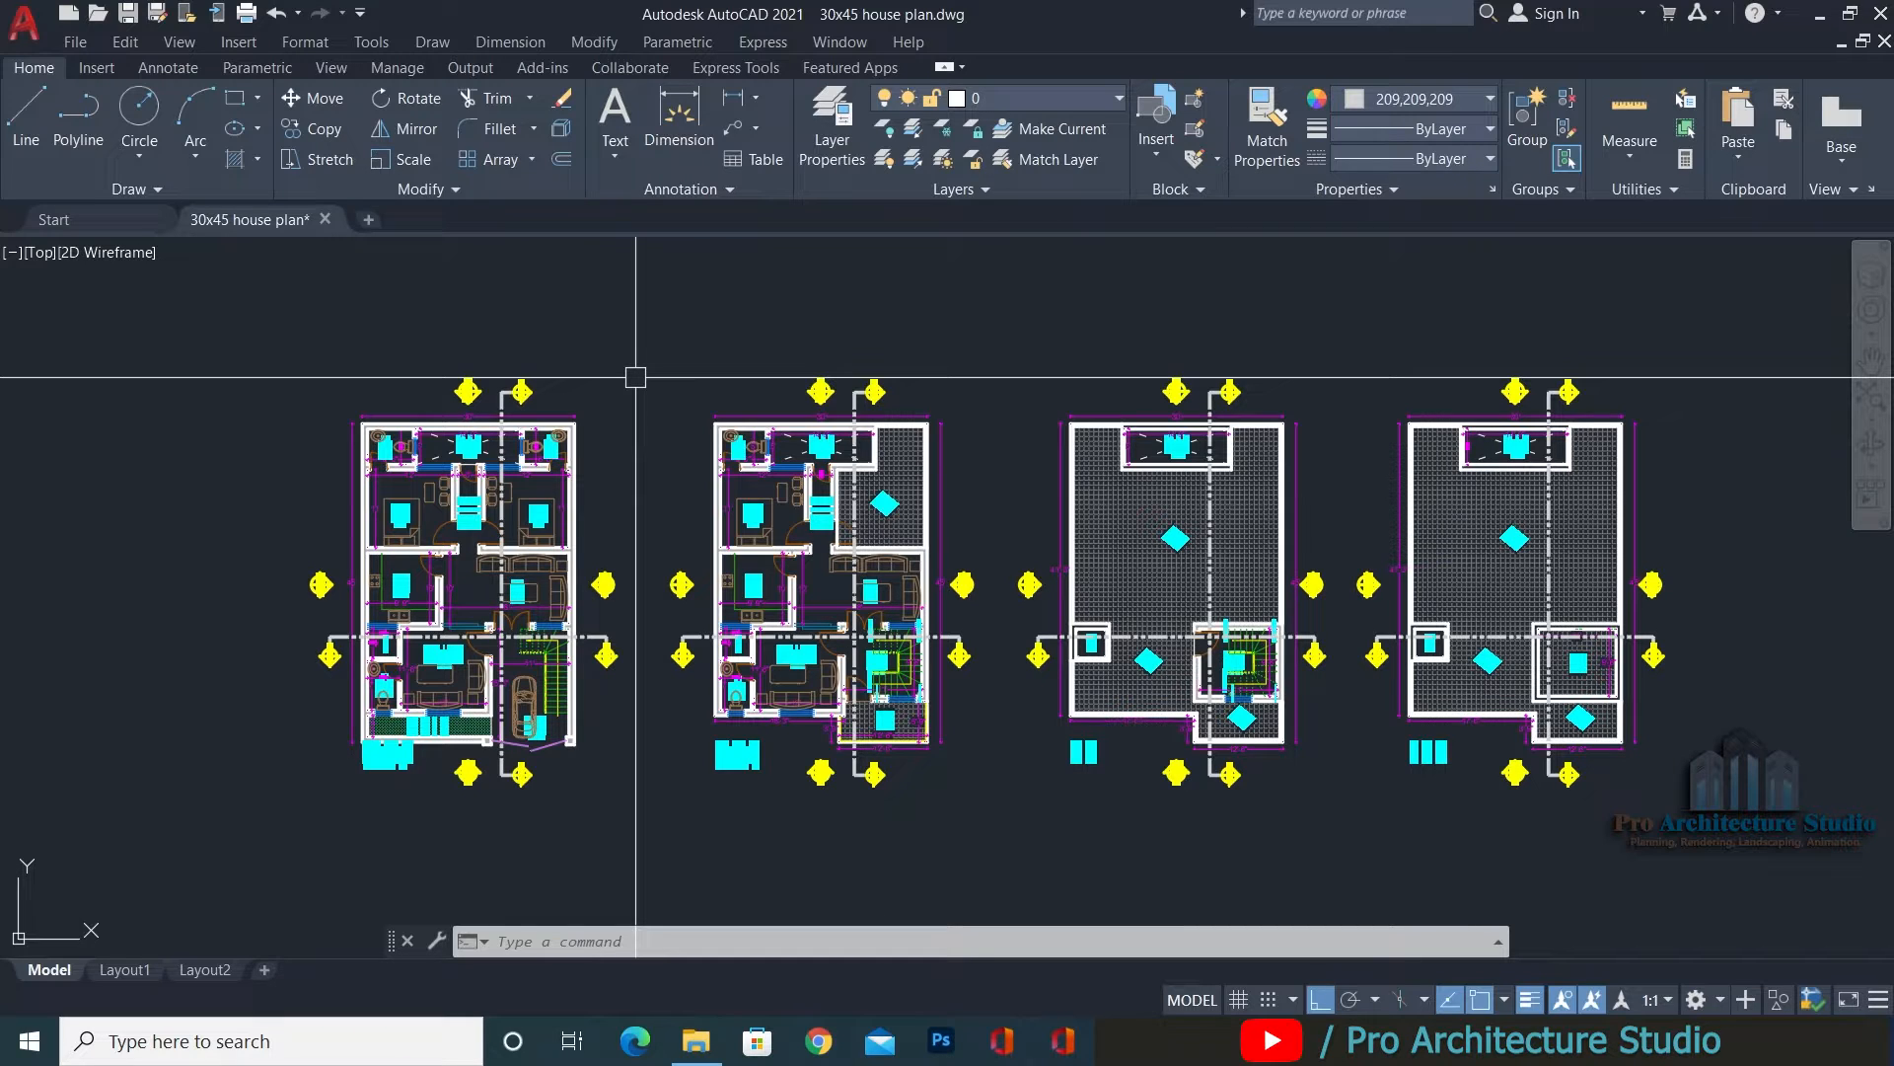
Copy the complete ground floor plan with its dimensions and markers, straight across to the empty space beyond the front elevation.
left_click(647, 316)
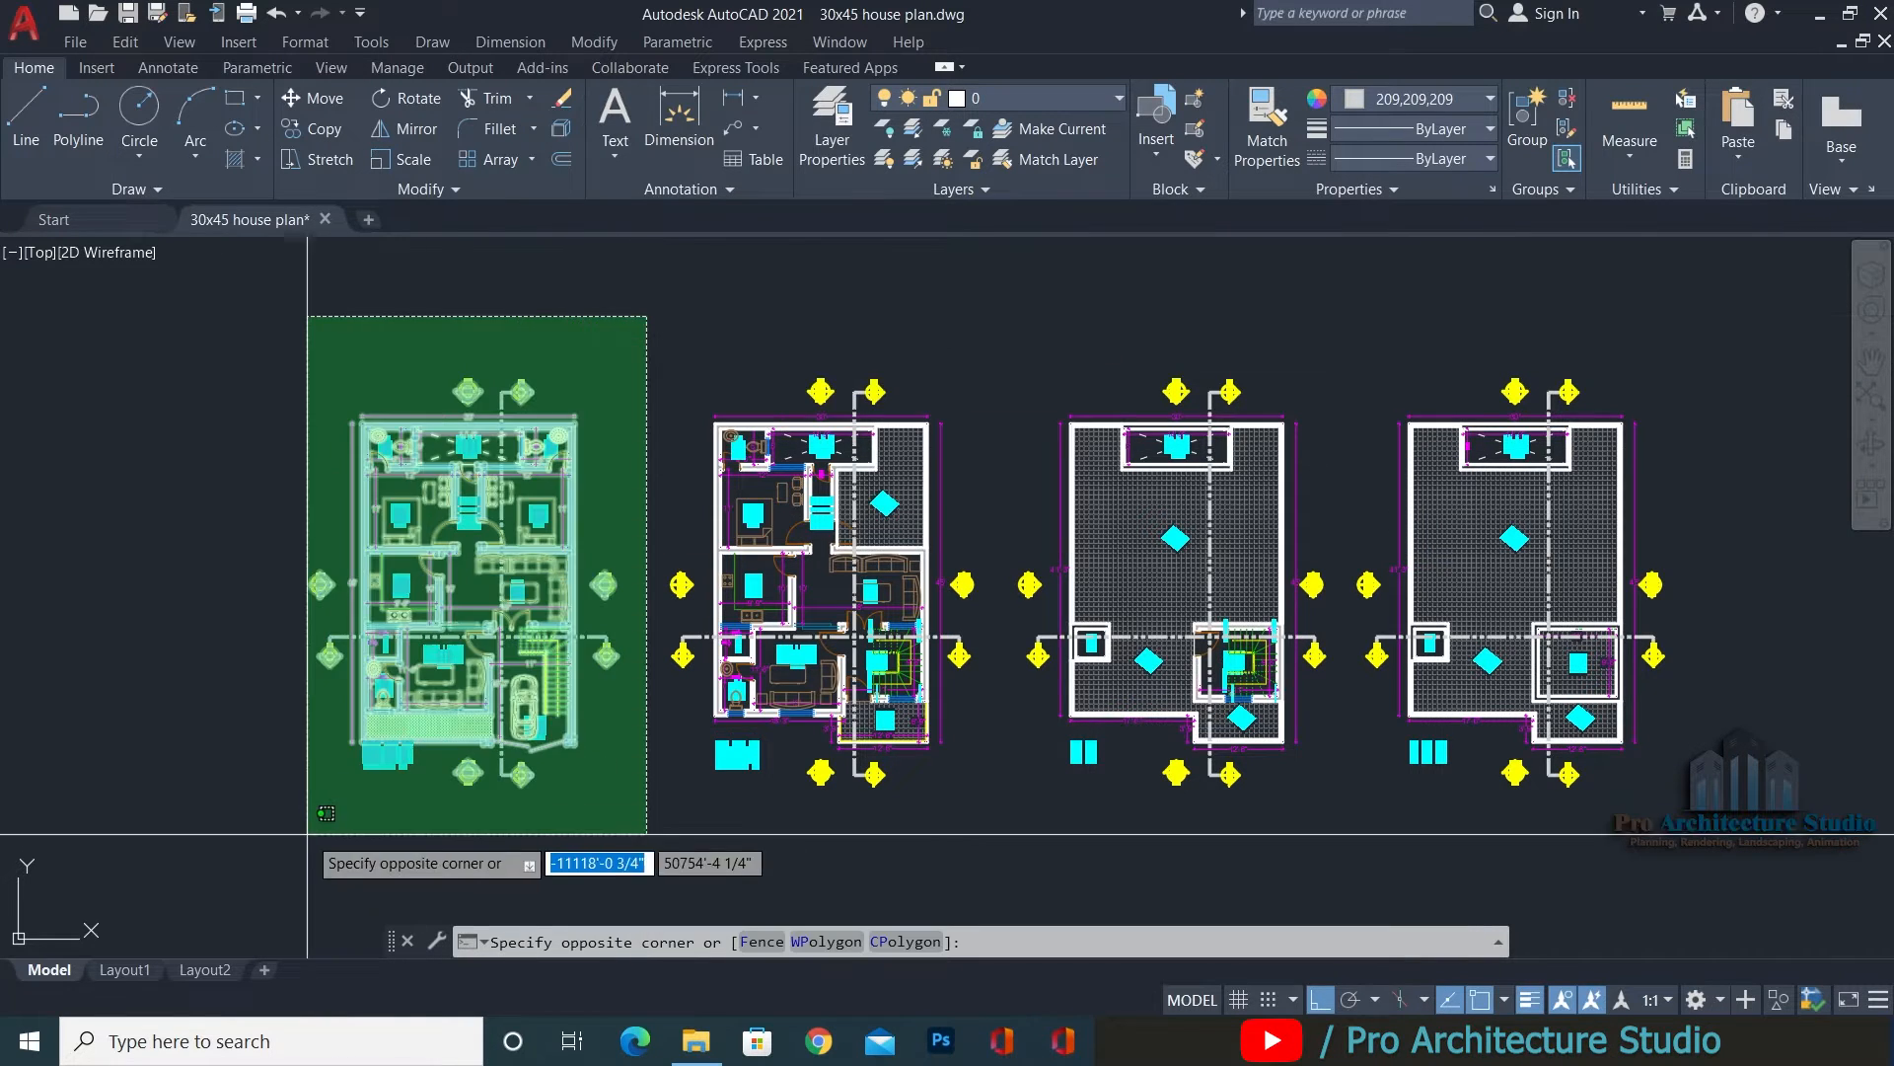
left_click(239, 854)
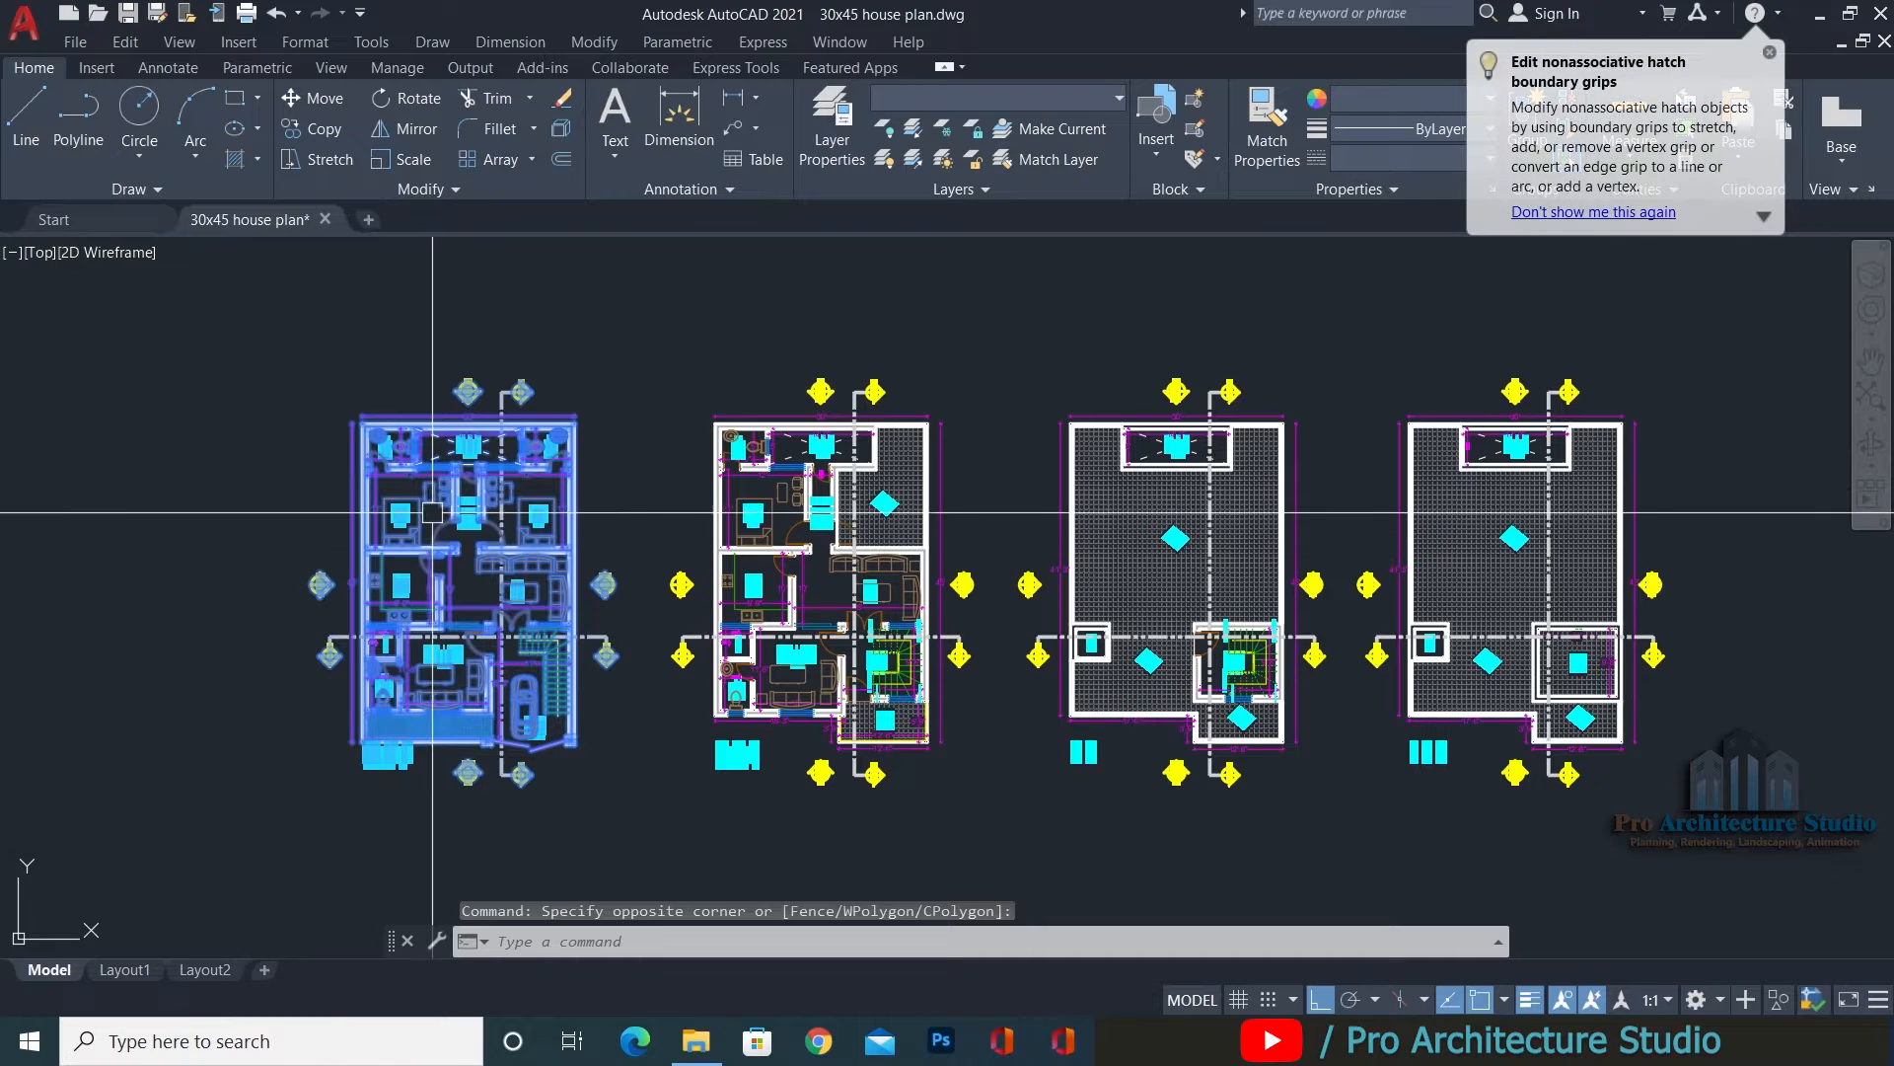
type("o")
key("Return")
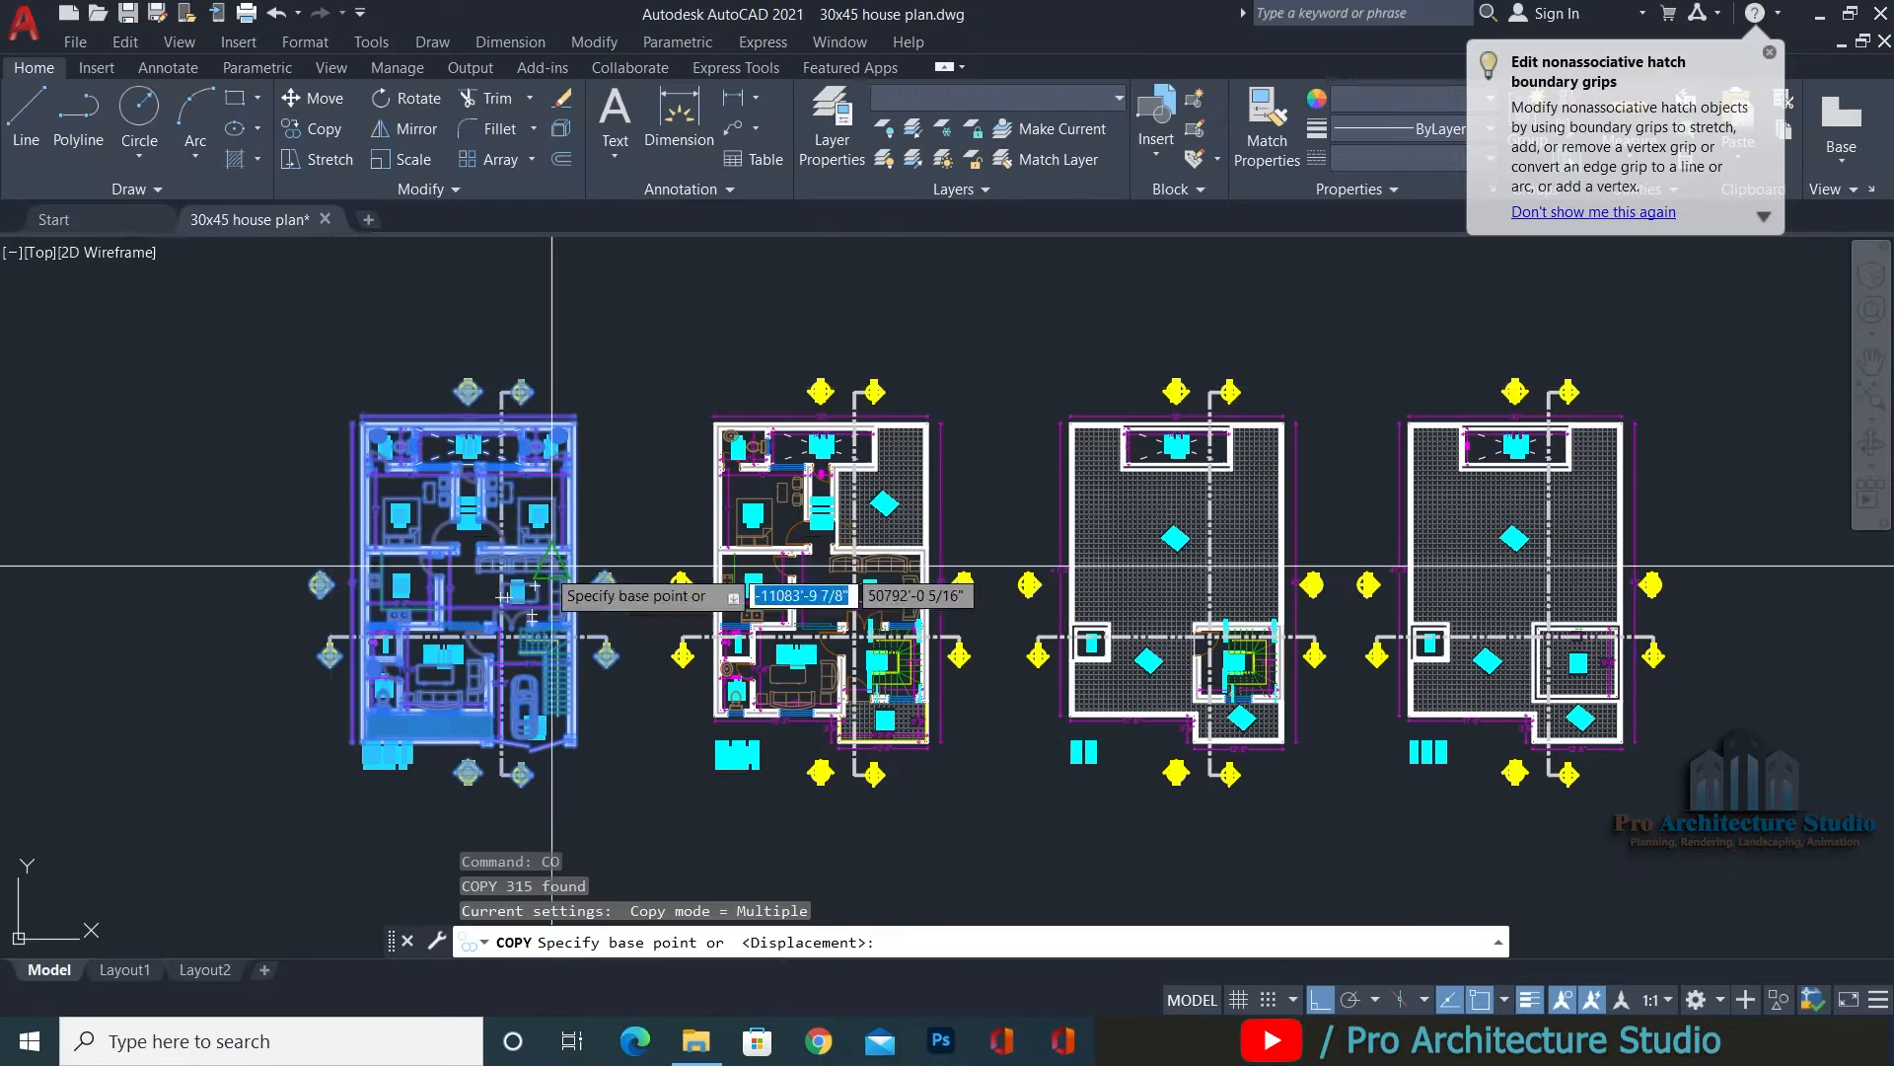
left_click(370, 427)
scroll(996, 407, "down", 3)
scroll(1049, 430, "up", 3)
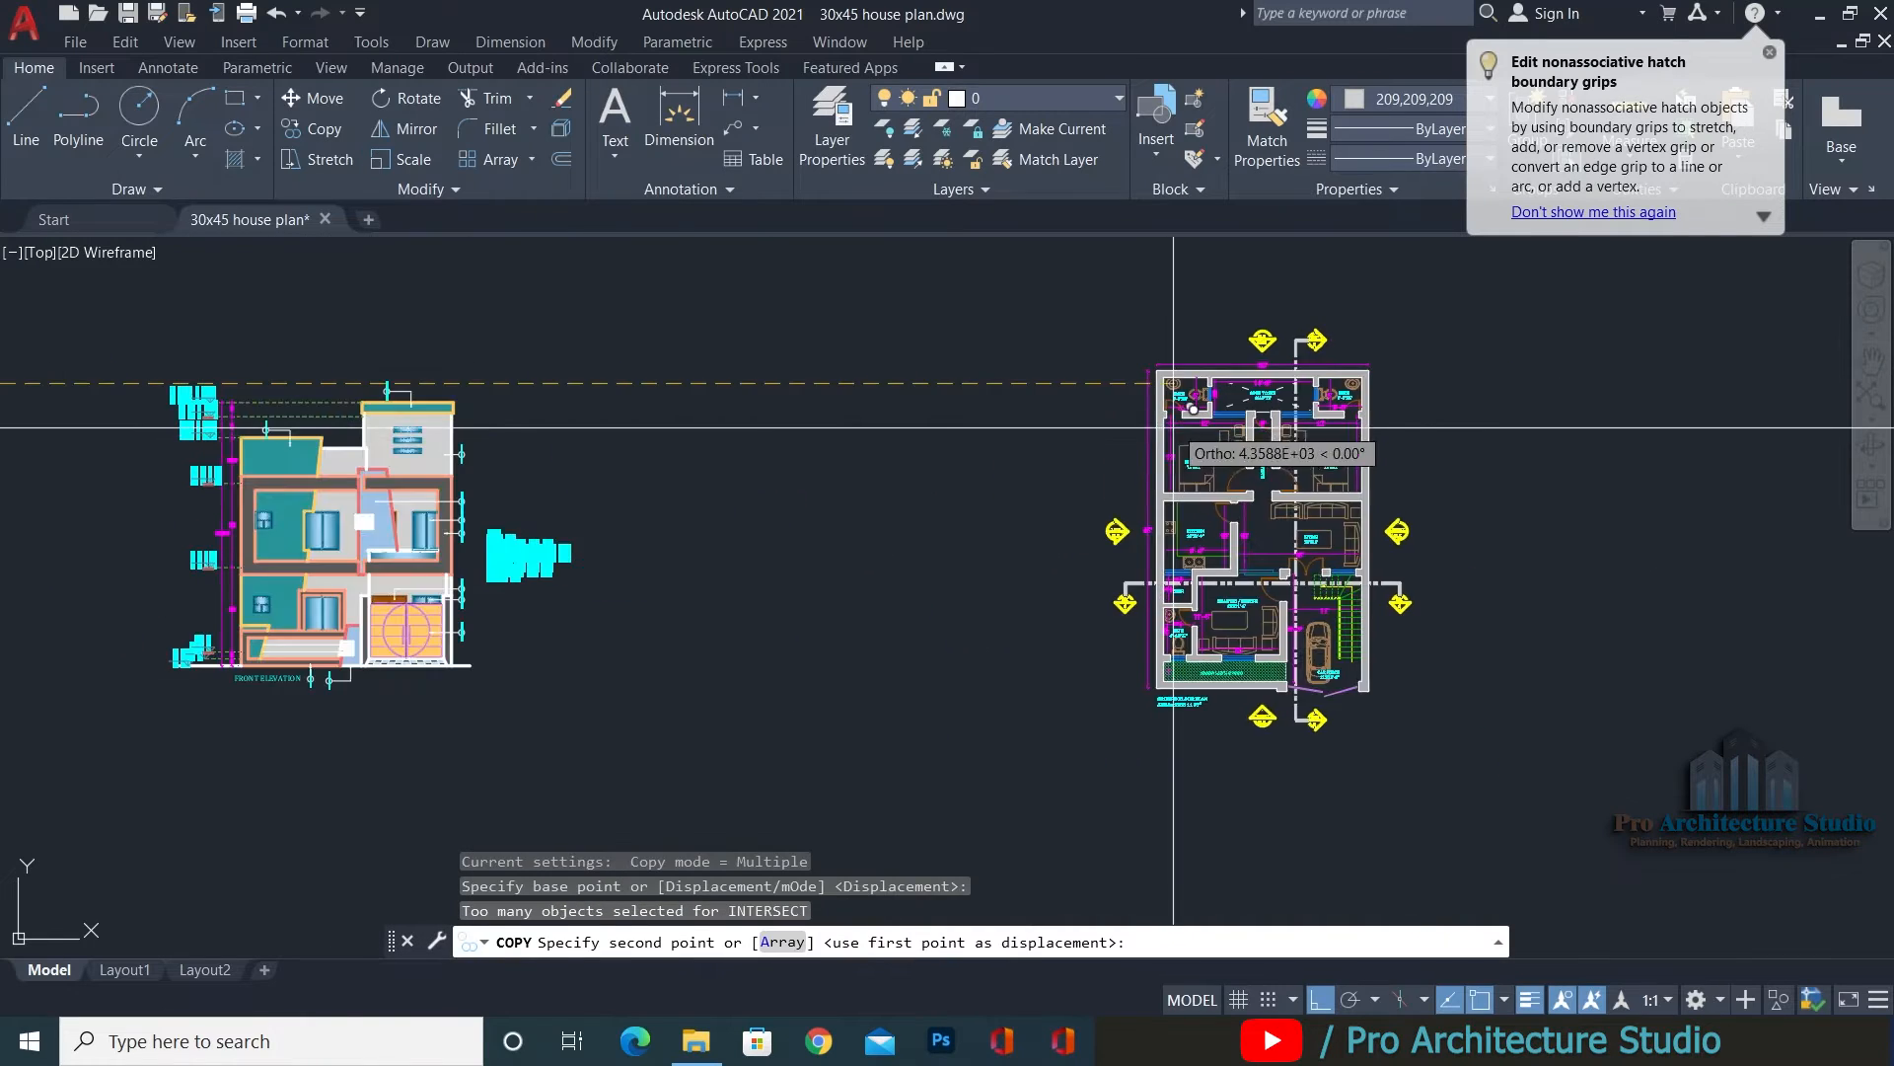
left_click(1049, 430)
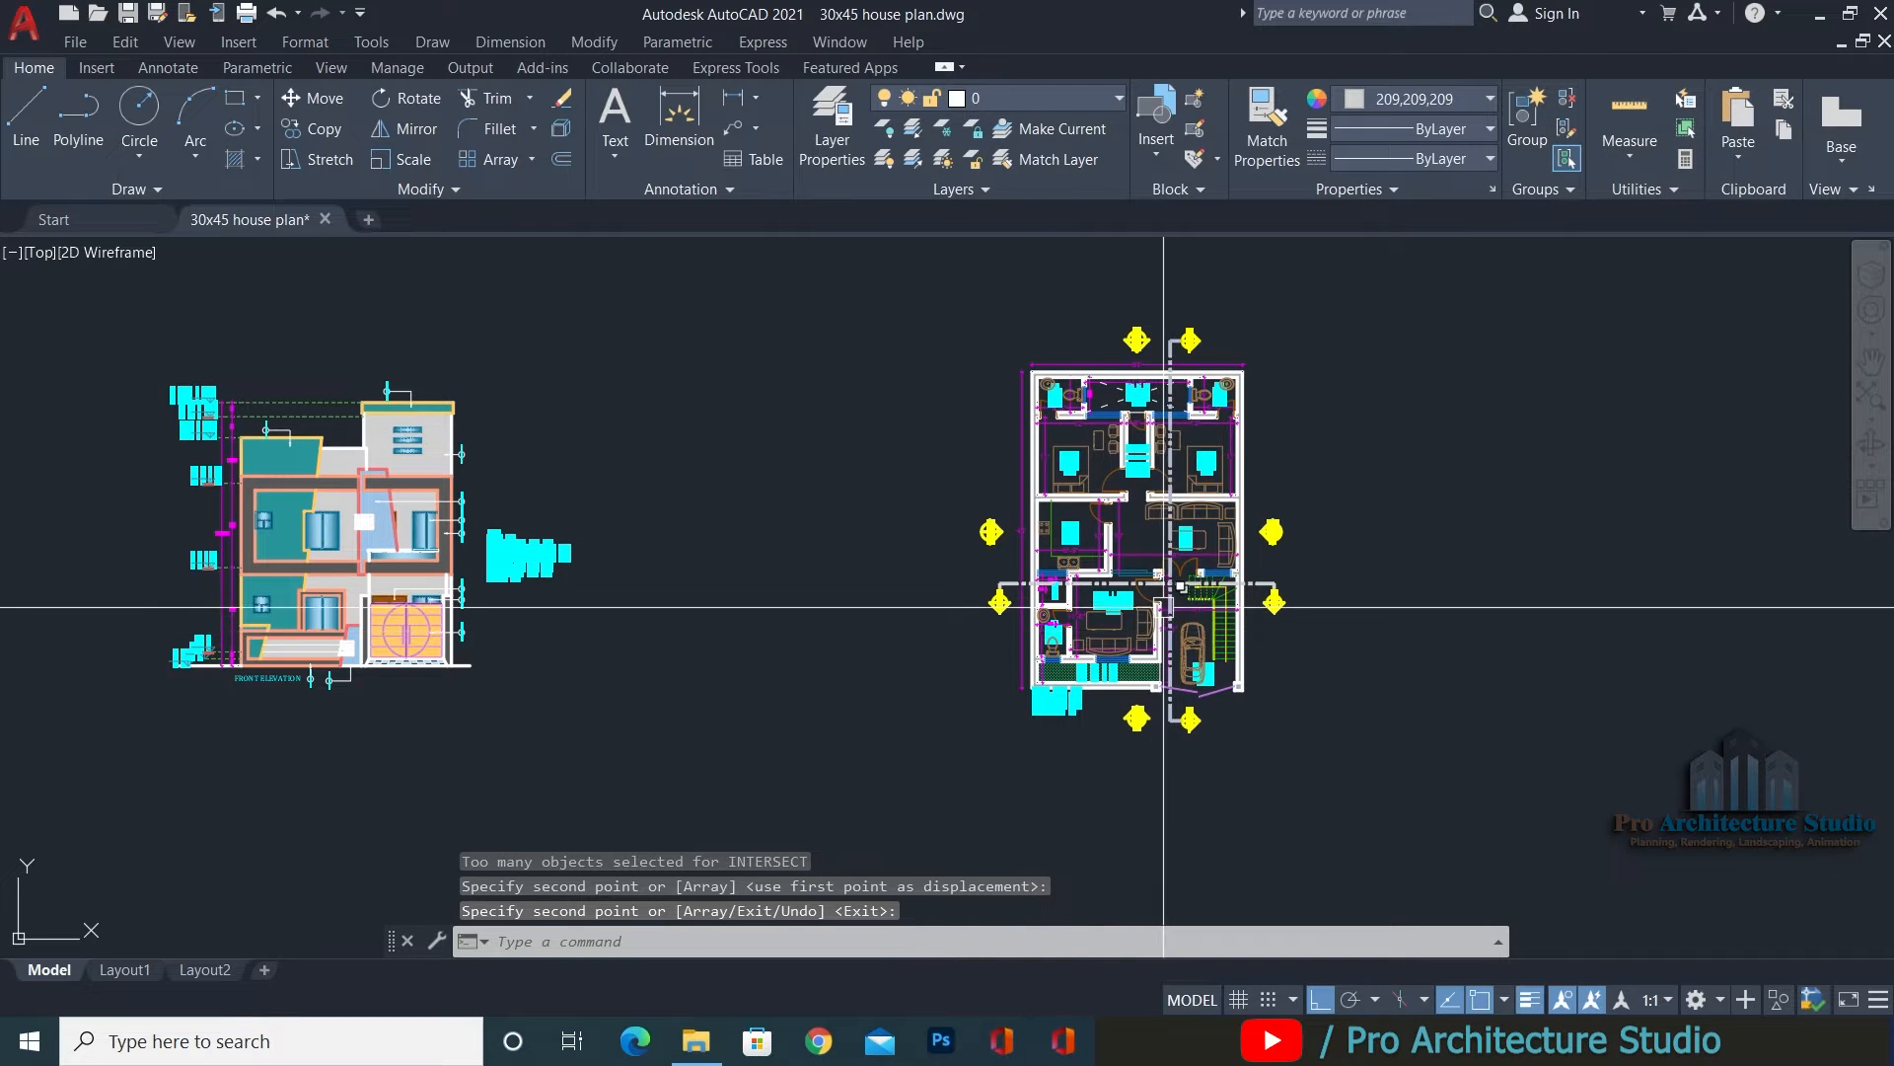
Examine the SEC A markers on the copied ground floor plan and the FRONT ELE. and SEC B markers on the top roof plan.
scroll(1036, 589, "up", 2)
scroll(888, 740, "up", 3)
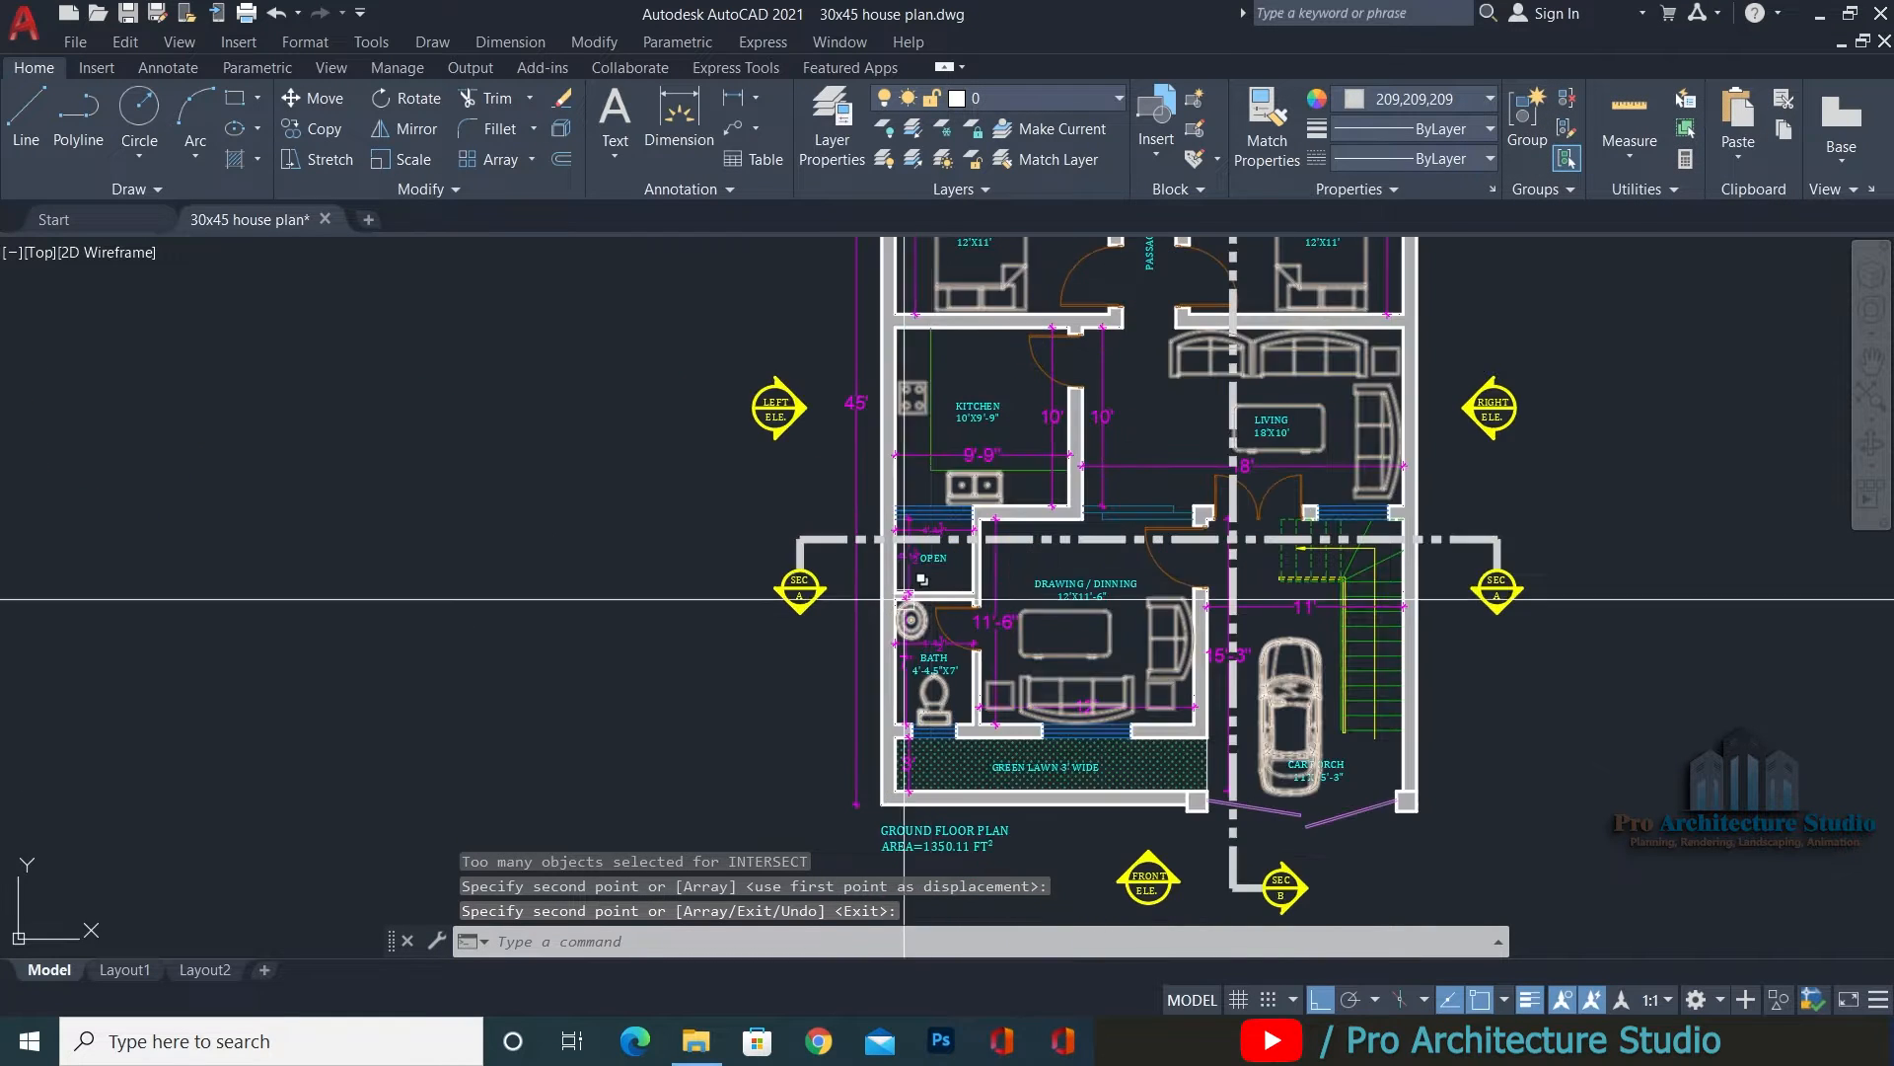
scroll(691, 711, "up", 4)
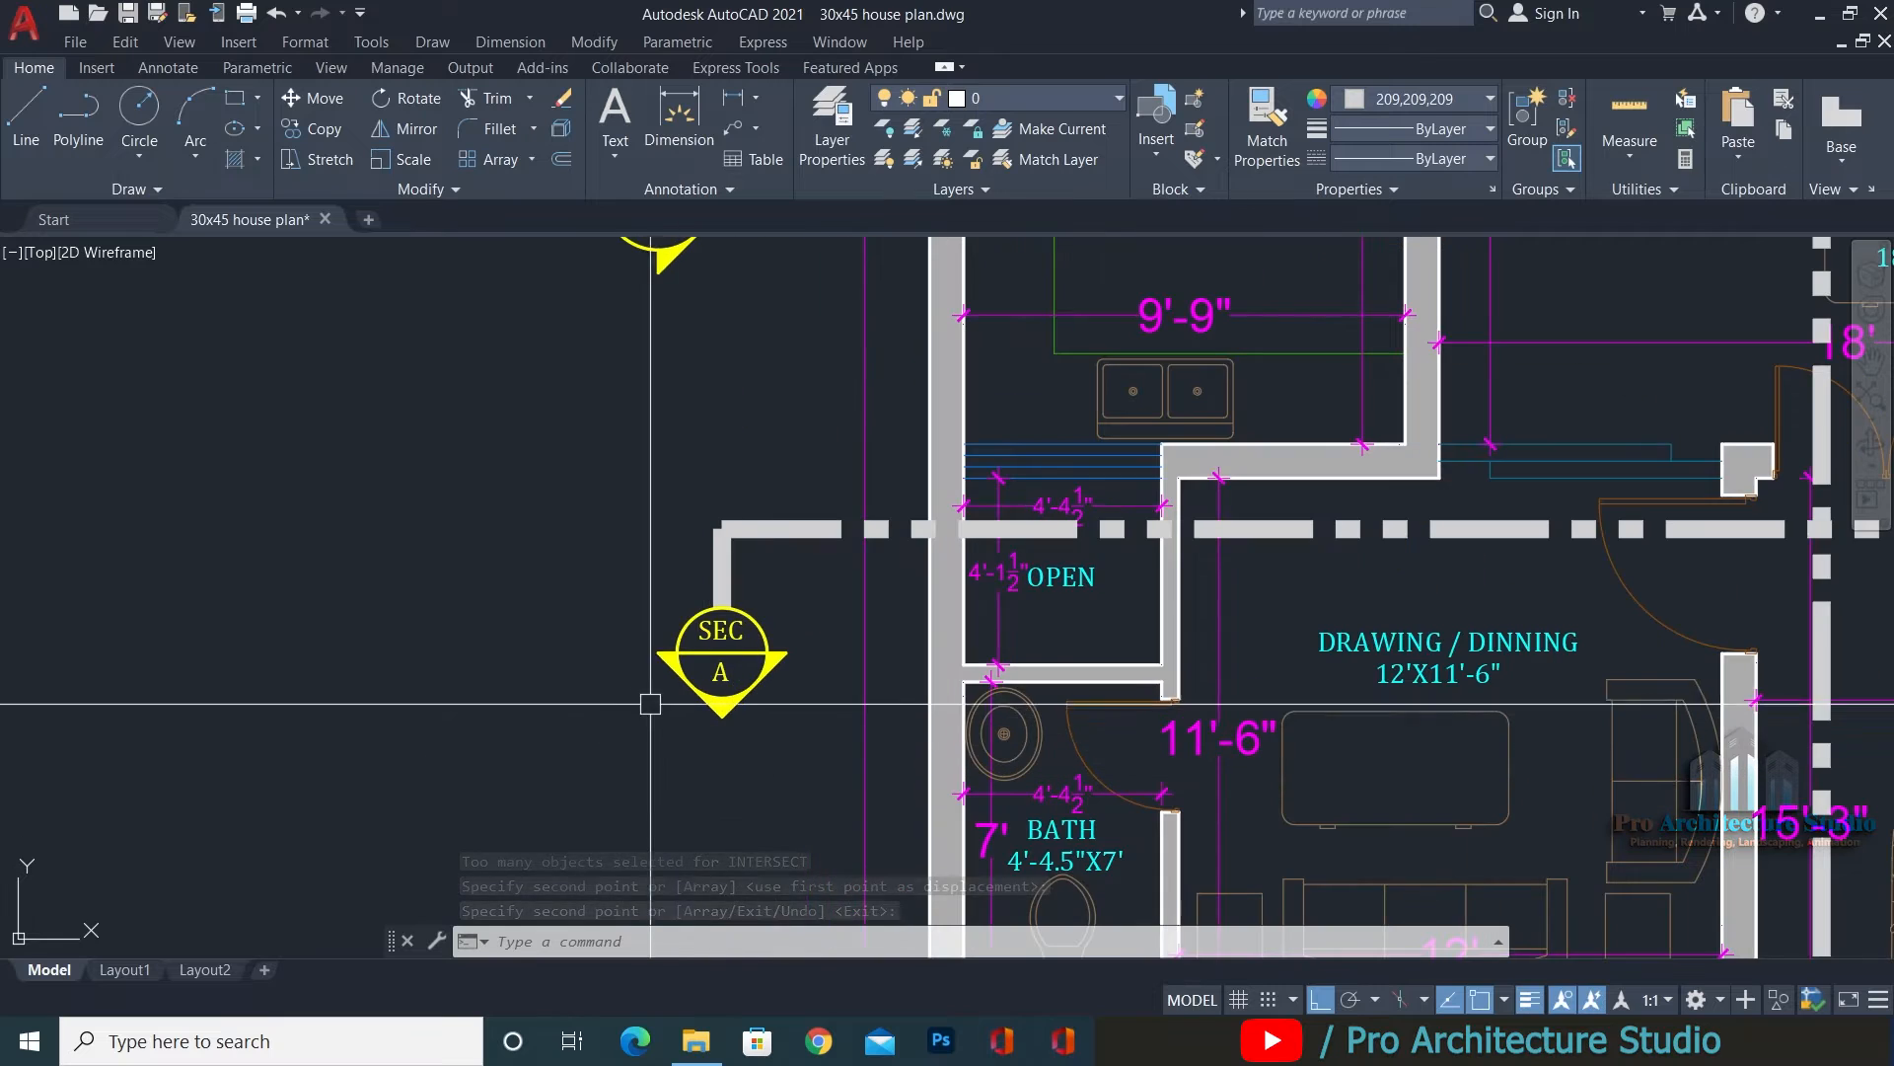
scroll(729, 533, "down", 1)
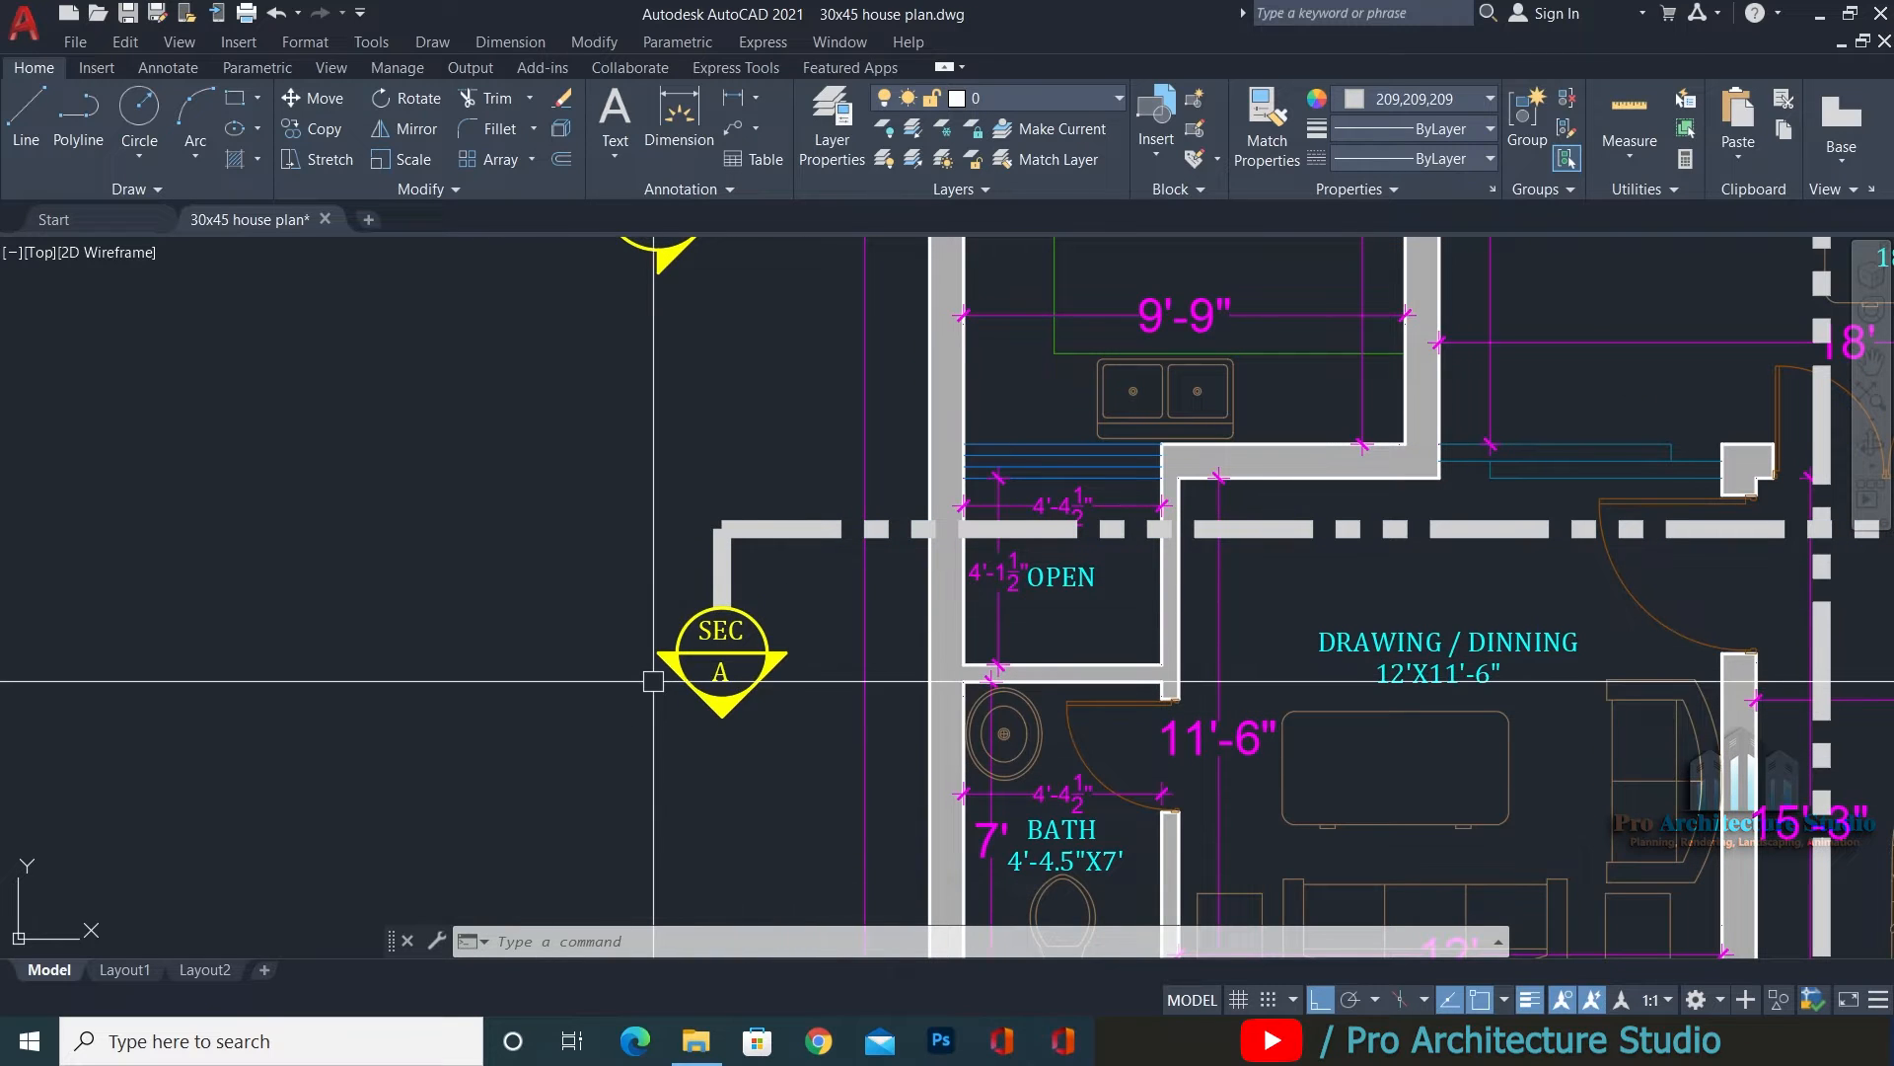
scroll(652, 673, "down", 2)
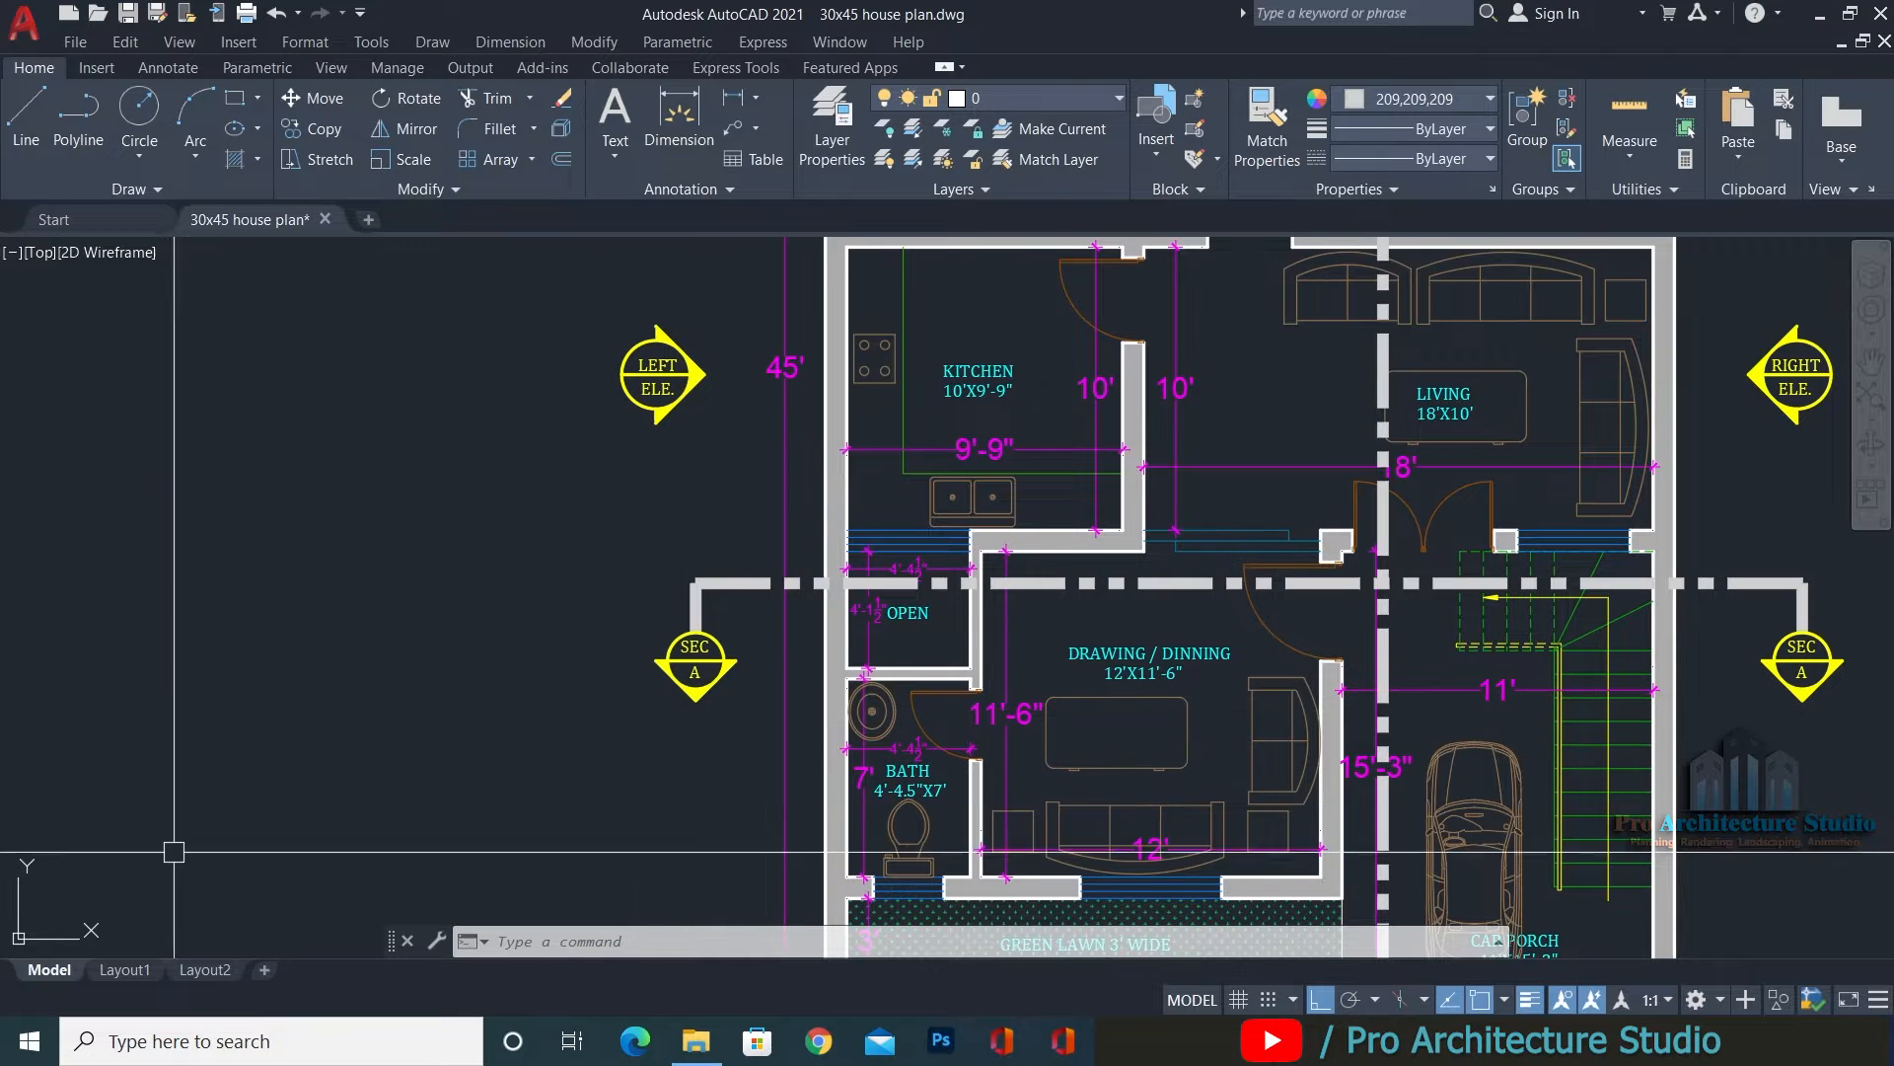
mouse_move(221, 784)
middle_mouse_down()
mouse_move(1049, 707)
mouse_move(1697, 680)
middle_mouse_up()
middle_click_drag(720, 690, 1865, 661)
middle_click_drag(778, 396, 1204, 303)
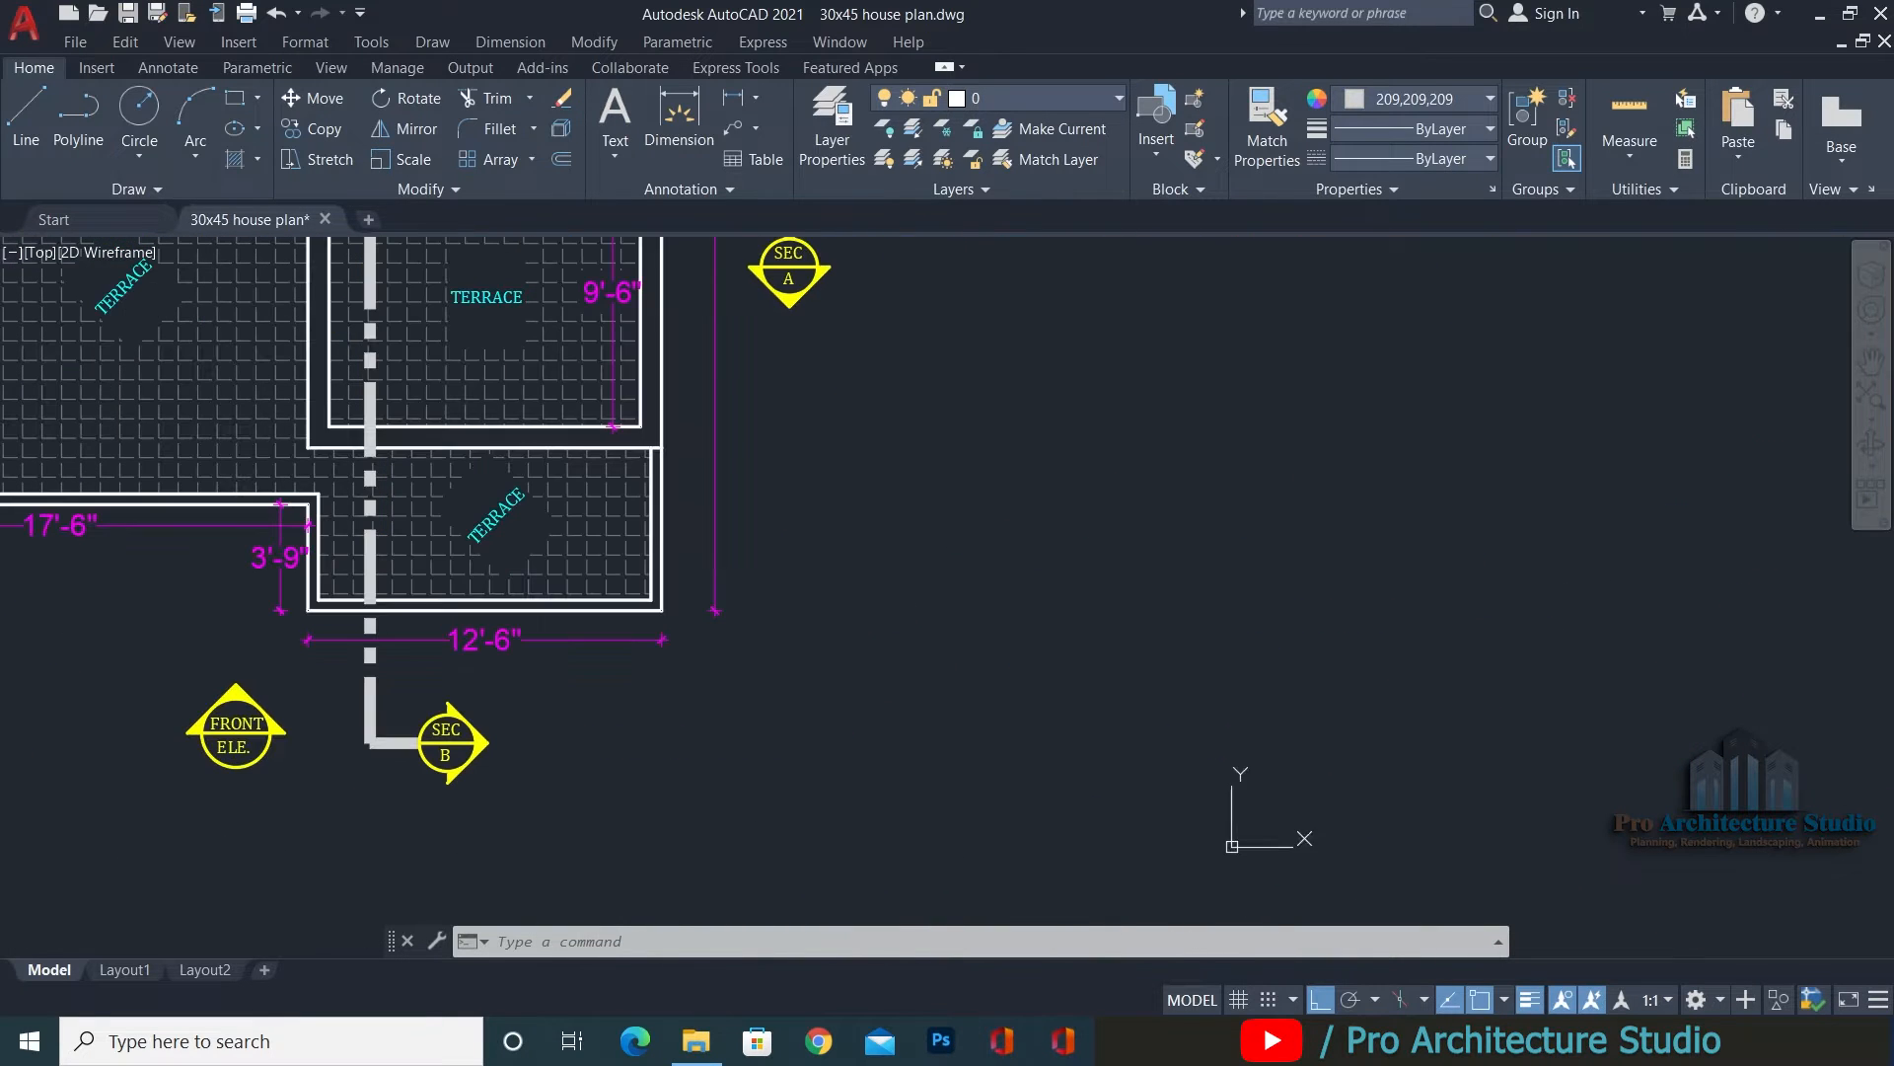
scroll(1737, 557, "down", 2)
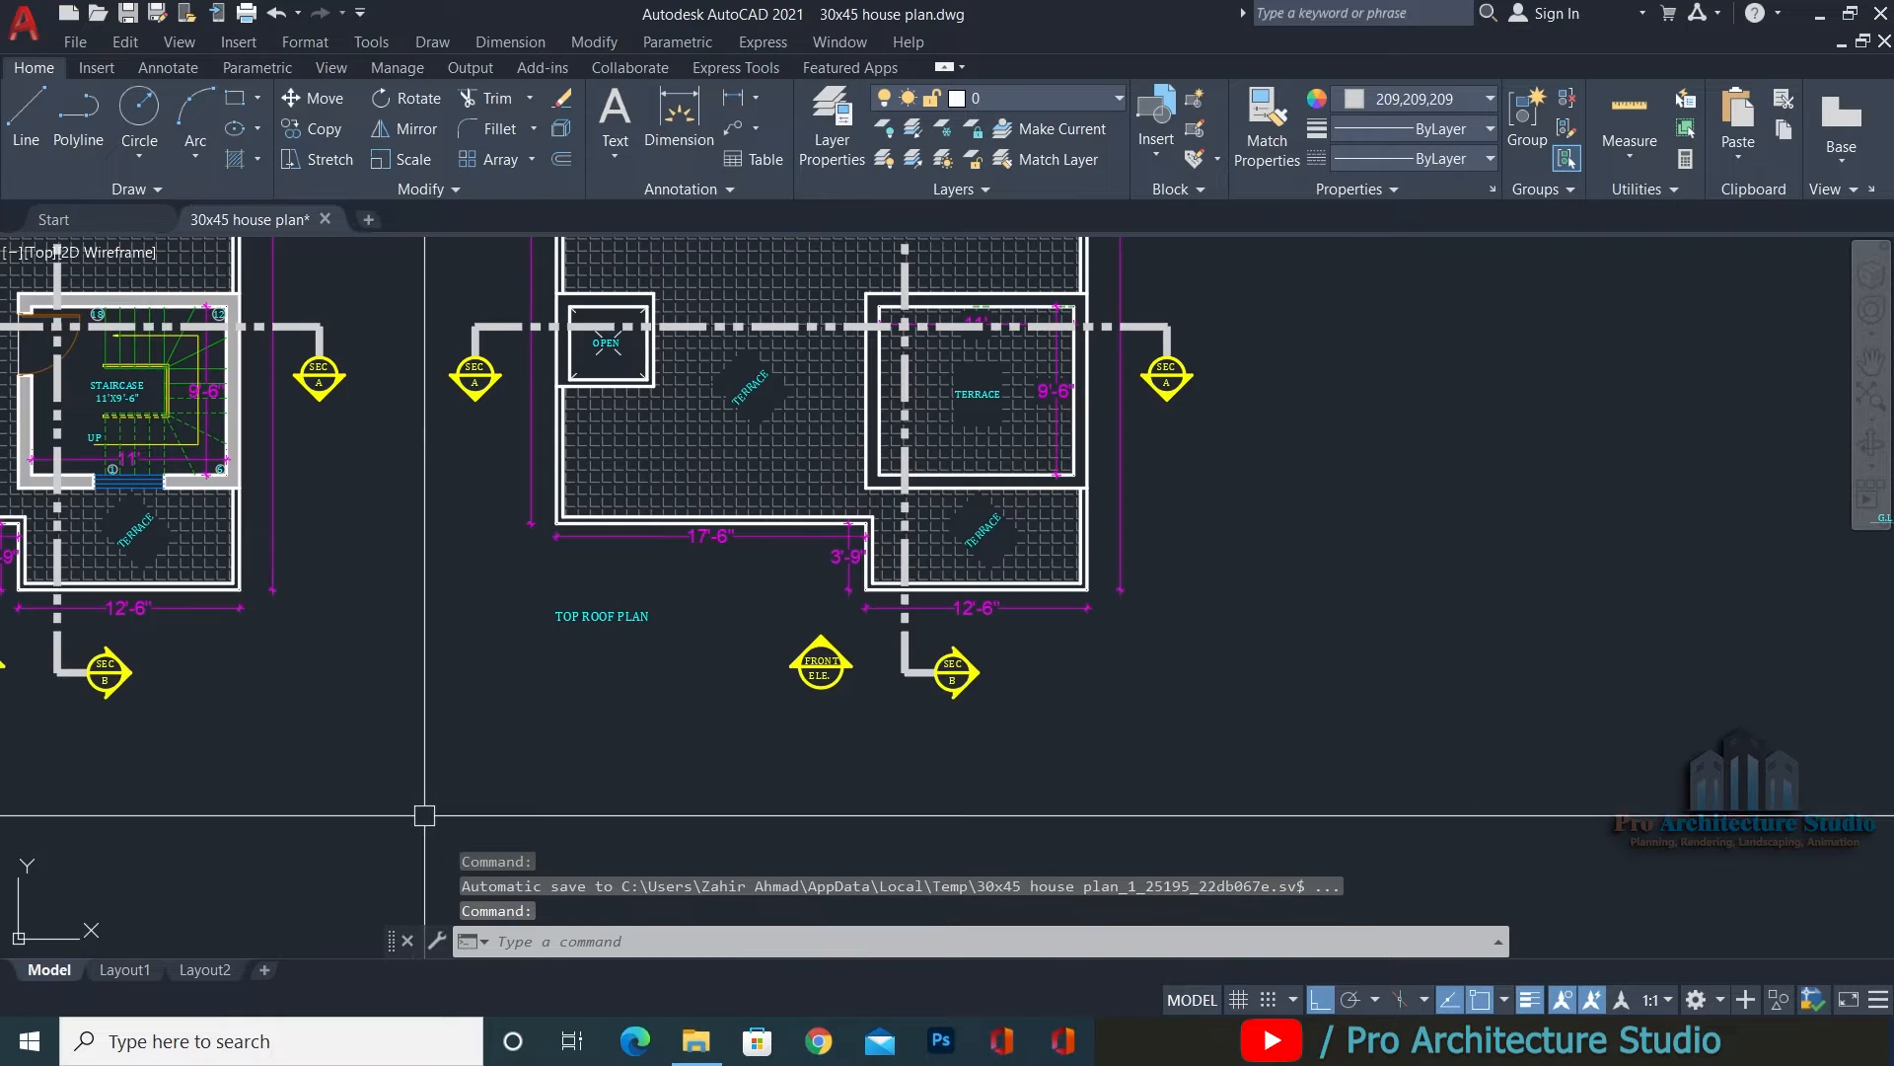
scroll(768, 700, "up", 6)
scroll(1045, 541, "up", 4)
middle_click_drag(960, 444, 862, 702)
scroll(769, 700, "down", 4)
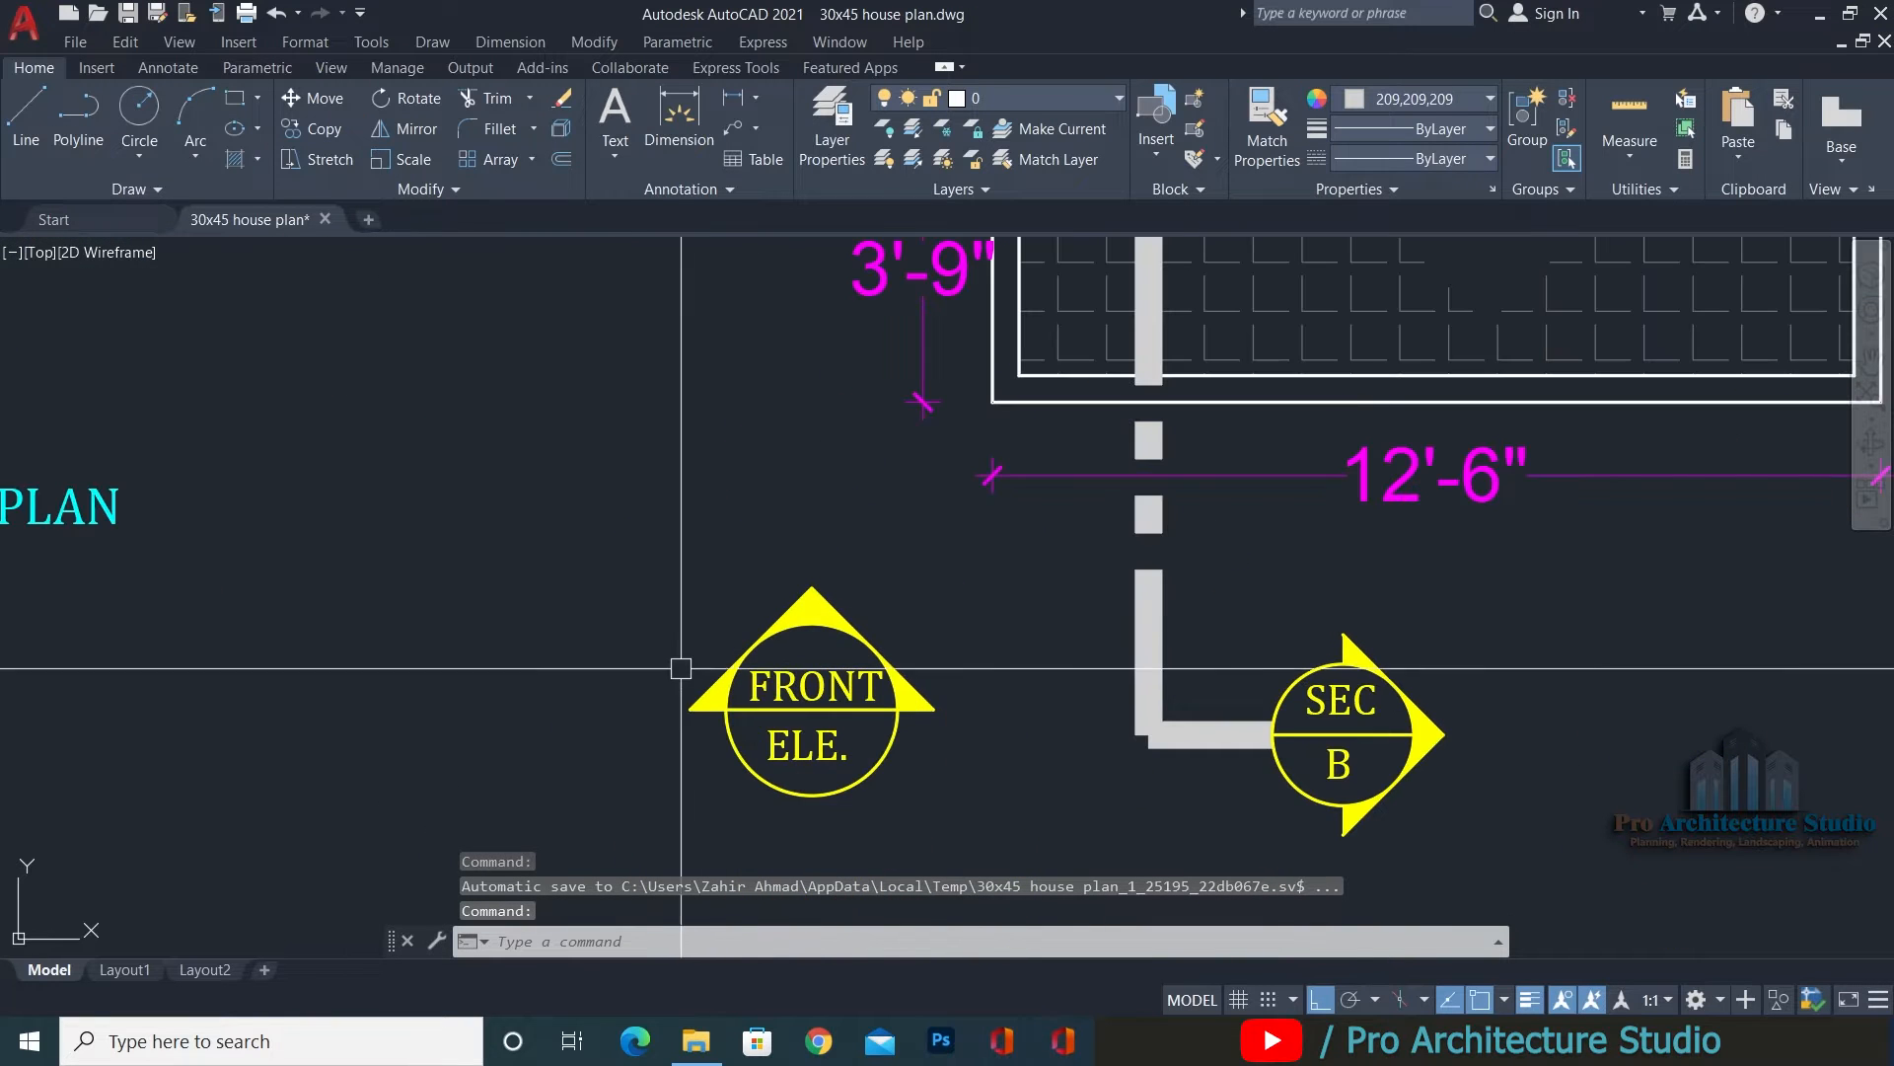
middle_click_drag(677, 664, 762, 579)
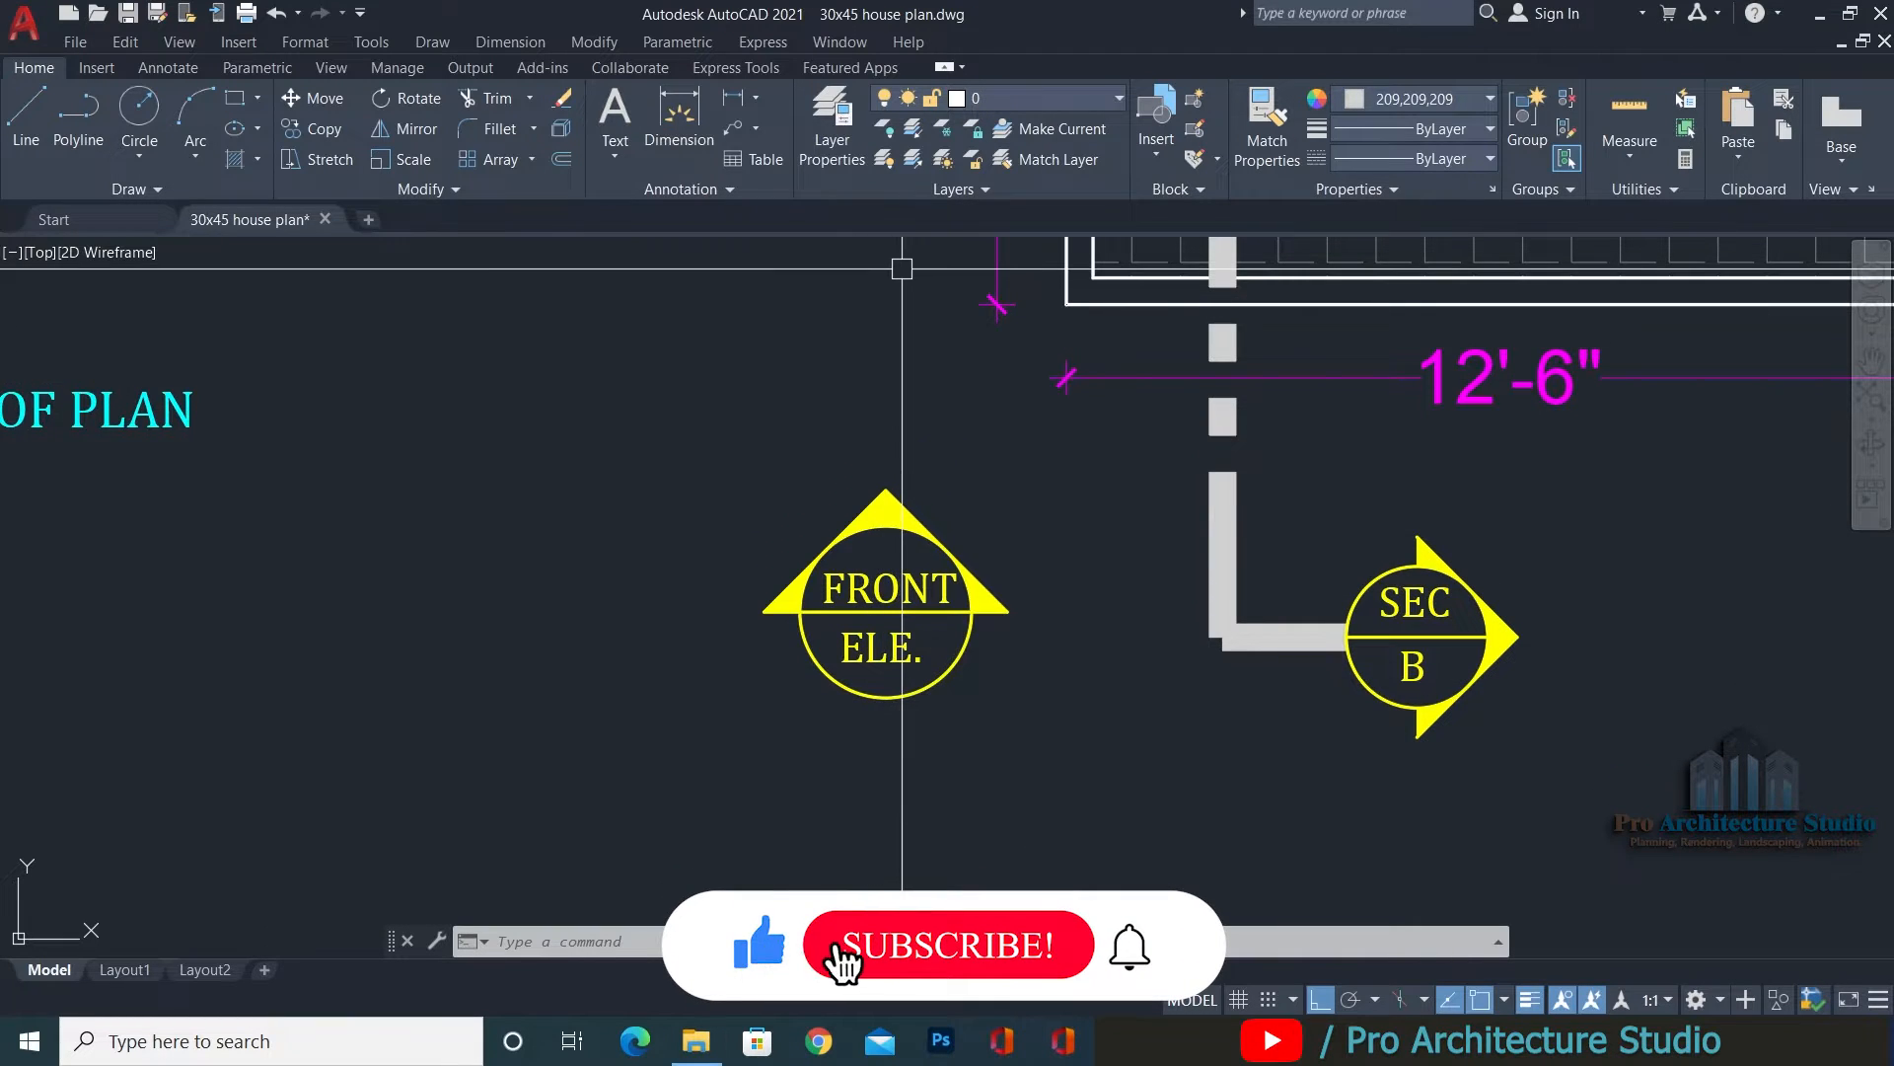
middle_click_drag(902, 268, 907, 538)
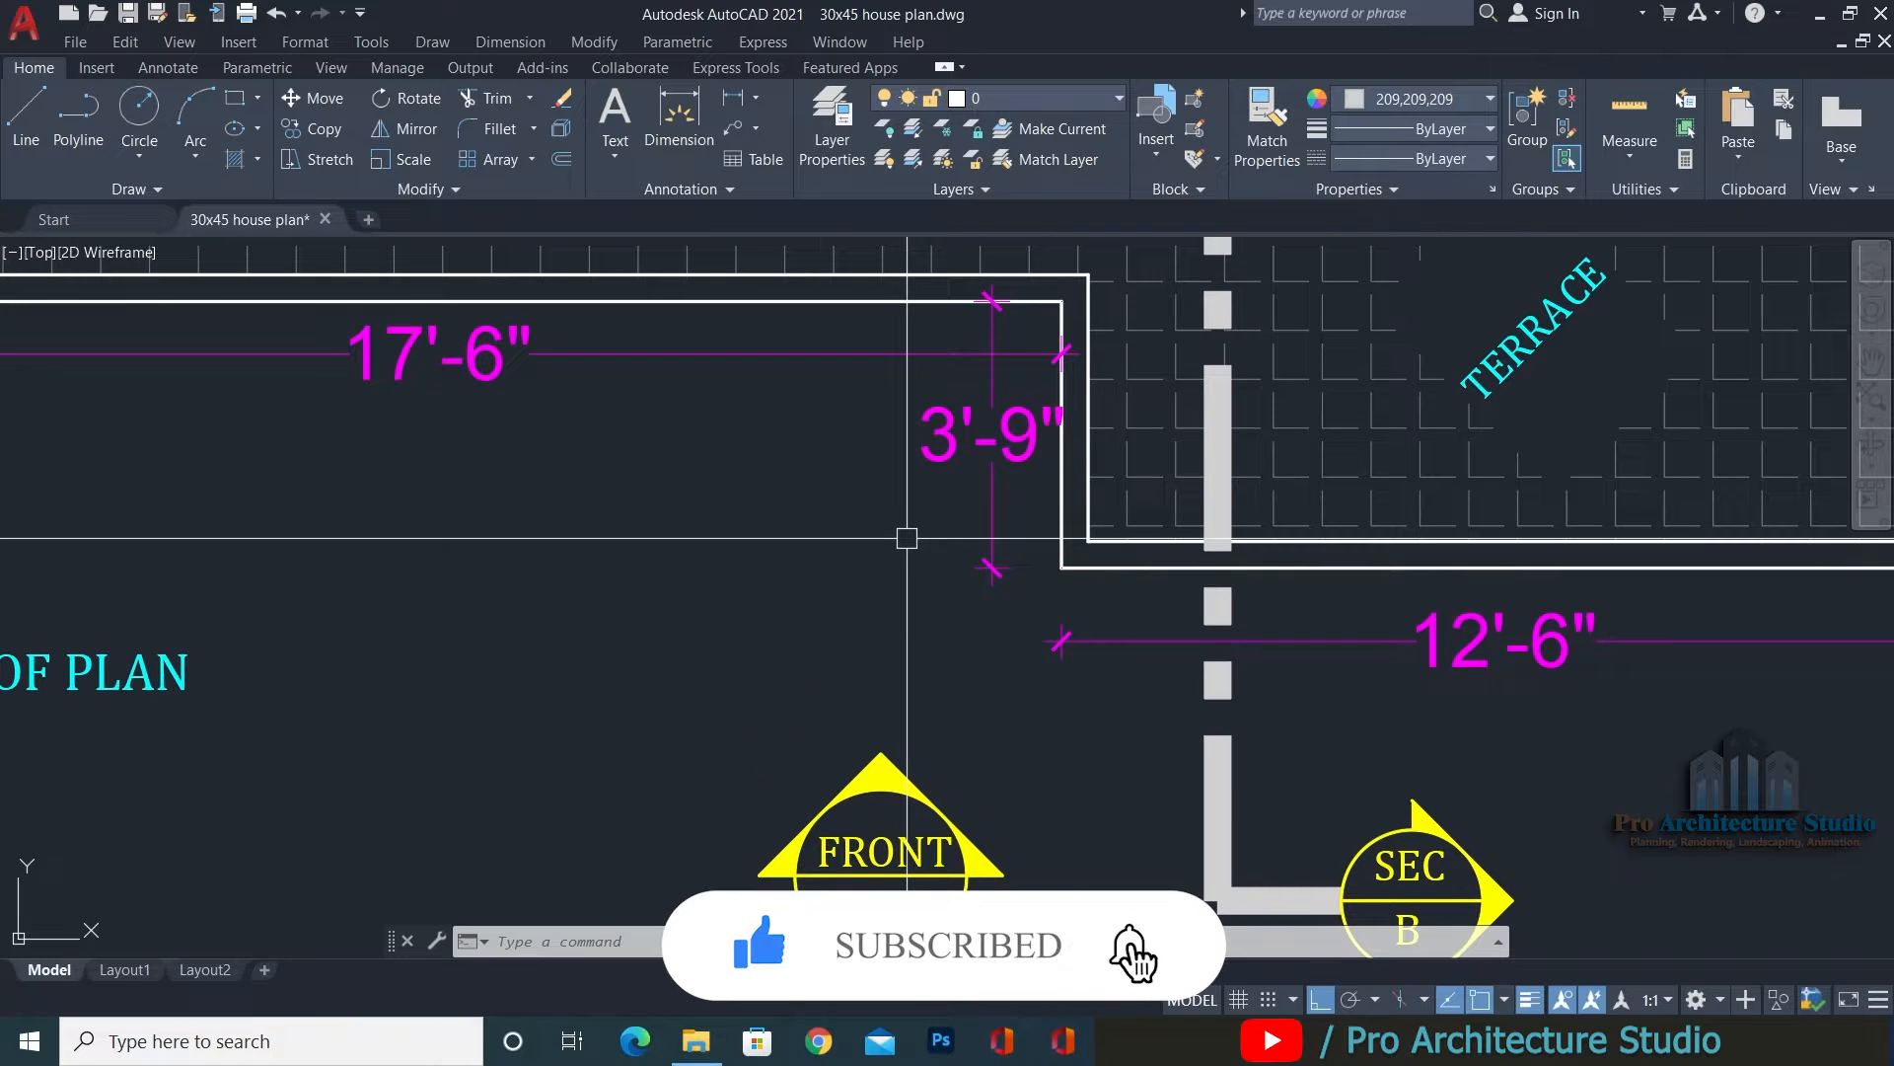
Inspect the viewing direction of the SEC A marker beside the open area and bath on the copied ground floor plan.
scroll(825, 546, "down", 6)
middle_click_drag(1370, 621, 592, 641)
mouse_move(1786, 501)
middle_mouse_down()
mouse_move(1243, 595)
mouse_move(635, 642)
mouse_move(79, 642)
middle_mouse_up()
middle_click_drag(1663, 624, 1198, 681)
scroll(845, 607, "up", 4)
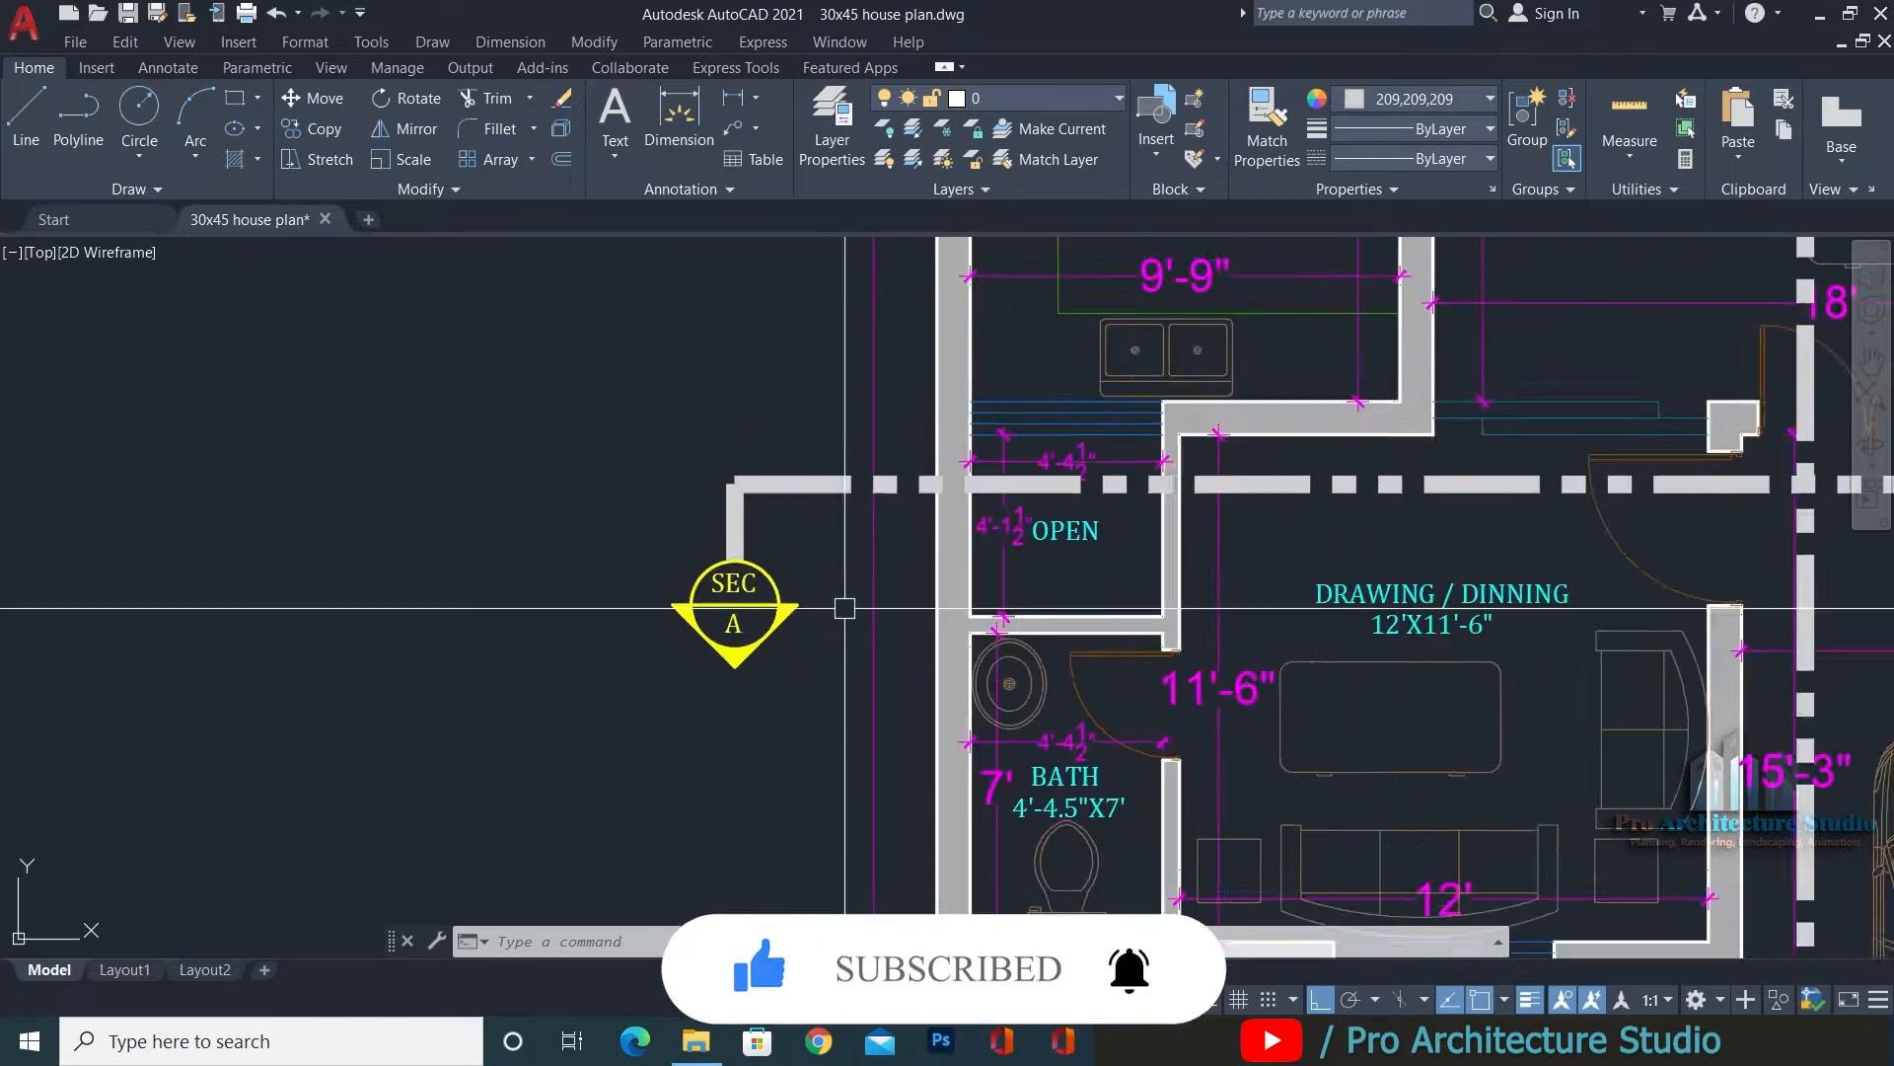
scroll(844, 608, "up", 2)
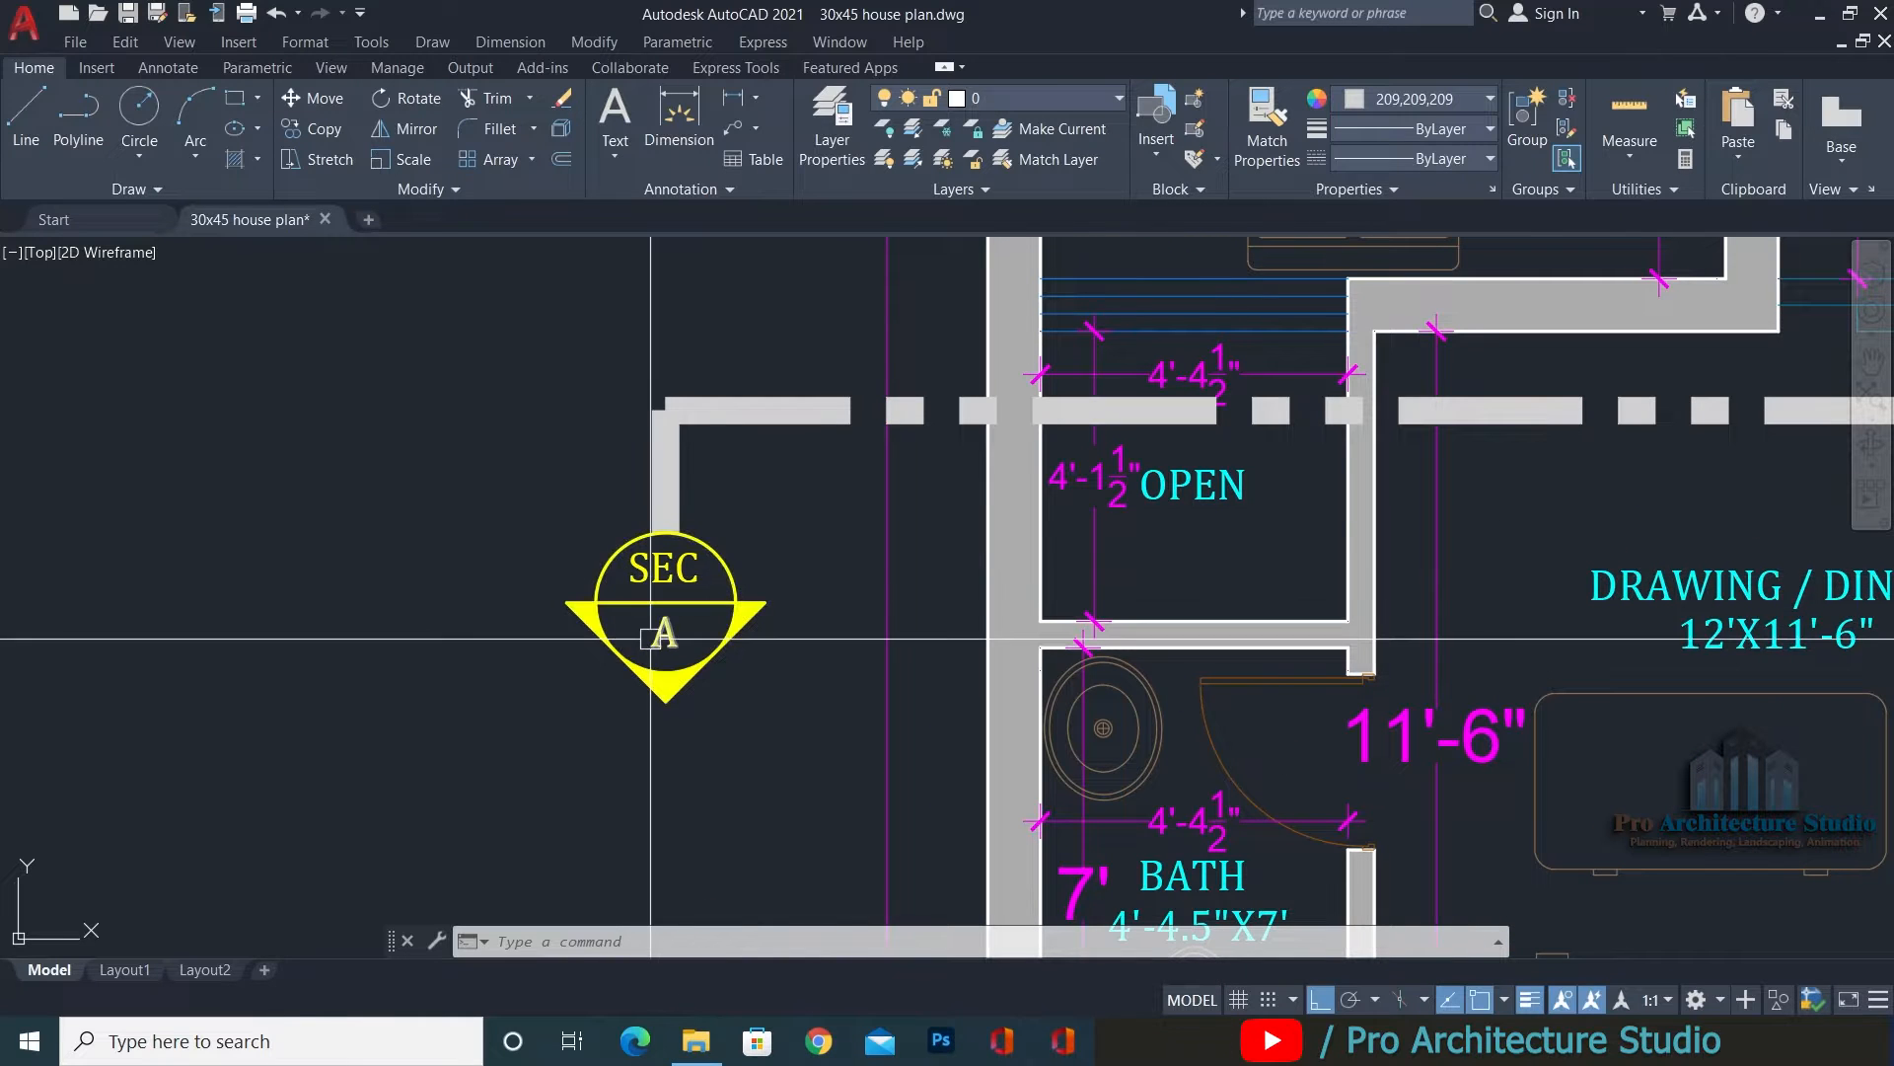
scroll(650, 638, "down", 6)
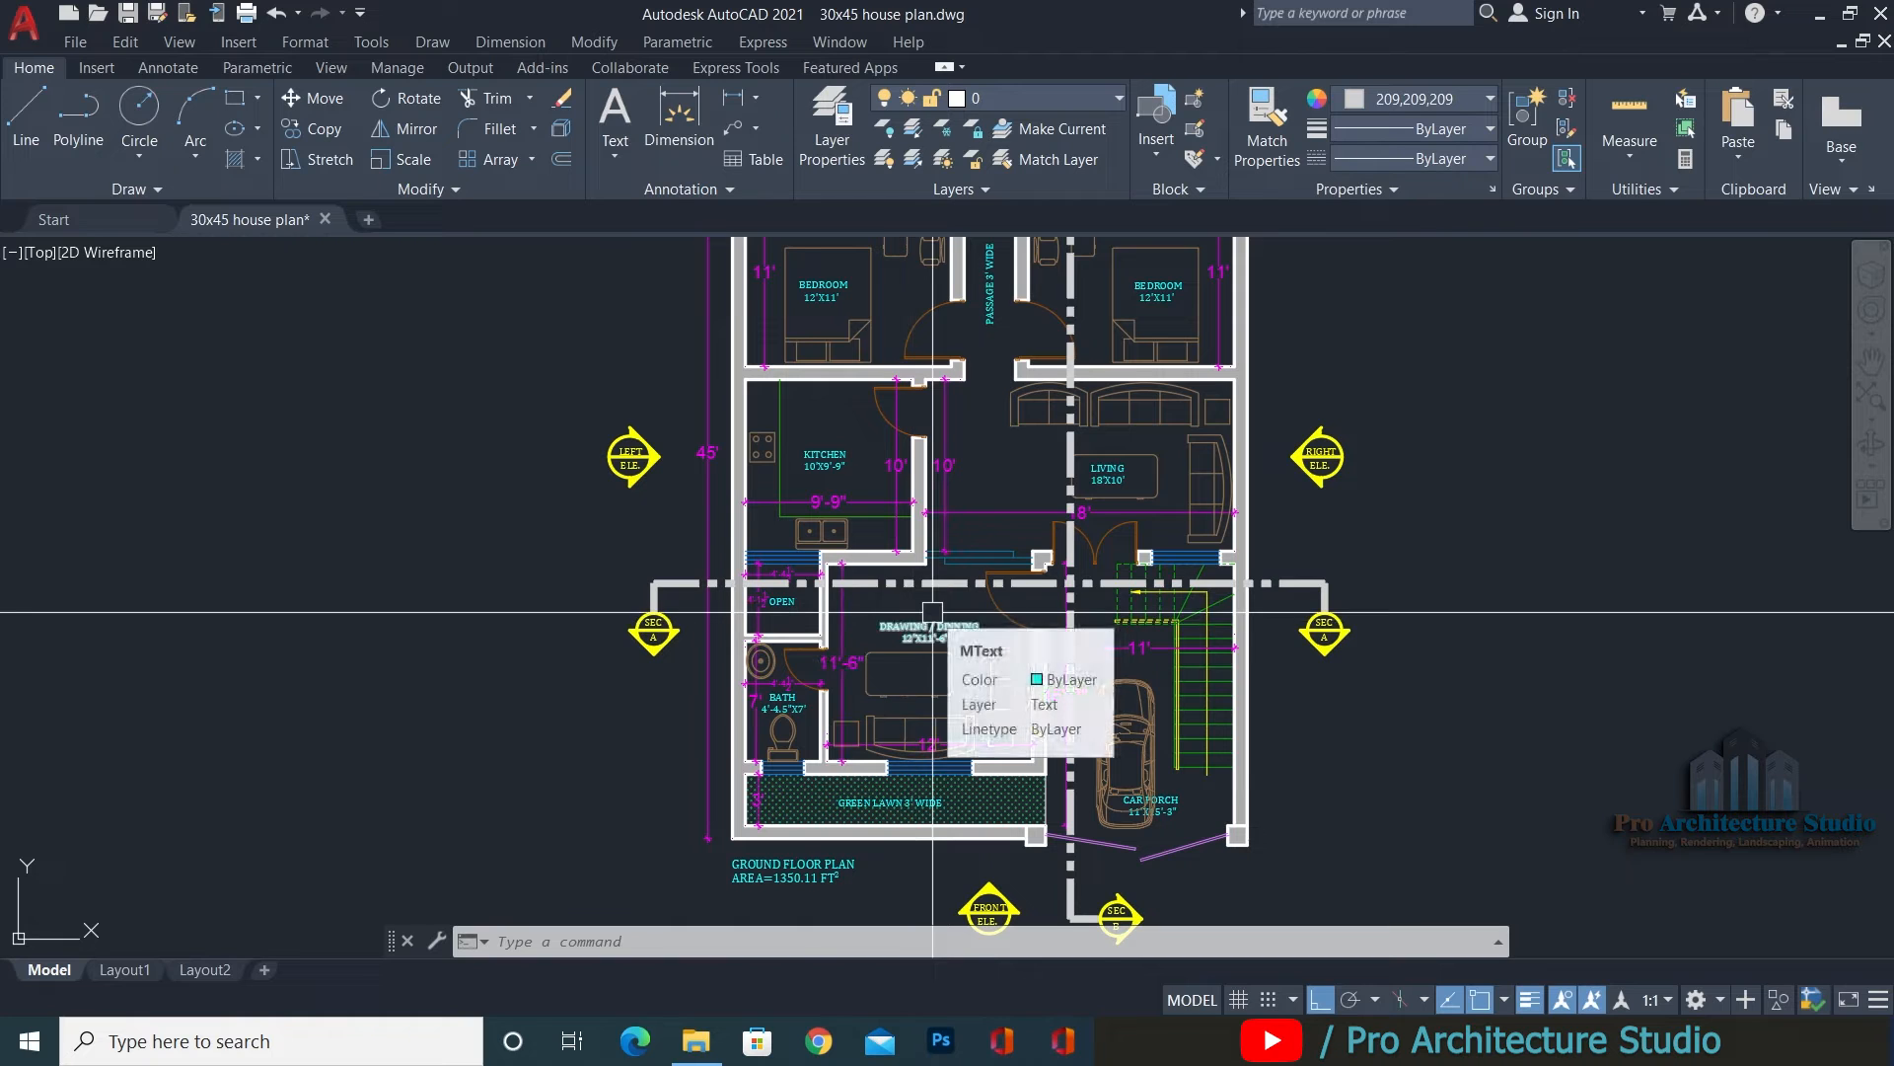
Rotate the entire copied ground floor plan with its markers by 180 degrees about a point near its centre.
type("RO")
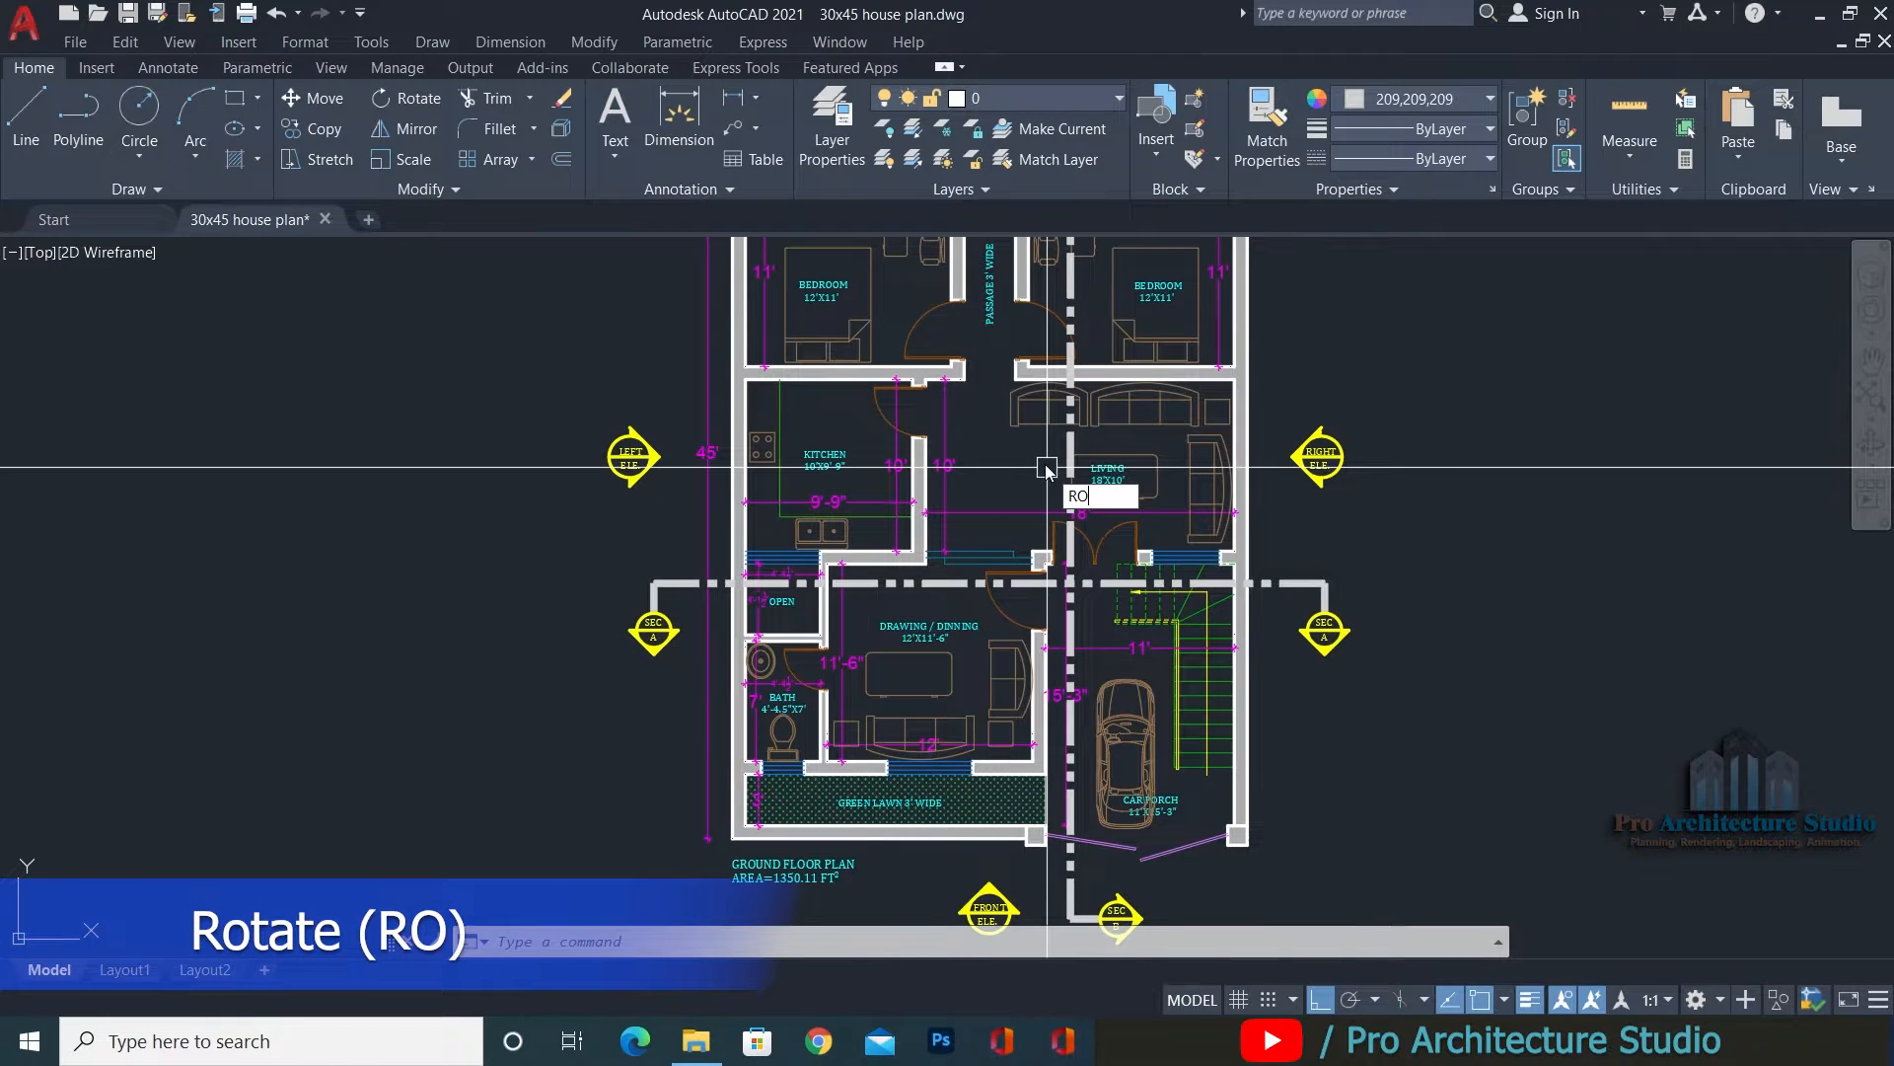
key("Return")
scroll(1115, 464, "down", 5)
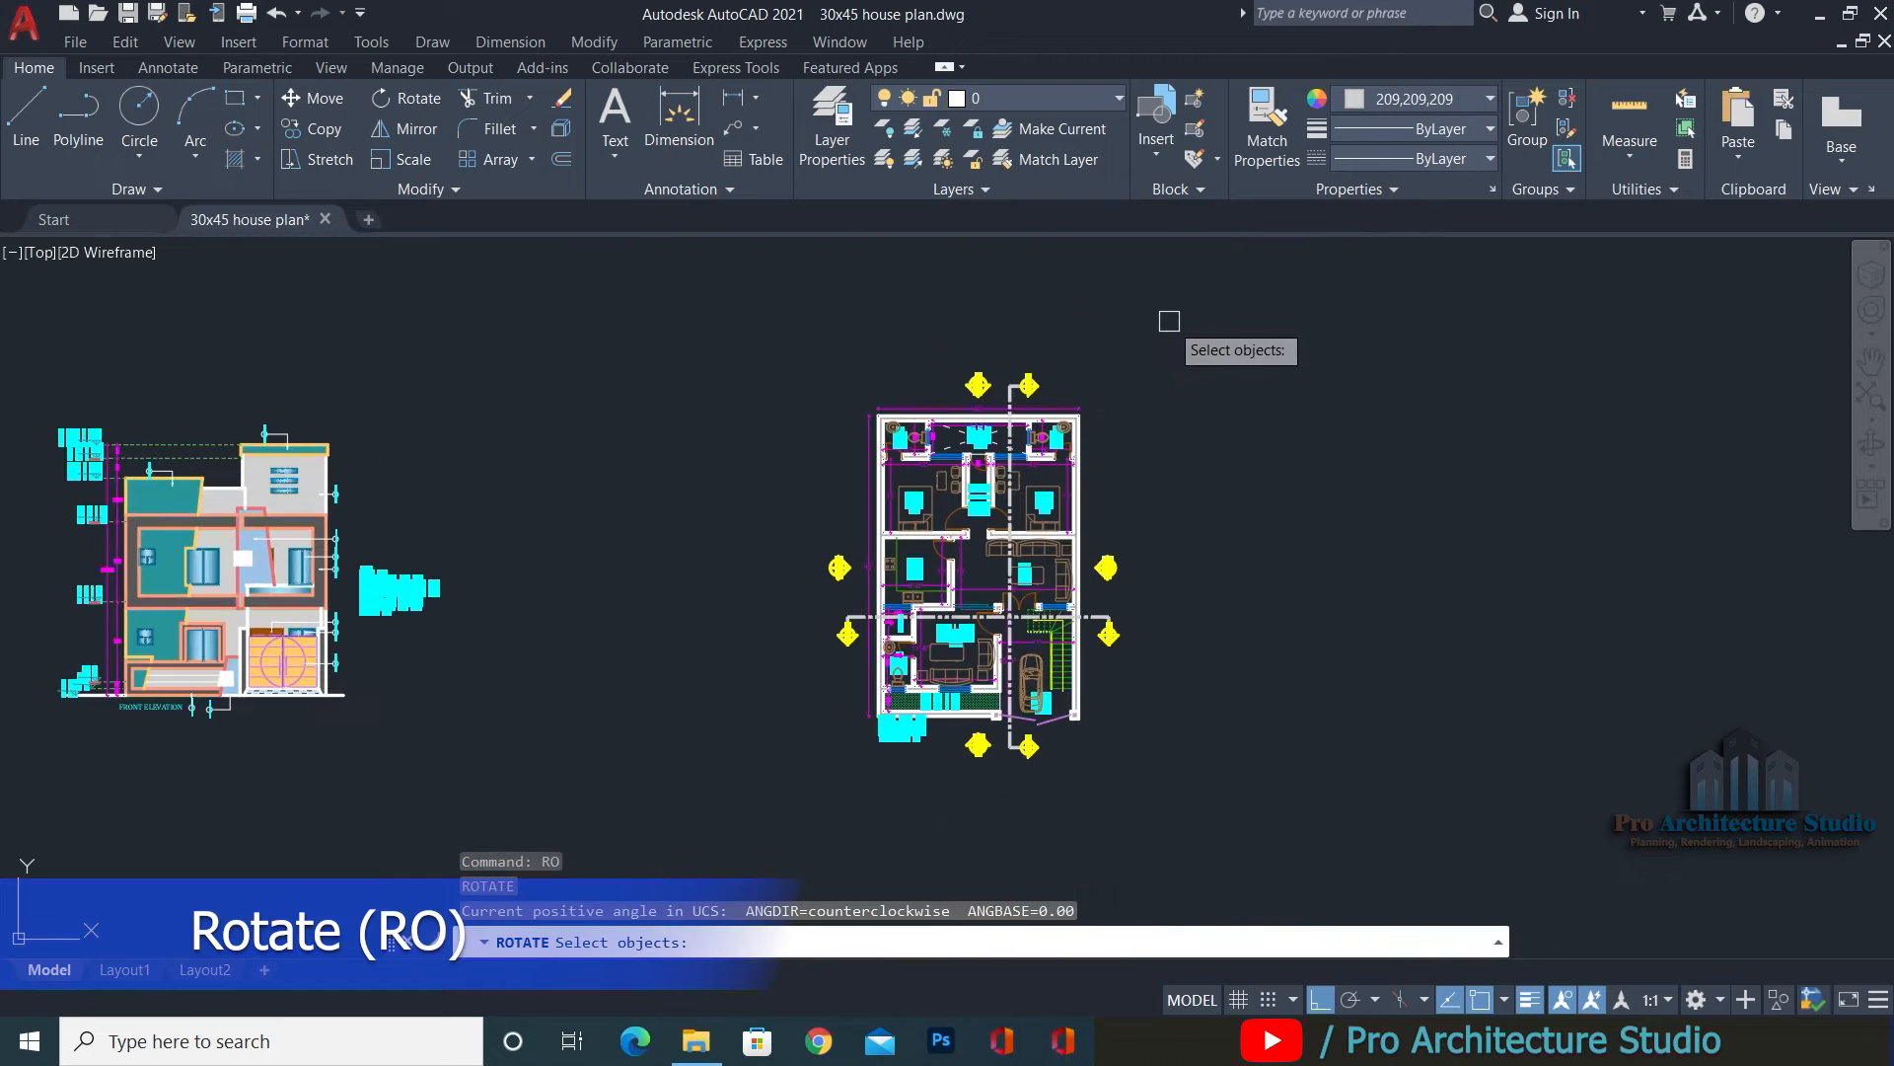
left_click(1183, 284)
left_click(760, 805)
scroll(1024, 590, "up", 2)
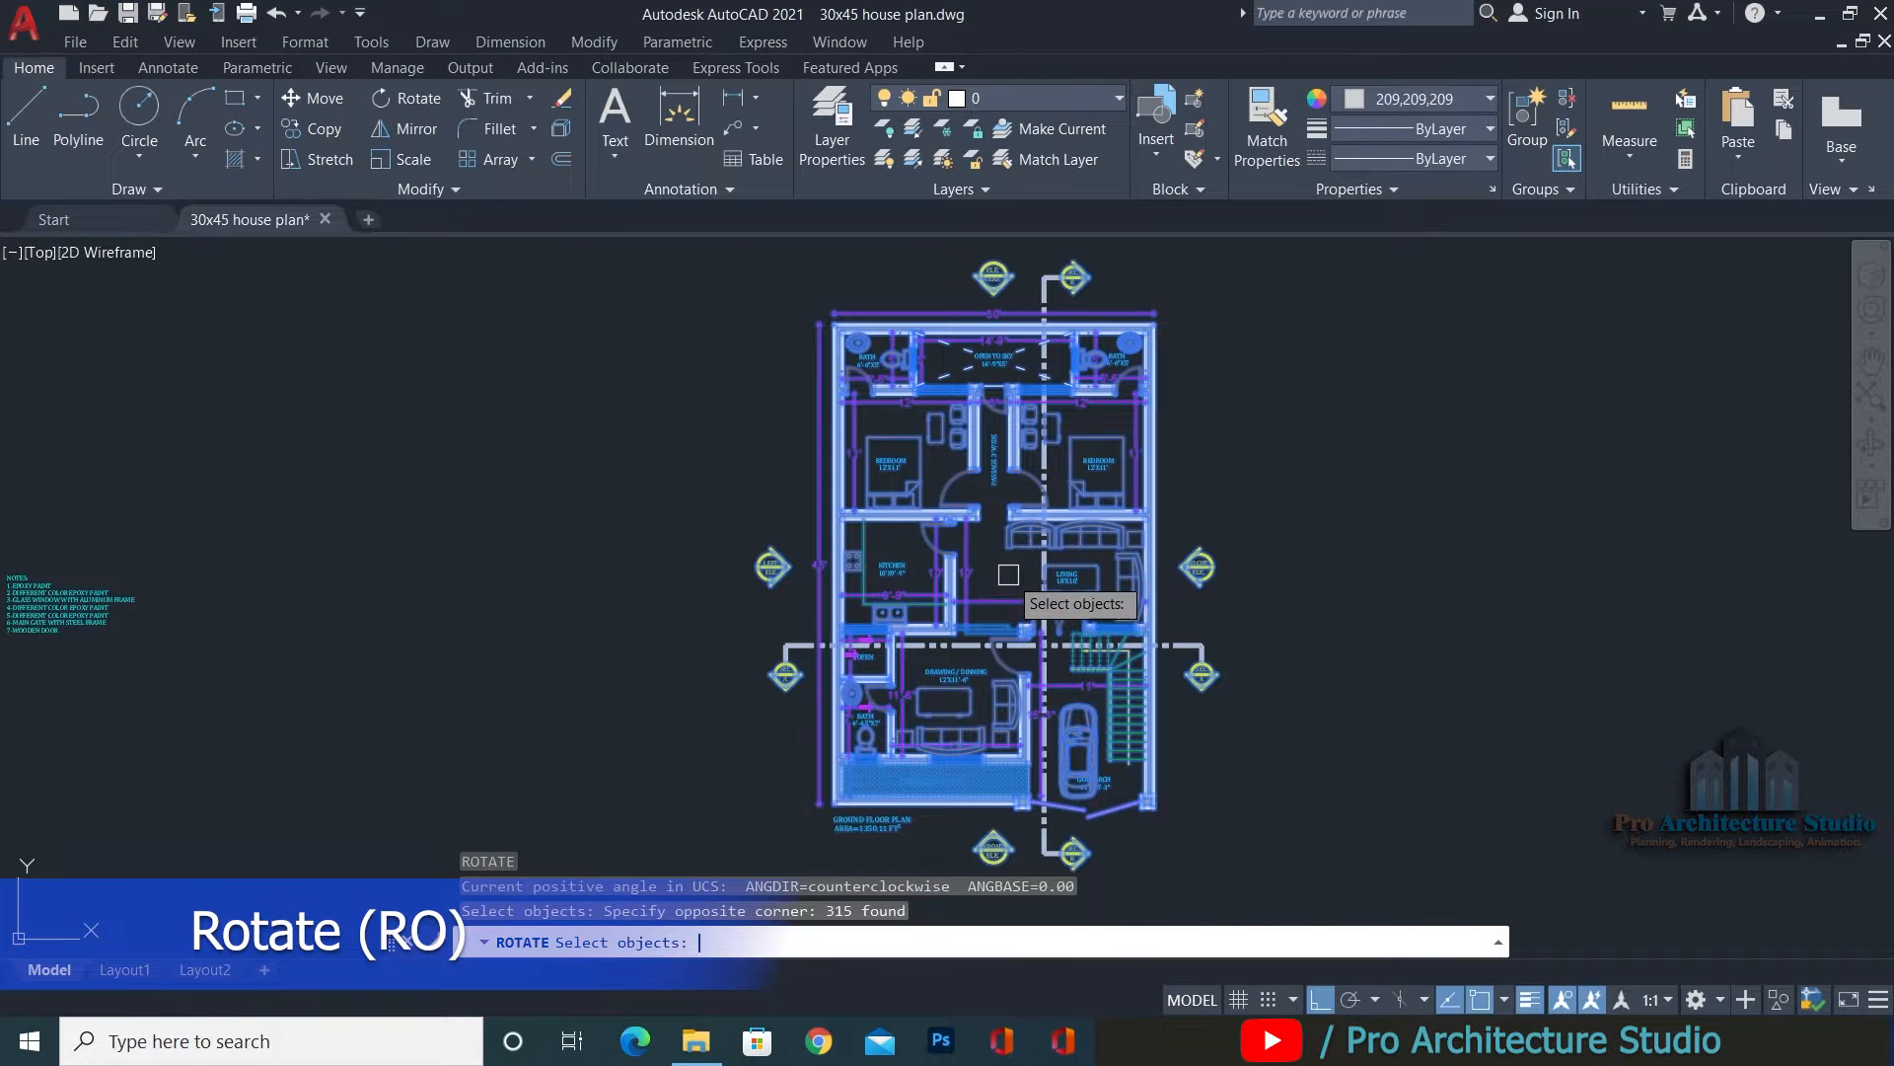
key("Return")
scroll(1008, 574, "up", 4)
scroll(1008, 574, "down", 6)
scroll(1008, 574, "up", 5)
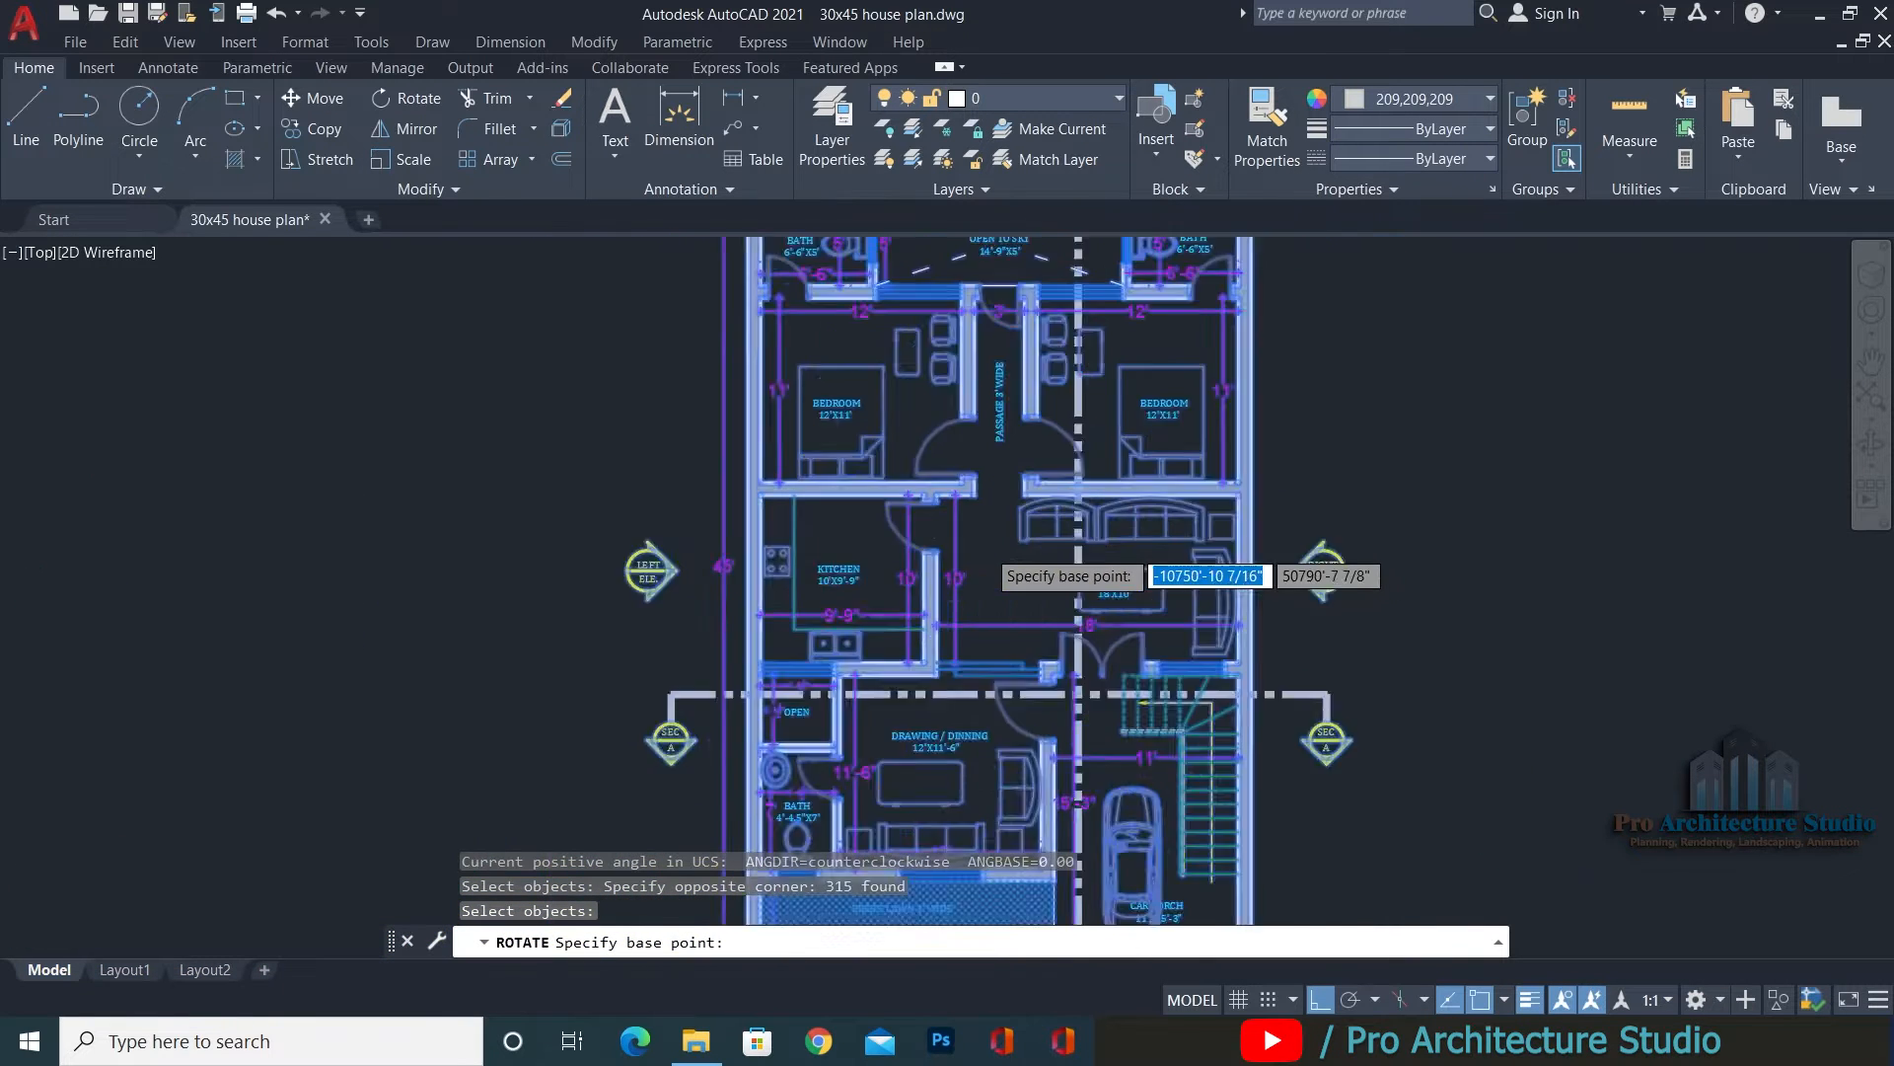
scroll(988, 550, "up", 2)
scroll(994, 568, "down", 6)
scroll(872, 423, "up", 6)
middle_click_drag(1231, 777, 913, 456)
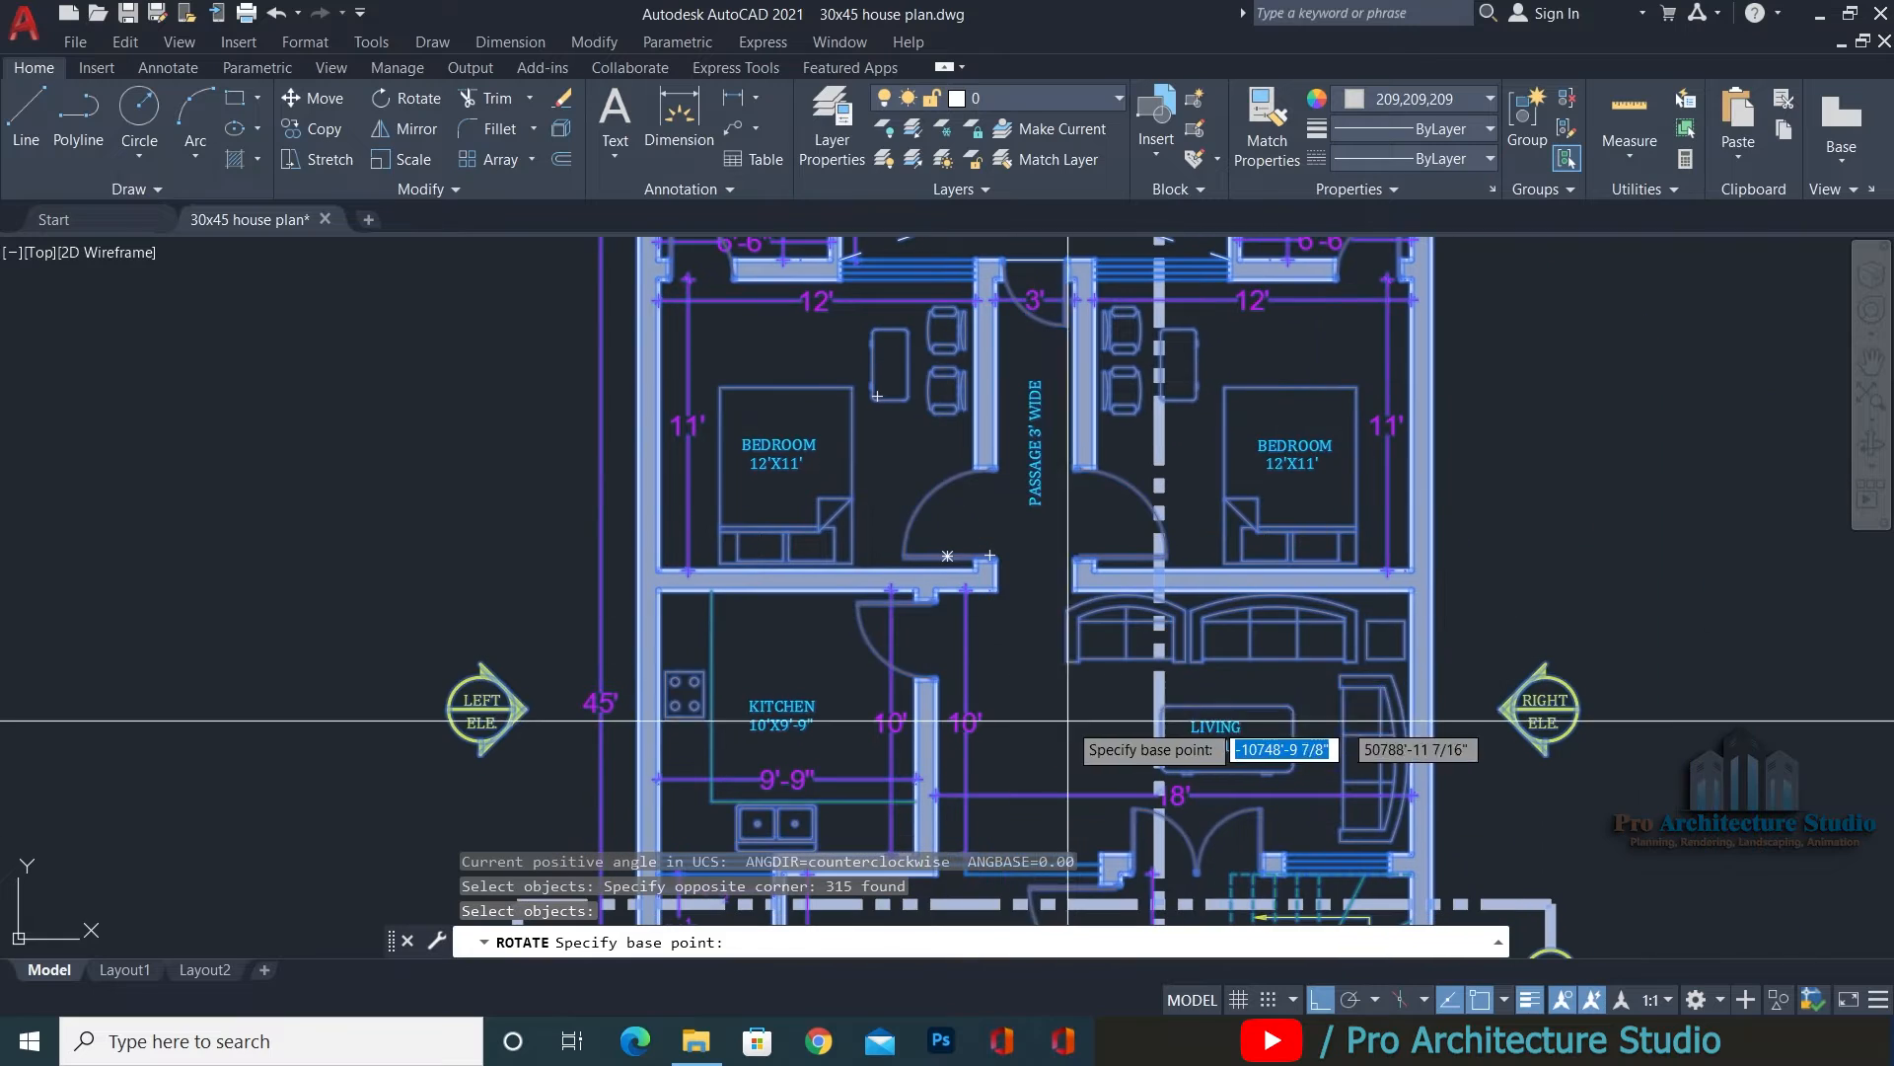
left_click(1036, 660)
scroll(915, 476, "down", 2)
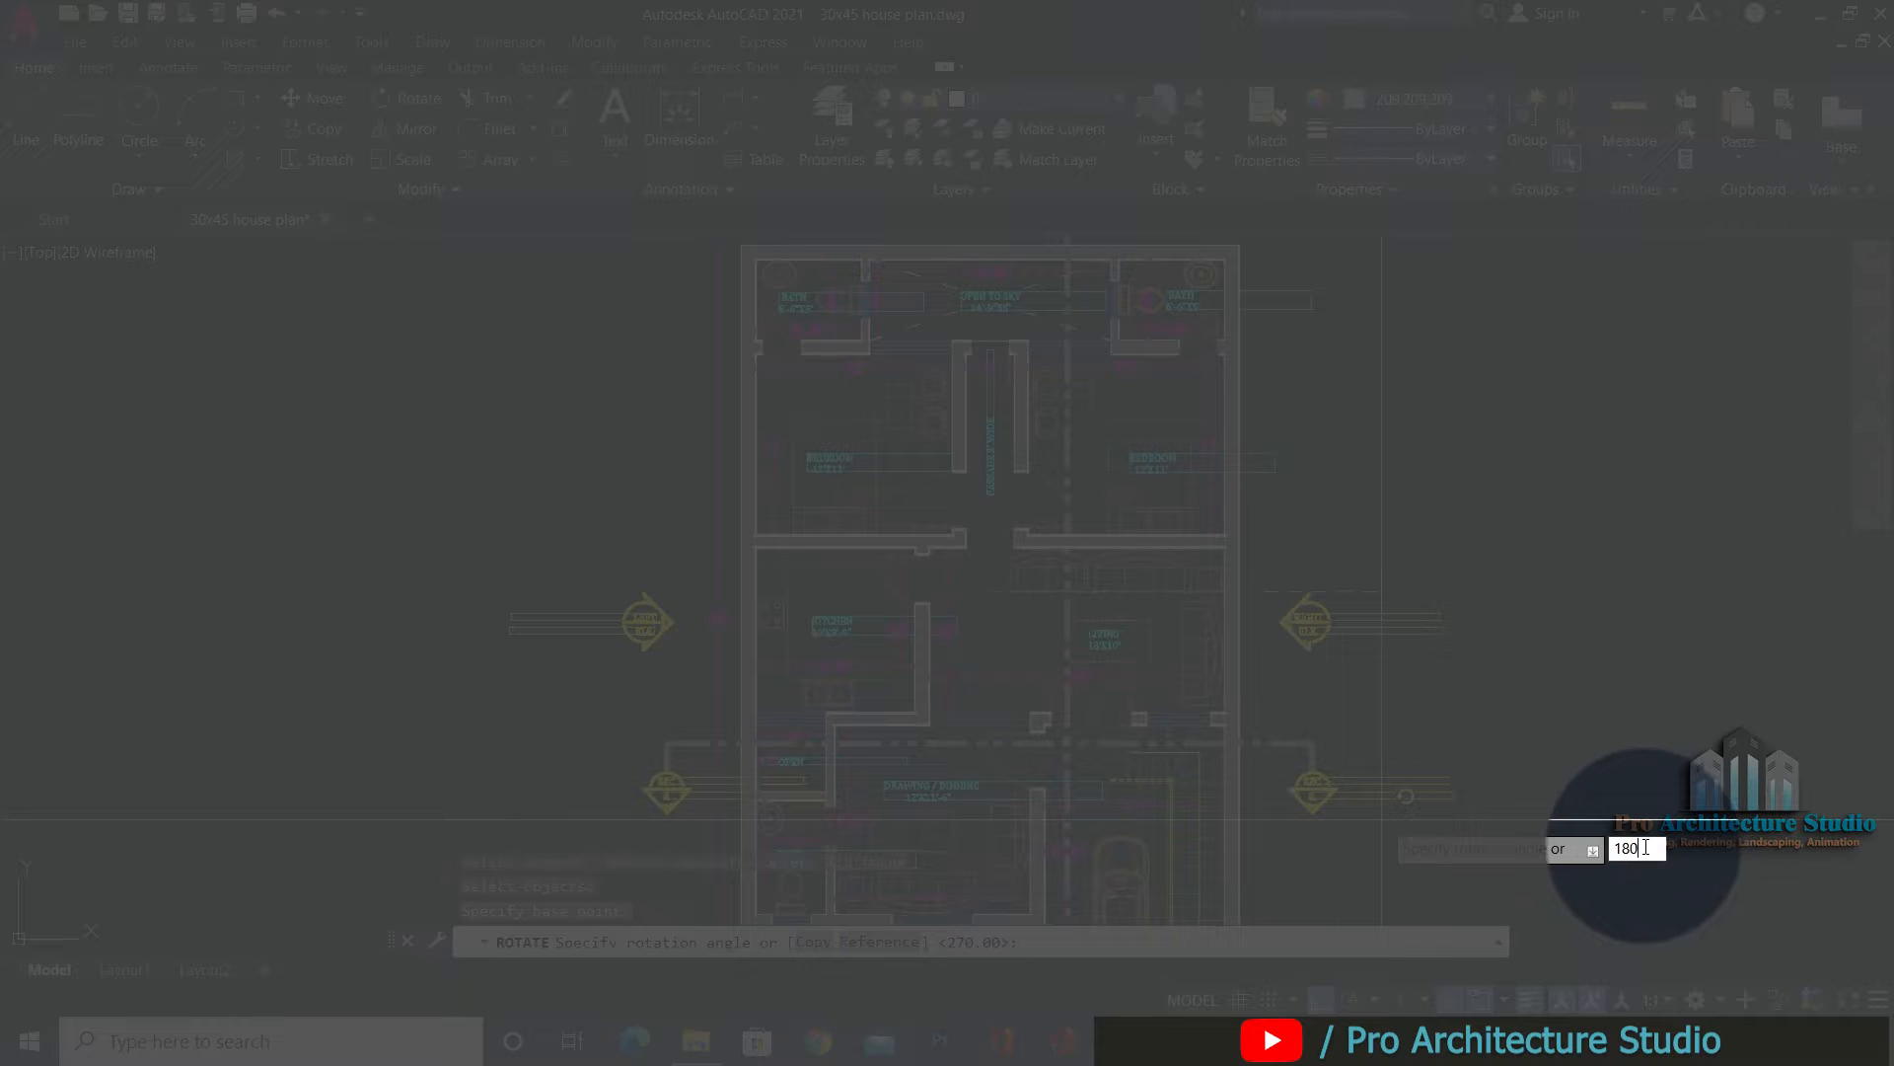
key("Return")
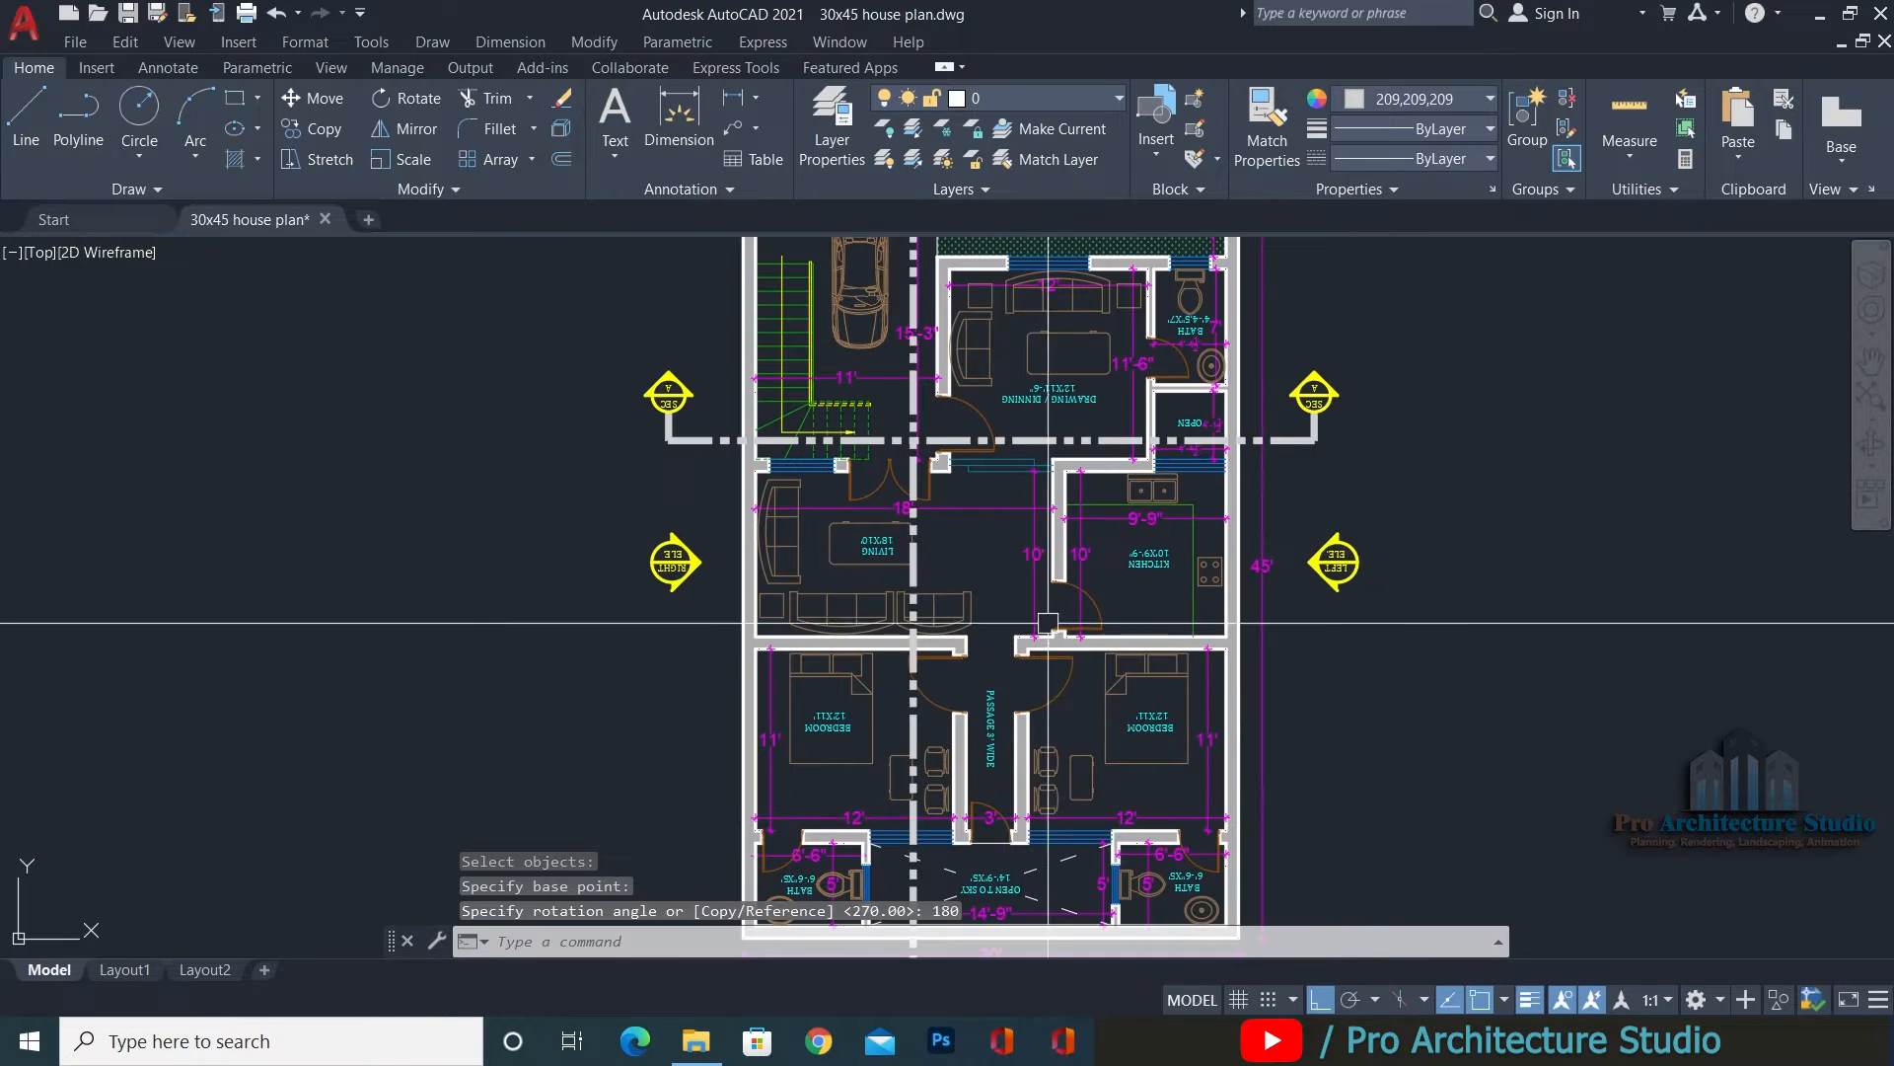
Examine the direction of both SEC A markers and the section line across the rotated ground floor plan copy.
scroll(973, 538, "down", 1)
scroll(651, 632, "up", 5)
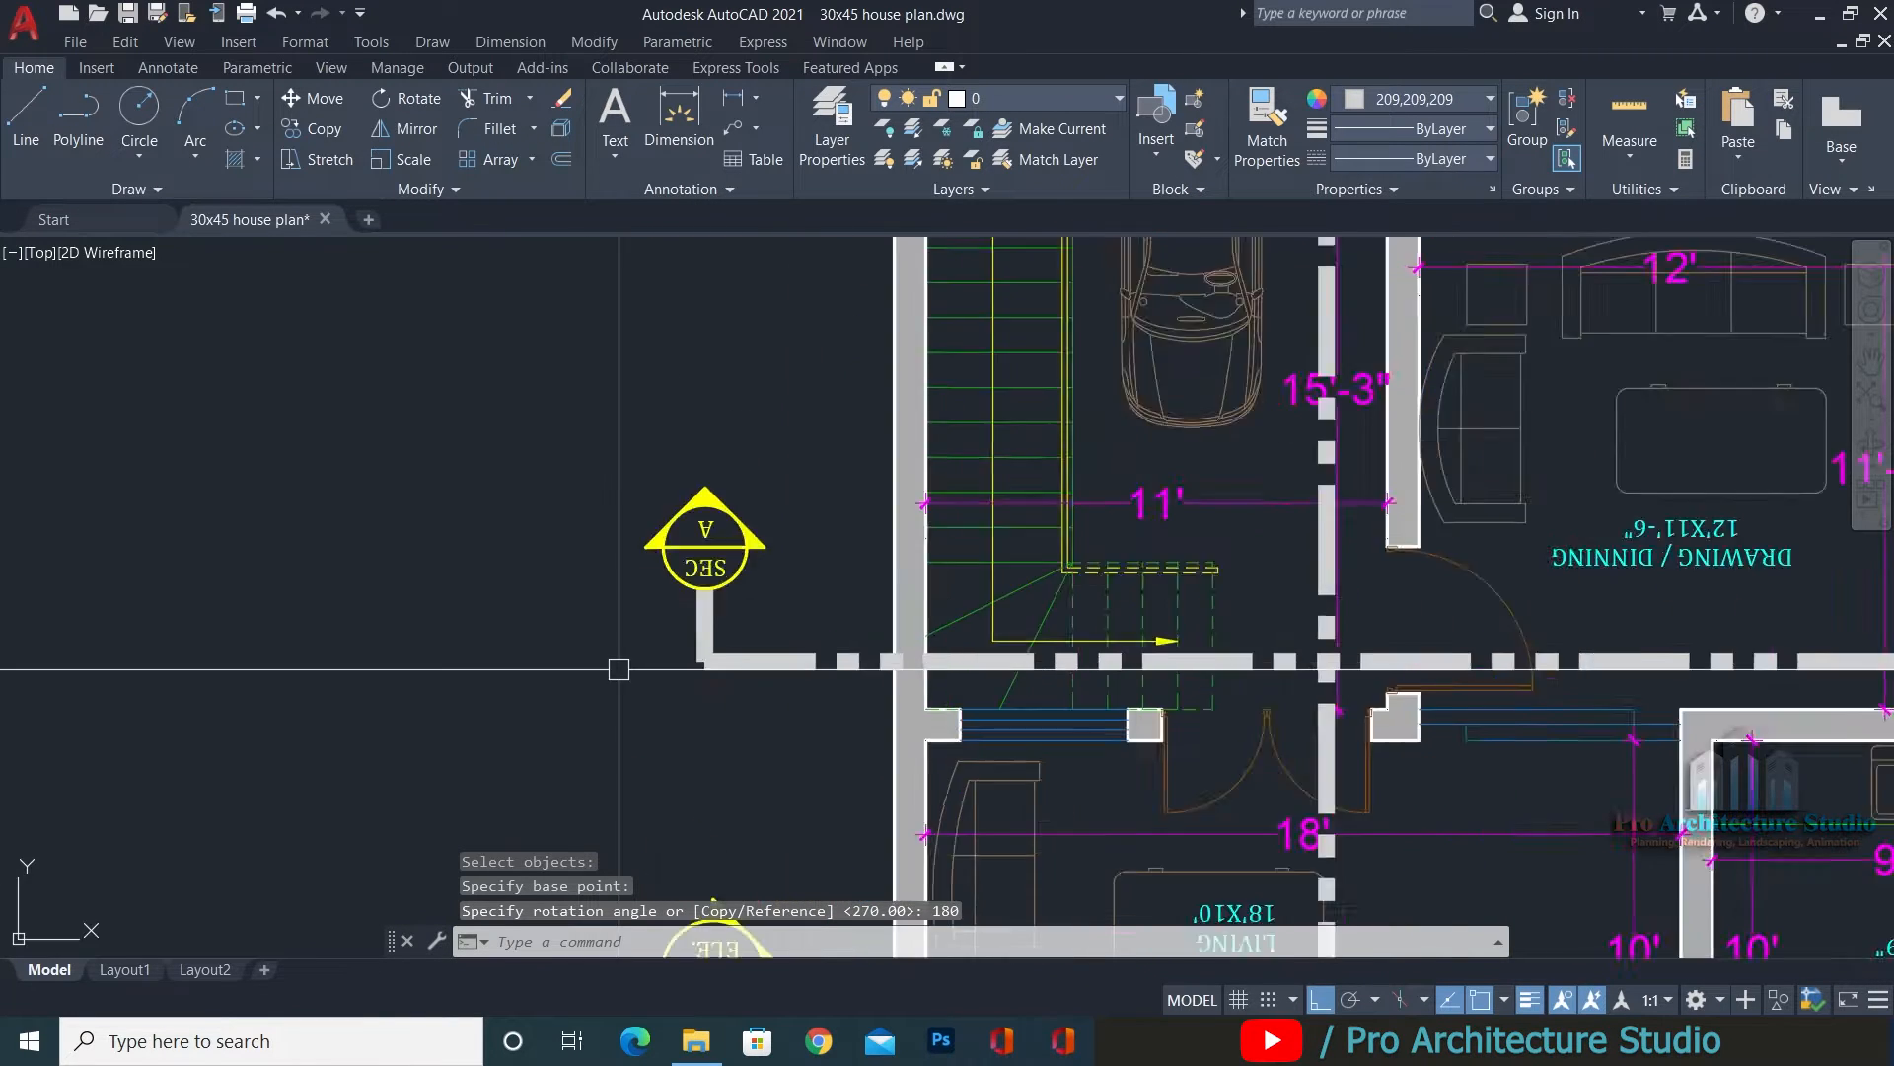
scroll(729, 520, "down", 5)
scroll(713, 550, "up", 4)
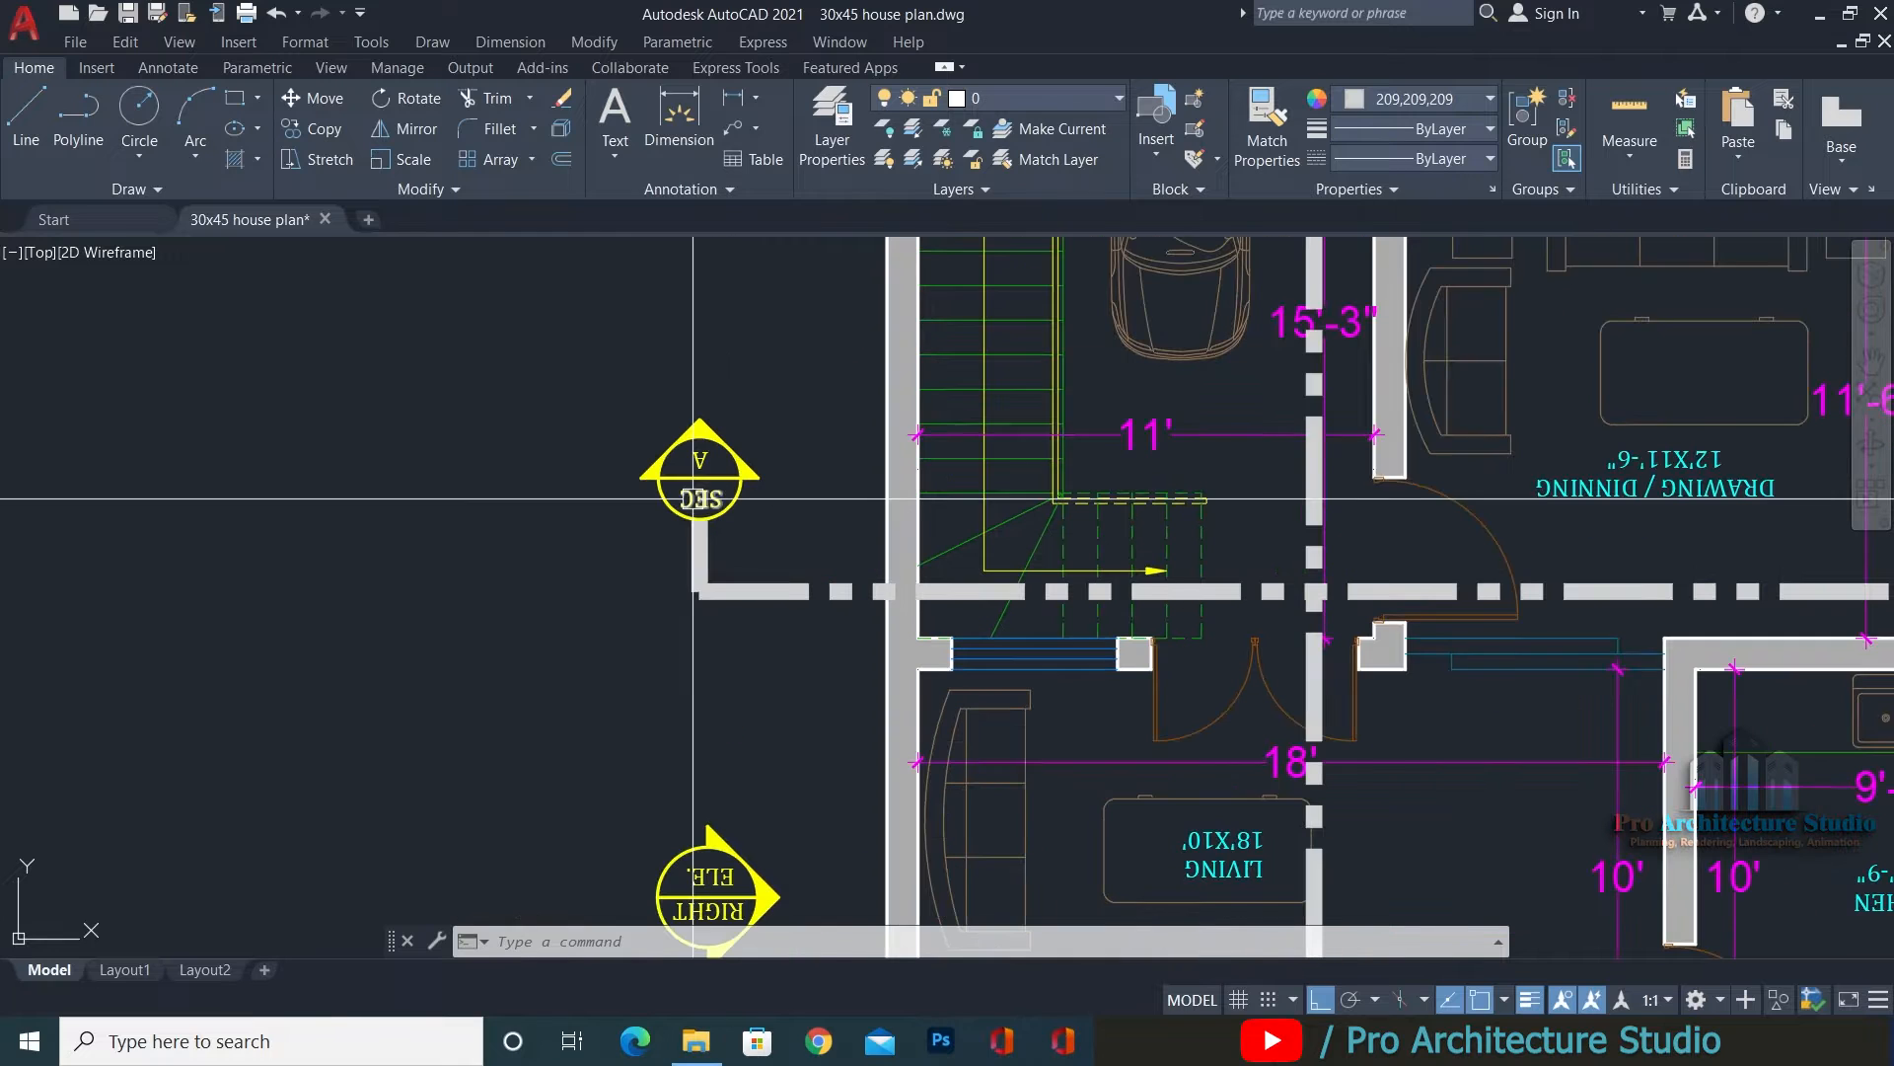
scroll(684, 575, "up", 3)
middle_click_drag(682, 634, 682, 747)
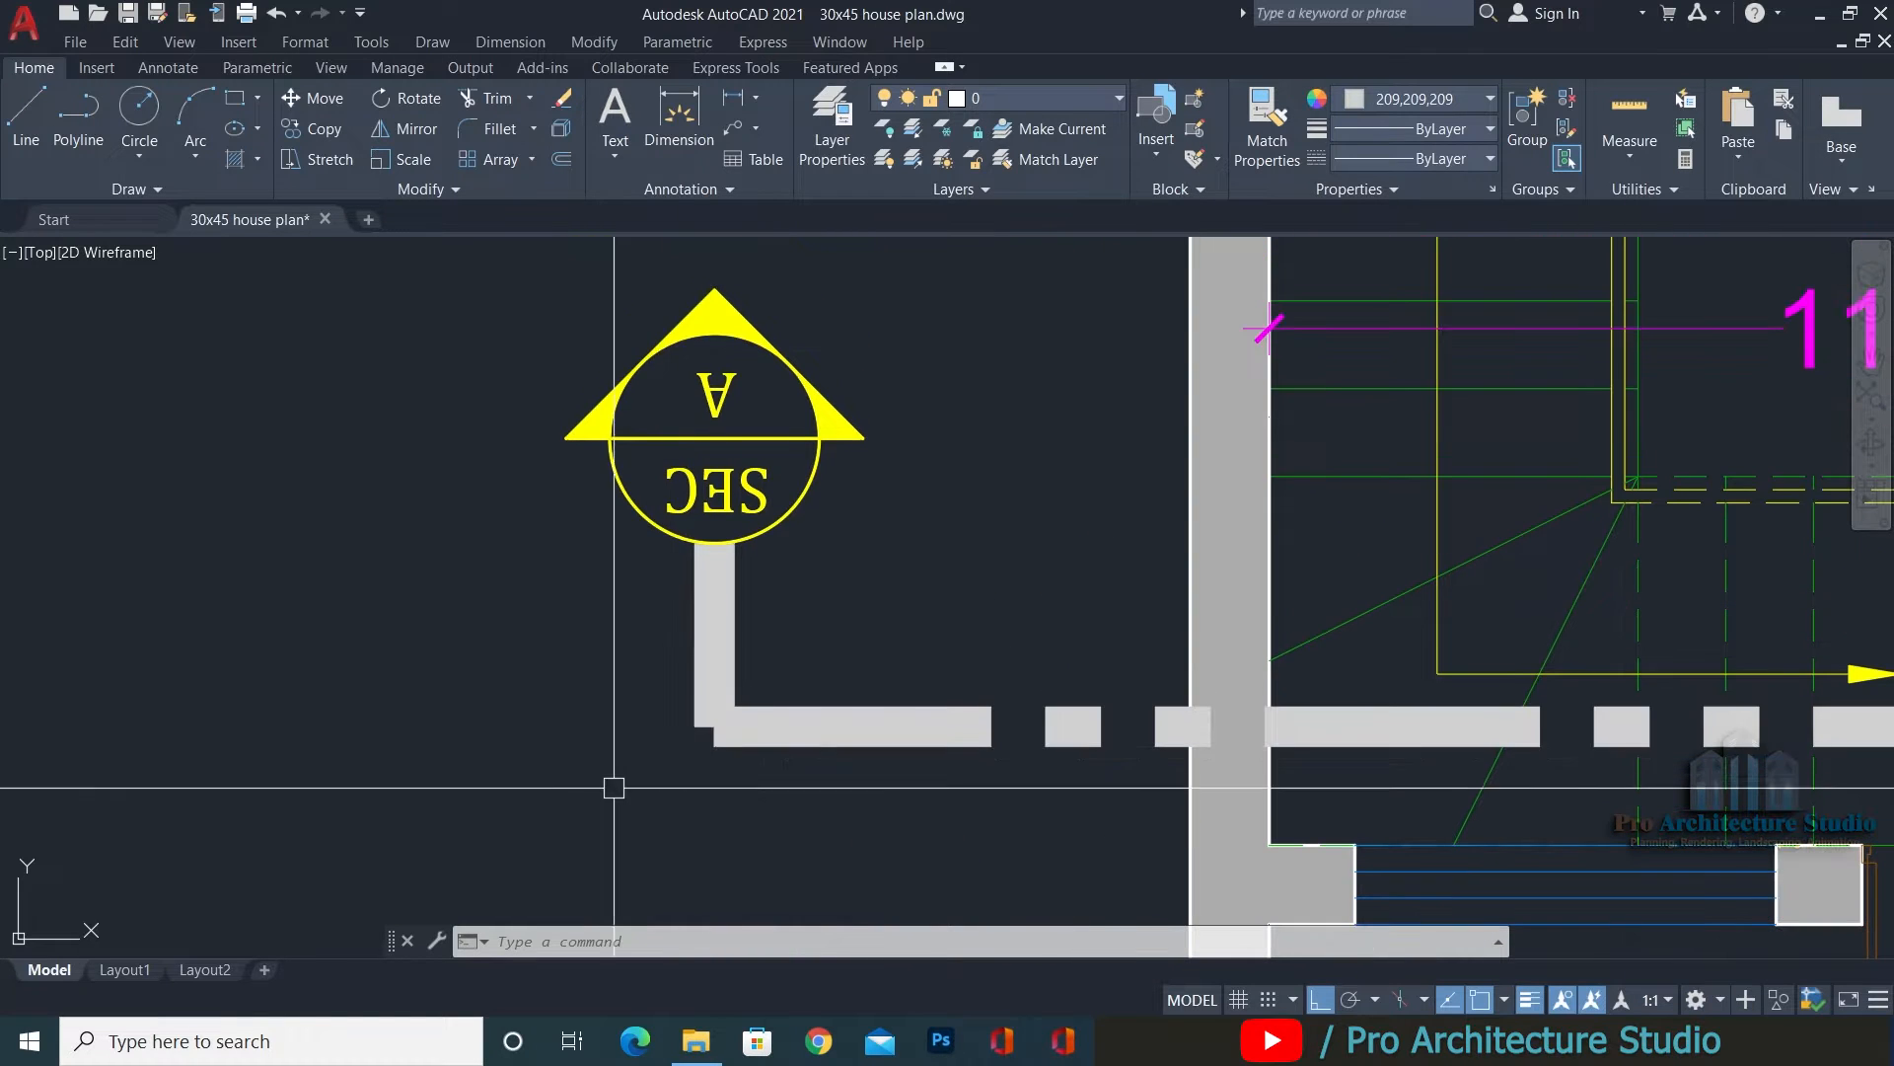
scroll(704, 716, "down", 4)
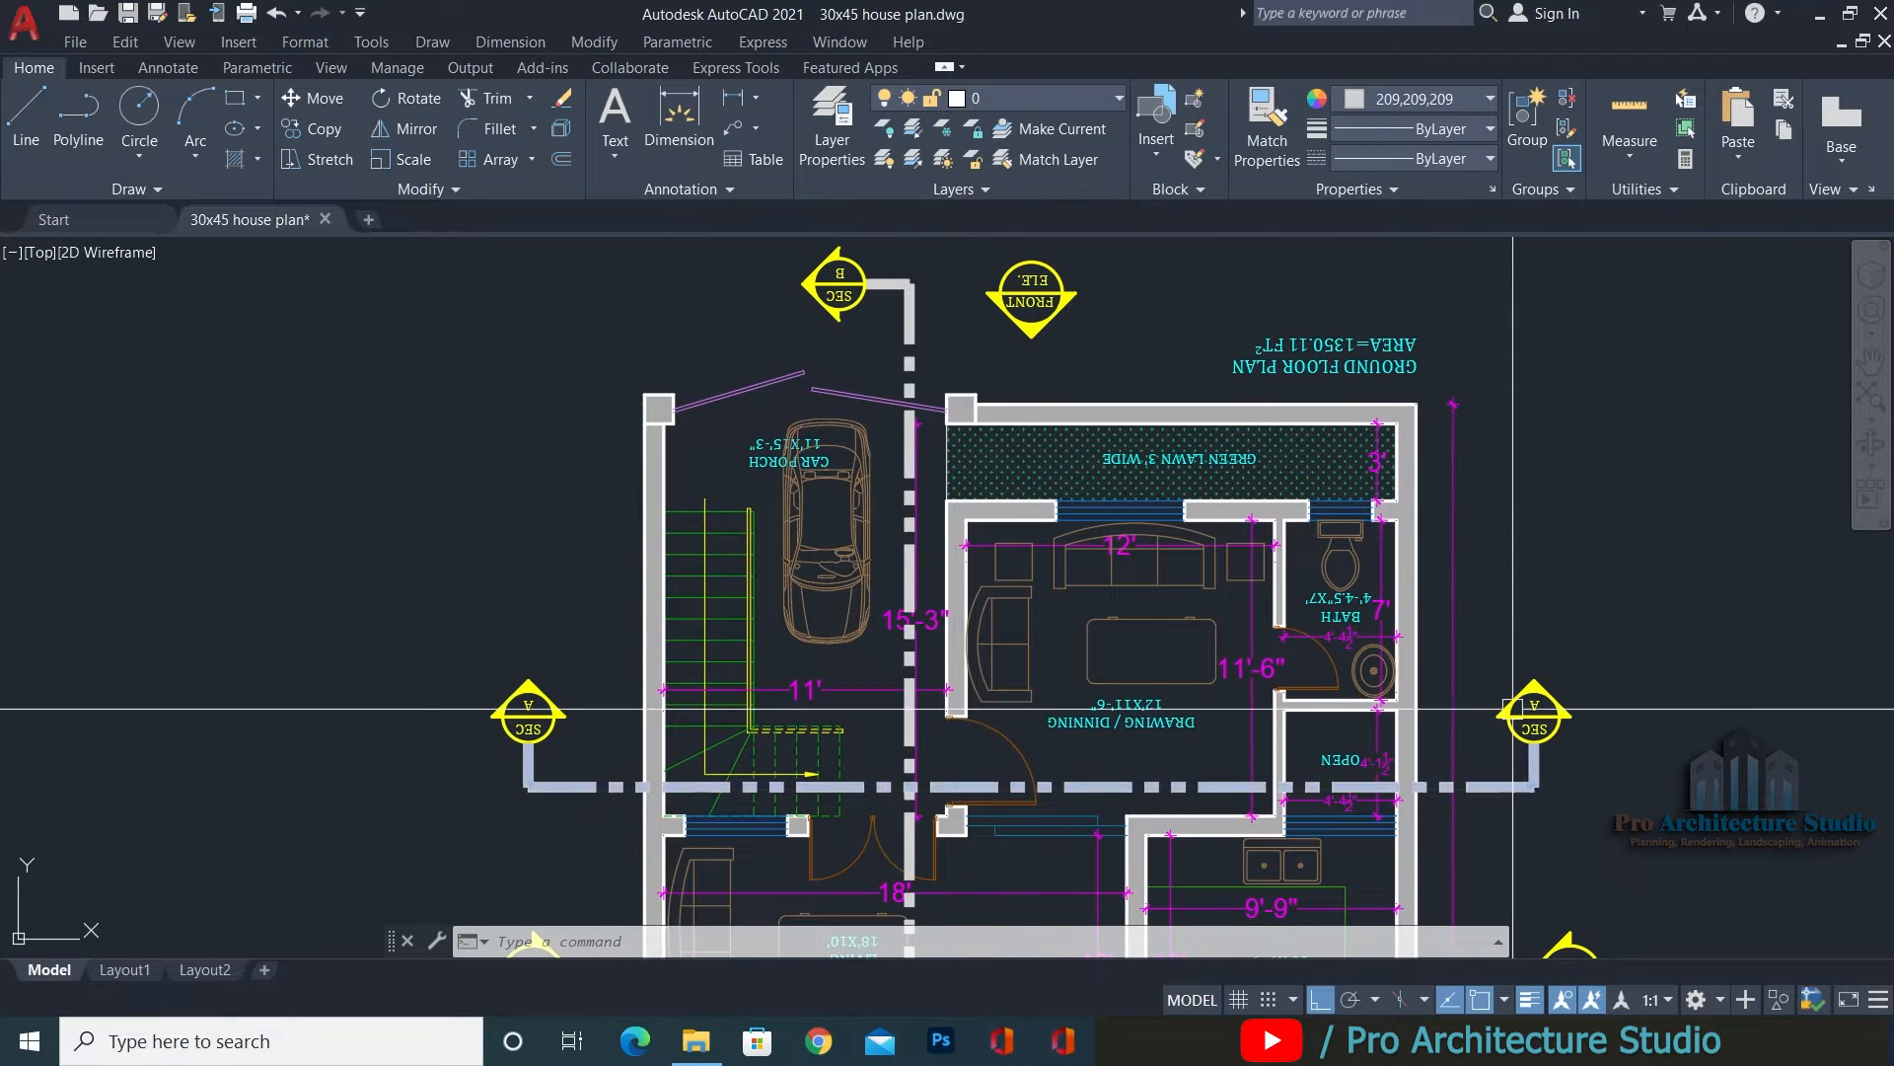
scroll(1382, 474, "down", 2)
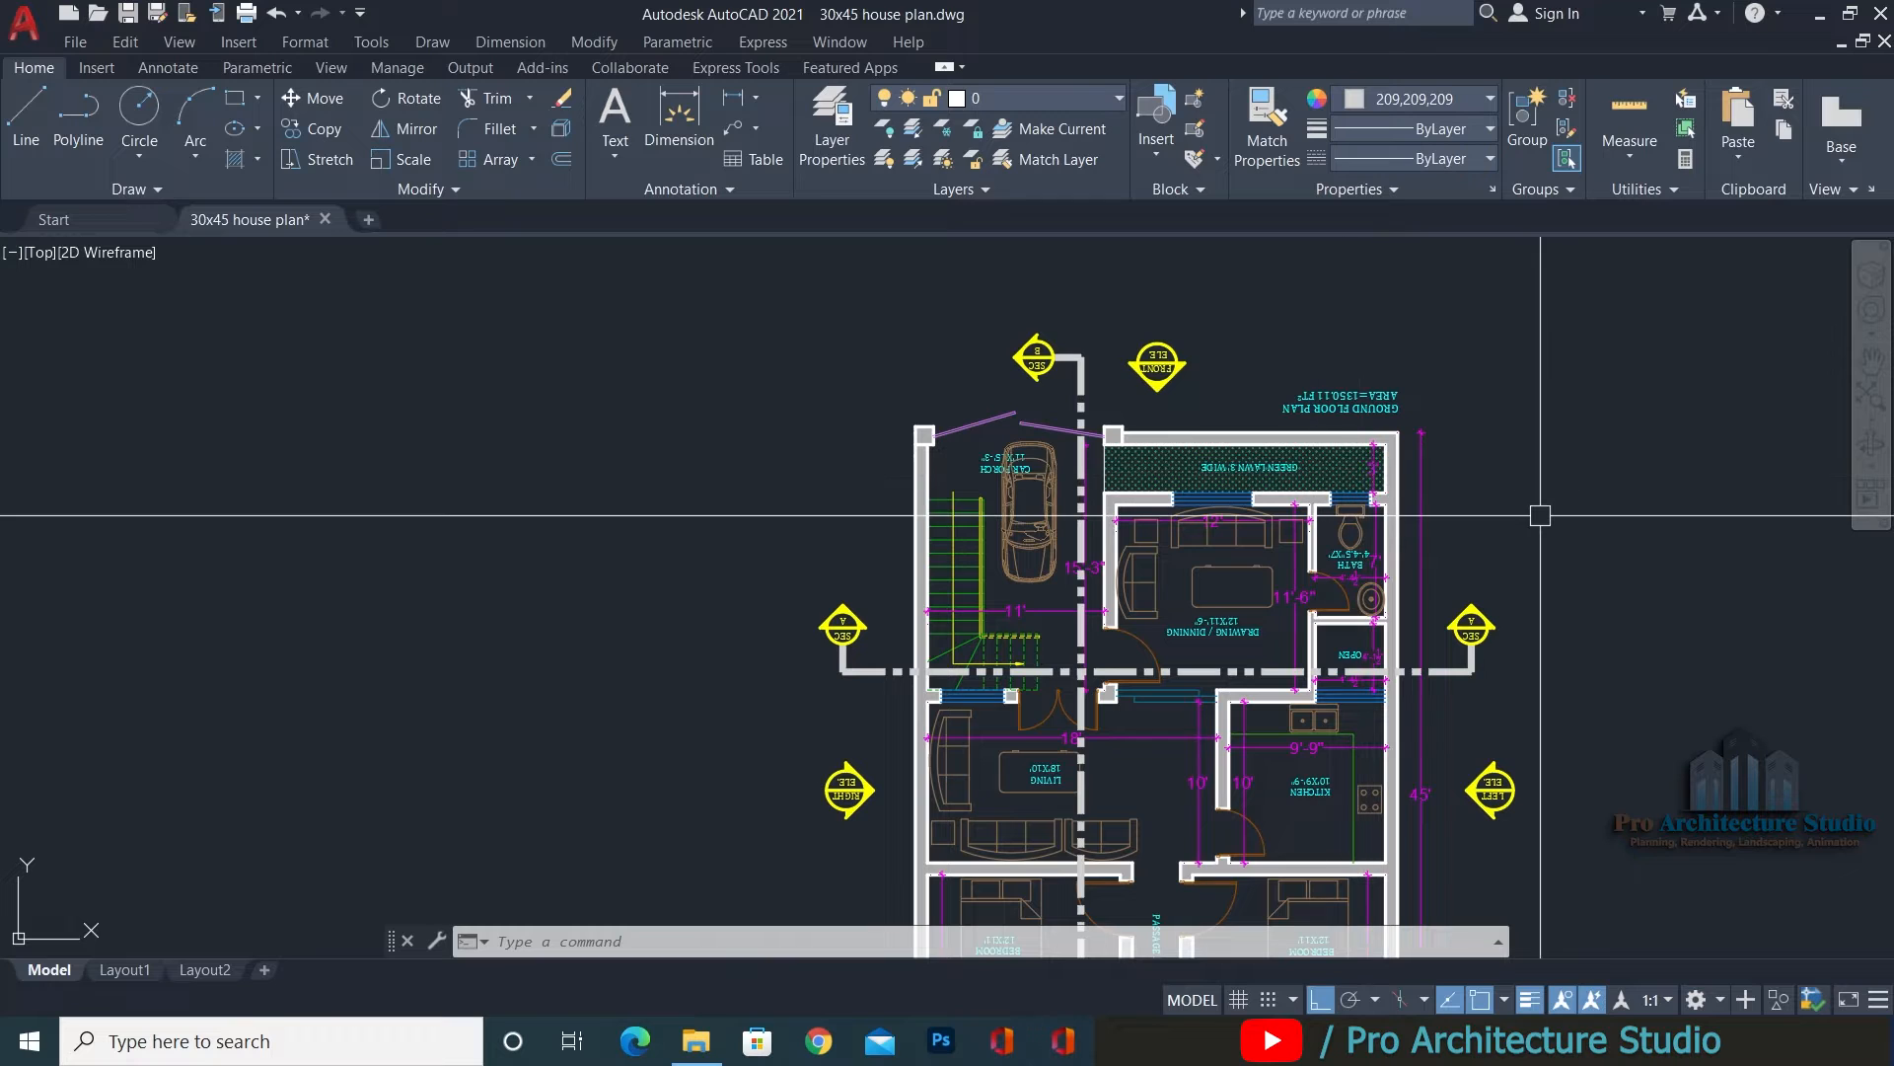
scroll(1113, 440, "down", 2)
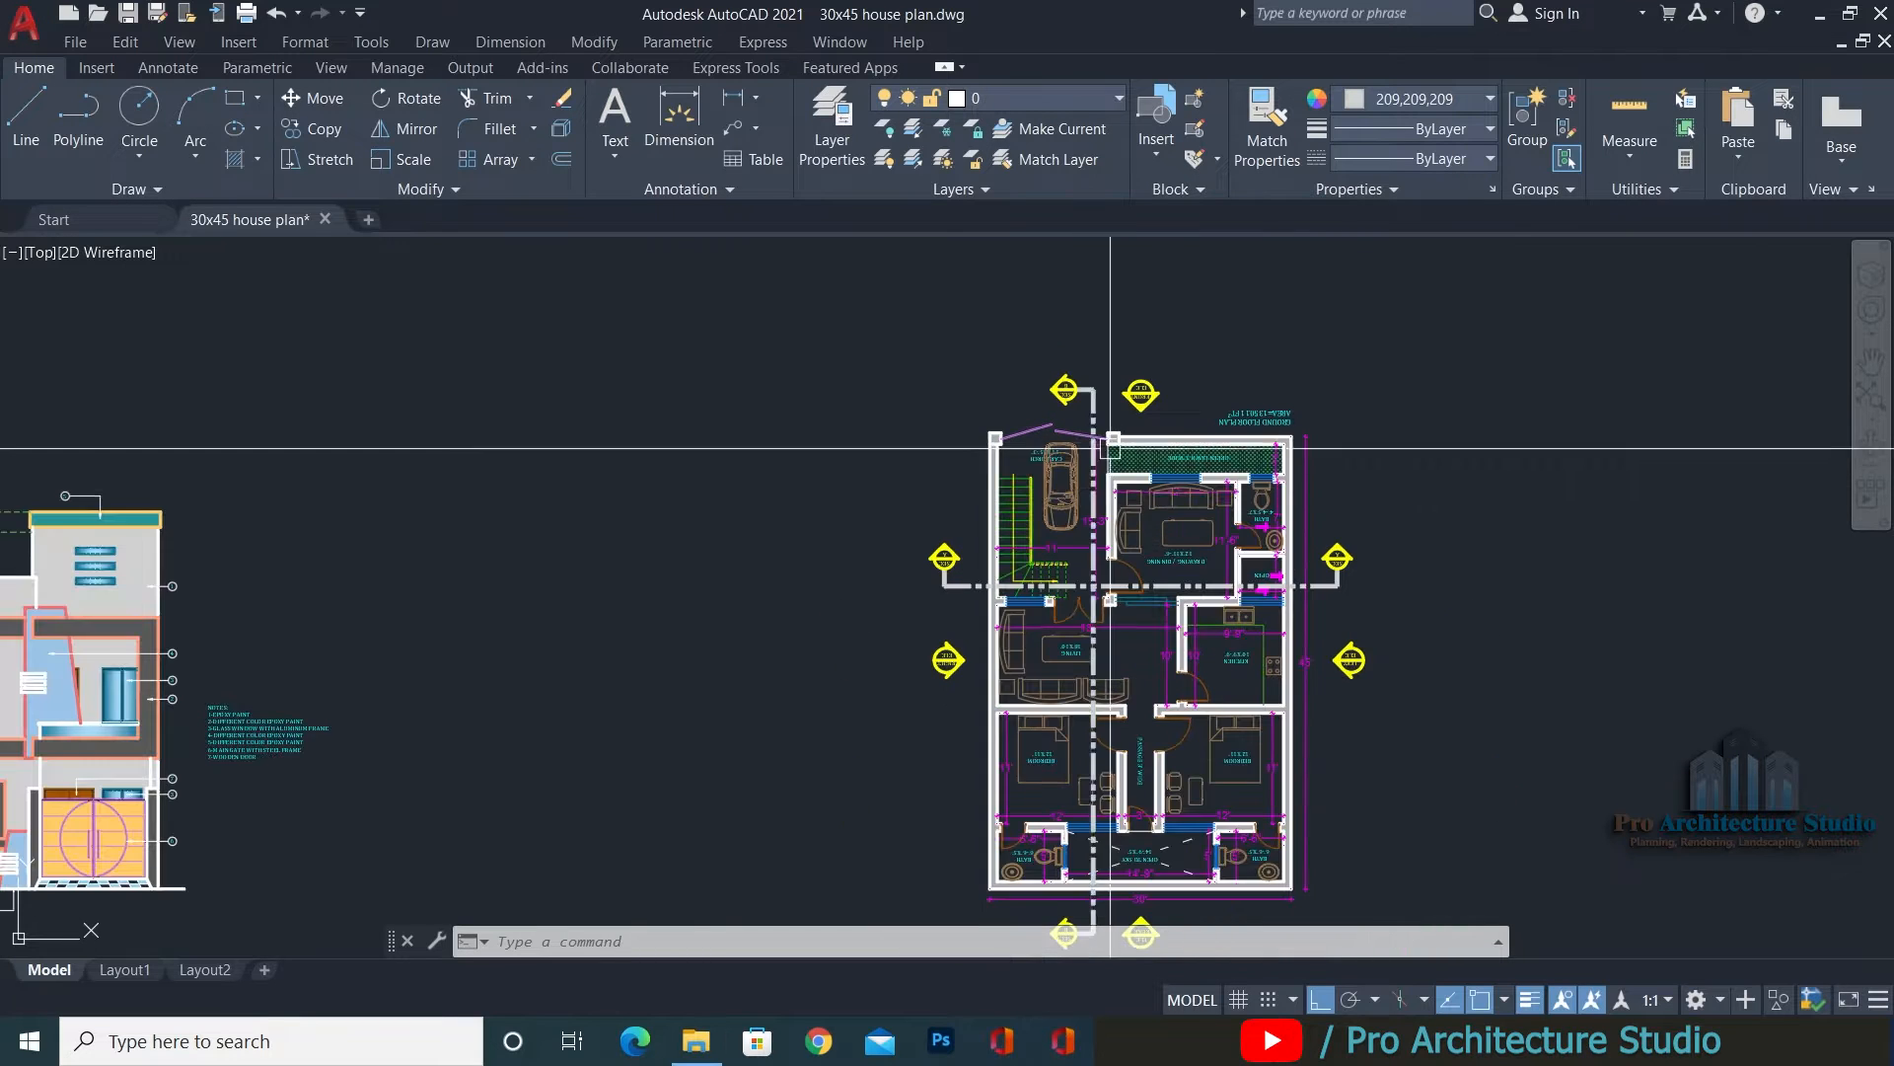
Copy the complete first floor plan with its section and elevation markers to the empty space below the rotated ground floor plan copy.
middle_click_drag(1113, 439, 1054, 296)
middle_click_drag(1067, 520, 1092, 681)
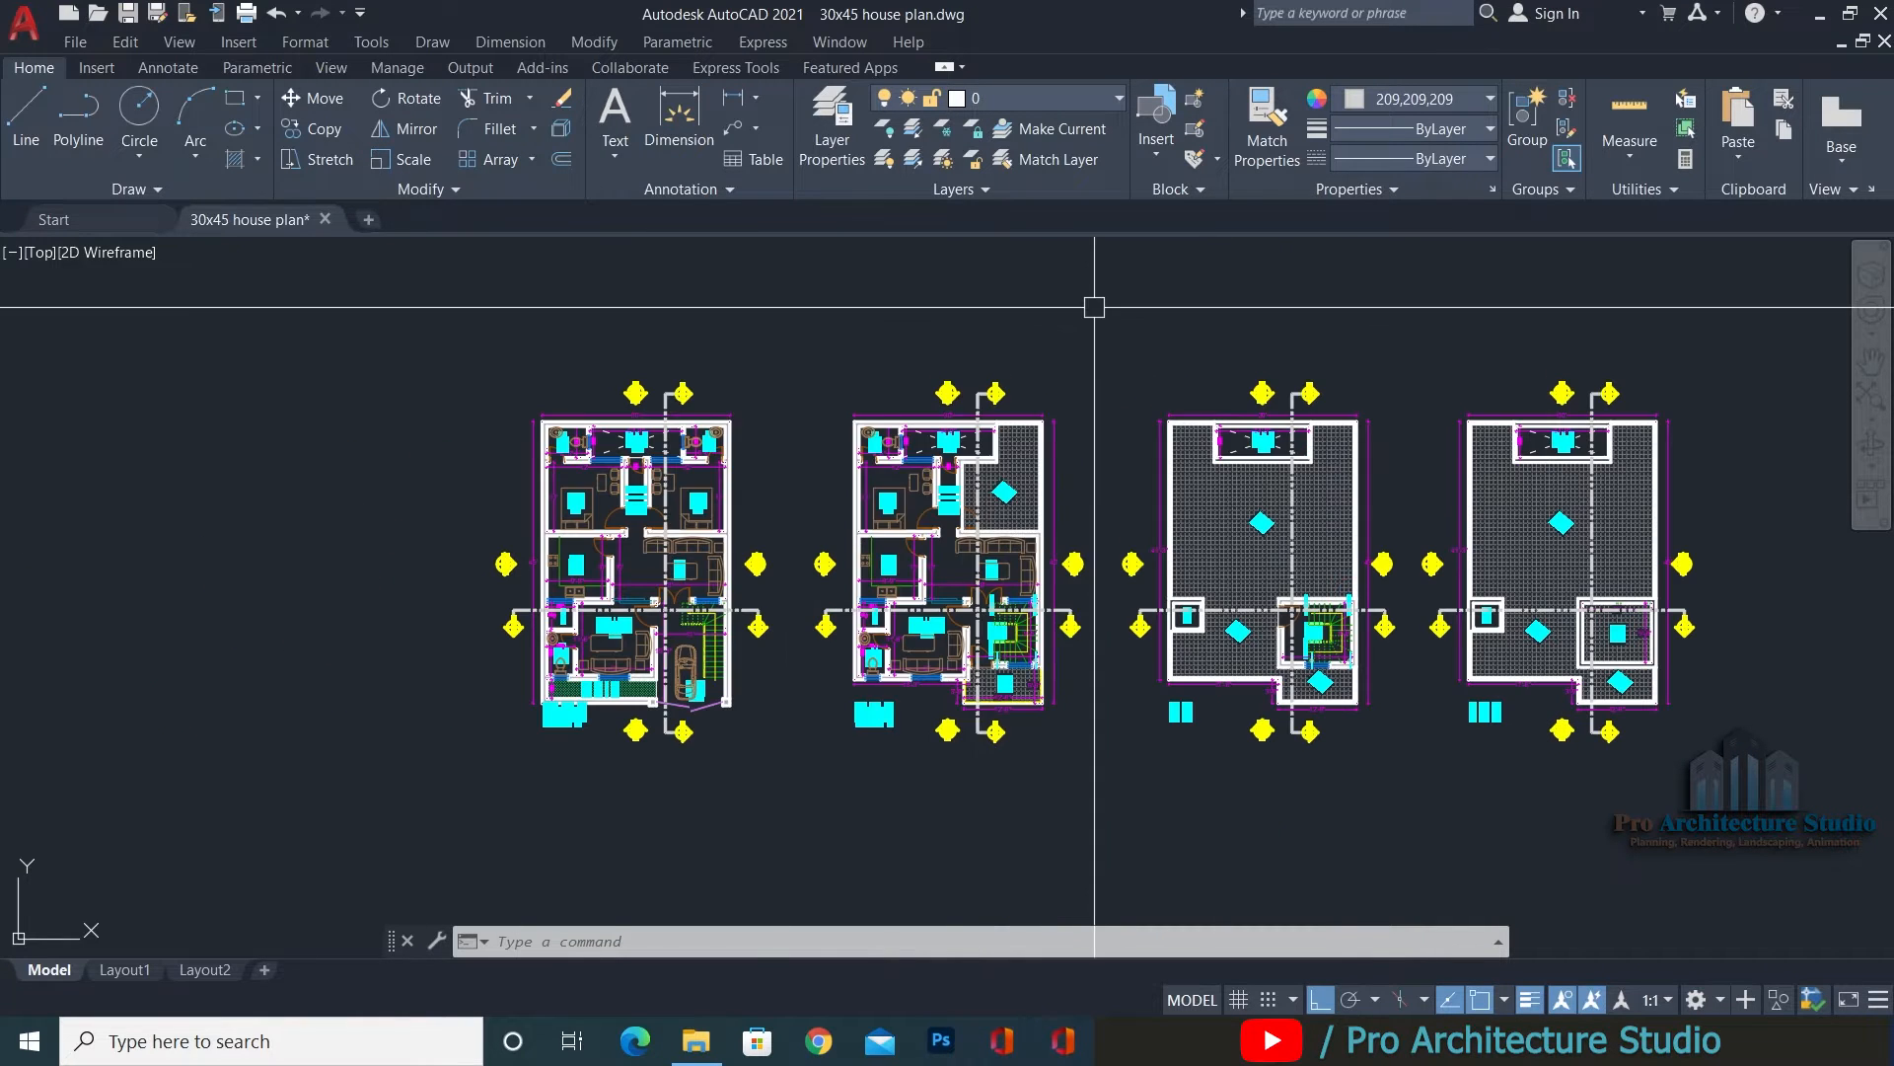
left_click(1094, 308)
left_click(790, 865)
type("co")
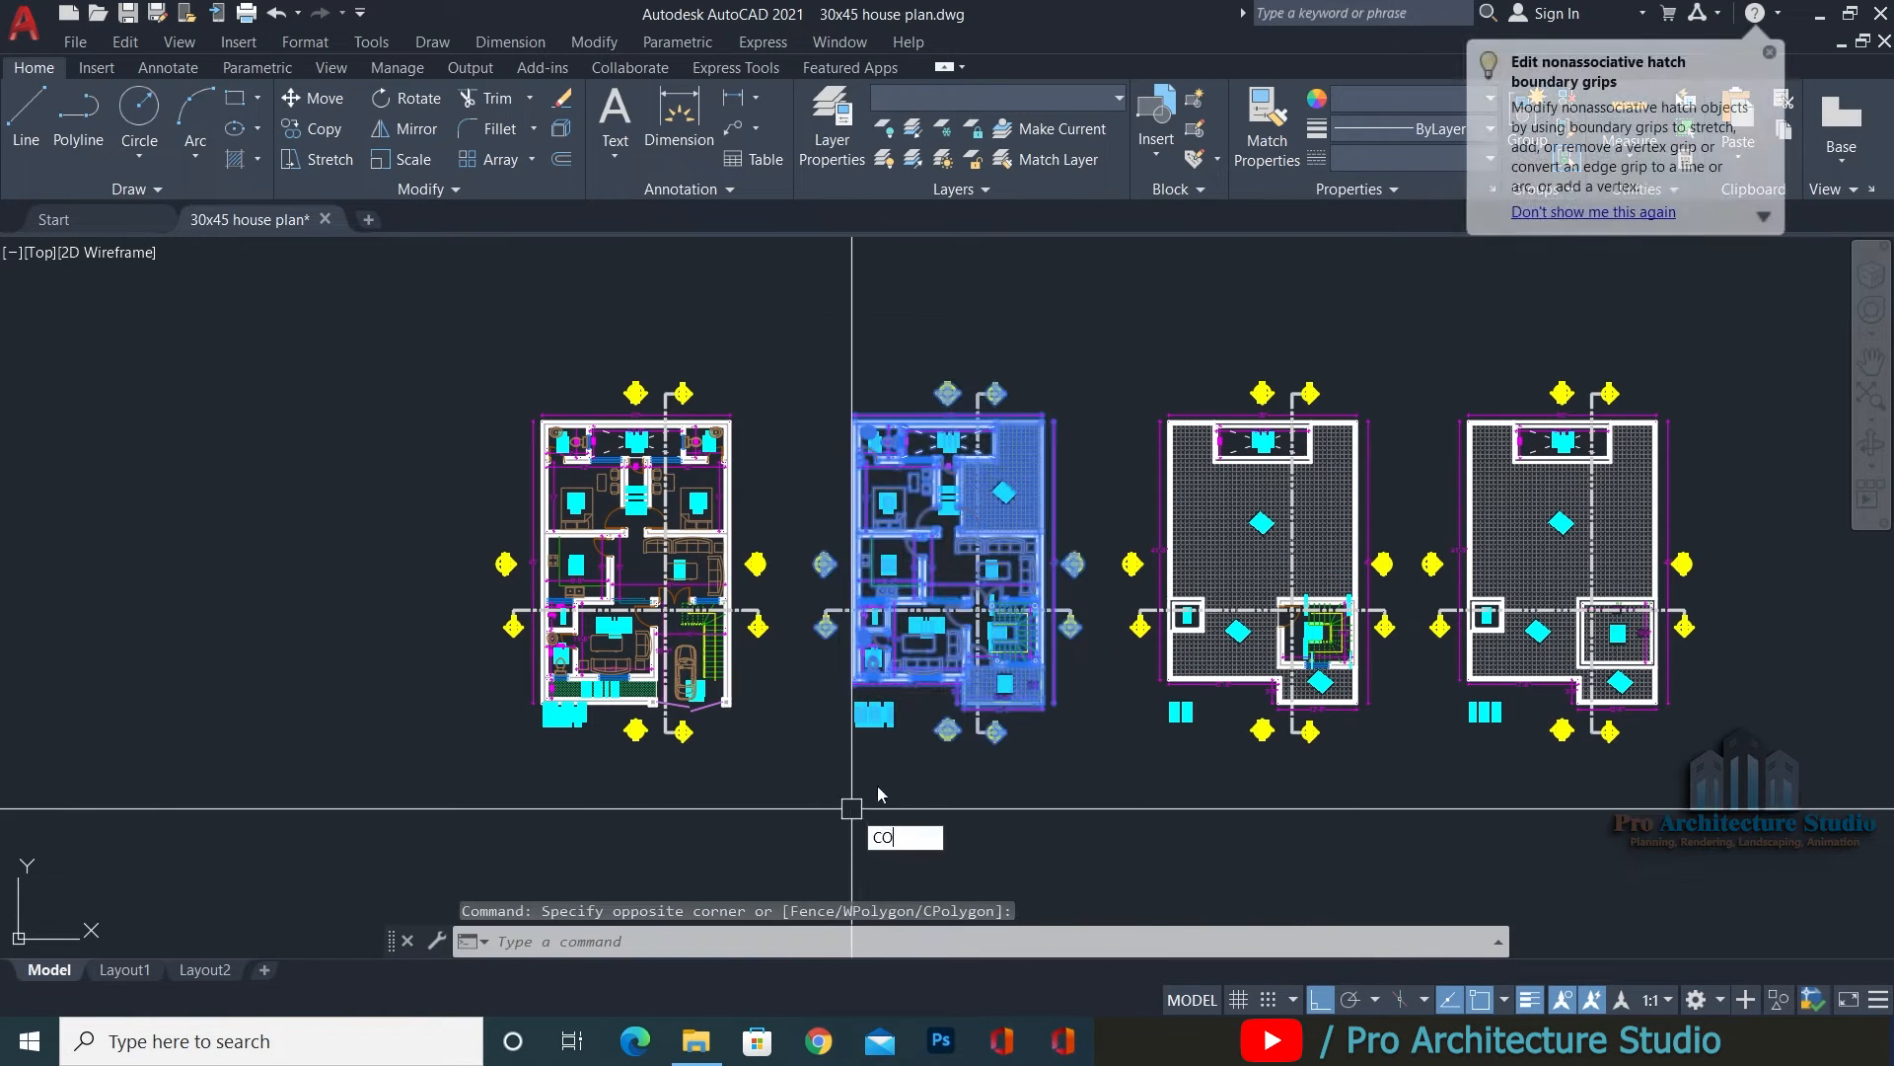
key("Return")
left_click(913, 564)
scroll(913, 560, "down", 4)
middle_click_drag(1307, 516, 760, 417)
key("F8")
scroll(893, 611, "up", 4)
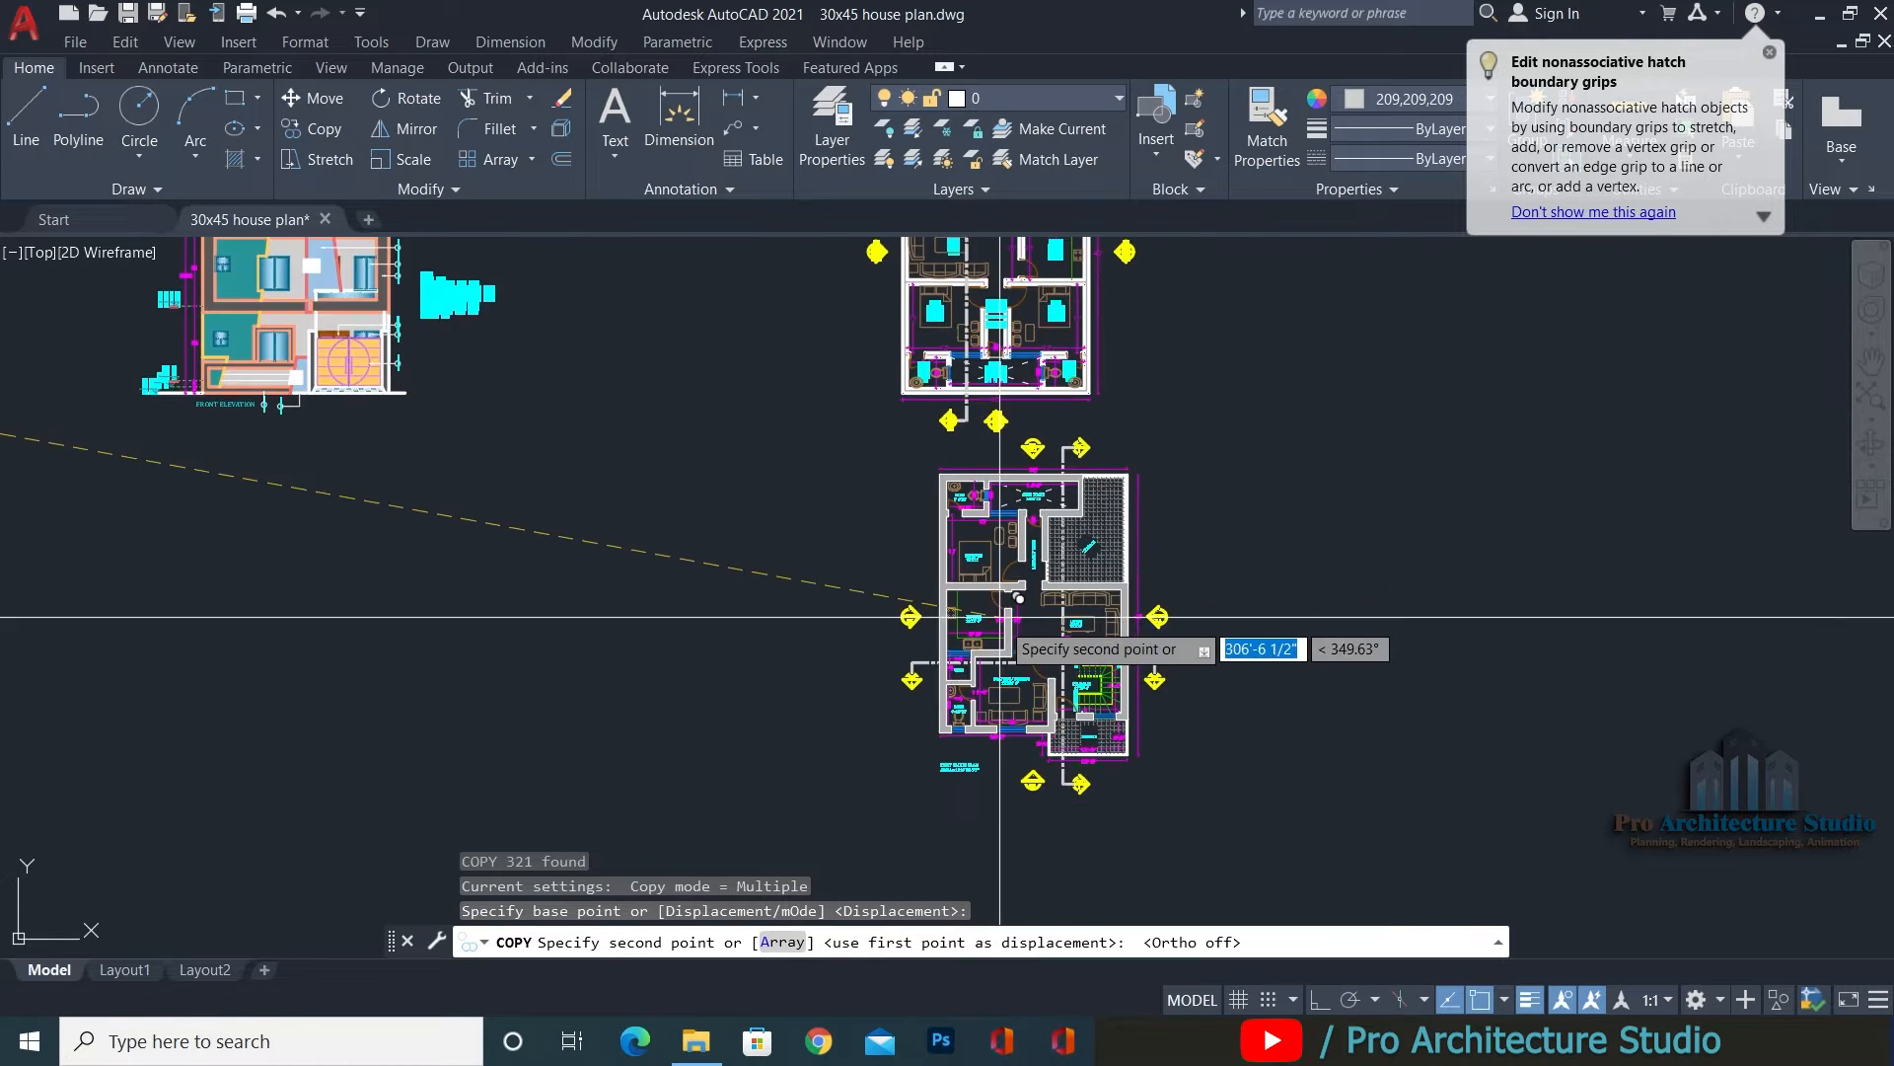
left_click(893, 643)
key("Escape")
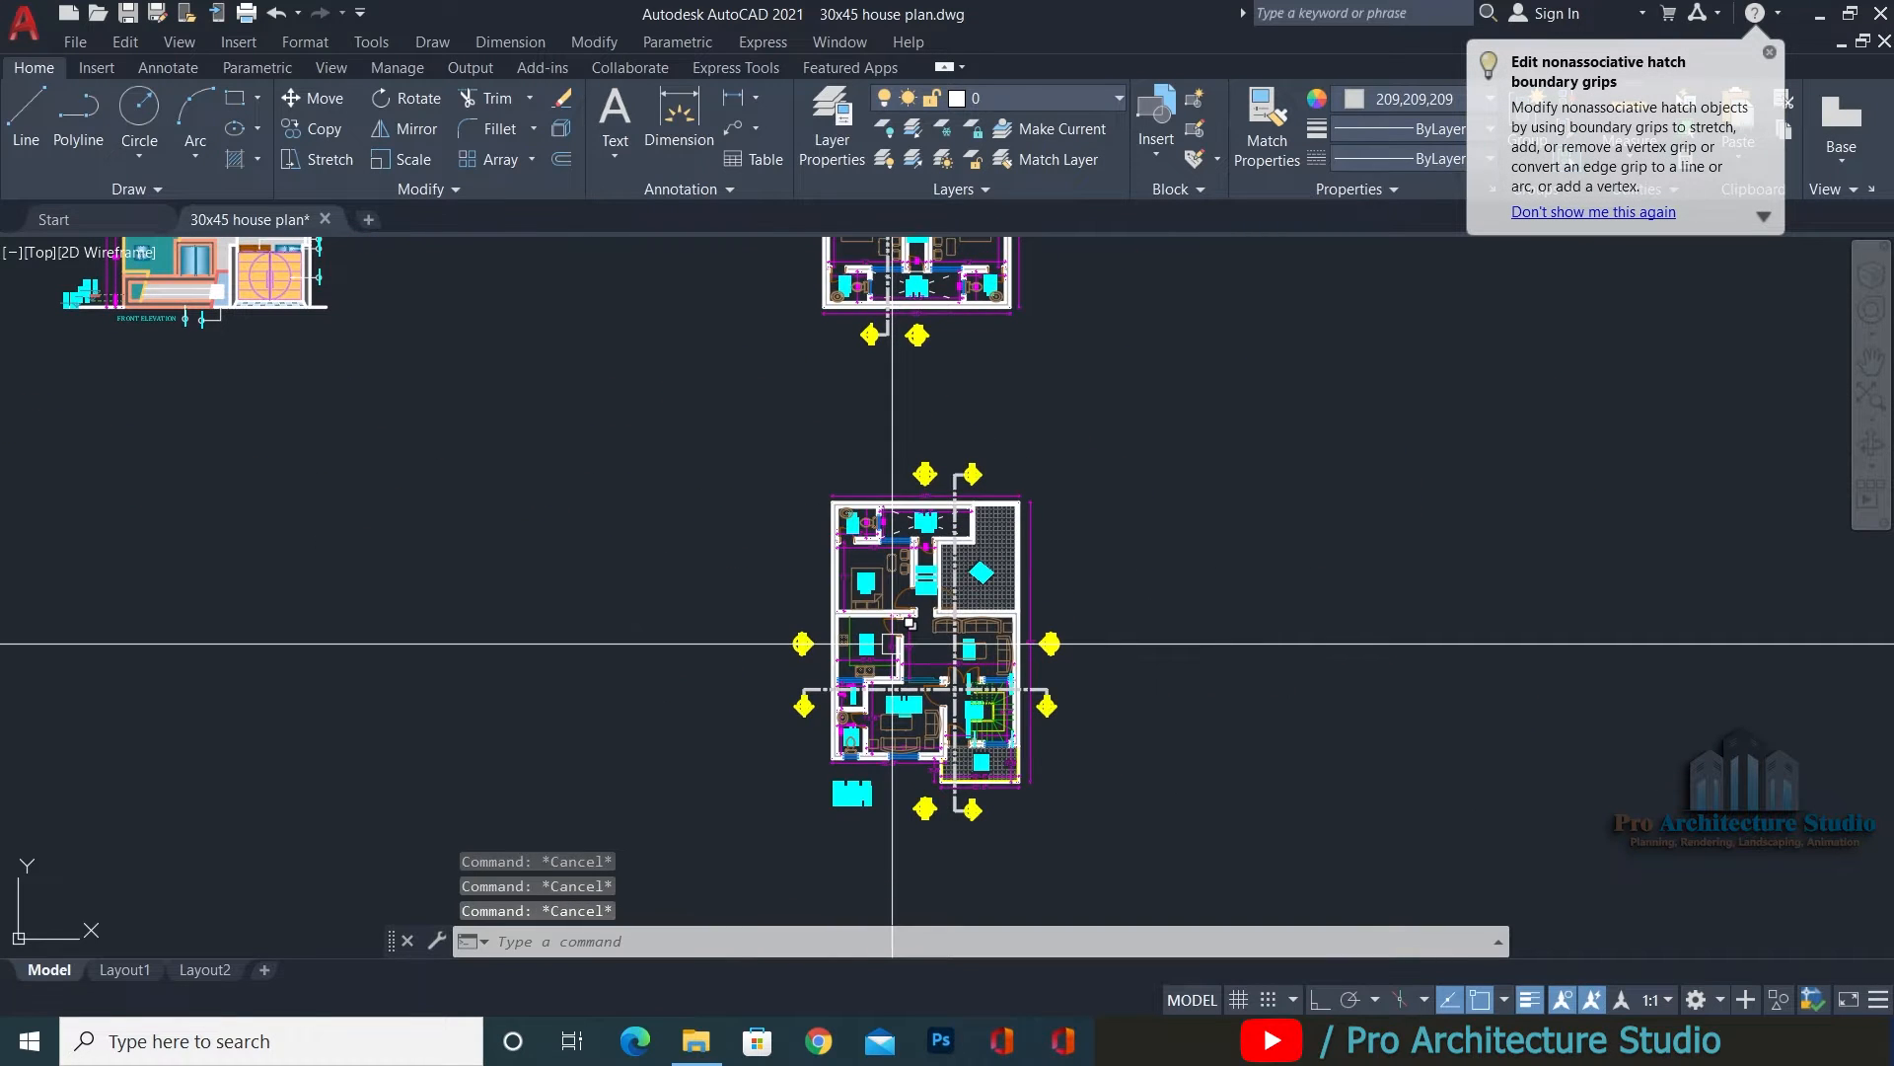
Rotate the copied first floor plan with its markers by 180 degrees about a point near its centre.
type("ro")
key("Return")
left_click(732, 779)
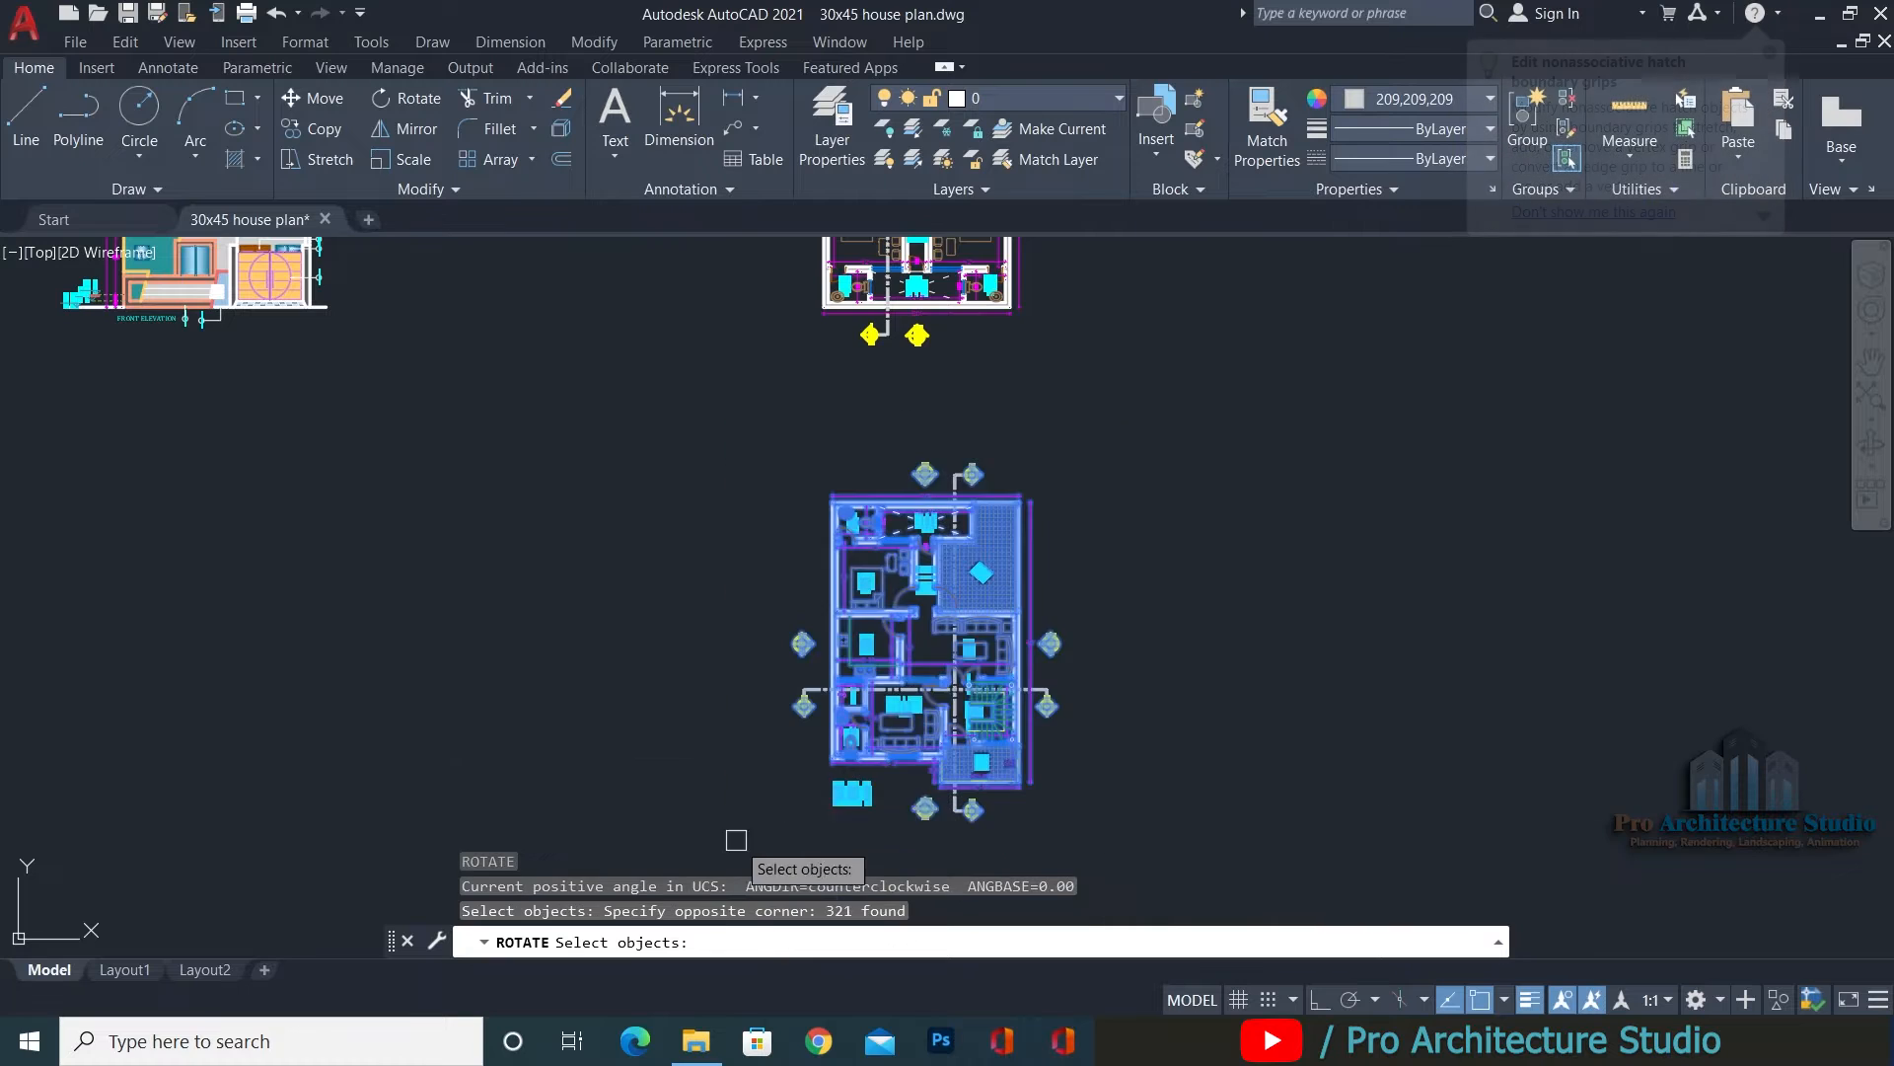
scroll(937, 680, "up", 4)
key("Return")
left_click(967, 639)
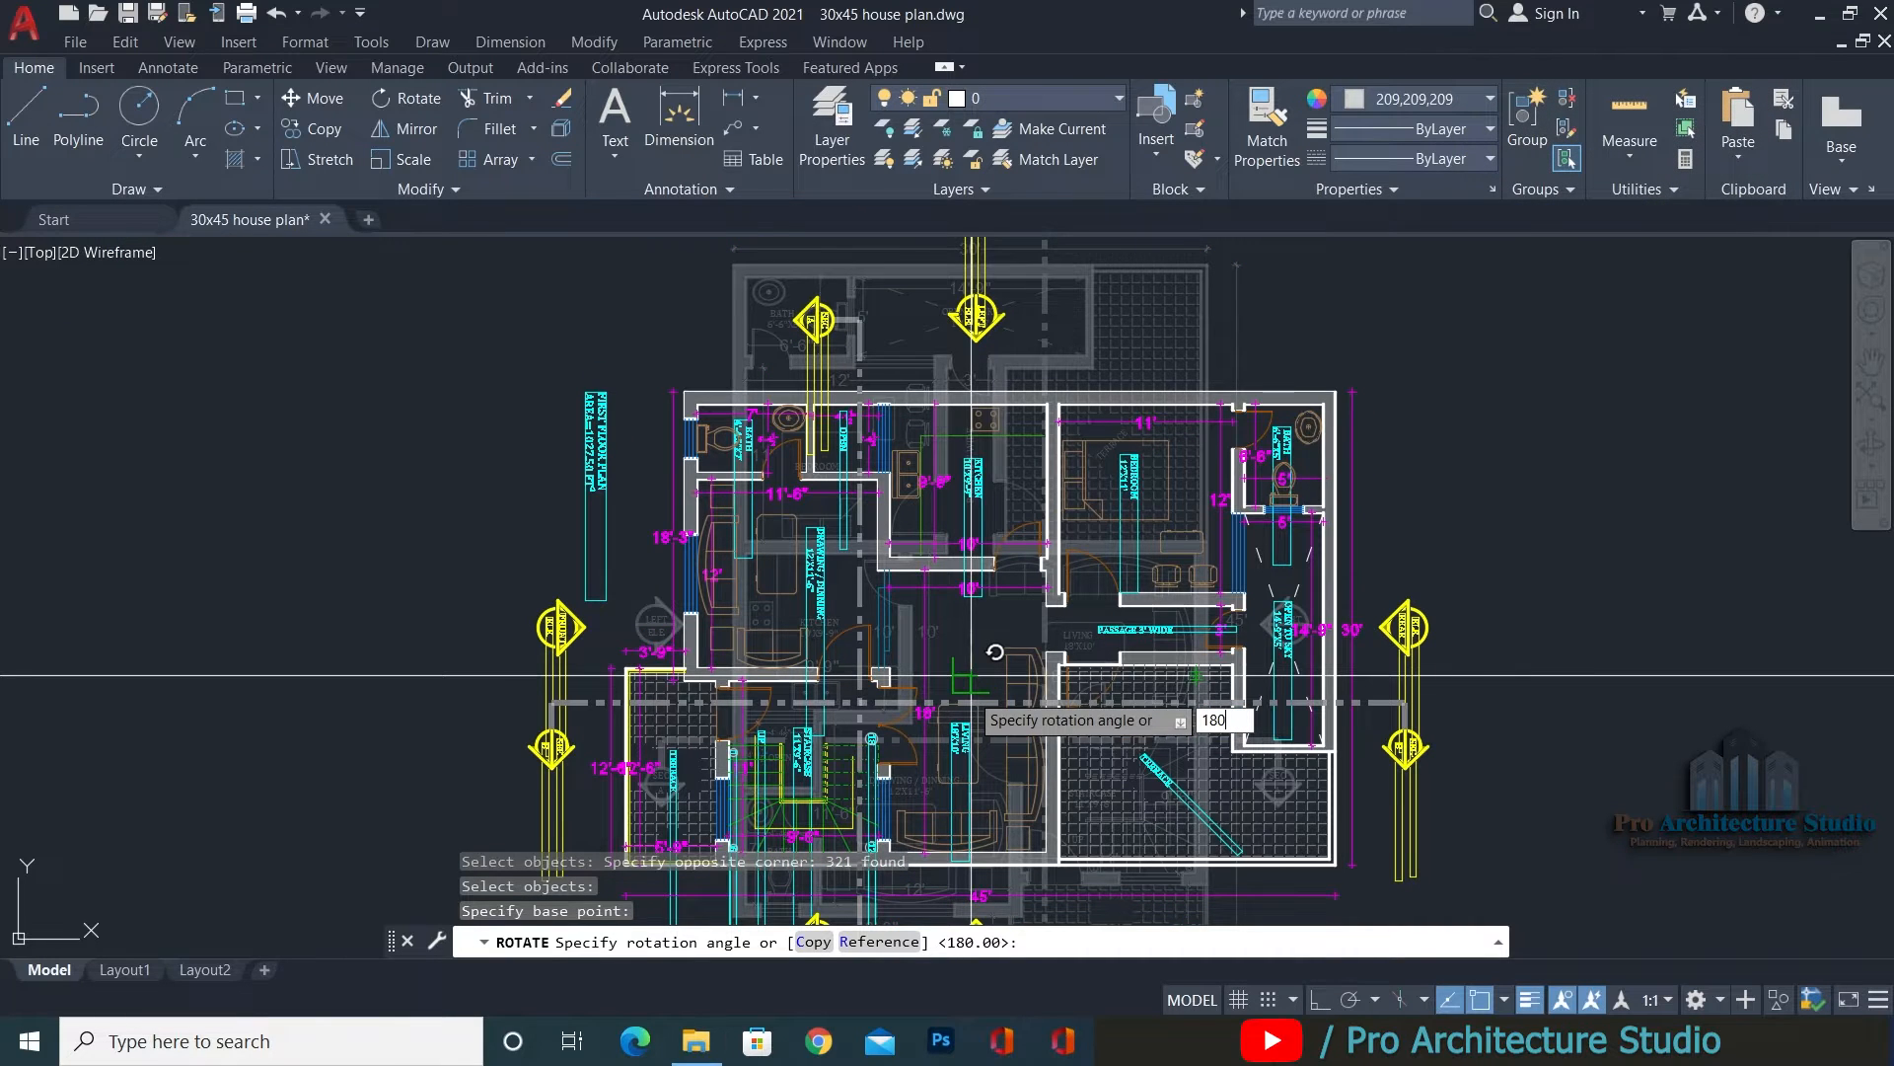
key("Return")
scroll(981, 634, "down", 5)
scroll(927, 482, "up", 4)
key("Escape")
key("Escape")
Draw a vertical construction line (XLINE) through the lower-left outer wall corner of the rotated ground floor plan.
type("X")
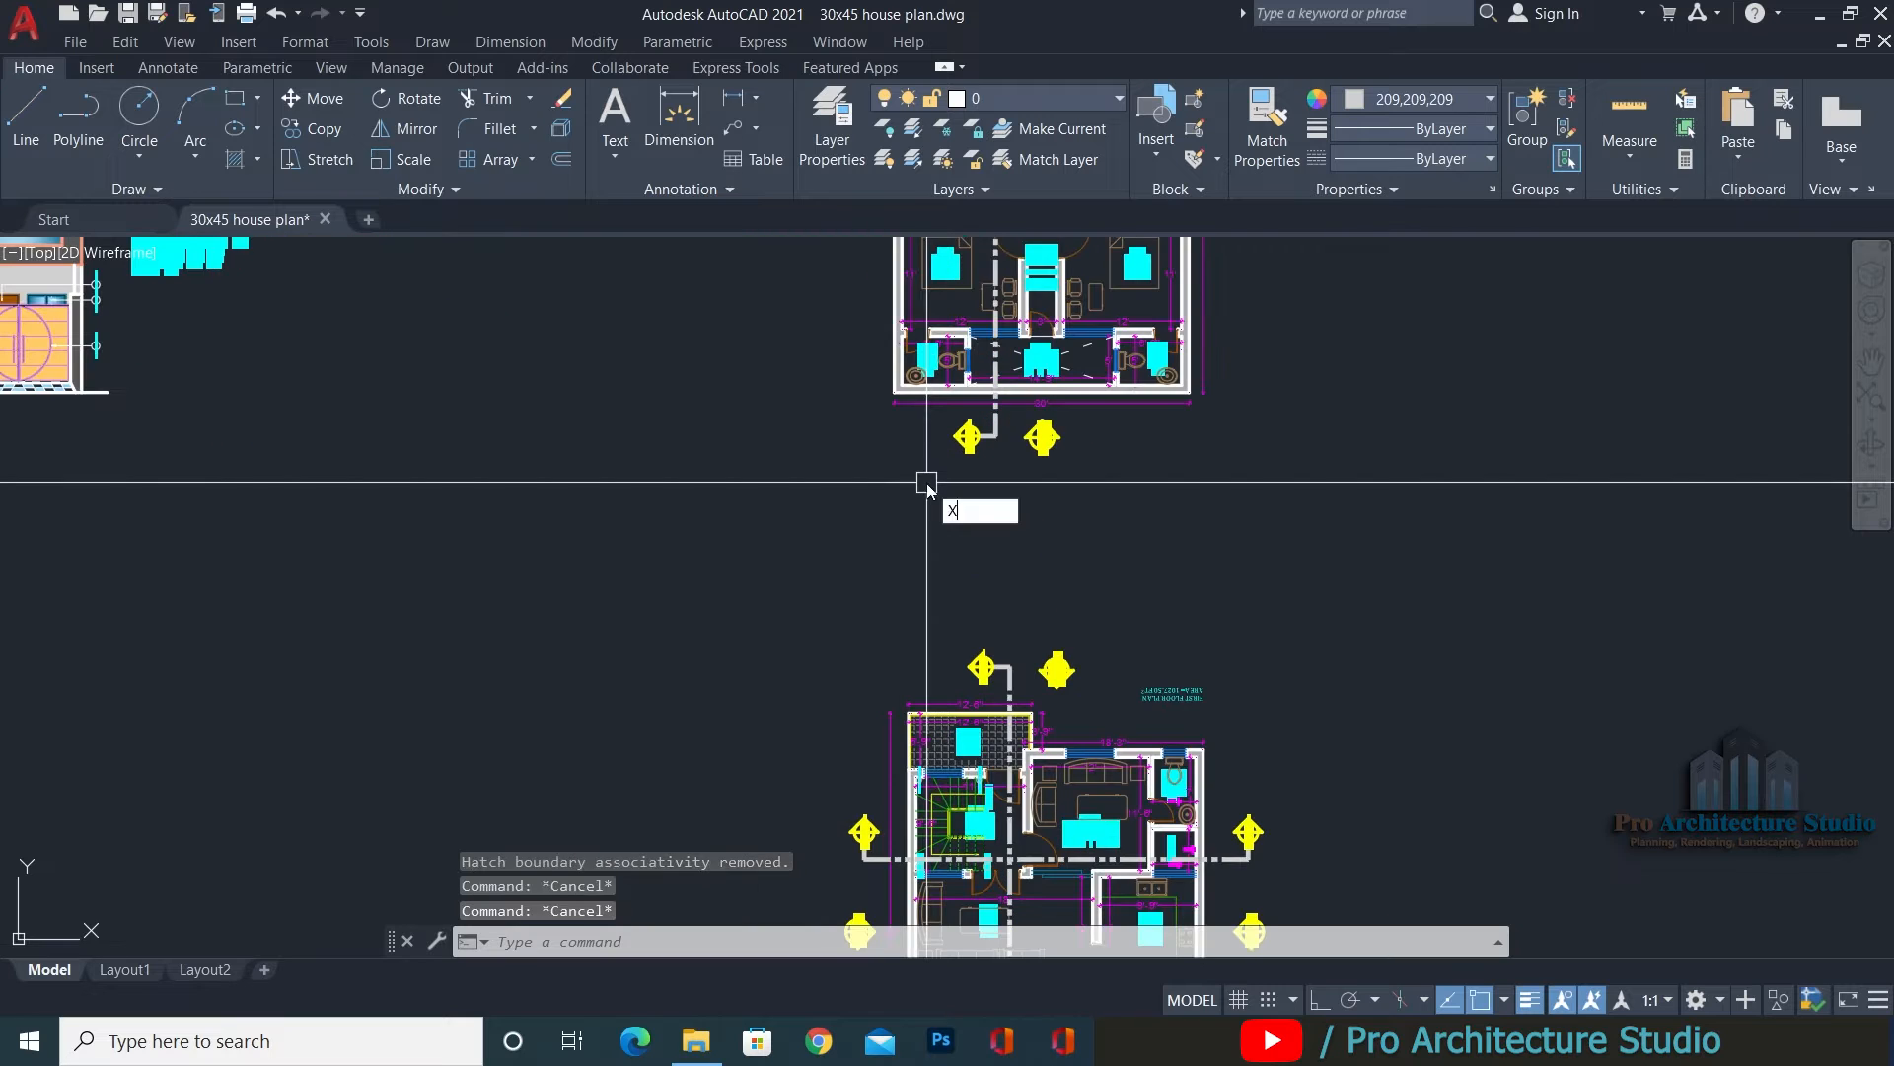
type("L")
key("Return")
scroll(928, 481, "up", 5)
key("Escape")
type("XL")
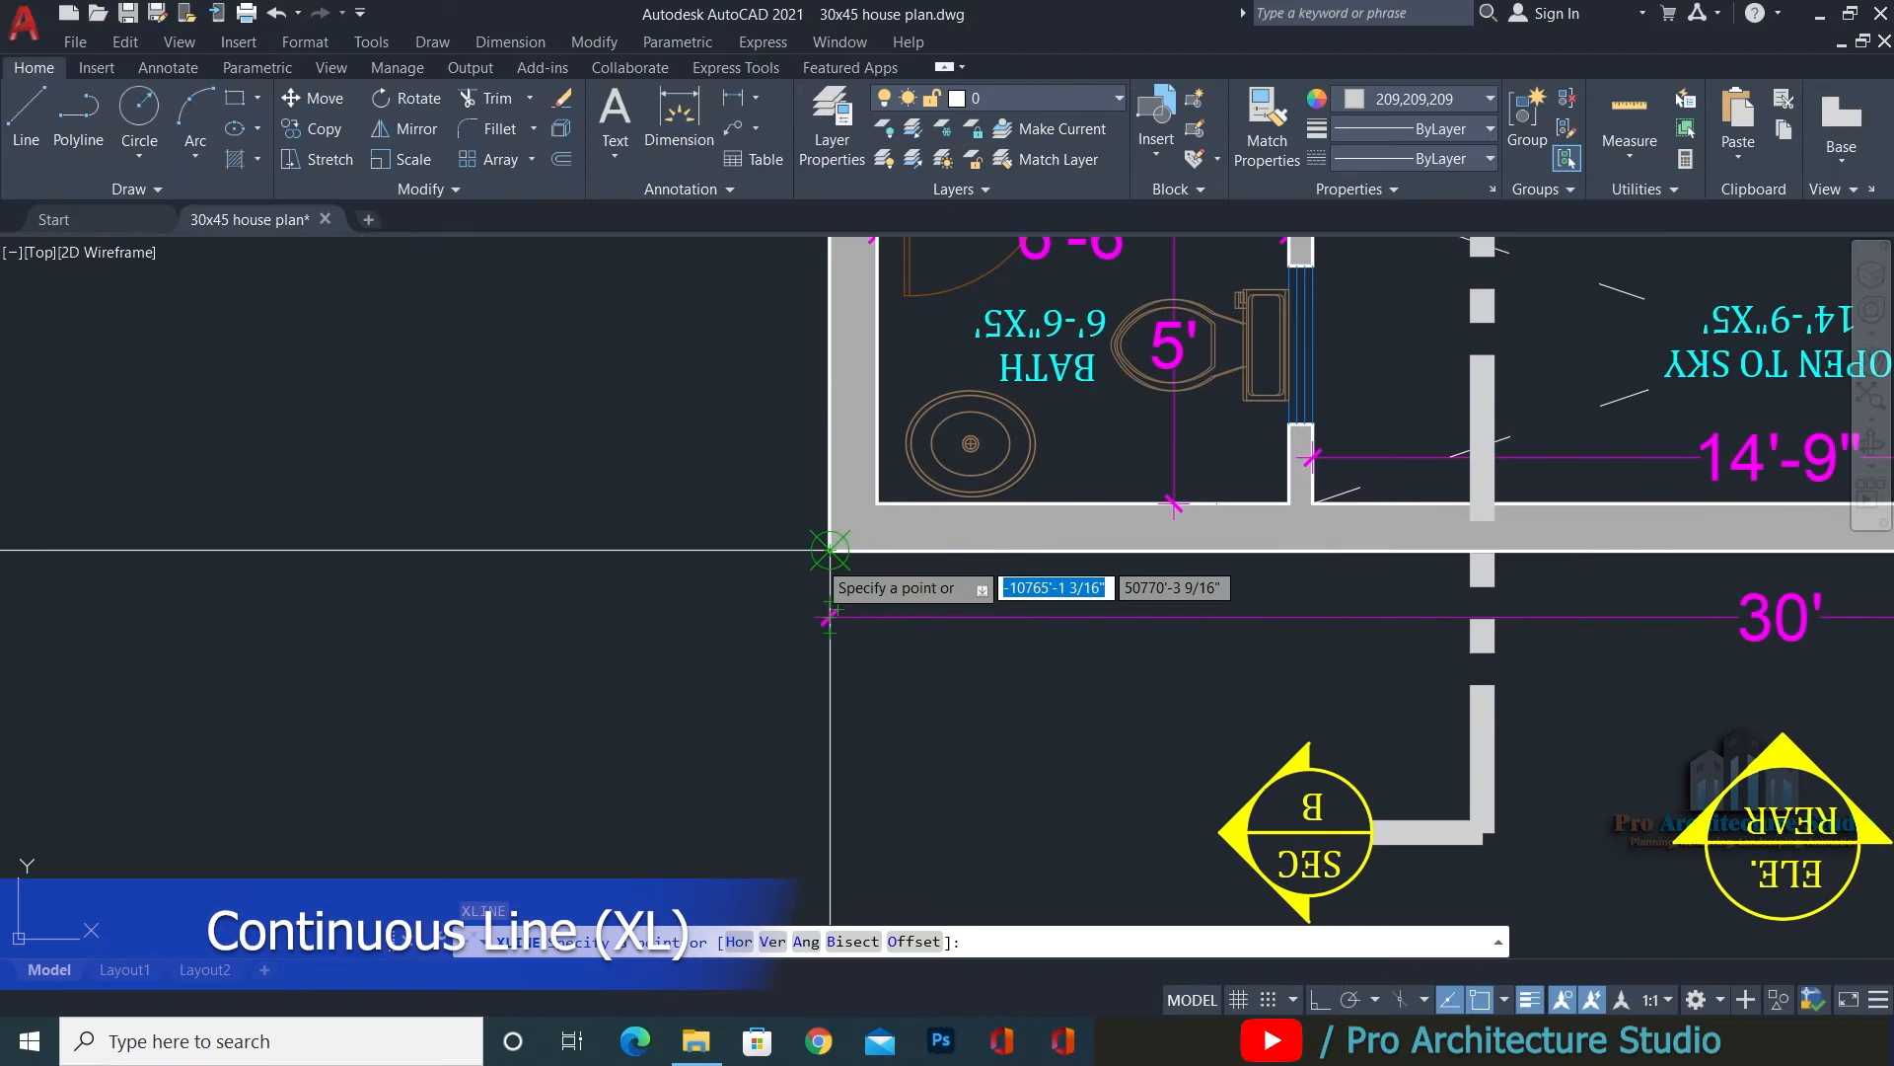
left_click(830, 549)
scroll(824, 552, "down", 2)
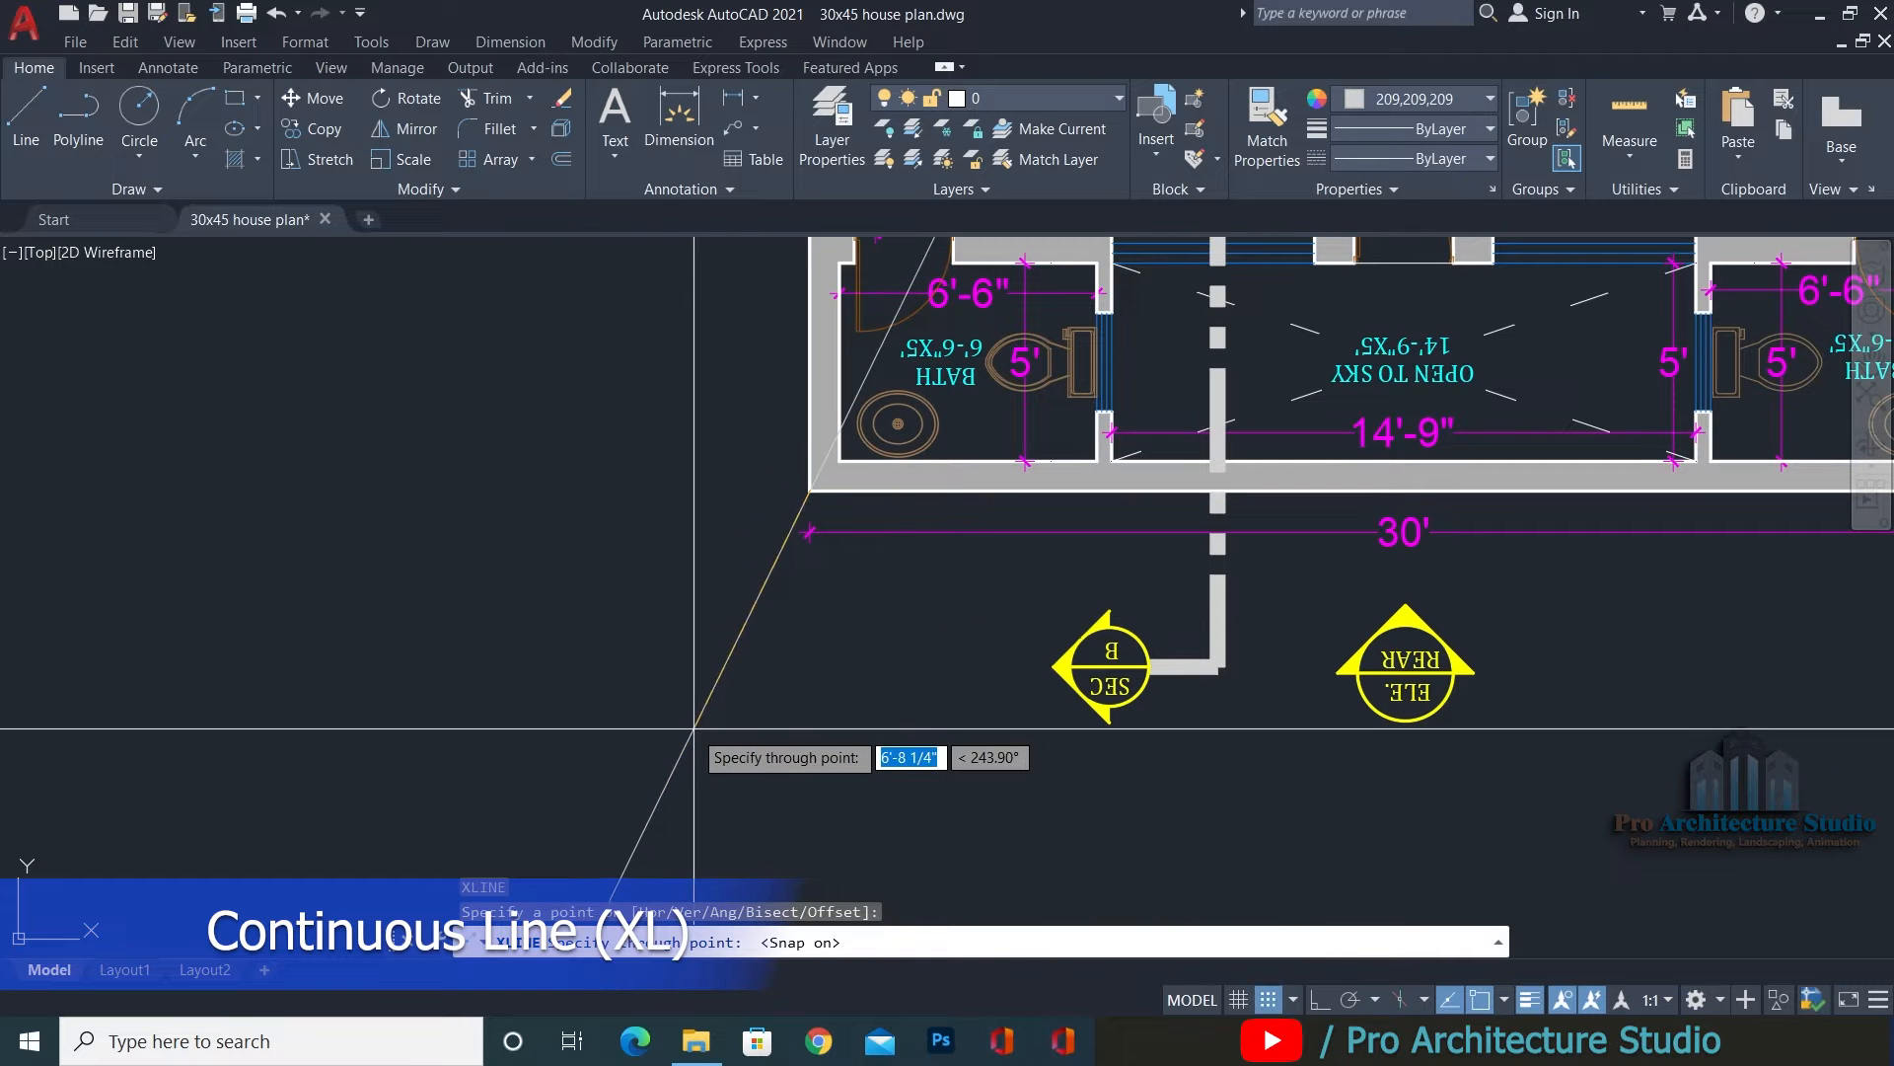
key("F9")
key("F8")
left_click(700, 766)
key("space")
Draw a second vertical construction line through the lower-right outer wall corner of the rotated ground floor plan.
middle_click_drag(1590, 629, 498, 648)
key("space")
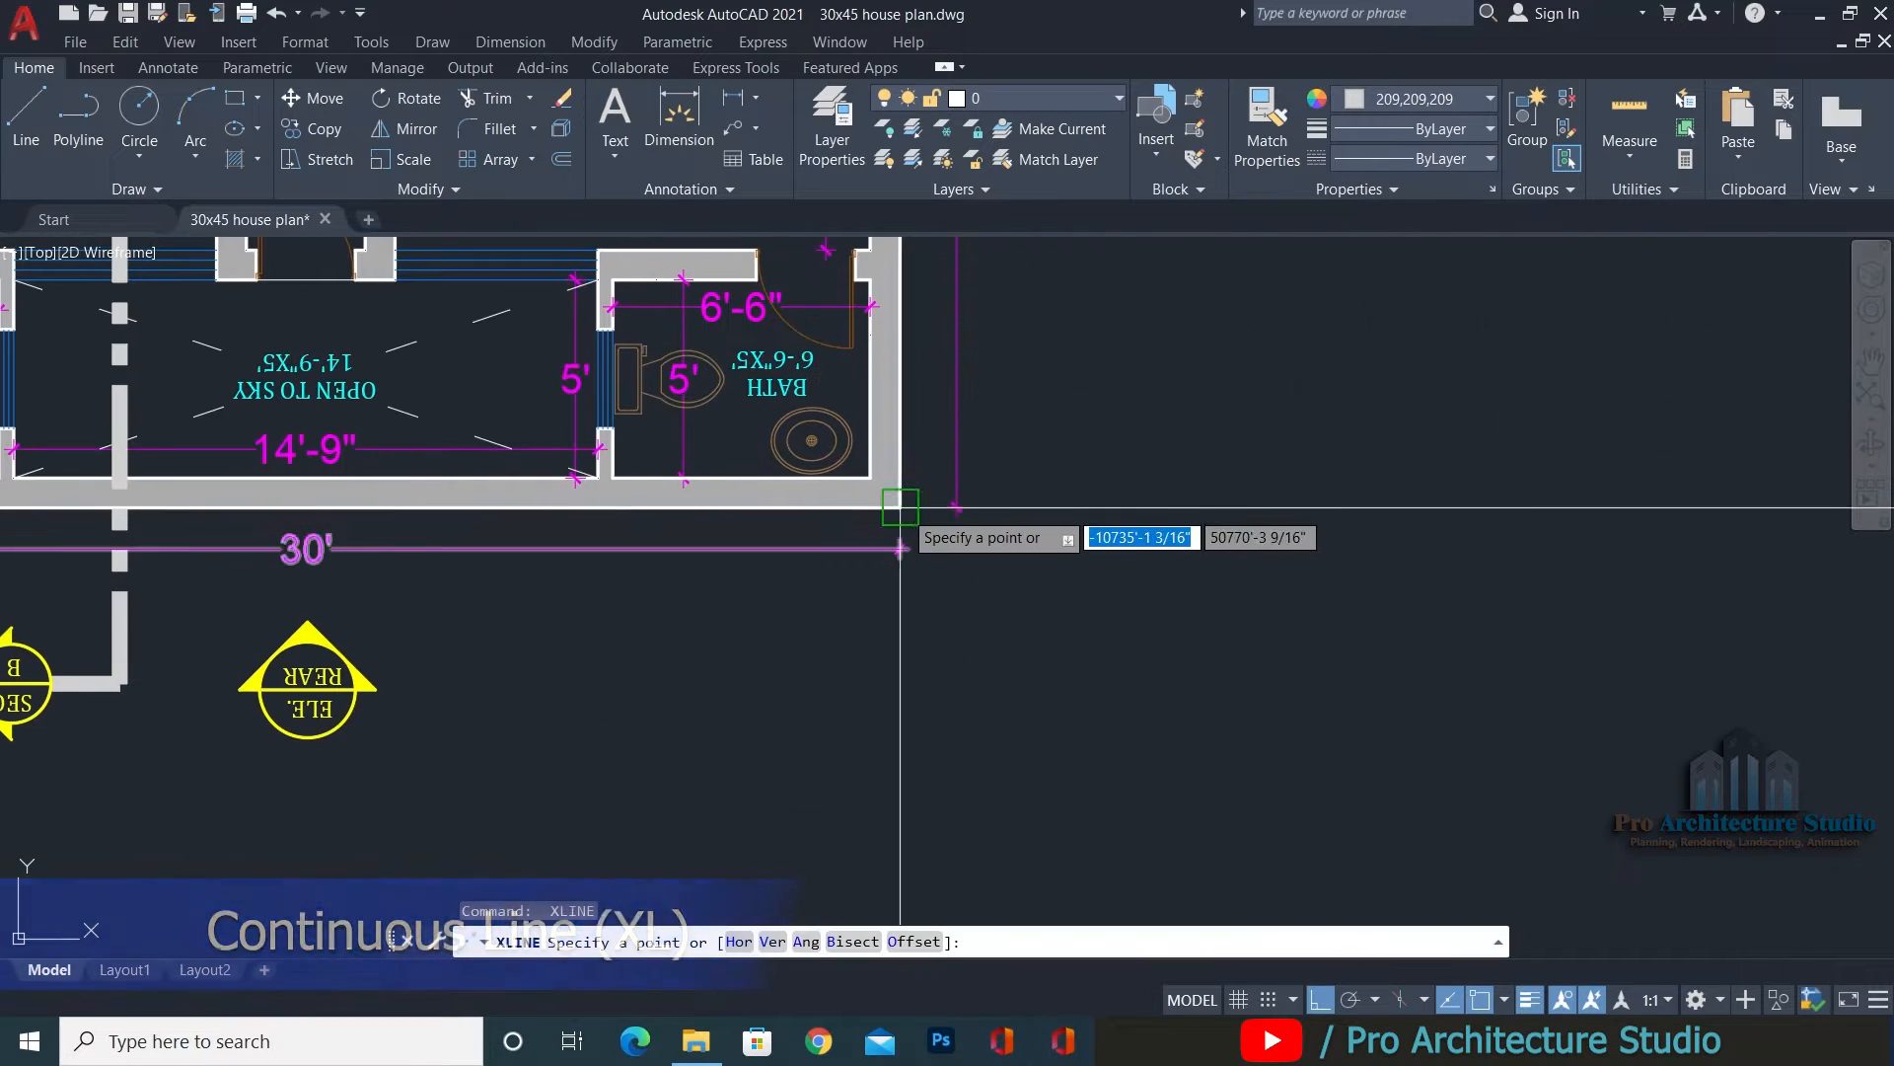
left_click(900, 507)
left_click(949, 731)
key("space")
key("Escape")
Move the rotated first floor plan horizontally so its lower-left outer corner lies on the left construction line, and check the alignment.
scroll(1066, 459, "down", 6)
middle_click_drag(925, 753, 891, 478)
scroll(892, 478, "down", 2)
middle_click_drag(836, 608, 816, 562)
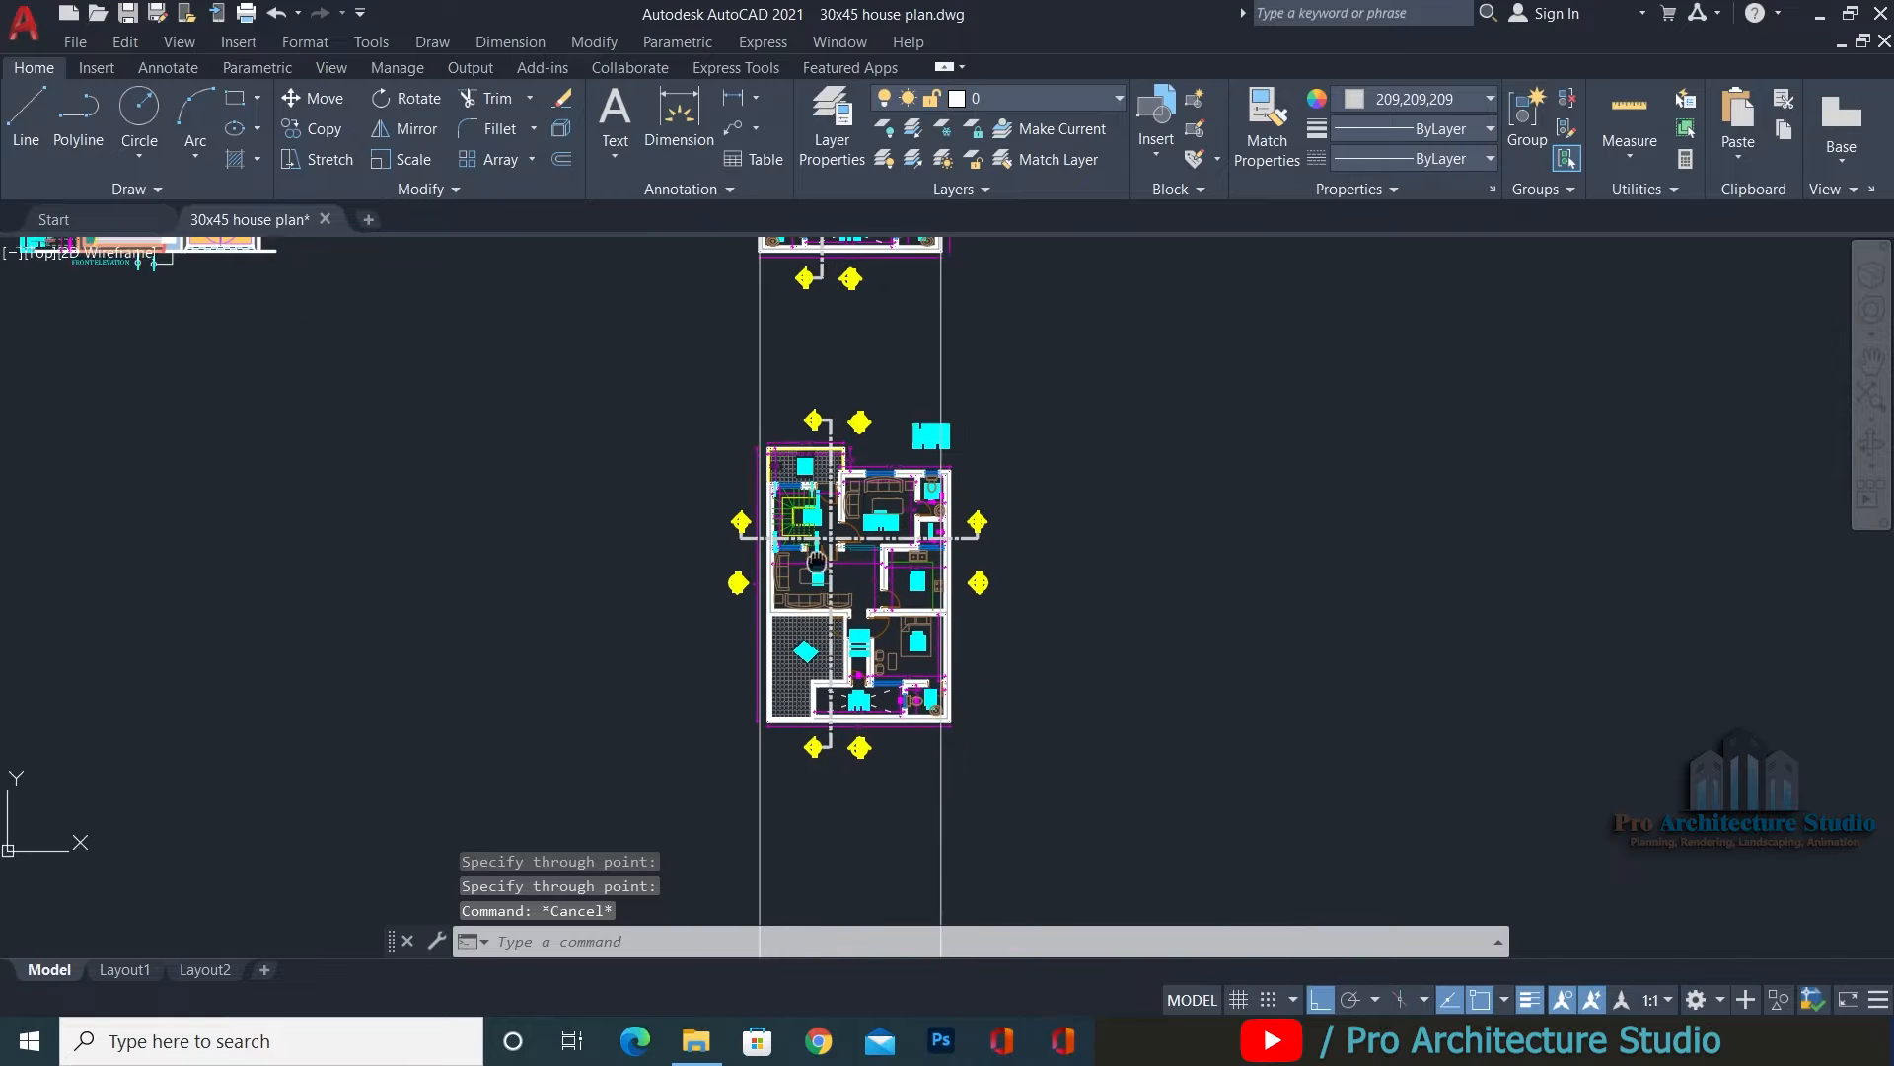
left_click(607, 819)
left_click(1049, 370)
type("M")
key("space")
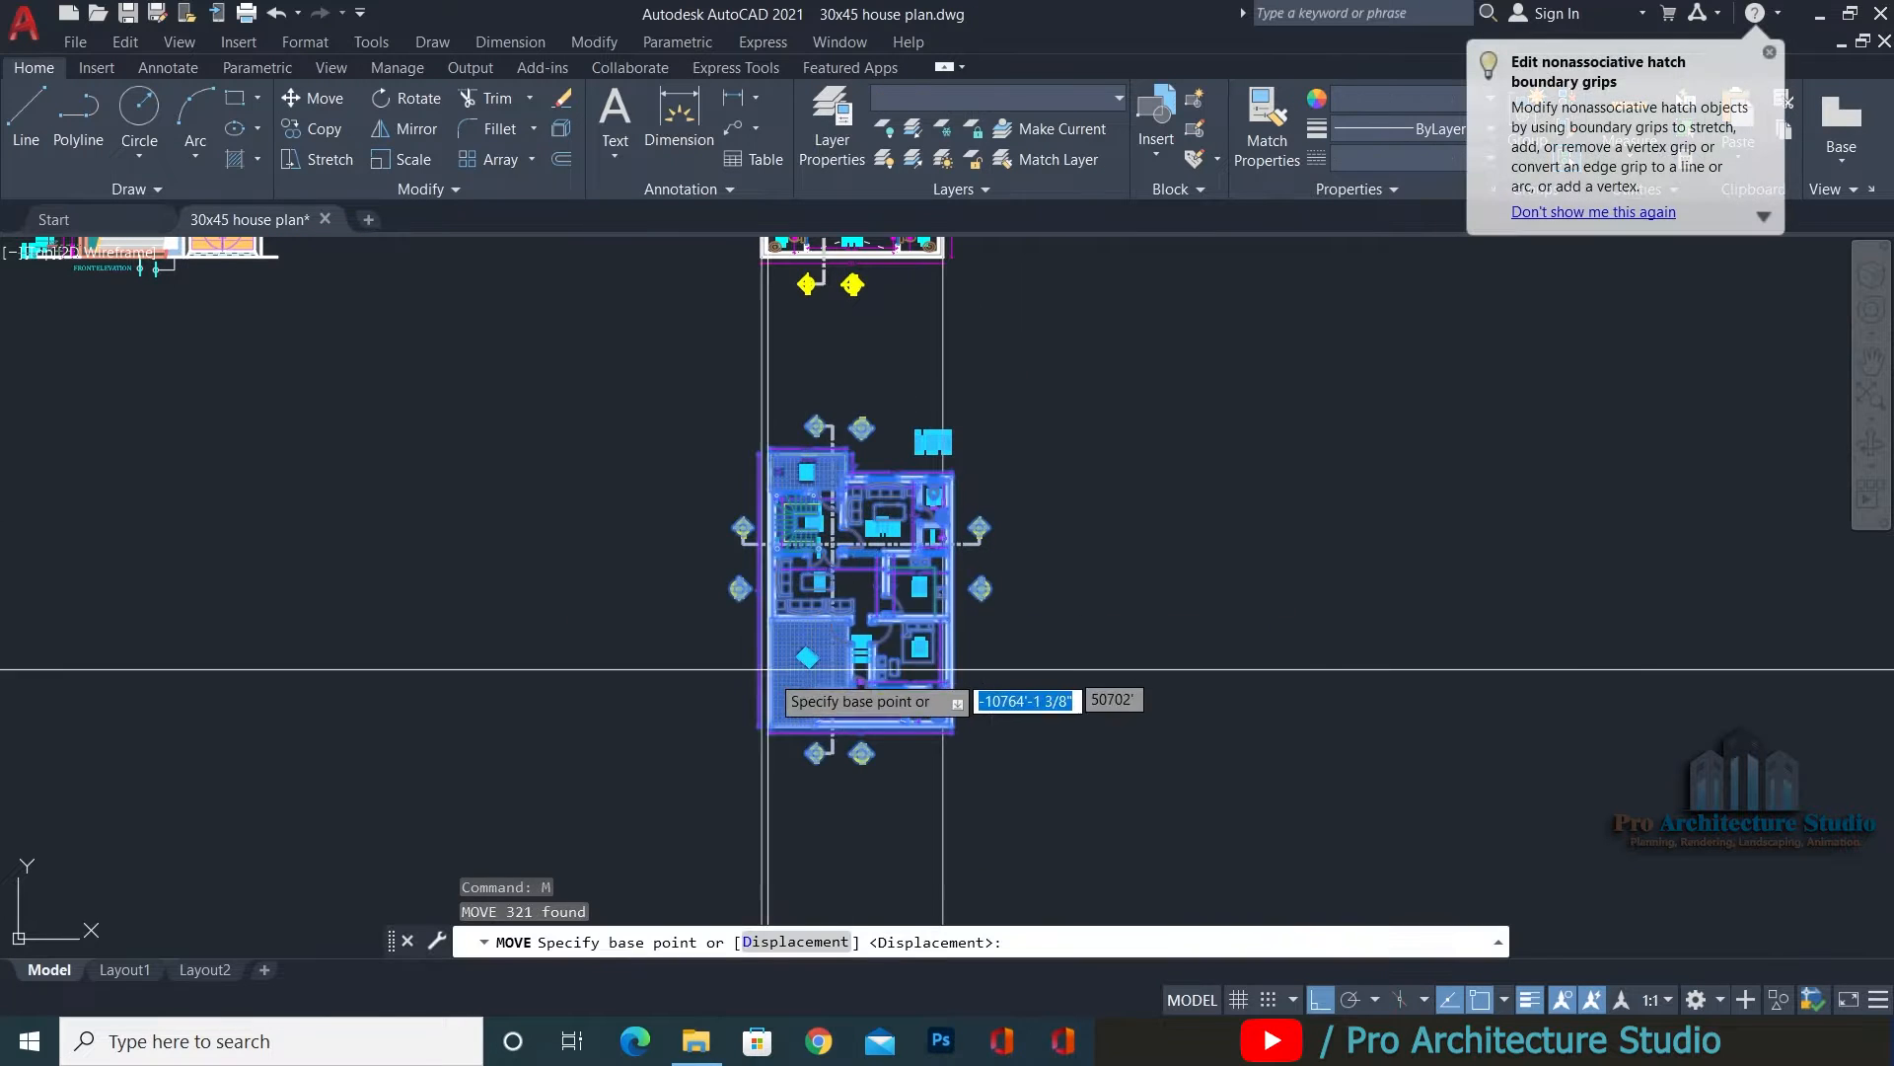
scroll(723, 795, "up", 8)
scroll(1046, 340, "up", 6)
middle_click_drag(1049, 365, 1000, 684)
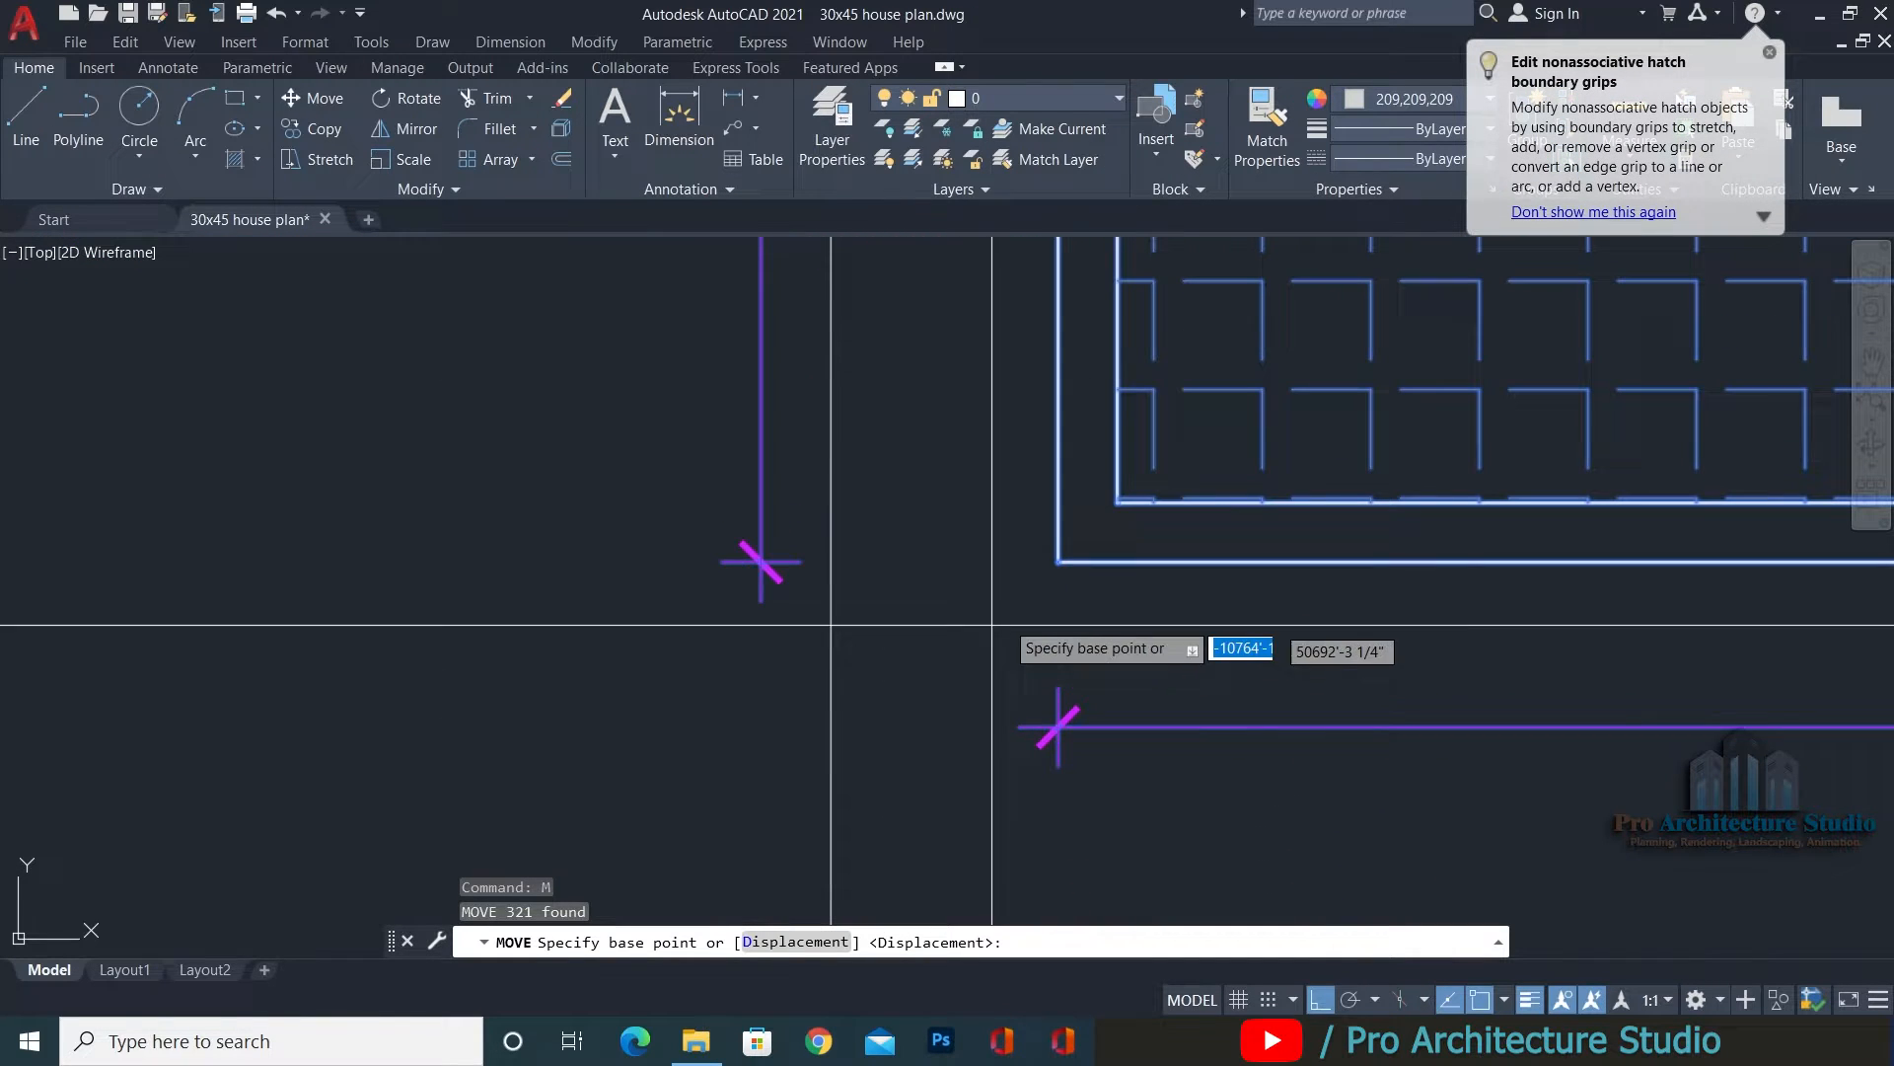
left_click(1059, 563)
left_click(832, 562)
scroll(689, 588, "down", 4)
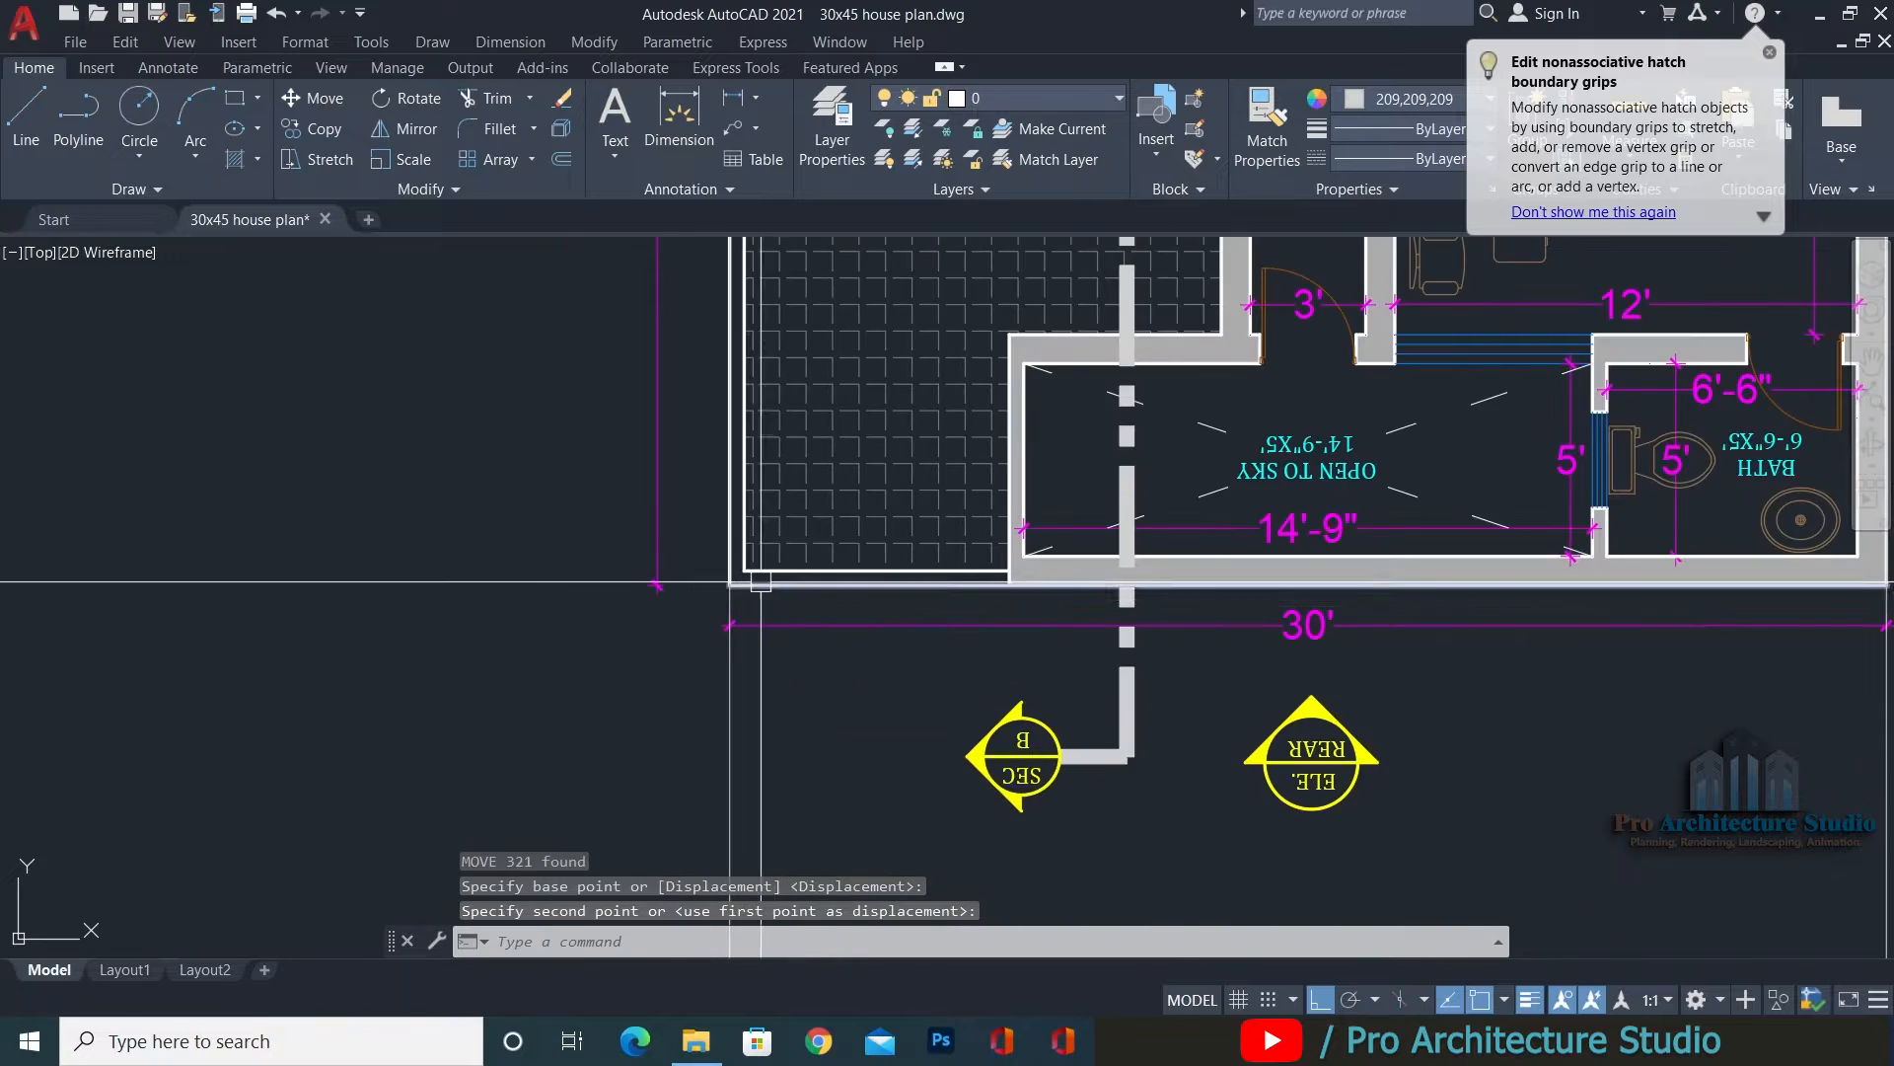
scroll(661, 583, "up", 2)
scroll(634, 625, "down", 2)
scroll(753, 579, "up", 3)
scroll(976, 514, "down", 8)
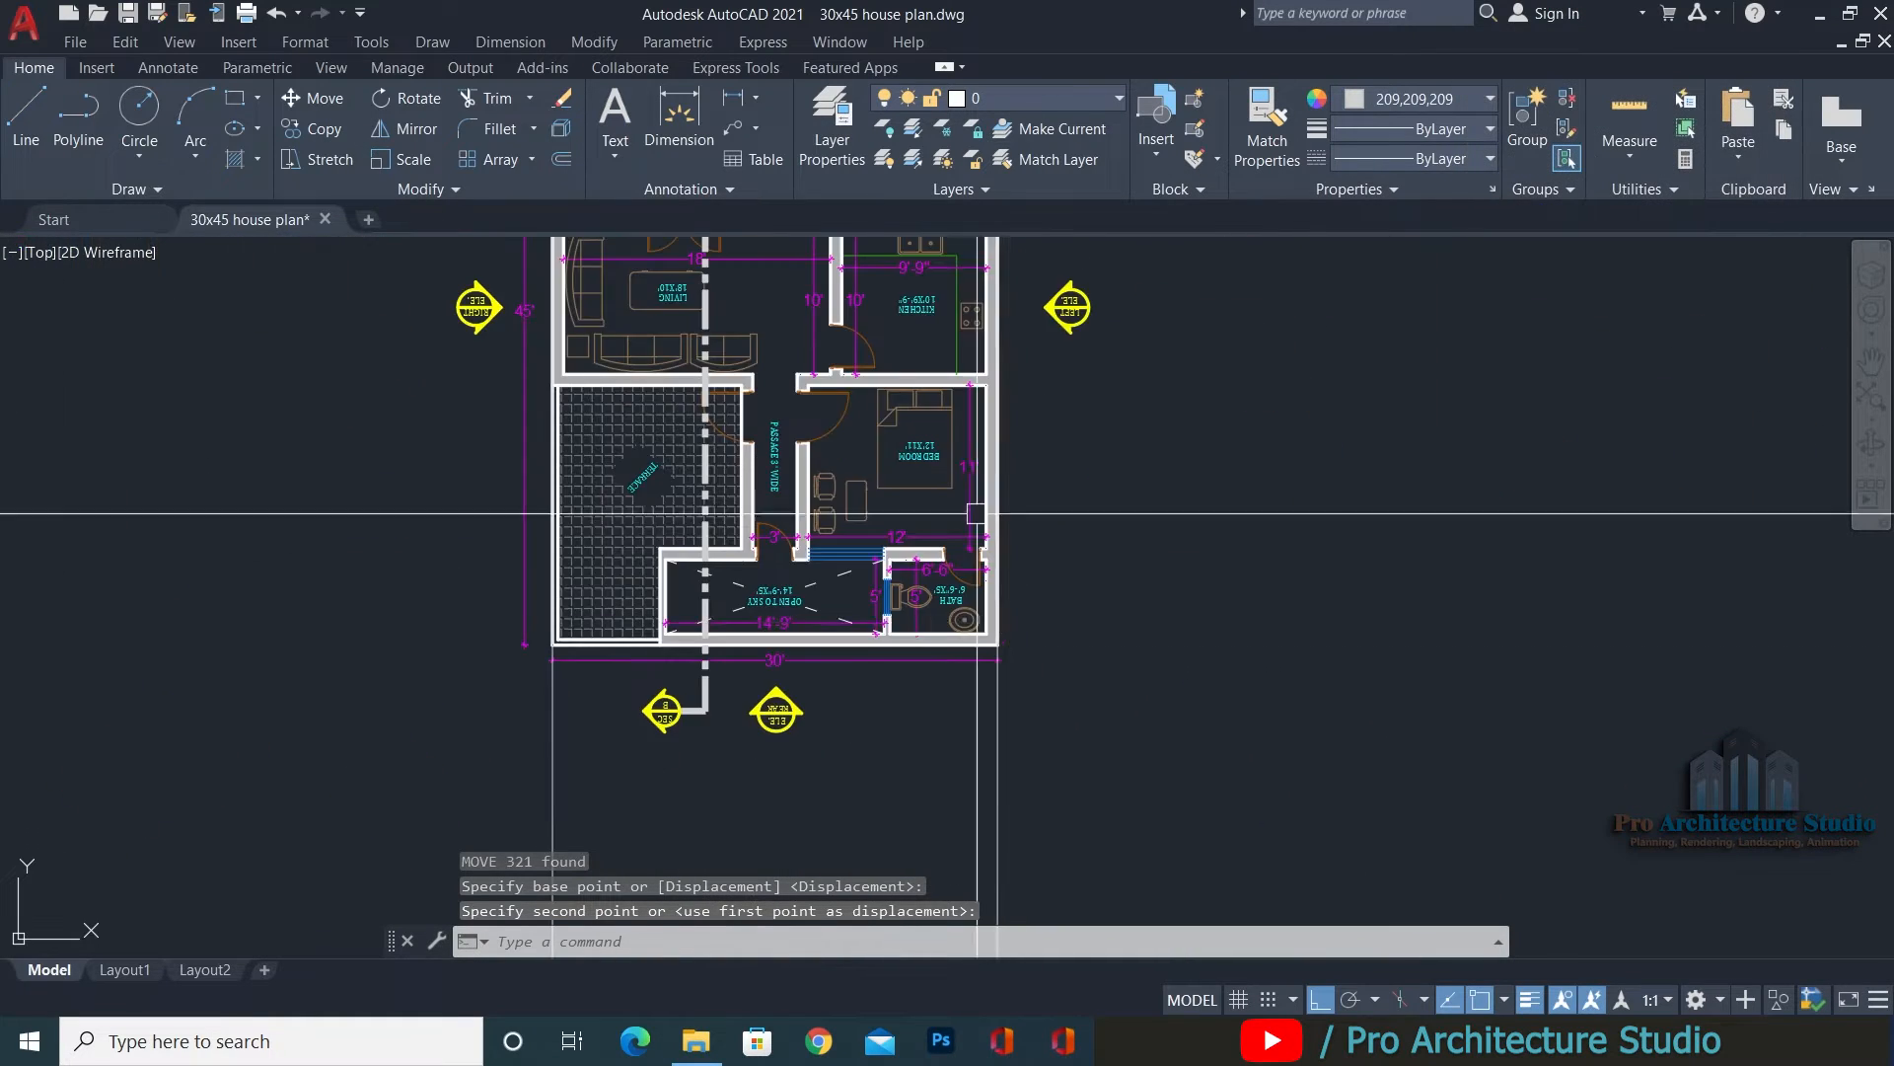
Copy the terrace-level plan with the staircase and its markers to the empty space below the first floor plan copy.
middle_click_drag(967, 271, 977, 893)
scroll(935, 702, "down", 5)
middle_click_drag(738, 797, 1345, 727)
middle_click_drag(169, 420, 1269, 660)
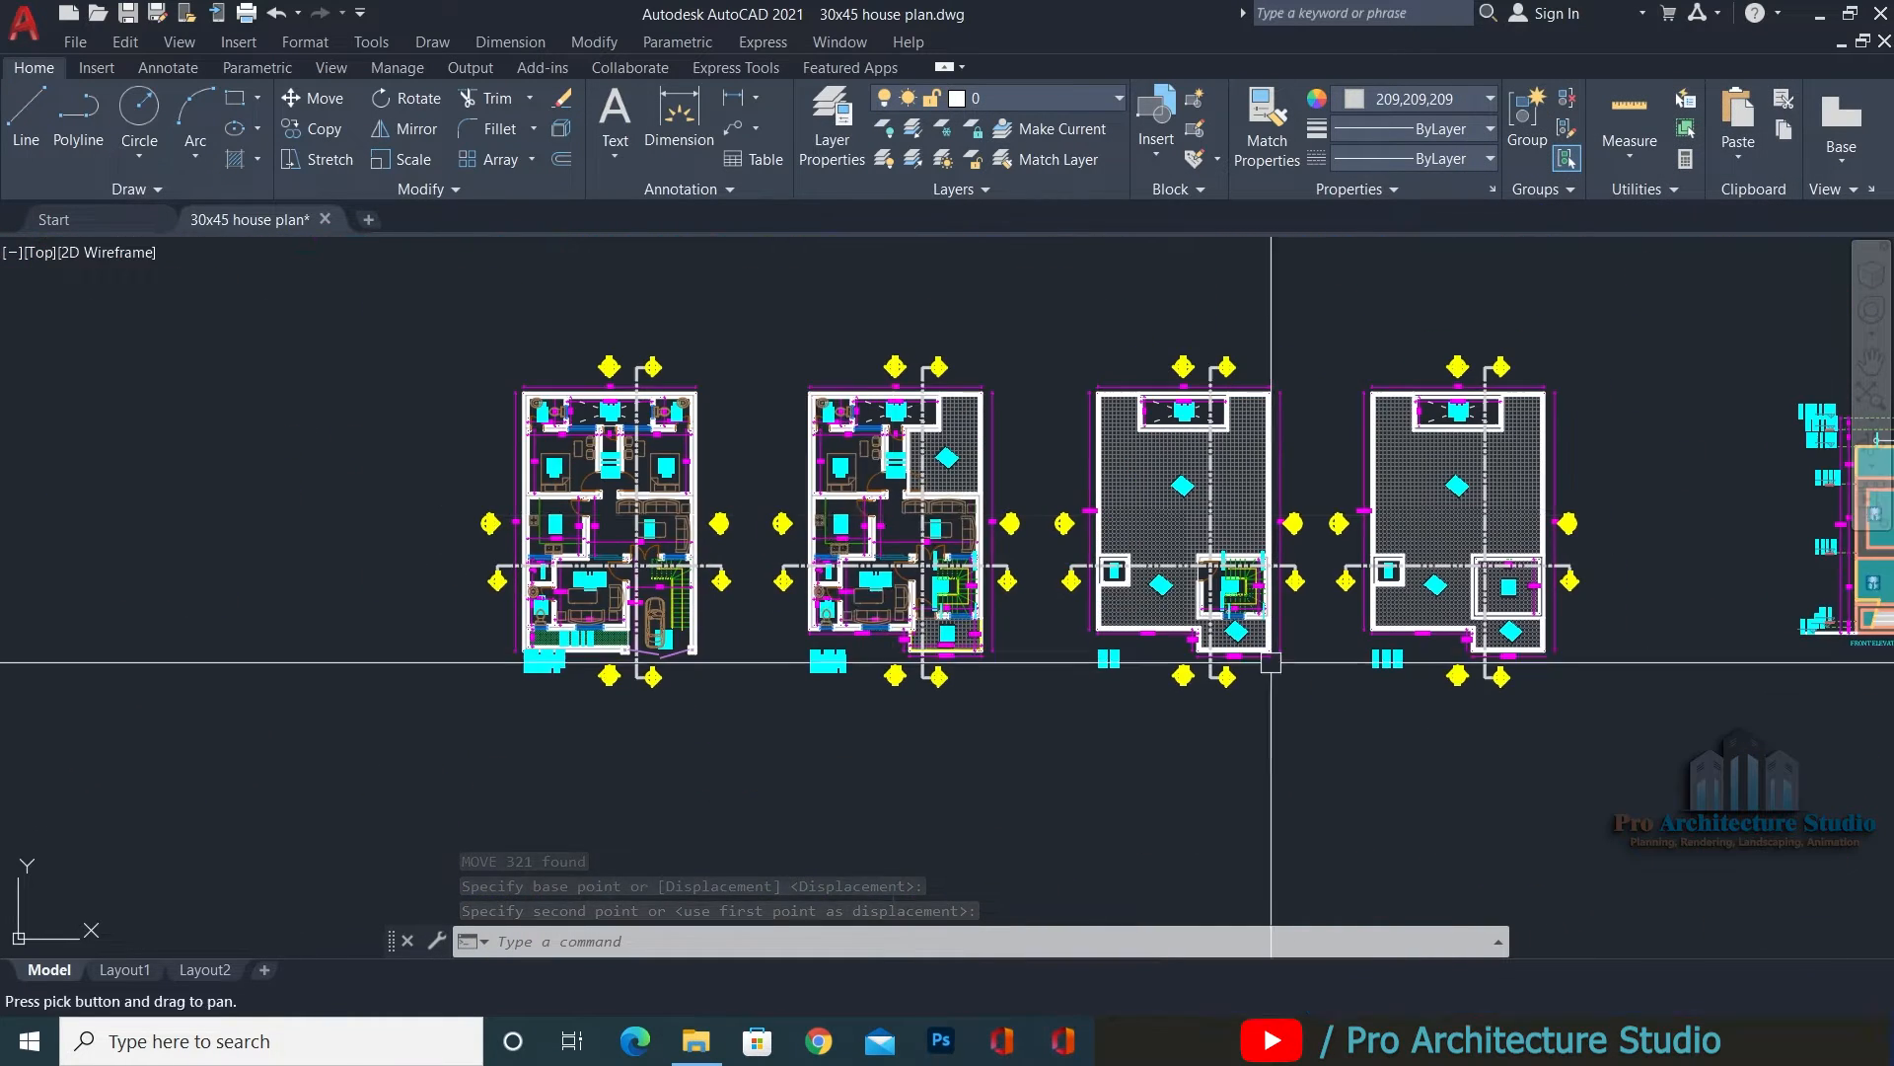
left_click(1091, 681)
left_click(1292, 370)
type("co")
key("Return")
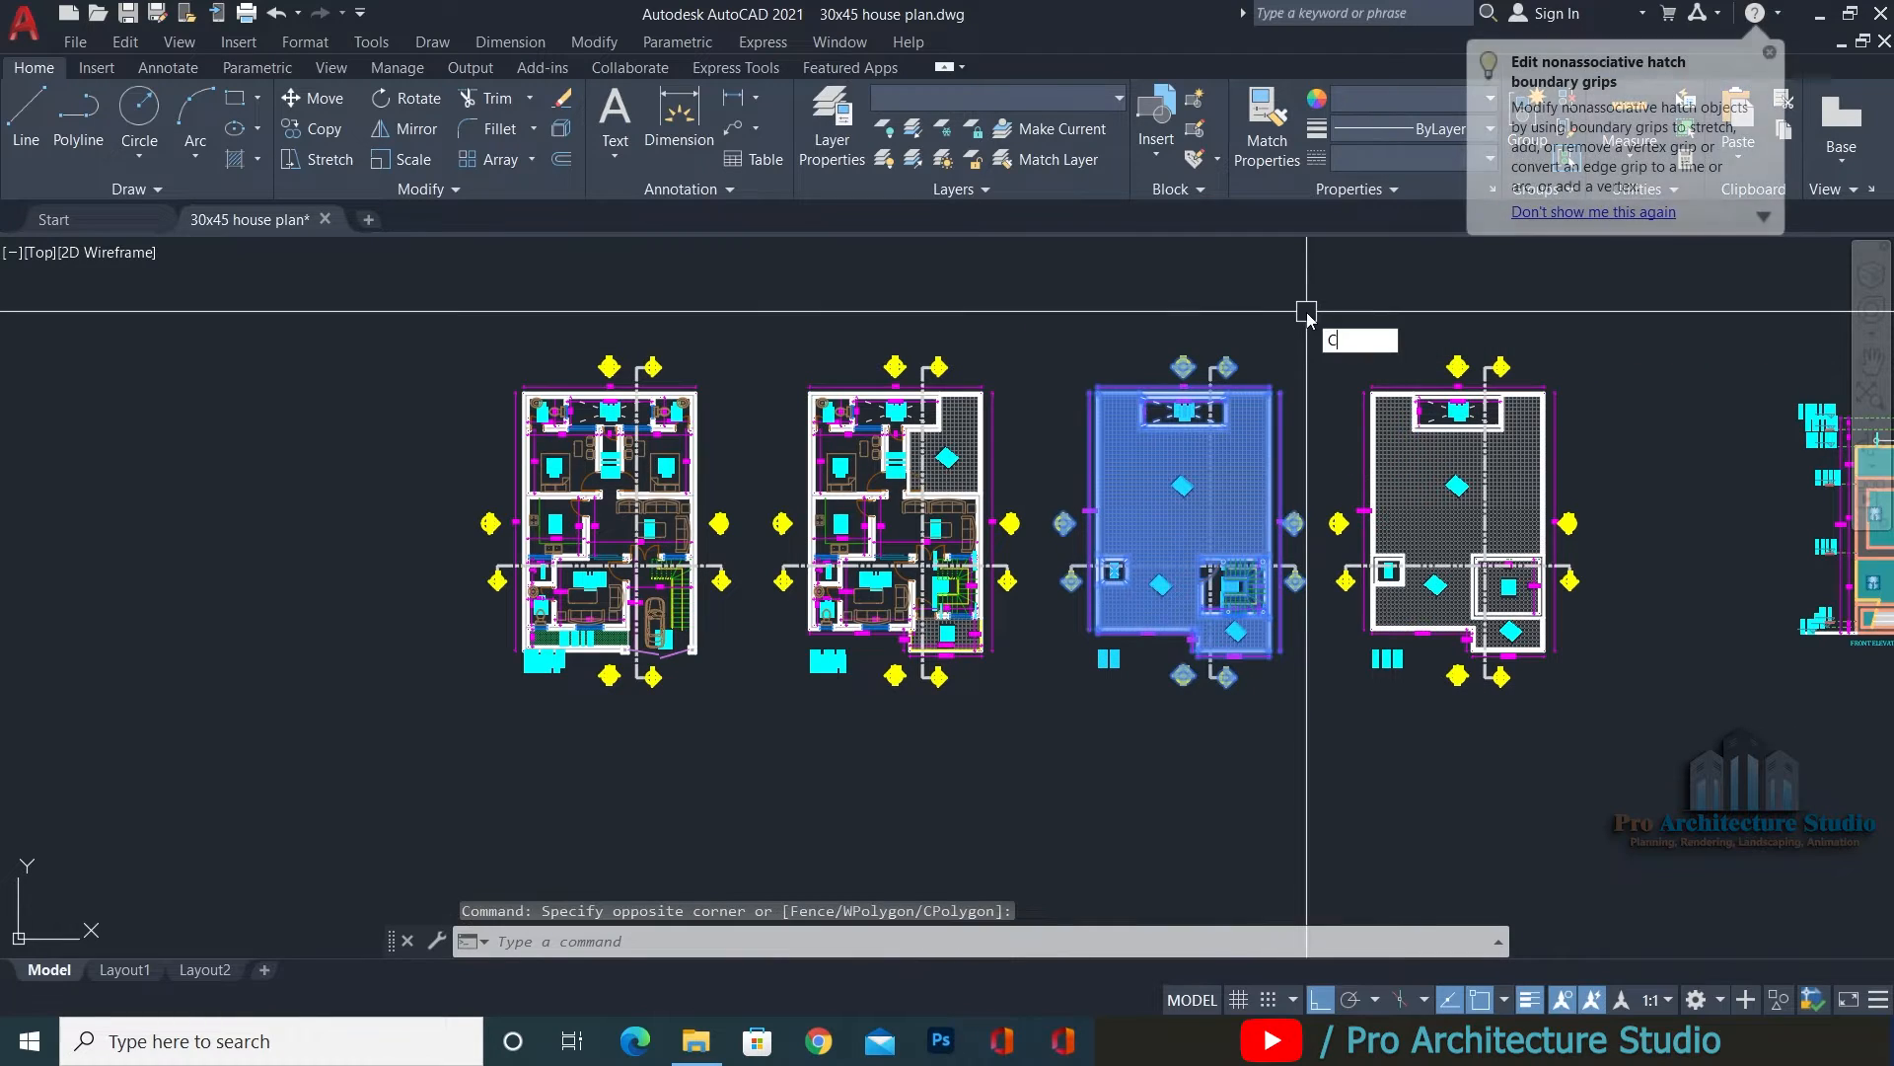
left_click(1206, 561)
middle_click_drag(1262, 559, 588, 405)
key("F8")
middle_click_drag(1879, 903, 717, 464)
middle_click_drag(695, 765, 808, 422)
left_click(843, 582)
key("Escape")
key("Escape")
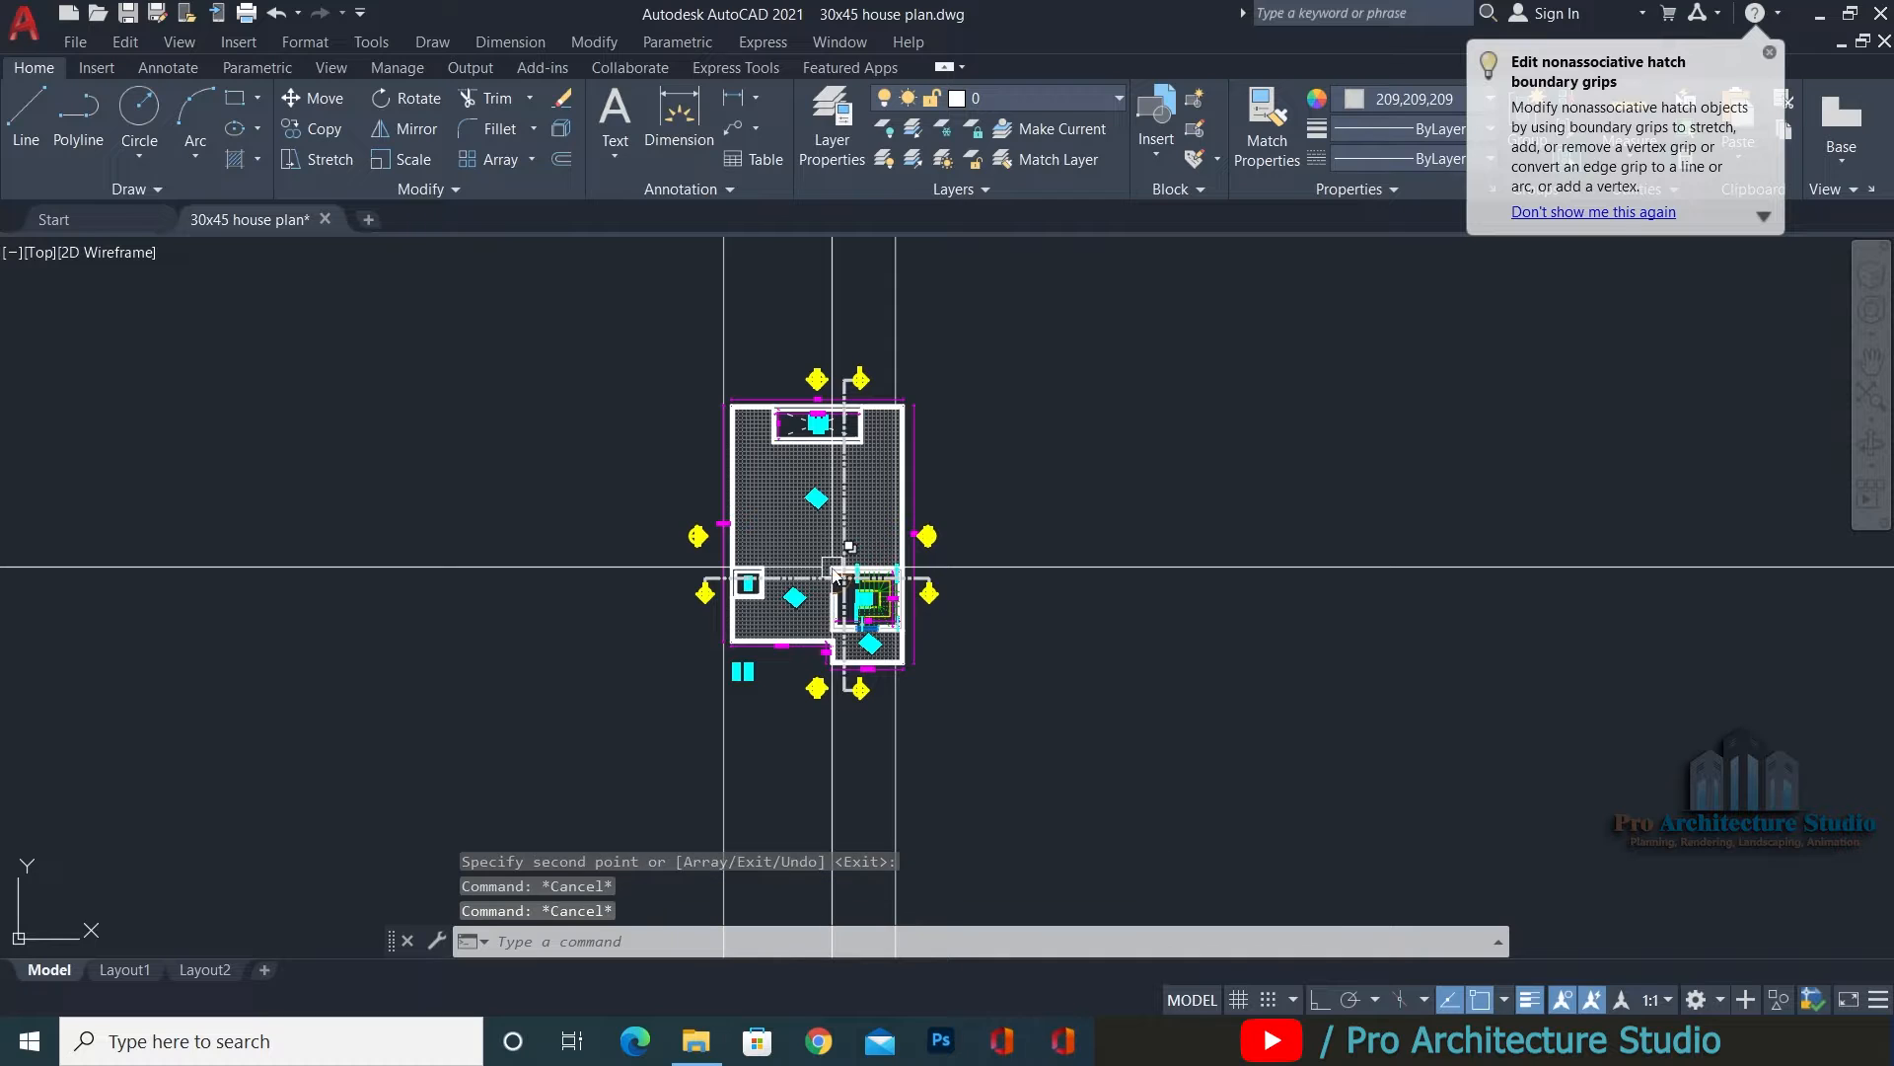
Rotate the copied terrace-level plan with its markers by 180 degrees about a point near its centre.
type("Ro")
key("Return")
left_click(613, 768)
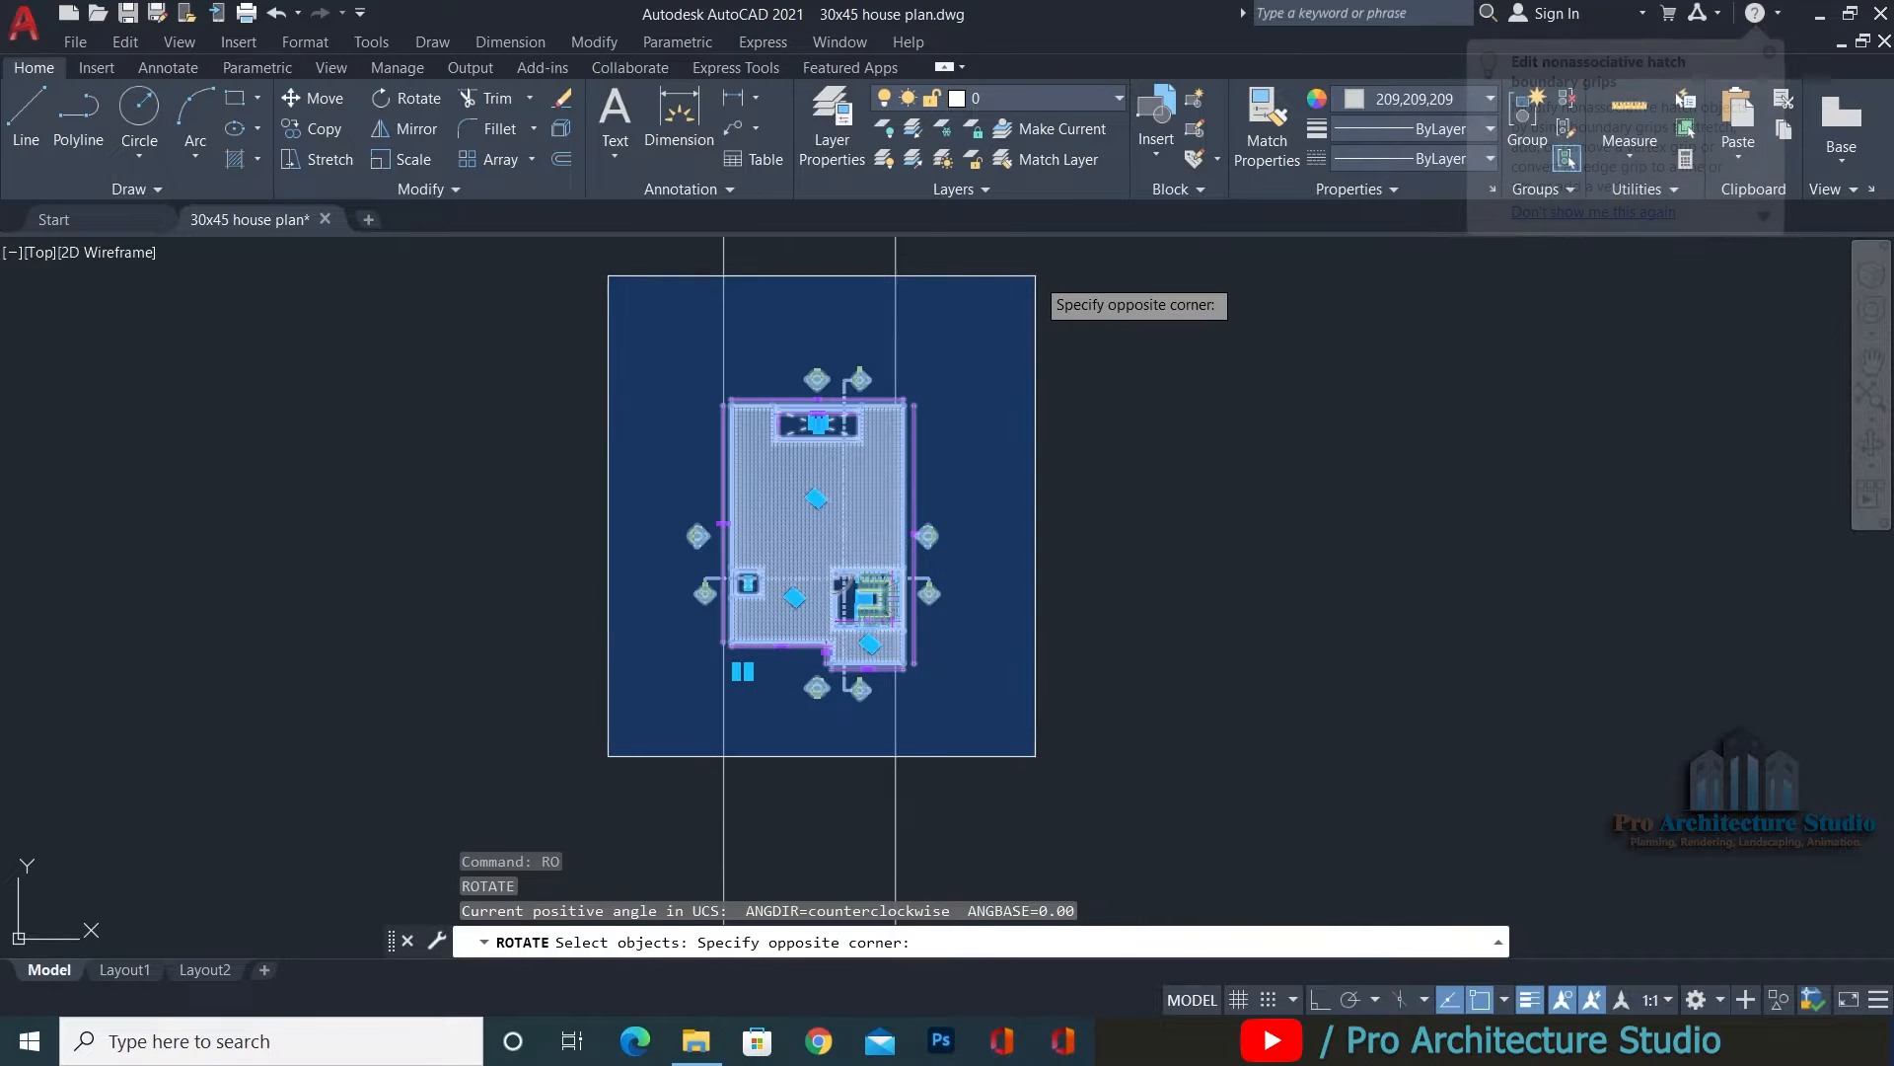
left_click(1038, 277)
key("Return")
left_click(820, 517)
type("180")
key("Return")
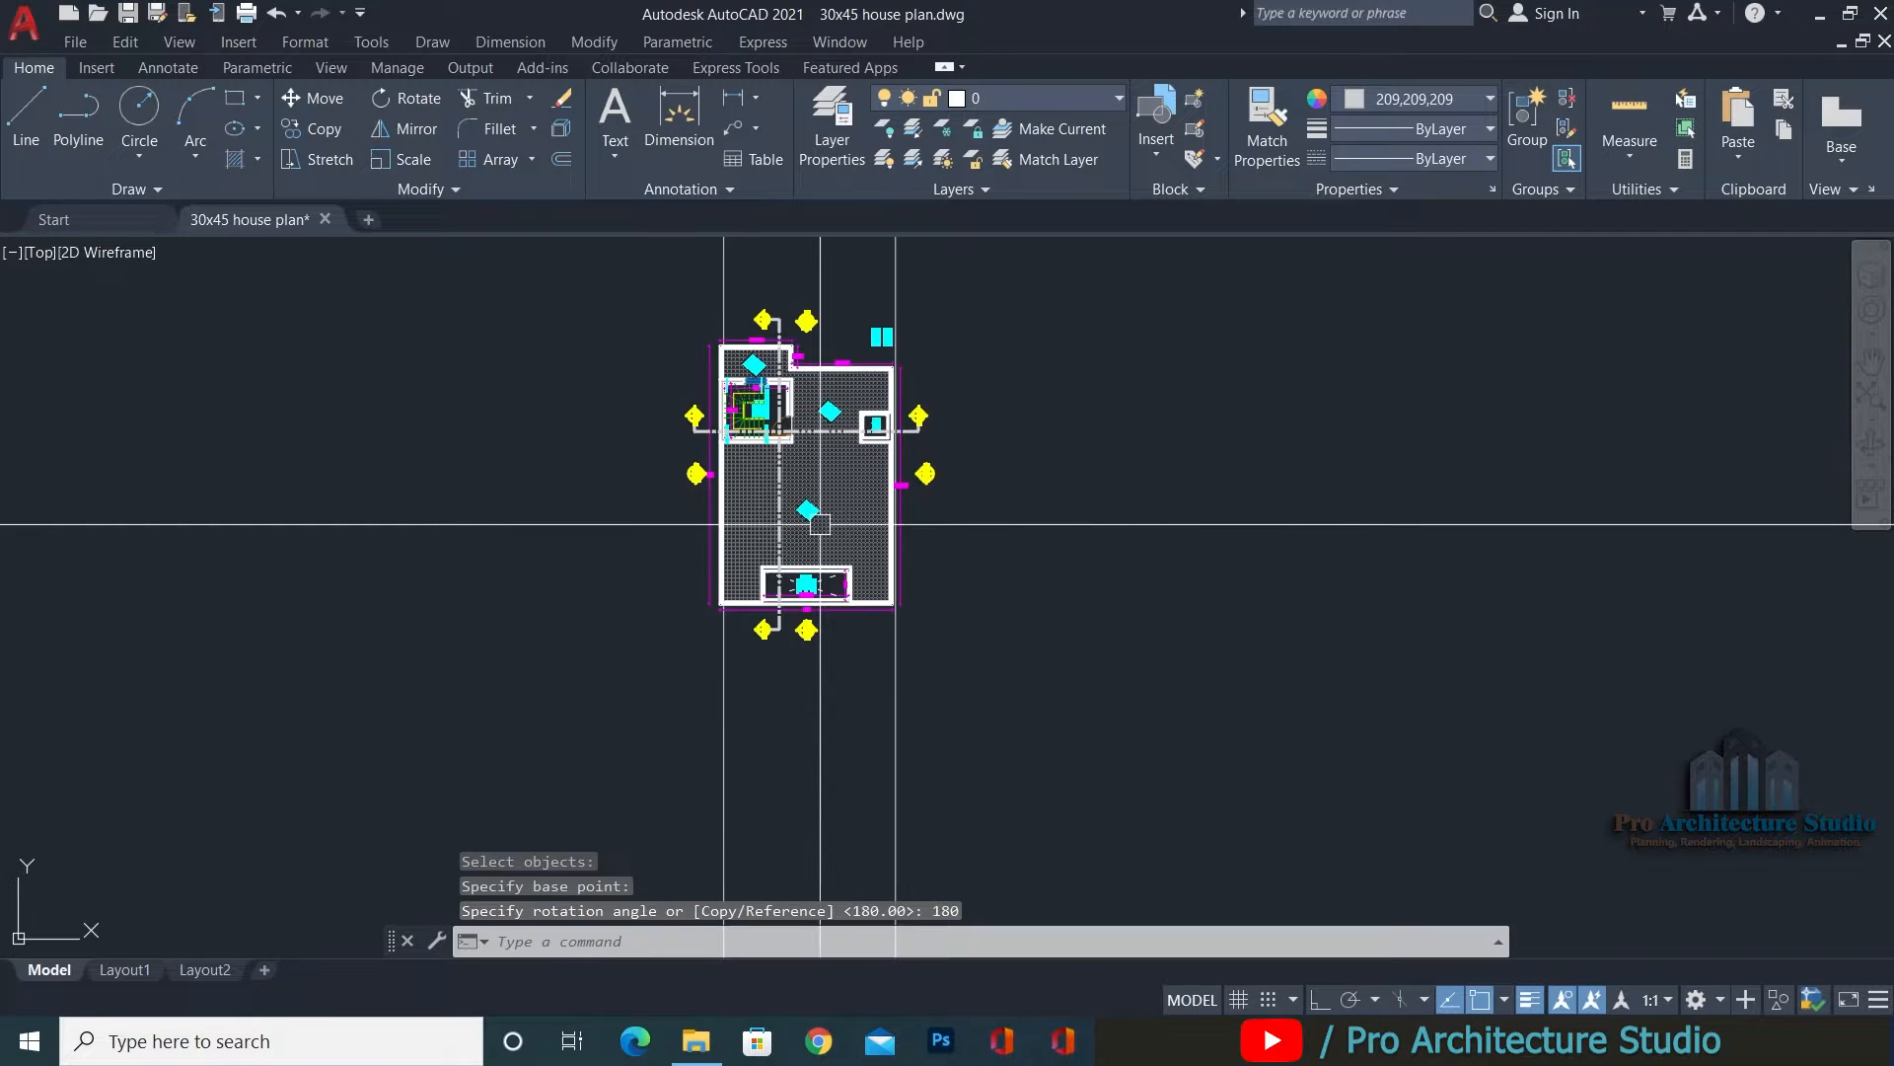
Move the rotated terrace-level plan so its upper-left outer corner lies on the left construction line.
middle_click_drag(548, 598, 571, 700)
left_click(633, 789)
left_click(1022, 343)
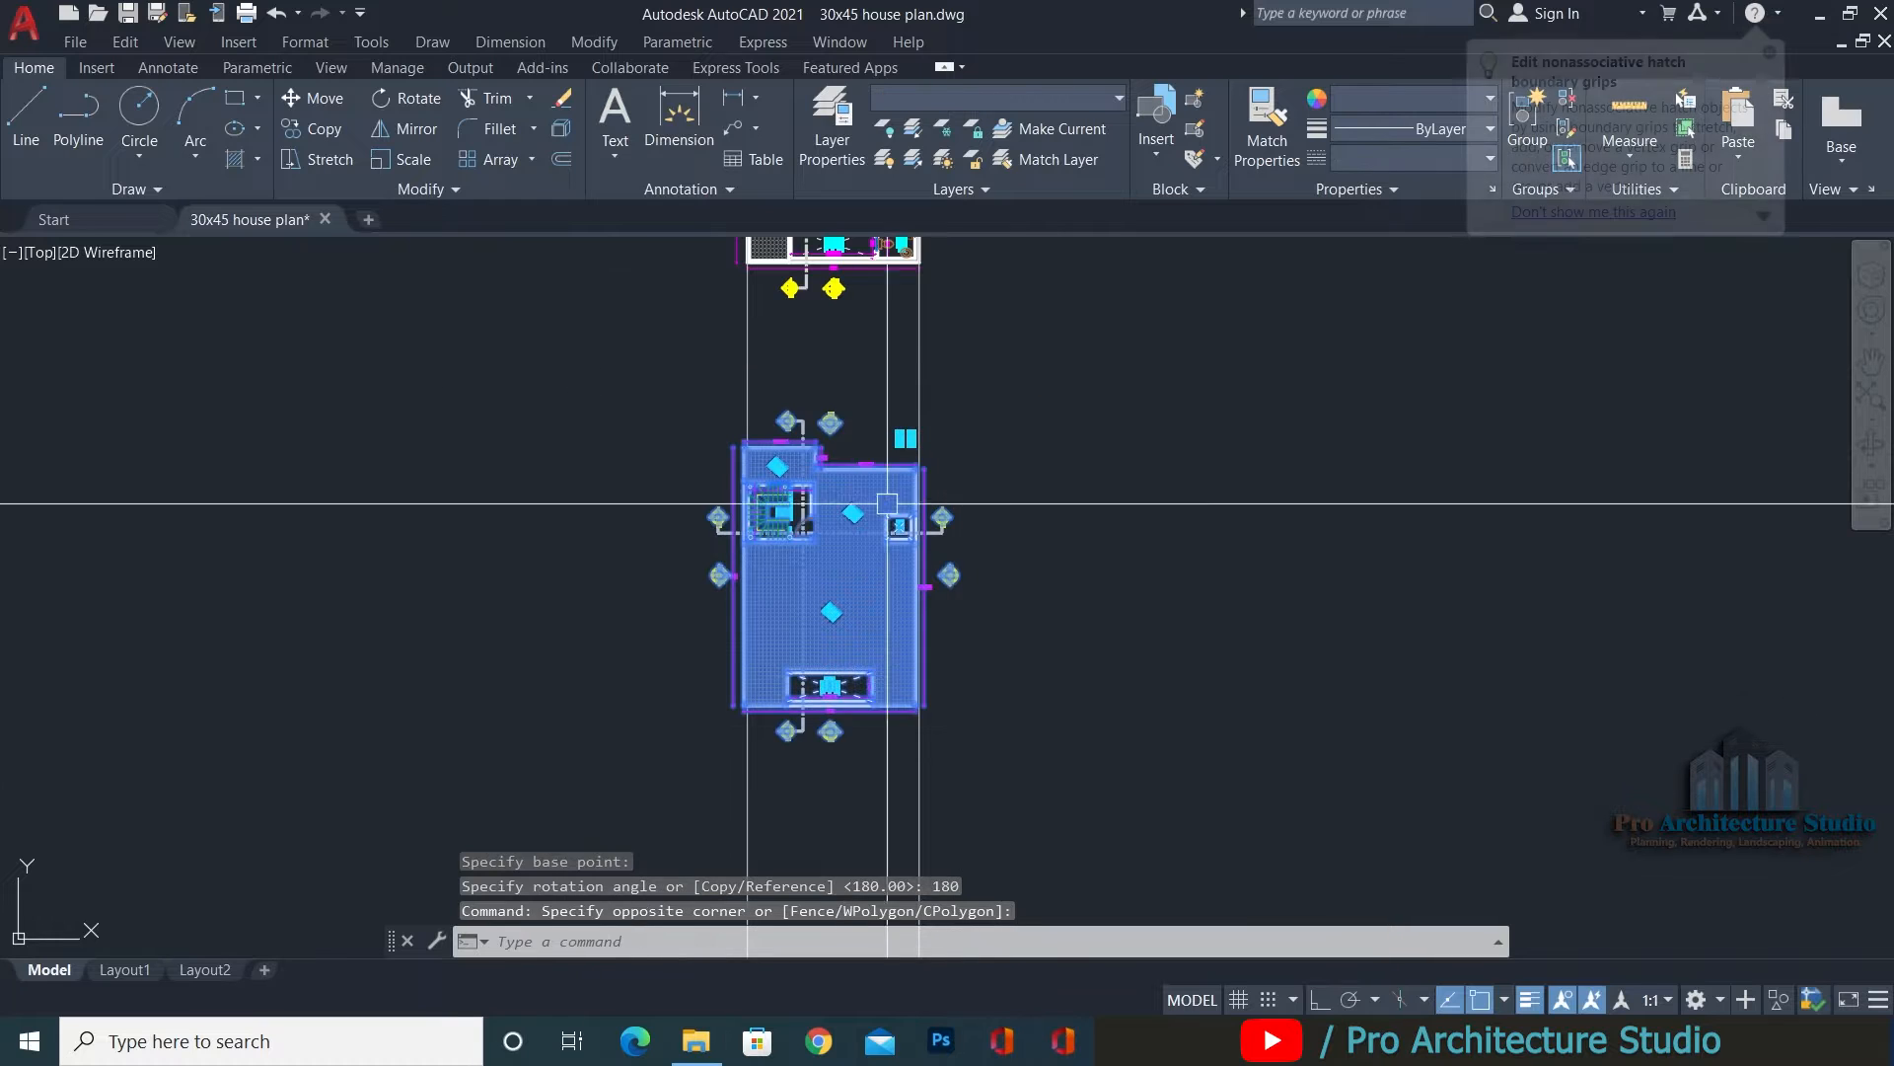
type("m")
key("Return")
scroll(730, 481, "up", 6)
scroll(724, 480, "up", 10)
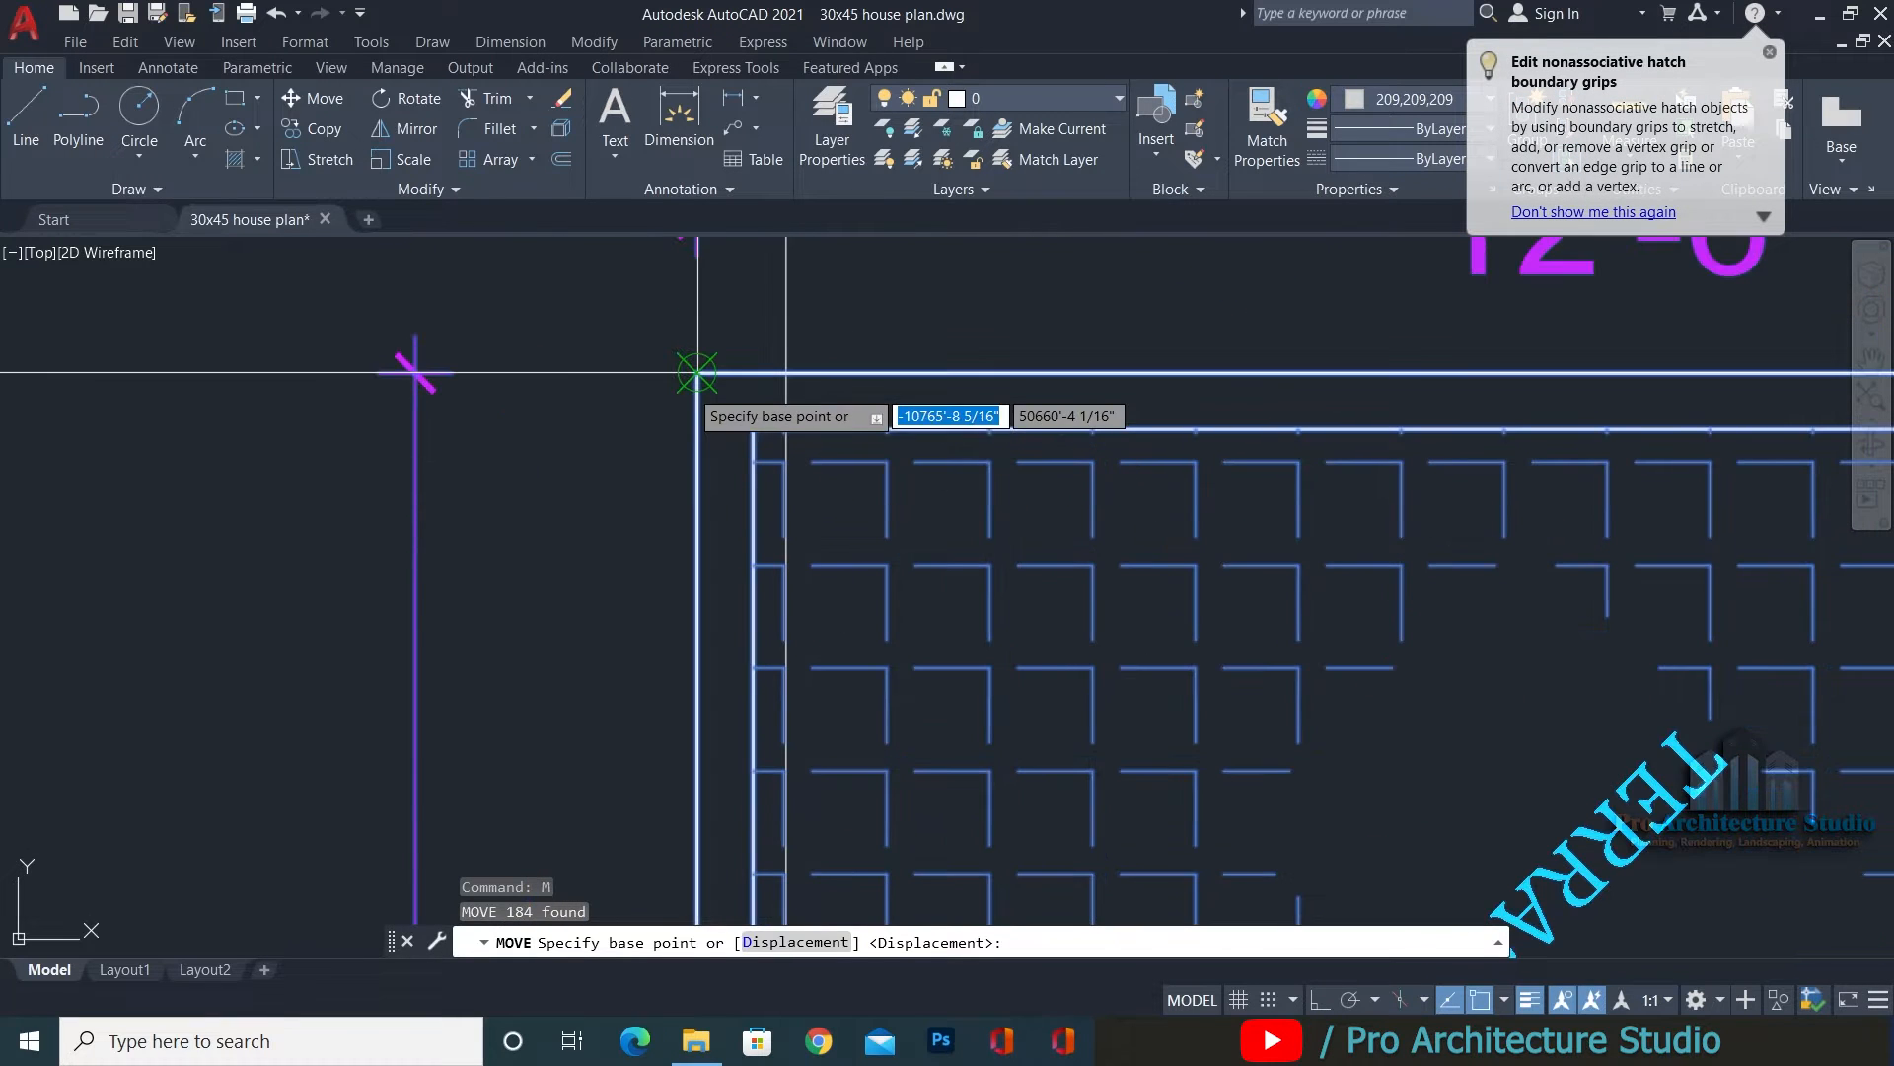
left_click(695, 382)
left_click(786, 311)
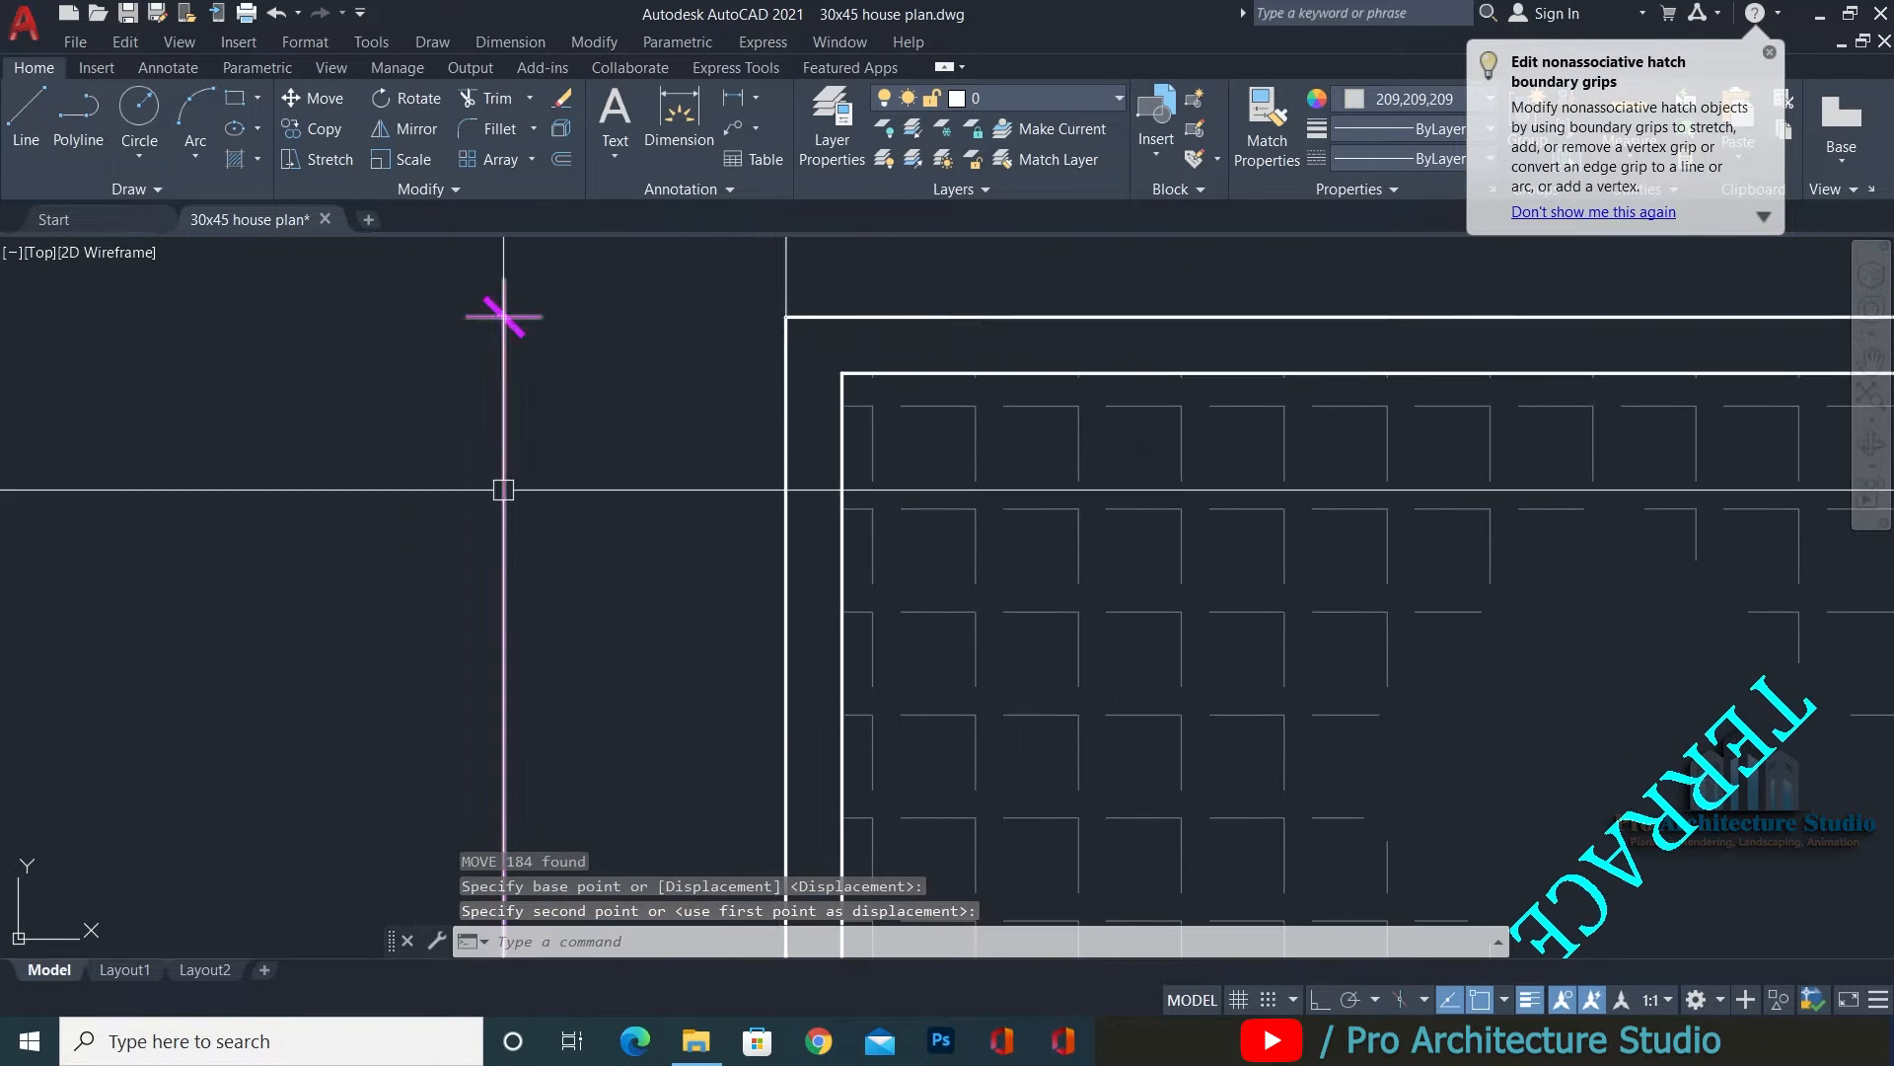
Move the terrace-level plan copy straight up, closer to the first floor plan copy.
scroll(641, 533, "down", 8)
left_click(580, 778)
left_click(973, 333)
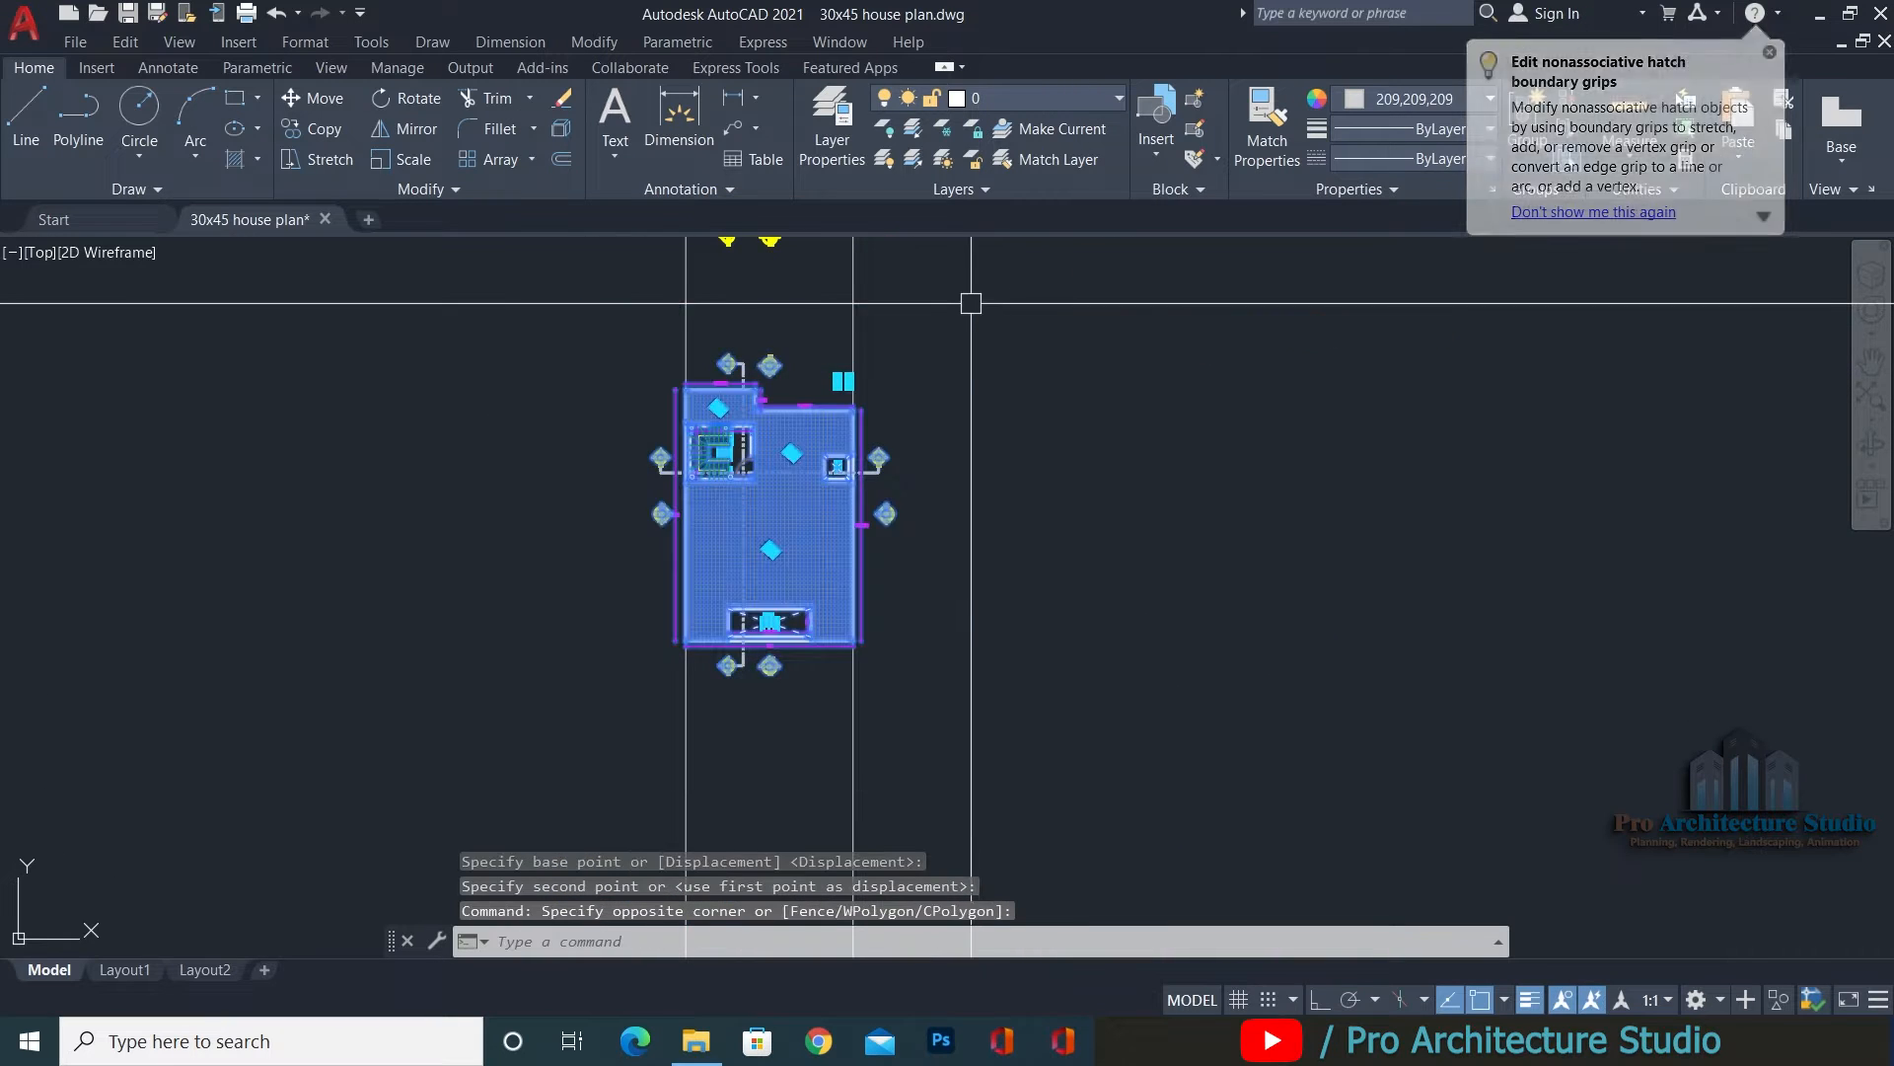
middle_click_drag(1004, 365, 1018, 500)
type("m")
key("Return")
left_click(1062, 485)
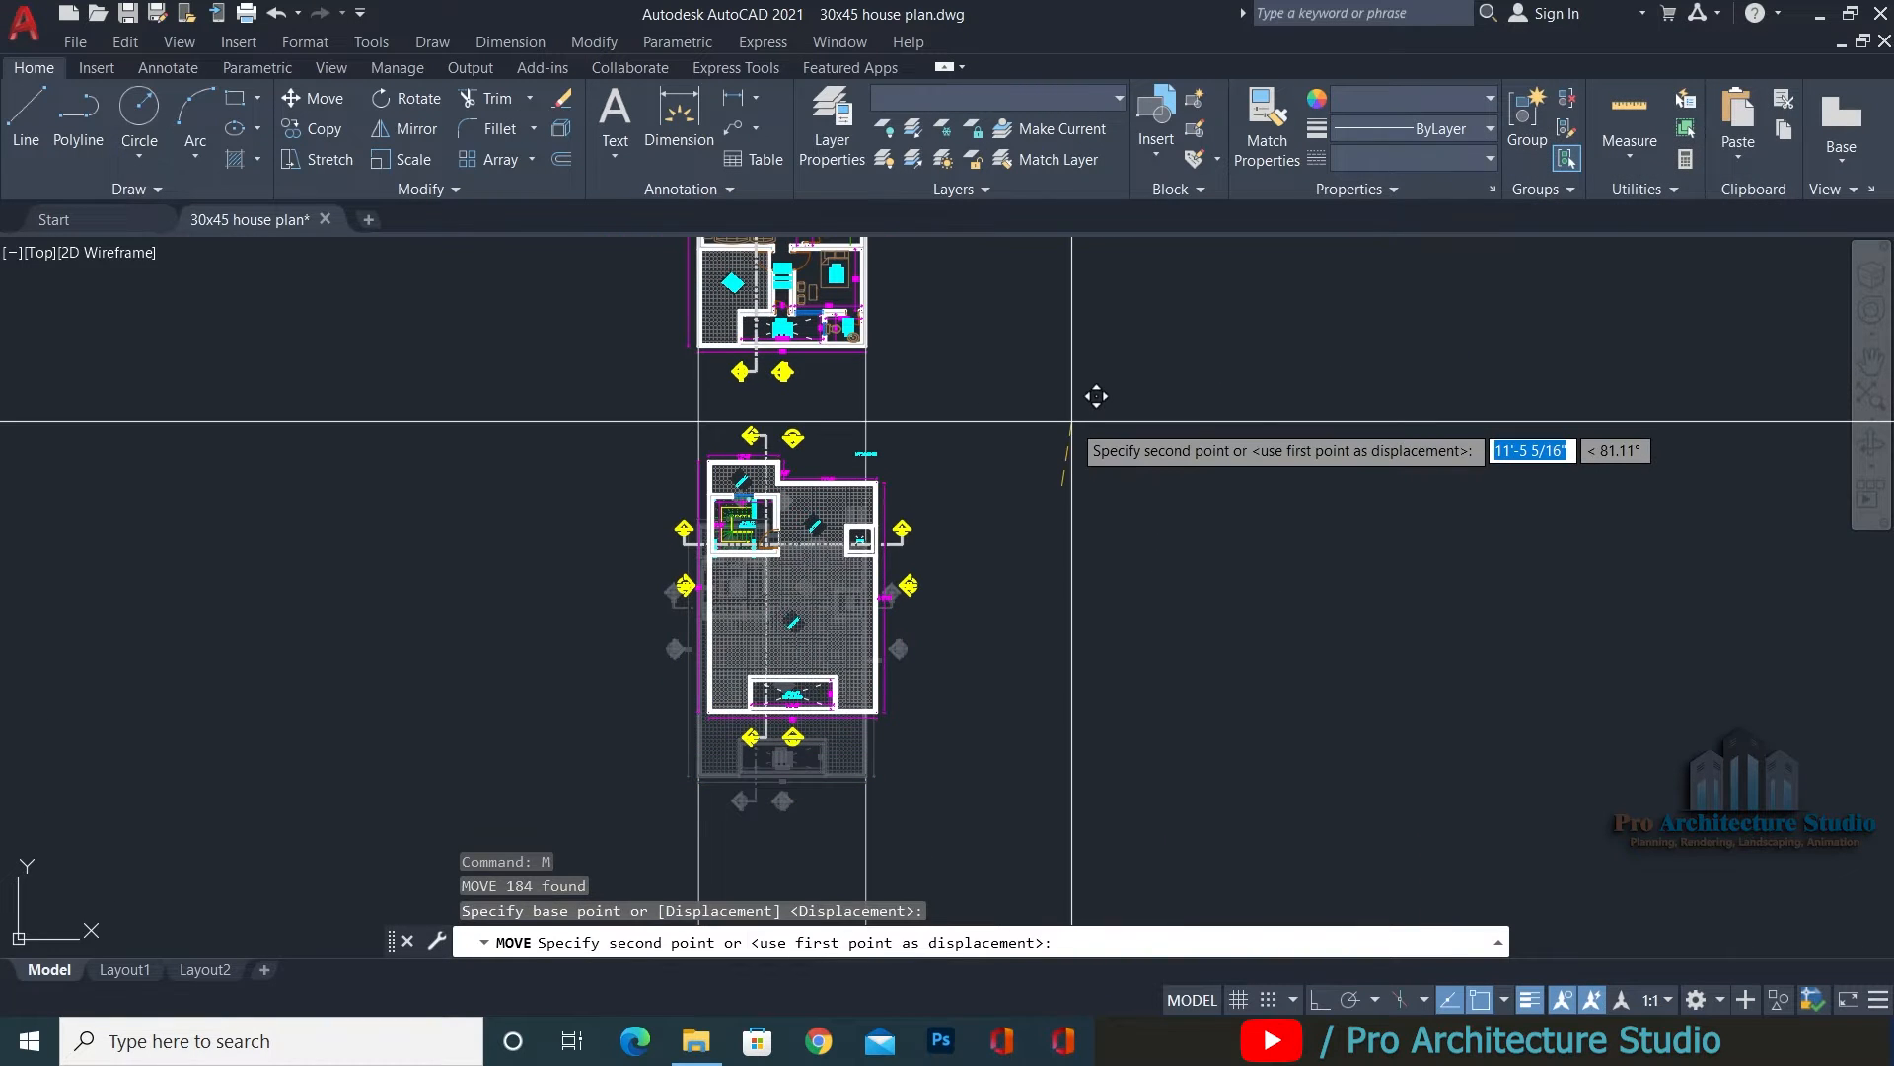
key("F8")
left_click(997, 375)
Move the first floor and terrace-level plan copies together along the construction lines, closer to the ground floor plan copy.
scroll(606, 762, "down", 1)
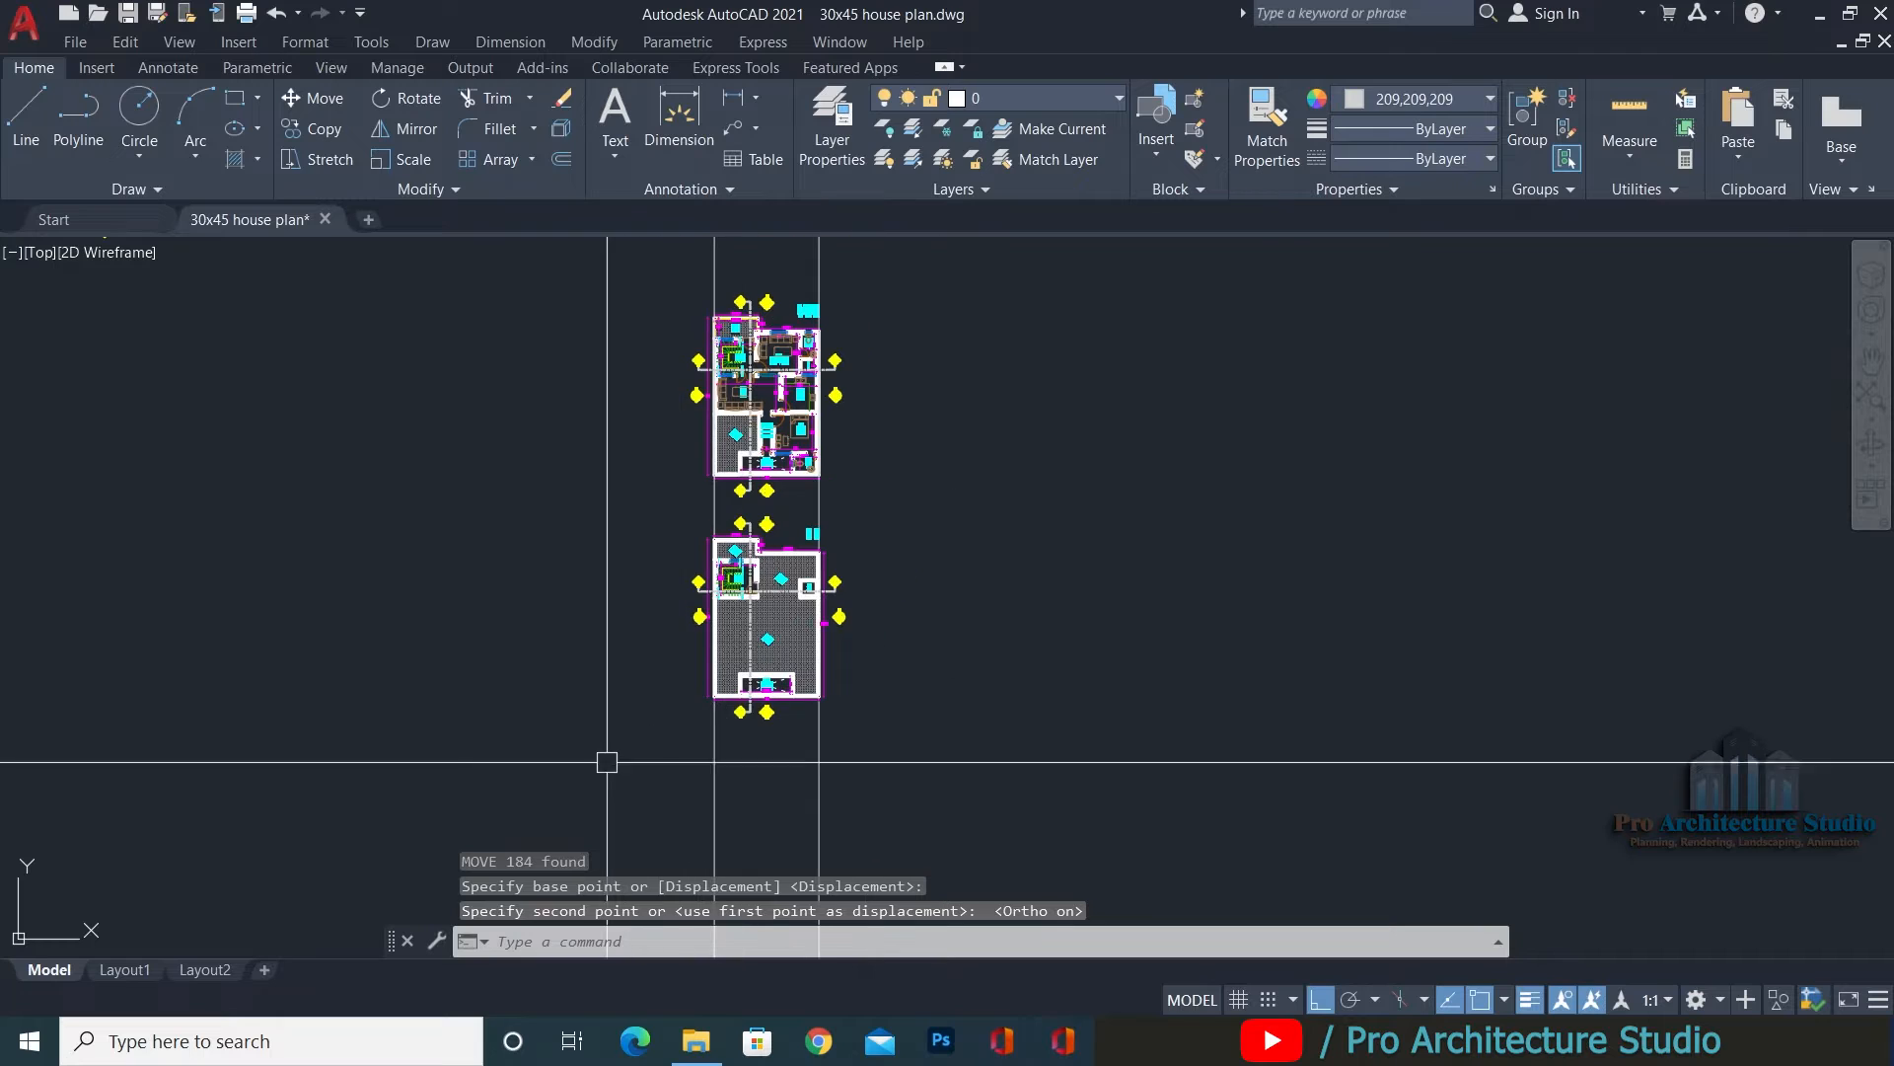
left_click(606, 899)
left_click(951, 288)
middle_click_drag(951, 288, 967, 513)
type("m")
key("Return")
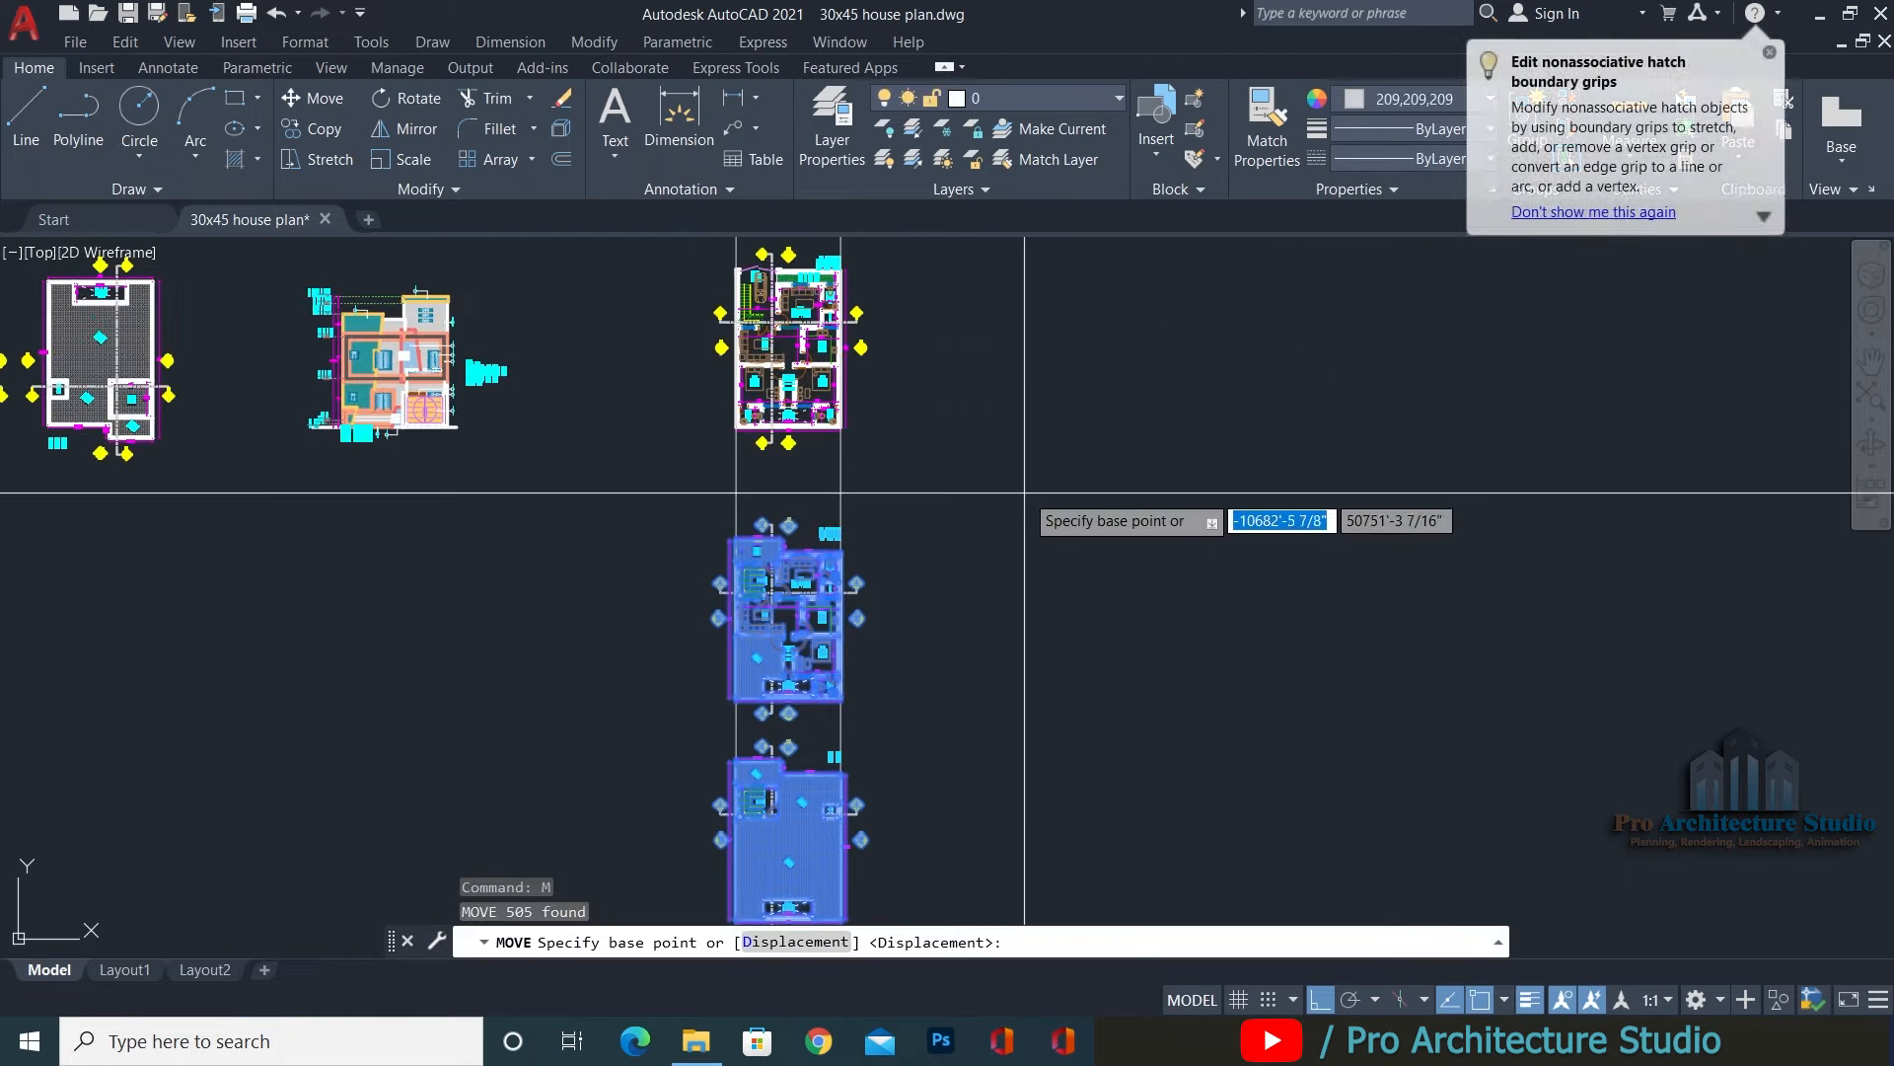
left_click(1024, 491)
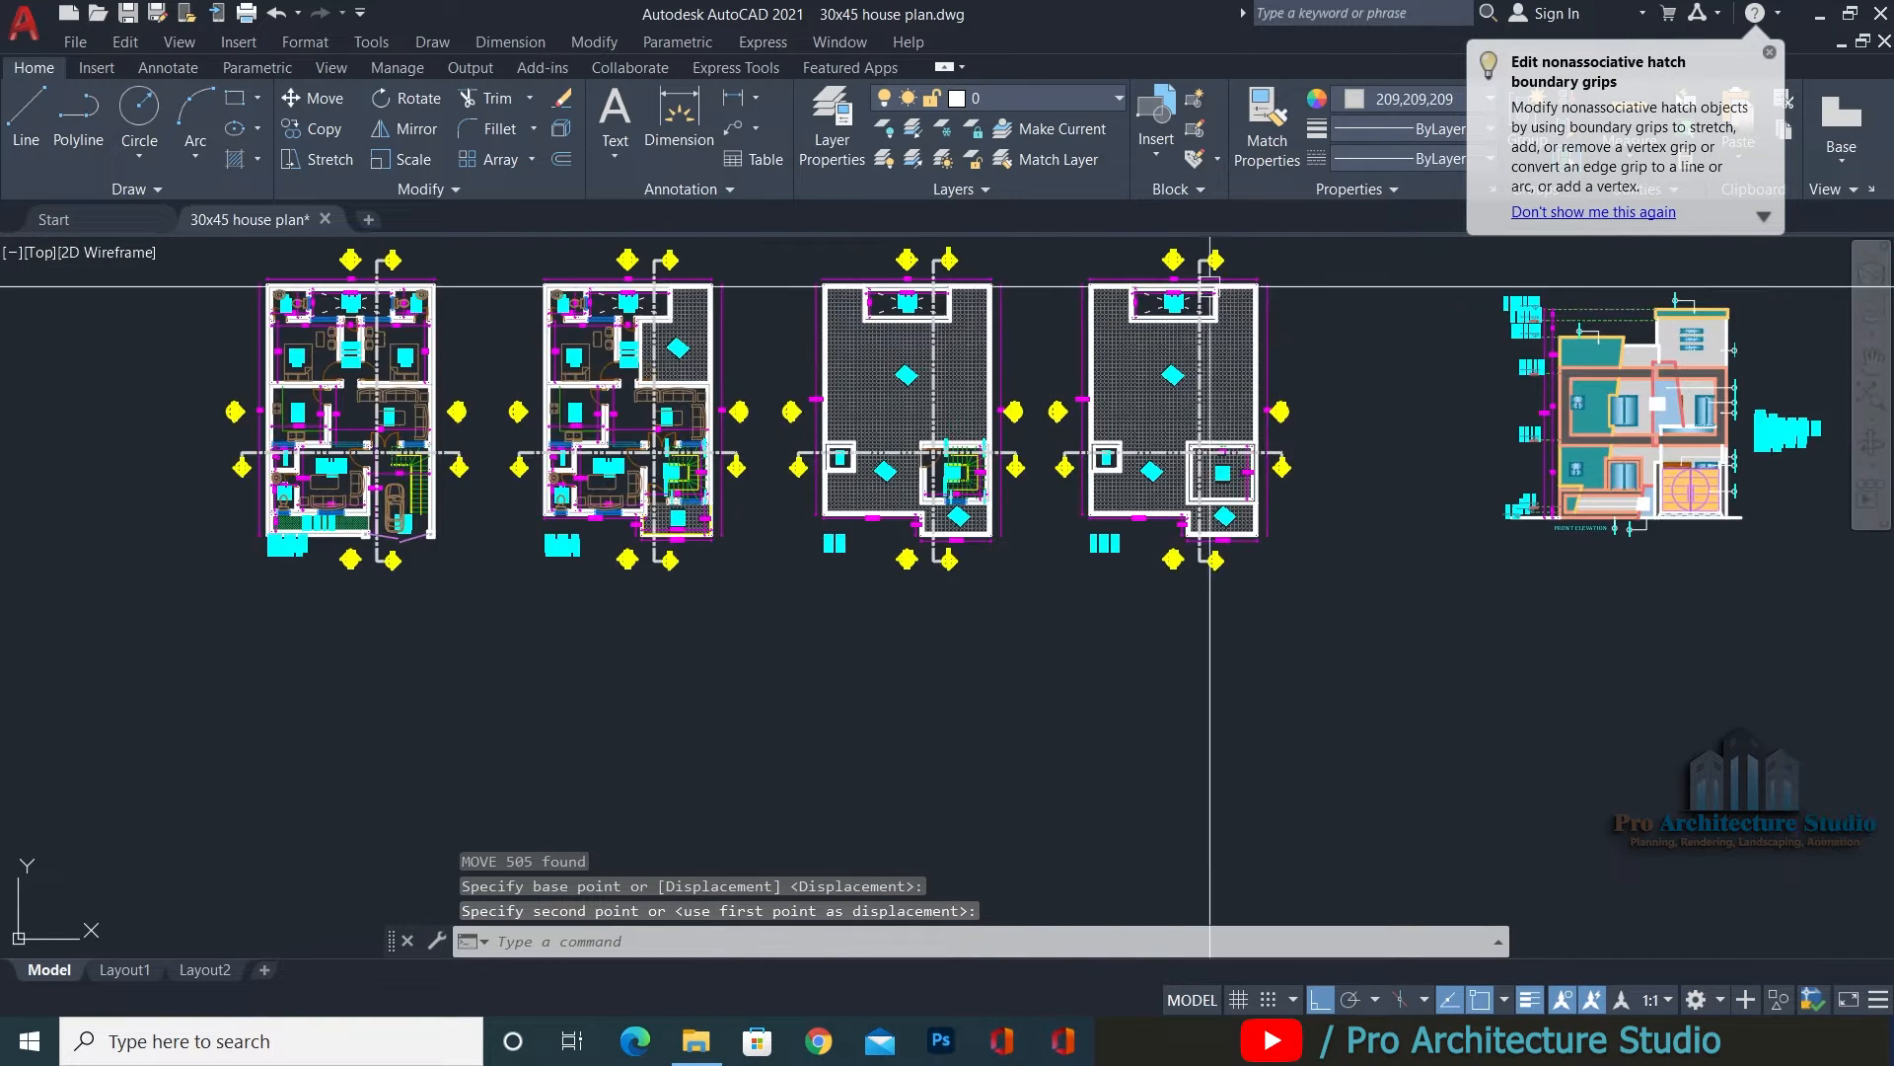
Copy the fourth plan in the row, with its markers, to below the terrace-level plan copy near the construction lines.
middle_click_drag(1209, 286, 1106, 358)
left_click(1234, 247)
left_click(927, 691)
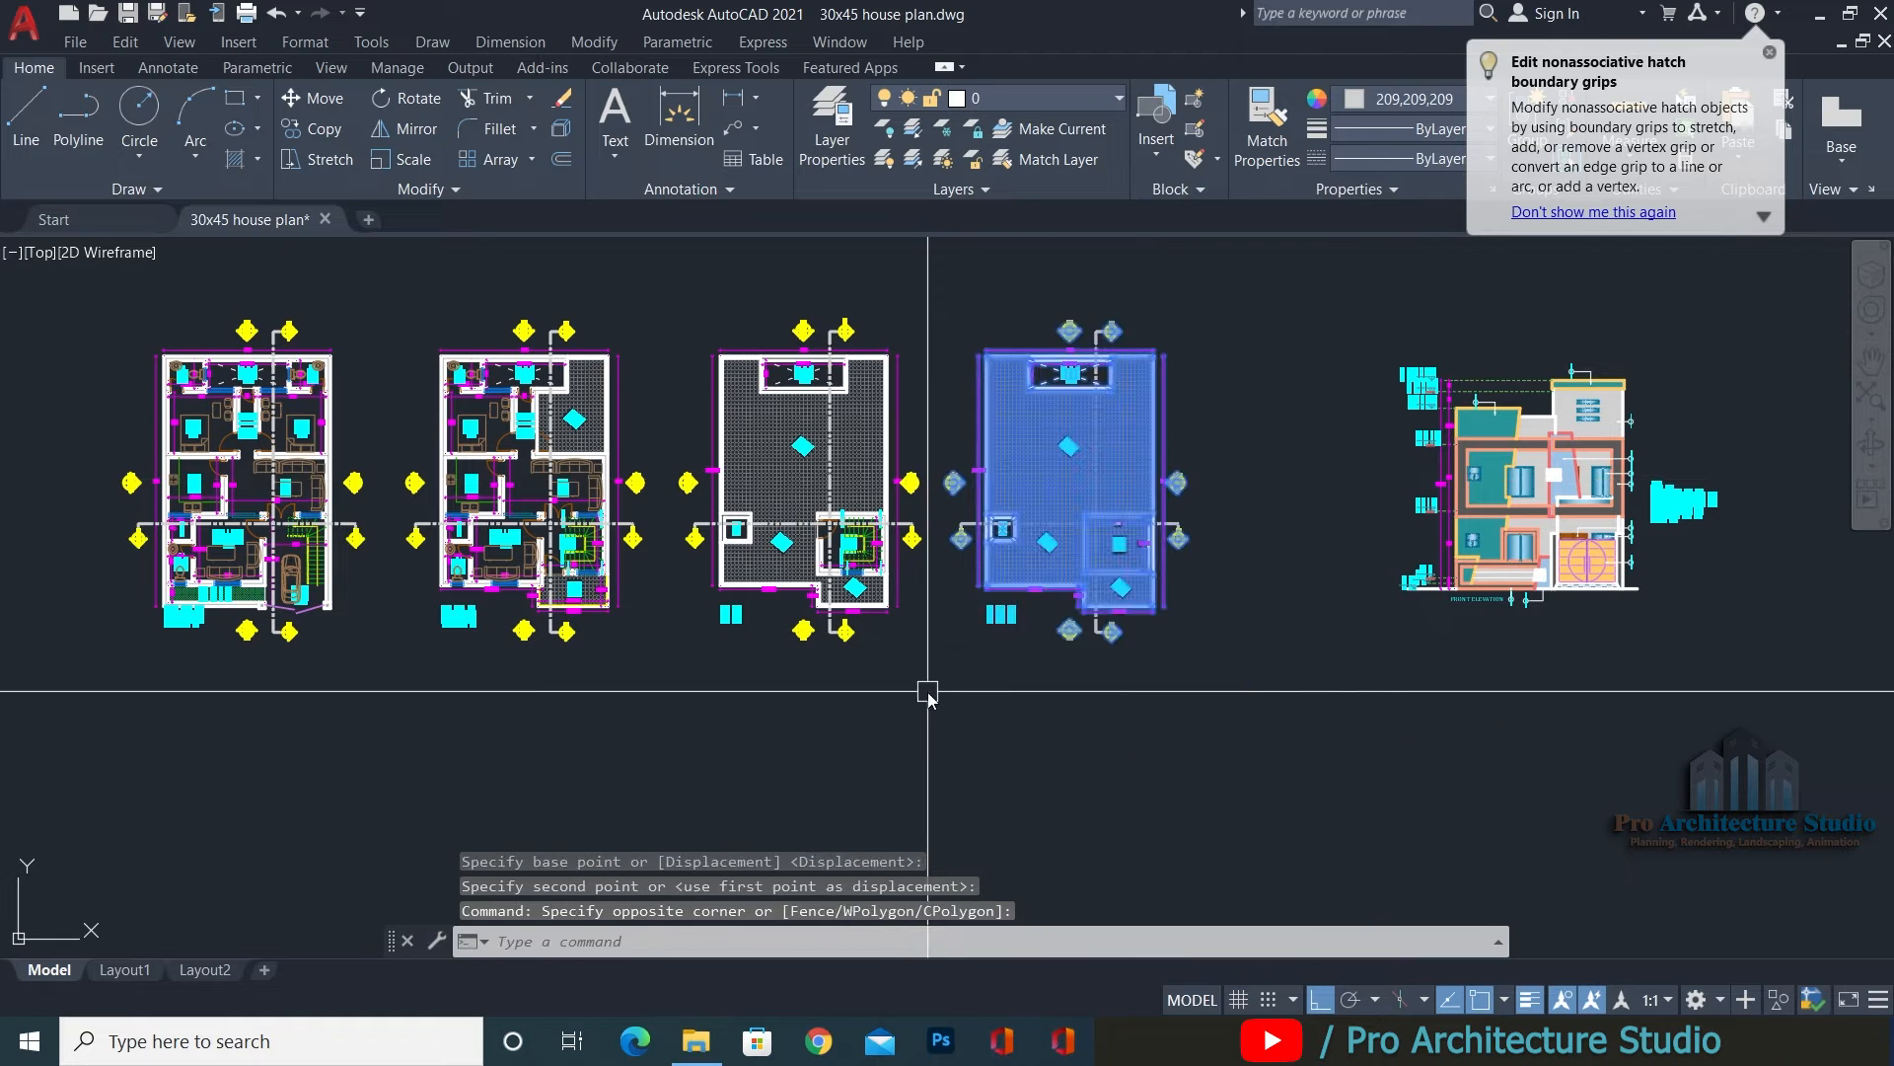
type("co")
key("Return")
left_click(1016, 592)
scroll(780, 389, "down", 4)
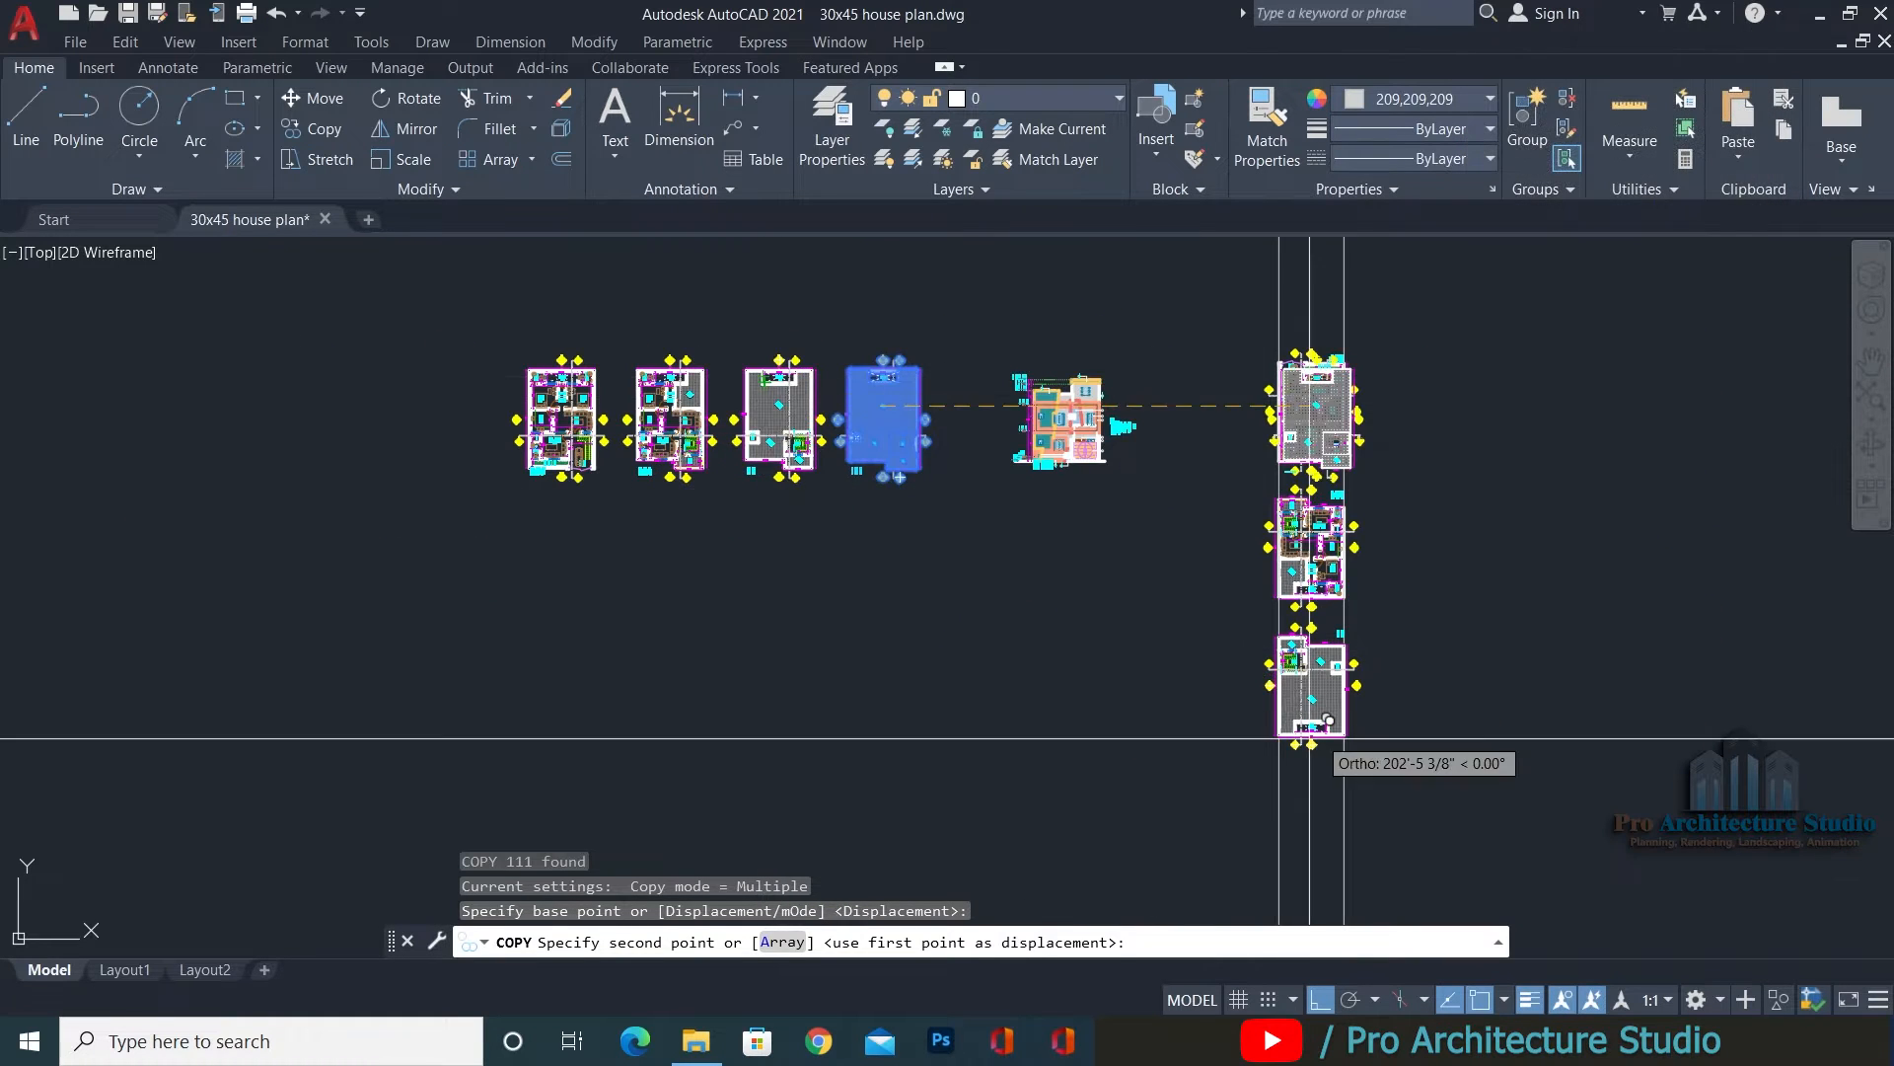
scroll(1328, 720, "up", 5)
key("Escape")
key("Escape")
key("Escape")
Rotate the copied fourth plan with its markers by 180 degrees about a point near its centre.
type("R")
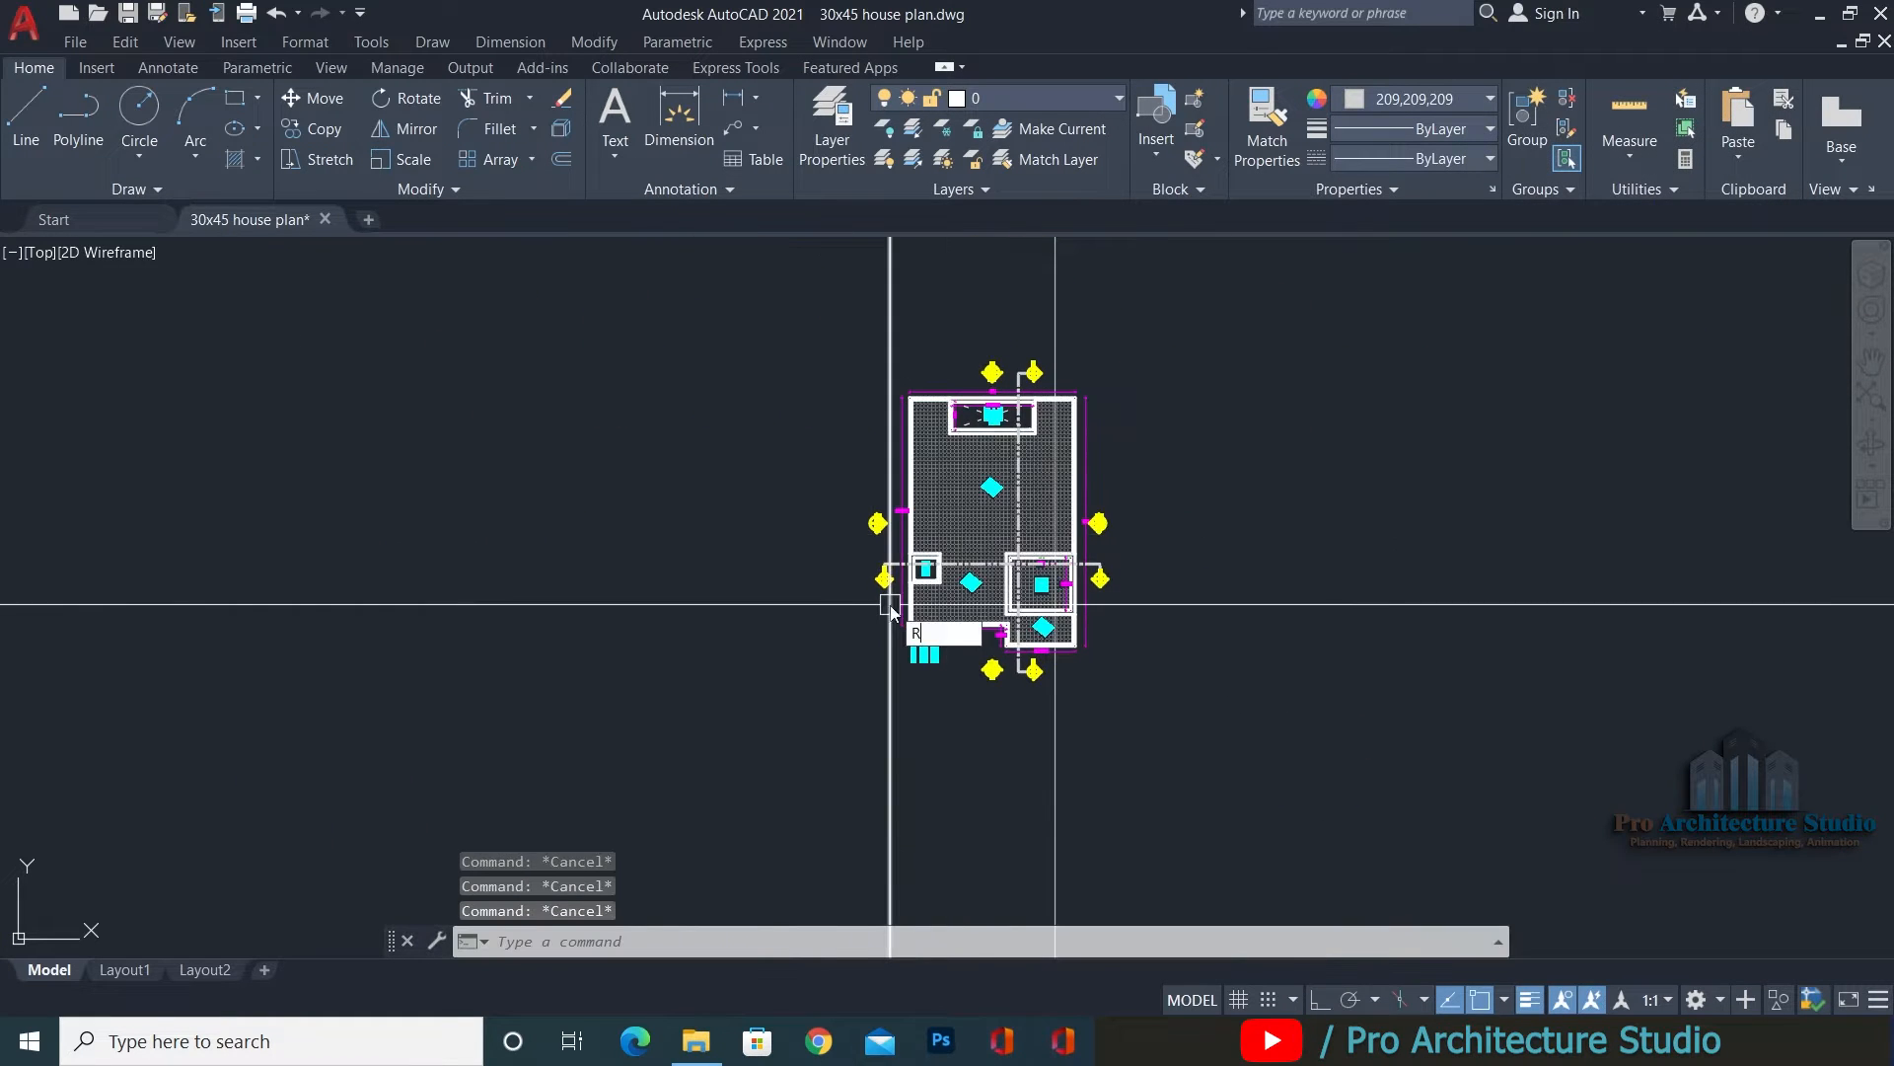
type("O")
key("Return")
left_click(727, 718)
left_click(1269, 336)
key("Return")
left_click(990, 490)
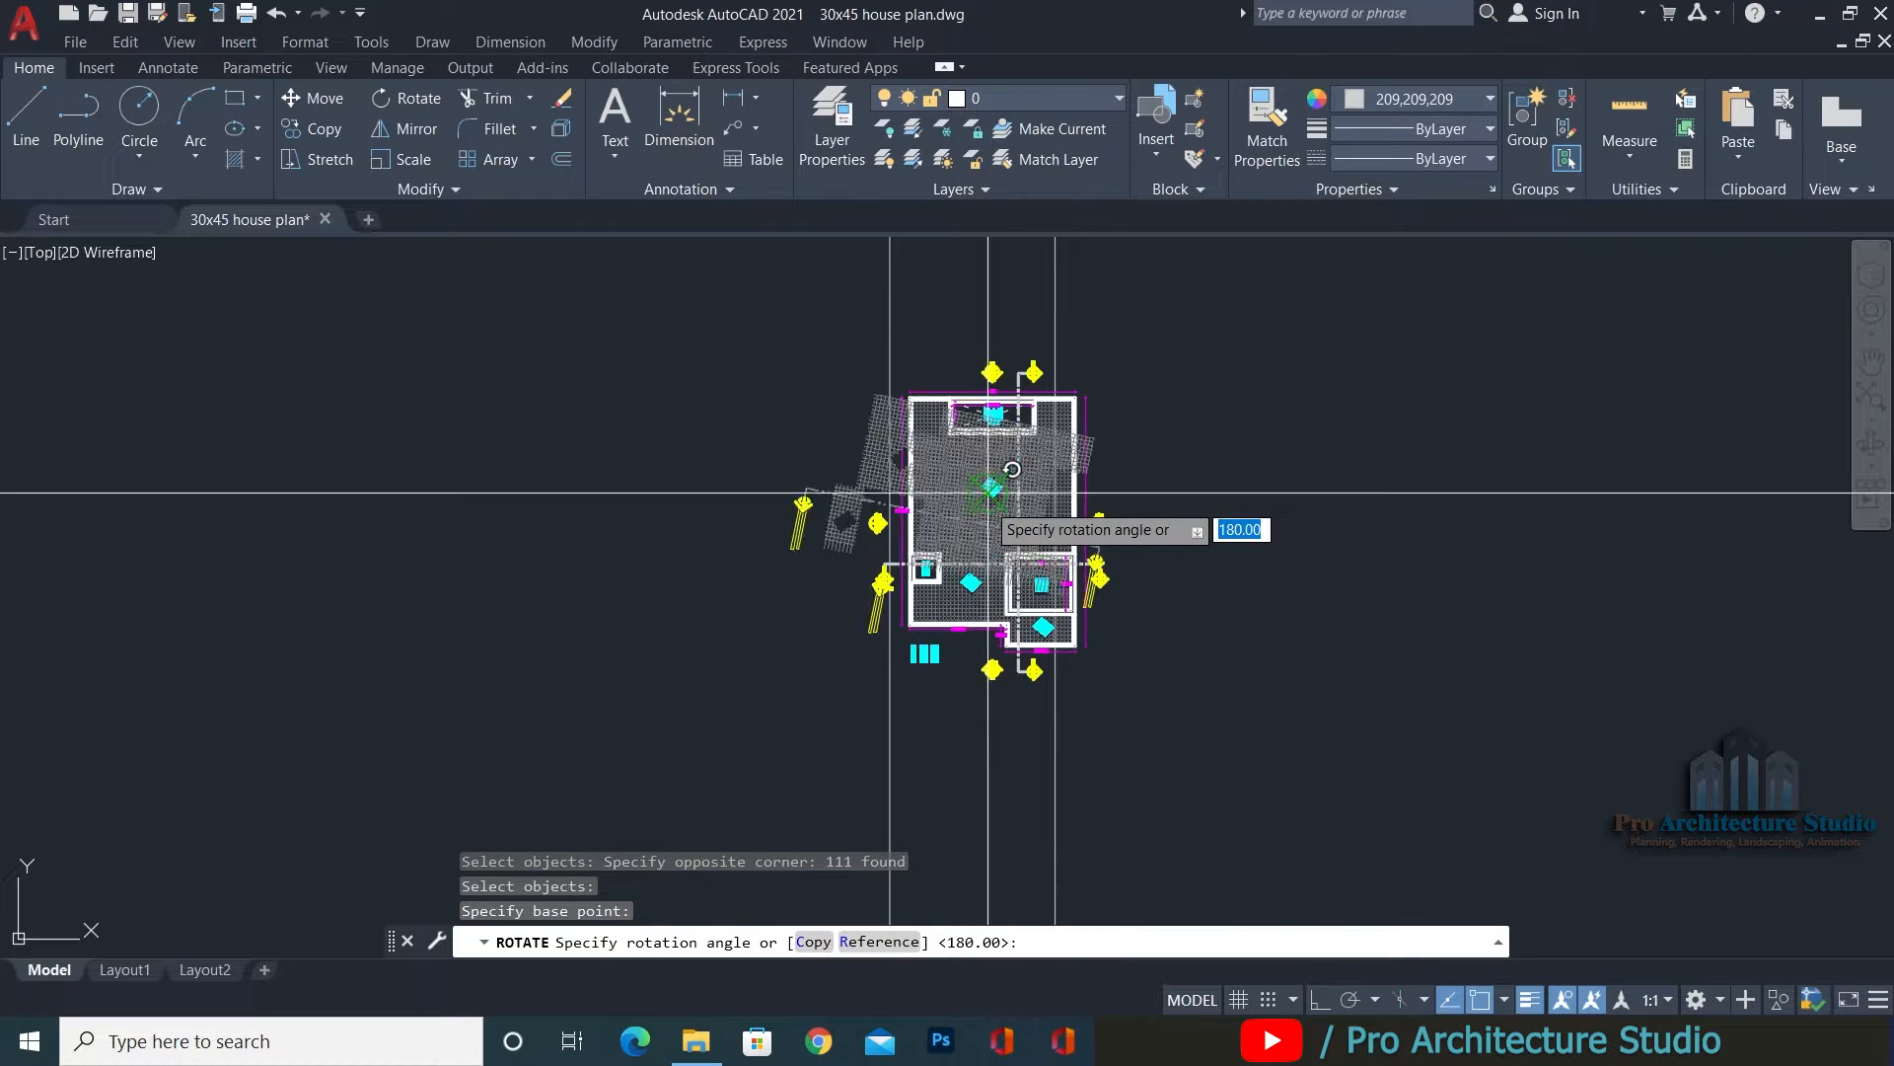
key("Return")
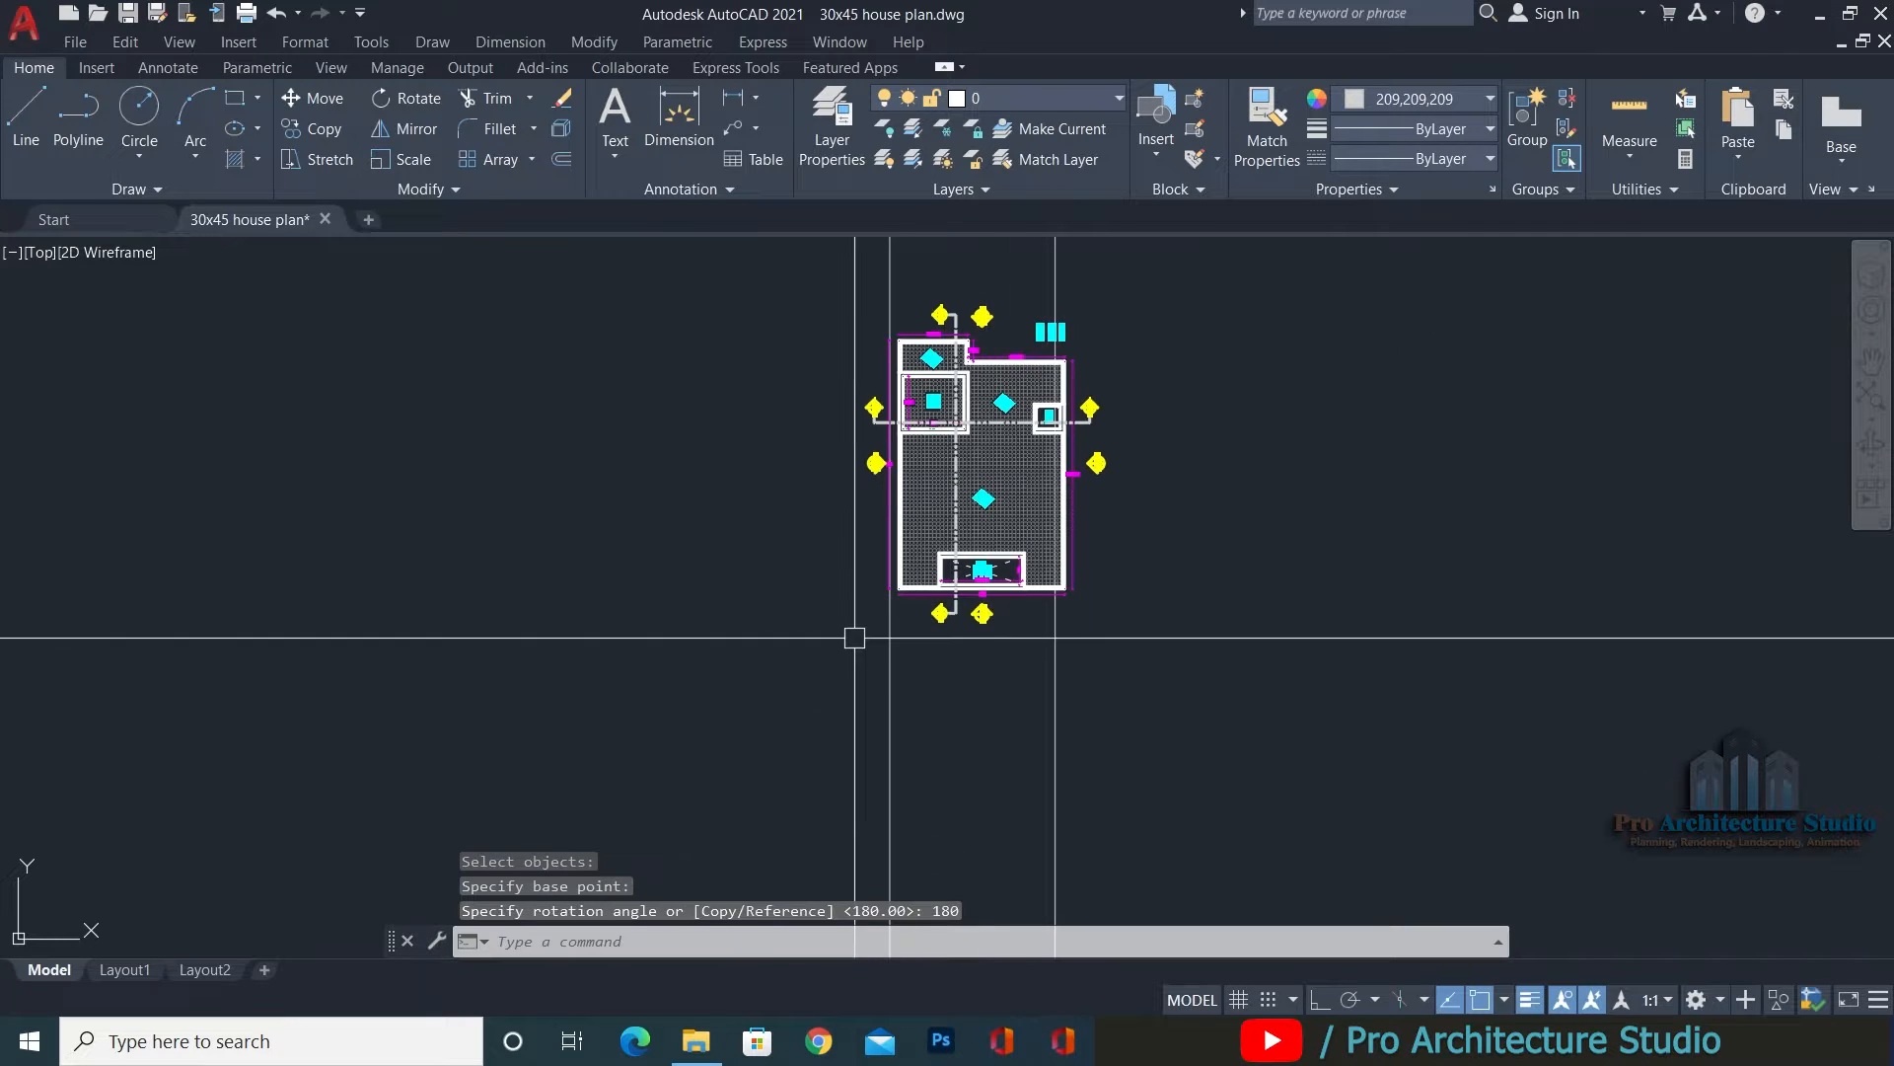
Move the rotated fourth plan so its lower-left outer corner lies on the left construction line.
middle_click_drag(854, 637, 857, 711)
left_click(779, 764)
key("Escape")
left_click(756, 779)
left_click(1147, 340)
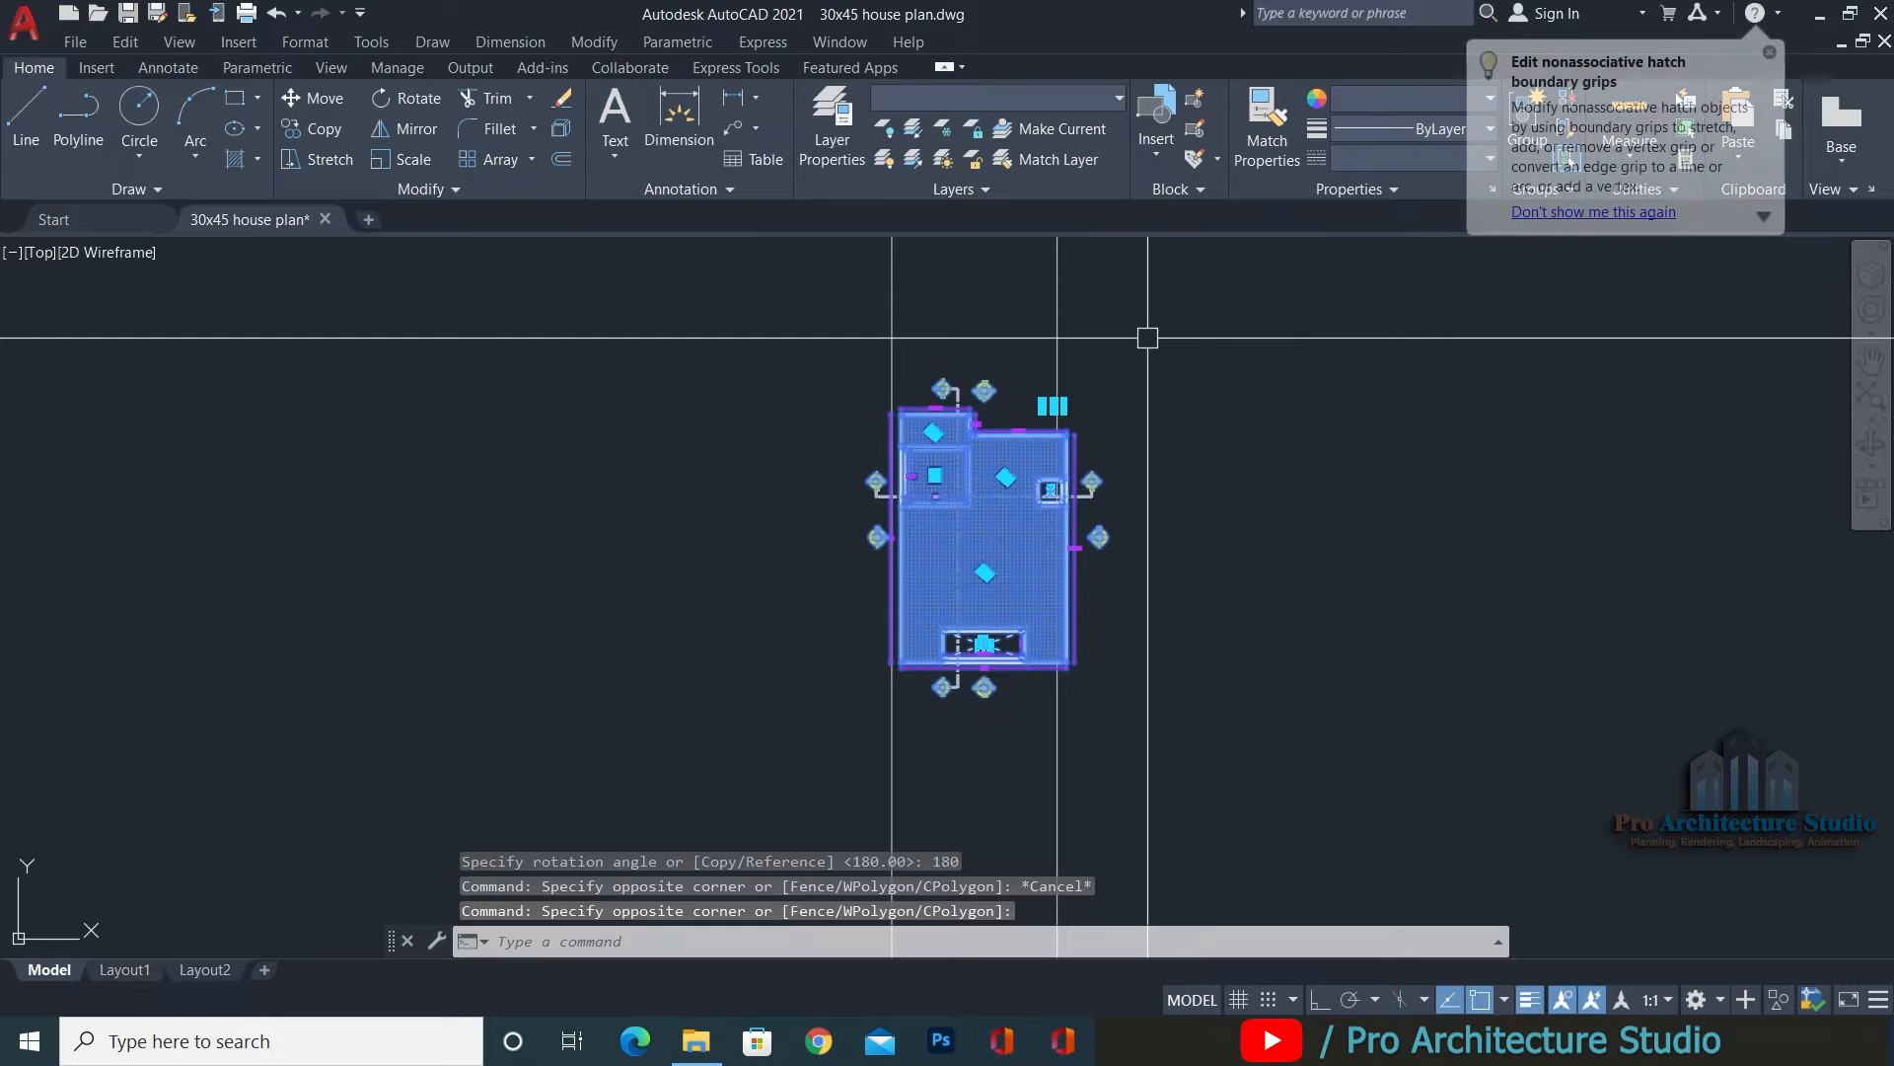
type("M")
key("Return")
scroll(932, 685, "up", 8)
left_click(755, 572)
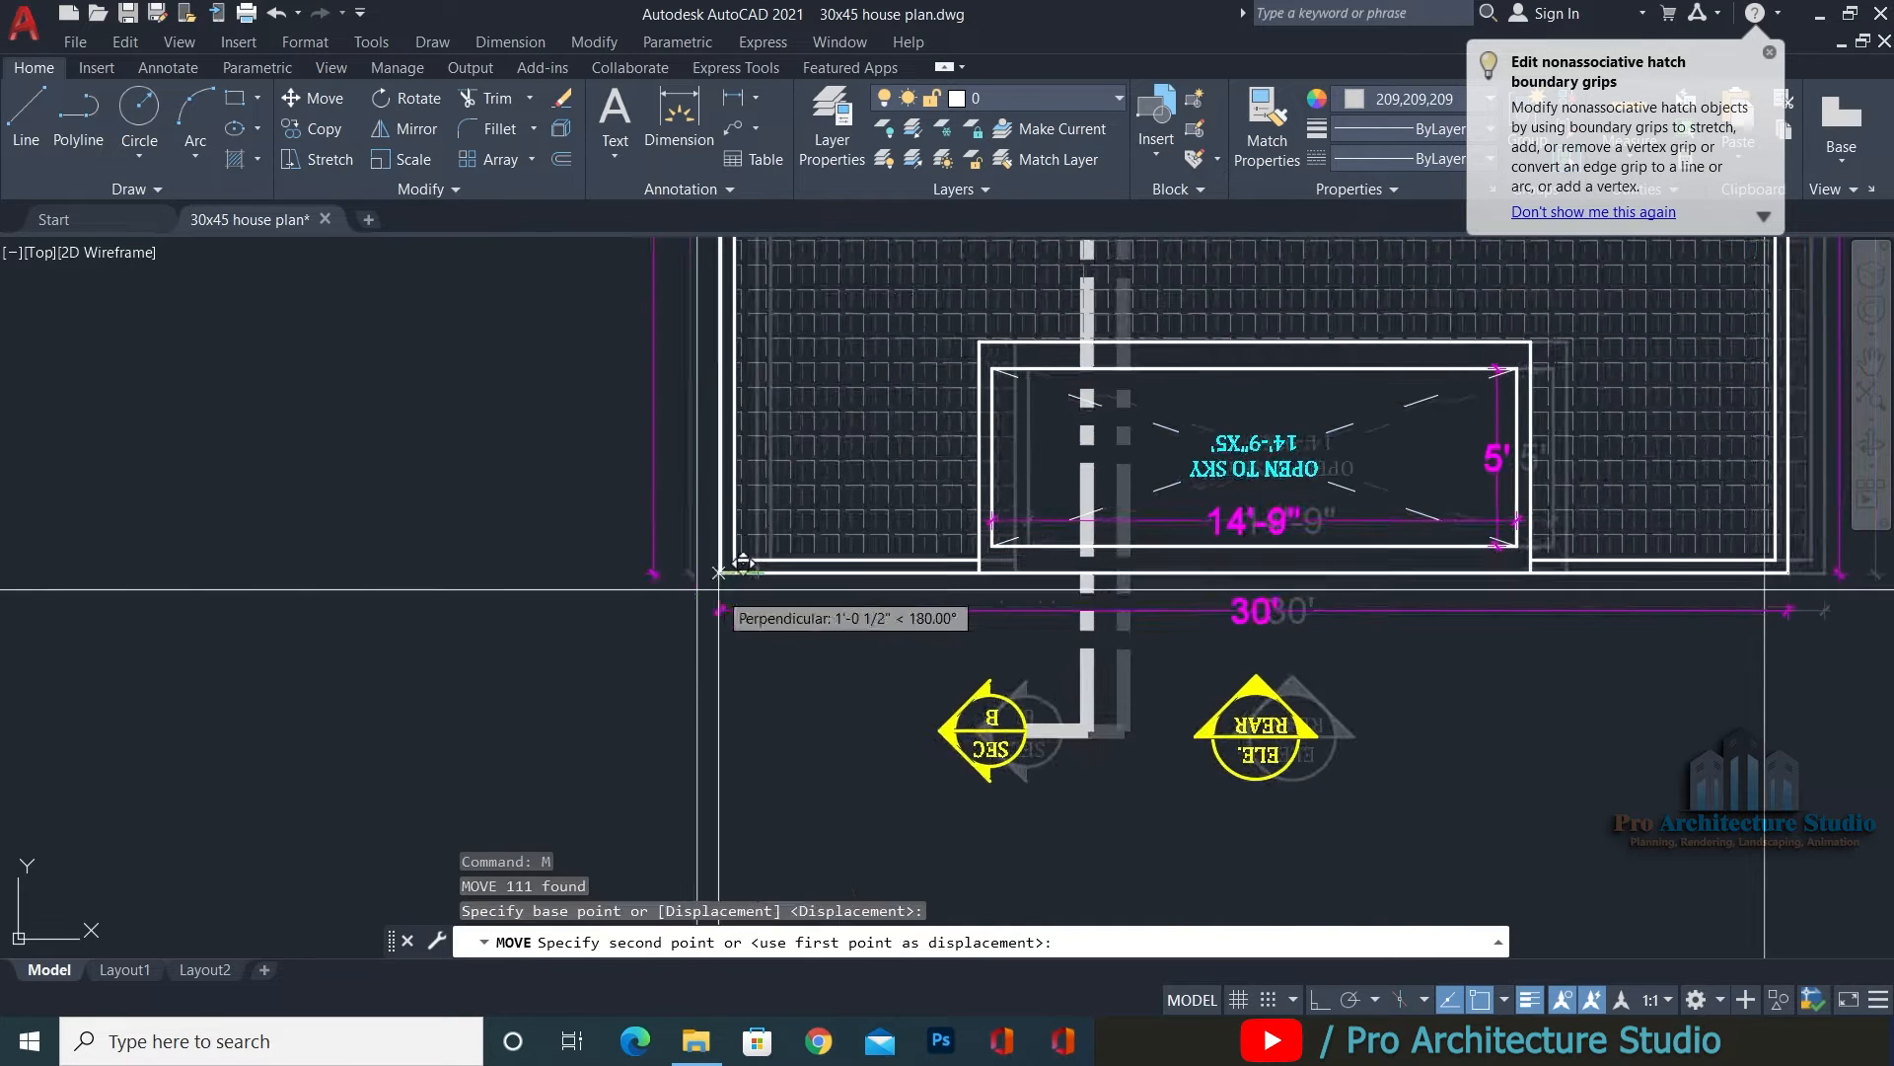
left_click(698, 551)
scroll(867, 668, "down", 10)
Move the fourth plan copy straight up with Ortho on, closer to the terrace-level plan copy.
left_click(882, 766)
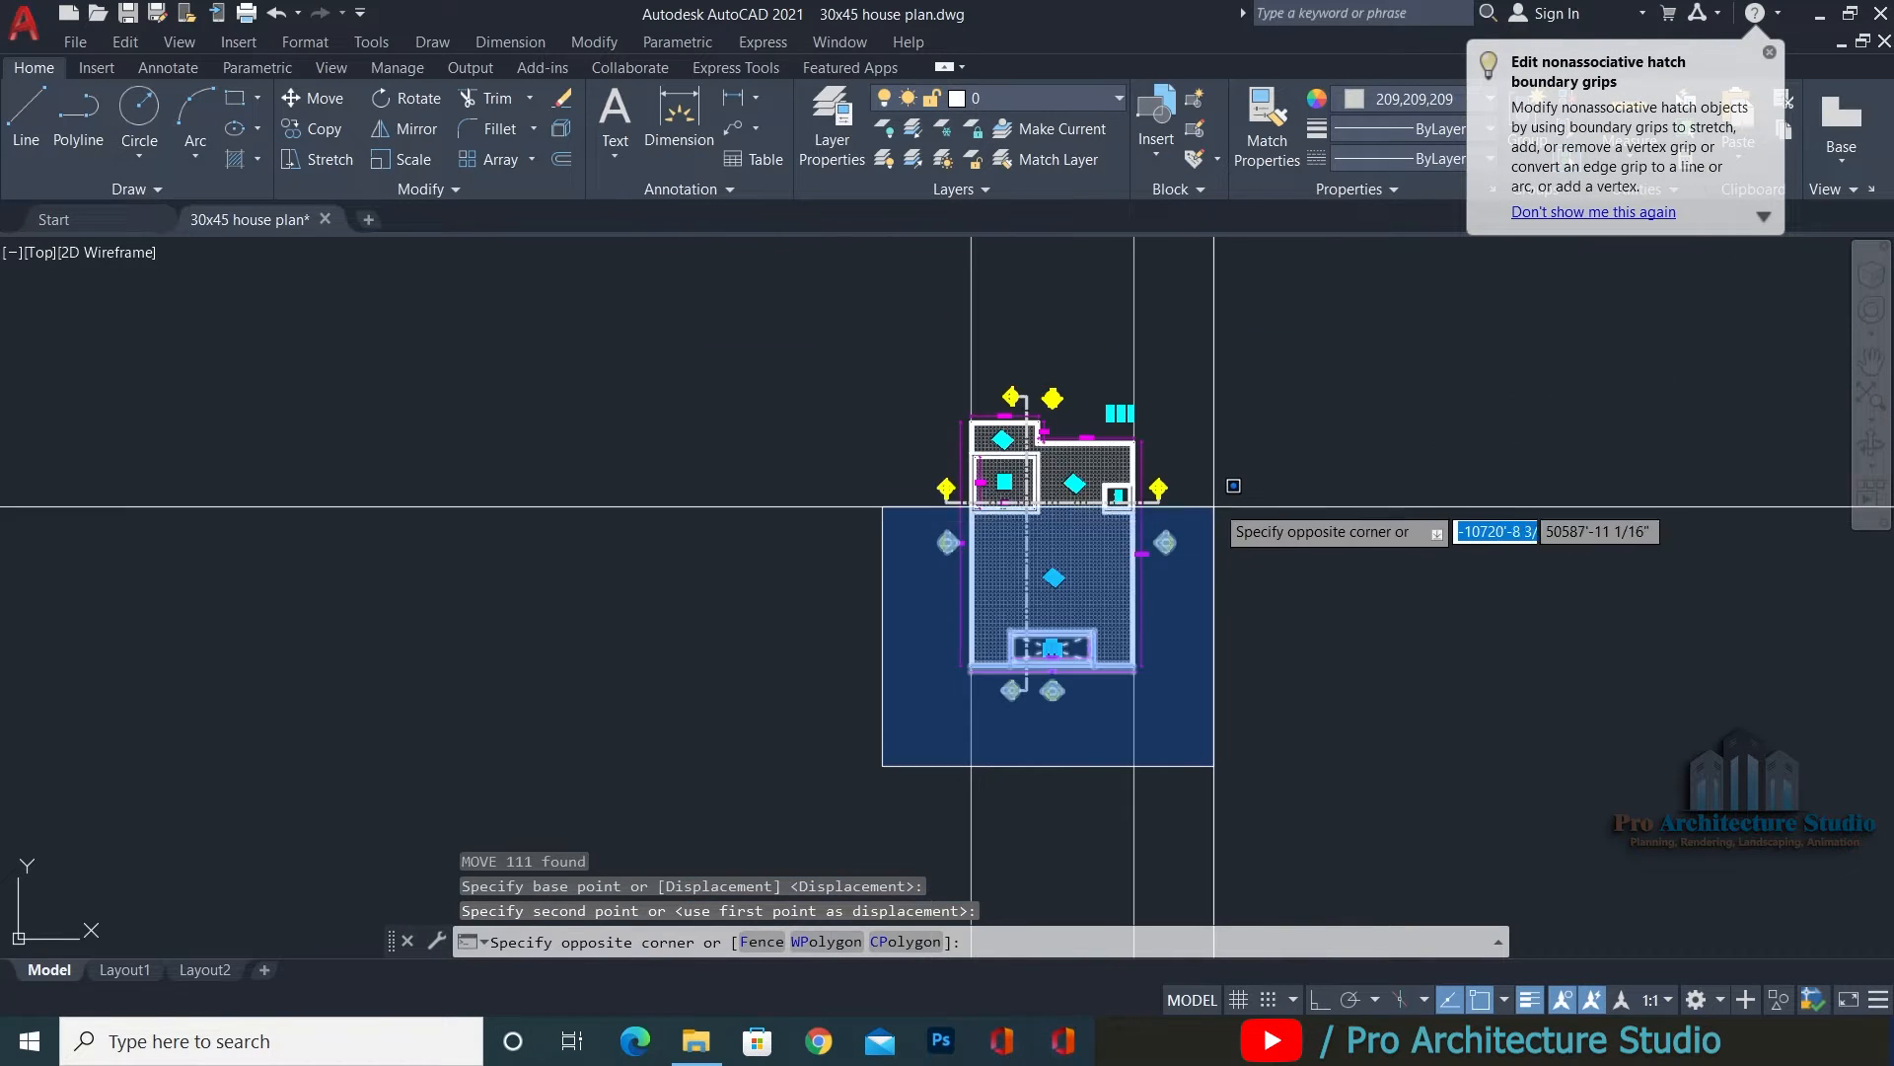
left_click(1214, 507)
middle_click_drag(1246, 818, 1168, 605)
type("M")
key("Return")
left_click(1241, 628)
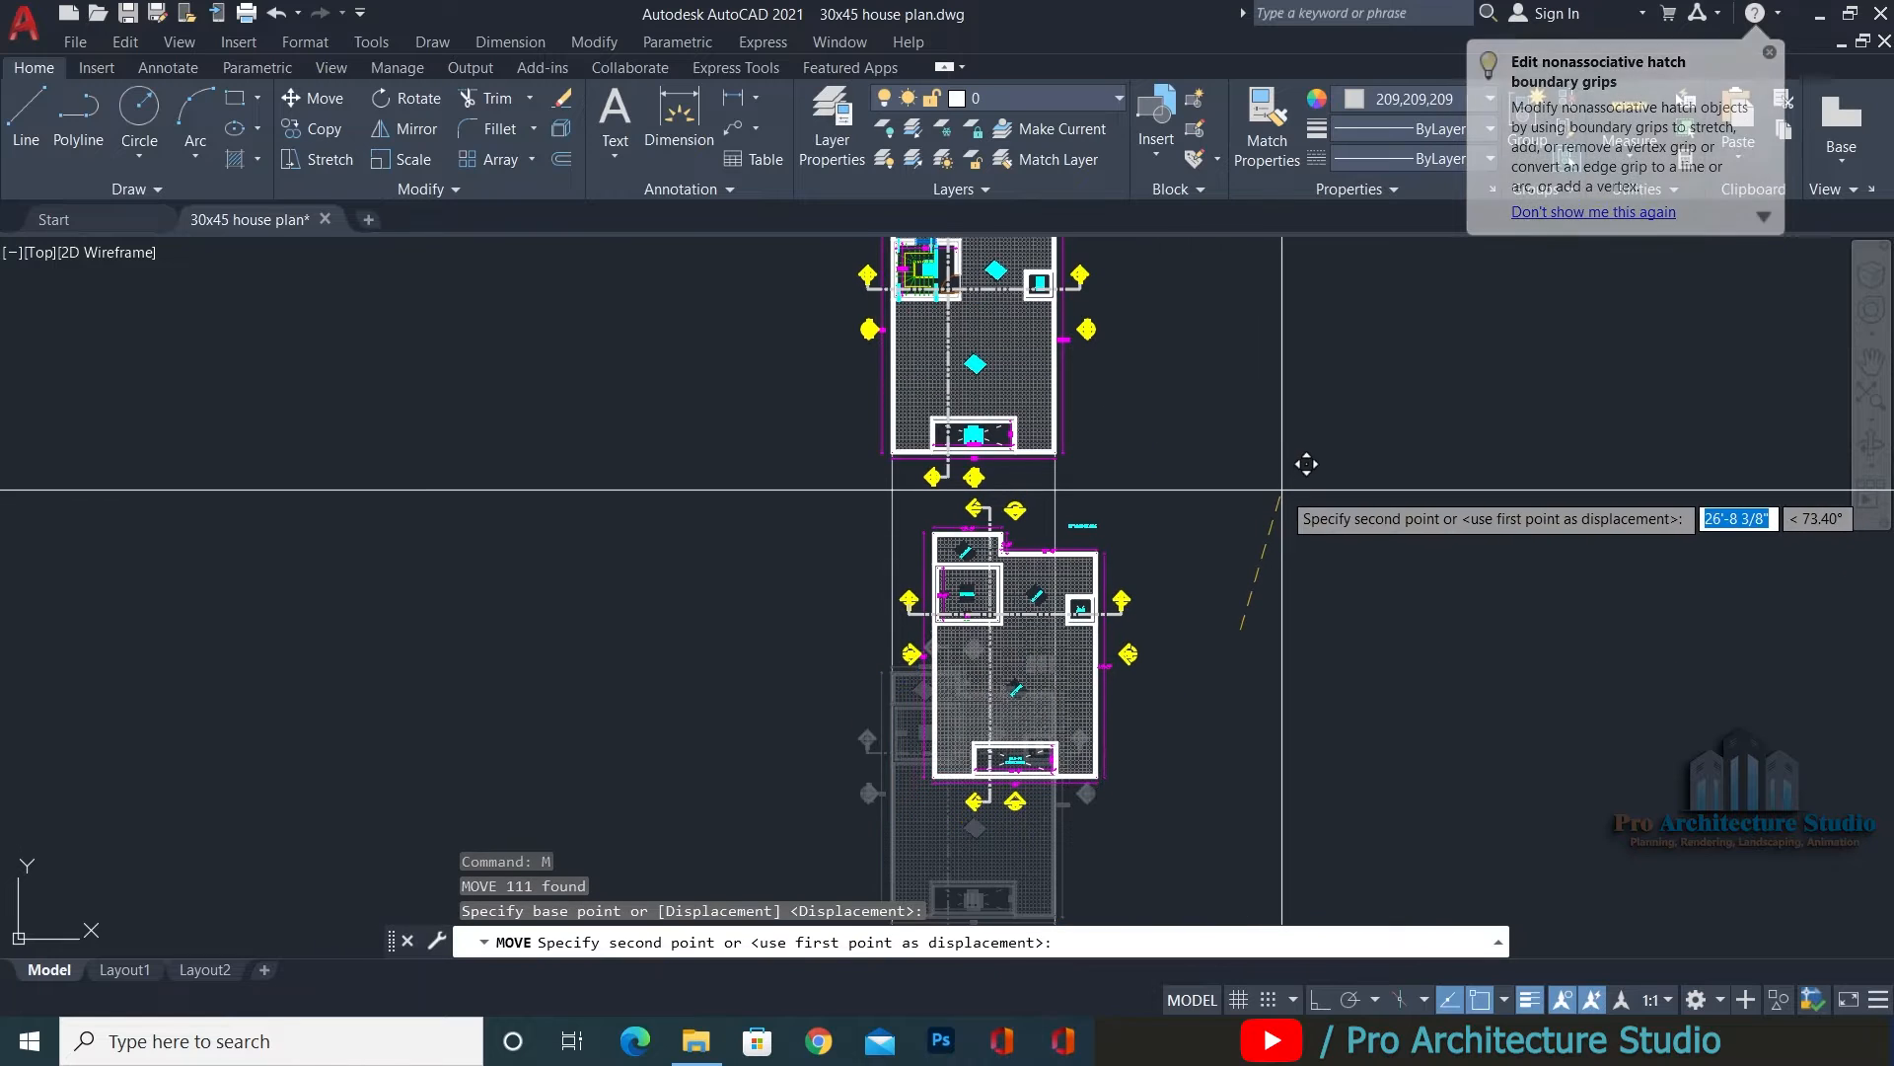
key("F8")
left_click(1013, 593)
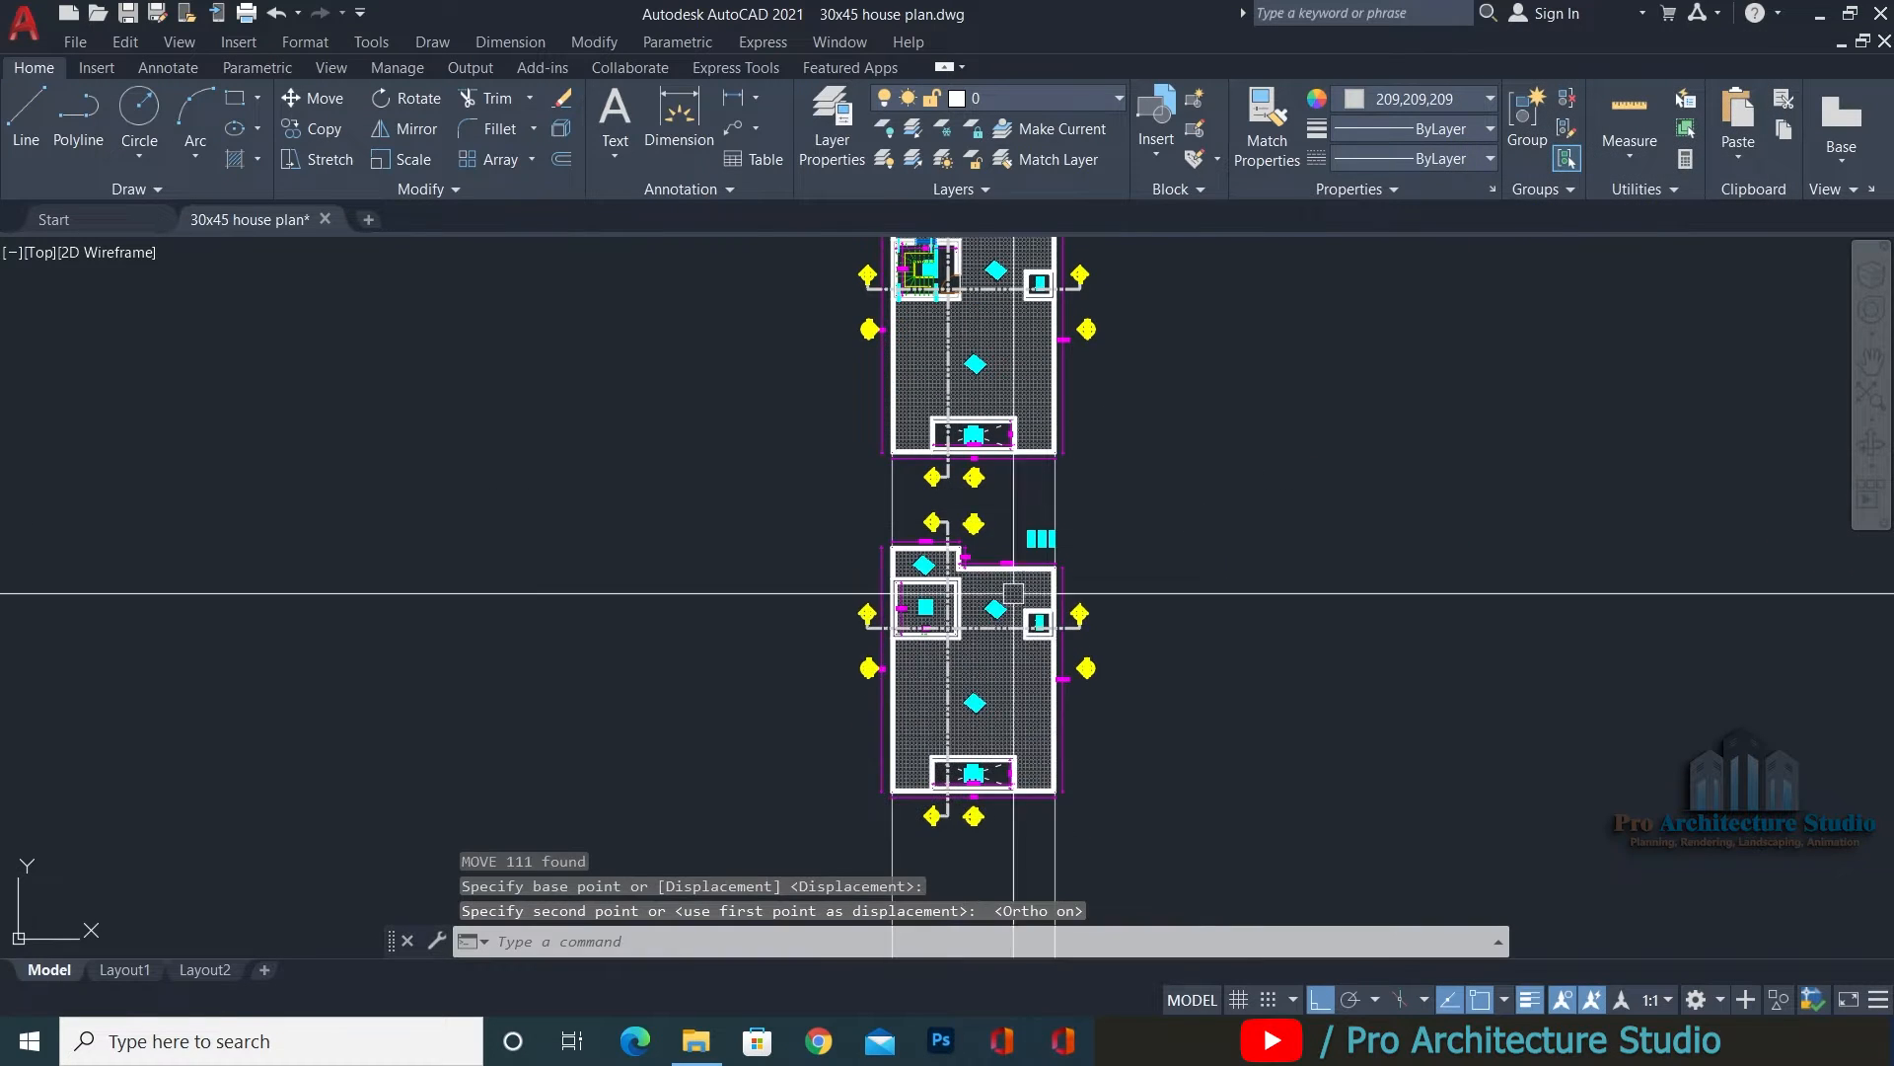
Examine the rotated ground floor plan's layout and section markers, and the levels on the front elevation.
scroll(1013, 593, "down", 5)
middle_click_drag(1294, 627, 1185, 577)
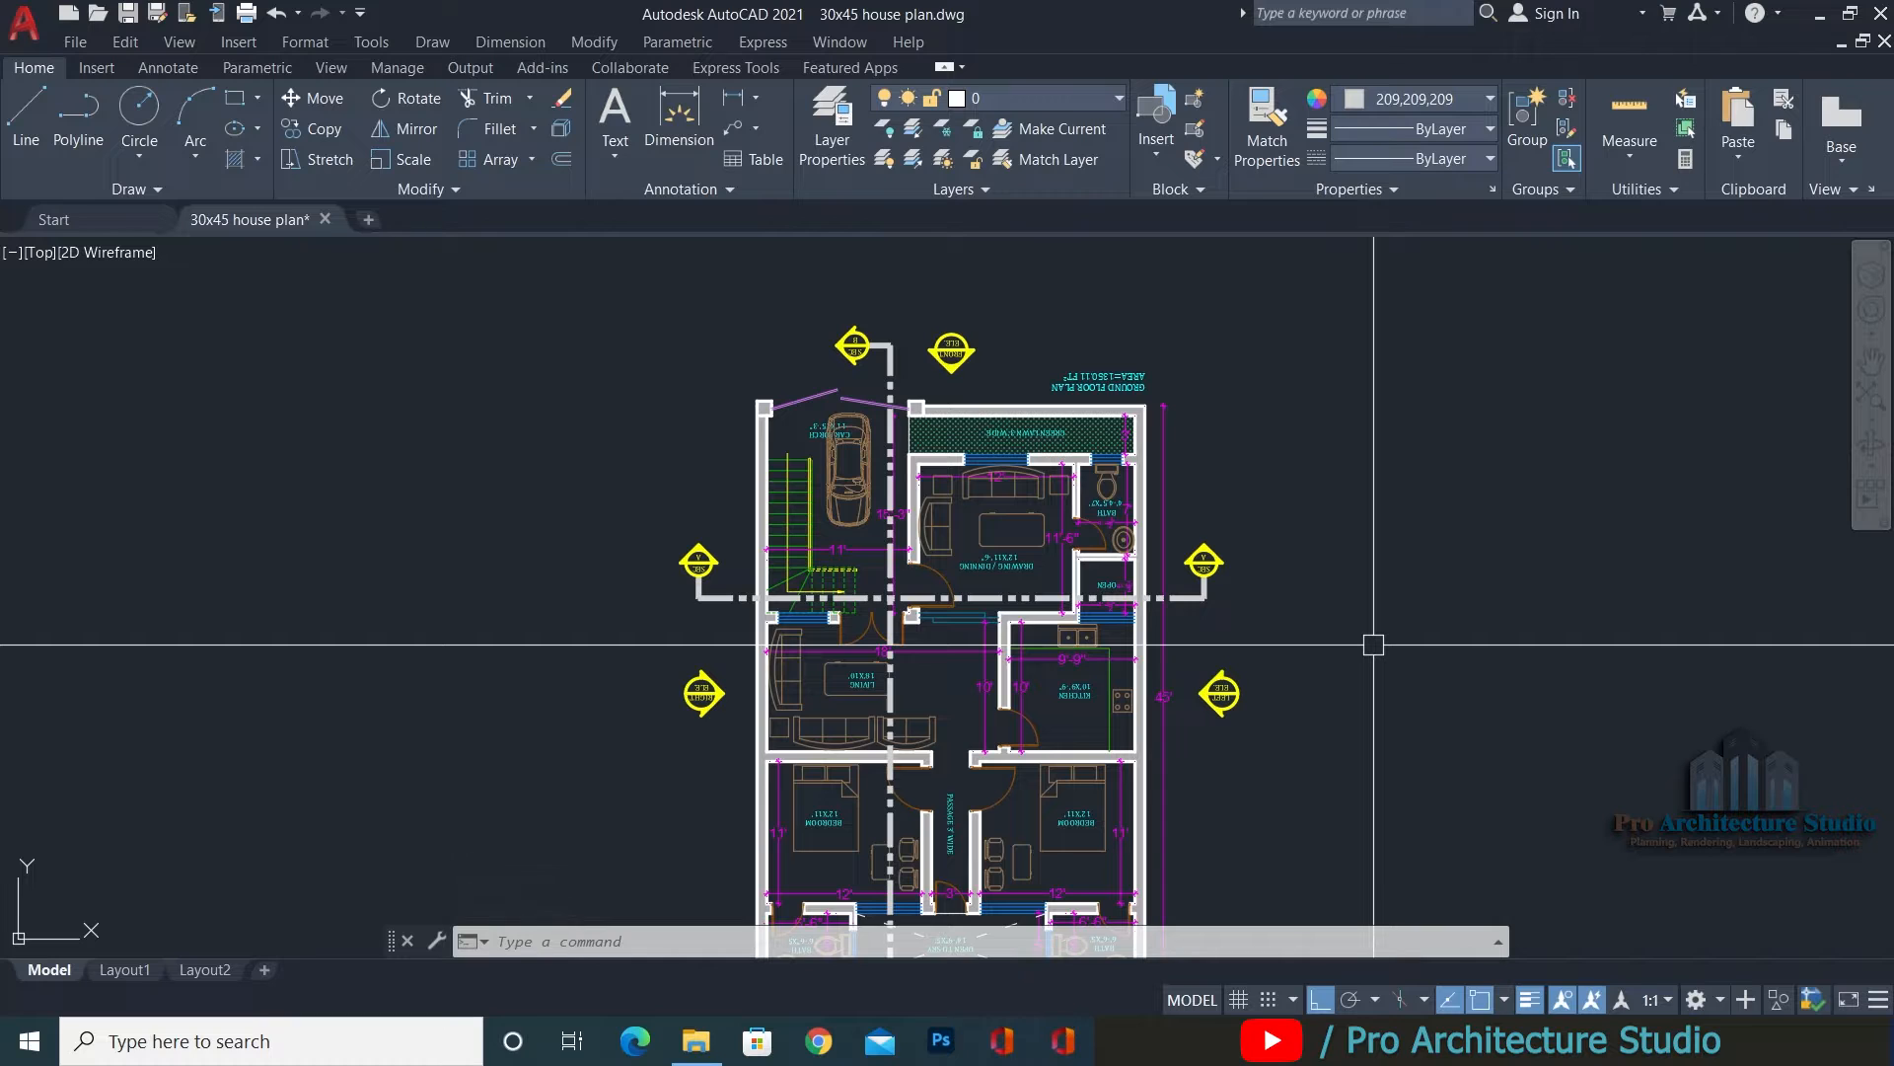
middle_click_drag(772, 502, 921, 525)
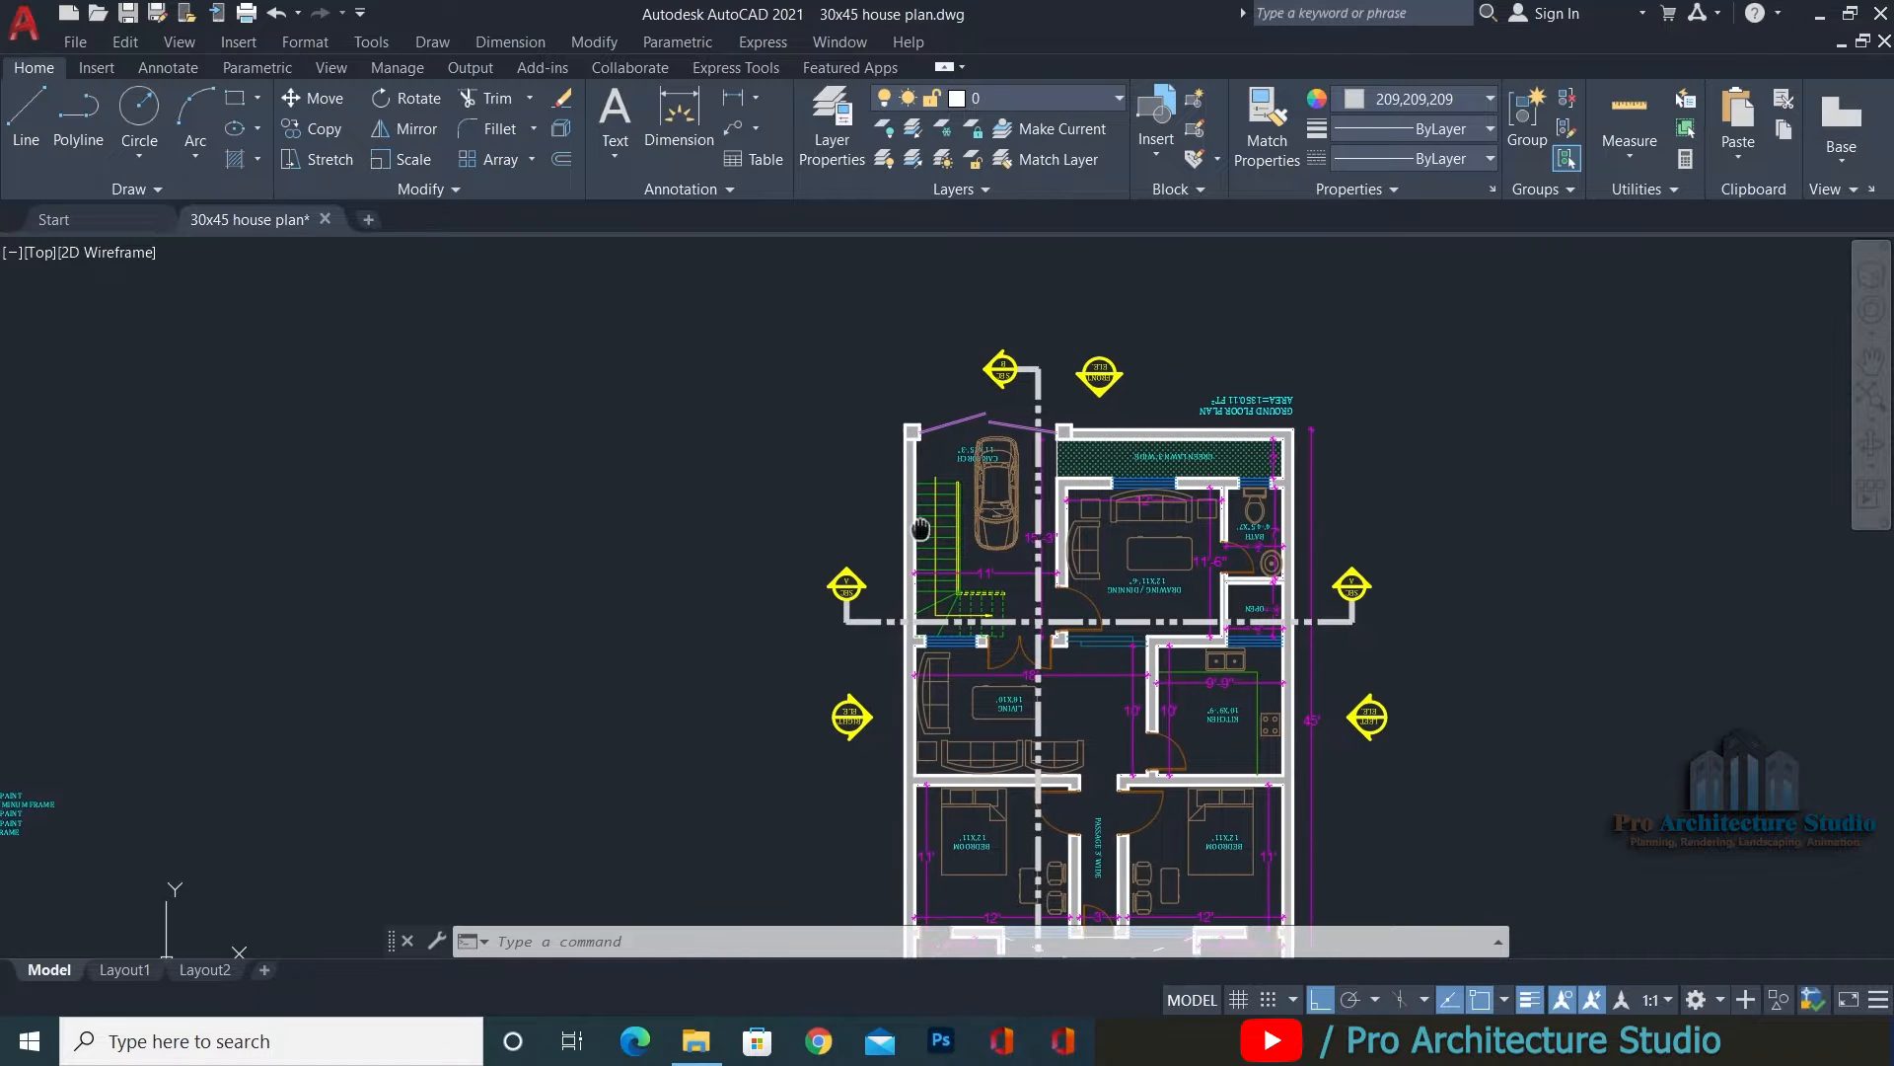
middle_click_drag(704, 678, 540, 648)
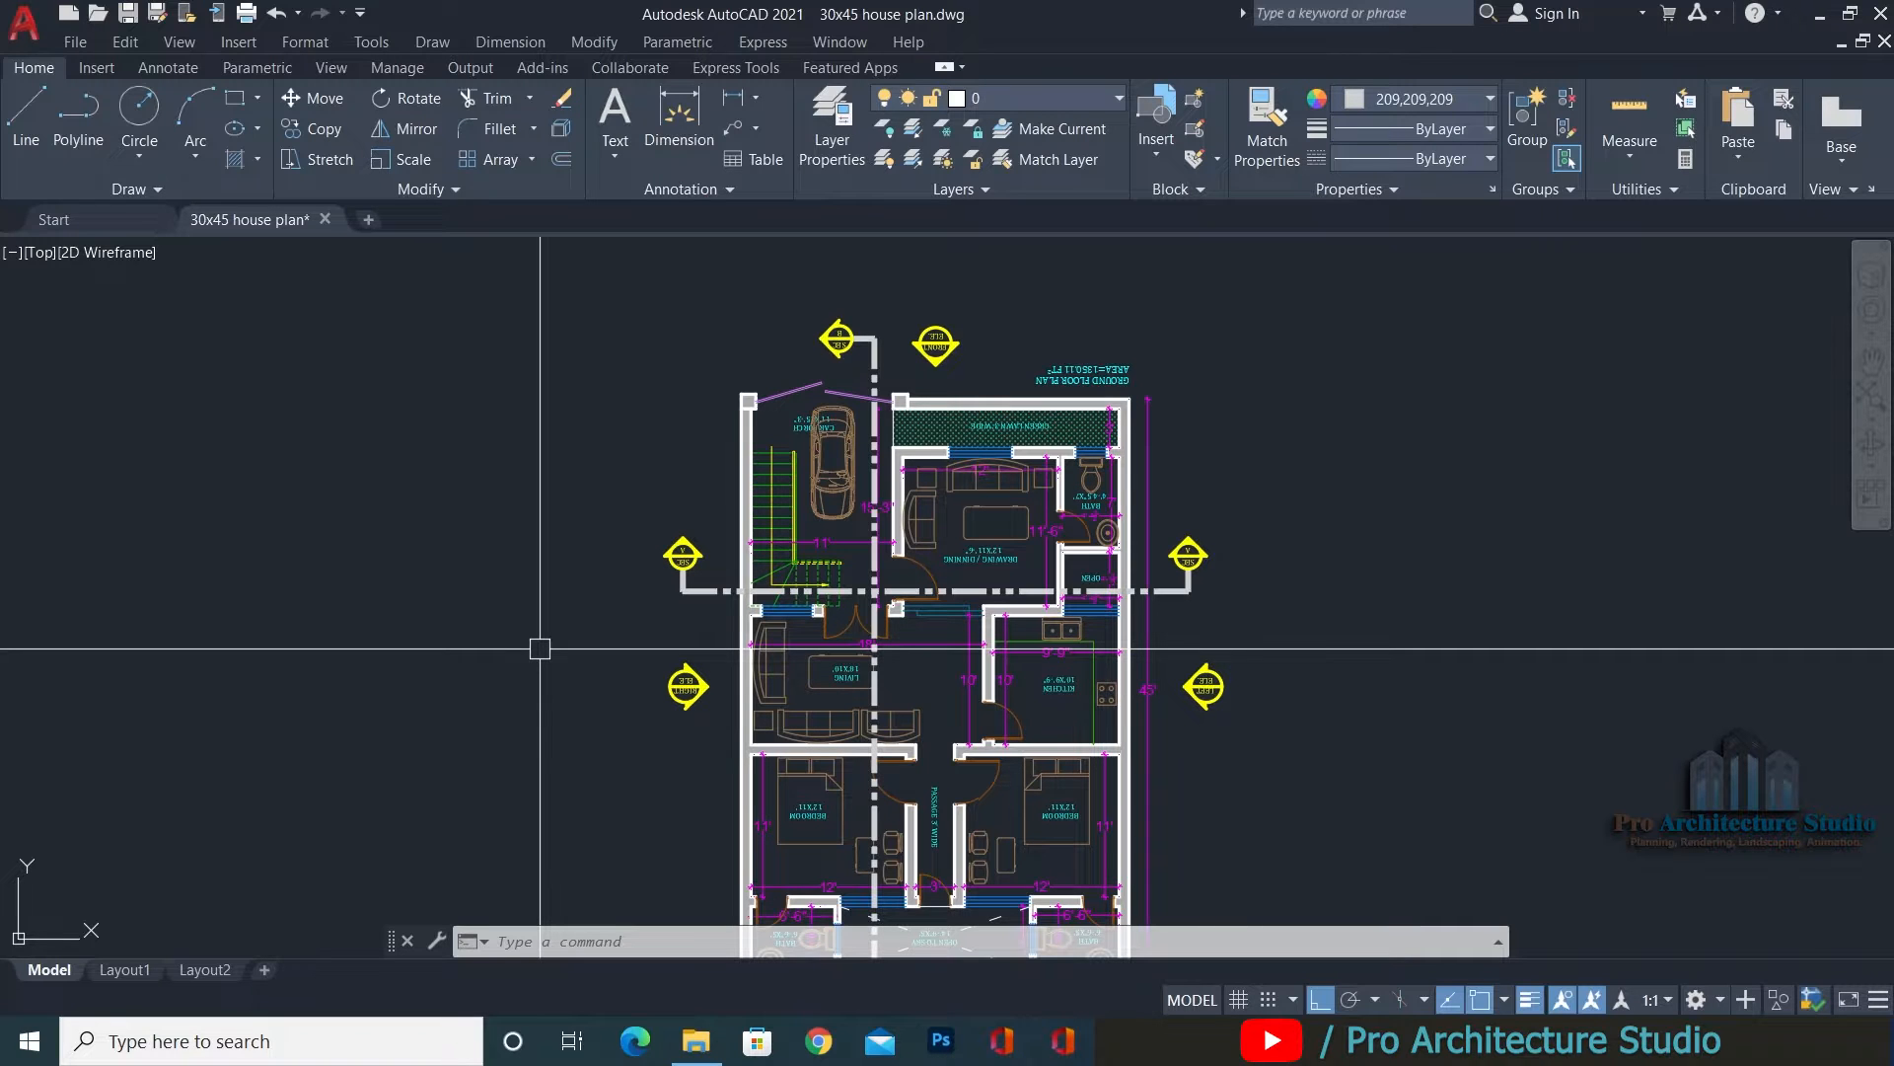
middle_click_drag(466, 488, 969, 493)
middle_click_drag(334, 622, 1276, 470)
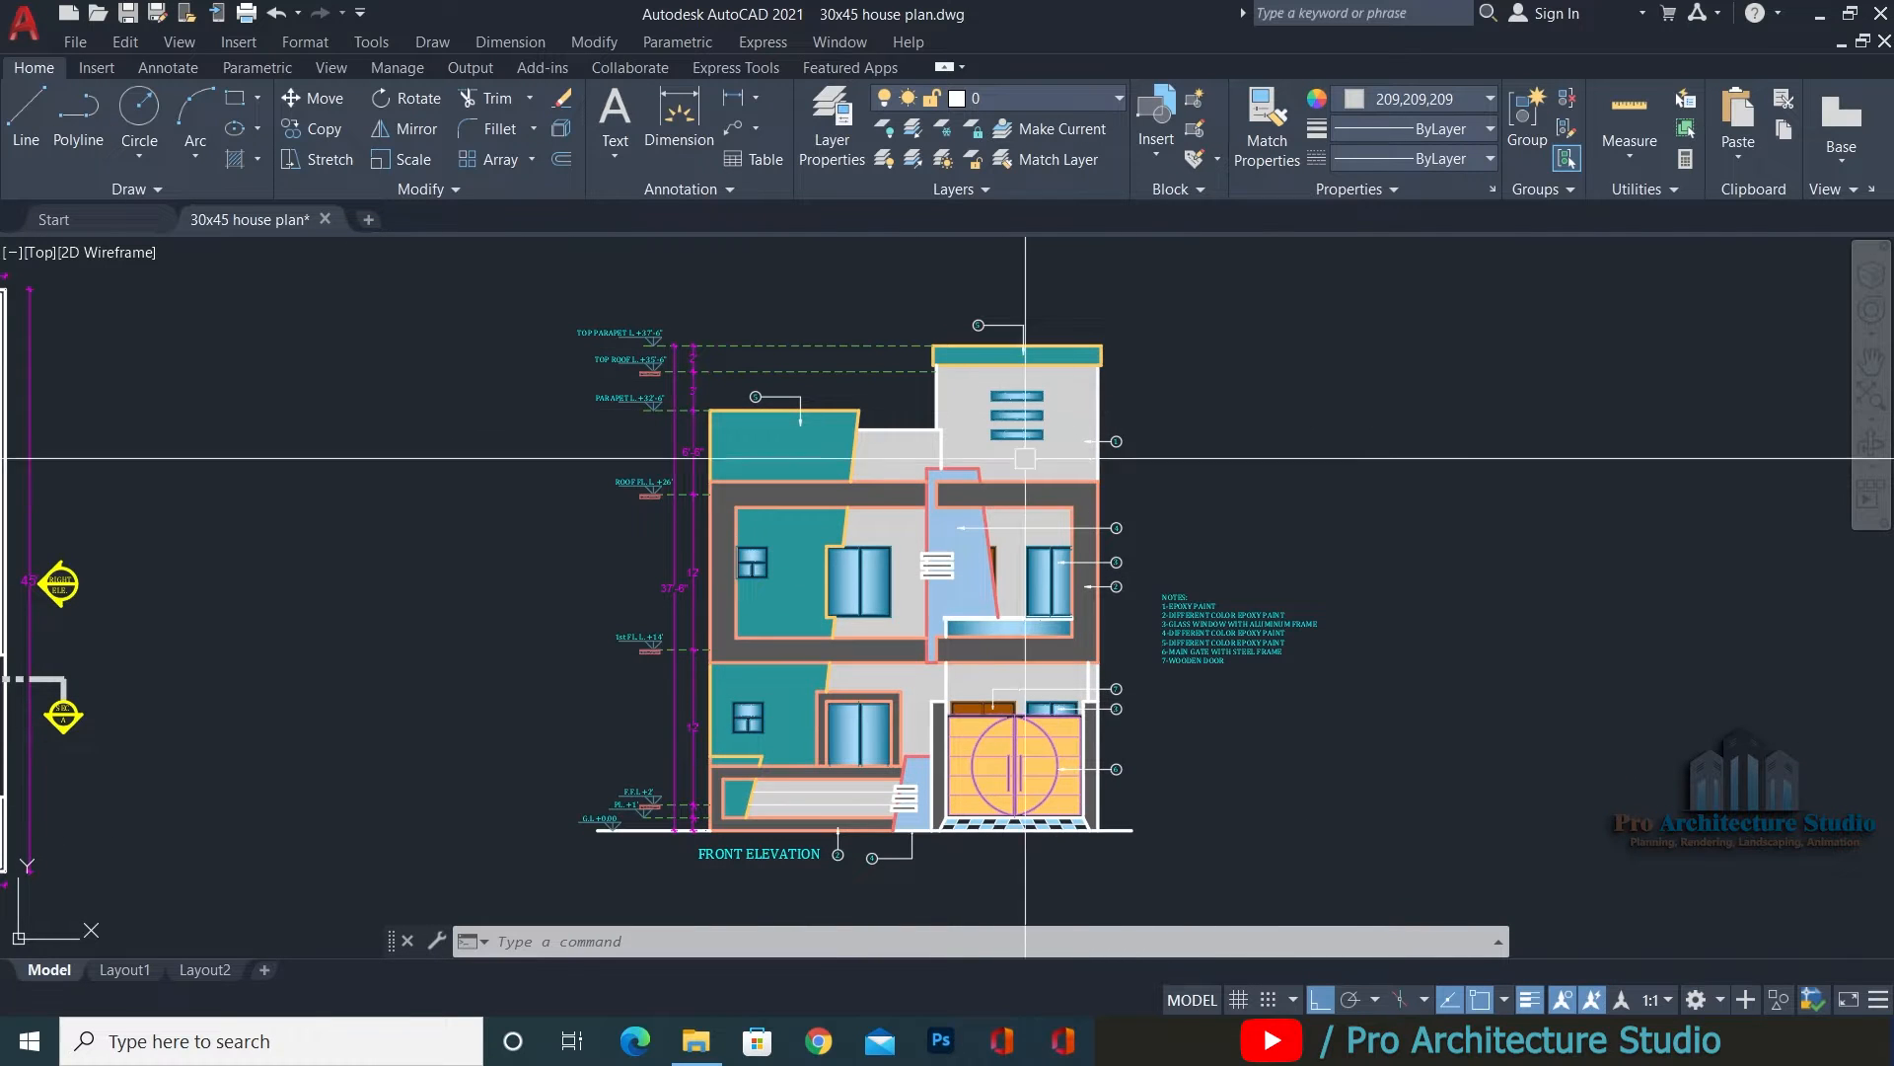
middle_click_drag(1134, 305, 1142, 290)
middle_click_drag(723, 643, 829, 596)
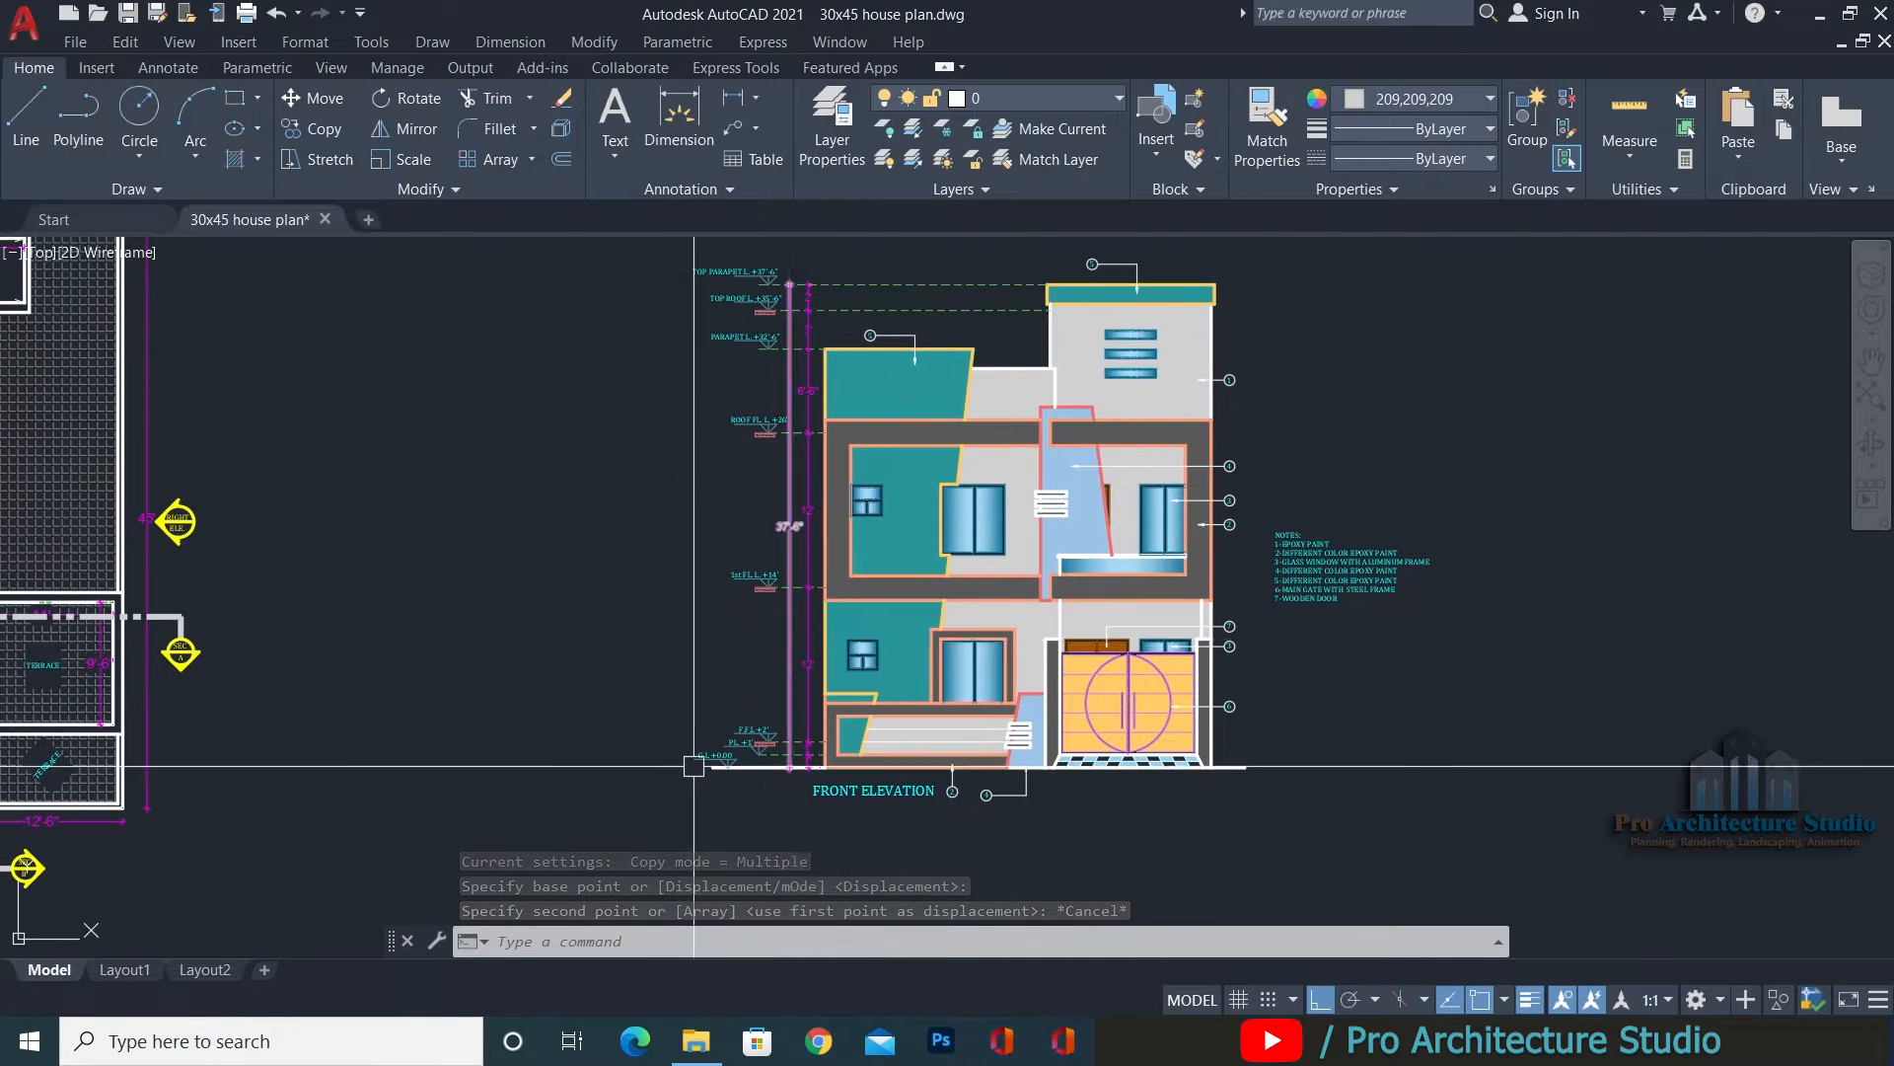
Copy the front elevation with its level marks to a place above and beside the rotated ground floor plan.
scroll(694, 766, "down", 2)
left_click(596, 843)
left_click(1057, 347)
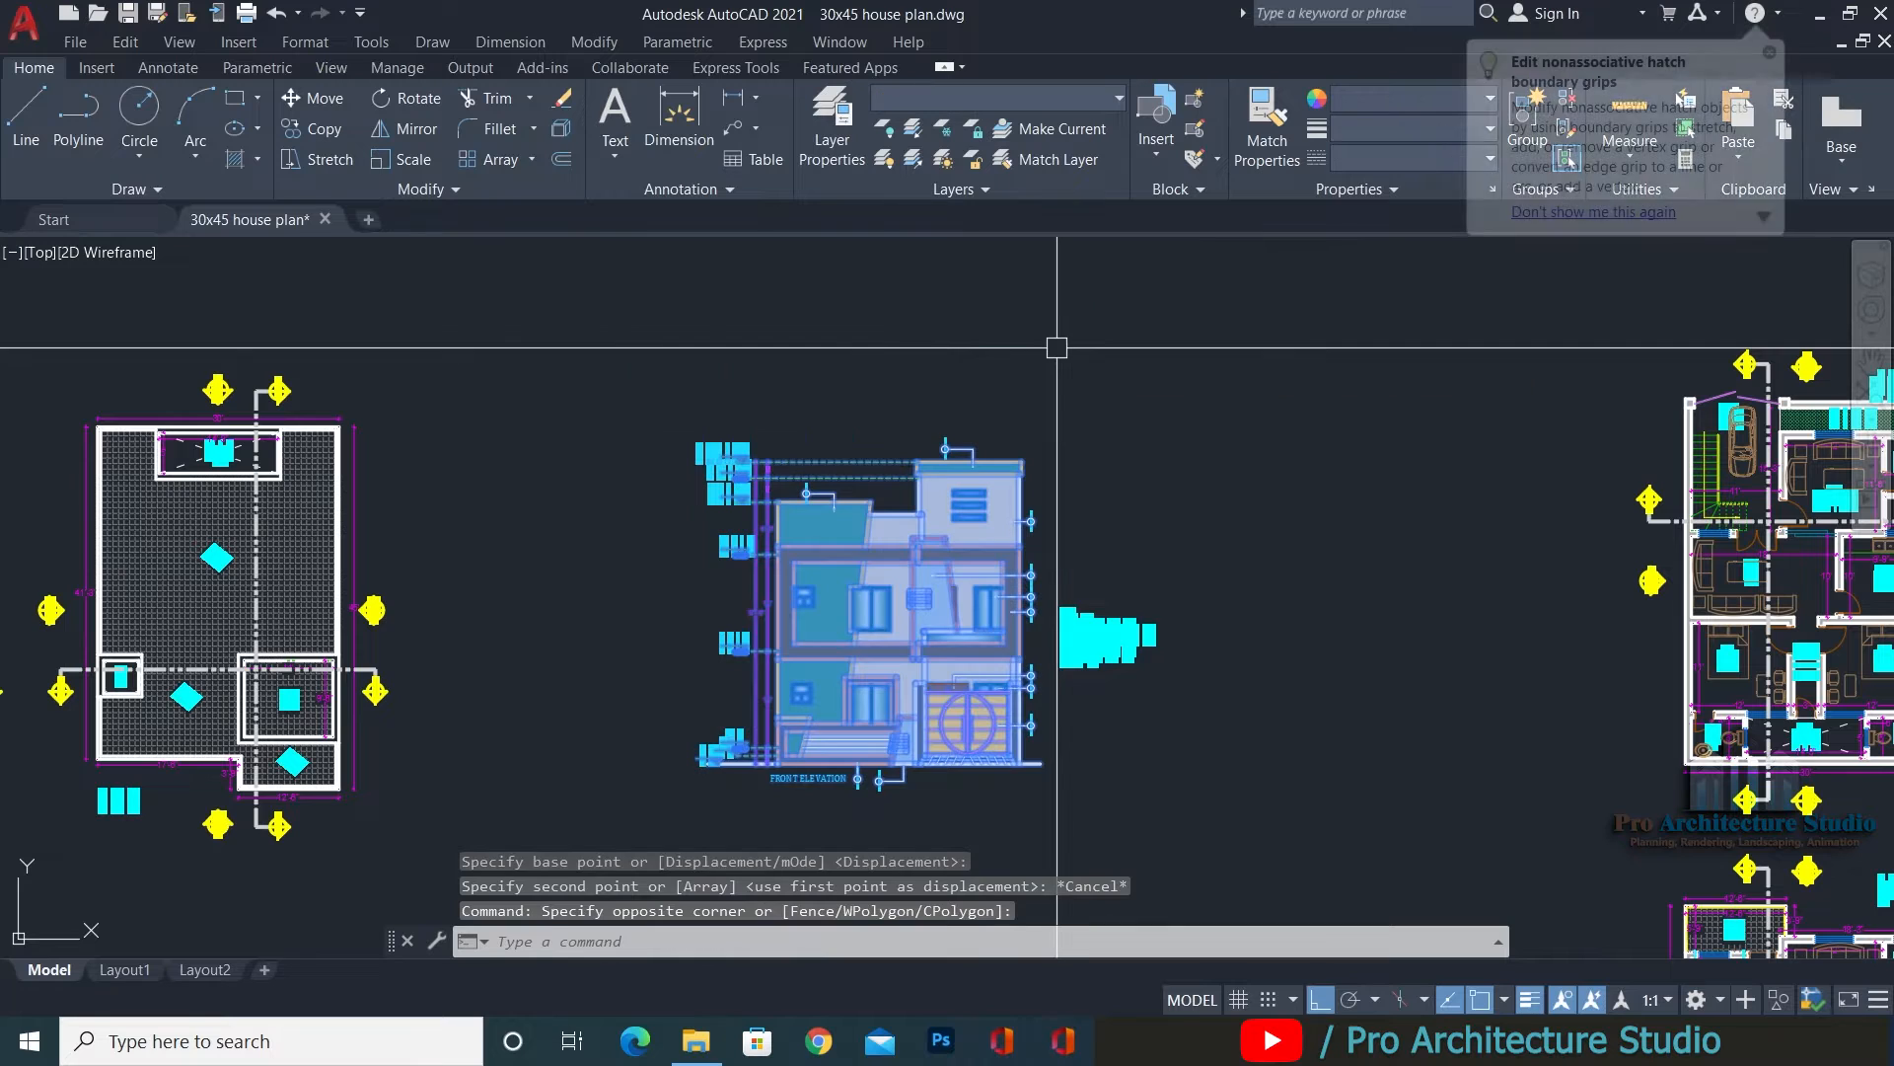
type("CO")
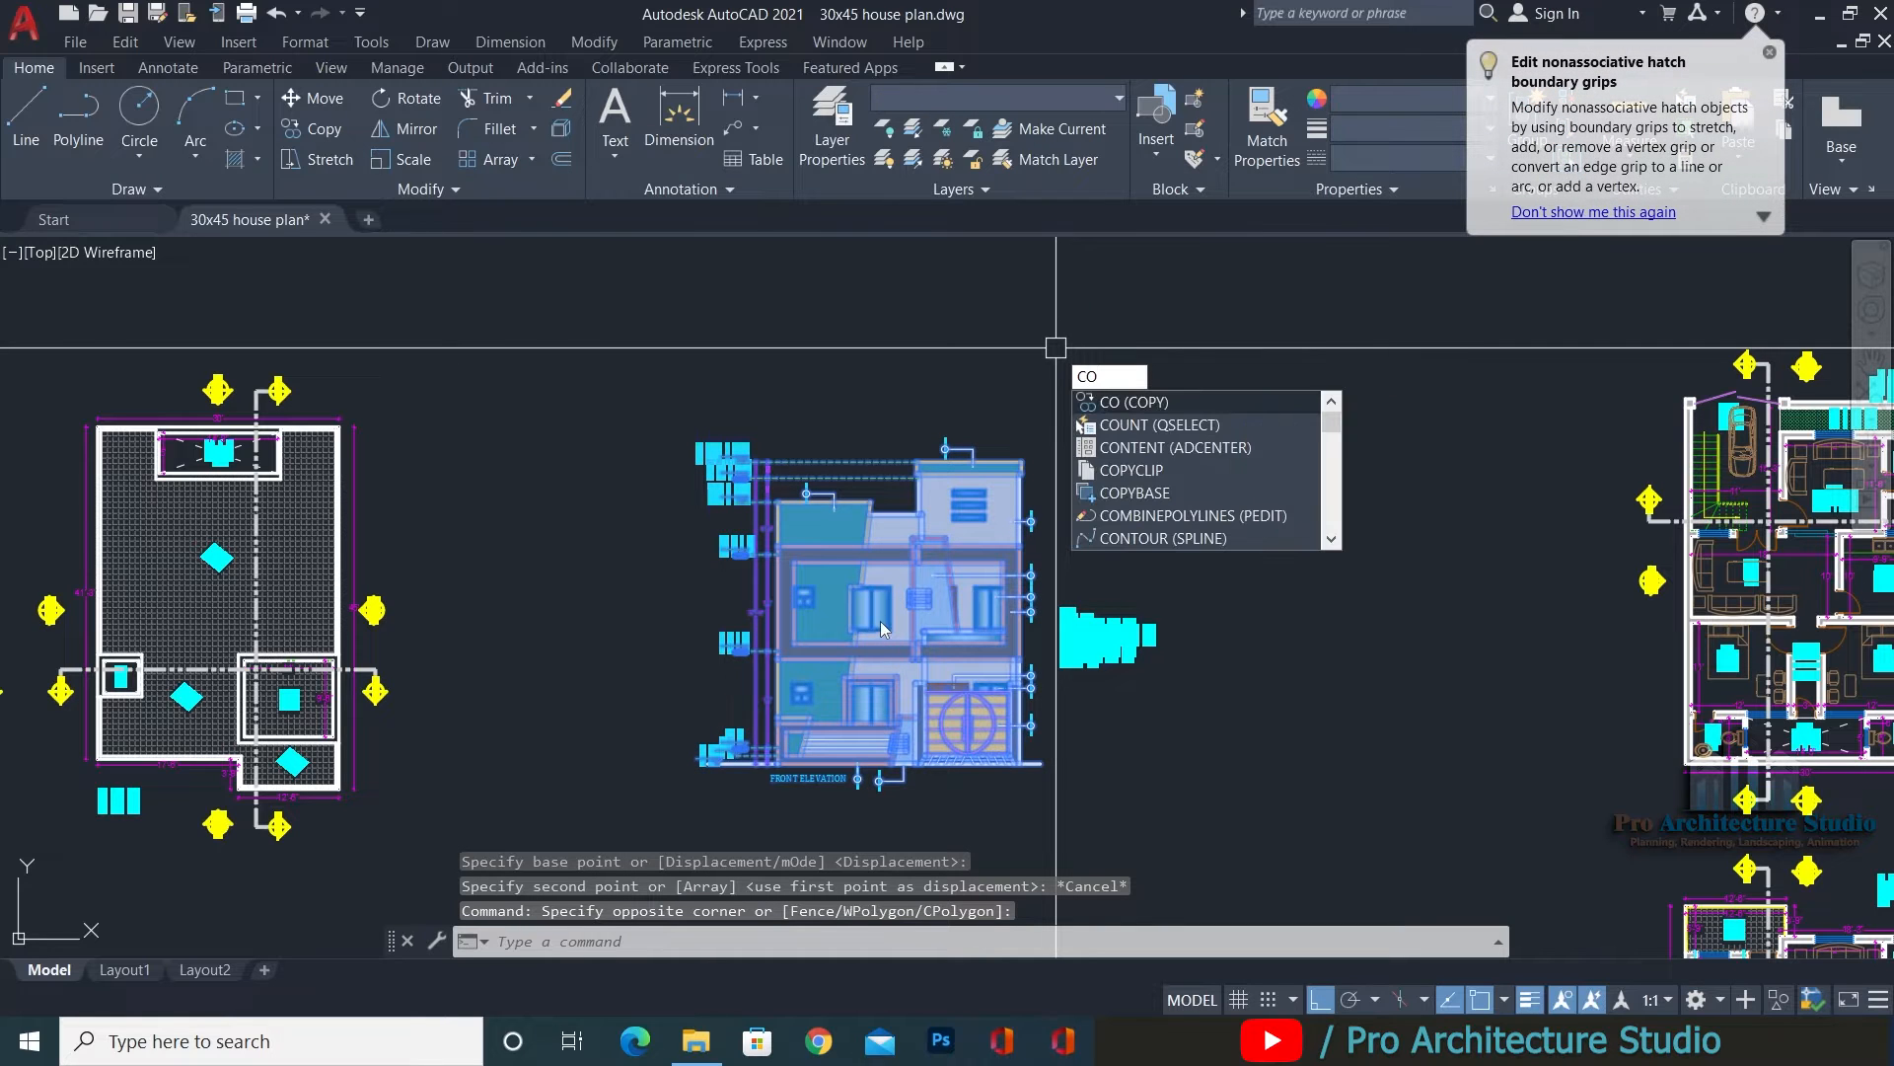
key("Return")
left_click(880, 624)
middle_click_drag(1376, 384, 1090, 615)
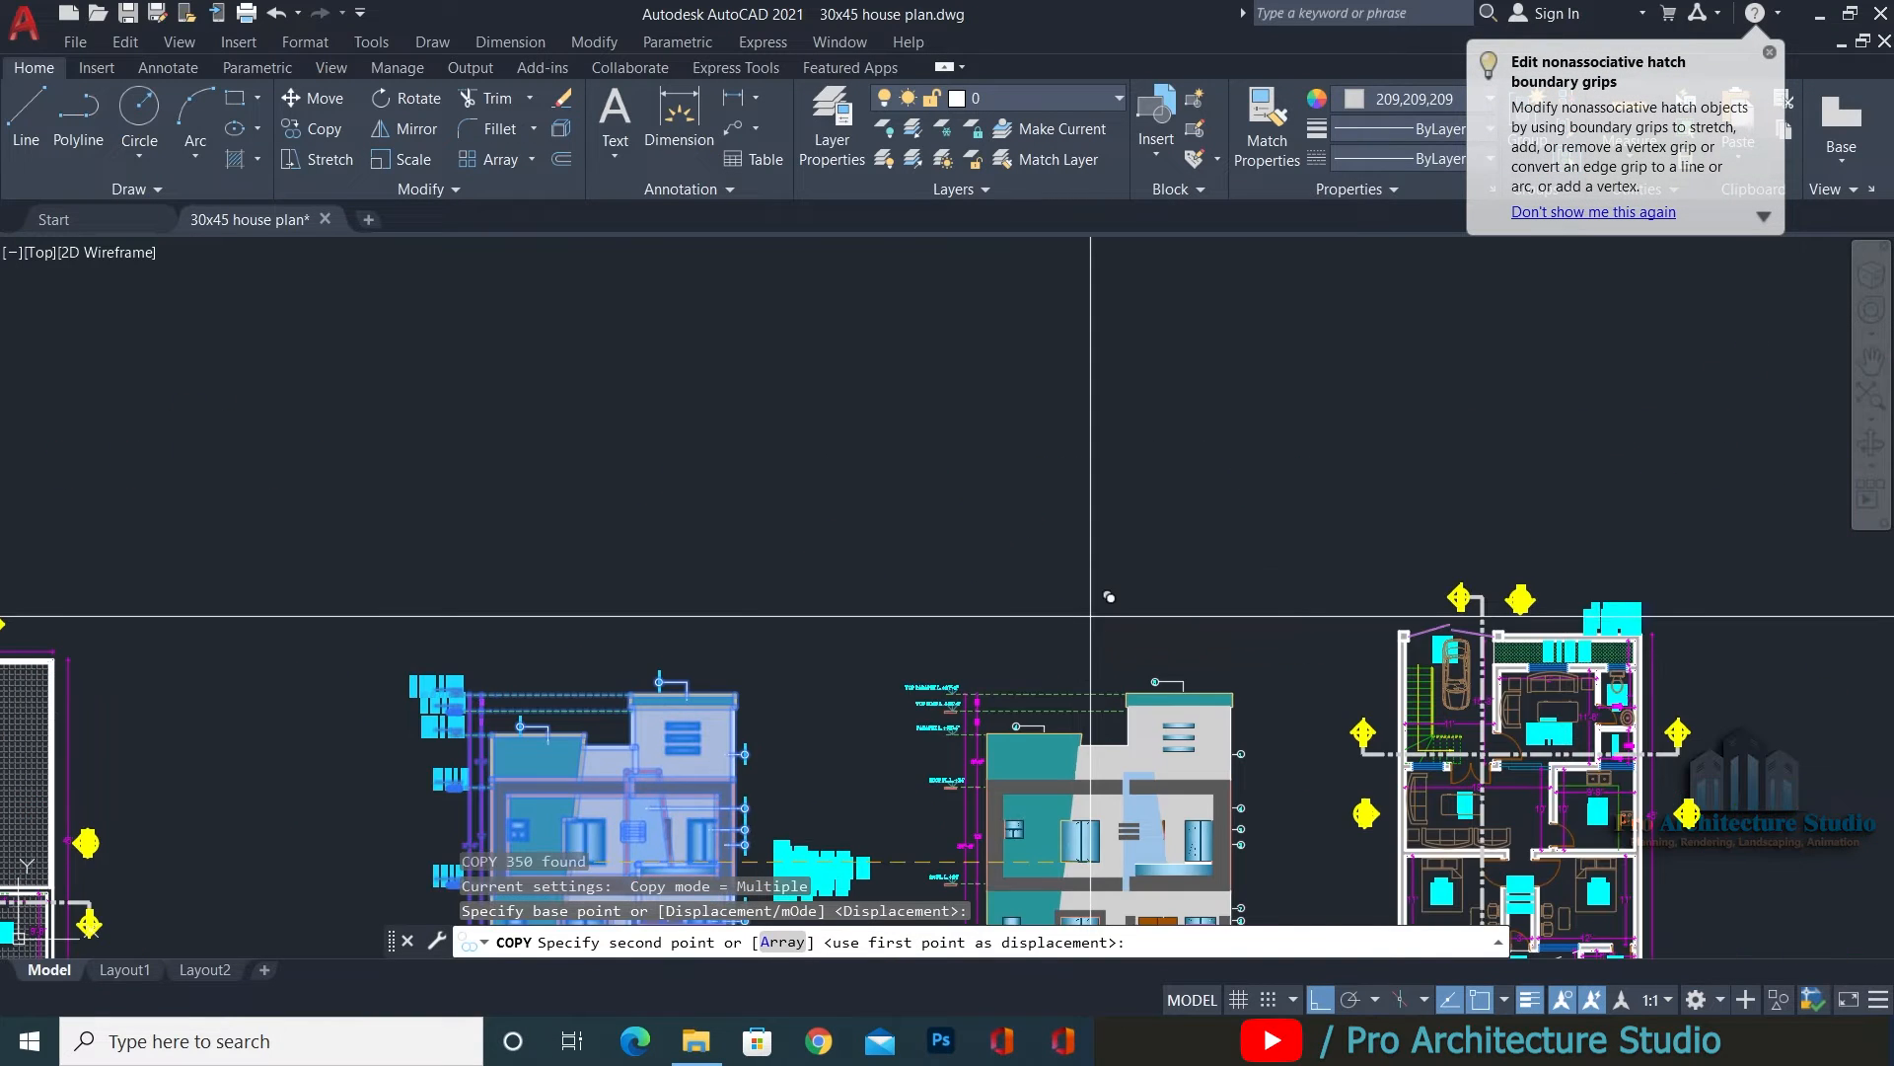
key("F8")
middle_click_drag(1161, 436, 1087, 471)
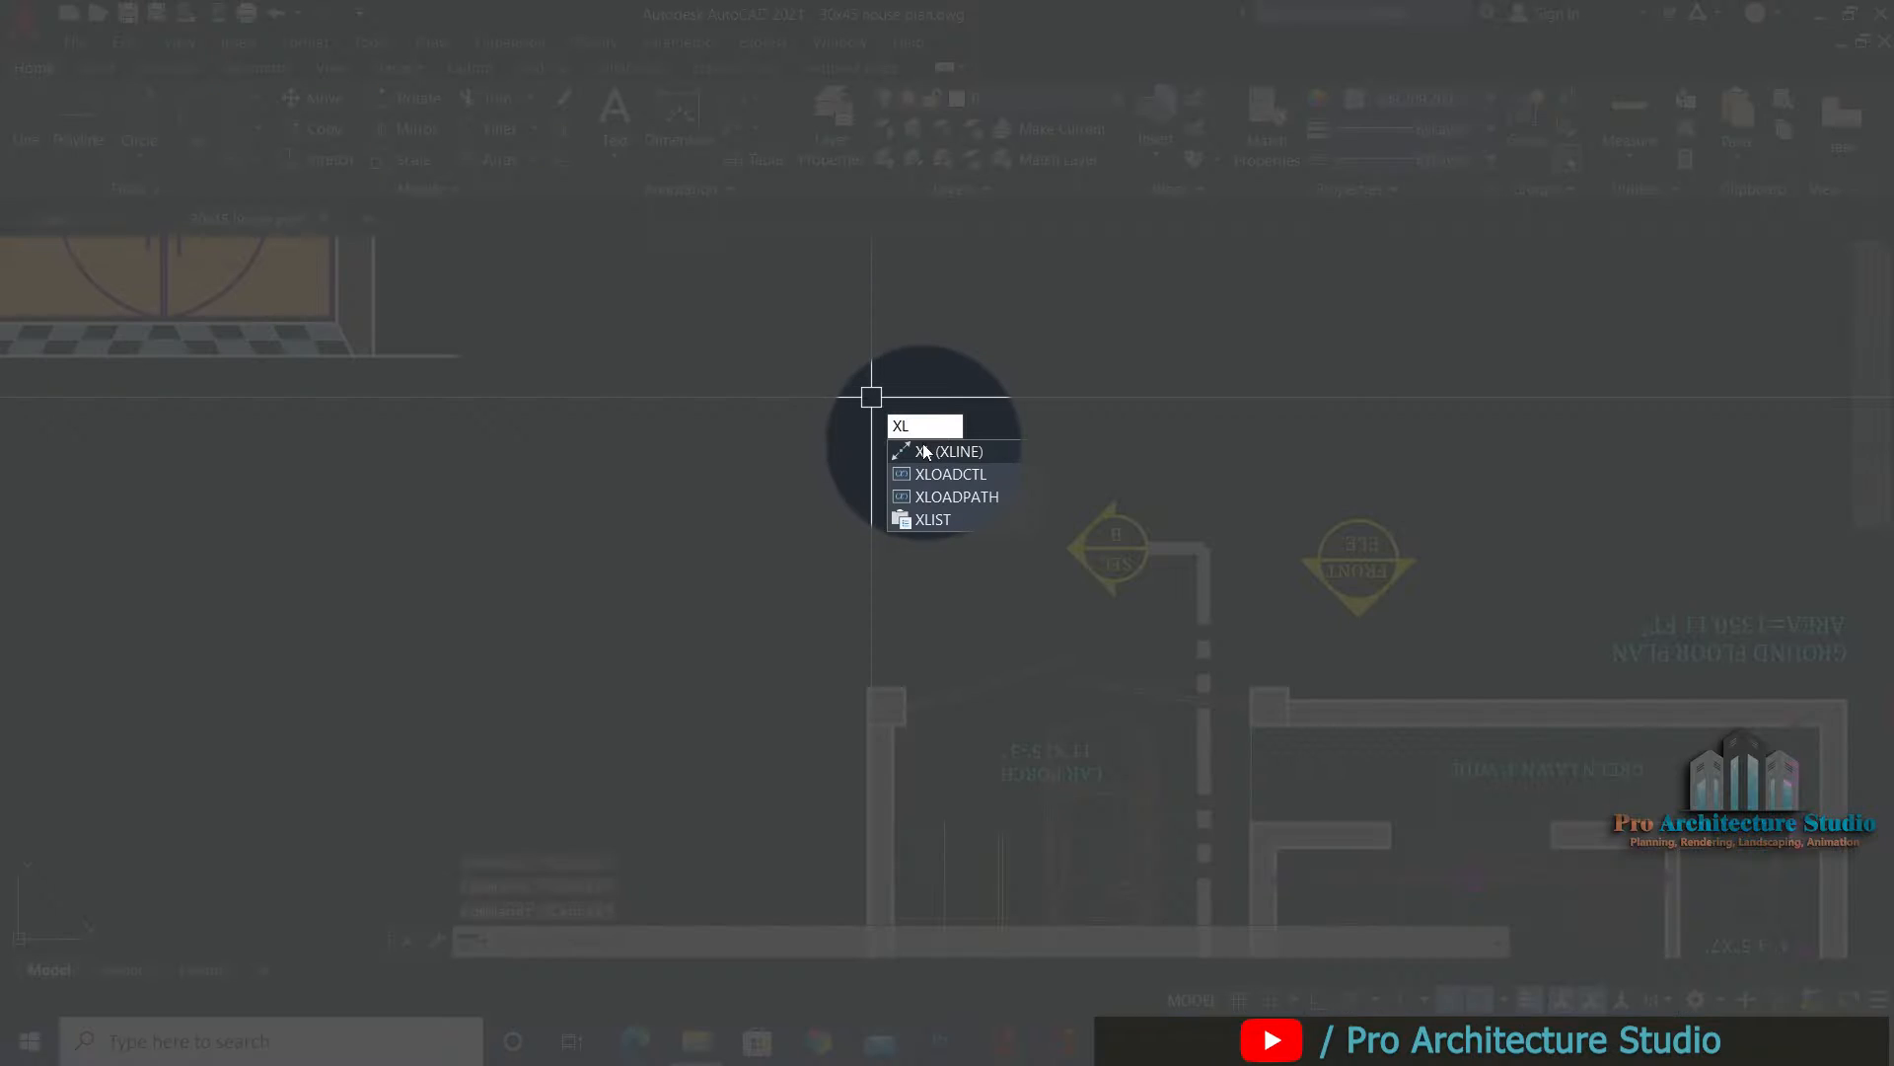
Draw a vertical construction line through the lower-left outer corner of the rotated ground floor plan.
key("Return")
left_click(773, 529)
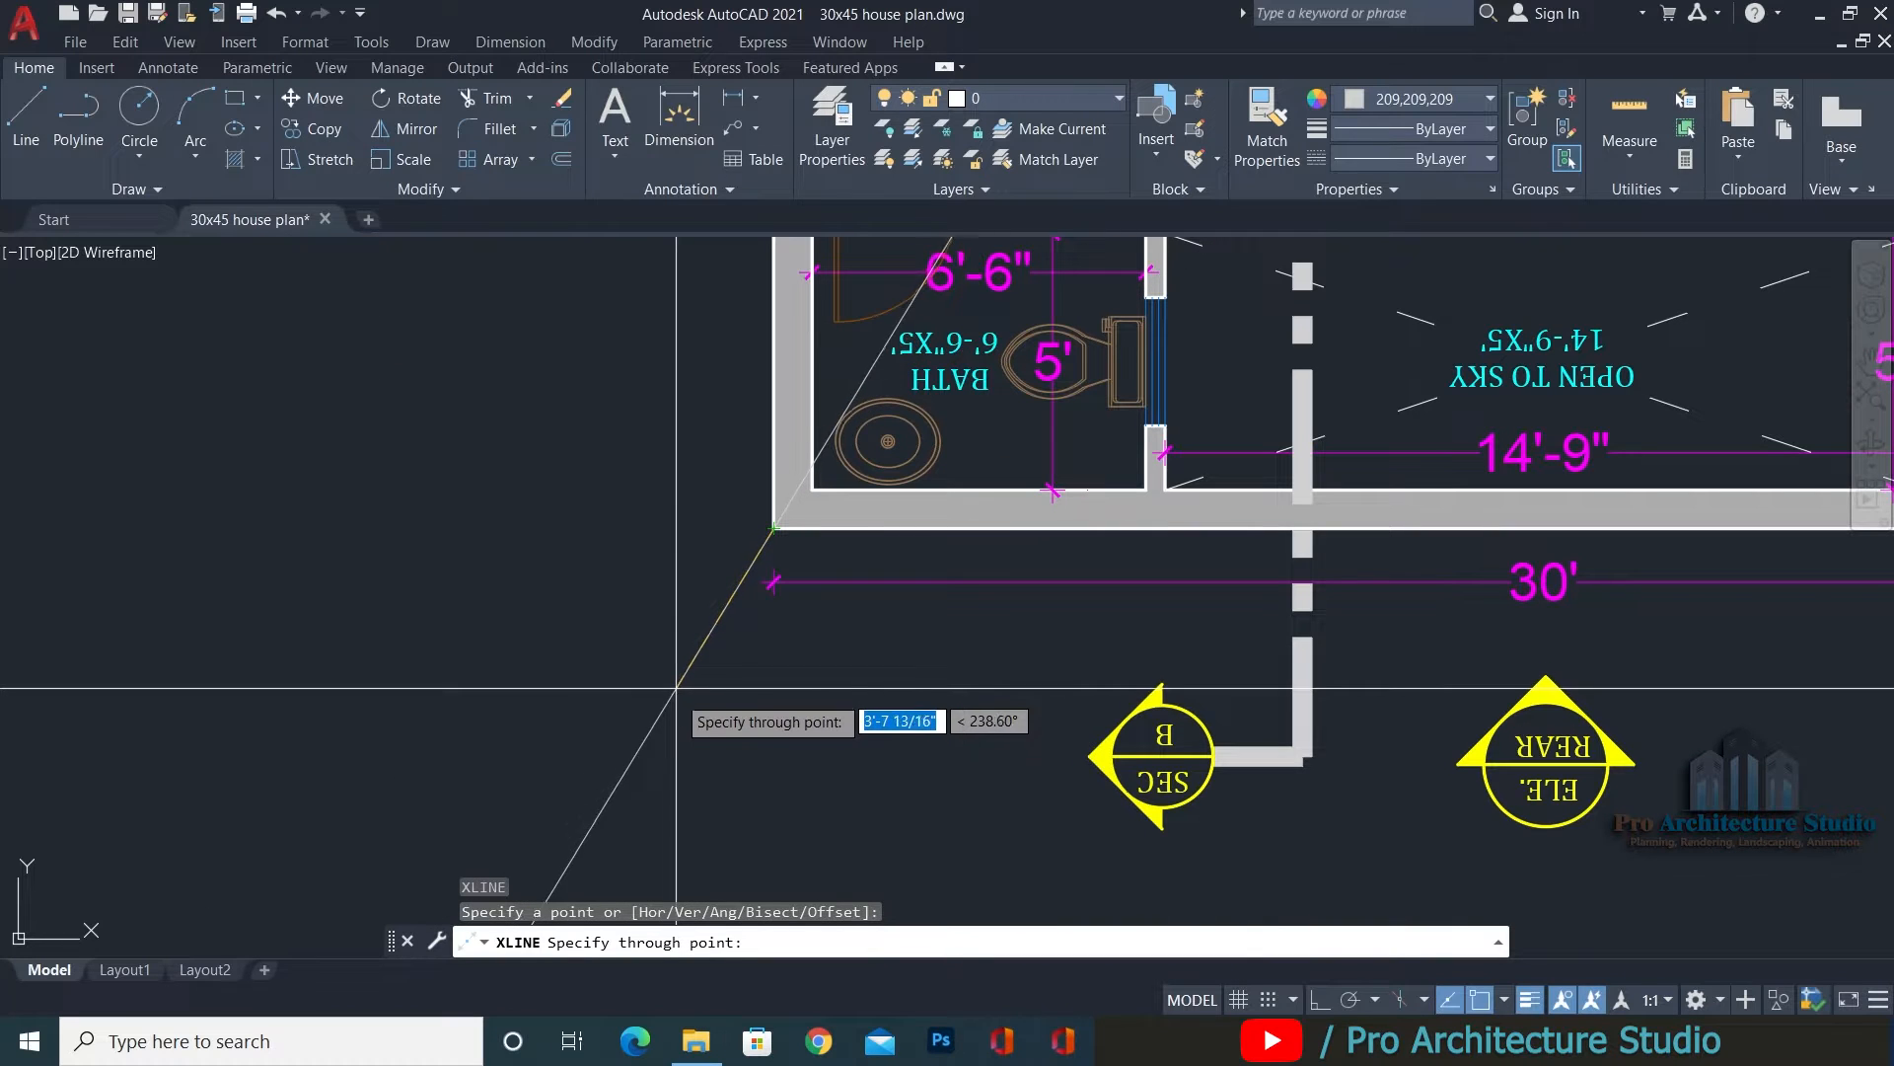
key("F8")
left_click(688, 747)
key("Return")
key("Escape")
Draw a vertical construction line through the lower-right outer corner of the rotated ground floor plan.
scroll(681, 700, "down", 4)
scroll(1273, 661, "up", 6)
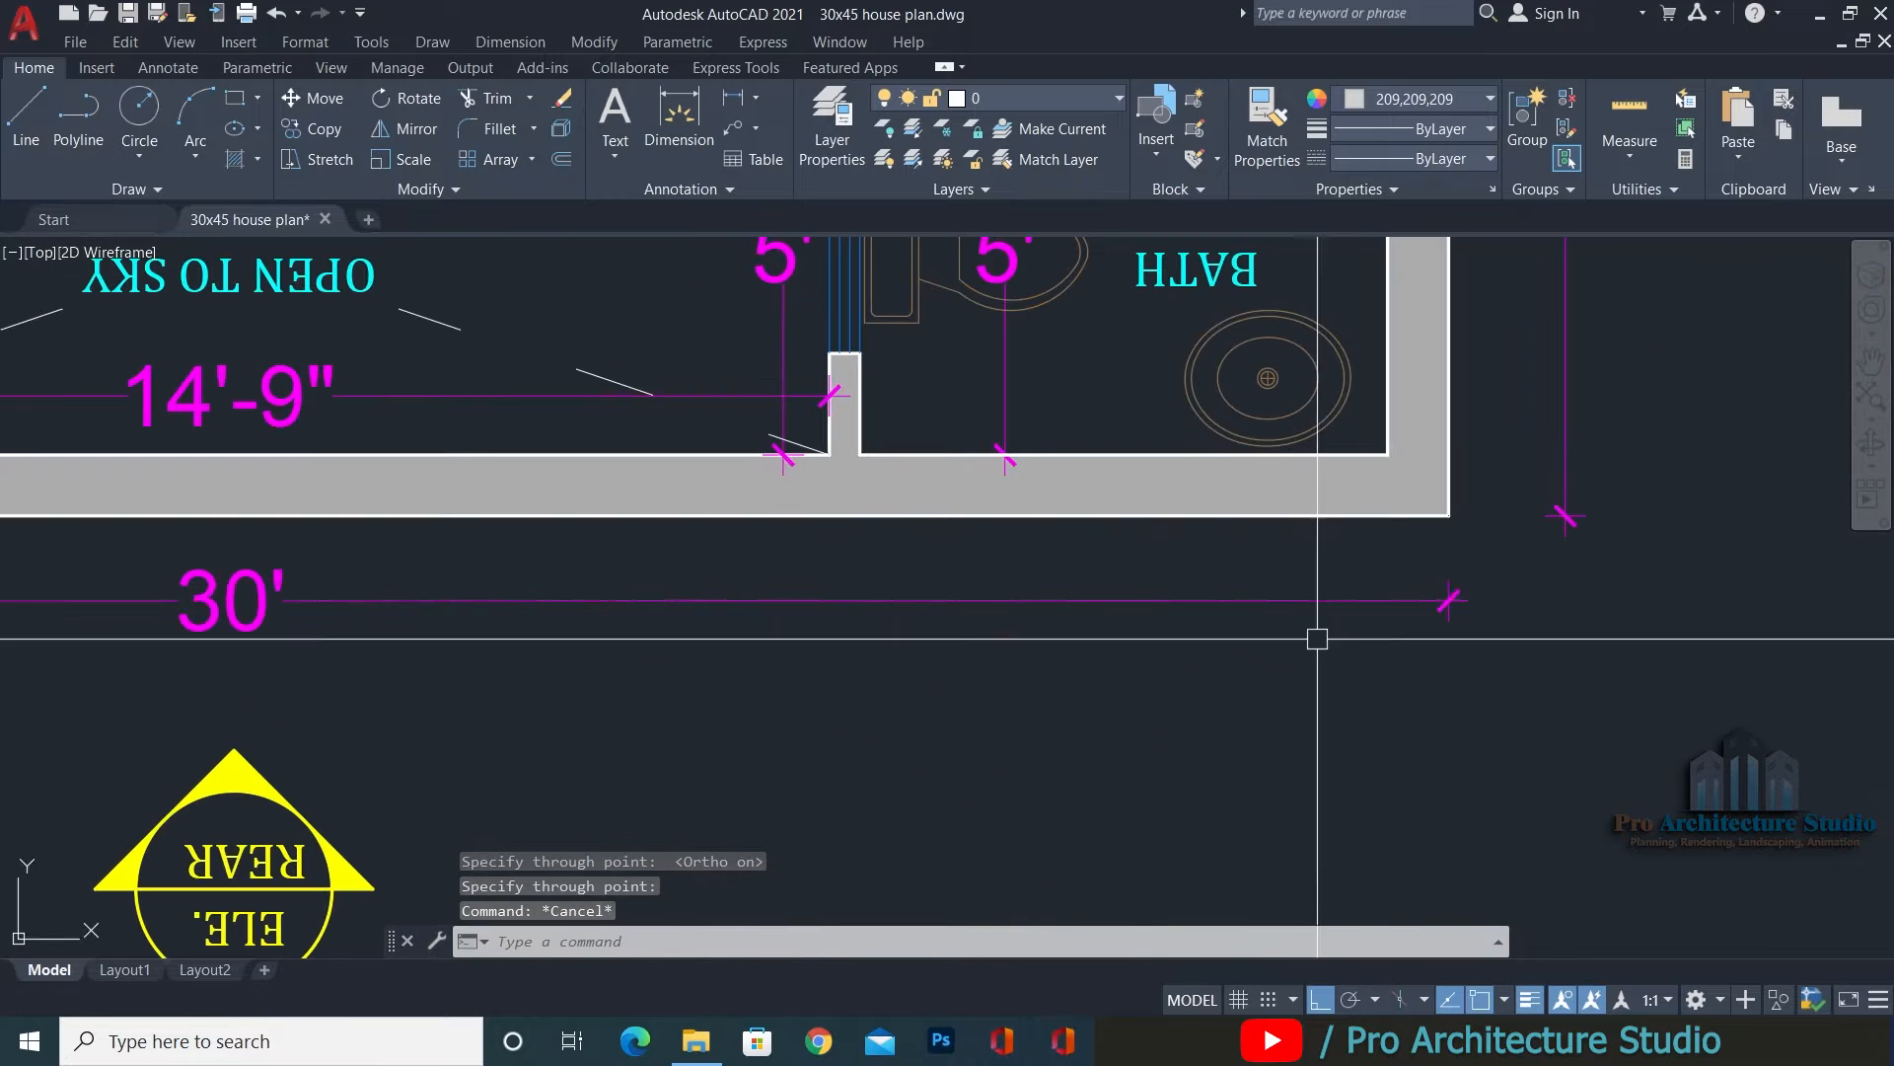
key("Return")
left_click(1450, 515)
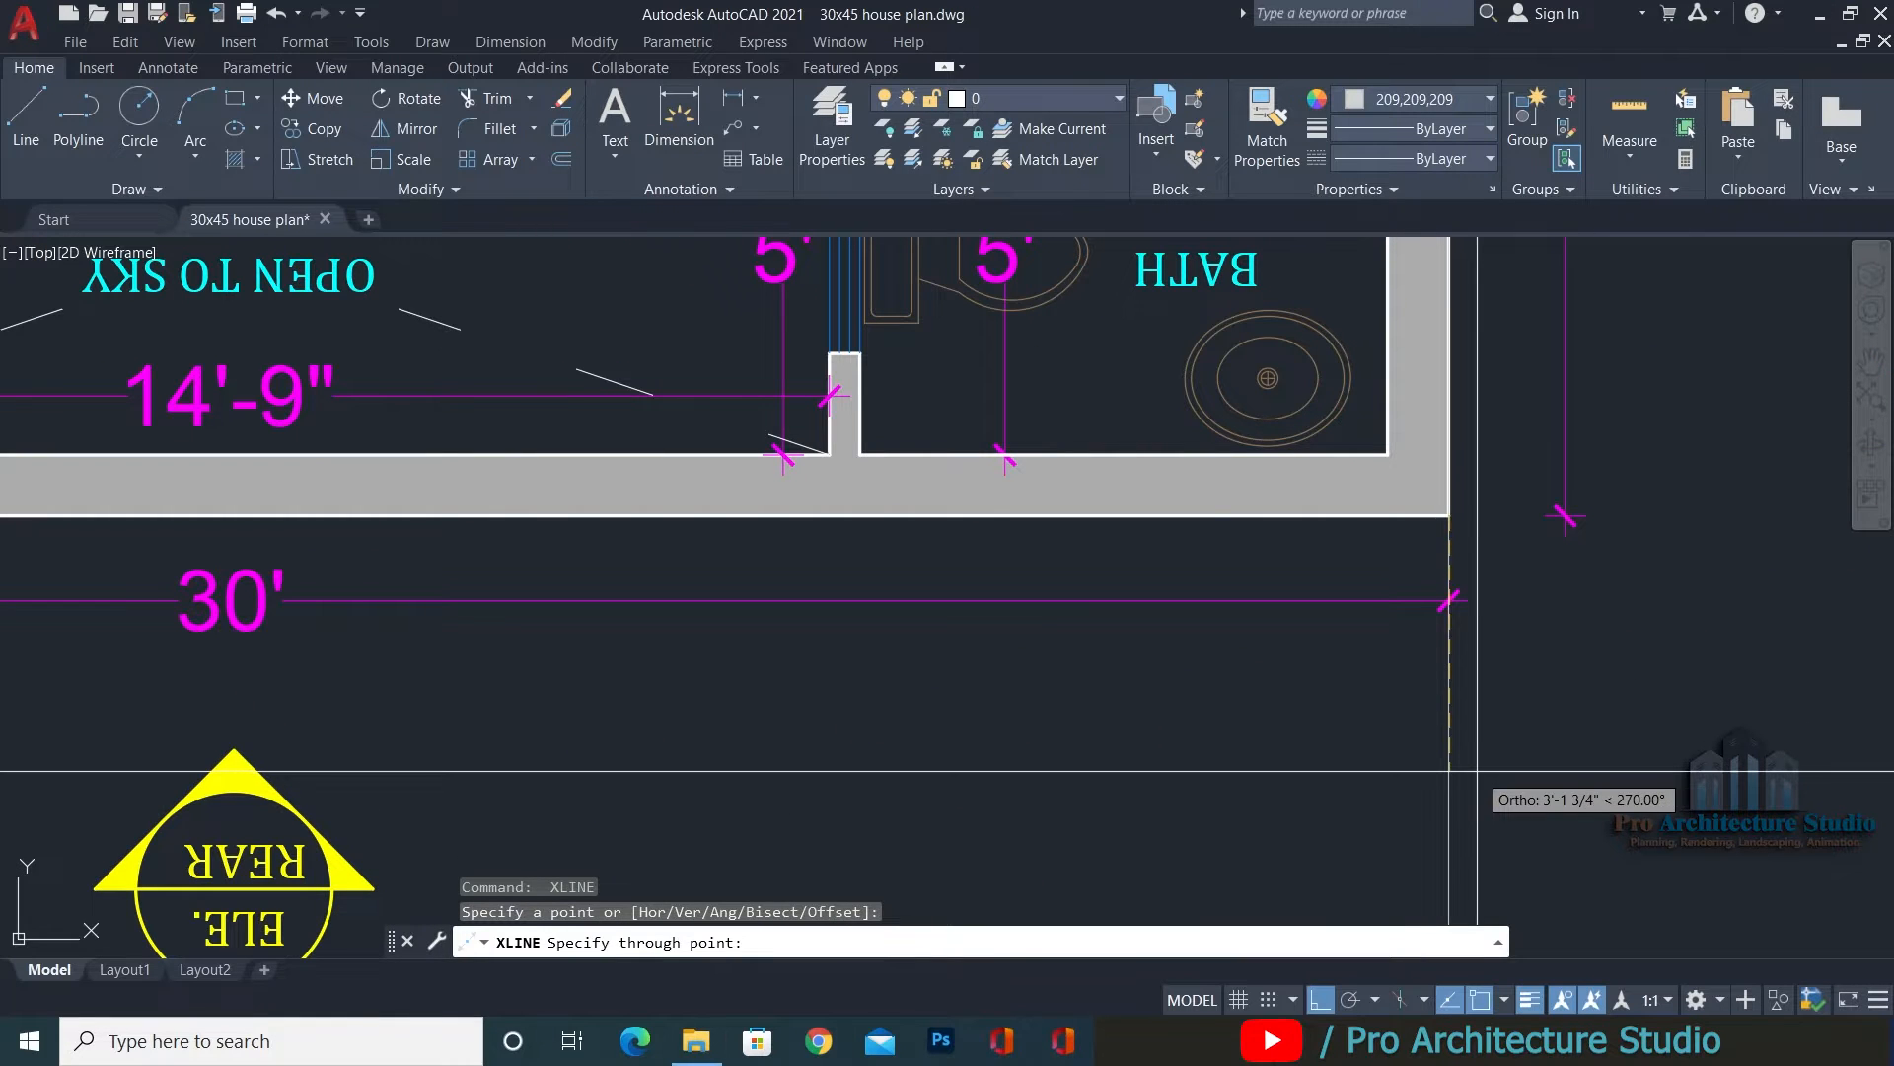
left_click(1477, 770)
key("Escape")
Draw a horizontal line from the end of the copied elevation's ground line across and beyond both vertical construction lines.
scroll(997, 438, "down", 8)
mouse_move(884, 679)
middle_mouse_down()
mouse_move(913, 446)
mouse_move(884, 440)
middle_mouse_up()
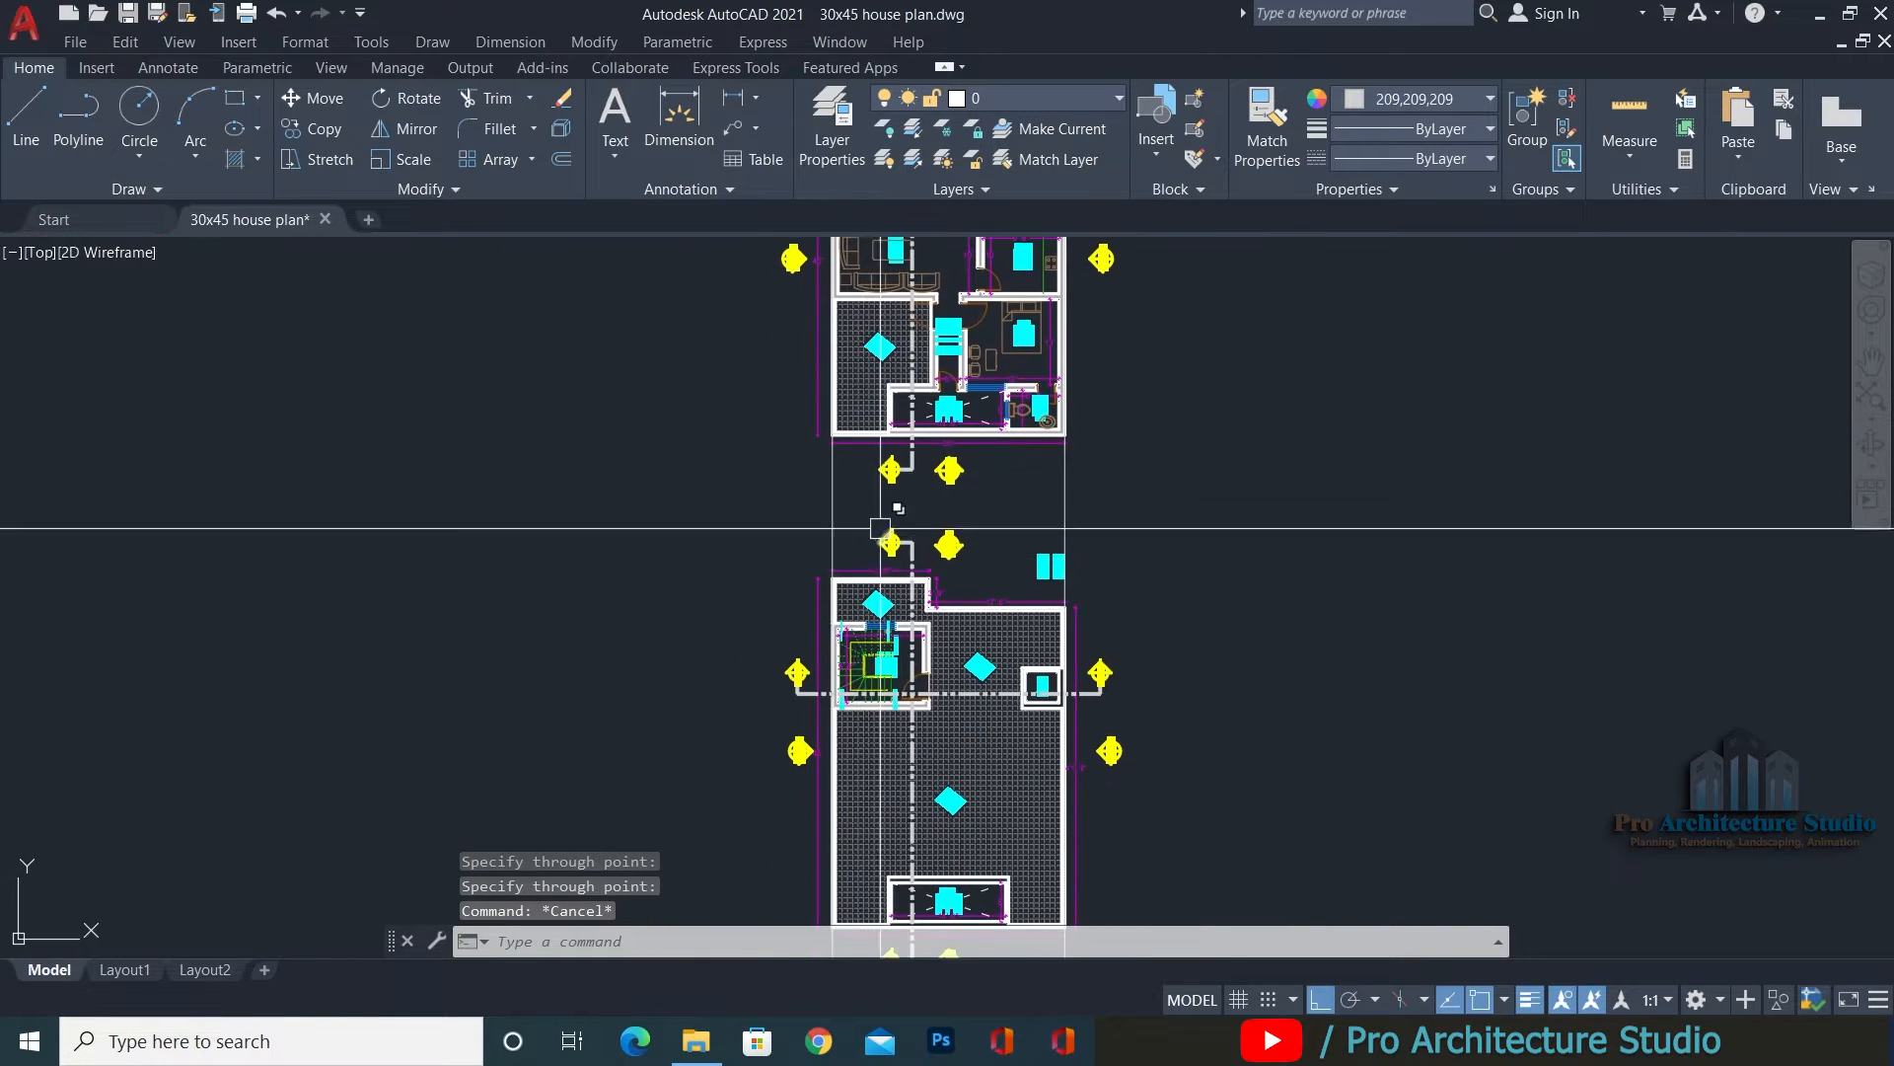
middle_click_drag(900, 259, 986, 933)
middle_click_drag(998, 252, 999, 900)
middle_click_drag(999, 782, 909, 592)
scroll(832, 606, "up", 5)
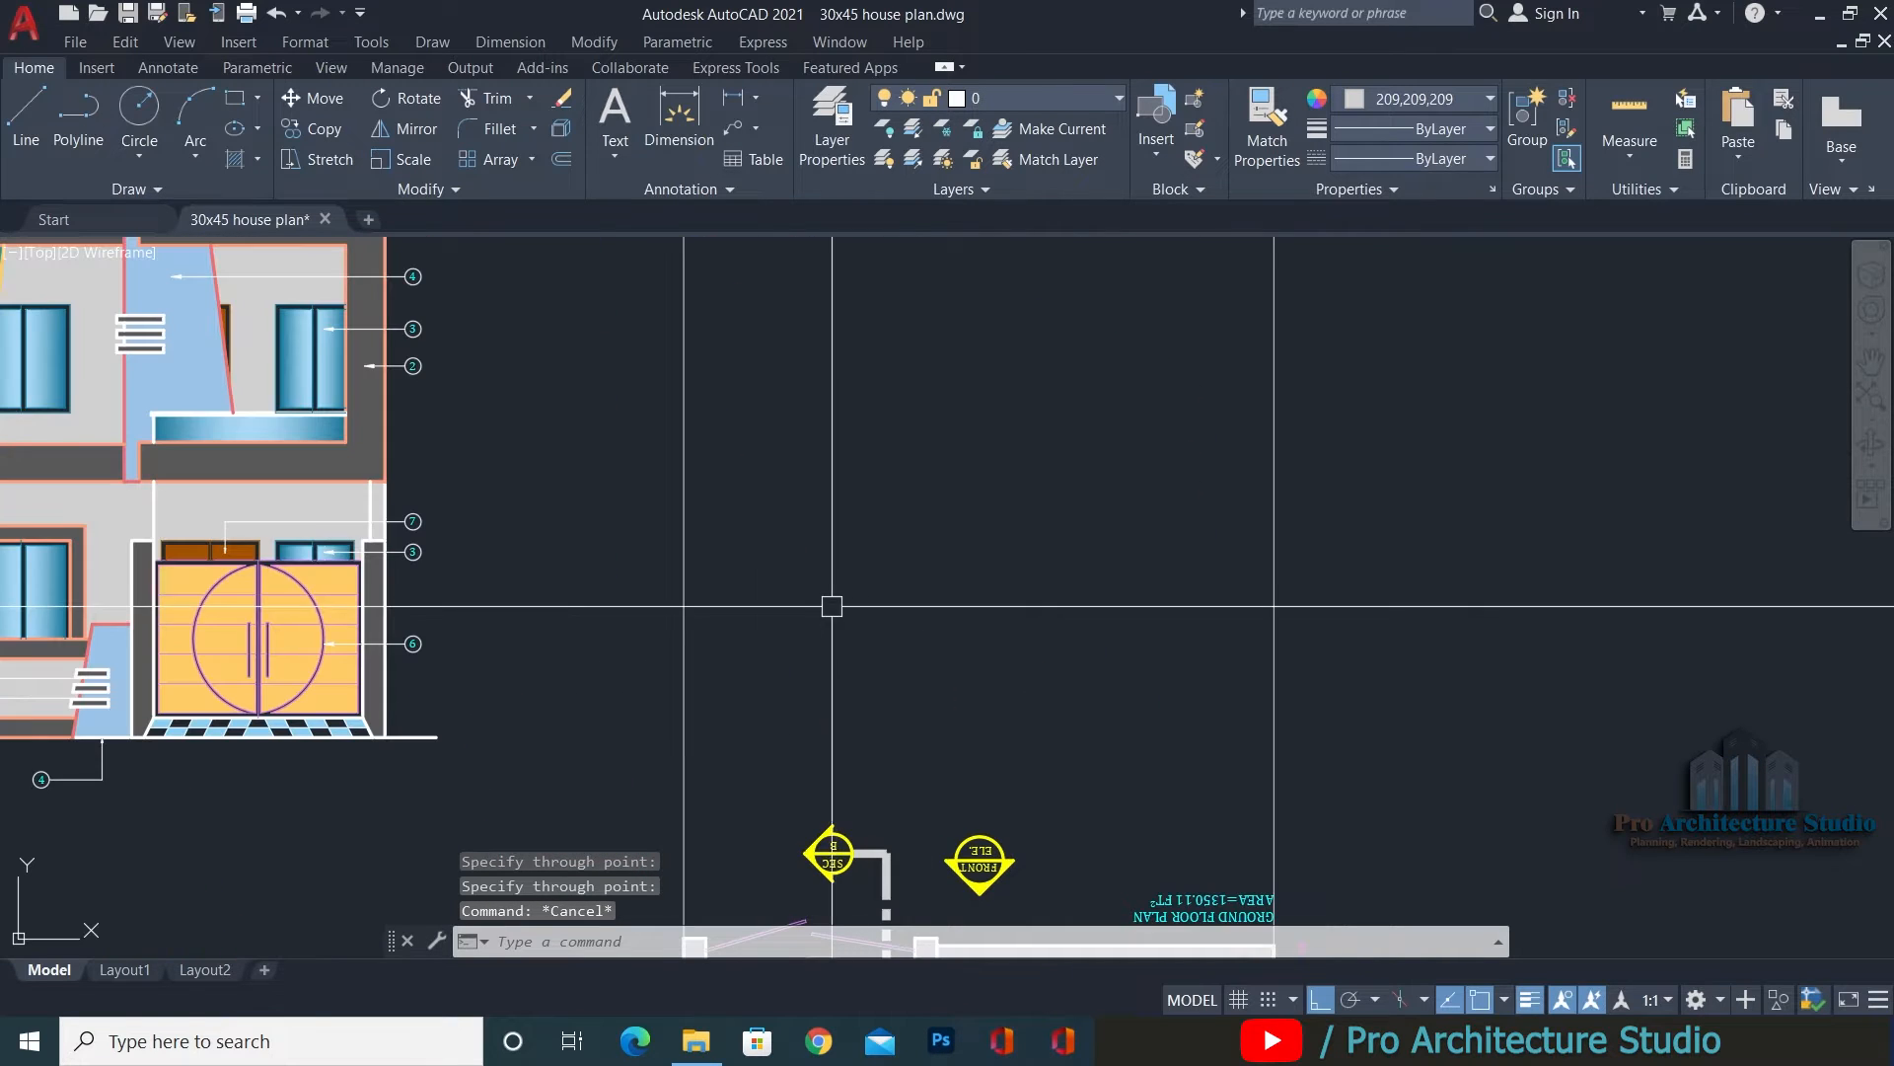
middle_click_drag(373, 457, 466, 632)
middle_click_drag(560, 869, 571, 588)
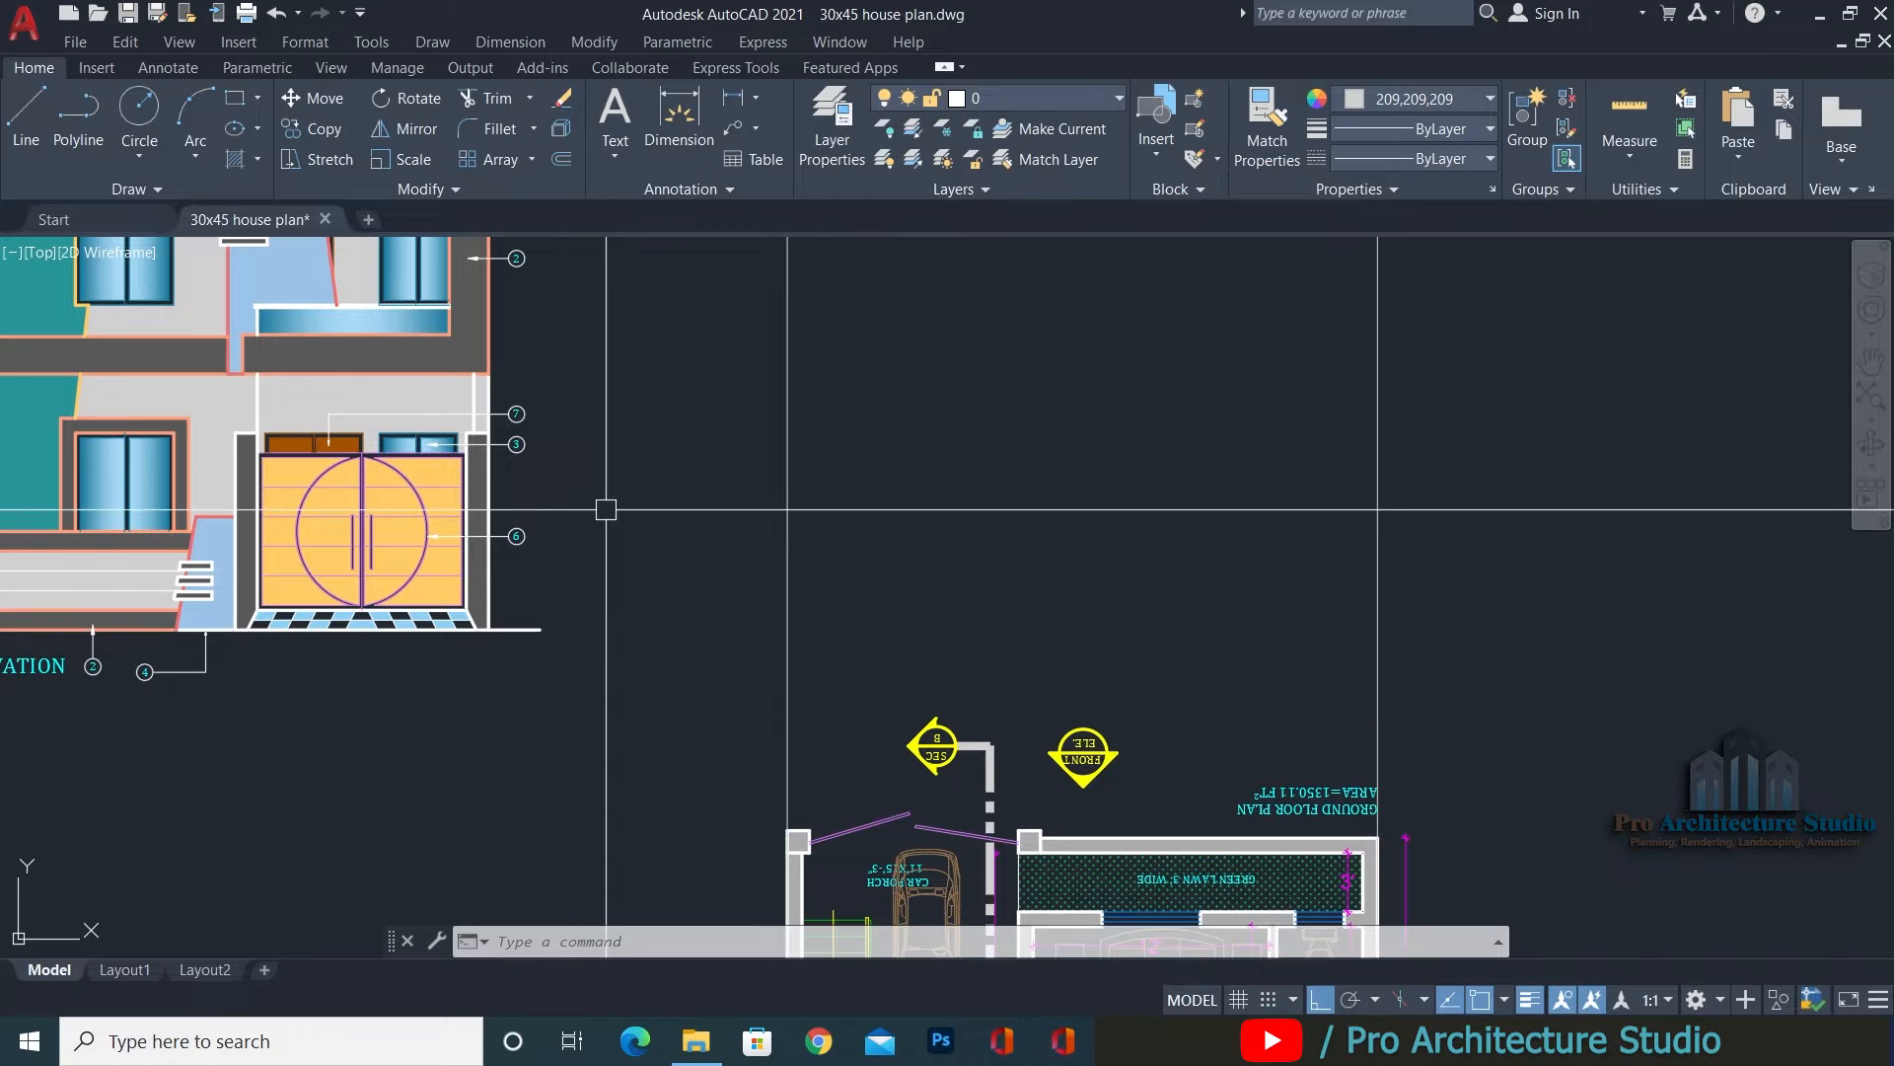
type("L")
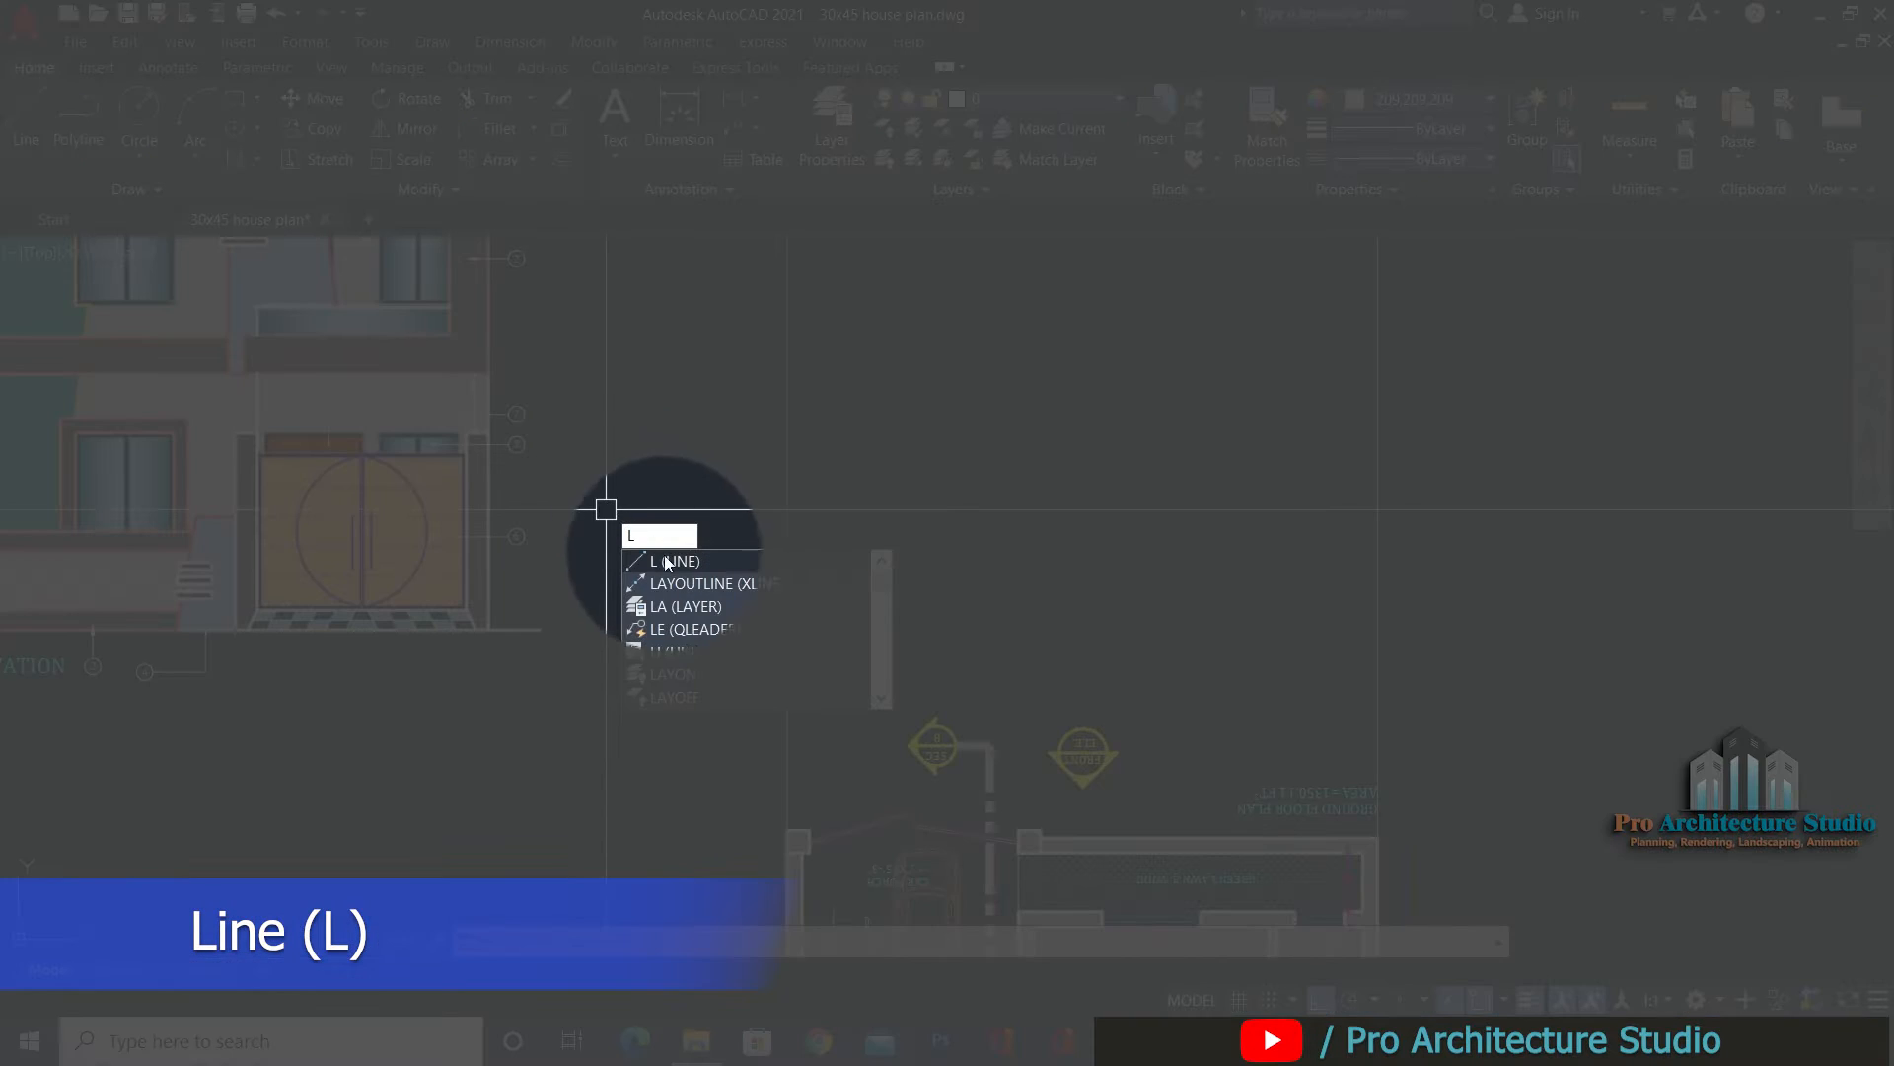
left_click(667, 560)
left_click(540, 628)
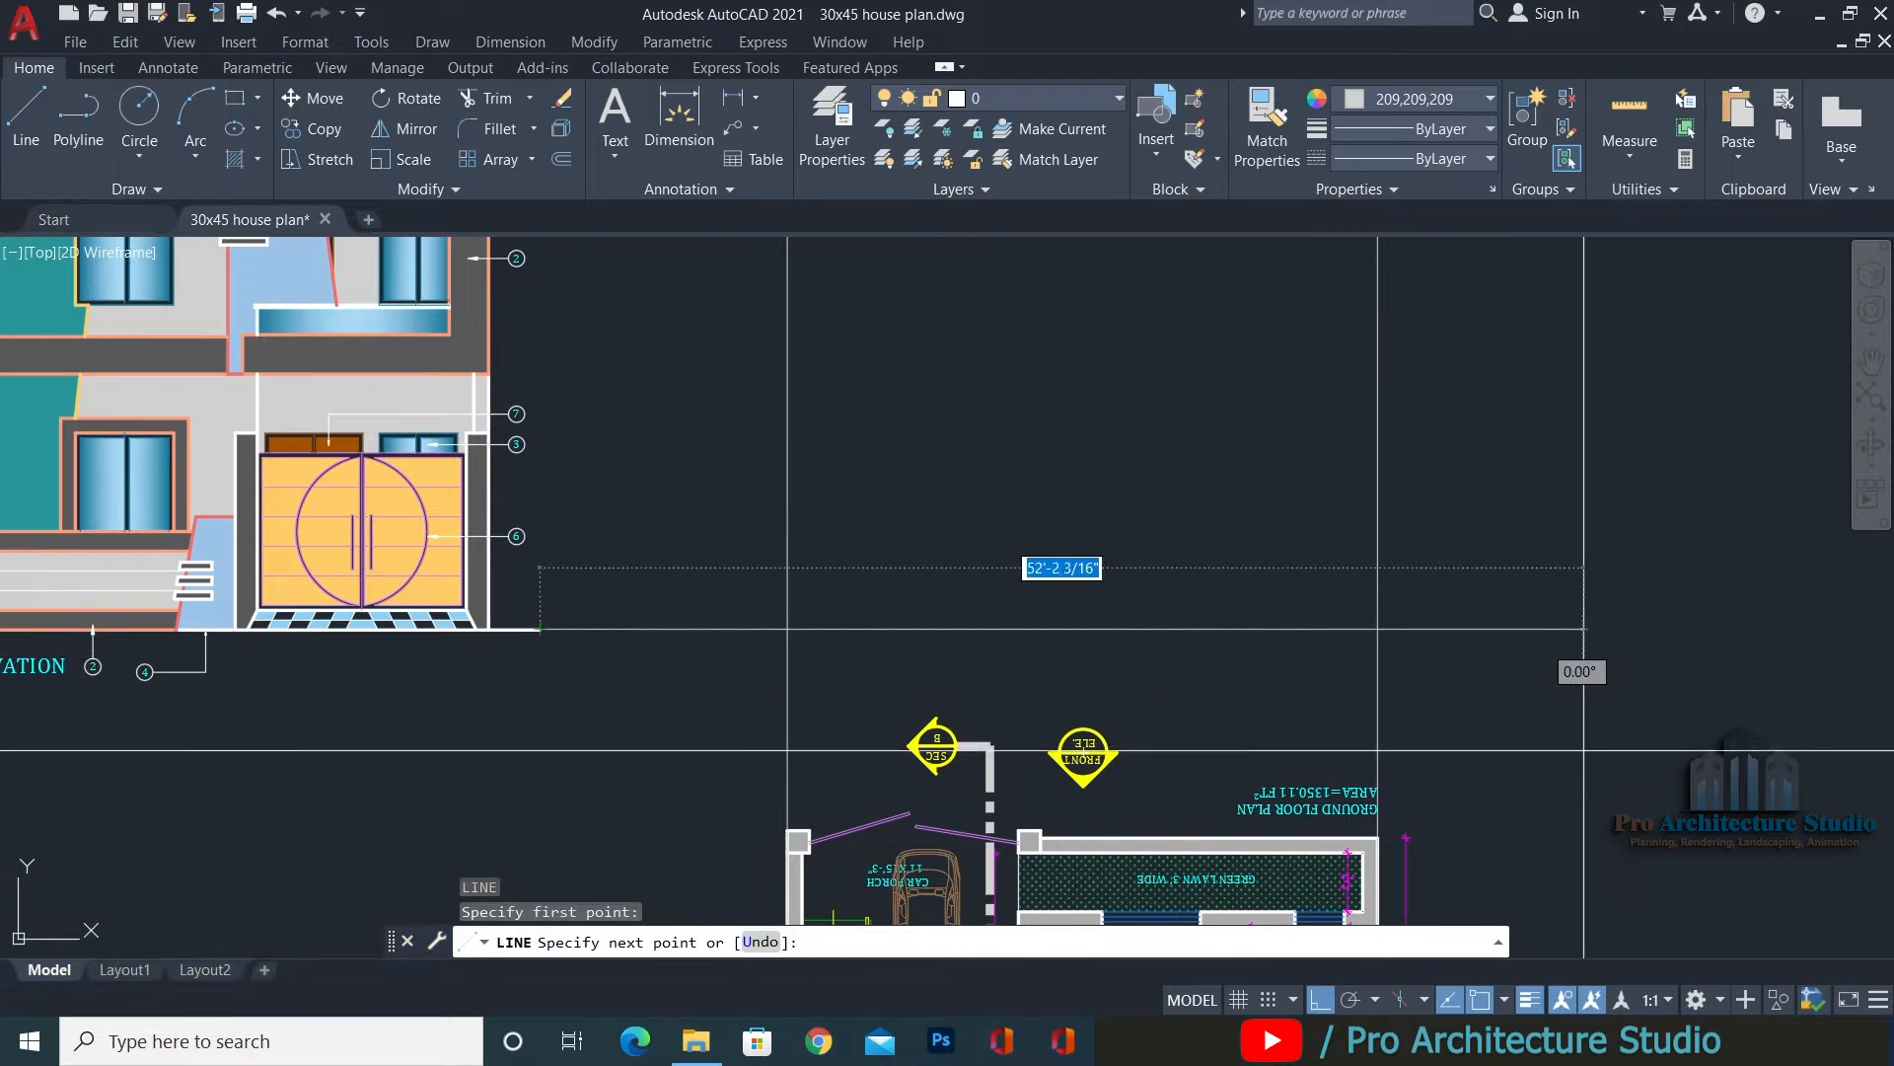
left_click(1623, 681)
key("Escape")
key("Escape")
key("Escape")
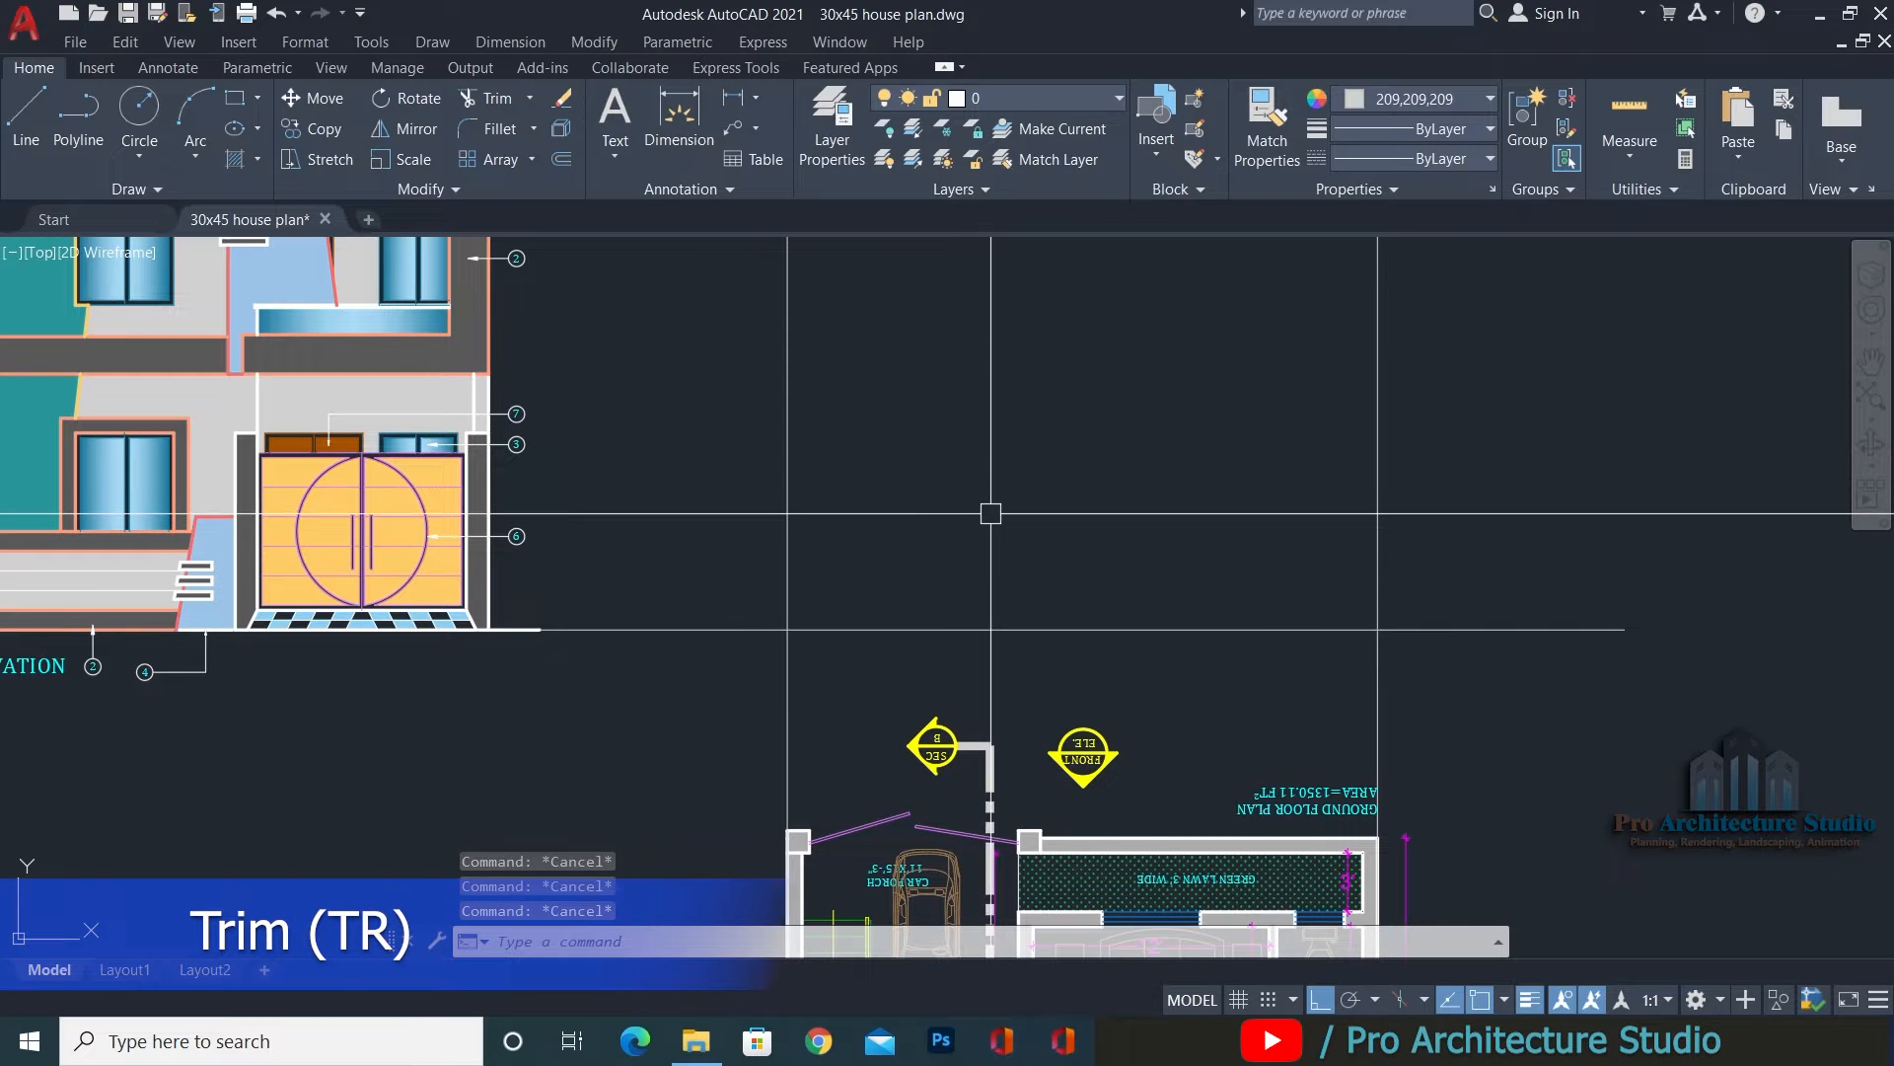
Trim the two vertical construction lines directly below the new horizontal ground line.
key("Return")
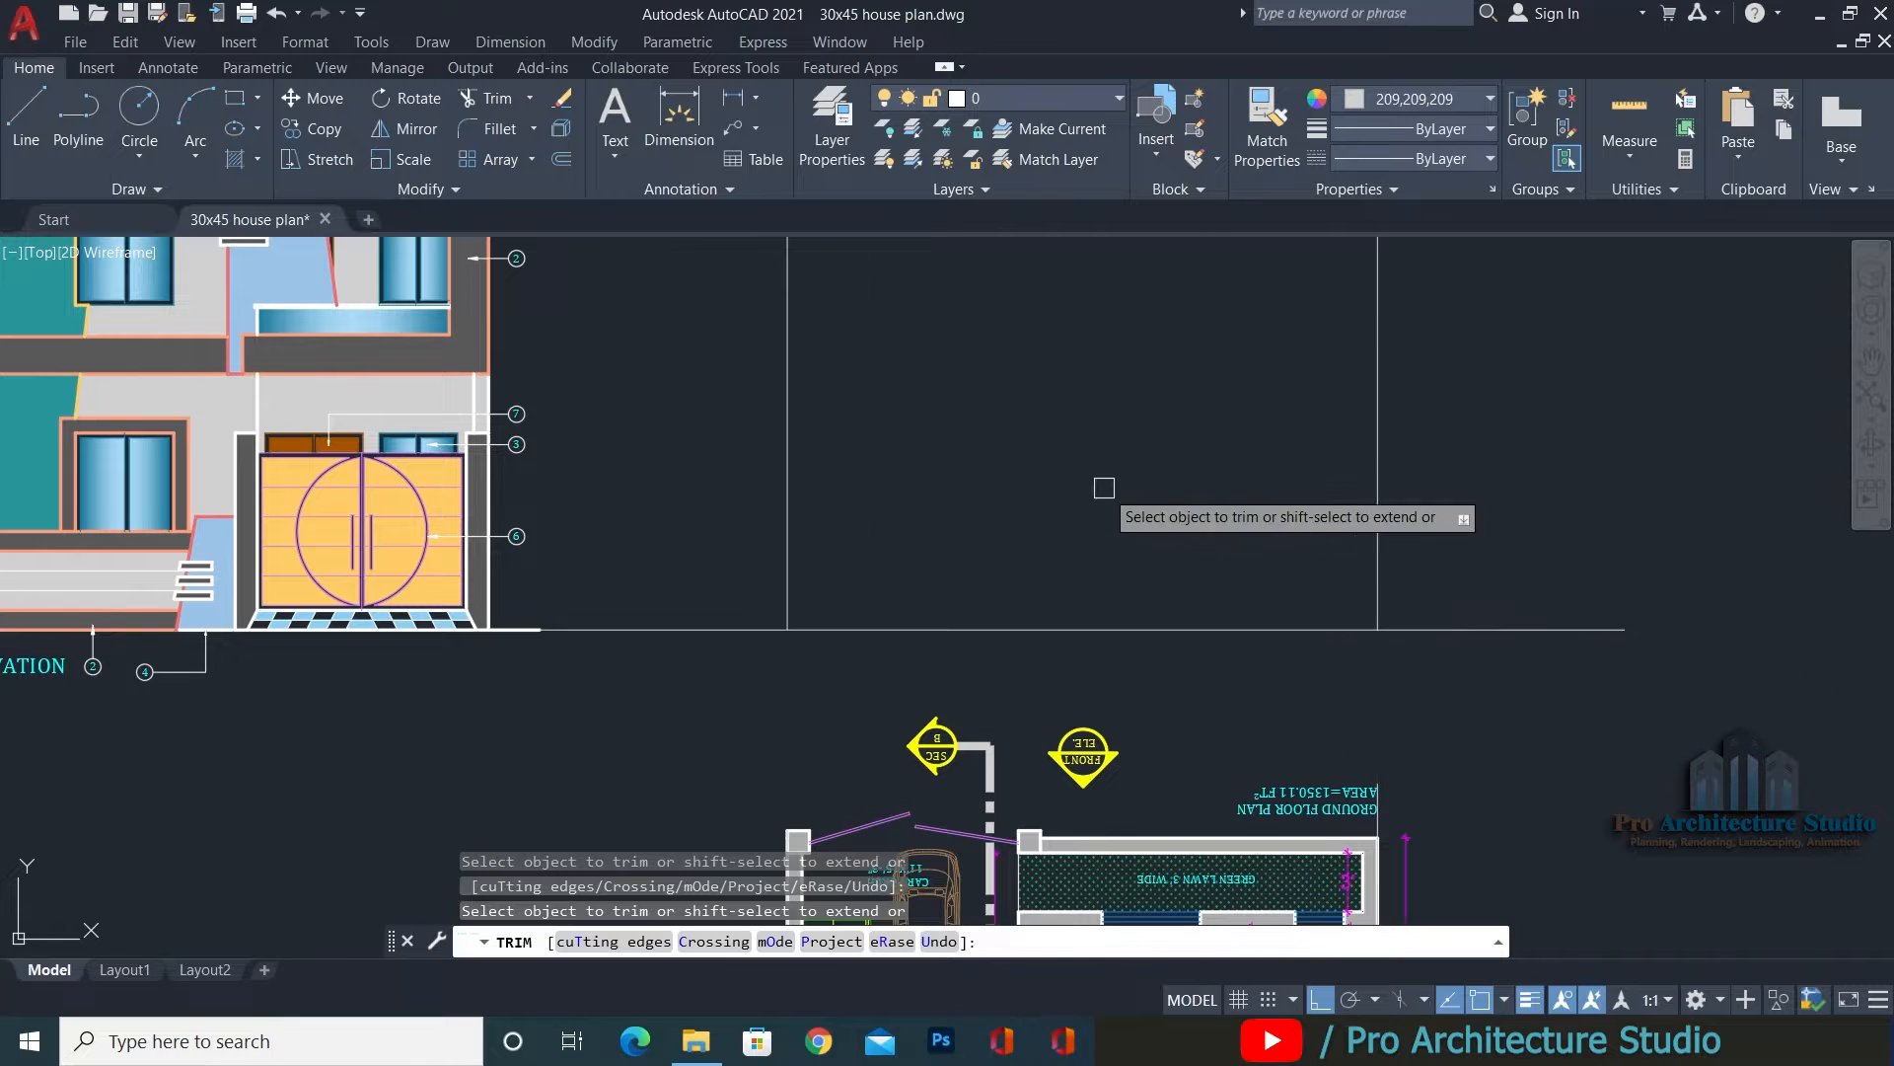
scroll(1057, 667, "down", 5)
key("Return")
Erase the leftover construction line portions that run down through and below the stacked plans.
scroll(1058, 667, "down", 2)
middle_click_drag(1092, 683, 1112, 205)
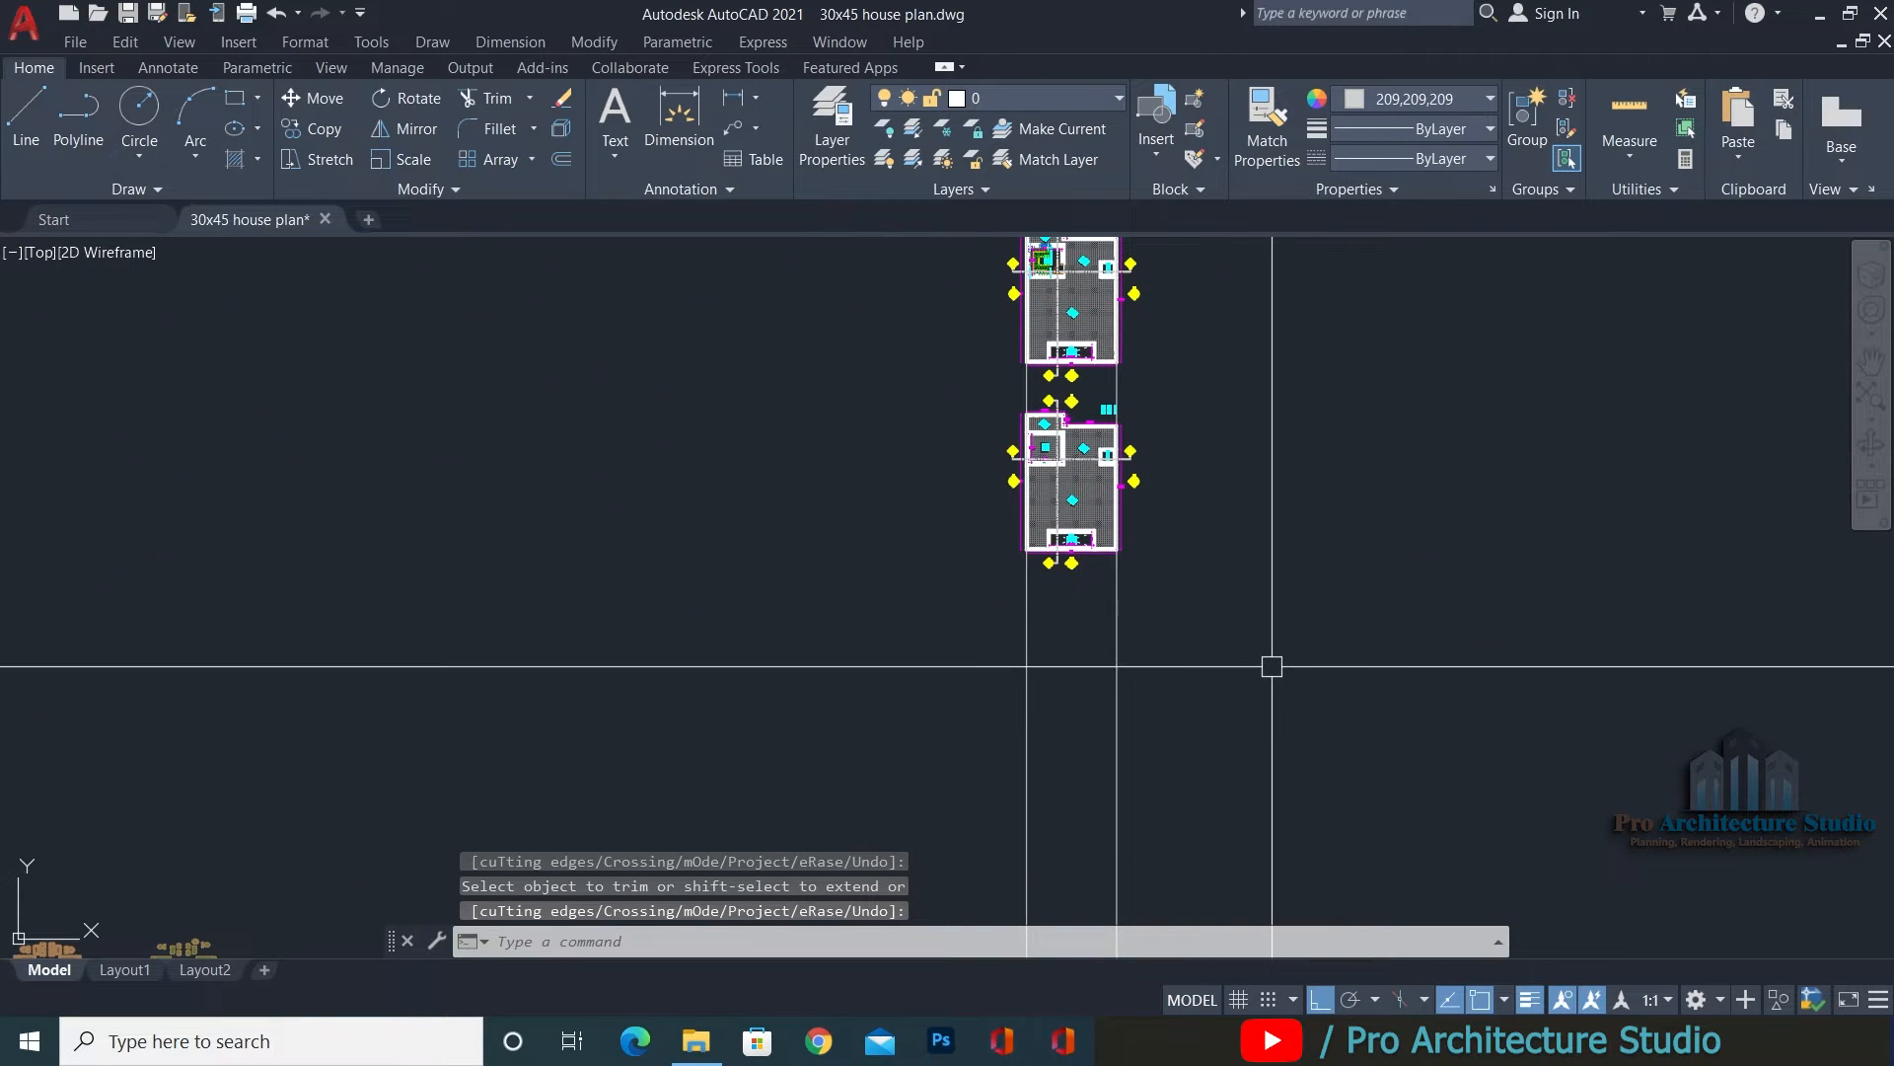
left_click(1246, 664)
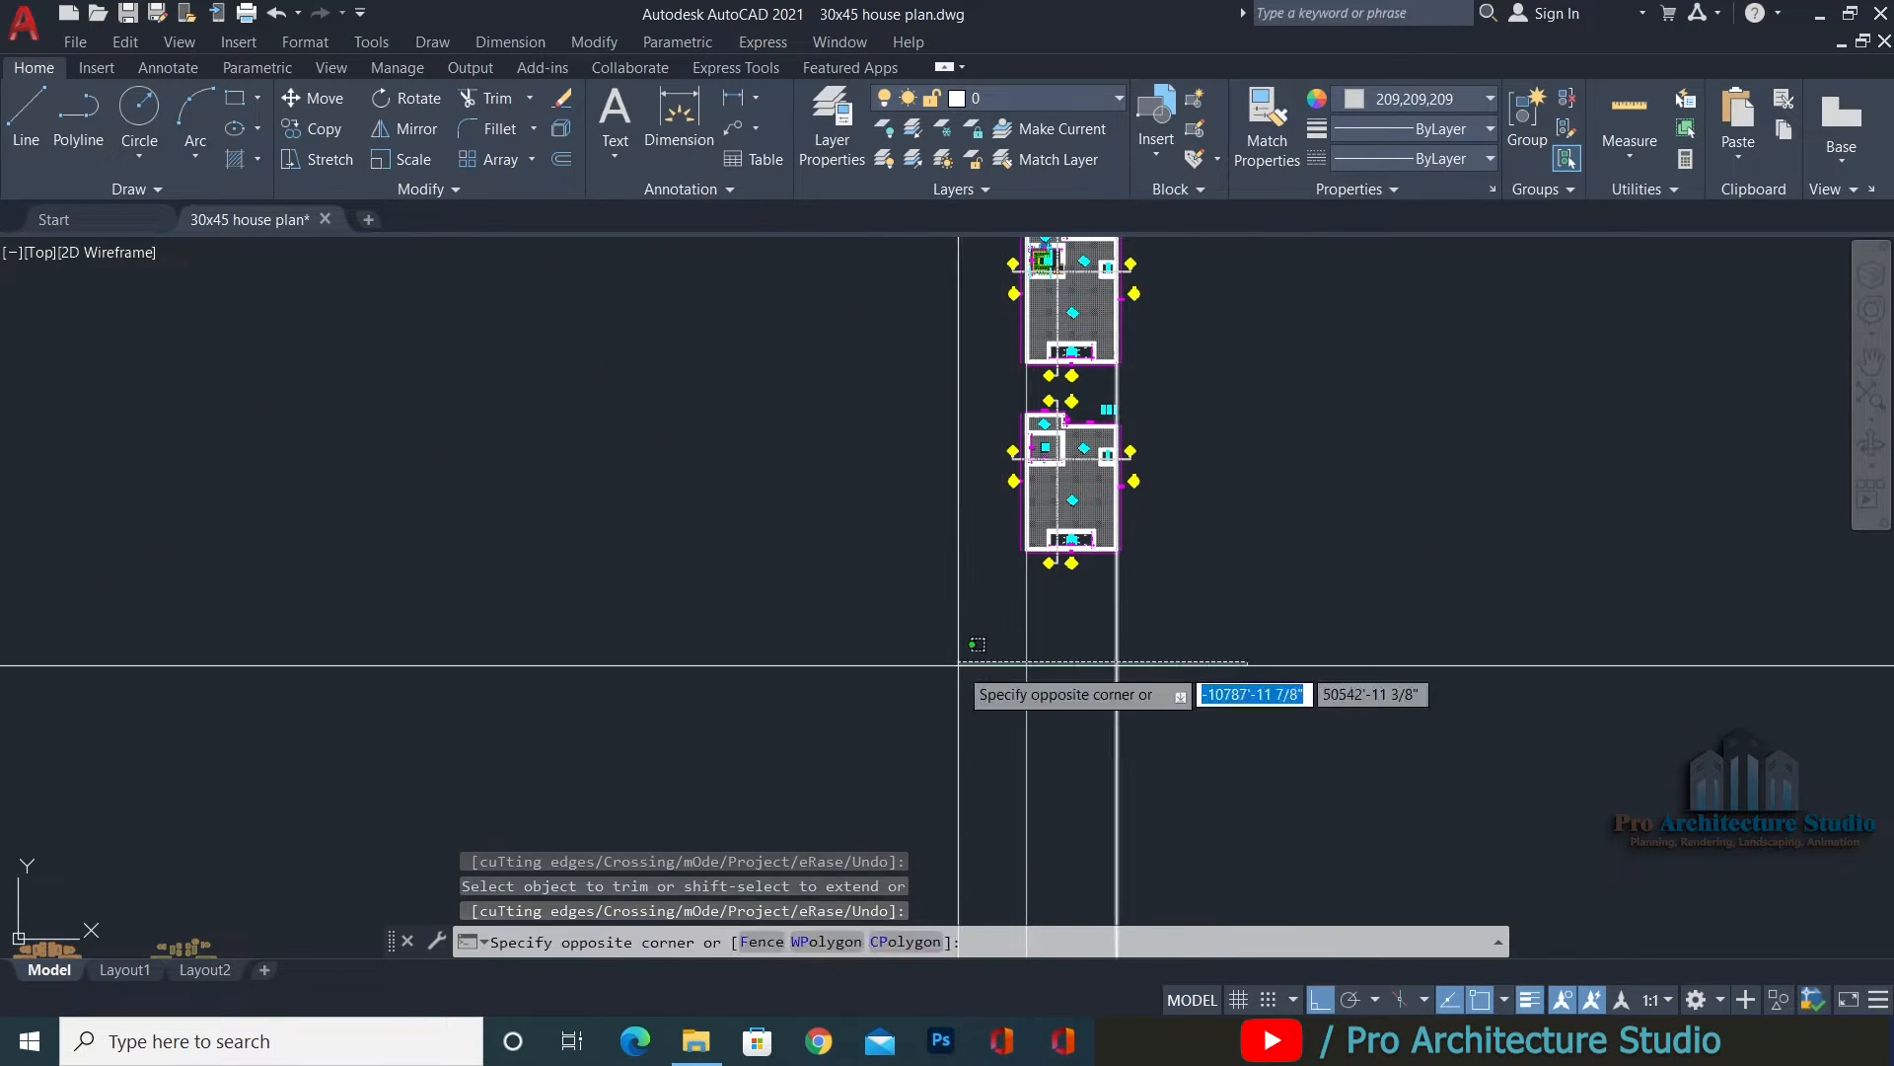
left_click(955, 664)
type("e")
key("Return")
Shorten the horizontal ground line from its left end so it starts clear of the elevation, just outside the left construction line.
scroll(567, 613, "up", 10)
key("Escape")
key("Escape")
key("Escape")
middle_click_drag(575, 625, 499, 615)
left_click(511, 572)
left_click(429, 725)
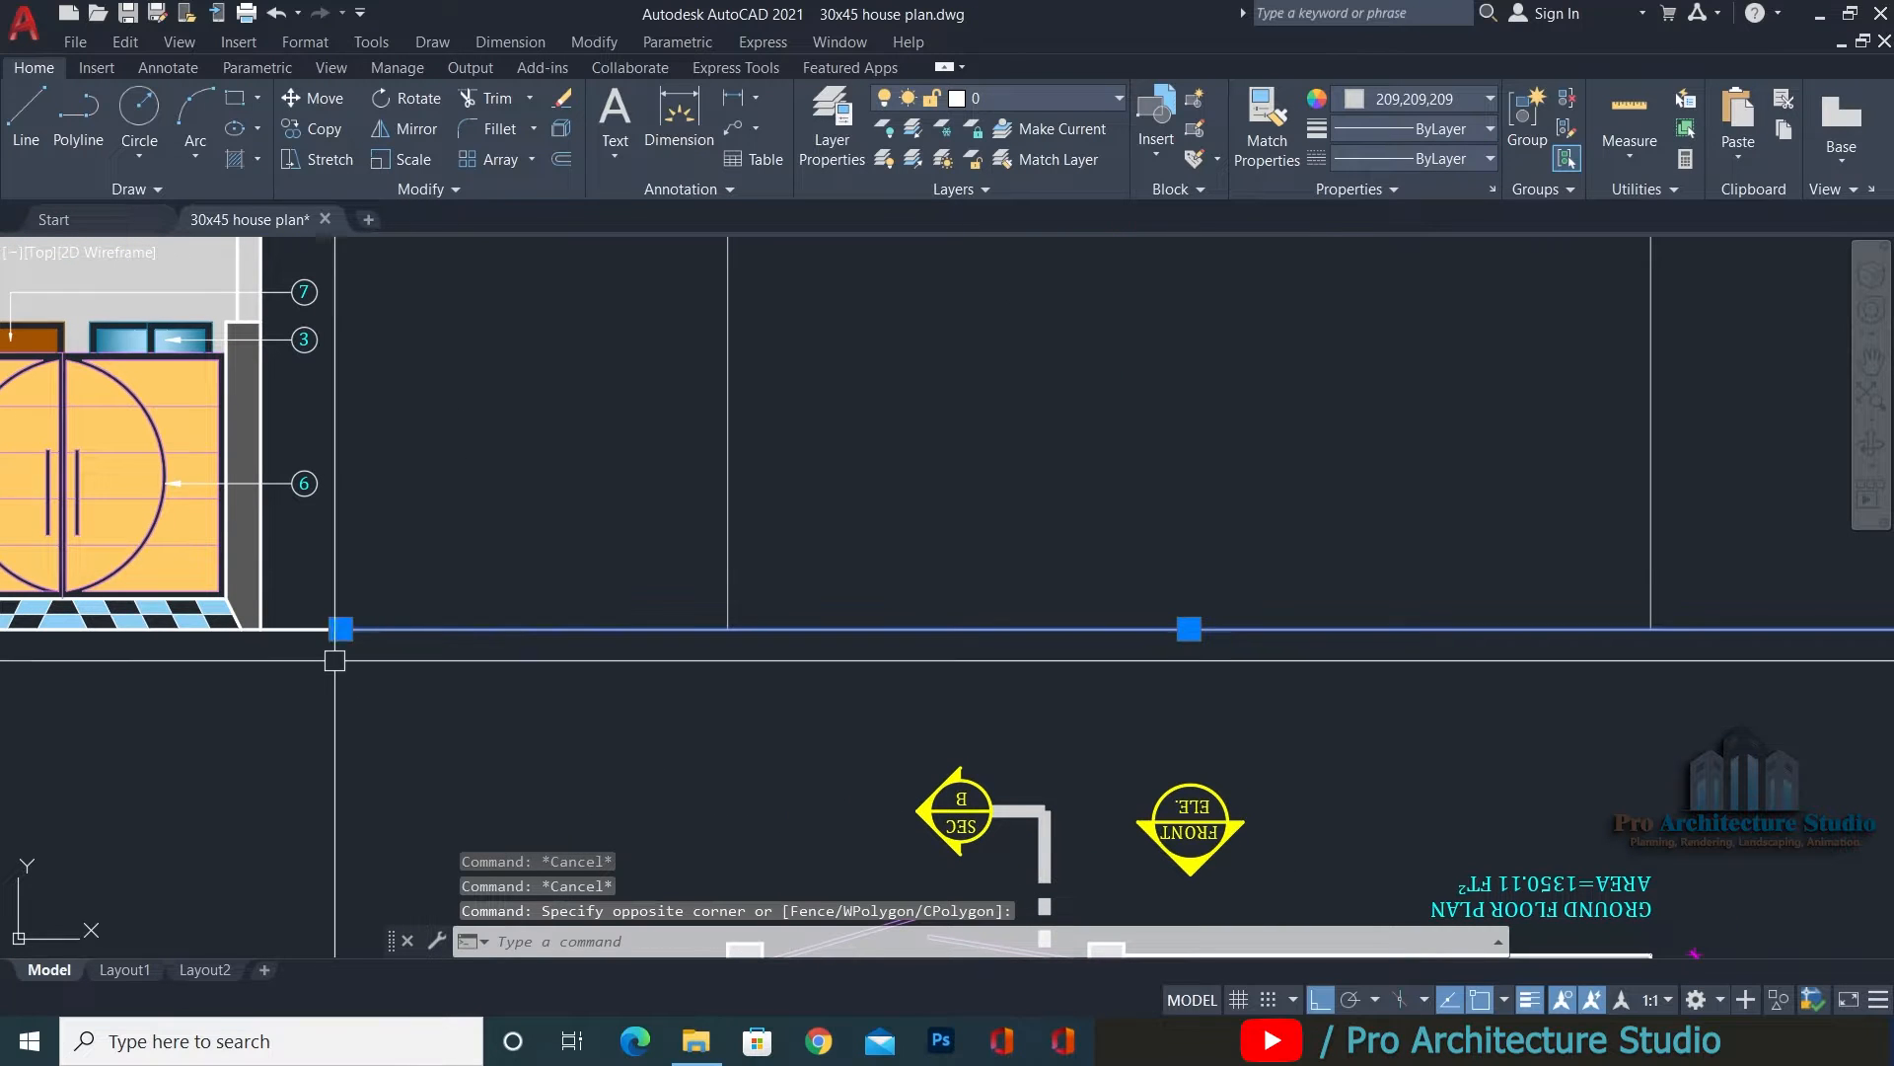
left_click(570, 688)
middle_click_drag(1855, 652, 1303, 644)
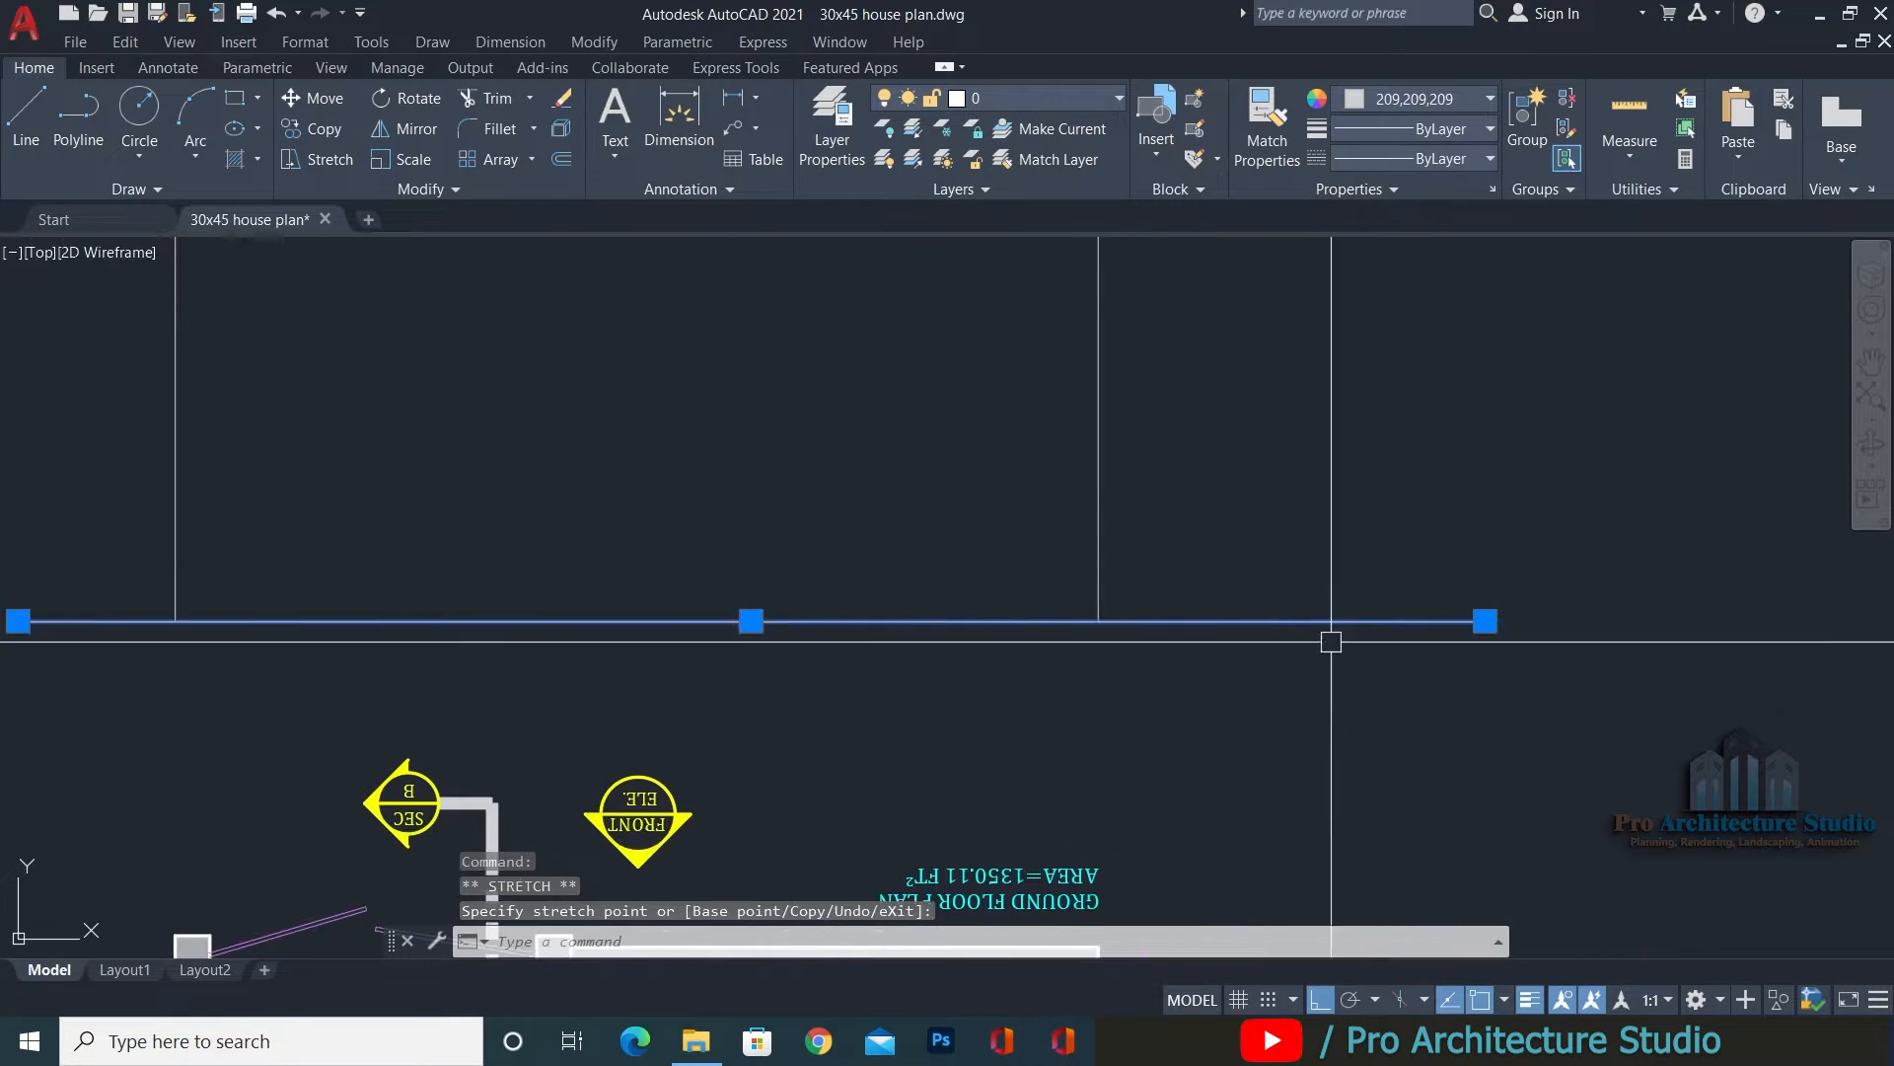
Shorten the right end of the horizontal ground line to just beyond the right construction line.
key("Escape")
left_click(1465, 573)
left_click(1417, 680)
left_click(1217, 674)
key("Escape")
middle_click_drag(551, 676, 1030, 846)
scroll(1030, 846, "down", 2)
mouse_move(900, 702)
middle_mouse_down()
mouse_move(830, 676)
mouse_move(844, 590)
middle_mouse_up()
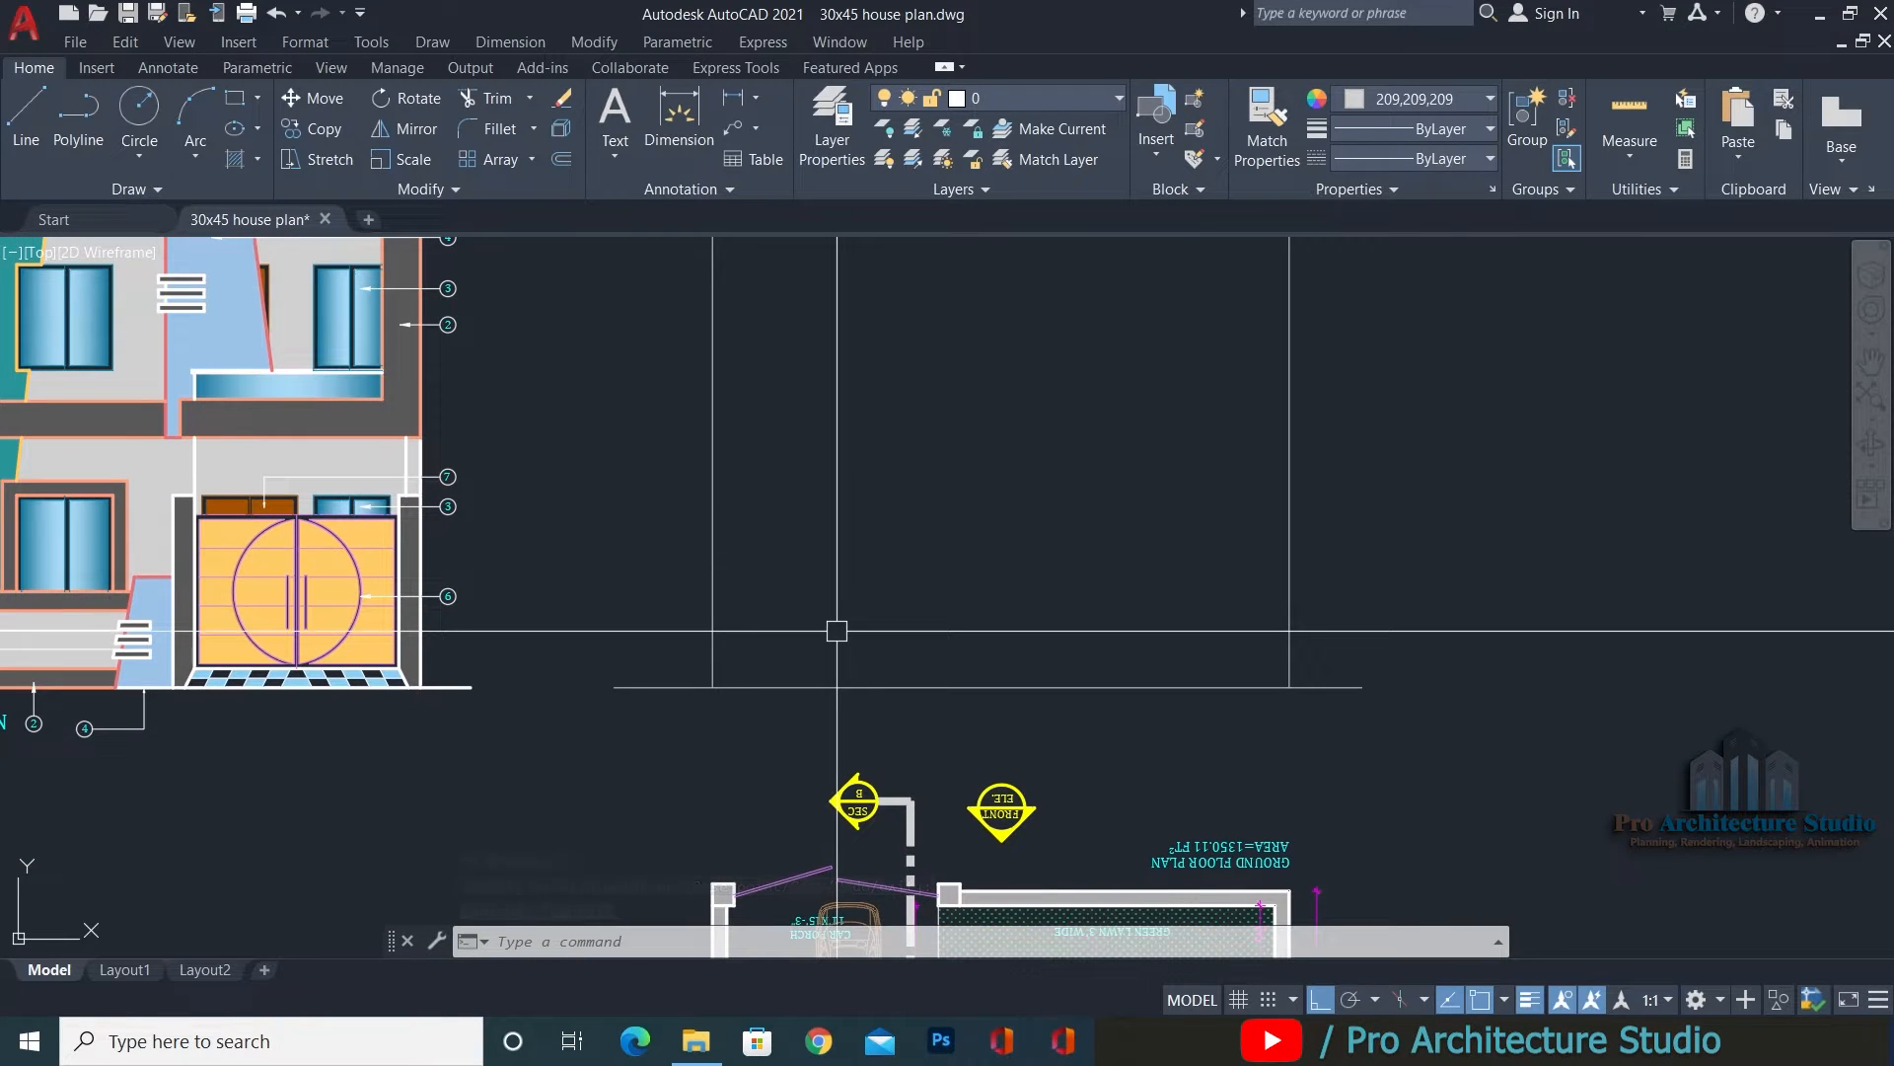
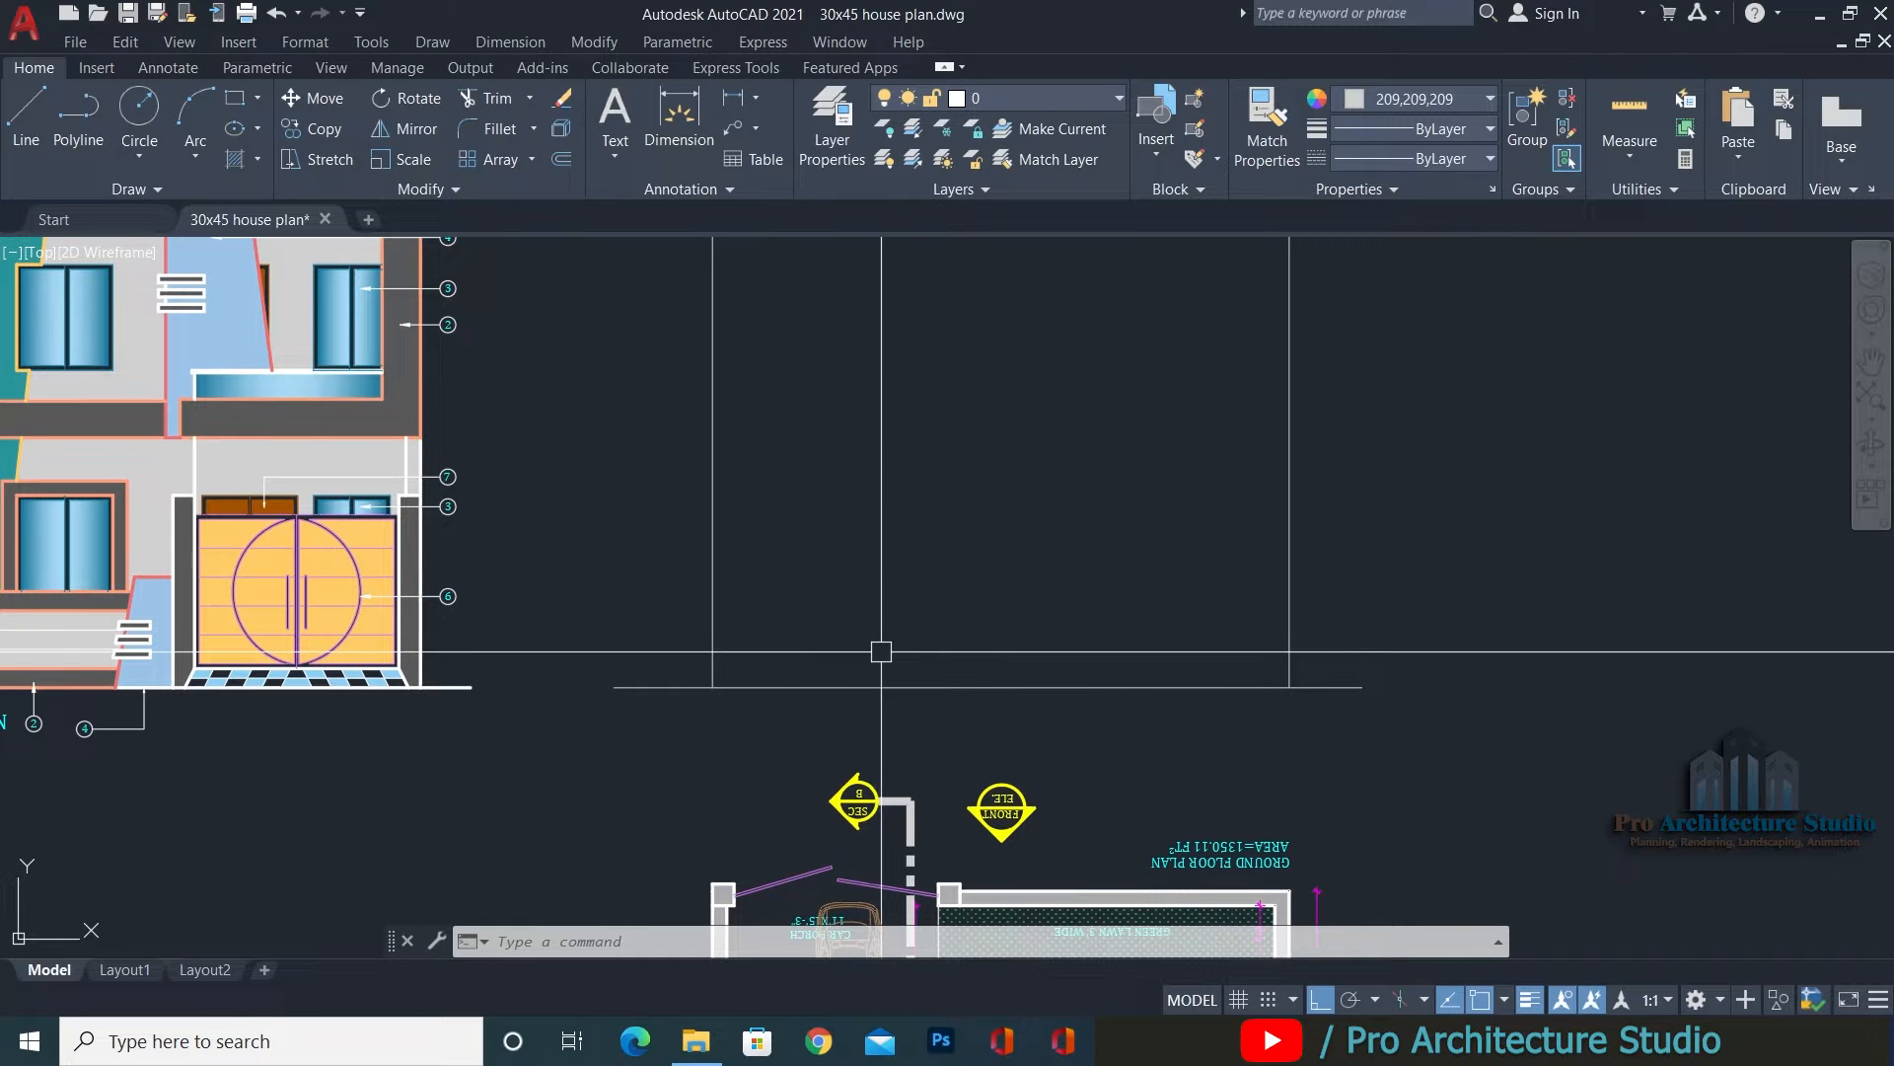
Examine the course of the section A cutting line across the ground floor plan, from the stairs to the open area.
middle_click_drag(913, 704, 860, 403)
middle_click_drag(742, 808, 683, 567)
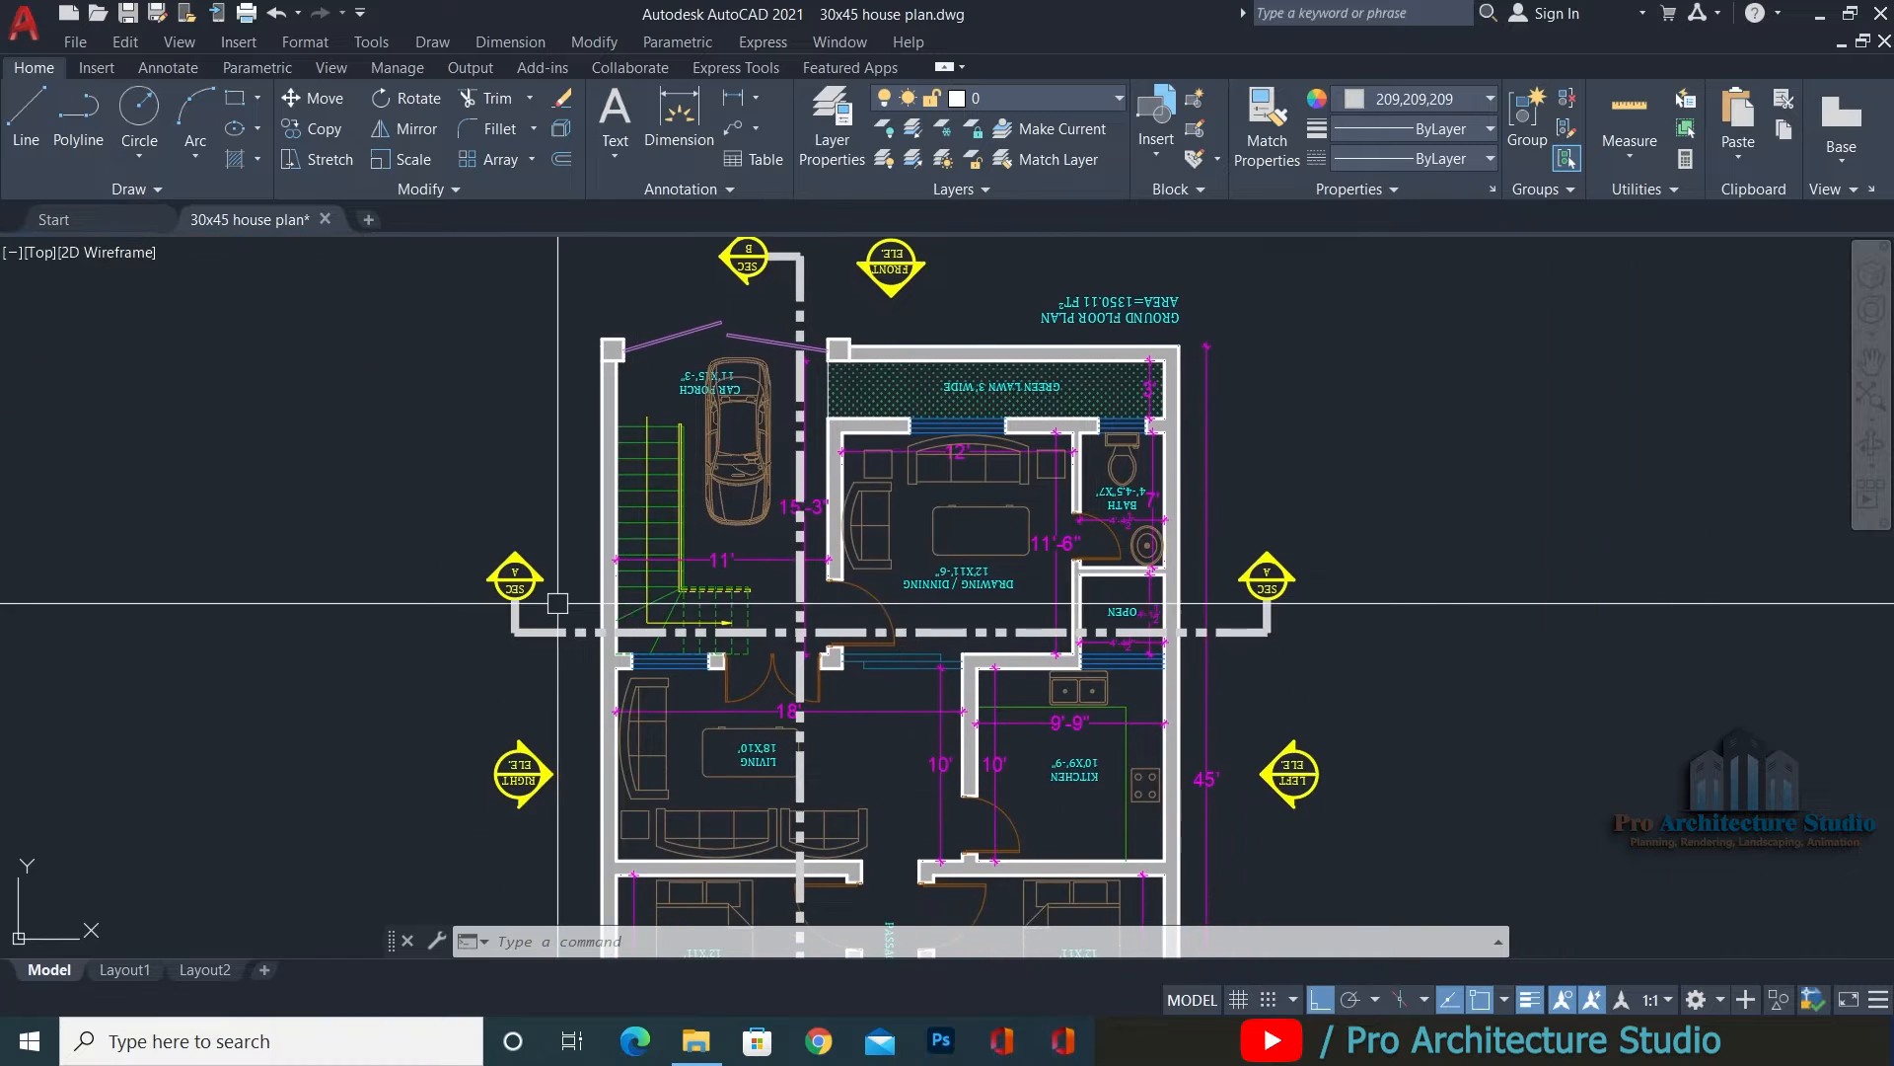
scroll(556, 603, "up", 4)
middle_click_drag(521, 632, 296, 605)
scroll(187, 434, "down", 5)
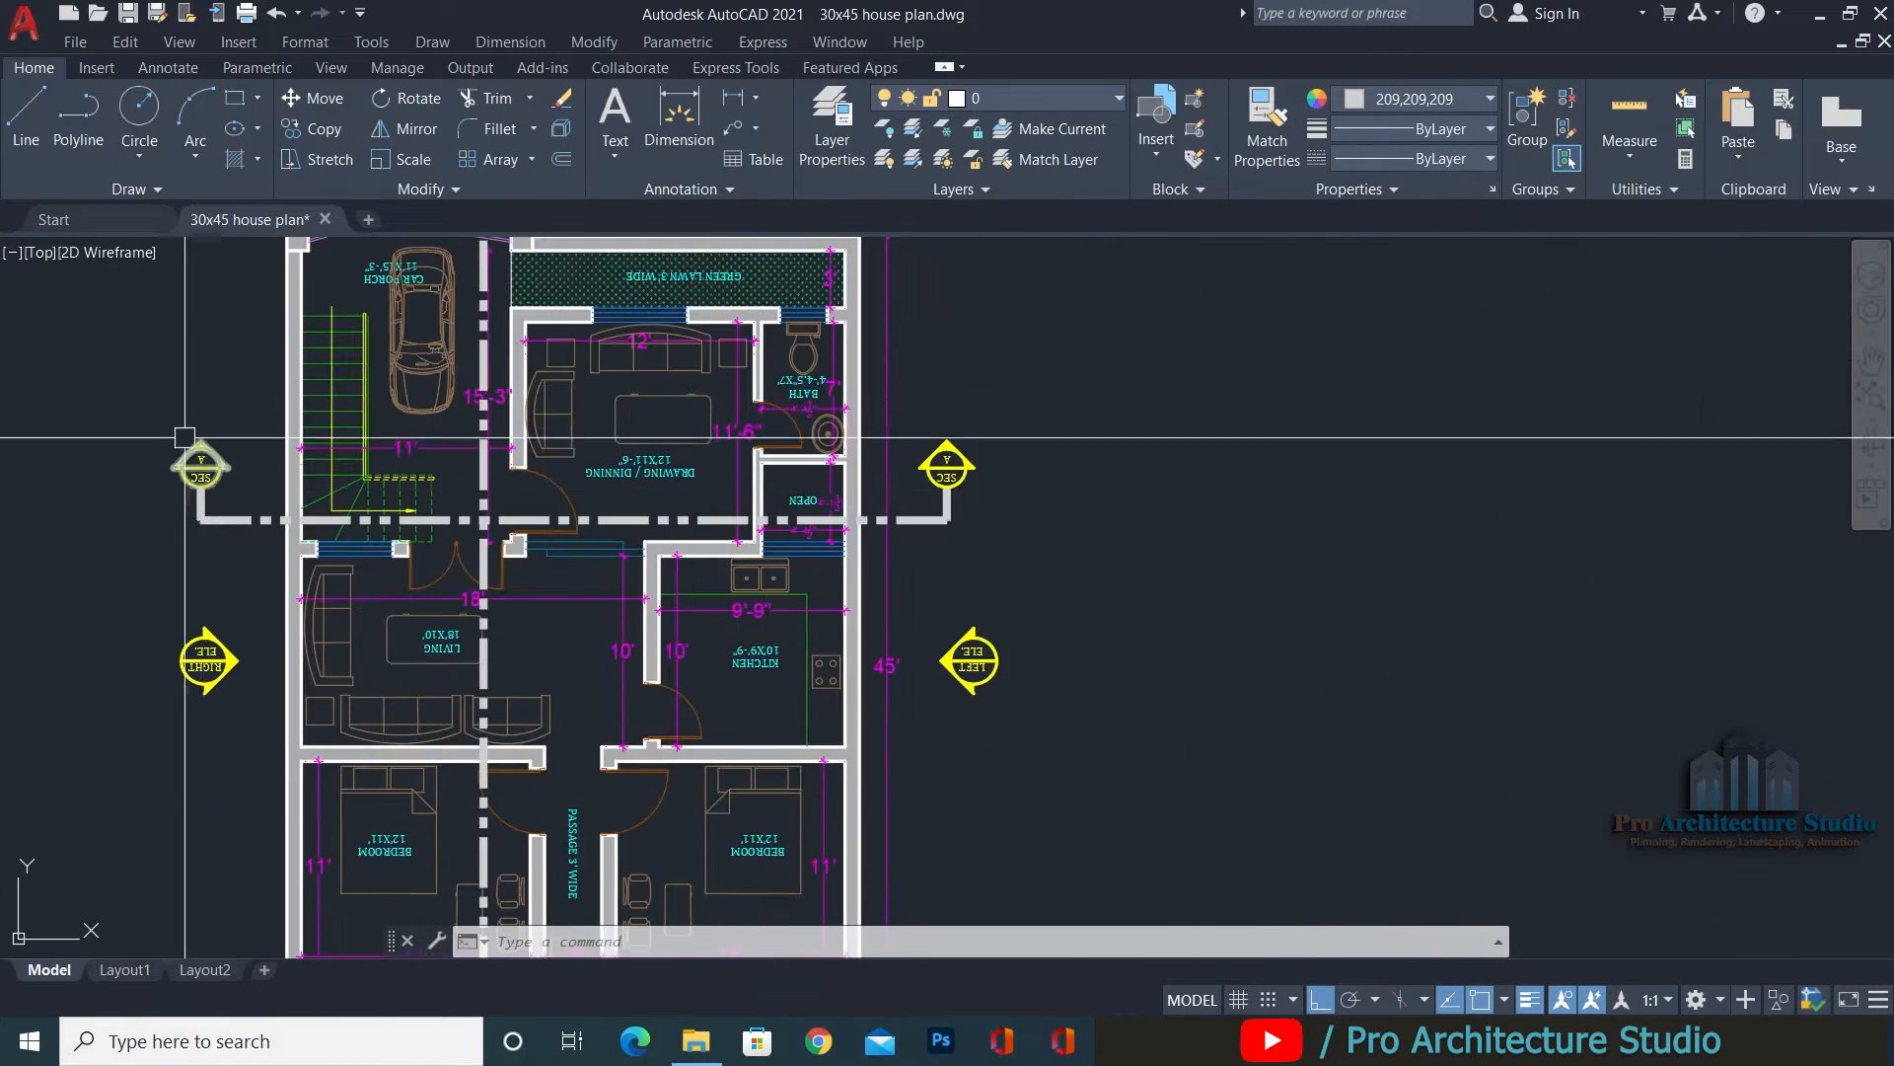
scroll(202, 494, "up", 2)
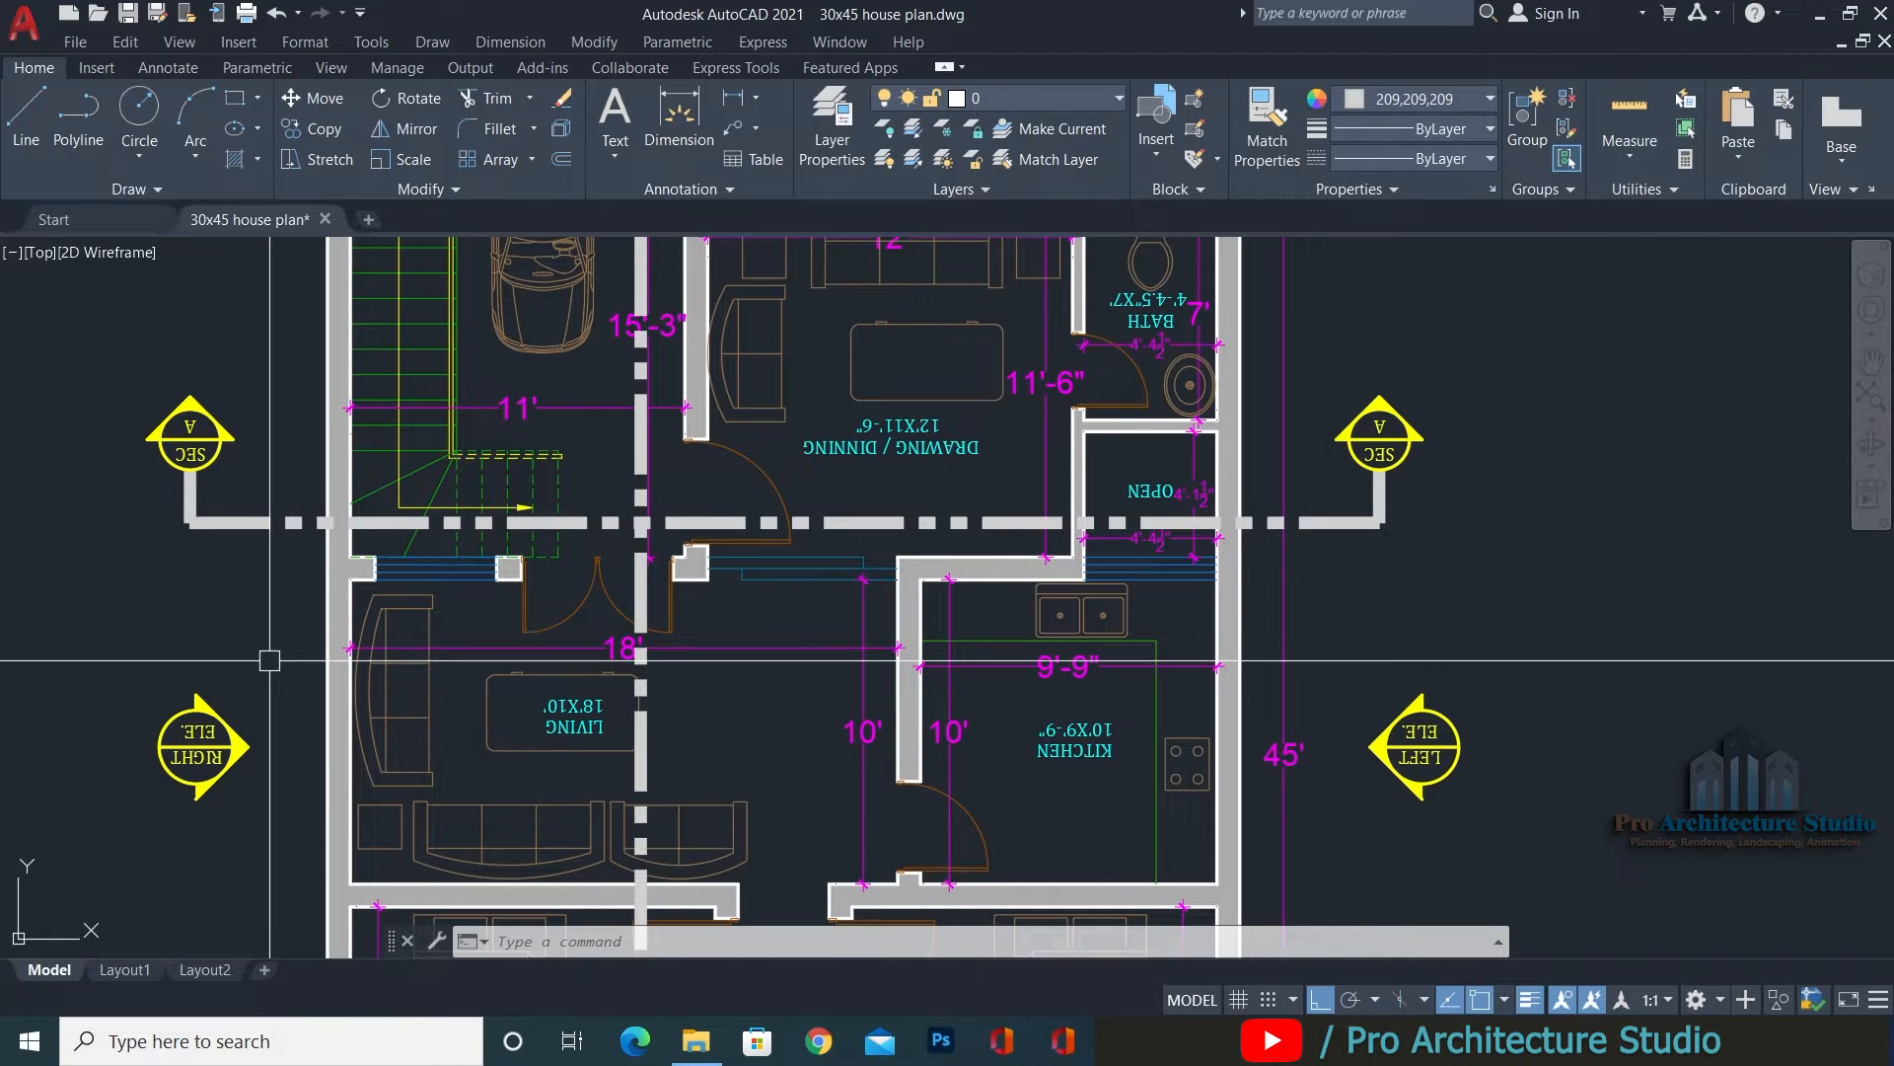
middle_click_drag(265, 598, 324, 710)
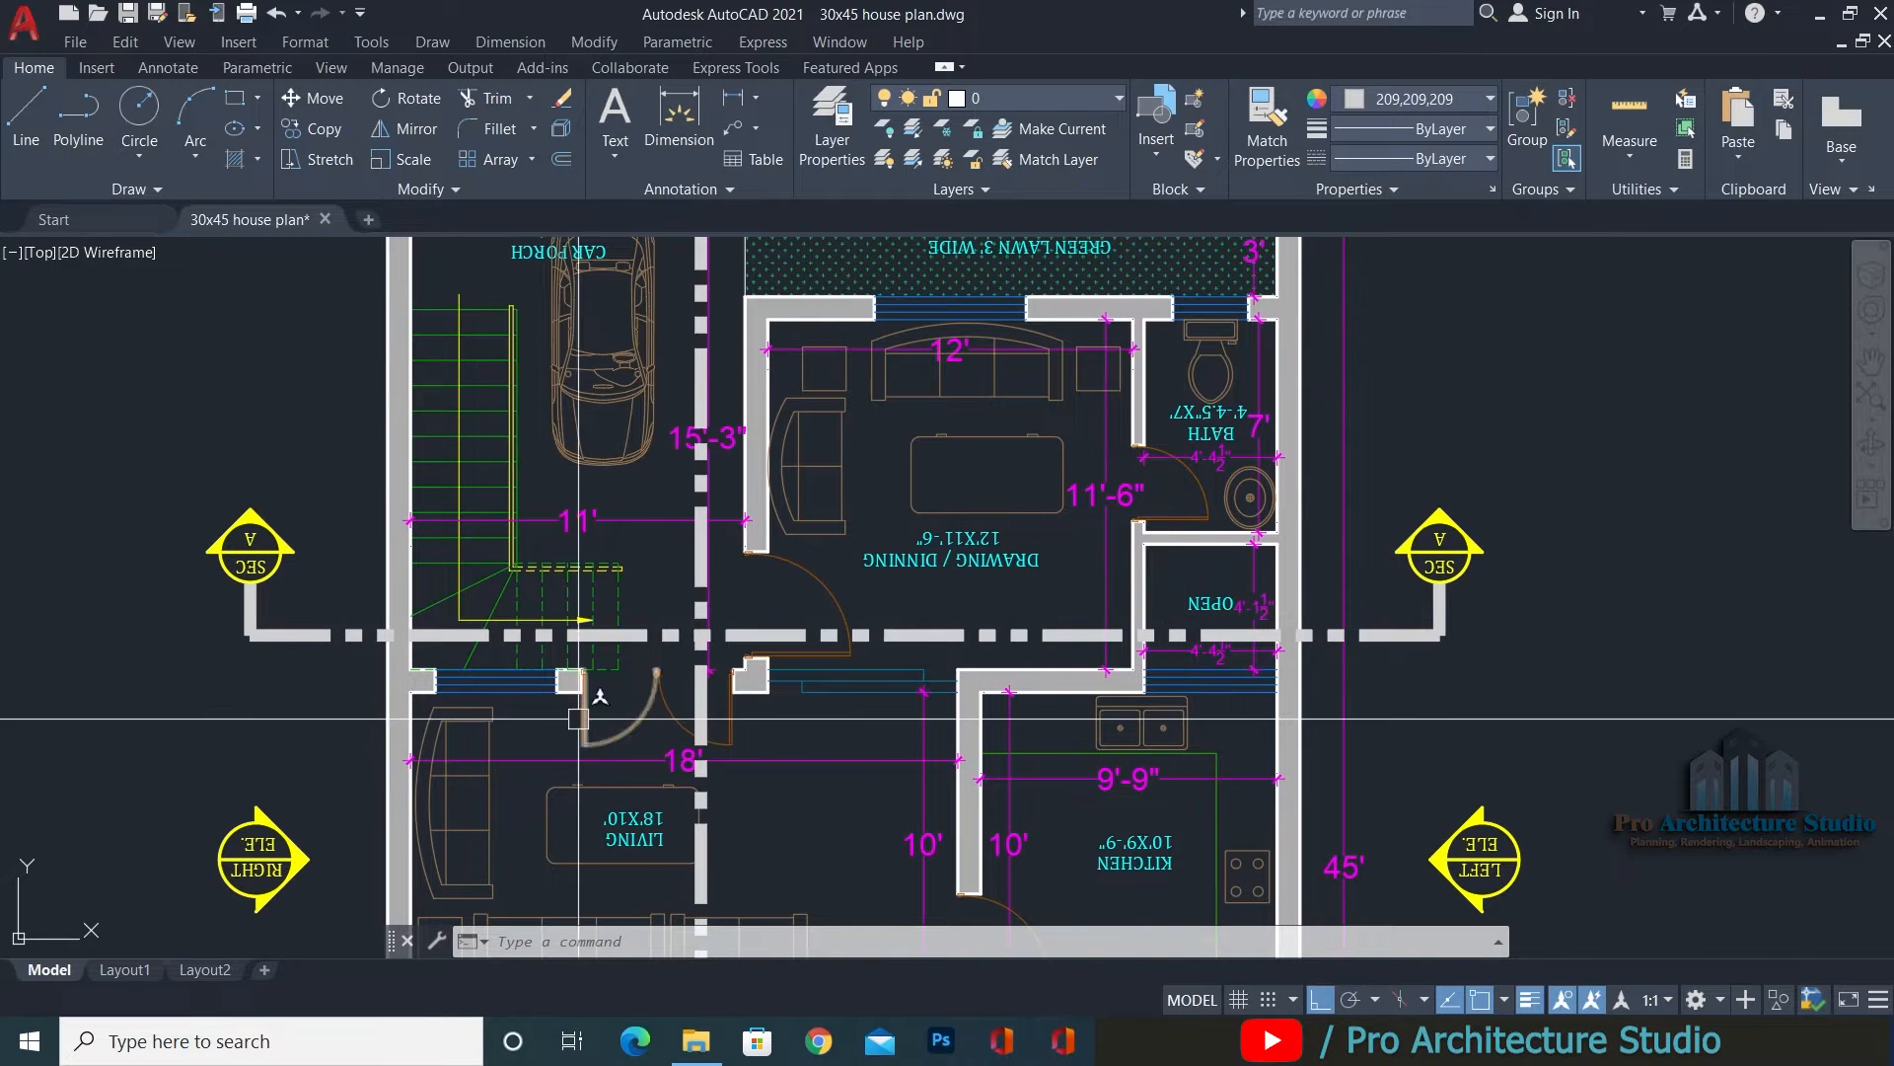
scroll(233, 498, "up", 4)
scroll(215, 577, "down", 2)
middle_click_drag(1244, 634, 997, 604)
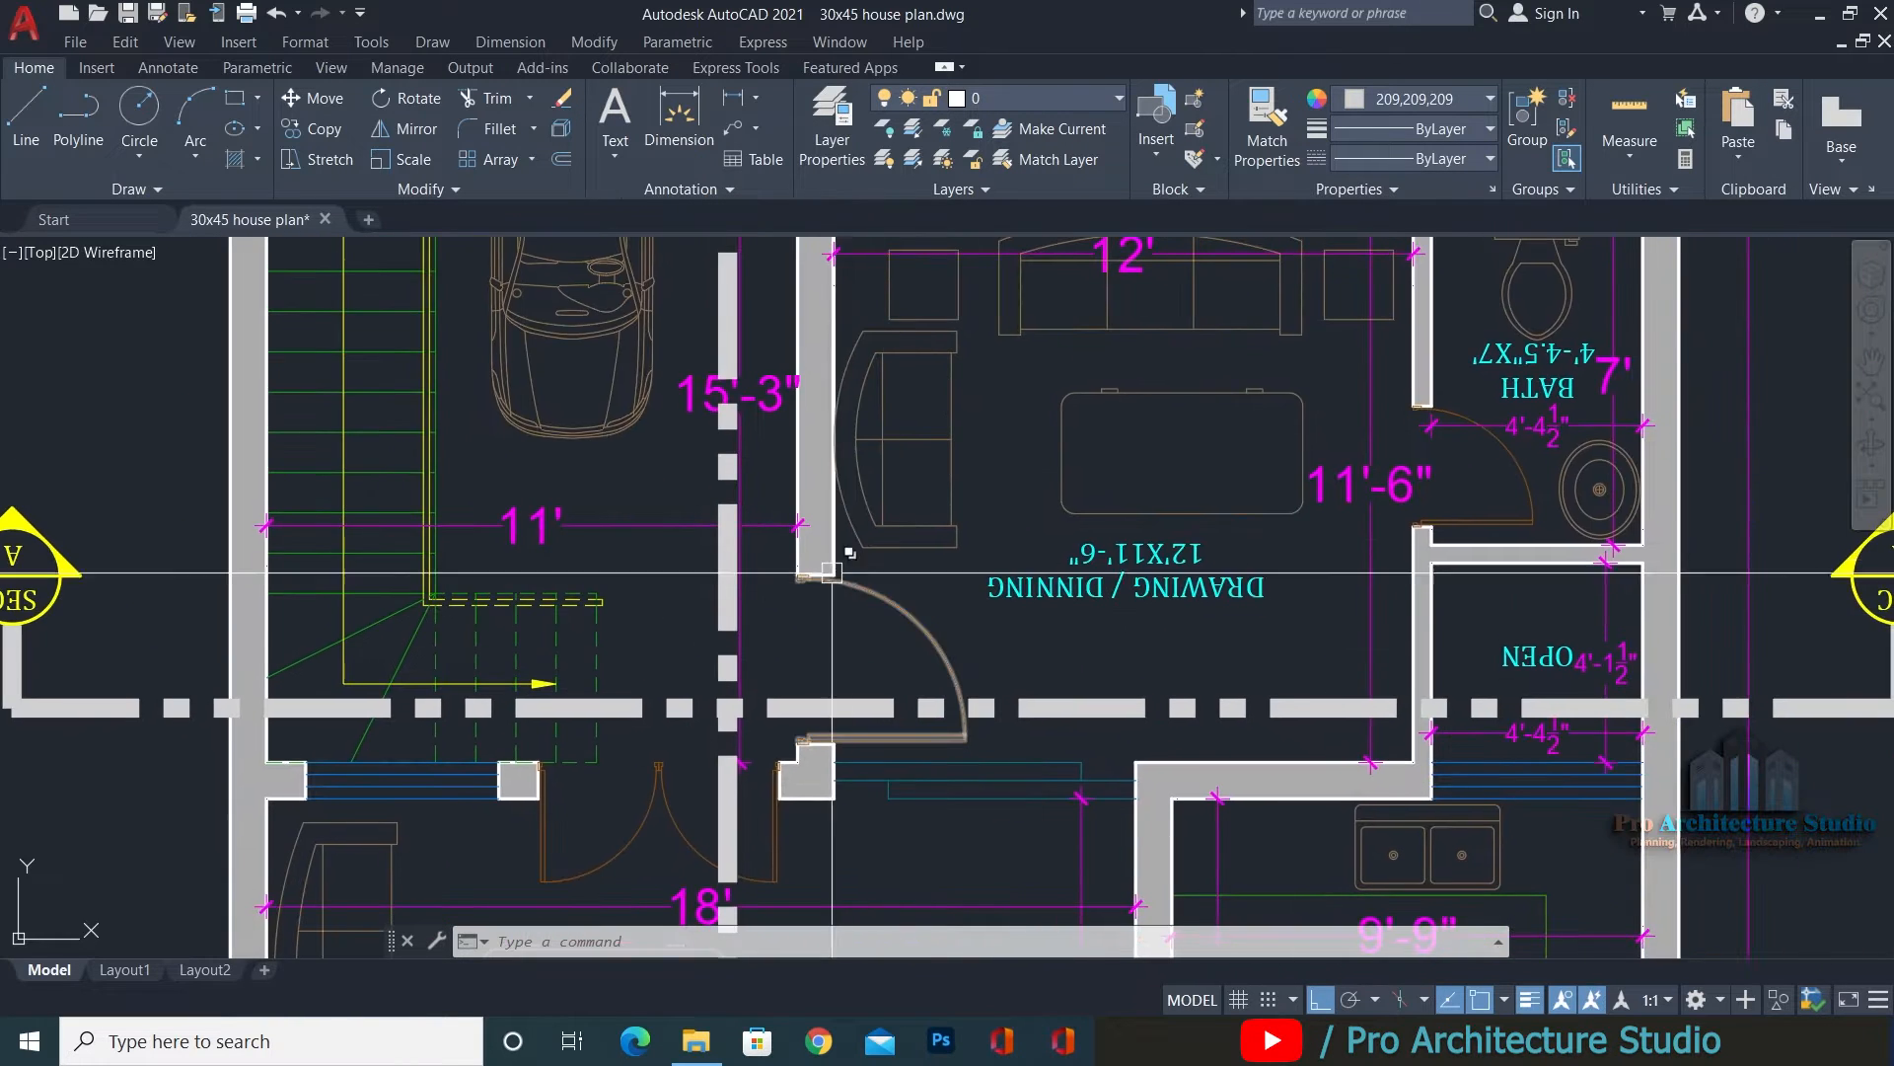
Examine the ground, plinth and finished floor level marks beside the front elevation.
scroll(845, 562, "down", 2)
scroll(625, 579, "down", 2)
mouse_move(395, 553)
middle_mouse_down()
mouse_move(948, 669)
mouse_move(1095, 729)
middle_mouse_up()
middle_click_drag(334, 282, 457, 584)
scroll(457, 585, "up", 4)
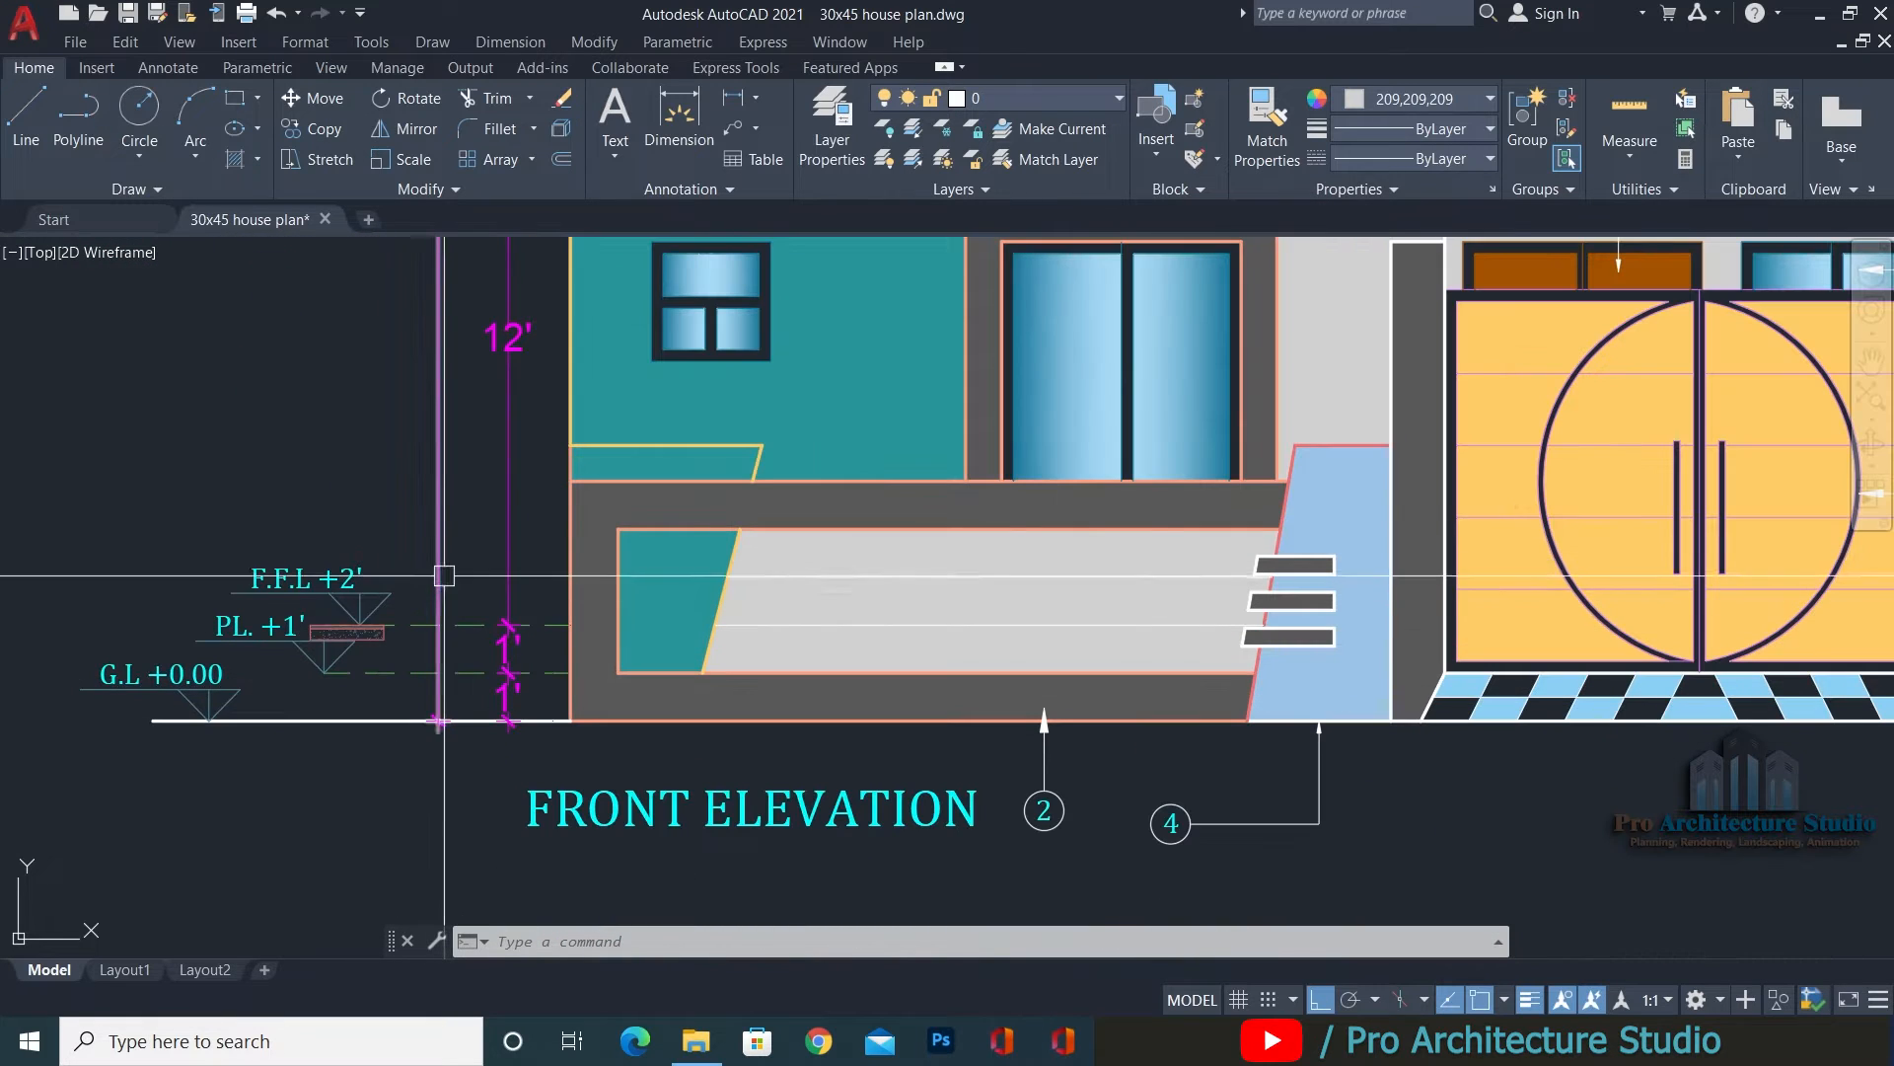
middle_click_drag(495, 774, 434, 751)
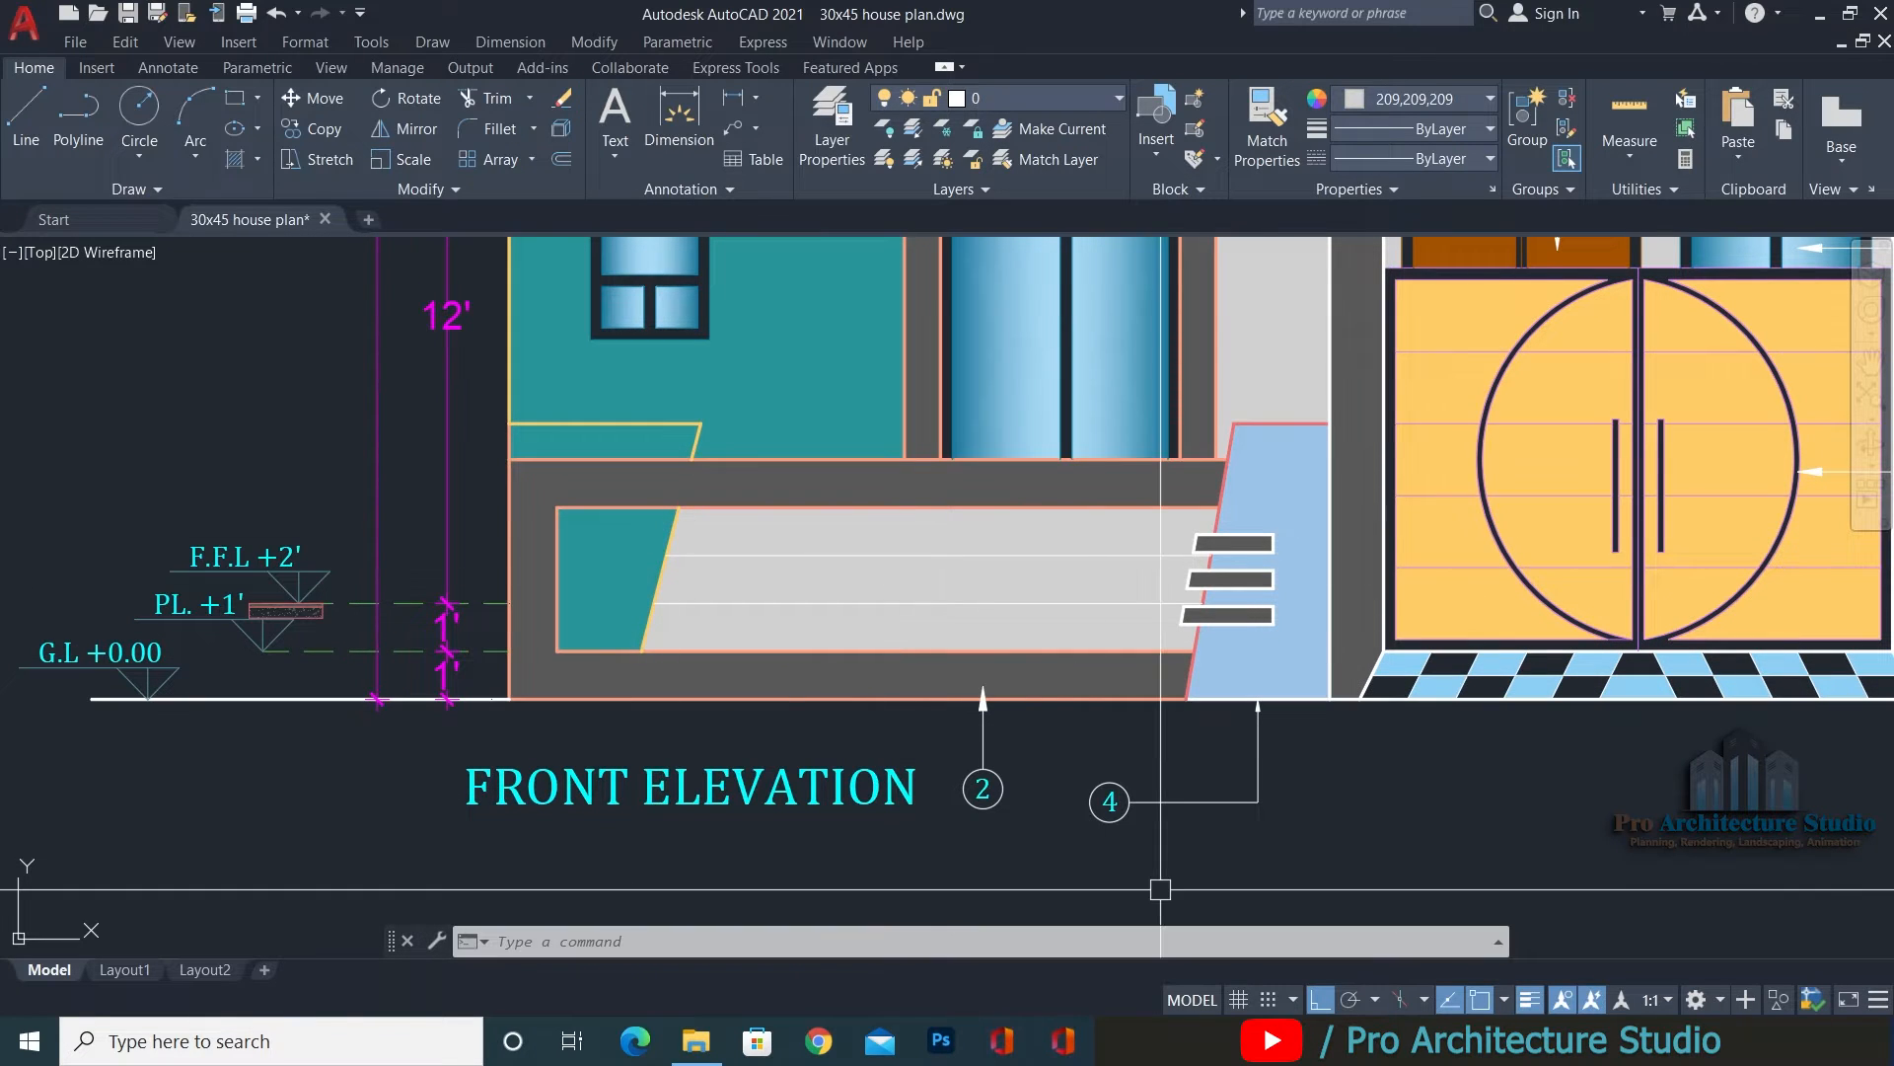
Switch to the 30x45 full house model in SketchUp and clear the section cut through the house.
right_click(1188, 1041)
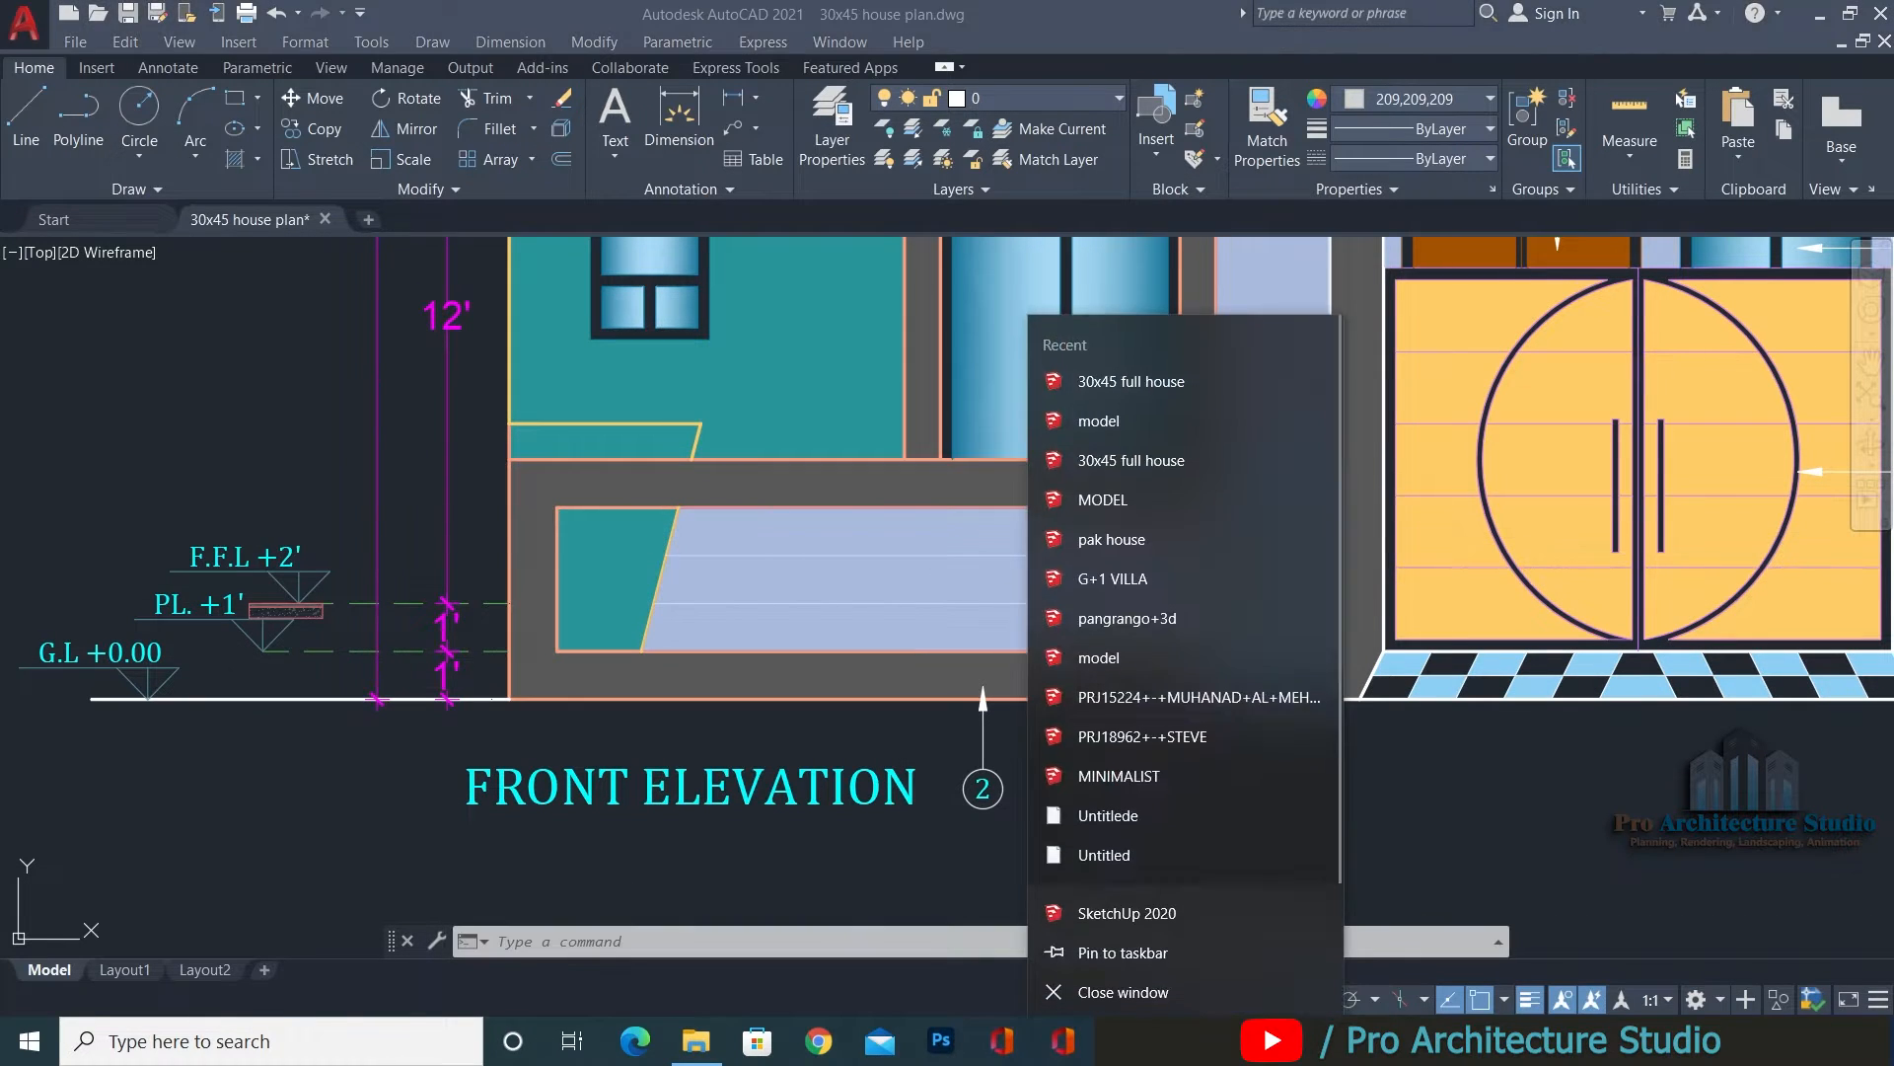
left_click(1188, 1041)
middle_click_drag(975, 604, 870, 710)
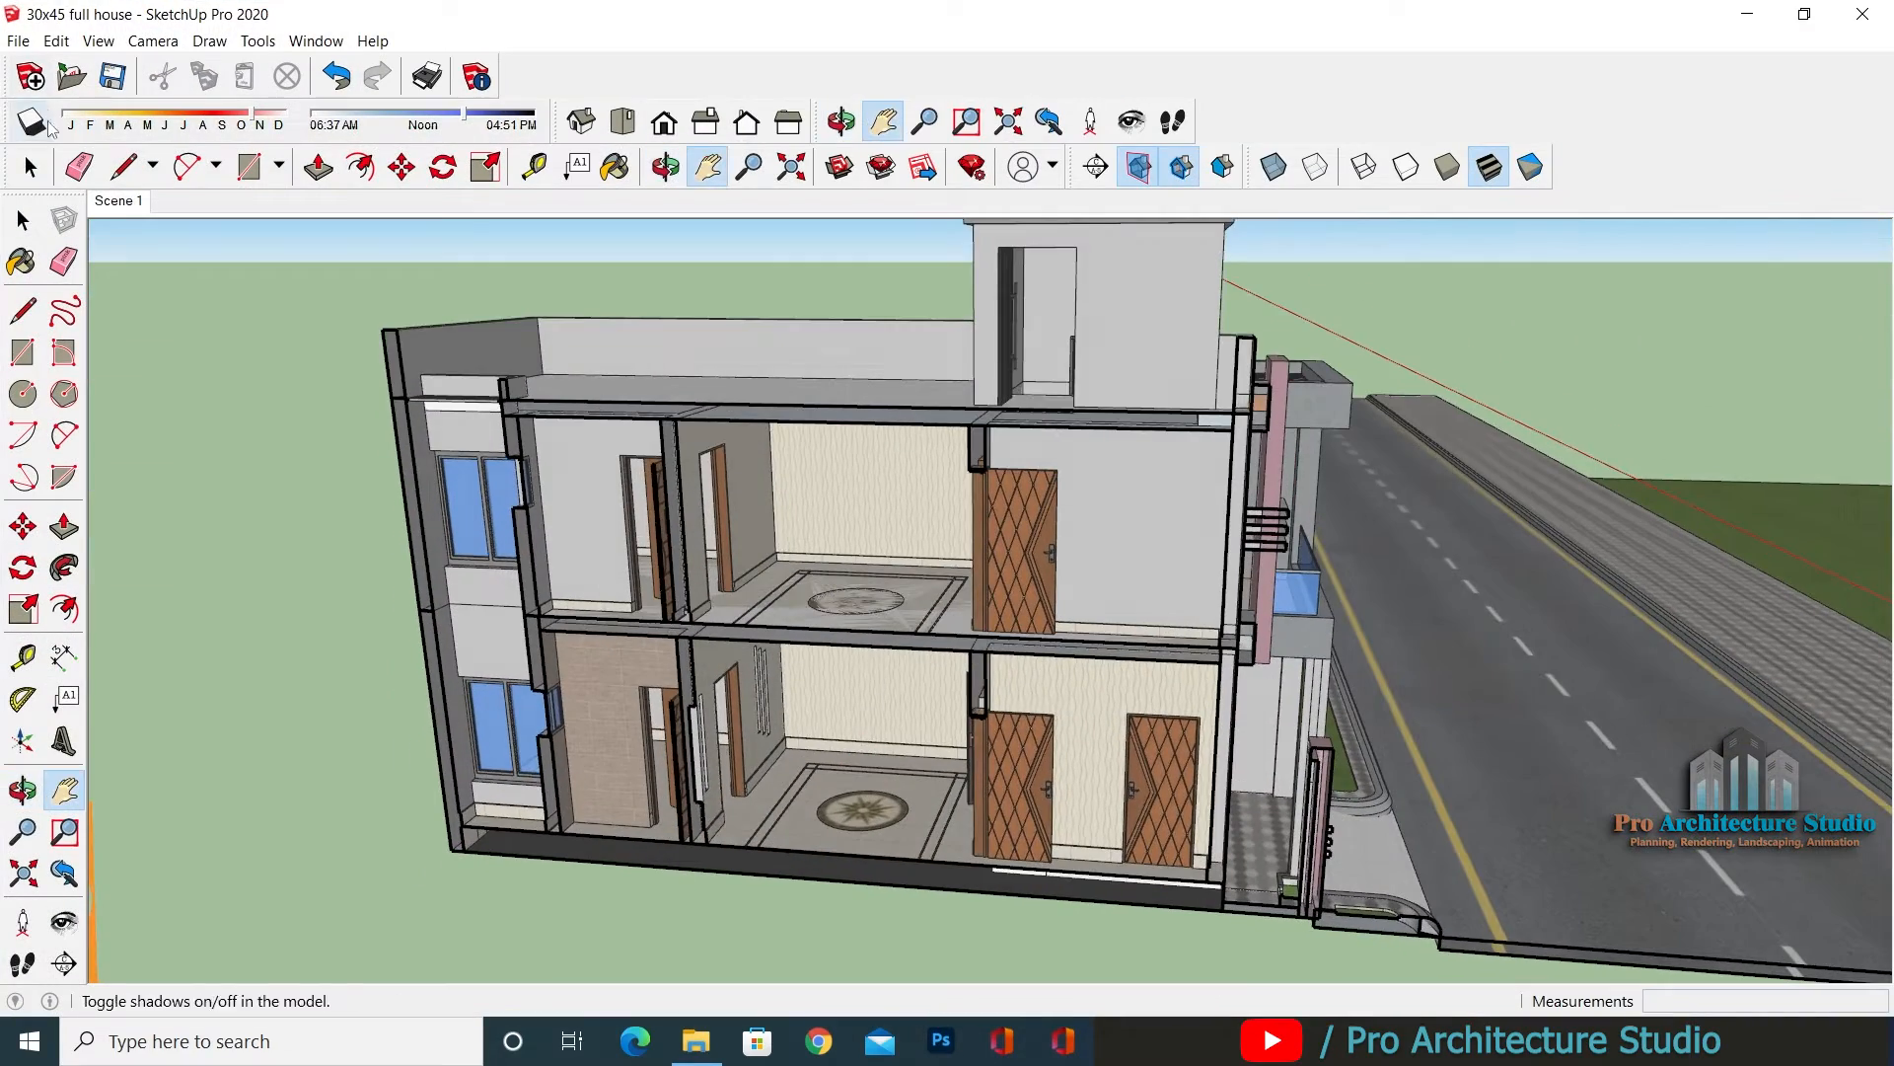
left_click(23, 220)
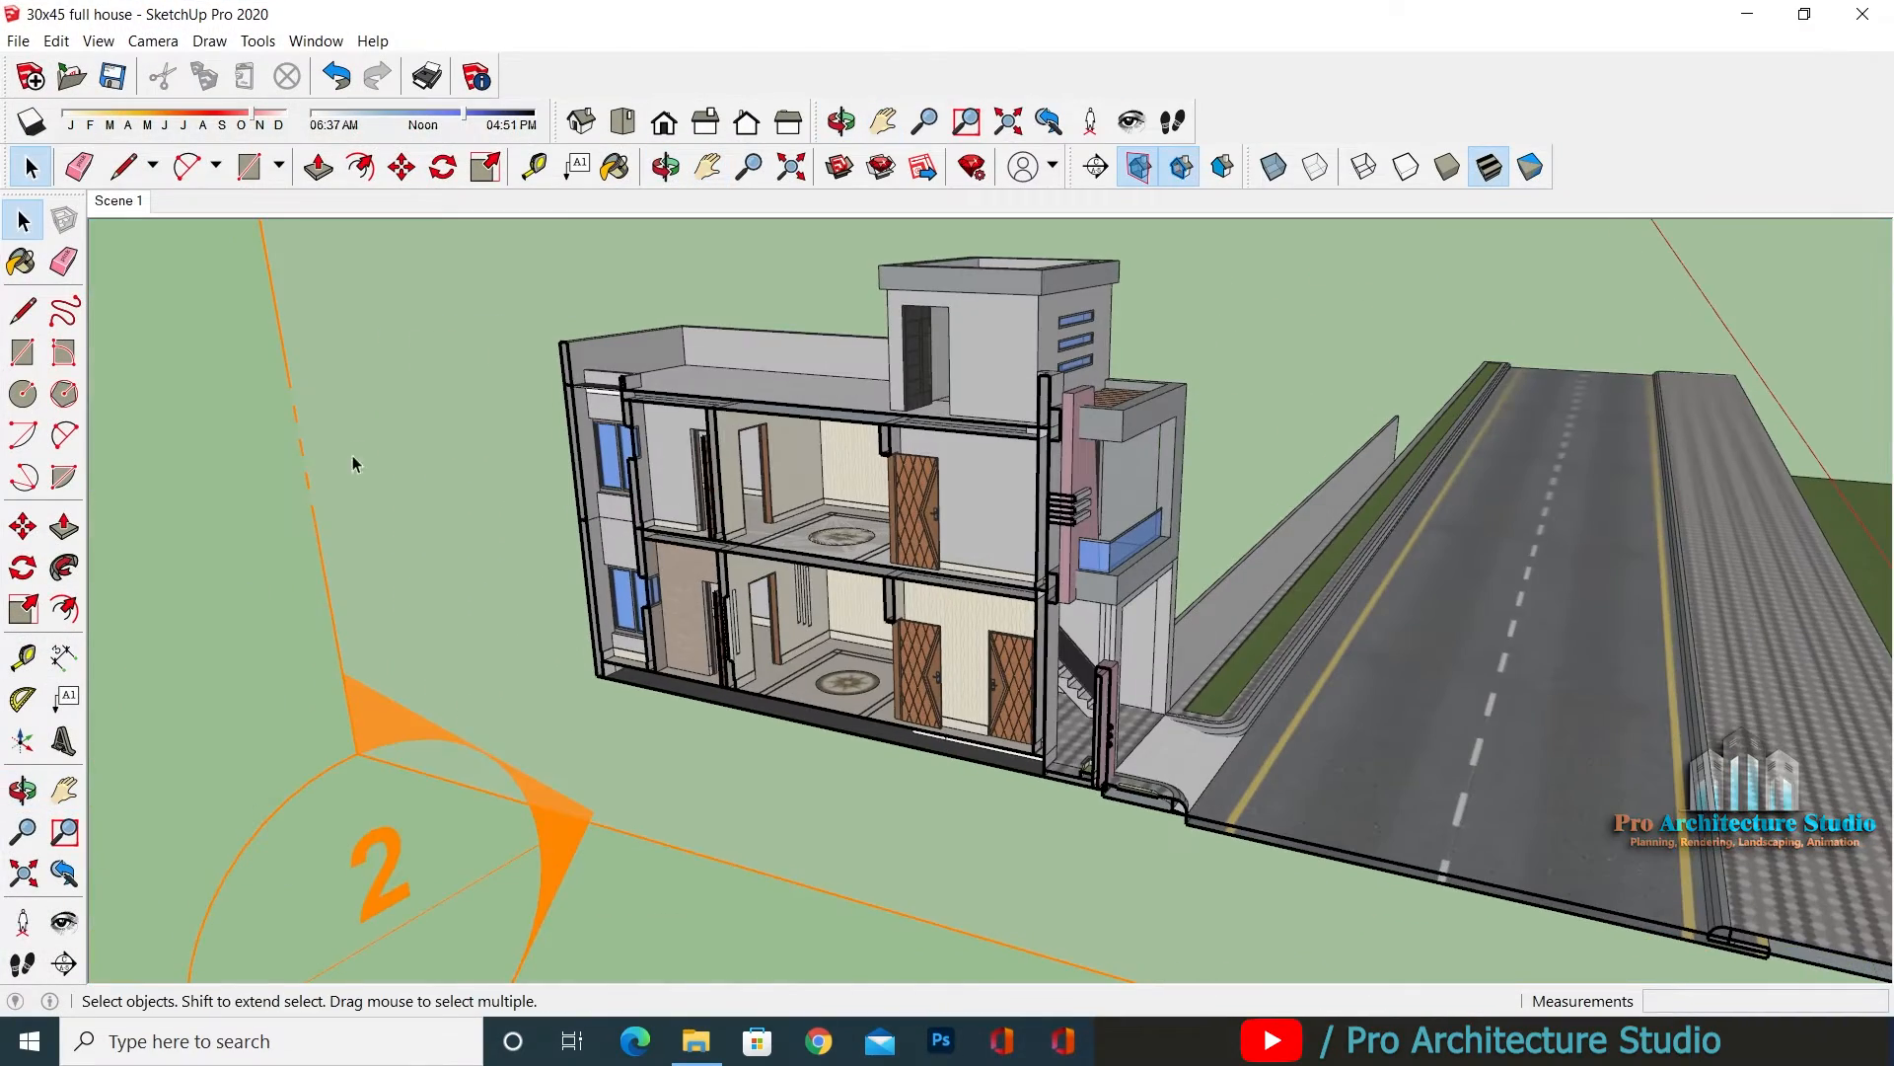
left_click(310, 494)
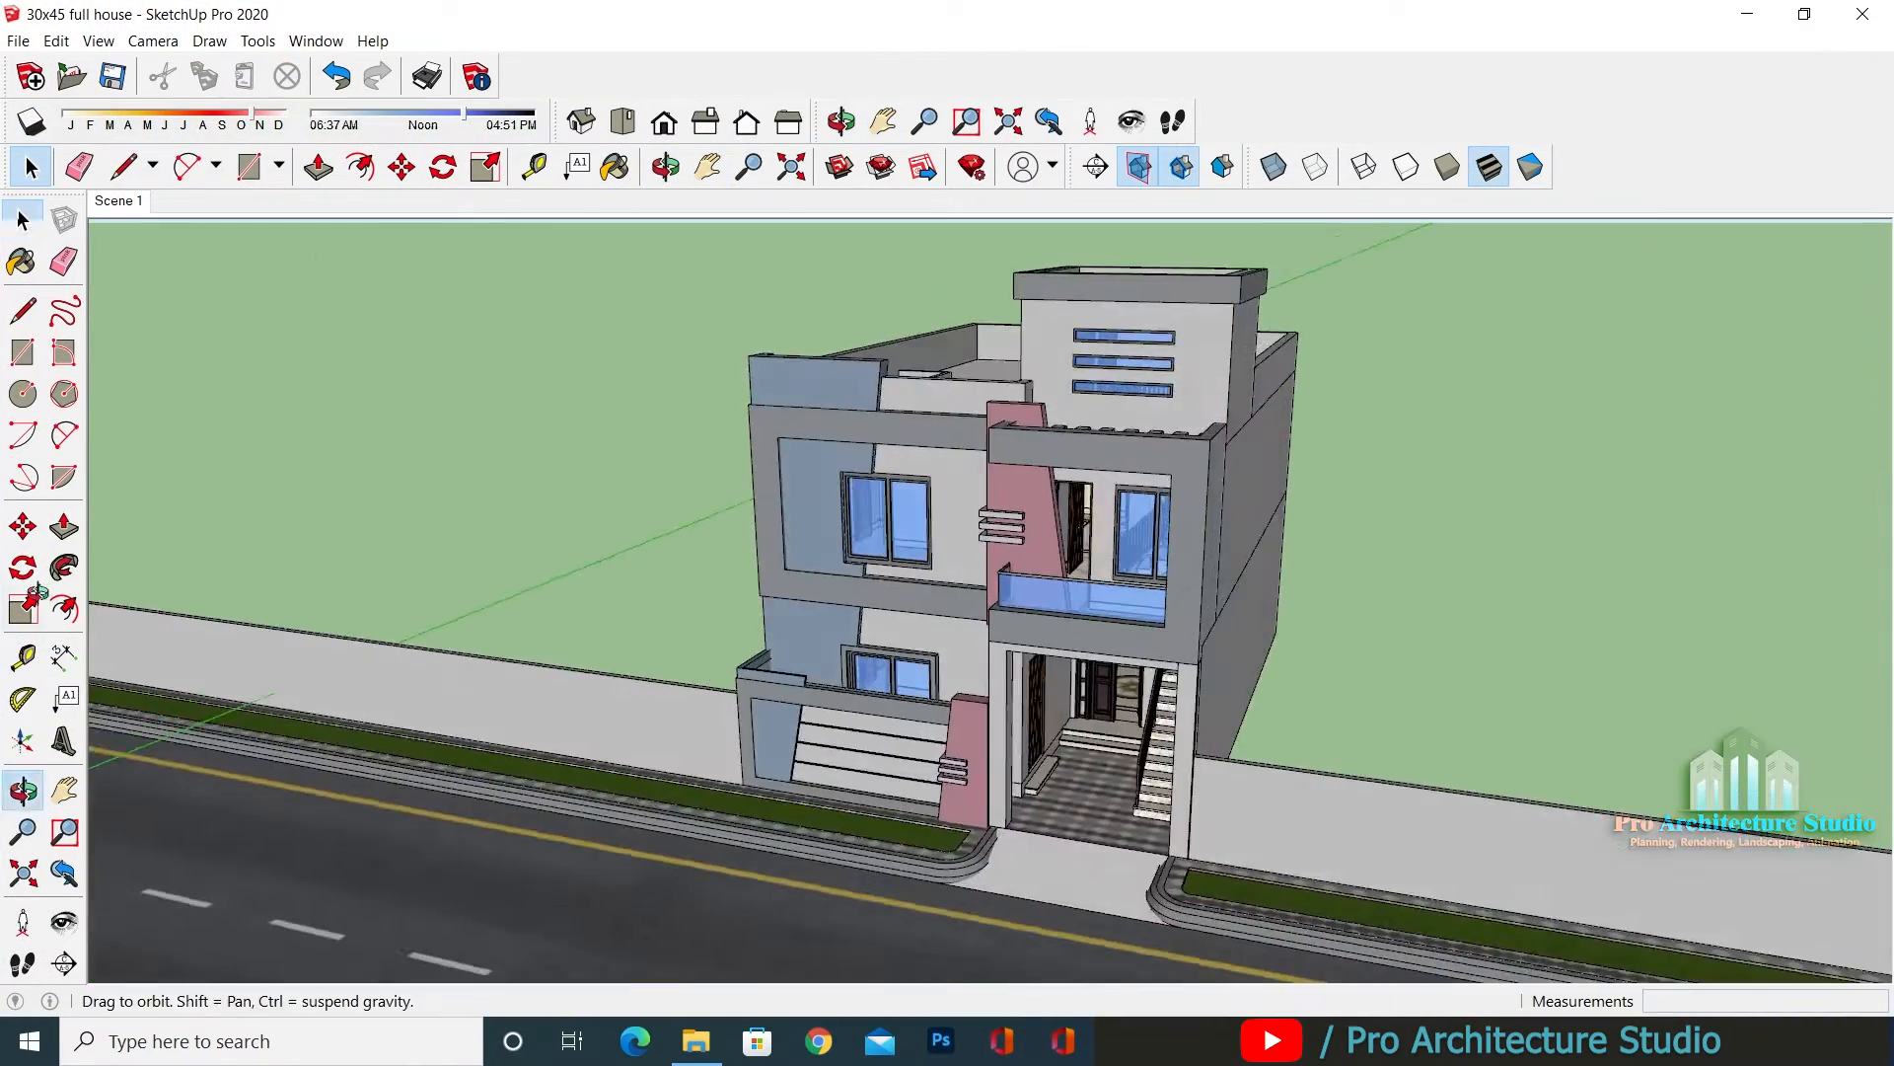
Examine the driveway, car porch floor and entrance steps at the front of the 3D house.
scroll(1147, 815, "up", 5)
middle_click_drag(1146, 815, 1227, 576)
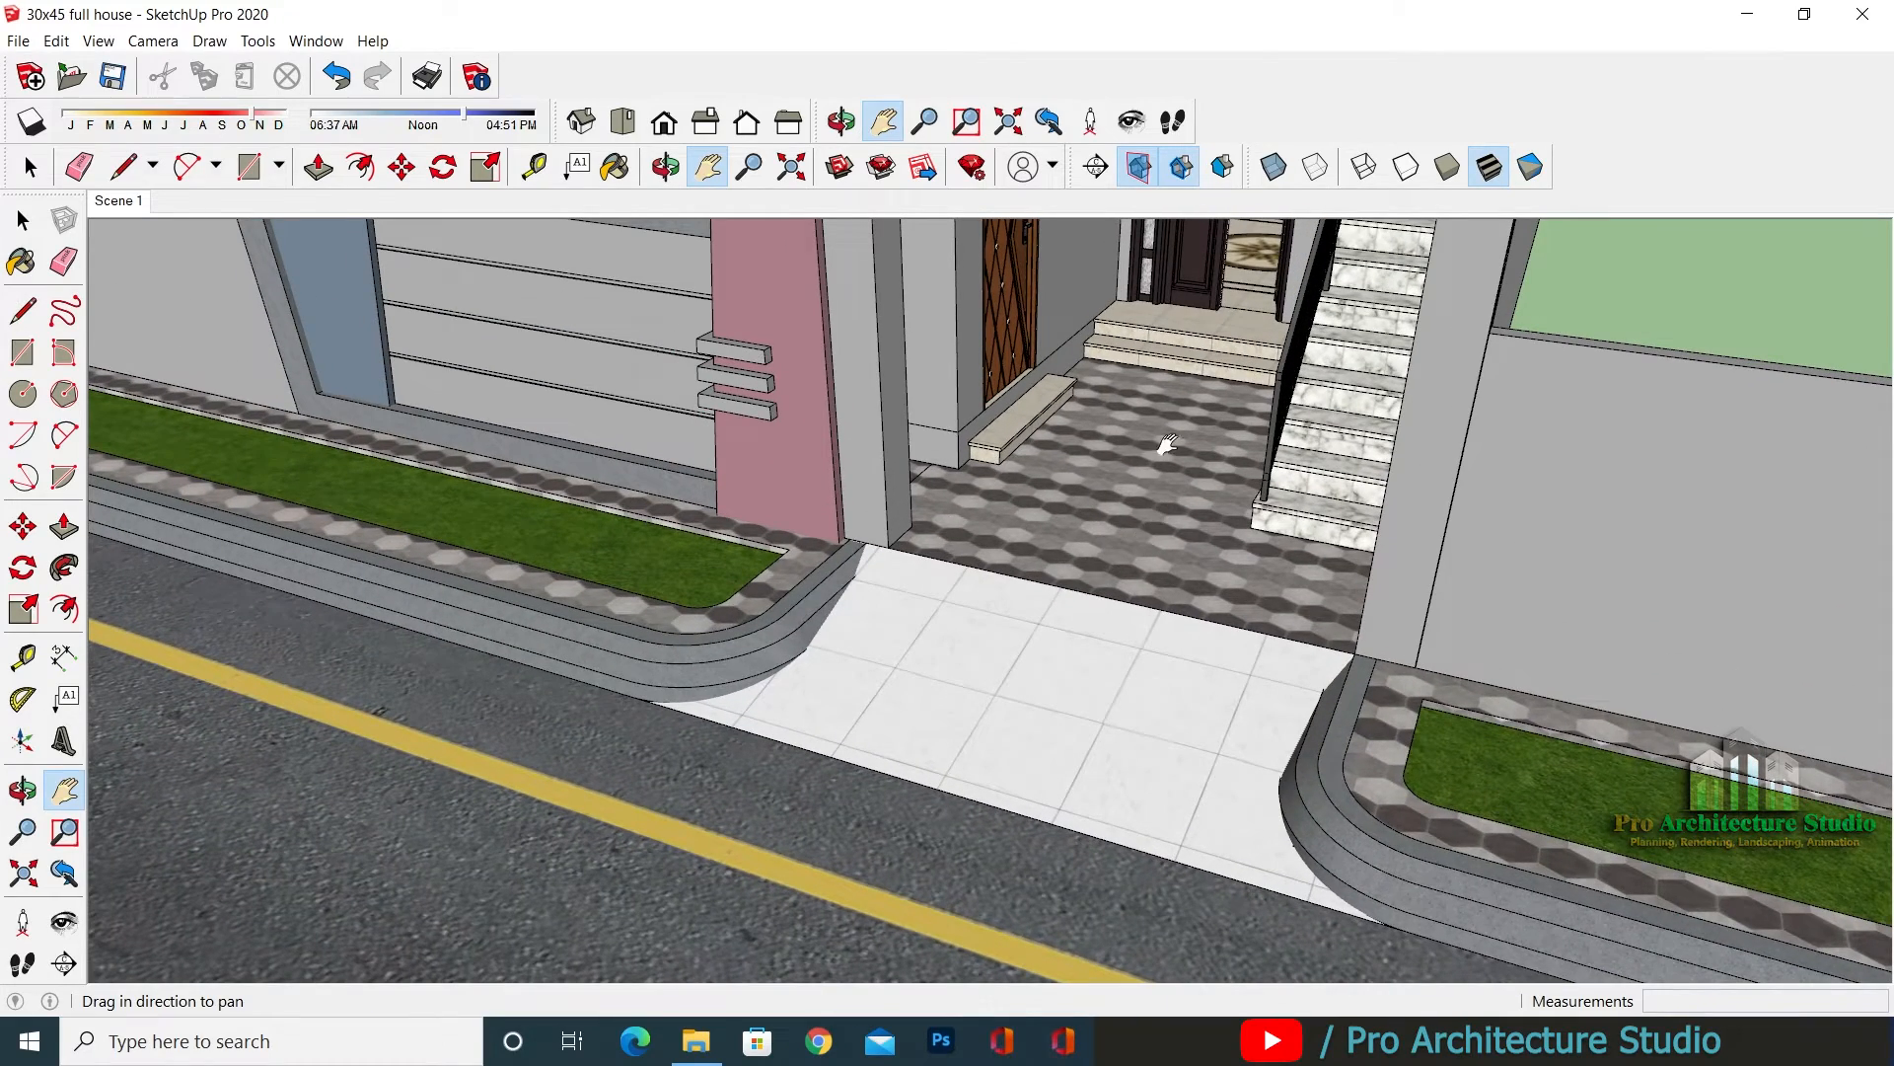
left_click_drag(1168, 445, 1164, 473)
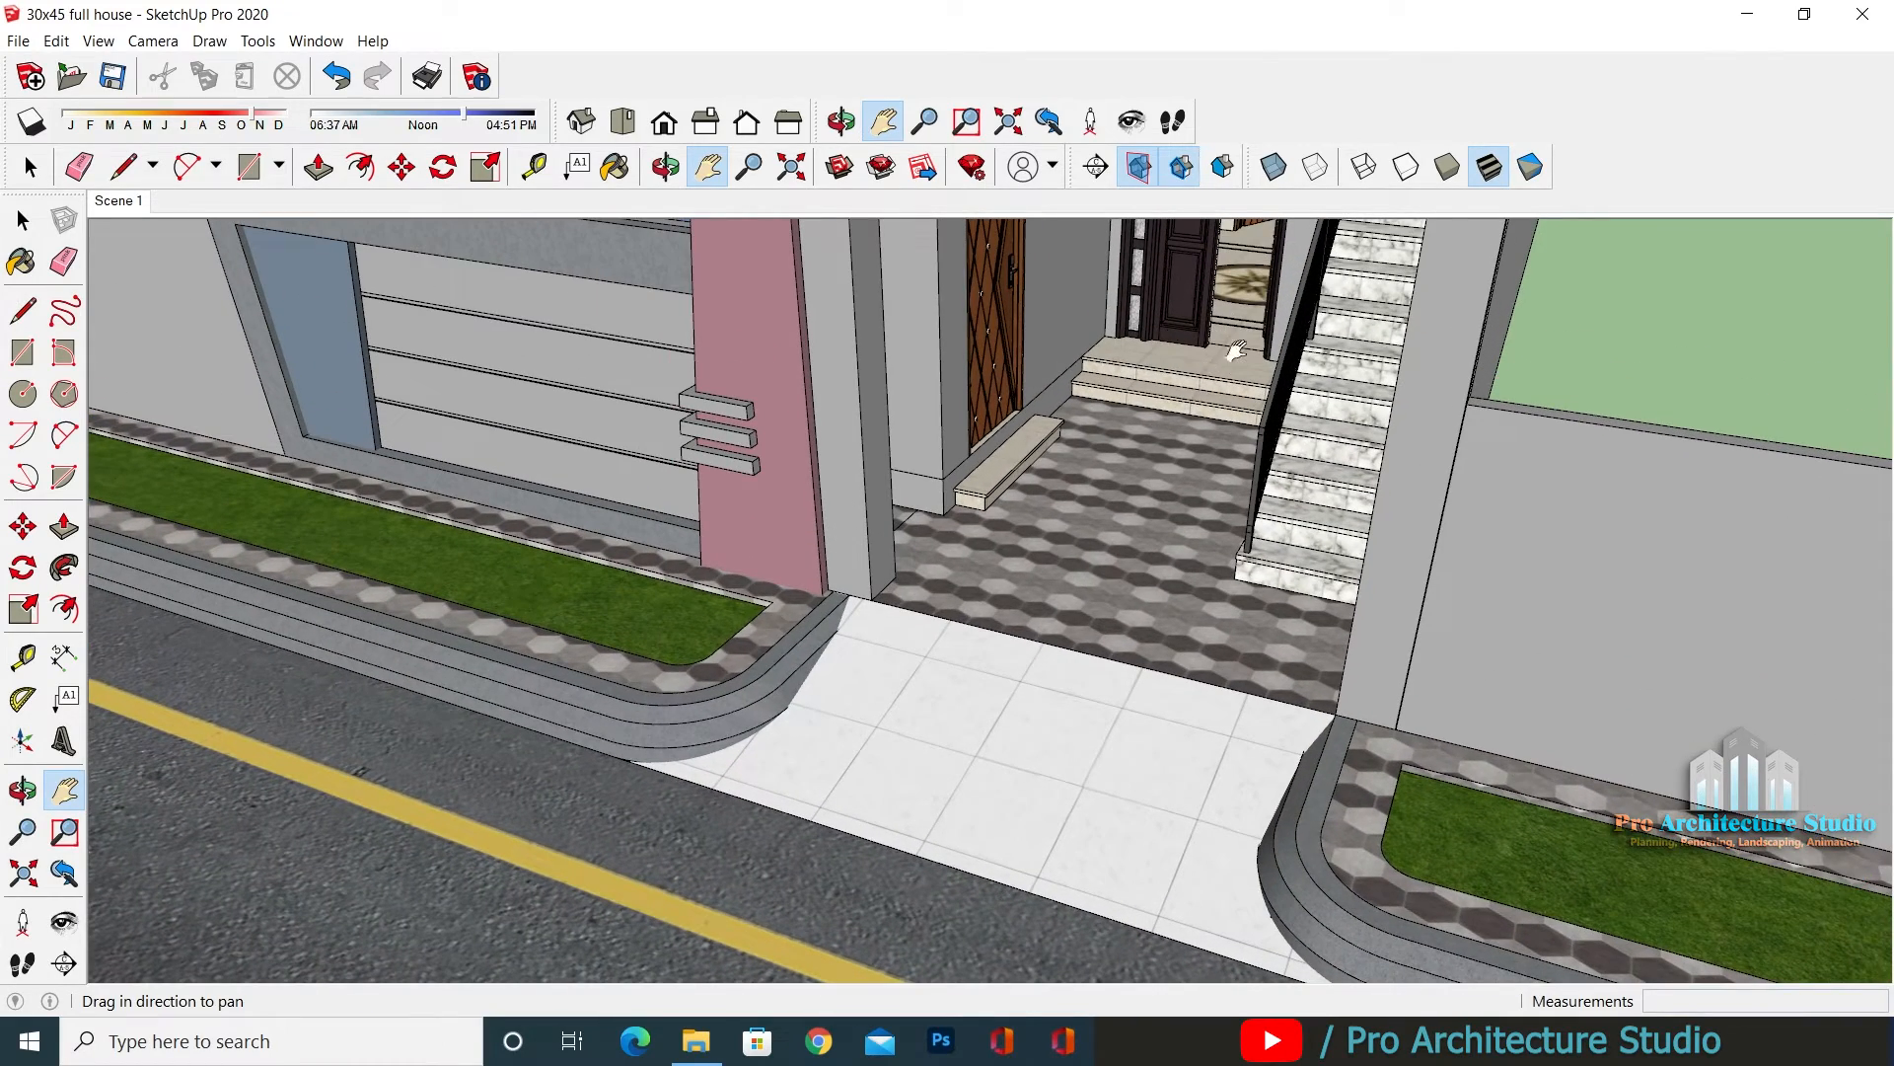
middle_click_drag(1065, 538, 1151, 855)
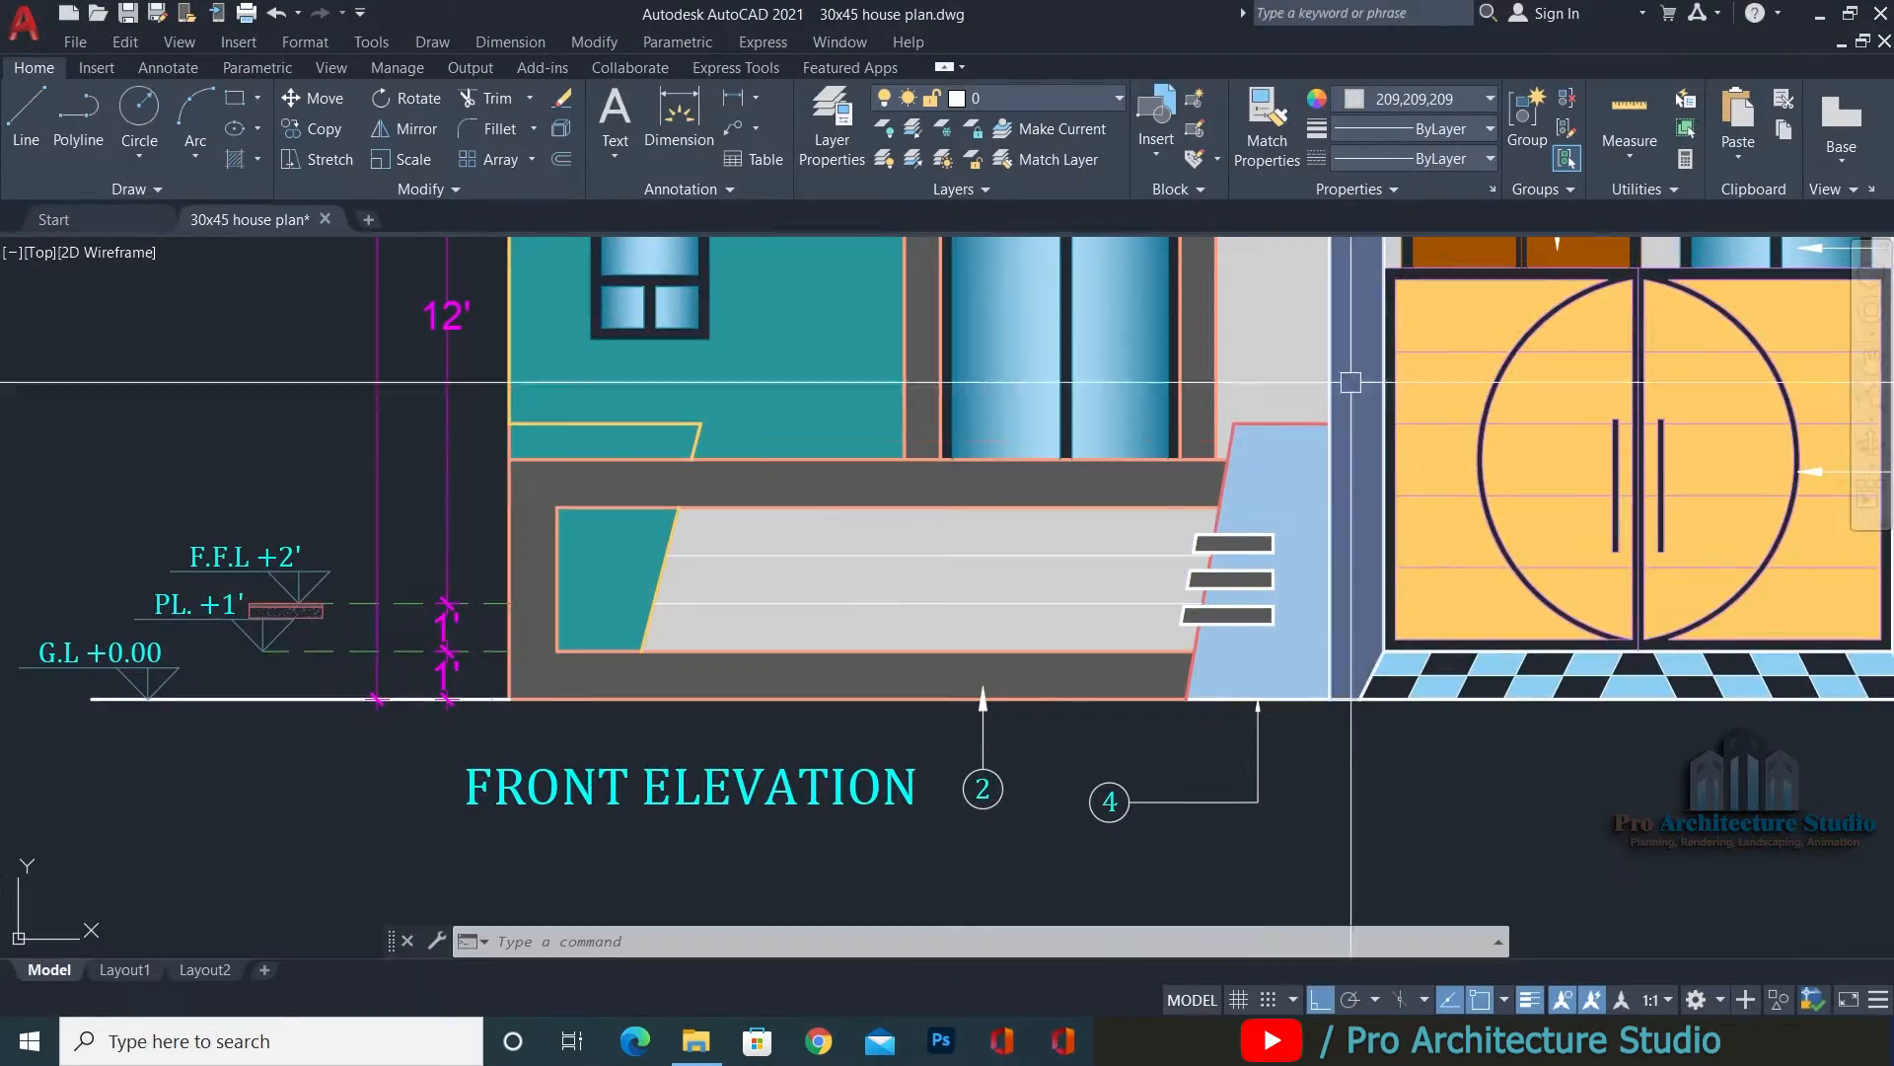
Back in AutoCAD, examine what section A cuts through on the ground floor plan, comparing it with the porch stairs in the SketchUp model.
scroll(1408, 520, "down", 5)
scroll(937, 691, "up", 4)
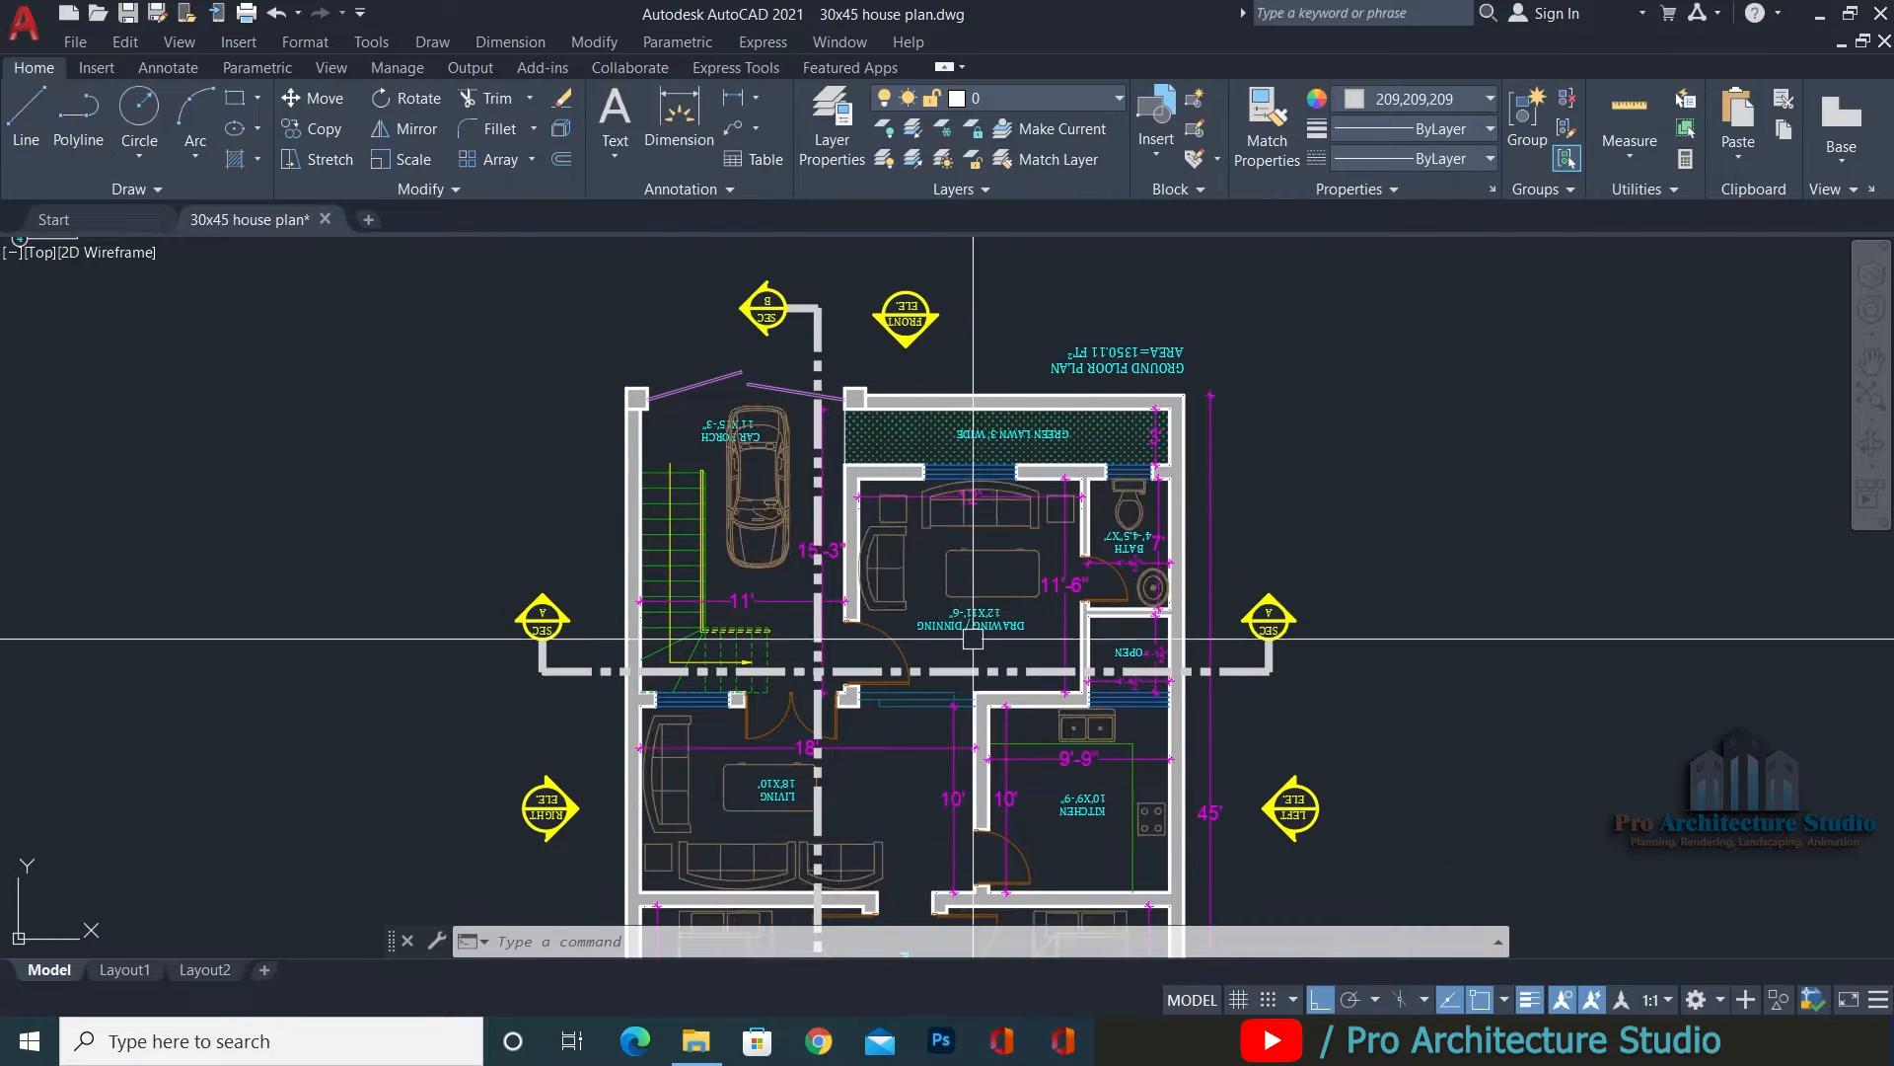
scroll(985, 634, "up", 4)
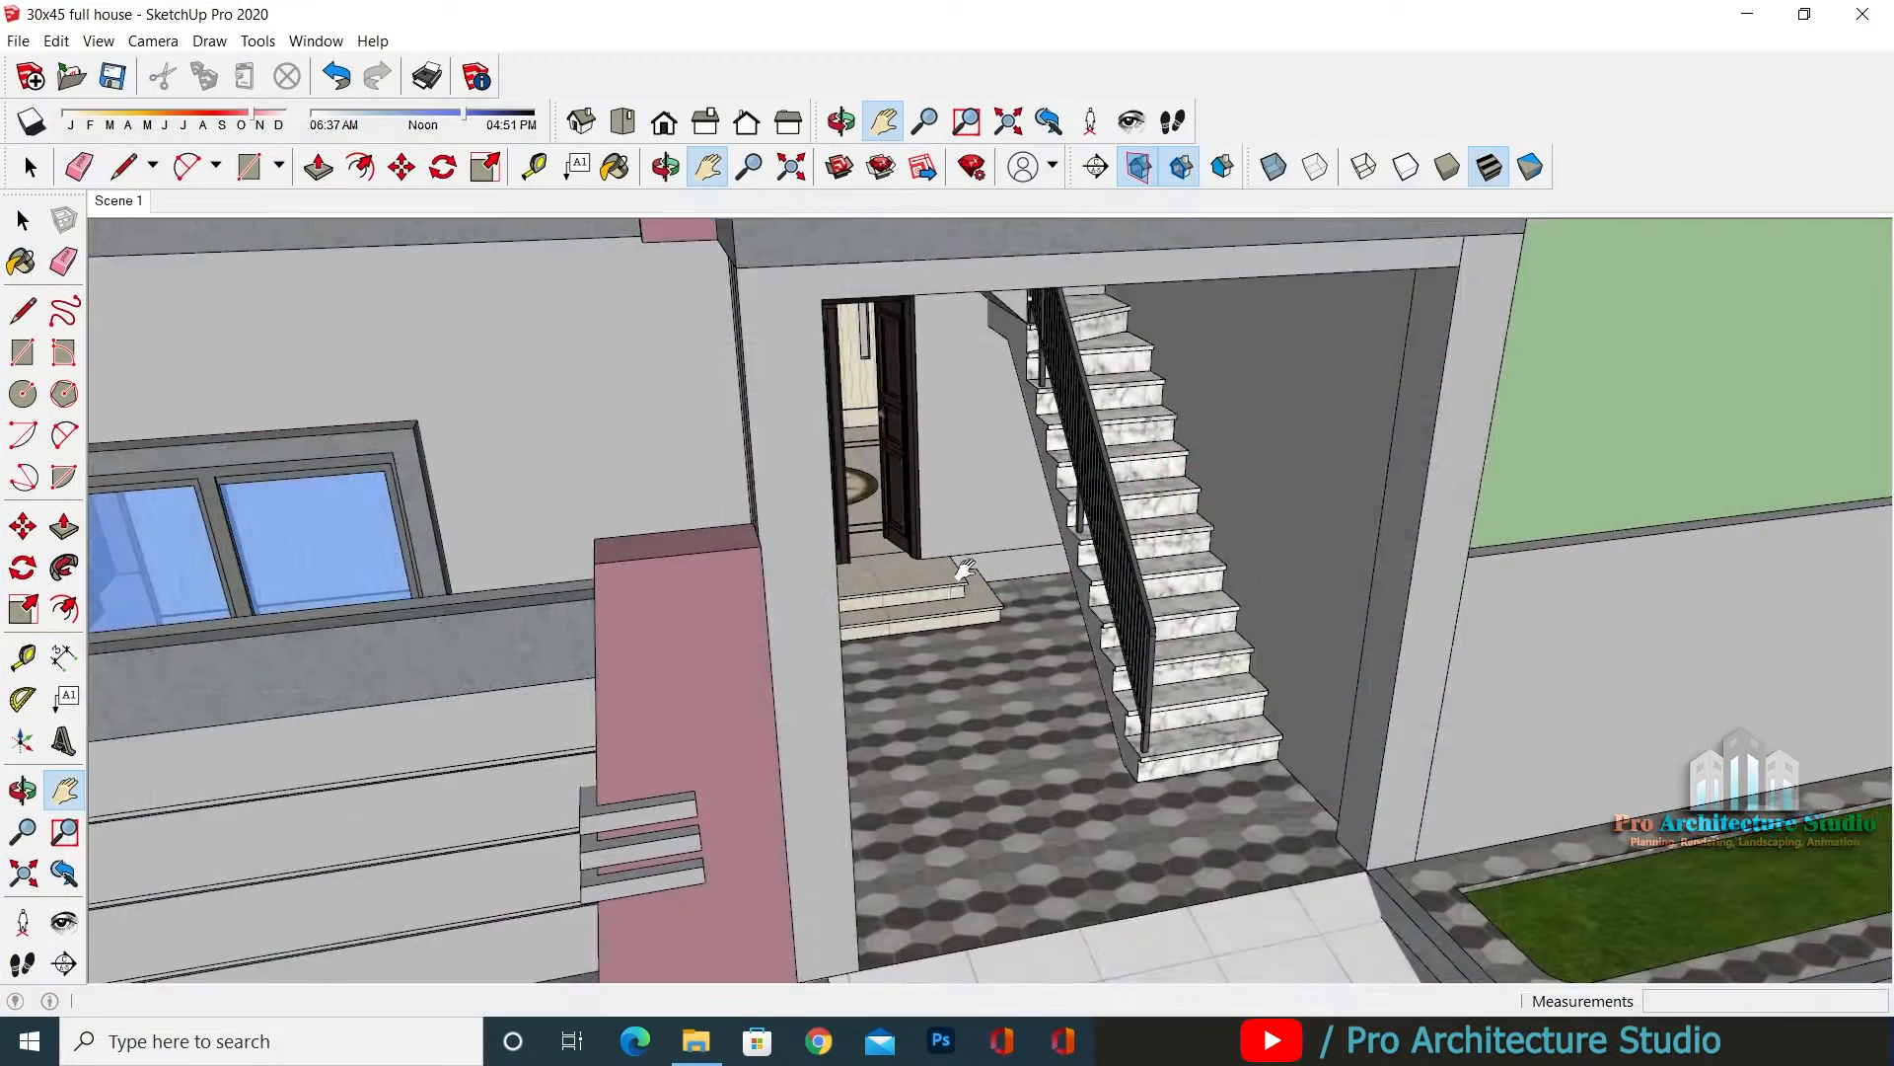
middle_click_drag(964, 569, 972, 708)
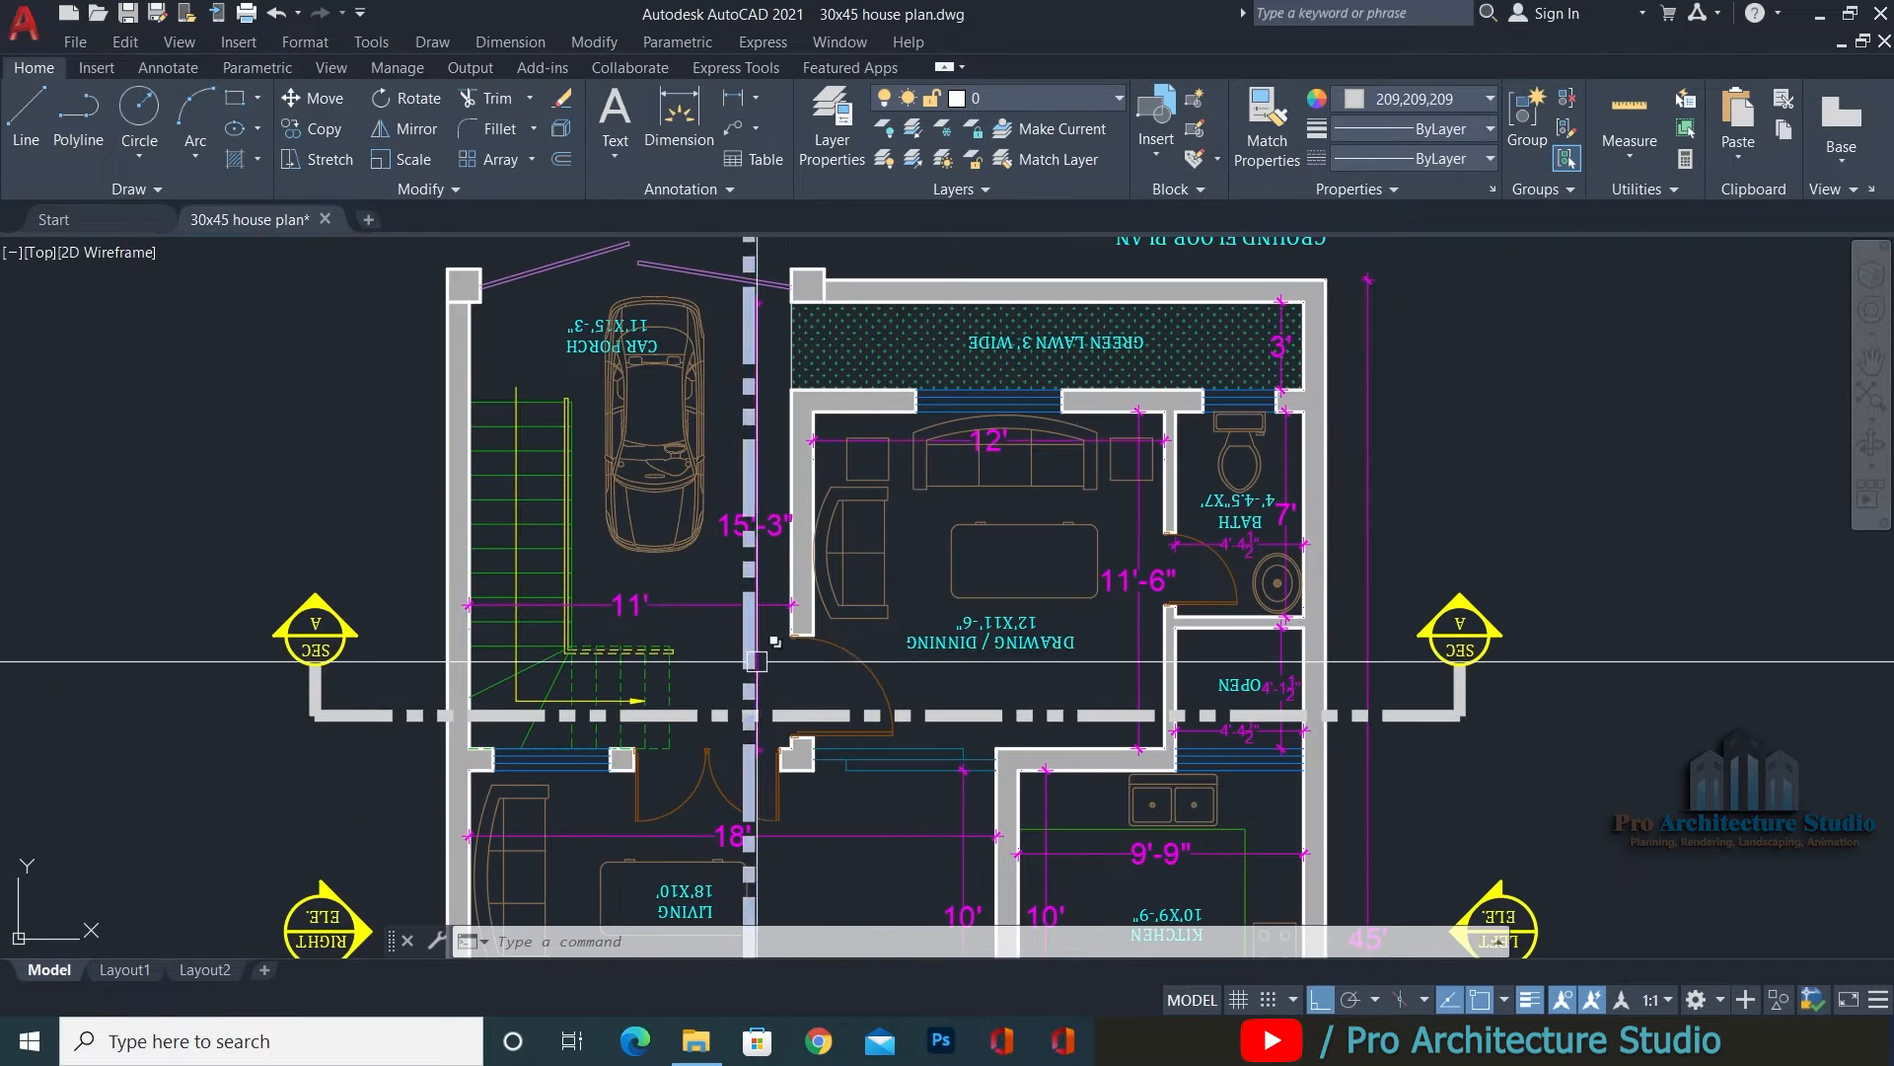
middle_click_drag(756, 661, 812, 625)
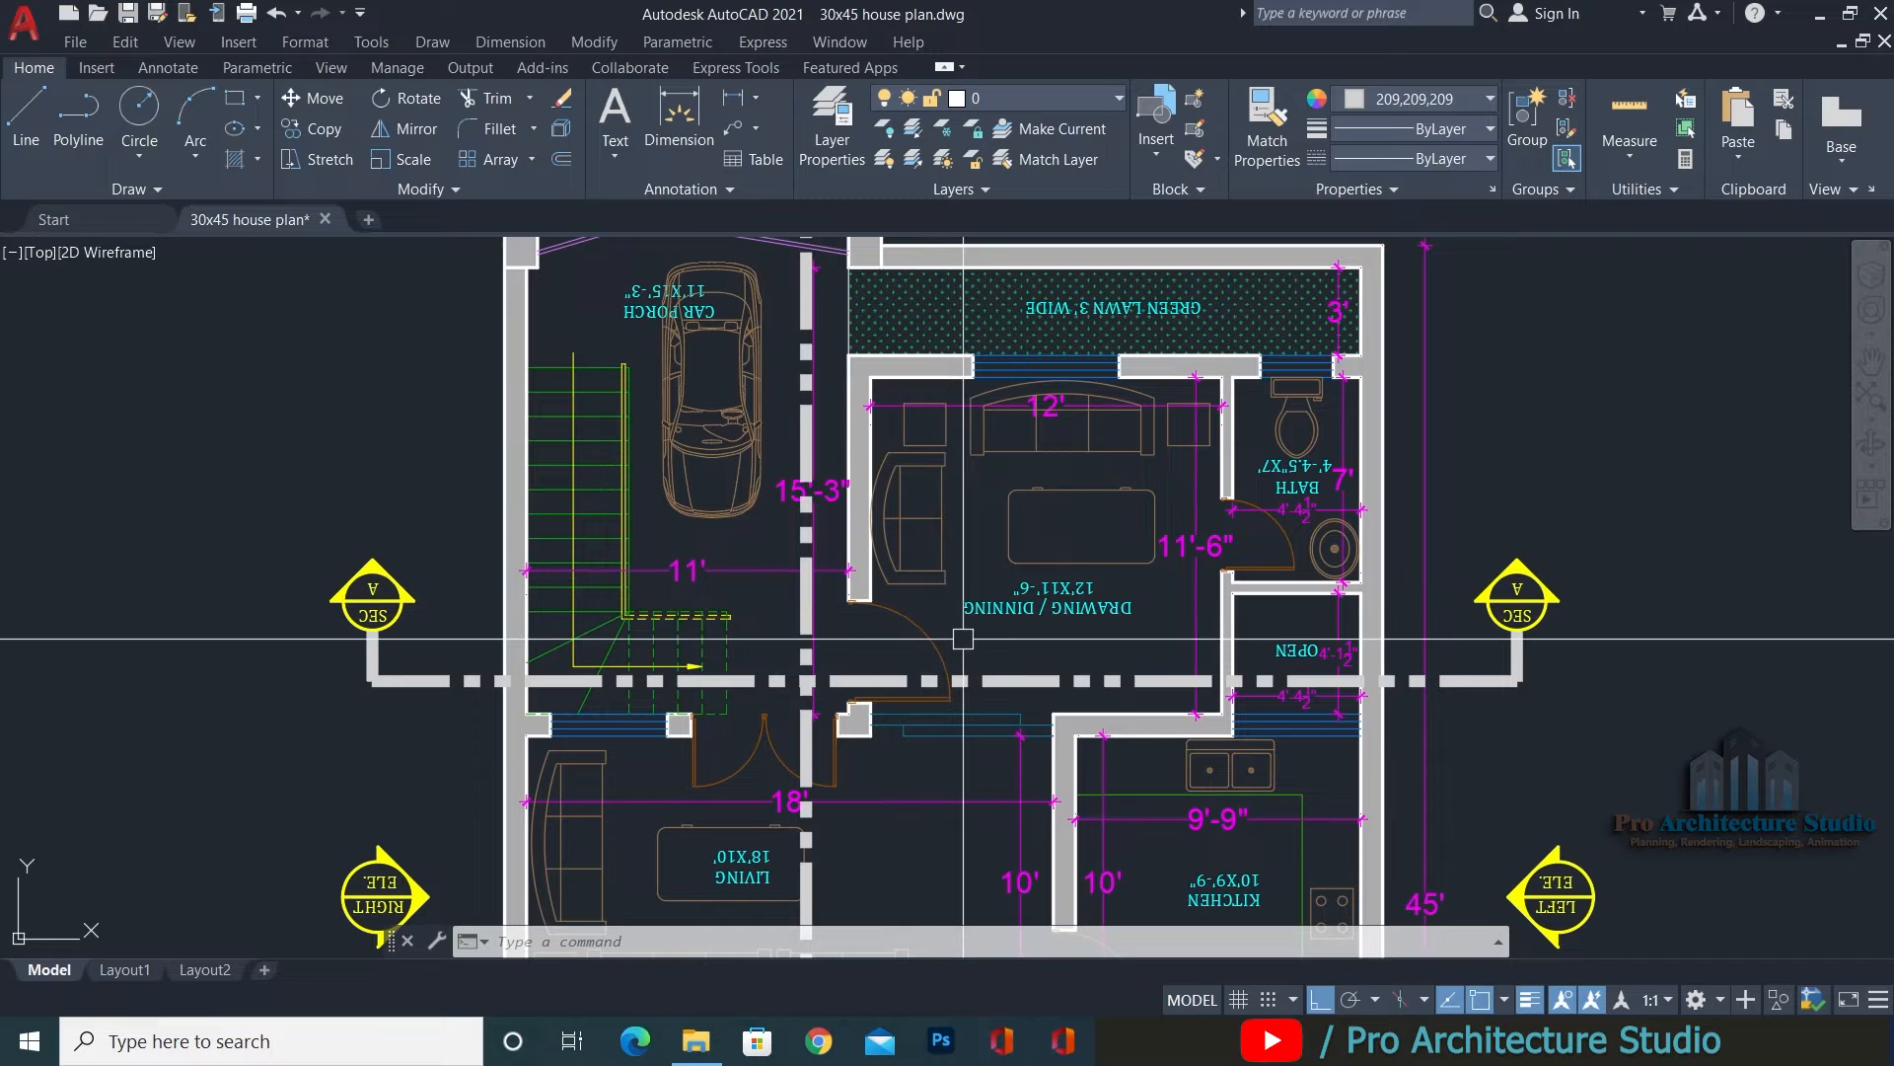
scroll(1063, 633, "up", 2)
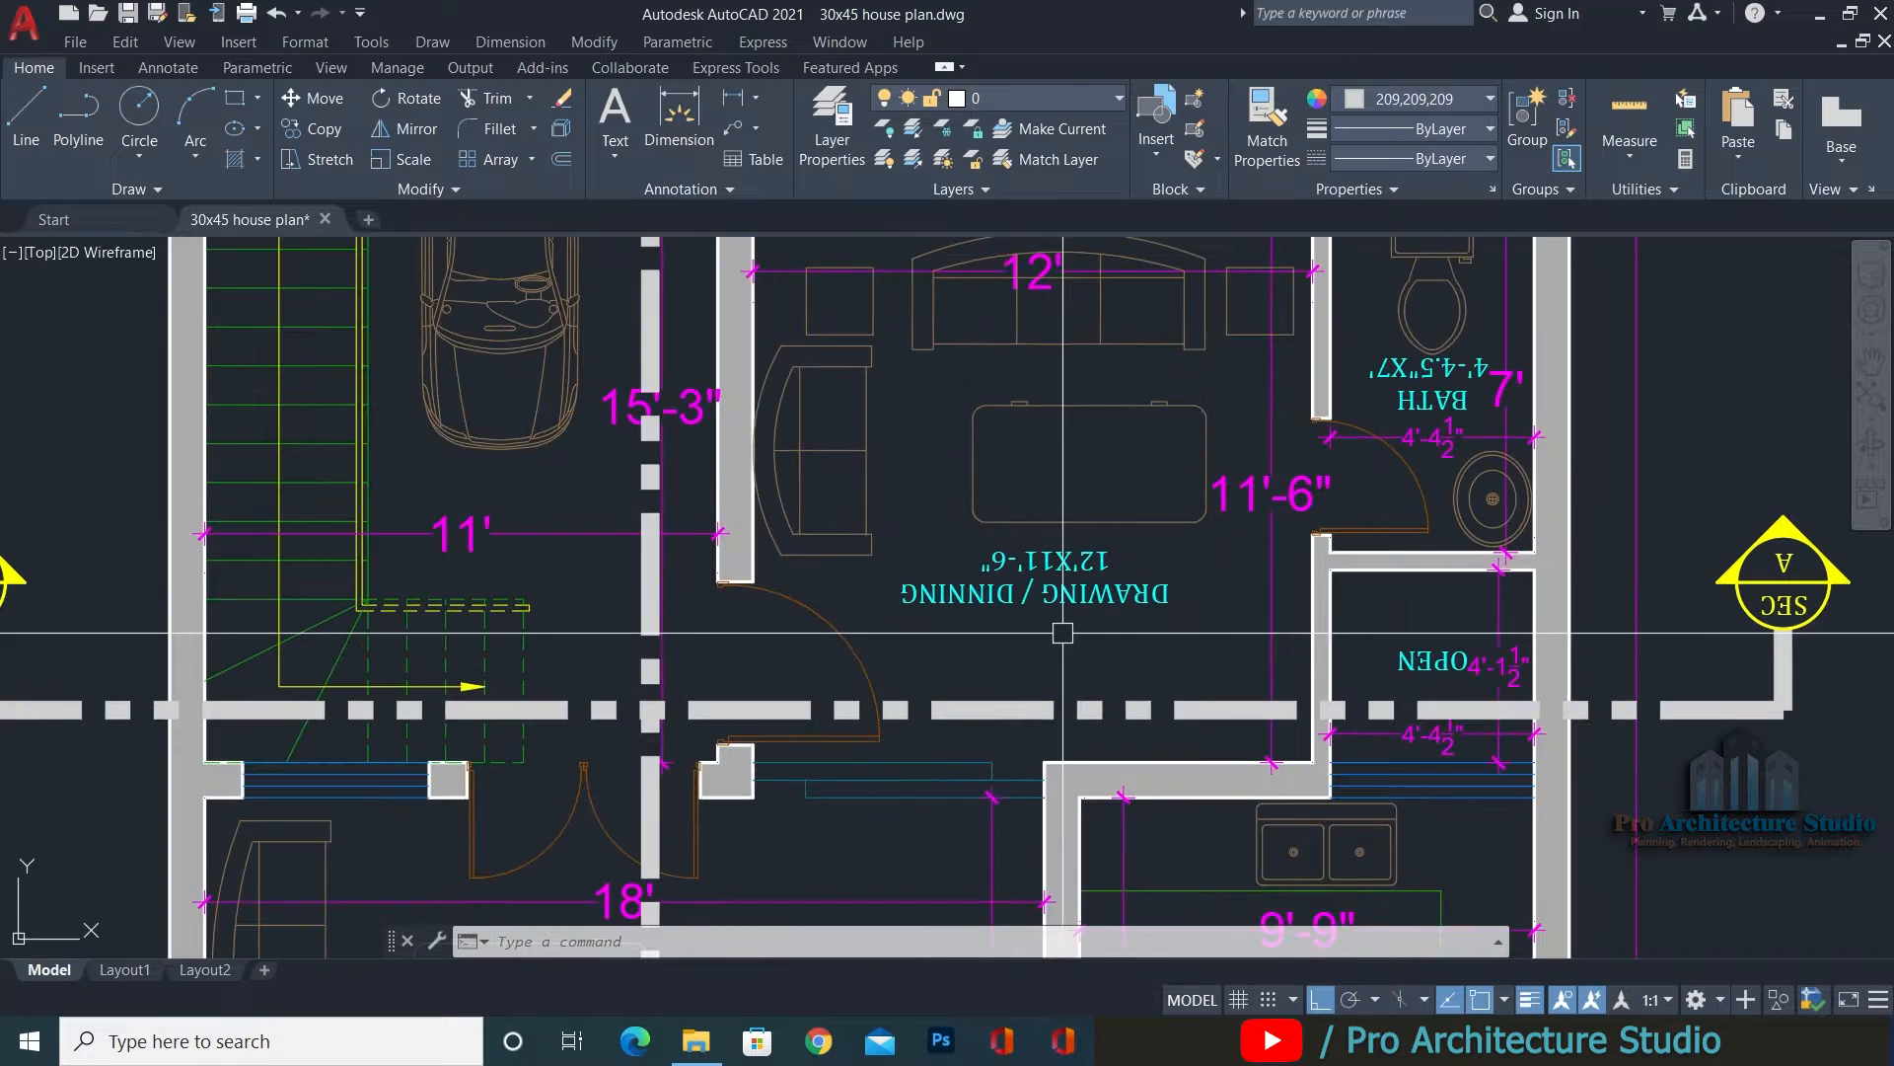
scroll(1020, 633, "down", 3)
scroll(1085, 633, "up", 3)
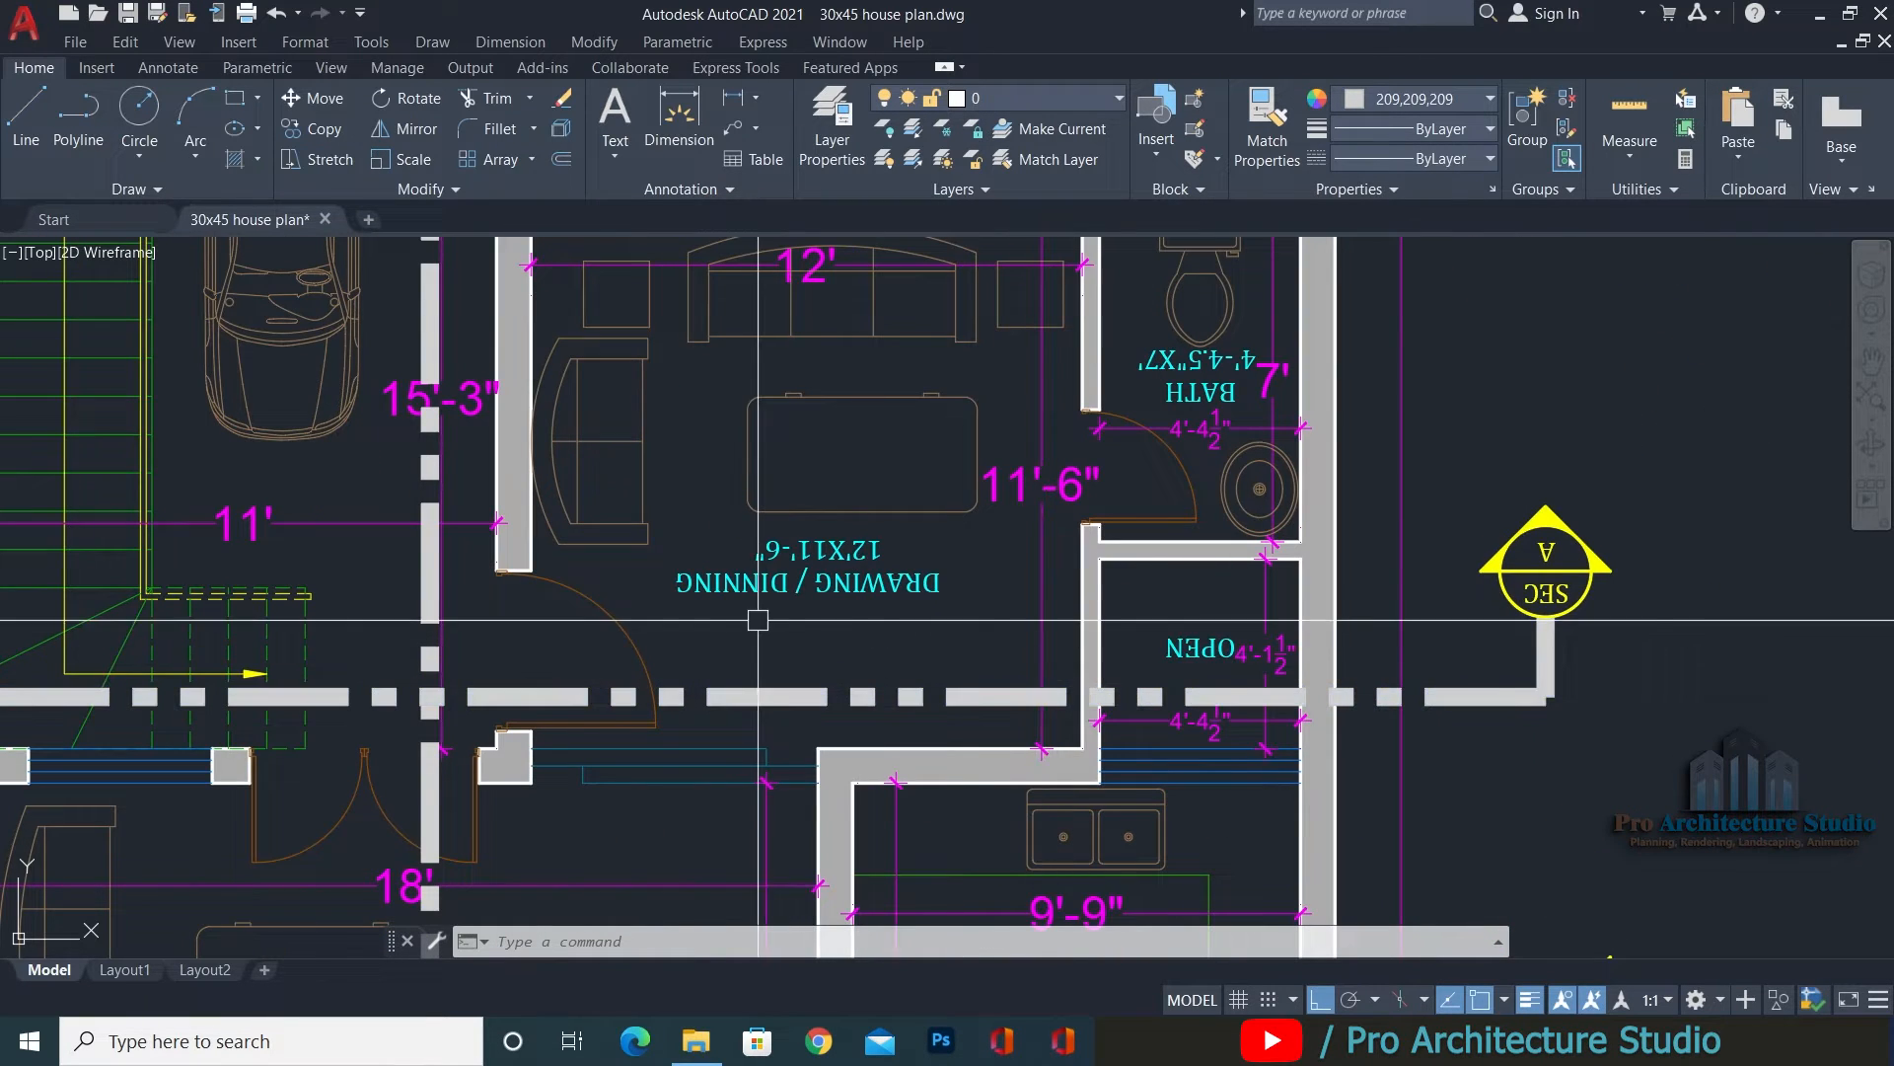
middle_click_drag(868, 631, 1253, 634)
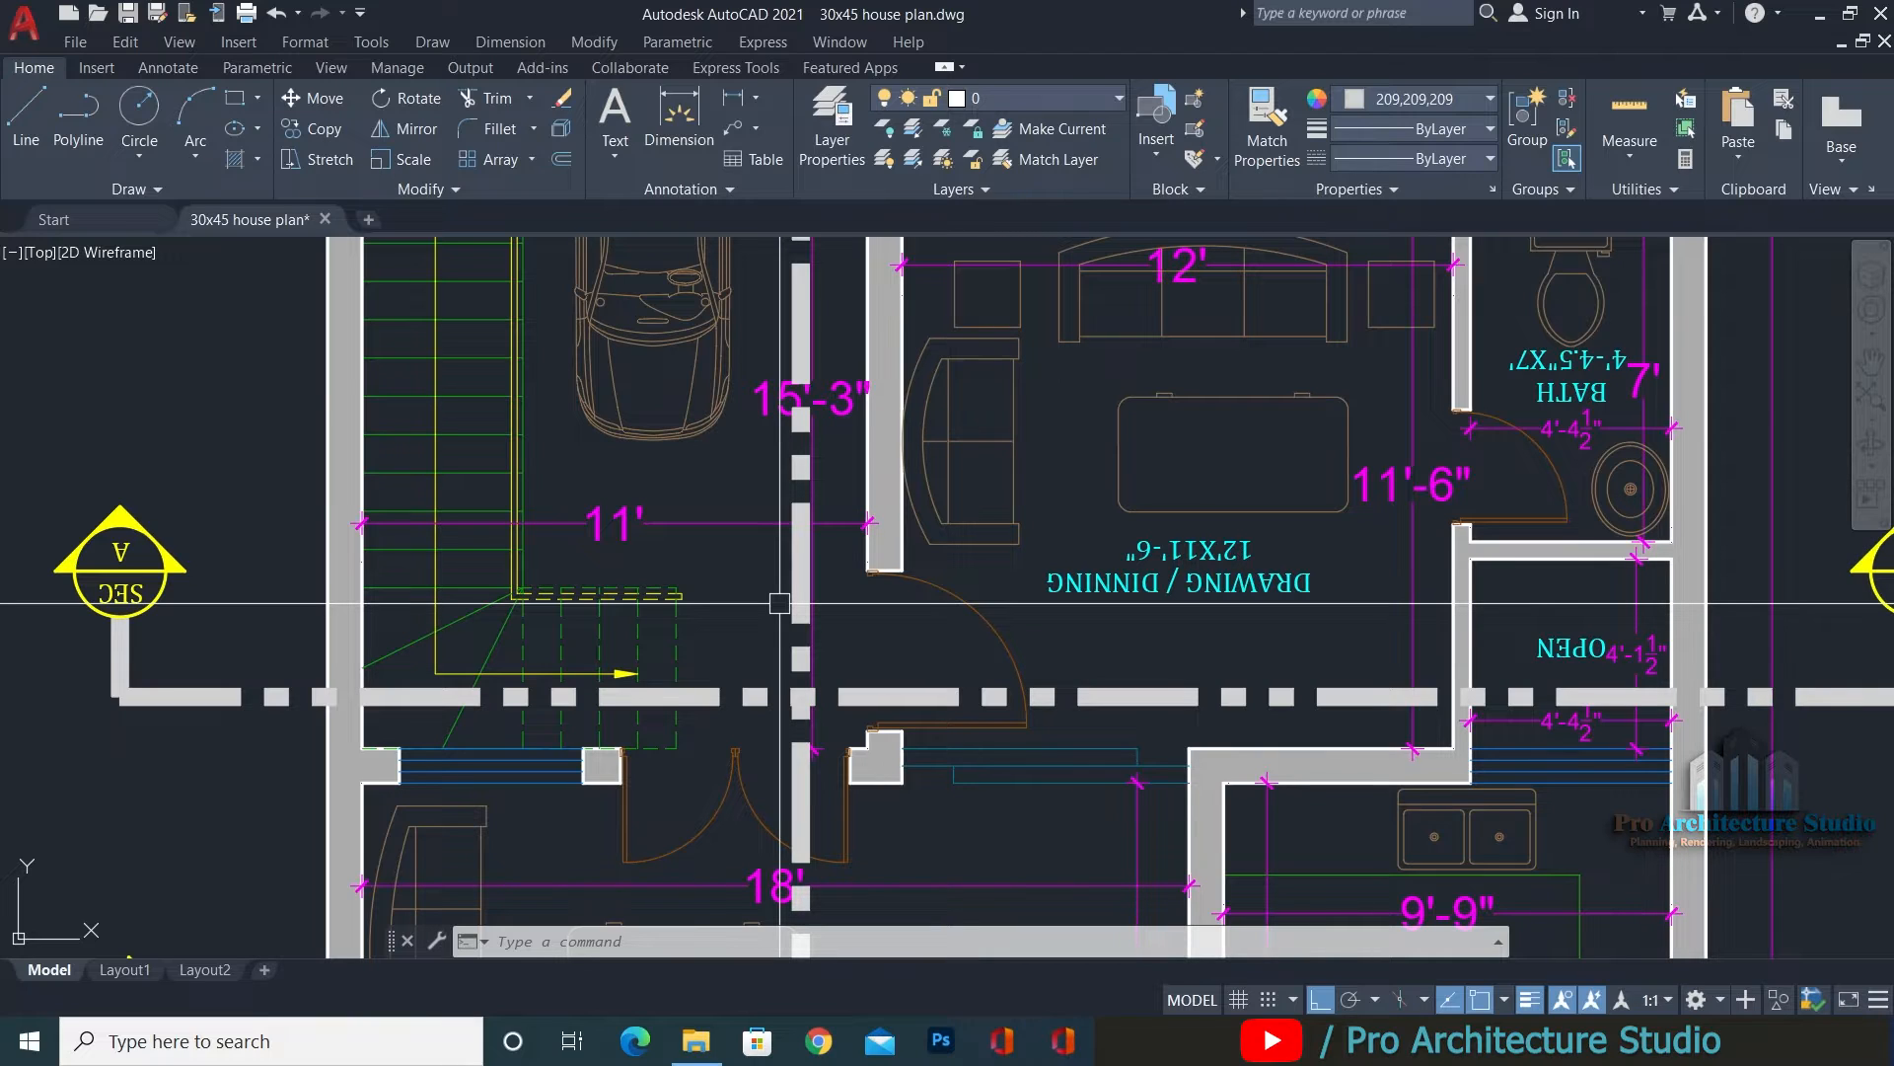
mouse_move(367, 496)
middle_mouse_down()
mouse_move(403, 454)
mouse_move(470, 591)
middle_mouse_up()
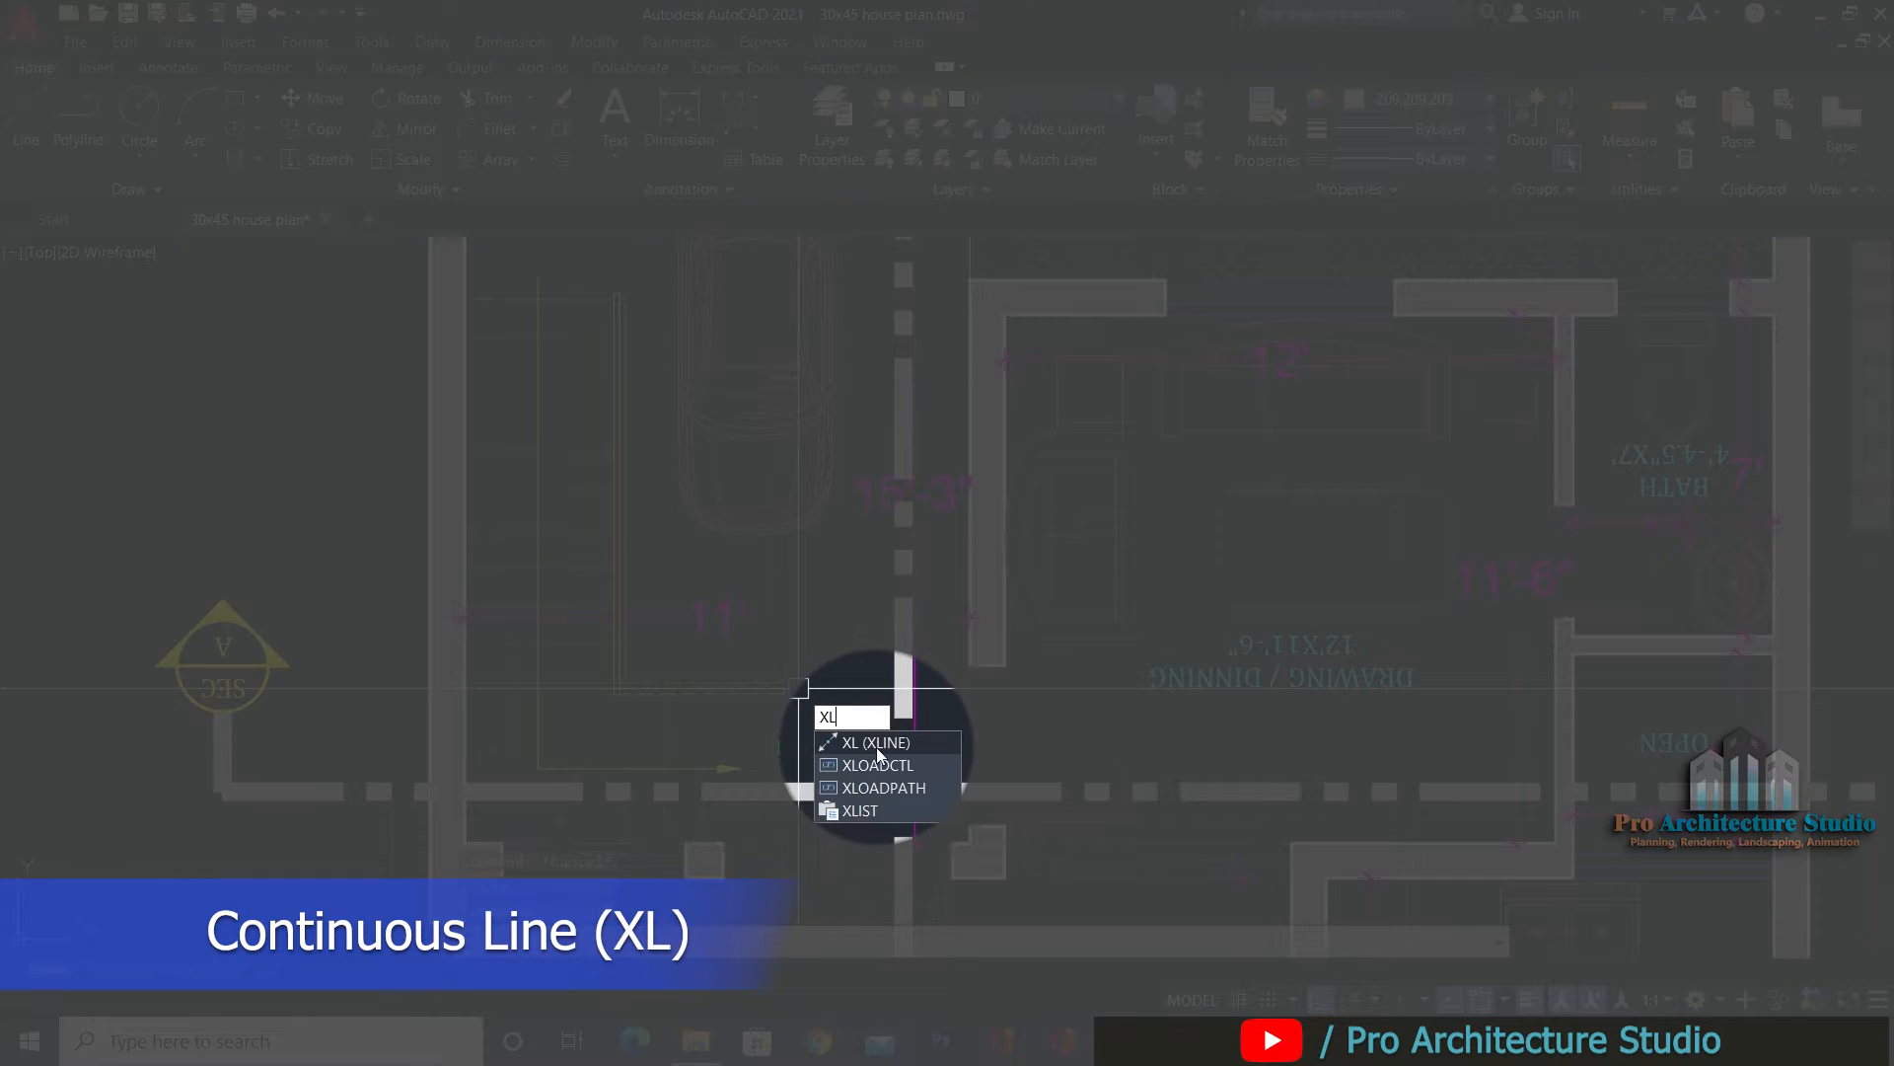
Draw a vertical construction line (XLINE) along the outer face of the exterior wall beside the stairs.
key("Return")
scroll(446, 817, "up", 4)
scroll(414, 706, "down", 2)
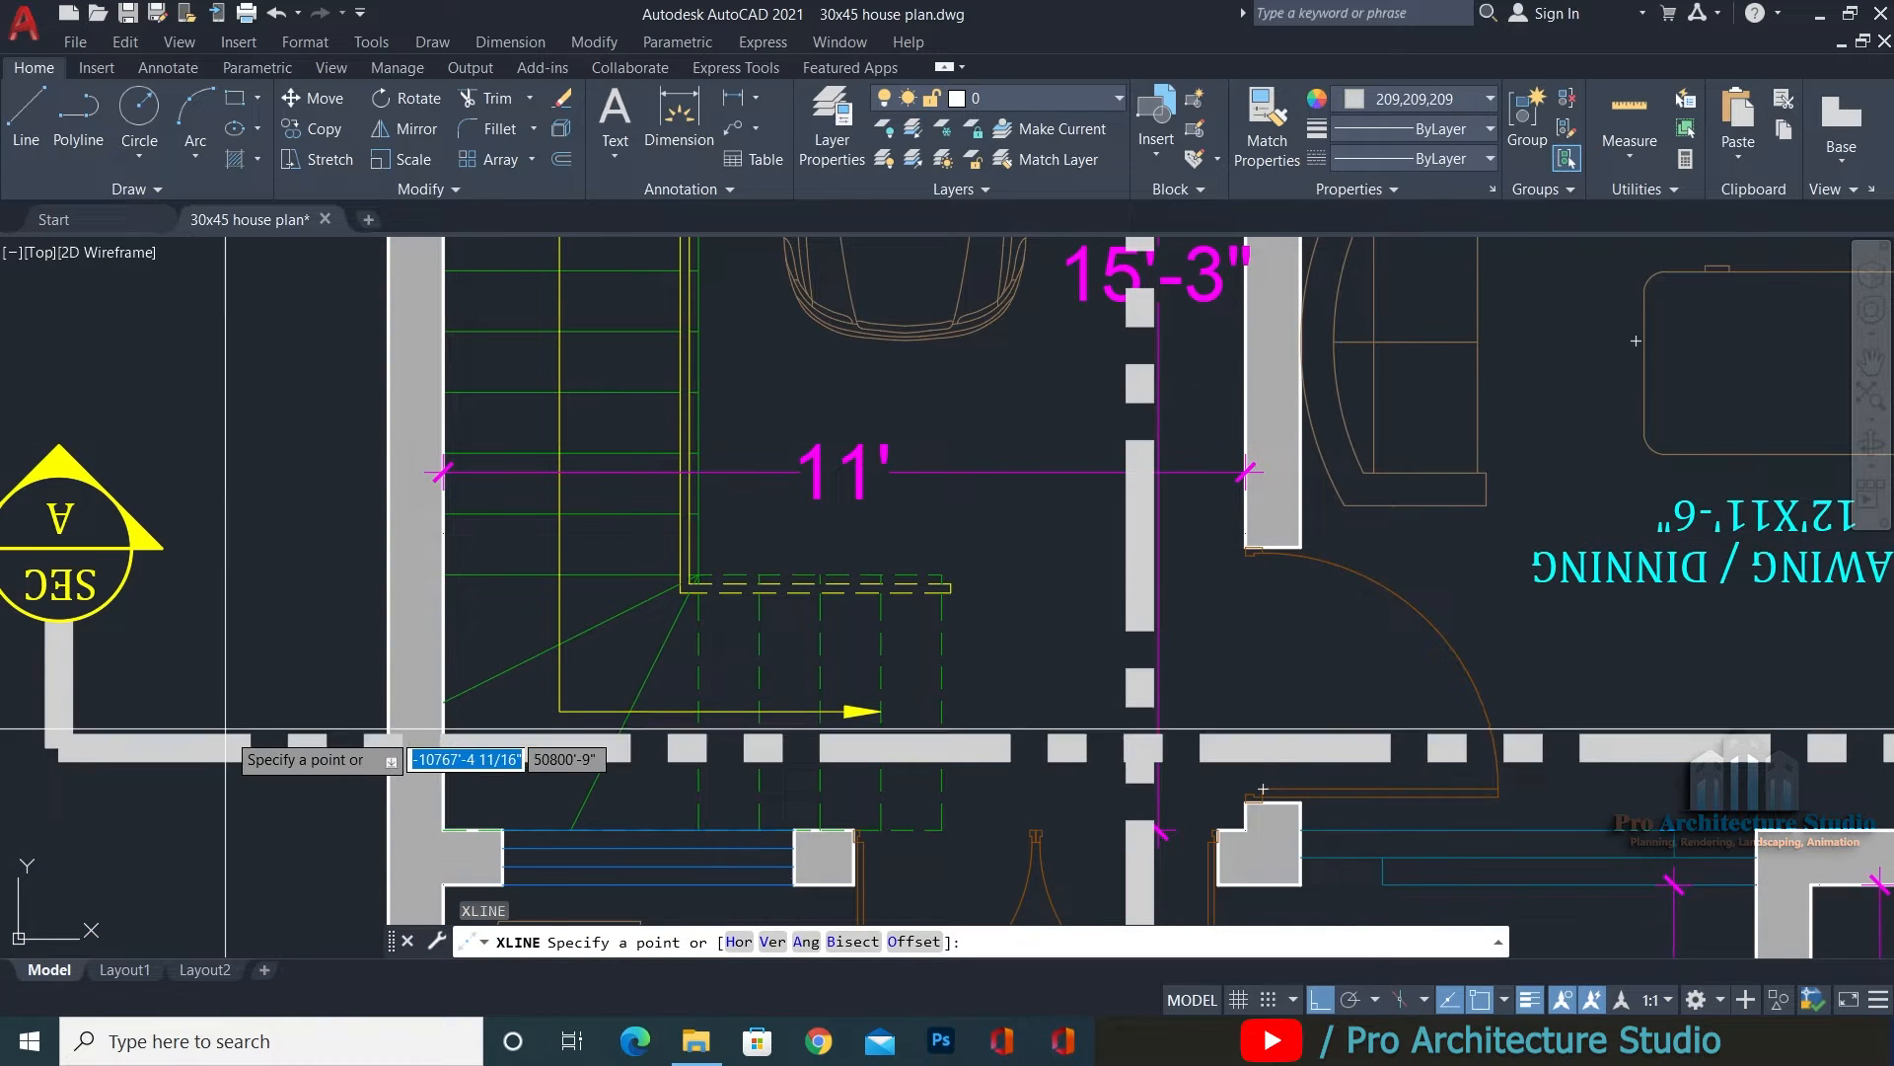
scroll(464, 533, "down", 2)
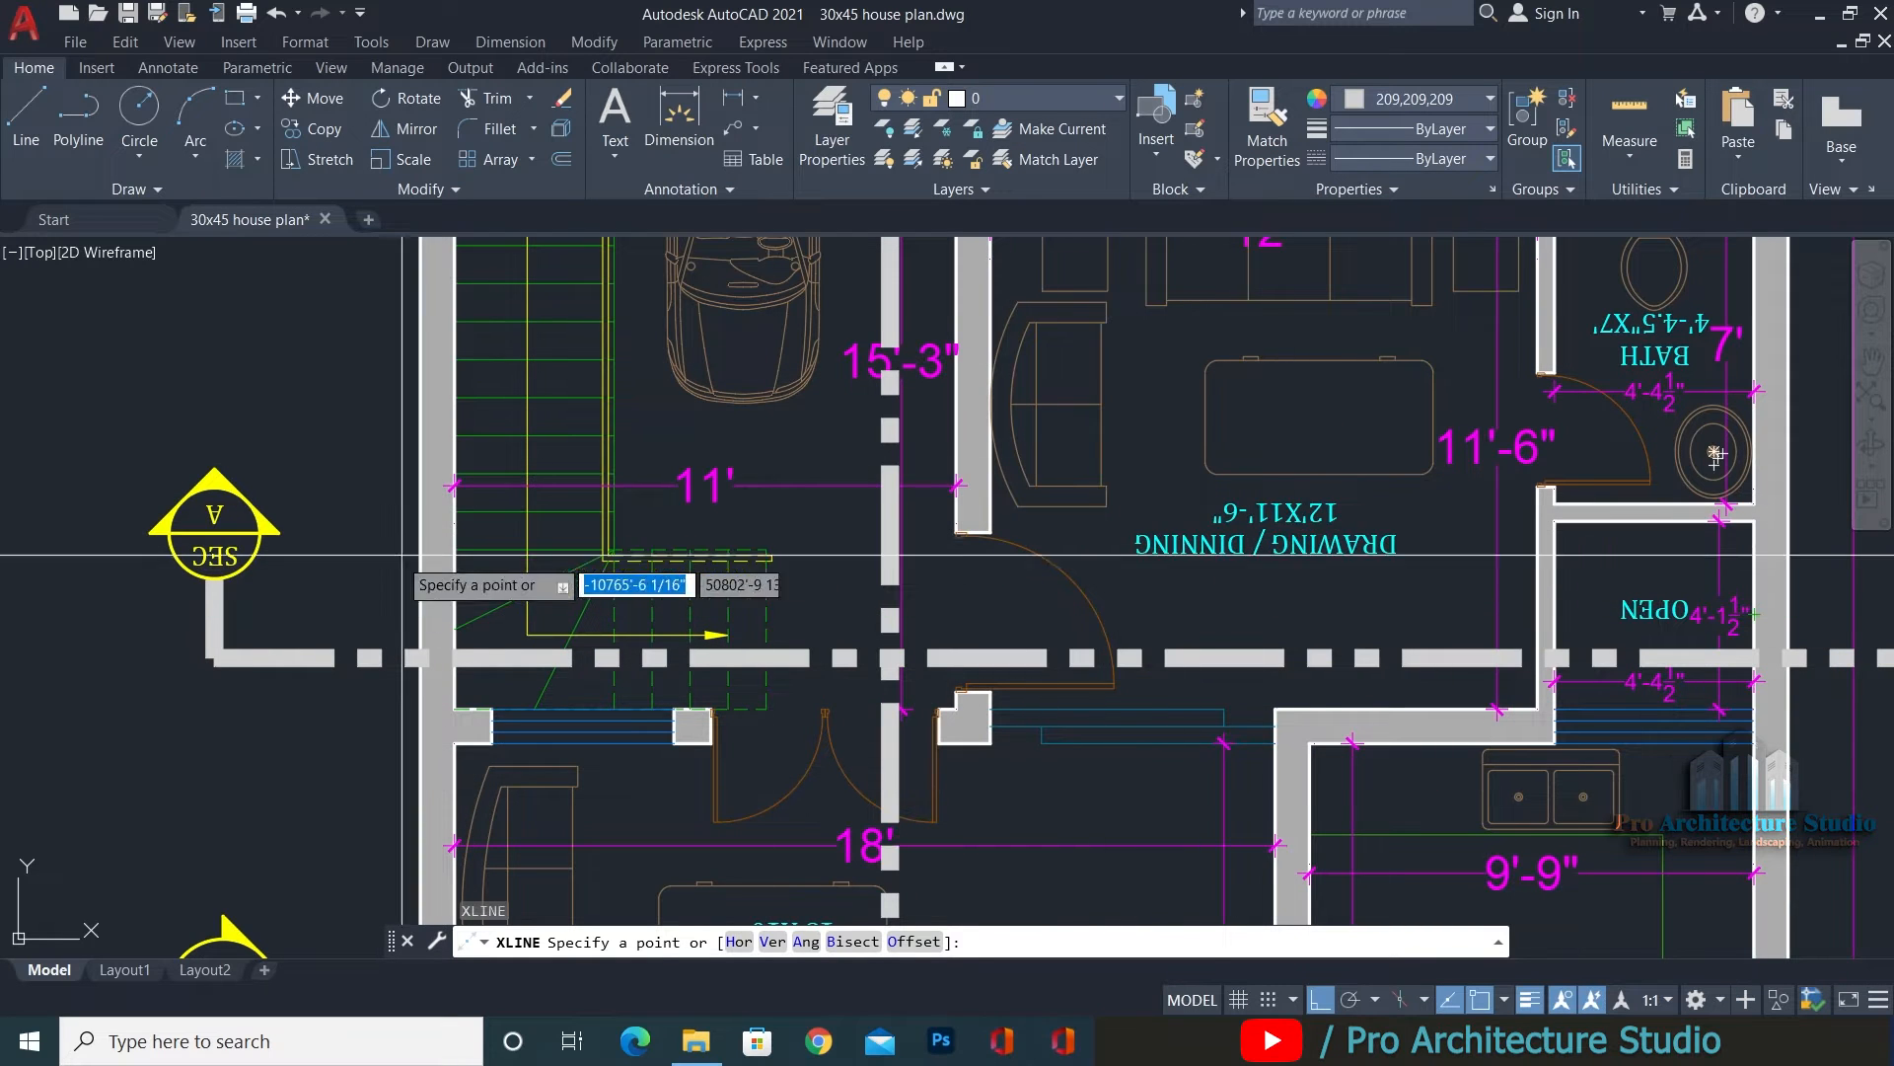
scroll(416, 582, "up", 4)
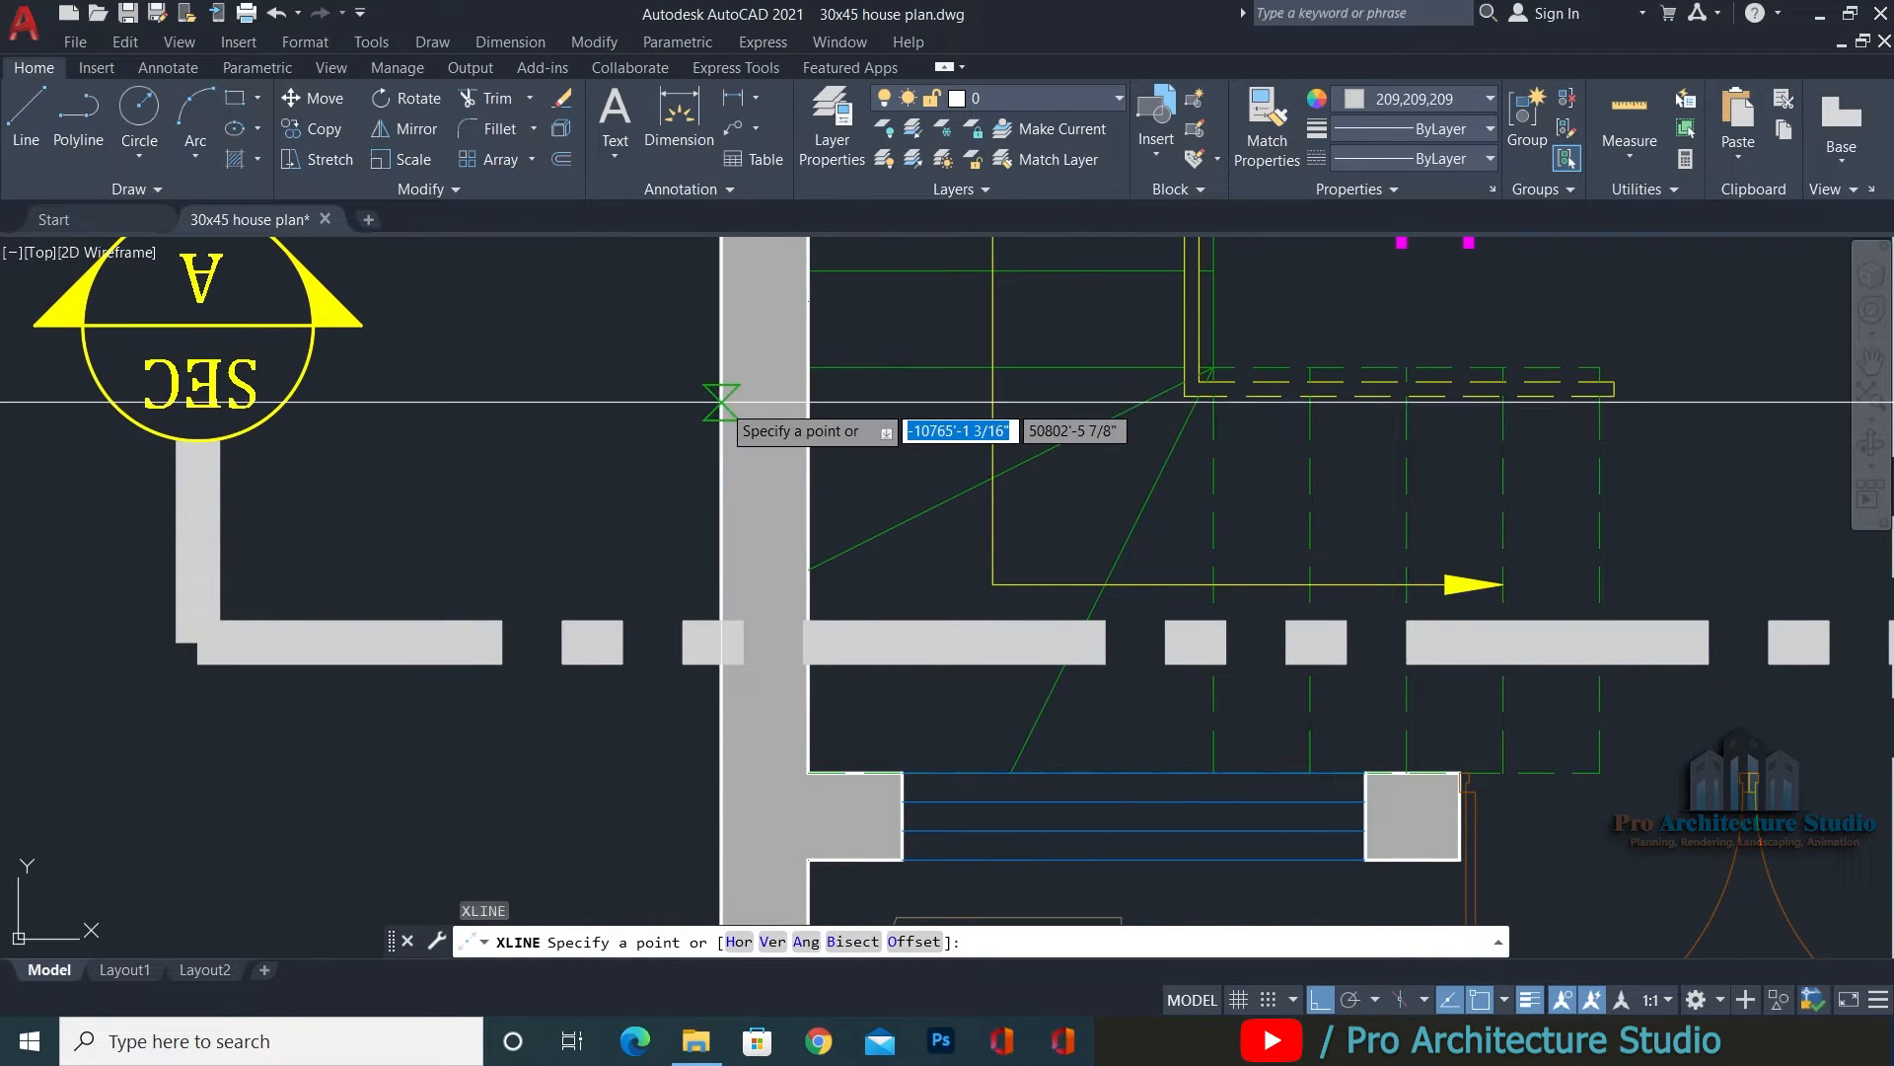
left_click(722, 402)
left_click(677, 536)
key("Return")
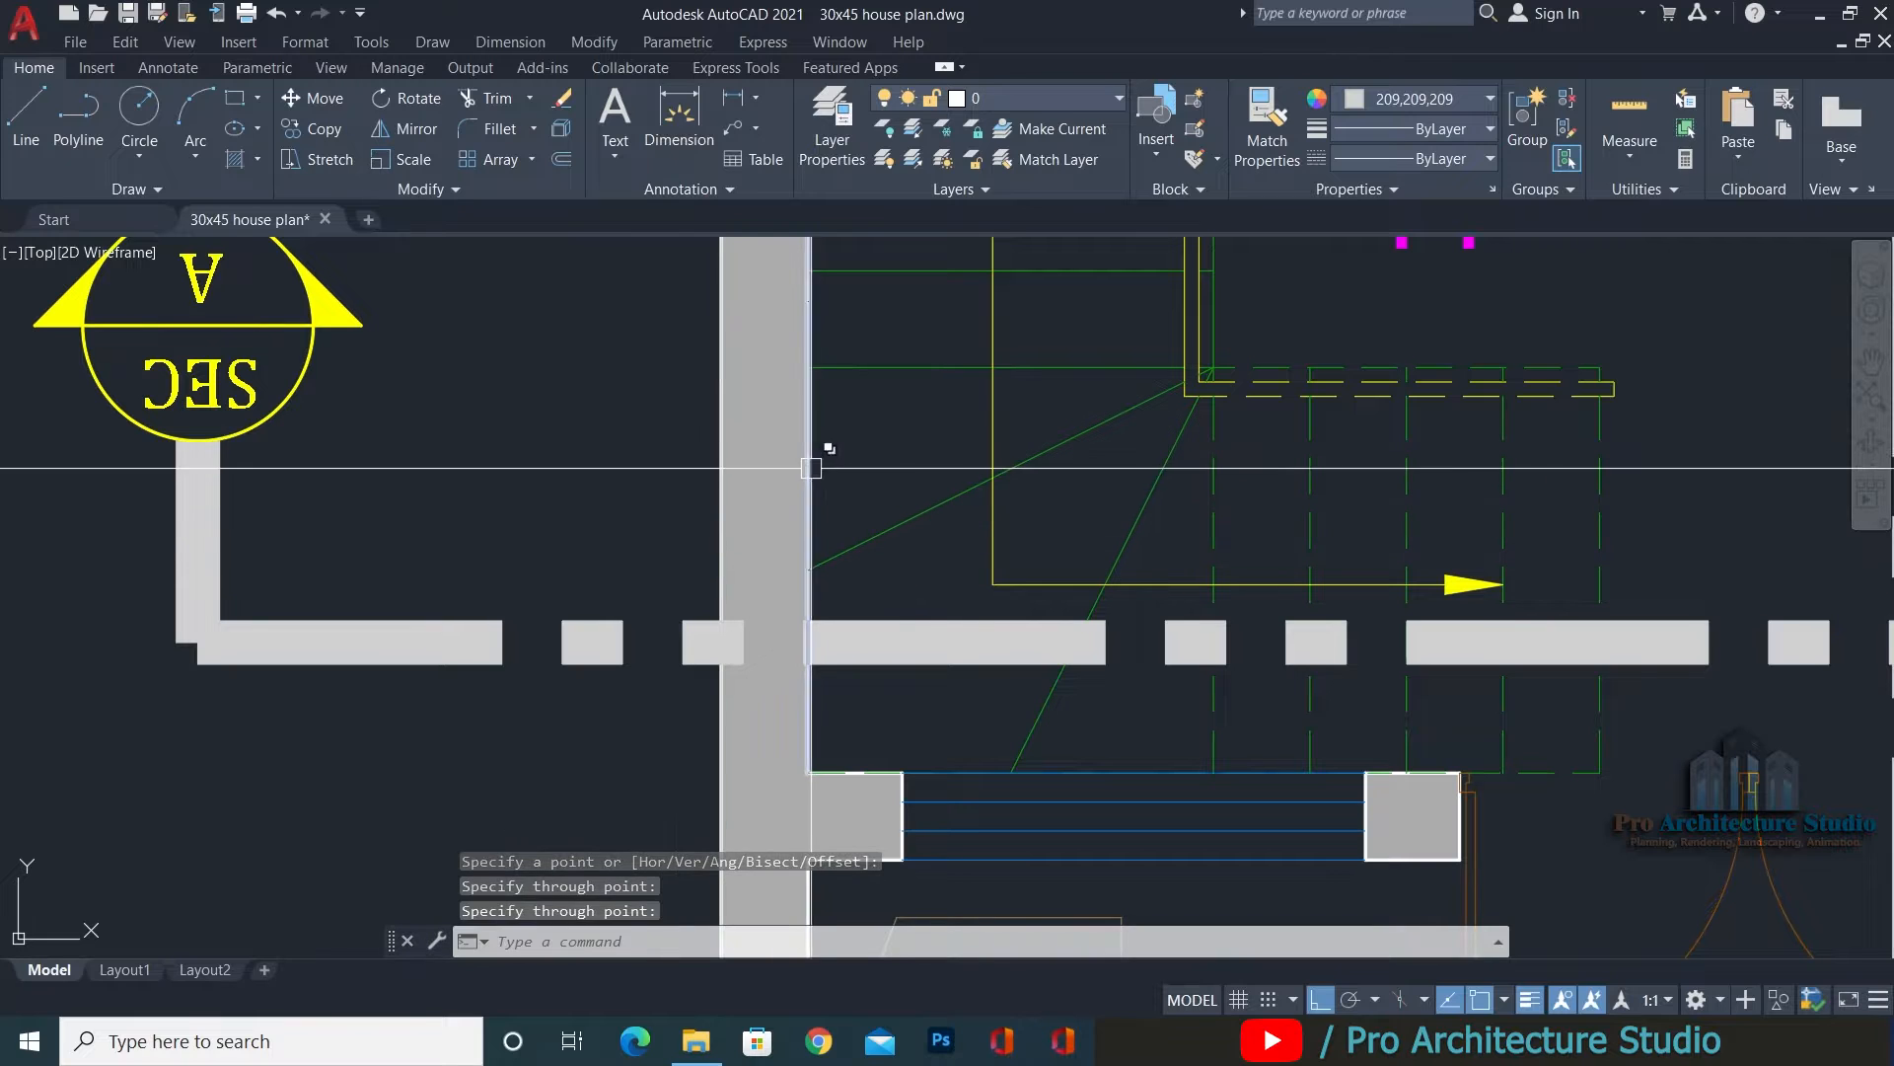
Add a vertical construction line along the inner face of the exterior wall beside the stairs.
key("Return")
left_click(810, 477)
left_click(803, 530)
key("Return")
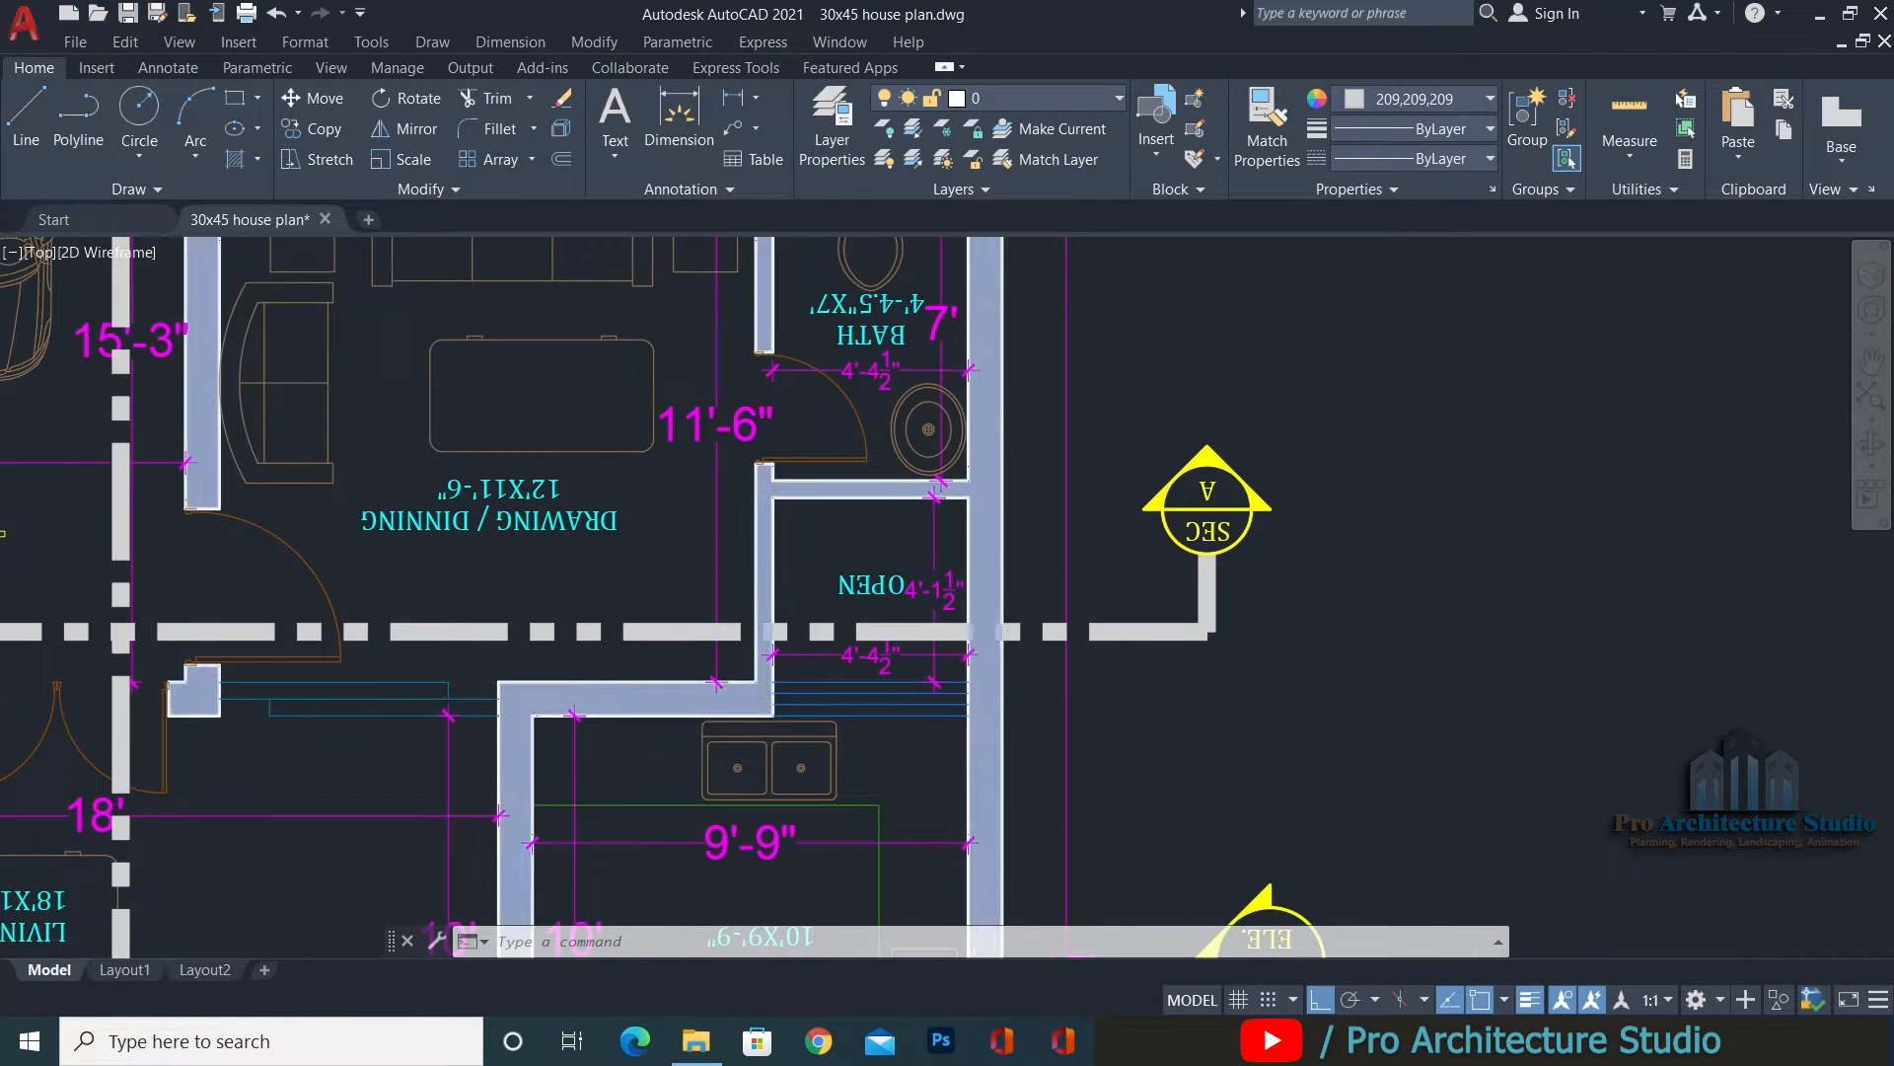
Draw a vertical construction line along the outer face of the exterior wall beside the open area.
scroll(986, 605, "up", 4)
key("Escape")
key("Escape")
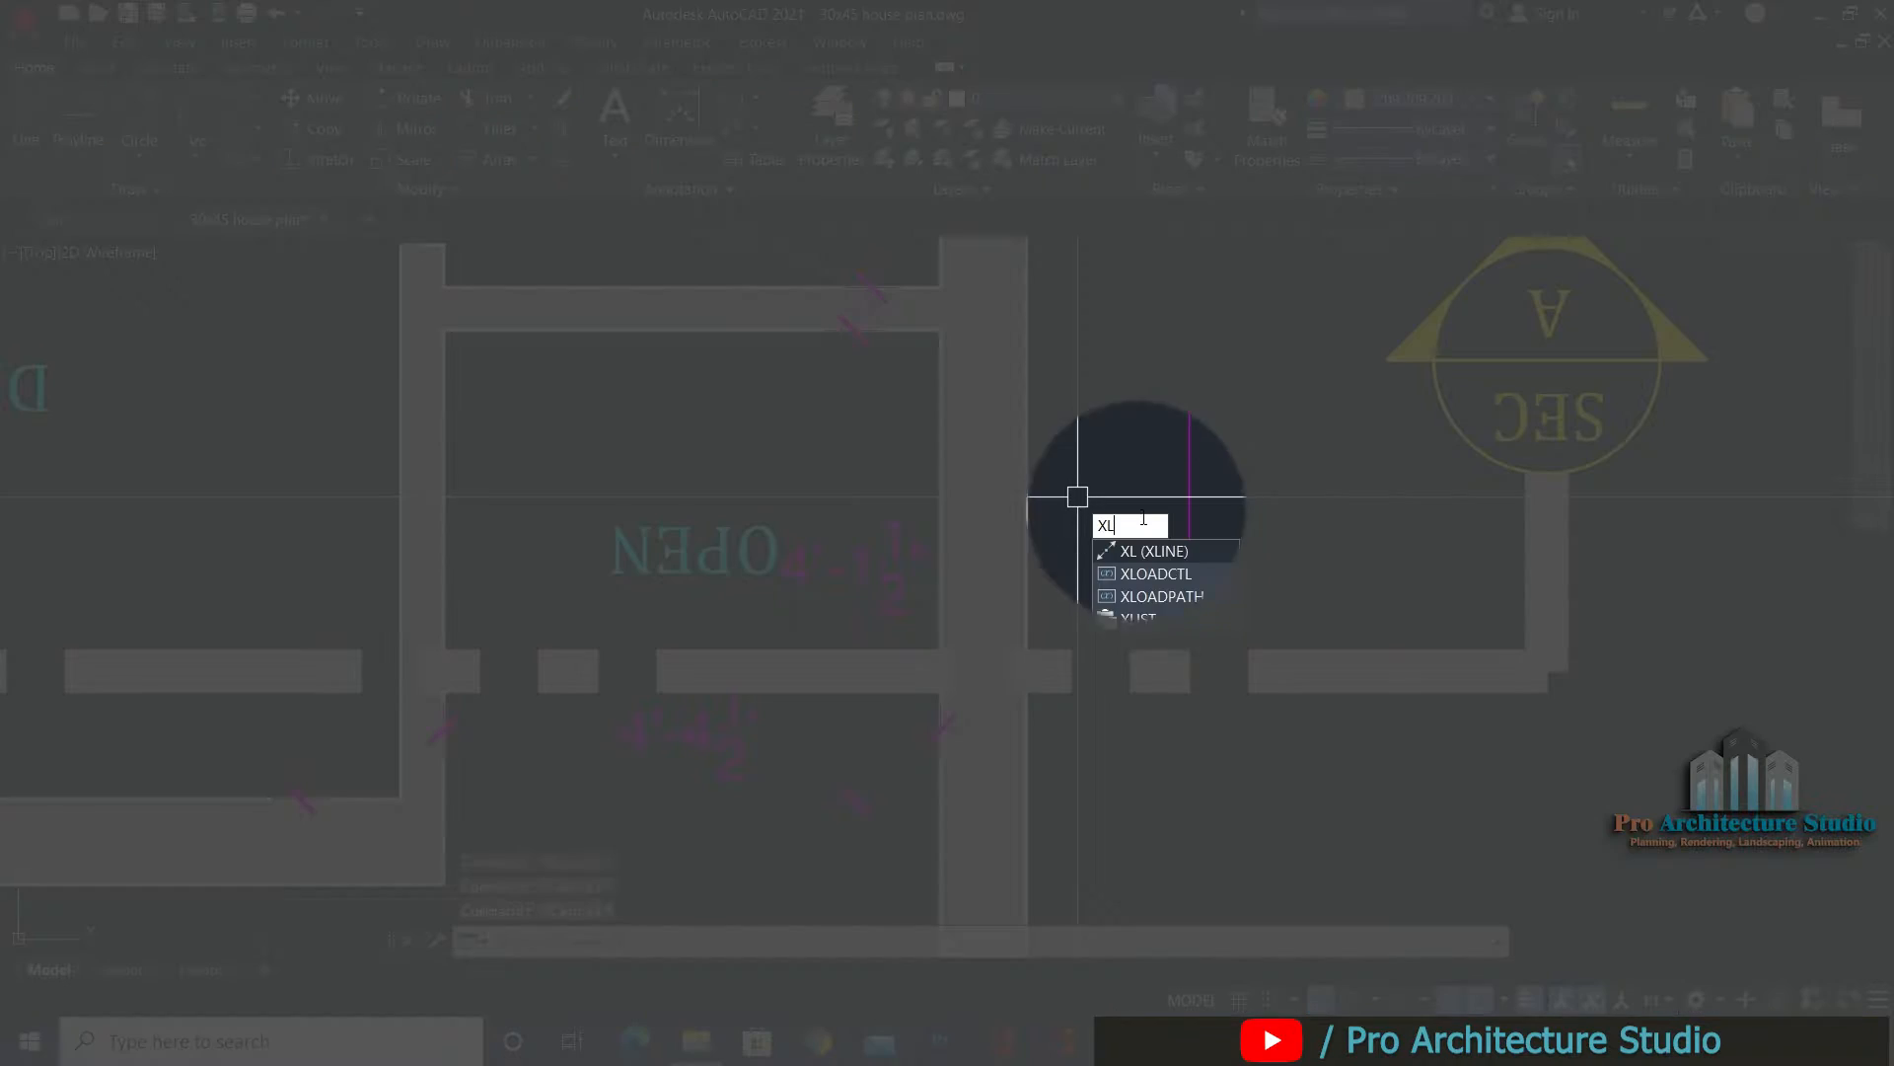
key("Return")
left_click(1031, 483)
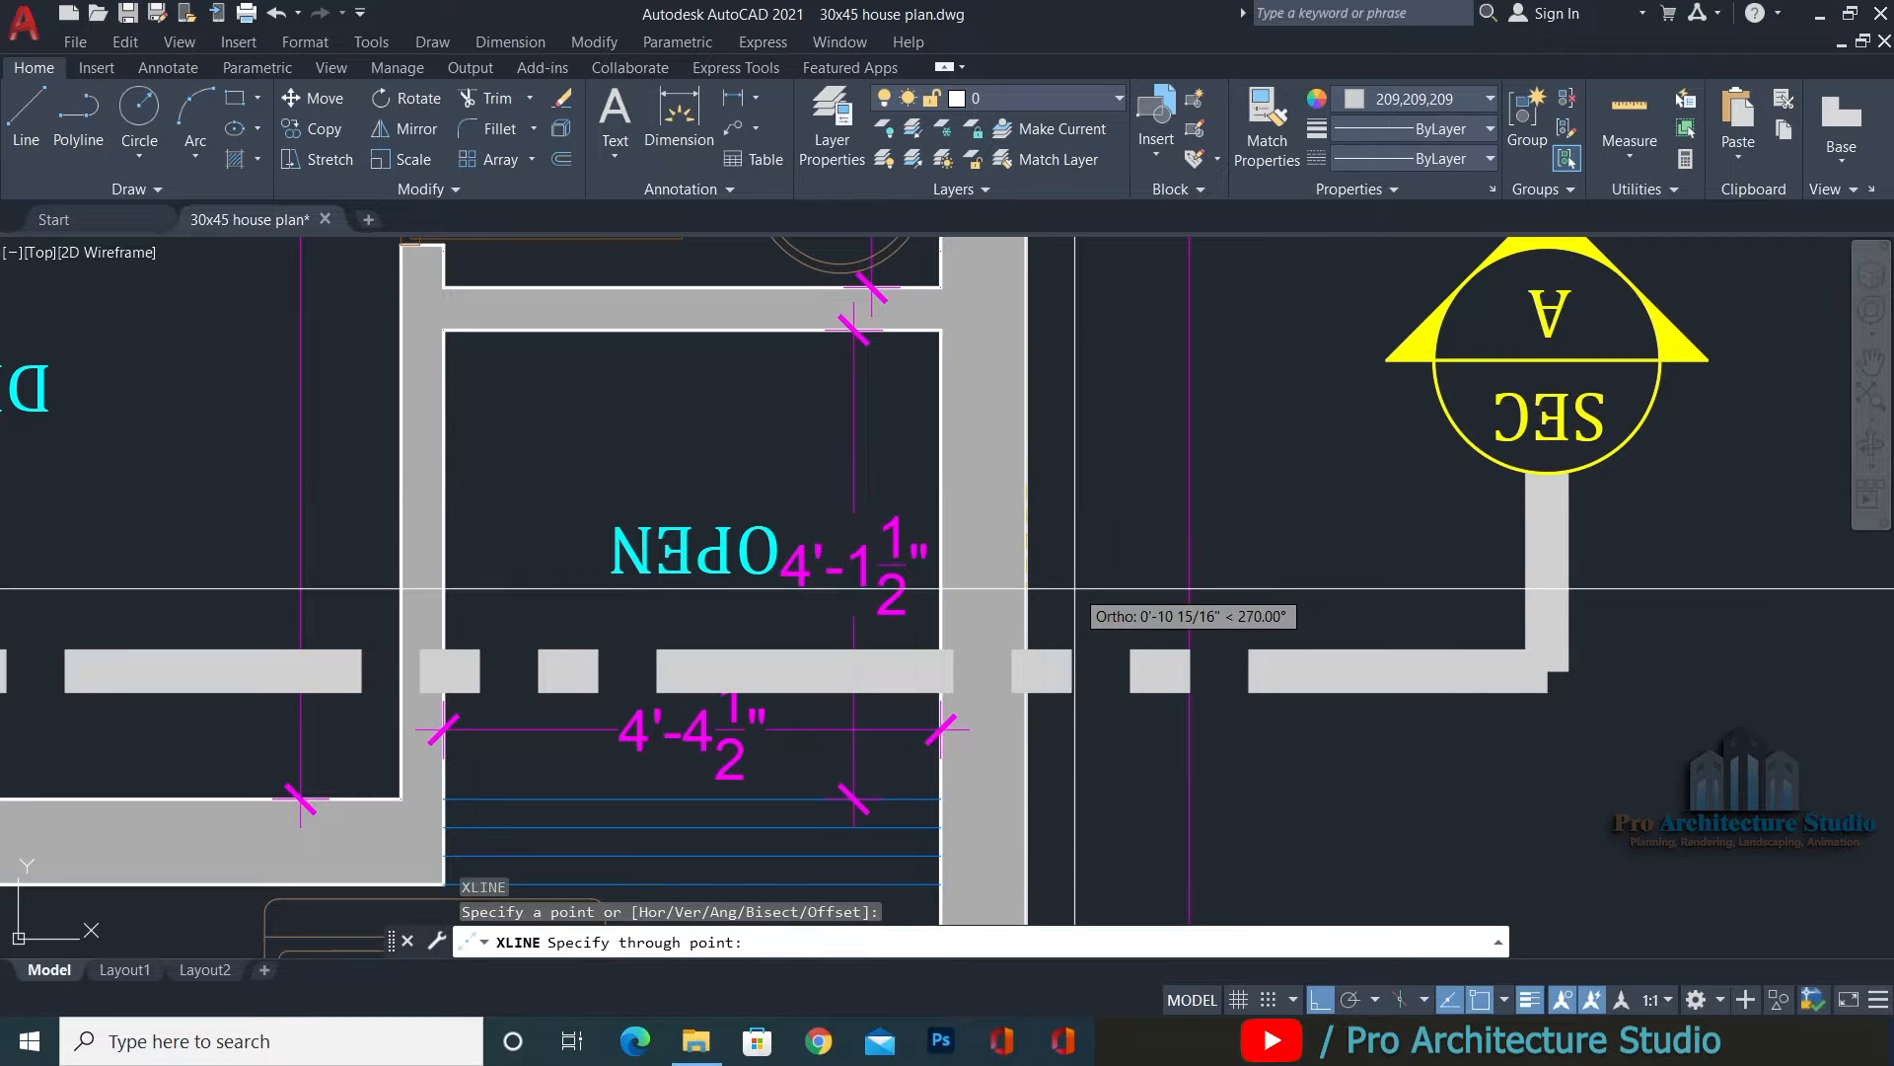
left_click(1073, 588)
key("Return")
Add a vertical construction line along the inner face of the exterior wall beside the open area.
key("Return")
left_click(943, 440)
left_click(1006, 537)
key("Return")
key("Escape")
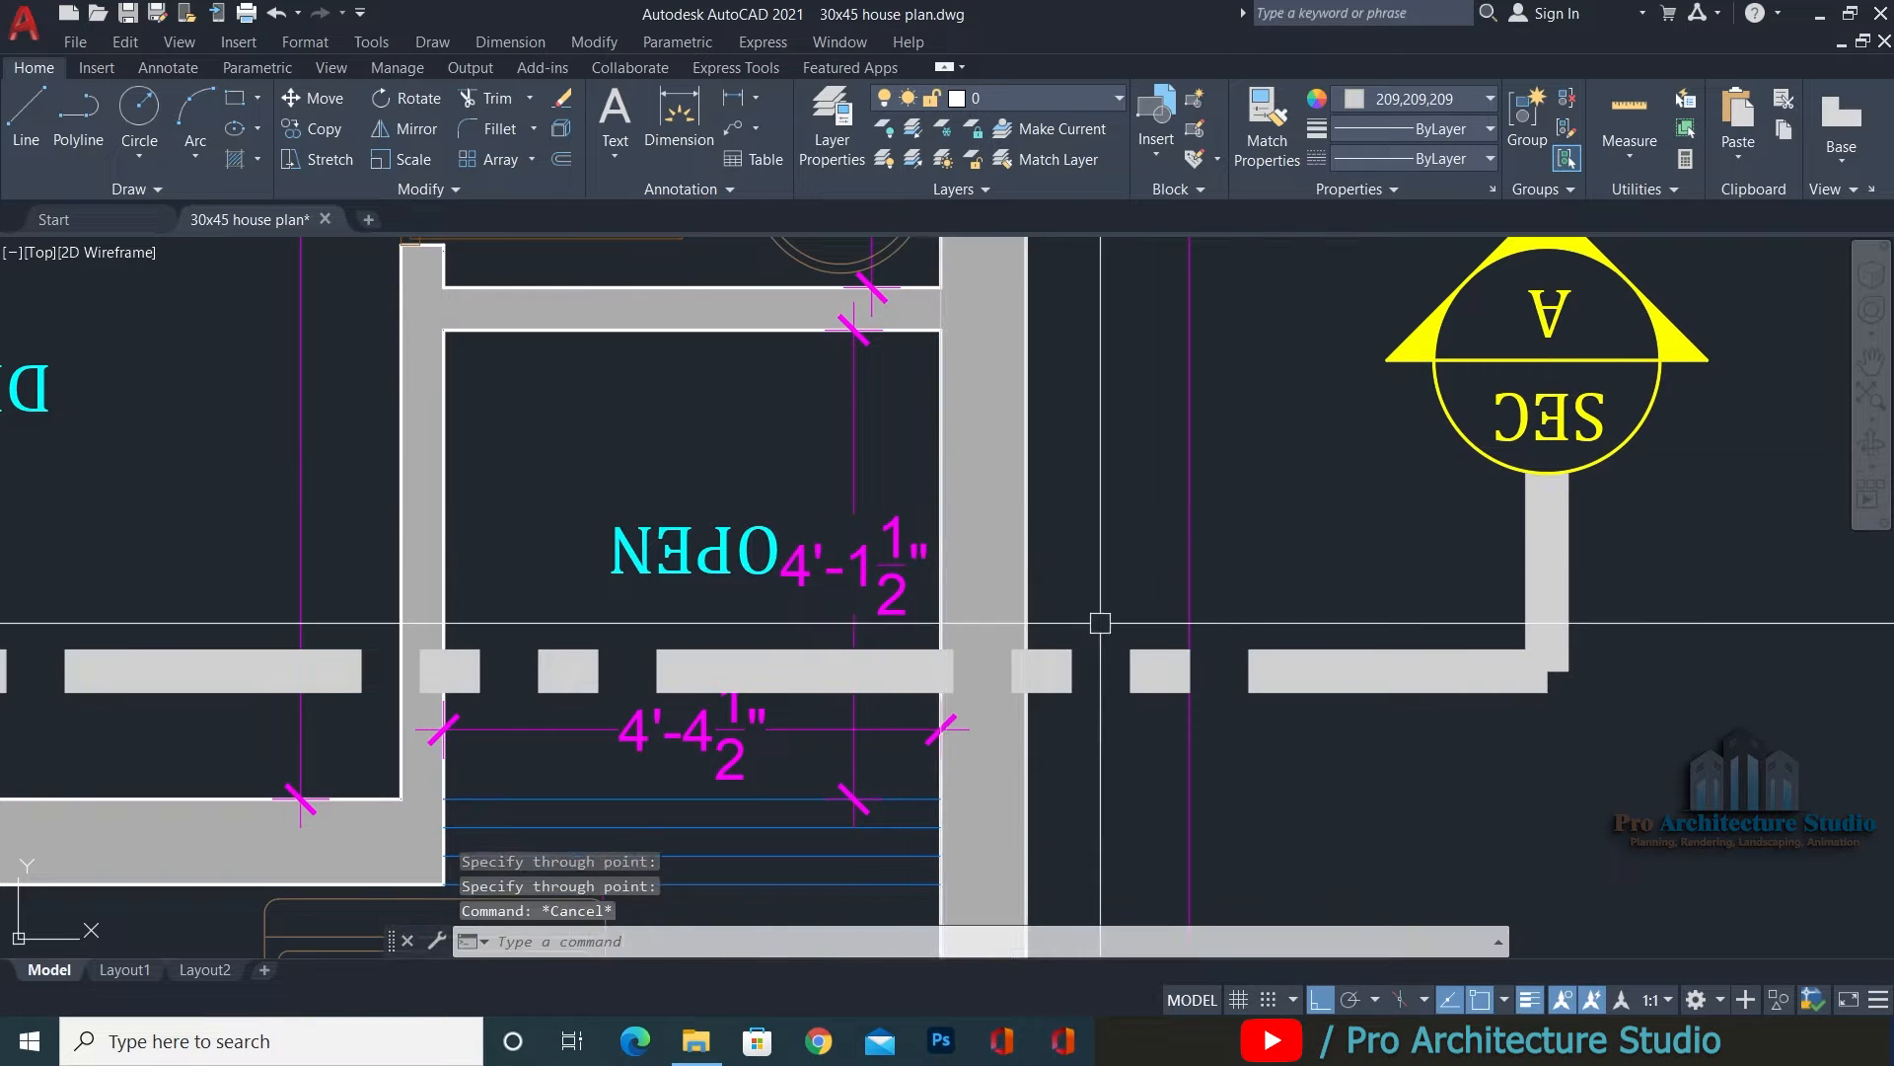
Draw vertical construction lines along both faces of the wall with the drawing/dining room door, beside the car porch and stairs.
scroll(1099, 621, "down", 8)
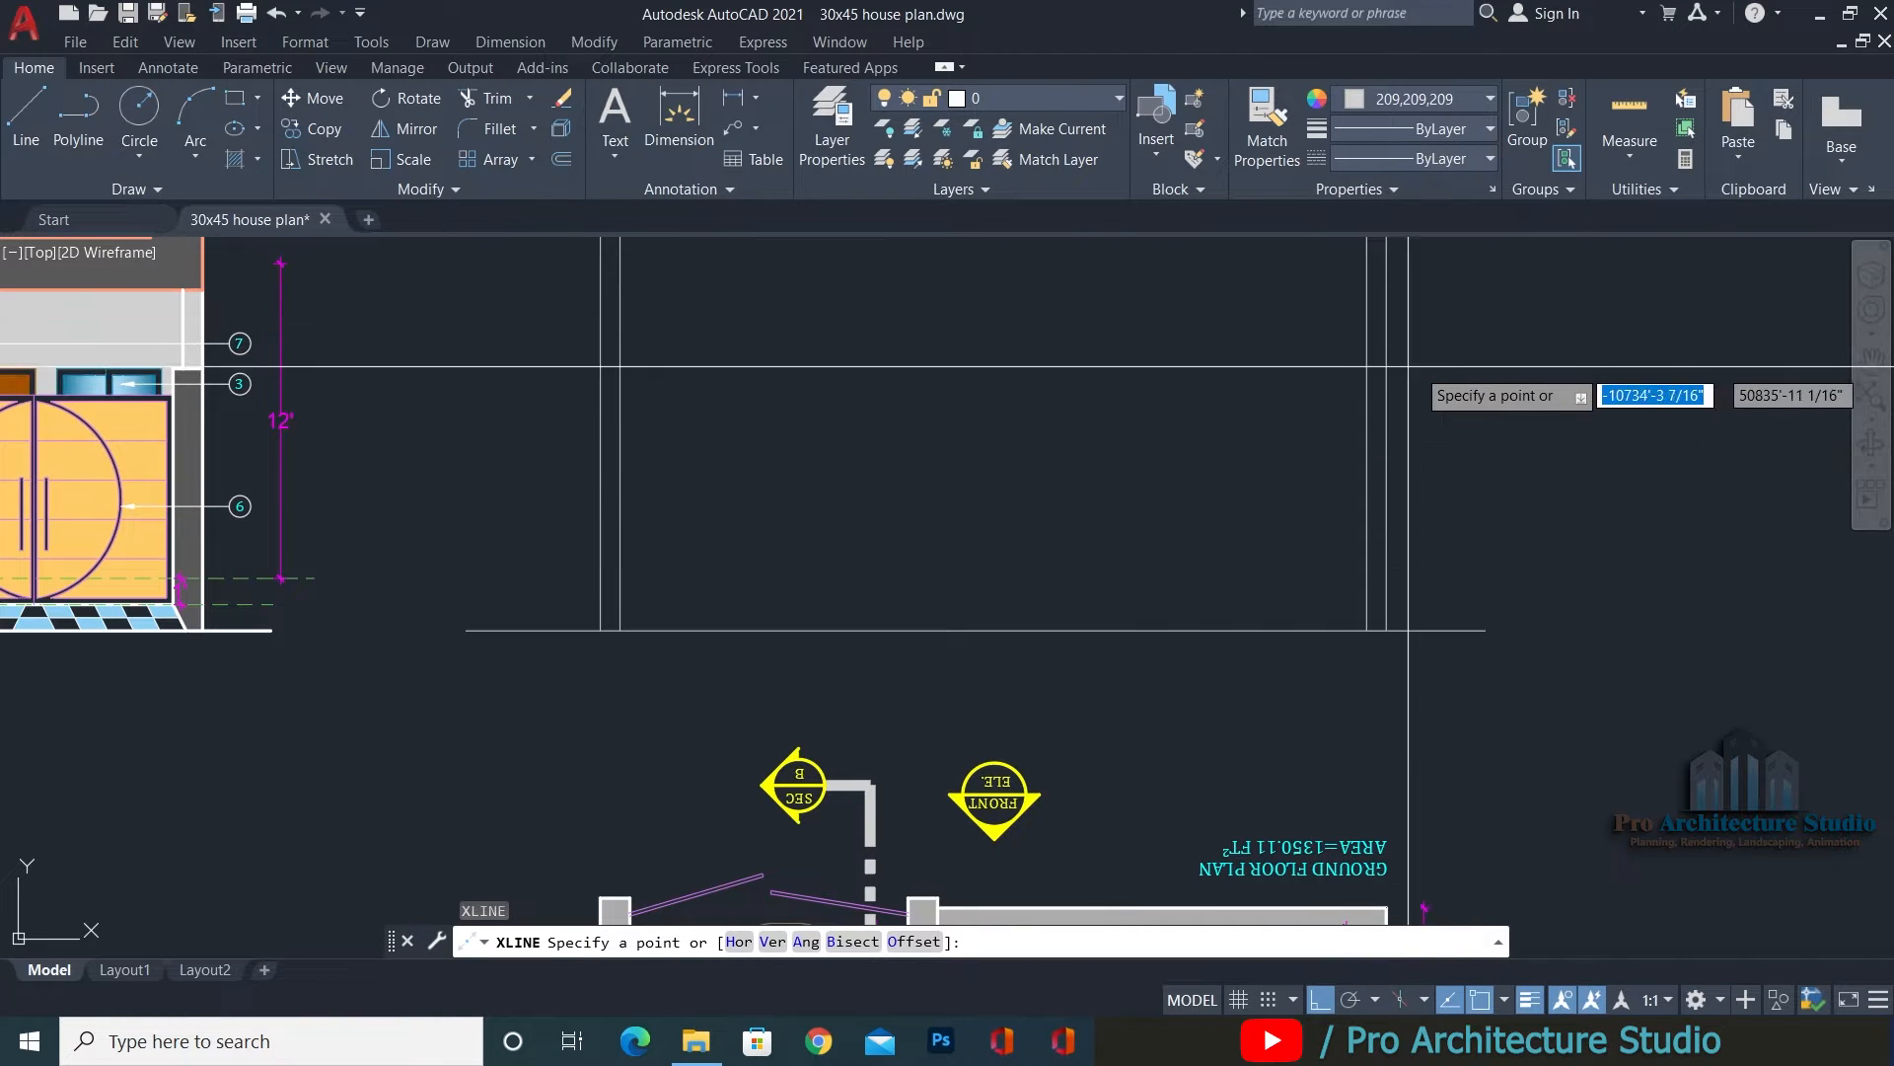
scroll(858, 431, "down", 2)
middle_click_drag(824, 535, 844, 293)
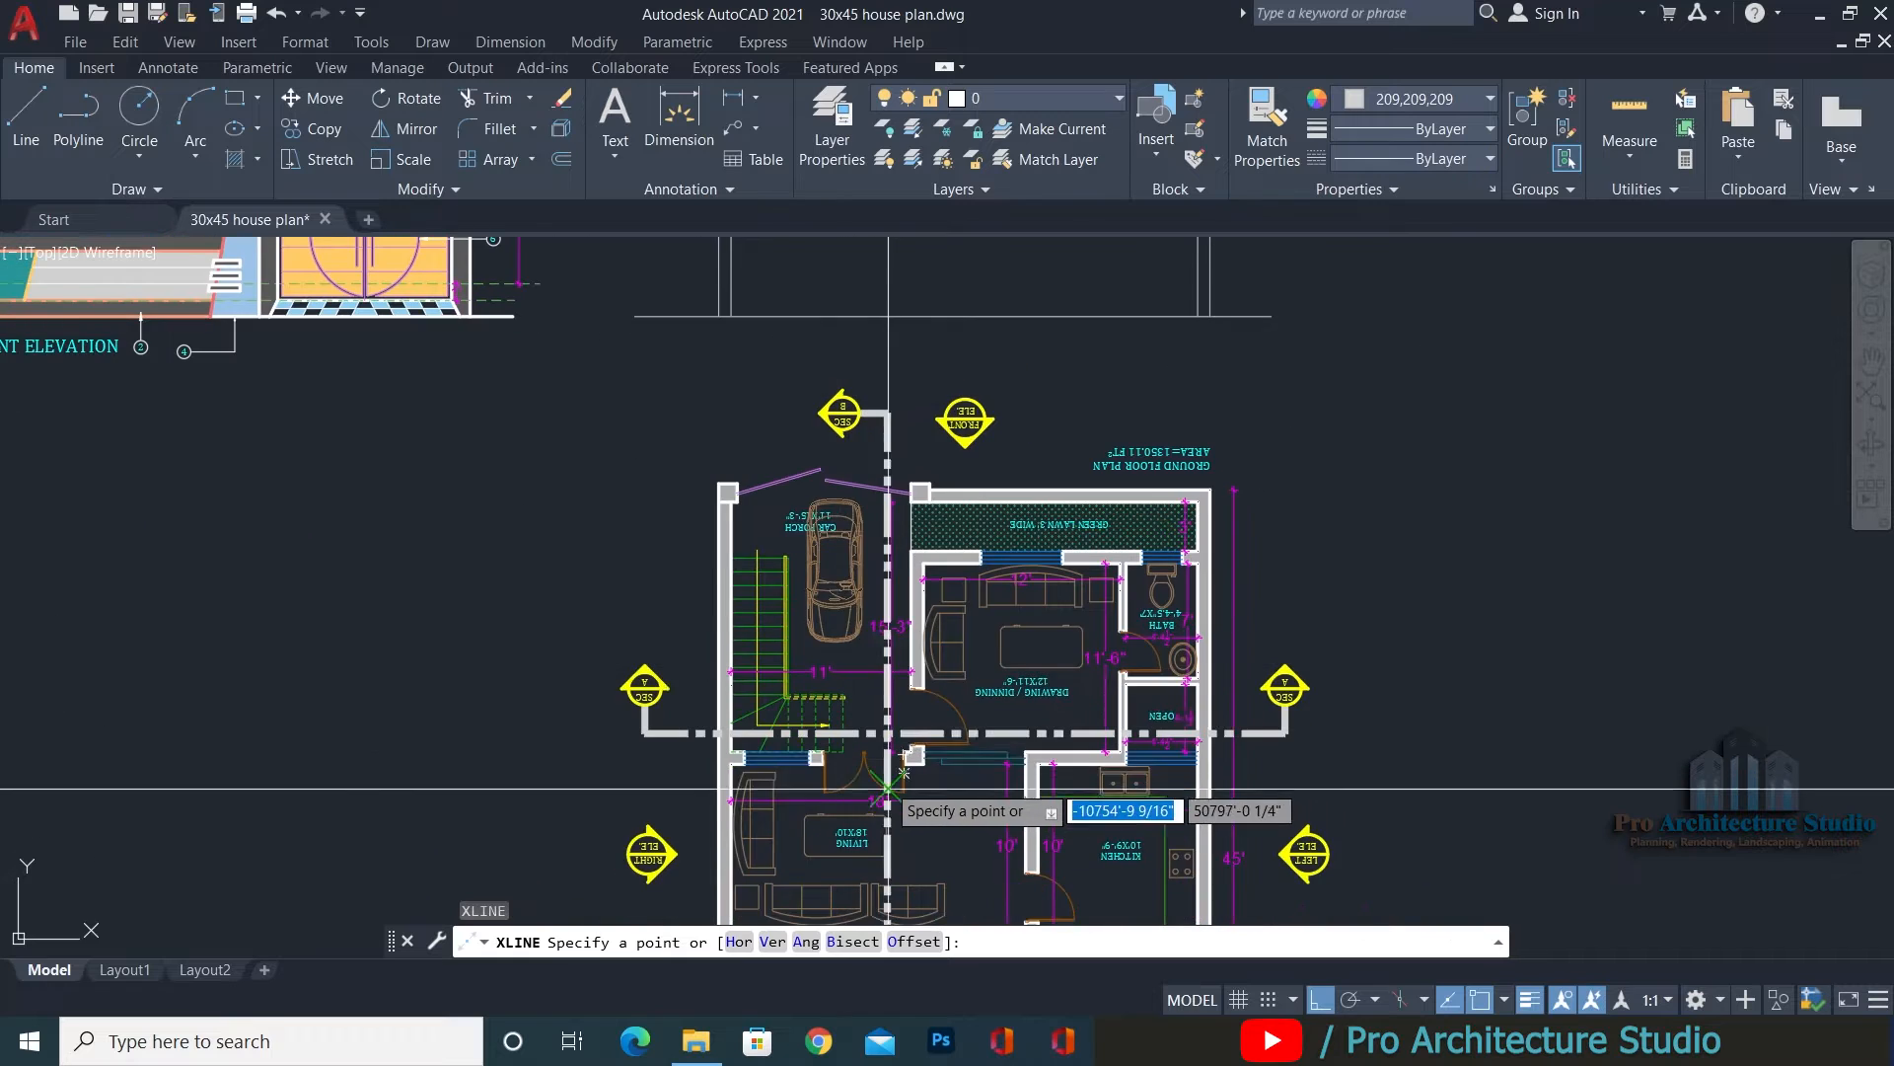
scroll(884, 767, "up", 6)
scroll(968, 435, "up", 4)
middle_click_drag(1001, 465, 942, 514)
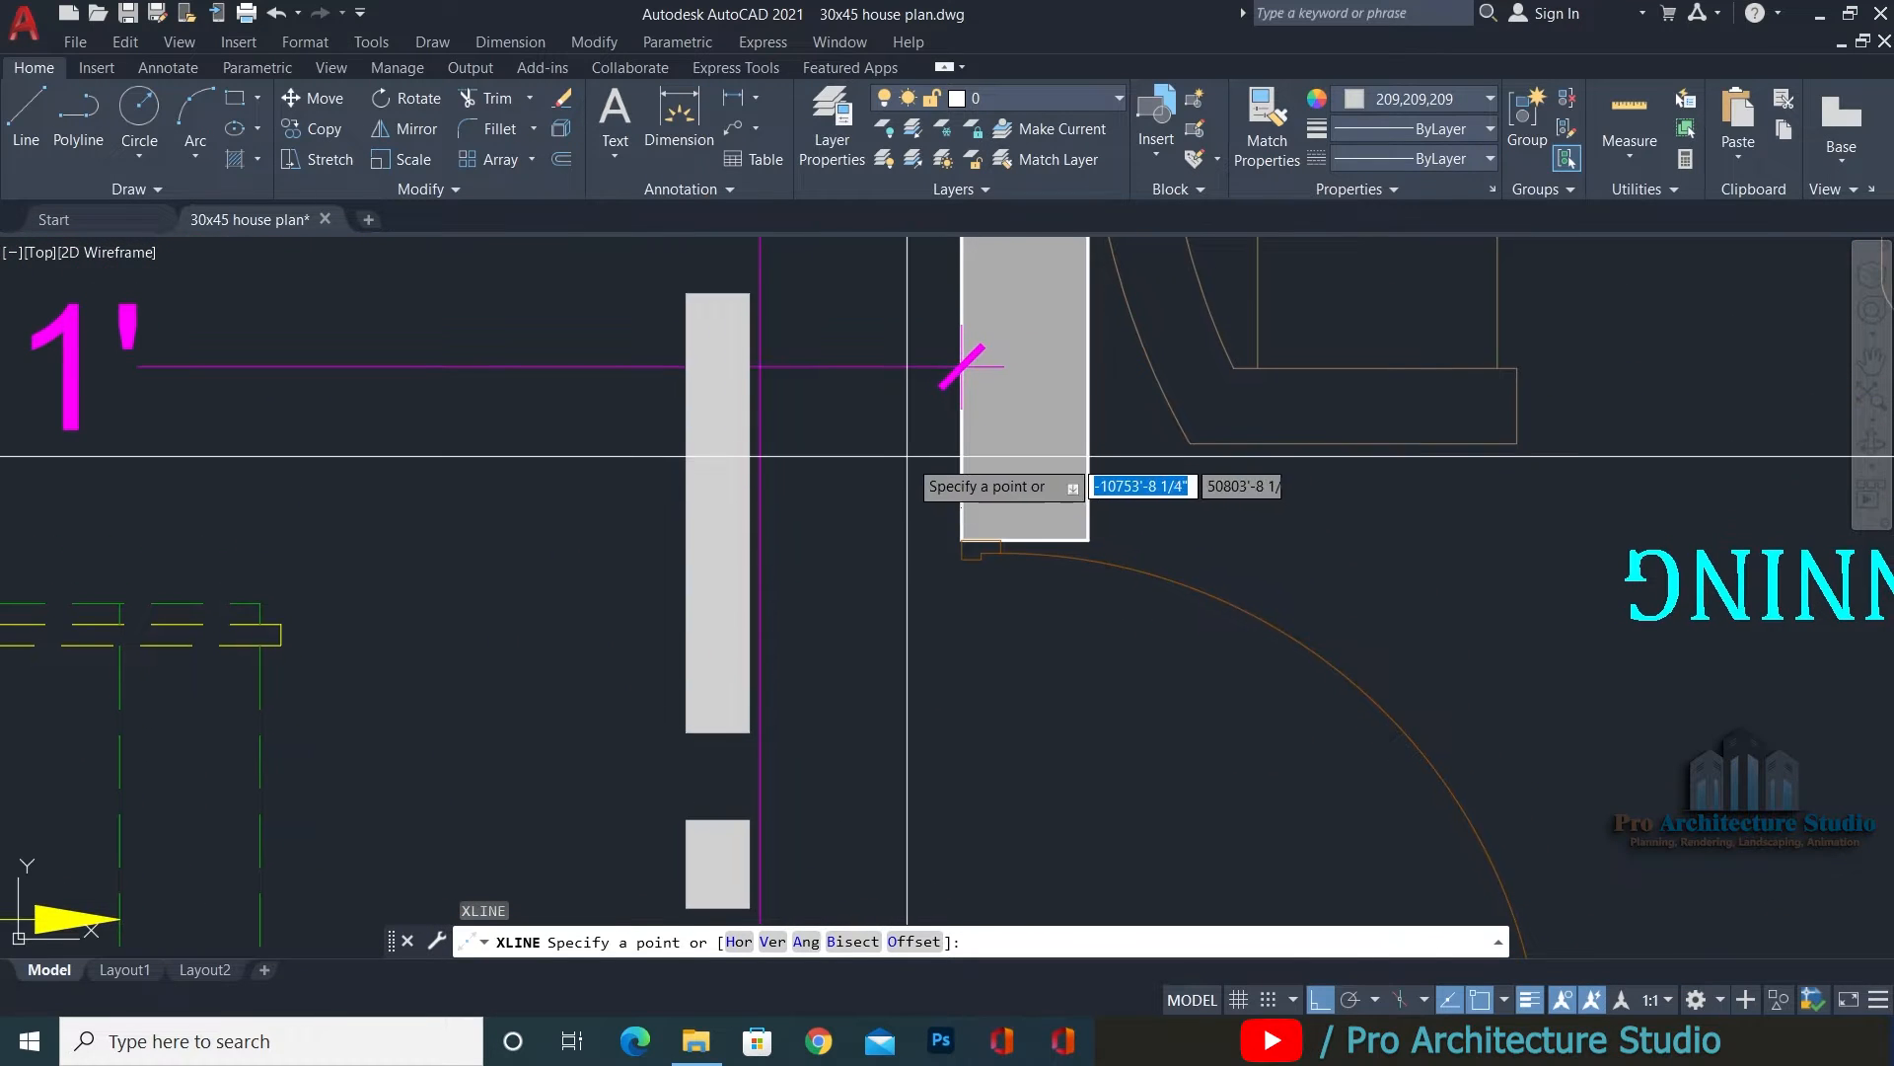
scroll(912, 466, "down", 2)
key("Escape")
key("Escape")
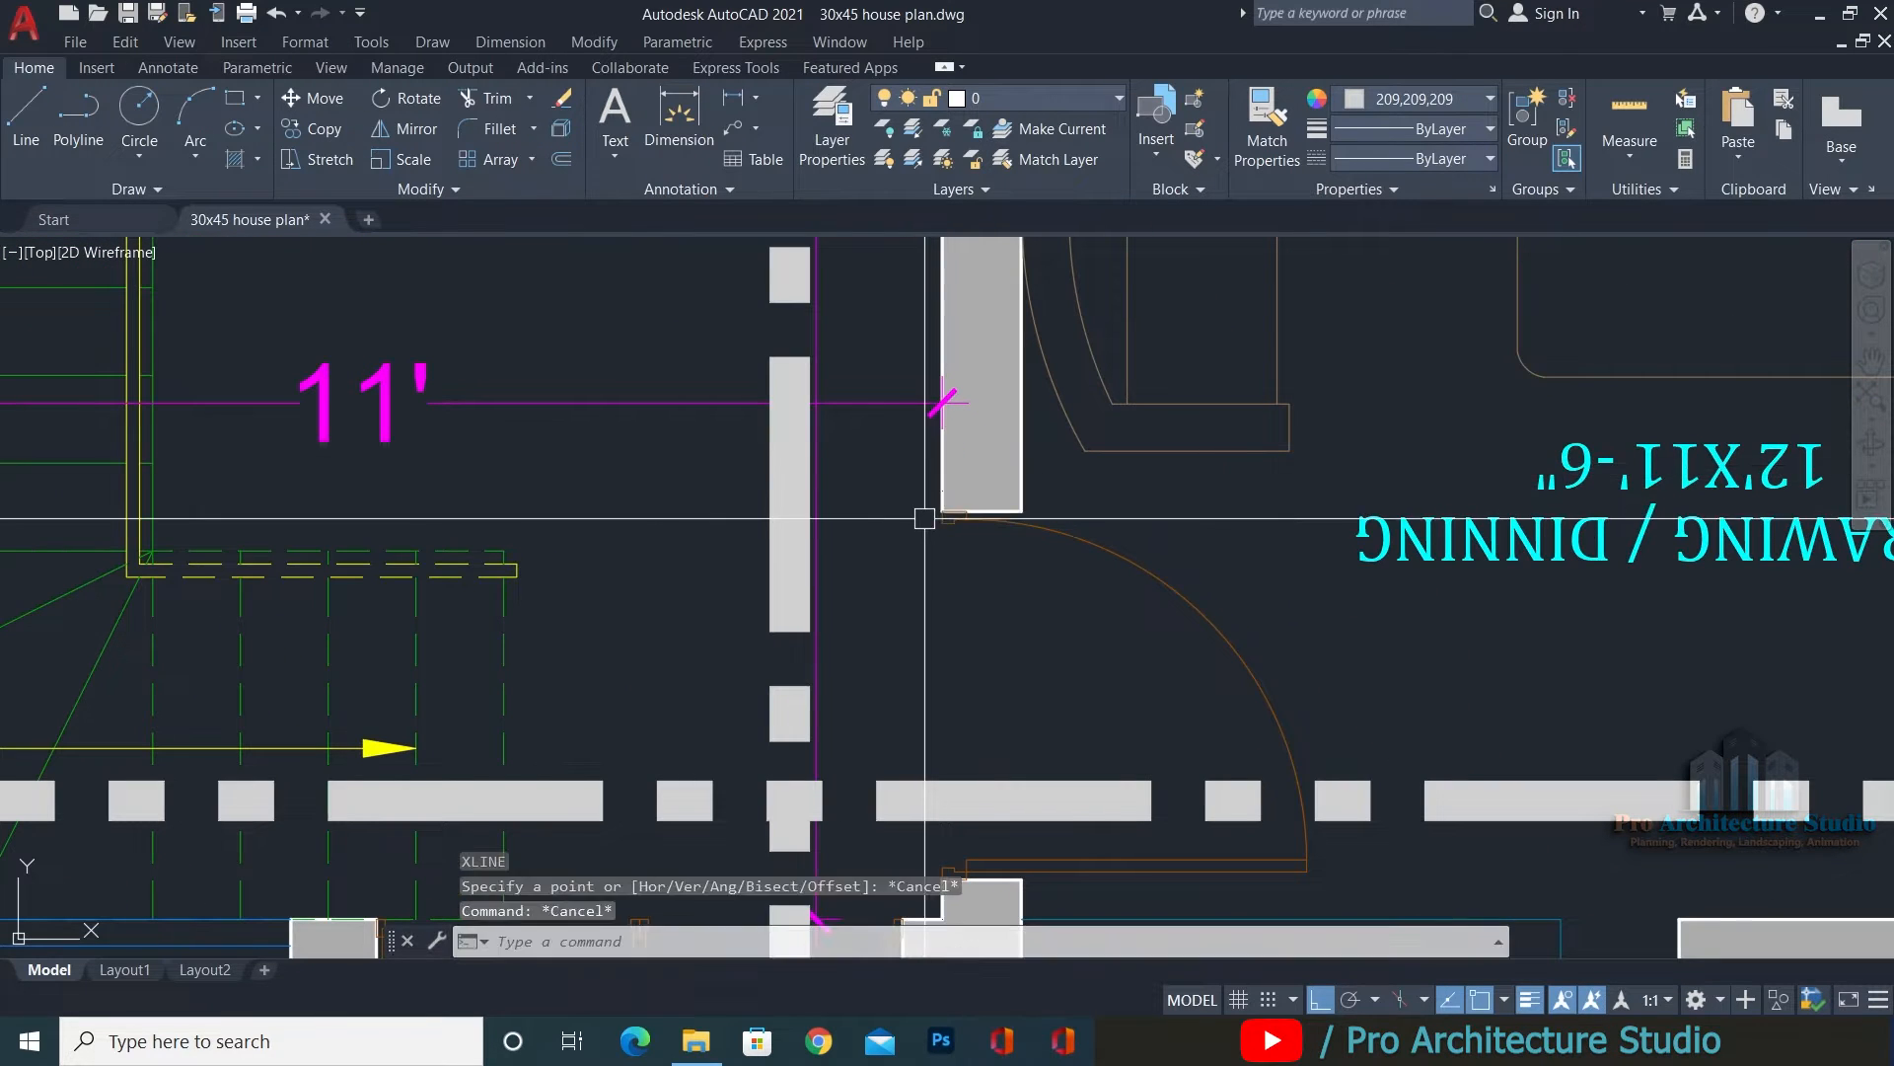
key("Return")
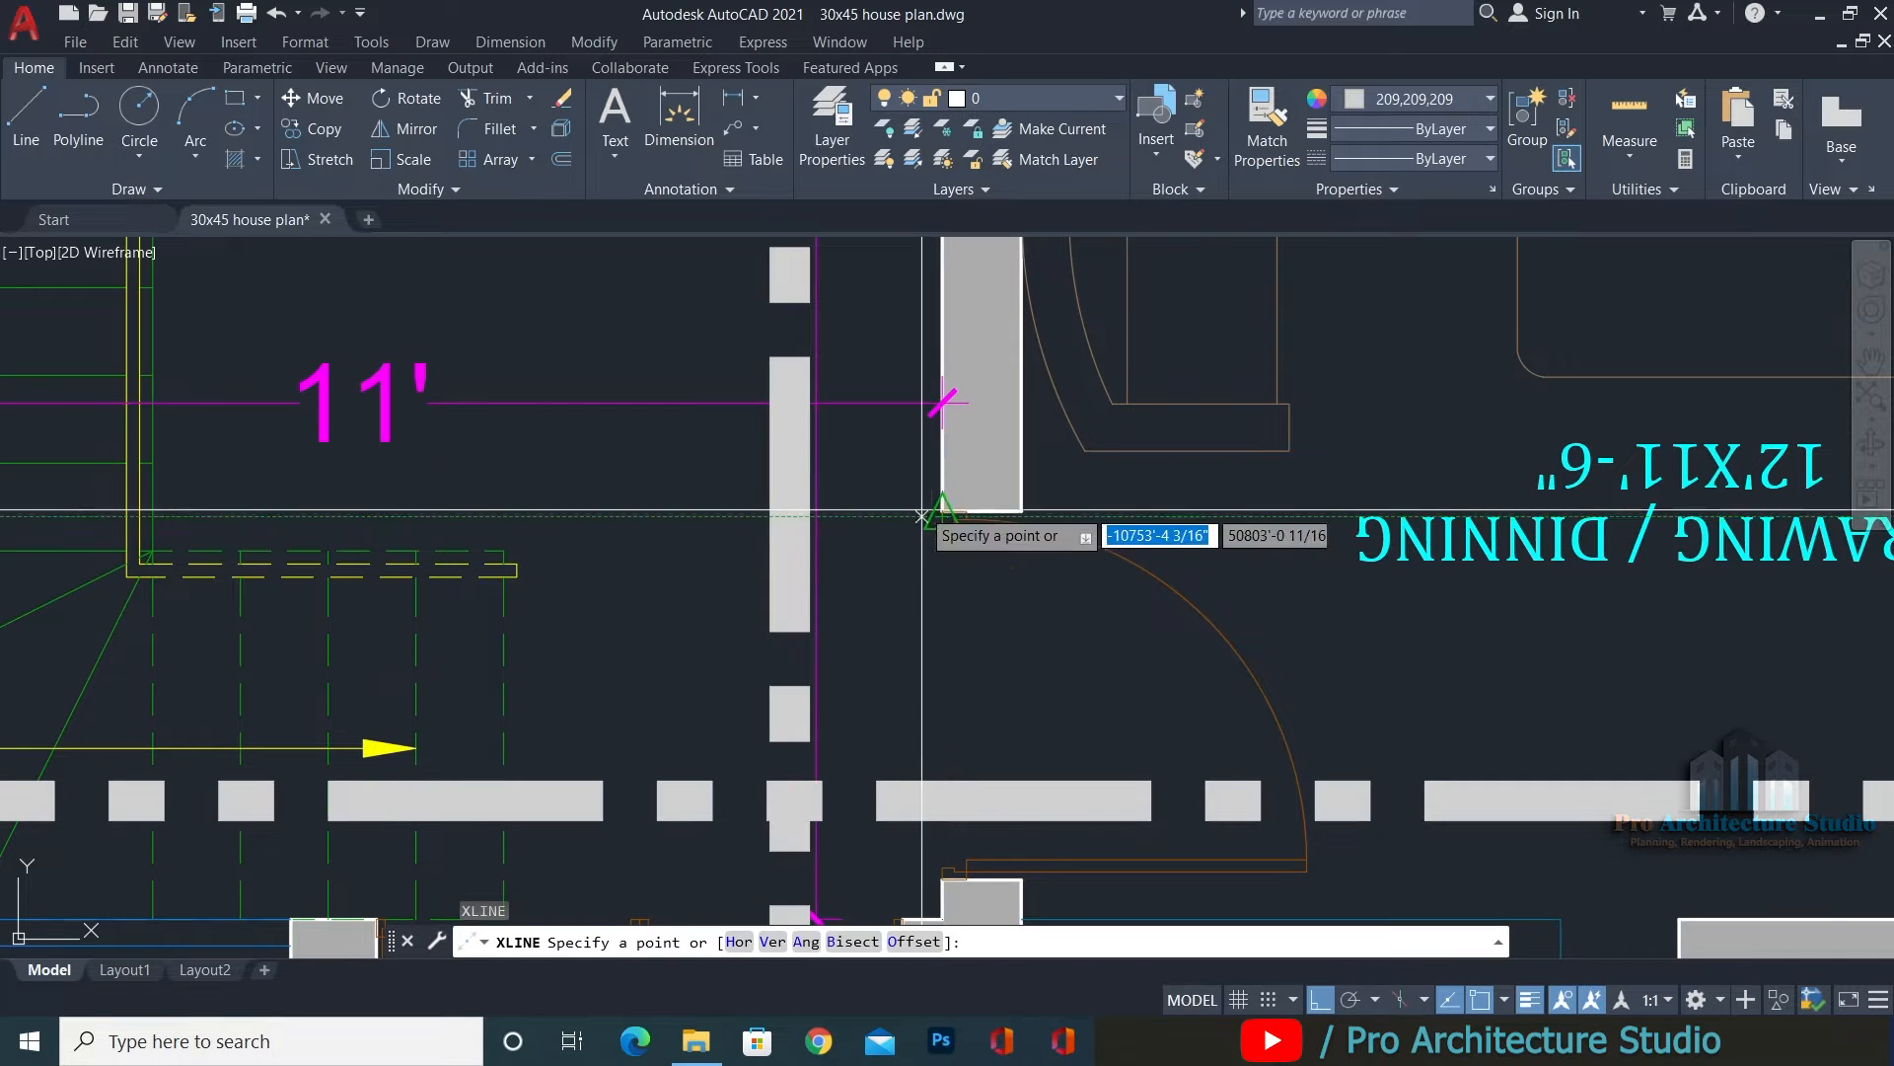
left_click(1021, 466)
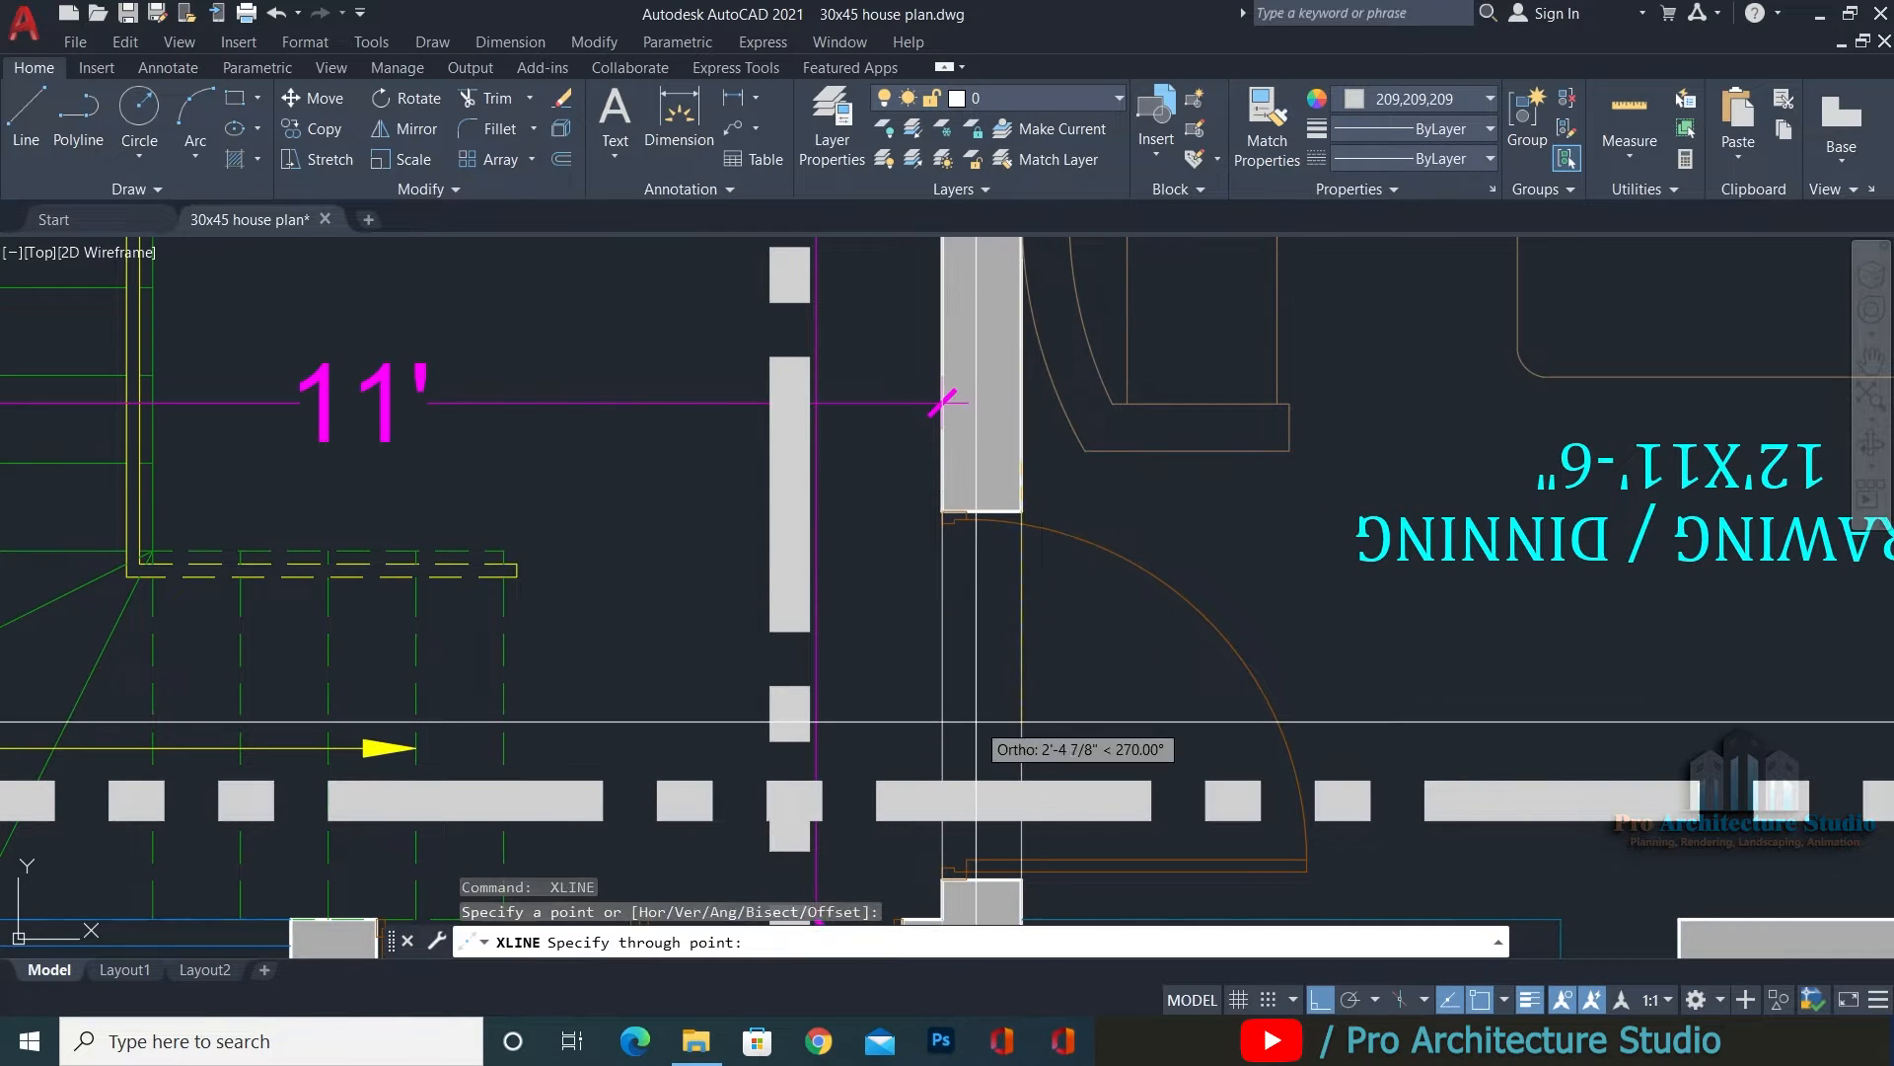
left_click(936, 643)
key("Escape")
Draw vertical construction lines along both faces of the wall between the drawing/dining room and the open area.
scroll(937, 642, "down", 5)
scroll(1397, 718, "up", 4)
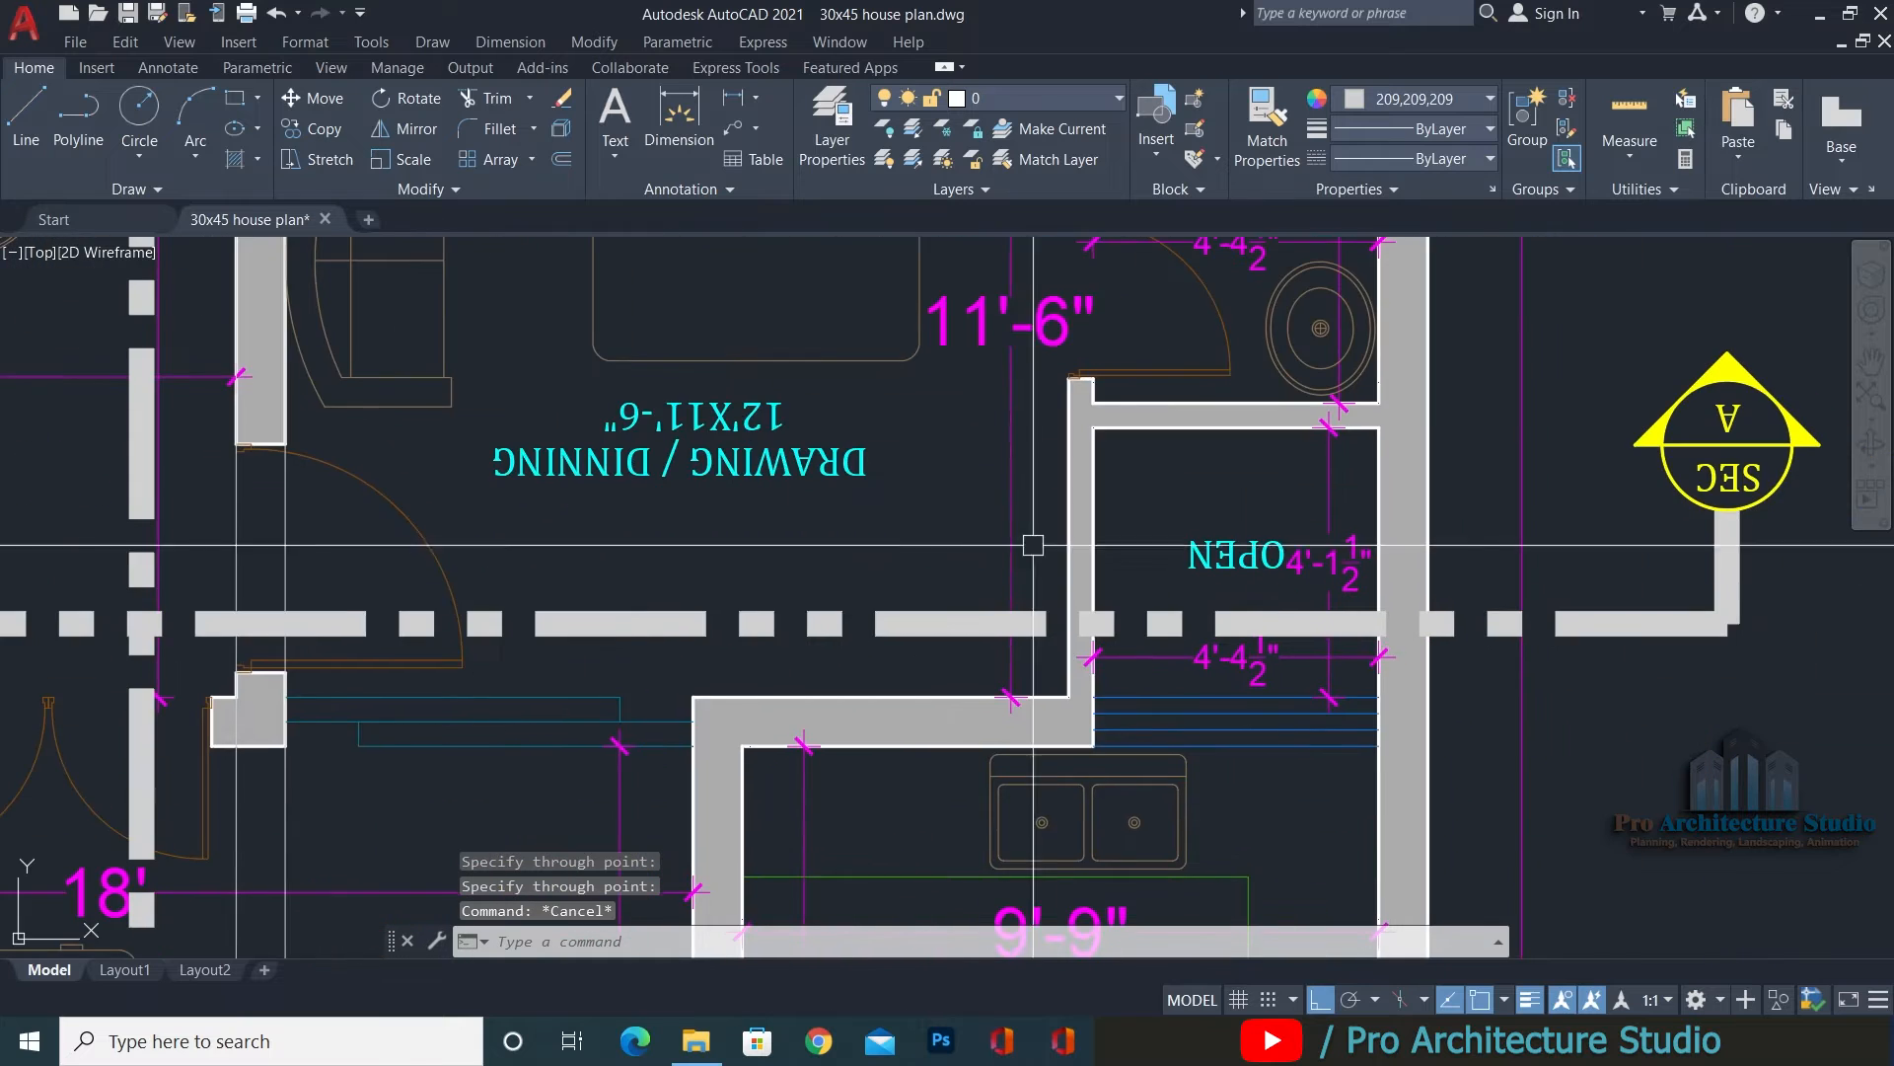
middle_click_drag(617, 649, 1388, 650)
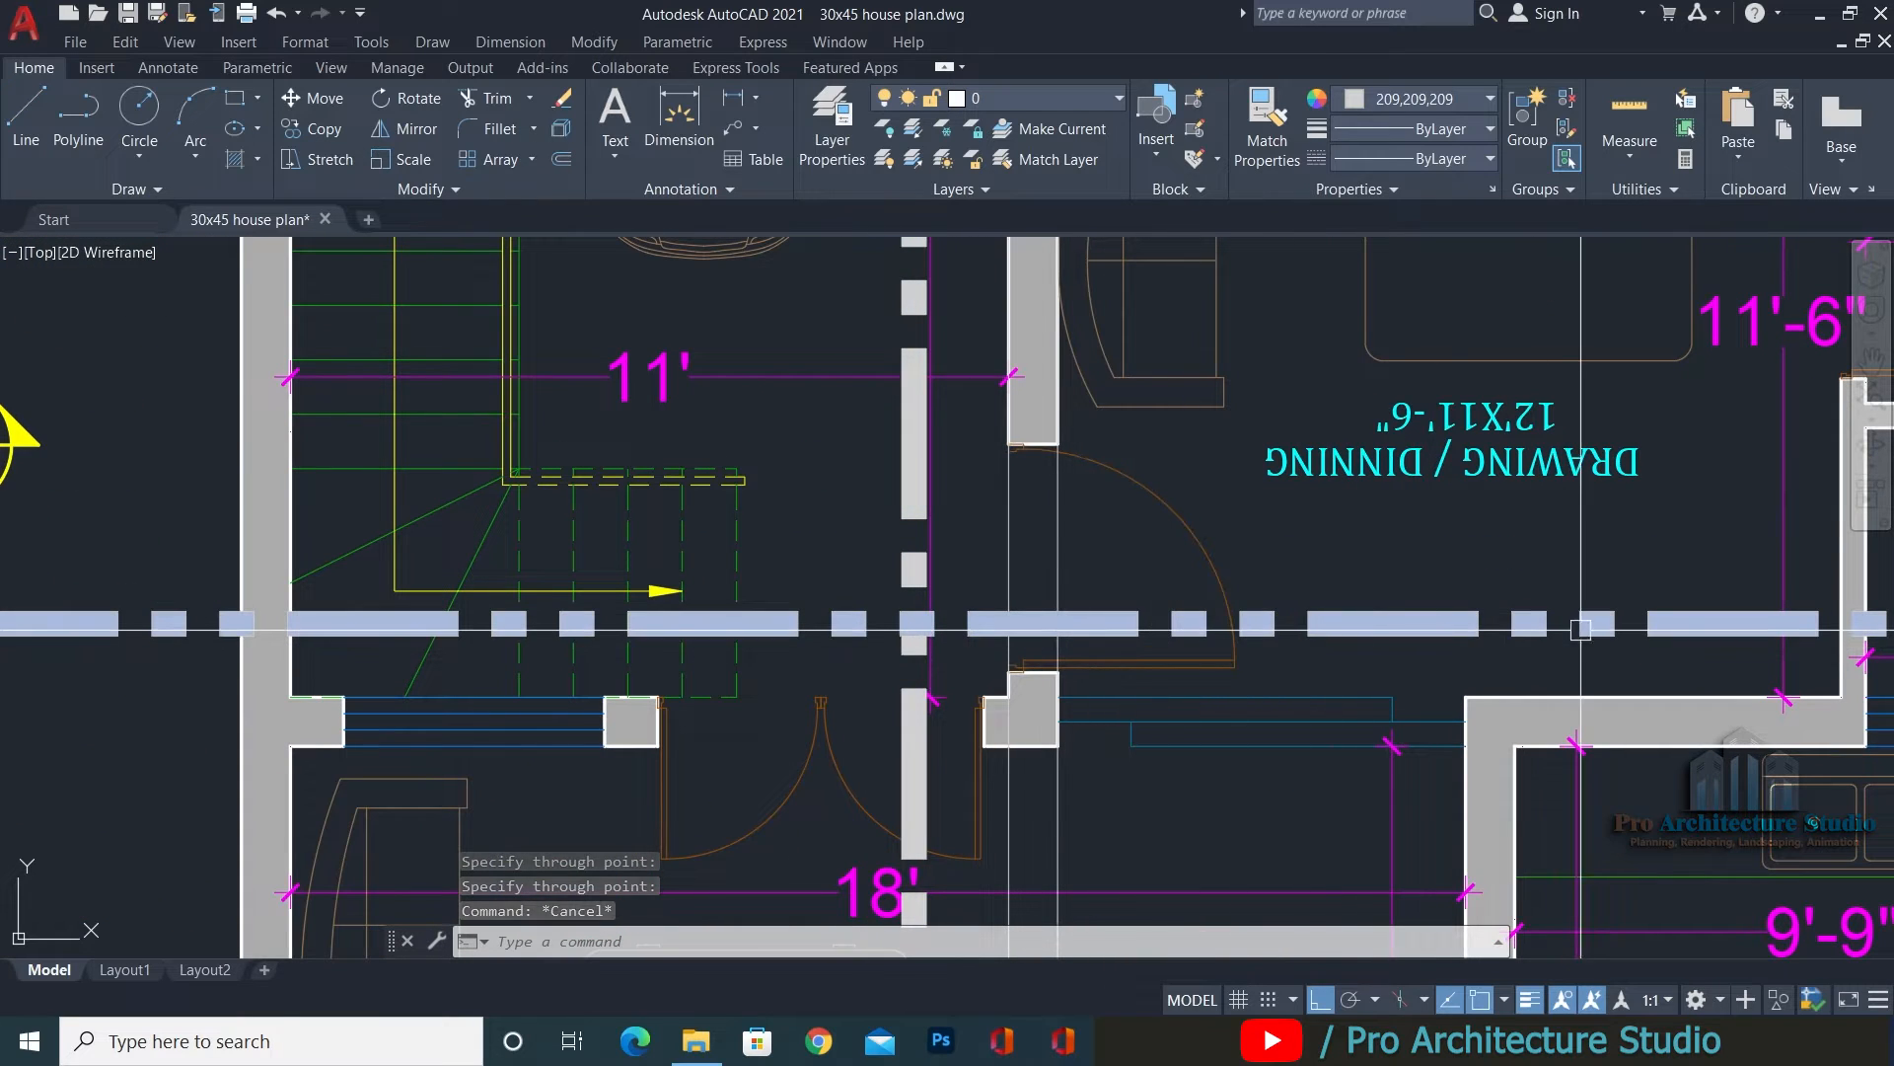
middle_click_drag(1874, 621, 1143, 675)
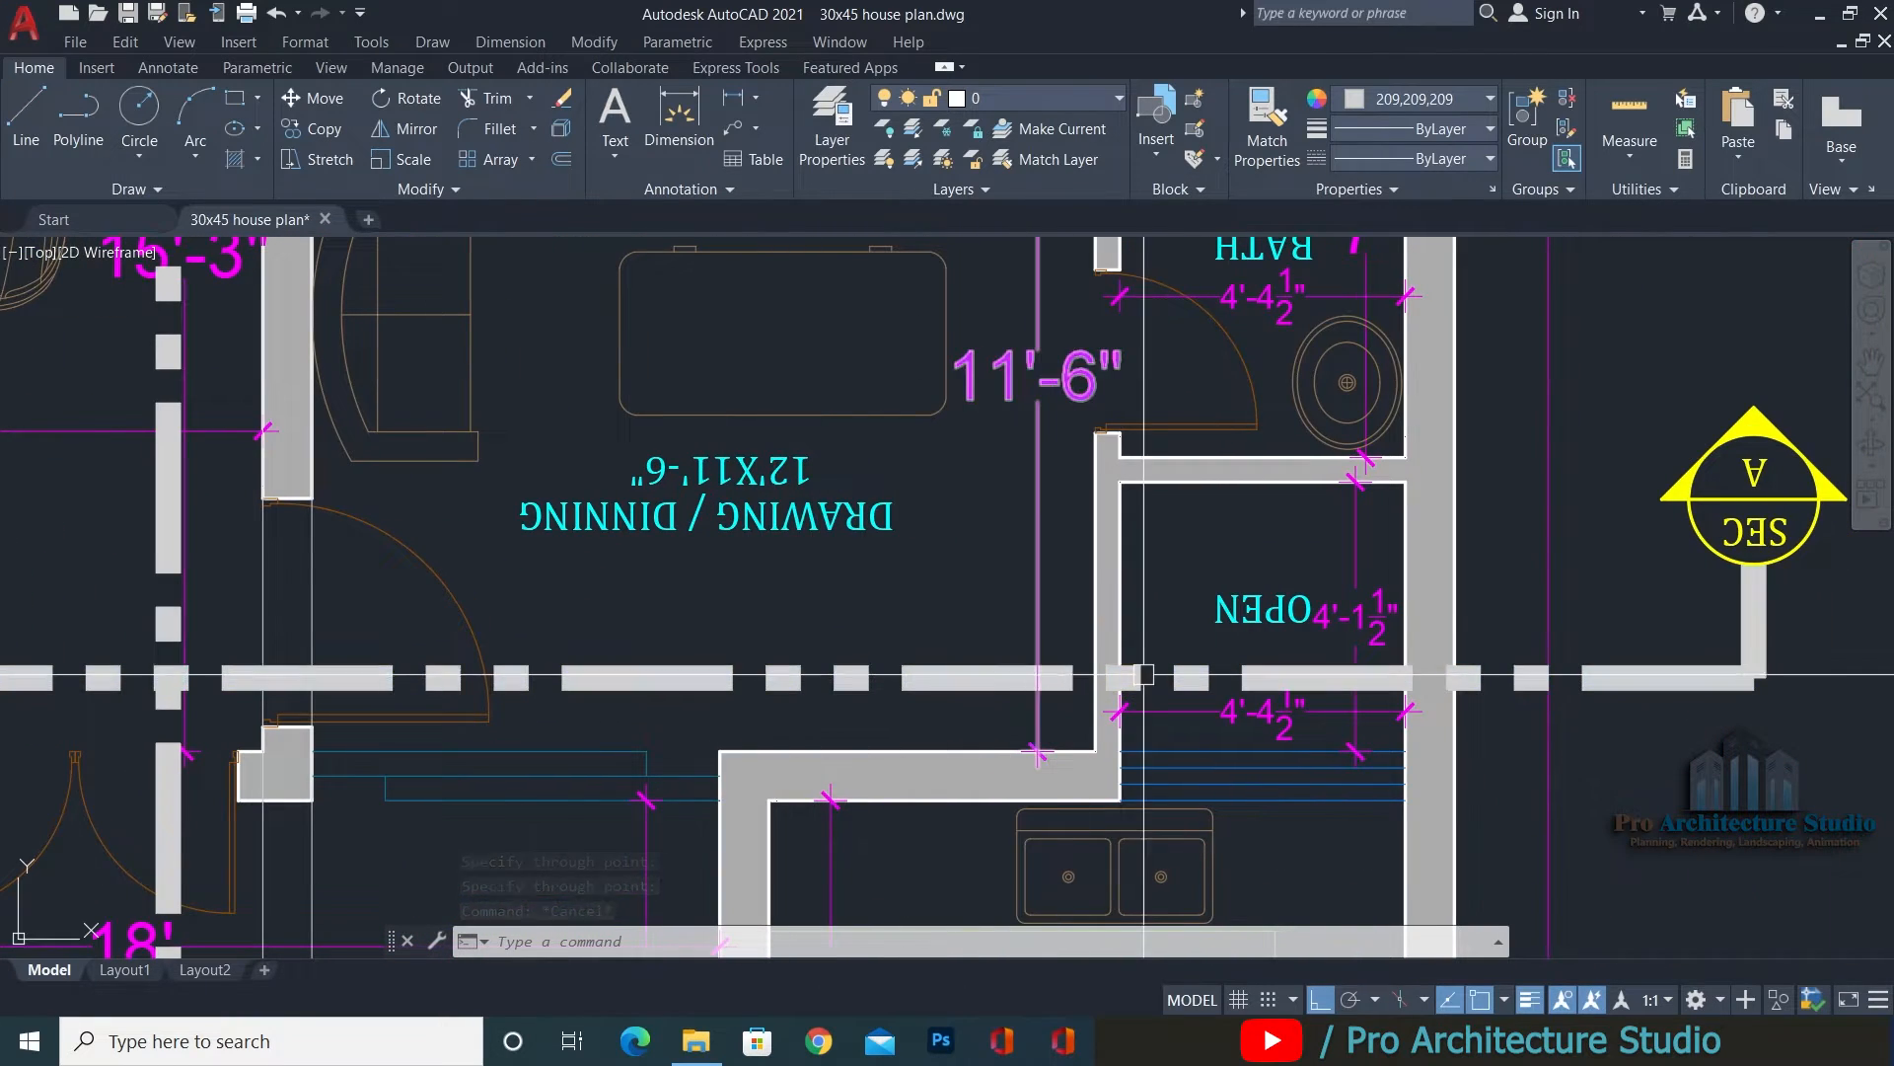
scroll(1087, 675, "up", 4)
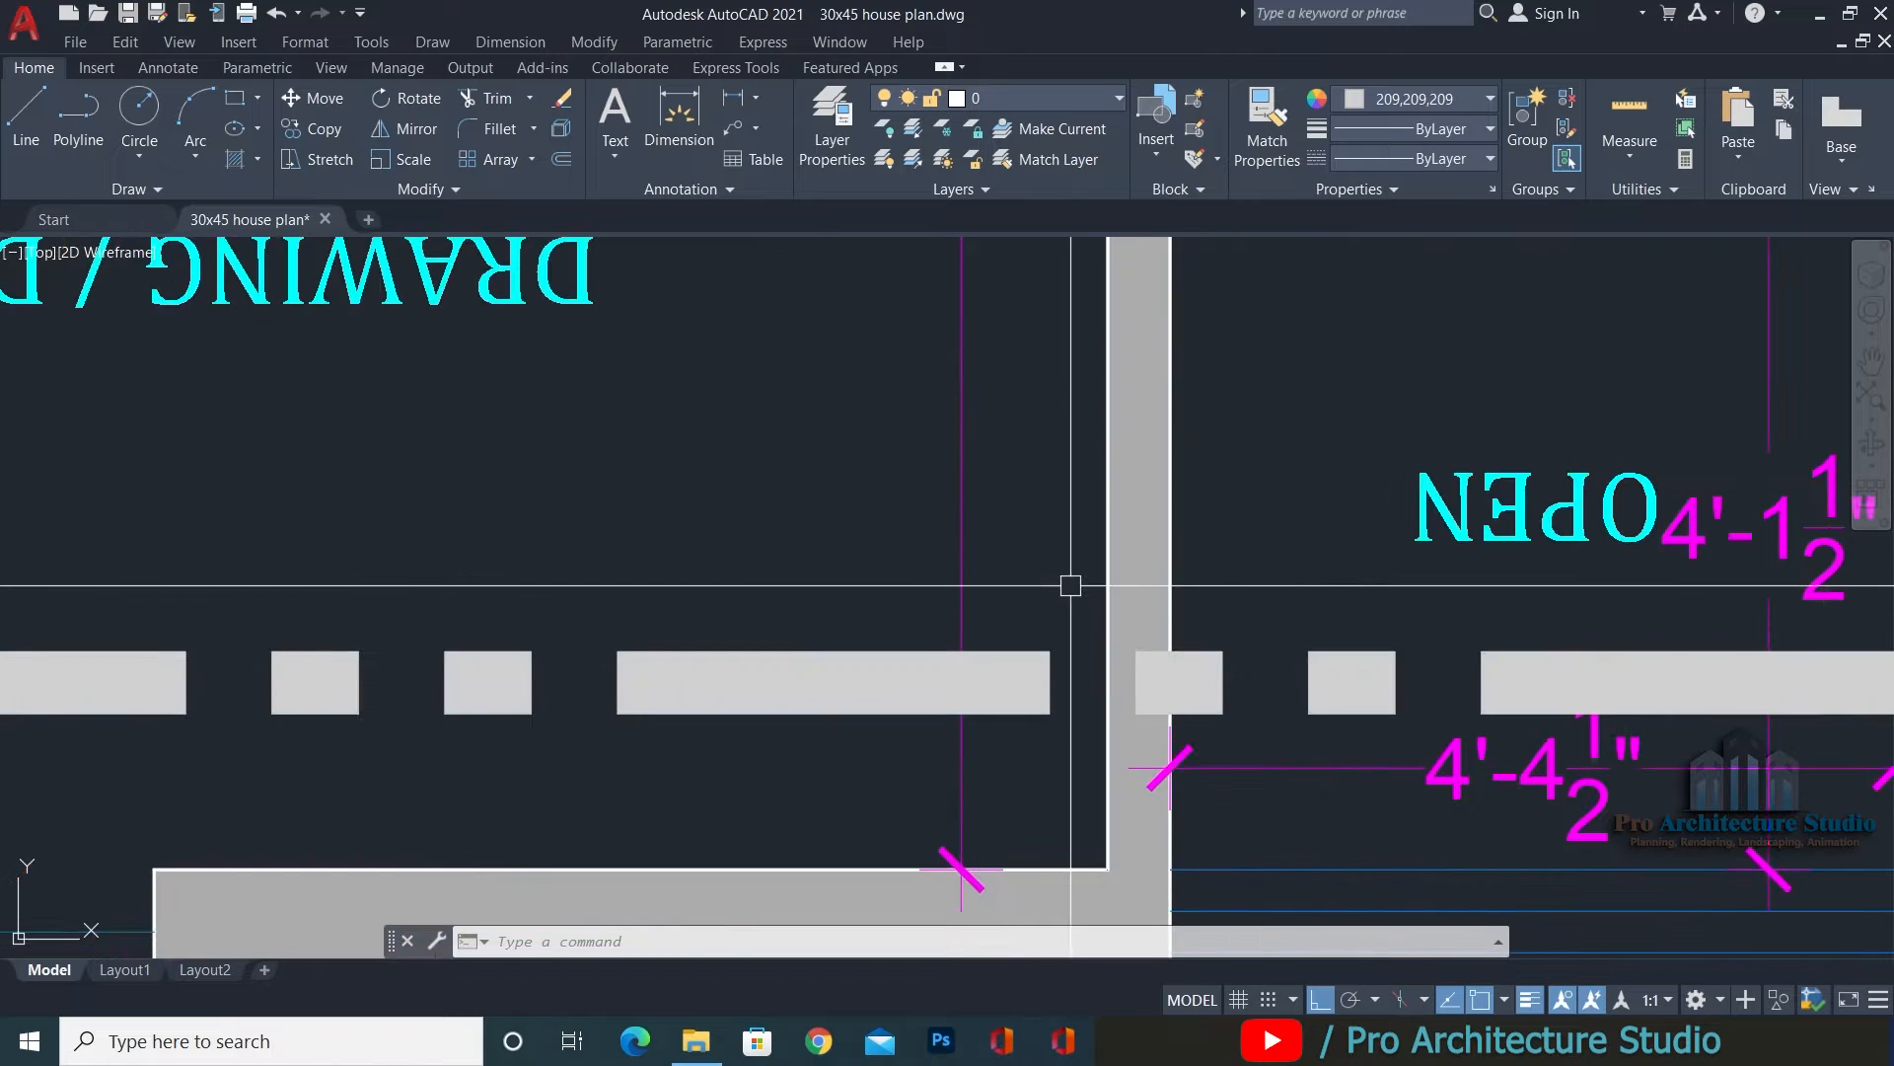
key("space")
left_click(1108, 501)
left_click(1108, 622)
key("space")
key("space")
left_click(1171, 473)
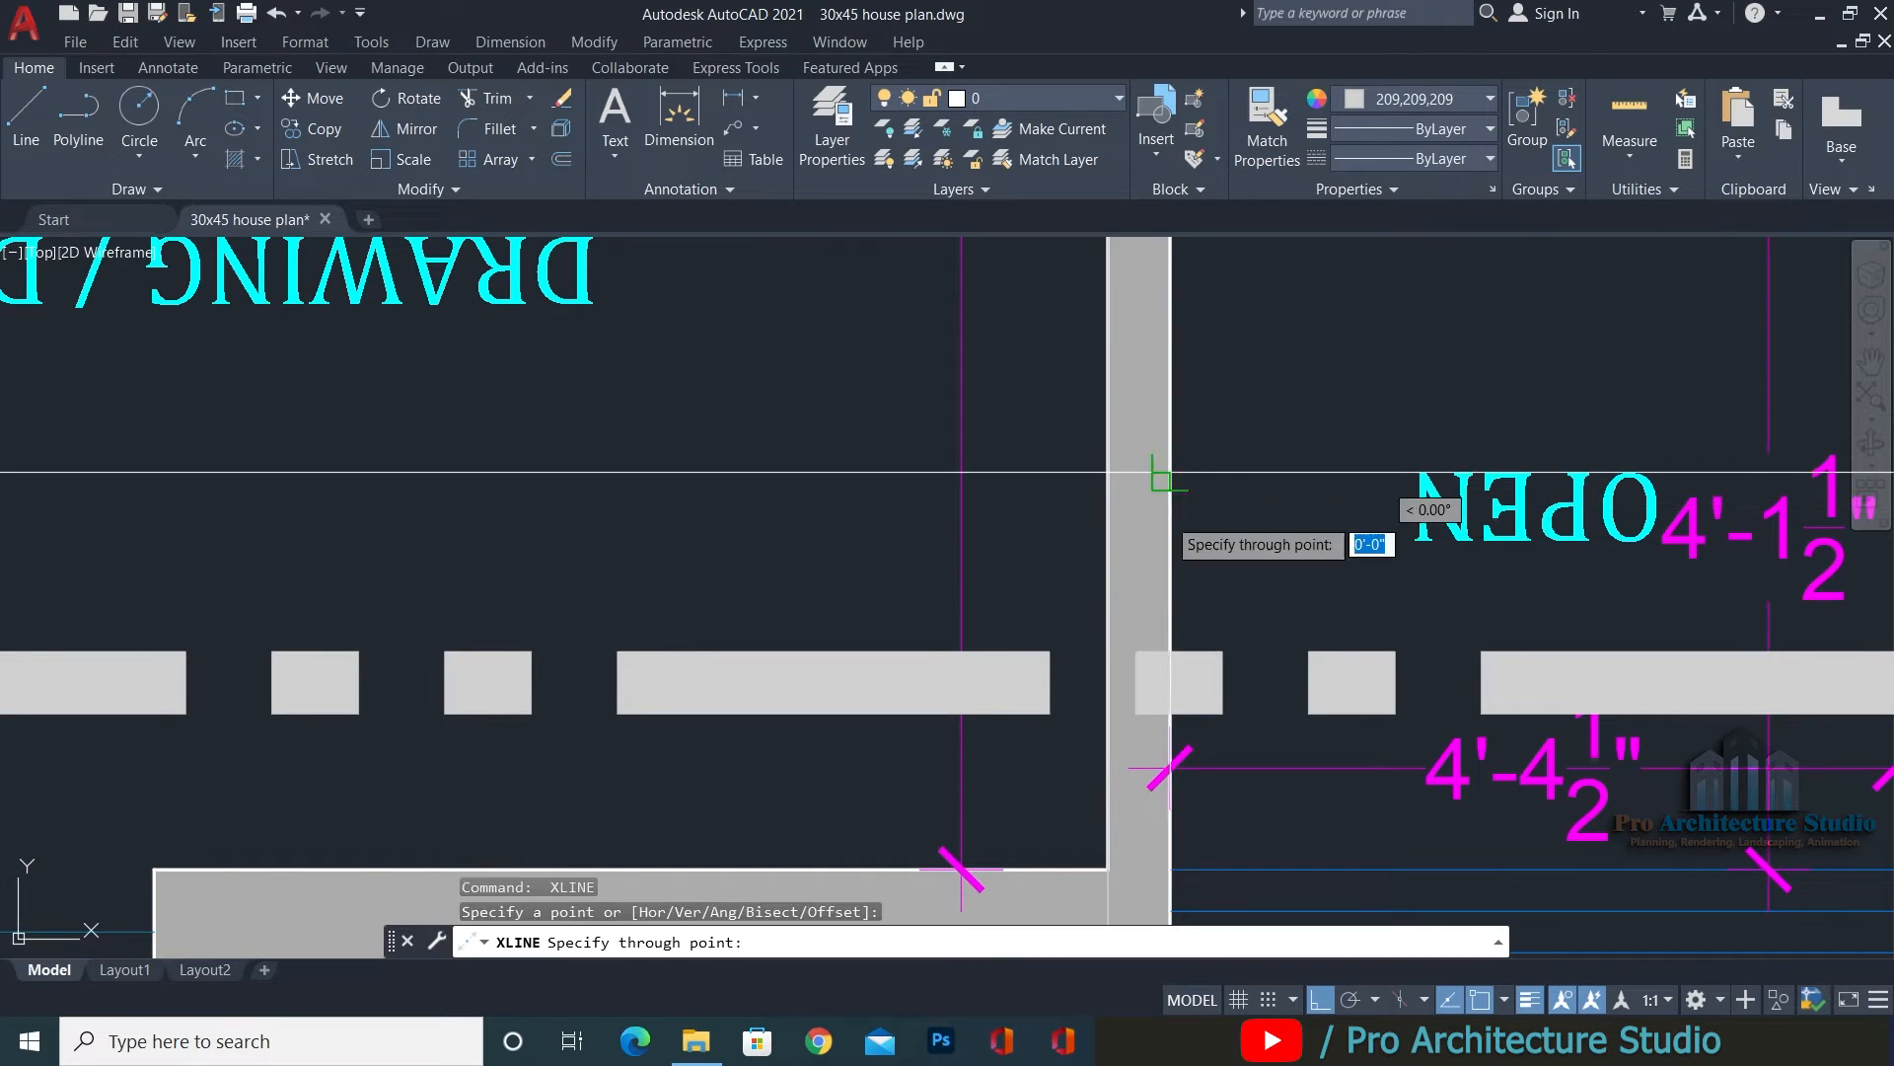
left_click(1162, 478)
key("Escape")
Check the projected wall lines above the ground line against the walls that section line A cuts in the ground floor plan.
scroll(1062, 678, "down", 8)
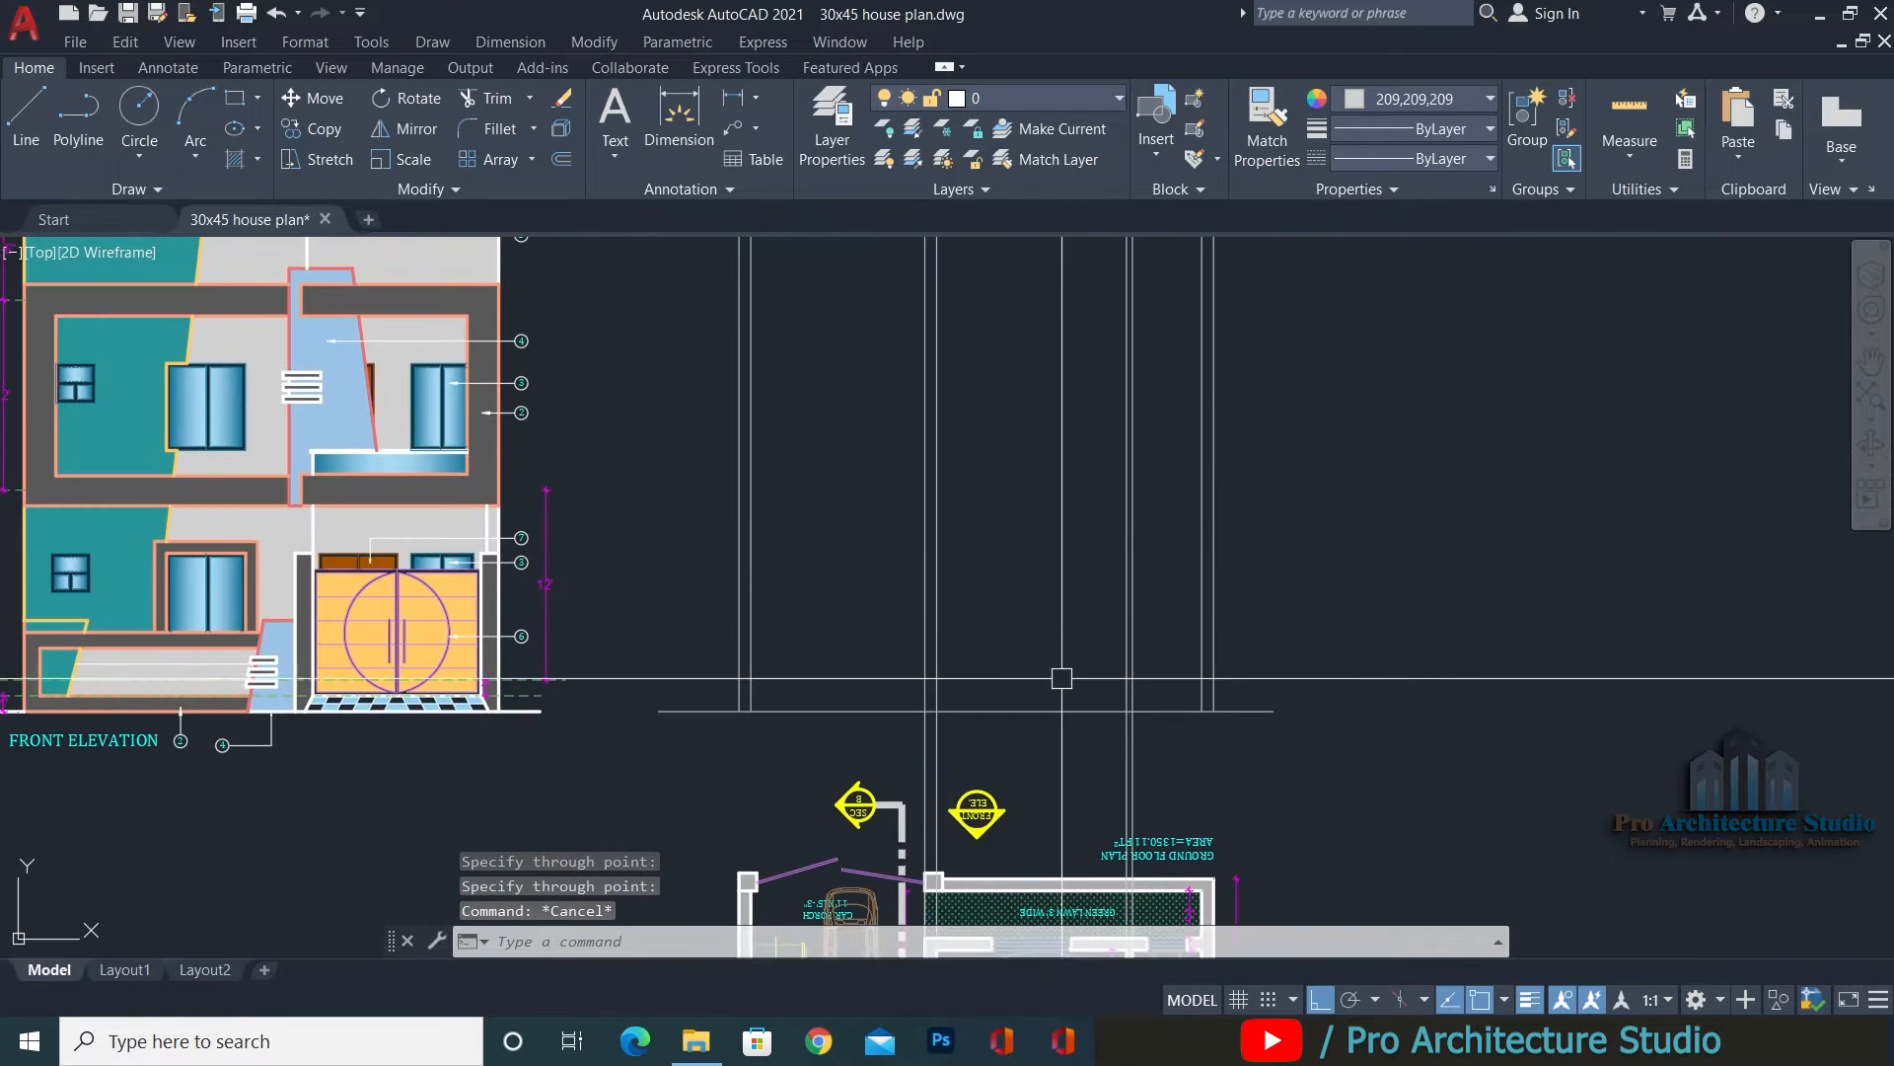
scroll(1061, 678, "up", 4)
middle_click_drag(1036, 618, 1201, 530)
key("Escape")
key("Escape")
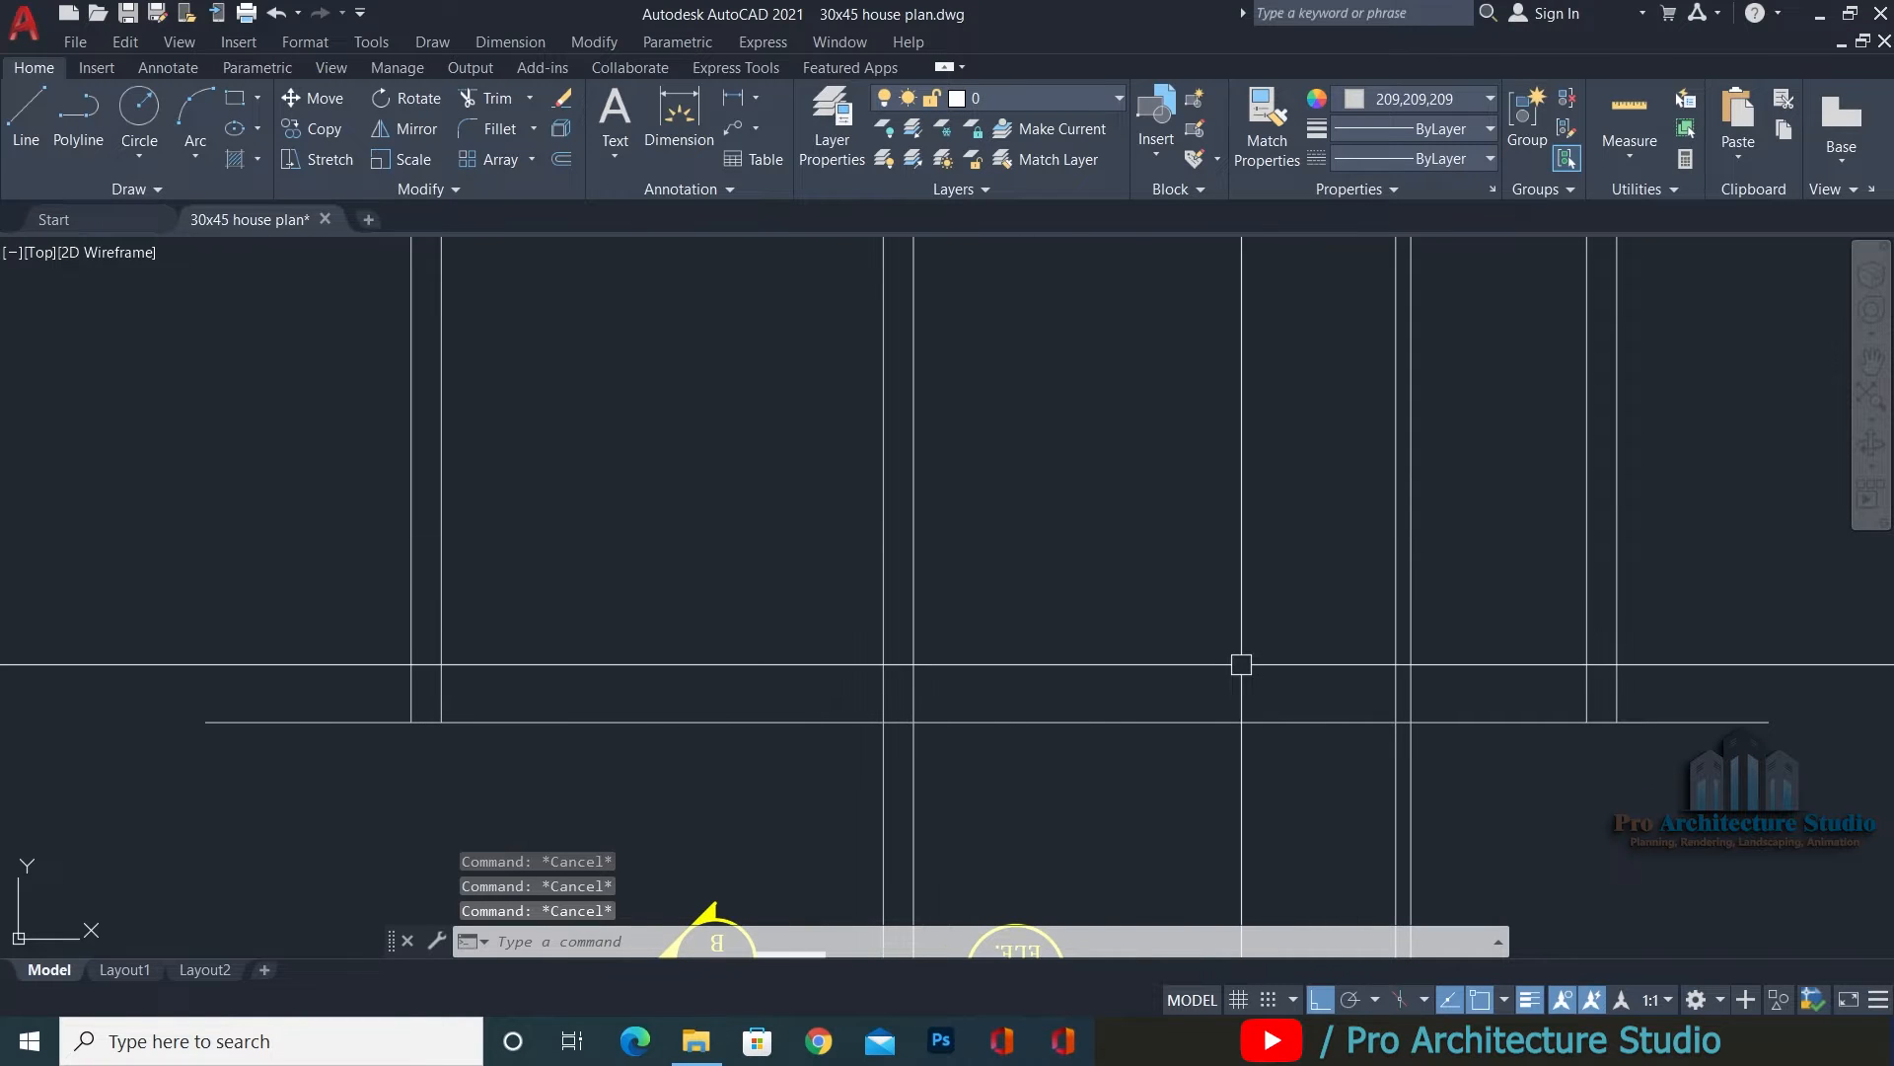
mouse_move(1229, 689)
middle_mouse_down()
mouse_move(1178, 363)
mouse_move(1168, 471)
middle_mouse_up()
scroll(1172, 380, "down", 2)
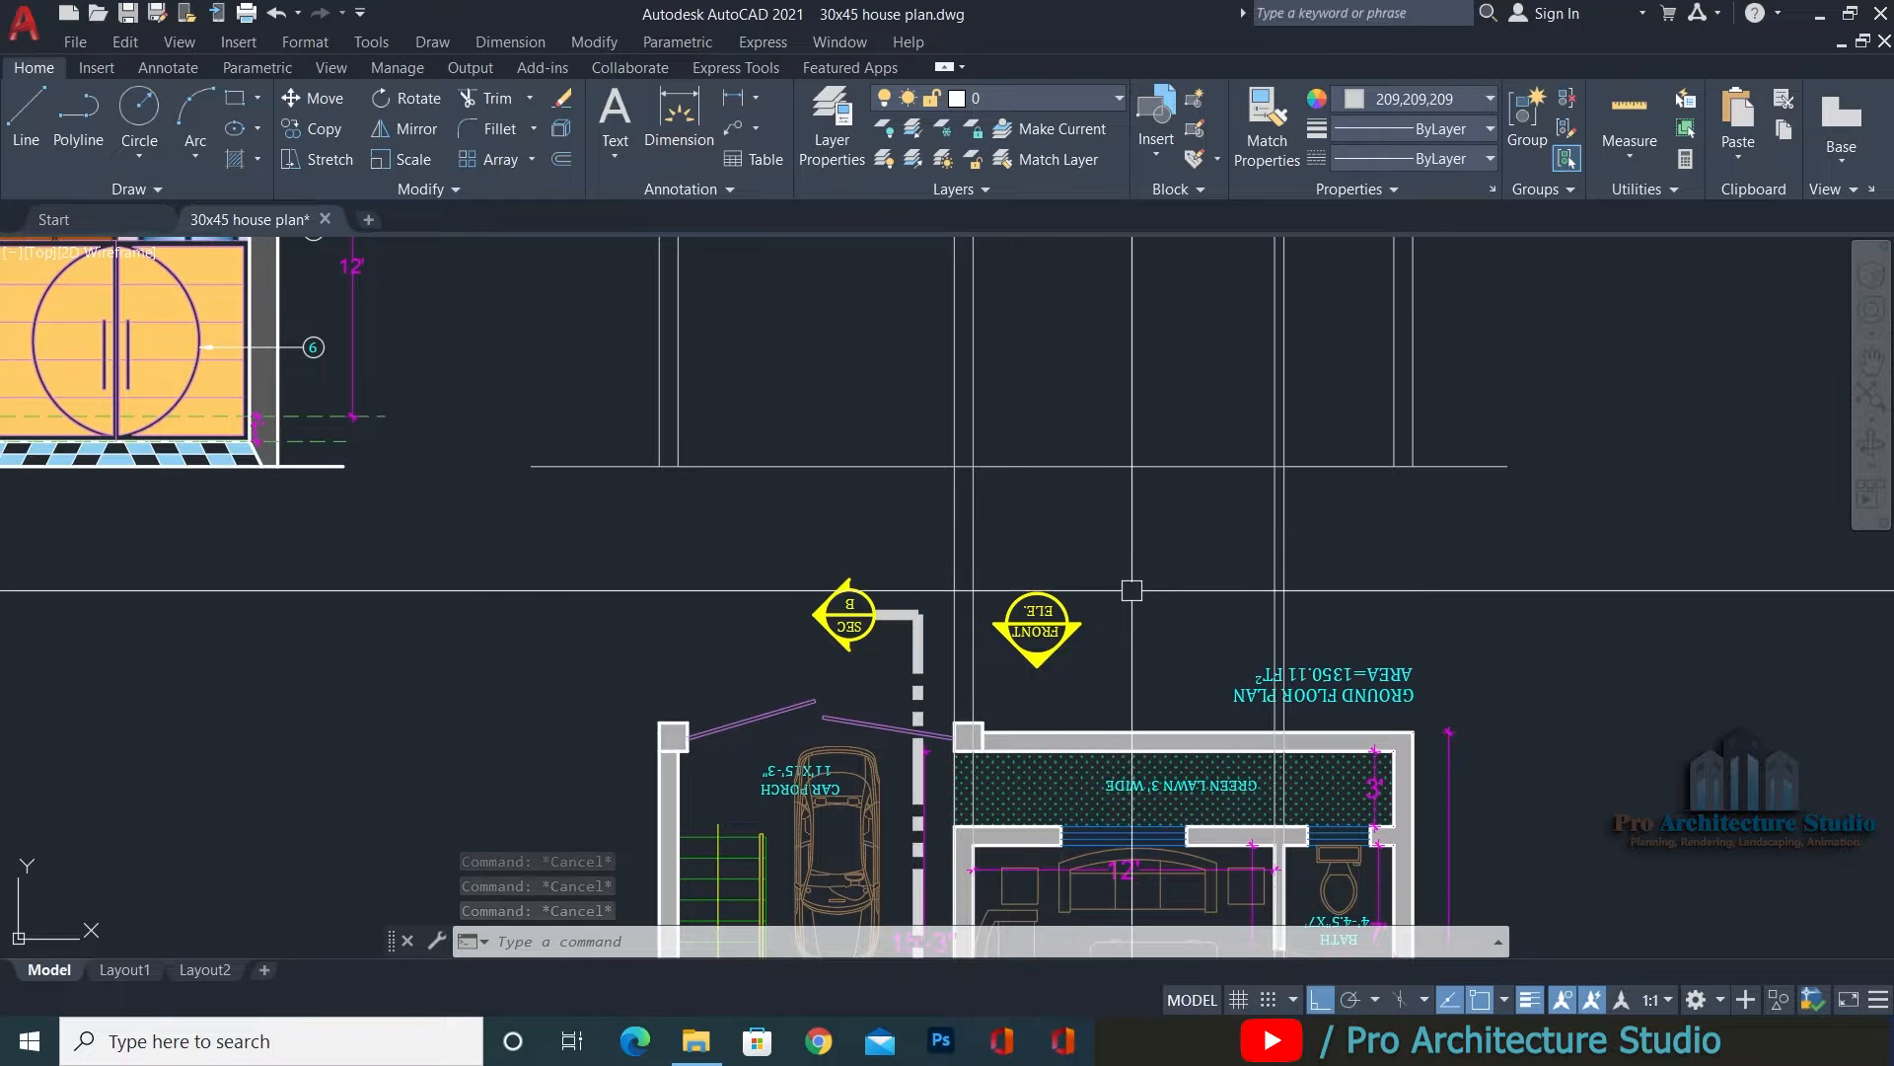
middle_click_drag(1132, 590, 1103, 460)
middle_click_drag(1090, 642, 1080, 359)
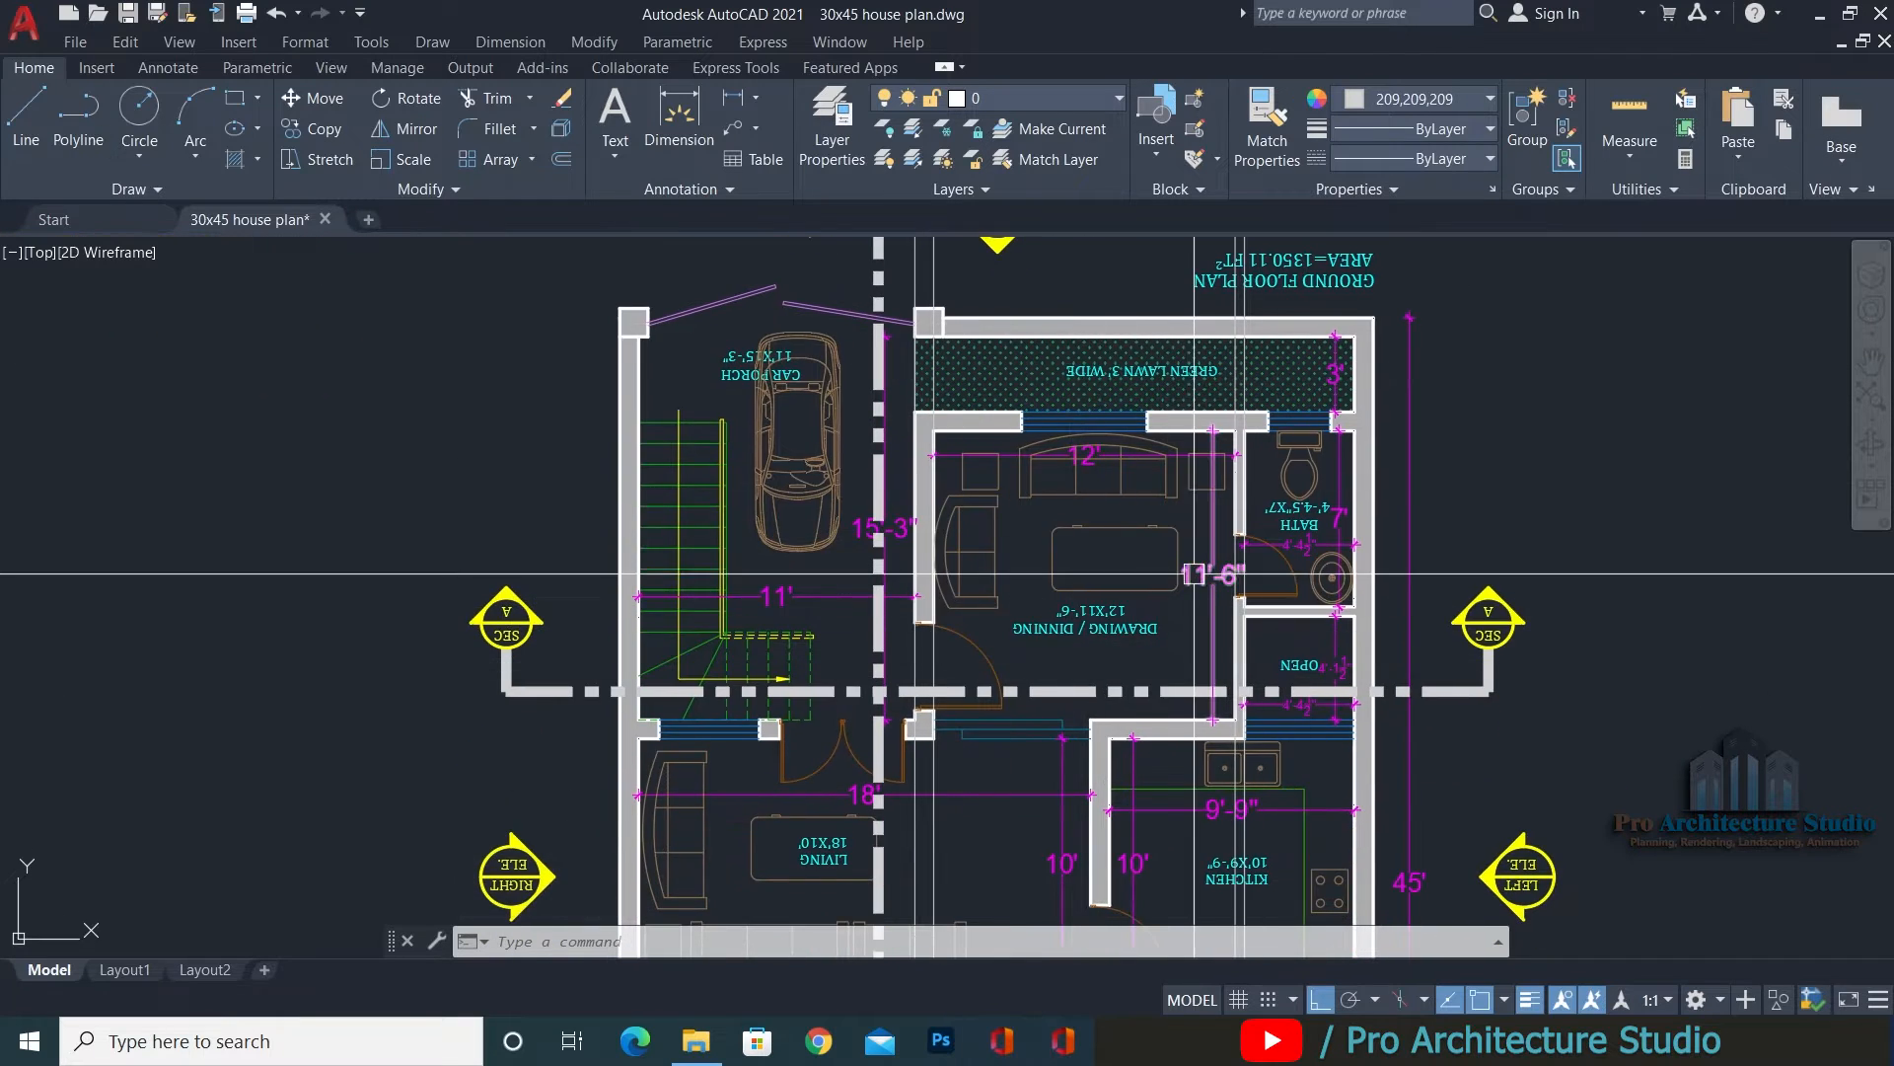
scroll(1164, 606, "up", 2)
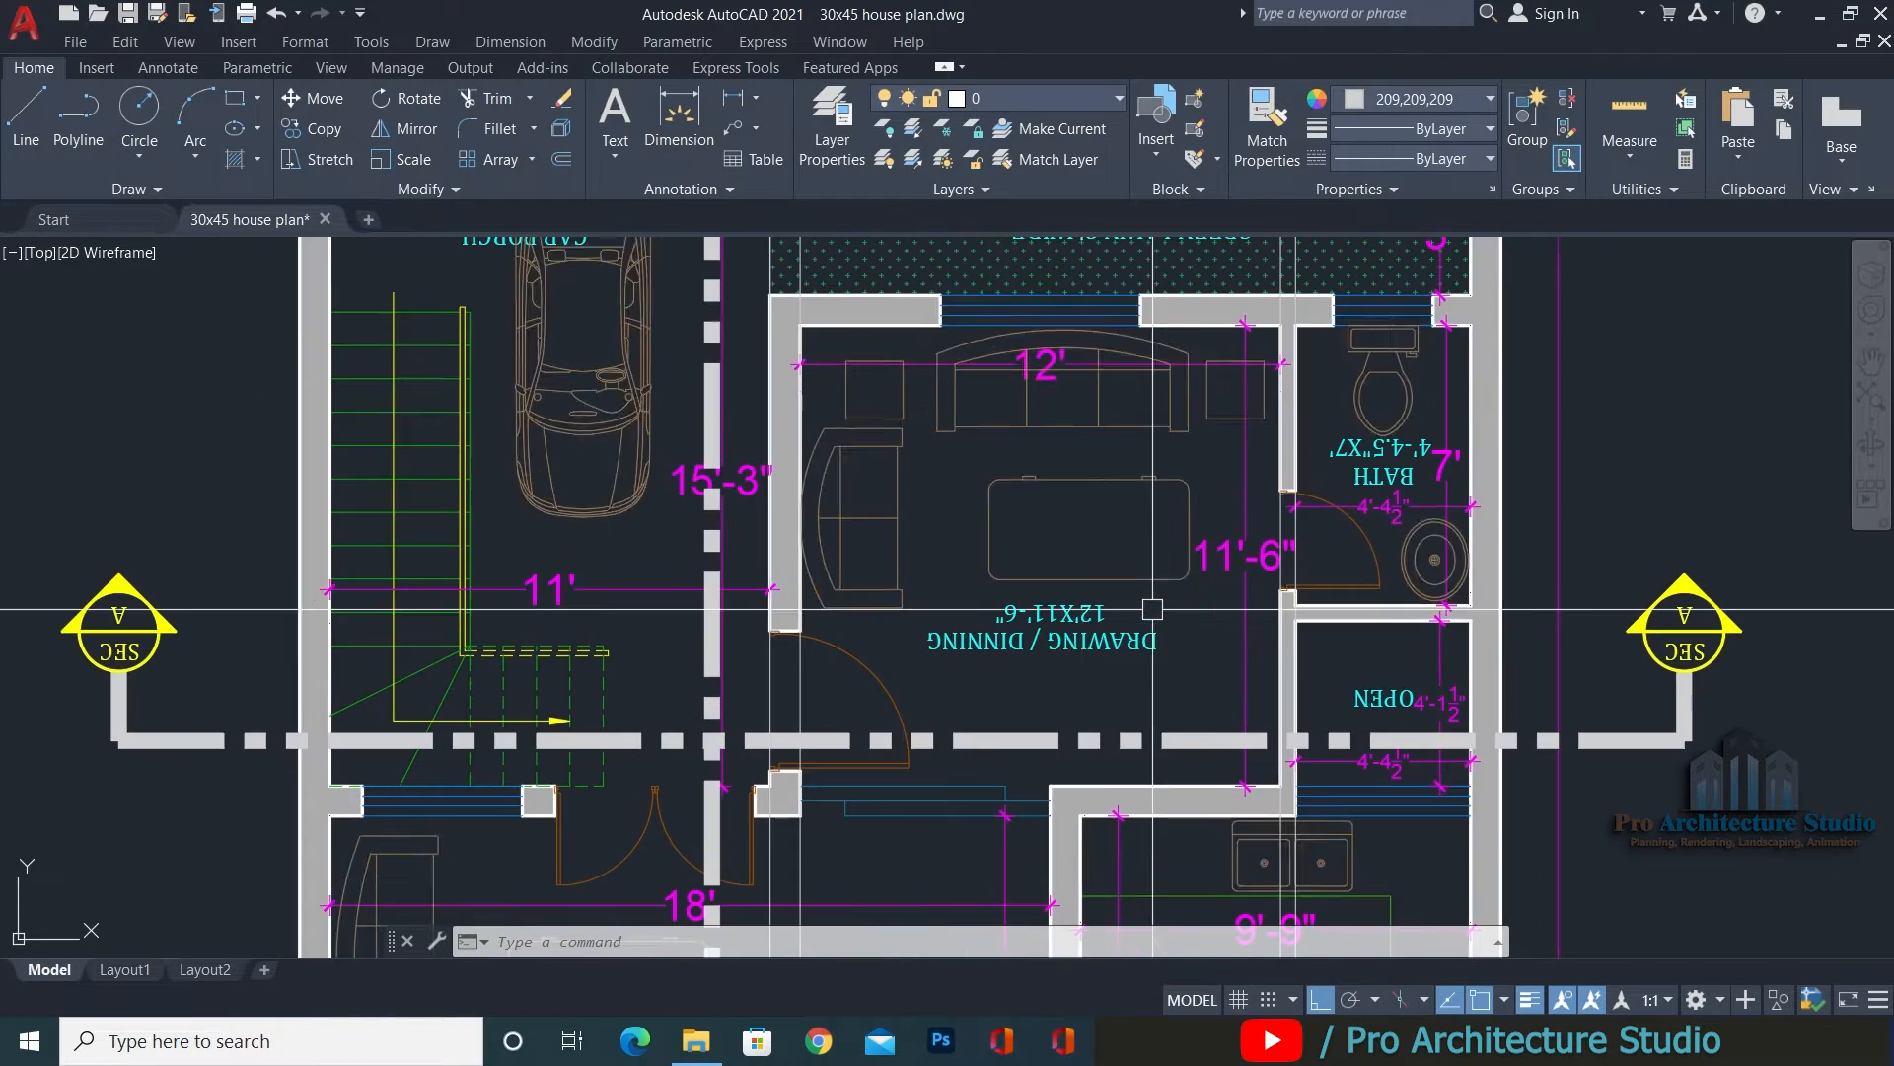
scroll(1032, 661, "down", 4)
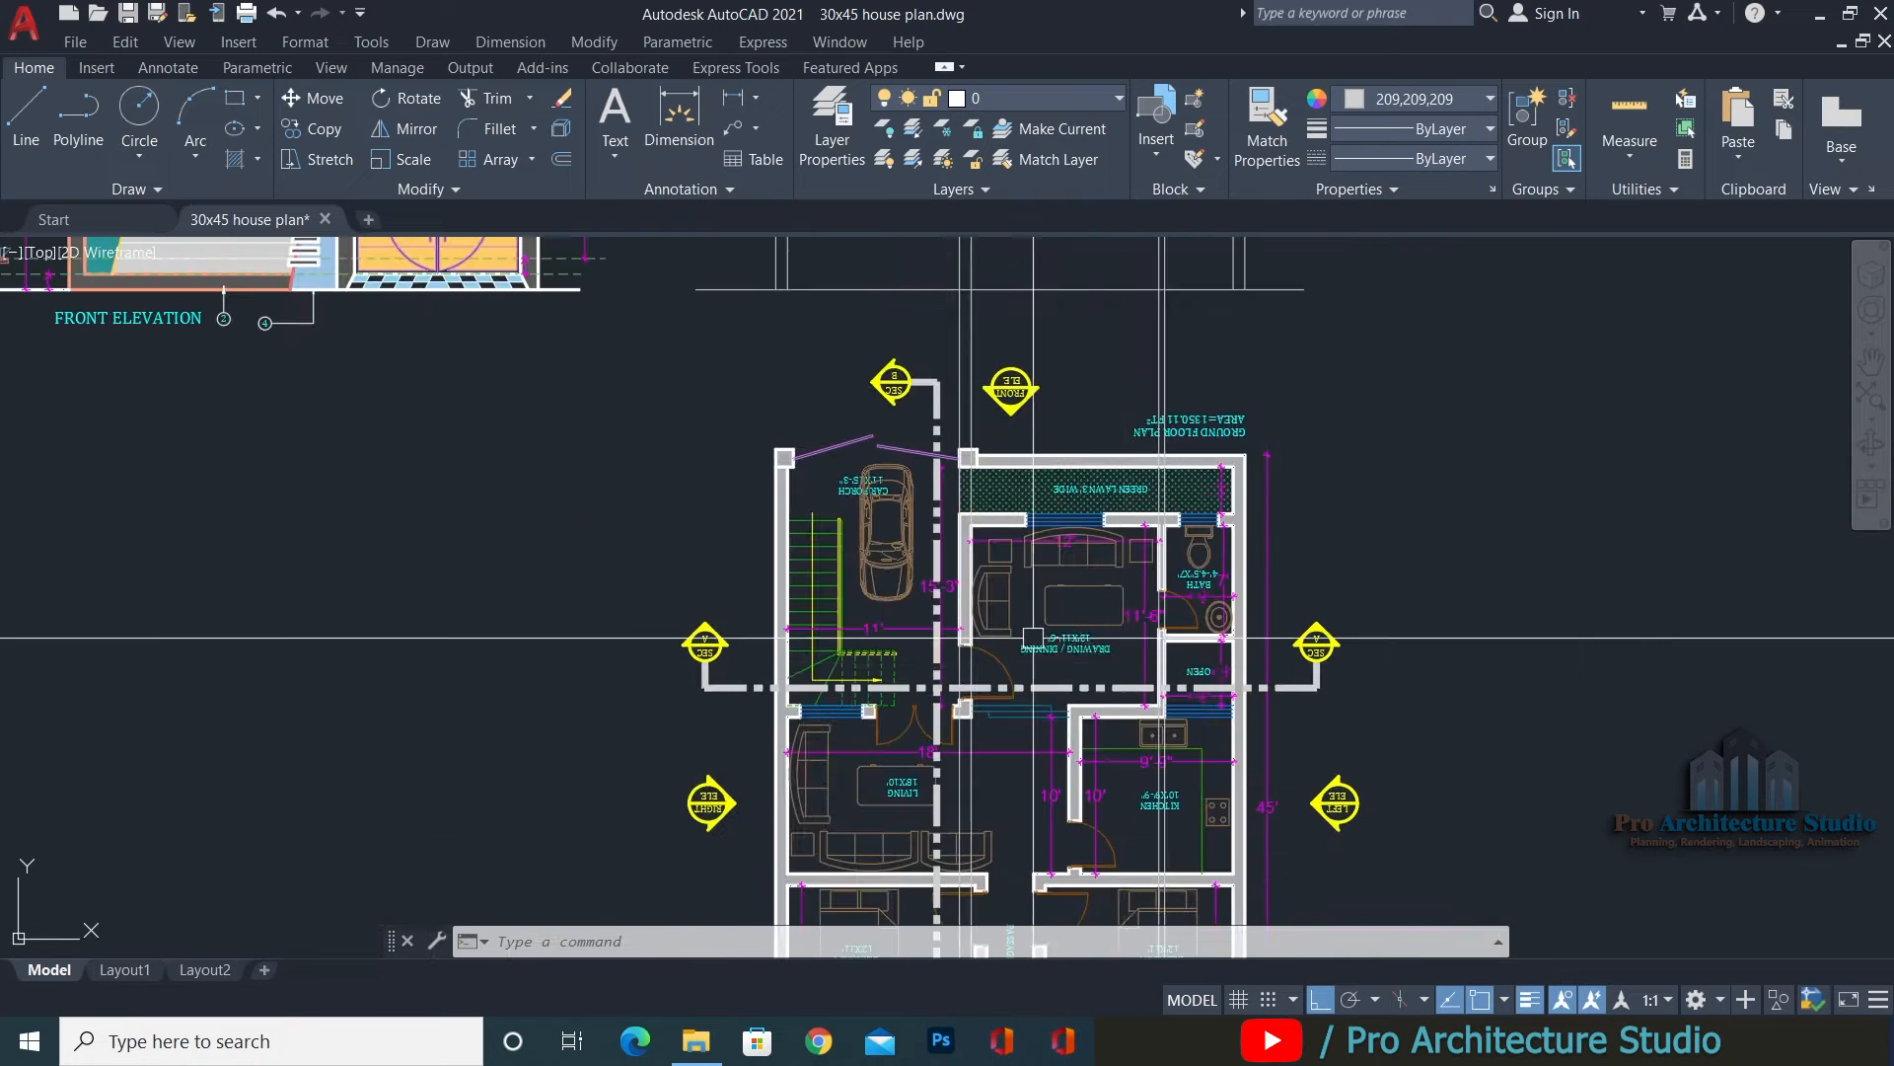
Examine the ground, plinth and finished floor level lines at the base of the front elevation.
middle_click_drag(761, 500, 1455, 642)
scroll(651, 376, "up", 8)
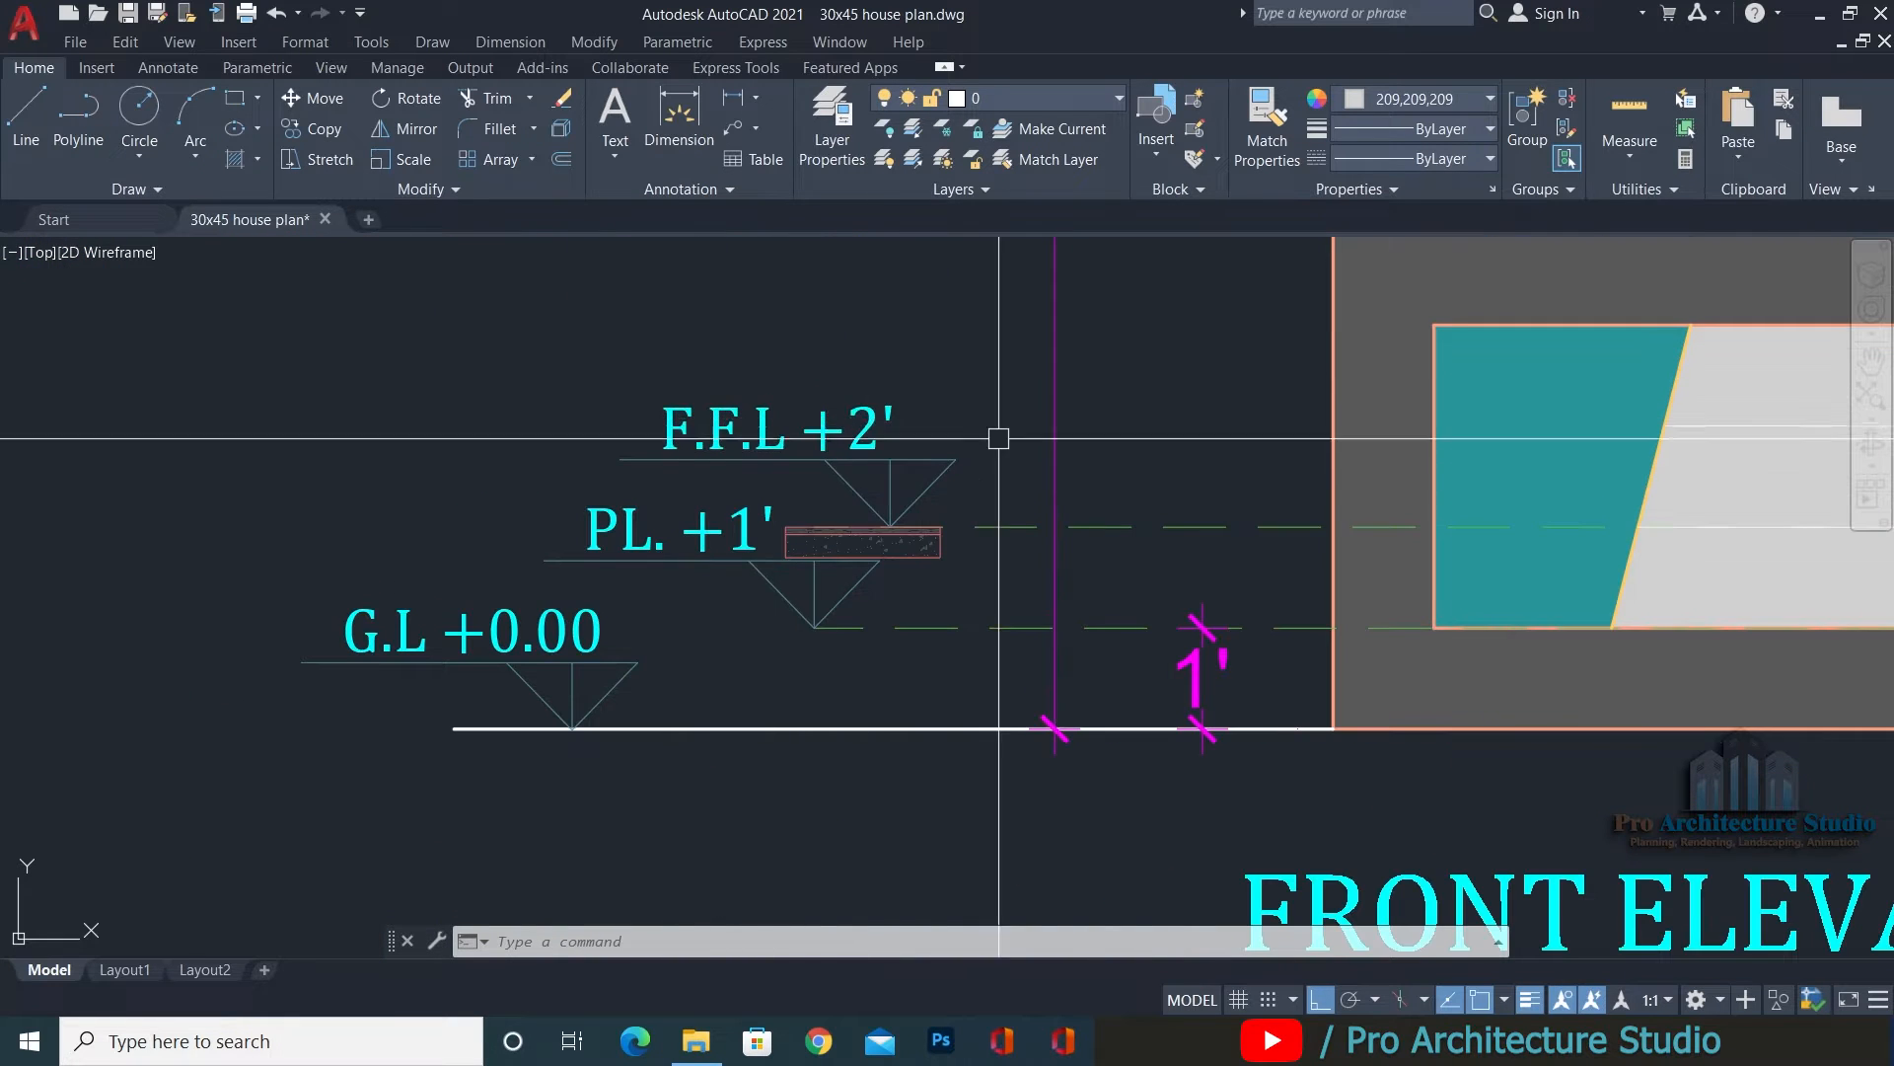
middle_click_drag(1208, 523, 425, 533)
scroll(426, 533, "down", 2)
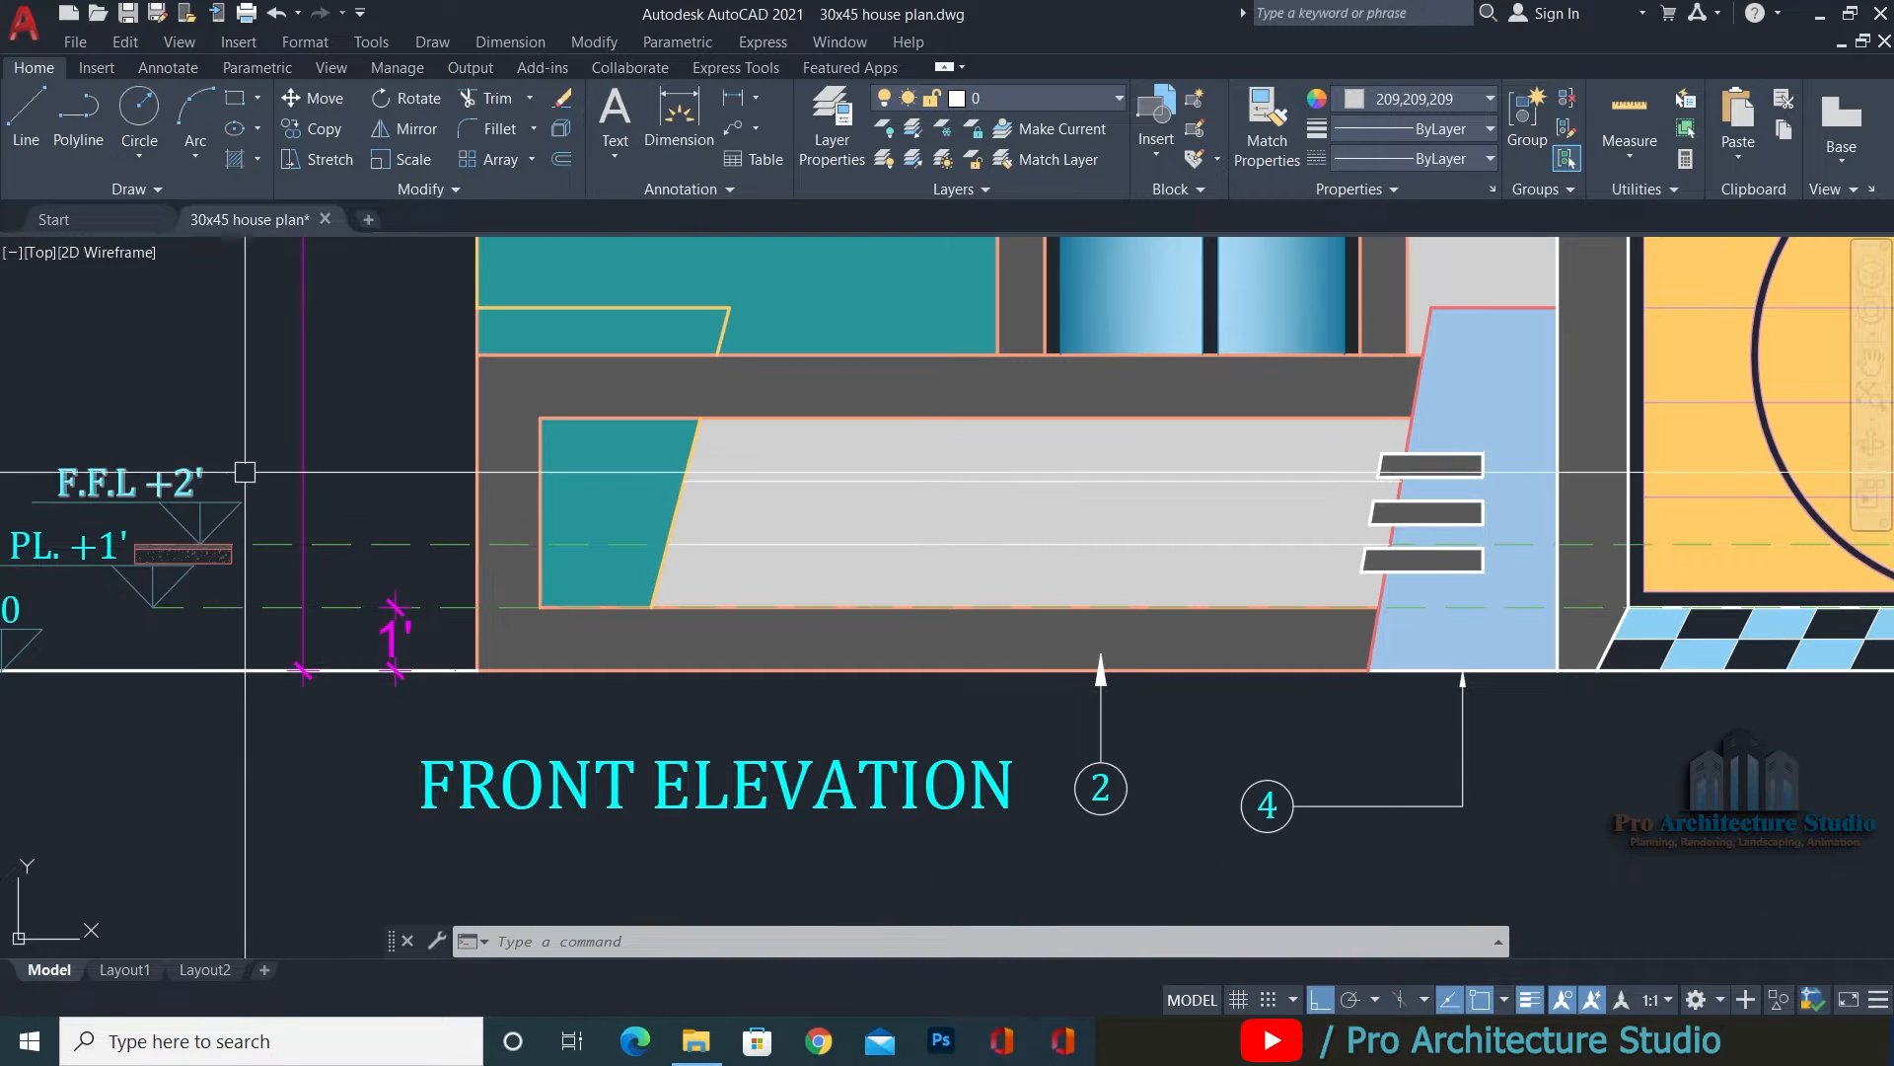
middle_click_drag(245, 473, 580, 428)
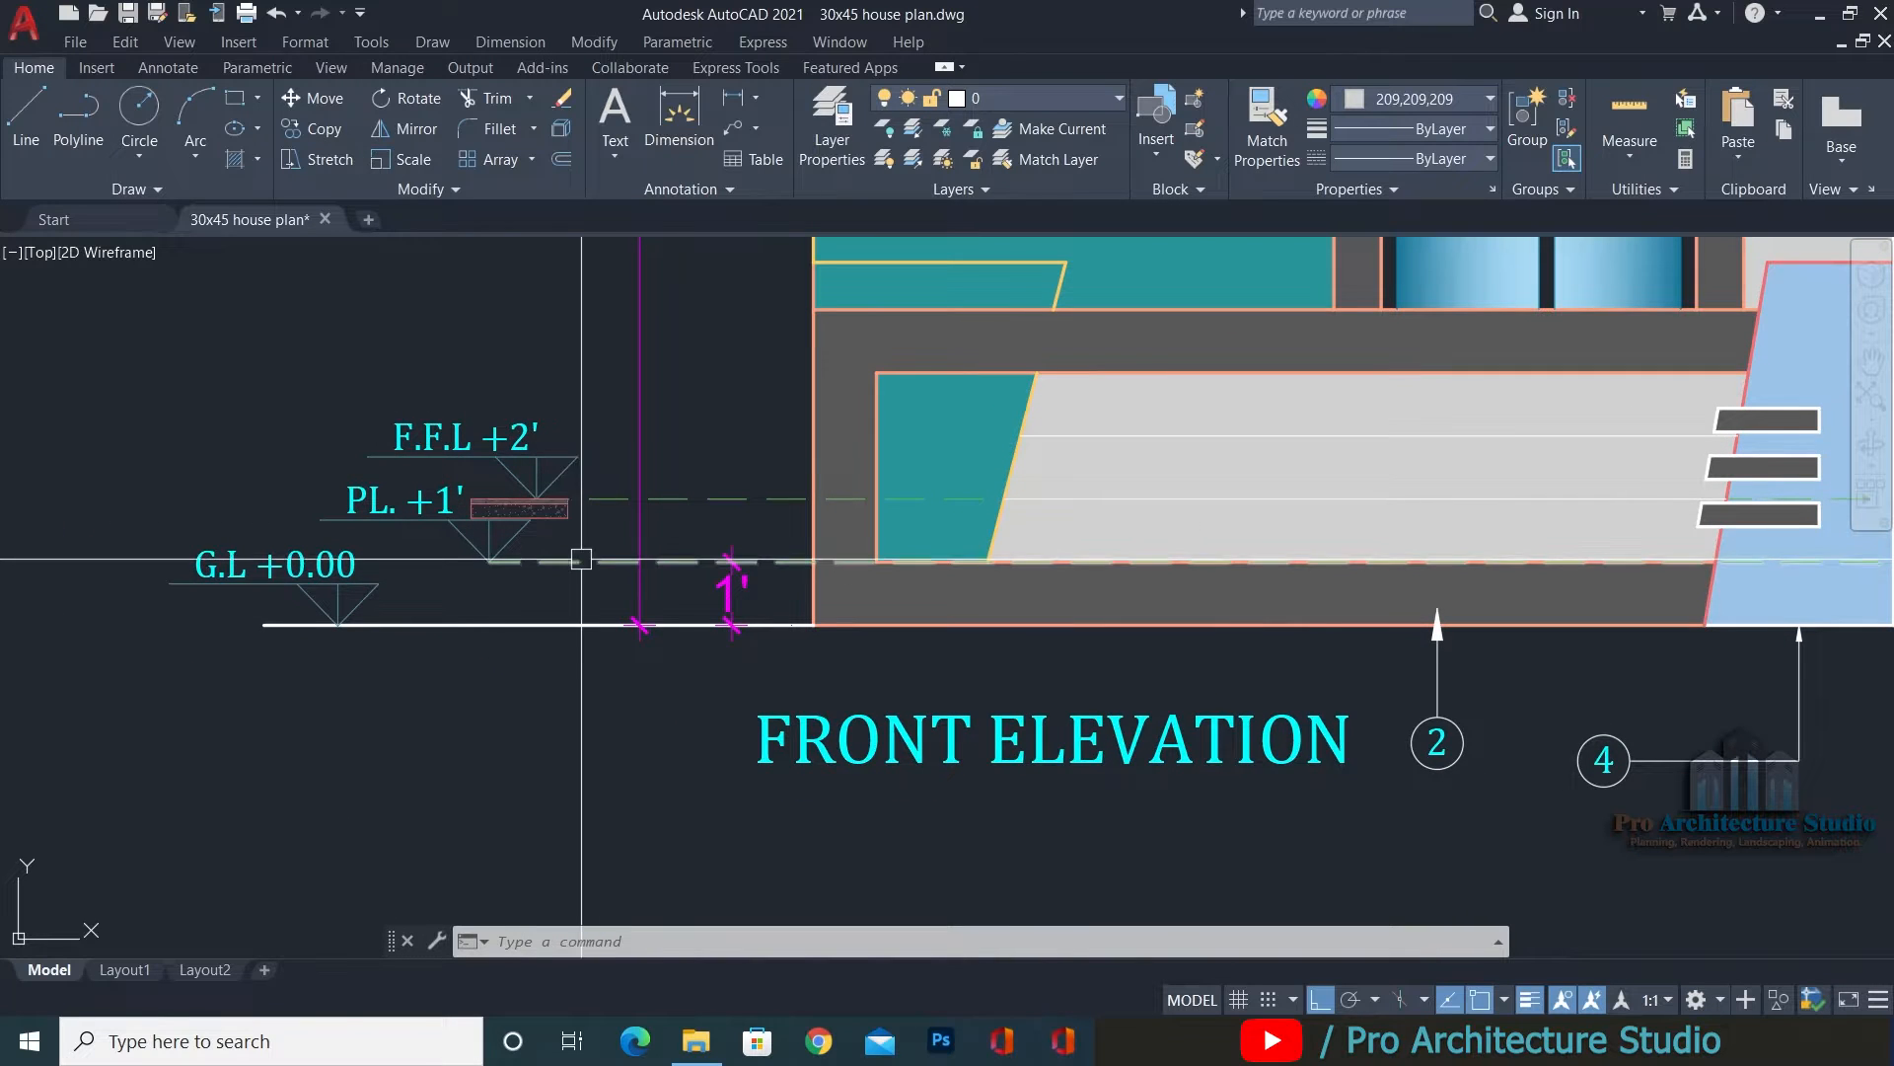
middle_click_drag(582, 560, 211, 549)
scroll(211, 549, "down", 2)
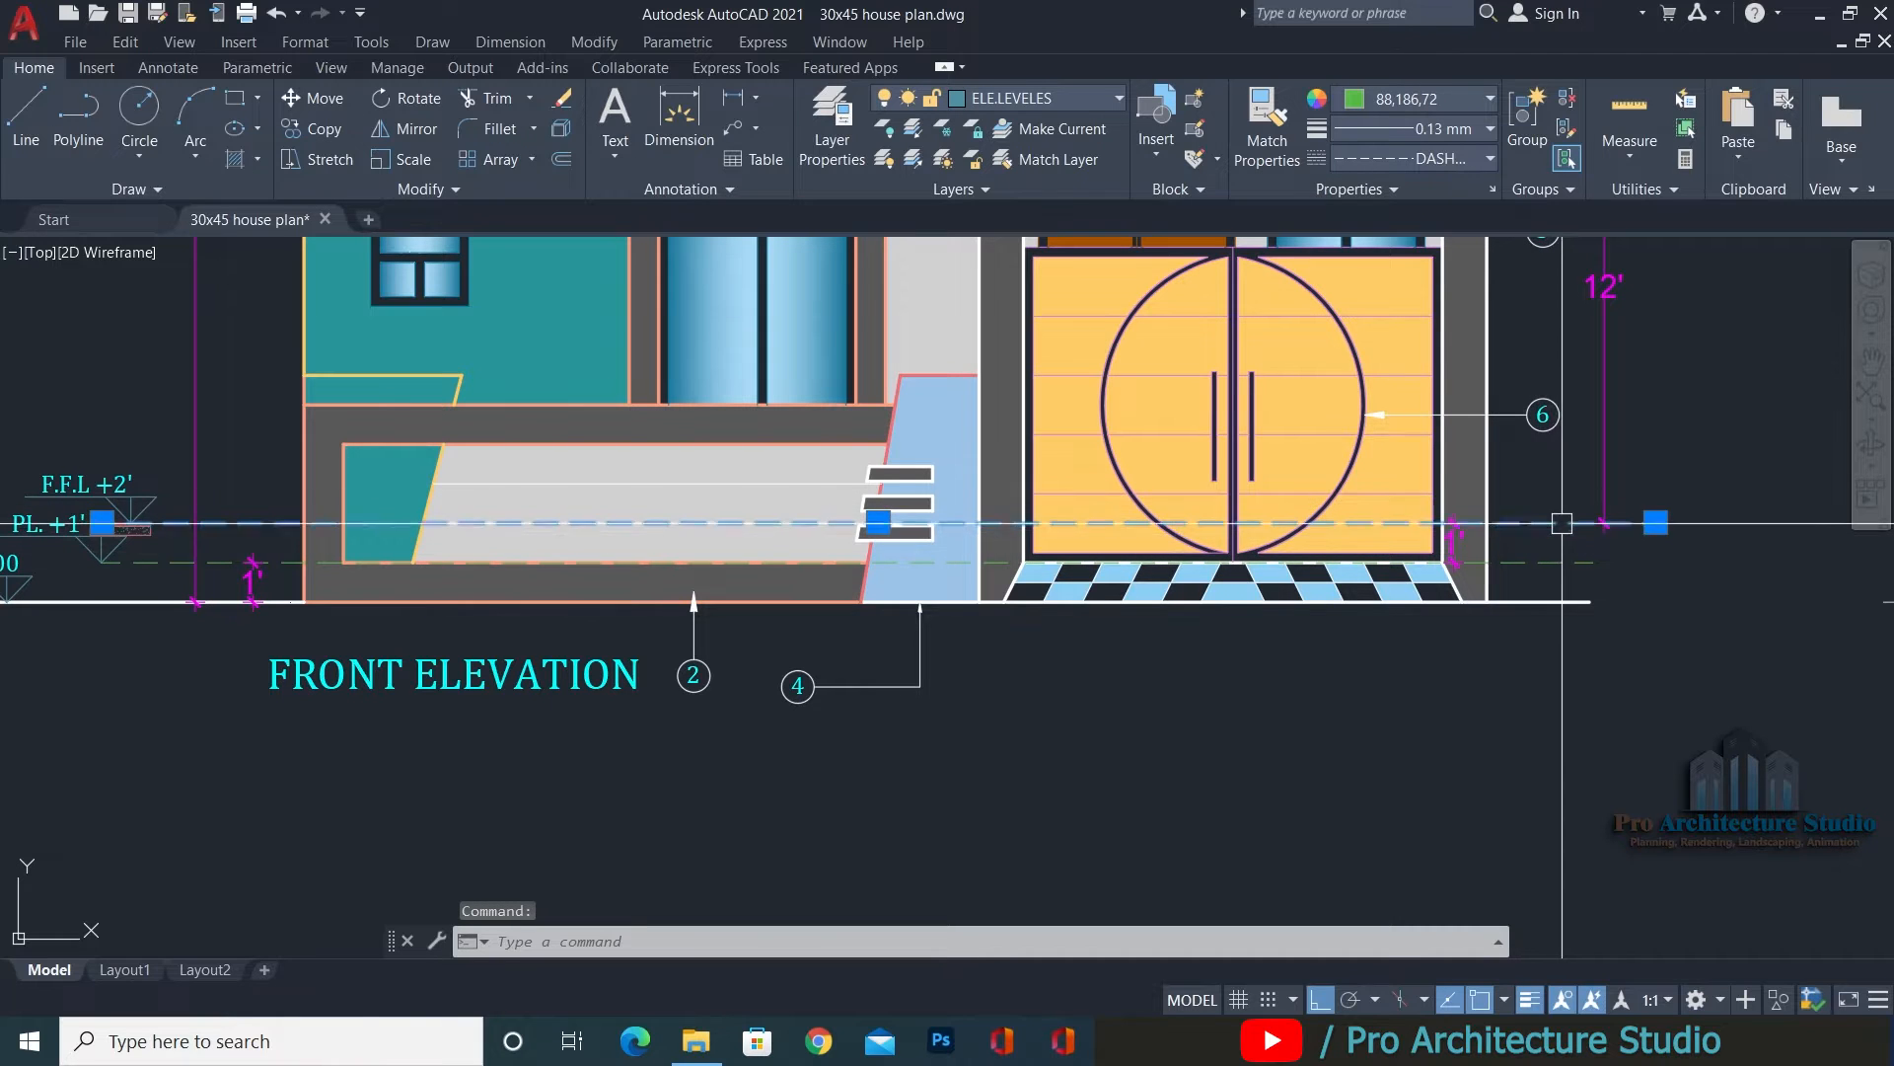
left_click(1538, 566)
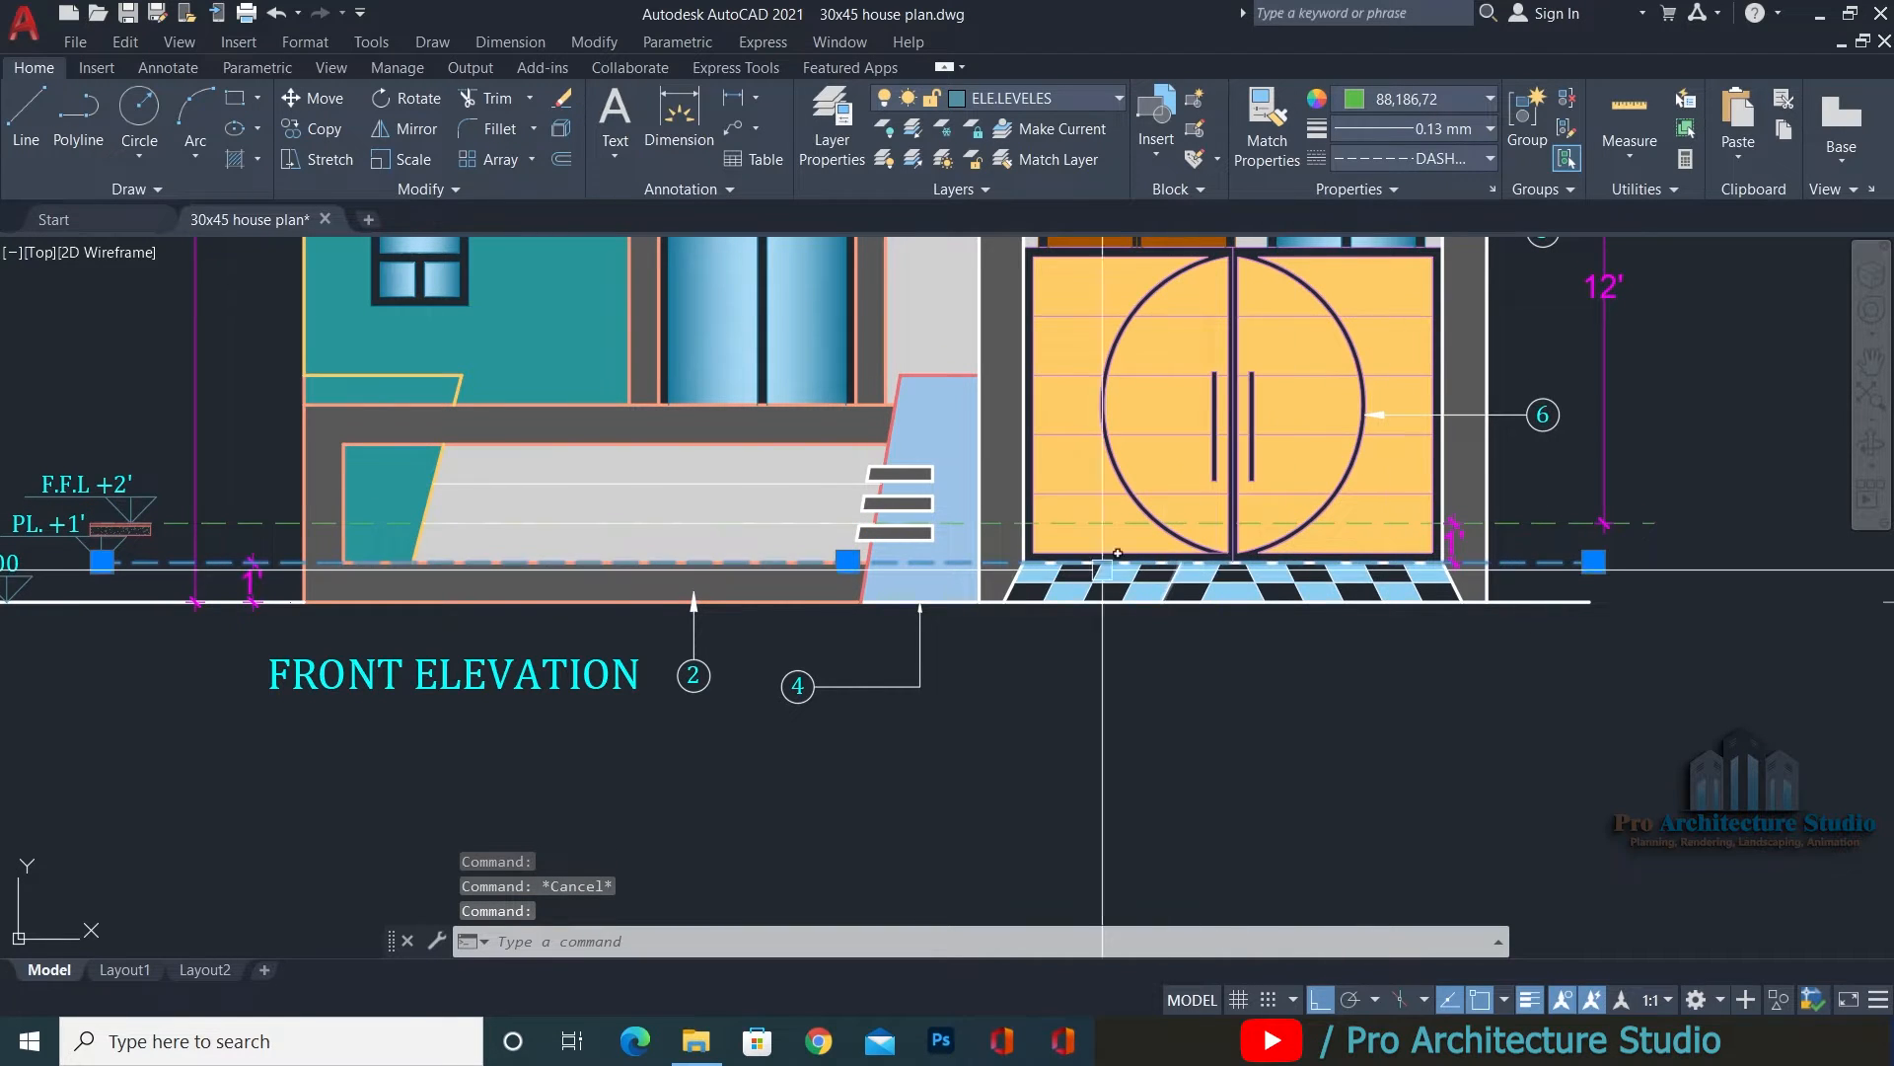
key("Escape")
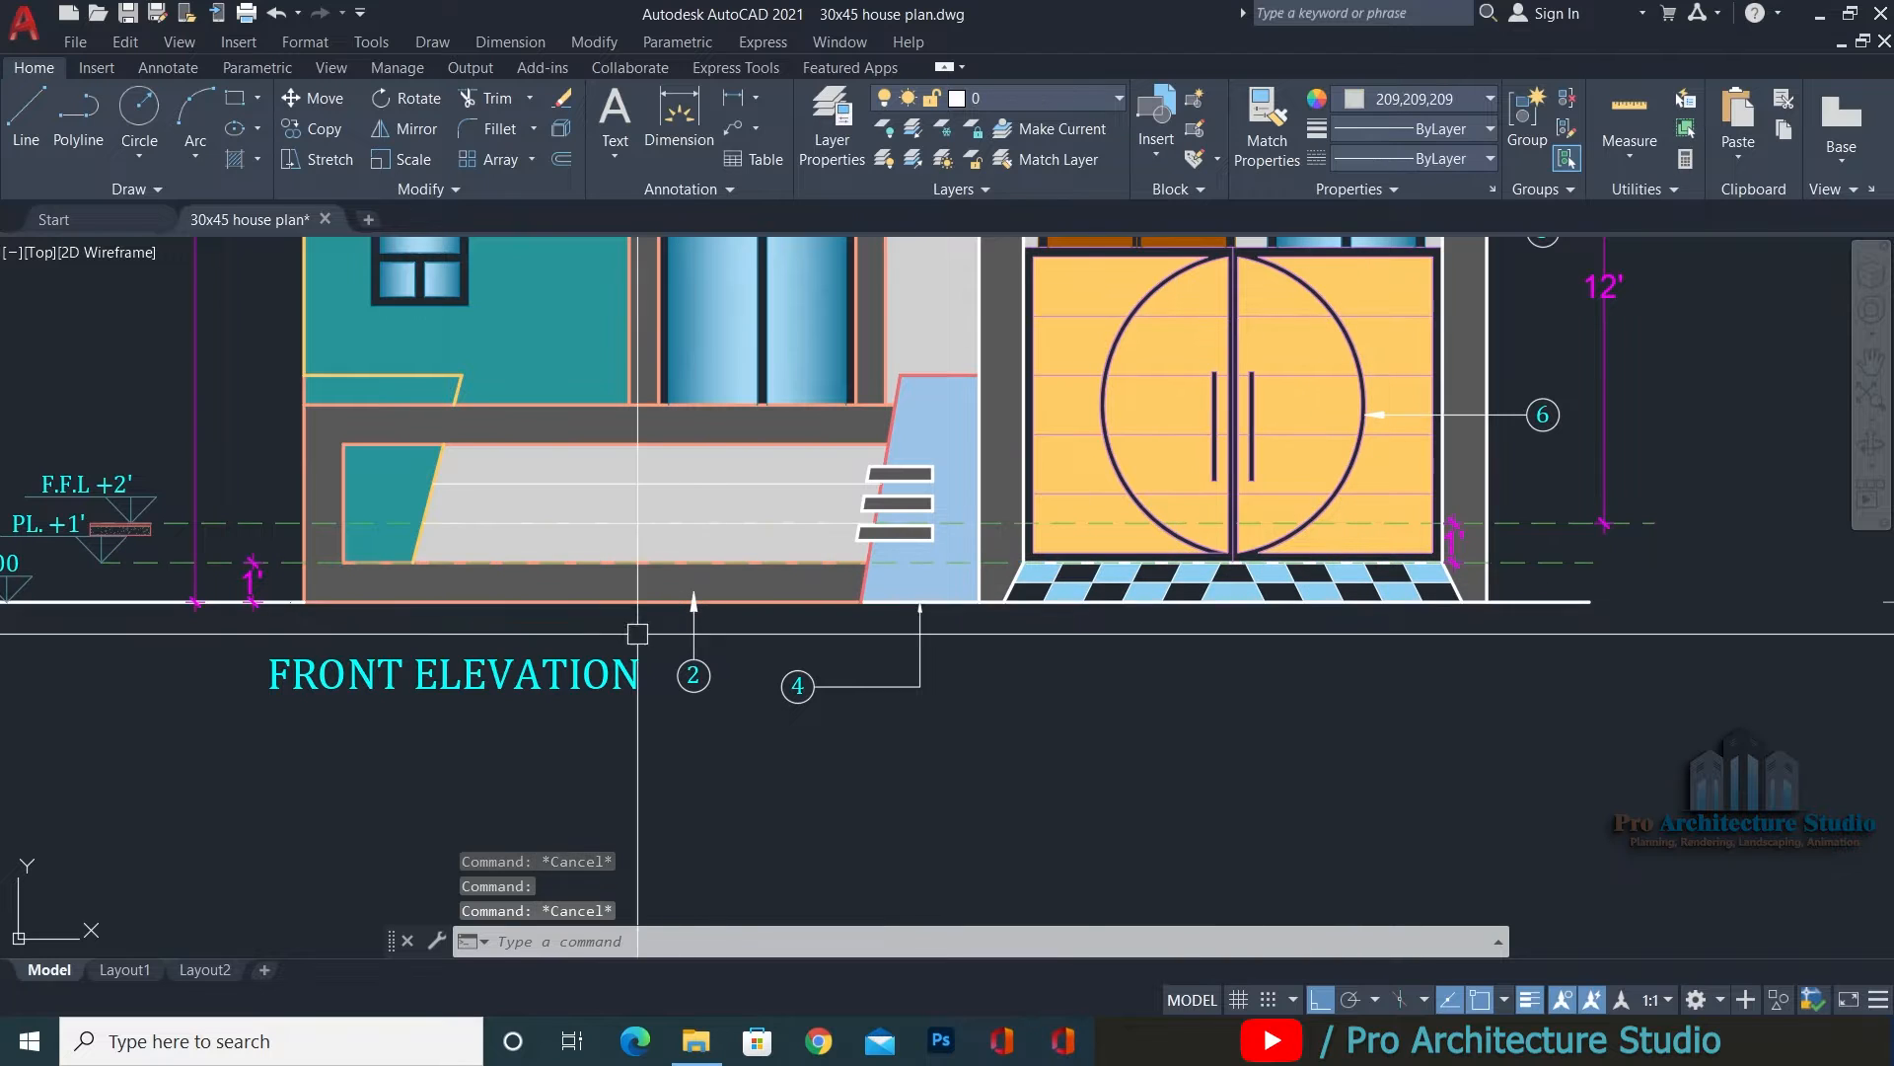
Draw a horizontal construction line (XLINE) from the F.F.L +2' level of the front elevation across the section area.
scroll(243, 524, "down", 3)
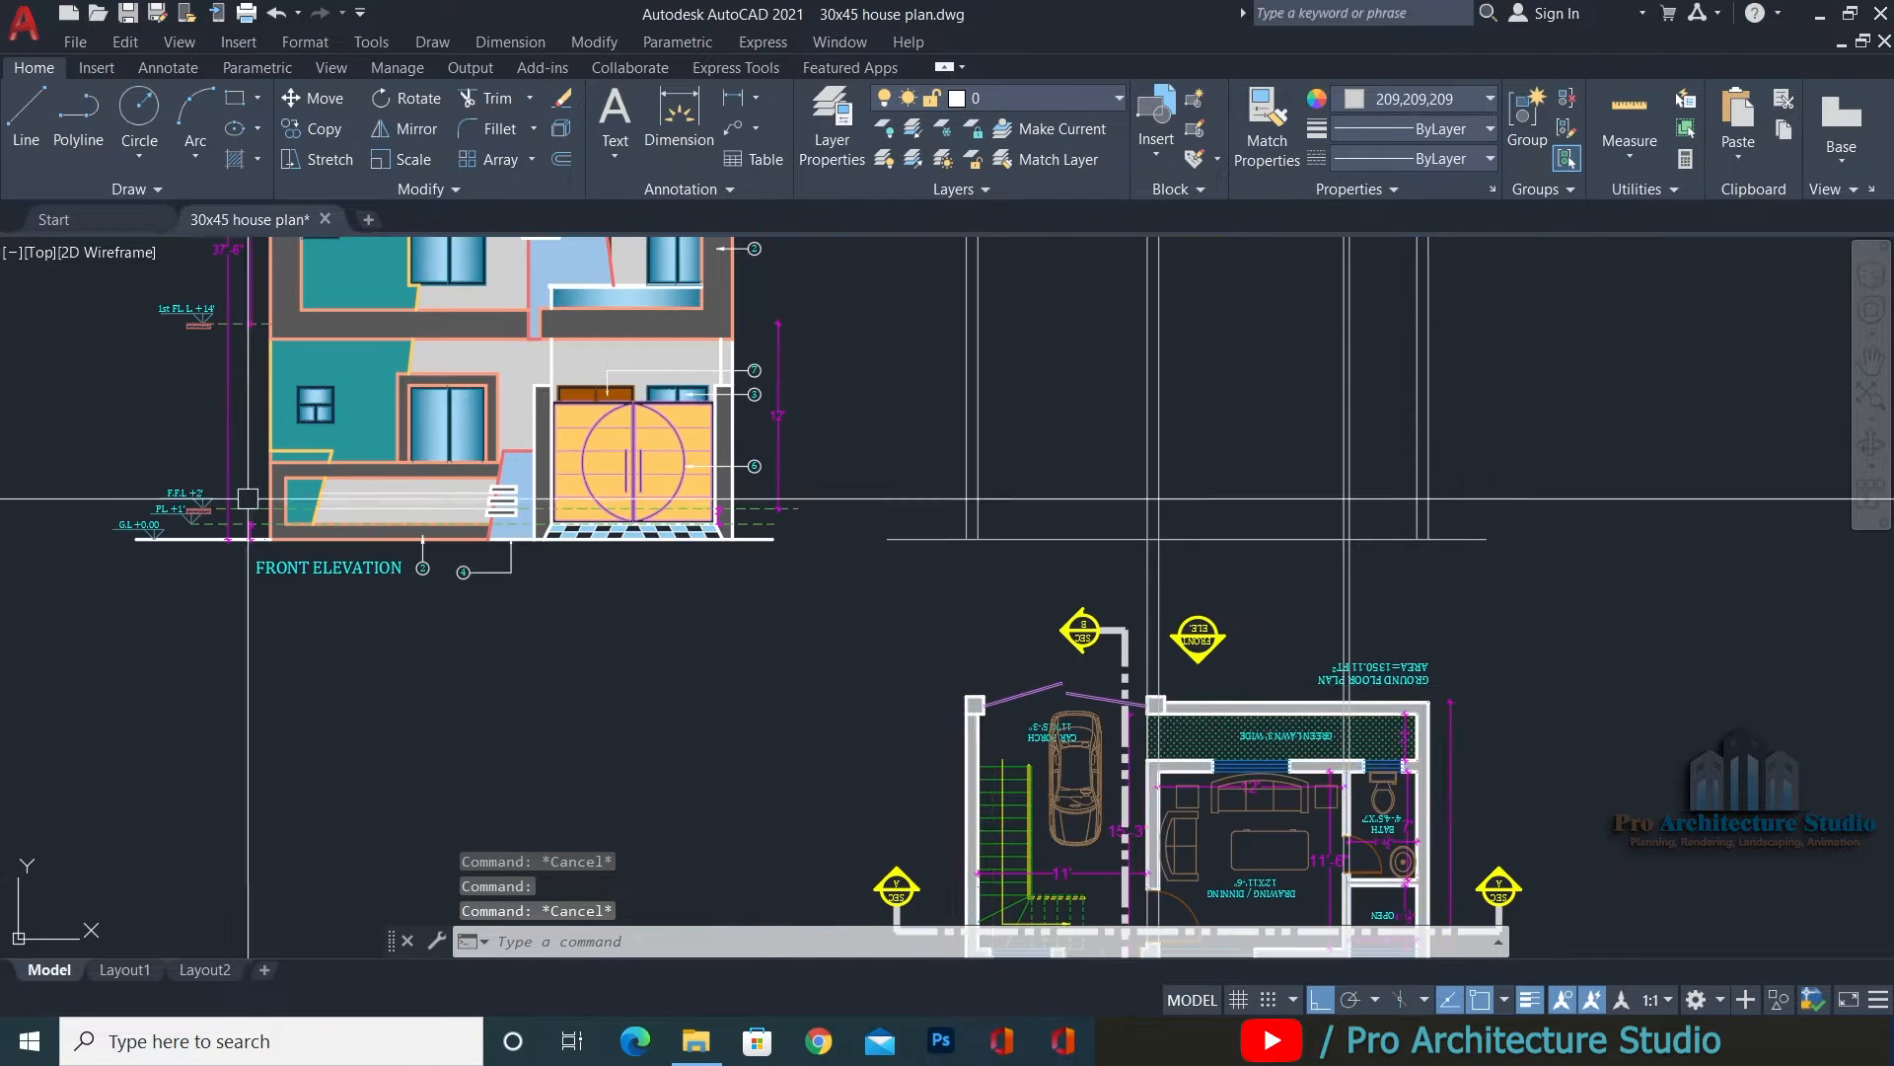
middle_click_drag(964, 653, 821, 421)
scroll(1305, 705, "up", 4)
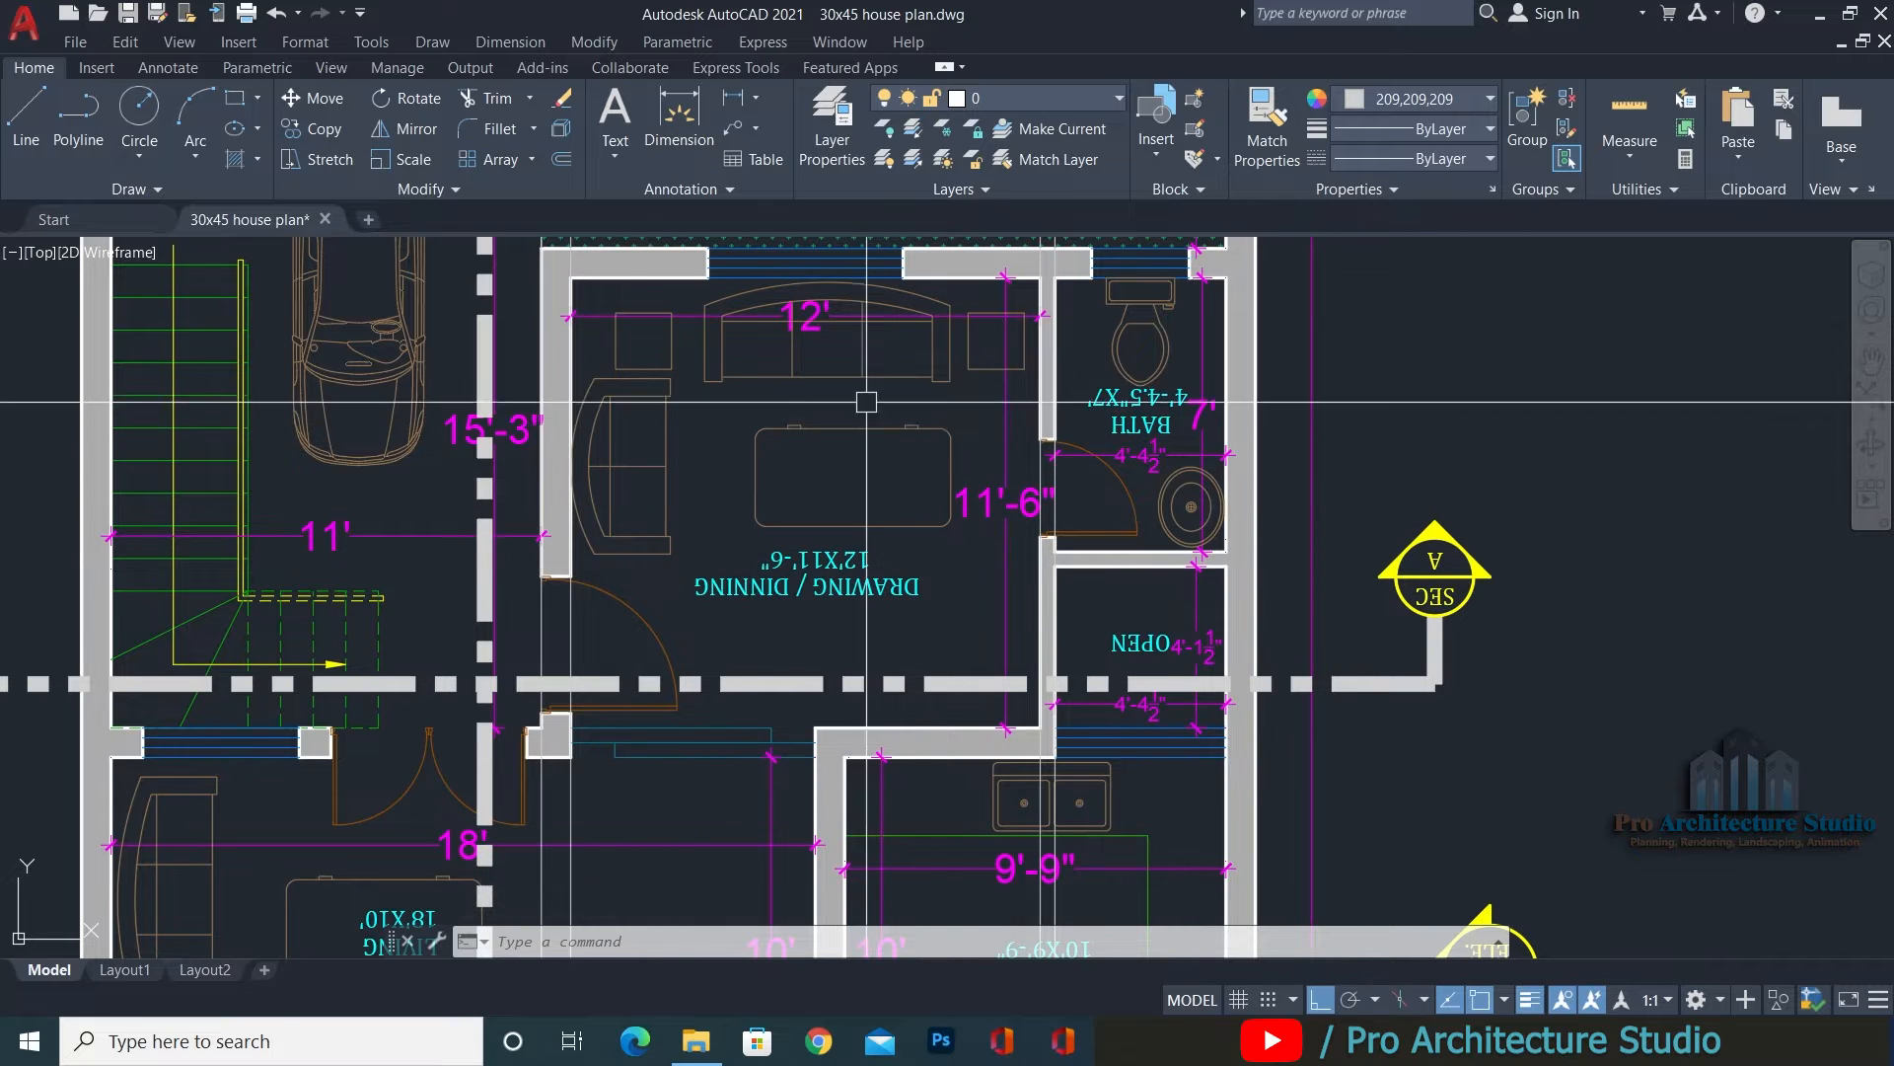
scroll(1095, 611, "down", 4)
middle_click_drag(1036, 326, 1443, 947)
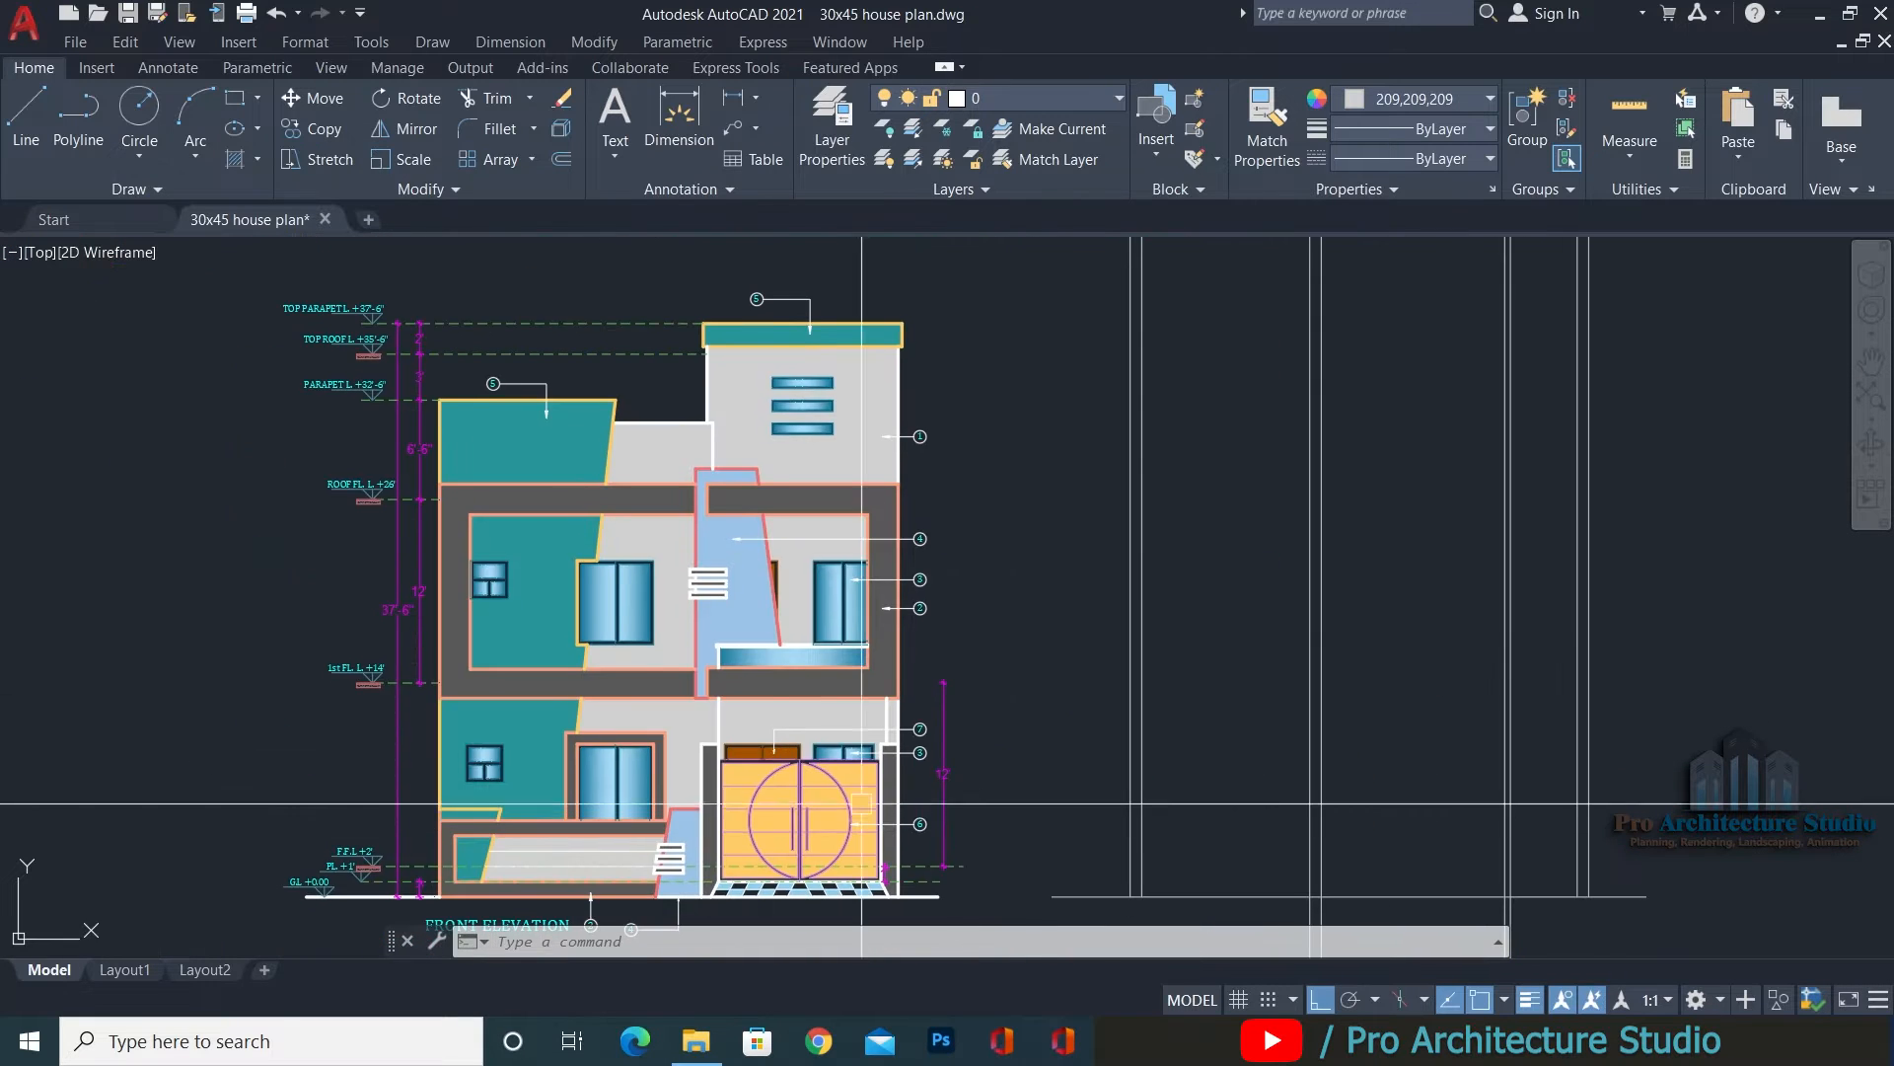
middle_click_drag(651, 803, 646, 642)
key("Escape")
scroll(525, 709, "up", 2)
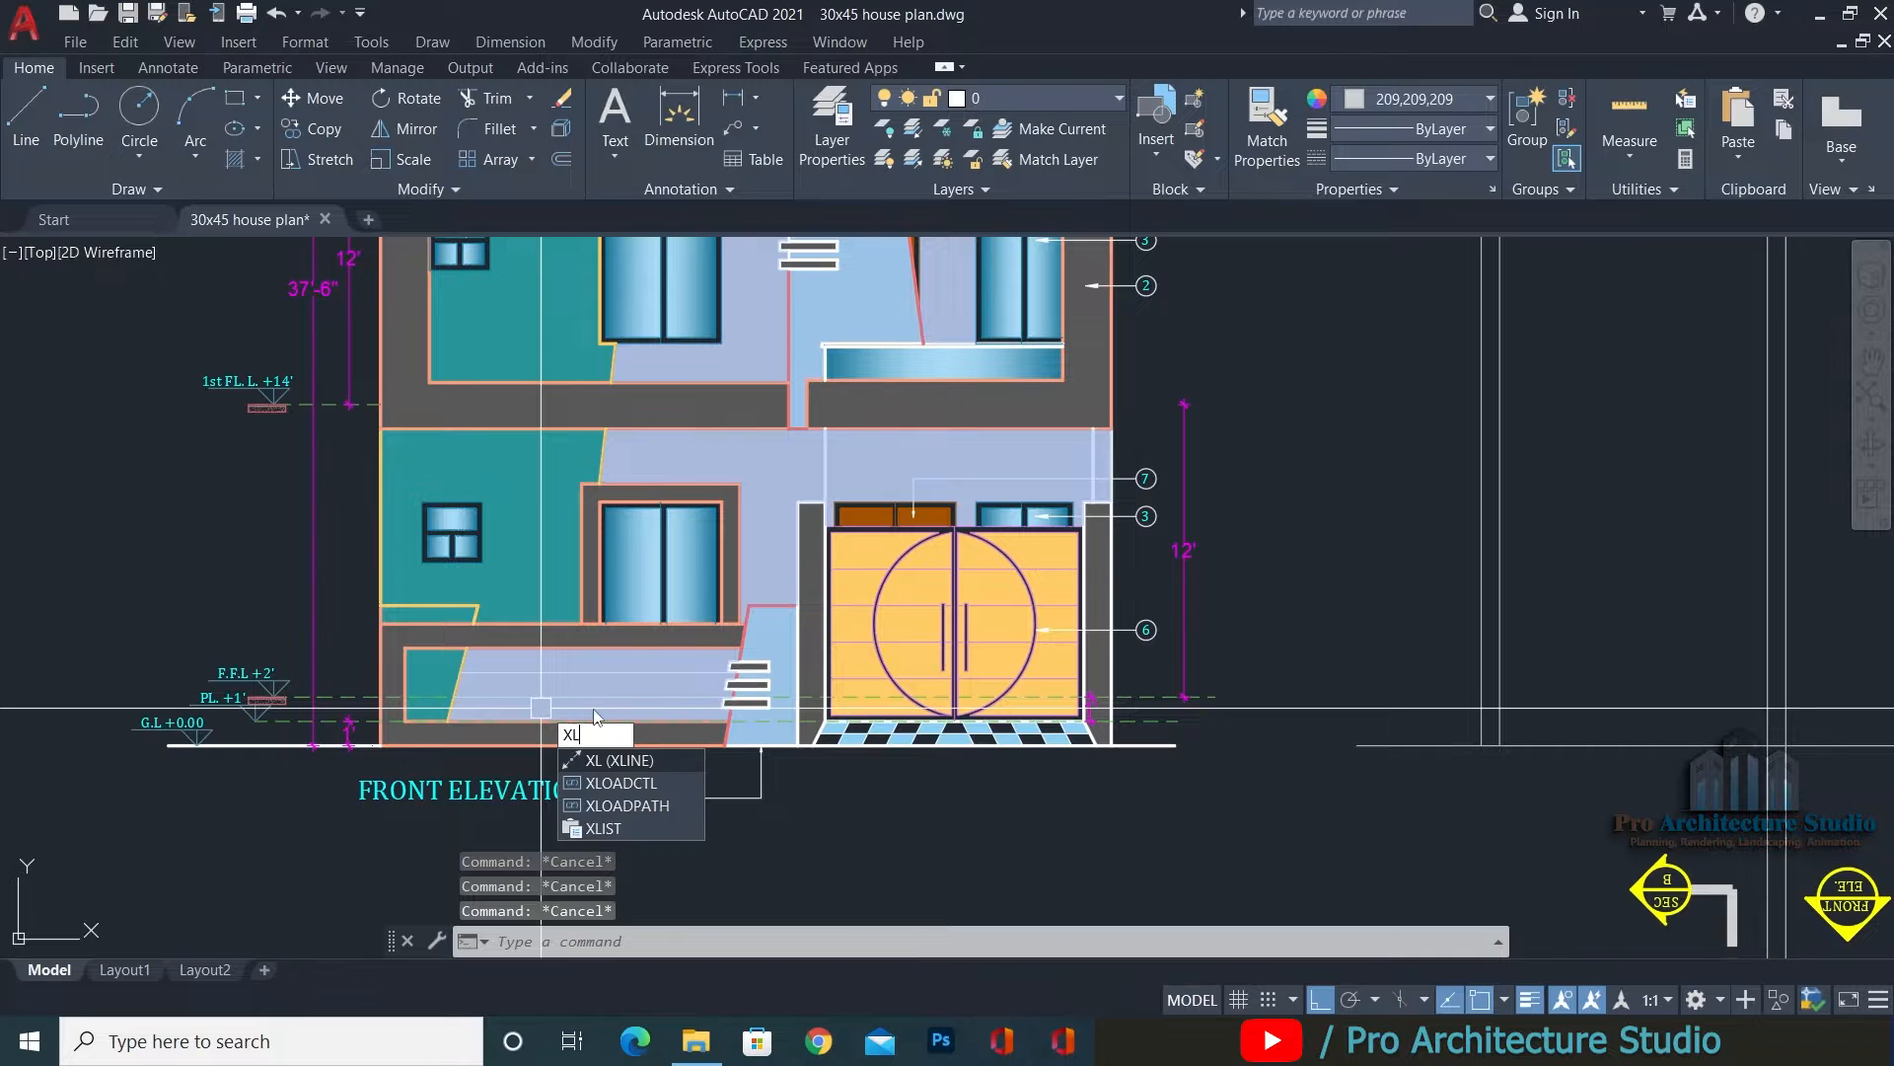
key("Return")
scroll(335, 668, "up", 2)
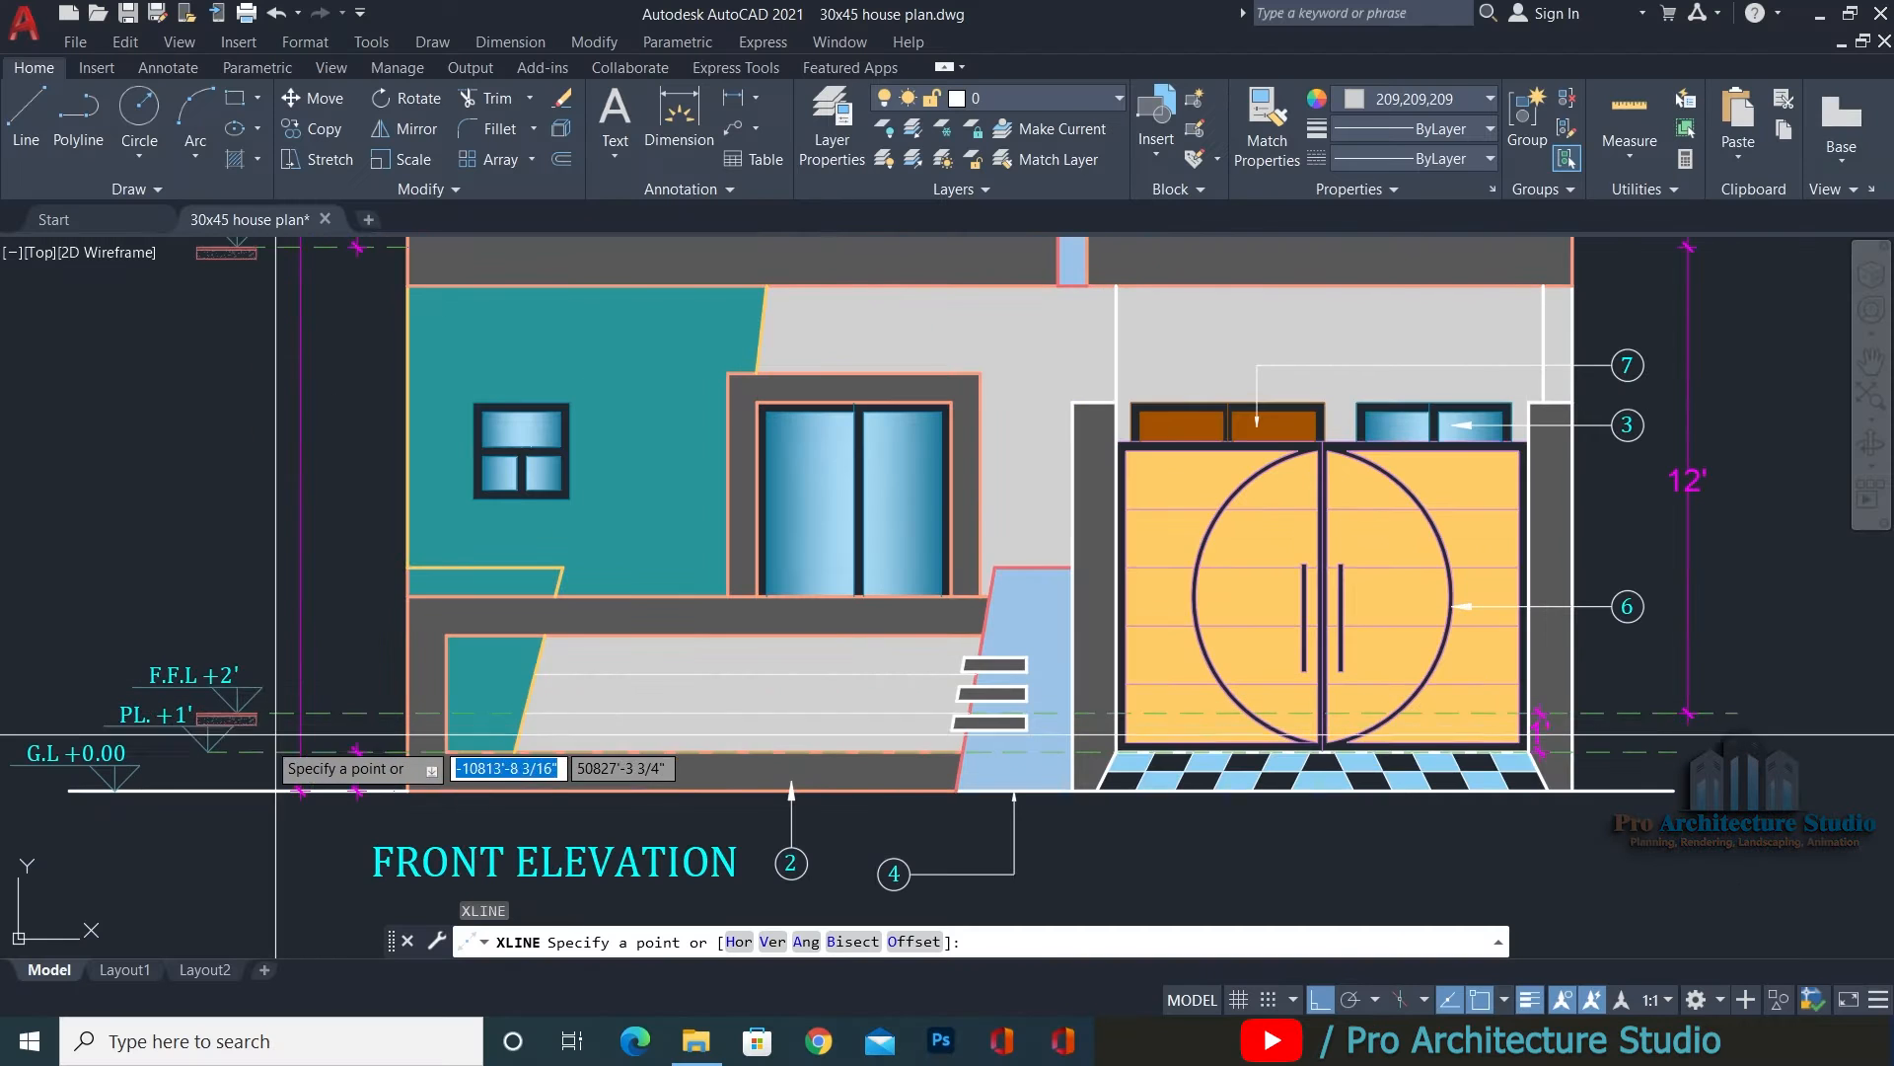
left_click(298, 713)
middle_click_drag(1297, 836, 473, 728)
left_click(1201, 752)
key("Return")
key("Escape")
Examine the rooms along section line A in the plan and the level line crossing the projected walls.
middle_click_drag(1539, 680, 745, 693)
middle_click_drag(1290, 640, 933, 624)
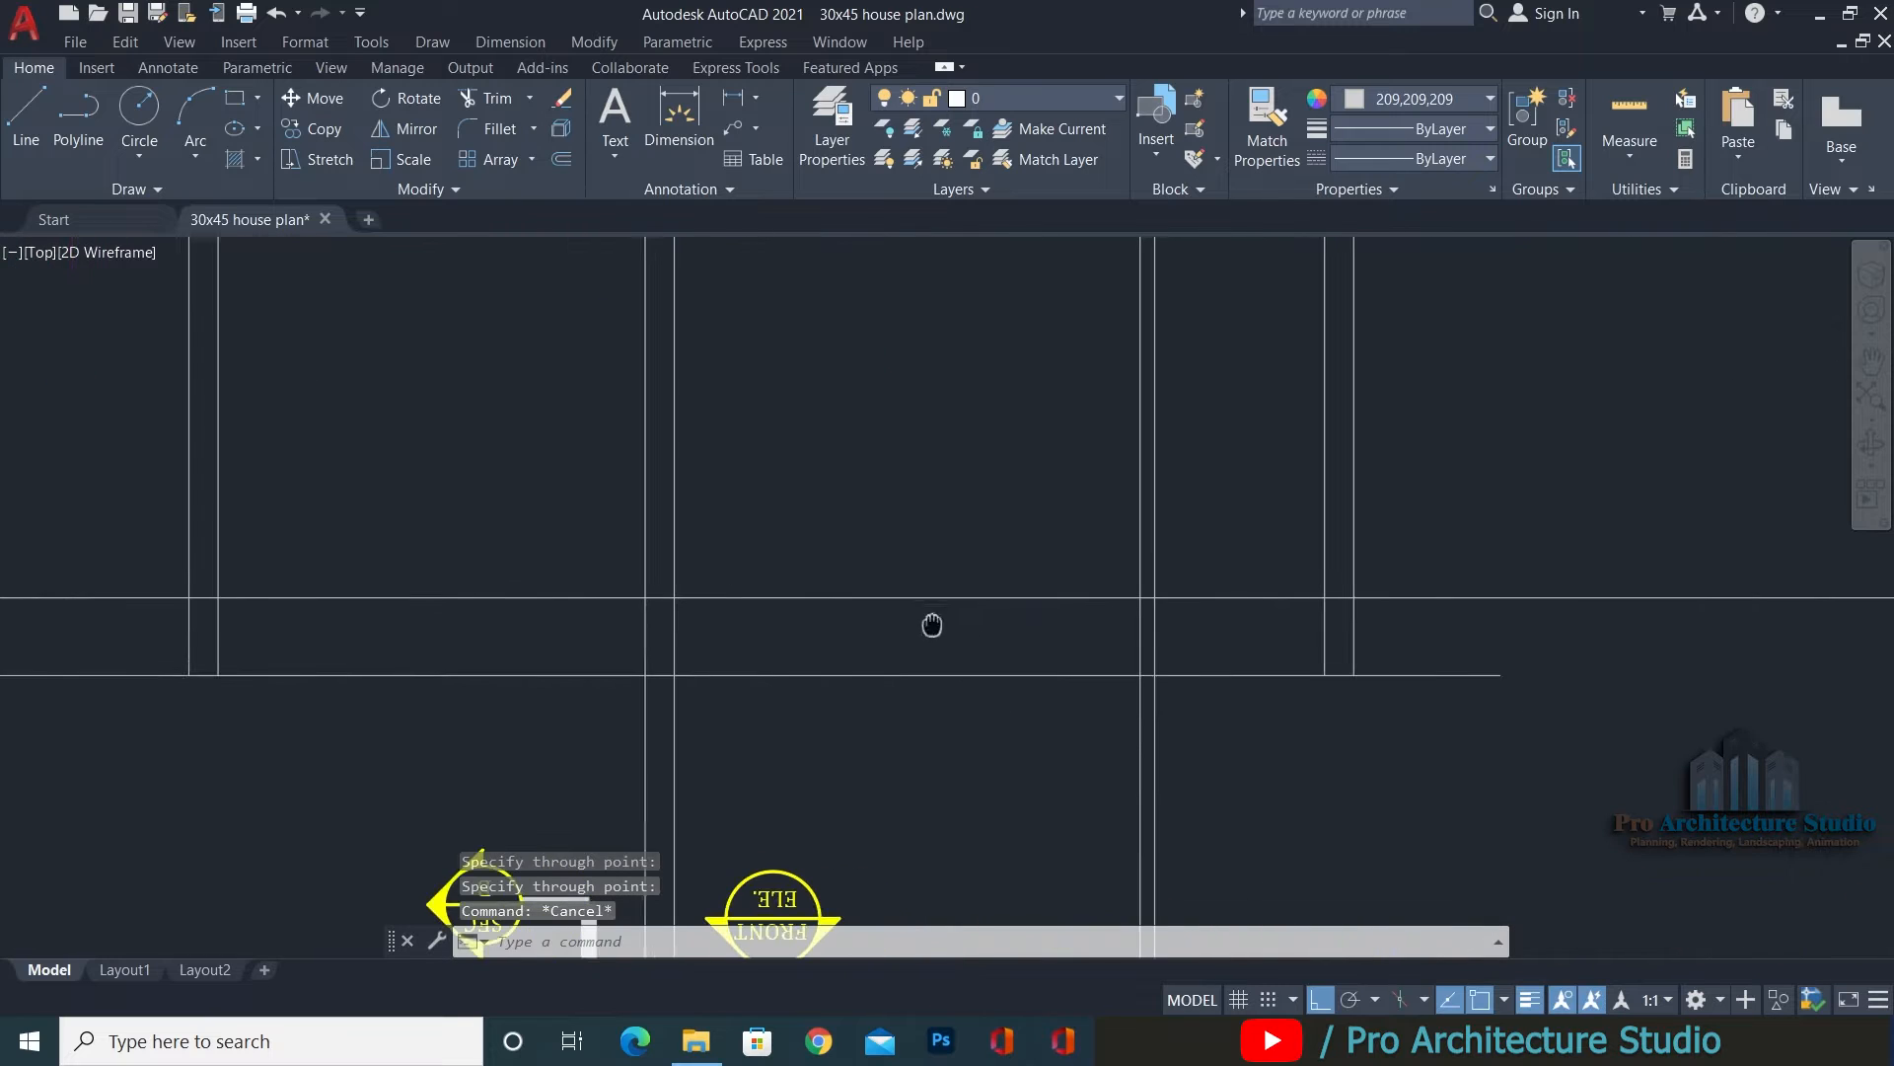
scroll(571, 563, "down", 5)
scroll(755, 336, "up", 6)
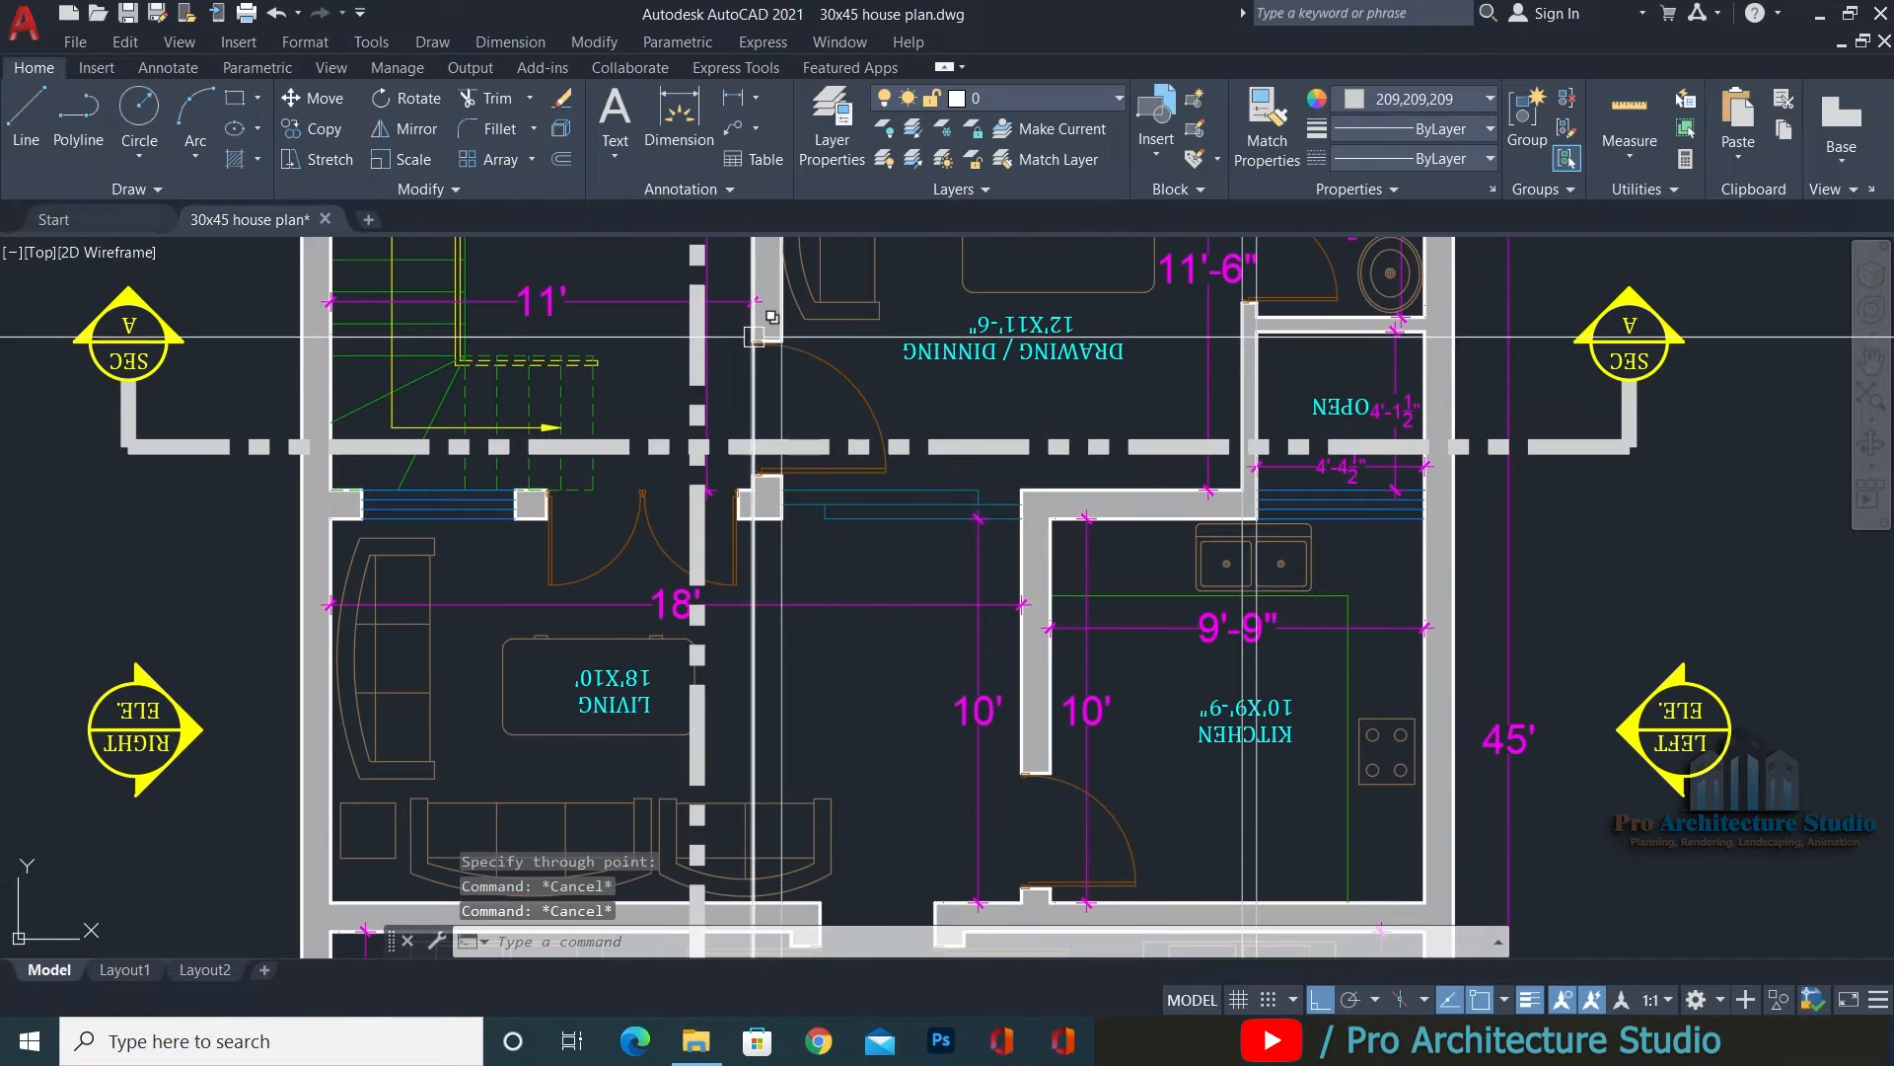
middle_click_drag(924, 443, 969, 903)
middle_click_drag(893, 439, 928, 926)
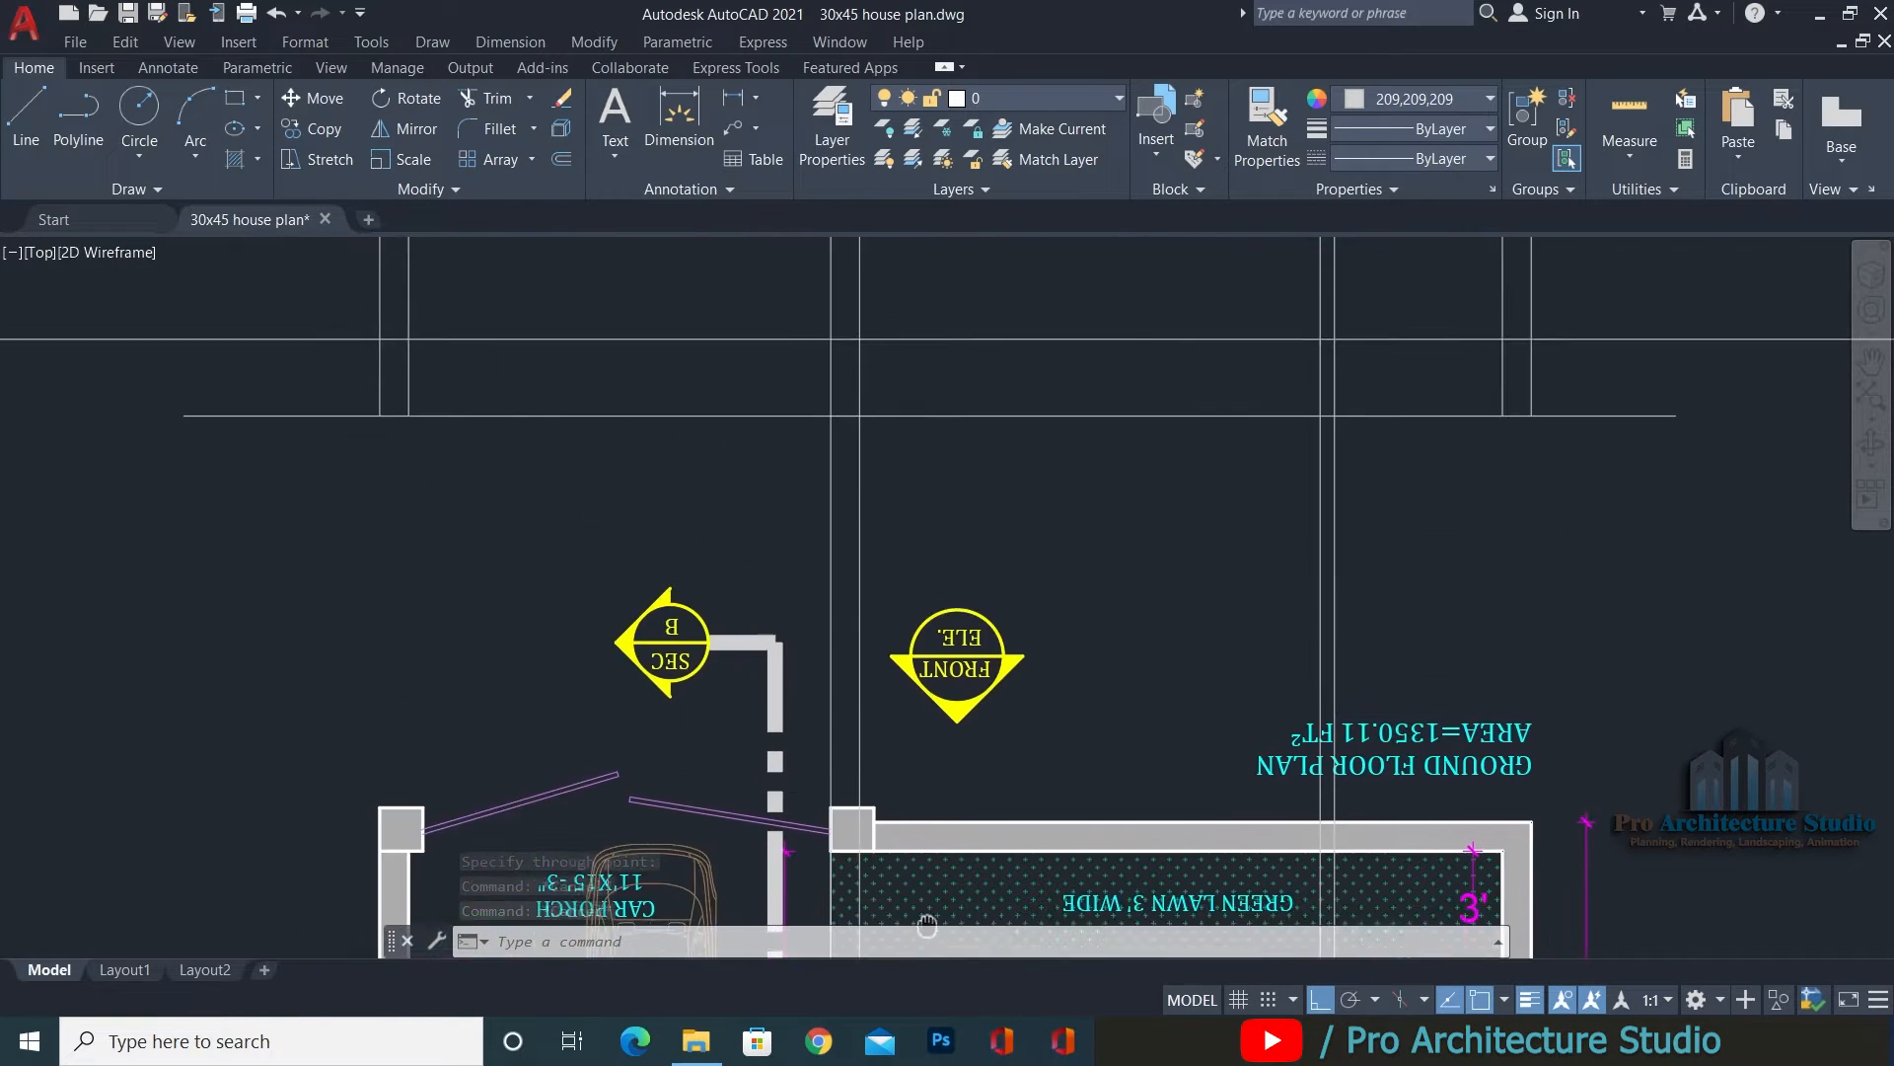
key("Escape")
key("Escape")
Offset the finished floor level line 12" down towards the ground line of the section.
scroll(917, 587, "up", 5)
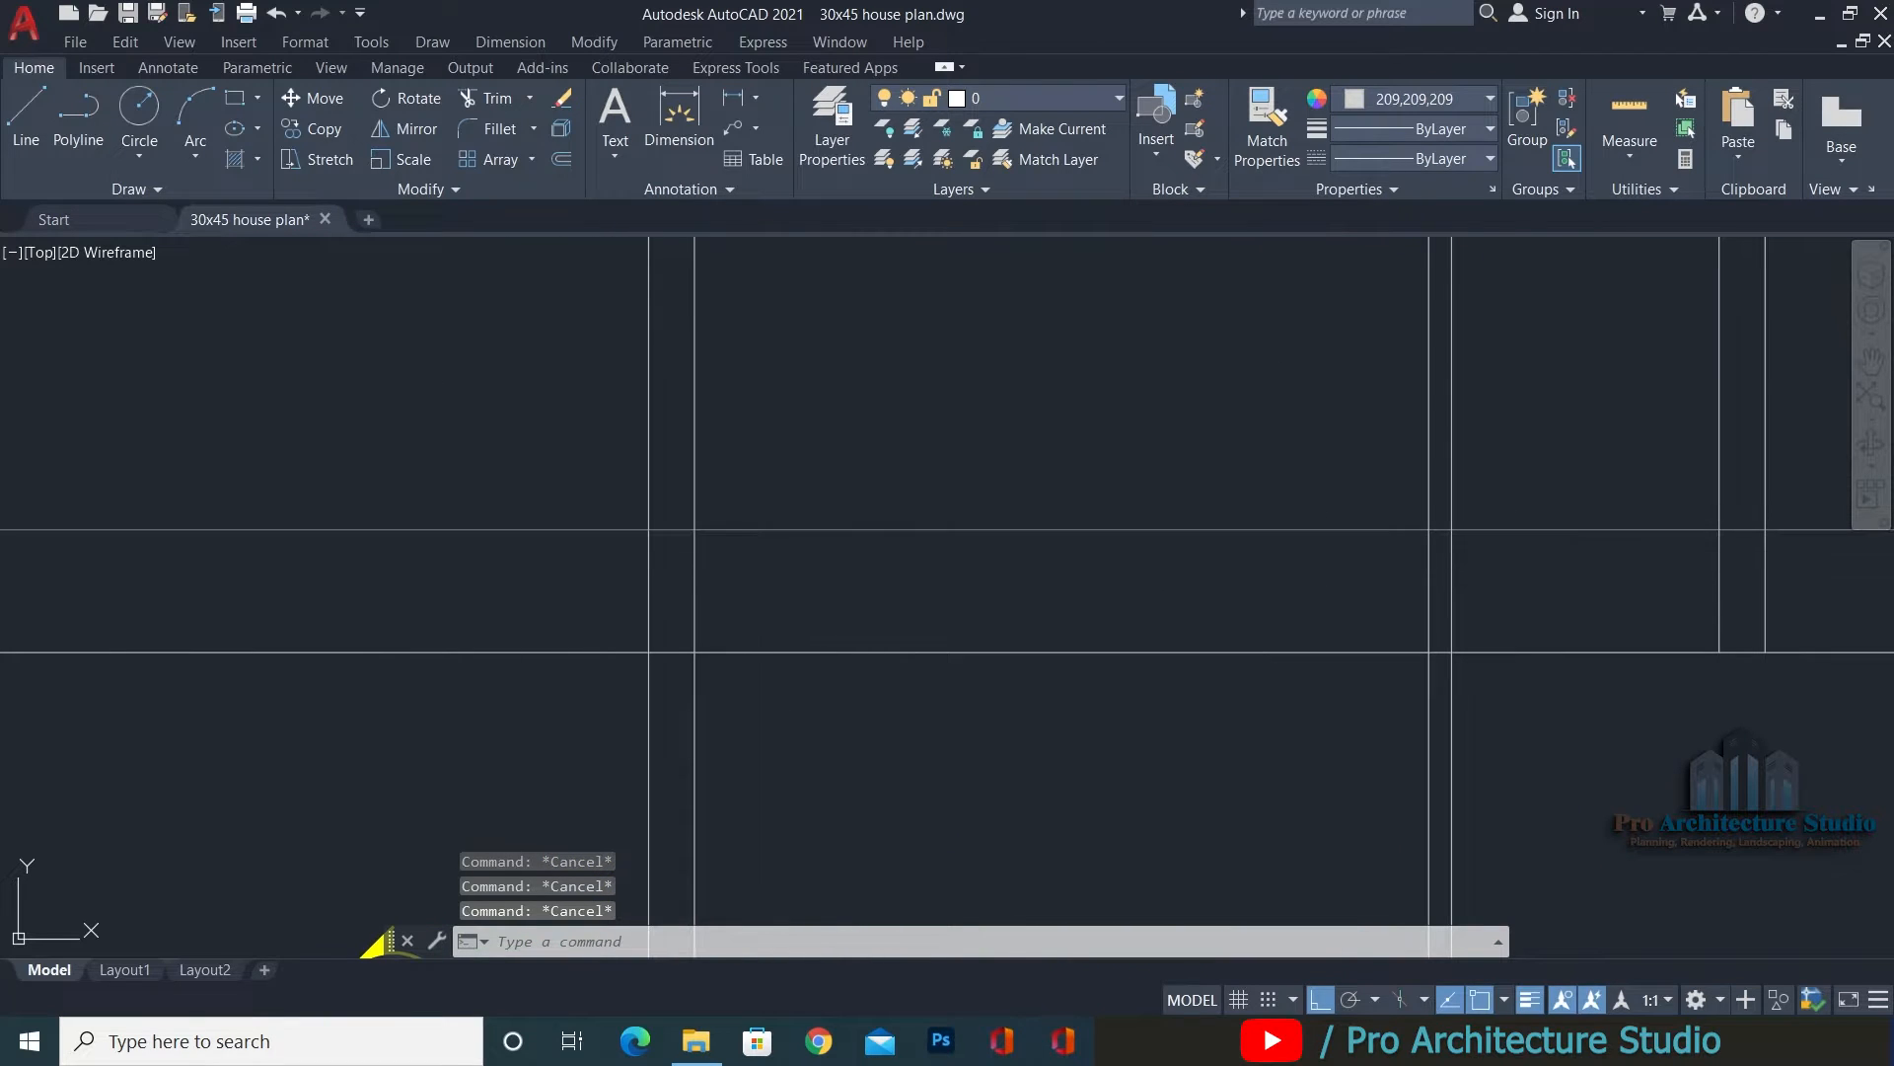
type("o")
key("Return")
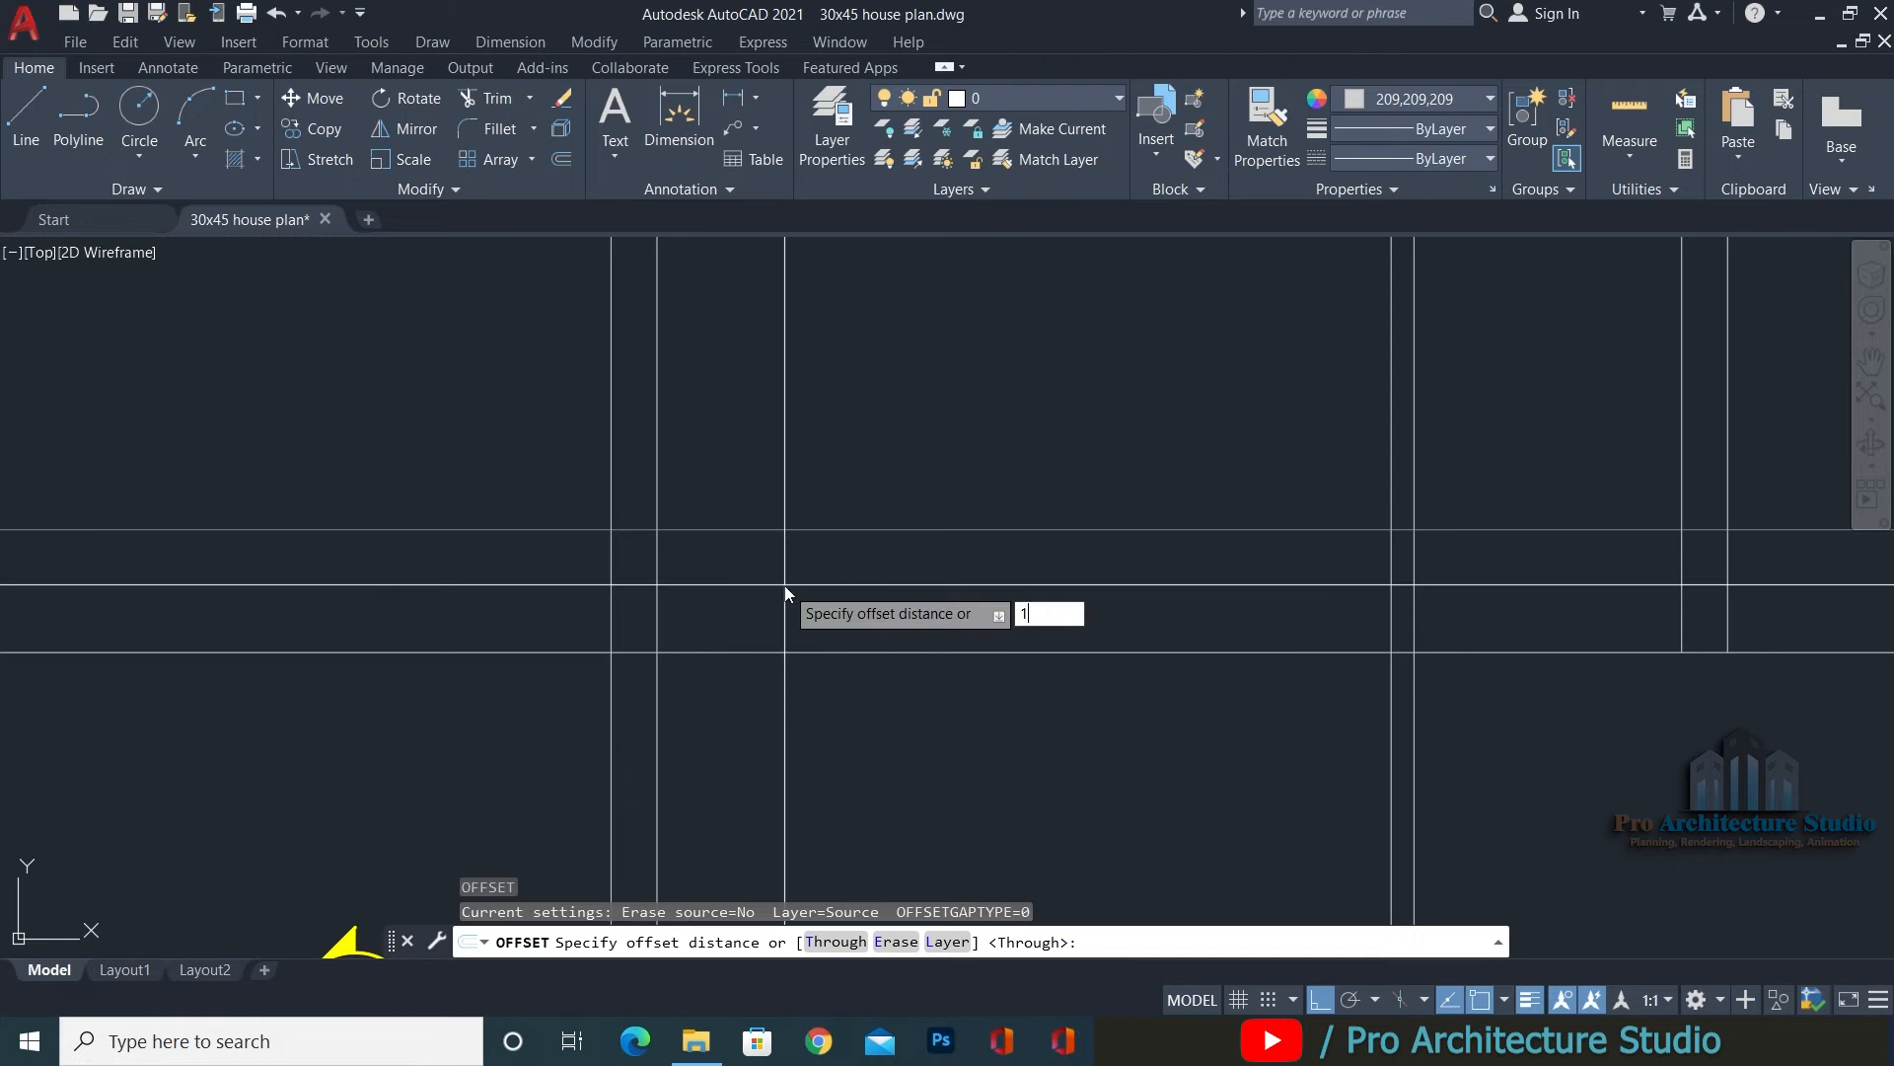
key("Return")
left_click(731, 534)
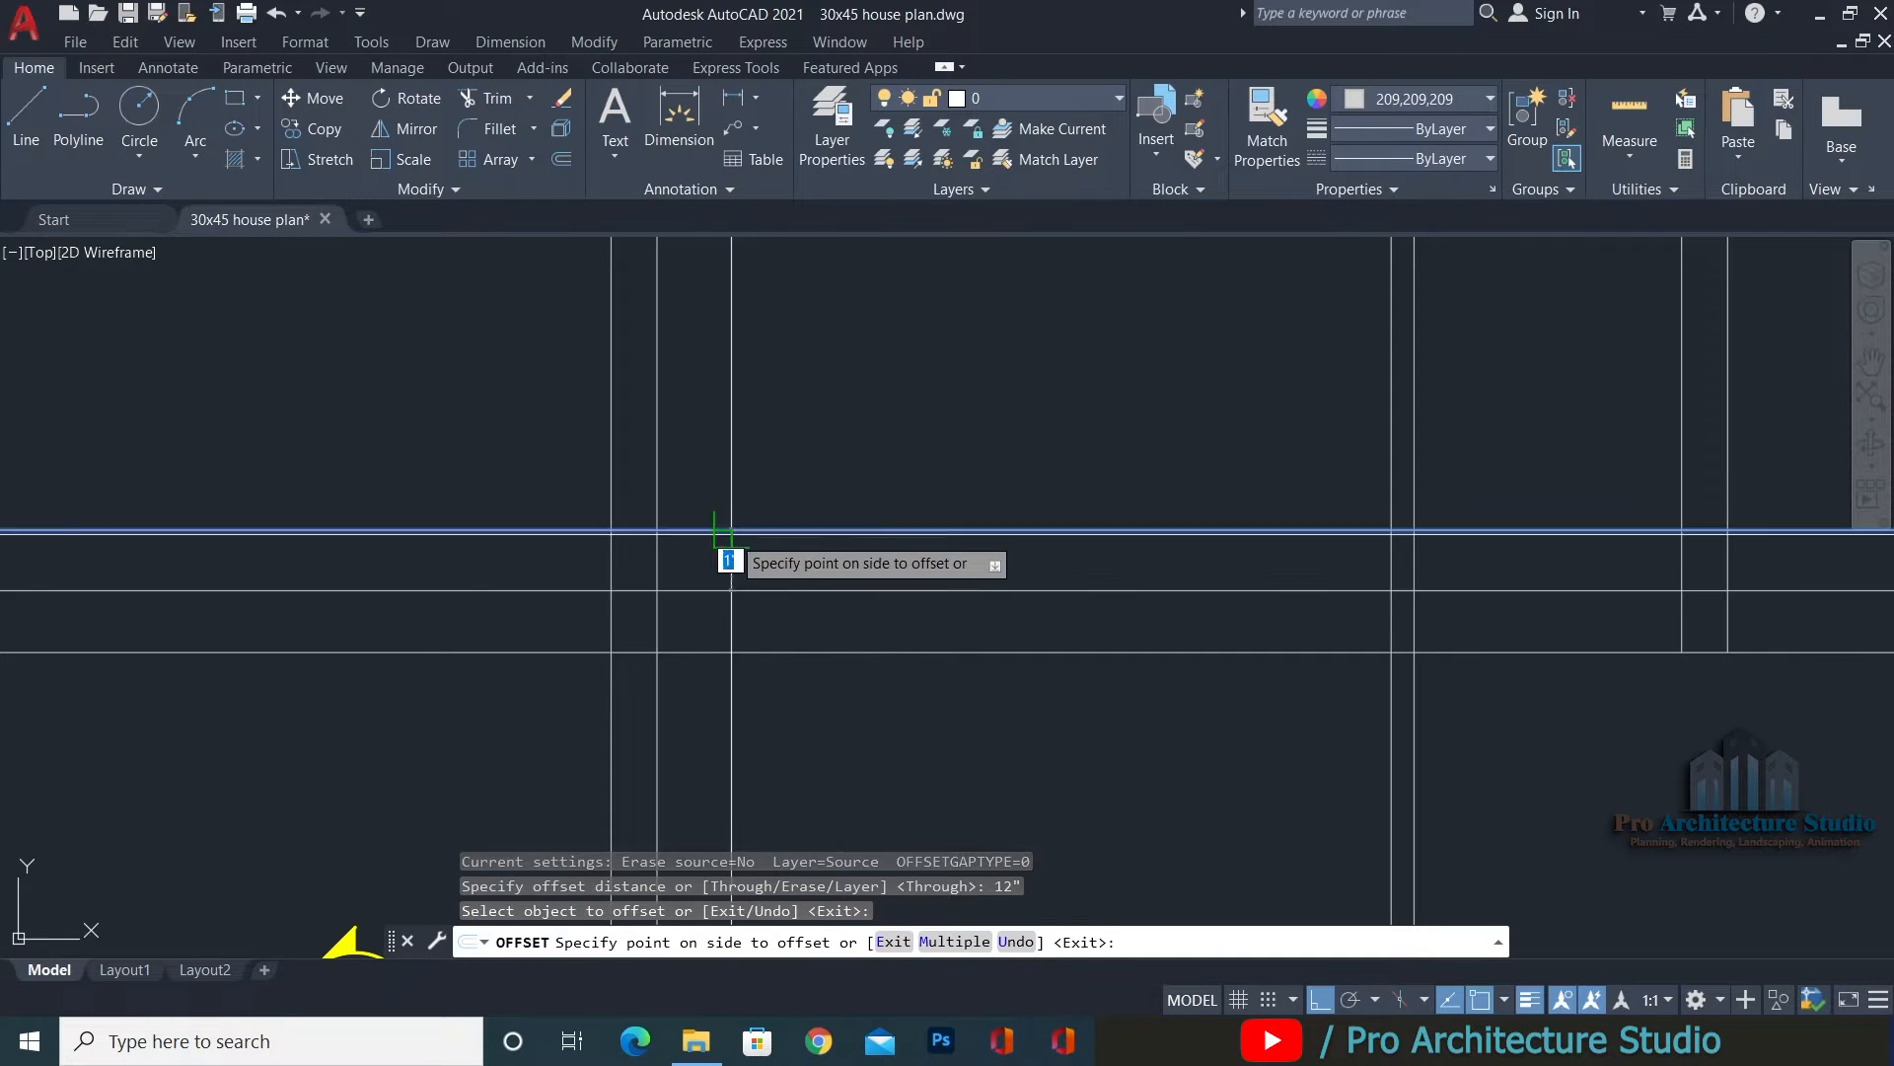
left_click(769, 619)
key("Escape")
key("Escape")
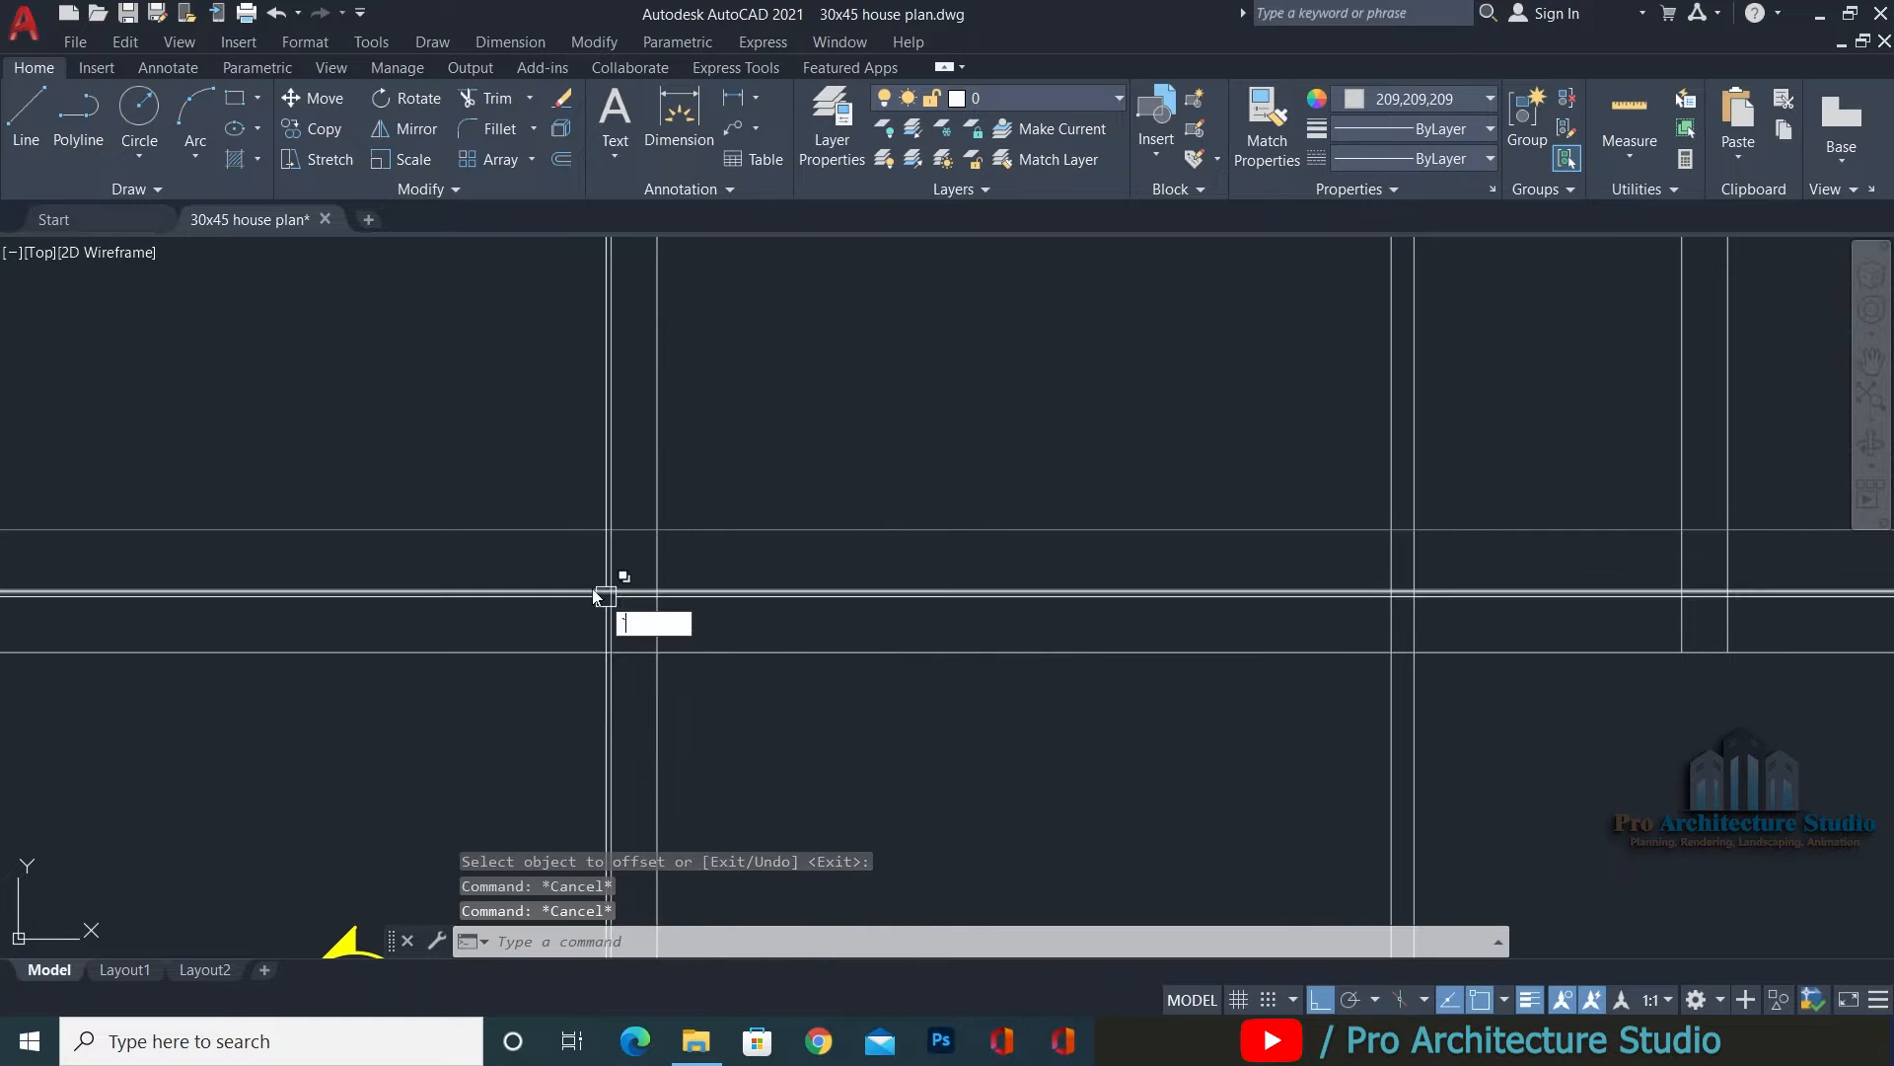
Trim the finished floor level line and its 12" offset back to the drawing room wall and the opposite outer wall.
type("tr")
key("Return")
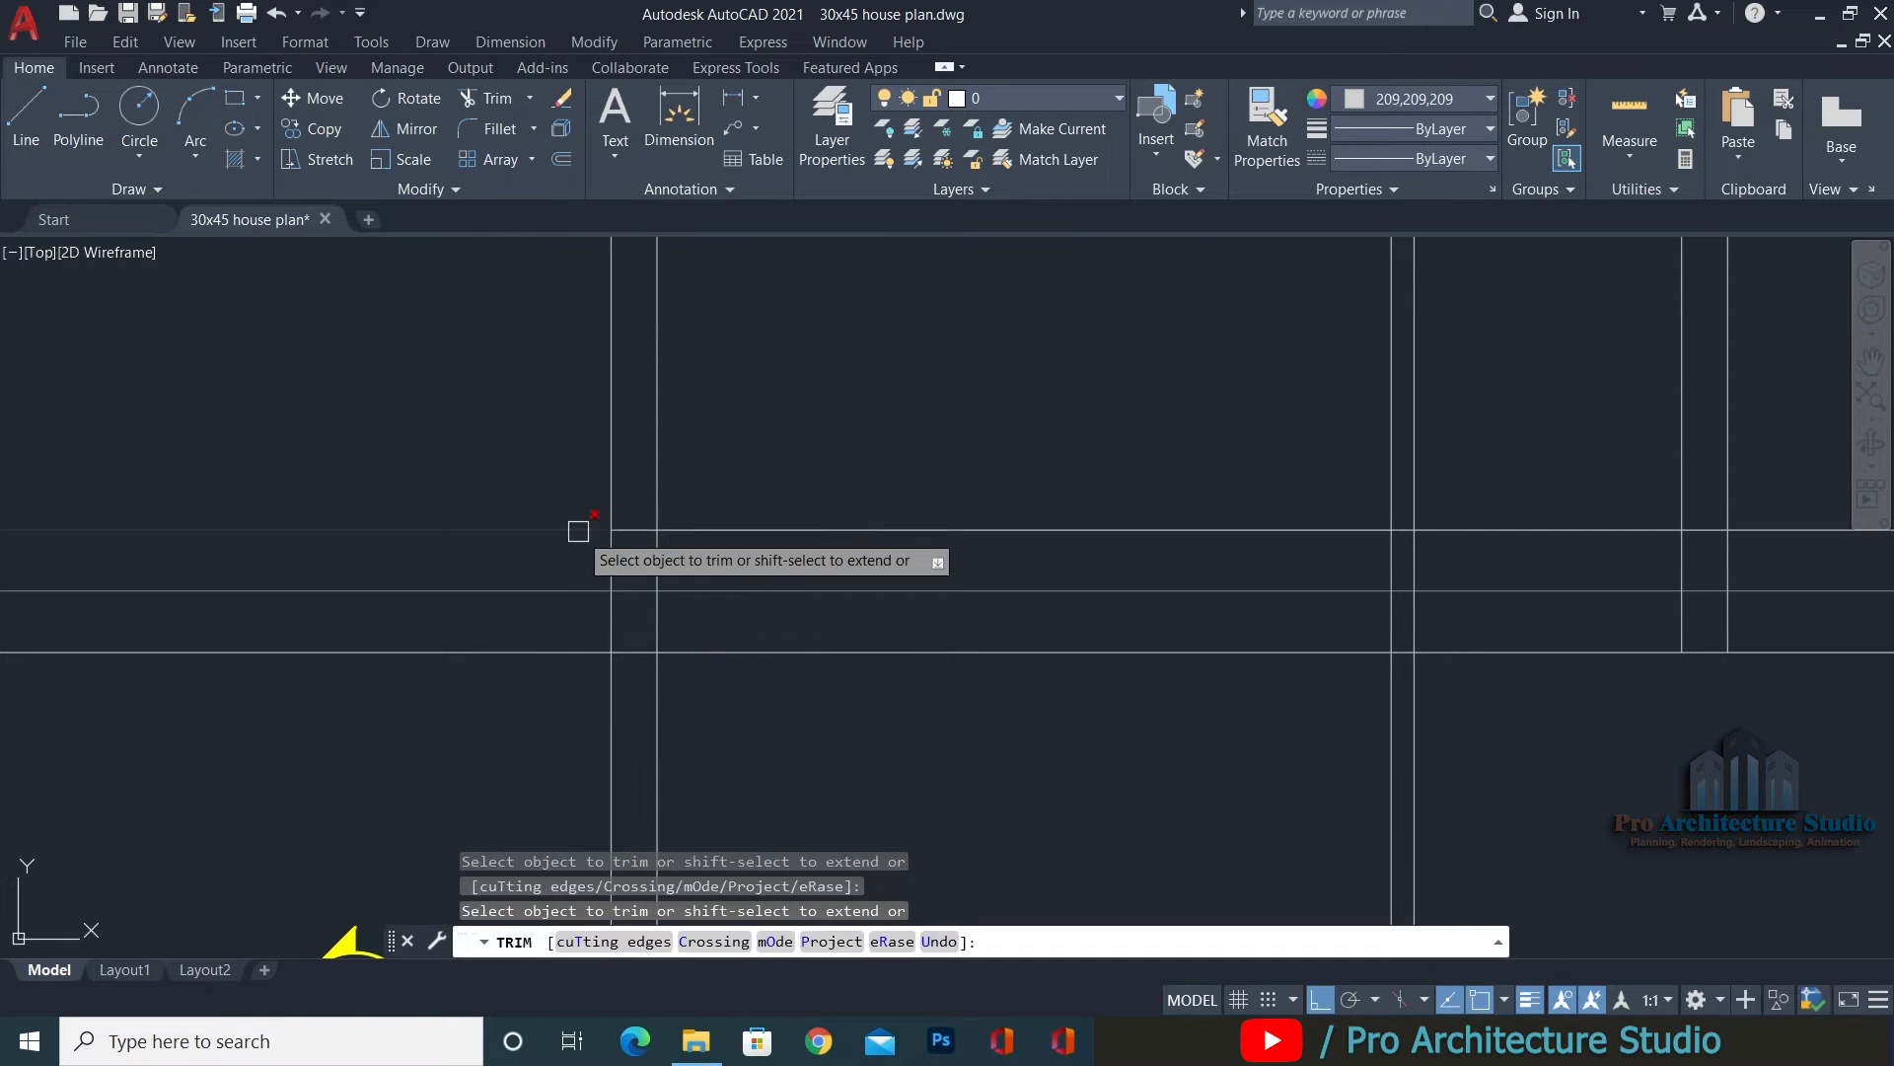
left_click(576, 601)
left_click(480, 533)
middle_click_drag(1776, 631, 1129, 632)
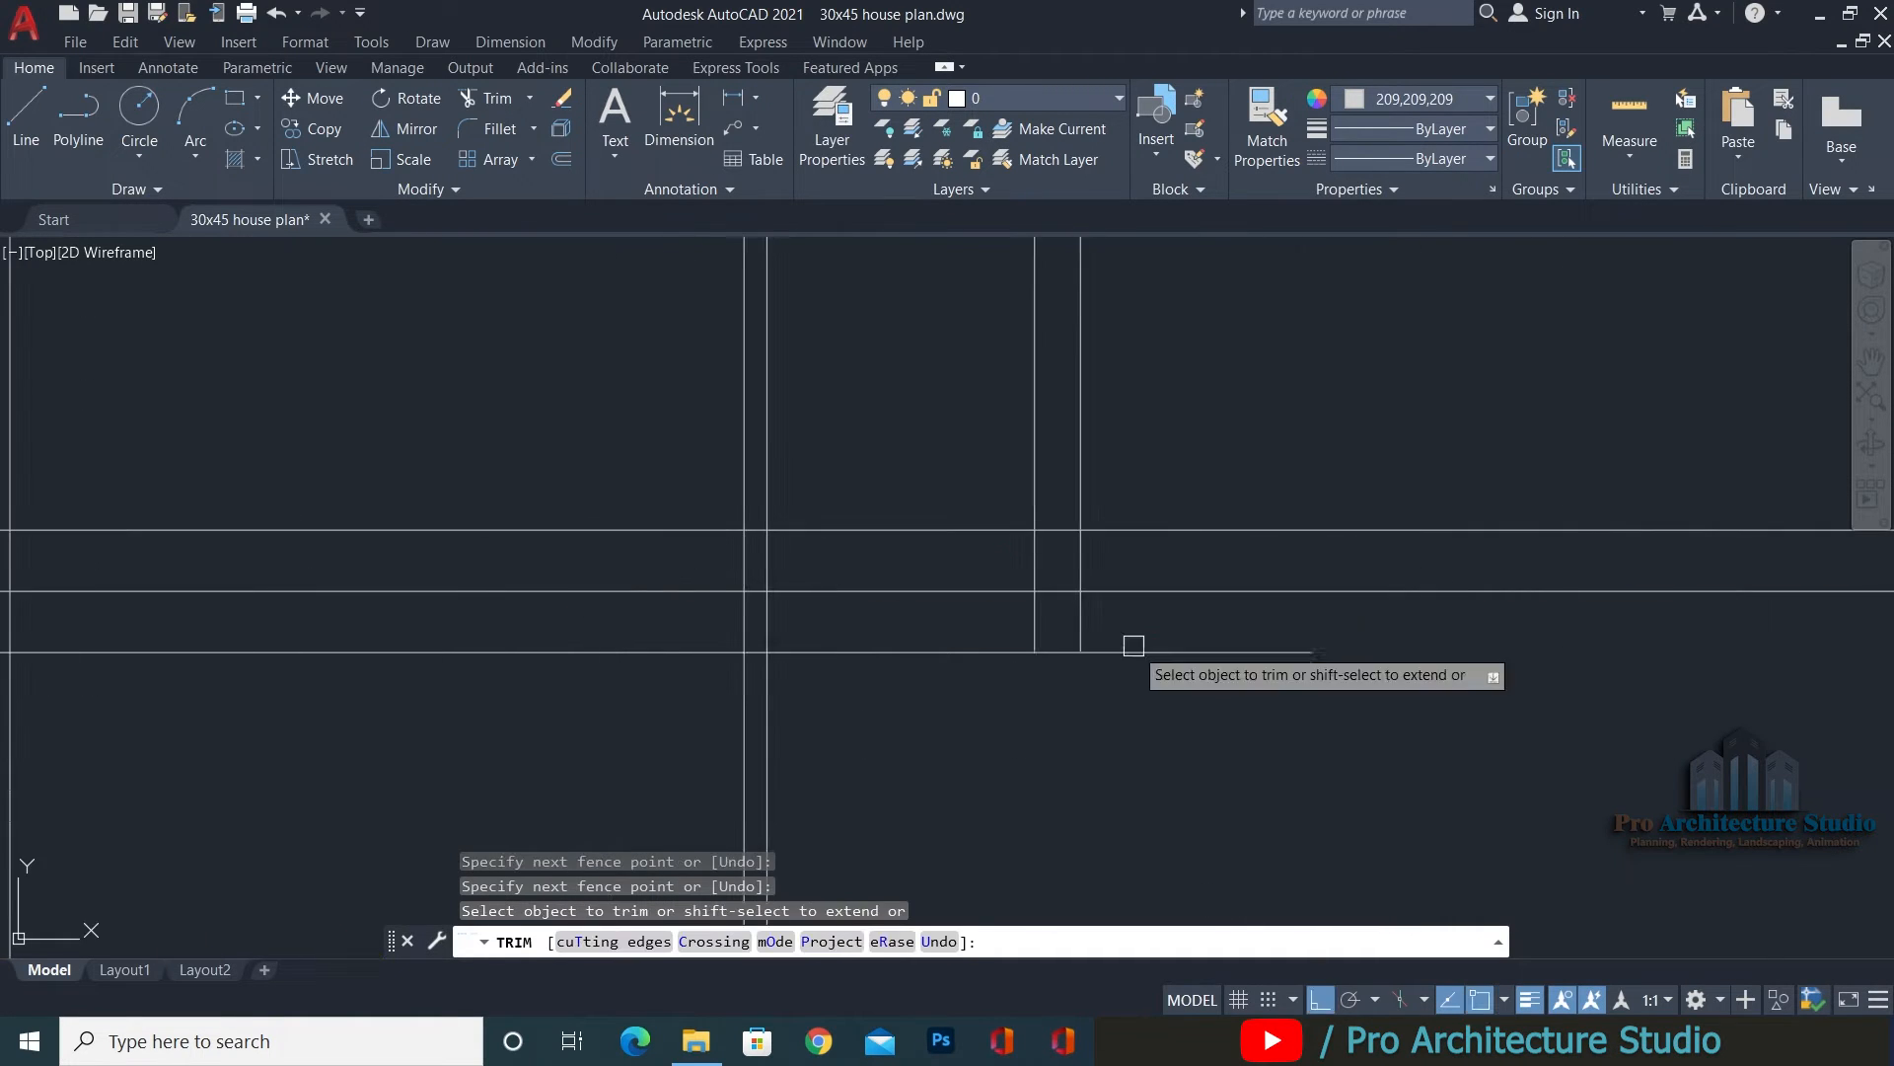
left_click(1147, 526)
middle_click_drag(962, 591, 1704, 497)
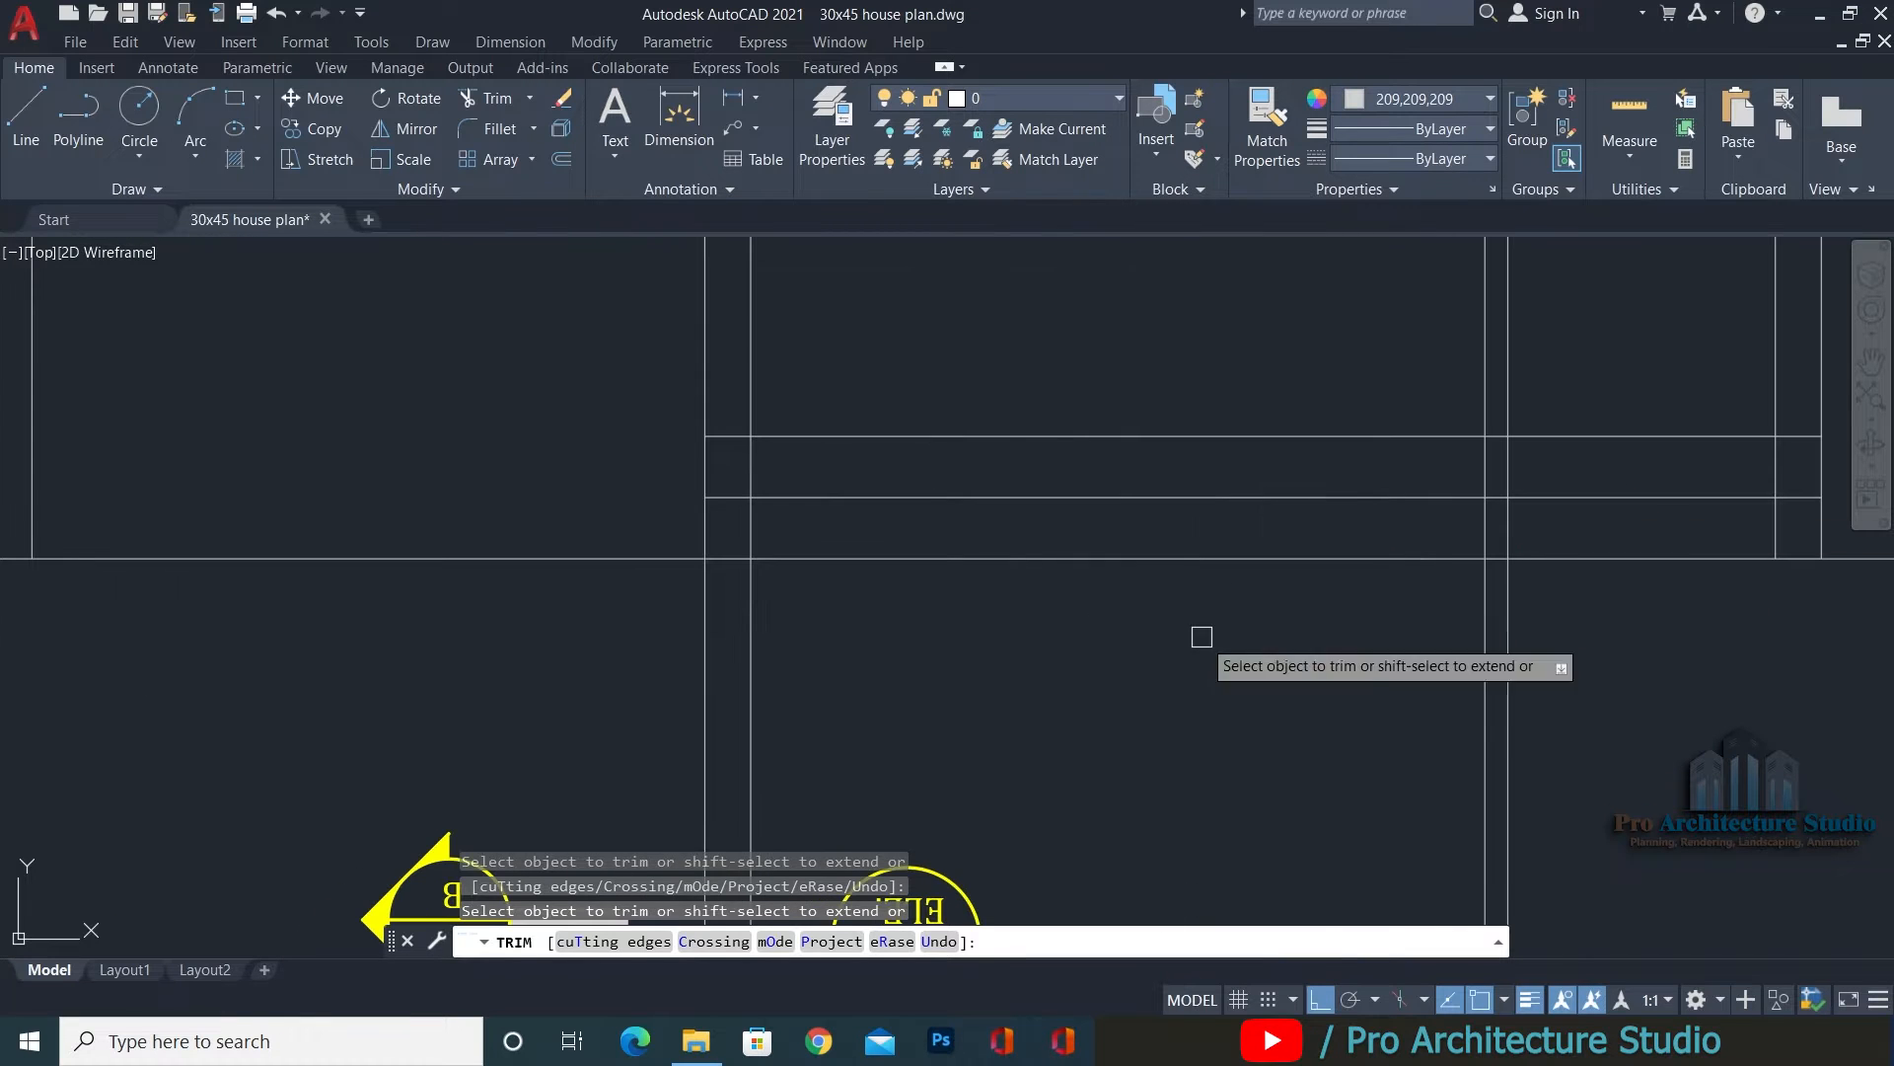
key("Escape")
key("Escape")
Trim the projected wall lines that extend below the ground line of the section.
key("Return")
left_click(1508, 631)
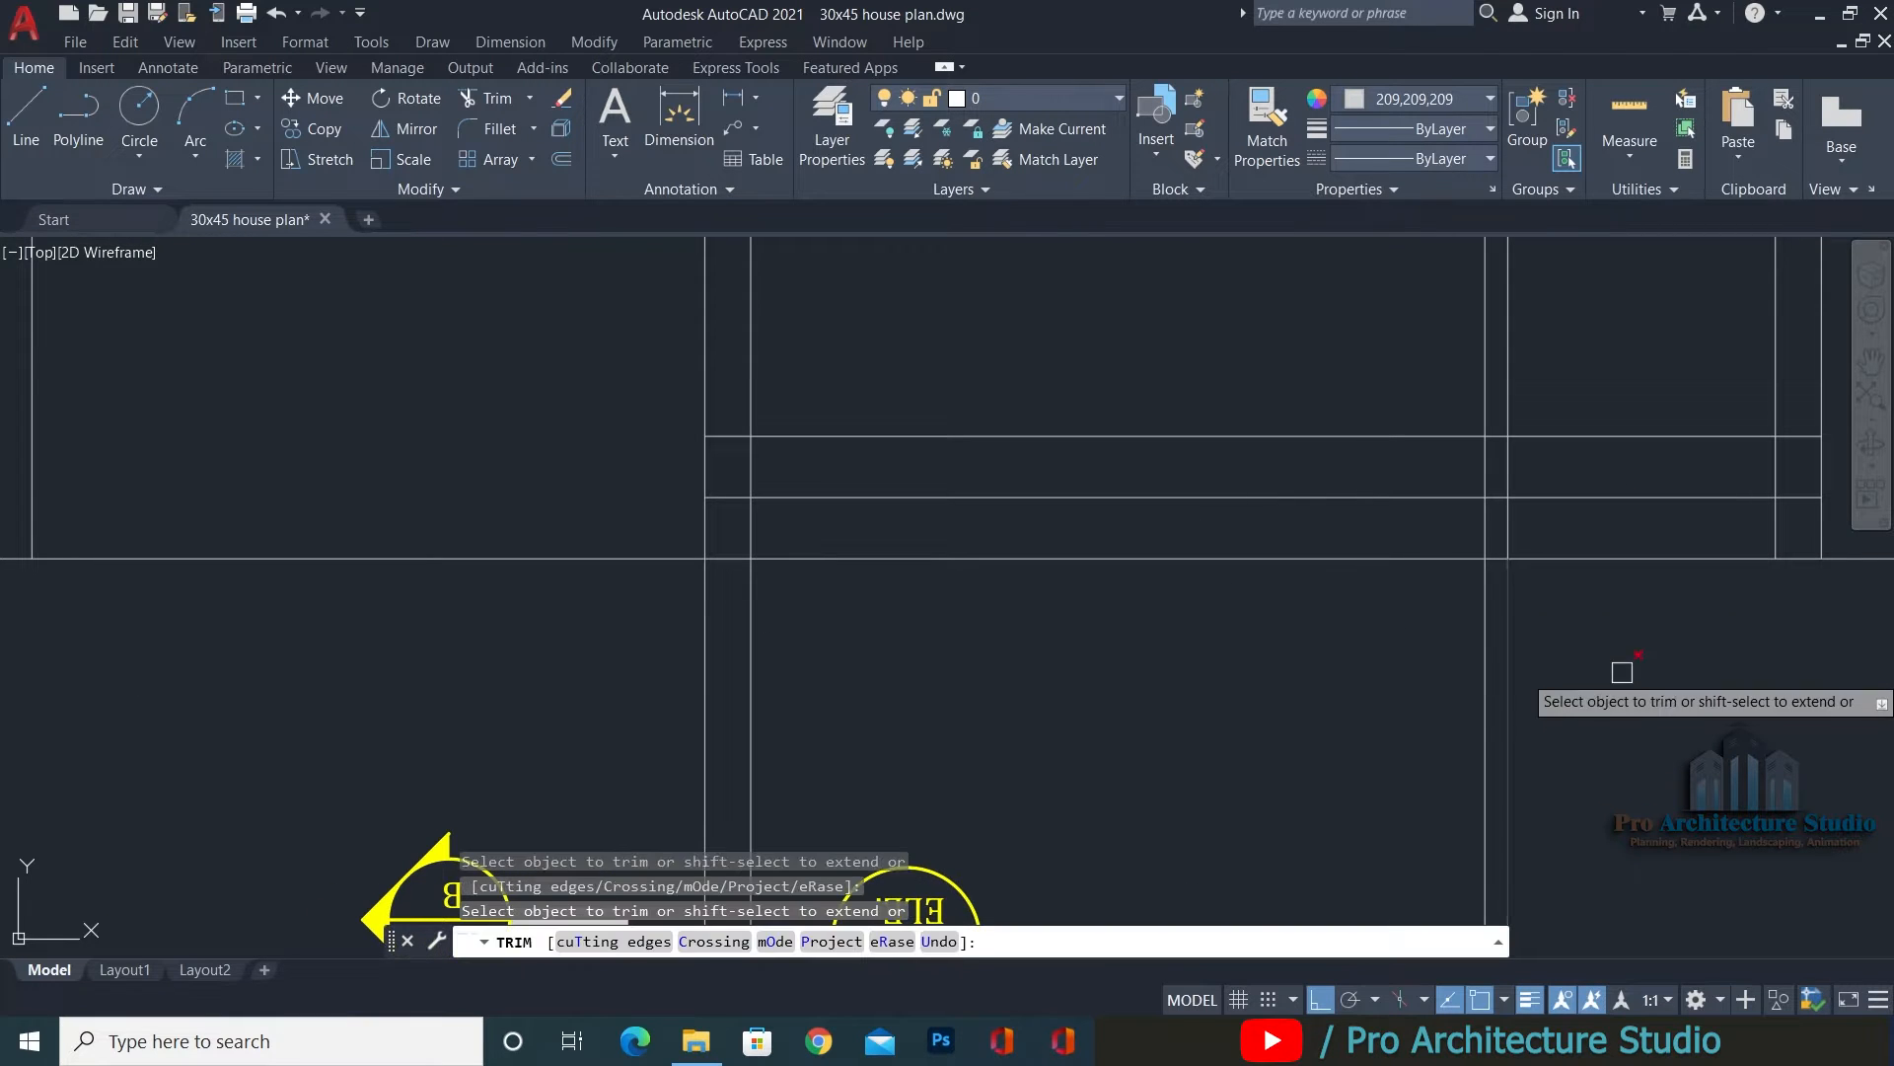
key("Escape")
key("Escape")
type("tr")
key("Return")
left_click(1511, 598)
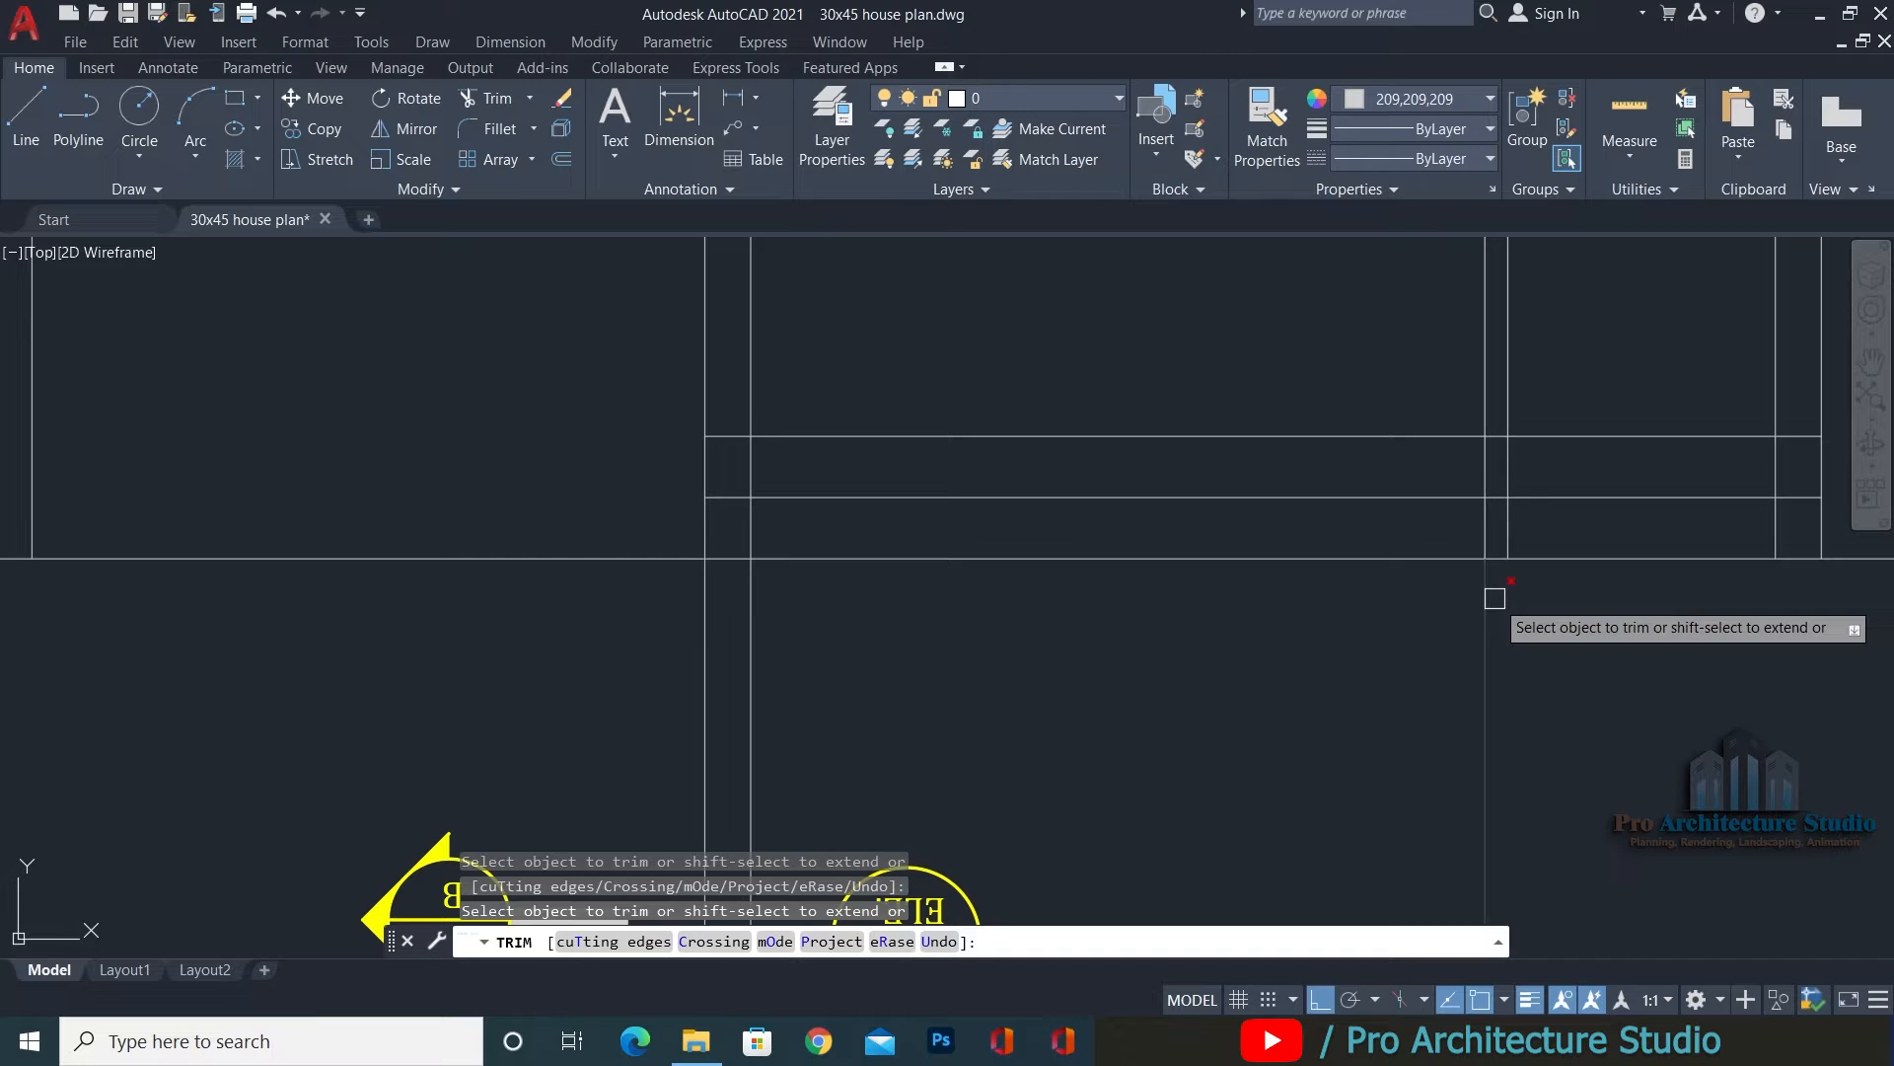
left_click(1490, 598)
left_click(695, 613)
left_click(718, 594)
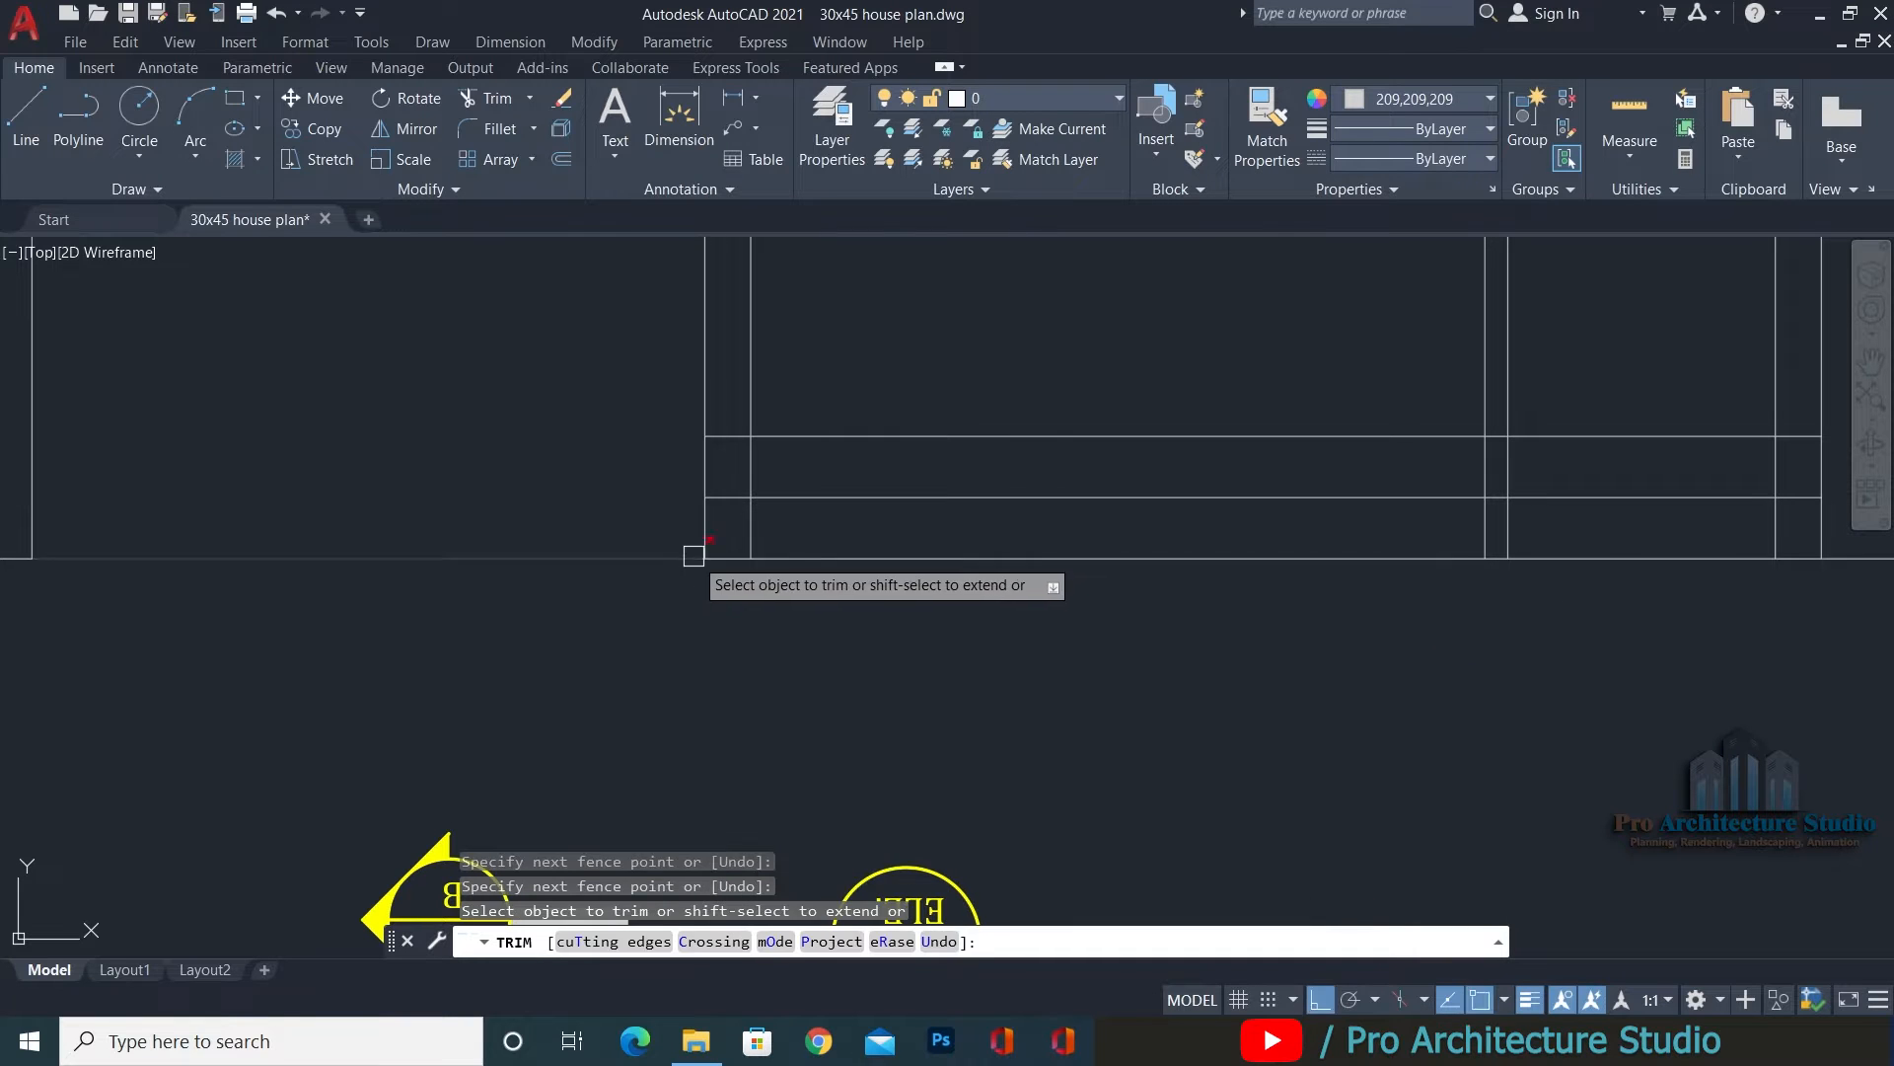
middle_click_drag(878, 597, 892, 623)
key("Escape")
key("Escape")
Trim the ground line segments between the walls beneath the raised floor and save the drawing.
type("TR")
key("Return")
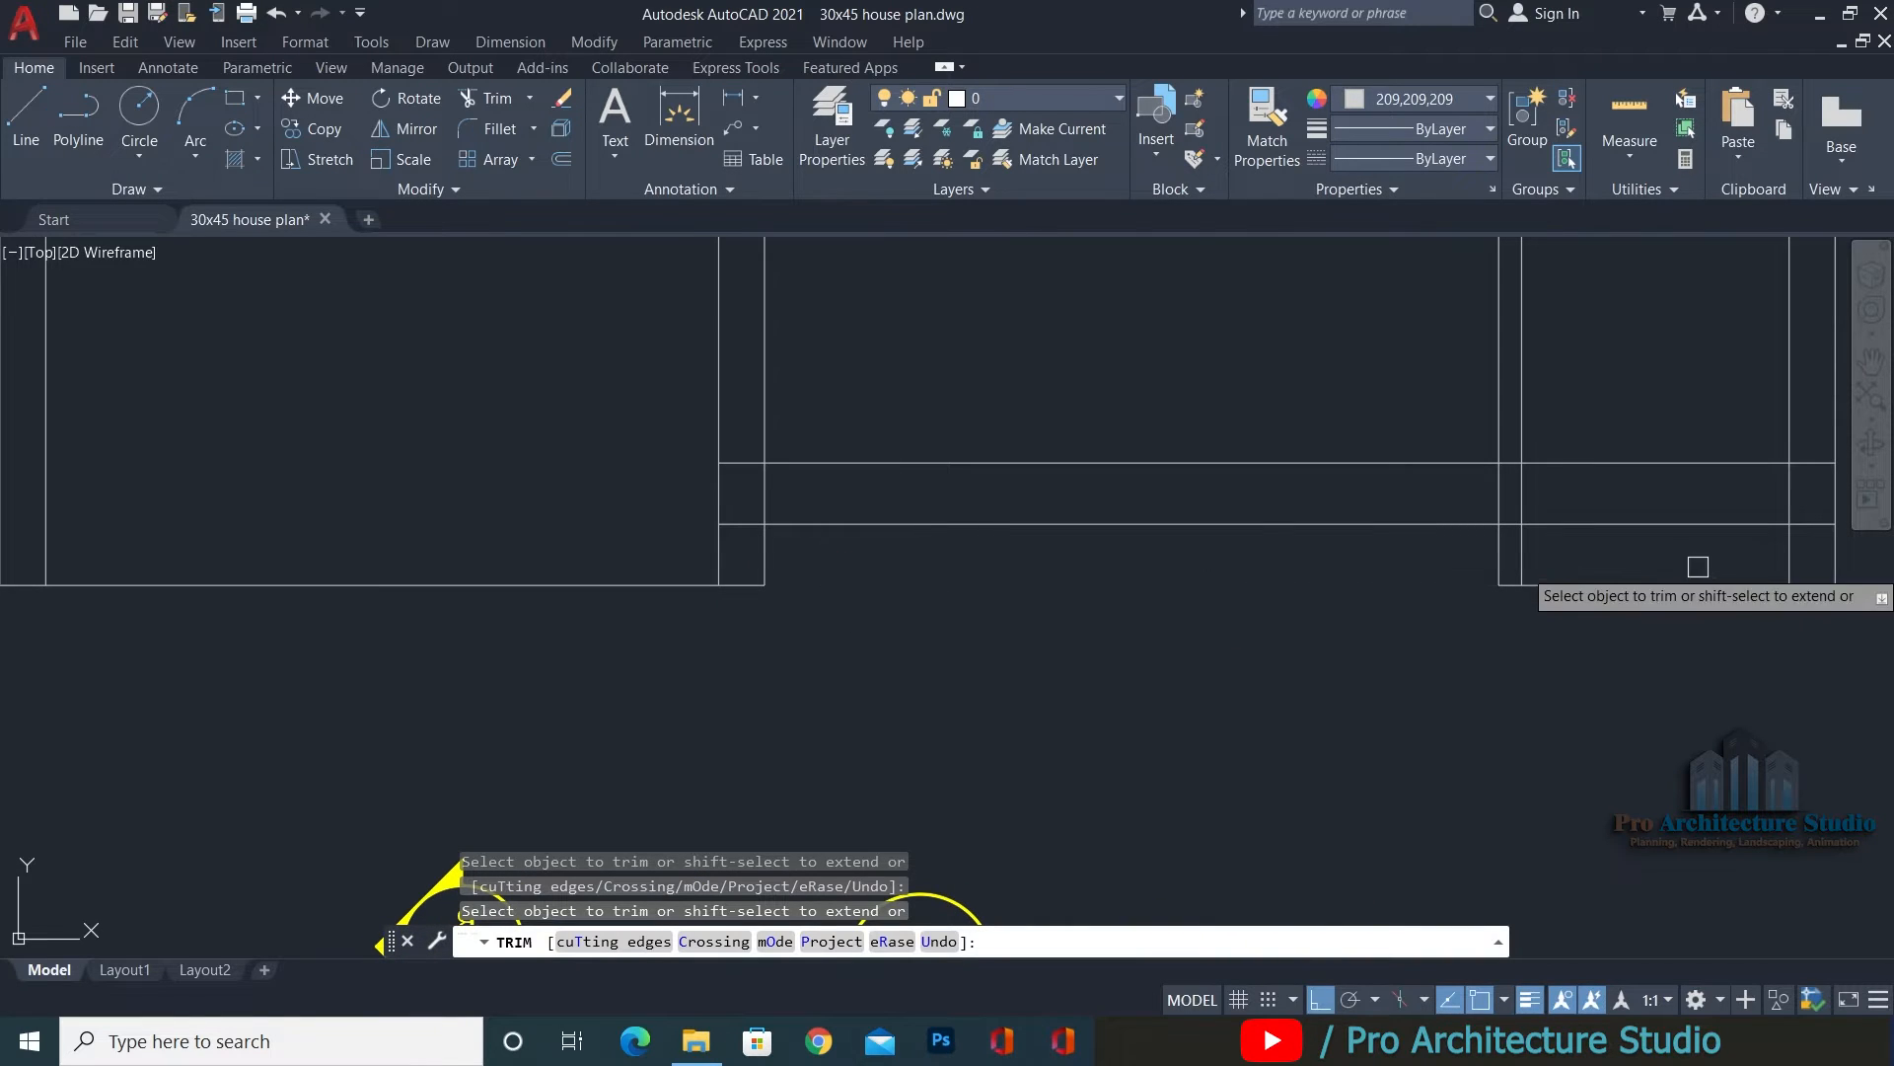
middle_click_drag(1662, 592, 956, 640)
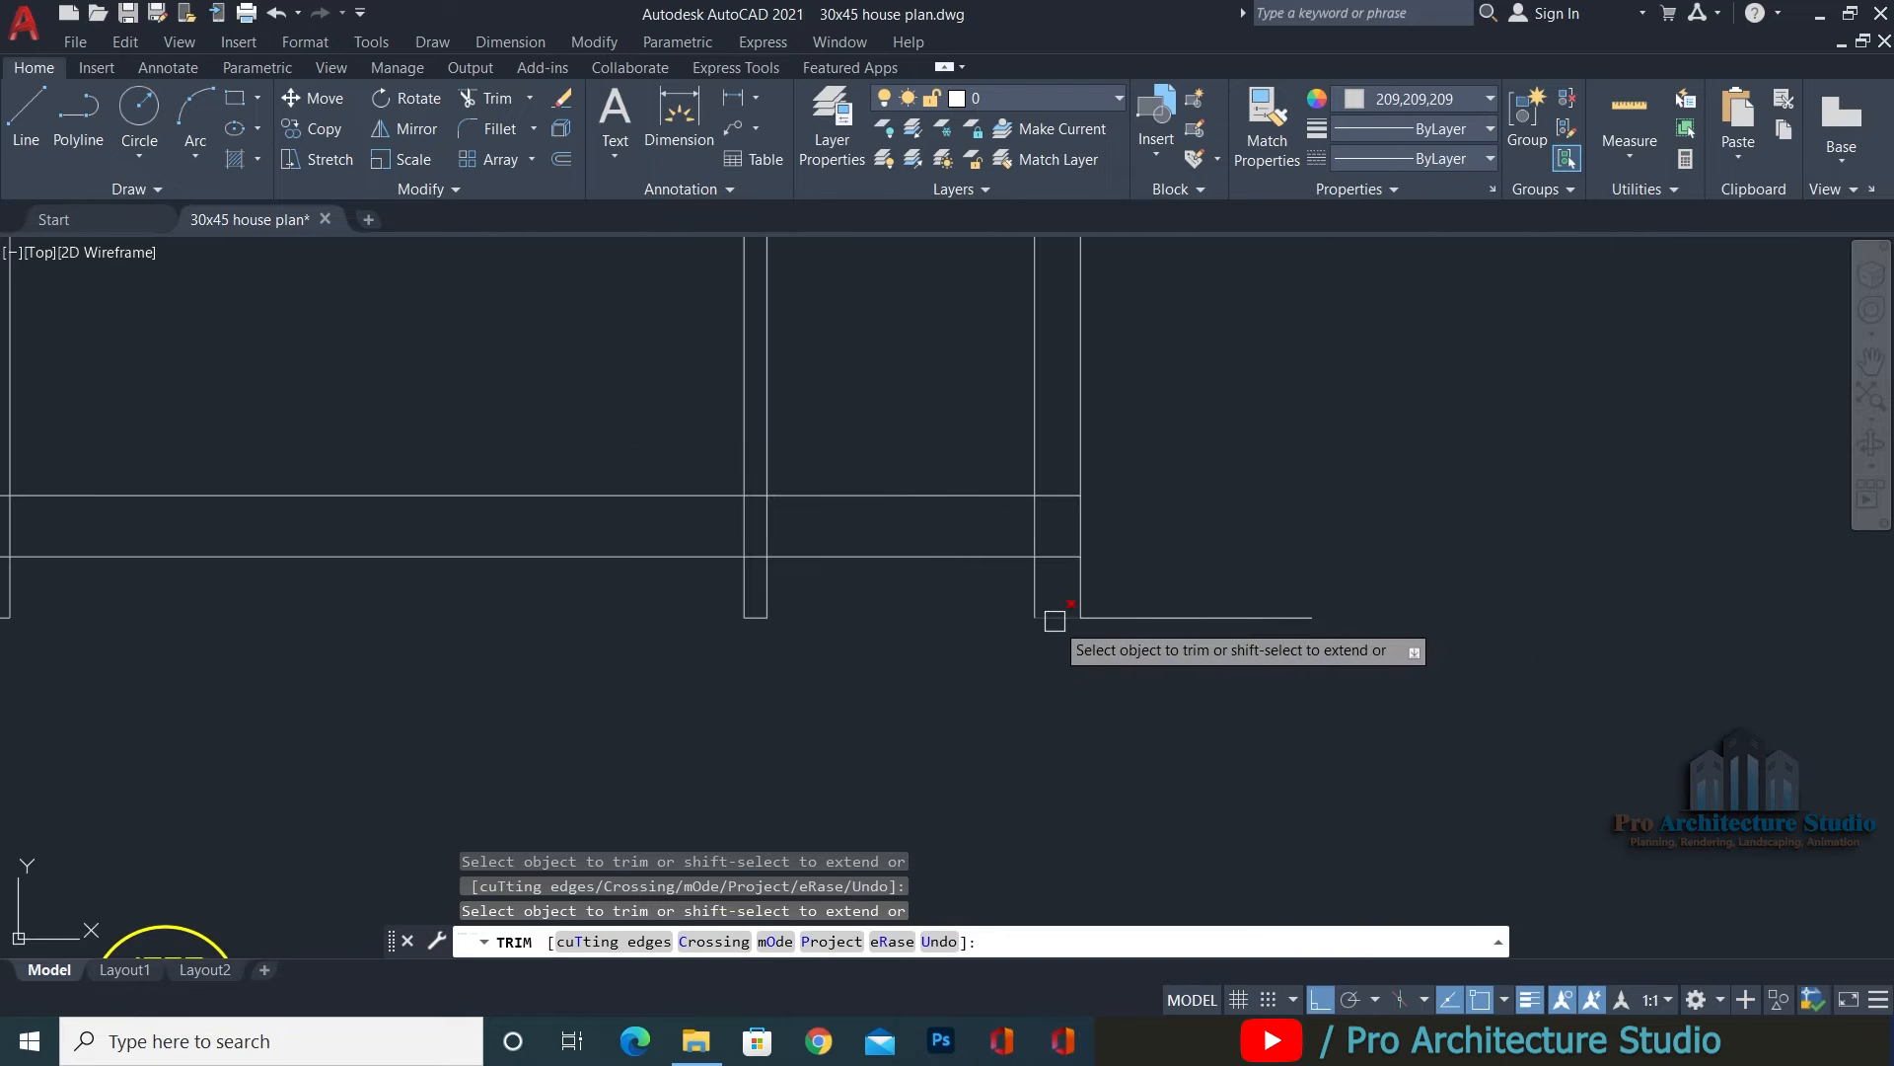
middle_click_drag(554, 627, 1581, 627)
middle_click_drag(962, 628, 1117, 761)
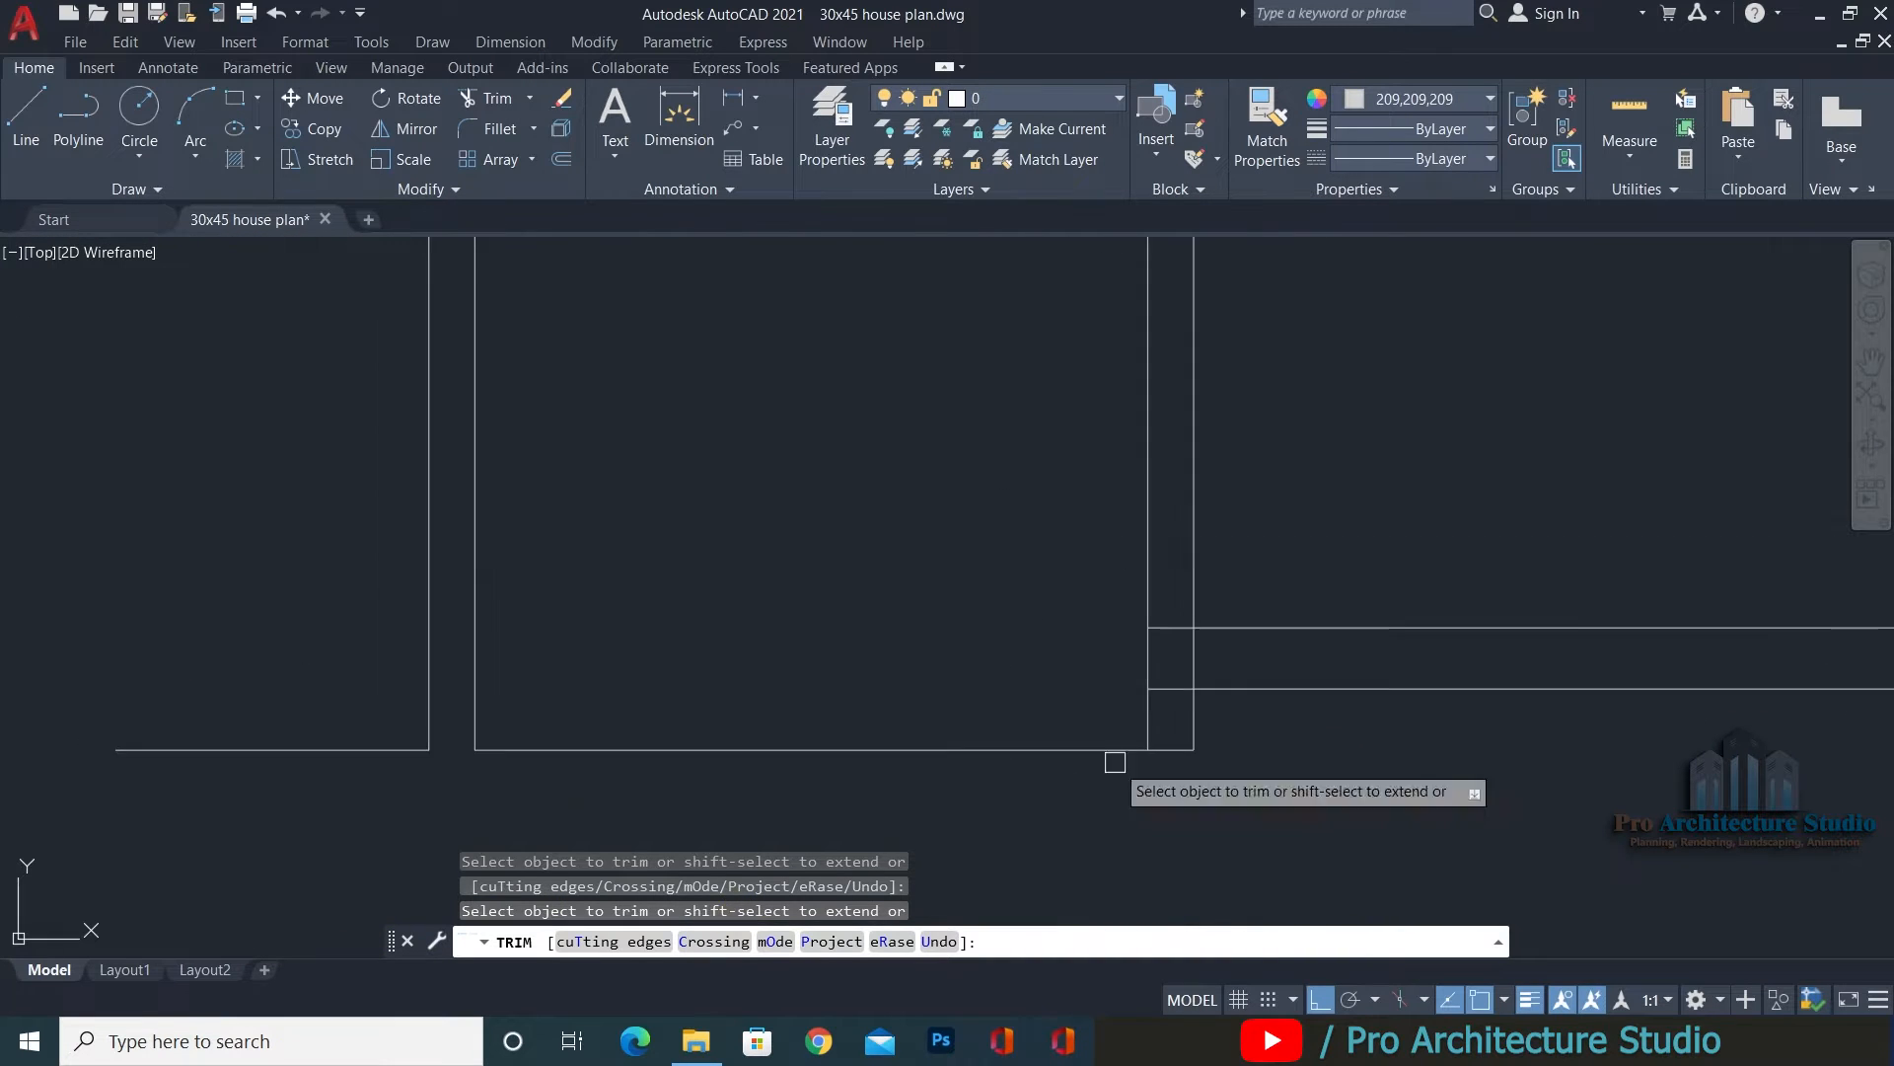
key("Escape")
key("ctrl+s")
Measure the height from the ground line to the finished floor line at the outer wall with a linear dimension.
middle_click_drag(1681, 732, 744, 690)
scroll(1145, 686, "up", 2)
scroll(1035, 677, "down", 2)
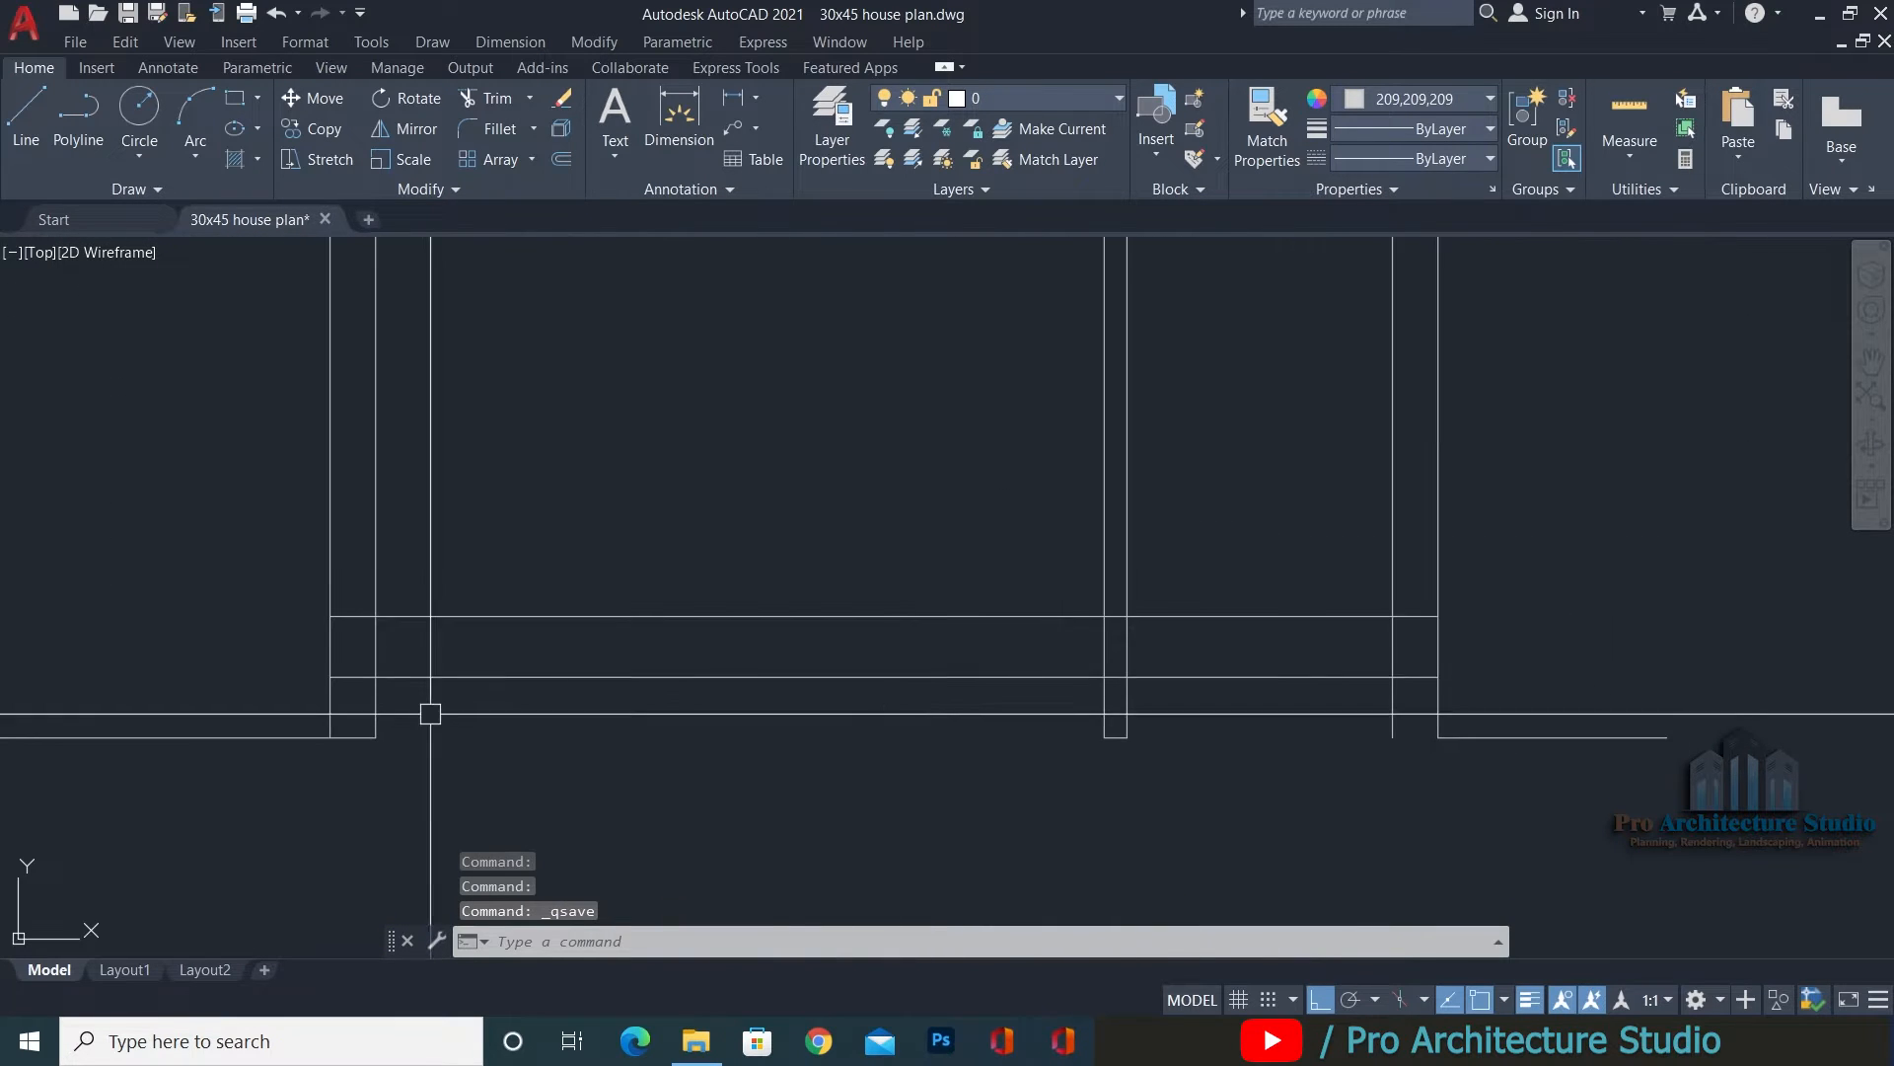
key("Escape")
key("Escape")
key("Escape")
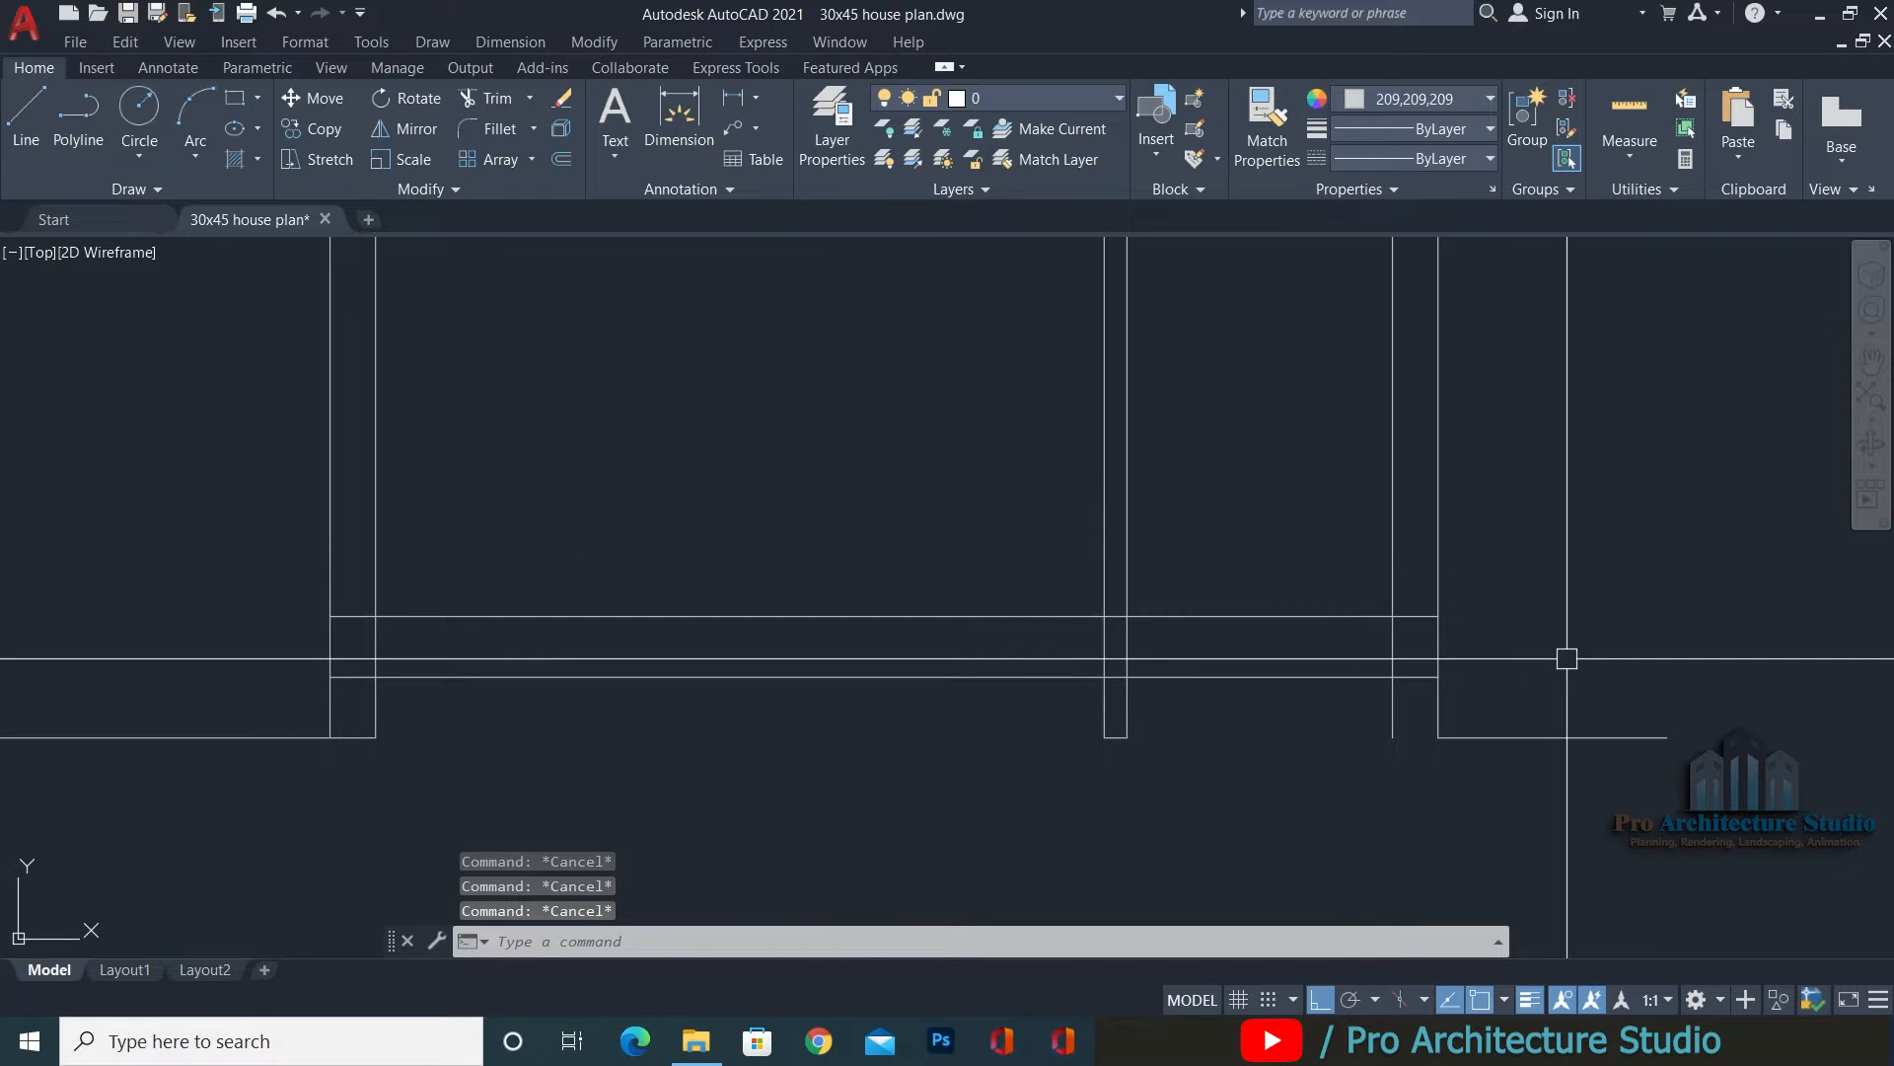
type("dli")
key("Return")
scroll(1460, 735, "up", 2)
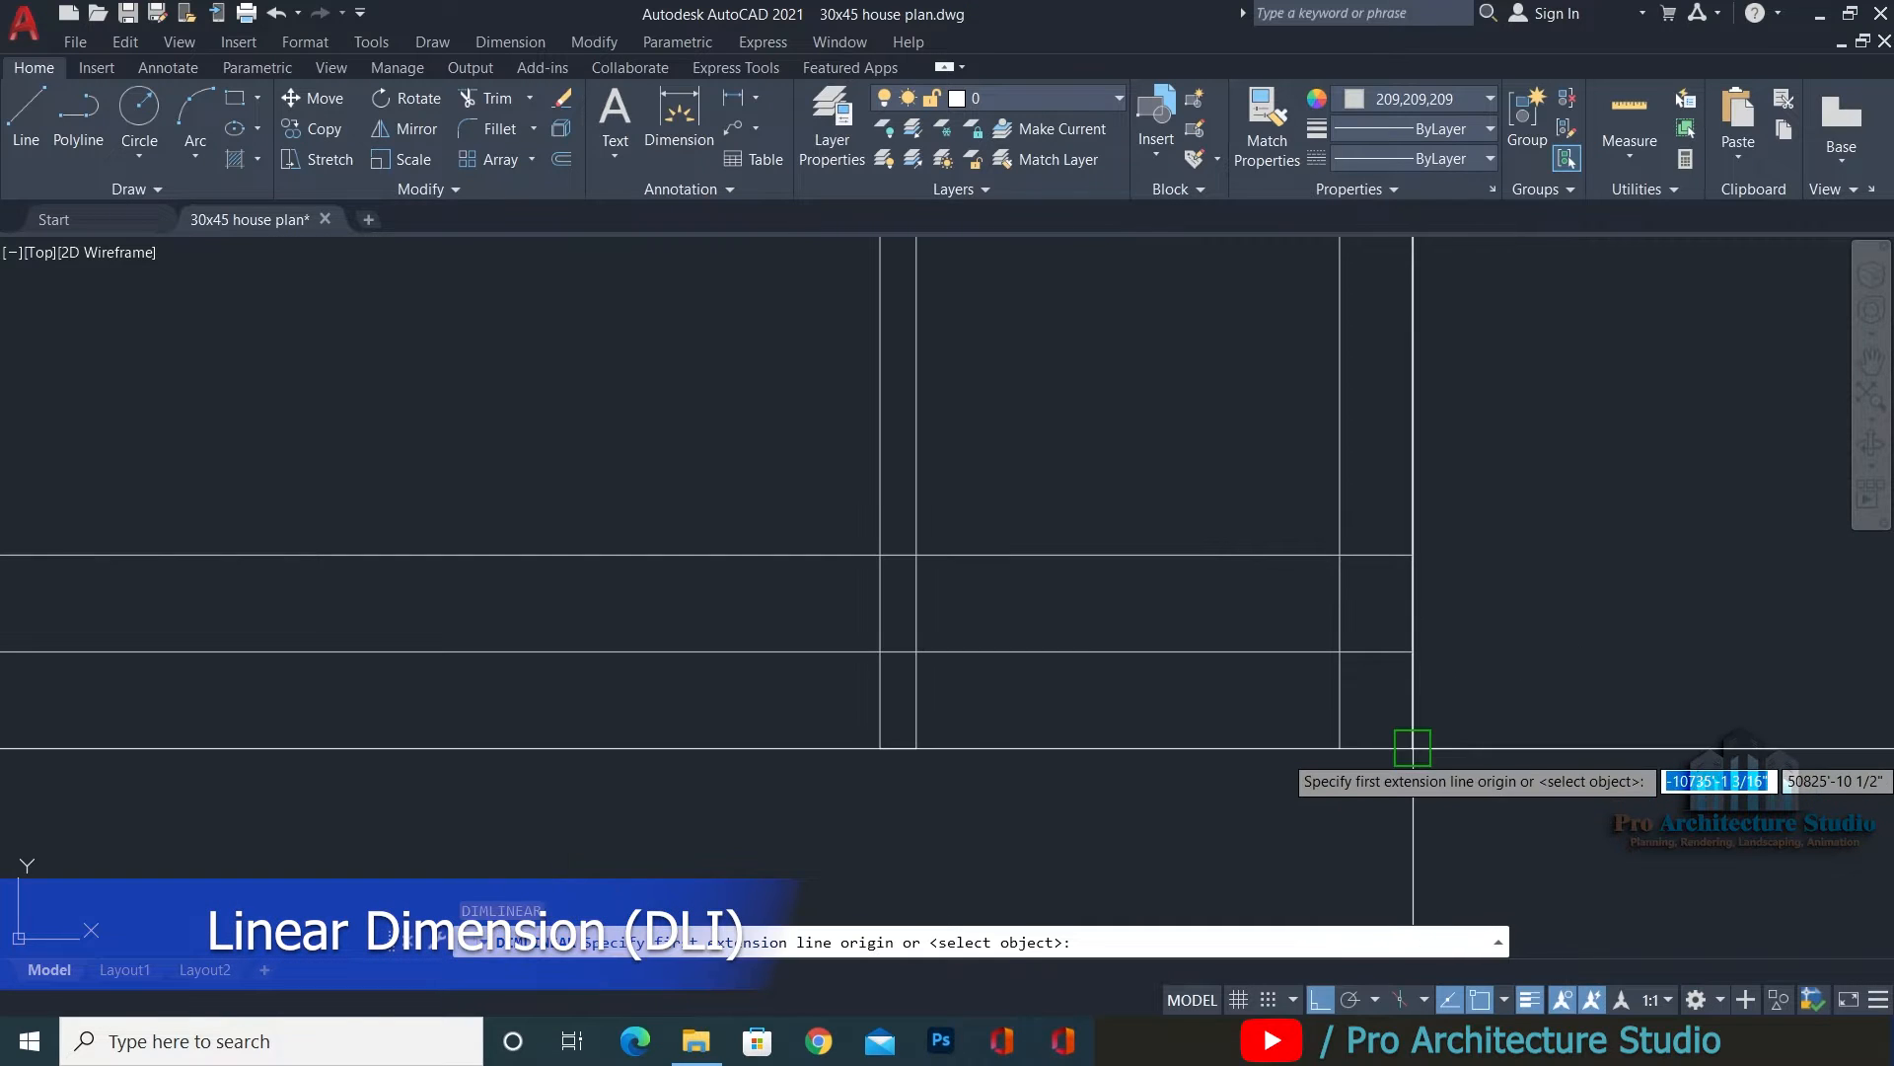
left_click(1412, 747)
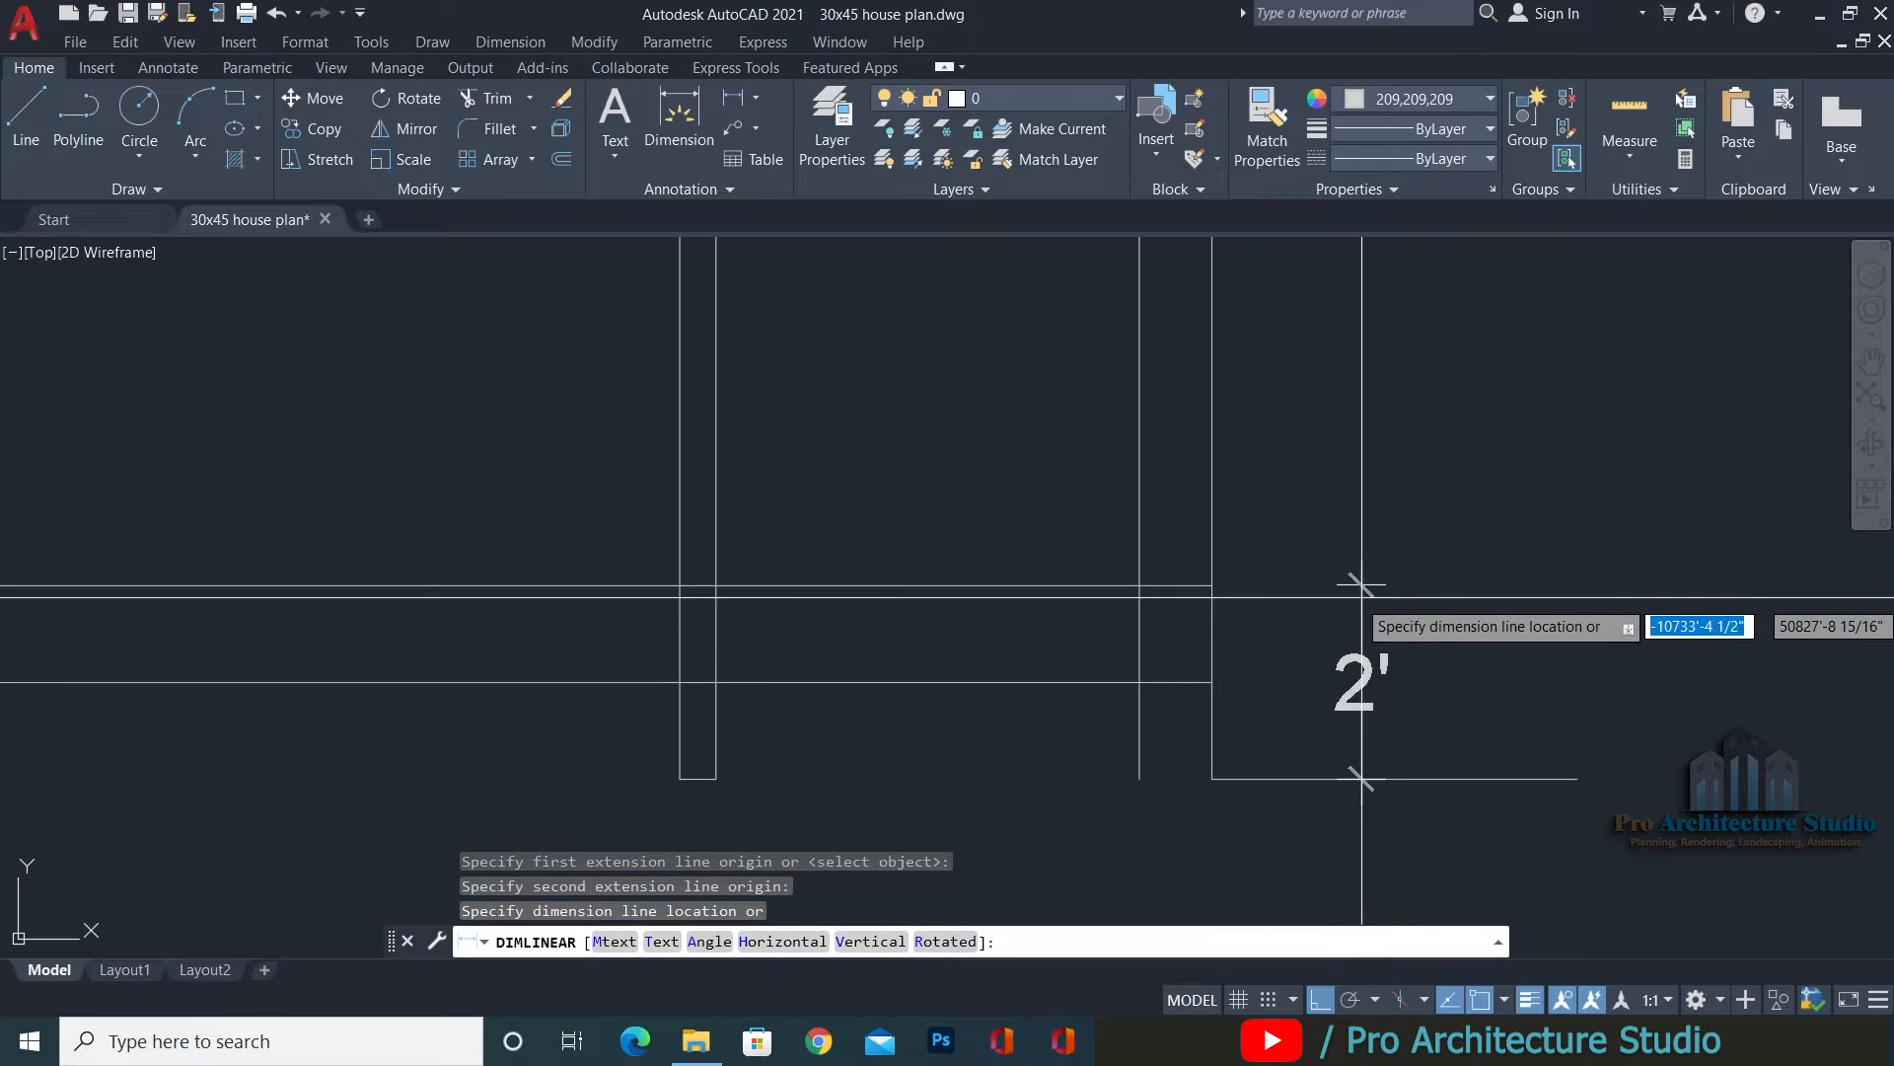
key("Escape")
Examine the car porch and stairs along section line A in the ground floor plan.
scroll(1530, 529, "down", 2)
scroll(1121, 550, "down", 3)
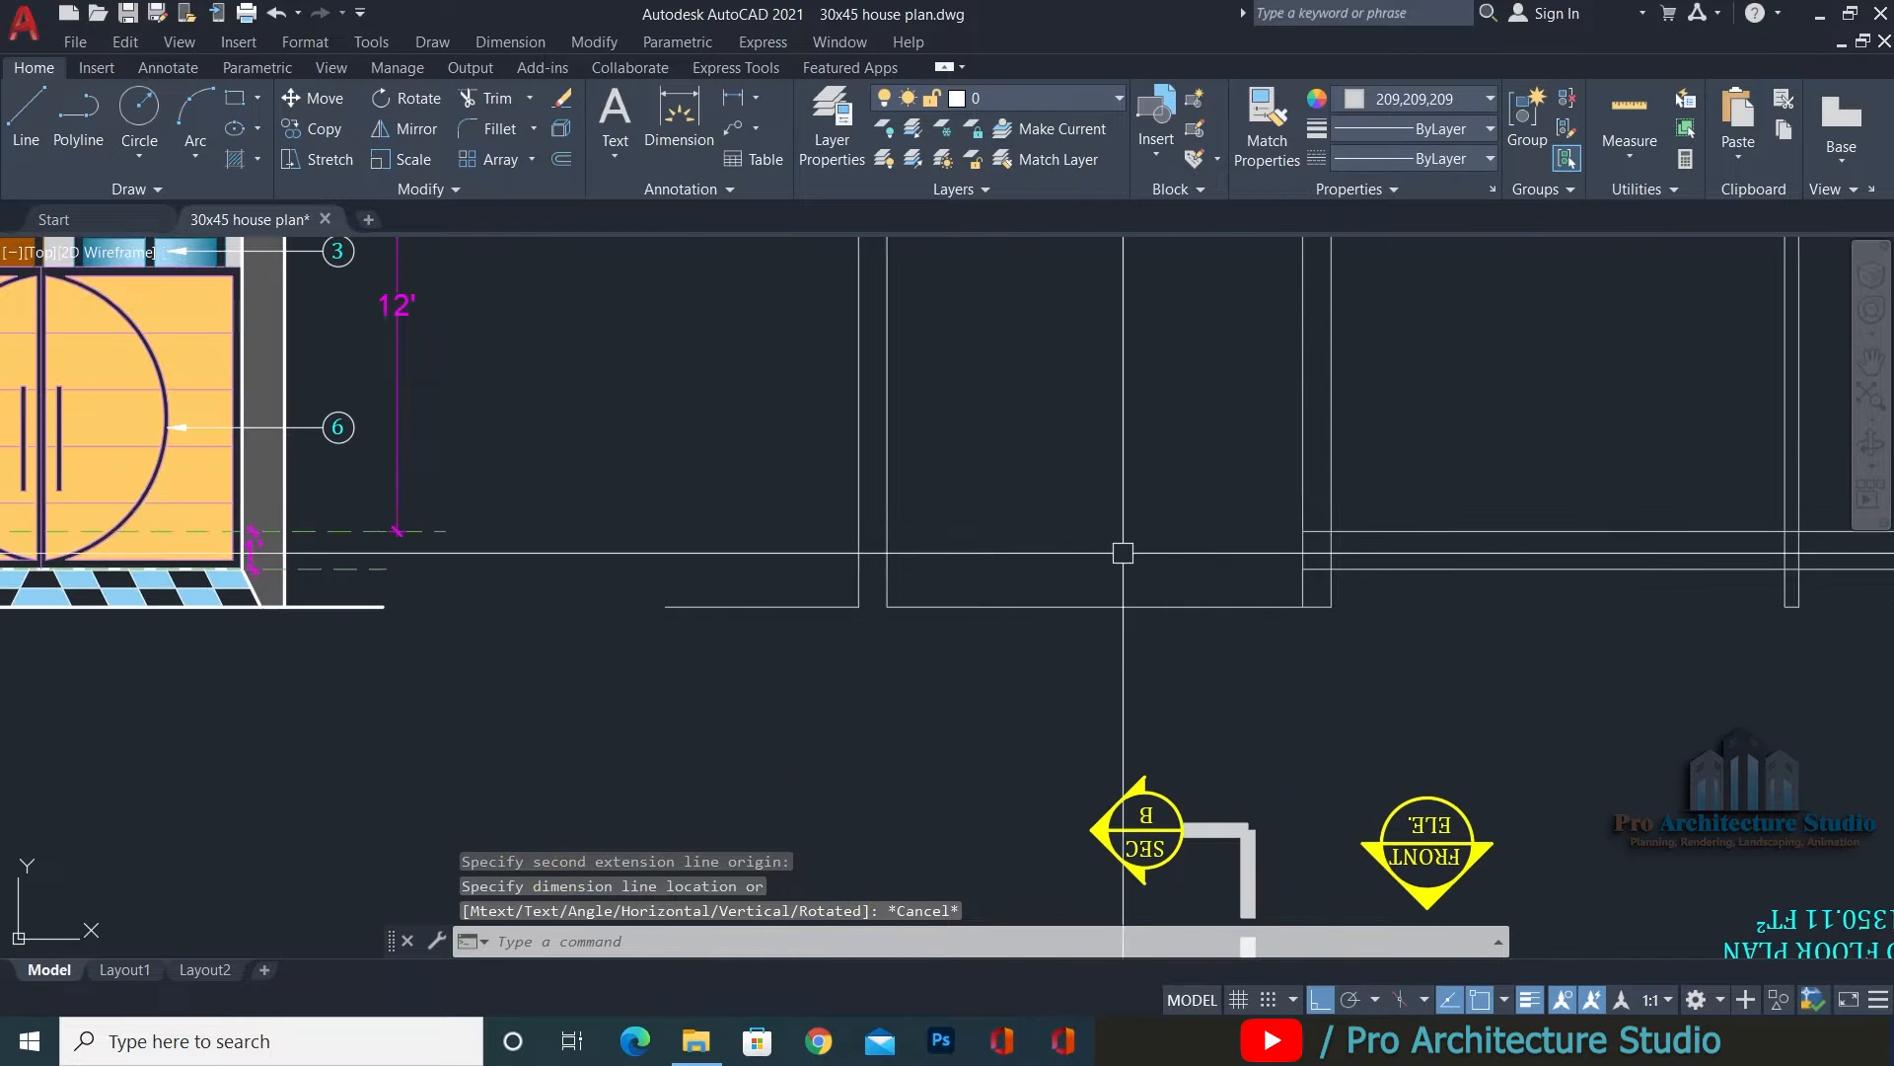
scroll(1057, 499, "up", 3)
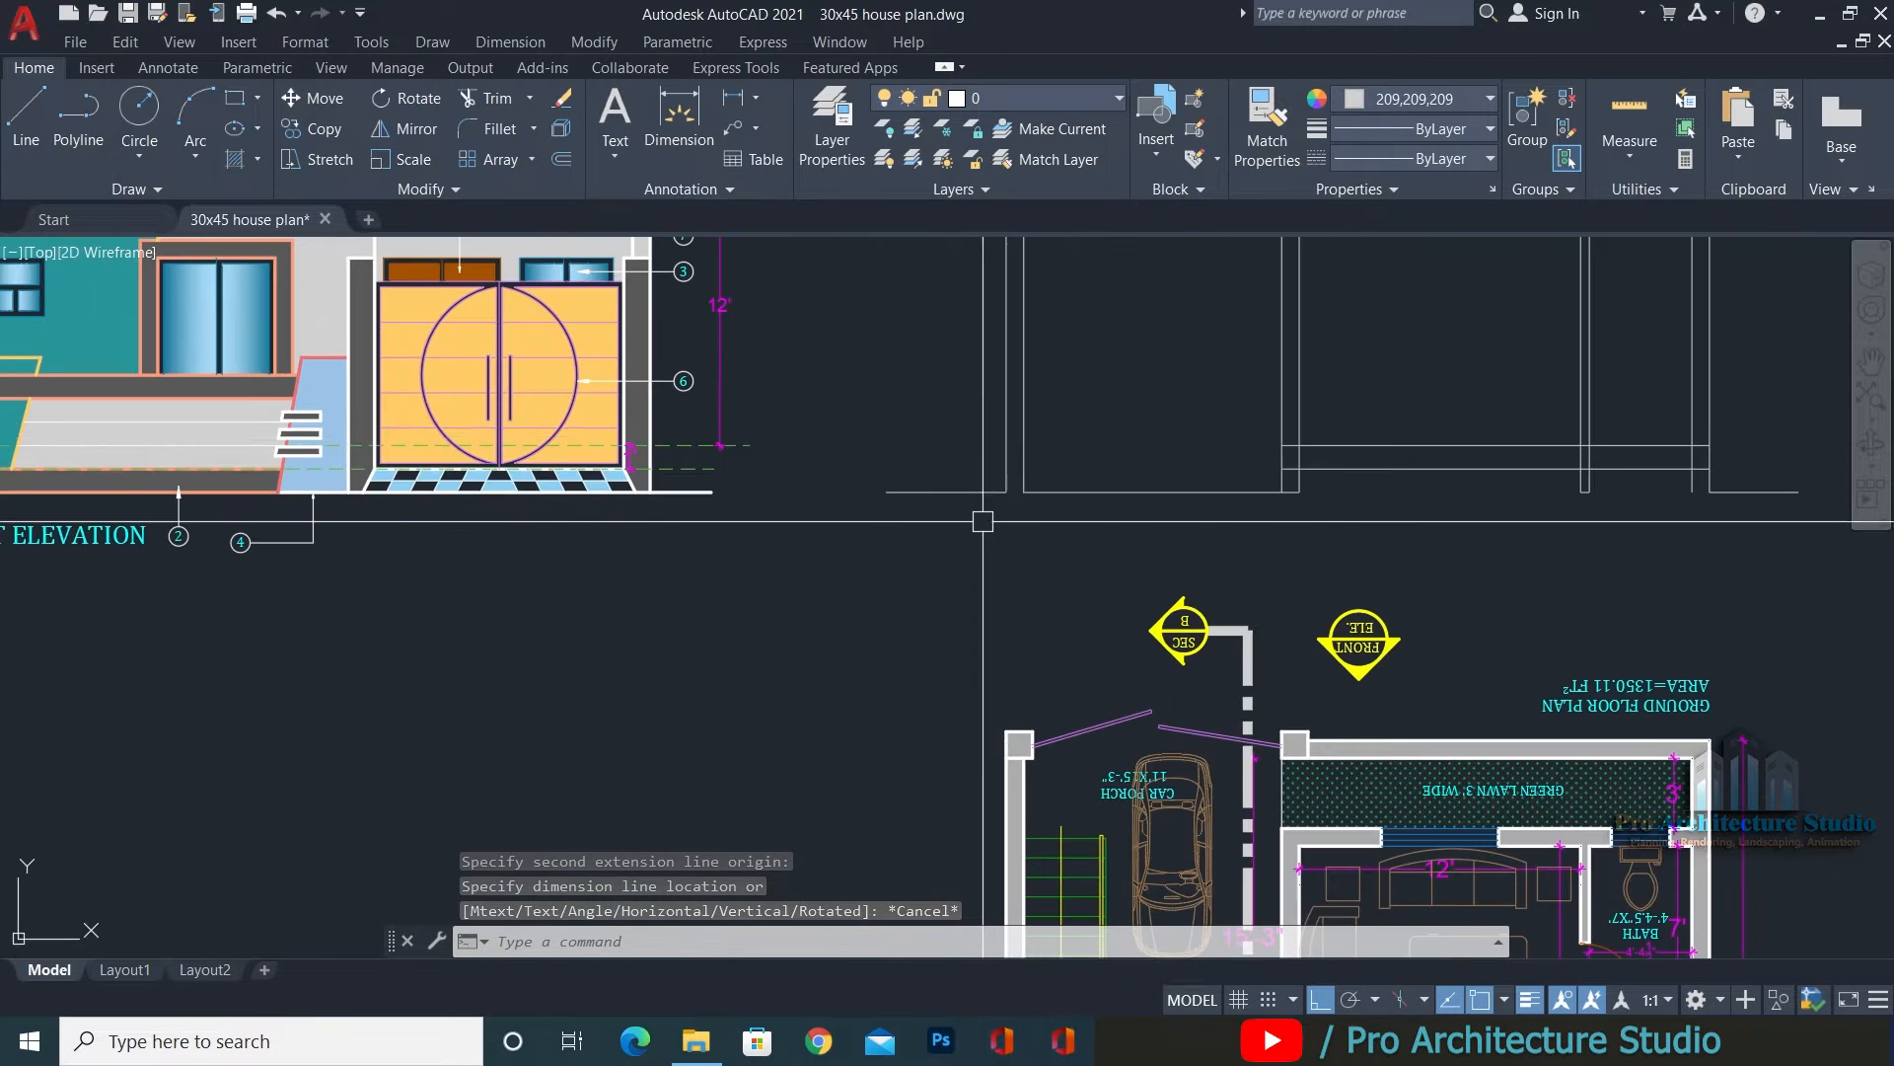
middle_click_drag(986, 606, 955, 288)
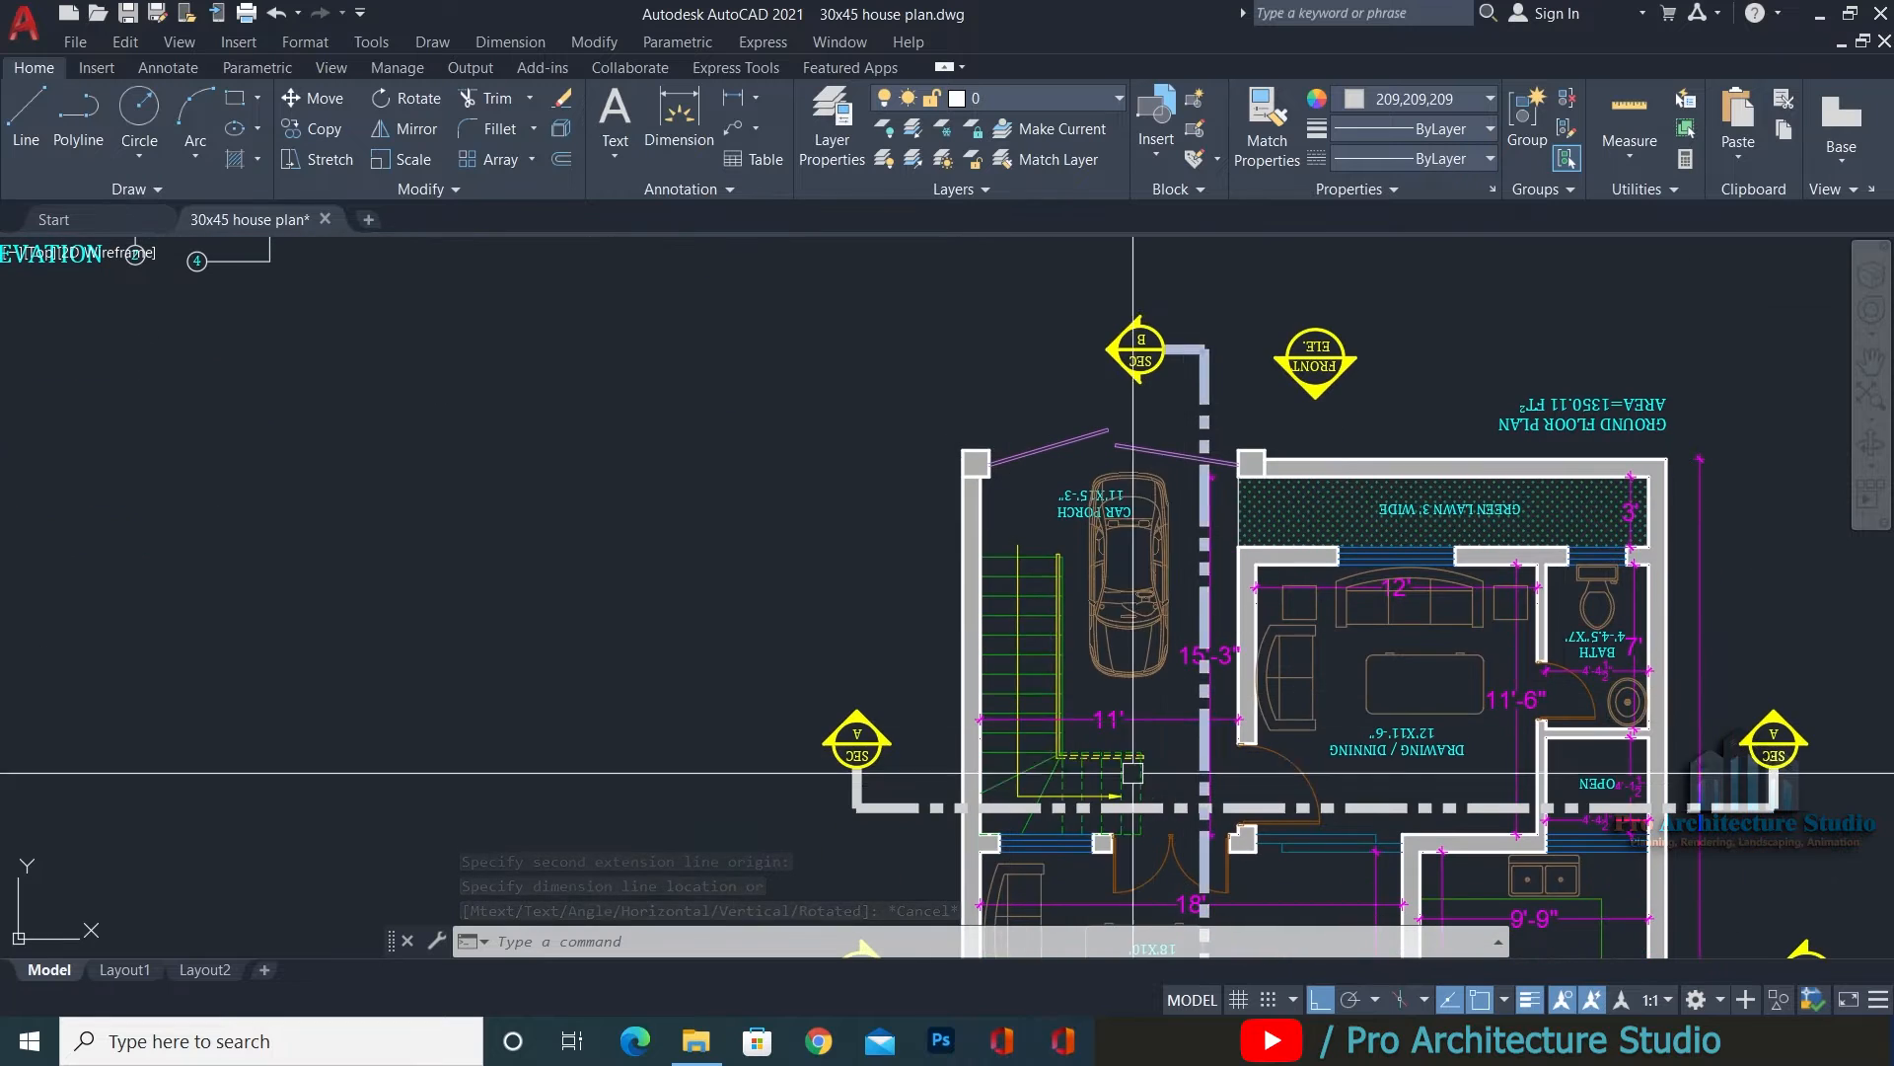
Draw a horizontal construction line from the front elevation's PL. +1' level mark across the section's wall lines.
scroll(1133, 766, "down", 2)
scroll(333, 349, "up", 4)
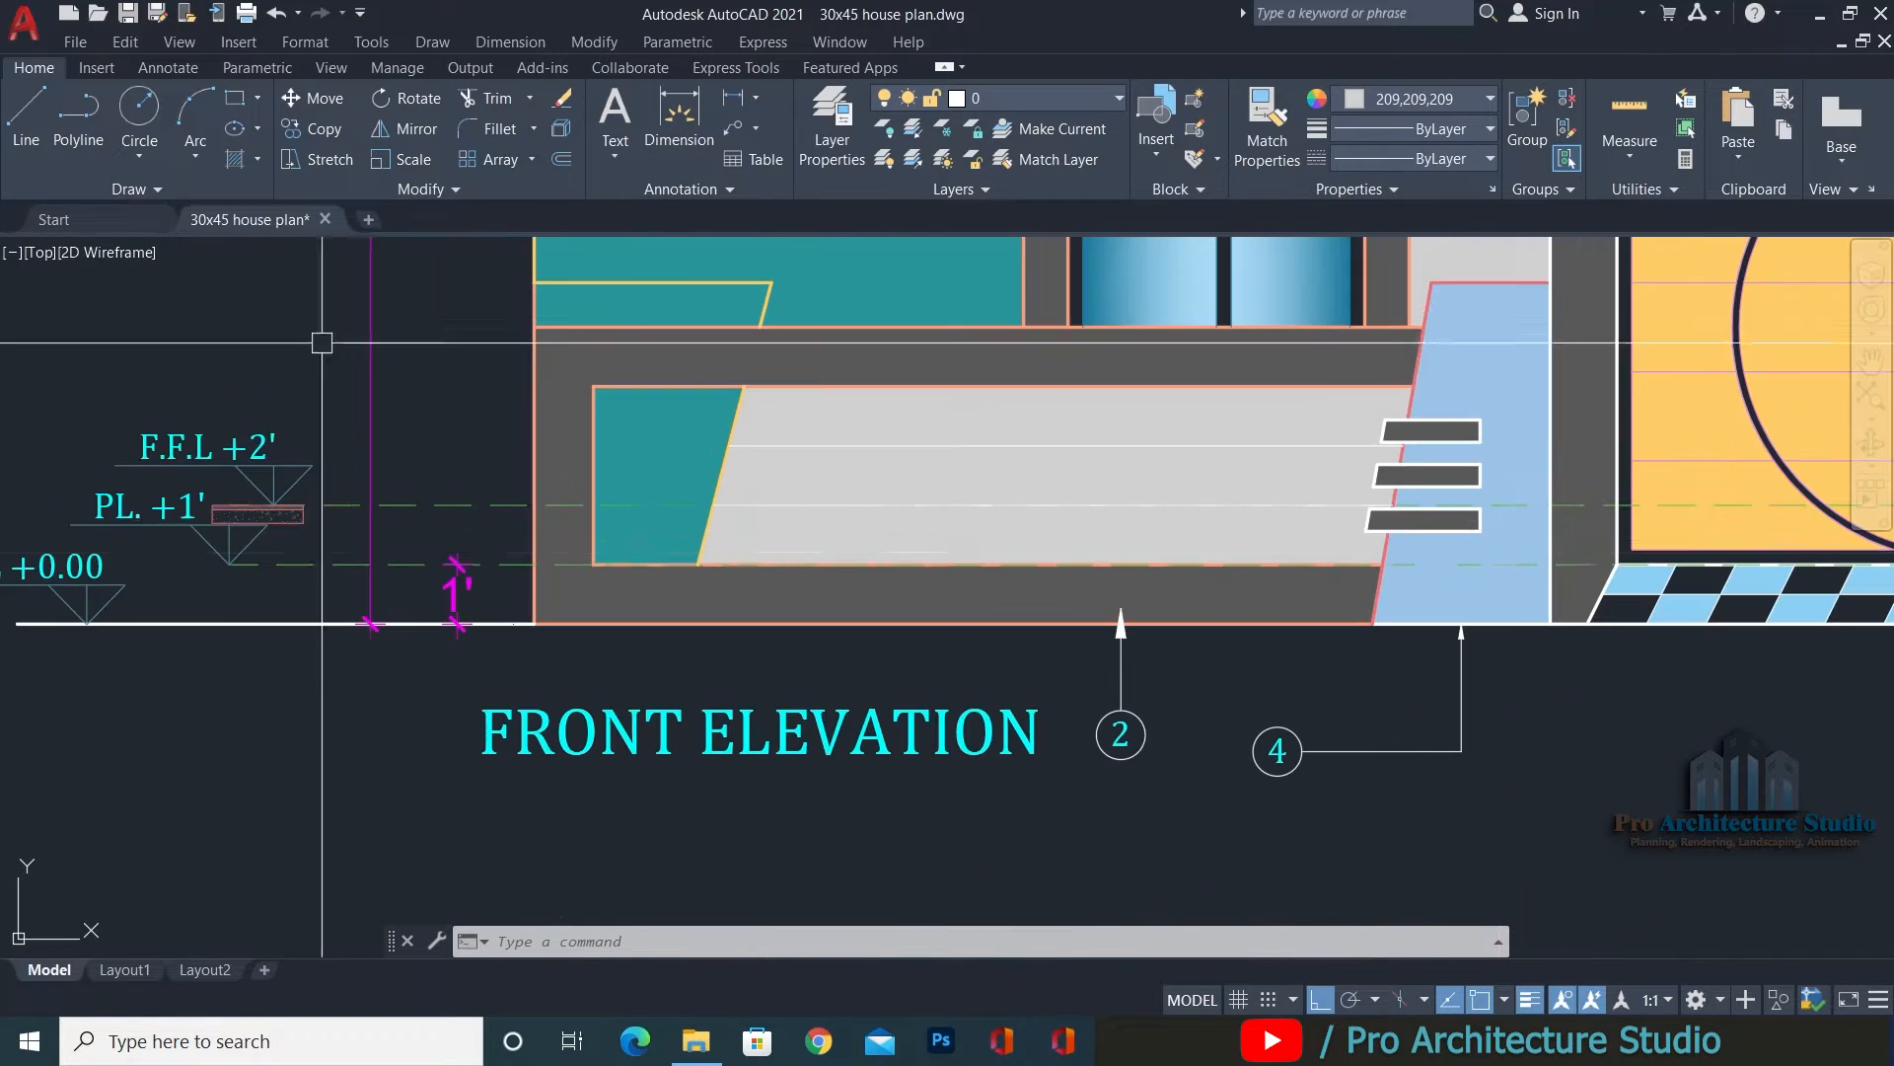
scroll(197, 538, "down", 3)
scroll(1479, 508, "up", 5)
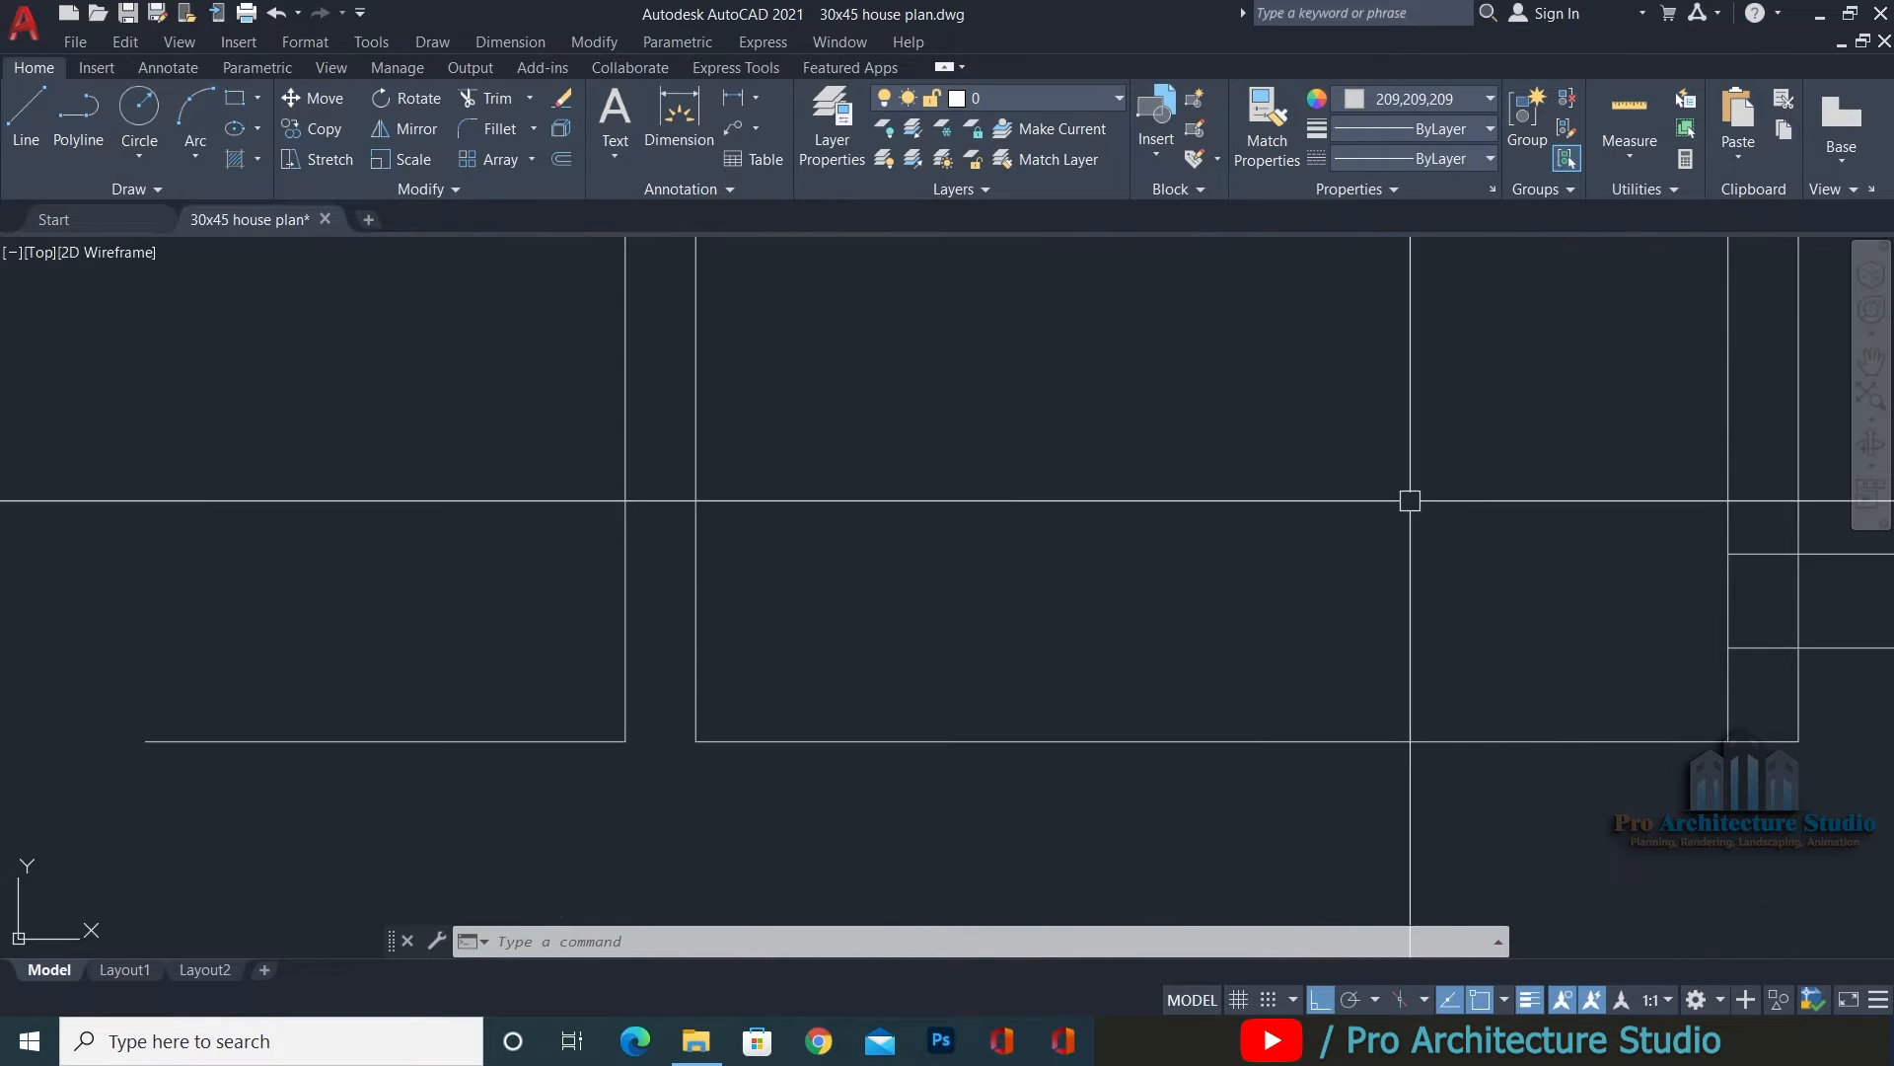
scroll(895, 455, "down", 4)
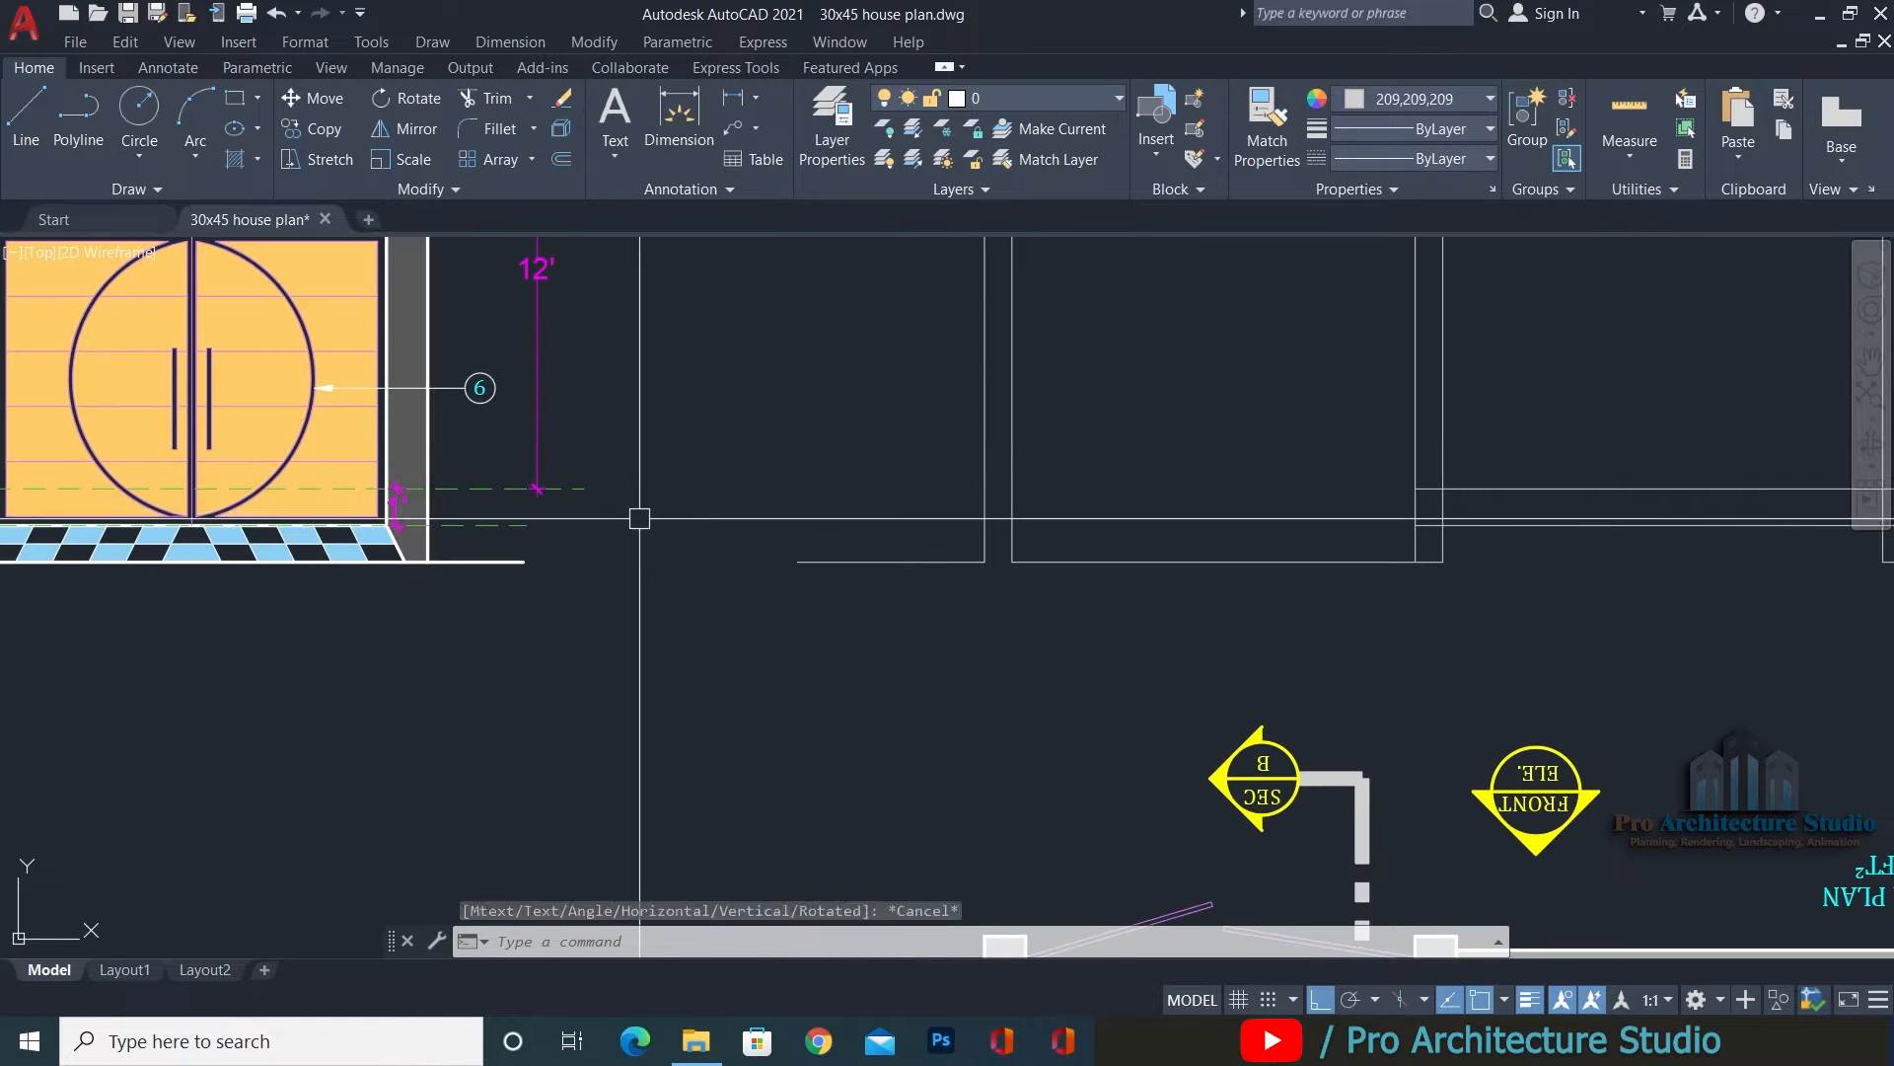
key("Escape")
key("Escape")
key("Escape")
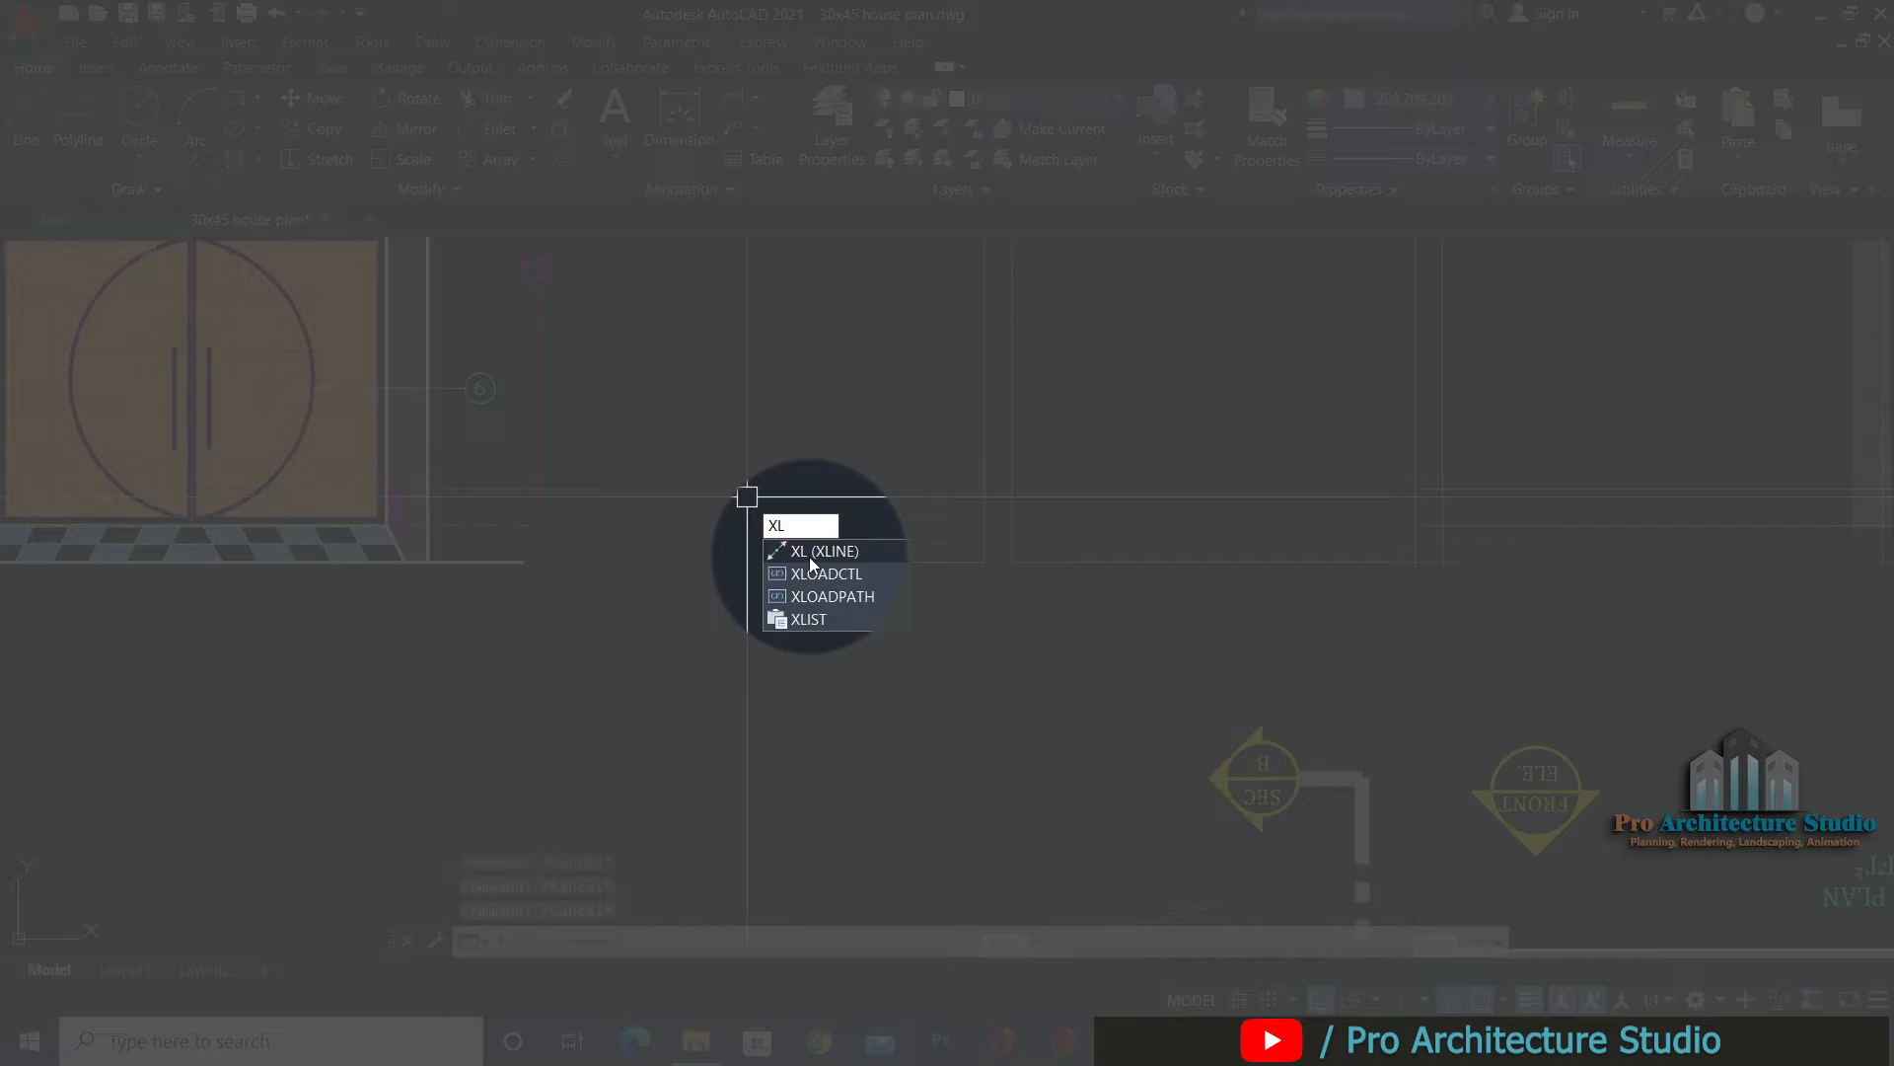
left_click(809, 557)
middle_click_drag(667, 582, 1707, 647)
middle_click_drag(157, 625, 726, 633)
scroll(779, 630, "up", 4)
left_click(789, 554)
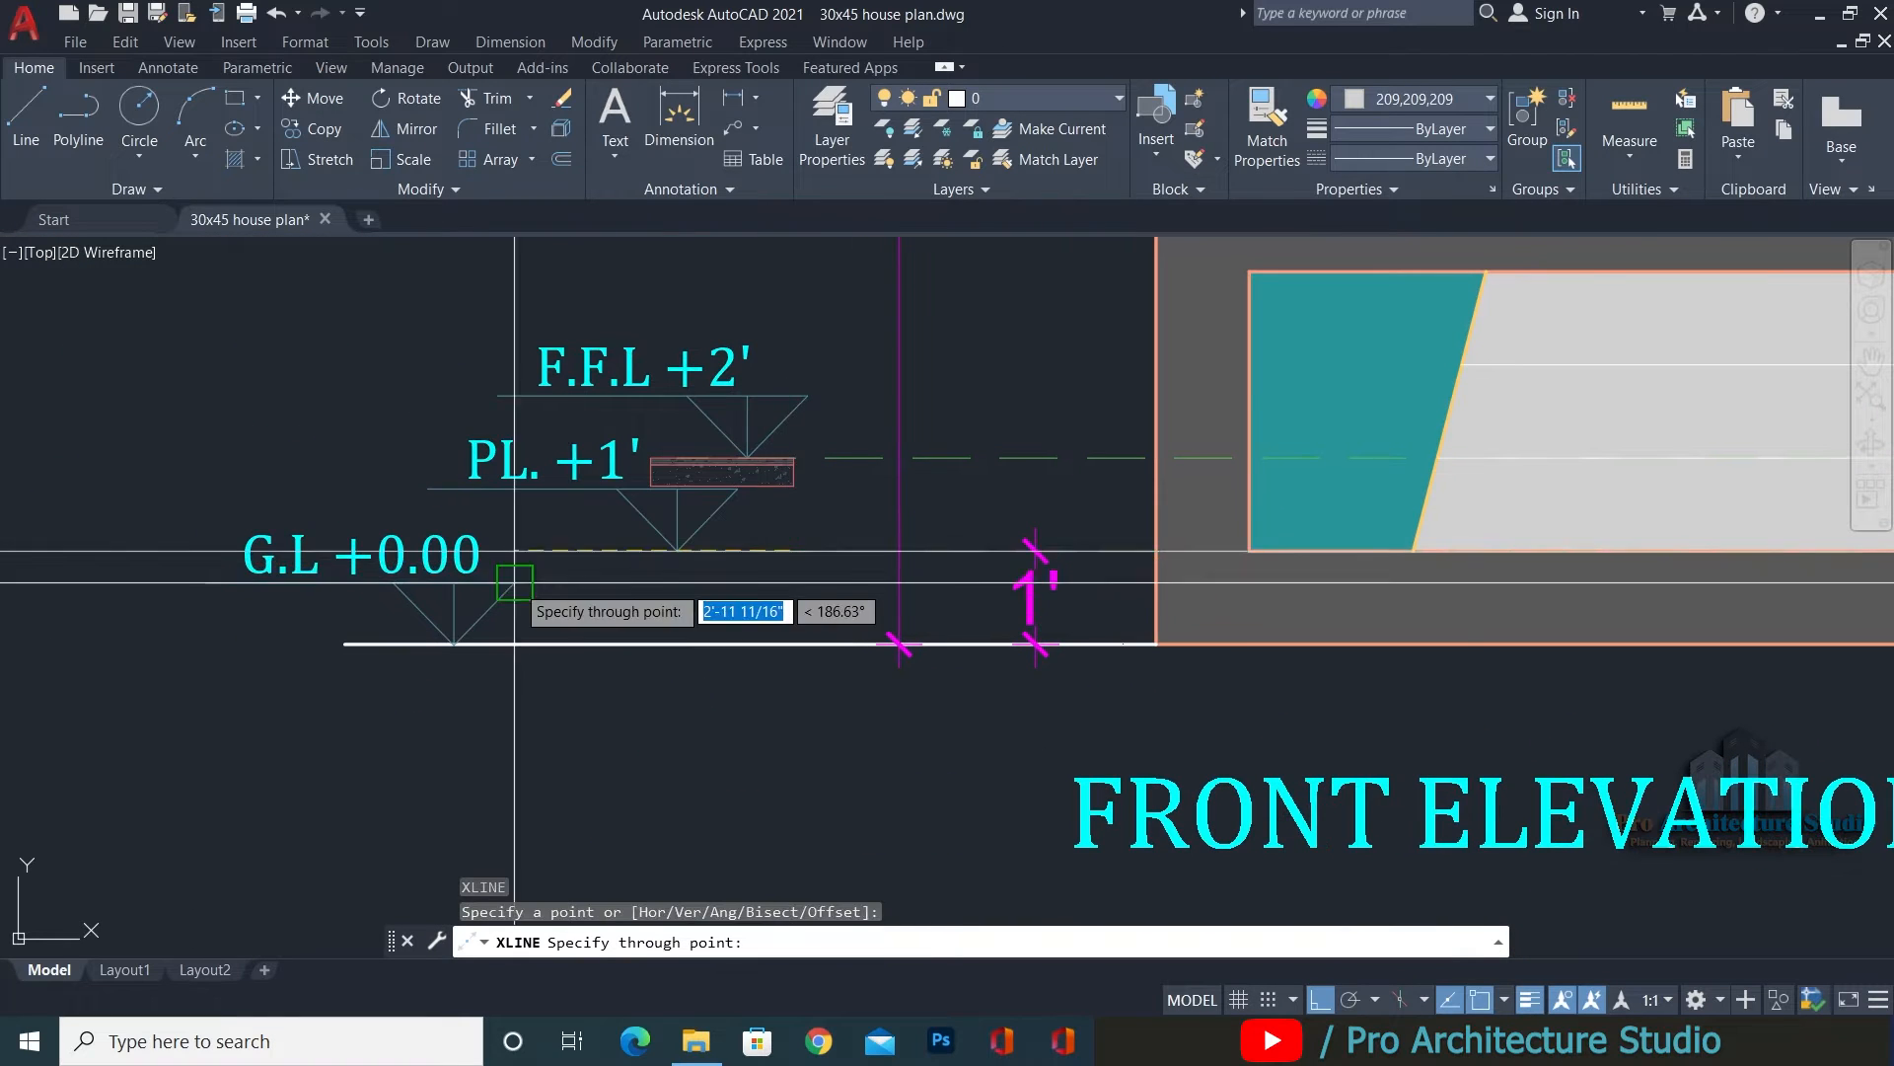
scroll(875, 639, "down", 4)
scroll(986, 675, "up", 4)
key("Escape")
key("Escape")
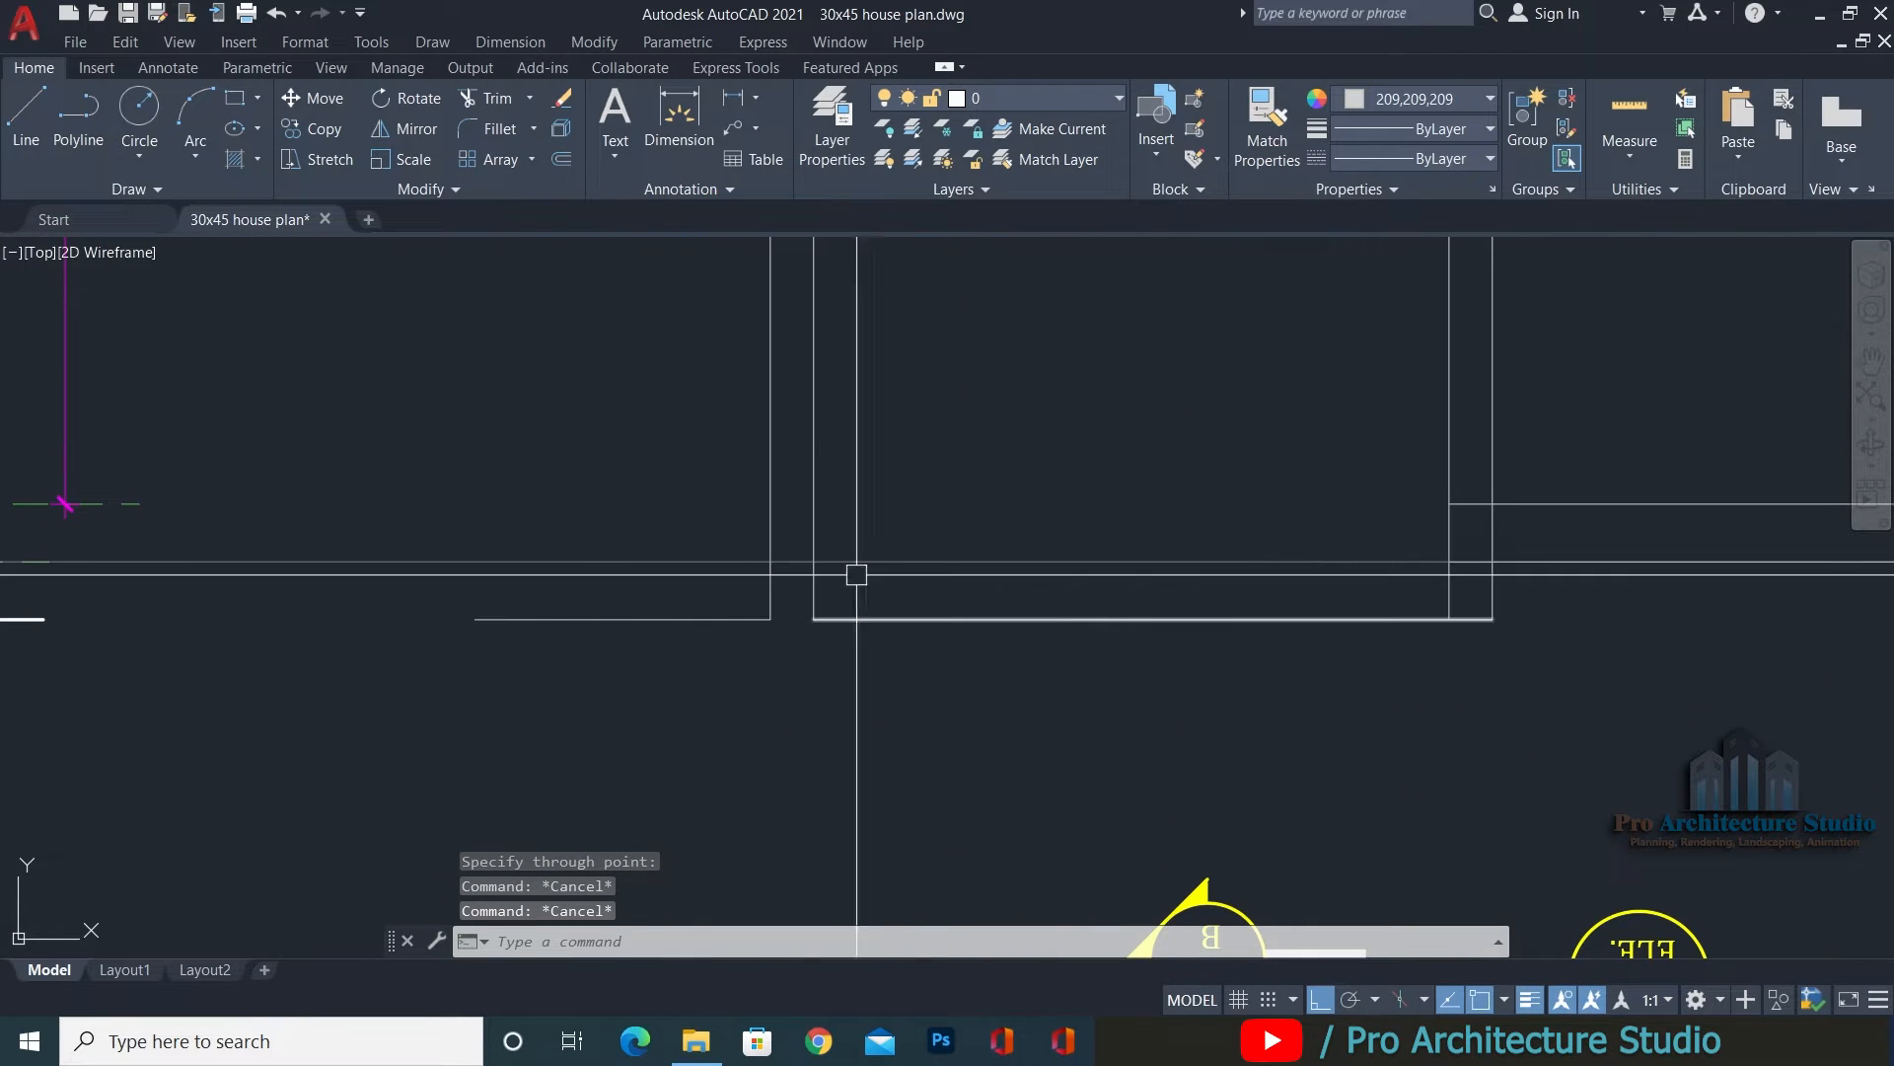
Check the vertical distance between the section's base line and the plinth-level construction line with a linear dimension, without placing it.
scroll(931, 571, "up", 4)
key("Escape")
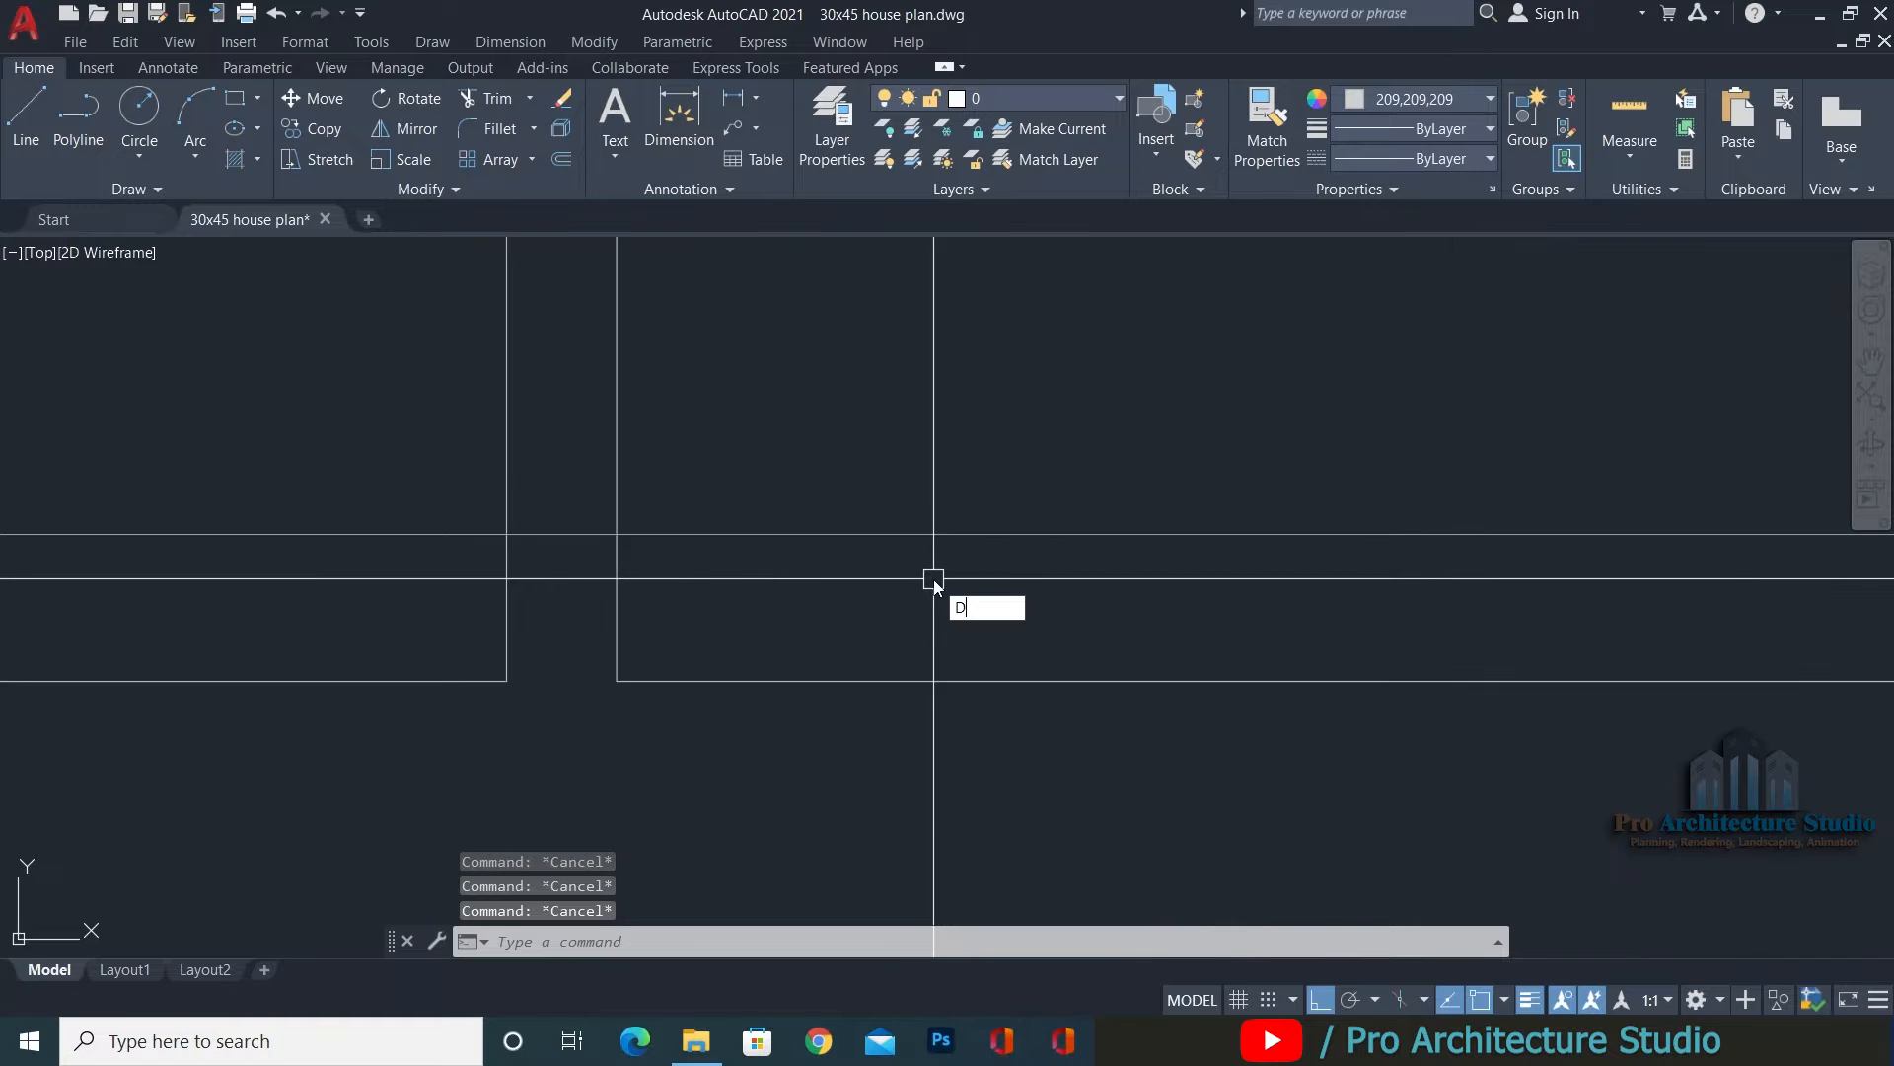
key("Return")
left_click(869, 681)
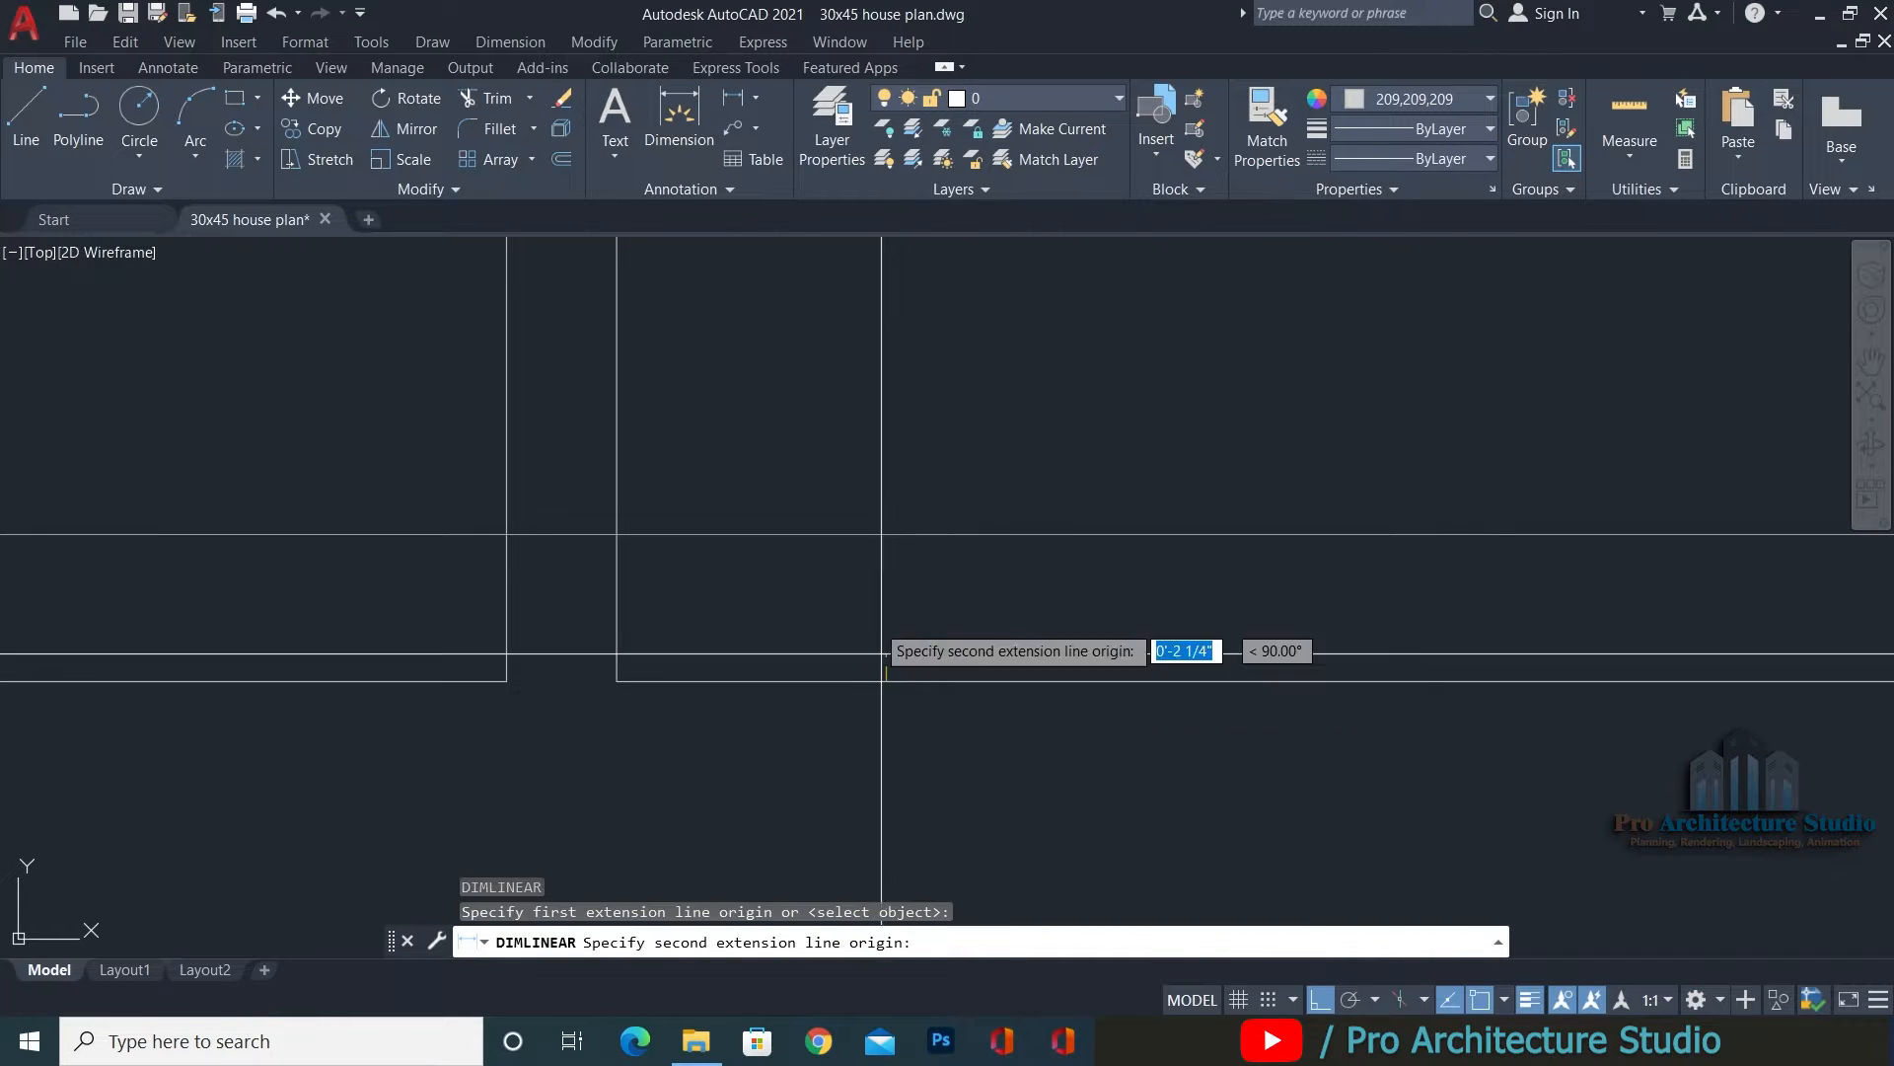
left_click(867, 534)
key("Escape")
key("Escape")
key("Escape")
middle_click_drag(1049, 555, 897, 588)
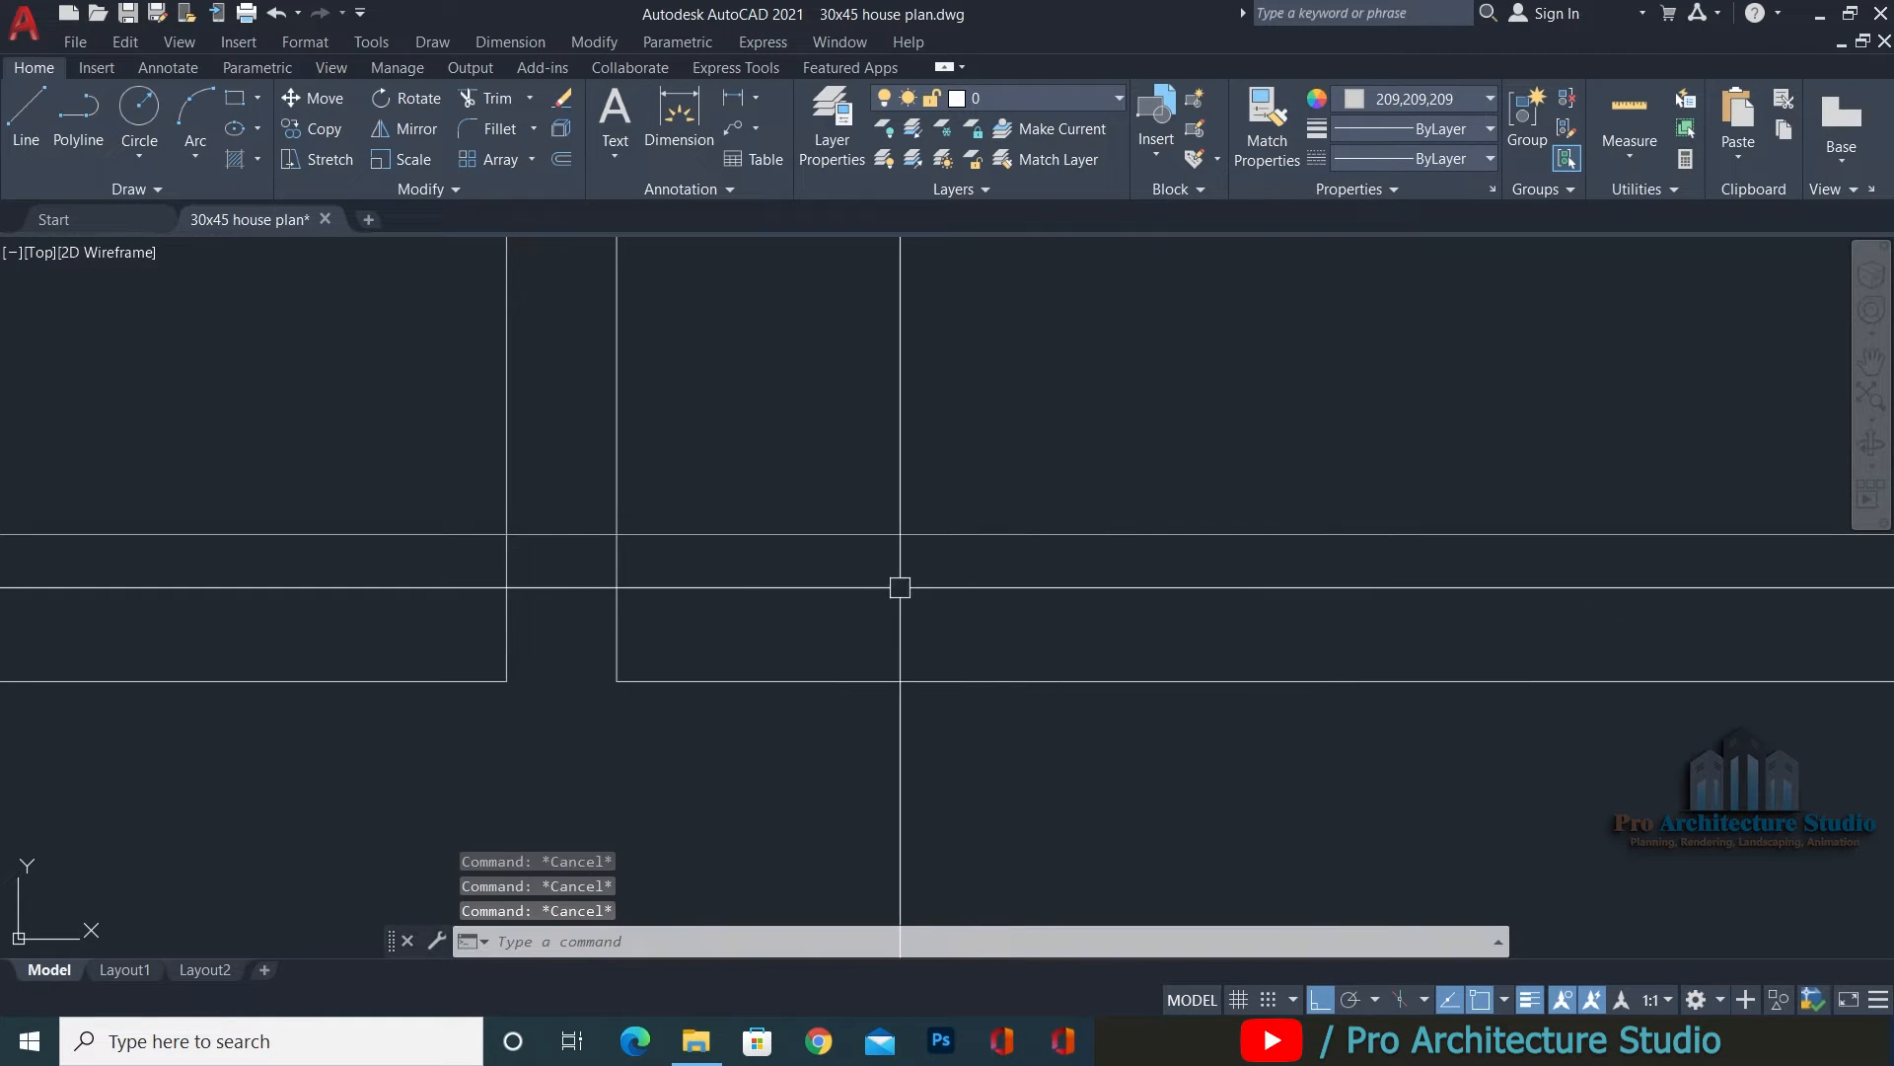
Offset the plinth-level construction line 12" downward for the ground level.
type("O")
key("Return")
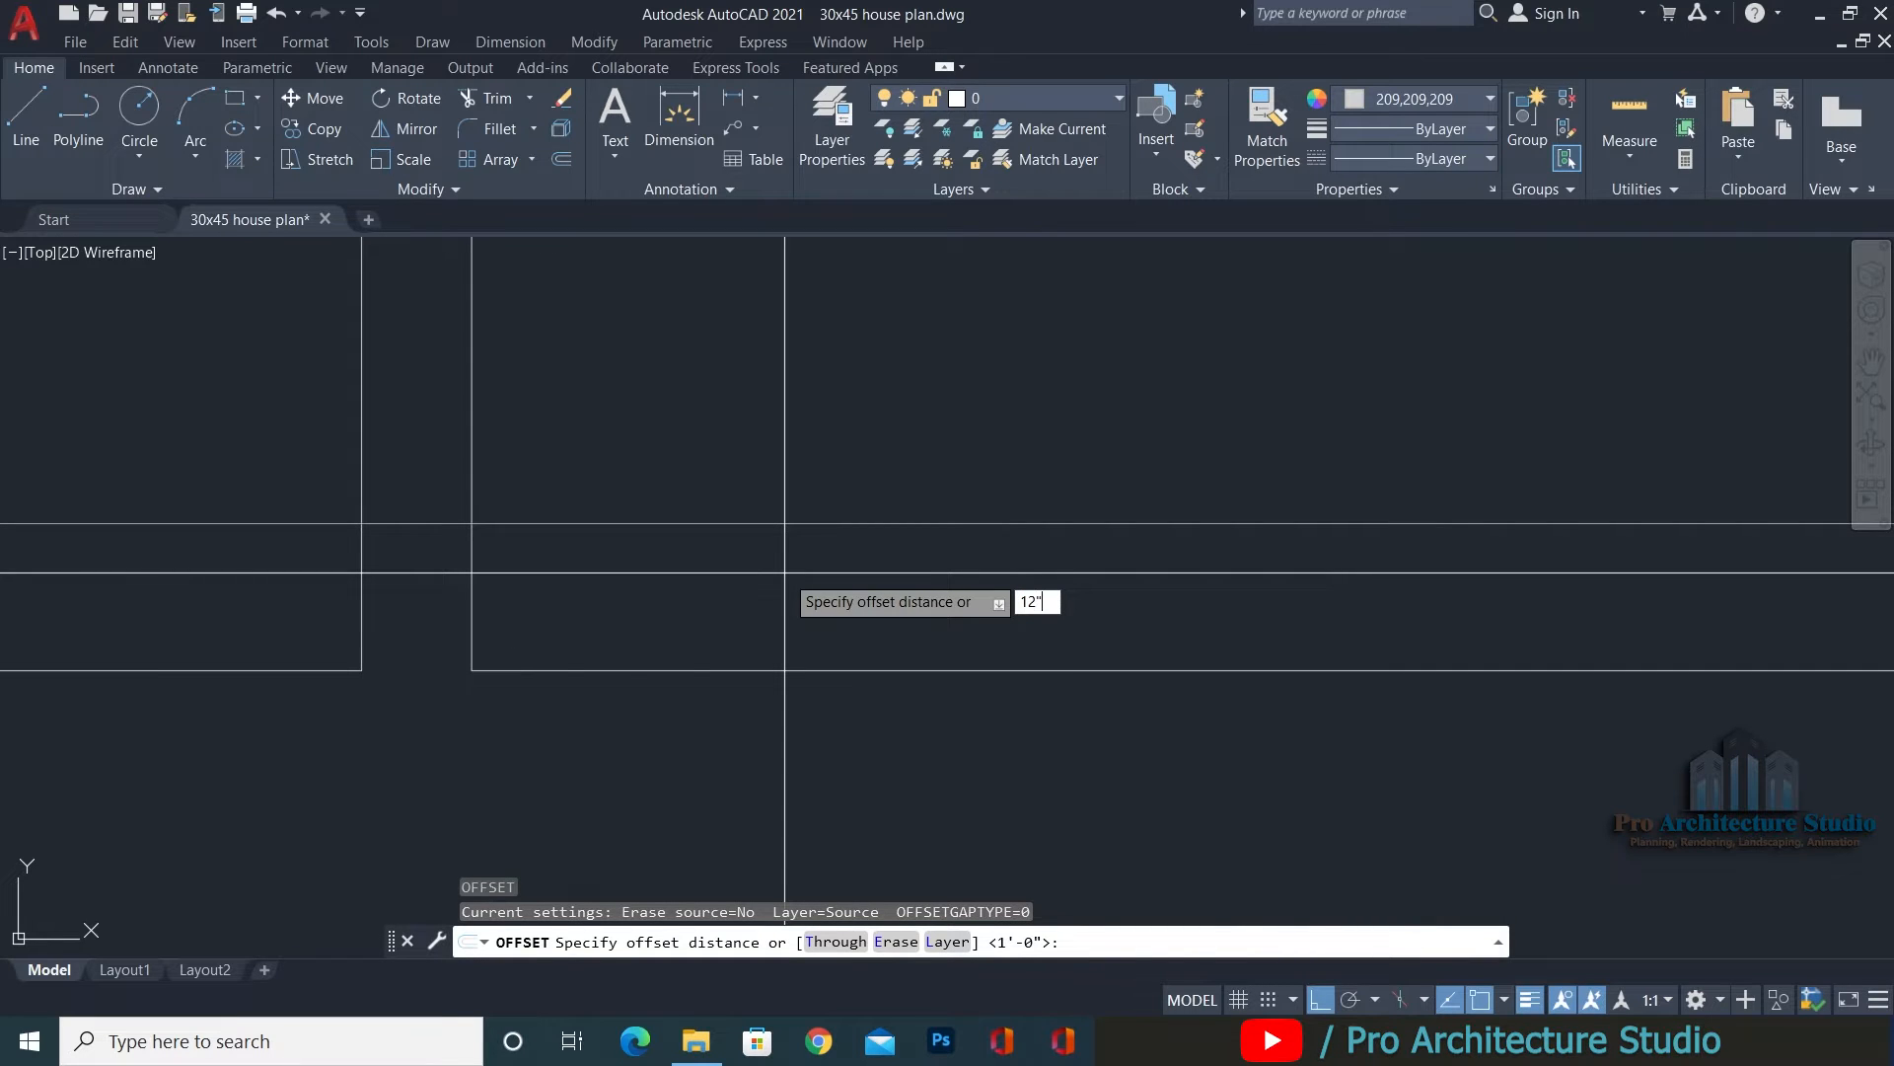
type("12\"")
key("Return")
left_click(720, 526)
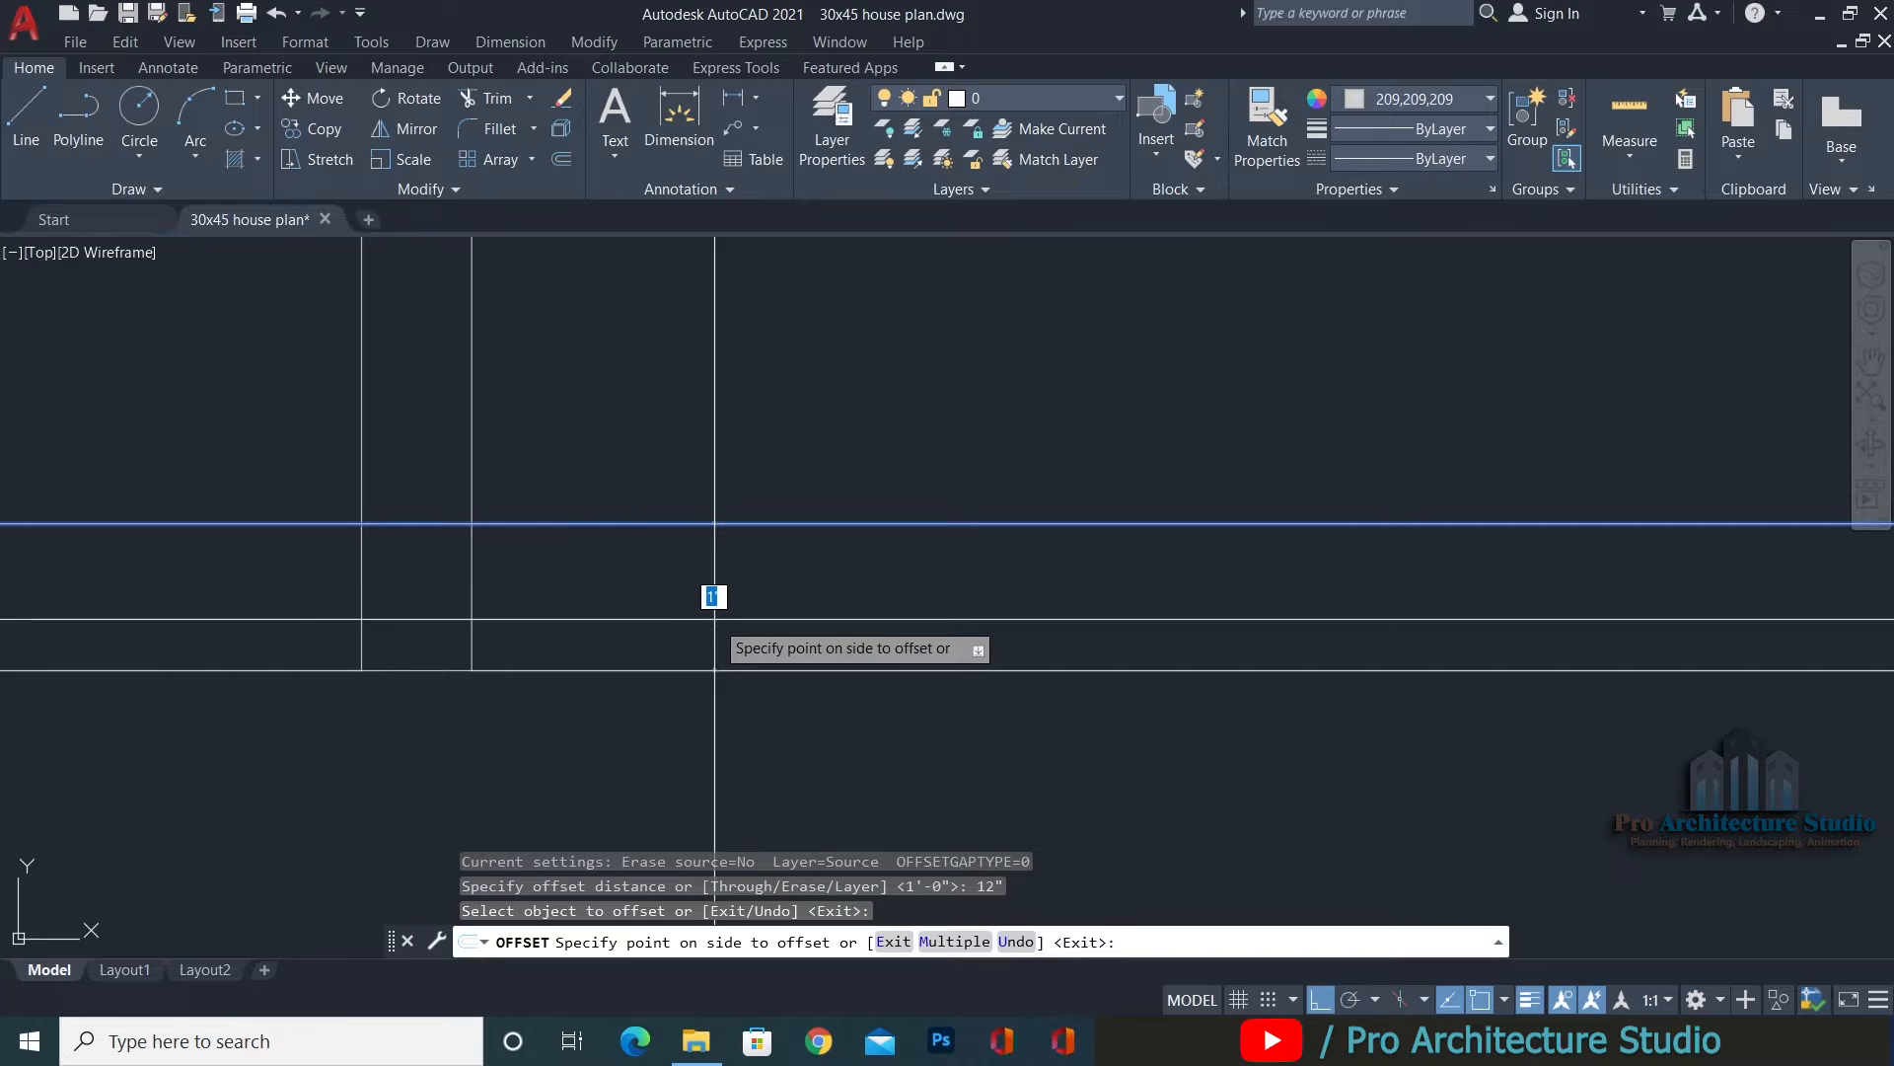
left_click(714, 618)
key("Return")
scroll(847, 583, "down", 4)
key("Escape")
key("Escape")
key("Escape")
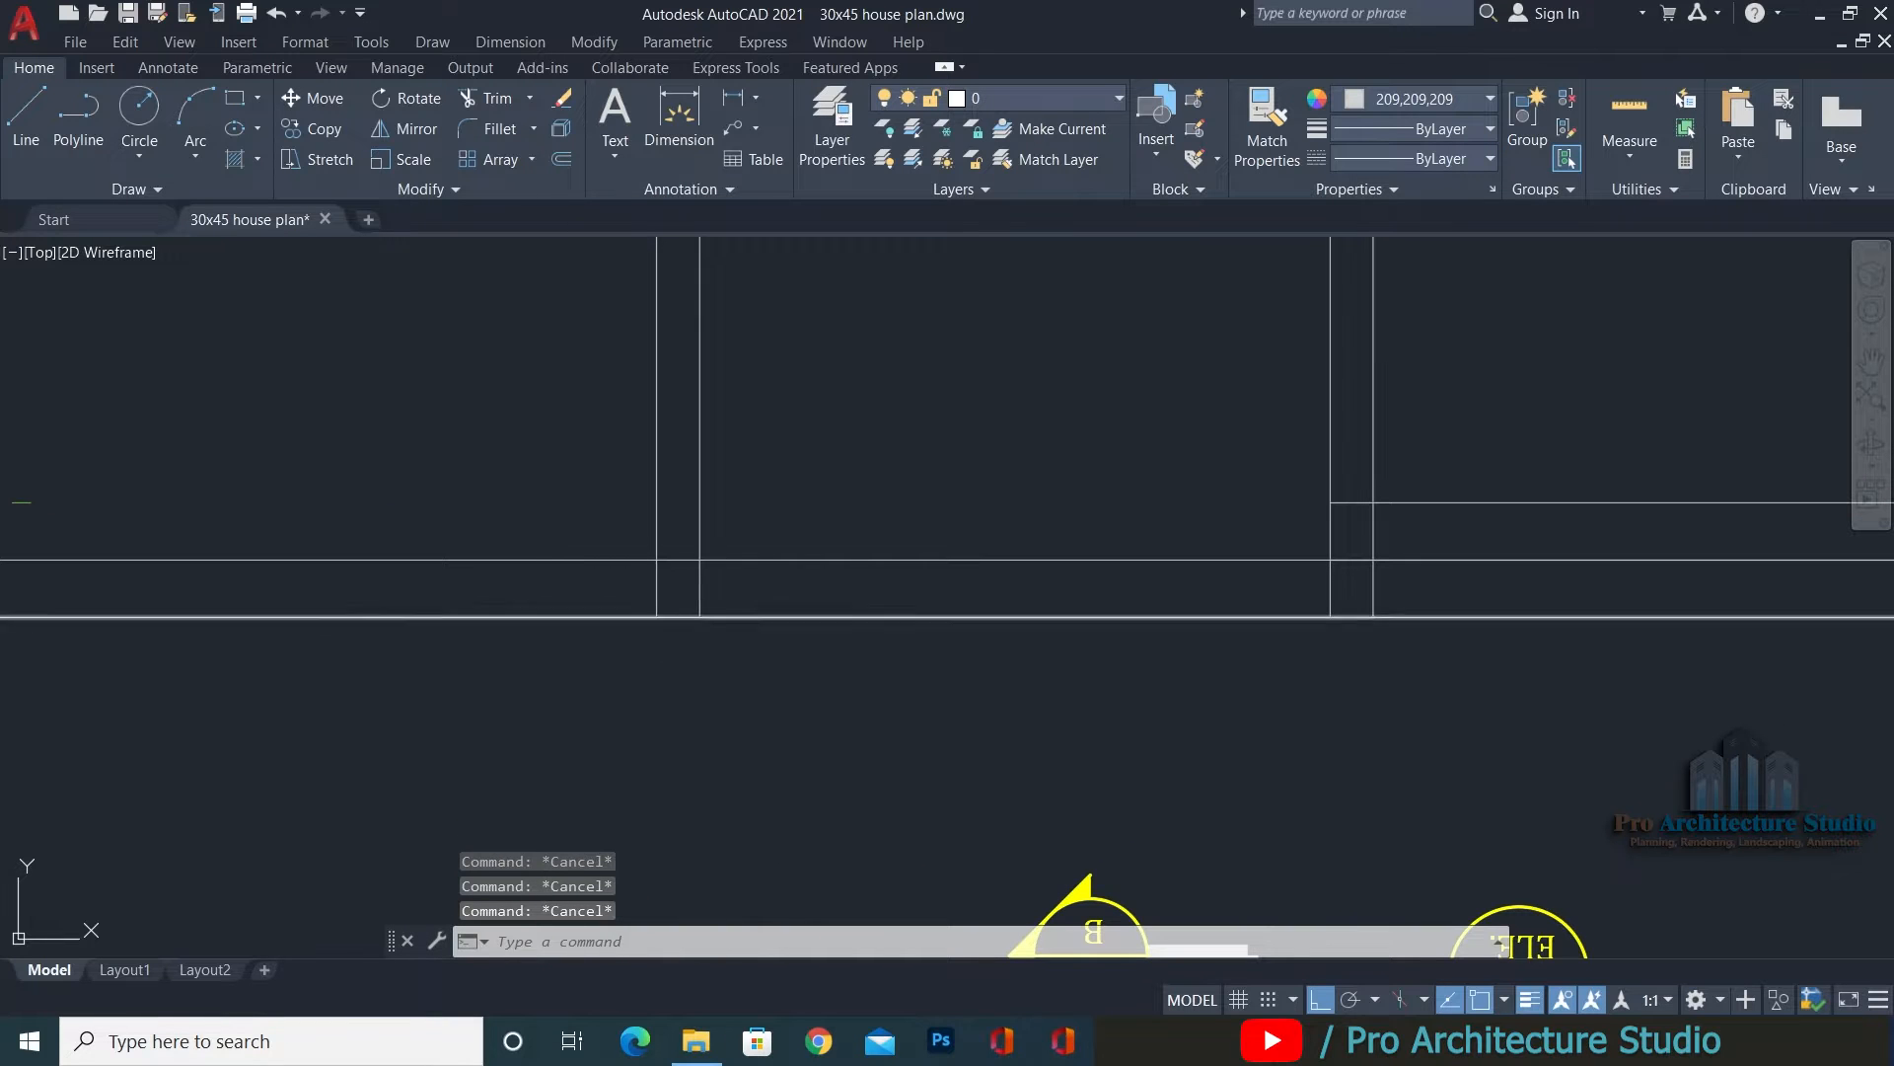
Draw a horizontal guide line below the ground-level line, running past both outer walls of the section.
left_click(795, 617)
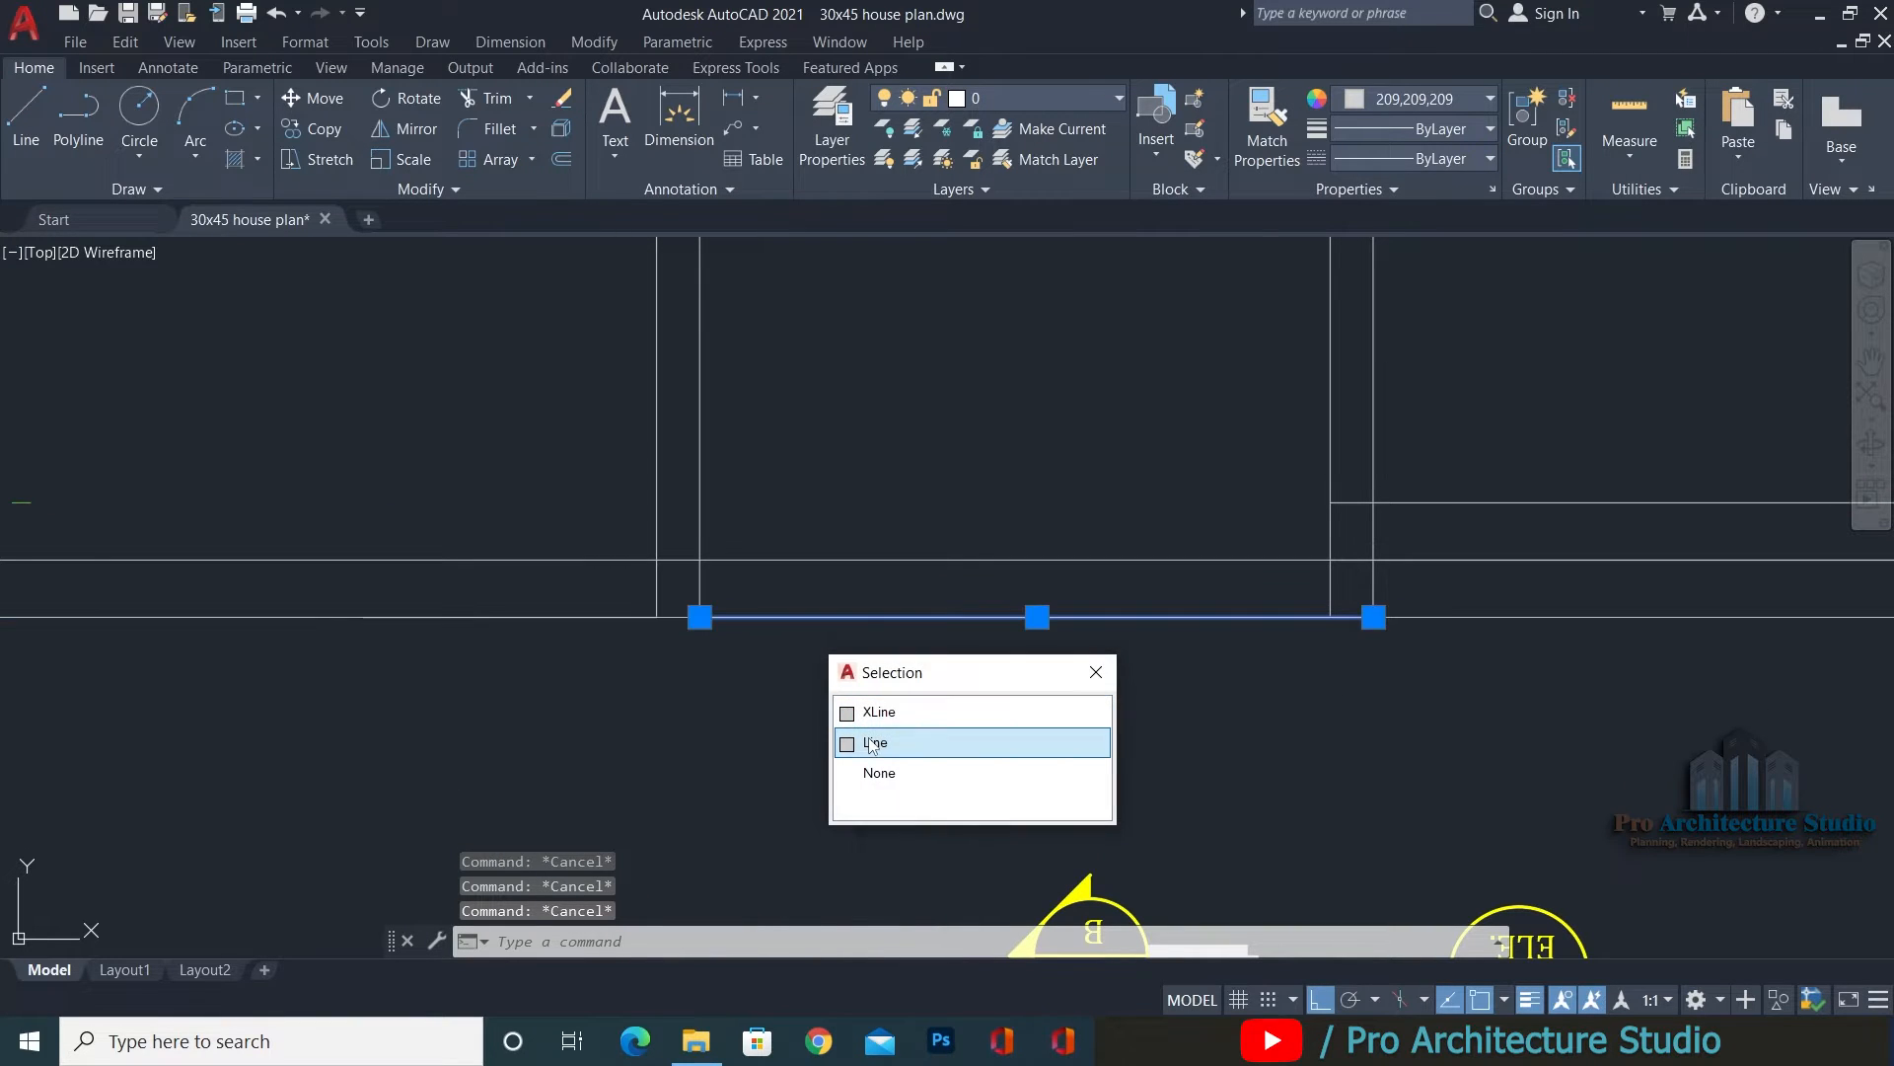
key("Escape")
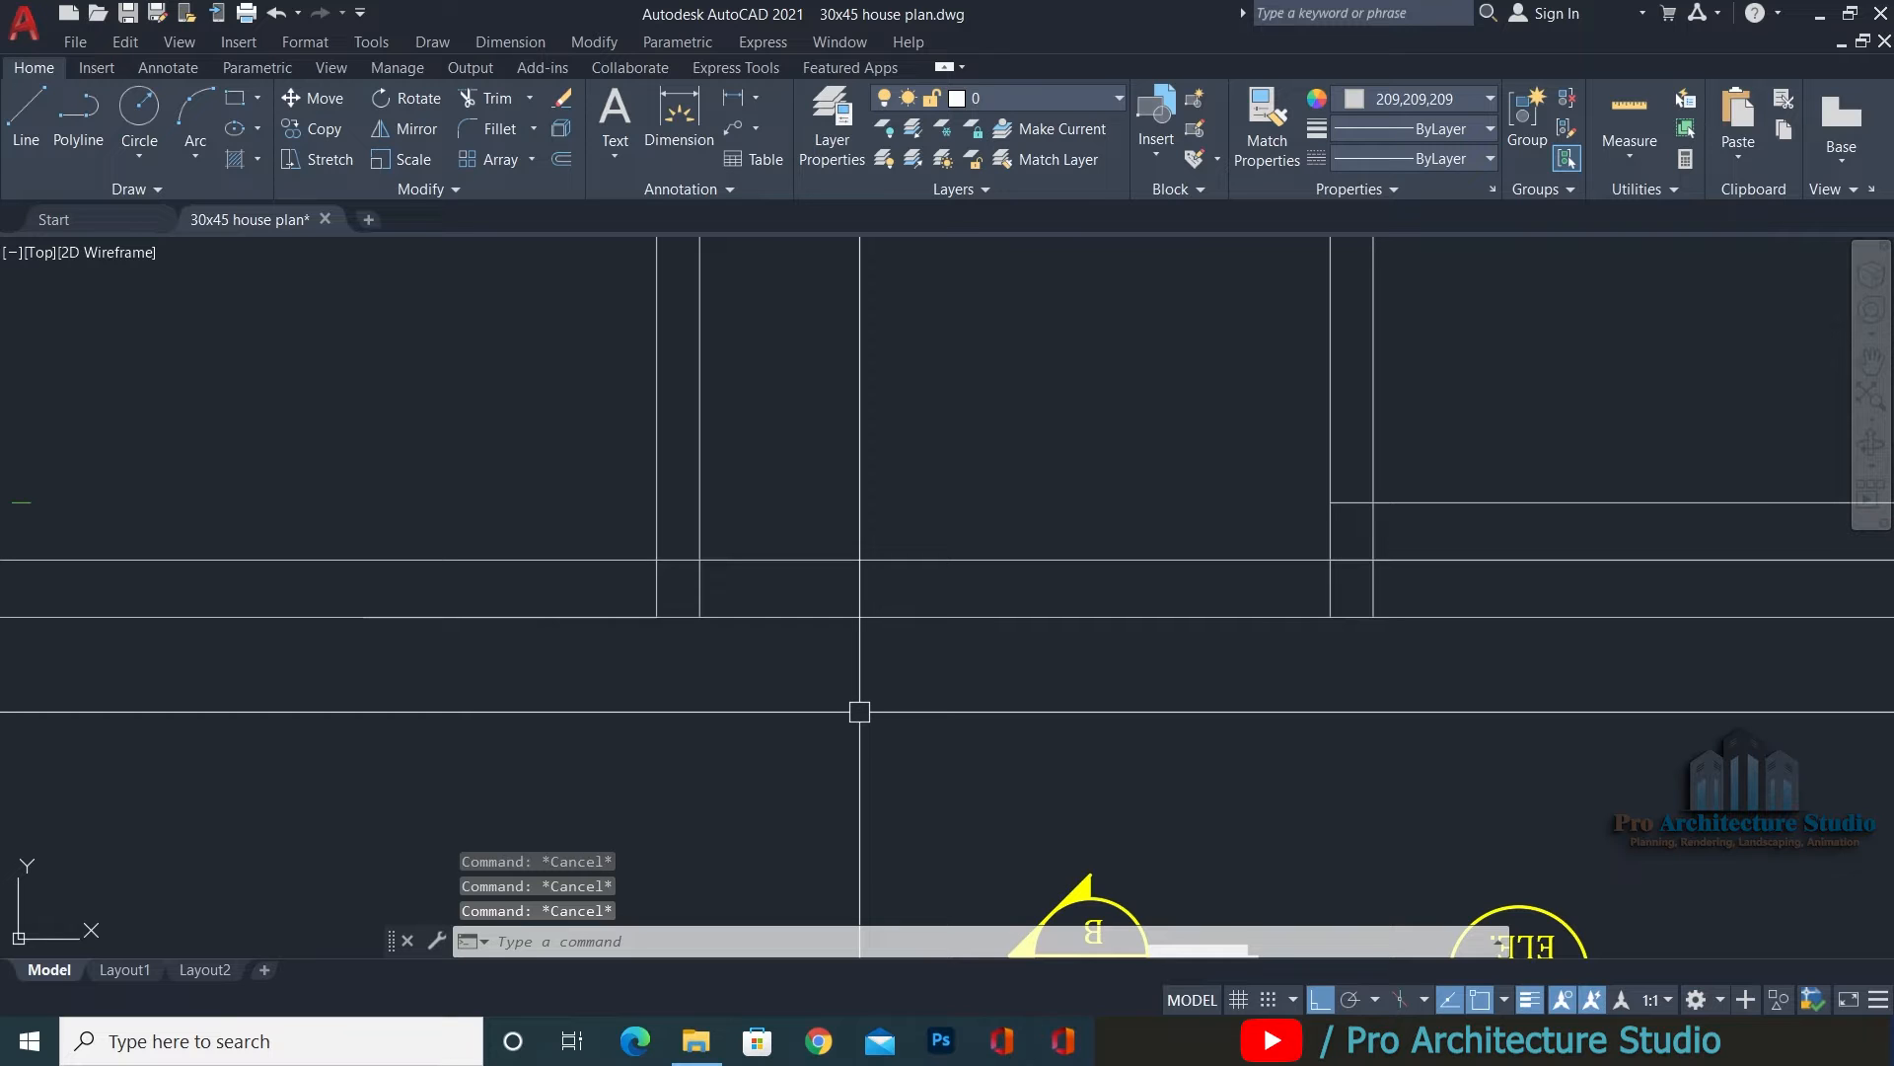
middle_click_drag(861, 712, 405, 562)
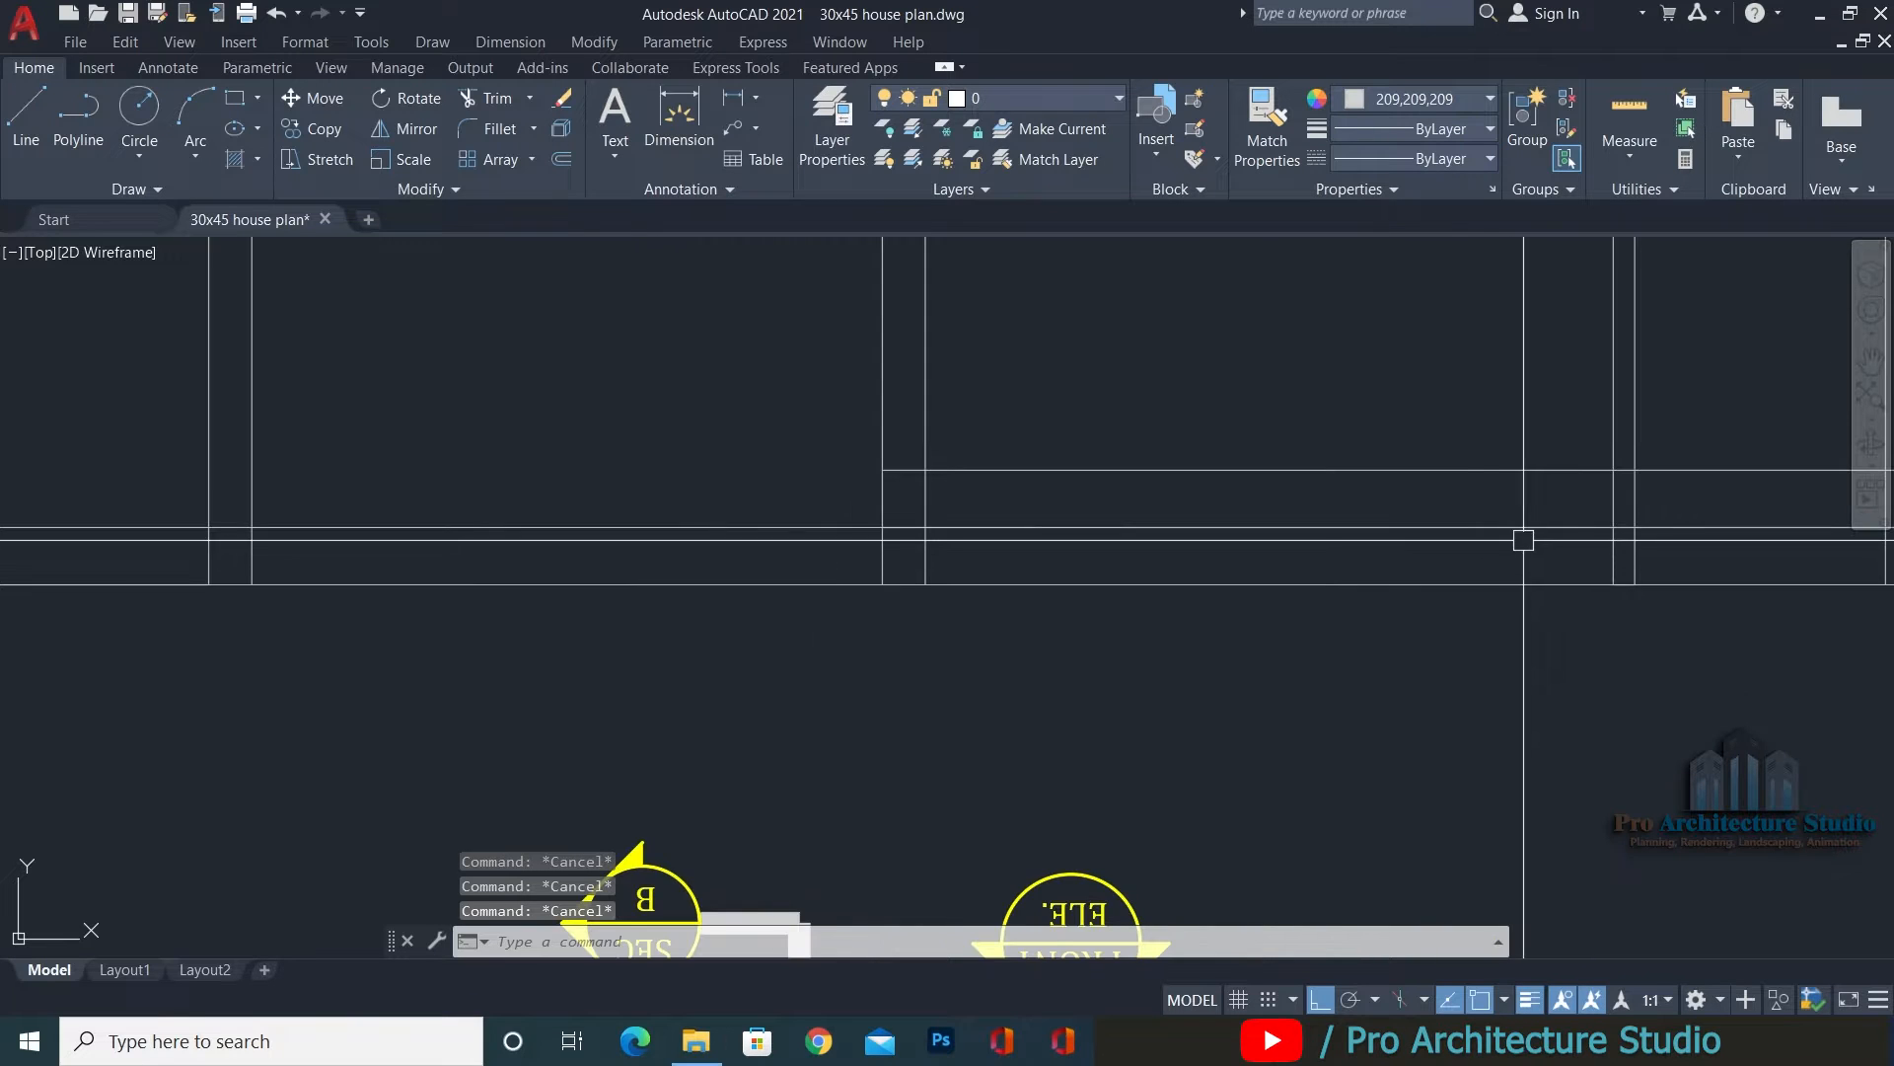
scroll(1646, 415, "down", 2)
middle_click_drag(1649, 410, 1387, 444)
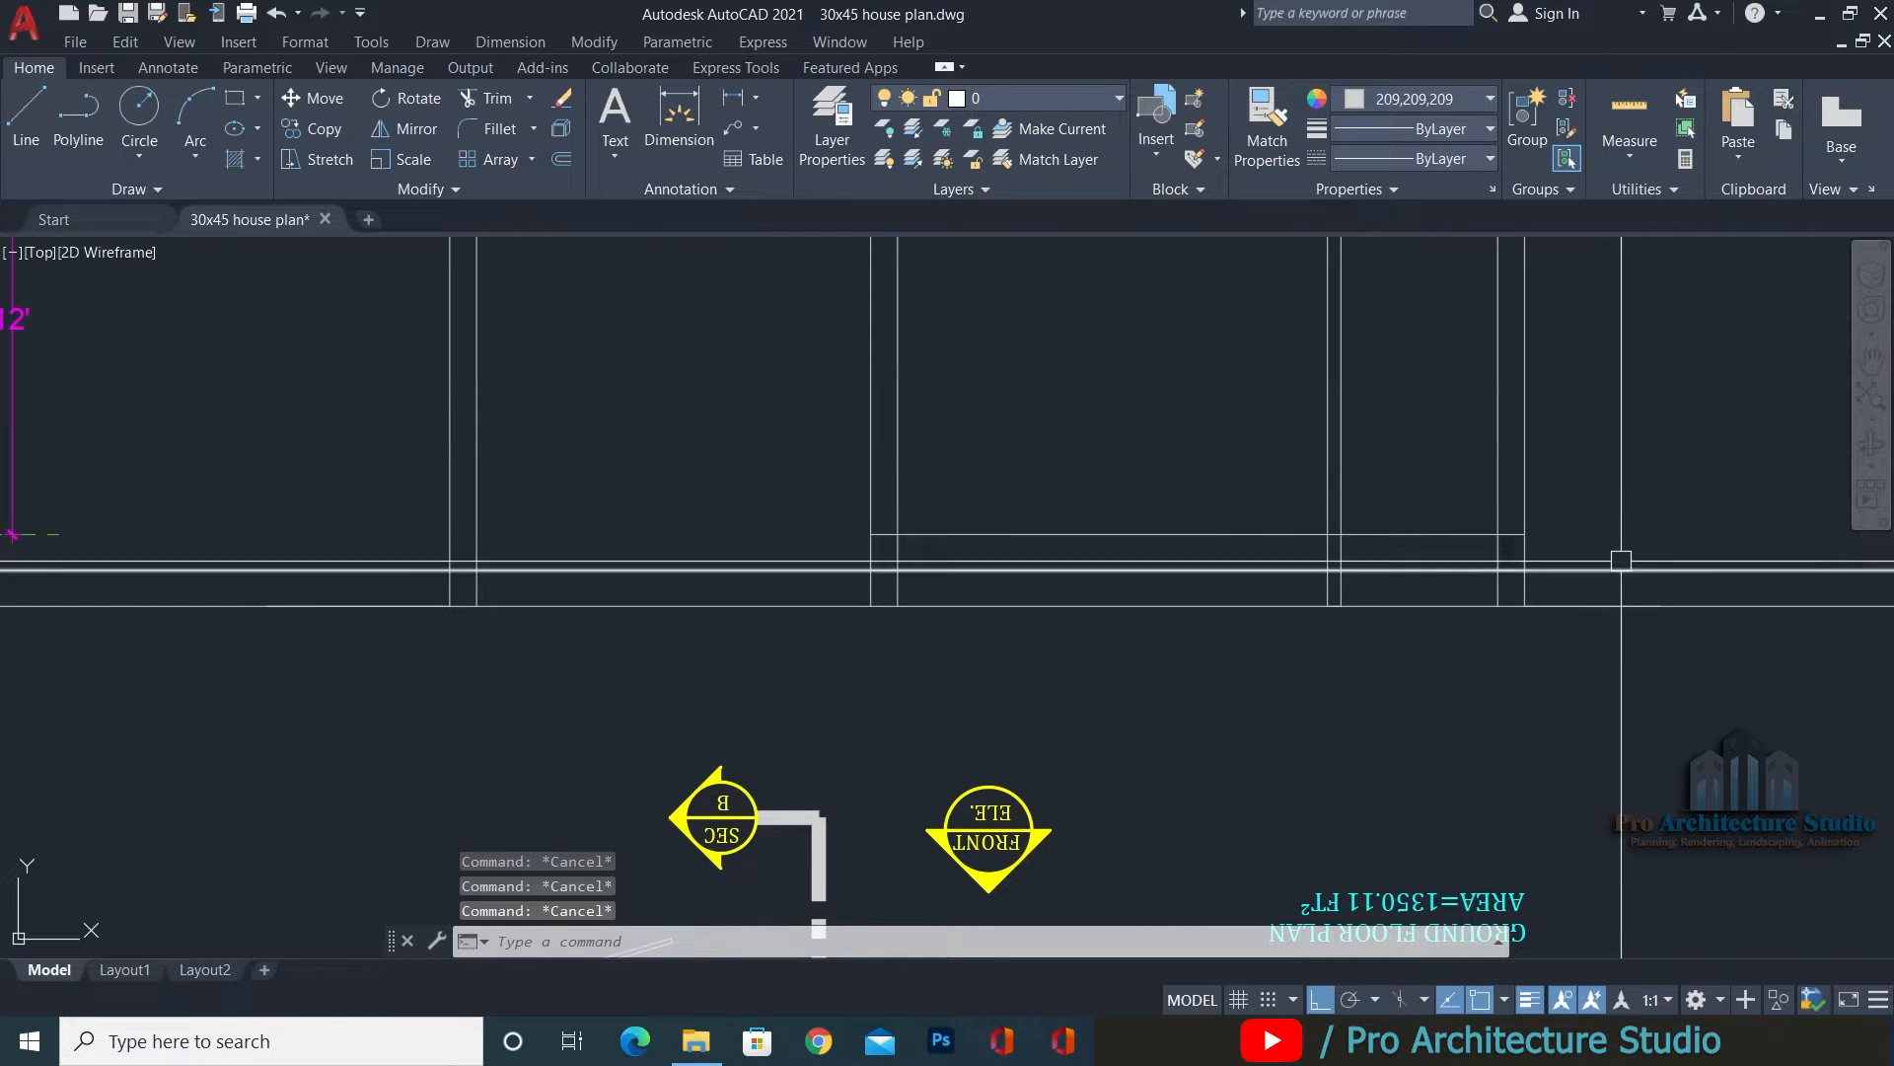
middle_click_drag(834, 691, 919, 671)
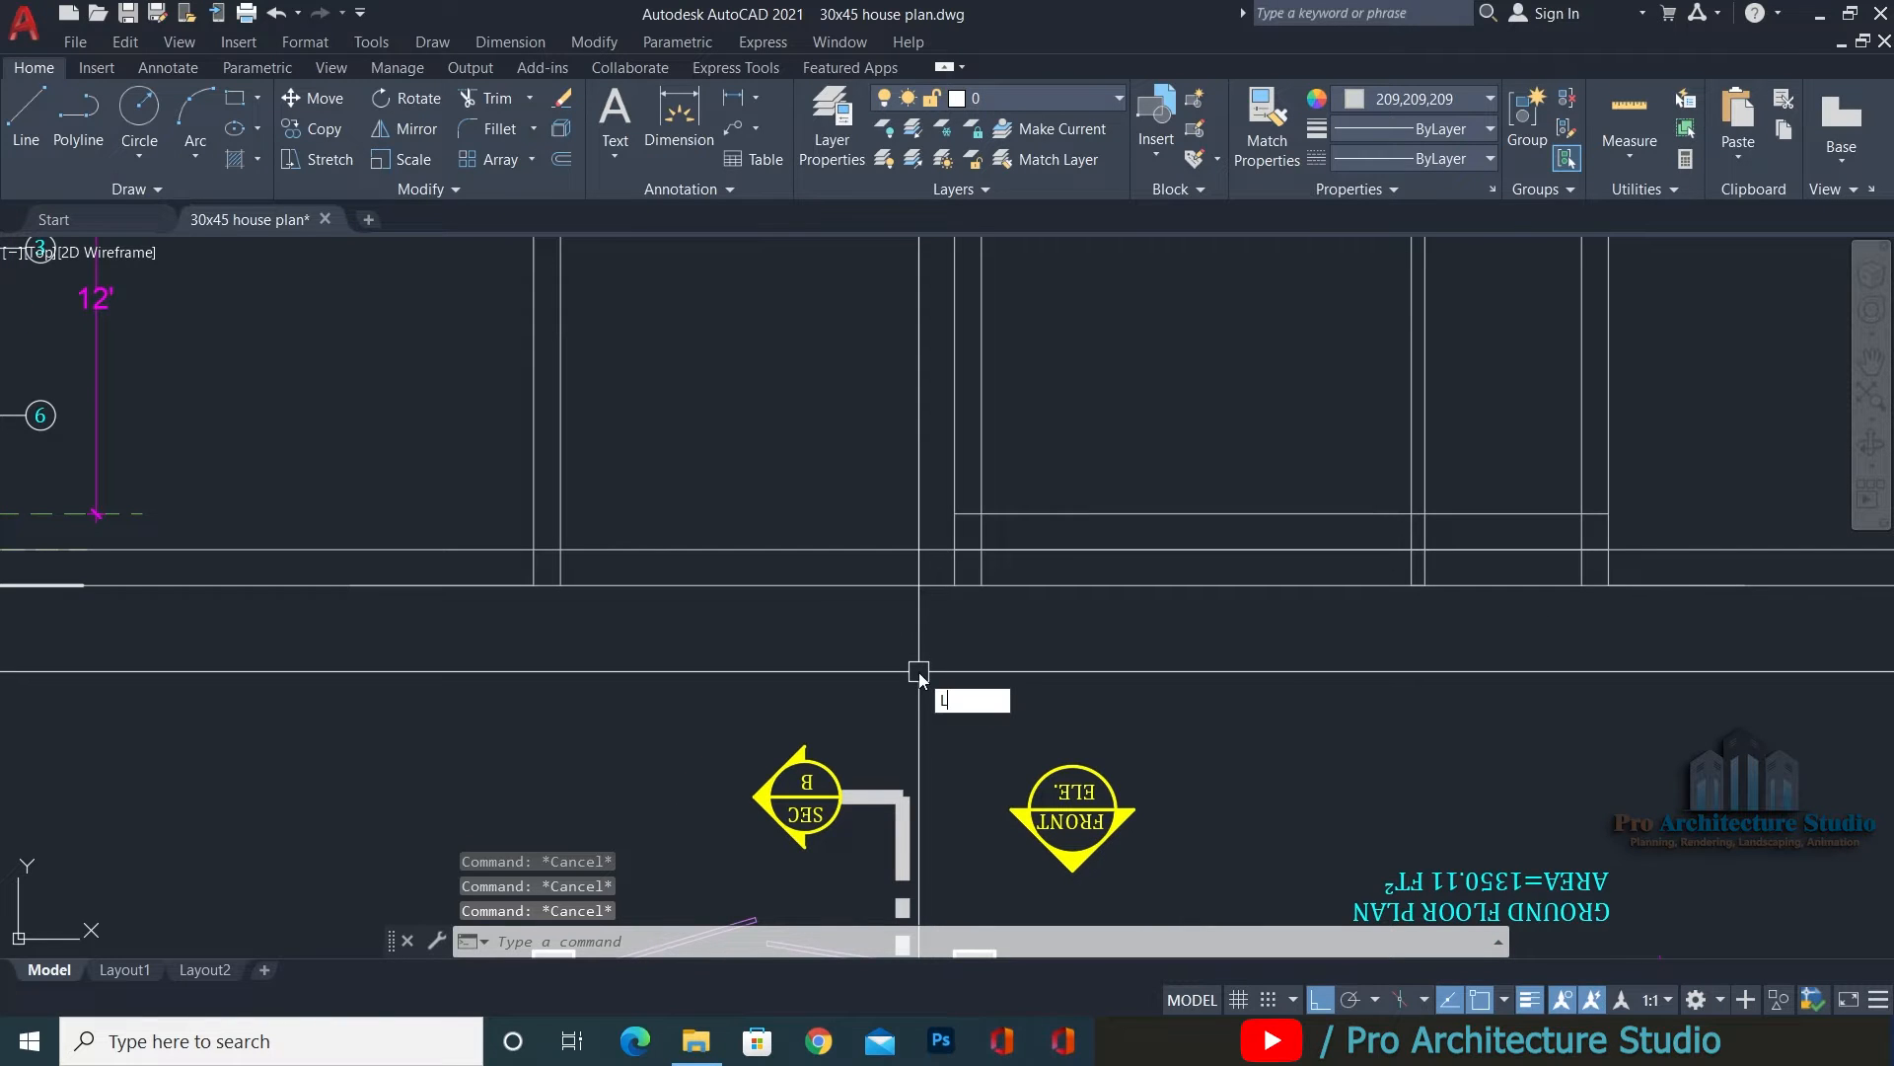
key("Return")
left_click(365, 678)
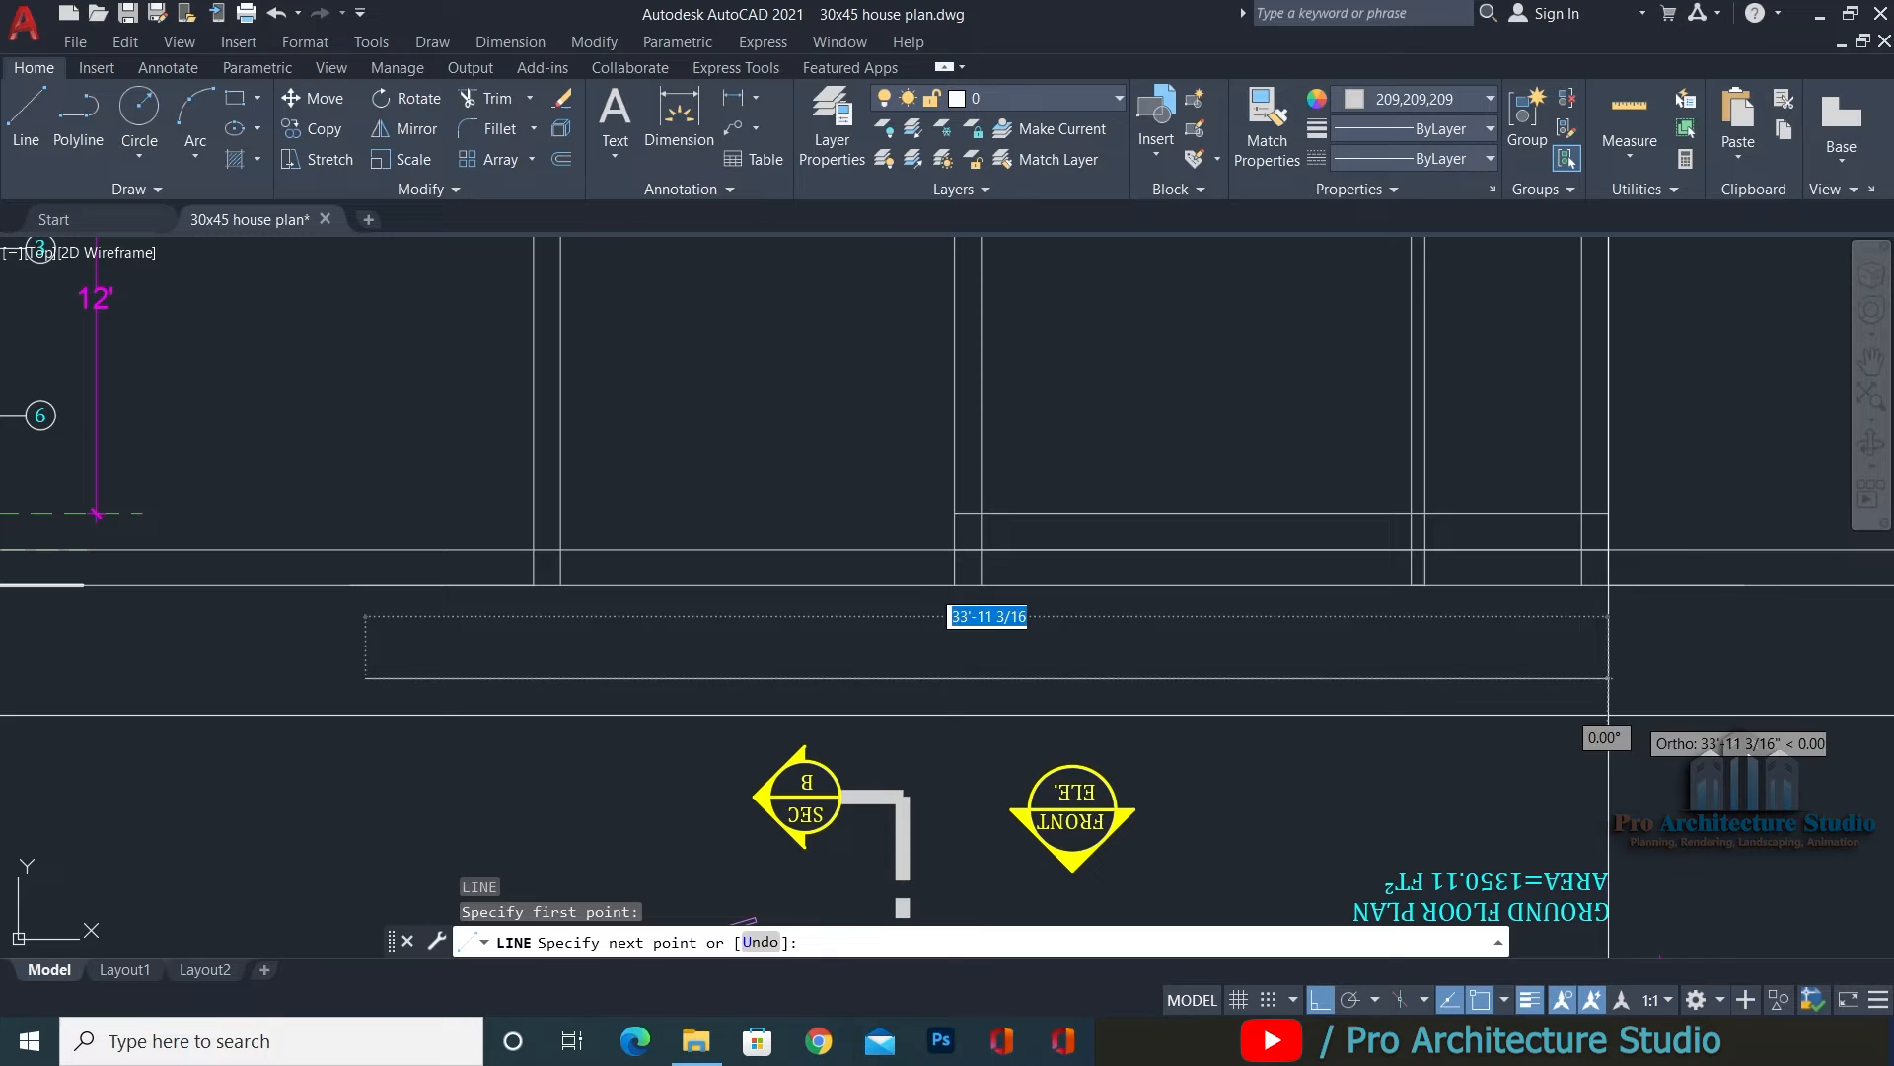
left_click(1788, 707)
key("Escape")
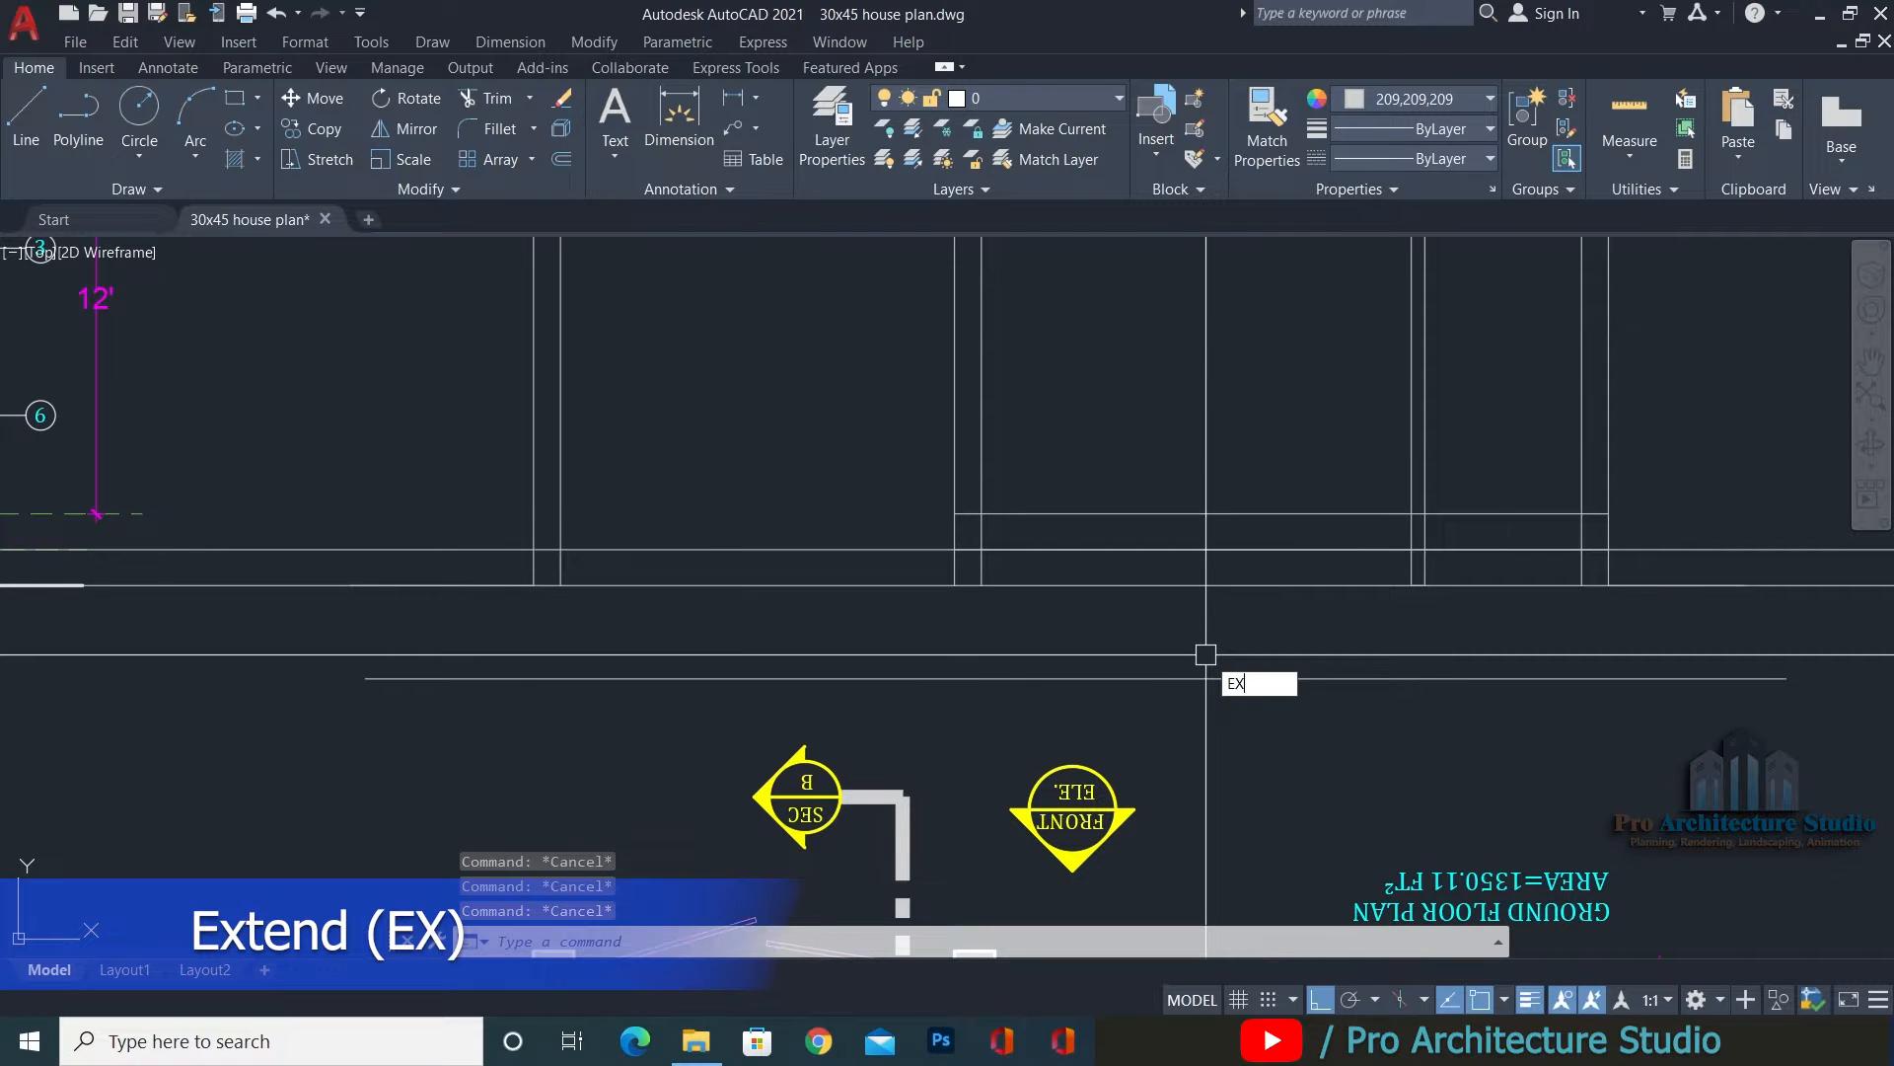
Extend all the section's vertical wall lines below ground level down to the horizontal guide line.
key("Return")
left_click(626, 402)
left_click(415, 442)
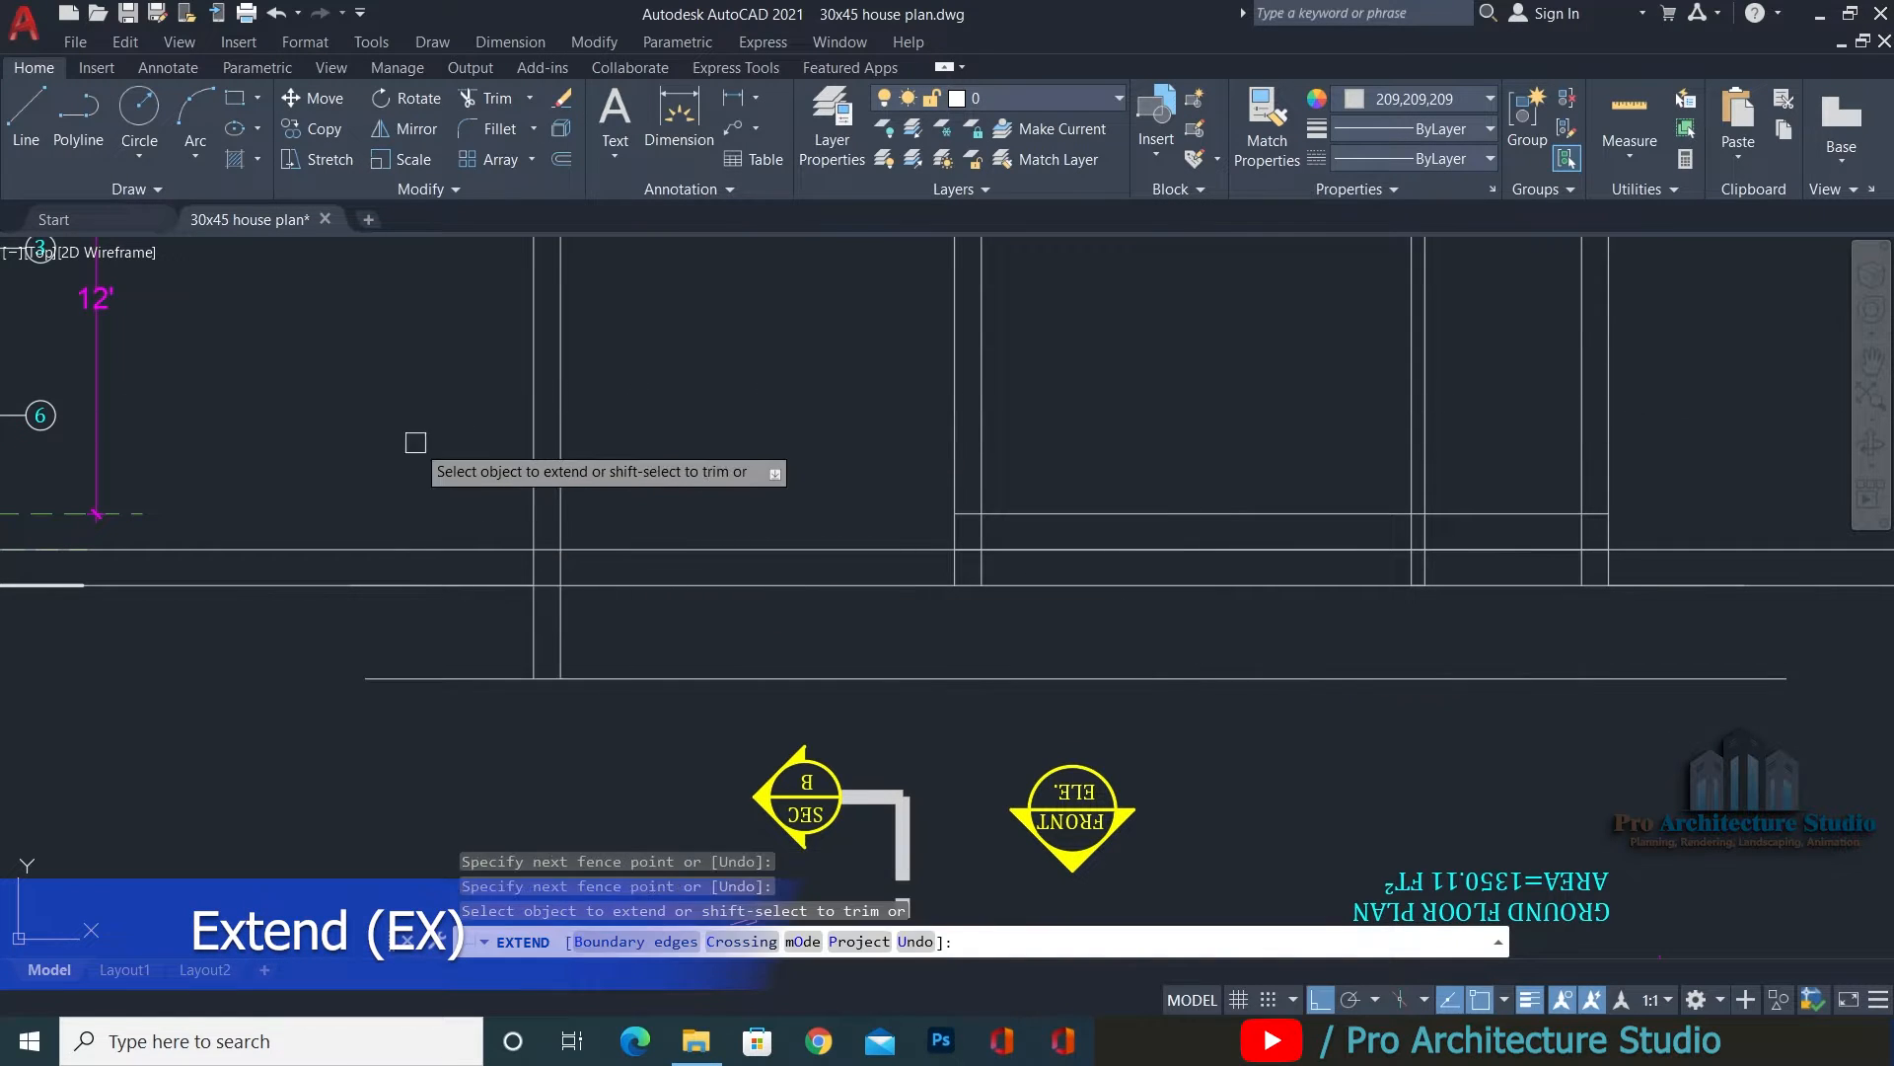
left_click(415, 442)
left_click(235, 464)
left_click(1132, 356)
left_click(883, 369)
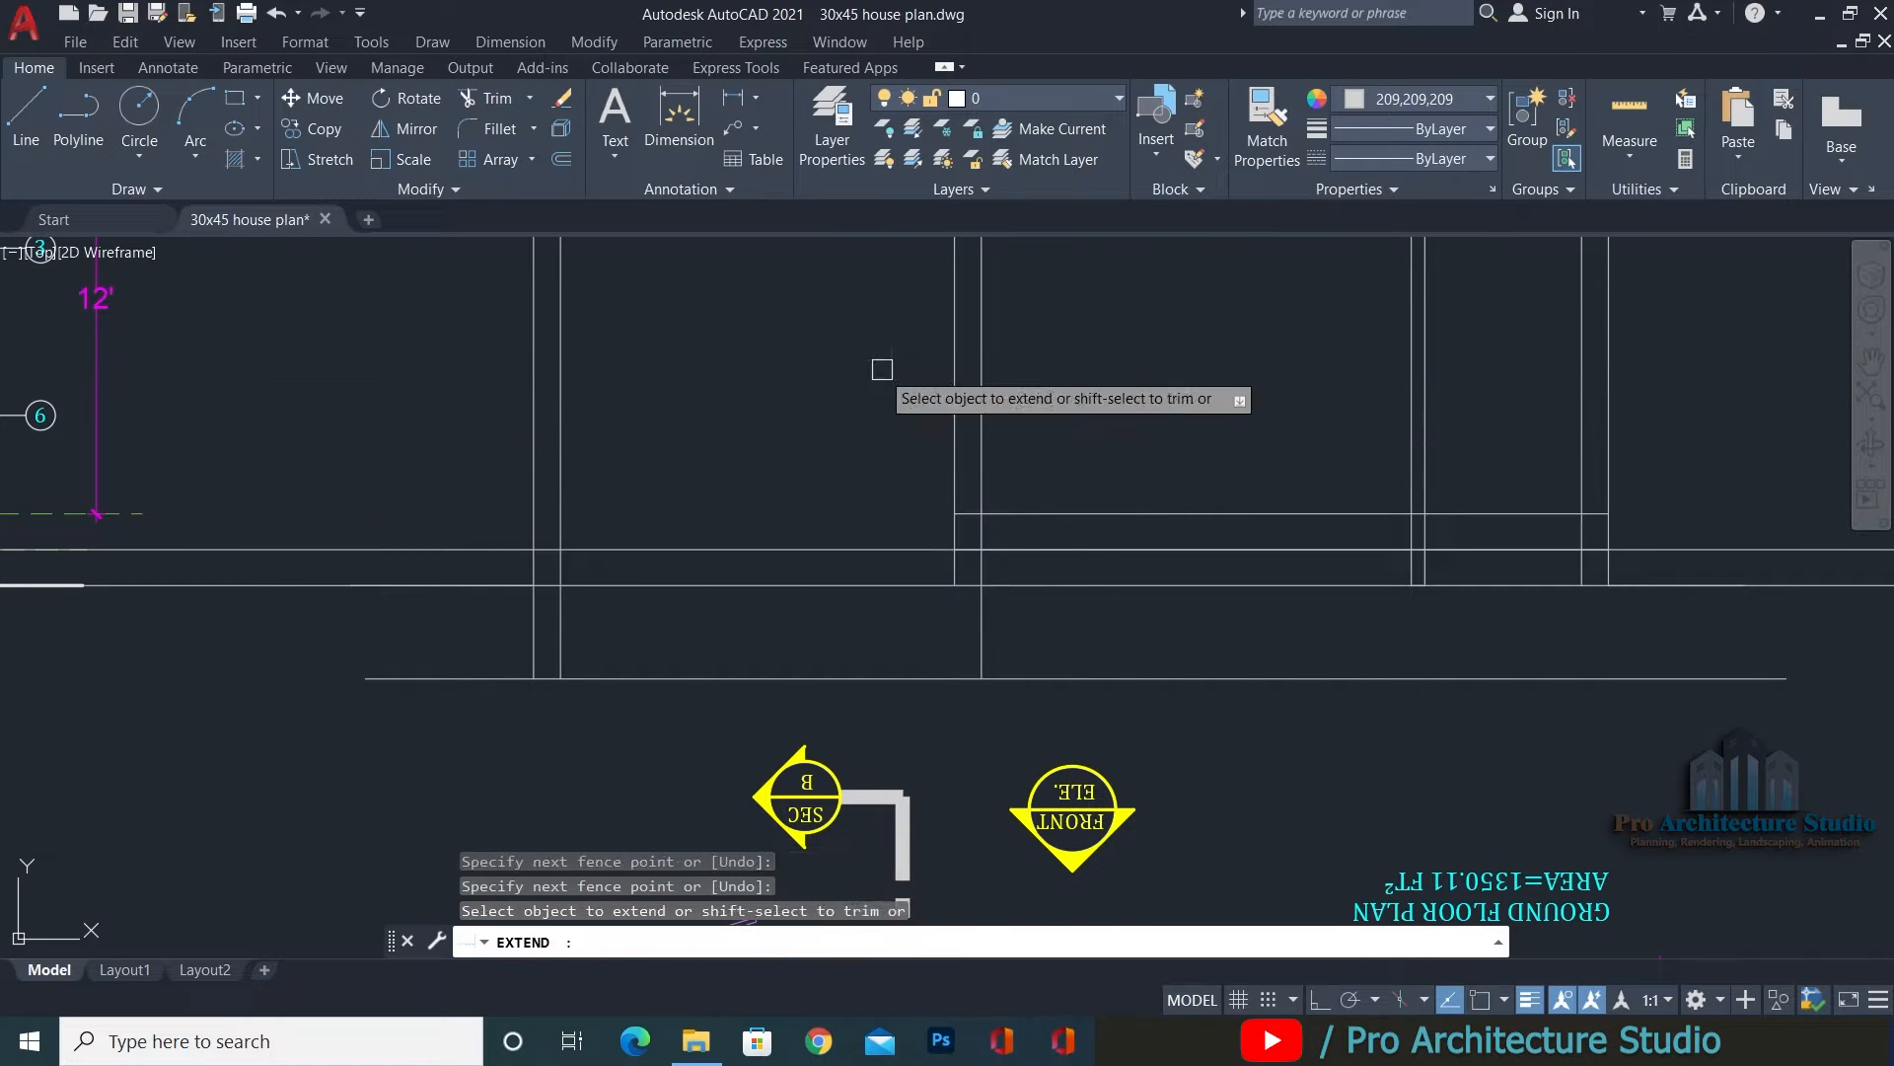
left_click(825, 372)
left_click(927, 368)
left_click(953, 367)
left_click(1427, 383)
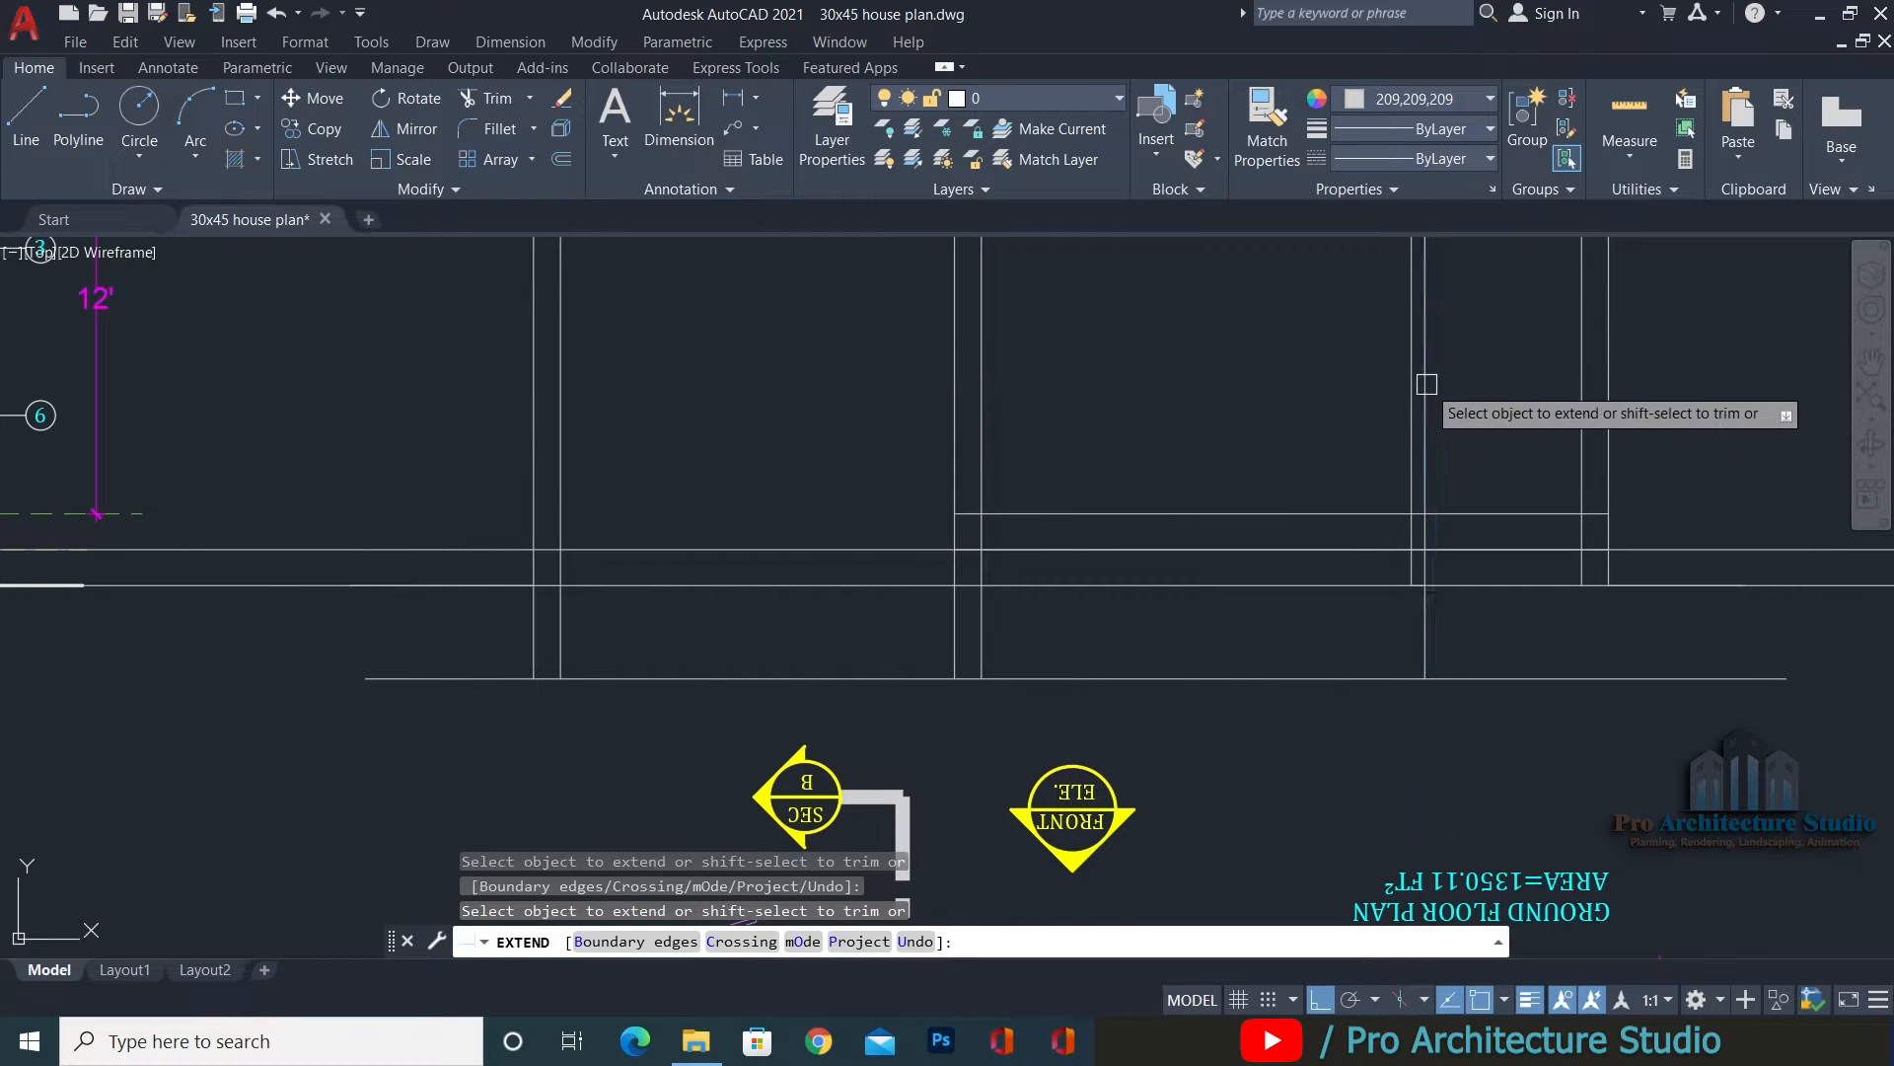
left_click(1409, 385)
left_click(1595, 402)
left_click(1528, 398)
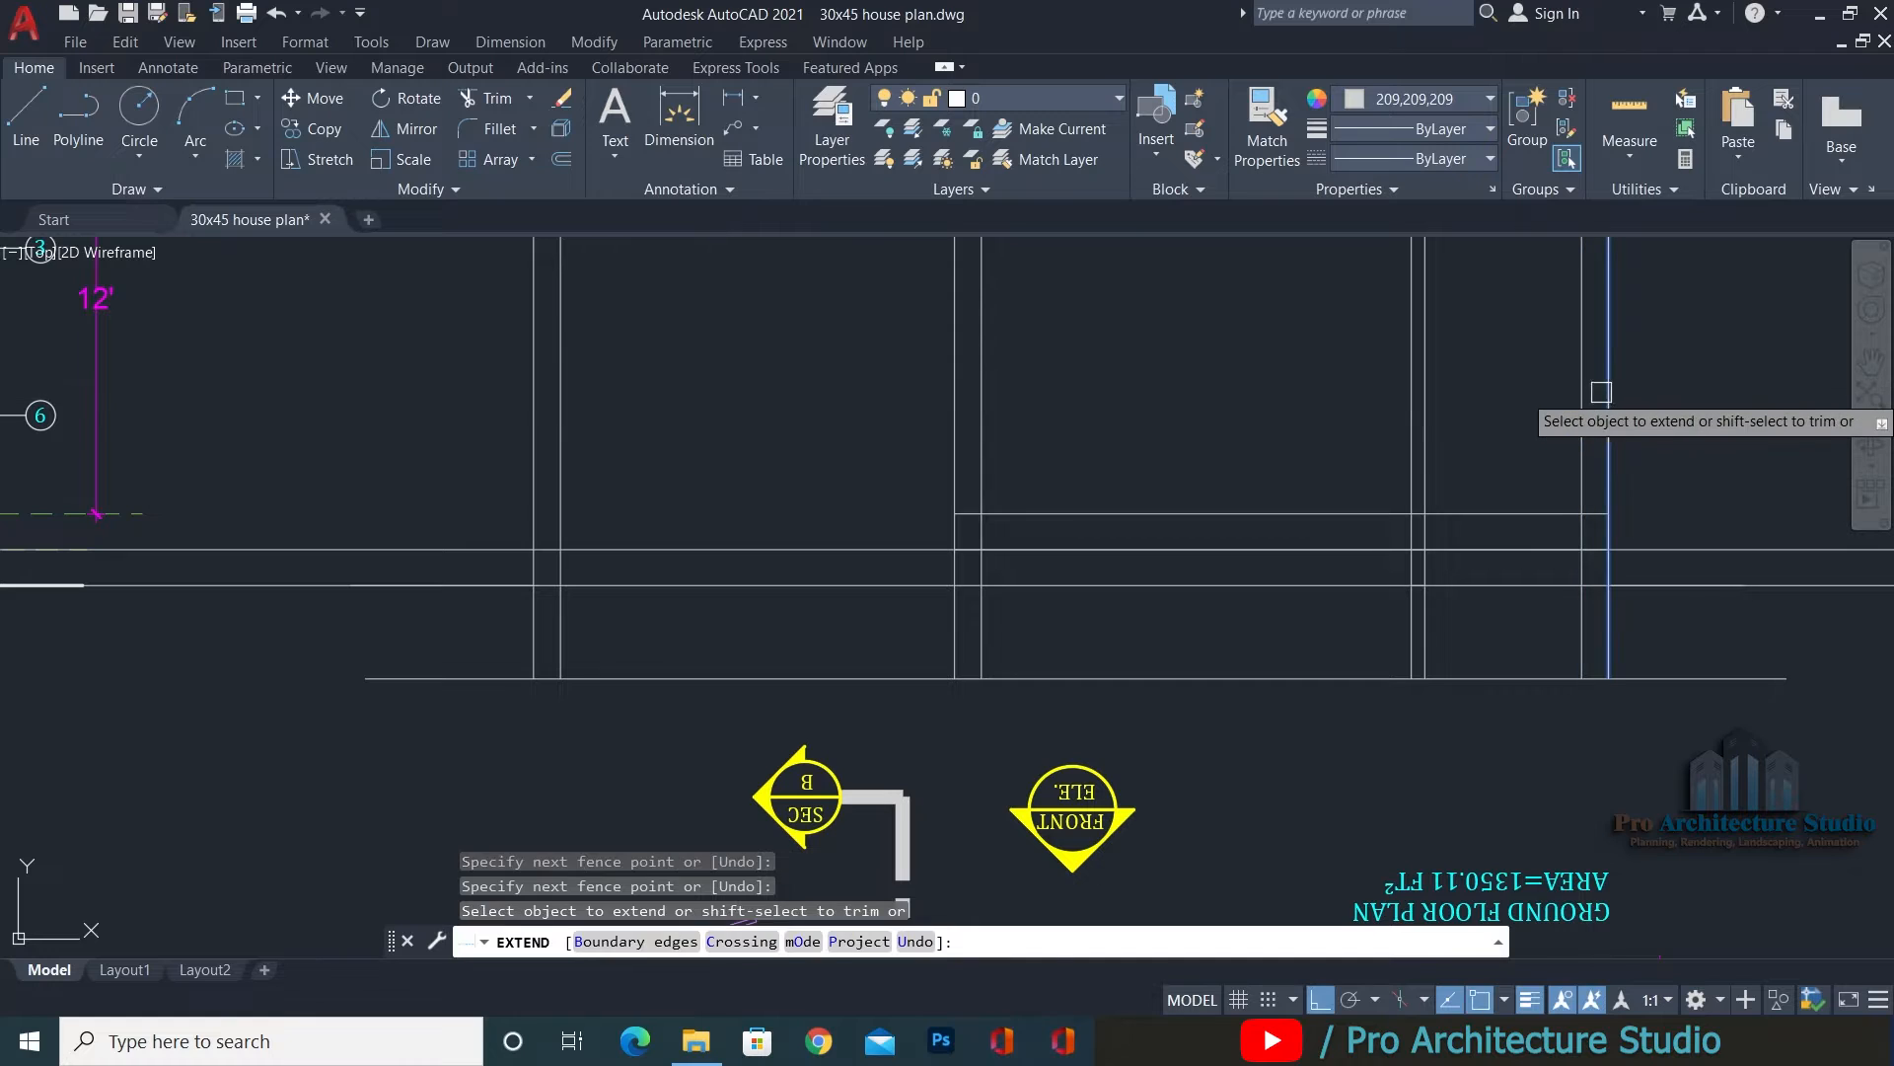
key("Escape")
Erase the horizontal guide line at the lower ends of the wall lines.
left_click(1269, 641)
left_click(1262, 718)
type("e")
key("Return")
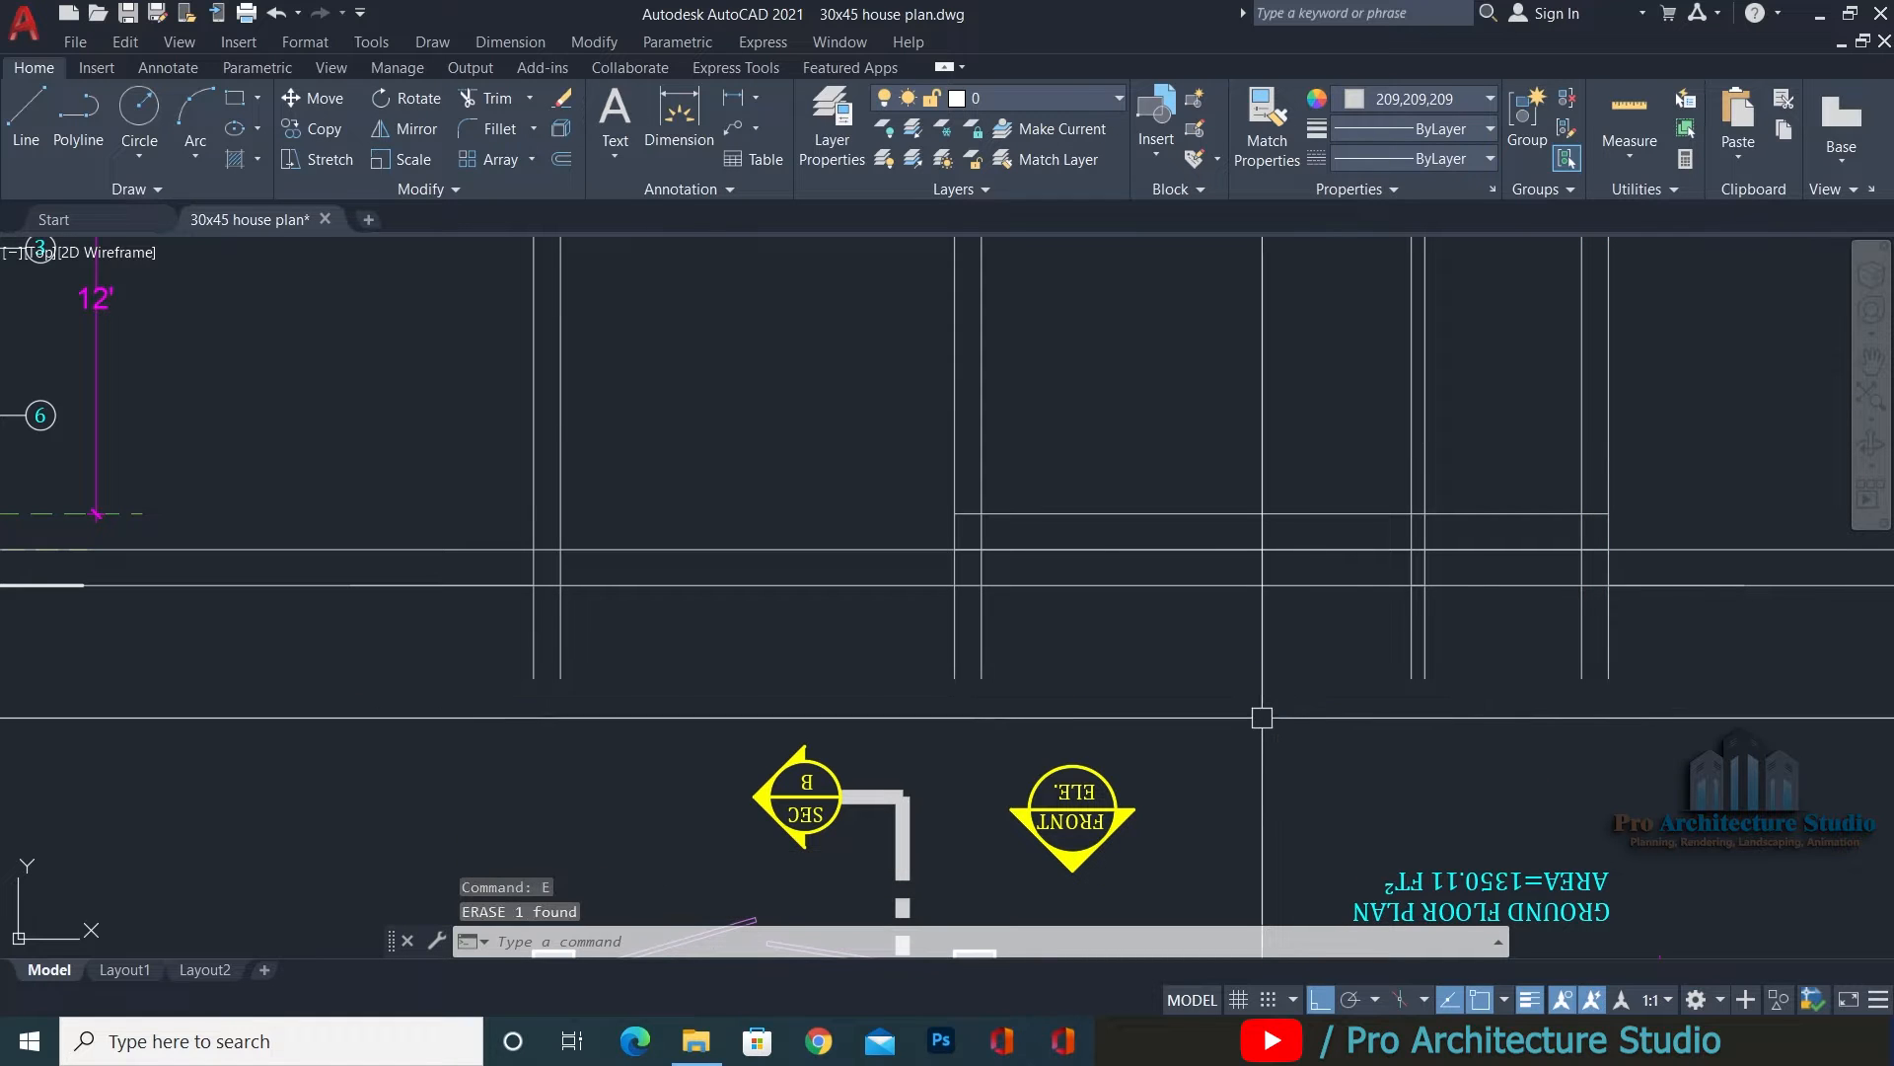
Trim the part of the plinth-level construction line that runs past the section's left outer wall.
middle_click_drag(759, 578, 1176, 611)
scroll(782, 616, "up", 2)
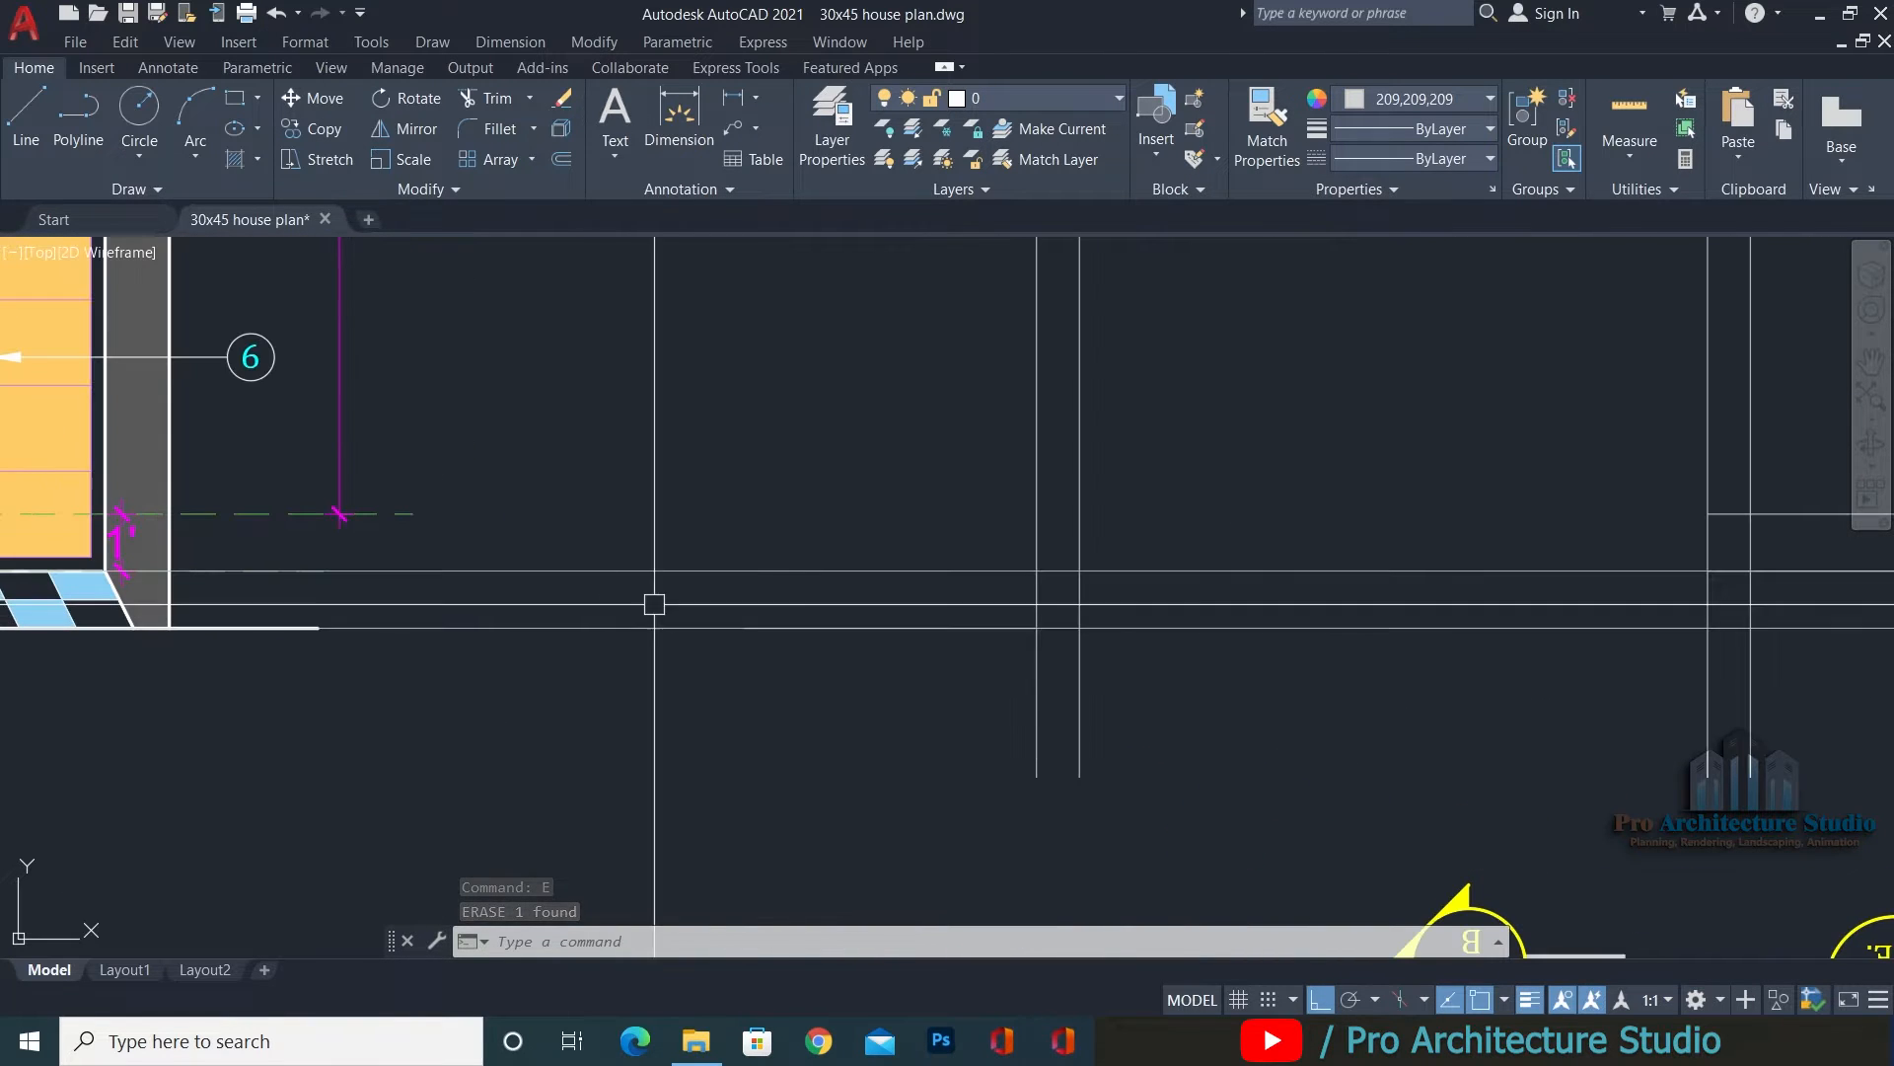
scroll(901, 638, "down", 2)
middle_click_drag(960, 635, 453, 537)
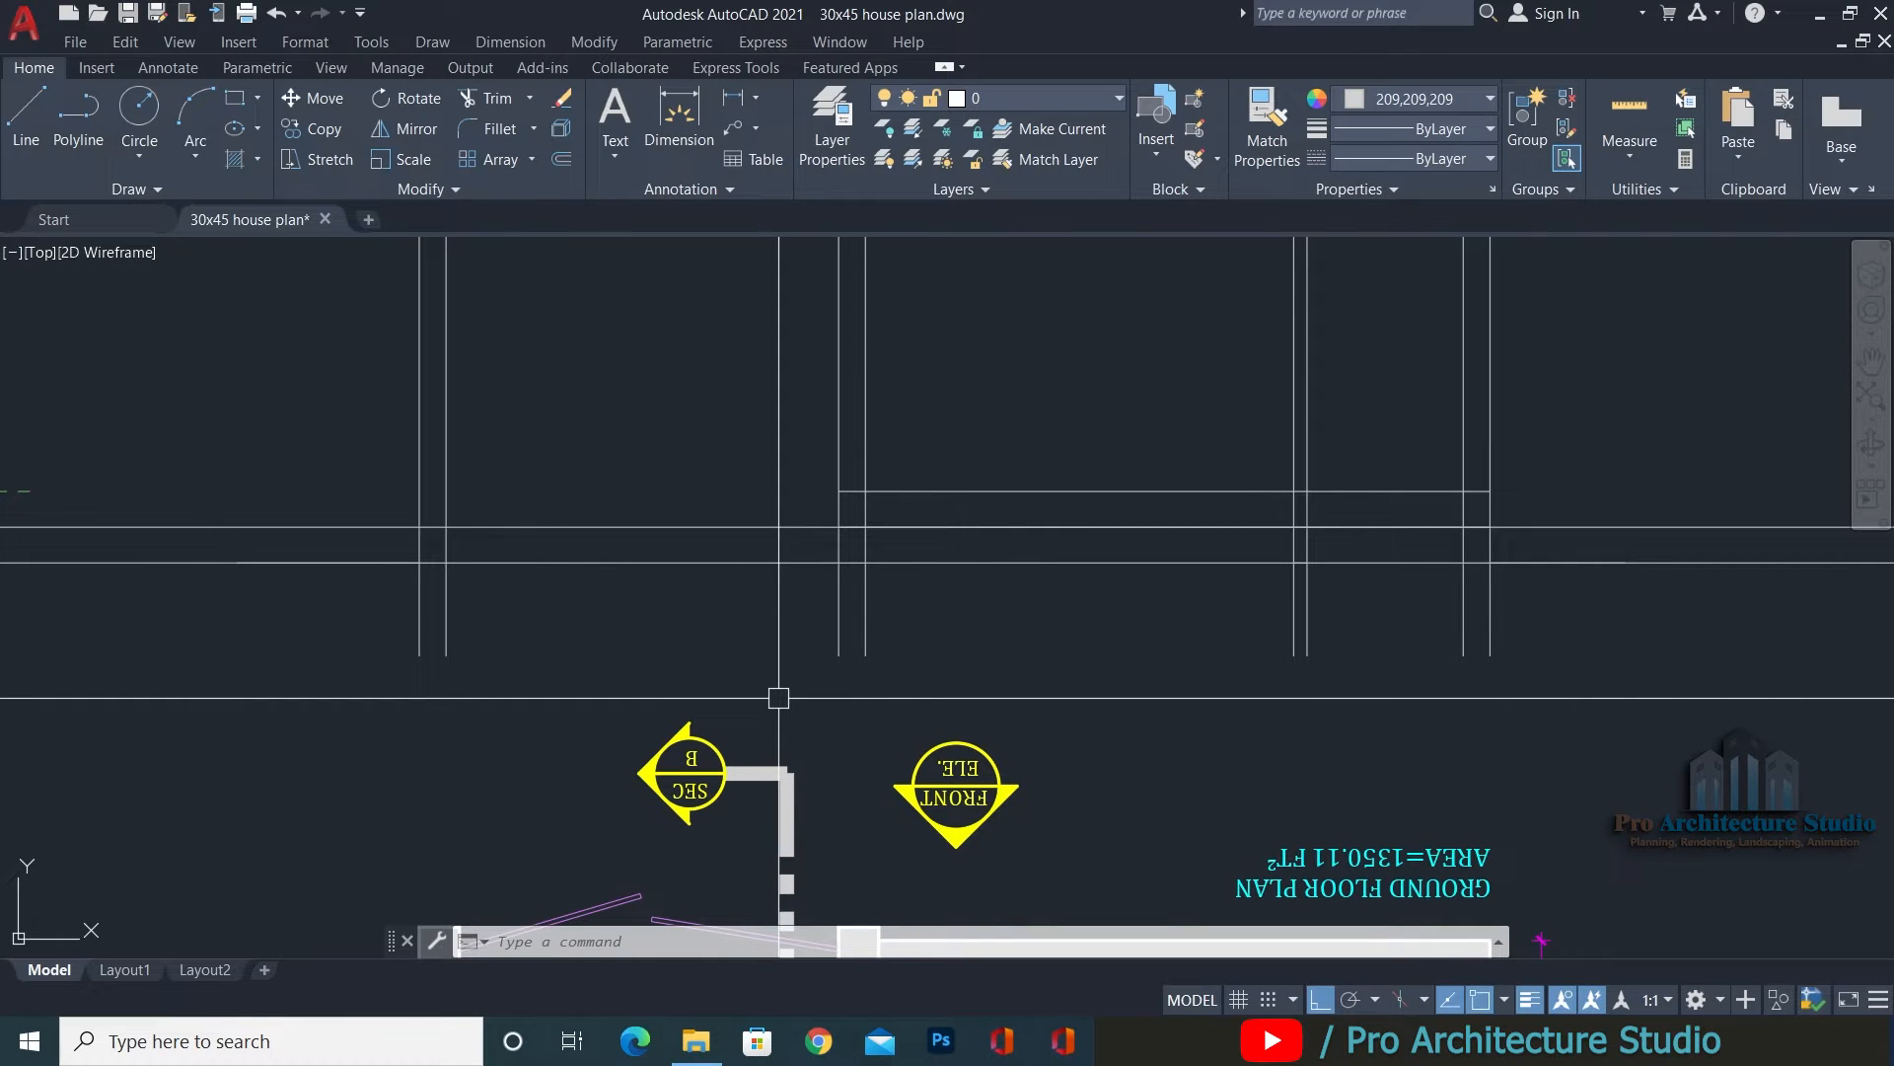
key("Escape")
key("Escape")
key("Escape")
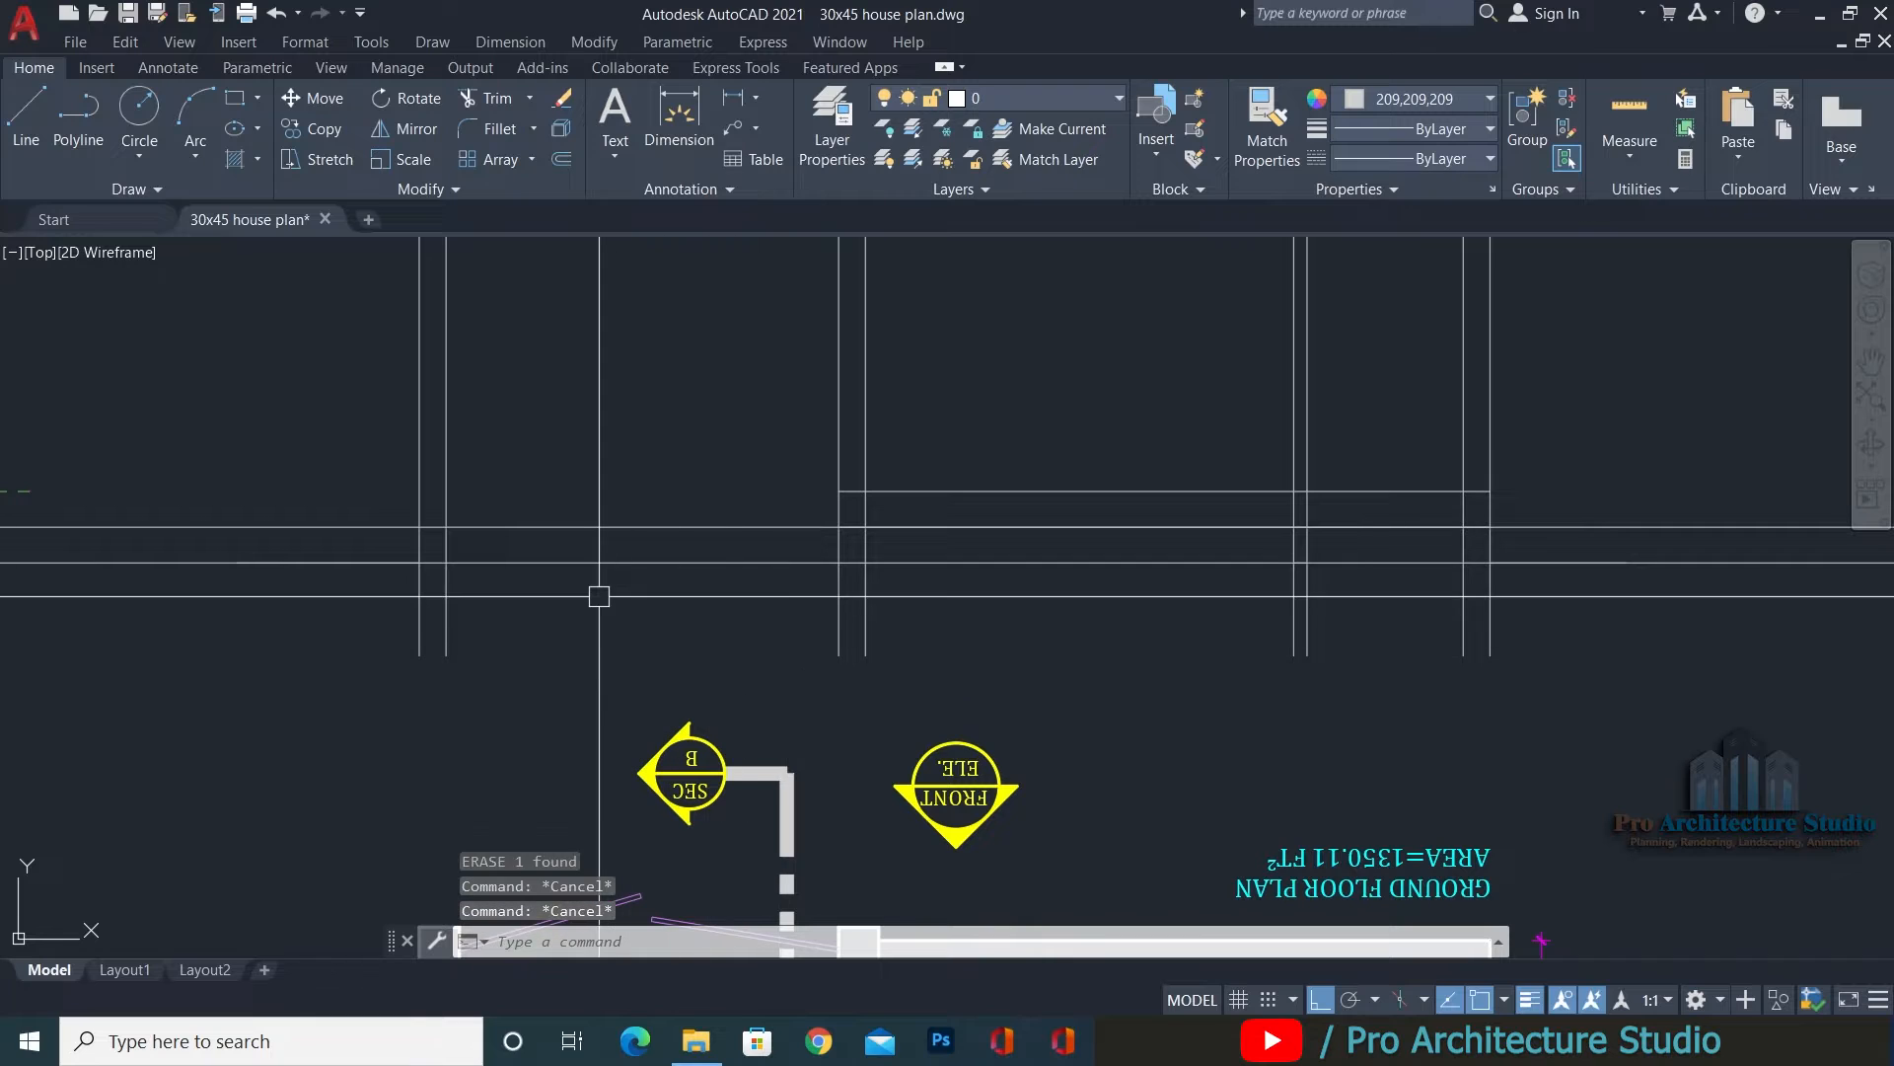
scroll(413, 582, "up", 3)
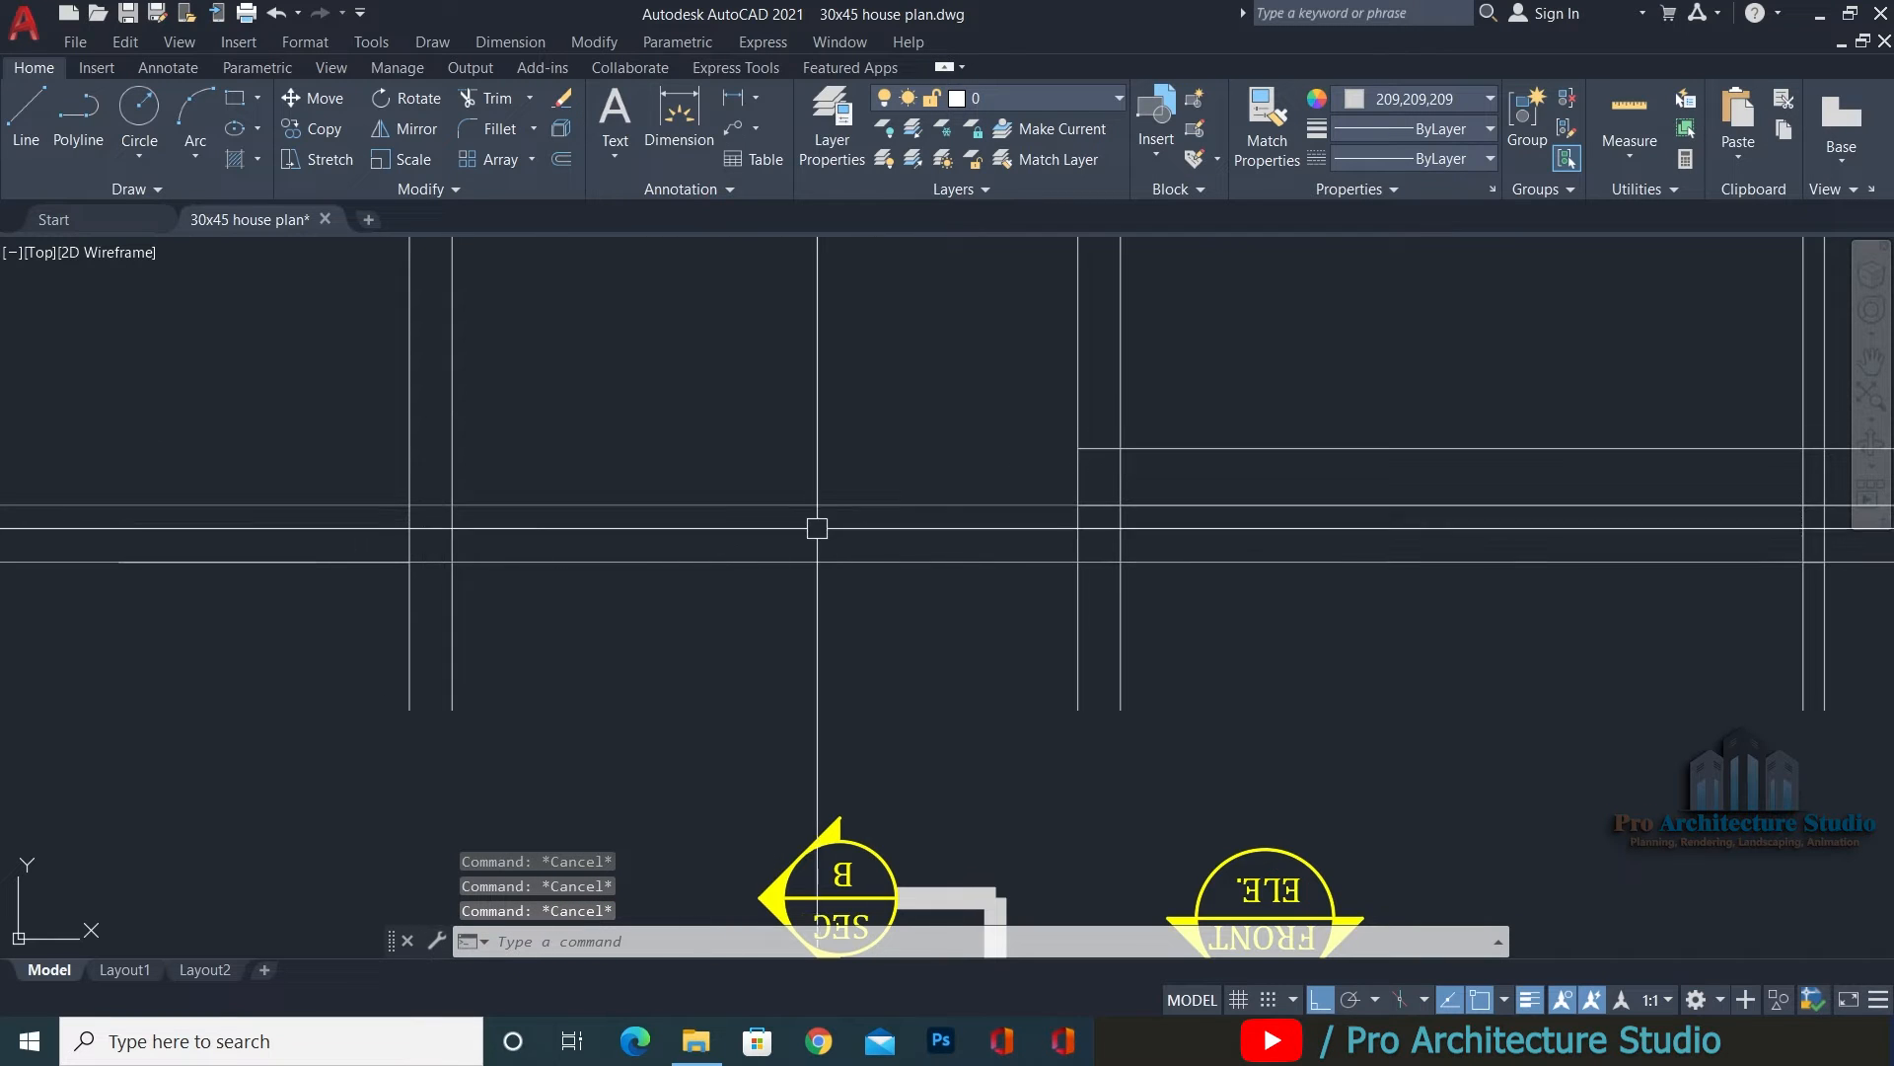
middle_click_drag(812, 529, 1033, 507)
type("tr")
key("Return")
left_click(586, 505)
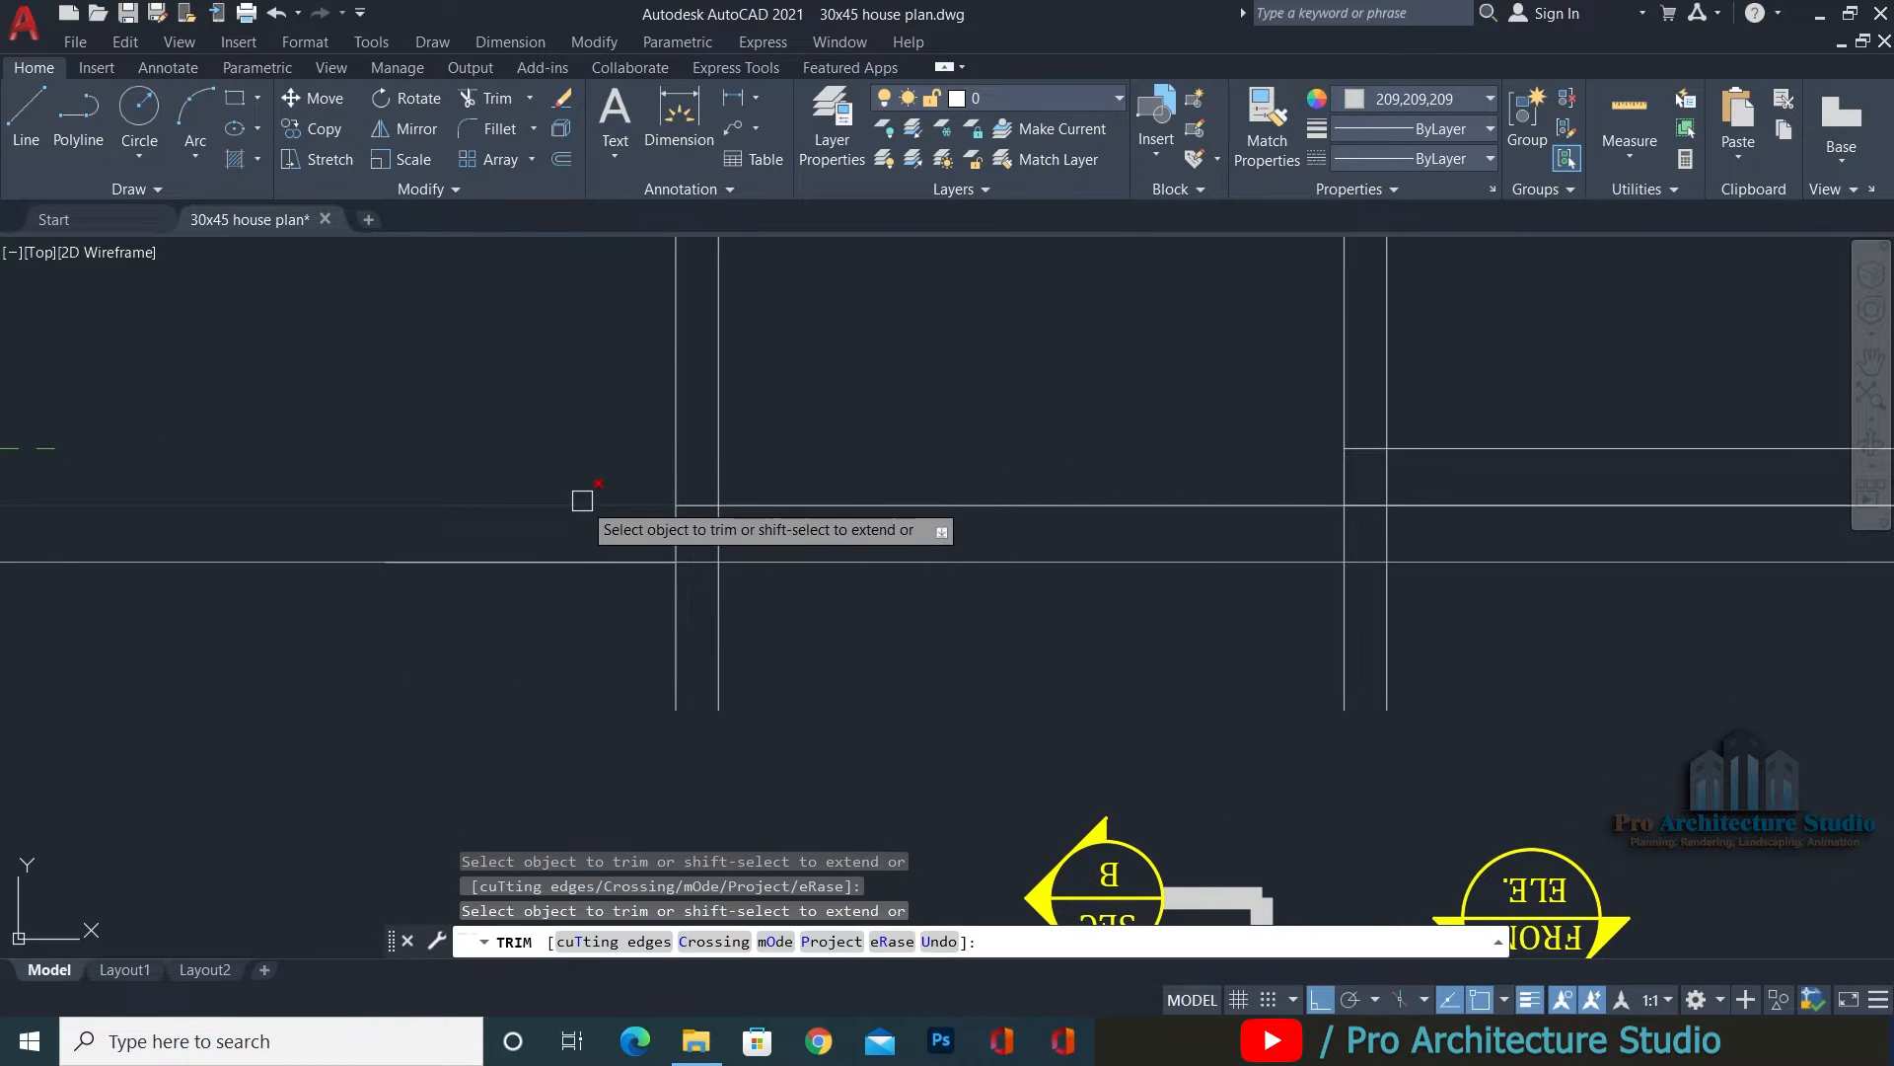
left_click(583, 503)
left_click(587, 559)
key("Escape")
key("Escape")
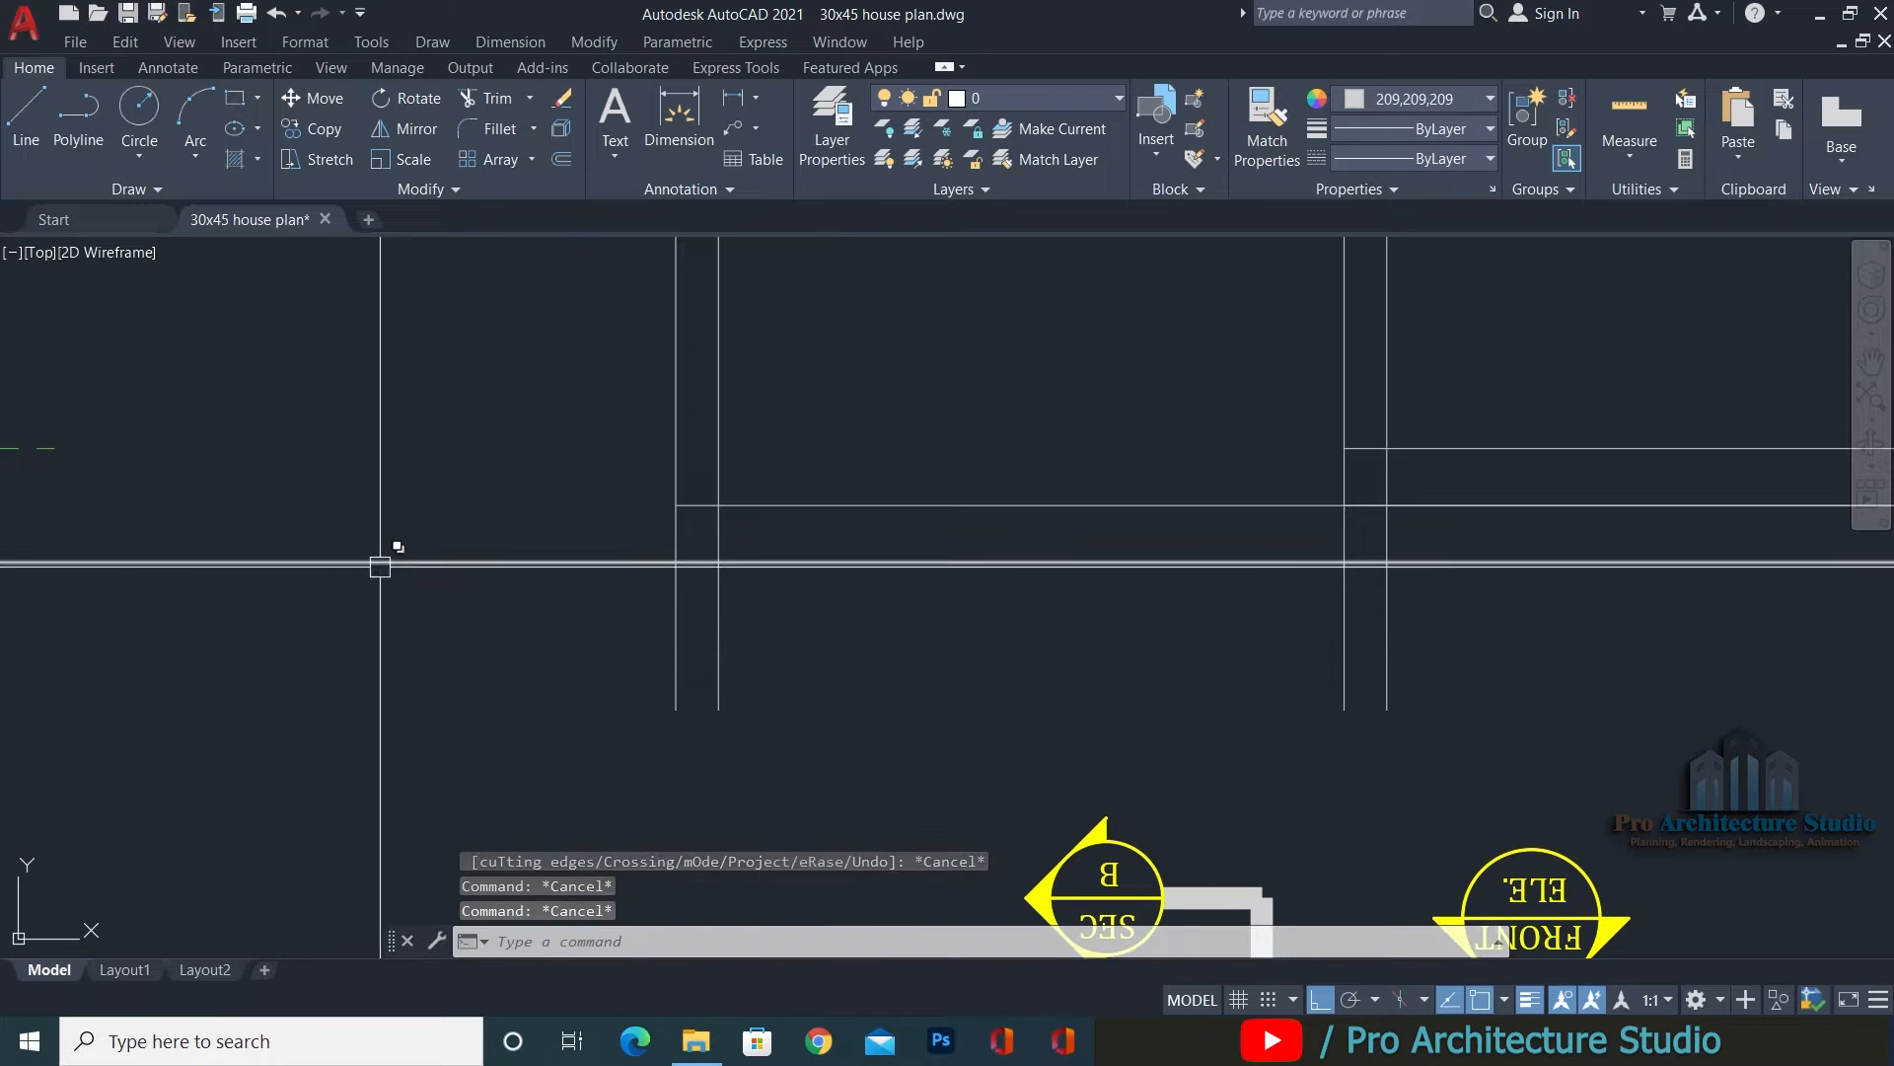
Trim the plinth-level line beyond the right outer wall, and try to trim the ground-level XLine outside both outer walls.
key("Return")
left_click(489, 561)
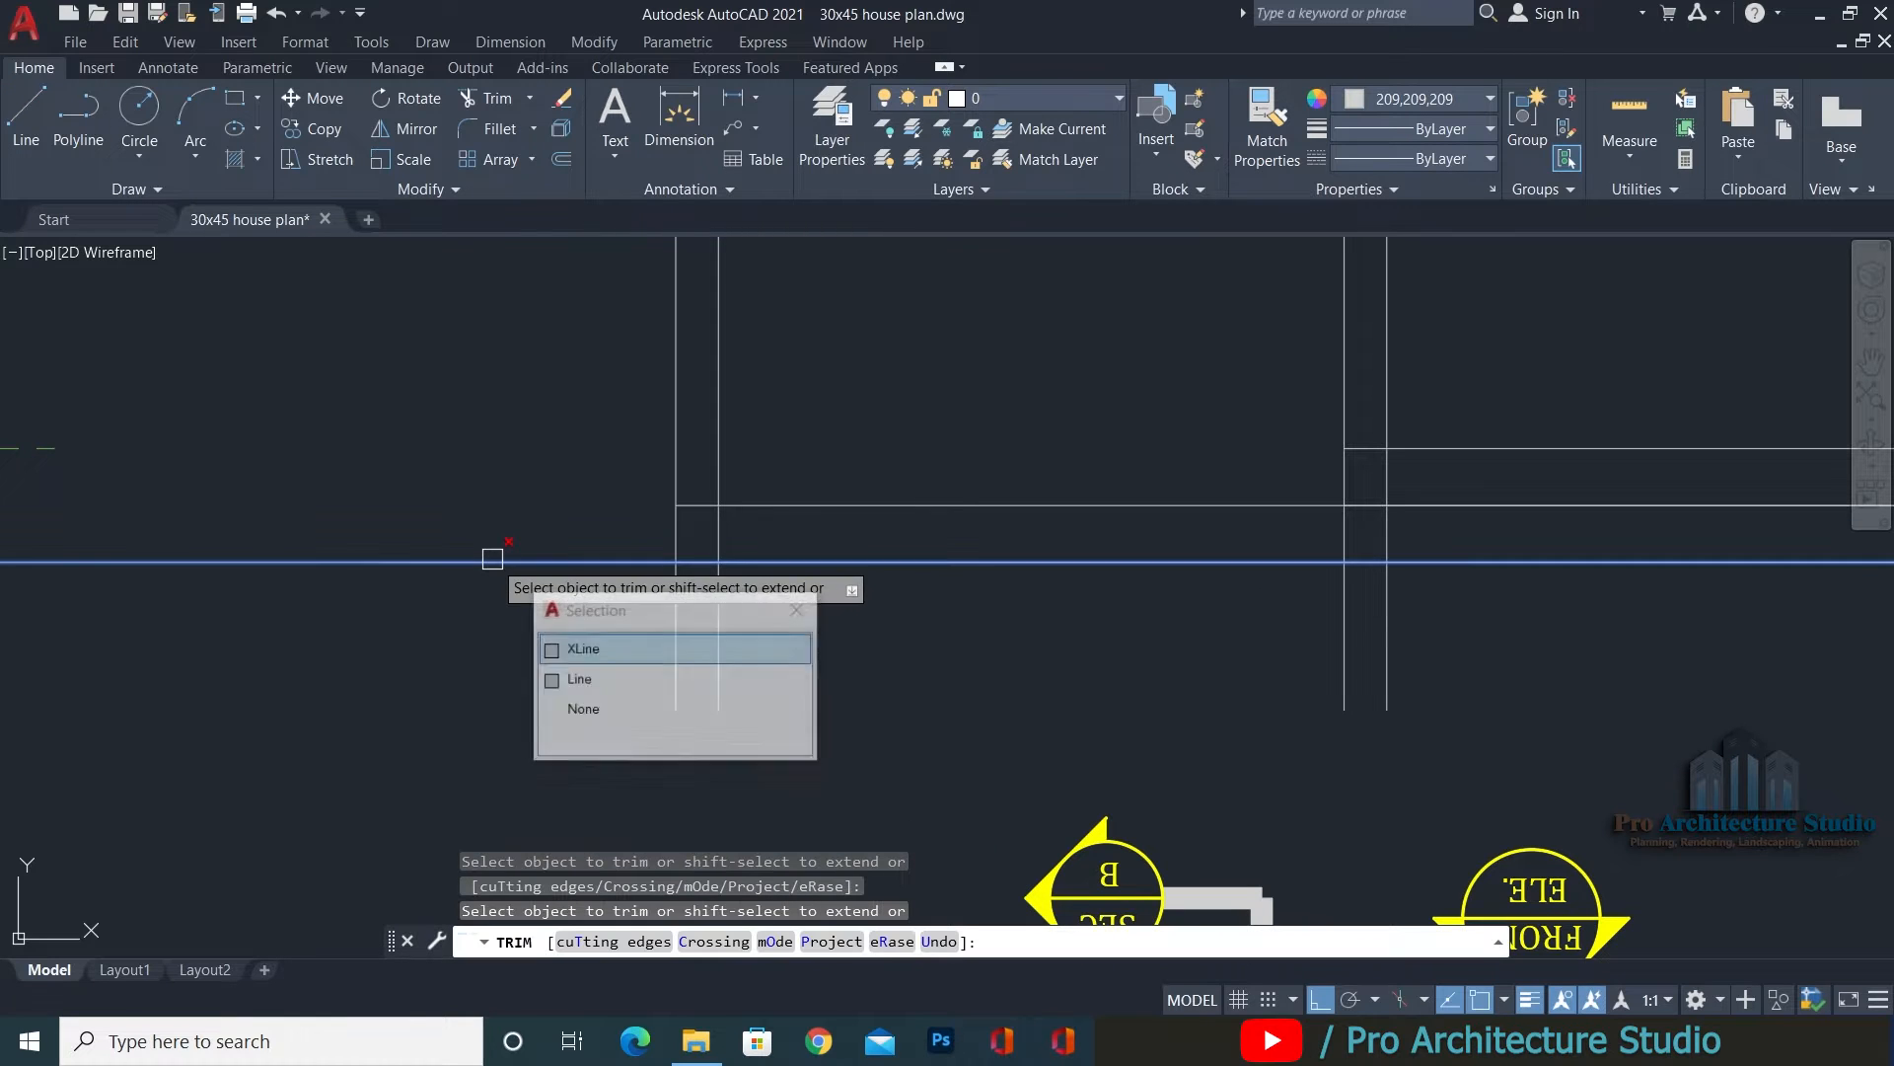
left_click(589, 655)
middle_click_drag(1259, 562, 1251, 563)
middle_click_drag(1438, 605, 405, 600)
mouse_move(1218, 584)
middle_mouse_down()
mouse_move(657, 598)
mouse_move(674, 593)
middle_mouse_up()
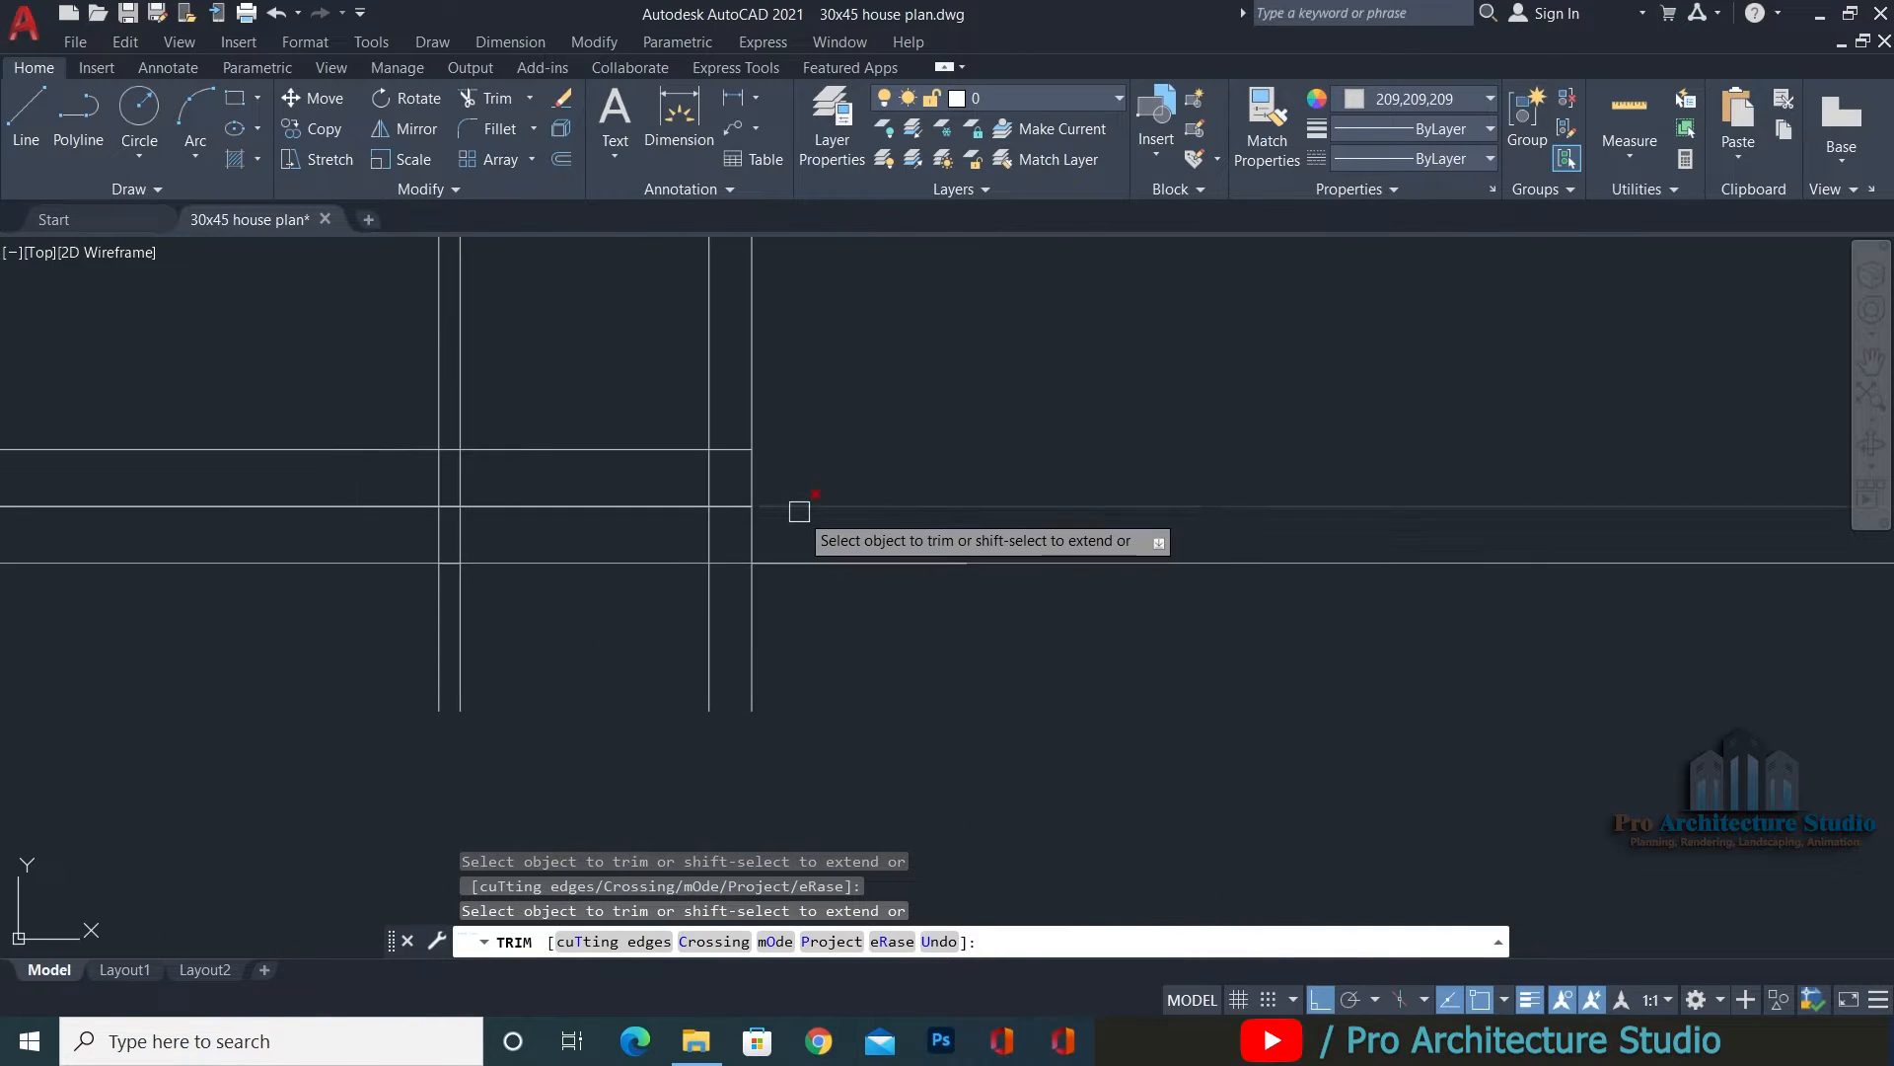
left_click(808, 561)
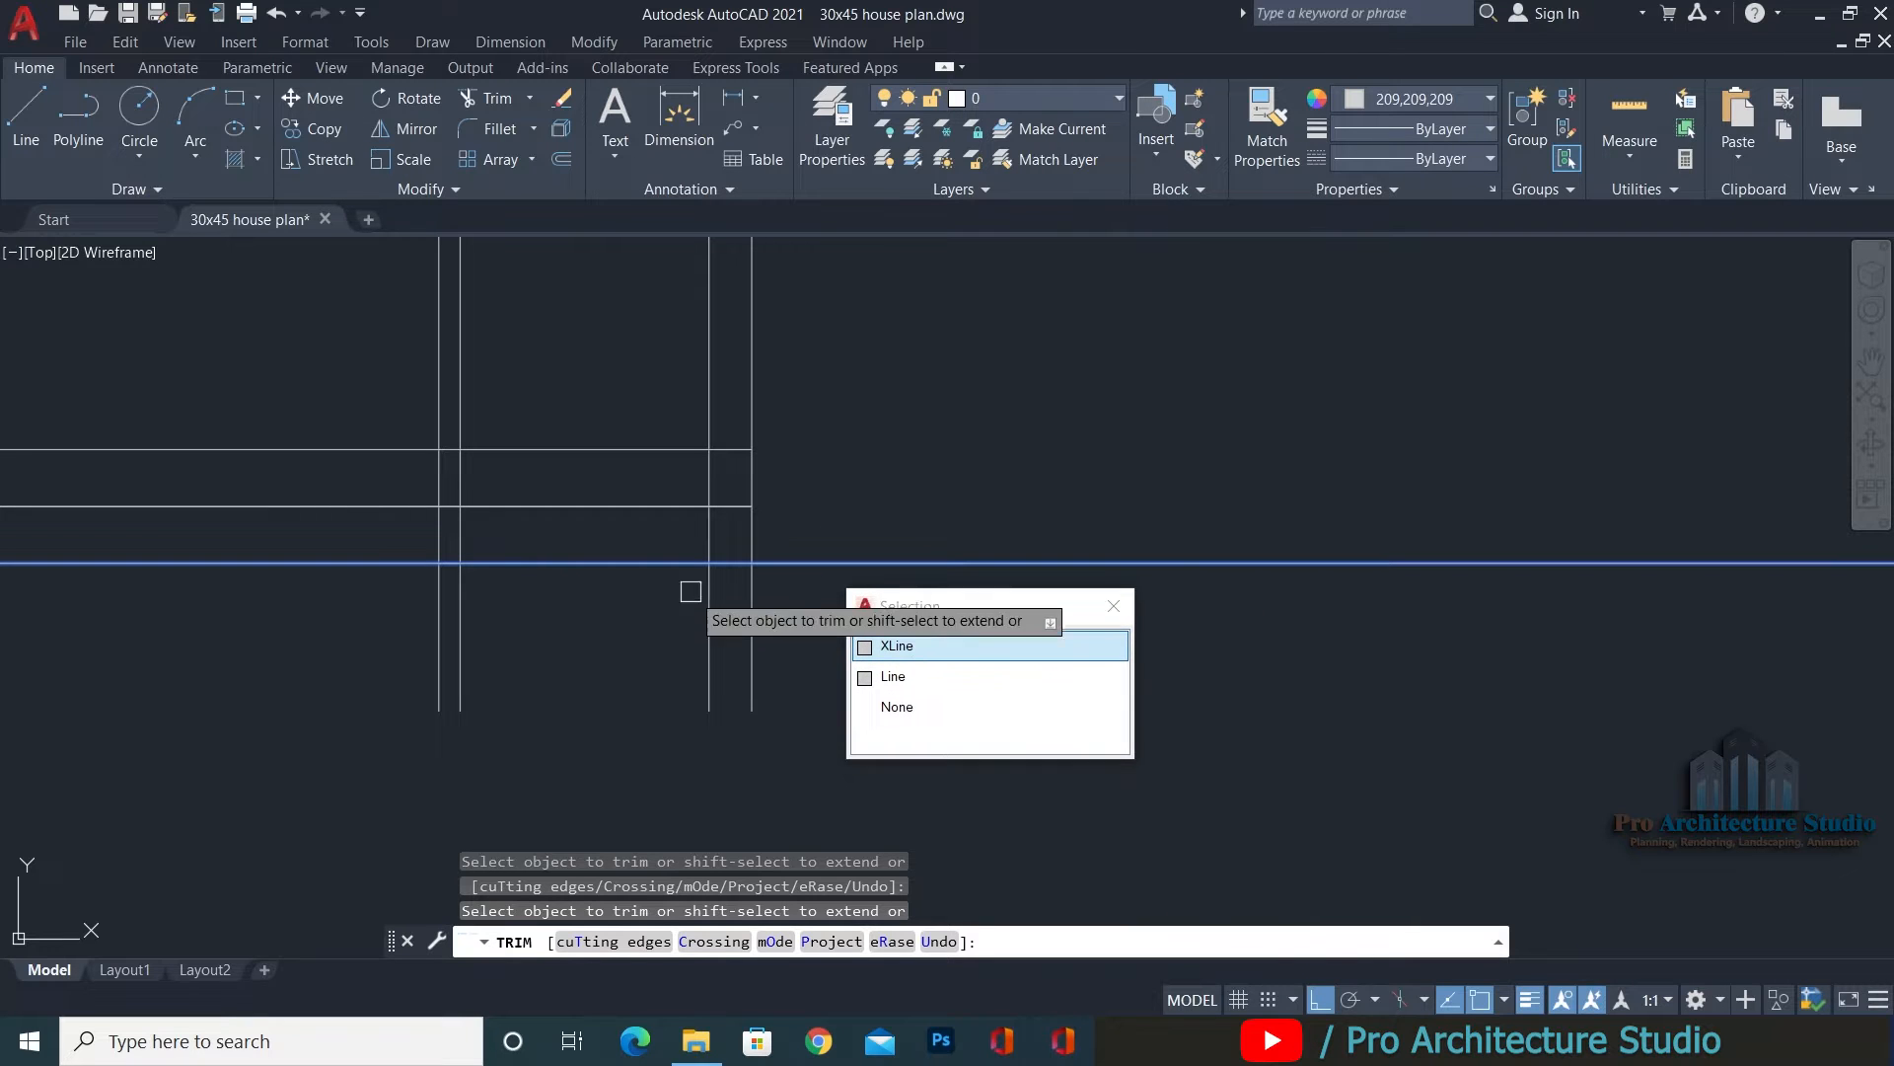
left_click(888, 647)
middle_click_drag(691, 507, 1309, 516)
key("Escape")
key("Escape")
key("Escape")
mouse_move(334, 546)
middle_mouse_down()
mouse_move(879, 558)
mouse_move(734, 564)
middle_mouse_up()
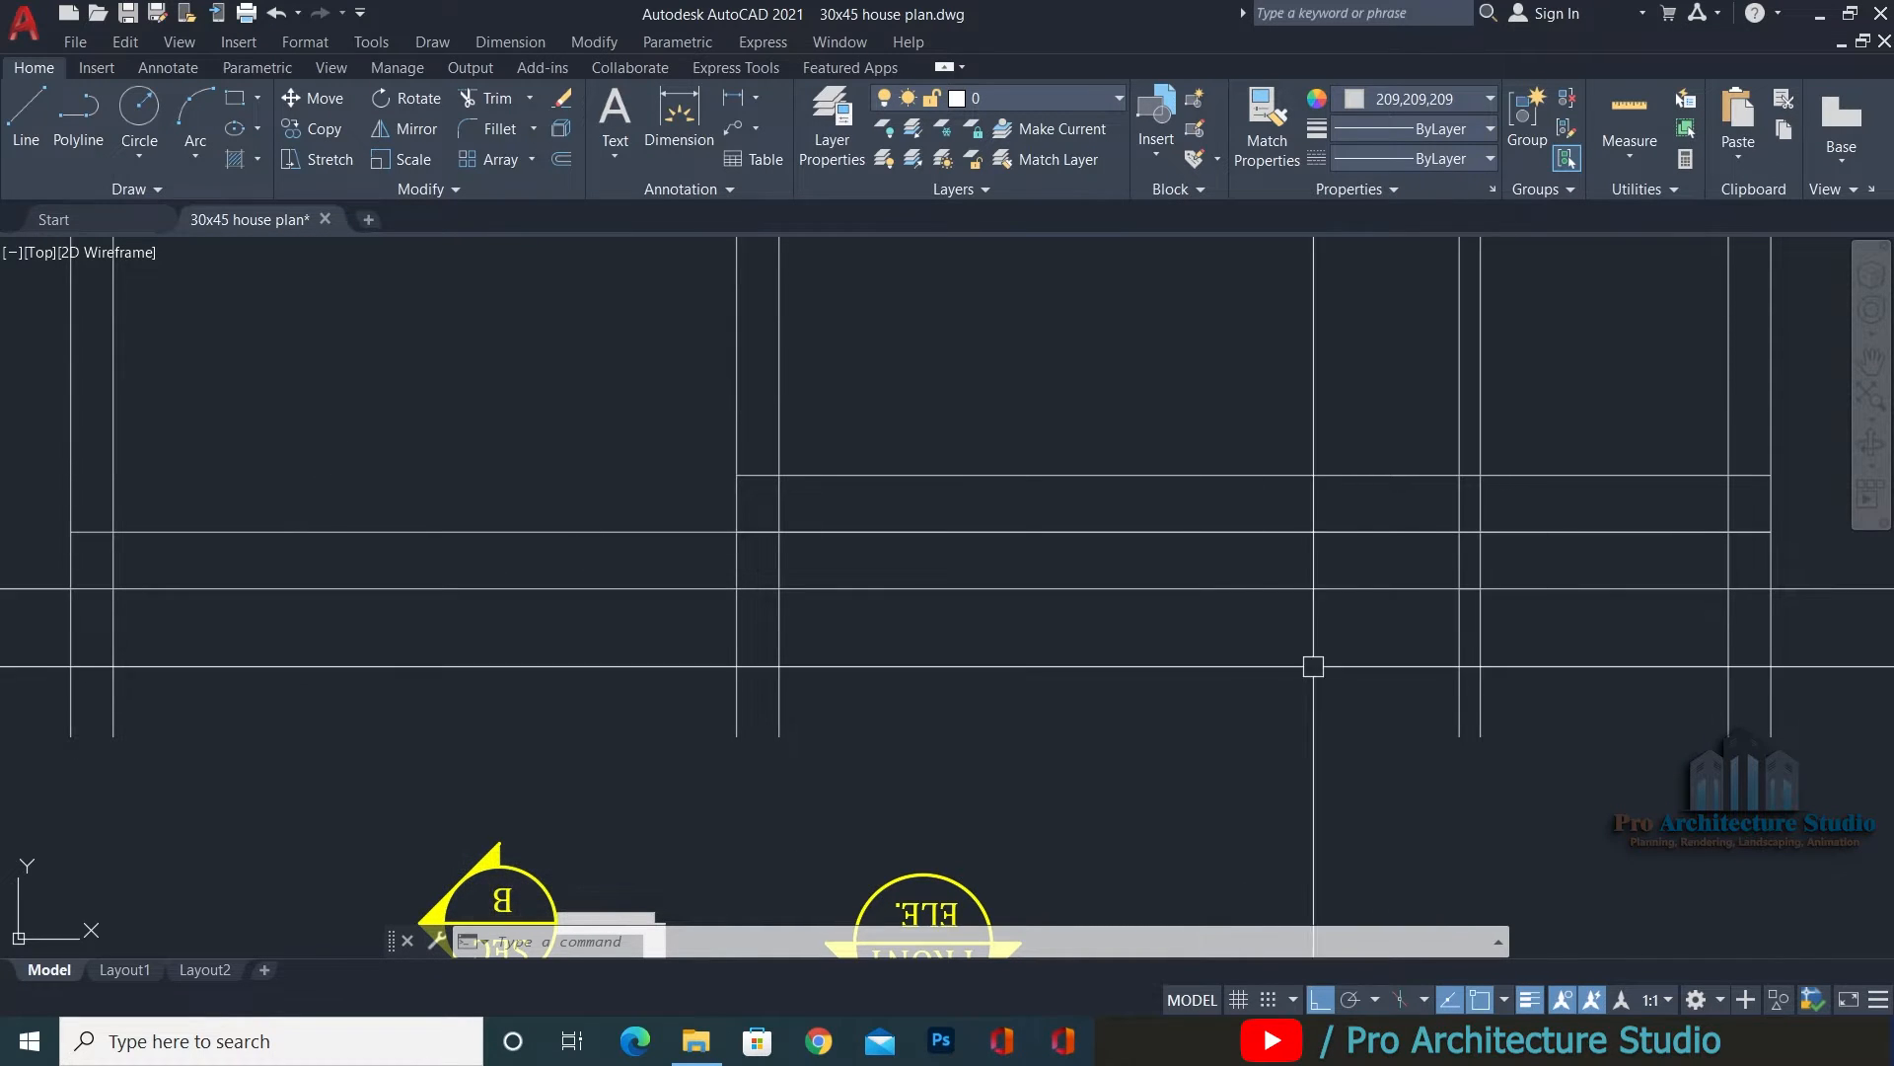
key("Escape")
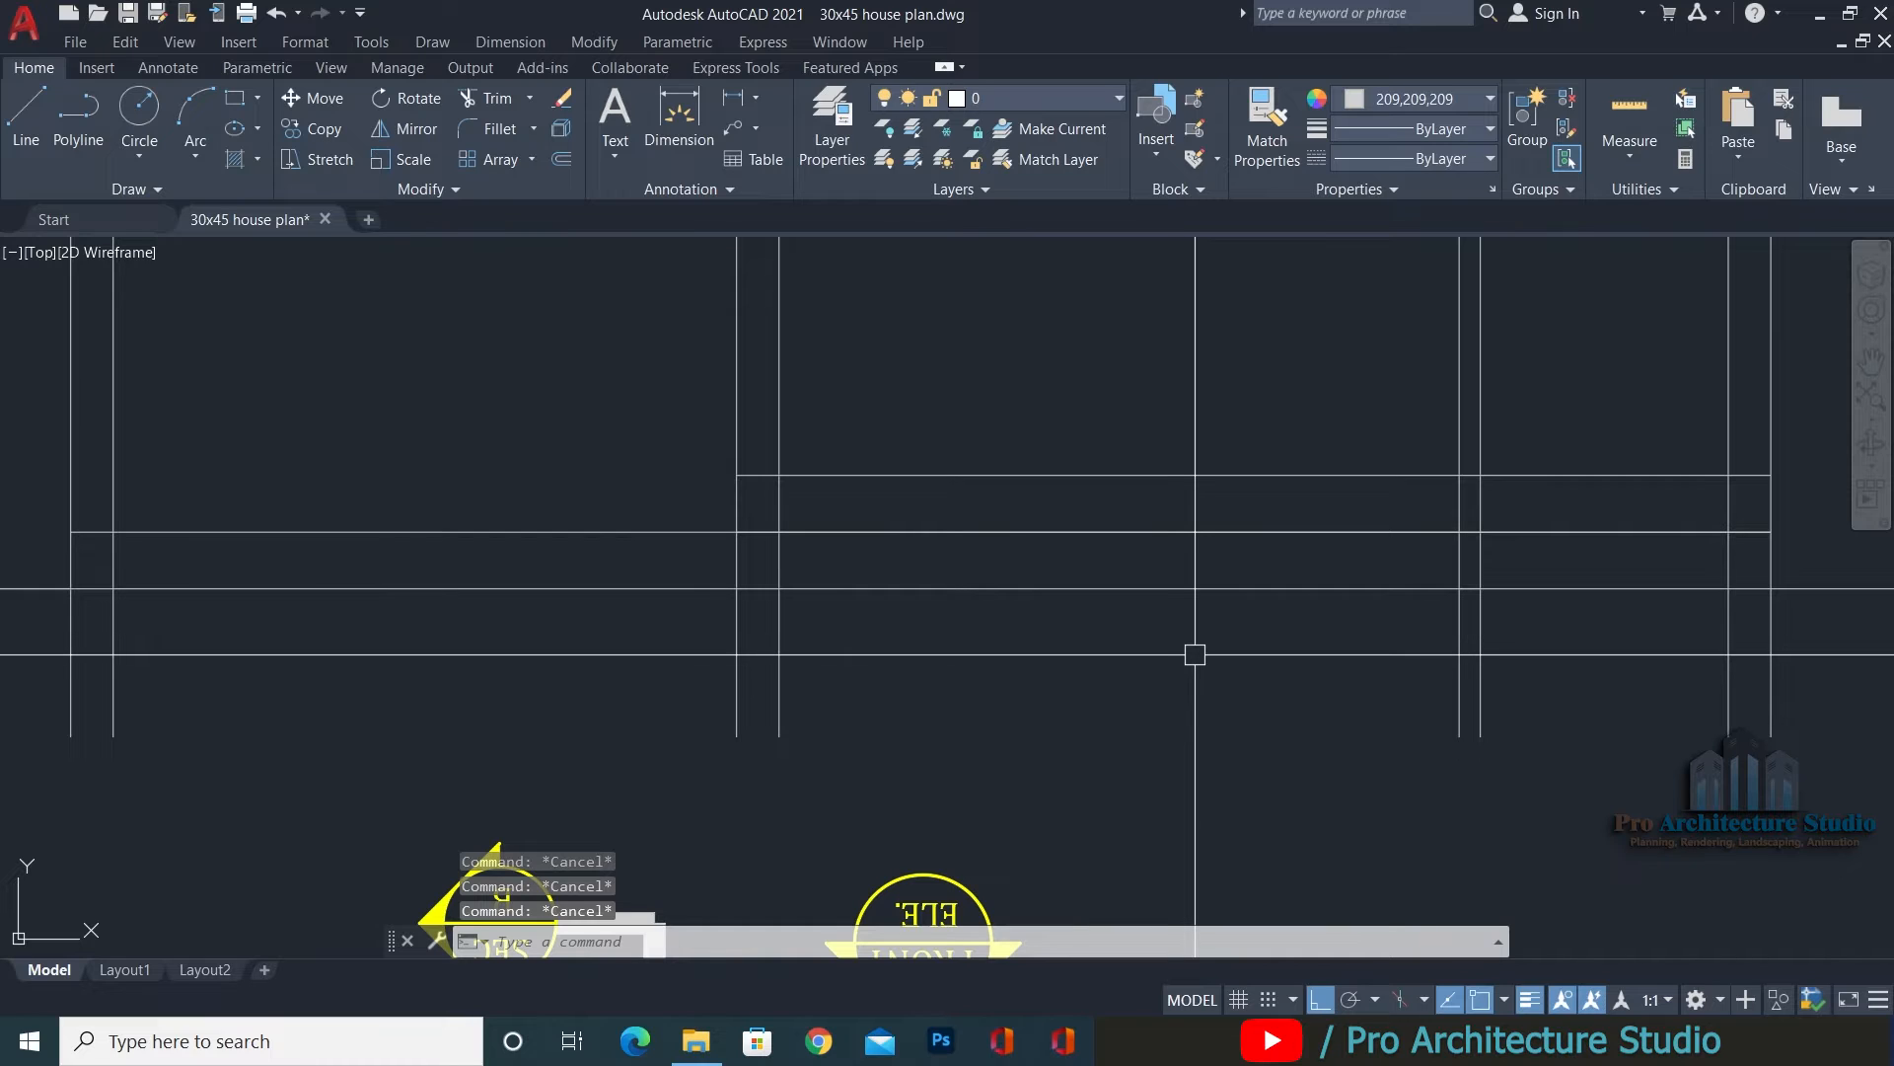
Trim the ground-level line between the two middle walls and the duplicate plinth-level line directly above it.
type("TR")
key("Return")
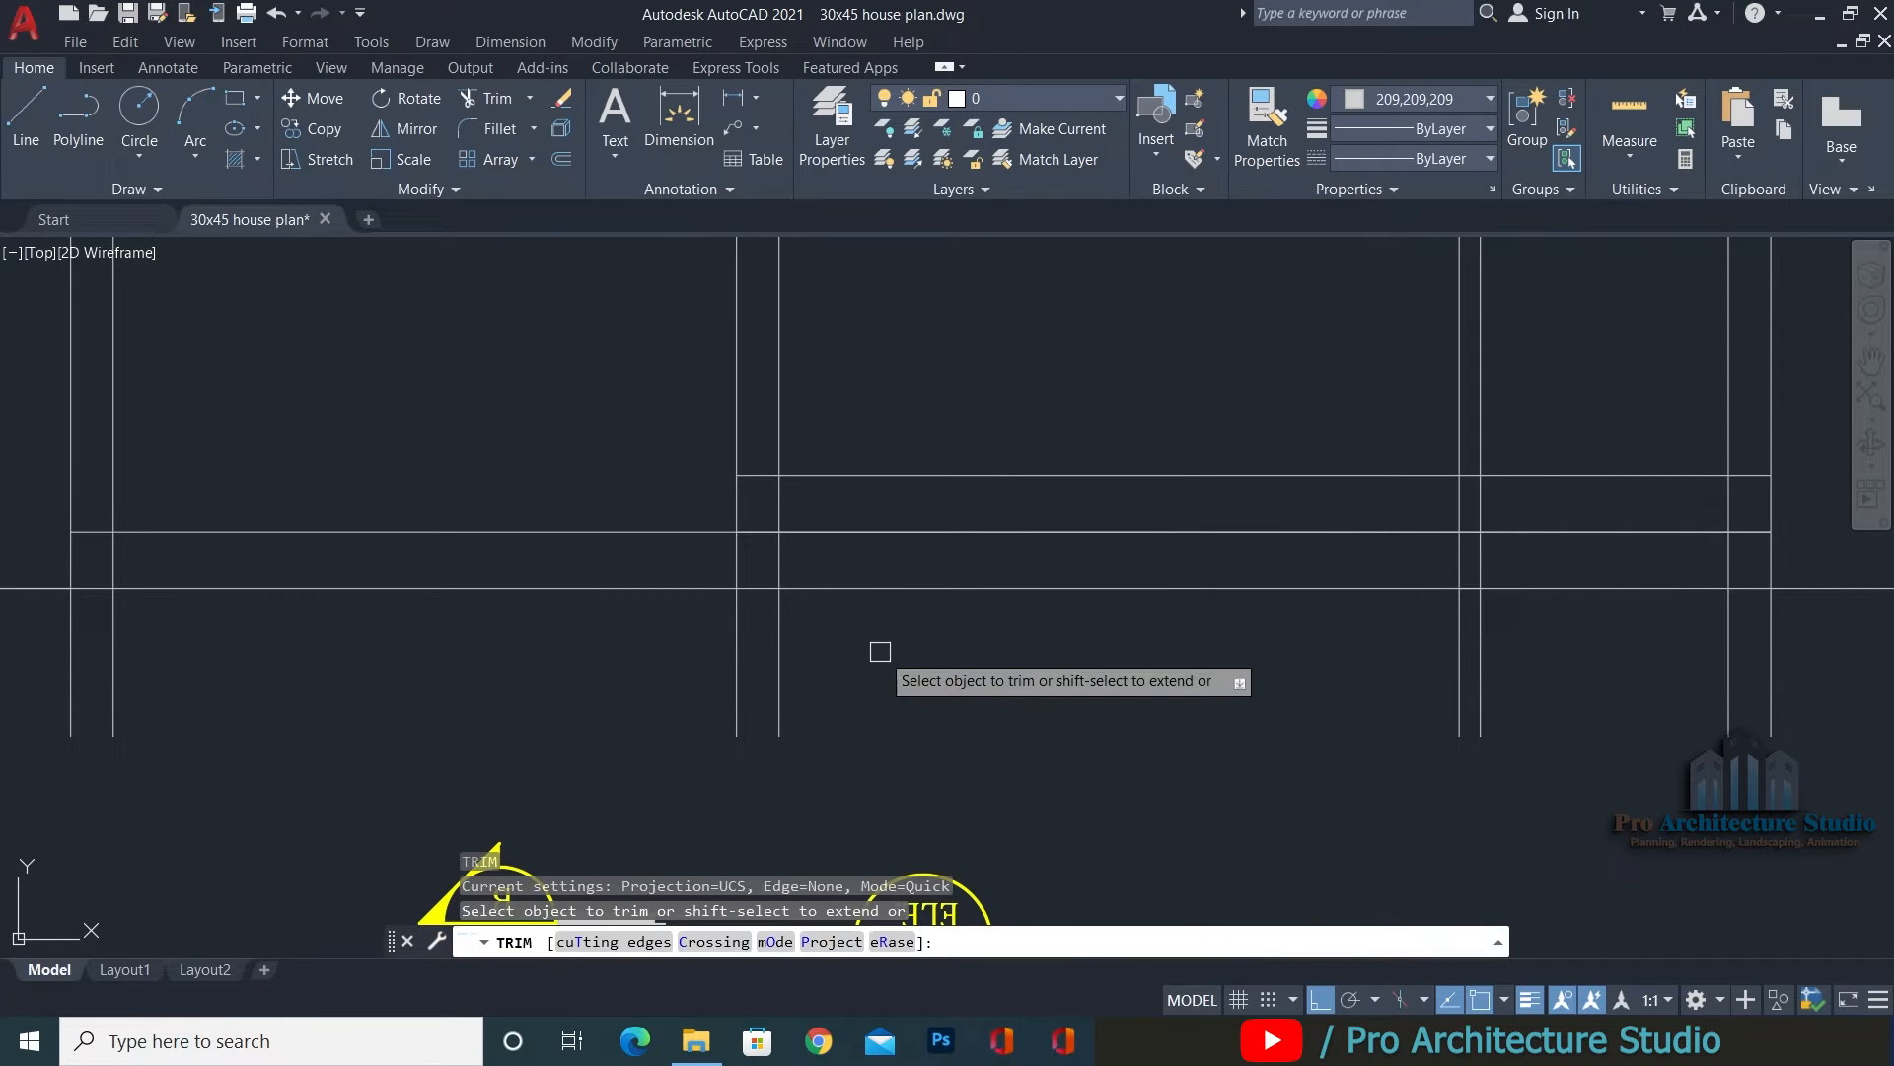
left_click(876, 588)
left_click(877, 536)
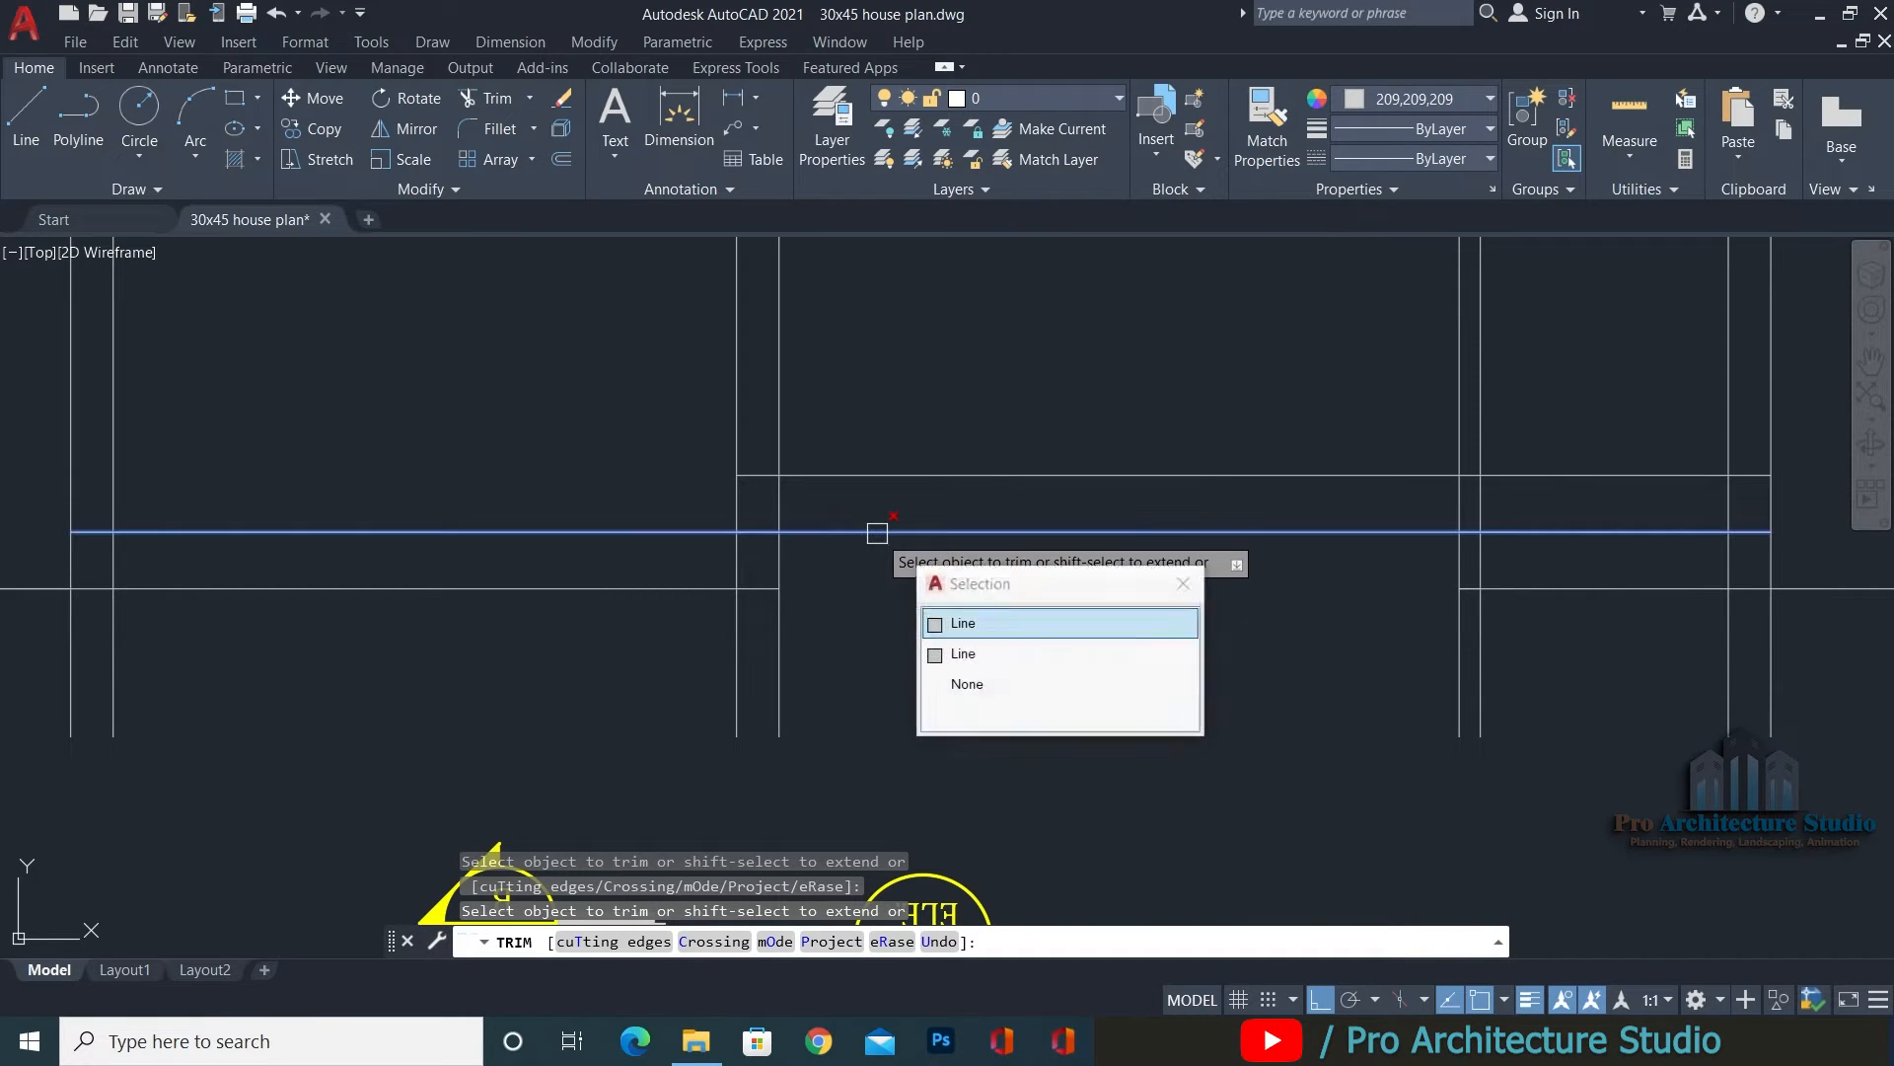
left_click(959, 624)
middle_click_drag(1180, 632, 1020, 631)
key("Escape")
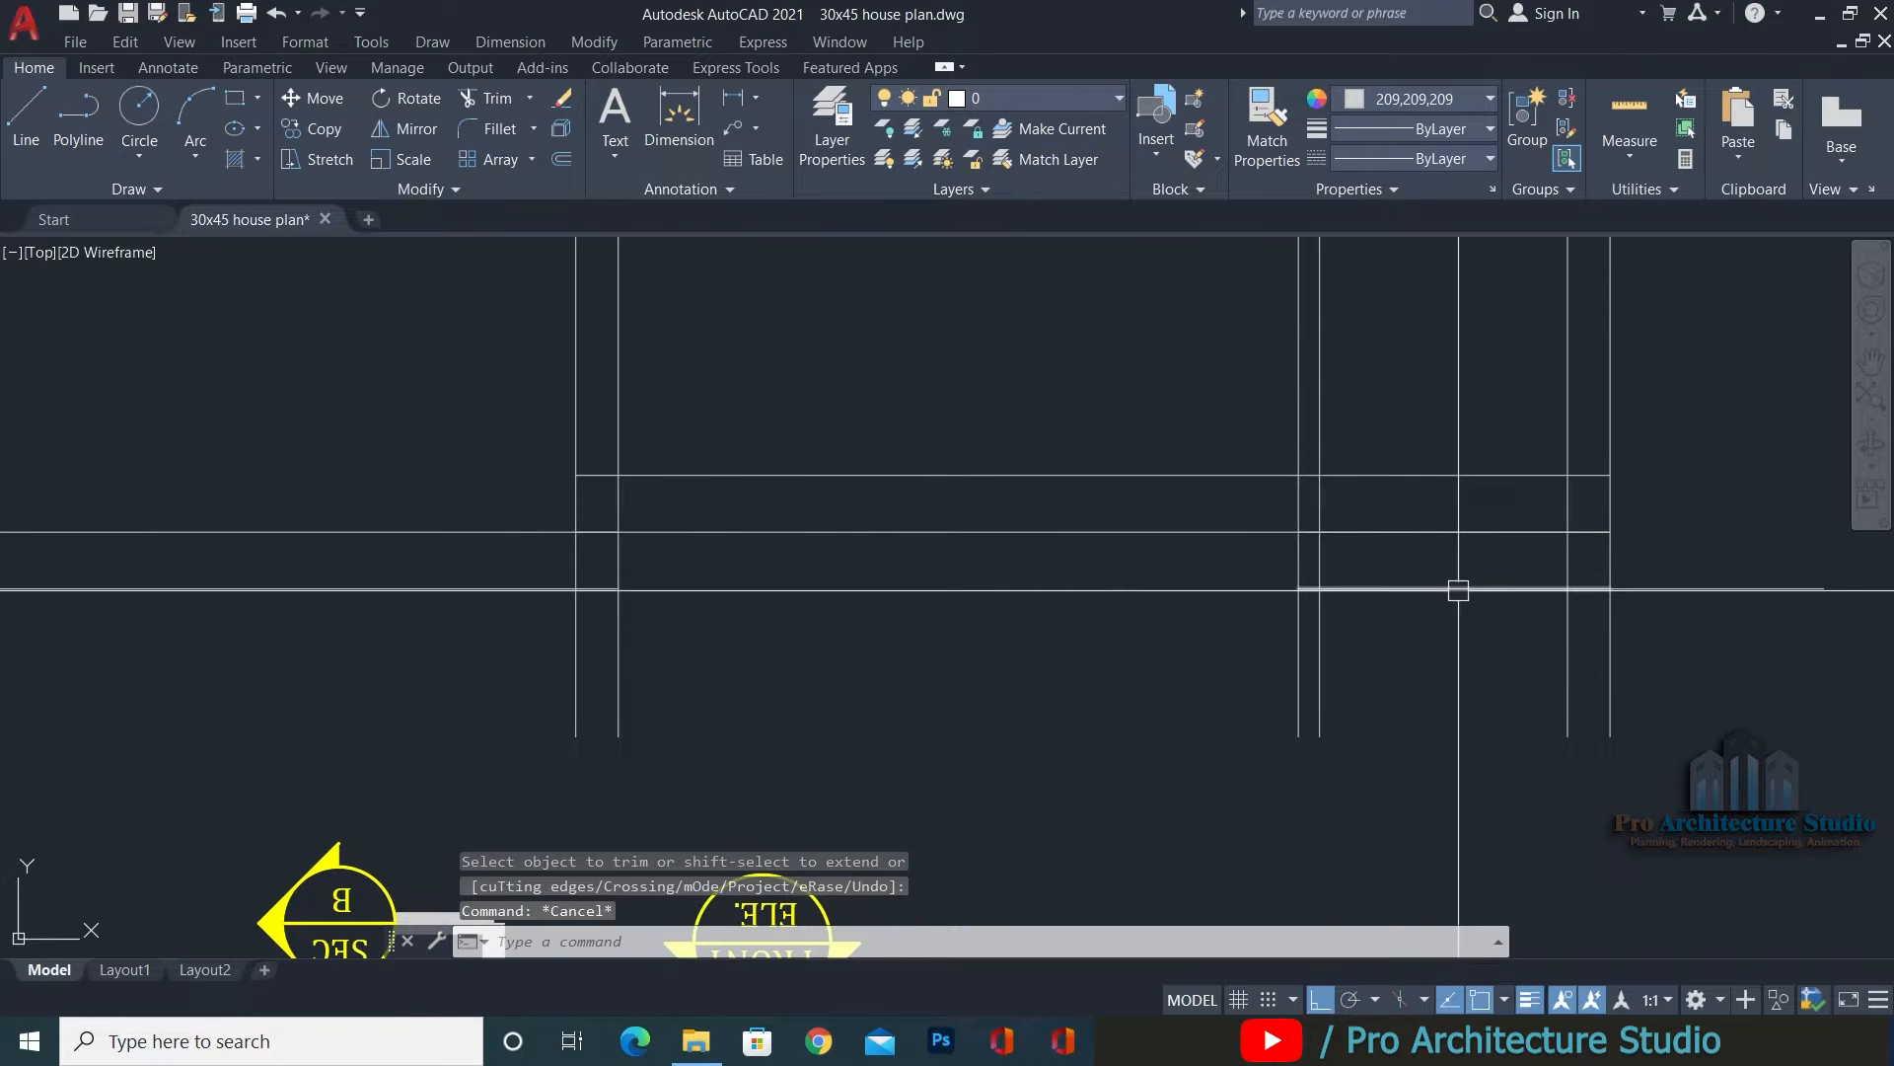
Erase the leftover ground-level line between the thin inner wall and the right outer wall.
left_click(1460, 589)
type("E")
key("Return")
key("Escape")
left_click(1410, 536)
left_click(1490, 629)
type("E")
key("Return")
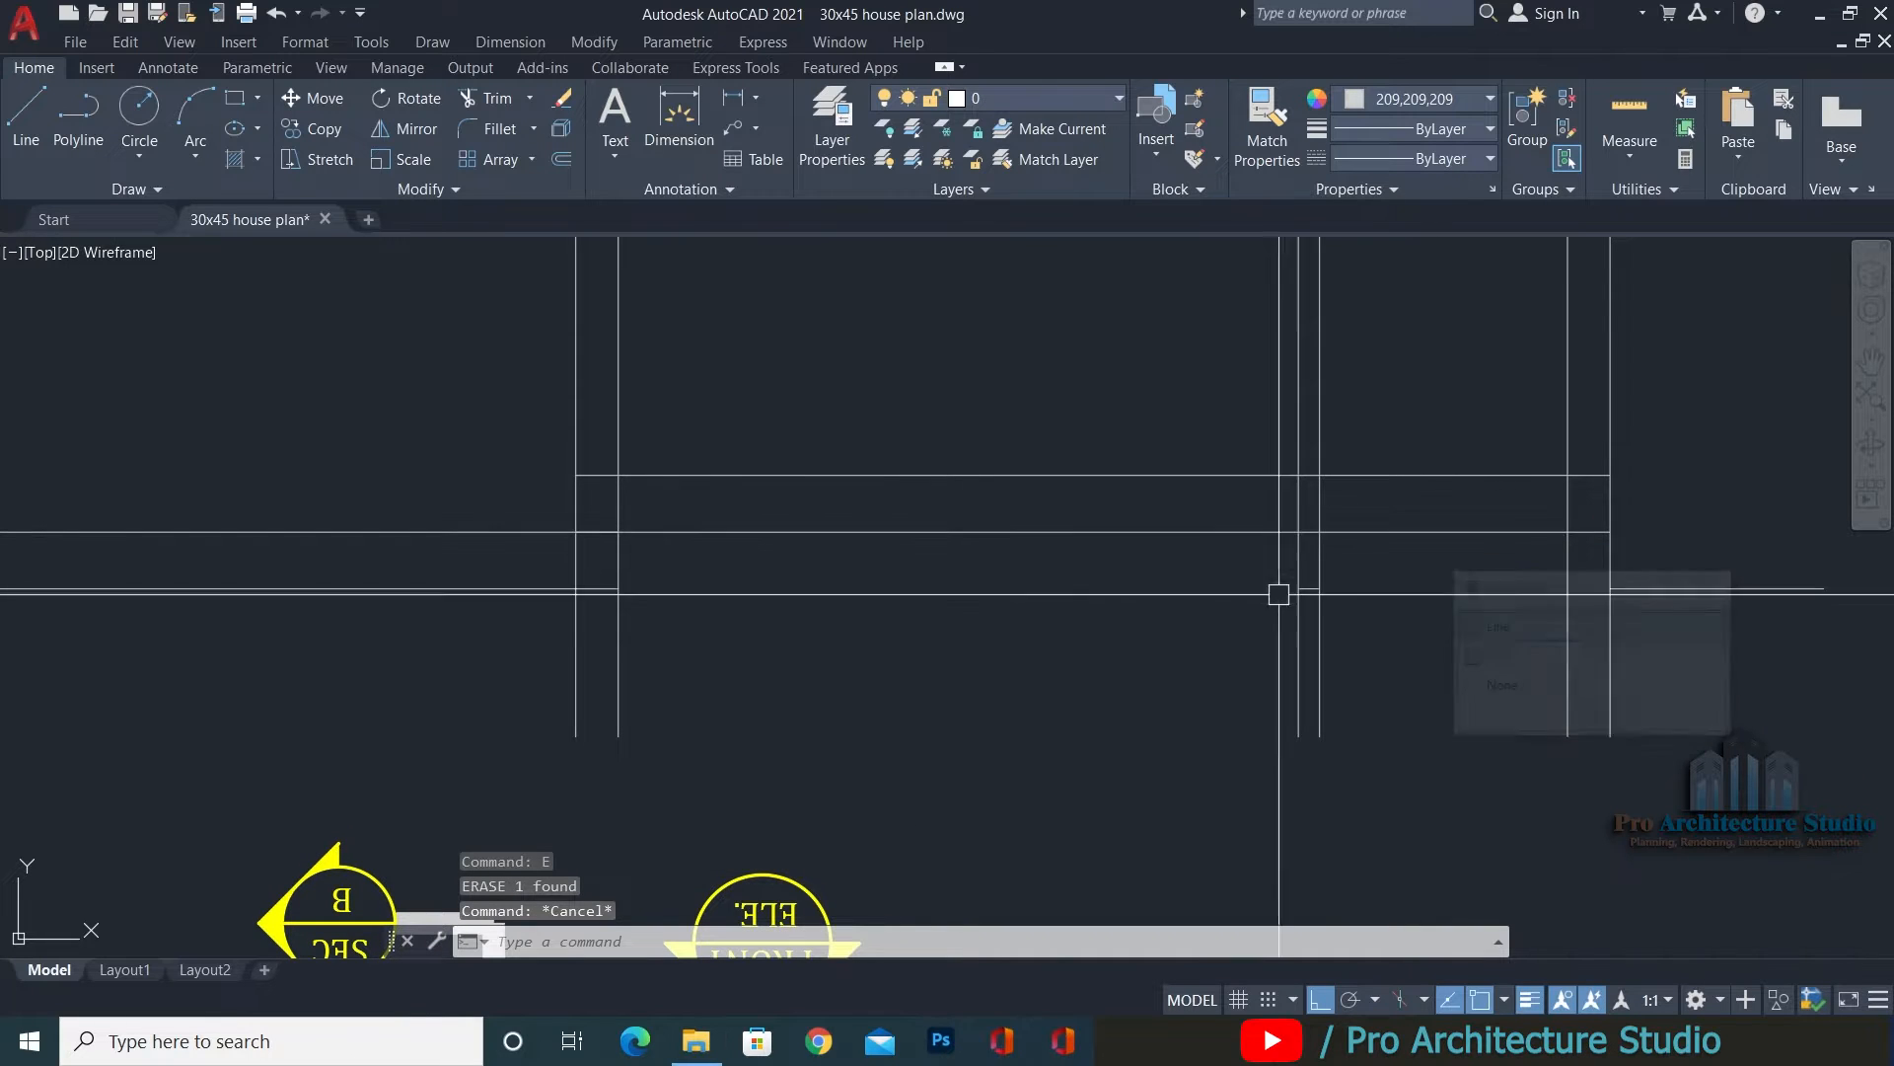
Erase the duplicate ground-level line lying over the section's left bay.
middle_click_drag(1244, 590, 1573, 651)
key("Escape")
scroll(1124, 569, "down", 2)
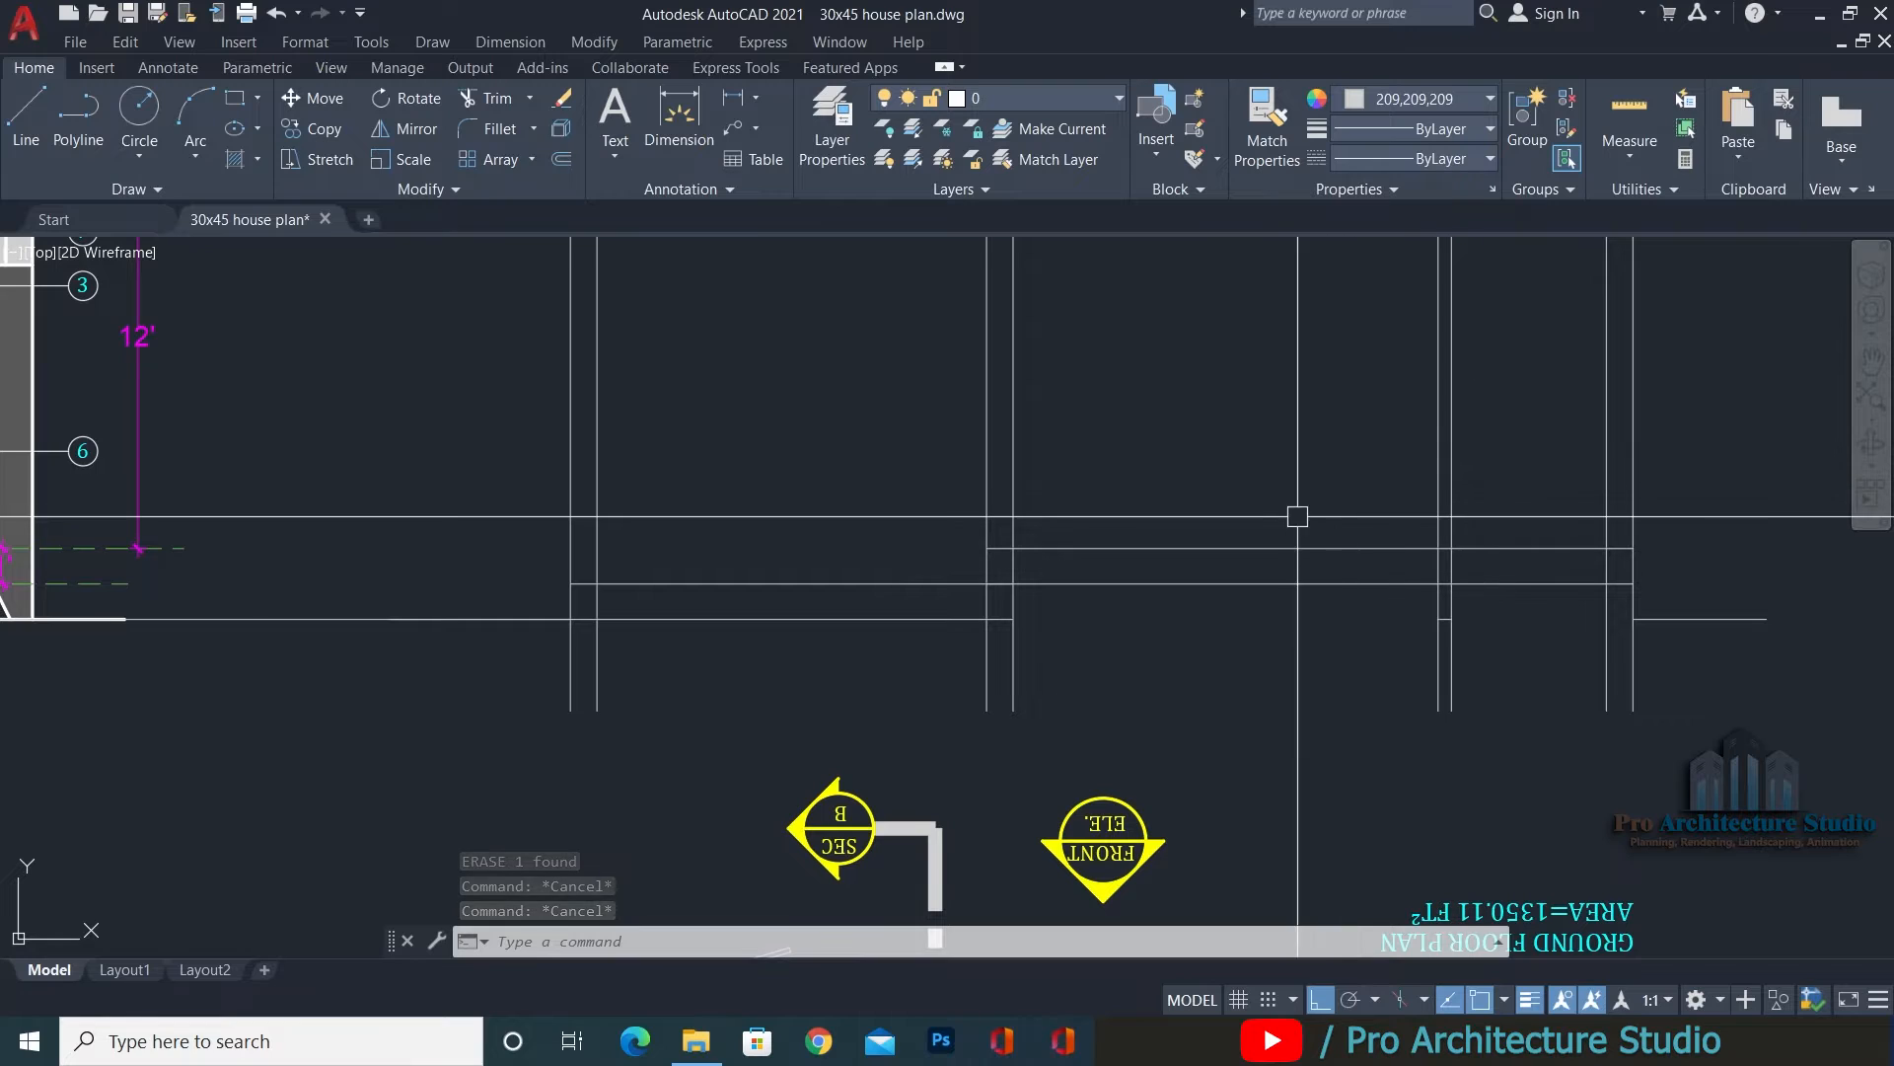
key("Escape")
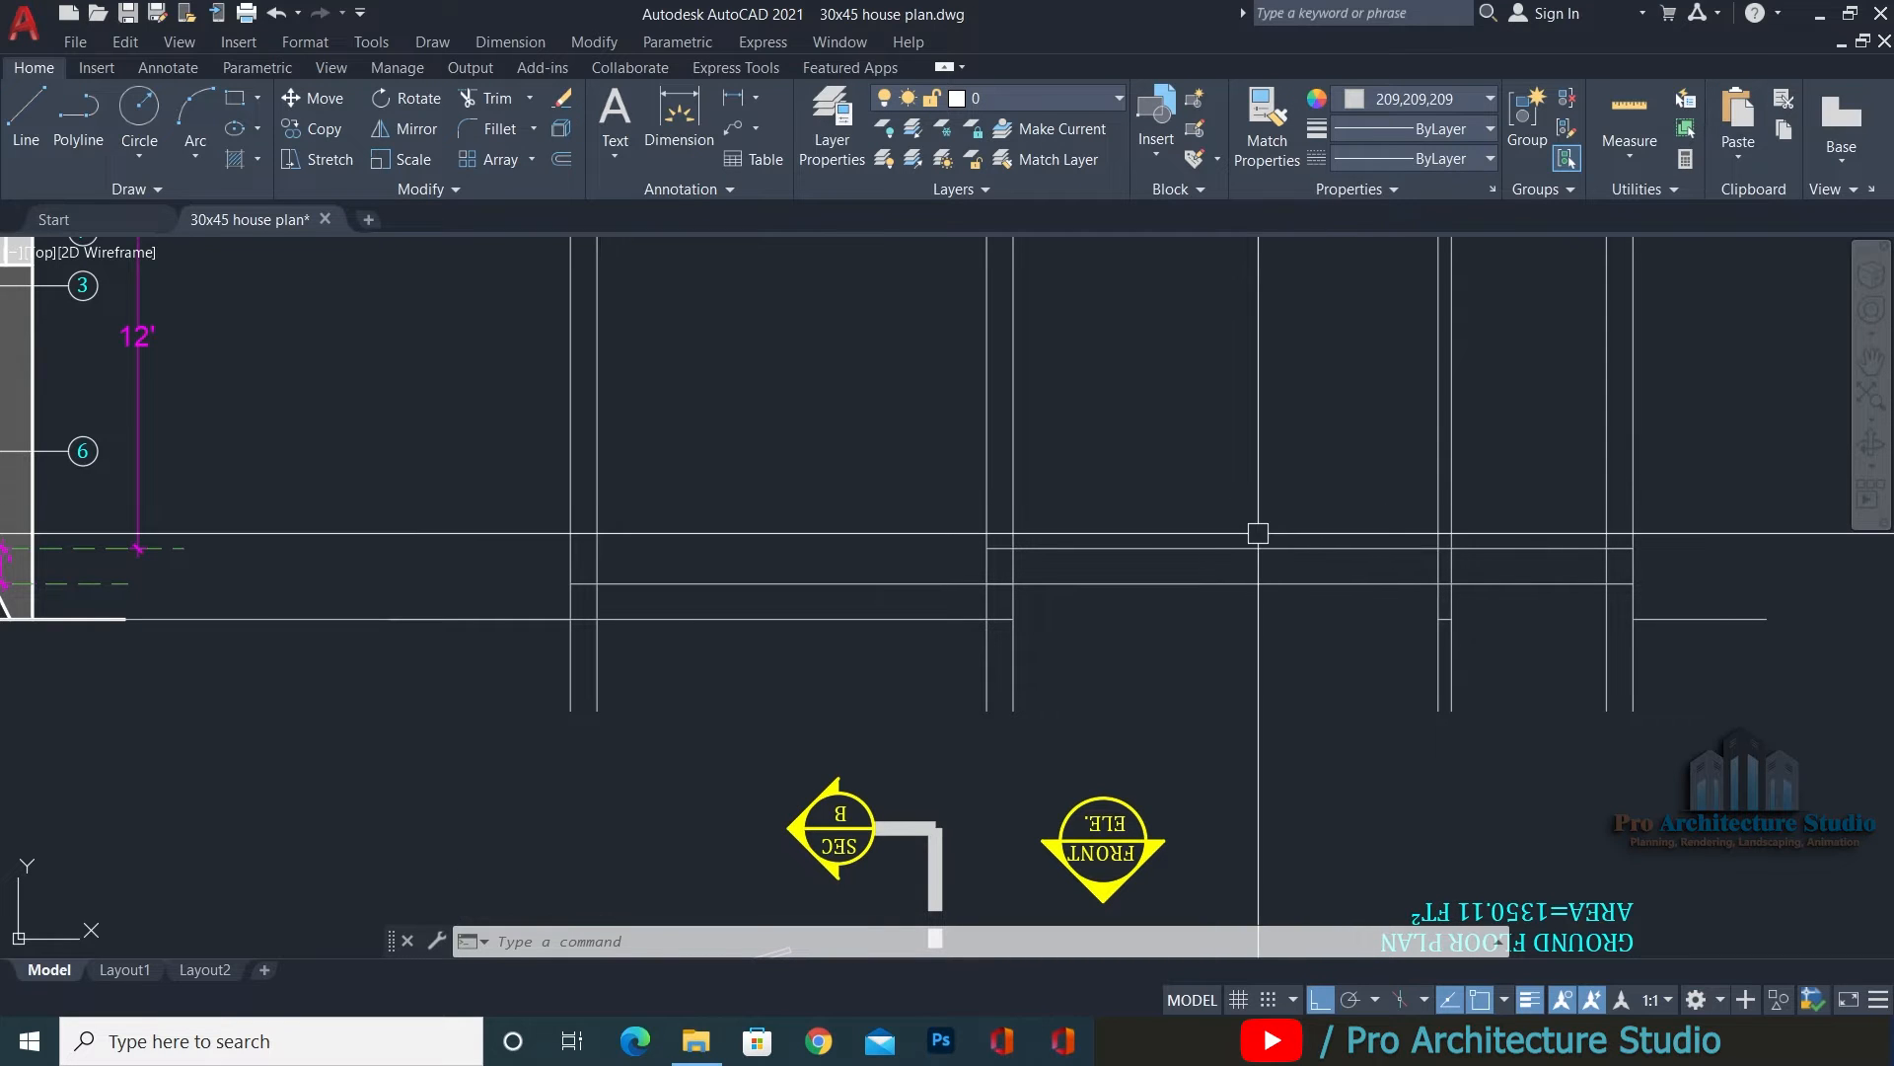
left_click(456, 618)
type("E")
key("Return")
scroll(873, 615, "up", 4)
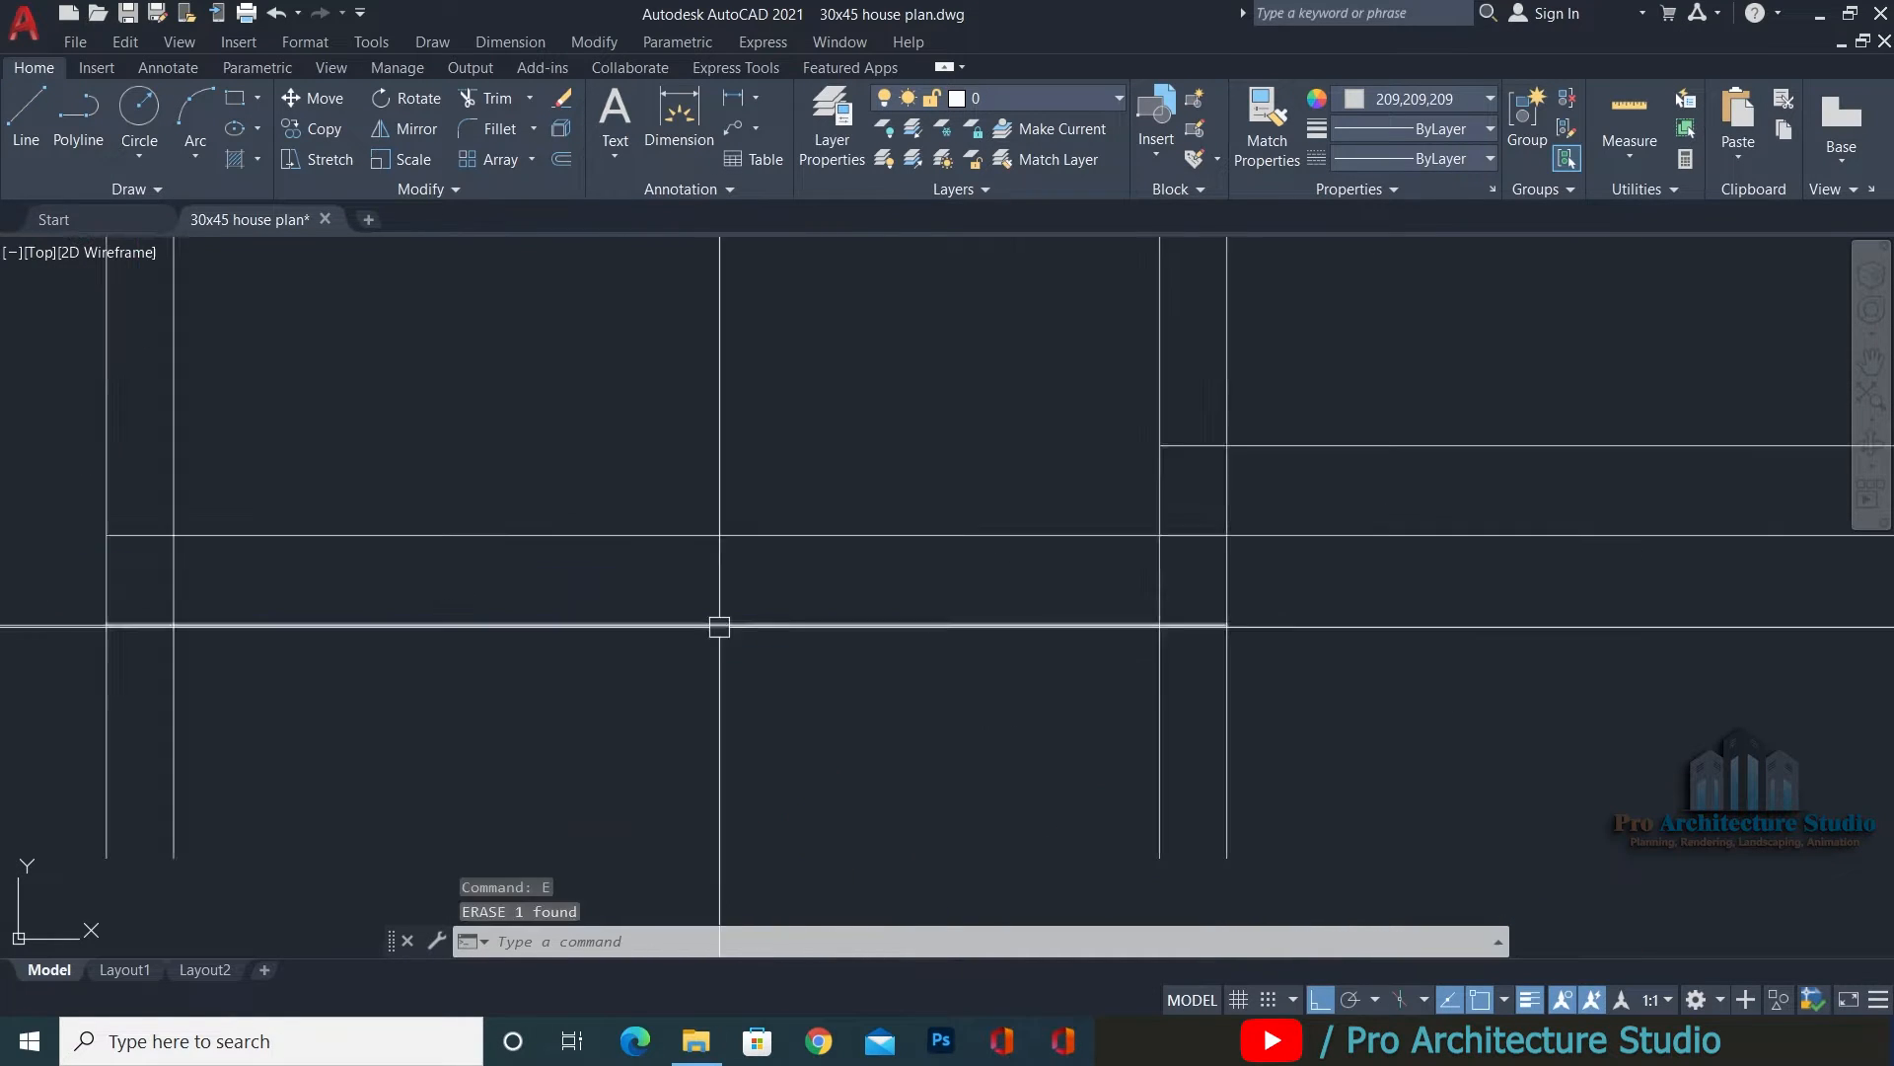
scroll(671, 612, "down", 2)
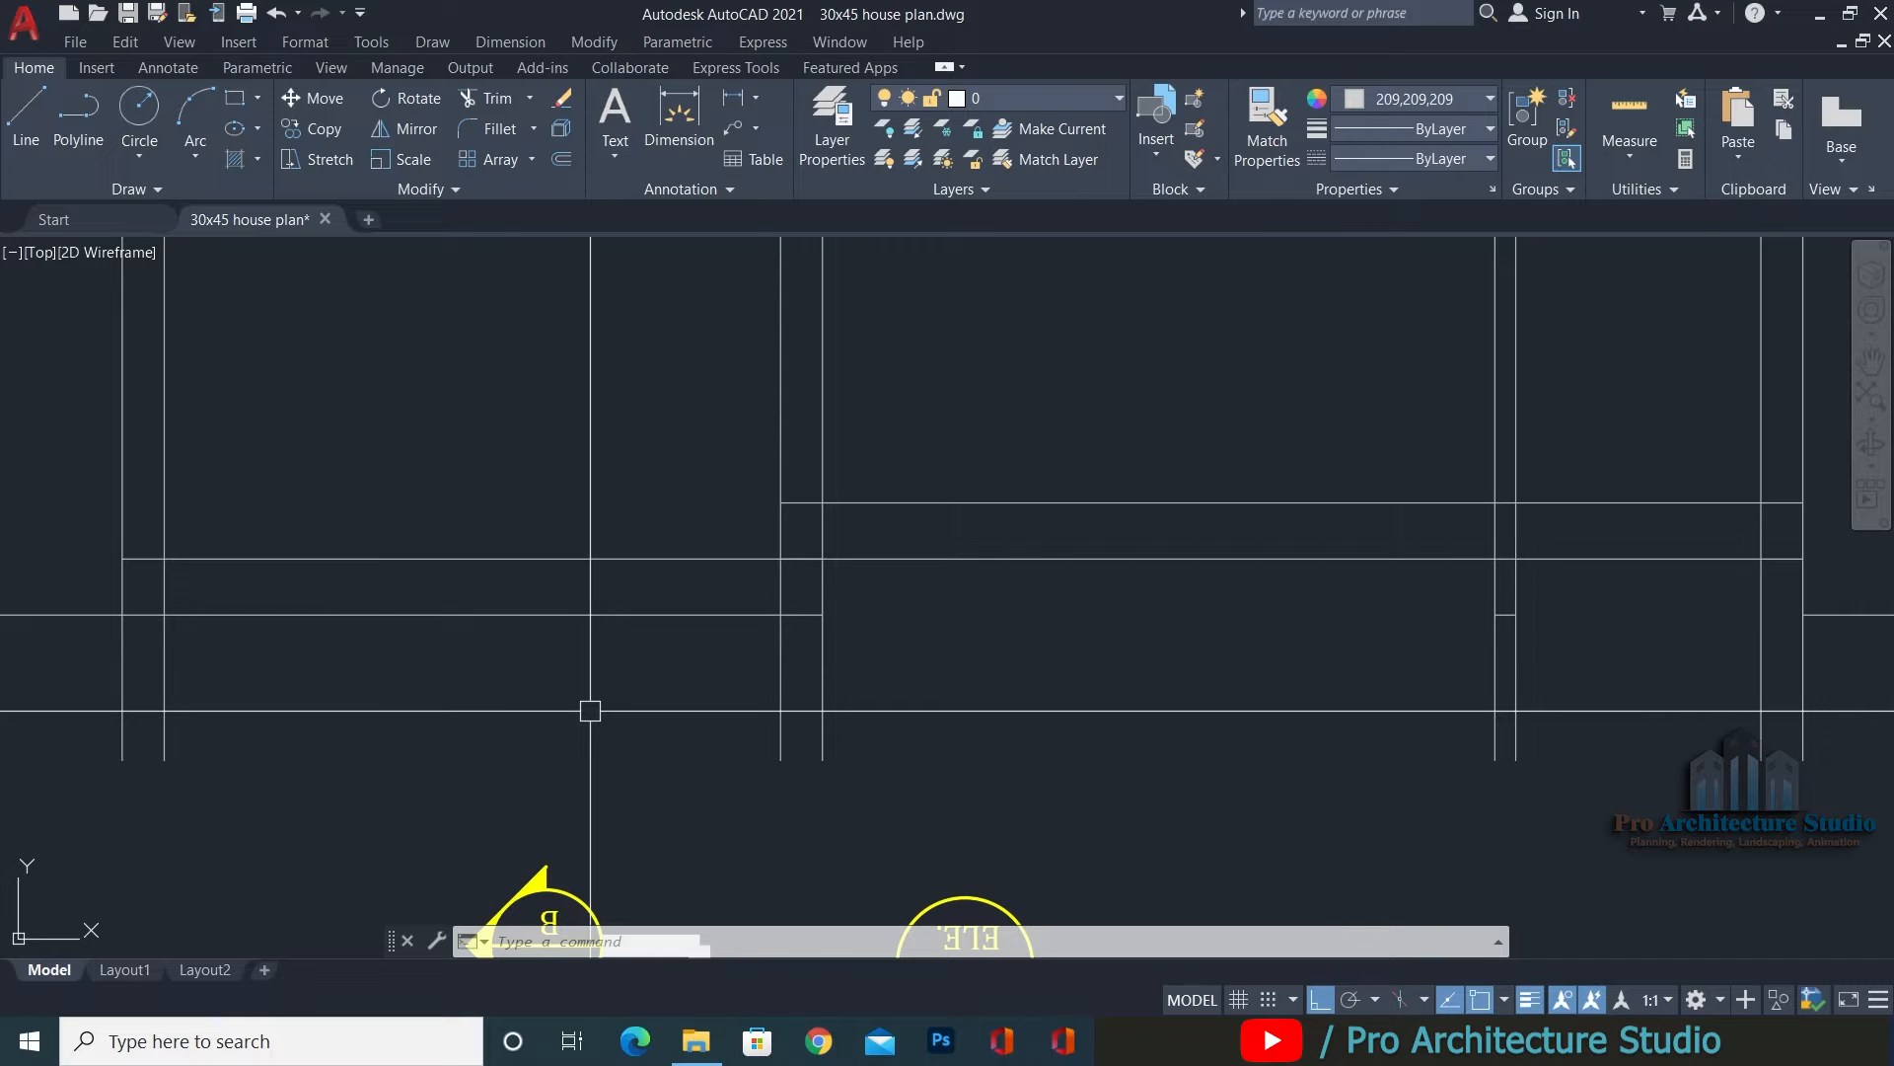
Offset the plinth-level line of the left bay 3" downward.
scroll(354, 583, "up", 2)
middle_click_drag(354, 583, 797, 580)
key("Escape")
key("Escape")
key("Escape")
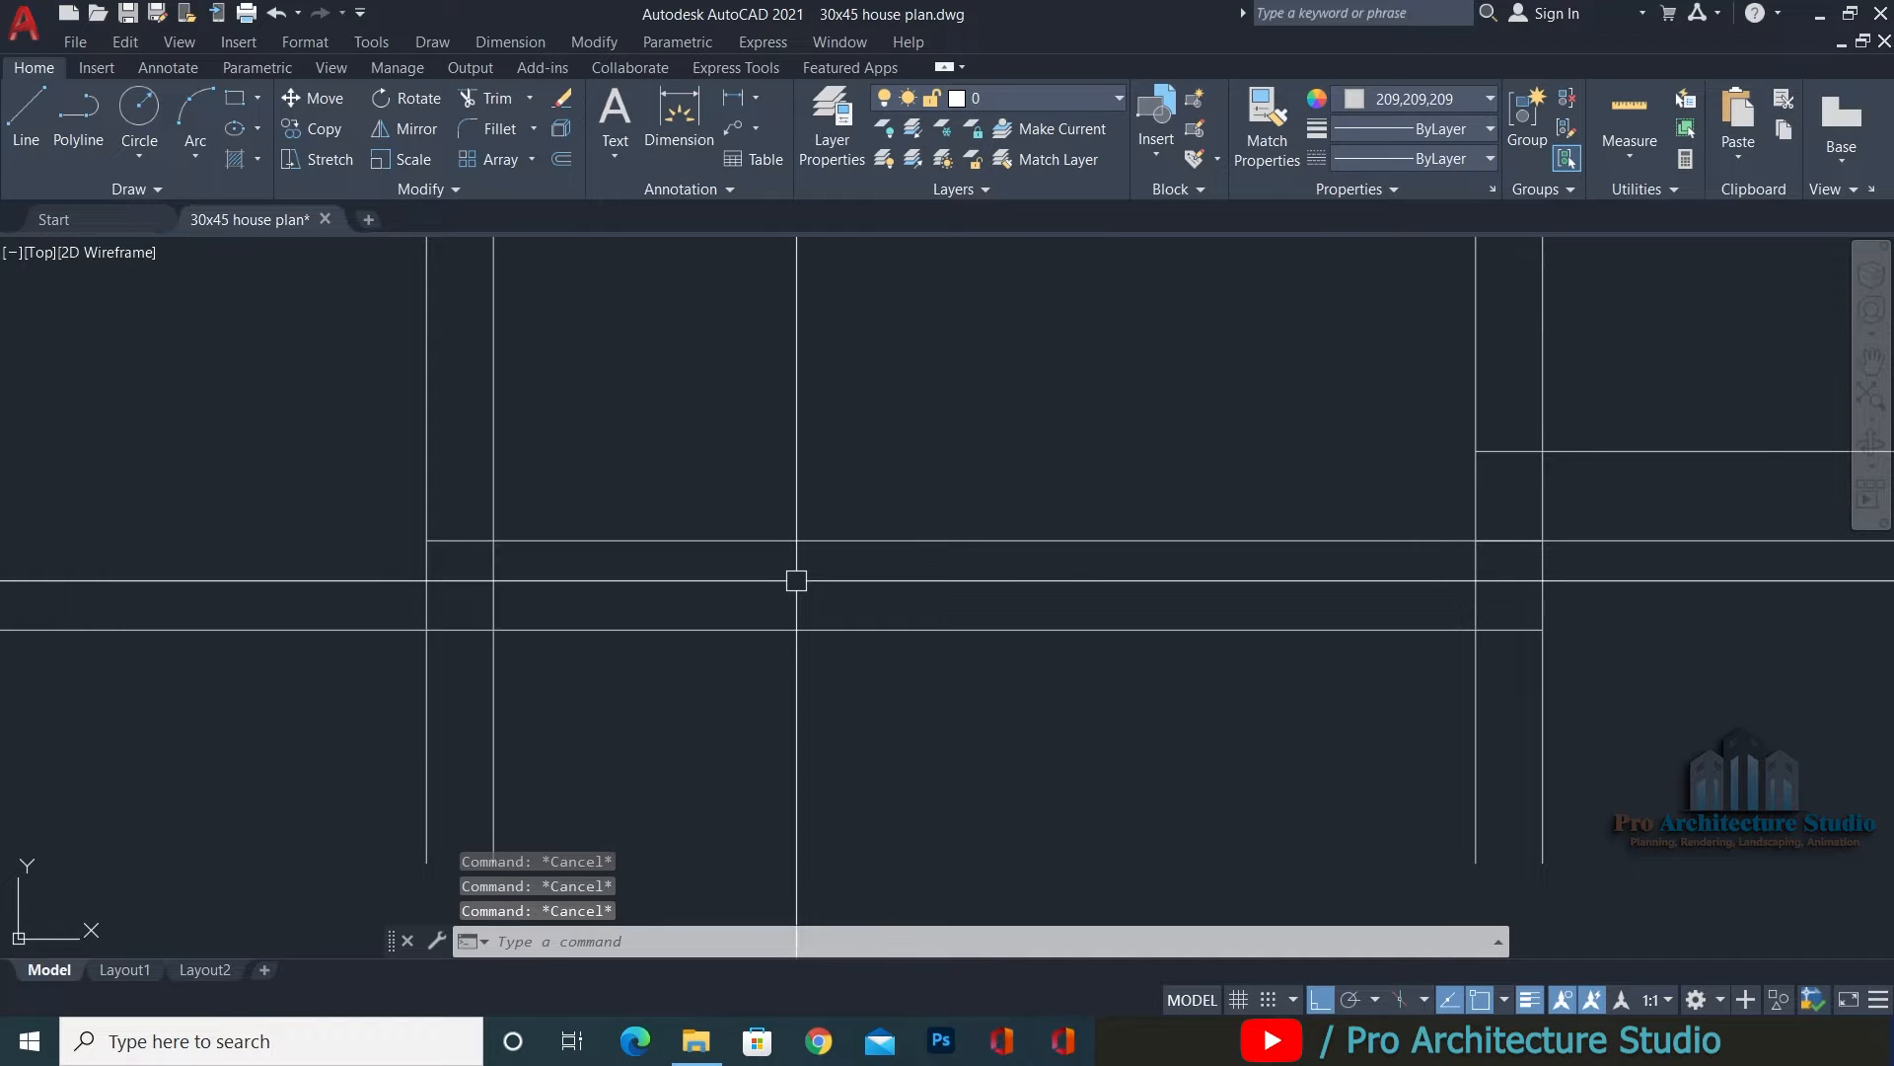
type("o")
key("Return")
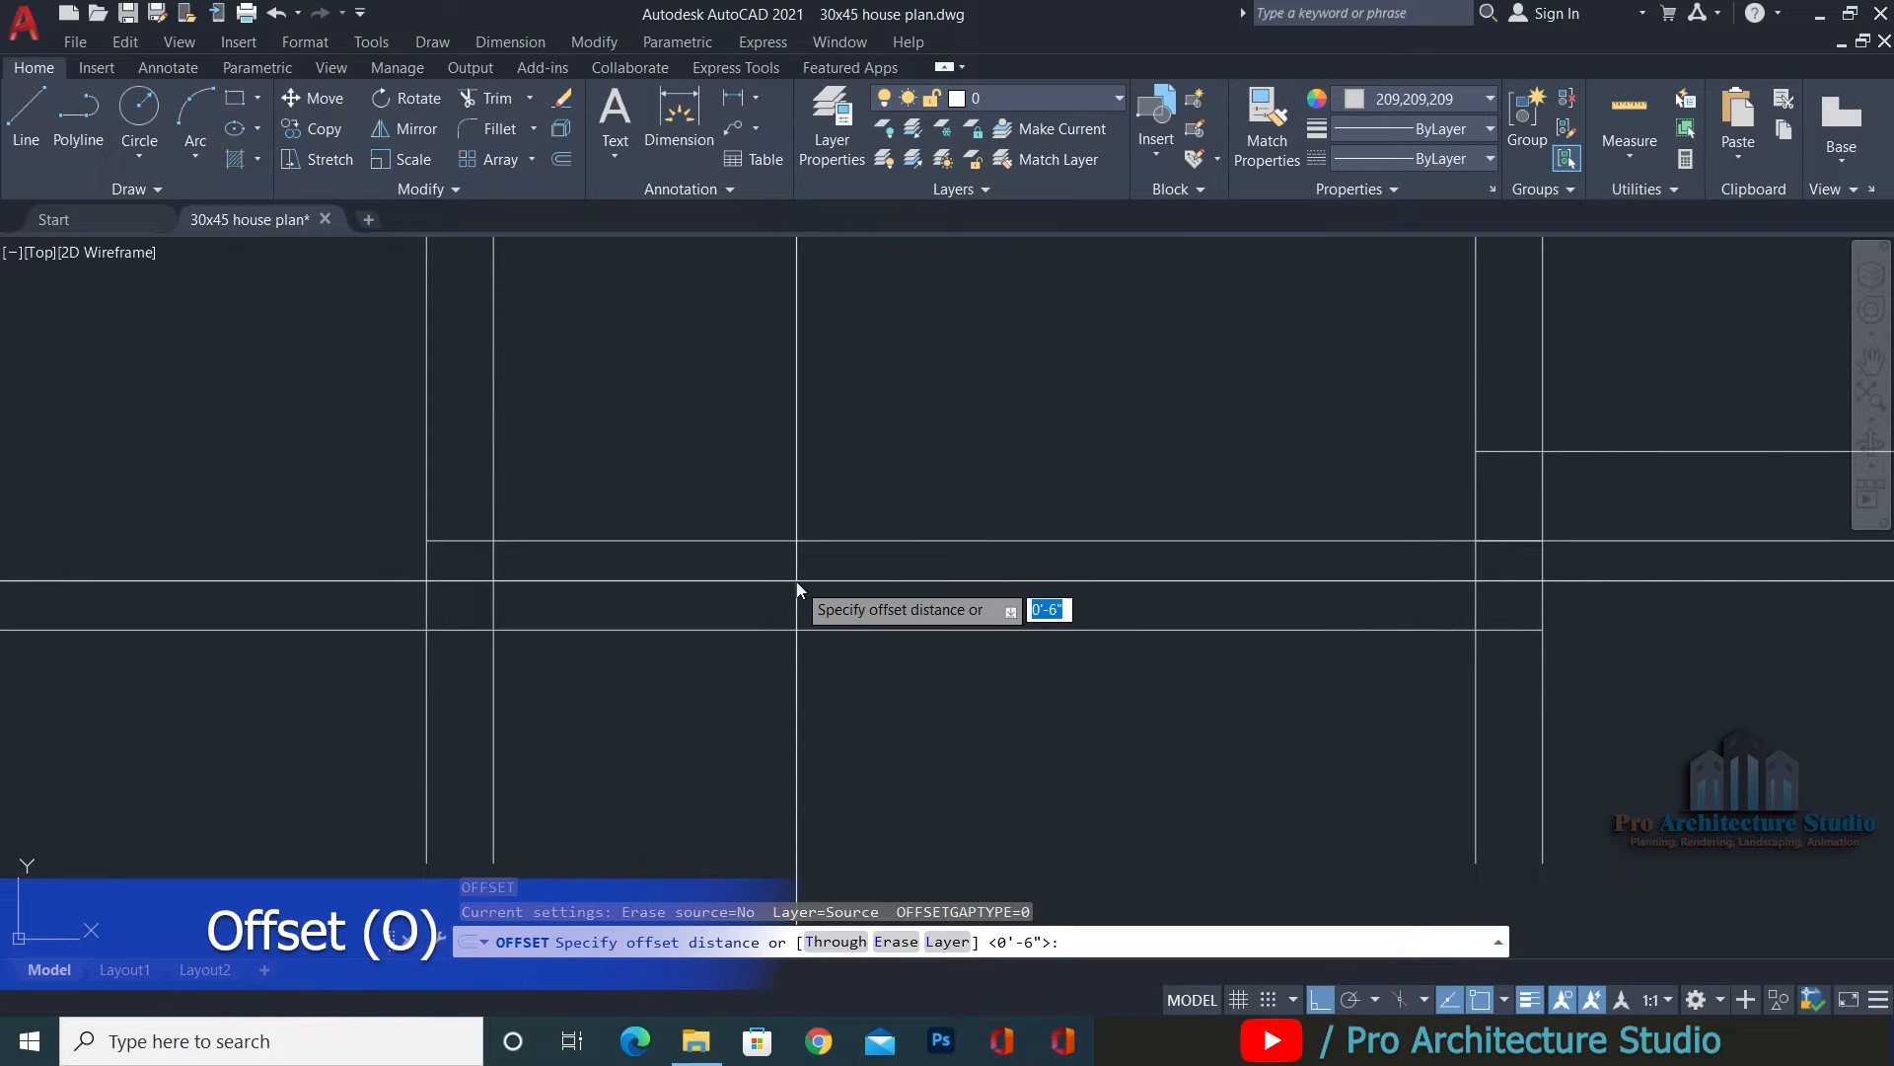
type("3\"")
key("Return")
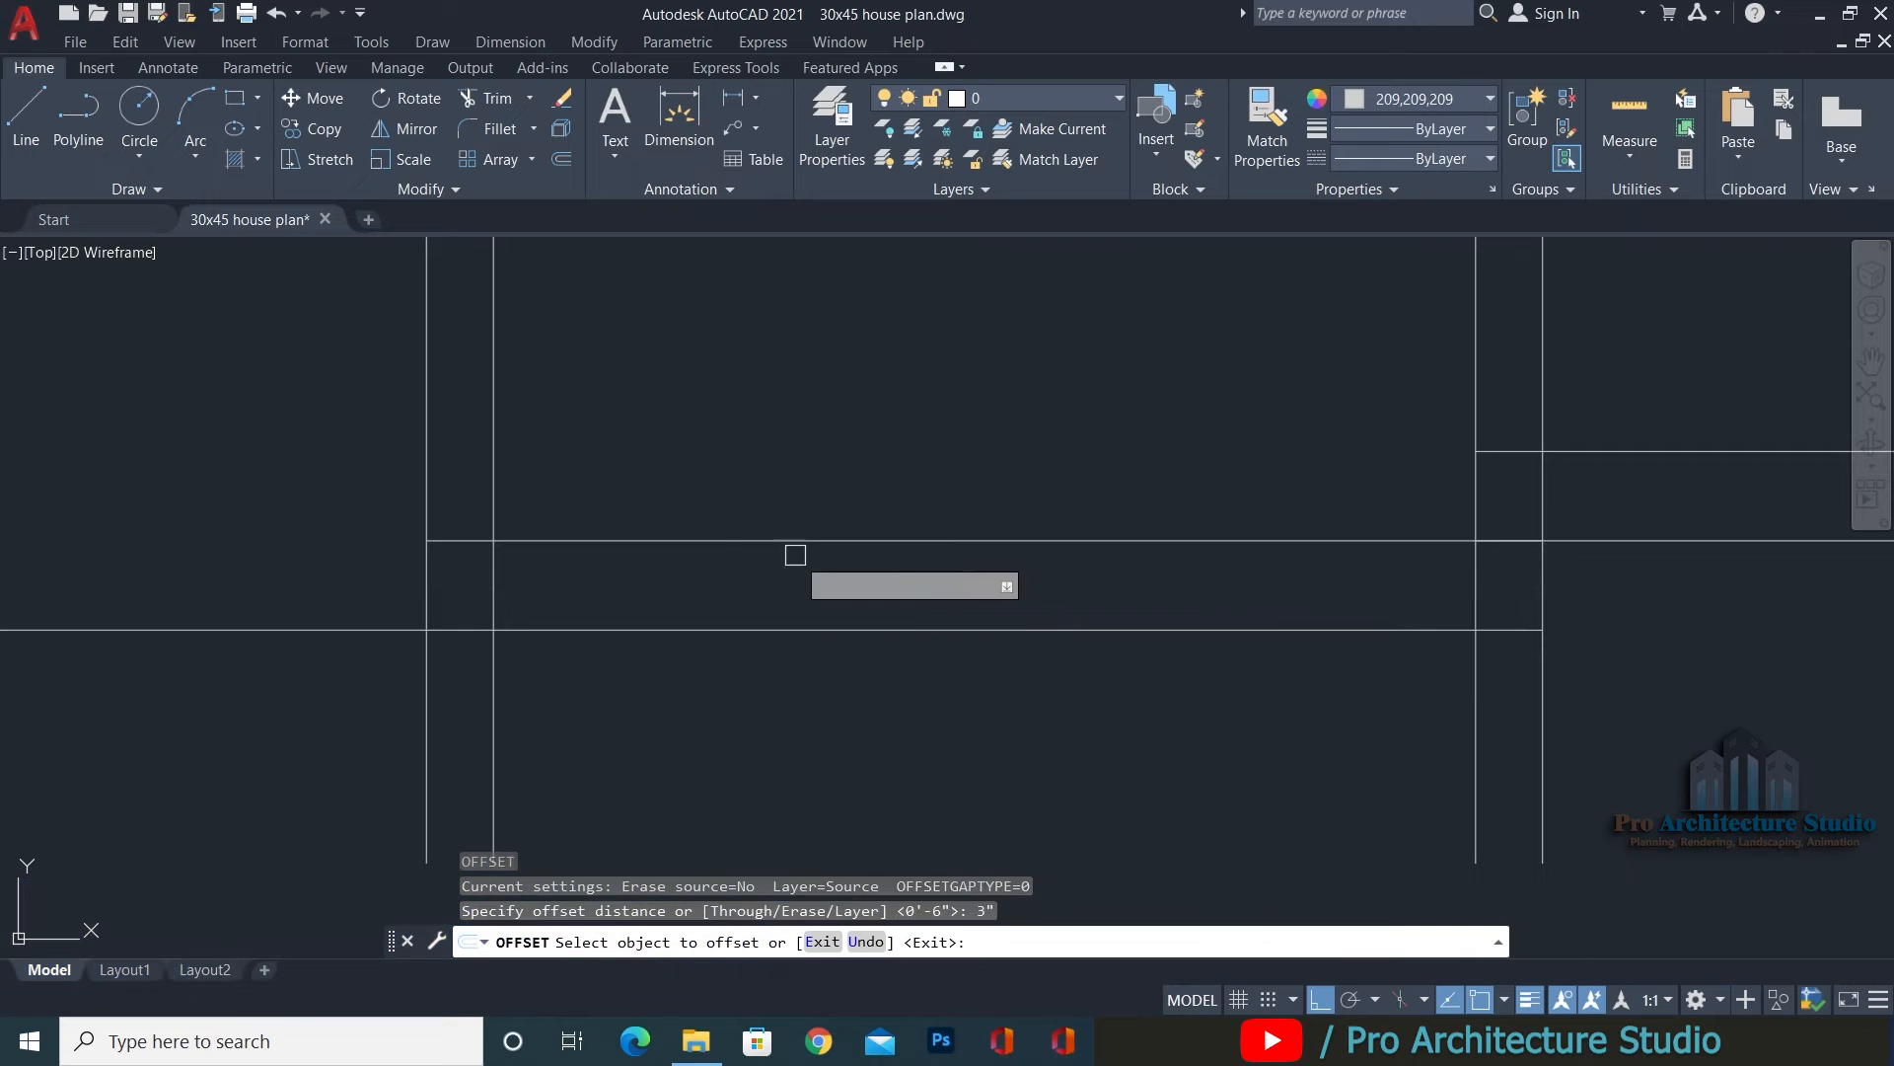
left_click(720, 541)
left_click(717, 589)
middle_click_drag(1412, 614, 959, 616)
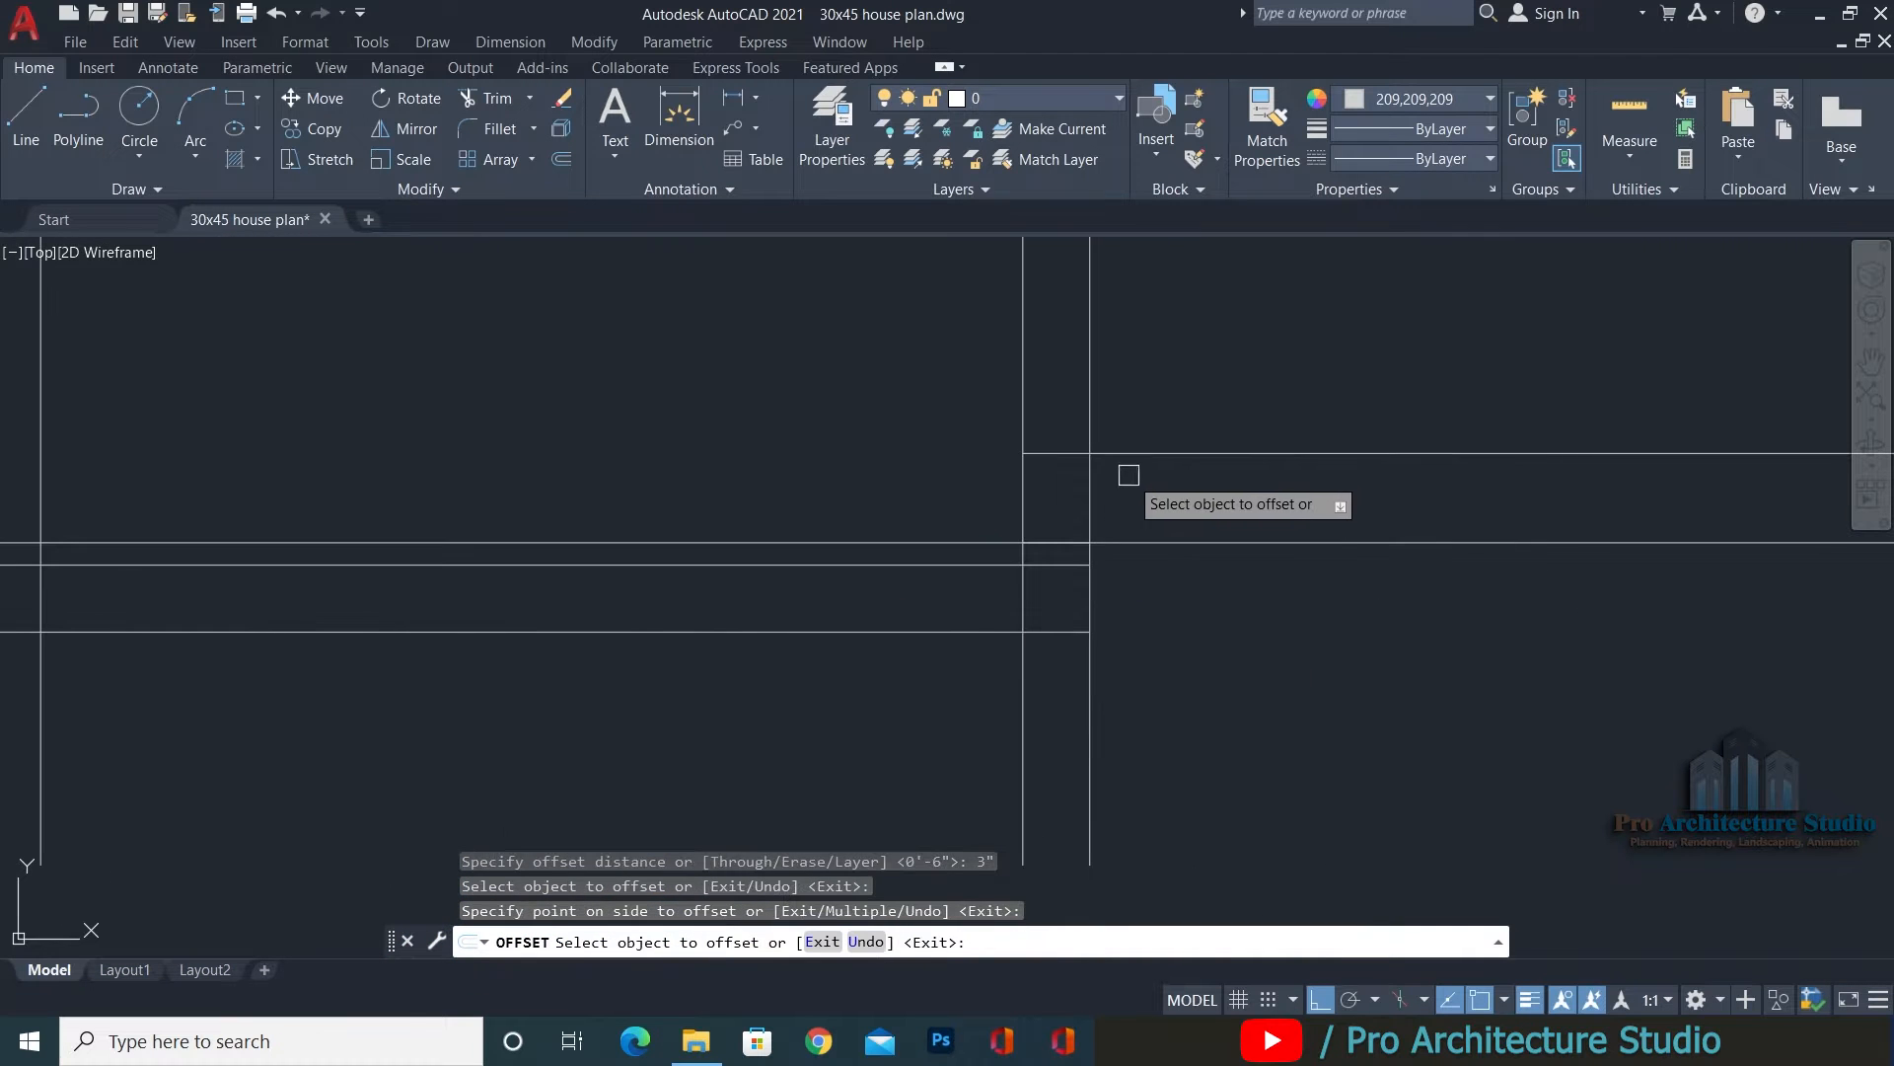
Offset the finished-floor line of the right bays 3" downward.
left_click(1132, 455)
left_click(1137, 505)
key("Return")
key("Escape")
key("Escape")
key("Escape")
middle_click_drag(663, 617, 963, 669)
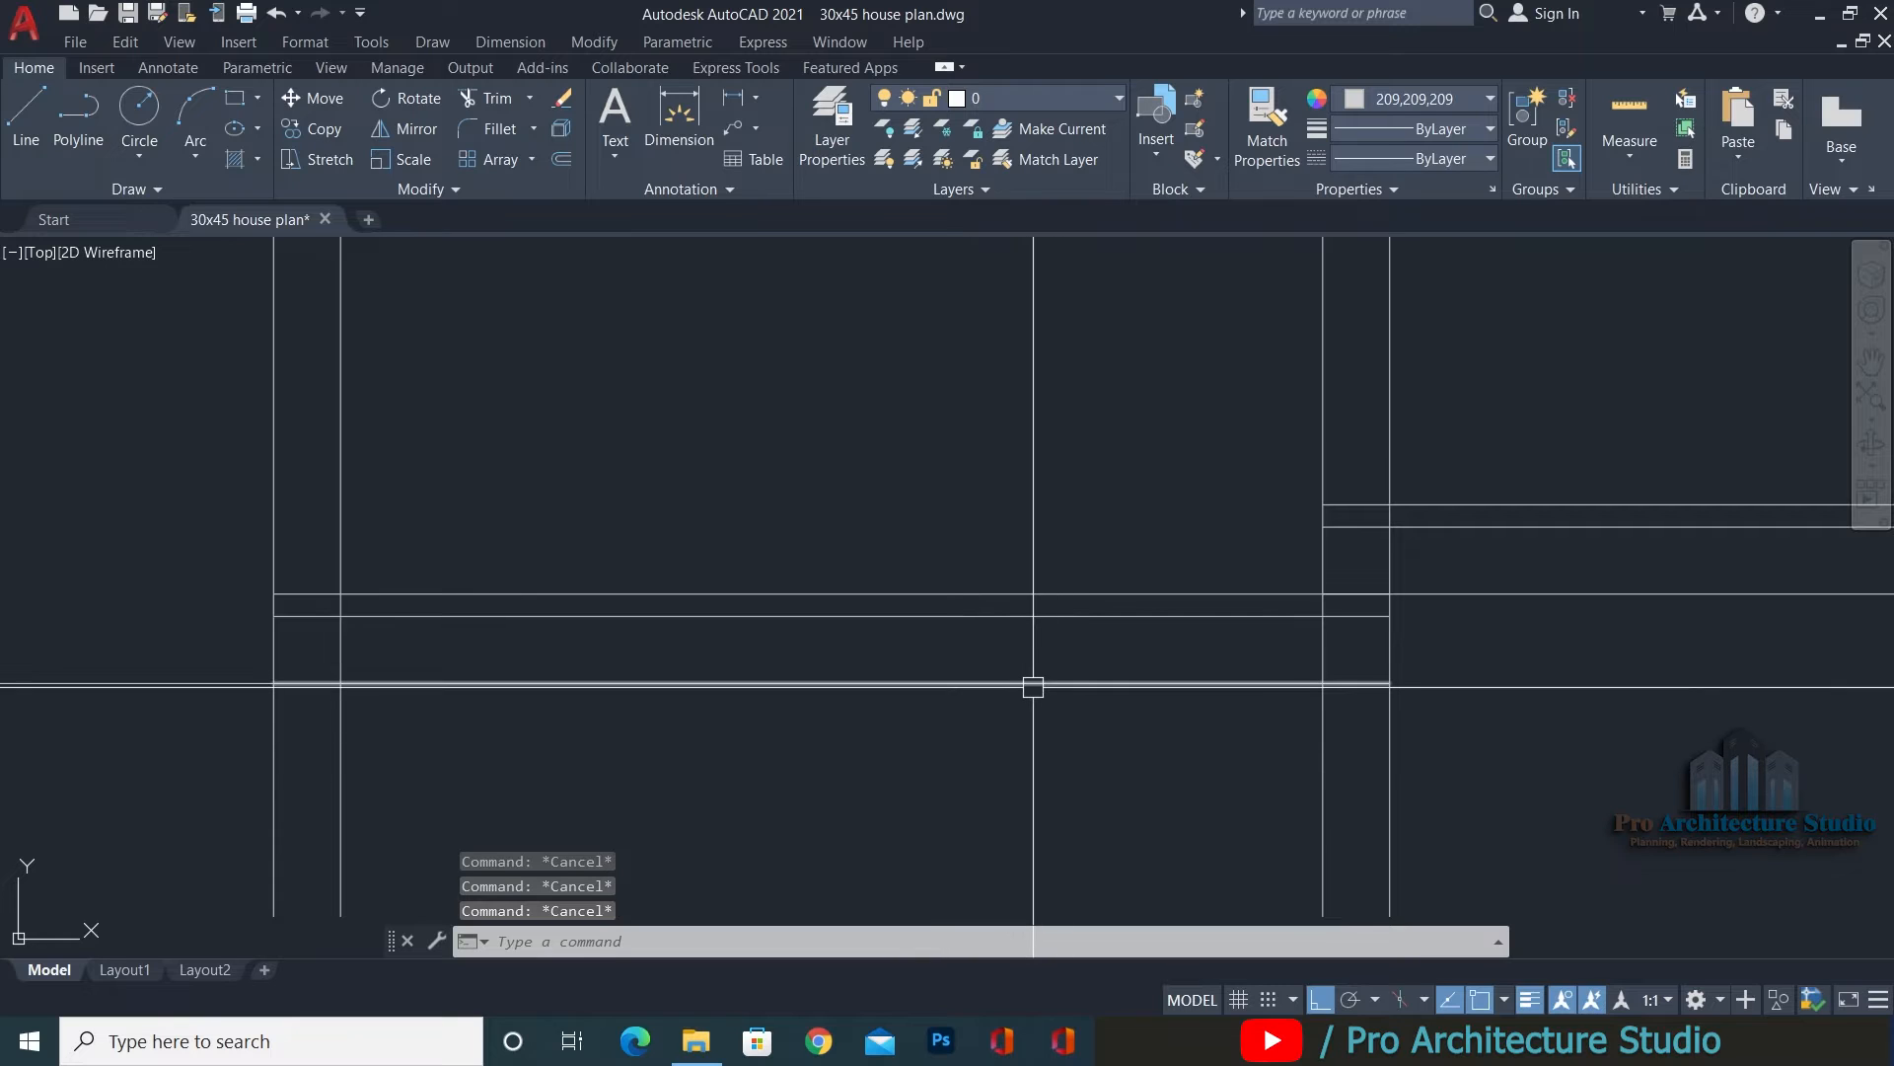
Switch to the SketchUp house model and examine the entrance steps and floor levels beside the staircase.
mouse_move(1033, 687)
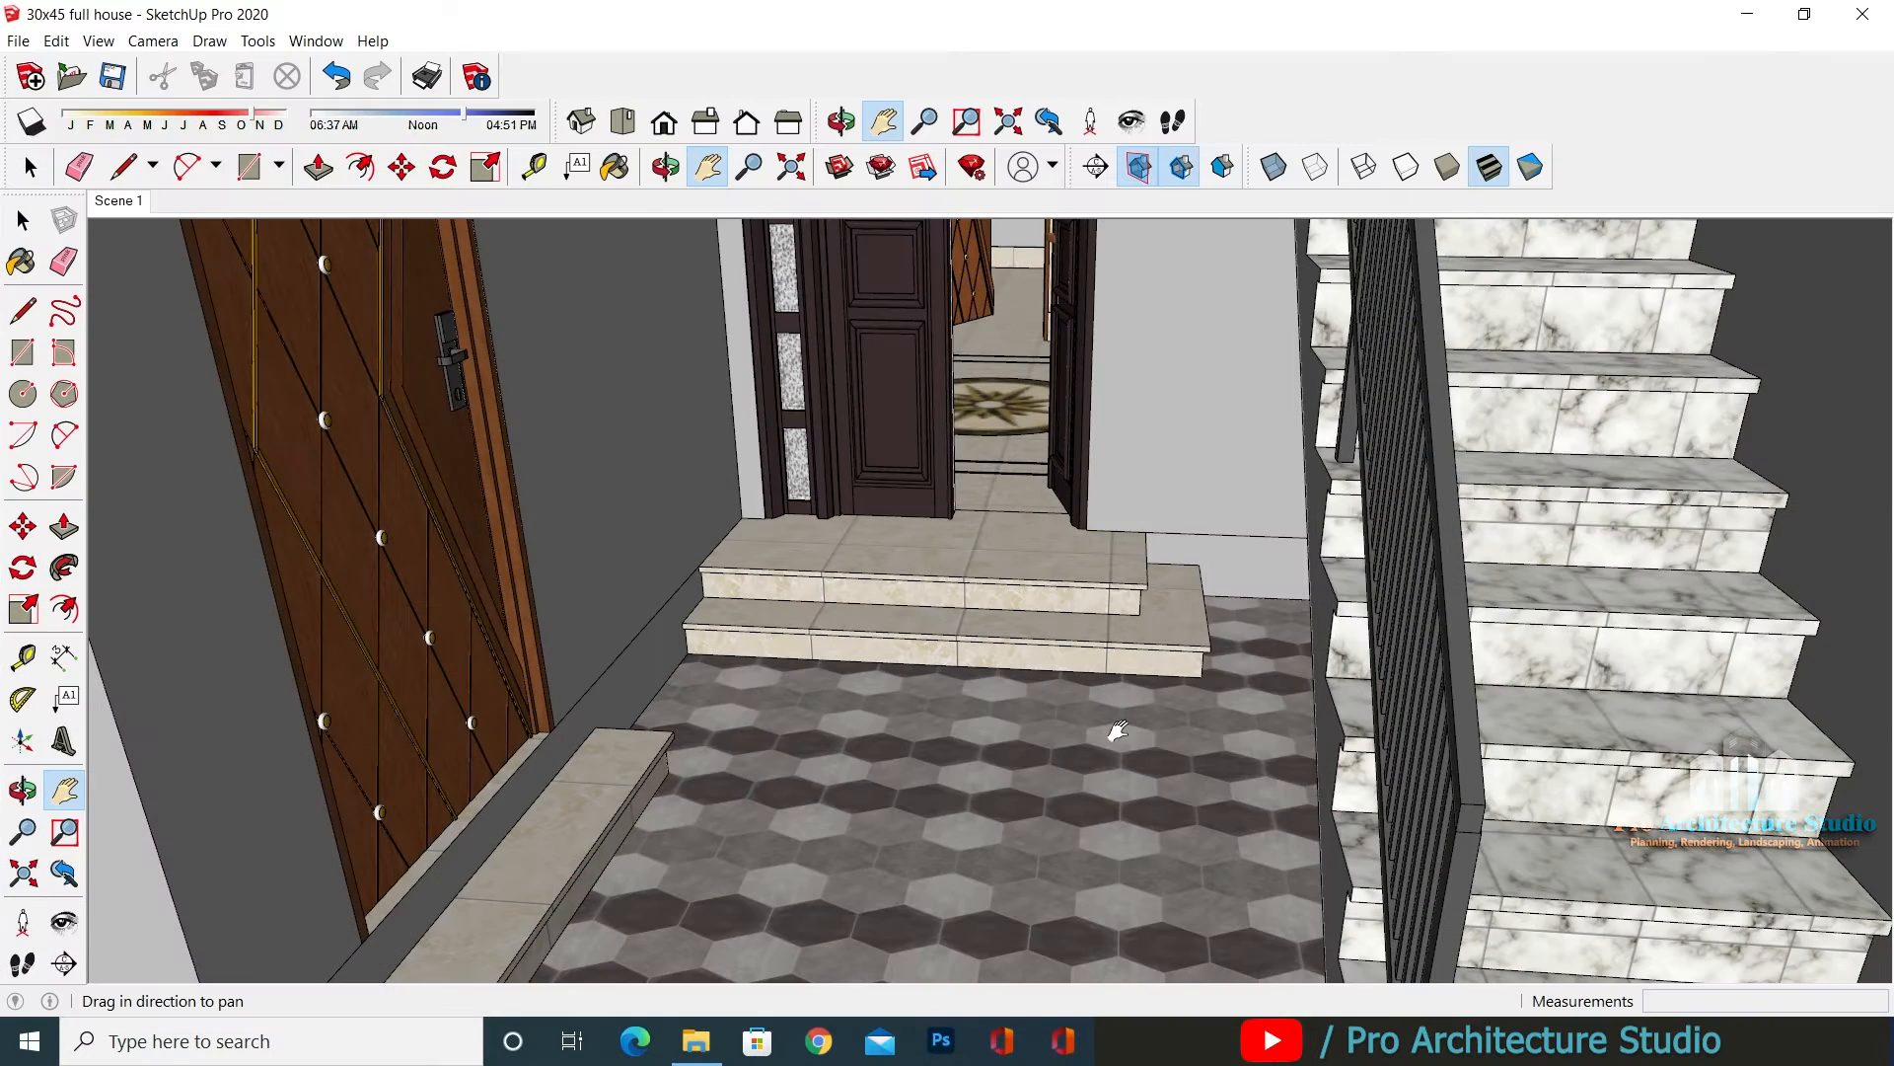
scroll(1118, 731, "down", 3)
middle_click_drag(1118, 730, 580, 528)
middle_click_drag(602, 390, 901, 405)
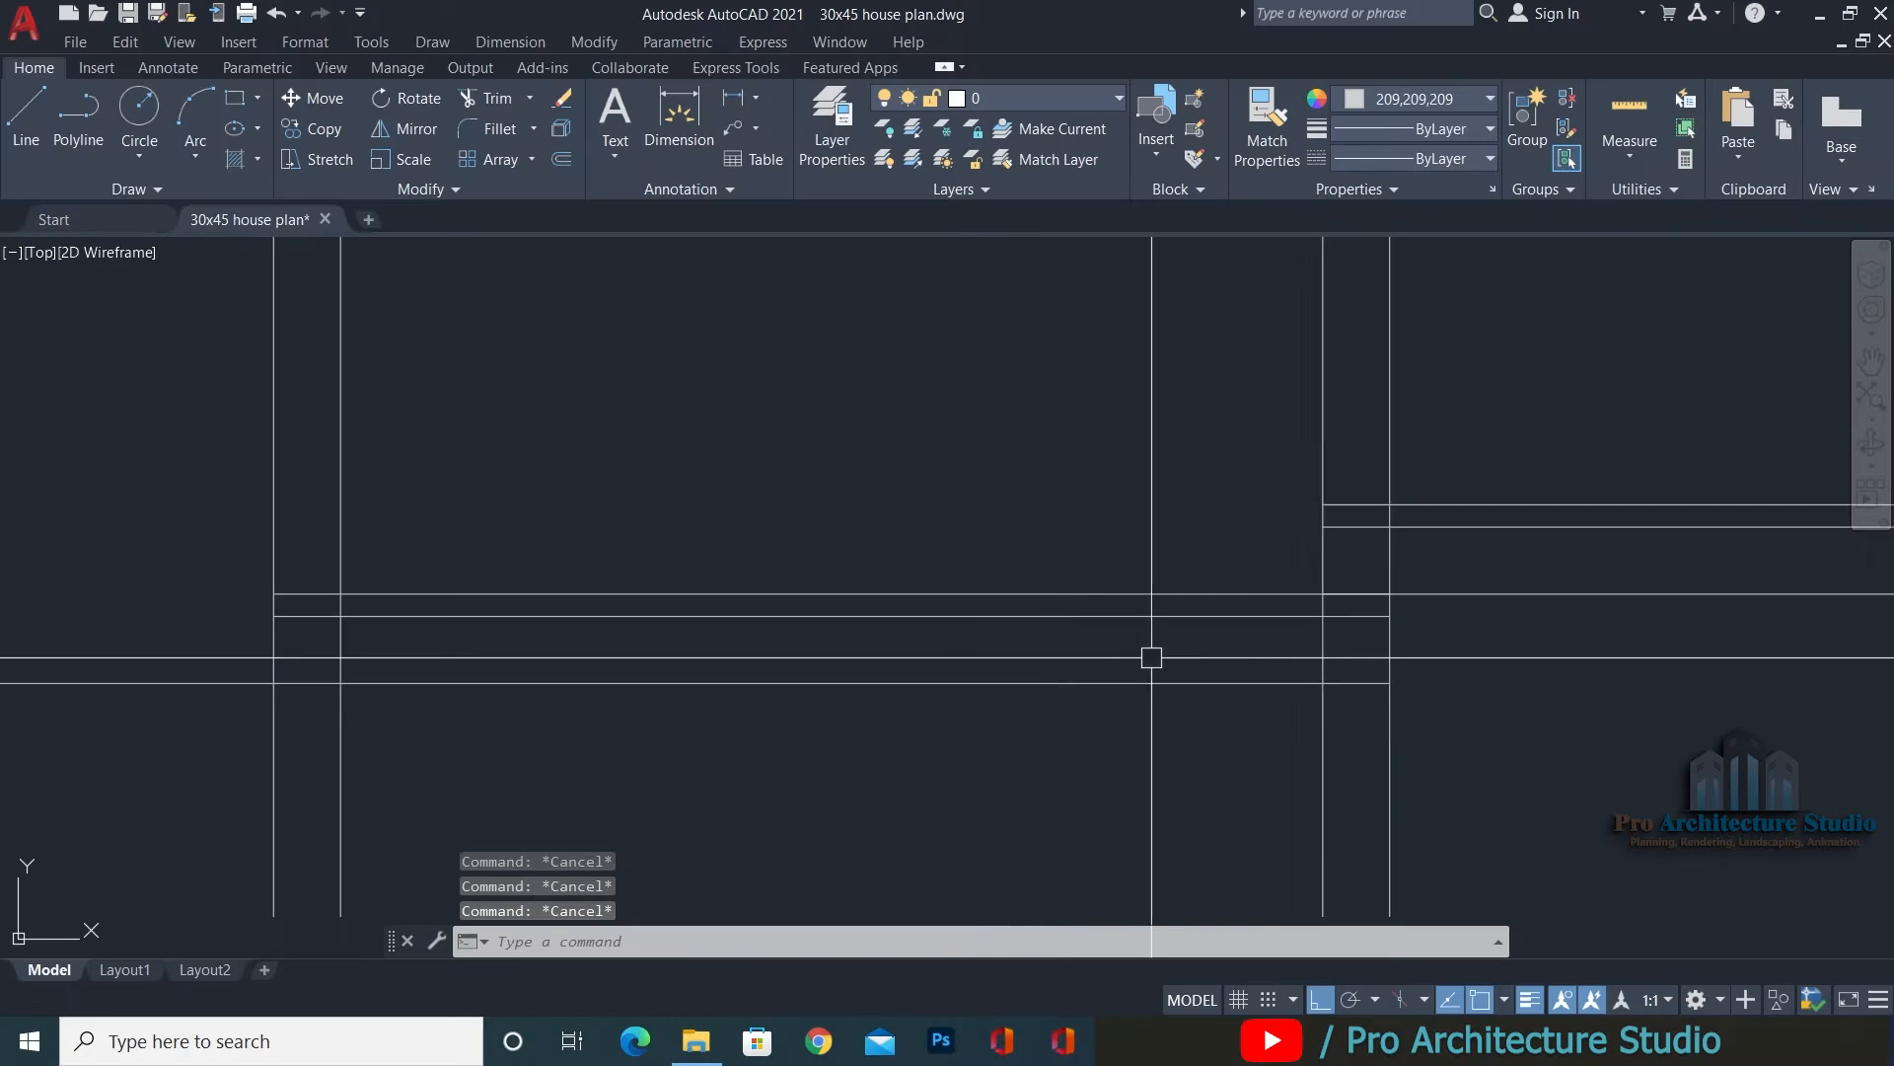
Back in AutoCAD, trim the wall and level lines crossing inside the left bay's two walls around the floor slab.
type("TR")
key("Return")
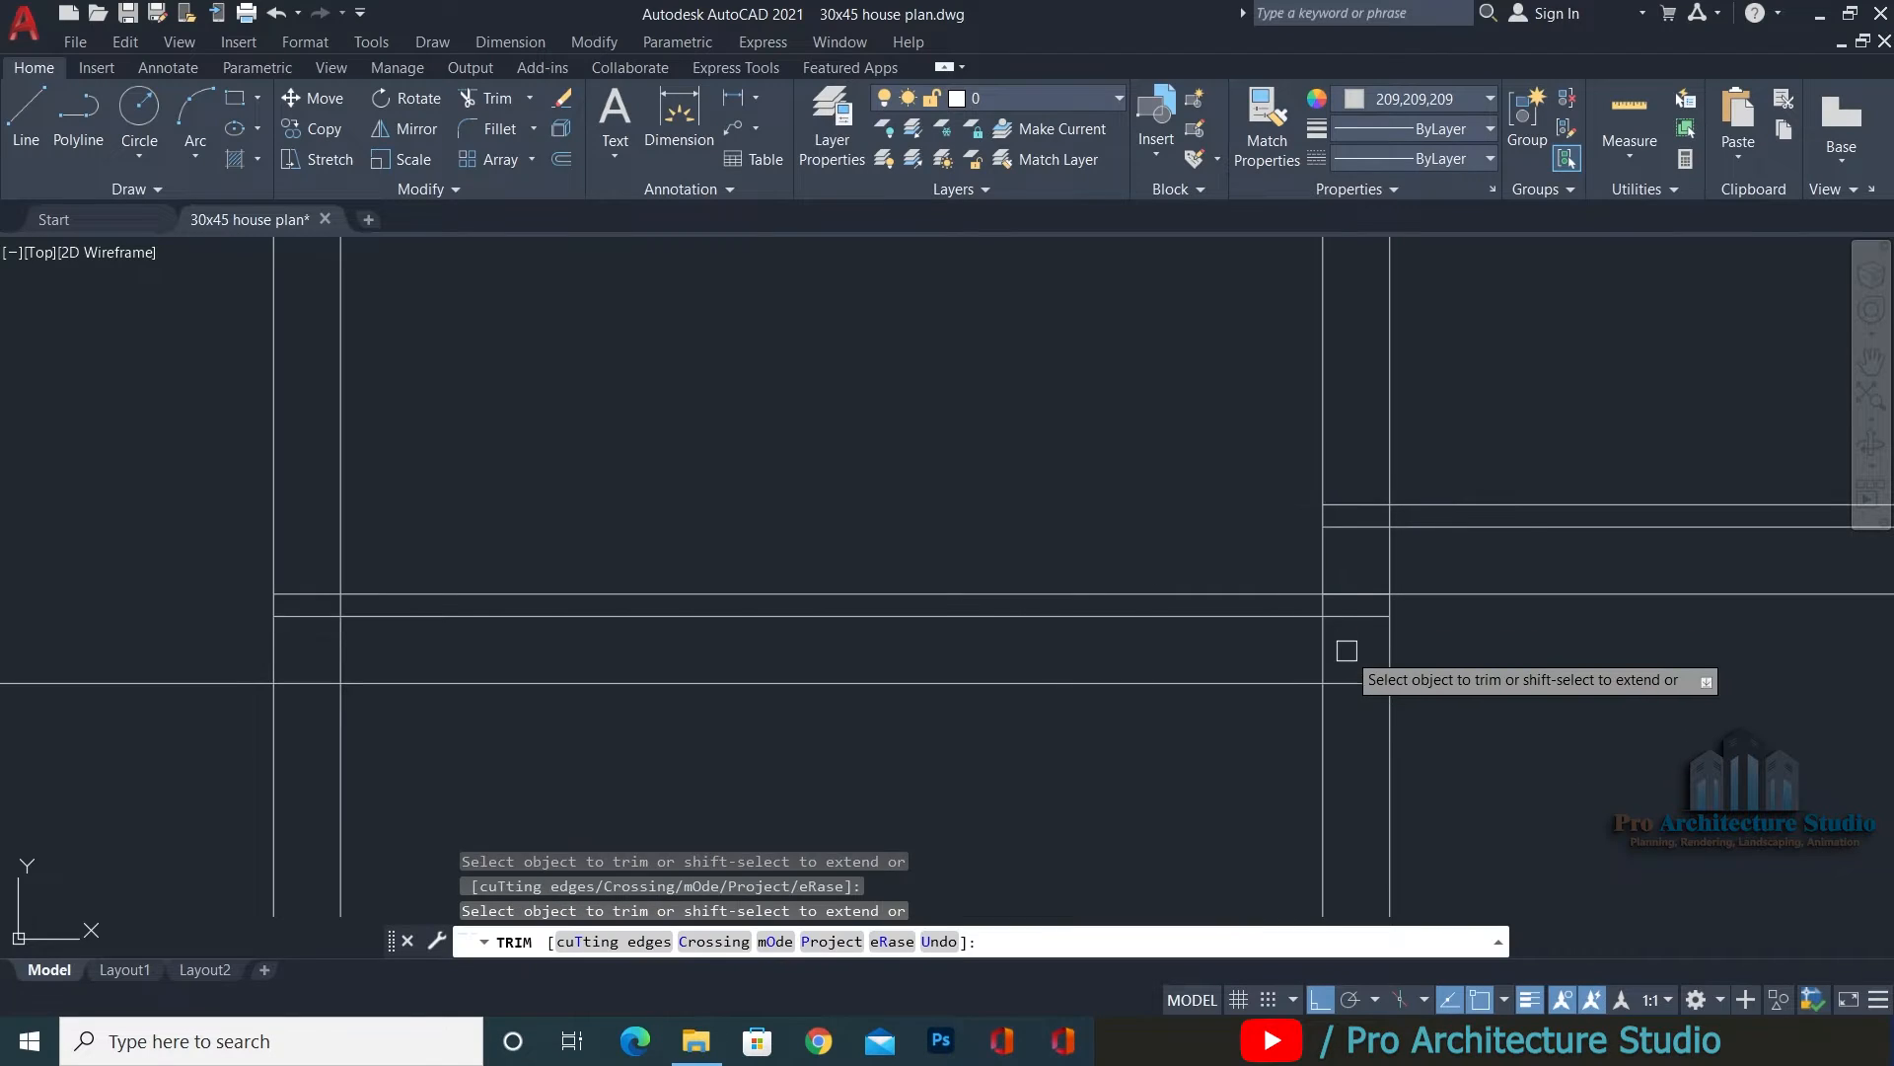
left_click(1322, 646)
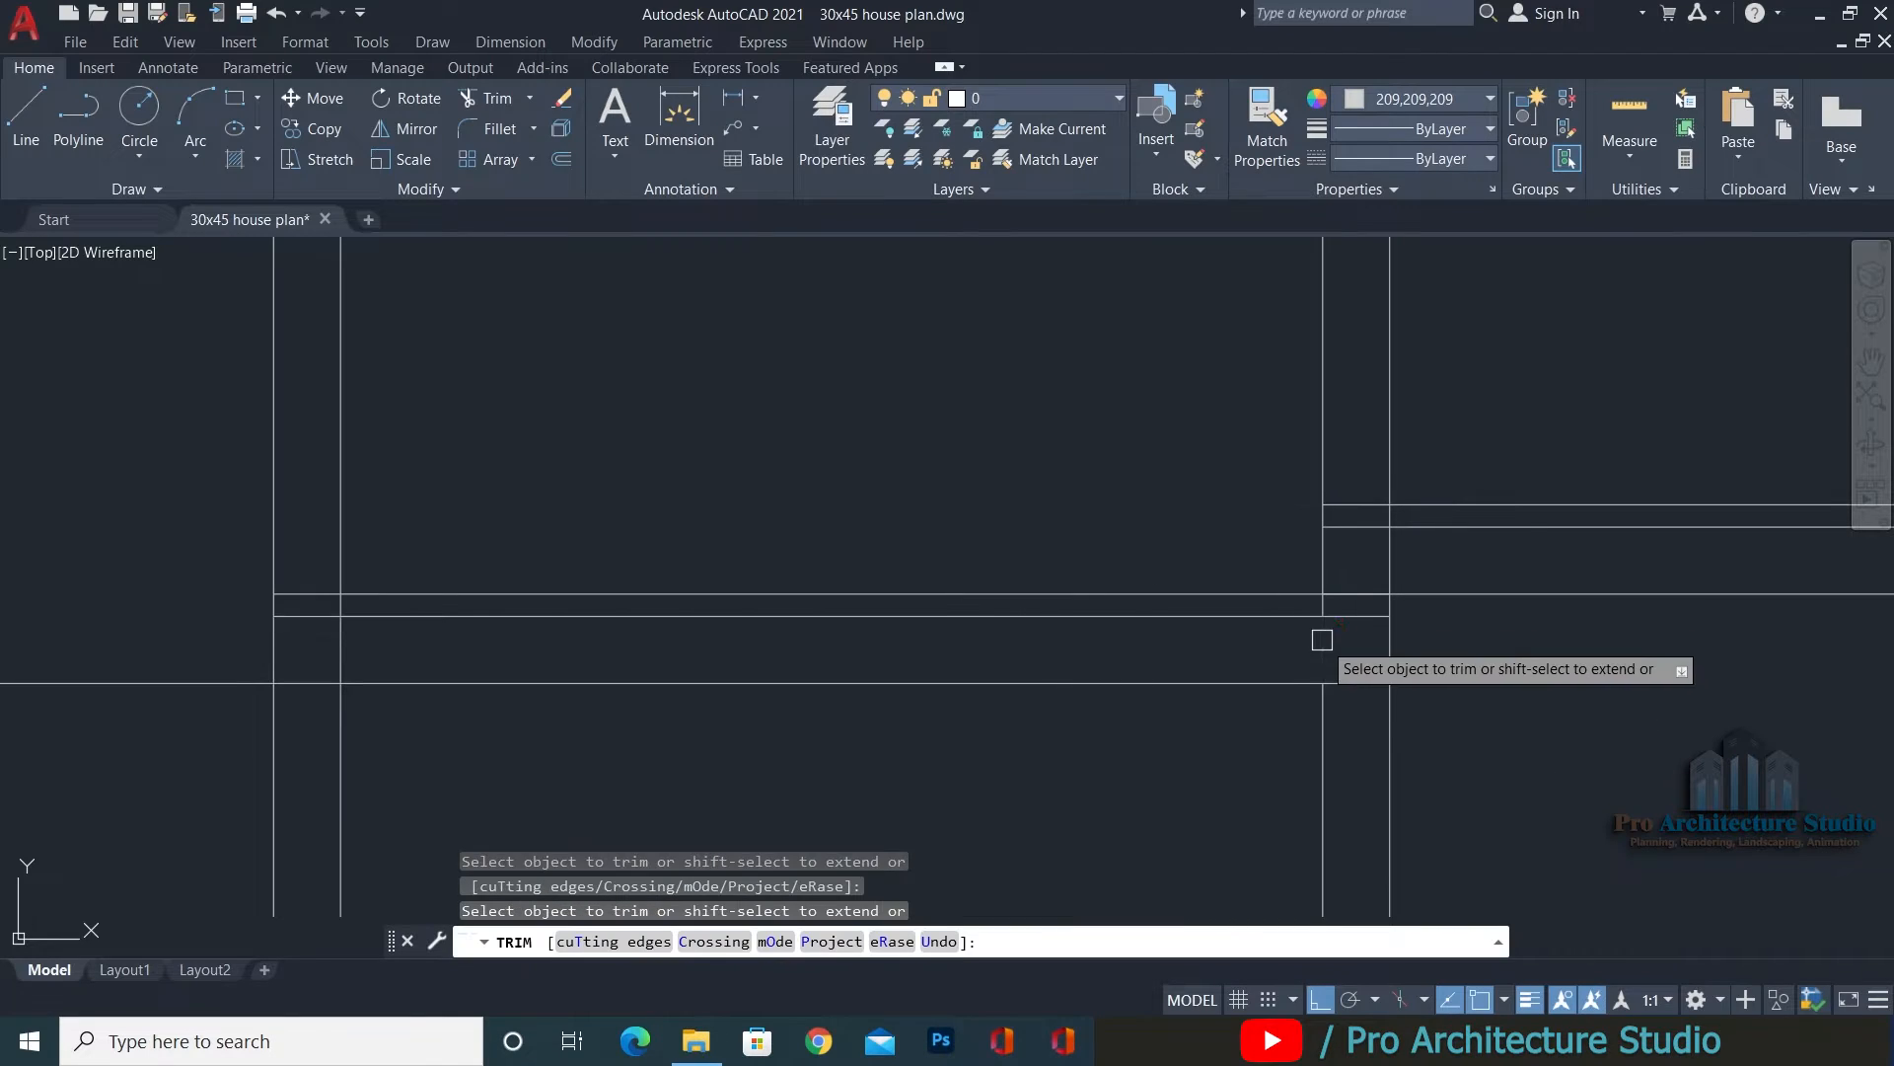
left_click(305, 680)
left_click(1353, 686)
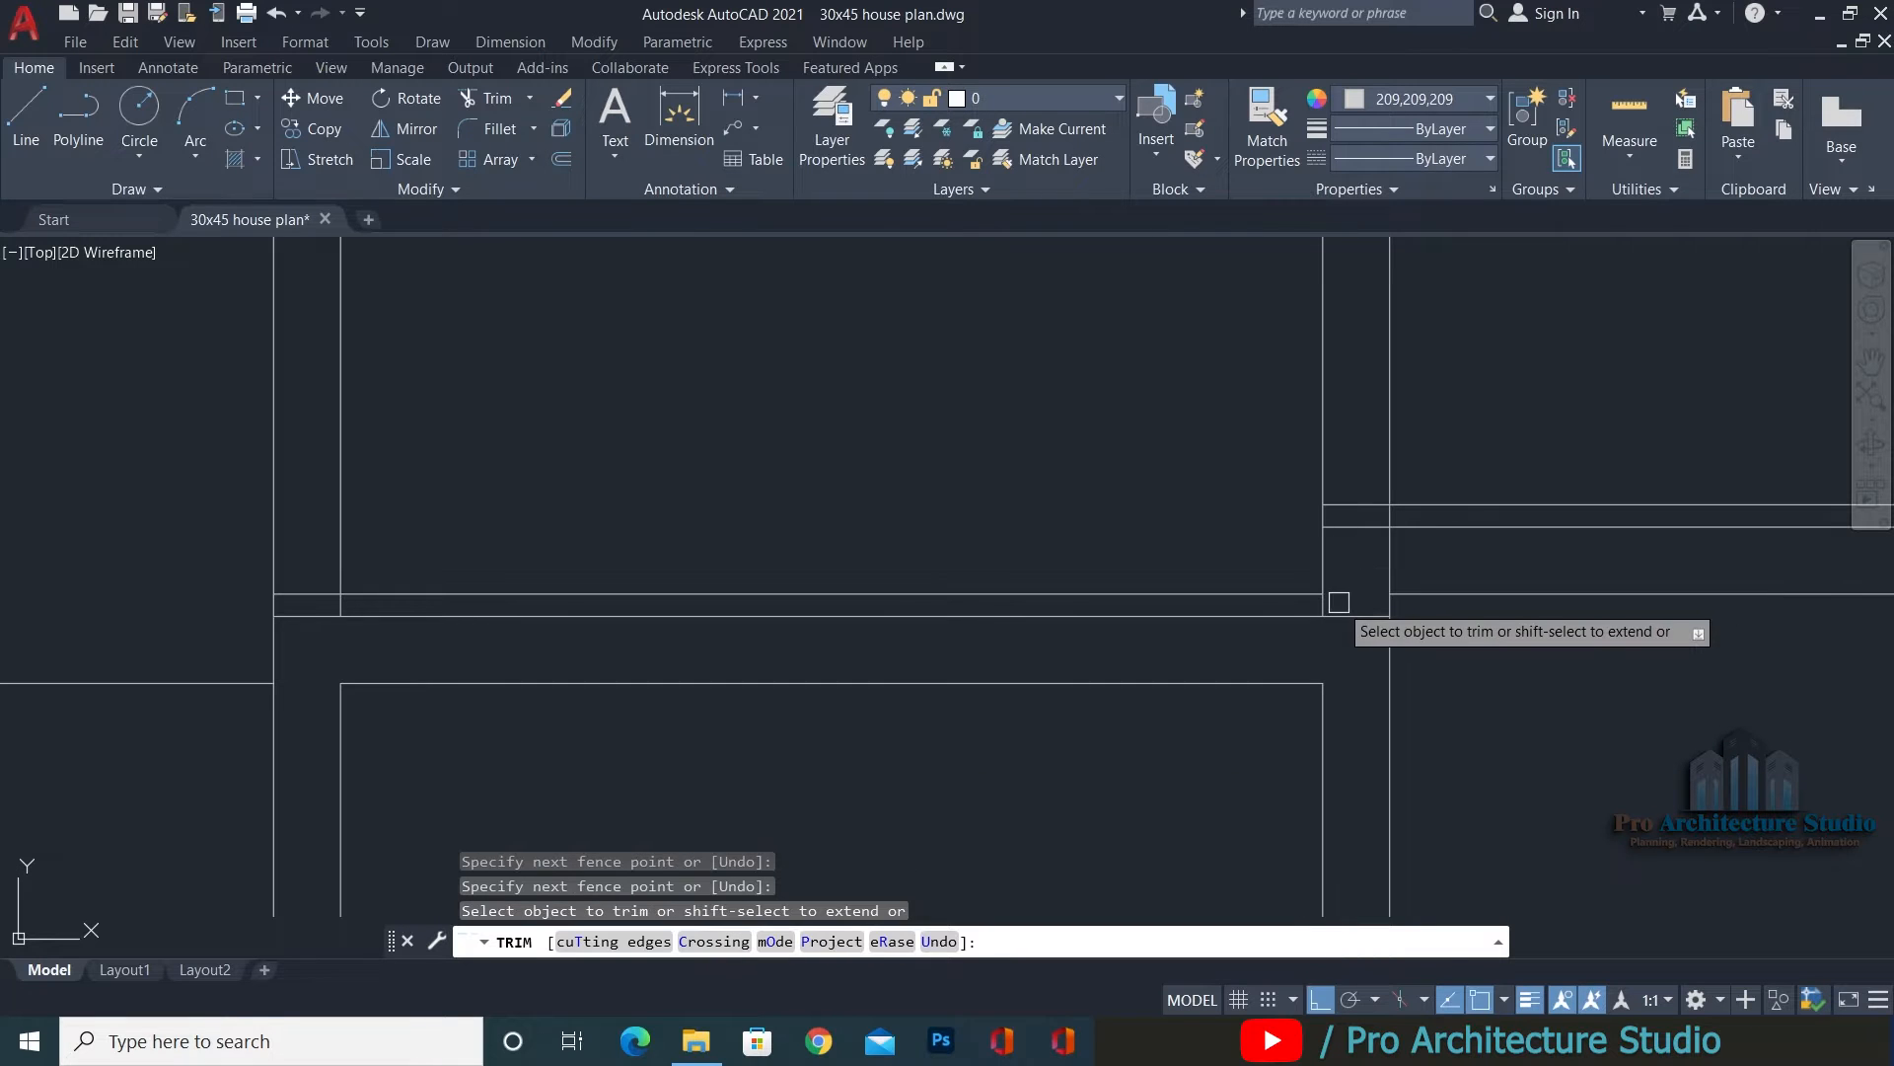
left_click_drag(1353, 602, 1362, 551)
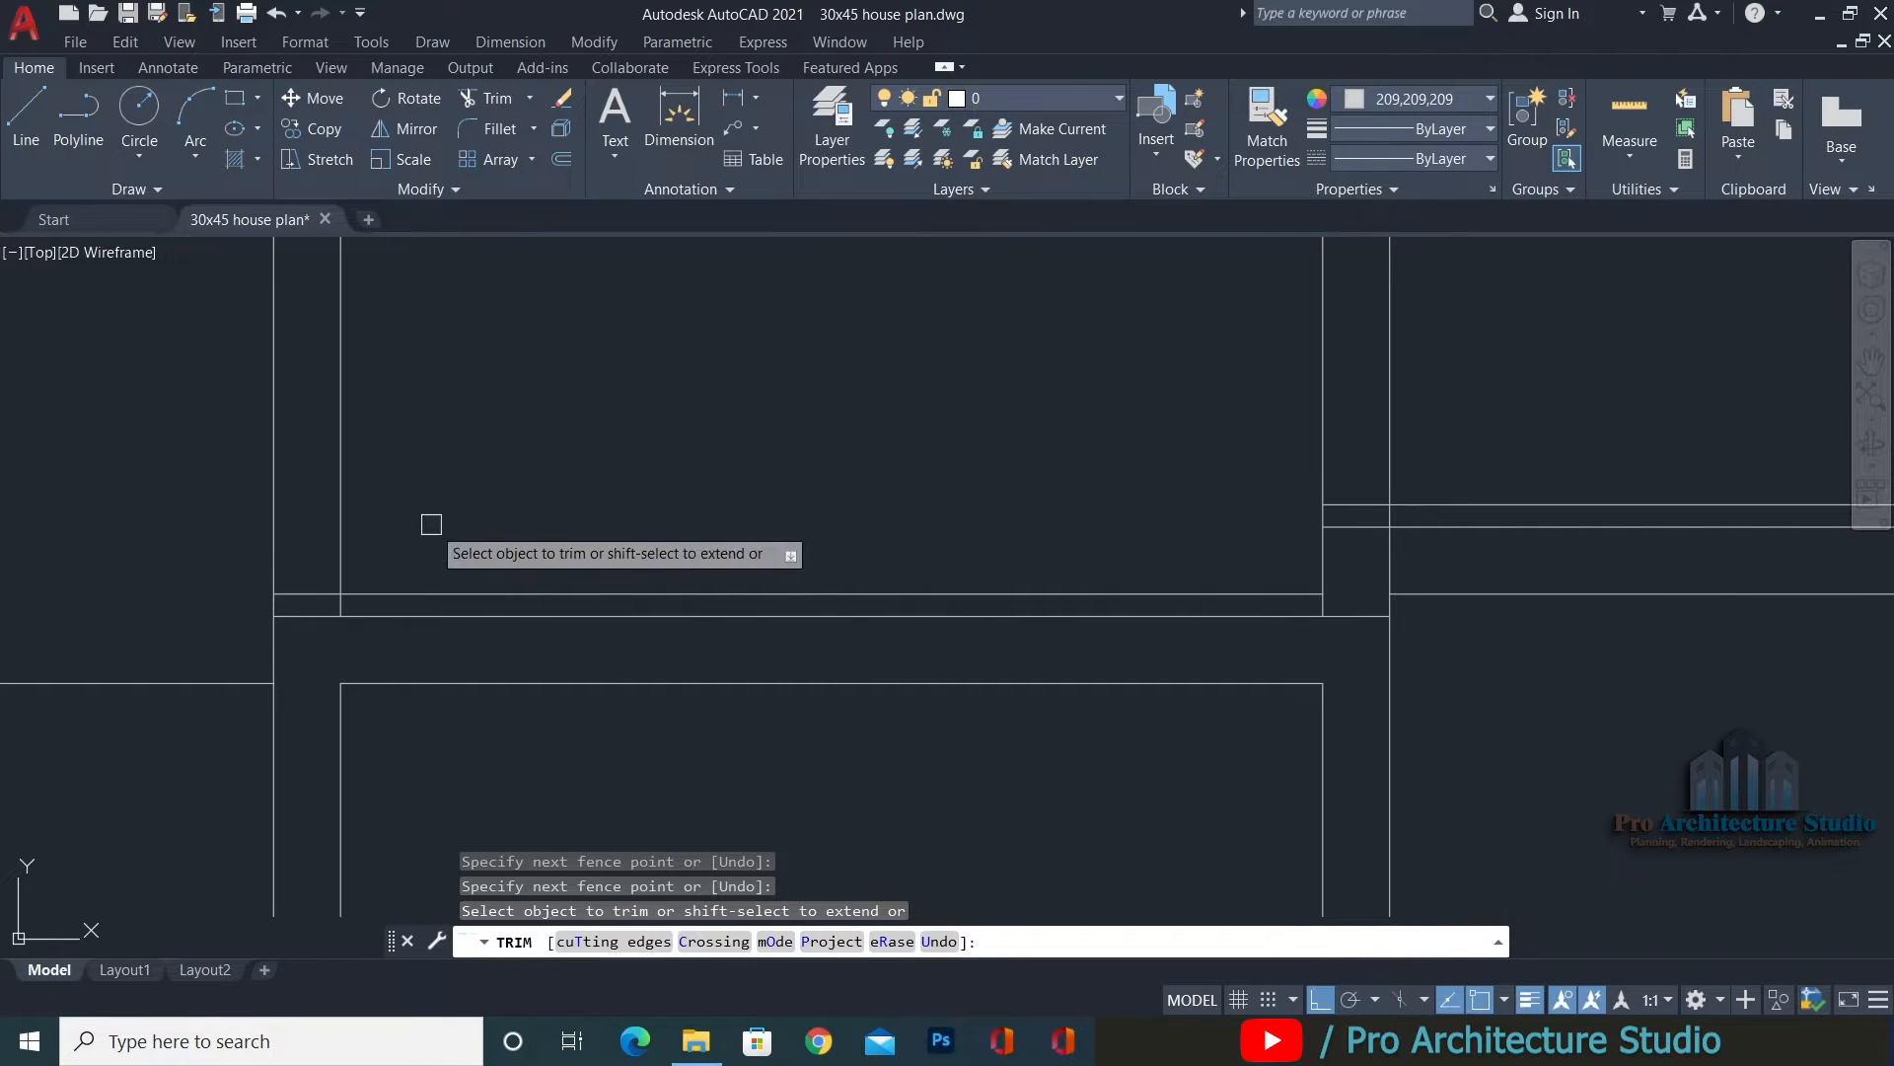
left_click(301, 593)
Trim the right bays' finished-floor line where it crosses the middle wall, the thin wall and the right outer wall.
middle_click_drag(1230, 547, 614, 530)
left_click(734, 486)
middle_click_drag(1782, 520, 1178, 518)
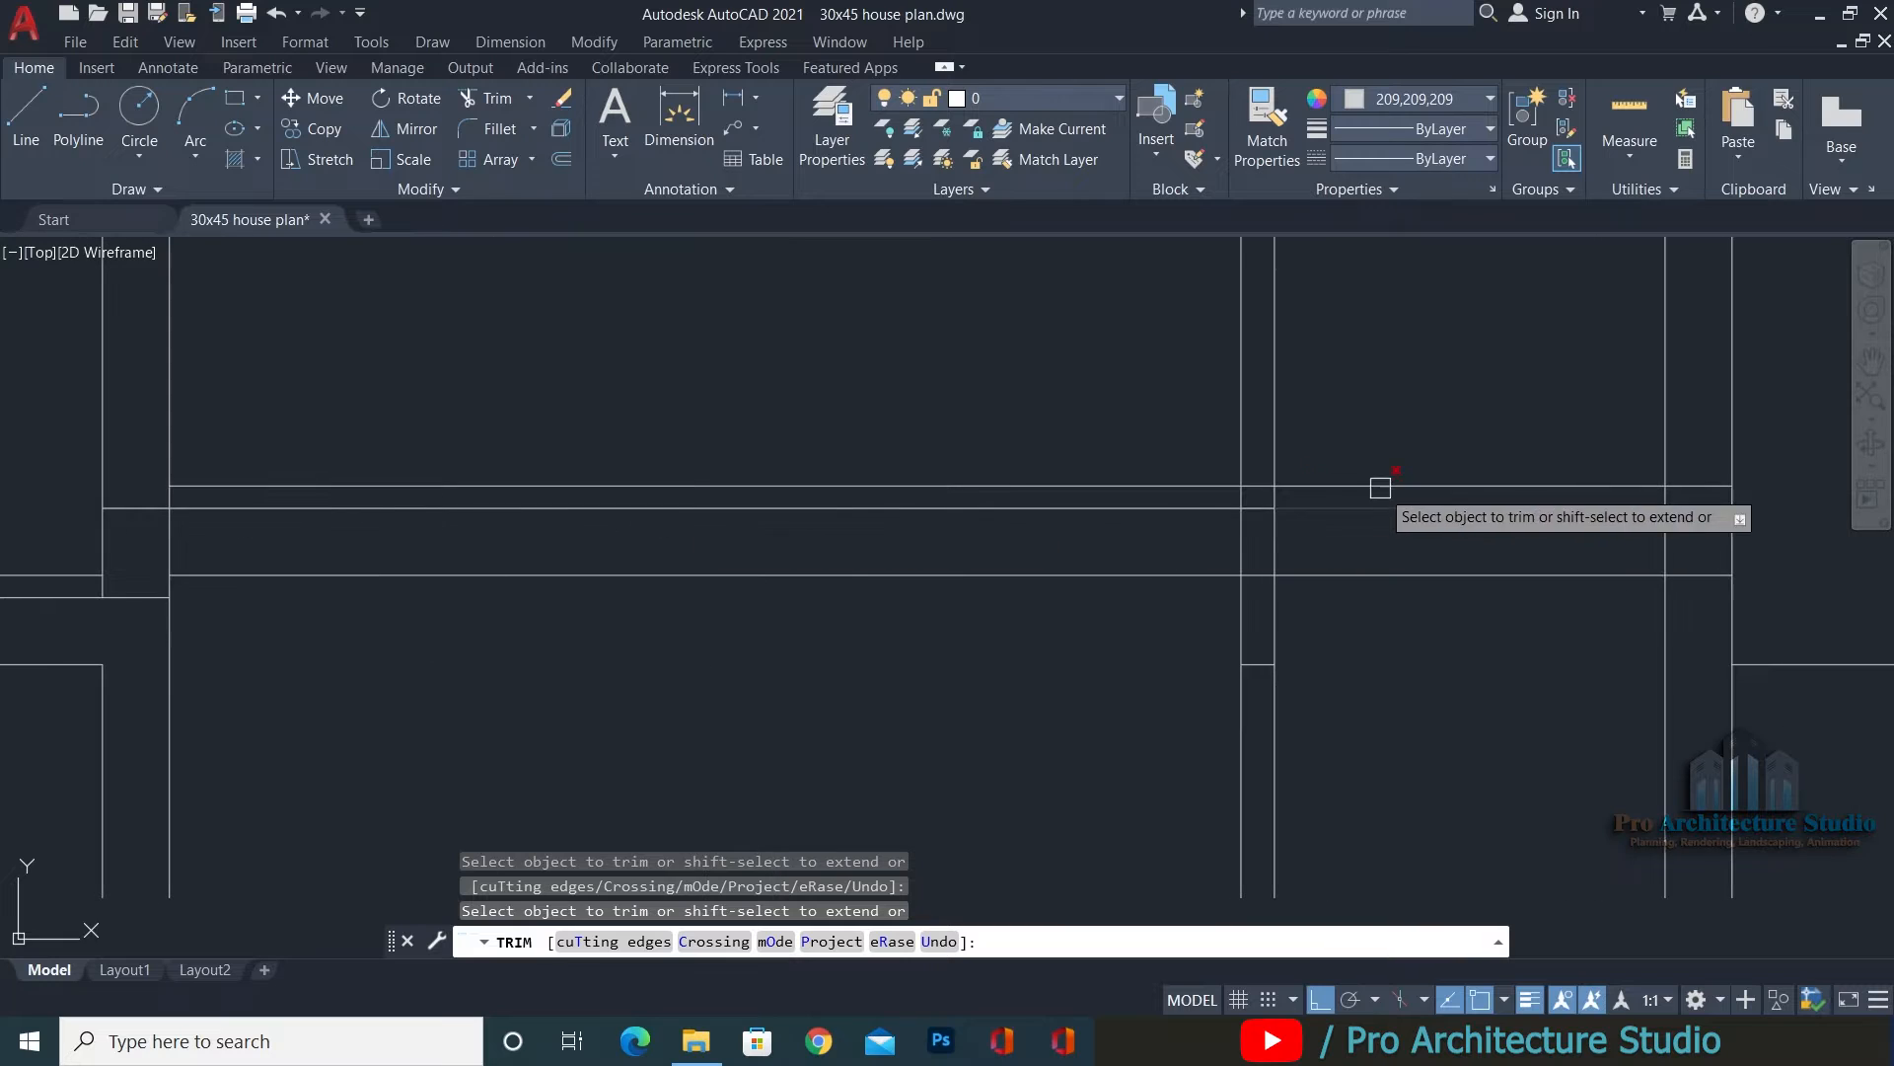
scroll(1236, 470, "up", 2)
left_click(1276, 495)
middle_click_drag(1587, 520, 973, 520)
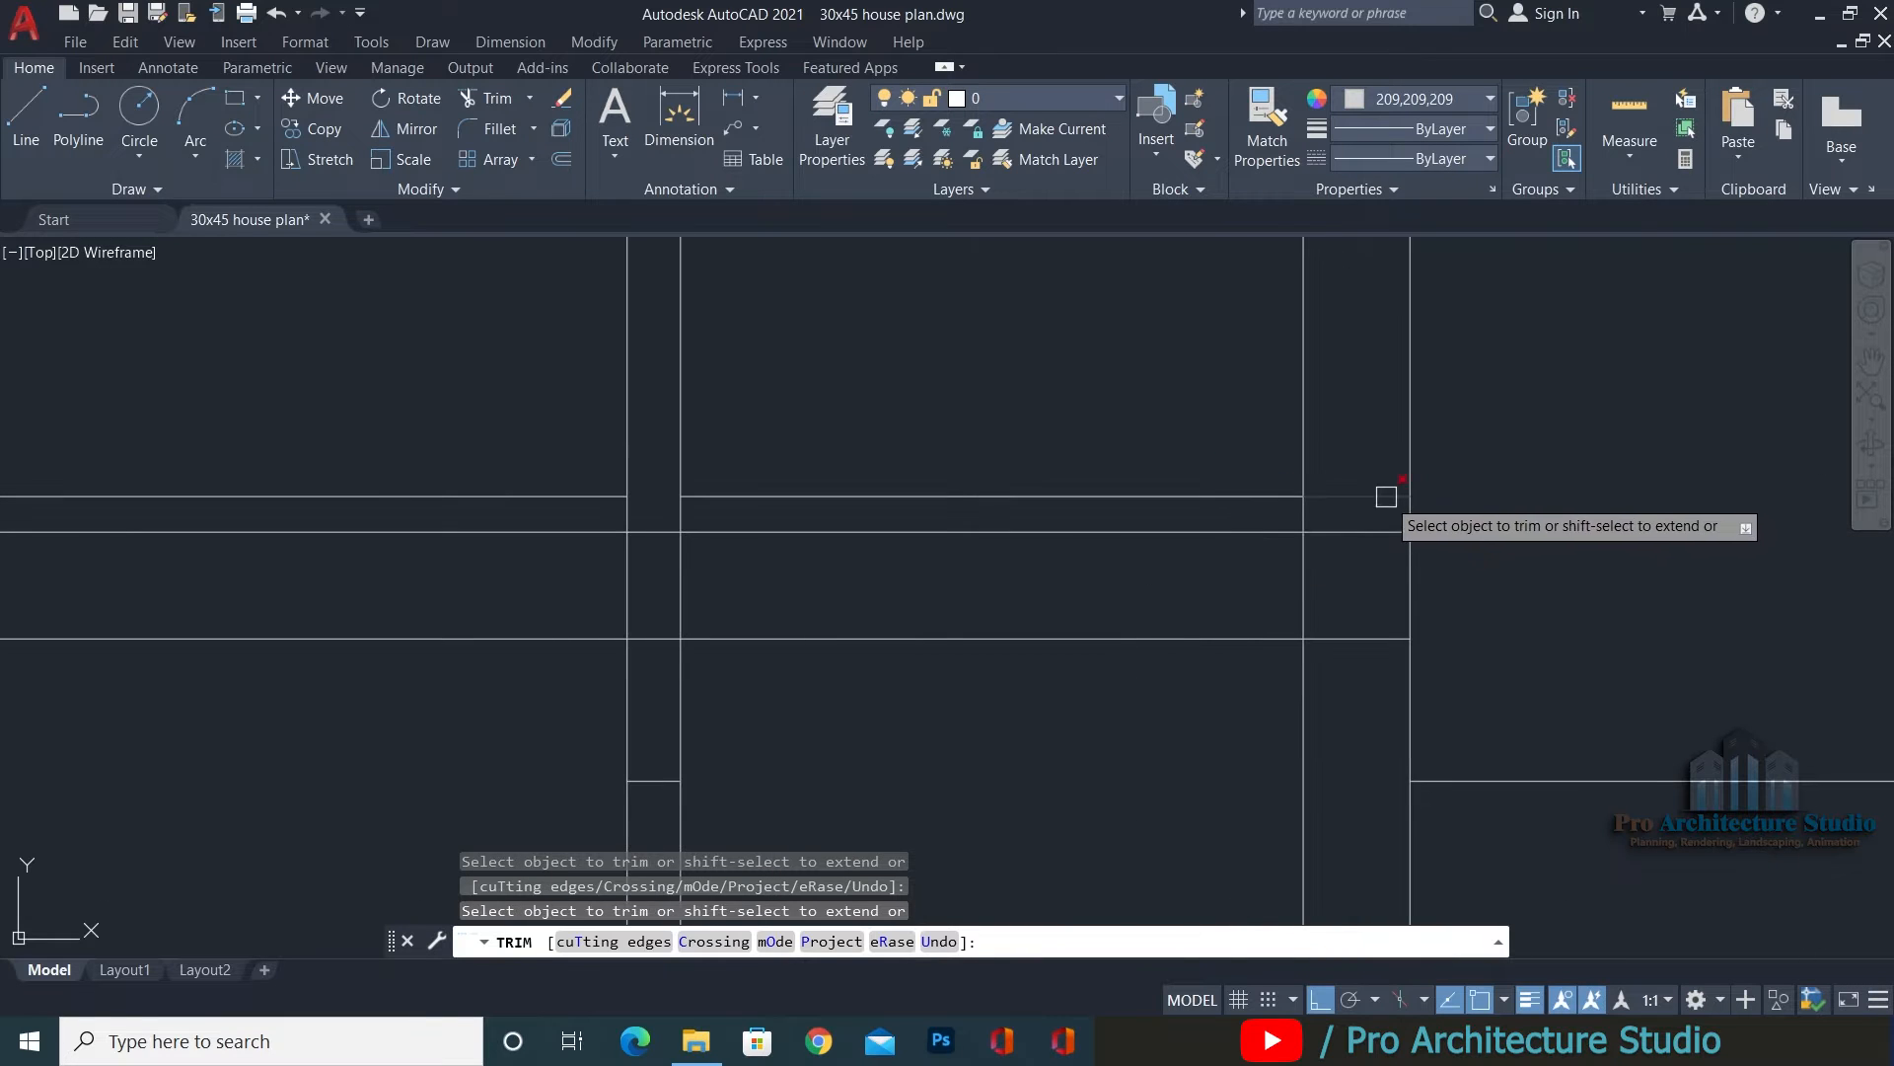
left_click(1383, 496)
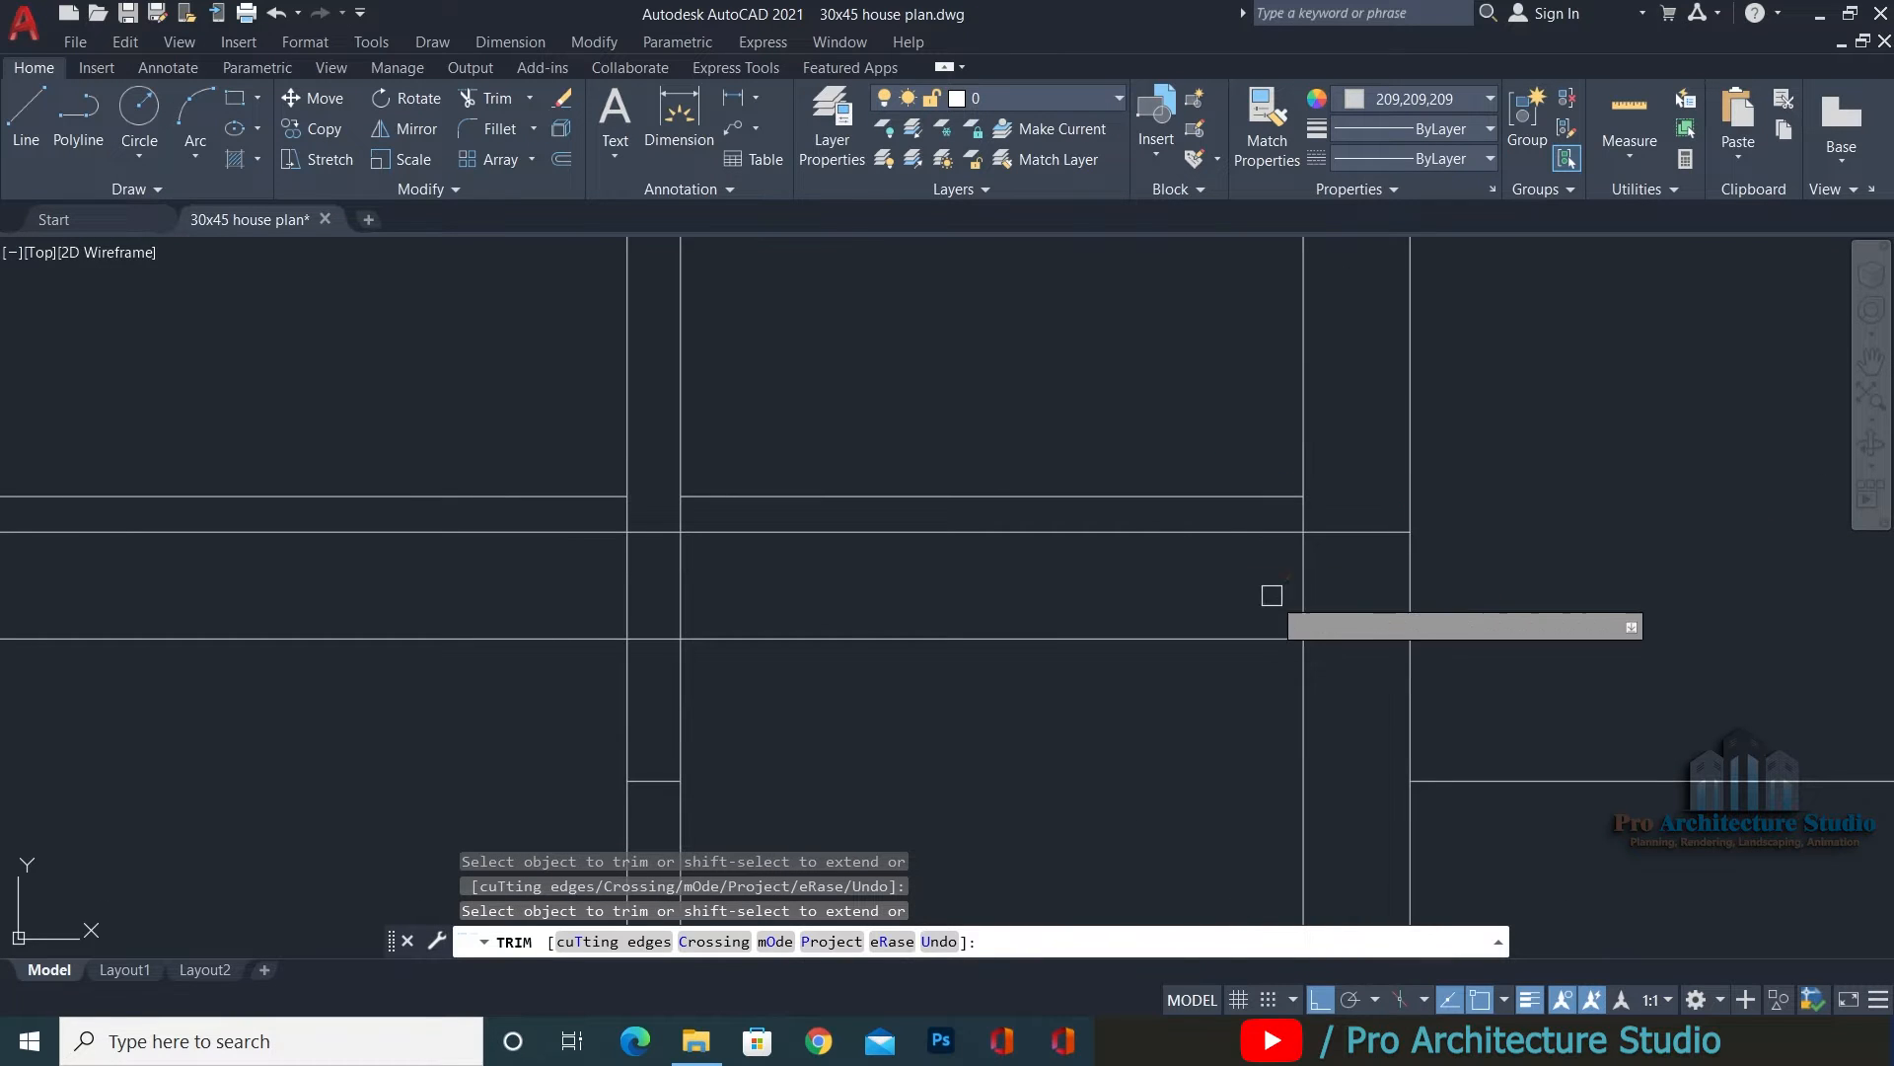
Trim the right bays' wall lines between the floor underside and plinth level, and the plinth-level line inside the walls.
left_click(679, 572)
left_click(627, 581)
middle_click_drag(626, 581, 834, 597)
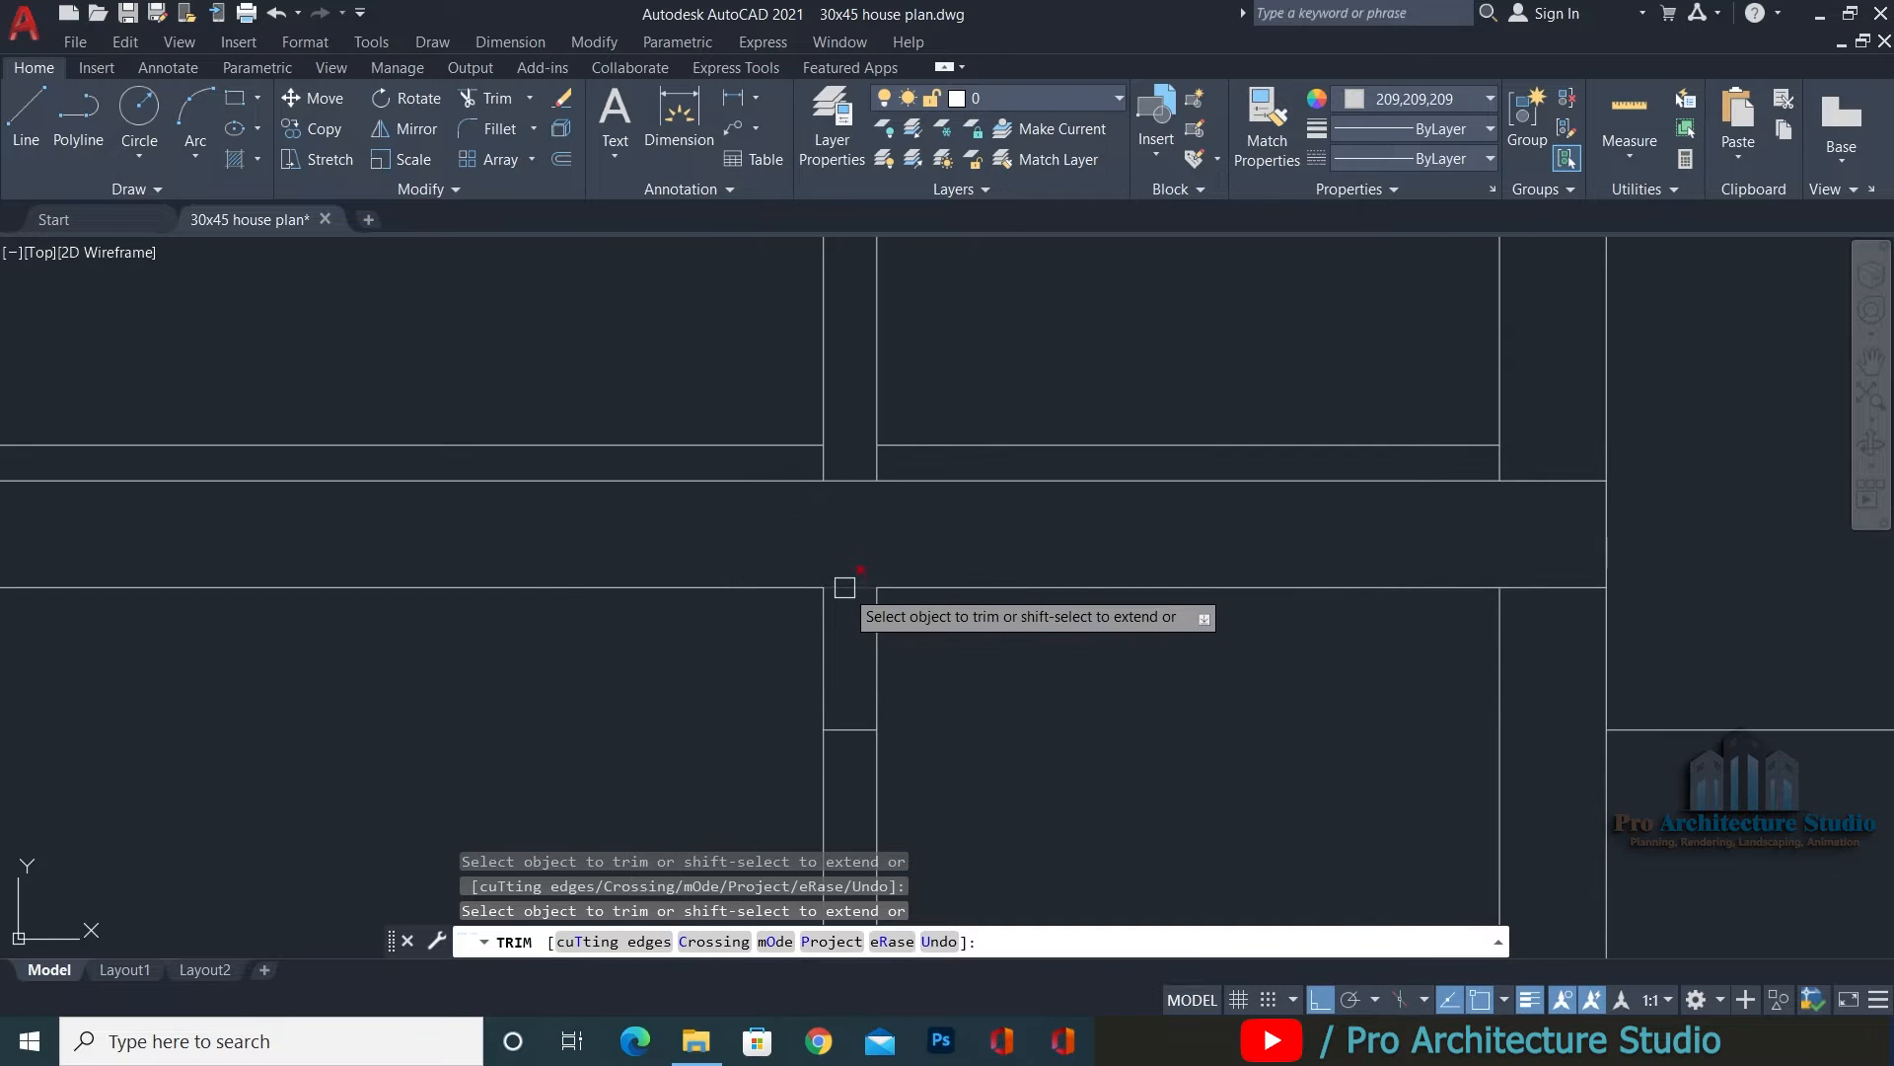
left_click(844, 587)
middle_click_drag(501, 494, 1627, 493)
middle_click_drag(255, 602, 721, 607)
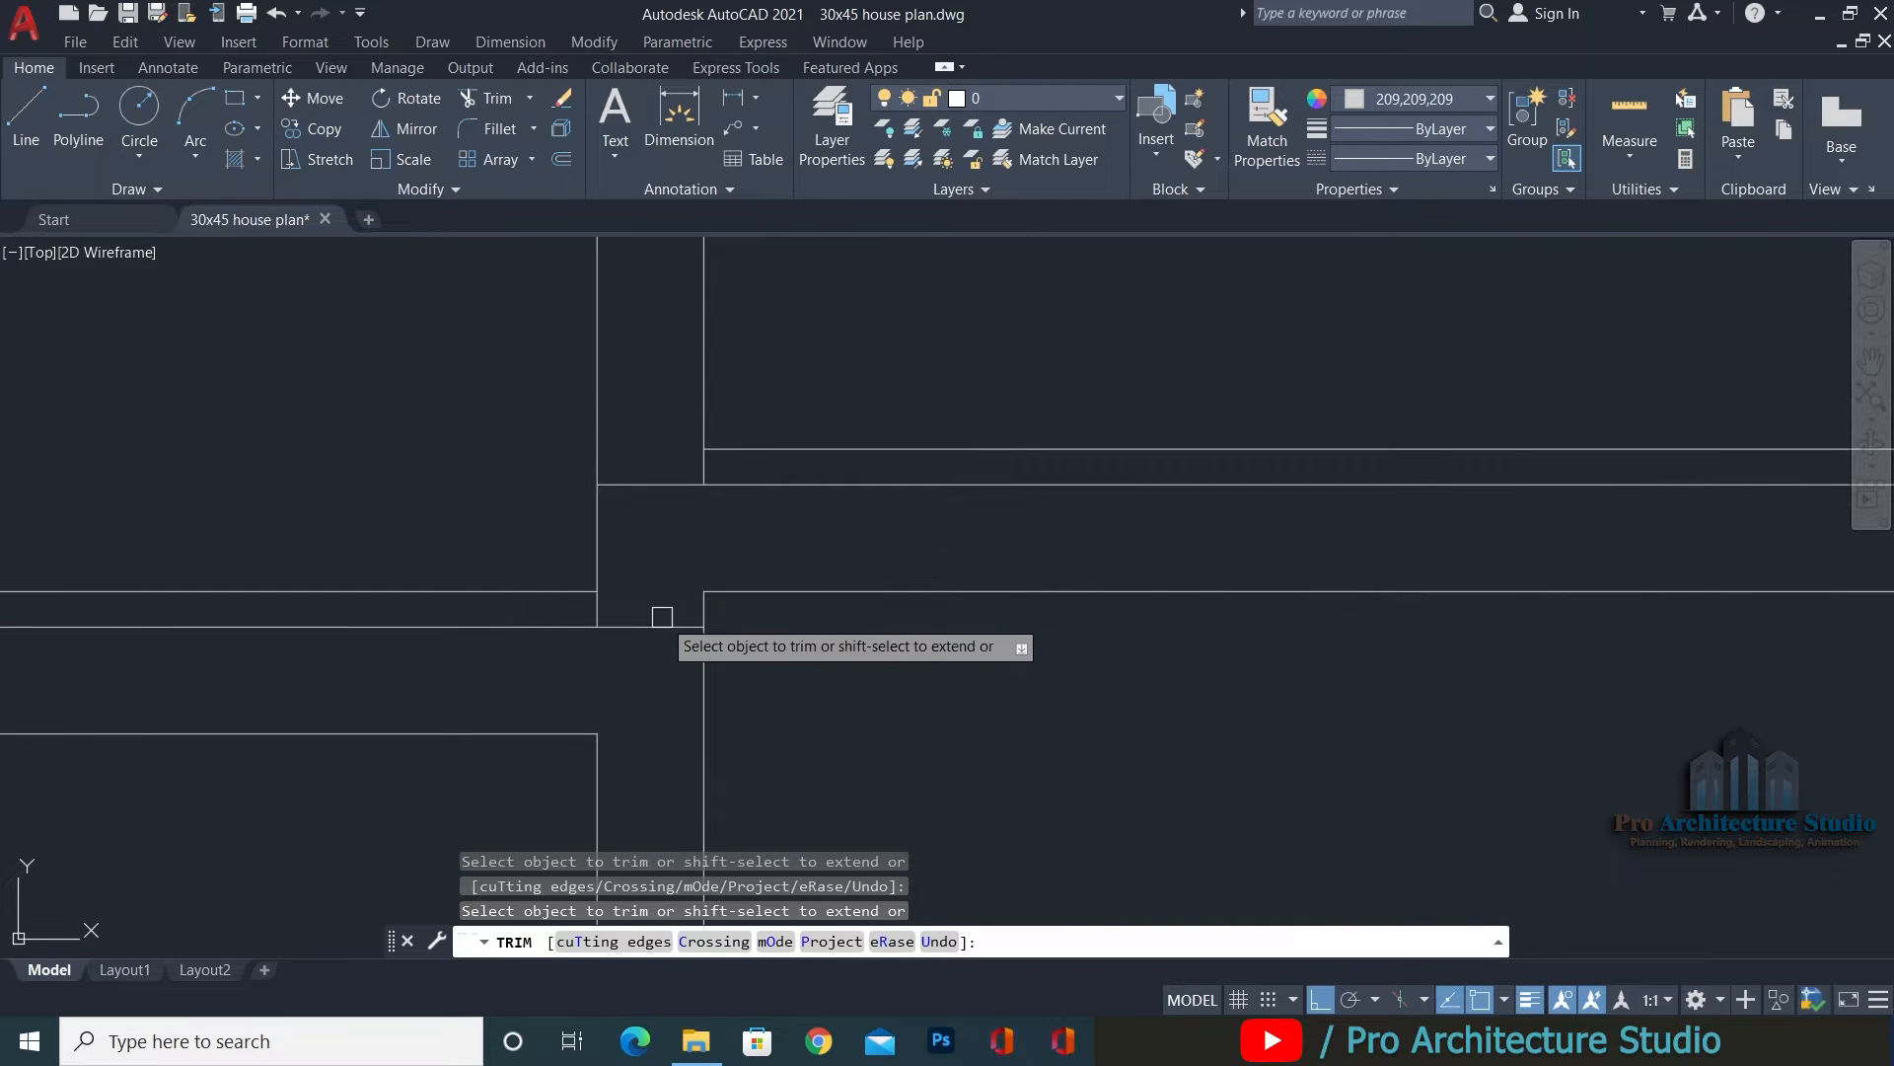
scroll(994, 579, "down", 2)
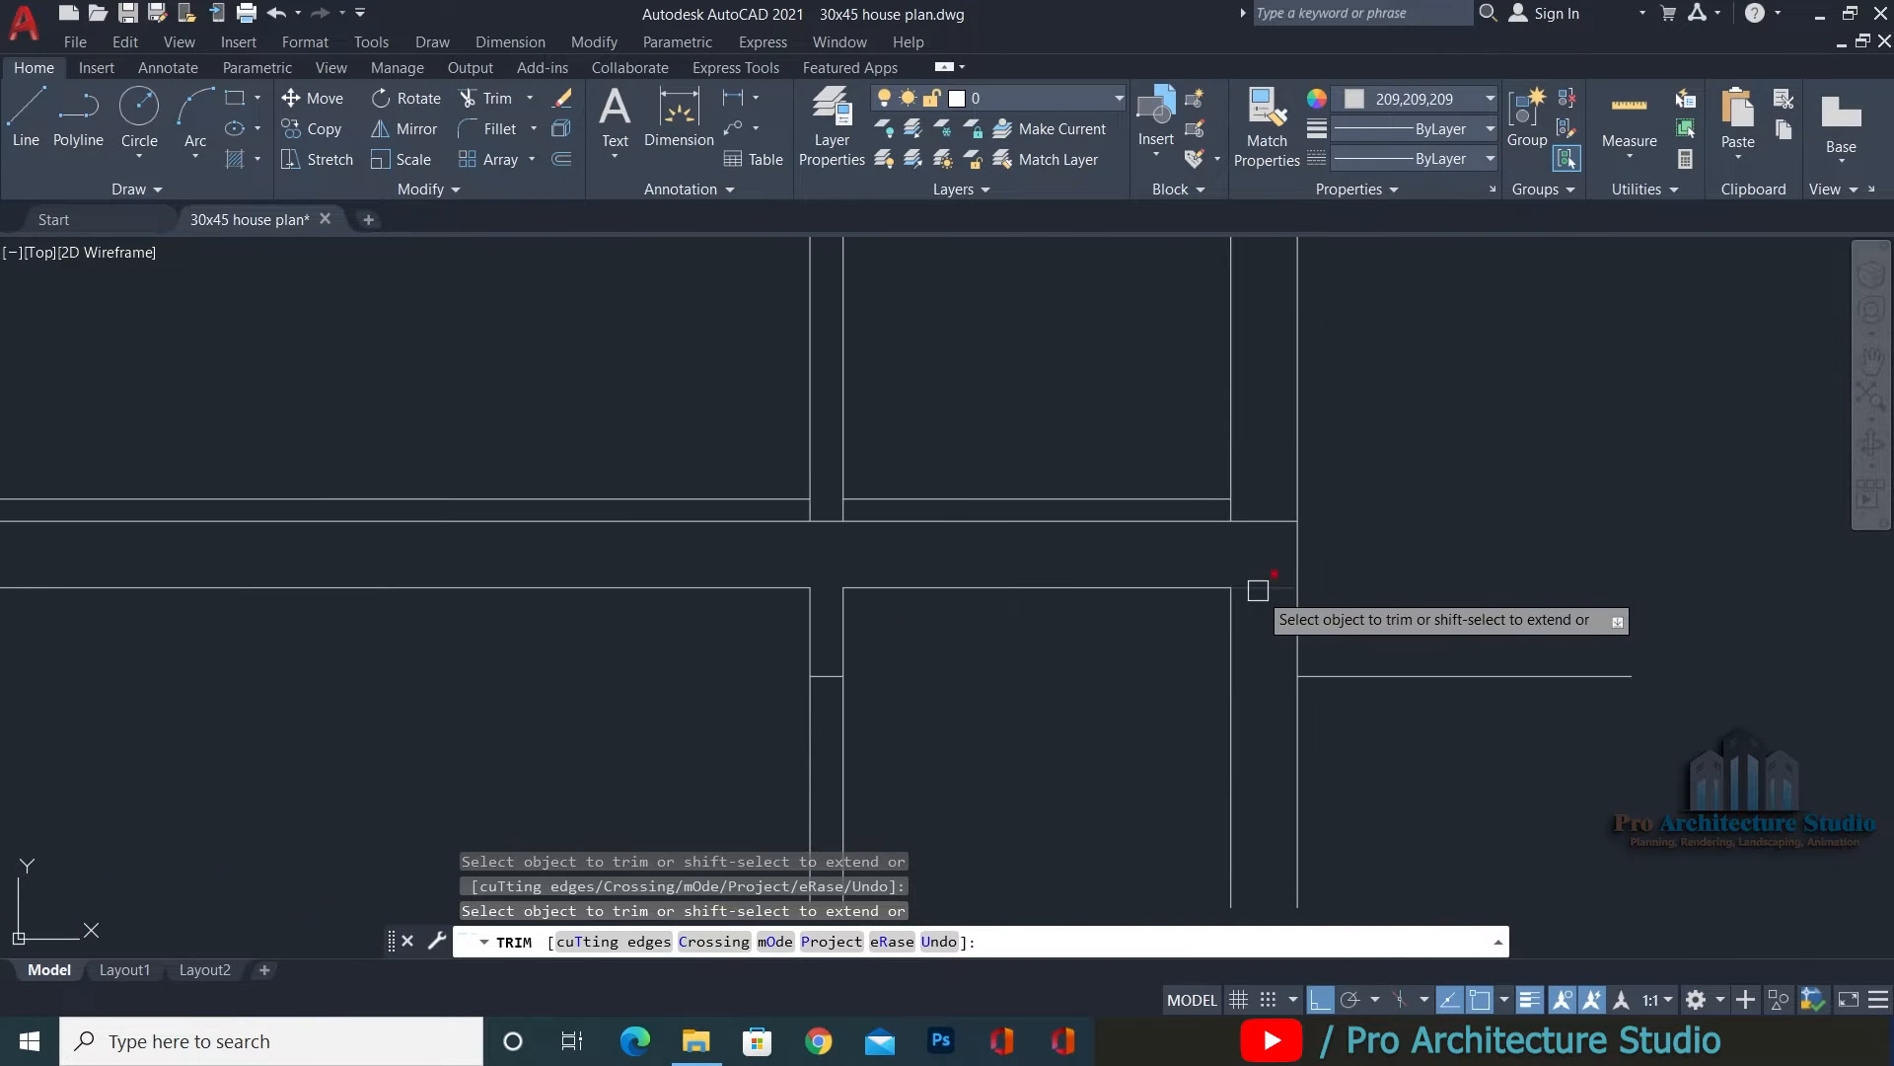
left_click(1258, 590)
scroll(1480, 469, "down", 4)
scroll(796, 494, "up", 3)
key("Return")
middle_click_drag(1304, 511, 942, 584)
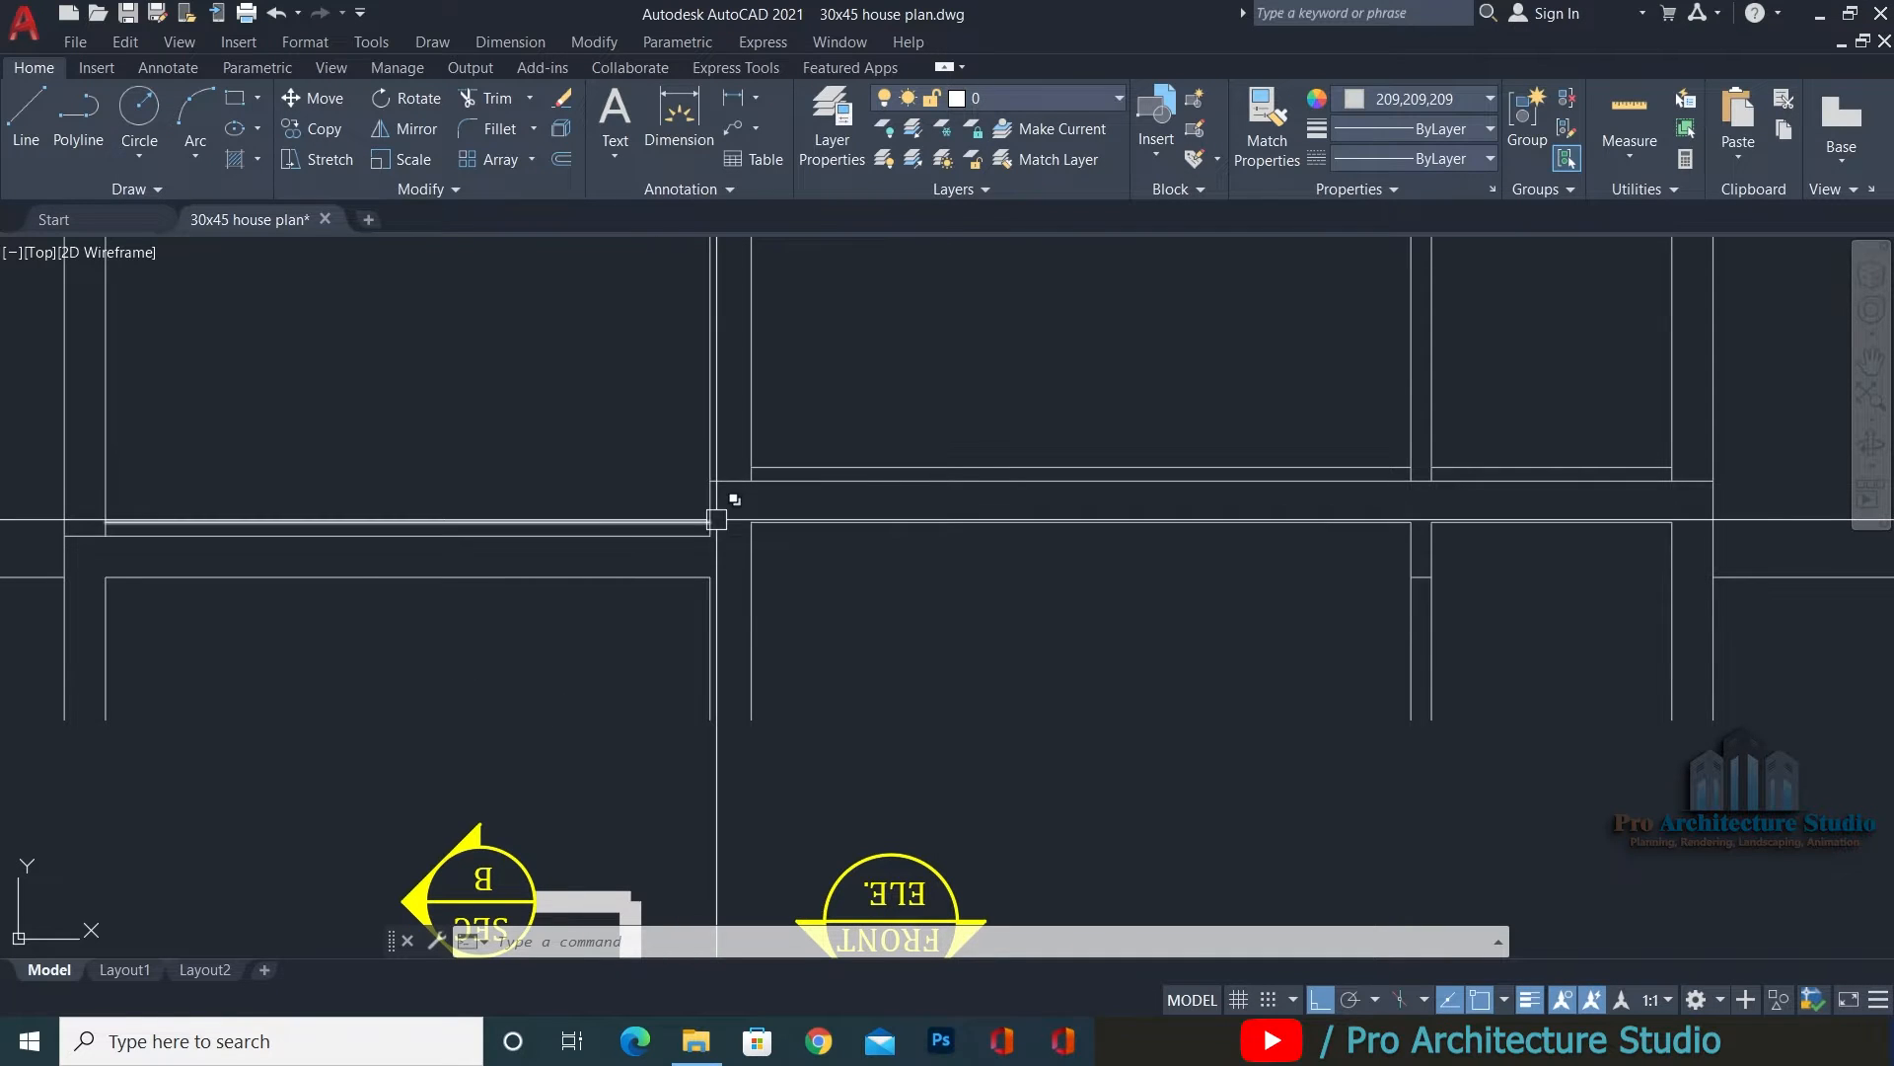
Offset the ground-level line of the left bay 12" downward.
key("Escape")
key("Escape")
key("Escape")
scroll(331, 643, "up", 3)
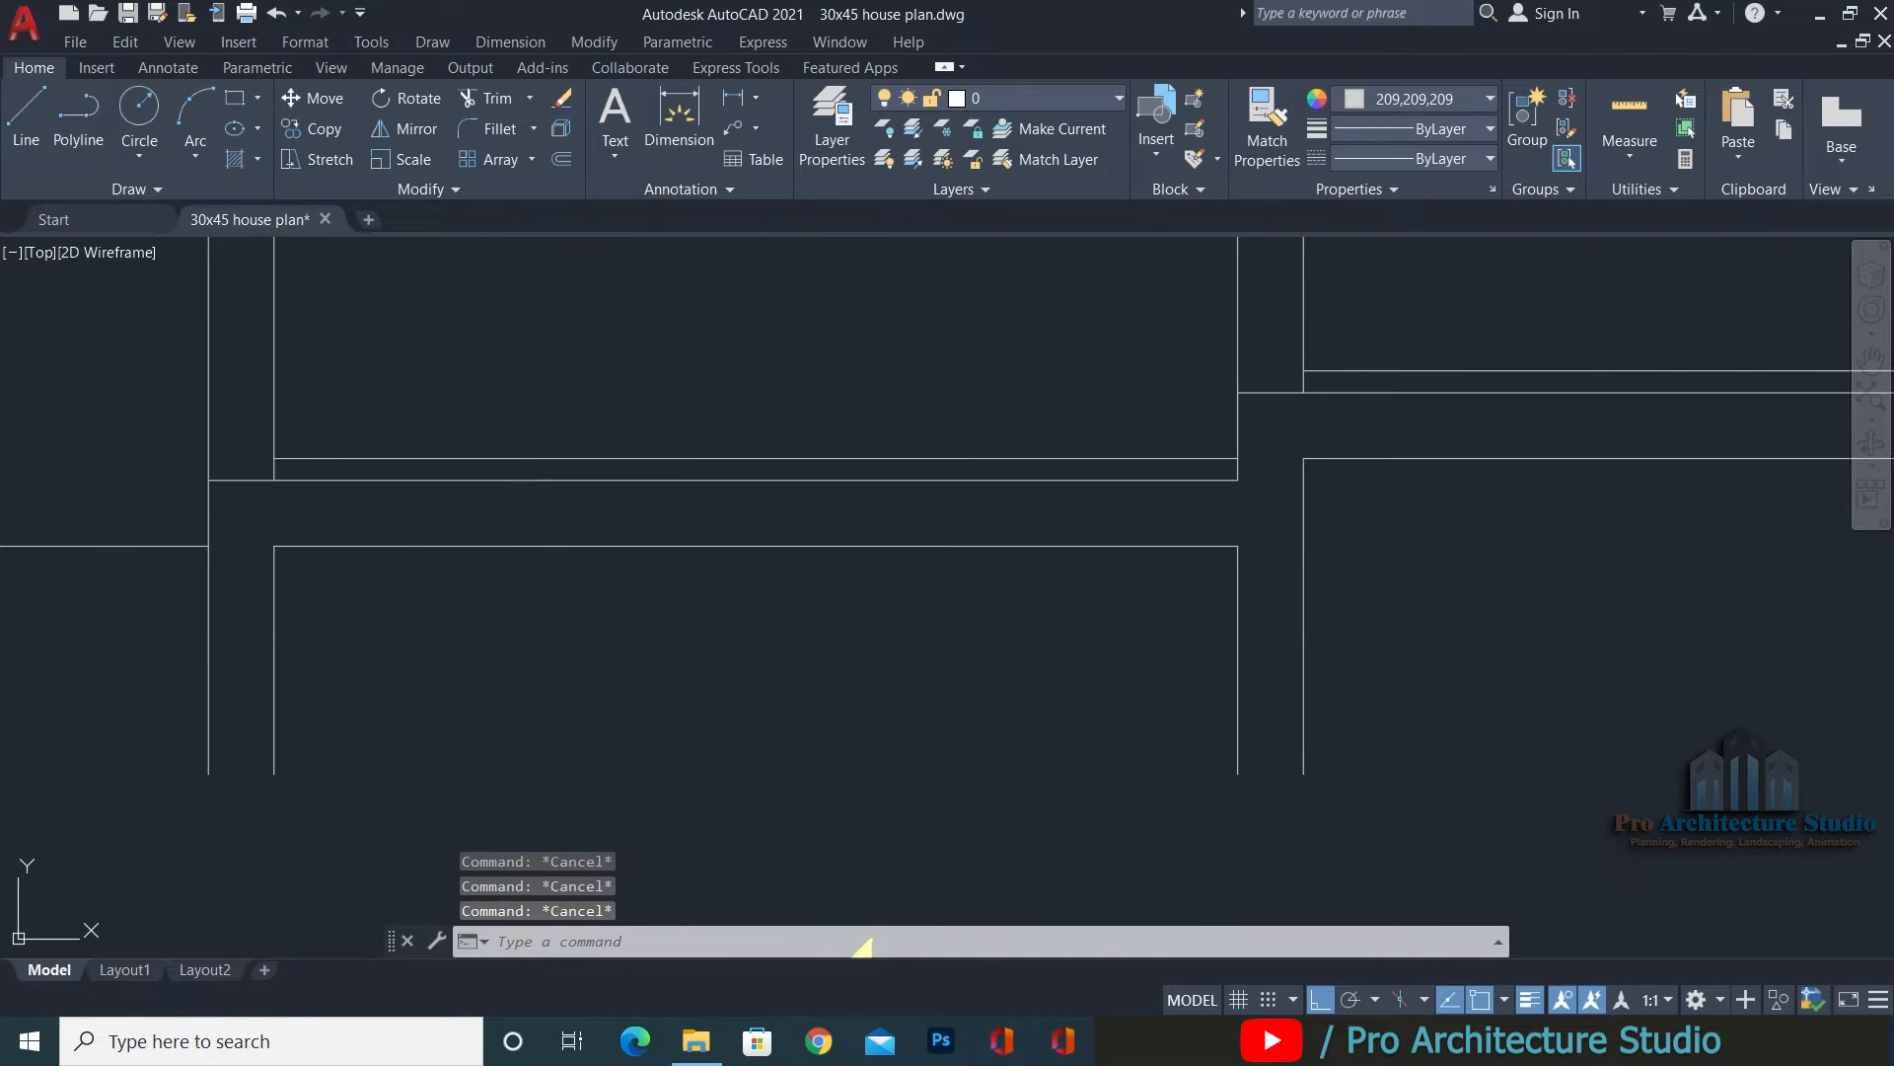
type("O")
key("Return")
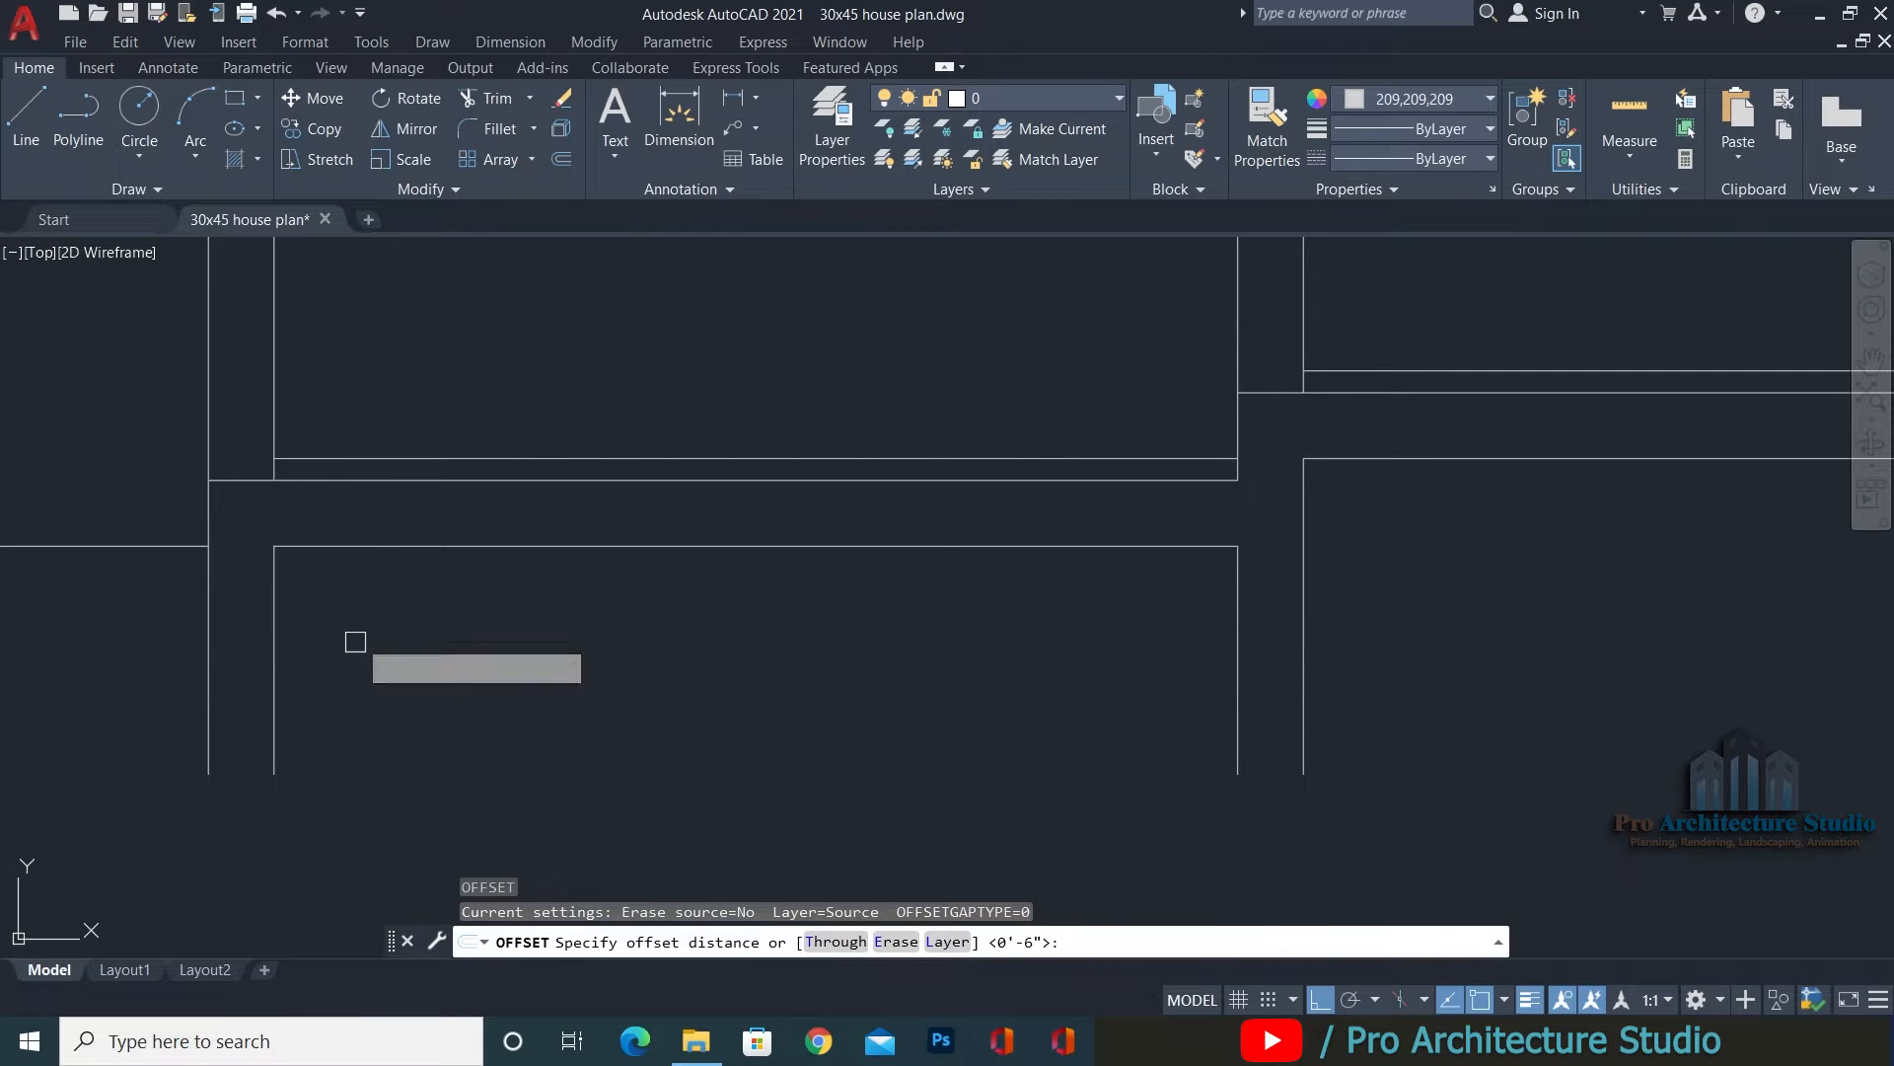
type("12")
key("Return")
left_click(332, 548)
left_click(383, 694)
key("Escape")
key("Escape")
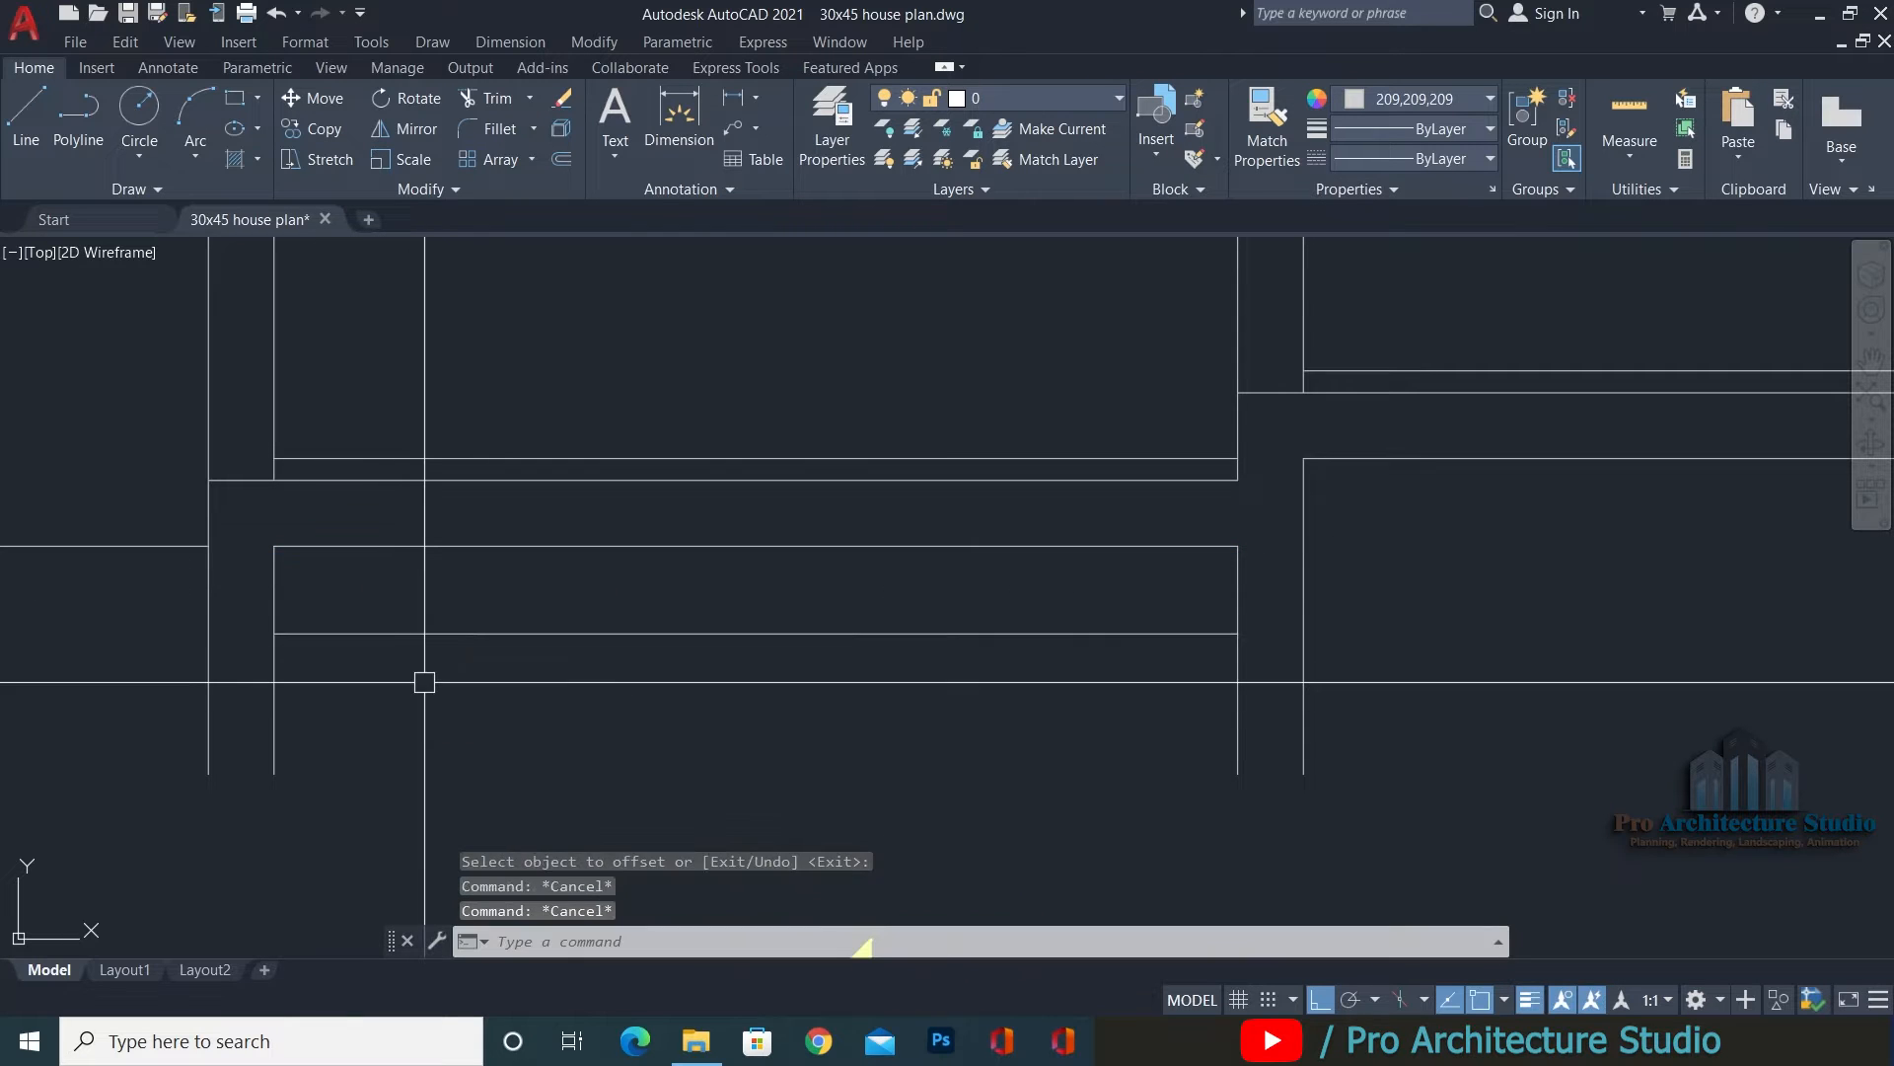
Extend the new offset line to the outer faces of the left bay's walls and trim its part between the walls.
type("ex")
key("Return")
left_click(1192, 634)
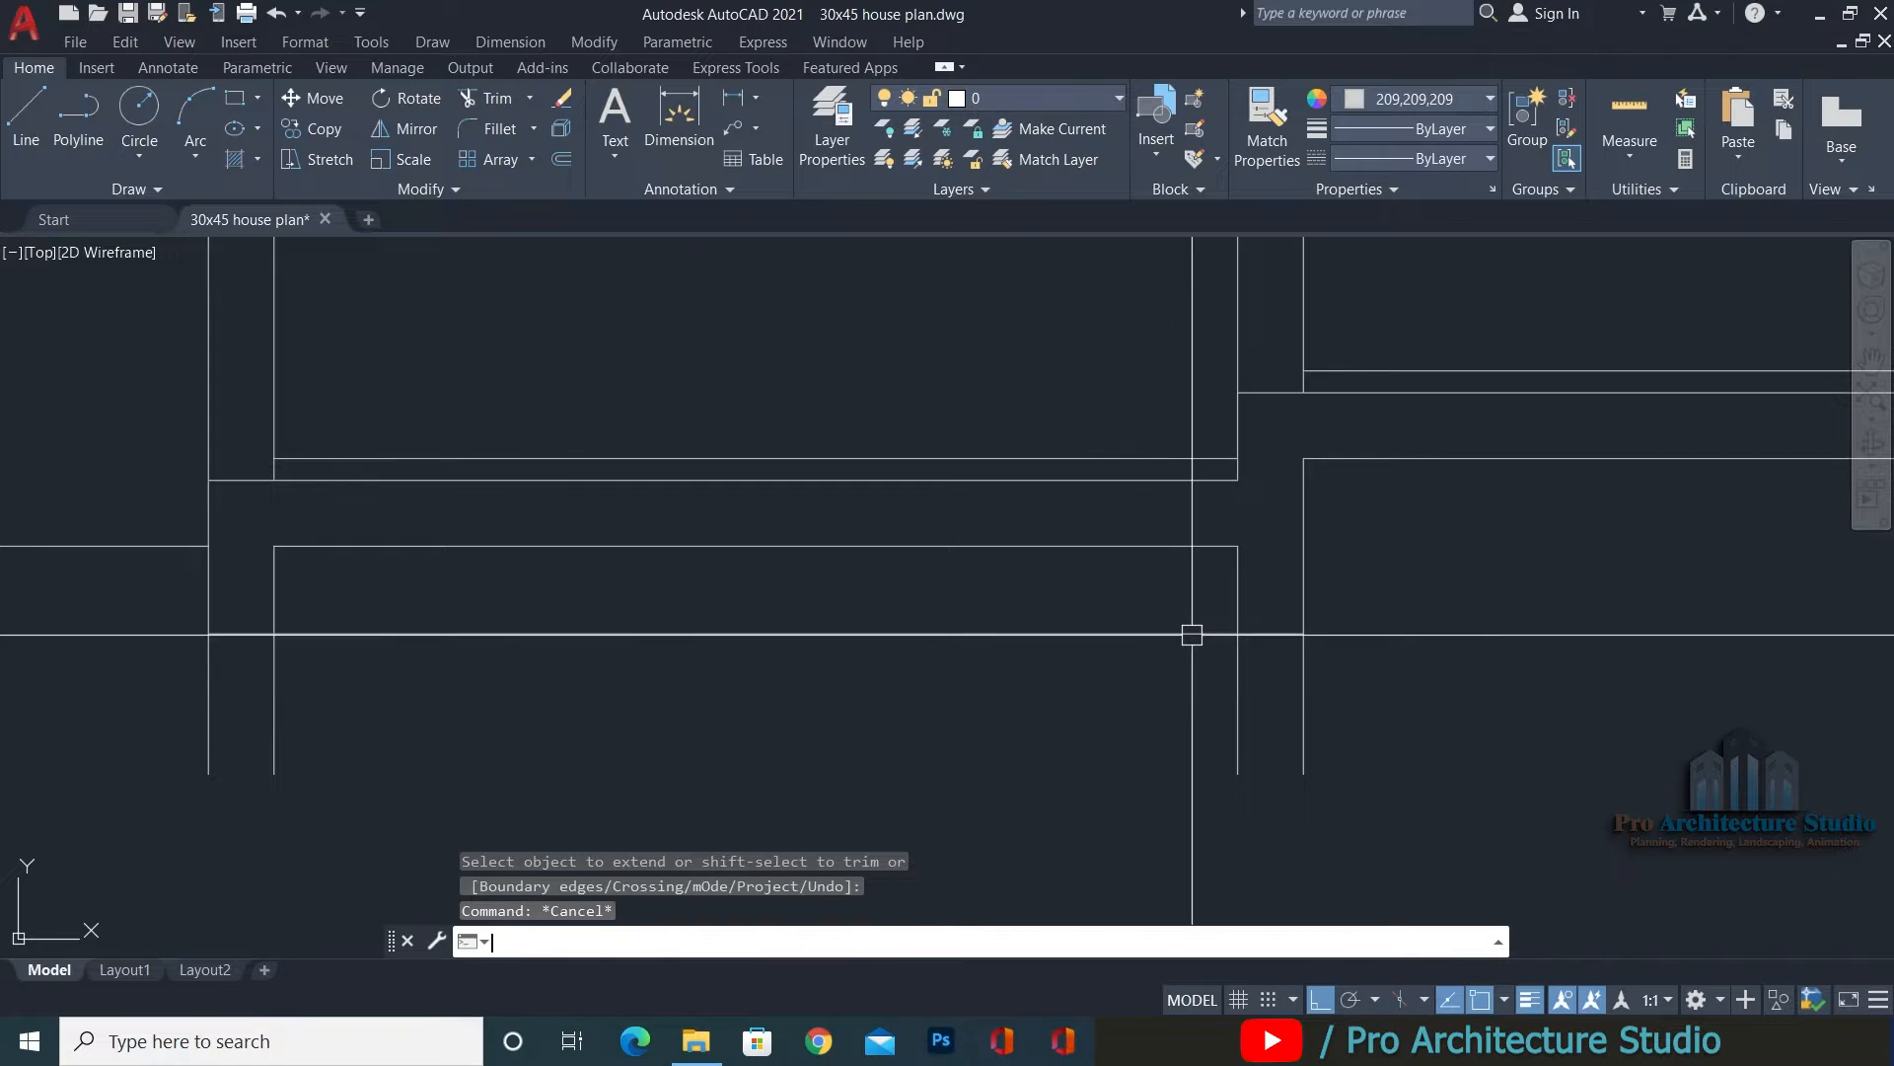
type("tr")
key("Return")
left_click(1082, 635)
key("Escape")
key("Escape")
middle_click_drag(972, 651, 217, 698)
key("Escape")
mouse_move(1737, 634)
middle_mouse_down()
mouse_move(1130, 635)
mouse_move(1276, 596)
mouse_move(1186, 631)
middle_mouse_up()
key("Escape")
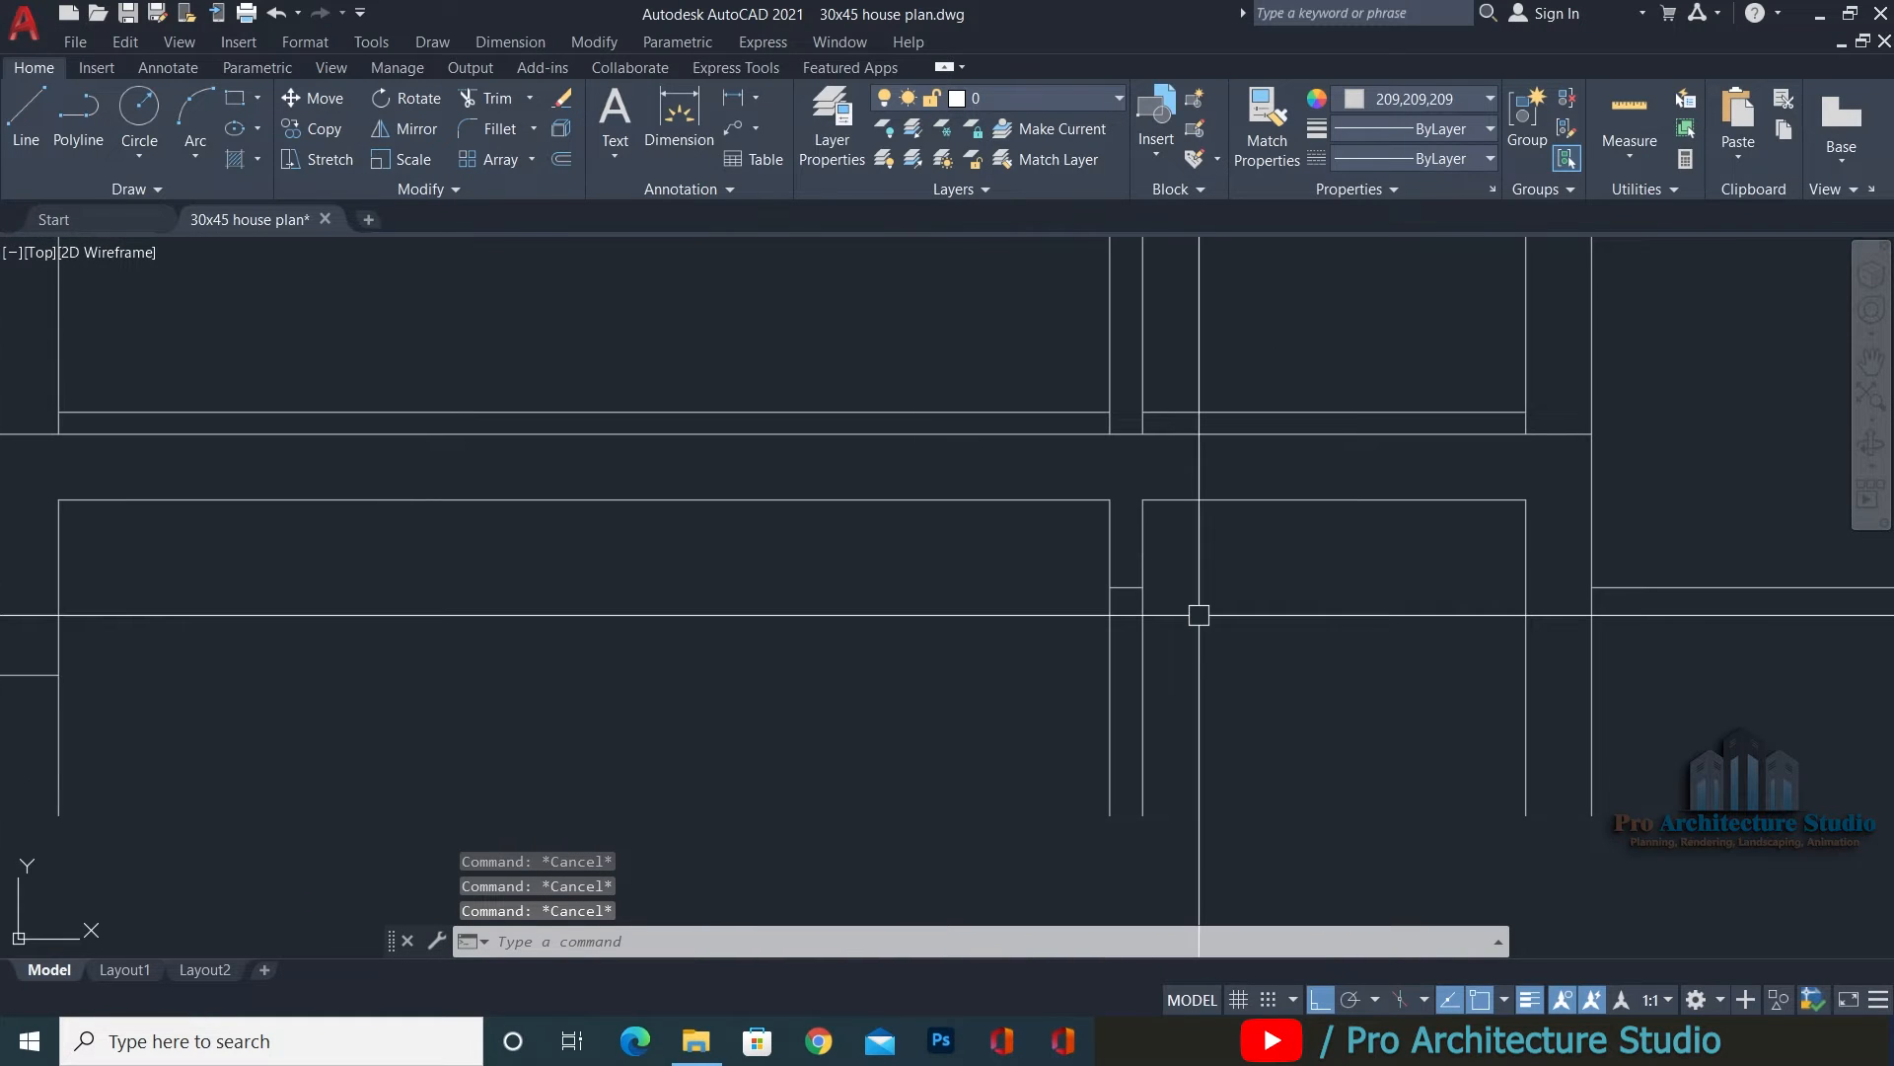
Offset the plinth-level line between the thin wall and the right outer wall 12" downward.
type("o")
key("Return")
key("Return")
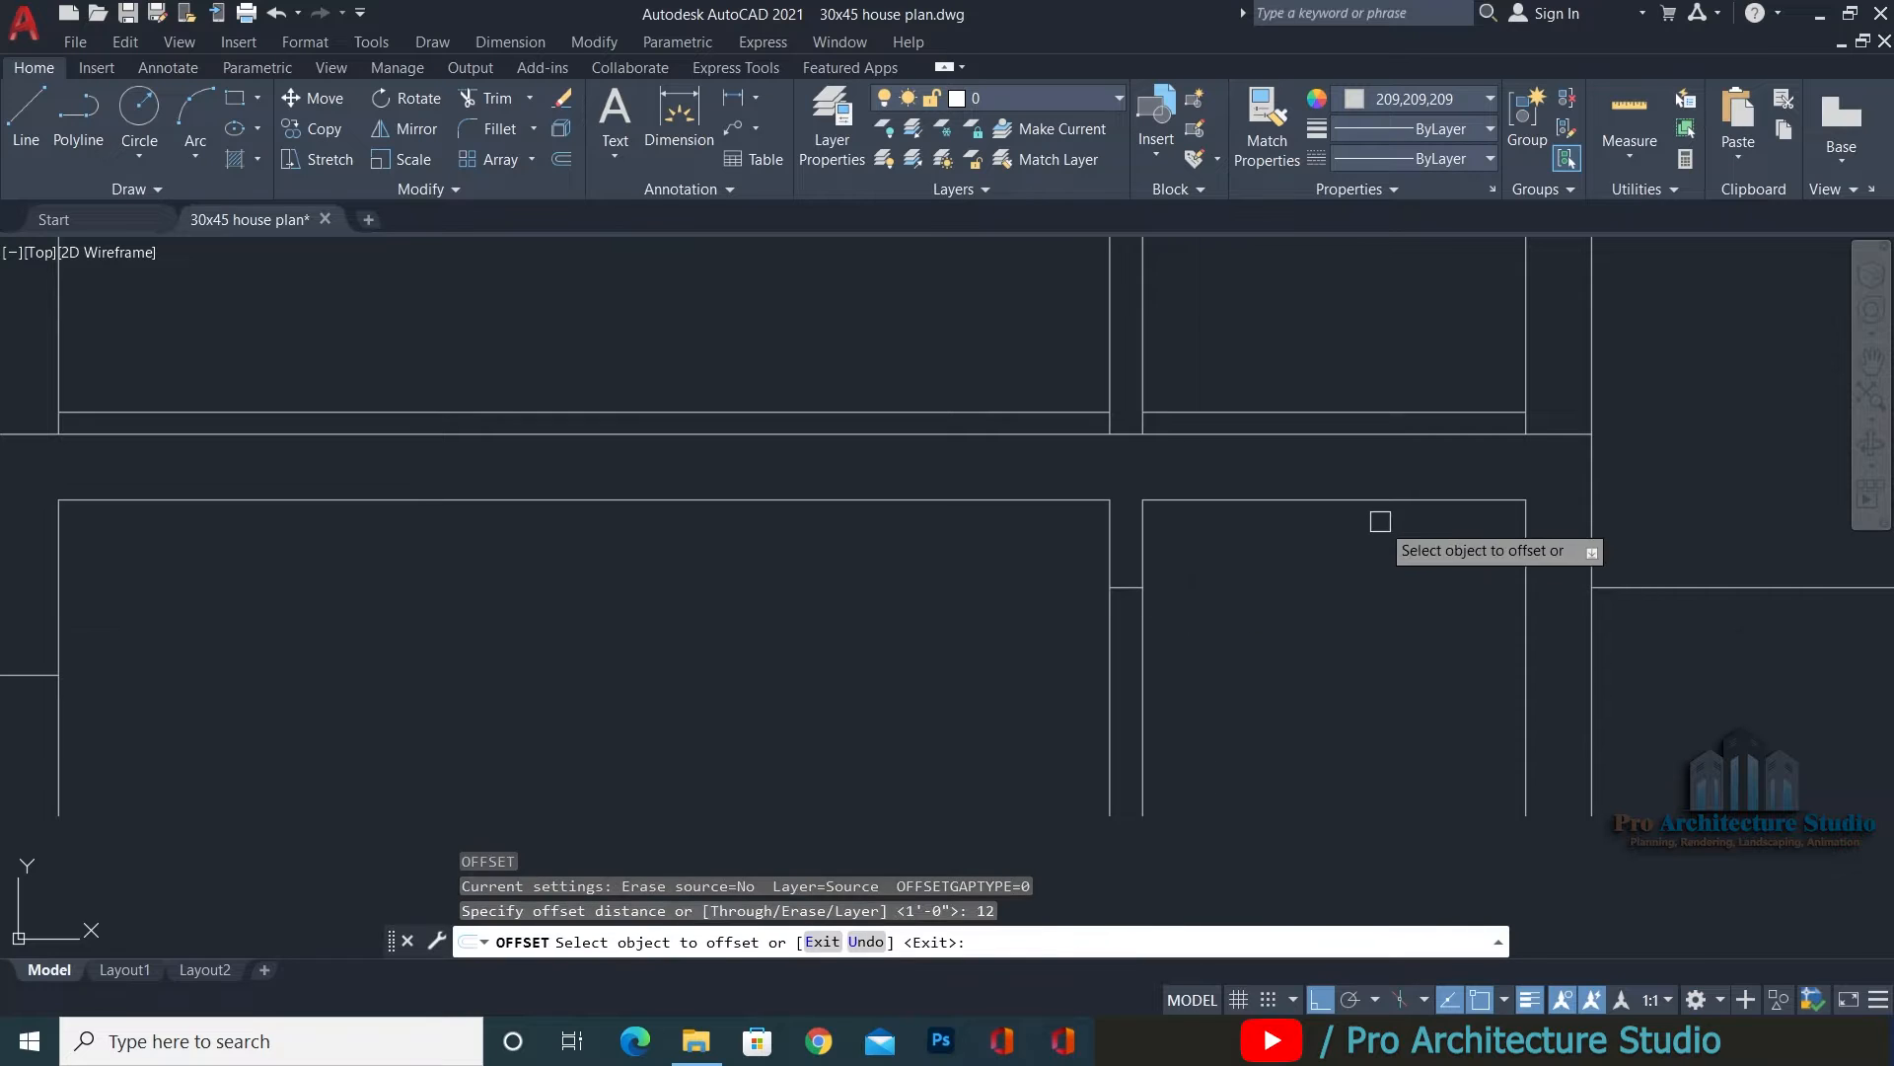
left_click(1479, 495)
left_click(1514, 618)
key("Escape")
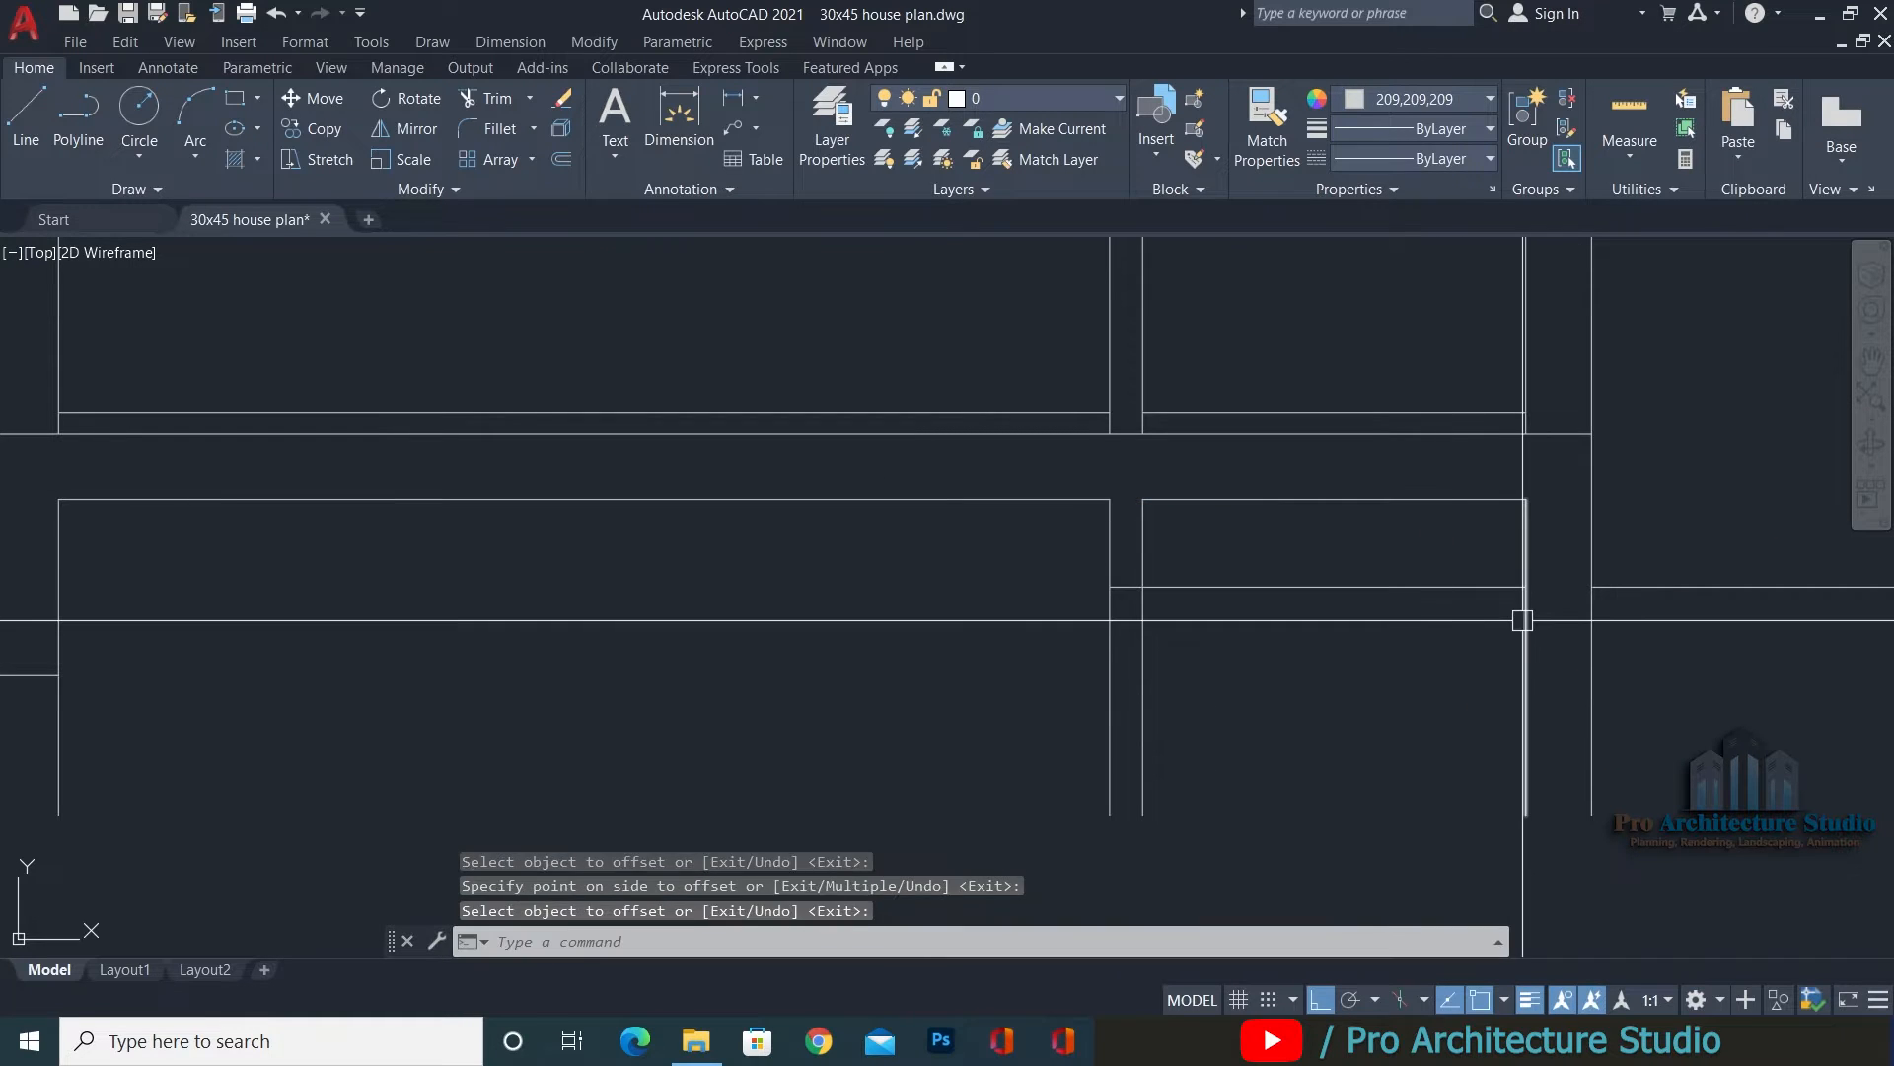
Extend the new line across the right outer wall, trim its part between the walls, and save the drawing.
type("ex")
key("Return")
key("Escape")
type("tr")
key("Return")
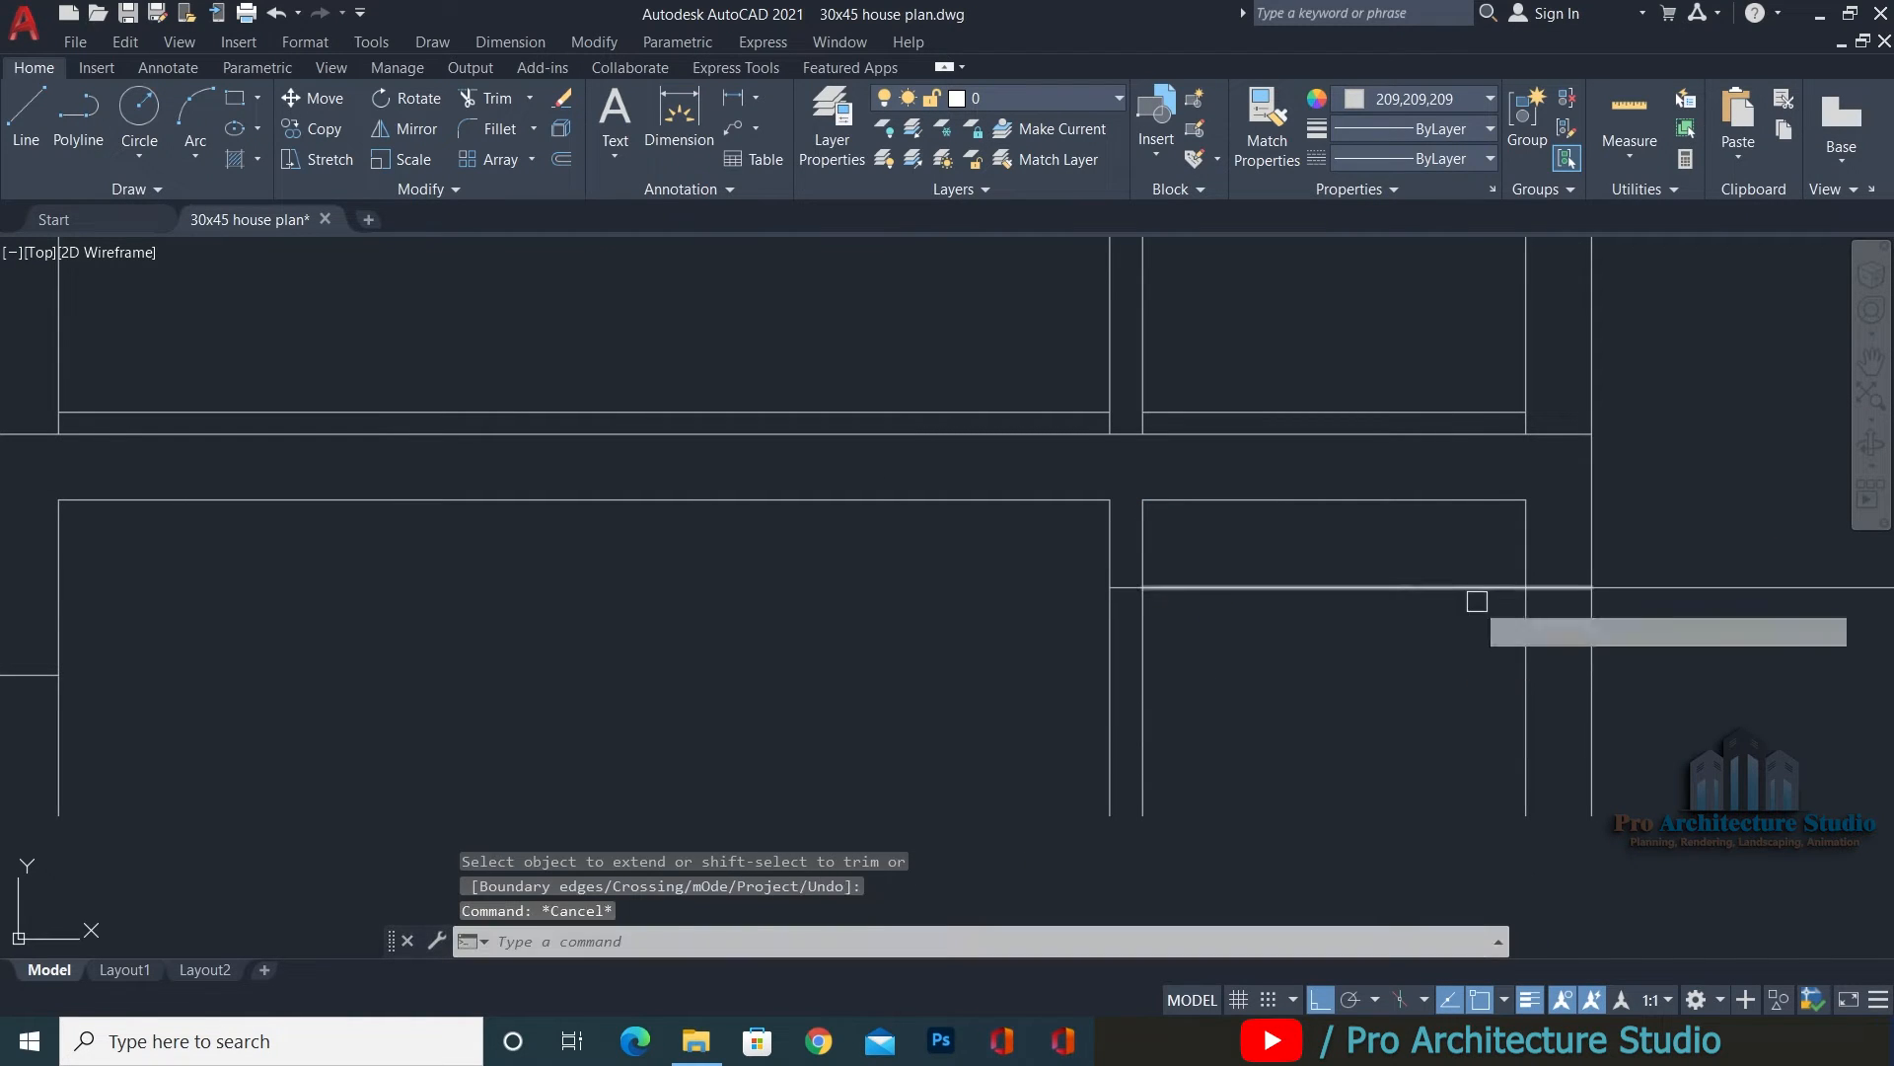
left_click(1471, 592)
key("Escape")
scroll(1425, 597, "down", 4)
key("ctrl+s")
middle_click_drag(914, 708, 918, 791)
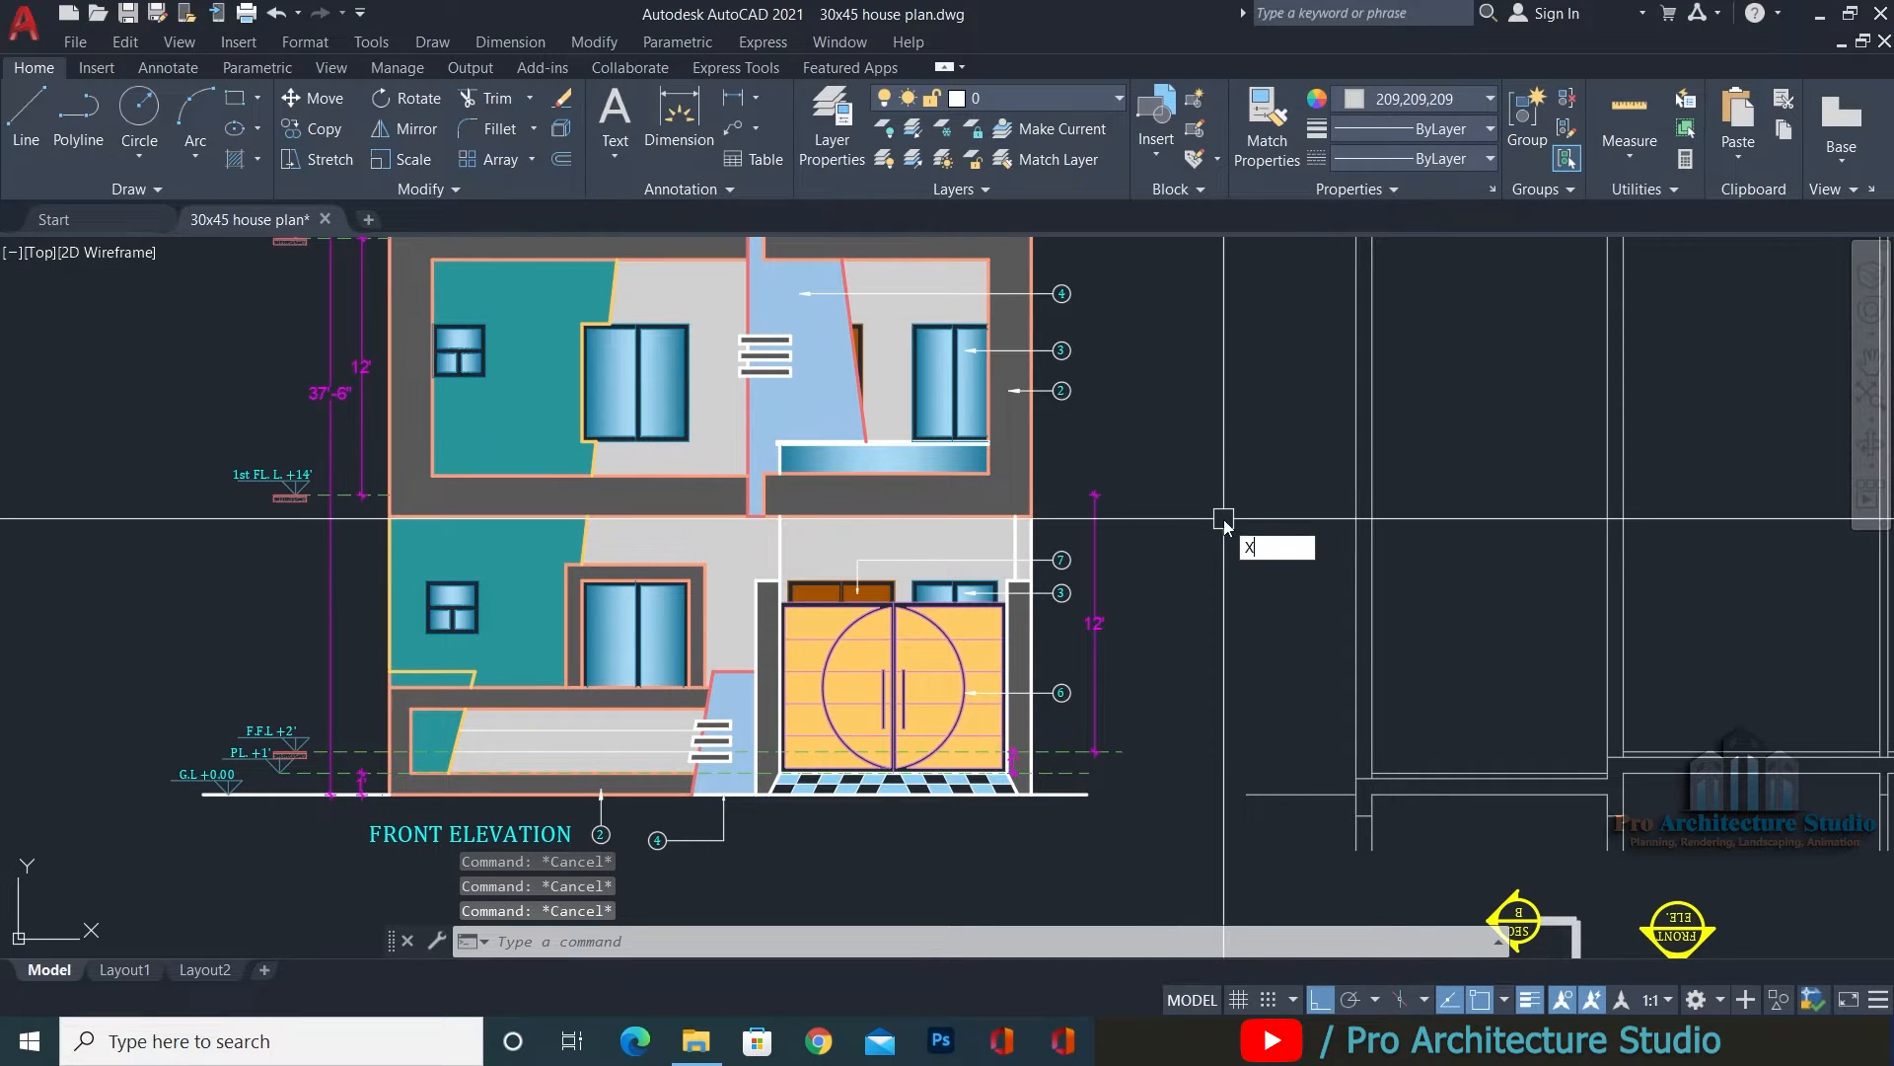
Draw a horizontal construction line from the elevation's 1st FL. L. +14' mark across the section.
key("Return")
scroll(335, 513, "up", 6)
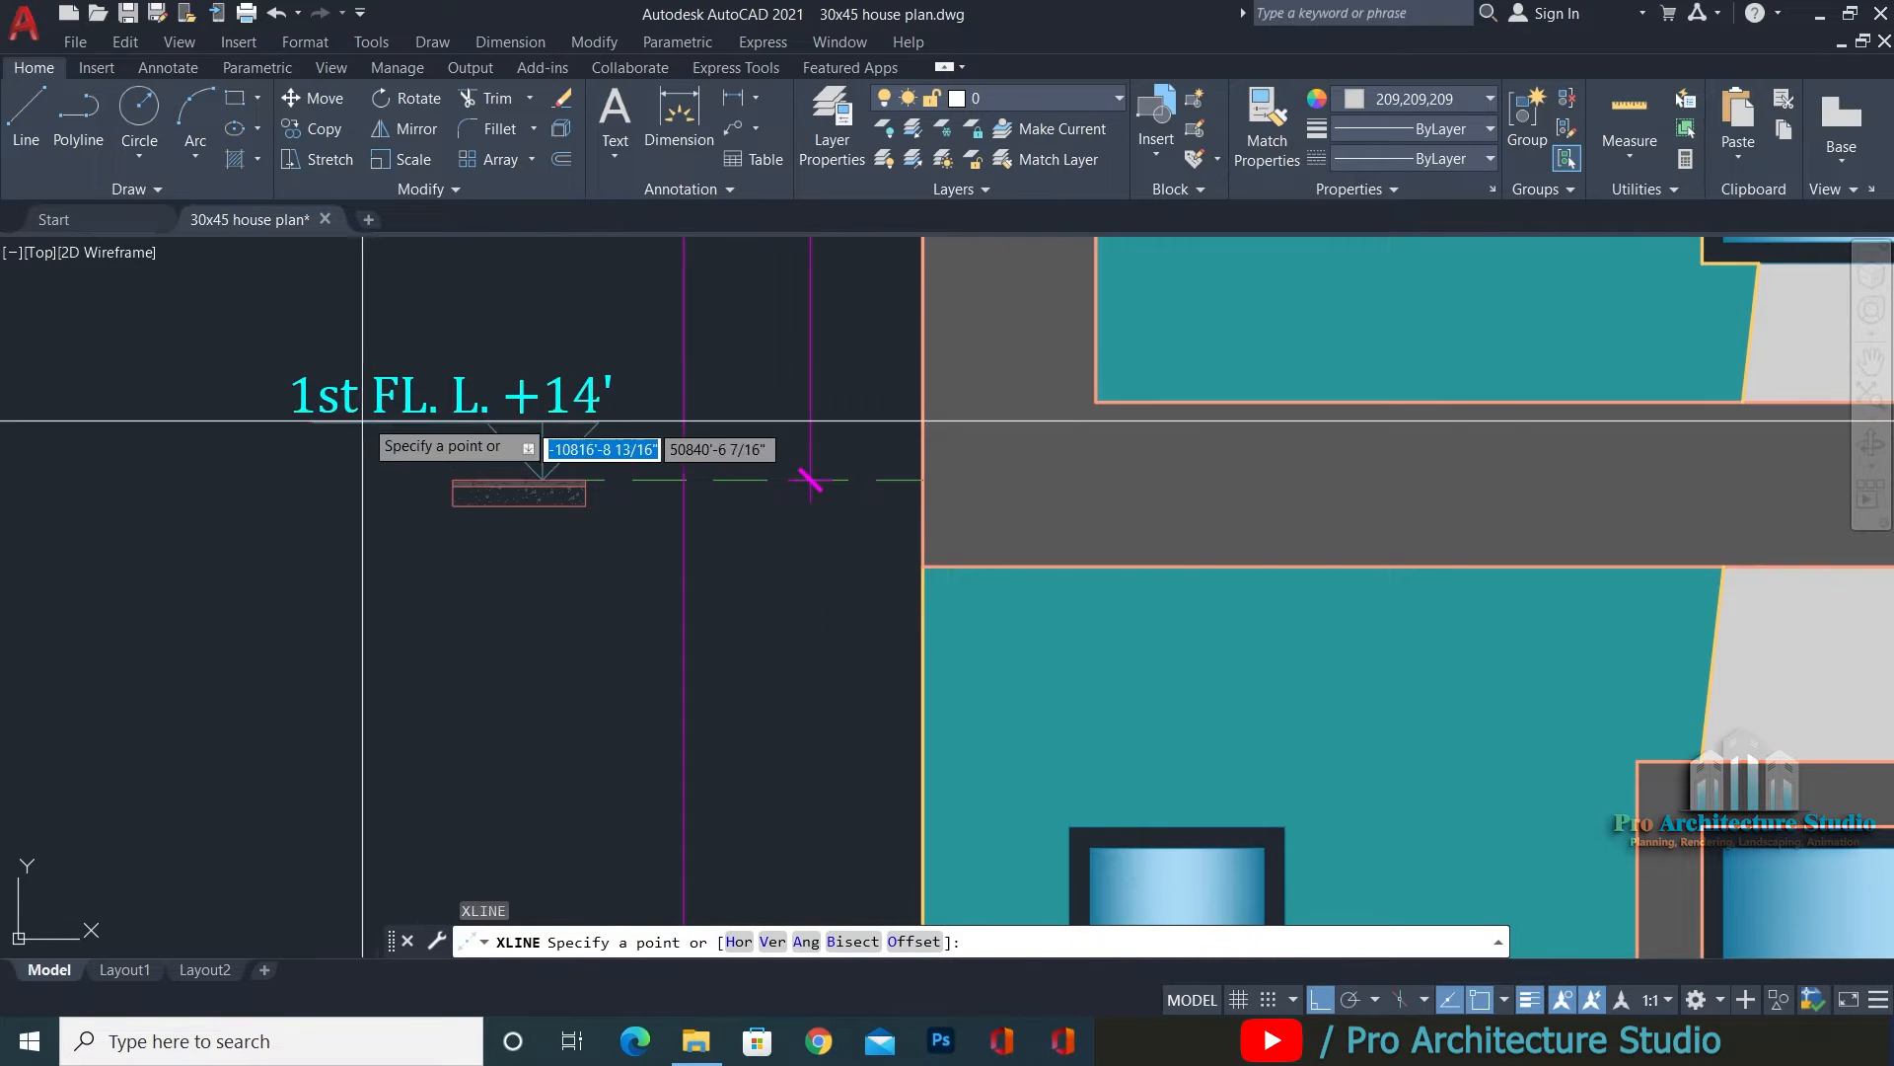
scroll(453, 437, "down", 2)
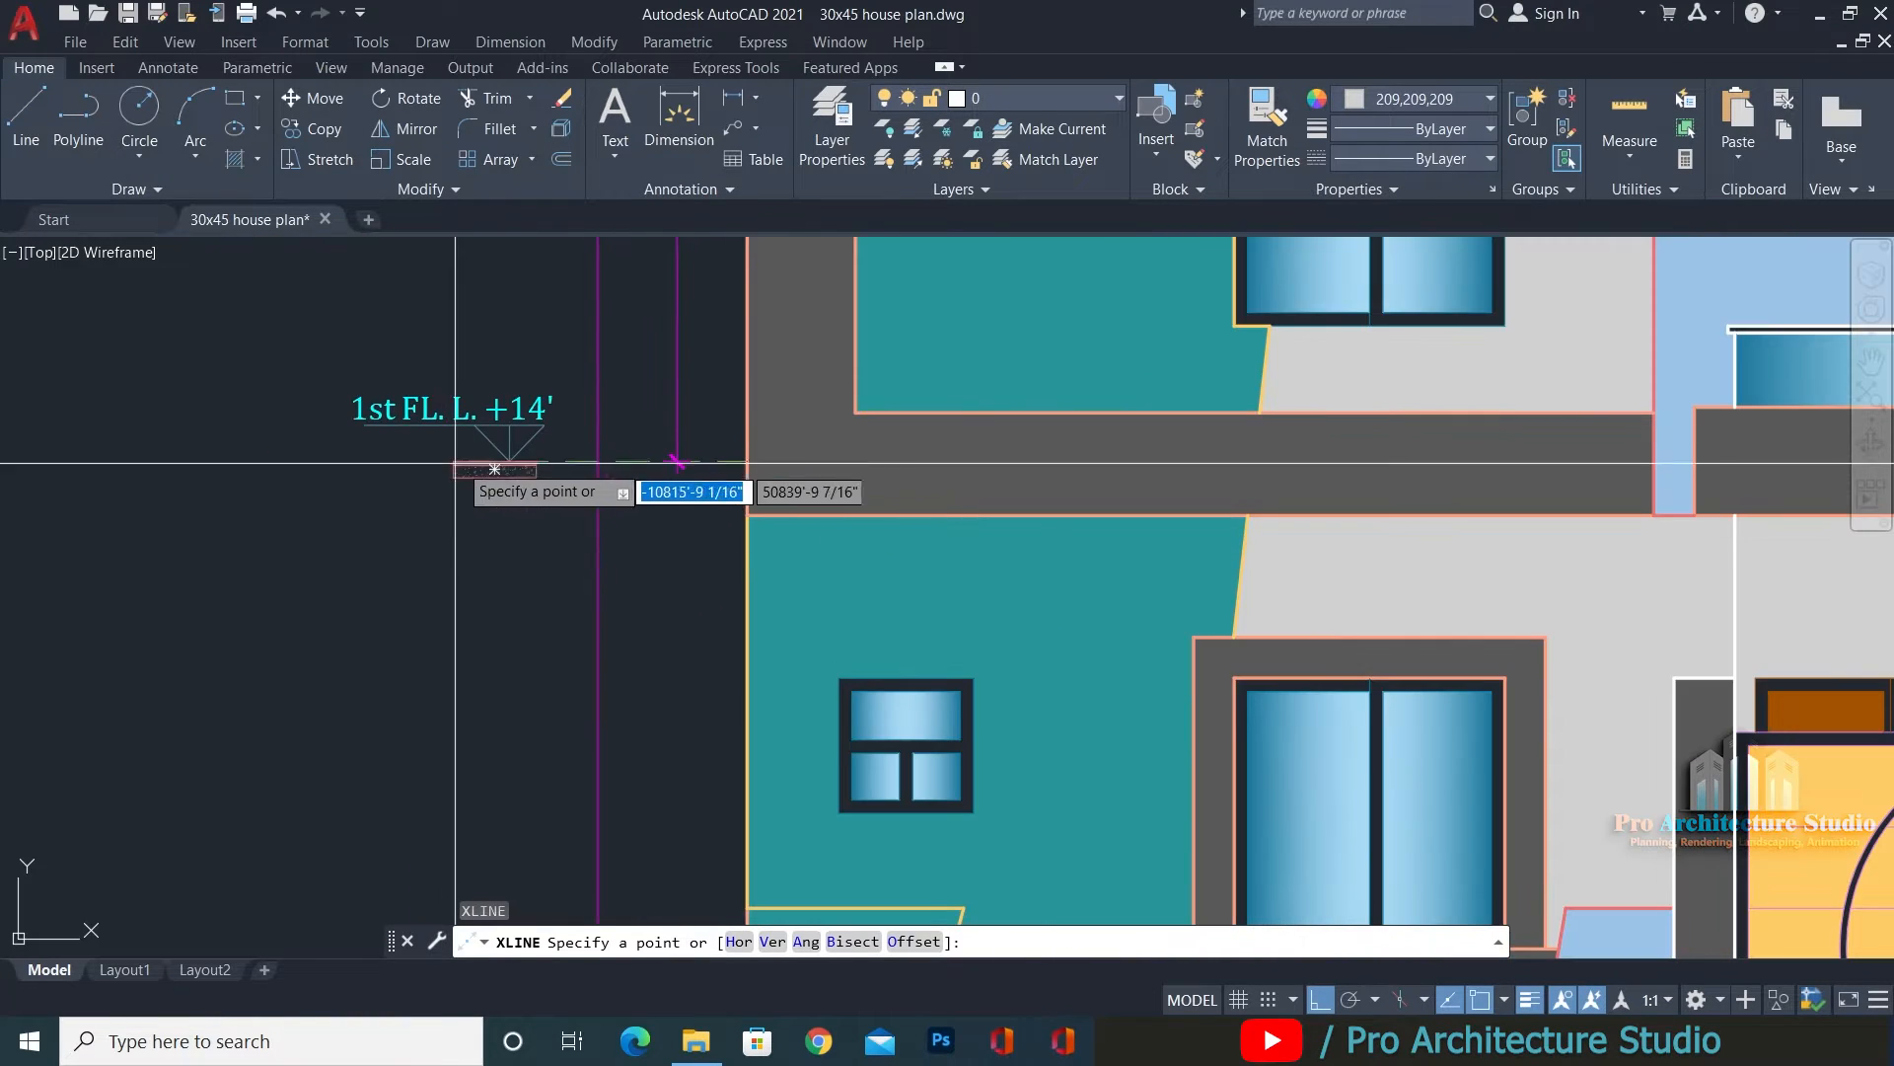
scroll(523, 461, "up", 4)
left_click(651, 478)
middle_click_drag(160, 538, 1349, 537)
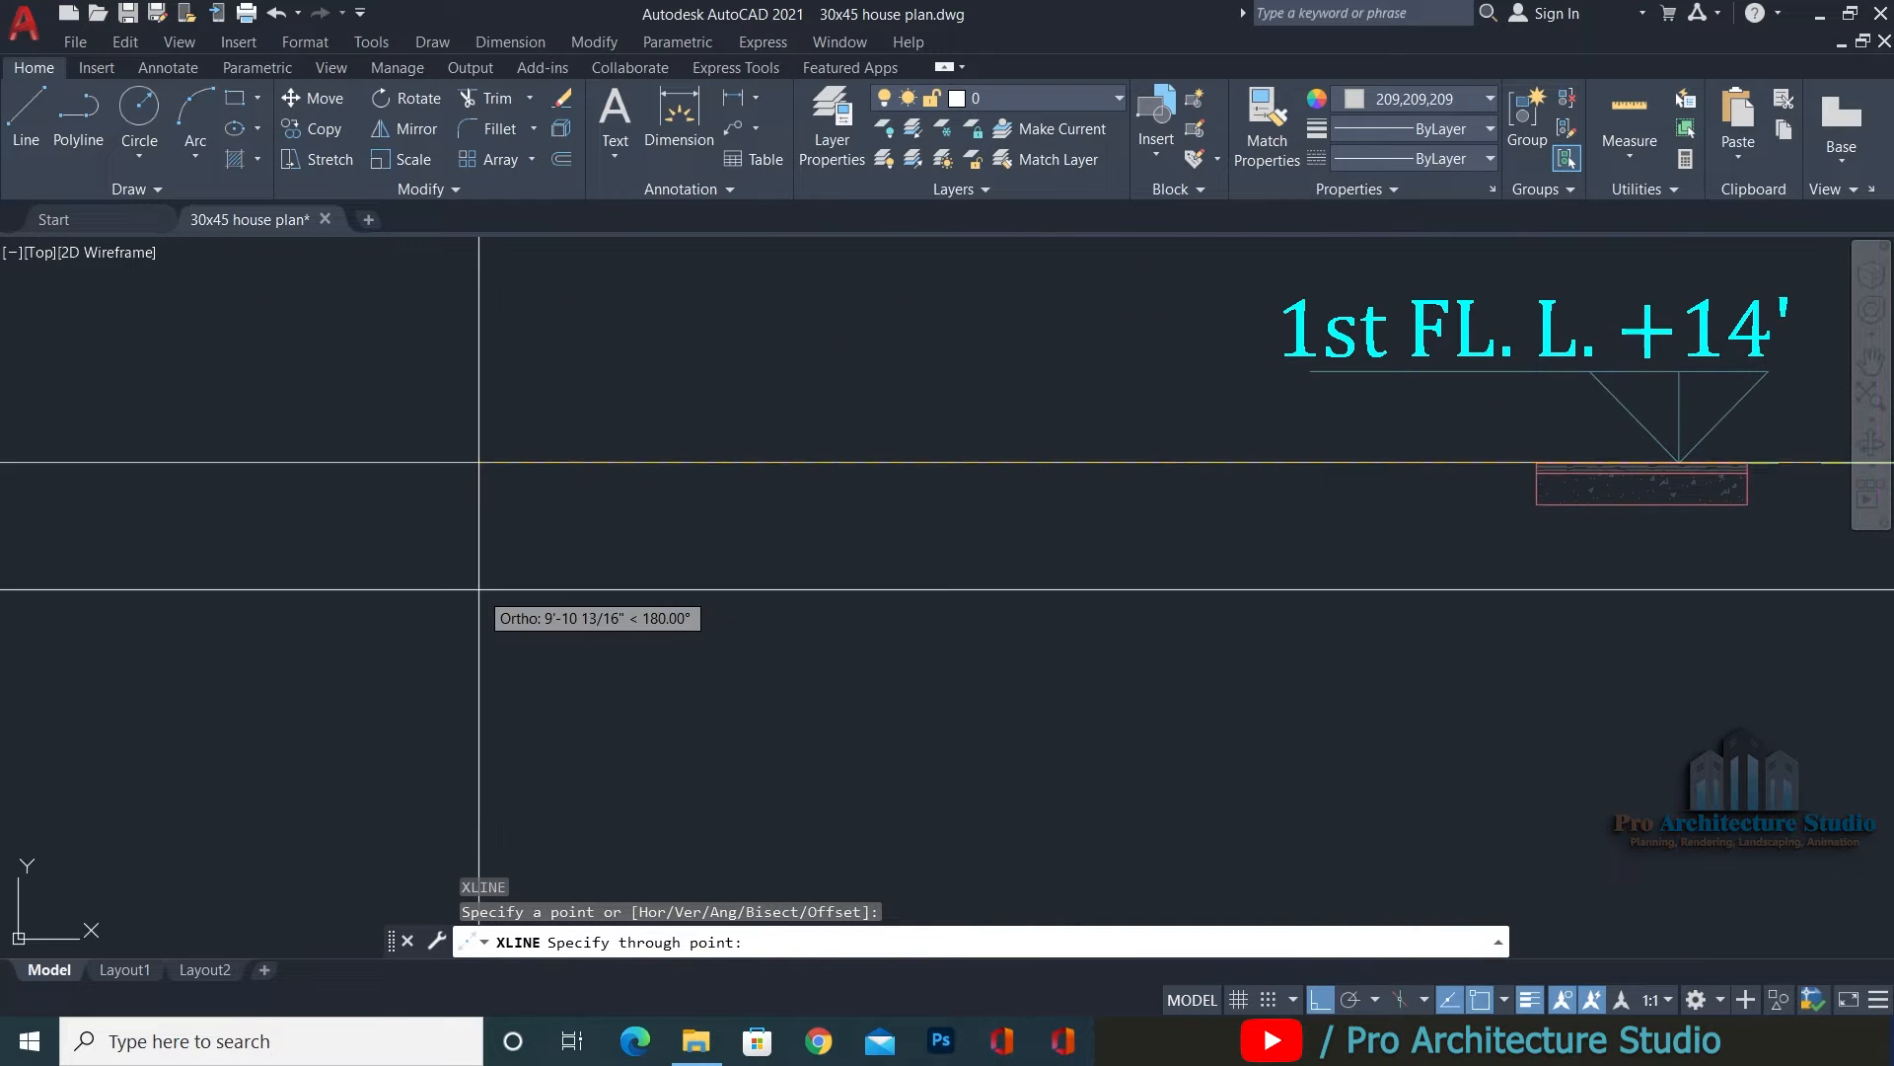
left_click(477, 588)
key("Escape")
key("Escape")
scroll(331, 515, "down", 6)
key("Escape")
middle_click_drag(908, 632, 5, 628)
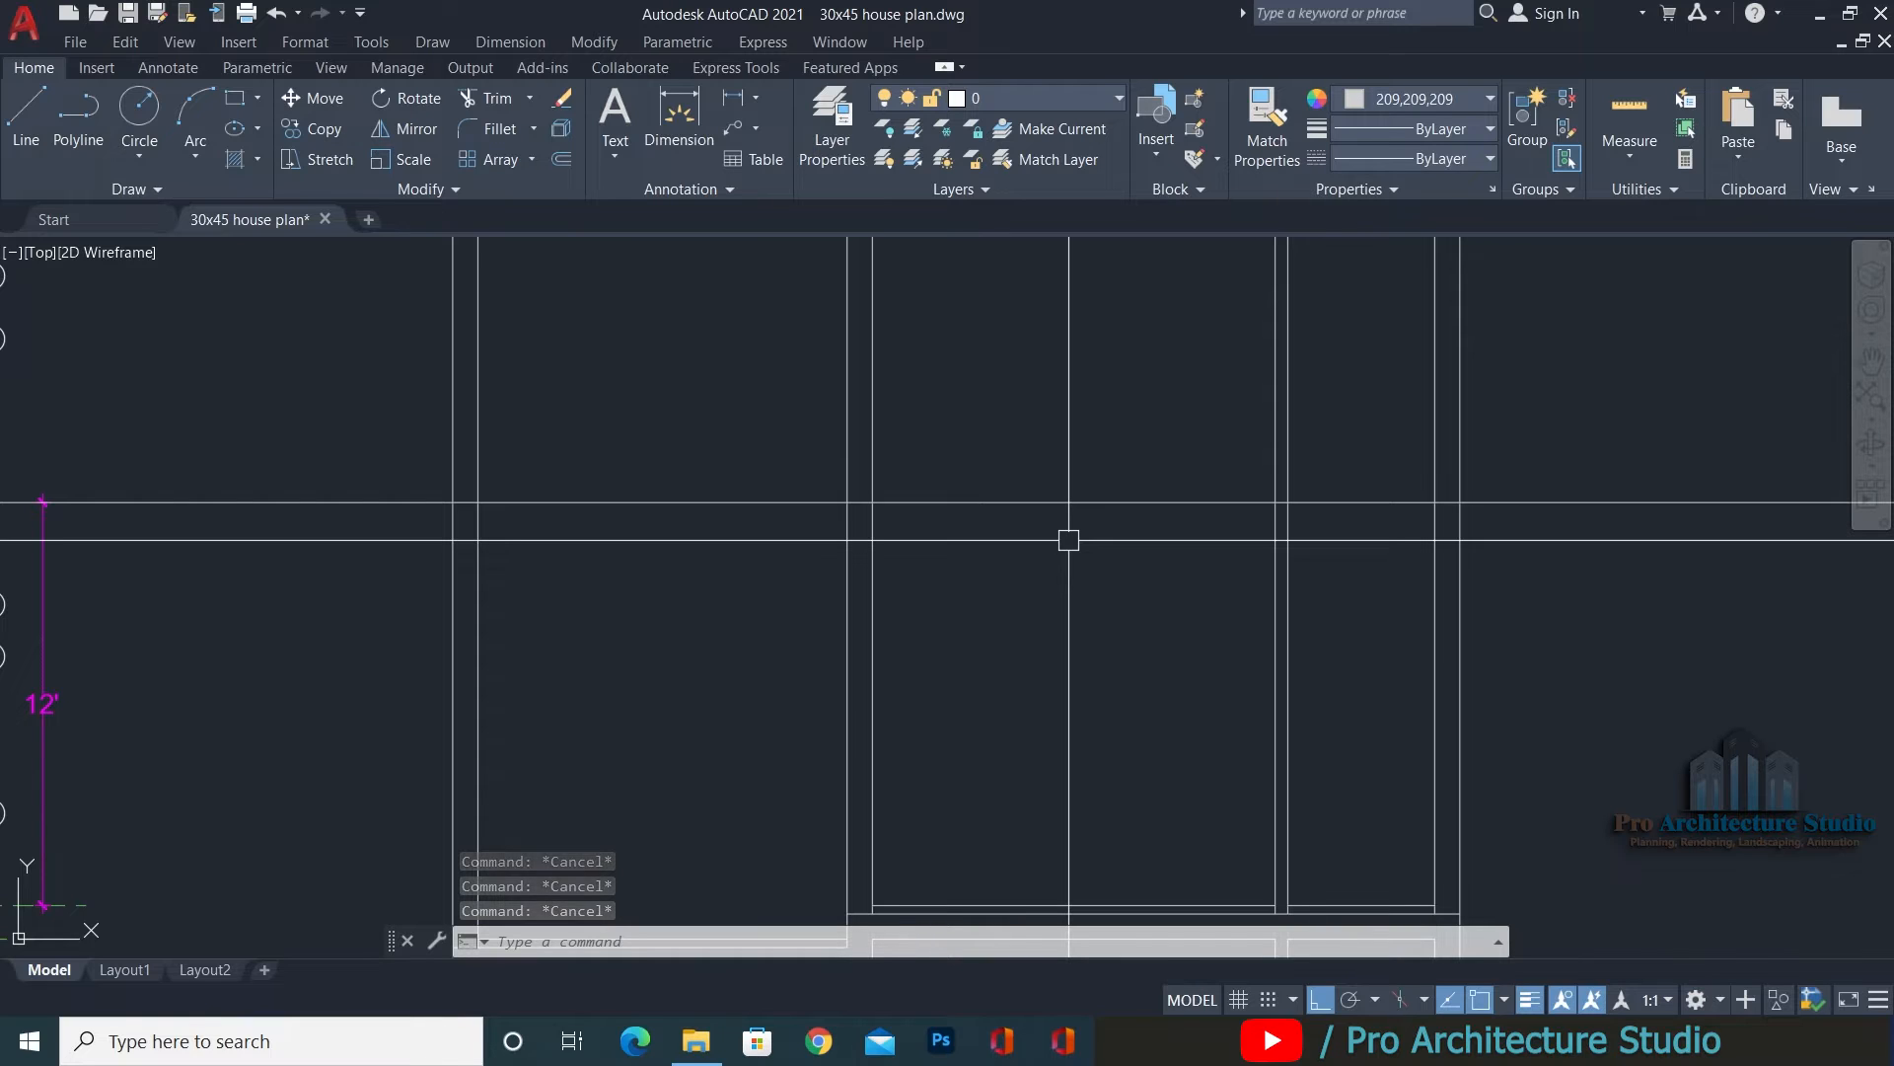
Offset the first-floor level construction line 12" downward.
type("o")
key("Return")
type("12")
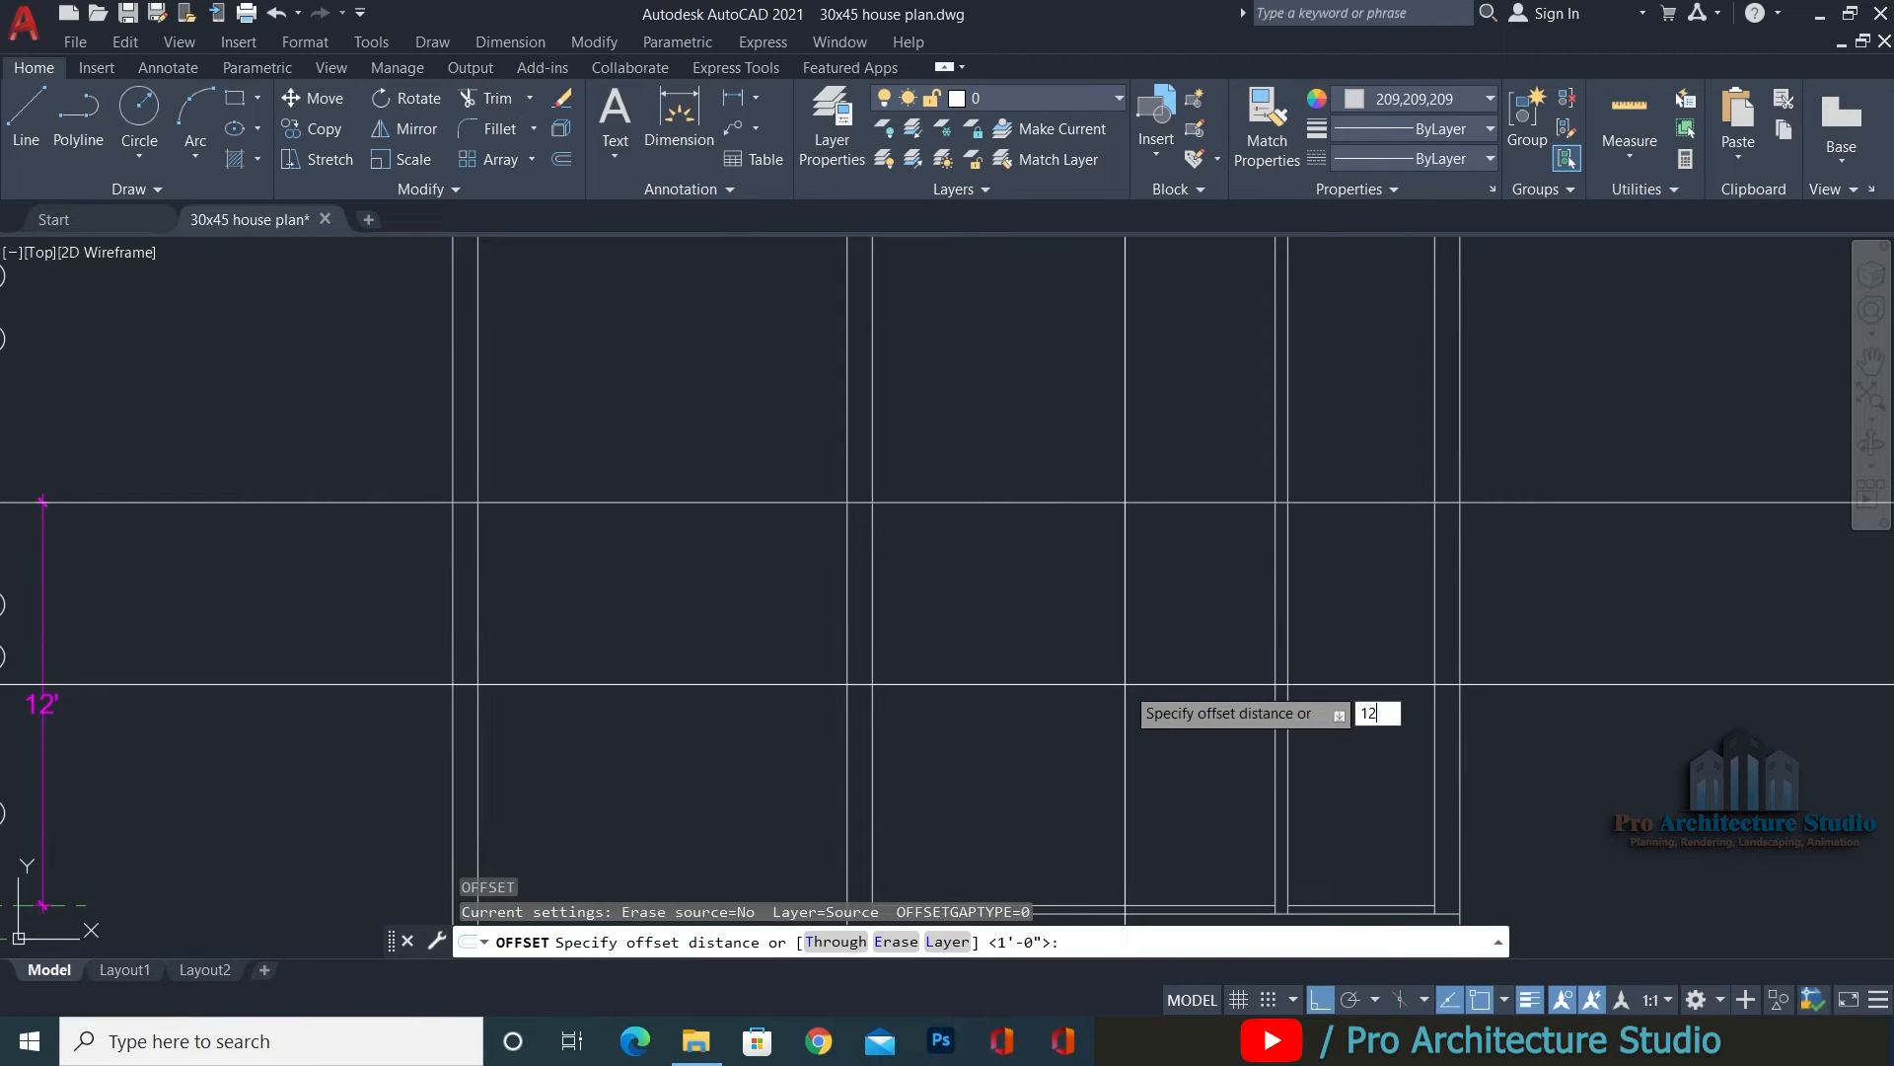
type("\"")
key("Return")
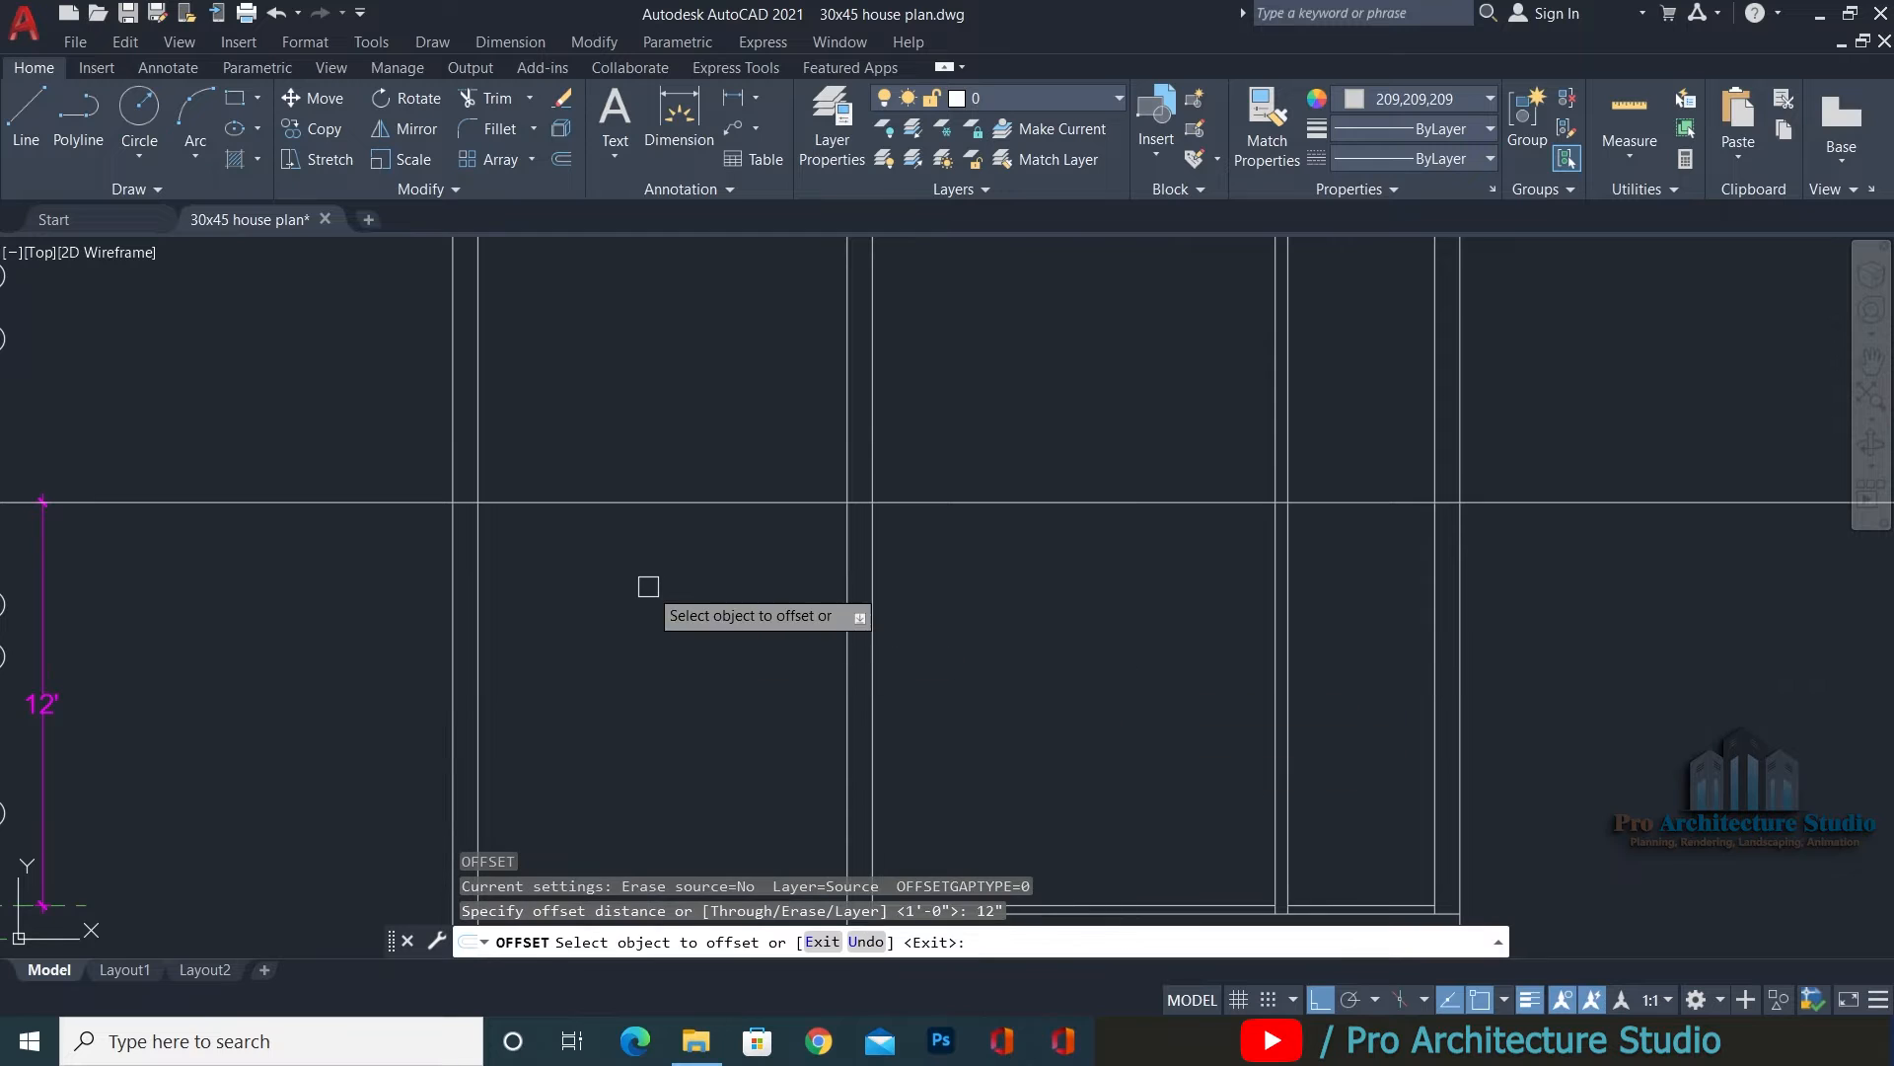
left_click(655, 500)
left_click(626, 655)
key("Escape")
key("Escape")
key("Escape")
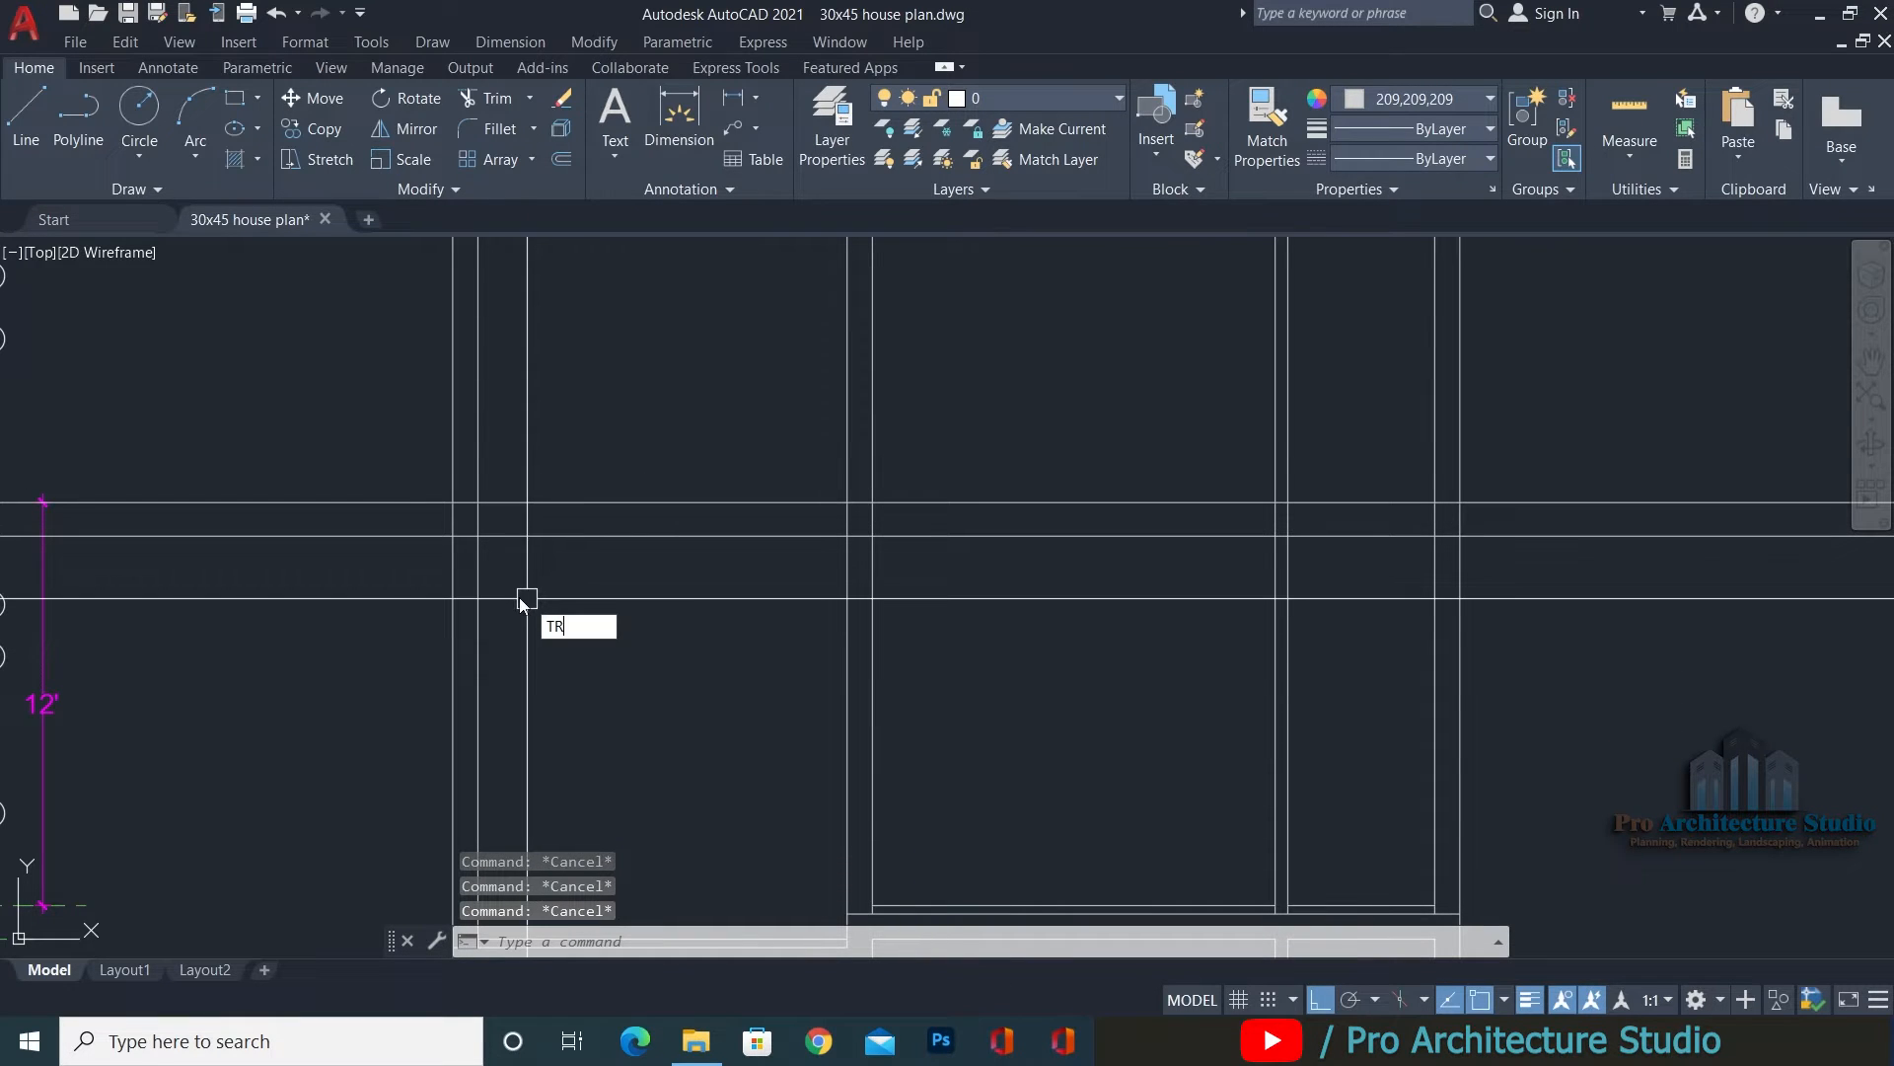
Trim the two first-floor lines where they run past the section's outer walls.
key("Return")
left_click(339, 502)
left_click(339, 536)
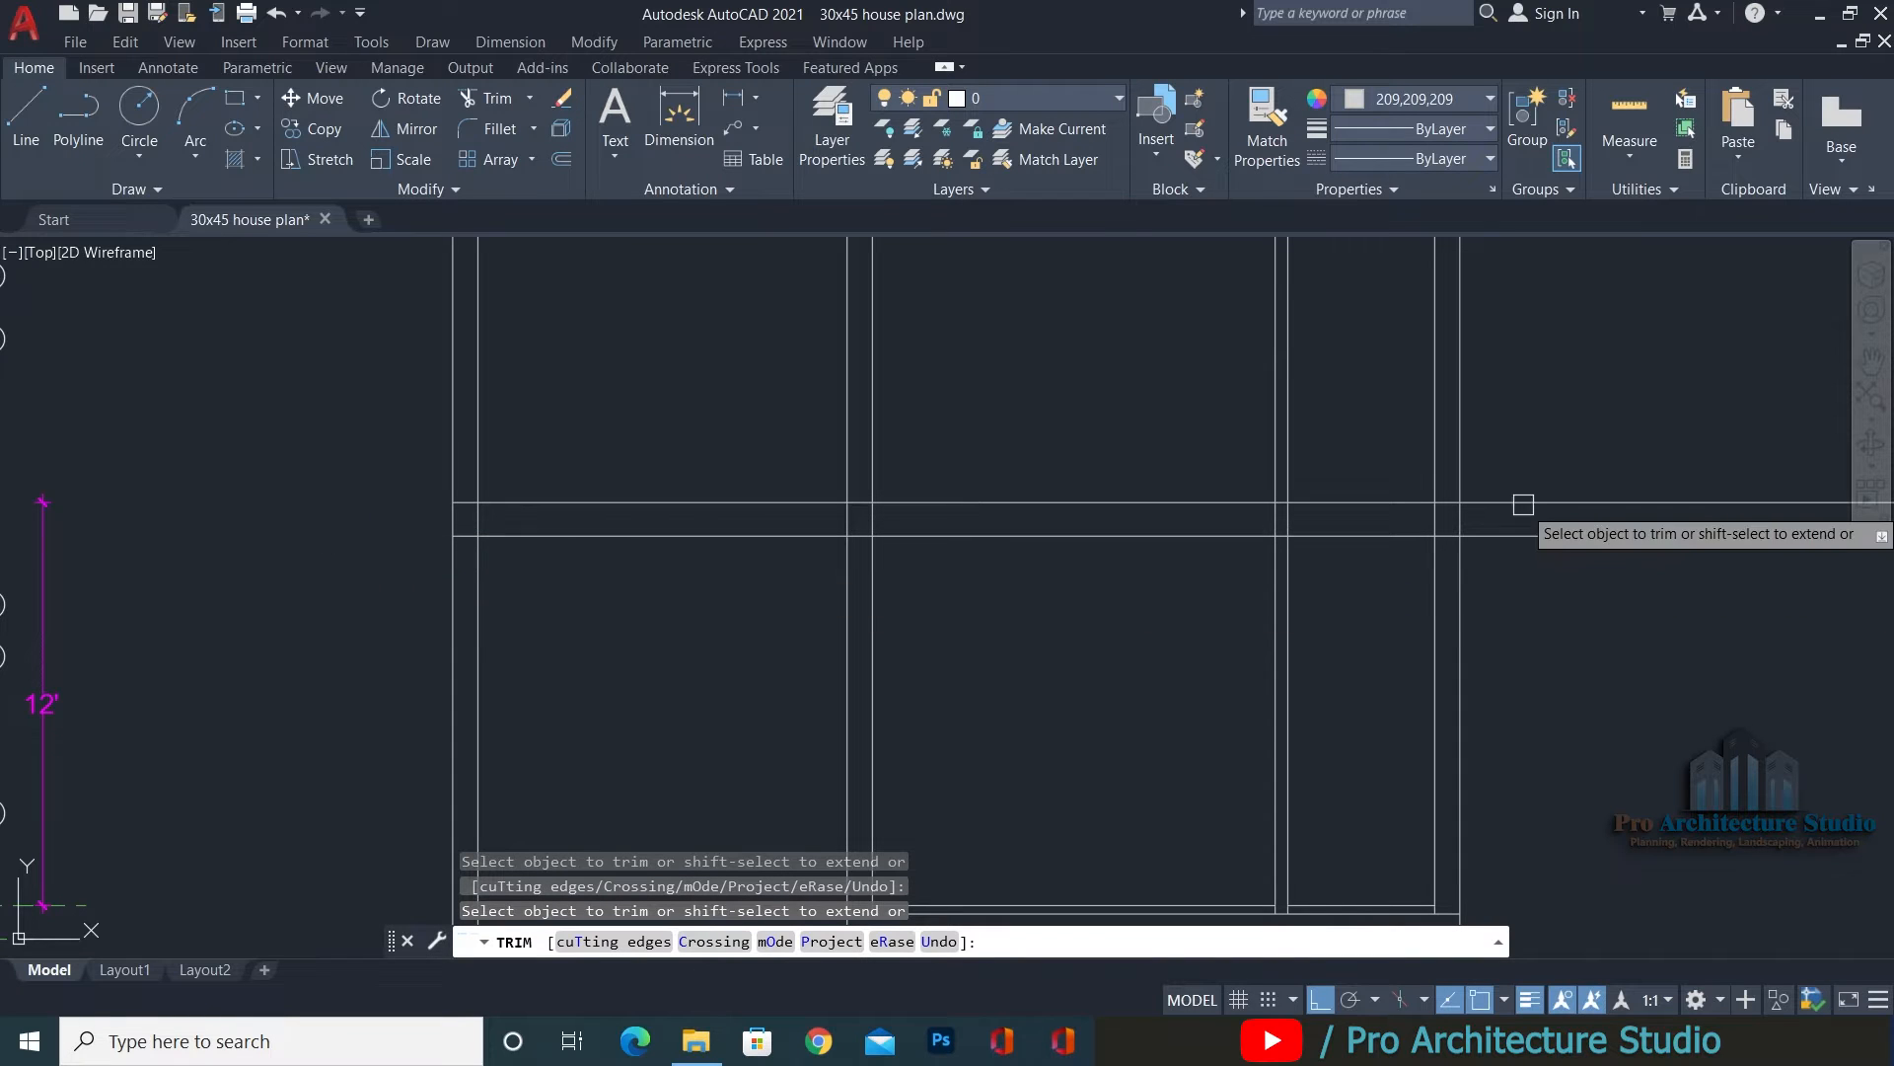
key("Escape")
key("Escape")
key("Escape")
scroll(829, 523, "up", 4)
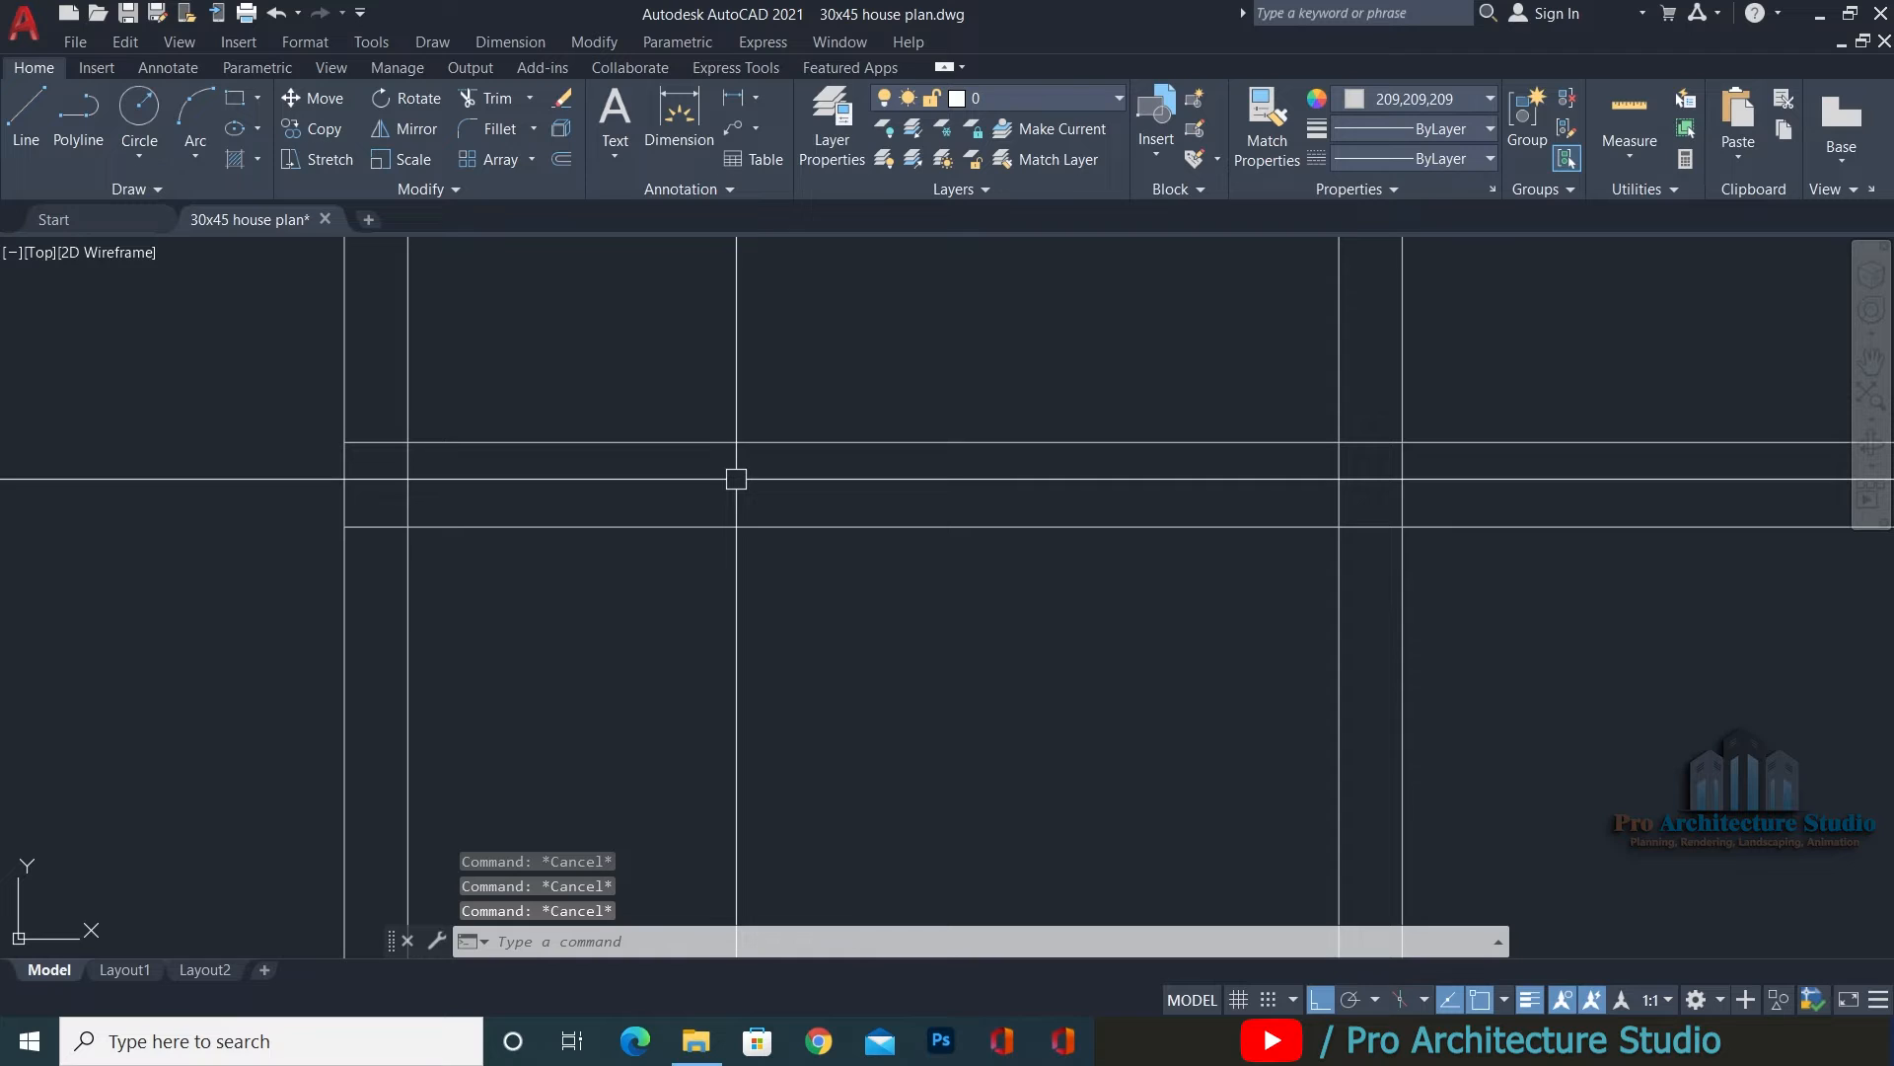
Offset the upper first-floor line 3" downward for the floor finish thickness.
type("O")
key("Return")
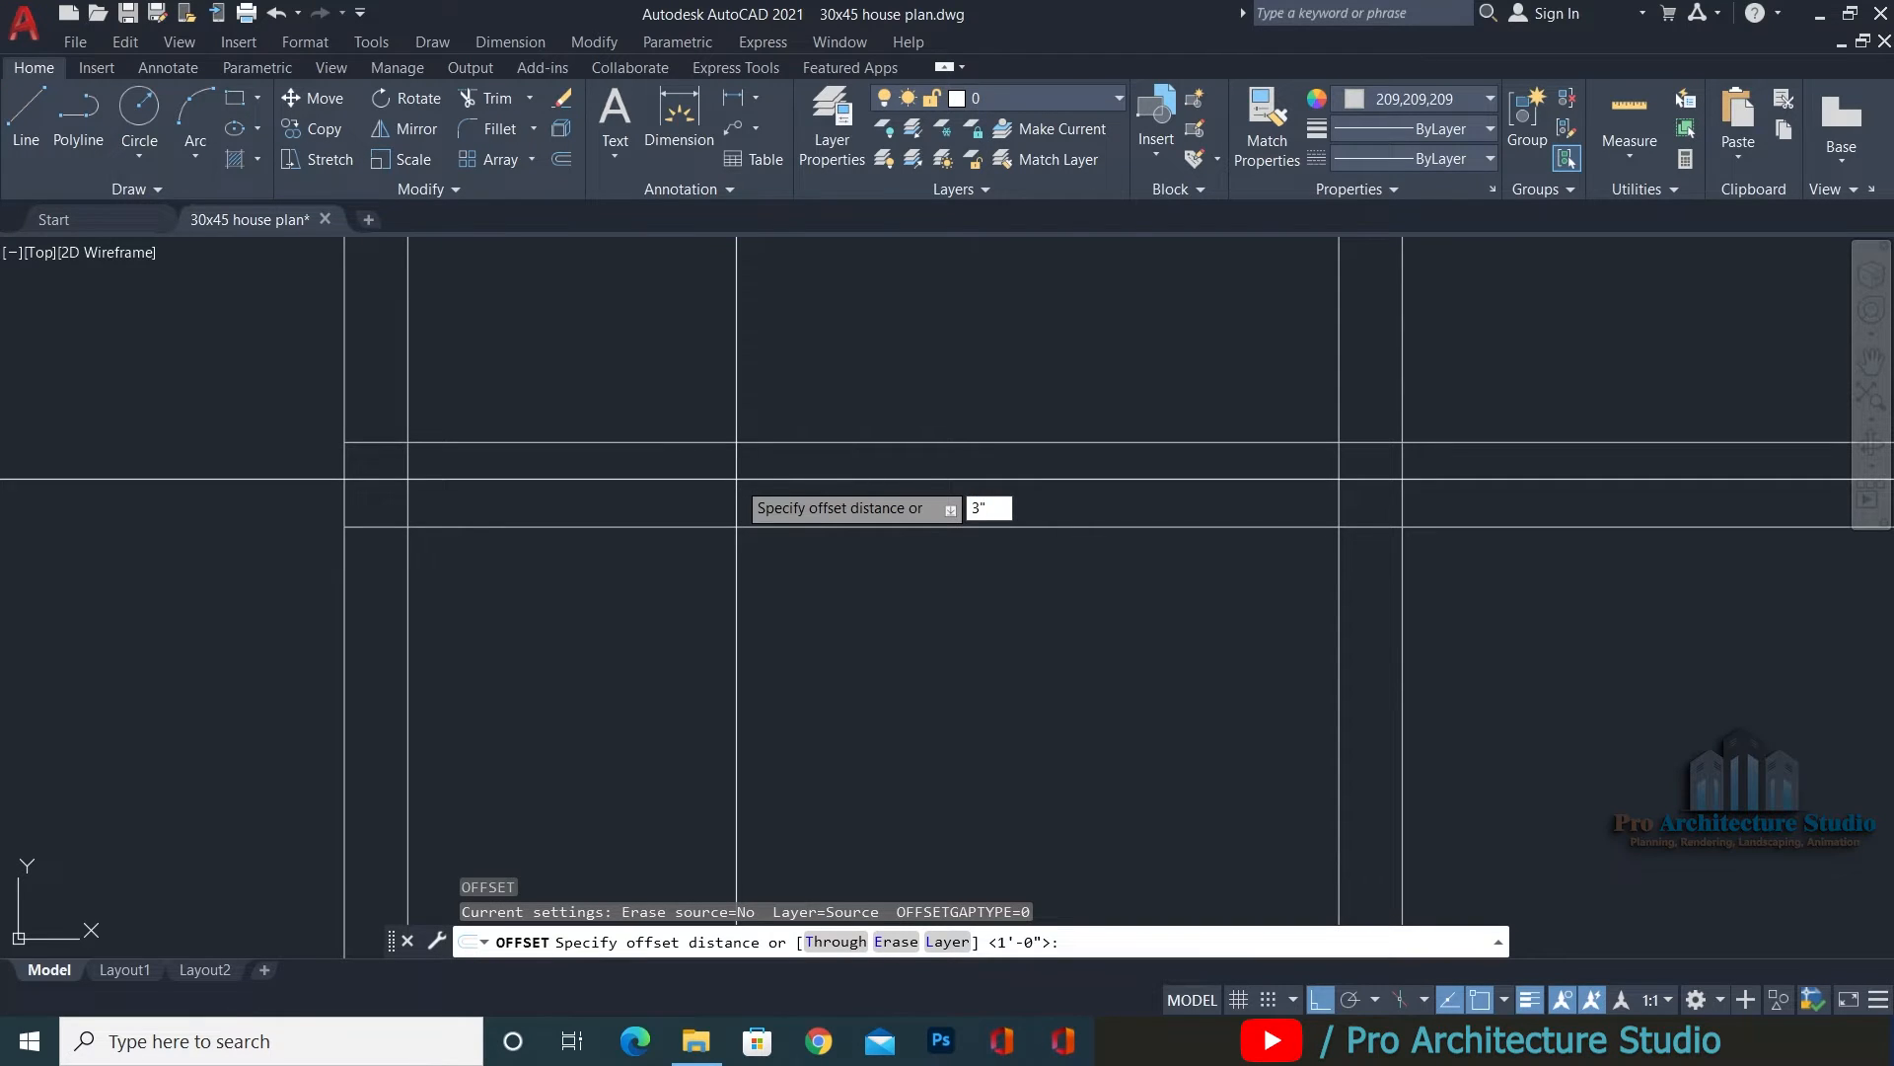
type("3\"")
key("Return")
left_click(661, 441)
left_click(648, 480)
key("Escape")
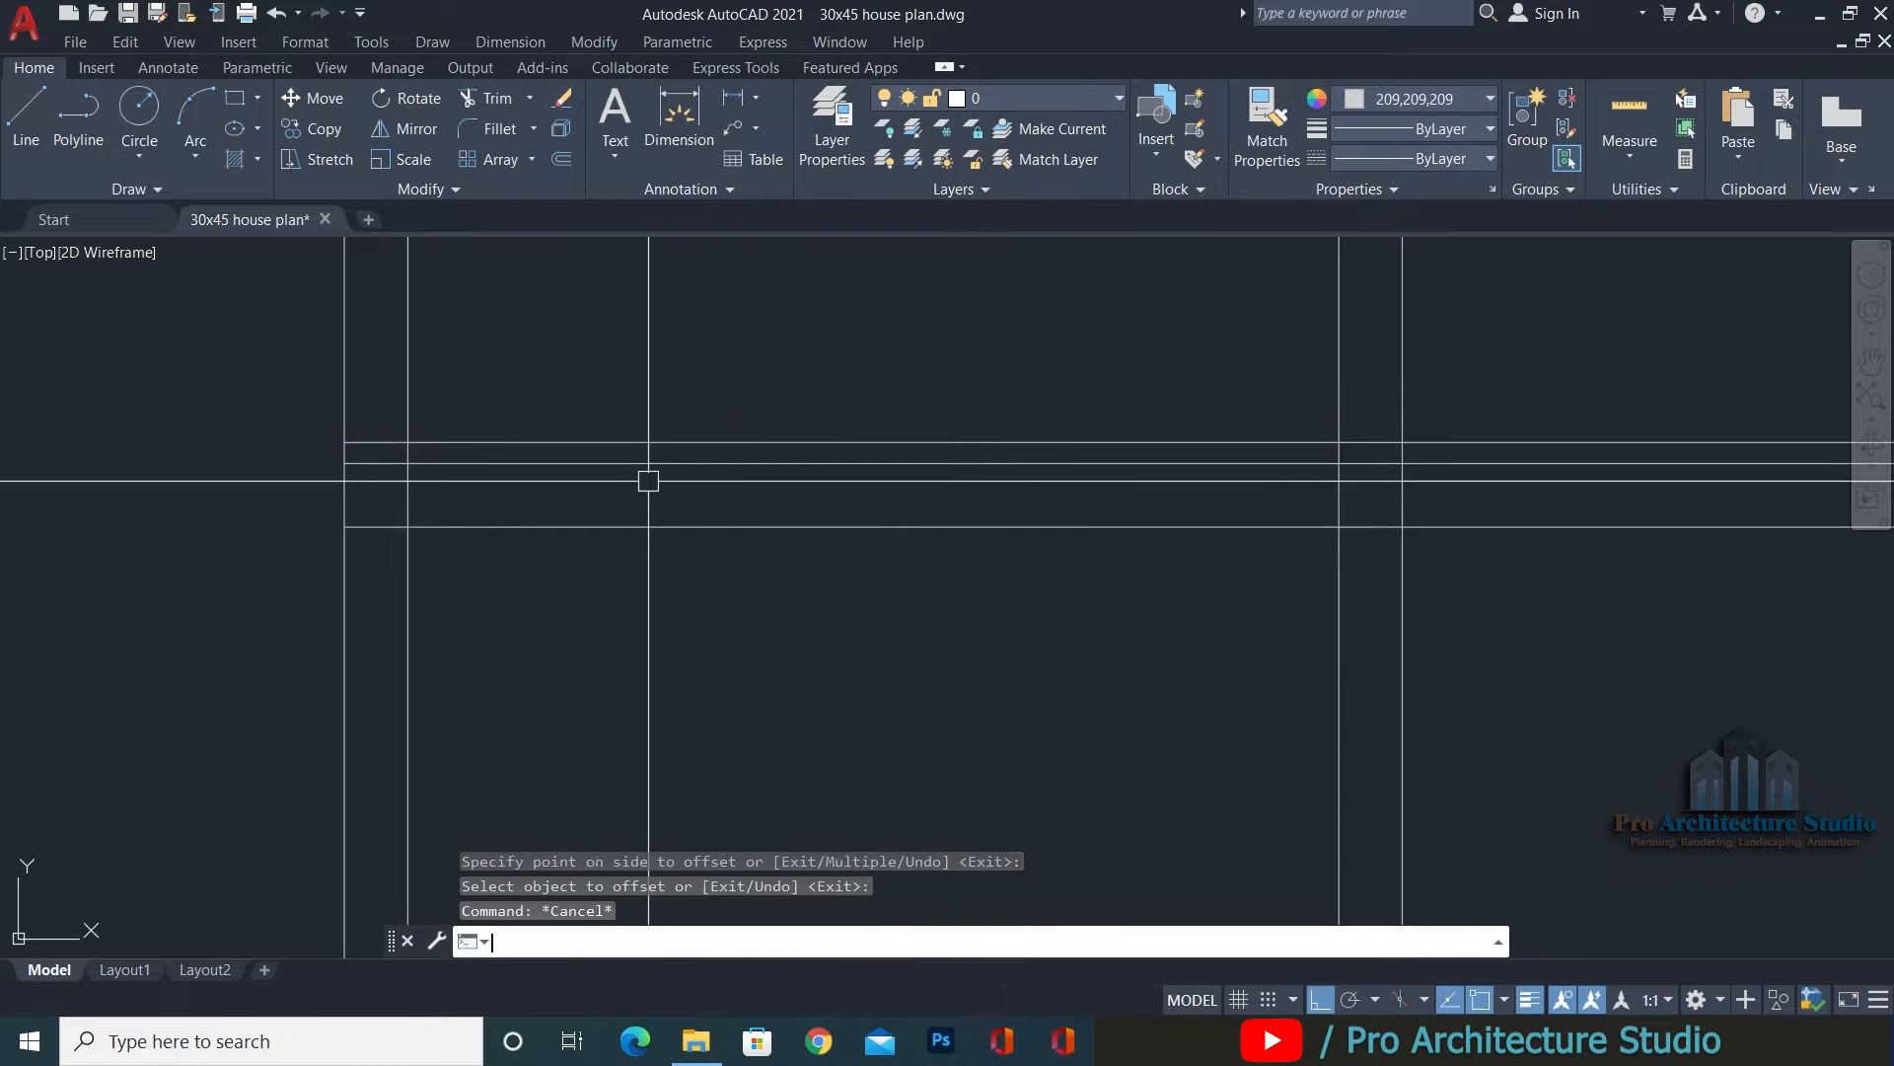
Trim the floor and wall lines where the first-floor slab crosses the left outer wall and the thick interior wall.
type("tr")
key("Return")
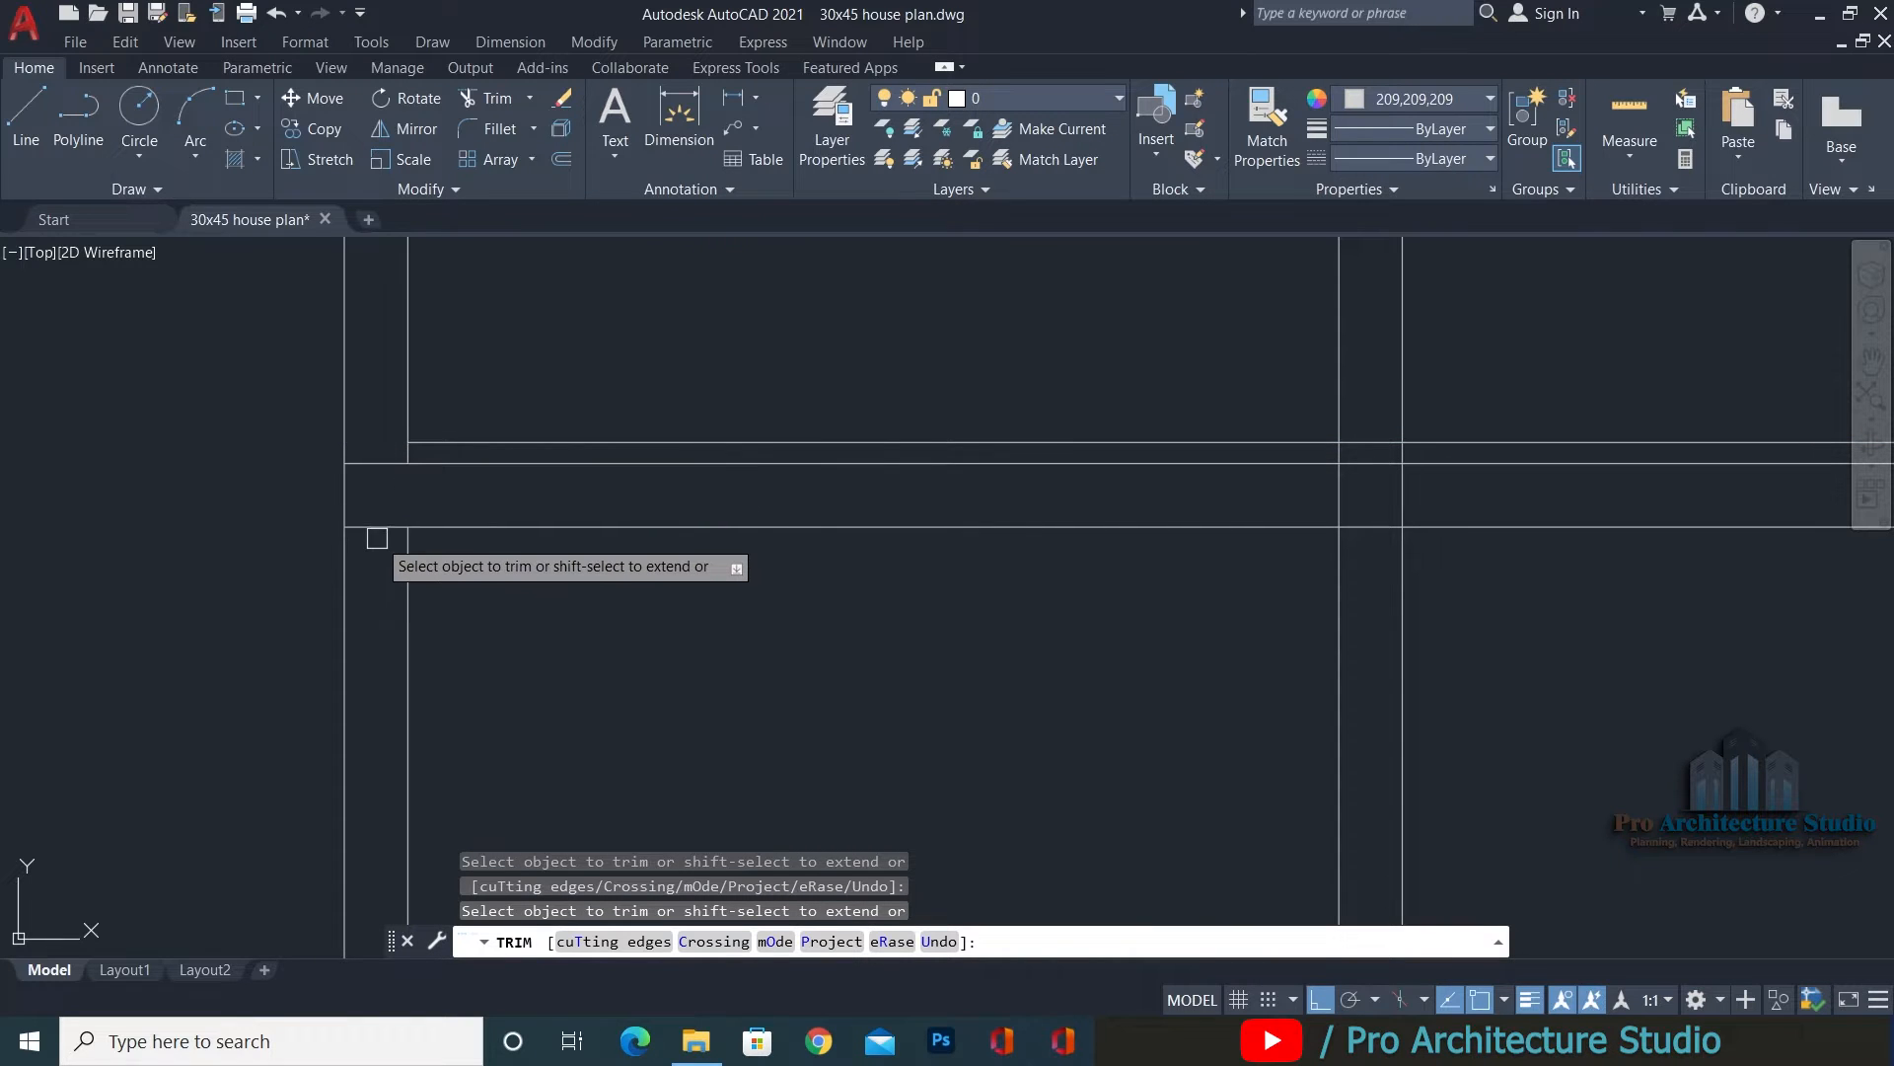
middle_click_drag(1356, 459, 928, 455)
left_click(935, 437)
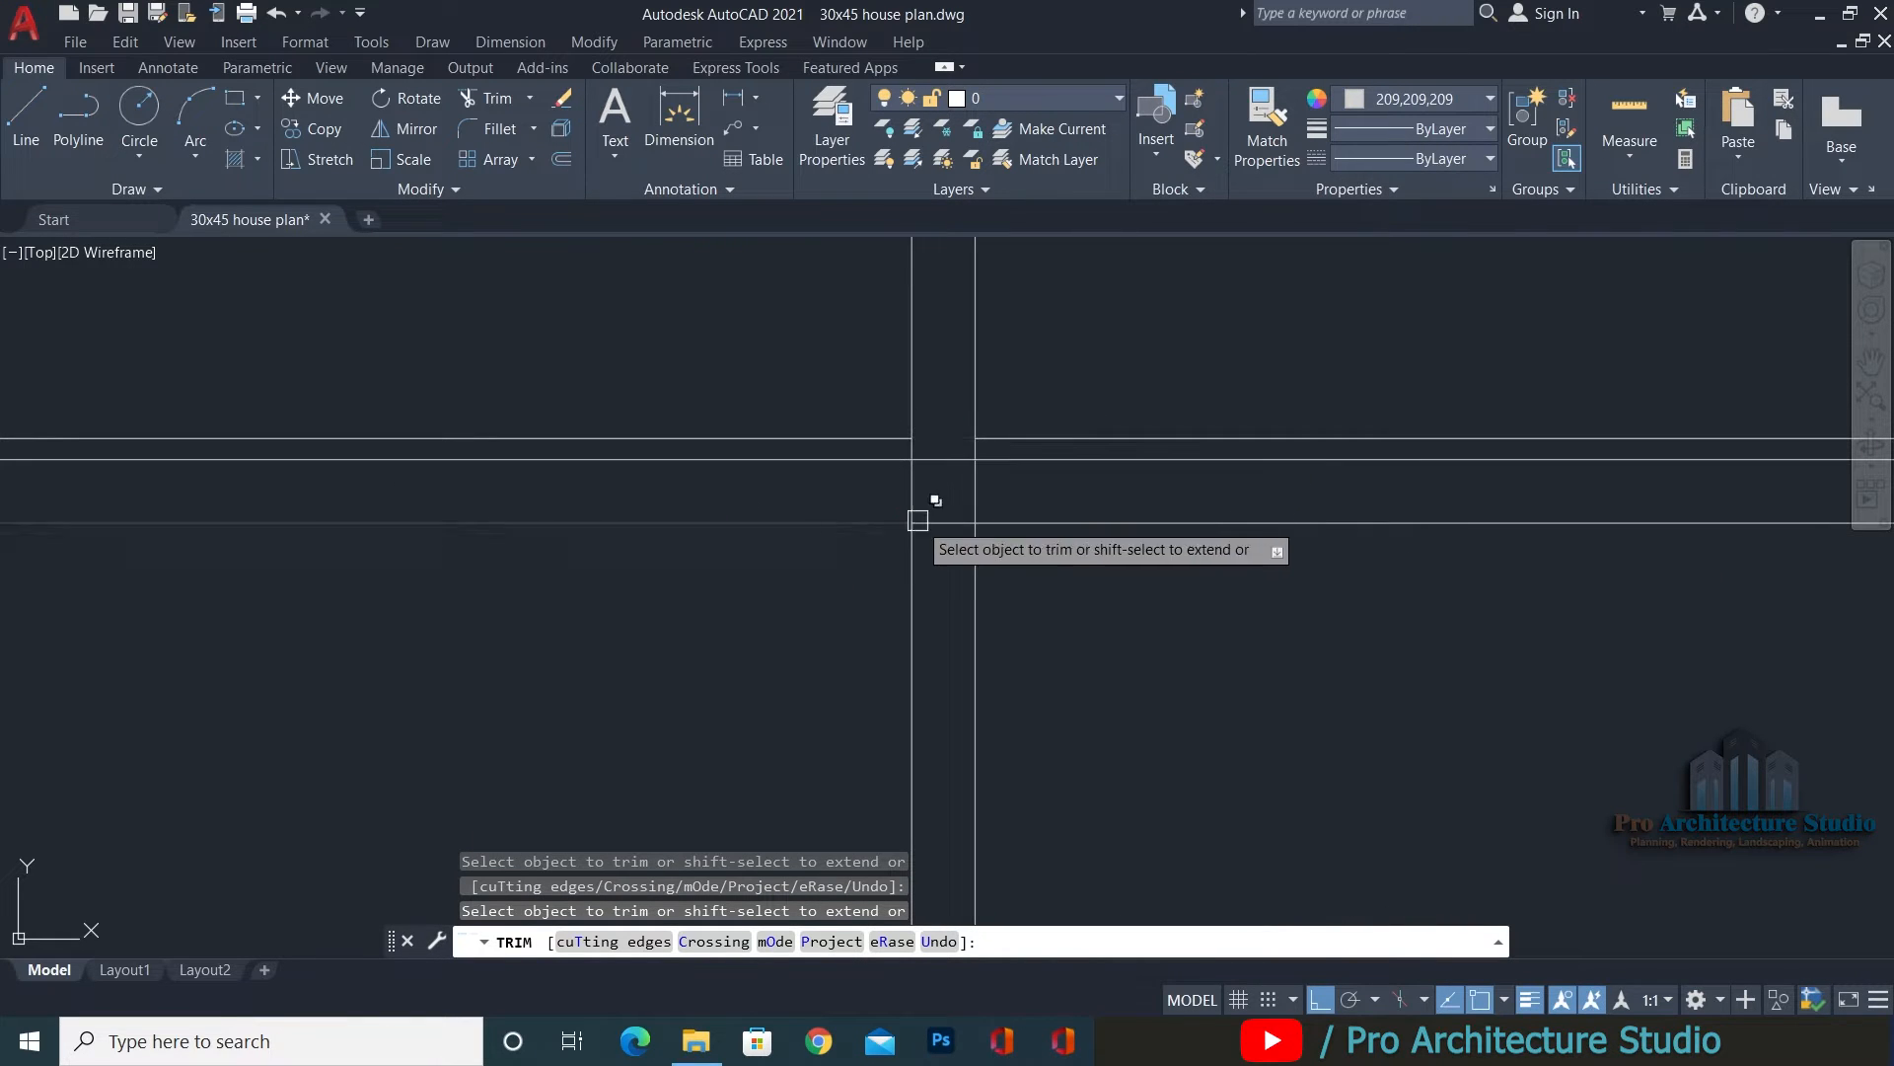
scroll(937, 501, "up", 2)
left_click(929, 473)
left_click(873, 475)
left_click(959, 483)
left_click(931, 602)
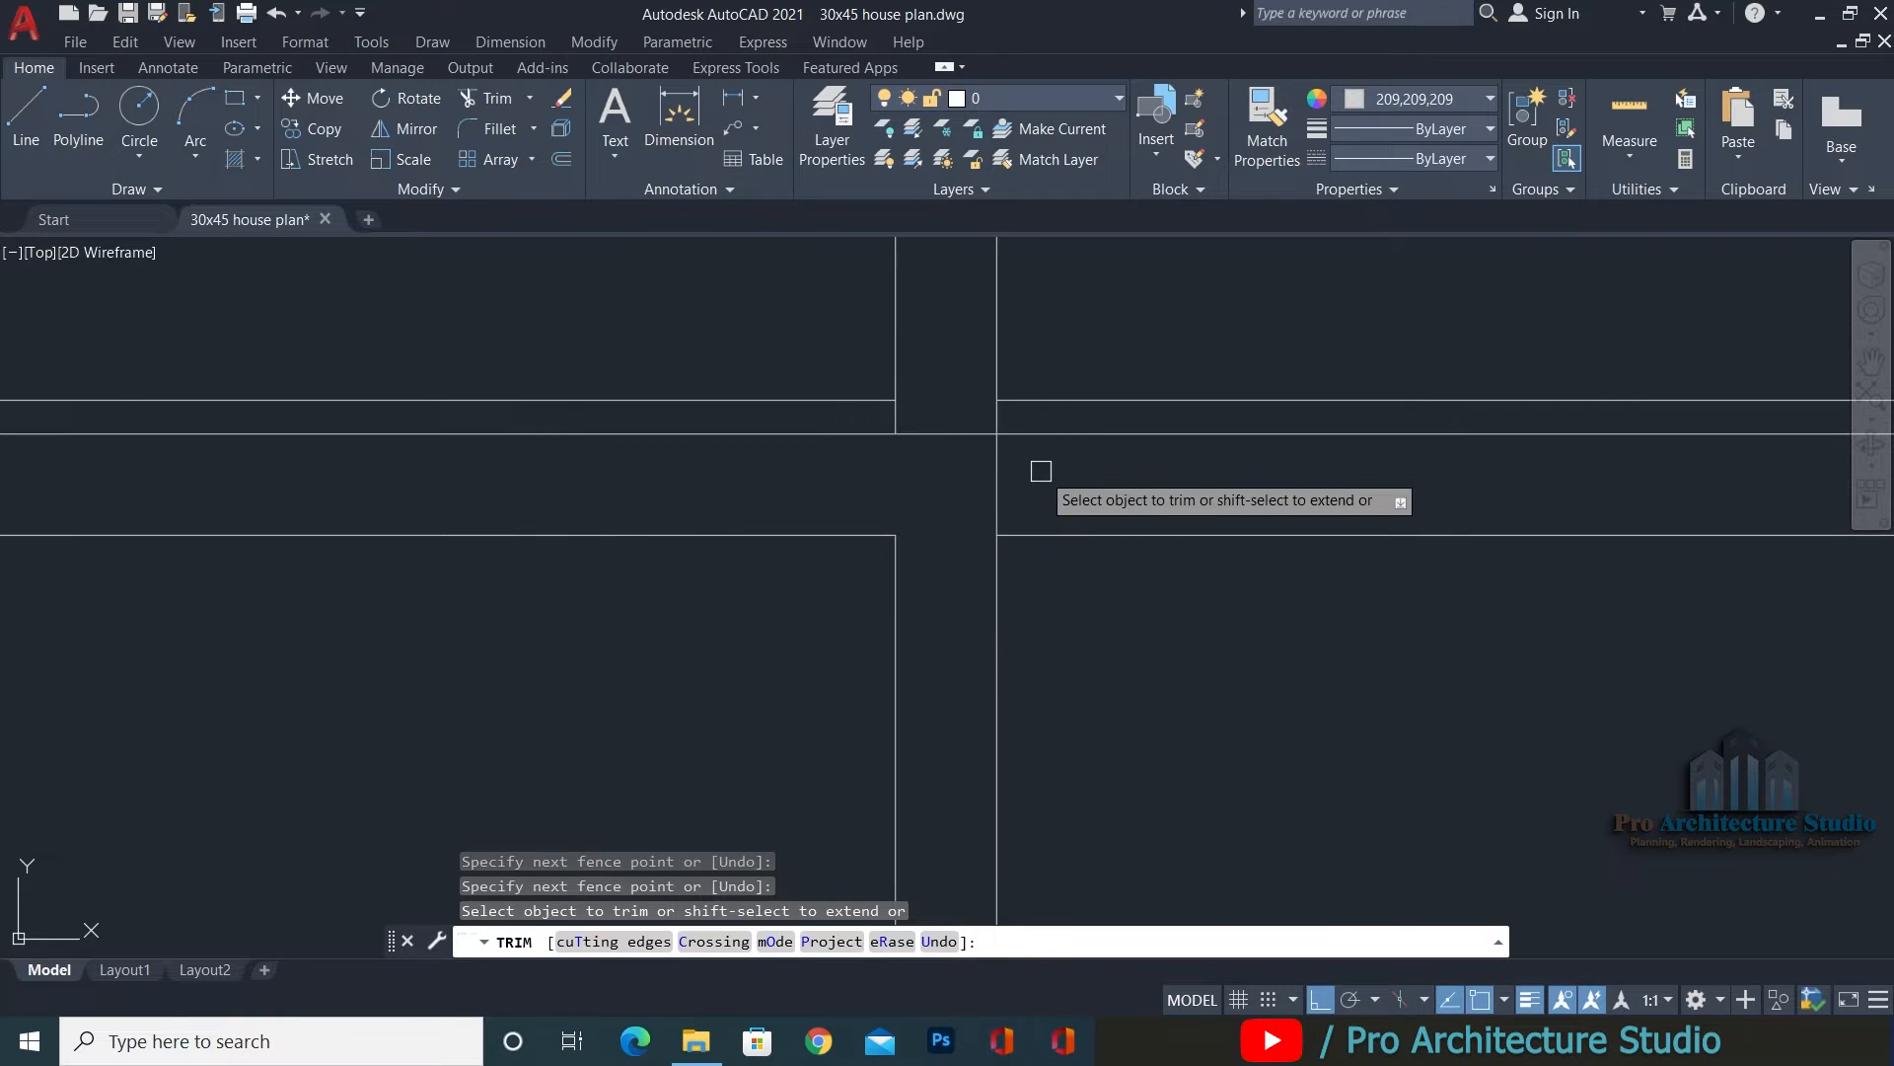
left_click(869, 476)
scroll(869, 477, "down", 2)
left_click(1074, 482)
Trim the wall lines inside the first-floor slab and the floor lines inside the thin interior wall.
middle_click_drag(1651, 486, 880, 467)
scroll(871, 459, "up", 2)
left_click(795, 453)
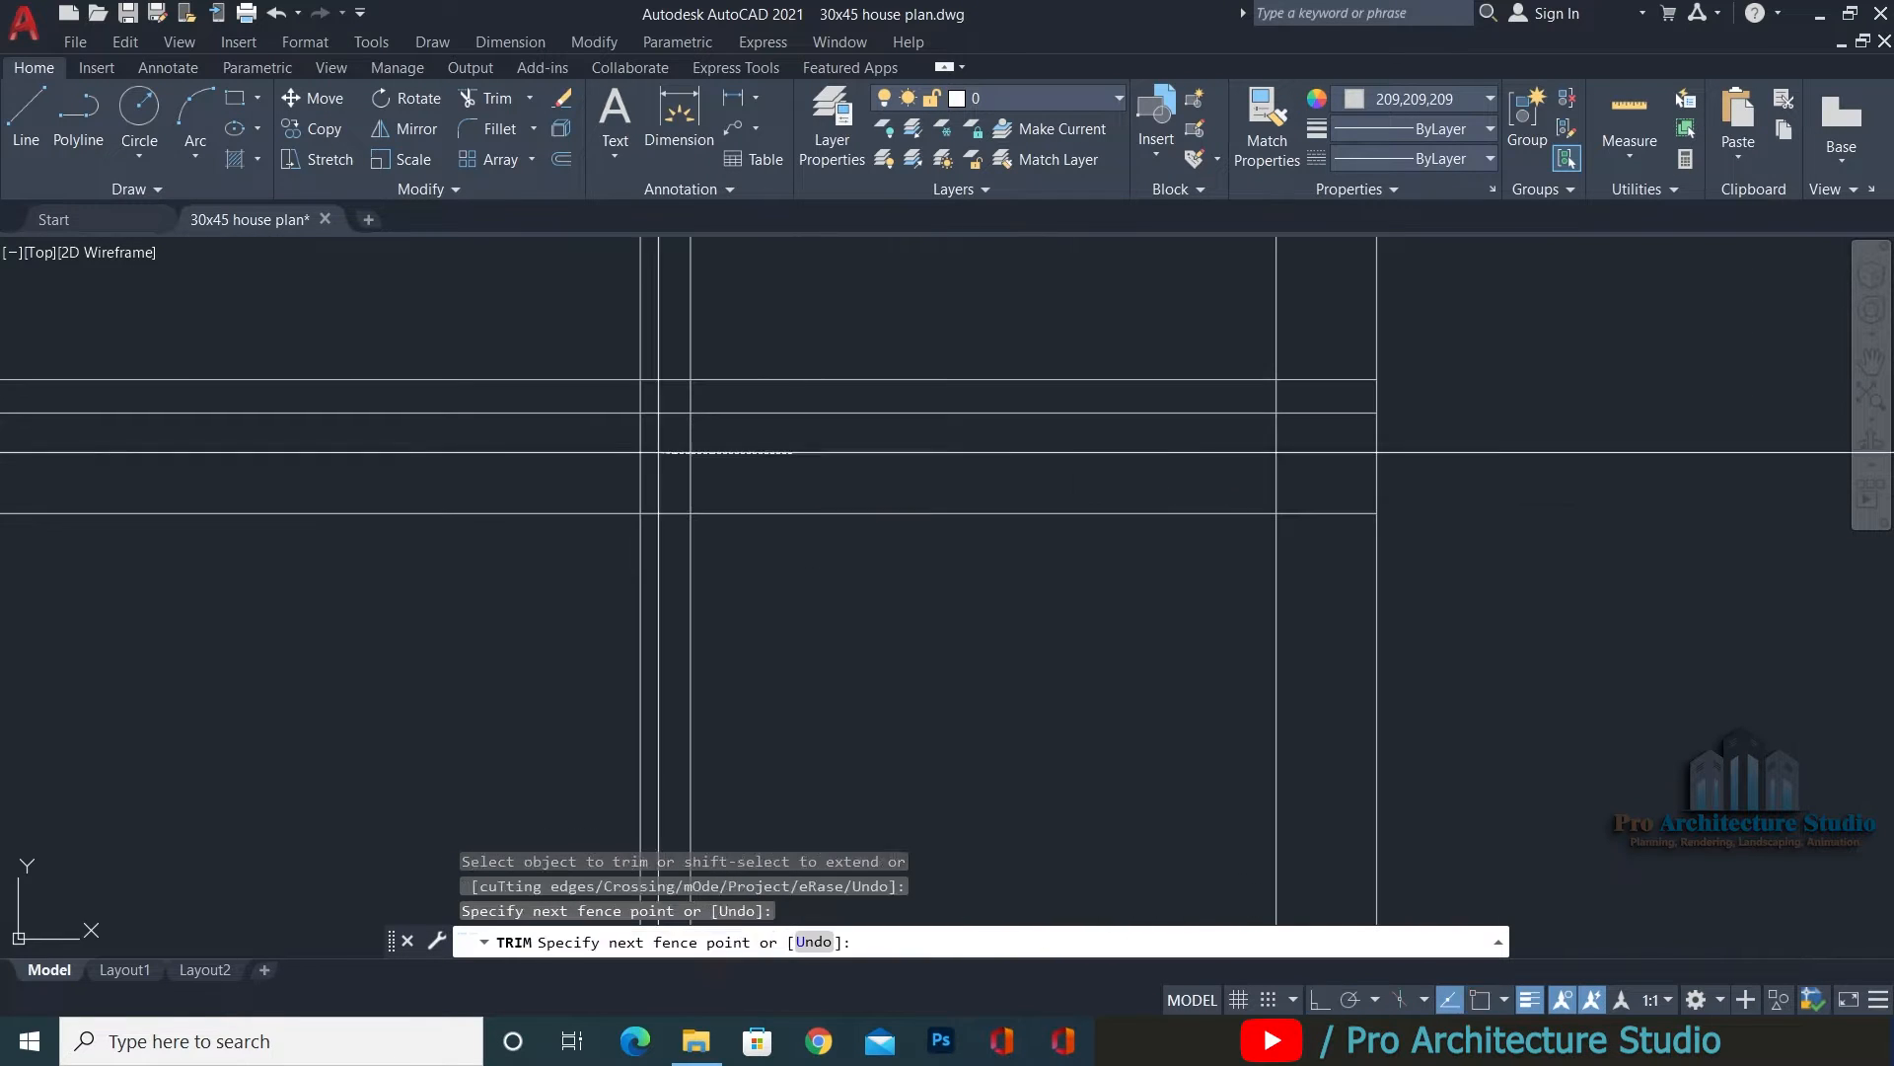
left_click(610, 444)
left_click(668, 508)
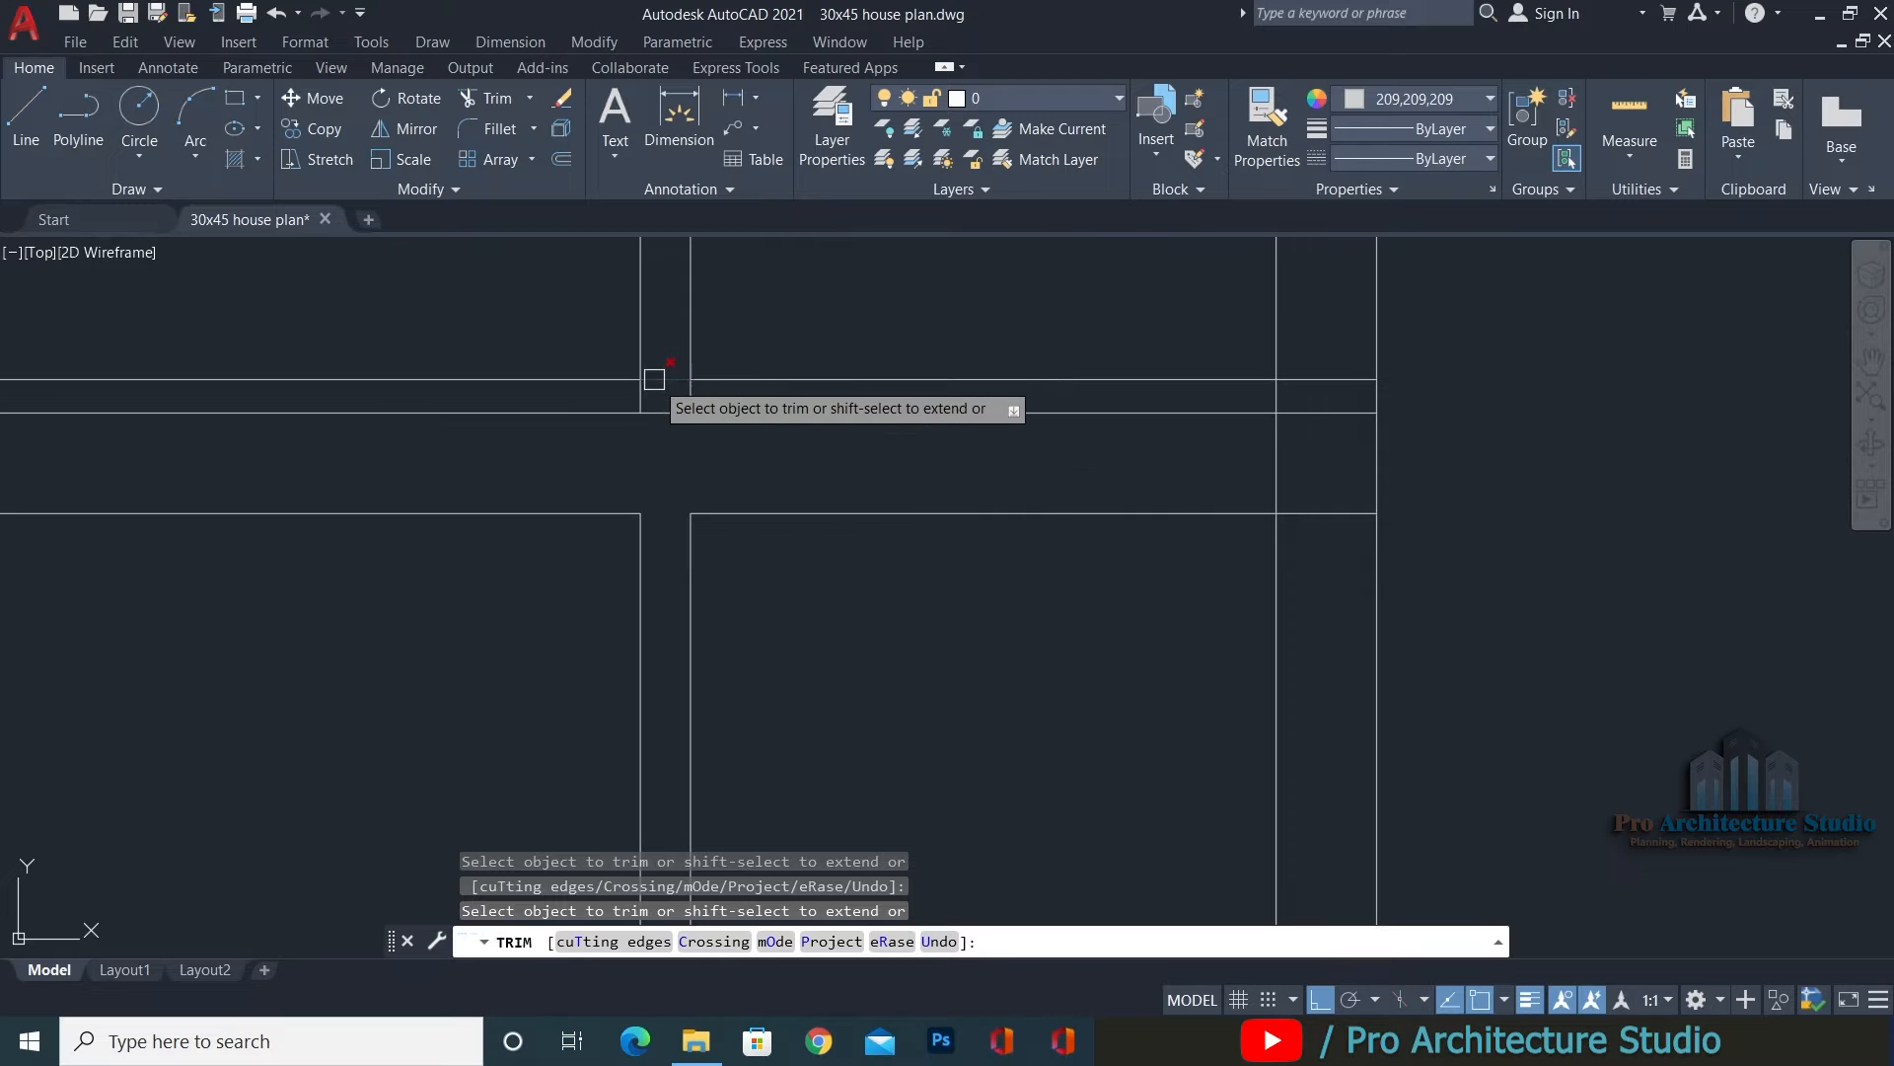
left_click(655, 377)
Trim the overlapping floor and wall lines where the first-floor slab meets the right outer wall.
left_click(1344, 366)
left_click(1332, 386)
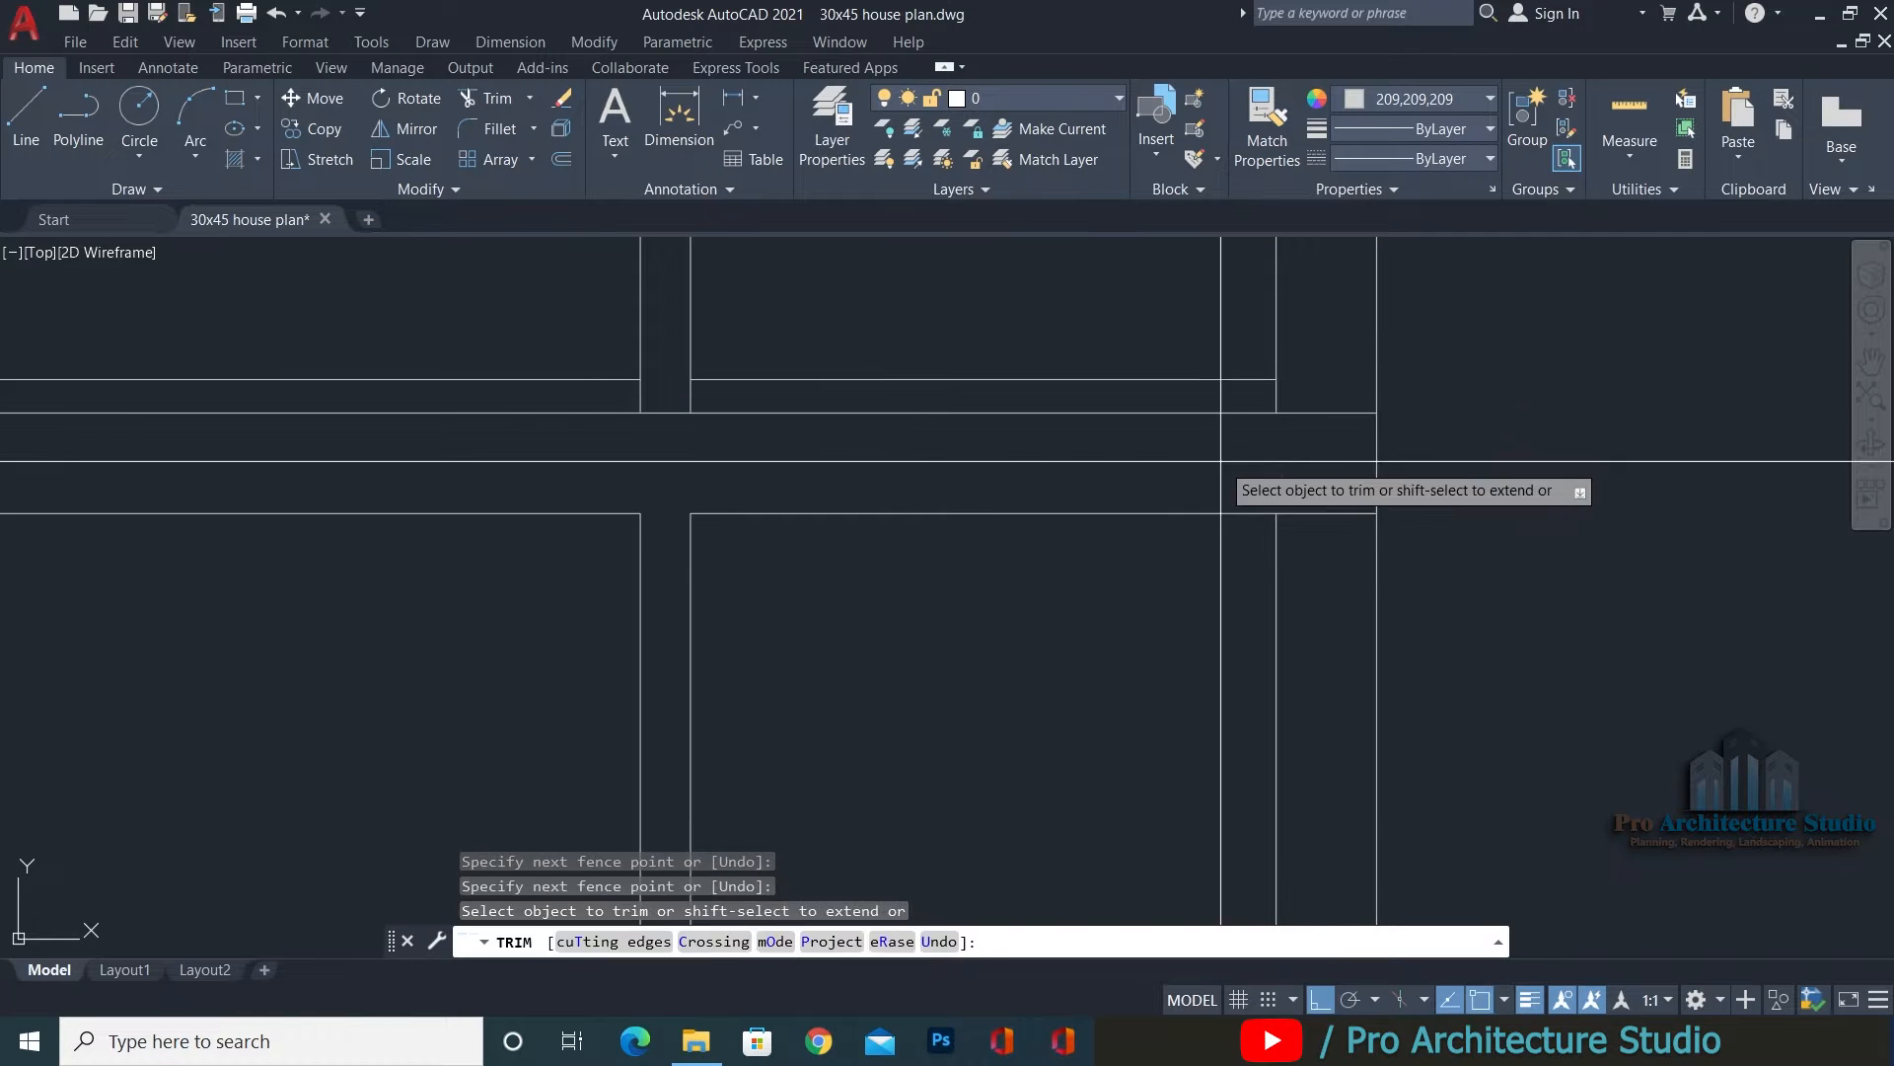
left_click(1229, 464)
left_click(1328, 521)
left_click(1319, 547)
scroll(1405, 482, "down", 4)
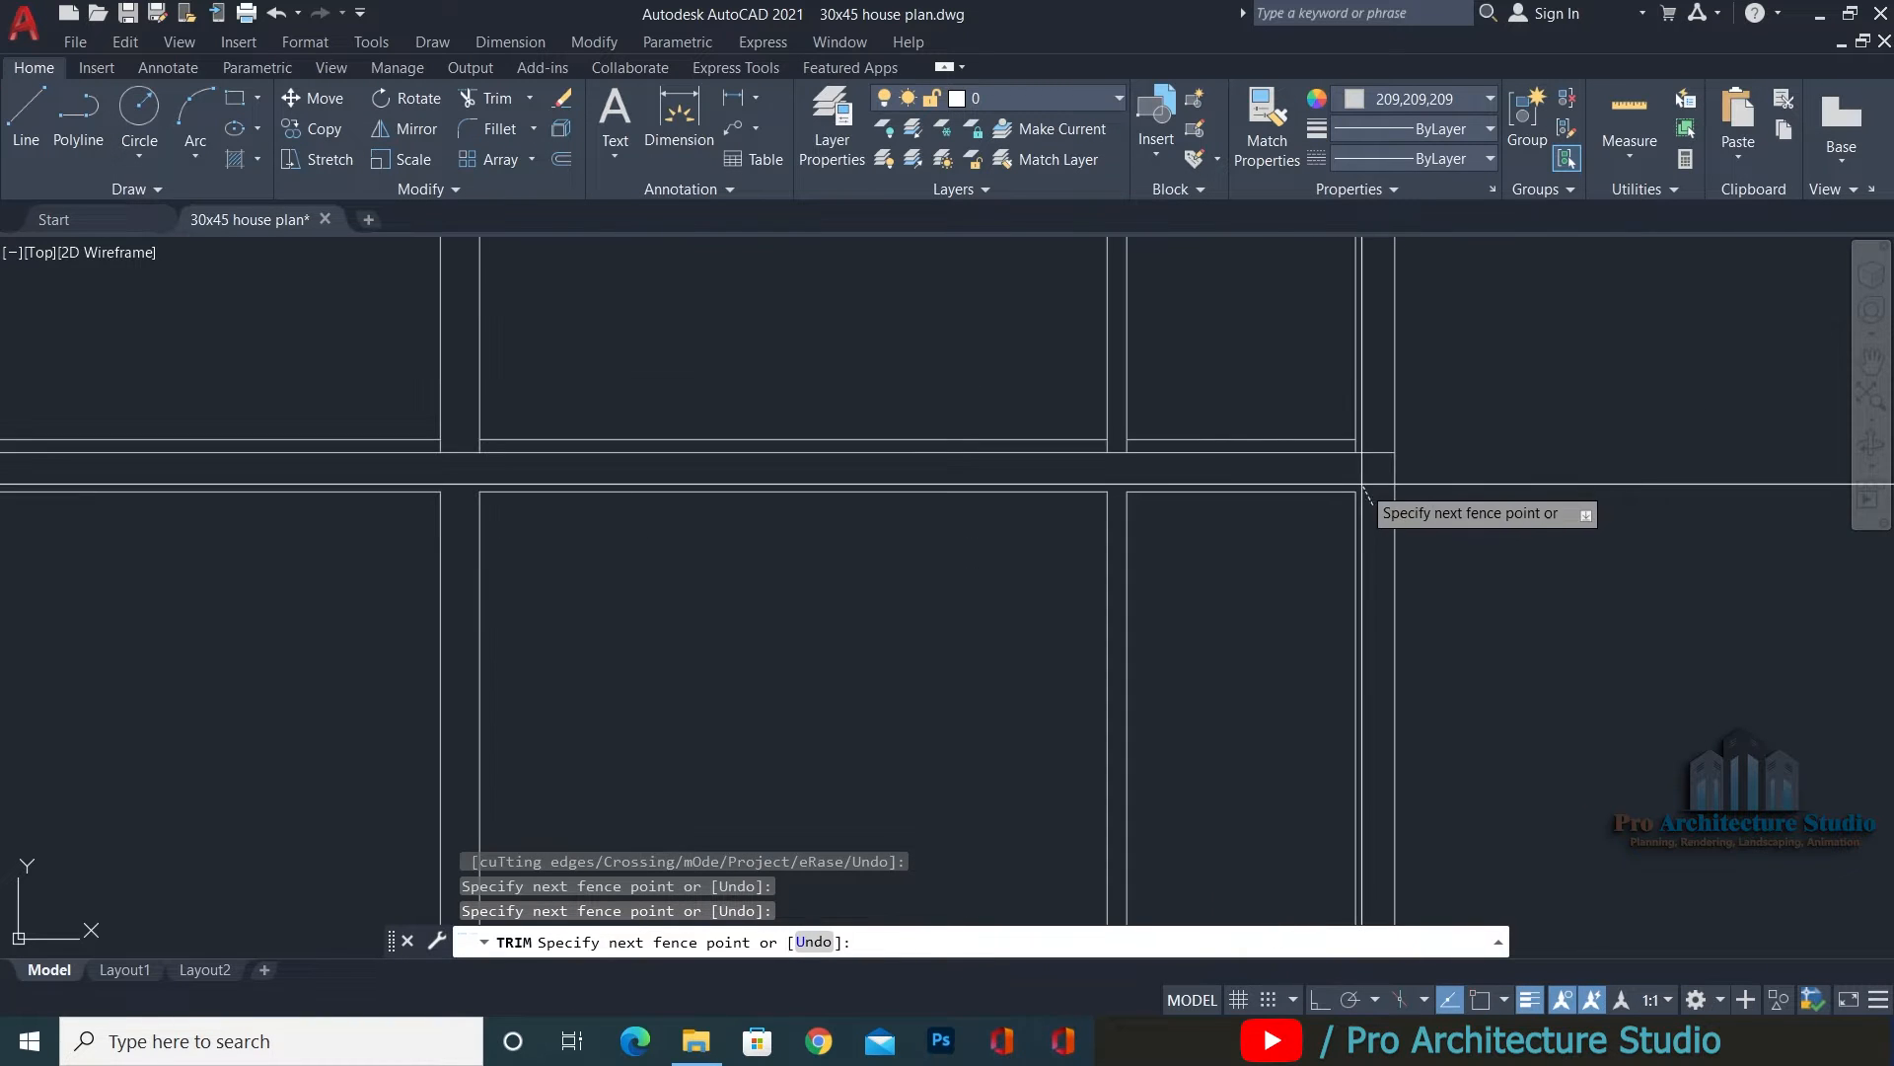
key("Escape")
key("Escape")
scroll(1350, 467, "up", 2)
key("Escape")
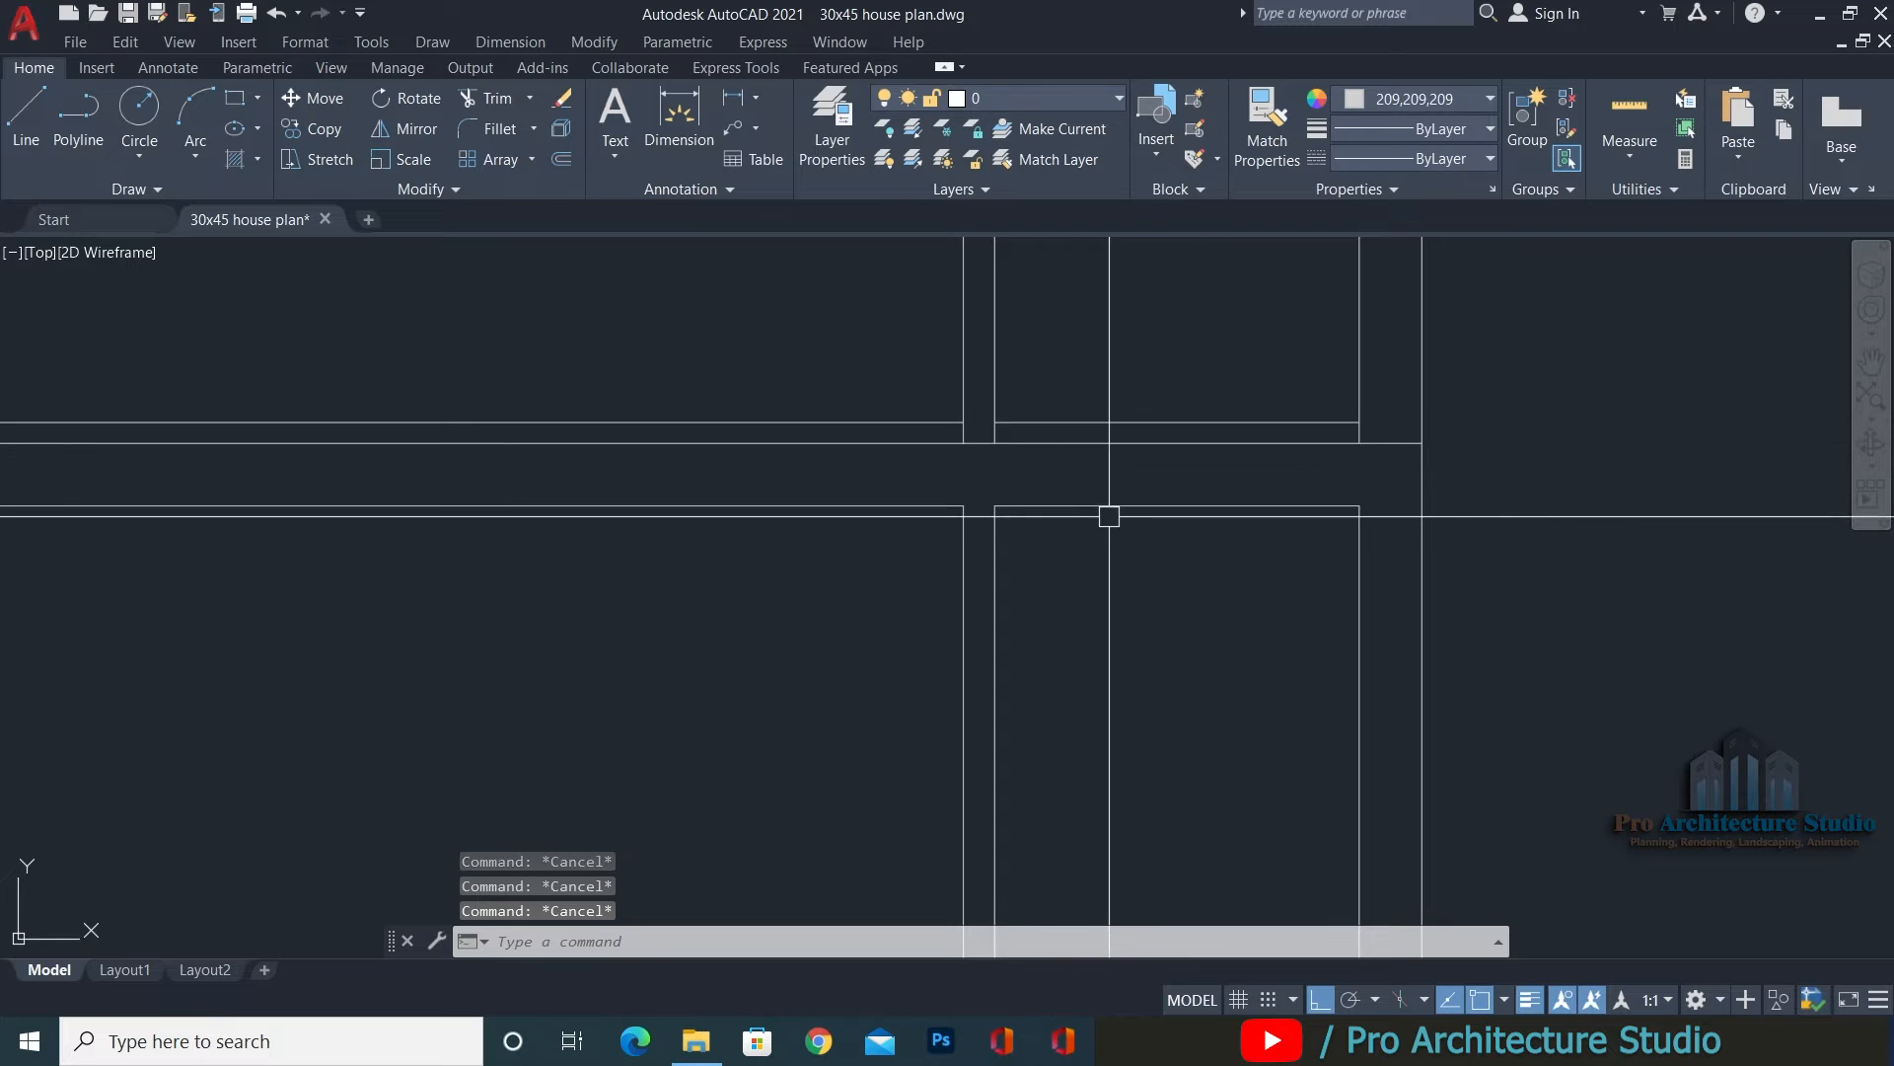
Offset the underside line of the first-floor slab in the right bay 12" downward.
type("o")
key("Return")
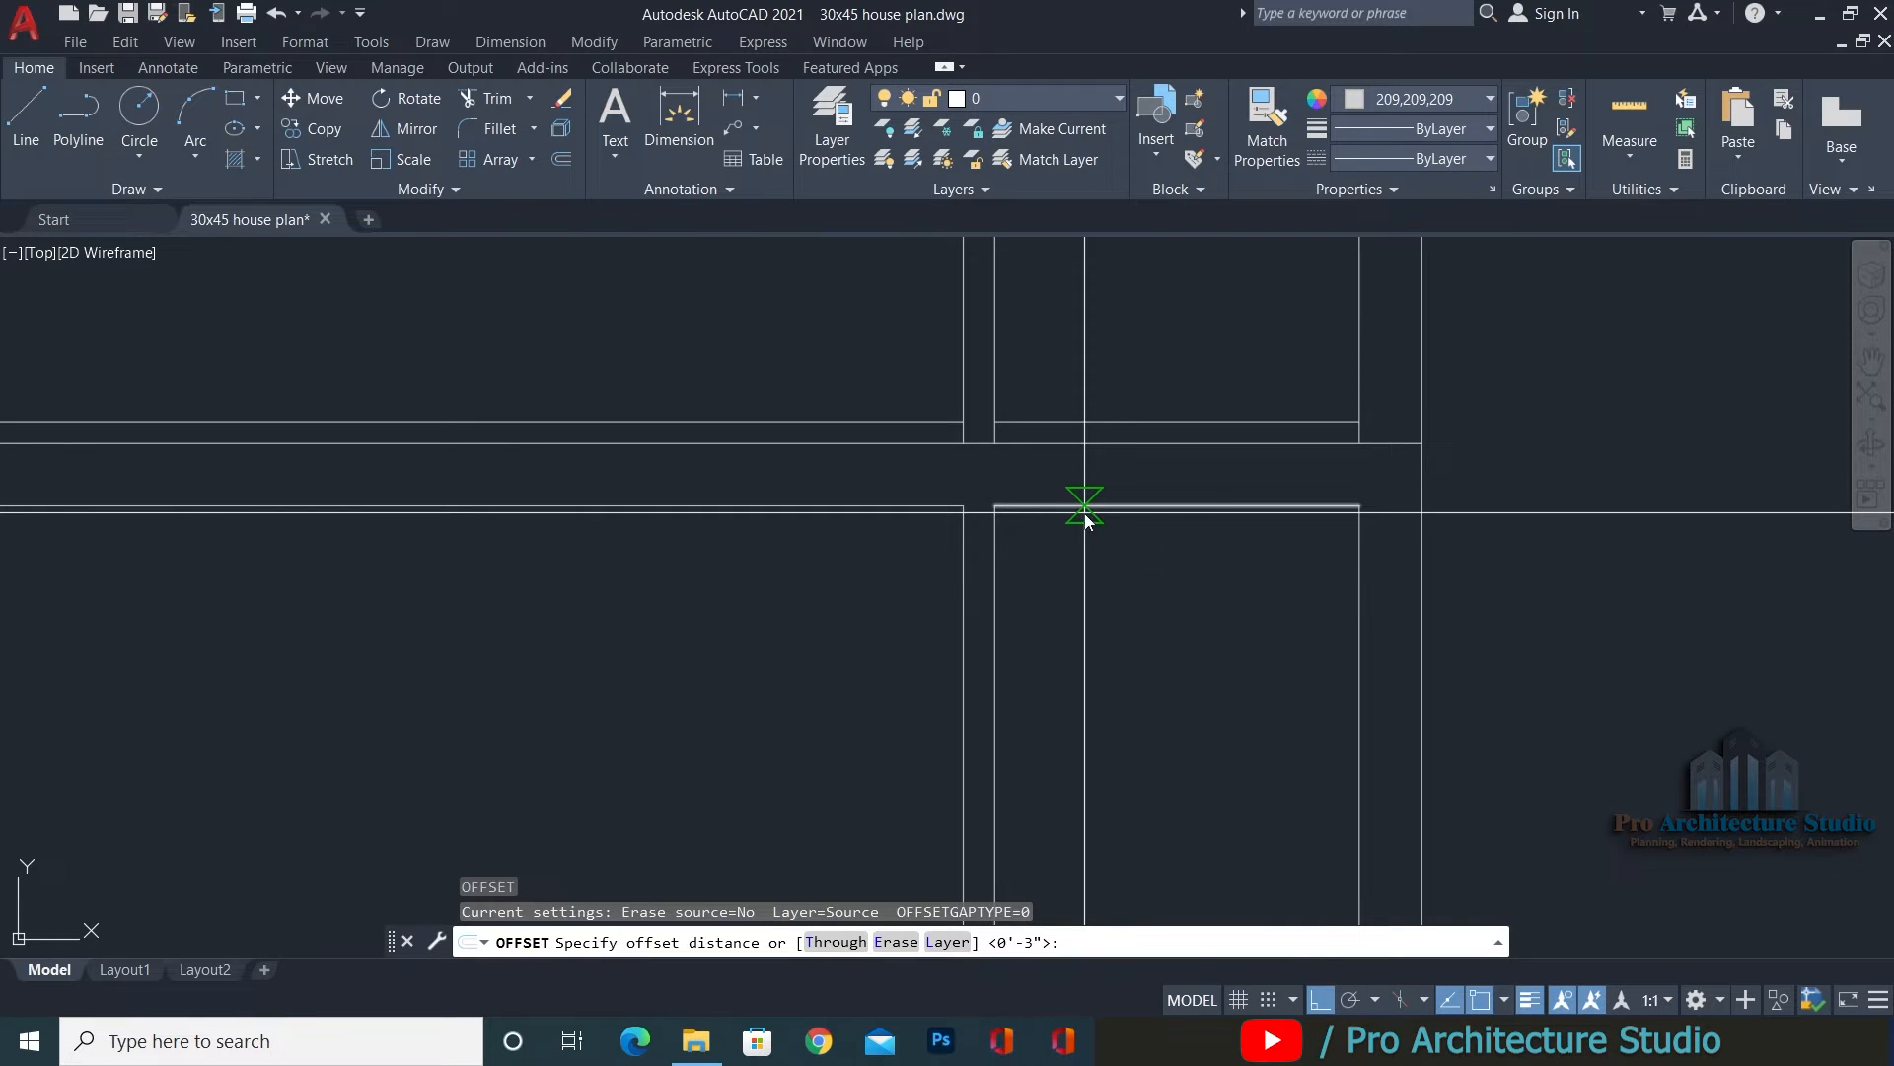
key("Return")
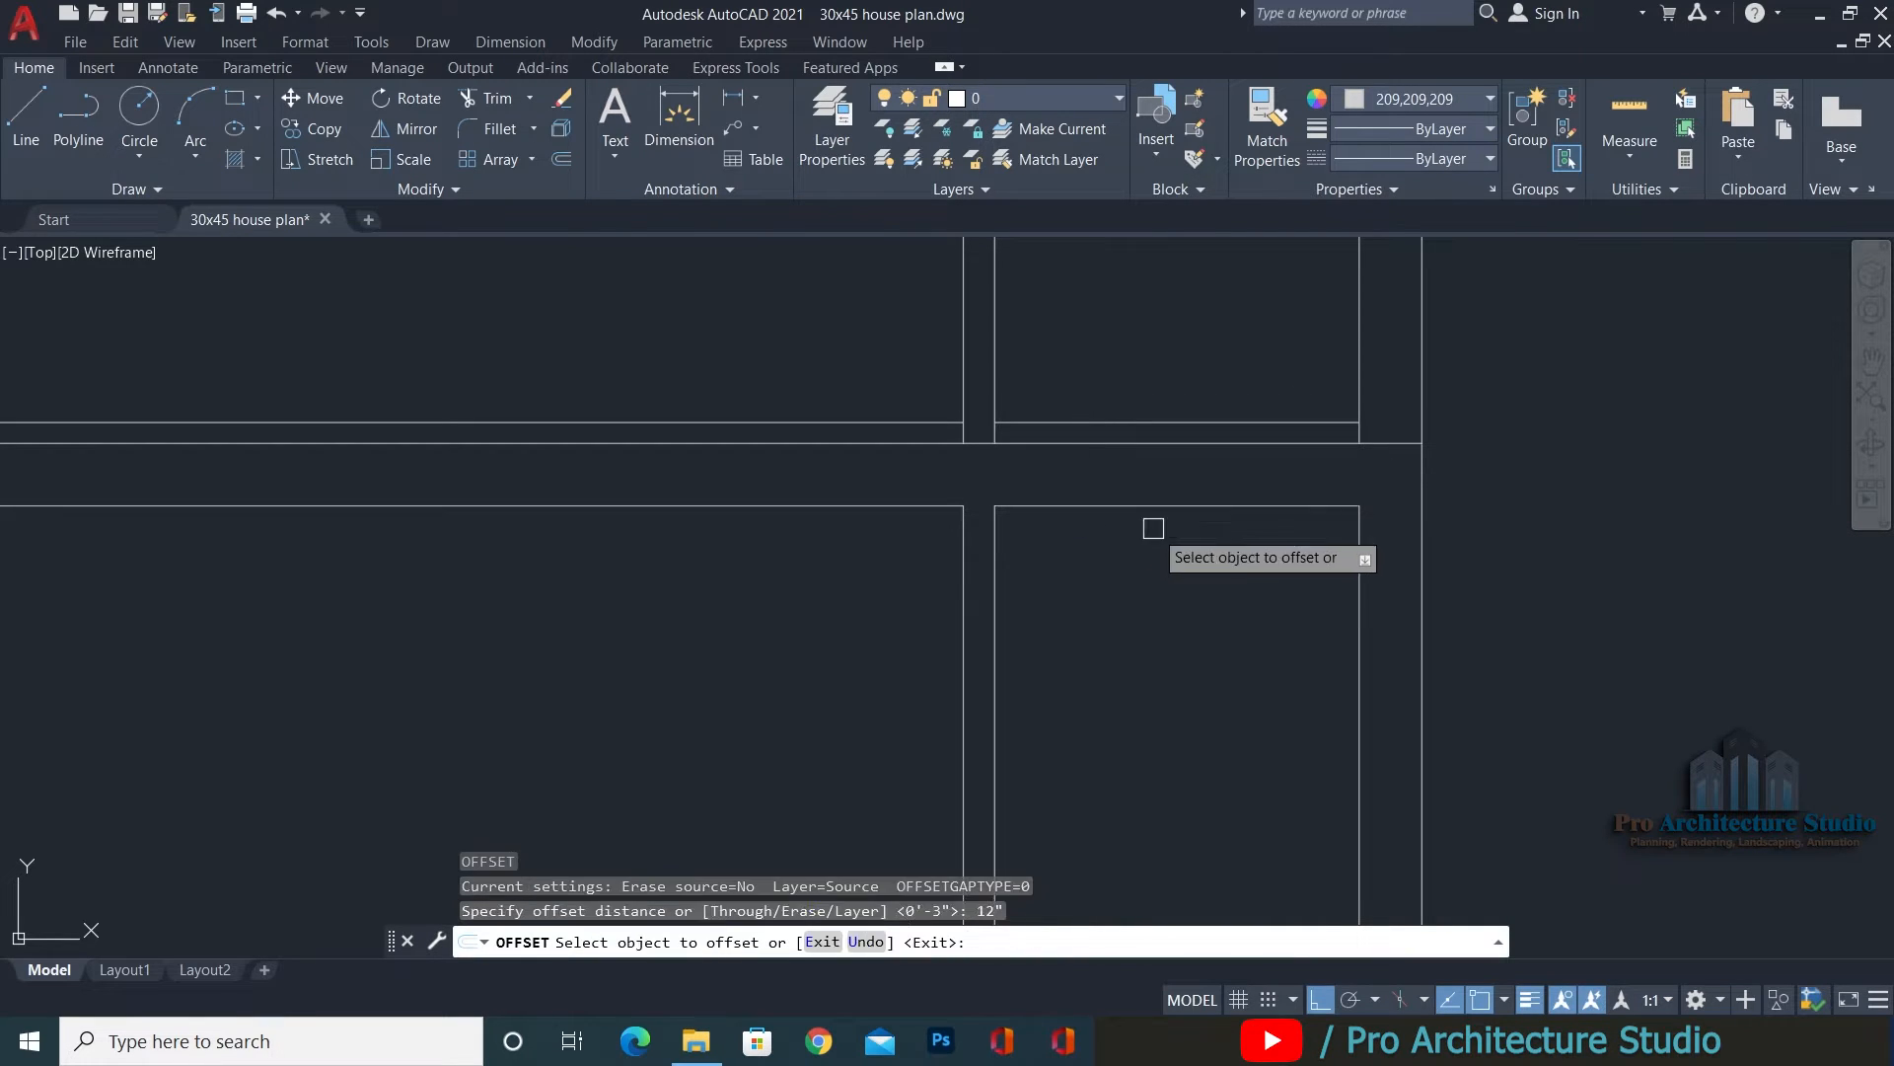
left_click(1144, 503)
left_click(1135, 553)
key("Return")
Stretch both ends of the new offset line past the left and right outer walls.
left_click(1217, 588)
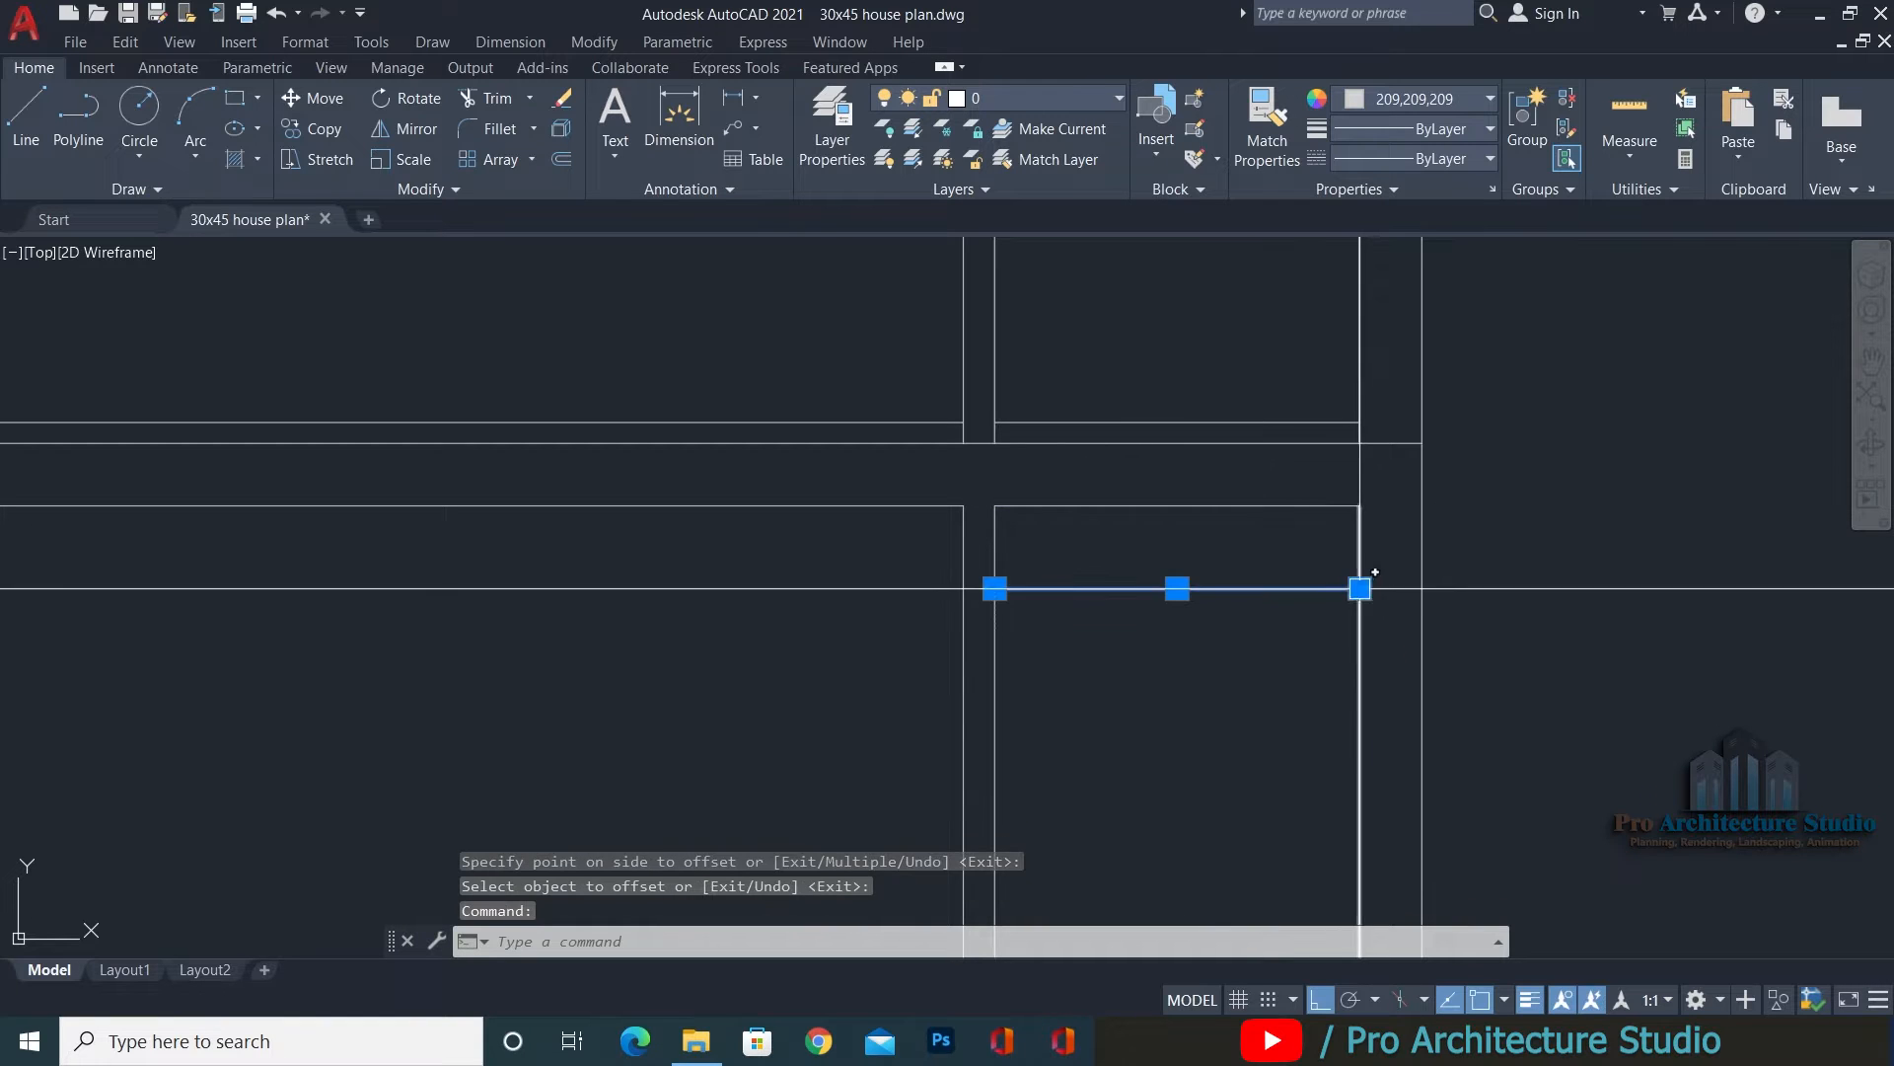
left_click(1360, 589)
left_click(1750, 631)
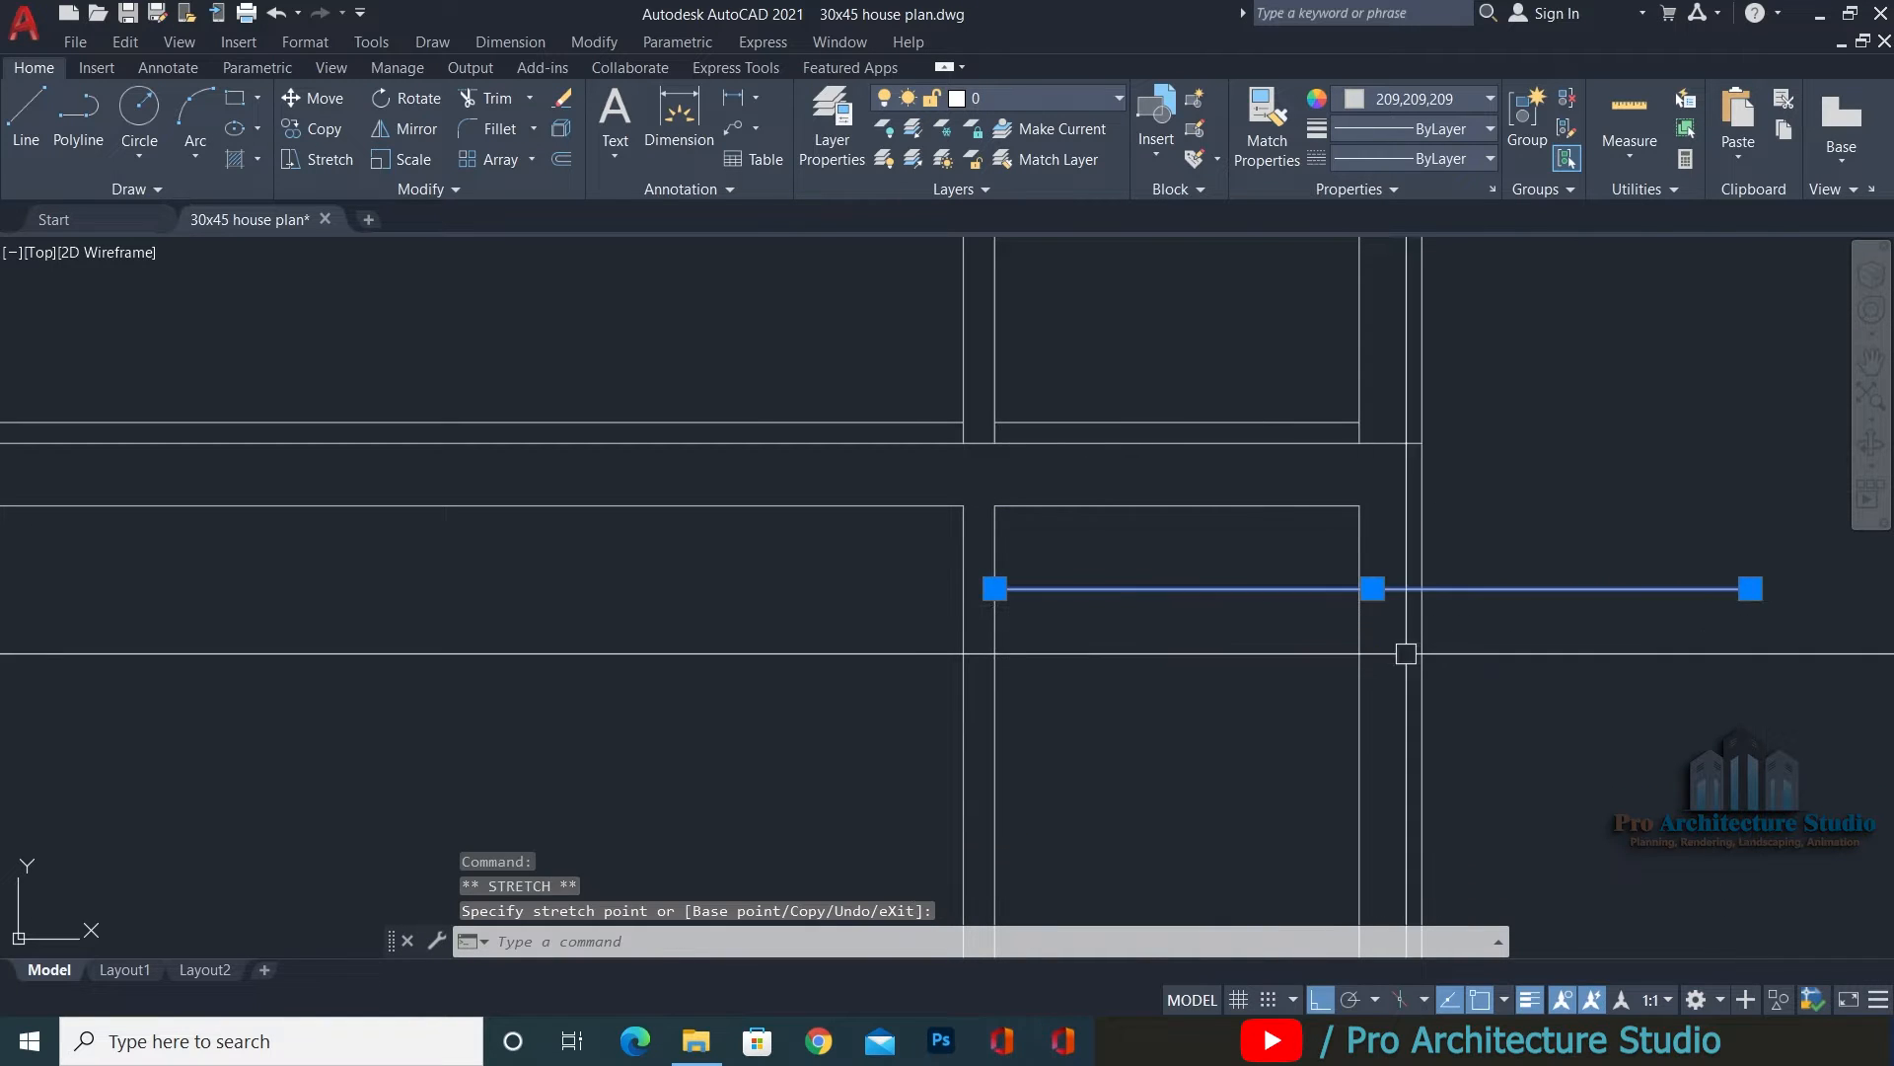
left_click(994, 588)
scroll(994, 588, "down", 5)
scroll(370, 612, "up", 3)
left_click(181, 604)
key("Escape")
key("Escape")
key("Escape")
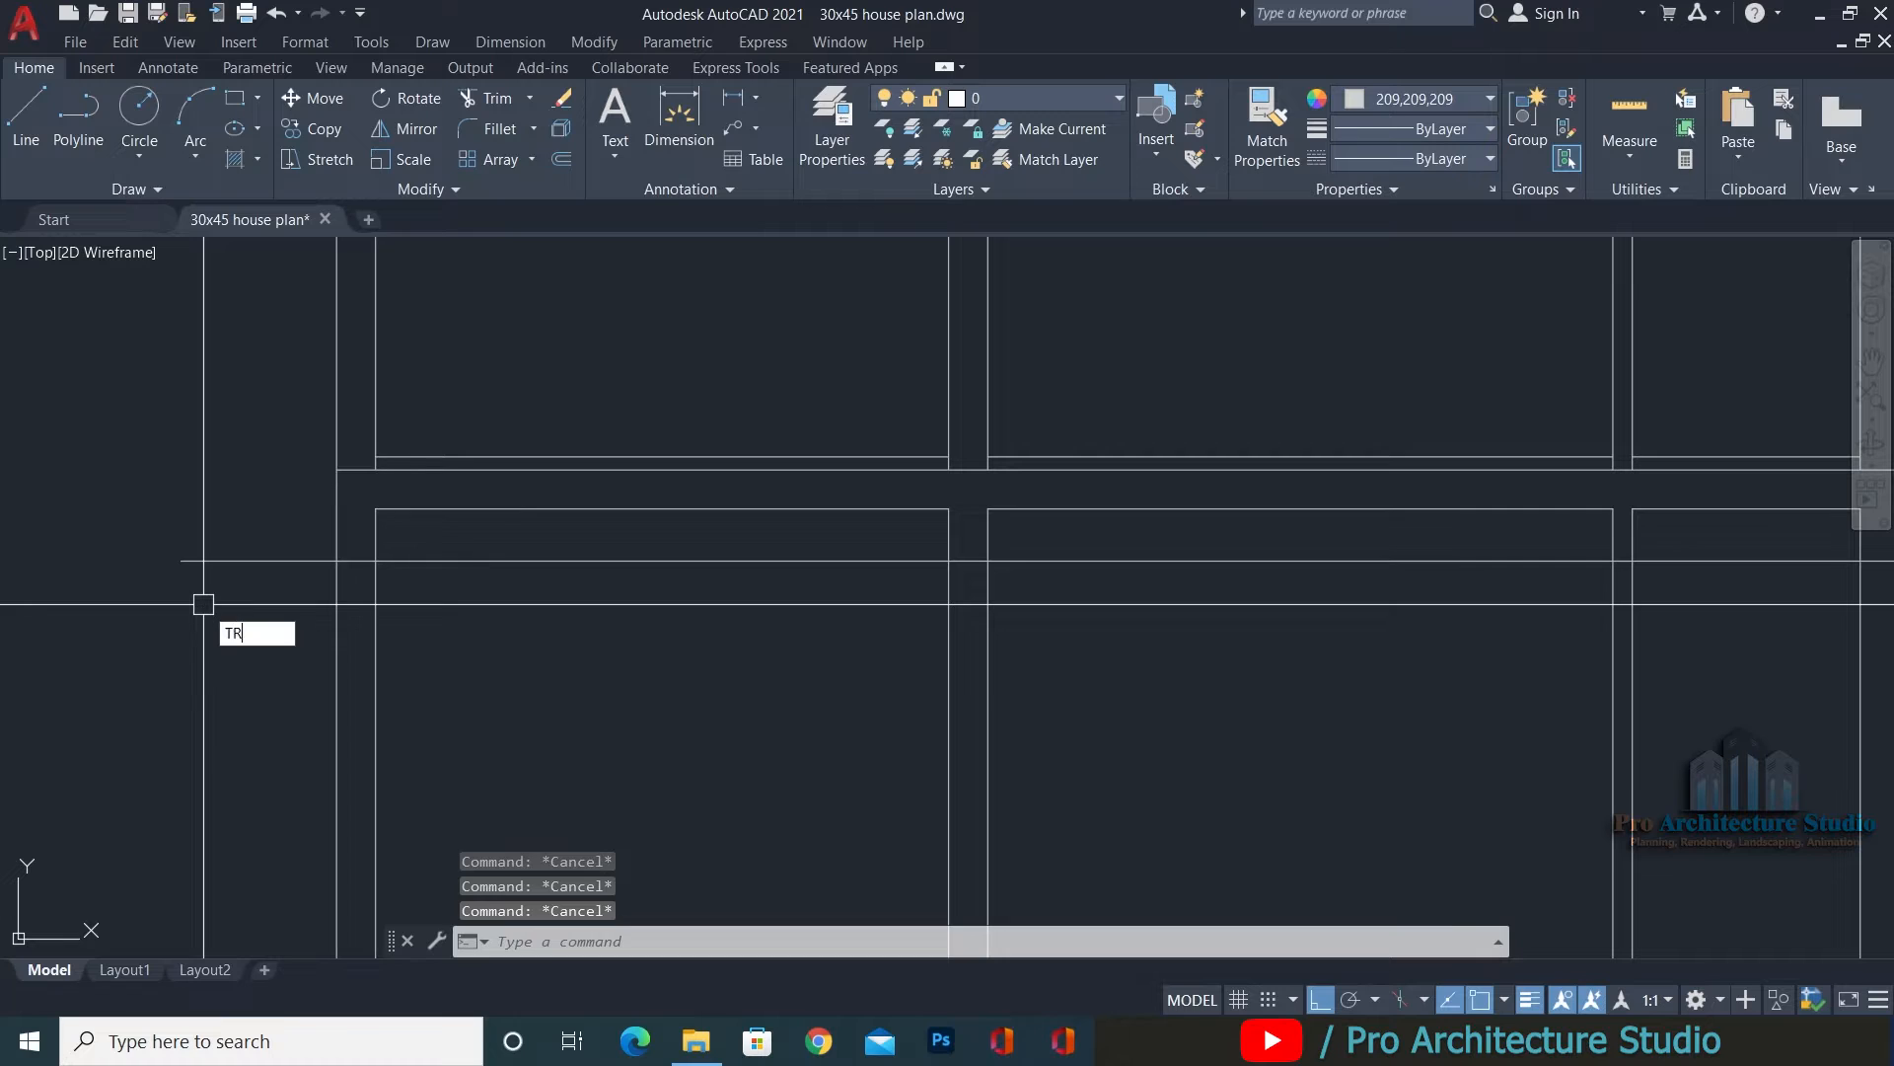
Trim the stretched line between the walls and beyond the outer walls, leaving segments only within the wall thicknesses.
key("Return")
left_click(536, 554)
middle_click_drag(1088, 569, 443, 559)
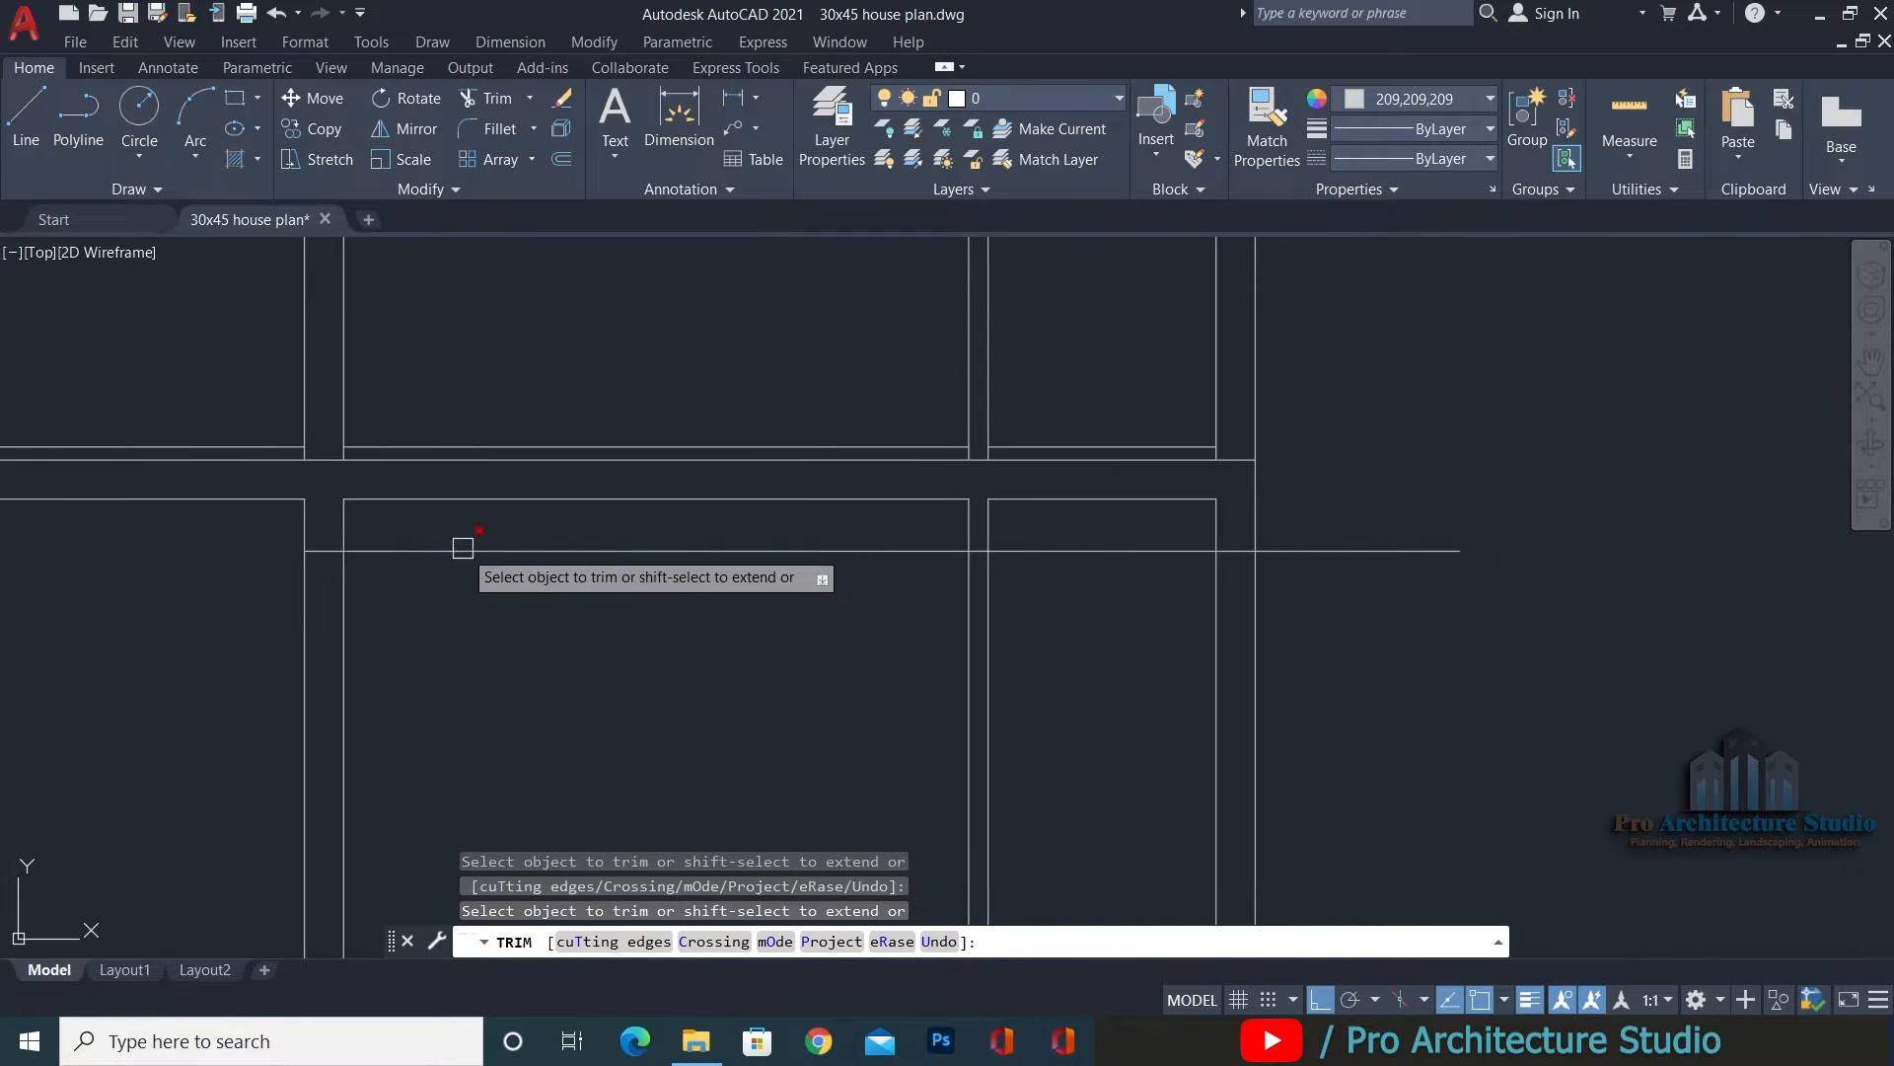
left_click_drag(472, 535, 410, 587)
mouse_move(622, 586)
left_mouse_down()
mouse_move(626, 566)
mouse_move(1066, 550)
left_mouse_up()
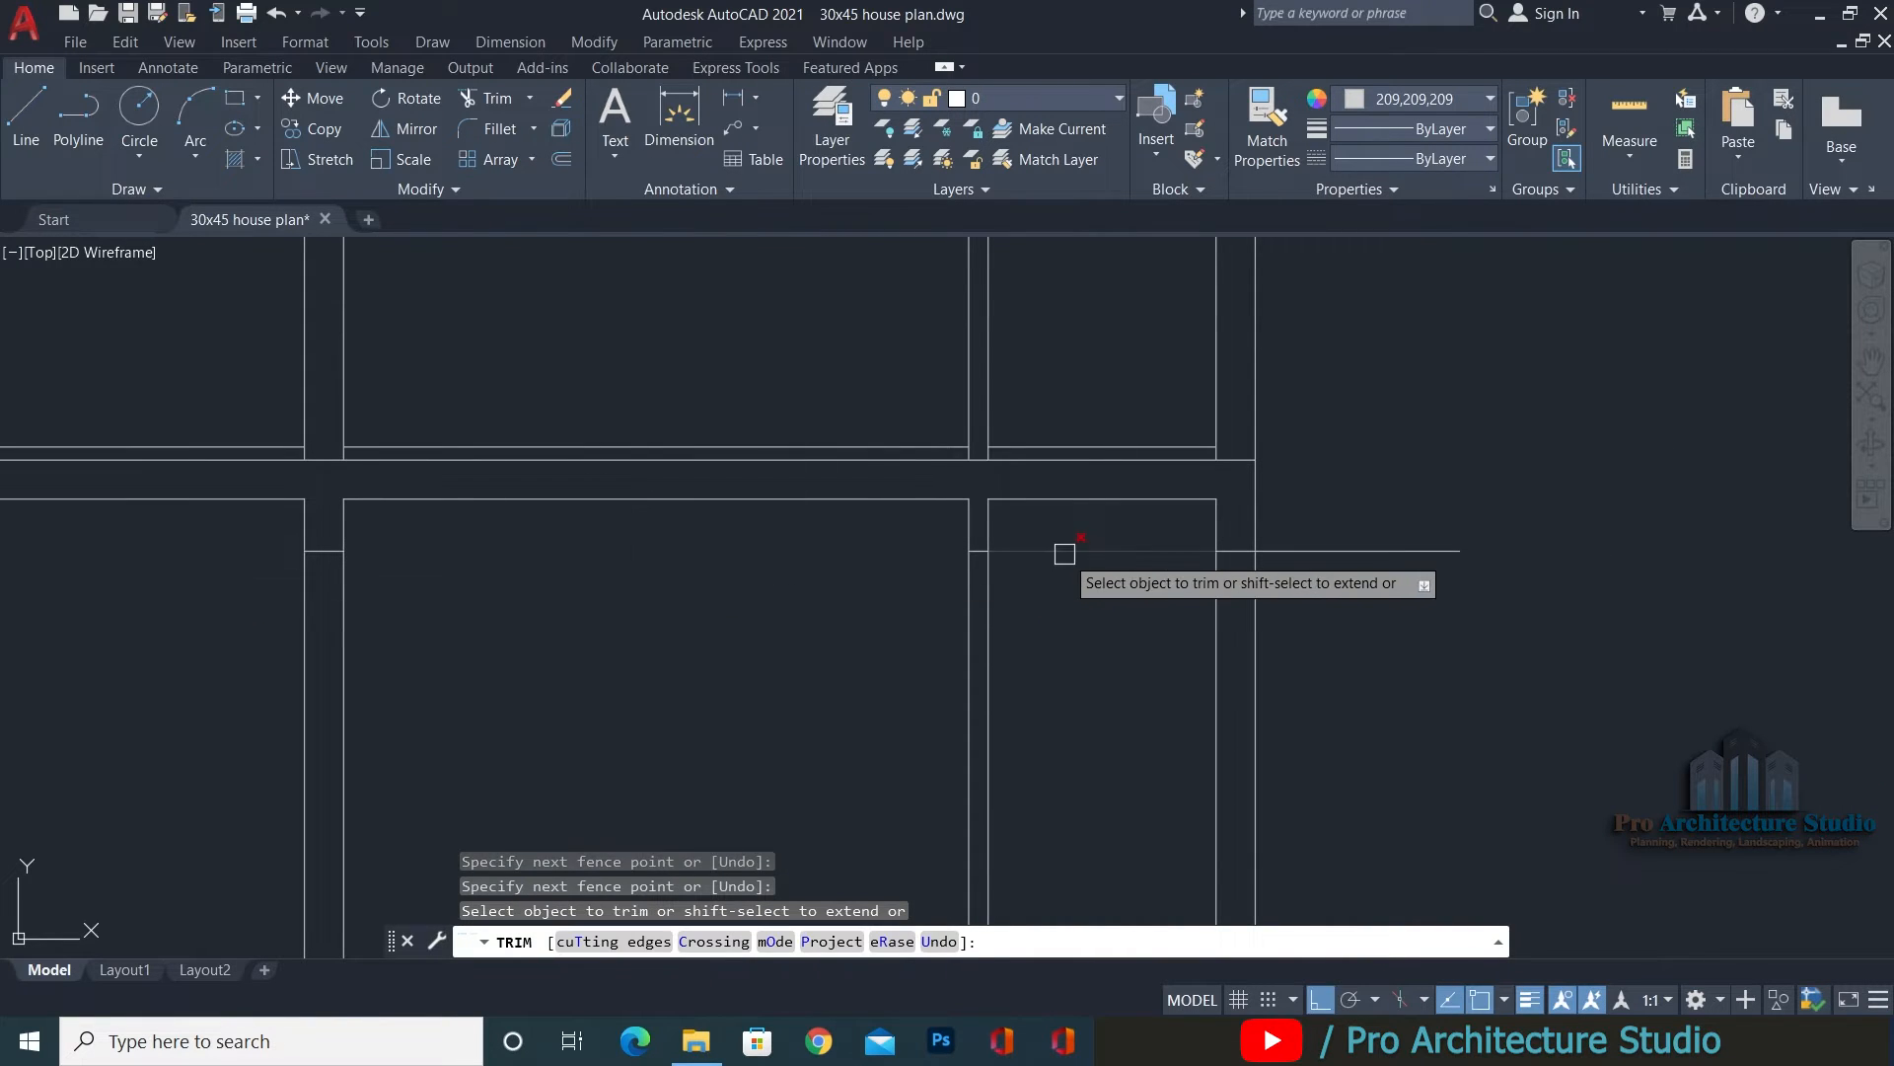
left_click(1341, 551)
middle_click_drag(641, 555, 1199, 572)
key("Escape")
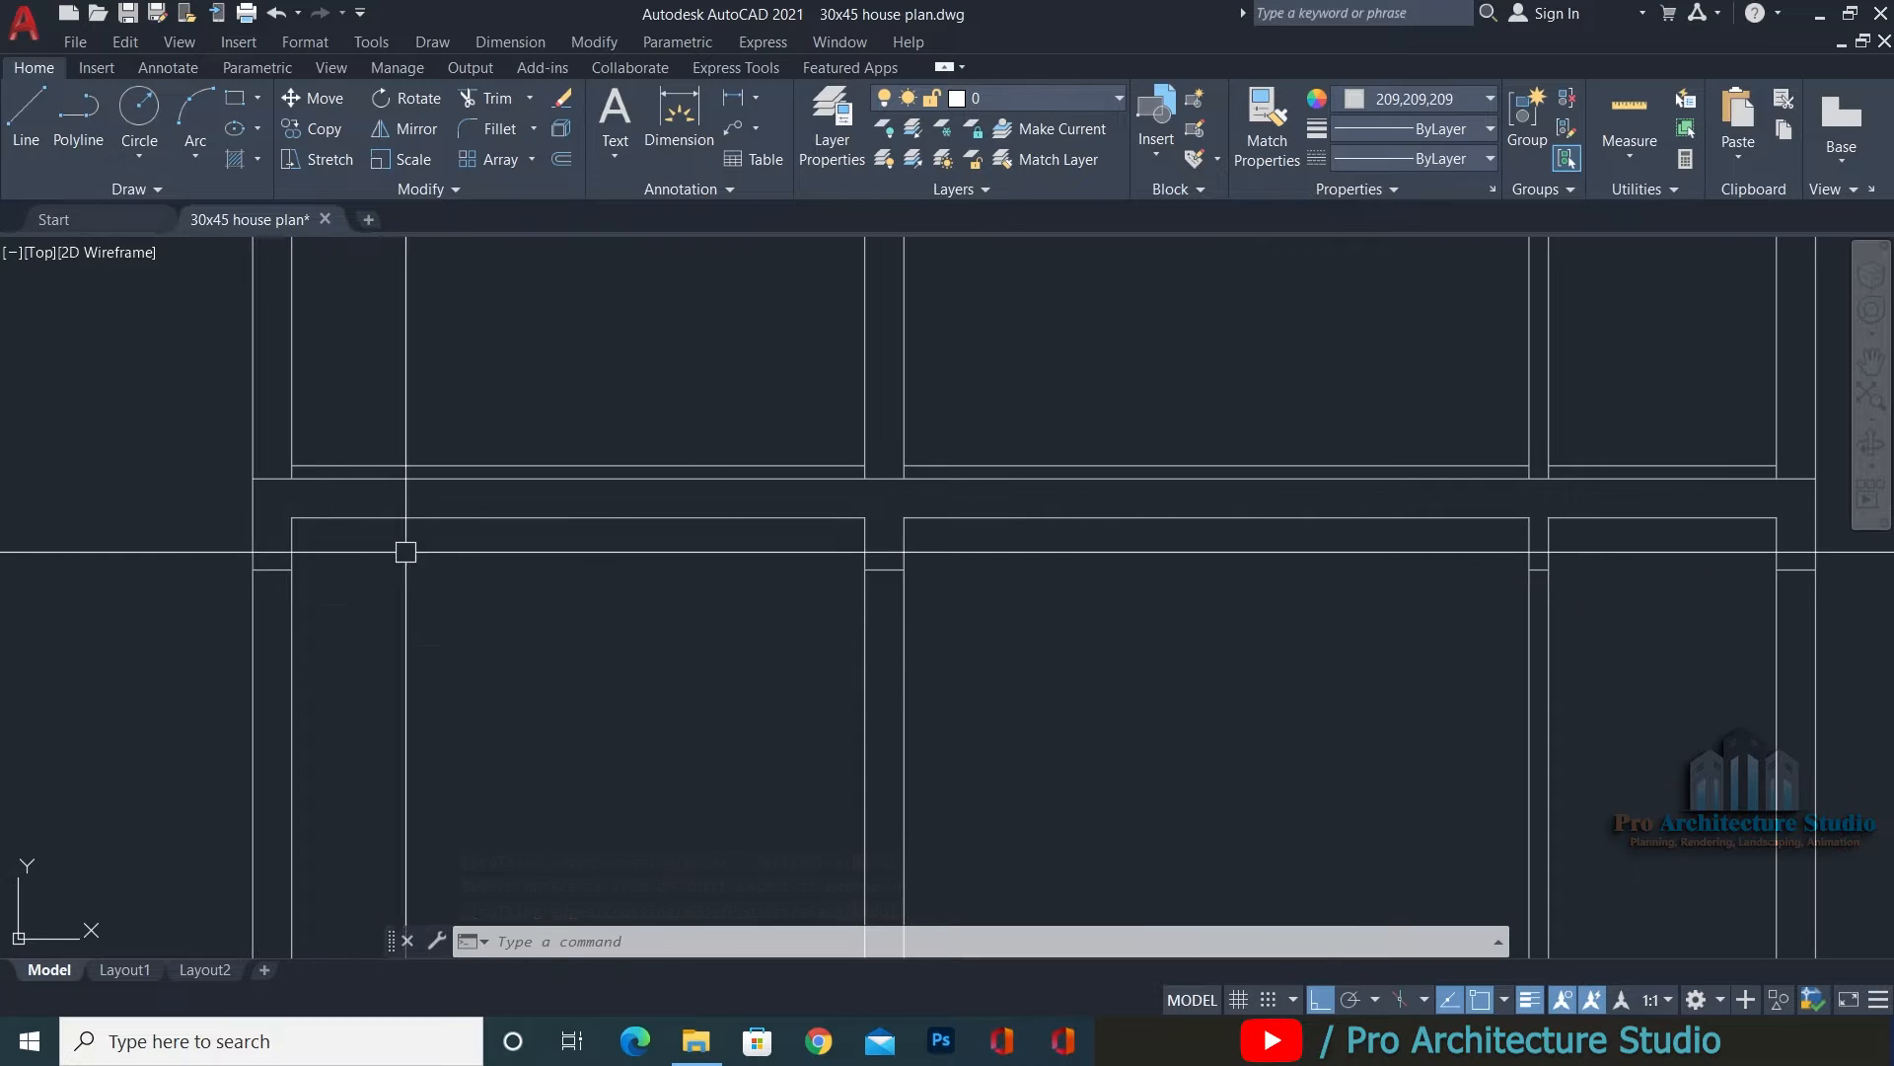
Draw a short horizontal line inside the first-floor slab and a vertical line inside the left outer wall.
scroll(298, 546, "up", 2)
scroll(235, 564, "up", 2)
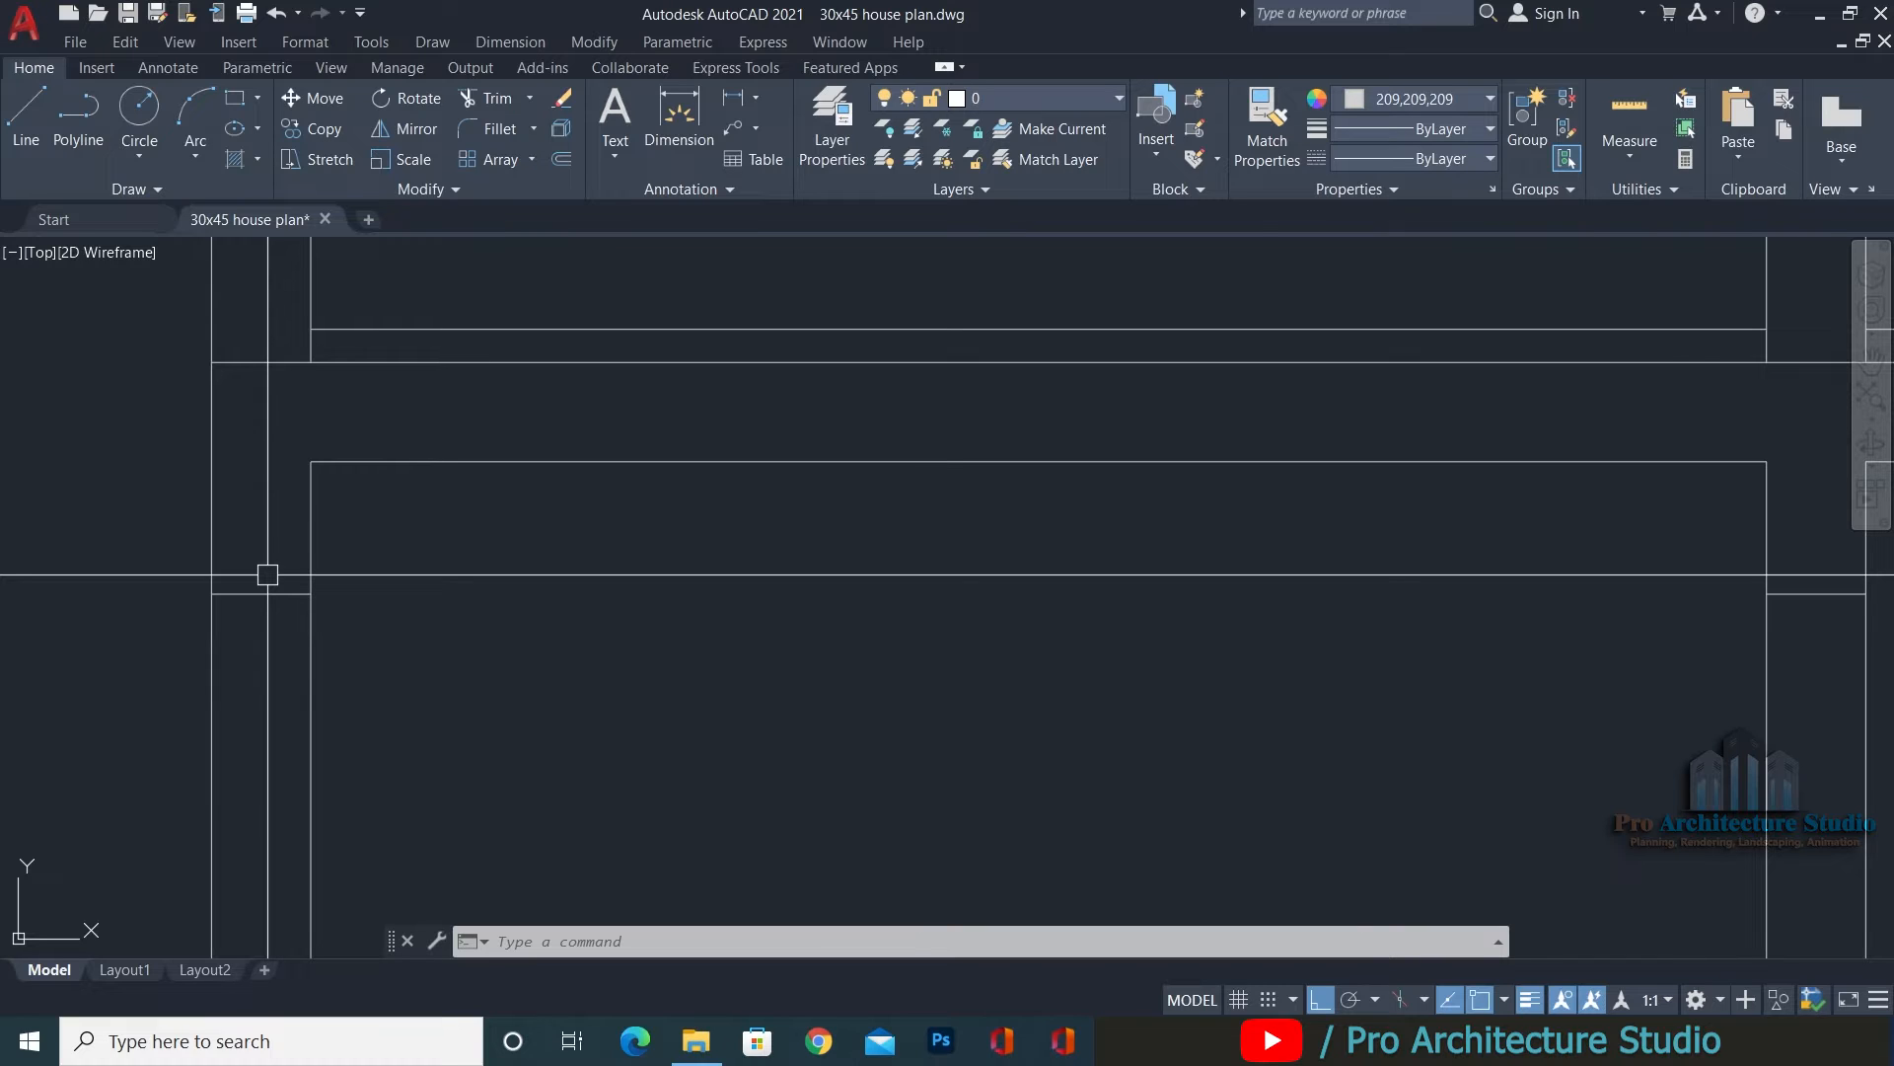
type("l")
key("Return")
scroll(416, 401, "up", 2)
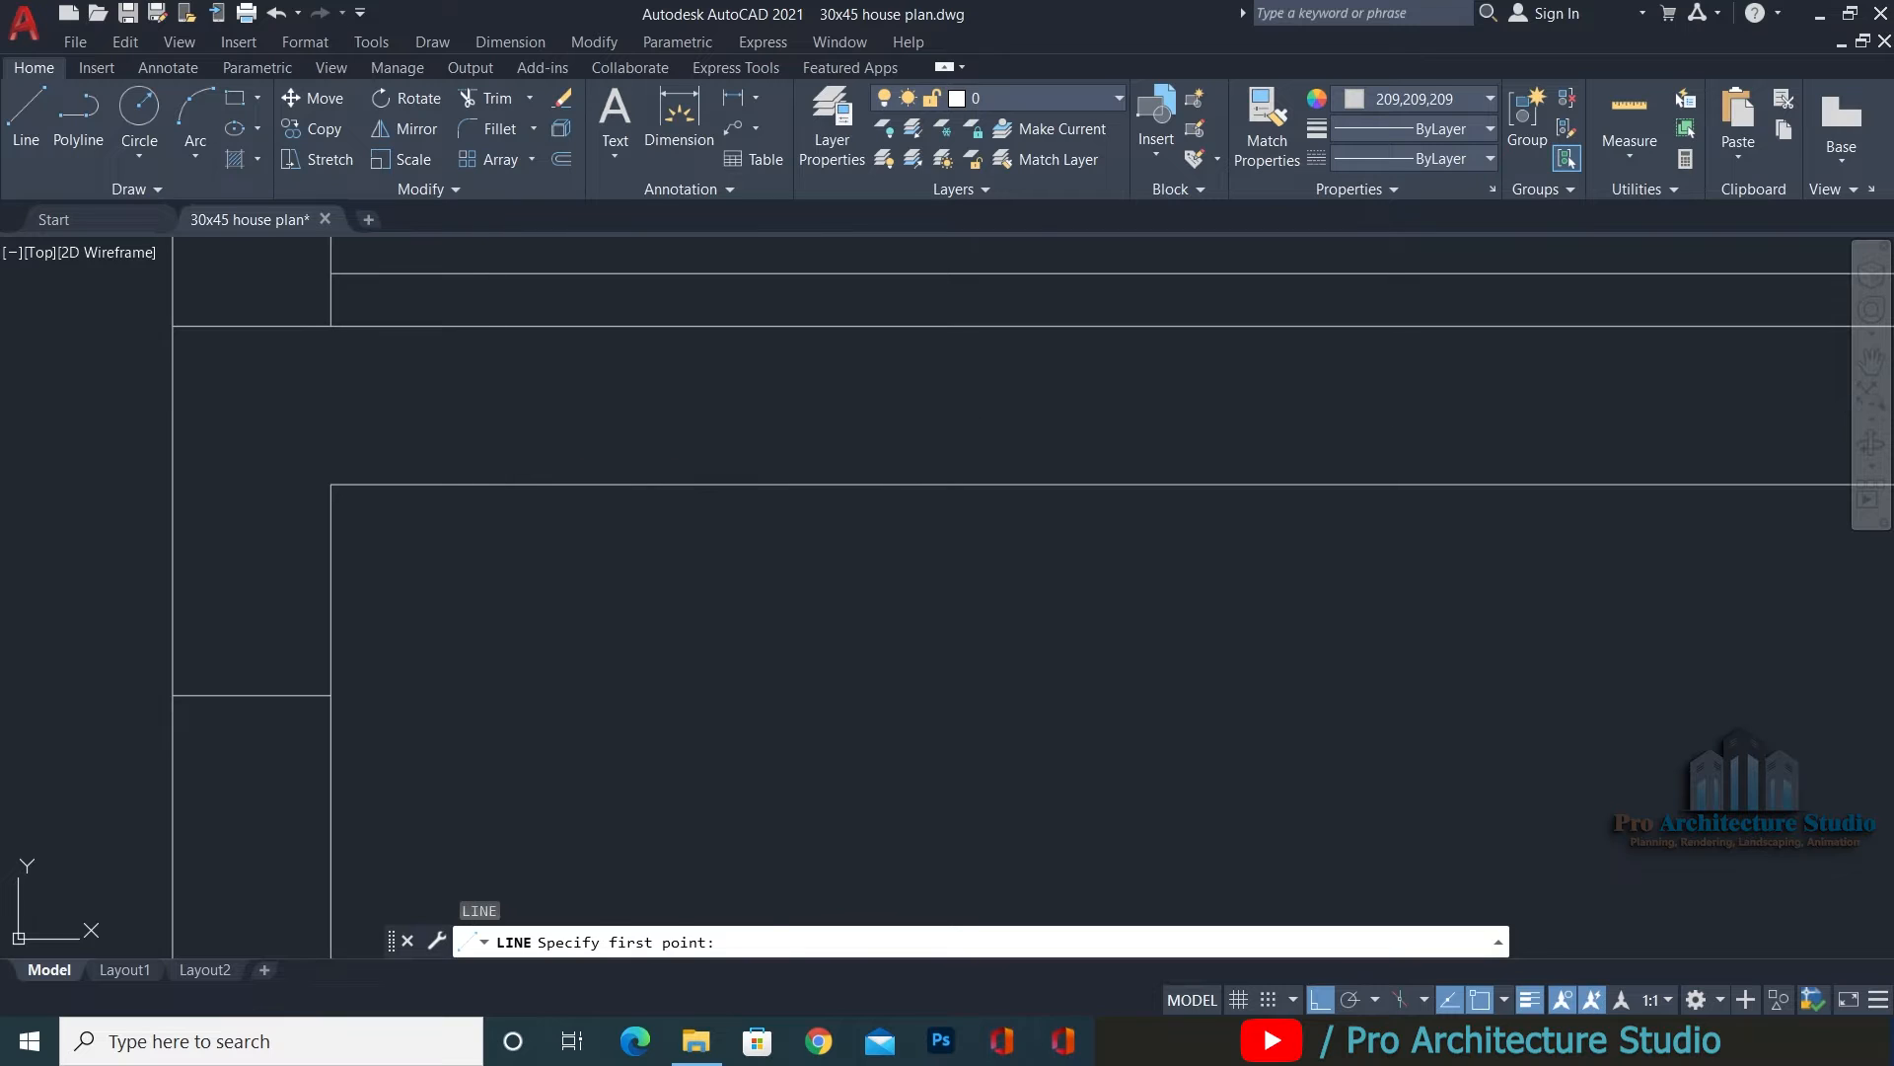
left_click(501, 404)
left_click(271, 420)
key("Escape")
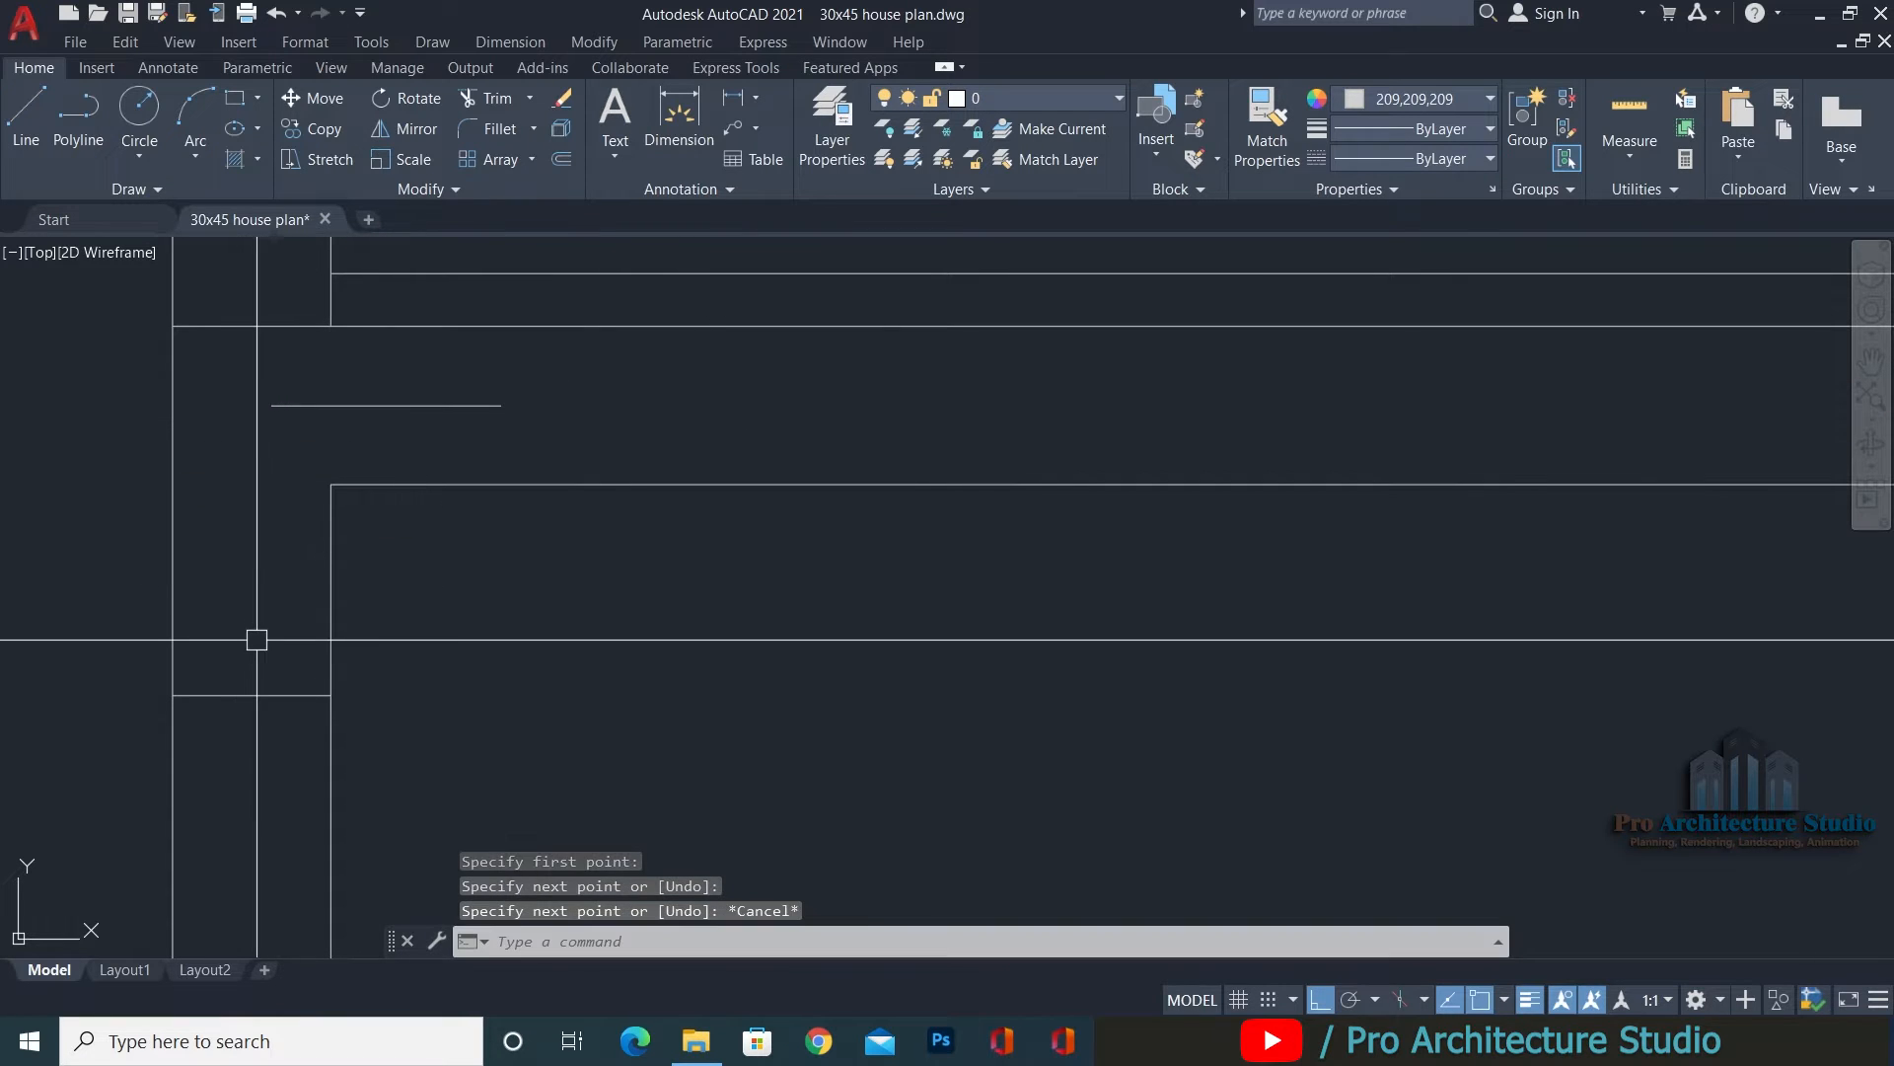
key("Return")
left_click(265, 644)
left_click(247, 408)
key("Escape")
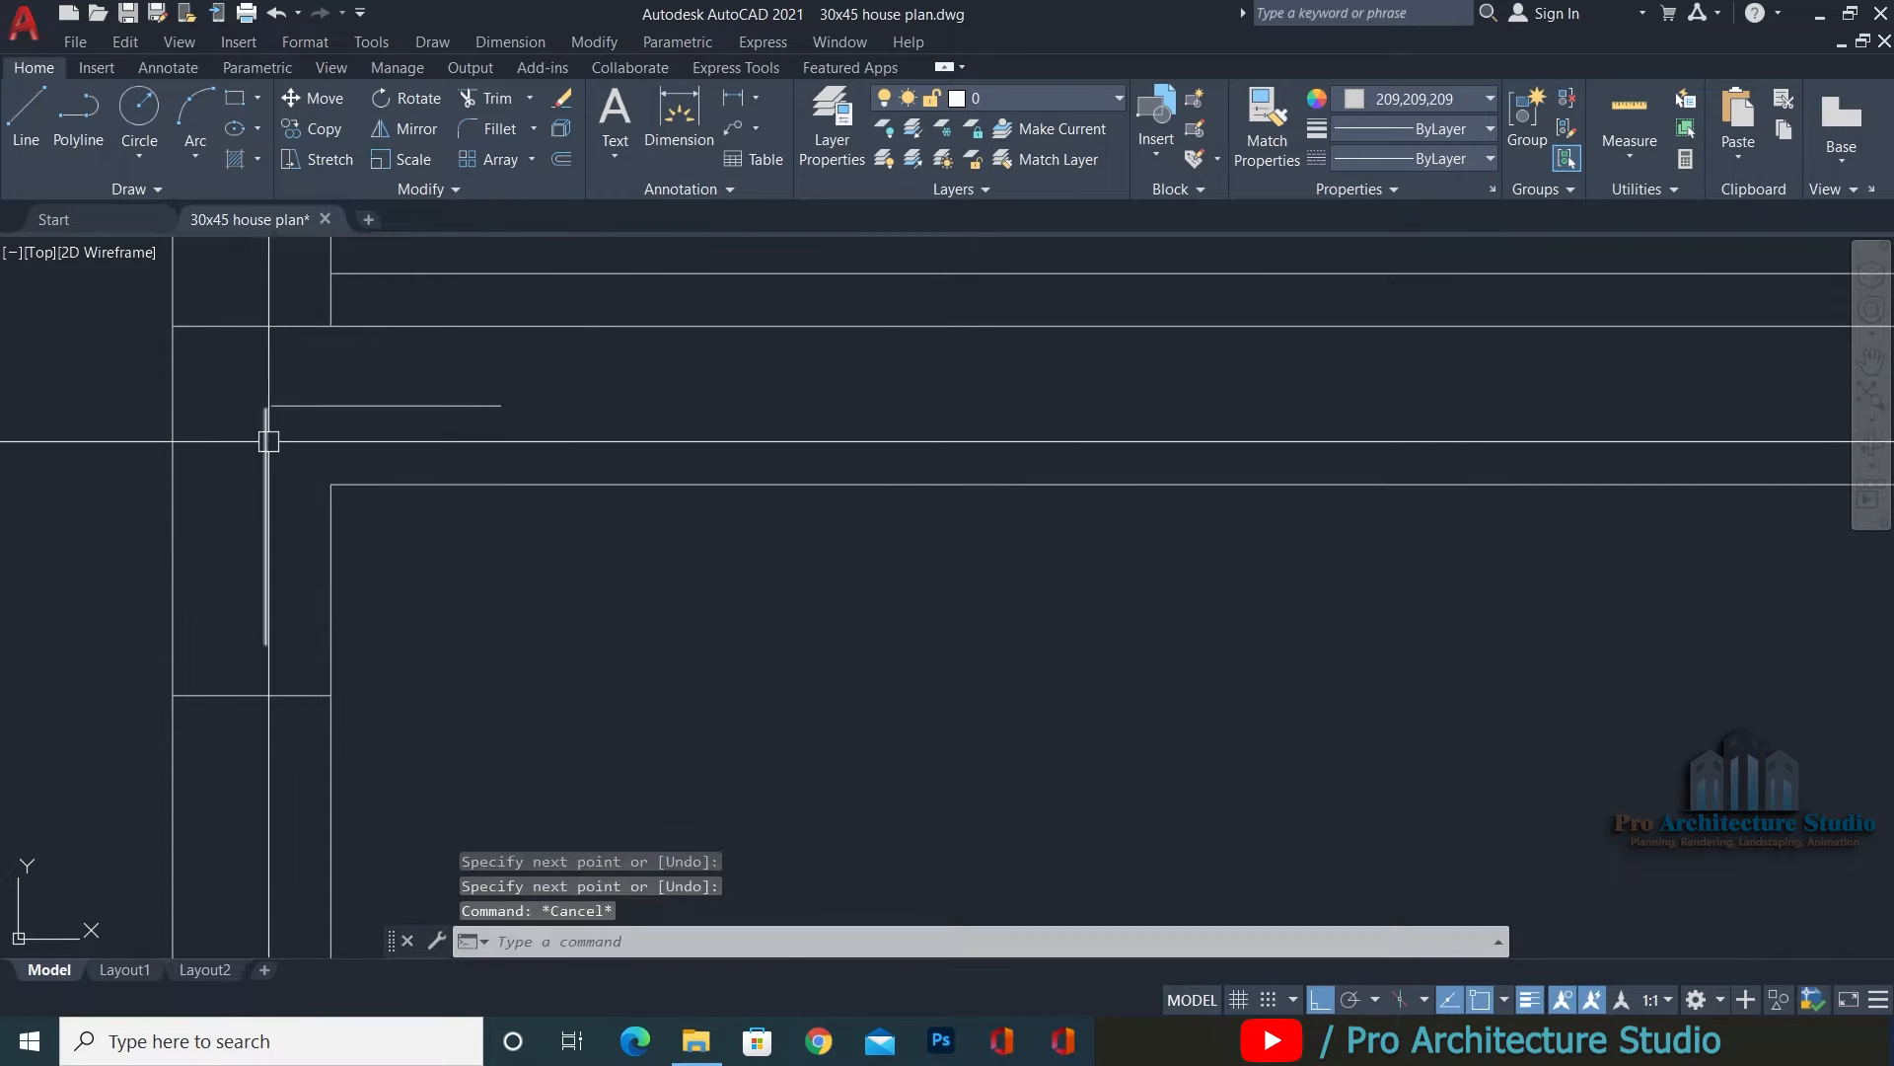
Fillet the two short lines into a zero-radius corner, and erase both of them.
type("f")
key("Return")
left_click(267, 447)
left_click(294, 412)
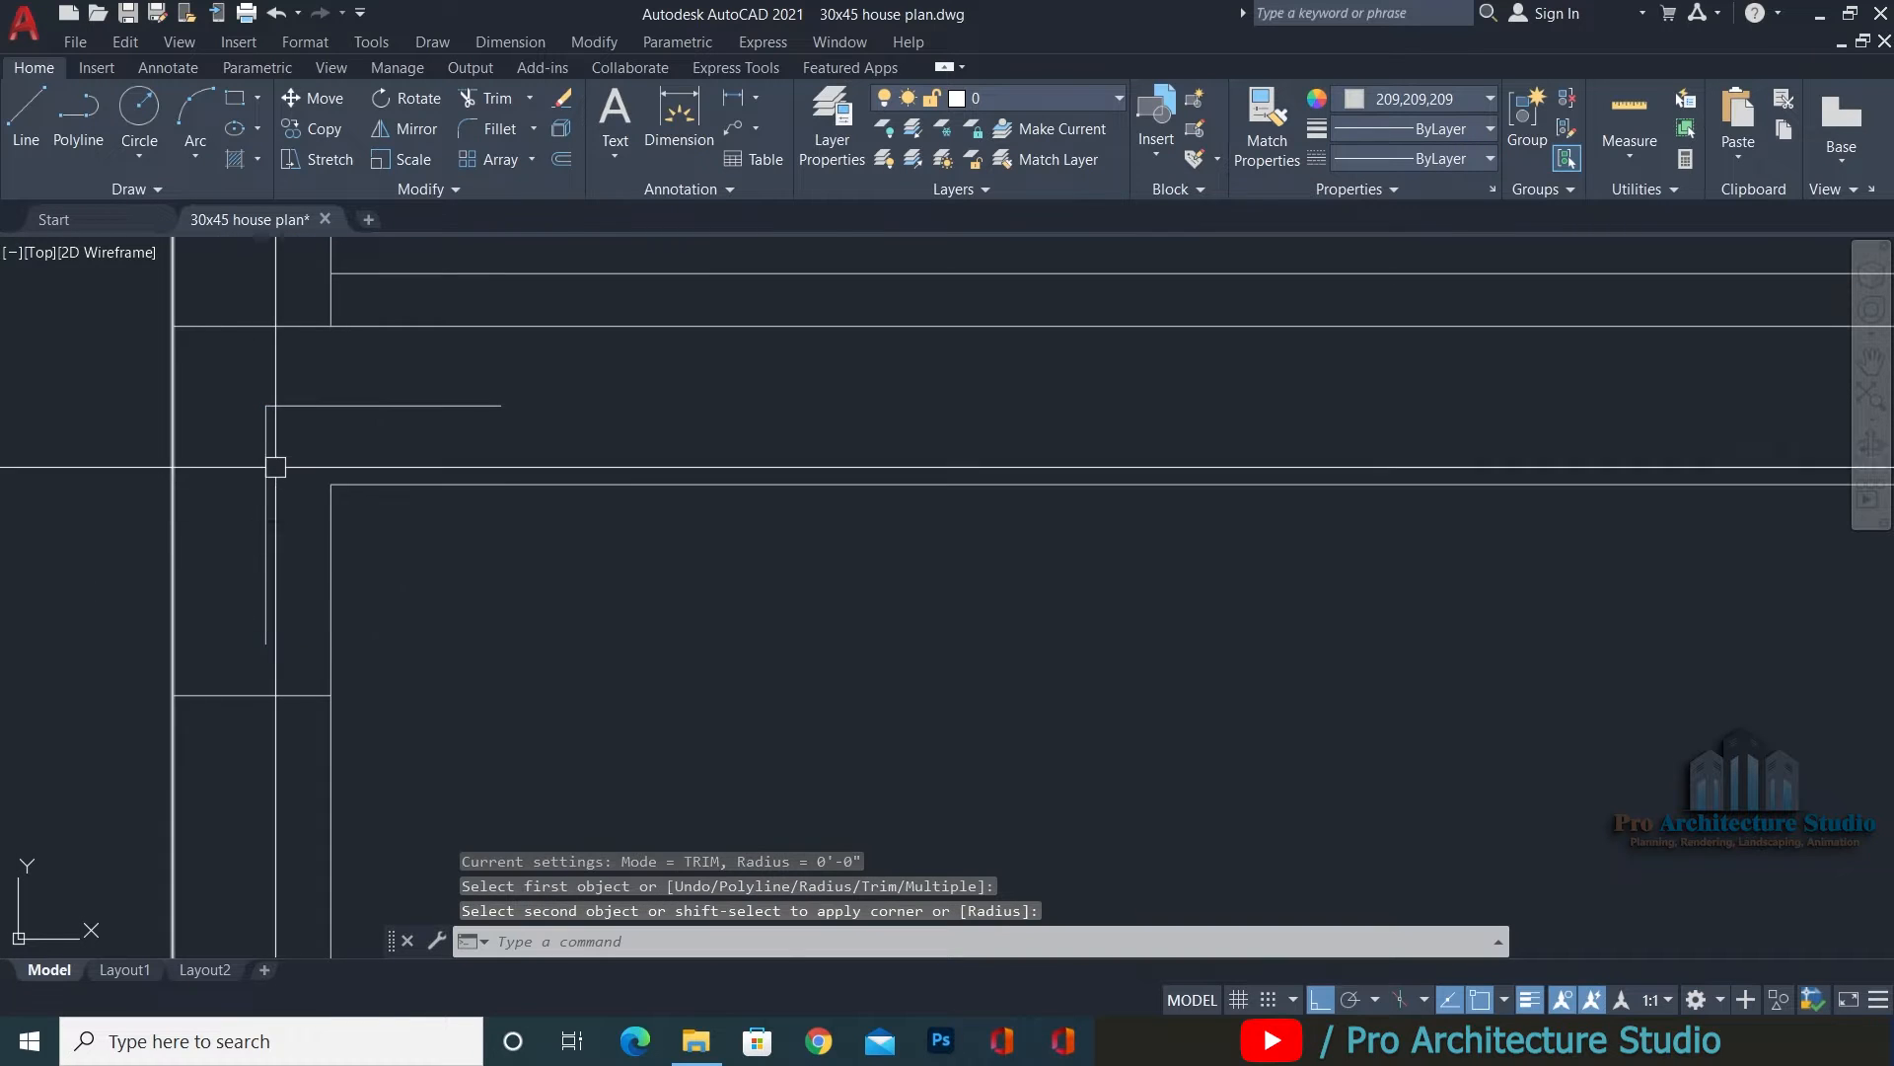
left_click(271, 465)
left_click(296, 408)
type("e")
key("Return")
Save the drawing and erase the lines of both interior walls above the first-floor slab.
scroll(243, 616, "down", 4)
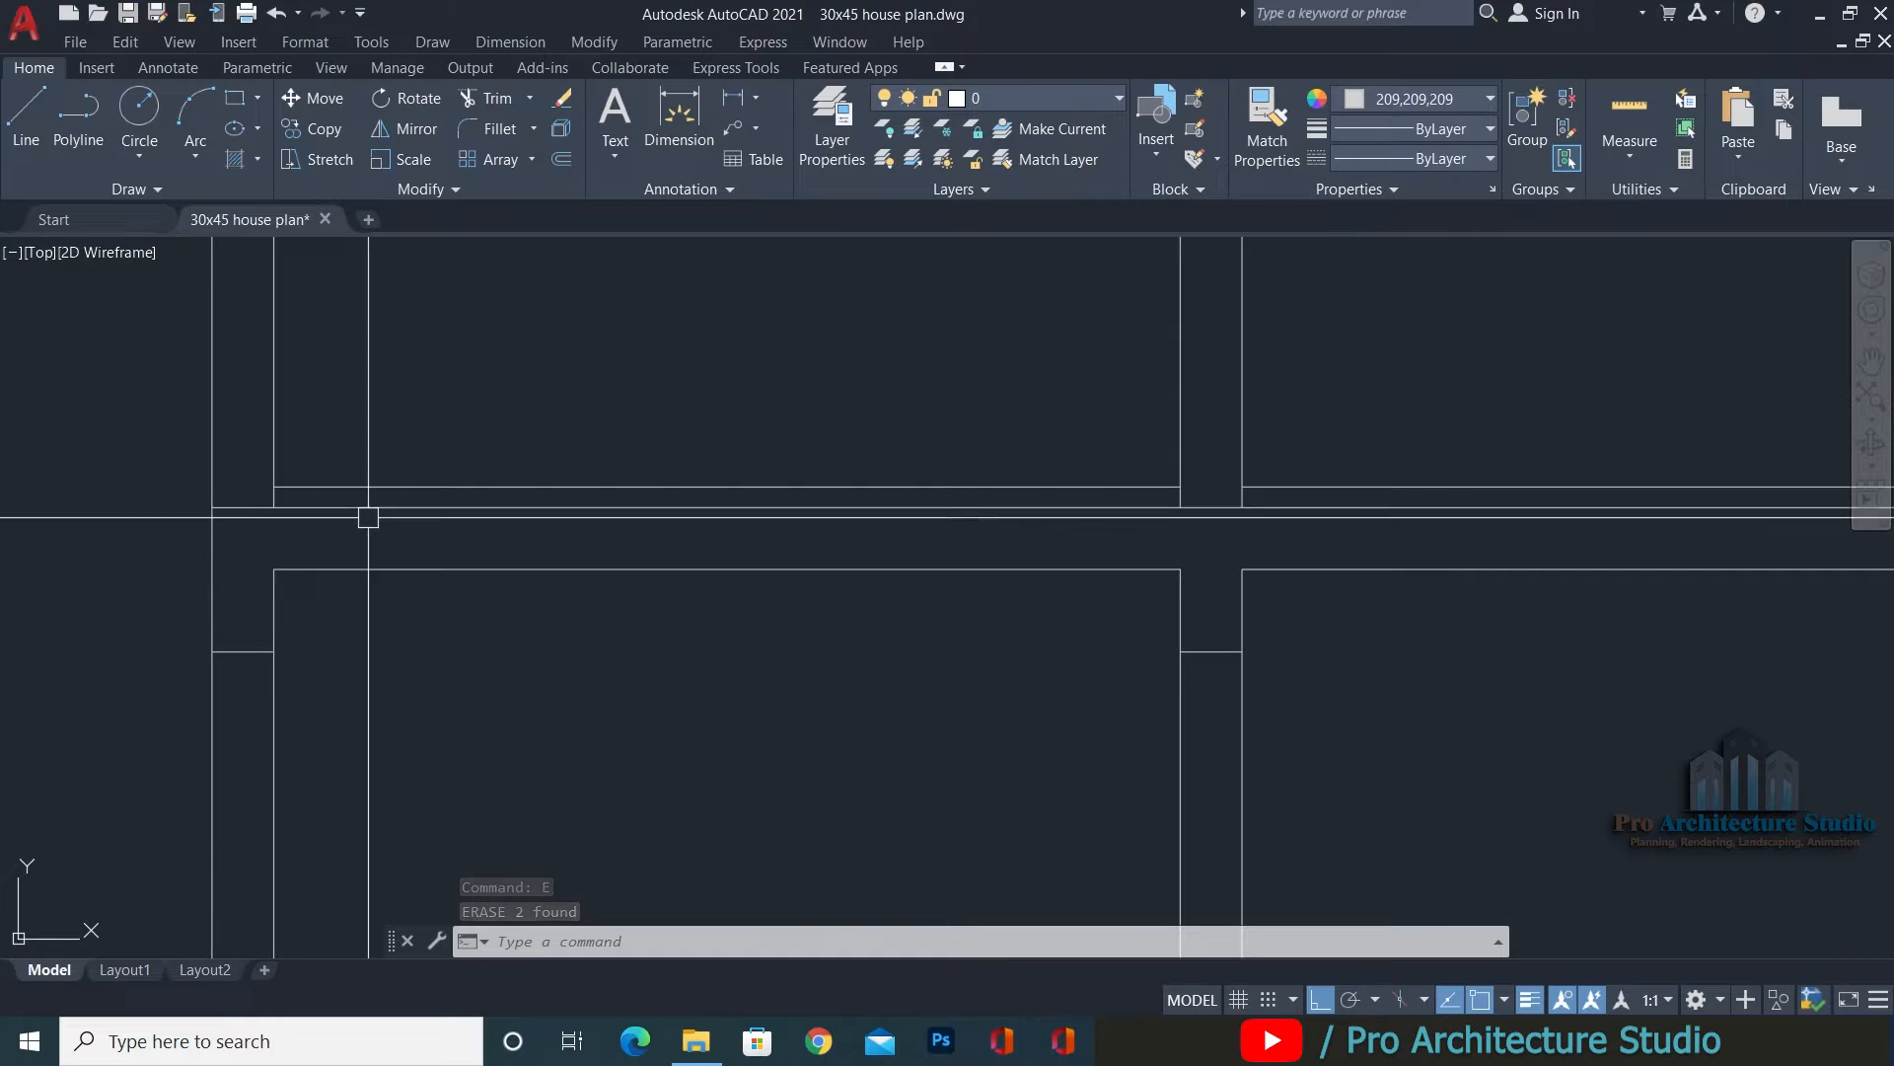
scroll(1290, 541, "down", 2)
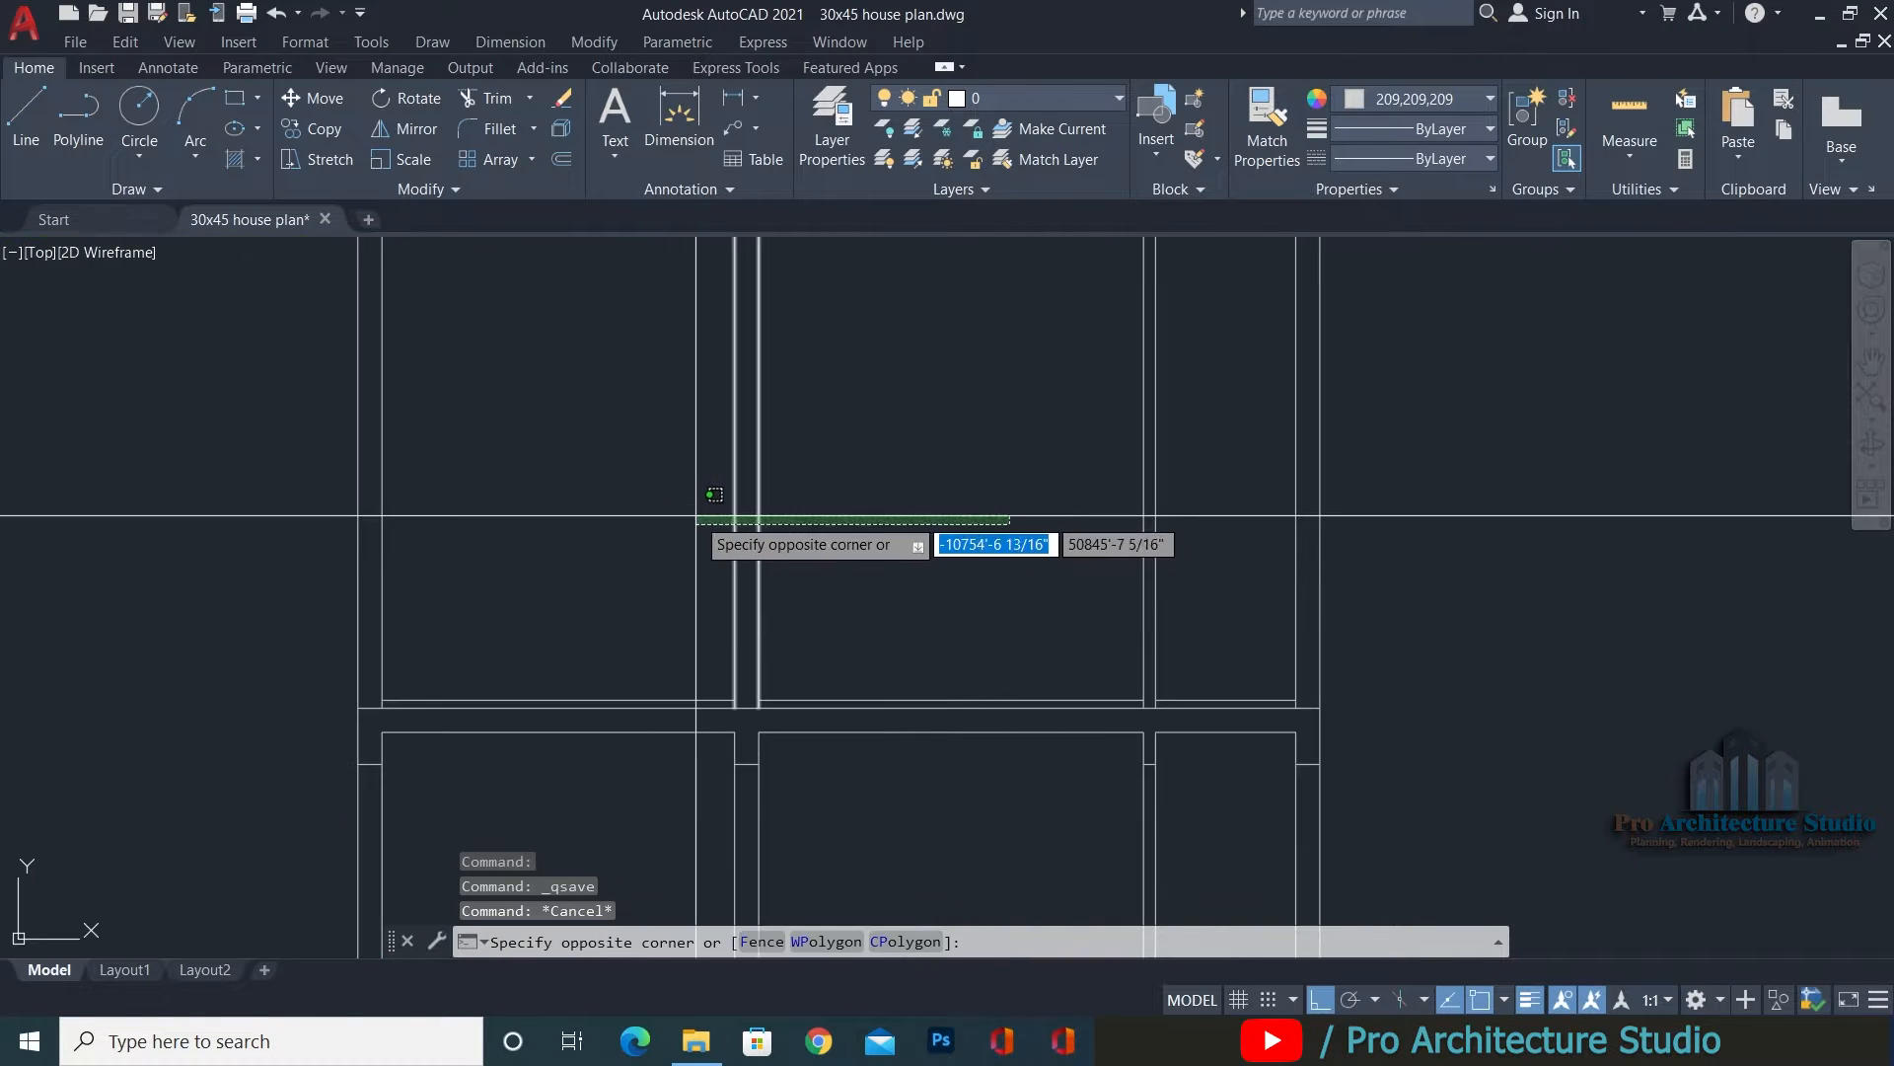
left_click(1072, 537)
key("Escape")
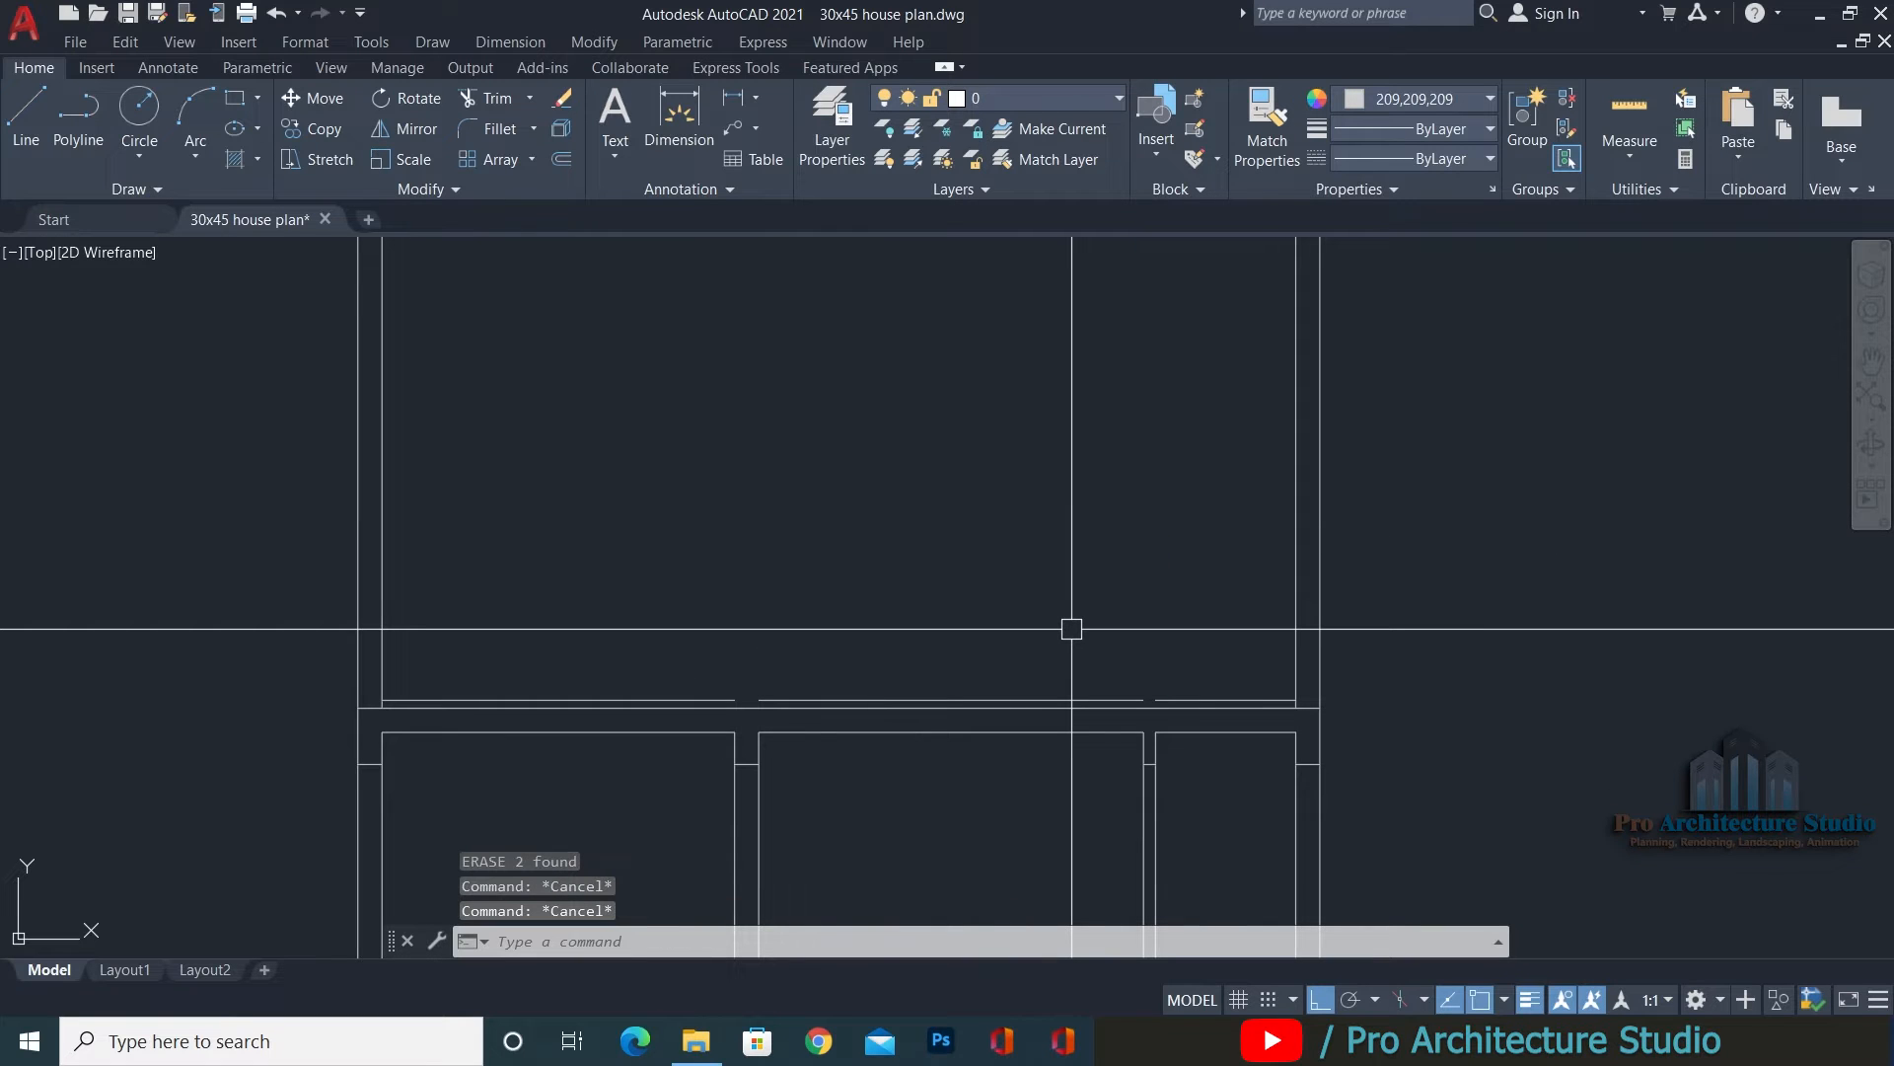
Join the broken floor-thickness segments above the first-floor slab into one continuous line between the outer walls.
key("Escape")
scroll(713, 725, "up", 2)
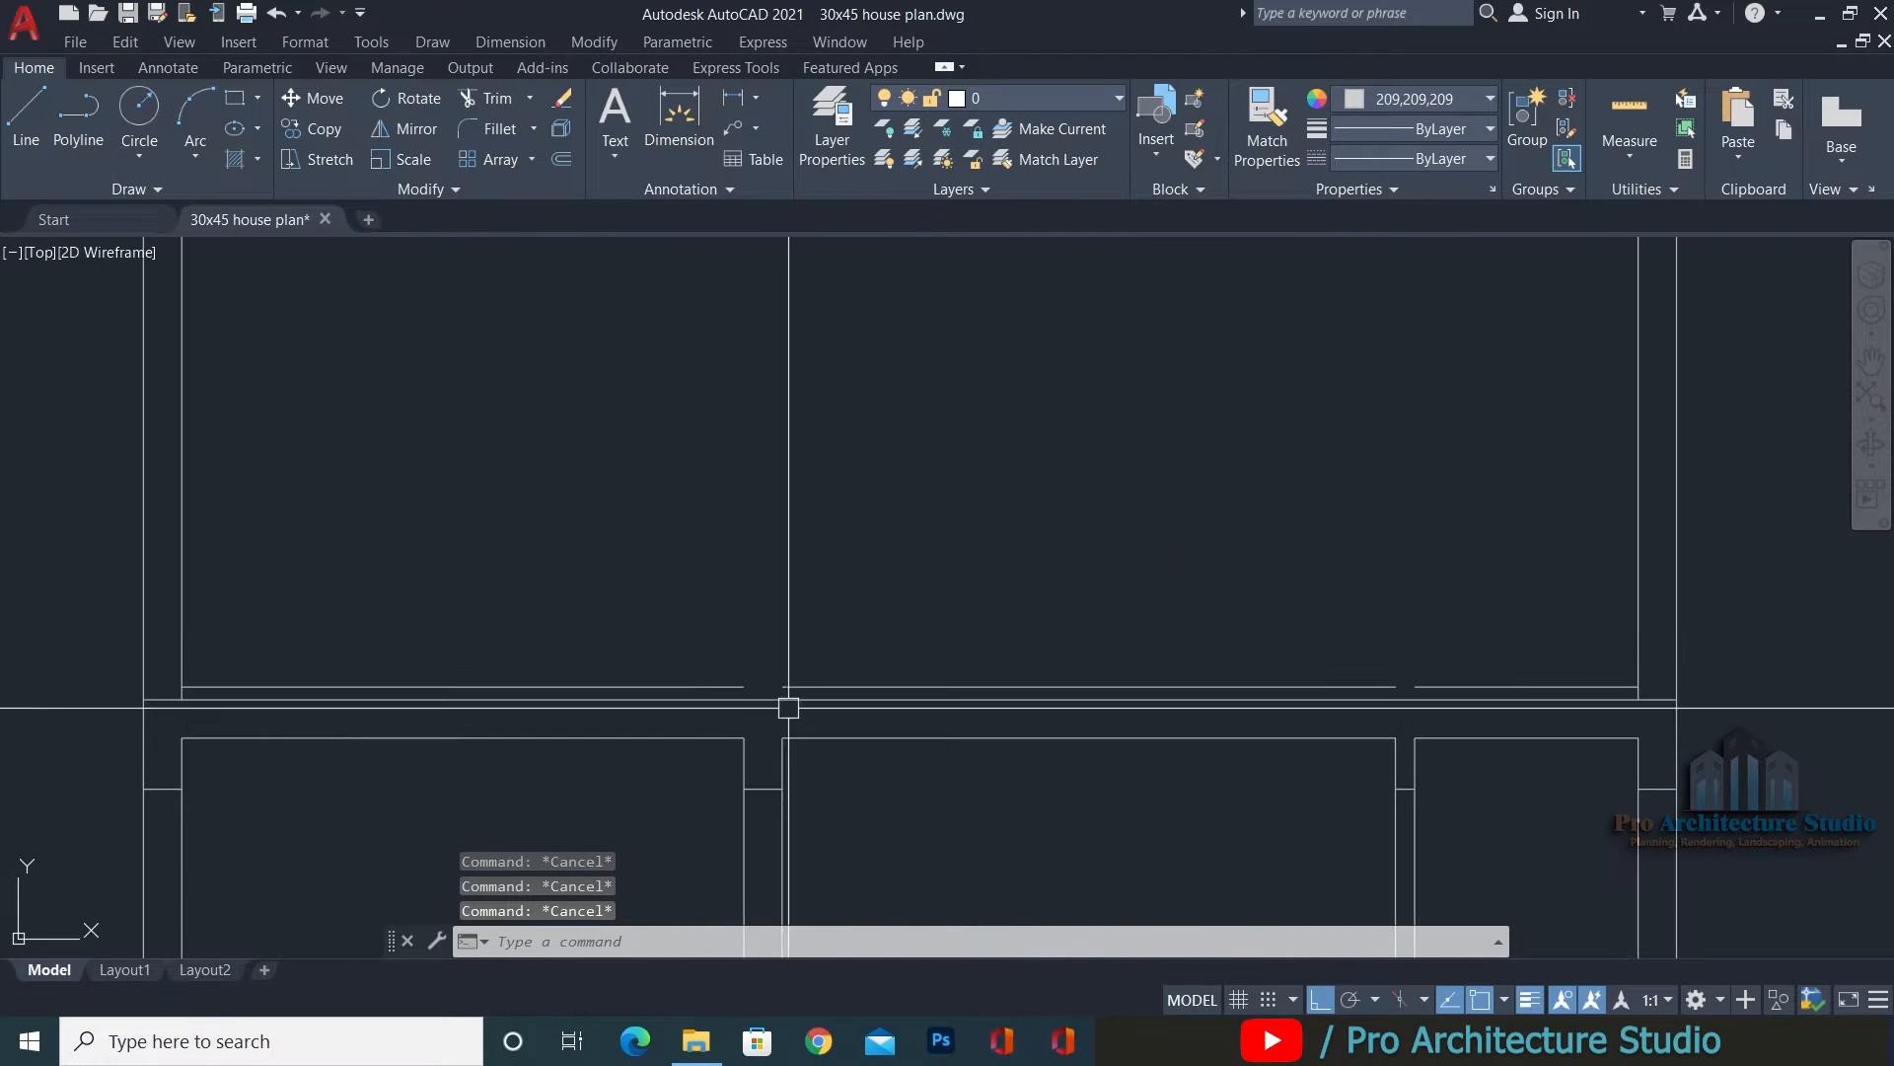
type("j")
key("Return")
left_click(744, 685)
left_click(680, 686)
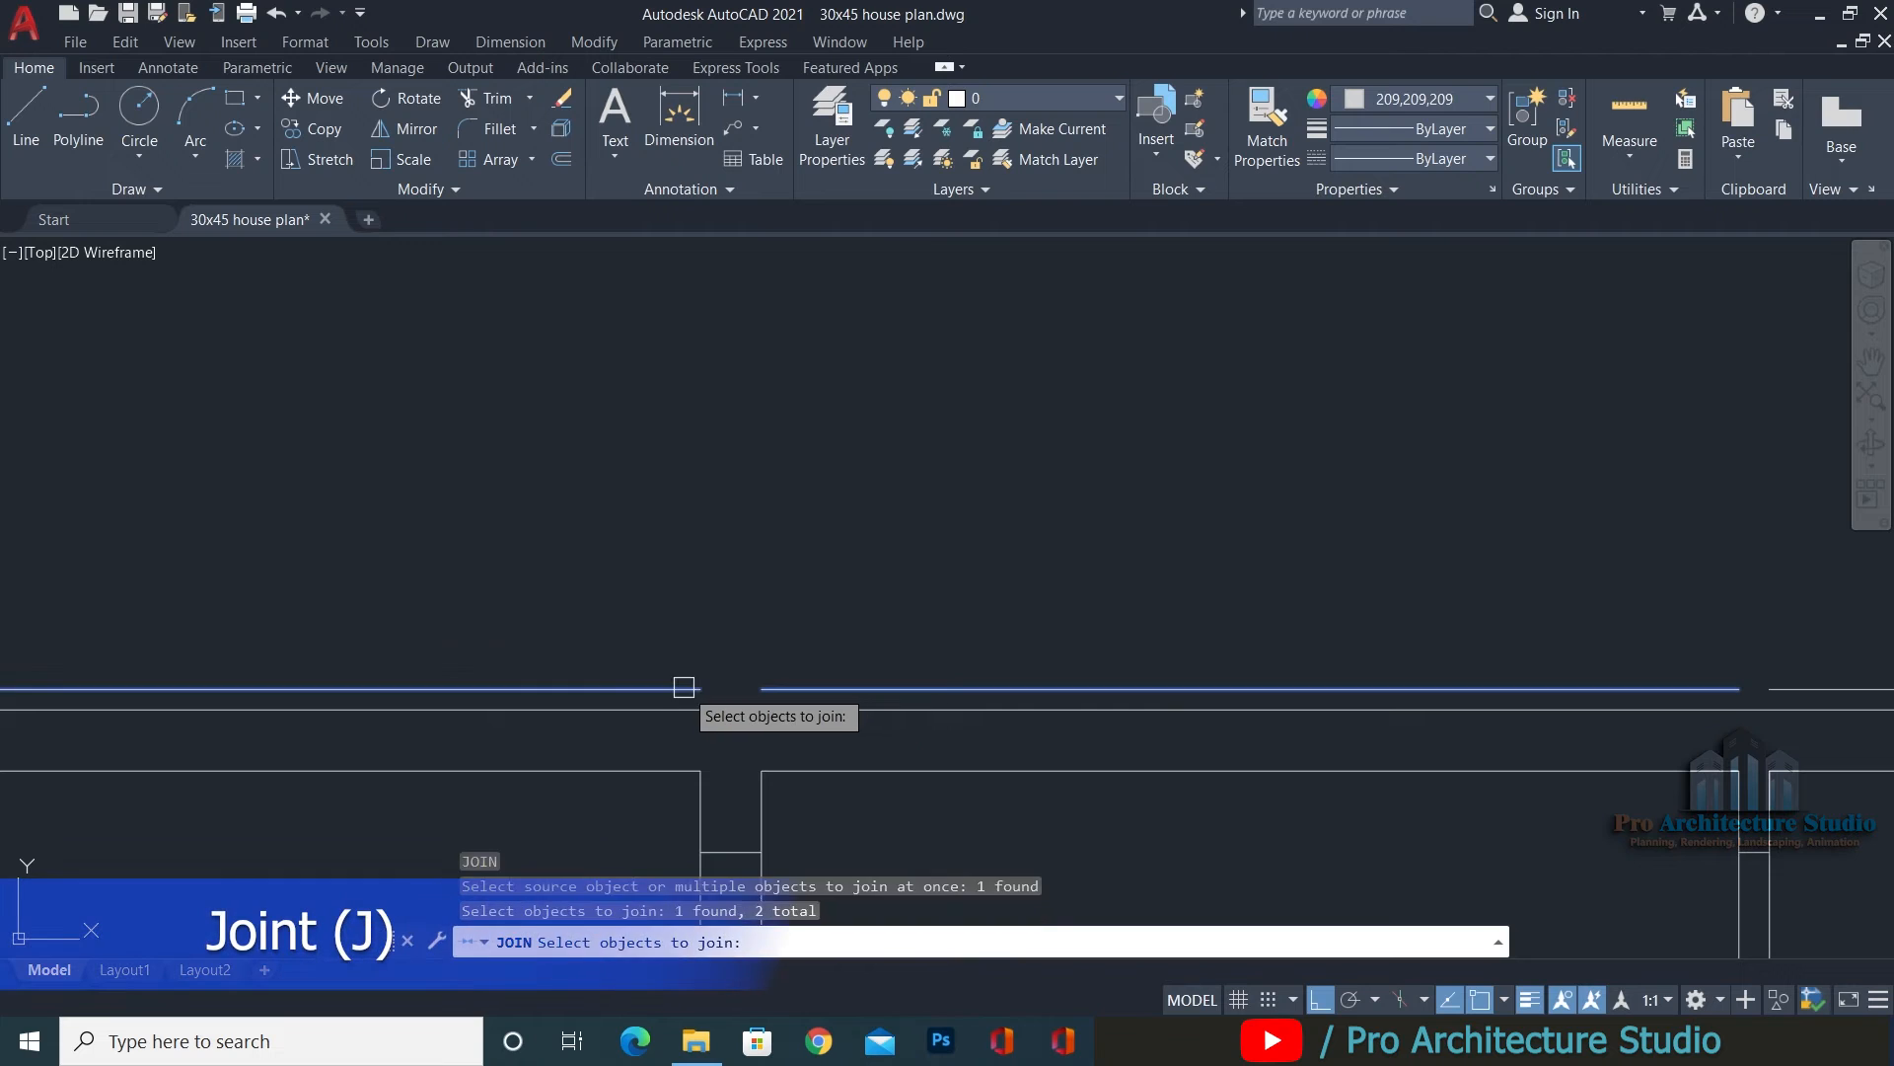
key("Return")
middle_click_drag(681, 685, 727, 669)
key("Return")
left_click(1387, 684)
left_click(1473, 684)
key("Return")
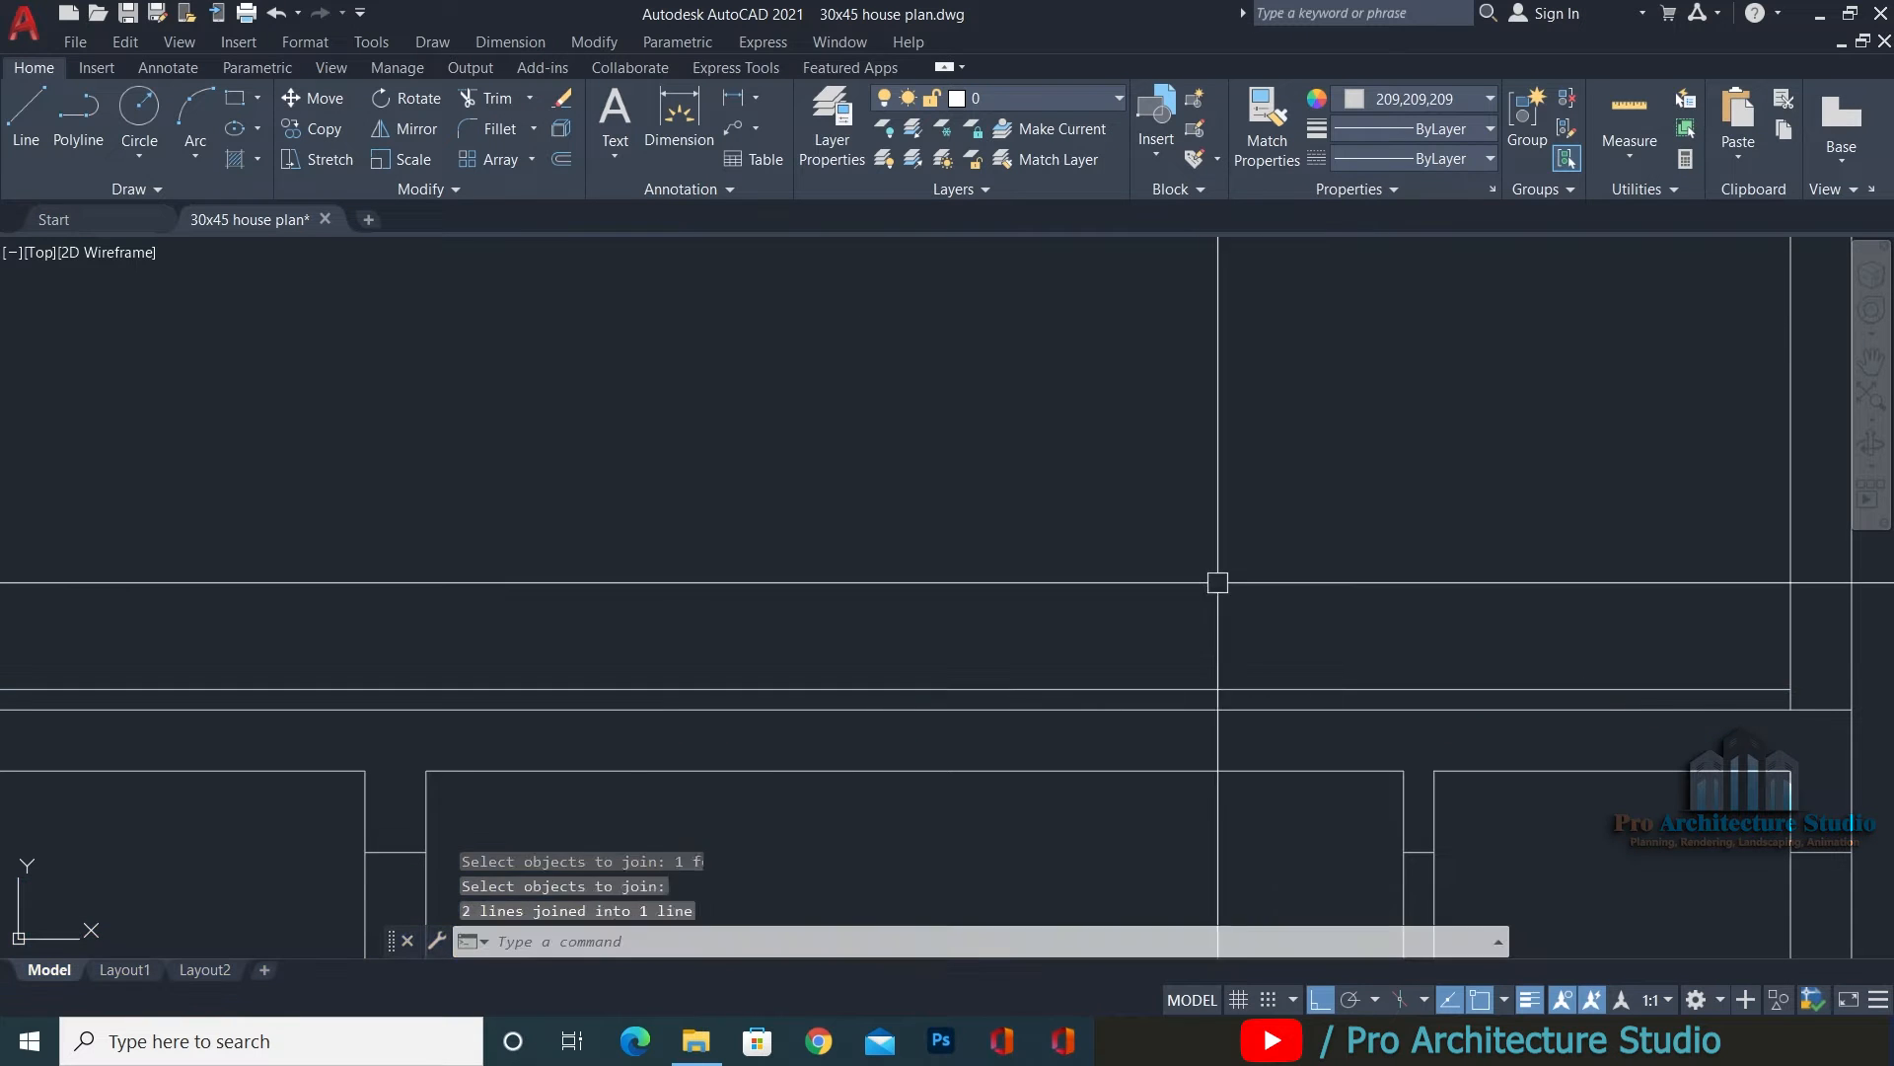
key("Escape")
key("Escape")
Draw a horizontal construction line through the ROOF FL. L. +26' level mark of the elevation, across the section.
scroll(789, 464, "down", 2)
mouse_move(577, 401)
middle_mouse_down()
mouse_move(1070, 515)
mouse_move(941, 636)
middle_mouse_up()
scroll(1070, 515, "down", 2)
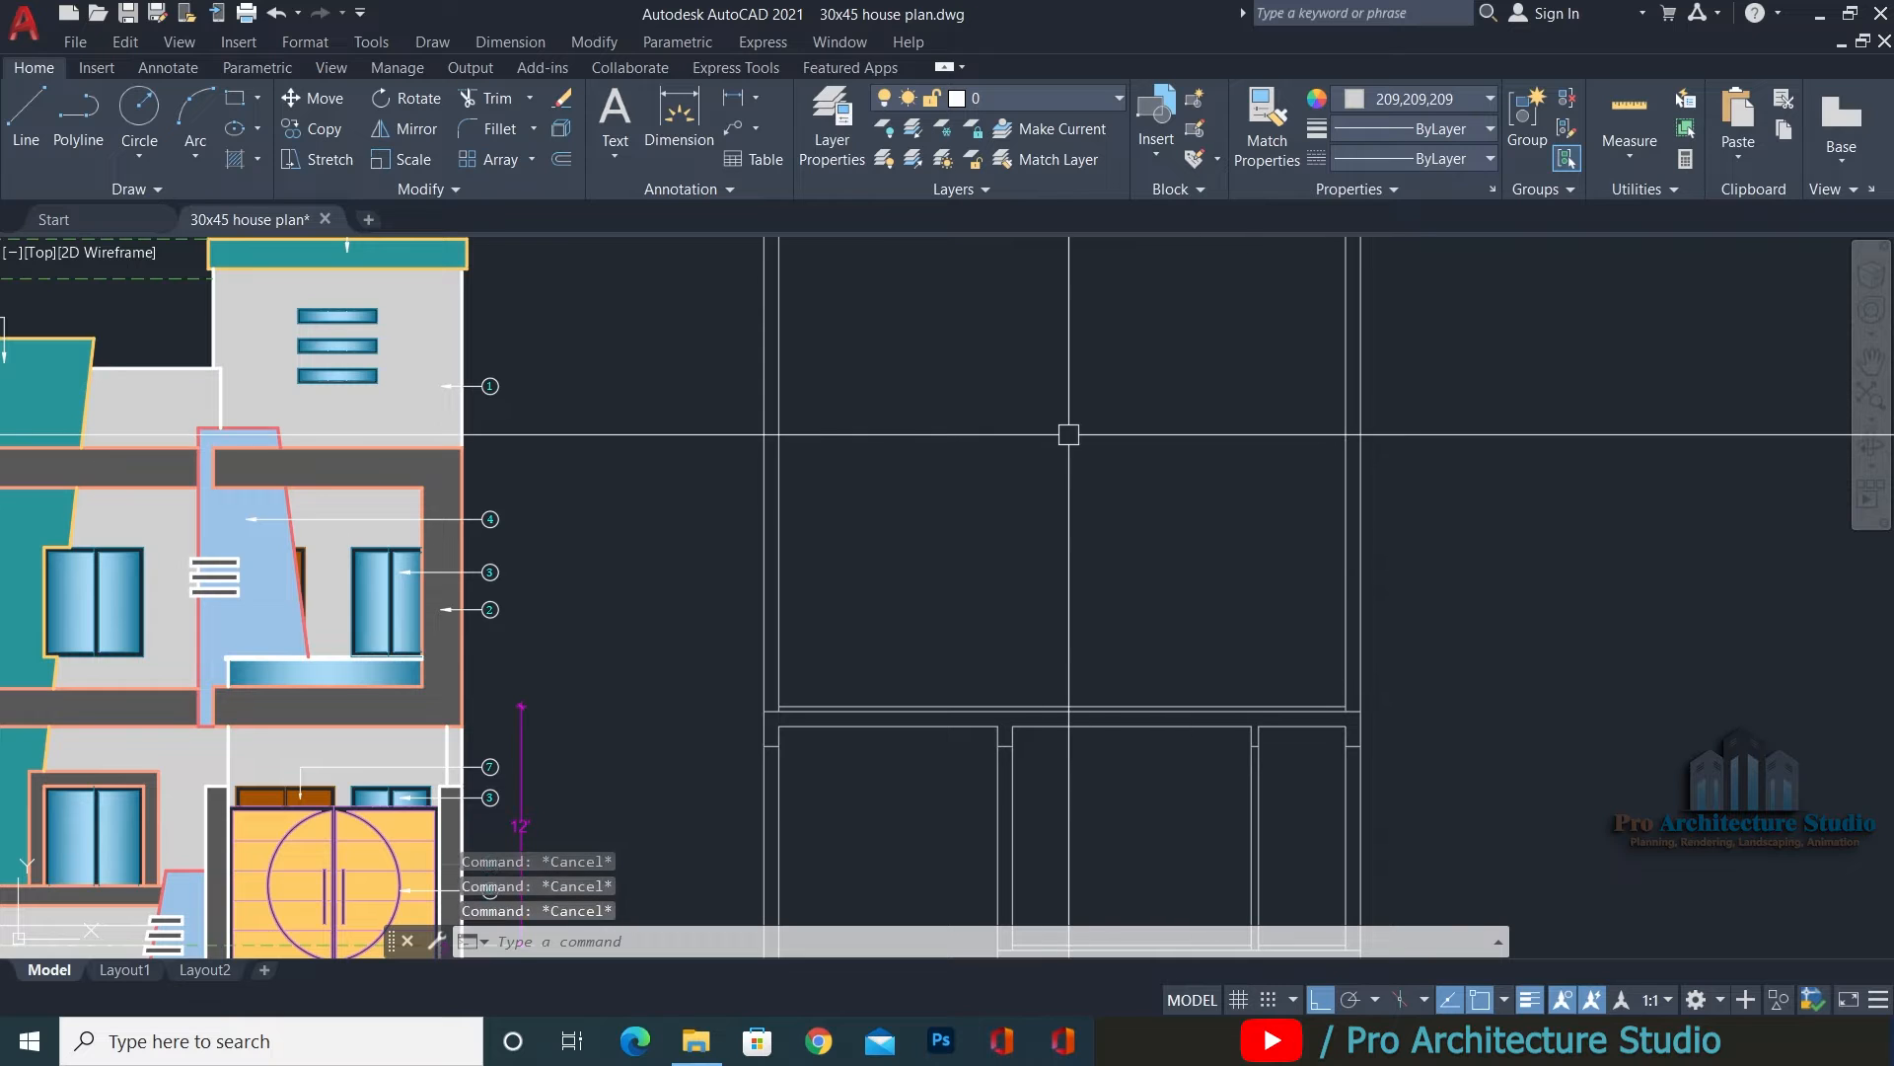
type("X")
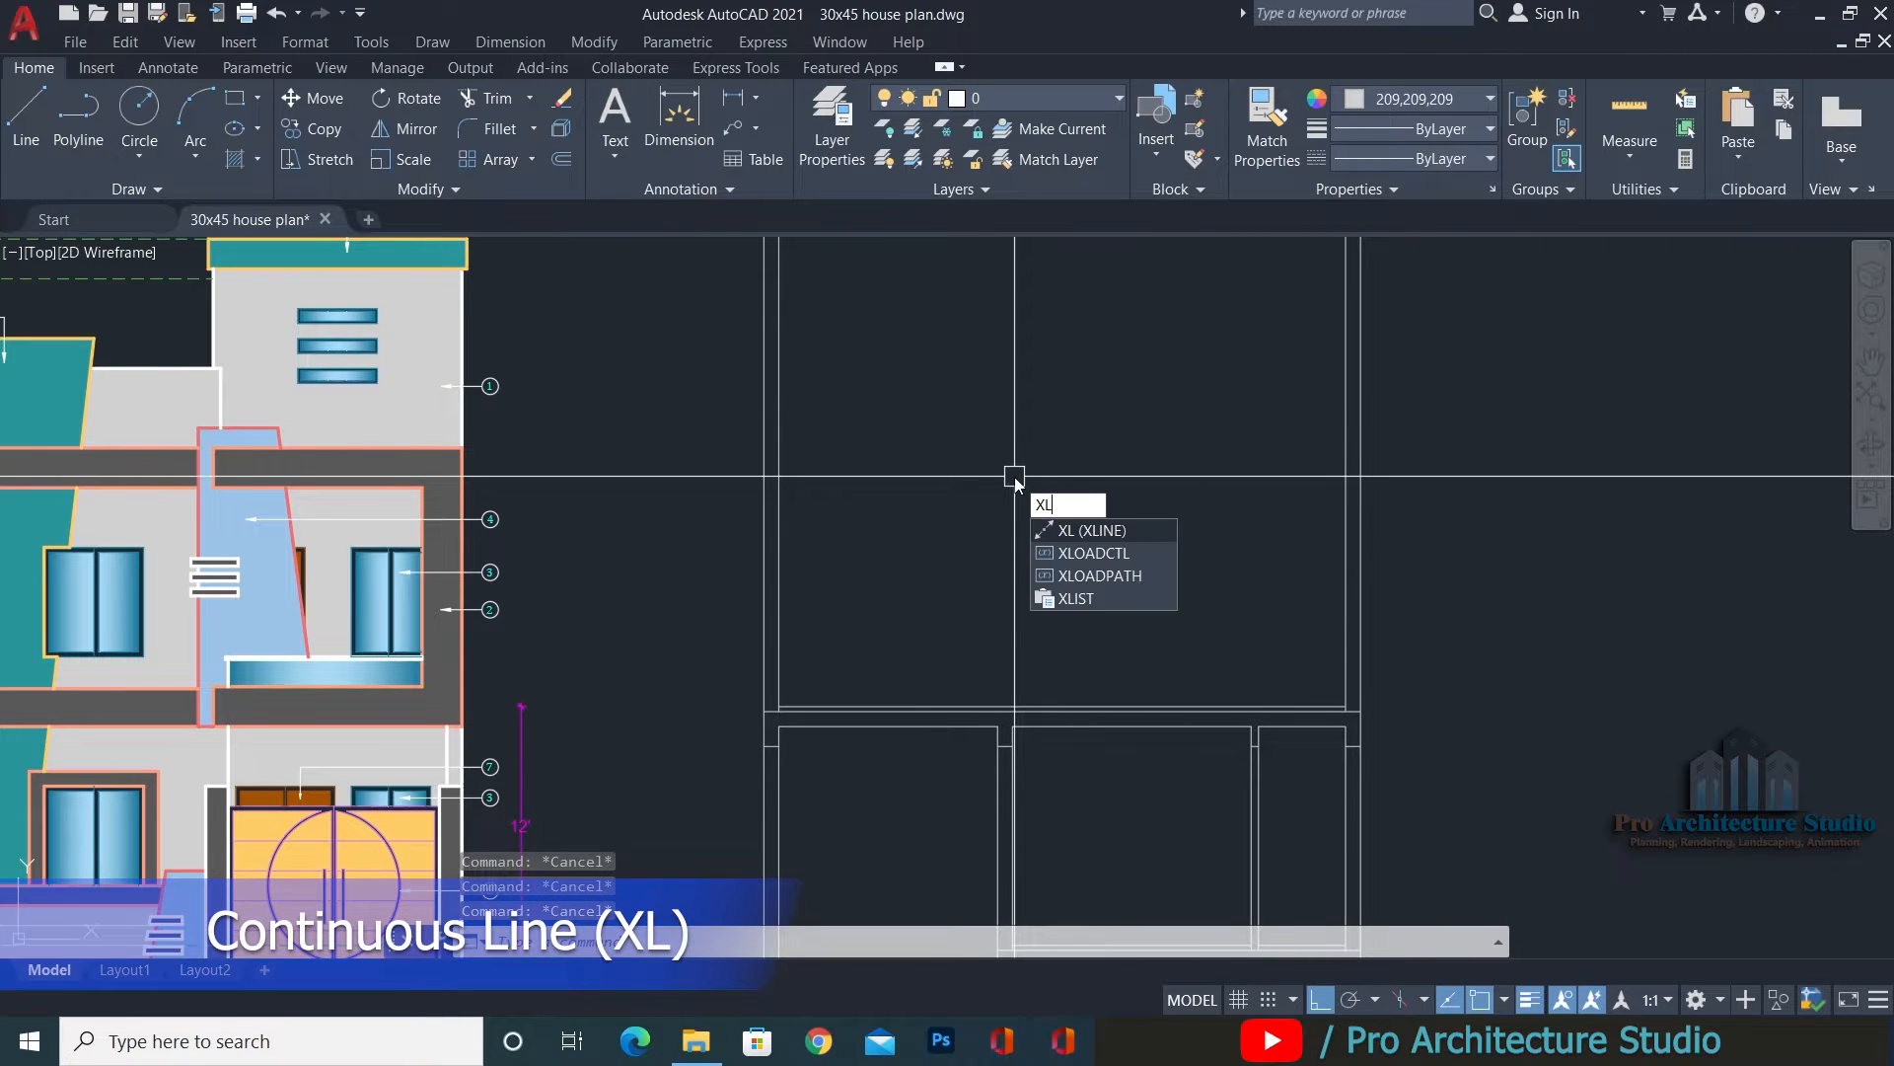
type("L")
key("Return")
scroll(1015, 478, "down", 5)
scroll(647, 454, "up", 5)
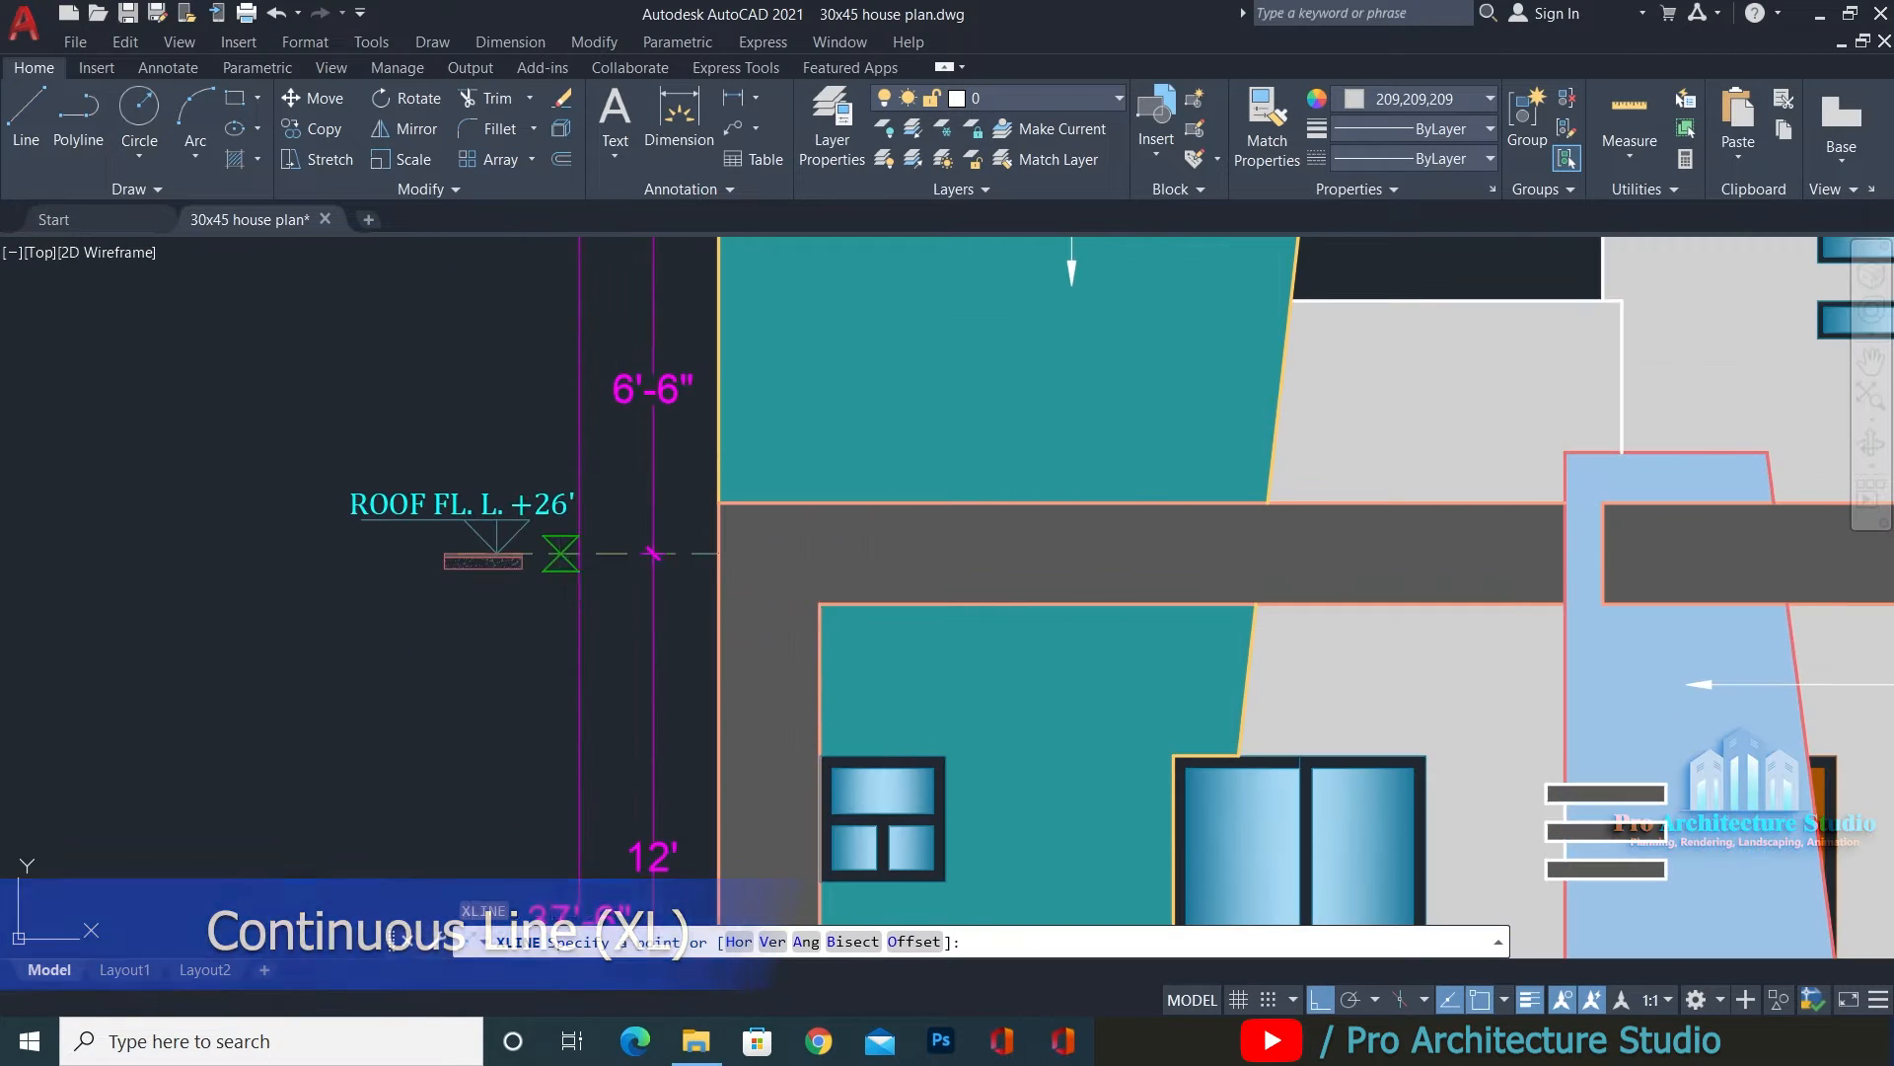
left_click(560, 554)
scroll(561, 553, "down", 6)
middle_click_drag(1381, 566, 736, 415)
left_click(647, 615)
key("Return")
key("Escape")
key("Escape")
scroll(571, 600, "up", 5)
key("Escape")
scroll(736, 415, "down", 2)
middle_click_drag(855, 432, 838, 482)
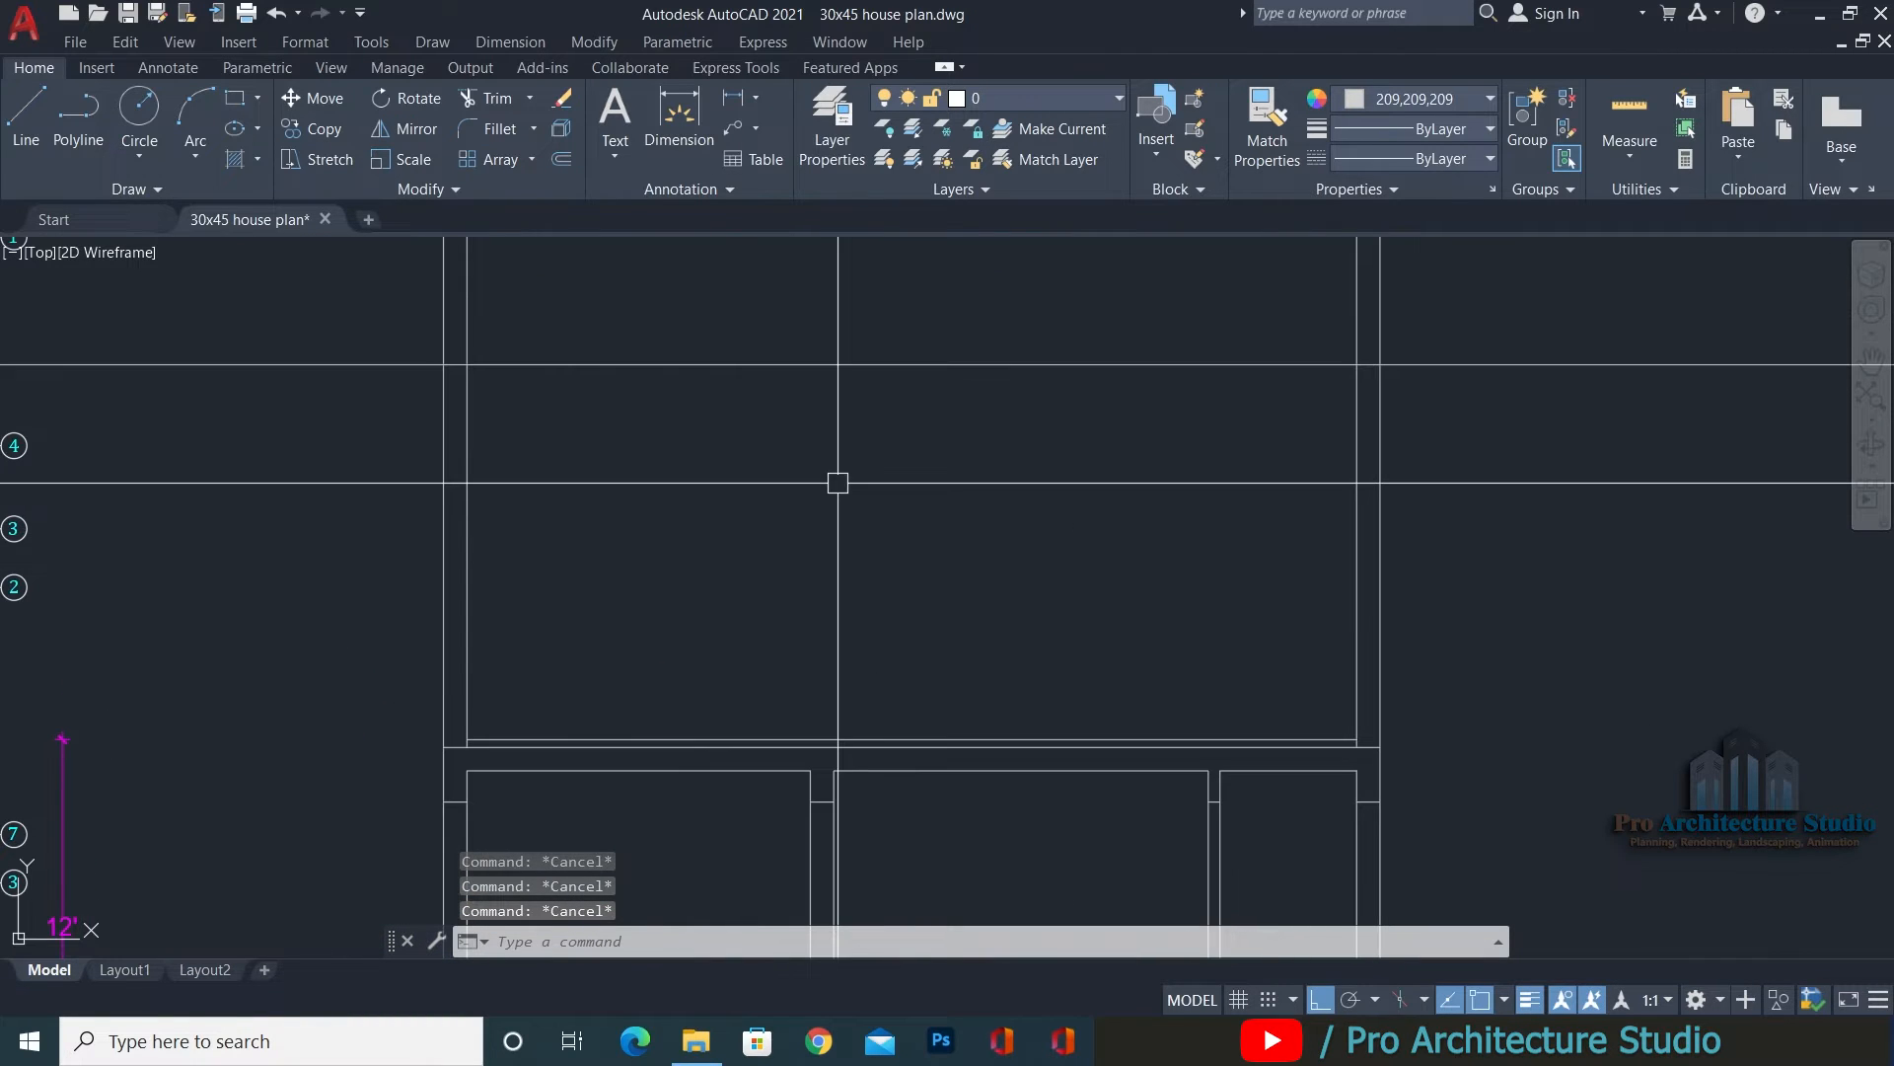
Copy the first-floor slab, floor-thickness and beam lines straight up onto the roof floor level construction line.
middle_click_drag(784, 590, 769, 474)
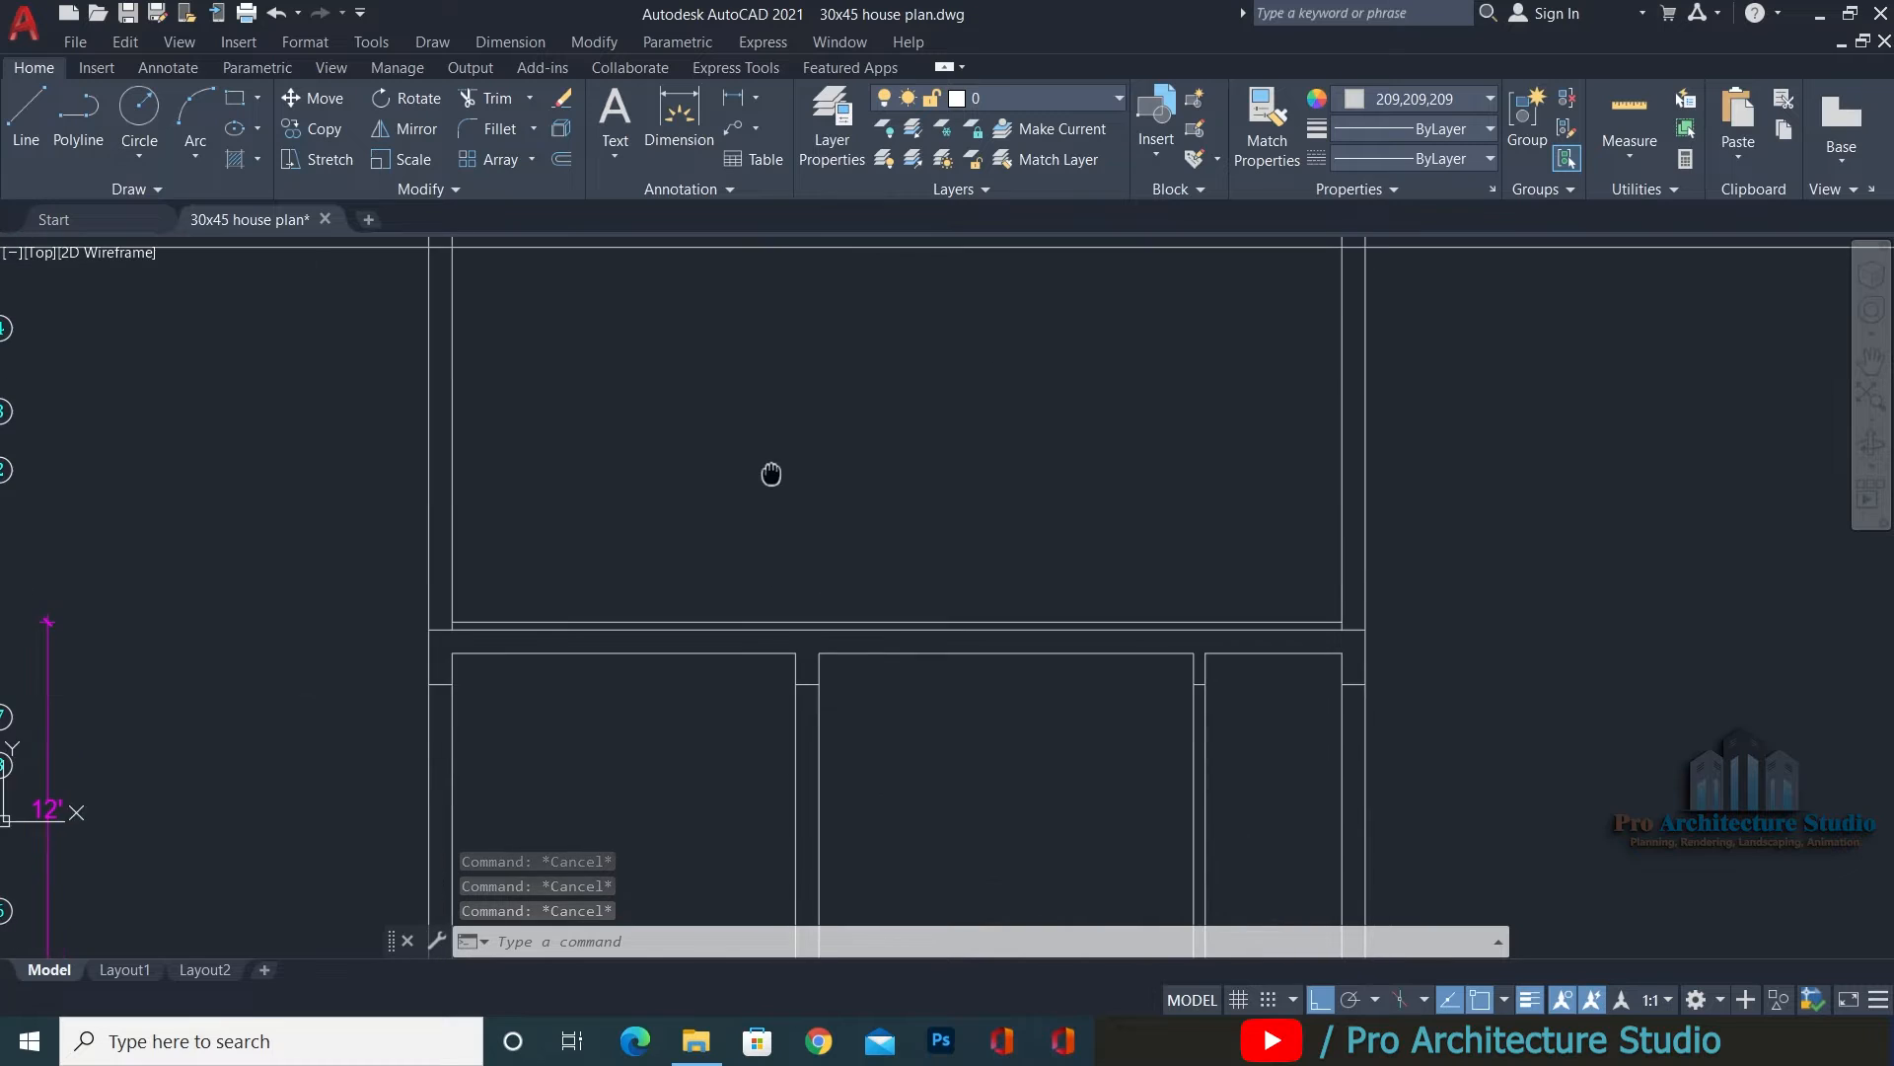
left_click(329, 719)
left_click(1559, 488)
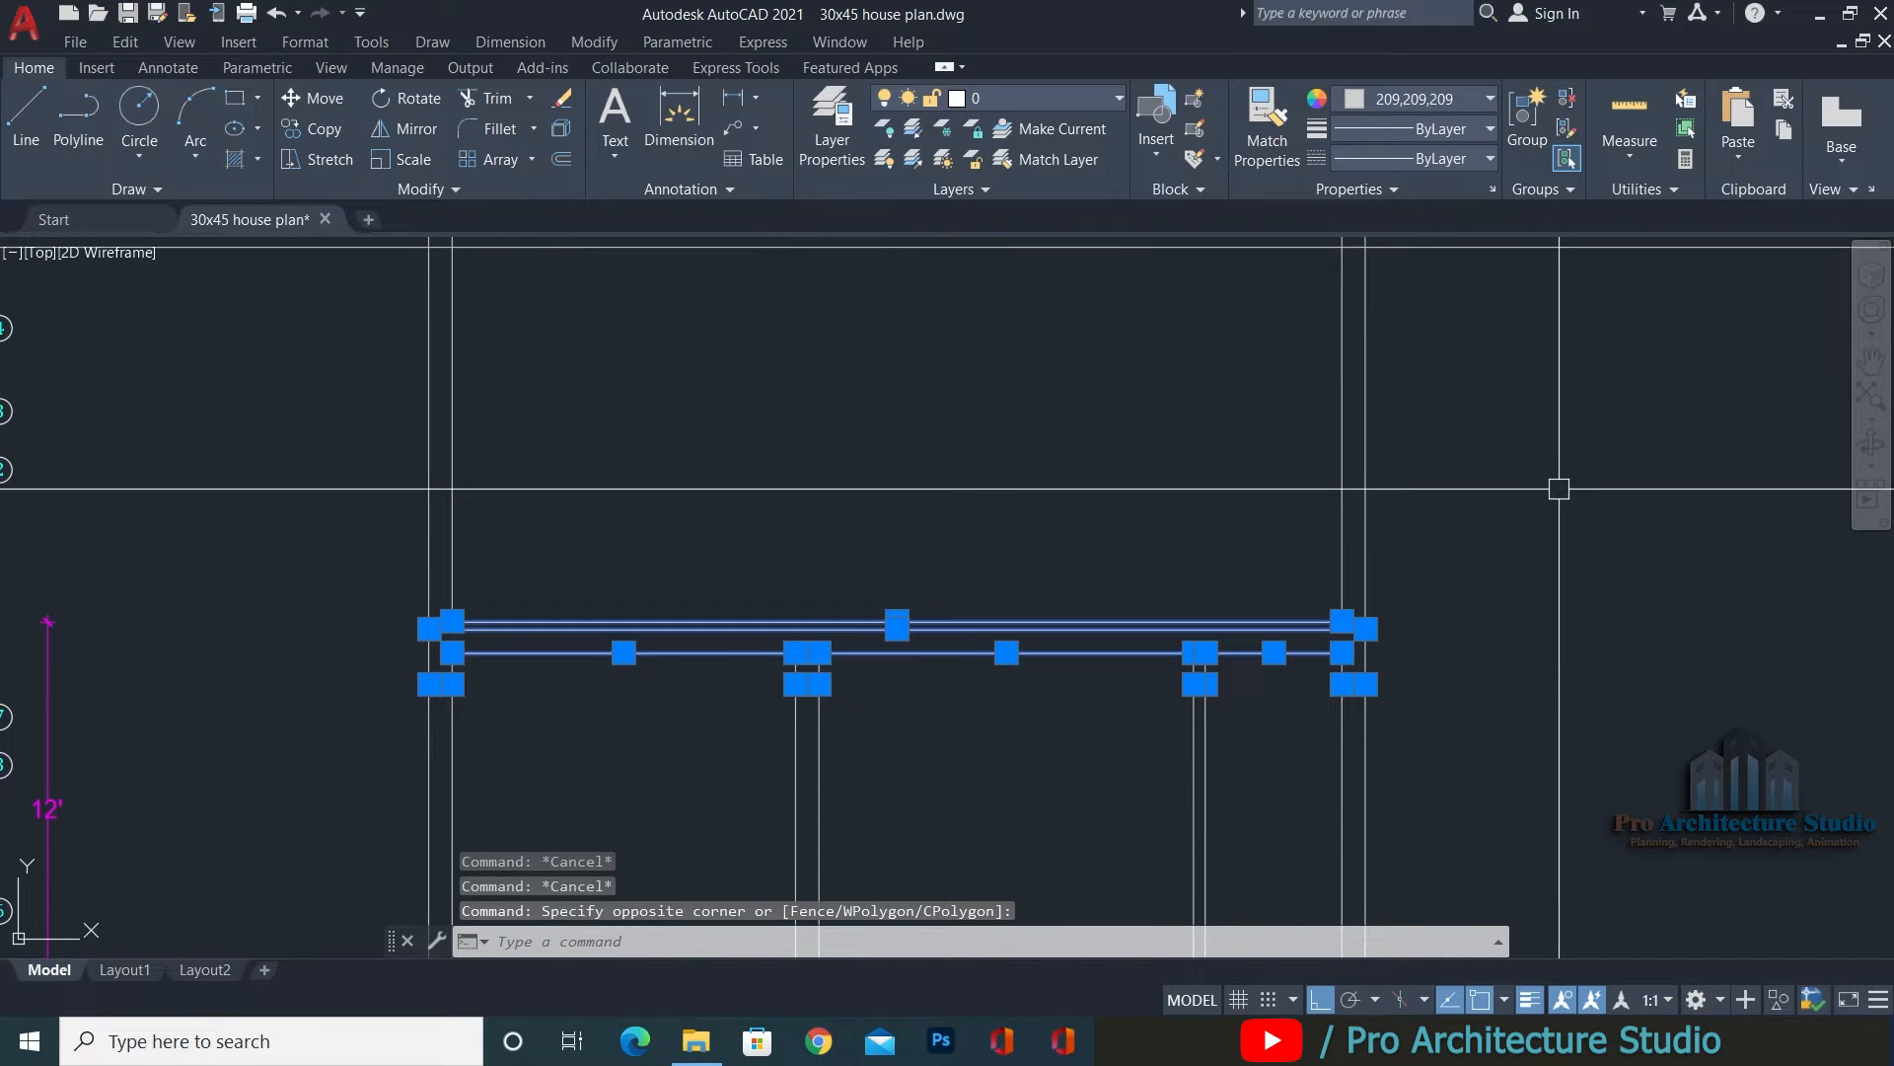
type("co")
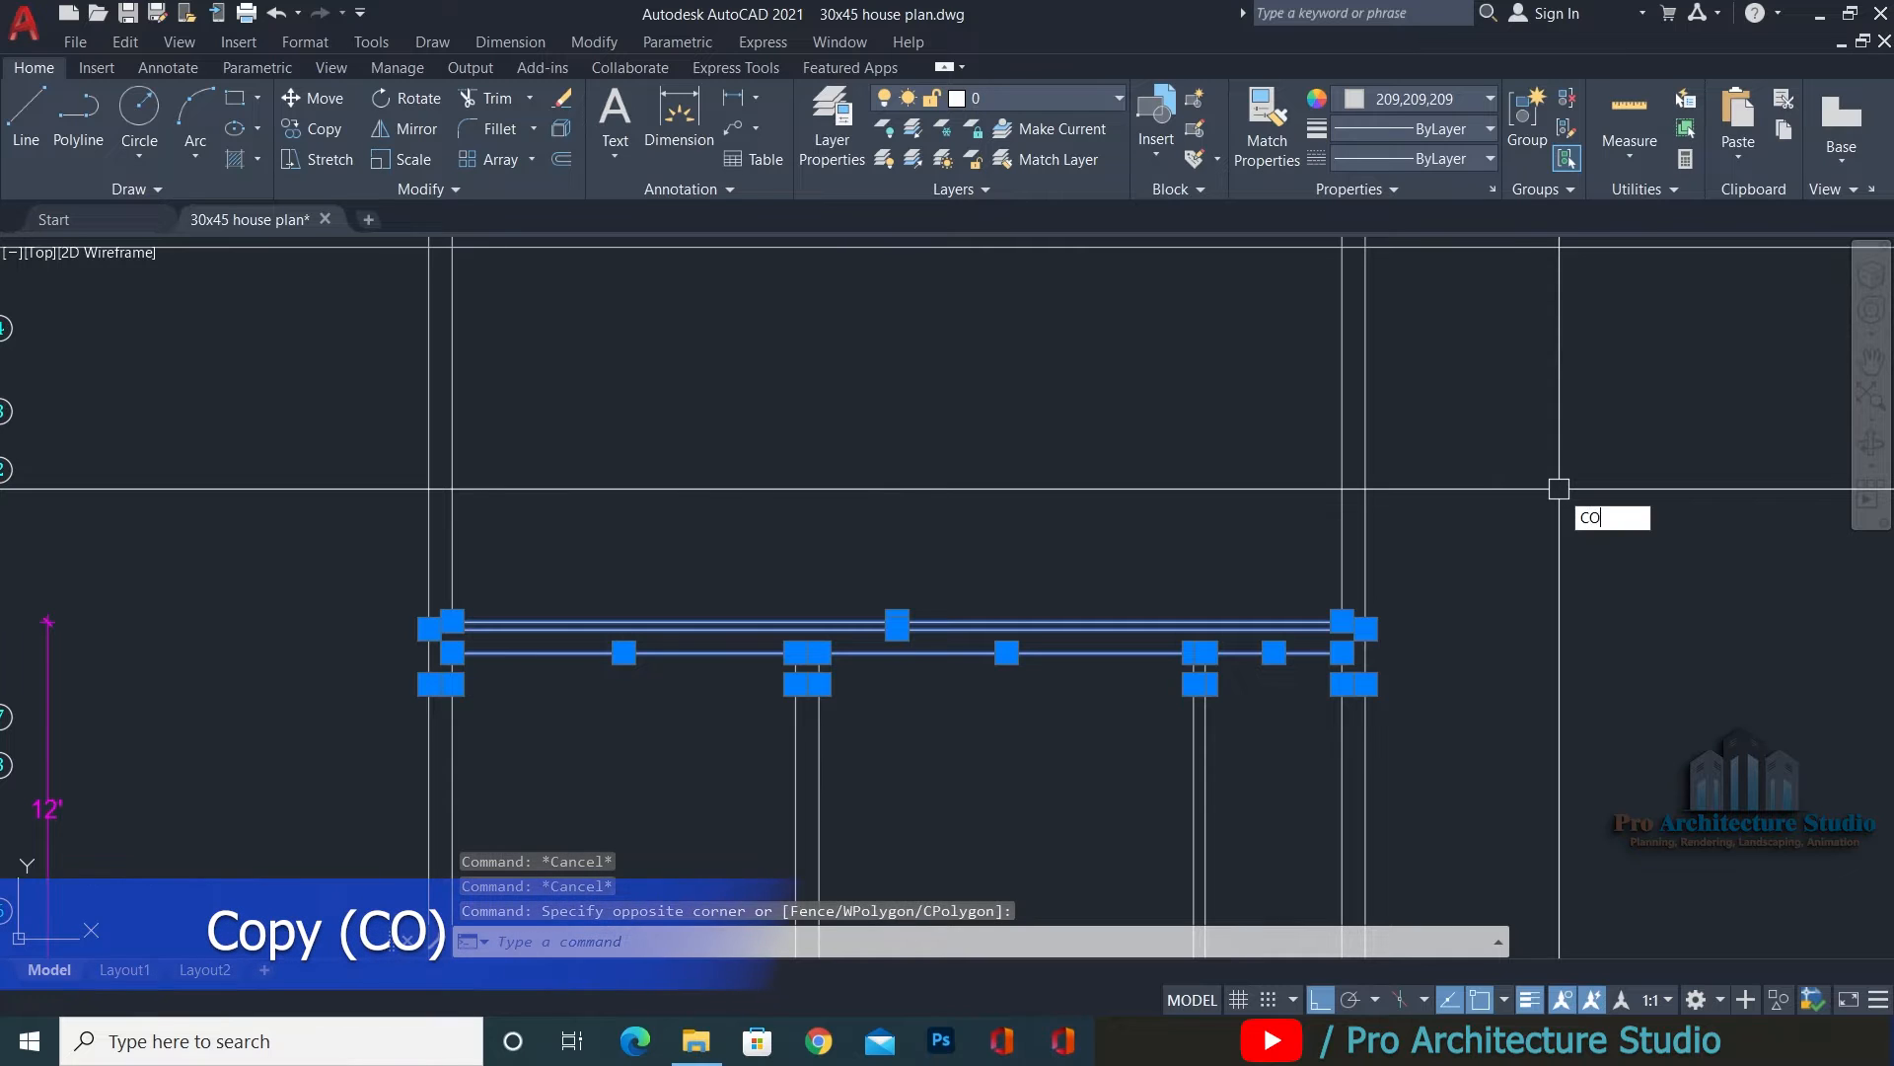
key("Return")
scroll(1331, 591, "up", 4)
left_click(1330, 668)
middle_click_drag(1387, 370, 1367, 839)
middle_click_drag(1289, 537, 1290, 348)
left_click(1308, 349)
key("Return")
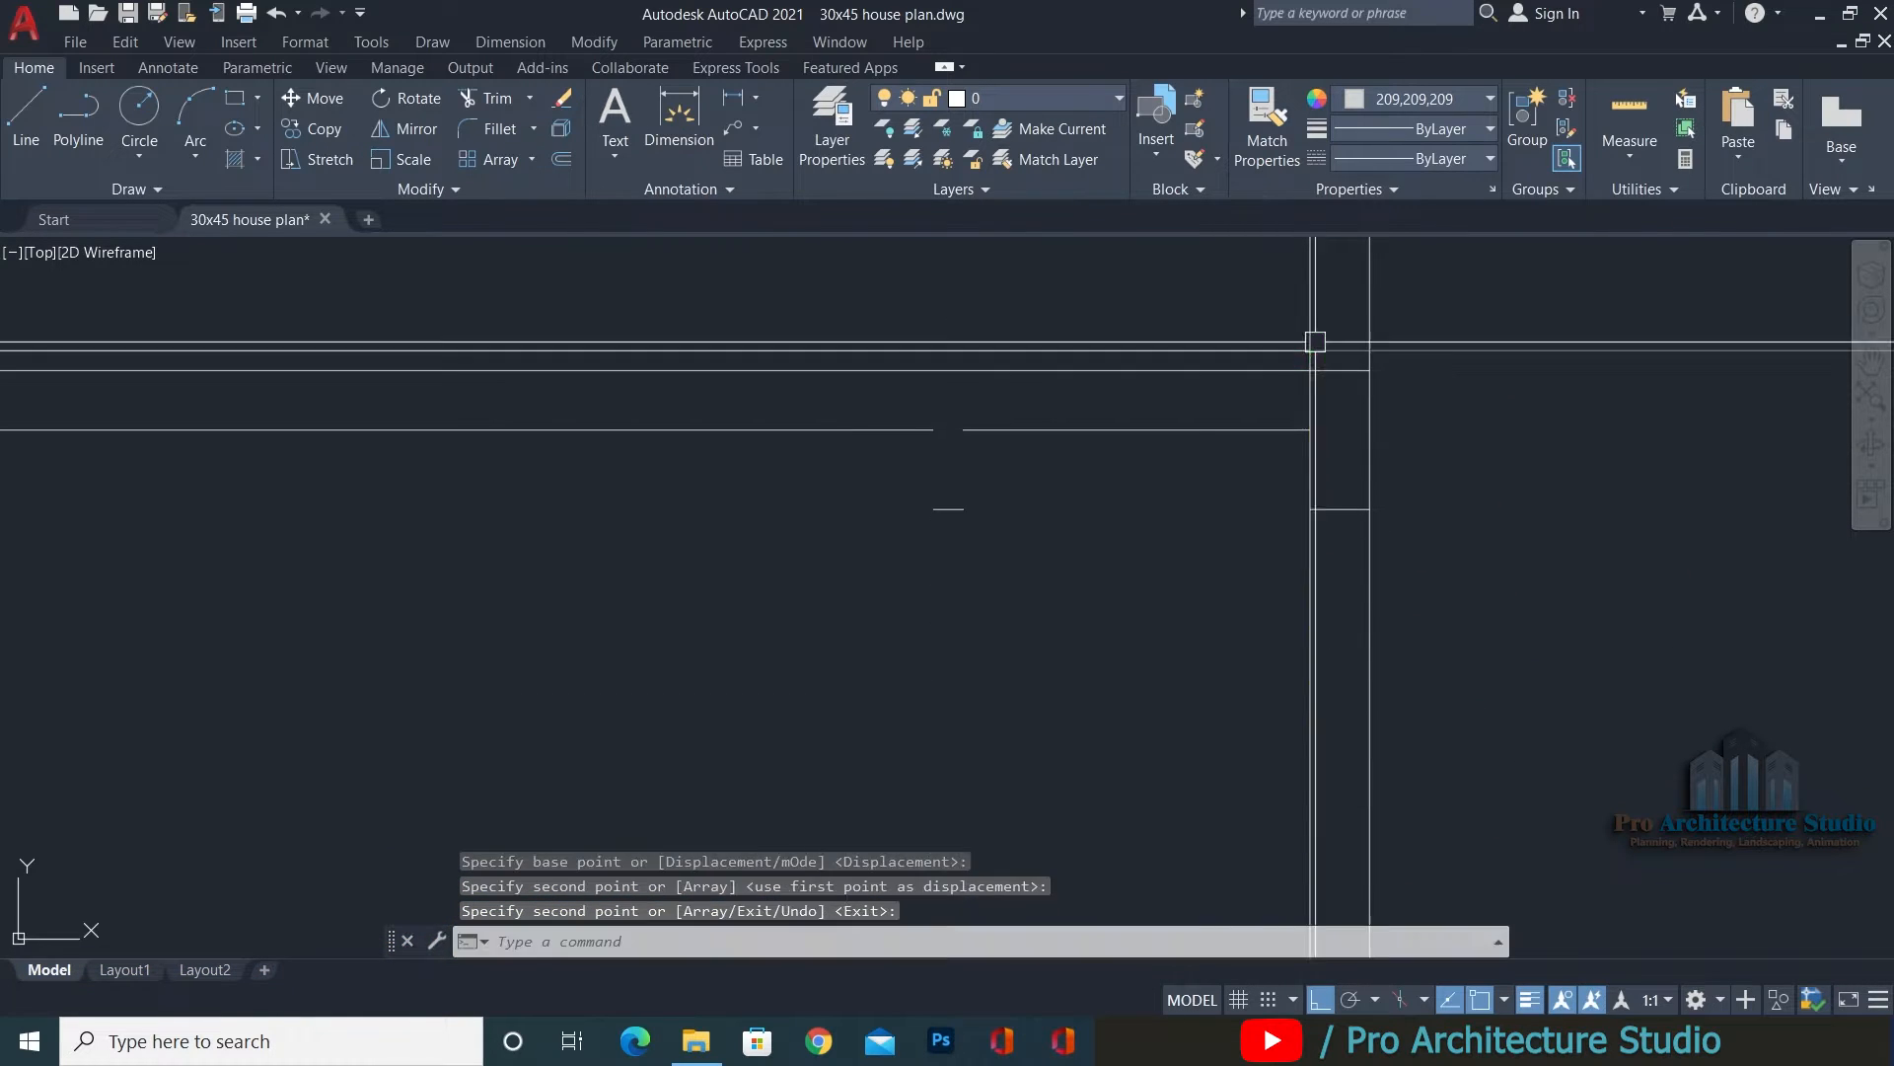
Erase the two leftover interior beam lines beneath the copied roof slab, keeping those in the outer walls.
key("Escape")
left_click(892, 542)
left_click(997, 432)
key("Delete")
scroll(1006, 422, "down", 2)
scroll(1009, 421, "down", 2)
middle_click_drag(553, 483, 896, 524)
left_click(896, 524)
left_click(1032, 440)
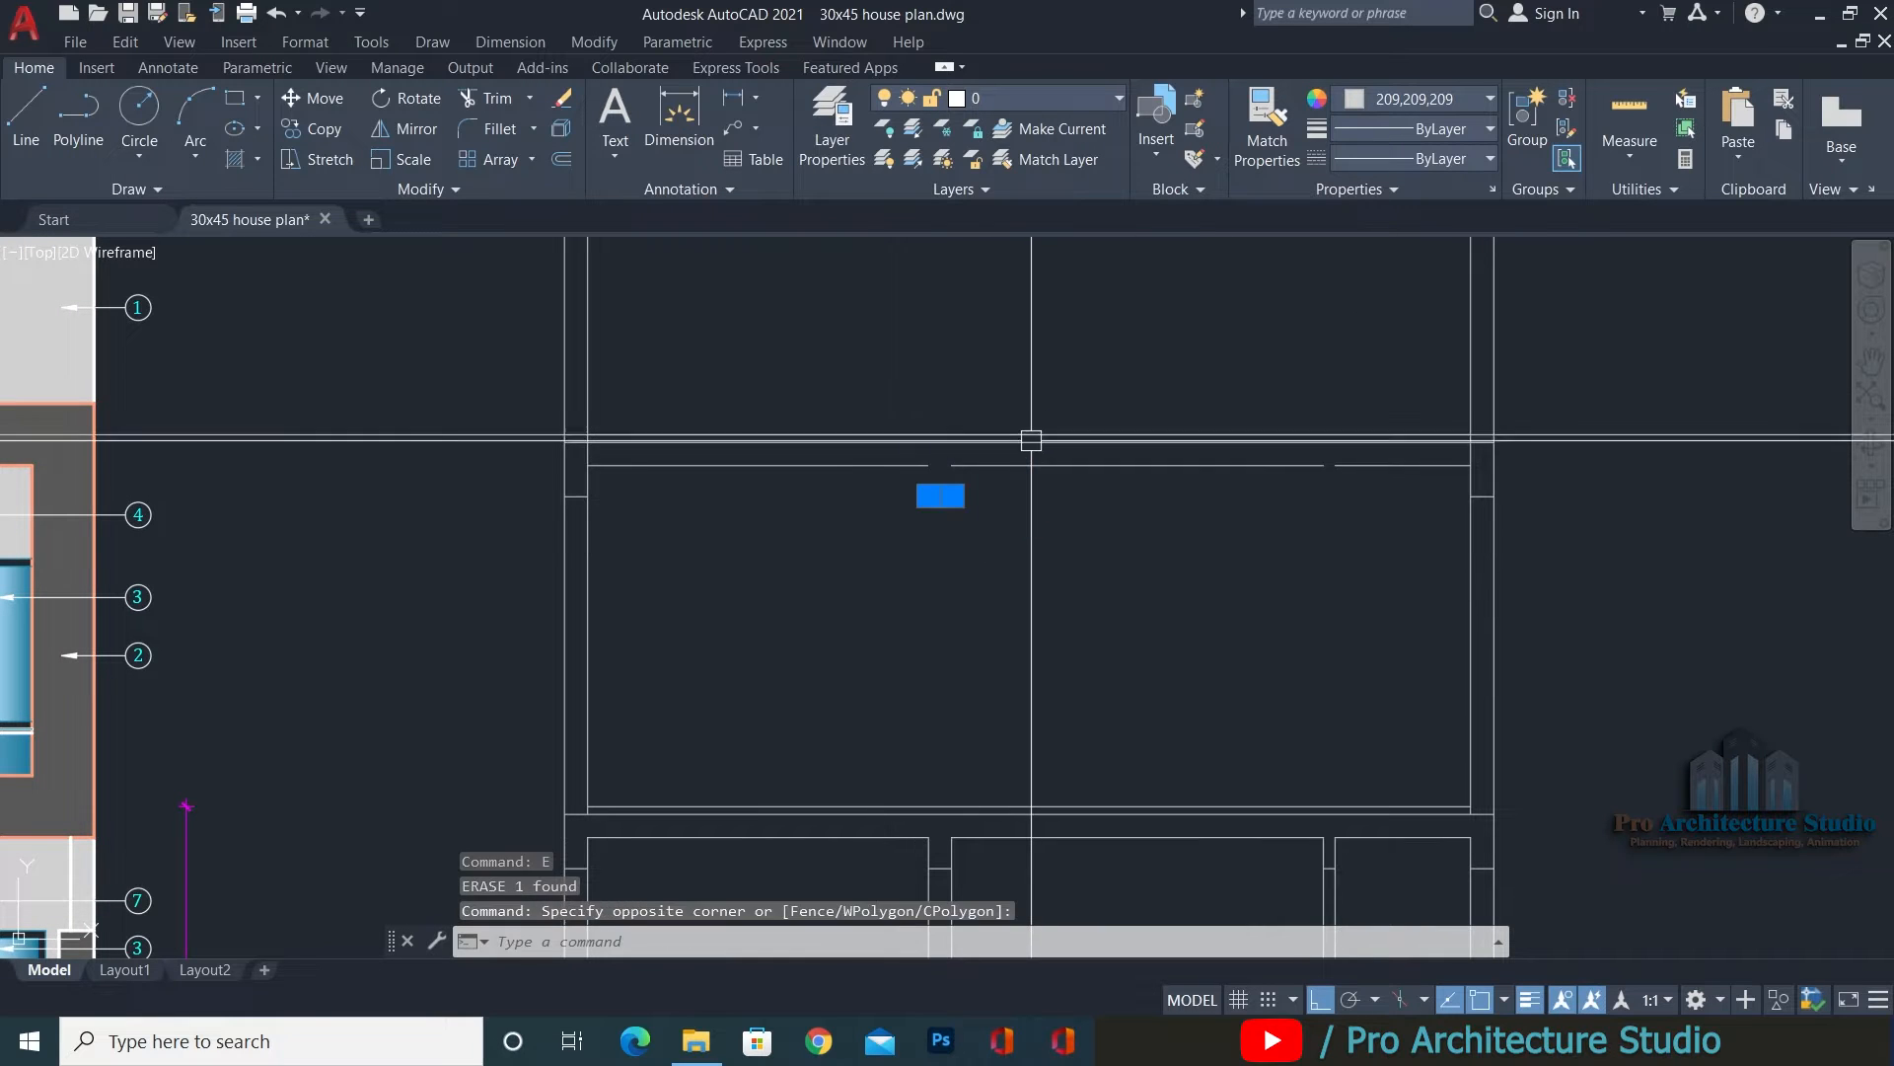
key("Return")
key("Escape")
Erase the horizontal construction line at the roof floor level.
left_click(465, 359)
left_click(370, 538)
type("e")
key("Return")
key("Escape")
key("Escape")
key("Escape")
scroll(624, 488, "up", 3)
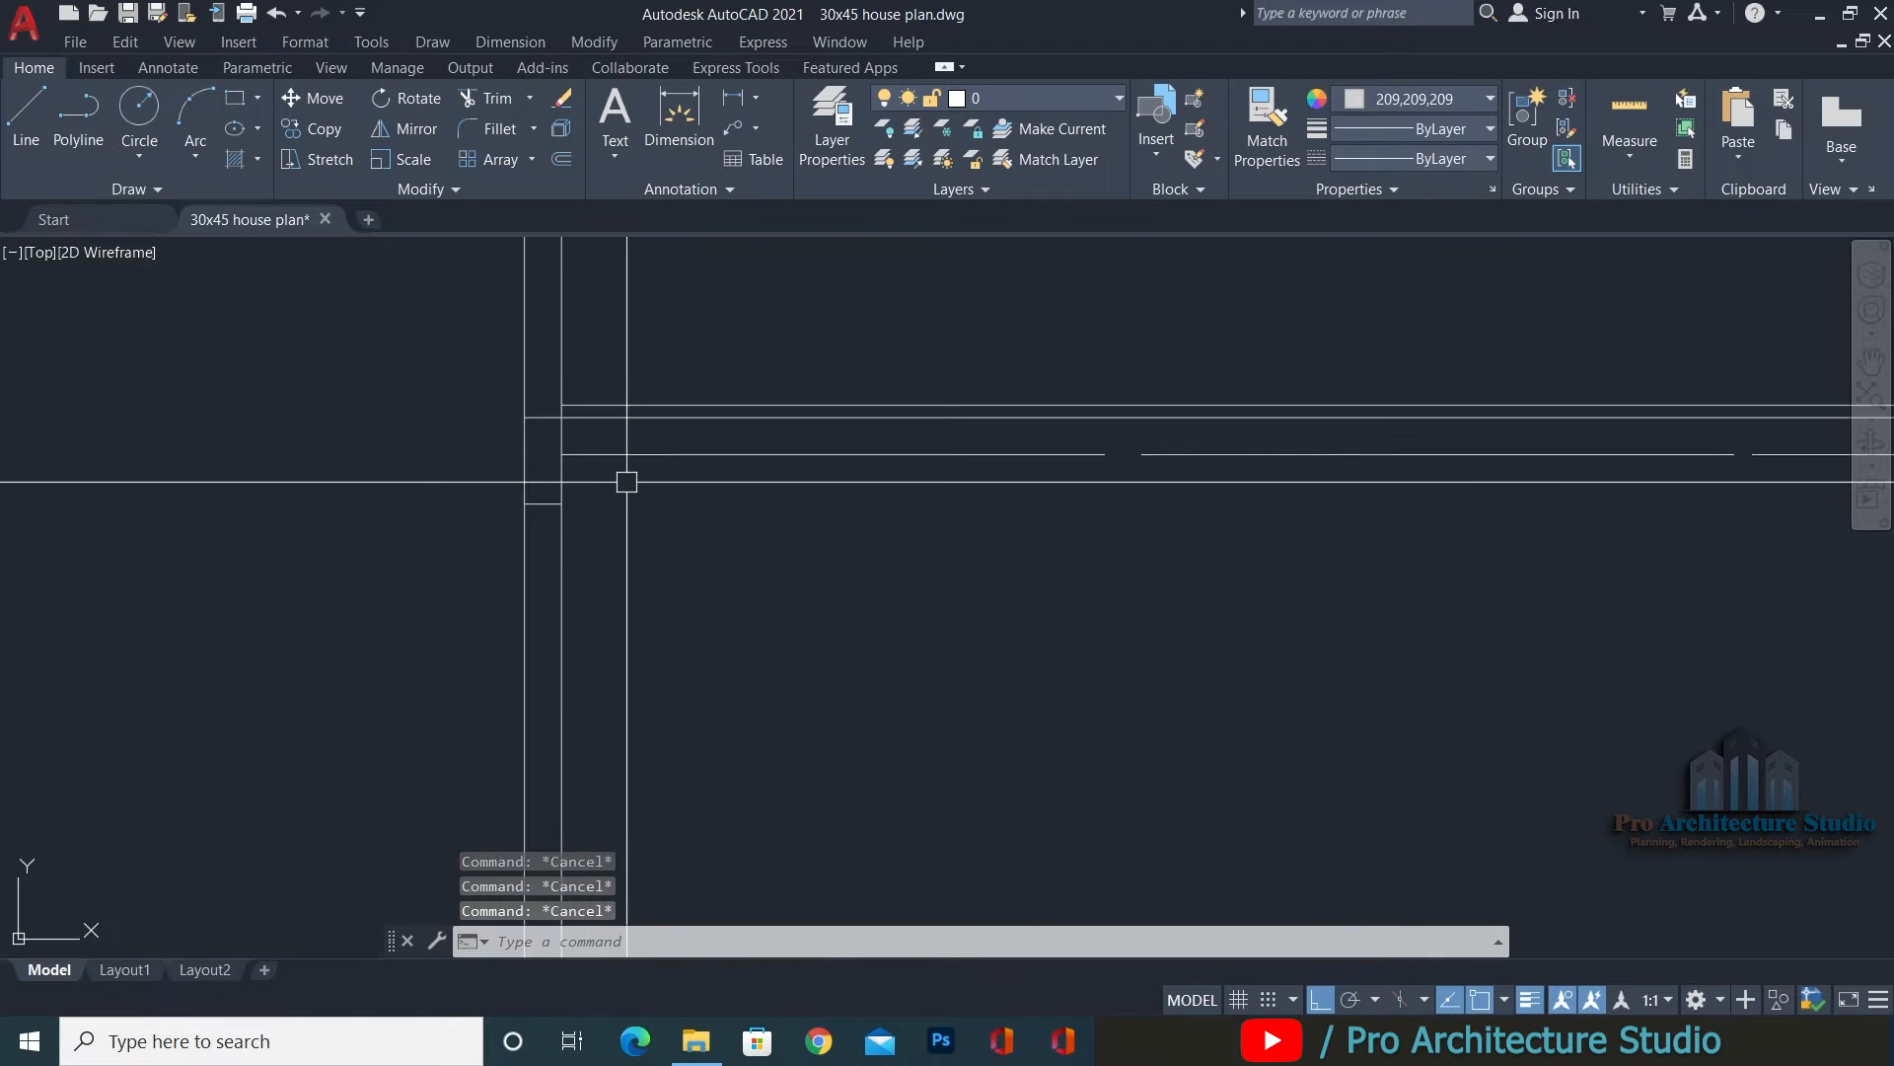
Join the three segments of the roof slab's underside into one continuous line.
middle_click_drag(931, 520, 622, 524)
type("j")
key("Return")
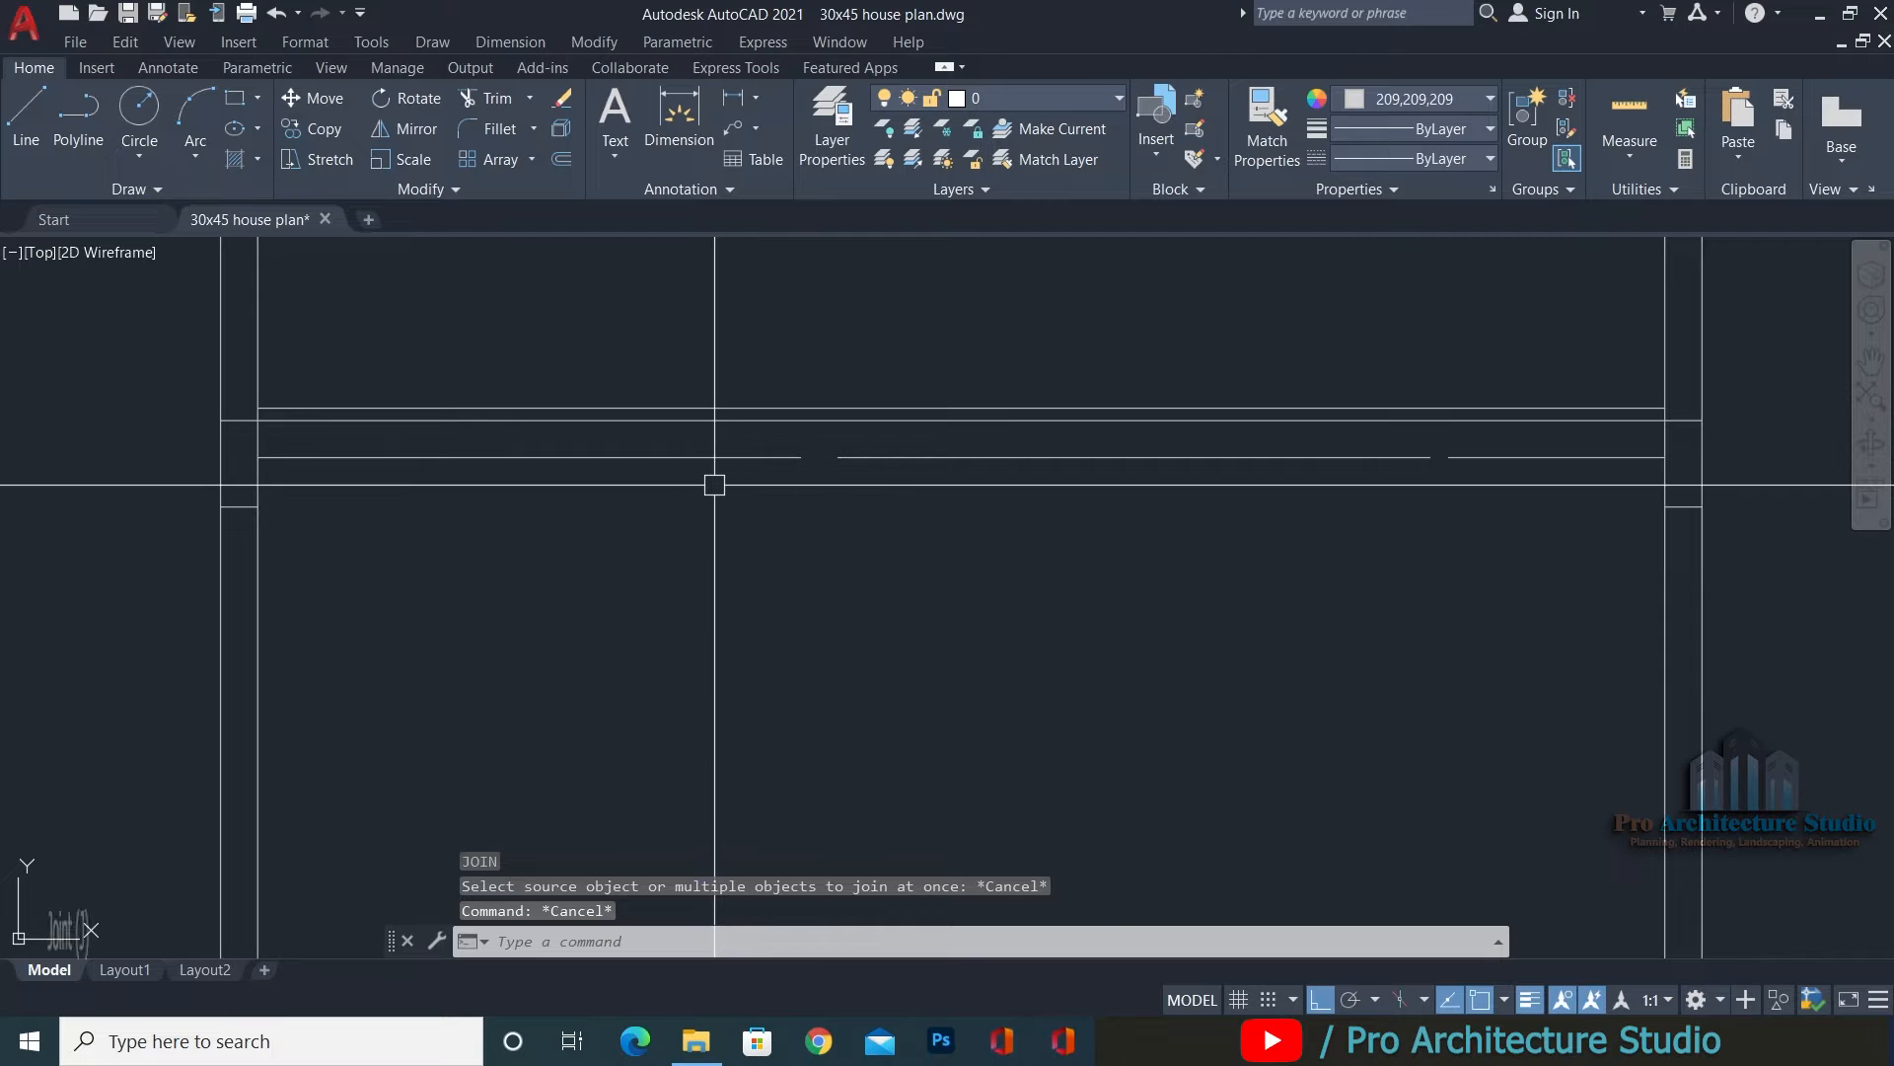
type("J")
key("Return")
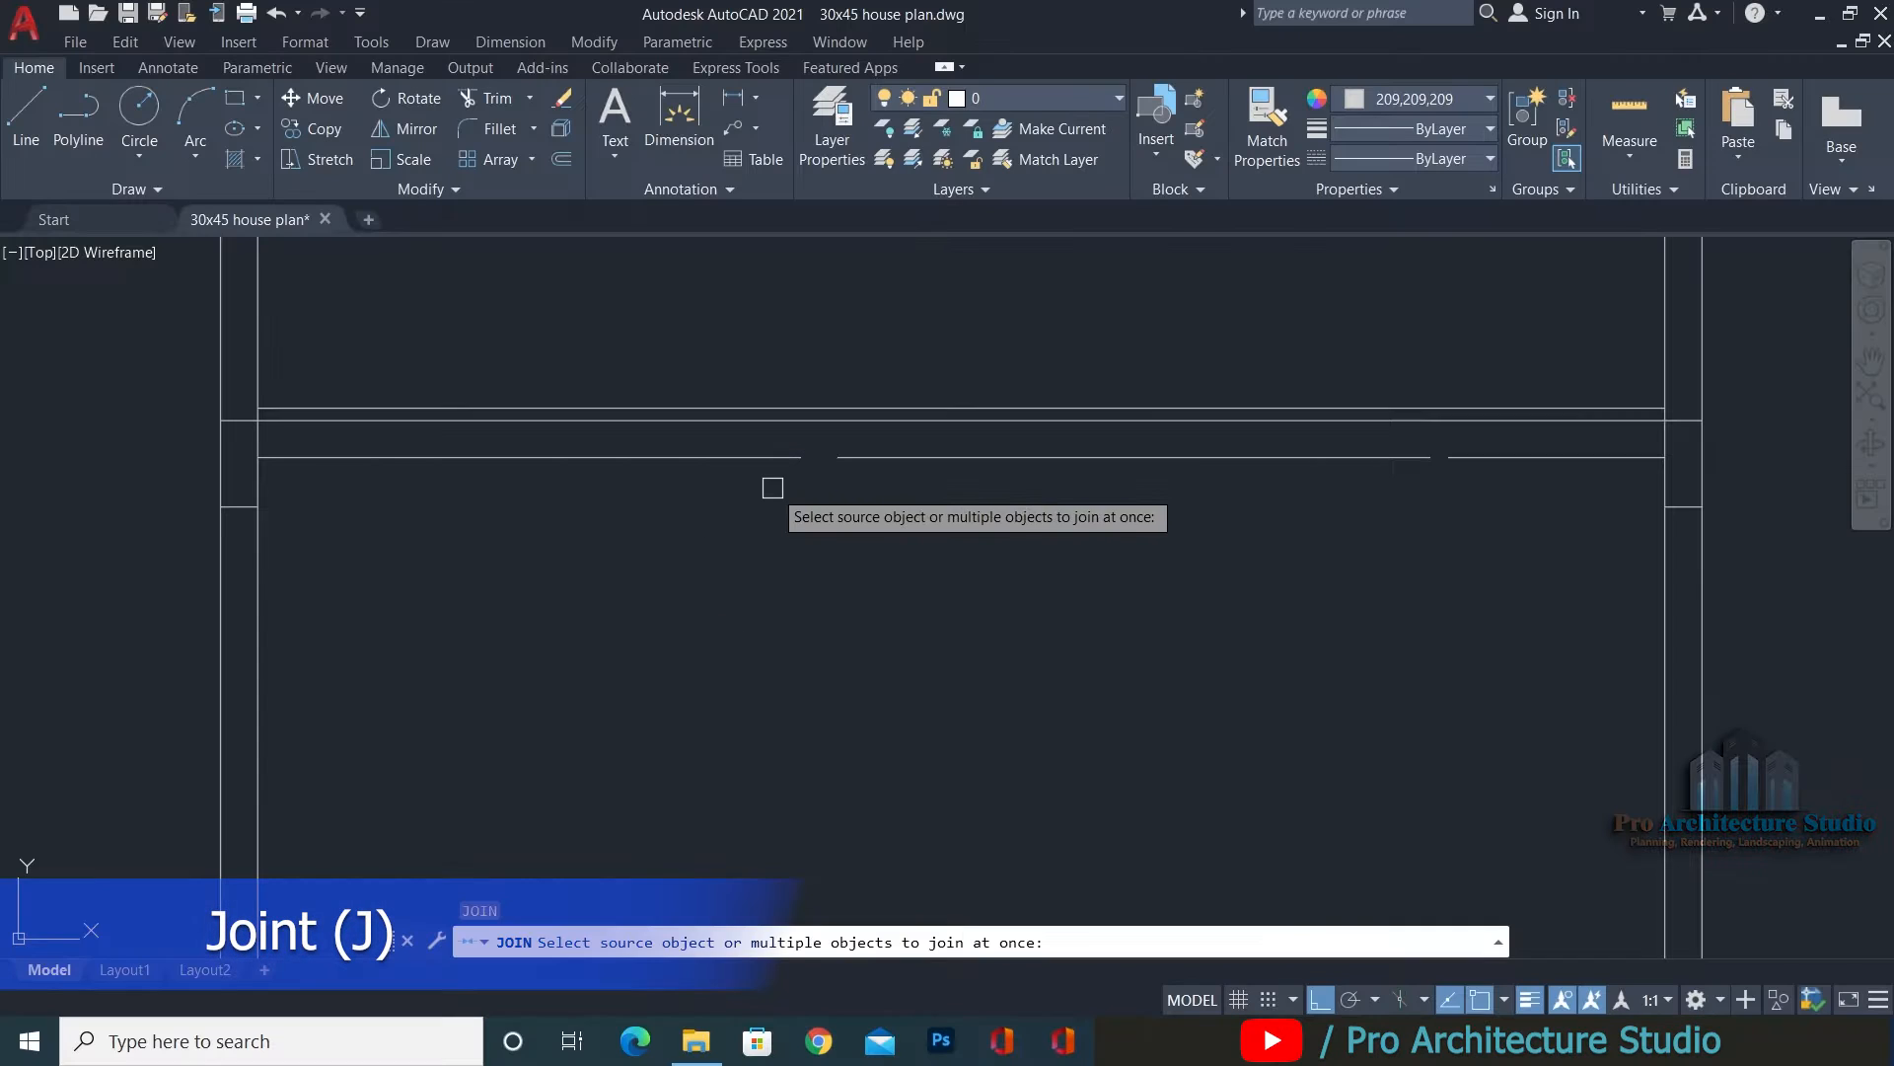
left_click(765, 457)
left_click(858, 457)
left_click(1536, 460)
key("Return")
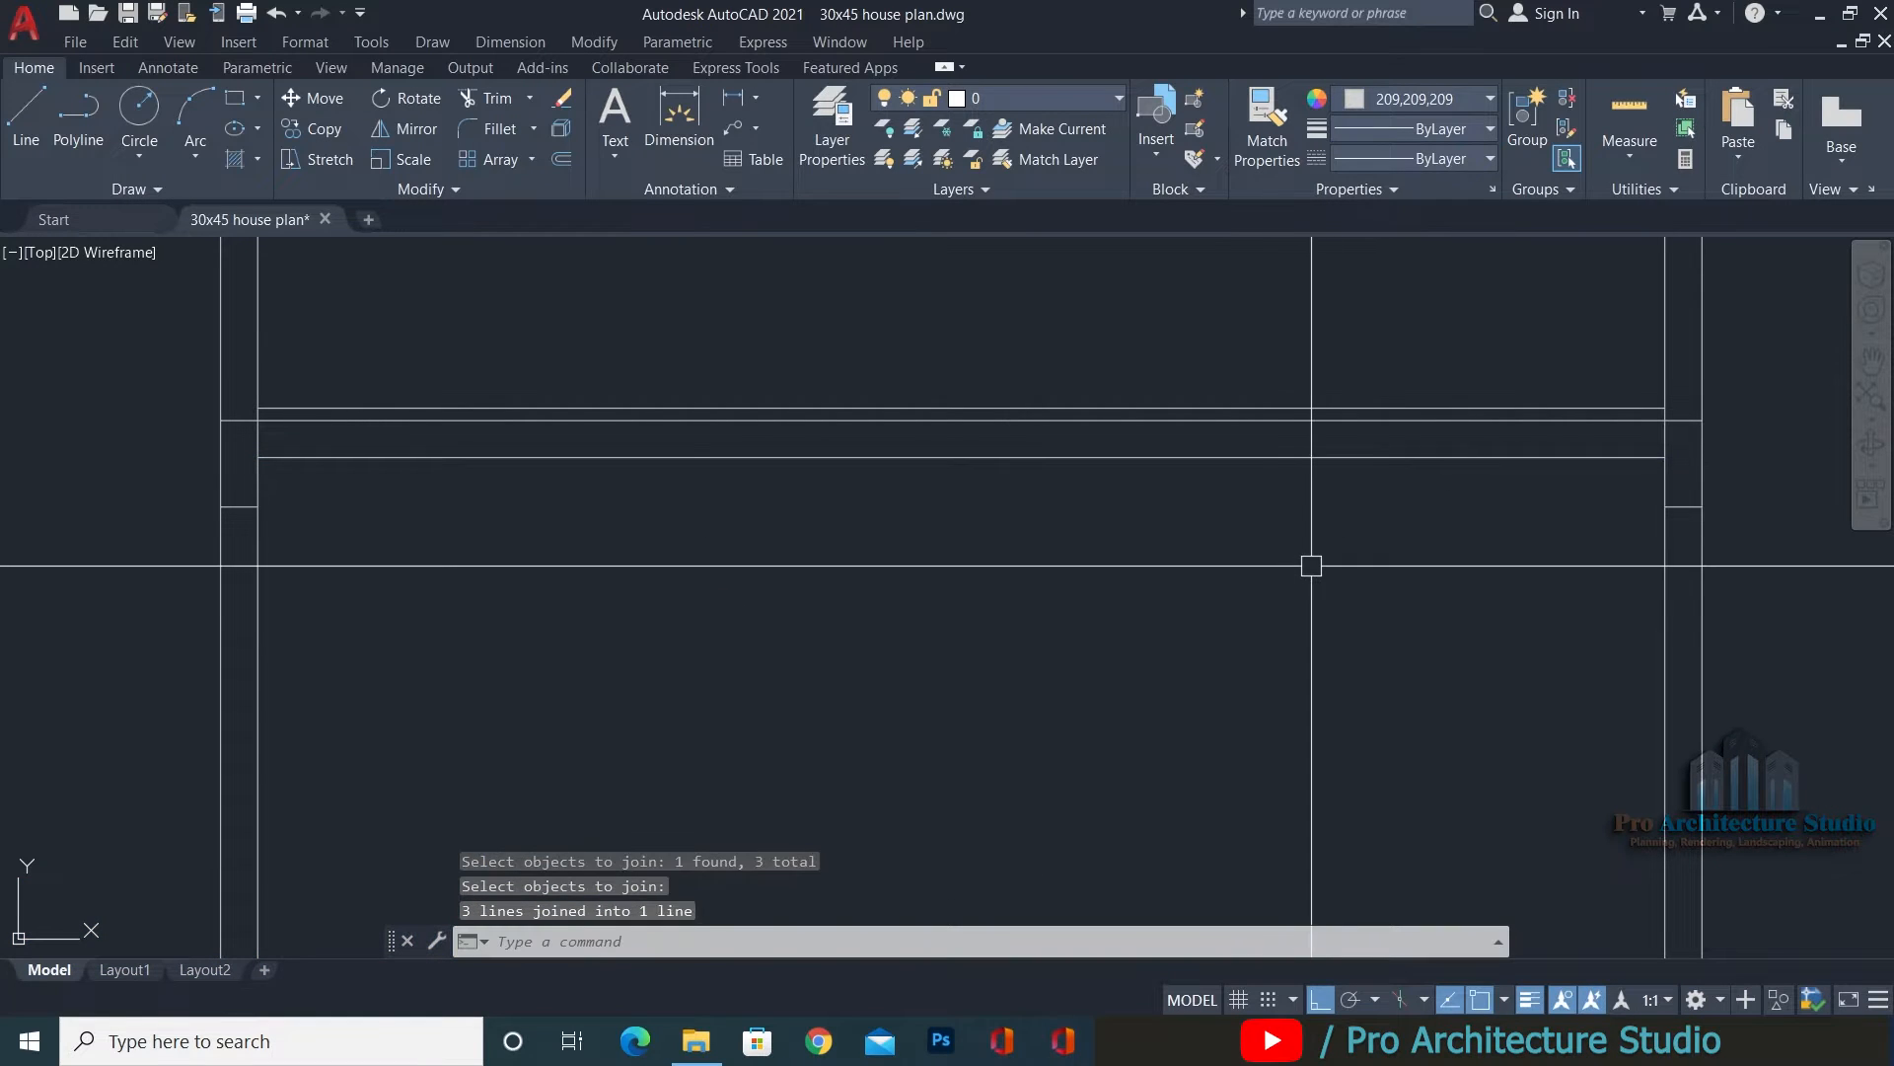
key("Escape")
key("Escape")
key("Escape")
Trim the inner lines of both outer walls where they cross the roof slab thickness.
scroll(269, 449, "up", 2)
type("TR")
key("Return")
left_click(250, 435)
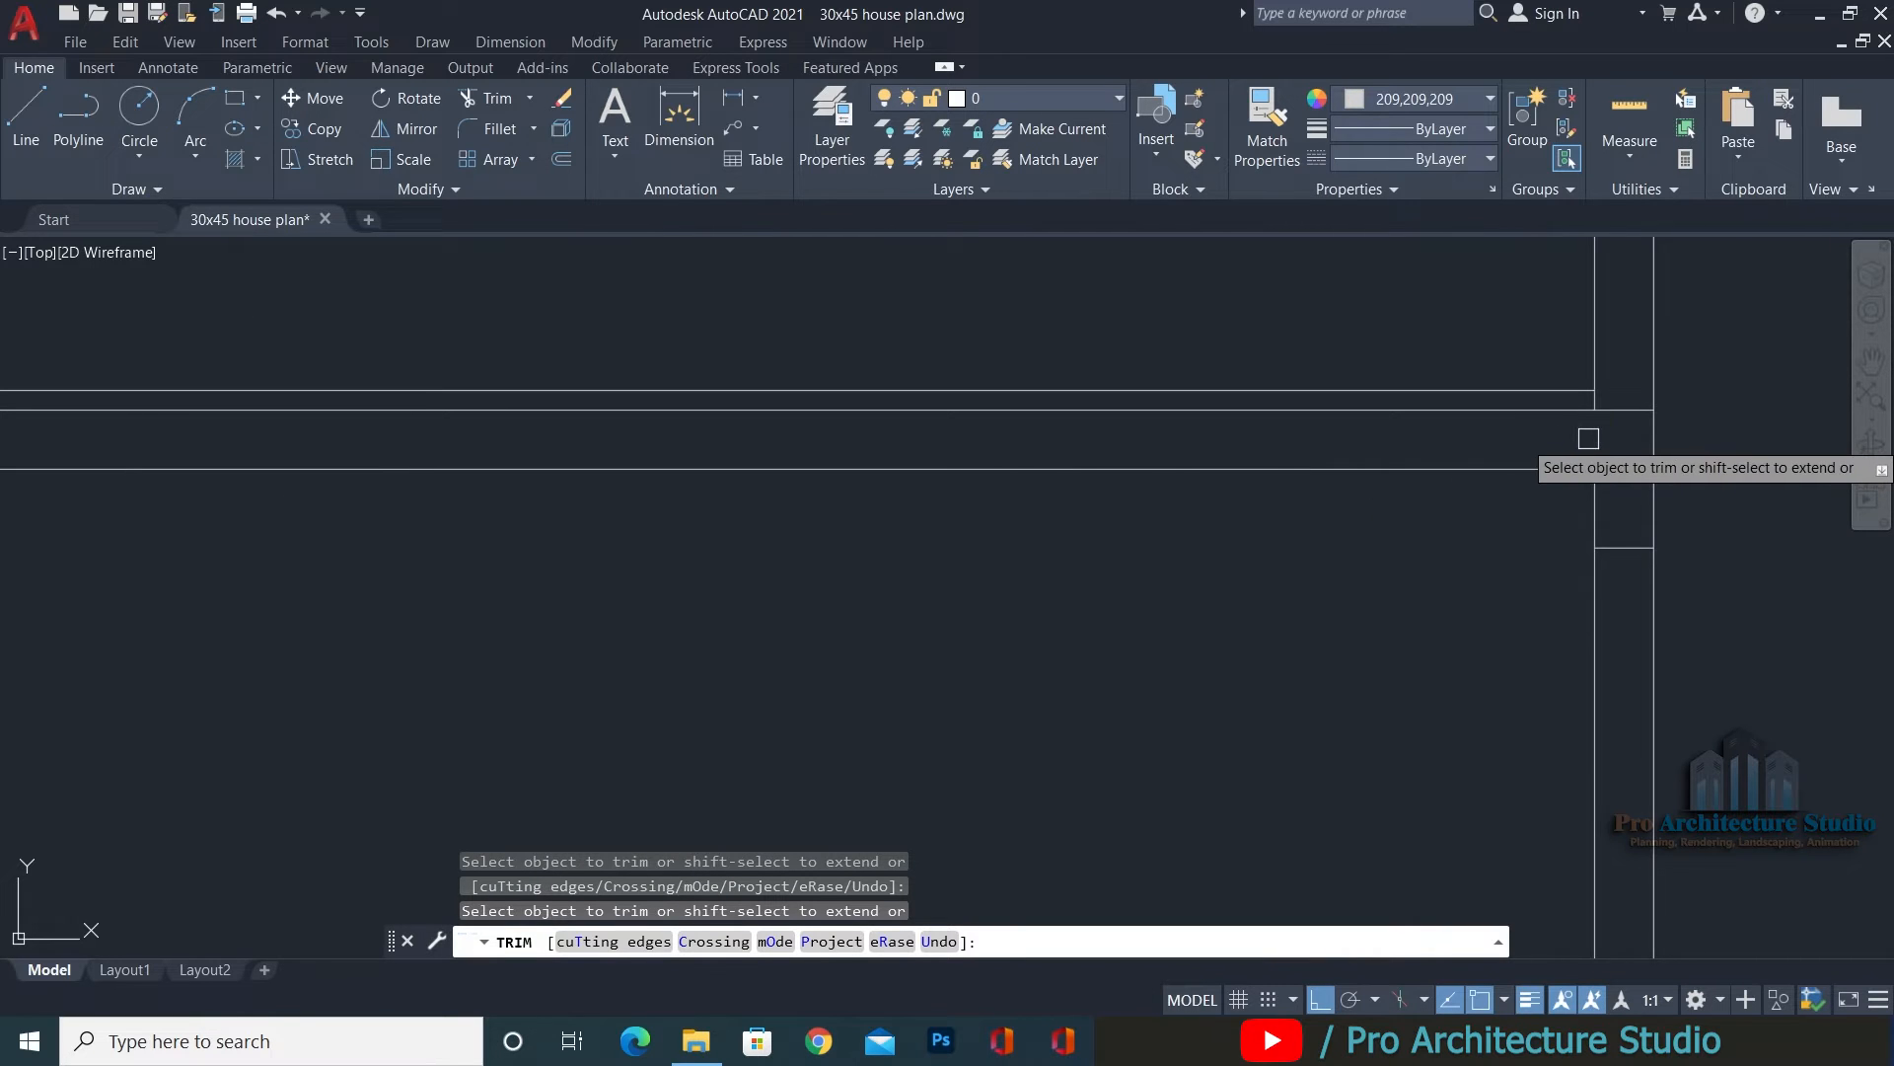
key("Escape")
scroll(592, 434, "down", 6)
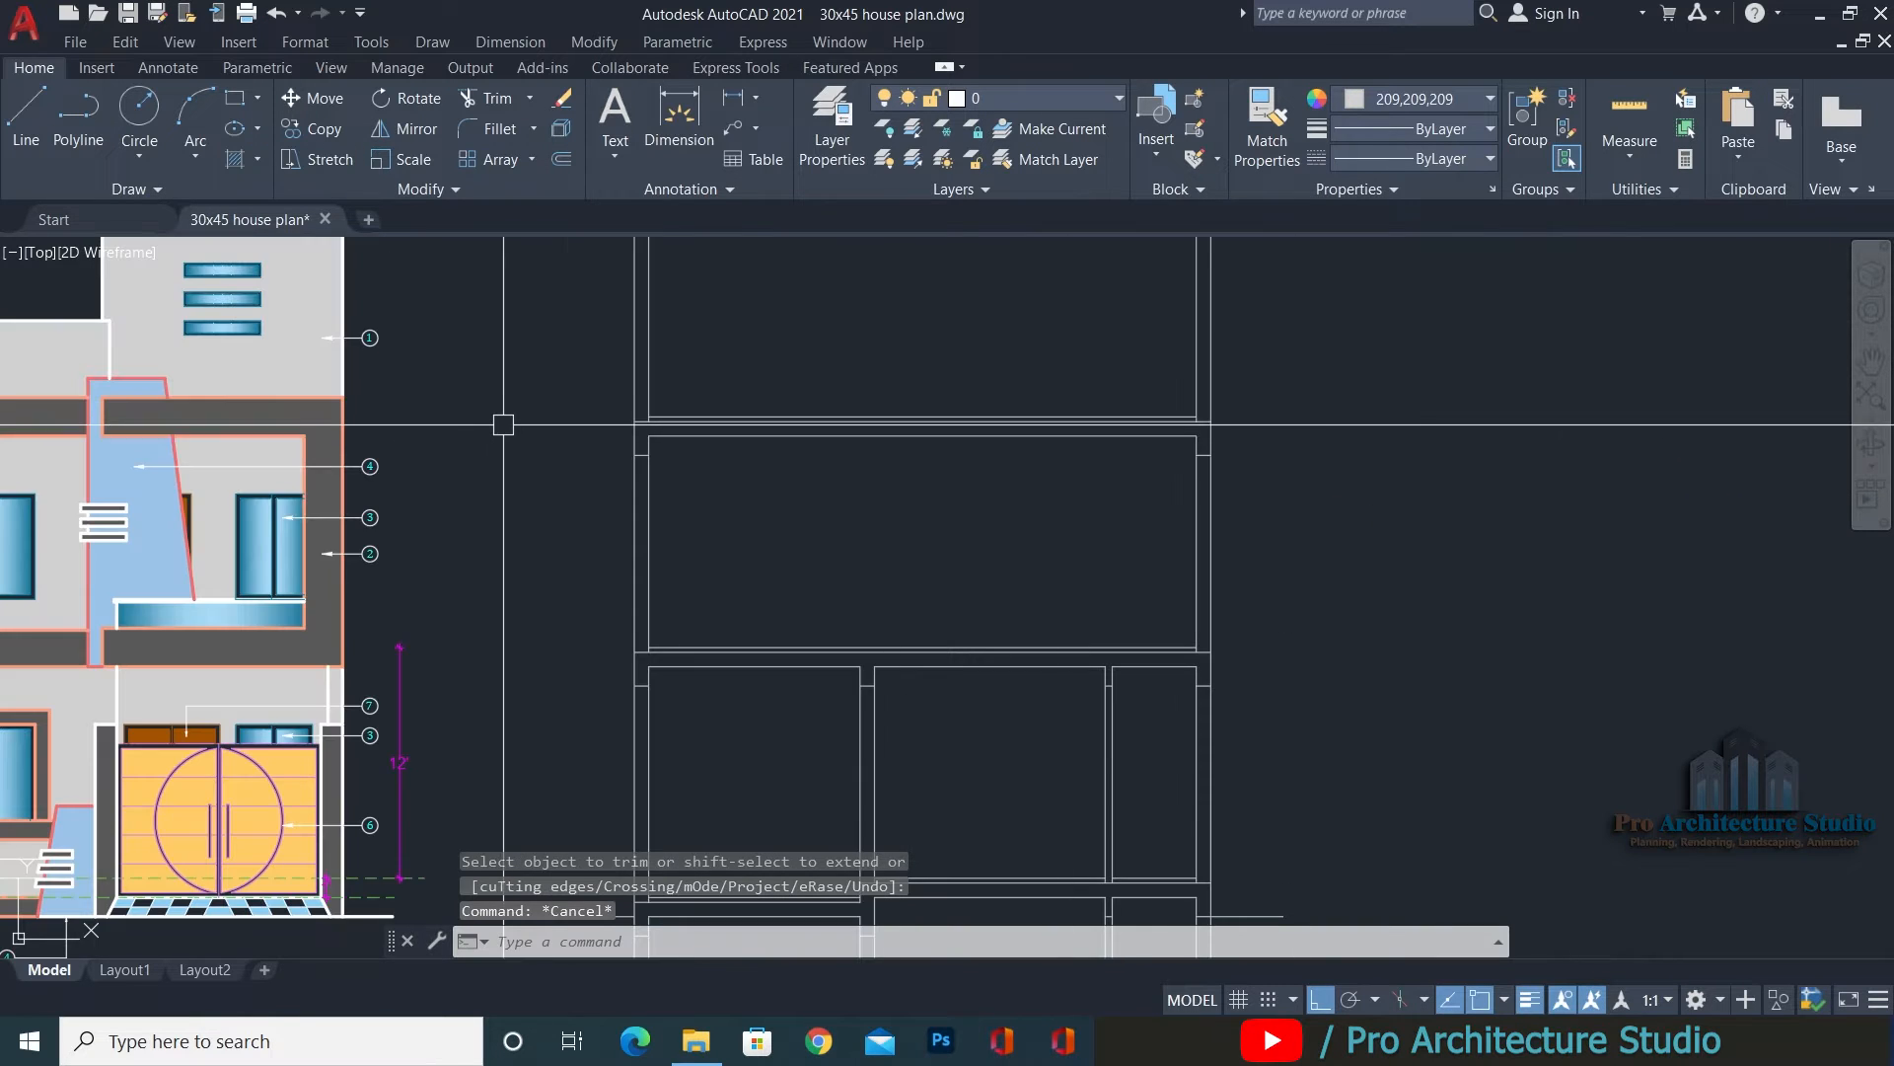
Draw a horizontal construction line through the elevation's PARAPET L. +32'-6" level mark, across the section.
scroll(994, 431, "up", 2)
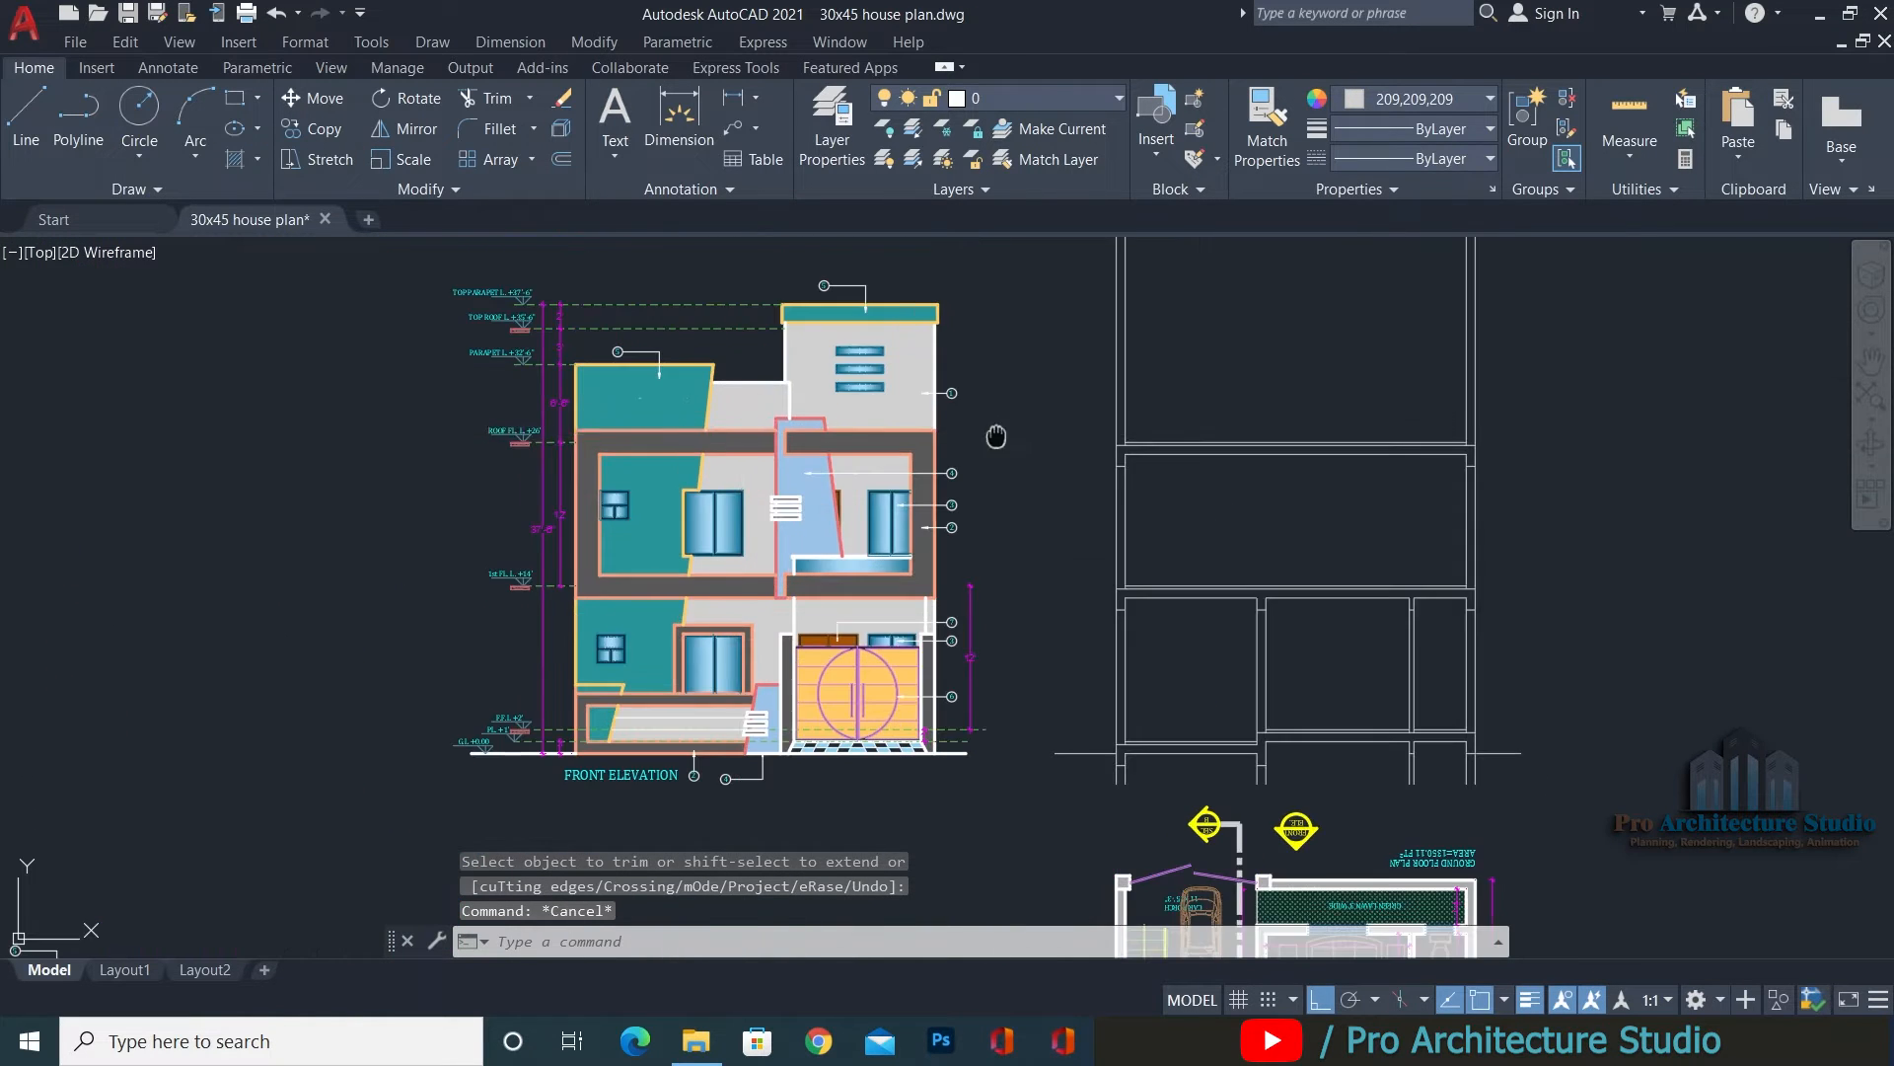
scroll(690, 414, "up", 2)
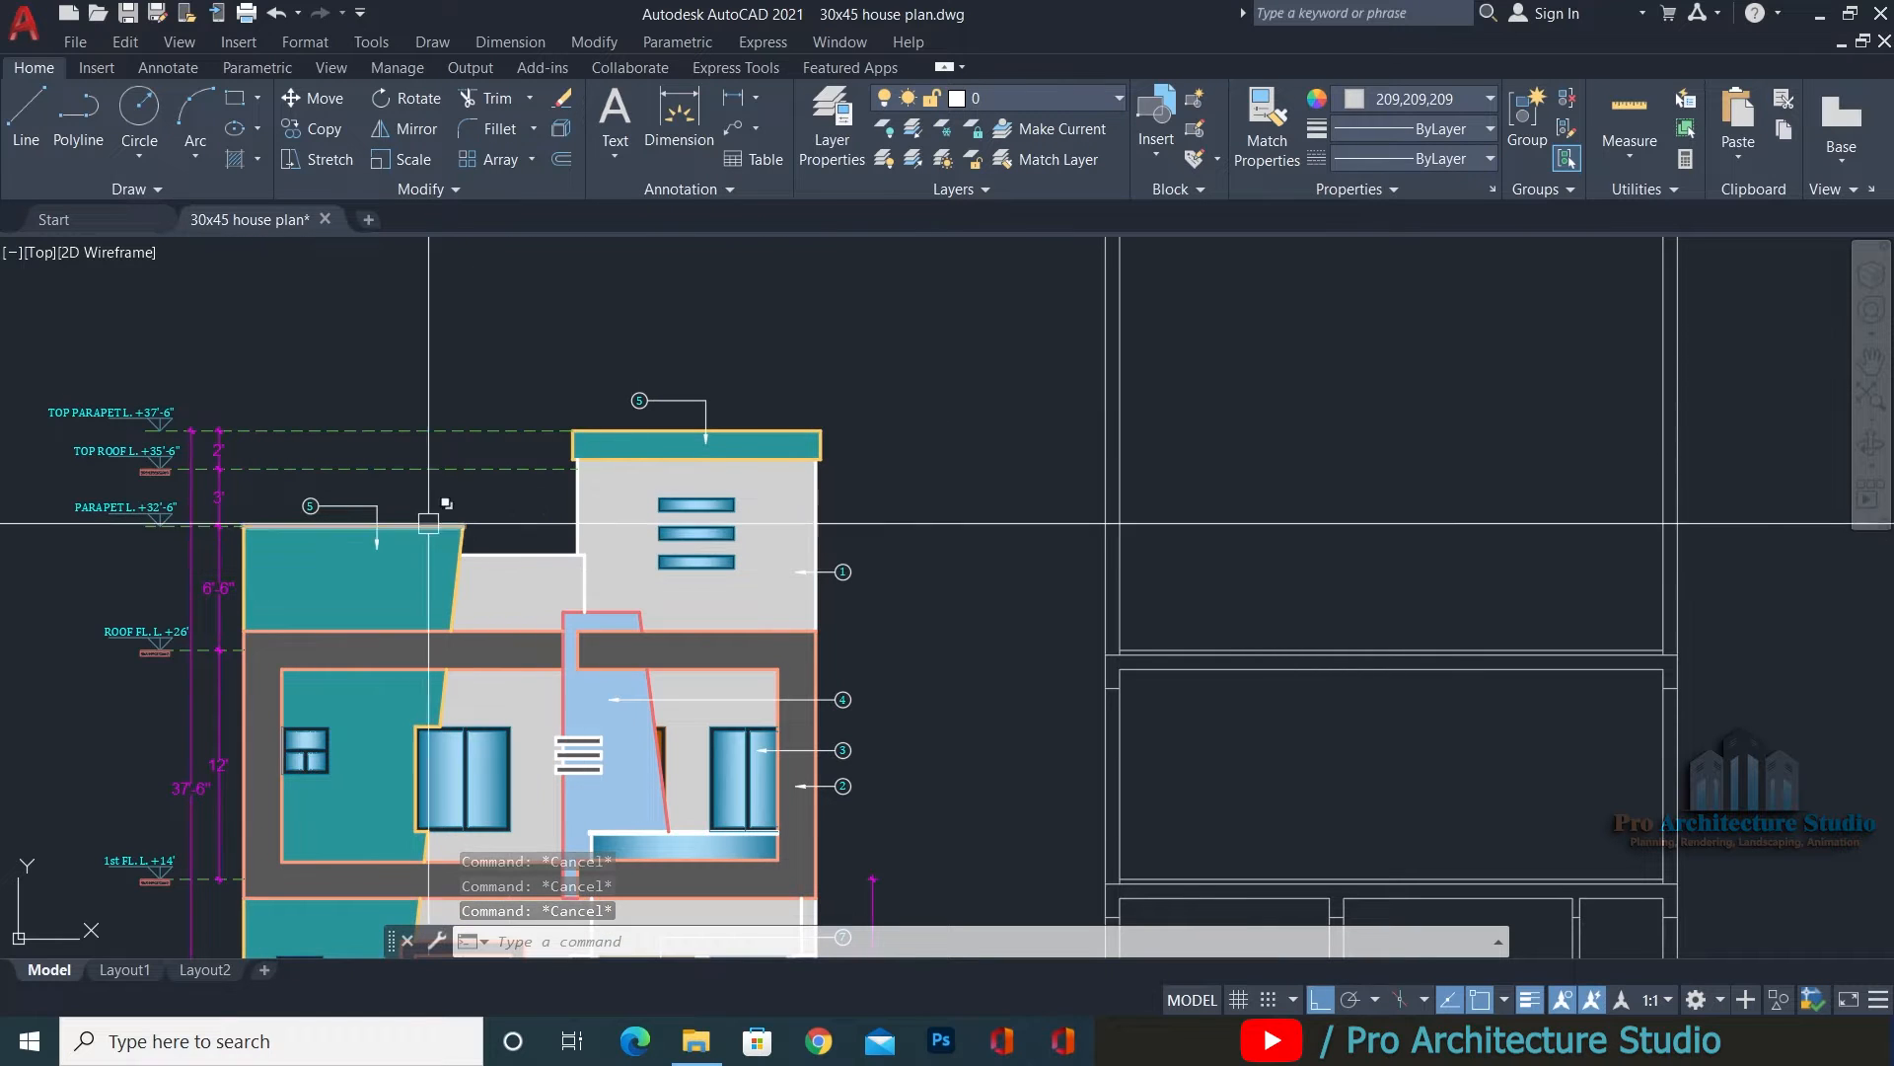
scroll(494, 523, "up", 6)
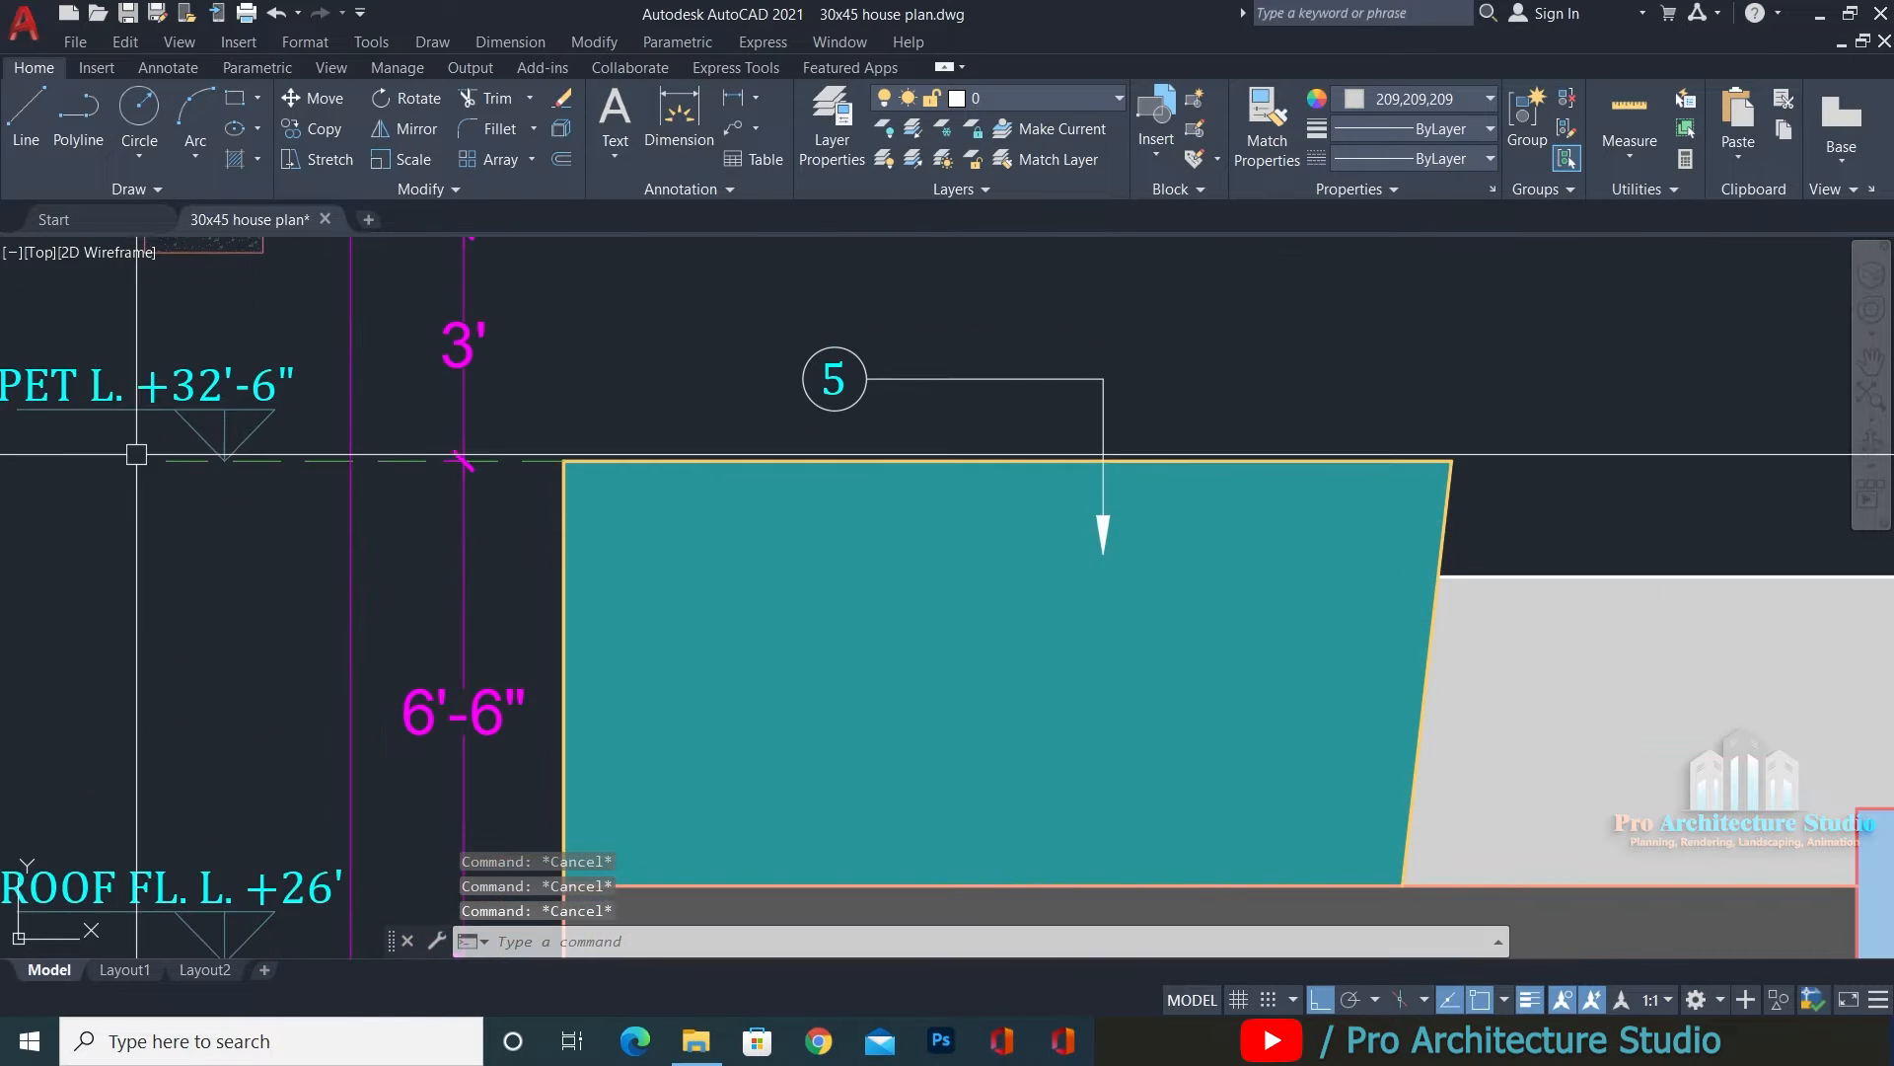
type("X")
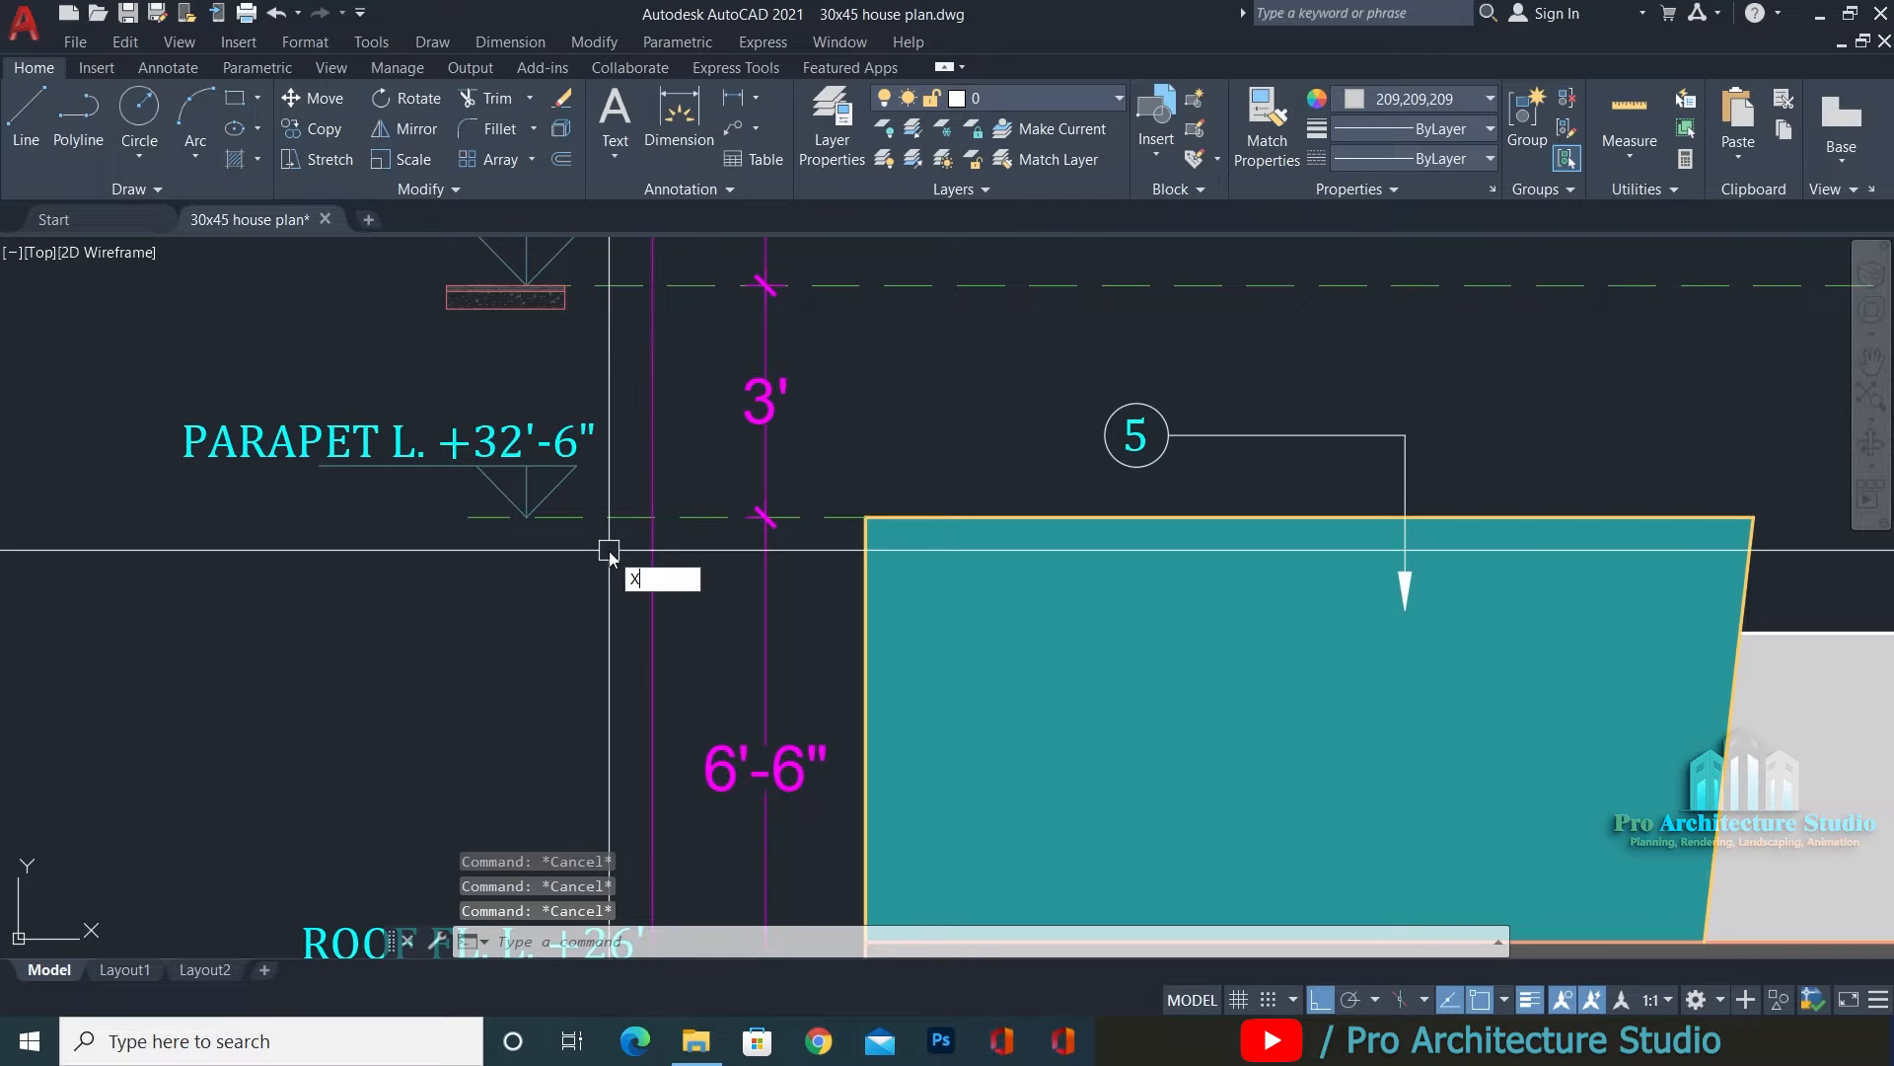
type("L")
key("Return")
left_click(619, 519)
scroll(84, 632, "down", 6)
middle_click_drag(1011, 649, 767, 602)
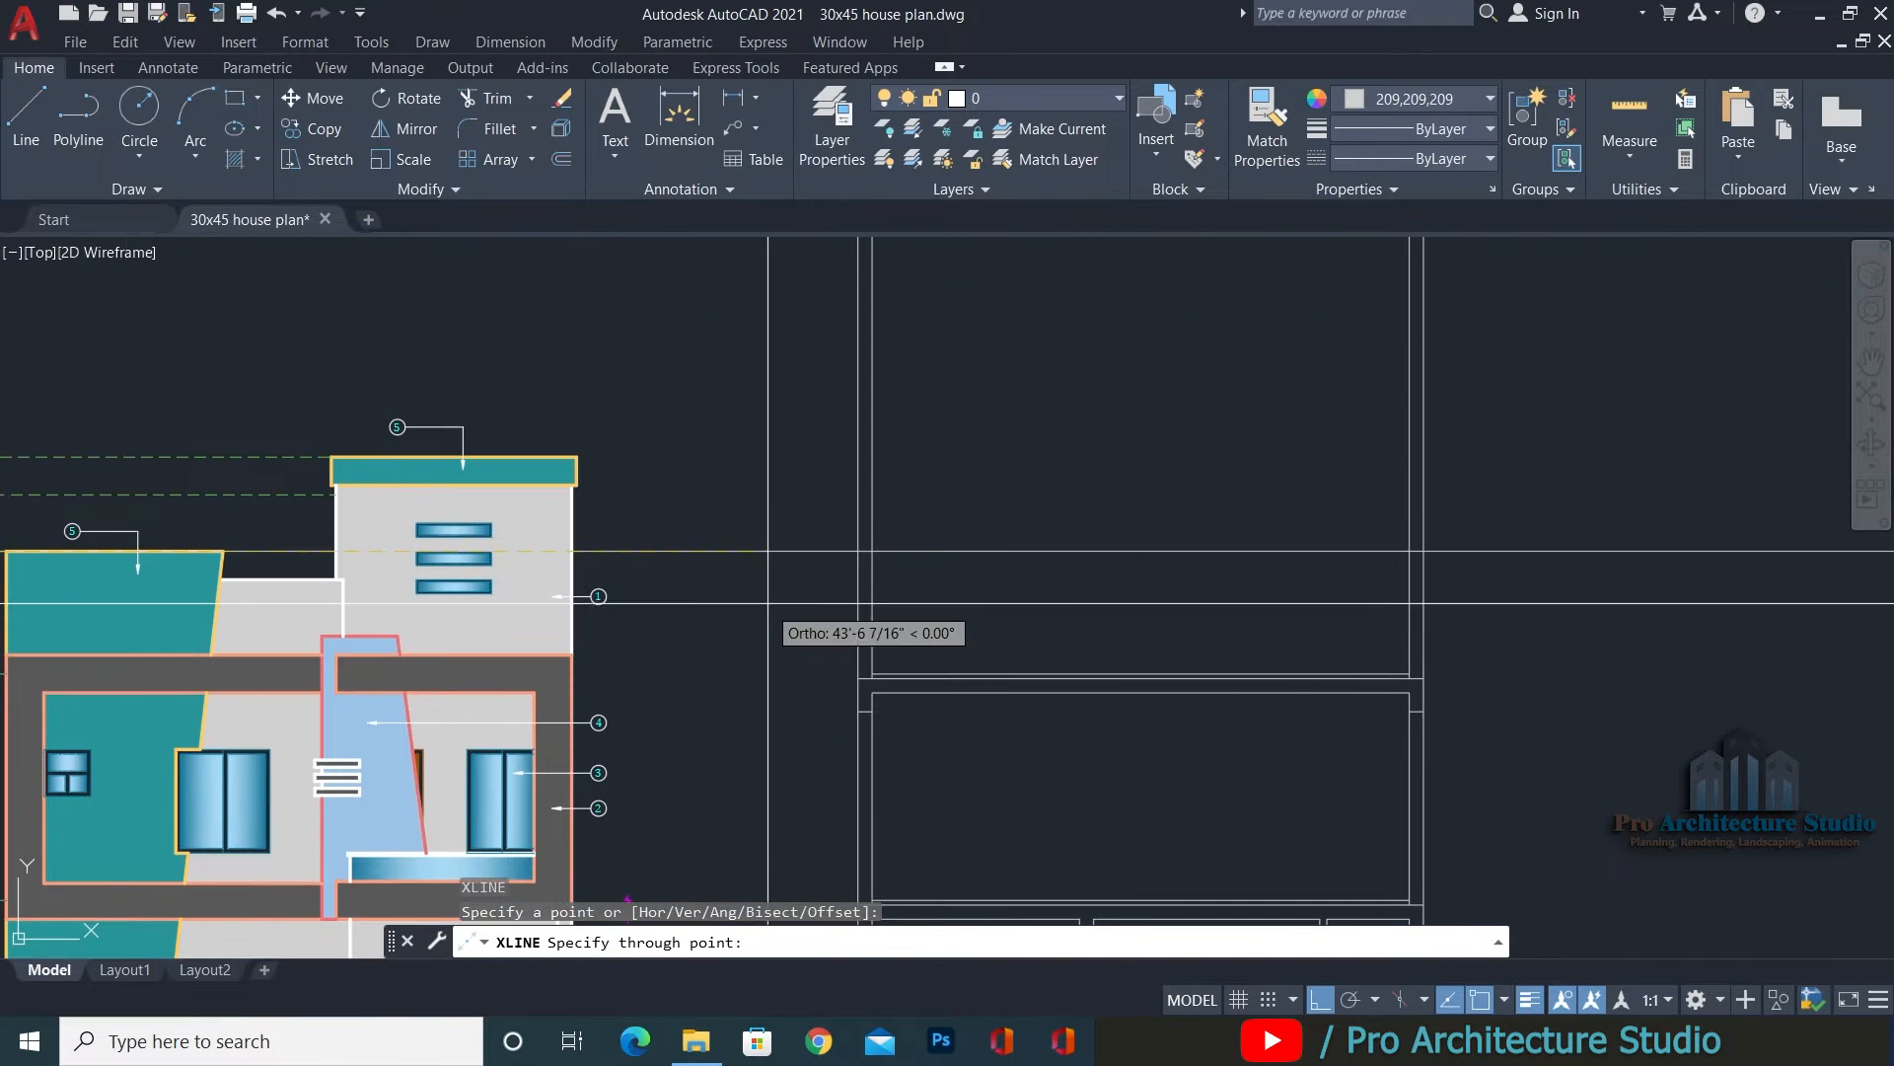
left_click(768, 603)
key("Escape")
key("Escape")
key("Escape")
scroll(1036, 592, "up", 2)
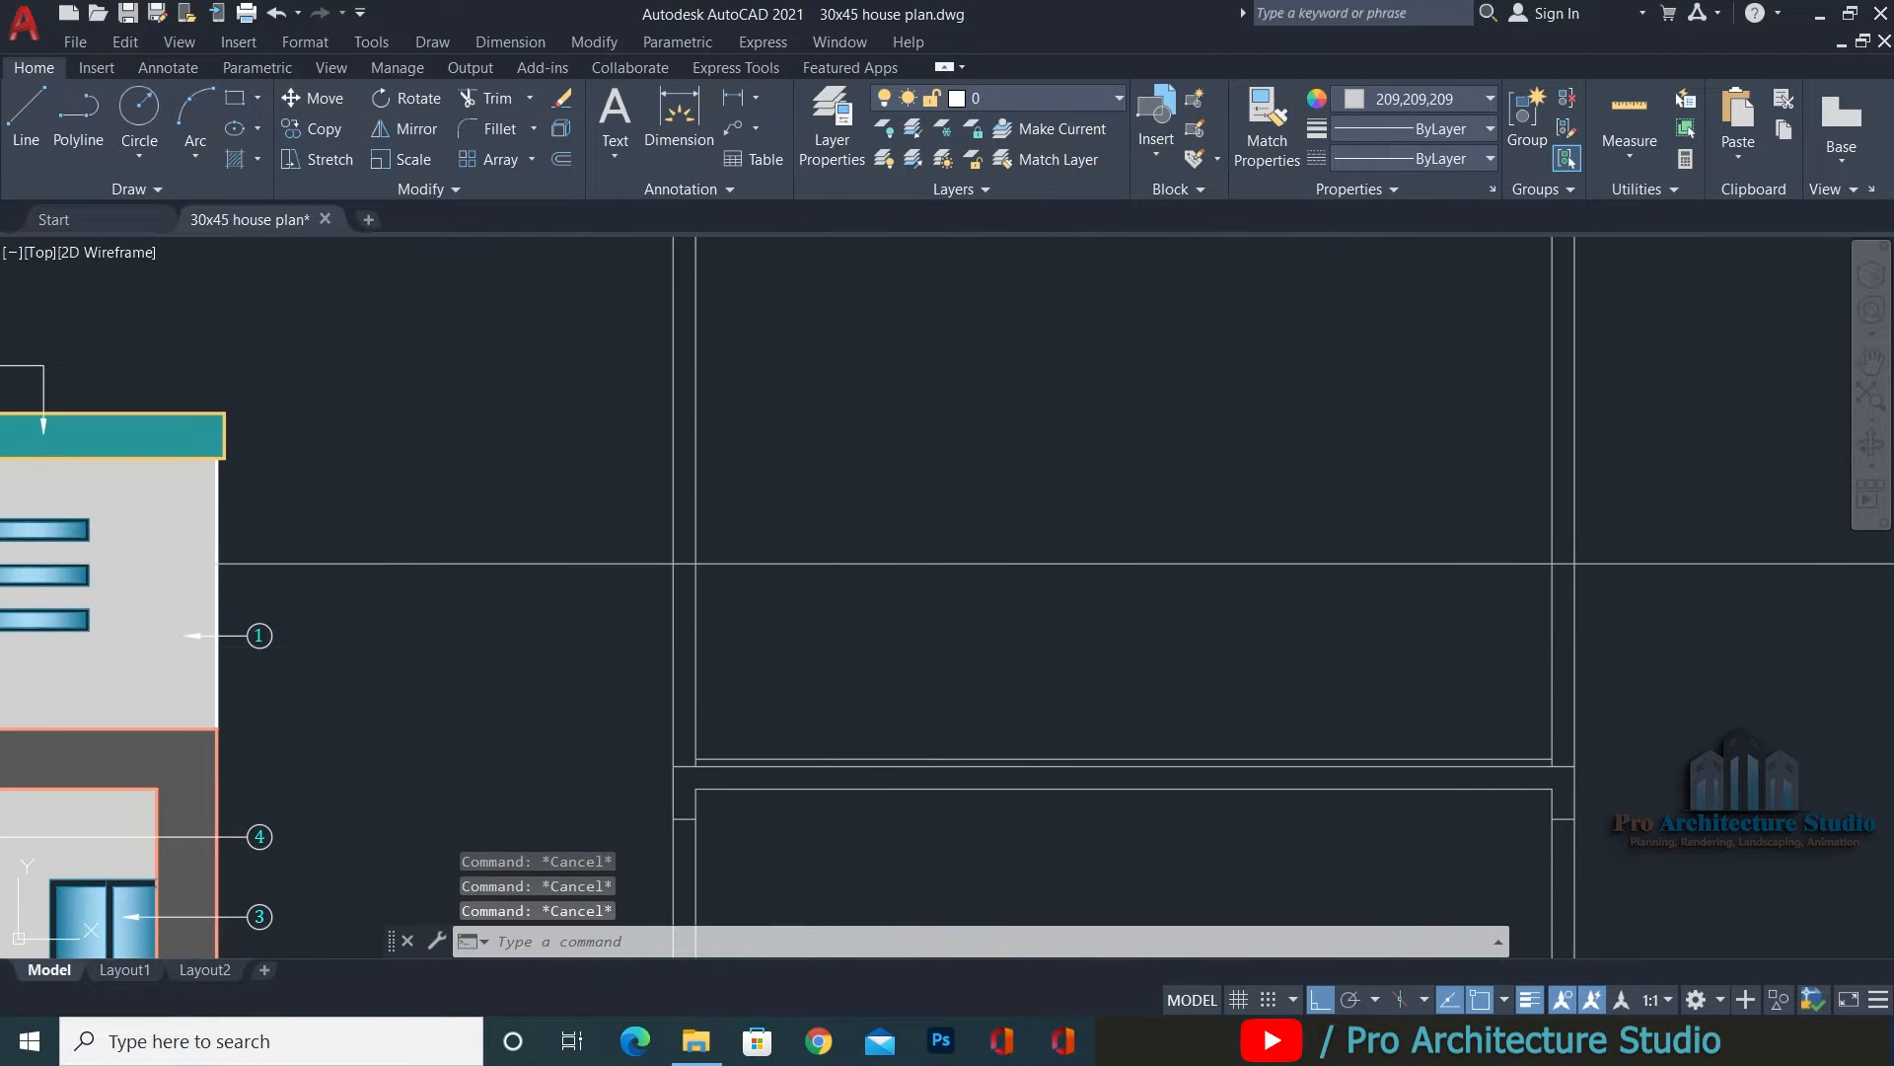
Trim both lines of the left outer wall above the parapet level construction line.
type("TR")
key("Return")
key("Return")
left_click_drag(780, 396, 503, 411)
left_click_drag(685, 410, 633, 393)
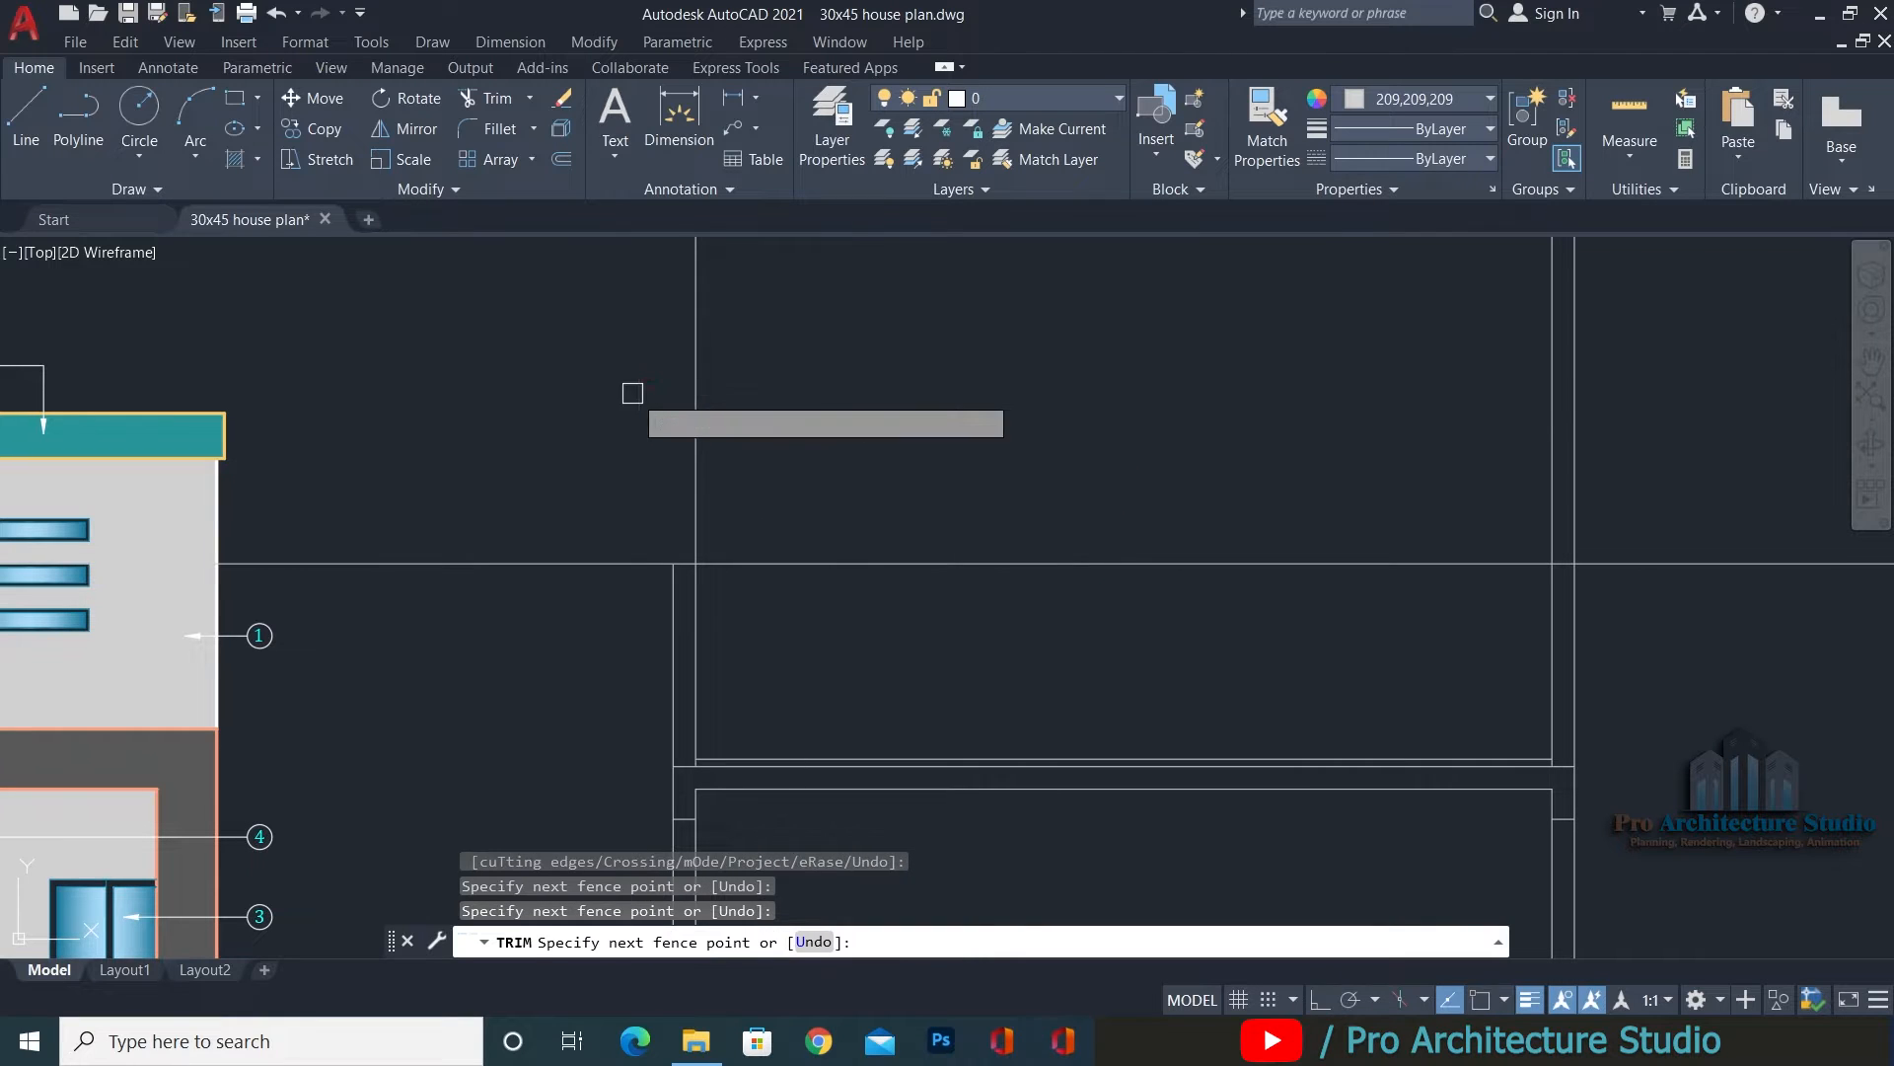
key("Return")
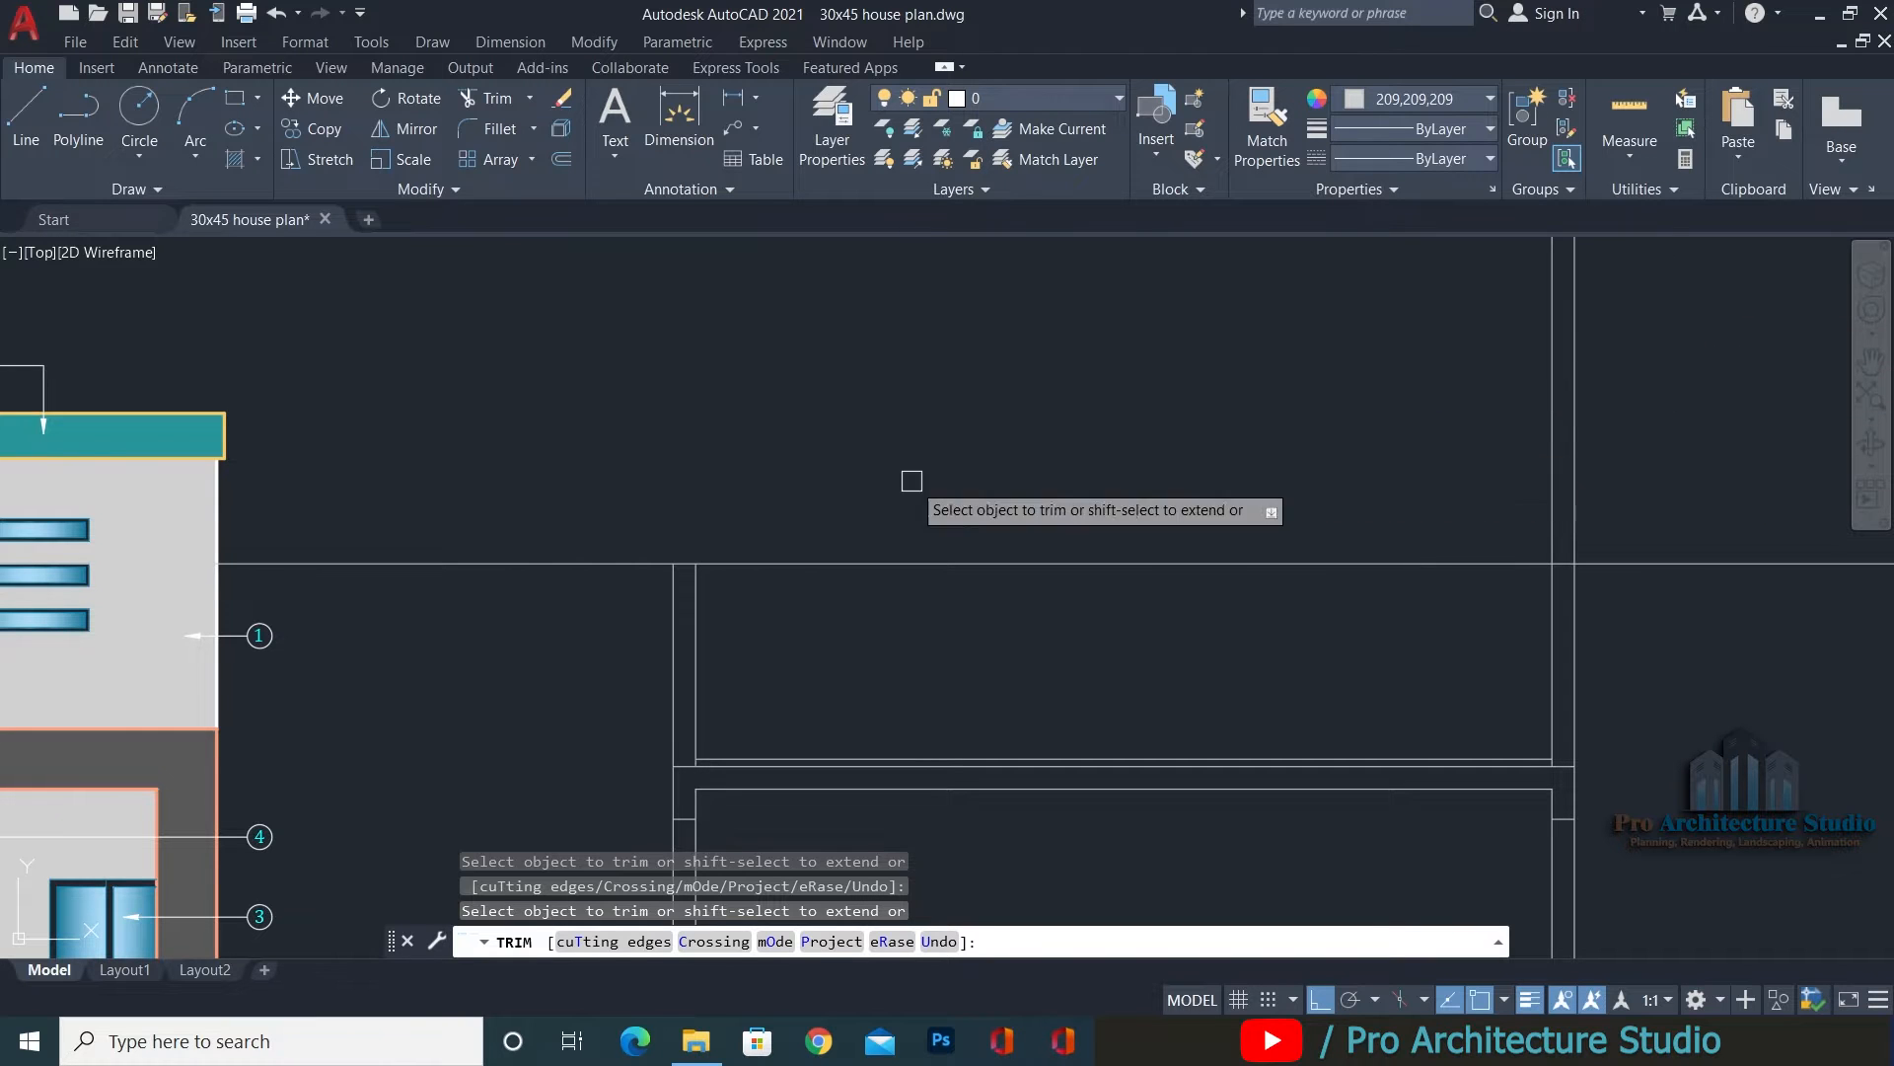
Erase the horizontal construction line at the parapet level.
key("Escape")
left_click(588, 455)
key("Escape")
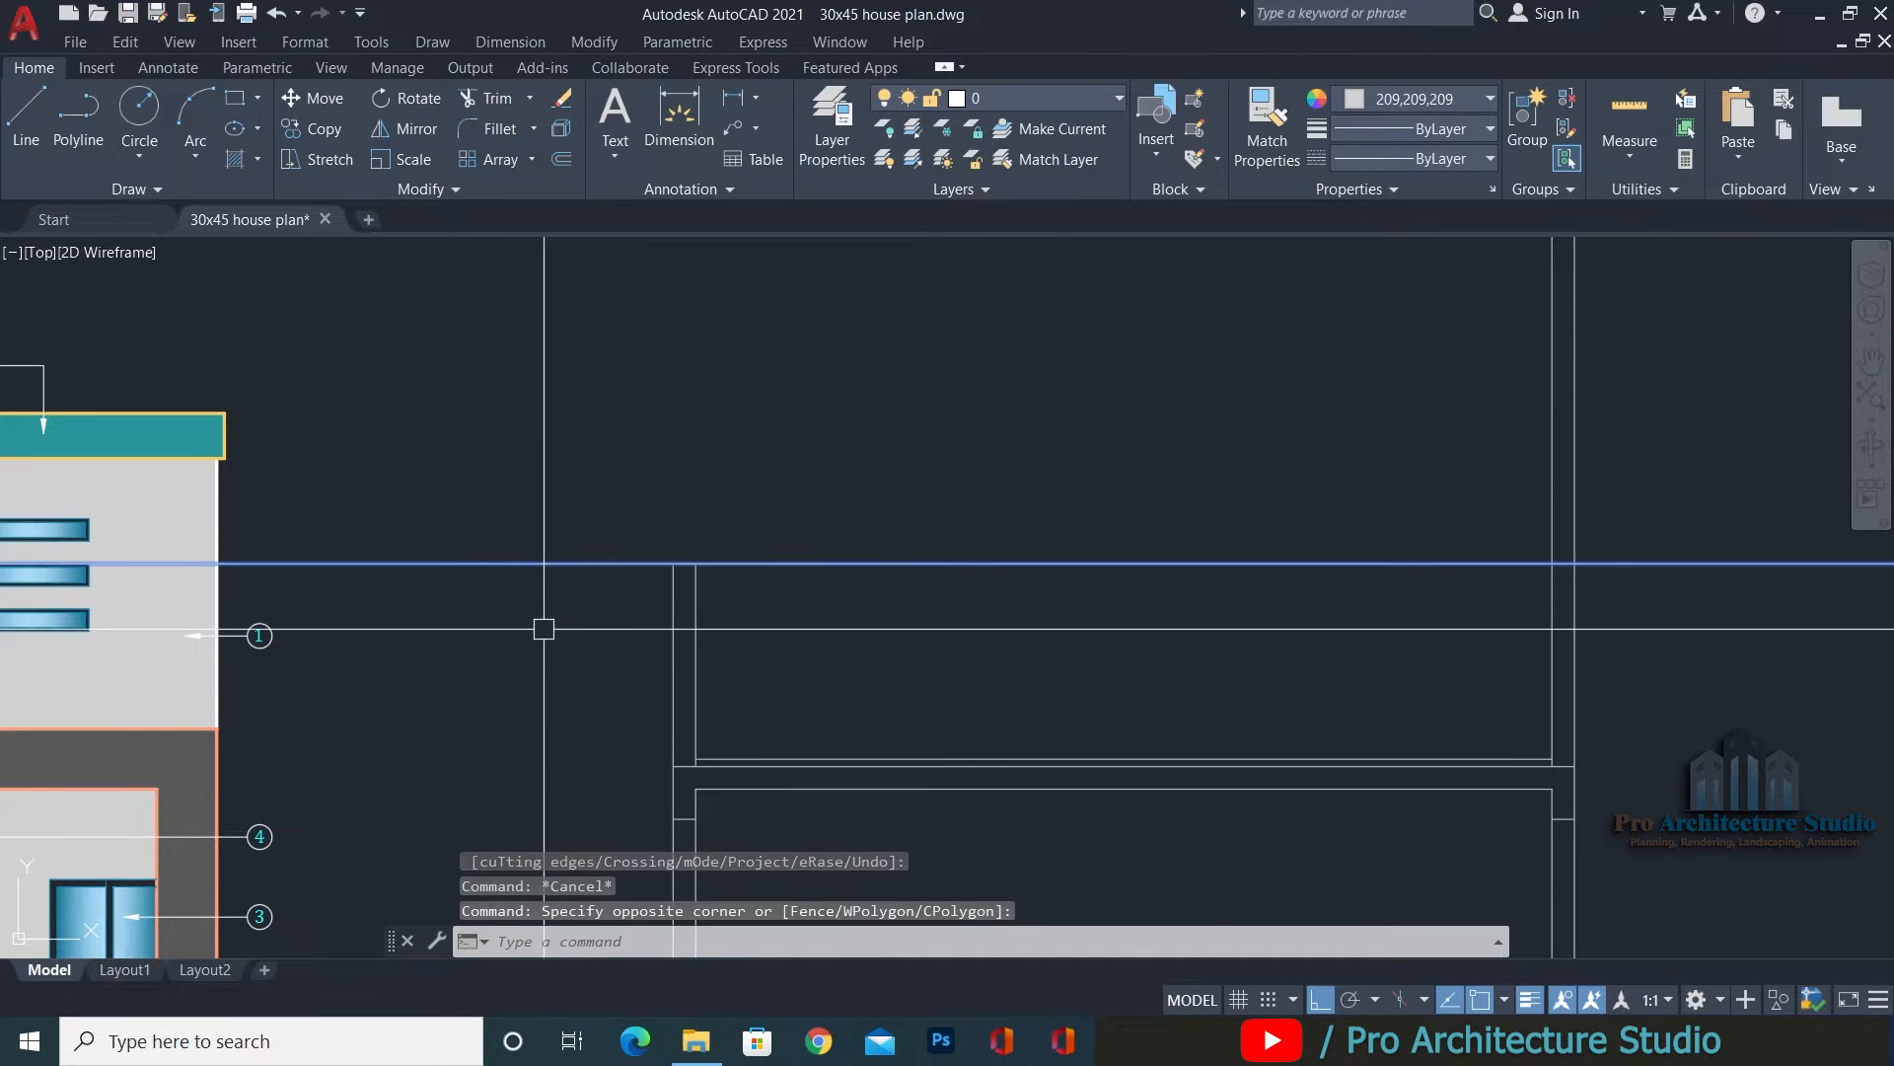
Draw a horizontal construction line through the elevation's TOP ROOF L. +35'-6" level, across the section.
scroll(542, 625, "down", 3)
middle_click_drag(910, 428, 1039, 566)
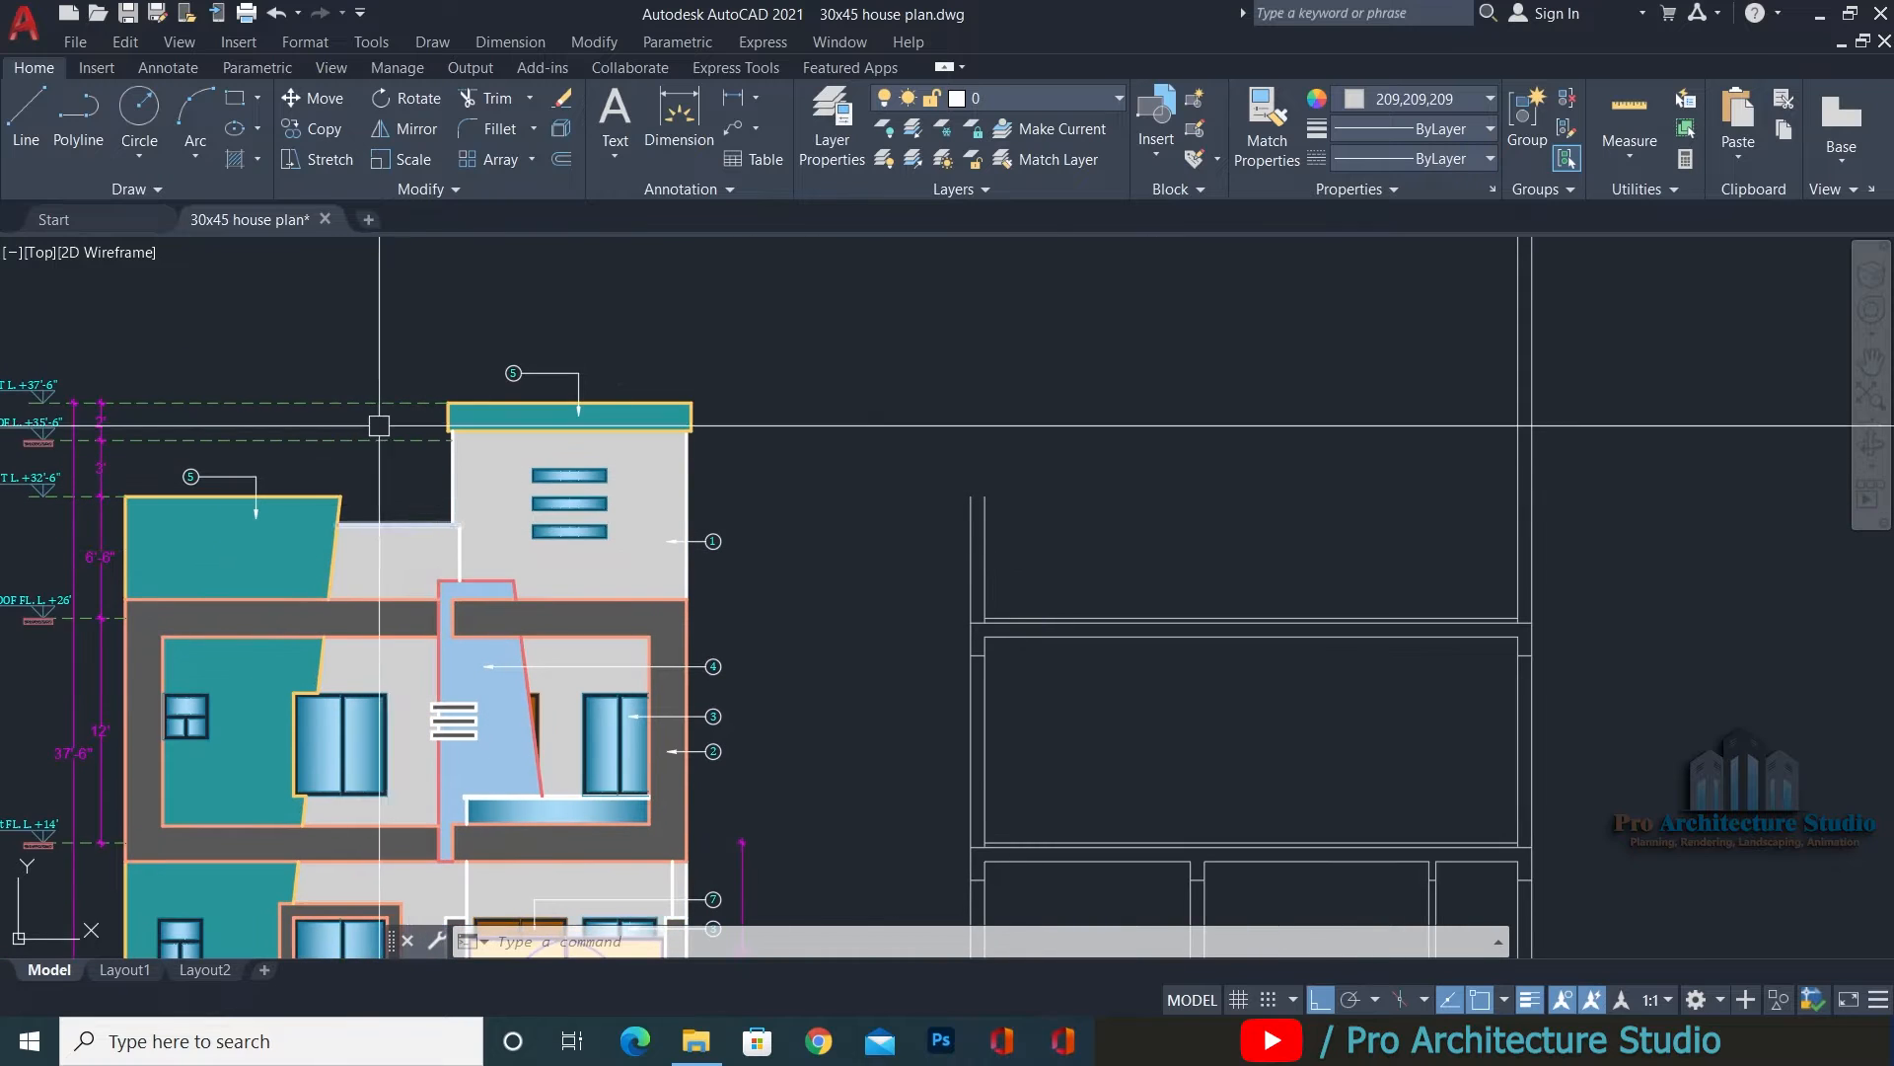
scroll(379, 425, "up", 4)
key("Escape")
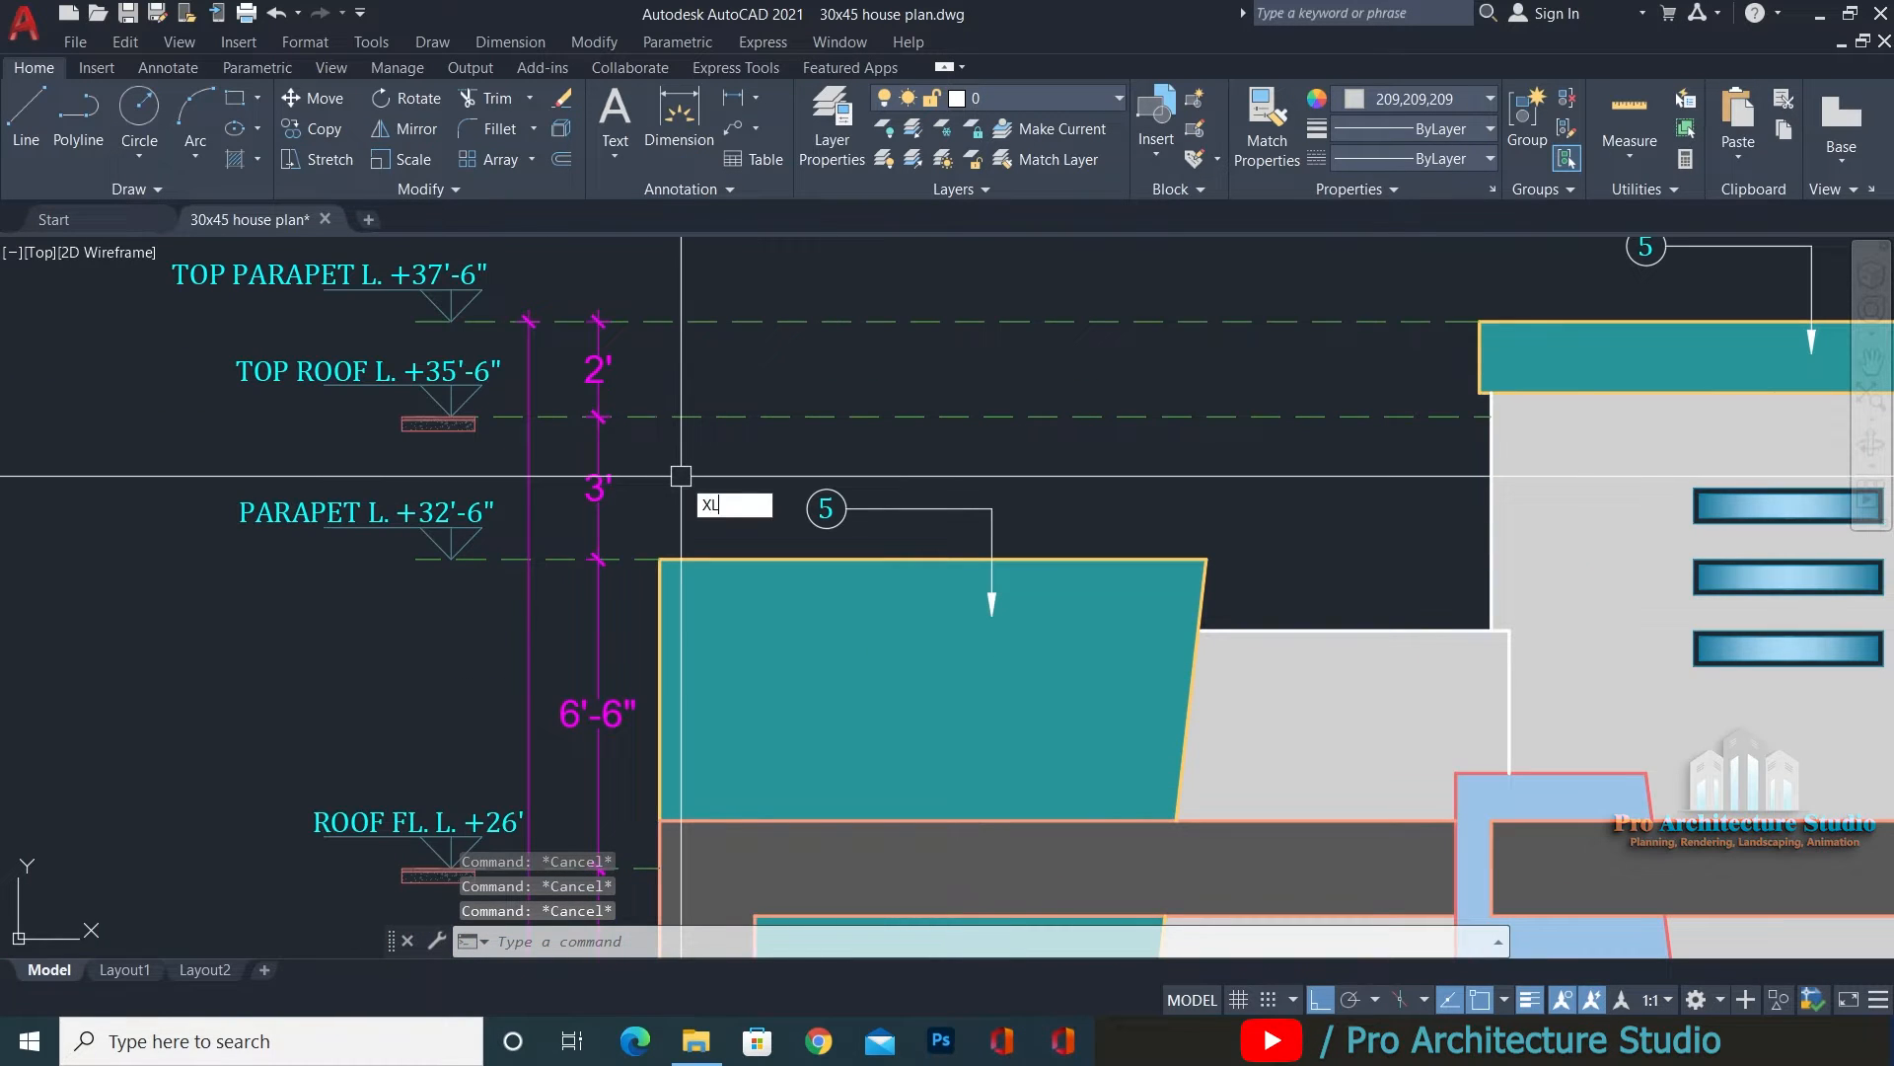
key("Return")
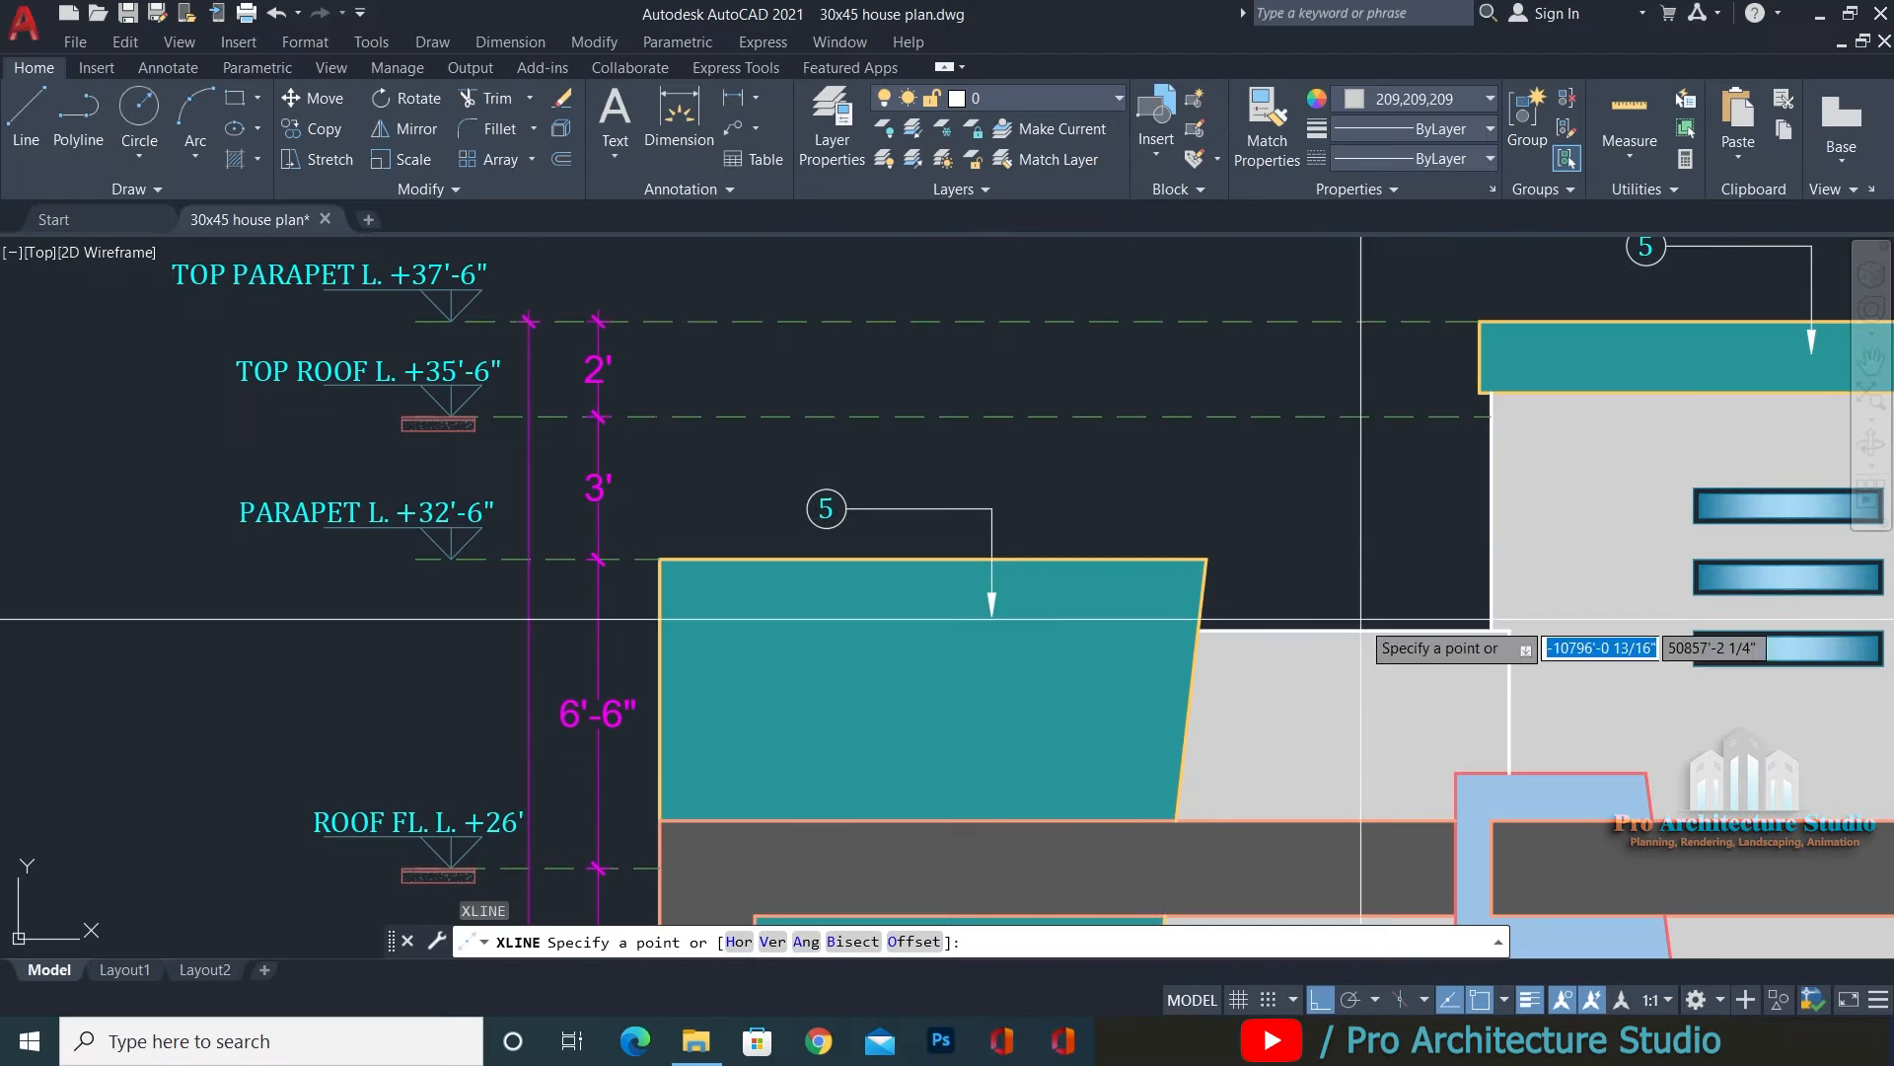
left_click(953, 437)
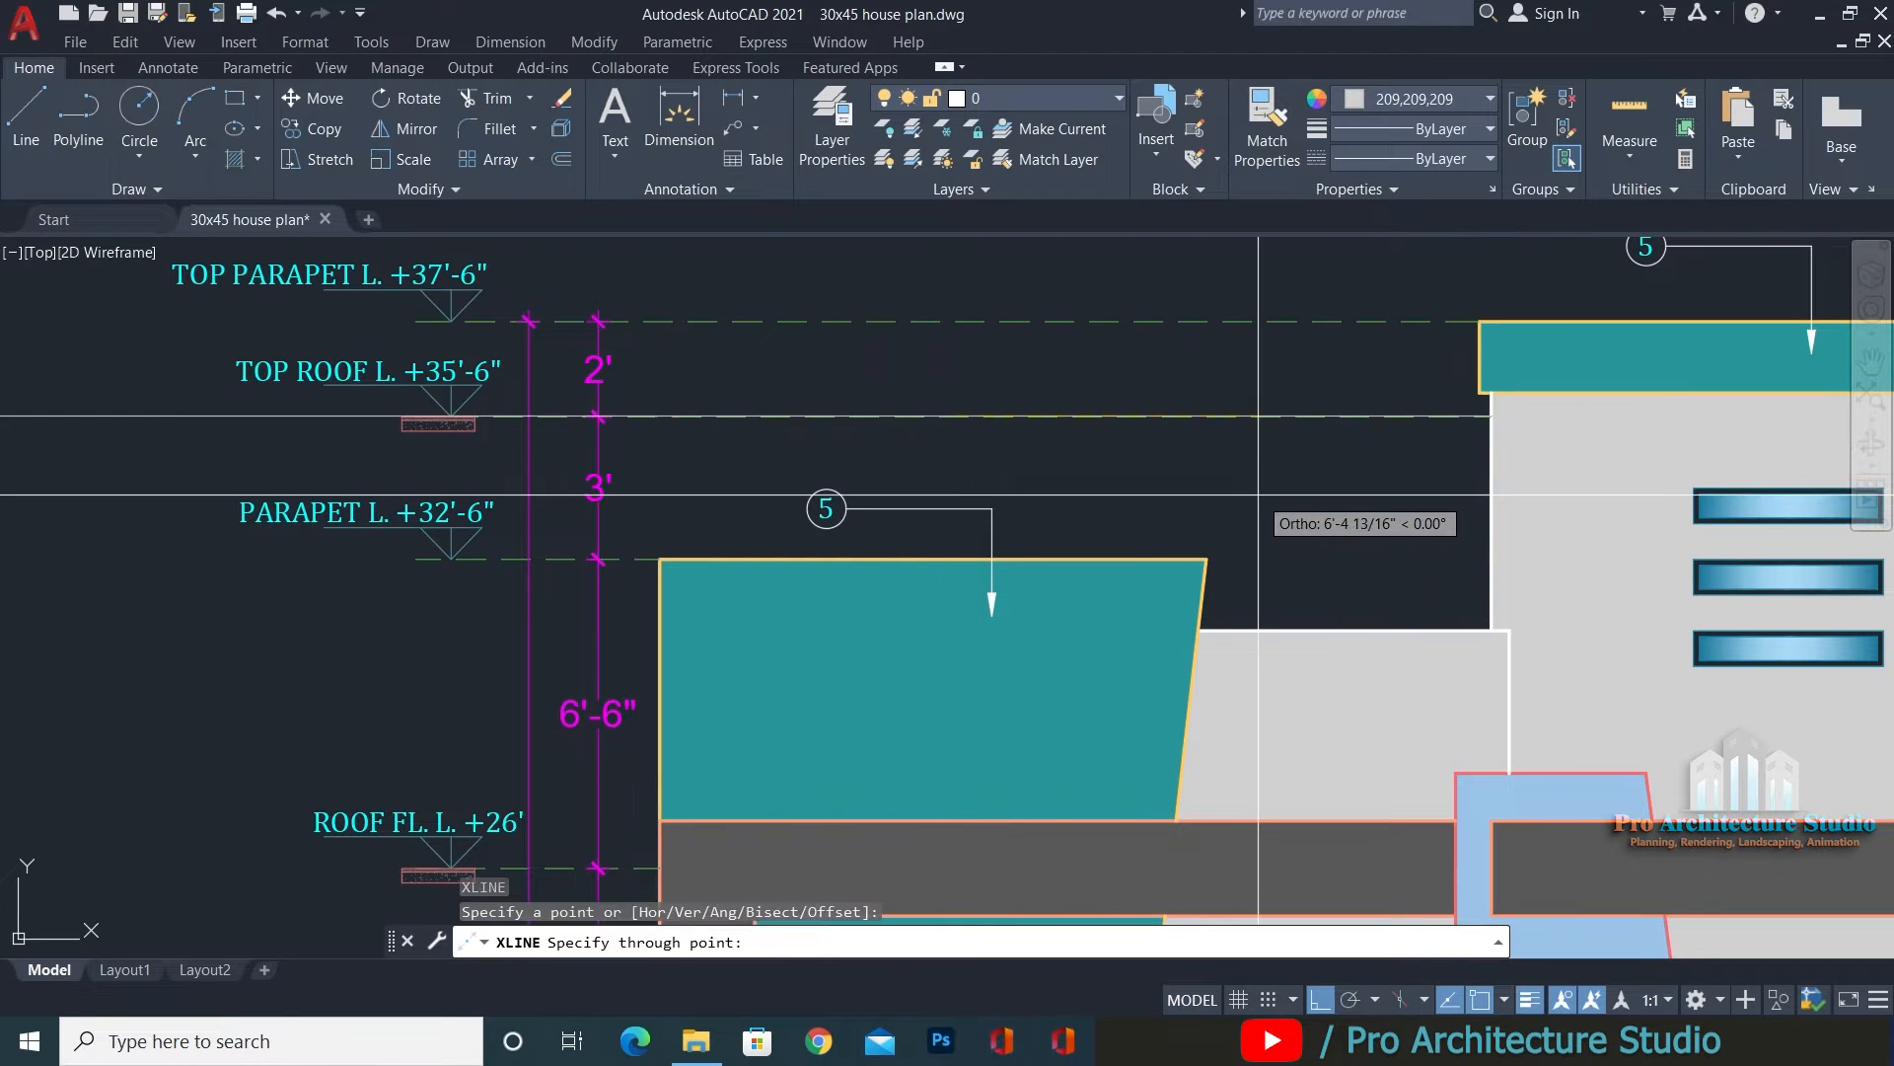
left_click(1258, 508)
key("Escape")
scroll(996, 483, "down", 4)
middle_click_drag(1717, 515, 631, 515)
scroll(1143, 495, "up", 2)
key("Escape")
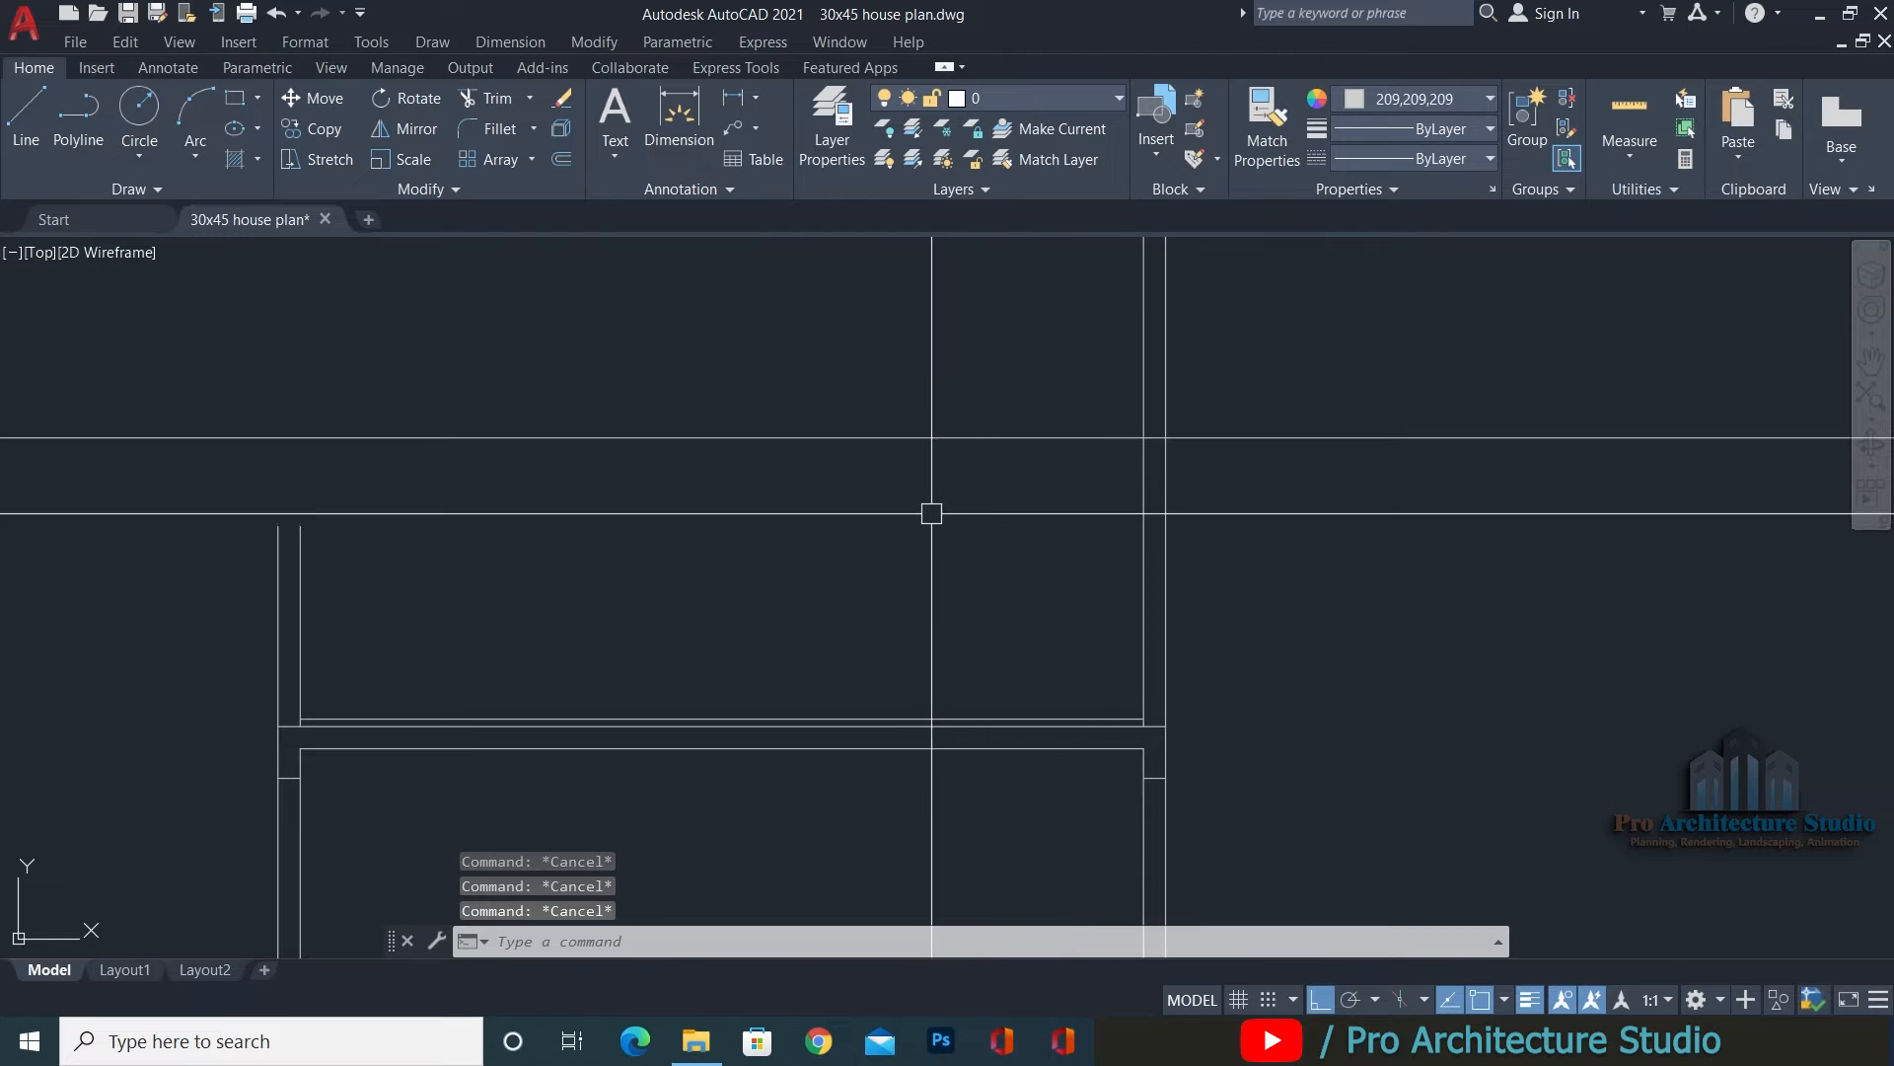
Copy the roof slab and beam lines up to the TOP ROOF L. +35'-6" construction line.
middle_click_drag(931, 513, 945, 504)
left_click(129, 820)
left_click(1415, 685)
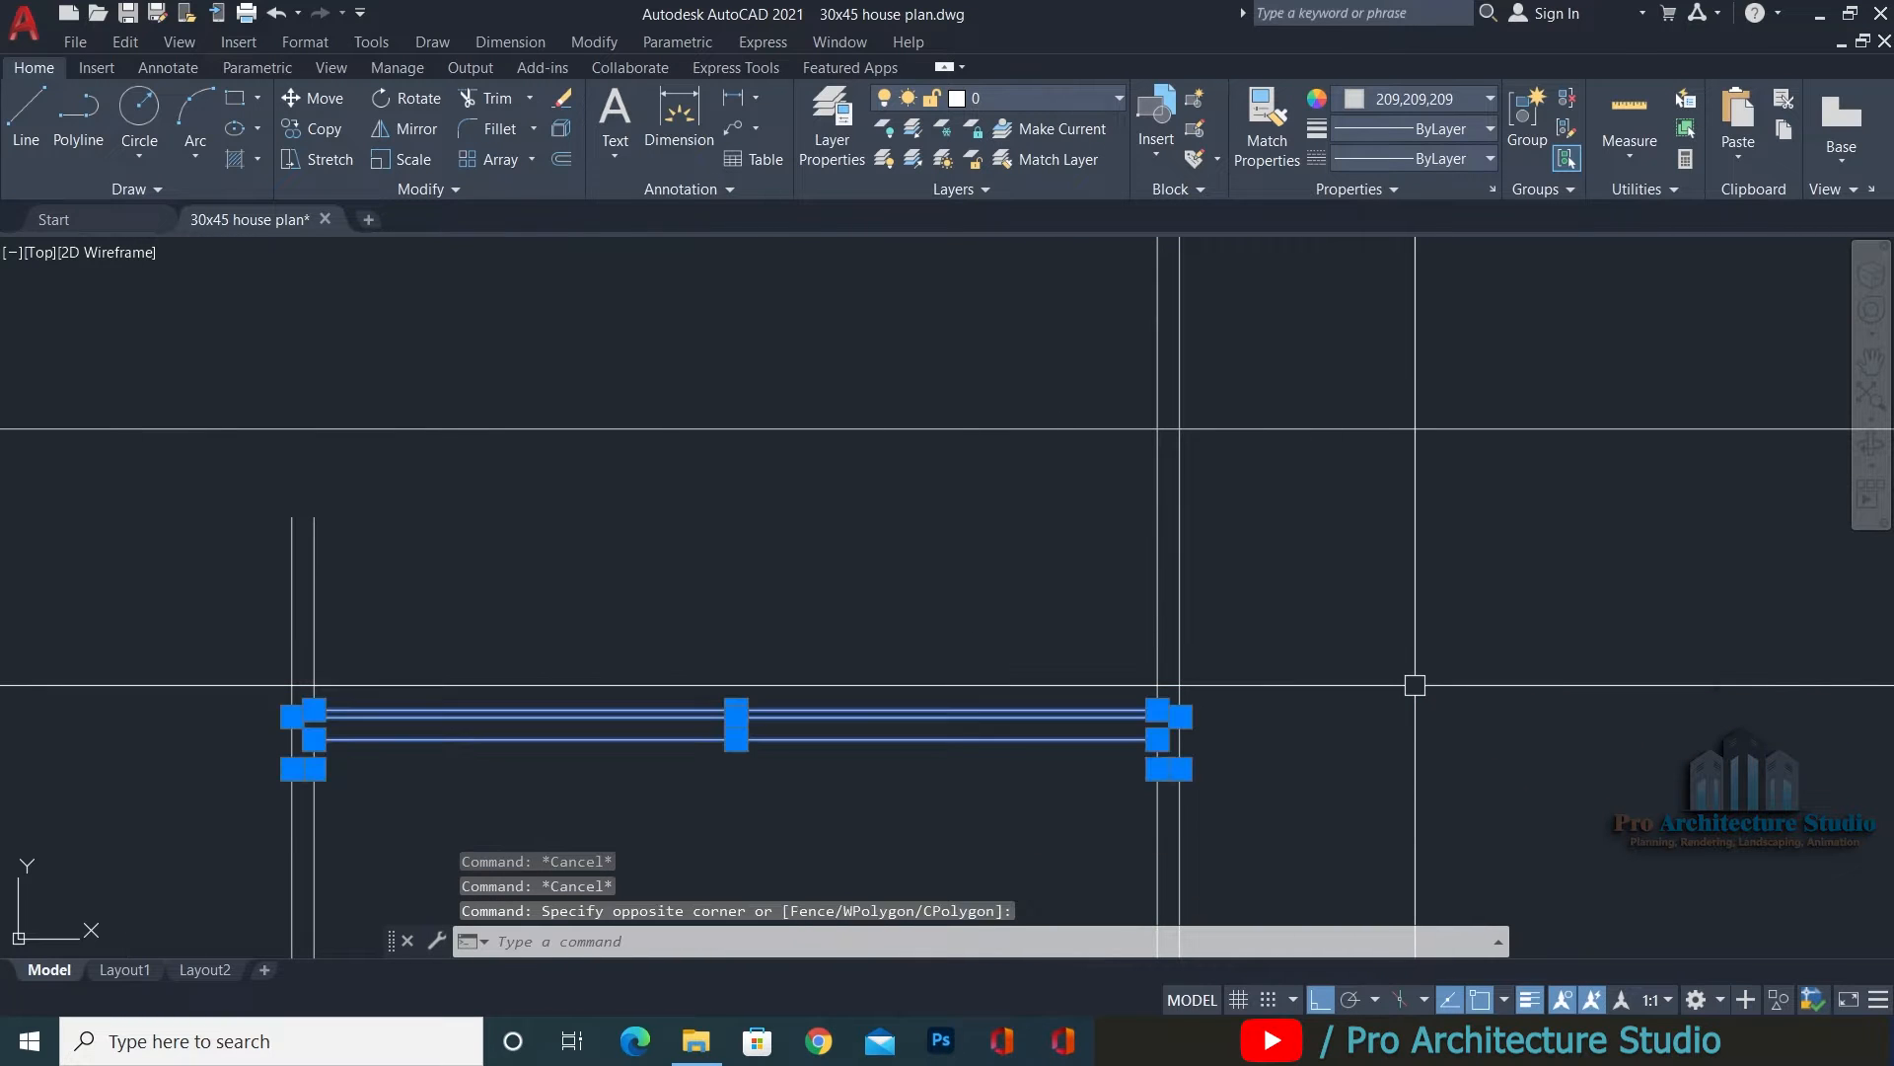
type("co")
key("Return")
scroll(1184, 710, "up", 3)
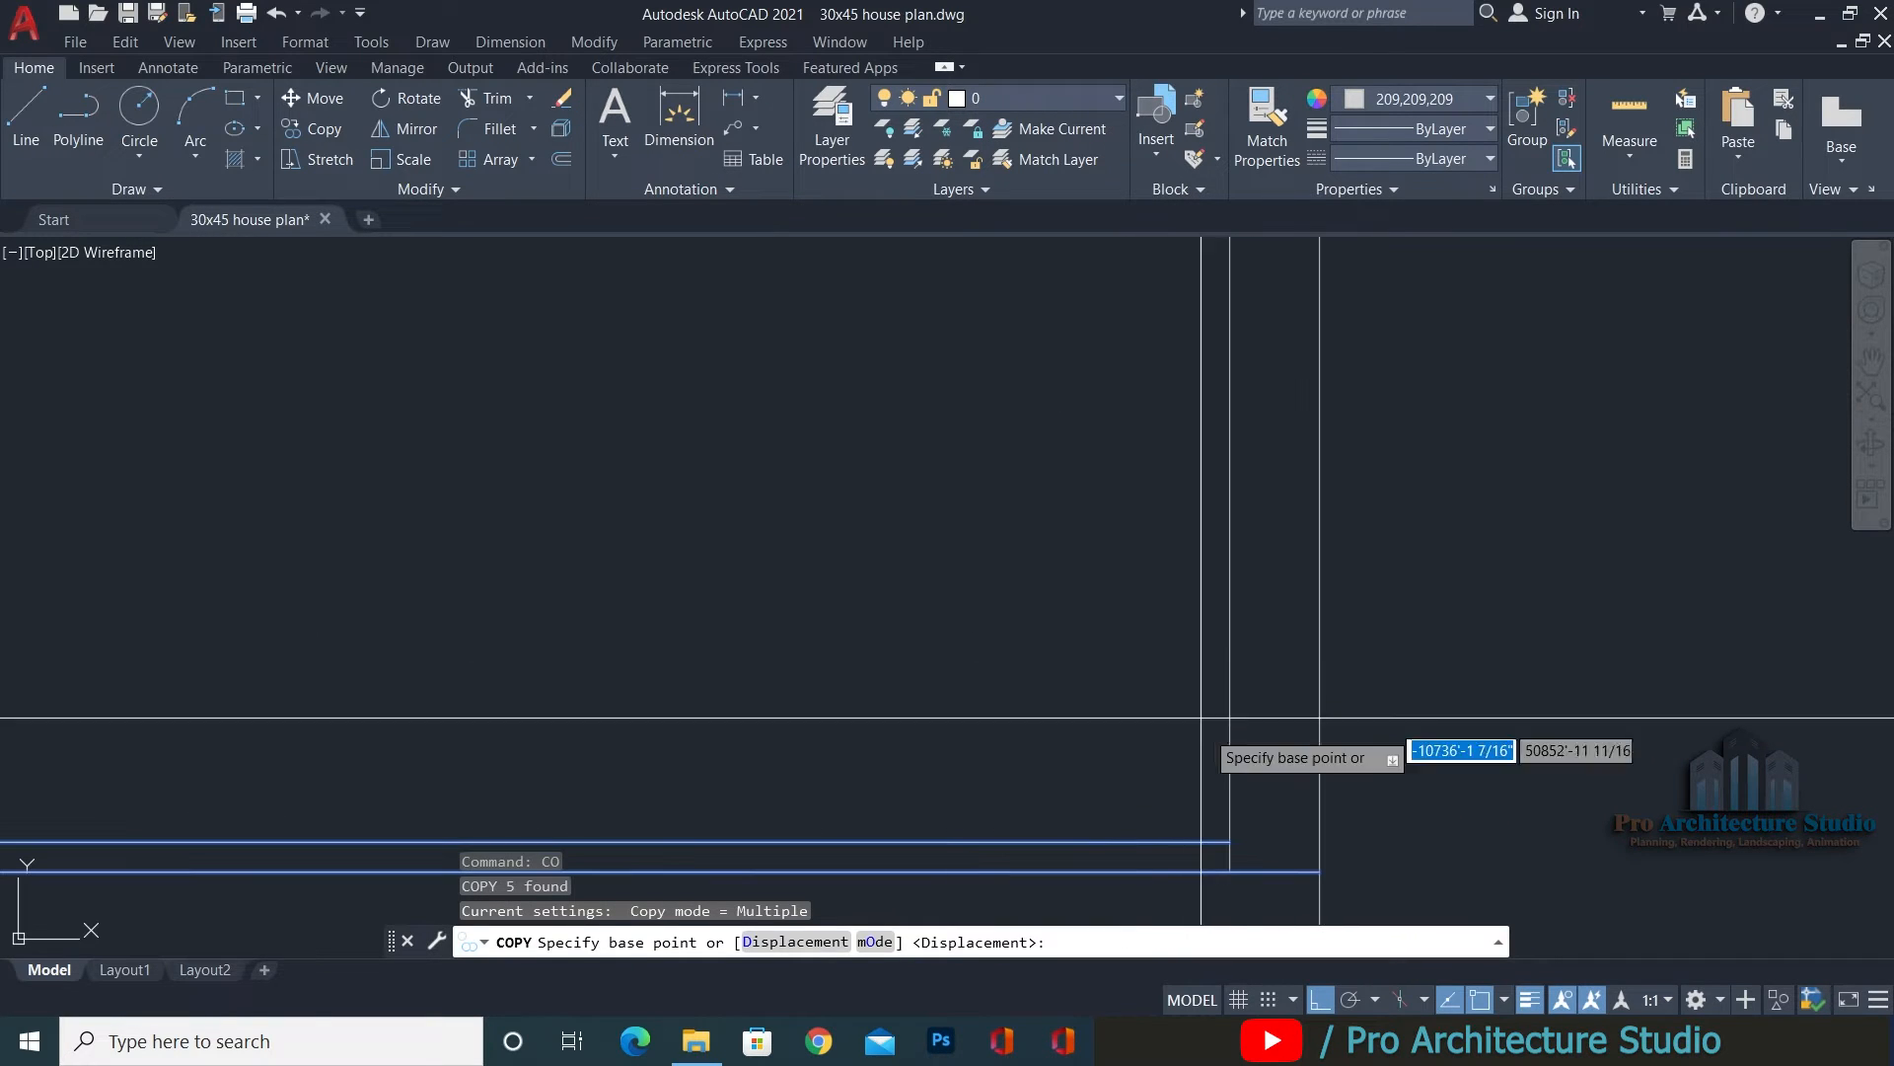
left_click(1230, 840)
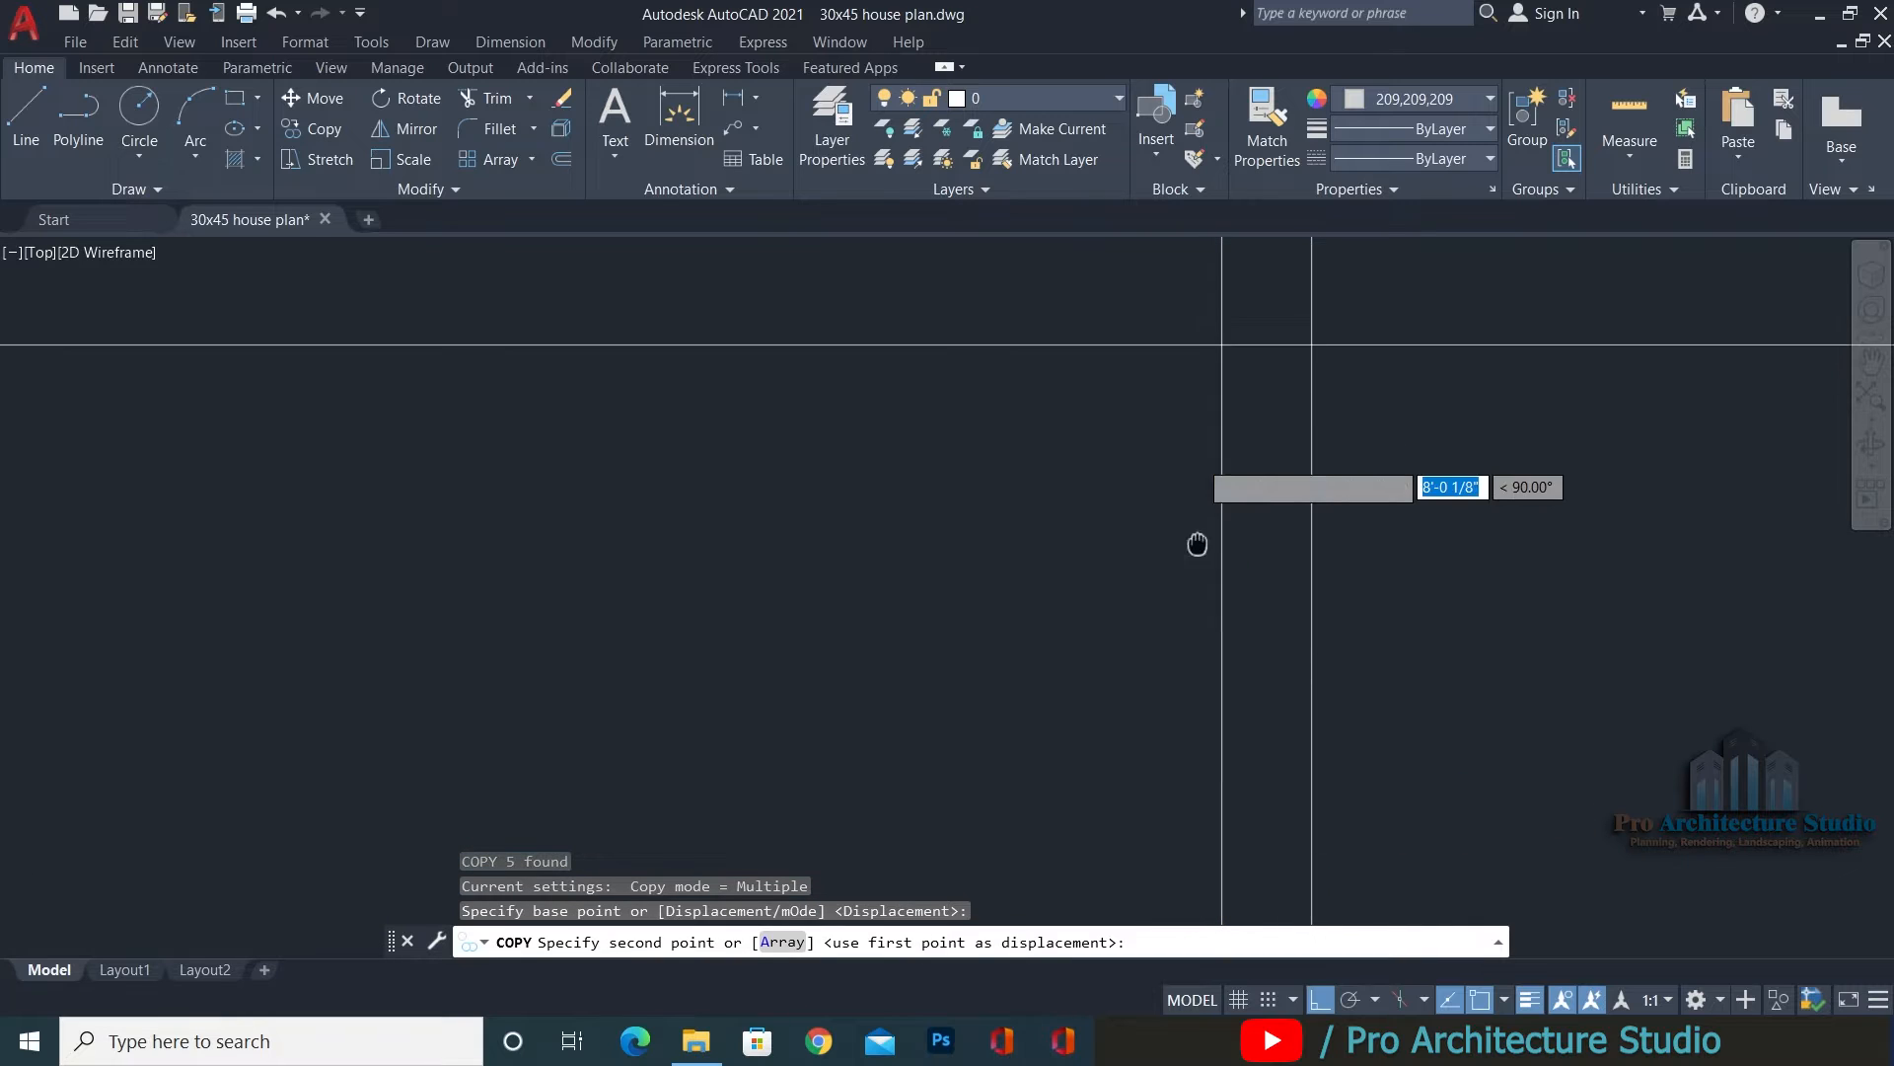
left_click(1214, 451)
key("Return")
key("Escape")
Erase the horizontal construction line at the top roof level.
scroll(1217, 469, "down", 5)
left_click(1430, 393)
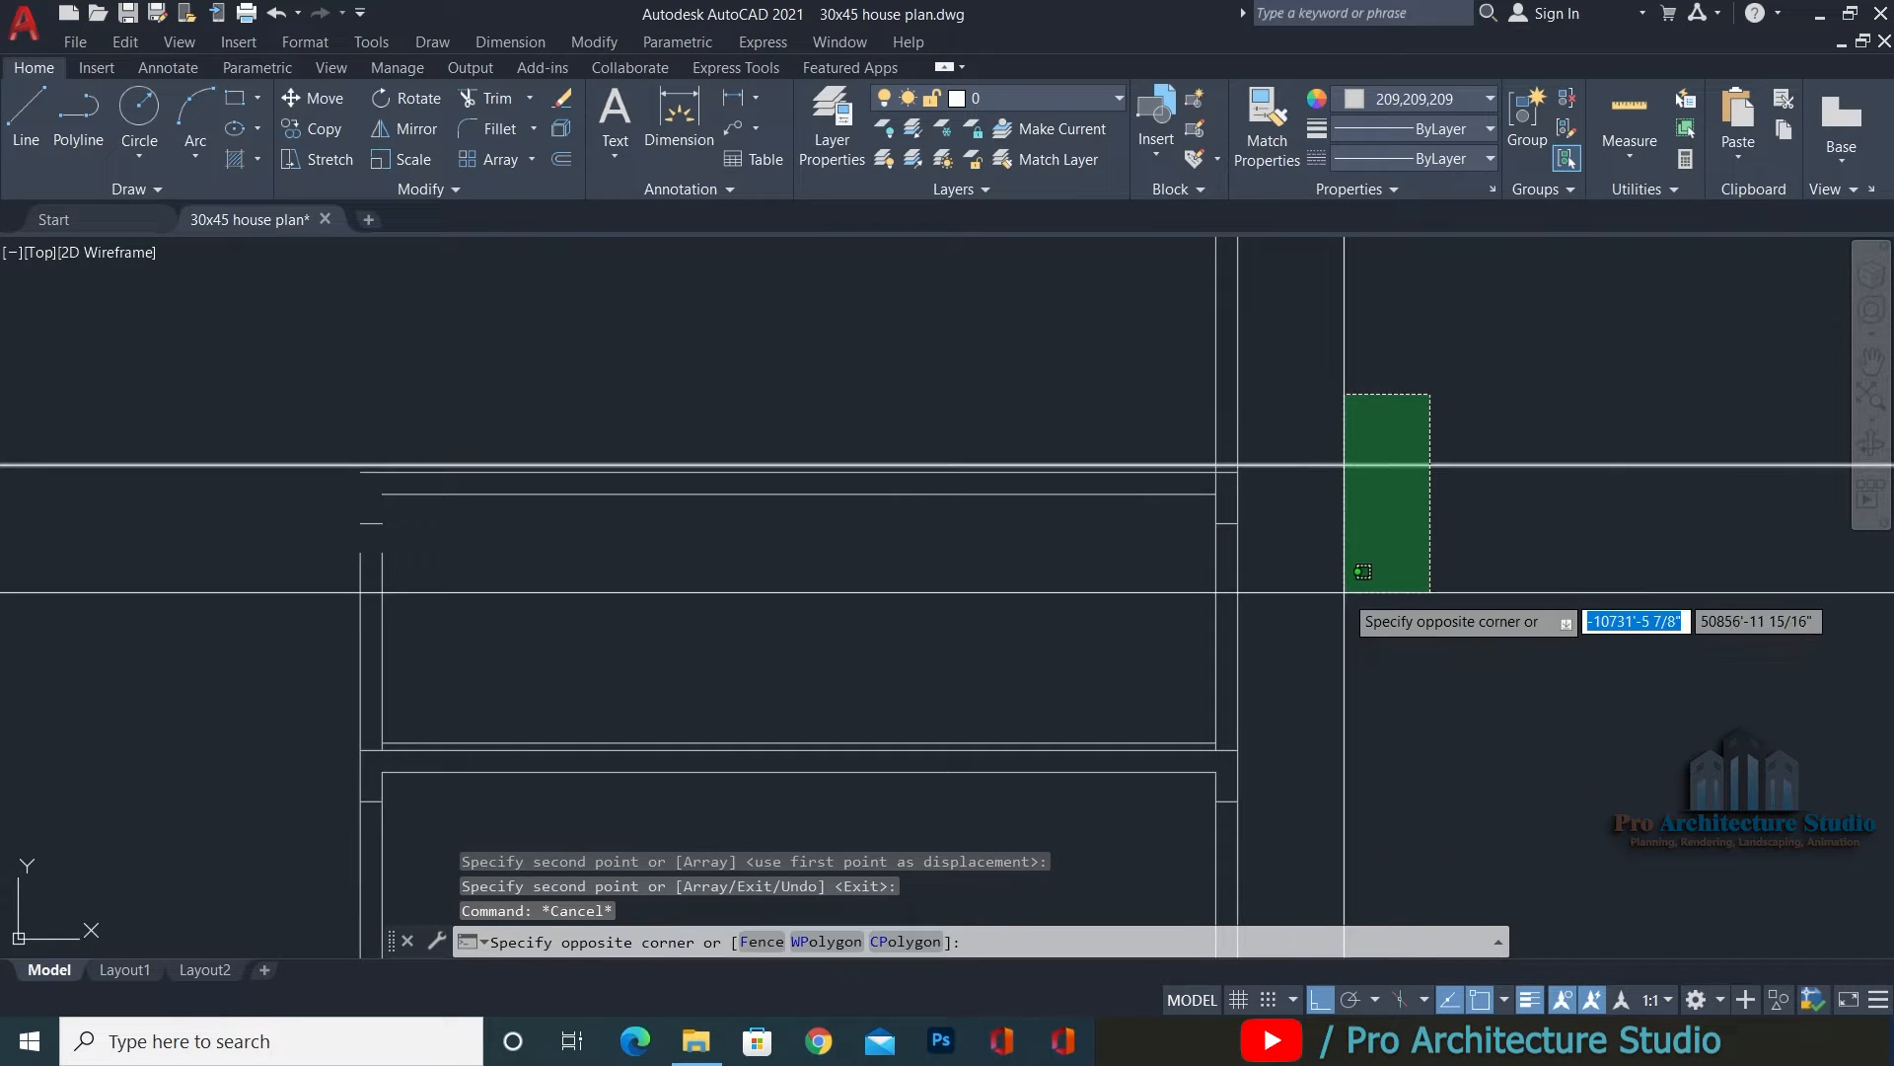
left_click(1344, 592)
type("e")
Draw vertical construction lines along both faces of the staircase's left wall in the roof plan.
scroll(966, 523, "down", 2)
scroll(966, 523, "down", 5)
scroll(832, 787, "up", 4)
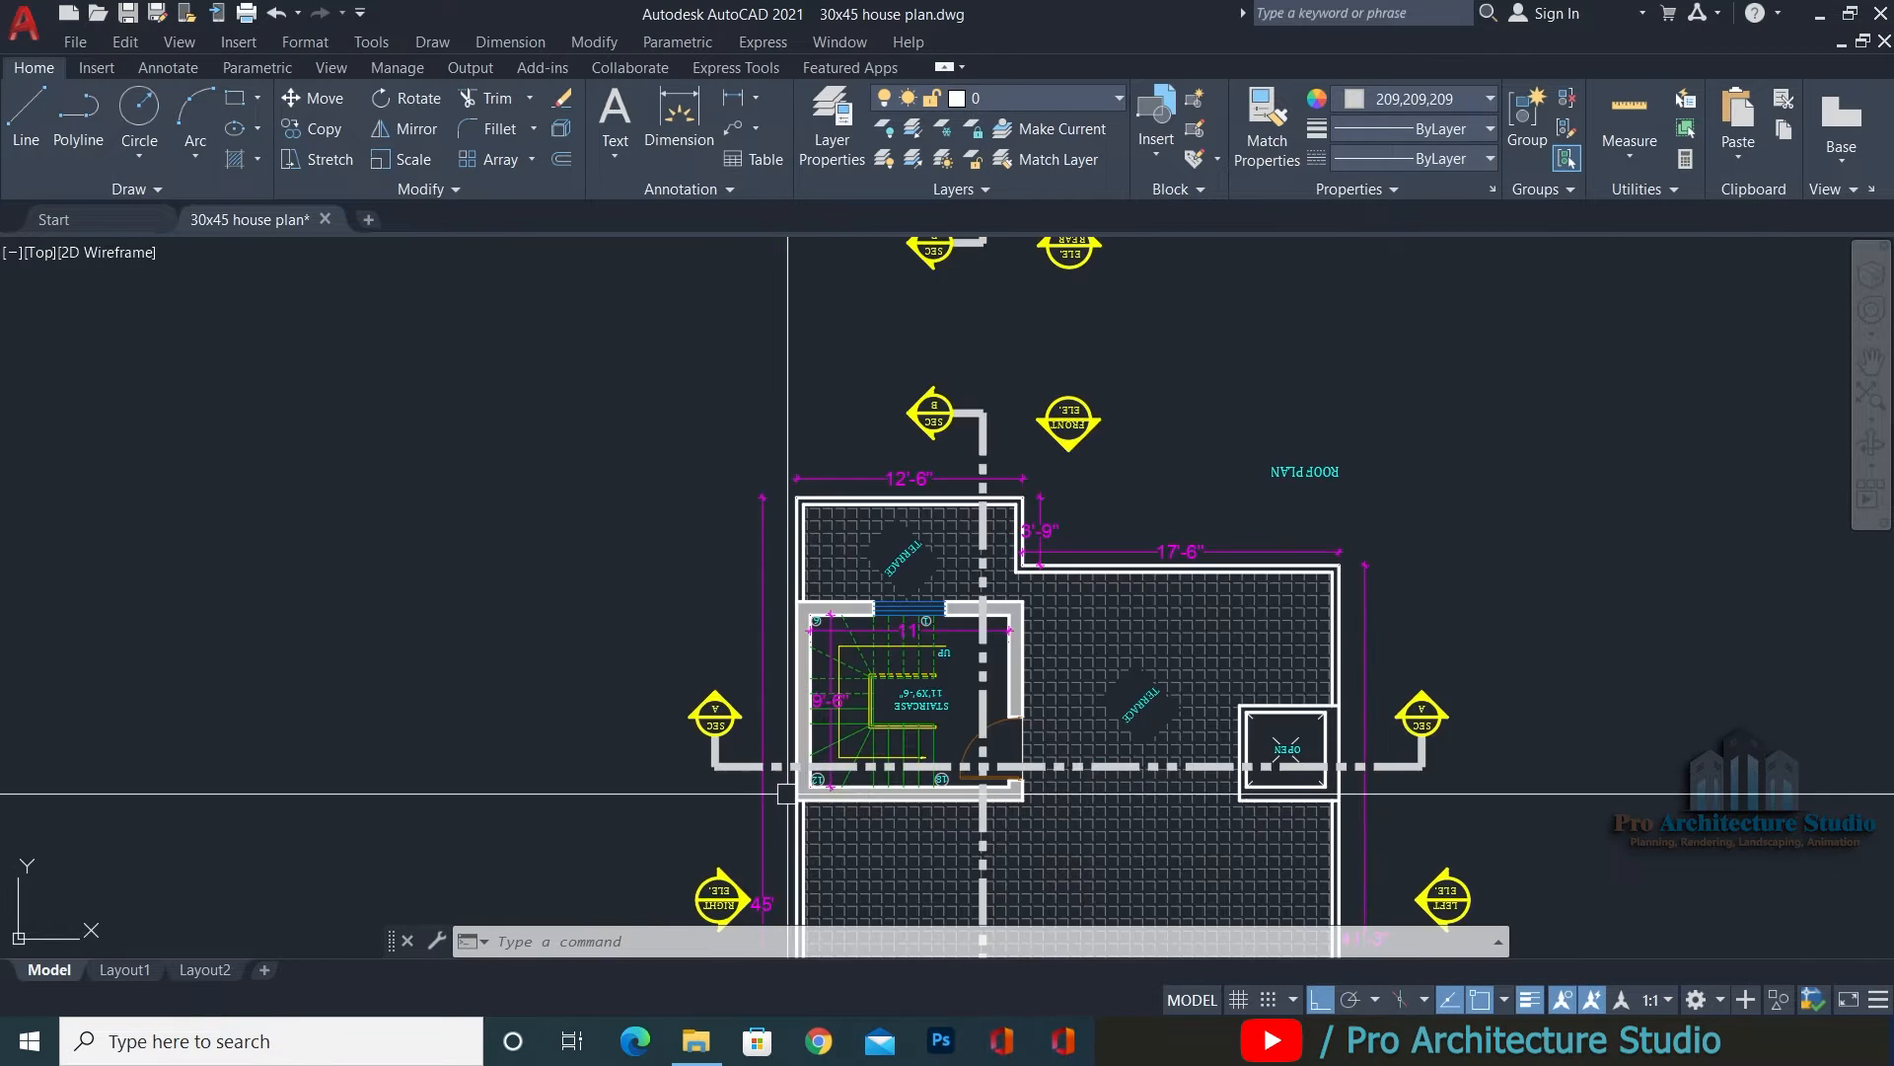
scroll(964, 749, "up", 2)
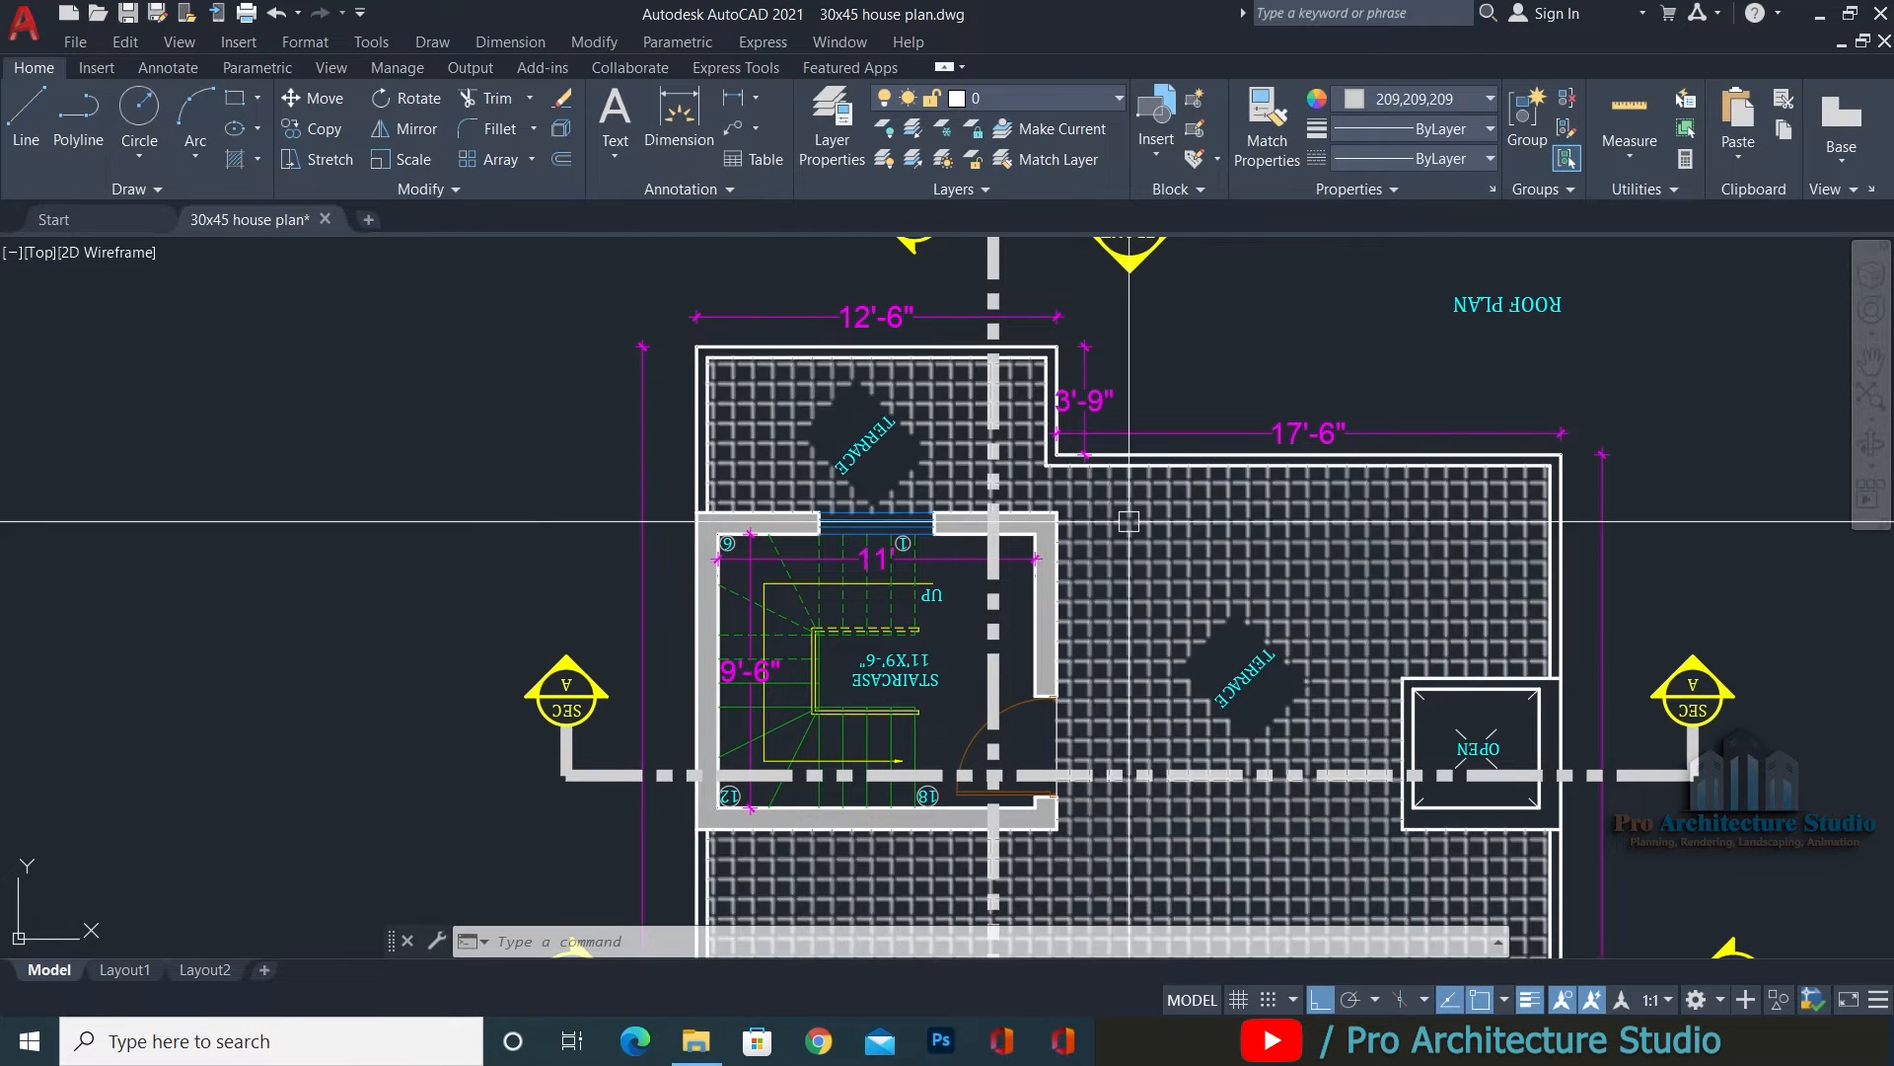
scroll(692, 816, "up", 4)
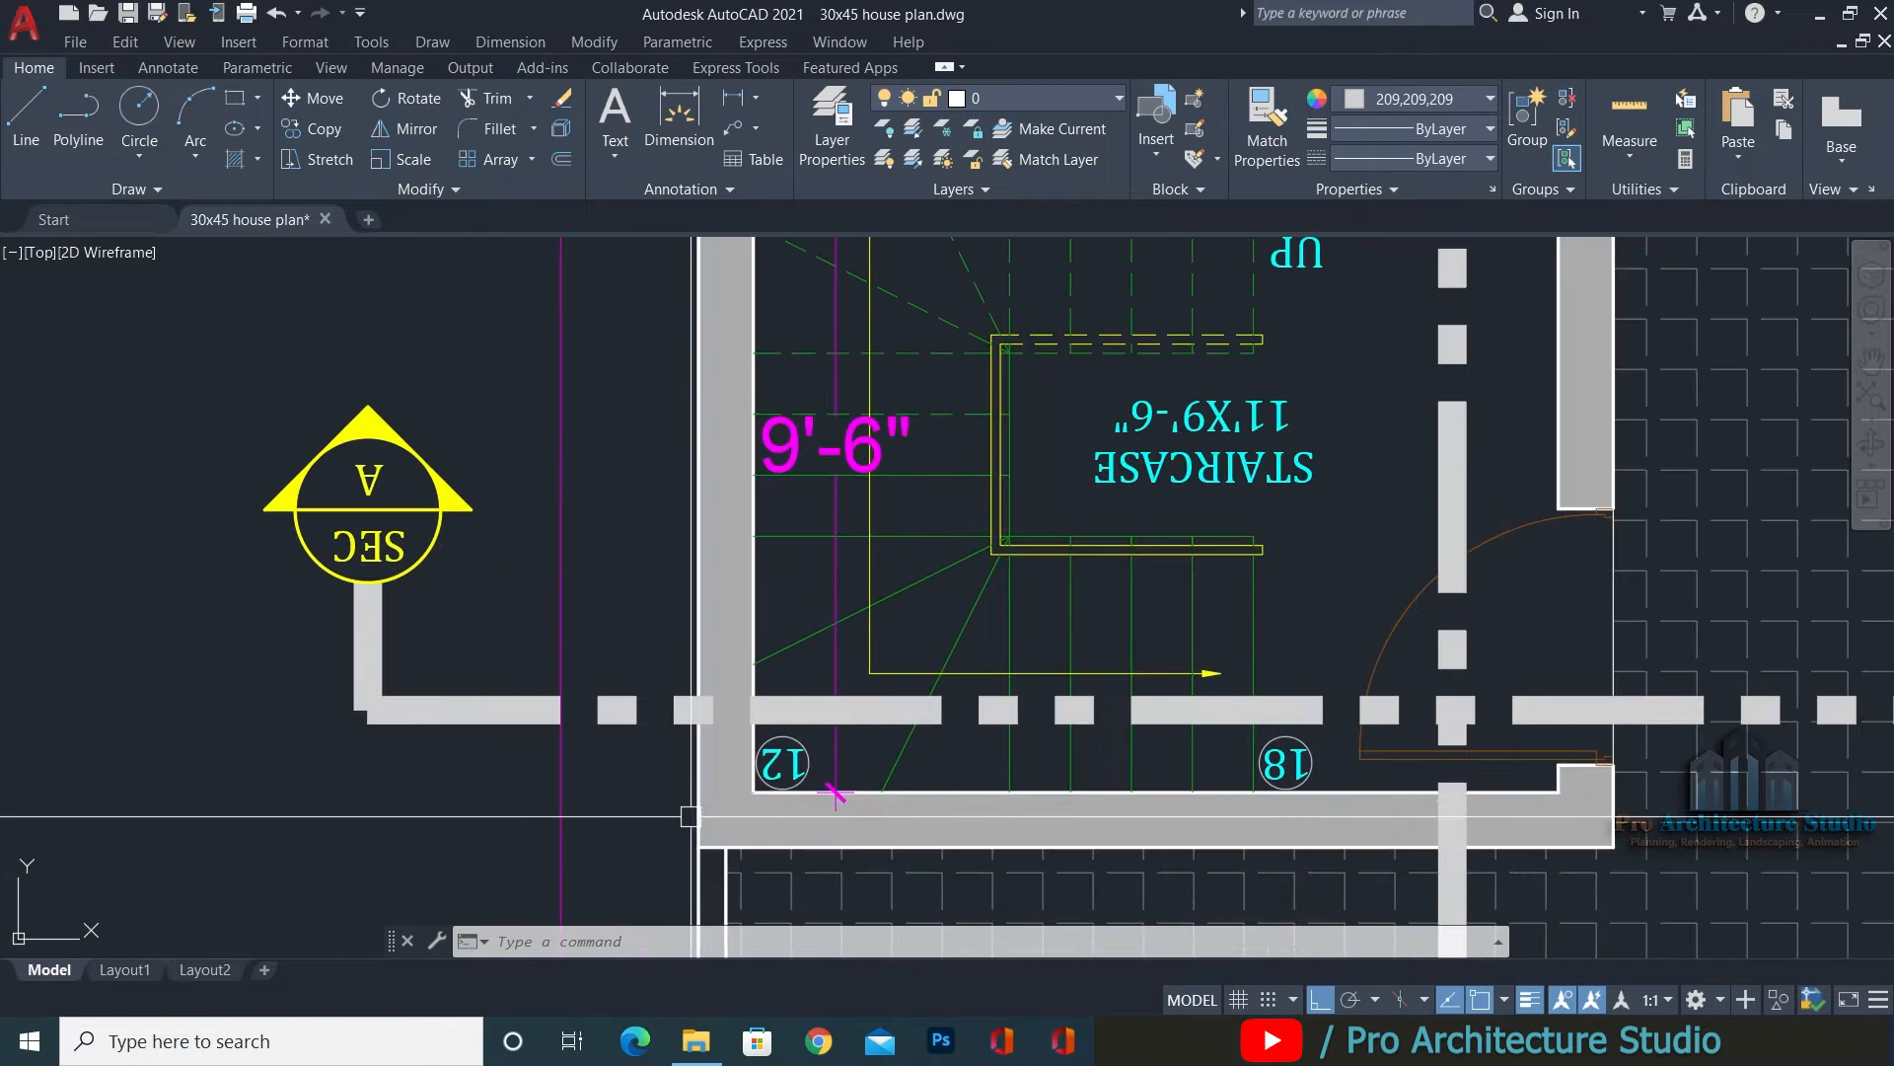
key("Escape")
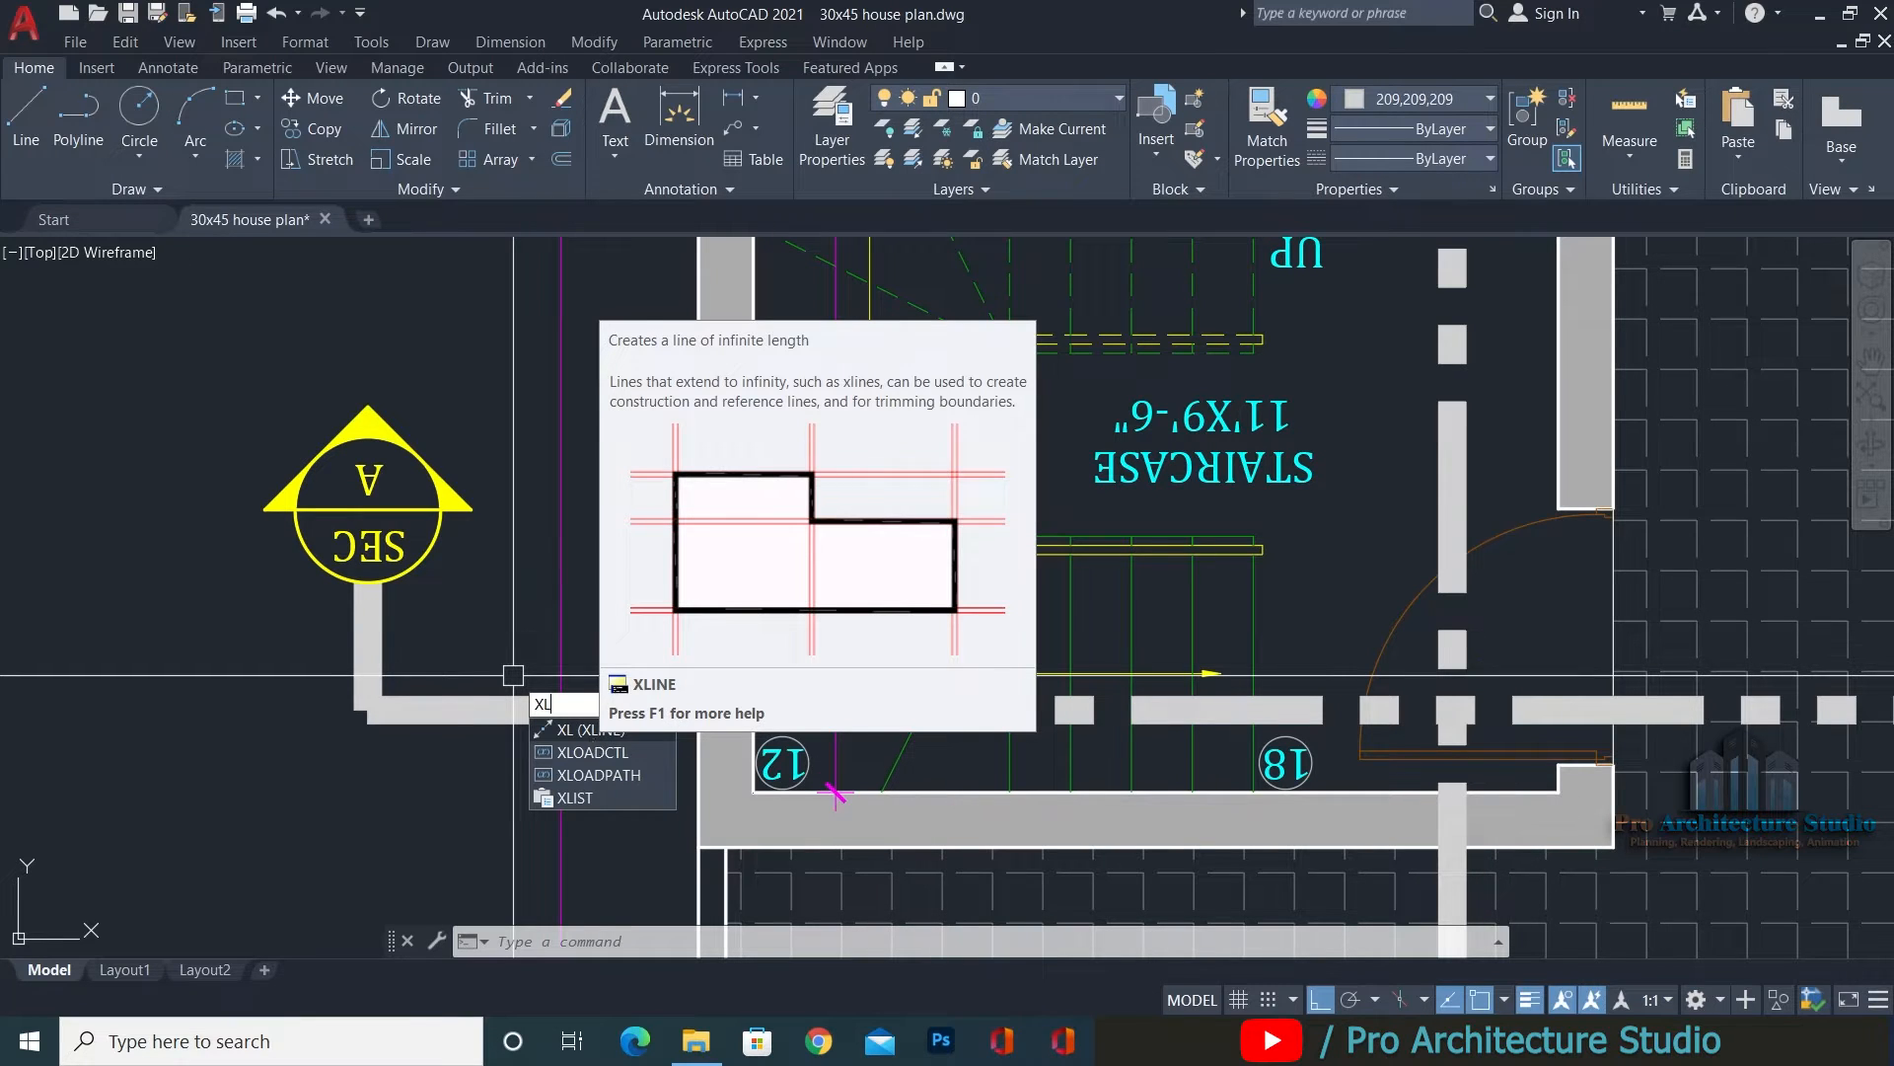
key("Escape")
type("XL")
key("Return")
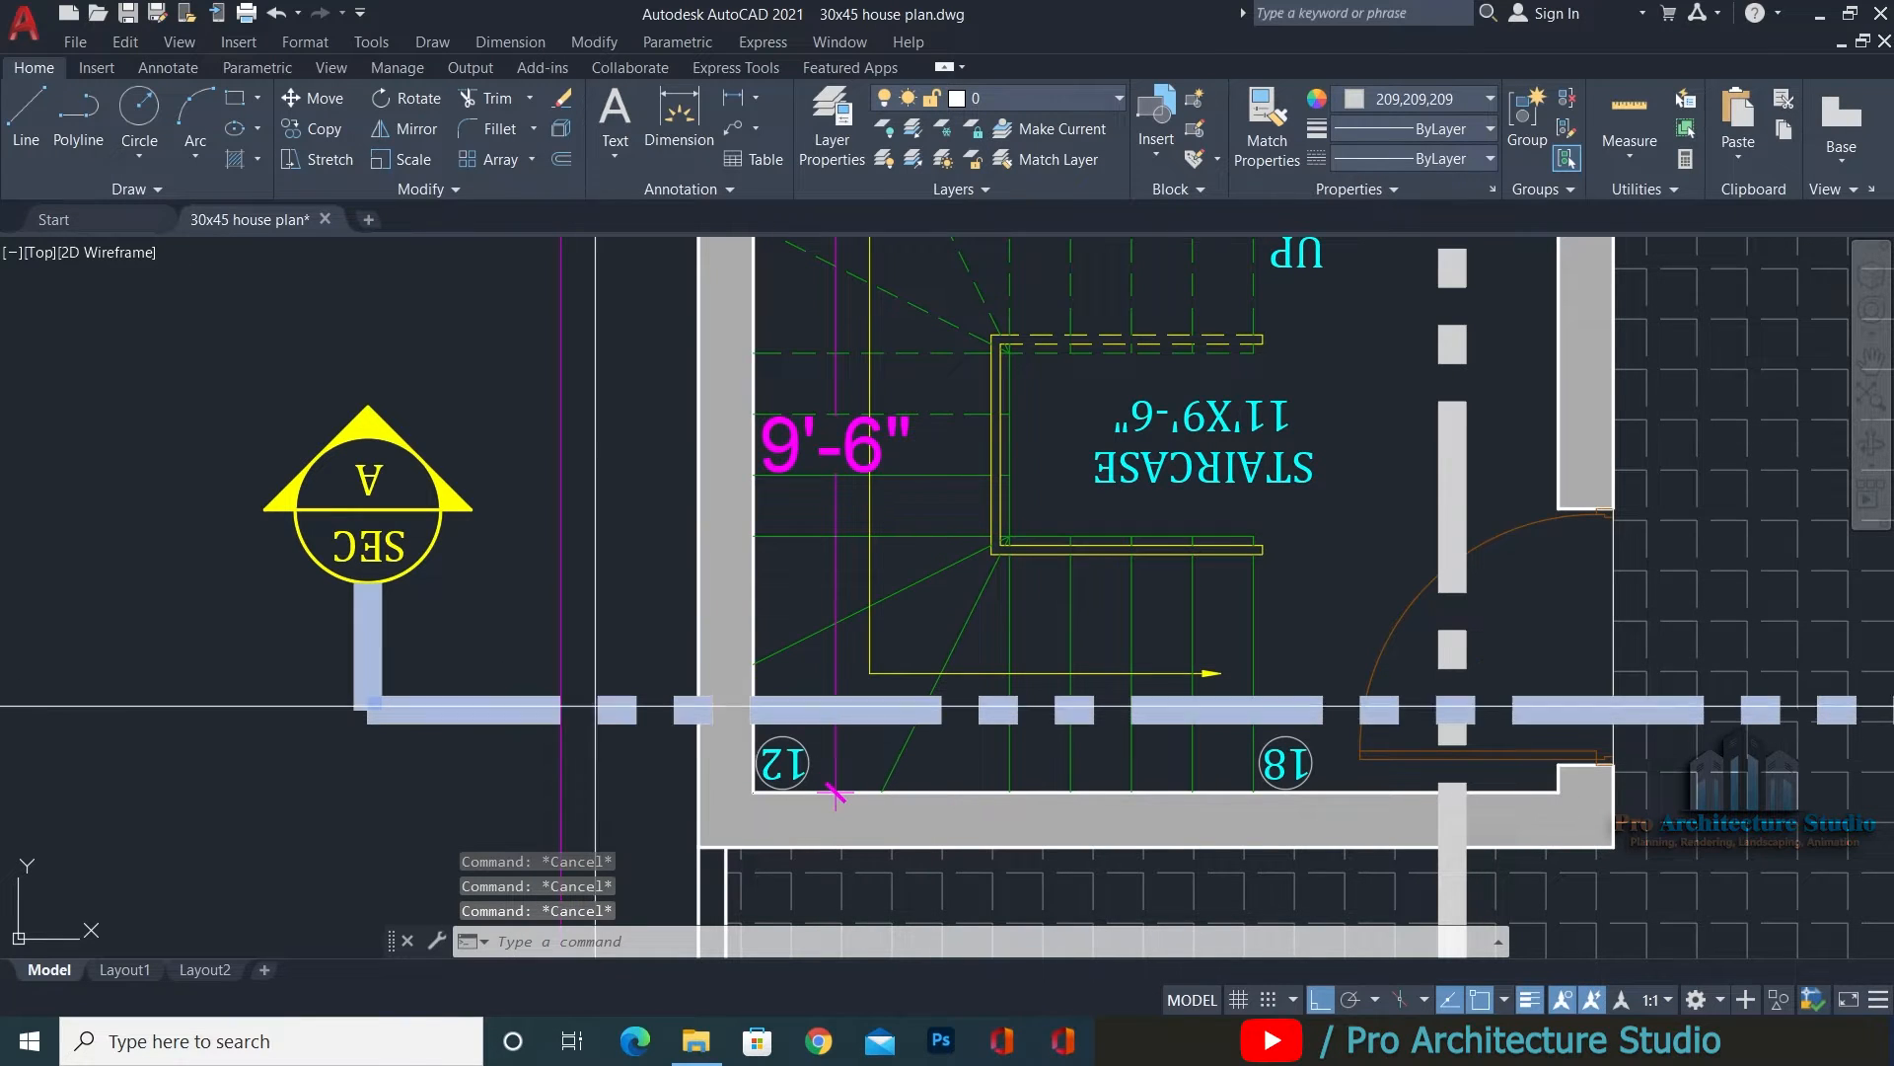
scroll(694, 705, "up", 5)
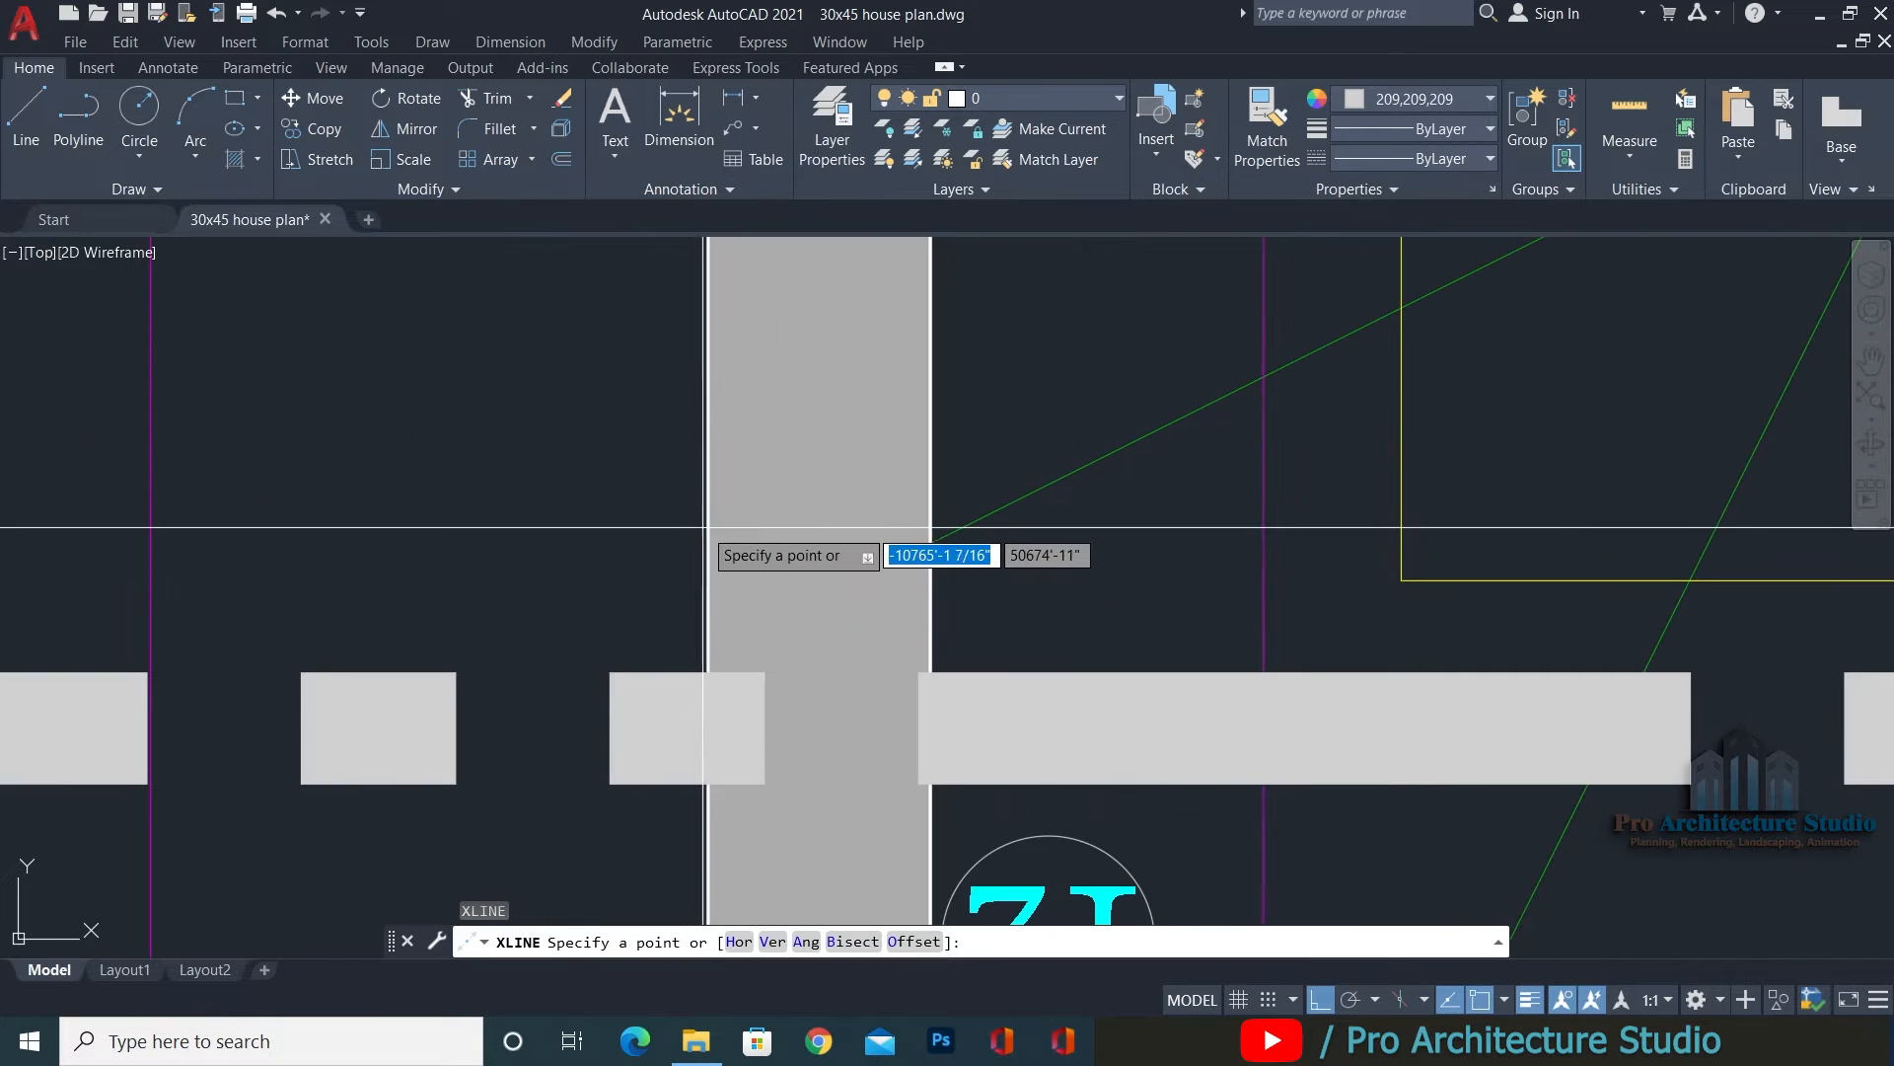
left_click(707, 521)
left_click(707, 381)
key("Return")
key("Return")
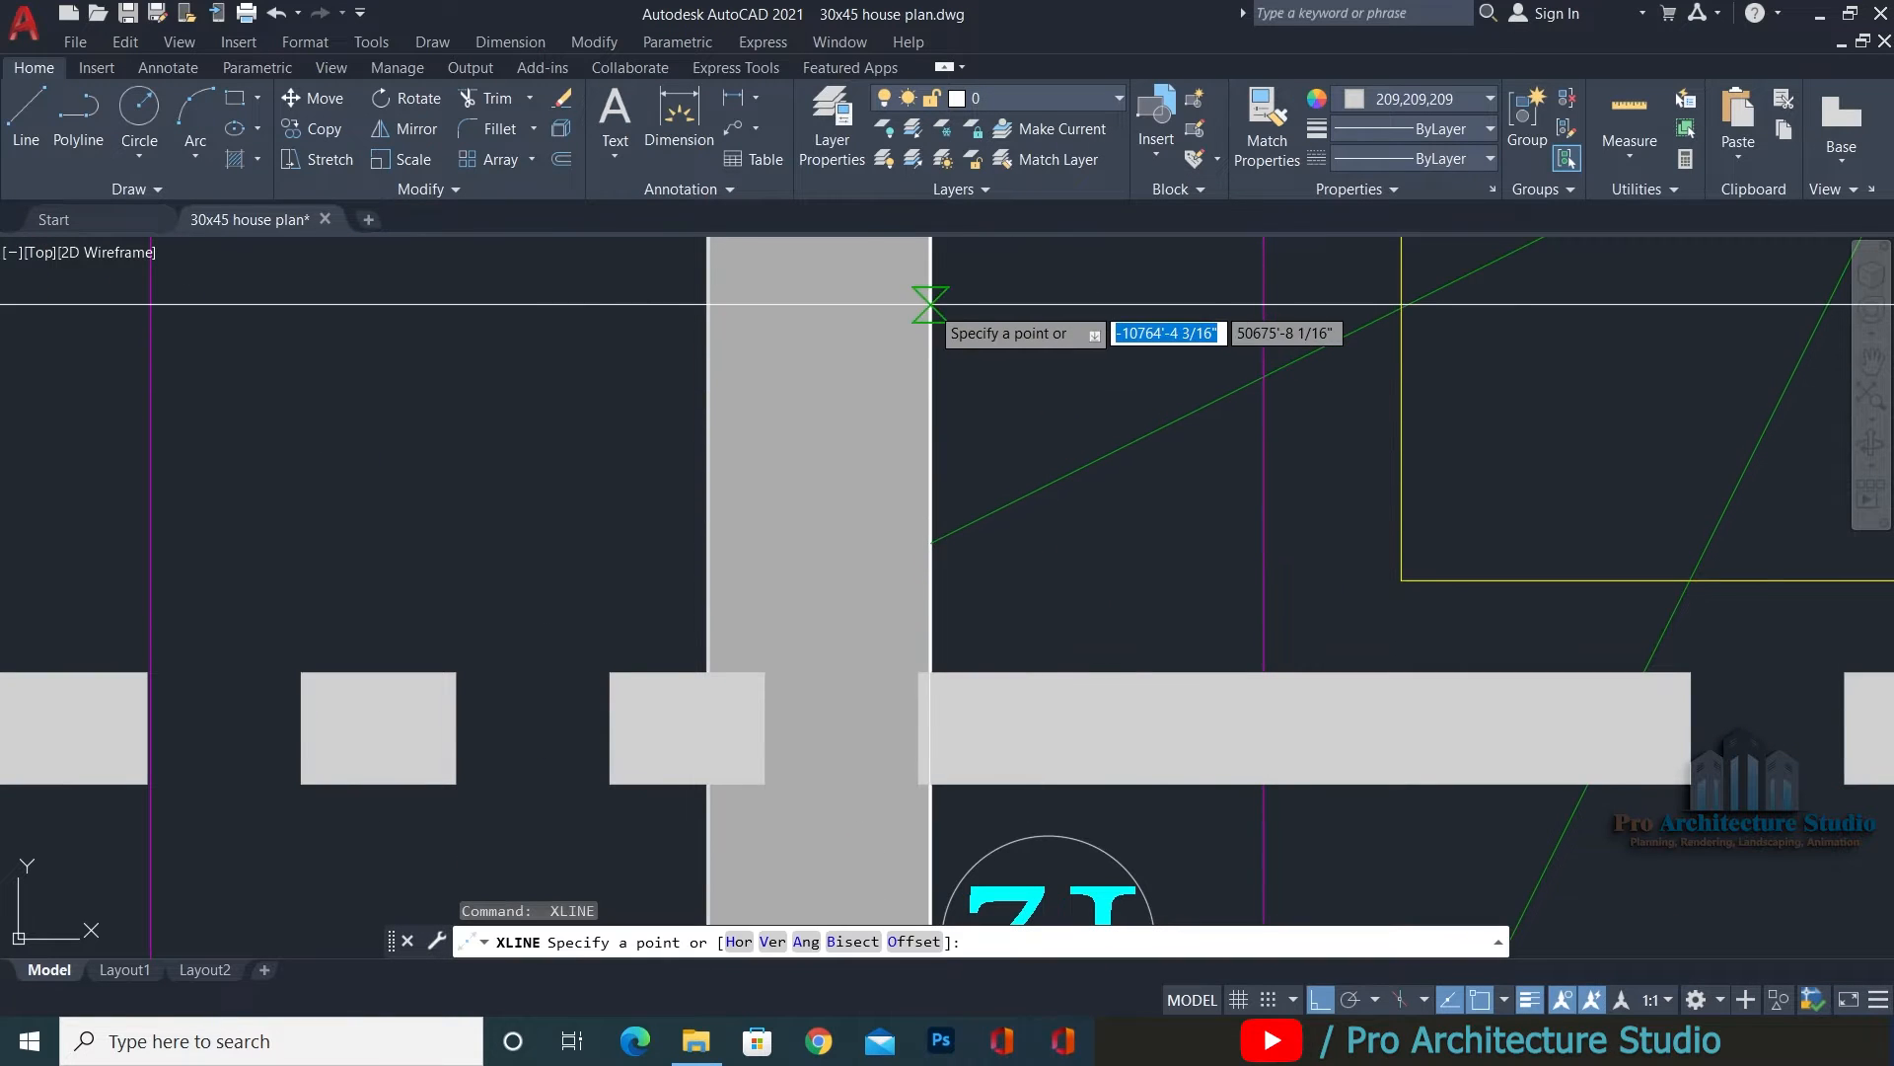
left_click(930, 306)
left_click(930, 440)
key("Escape")
Draw vertical construction lines along both faces of the staircase's right wall beside the door in the roof plan.
scroll(1150, 659, "down", 6)
middle_click_drag(1150, 658, 324, 758)
scroll(1035, 655, "up", 2)
key("Return")
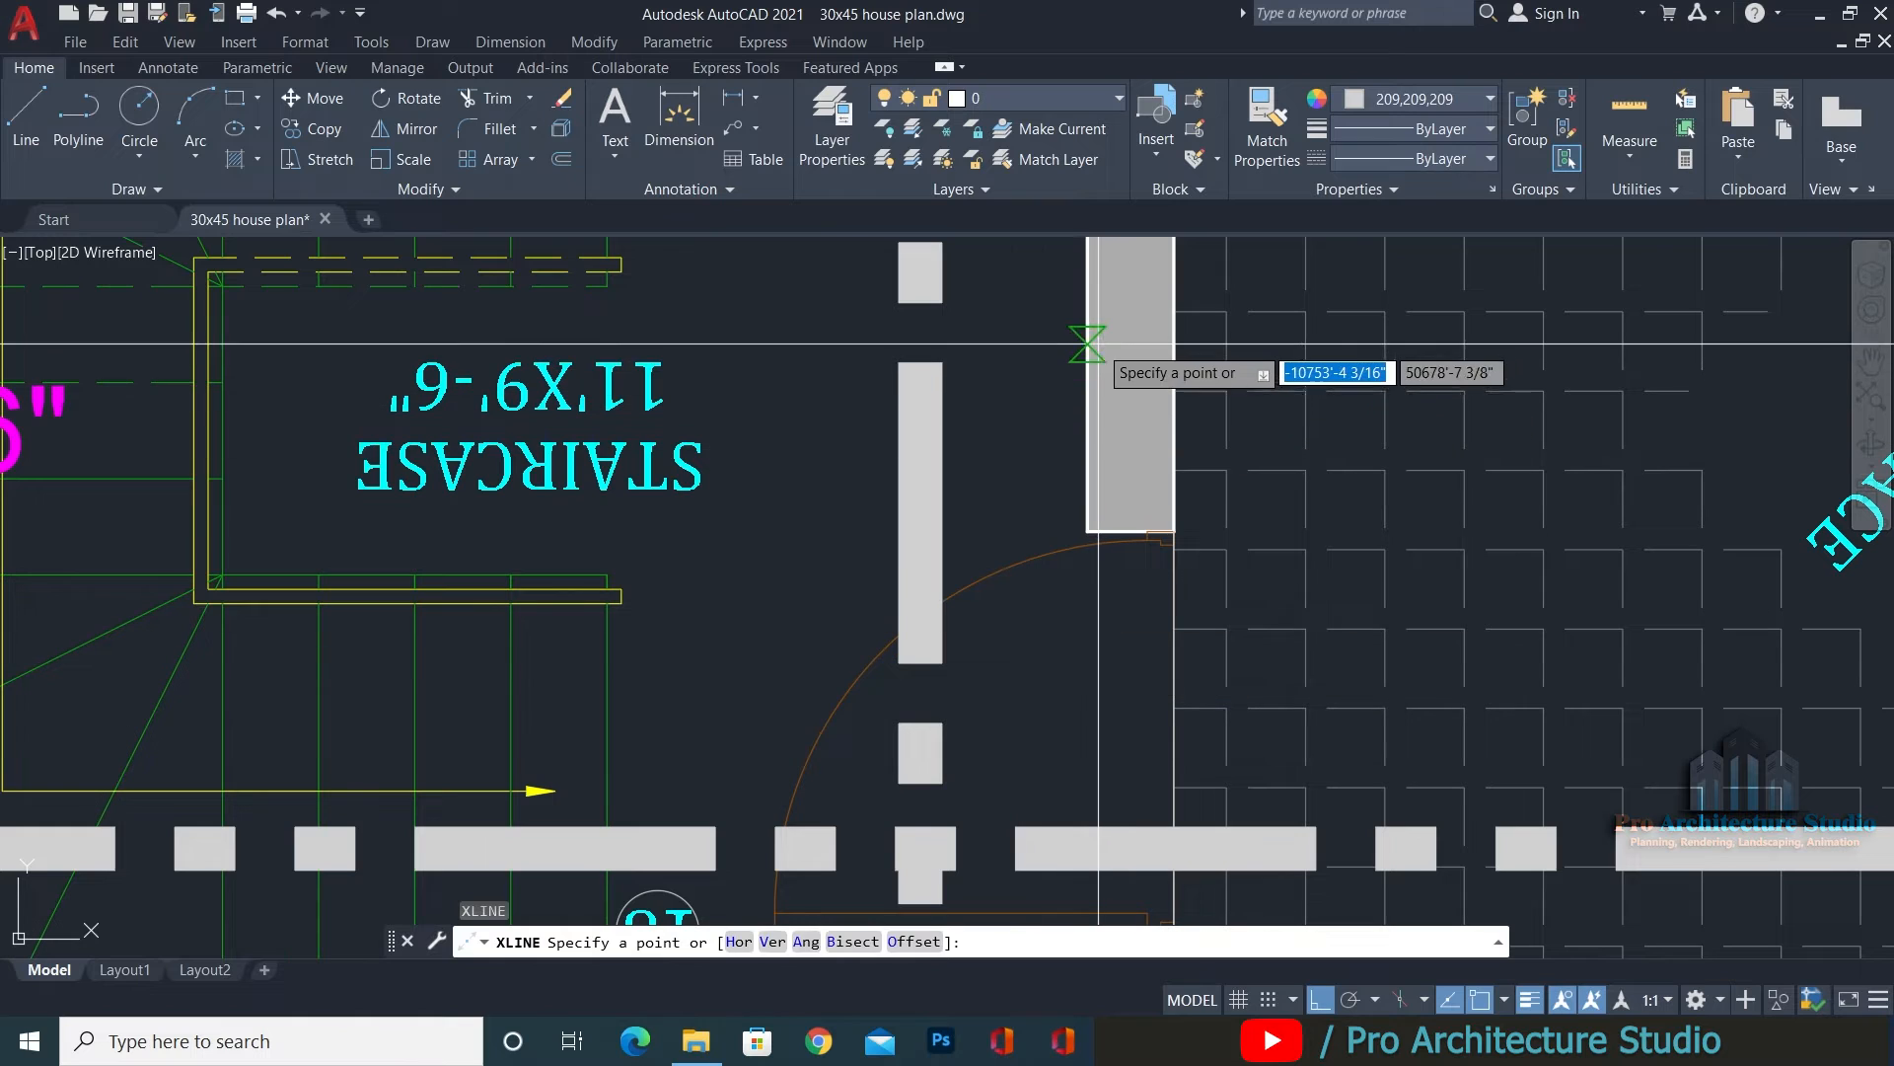
left_click(1089, 339)
key("Escape")
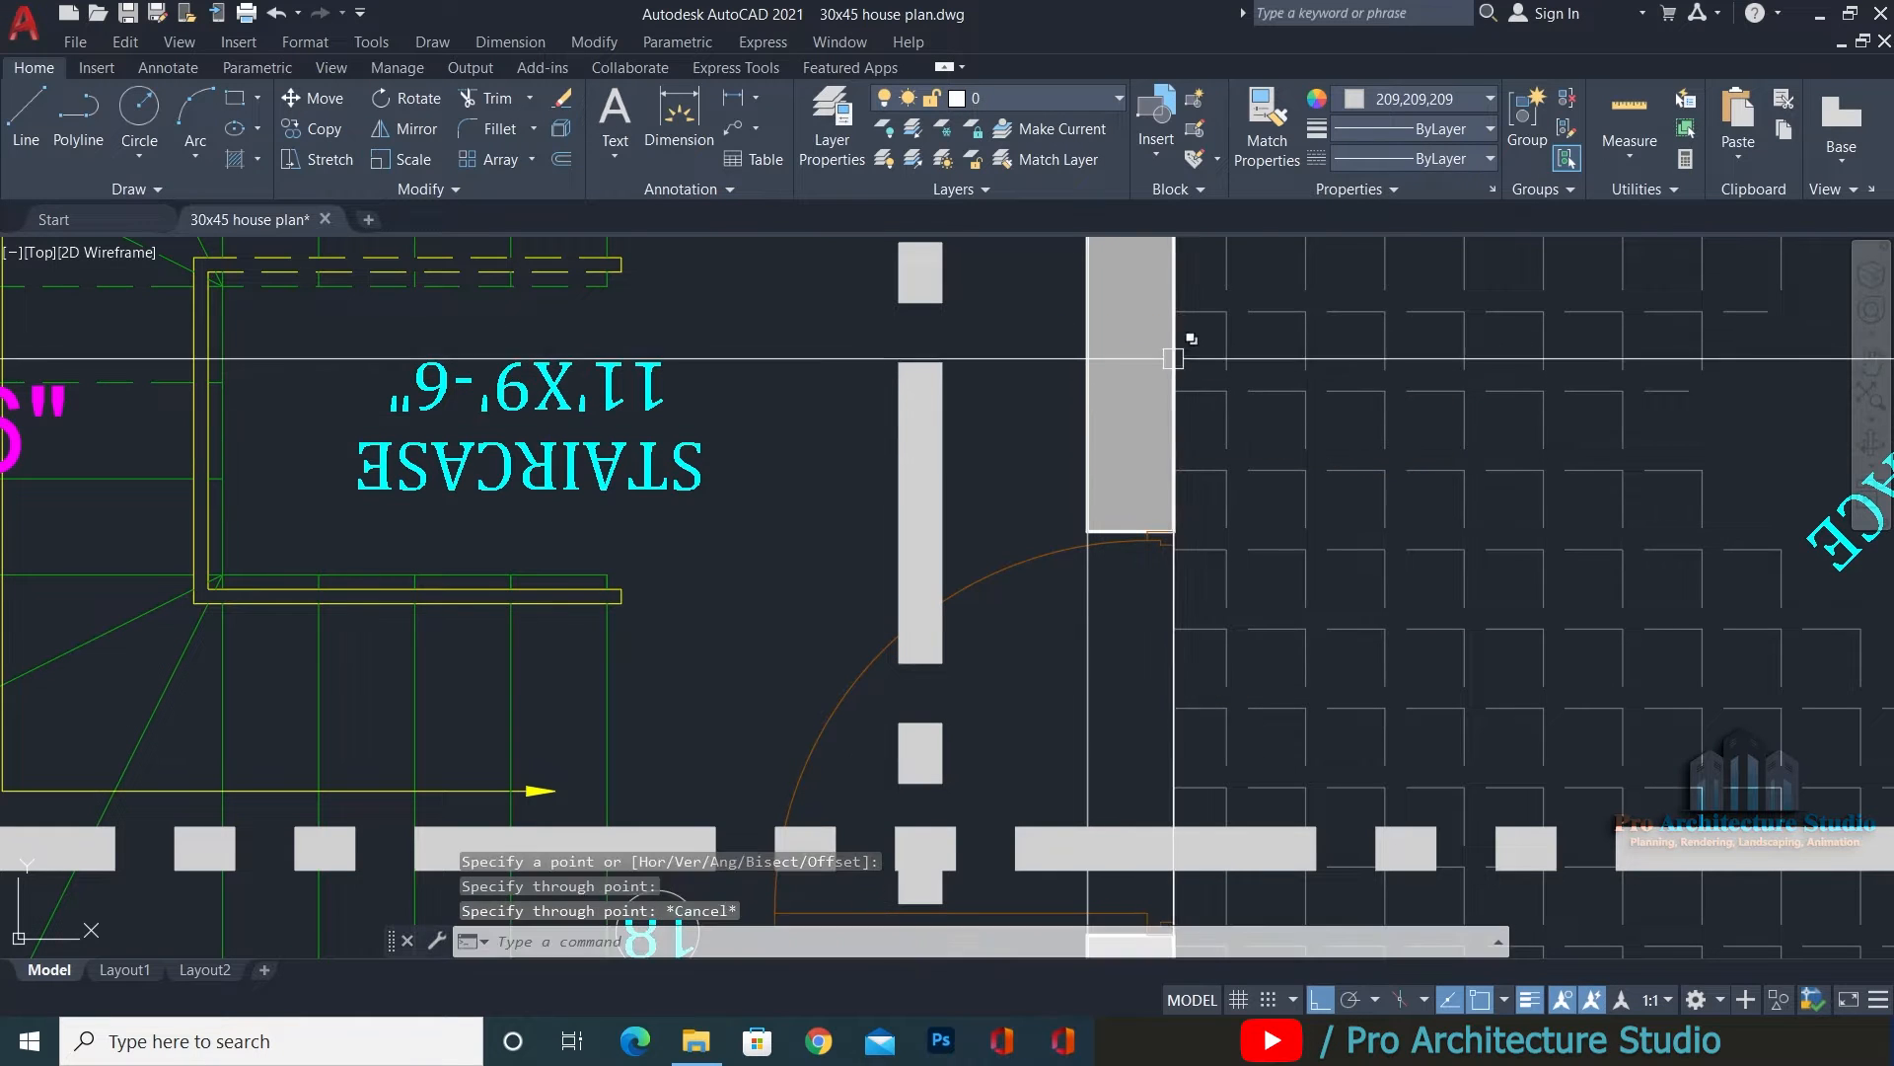
key("Return")
left_click(1175, 338)
left_click(1181, 446)
key("Return")
key("Escape")
key("Escape")
key("Escape")
scroll(1181, 446, "down", 5)
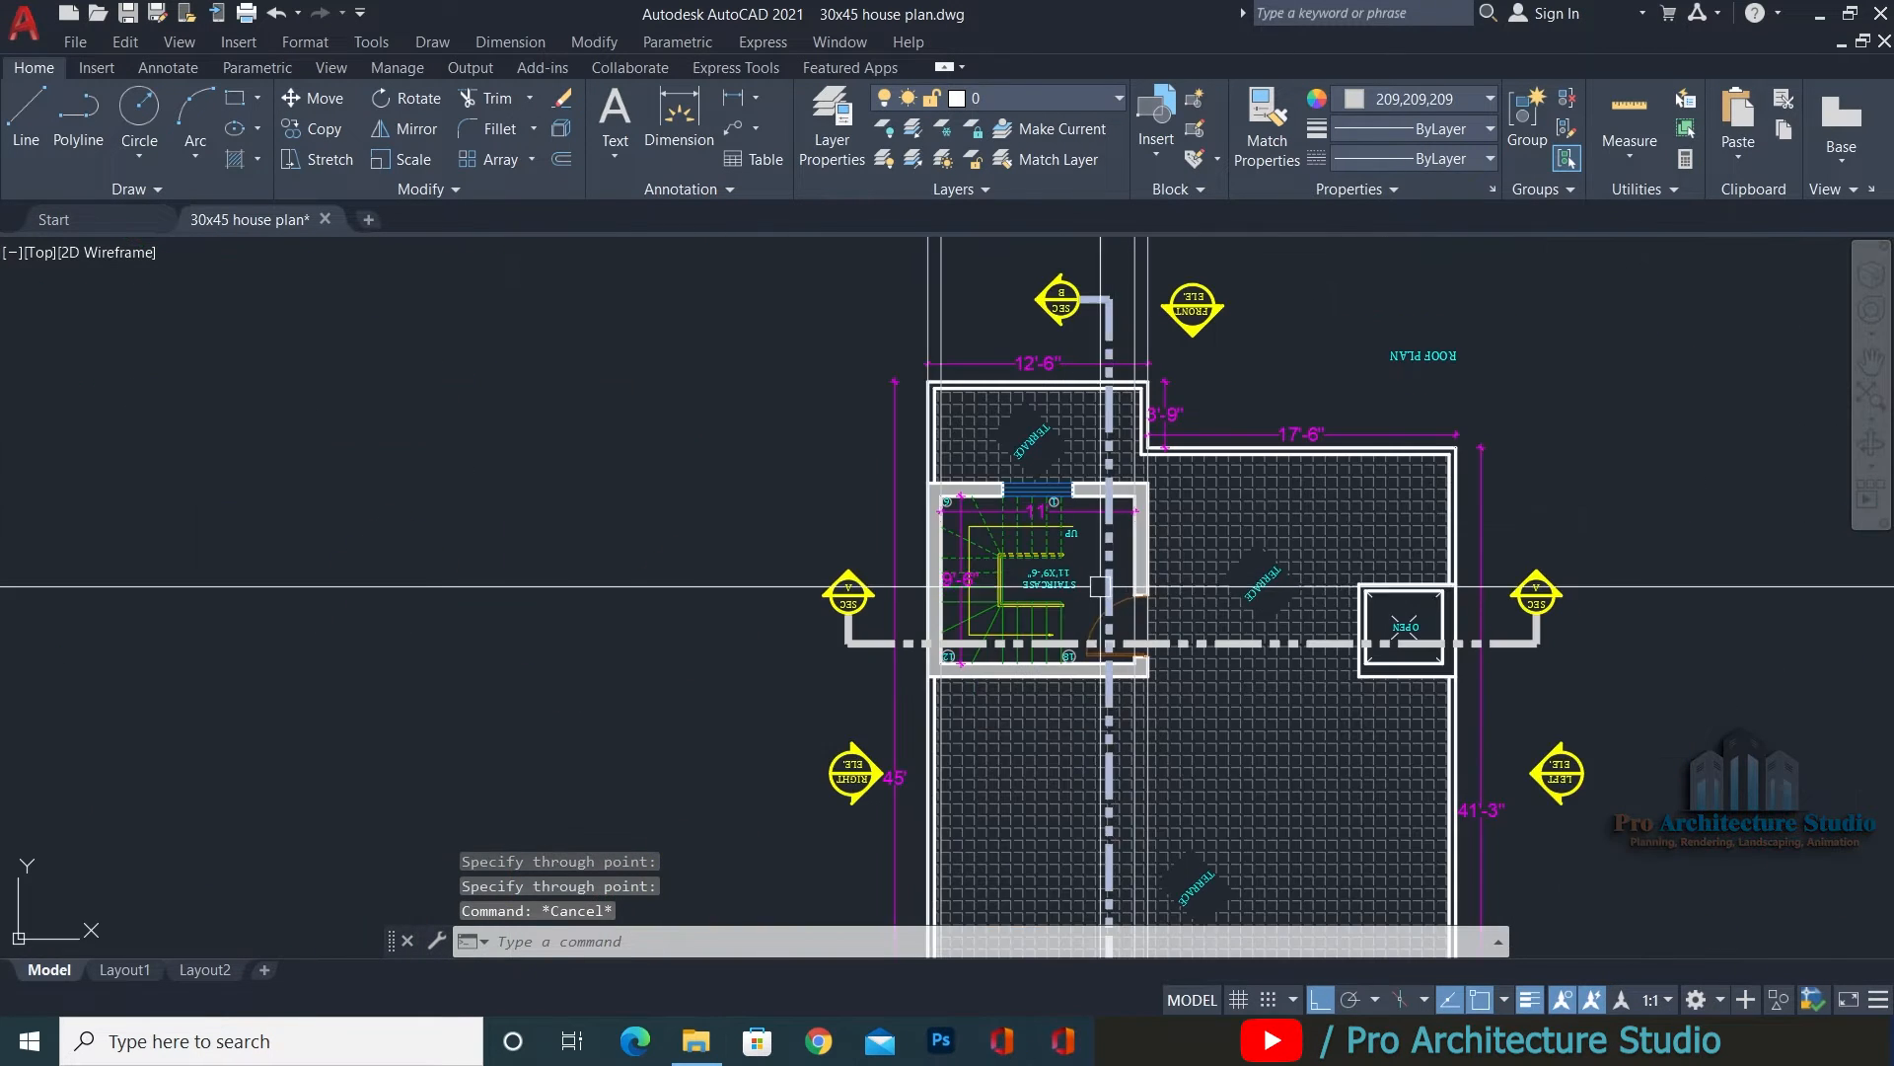
Trim the top roof slab lines in the section beyond the outer face of the staircase's right wall.
scroll(1492, 376, "up", 4)
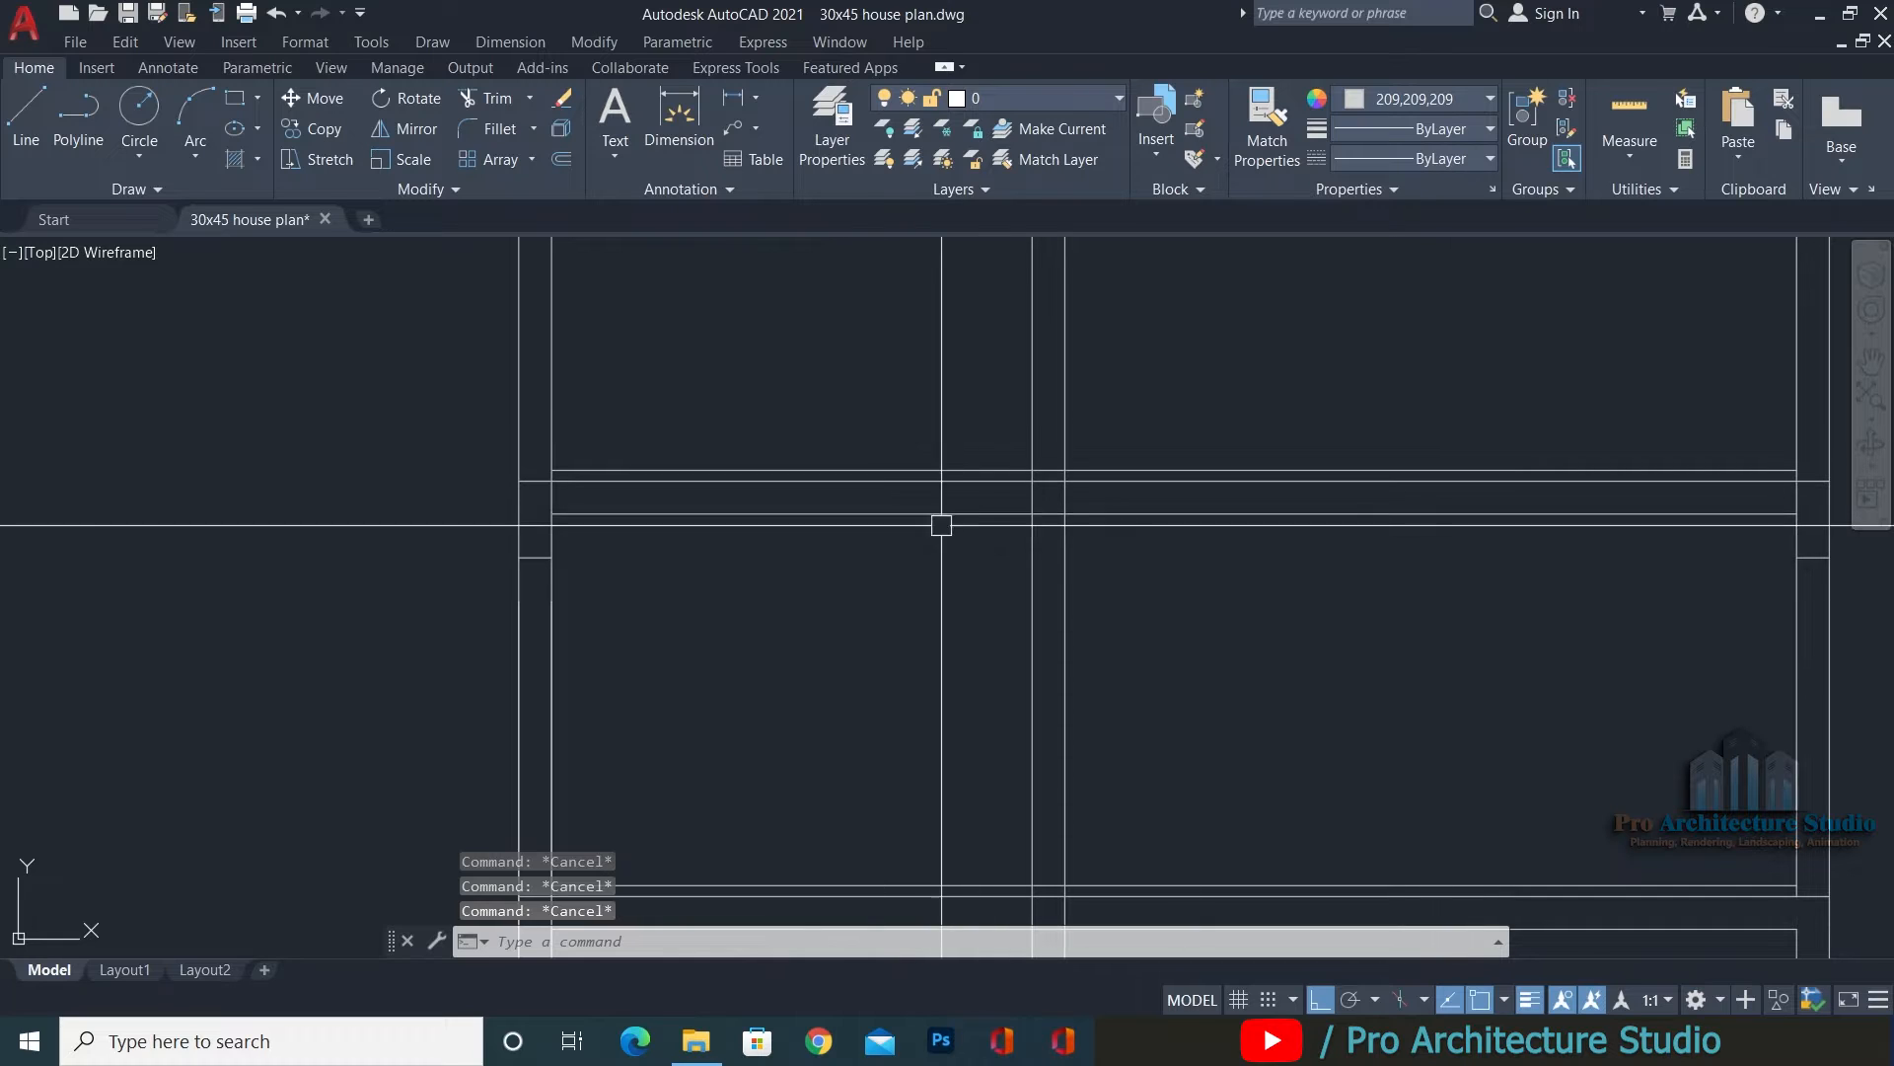
scroll(1462, 459, "down", 3)
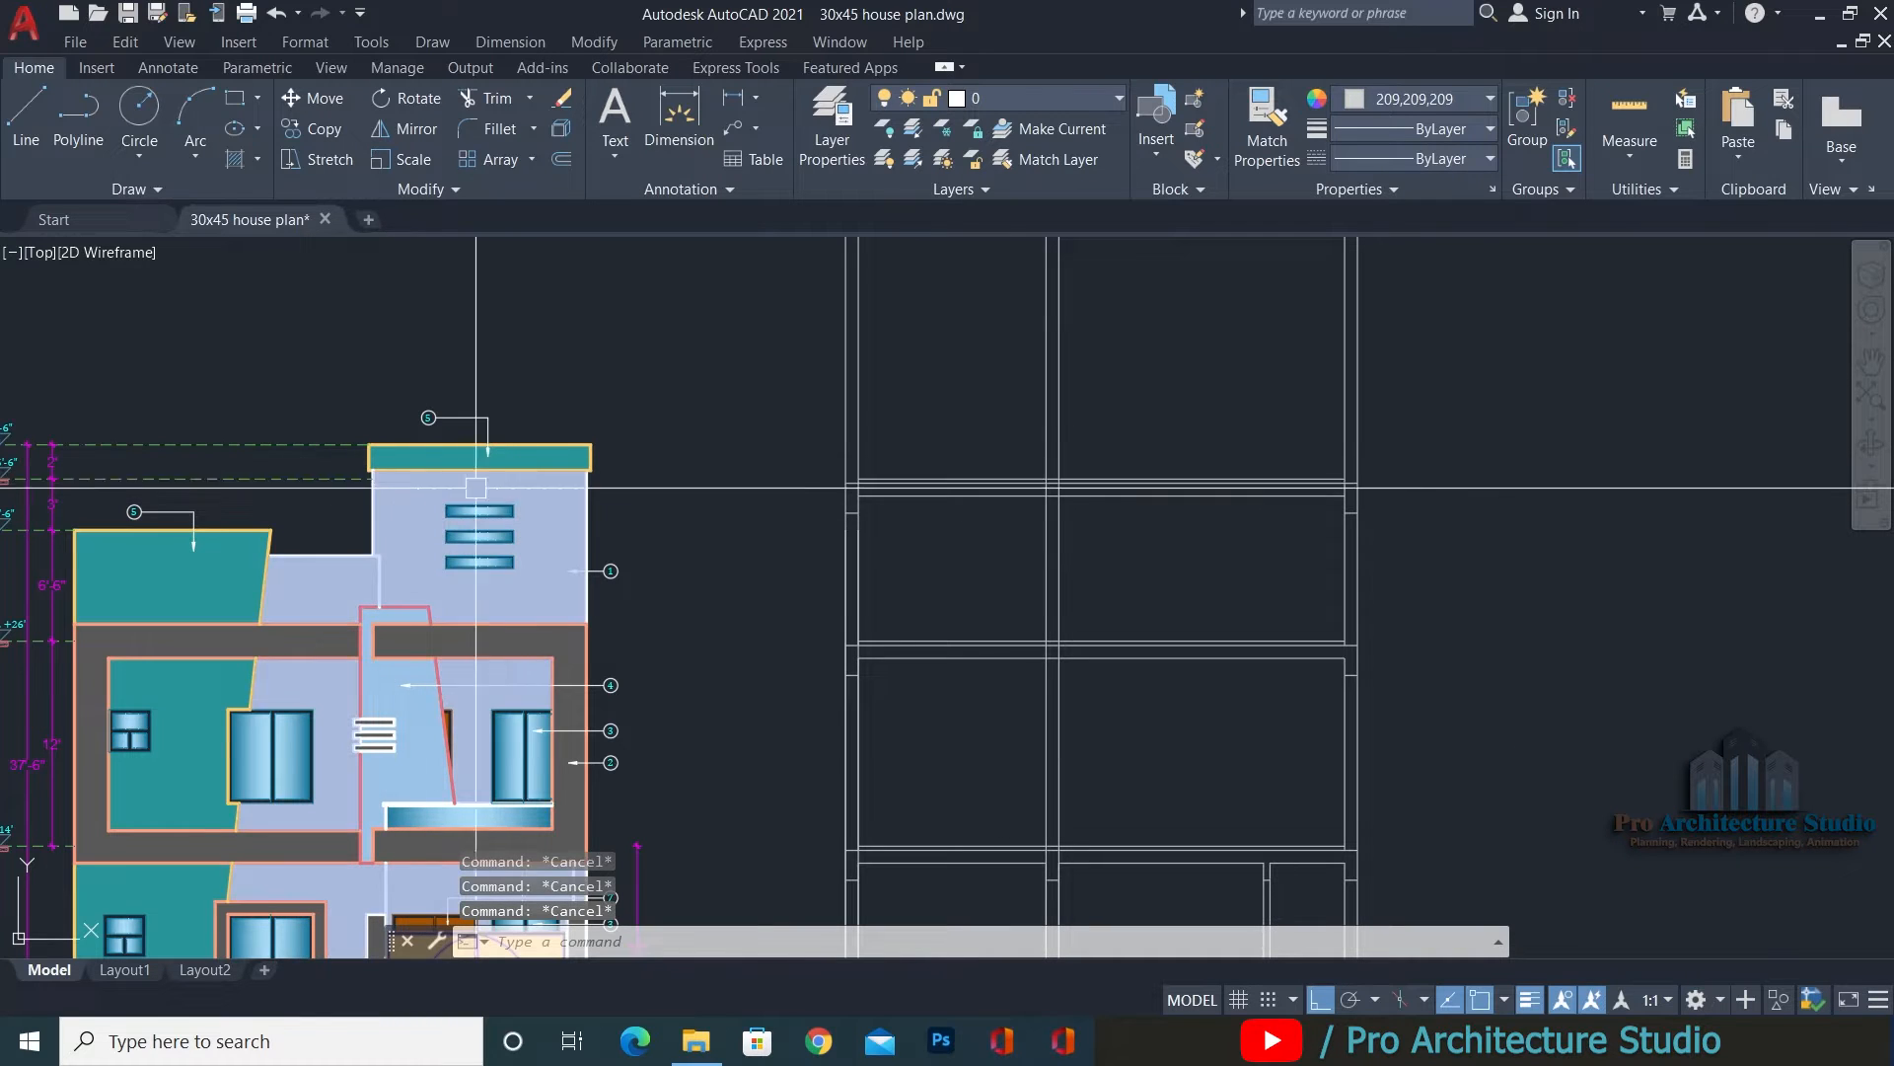
scroll(830, 504, "up", 3)
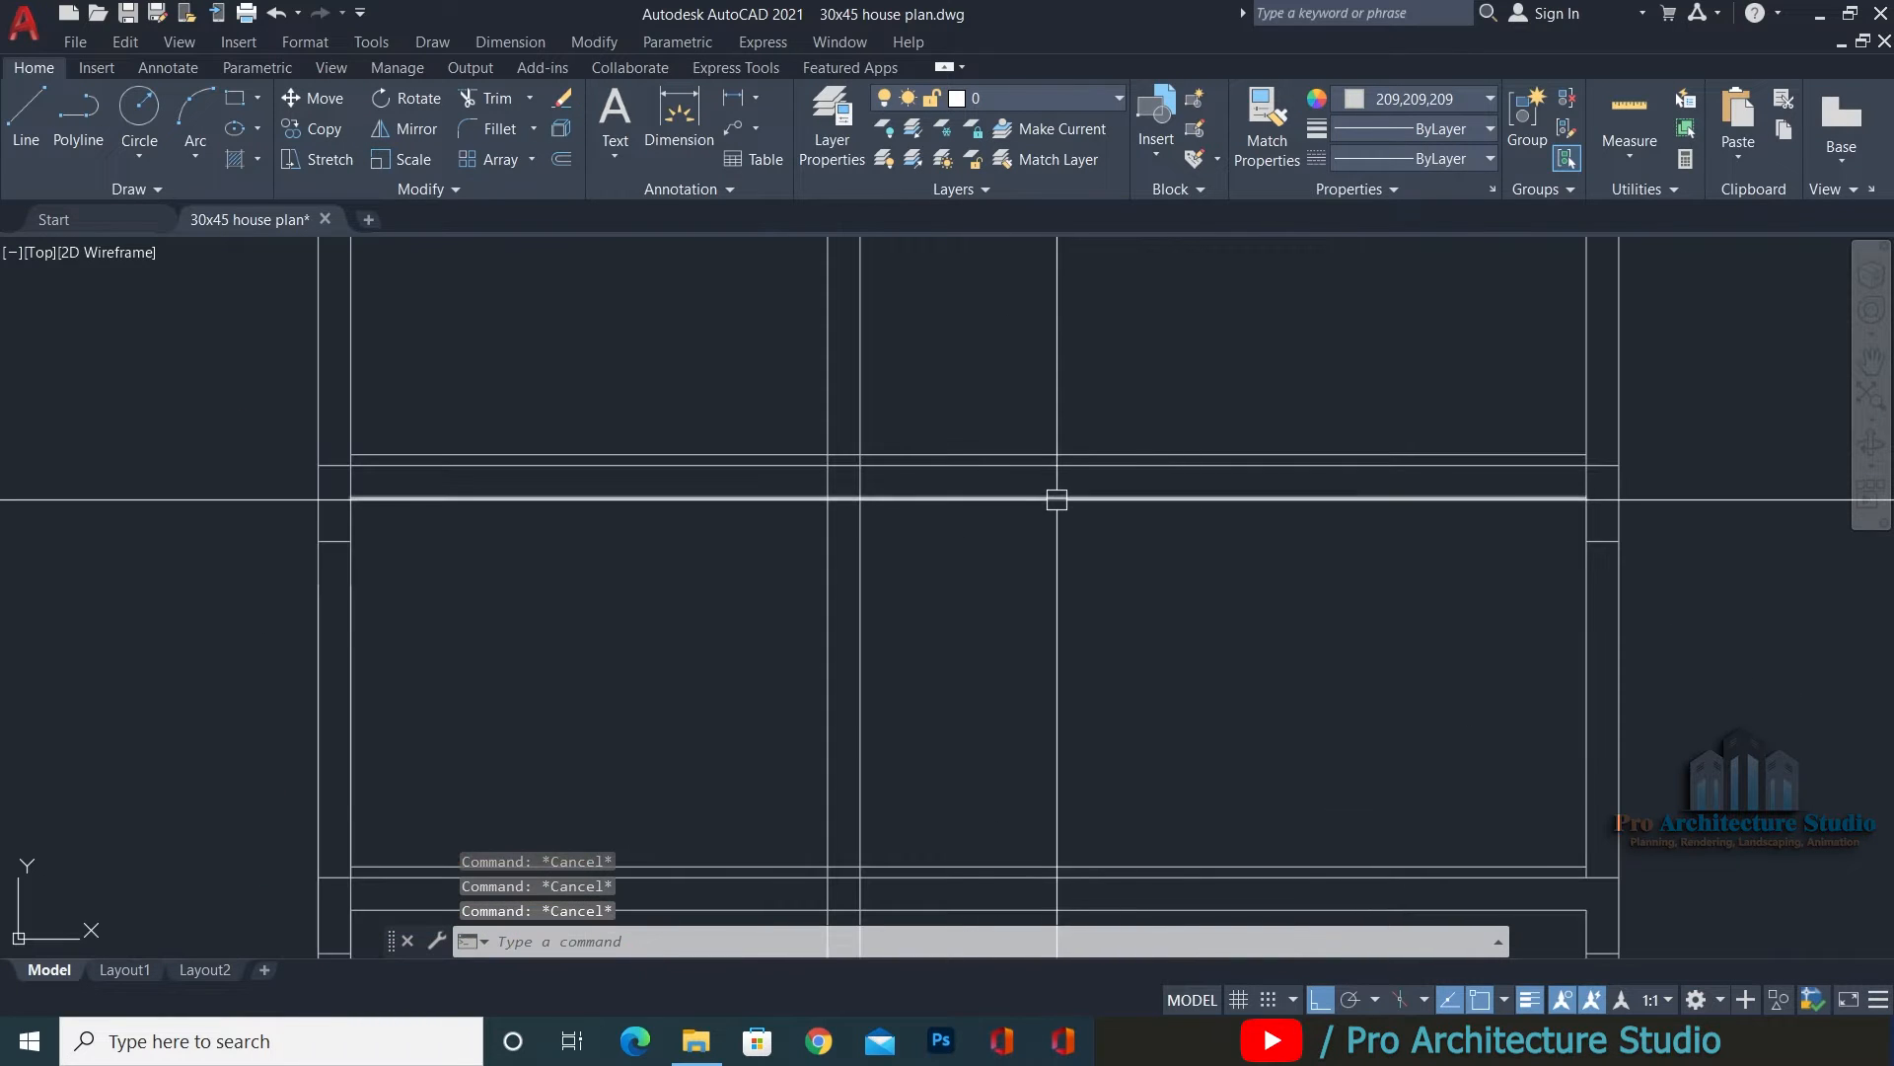
key("Return")
left_click(1028, 405)
left_click(993, 603)
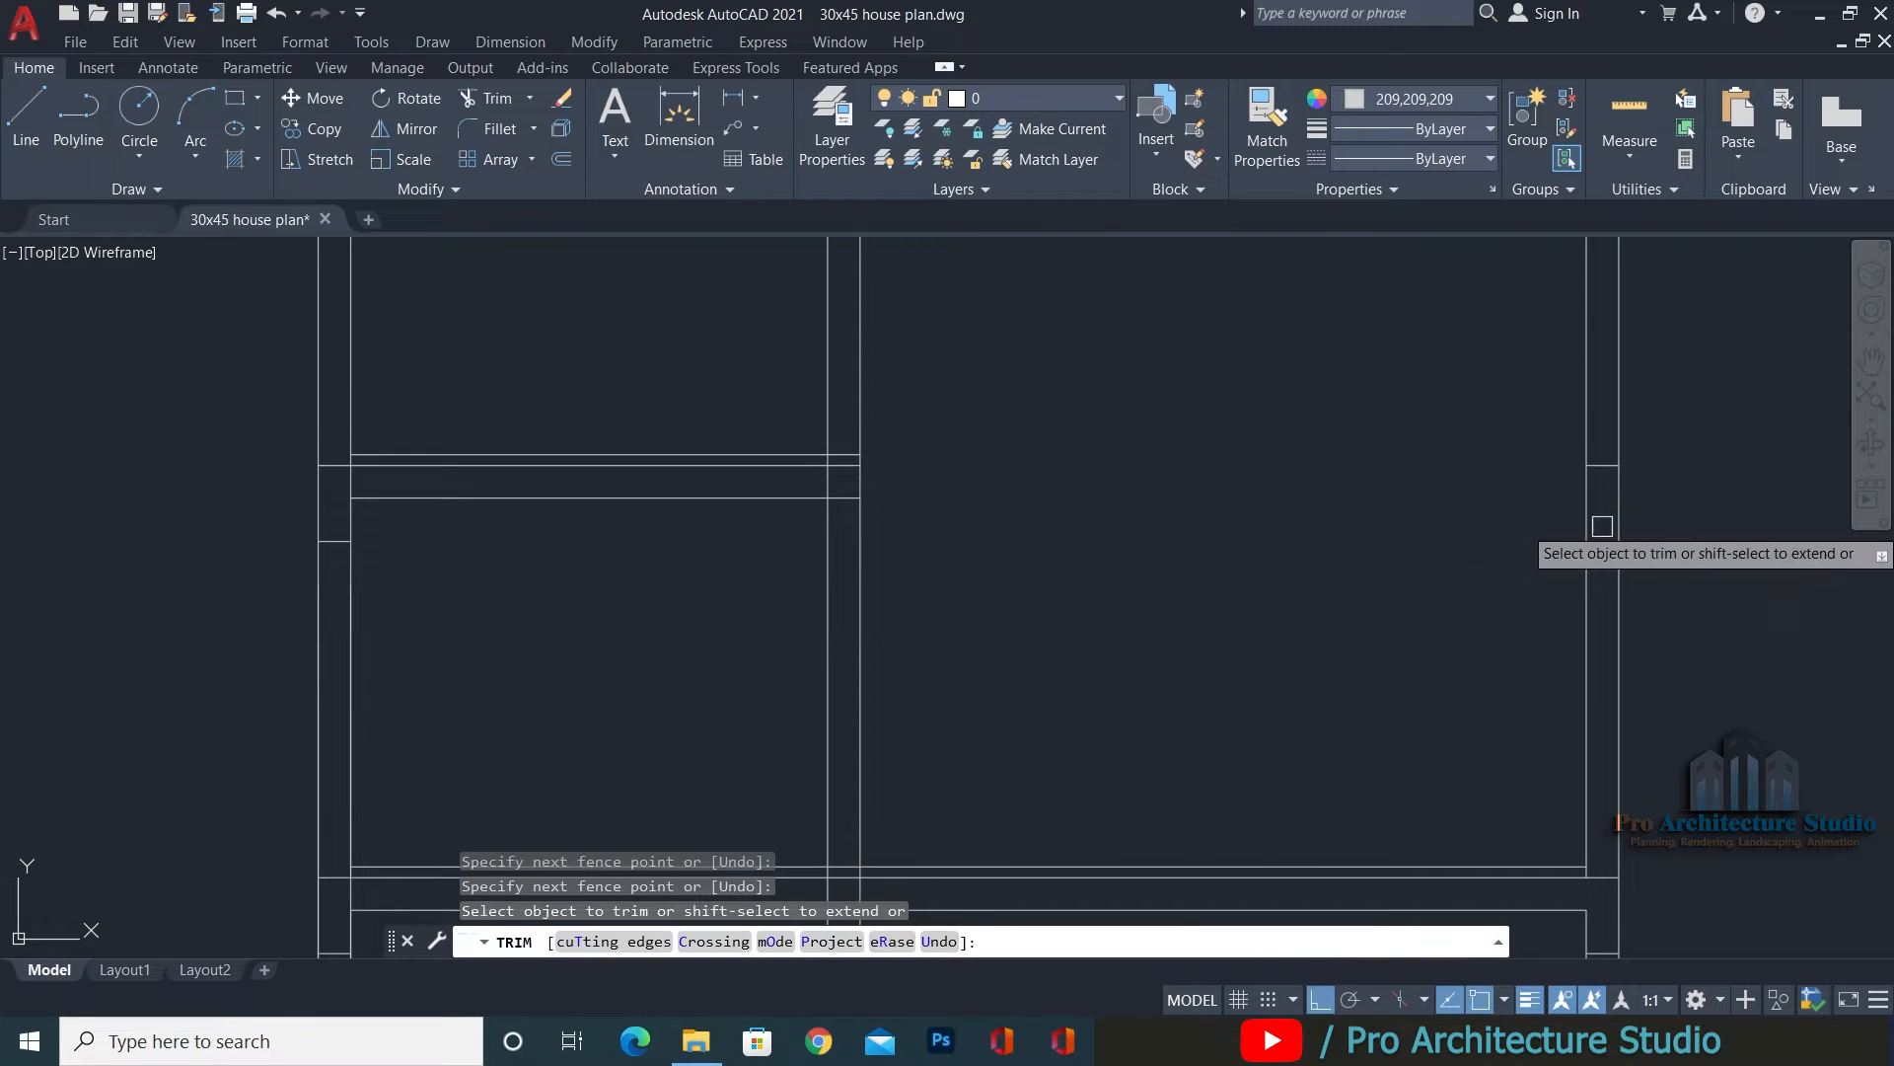
key("Return")
Erase the two leftover short slab and beam lines between the right outer wall's lines.
middle_click_drag(1480, 591, 1376, 629)
left_click(1375, 630)
left_click(1628, 449)
type("e")
key("Return")
Draw a horizontal construction line through the elevation's TOP PARAPET L. +37'-6" level, across the section.
middle_click_drag(945, 541, 1471, 533)
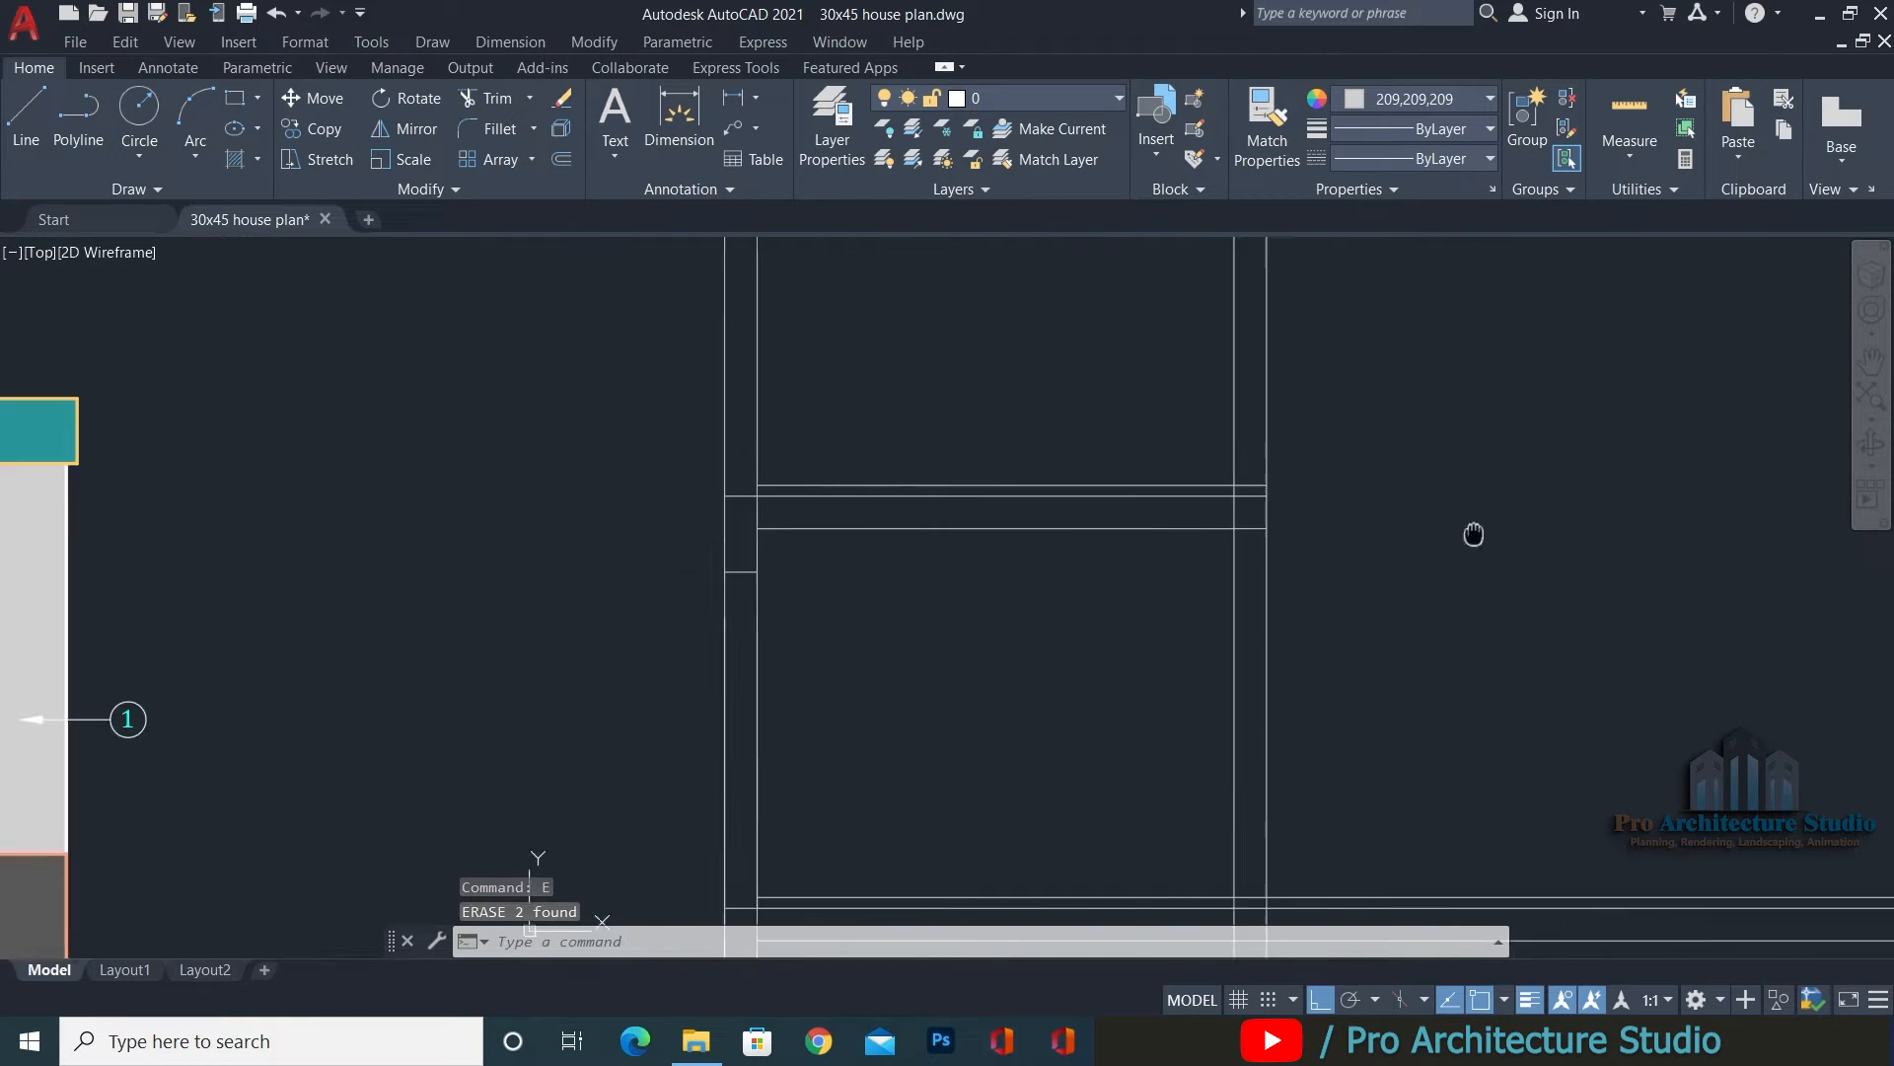
key("Escape")
middle_click_drag(864, 496, 836, 624)
key("Escape")
key("Escape")
middle_click_drag(394, 577, 988, 577)
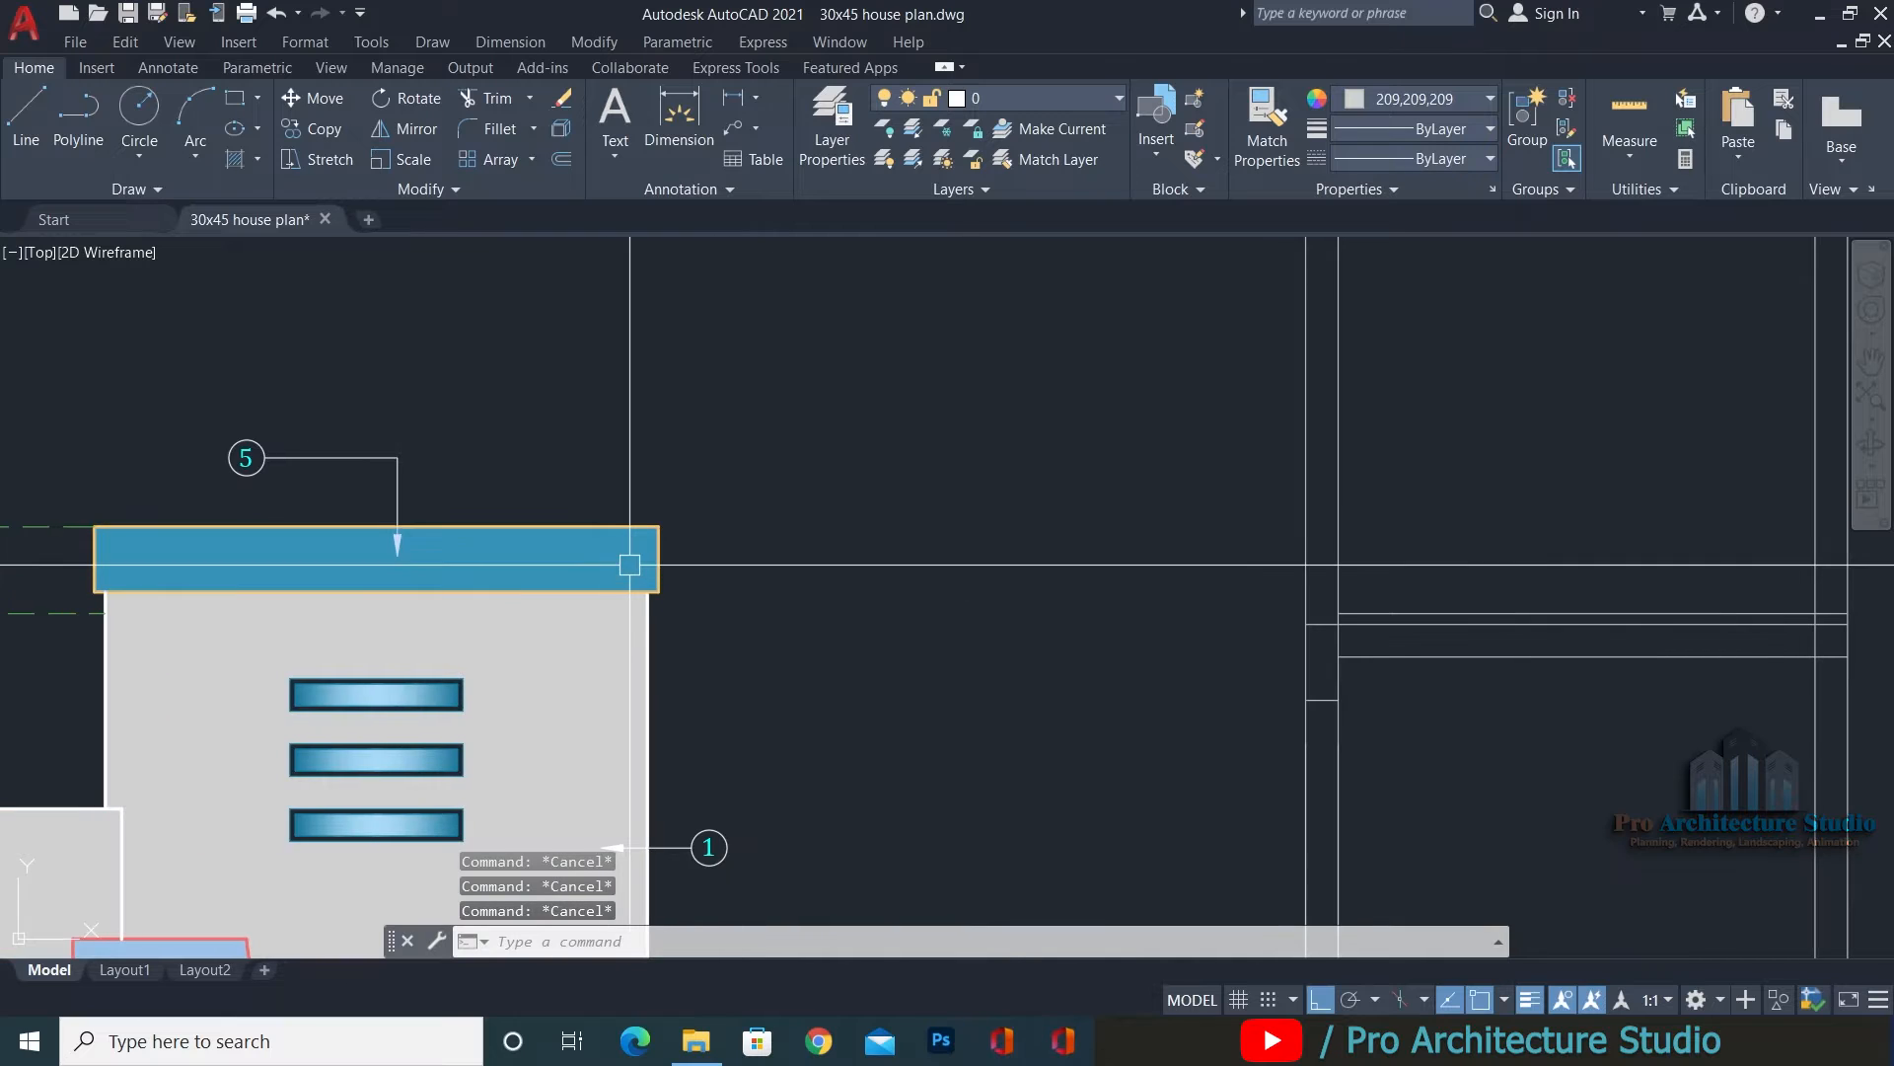
type("xl")
key("Return")
middle_click_drag(271, 471, 1230, 466)
left_click(664, 522)
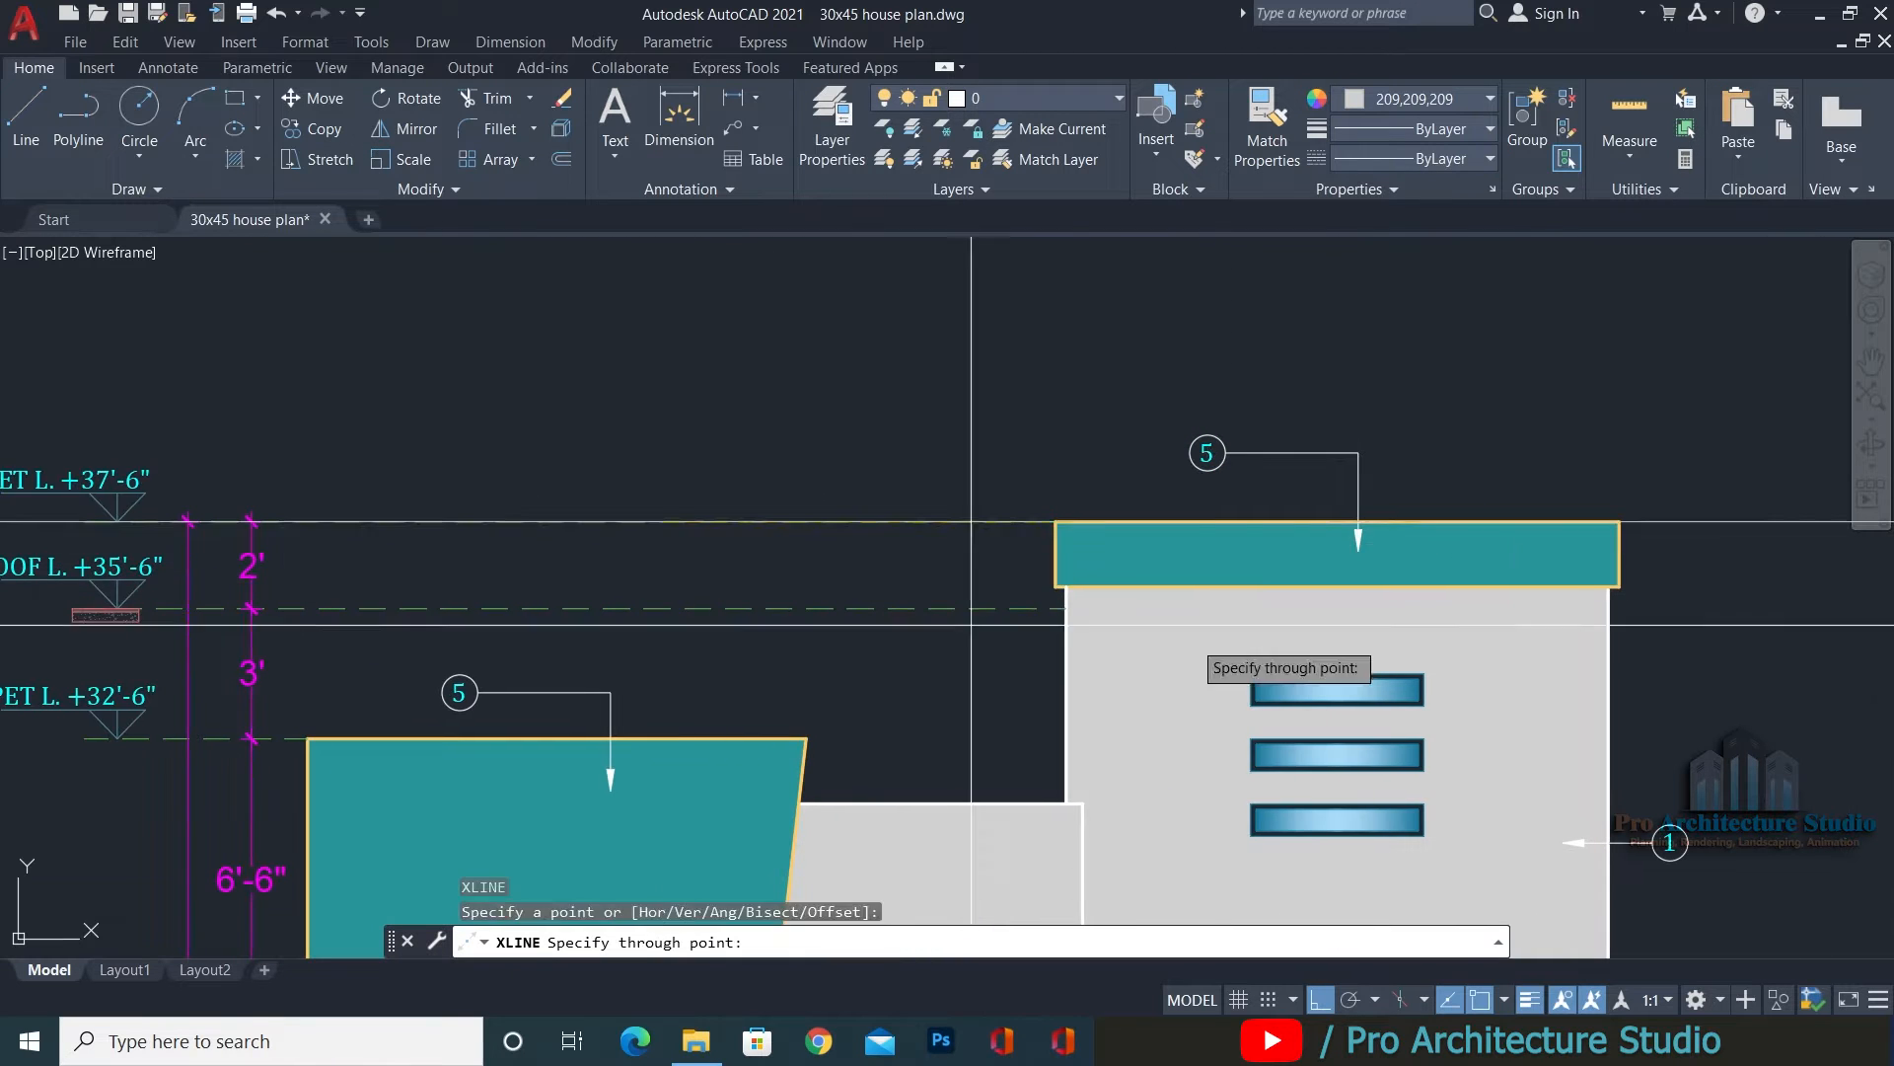
middle_click_drag(1579, 691, 479, 718)
left_click(929, 725)
key("Escape")
Trim both staircase walls' vertical lines above the top parapet level construction line.
type("tr")
key("Return")
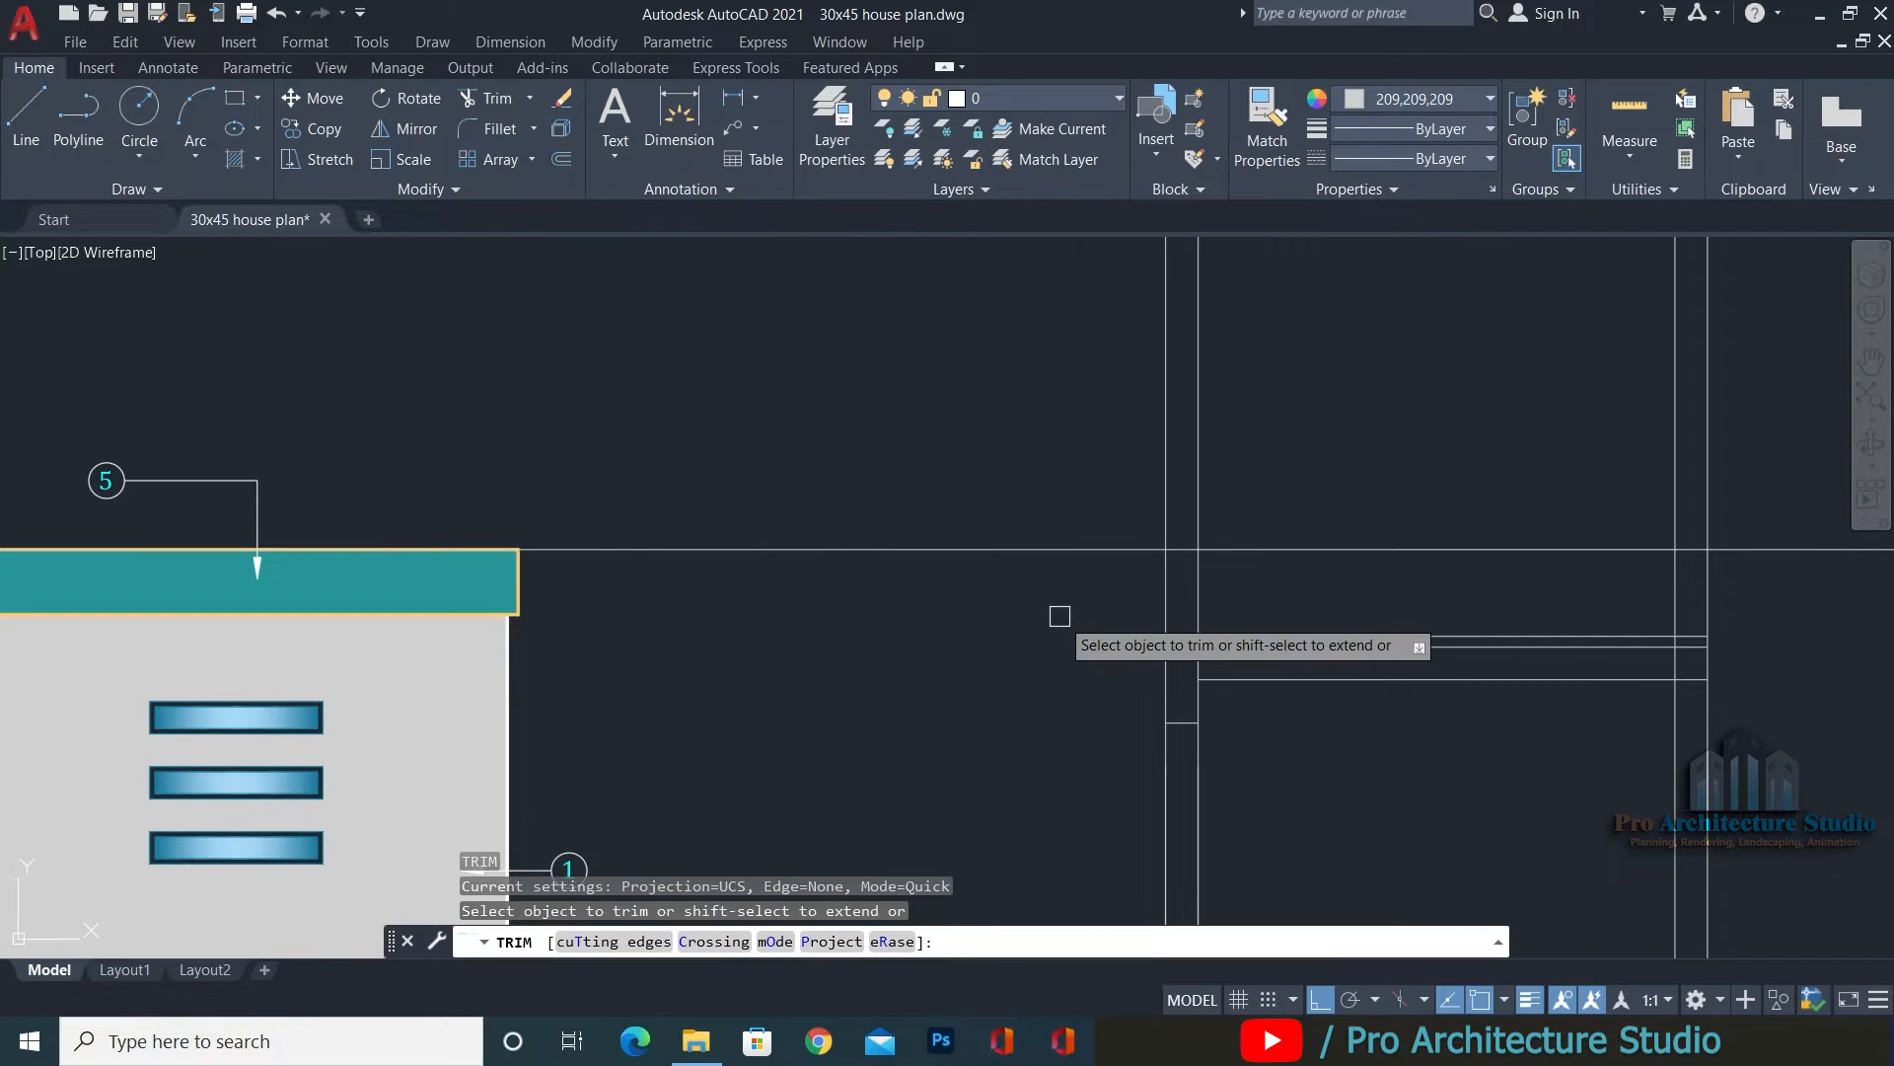
middle_click_drag(1204, 443, 785, 540)
left_click(749, 518)
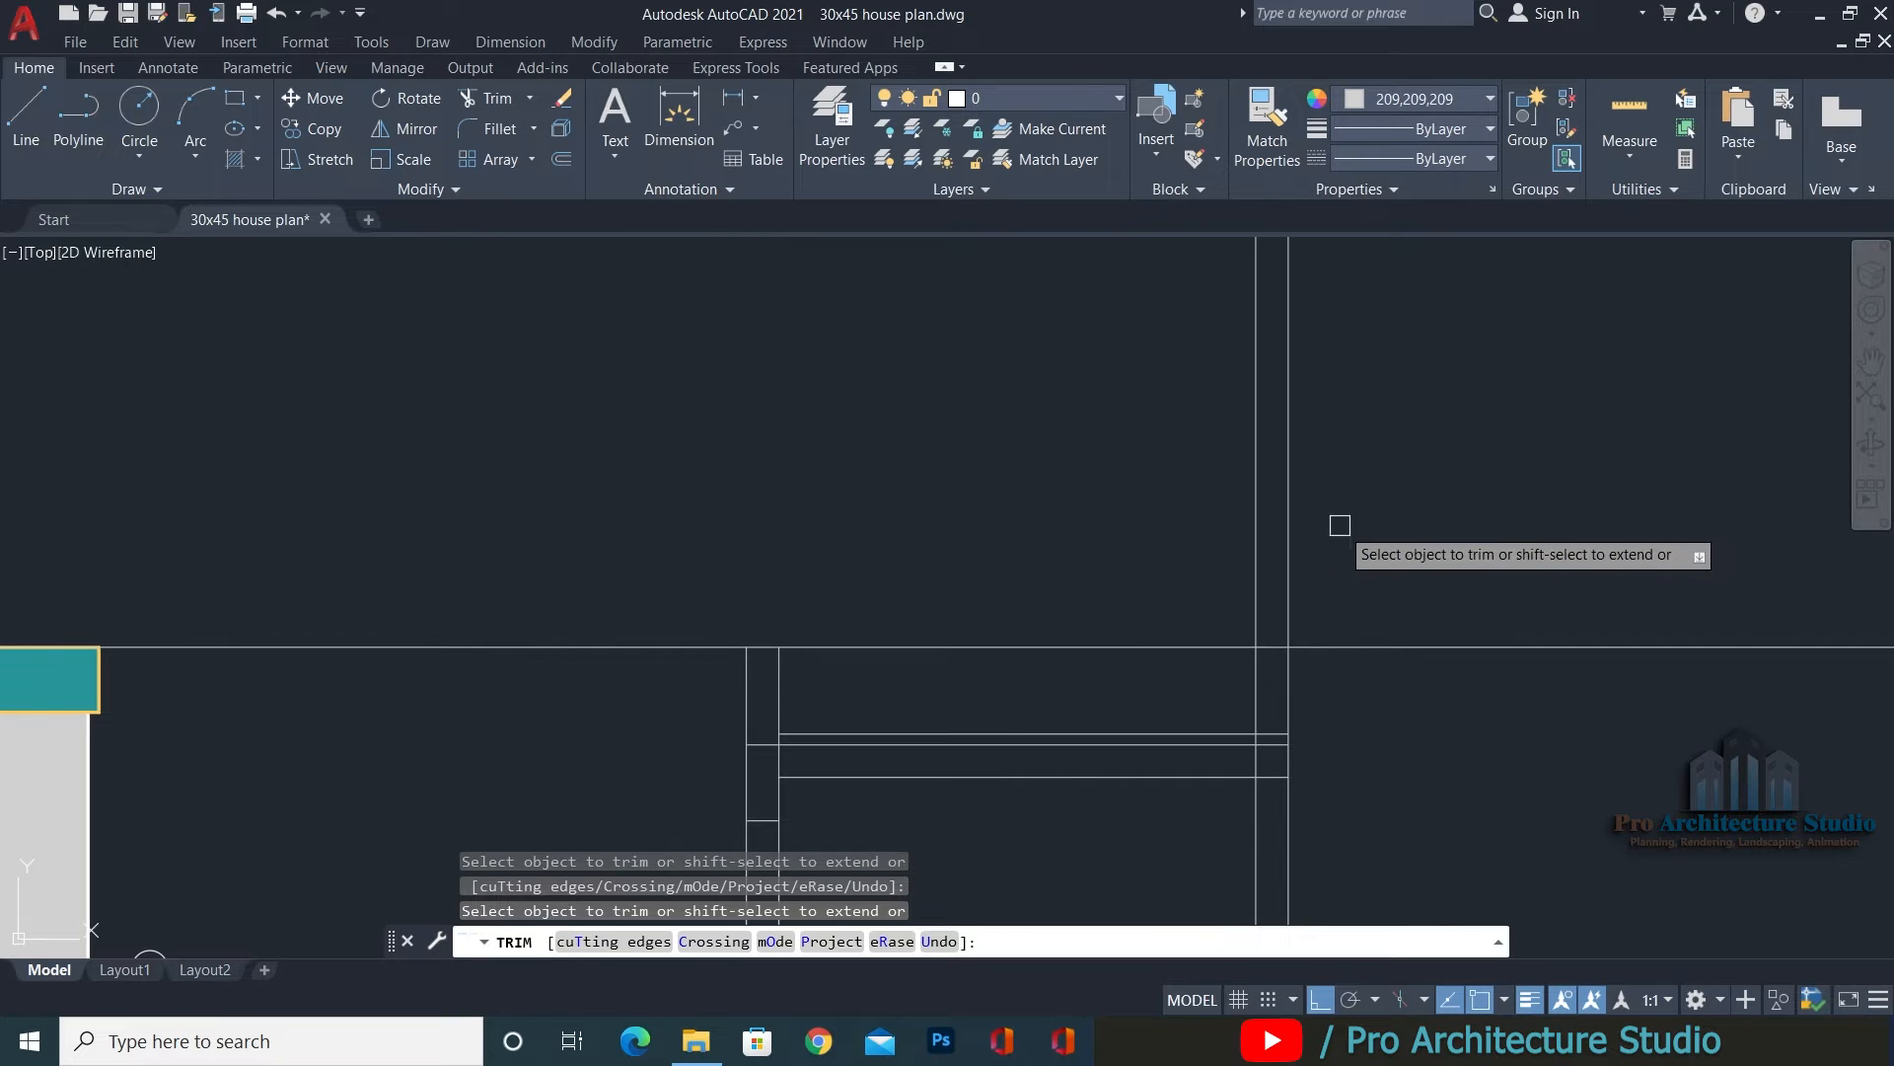
middle_click_drag(1437, 691, 1371, 620)
key("Escape")
Erase the horizontal construction line at the top parapet level.
left_click(1471, 507)
left_click(1412, 690)
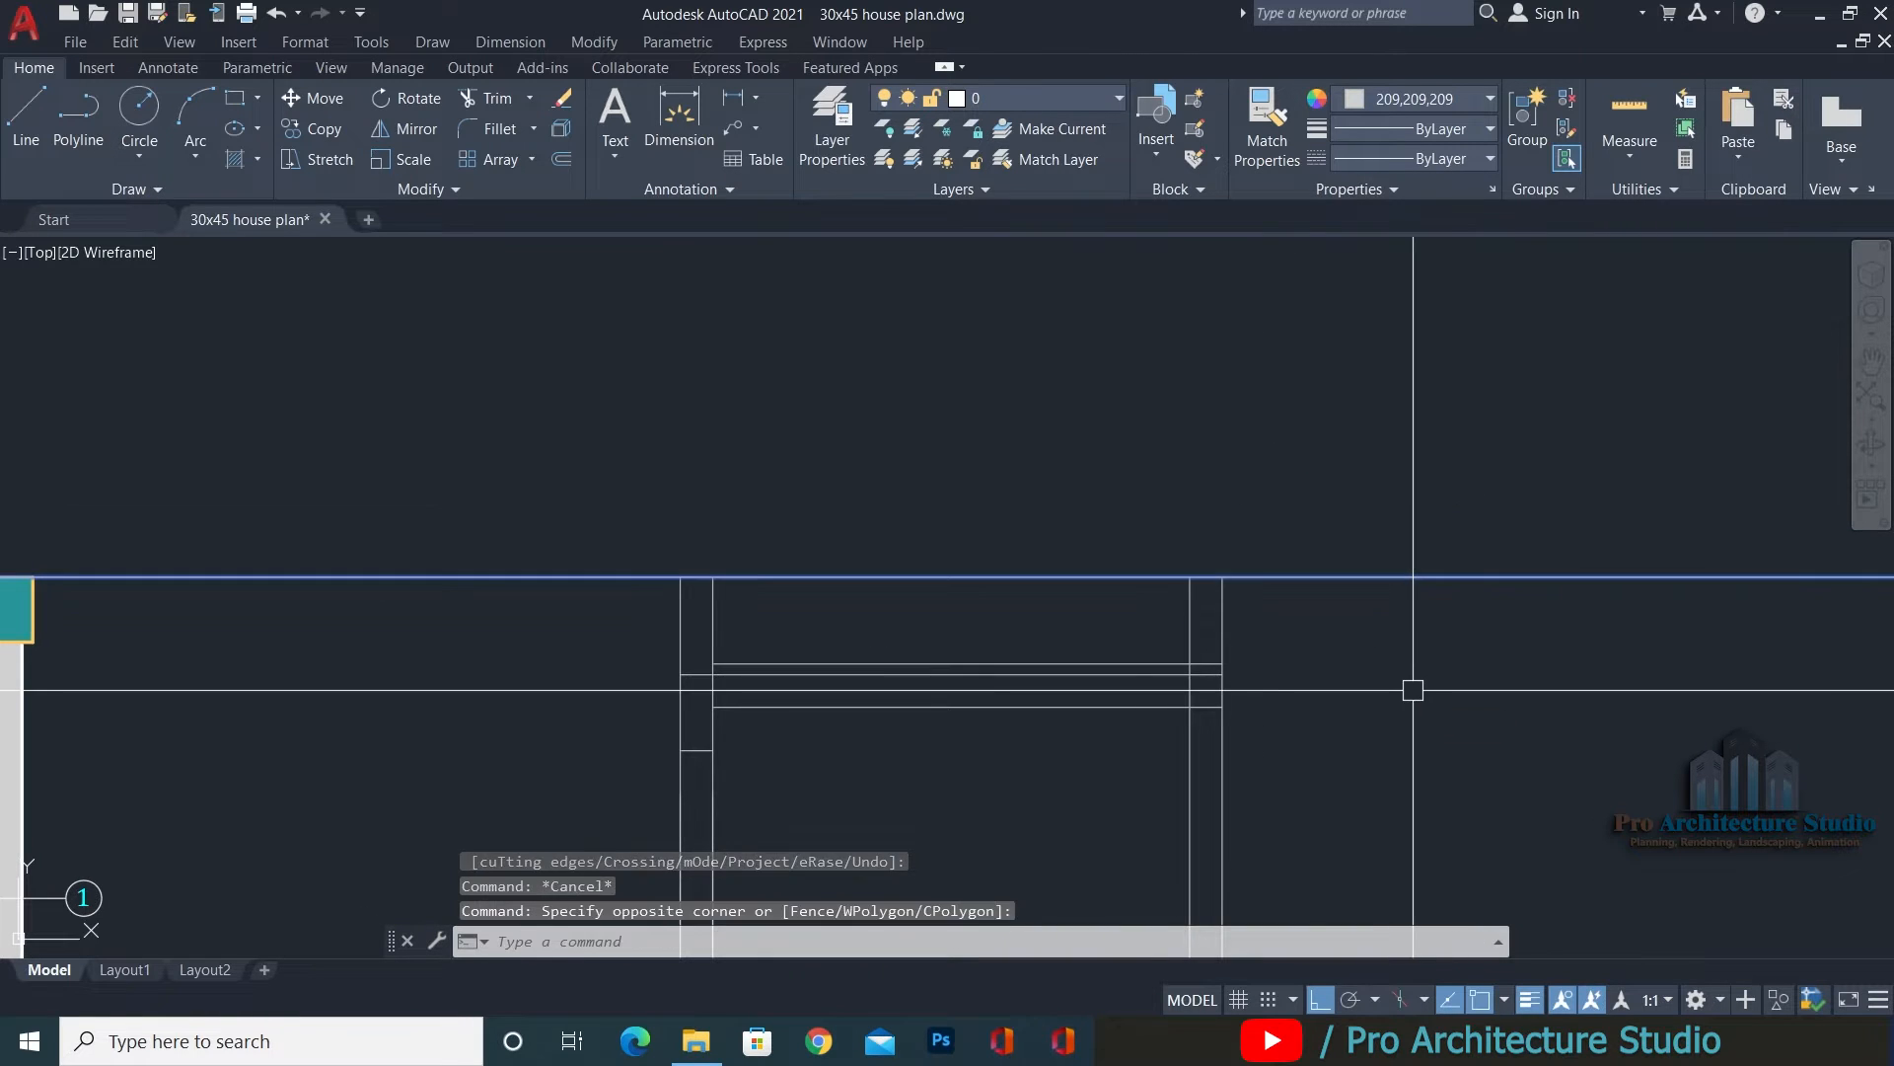
type("e")
key("Return")
middle_click_drag(906, 590, 921, 419)
key("Escape")
key("Escape")
key("Escape")
scroll(1239, 508, "up", 4)
middle_click_drag(1223, 532, 1561, 465)
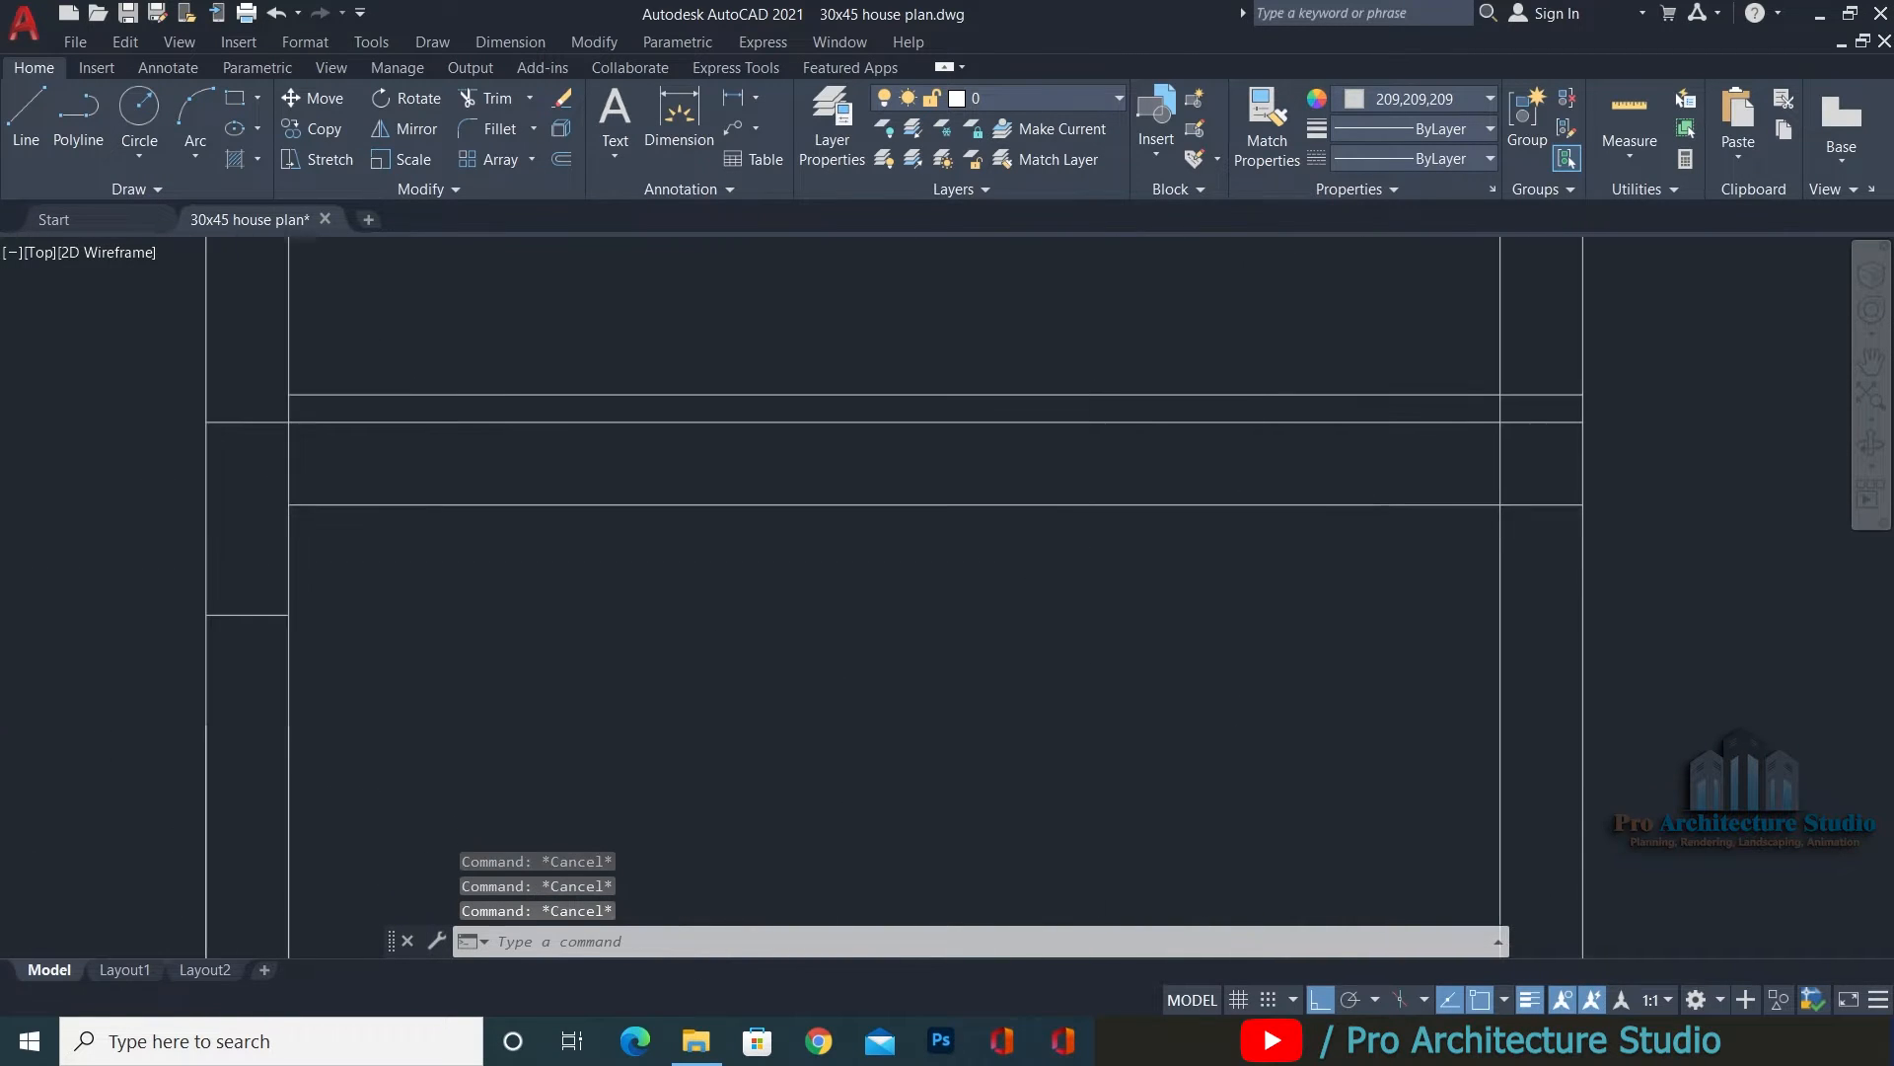
scroll(1093, 537, "down", 2)
type("l")
key("Return")
key("Escape")
key("Escape")
key("Escape")
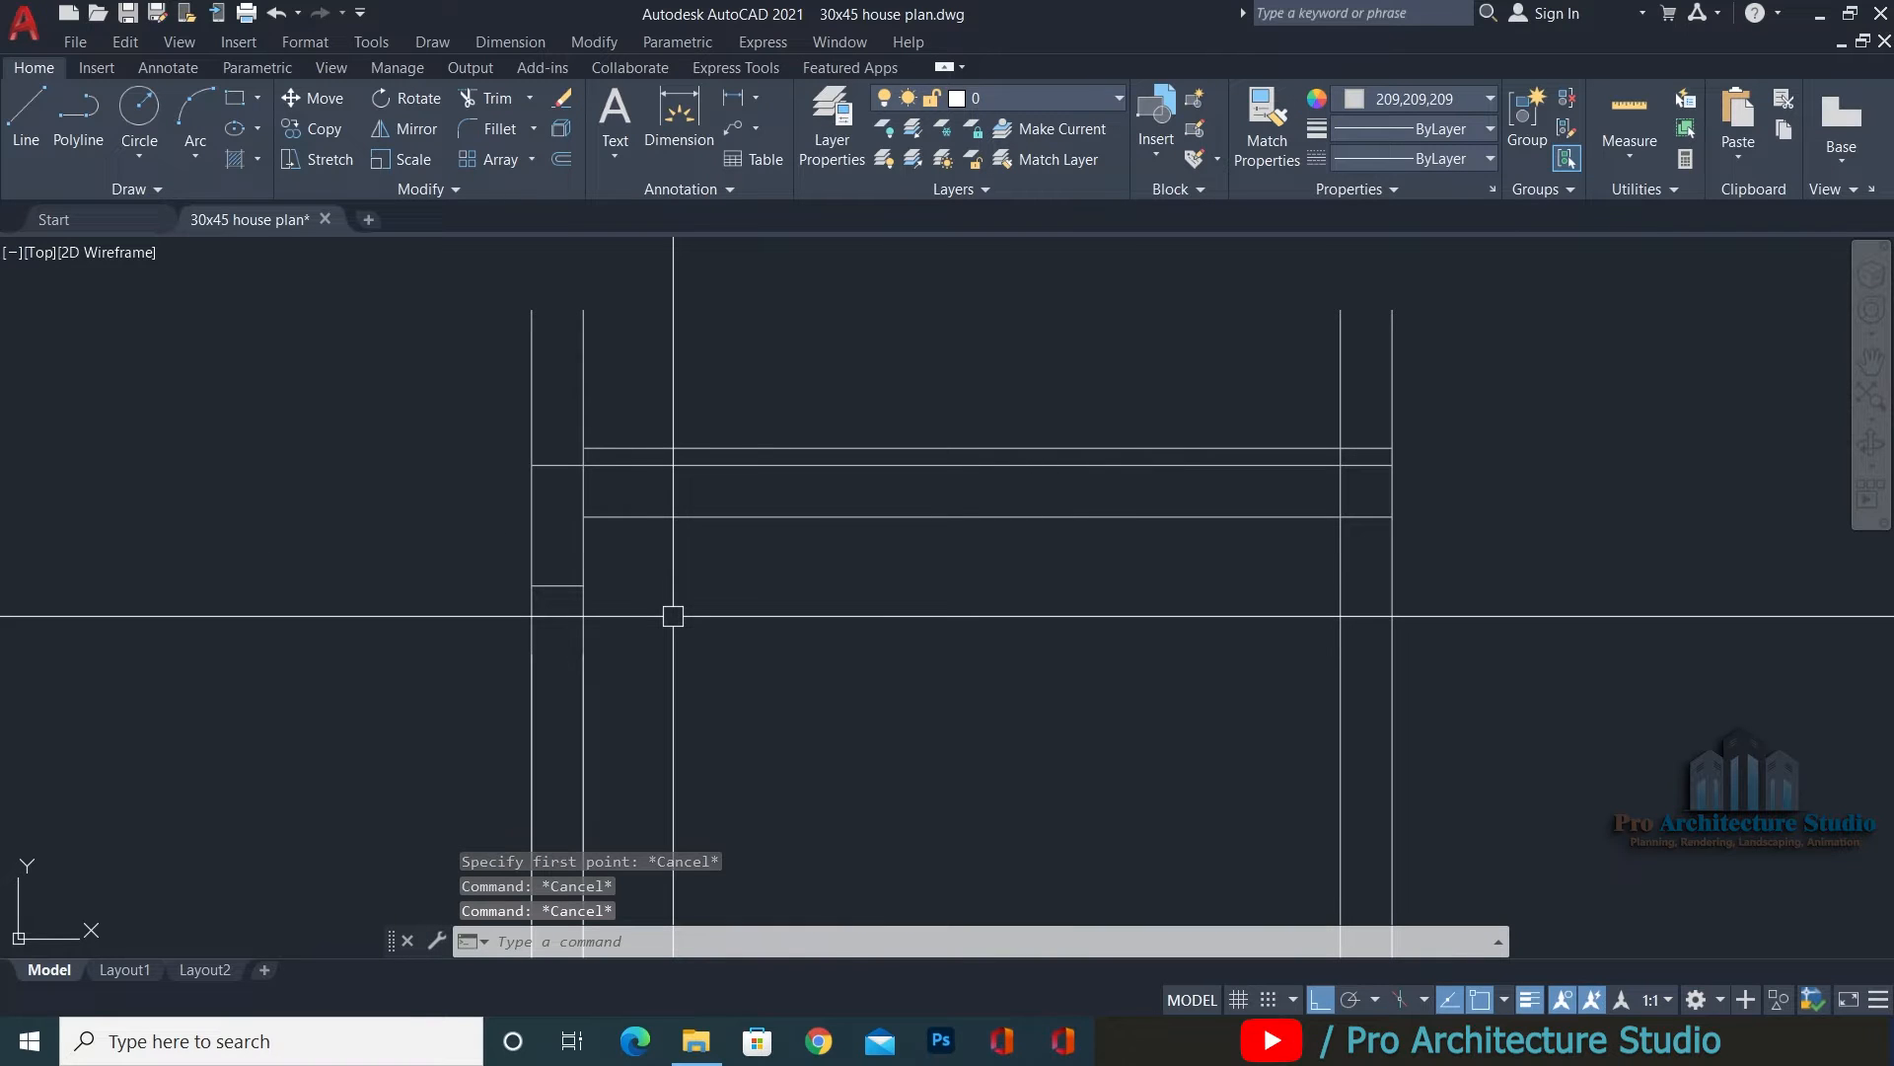
Draw a horizontal line from the left beam's underside to beyond the staircase's right wall.
type("l")
key("Return")
left_click(584, 585)
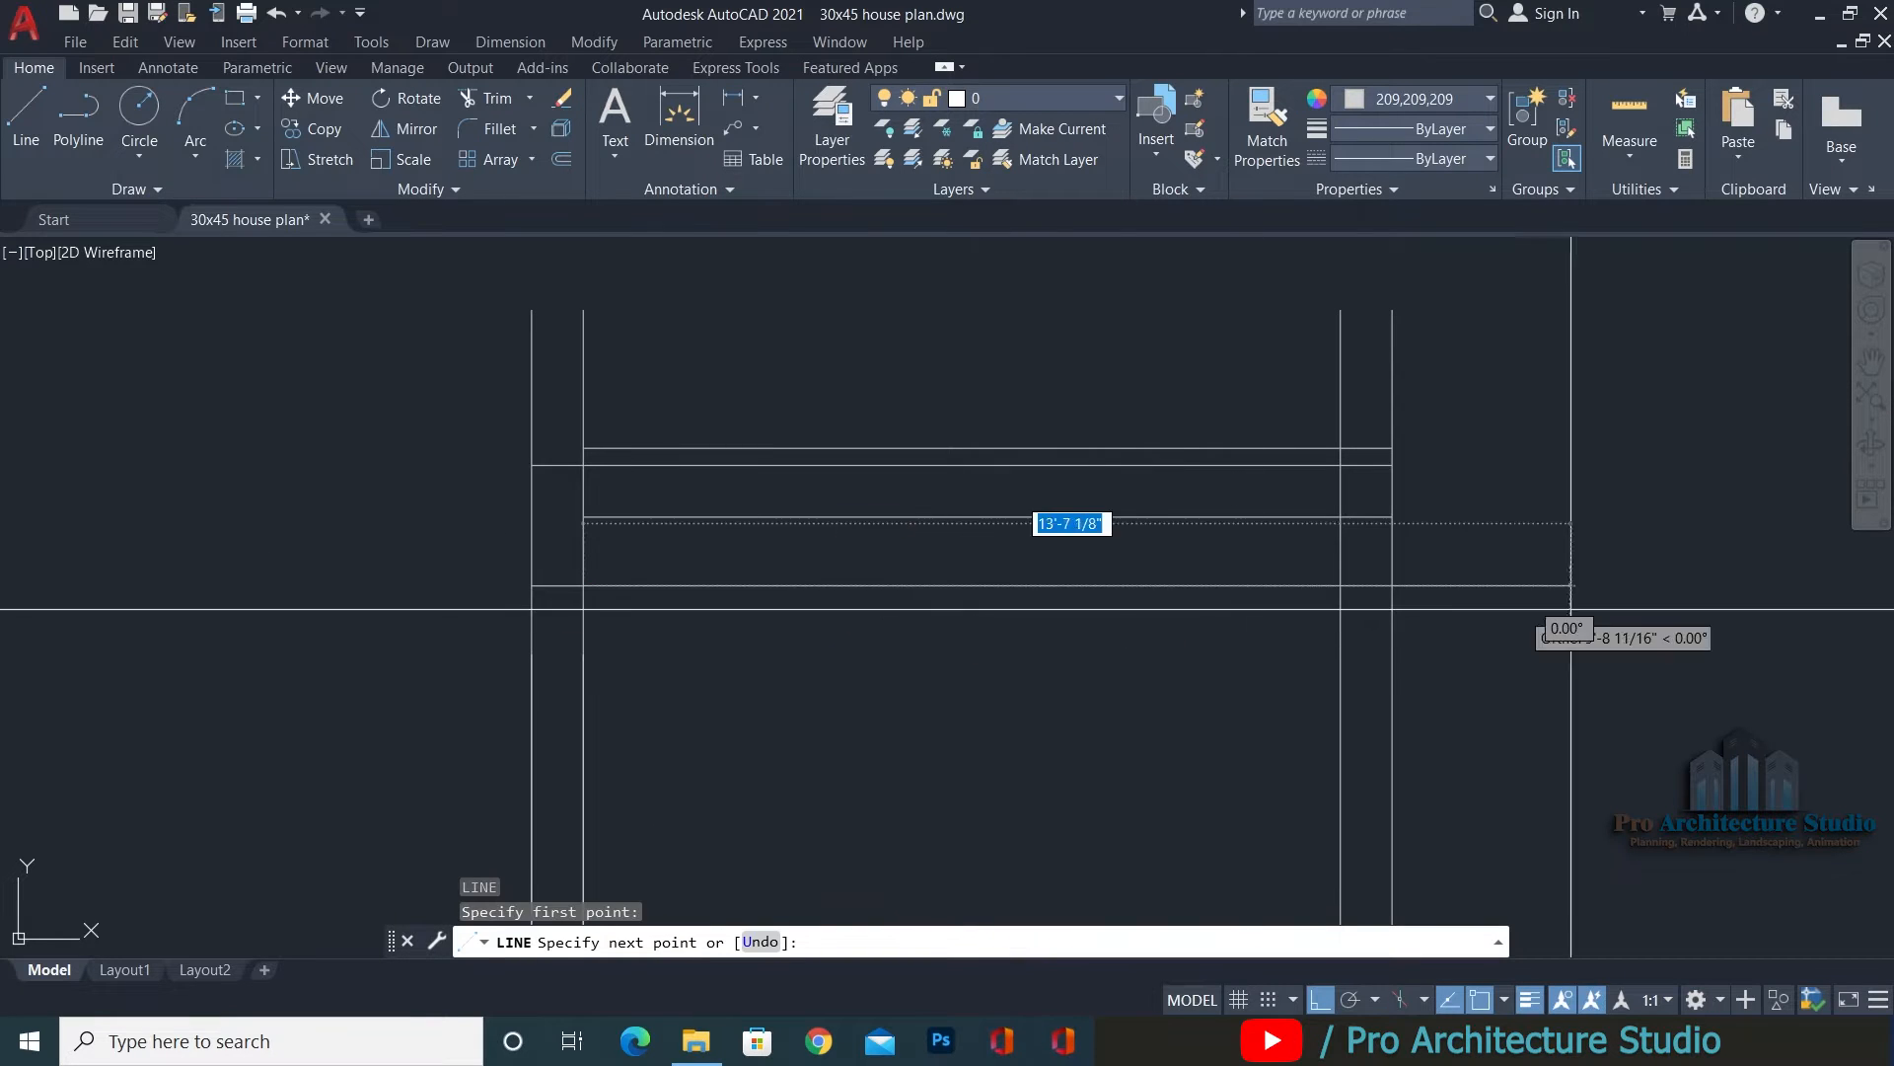
left_click(1667, 609)
key("Escape")
key("Escape")
Trim the new beam underside line on both sides of the staircase's right wall, keeping only the part within the wall.
type("tr")
key("Return")
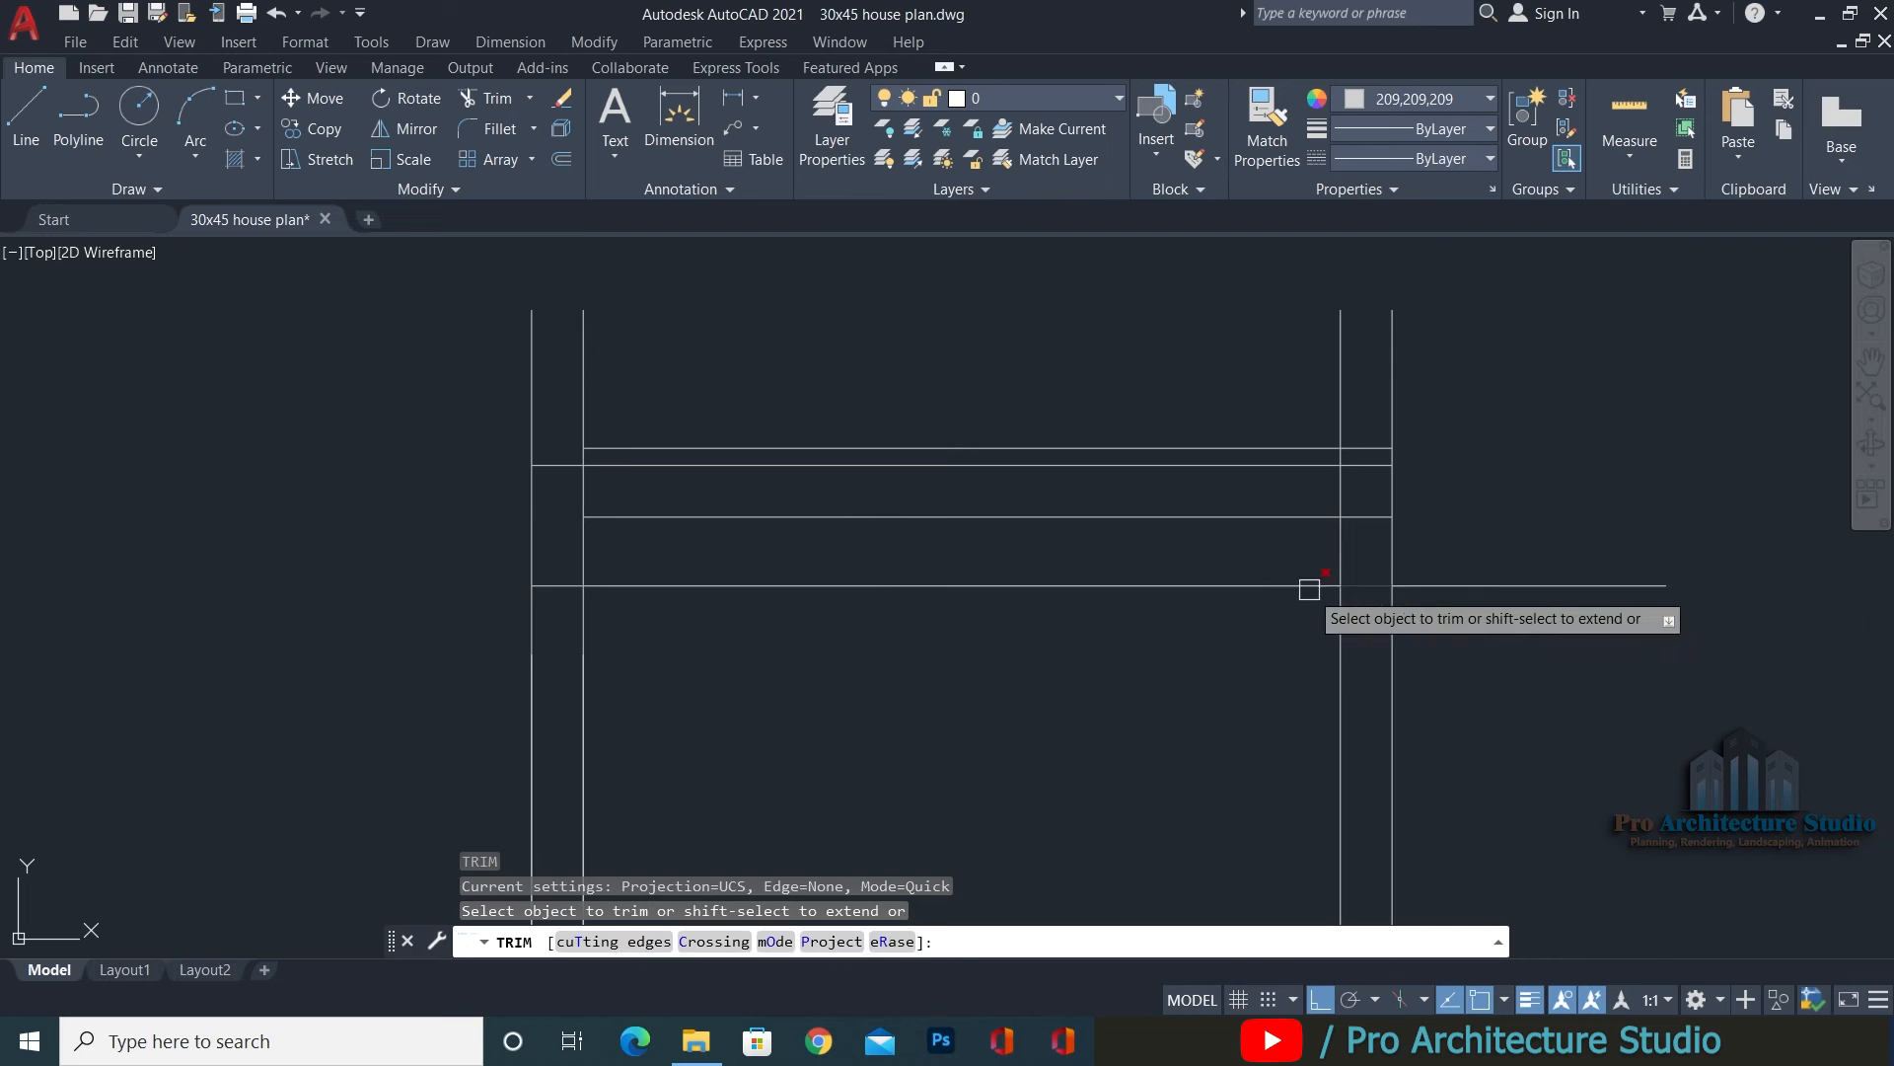
left_click(1311, 586)
left_click(1468, 583)
Trim the overlapping wall and slab lines where the top roof slab meets the staircase's left and right walls.
scroll(1321, 520, "up", 2)
left_click(1345, 474)
left_click(1386, 516)
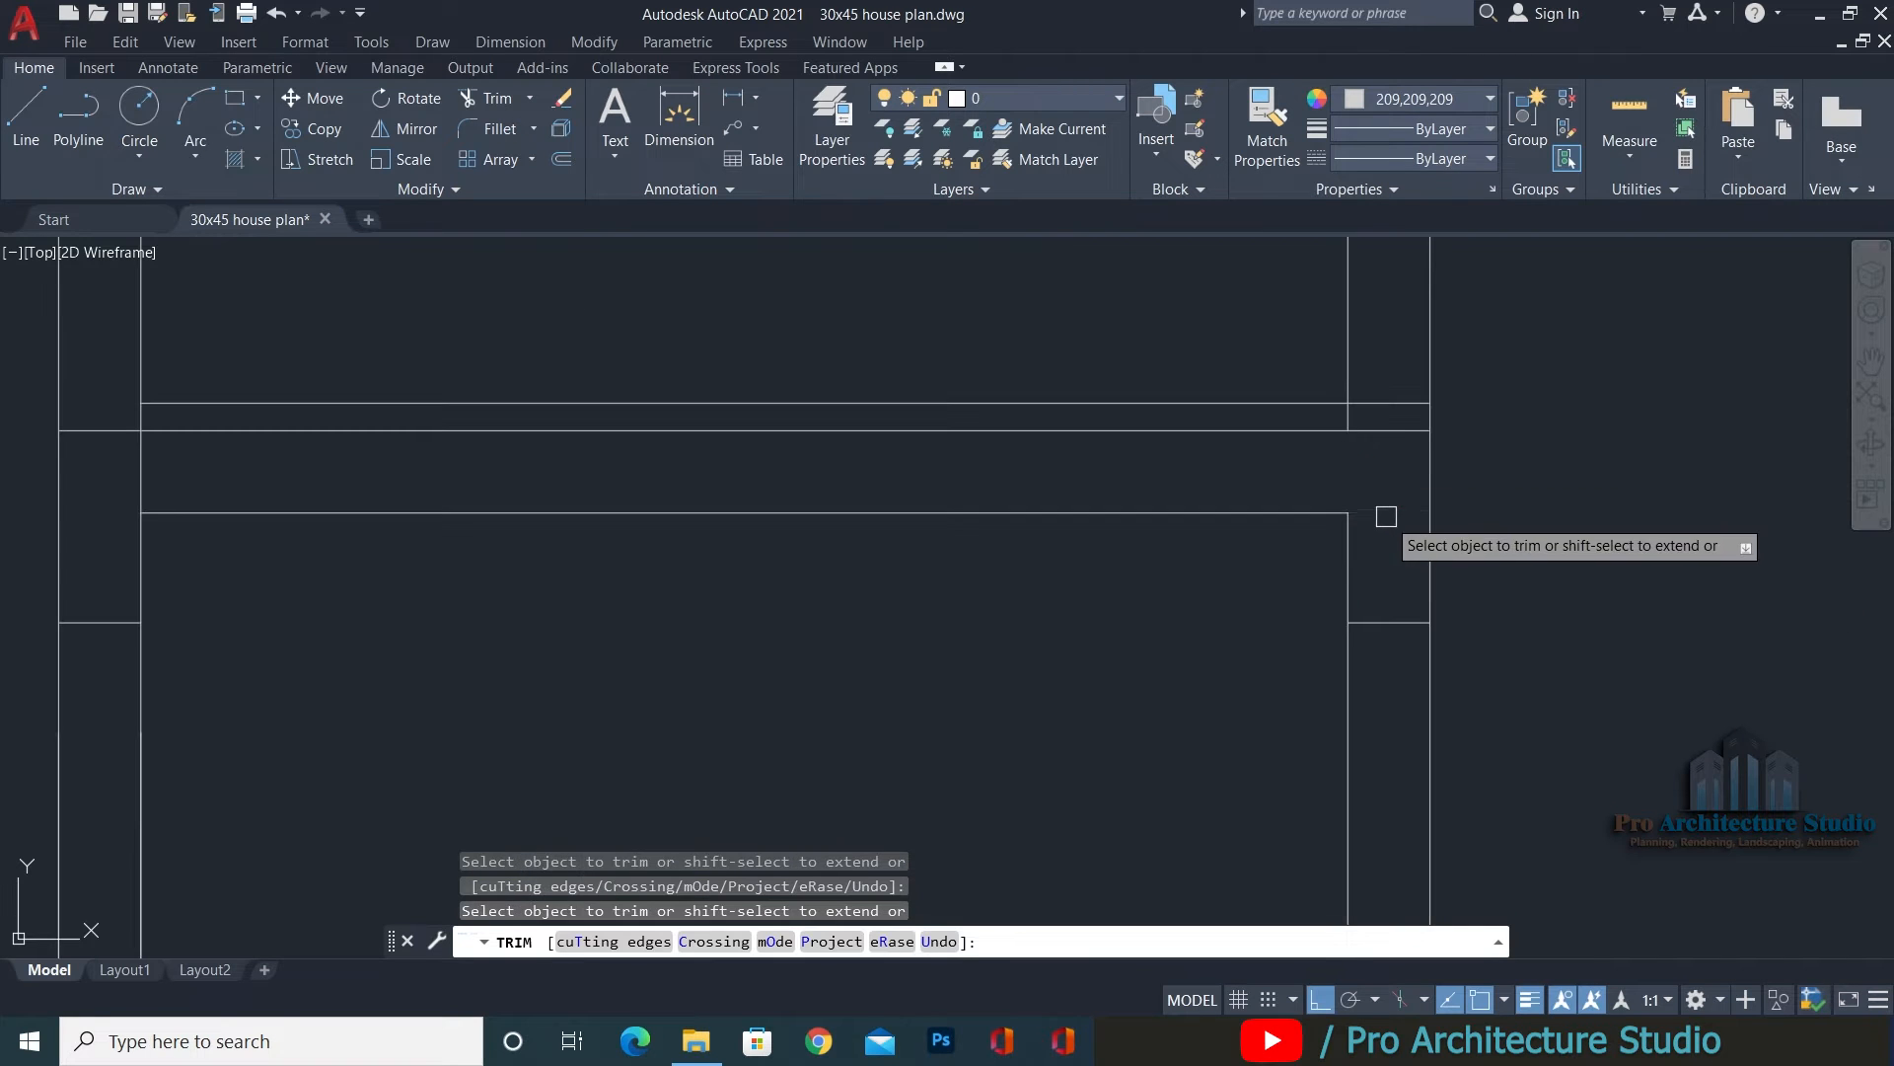
left_click(1388, 406)
middle_click_drag(421, 417, 935, 415)
left_click(646, 468)
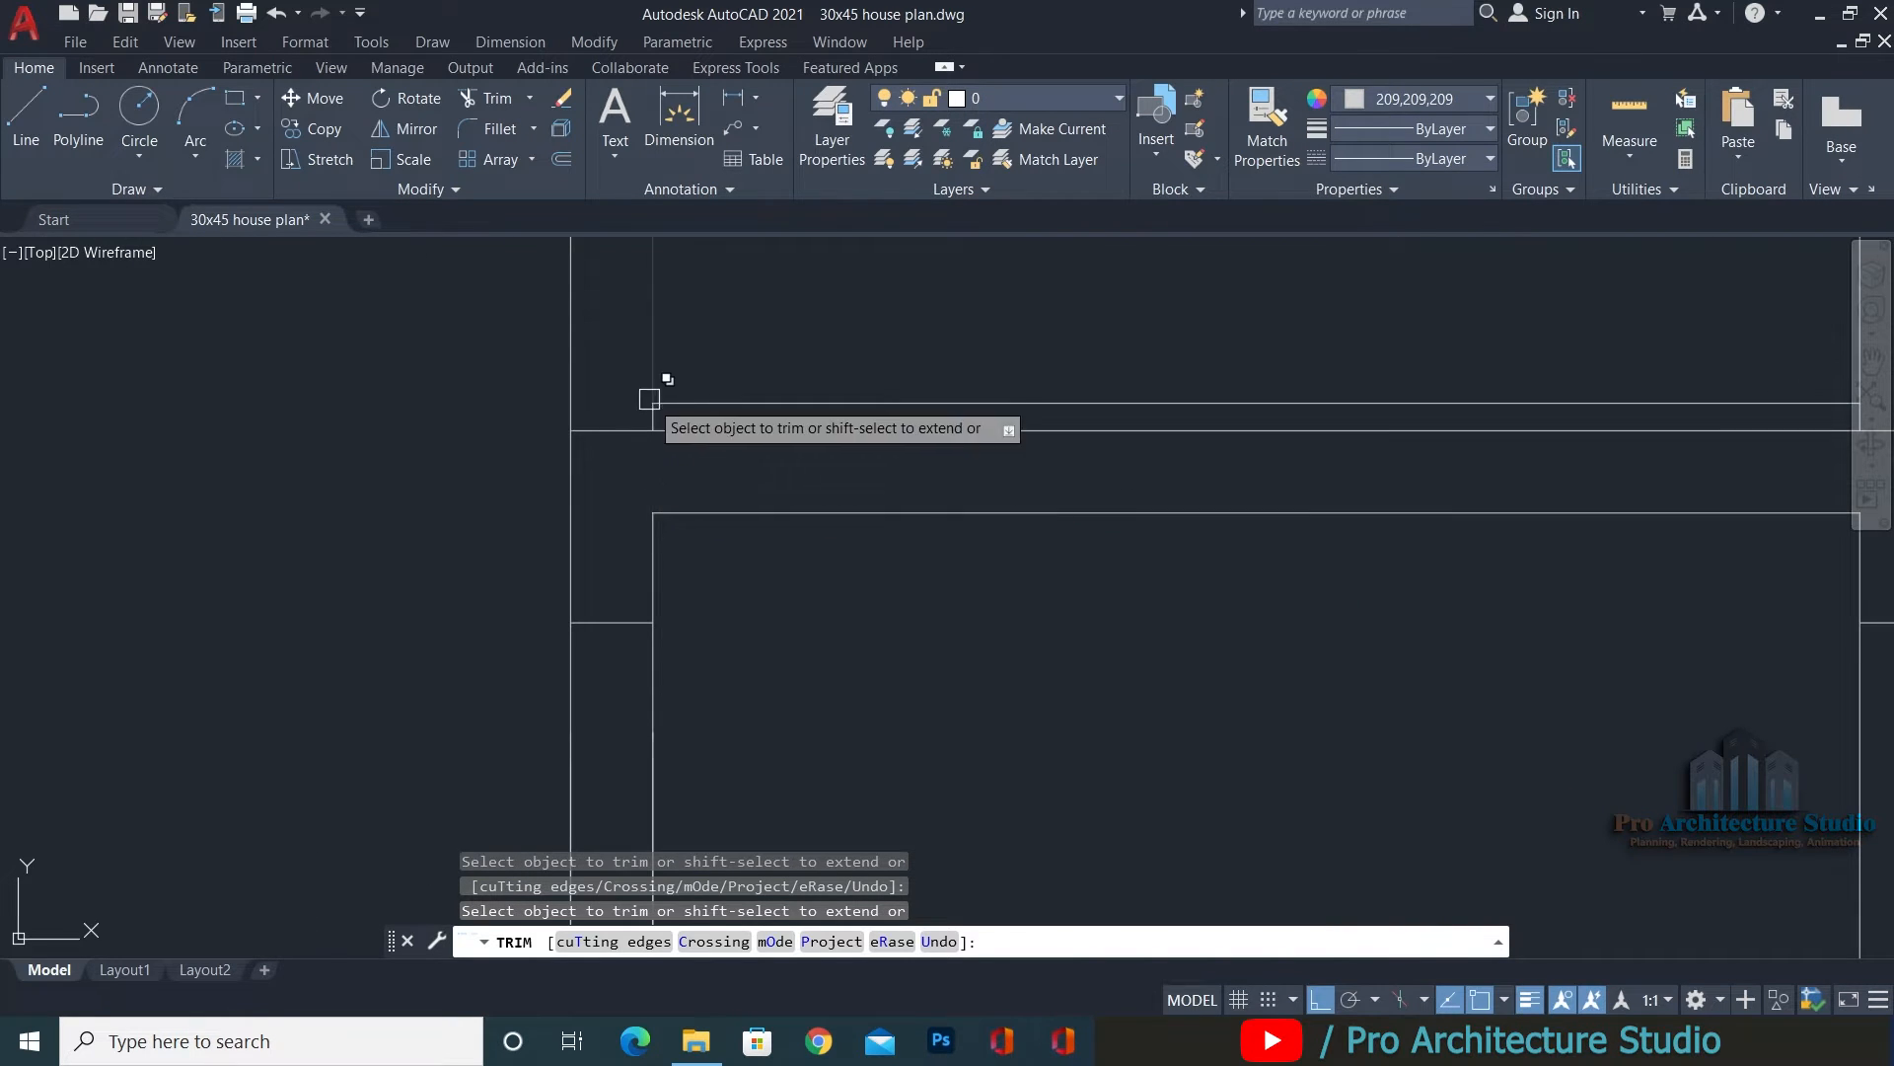
key("Escape")
key("Escape")
key("Escape")
key("Escape")
Draw a horizontal construction line through the elevation's PARAPET L. +32'-6" level, across the section.
scroll(685, 474, "down", 6)
scroll(943, 485, "down", 2)
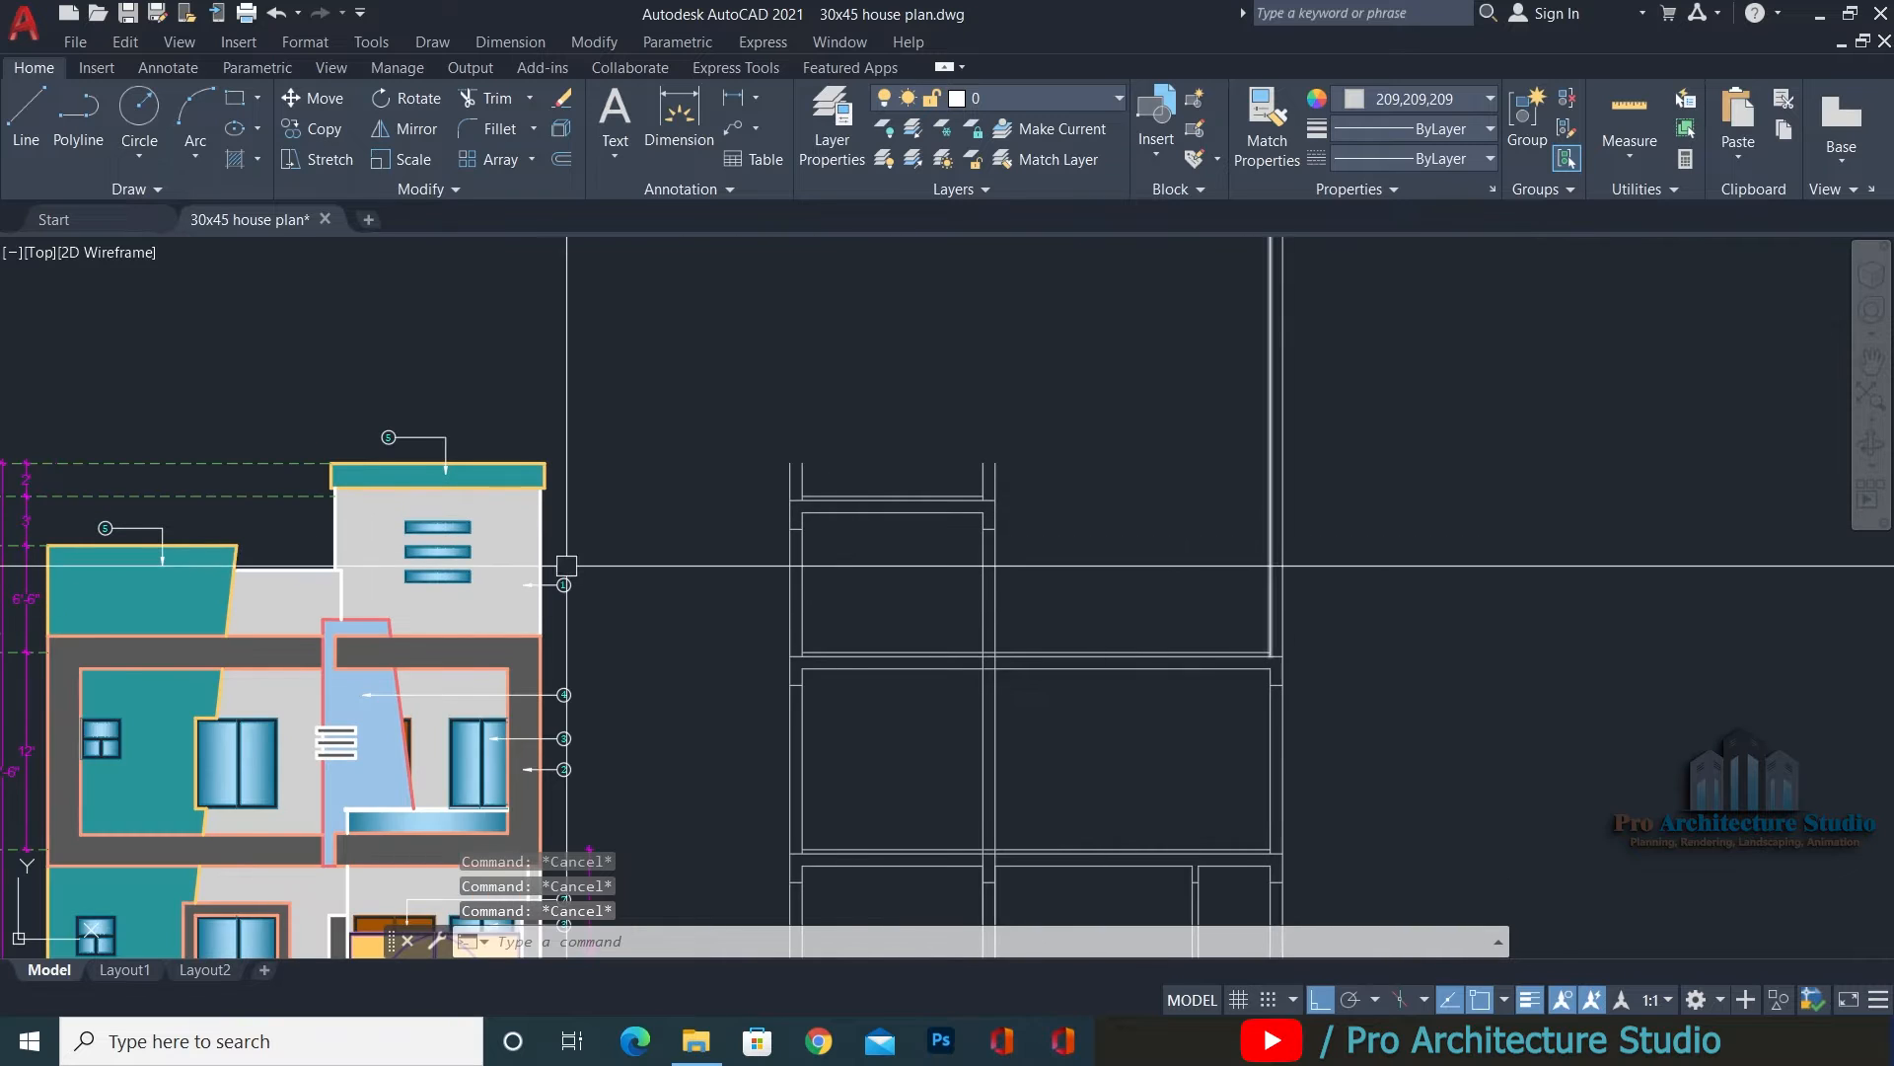
middle_click_drag(286, 560, 687, 561)
scroll(393, 533, "up", 4)
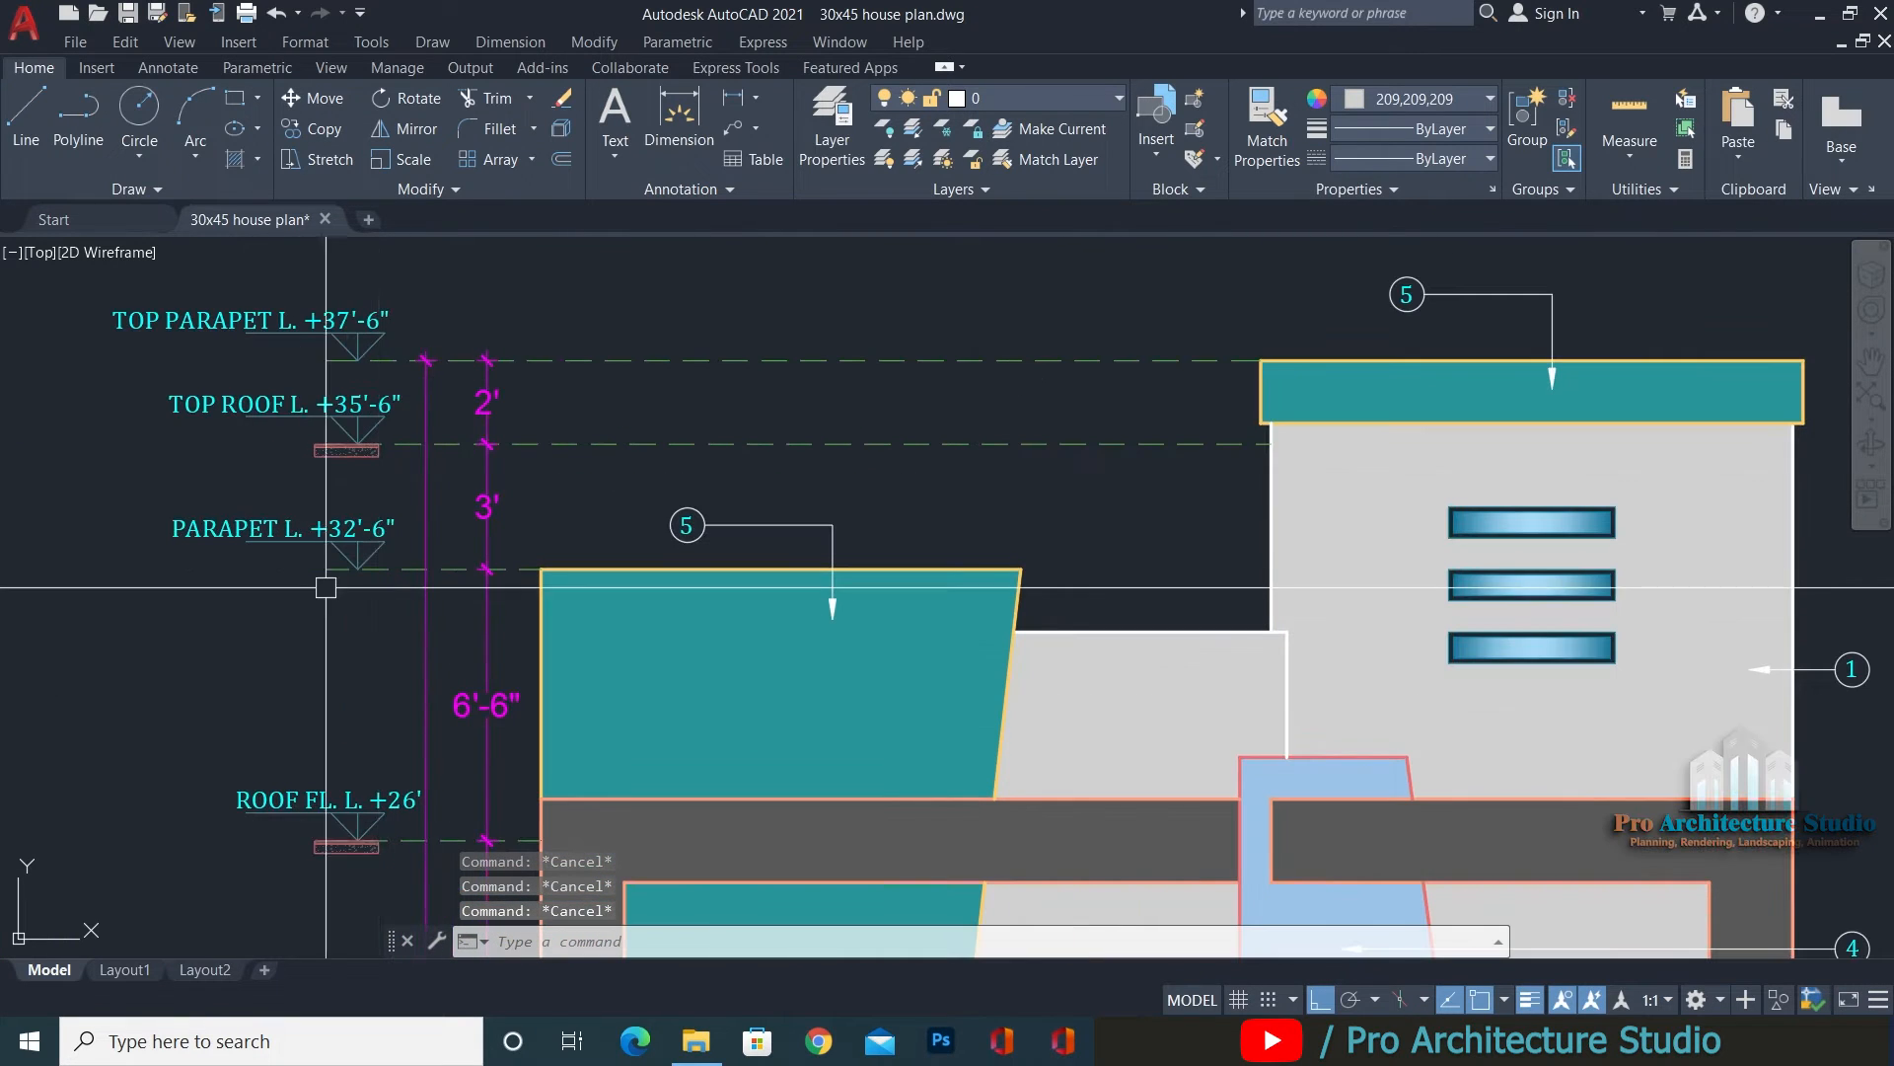
key("Return")
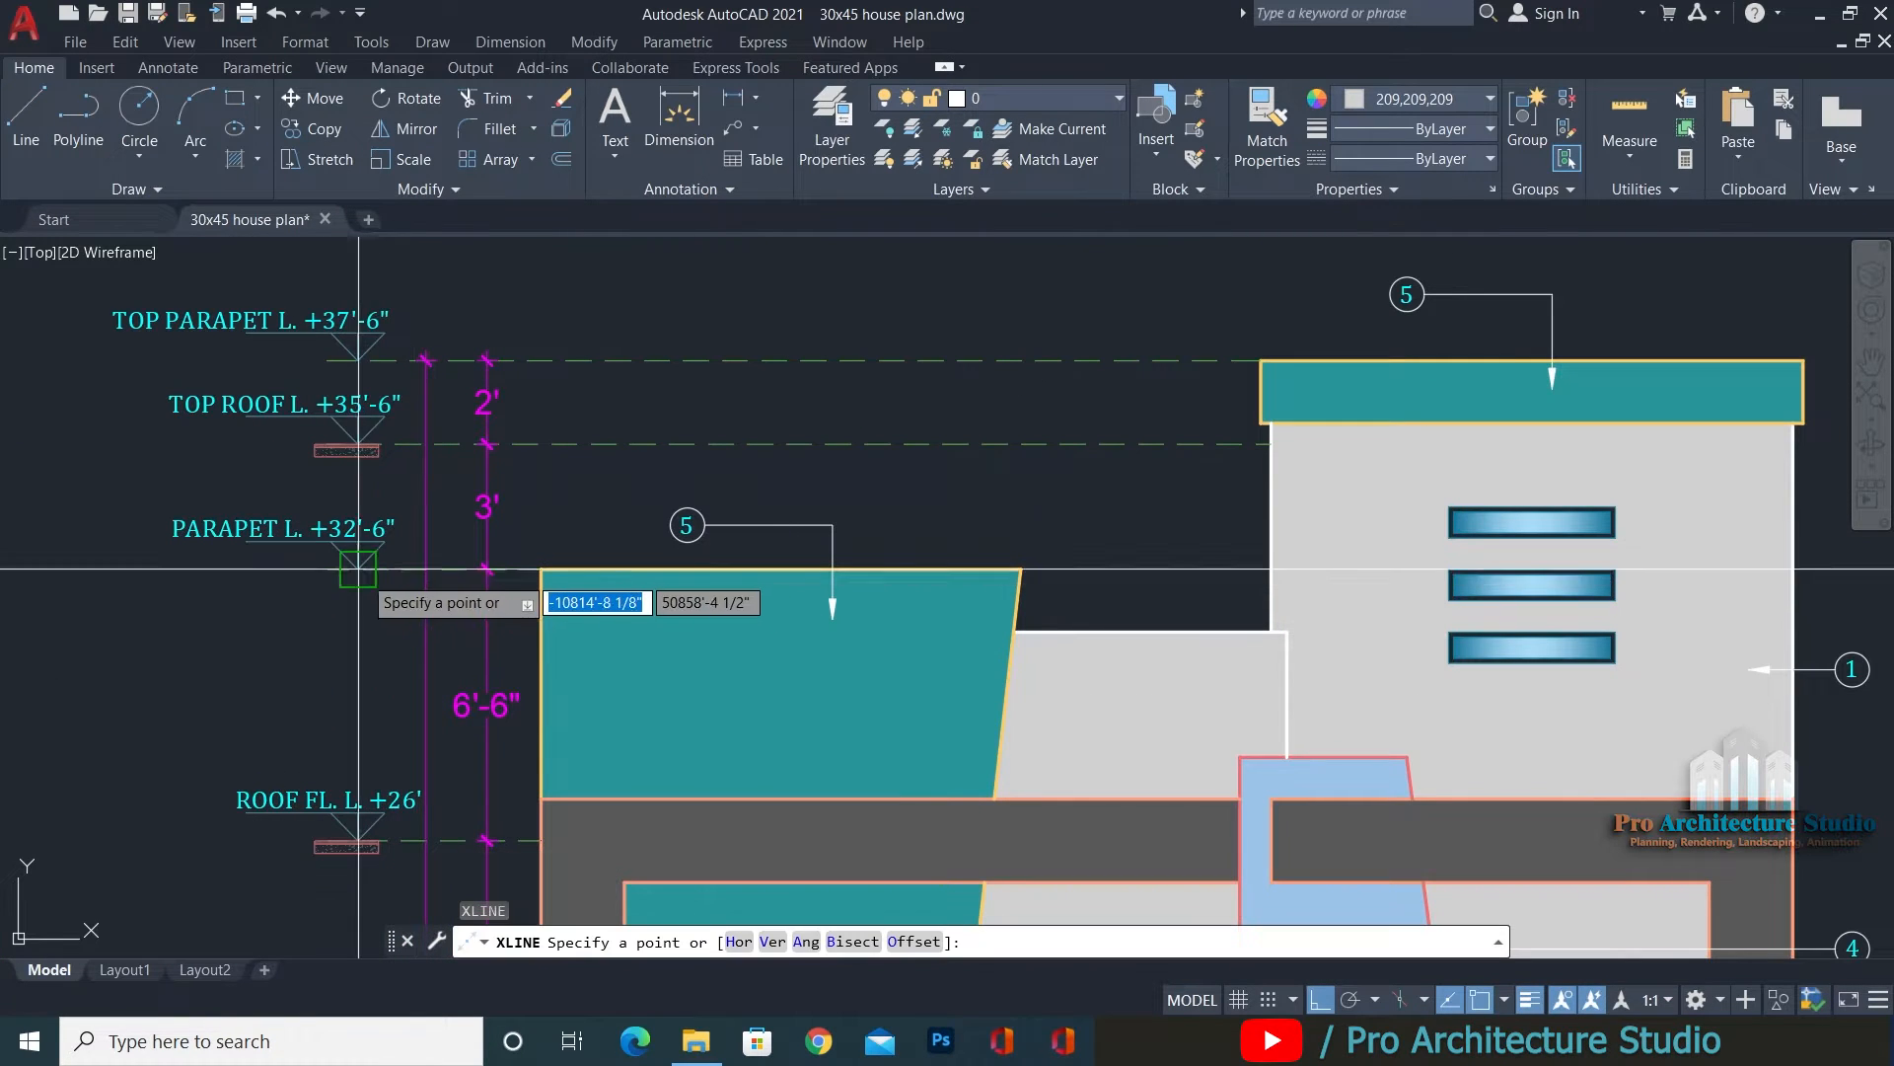
left_click(419, 569)
scroll(118, 622, "down", 6)
left_click(1197, 650)
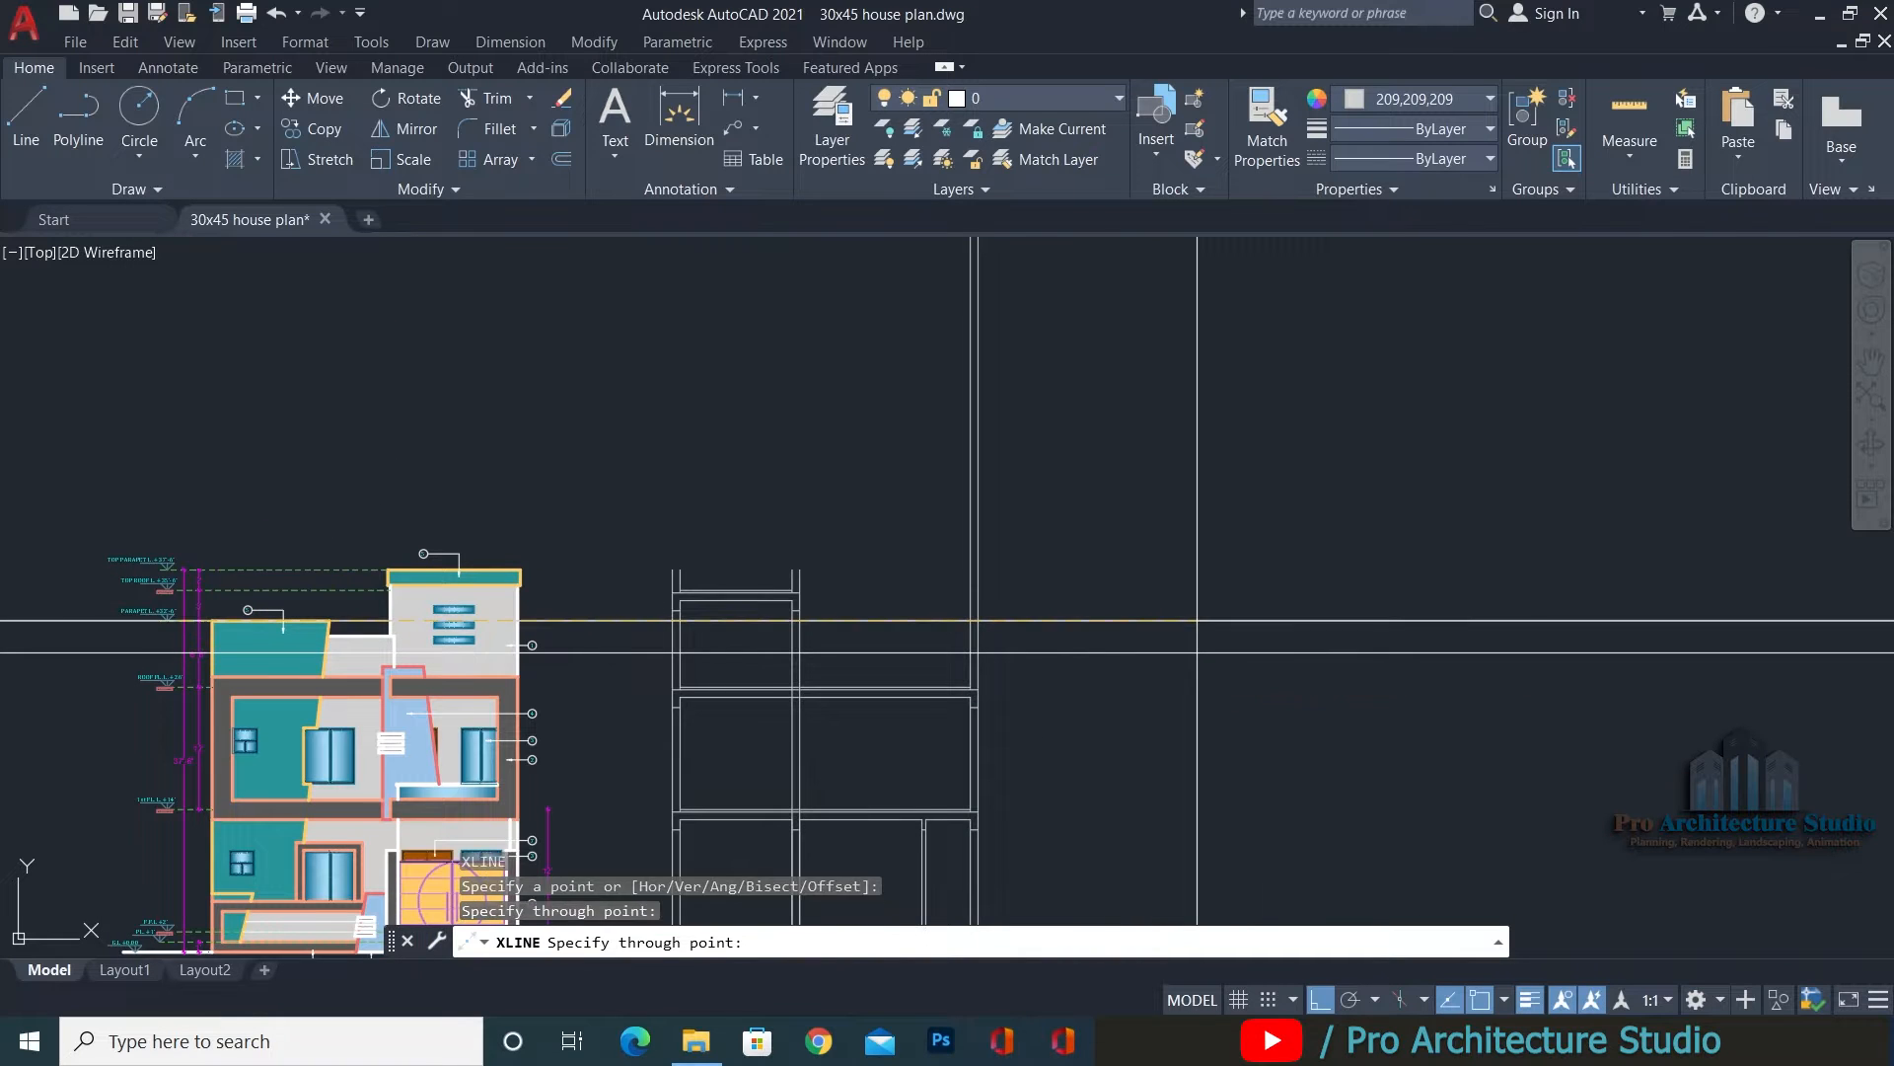
key("Return")
key("Escape")
key("Escape")
Trim the section's right outer wall lines above the parapet-level construction line.
scroll(940, 628, "up", 4)
scroll(1007, 634, "up", 2)
type("T")
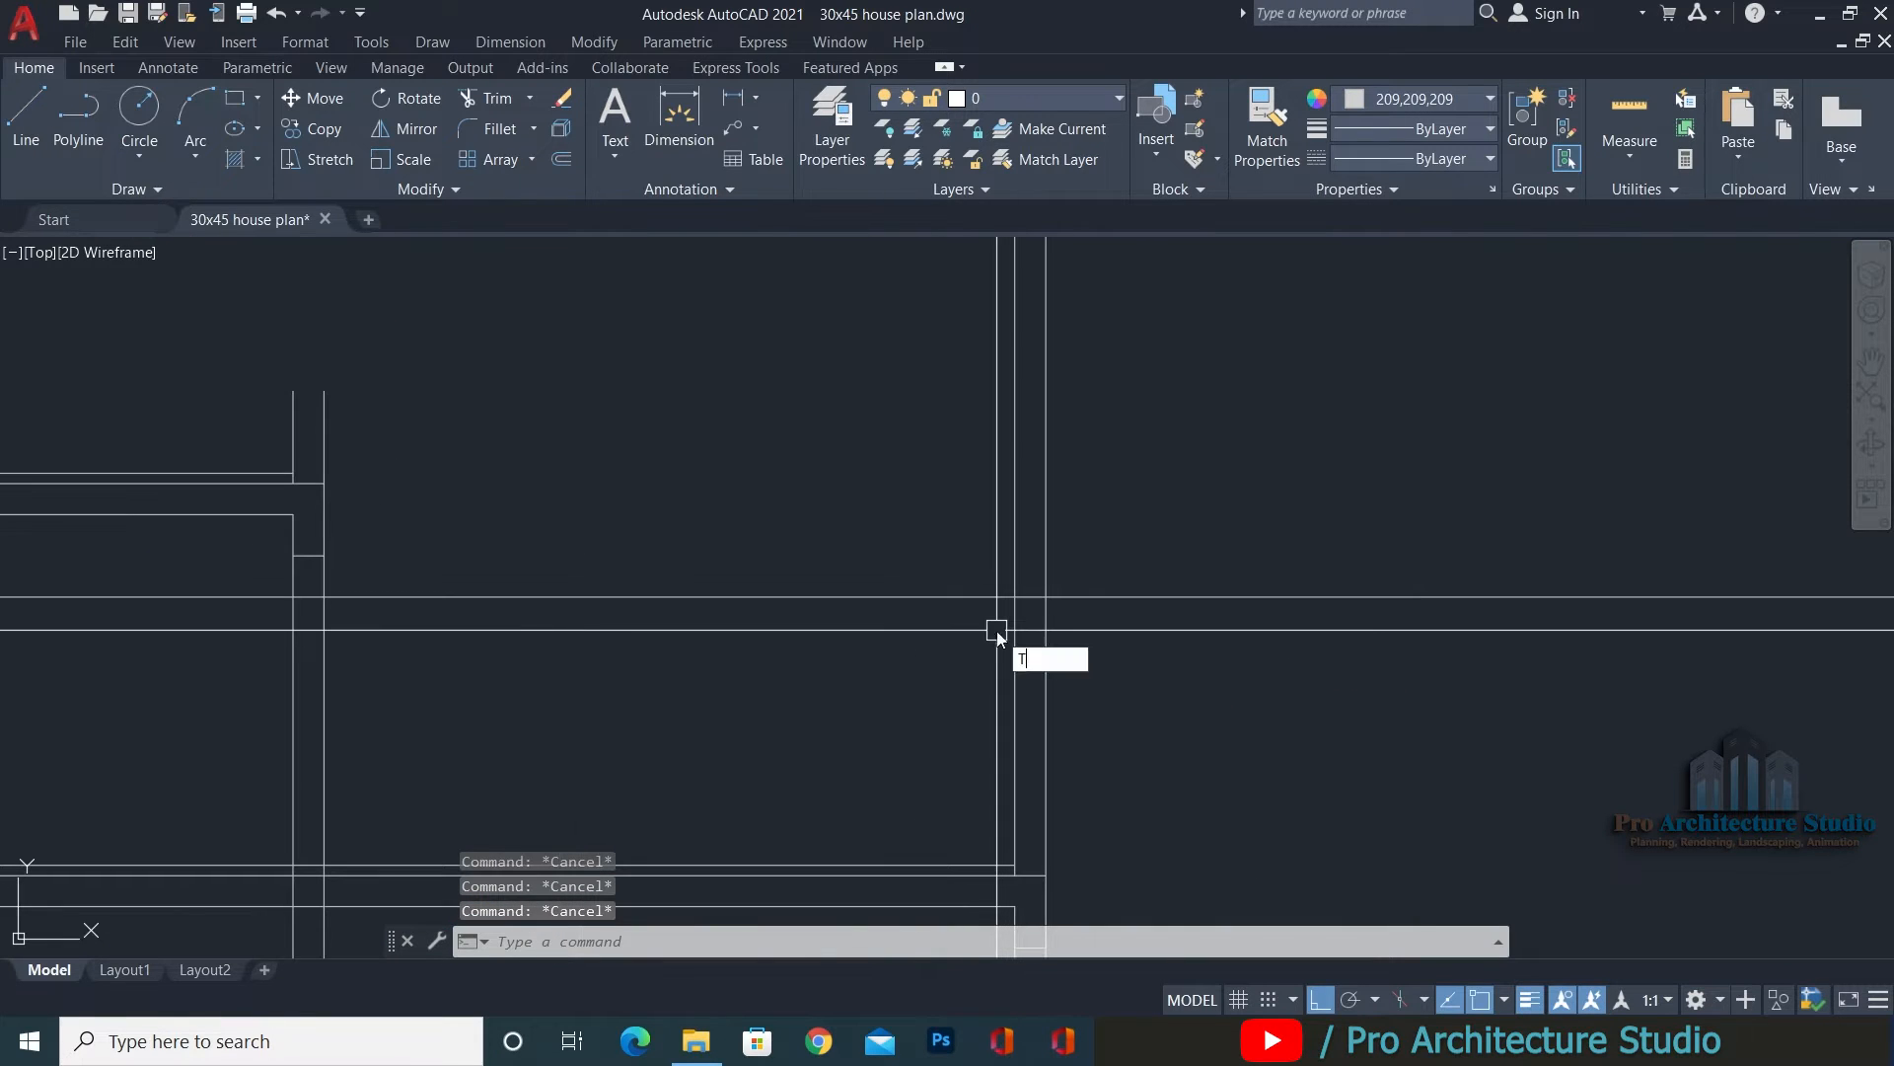
type("R")
key("Return")
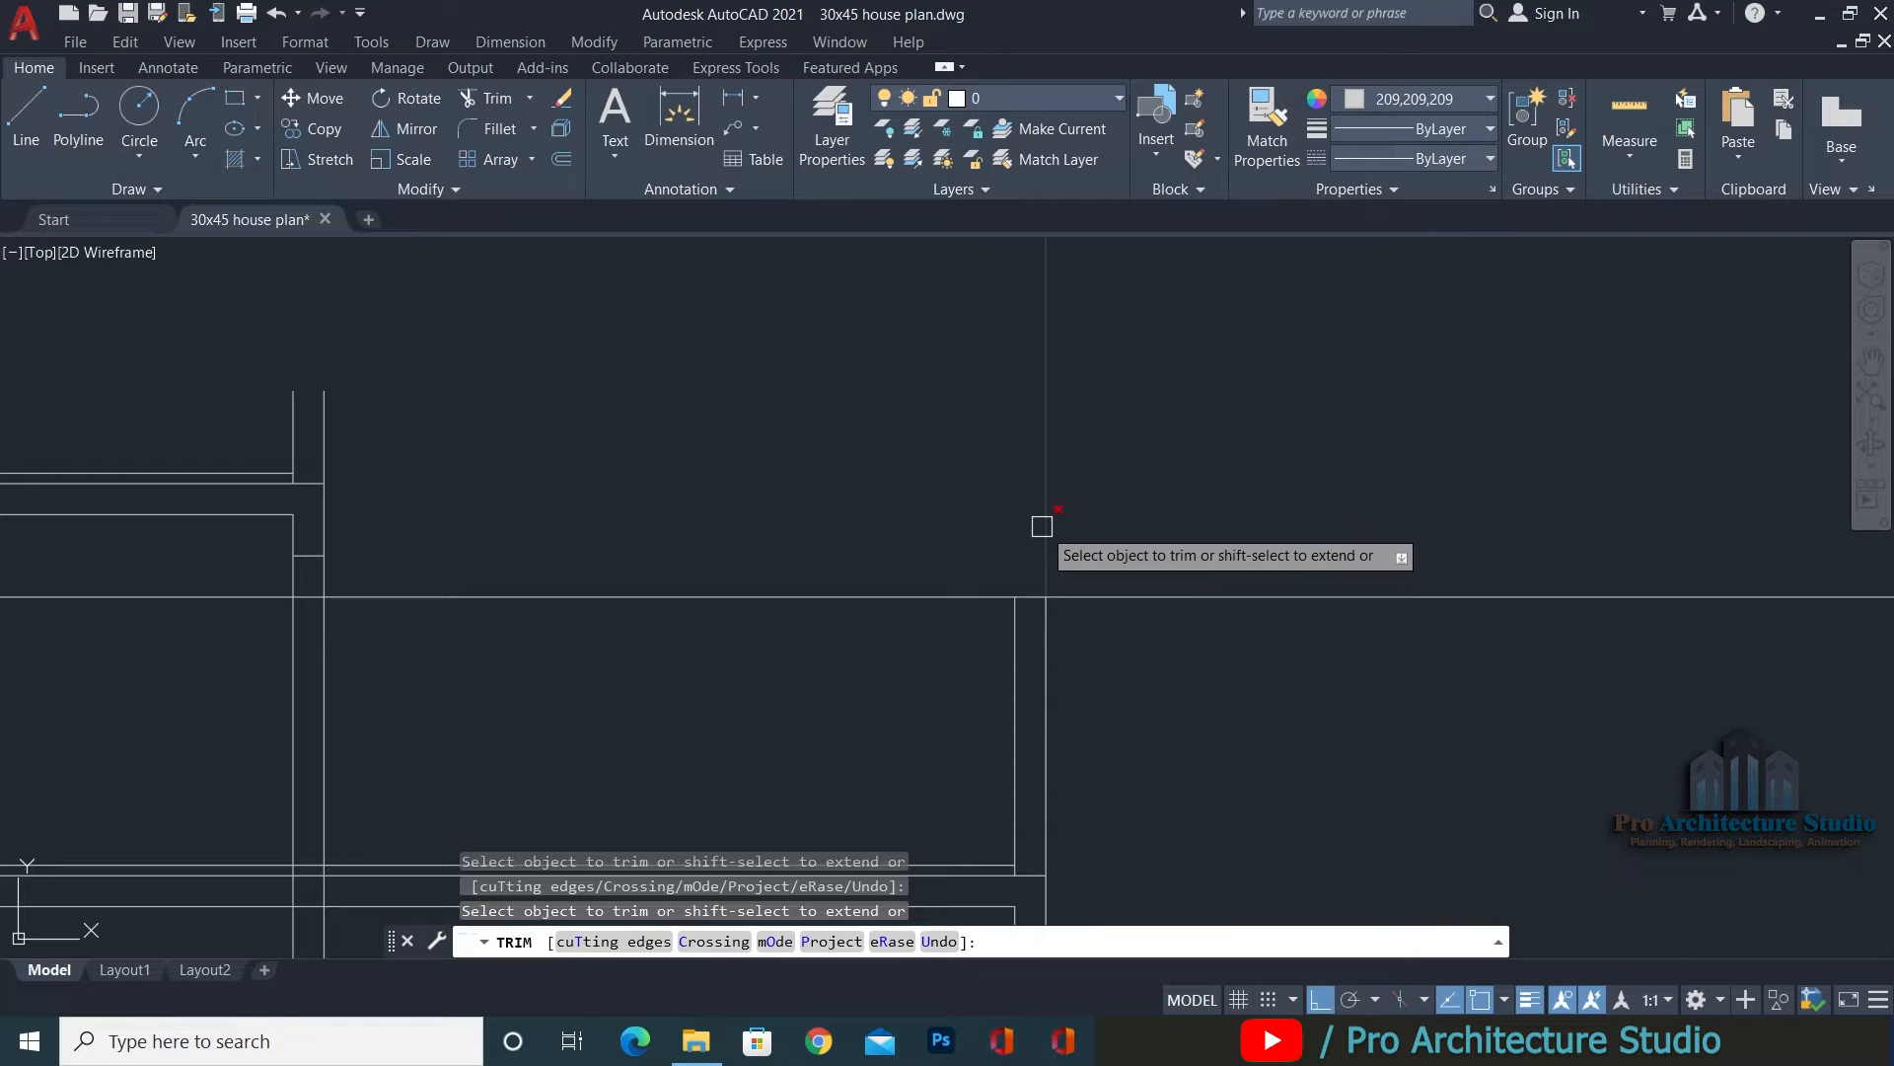
middle_click_drag(469, 588, 638, 540)
key("Escape")
key("Escape")
Erase the horizontal parapet-level construction line across the section.
left_click(1358, 478)
left_click(1305, 635)
type("E")
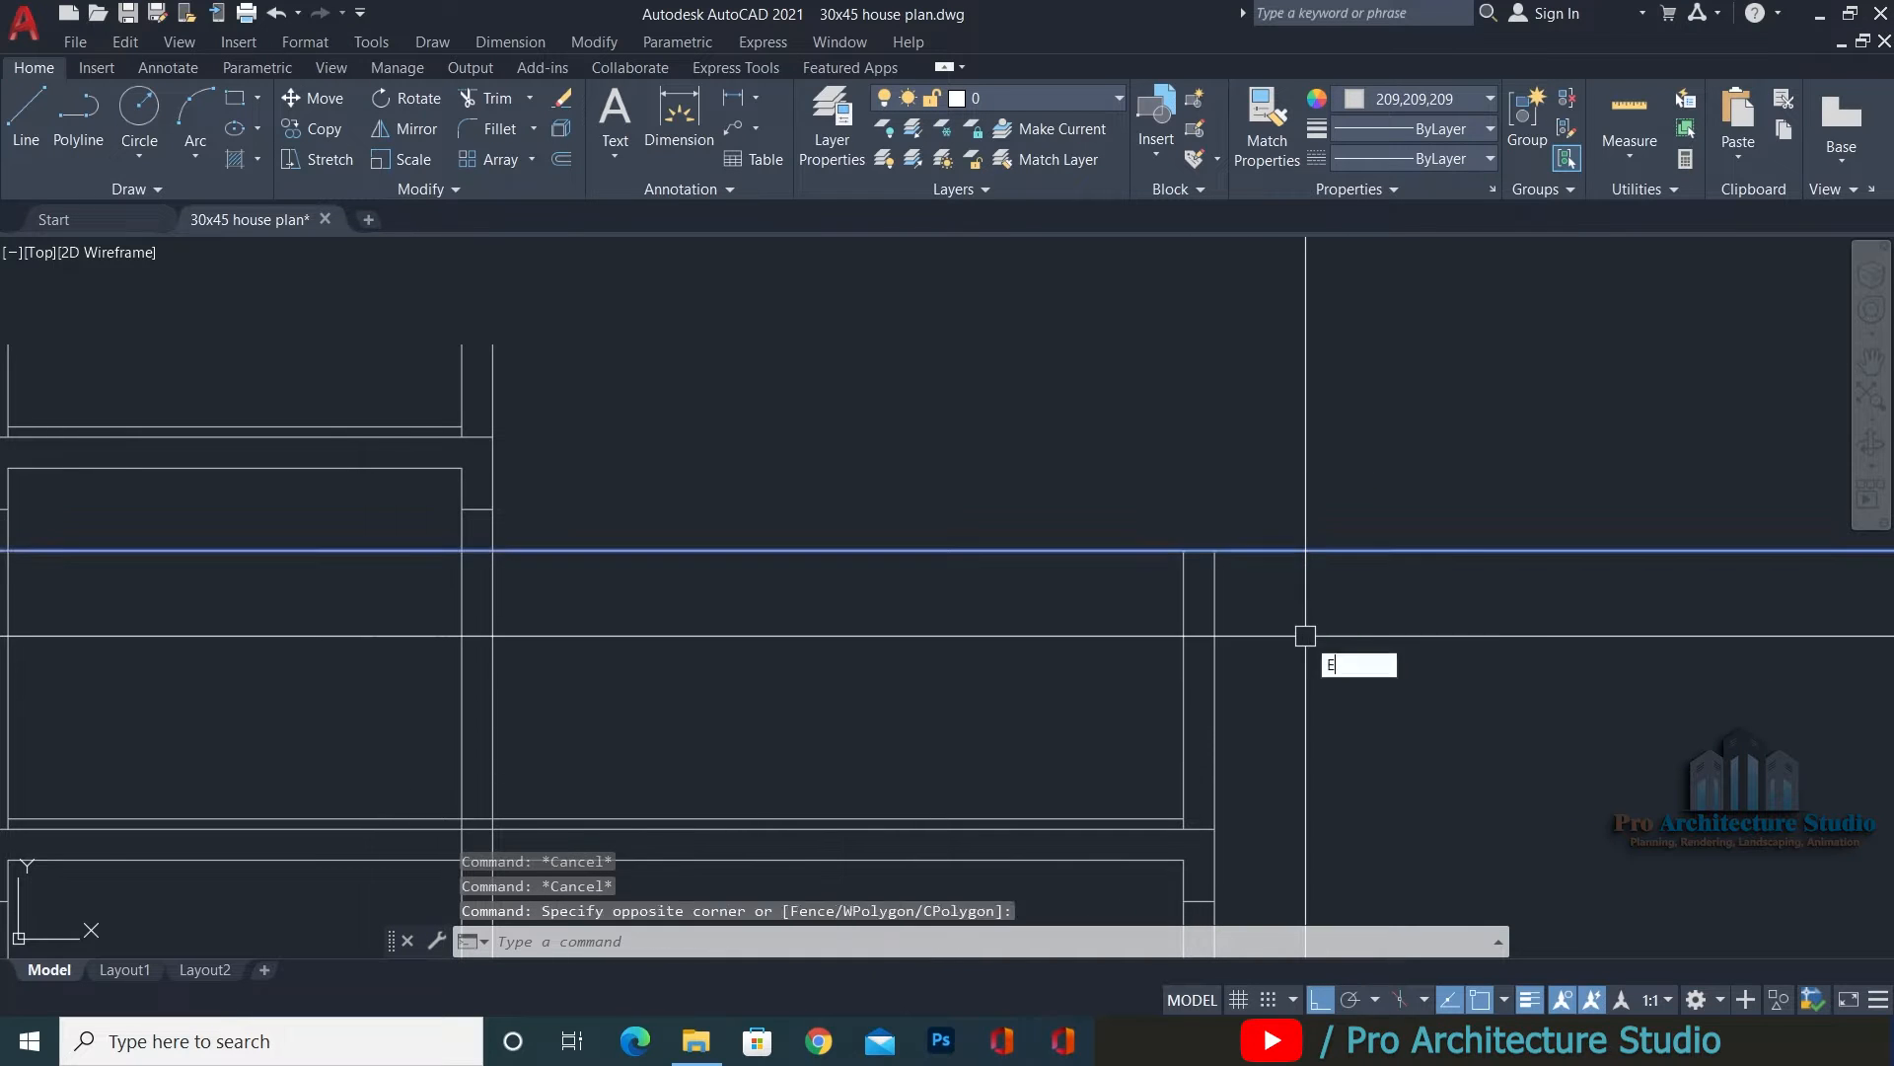
key("Return")
key("Escape")
Trim the overlapping lines where the staircase's right wall crosses the main roof slab.
scroll(1286, 557, "down", 5)
scroll(1252, 634, "up", 6)
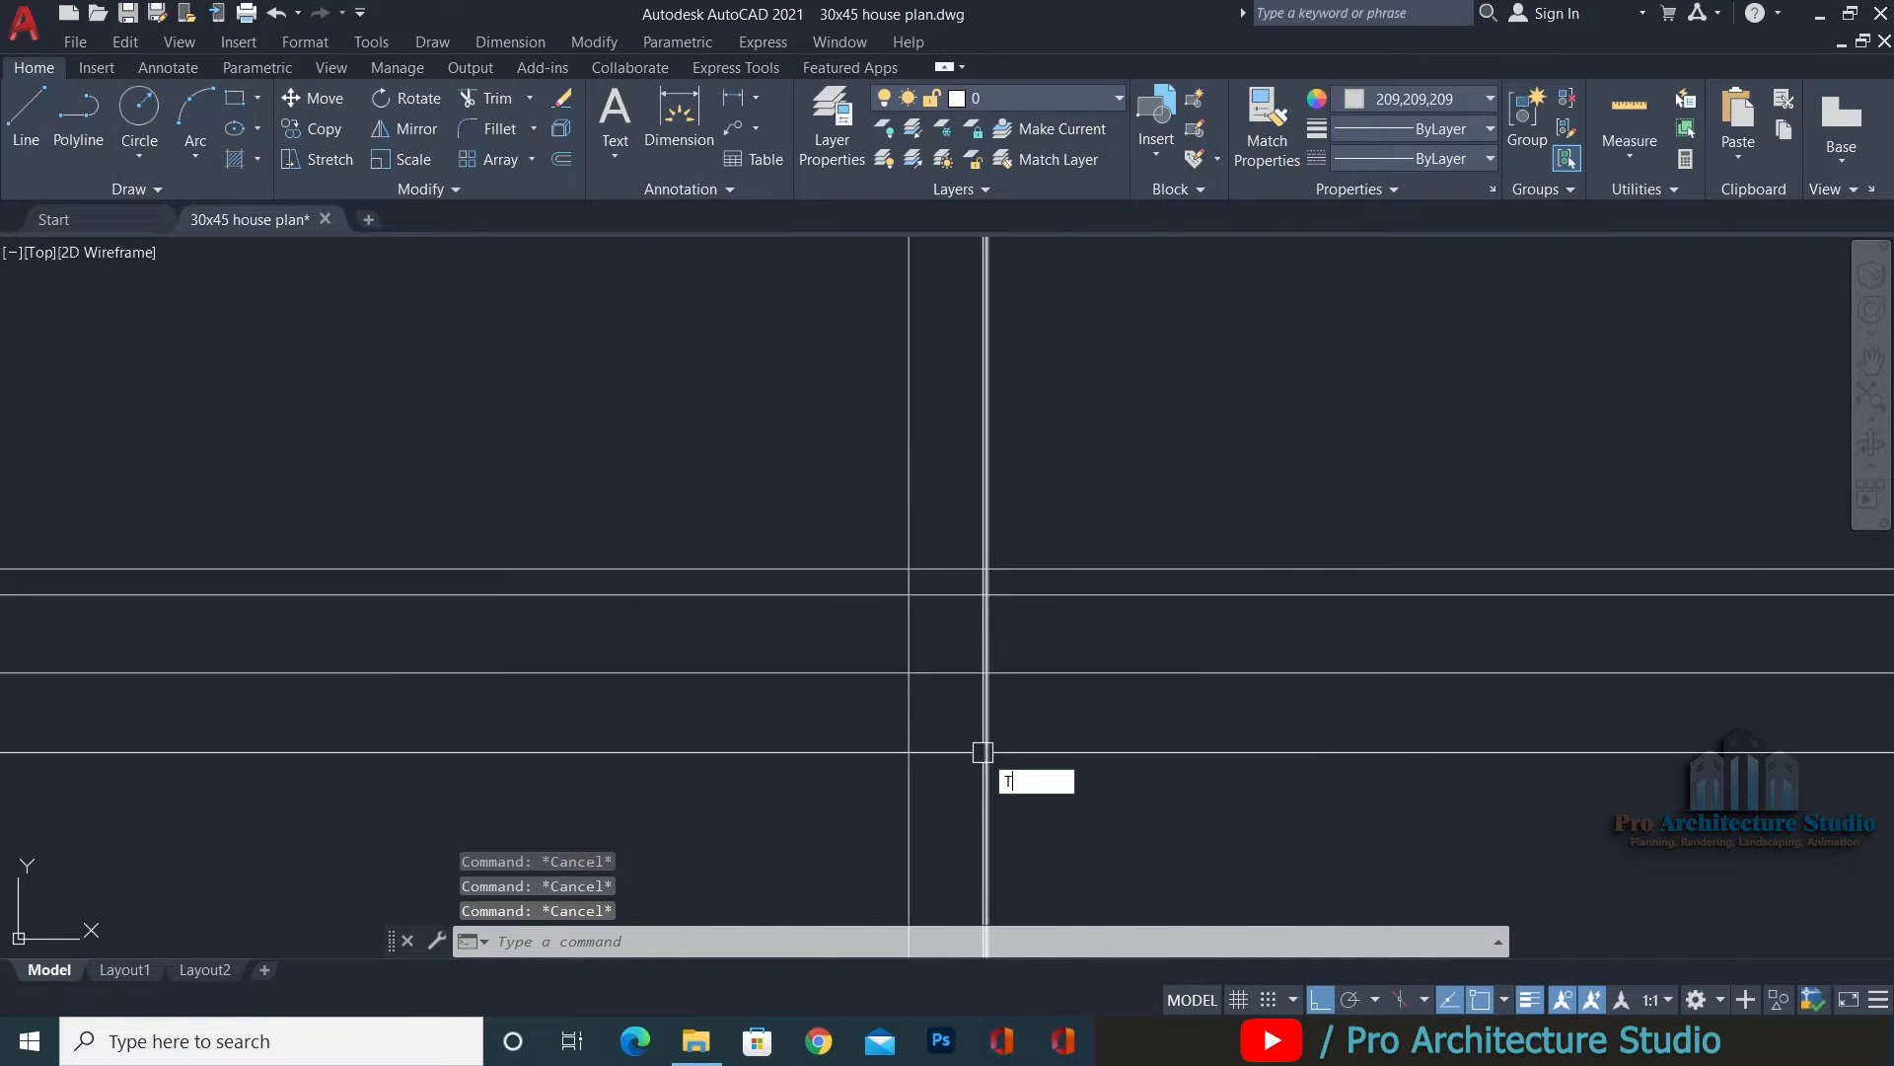
type("tr")
key("Return")
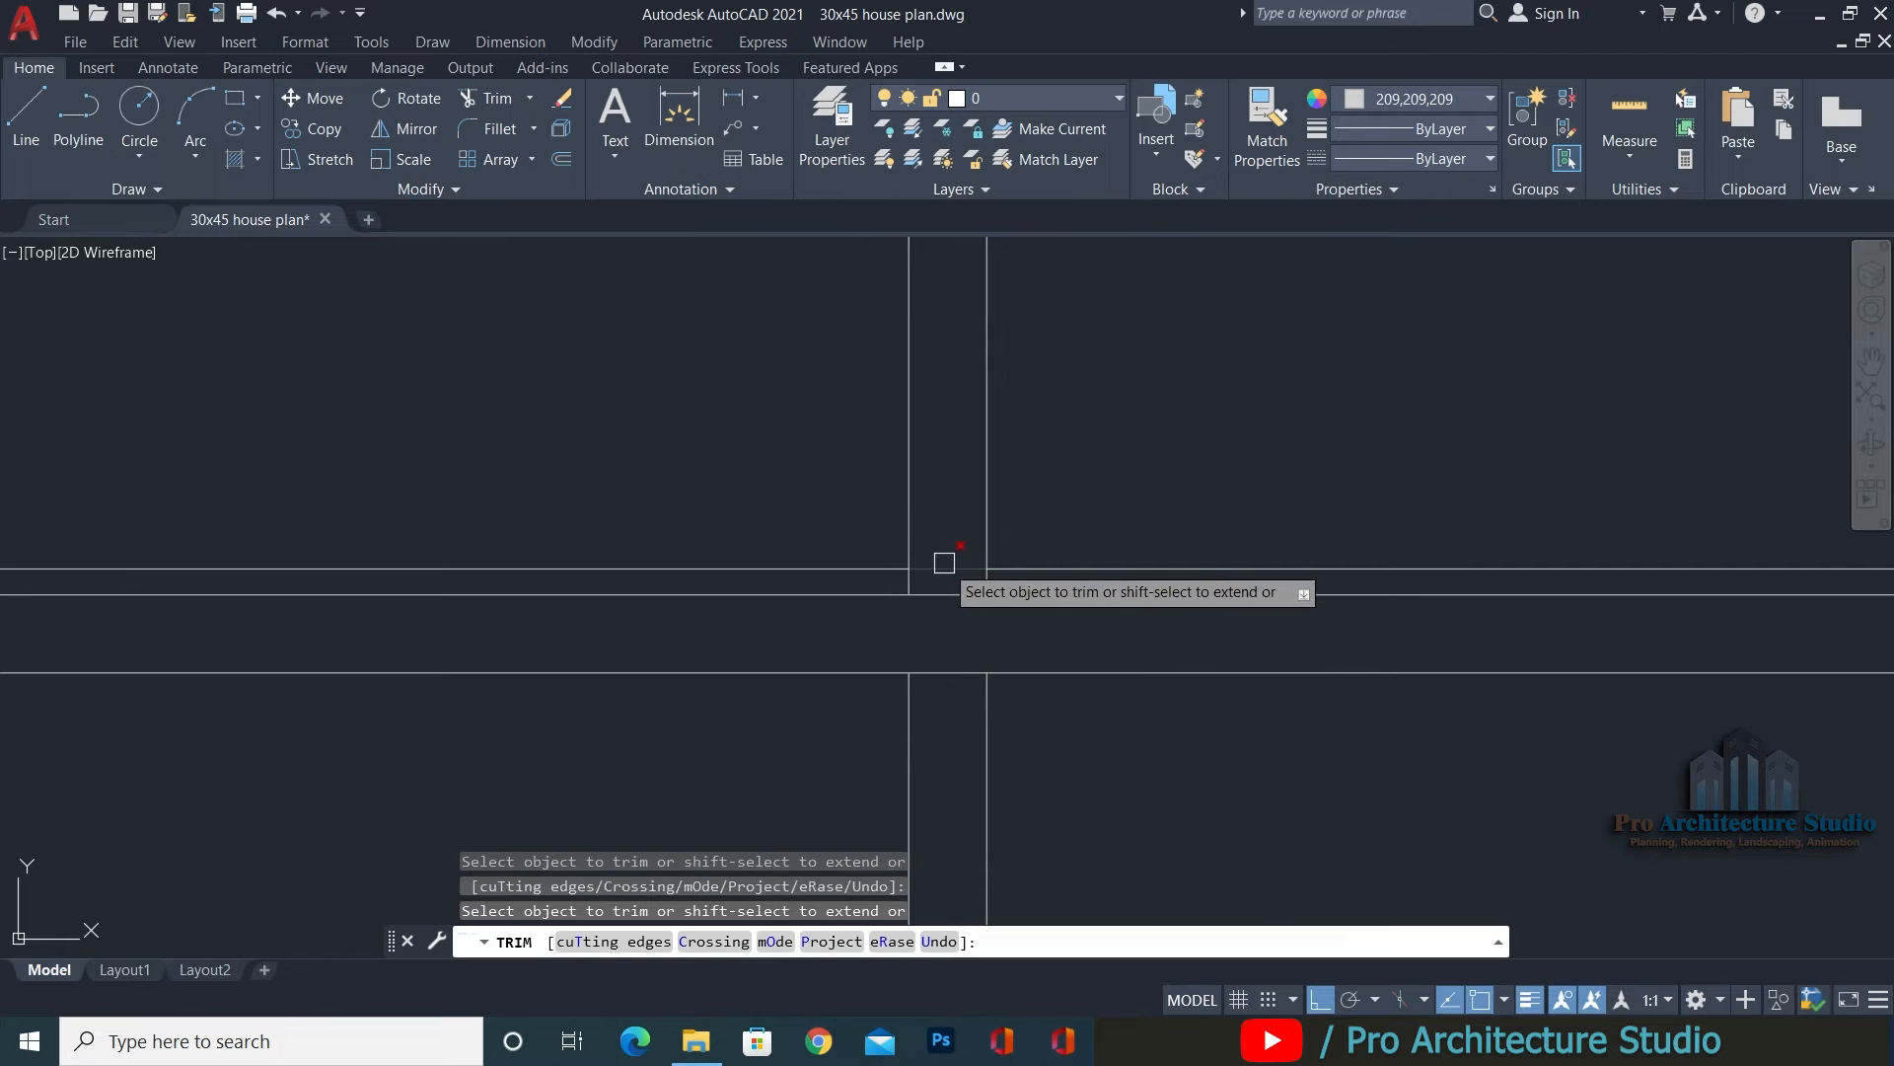
scroll(761, 563, "down", 5)
scroll(908, 423, "down", 3)
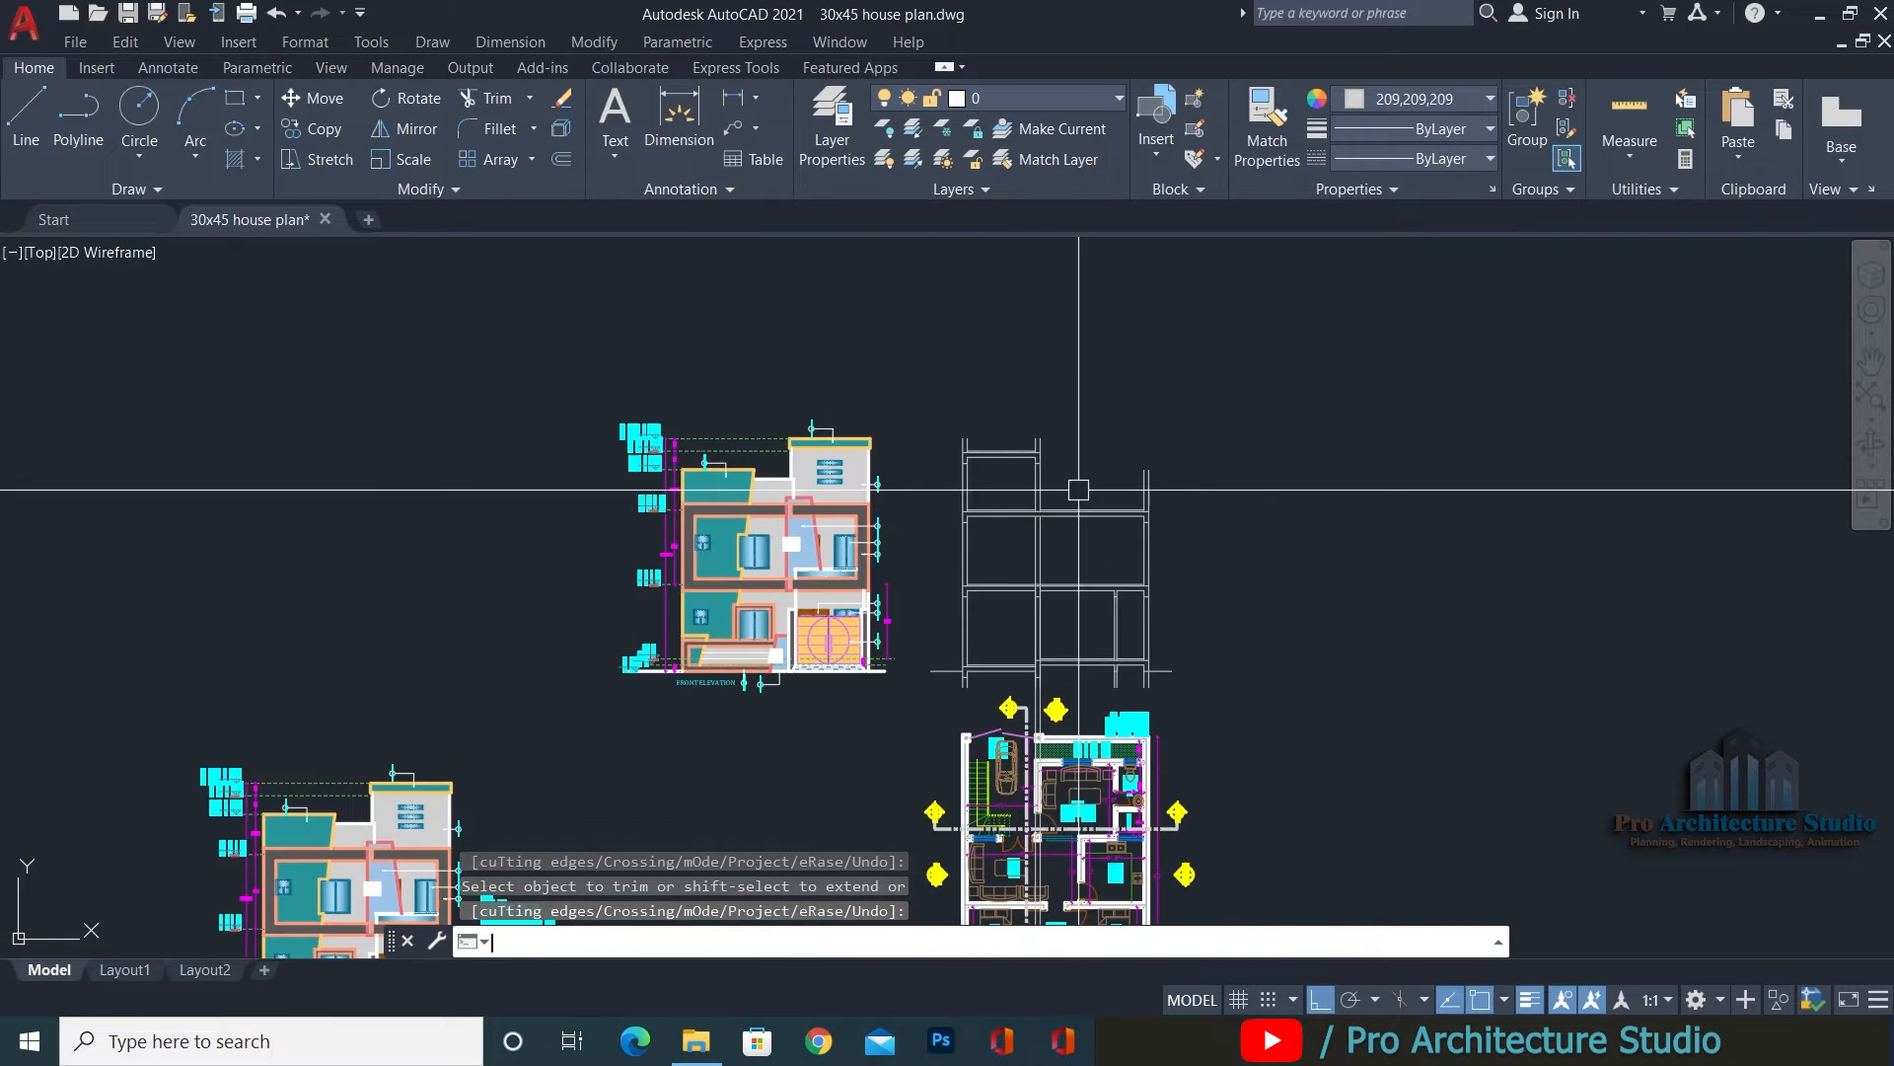
Erase the two leftover vertical wall lines running from the section down into the ground floor plan, and save the drawing.
scroll(1041, 688, "up", 8)
key("Escape")
key("Escape")
key("Escape")
left_click(1052, 655)
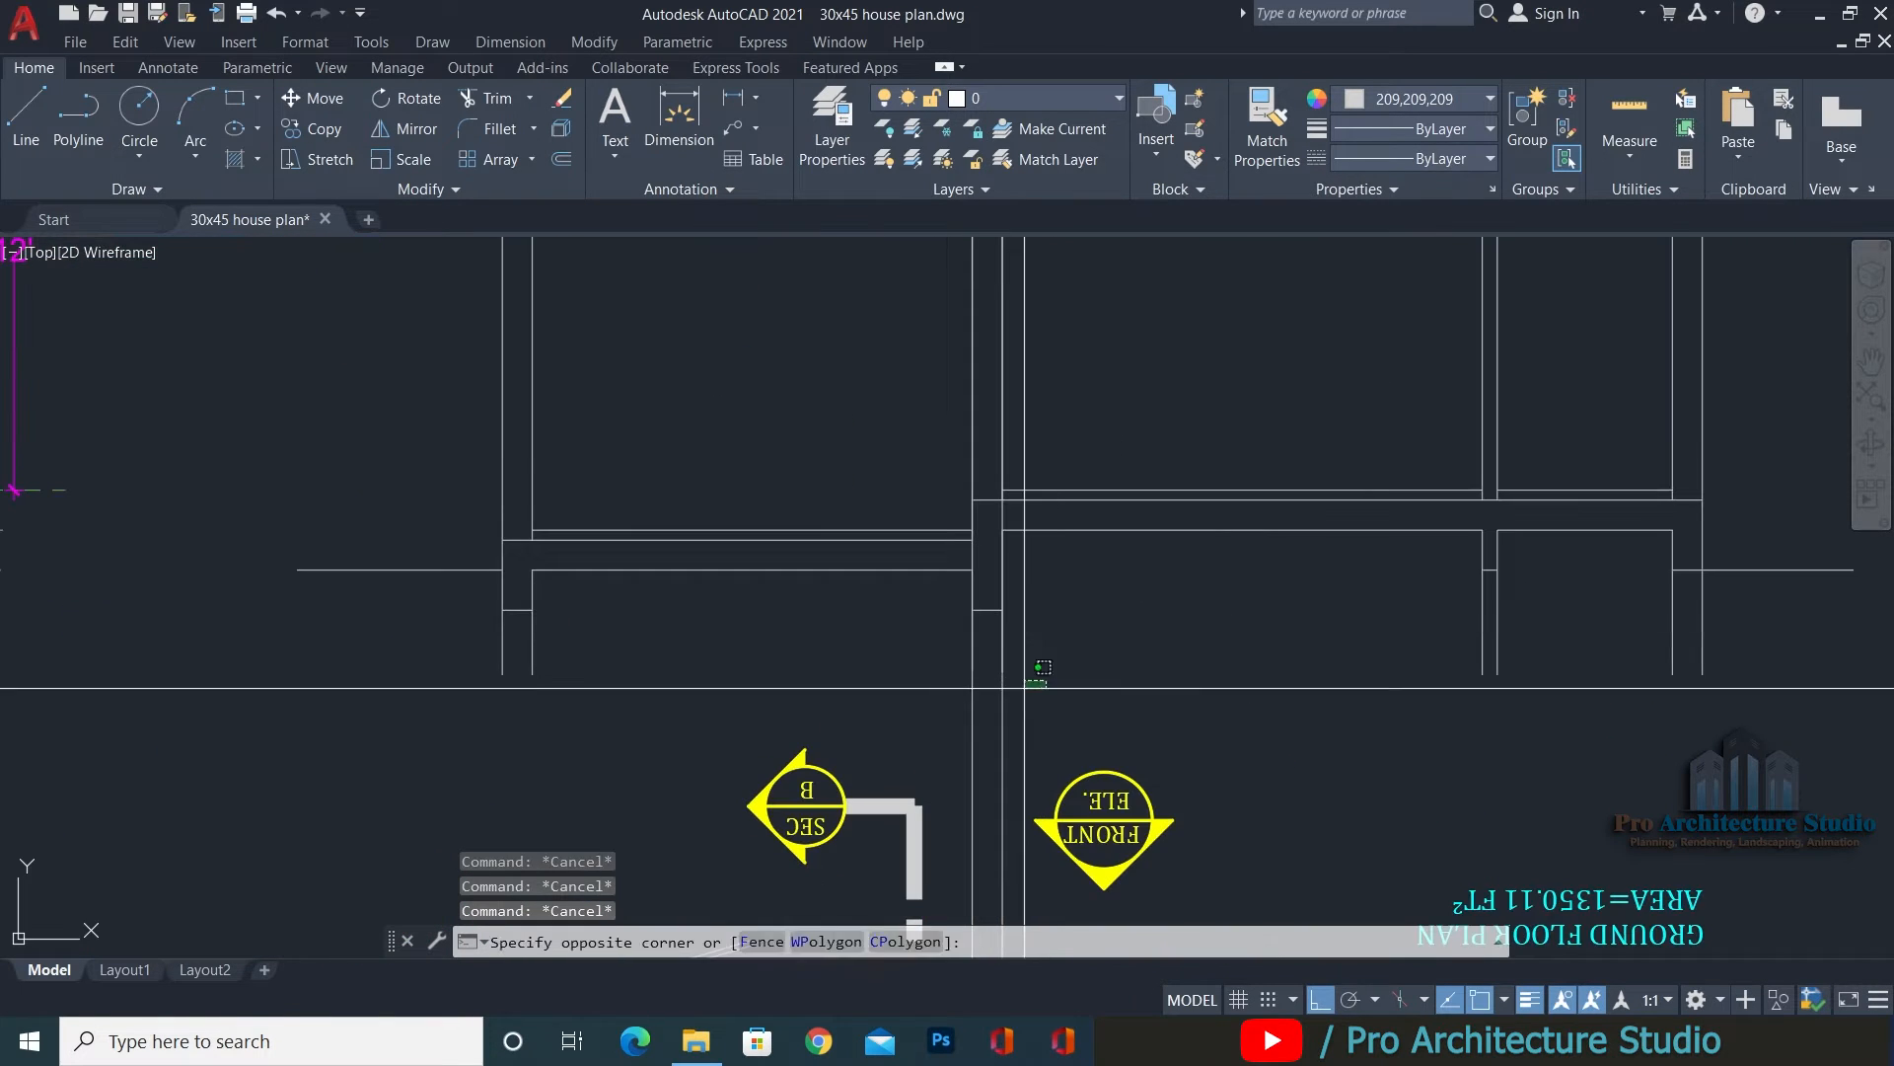
left_click(937, 742)
scroll(873, 779, "down", 5)
scroll(915, 491, "up", 4)
type("e")
key("Return")
scroll(915, 492, "down", 4)
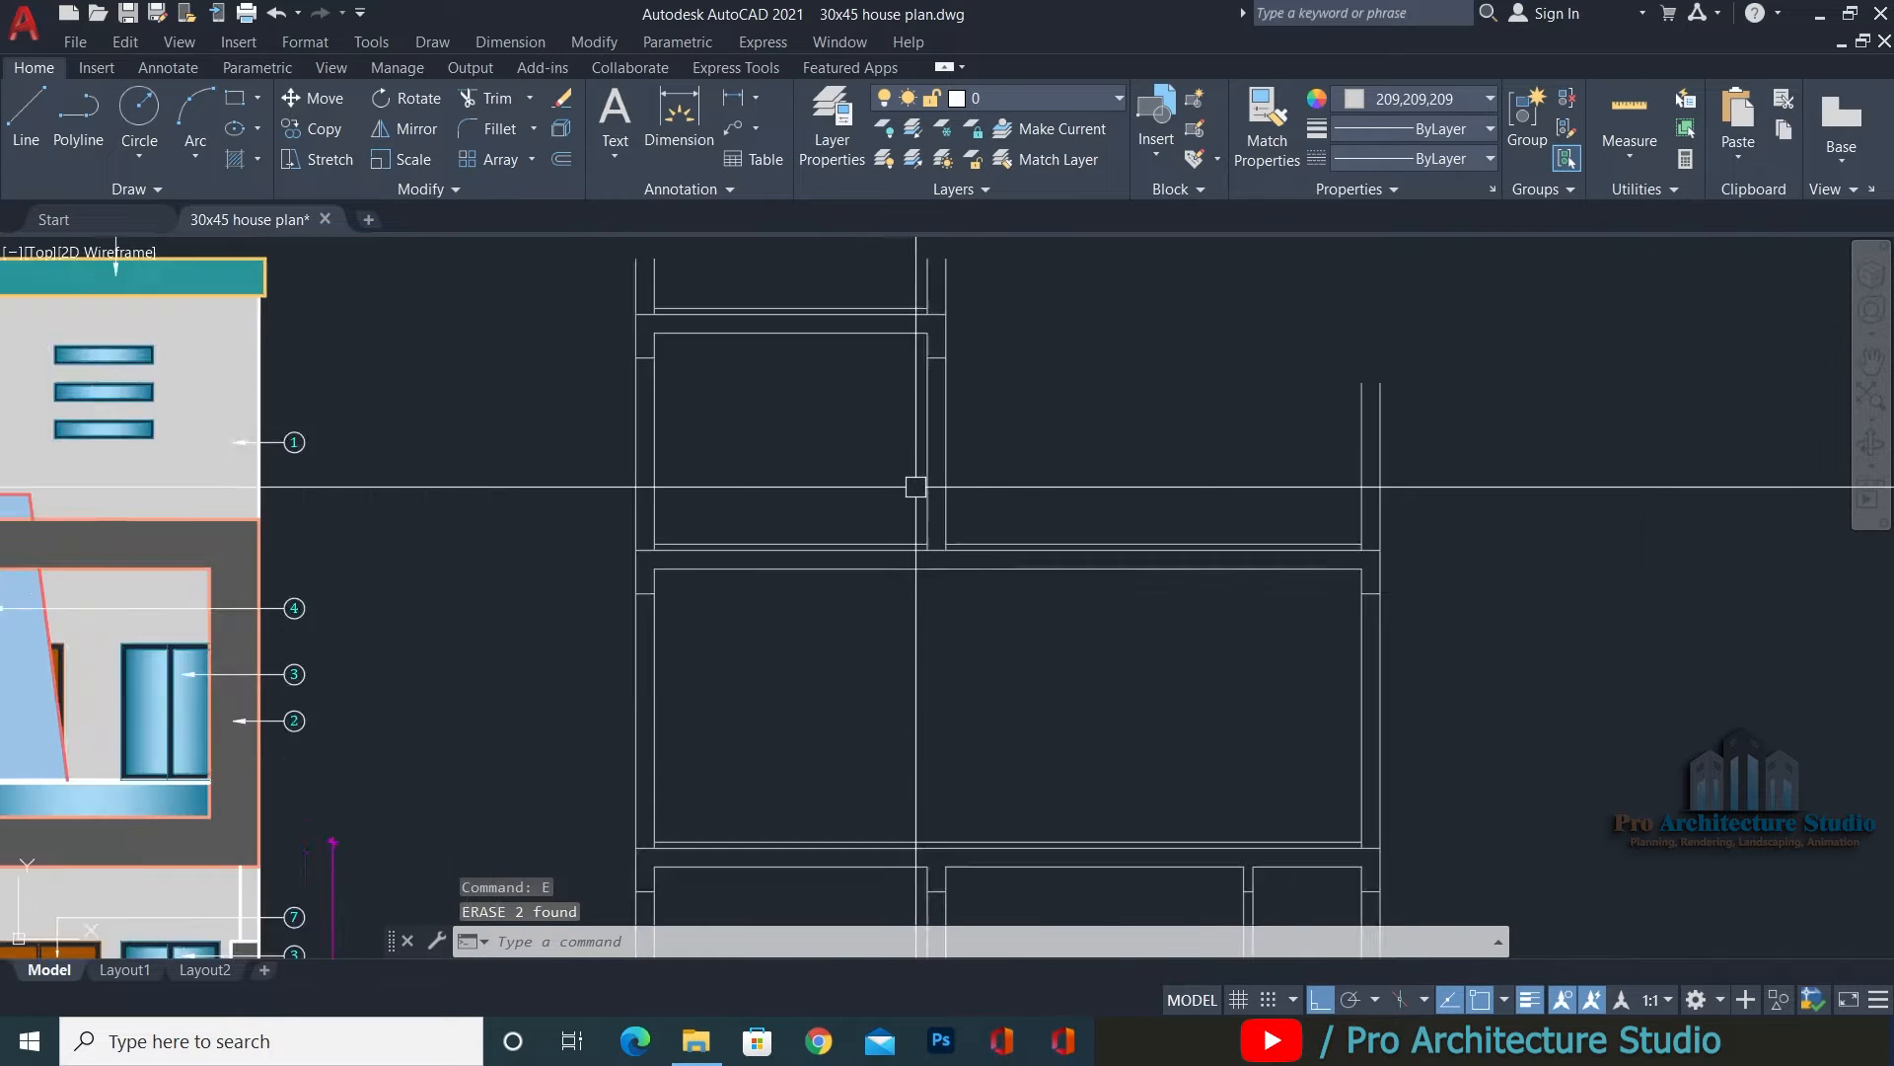
mouse_move(938, 703)
middle_mouse_down()
mouse_move(938, 588)
mouse_move(879, 620)
middle_mouse_up()
key("ctrl+s")
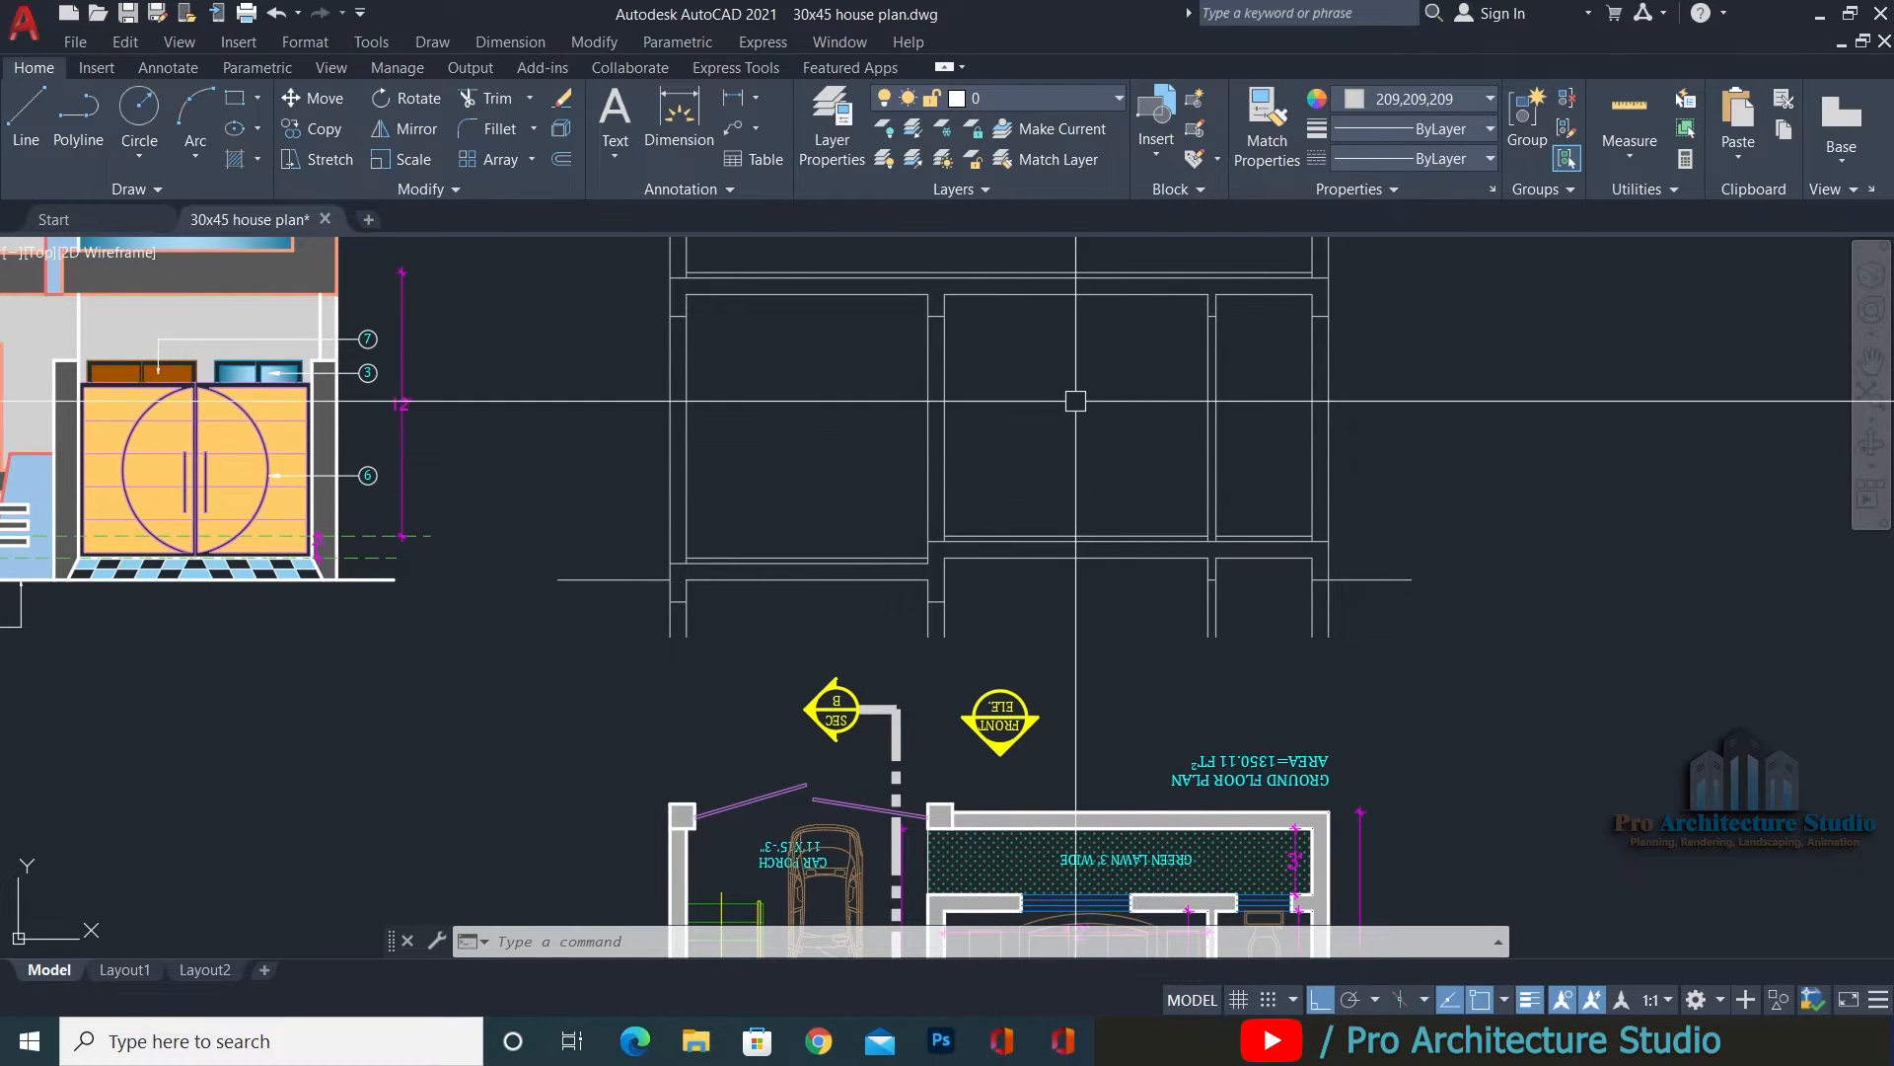
Examine the ground floor plan around section line A and the drawing/dining room's front window.
middle_click_drag(1080, 486, 1085, 228)
mouse_move(1054, 641)
middle_mouse_down()
mouse_move(1076, 466)
mouse_move(1087, 668)
mouse_move(1060, 775)
middle_mouse_up()
scroll(1095, 624, "up", 2)
scroll(1051, 768, "up", 2)
scroll(903, 665, "down", 2)
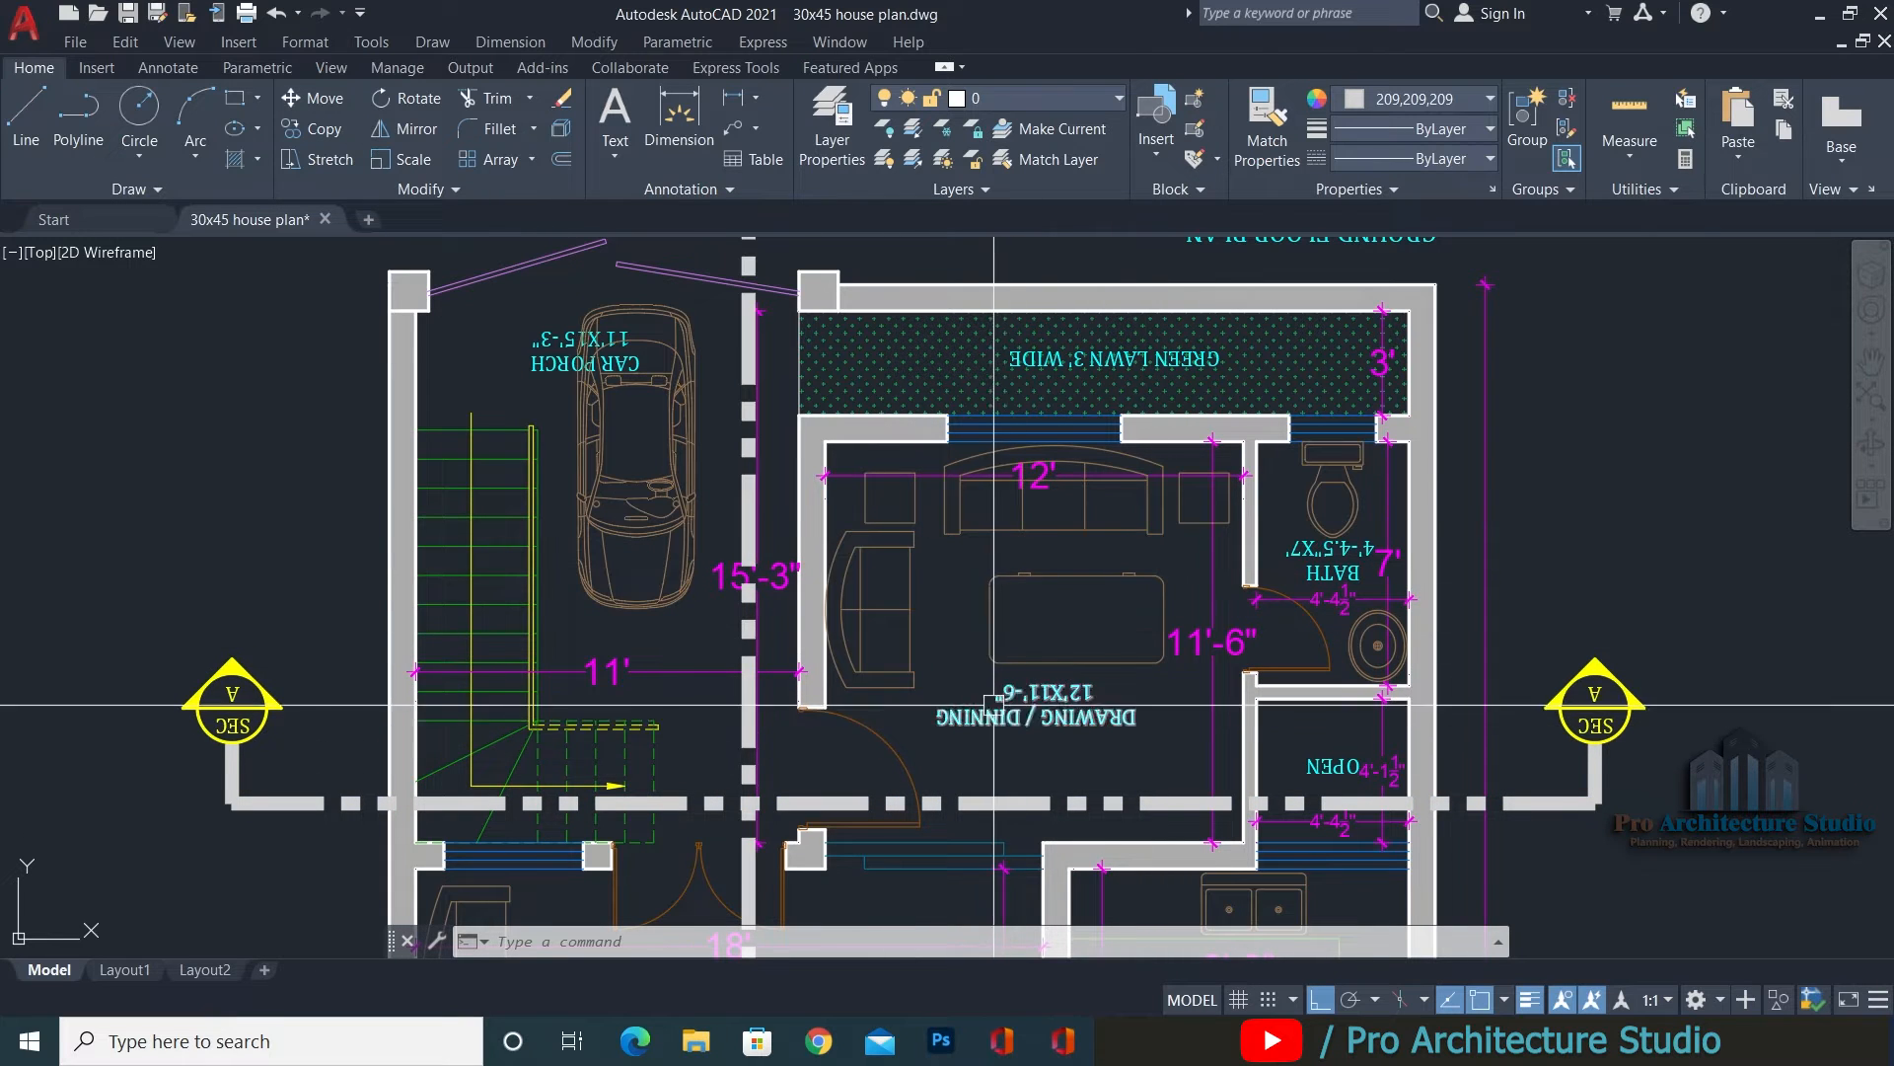
scroll(1064, 759, "up", 2)
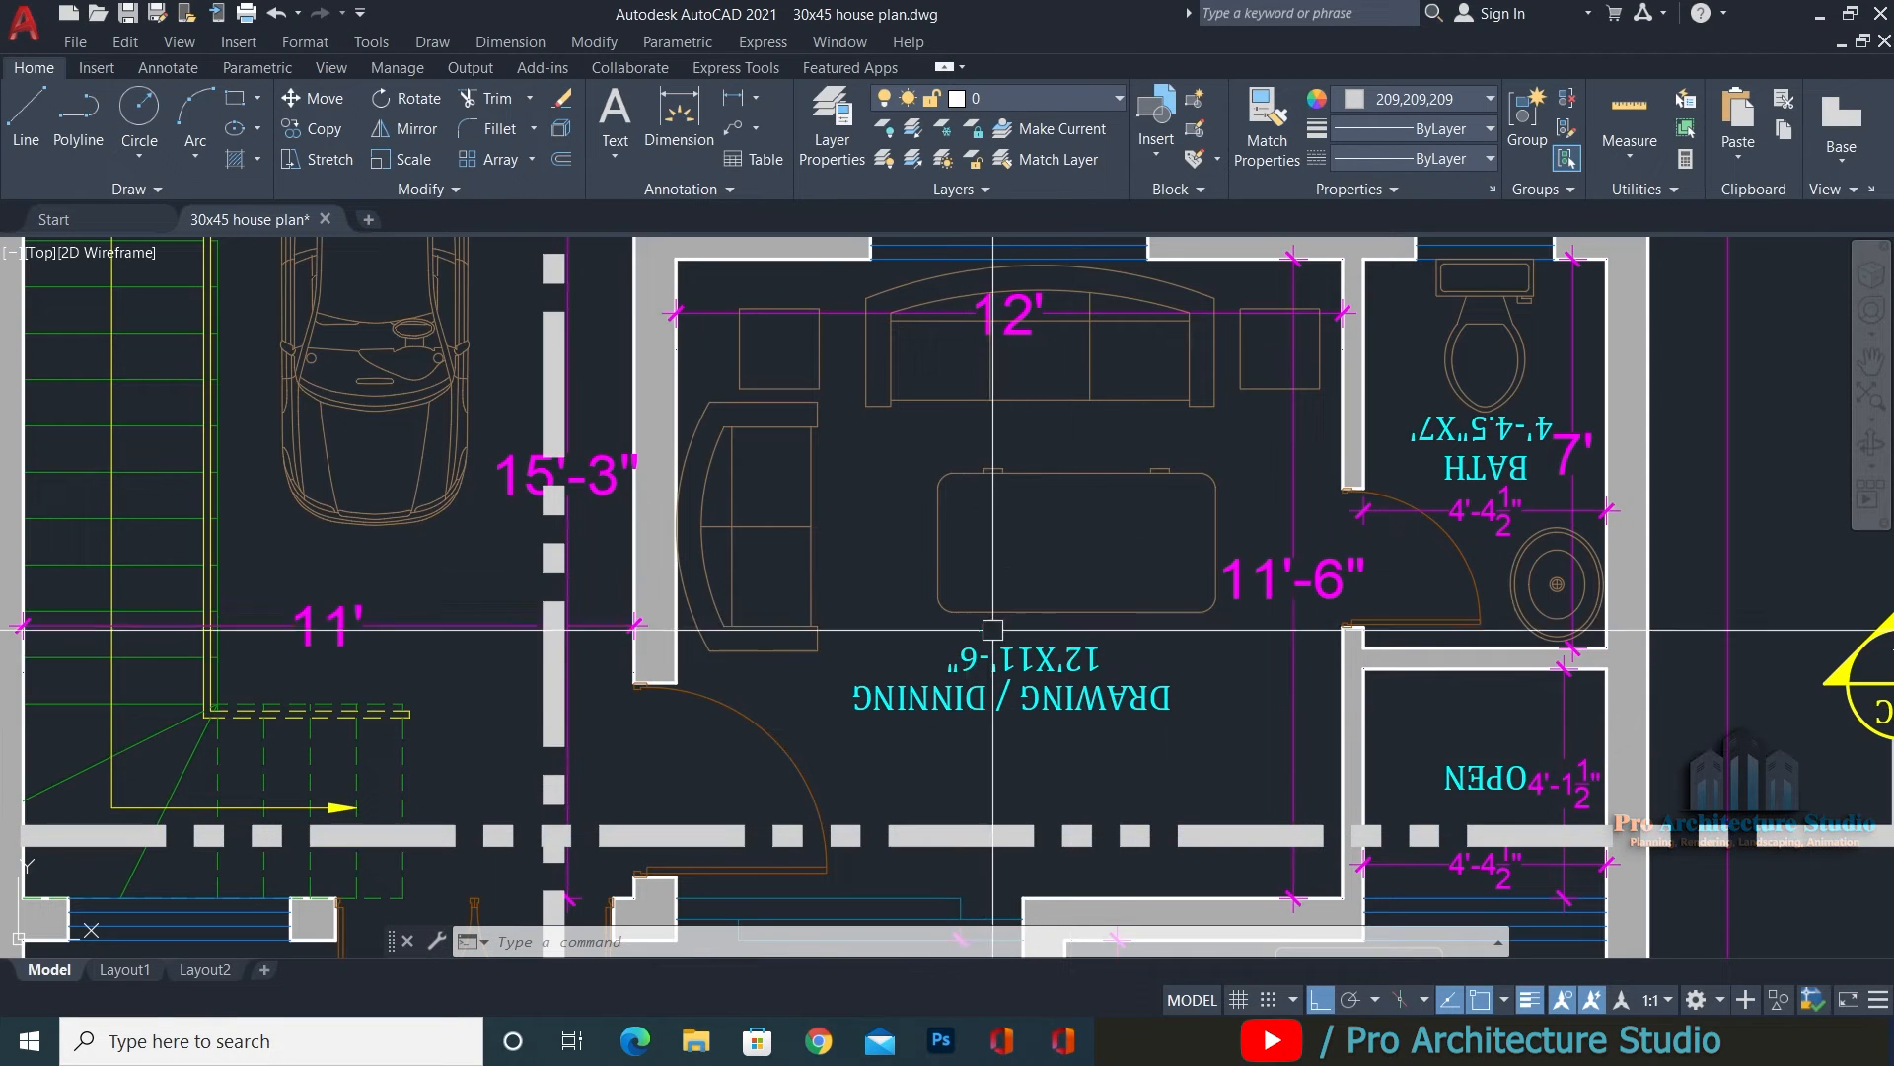
middle_click_drag(824, 360, 829, 400)
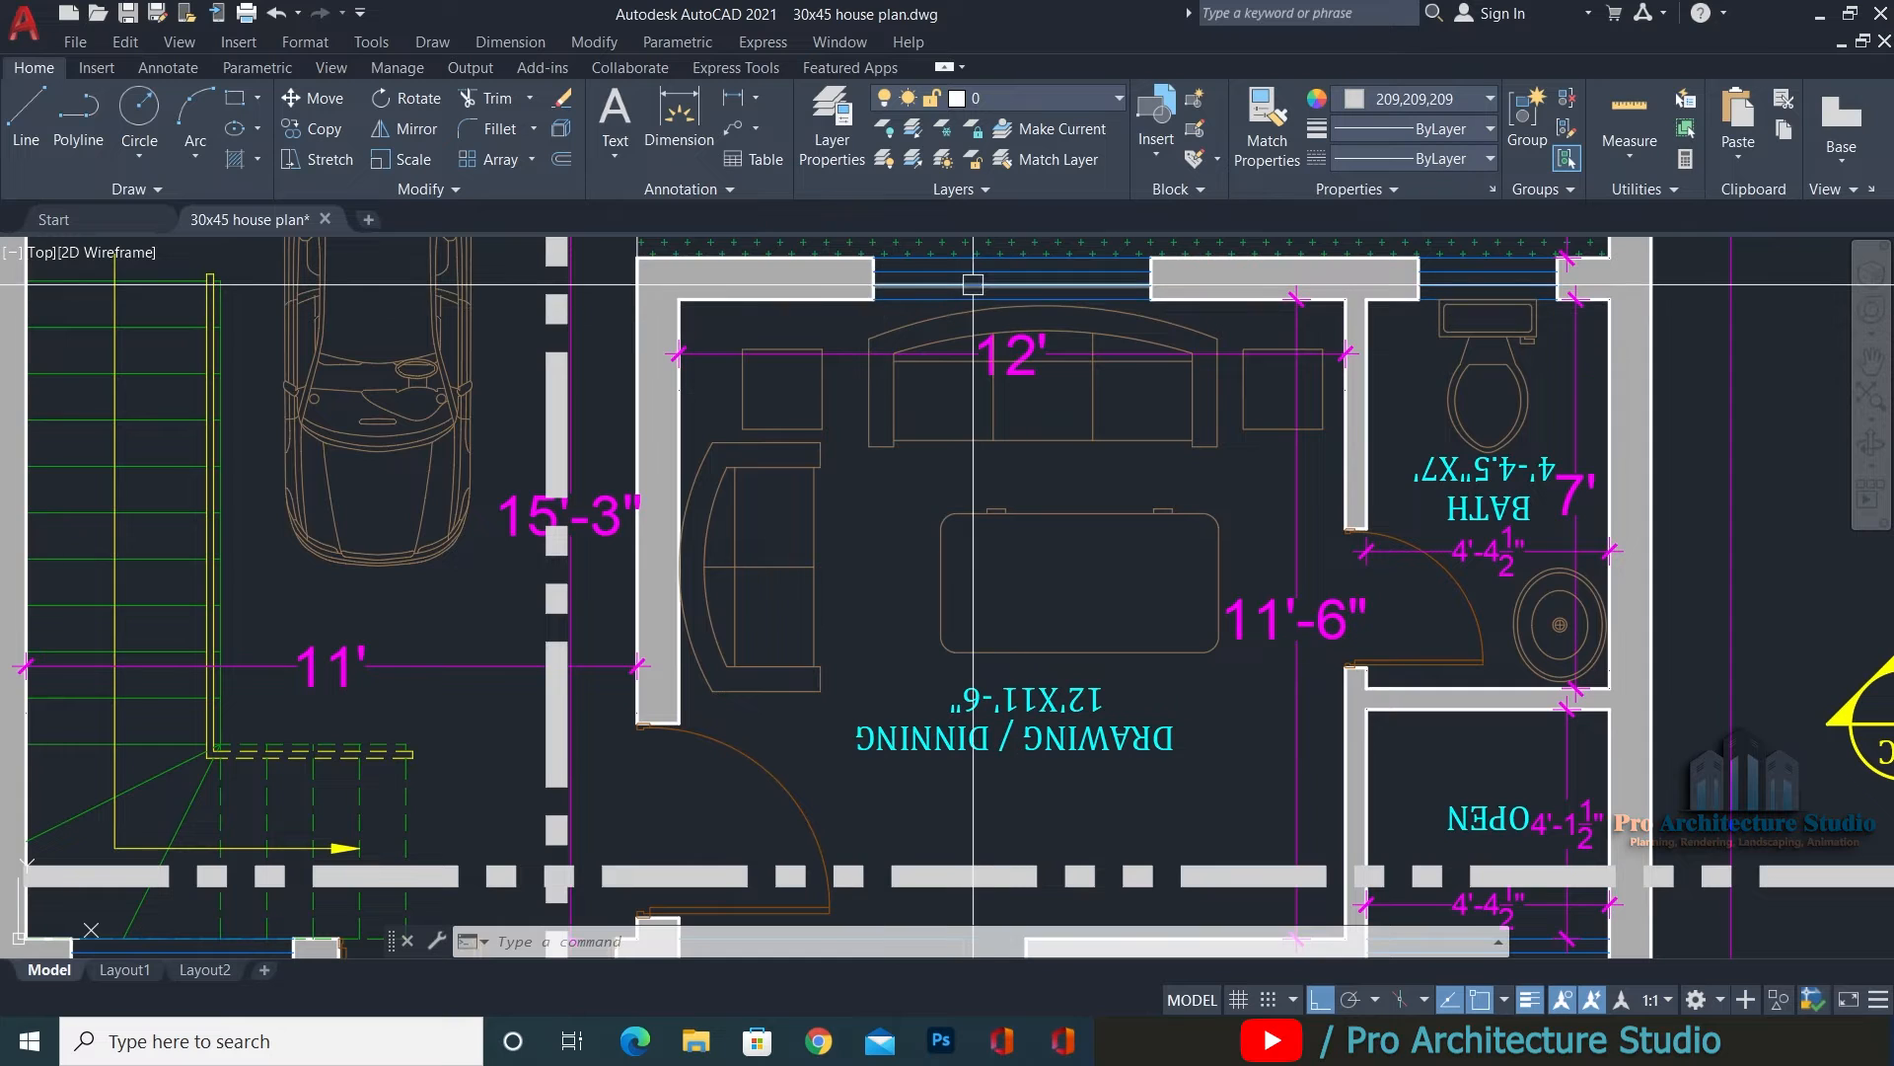
key("Escape")
key("Escape")
key("Escape")
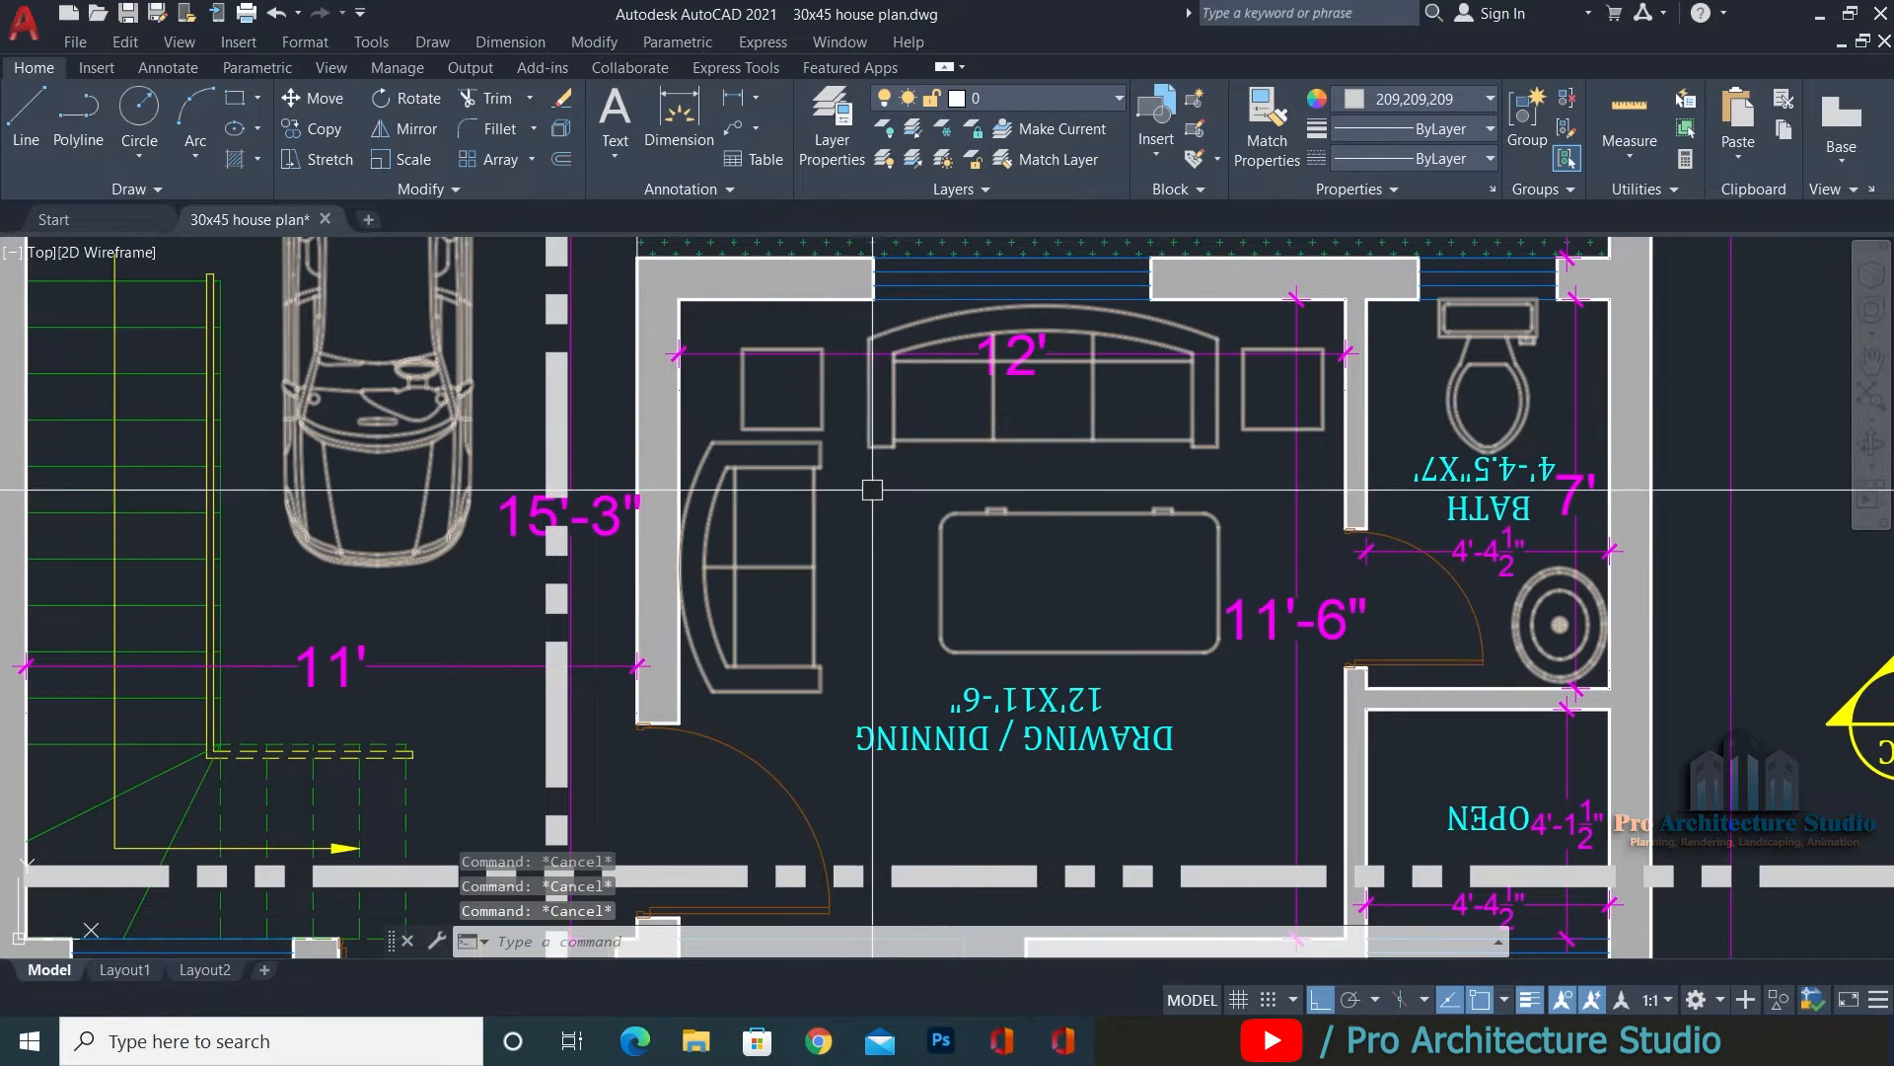
Draw vertical construction lines through both jambs of the drawing/dining room's front window, up through the section.
type("XL")
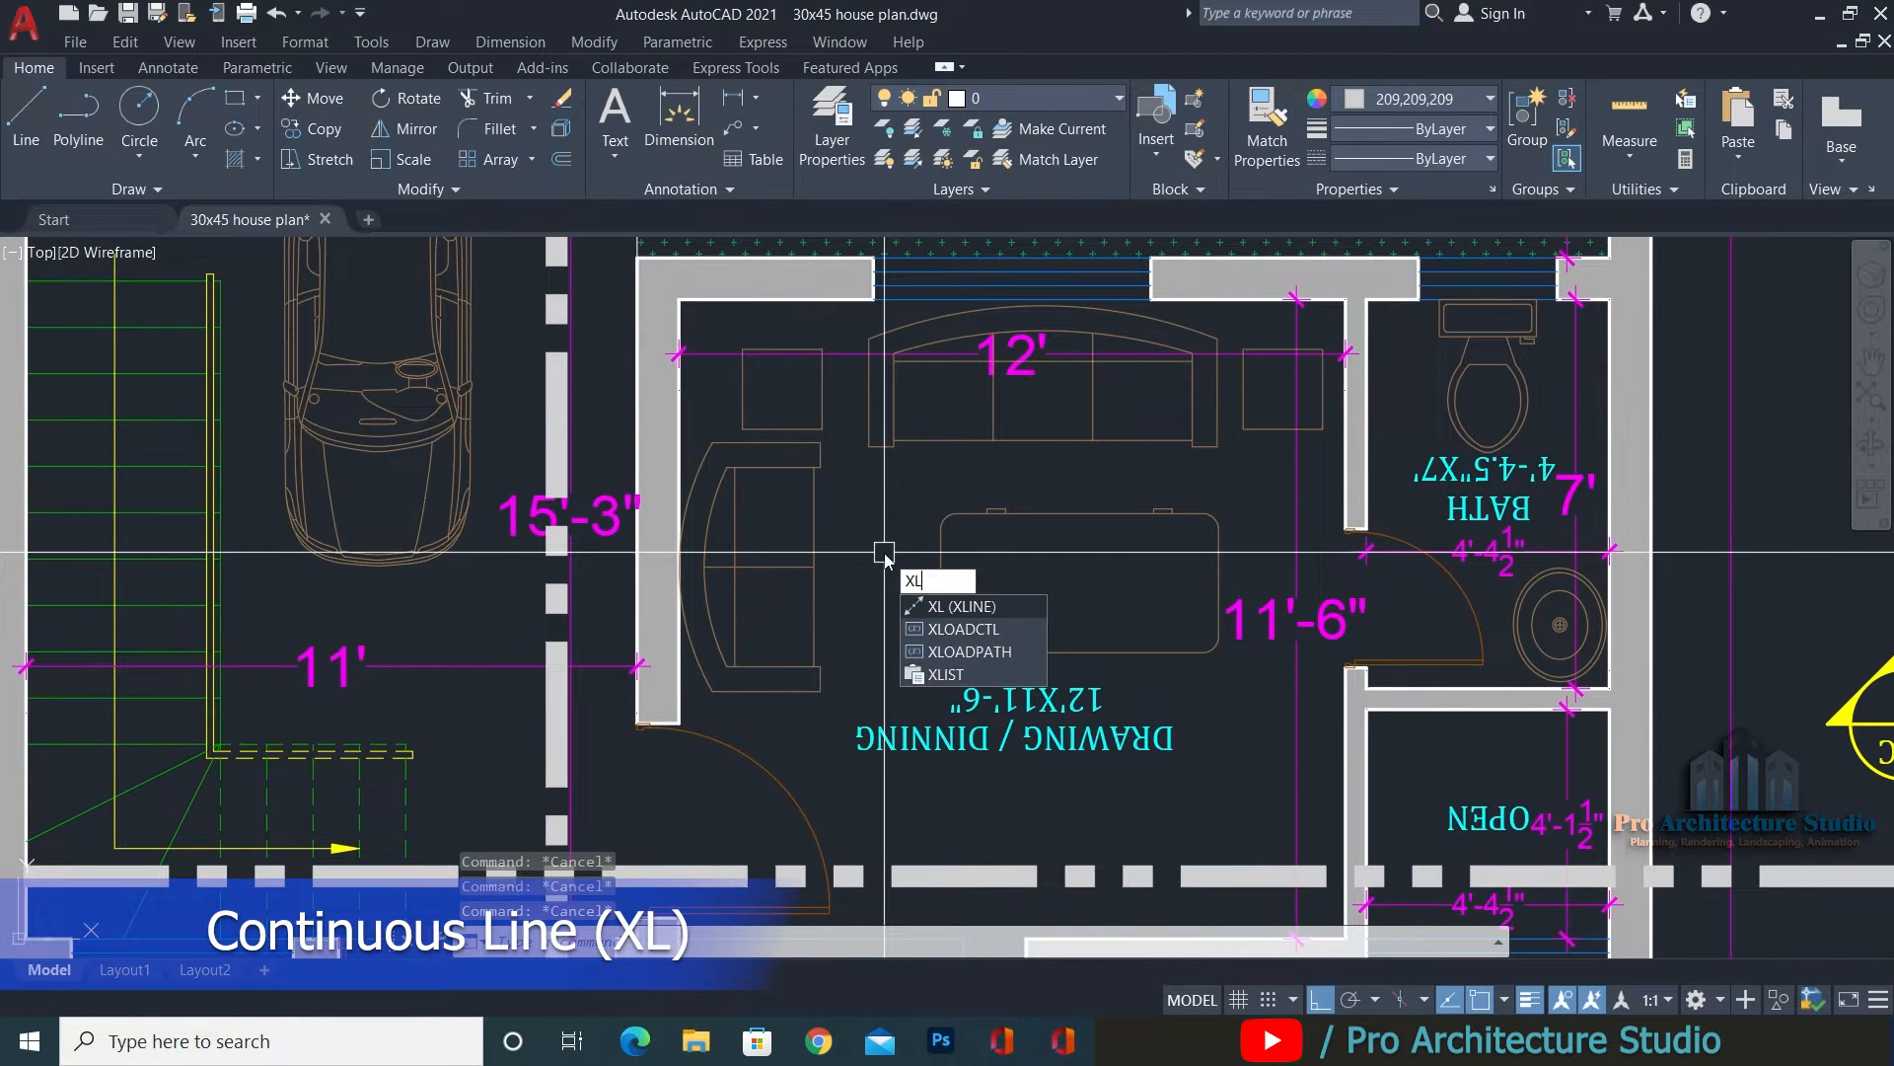
key("Return")
middle_click_drag(884, 553, 858, 694)
left_click(845, 443)
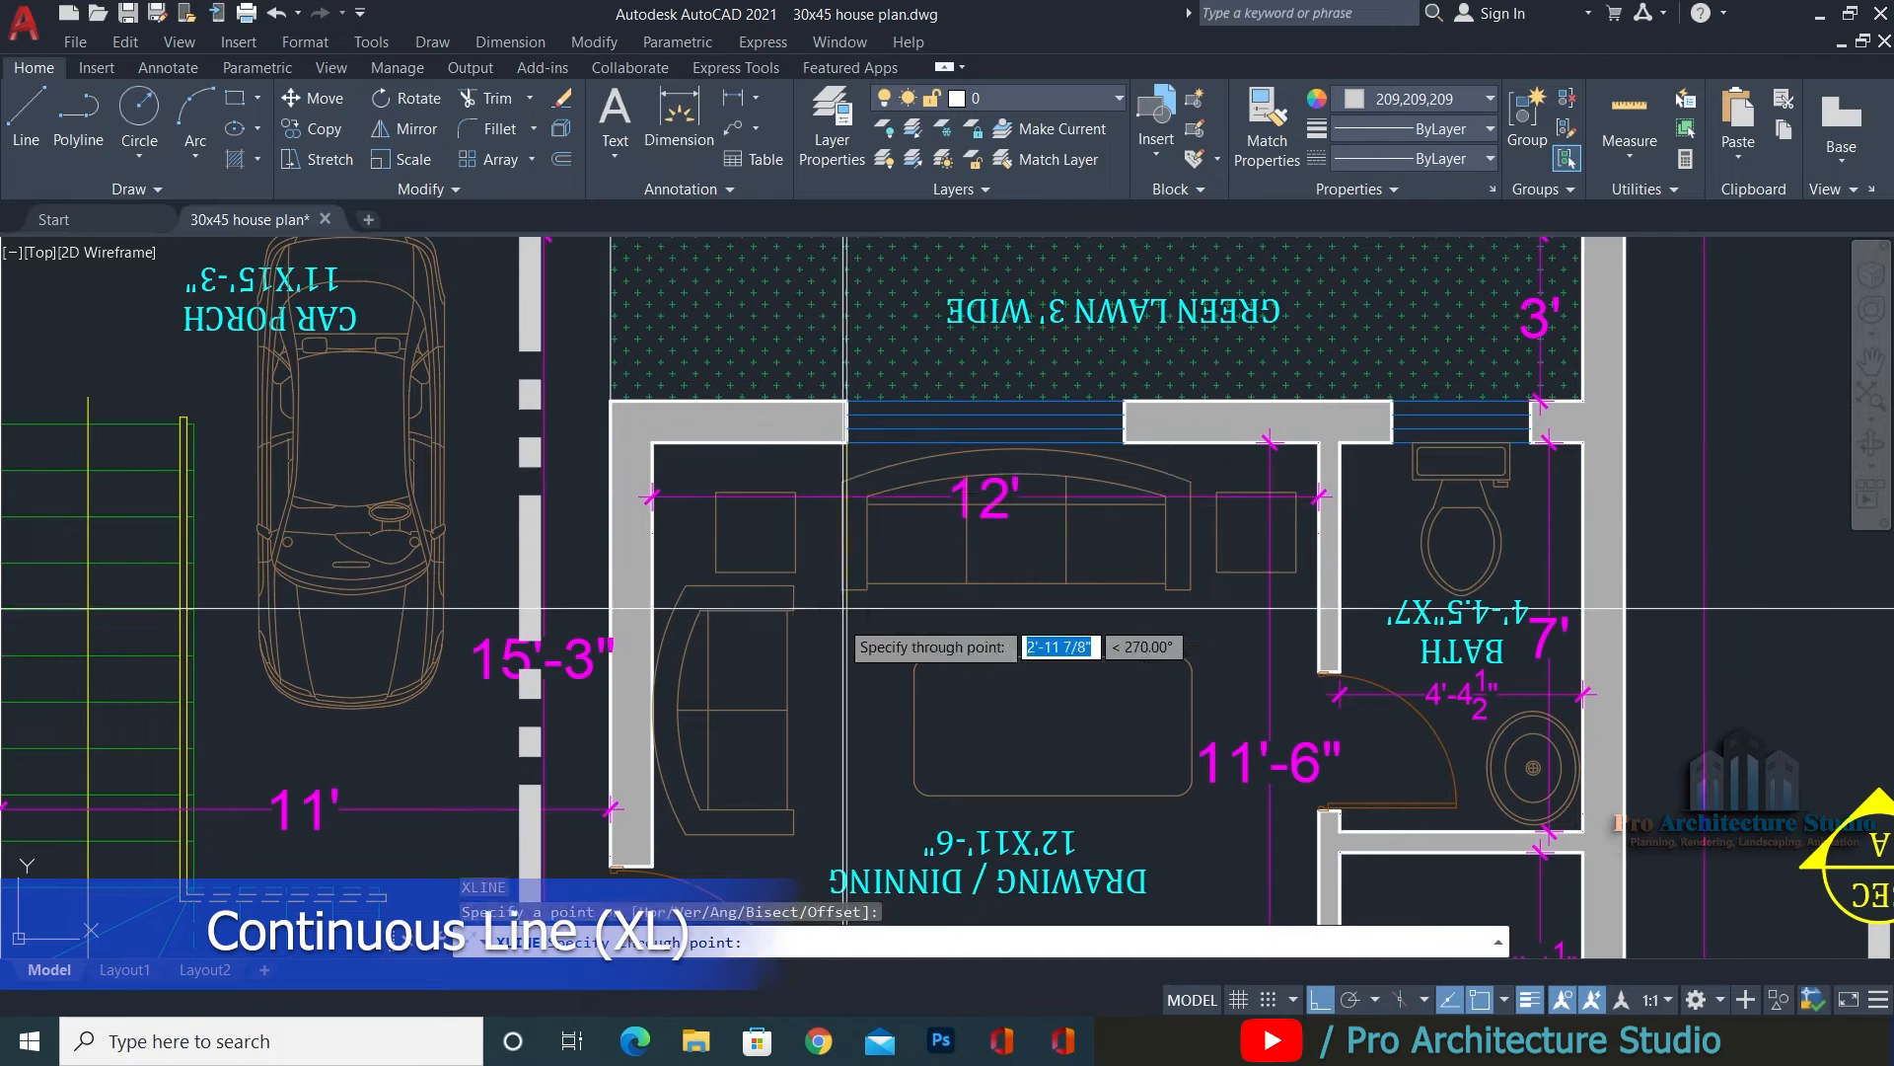
left_click(844, 617)
key("Return")
scroll(1157, 474, "up", 2)
key("Return")
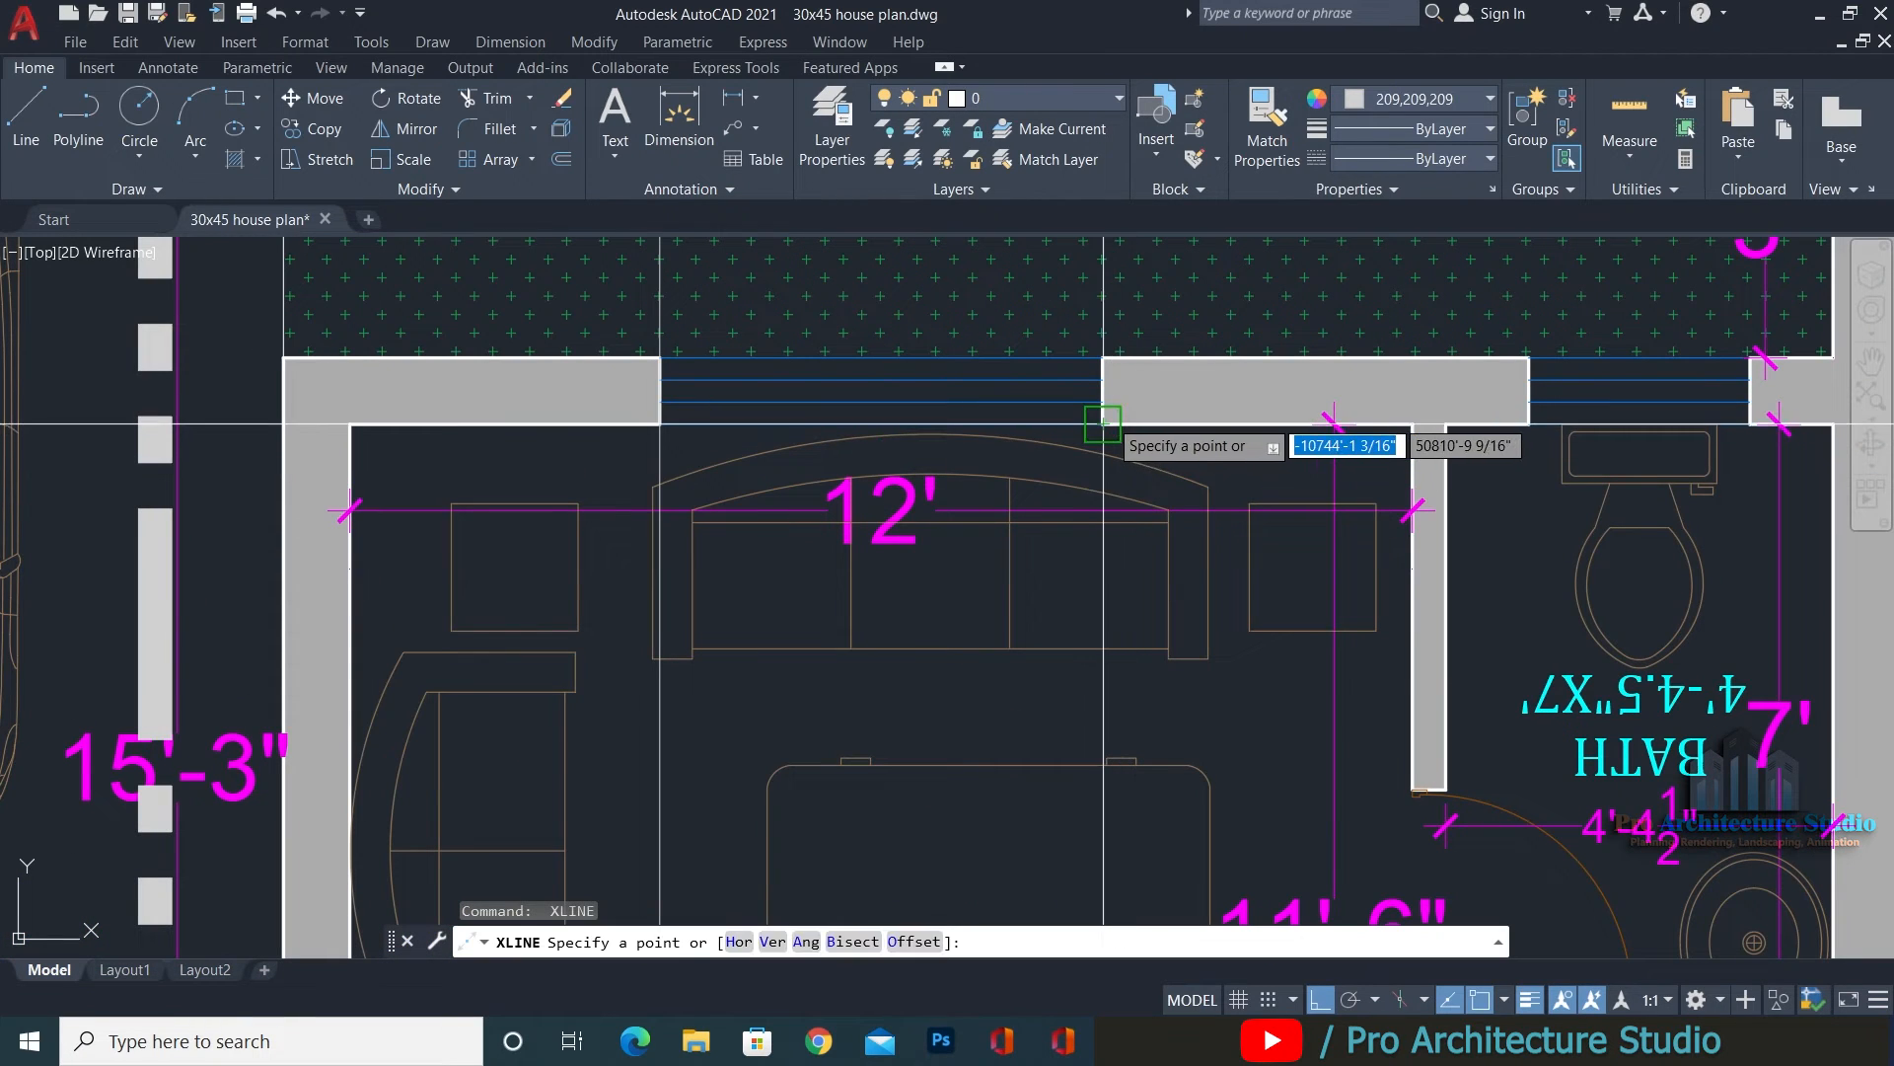
left_click(1103, 424)
left_click(1153, 682)
key("Return")
key("Escape")
Examine the projected window lines in the section against the ground floor plan and the front elevation's ground-floor window.
scroll(1151, 677, "down", 3)
middle_click_drag(1053, 442, 1053, 728)
mouse_move(1061, 403)
middle_mouse_down()
mouse_move(1061, 695)
mouse_move(1052, 532)
middle_mouse_up()
scroll(1068, 745, "up", 4)
scroll(1053, 533, "down", 2)
middle_click_drag(1036, 456, 1074, 541)
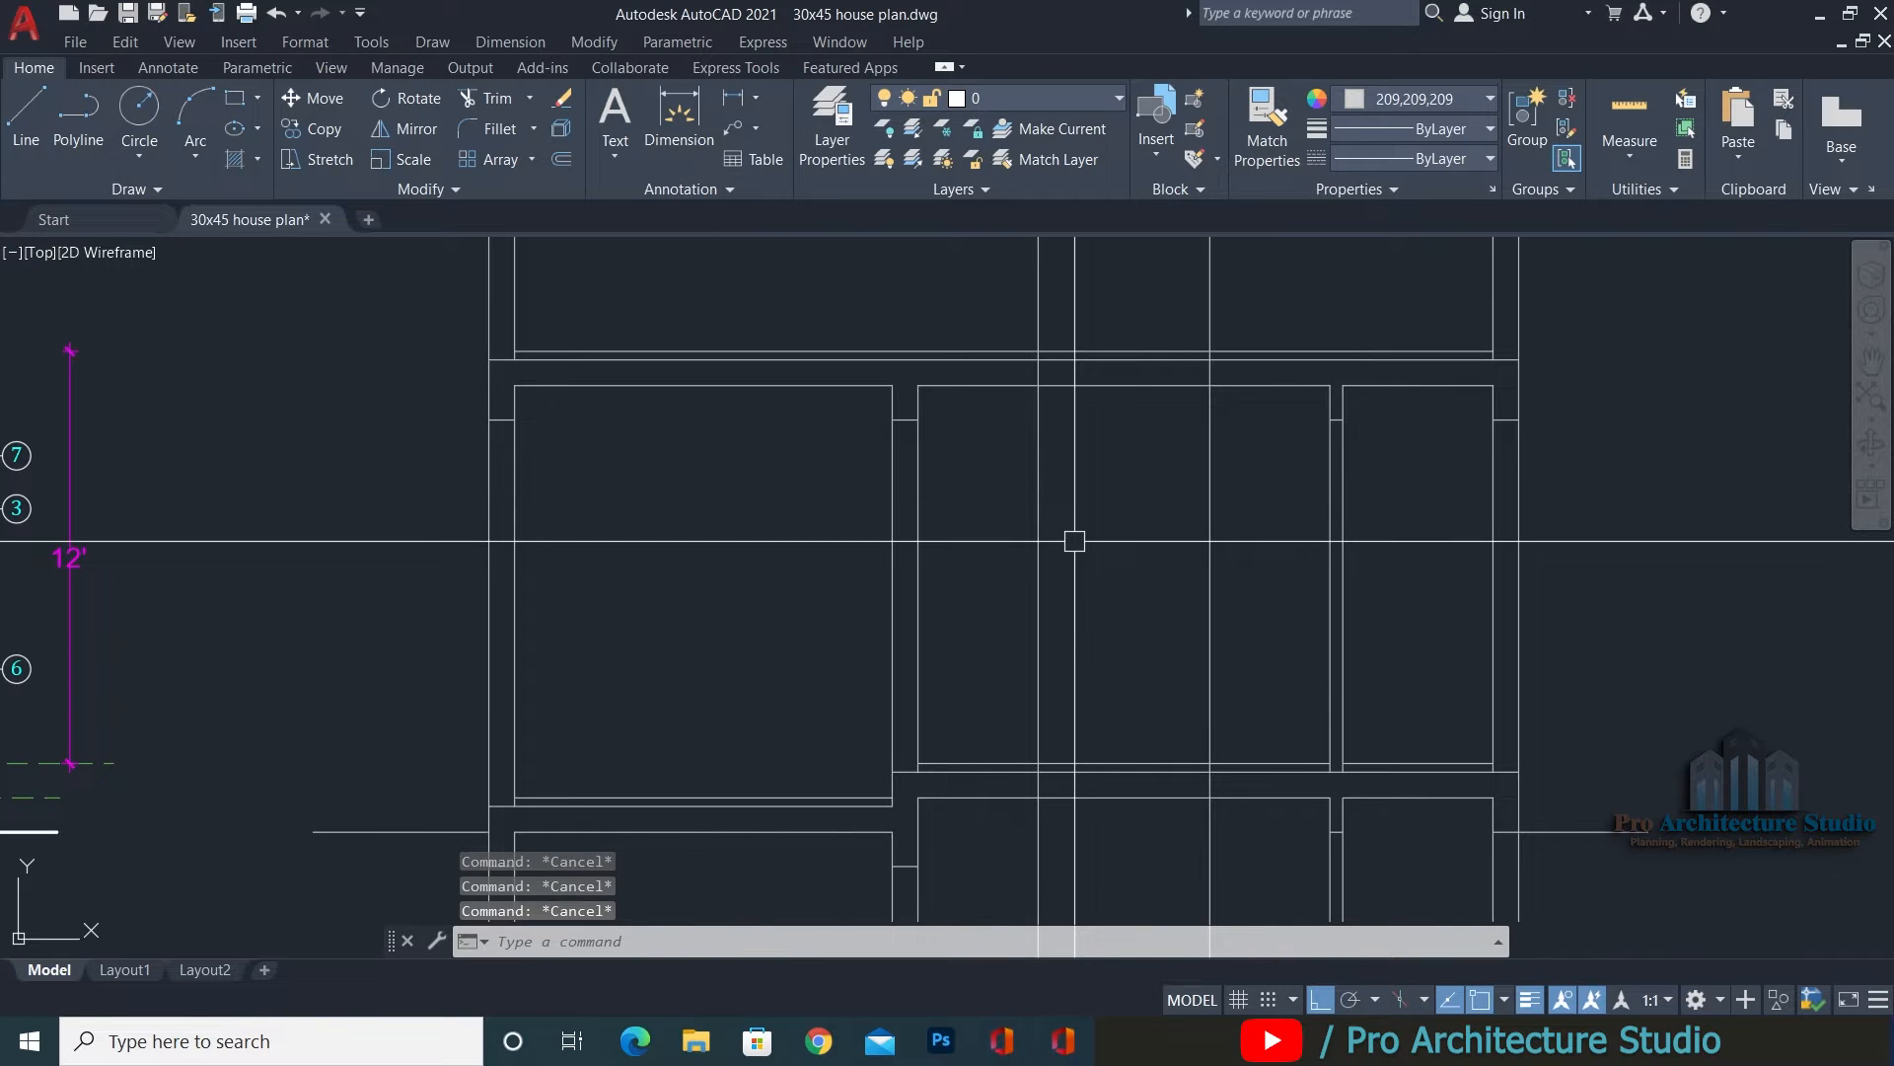
scroll(1074, 541, "down", 3)
scroll(1135, 588, "up", 3)
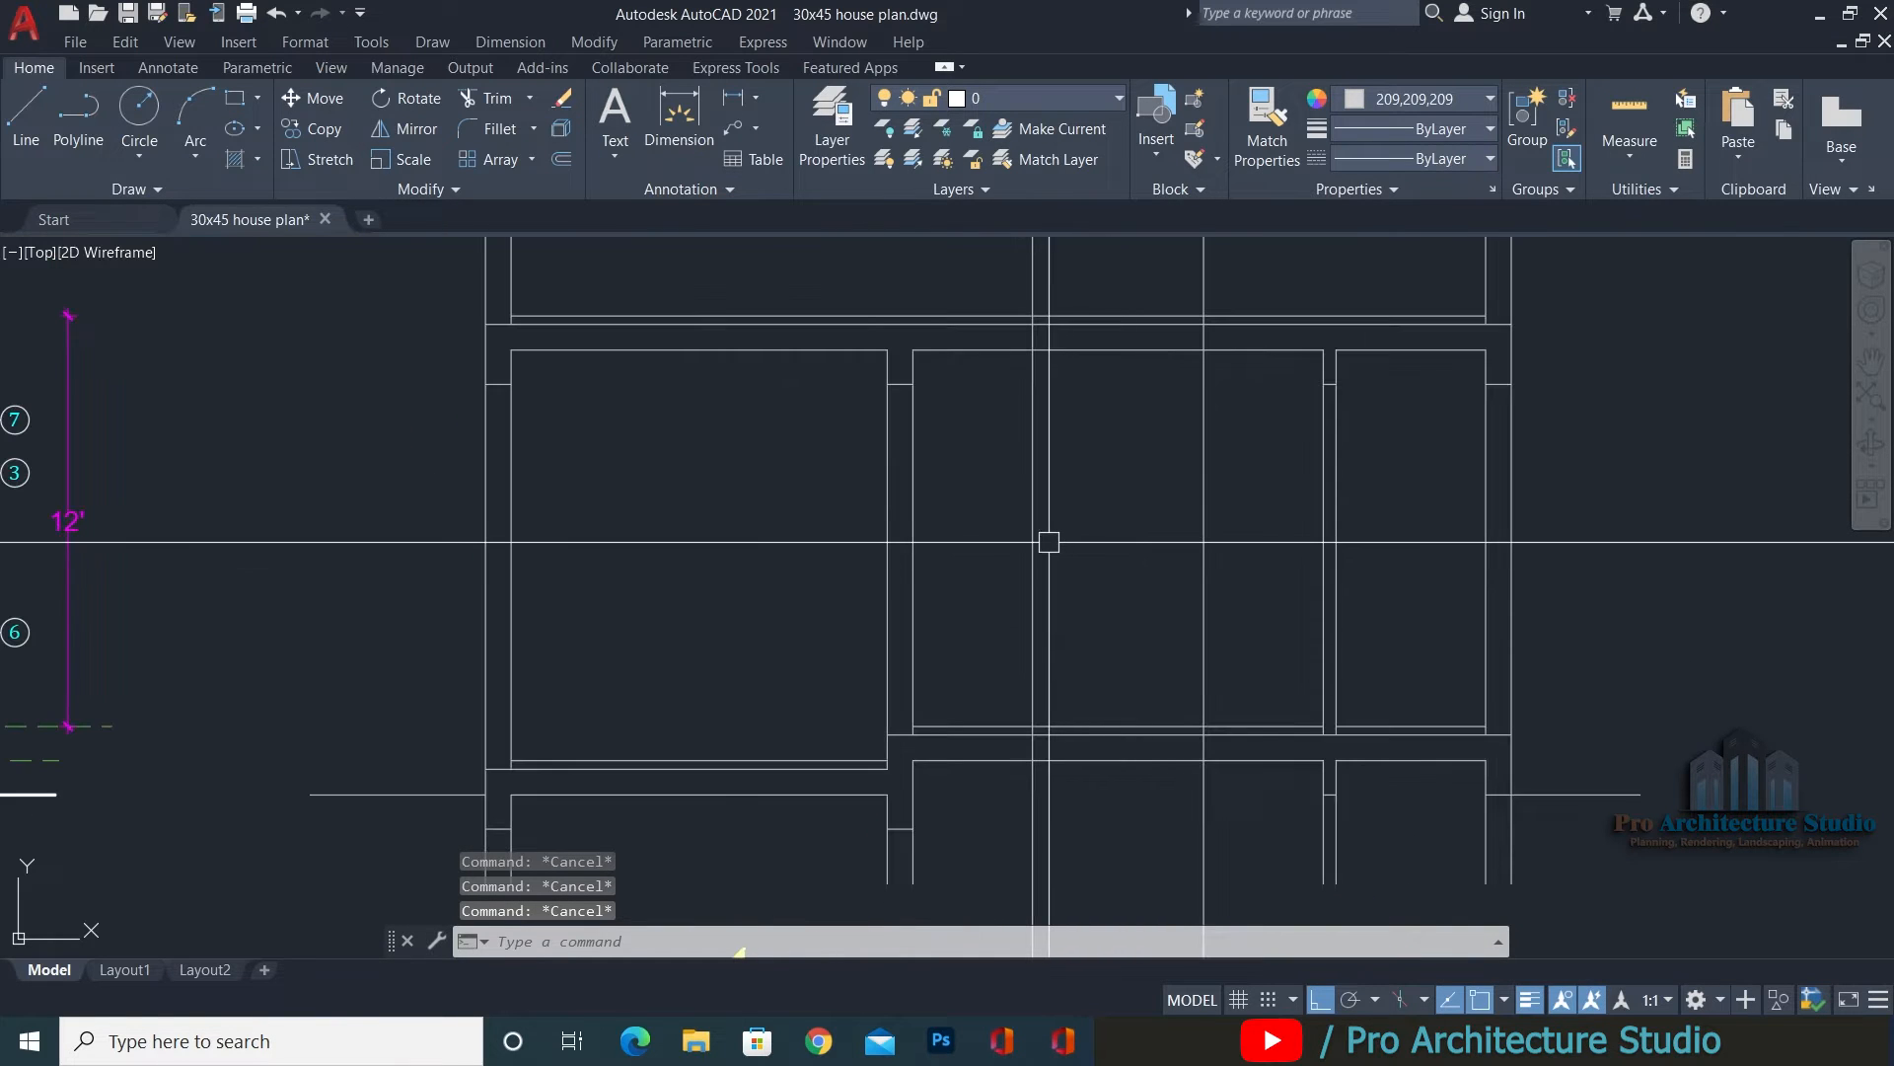
middle_click_drag(467, 416, 1422, 610)
scroll(866, 586, "down", 2)
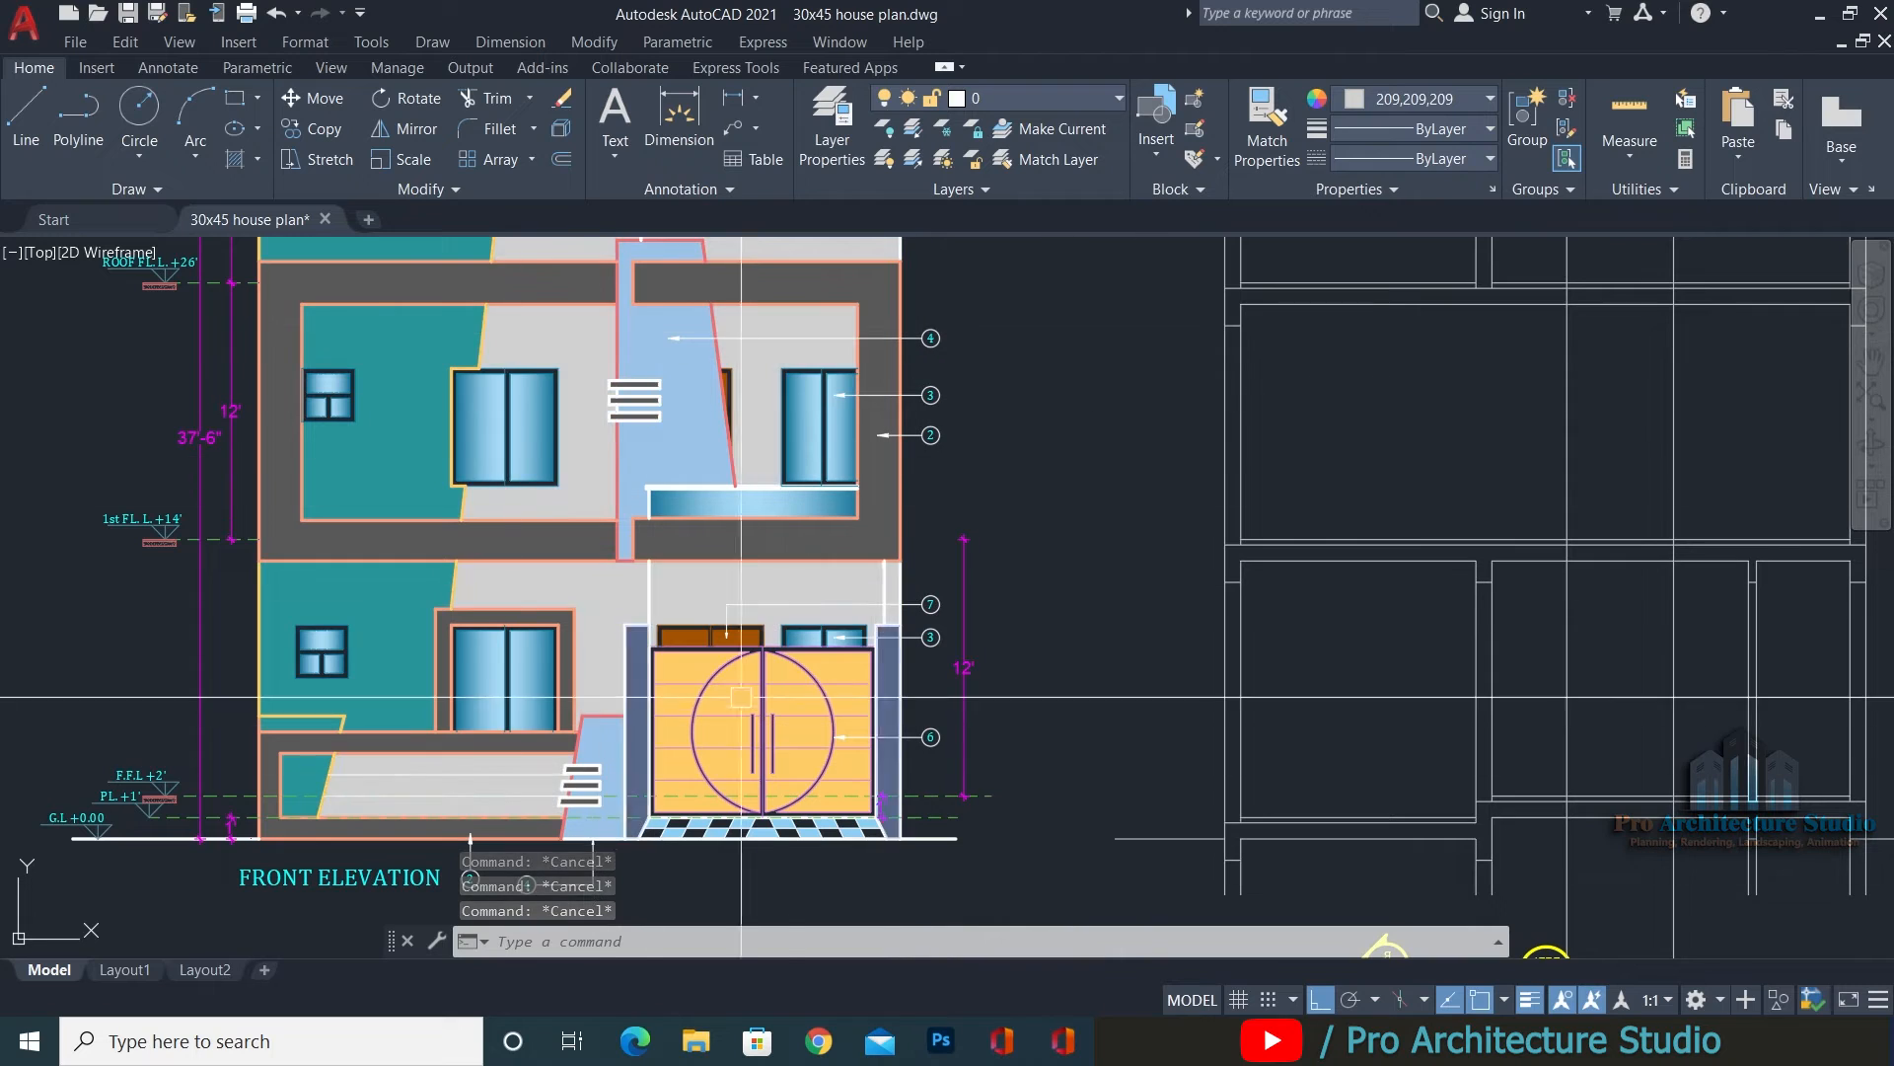
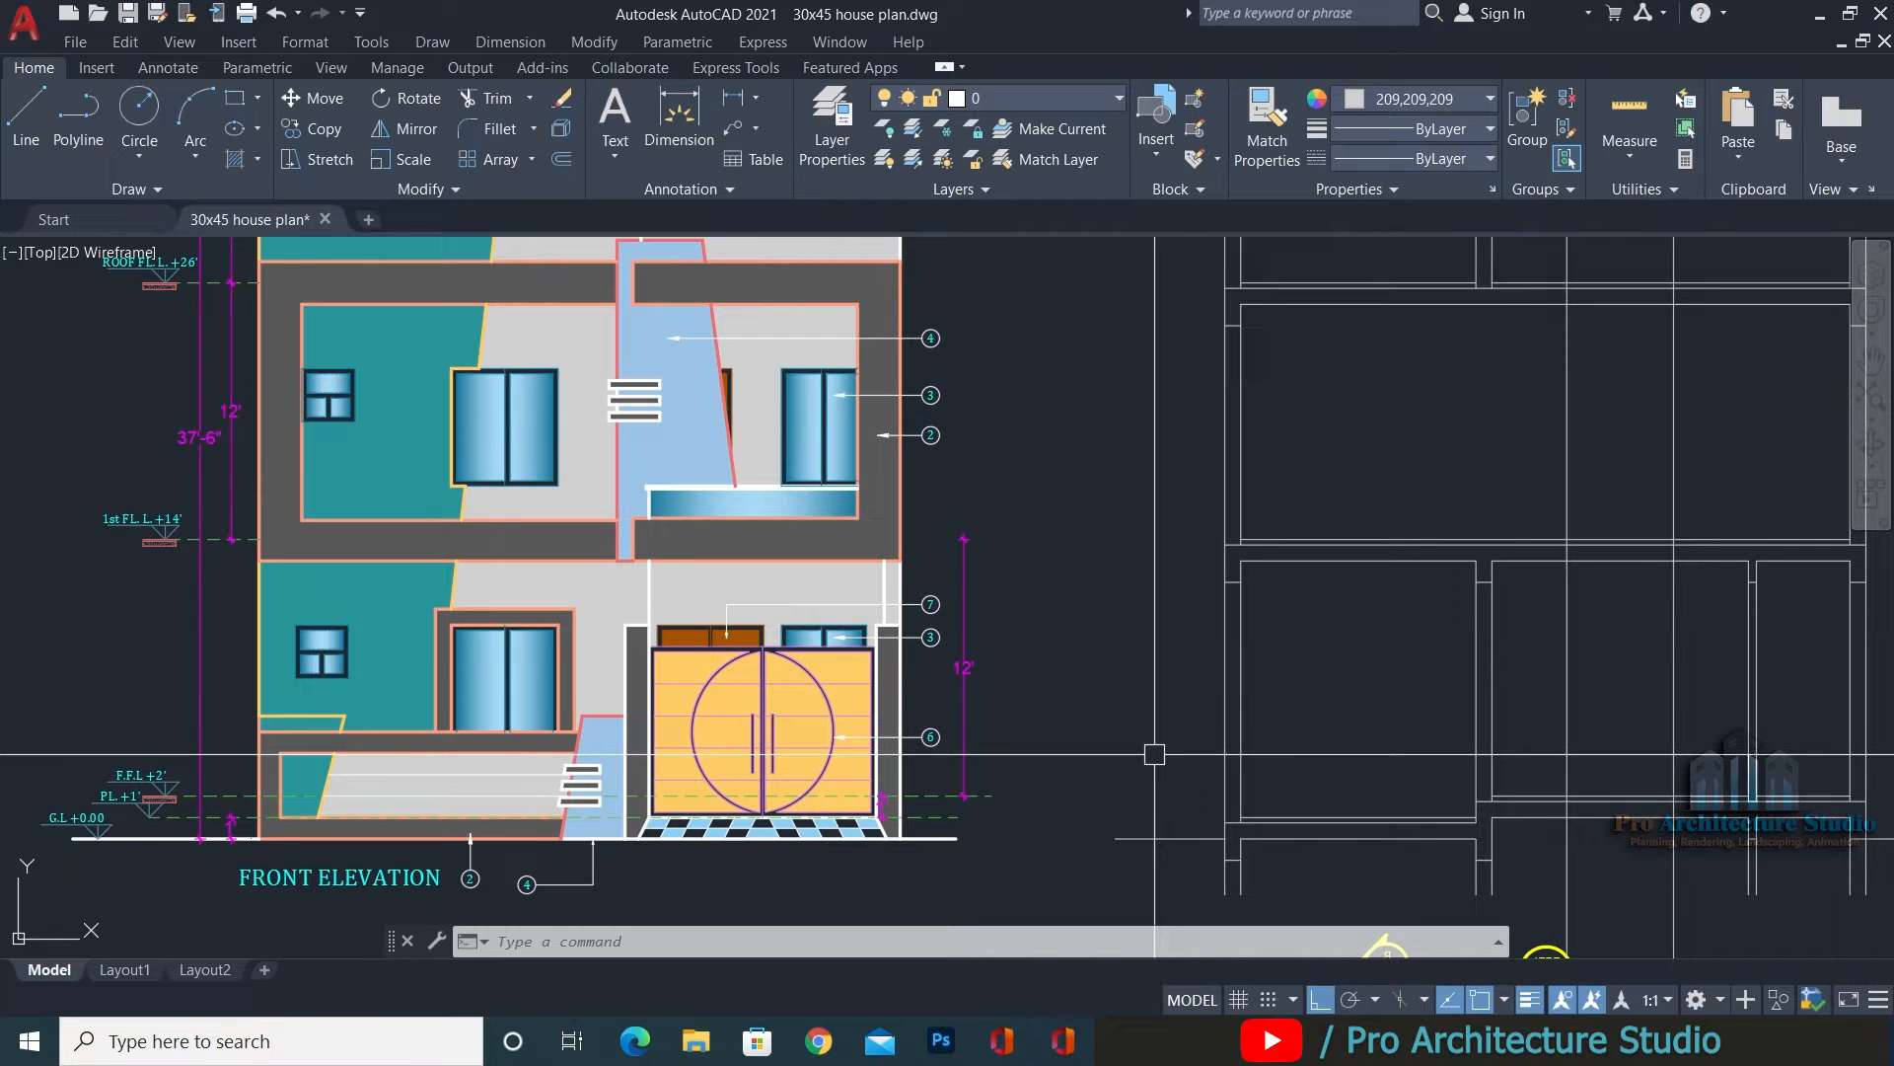
scroll(1154, 754, "down", 2)
mouse_move(1192, 680)
middle_mouse_down()
mouse_move(947, 457)
mouse_move(815, 201)
middle_mouse_up()
scroll(1087, 580, "up", 4)
middle_click_drag(1056, 742, 1072, 799)
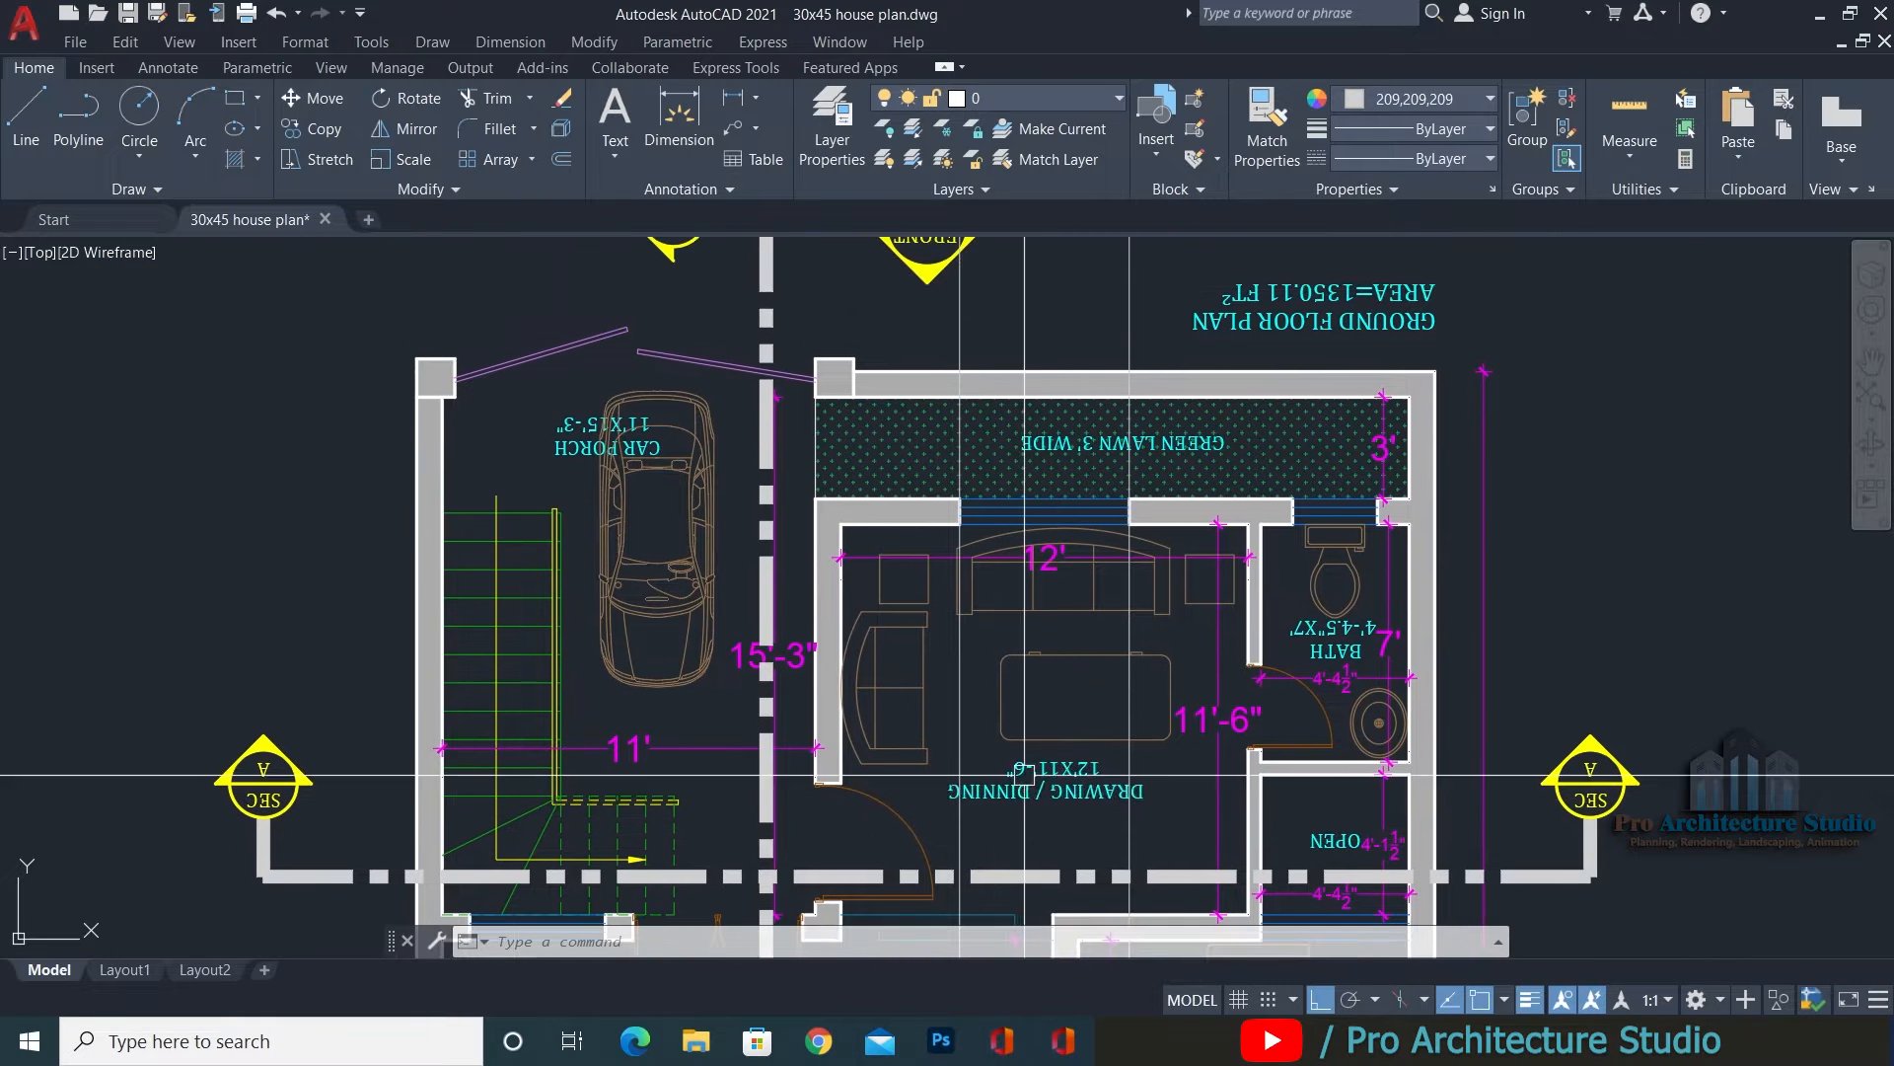
scroll(1067, 517, "down", 5)
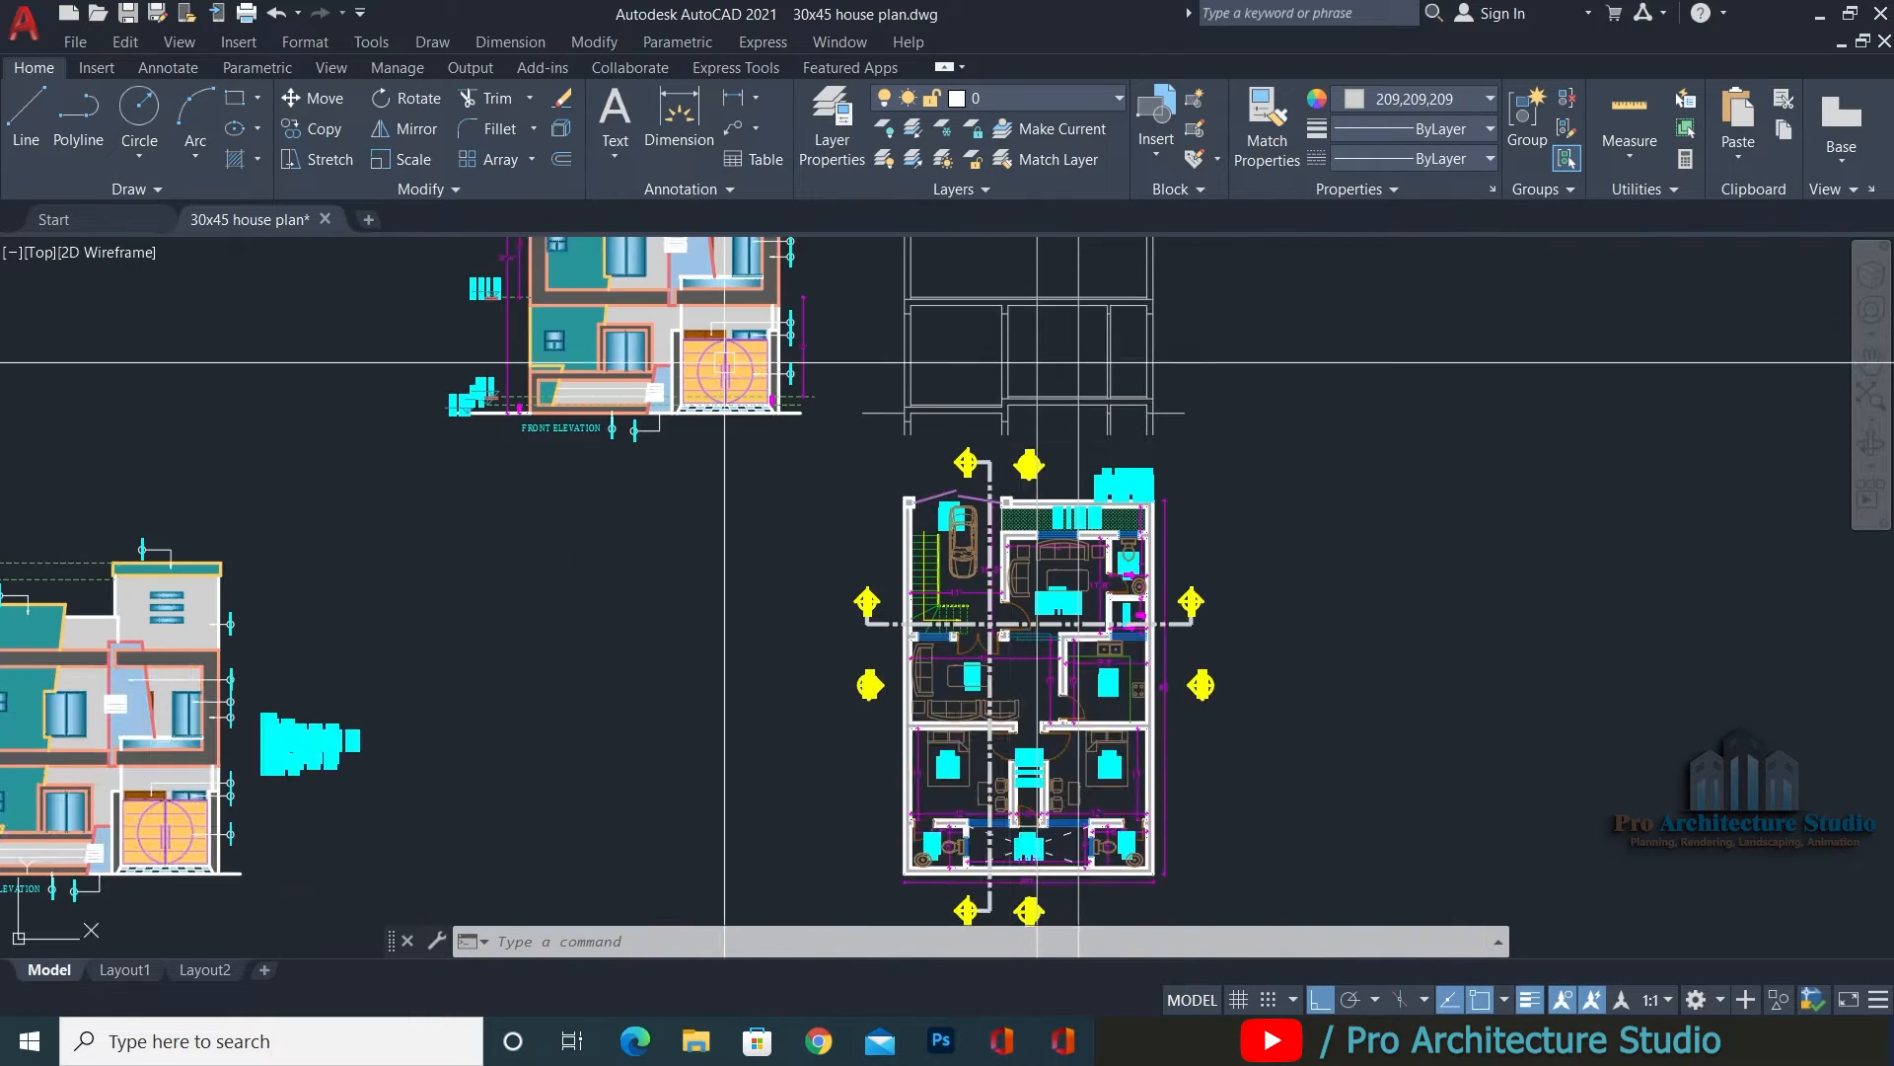
middle_click_drag(1068, 517, 1125, 750)
scroll(830, 374, "up", 6)
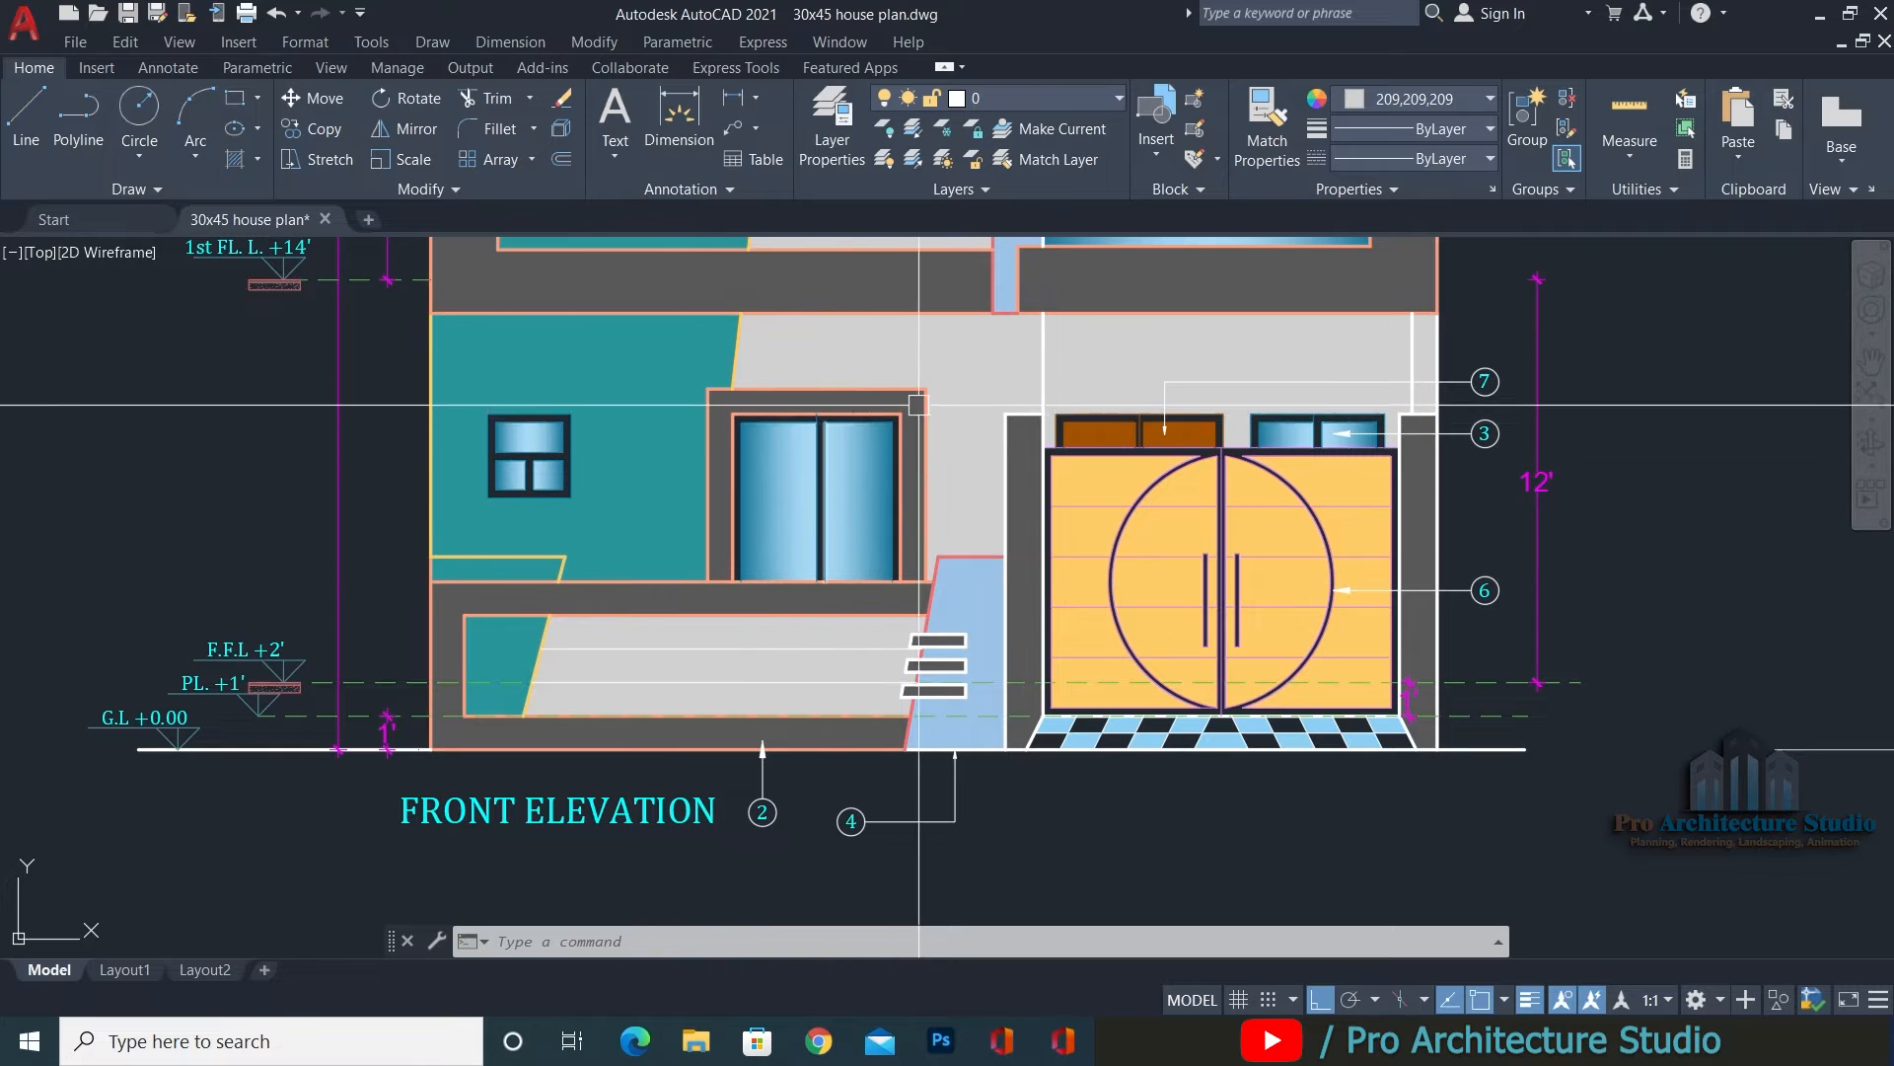
middle_click_drag(1455, 453, 1012, 453)
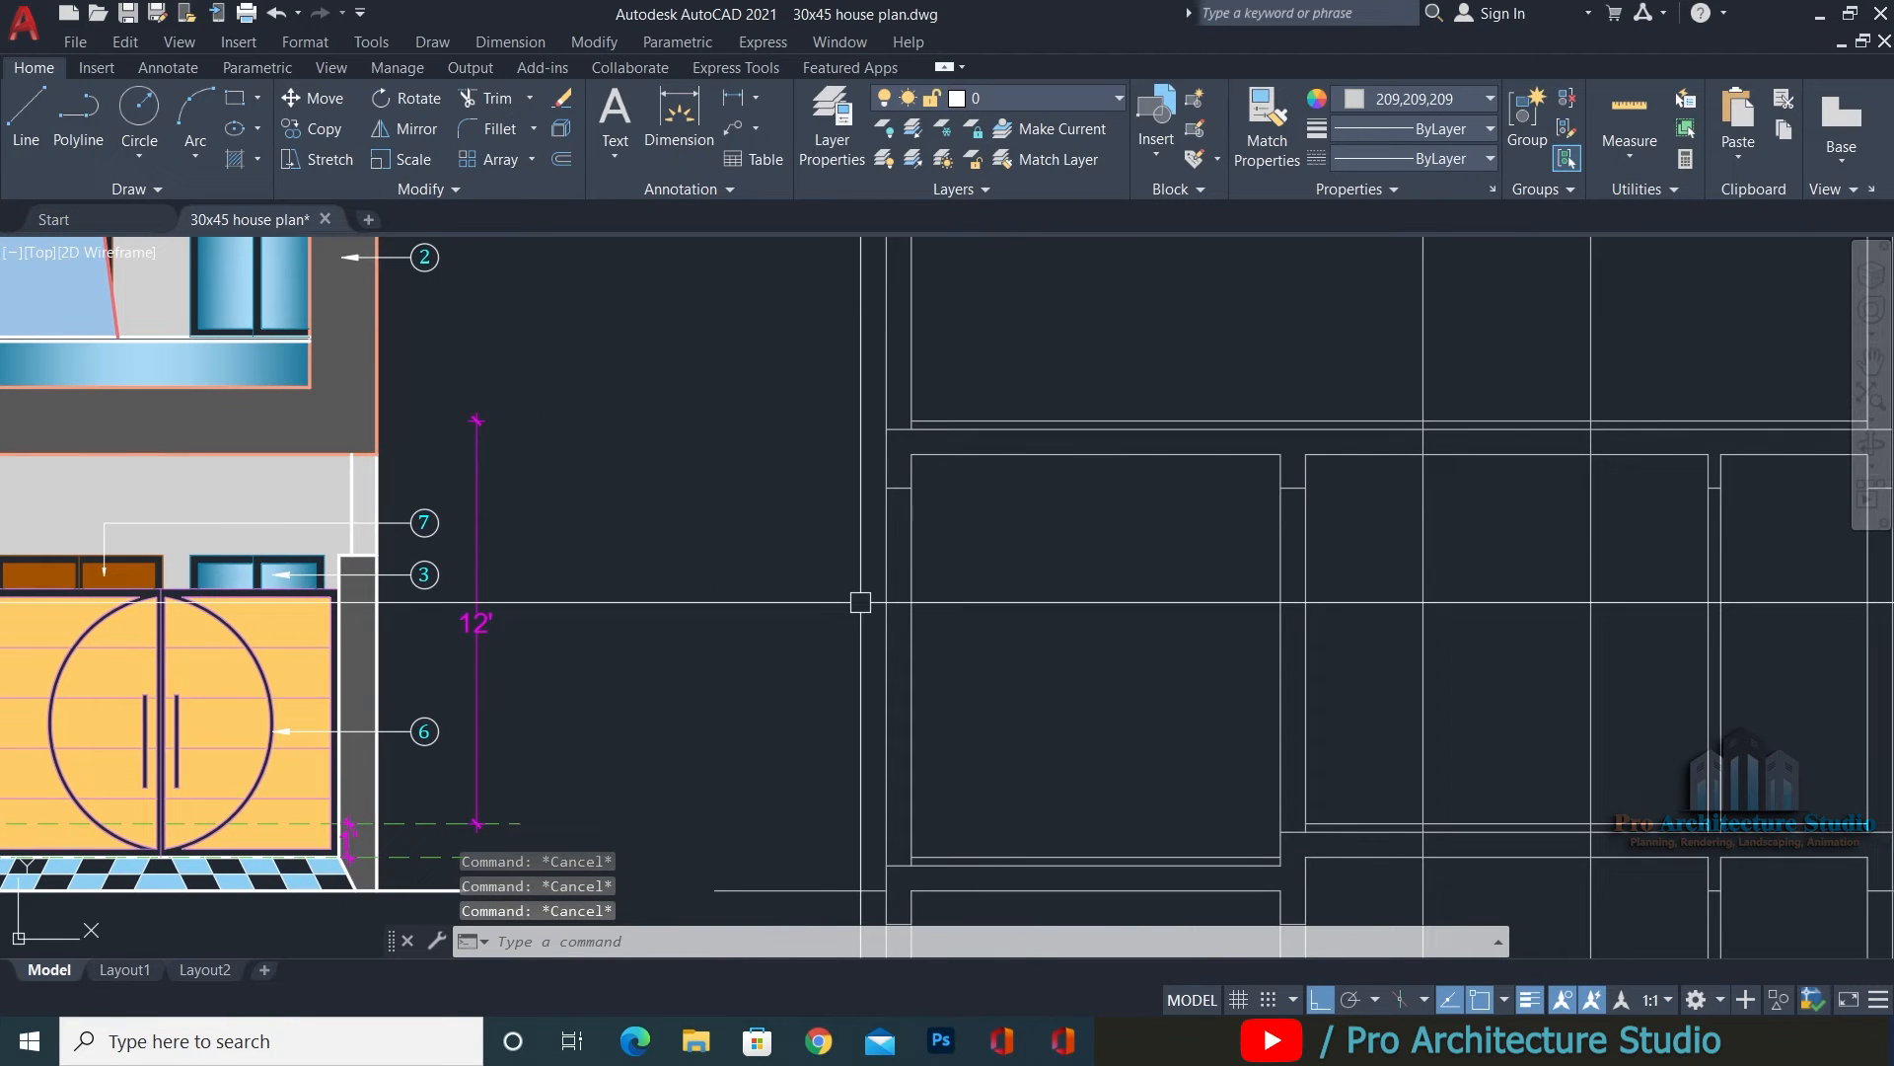
Try projecting the elevation's ground-floor window top across the section with a horizontal construction line, and erase that line.
key("Return")
scroll(510, 528, "up", 5)
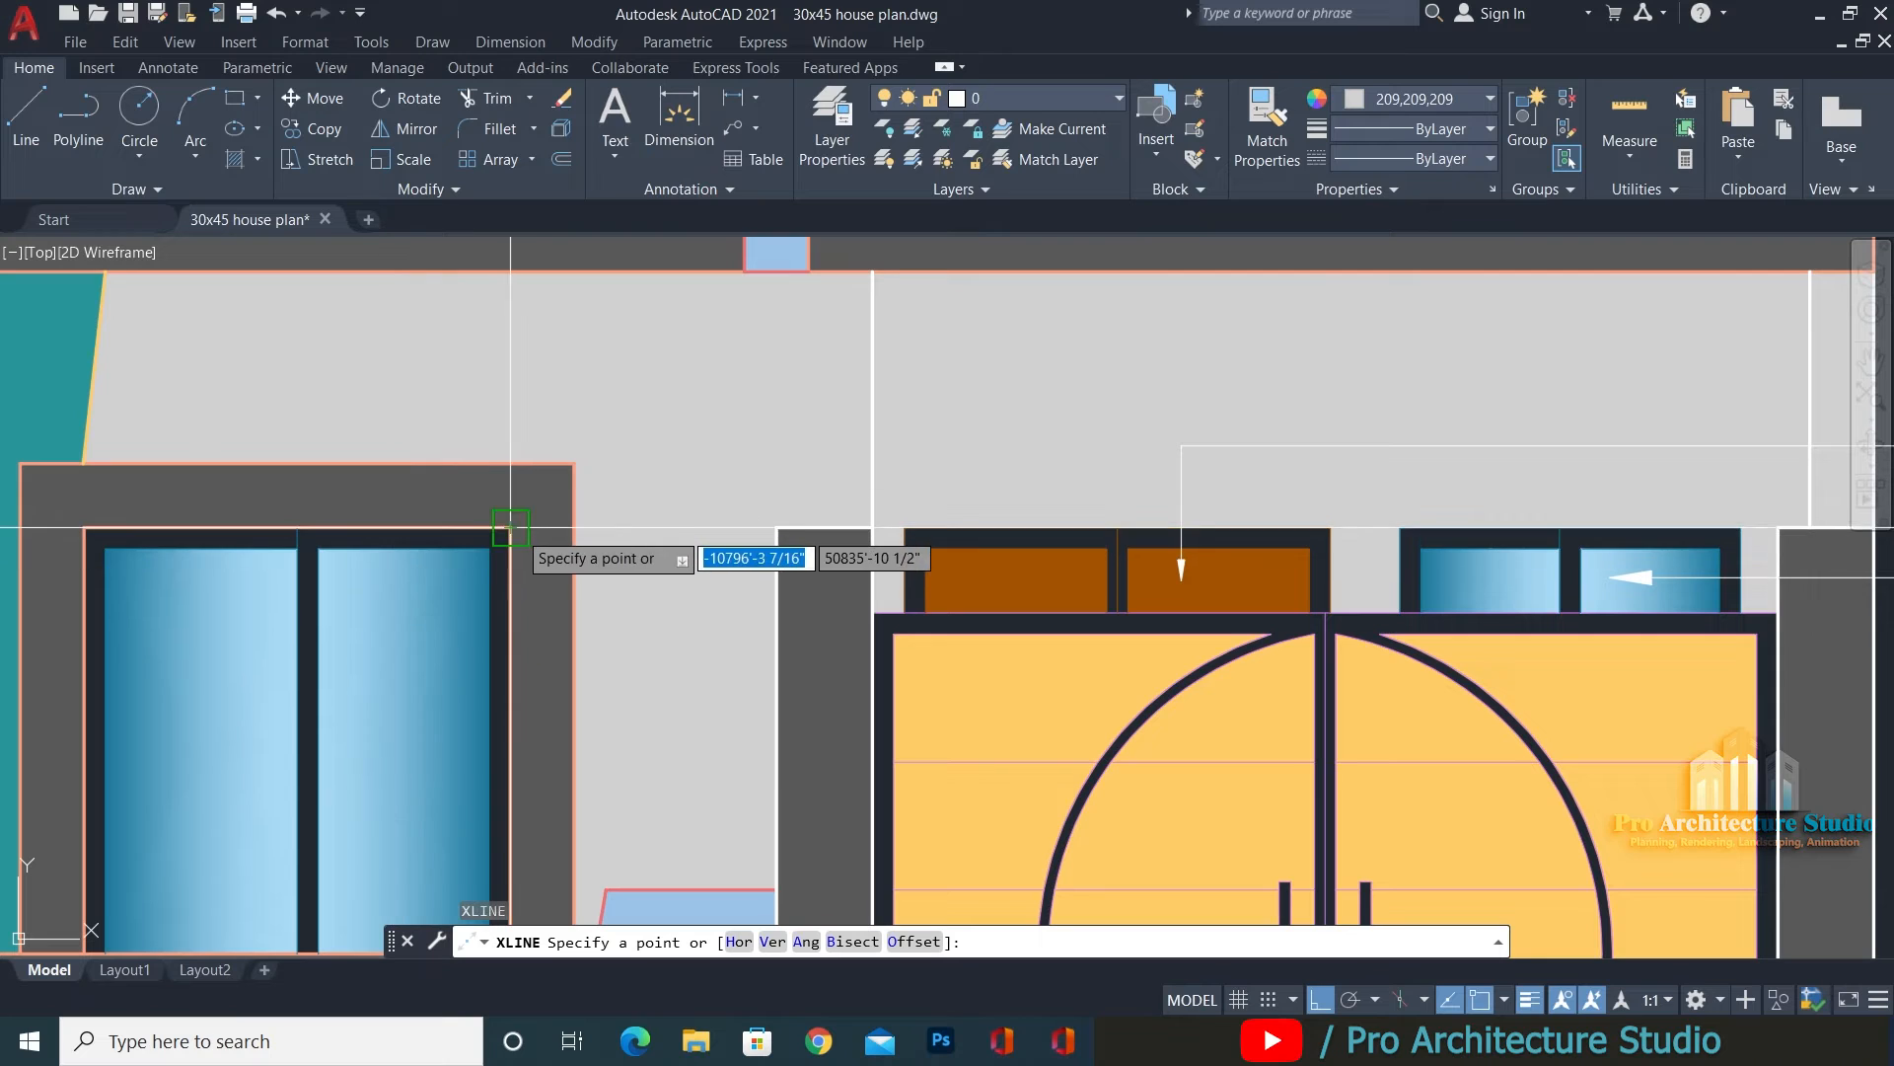
left_click(510, 528)
scroll(511, 528, "down", 6)
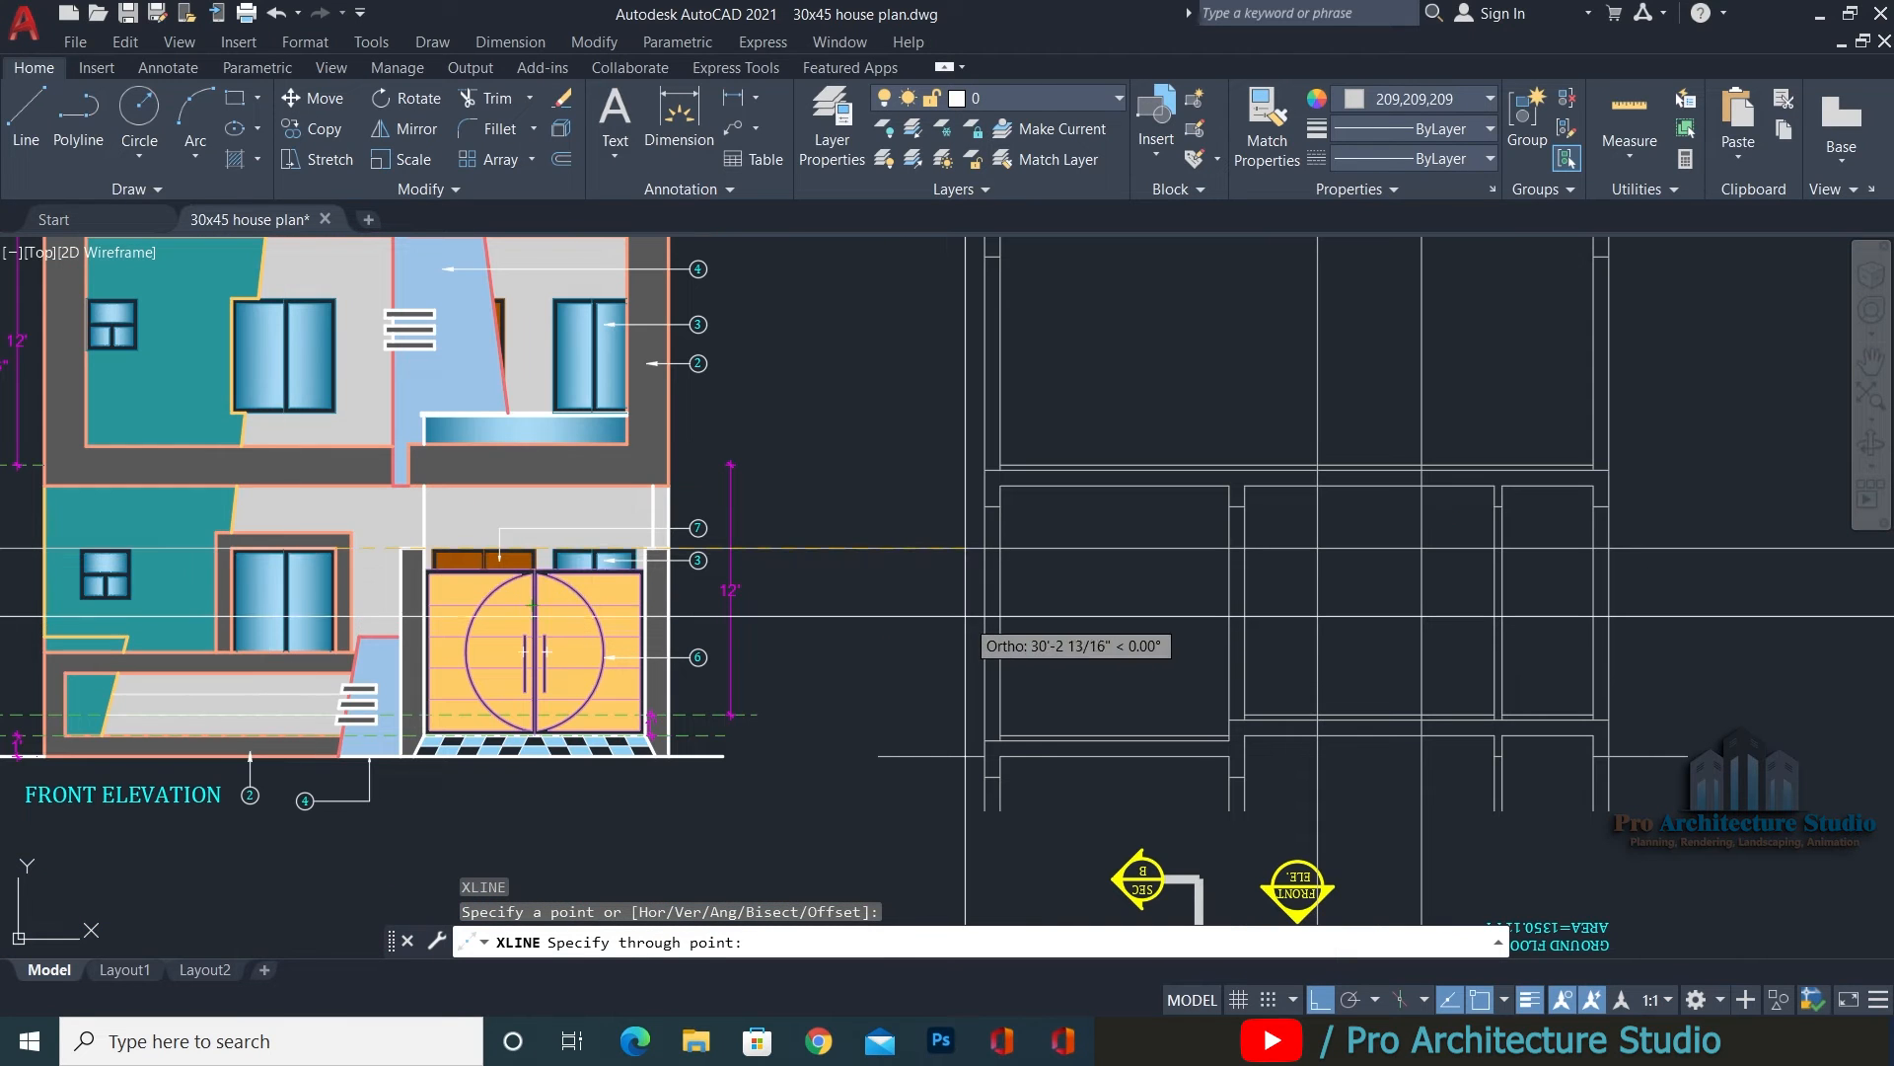
left_click(1266, 658)
key("Escape")
scroll(1266, 658, "up", 3)
left_click(1141, 465)
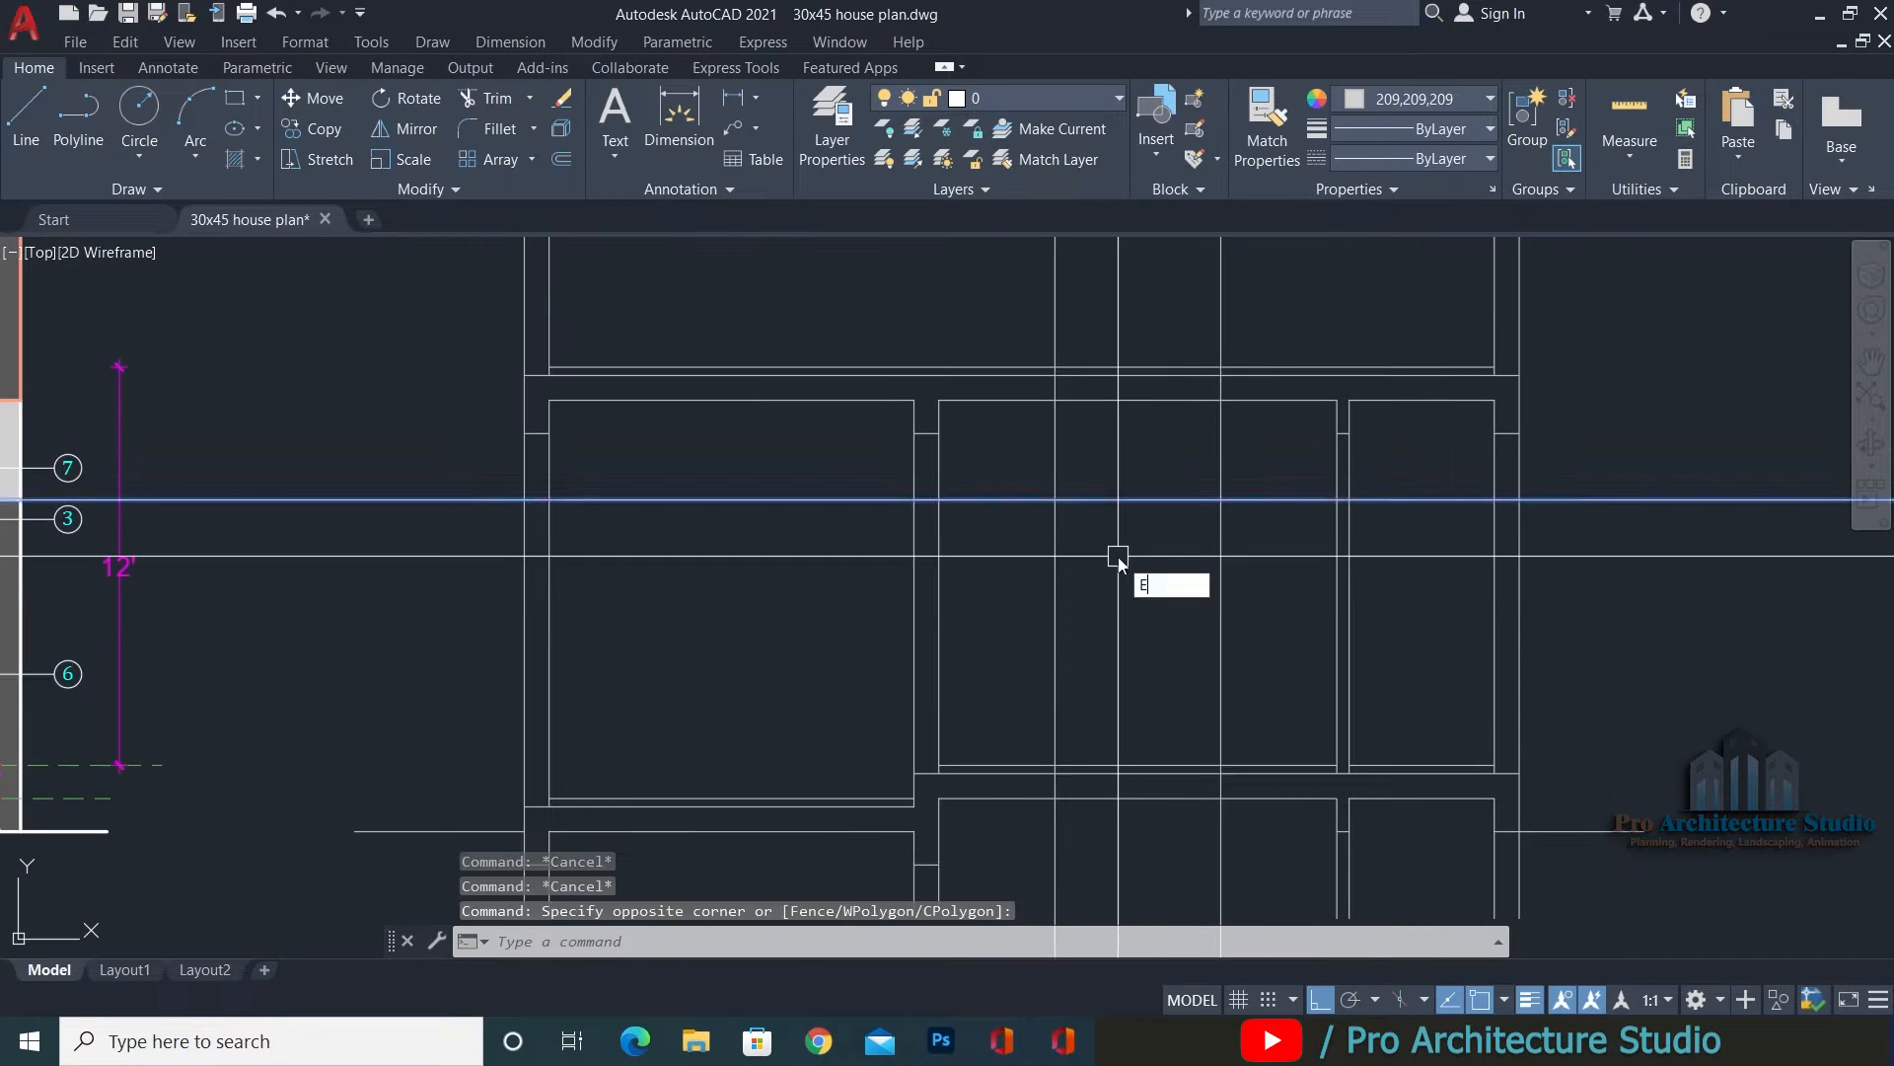
left_click(1118, 555)
key("Delete")
Offset the drawing/dining room's floor line upward by 8' in the section to mark the window's head level.
type("o")
key("Return")
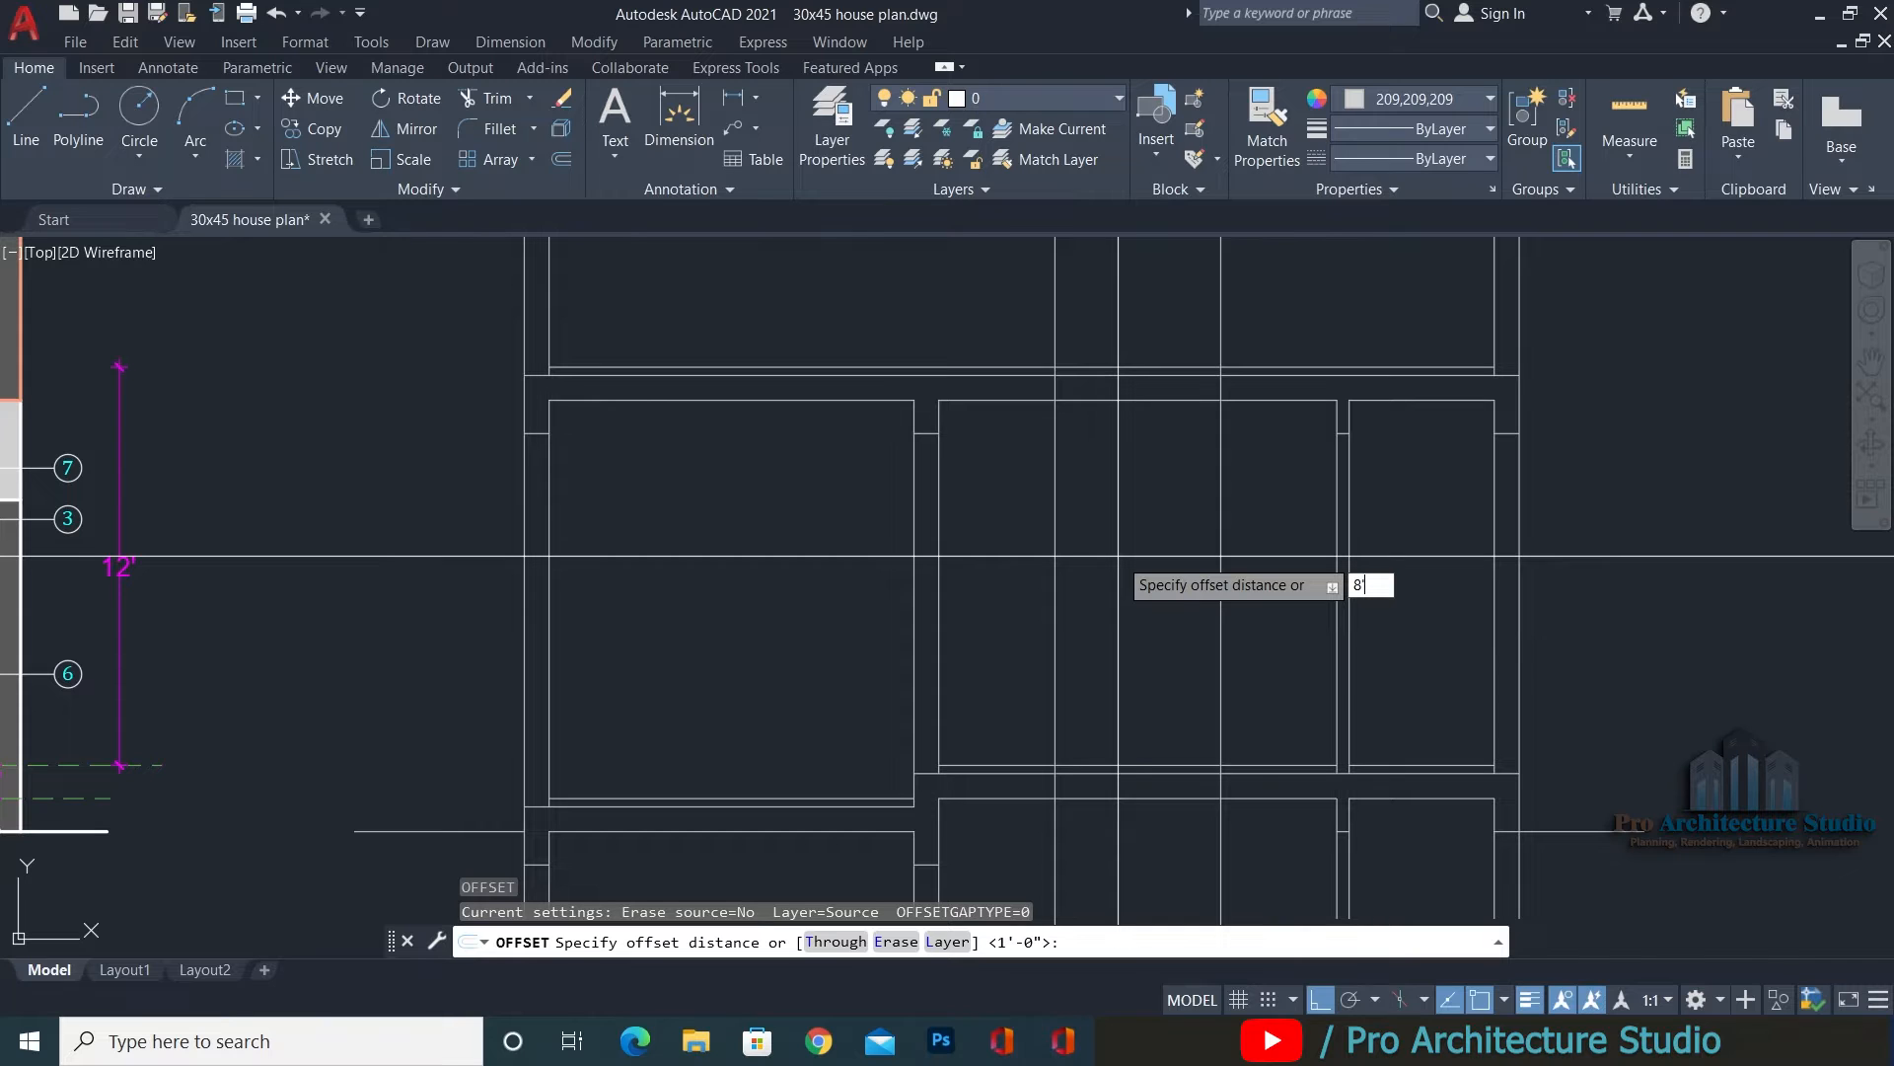
key("Return")
left_click(1184, 766)
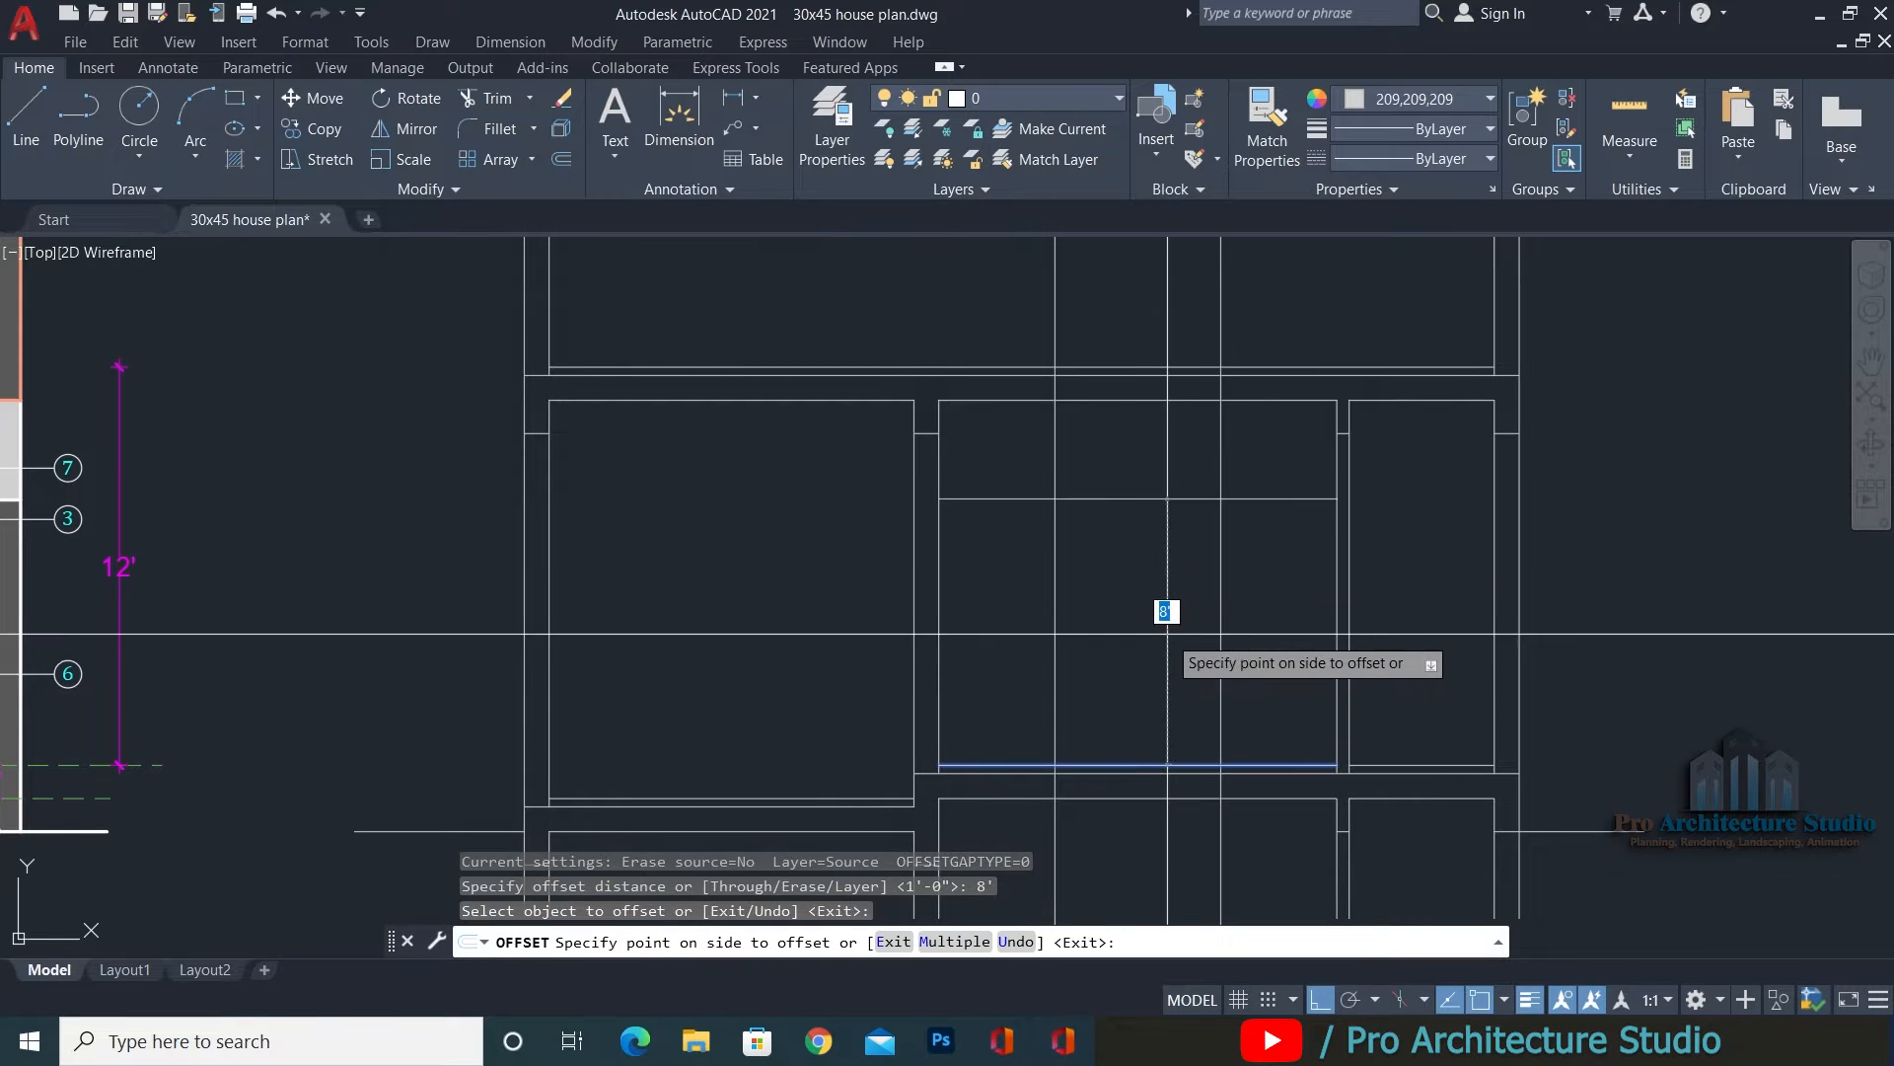
left_click(1154, 611)
key("Escape")
Copy the front elevation's small first-floor window and adjacent double window to the empty area right of the section.
mouse_move(744, 581)
middle_mouse_down()
mouse_move(1408, 664)
mouse_move(1227, 621)
middle_mouse_up()
scroll(1372, 621, "down", 2)
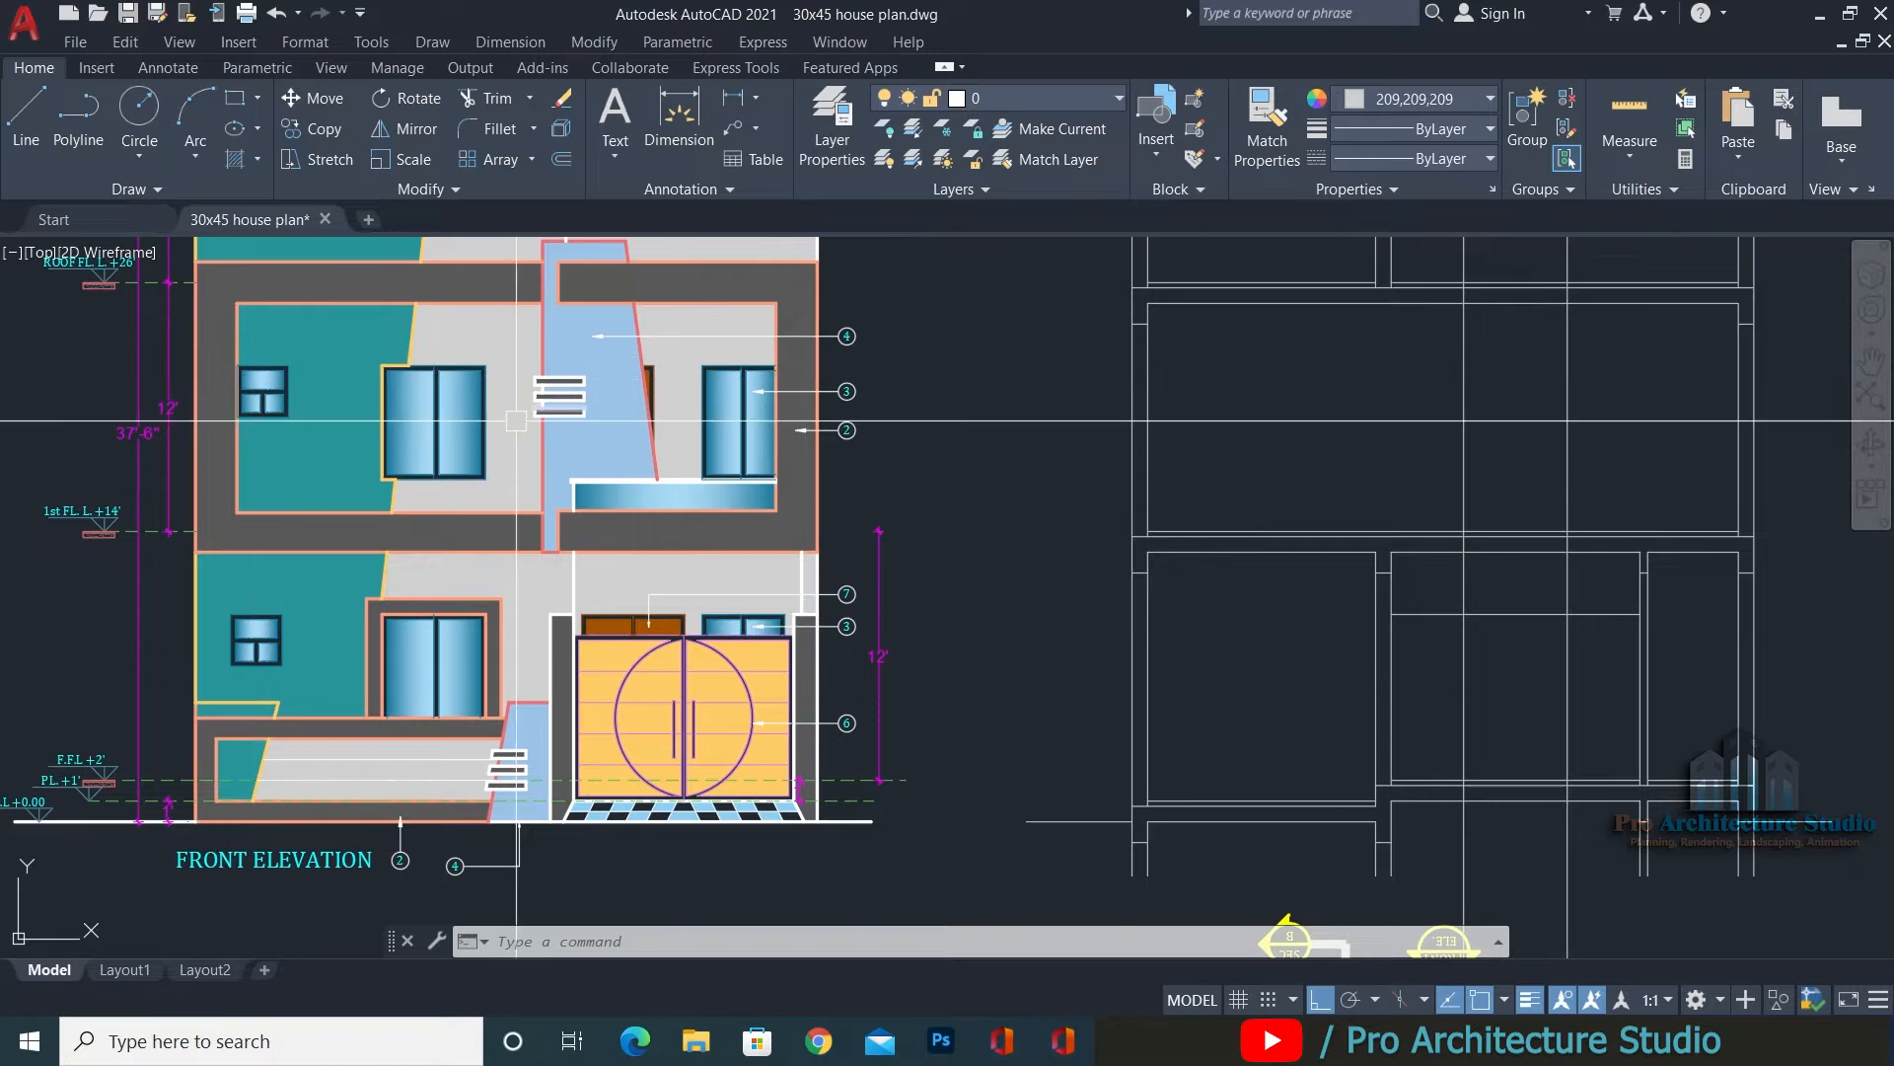
scroll(398, 380, "up", 4)
middle_click_drag(313, 333, 938, 386)
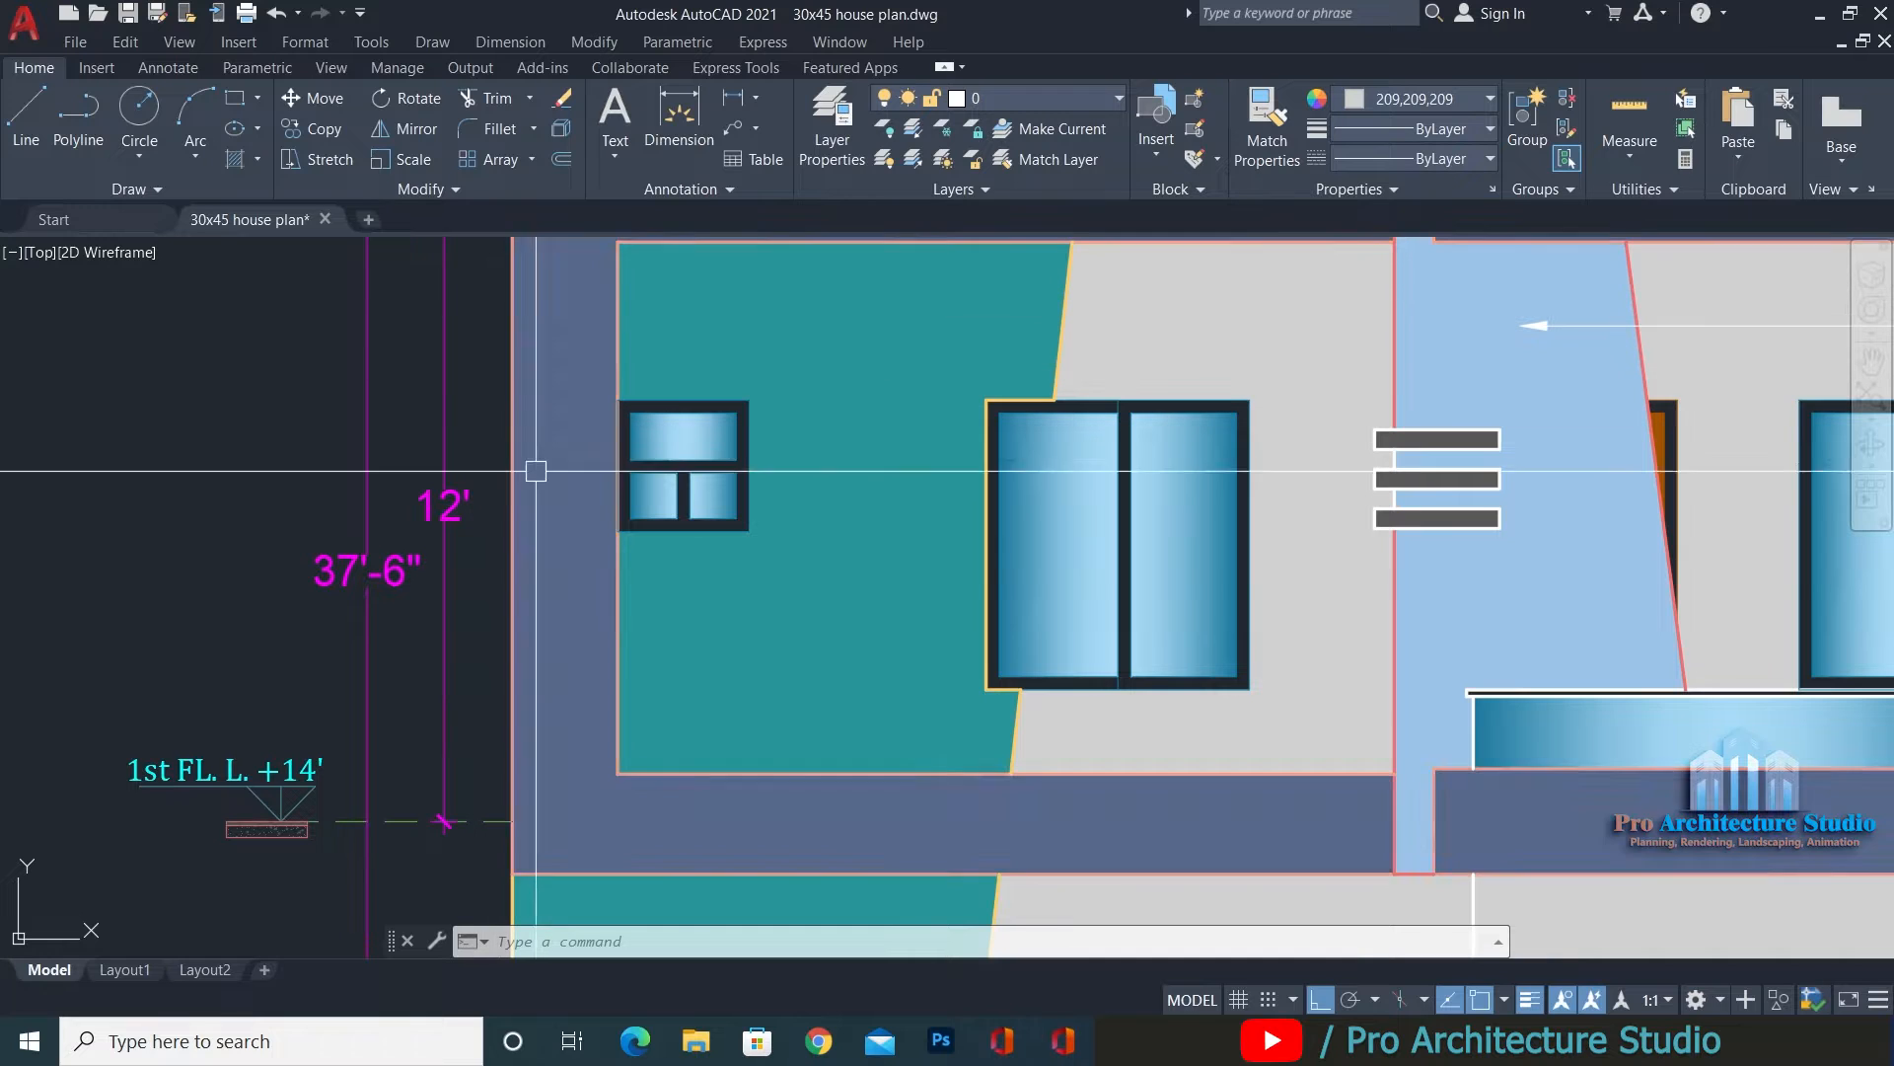
left_click(479, 765)
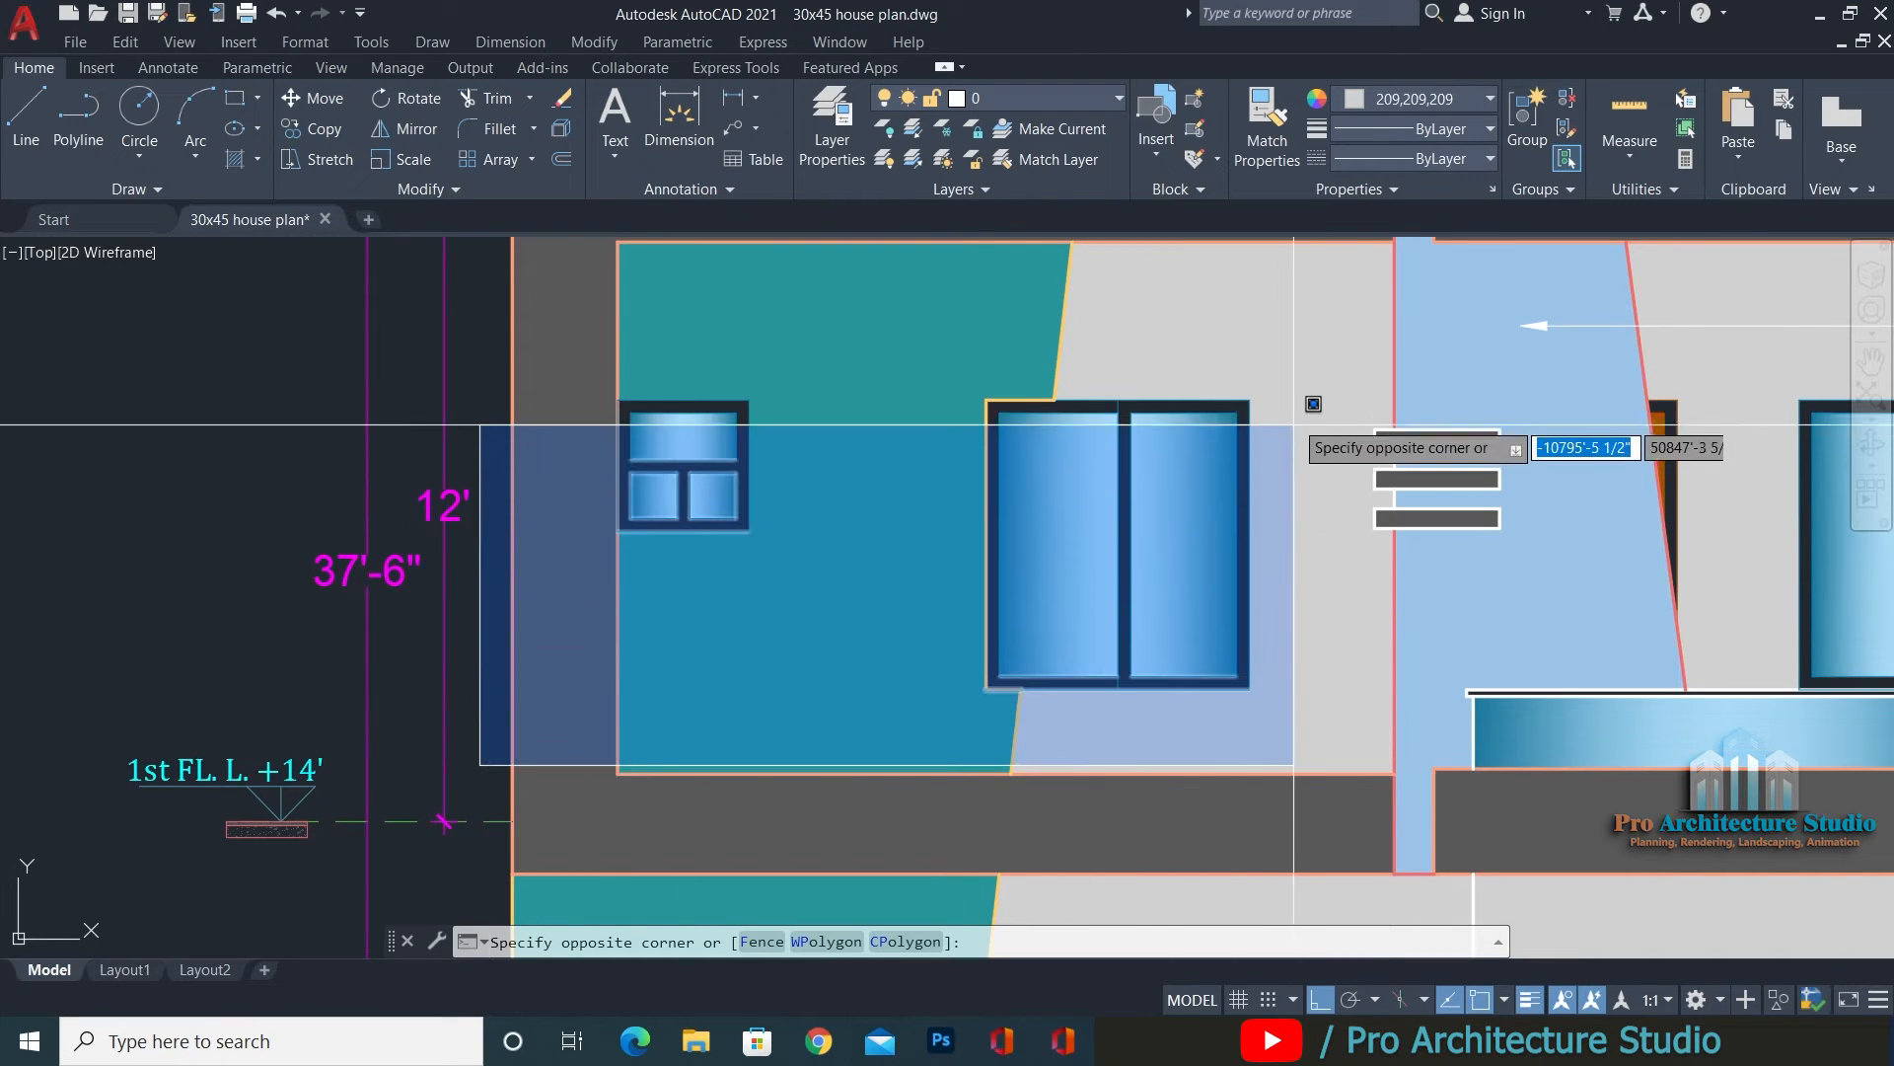
left_click(1304, 319)
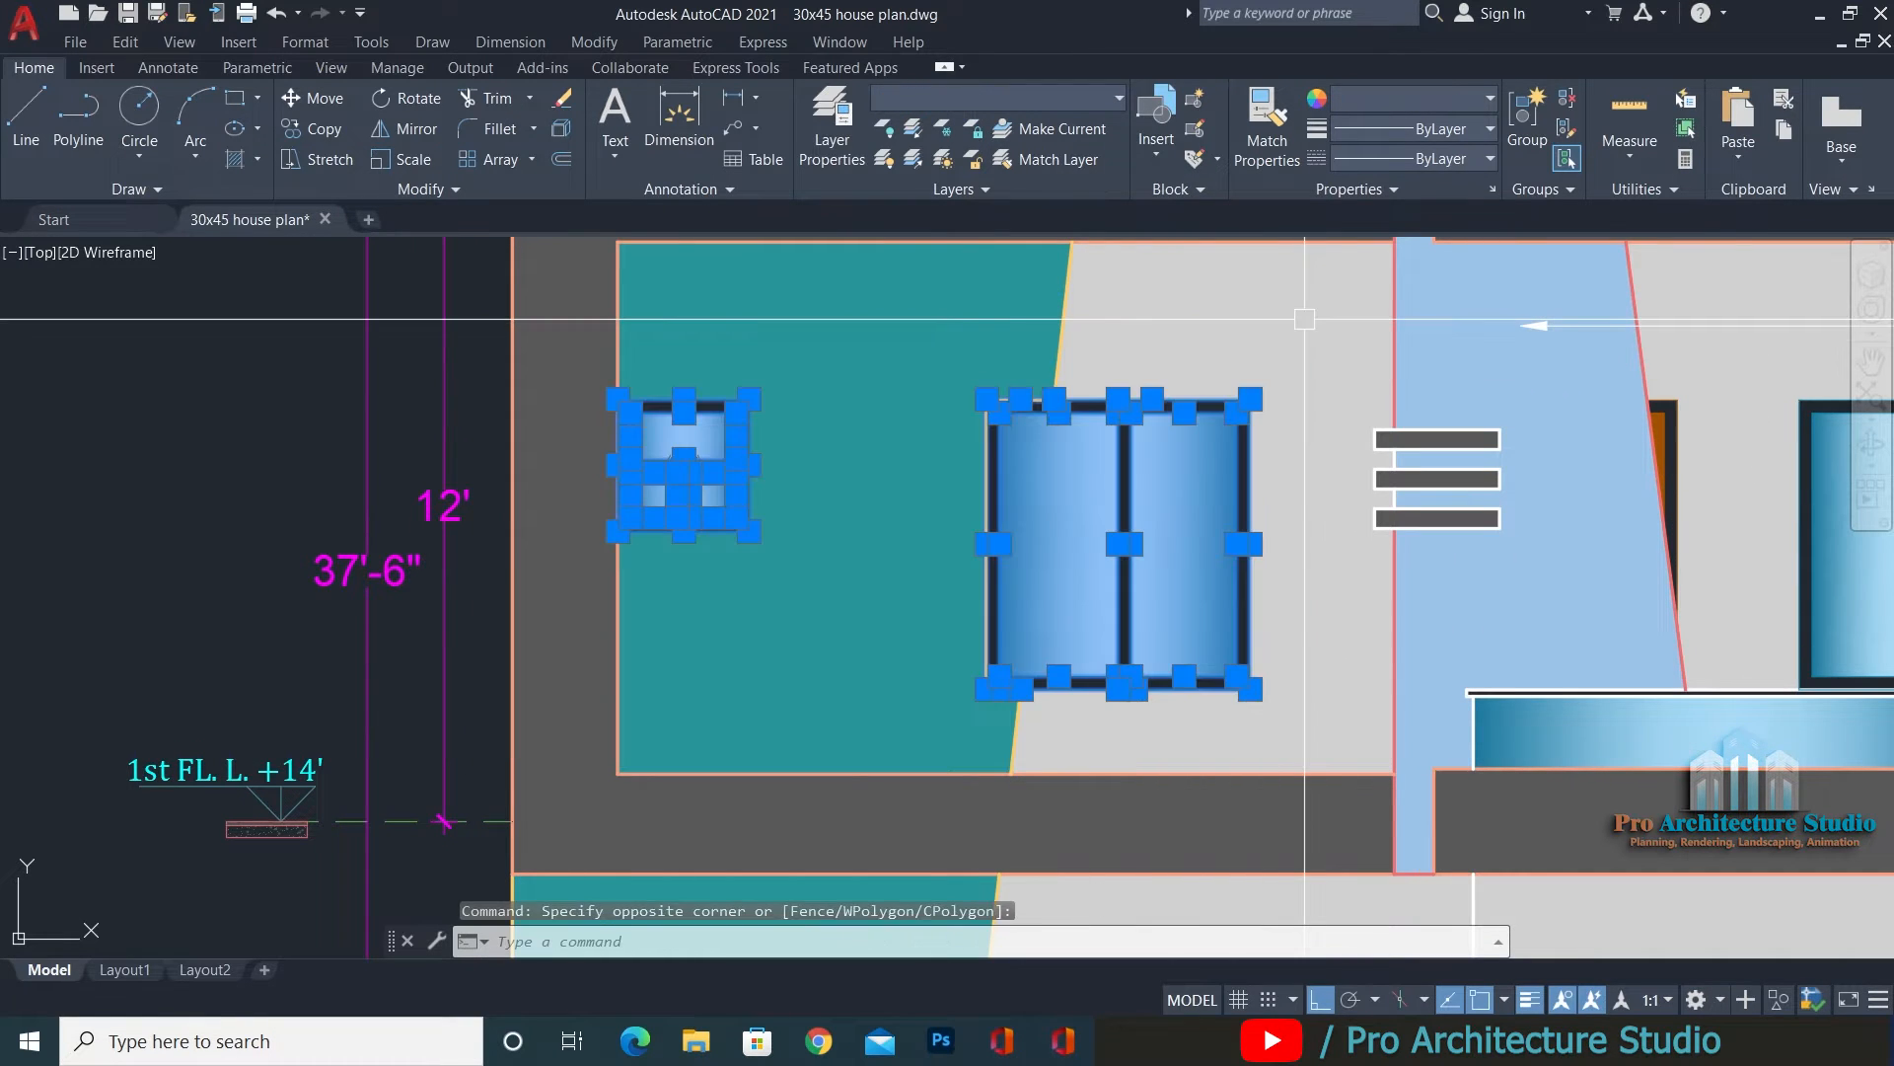
key("Return")
left_click(1129, 487)
scroll(631, 582, "down", 6)
middle_click_drag(1146, 583, 360, 538)
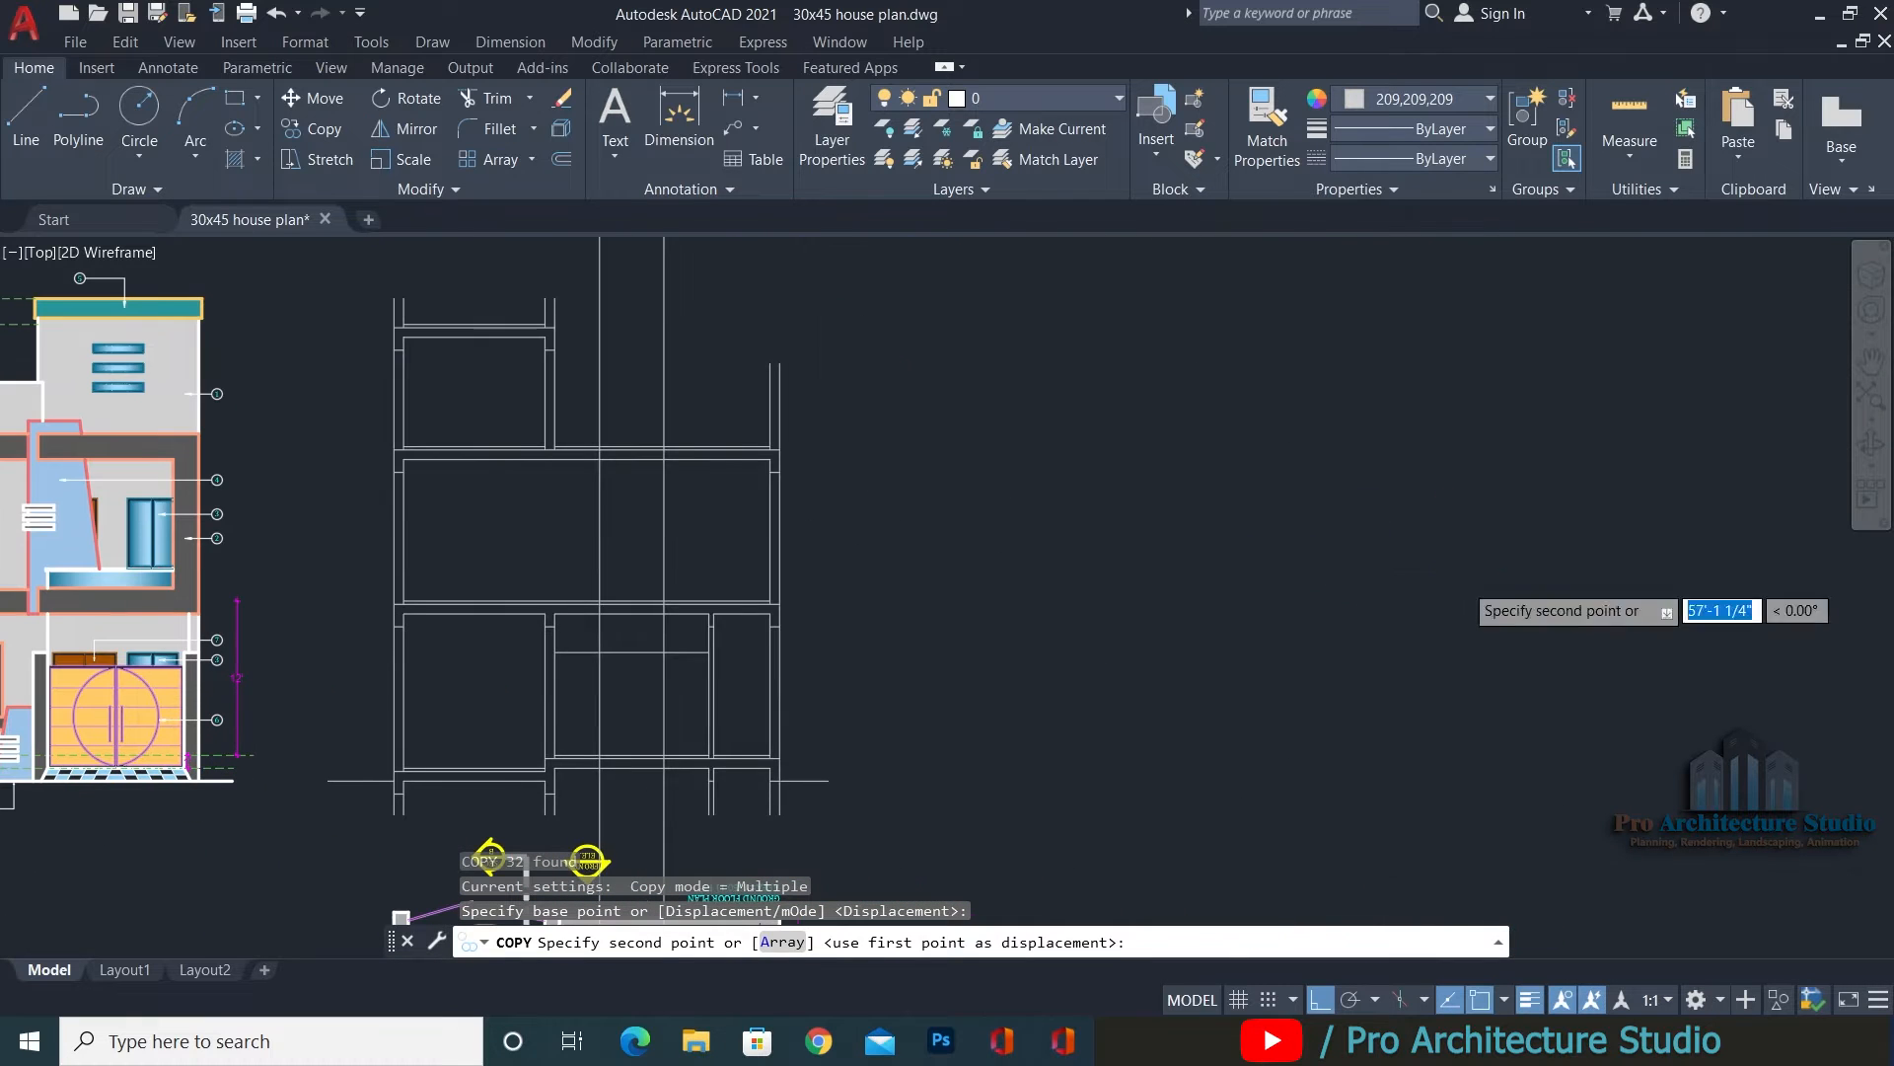
scroll(1105, 459, "up", 2)
left_click(1071, 436)
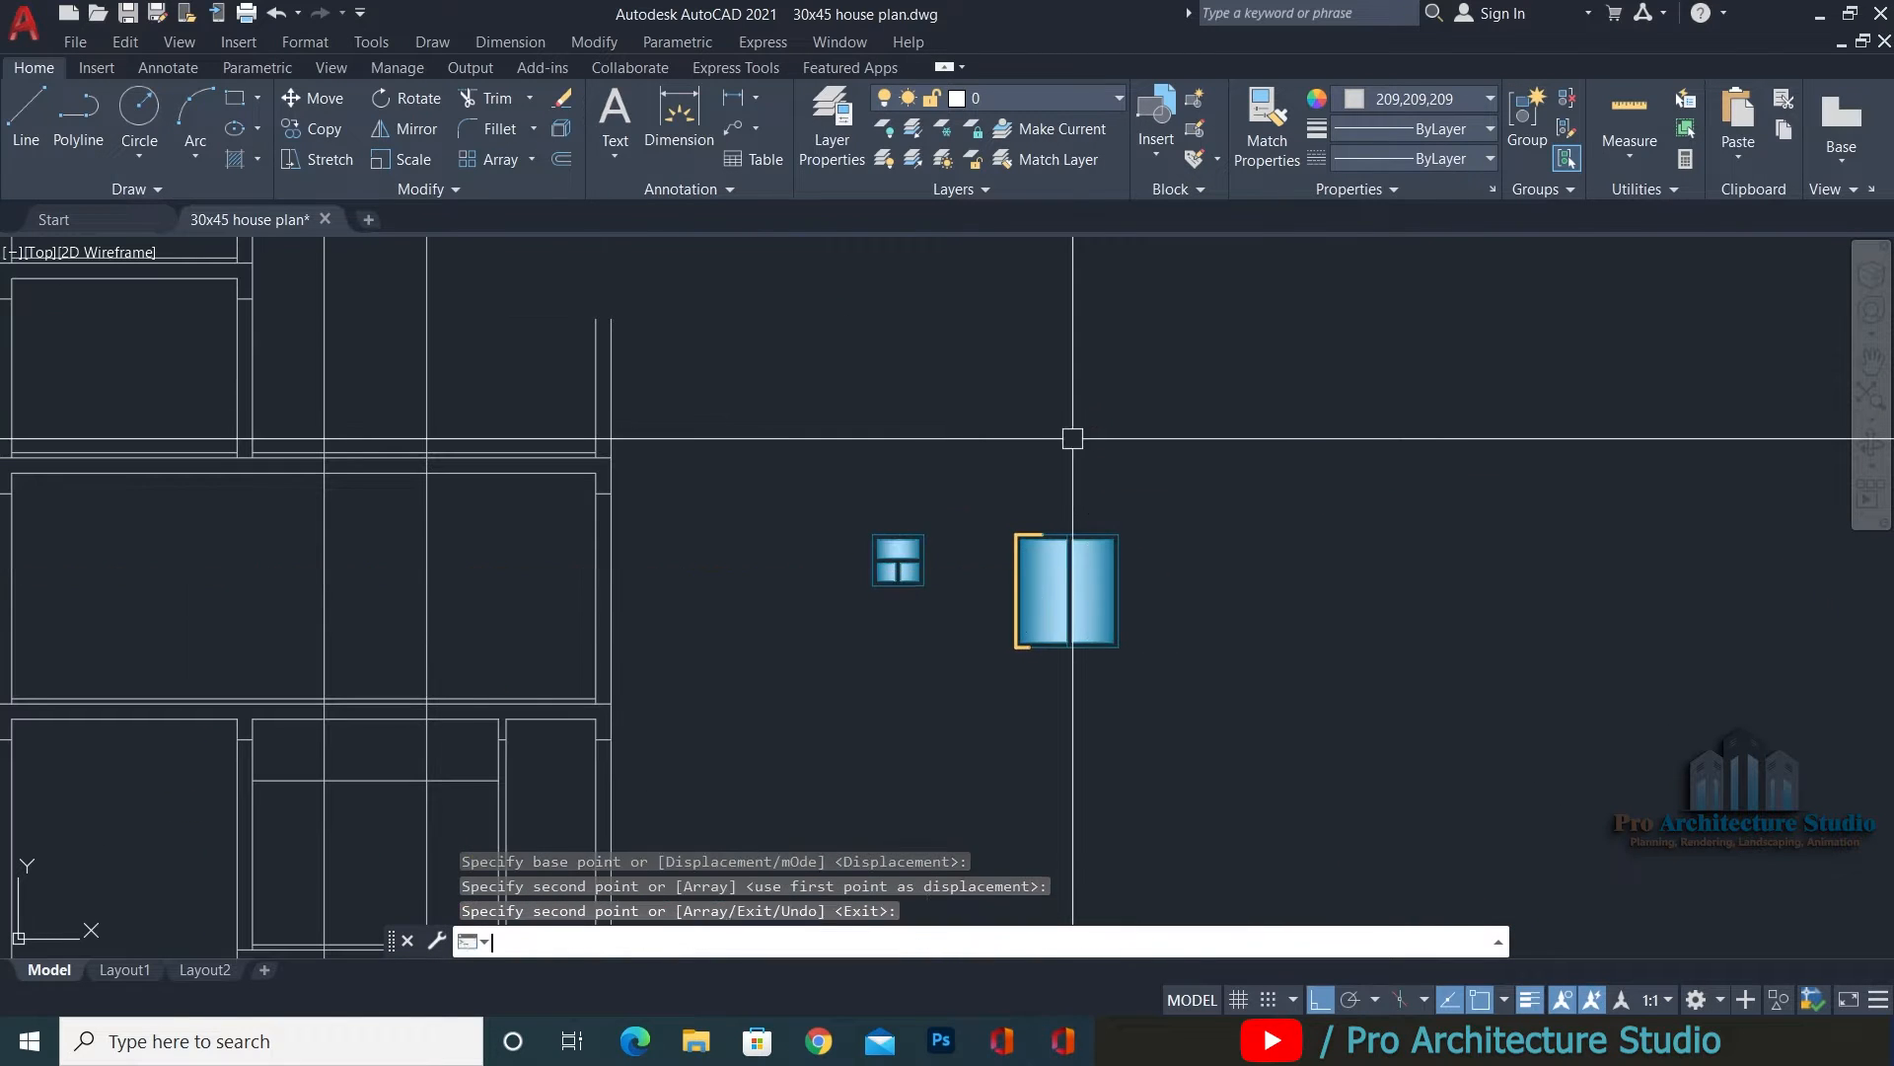
Join the two segments of the copied double window's upper frame edge into a single line.
key("Escape")
left_click(937, 539)
key("Escape")
scroll(975, 553, "up", 4)
middle_click_drag(1170, 451, 1170, 345)
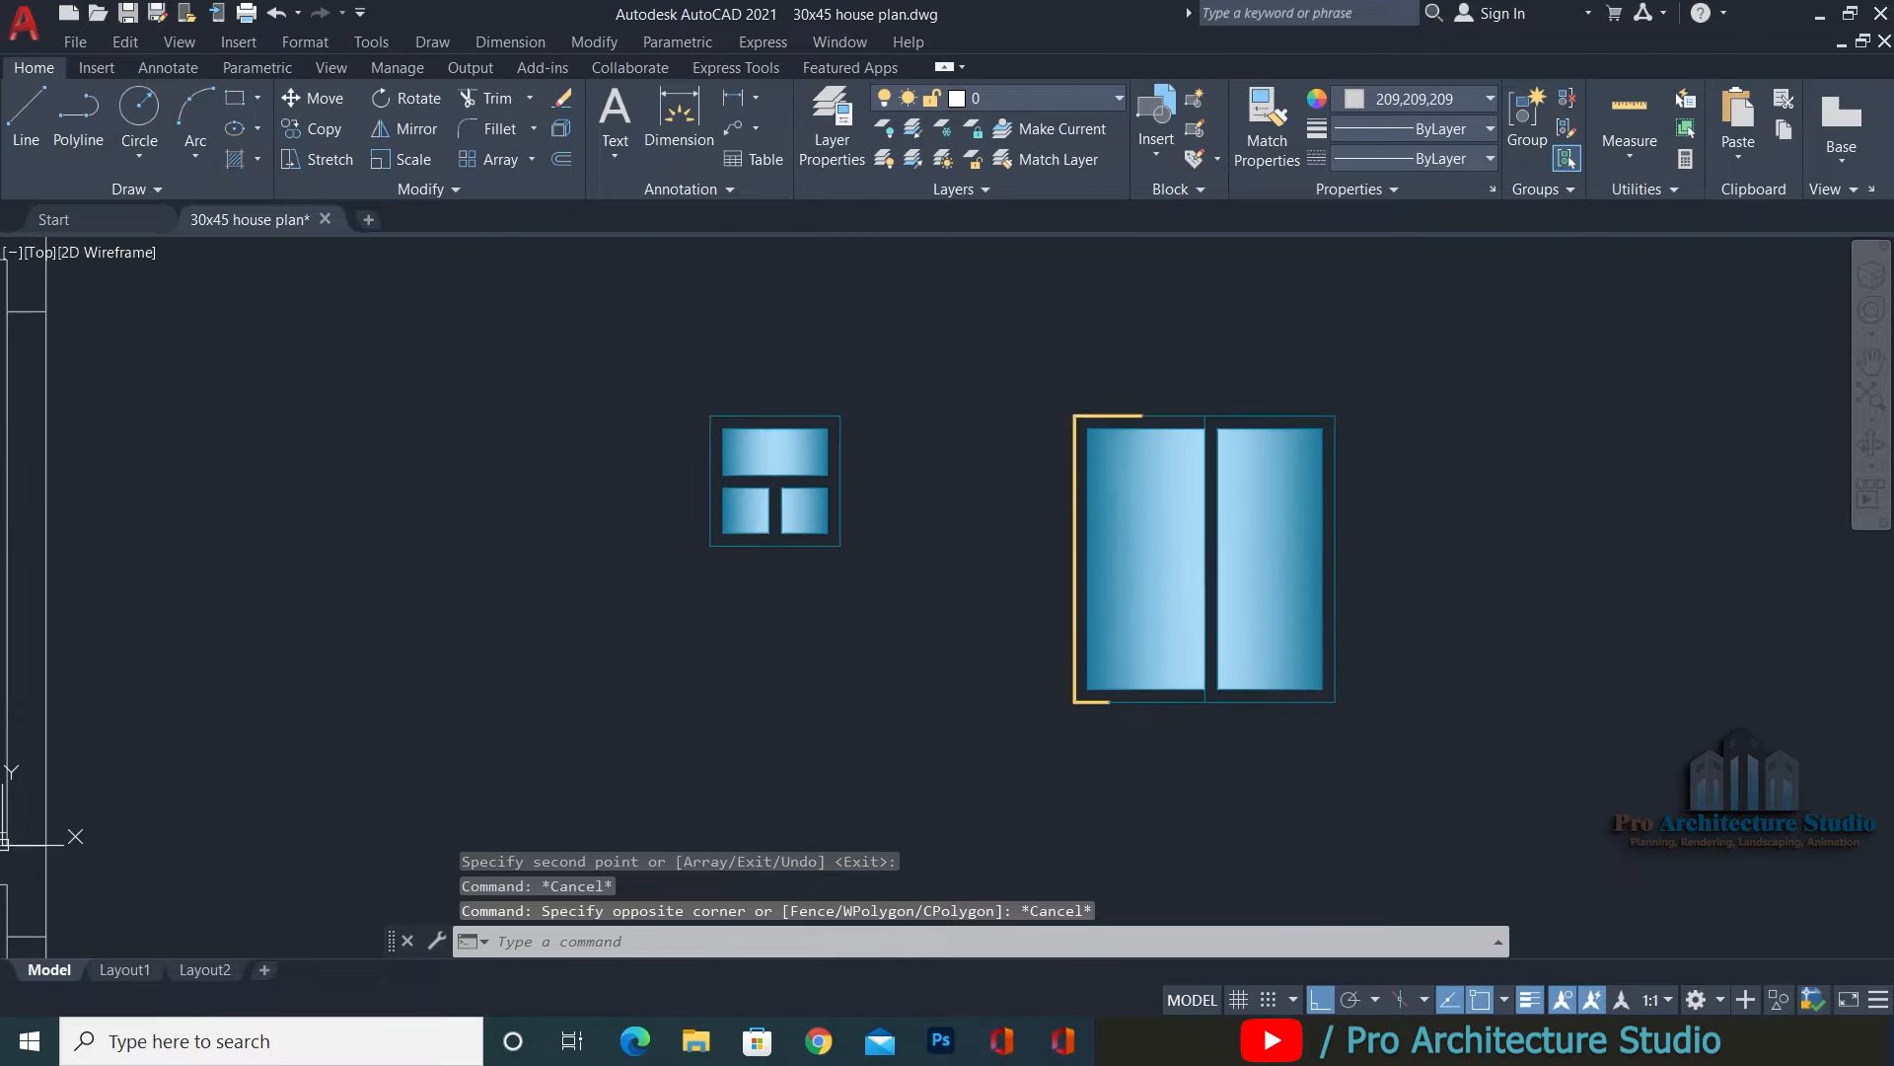
scroll(1086, 435, "up", 3)
type("j")
key("Return")
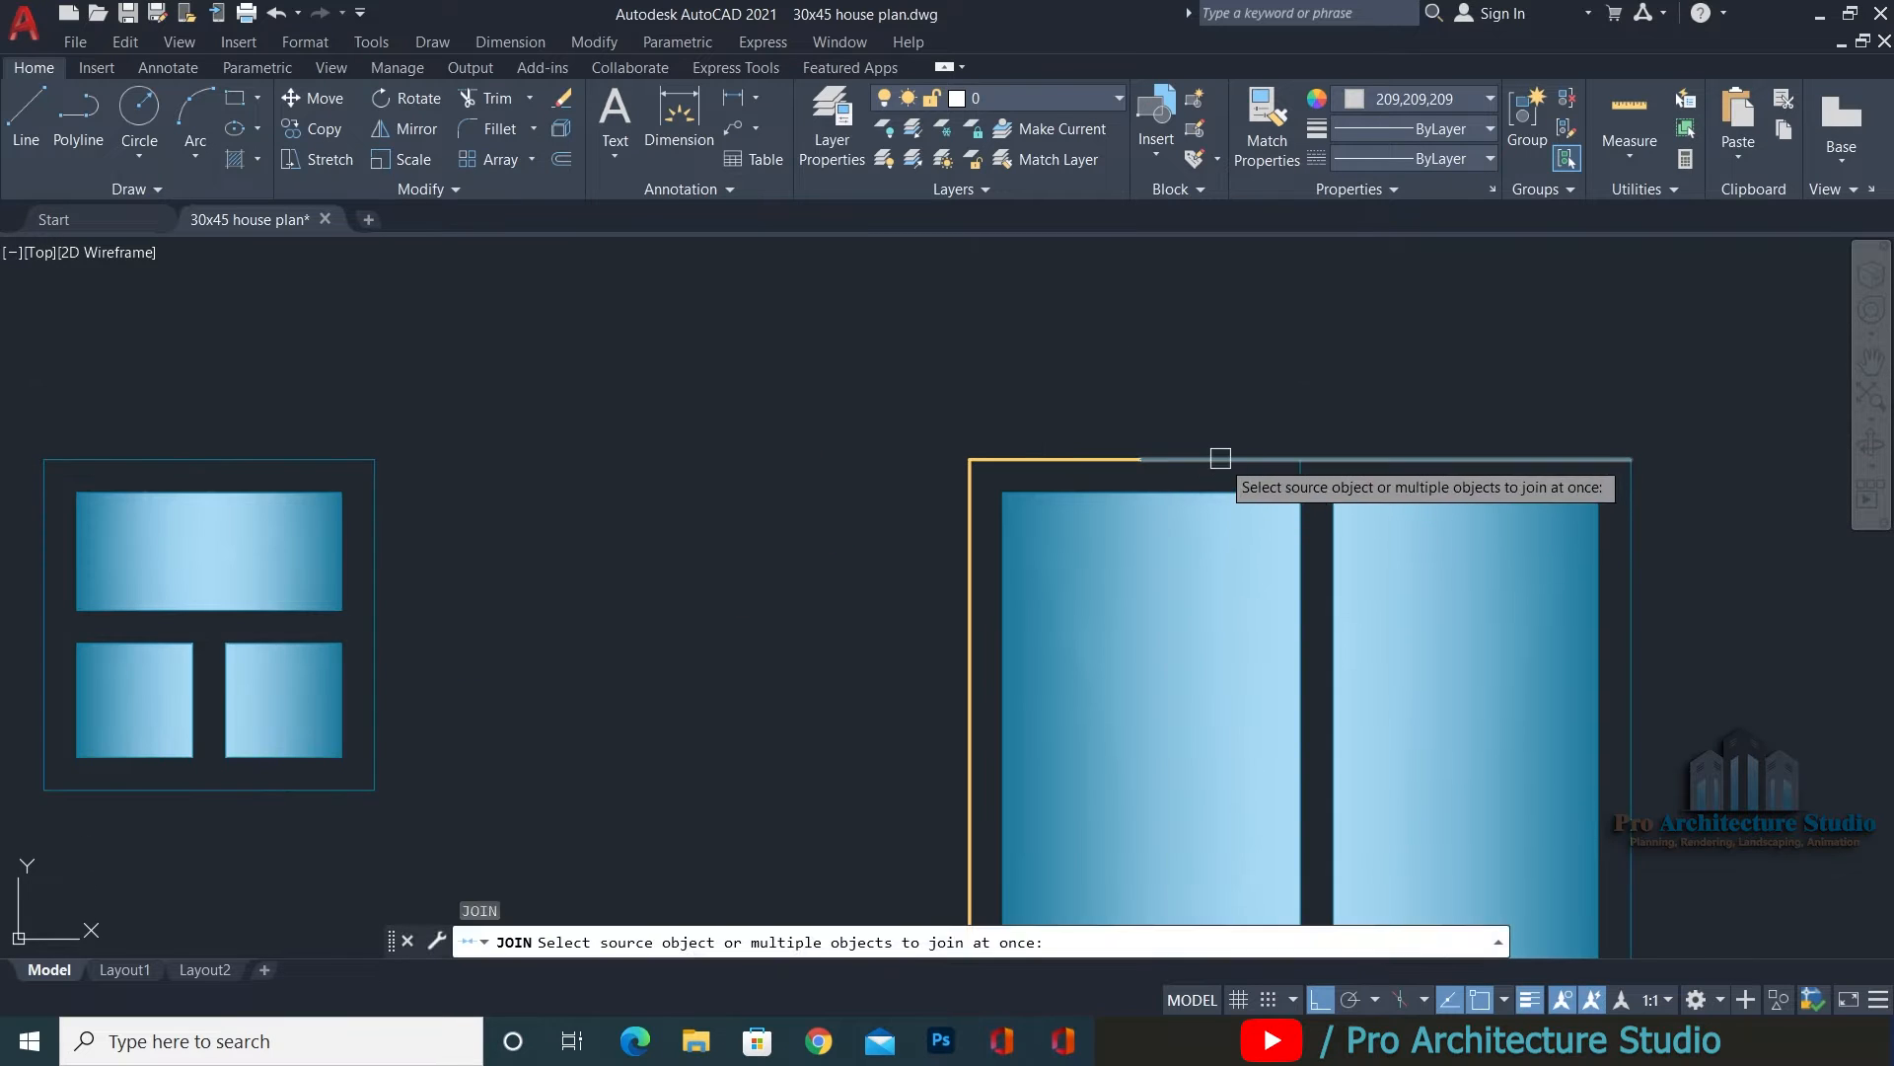
left_click(1112, 455)
left_click(1165, 458)
key("Return")
middle_click_drag(994, 488, 1033, 387)
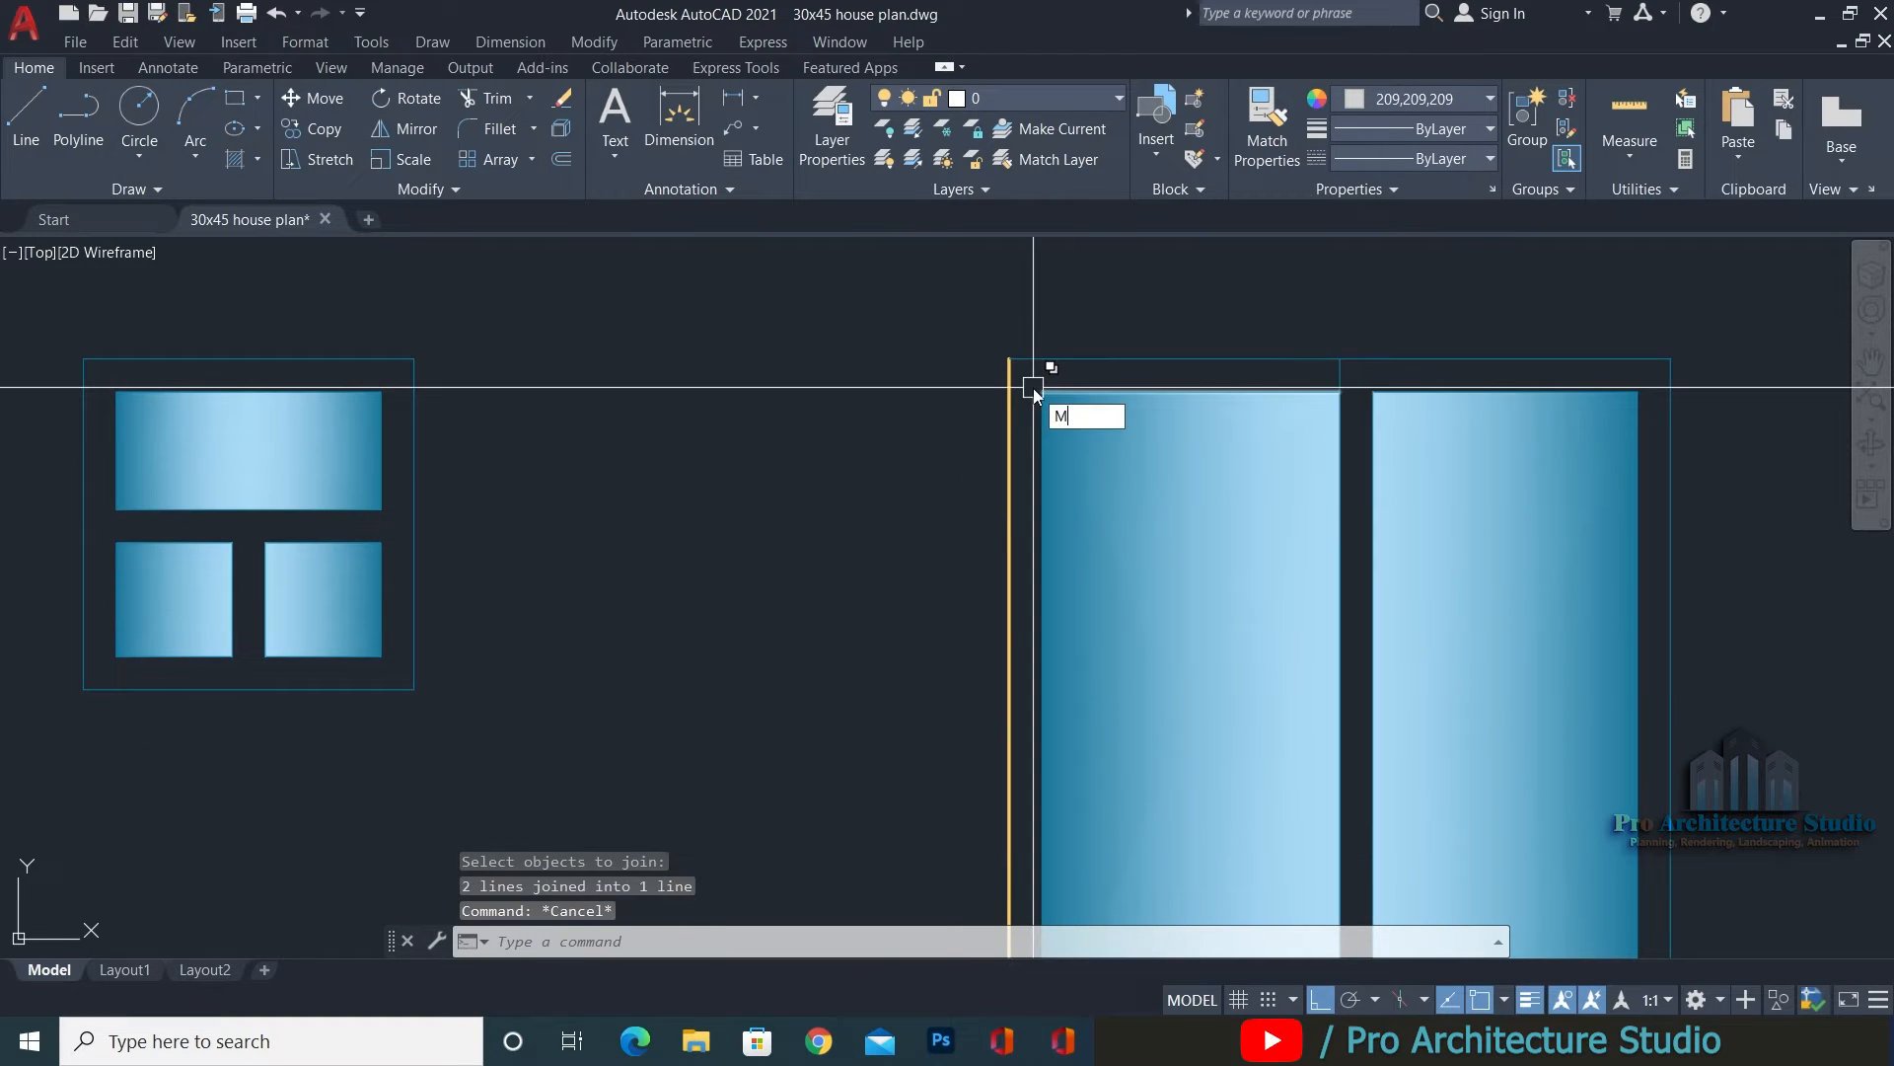
Join the two segments of the double window's lower frame edge into a single line.
type("M")
key("Return")
key("Return")
key("Escape")
key("Escape")
scroll(1027, 537, "up", 5)
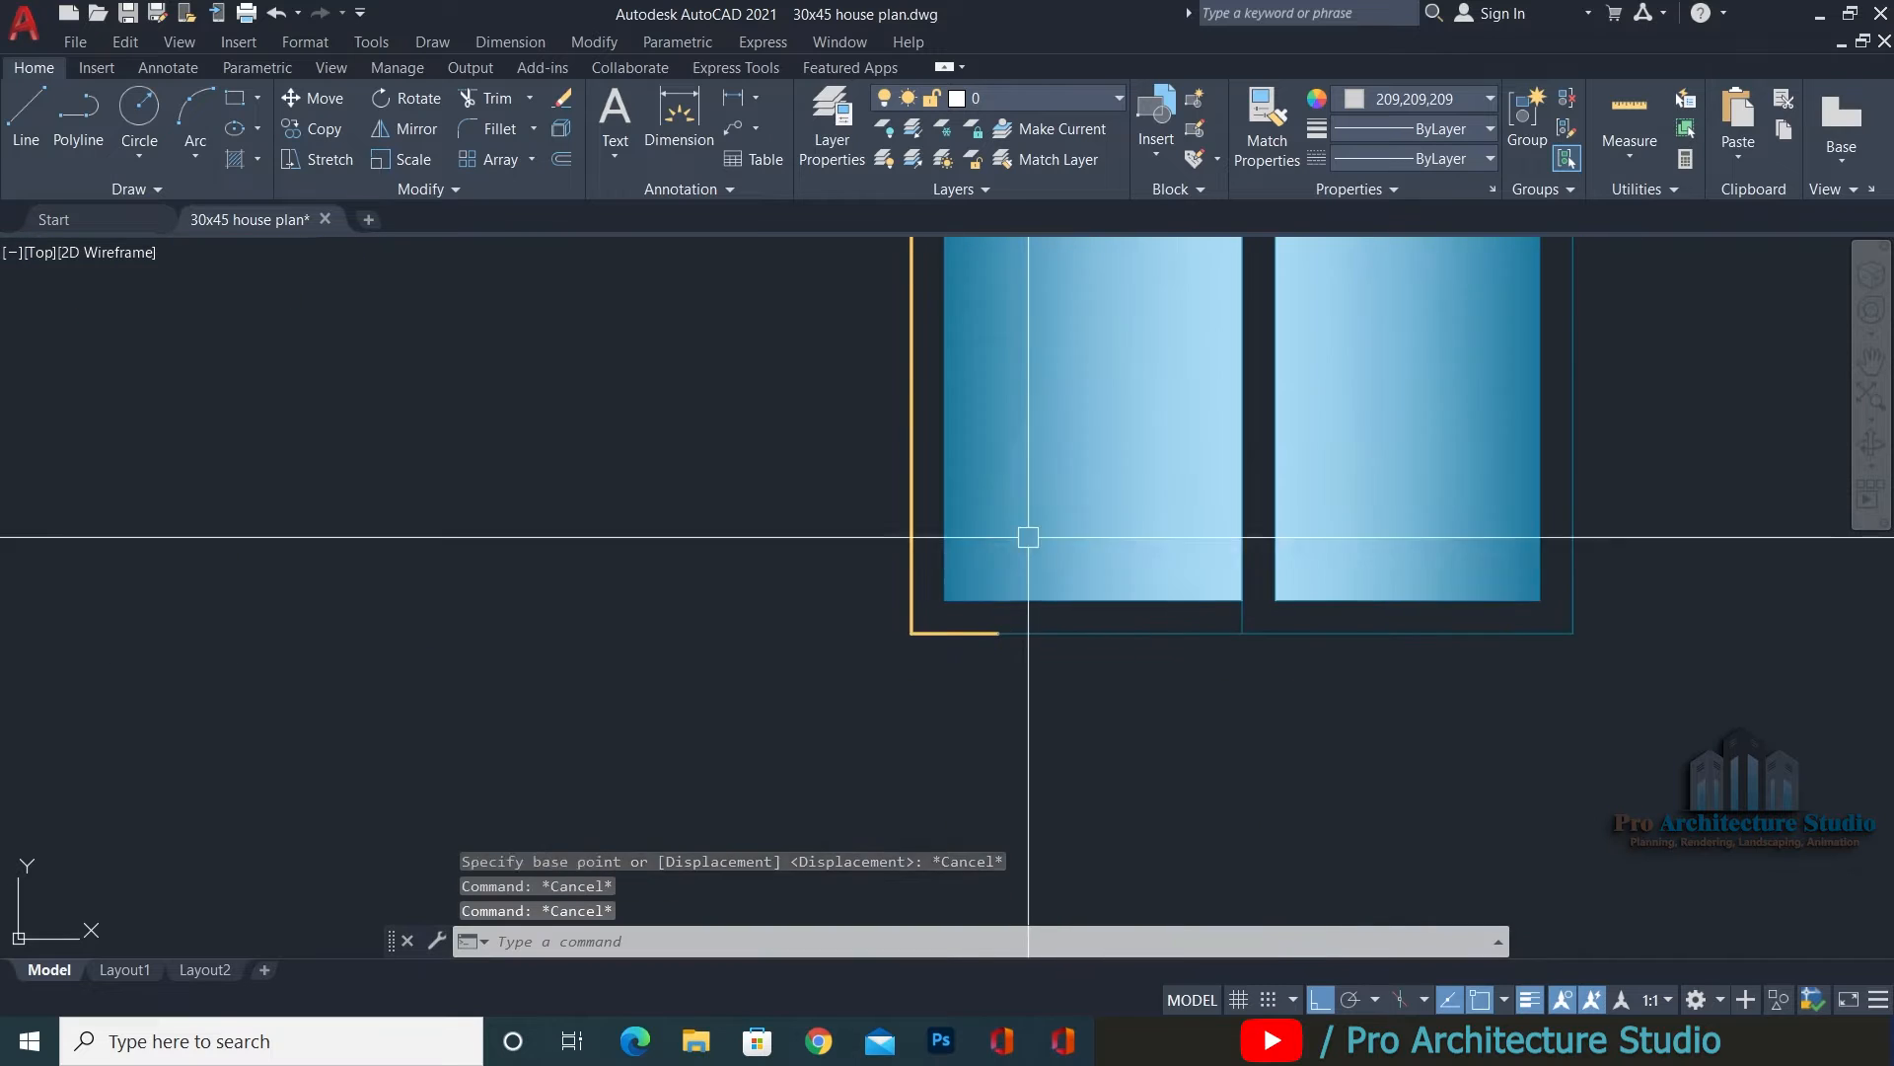
type("j")
key("Return")
left_click(1021, 645)
left_click(921, 645)
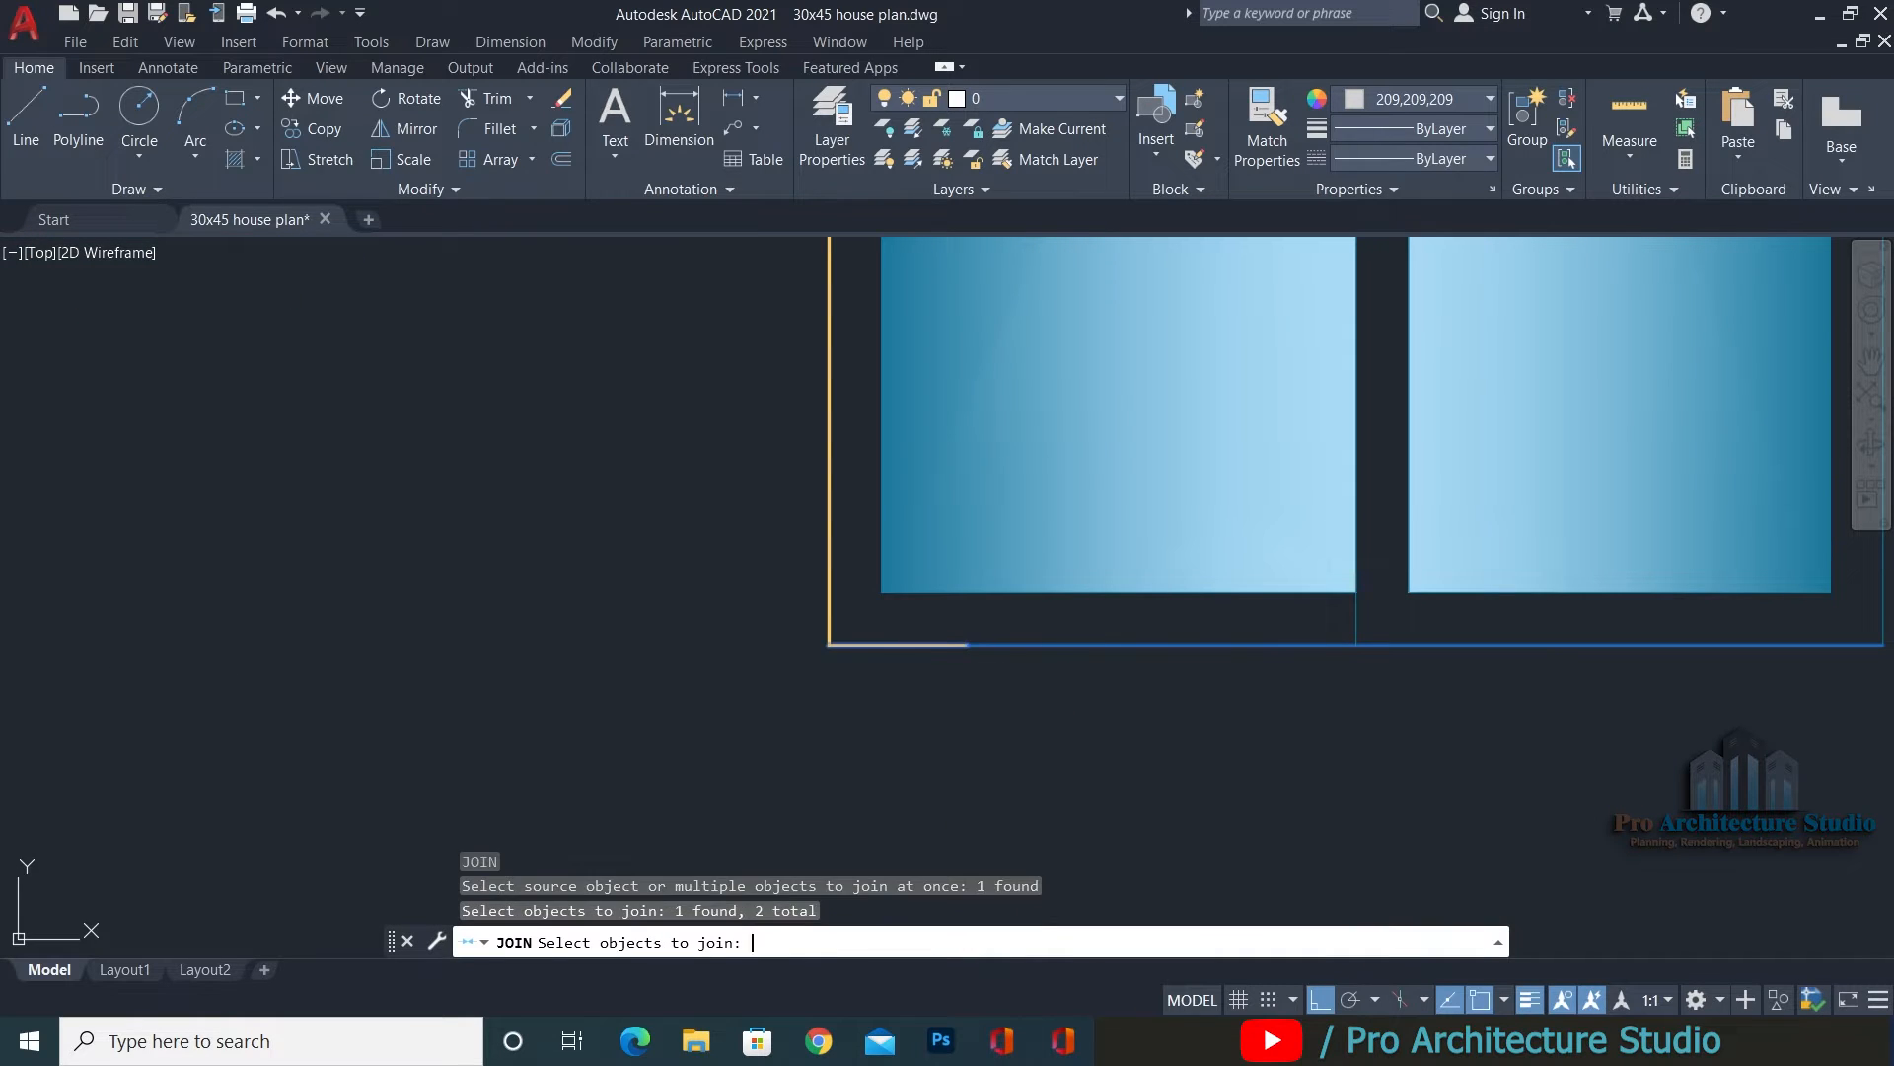
key("Escape")
key("Escape")
Match the properties of the double window's yellow vertical frame edge to those of its lower frame edge.
type("MA")
key("Return")
left_click(918, 647)
scroll(872, 575, "up", 3)
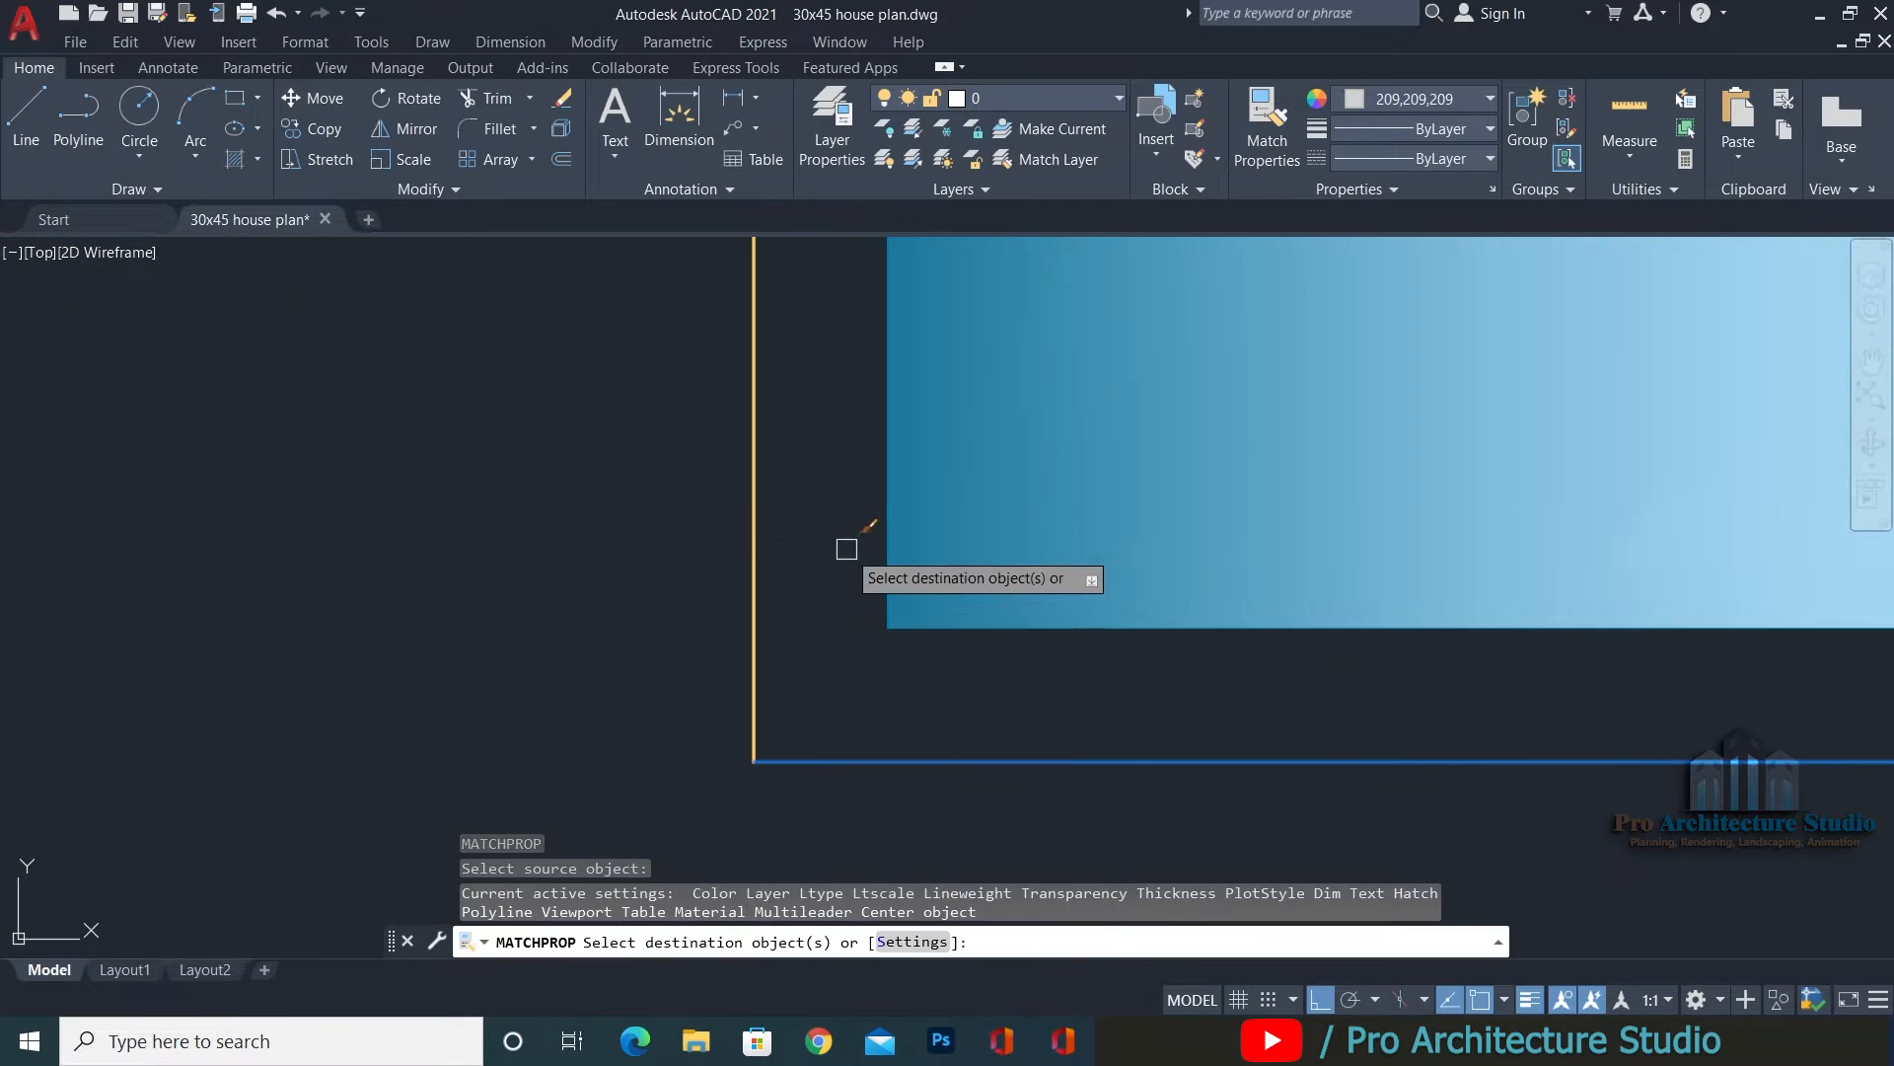
left_click(846, 549)
left_click(706, 602)
scroll(950, 683, "down", 6)
middle_click_drag(847, 365, 859, 679)
key("Escape")
key("Escape")
key("Escape")
scroll(1214, 266, "down", 4)
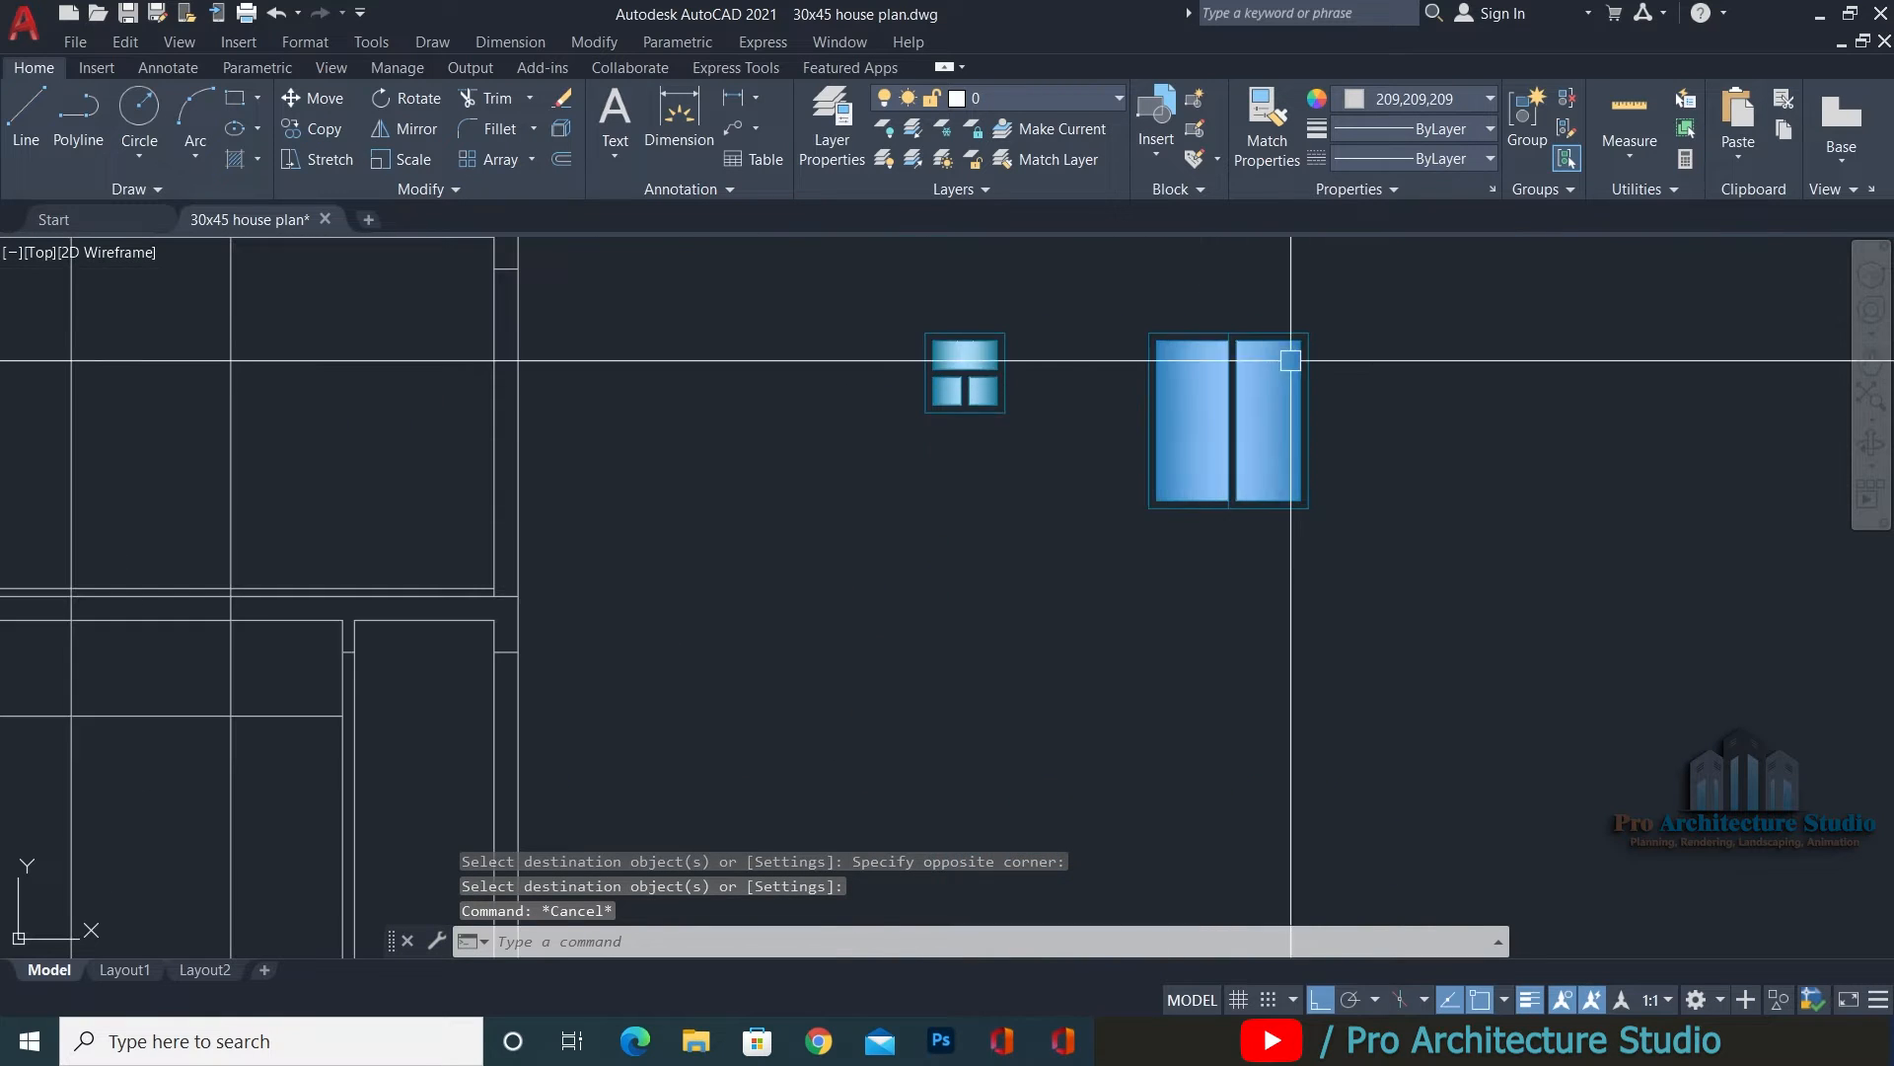
scroll(1282, 345, "up", 4)
scroll(1360, 422, "down", 3)
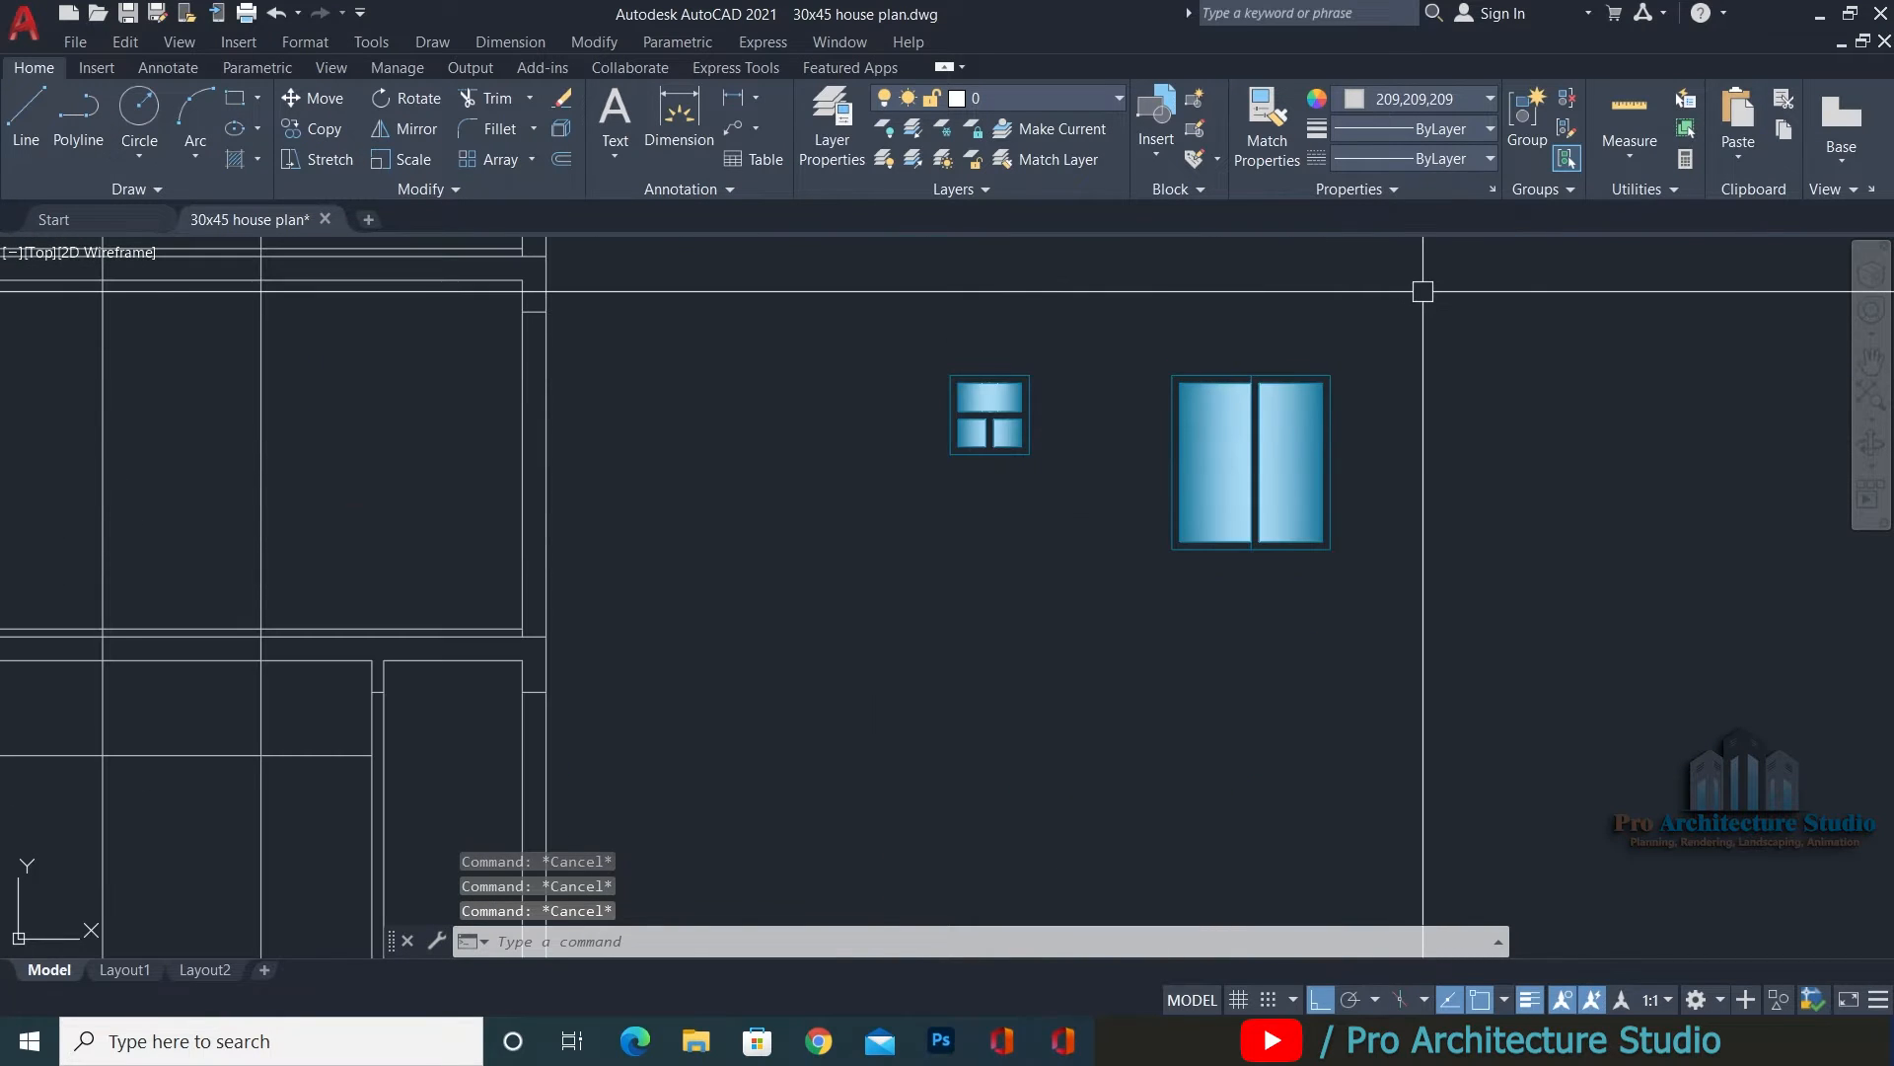
Copy the double window into the section's ground-floor drawing/dining room, fitting it between the projected window lines below the head-level line.
left_click(1423, 291)
left_click(1102, 600)
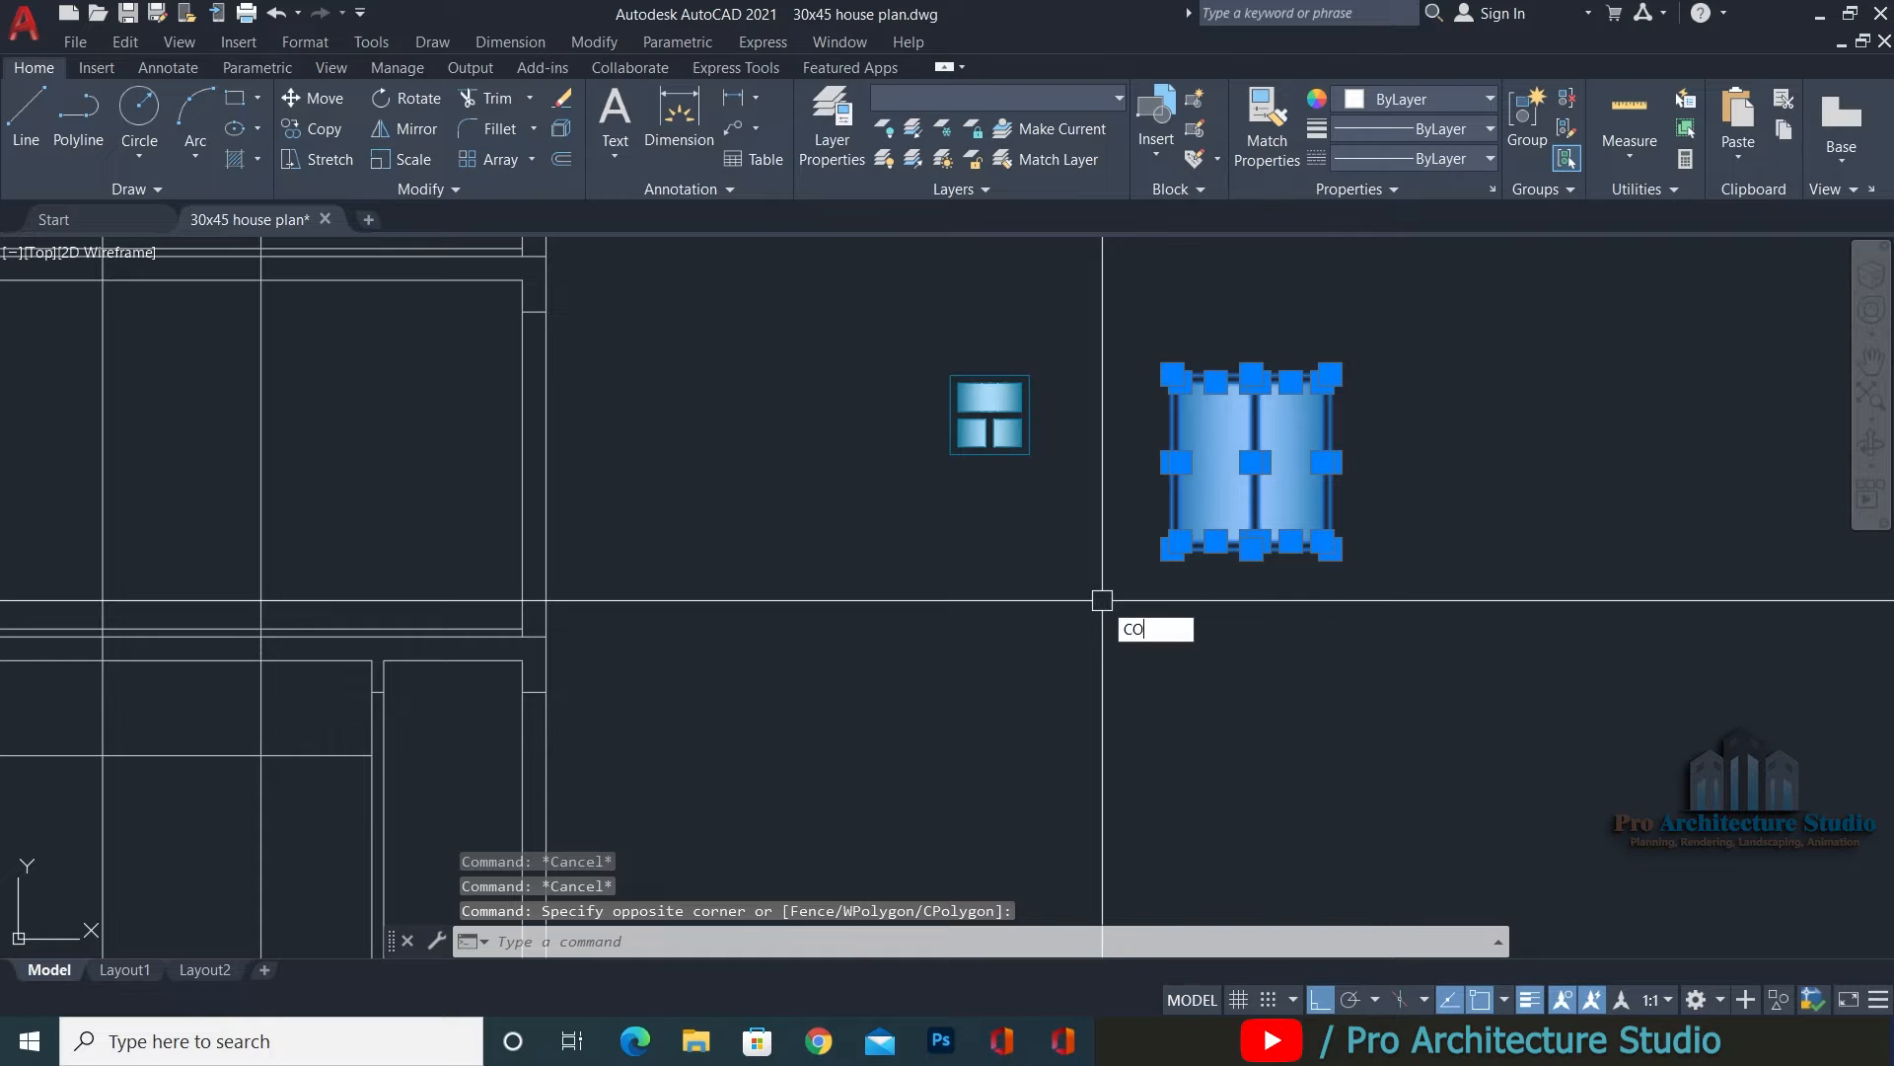
key("Return")
scroll(1145, 345, "up", 3)
left_click(1677, 385)
scroll(1677, 384, "down", 5)
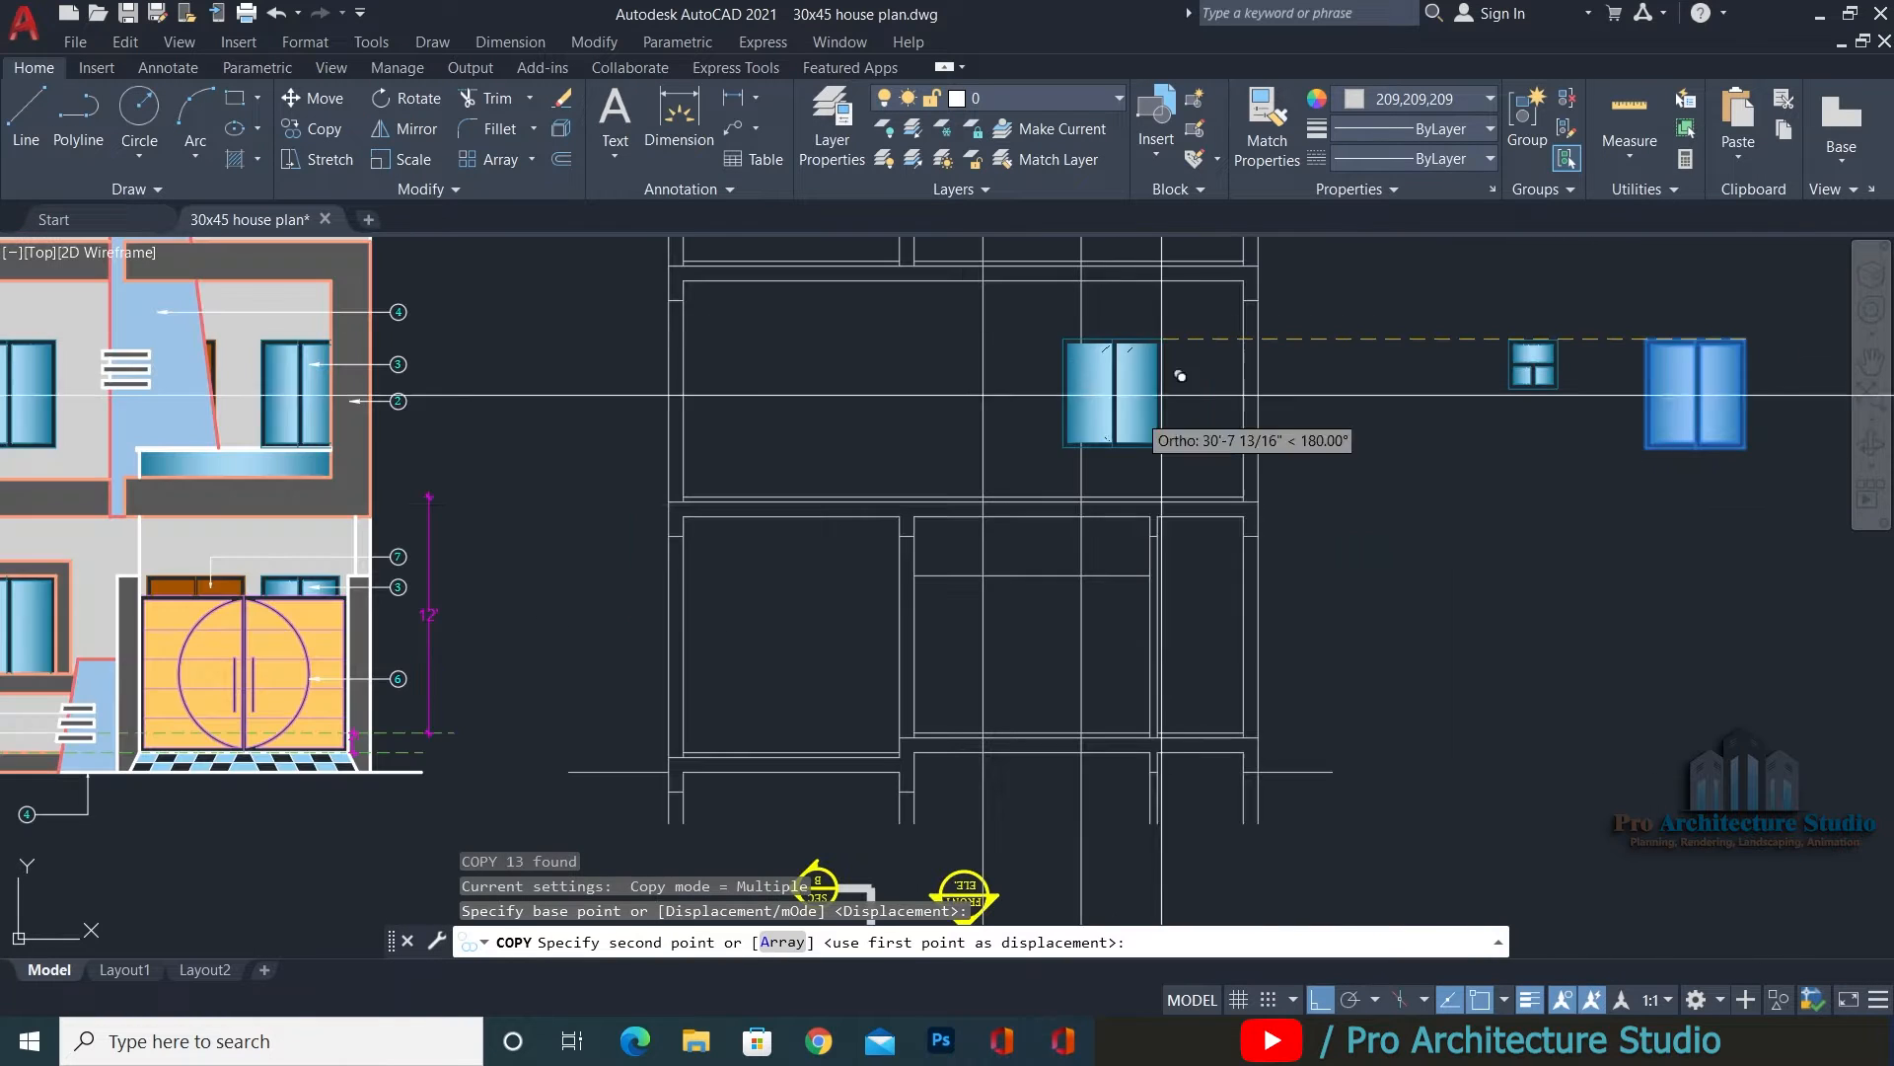
scroll(1169, 553, "up", 4)
left_click(1169, 454)
key("Escape")
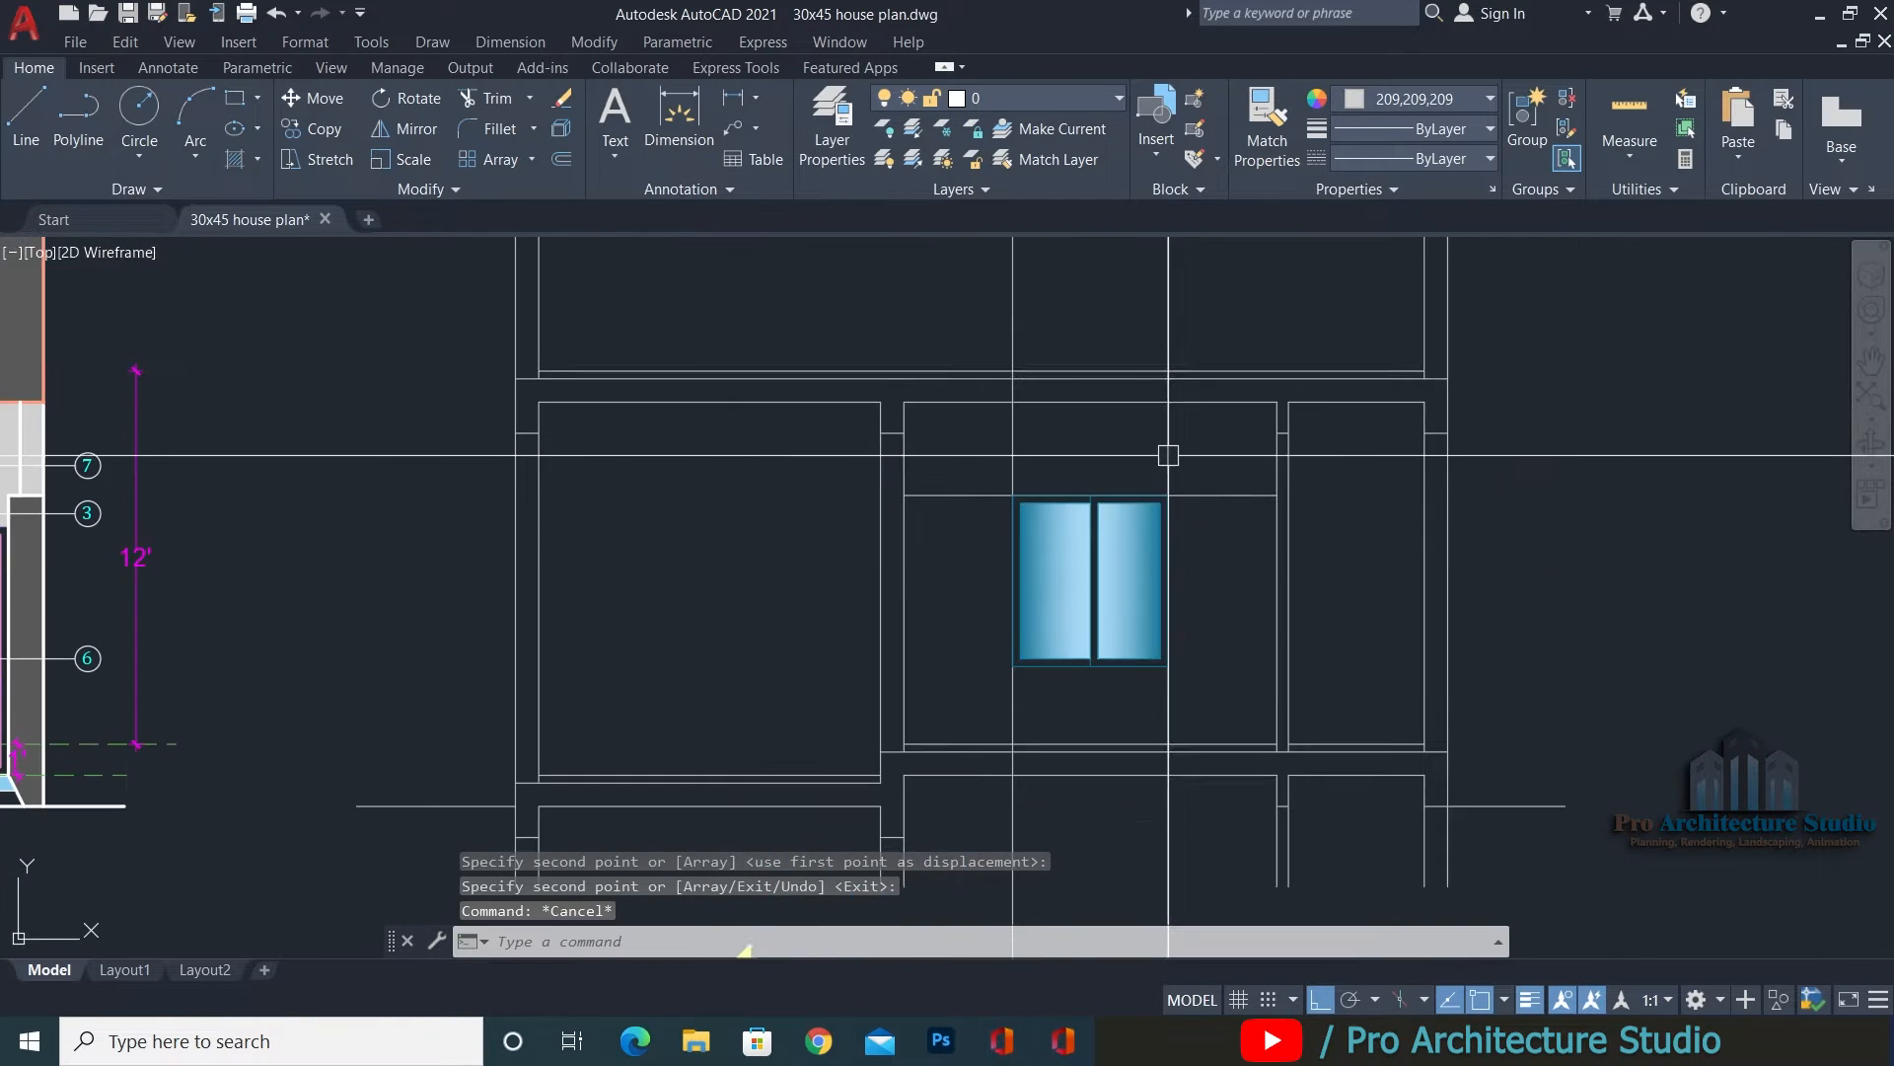
Erase the two vertical projection lines running through the placed window in the section.
middle_click_drag(1020, 522, 1000, 432)
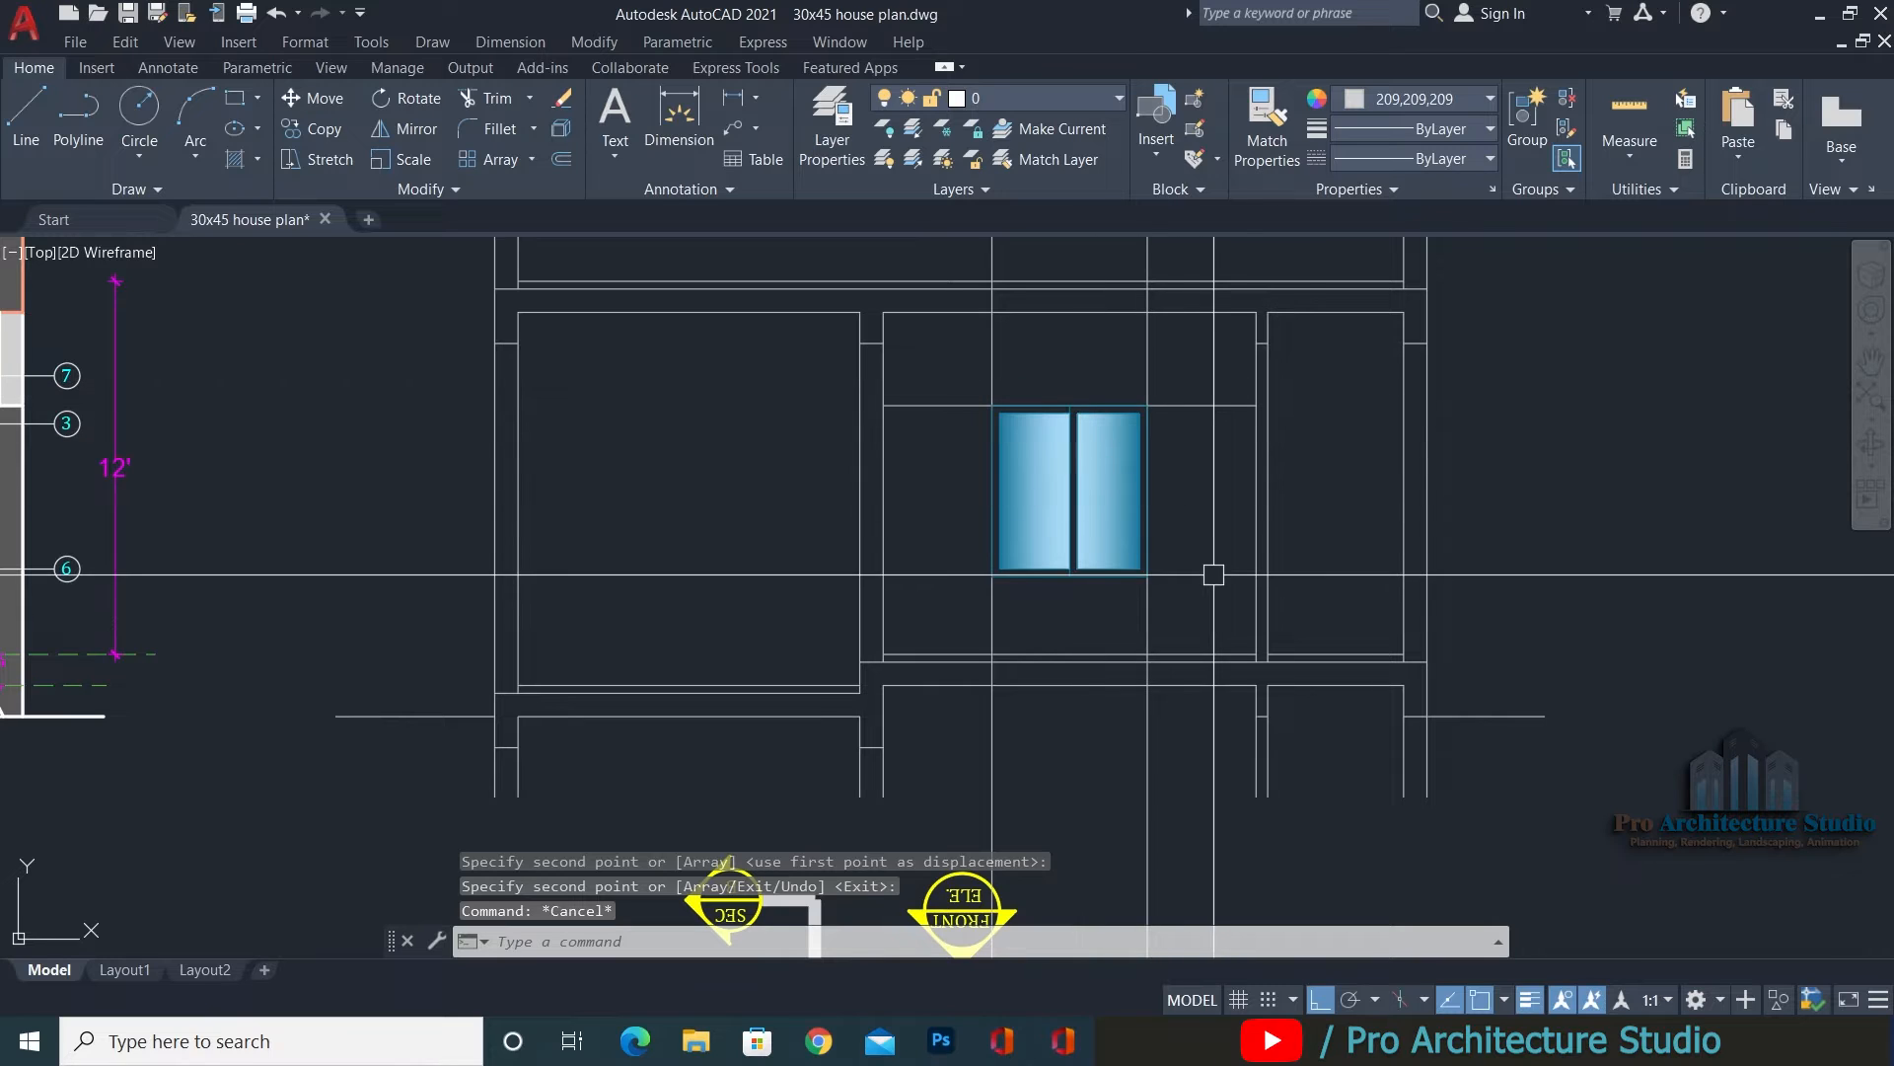
scroll(1162, 512, "up", 2)
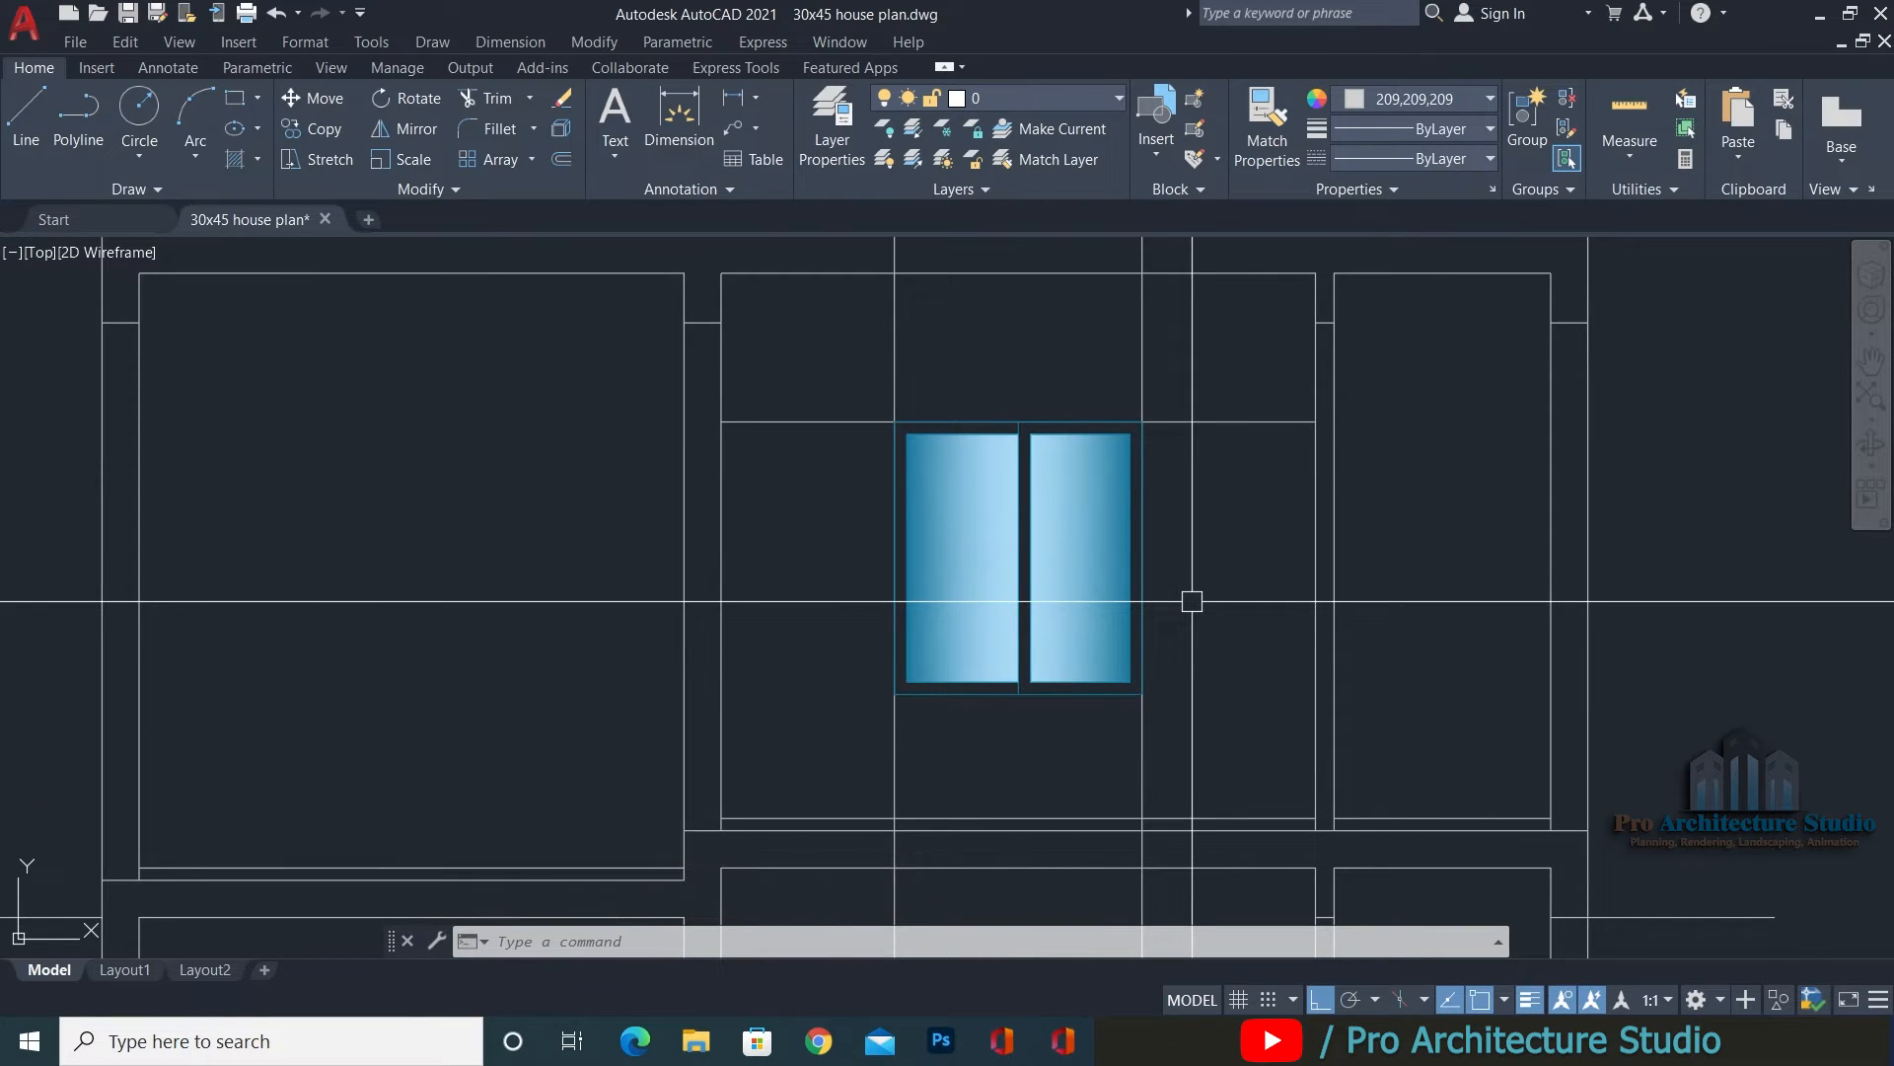
left_click(1222, 308)
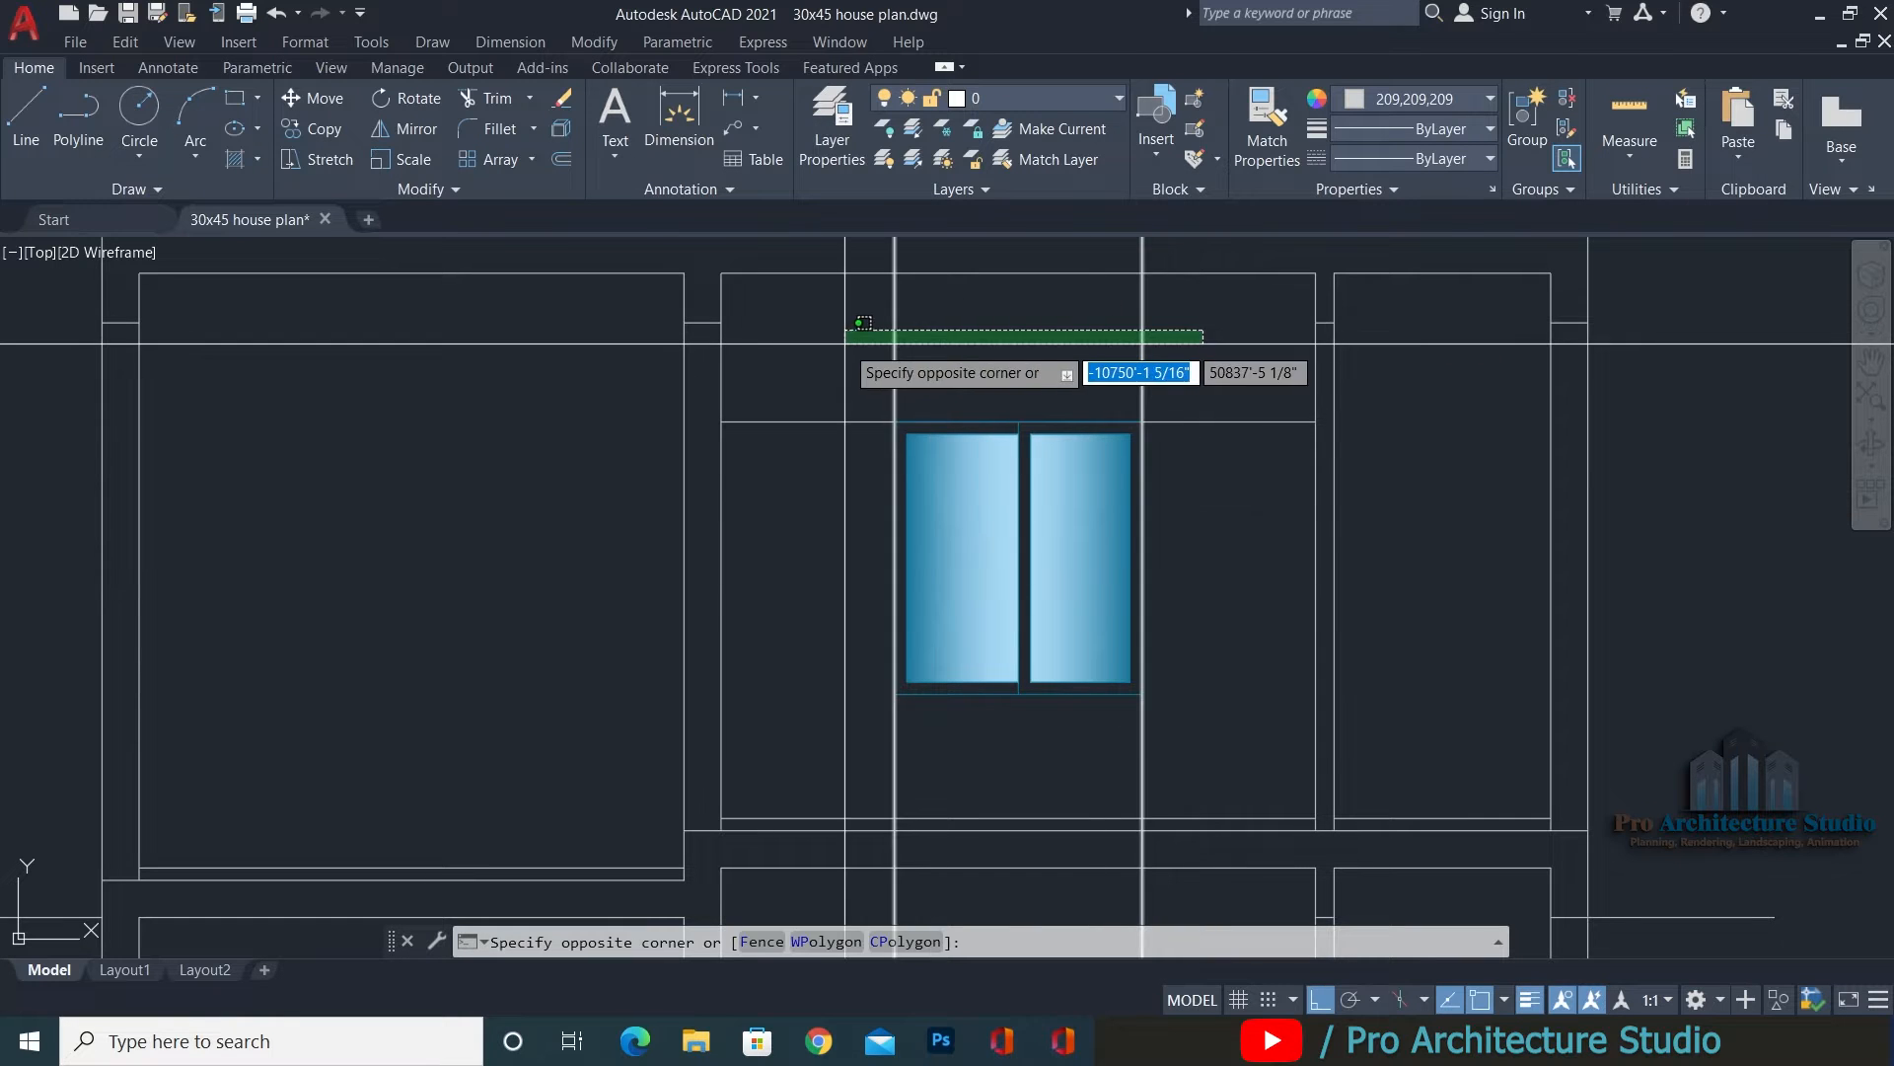
left_click(828, 339)
type("e")
key("Return")
scroll(987, 398, "down", 3)
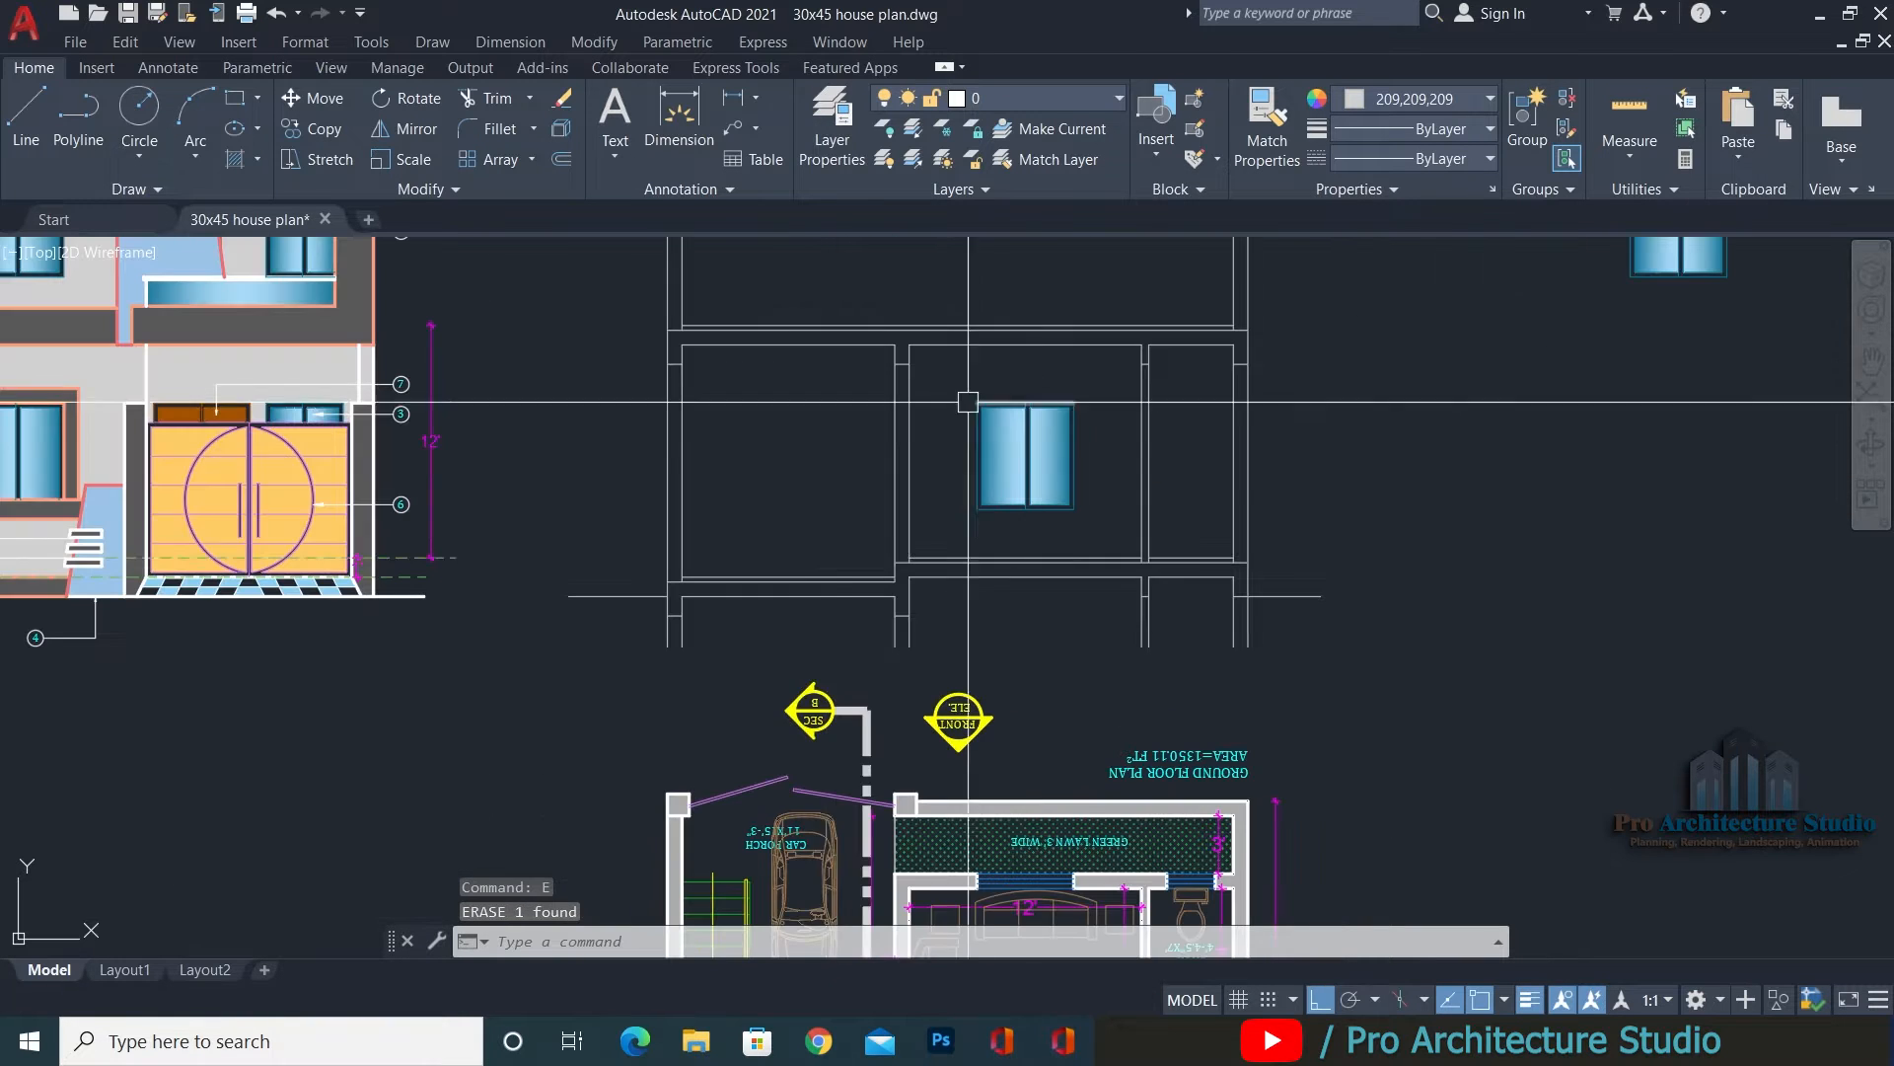
Examine the ground floor plan along section line A, including the open area and drawing/dining room door, against the section.
scroll(903, 523, "down", 3)
scroll(955, 406, "up", 5)
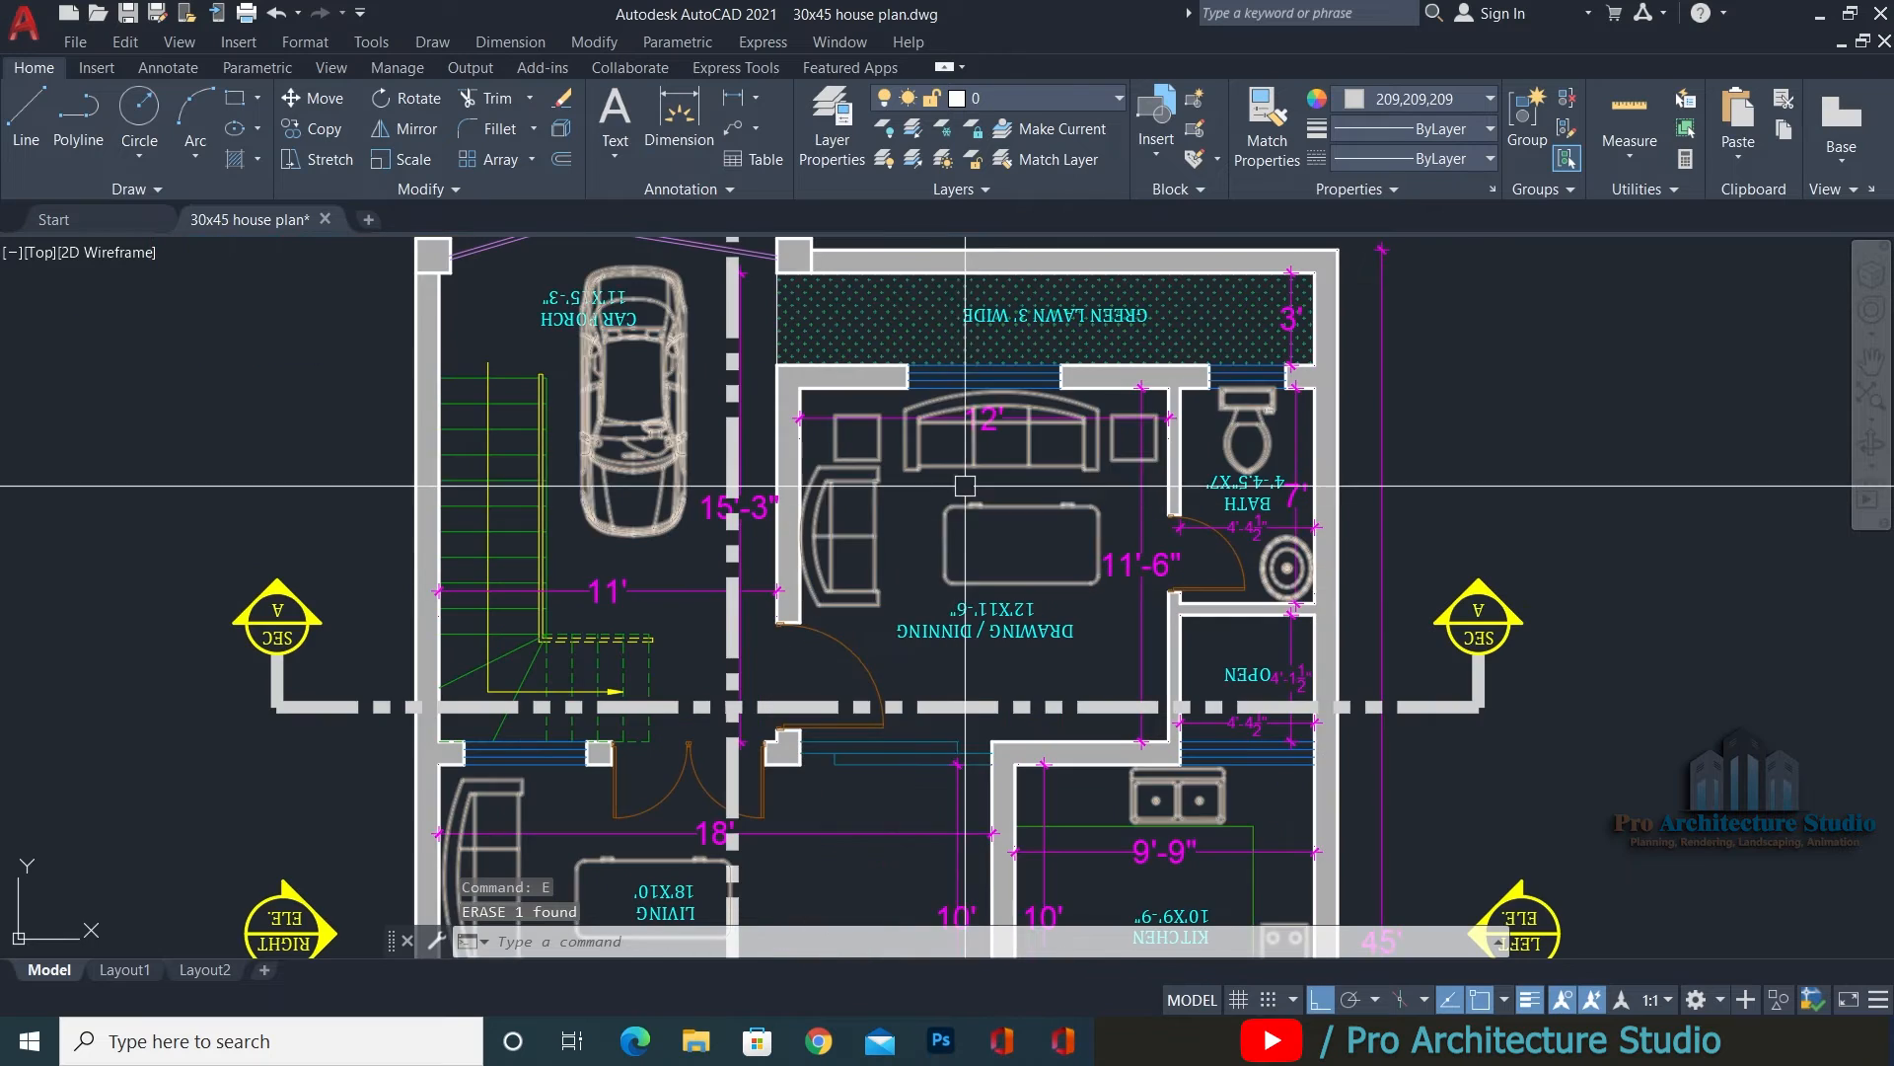
middle_click_drag(960, 243, 966, 746)
middle_click_drag(967, 320, 956, 474)
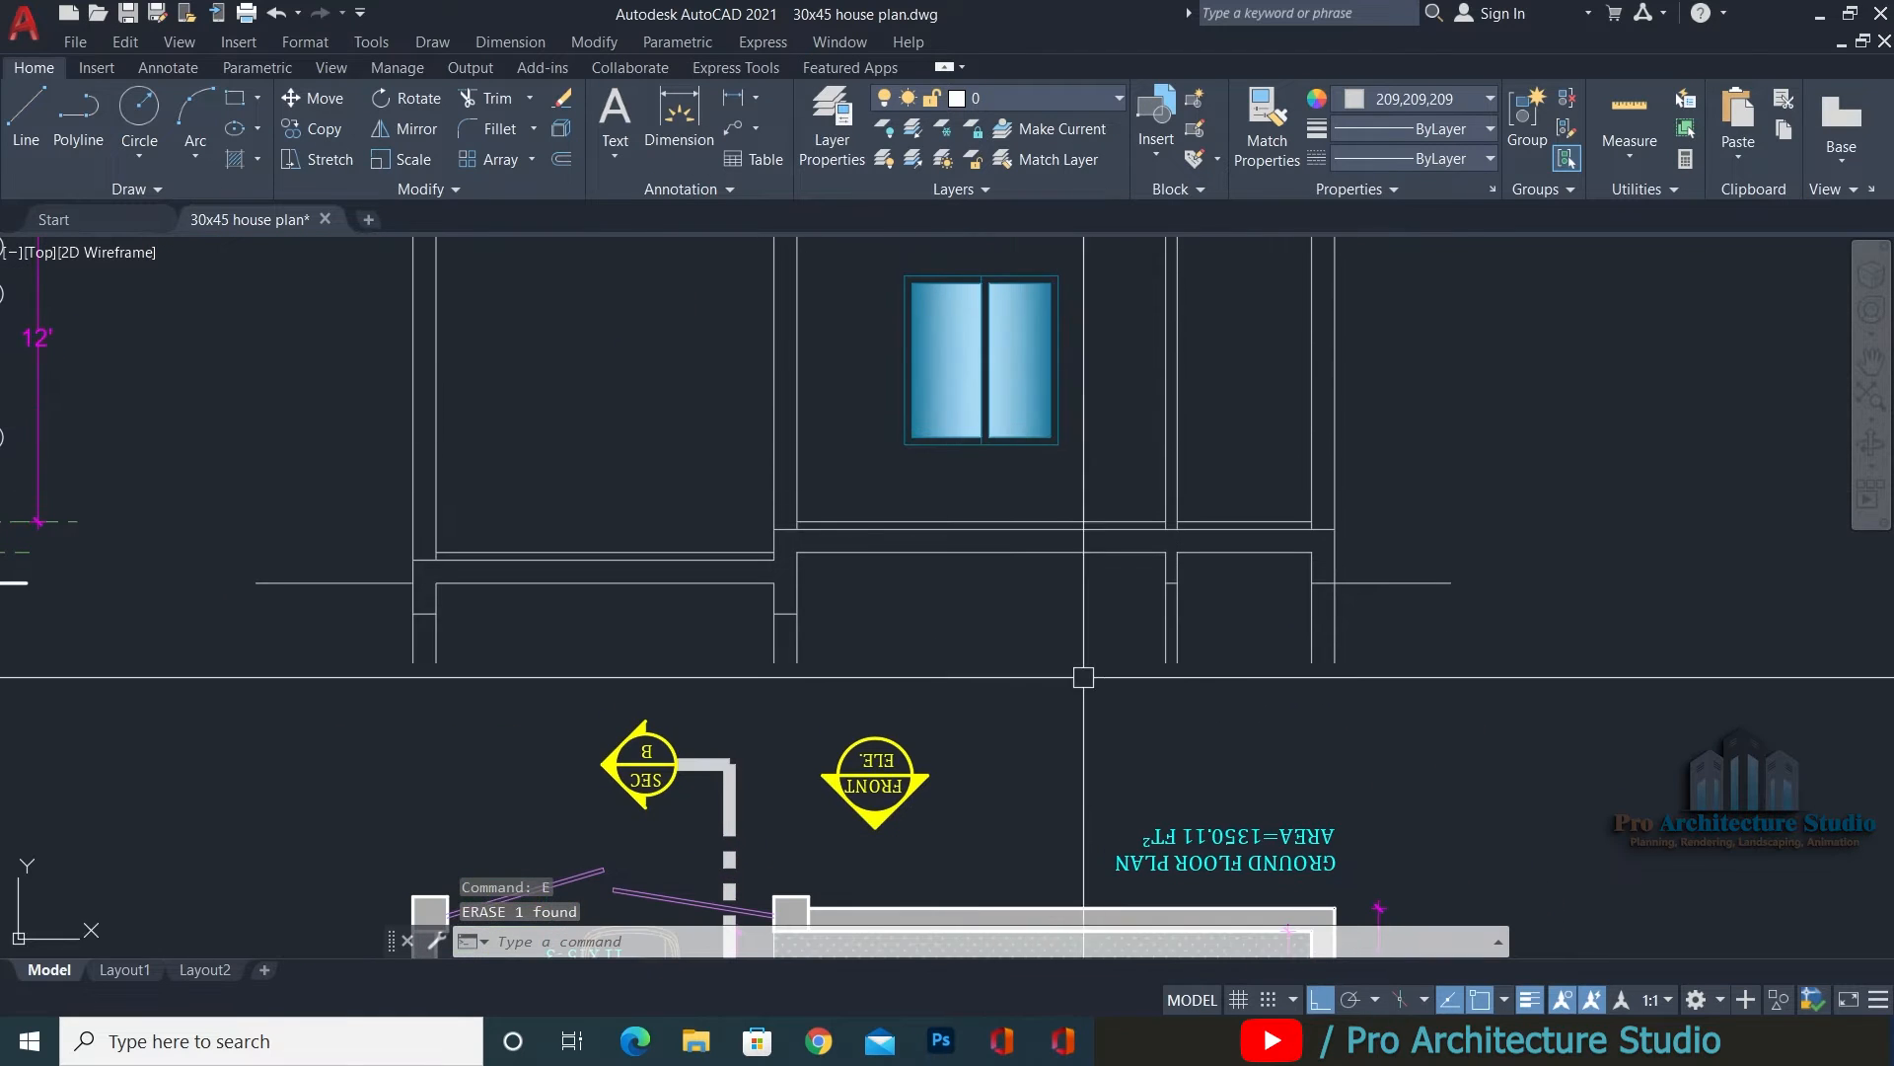
scroll(1082, 677, "down", 4)
scroll(1090, 819, "up", 3)
scroll(1103, 636, "up", 4)
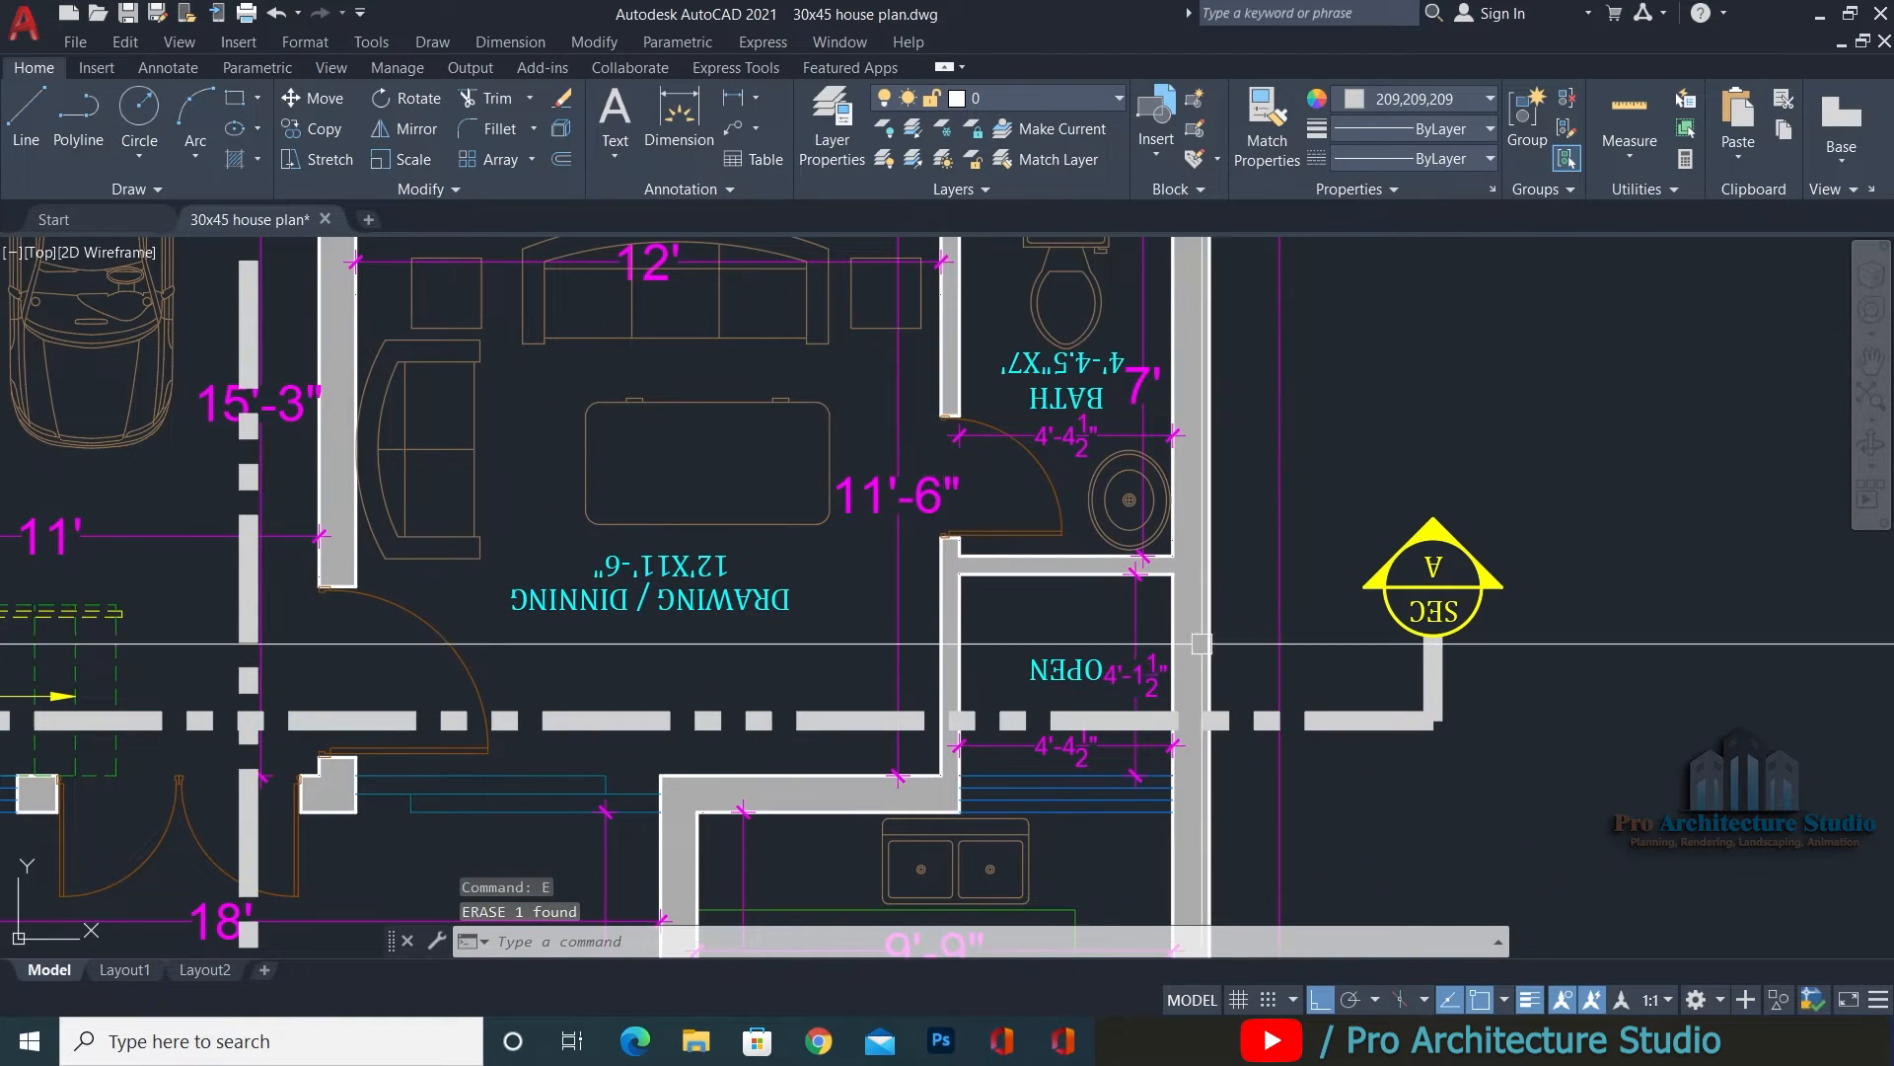
scroll(1064, 756, "up", 2)
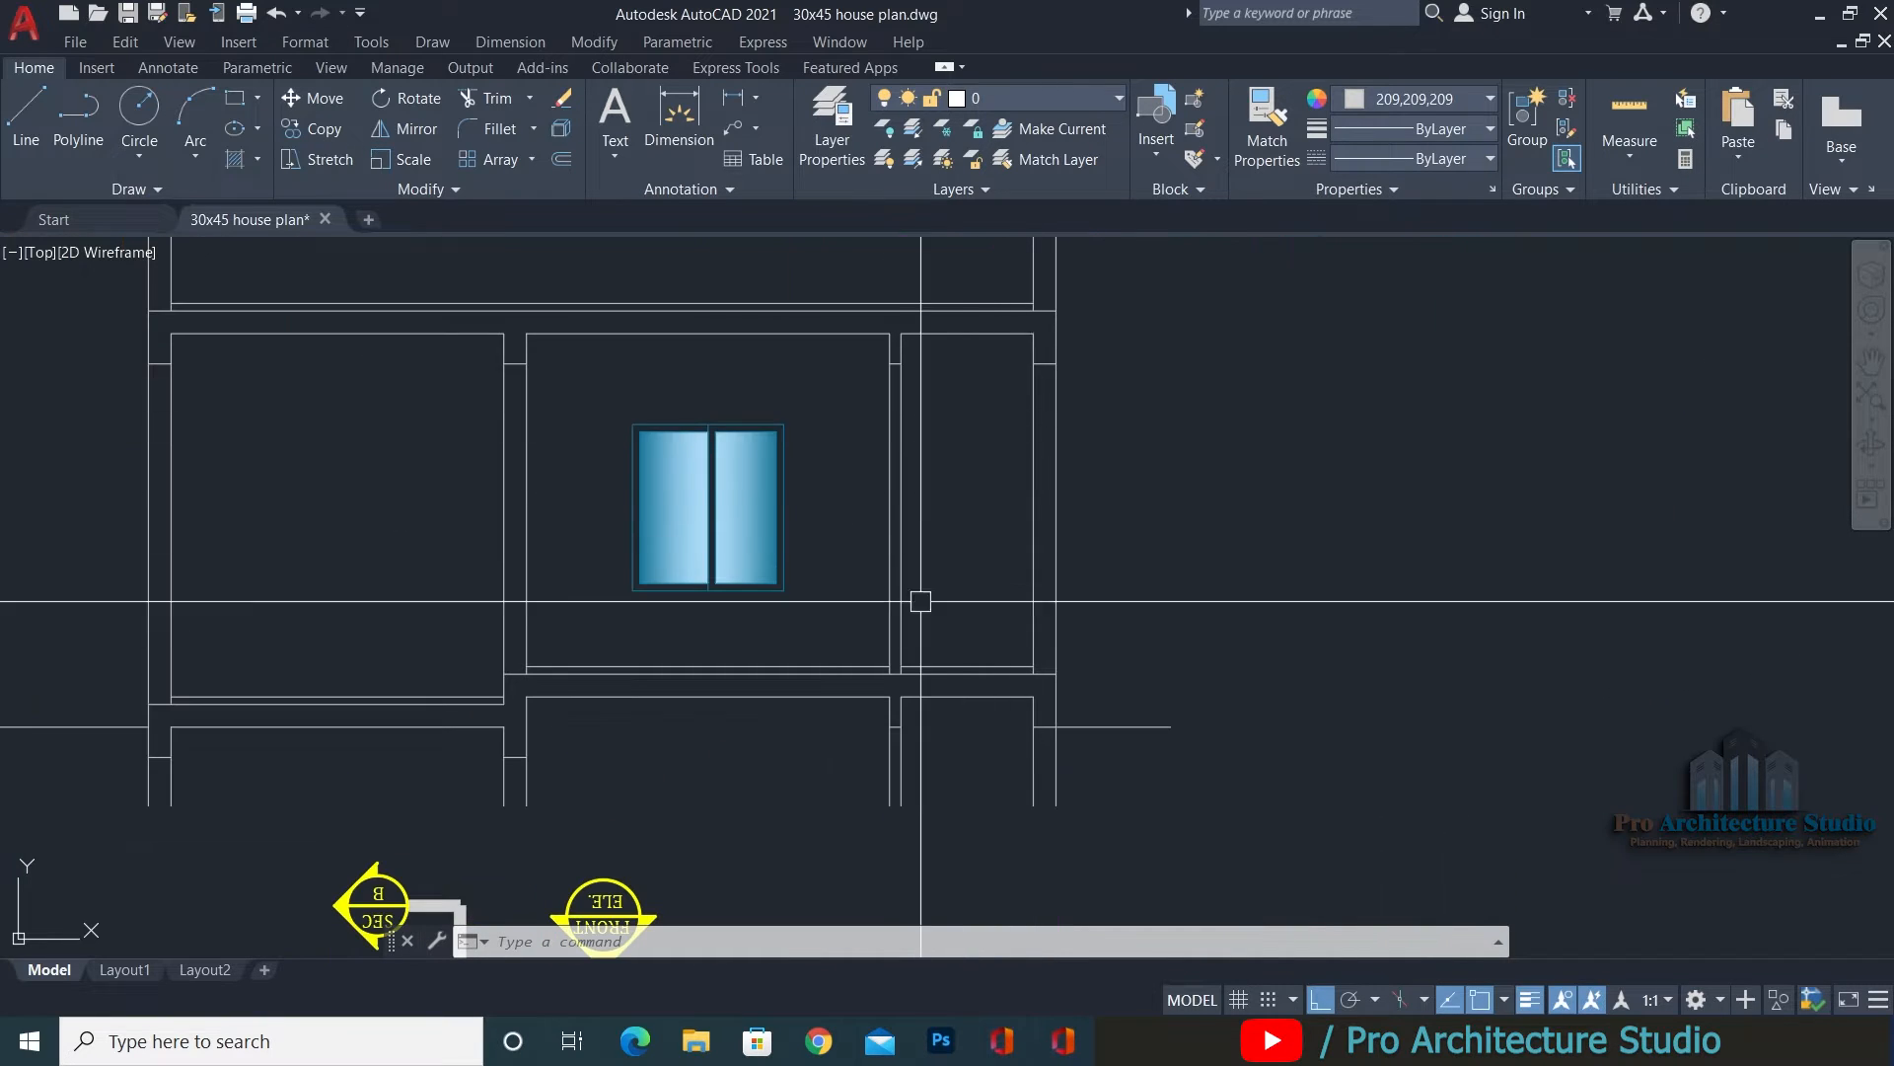
scroll(979, 555, "up", 3)
scroll(981, 523, "down", 1)
middle_click_drag(982, 520, 1002, 627)
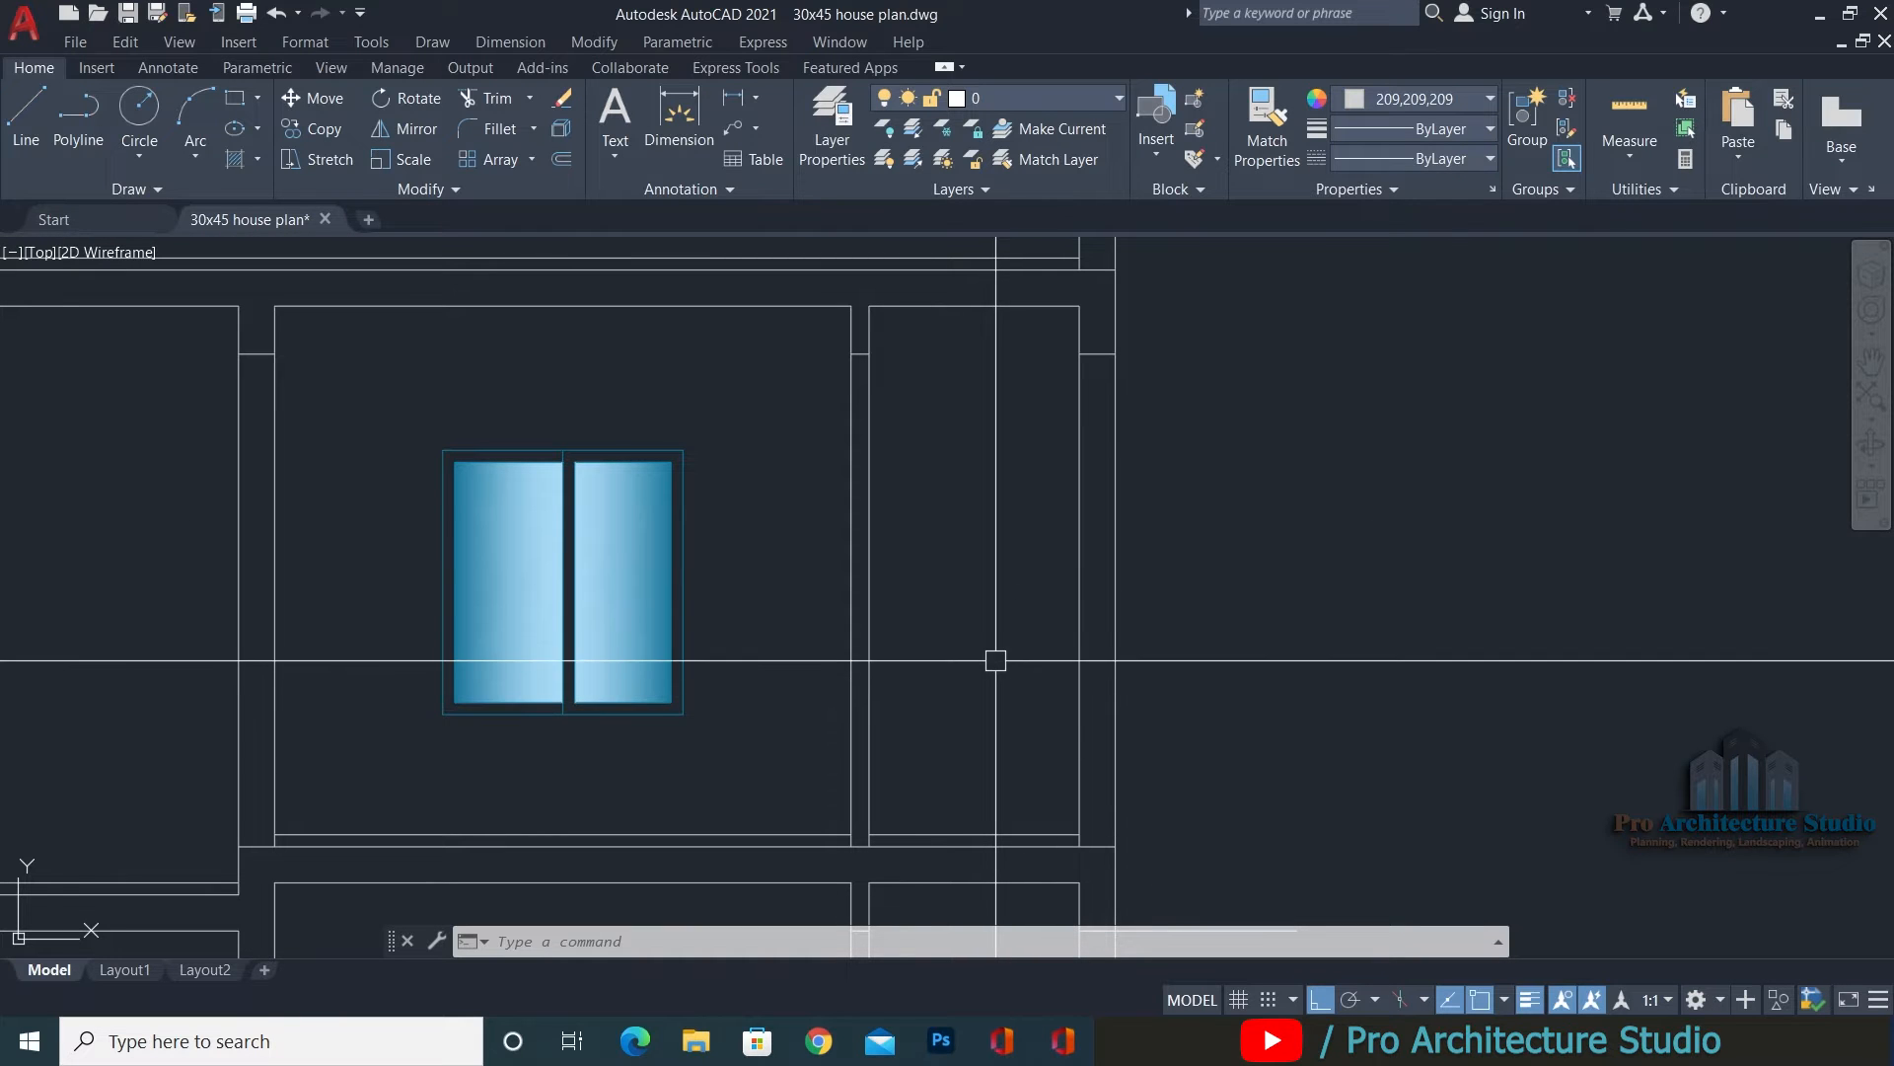
scroll(1129, 477, "down", 4)
middle_click_drag(842, 706, 1121, 427)
middle_click_drag(1325, 878, 1235, 771)
scroll(1235, 772, "up", 4)
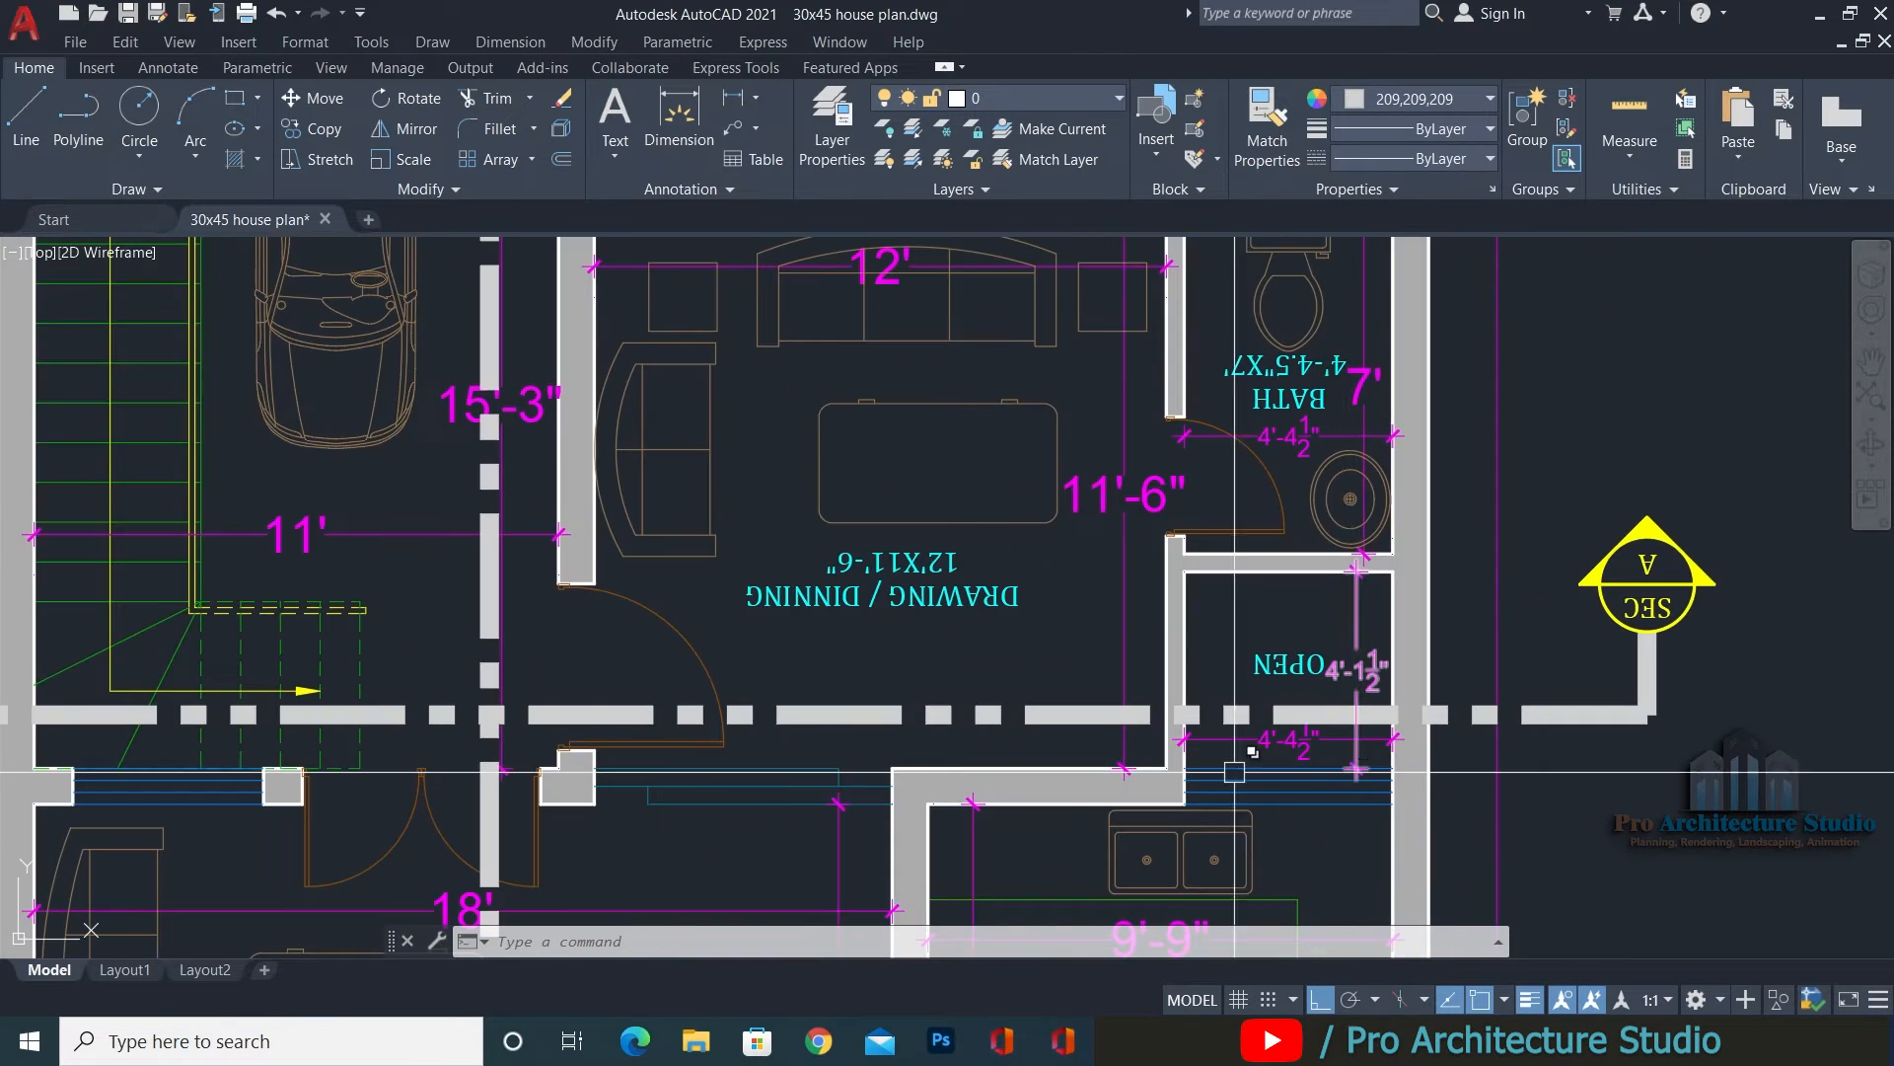
middle_click_drag(533, 589, 990, 619)
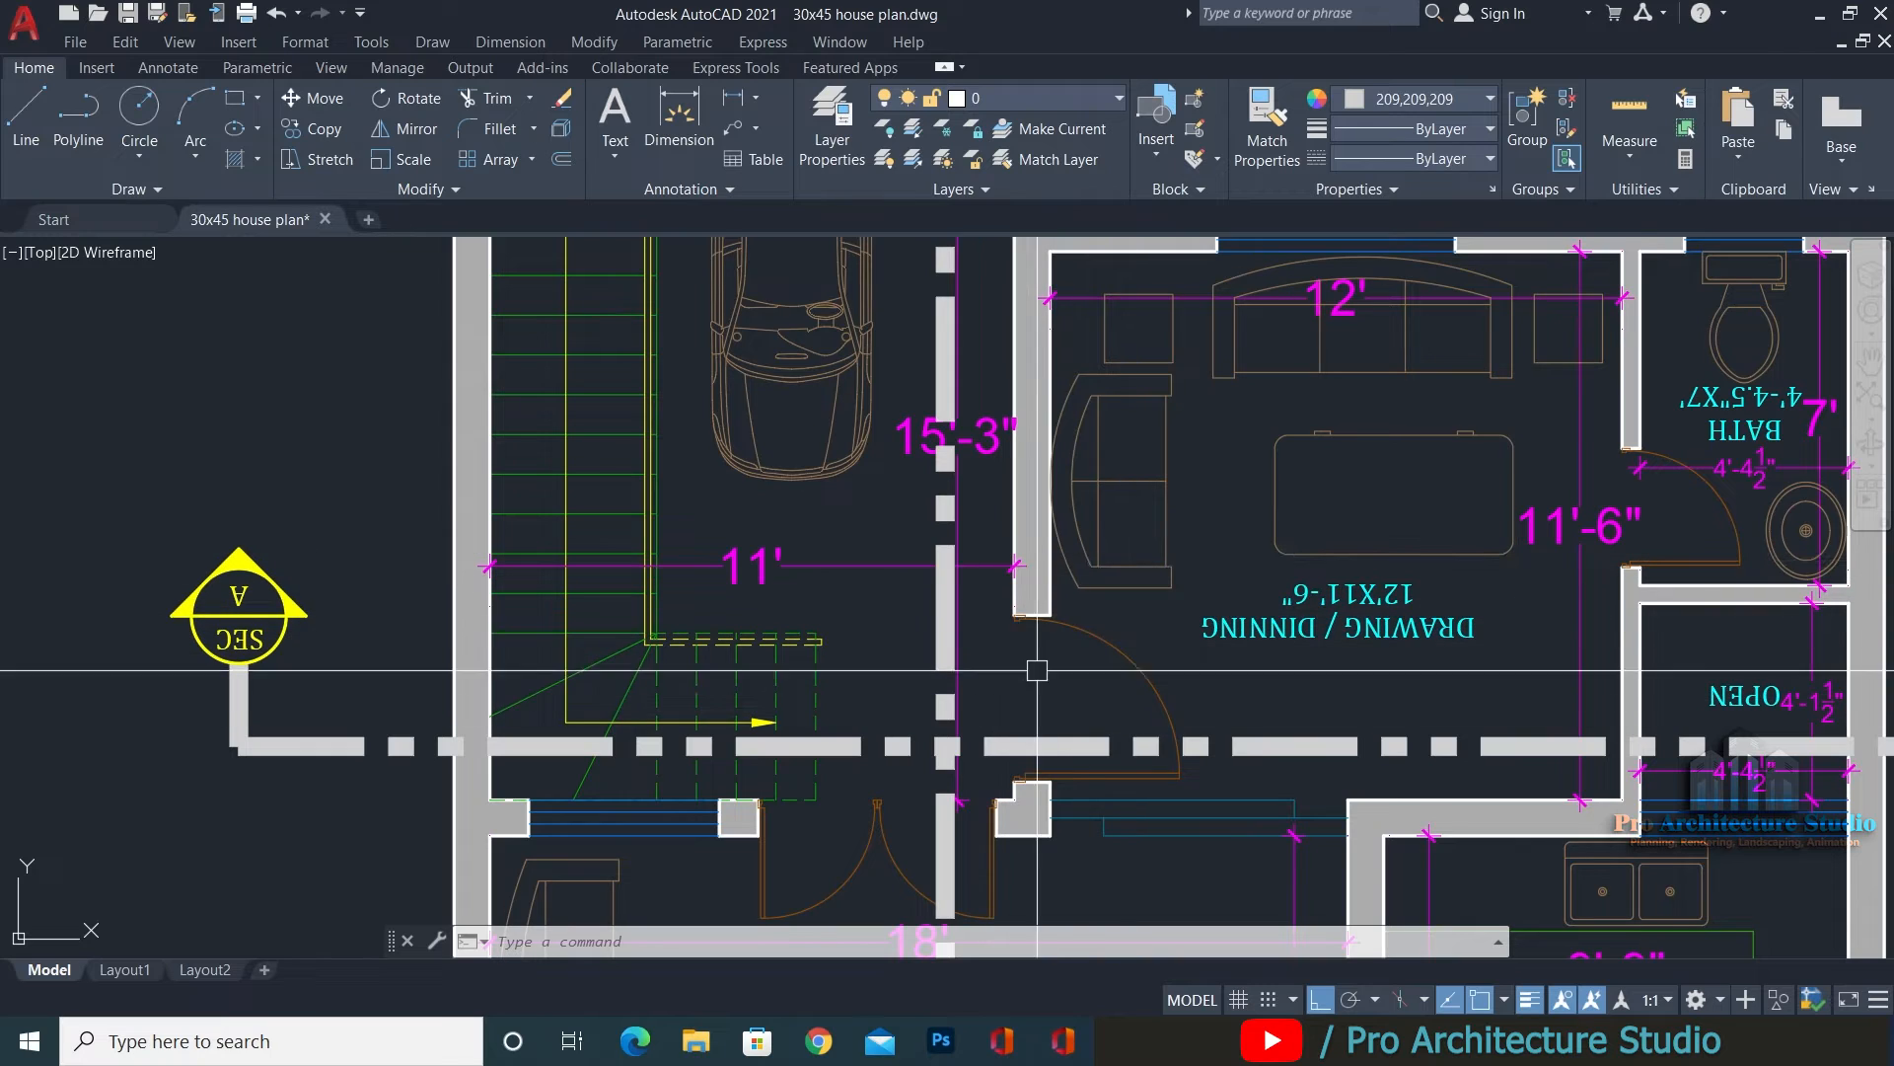
scroll(1057, 745, "up", 2)
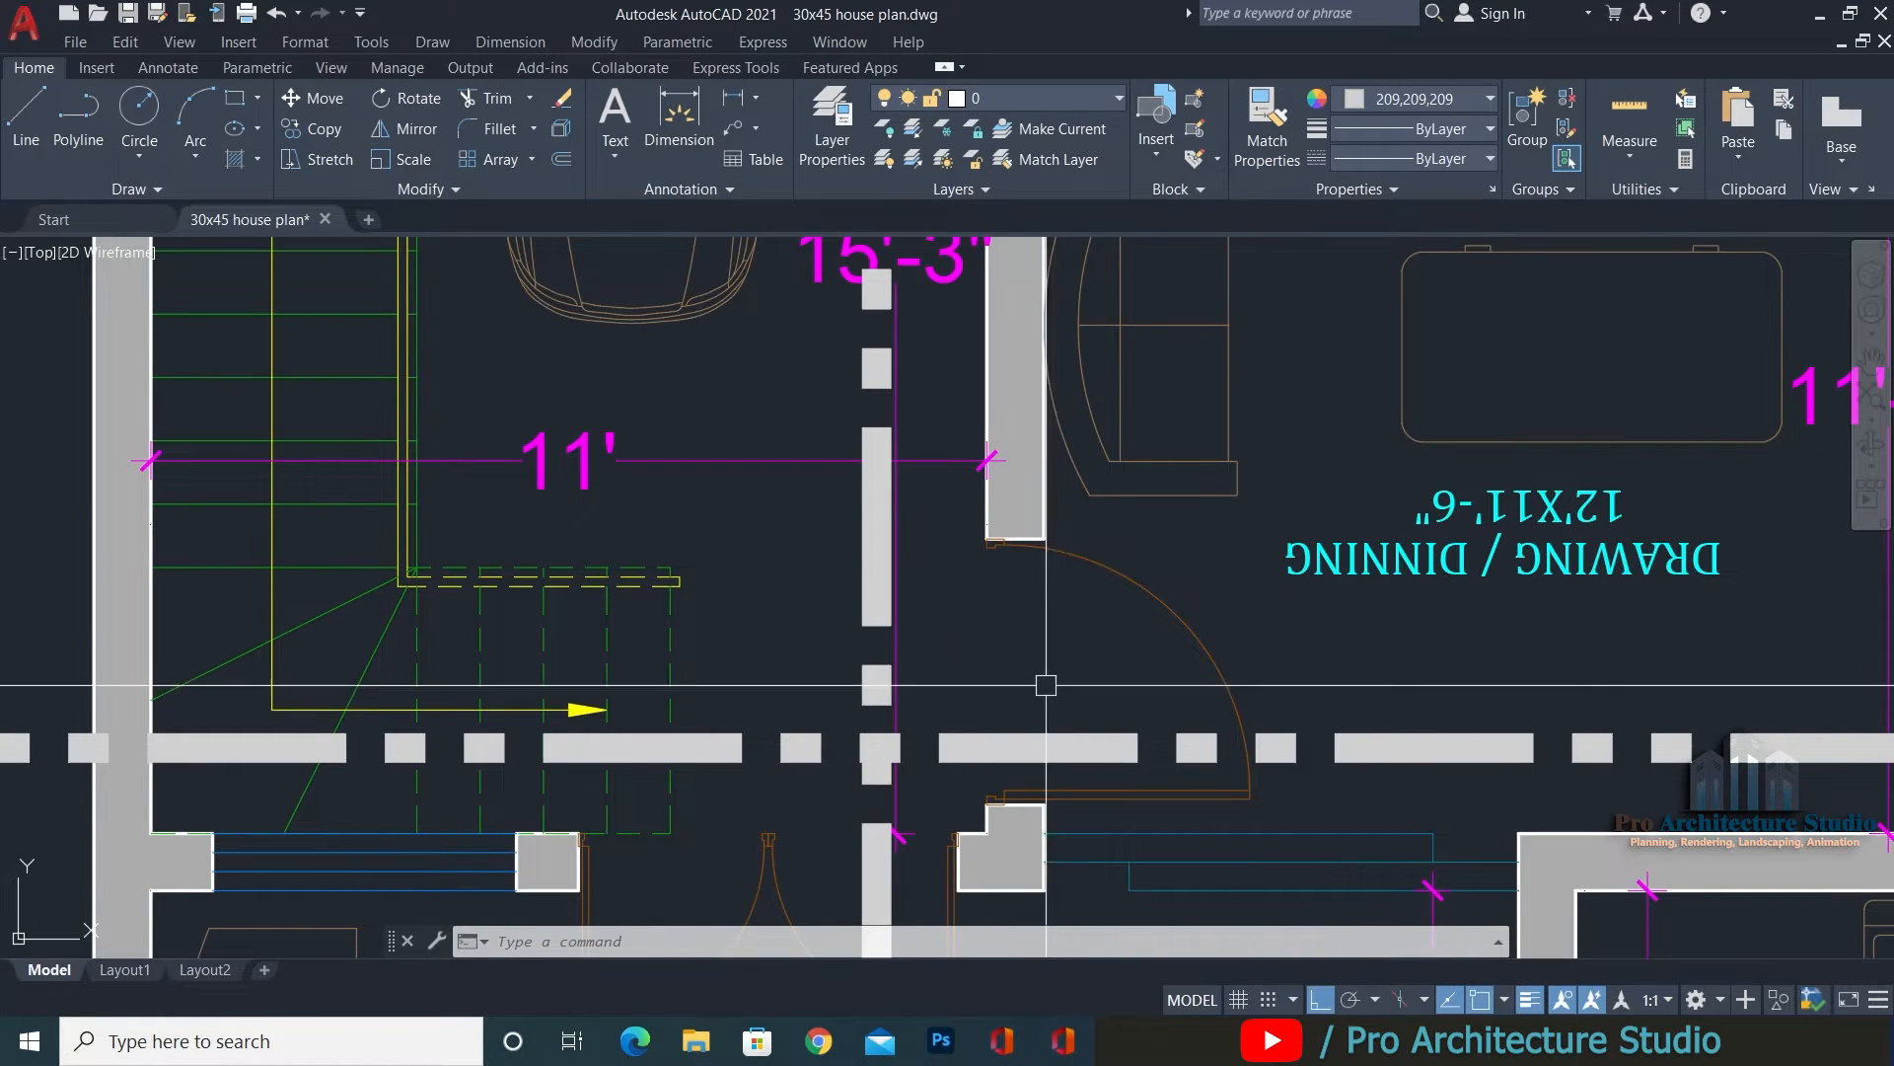
middle_click_drag(1034, 629, 993, 571)
key("Escape")
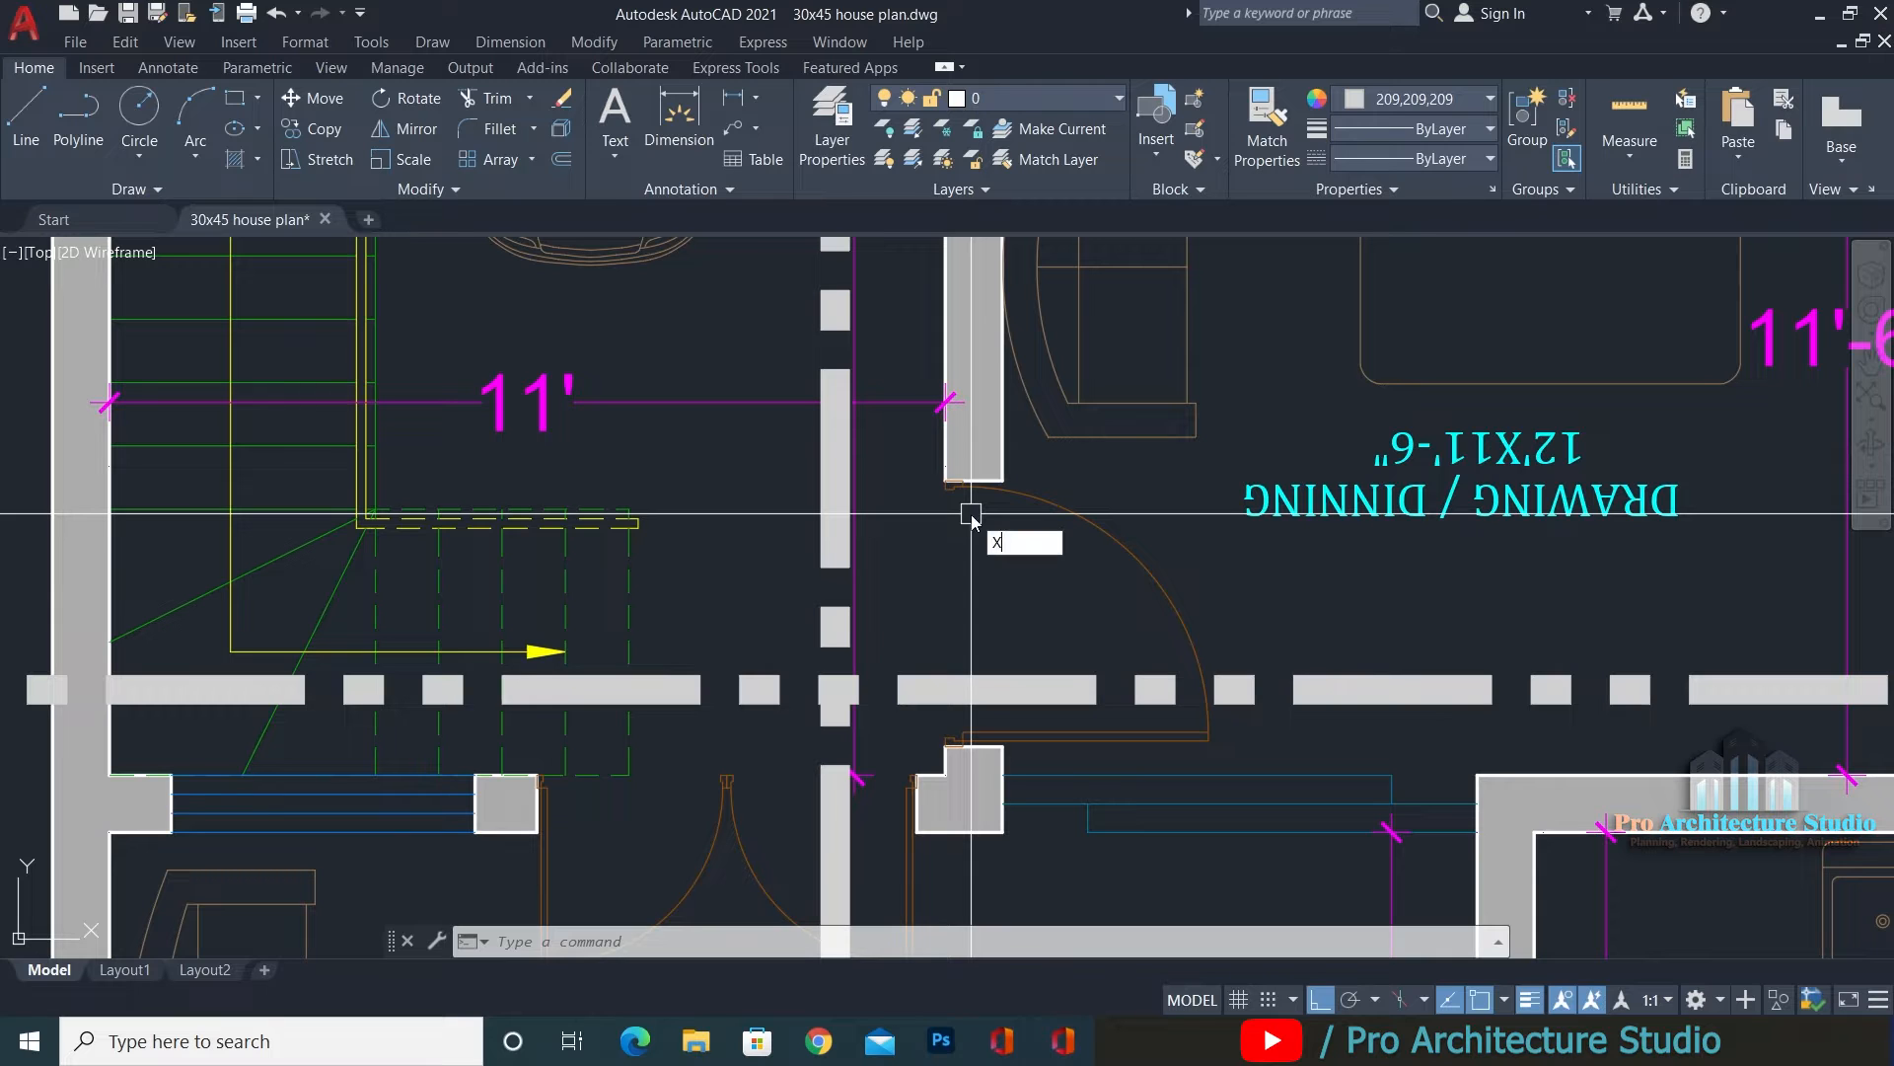
Draw vertical construction lines through both faces of the wall containing the drawing/dining room door in the ground floor plan.
type("xl")
key("Return")
left_click(945, 465)
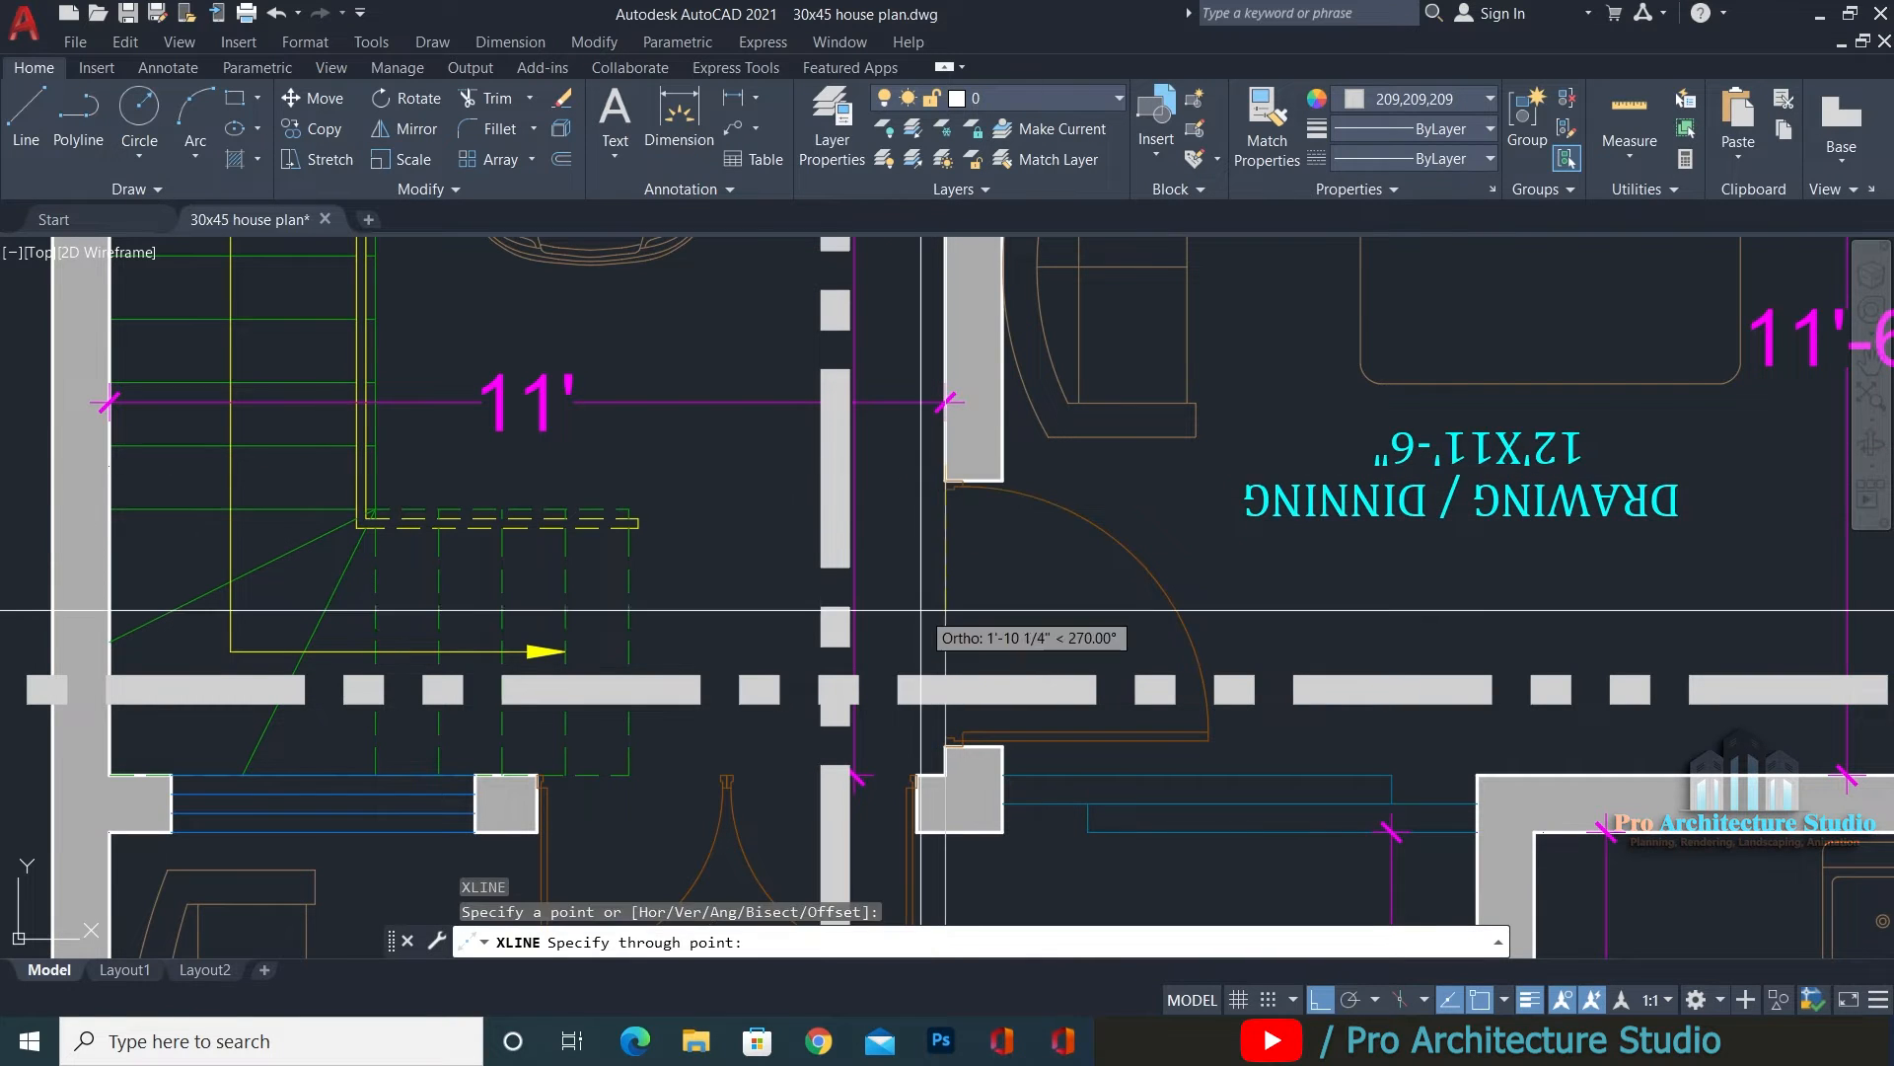
left_click(920, 613)
key("Return")
key("Return")
left_click(1002, 454)
left_click(1006, 587)
key("Return")
scroll(1007, 587, "down", 5)
key("Escape")
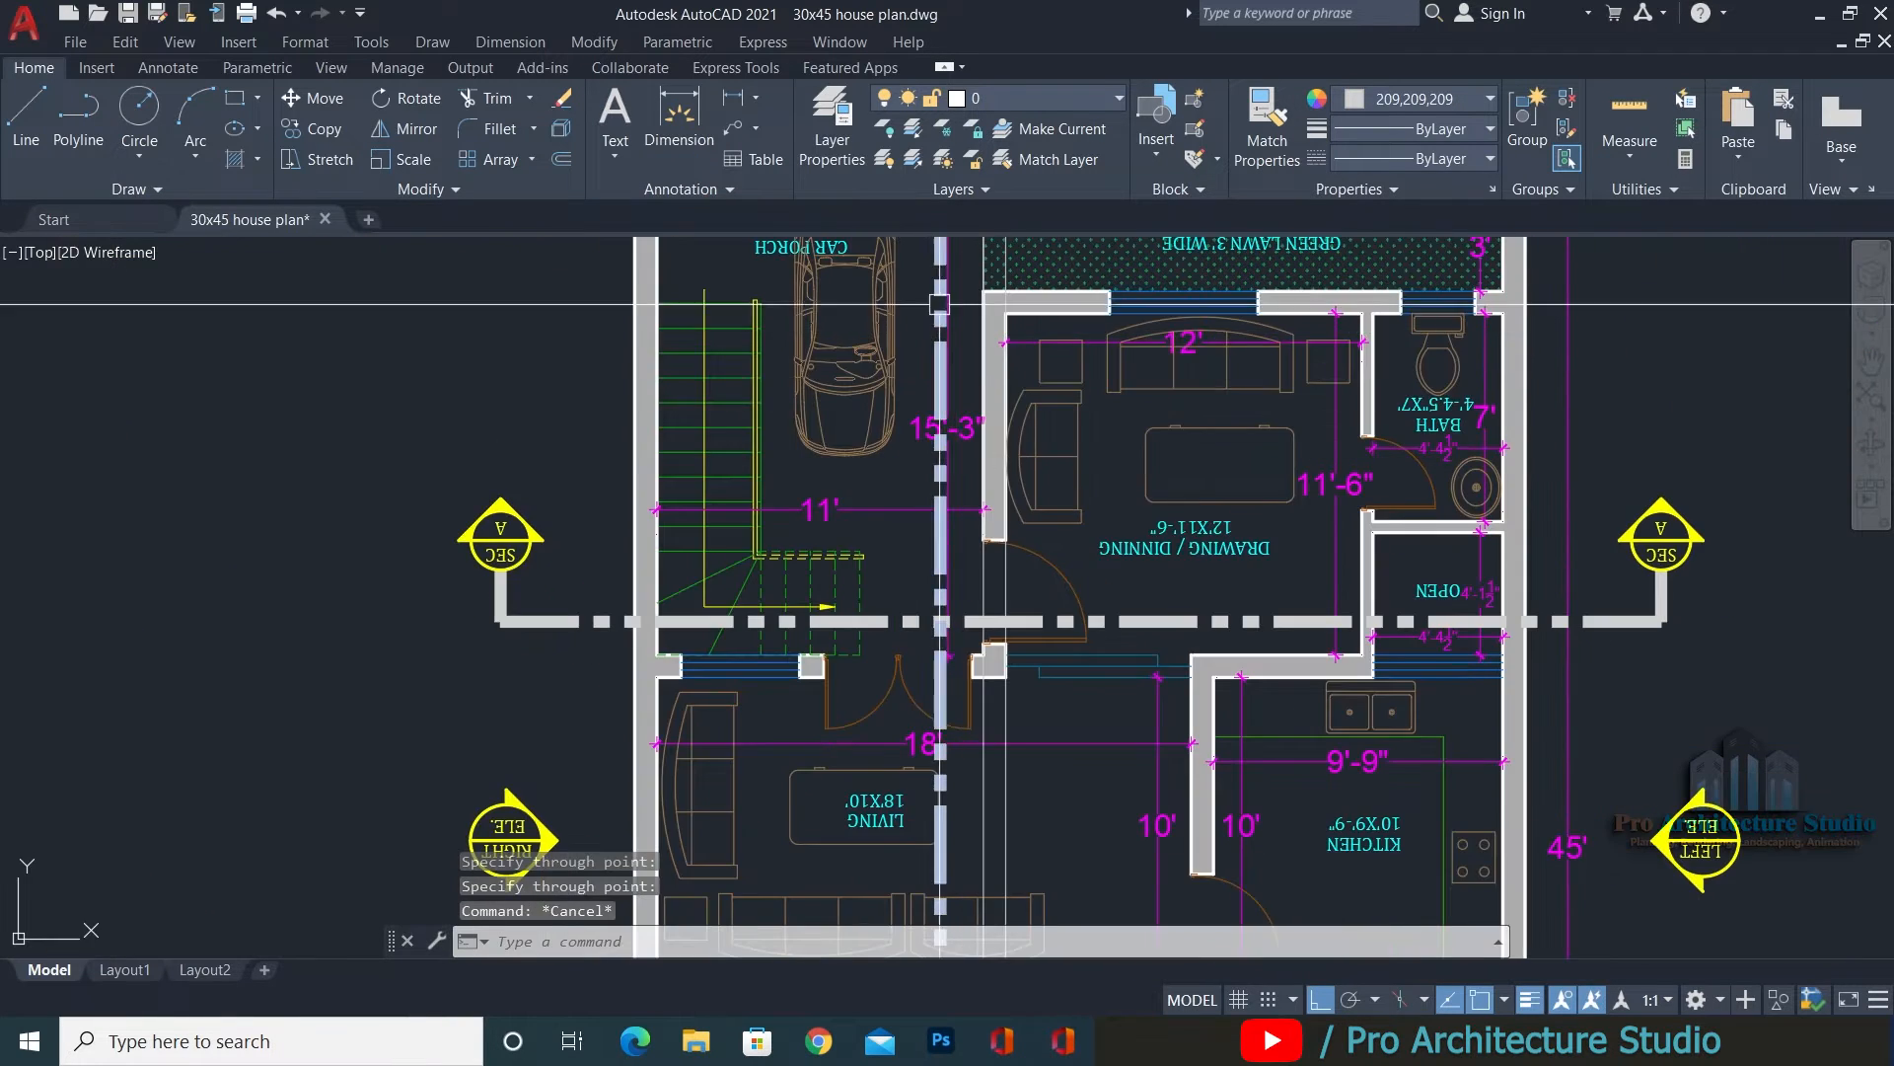
Erase the two vertical construction lines that coincide with the section's wall between the car porch and drawing/dining room.
middle_click_drag(987, 304, 1013, 1036)
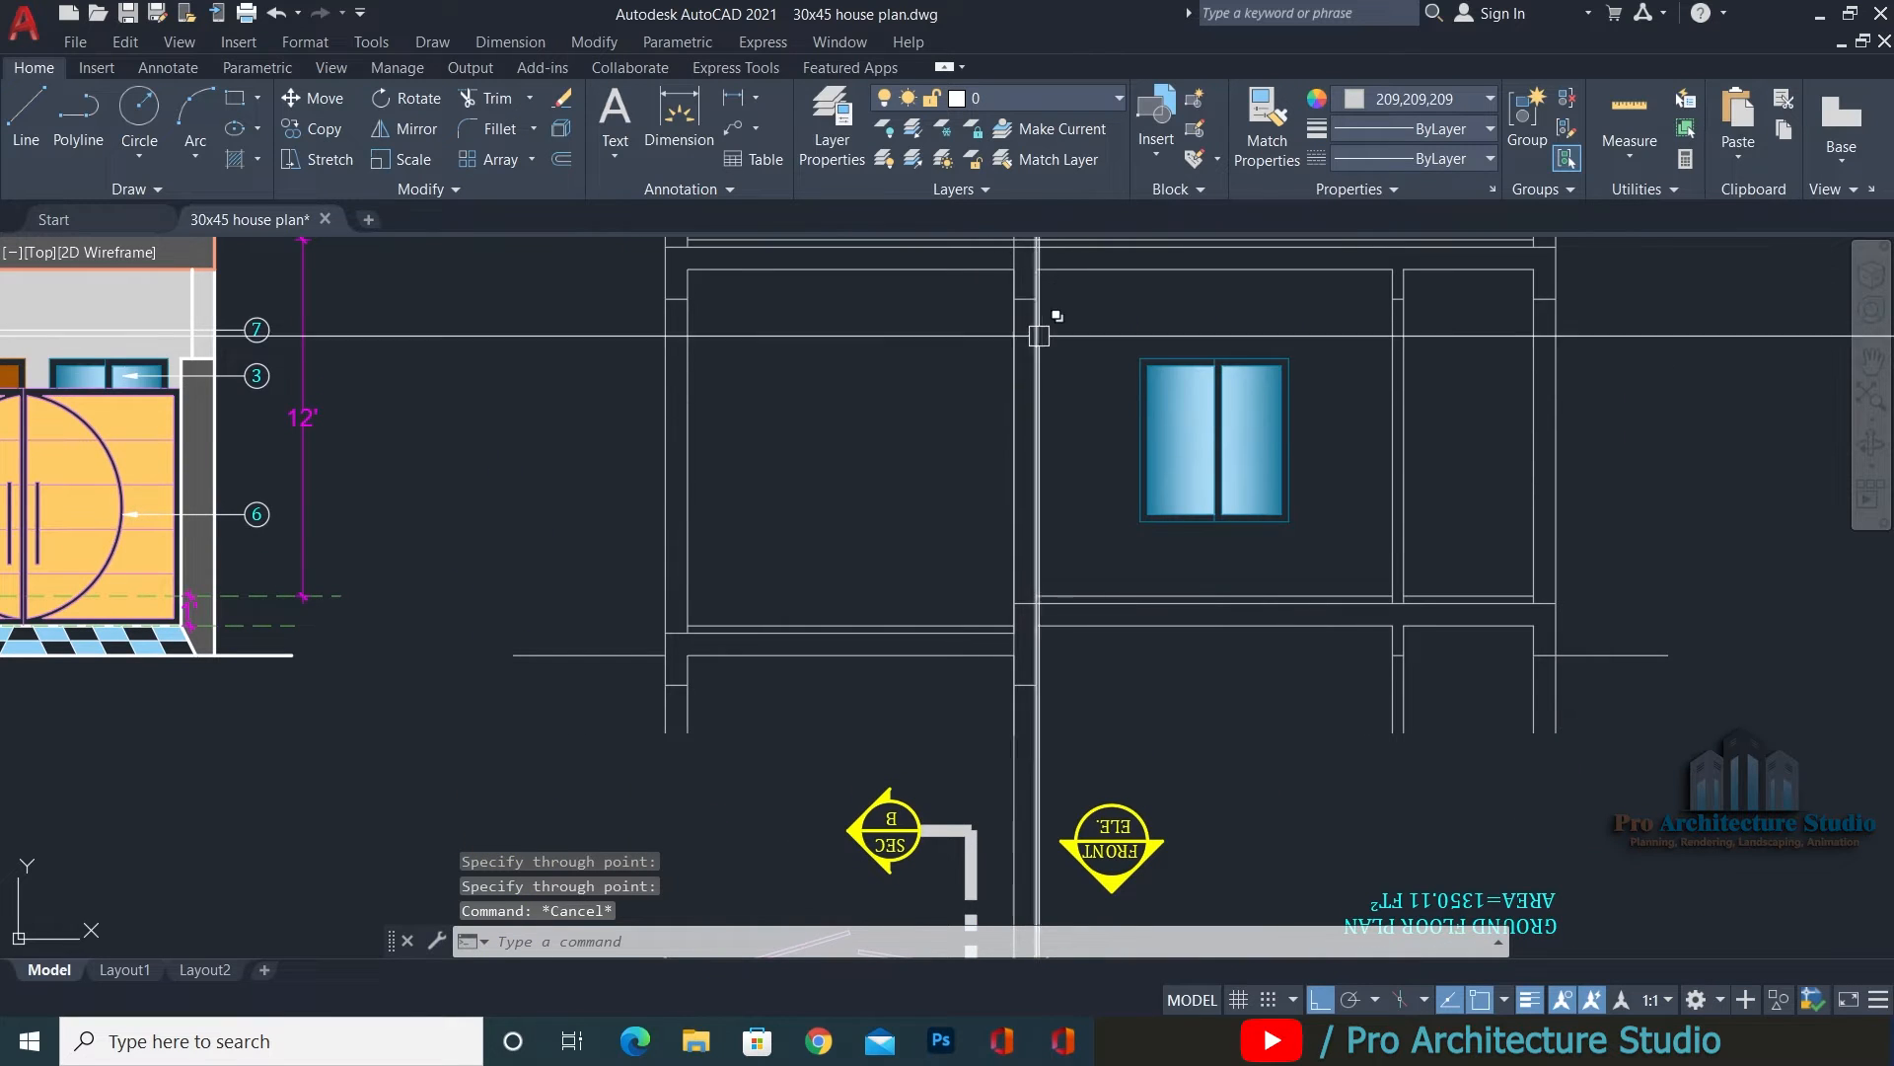
left_click(1059, 753)
left_click(971, 767)
type("e")
key("Return")
scroll(1053, 465, "up", 4)
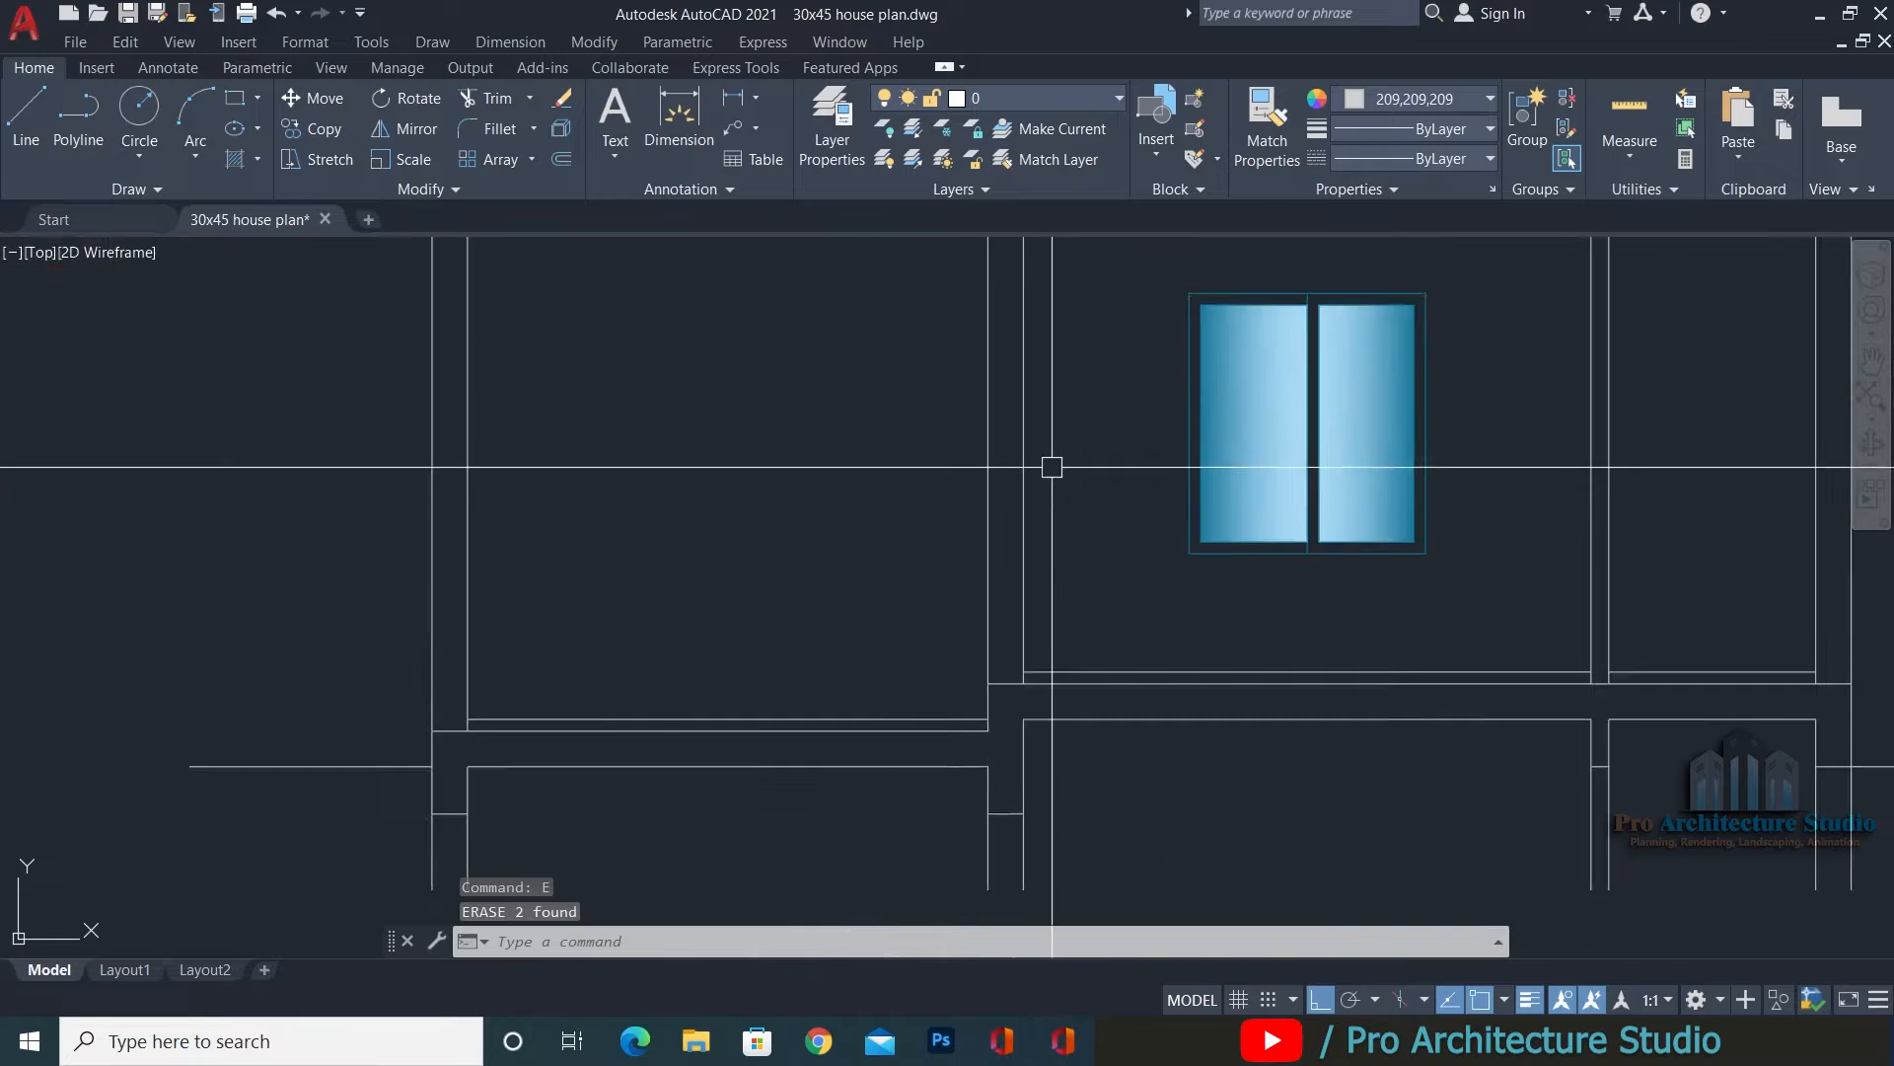
middle_click_drag(1076, 424, 1080, 494)
scroll(1079, 494, "down", 2)
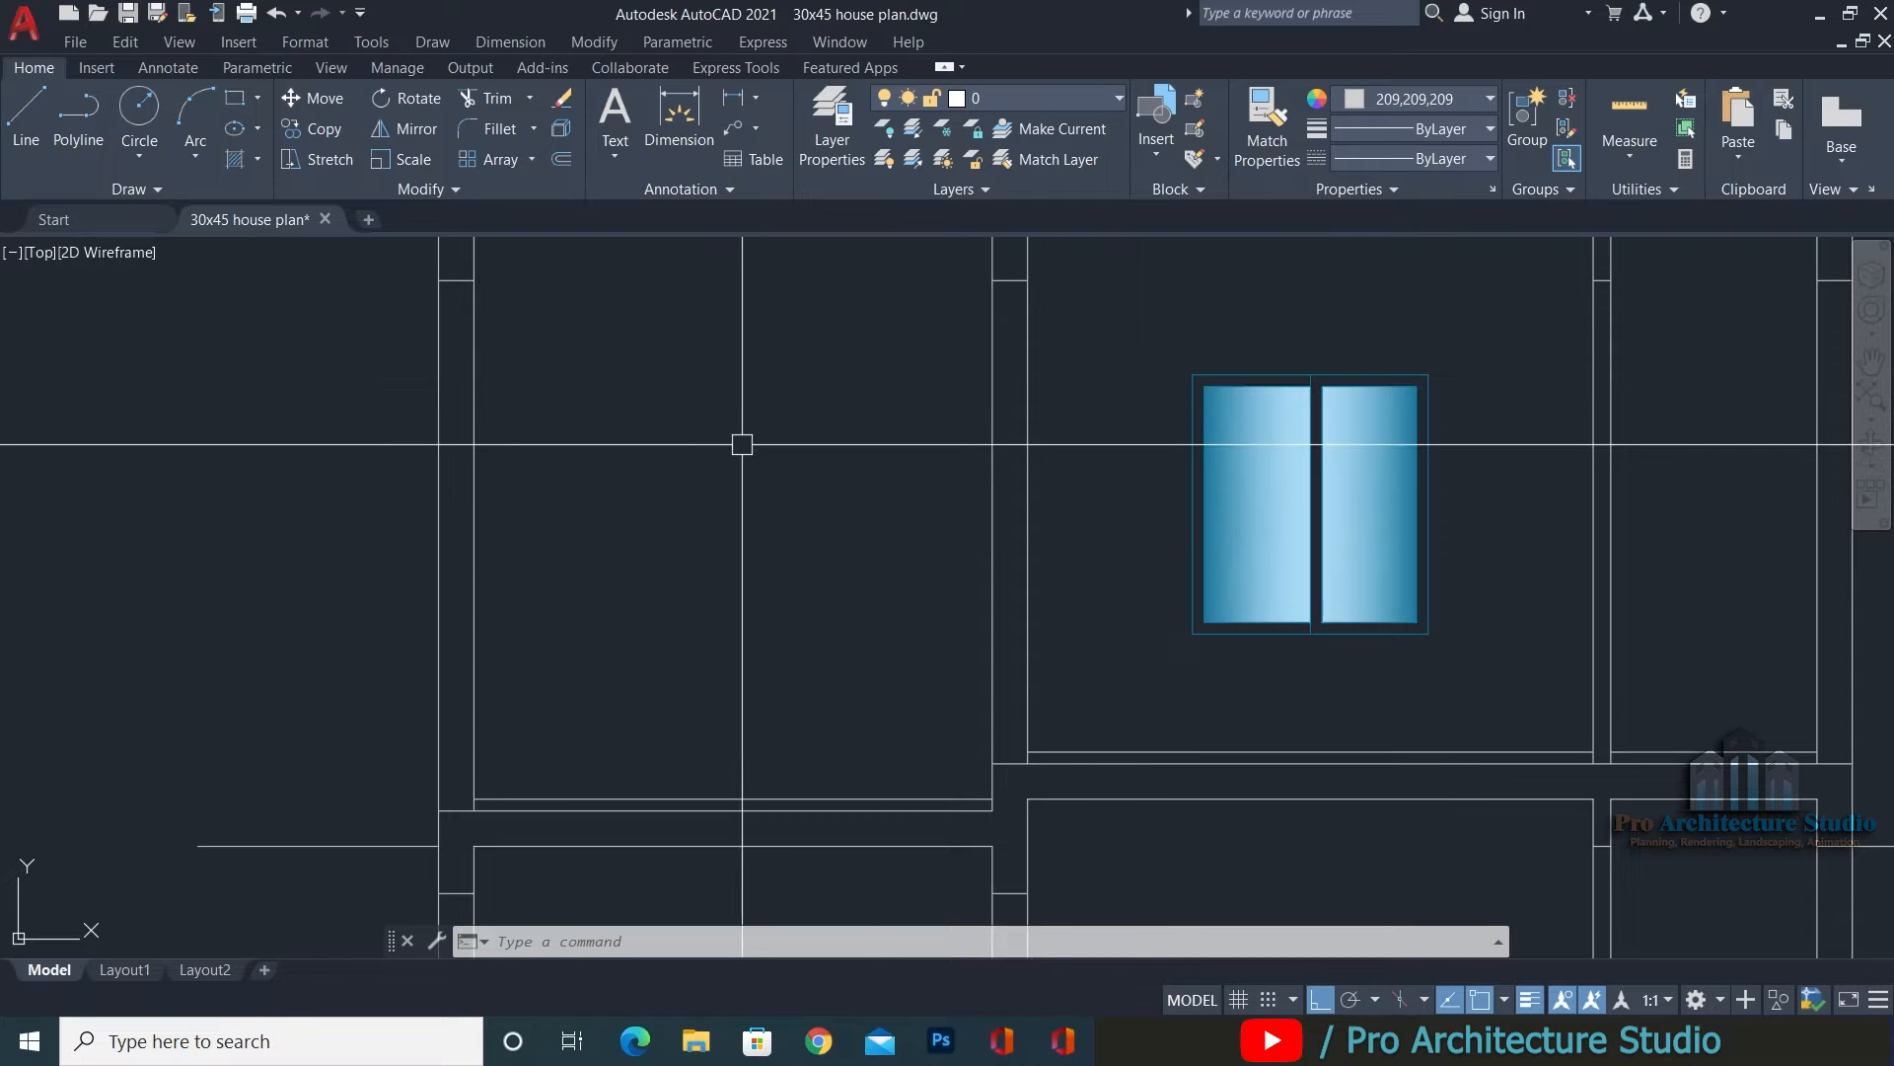
Project the top of the window above the front elevation's main gate across the section with a horizontal construction line.
type("xl")
key("Return")
middle_click_drag(339, 577, 1590, 714)
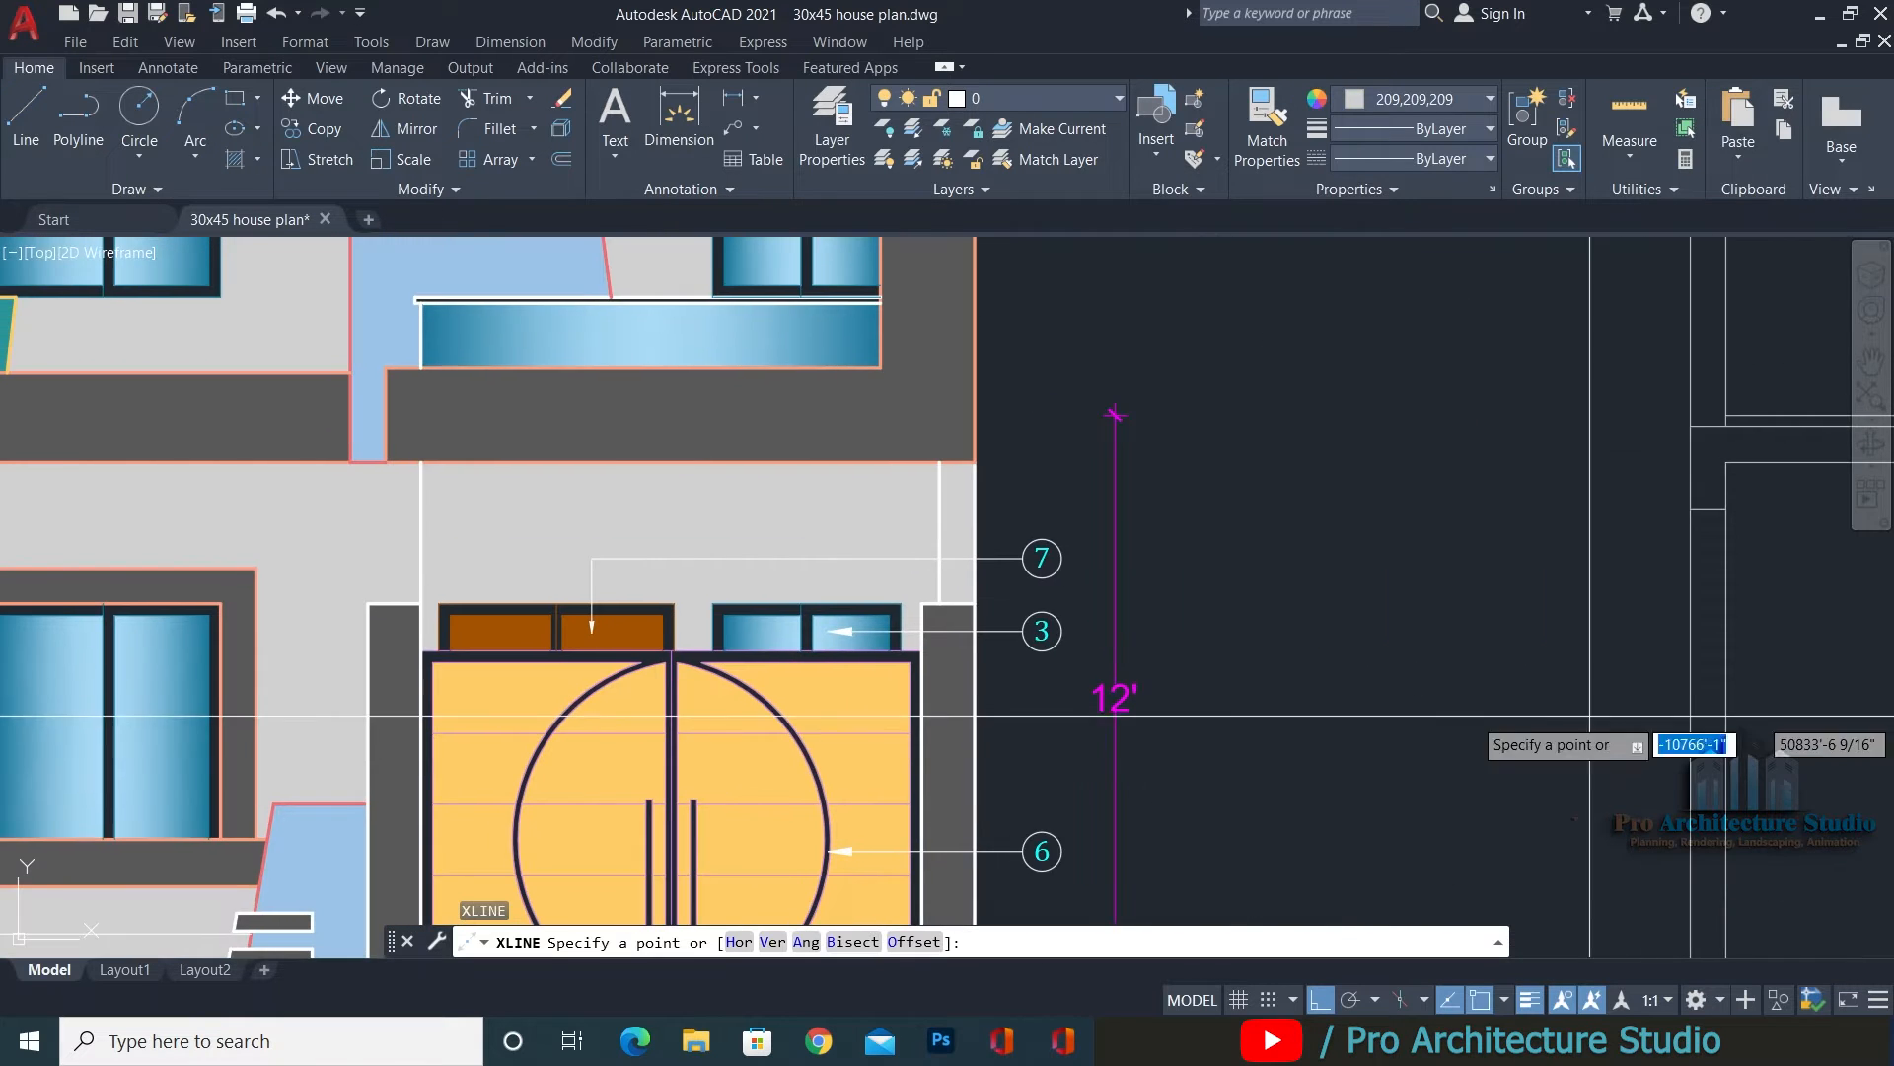
scroll(613, 635, "up", 2)
left_click(780, 555)
scroll(508, 560, "down", 4)
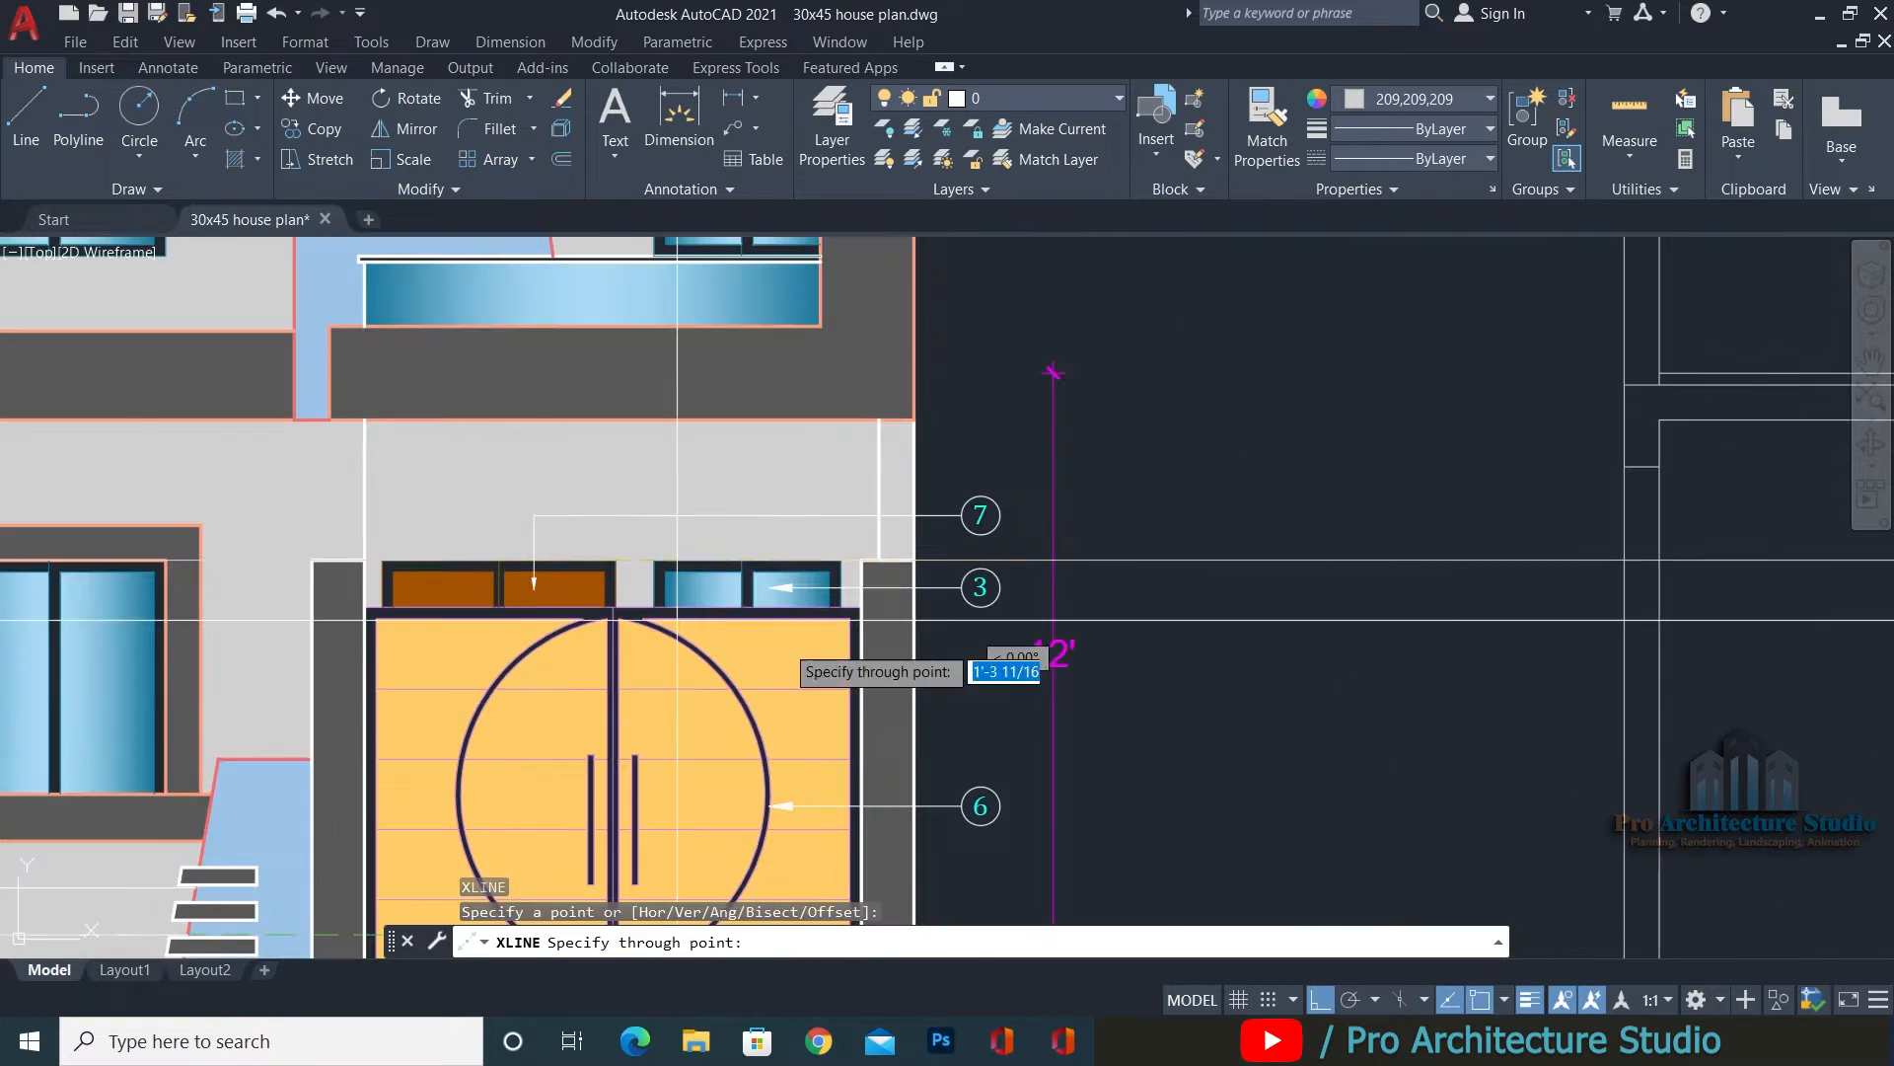
left_click(1461, 728)
key("Return")
middle_click_drag(1582, 722, 449, 720)
scroll(1023, 545, "up", 5)
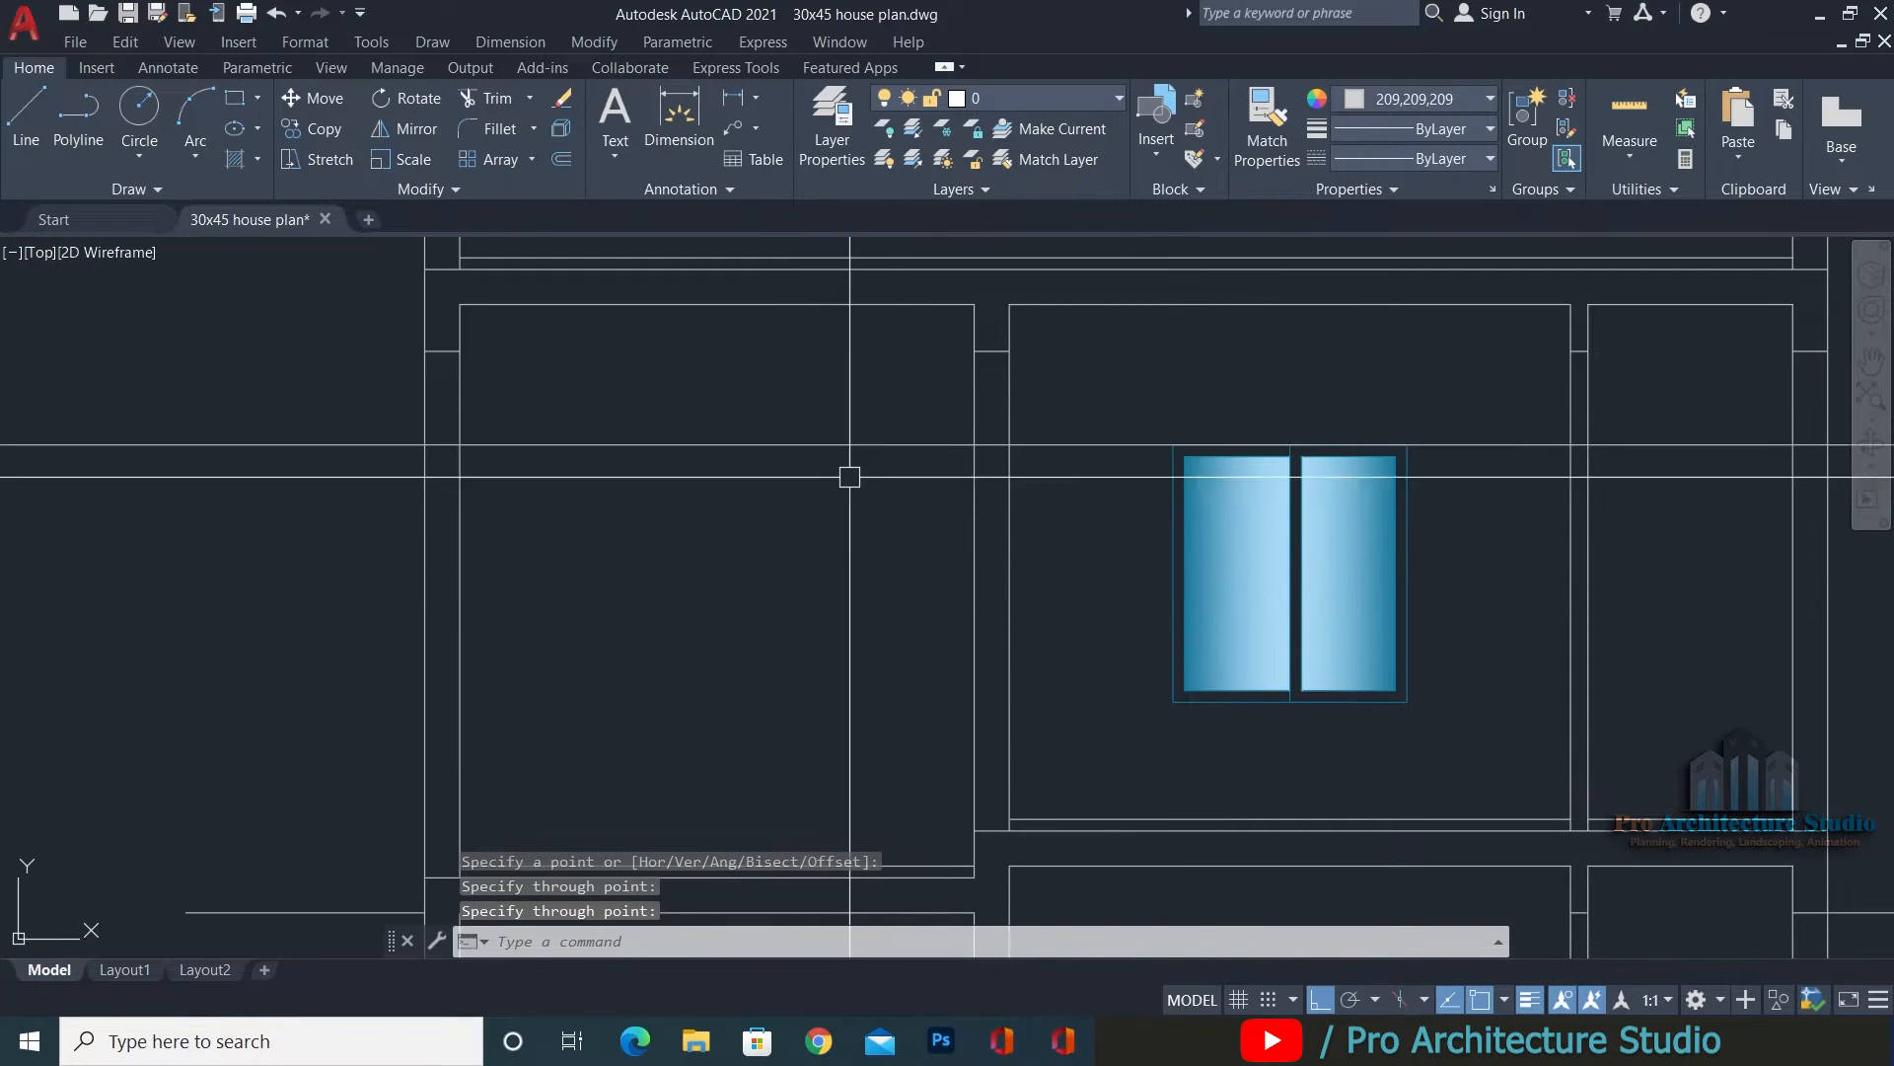
key("Escape")
key("Escape")
key("Escape")
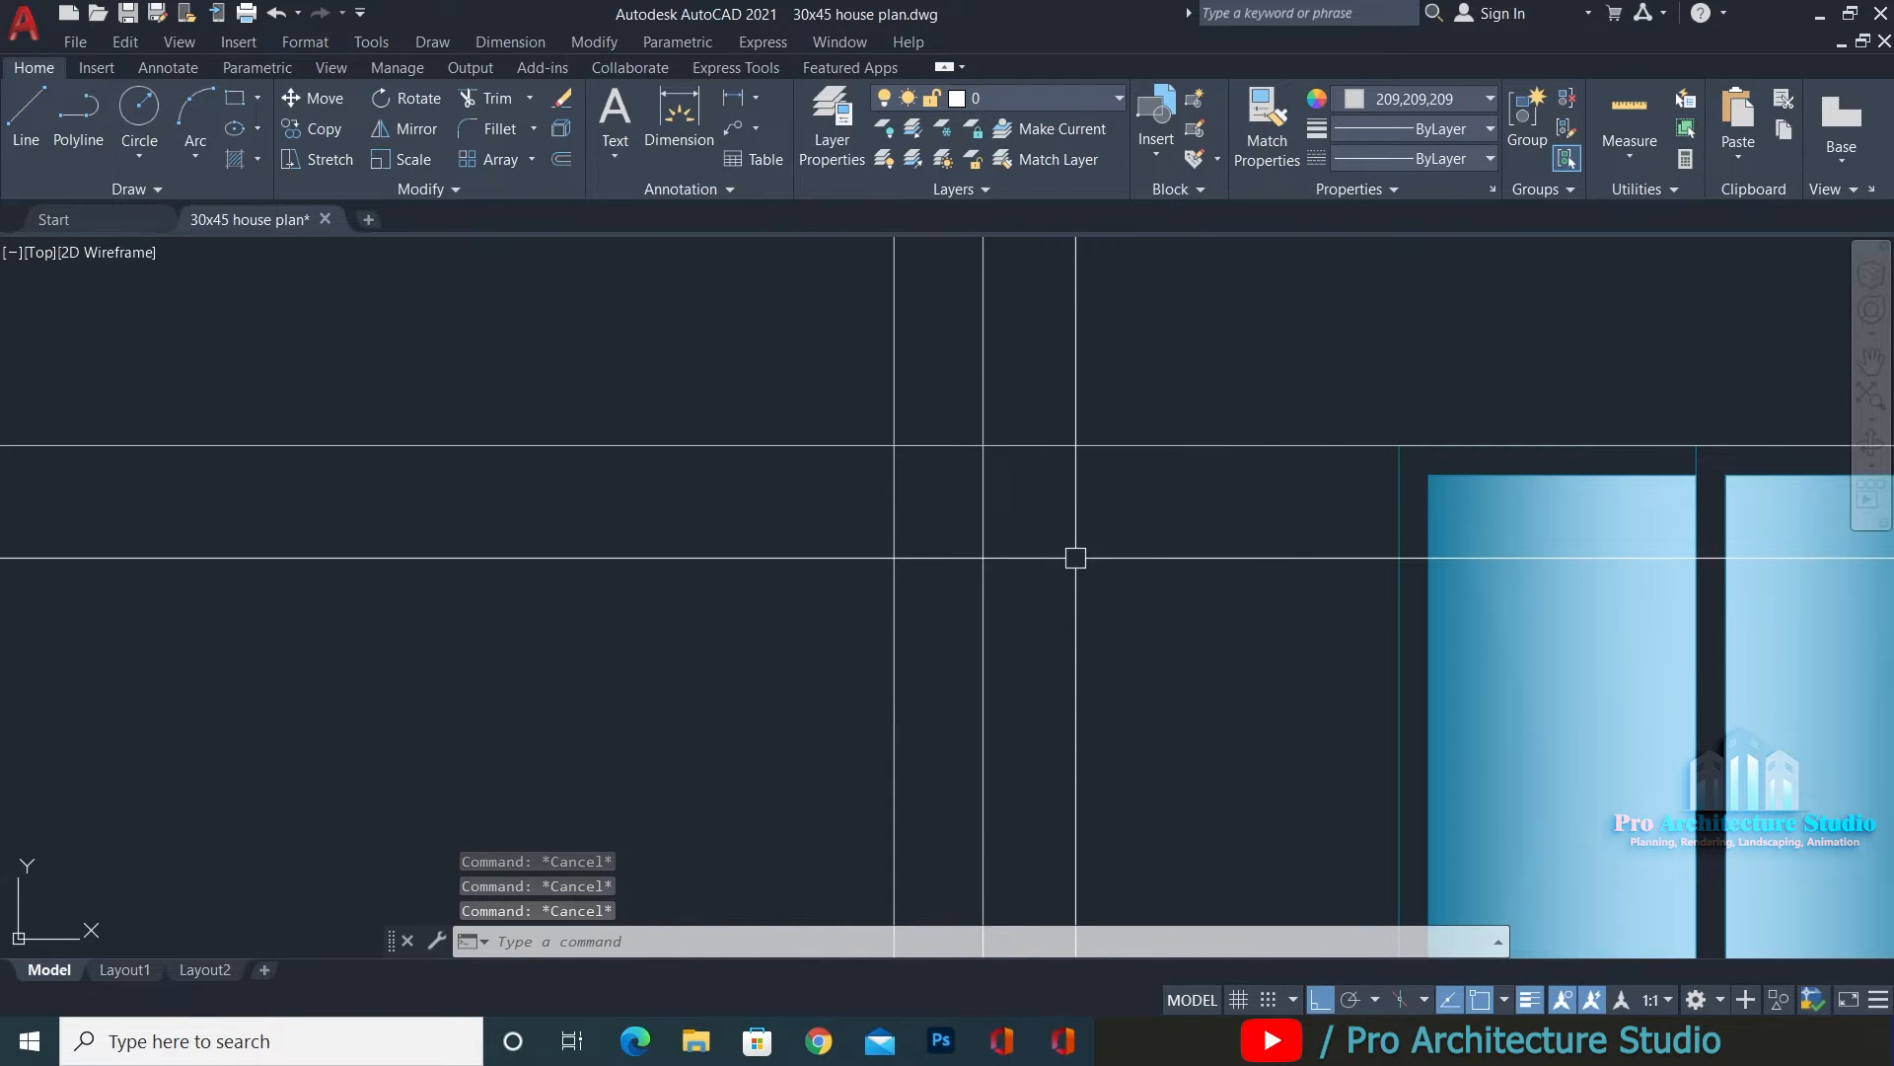
Draw a short line across the wall beside the drawing/dining room at the projected level, and erase the horizontal construction line.
type("l")
key("Return")
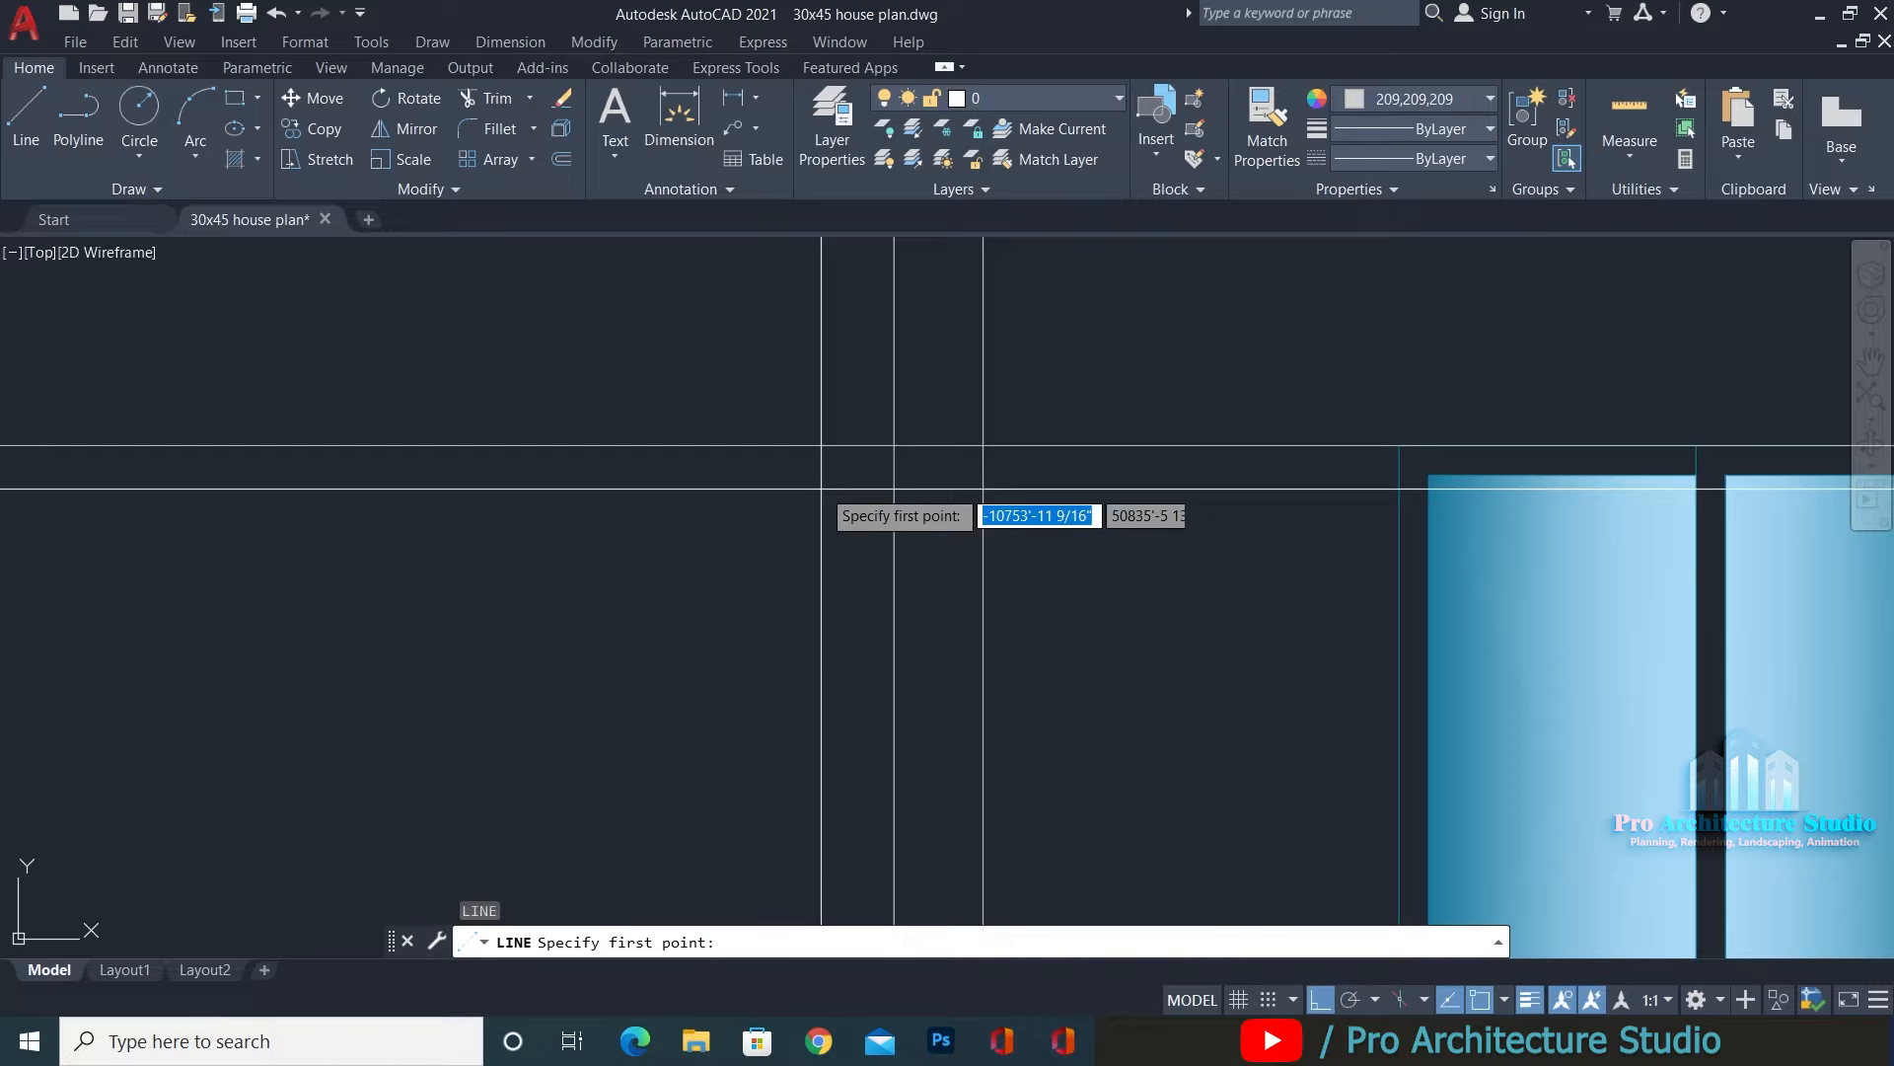
left_click(893, 445)
left_click(975, 445)
key("Return")
key("Escape")
left_click(691, 445)
type("e")
key("Return")
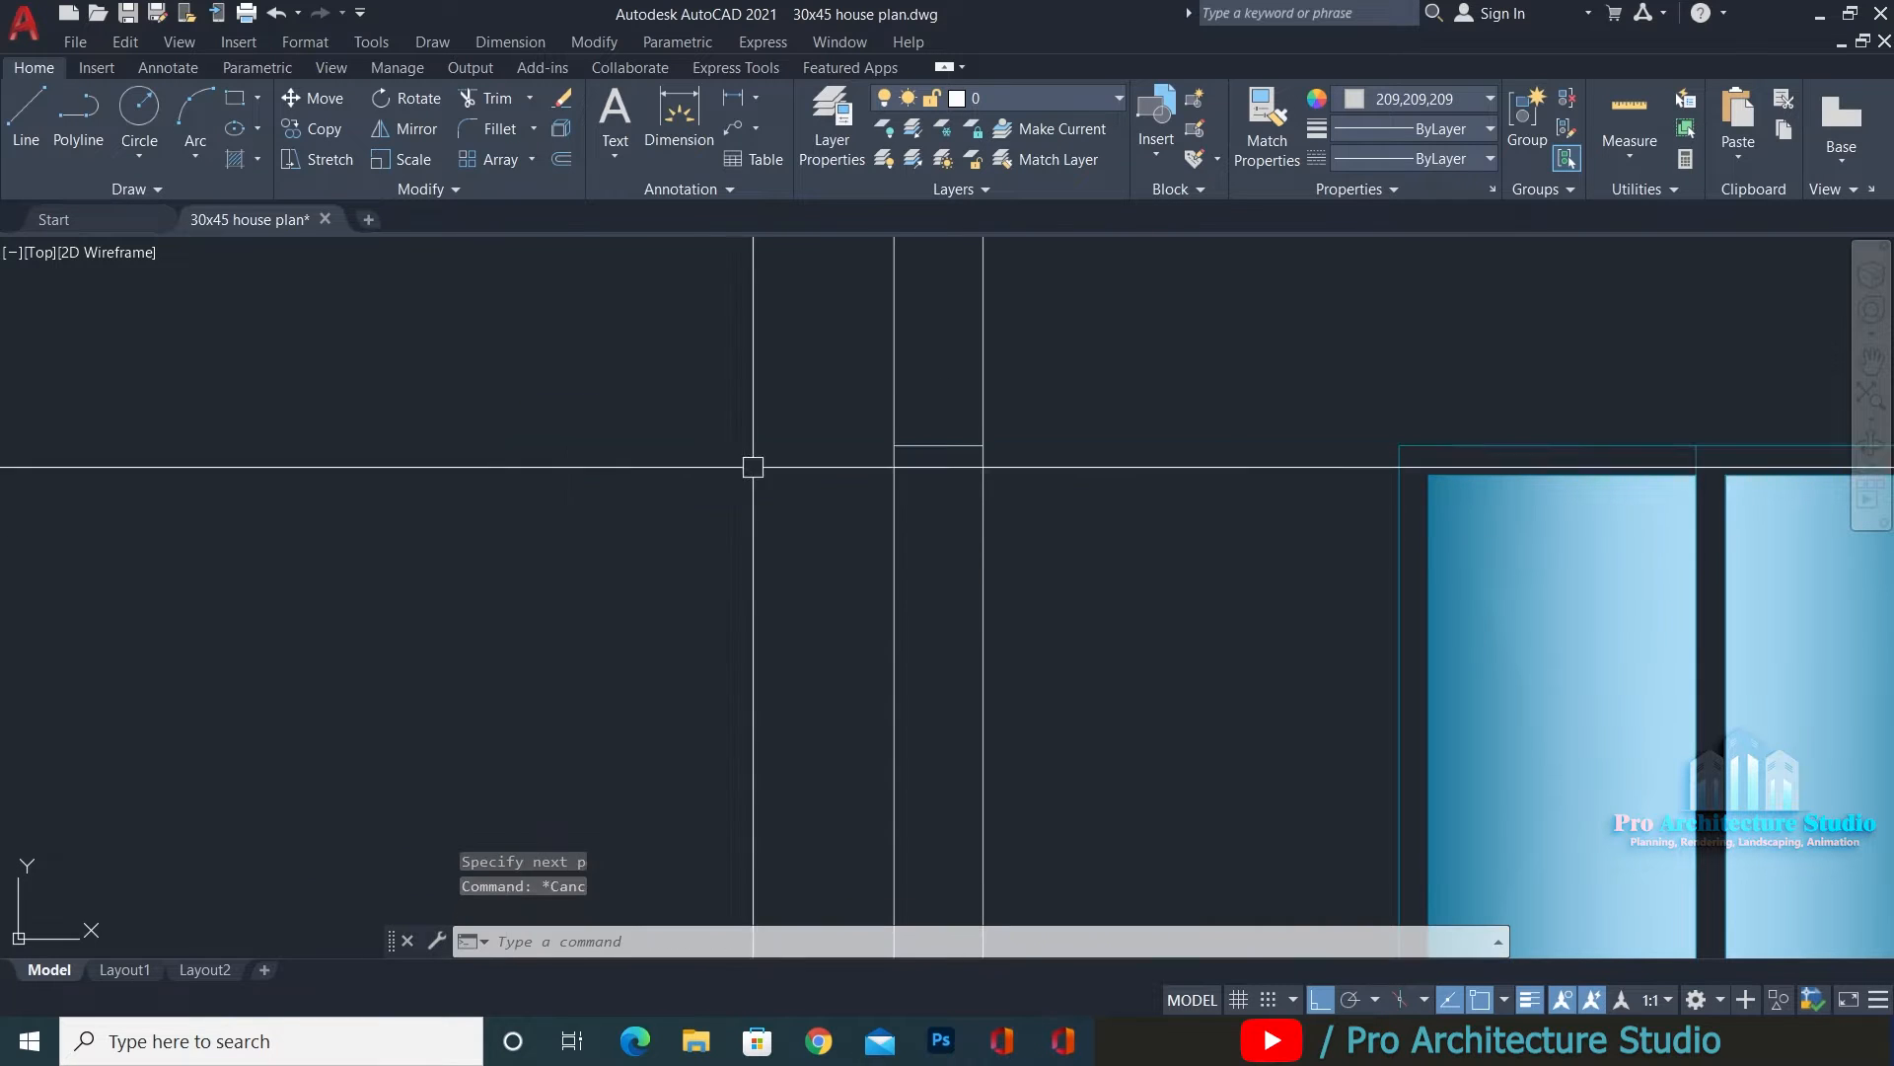
Draw a short line across the wall beside the drawing/dining room at the finished floor level.
scroll(1090, 385, "down", 4)
scroll(1029, 790, "up", 4)
type("l")
key("Return")
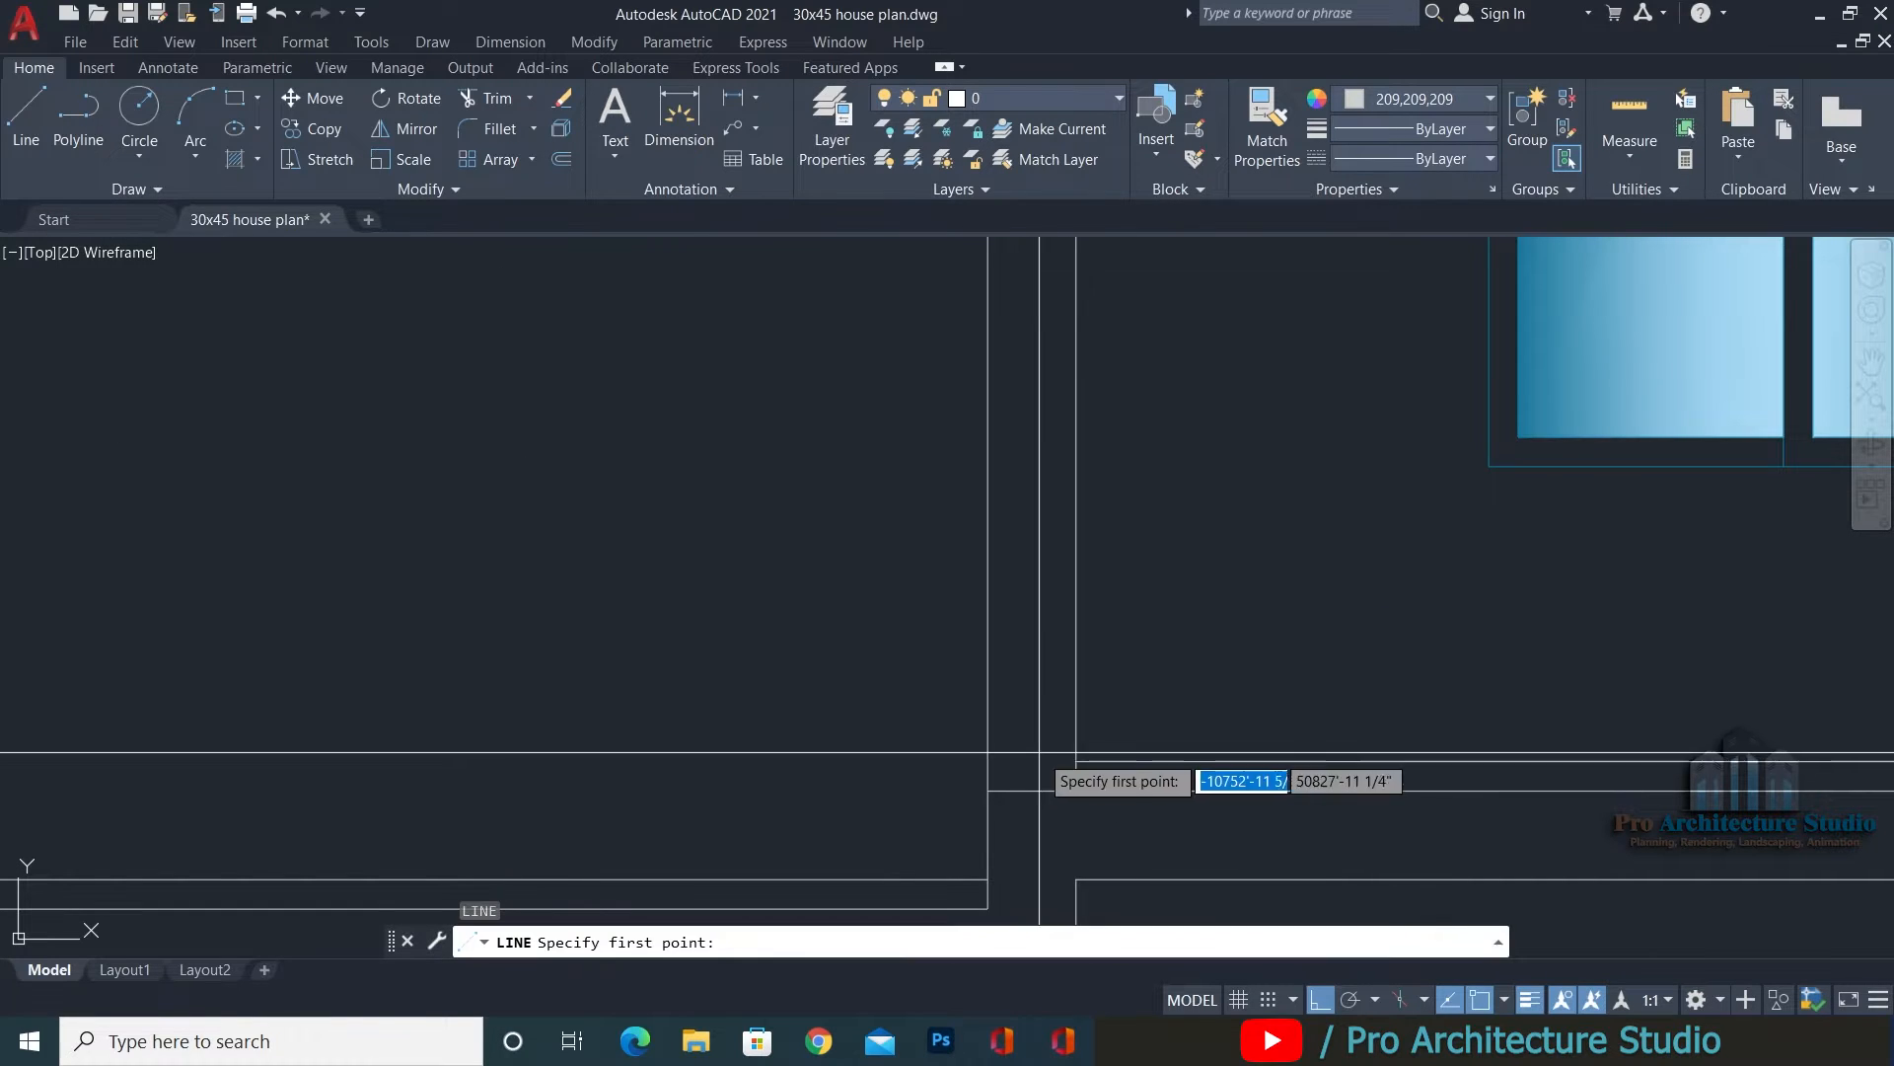
left_click(1075, 760)
key("Escape")
key("Escape")
key("Escape")
scroll(988, 761, "down", 6)
scroll(1022, 561, "up", 3)
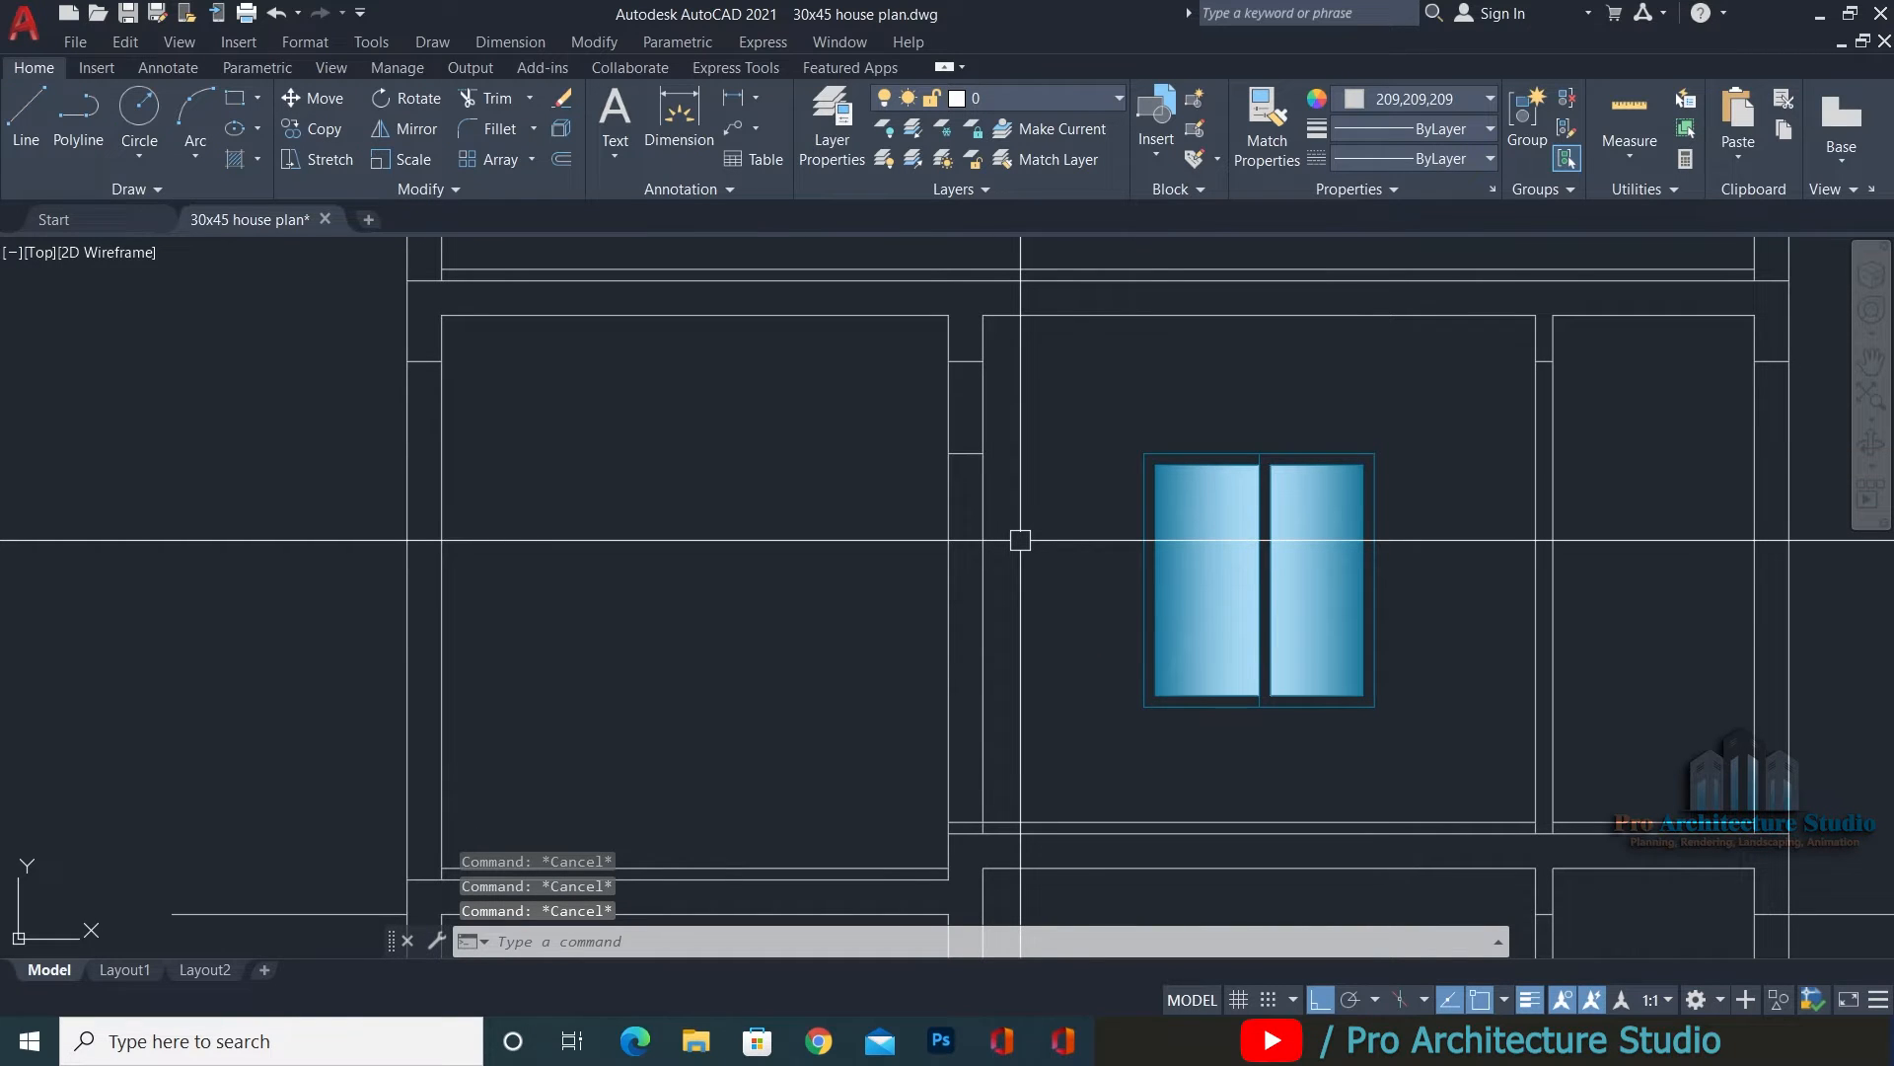
Trim both face lines of that wall between the door head and the floor to open the doorway.
type("tr")
key("Return")
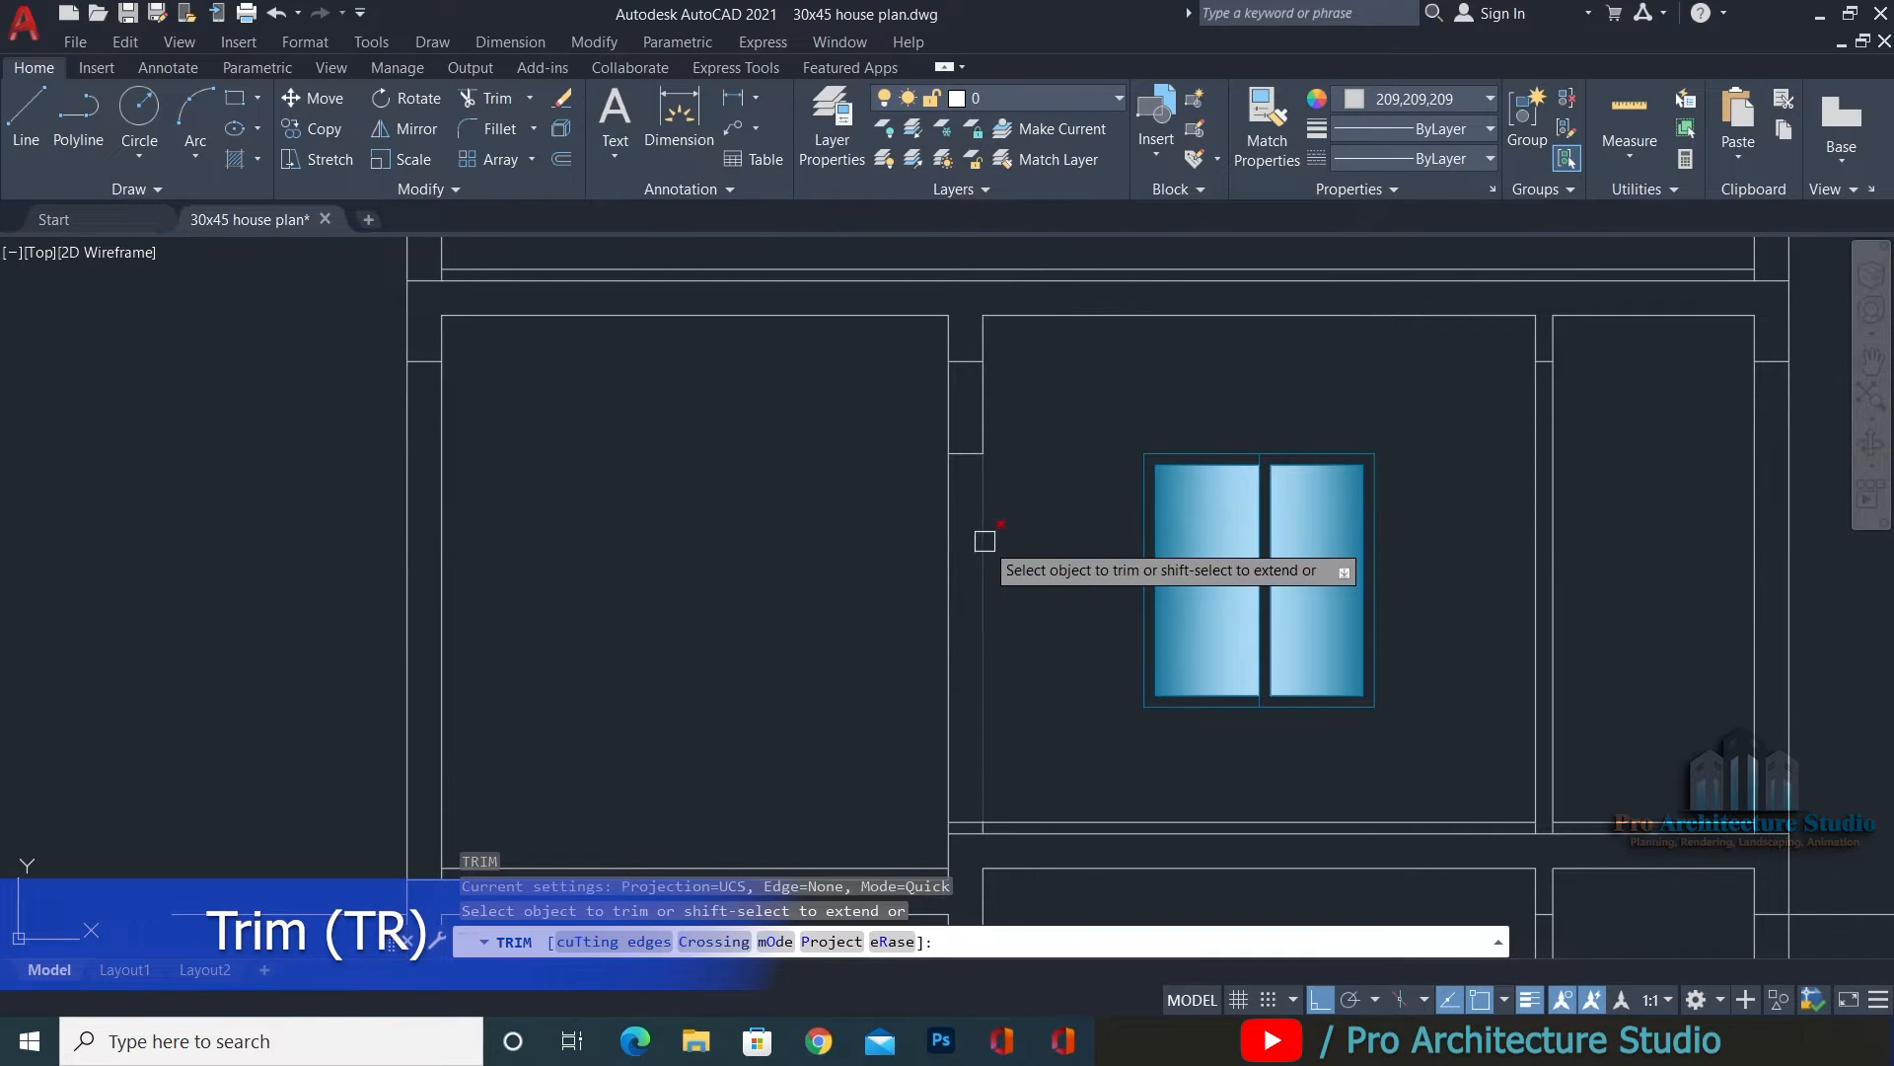
key("Escape")
middle_click_drag(986, 554, 1008, 509)
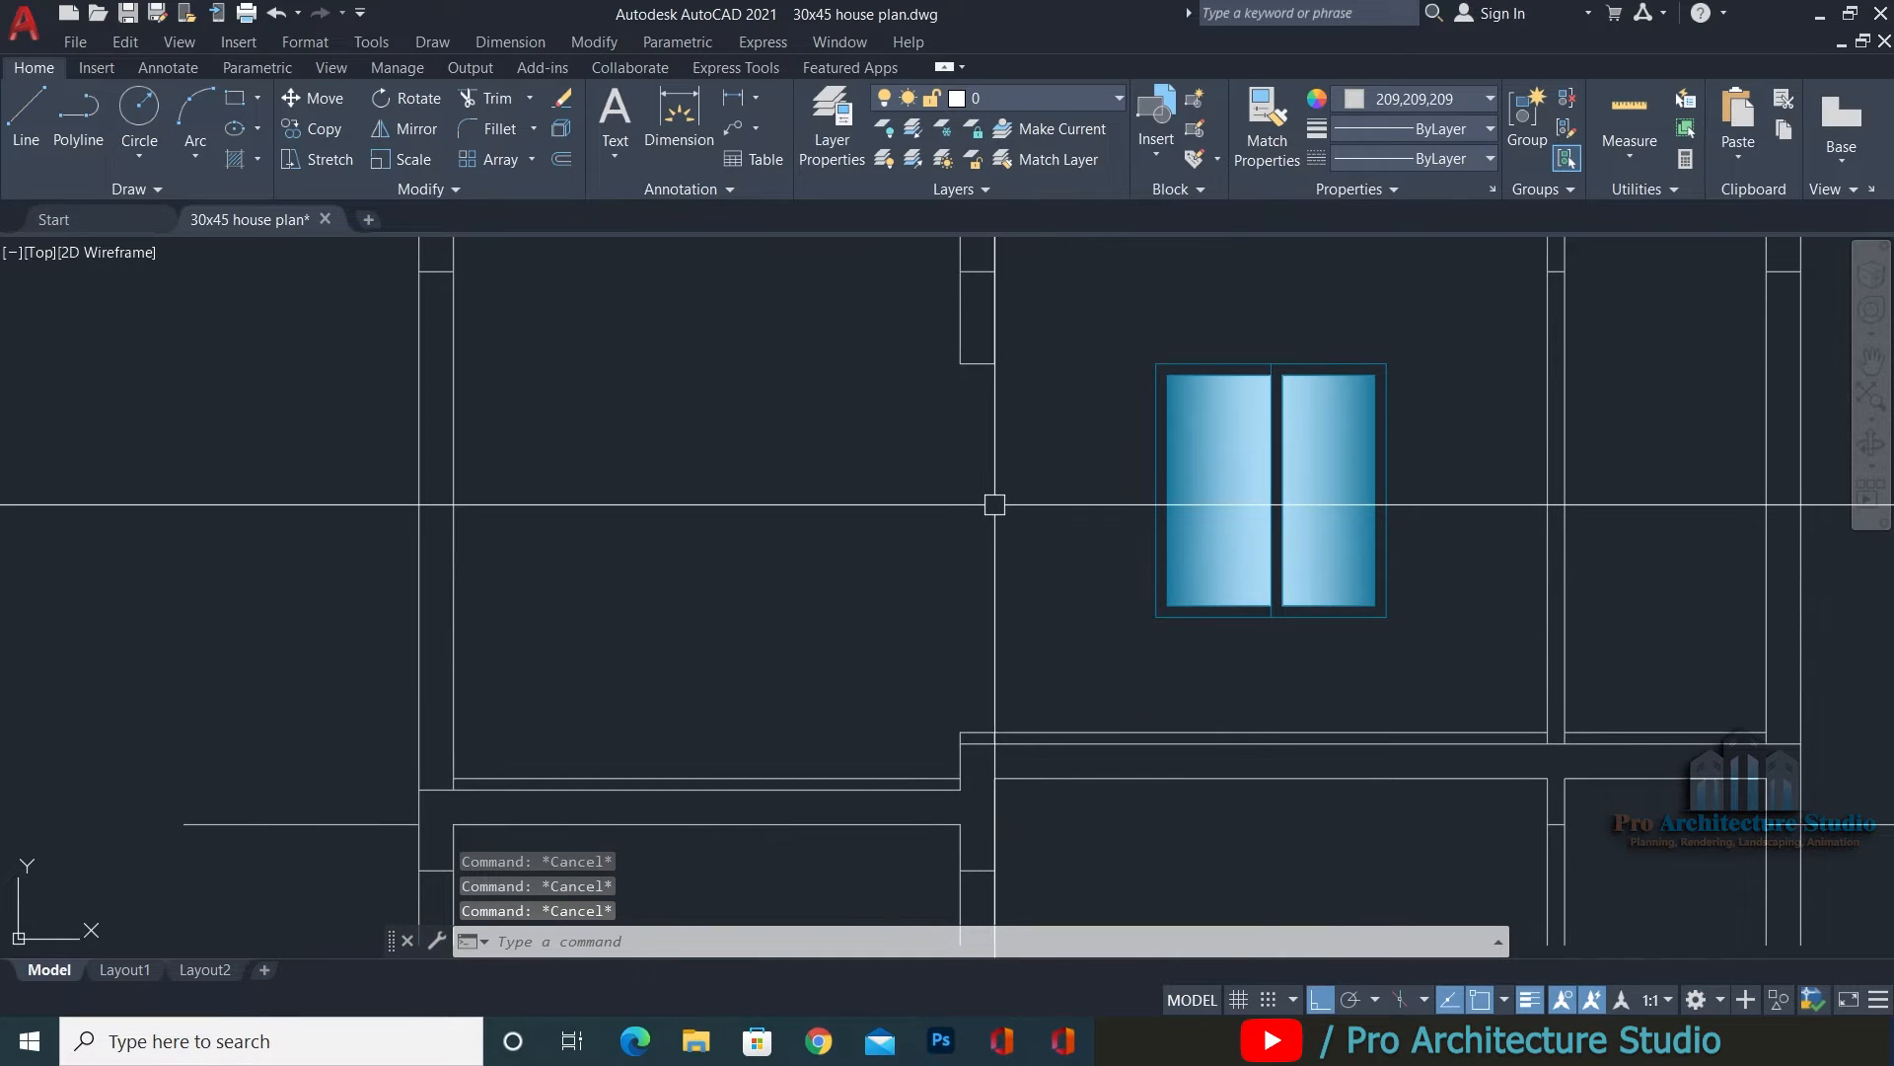
Draw two vertical lines down from the ends of the door head line, one along each wall face.
type("l")
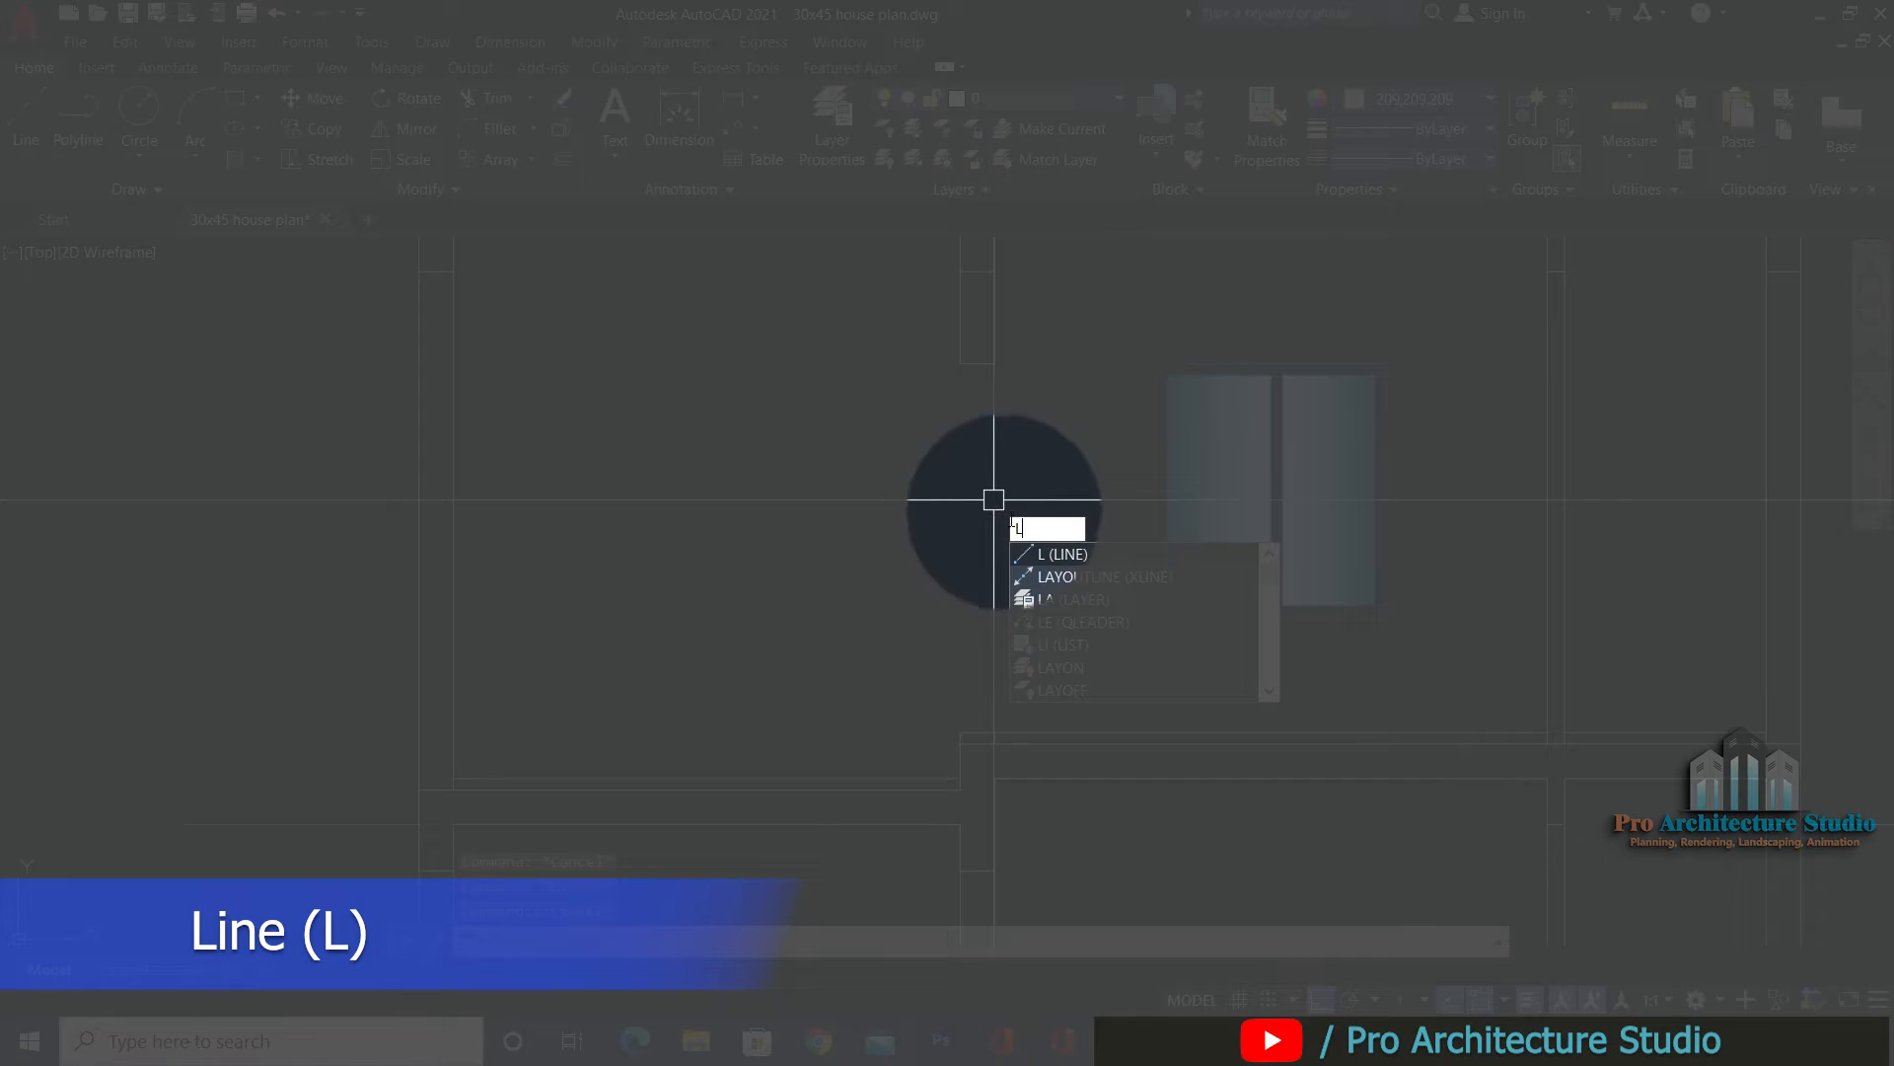
key("Return")
left_click(961, 364)
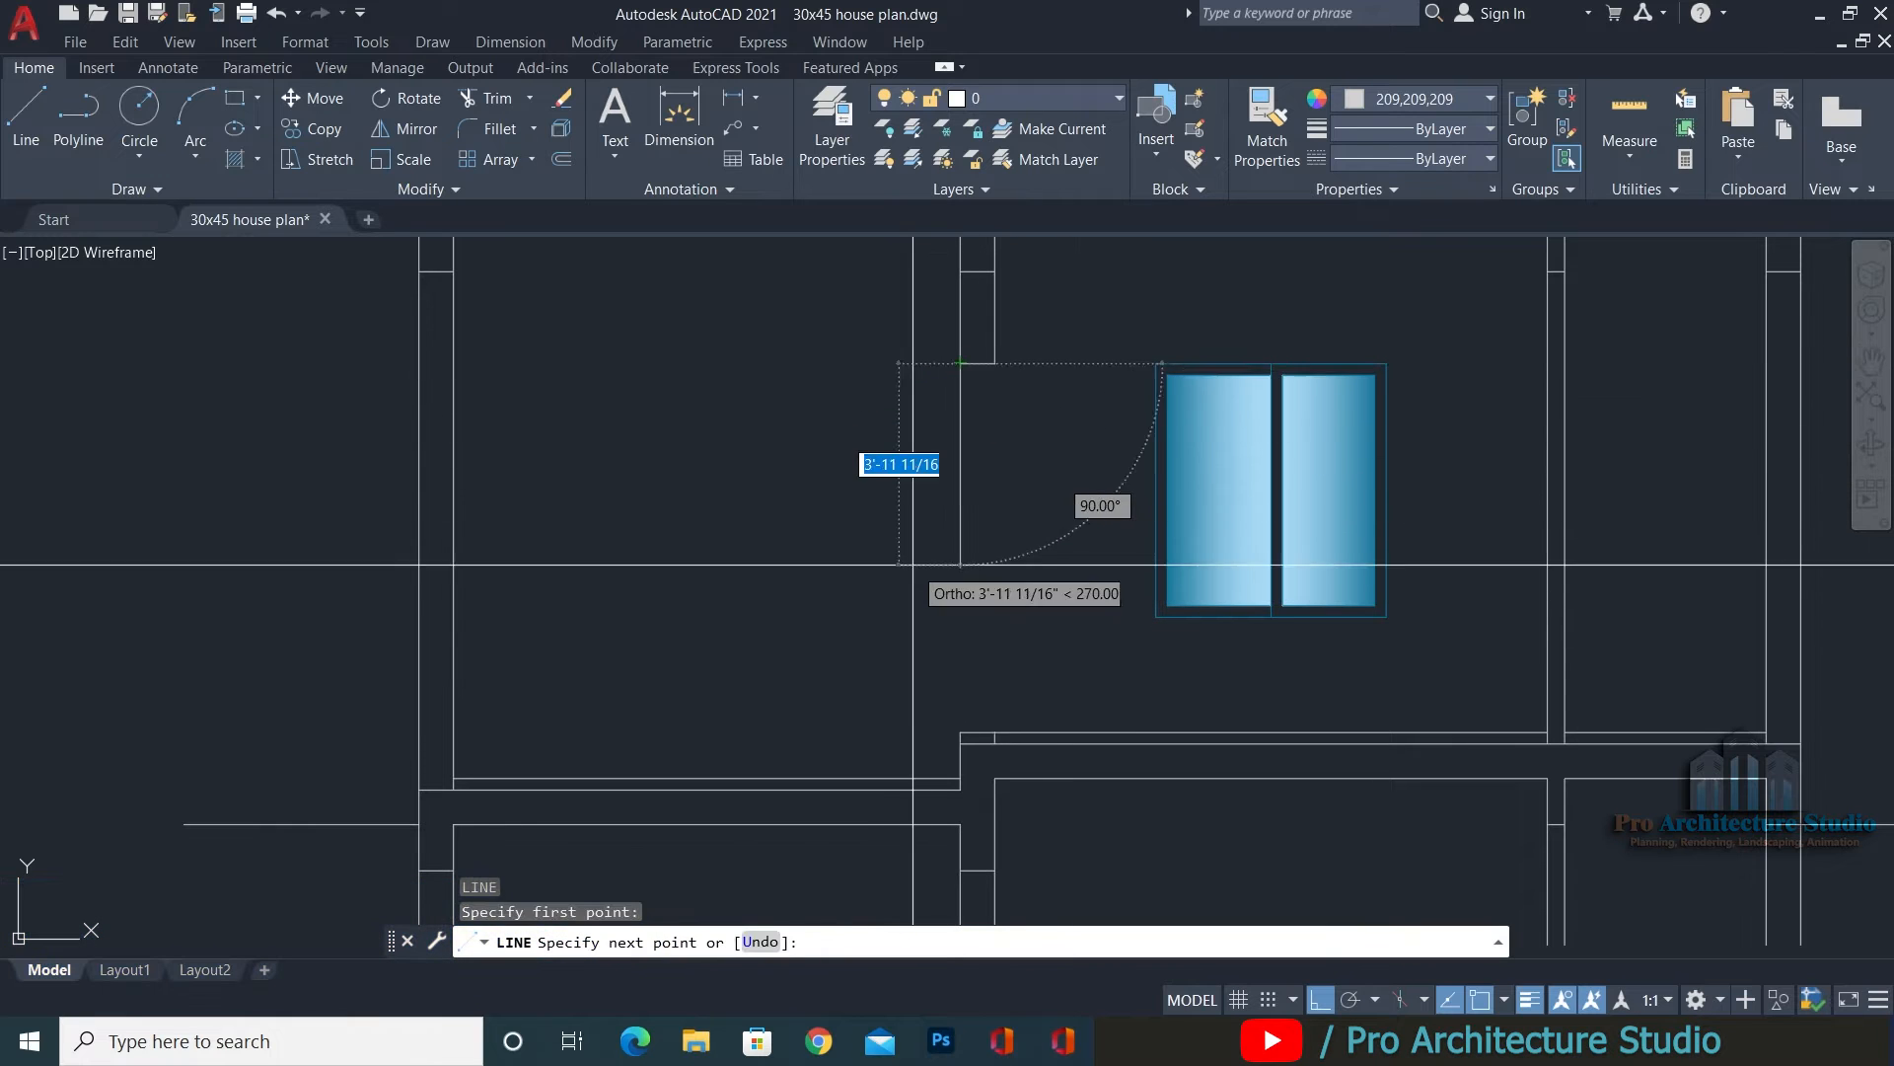
left_click(961, 585)
key("Return")
key("Return")
left_click(994, 364)
left_click(995, 595)
key("Escape")
key("Escape")
key("Escape")
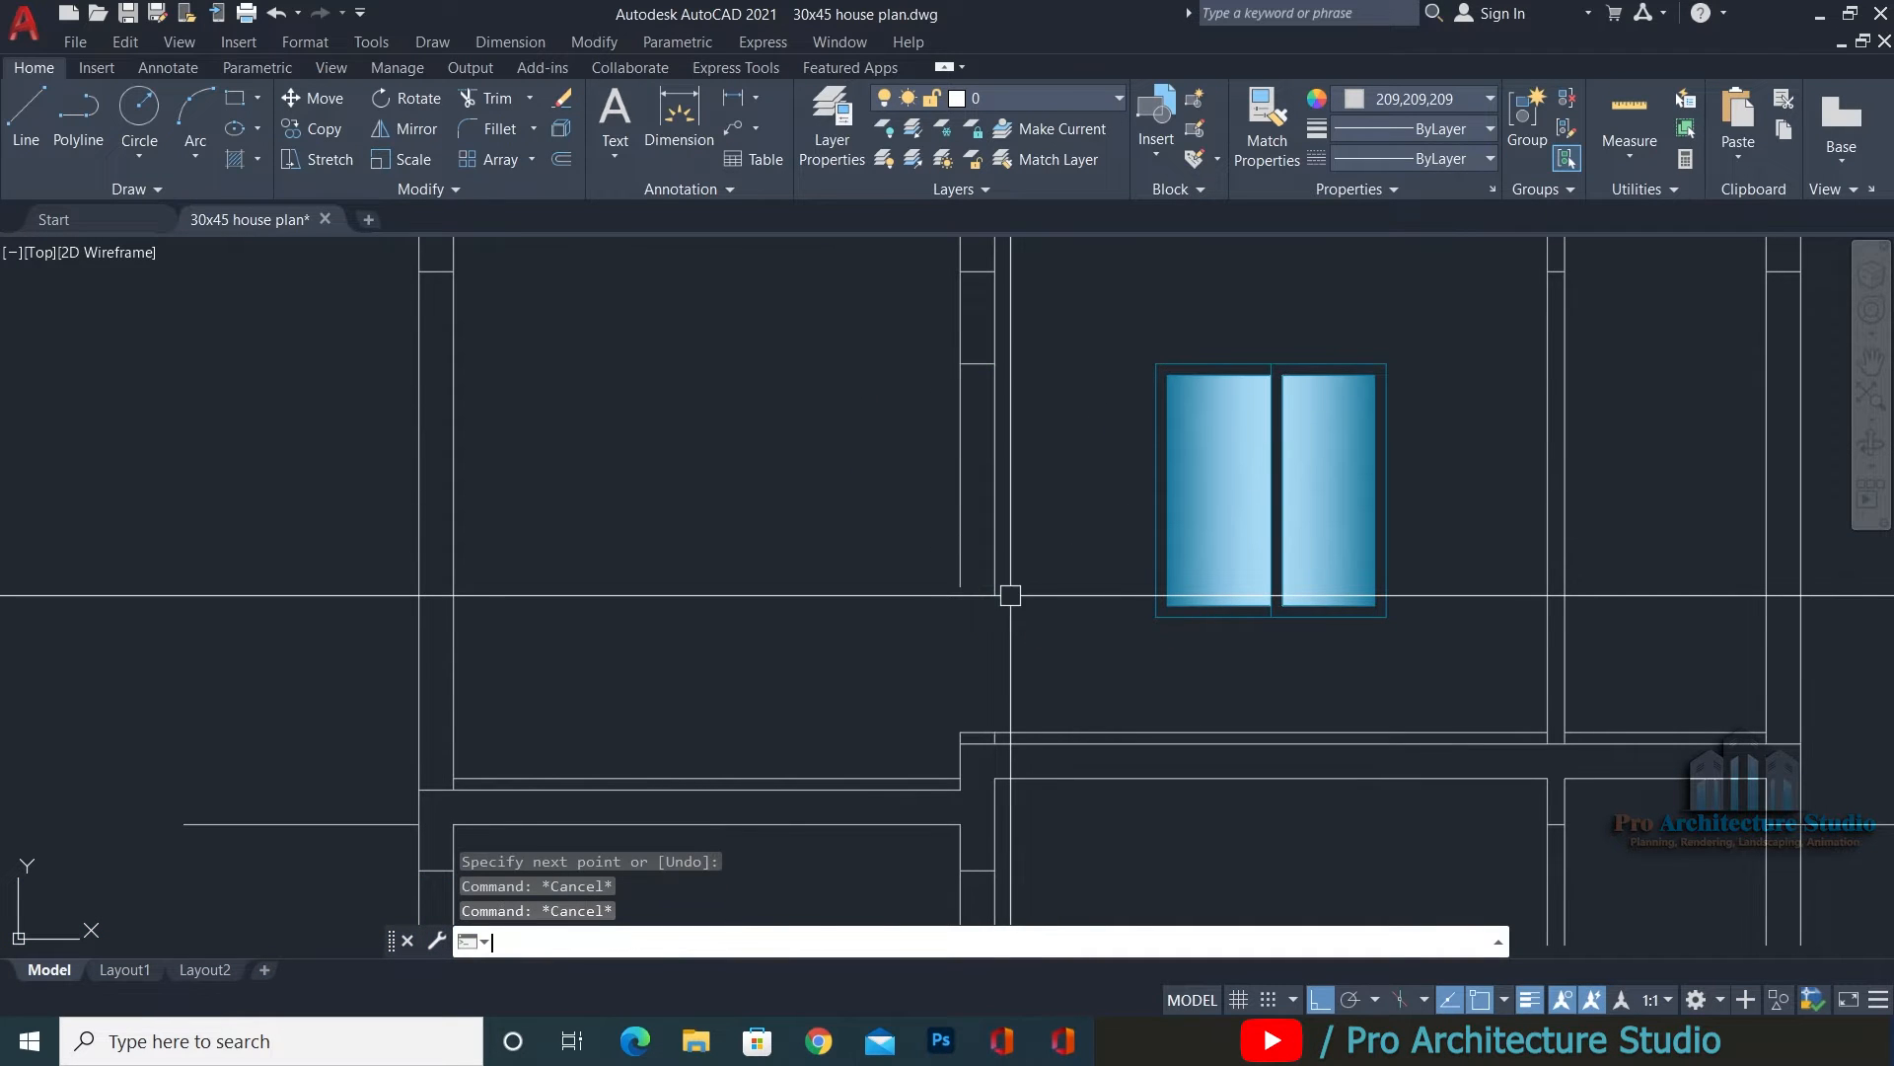
Extend both vertical door opening lines down to the floor line.
scroll(944, 692, "up", 4)
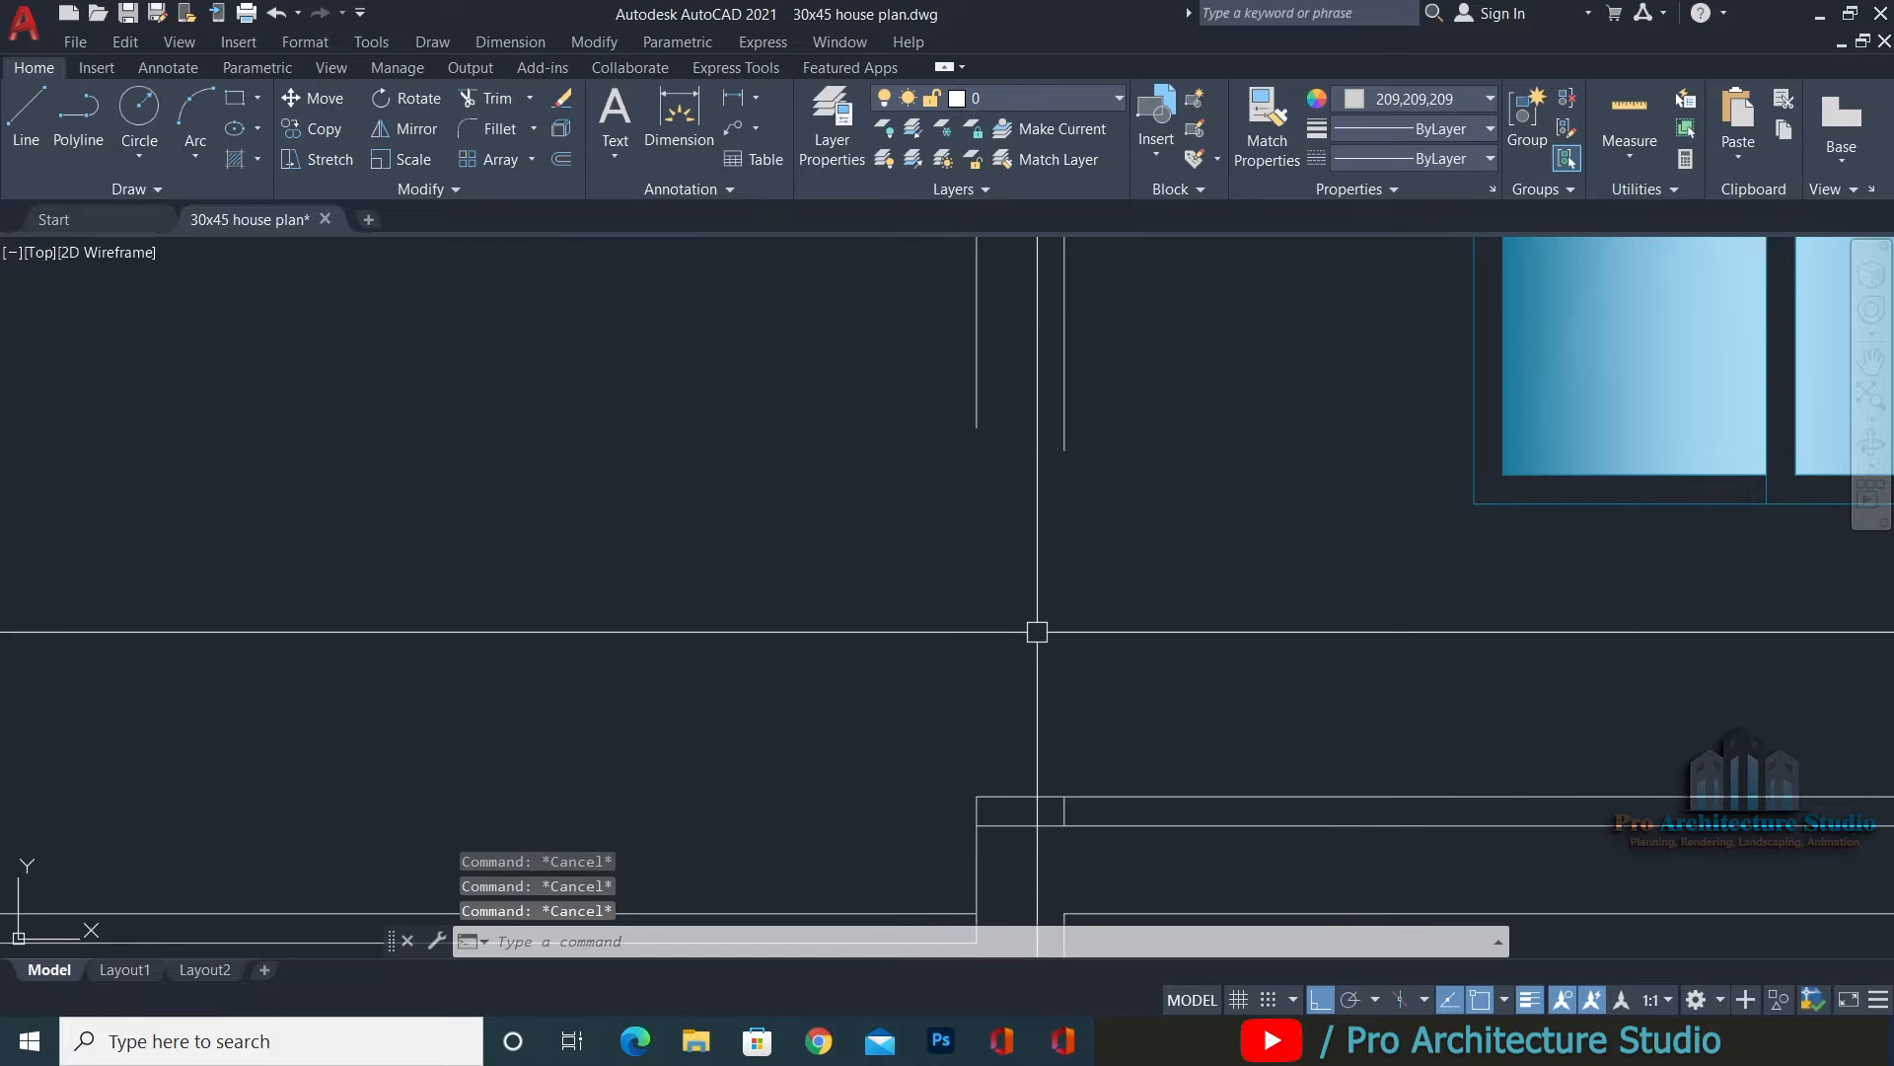
type("EX")
key("Return")
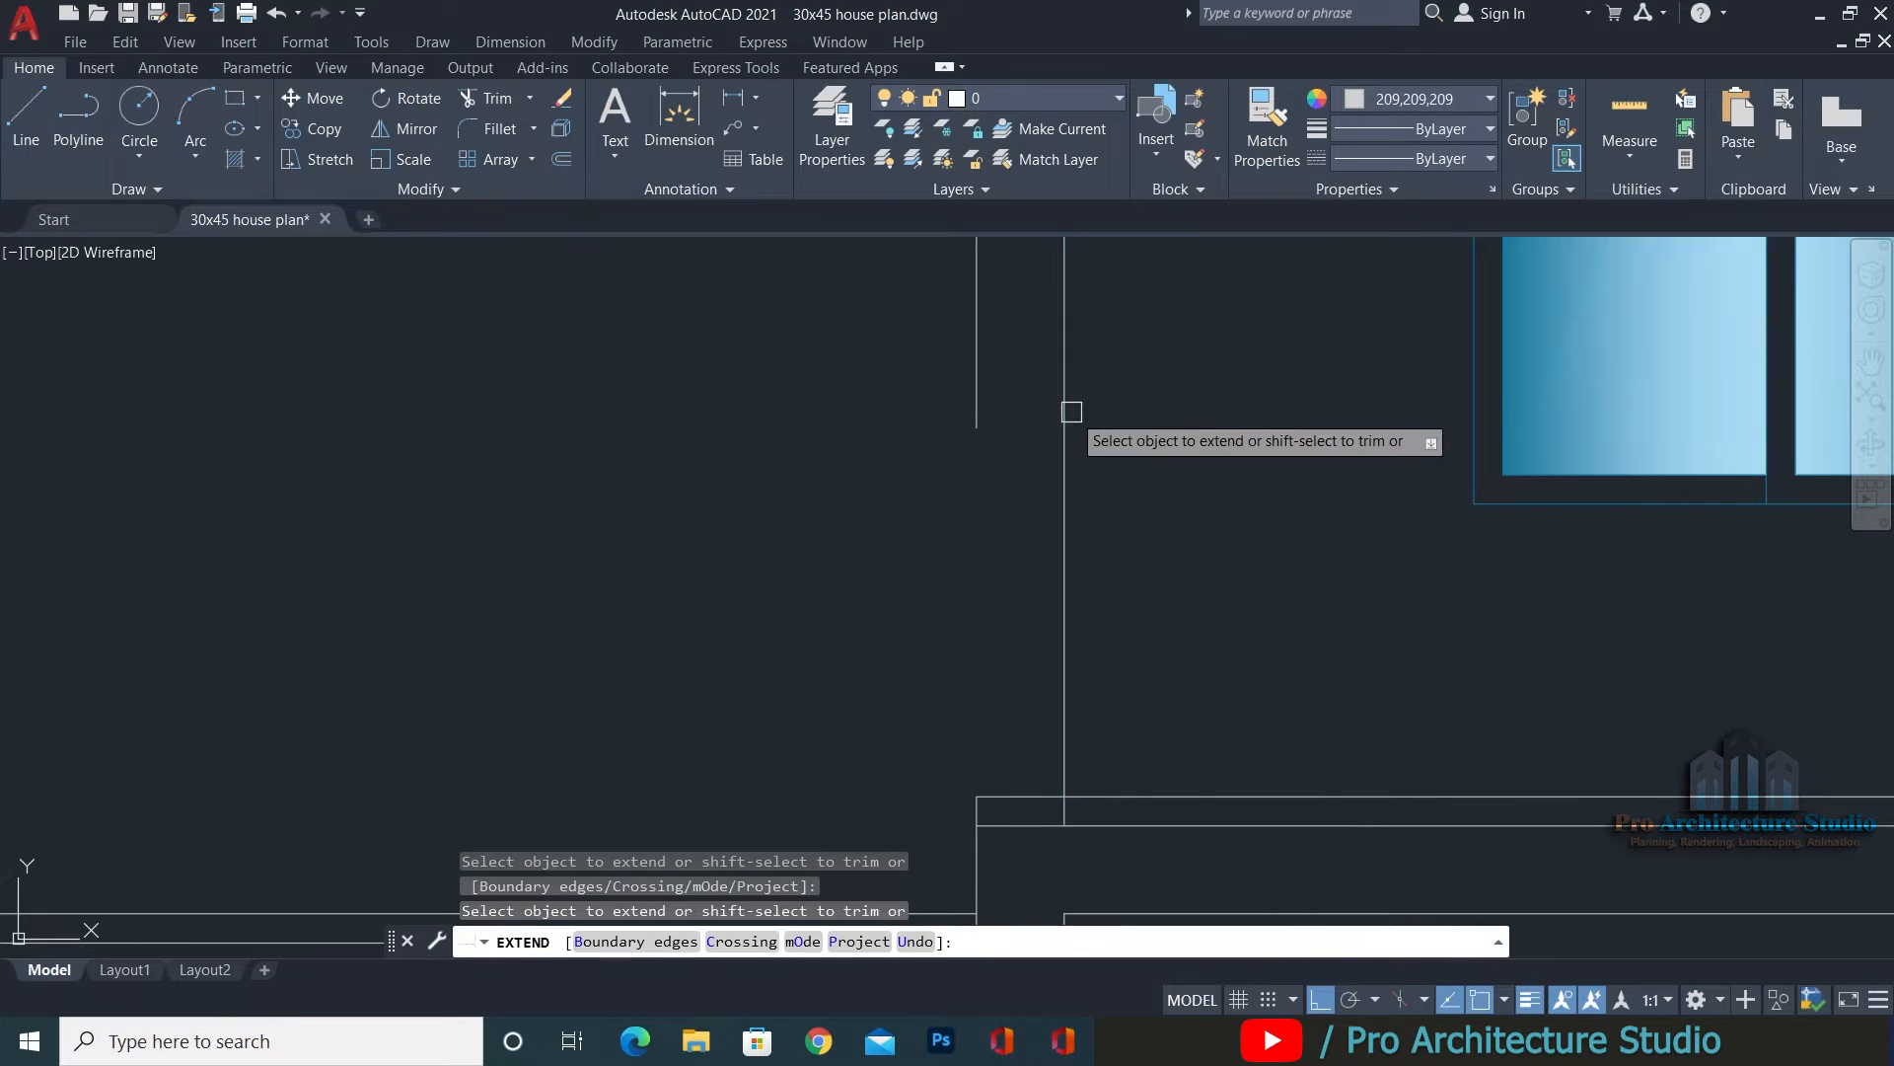
key("Escape")
key("Escape")
scroll(1007, 474, "down", 2)
scroll(1046, 410, "up", 5)
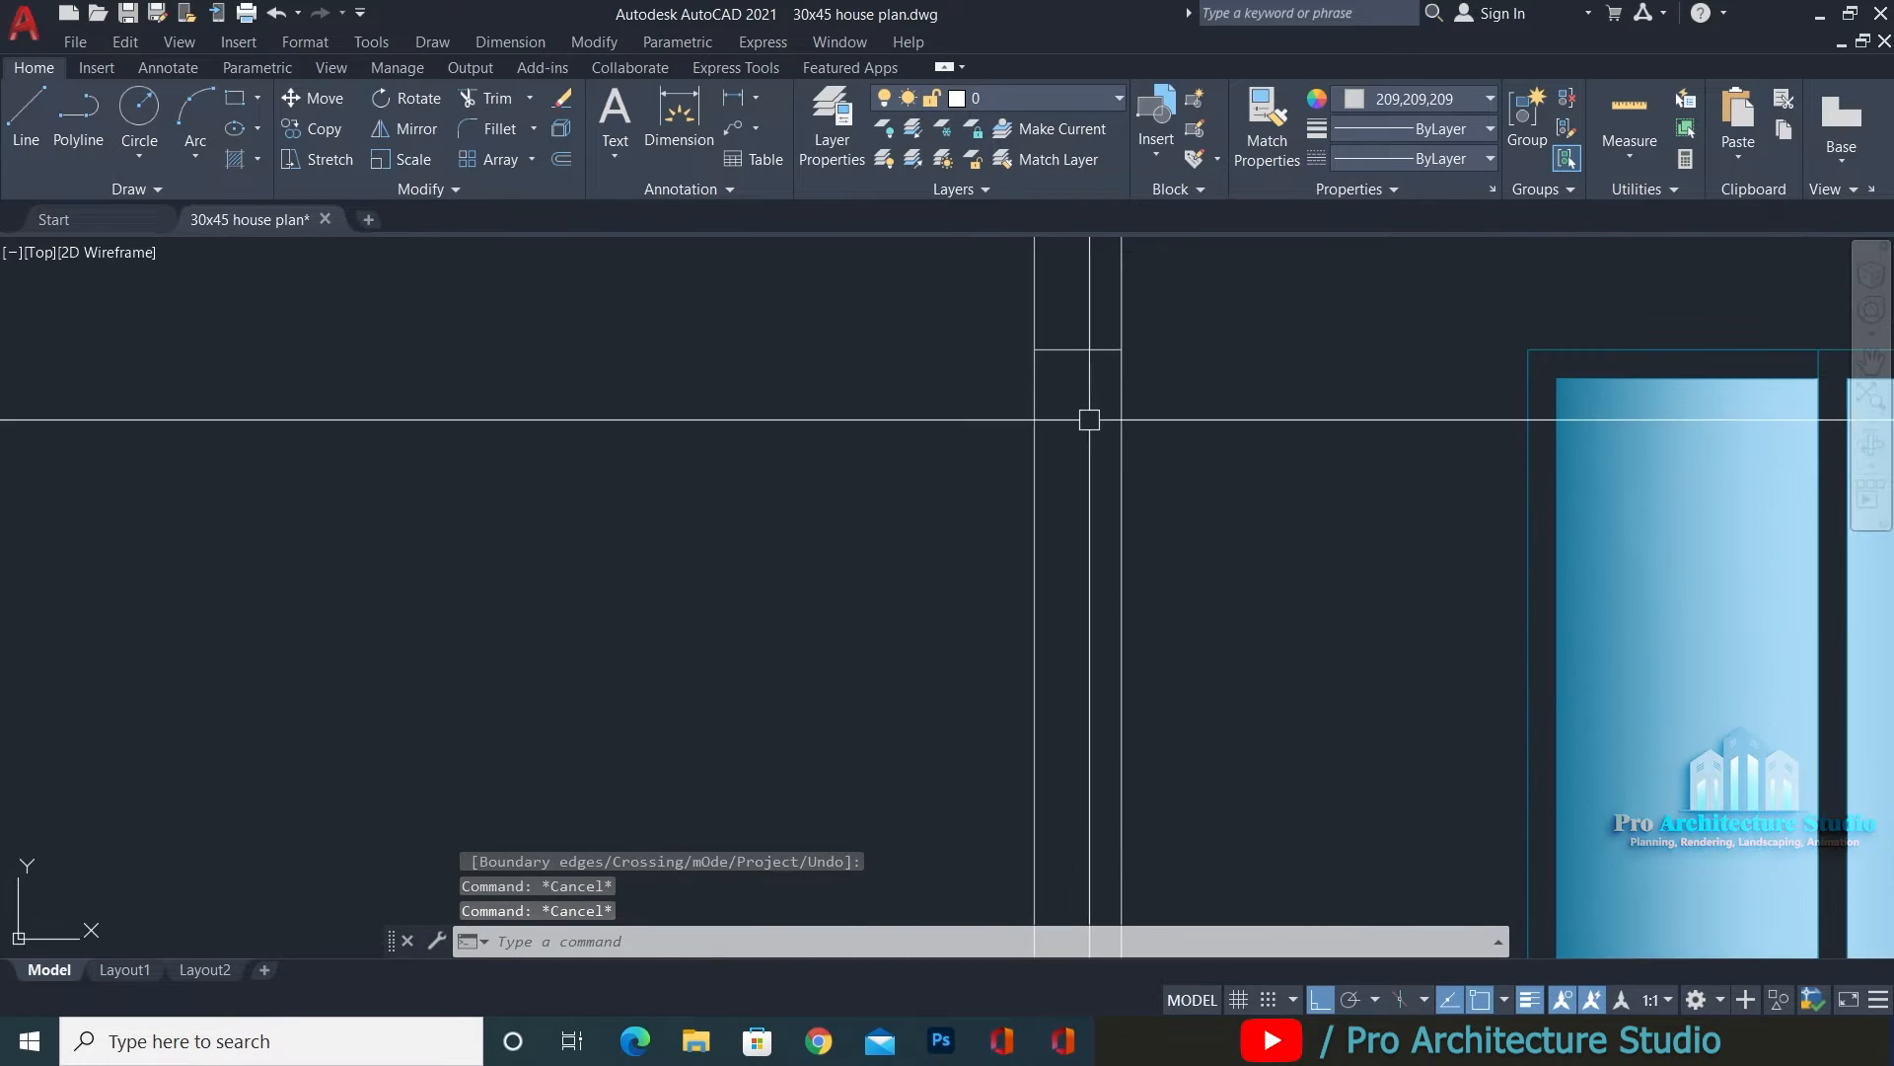
Draw a narrow vertical rectangle inside the door opening, from just below the head to just above the floor.
key("Escape")
type("RE")
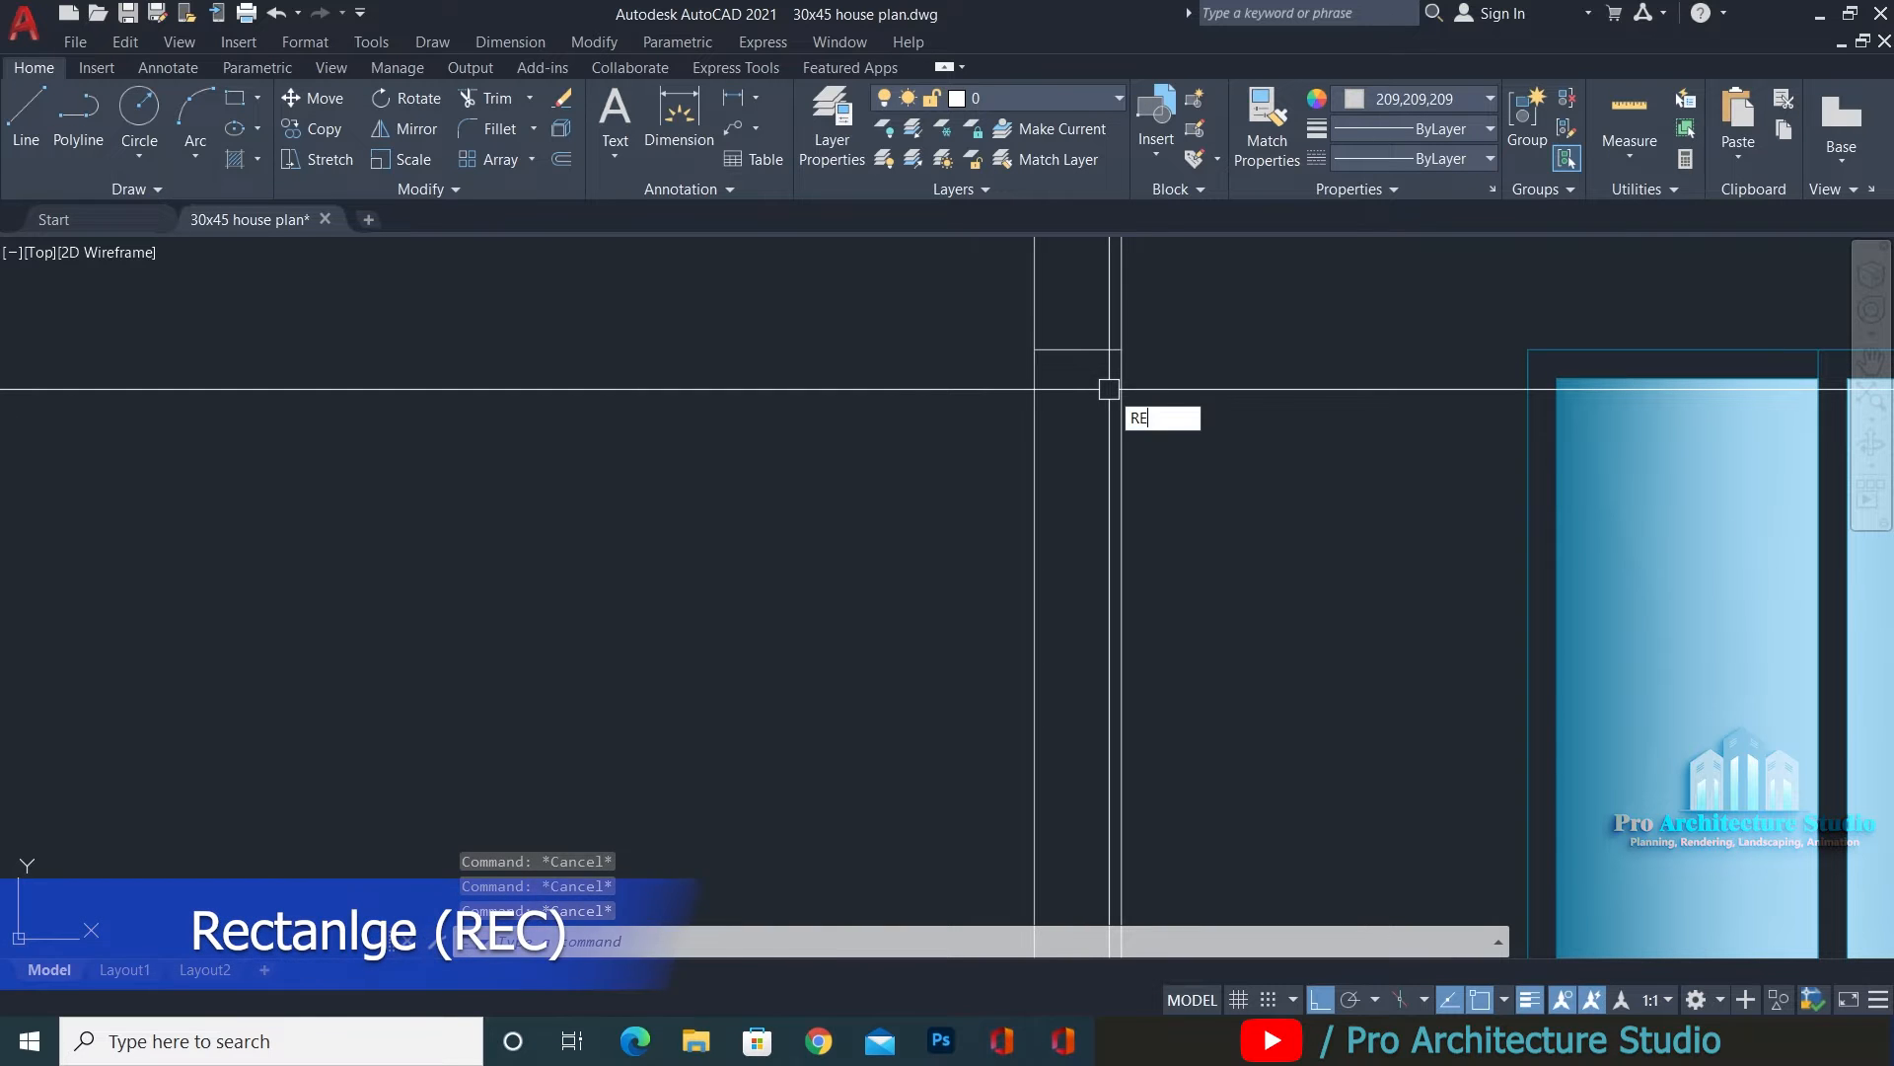
type("C")
key("Return")
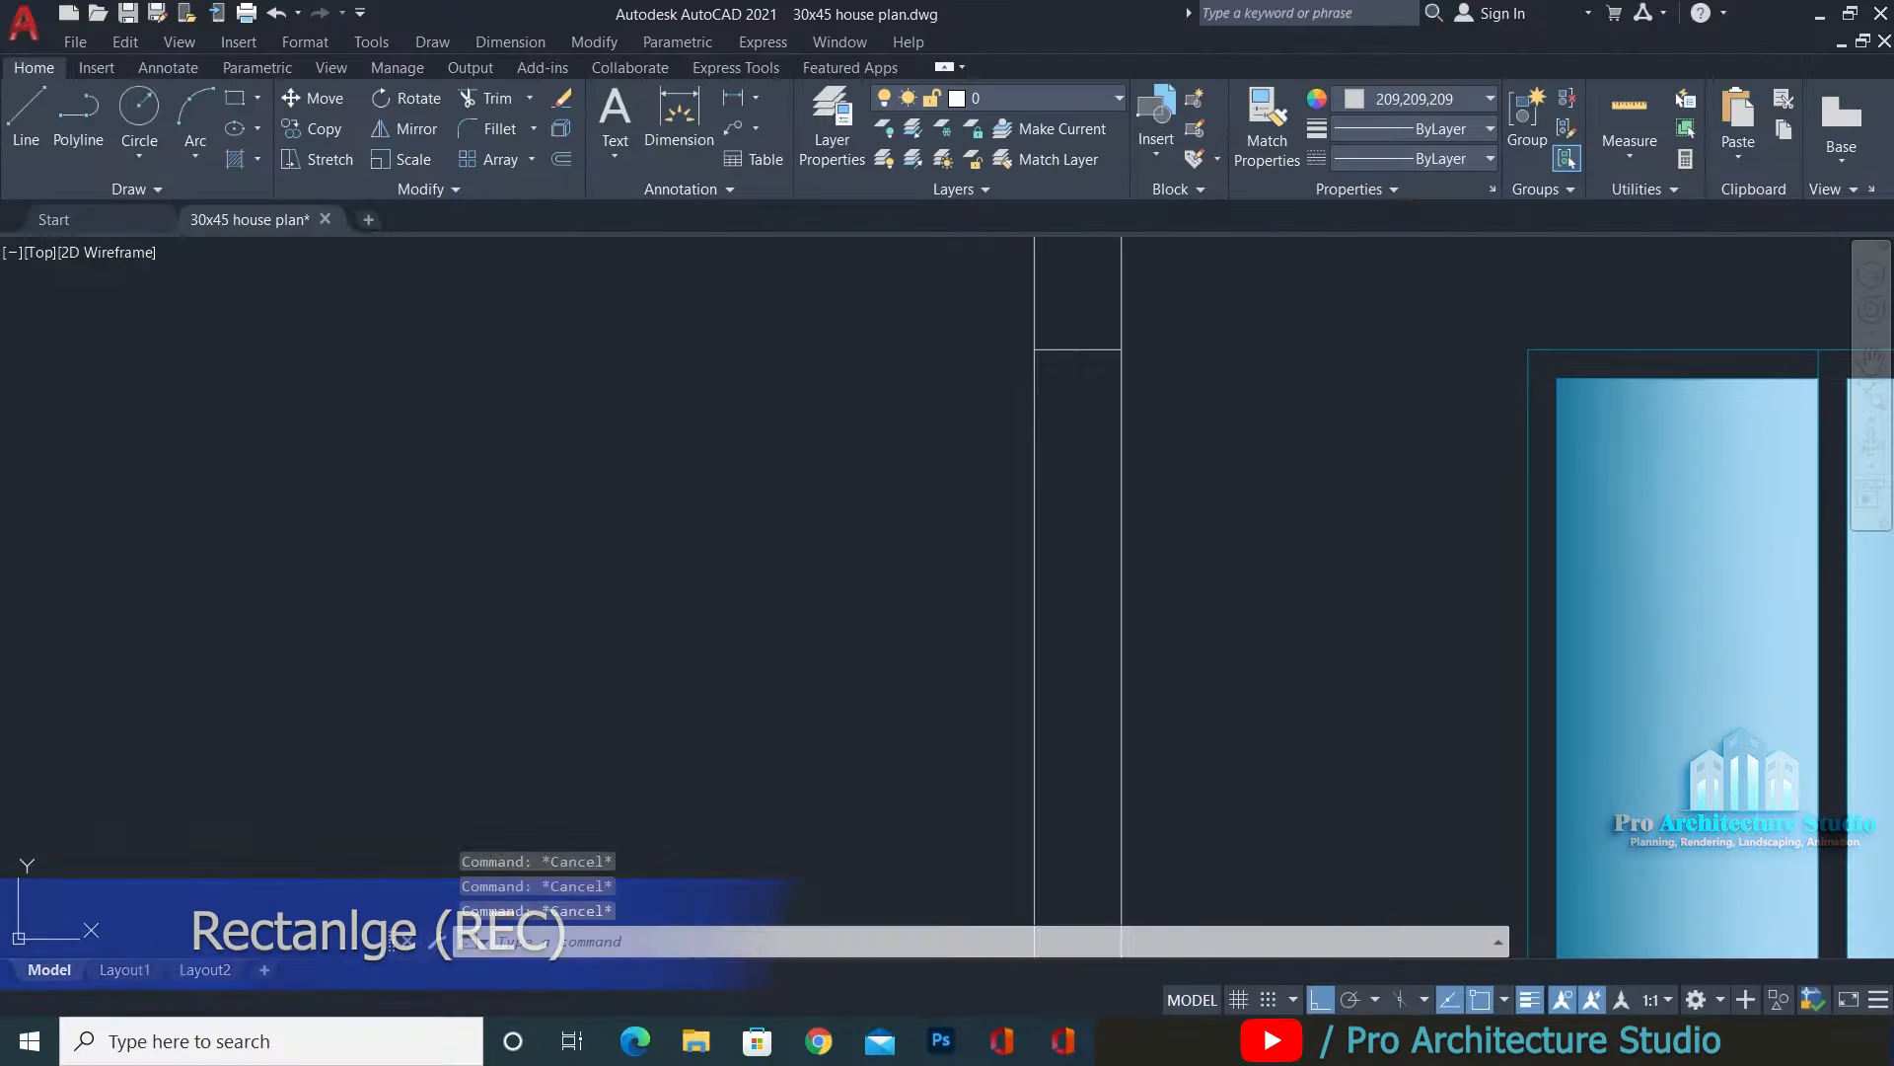
scroll(1056, 368, "up", 2)
left_click(1054, 367)
scroll(1054, 367, "up", 5)
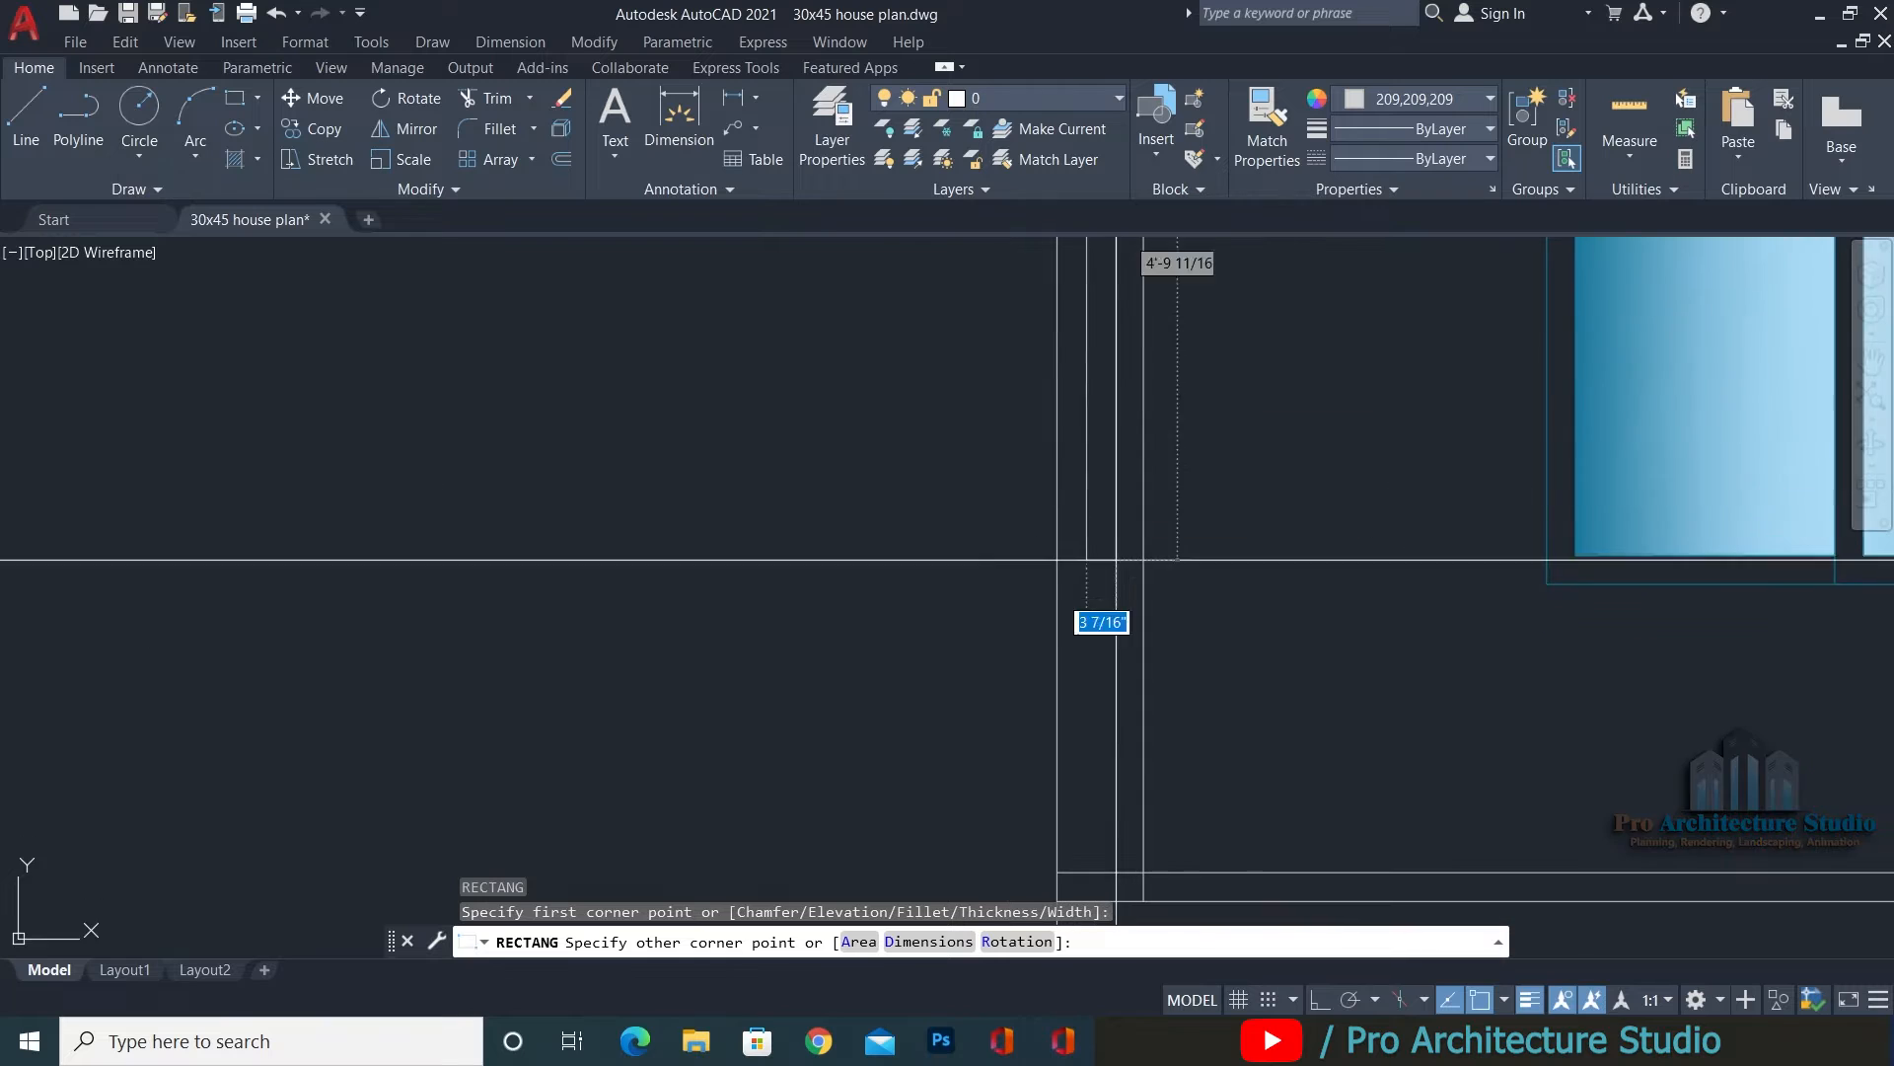
key("Escape")
scroll(1204, 494, "down", 4)
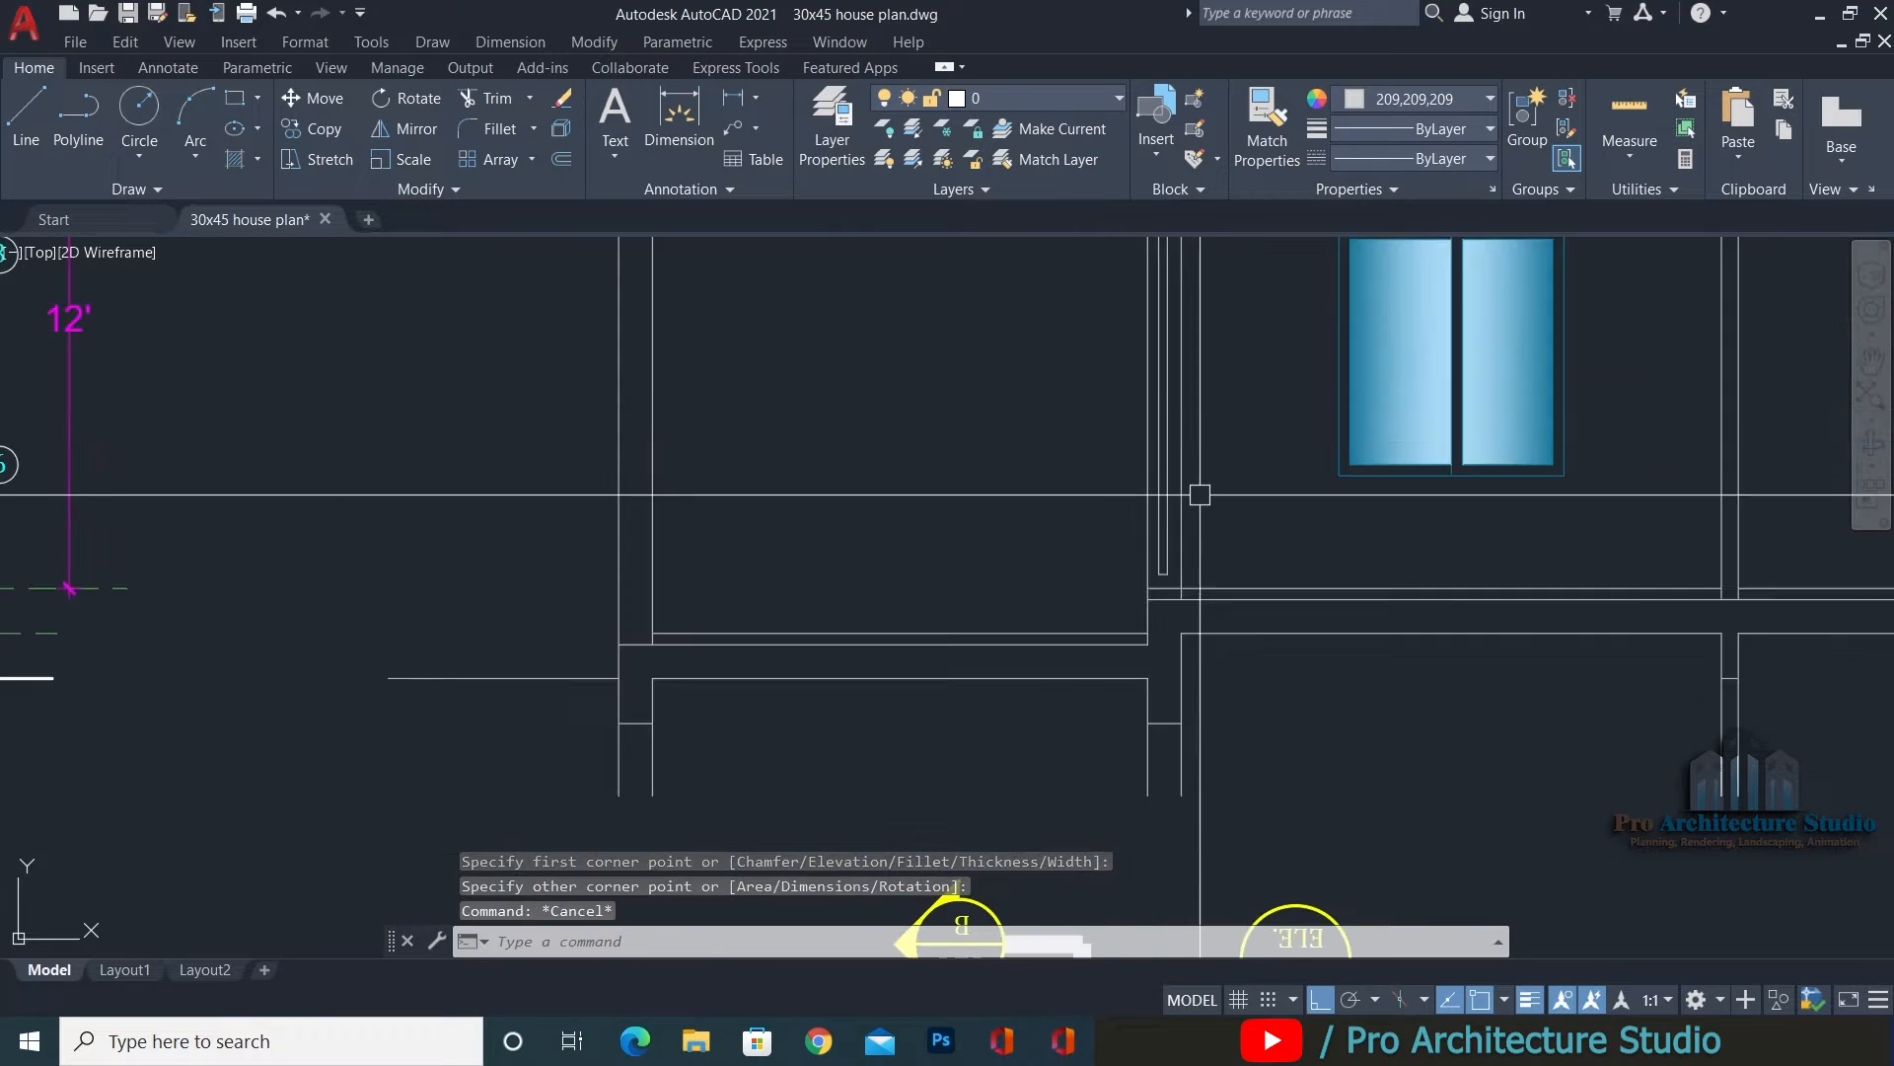
Adjust the narrow door rectangle's position inside the opening with Move, and save the drawing.
scroll(1178, 590, "up", 2)
scroll(1178, 590, "up", 3)
left_click(1145, 471)
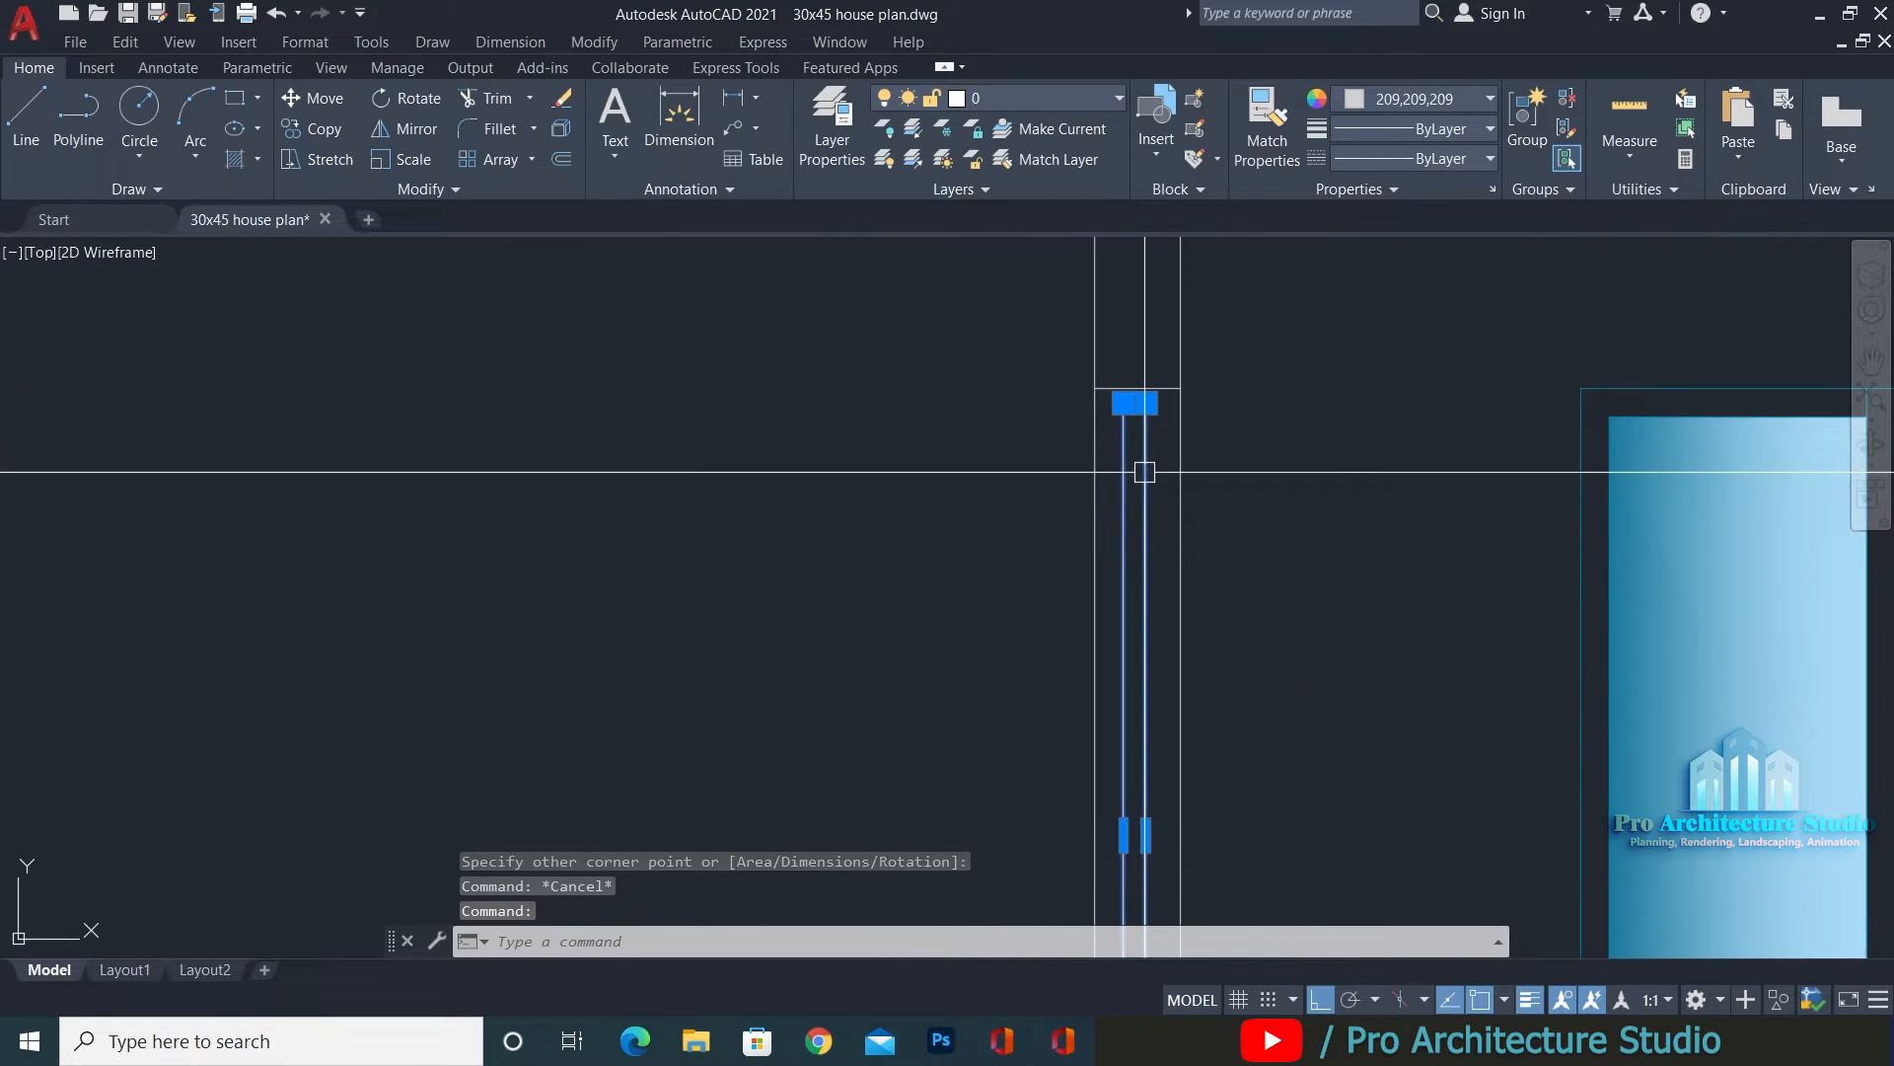
type("m")
key("Return")
left_click(1319, 525)
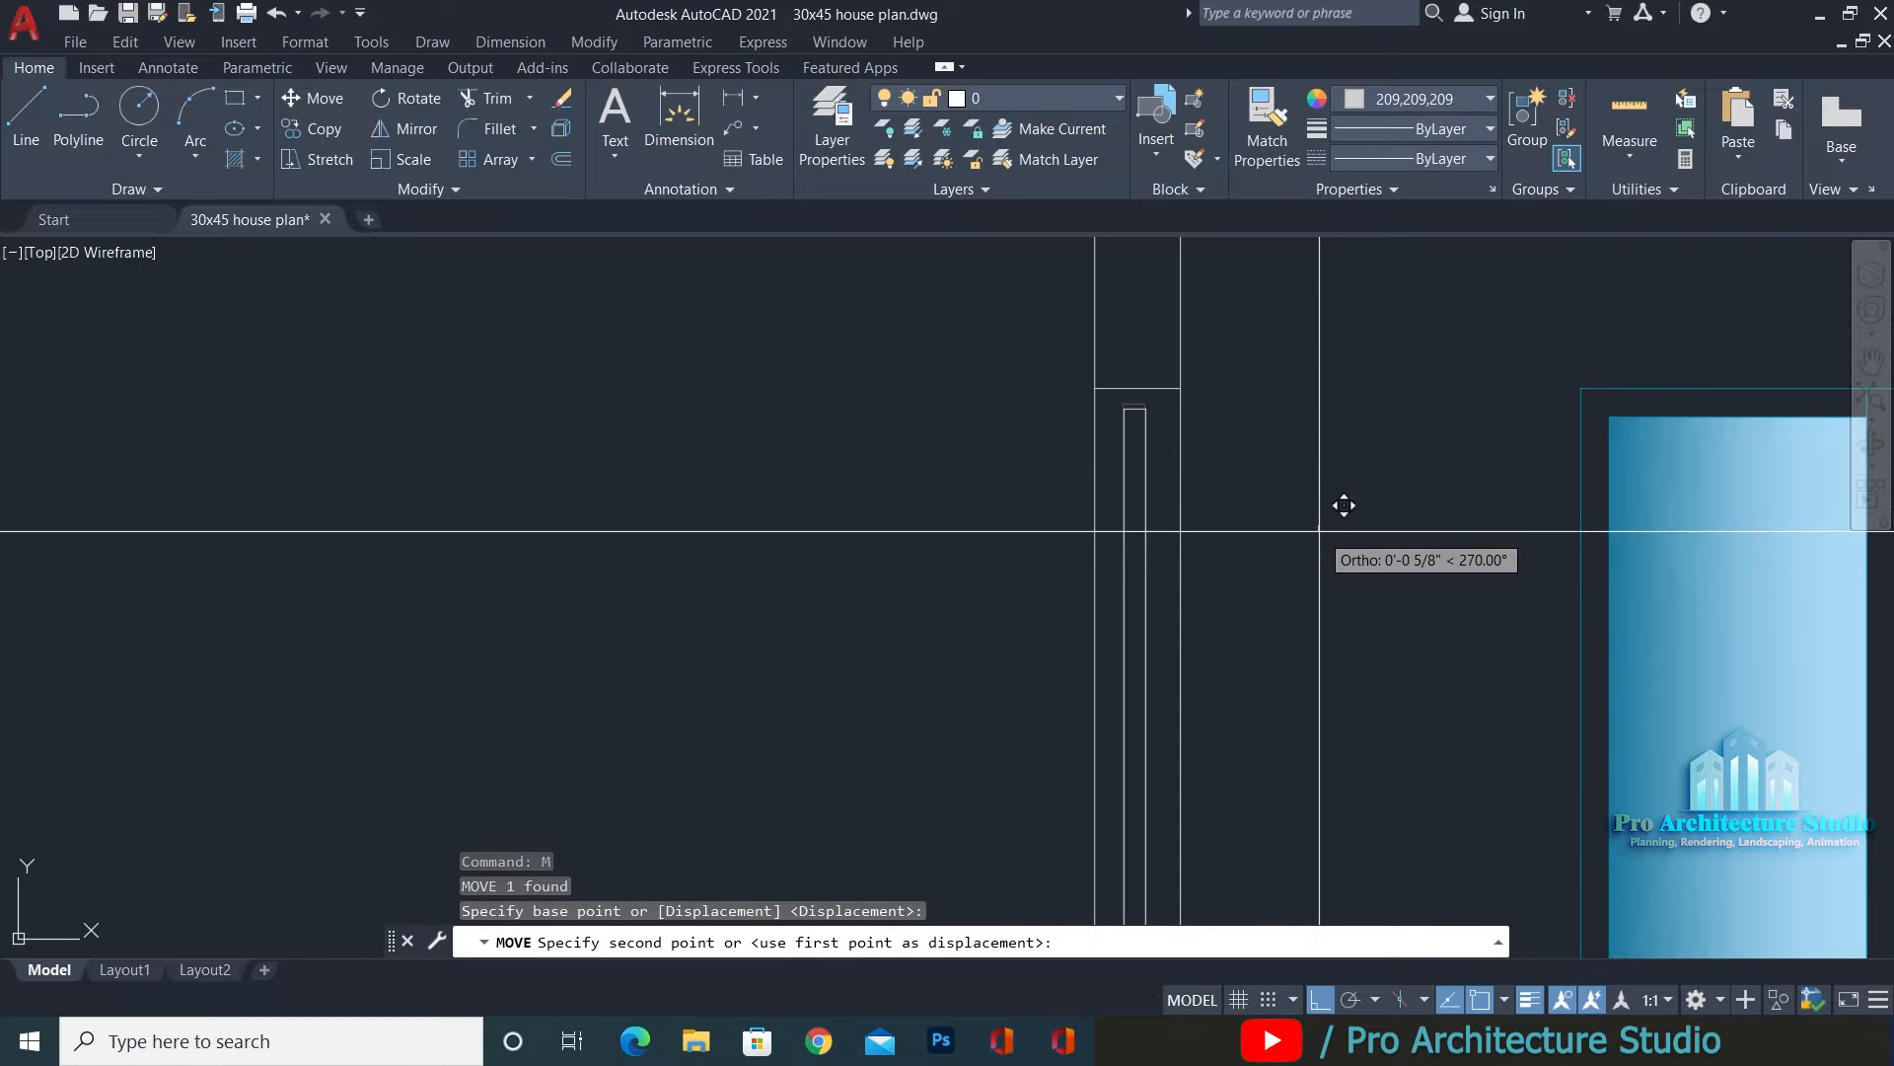
left_click(1097, 424)
scroll(1097, 494, "down", 3)
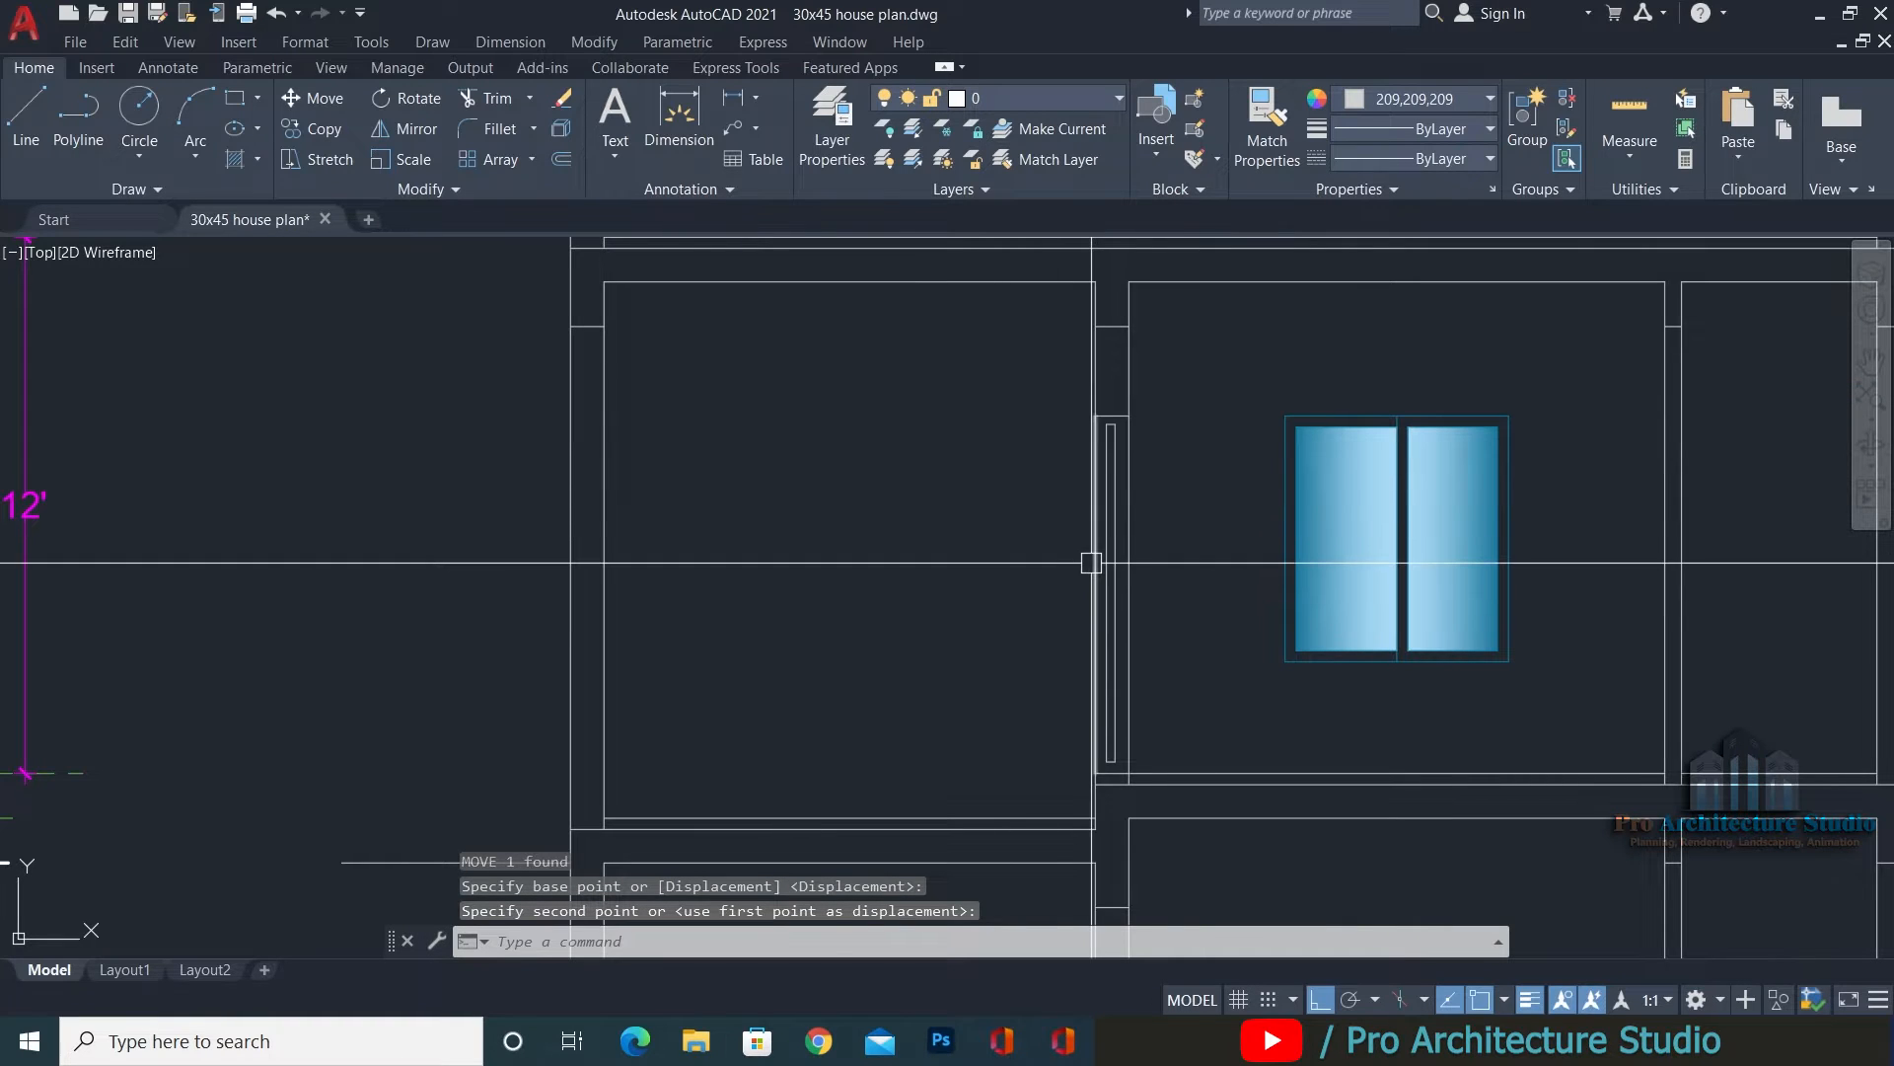
key("ctrl+s")
scroll(1080, 557, "down", 2)
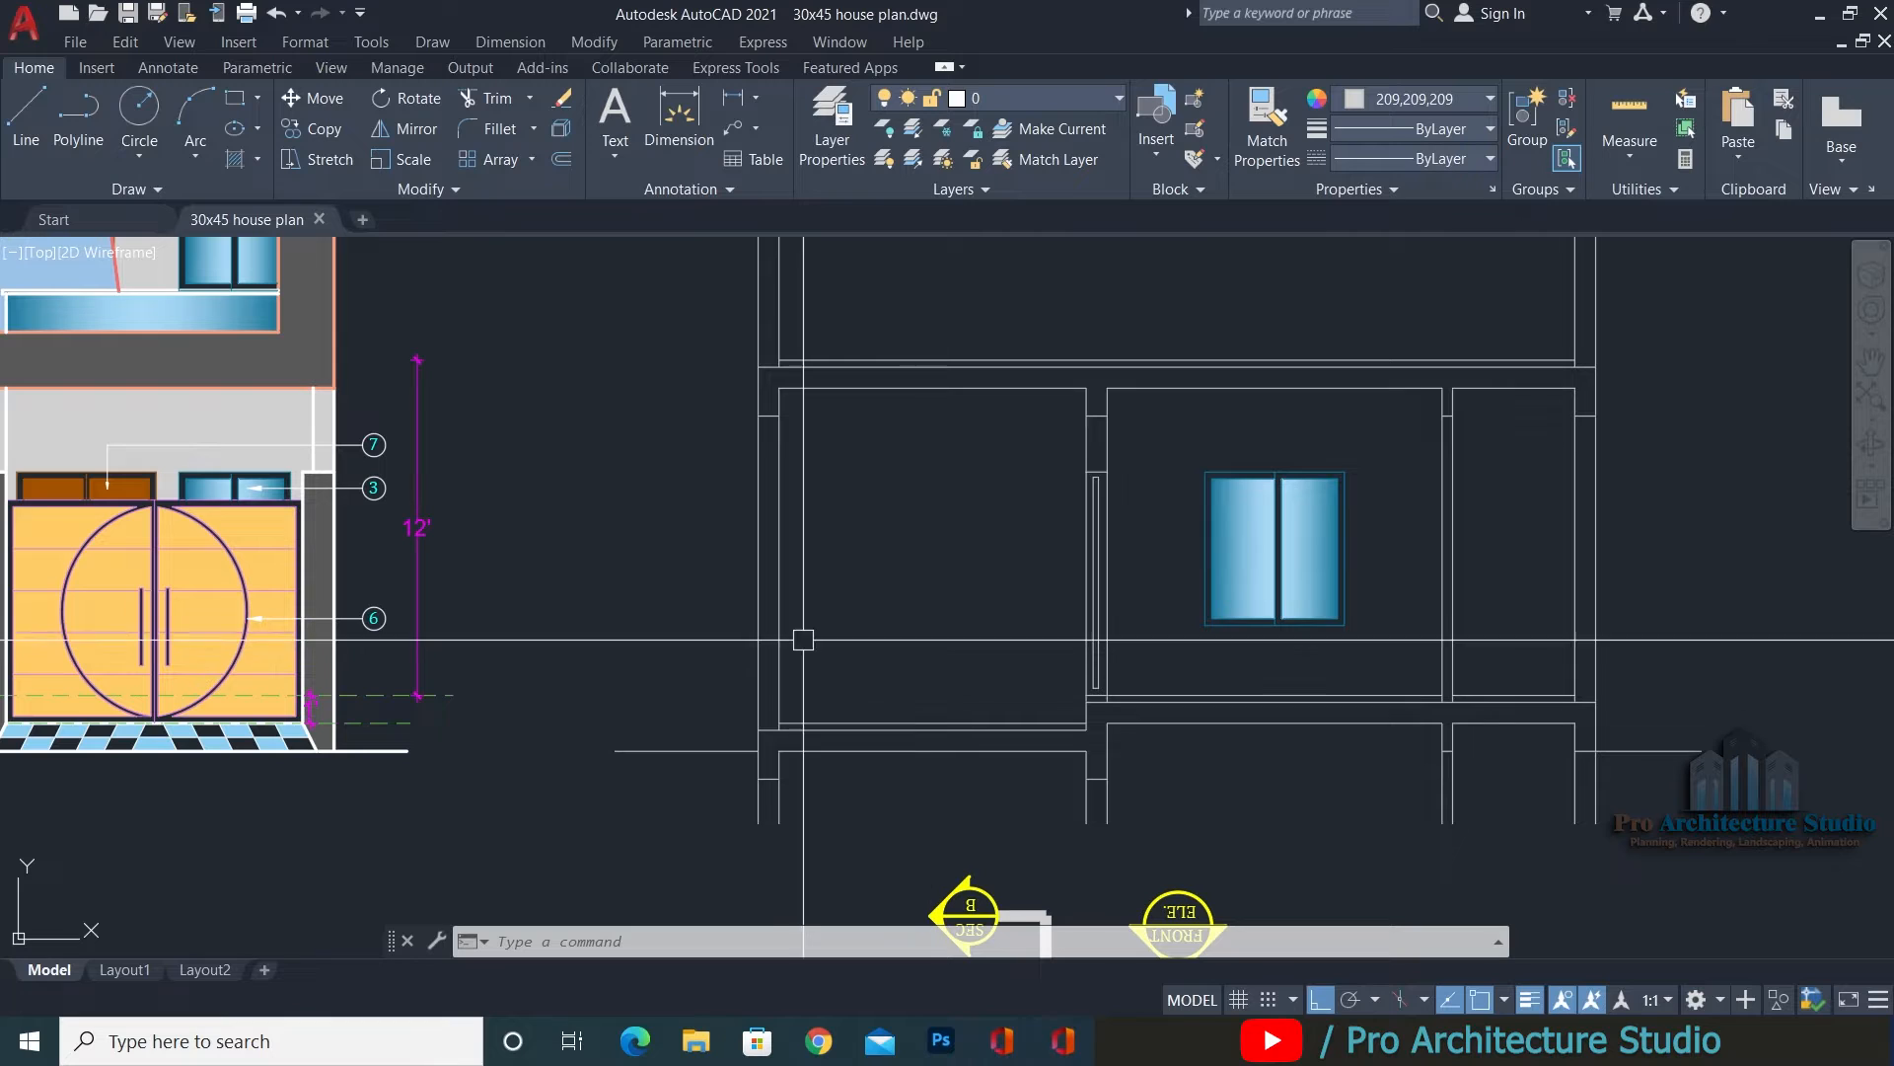
Assign the inner and outer face lines of the section's car porch outer wall to the ELE.WALL layer.
left_click(824, 499)
left_click(756, 568)
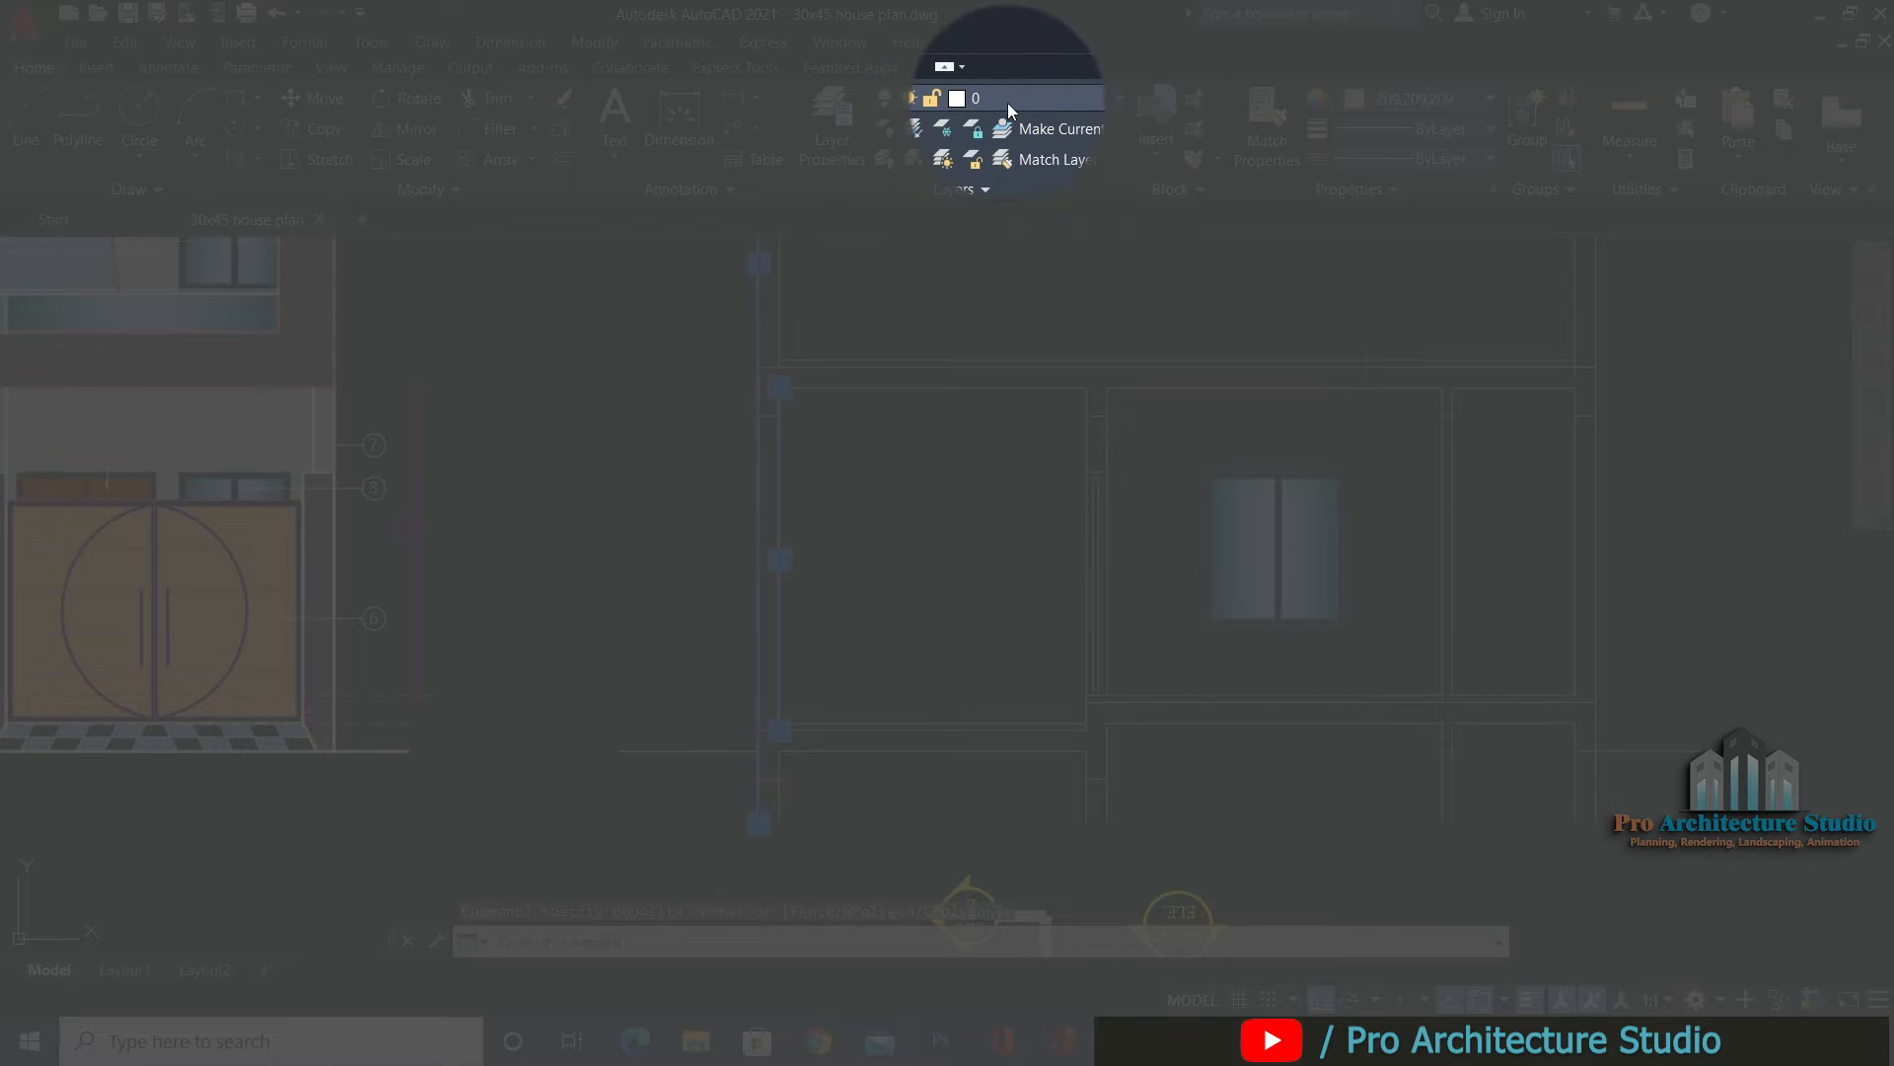
left_click(1008, 103)
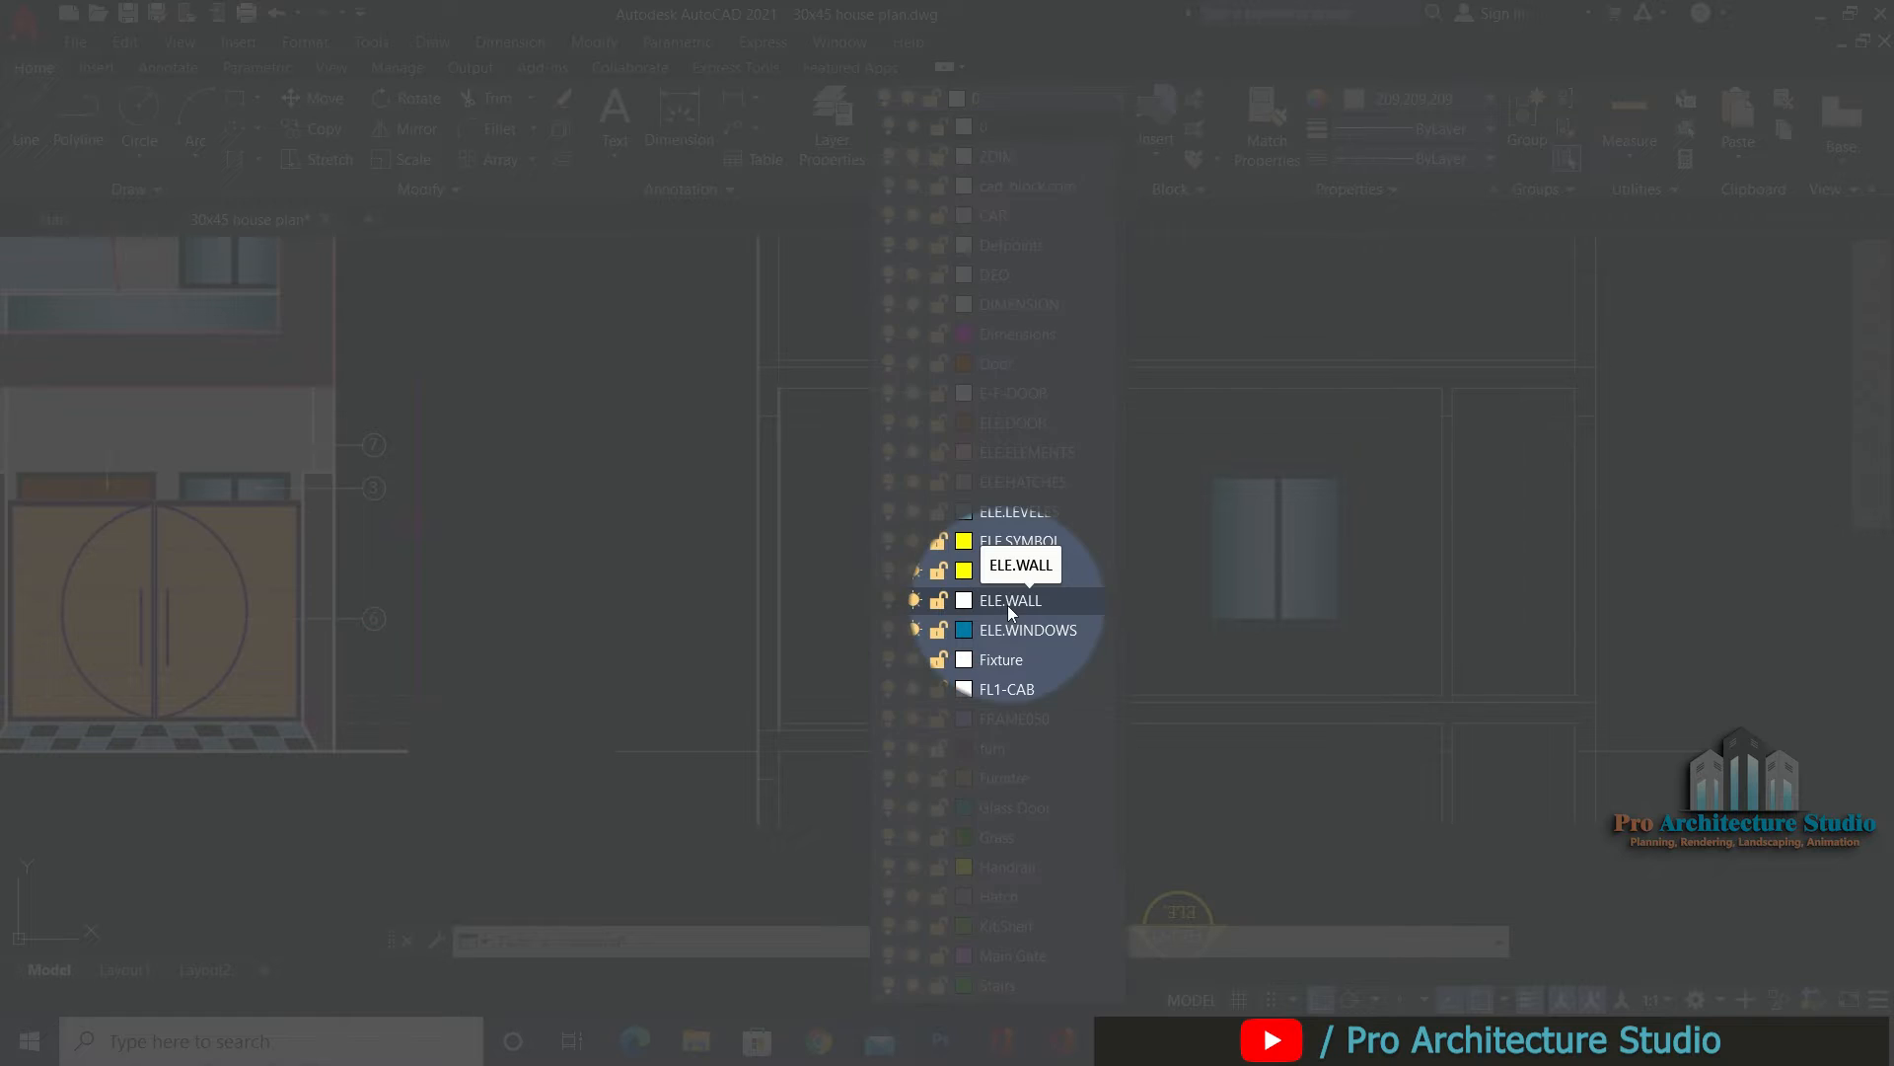
left_click(1007, 602)
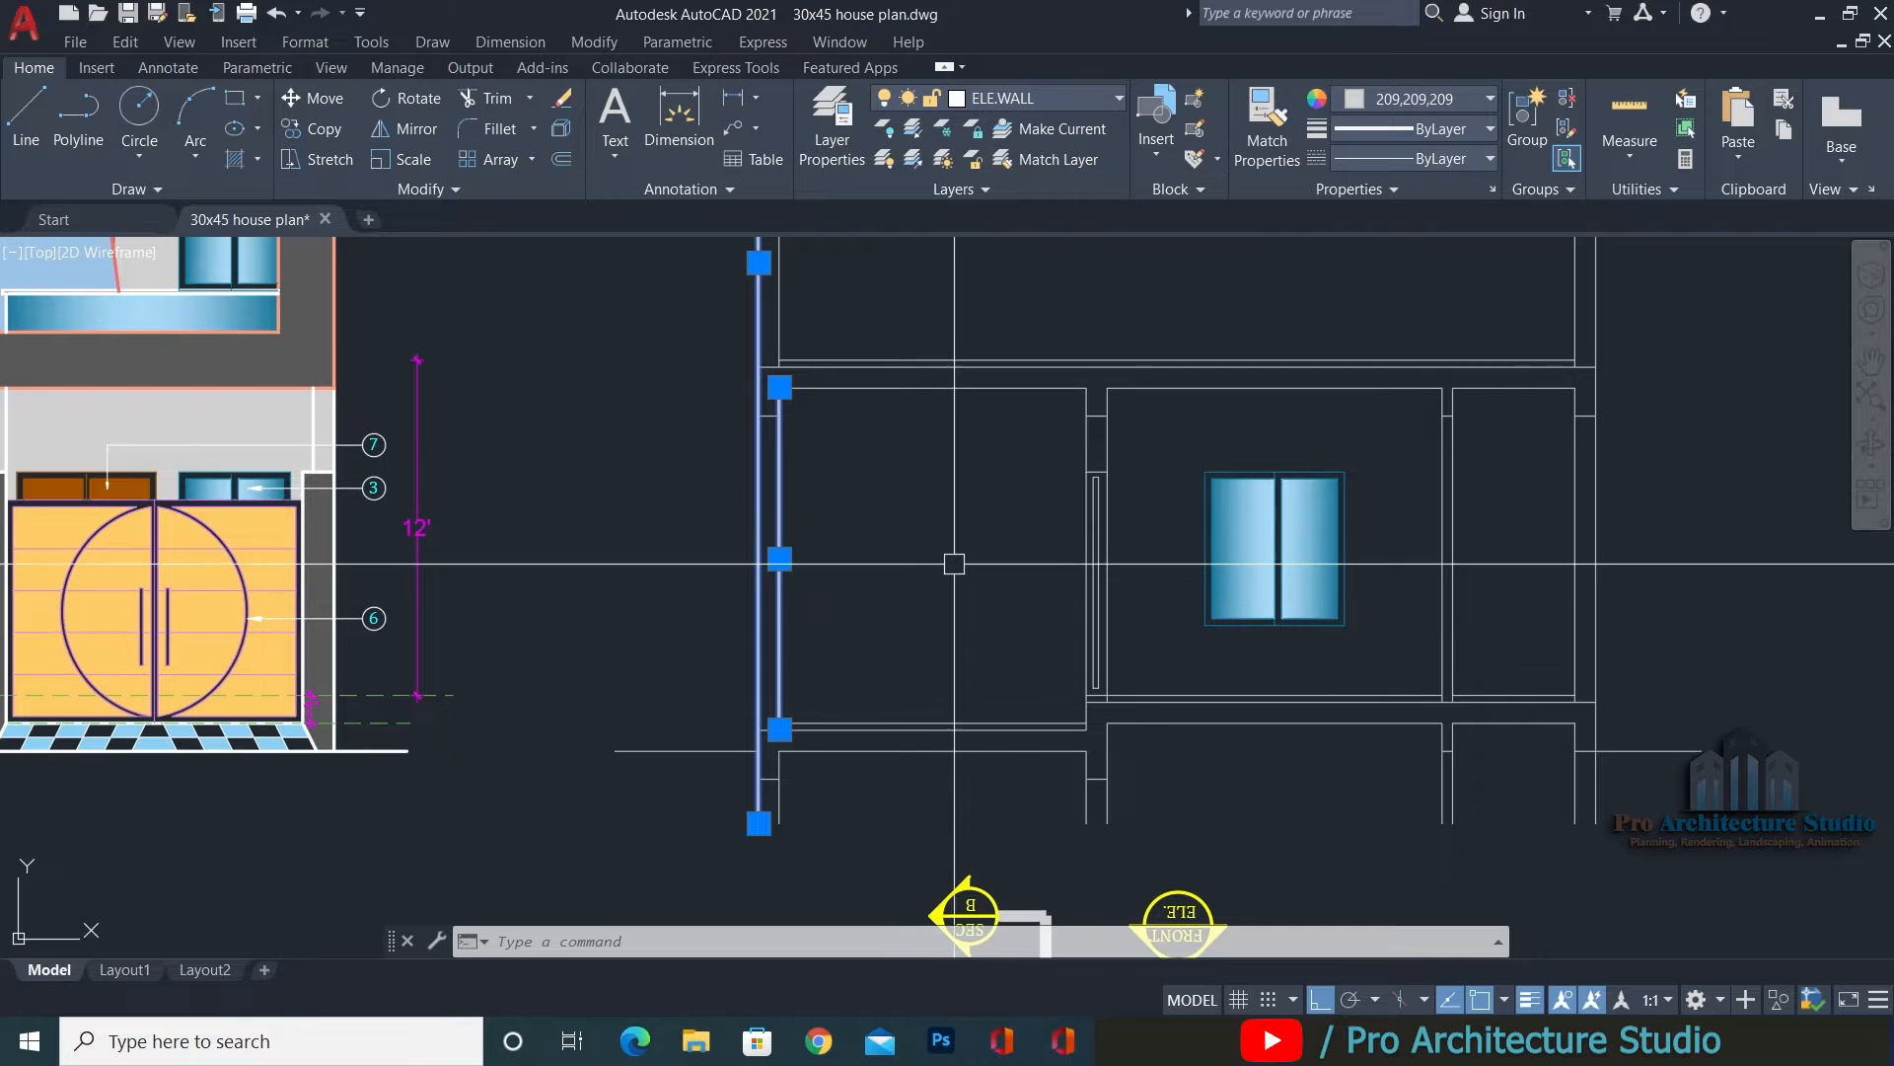
key("Escape")
key("Escape")
key("Escape")
middle_click_drag(893, 492, 904, 585)
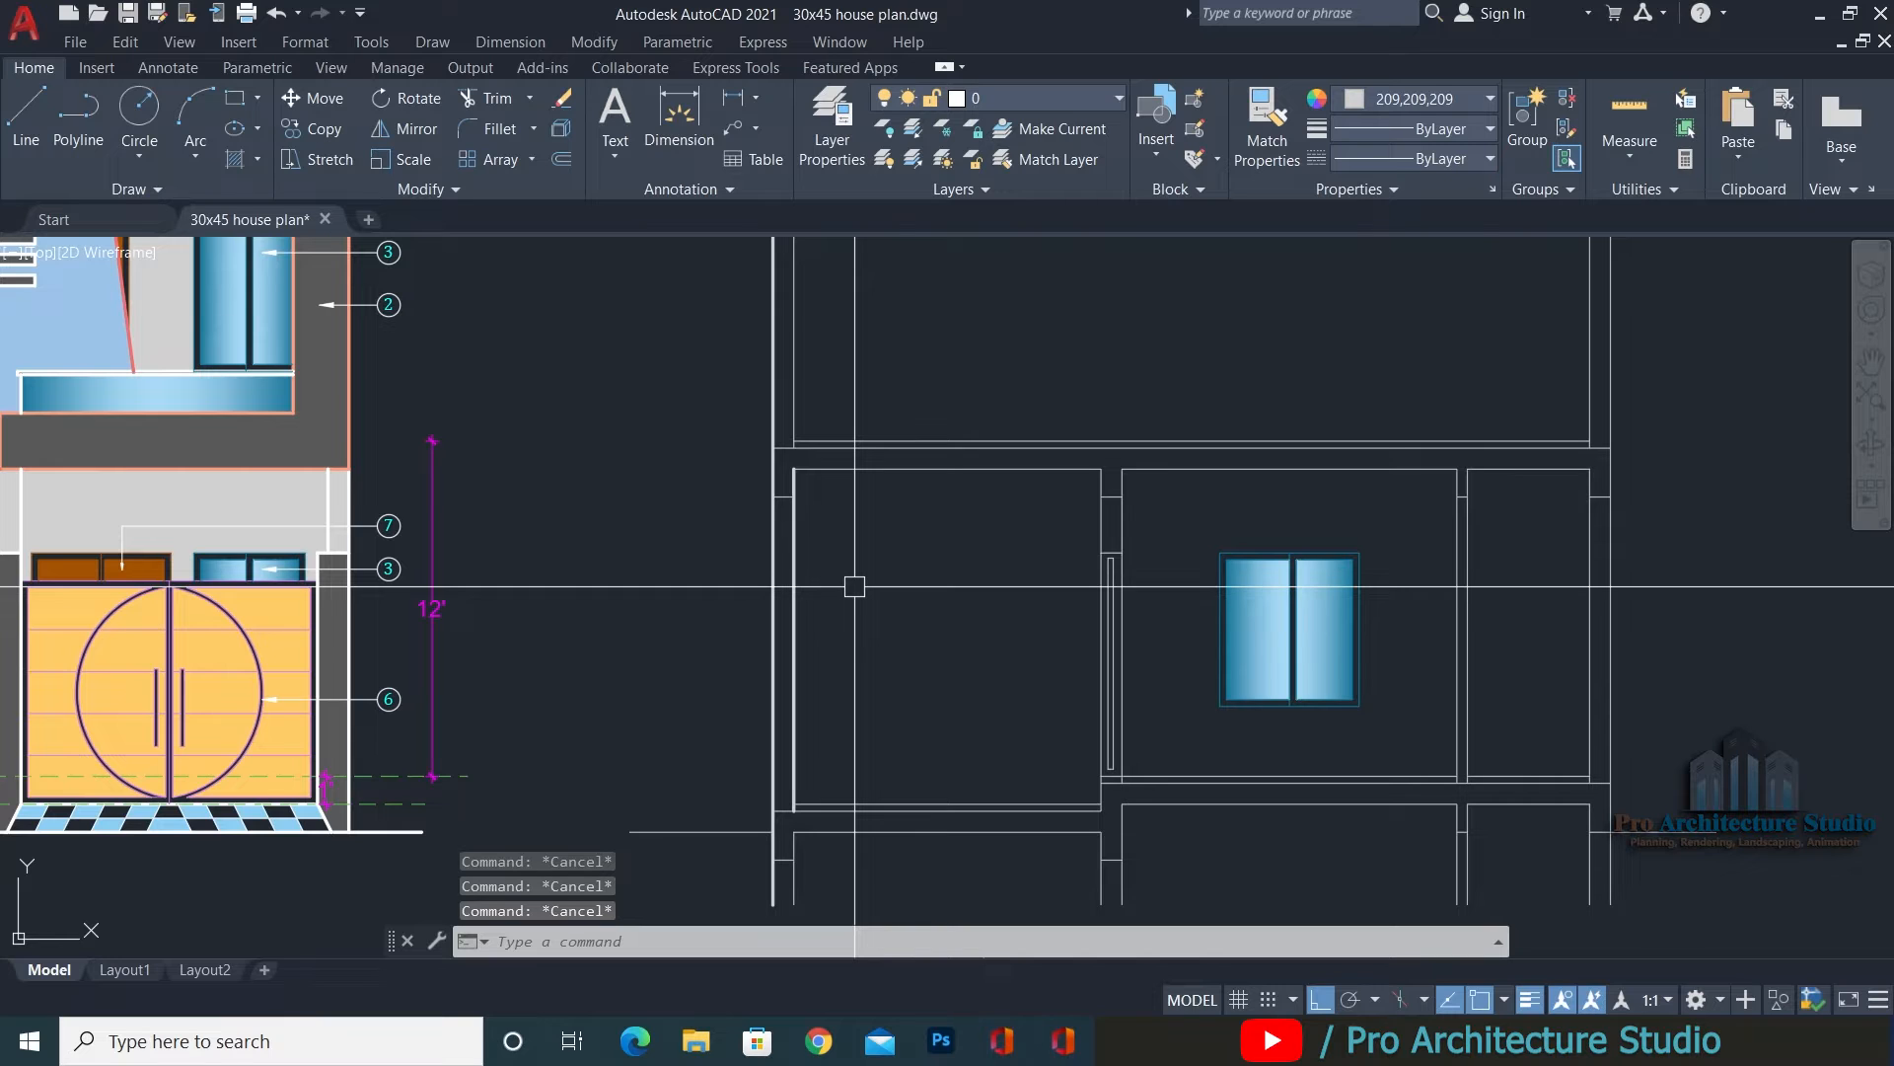
Match the ELE.WALL line's properties onto the adjoining upper wall line, first-floor slab lines and the outer wall's beam line.
type("M")
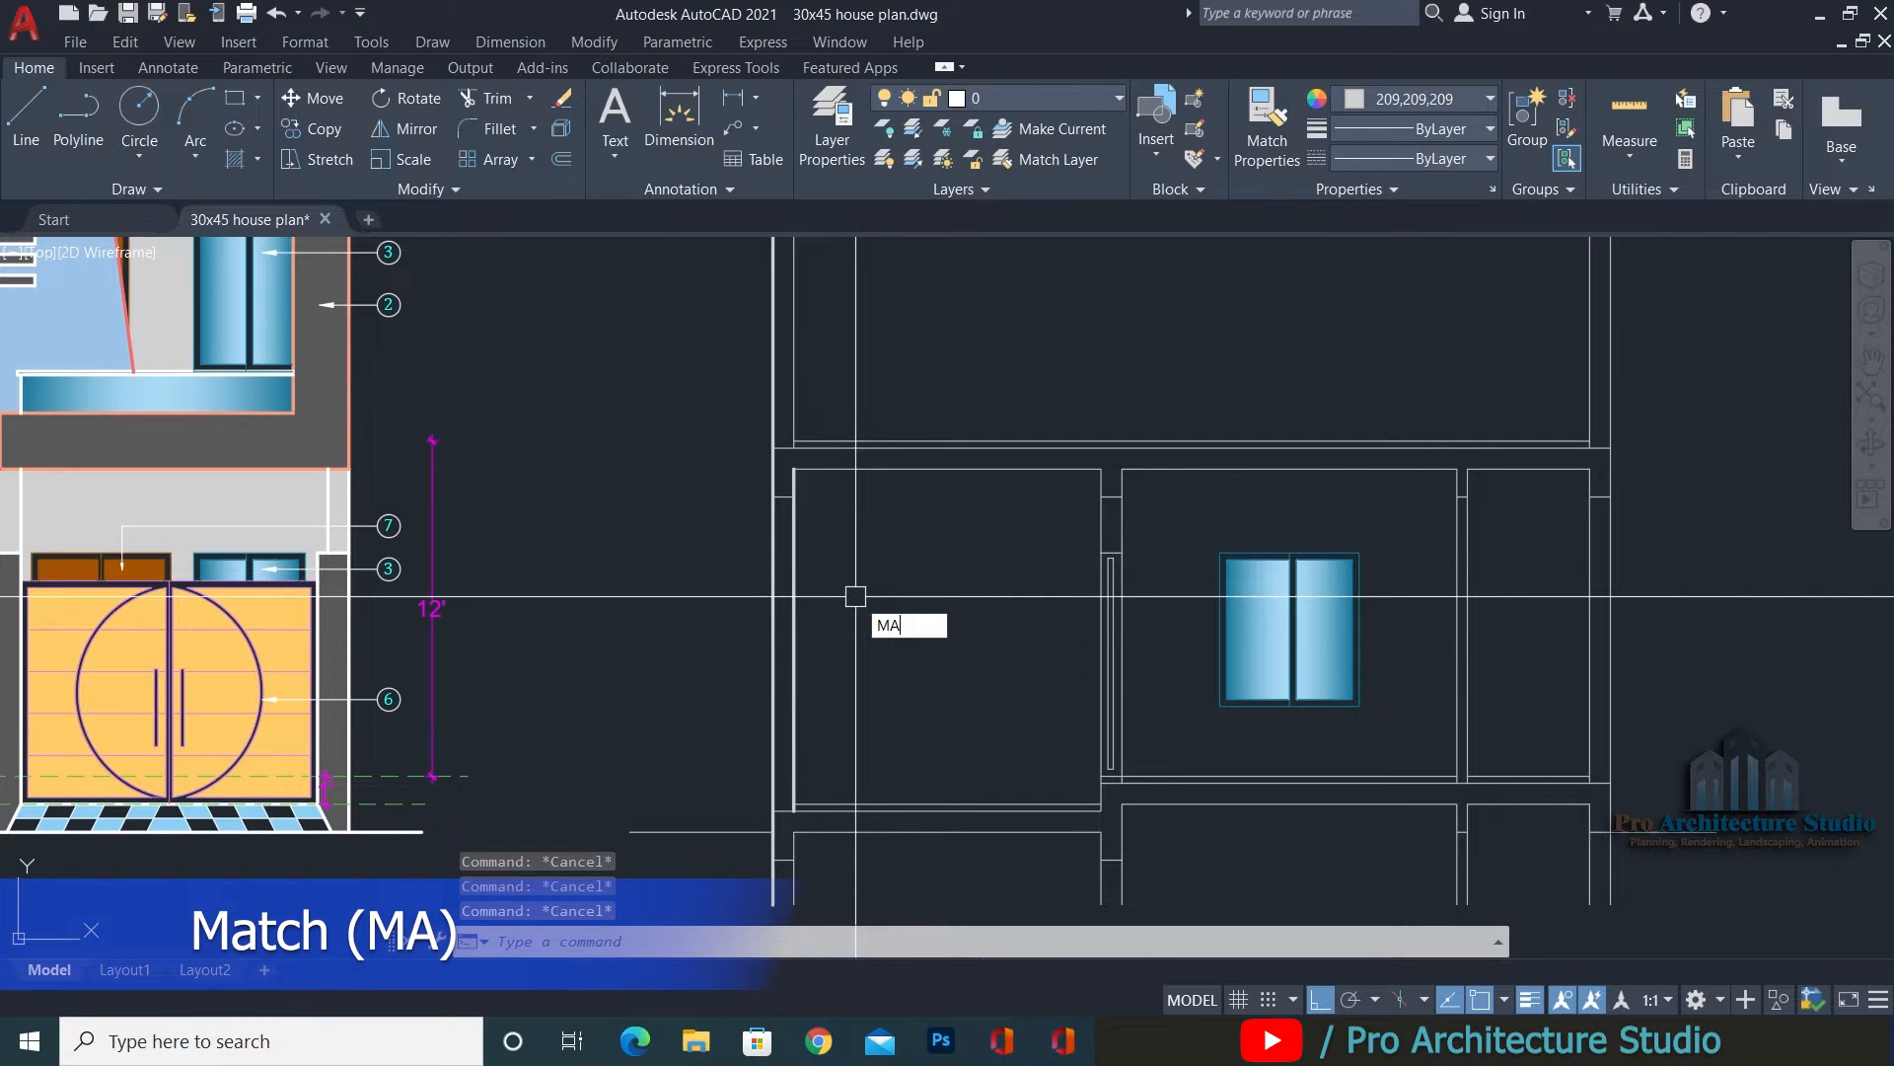
type("A")
key("Return")
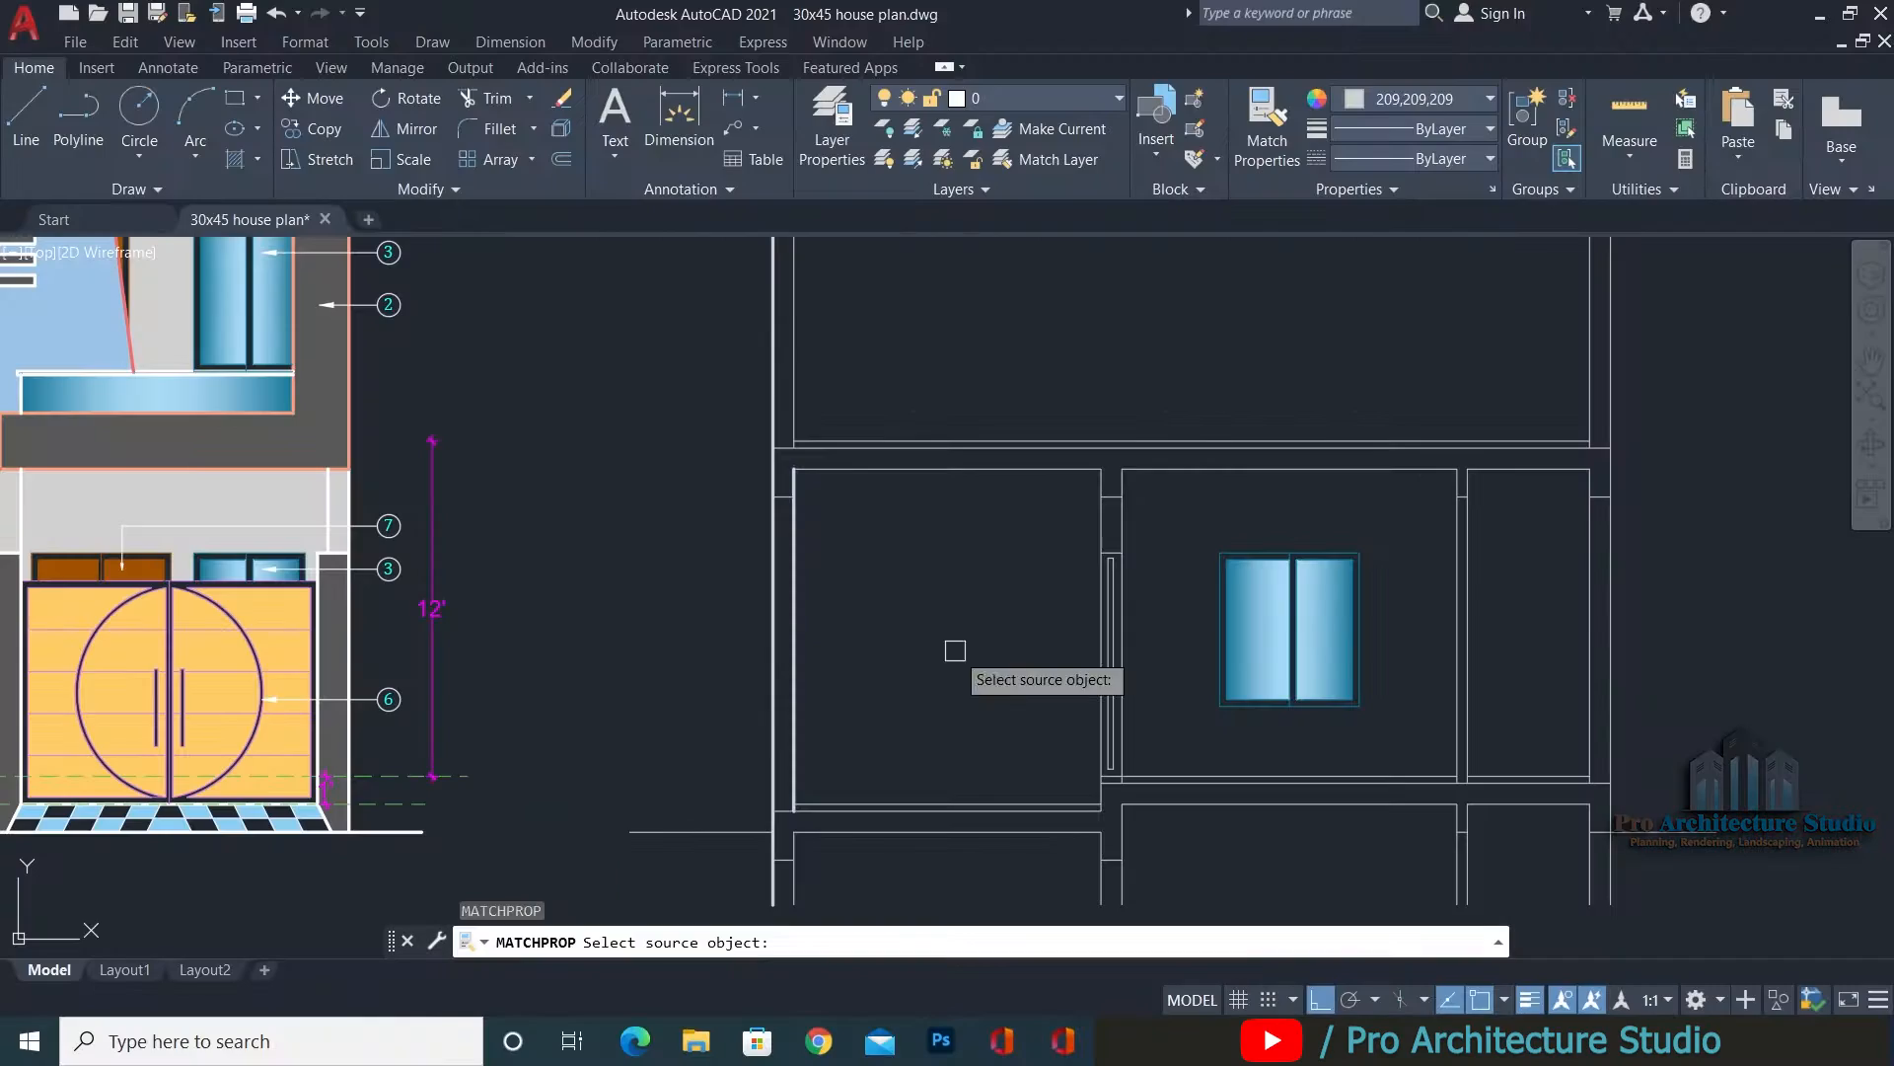
left_click(798, 589)
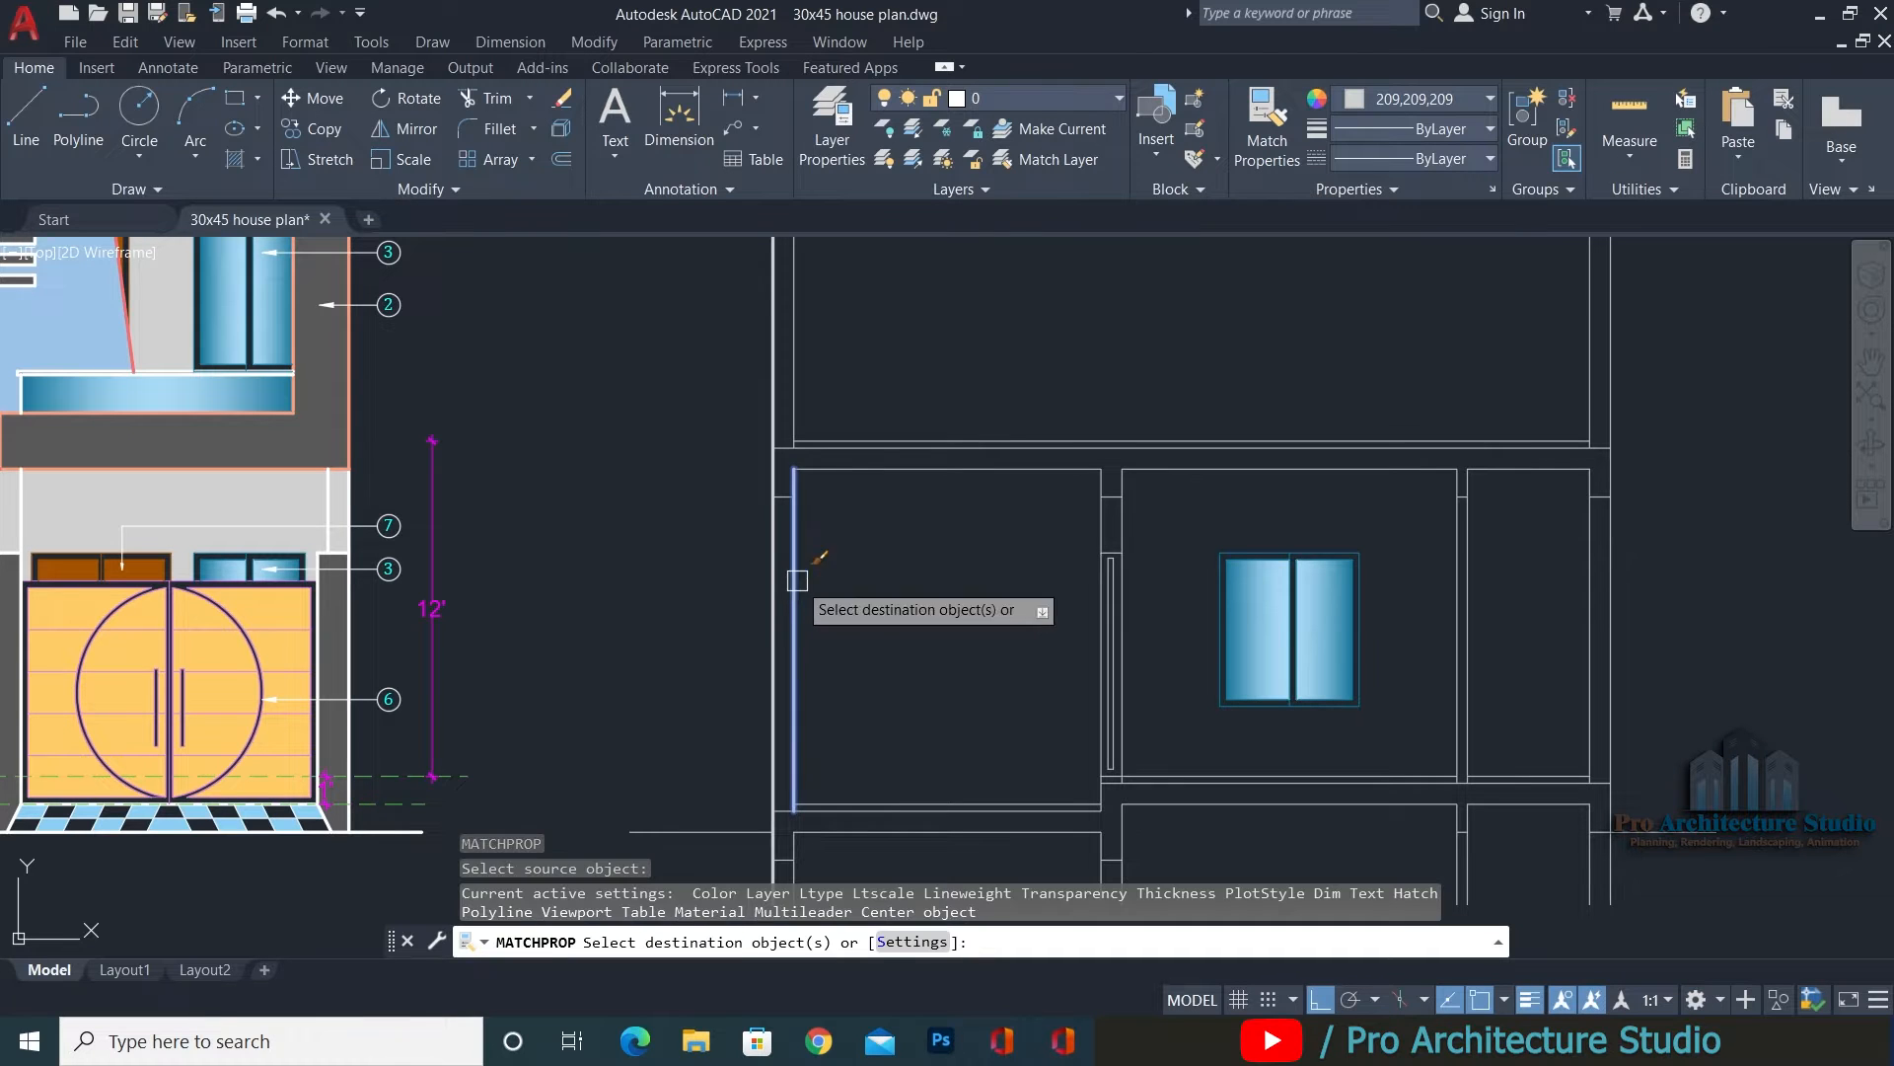
left_click(689, 337)
scroll(884, 451, "up", 3)
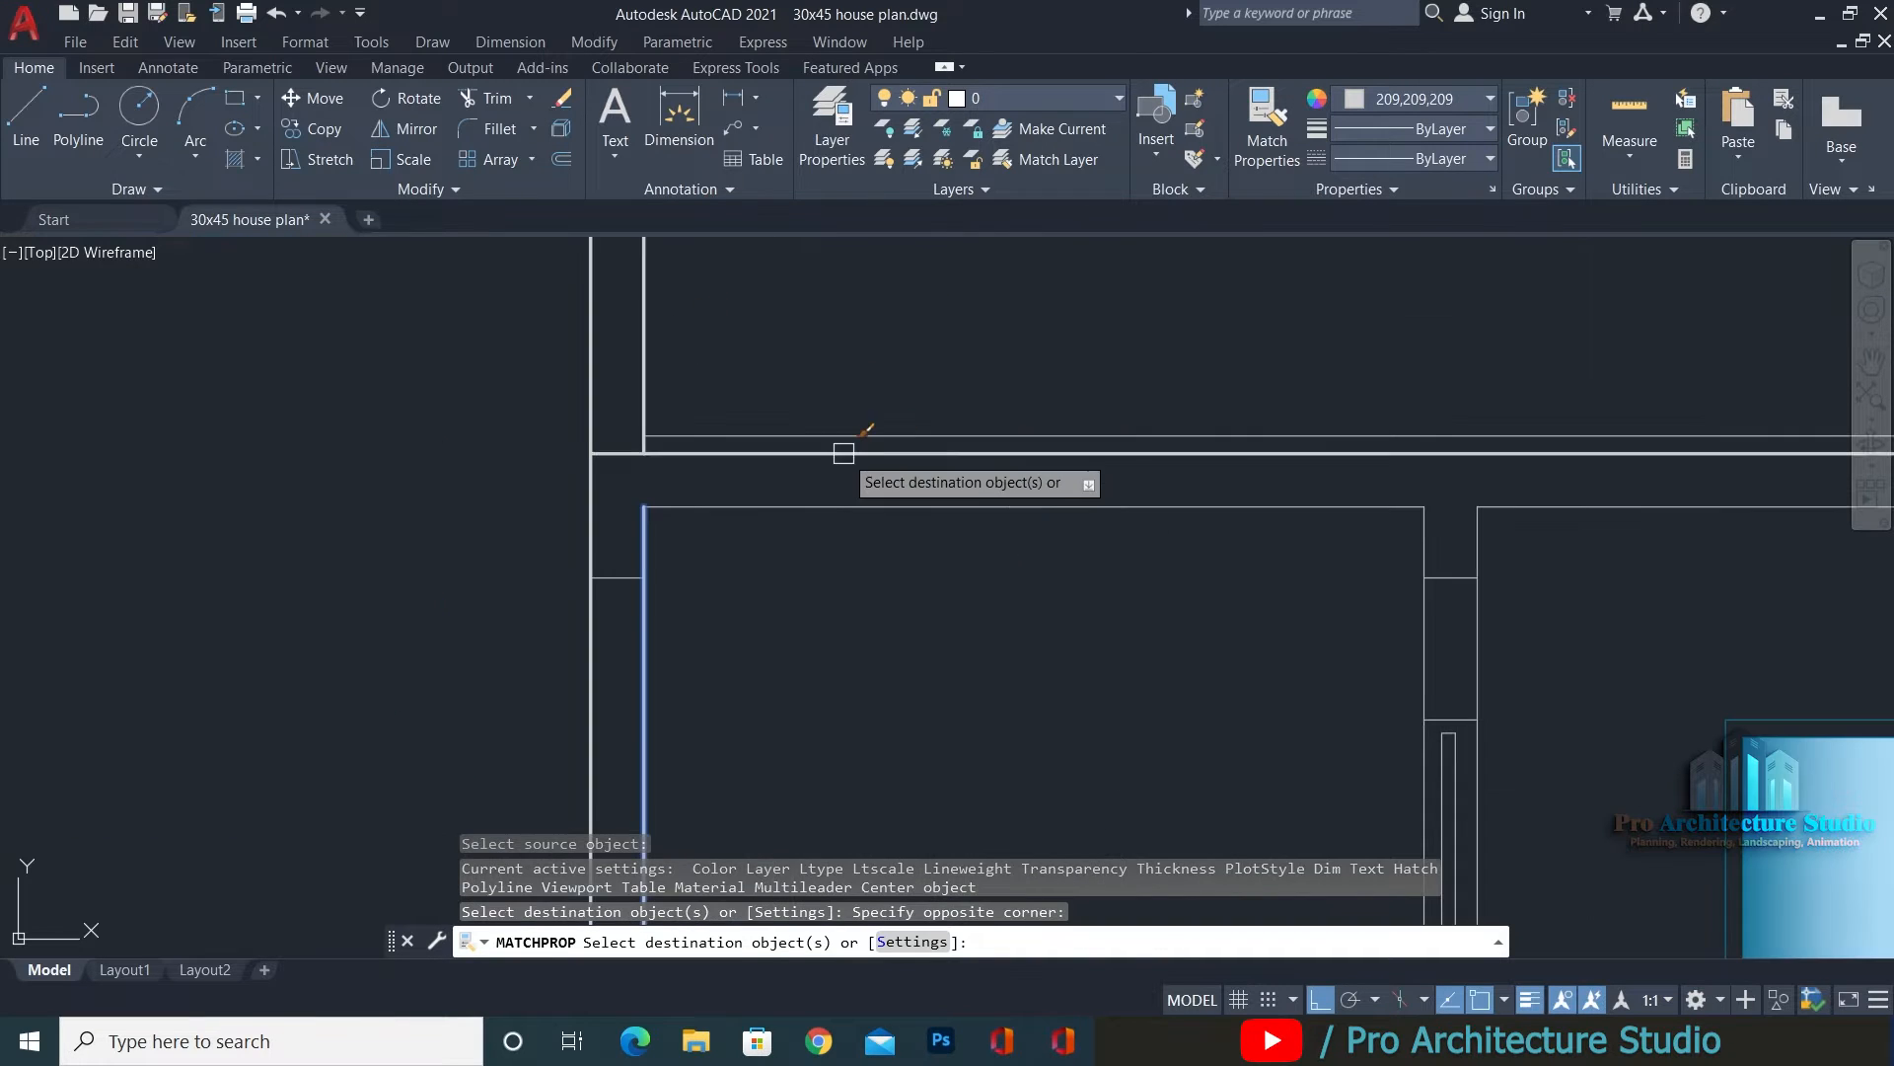
left_click(503, 648)
left_click(725, 496)
Match the same wall properties onto the wall and beam lines above the drawing/dining room door, including the door head.
left_click(1600, 569)
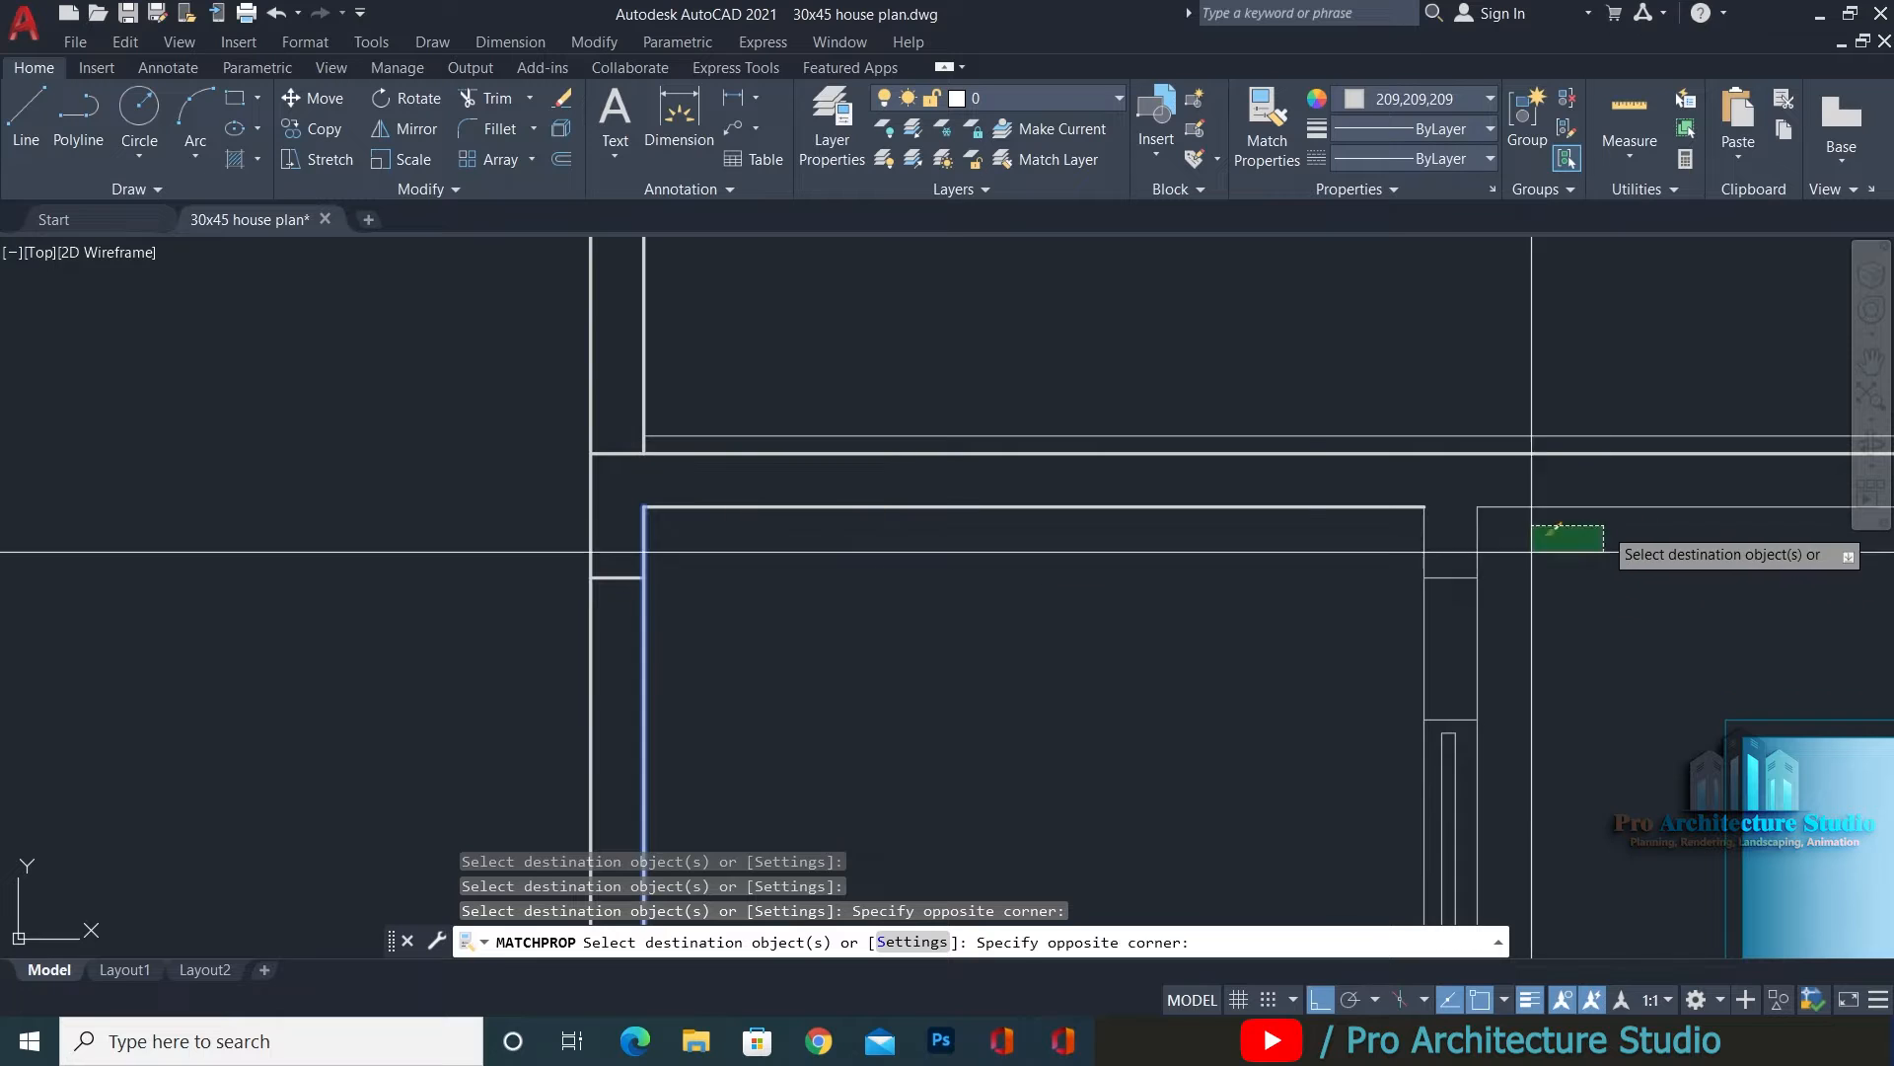
left_click(1175, 634)
left_click(1175, 634)
left_click(1586, 486)
middle_click_drag(1592, 605, 1303, 549)
scroll(1111, 669, "up", 2)
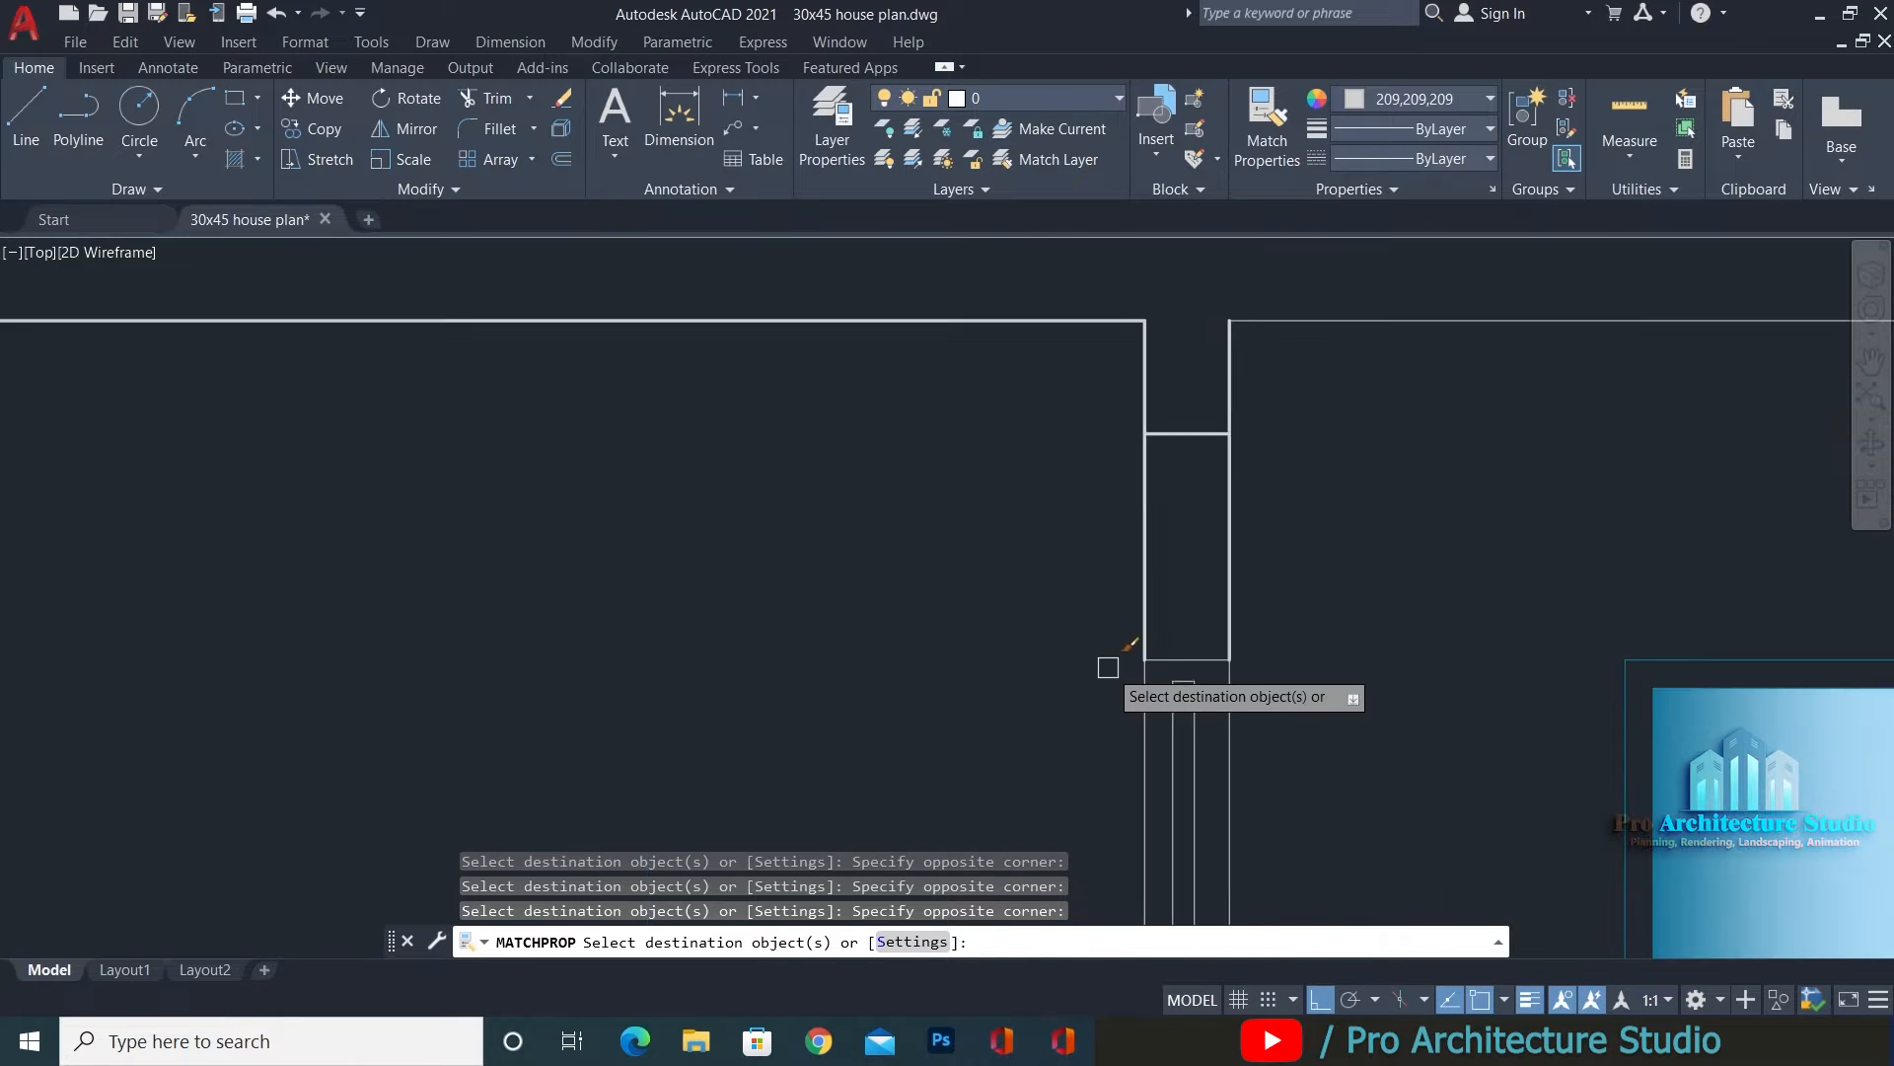
left_click(1039, 669)
left_click(1304, 596)
Match the wall properties onto the ground floor slab lines and the foundation walls and beams below them.
scroll(1312, 507, "down", 3)
scroll(825, 486, "up", 5)
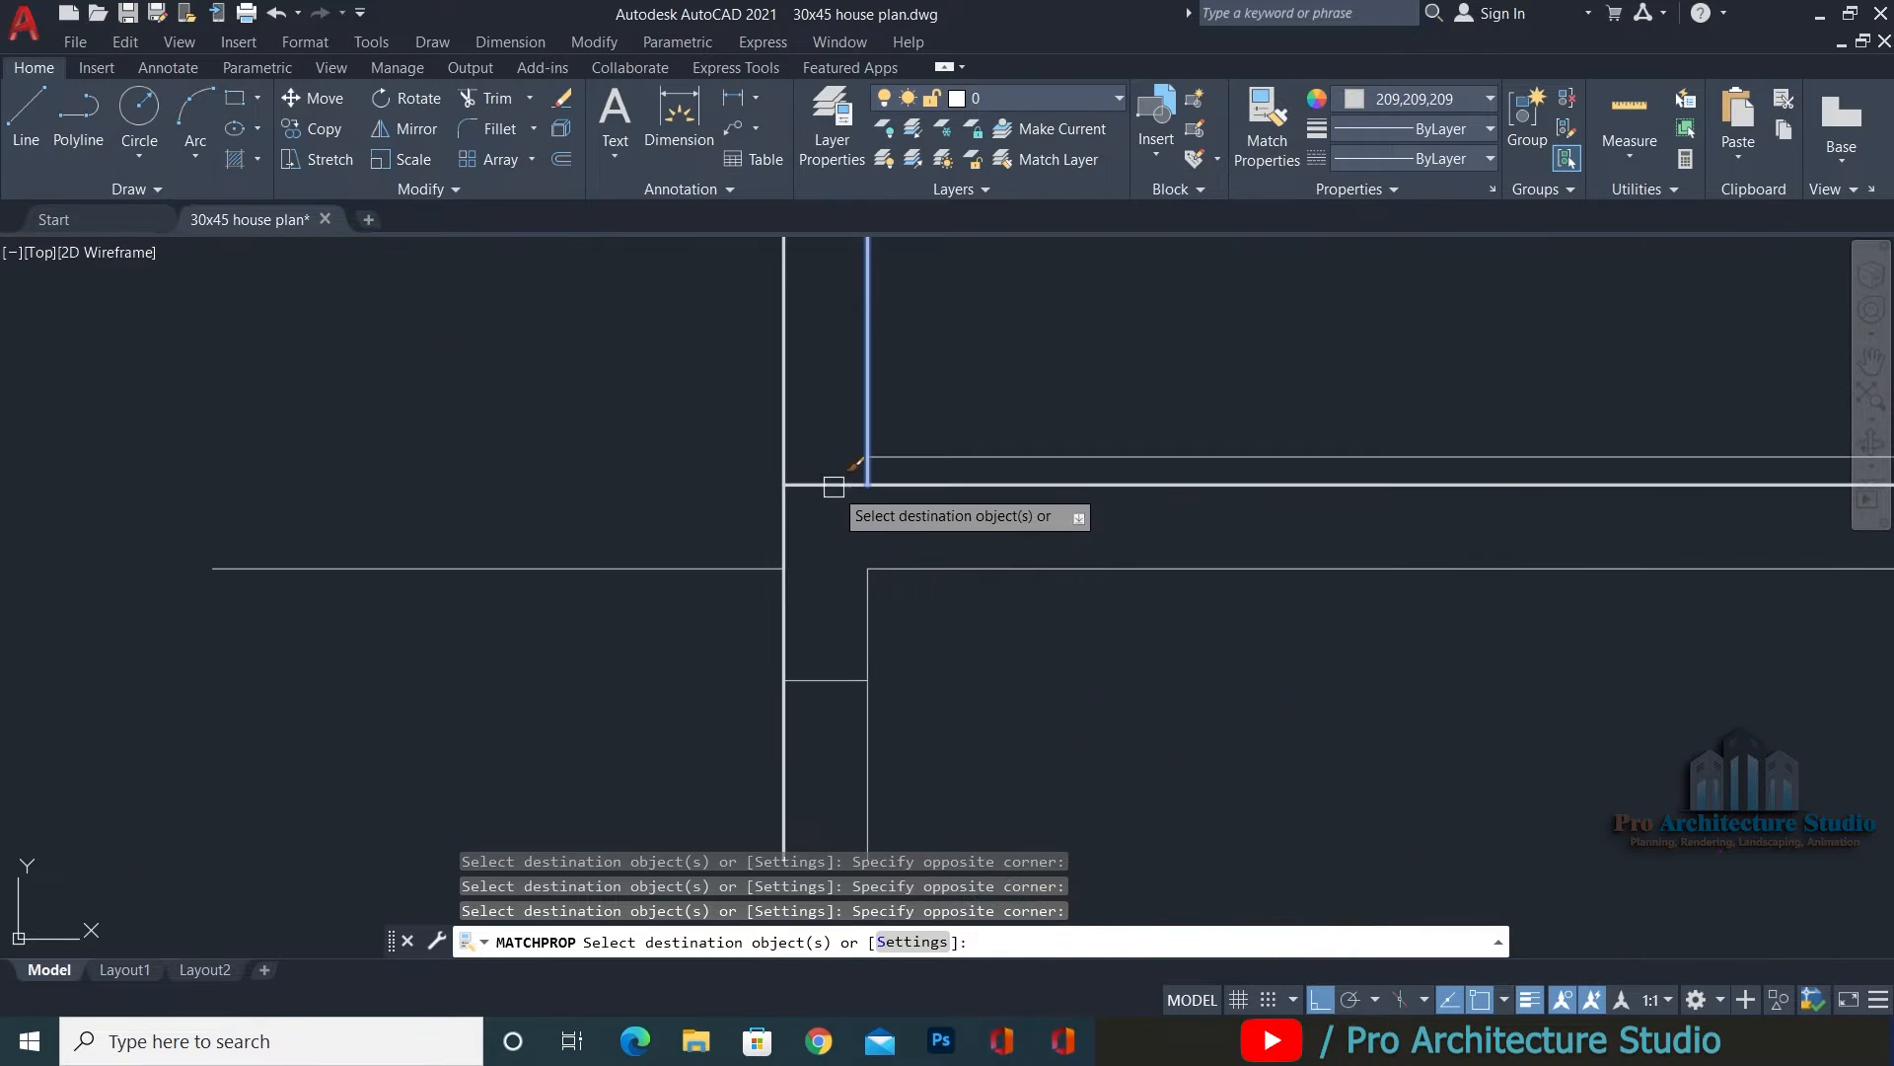
scroll(752, 687, "down", 3)
scroll(1157, 631, "up", 4)
left_click(1157, 630)
left_click(1129, 520)
middle_click_drag(1029, 486, 985, 685)
scroll(998, 563, "up", 3)
scroll(1129, 541, "down", 5)
scroll(1431, 559, "up", 4)
left_click(1562, 494)
middle_click_drag(1540, 790, 1278, 395)
left_click(1184, 698)
left_click(1341, 272)
middle_click_drag(1342, 296, 1325, 520)
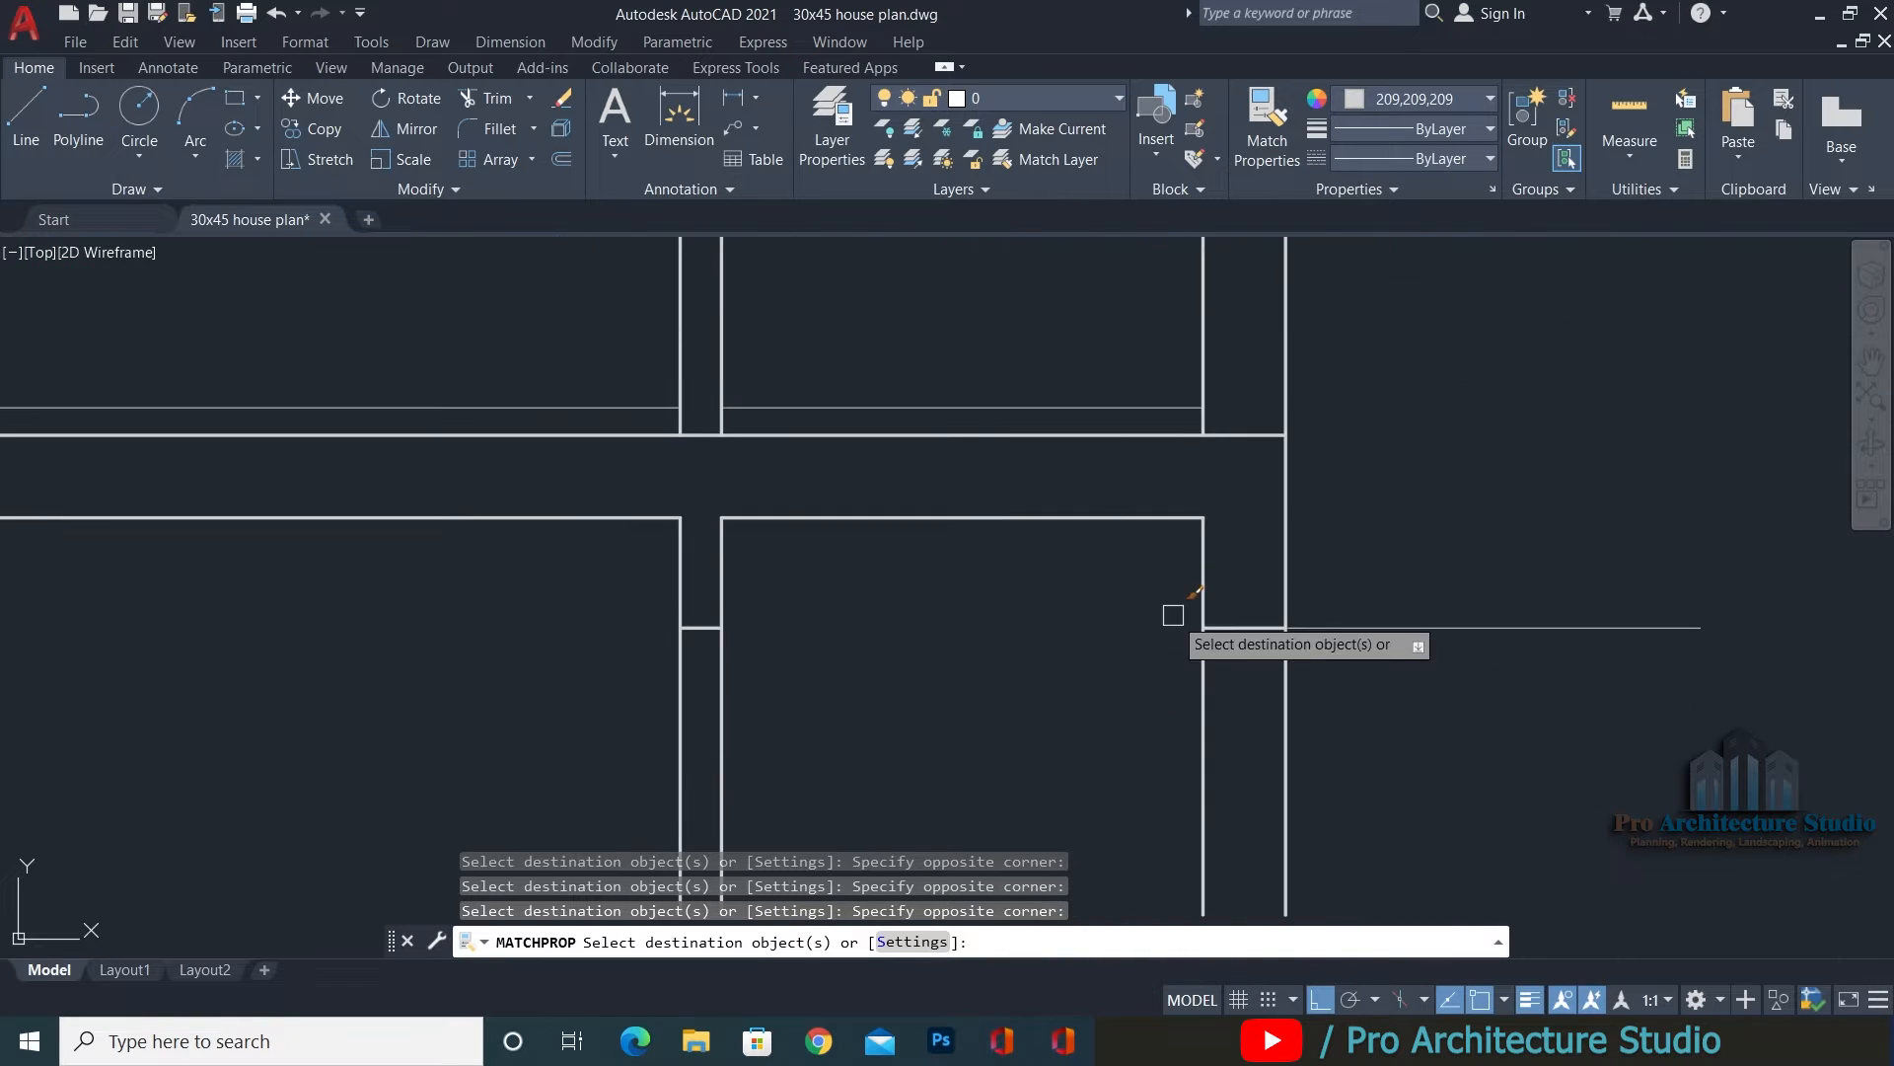
Match the wall properties onto the remaining ground floor walls, beams and ceiling lines beneath the first-floor slab.
scroll(1171, 613, "down", 3)
left_click(1073, 703)
left_click(1313, 497)
left_click(809, 549)
middle_click_drag(299, 526, 1344, 528)
left_click(712, 549)
scroll(779, 550, "down", 2)
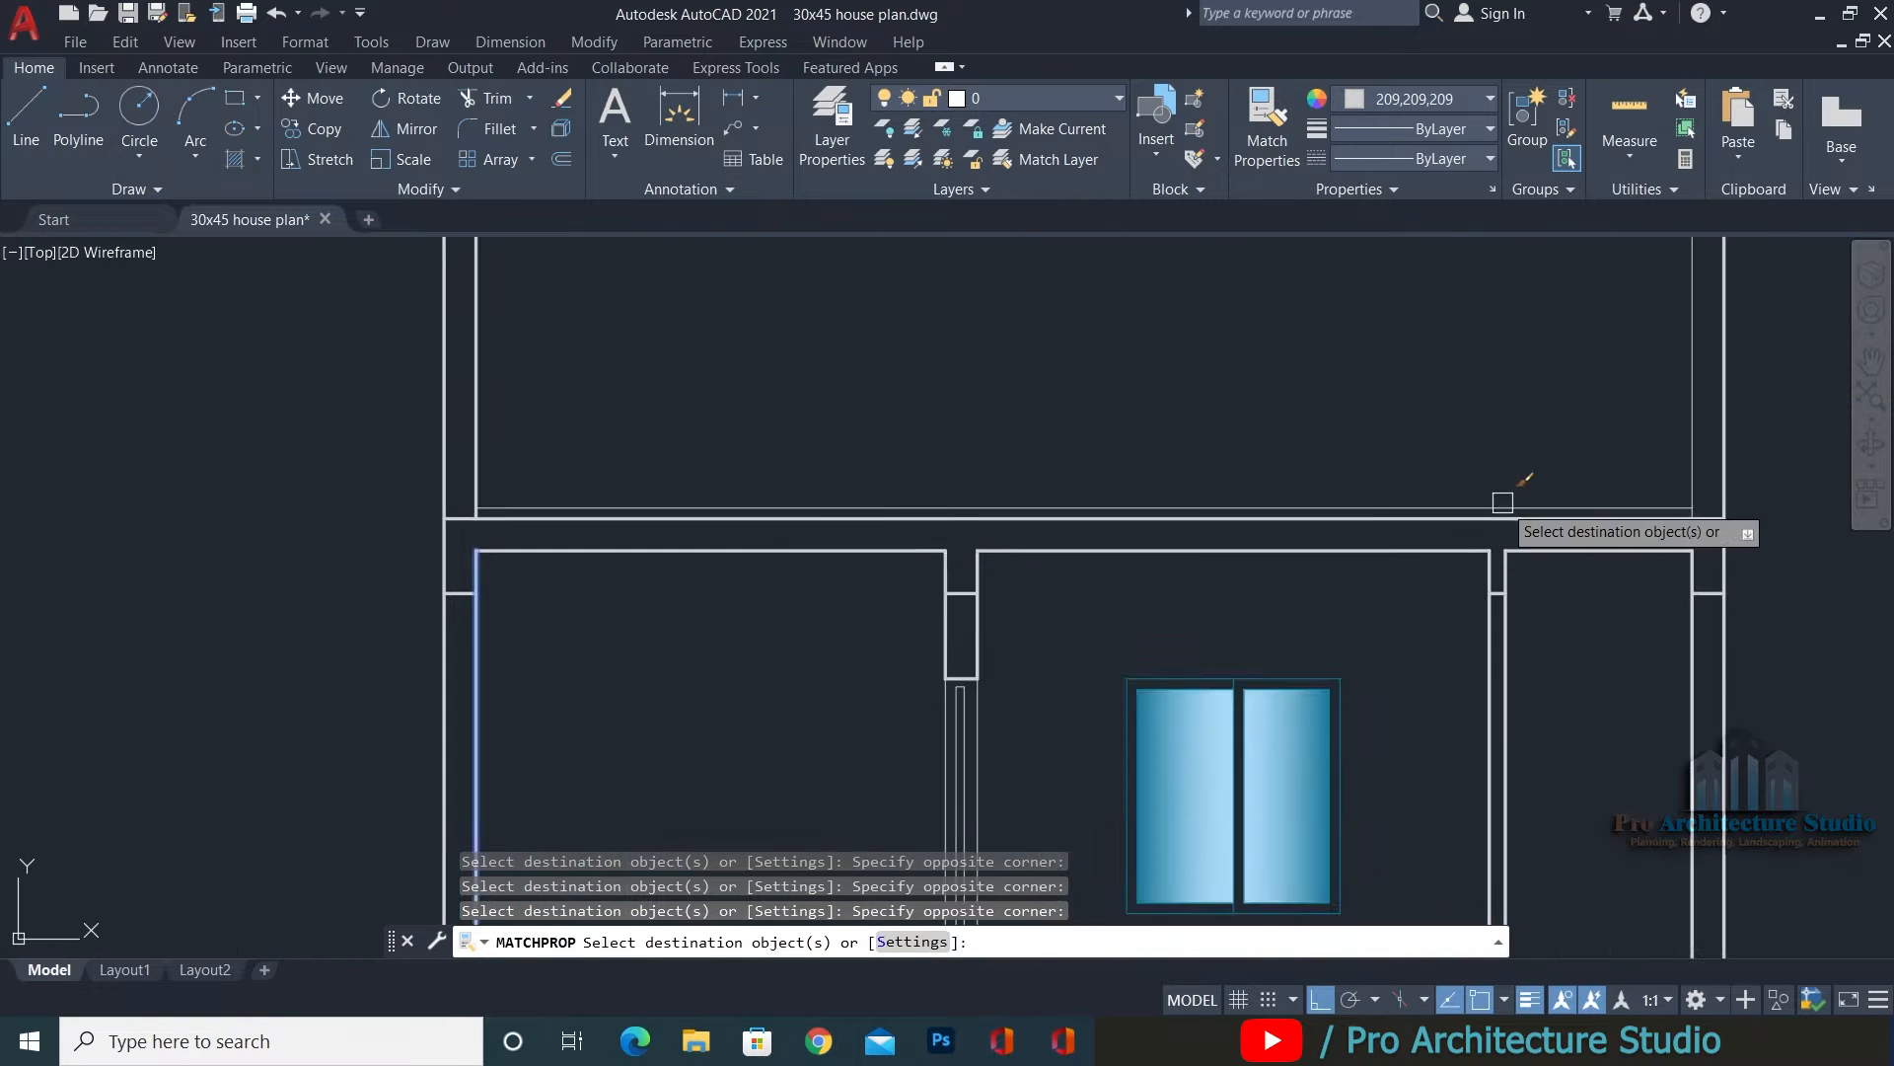
scroll(1501, 503, "down", 3)
Match the wall properties onto the first floor's far wall, beam and roof slab lines.
middle_click_drag(1183, 339, 944, 605)
scroll(944, 604, "up", 3)
scroll(1155, 530, "up", 5)
left_click(1282, 405)
left_click(1032, 783)
middle_click_drag(960, 422, 1481, 632)
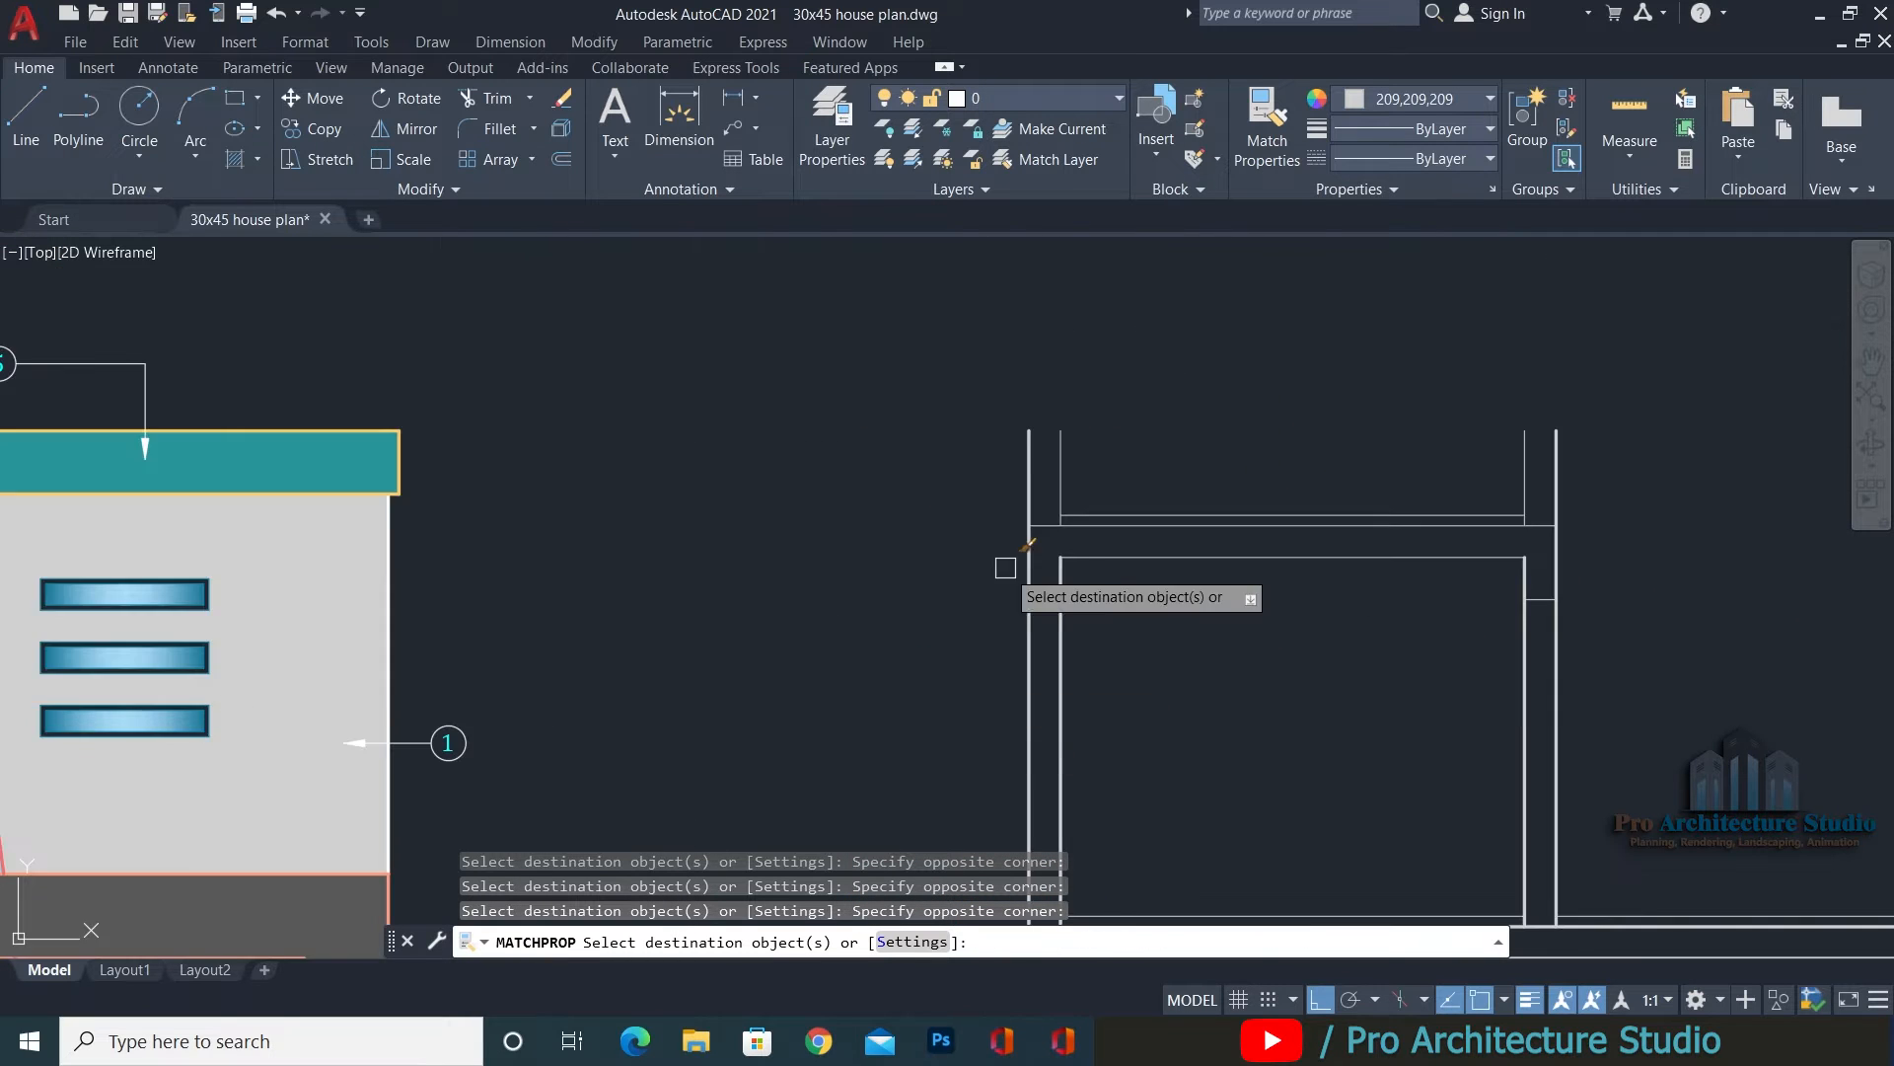
Match the wall properties onto the rooftop room's walls, slab and beams and the parapet walls.
scroll(1009, 564, "up", 2)
left_click(1197, 603)
left_click(896, 878)
left_click(1151, 365)
left_click(930, 396)
middle_click_drag(1727, 425, 971, 421)
left_click(1358, 425)
left_click(1002, 449)
scroll(1083, 493, "up", 2)
left_click(1069, 553)
scroll(1188, 563, "down", 5)
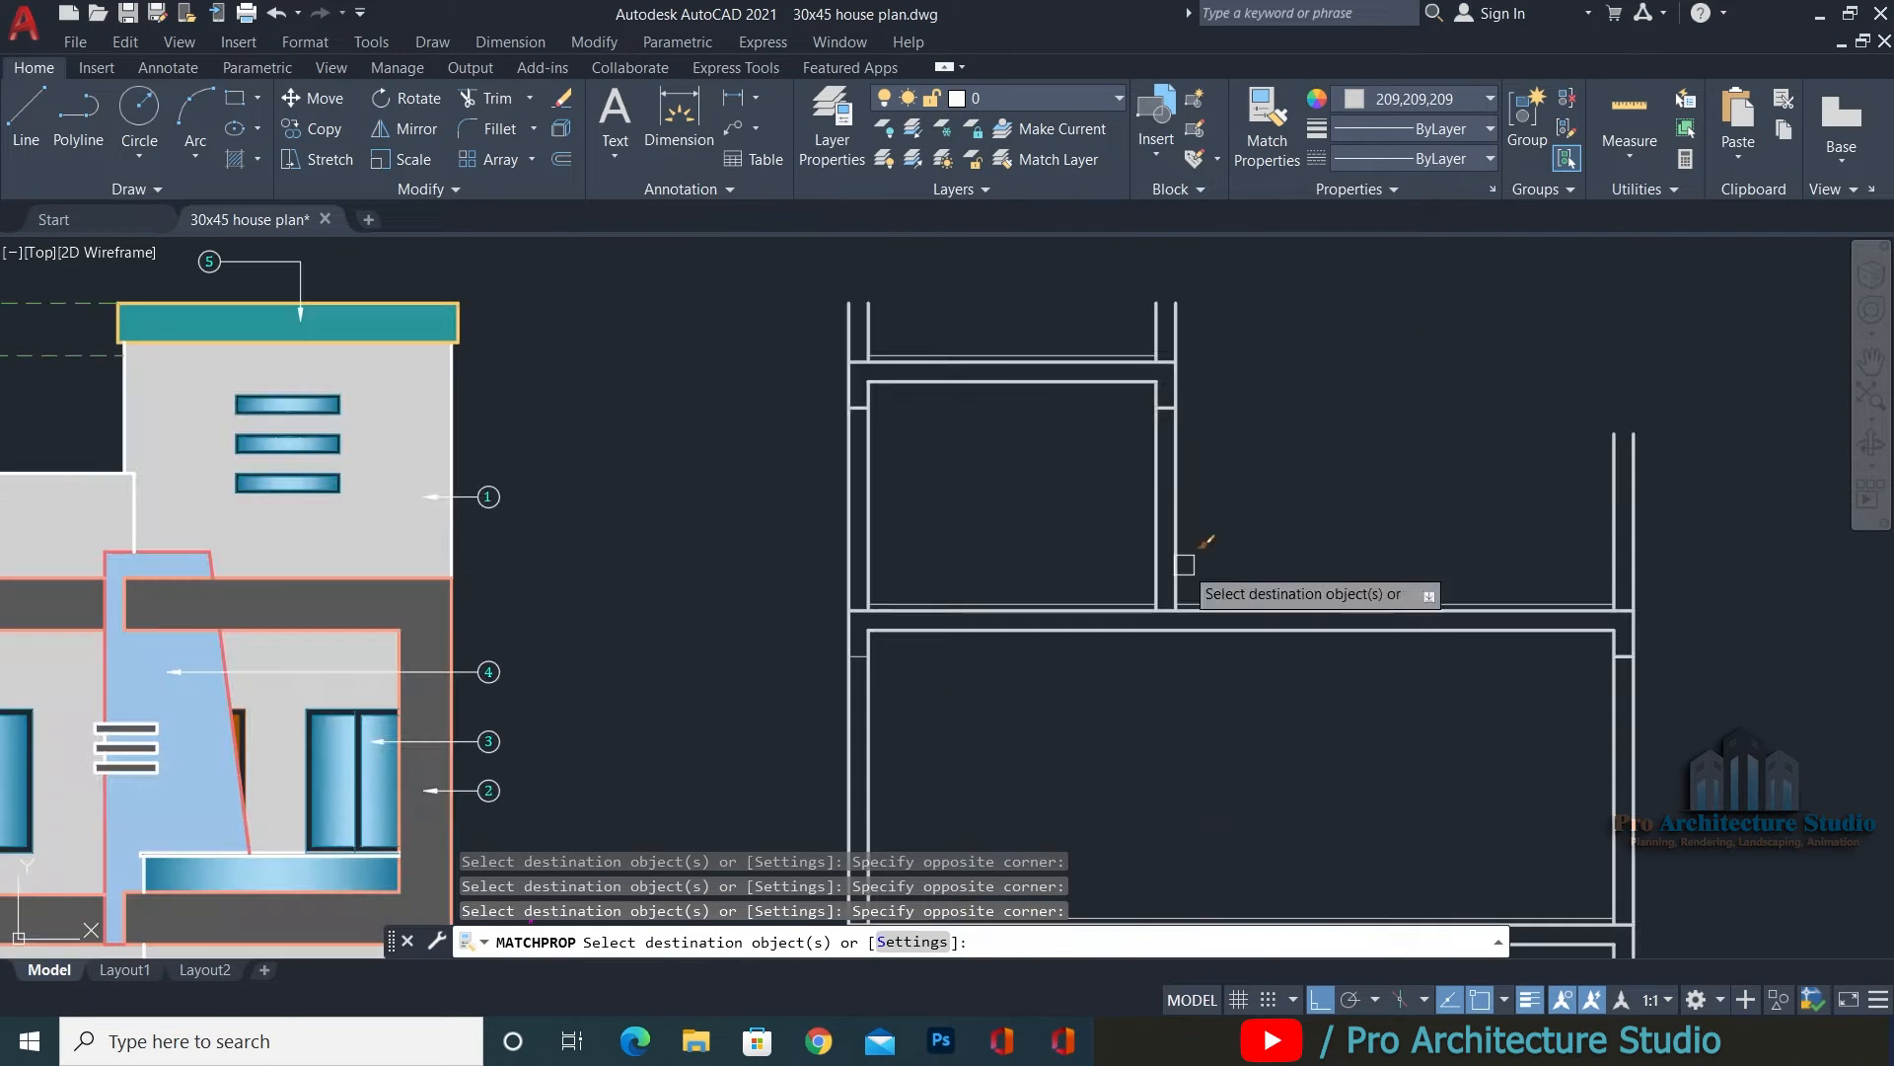
middle_click_drag(1381, 918, 1246, 454)
key("Escape")
key("Escape")
scroll(1230, 647, "down", 5)
scroll(1224, 553, "up", 10)
key("Escape")
Match the front elevation's dashed level line properties onto the ground floor finish lines of the section's porch and drawing room.
scroll(1438, 529, "down", 5)
middle_click_drag(395, 819, 1677, 751)
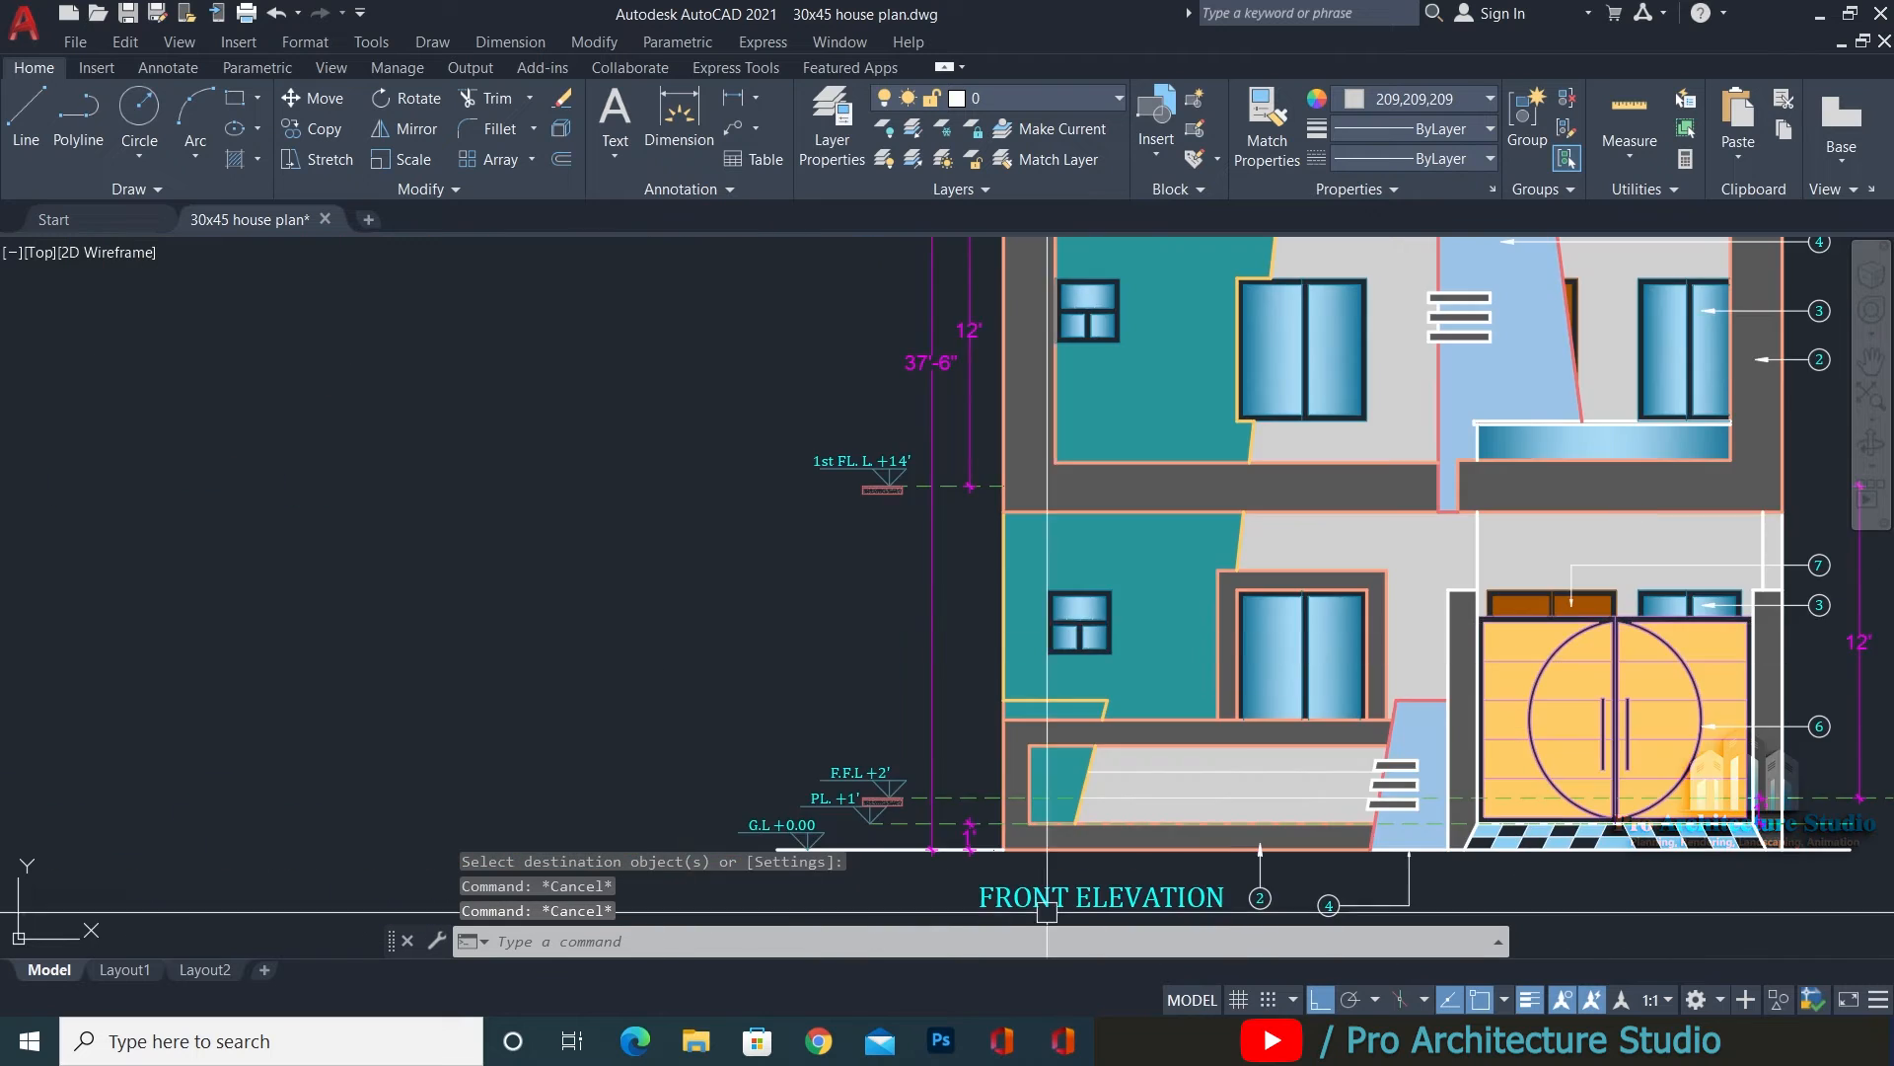
scroll(947, 822, "up", 5)
key("Escape")
middle_click_drag(834, 915, 605, 651)
type("MA")
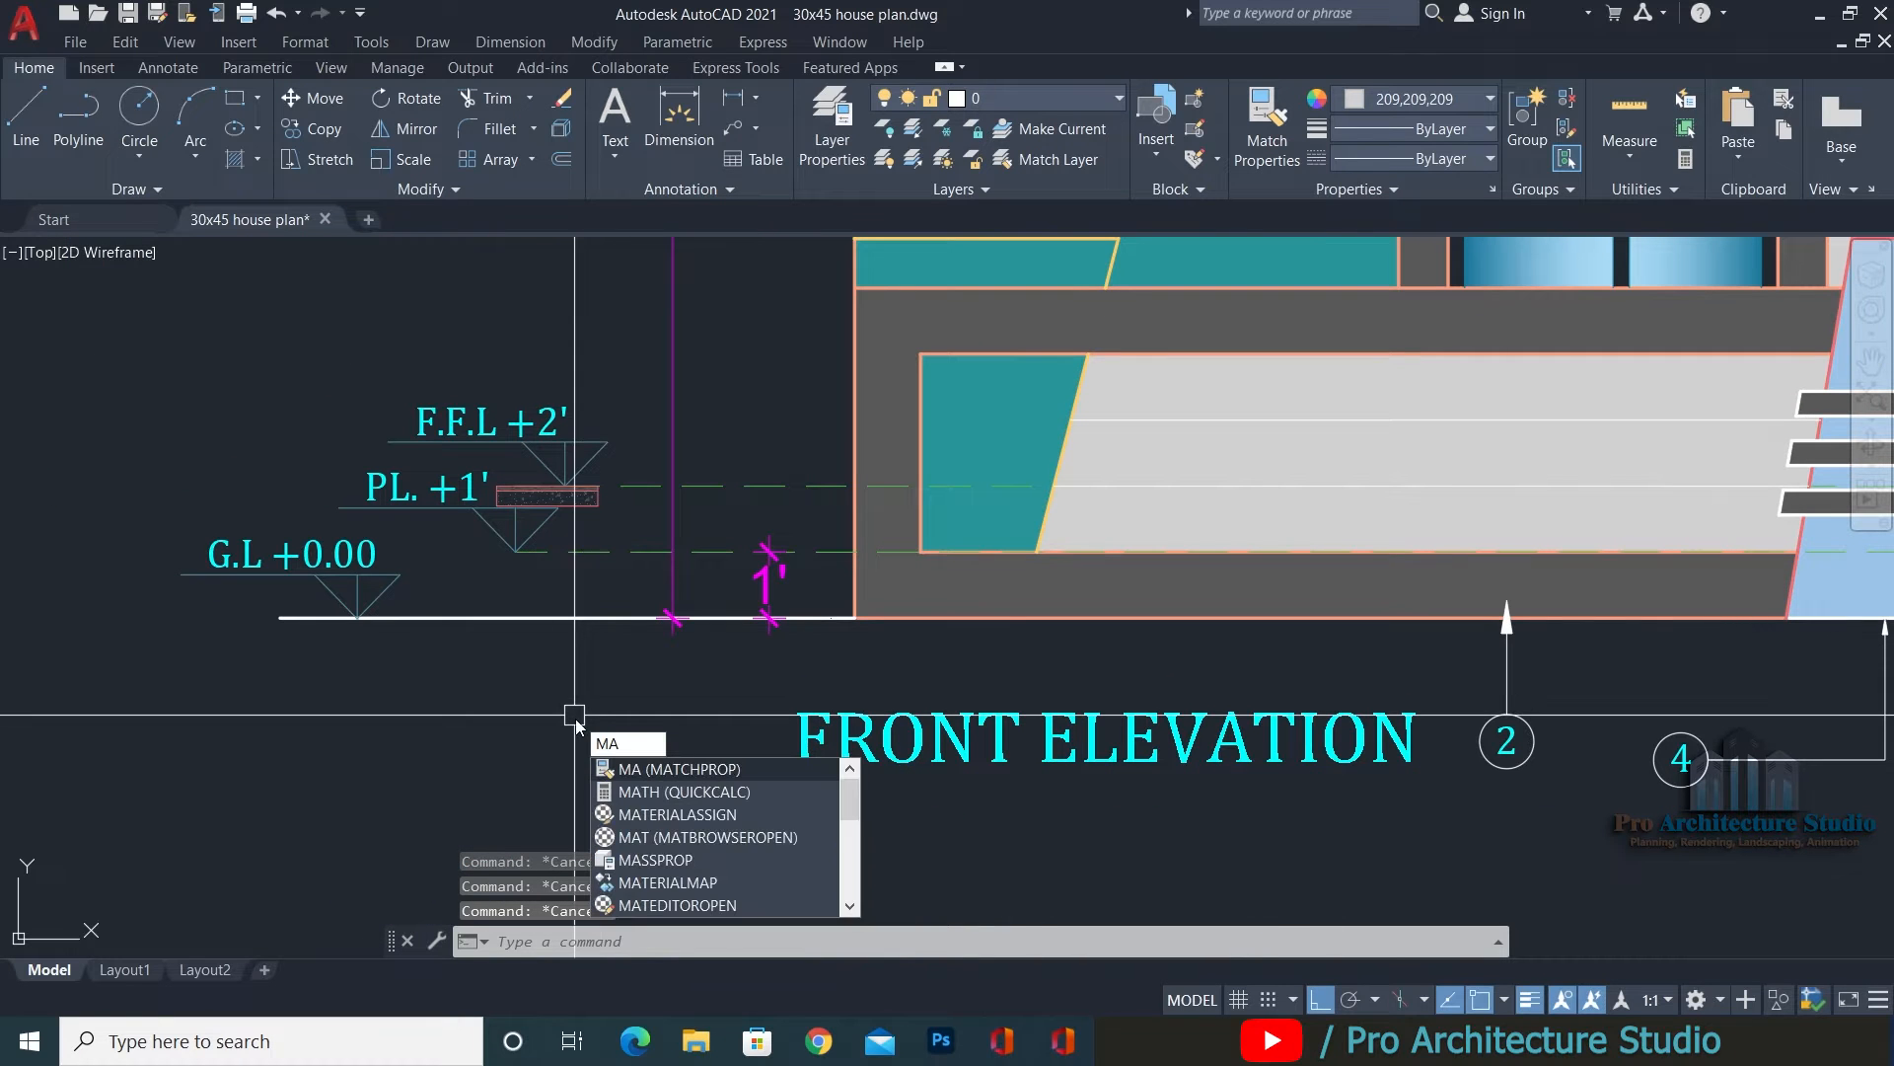
key("Return")
left_click(583, 552)
scroll(583, 558, "down", 5)
scroll(1047, 724, "up", 5)
left_click(1047, 725)
scroll(1047, 725, "down", 5)
scroll(740, 661, "up", 5)
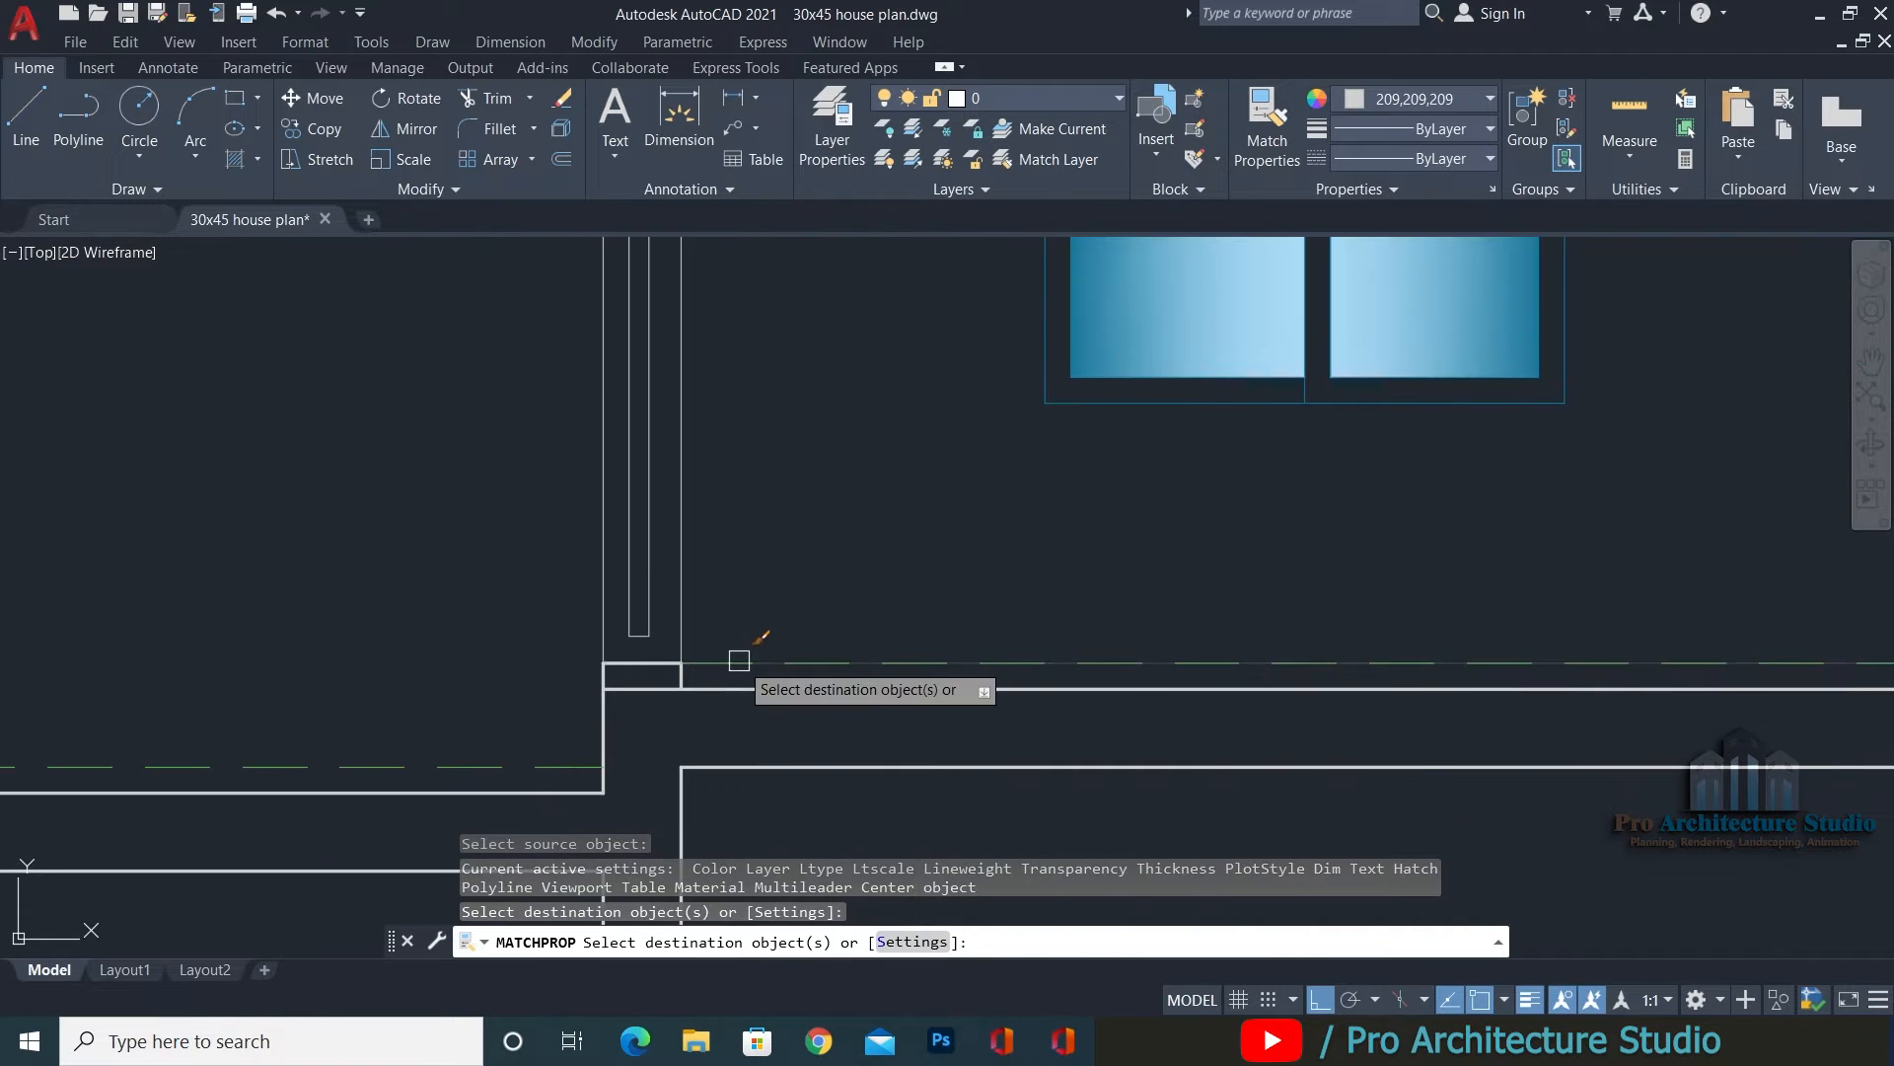
left_click(740, 660)
Match the dashed level line properties onto the section's first floor and roof finish lines, and save the drawing.
scroll(740, 661, "down", 4)
left_click(685, 412)
scroll(685, 411, "down", 2)
middle_click_drag(1091, 524, 1108, 790)
scroll(1136, 347, "down", 5)
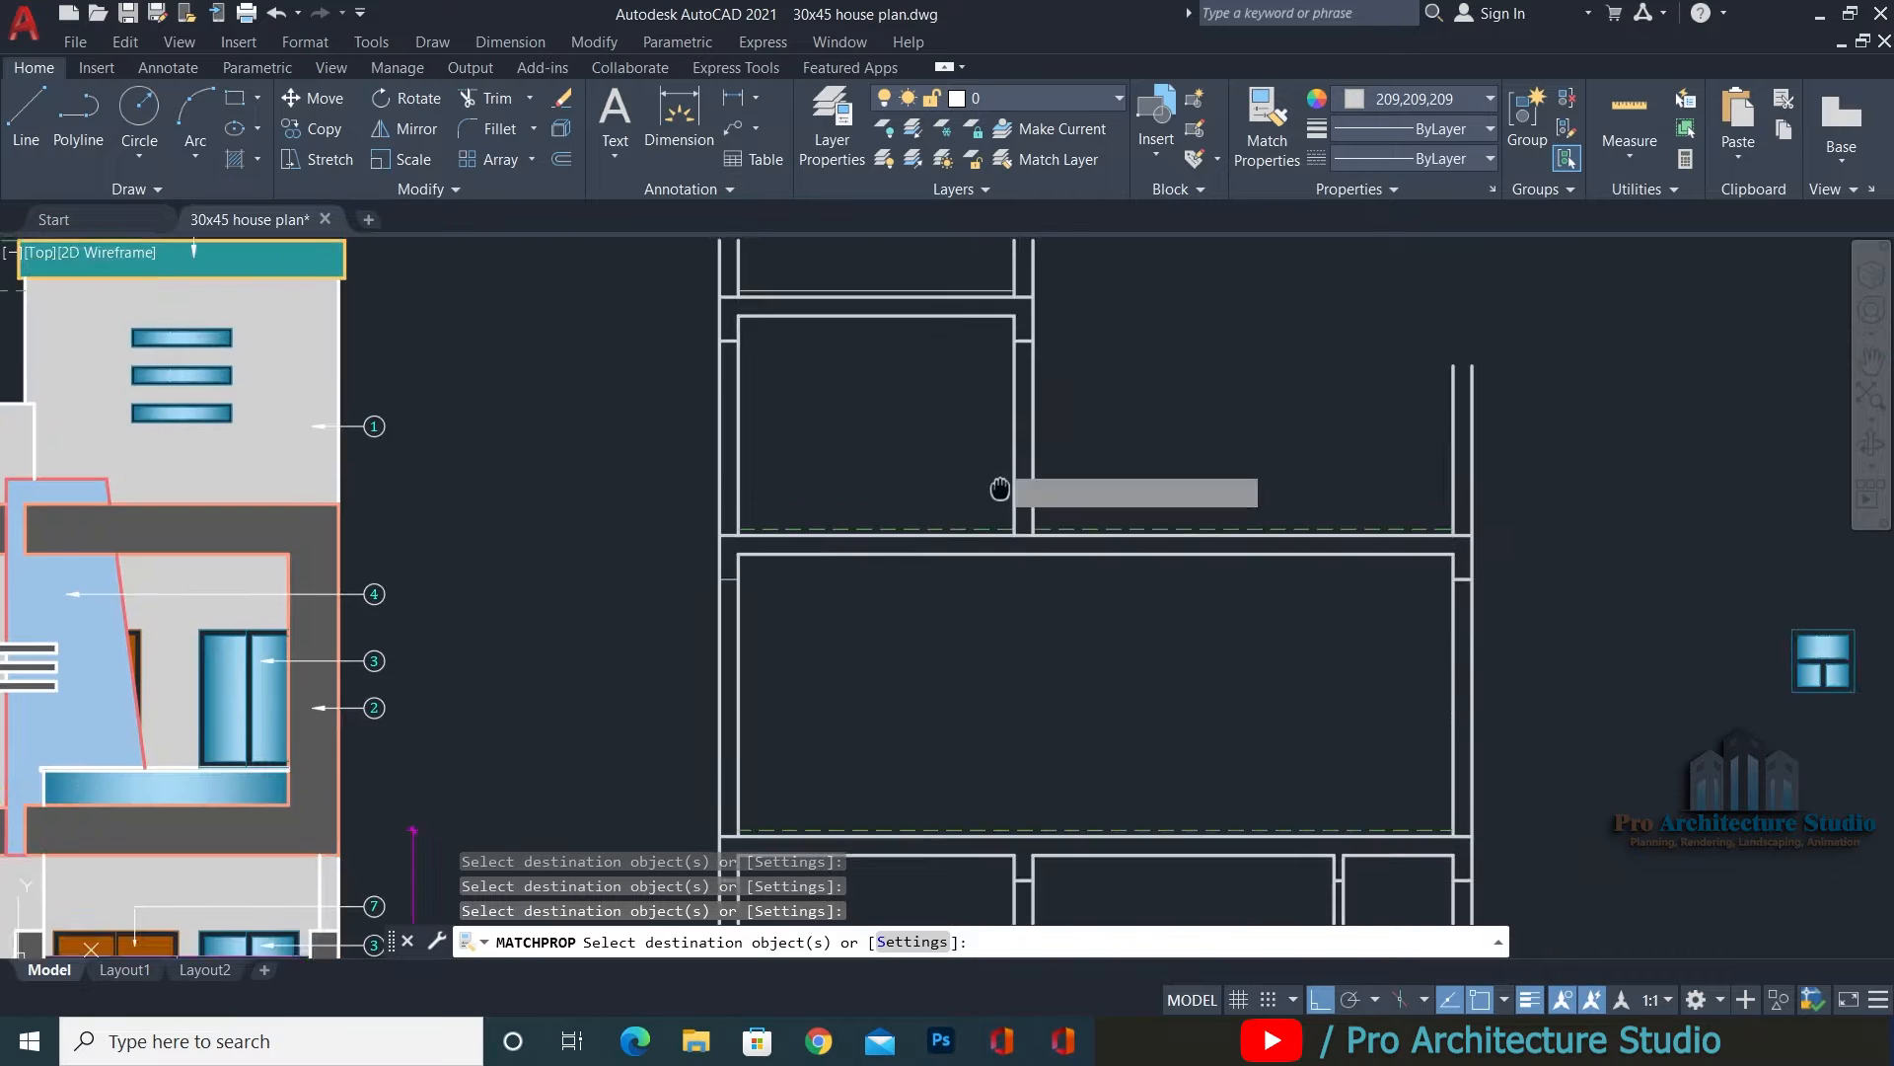
scroll(1003, 490, "up", 5)
scroll(876, 409, "down", 5)
scroll(948, 427, "up", 5)
key("Escape")
key("Escape")
key("ctrl+s")
scroll(1083, 410, "down", 5)
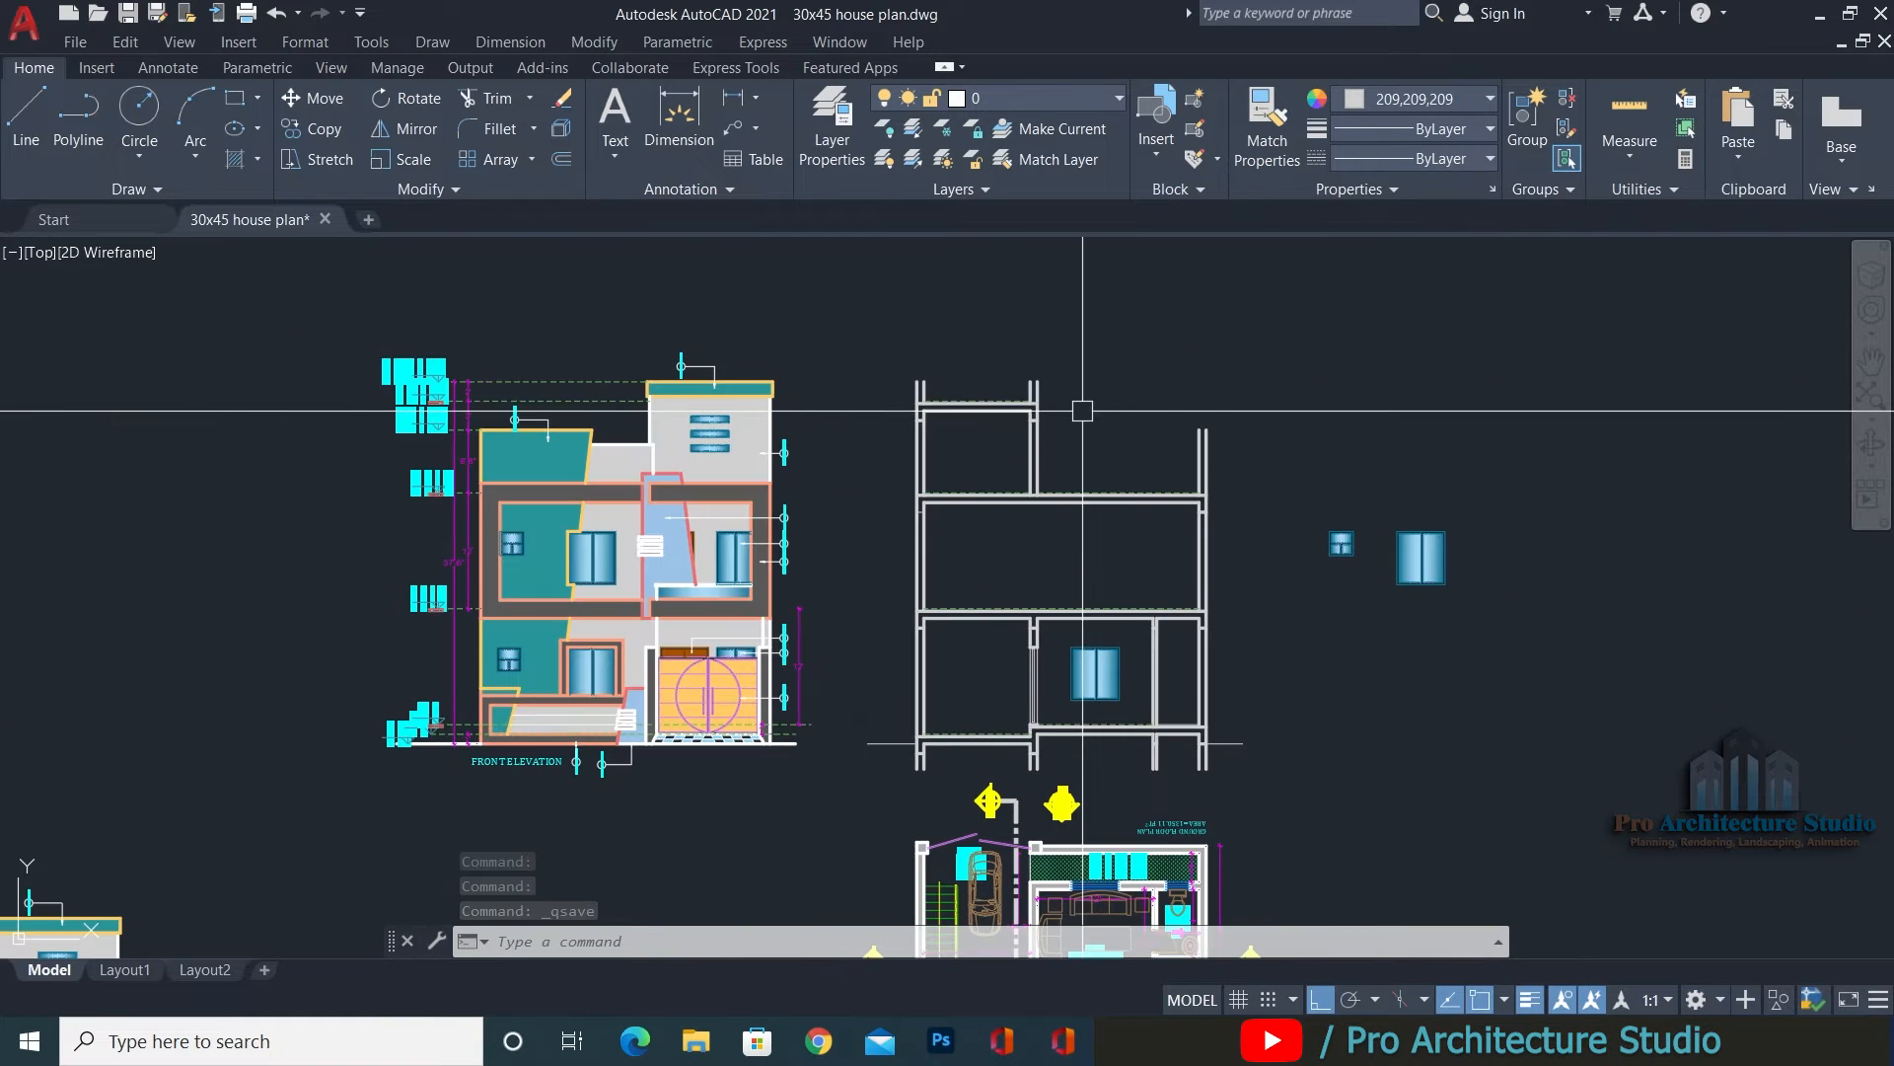
scroll(1074, 537, "up", 5)
key("Escape")
key("Escape")
scroll(1089, 500, "down", 5)
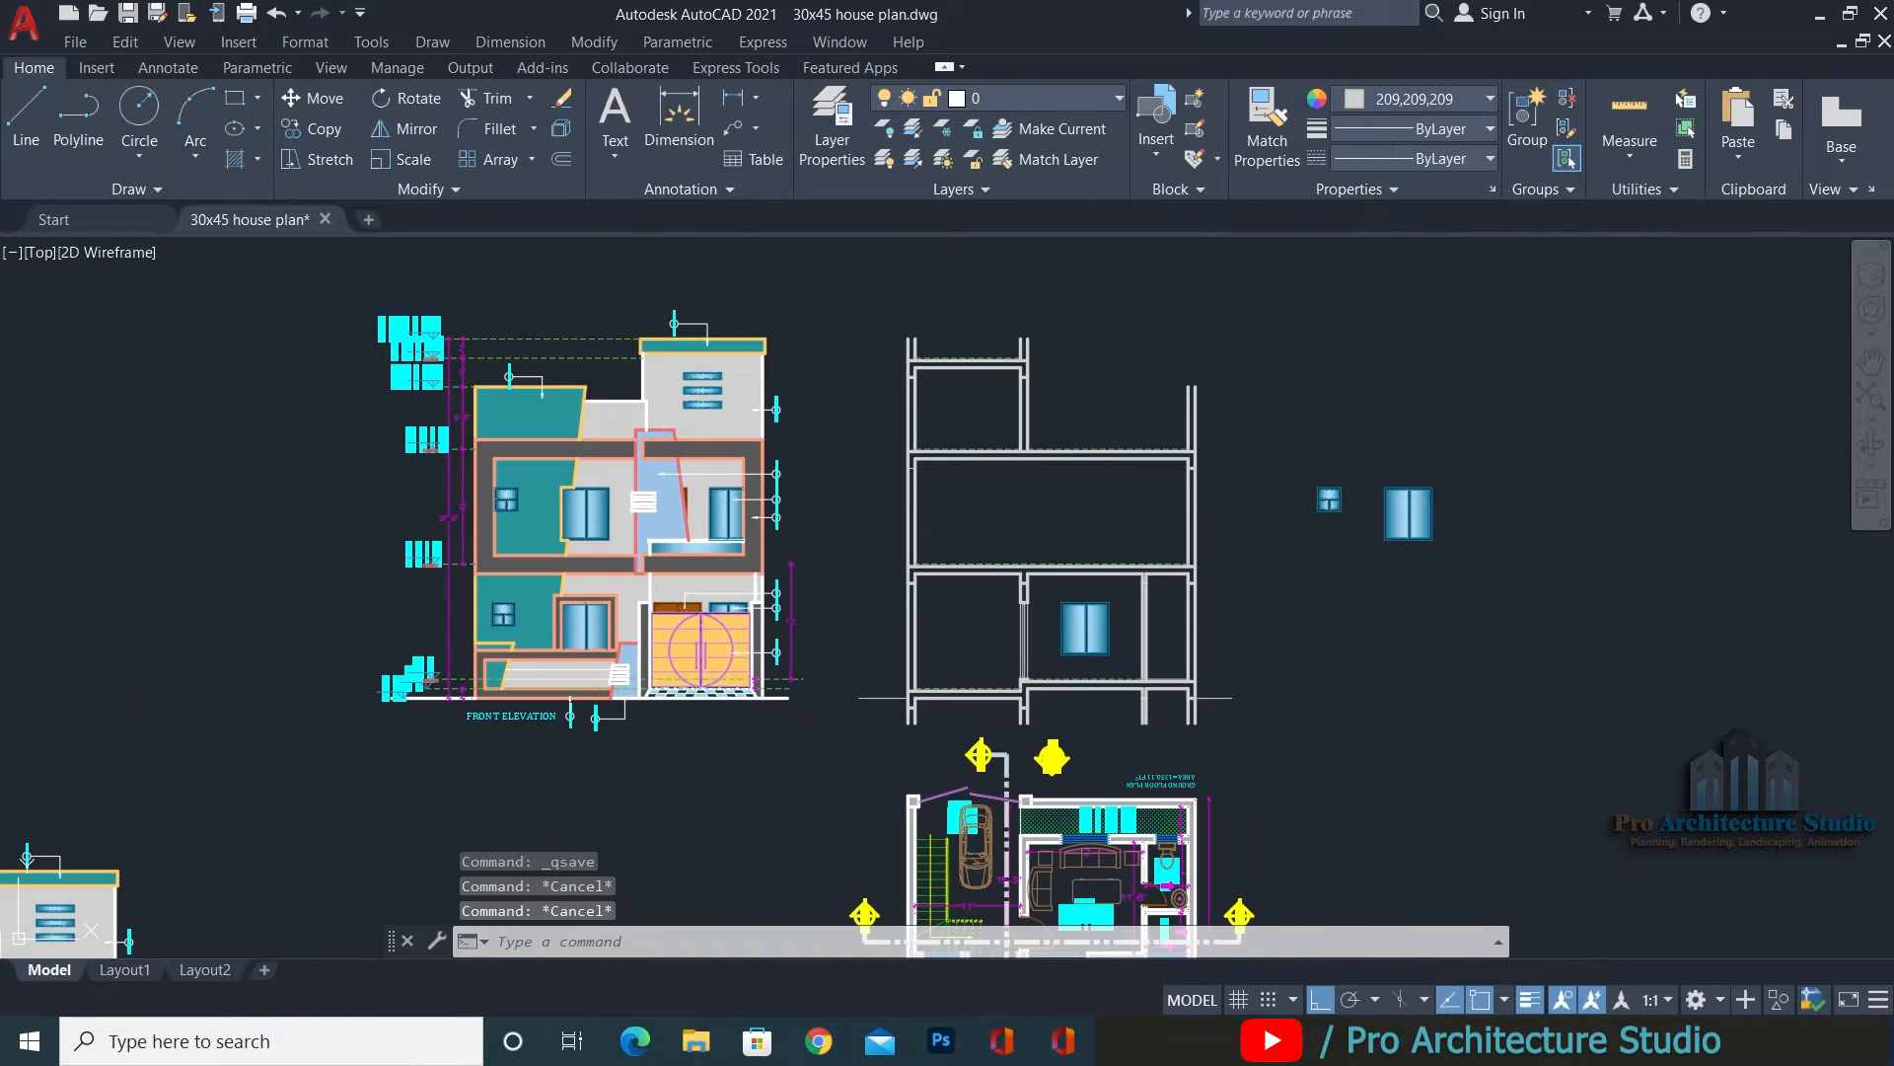
Assign the section's ground floor door lines to layer ELE.DOOR with colour ByLayer, and save the drawing.
scroll(1062, 620, "up", 3)
scroll(990, 630, "up", 3)
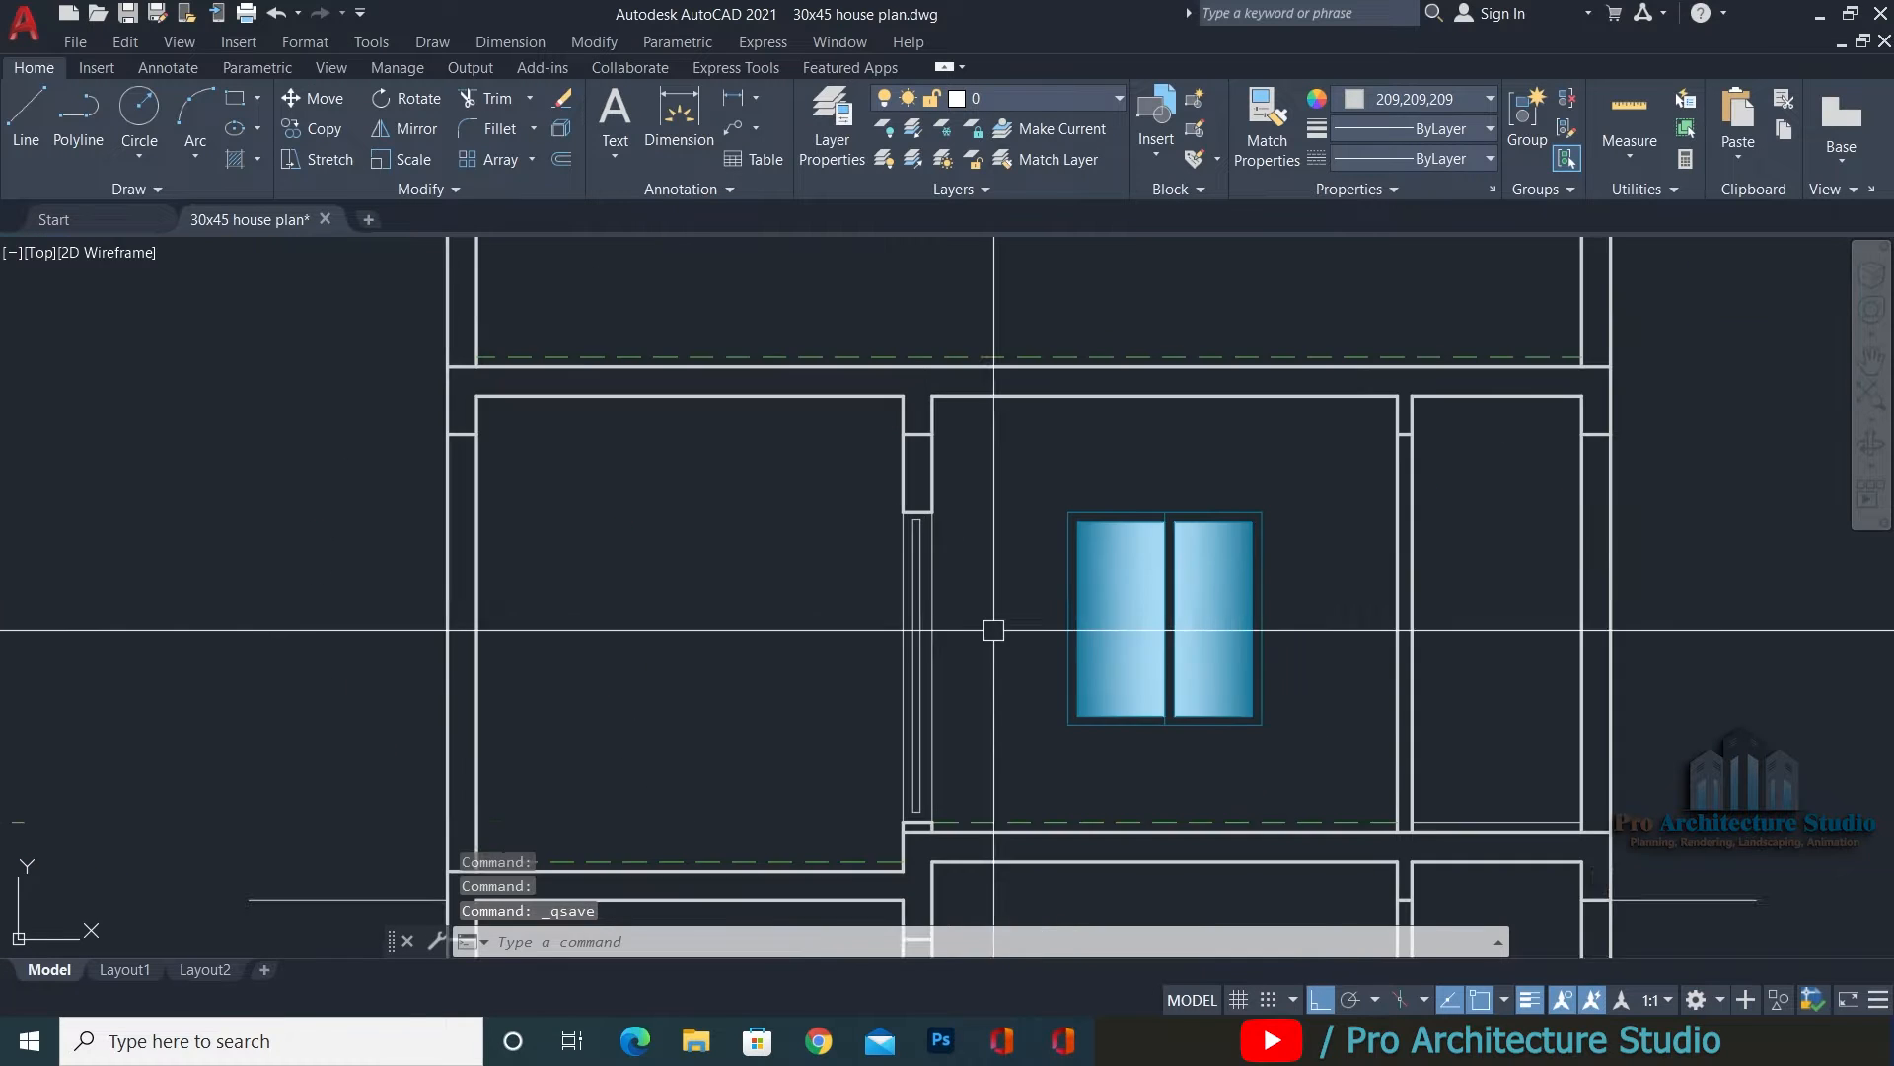
middle_click_drag(990, 630, 1035, 477)
key("Escape")
key("Escape")
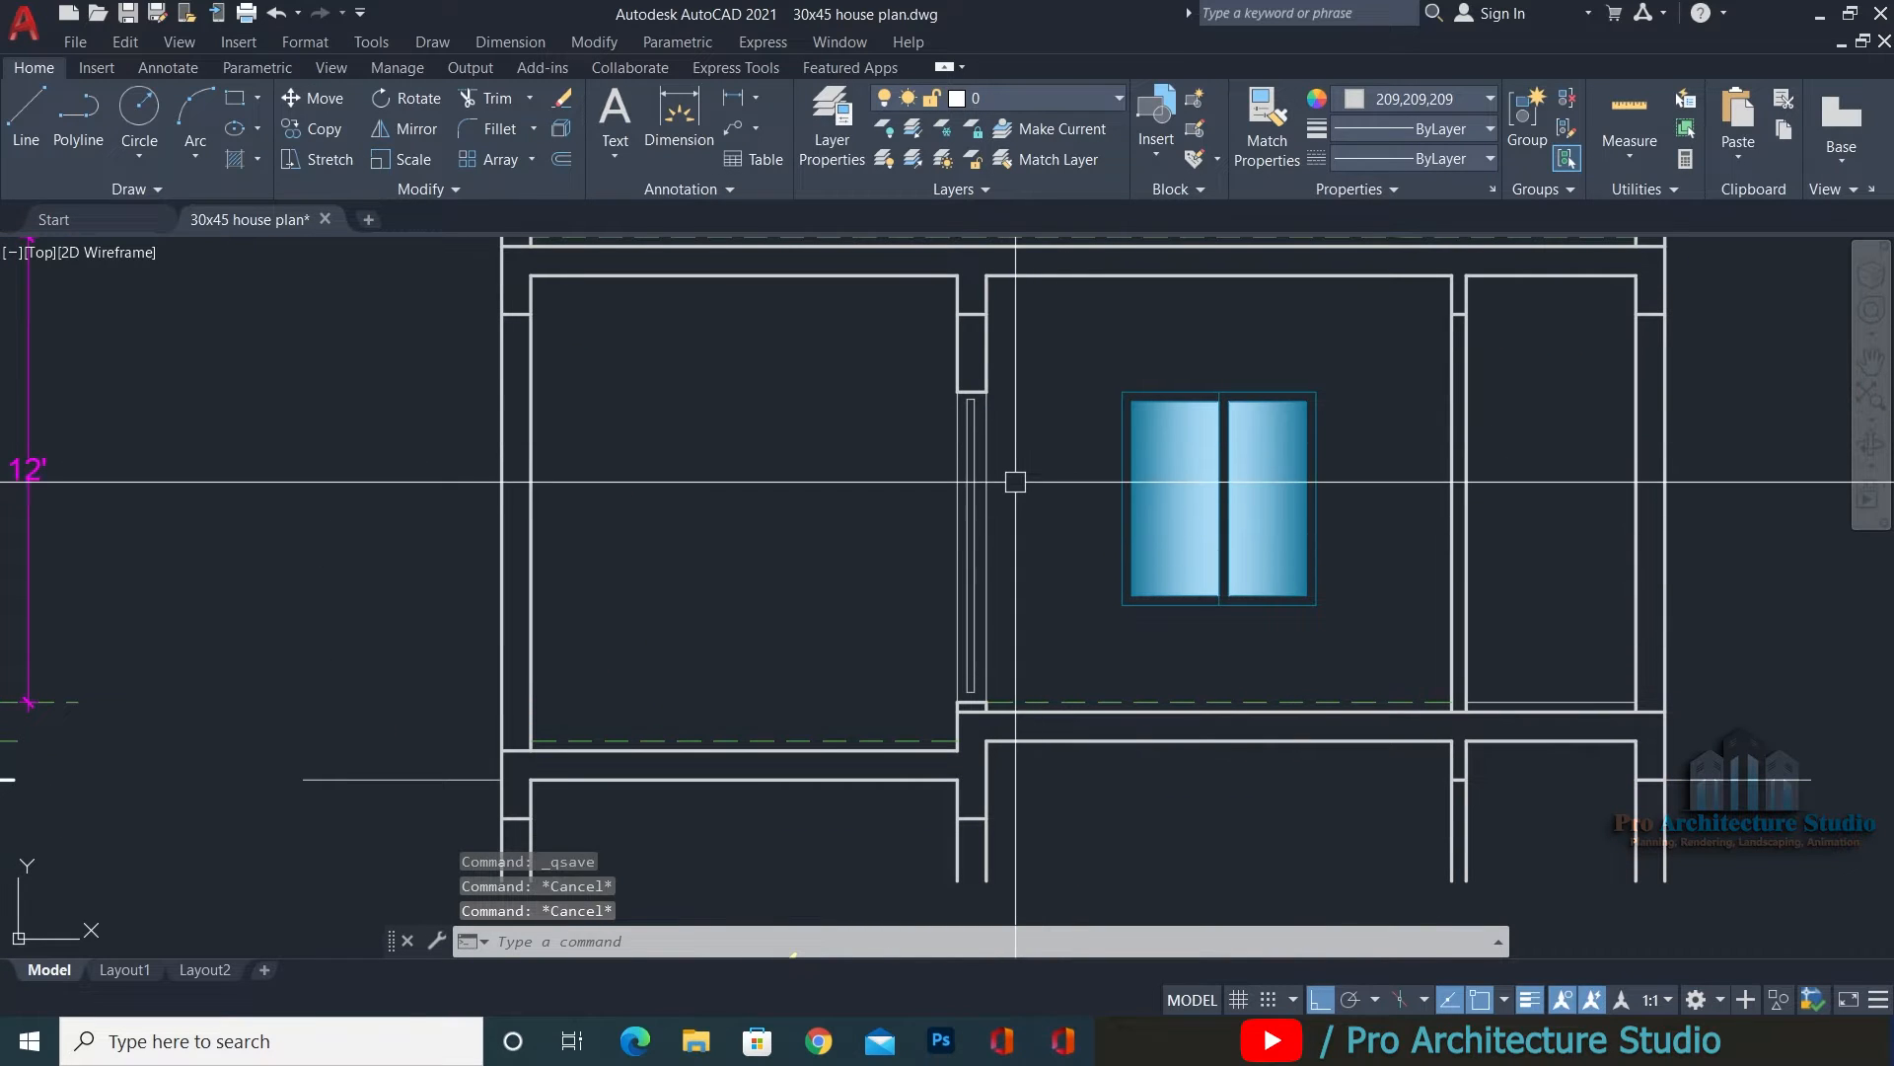
left_click(981, 448)
left_click(869, 520)
scroll(978, 485, "up", 2)
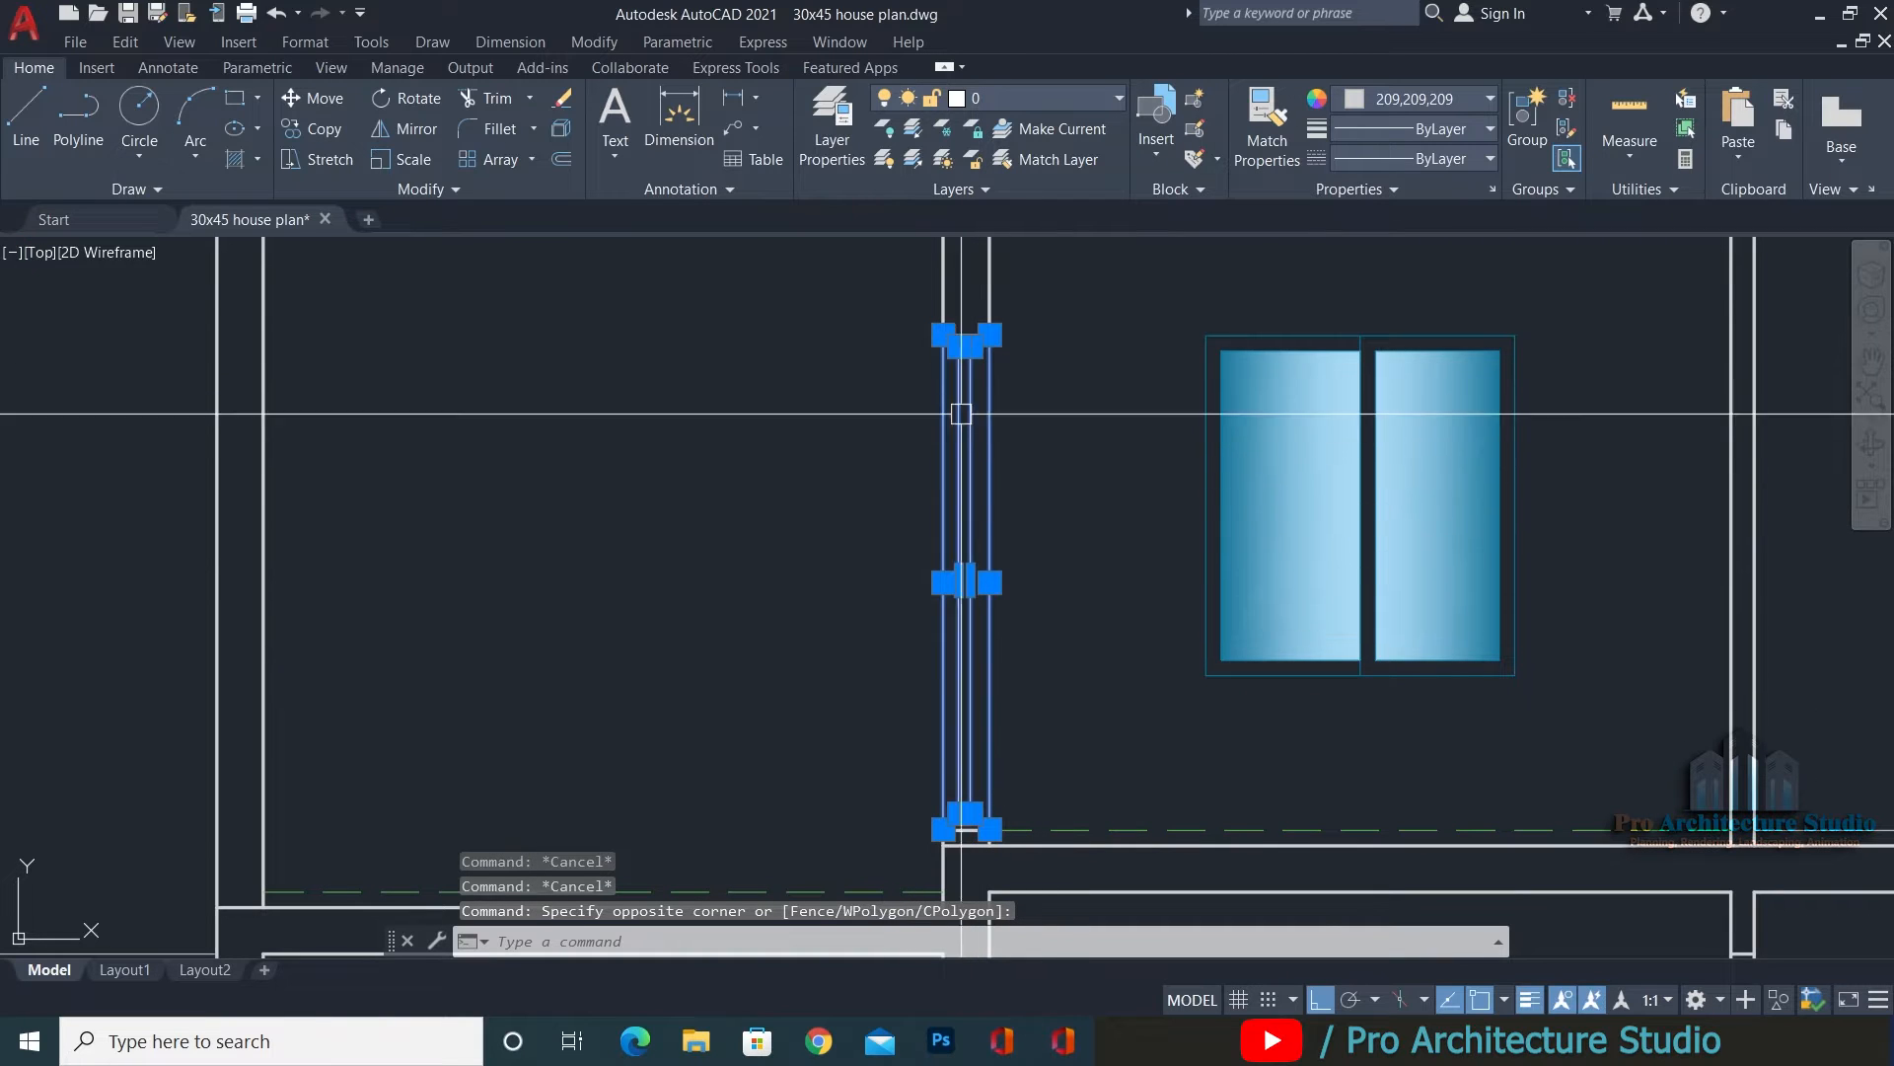
middle_click_drag(844, 295, 856, 352)
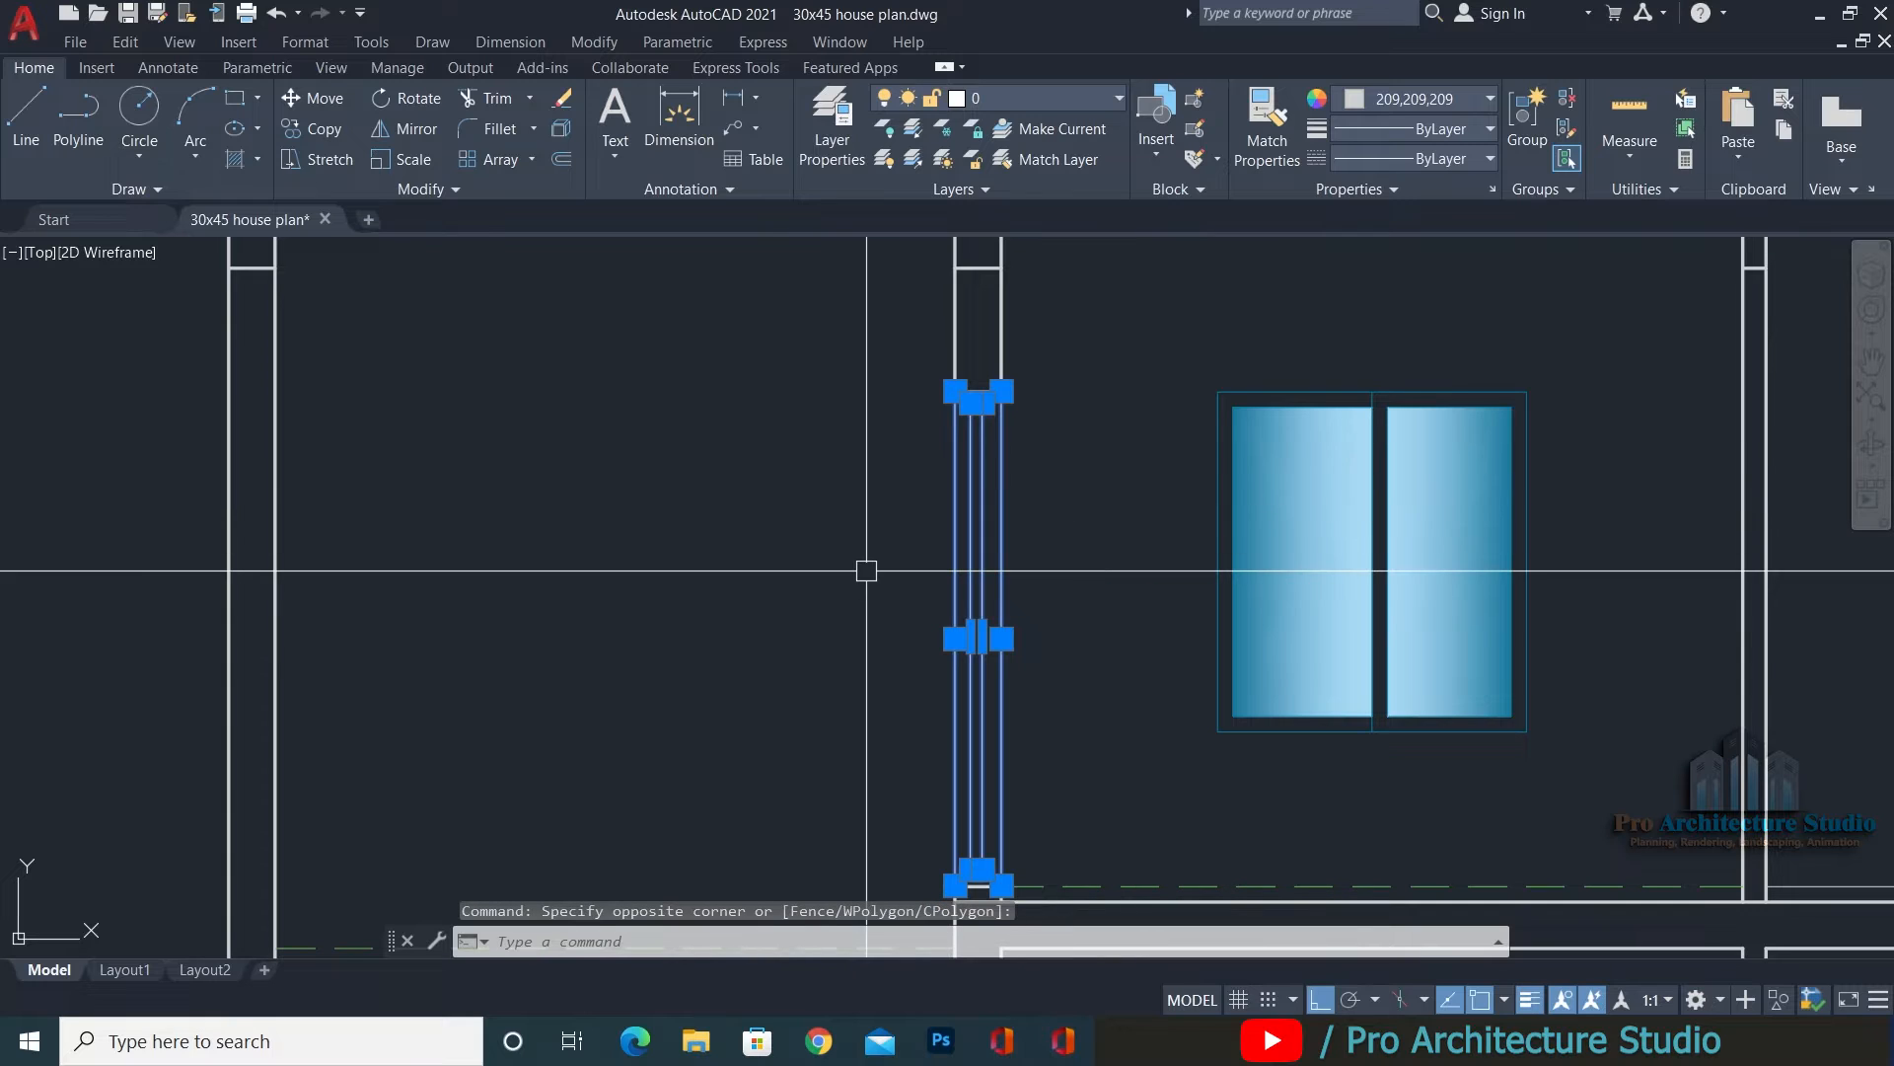
left_click(1382, 99)
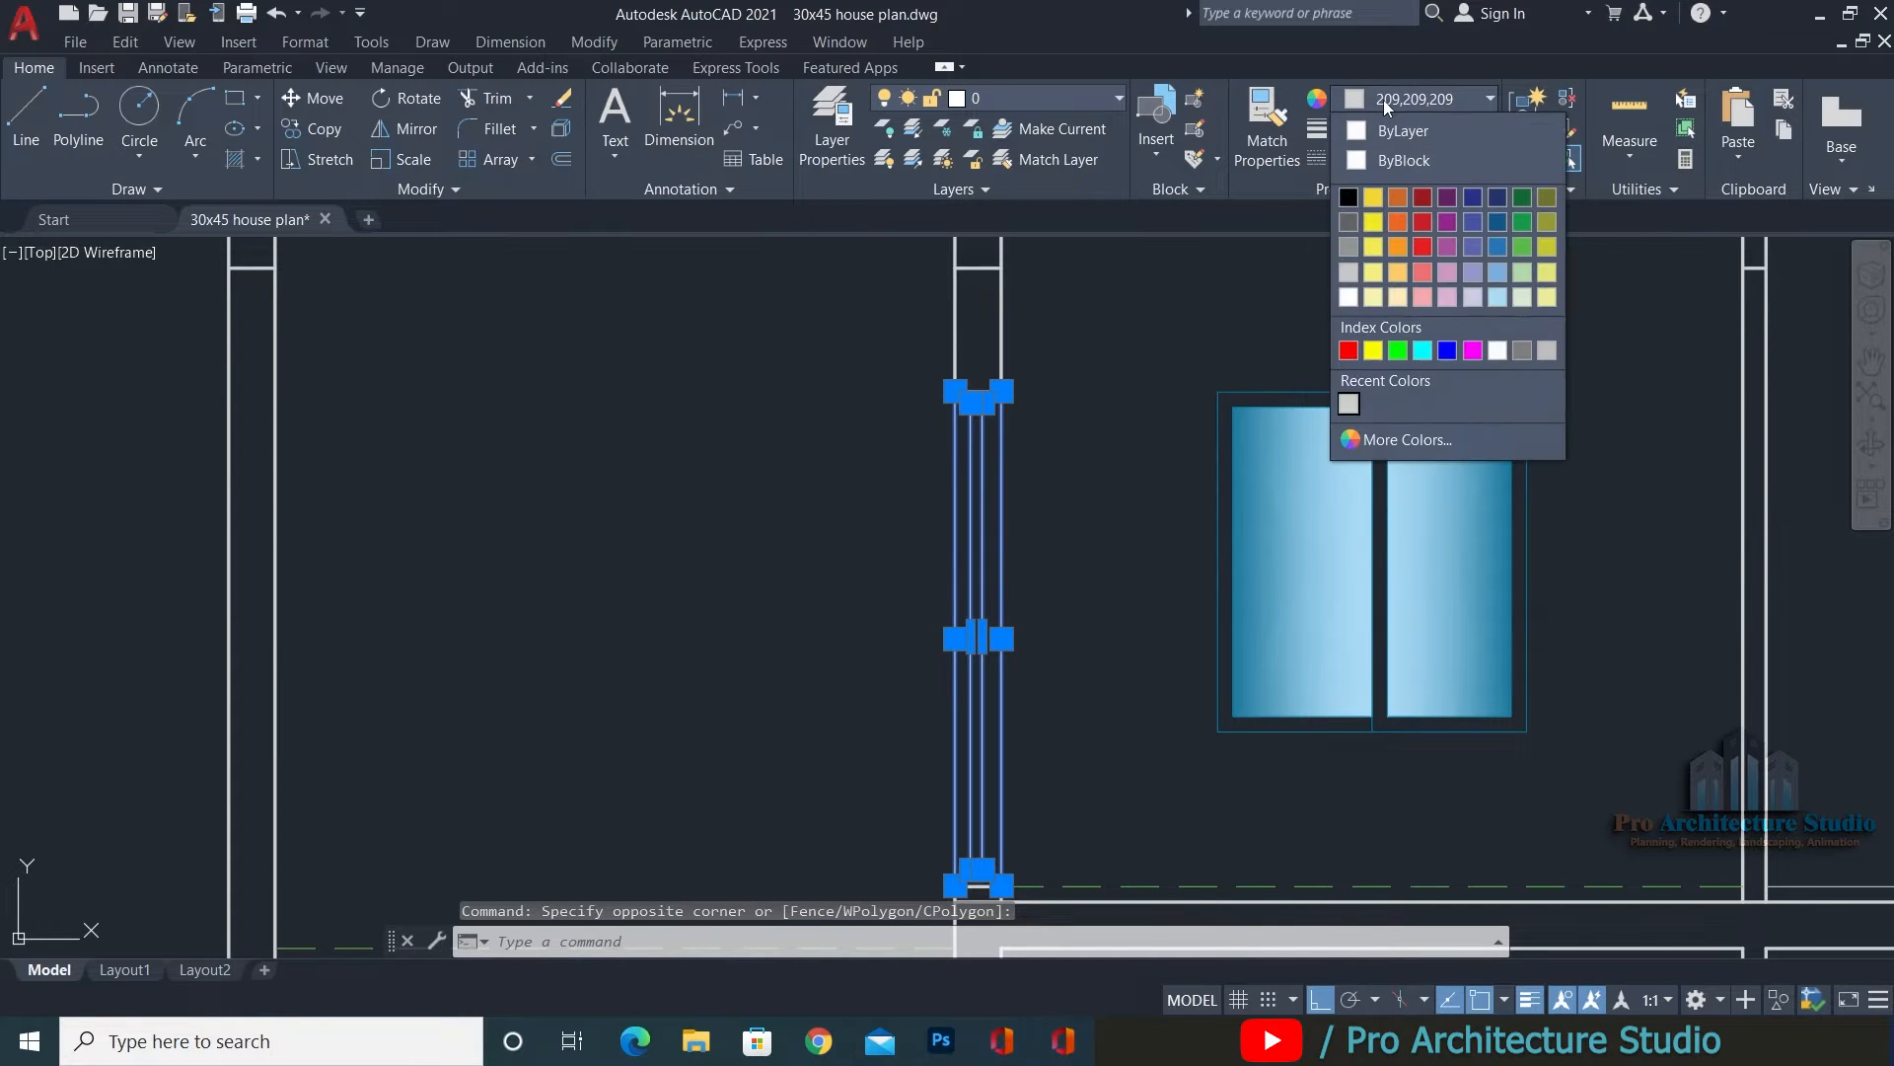
left_click(1384, 99)
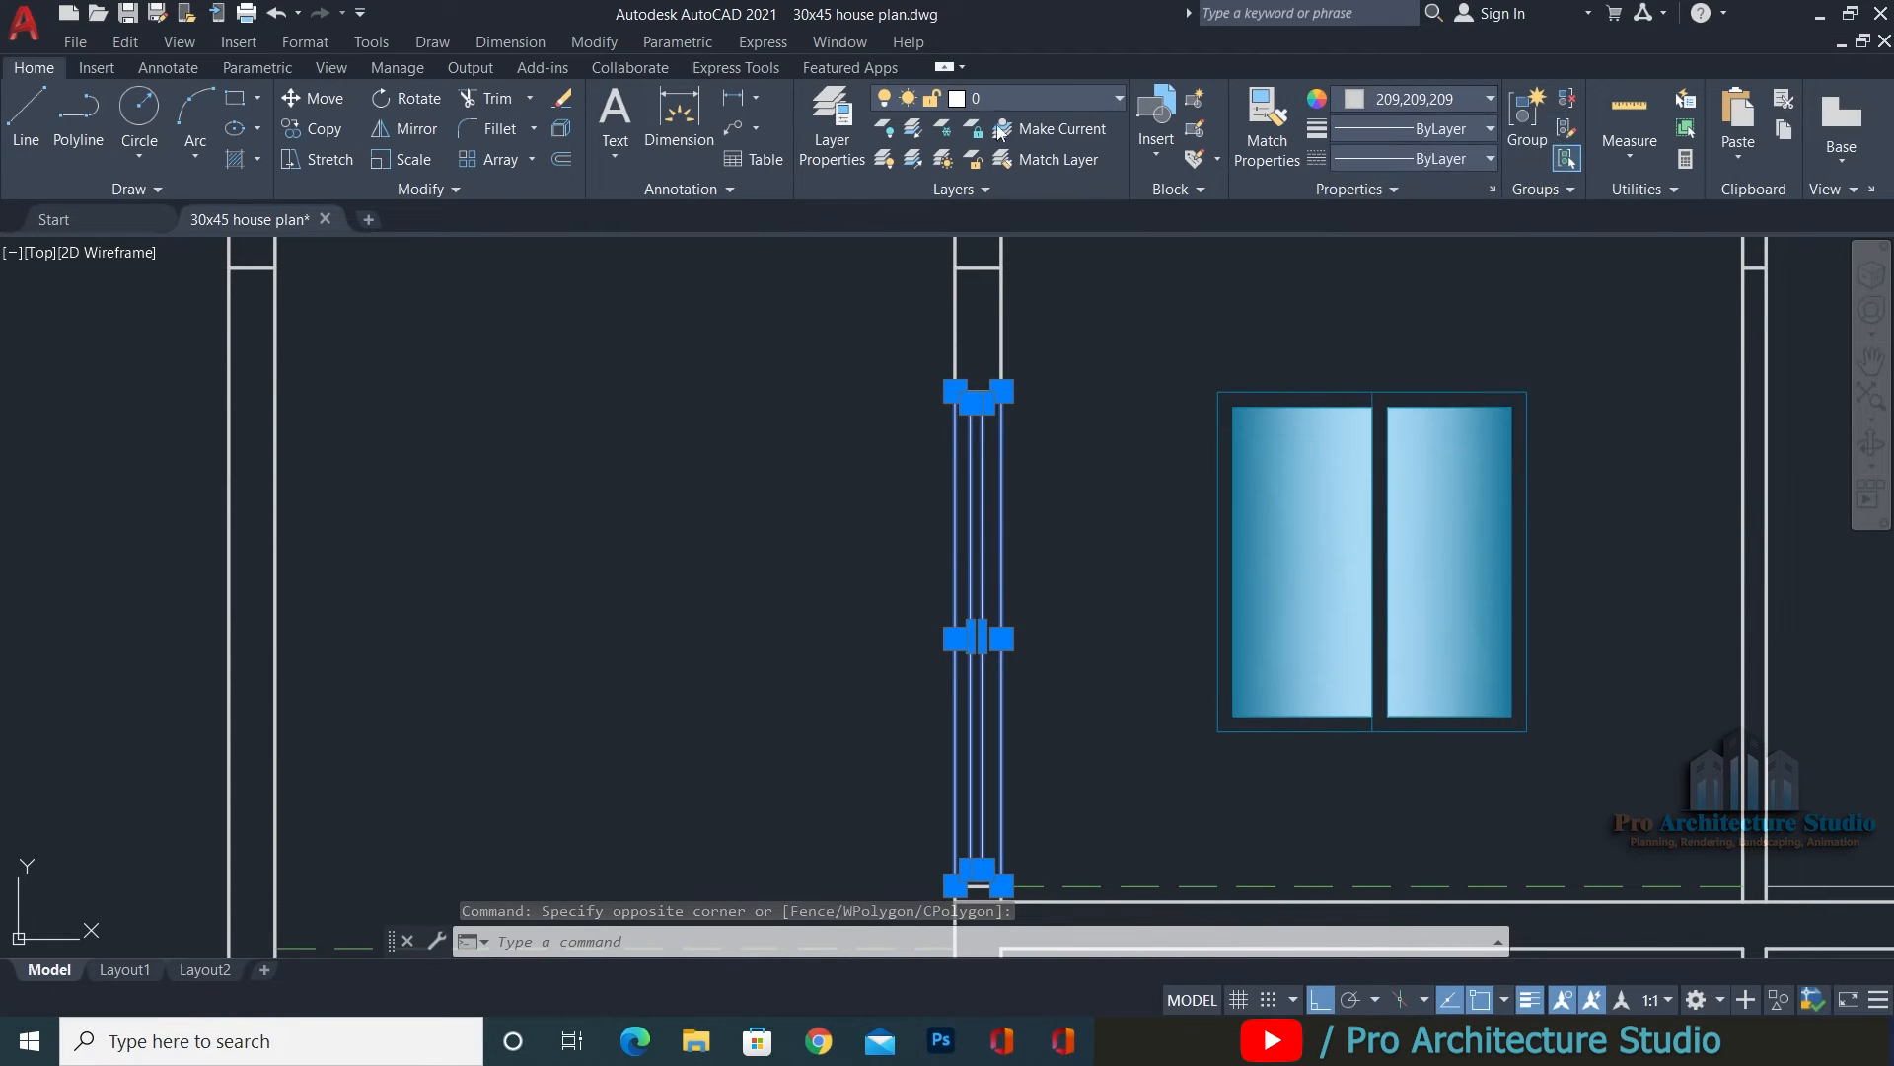
left_click(1087, 96)
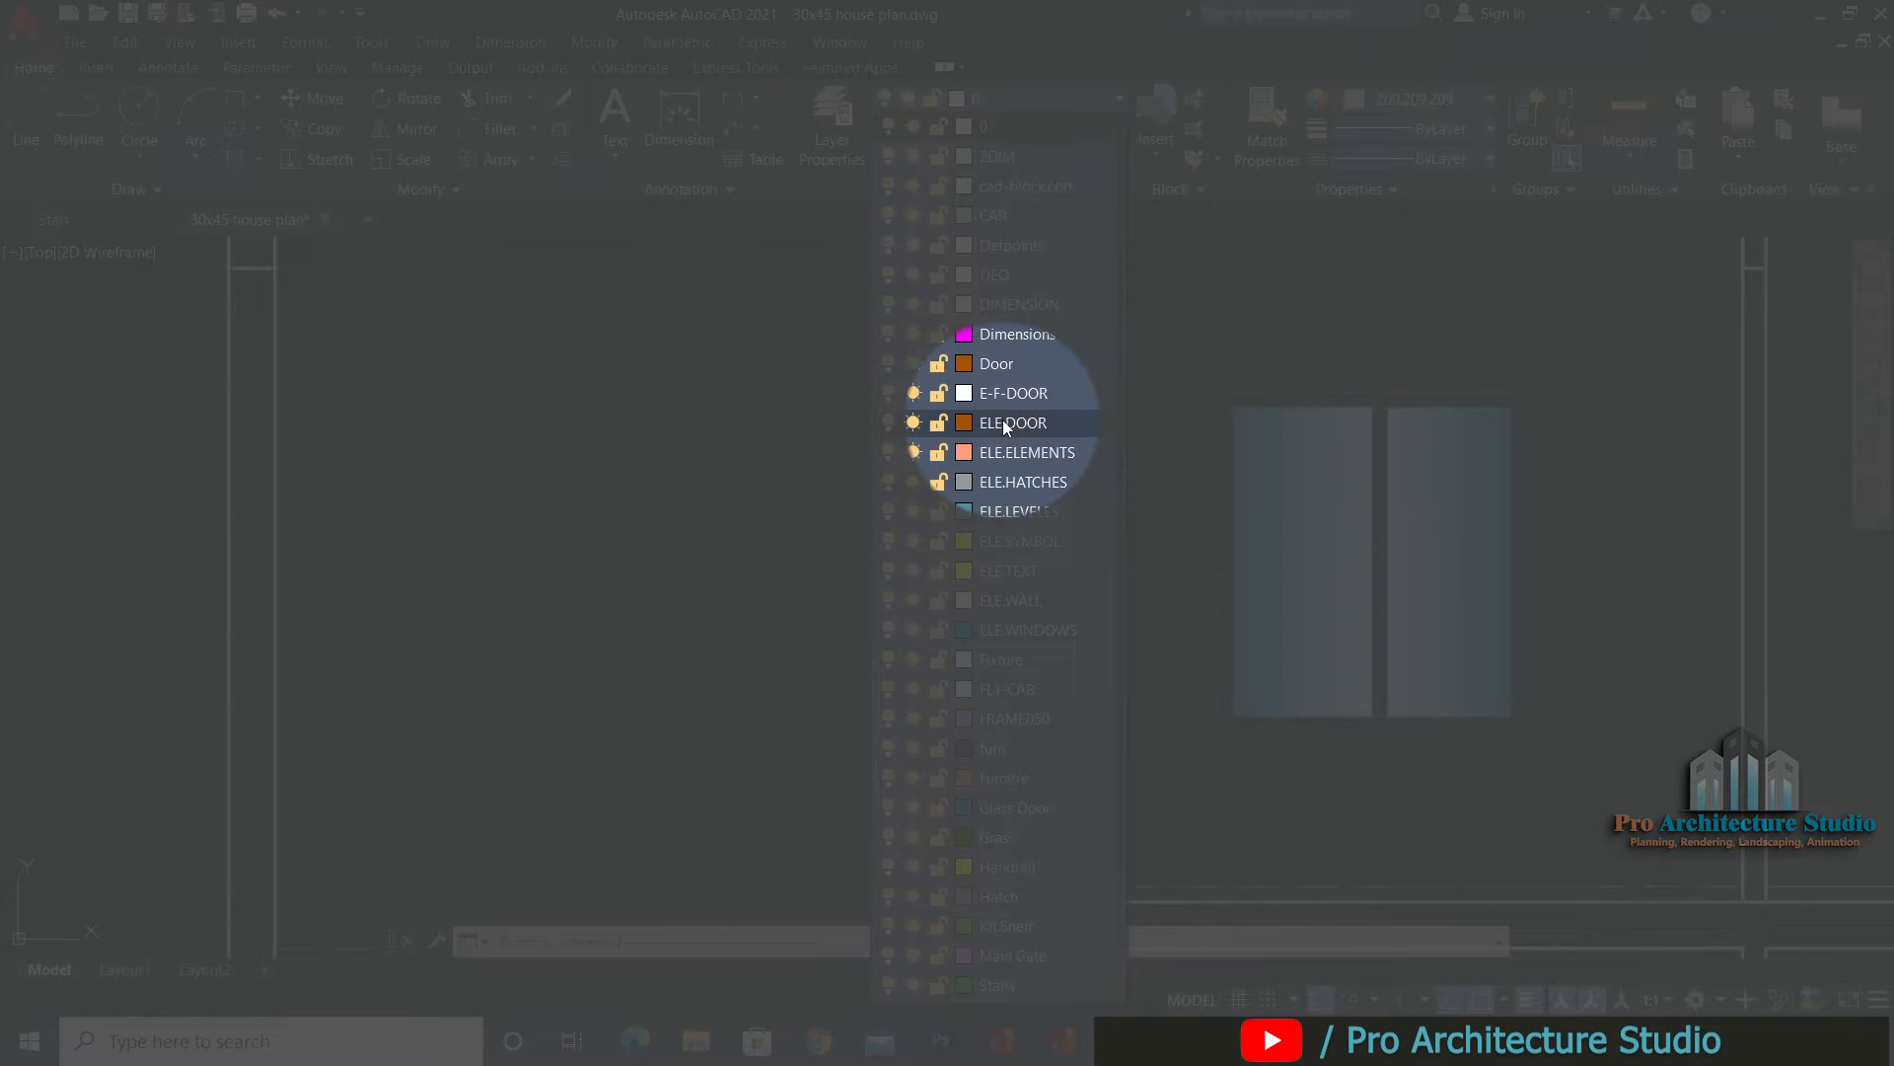
left_click(1015, 422)
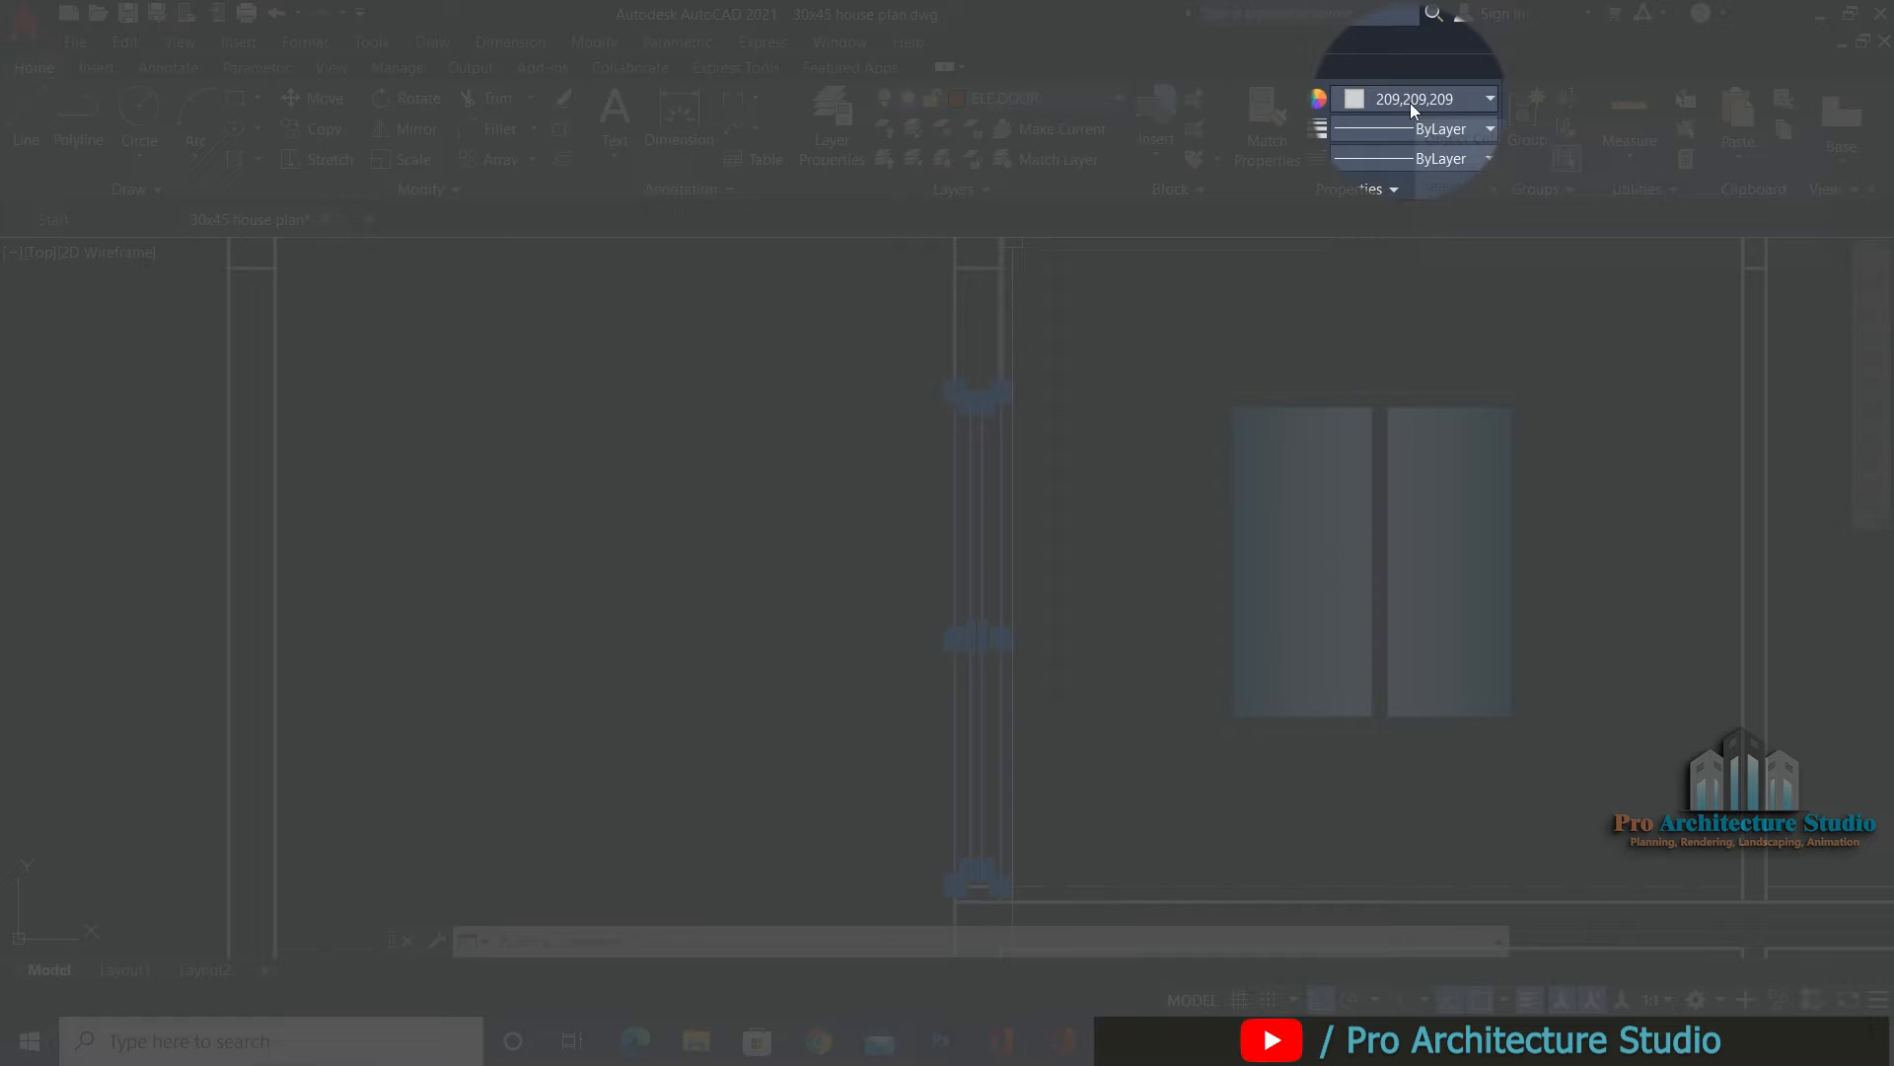
left_click(1406, 101)
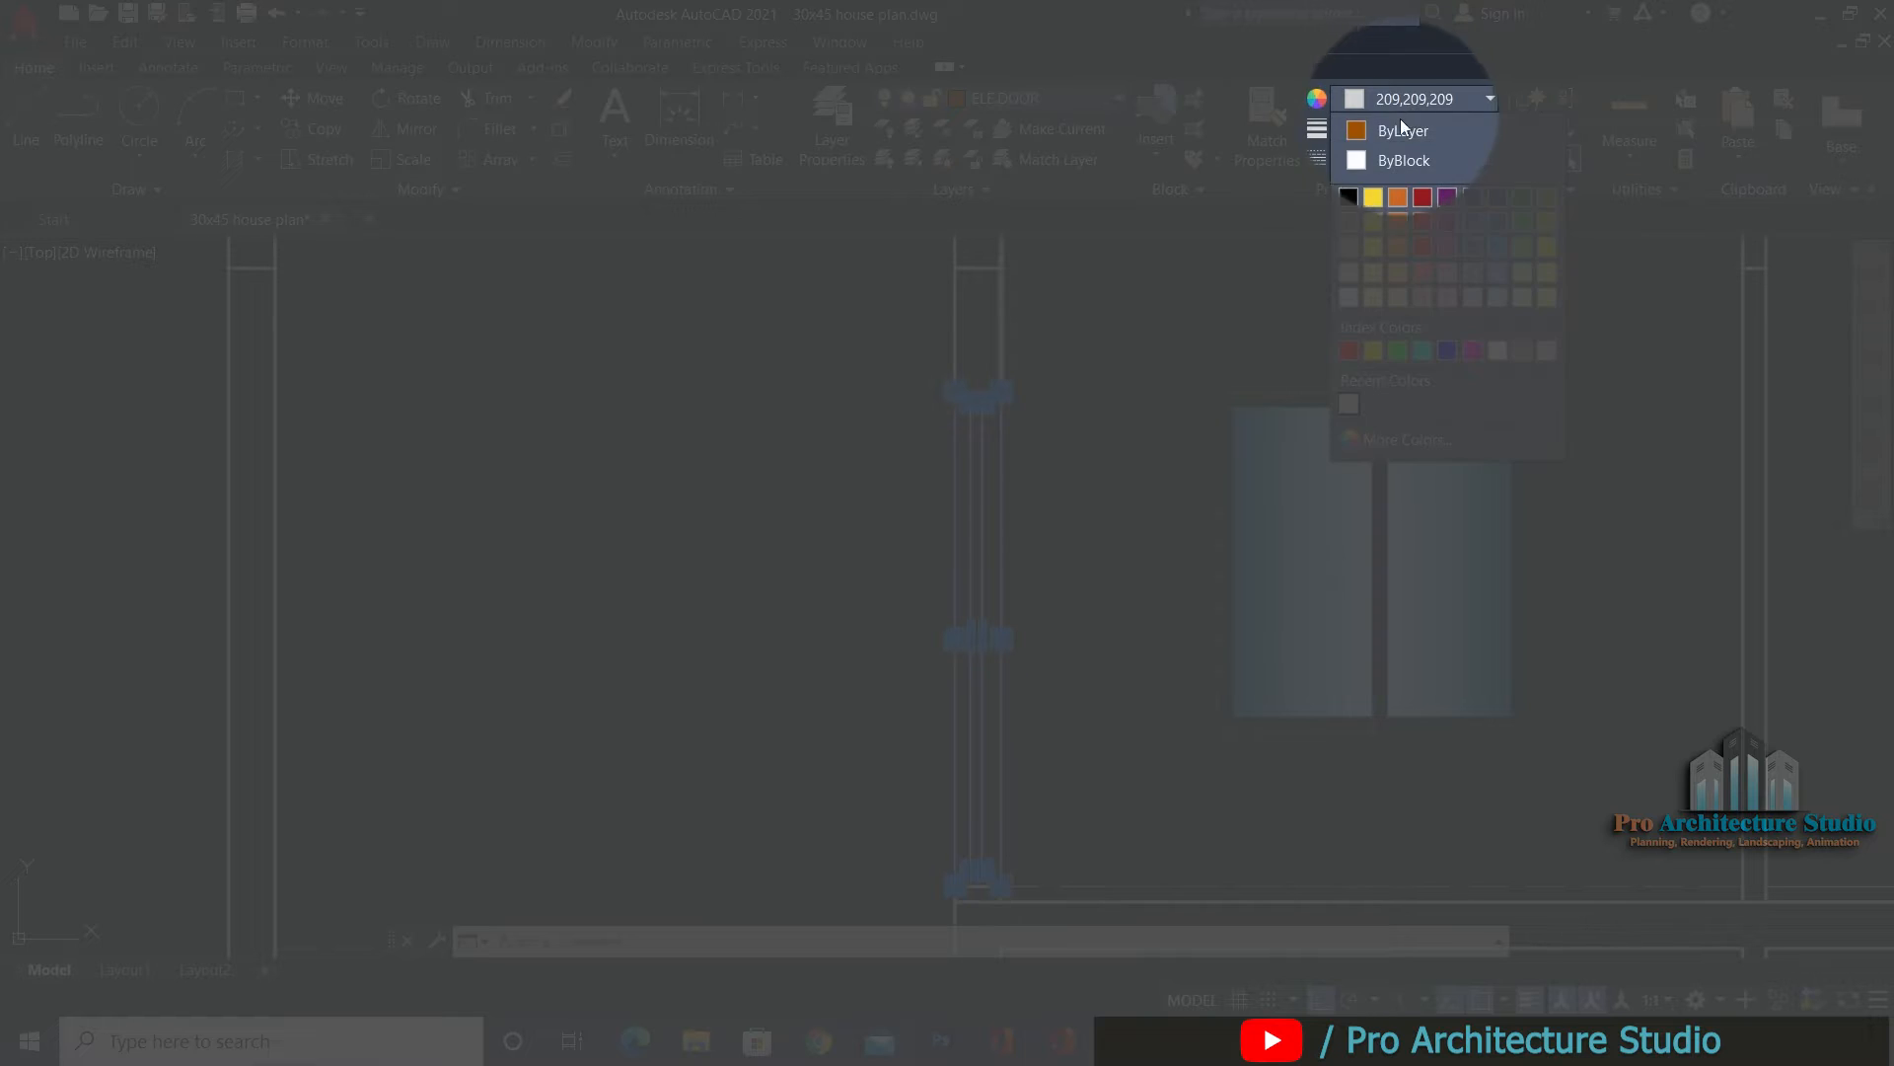
left_click(1392, 132)
key("Escape")
key("Escape")
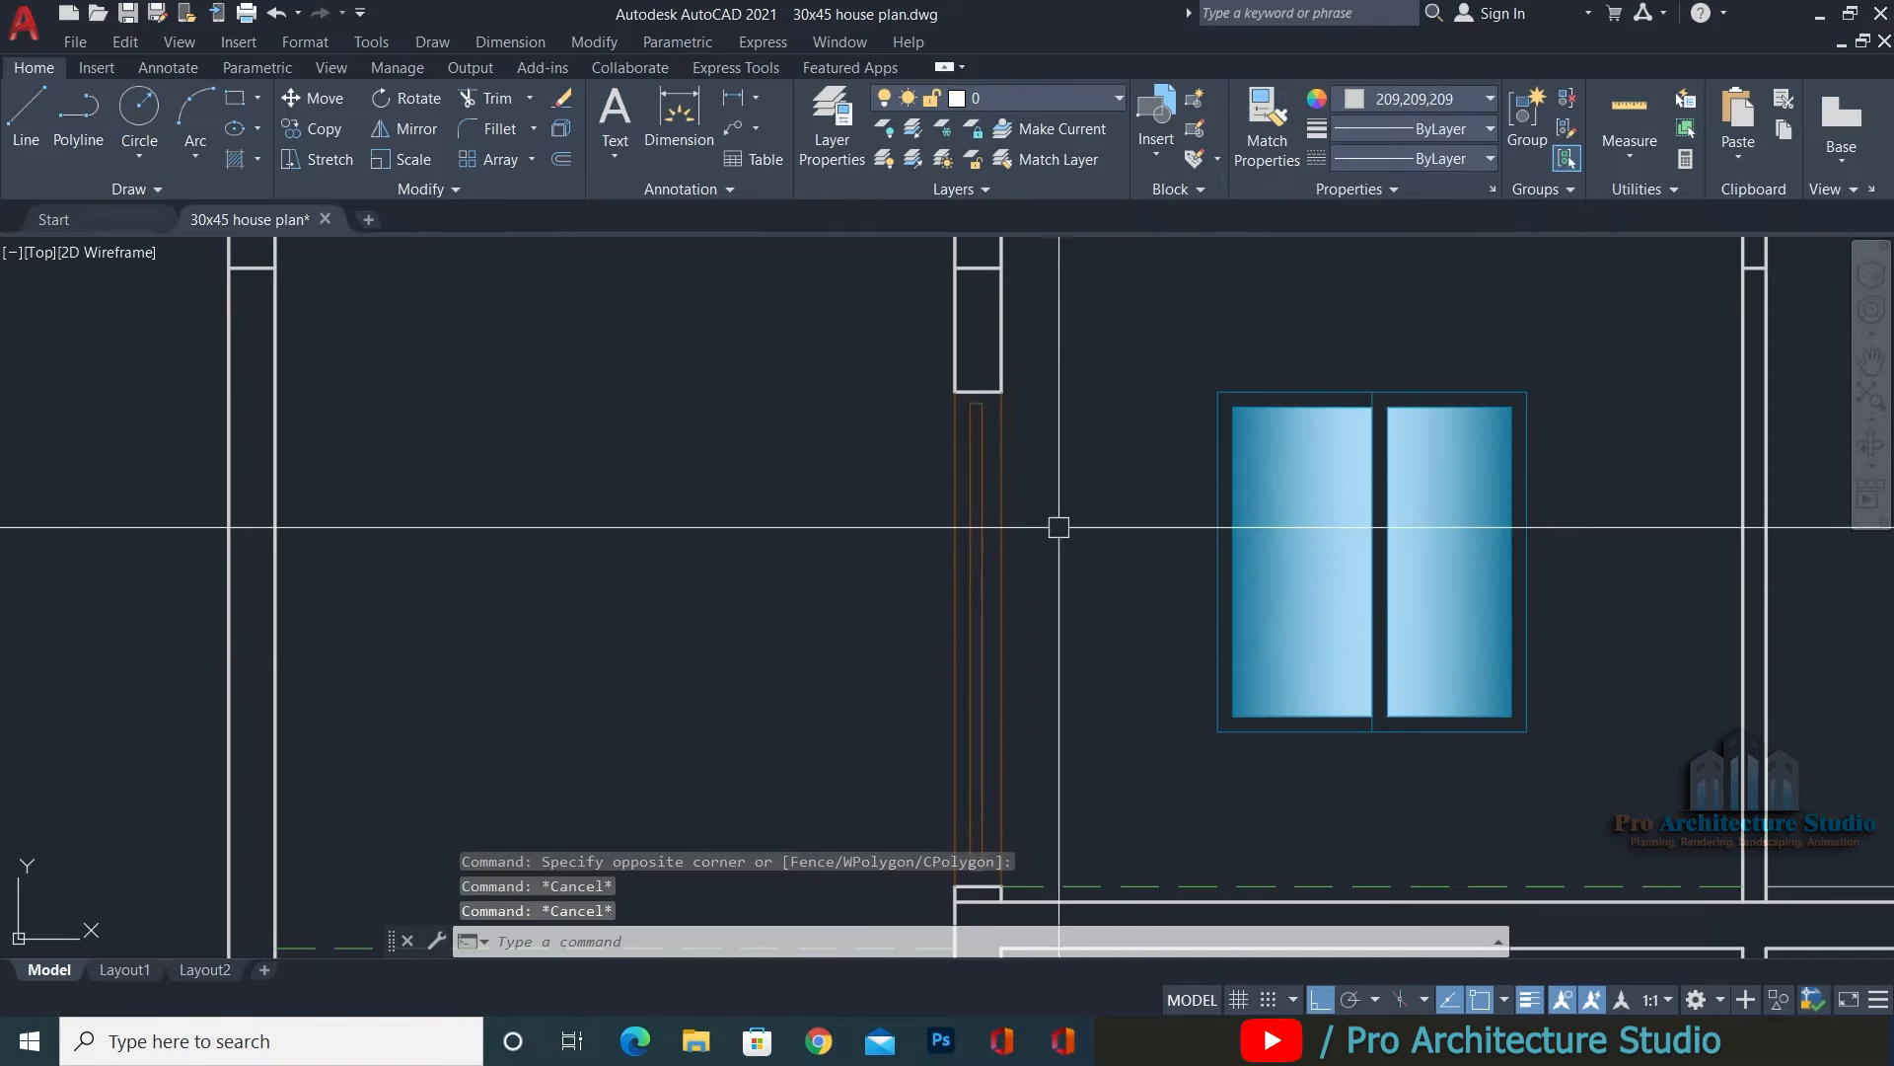
key("ctrl+s")
Examine the ground floor plan along section line A to see which walls, doors and windows it cuts or faces.
scroll(1053, 494, "down", 6)
scroll(982, 685, "up", 4)
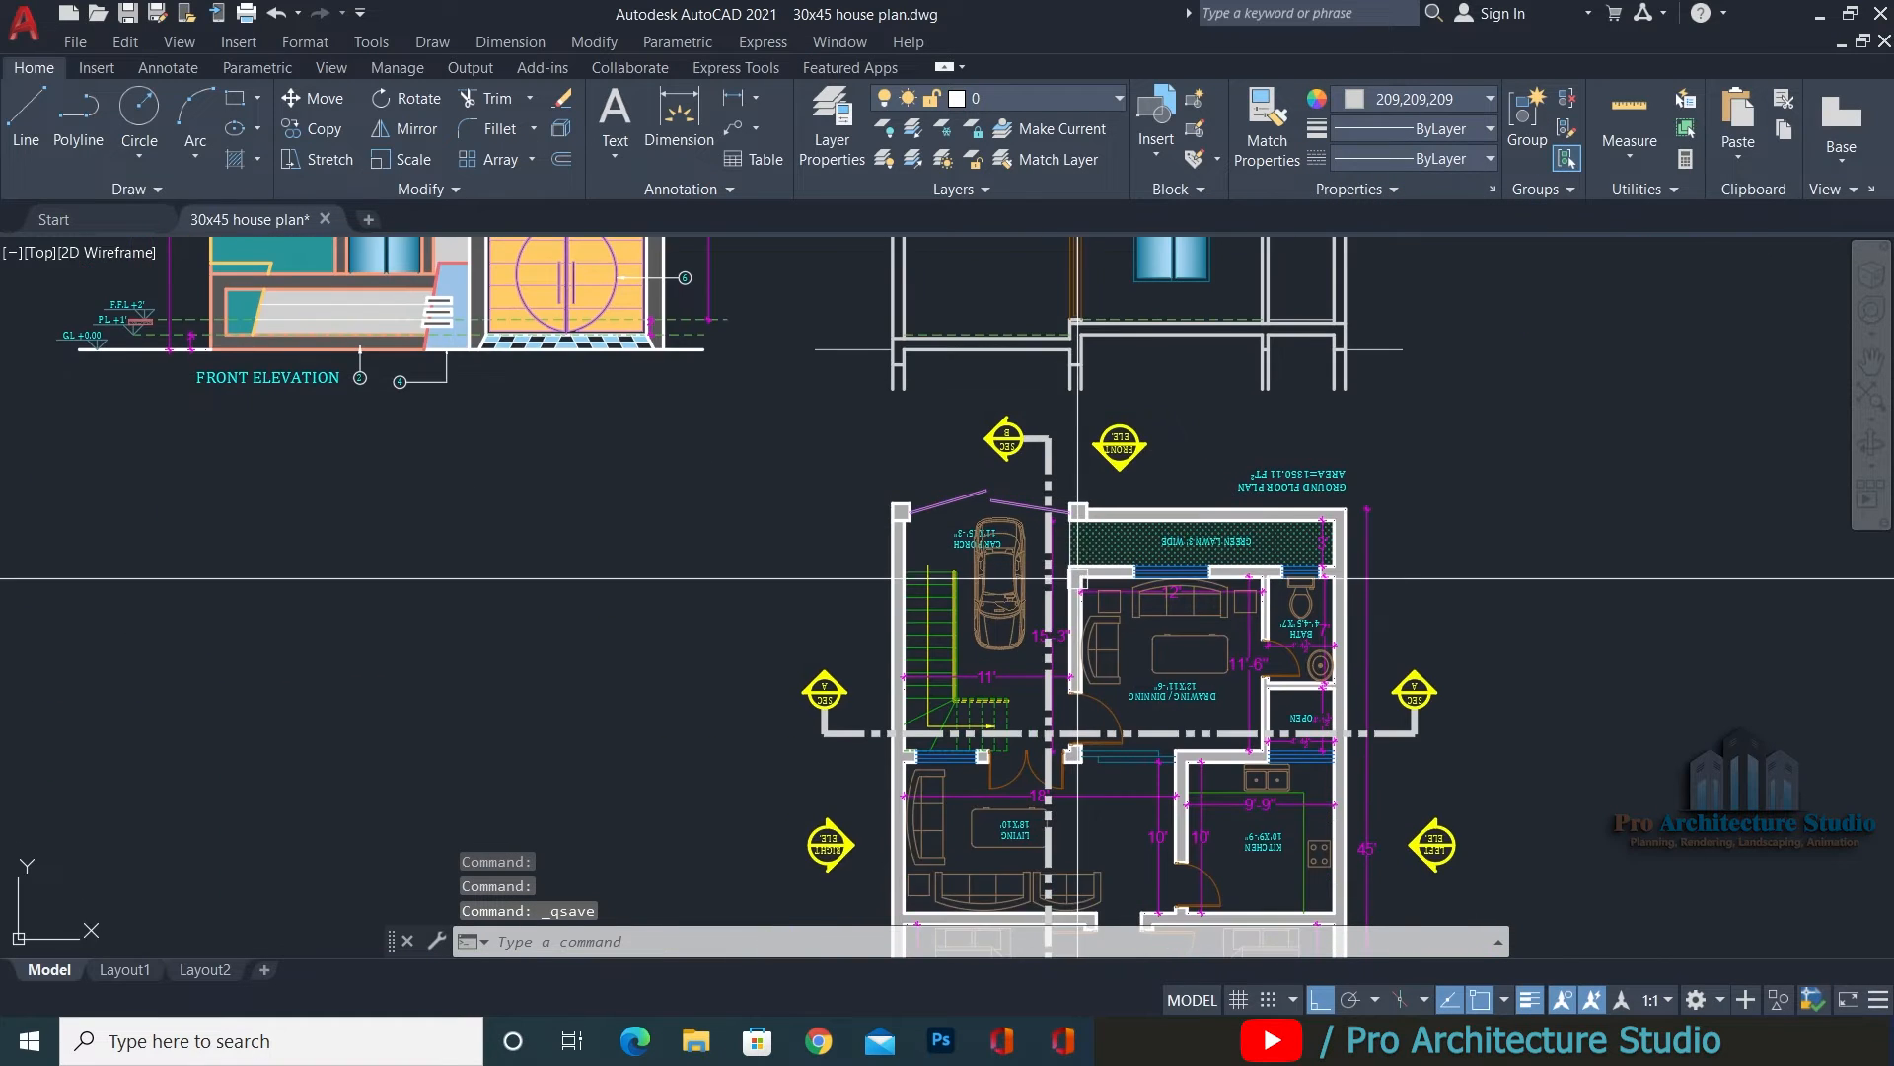
scroll(981, 685, "down", 2)
scroll(963, 592, "up", 4)
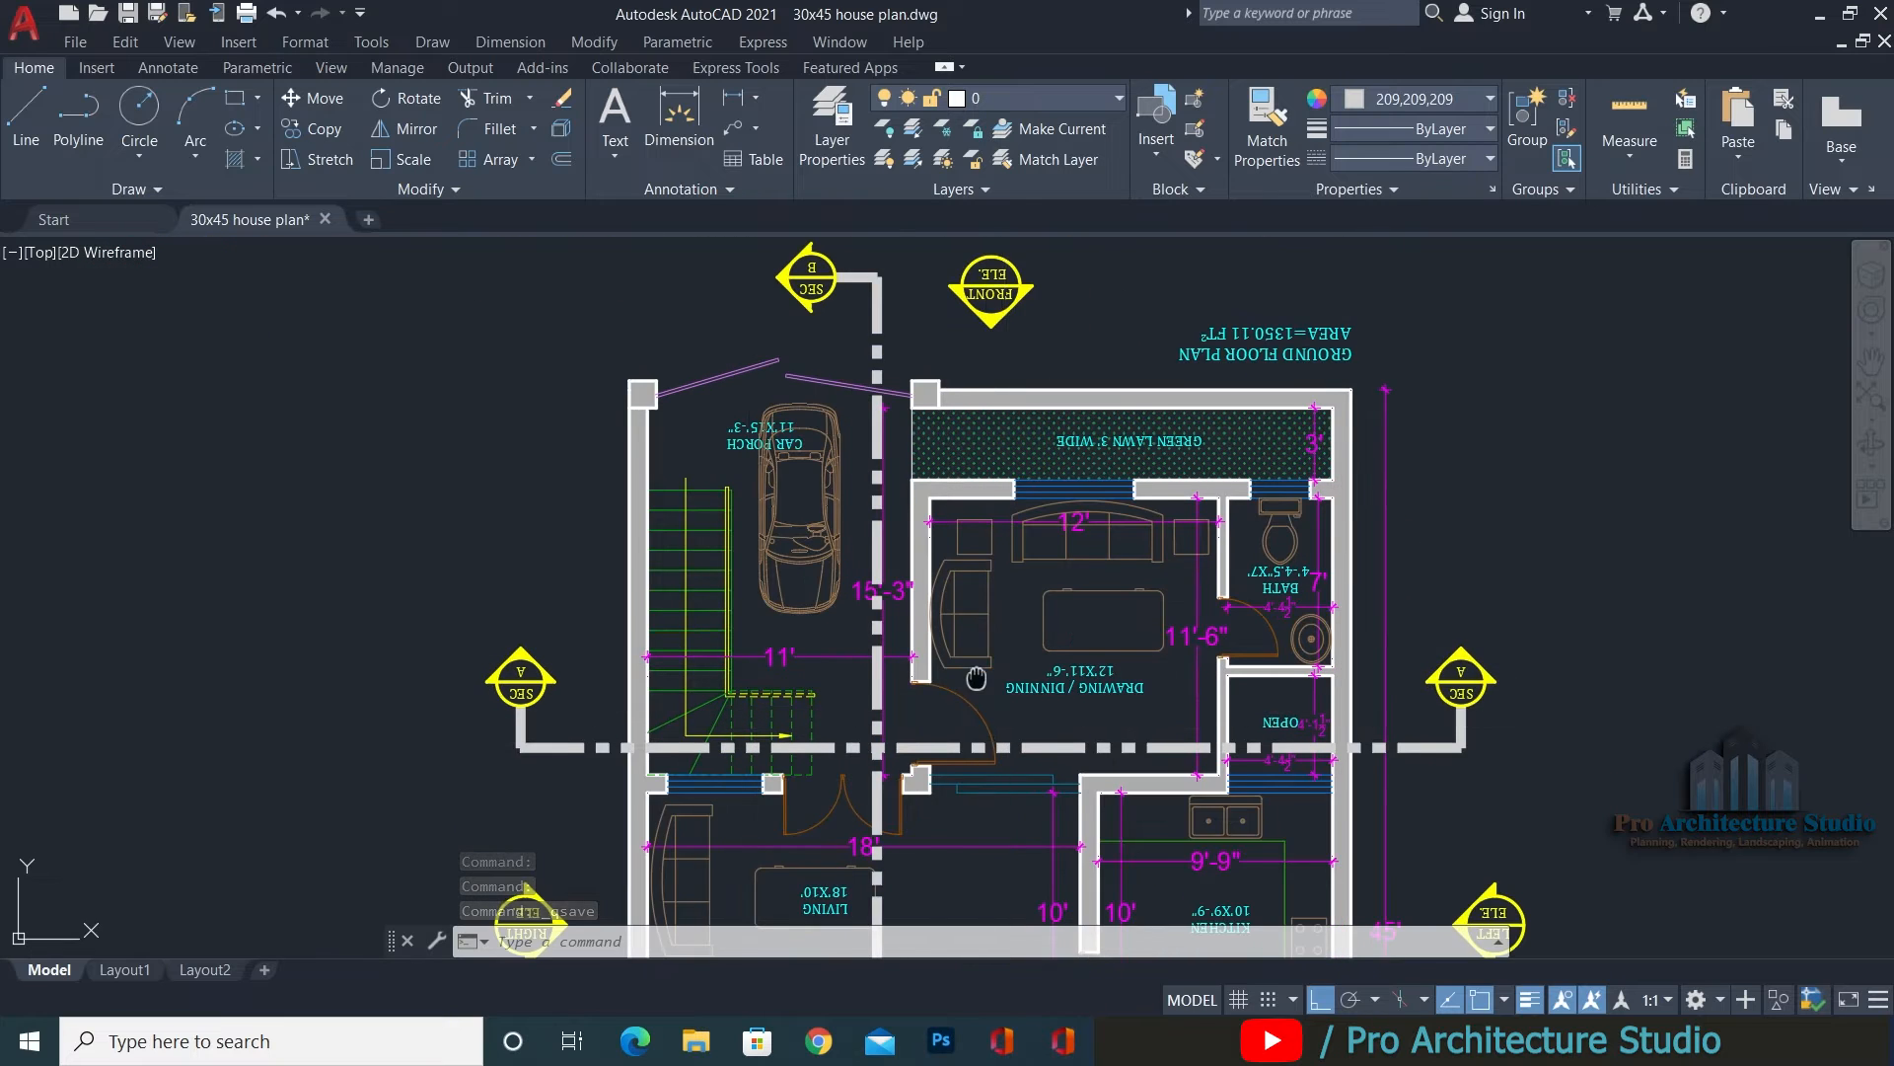
scroll(850, 565, "up", 2)
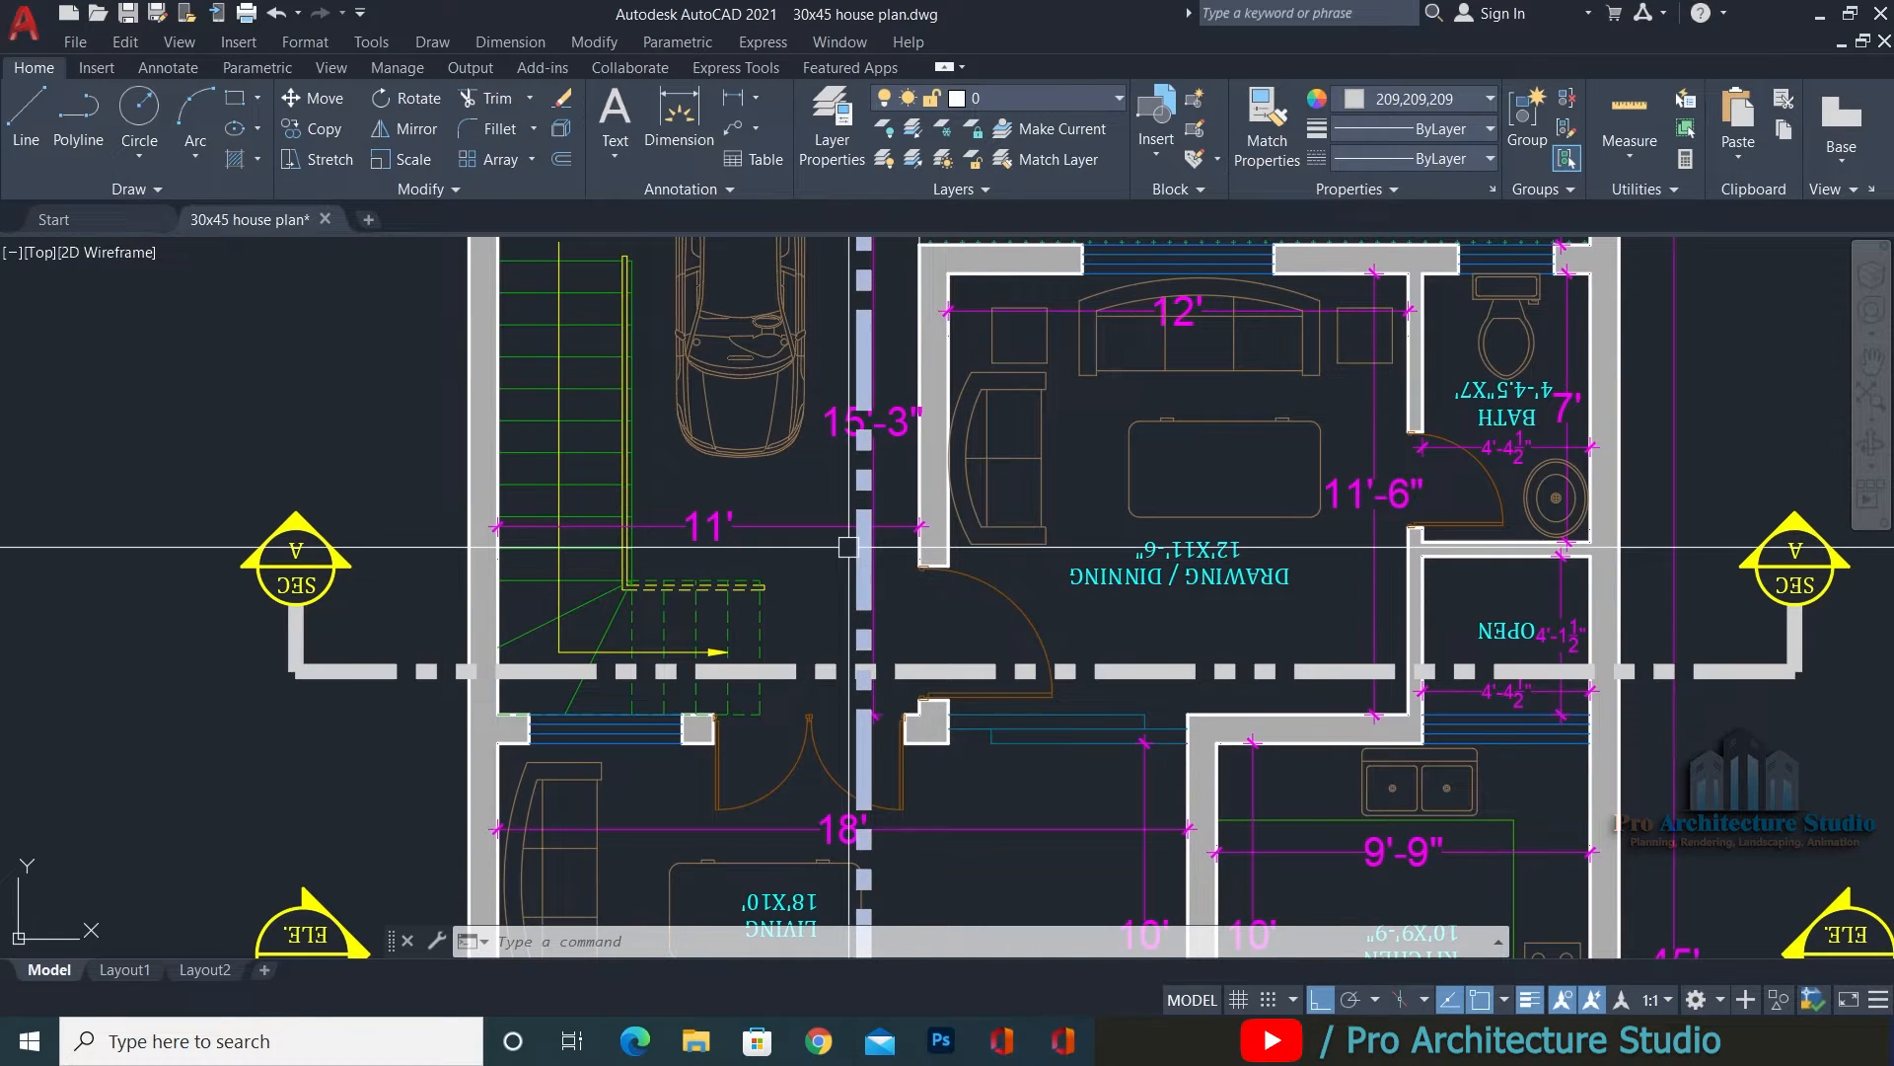
scroll(848, 546, "down", 3)
scroll(945, 446, "up", 3)
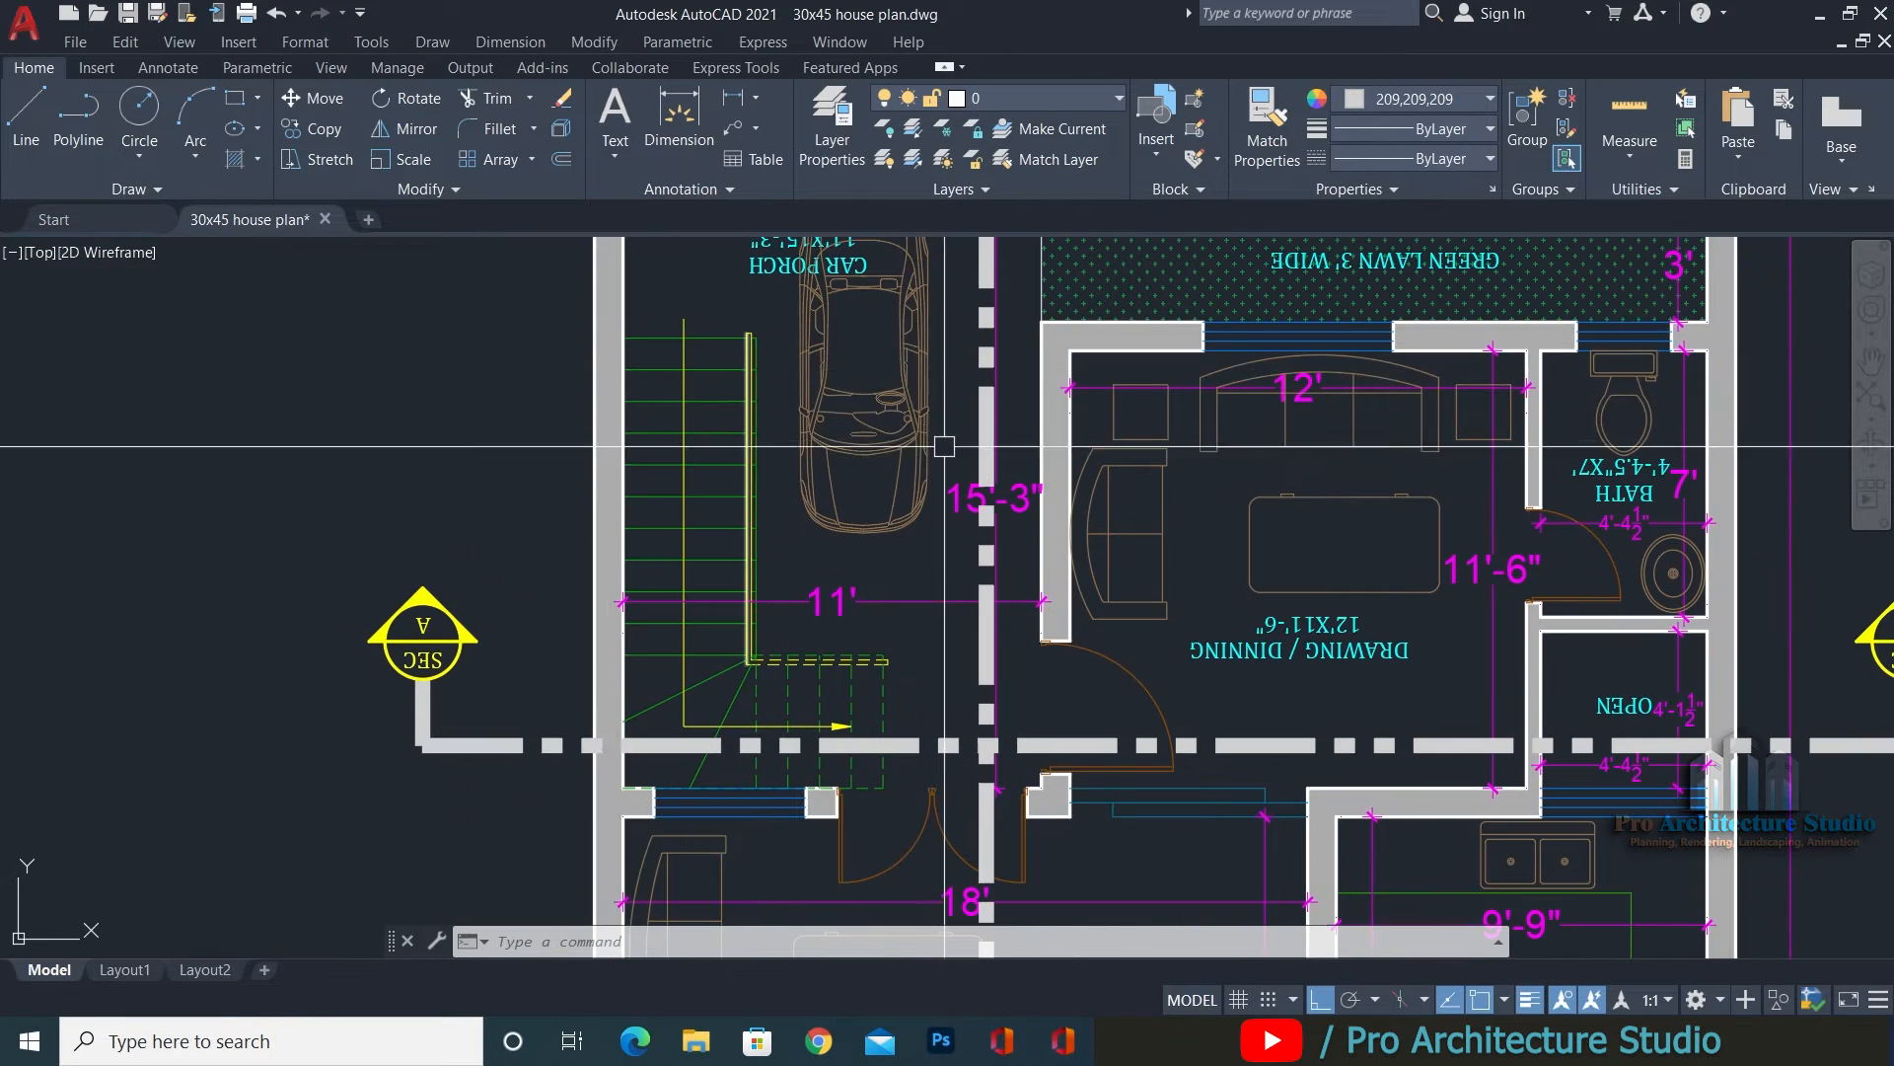
scroll(660, 753, "down", 3)
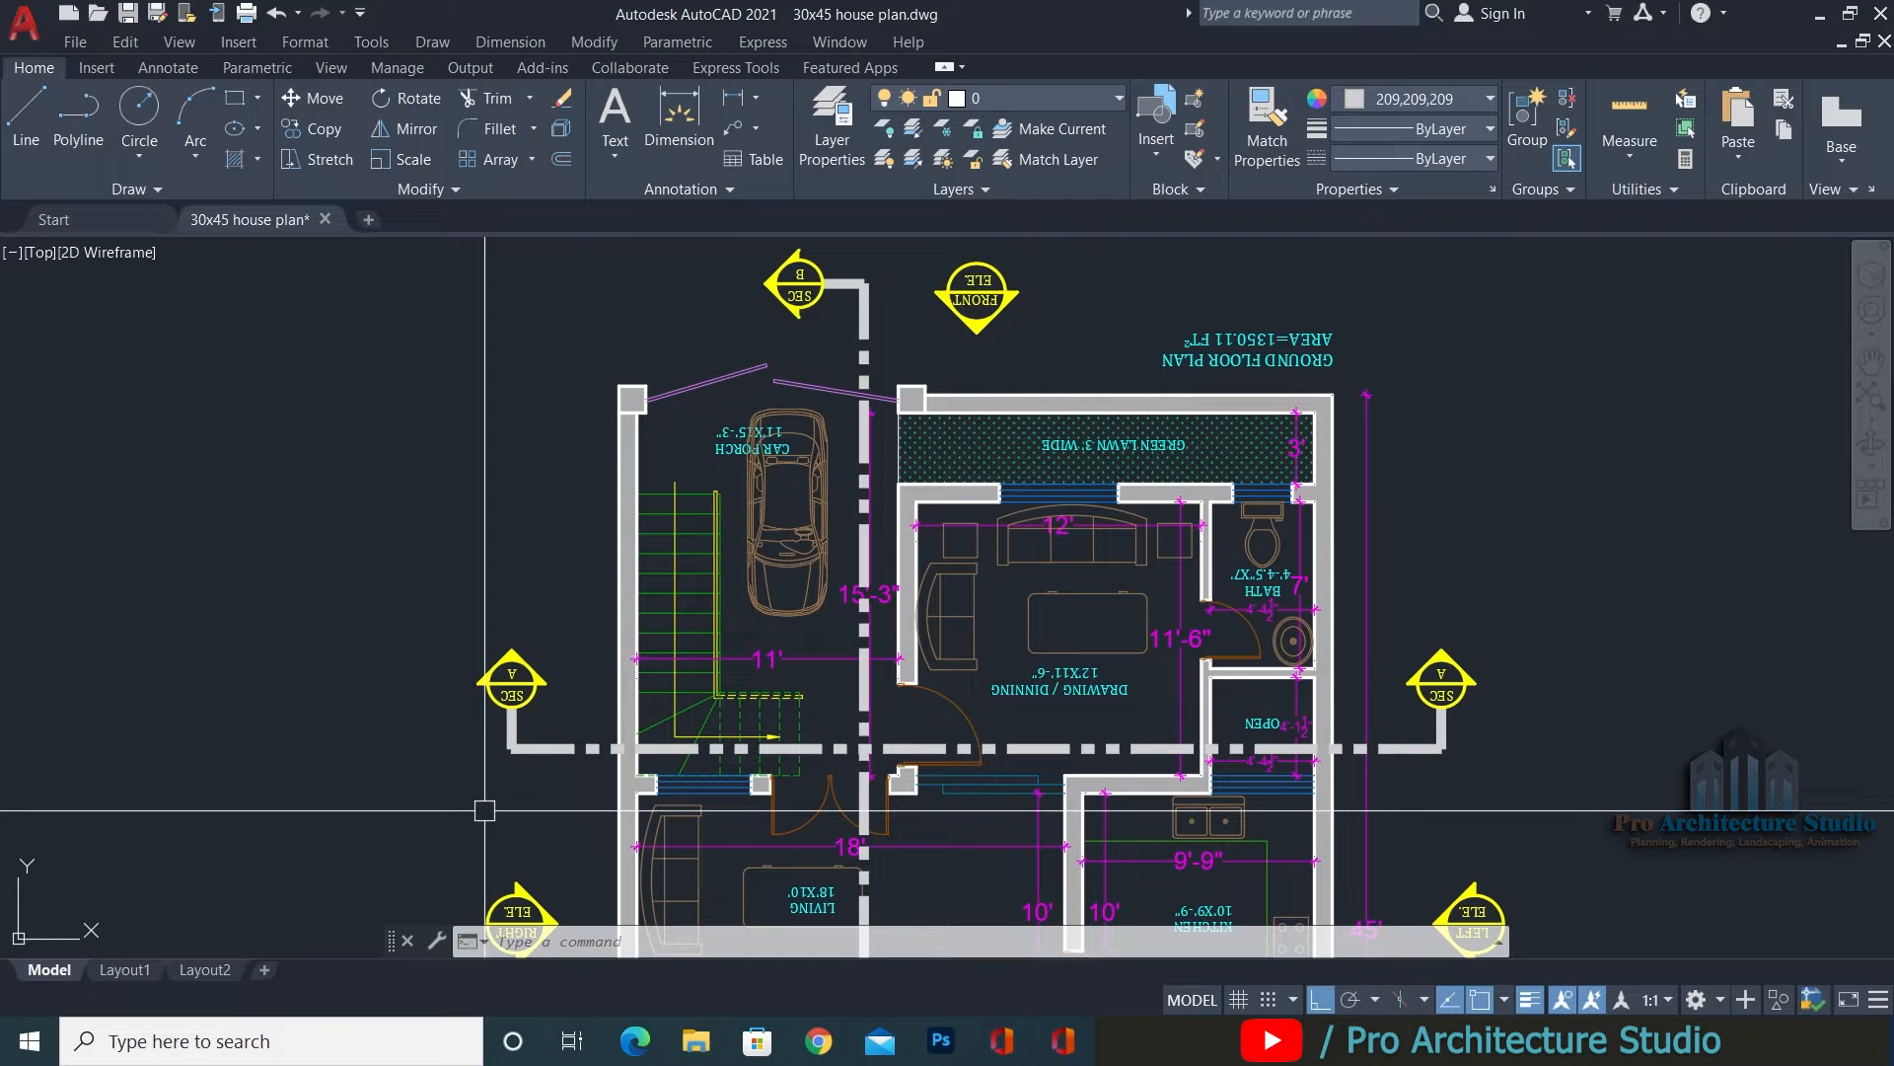
Compare the section with the first floor plan and examine the walls along section line A up to the open area.
scroll(888, 728, "down", 5)
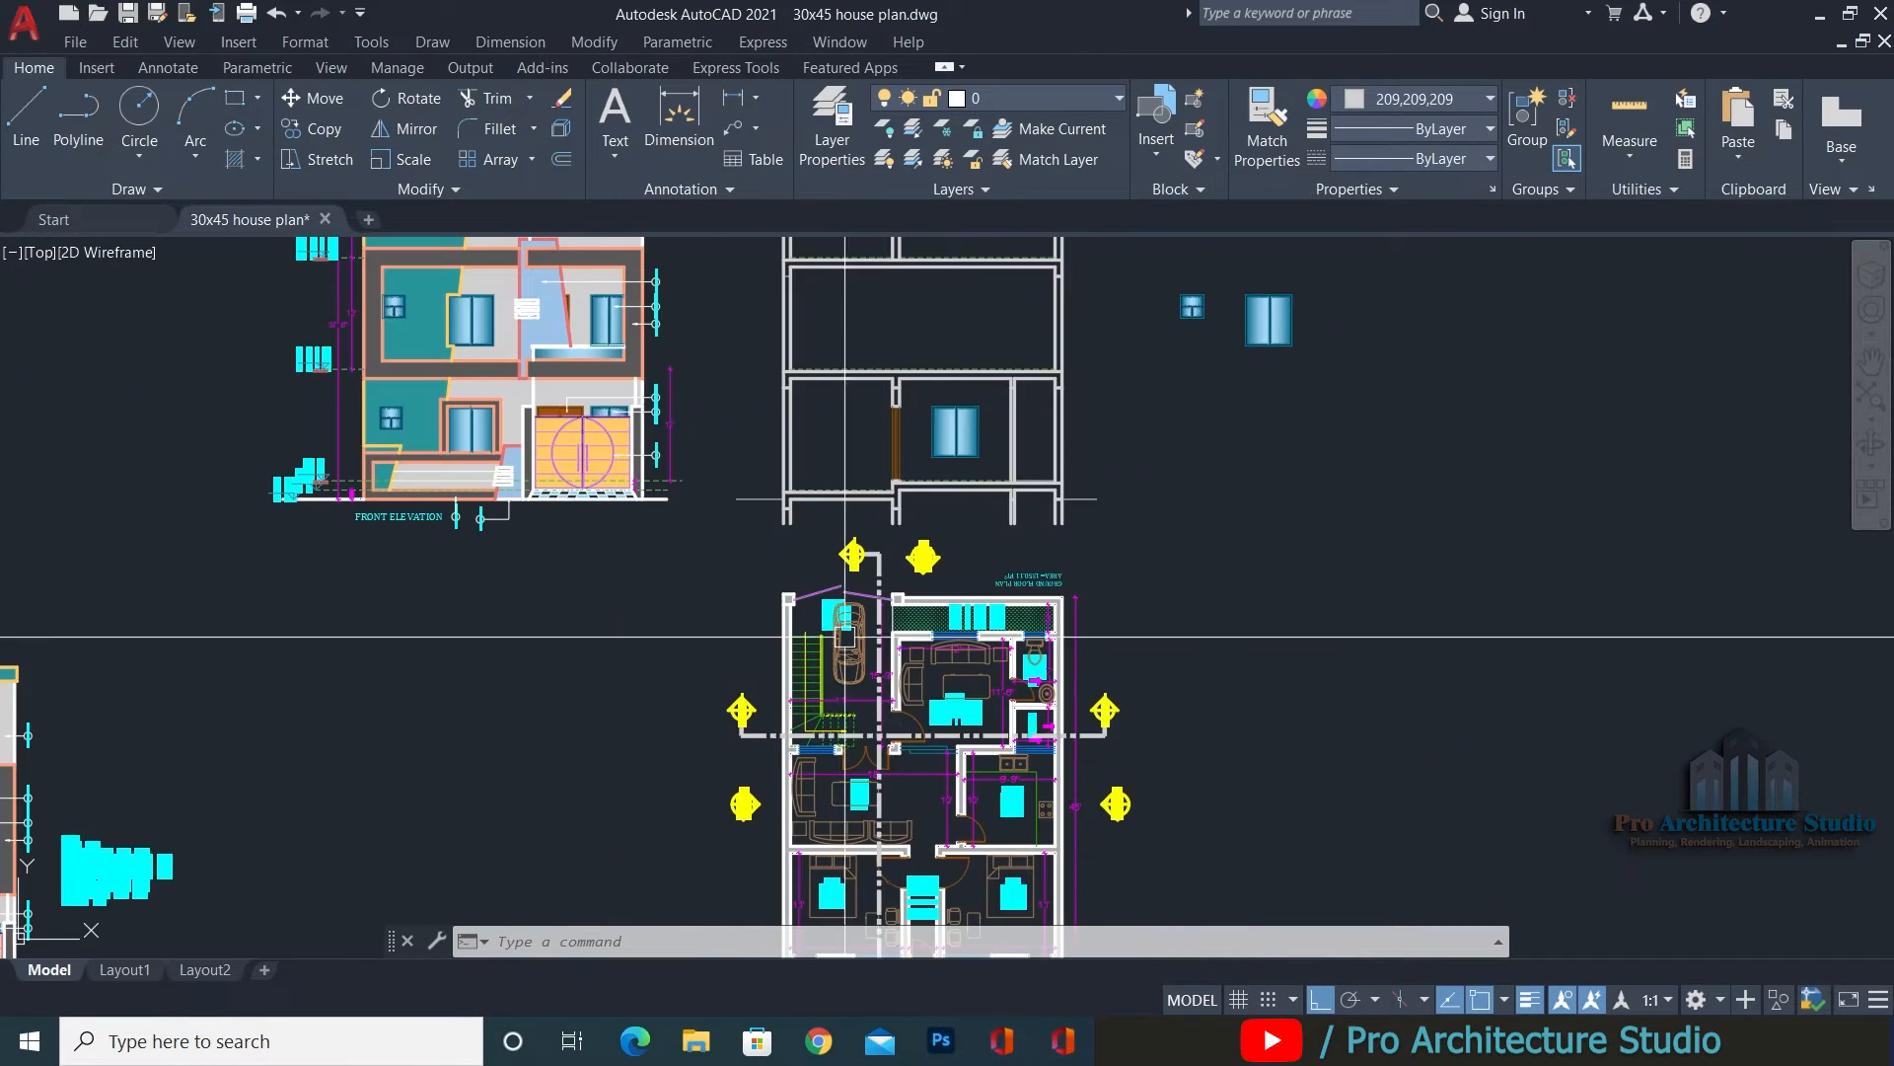
middle_click_drag(884, 470, 855, 765)
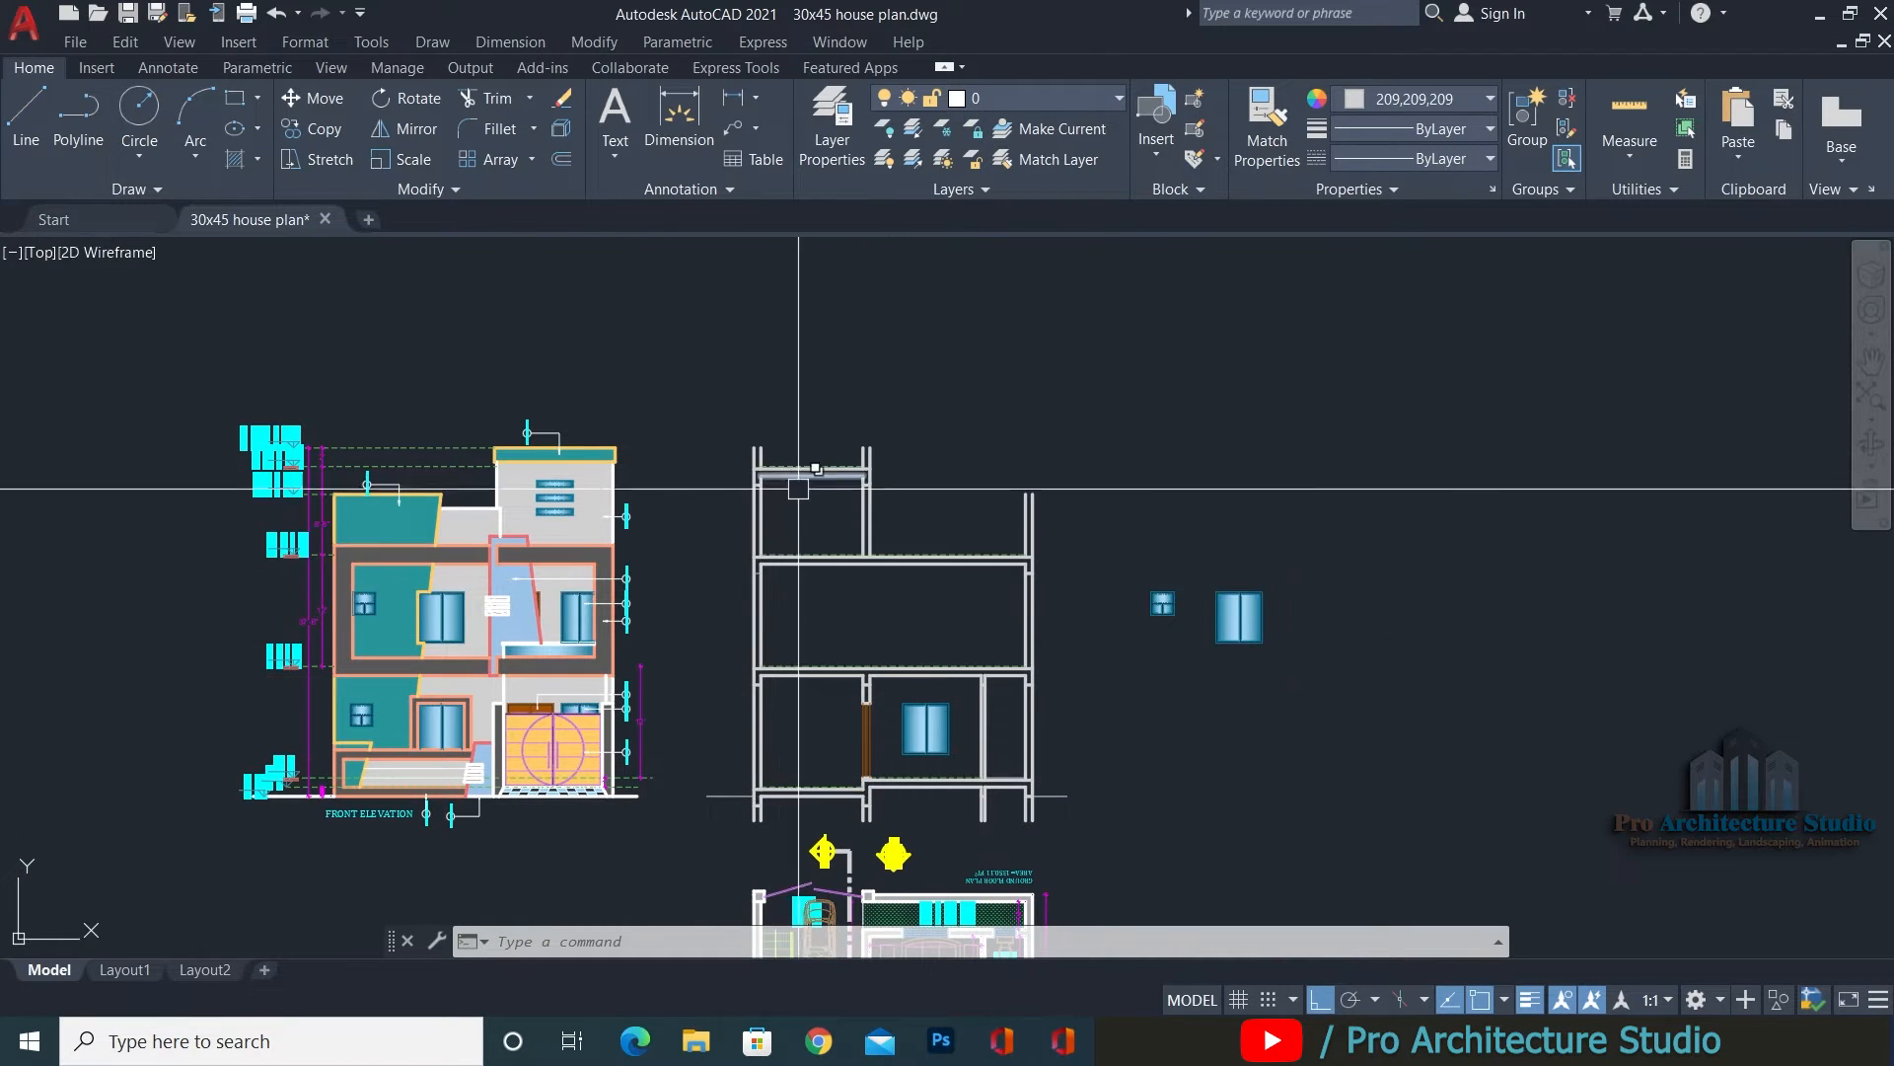
middle_click_drag(849, 844, 888, 494)
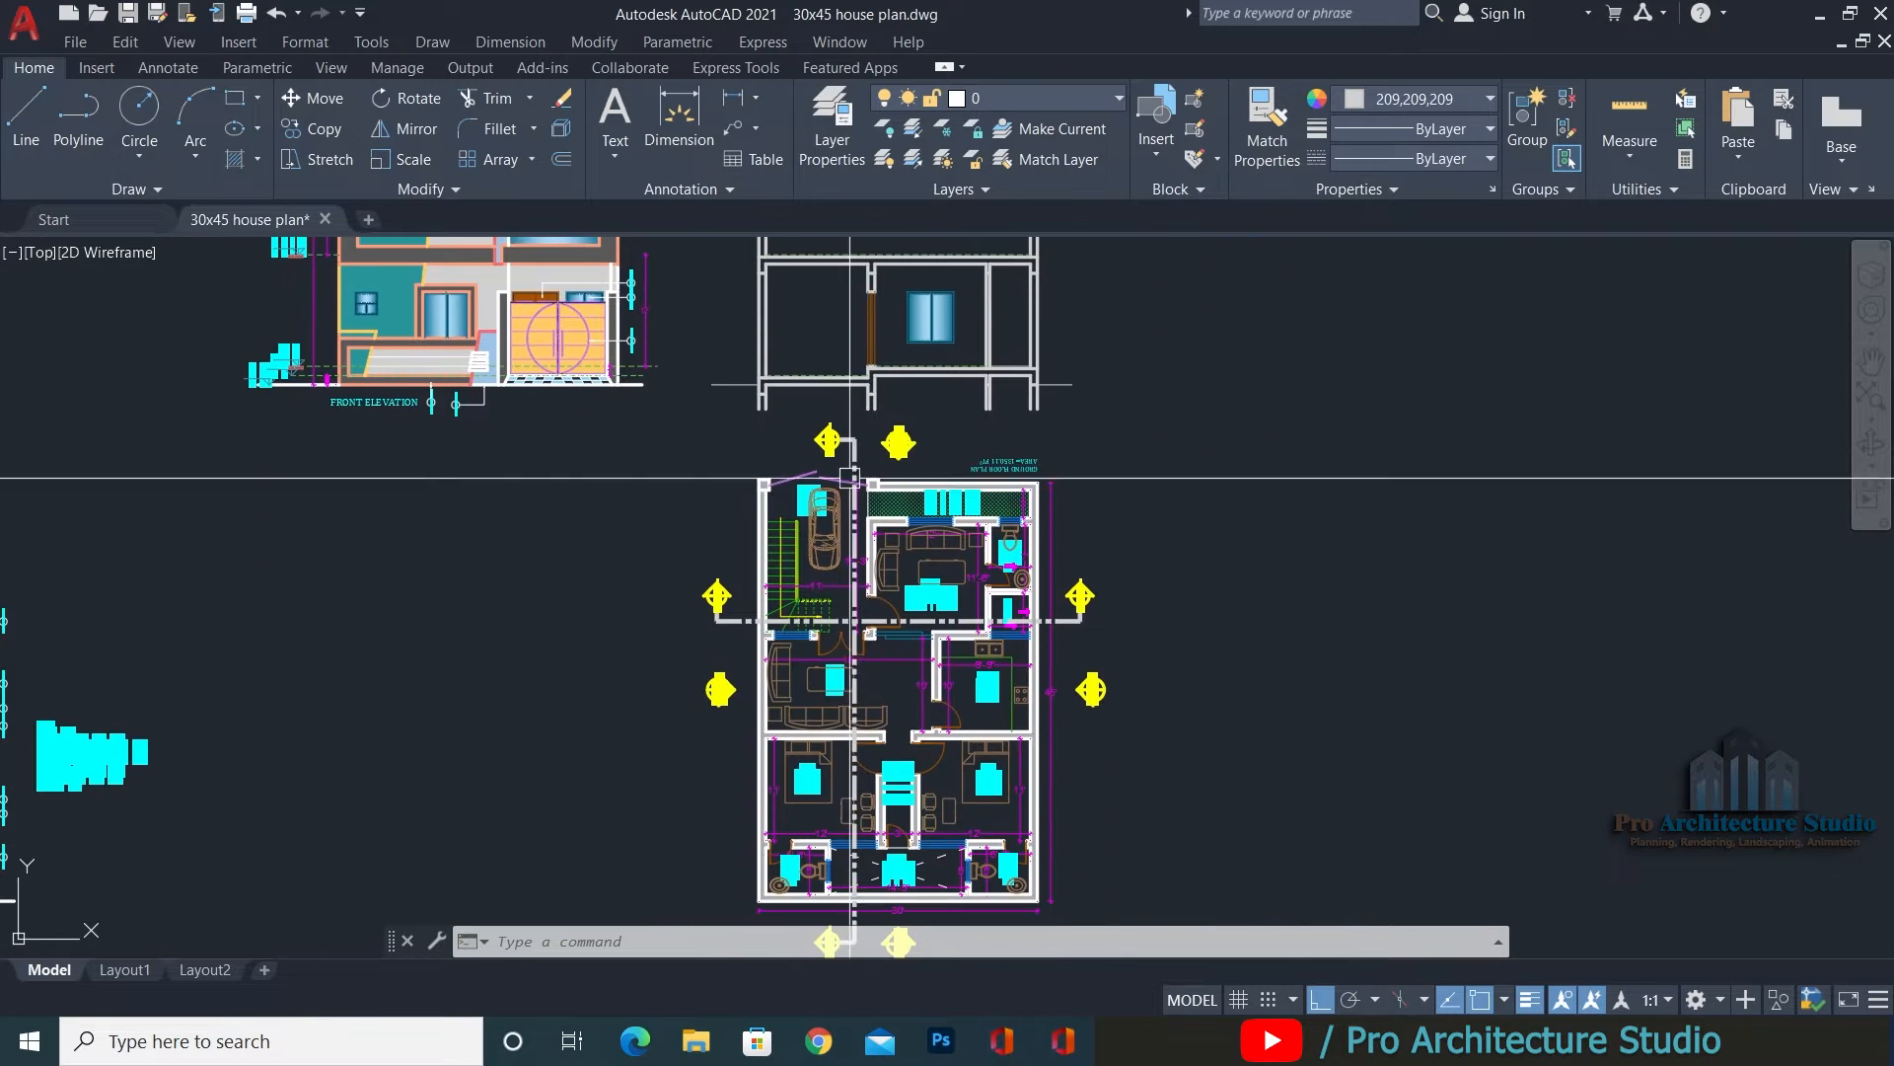
middle_click_drag(888, 789, 896, 495)
middle_click_drag(894, 723, 893, 641)
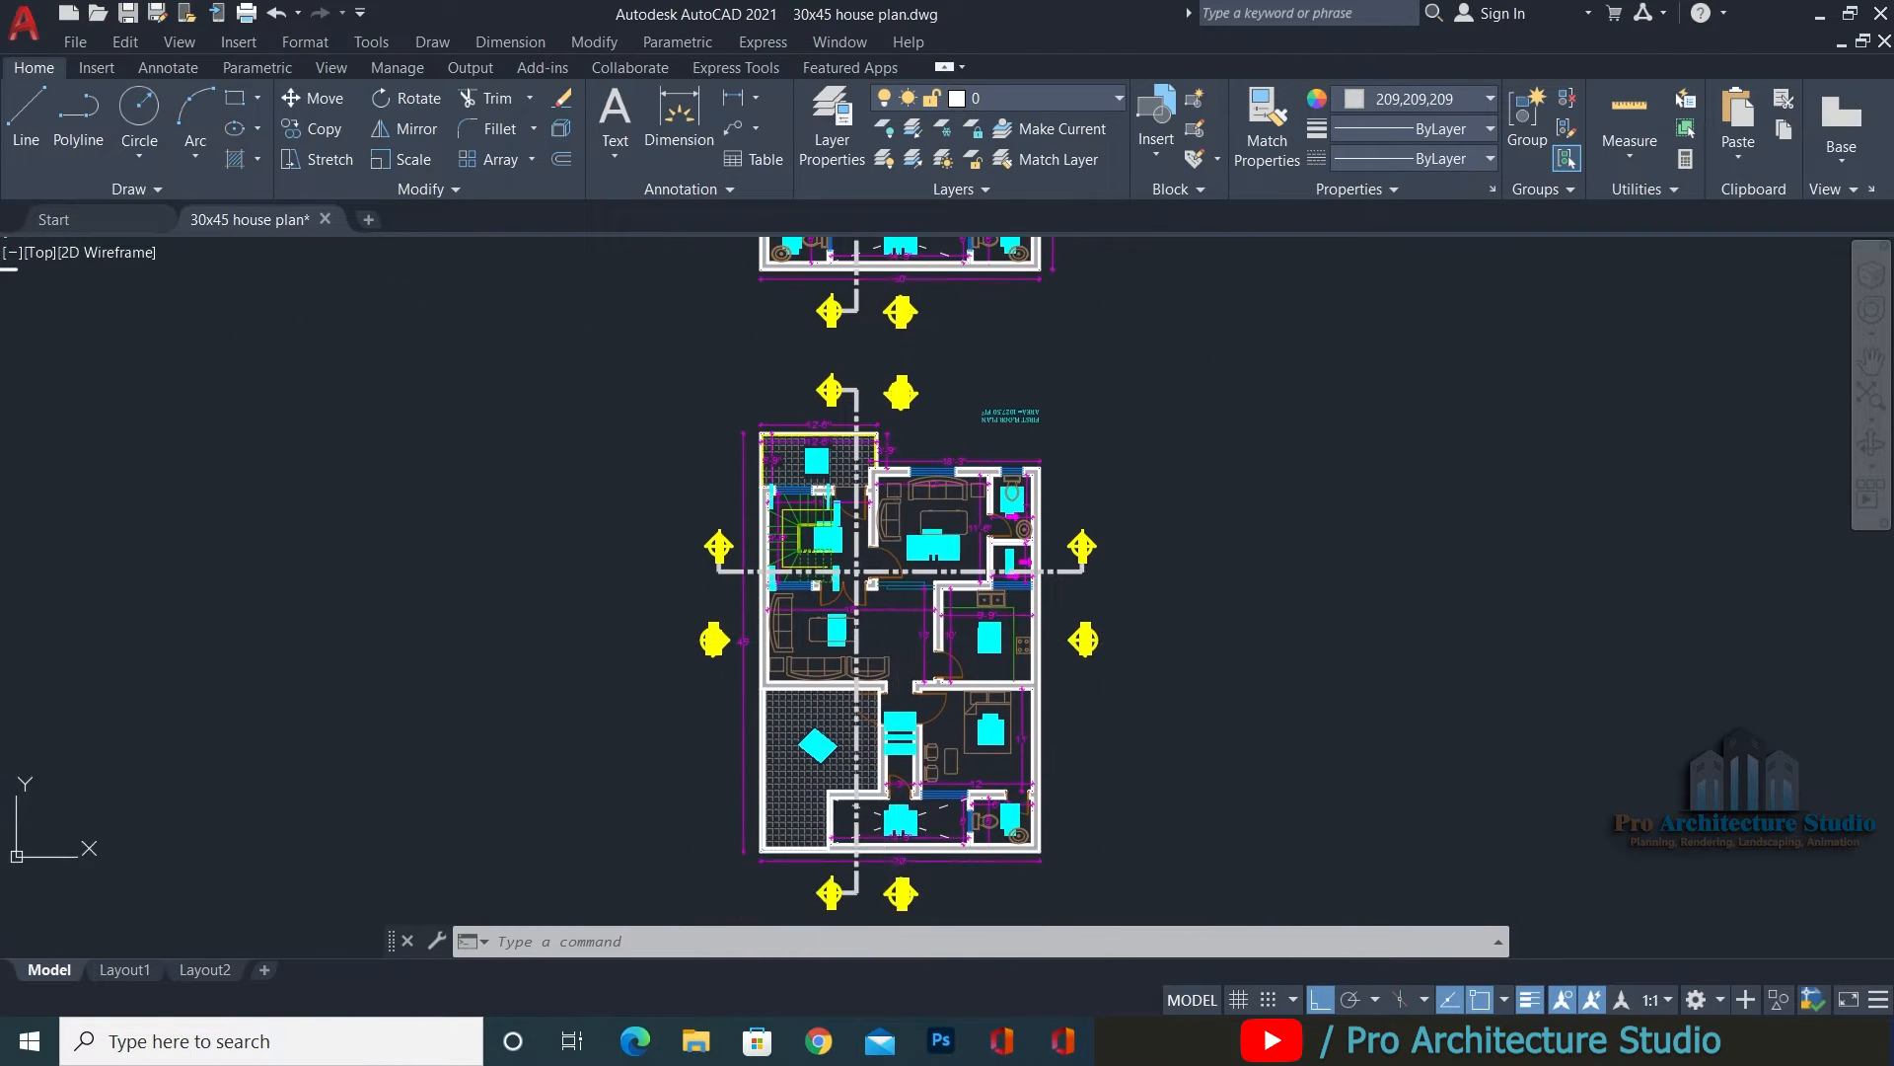
scroll(901, 580, "up", 3)
scroll(919, 538, "up", 2)
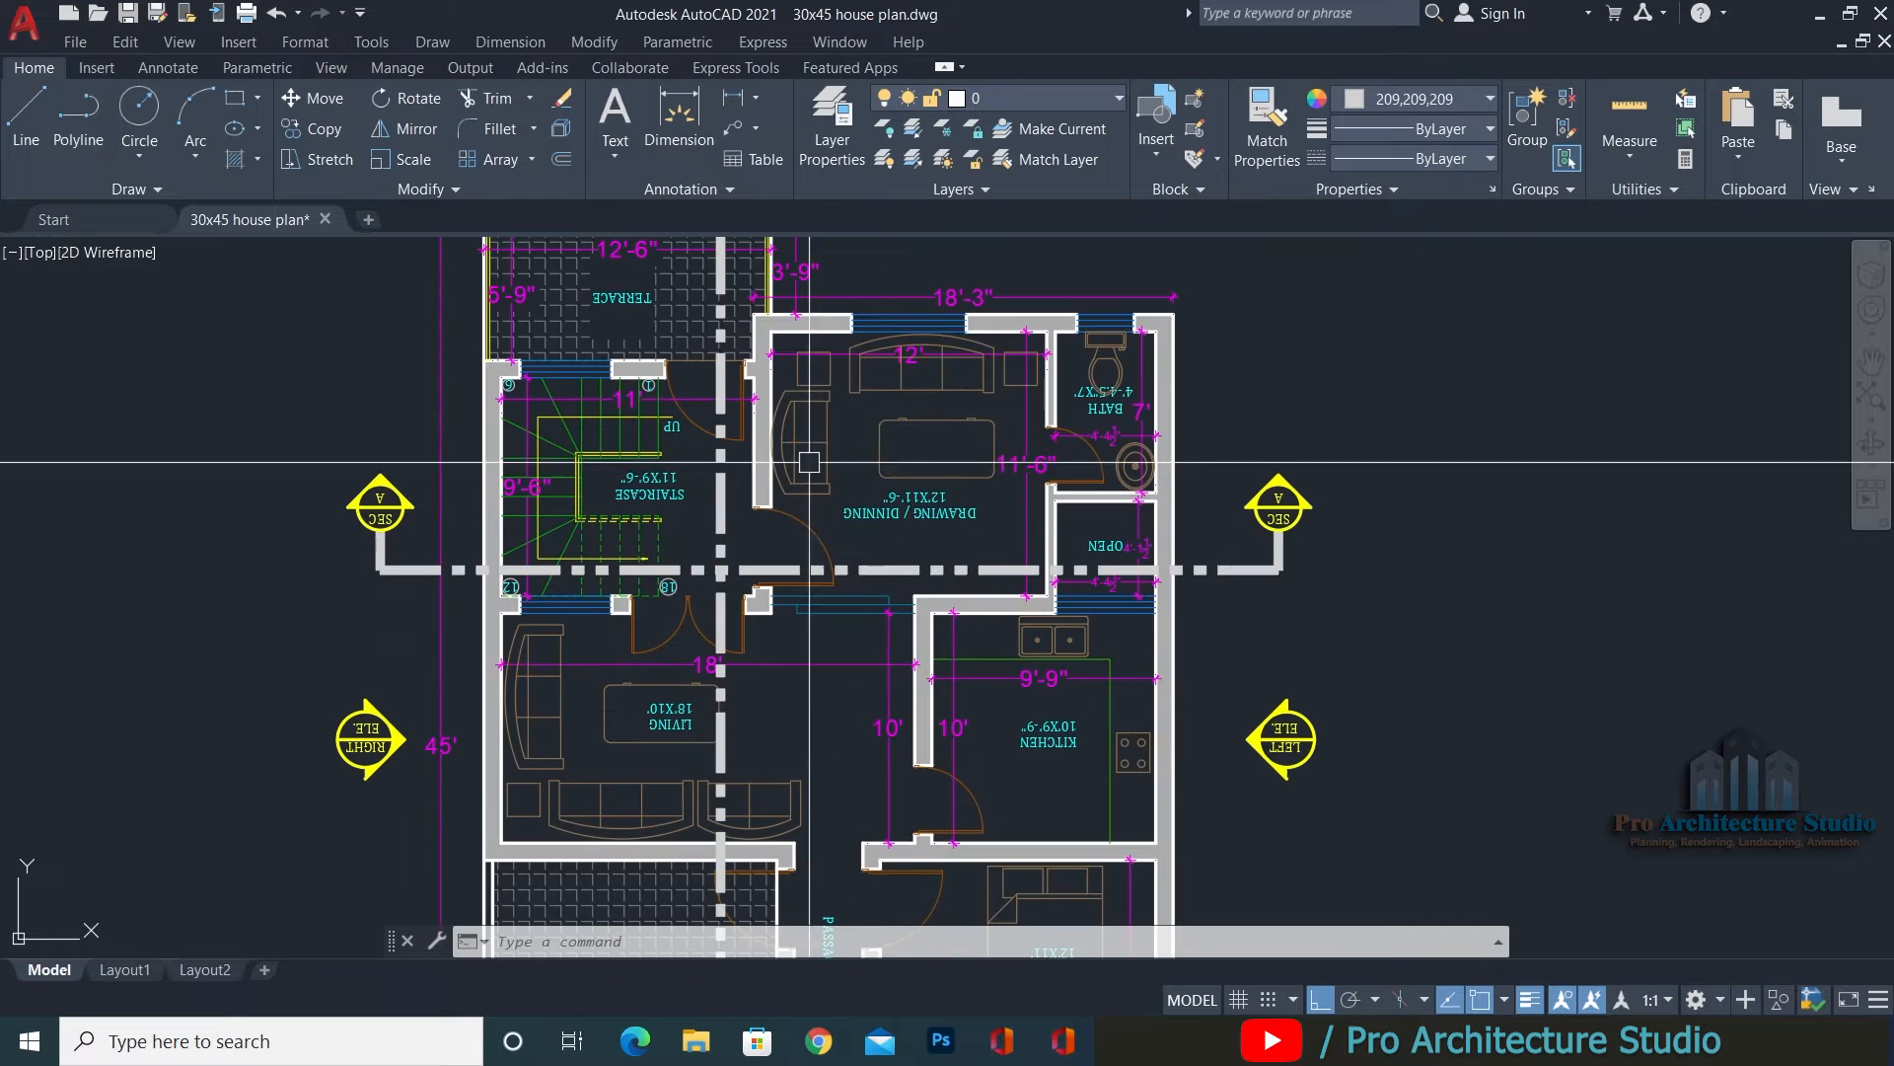
scroll(1131, 520, "up", 4)
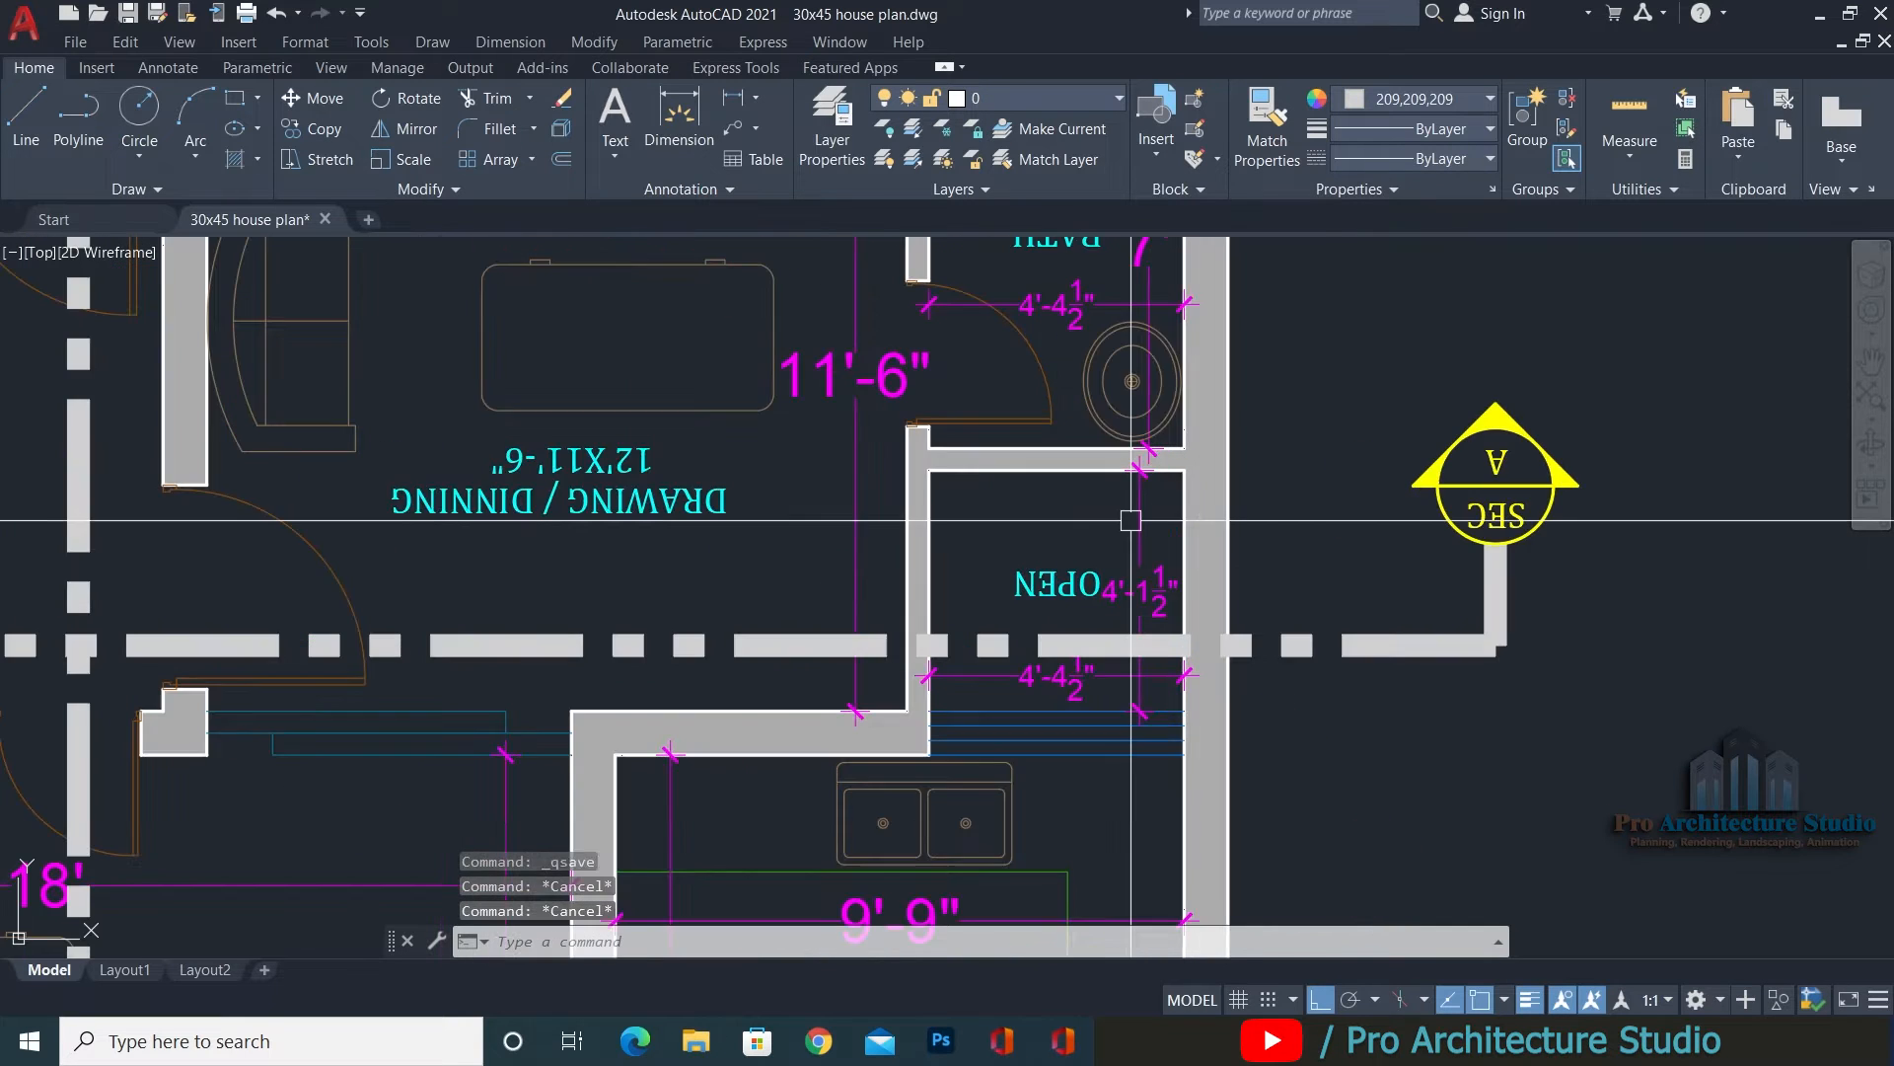
middle_click_drag(1307, 489, 1366, 607)
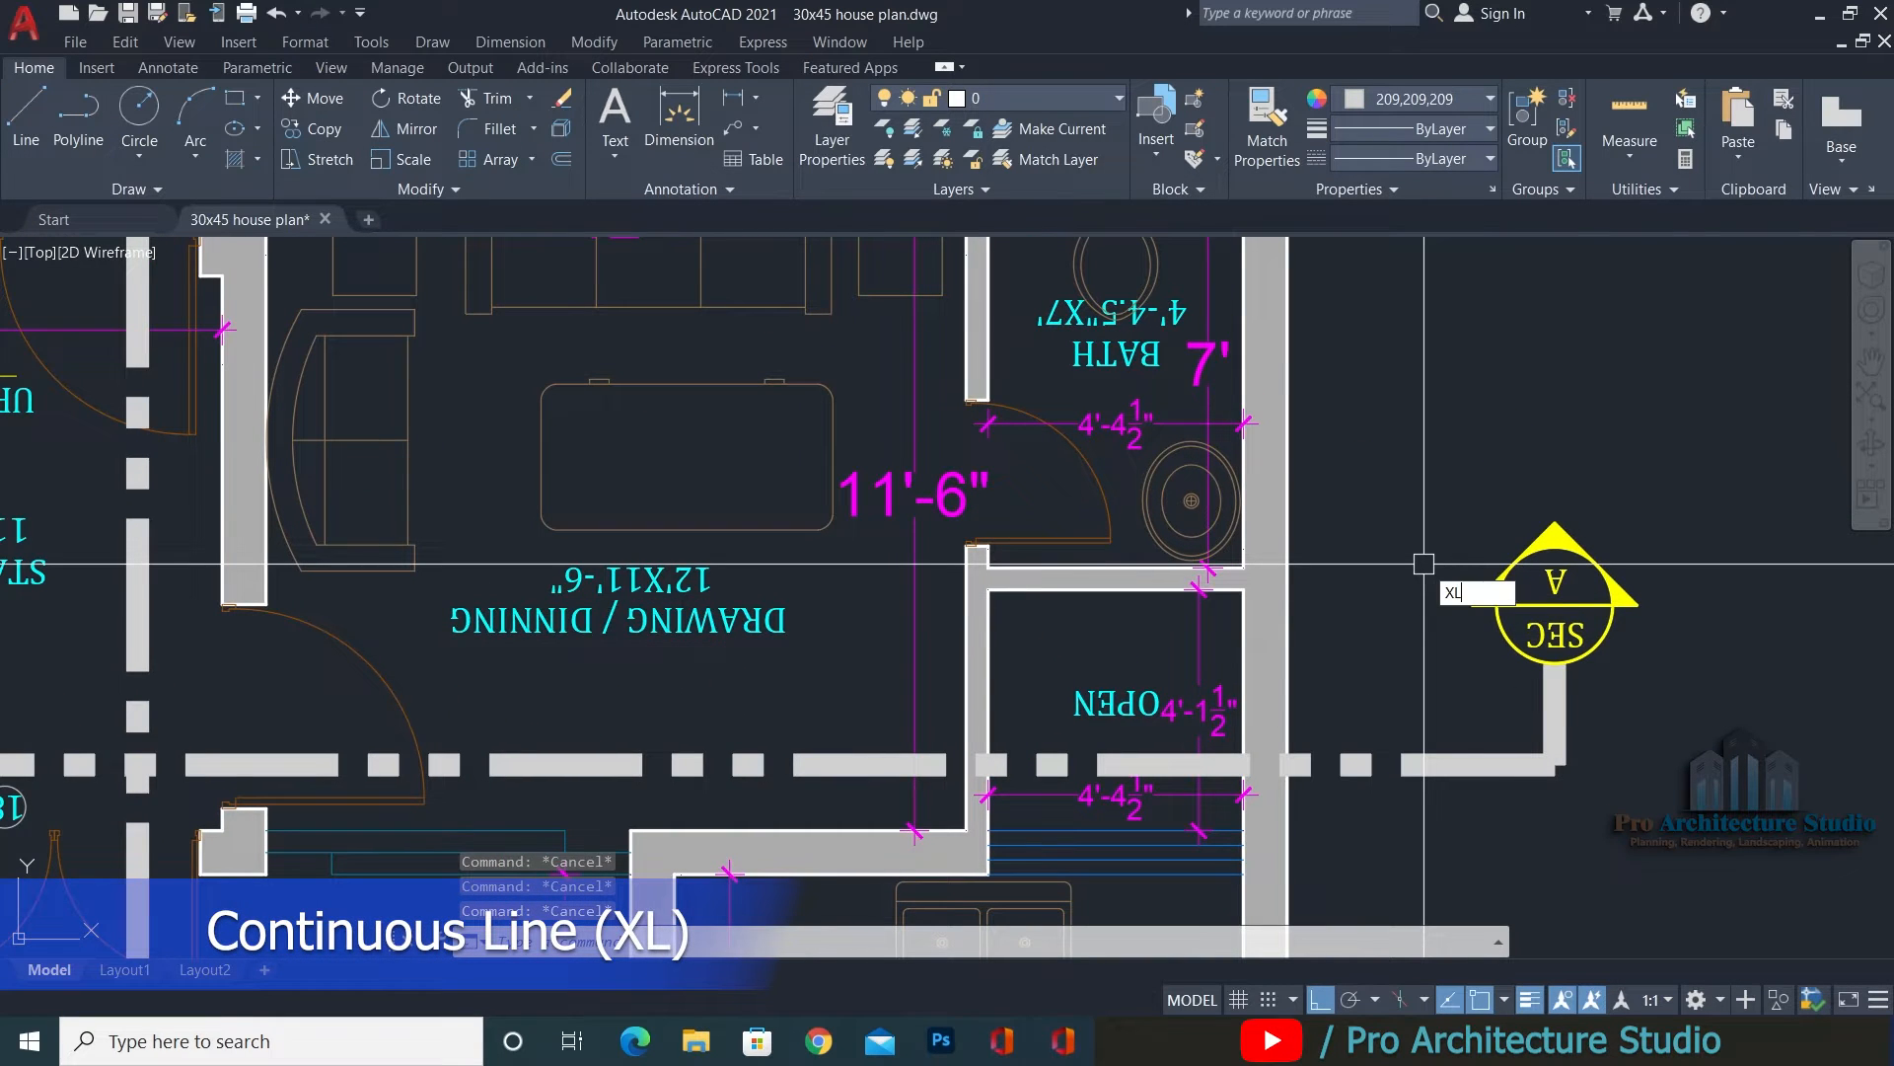
Draw vertical construction lines through both faces of the wall between the drawing/dining room and the open area on the first floor plan.
type("xl")
key("Return")
scroll(1359, 641, "down", 10)
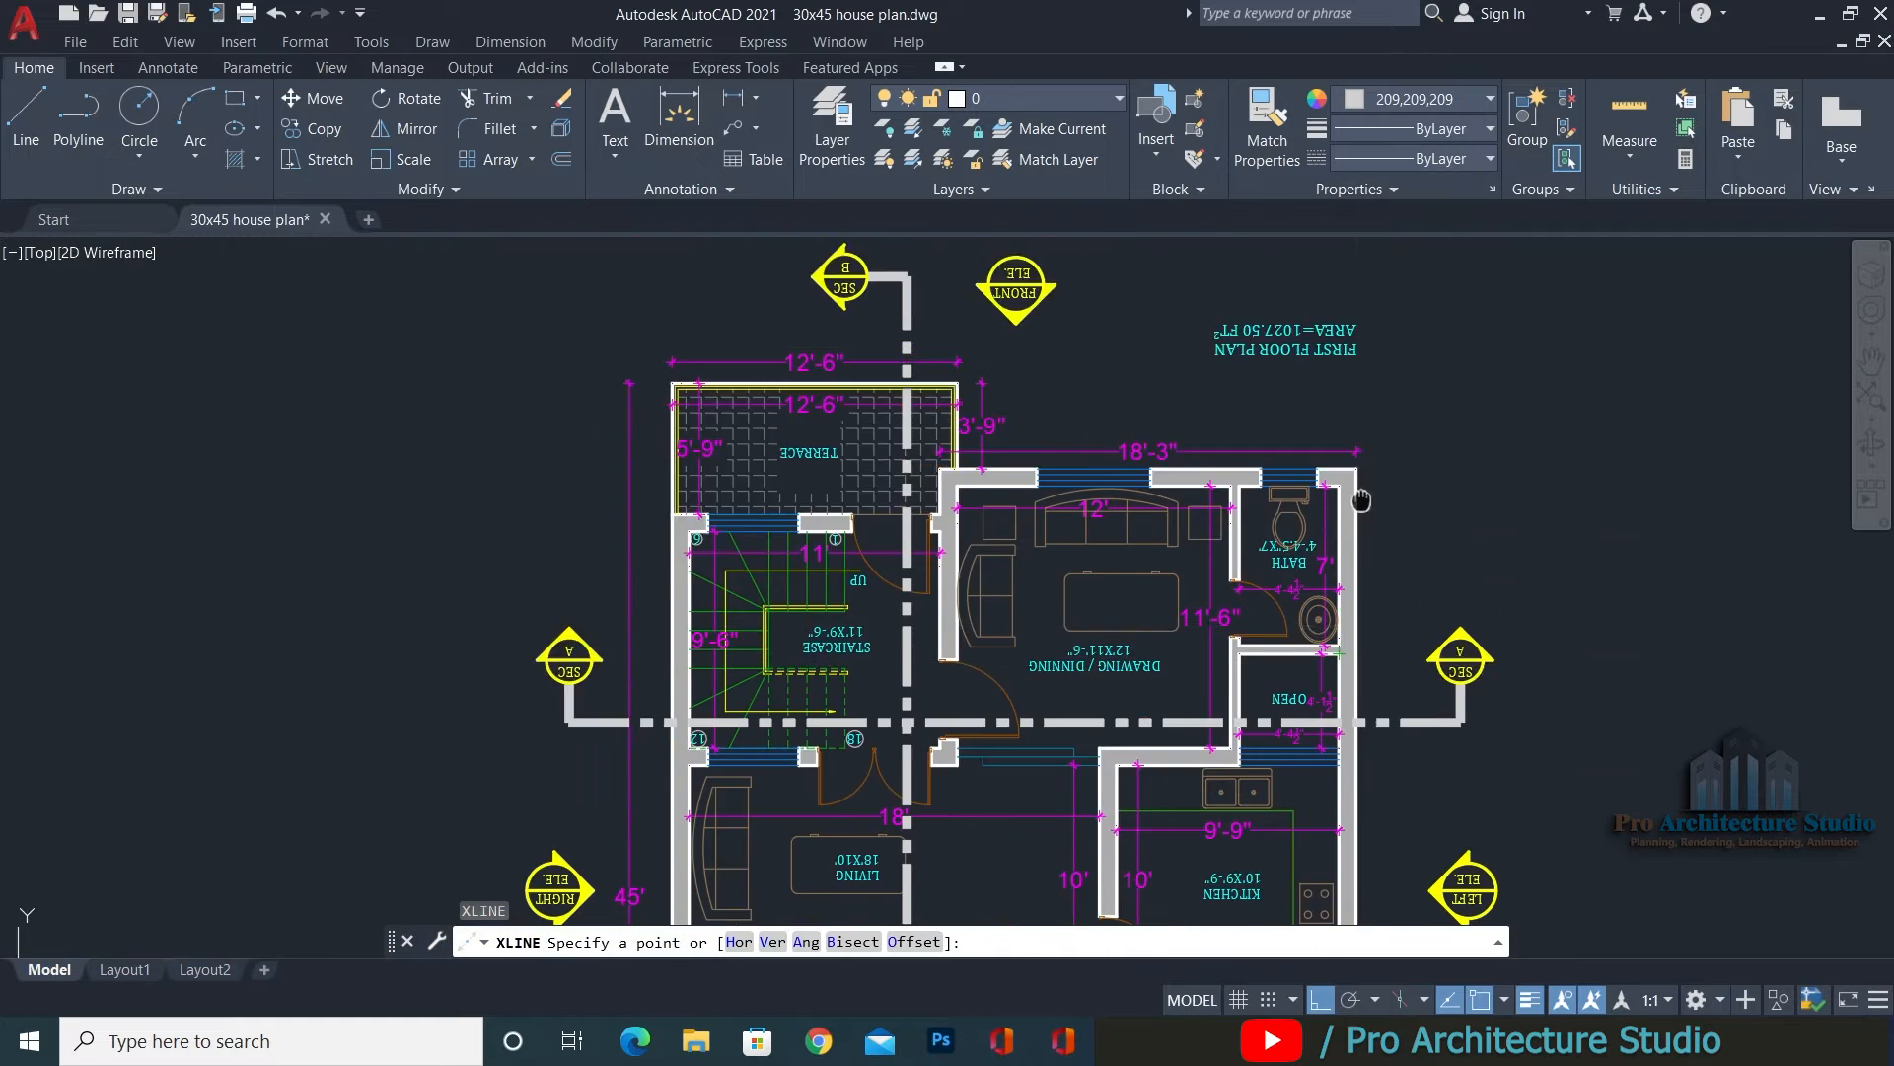
middle_click_drag(1340, 321, 1321, 683)
scroll(1320, 680, "up", 6)
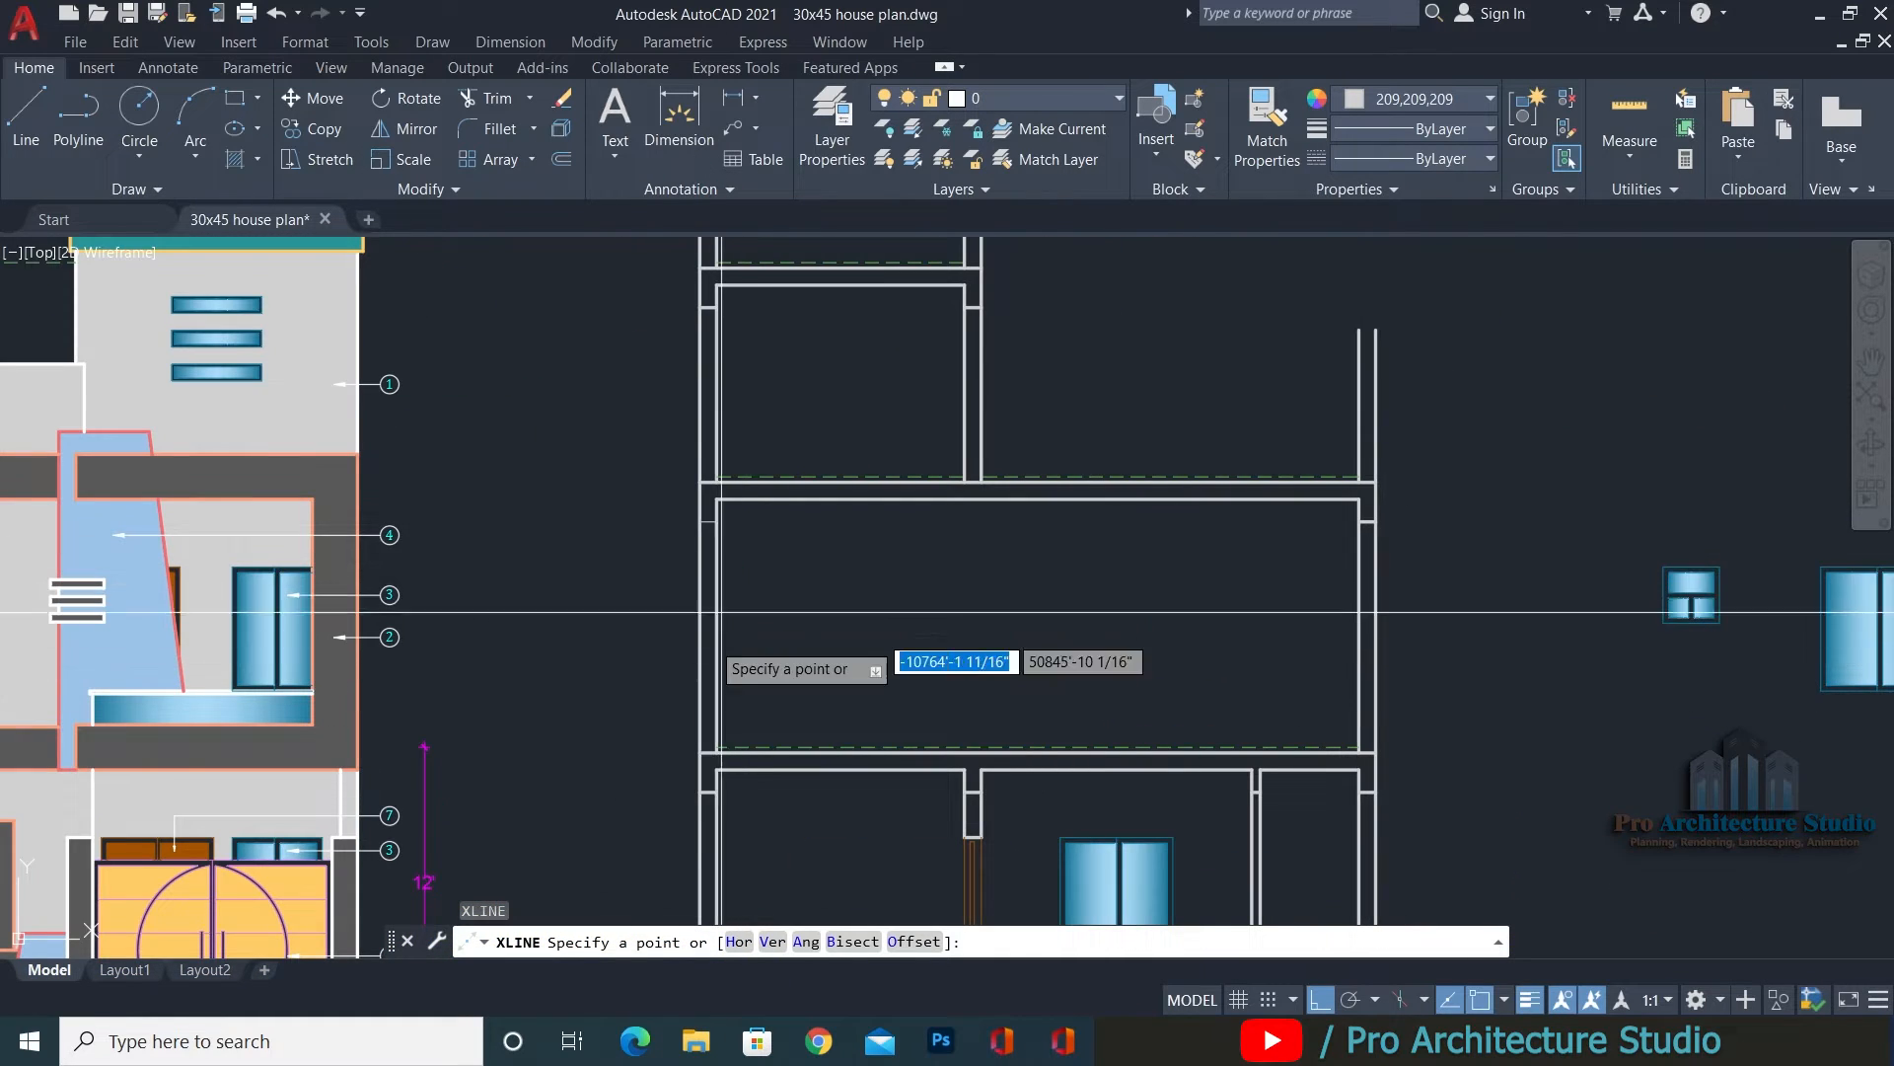
scroll(778, 509, "down", 8)
middle_click_drag(838, 482, 888, 387)
scroll(845, 744, "up", 8)
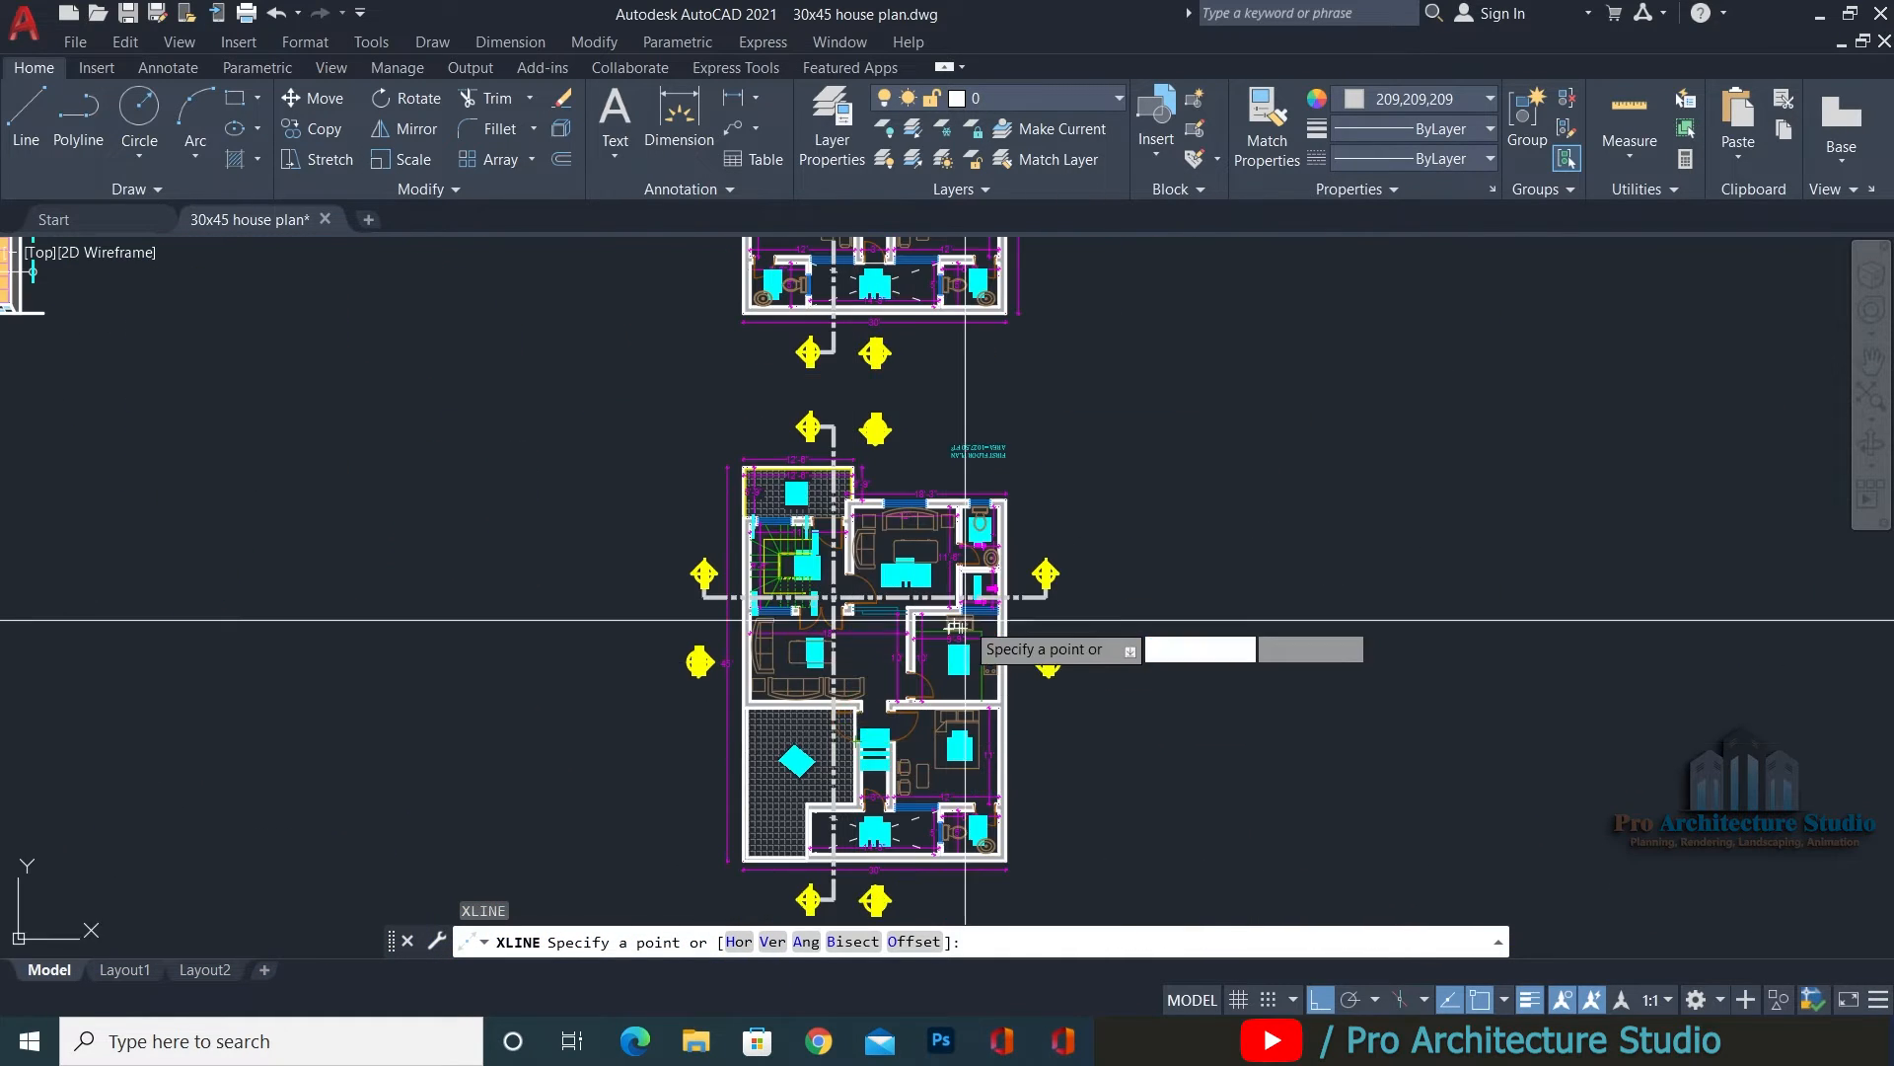
scroll(957, 568, "up", 6)
middle_click_drag(803, 515, 869, 634)
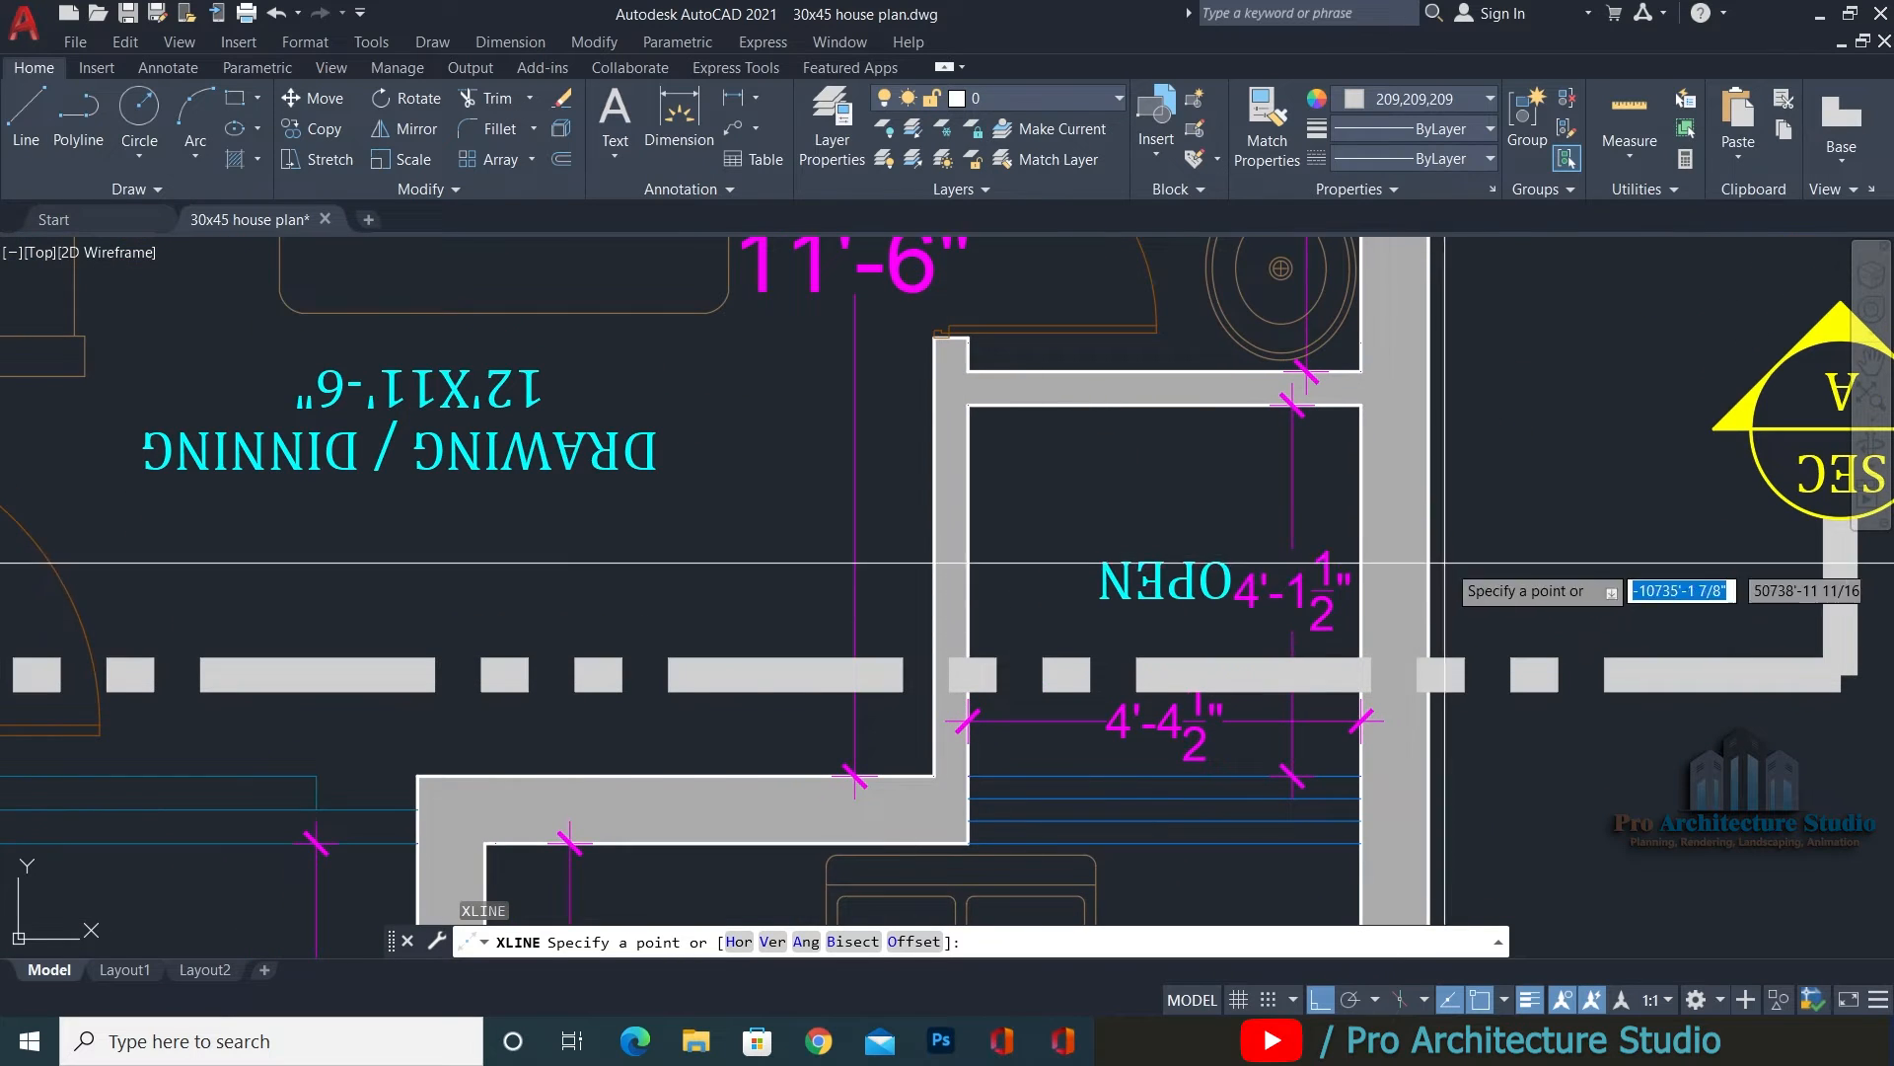
middle_click_drag(1002, 539, 1247, 507)
scroll(1246, 507, "down", 8)
scroll(1227, 483, "up", 7)
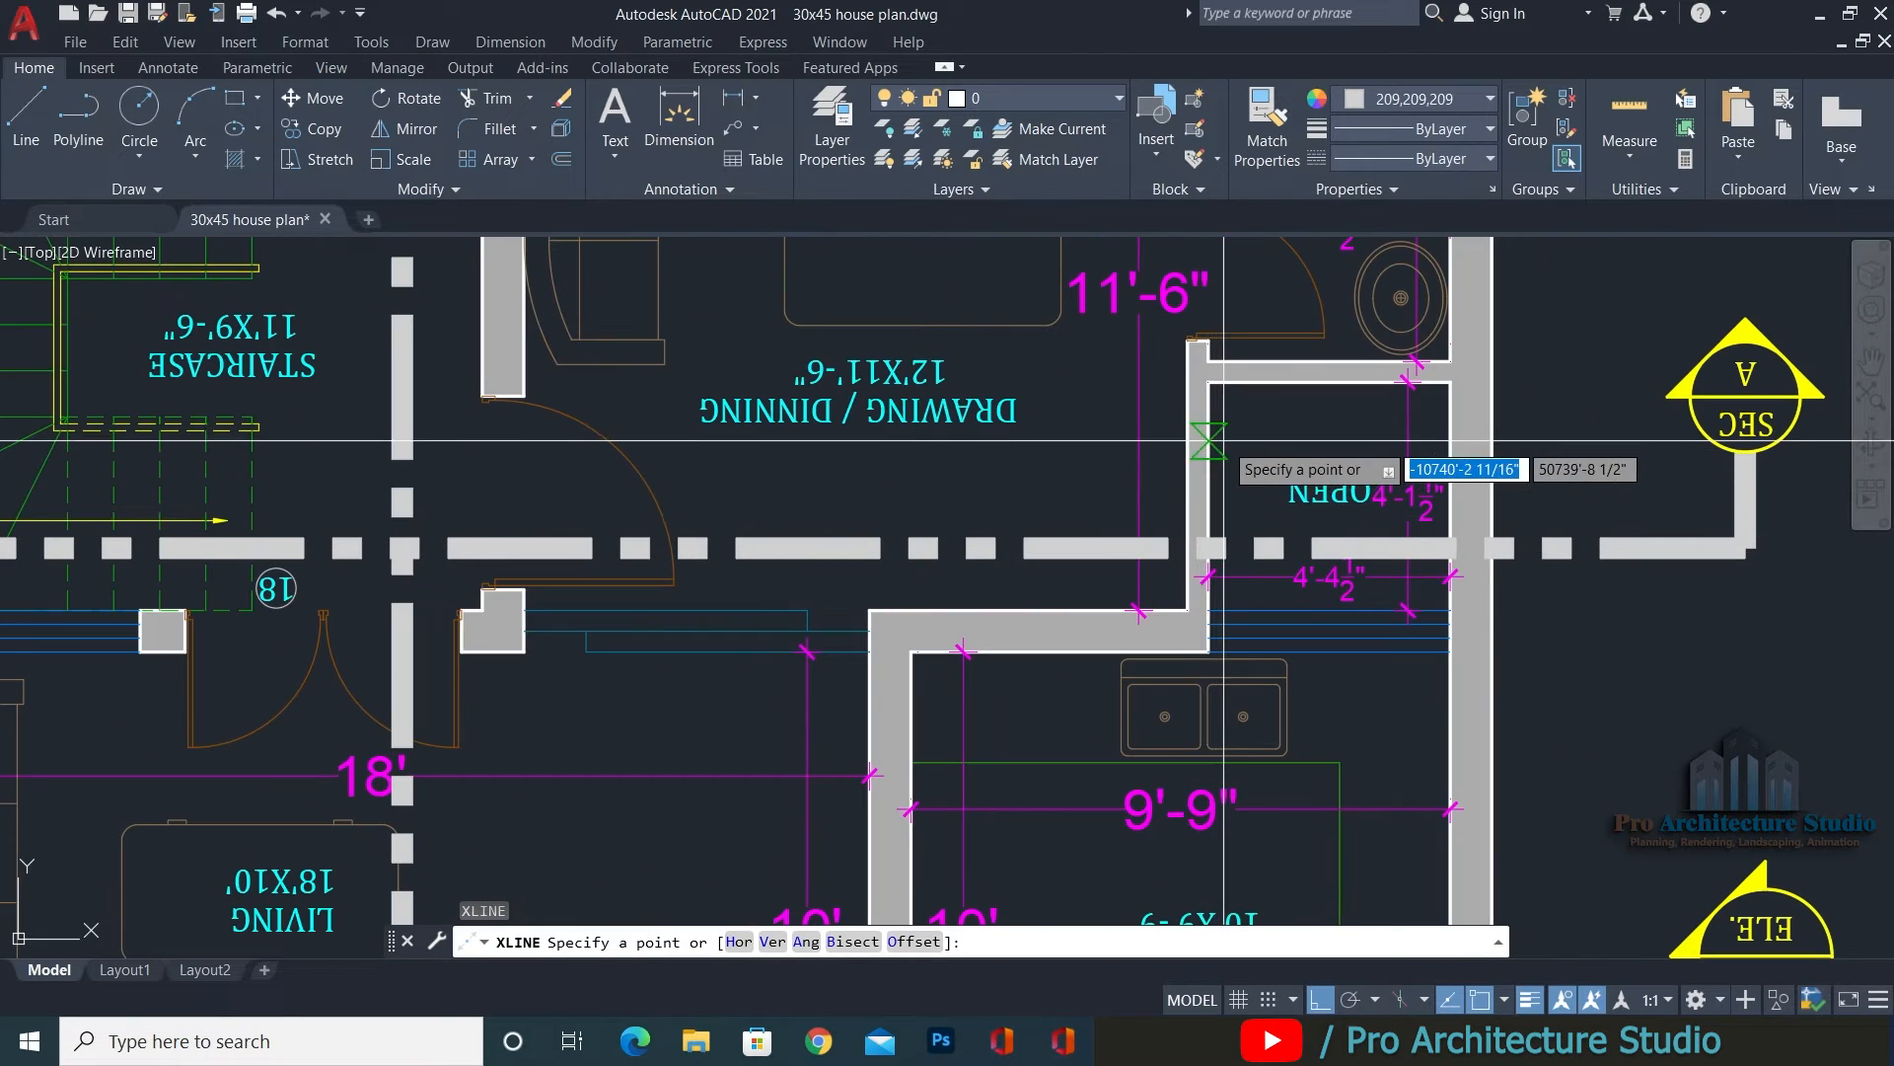
scroll(1208, 458, "up", 4)
left_click(1202, 435)
left_click(1223, 592)
key("space")
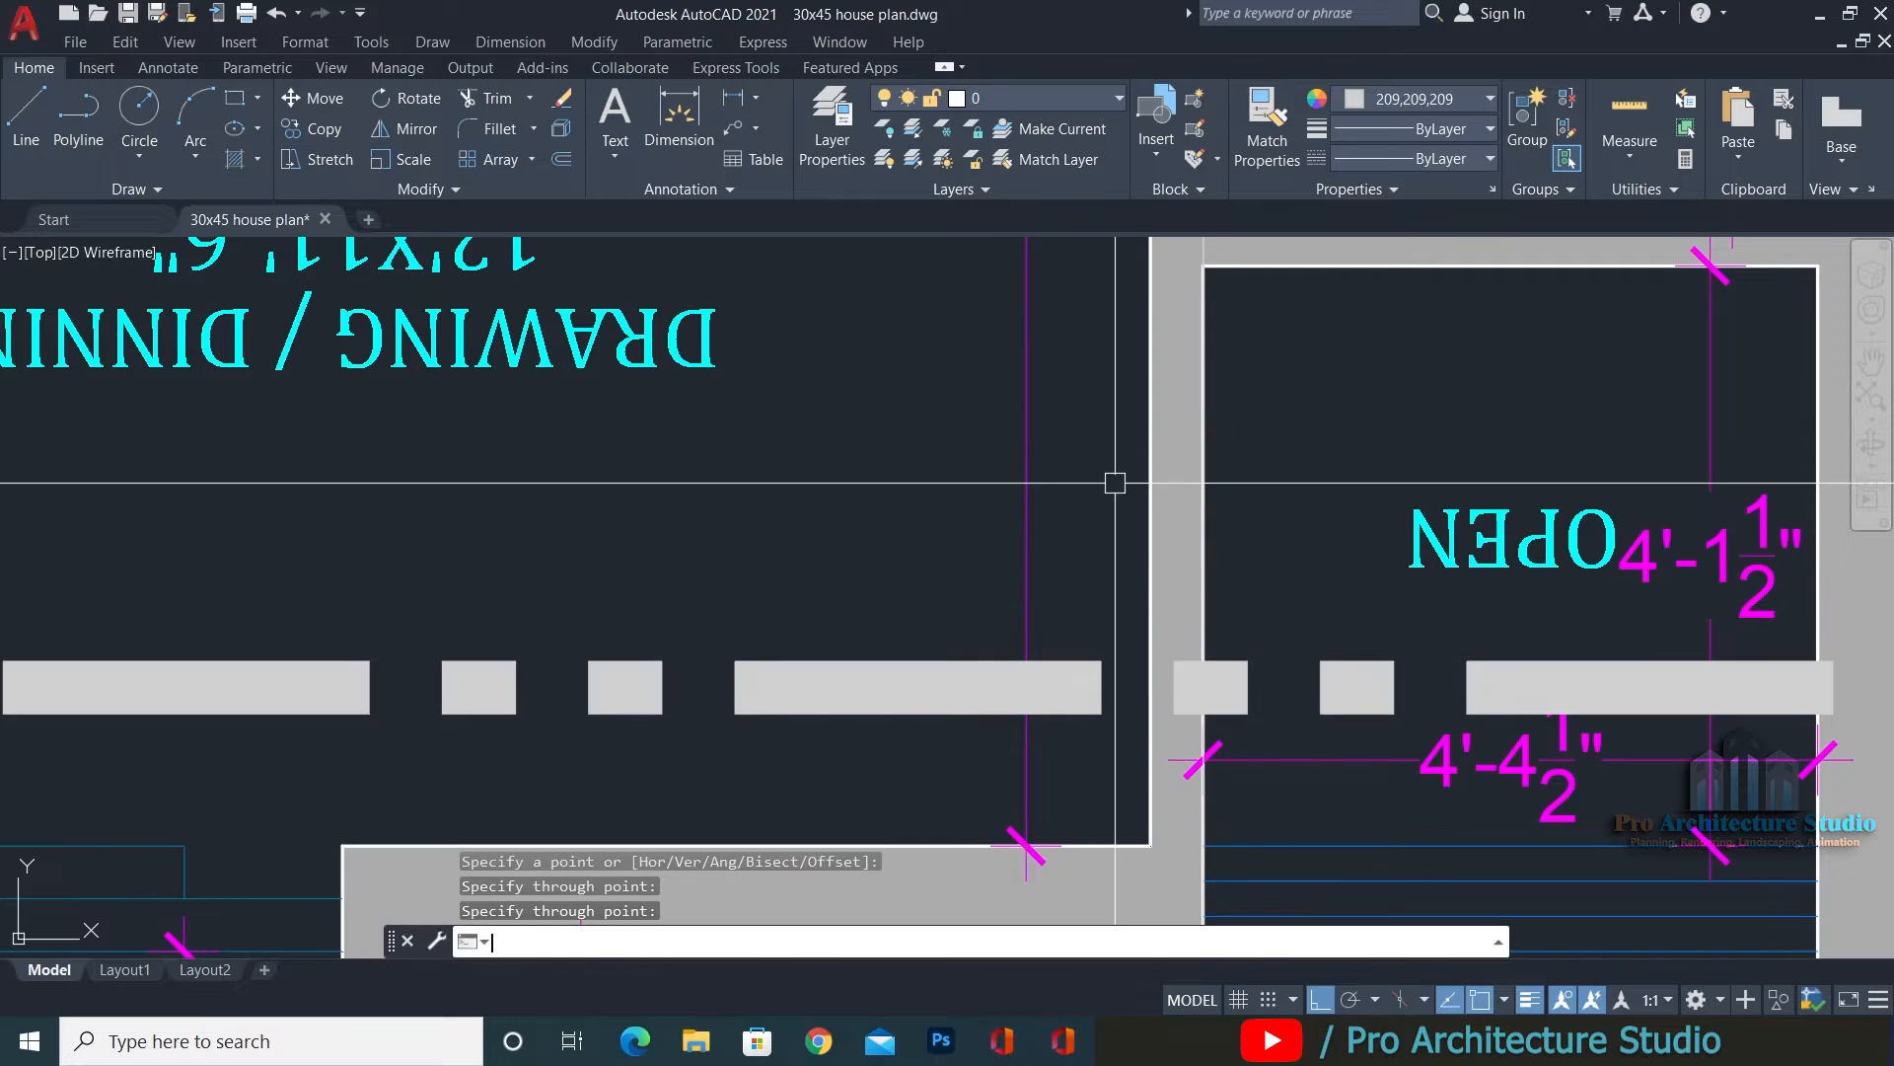
key("space")
left_click(1151, 450)
key("Escape")
key("Escape")
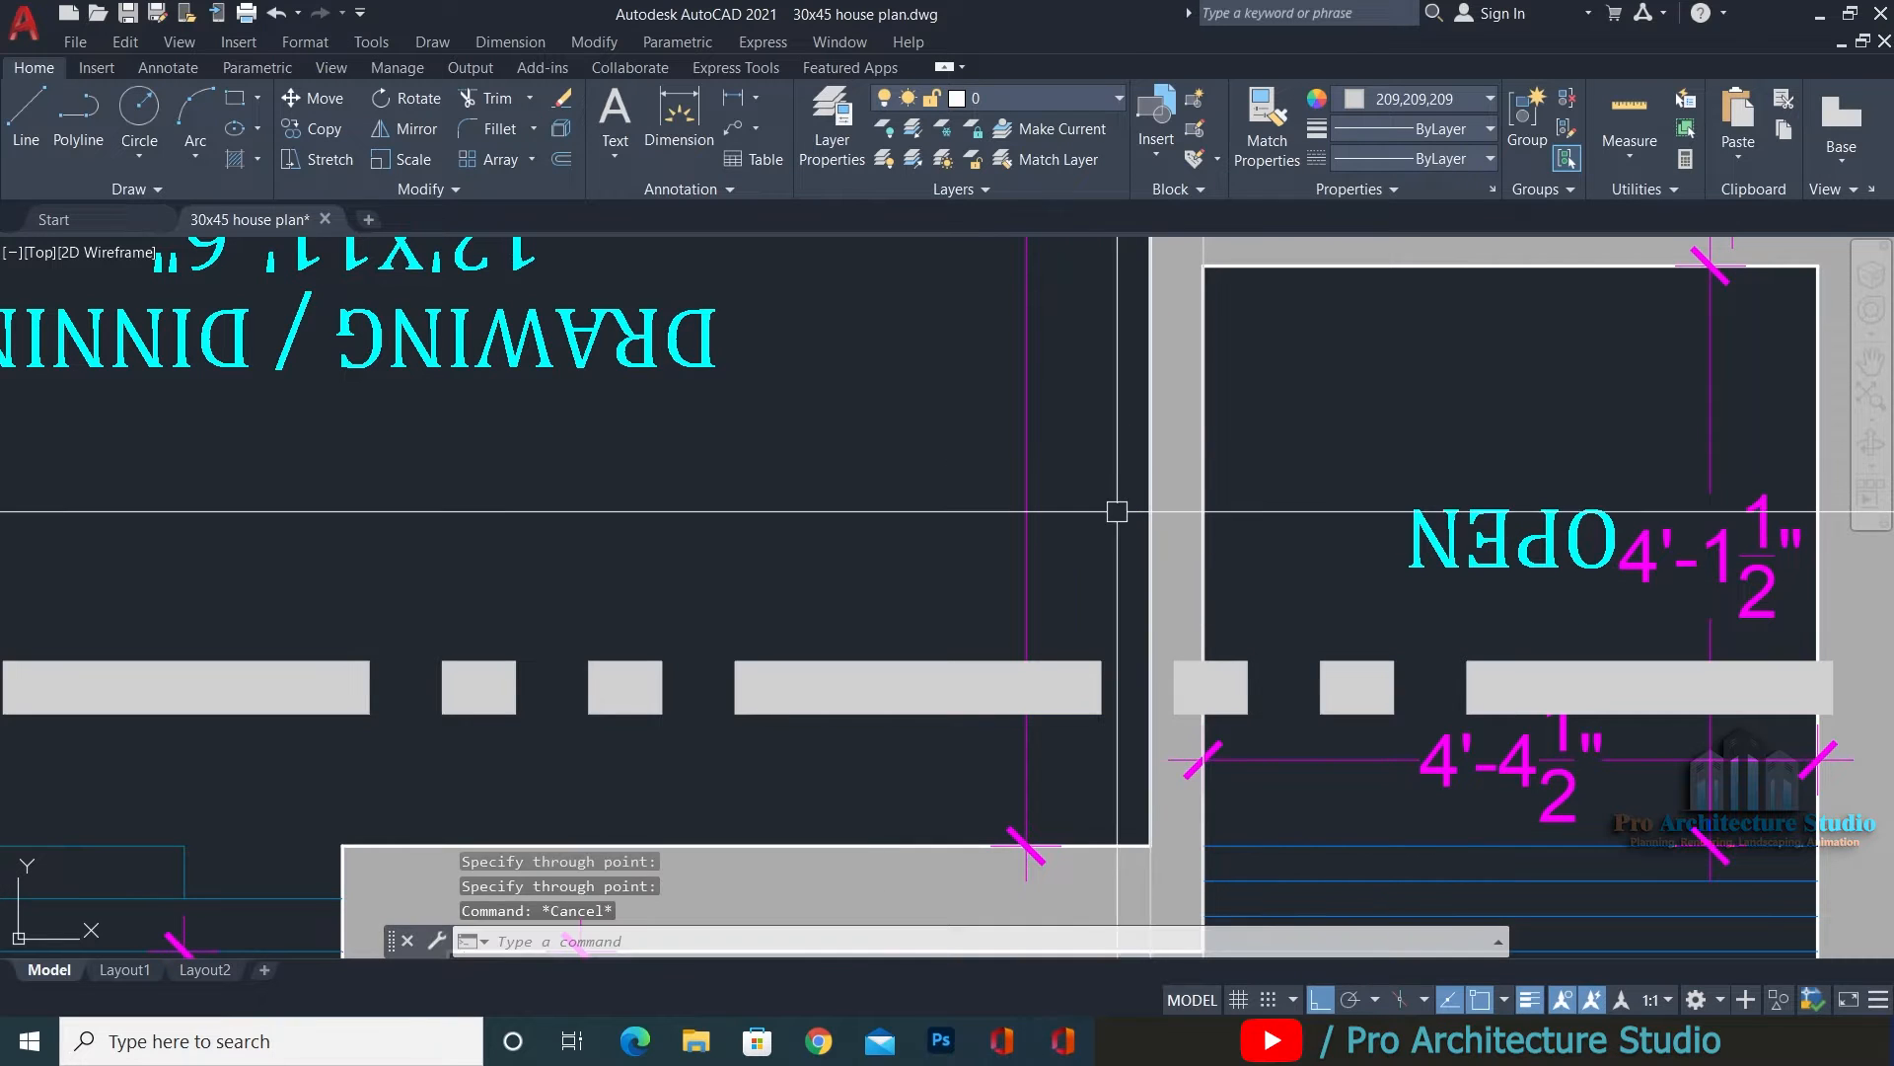
Draw vertical construction lines through both faces of the wall between the staircase and the drawing/dining room on the first floor plan.
middle_click_drag(615, 451, 874, 502)
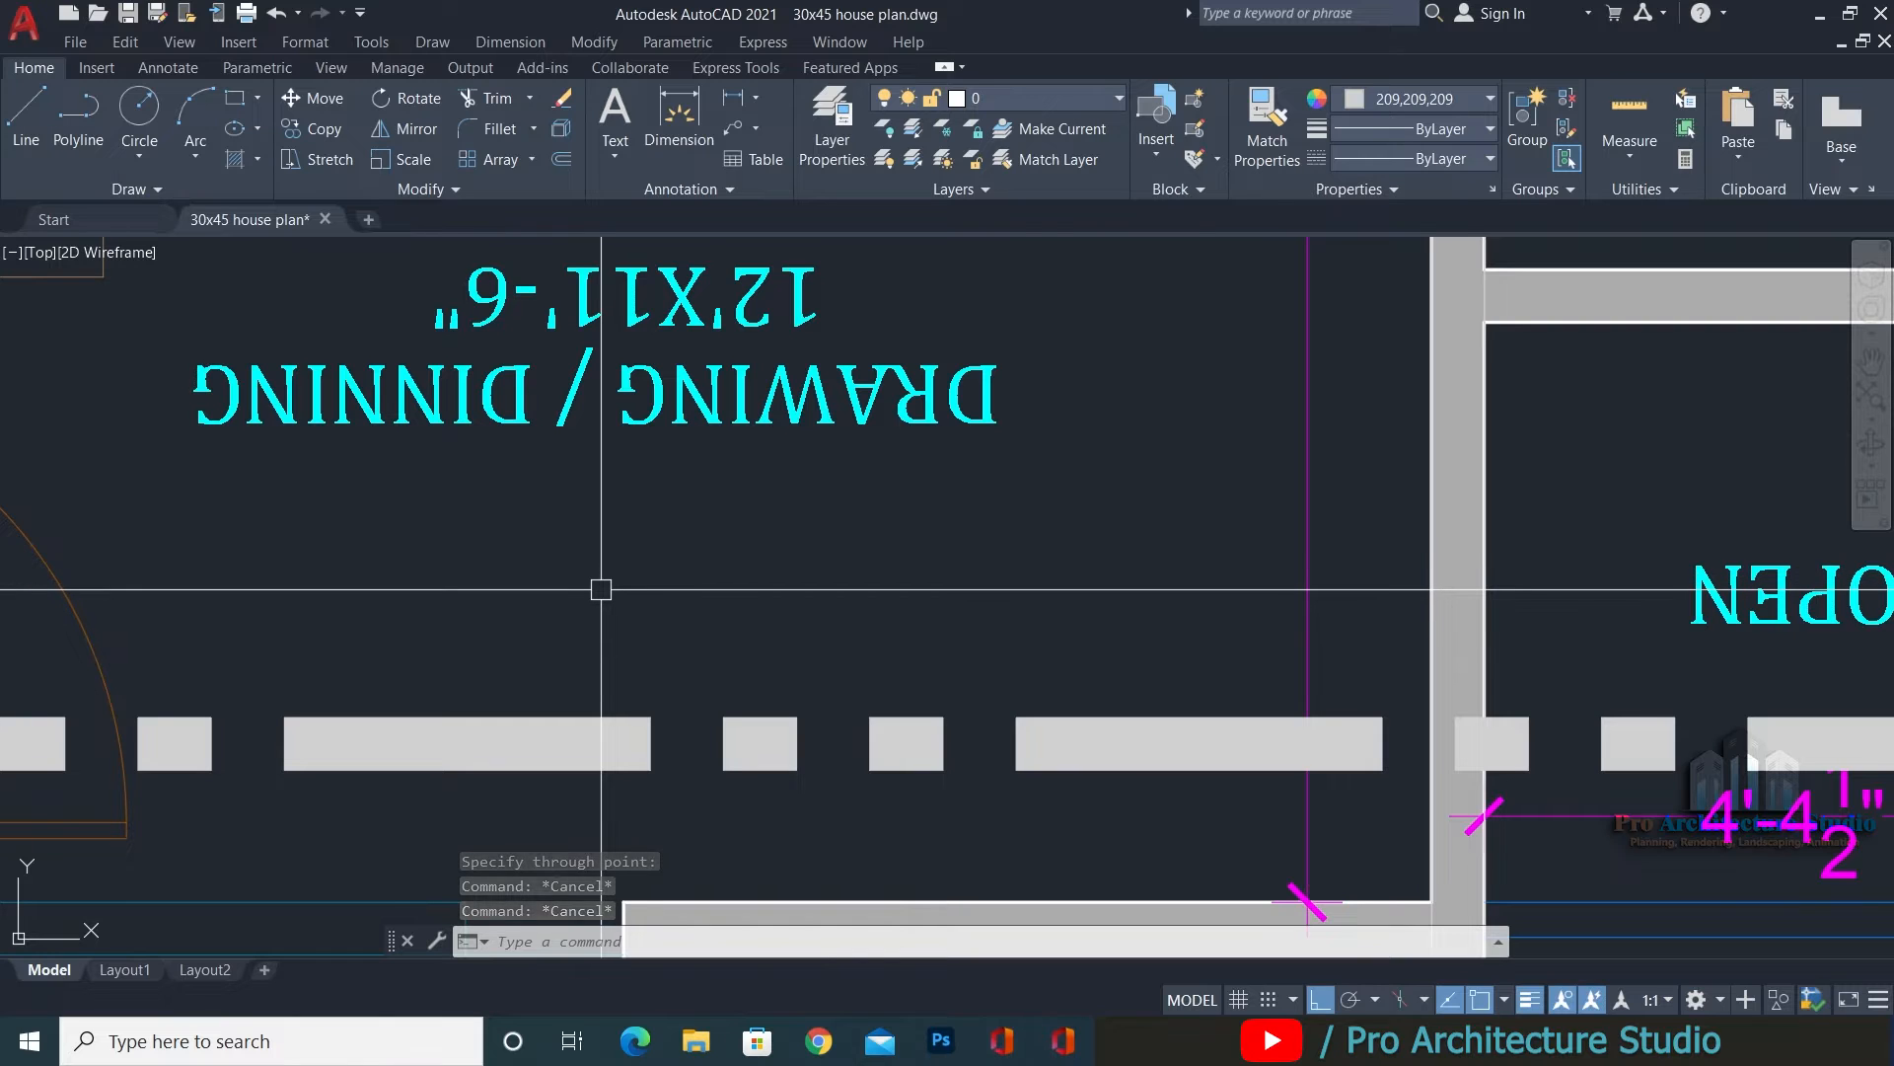
key("Return")
middle_click_drag(612, 592, 1322, 755)
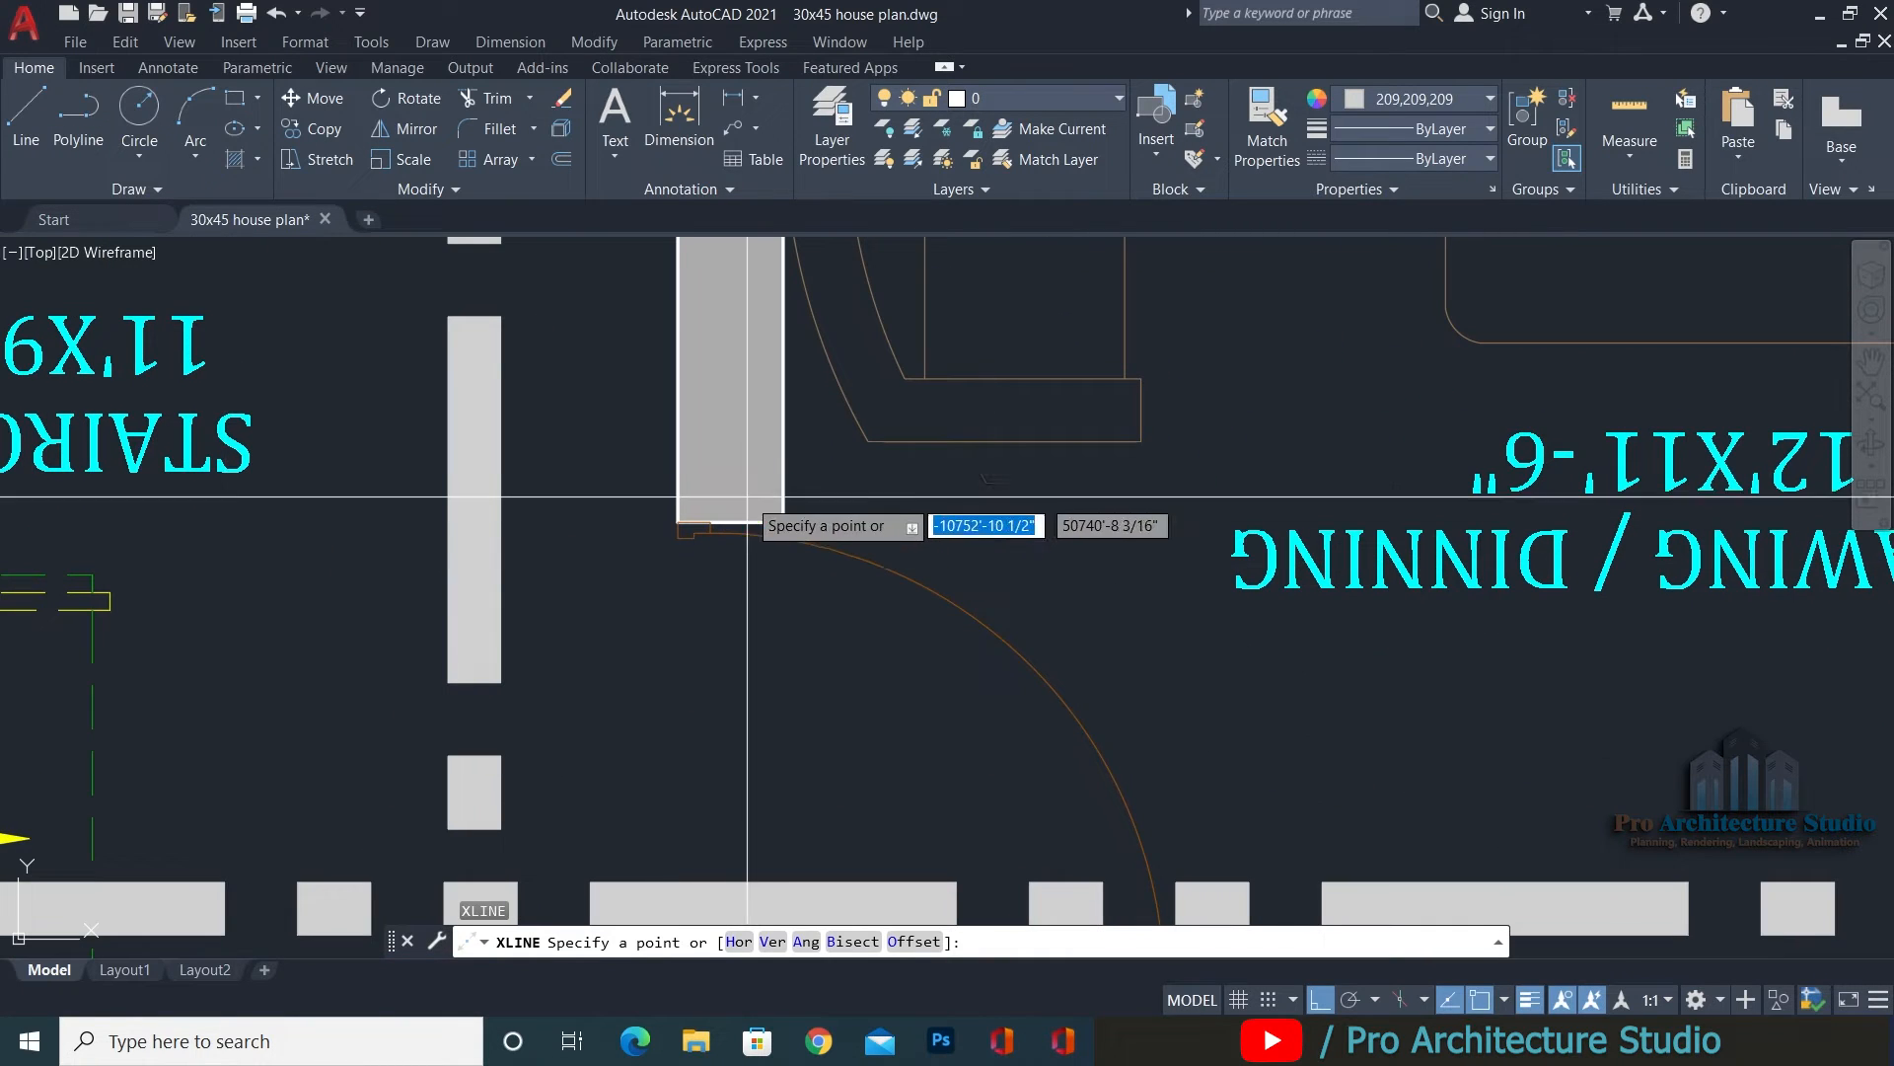
left_click(783, 455)
left_click(684, 727)
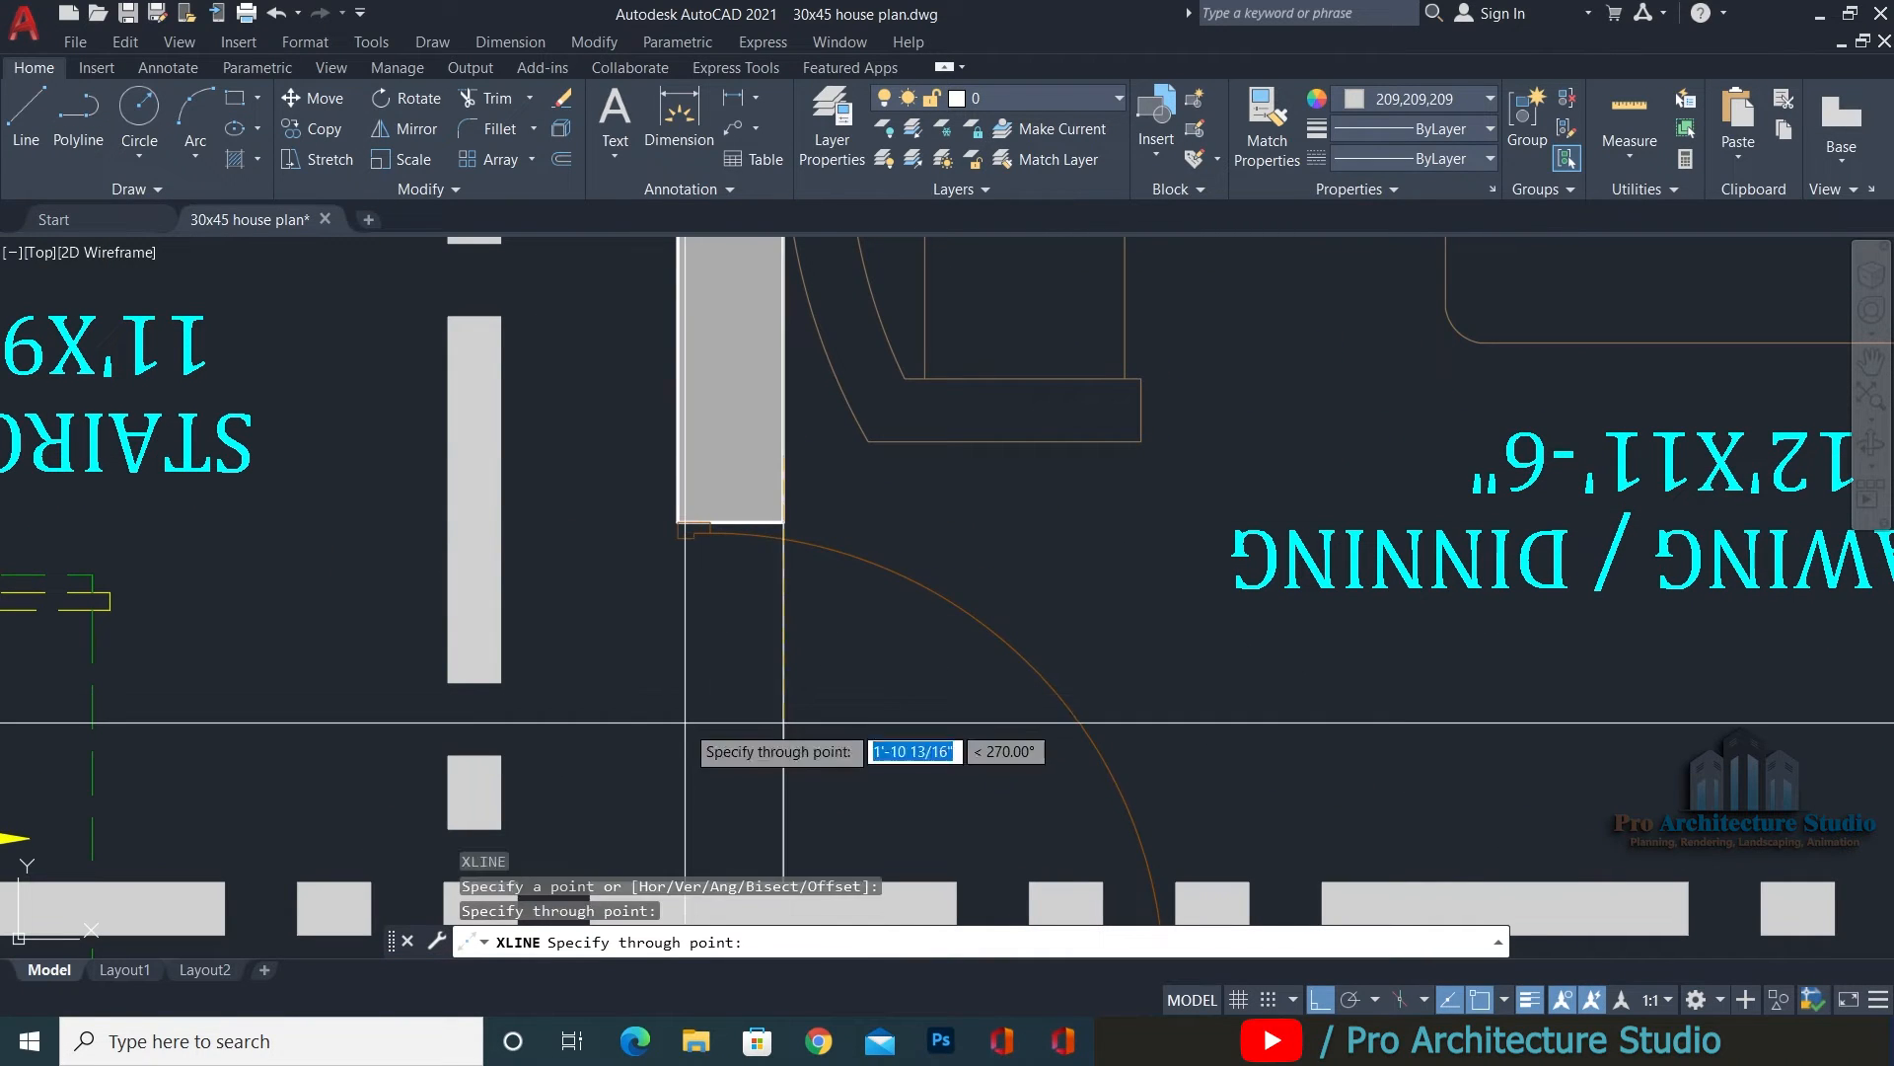
key("Return")
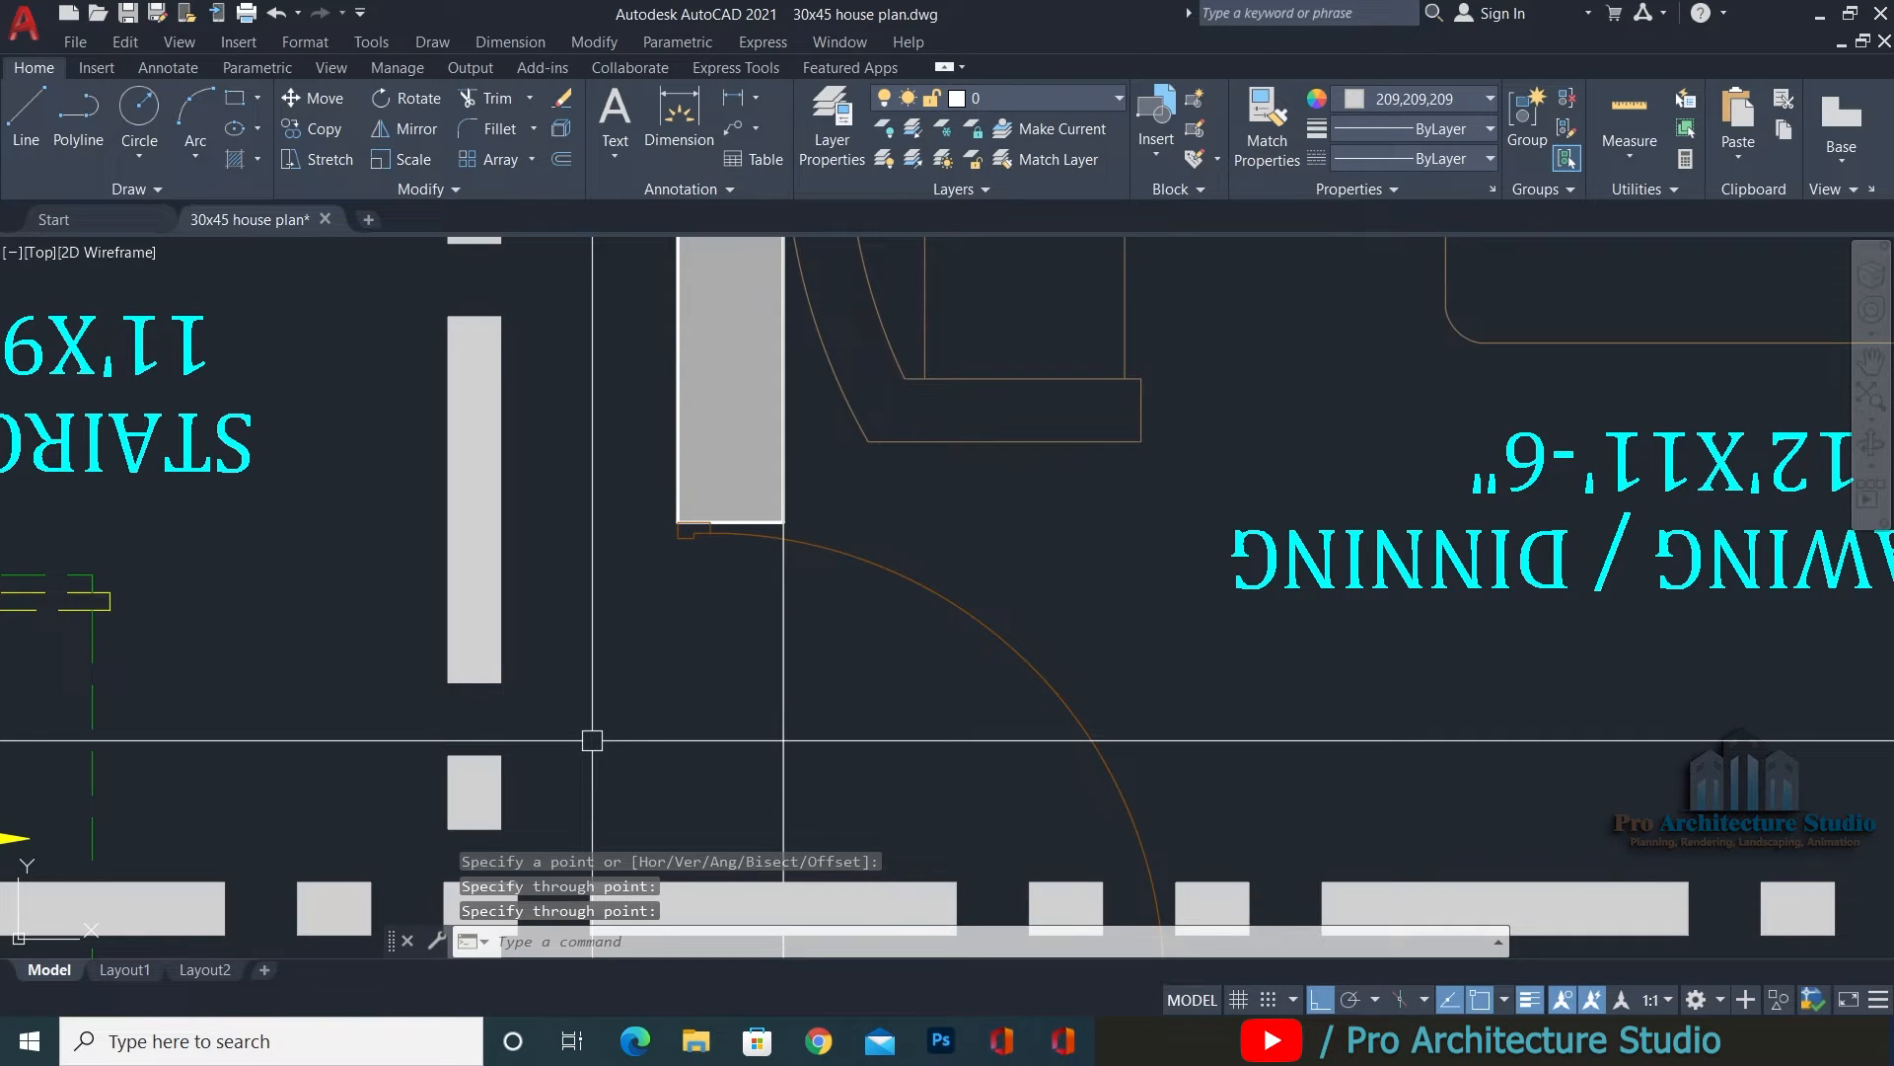
key("Return")
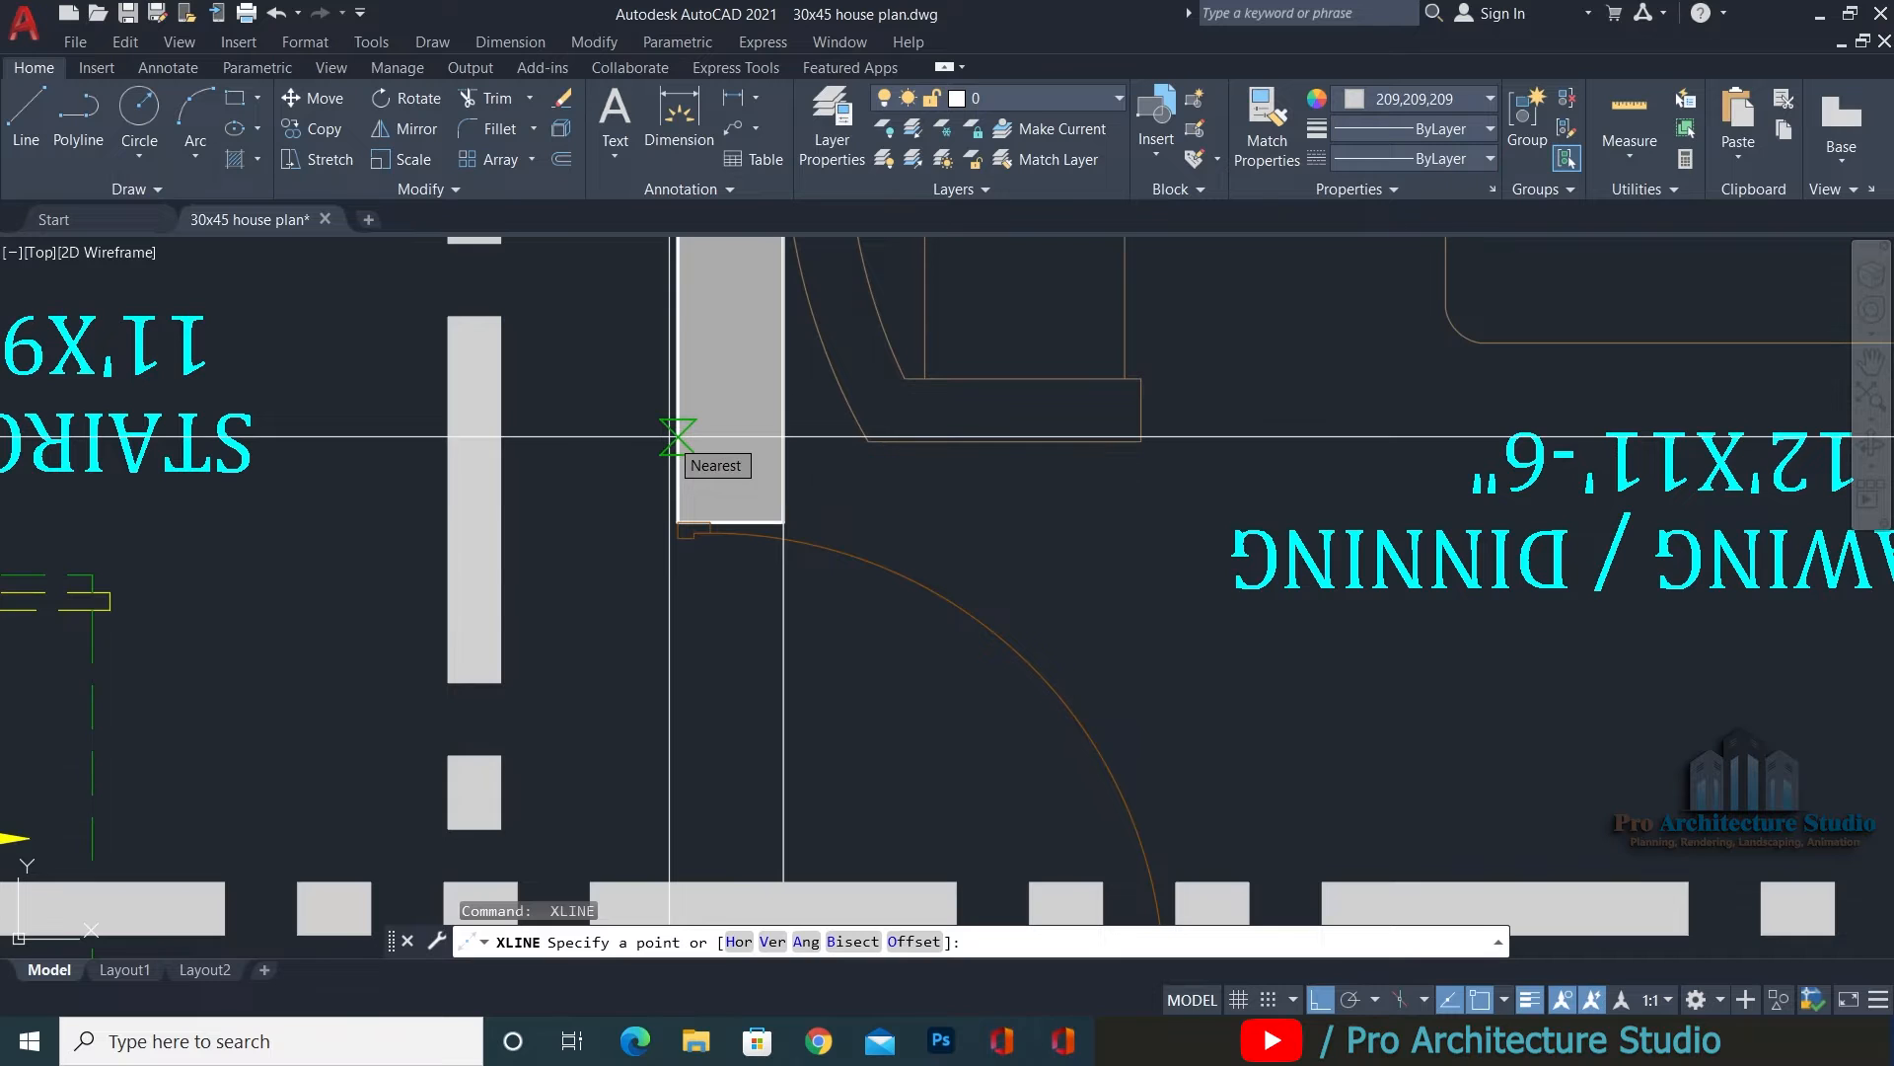
left_click(671, 436)
left_click(649, 634)
key("Return")
Trim the projected staircase and drawing/dining wall lines in the section where they cross the slab beneath the first floor.
scroll(996, 538, "down", 6)
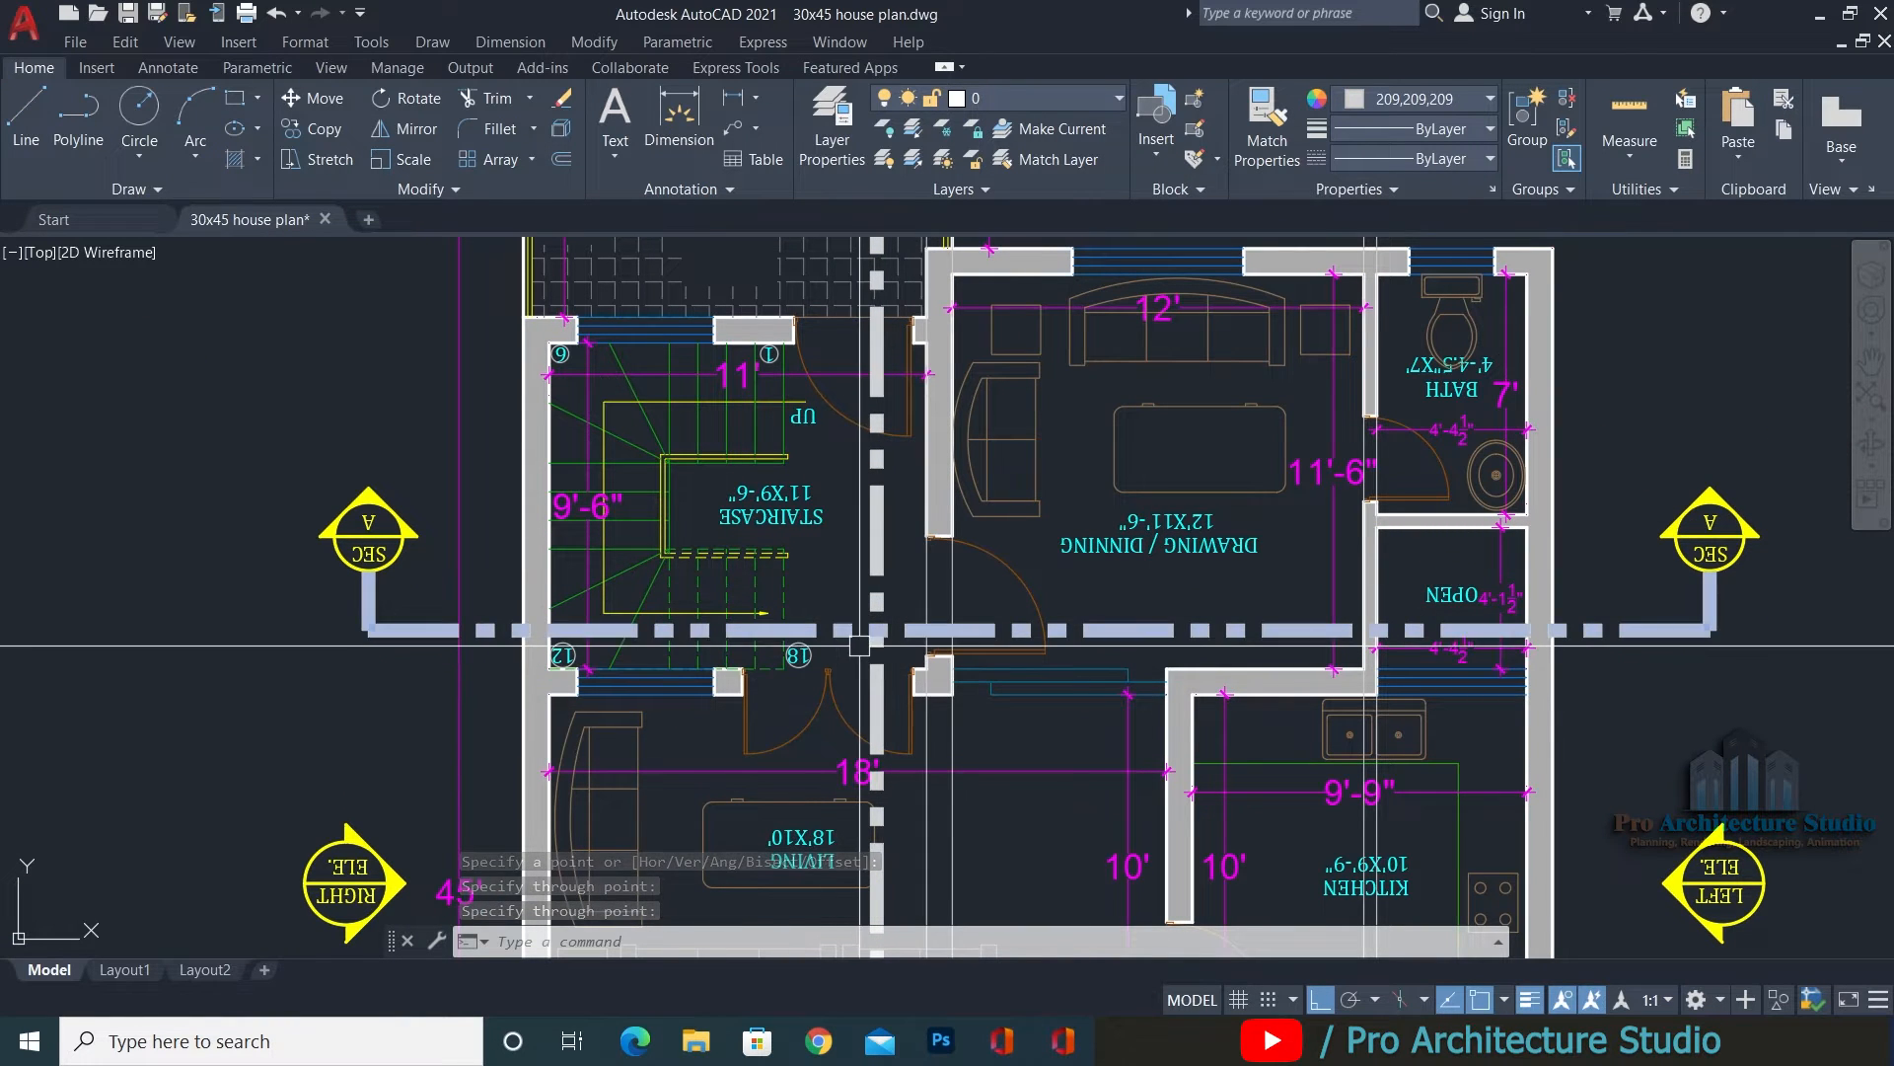
scroll(1312, 684, "down", 5)
middle_click_drag(1245, 505, 1154, 1046)
middle_click_drag(1127, 454, 1117, 938)
middle_click_drag(1106, 547, 1085, 770)
scroll(1128, 537, "up", 5)
key("Escape")
key("Escape")
key("Escape")
scroll(962, 657, "up", 4)
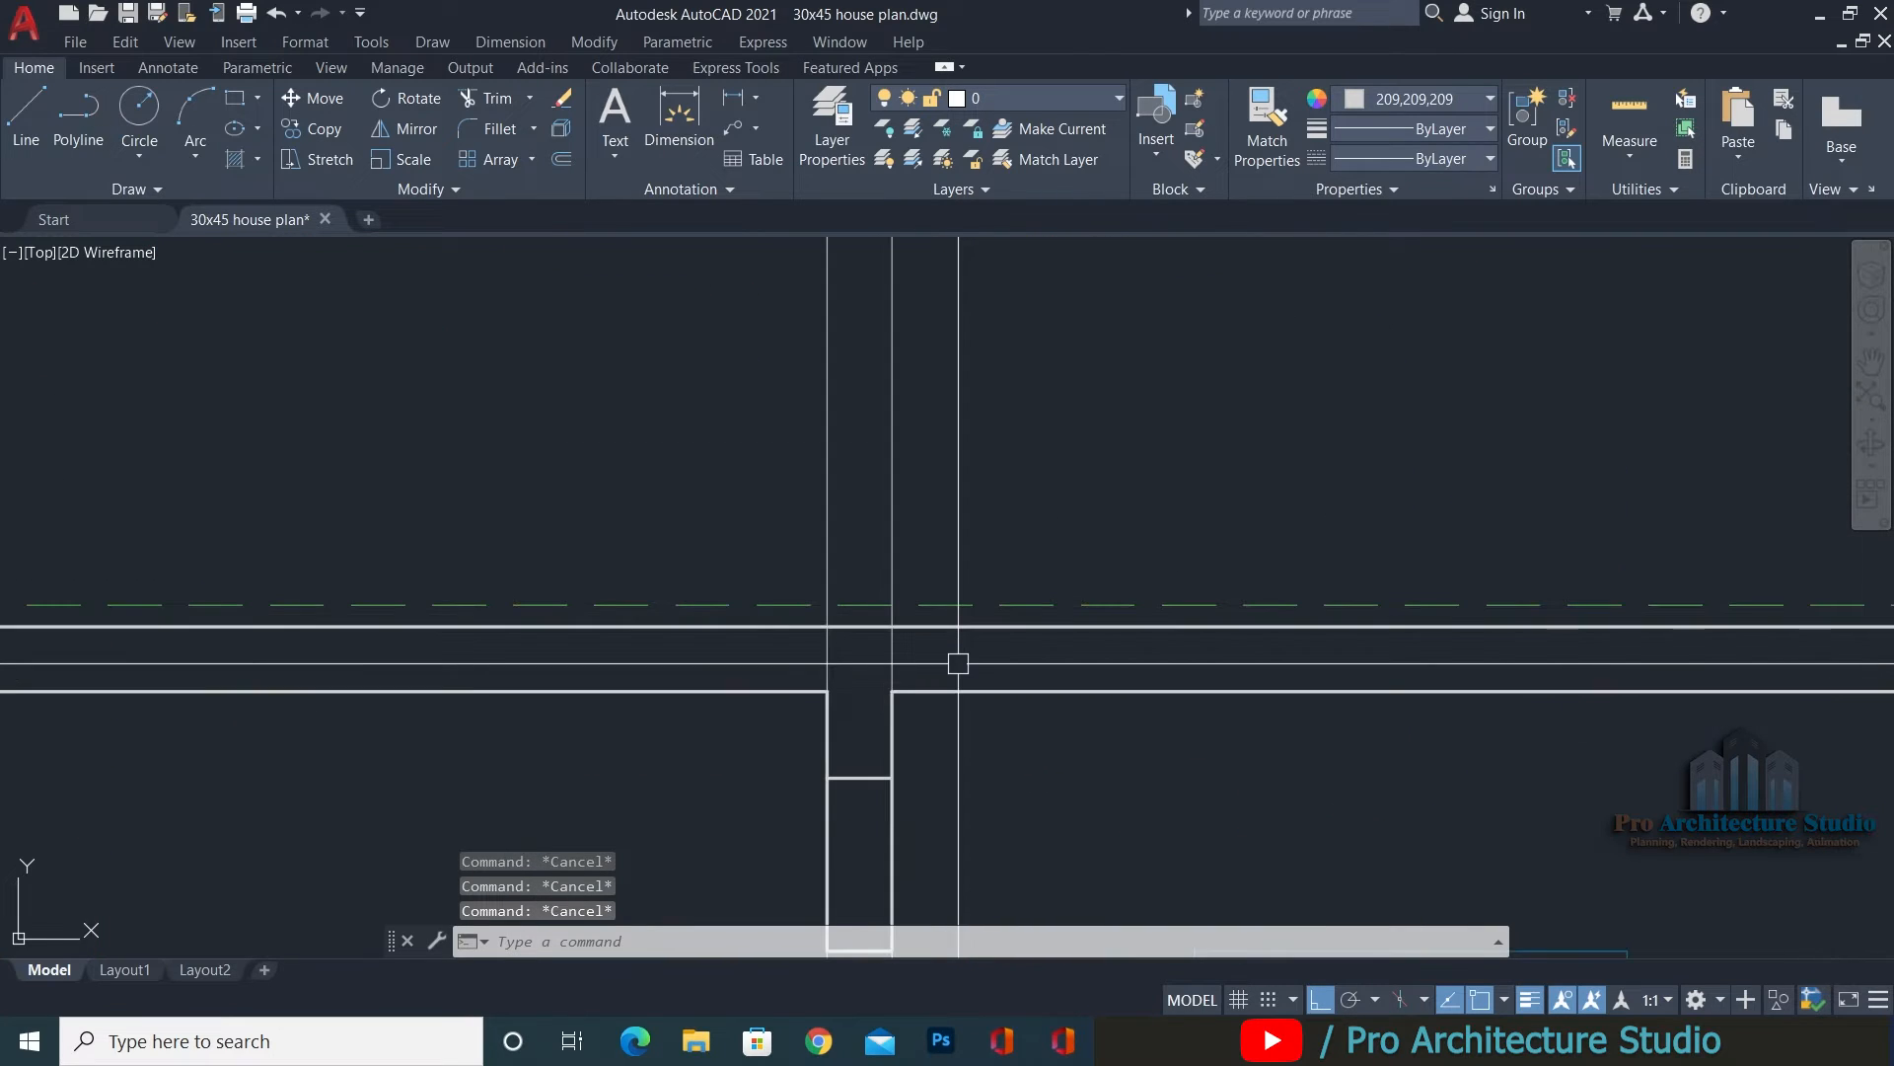
scroll(943, 666, "up", 2)
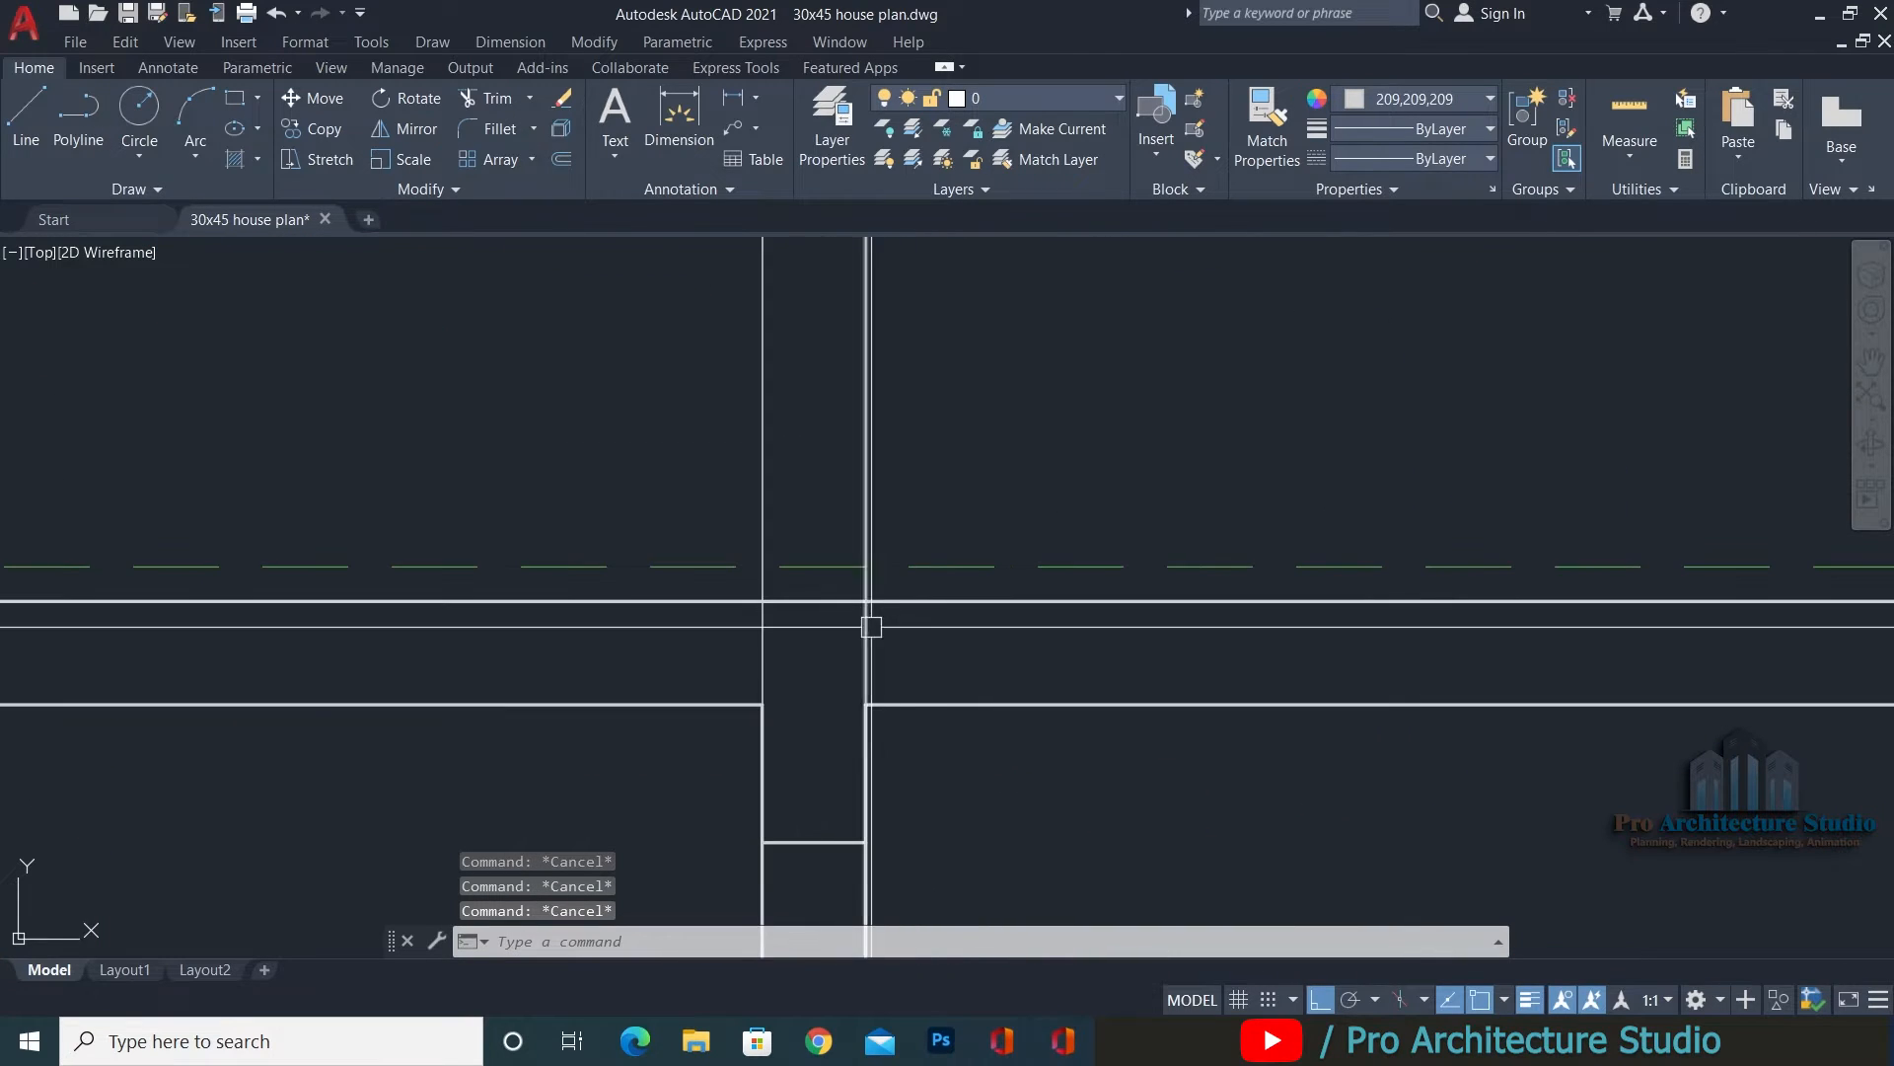
scroll(847, 616, "down", 5)
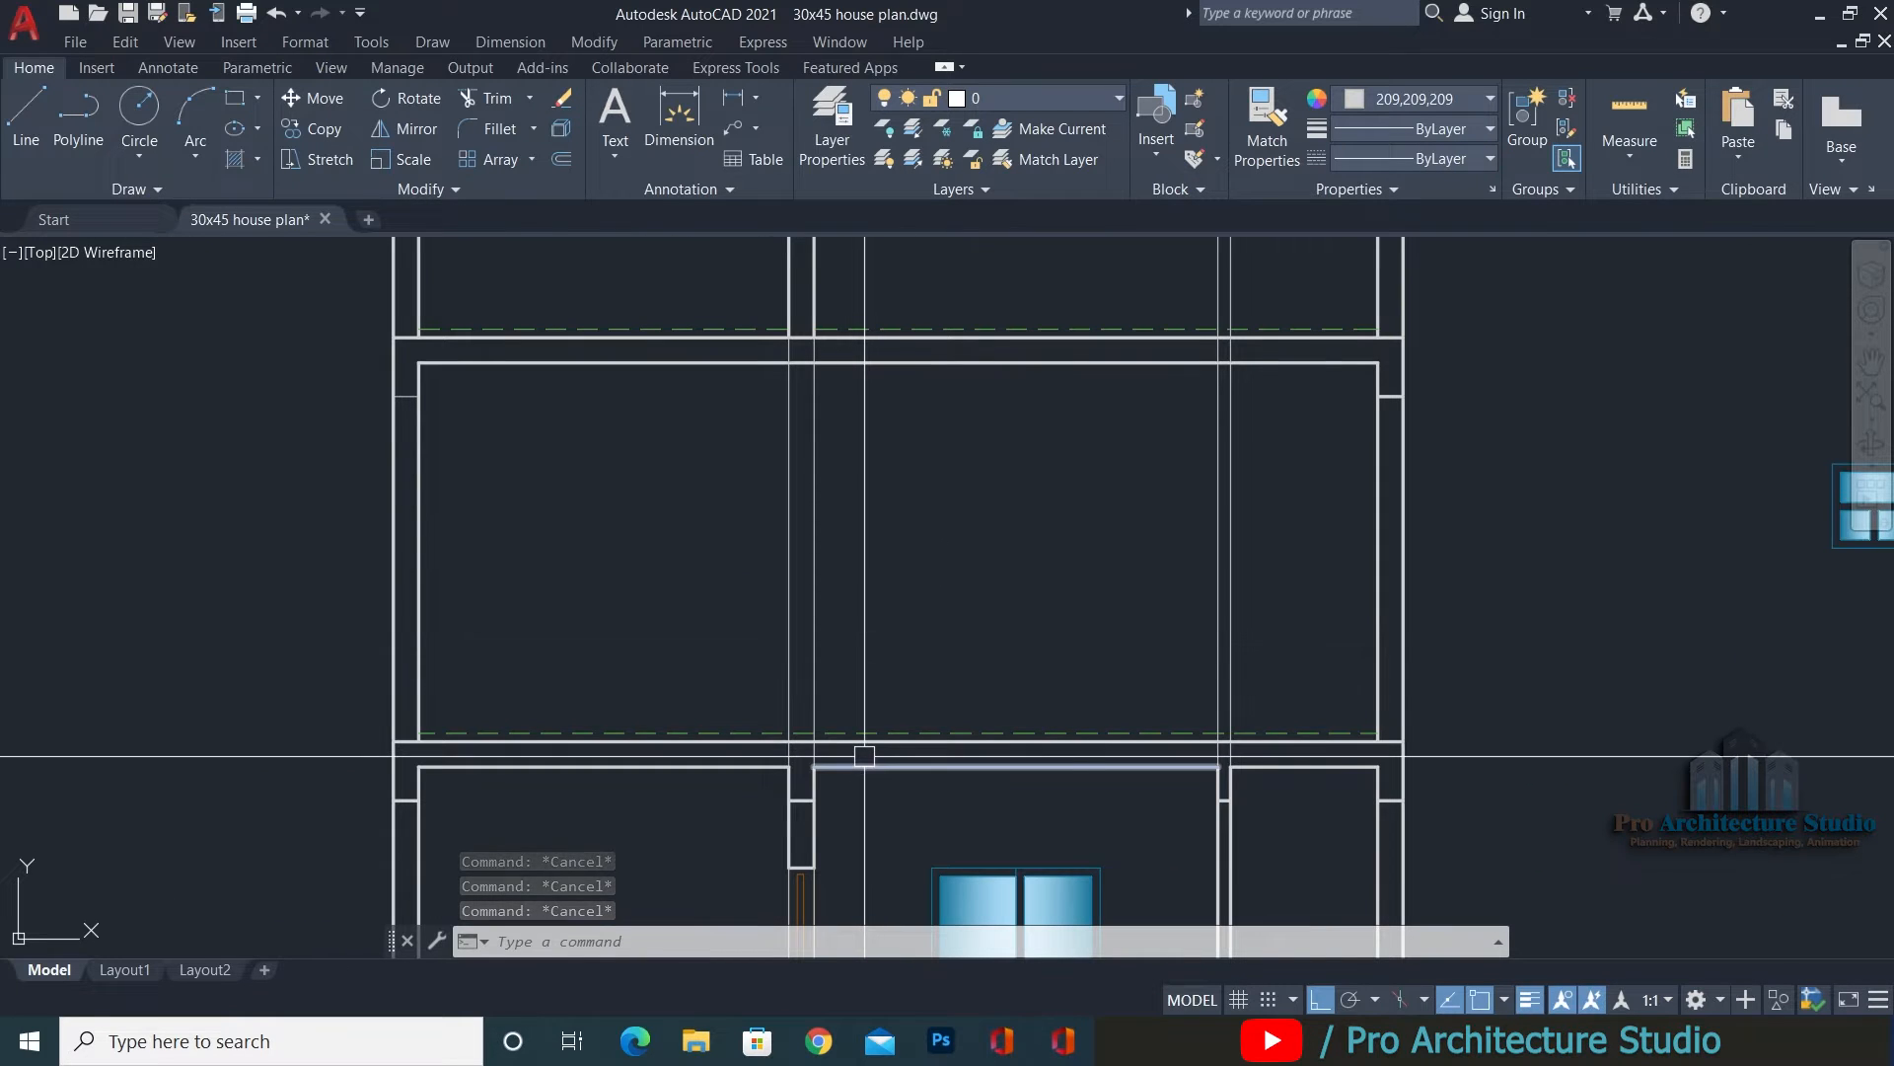
scroll(724, 770, "up", 8)
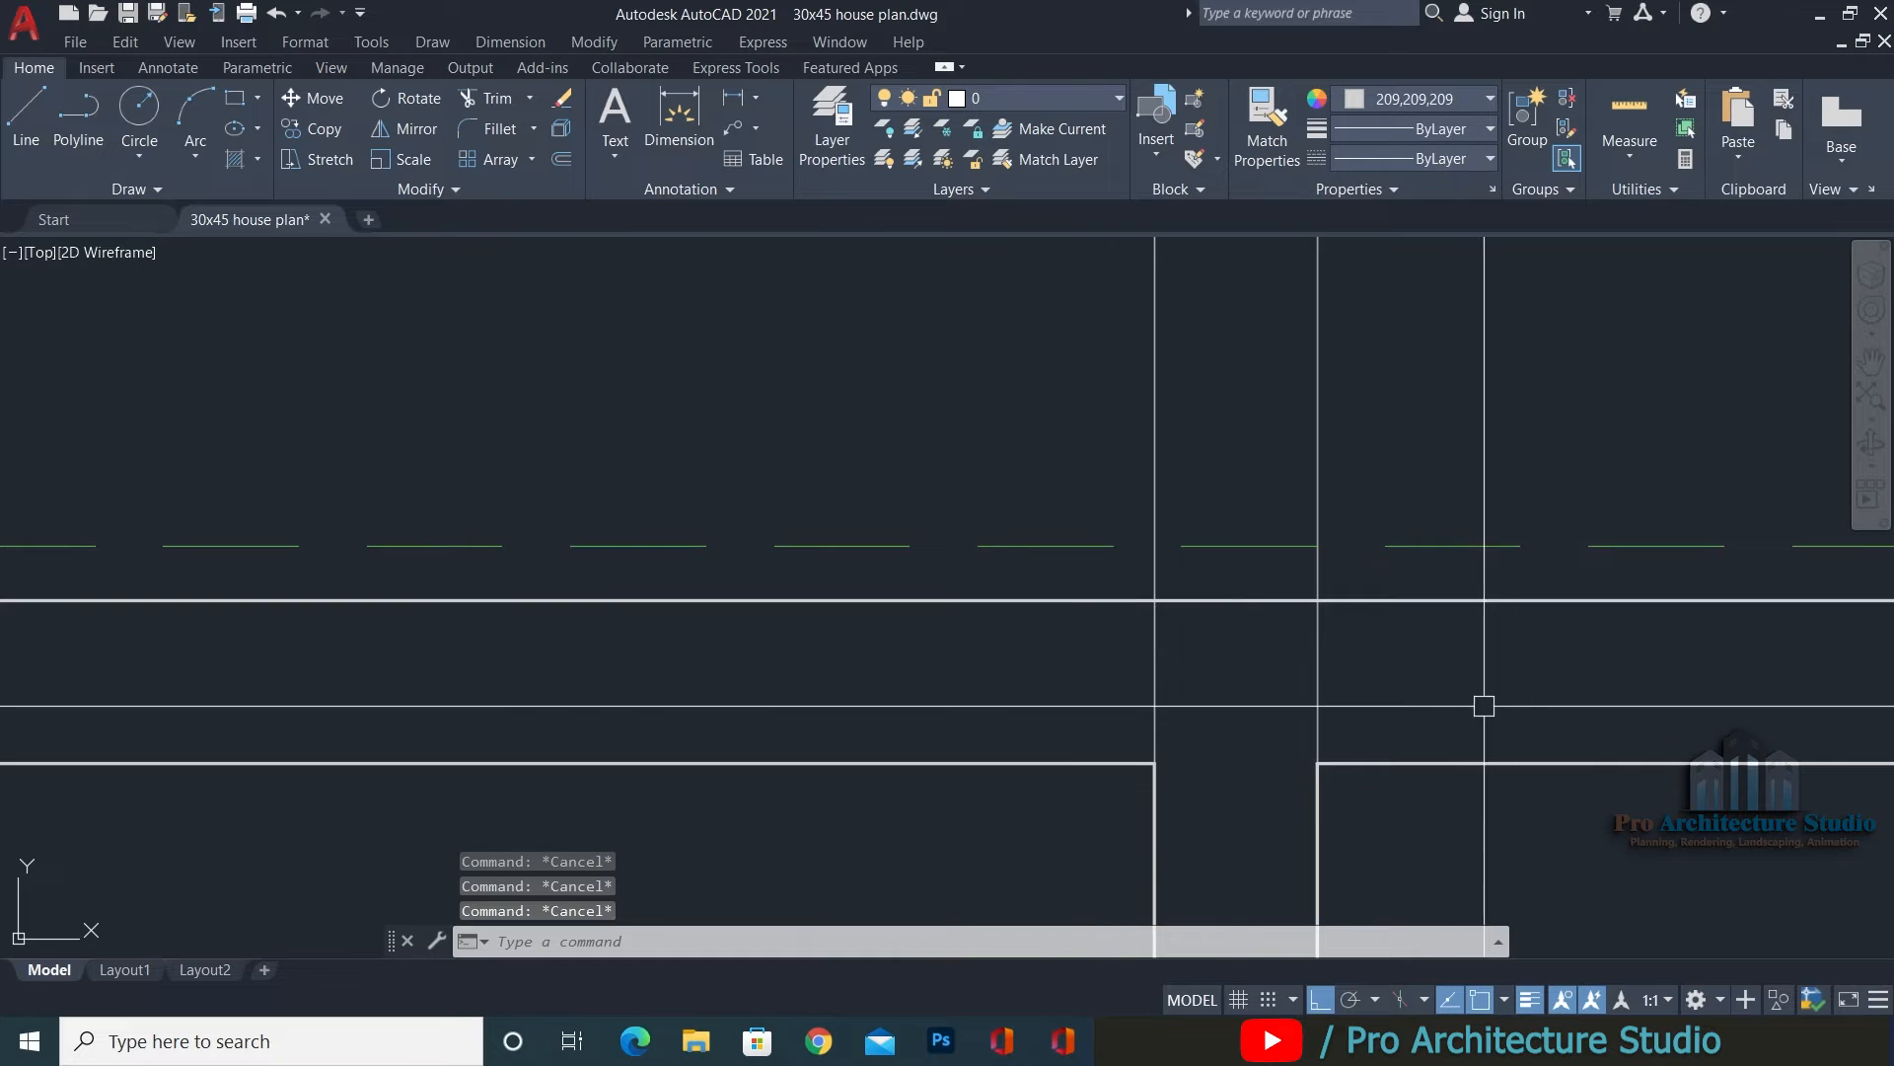
middle_click_drag(1484, 705, 1105, 686)
key("Return")
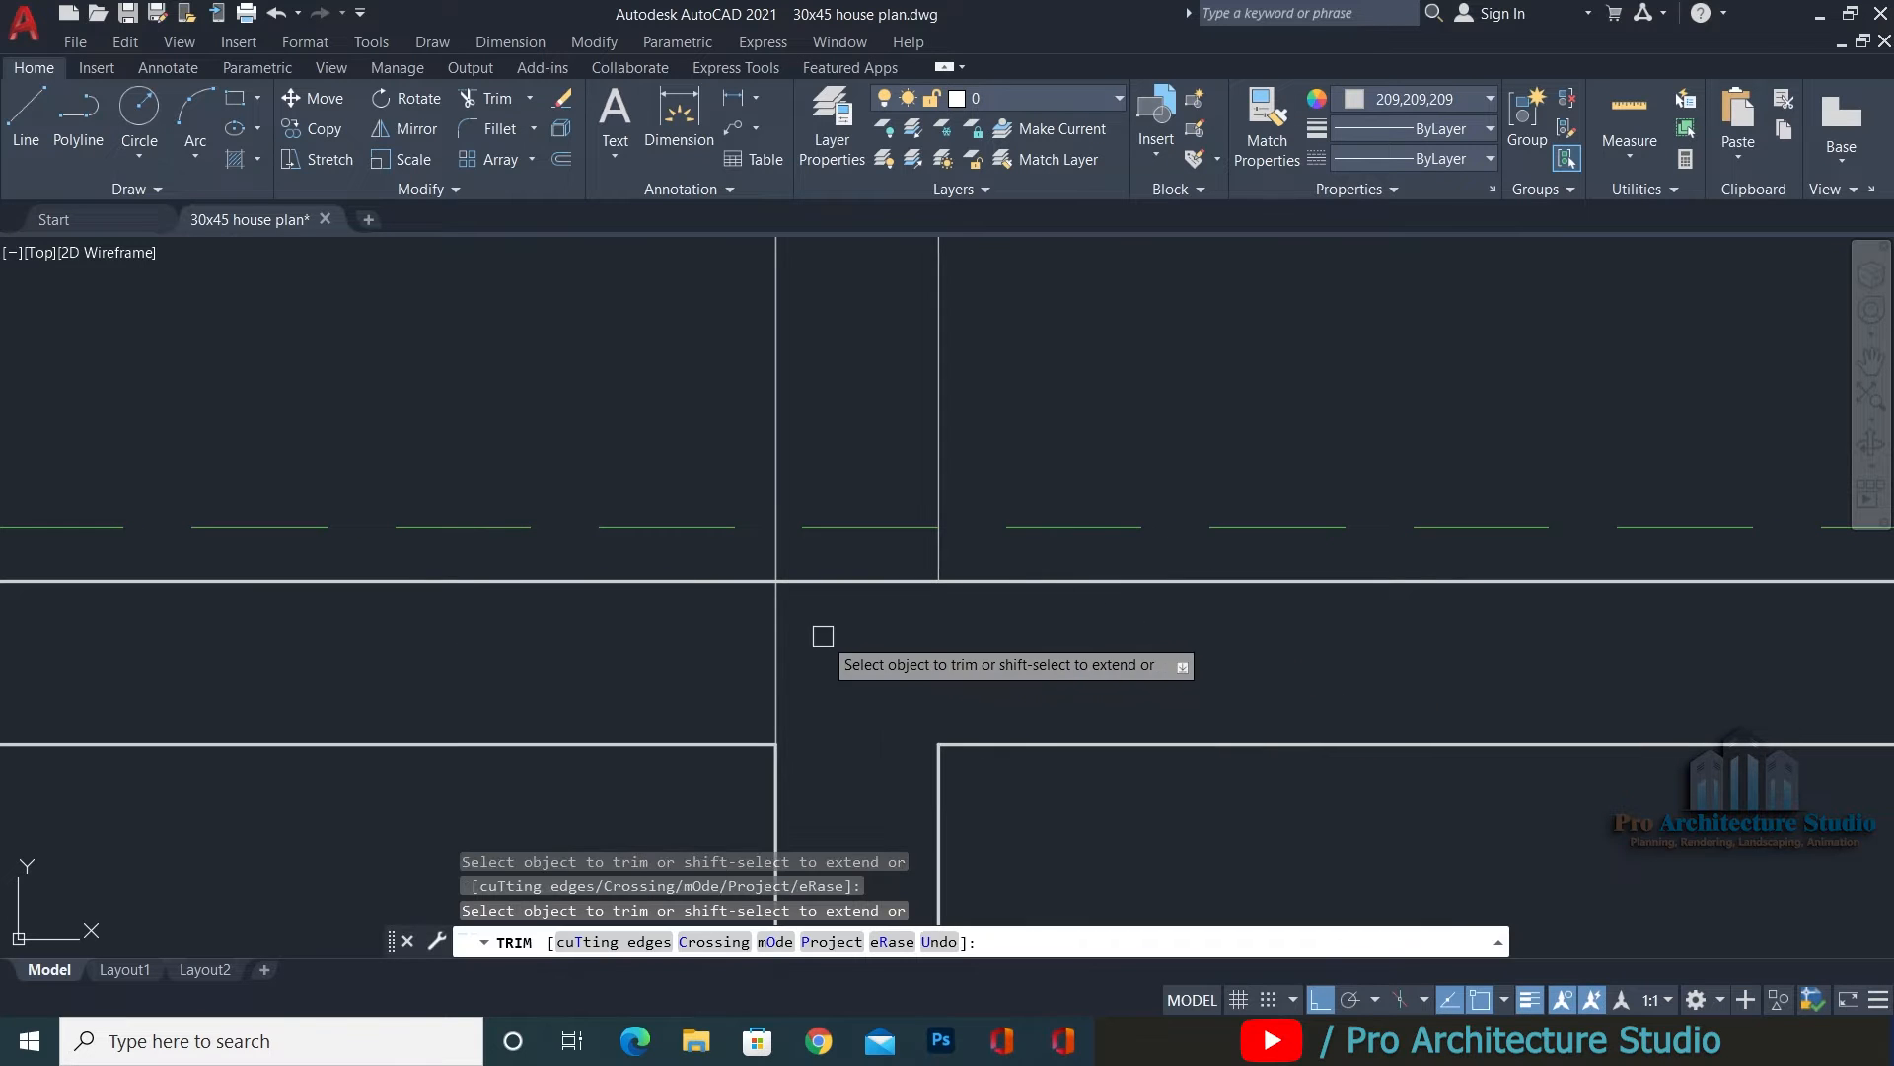
Trim the thin vertical wall lines where they cross the slab above the section's ground floor.
left_click(778, 620)
scroll(744, 595, "down", 8)
scroll(1332, 658, "up", 8)
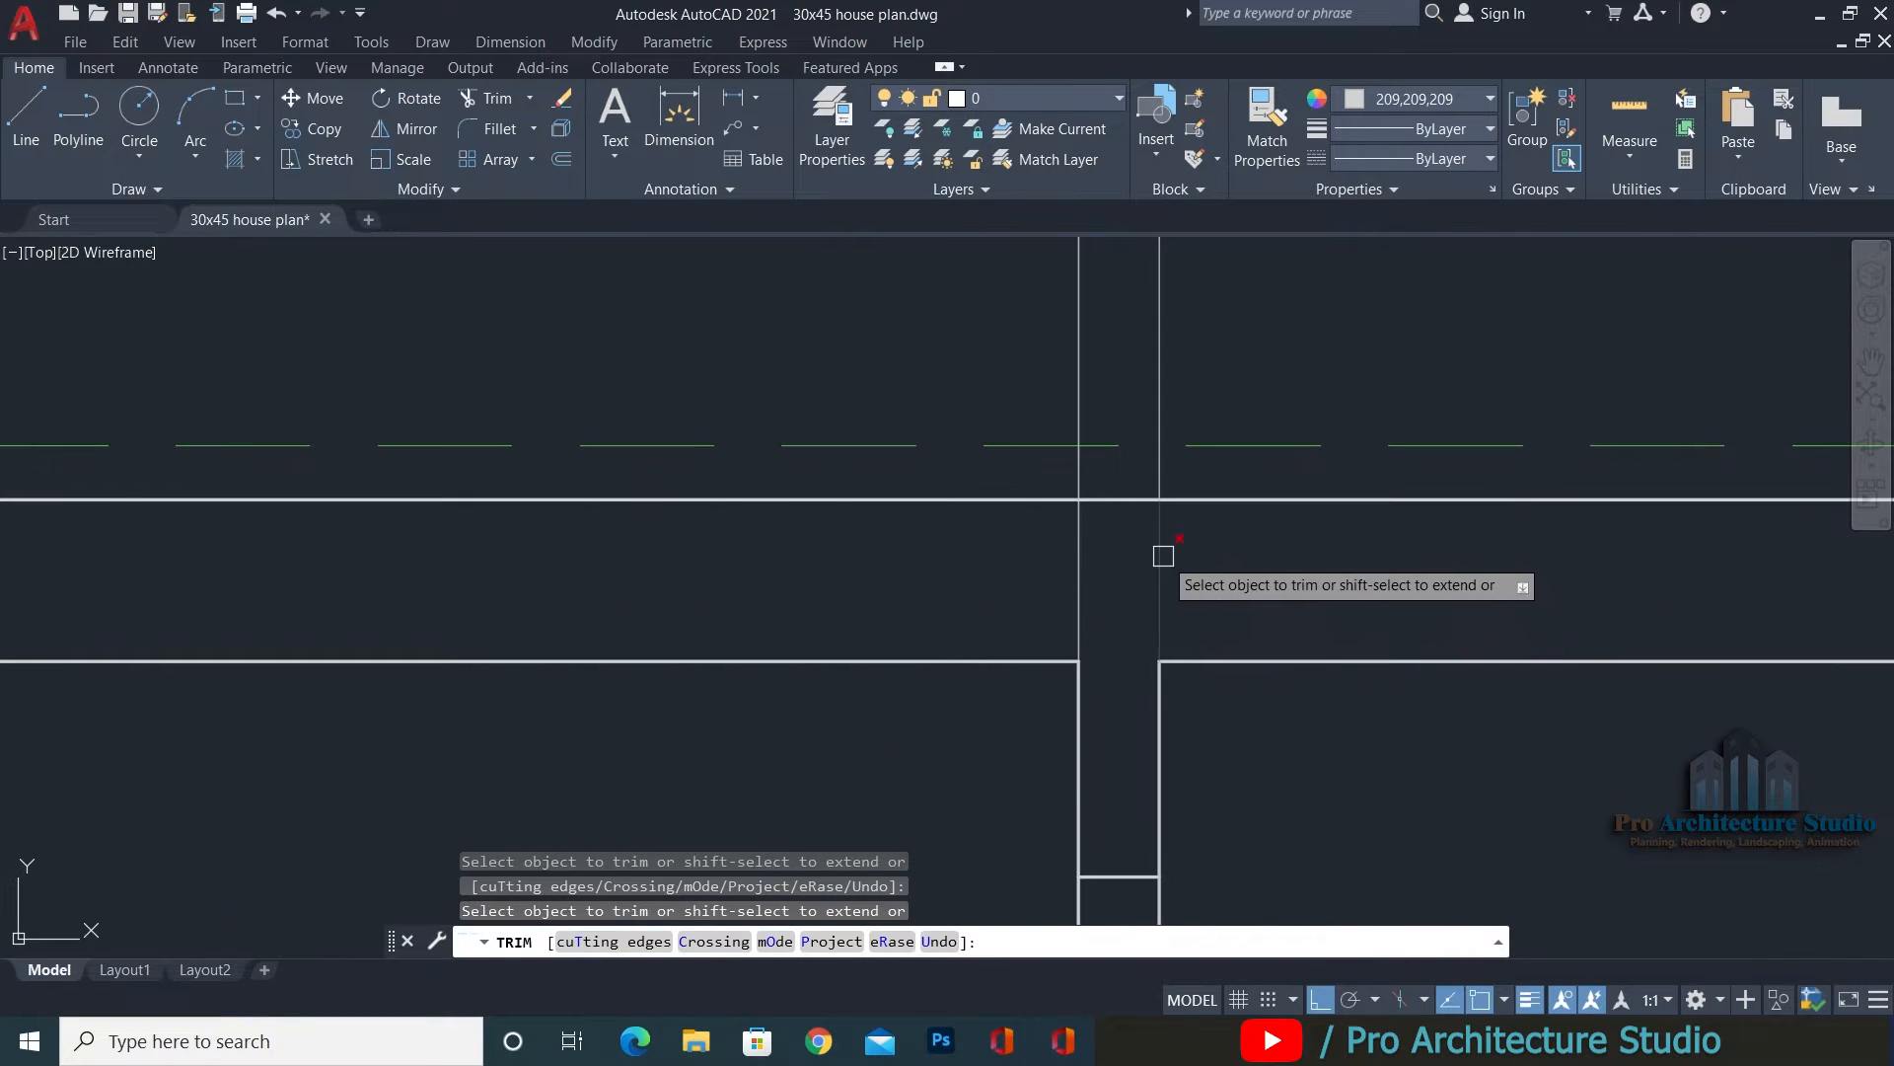
left_click(1076, 538)
key("Return")
scroll(1141, 501, "down", 12)
key("Escape")
scroll(1070, 727, "up", 6)
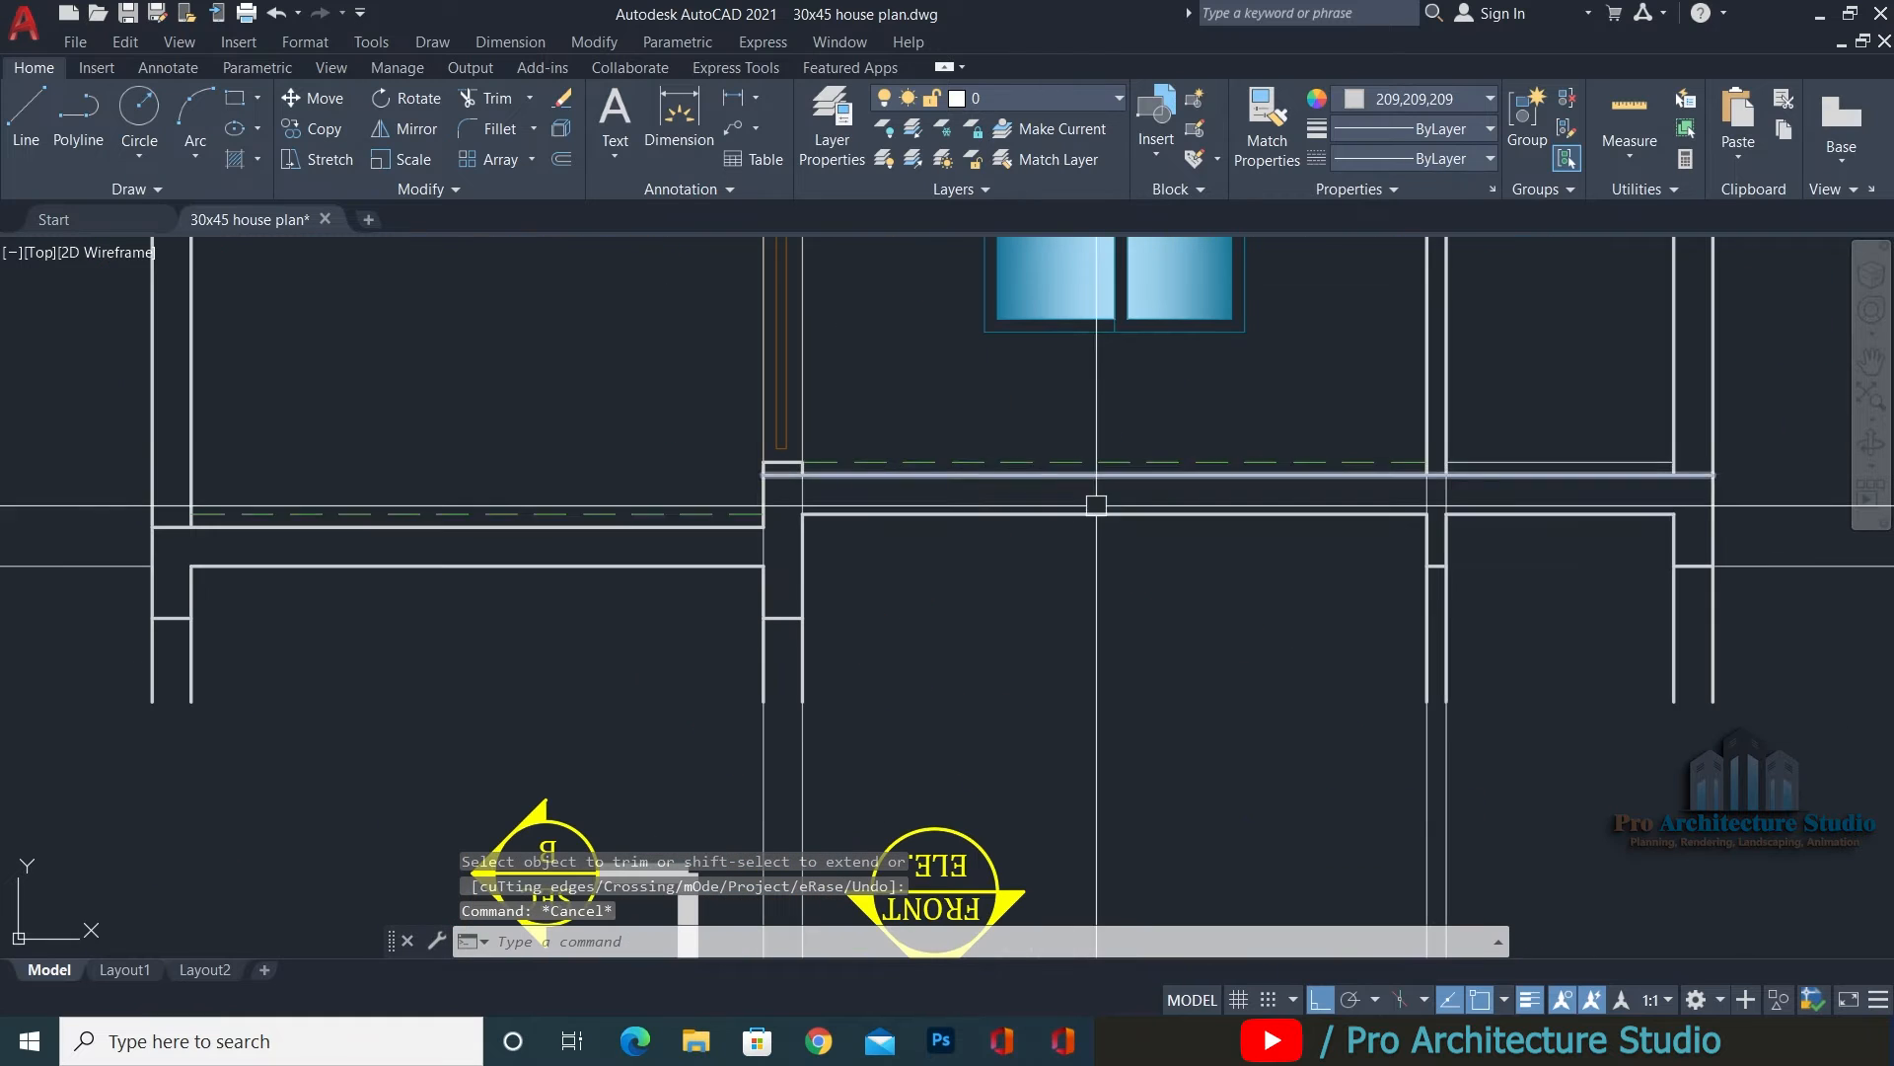
Erase the two pairs of thin projection lines extending below the foundation walls of the section.
left_click(1536, 742)
left_click(1386, 778)
type("E")
key("Return")
left_click(875, 749)
left_click(718, 756)
type("E")
key("Return")
scroll(859, 743, "down", 6)
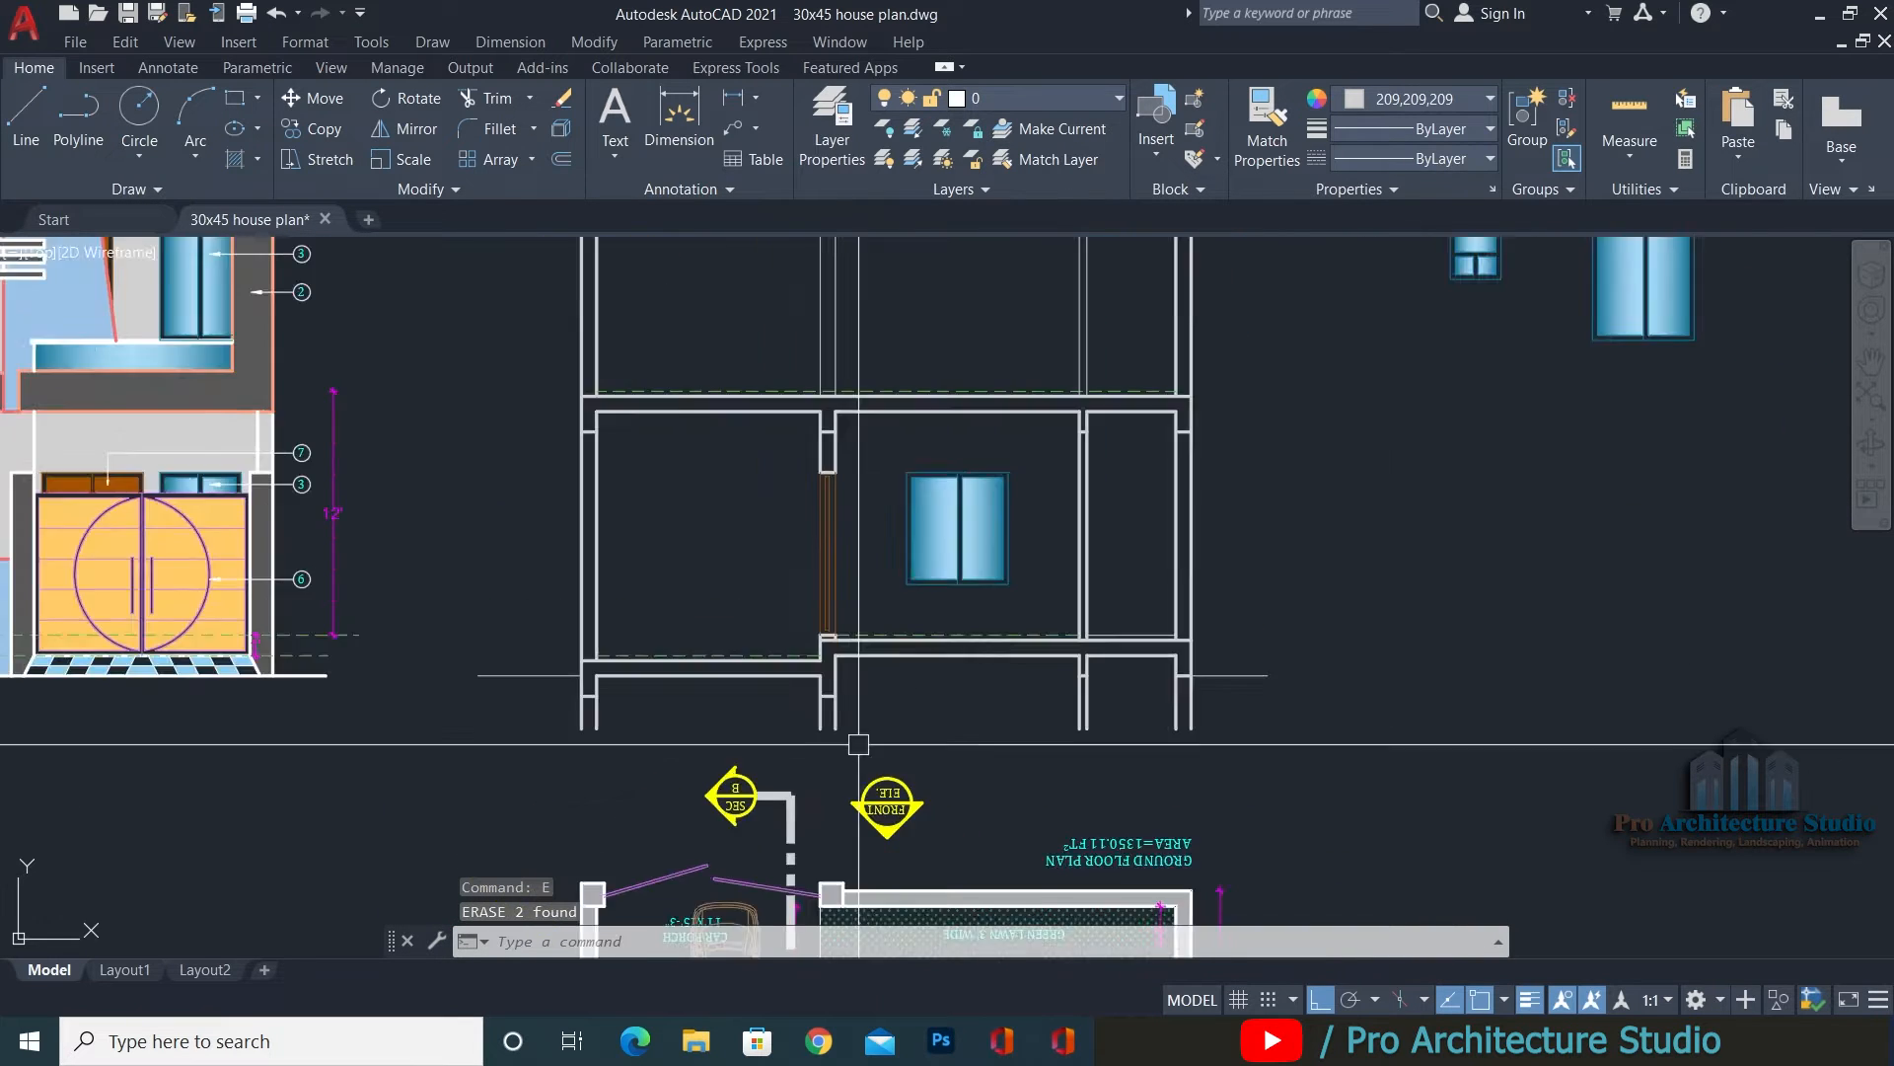
Trim the thin interior wall lines where they cross the slab above the first floor.
scroll(876, 399, "up", 8)
key("Escape")
key("Escape")
key("Escape")
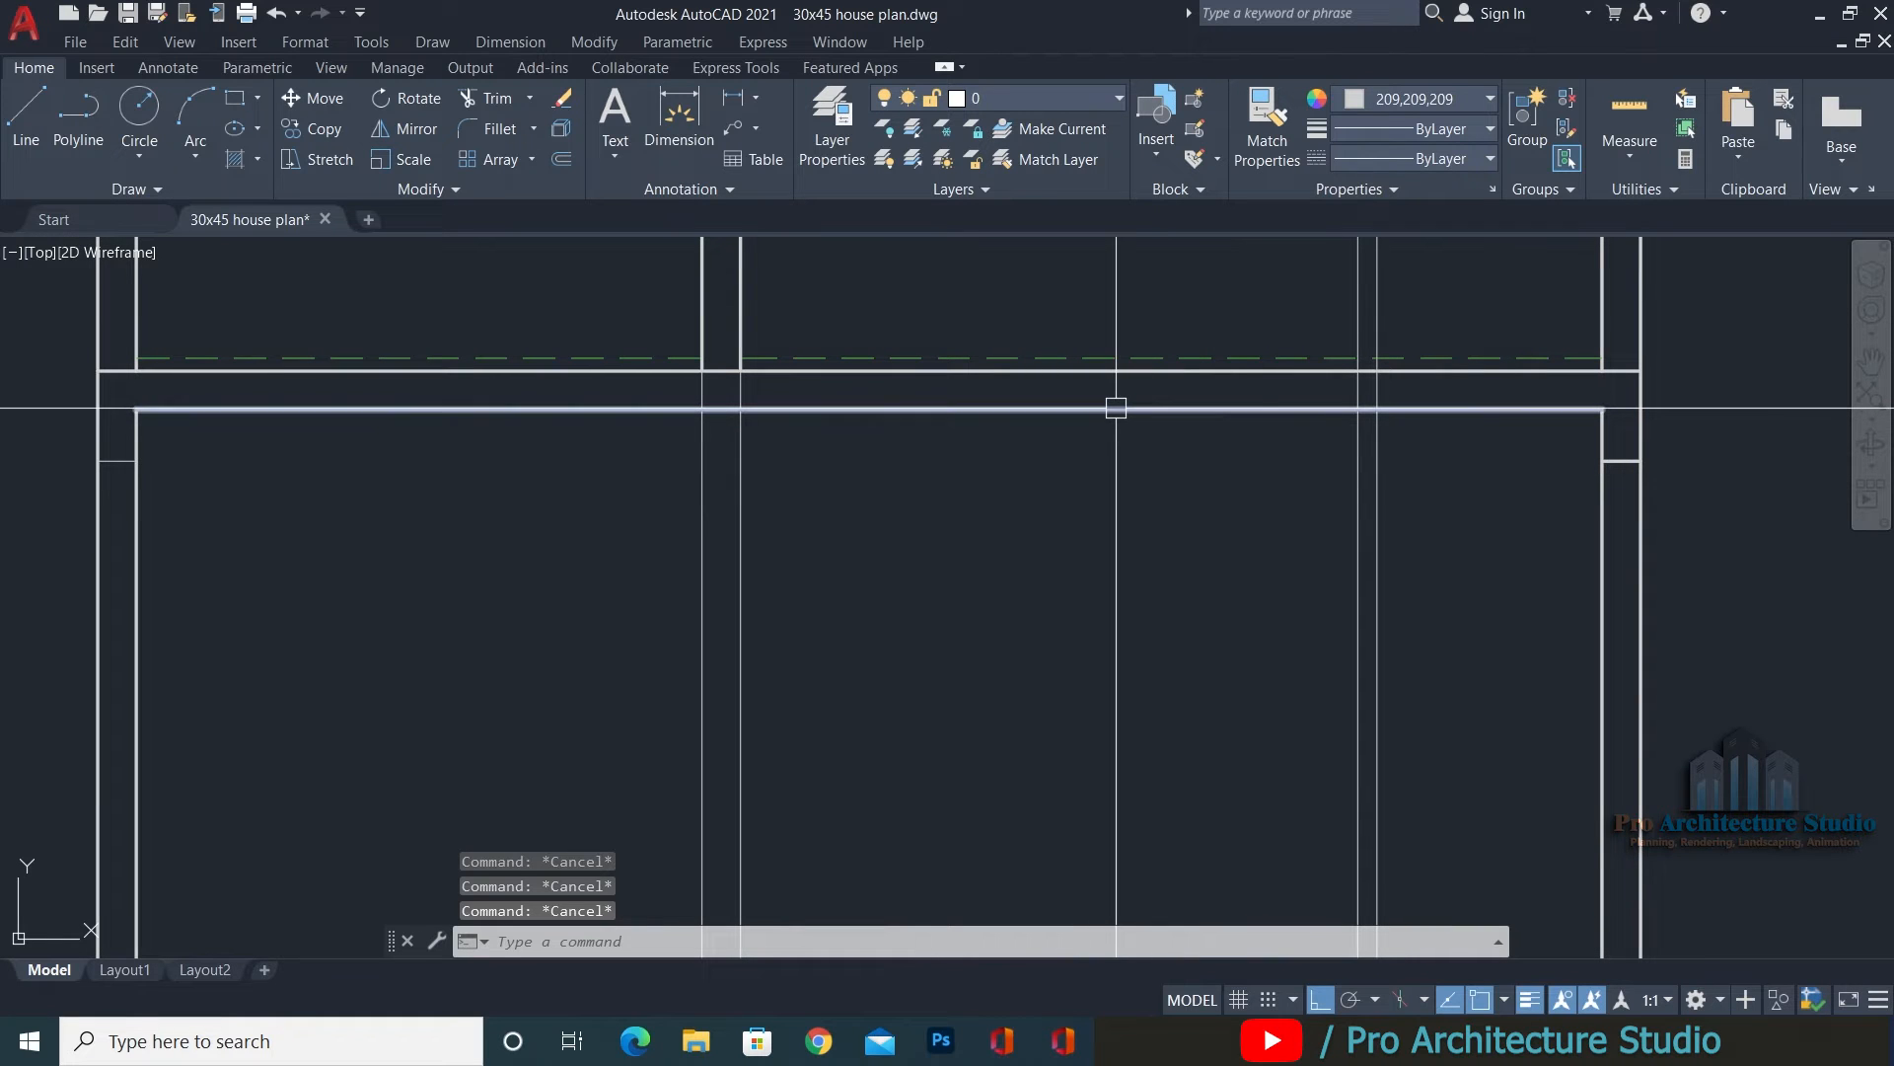
scroll(735, 392, "up", 4)
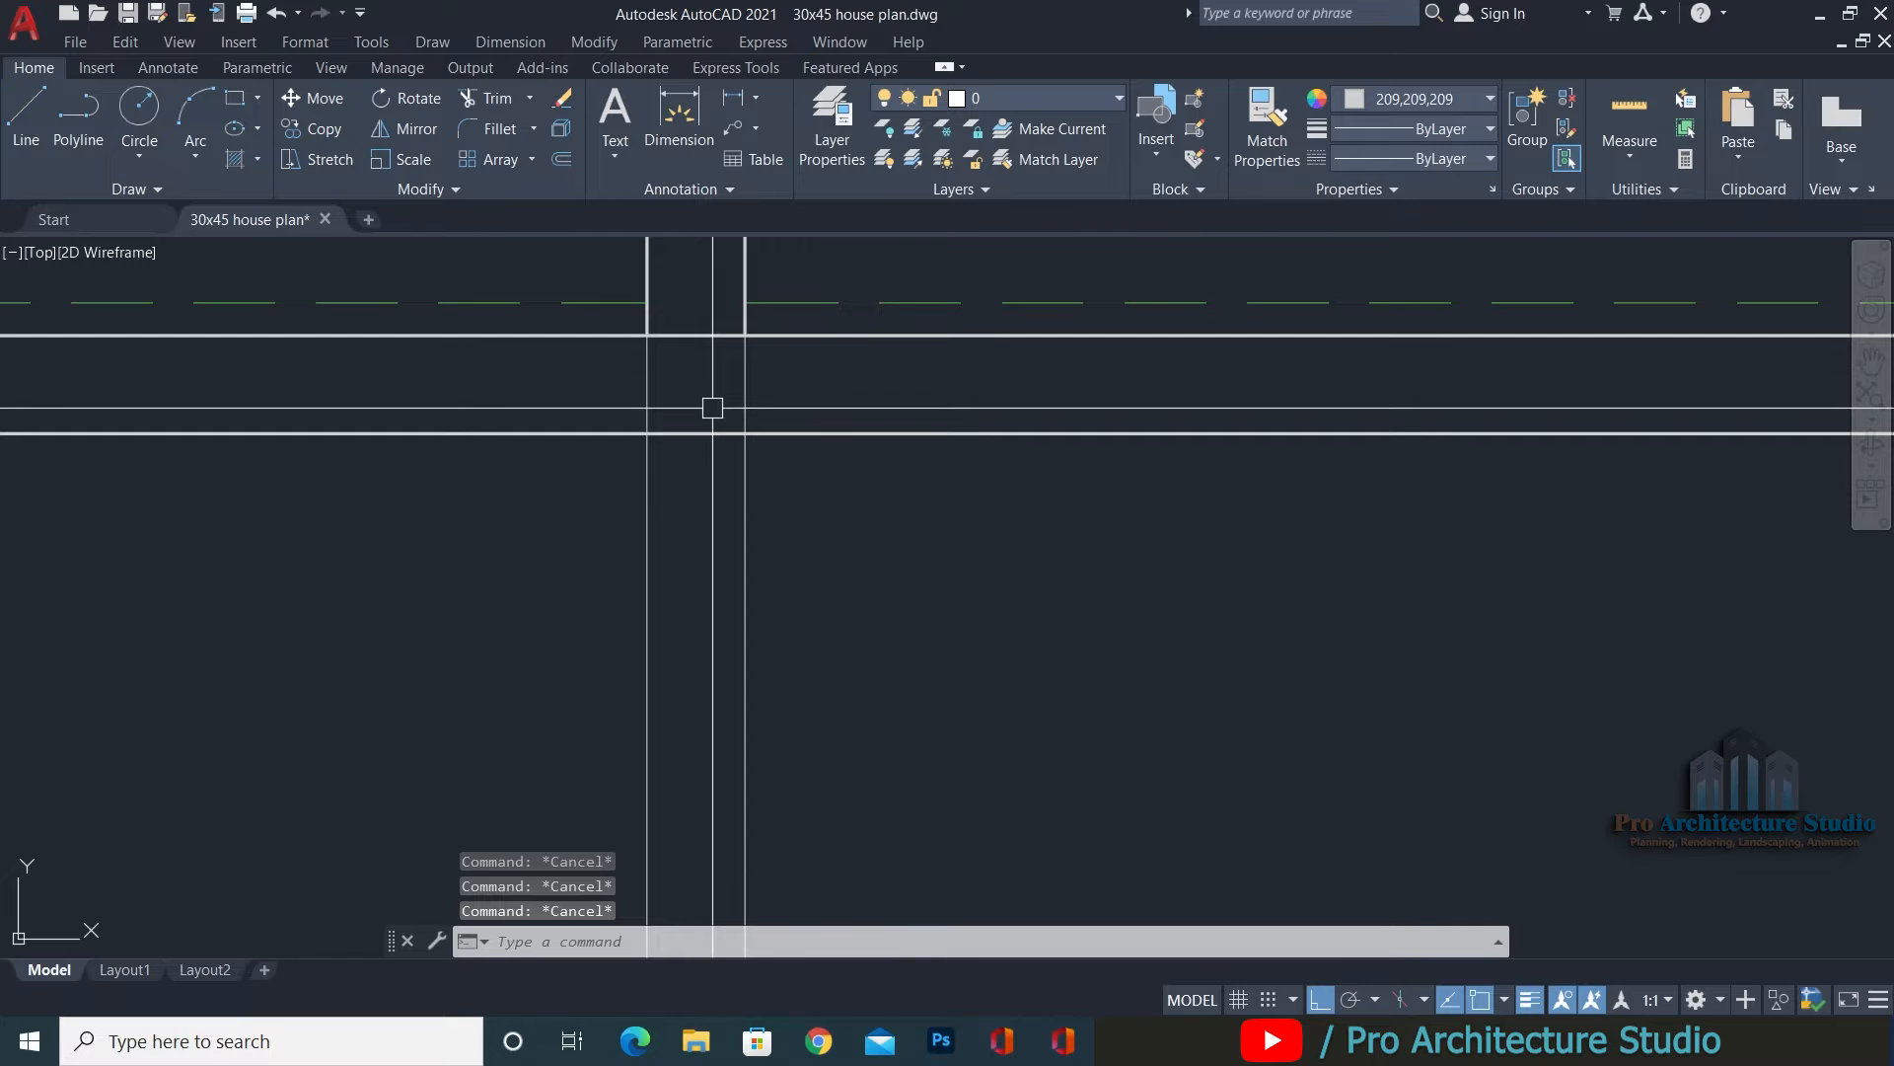
type("R")
key("Return")
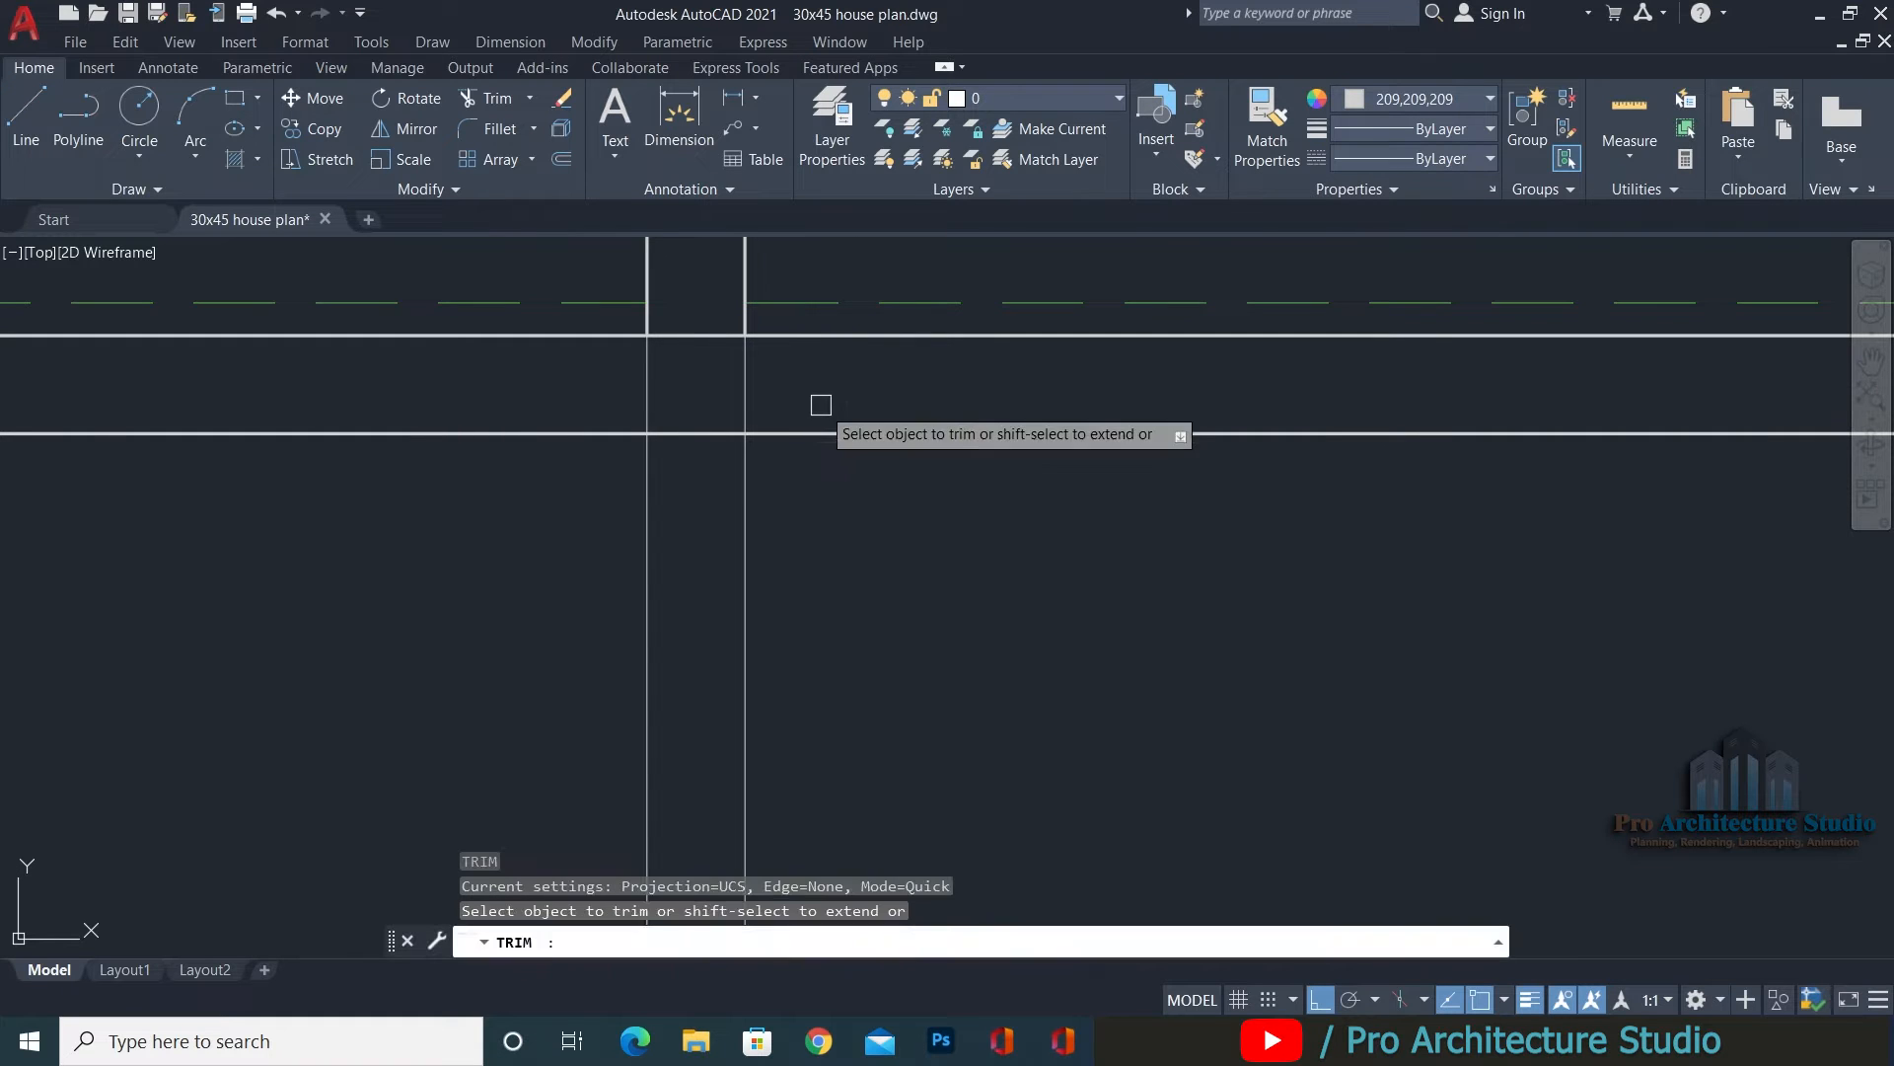
scroll(716, 408, "down", 4)
scroll(997, 465, "up", 5)
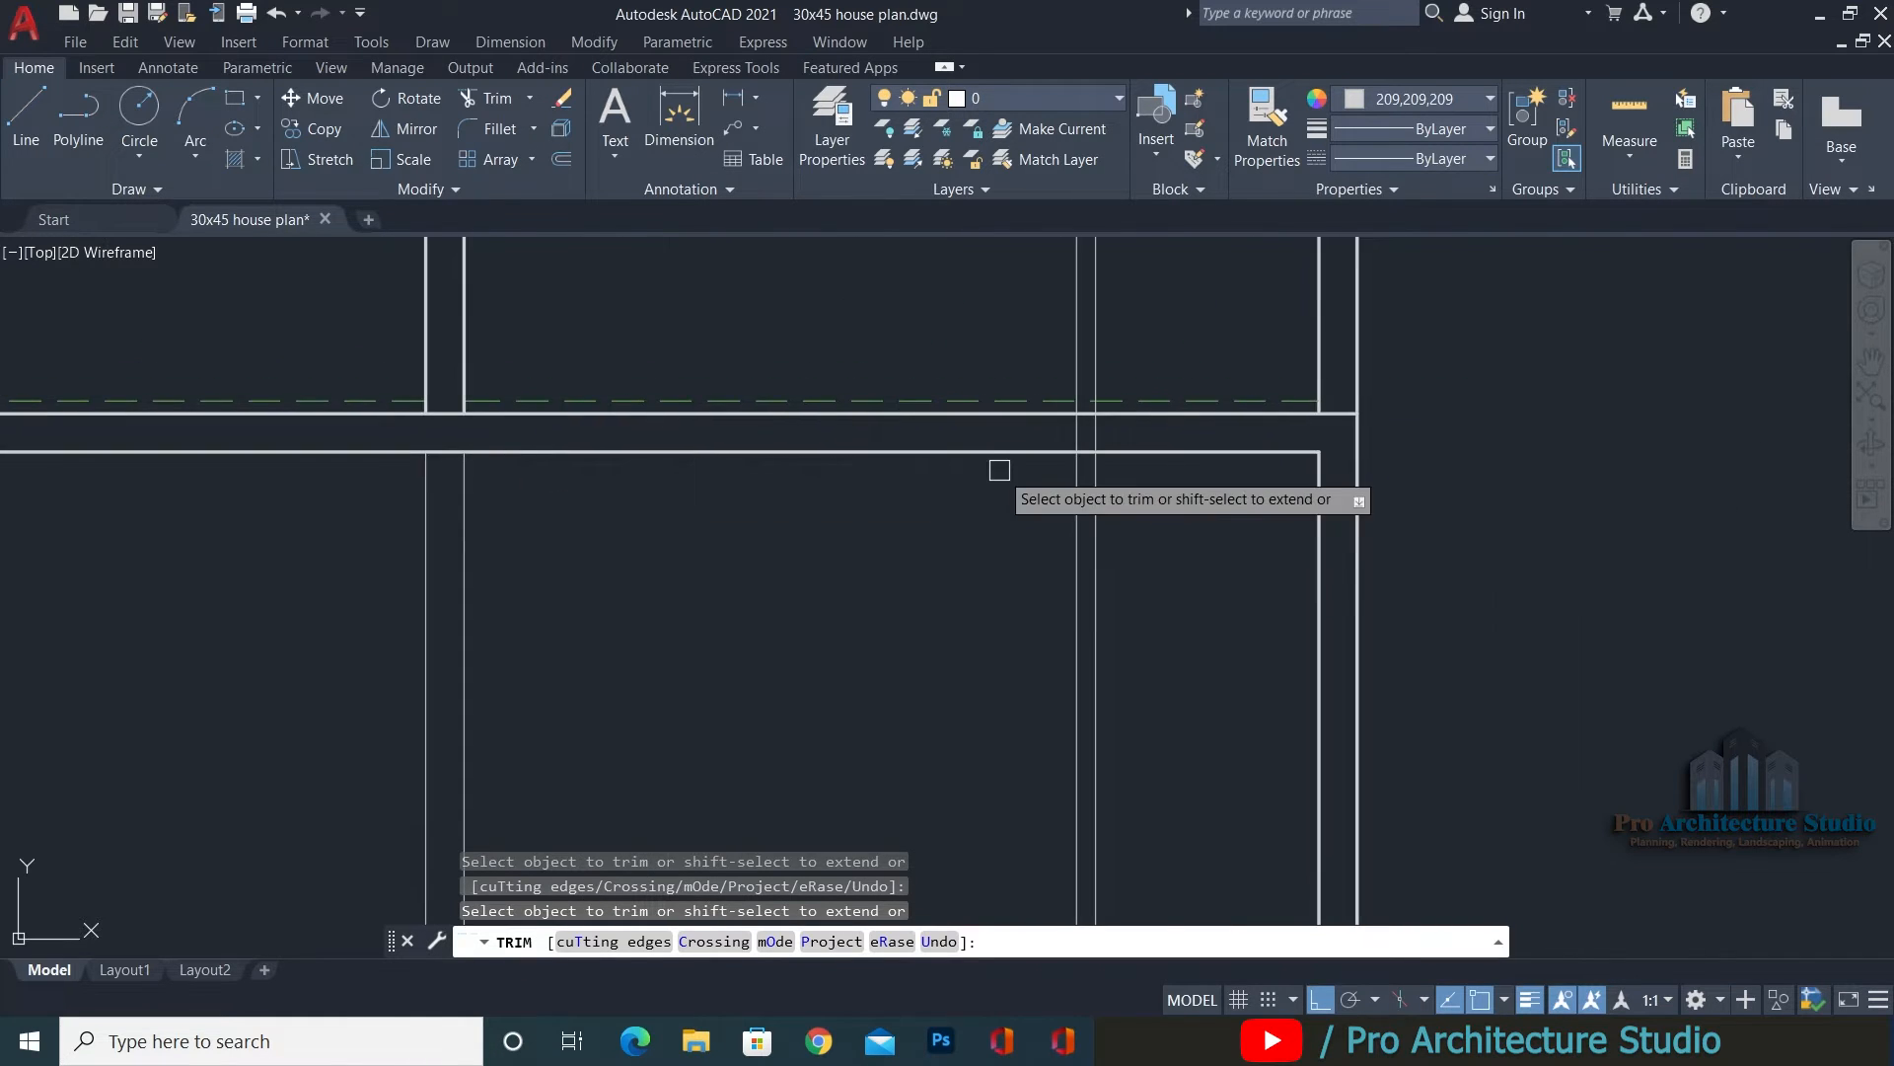
scroll(1195, 608, "down", 3)
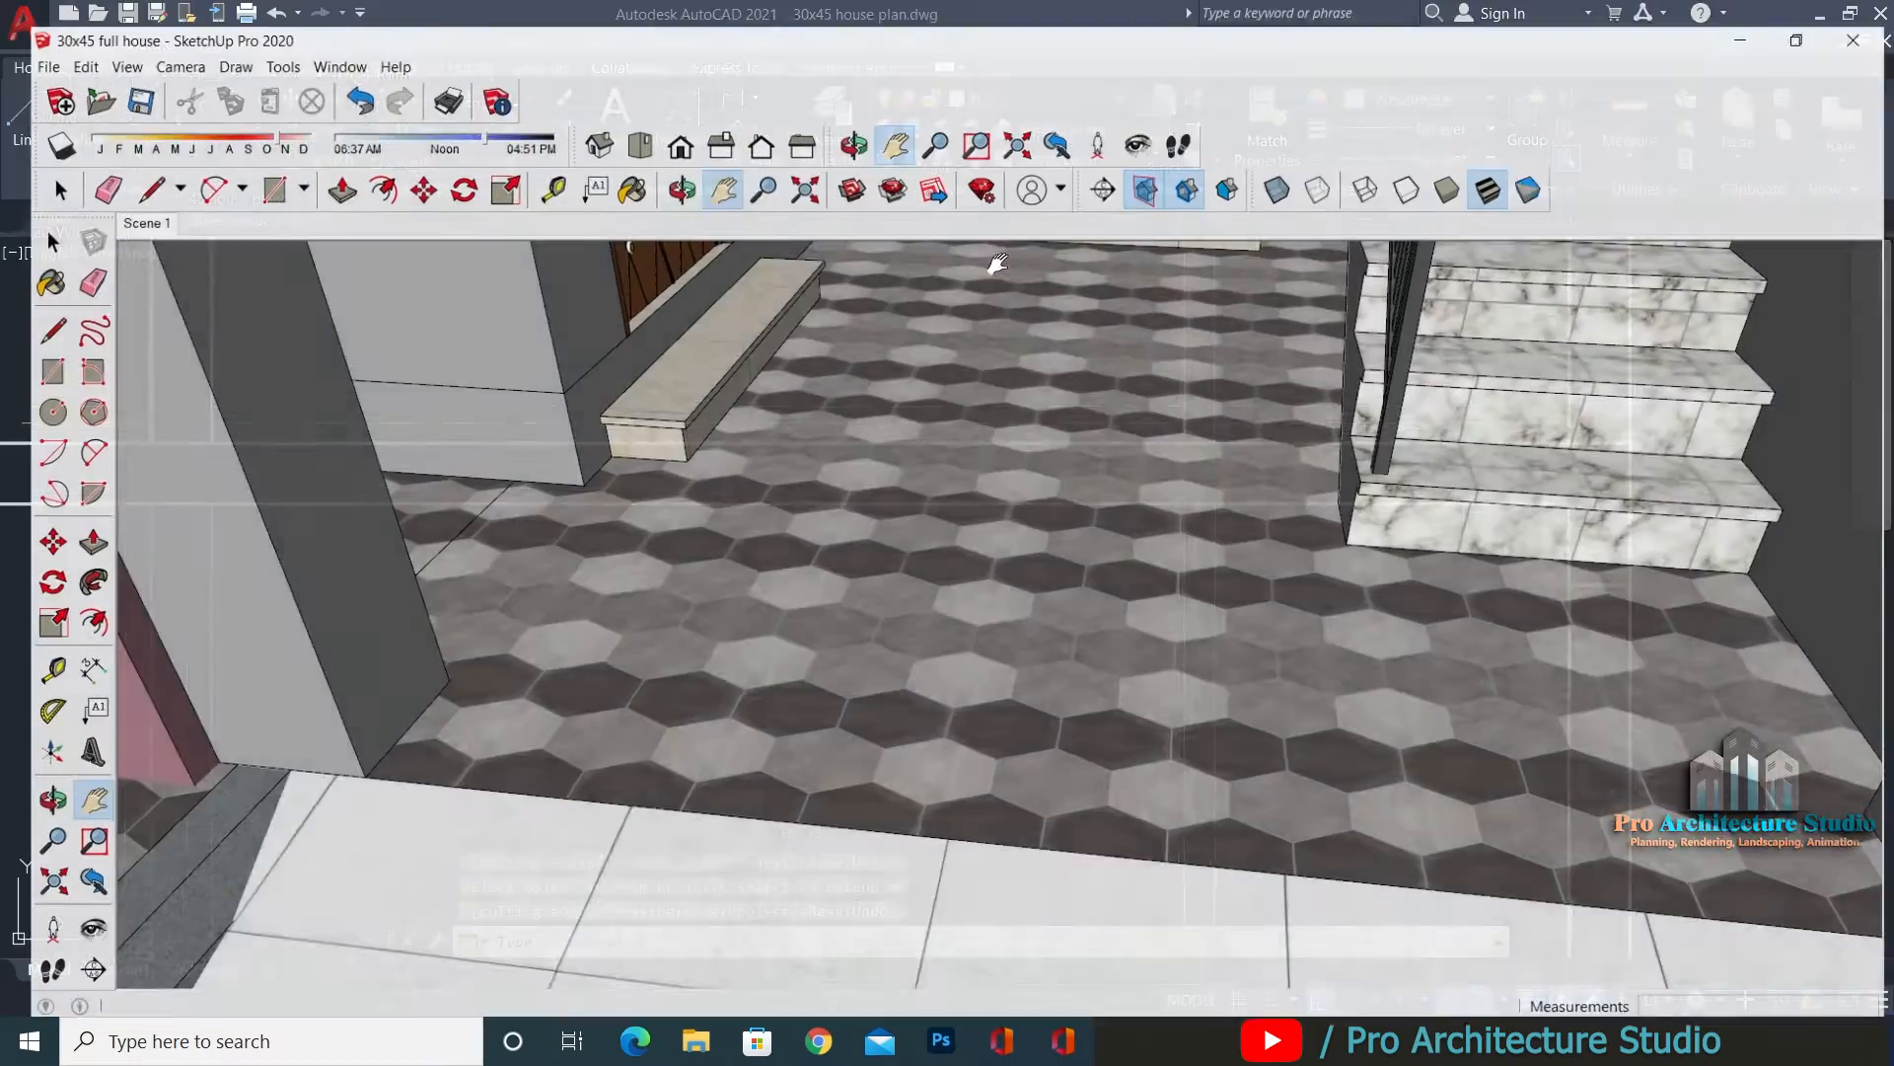
Switch to the SketchUp house model and examine the porch floor, the staircase and the ceiling around it.
left_click_drag(1093, 612, 1094, 797)
mouse_move(1094, 798)
middle_mouse_down()
mouse_move(1172, 431)
mouse_move(987, 750)
mouse_move(1204, 427)
mouse_move(884, 755)
middle_mouse_up()
scroll(1171, 431, "down", 4)
scroll(987, 750, "up", 4)
scroll(884, 755, "up", 2)
scroll(884, 755, "down", 2)
left_click_drag(884, 755, 888, 588)
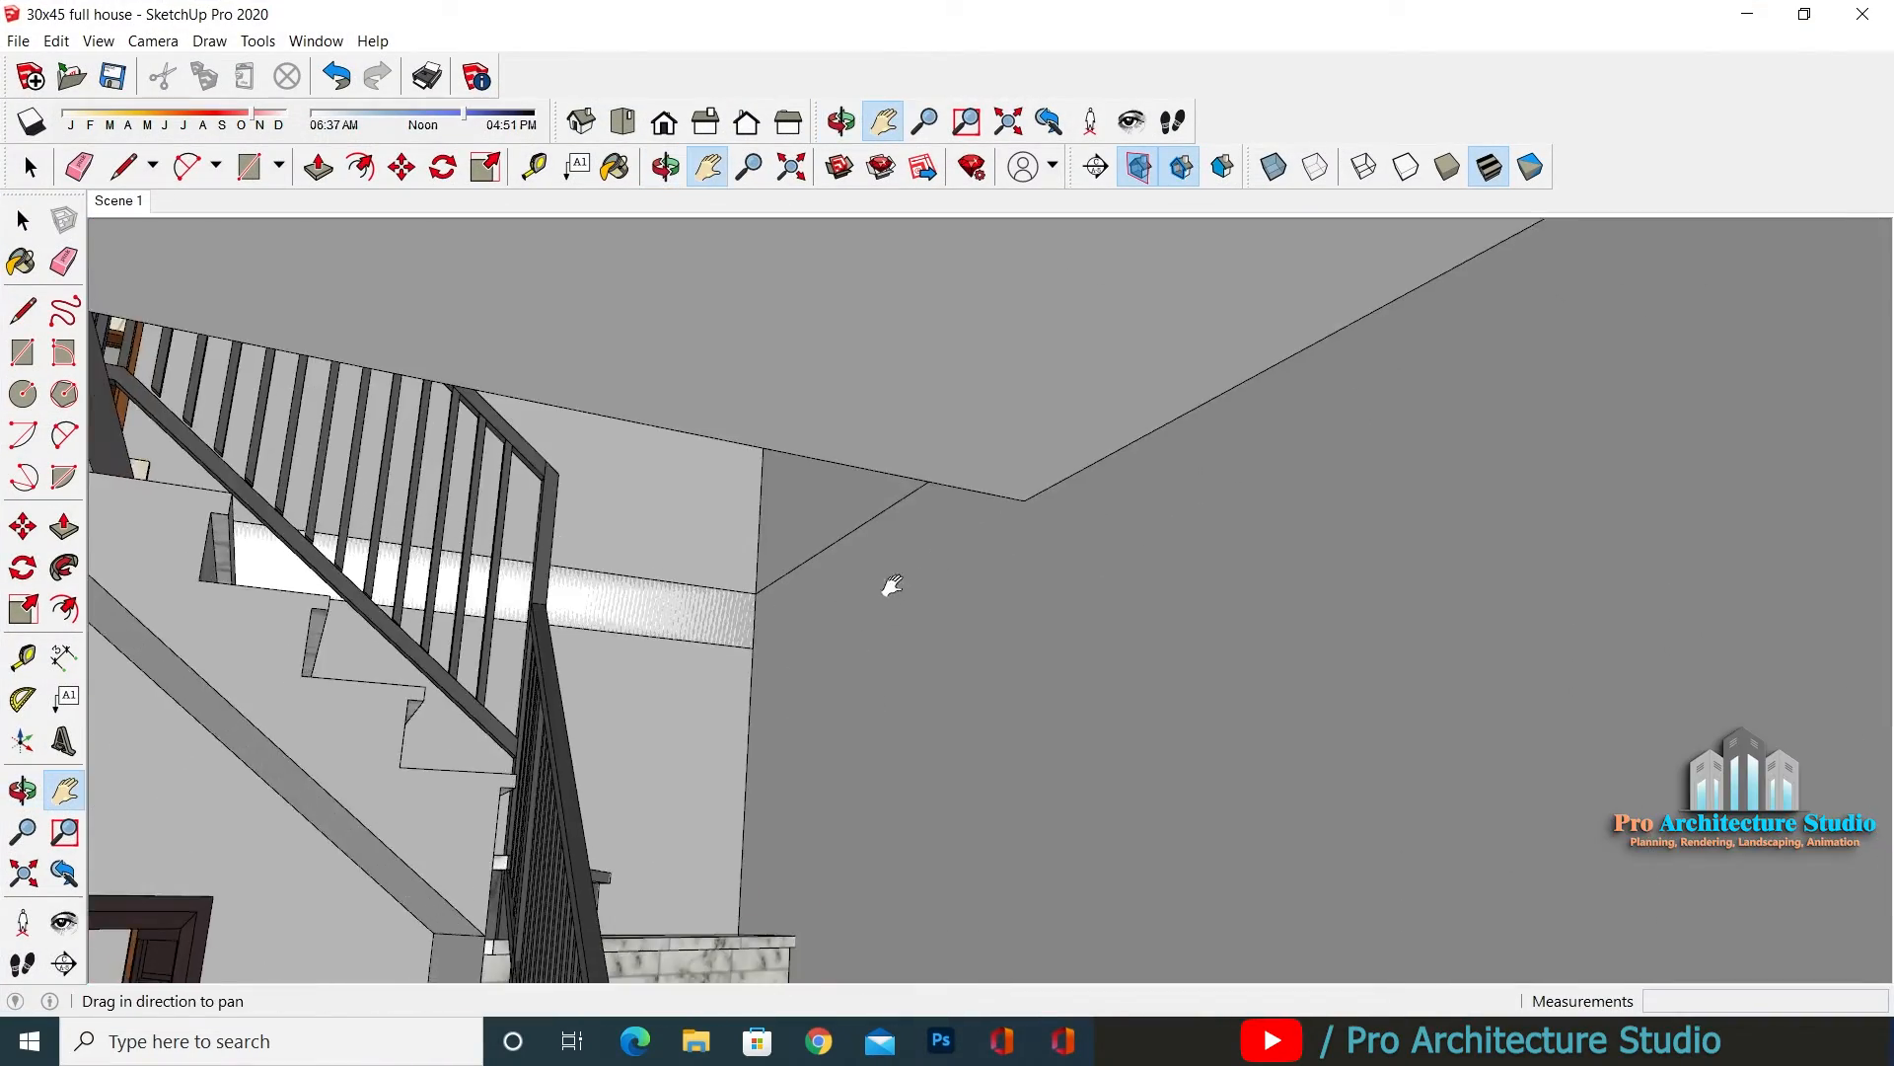
middle_click_drag(888, 588, 356, 668)
scroll(356, 668, "down", 3)
left_click_drag(355, 668, 914, 651)
left_click_drag(502, 624, 745, 477)
scroll(745, 477, "up", 2)
middle_click_drag(745, 478, 612, 391)
scroll(805, 358, "up", 1)
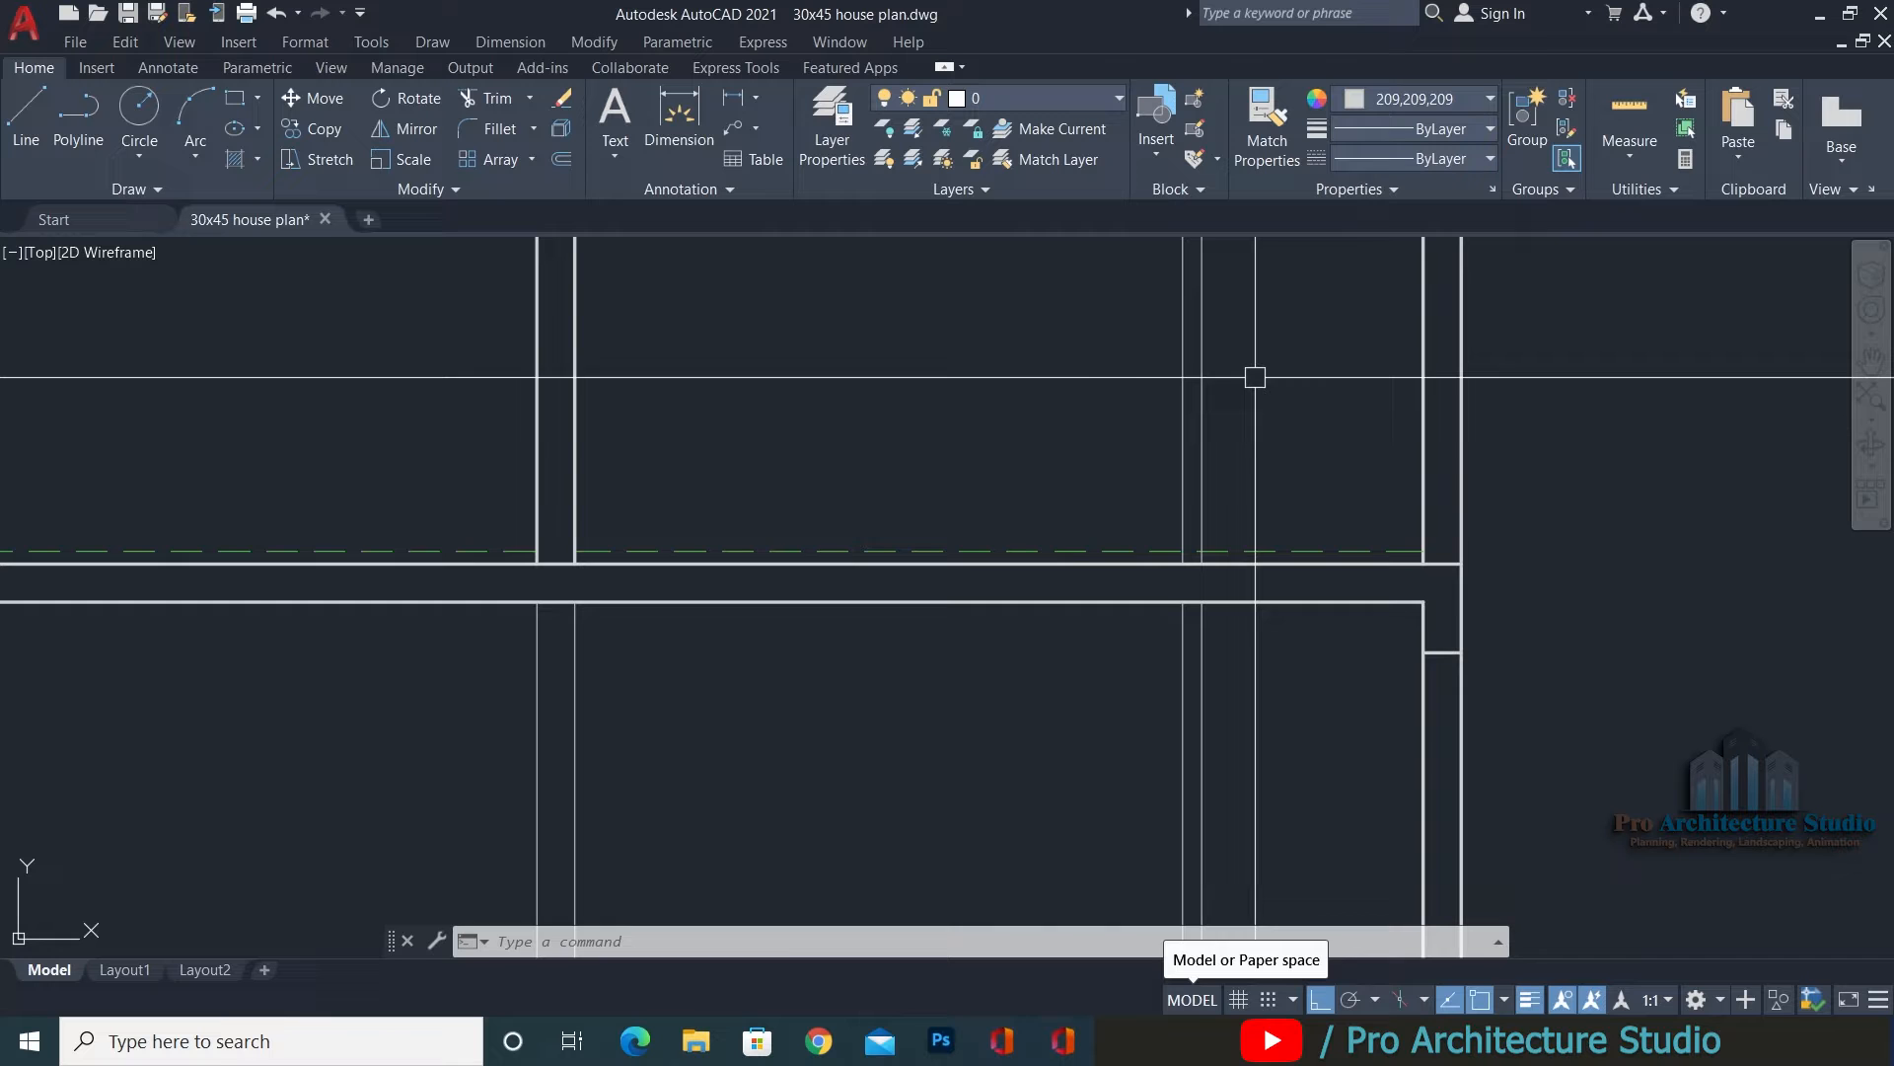
Switch back to the AutoCAD section and erase the two thin partition lines above the first-floor ceiling slab.
left_click(1019, 389)
left_click(1056, 558)
type("e")
key("Return")
middle_click_drag(1096, 808, 1256, 431)
key("Escape")
key("Escape")
key("Escape")
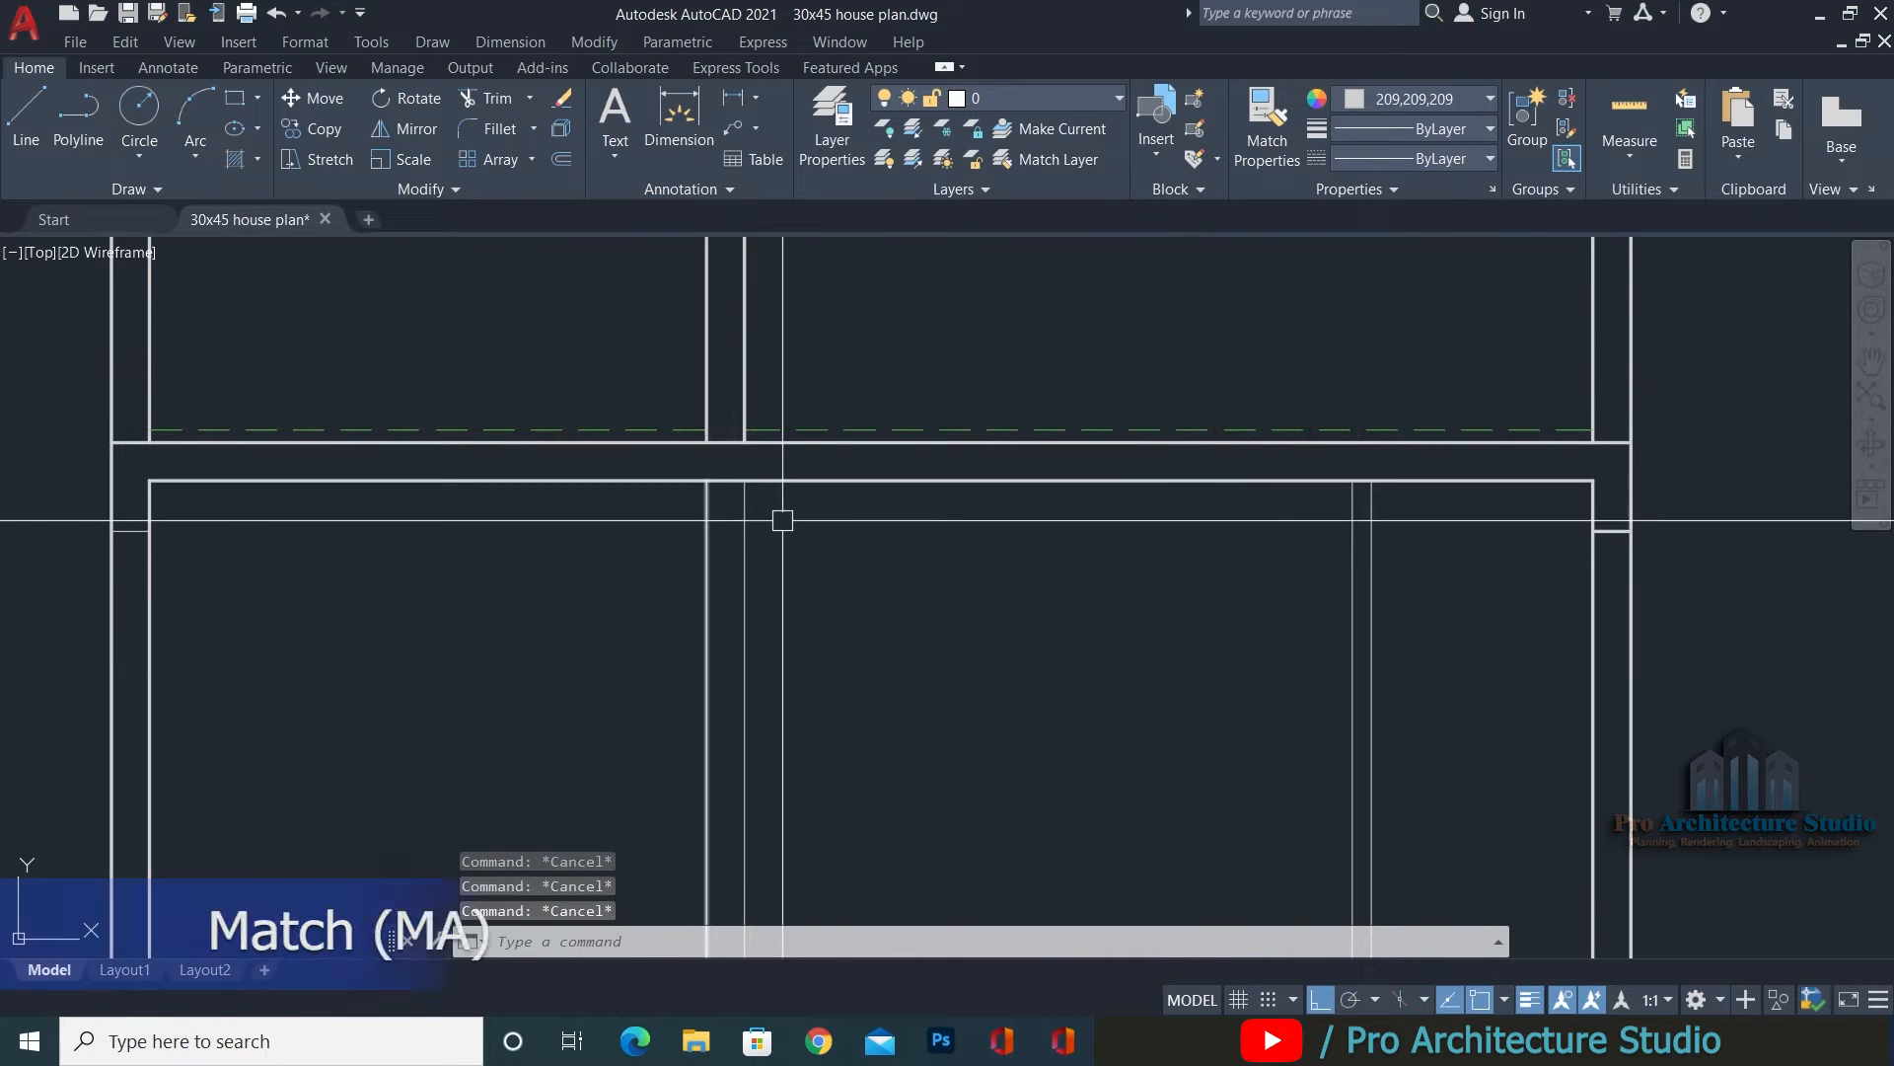
Match the properties of the thick outer wall line onto the four thin interior wall lines of the first floor.
type("ma")
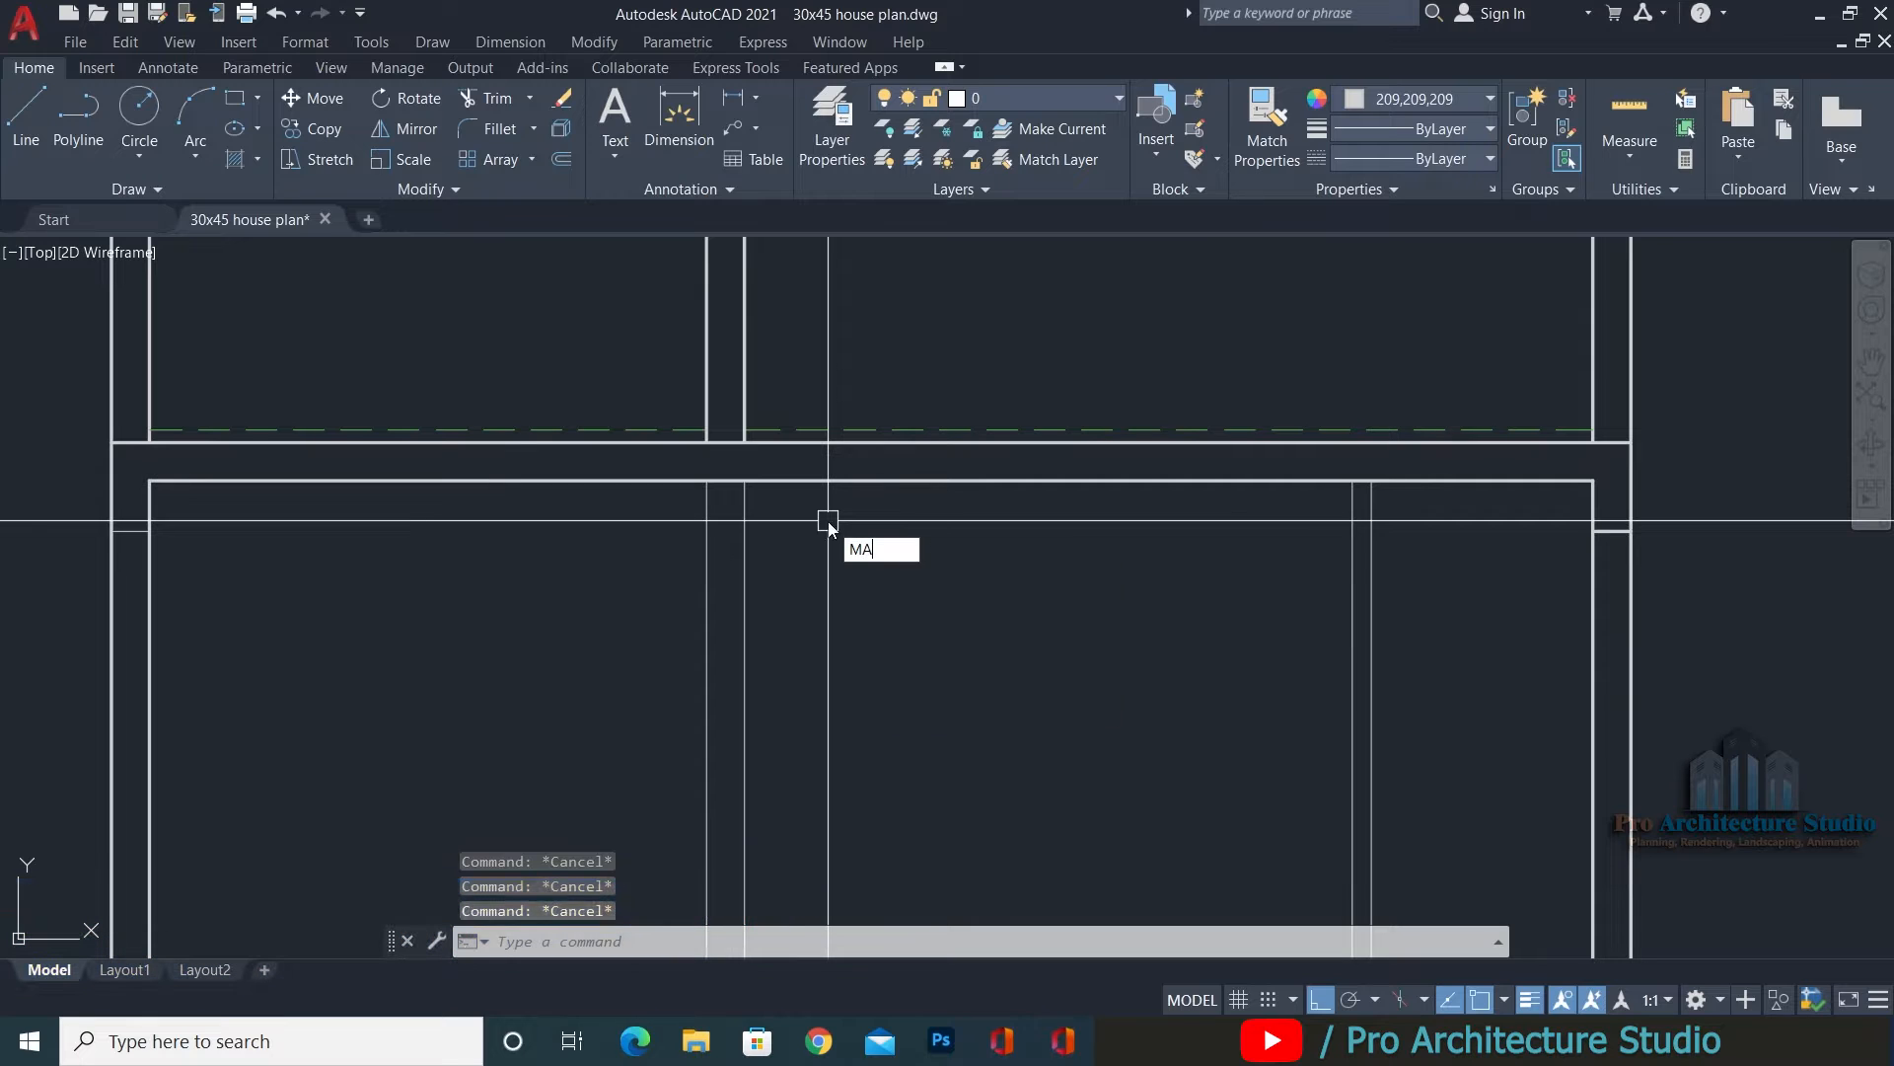
key("Return")
left_click(1593, 632)
middle_click_drag(1540, 636, 1539, 425)
left_click(1418, 426)
left_click(876, 485)
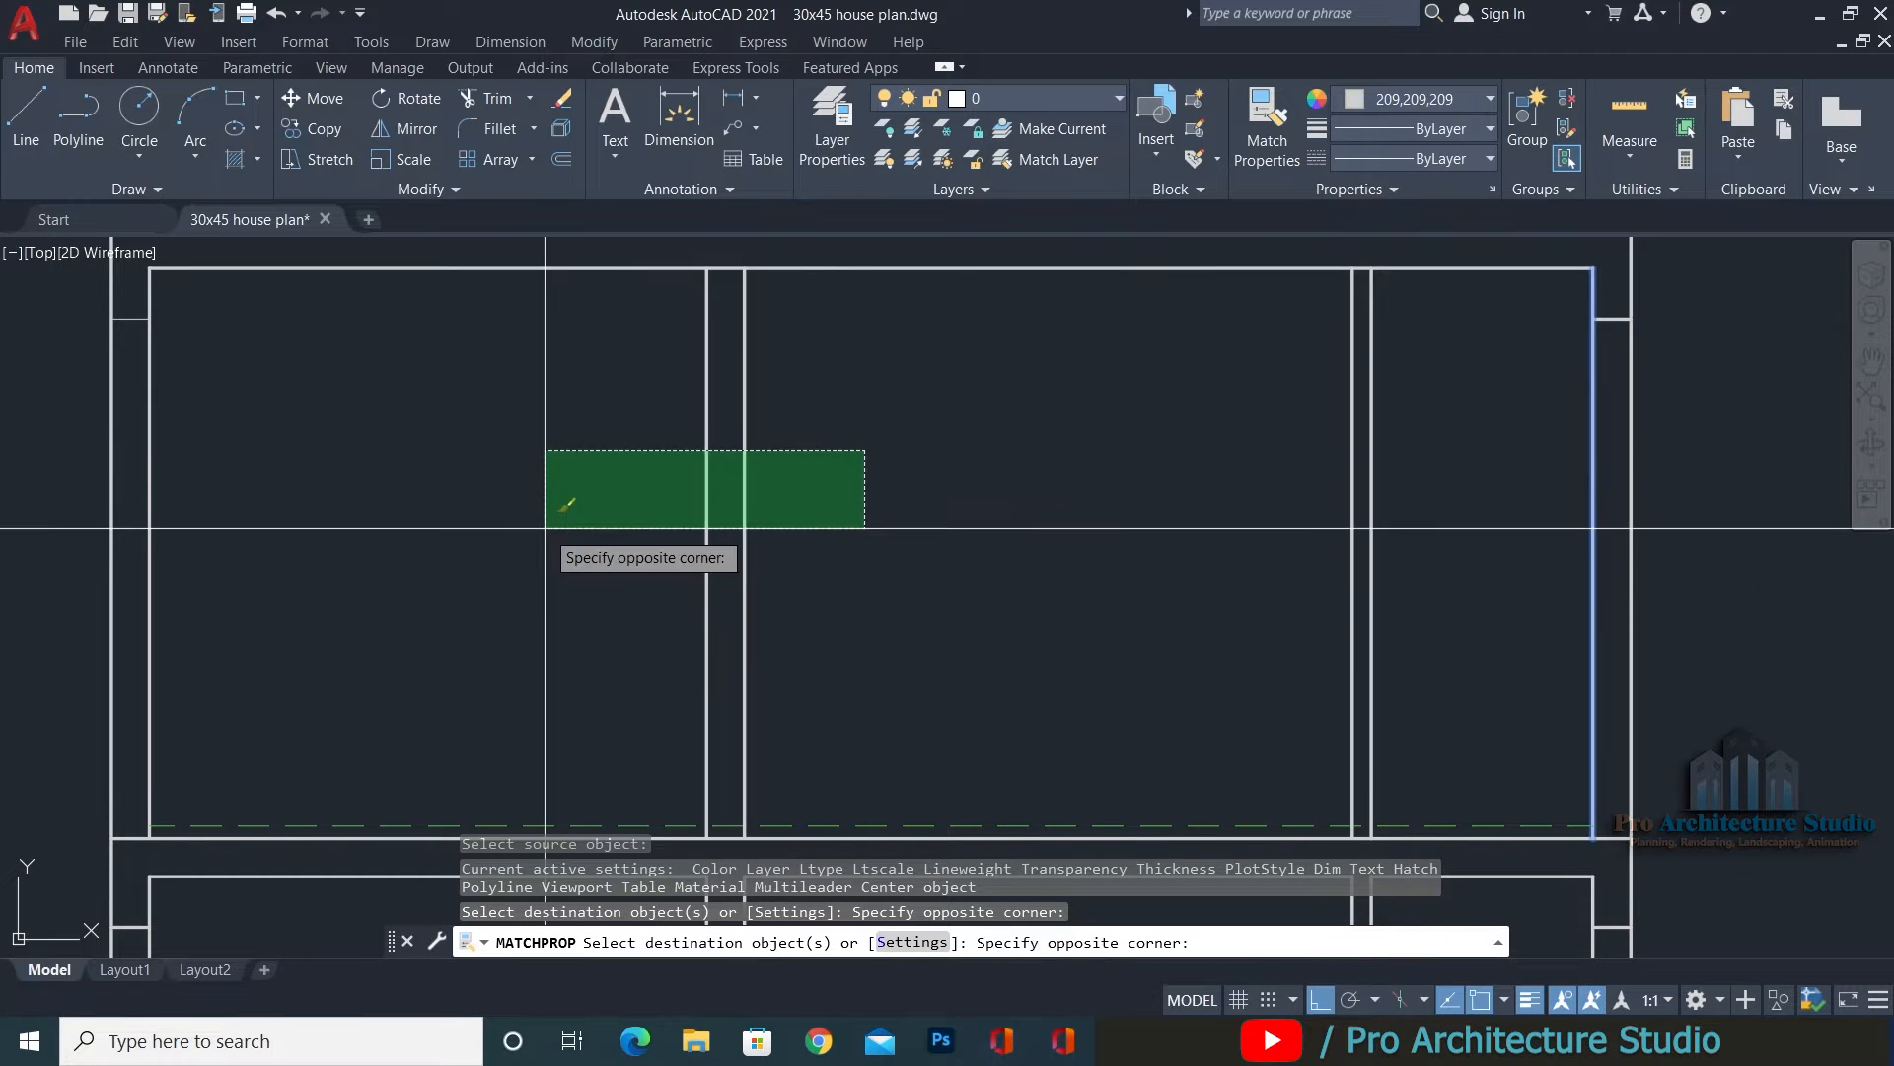
key("Escape")
key("Escape")
Trim the green dashed floor-level line where it runs through the interior walls of the first floor.
scroll(760, 724, "up", 5)
key("Escape")
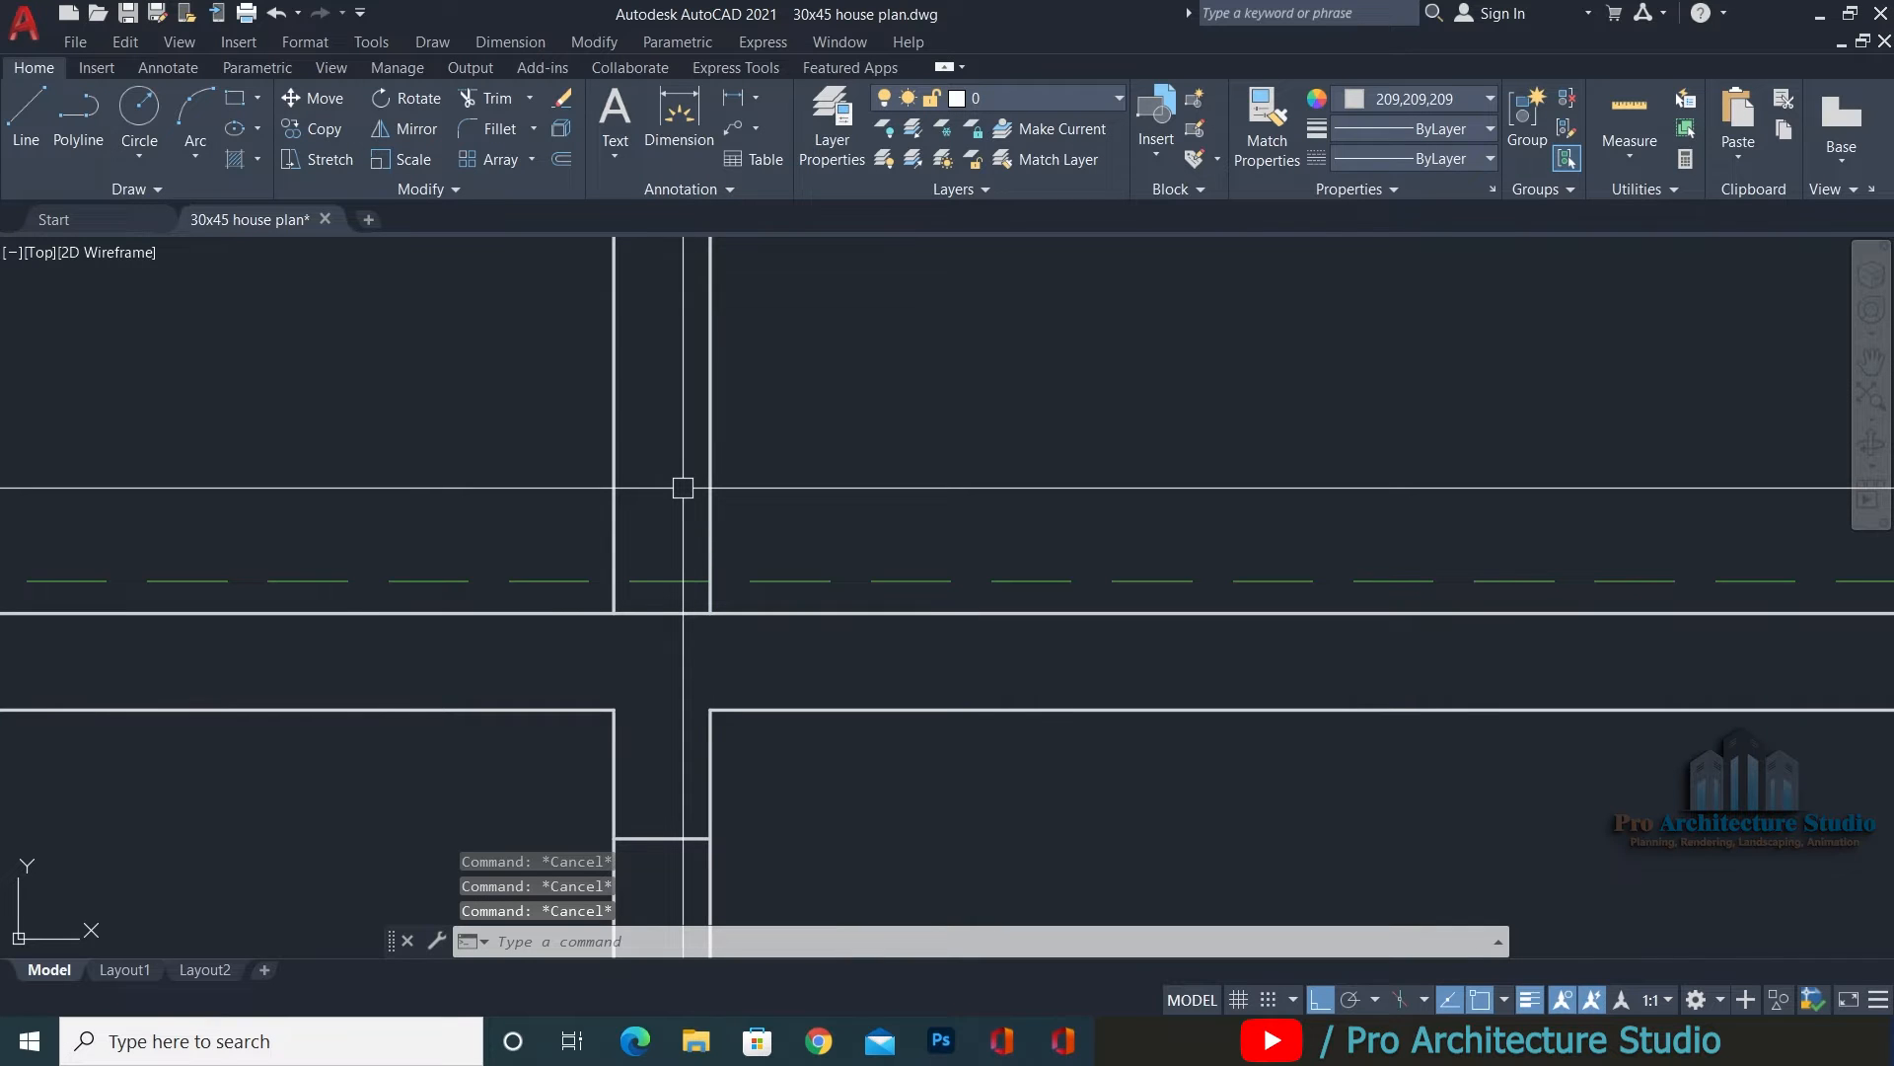
type("TR")
key("Return")
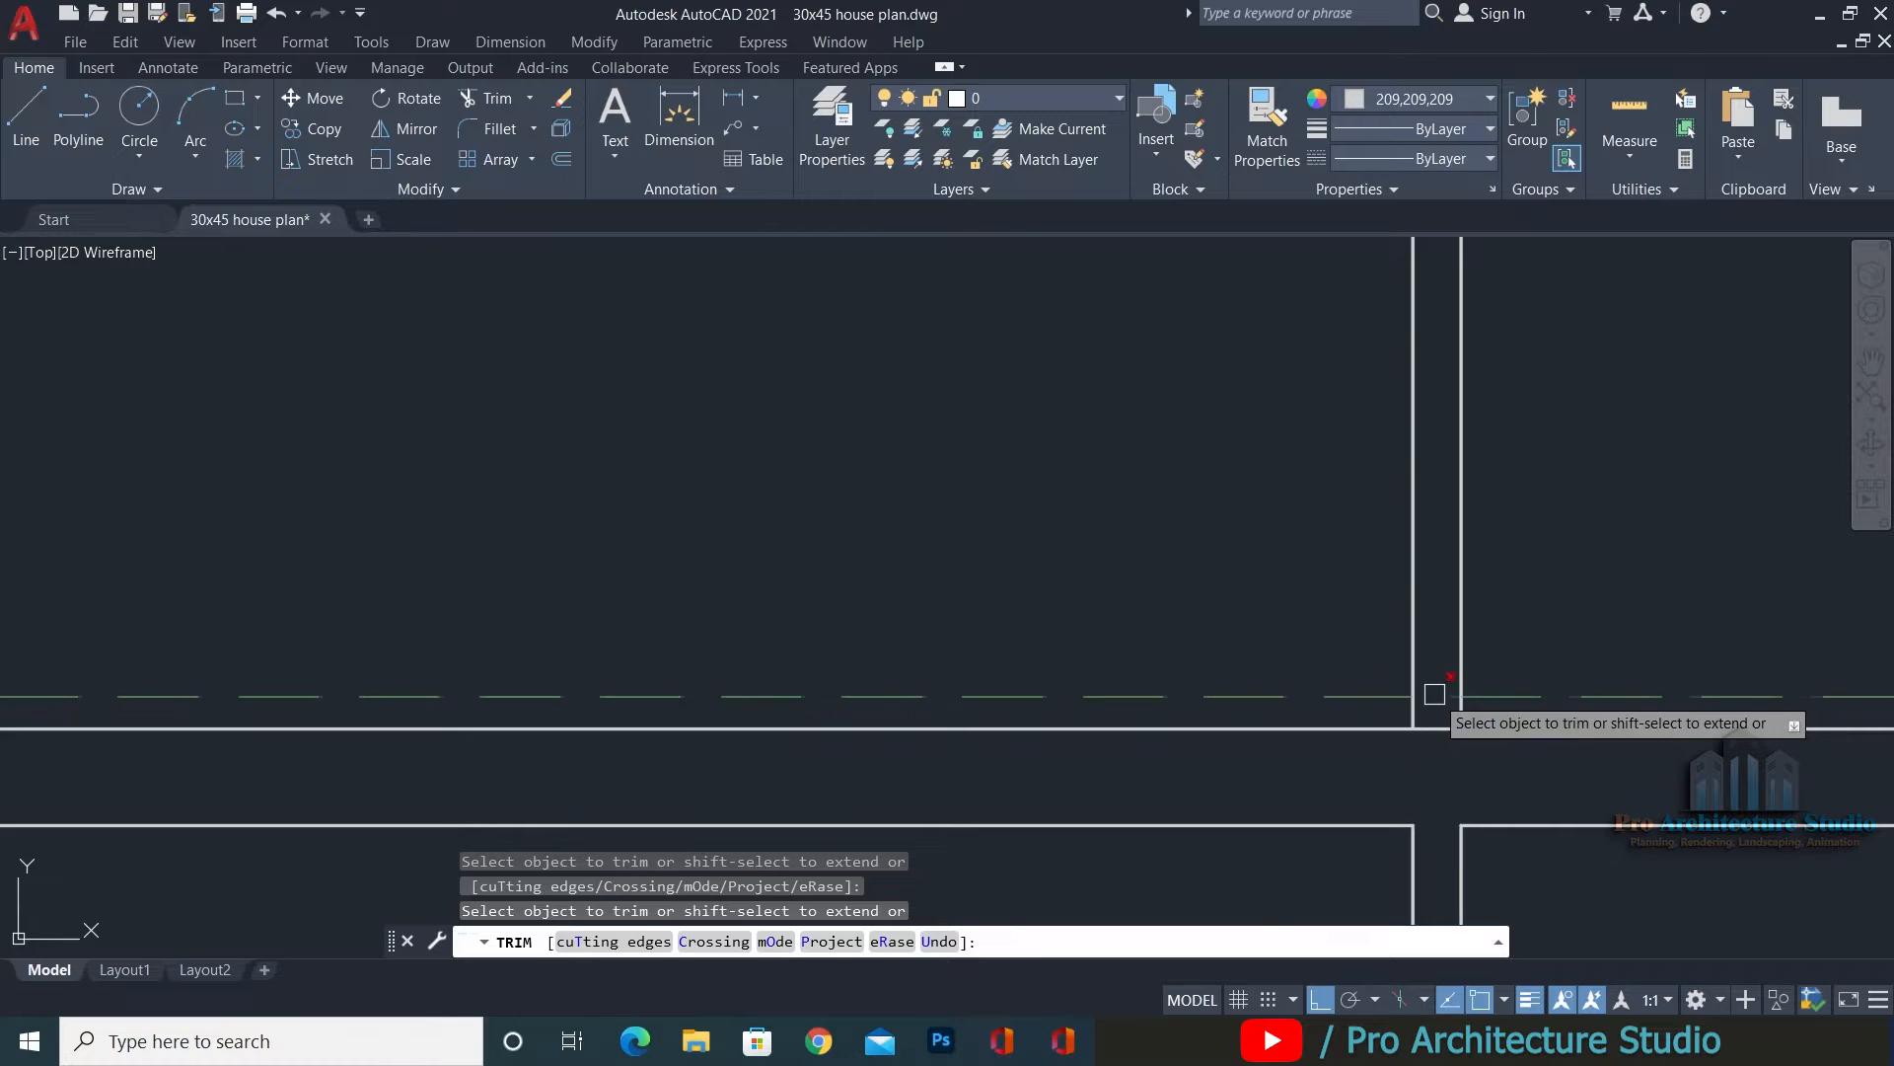
scroll(1434, 694, "down", 3)
Match the wall line's properties onto the short beam line in the first floor's left outer wall and save the drawing.
left_click(1267, 128)
left_click(578, 657)
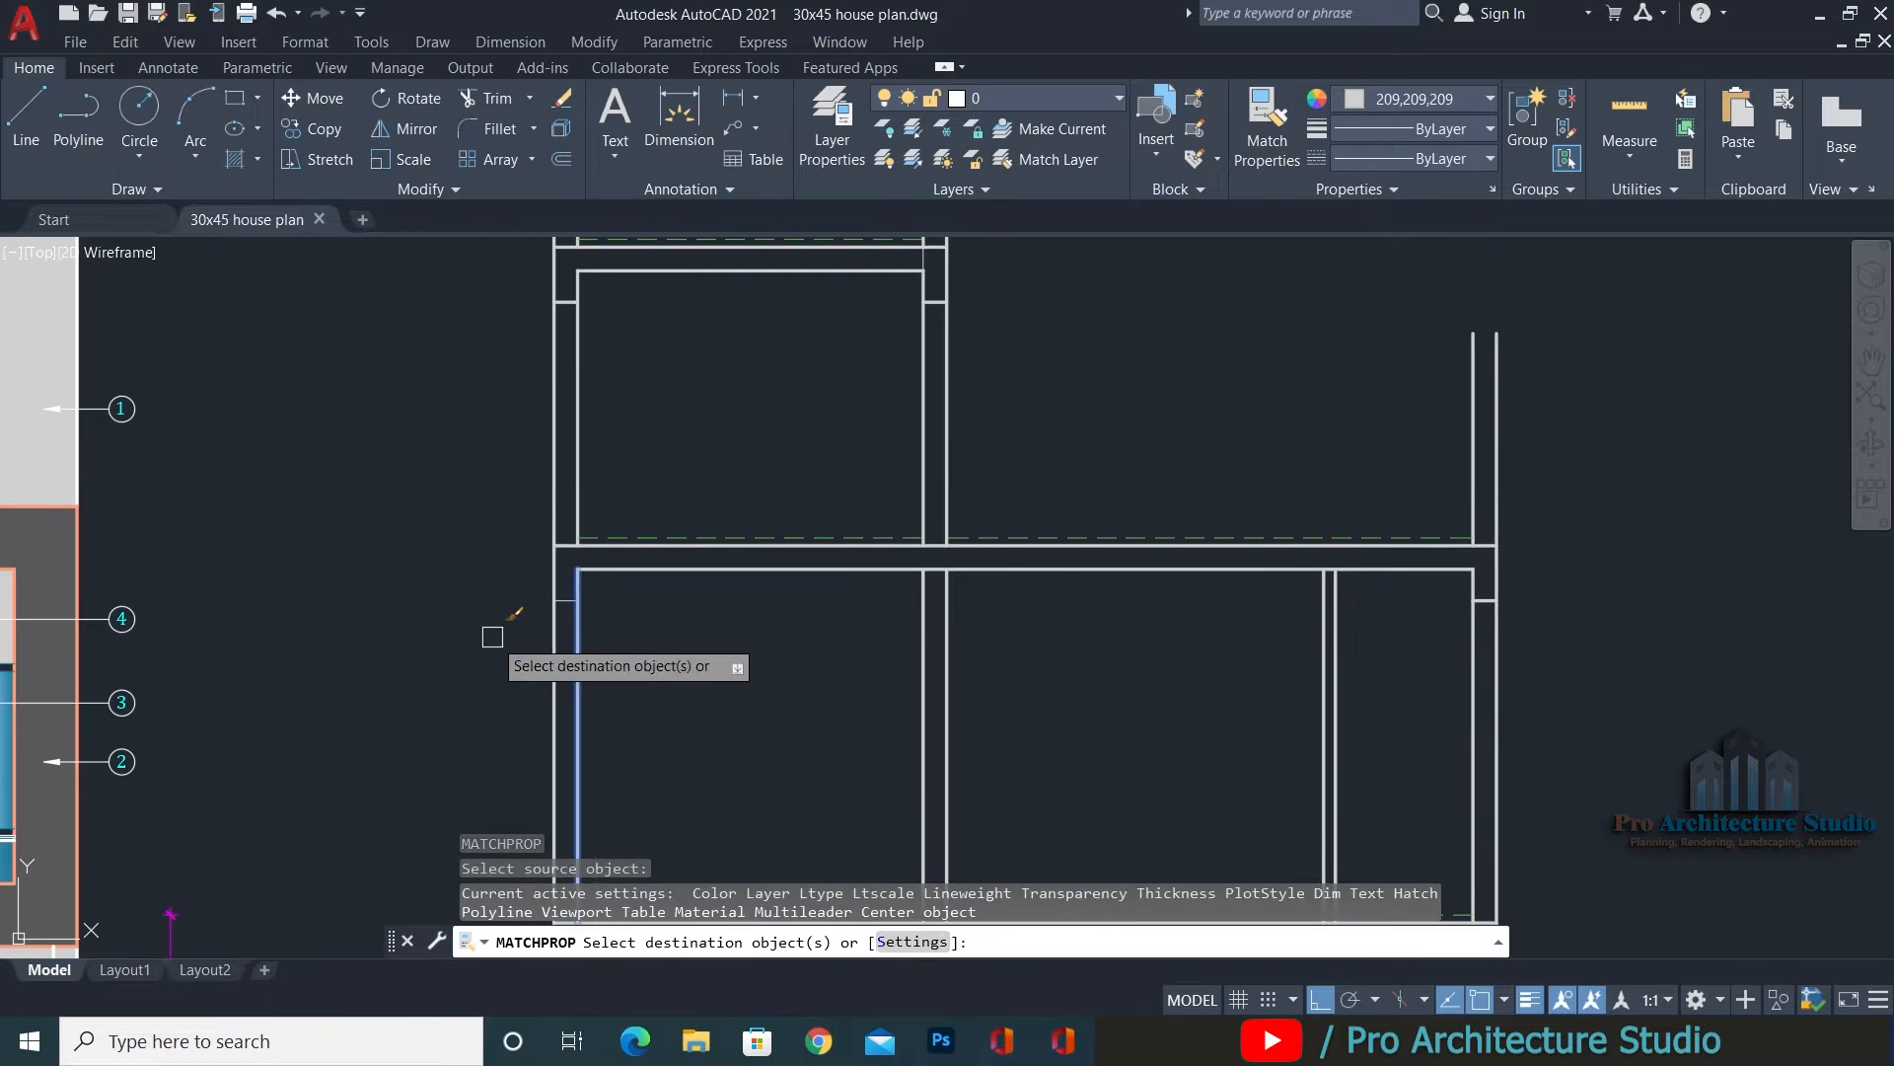
left_click(492, 637)
left_click(596, 592)
key("Return")
key("Escape")
key("ctrl+s")
Erase the two thin projection lines rising above the topmost walls of the section.
middle_click_drag(893, 347, 895, 539)
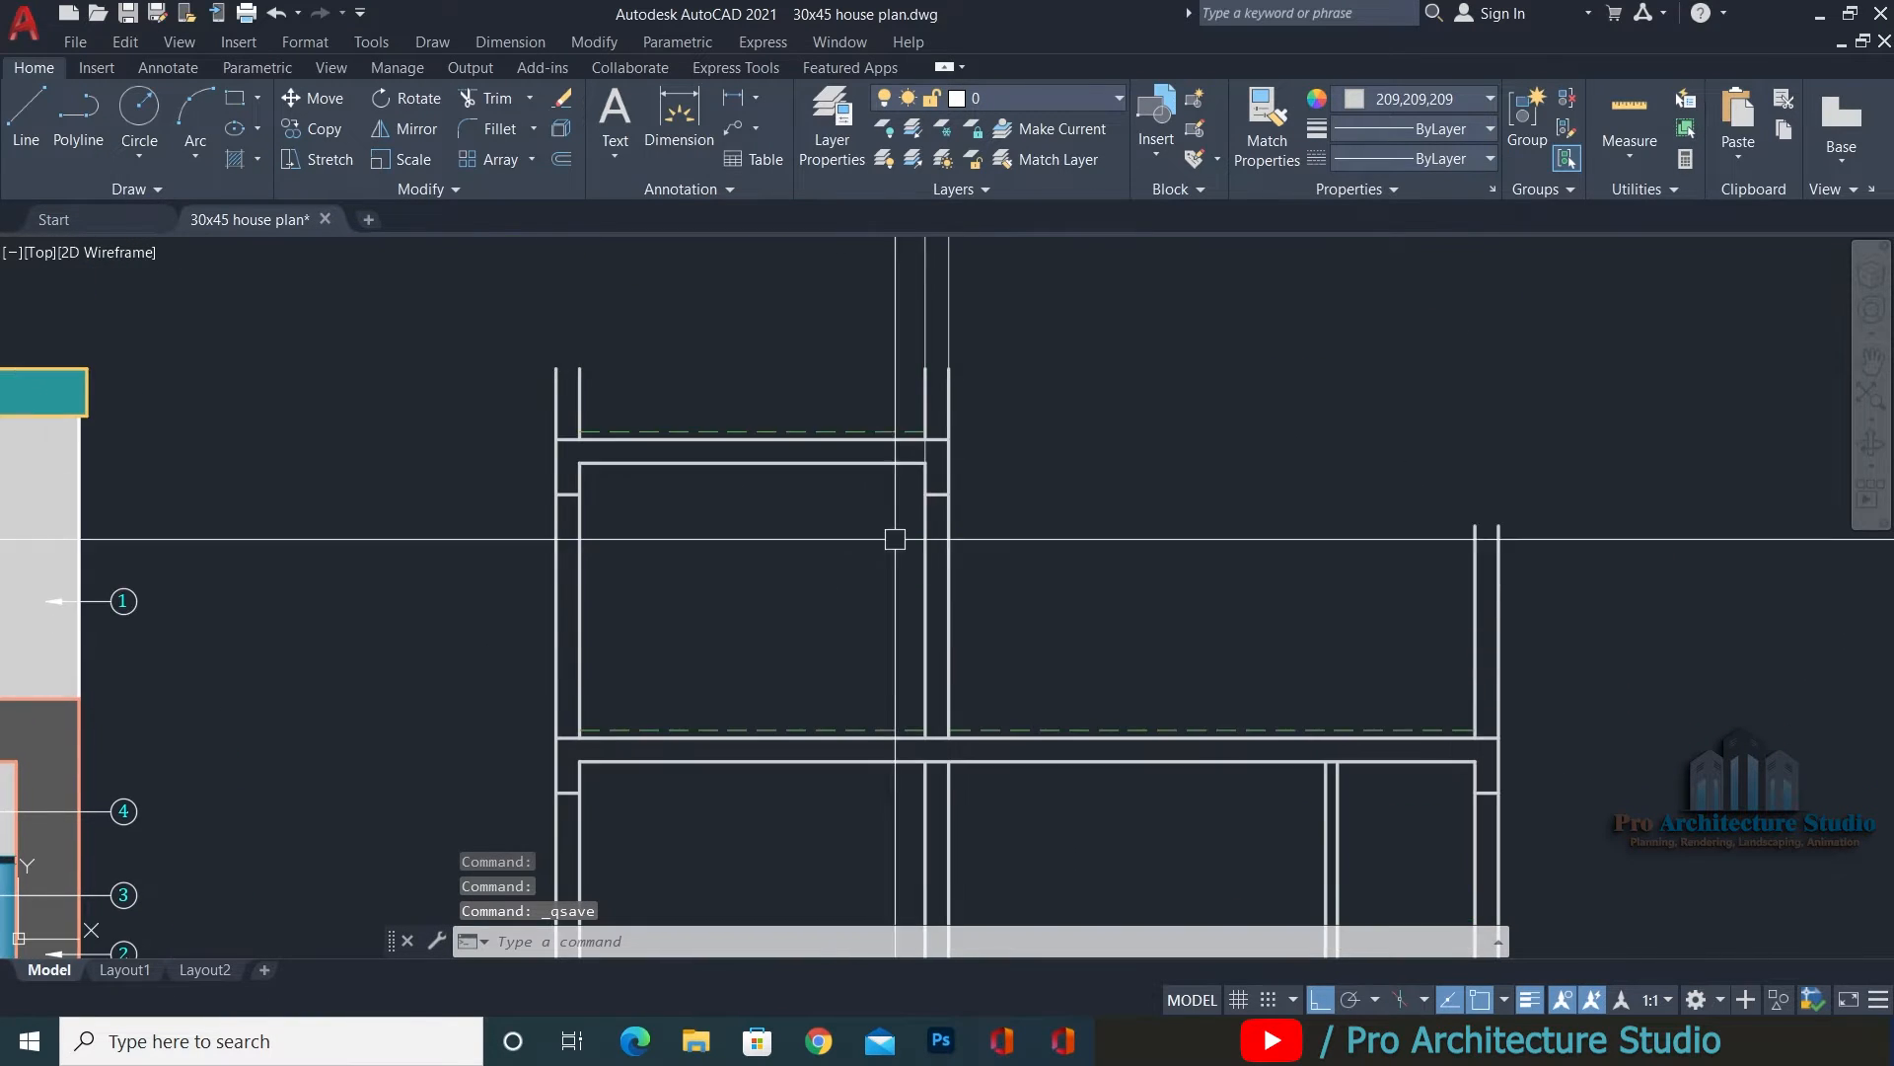
scroll(895, 539, "up", 2)
scroll(938, 516, "down", 5)
left_click(1082, 389)
left_click(931, 462)
type("E")
key("Return")
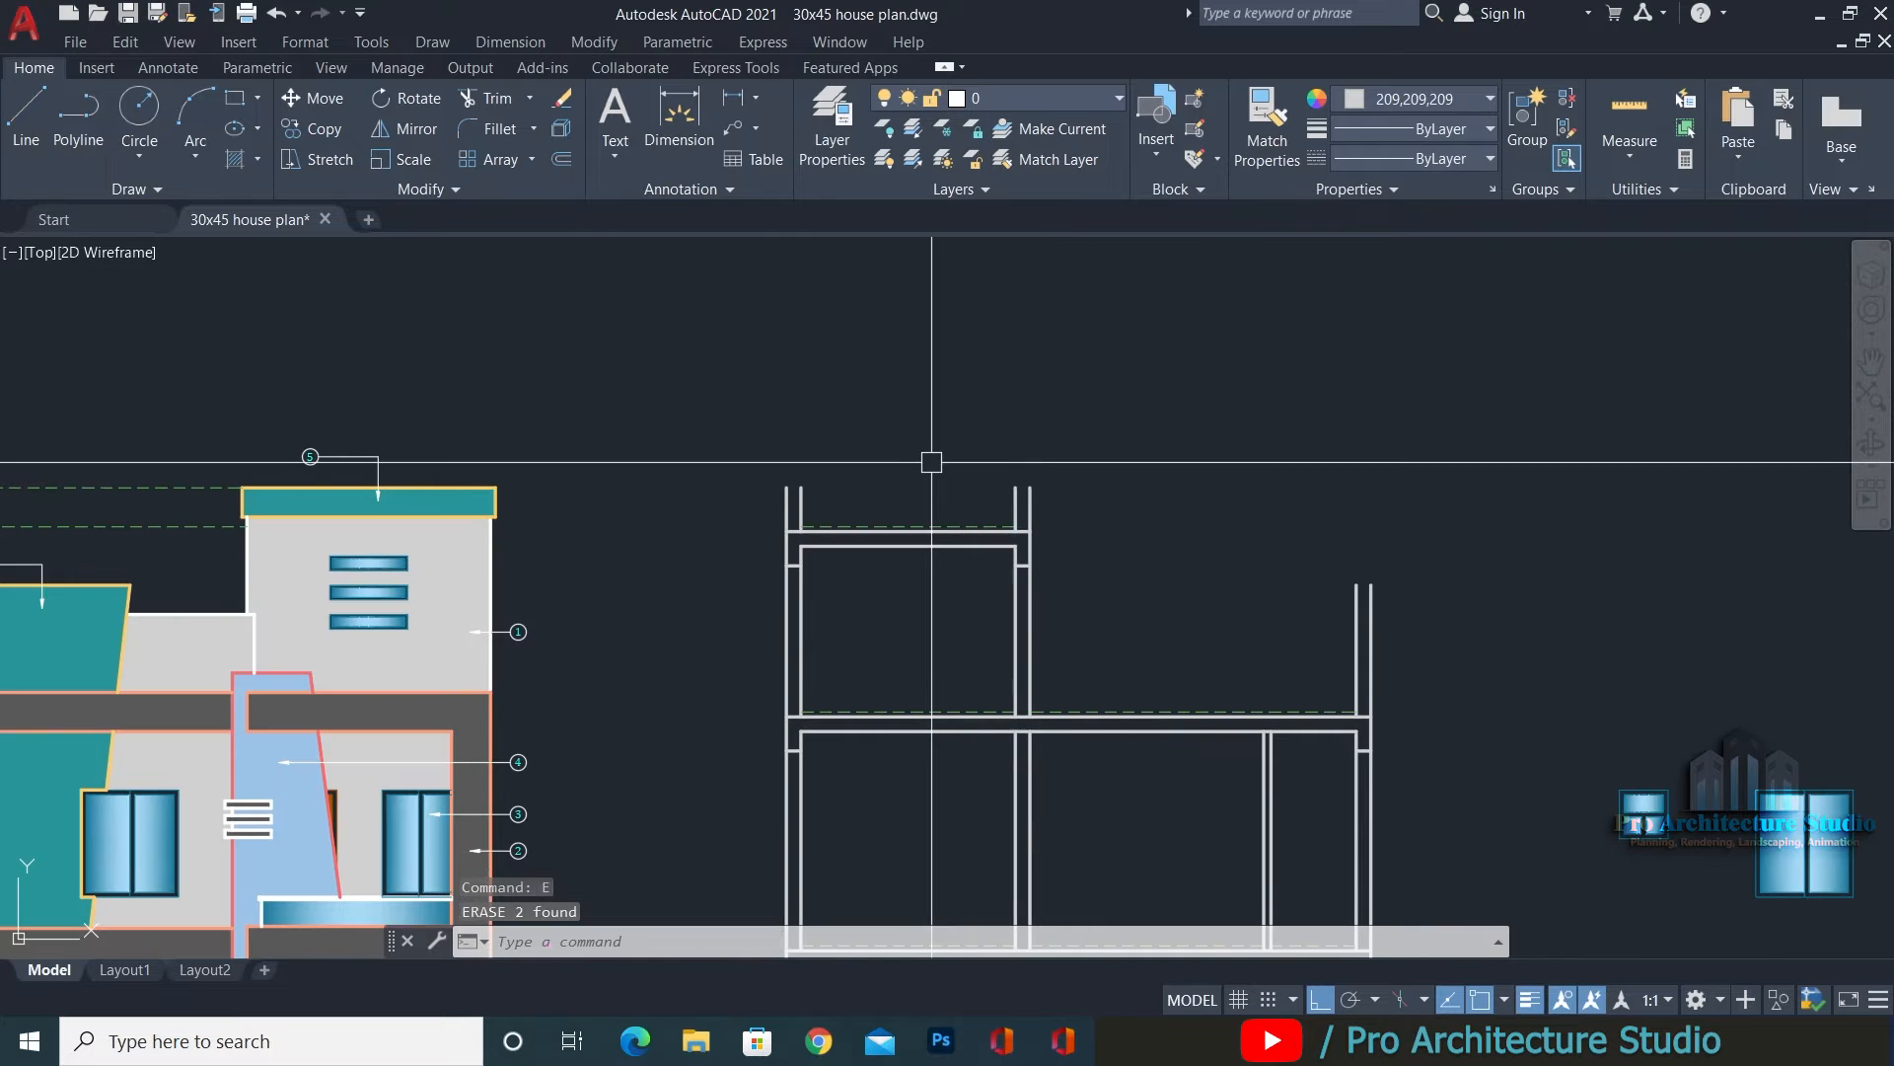
Draw a horizontal line from the first floor's right-hand beam line leftwards across both interior walls.
scroll(932, 462, "down", 5)
scroll(893, 453, "up", 5)
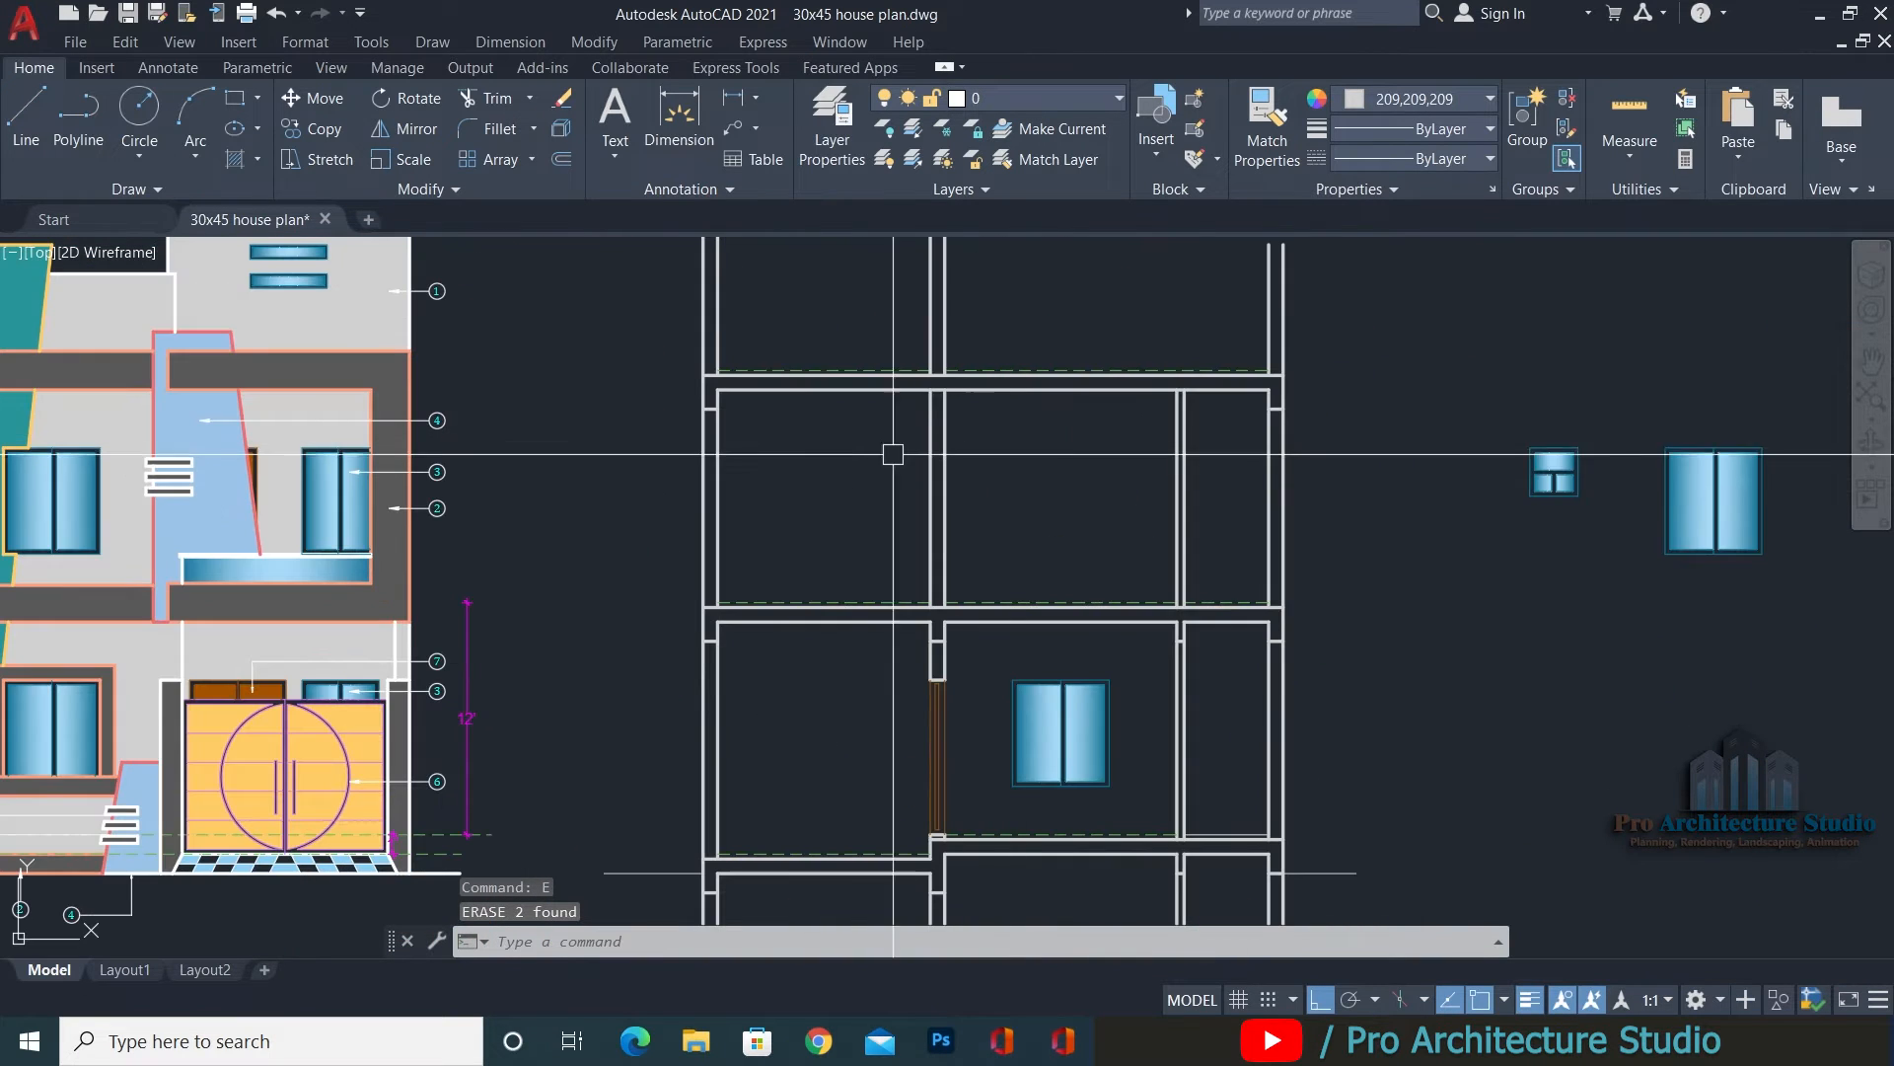
scroll(1156, 419, "up", 2)
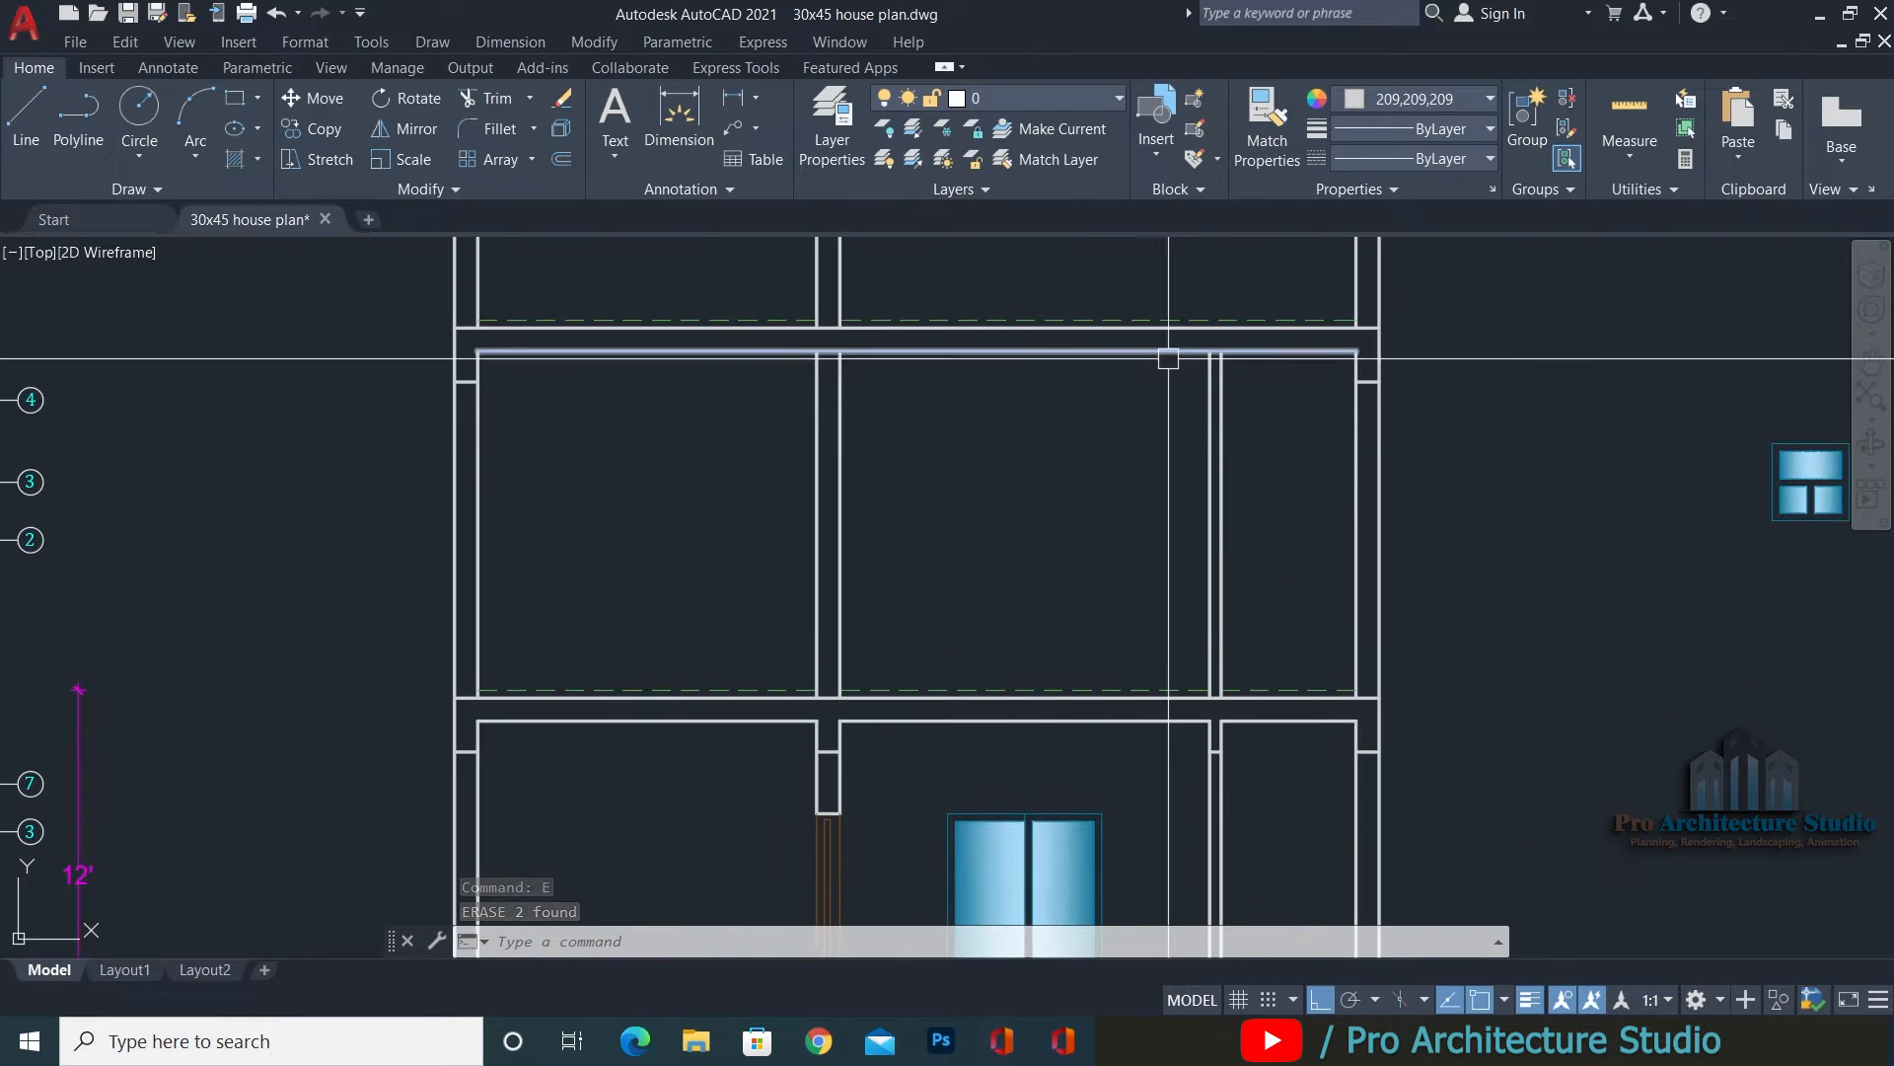
key("Escape")
key("Escape")
key("Escape")
scroll(1228, 425, "up", 2)
scroll(1229, 425, "down", 1)
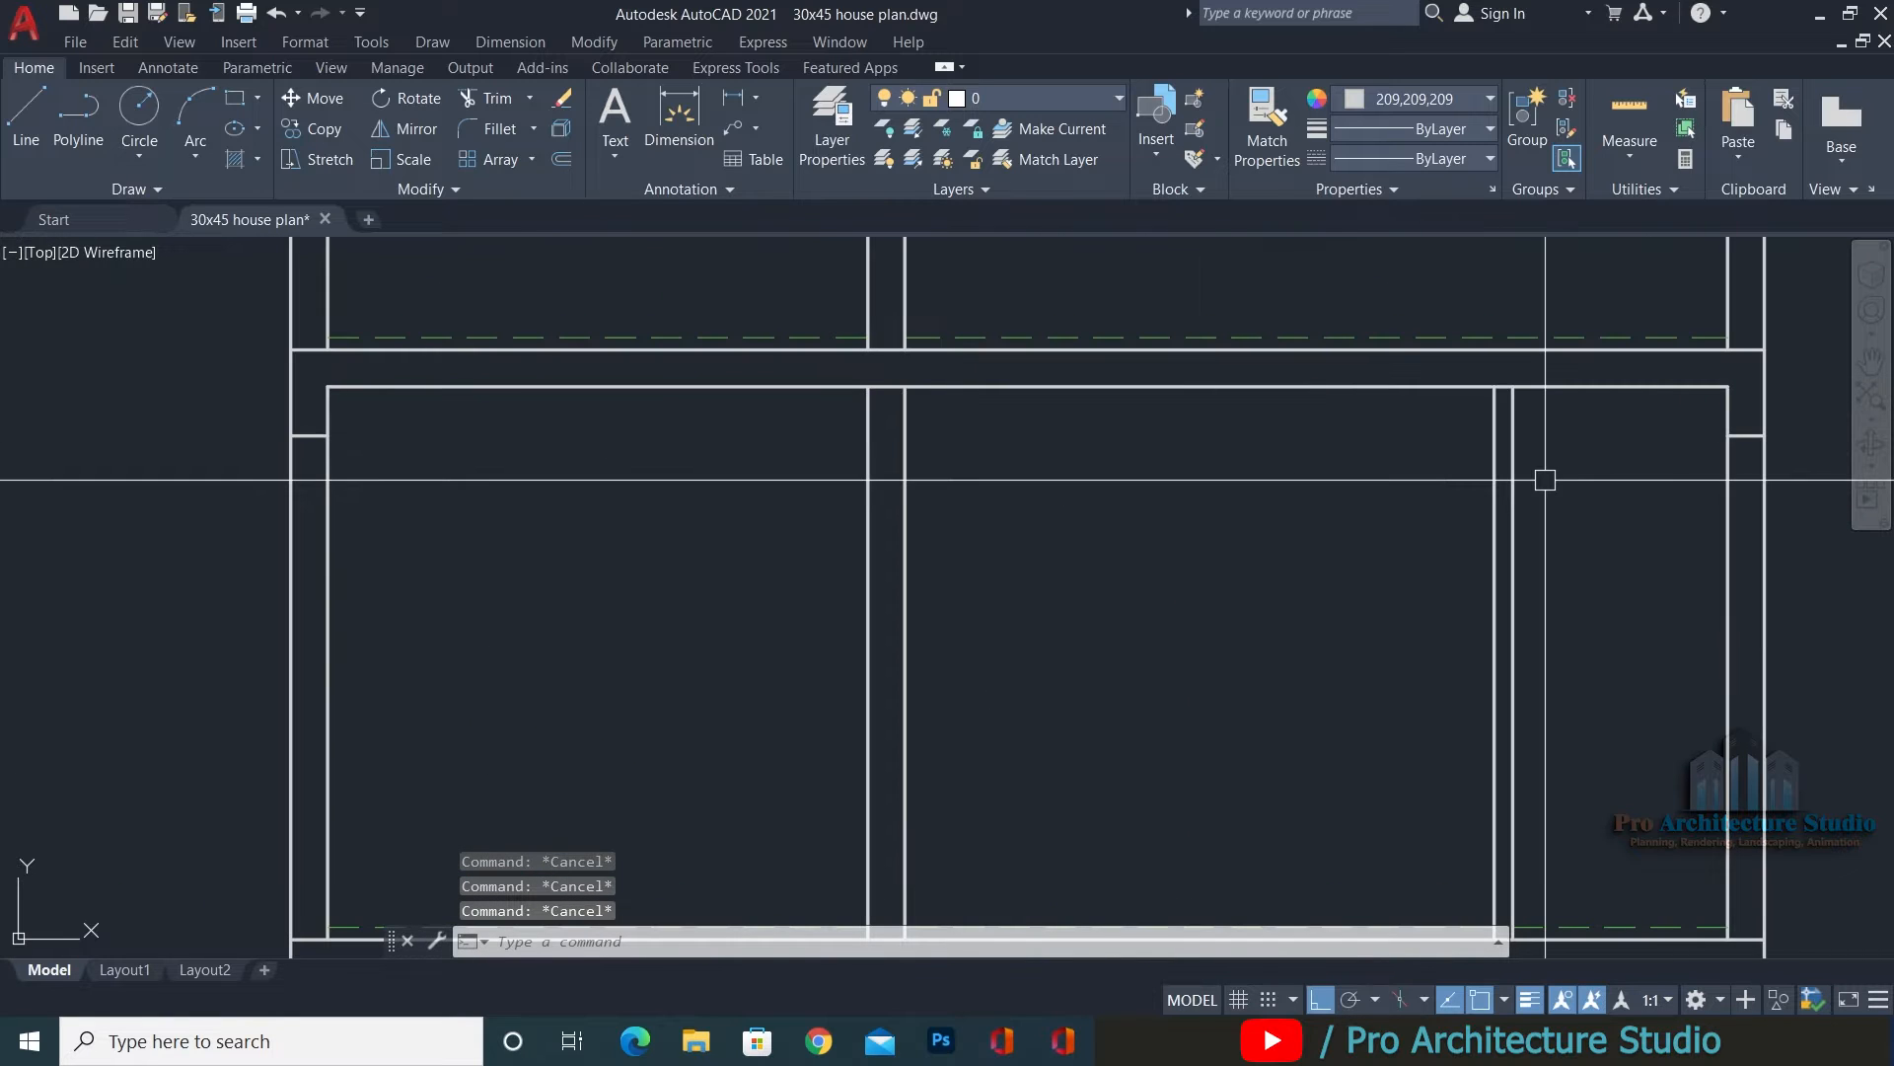
scroll(1543, 477, "up", 1)
type("l")
key("Return")
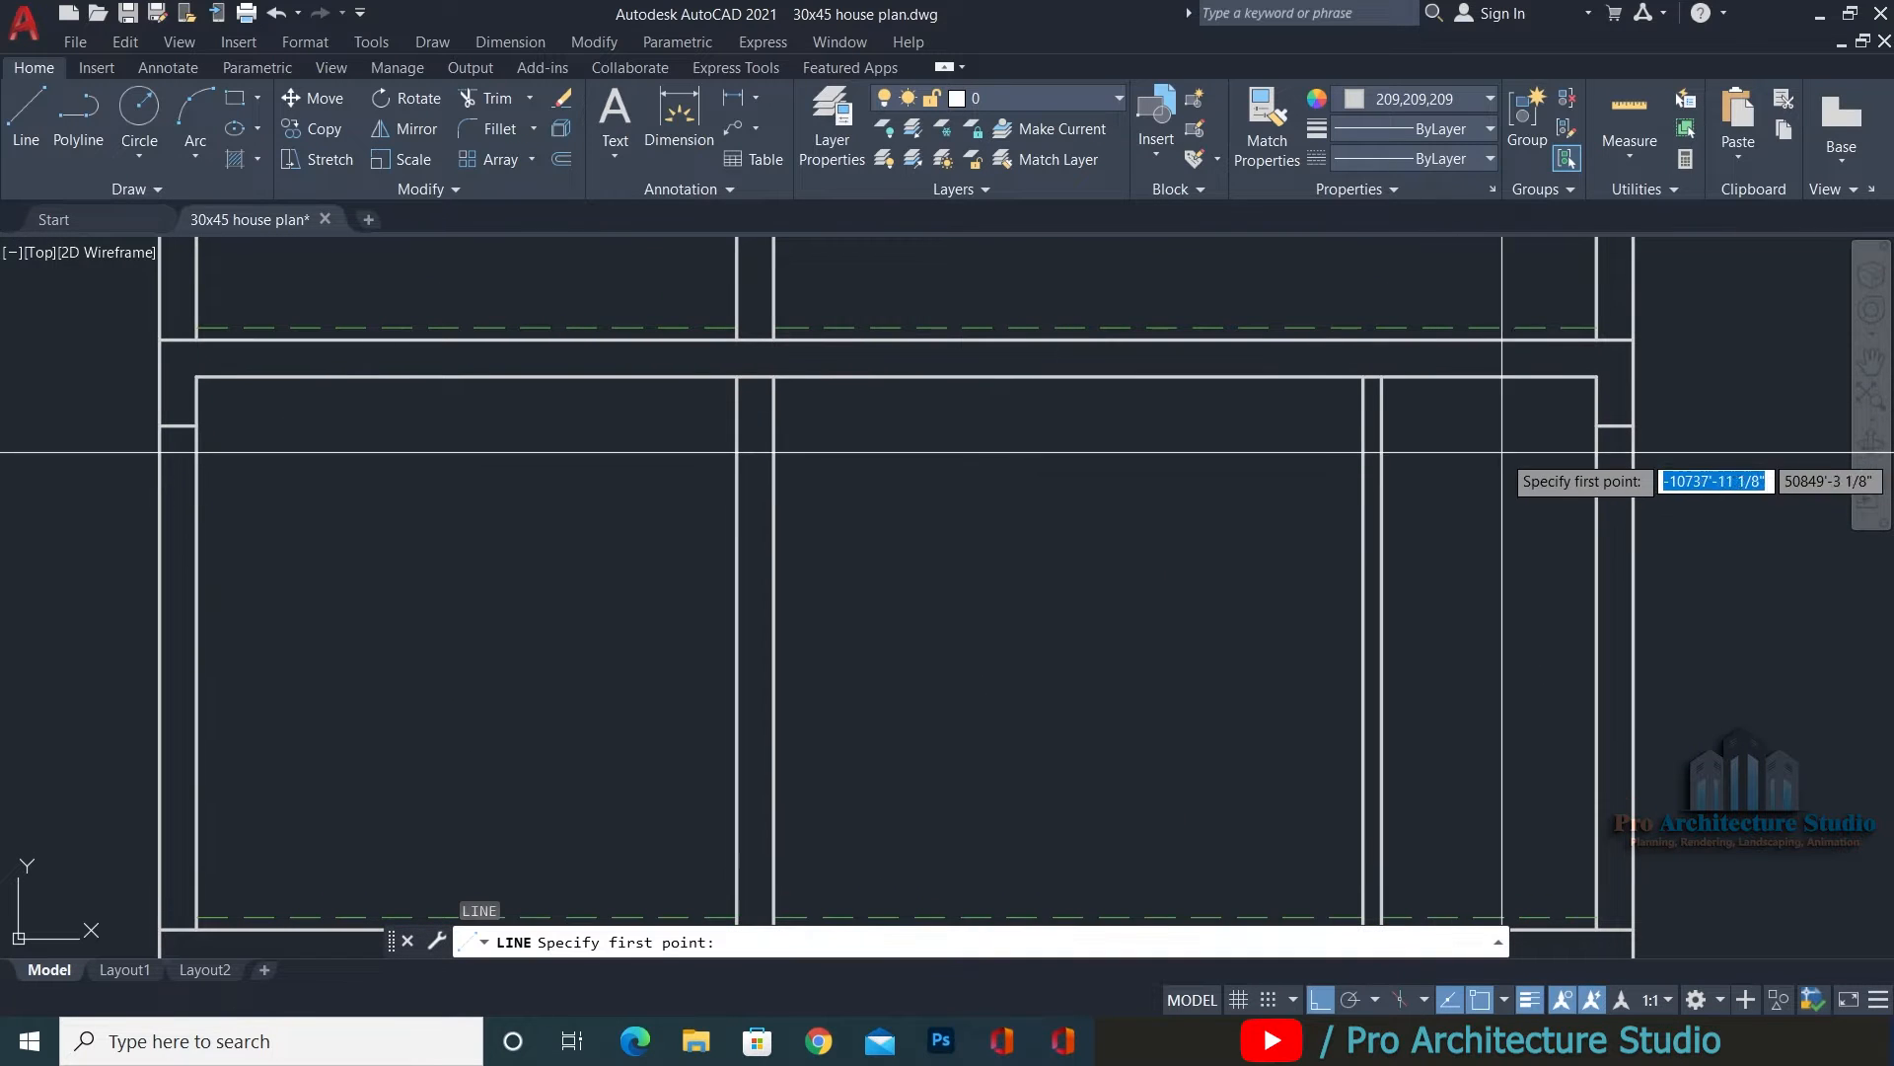
left_click(1597, 425)
left_click(429, 641)
key("Escape")
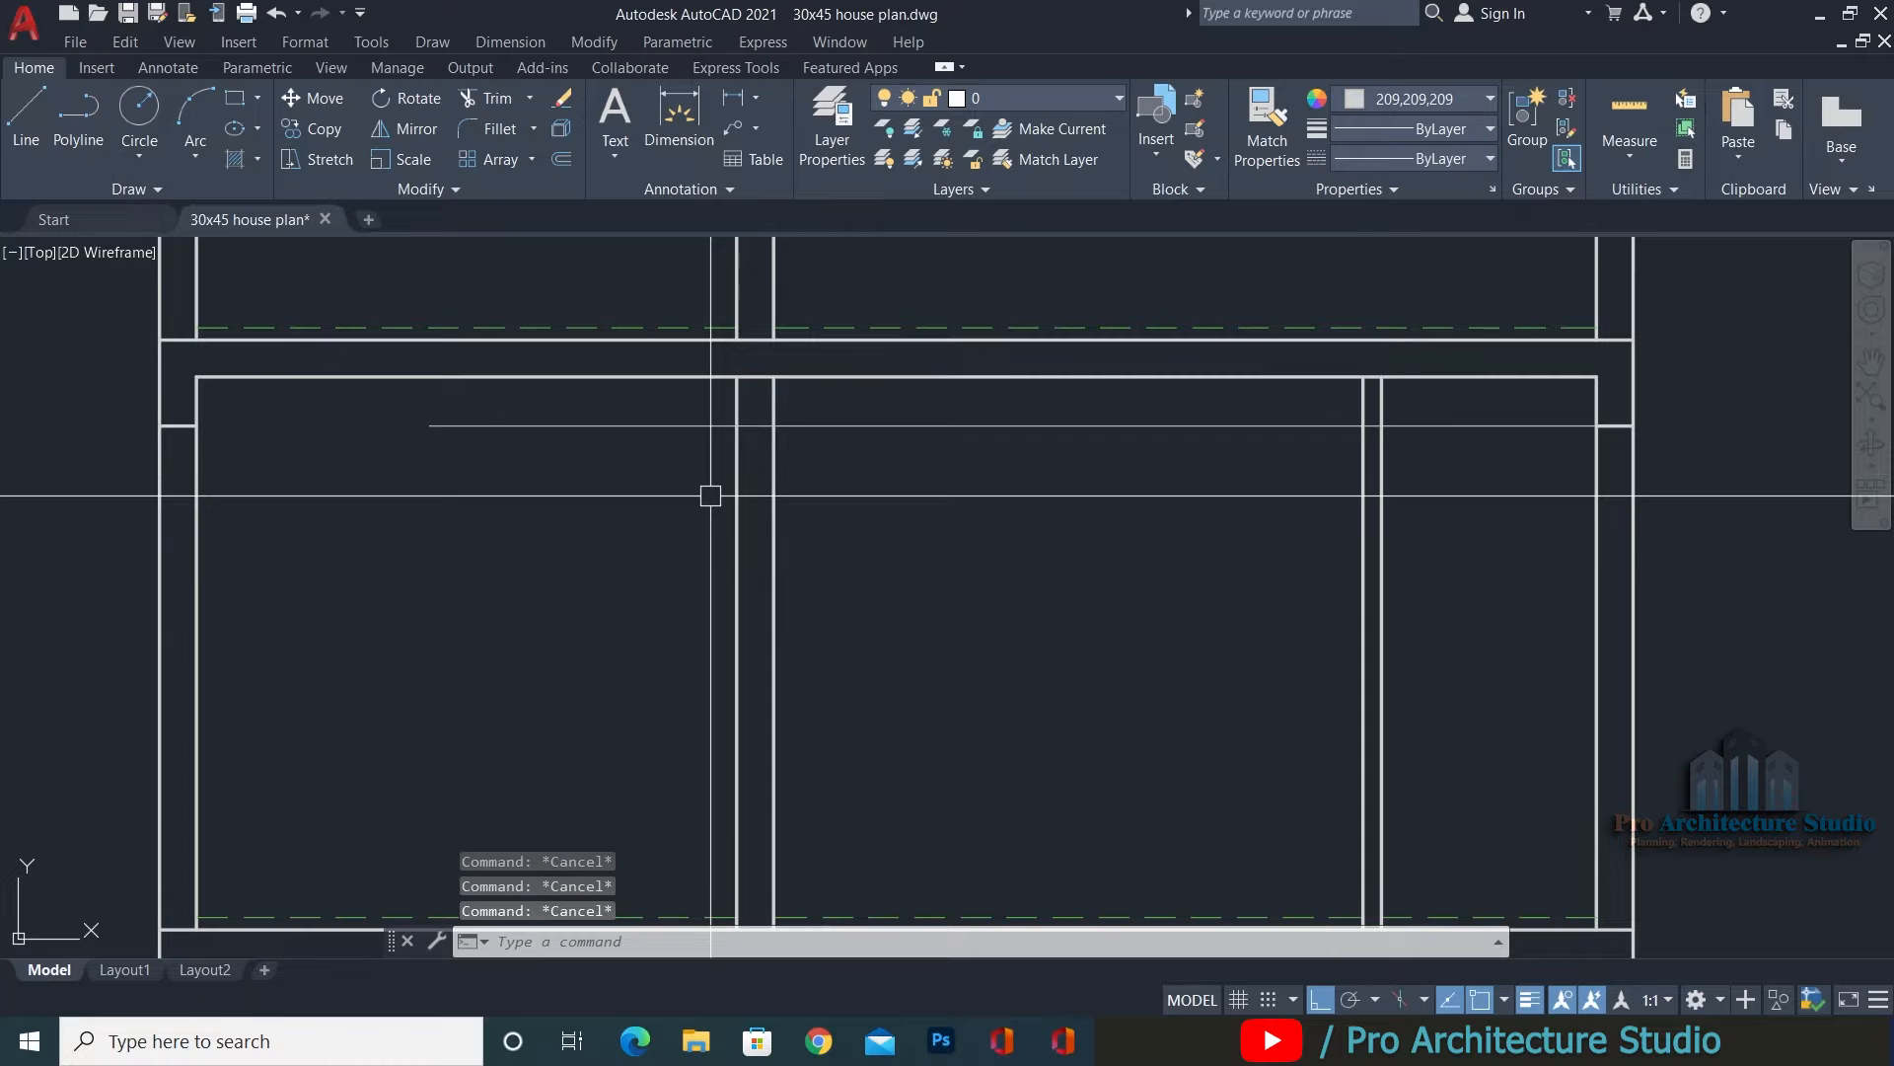
Trim the new horizontal line outside the two interior walls, keeping only the short beam segments within them.
type("TR")
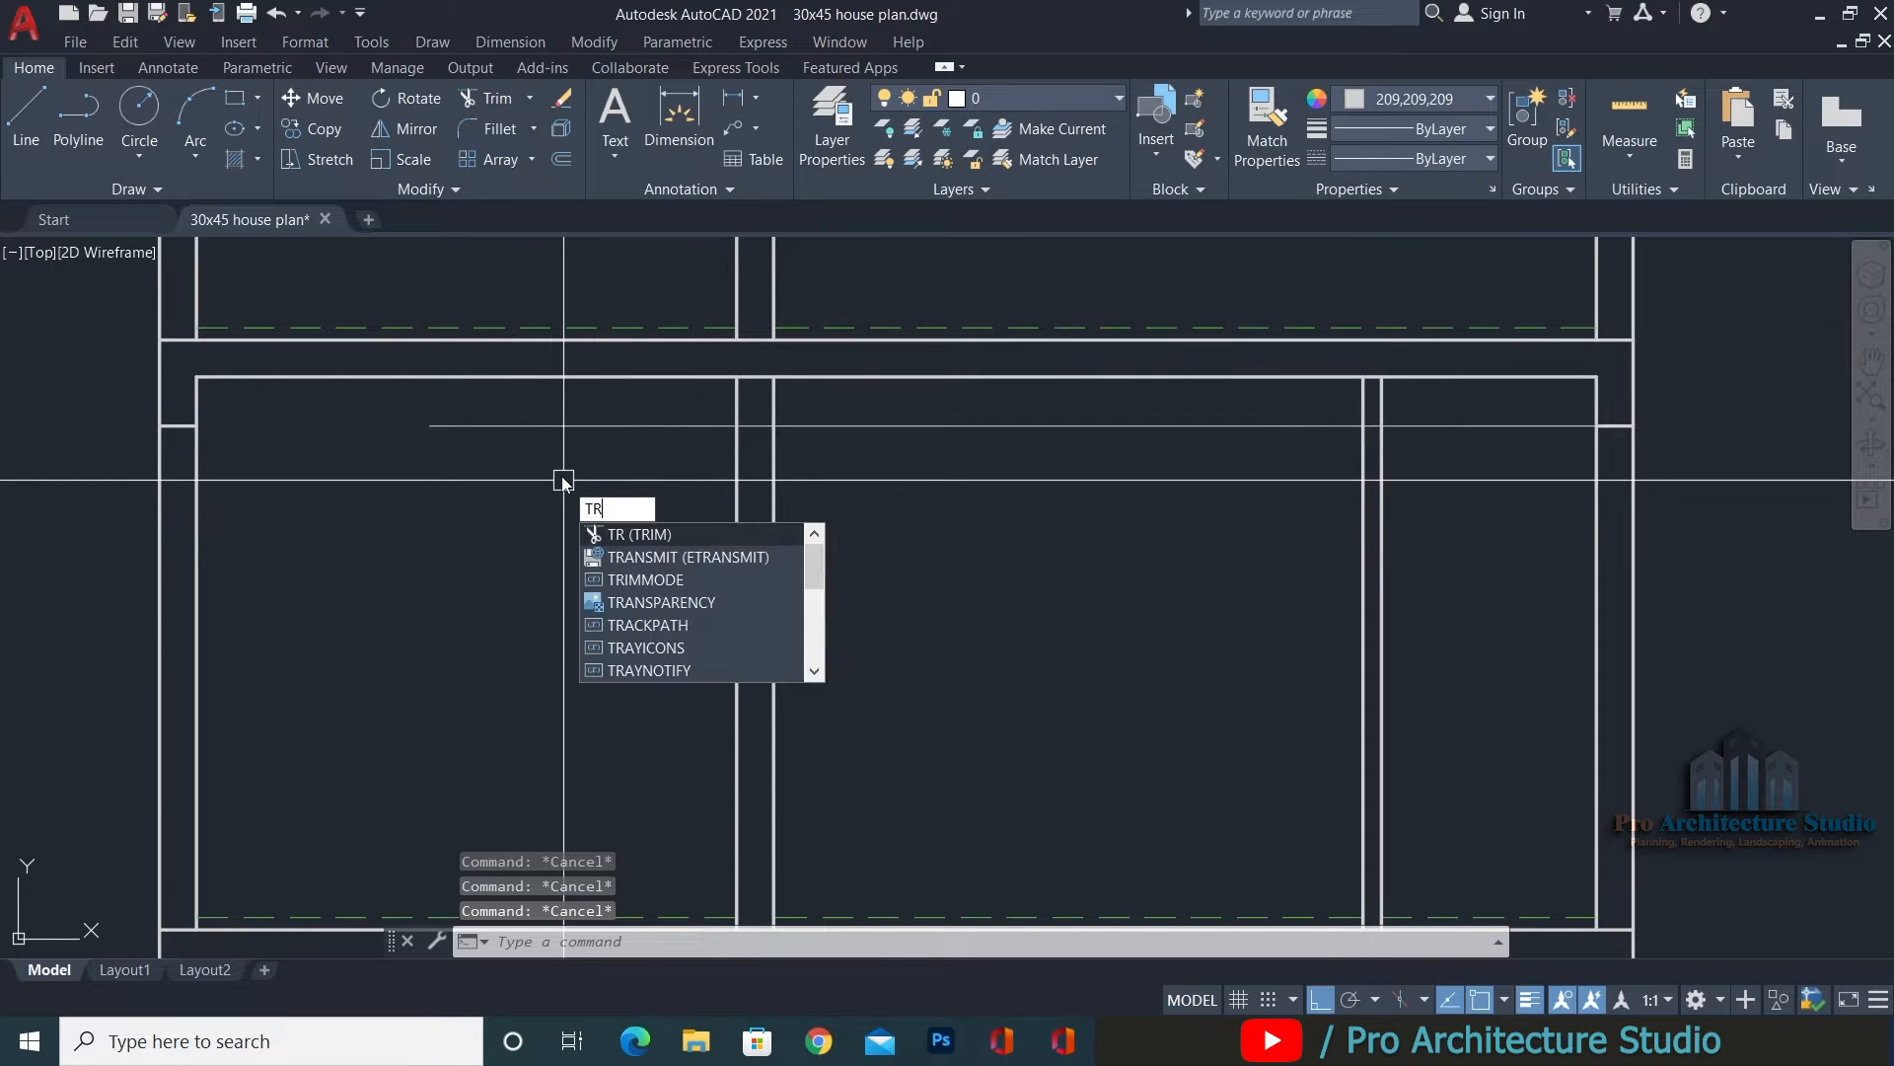
key("Return")
left_click(571, 426)
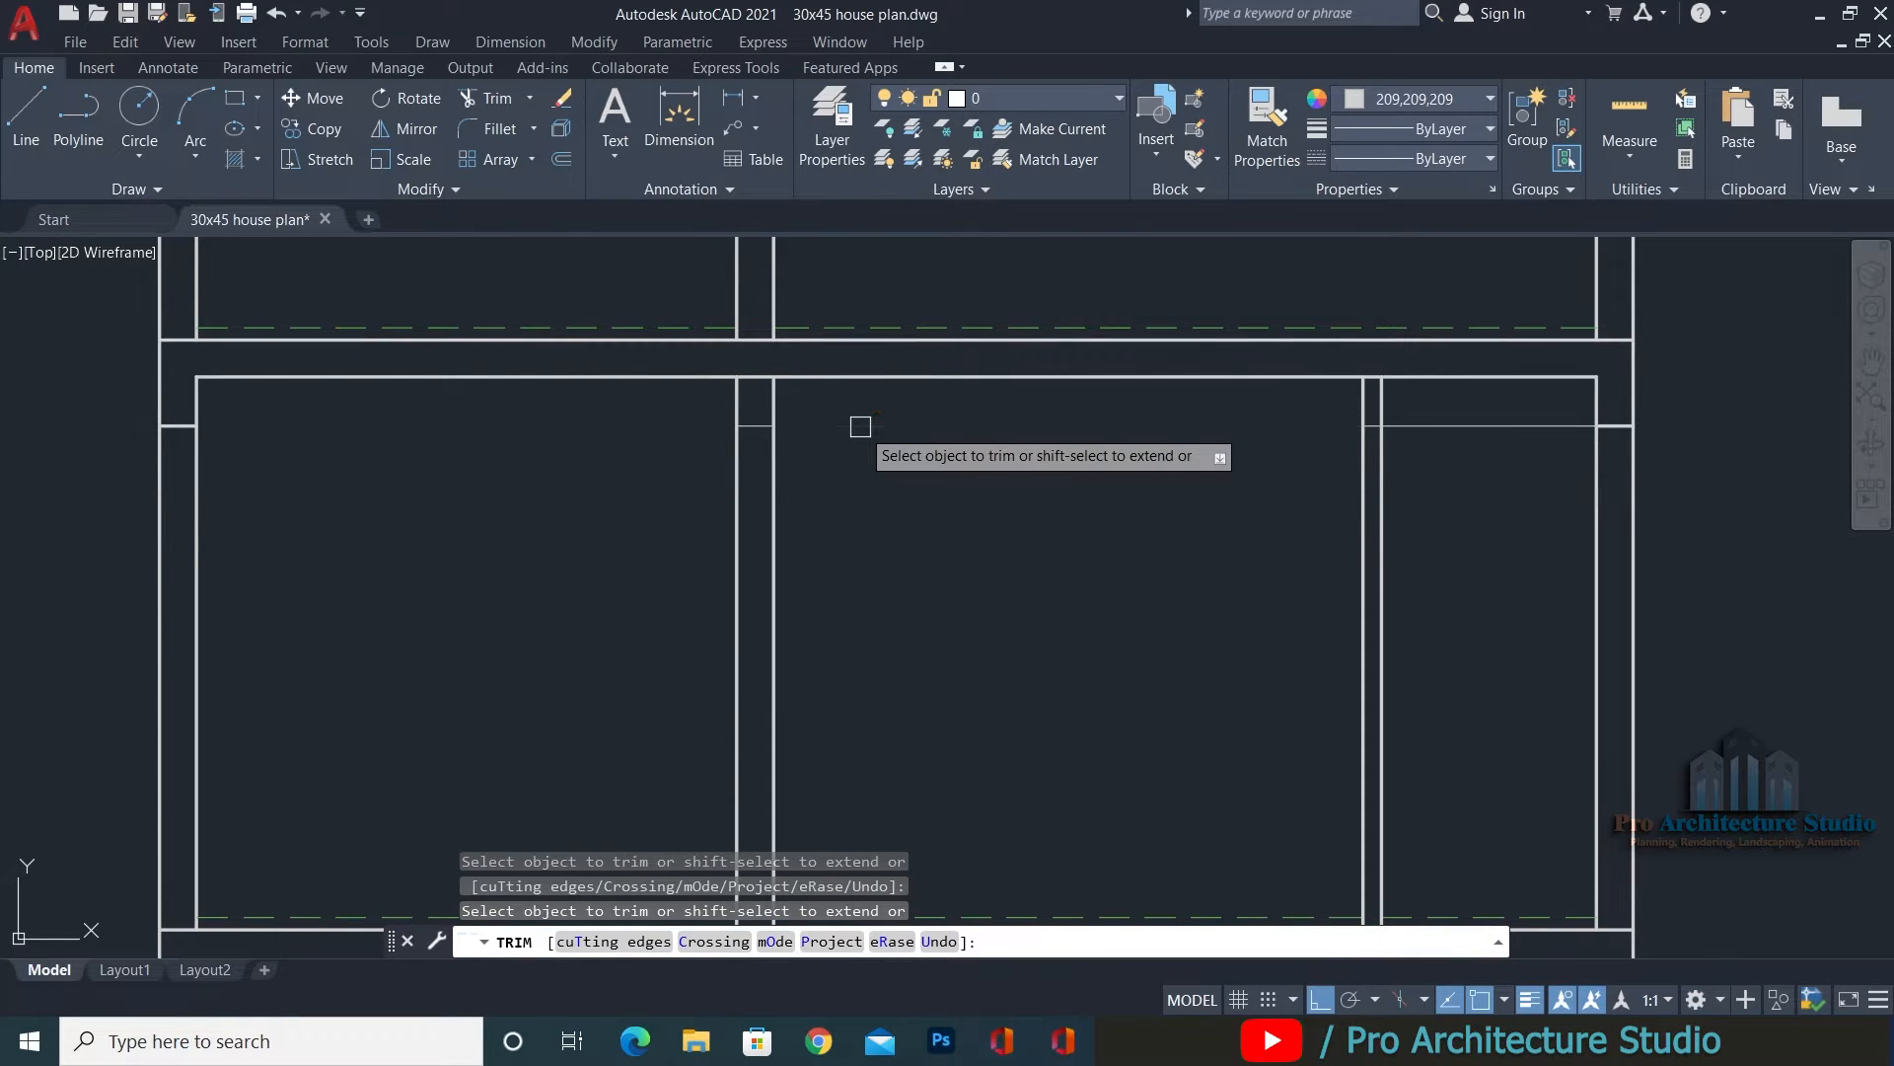
left_click(1395, 425)
key("Escape")
Trim the underside line of the first-floor ceiling slab between the faces of both interior walls.
scroll(1402, 424, "up", 2)
type("TR")
key("Return")
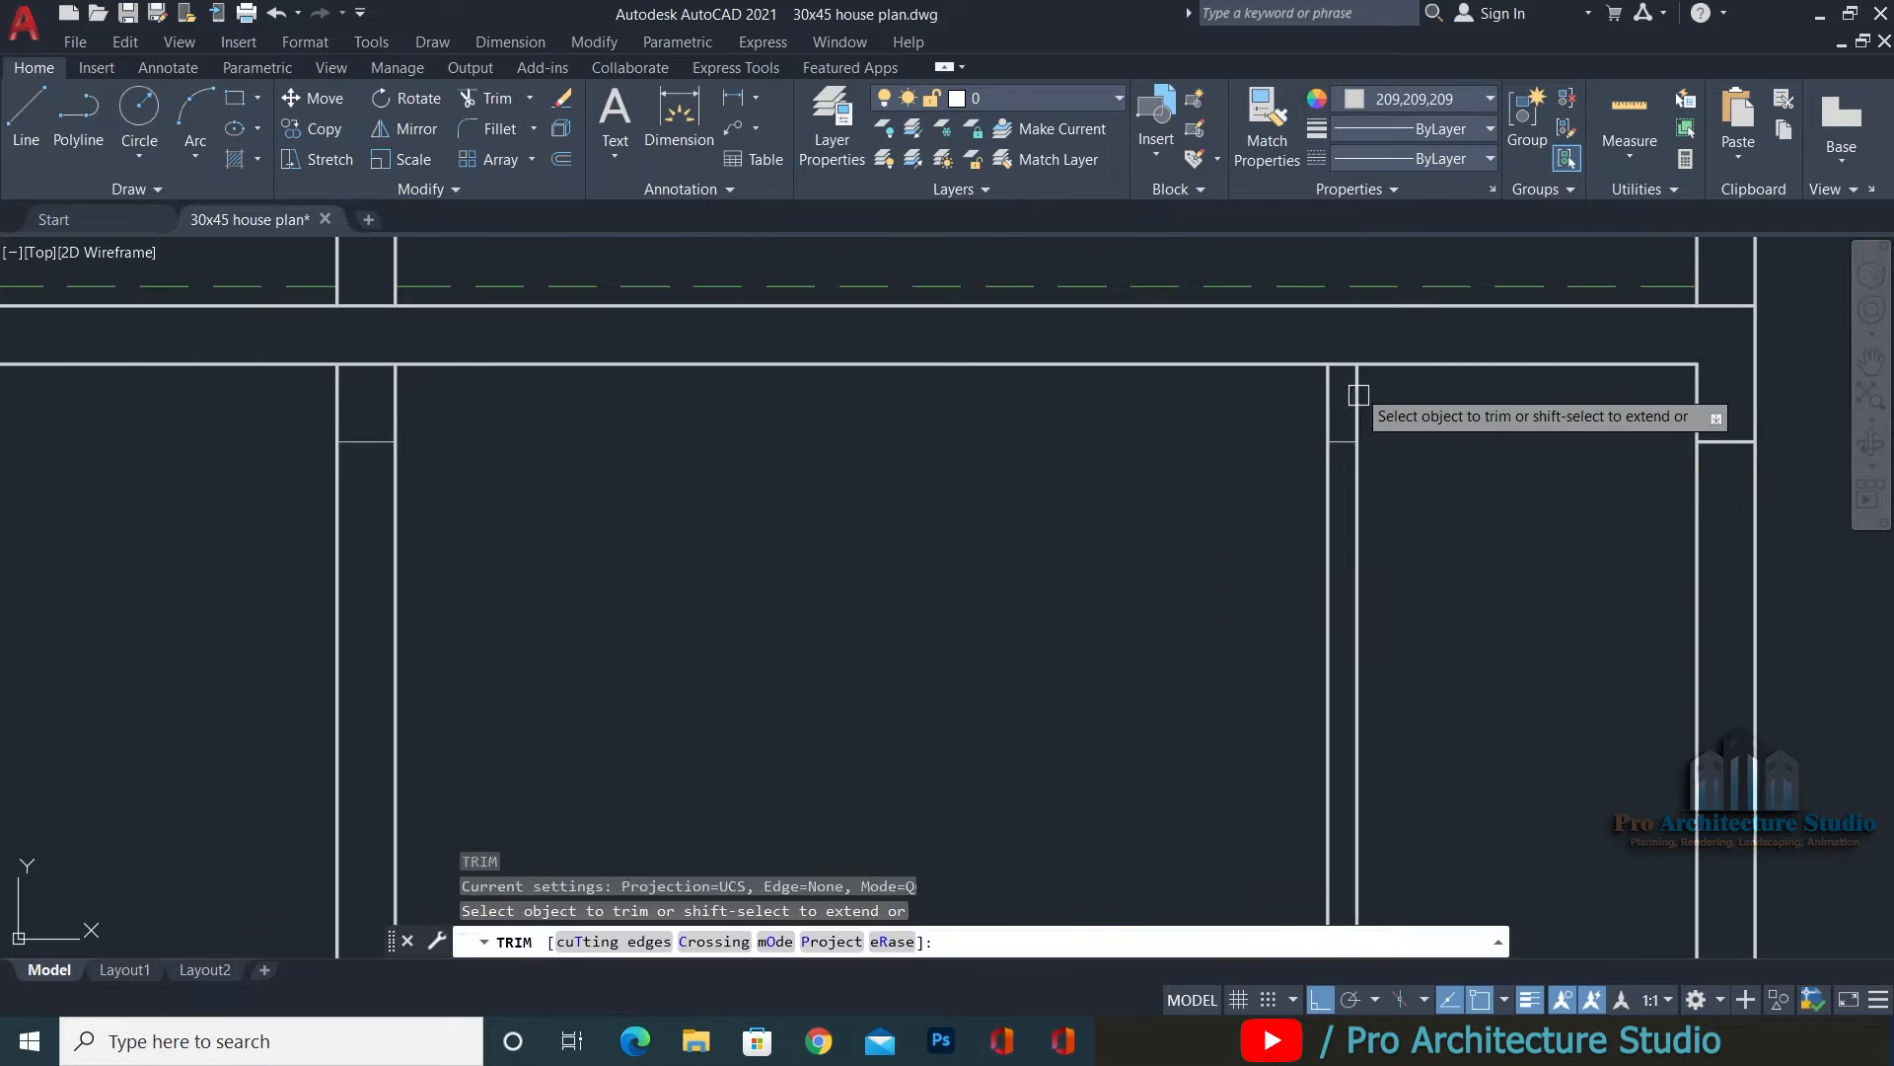
left_click(1359, 395)
scroll(1354, 380, "up", 2)
middle_click_drag(267, 370, 1761, 542)
left_click(359, 521)
scroll(580, 450, "down", 3)
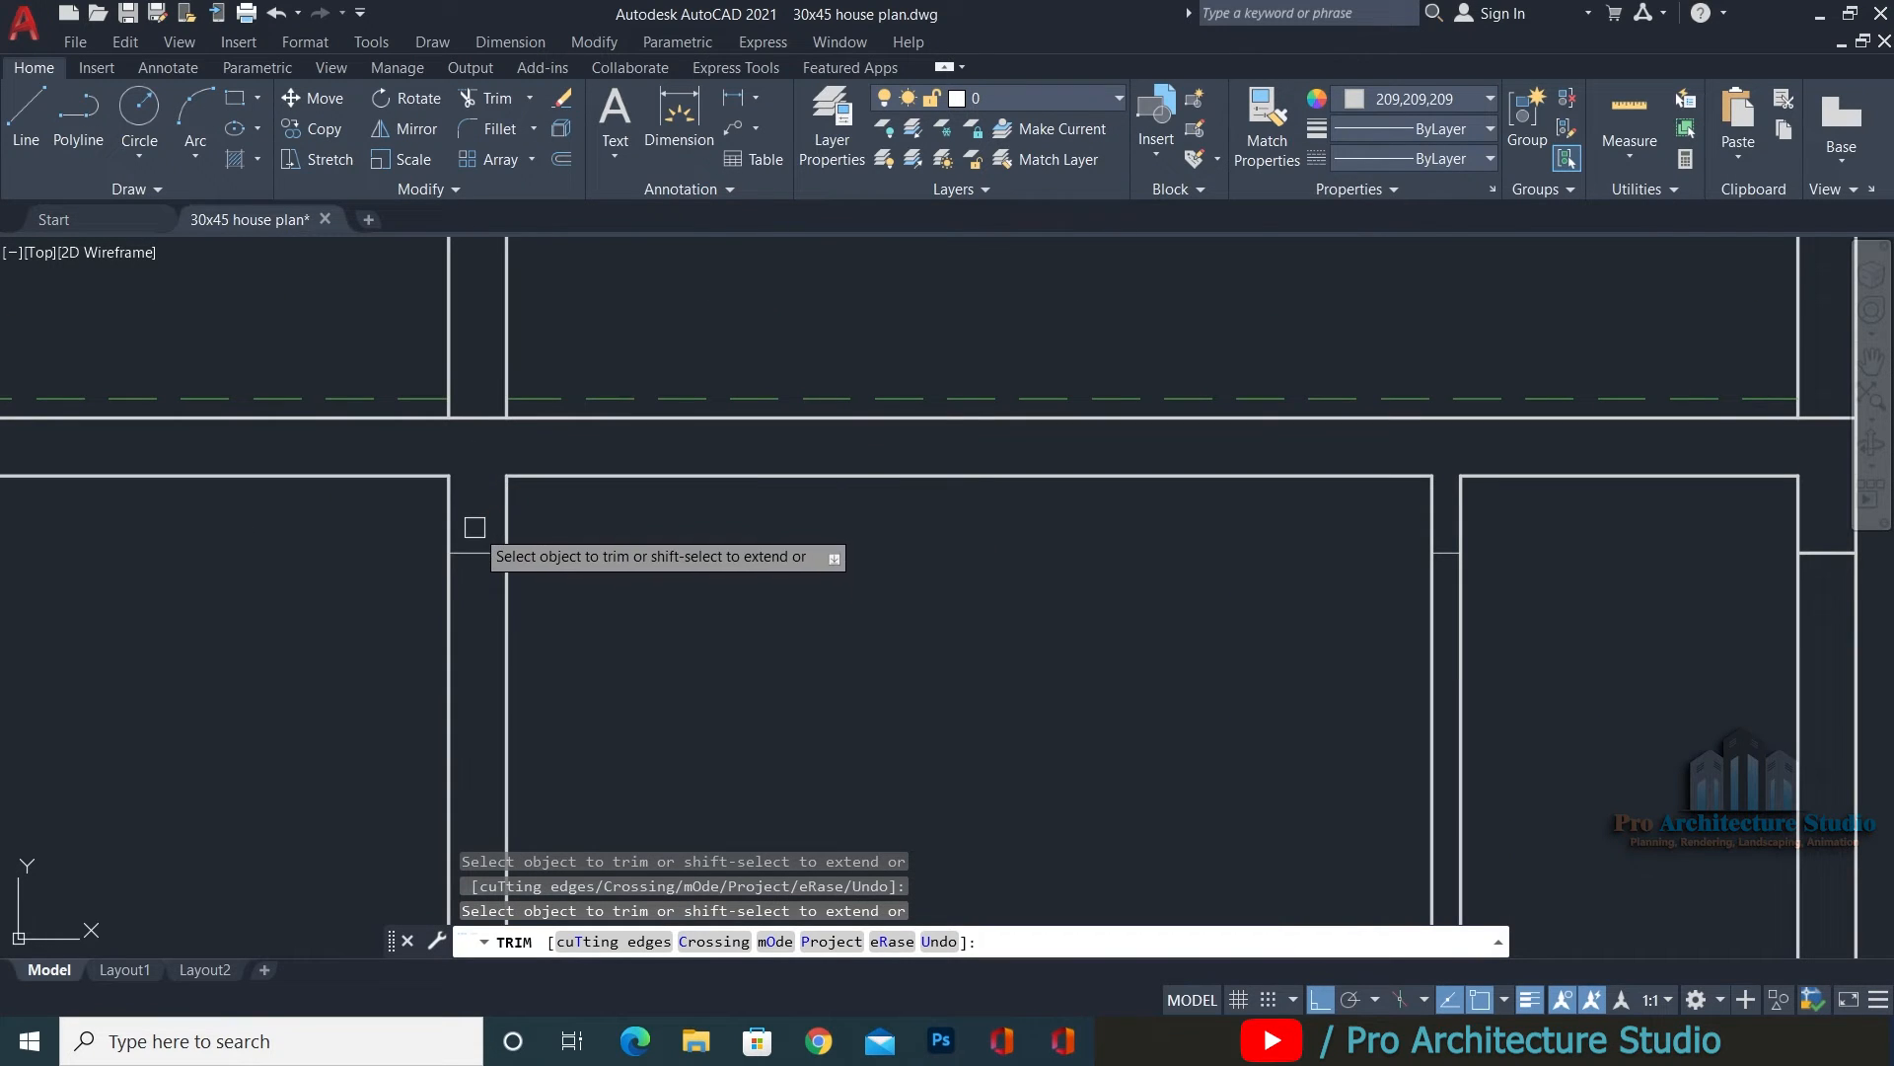
key("Return")
Match the thick wall line's properties onto the beam lines in both interior walls and save the drawing.
type("ma")
key("Return")
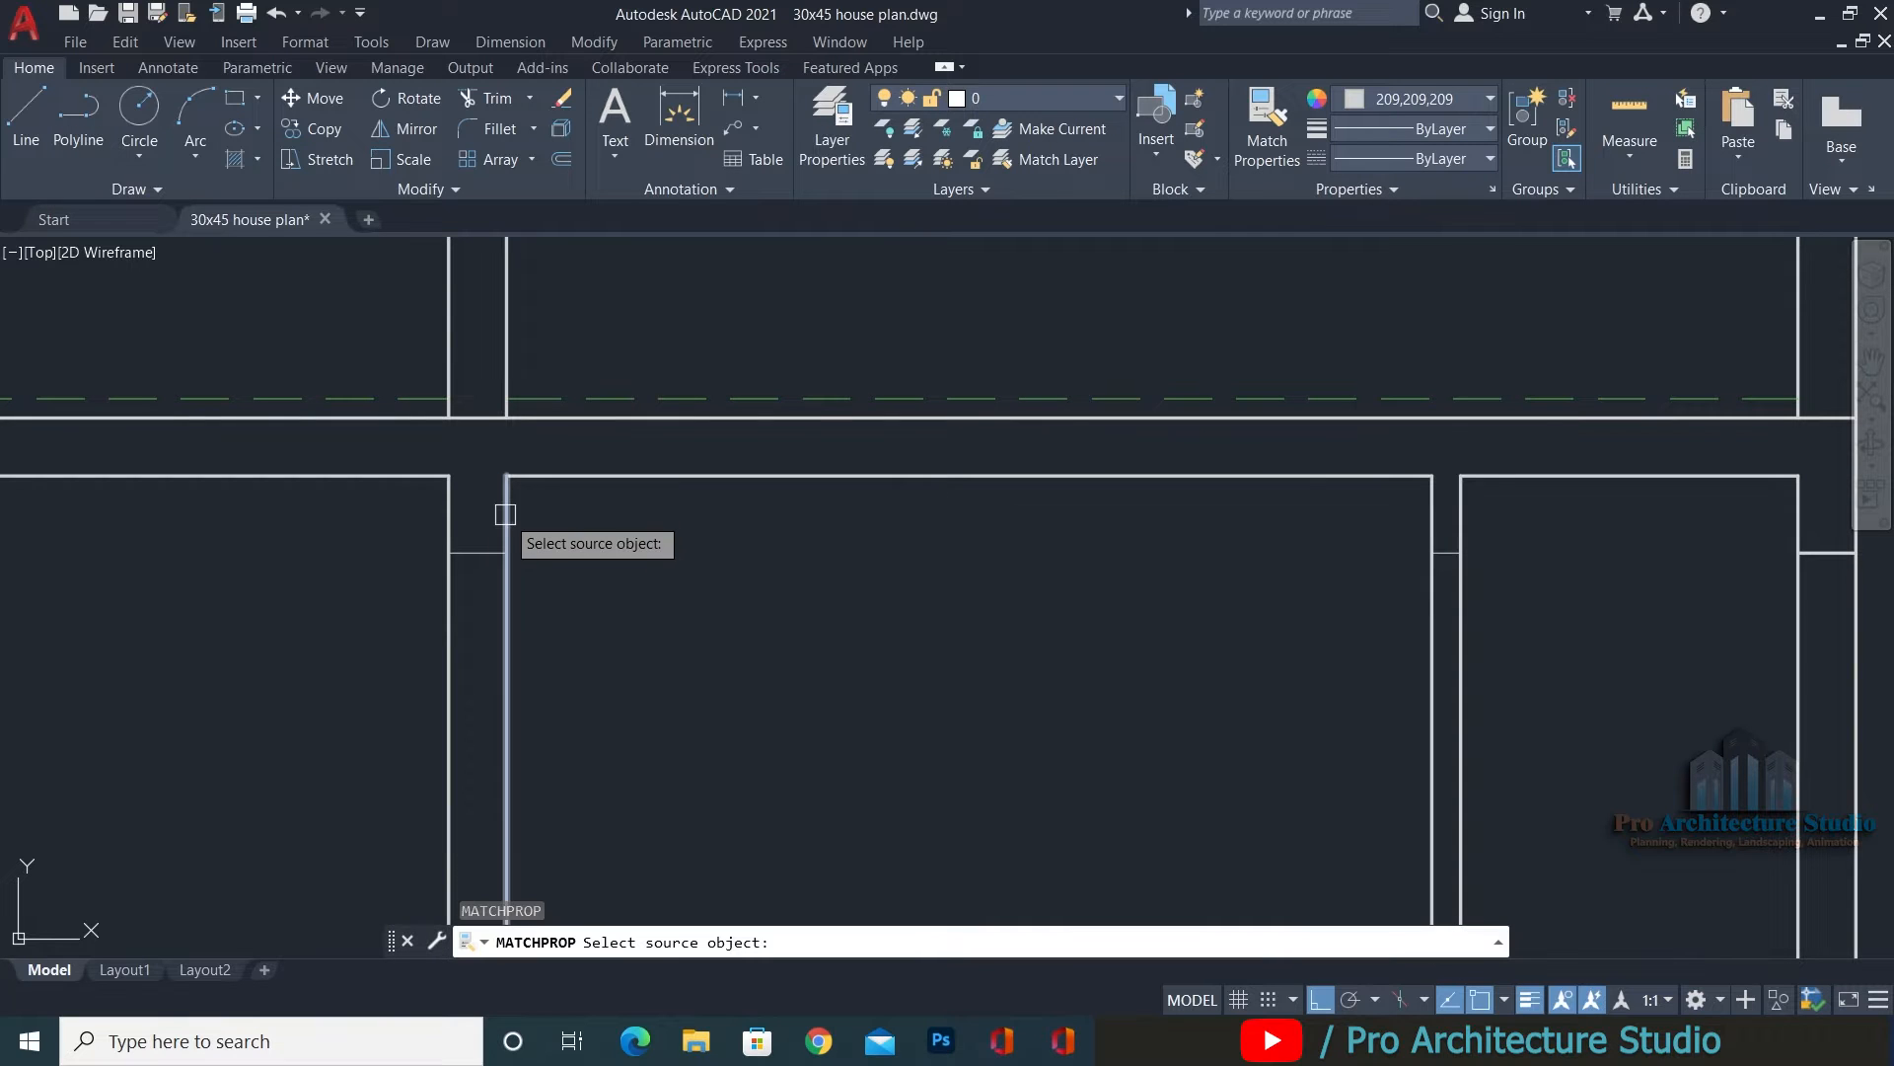
left_click(505, 509)
left_click(478, 531)
left_click(1255, 697)
left_click(1254, 698)
key("Escape")
key("Escape")
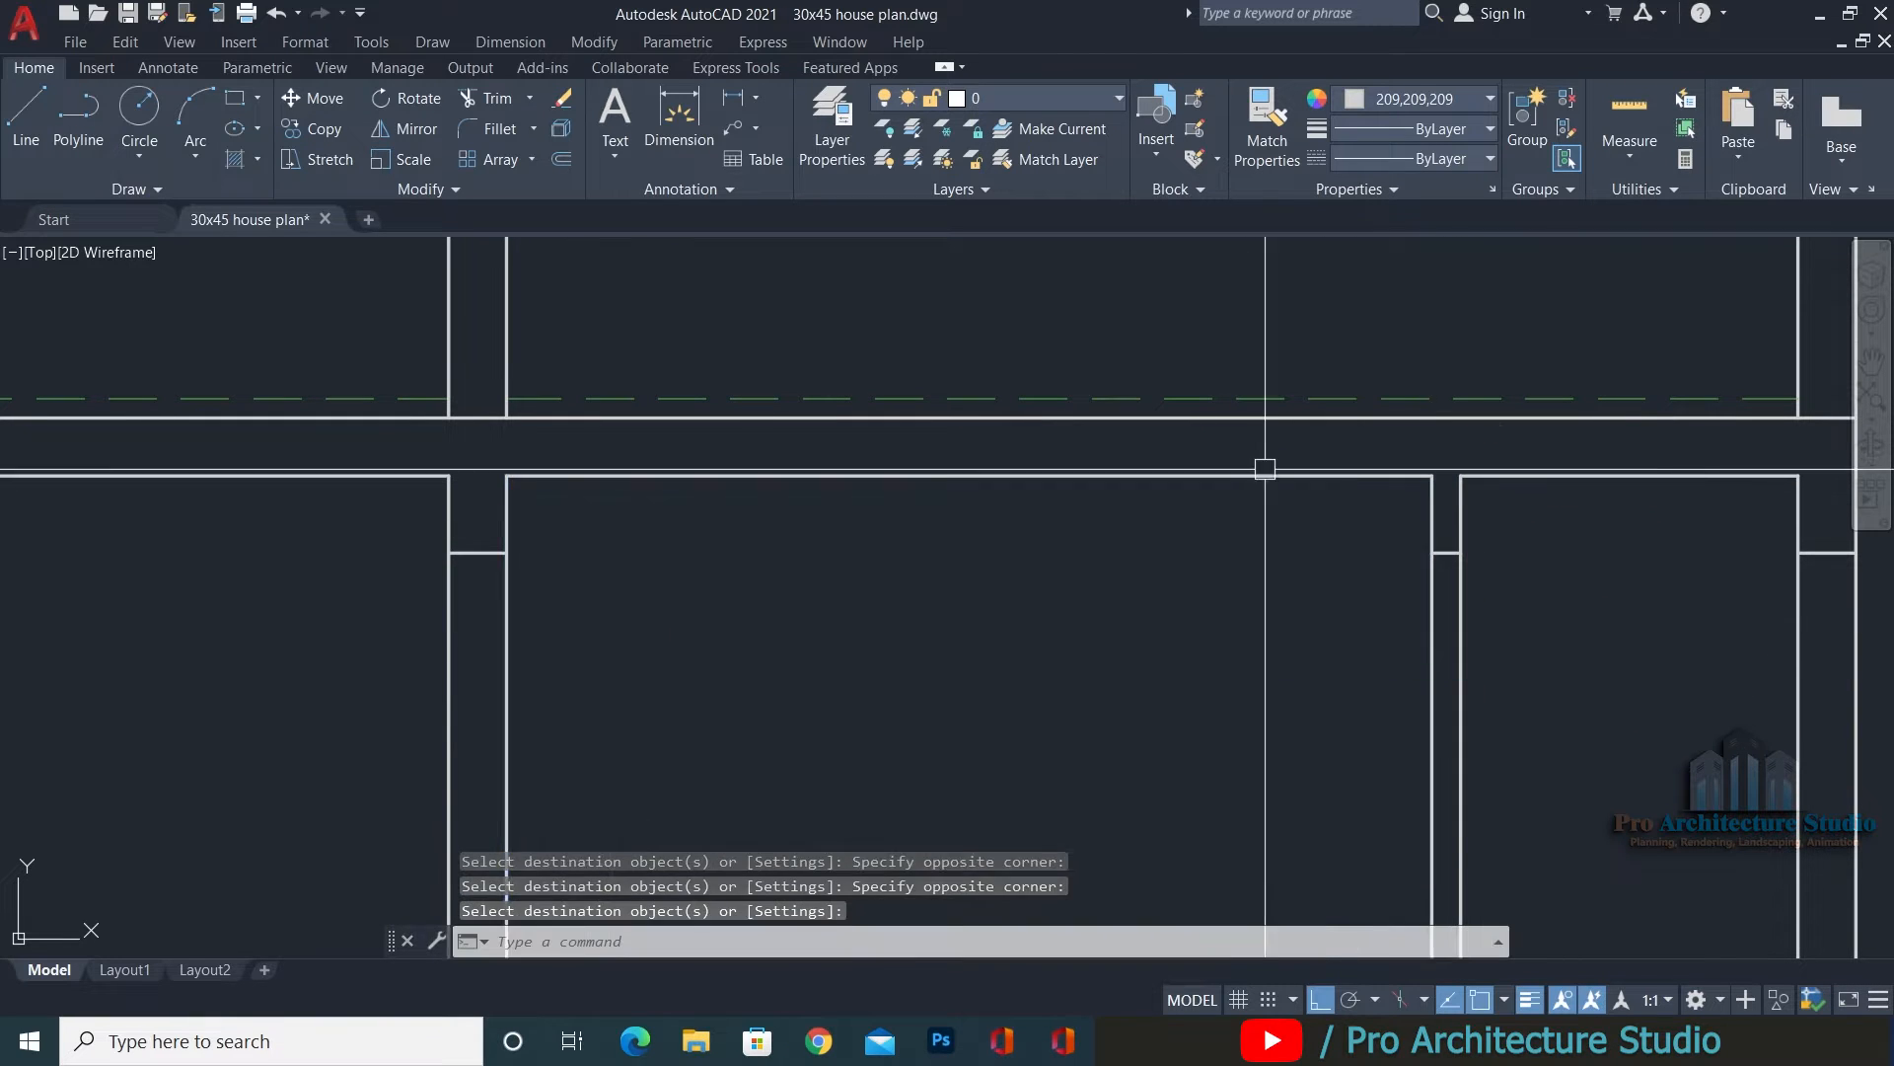
scroll(1269, 457, "down", 4)
key("ctrl+s")
scroll(1016, 296, "down", 1)
scroll(1122, 527, "up", 1)
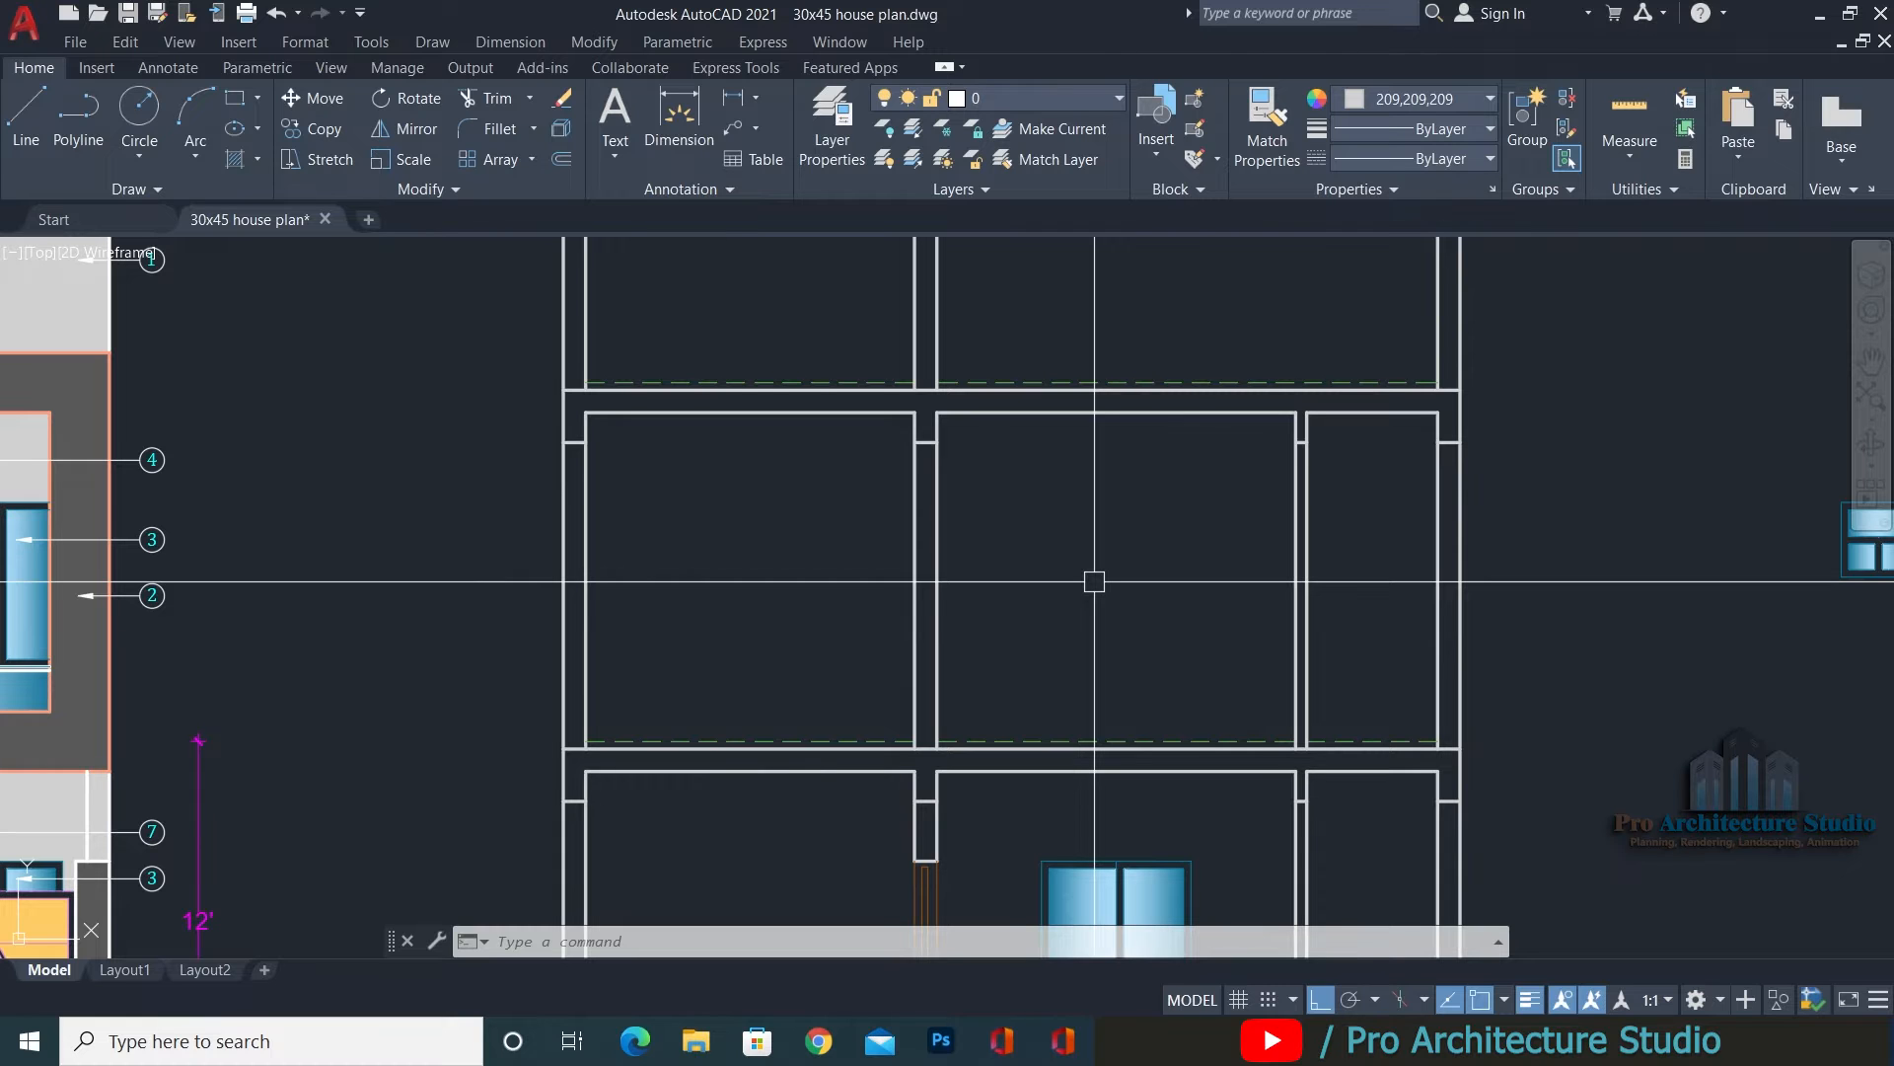
Examine the upper floor plan along the section line beside the staircase, terrace and drawing/dining room.
scroll(1094, 581, "down", 5)
scroll(1074, 545, "up", 8)
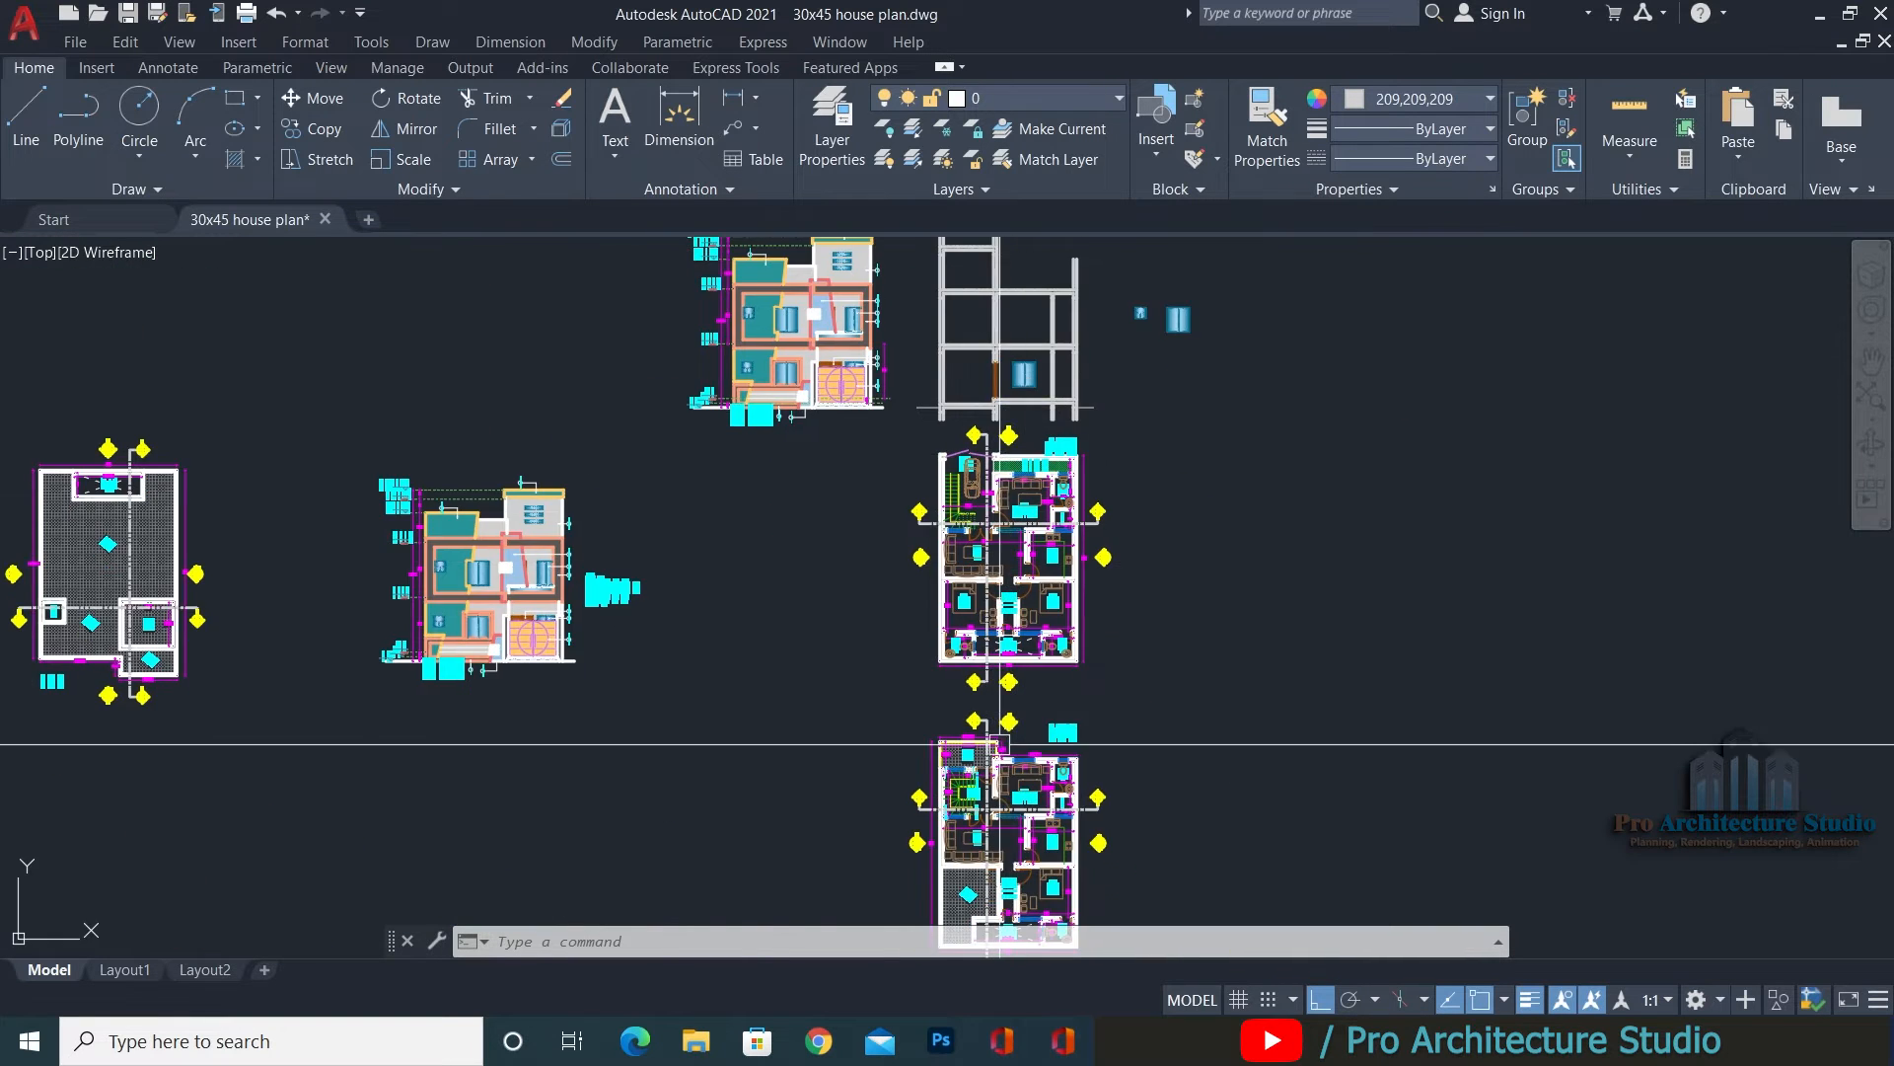
middle_click_drag(1074, 544, 1058, 689)
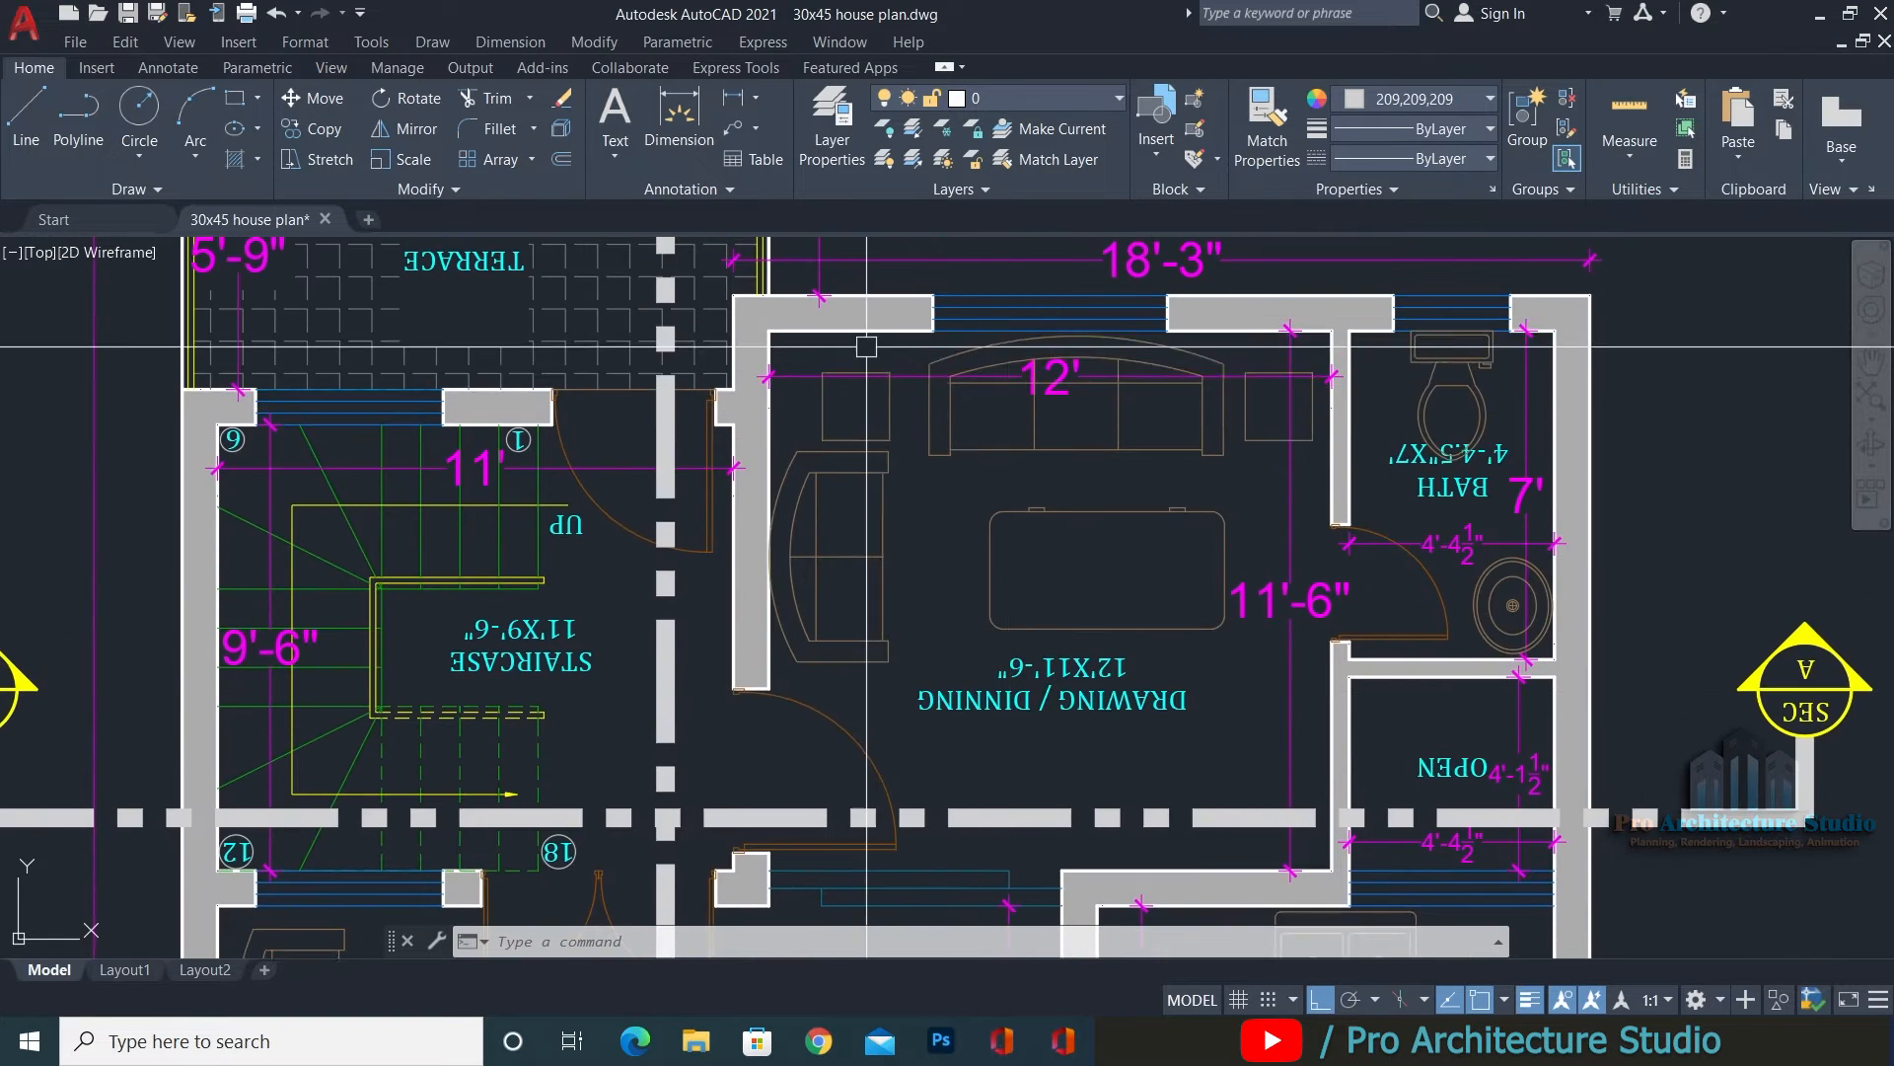
scroll(1126, 342, "down", 5)
scroll(946, 645, "up", 4)
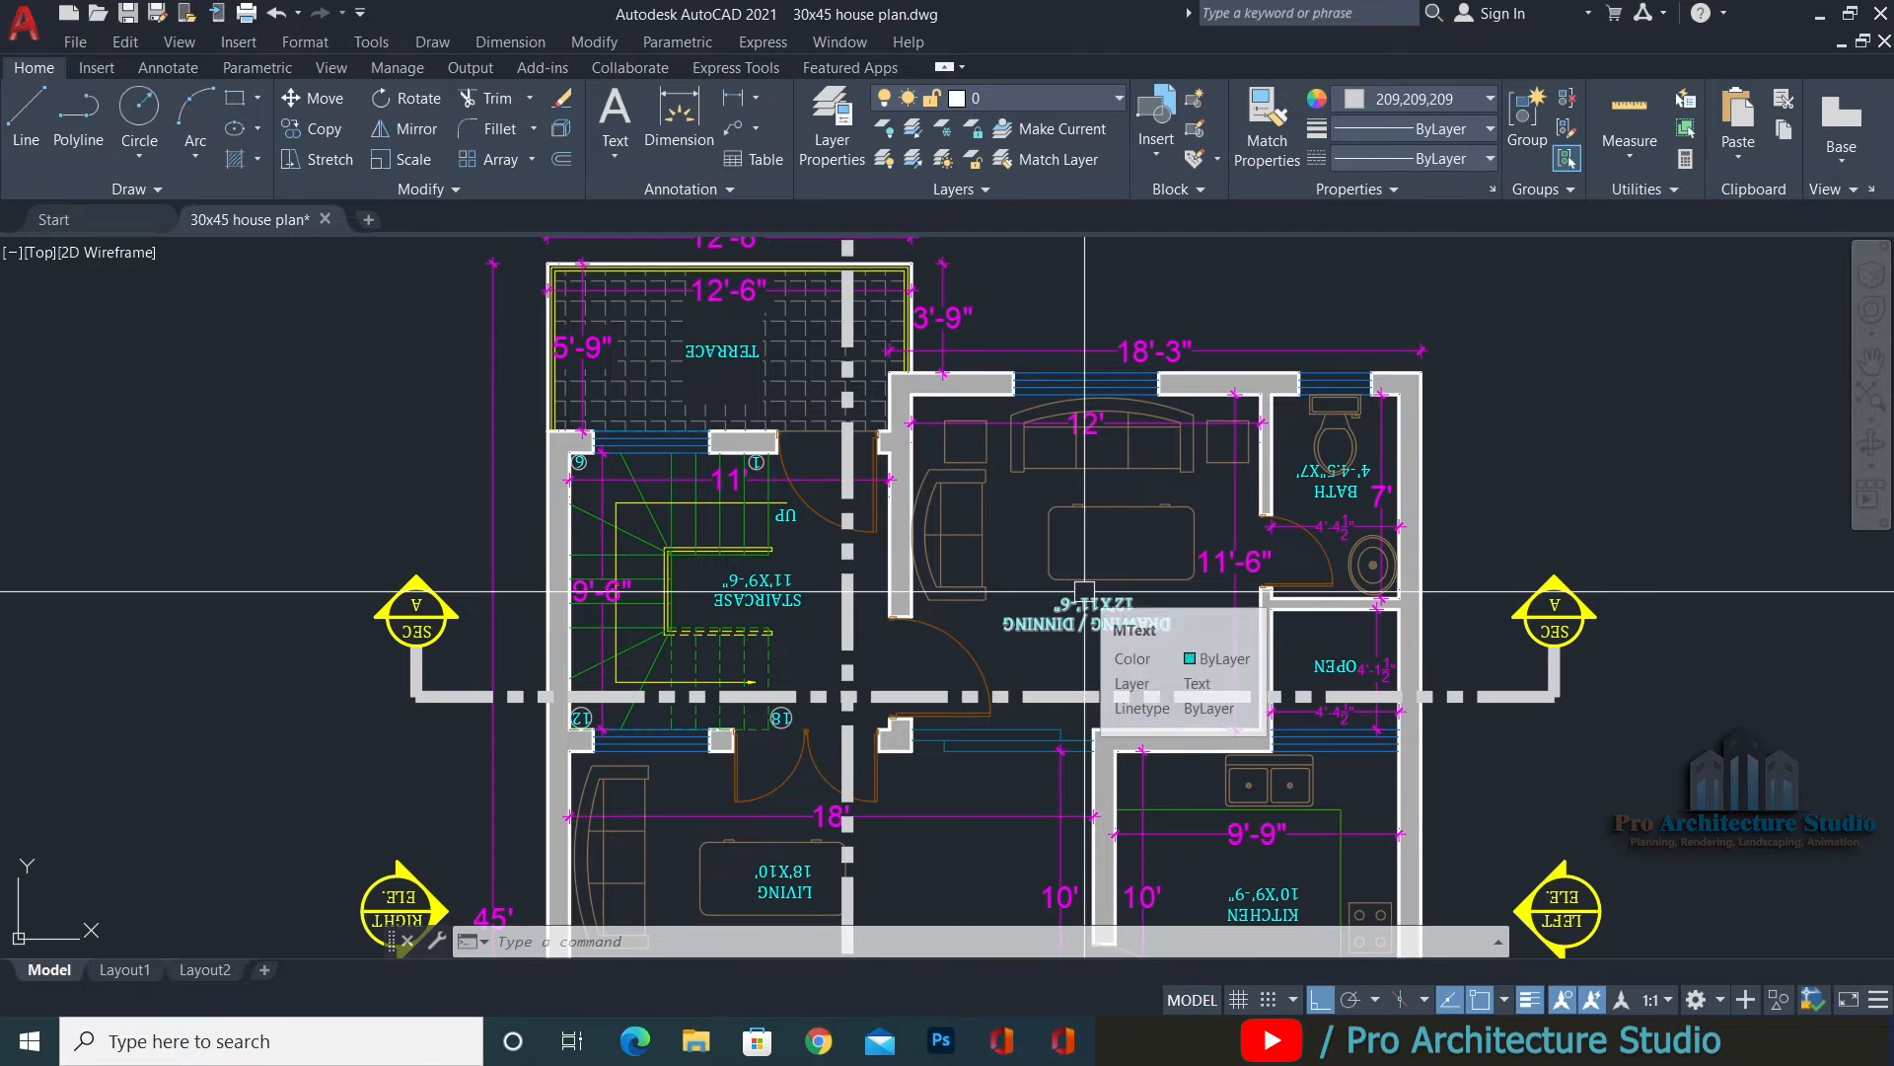
scroll(1084, 592, "down", 5)
scroll(927, 583, "up", 8)
left_click(795, 685)
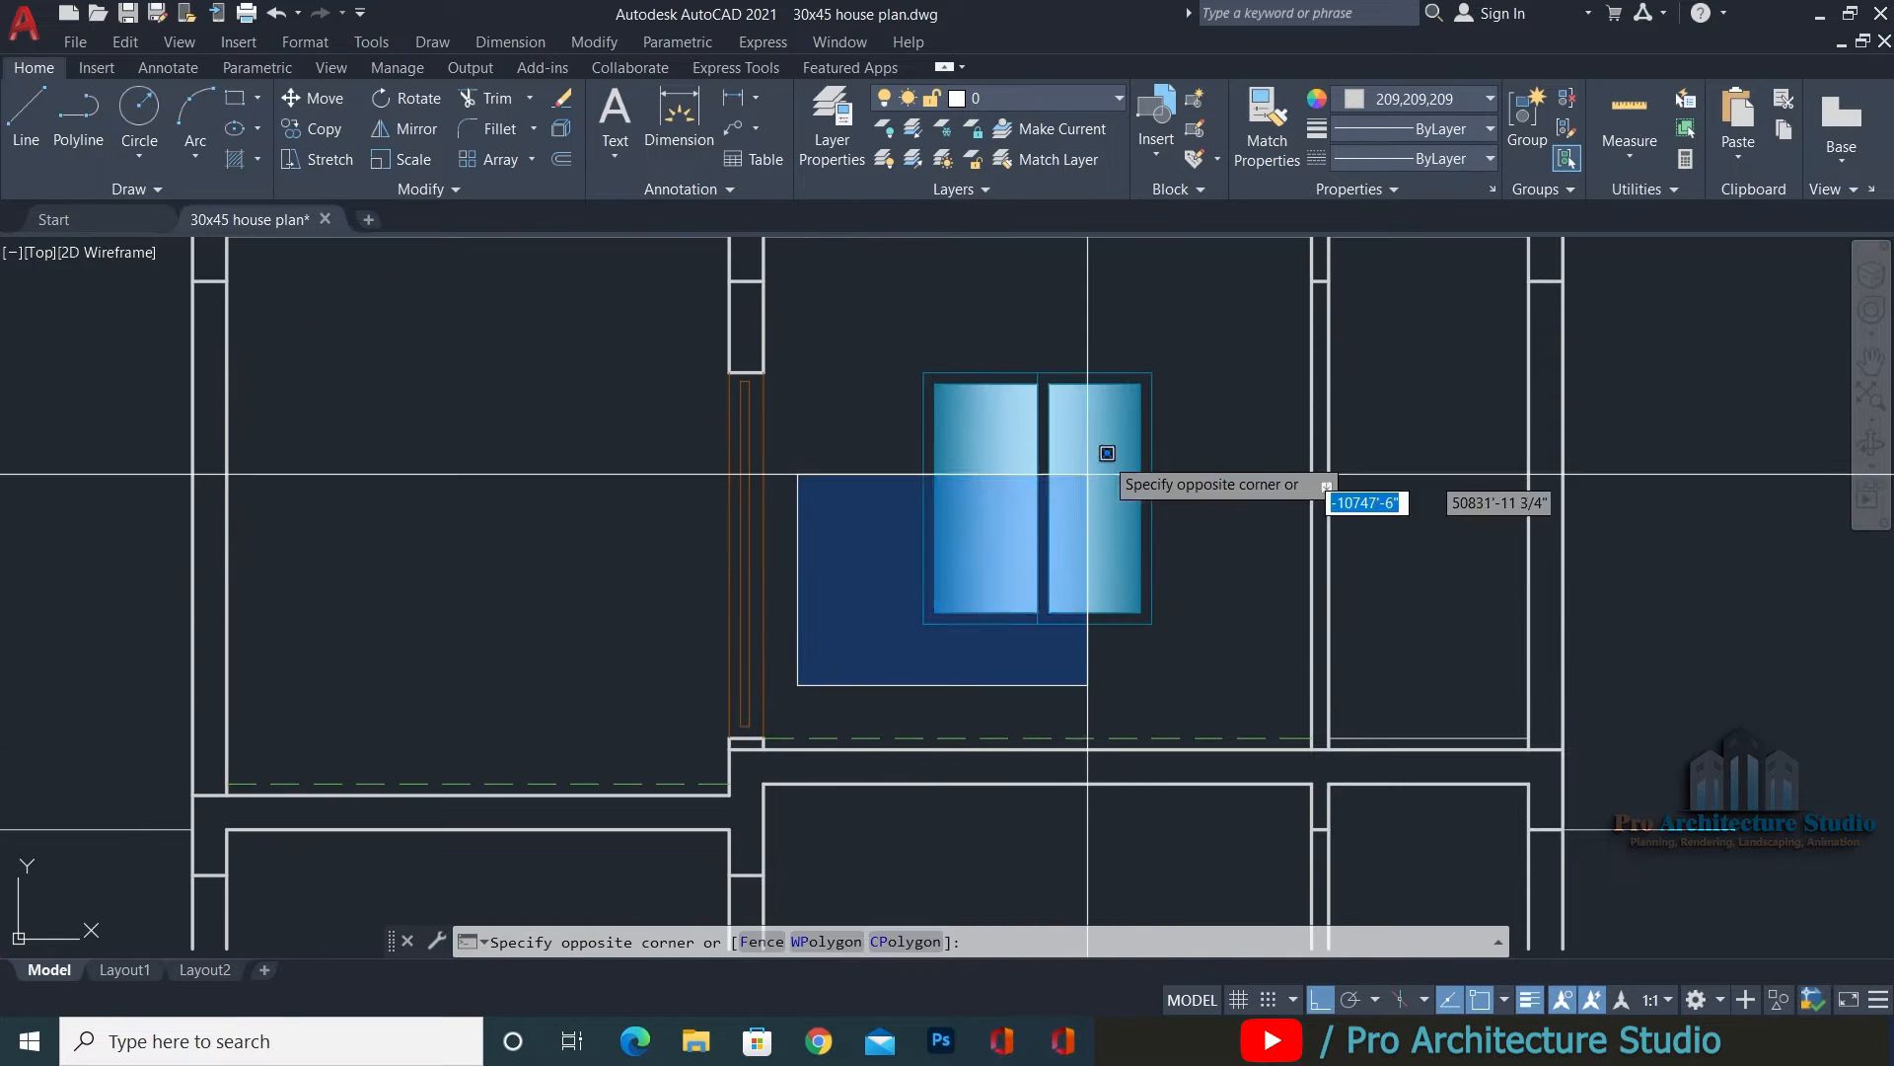
left_click(1226, 286)
scroll(705, 730, "up", 4)
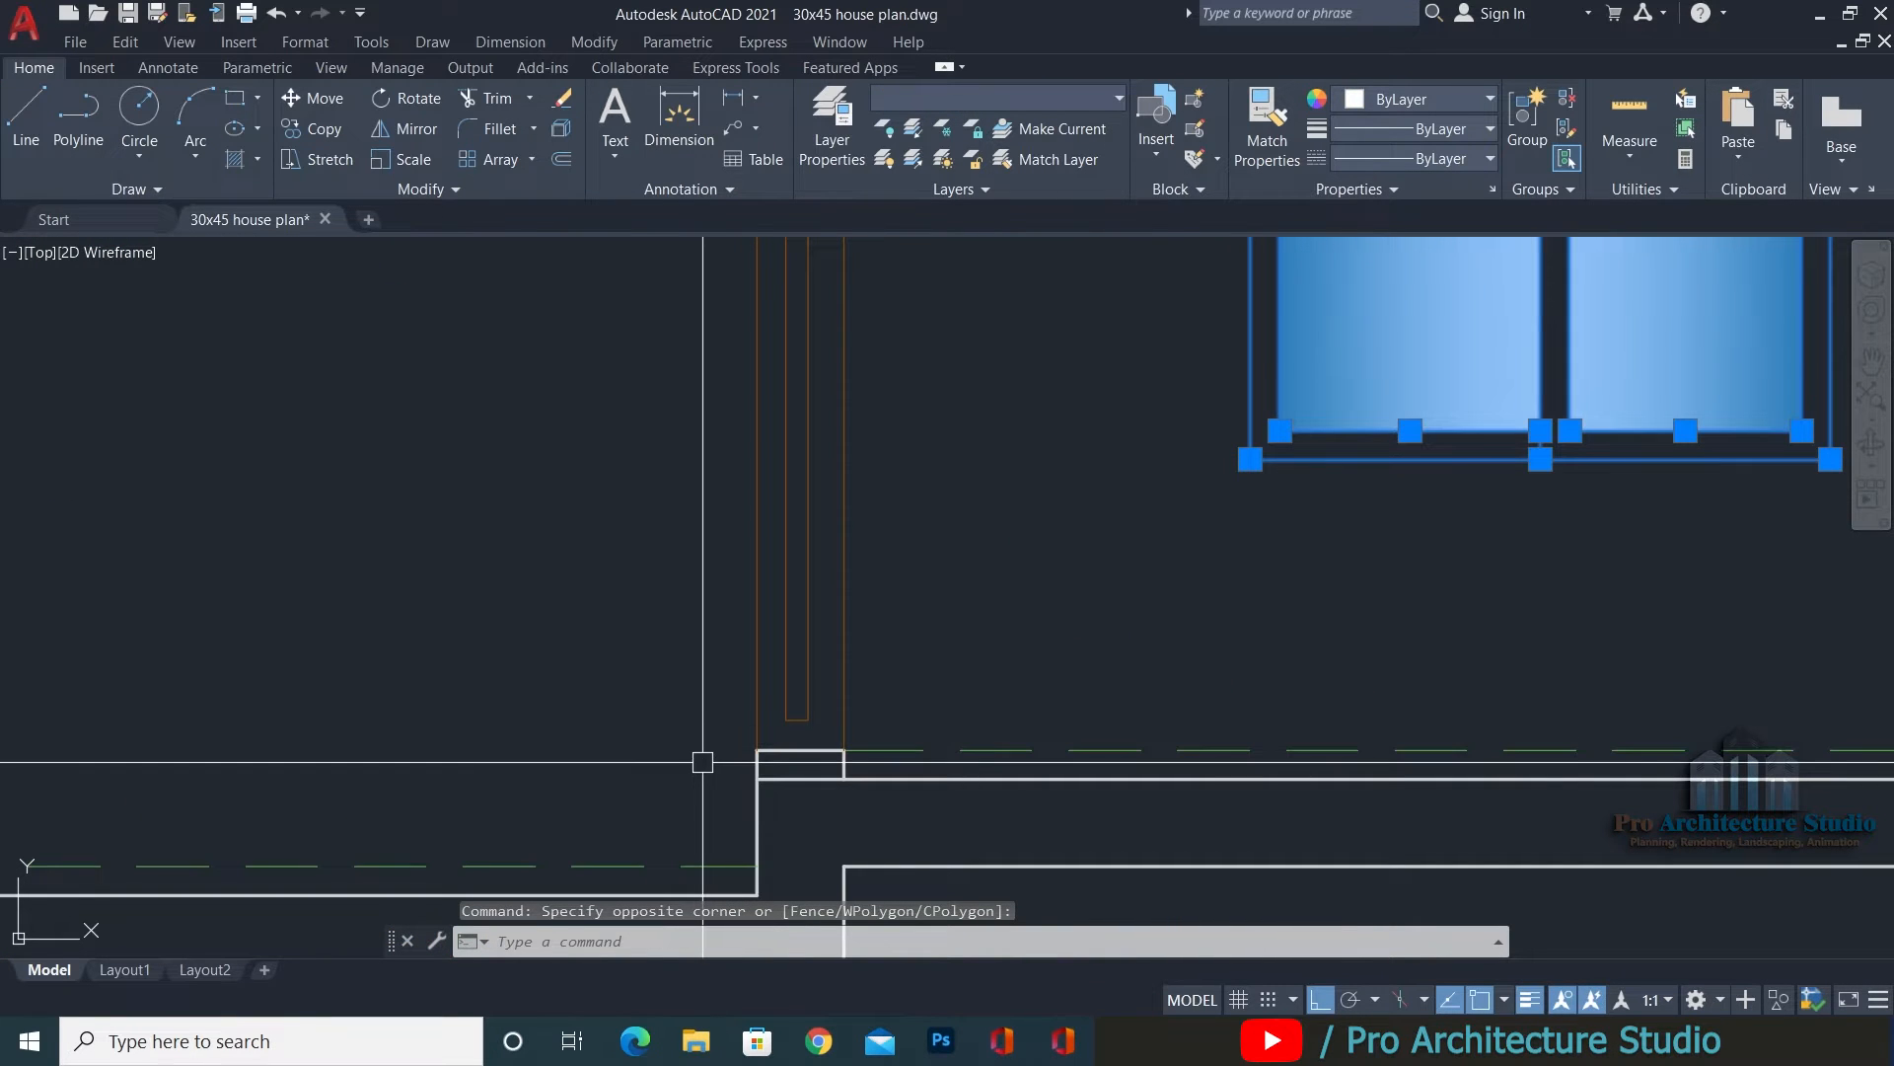
scroll(928, 507, "down", 3)
left_click(929, 508)
scroll(964, 385, "down", 4)
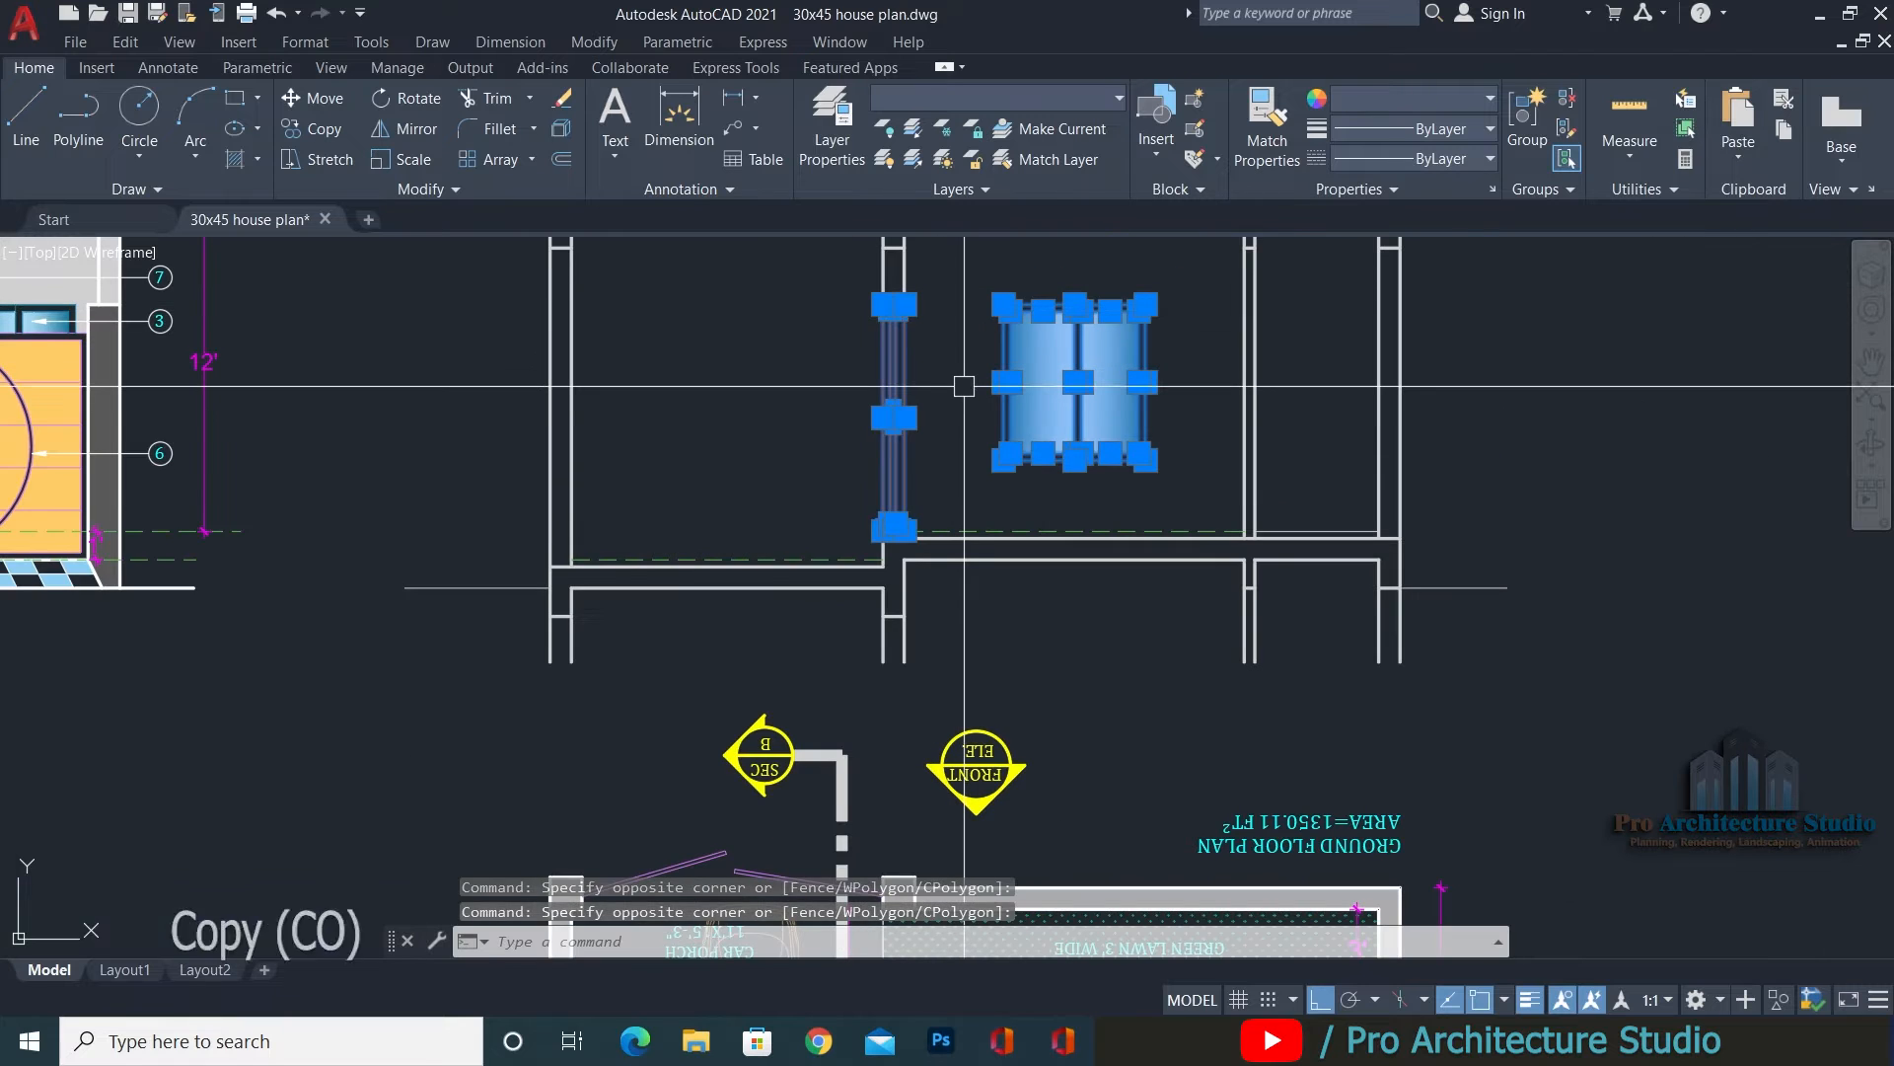
type("co")
key("Return")
scroll(1085, 414, "up", 4)
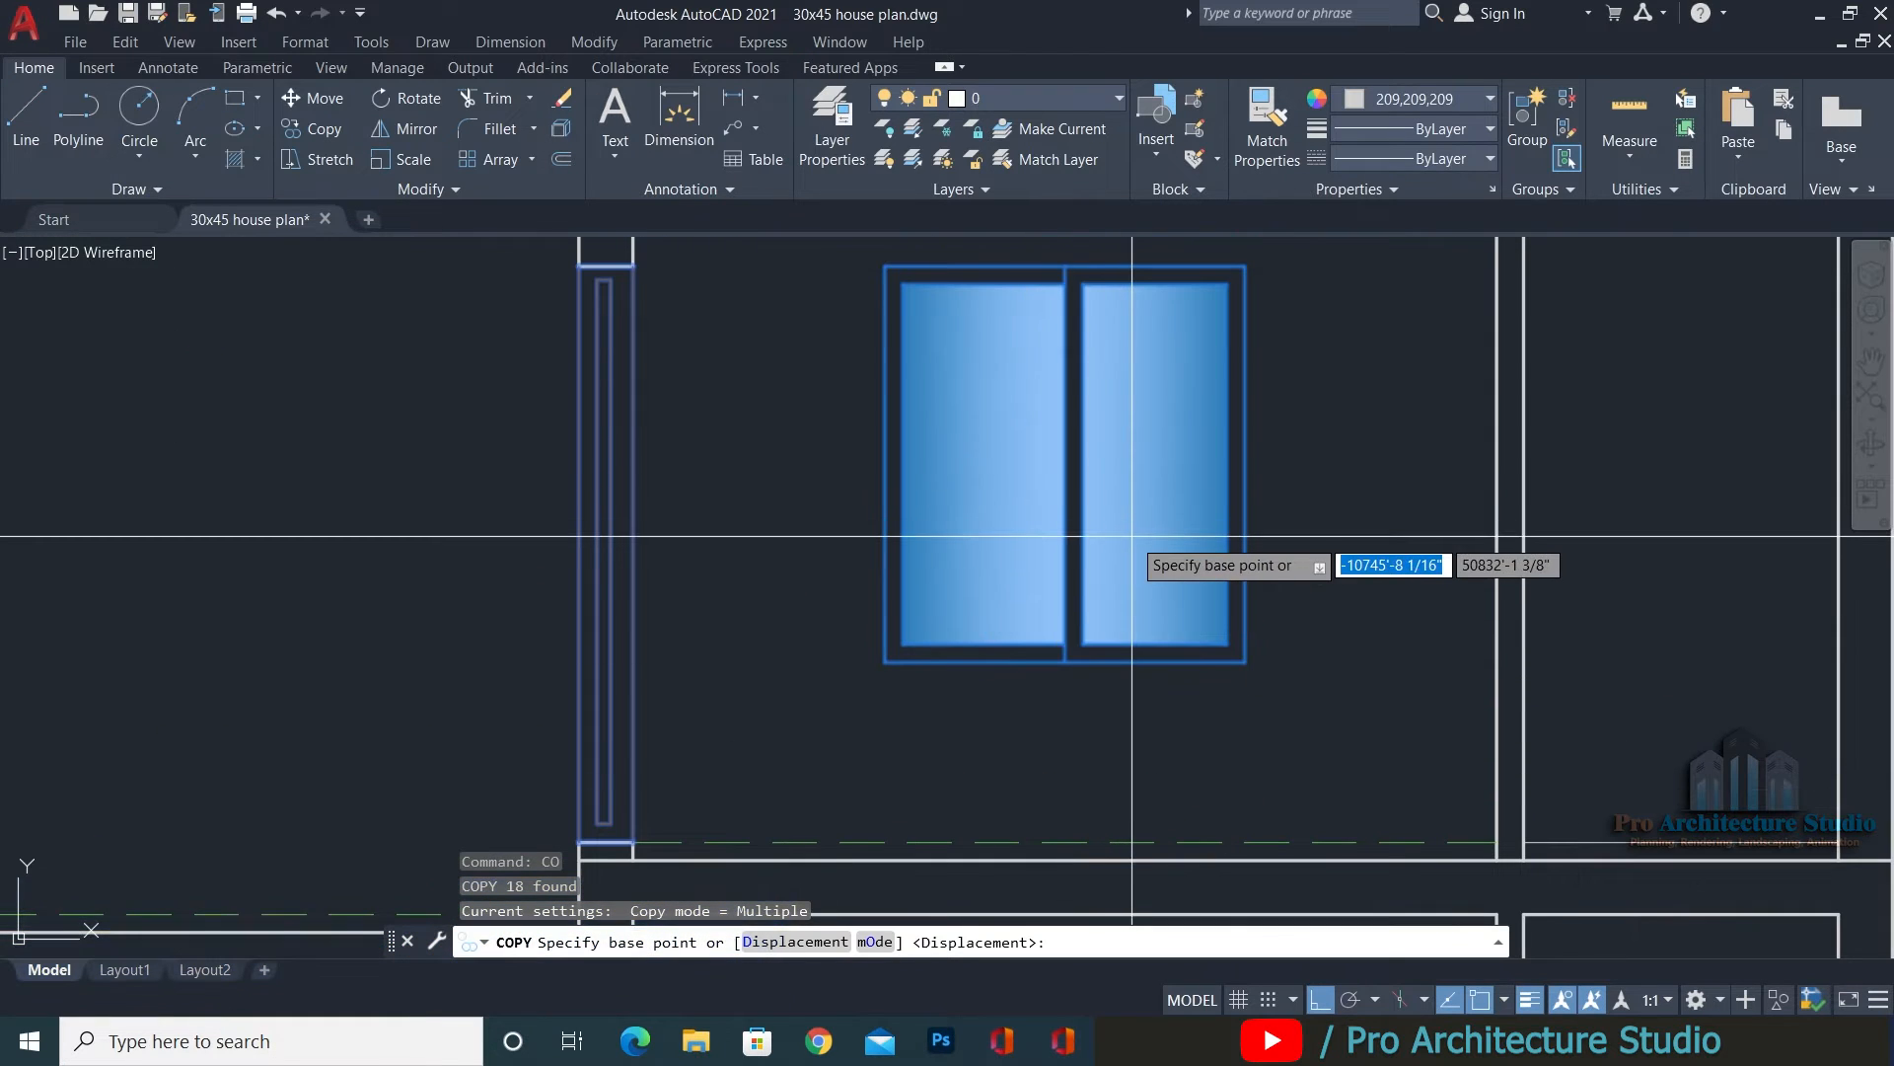
scroll(1132, 536, "down", 5)
key("Escape")
Save the drawing and examine the wall and beam above the lower door opening in the section.
key("ctrl+s")
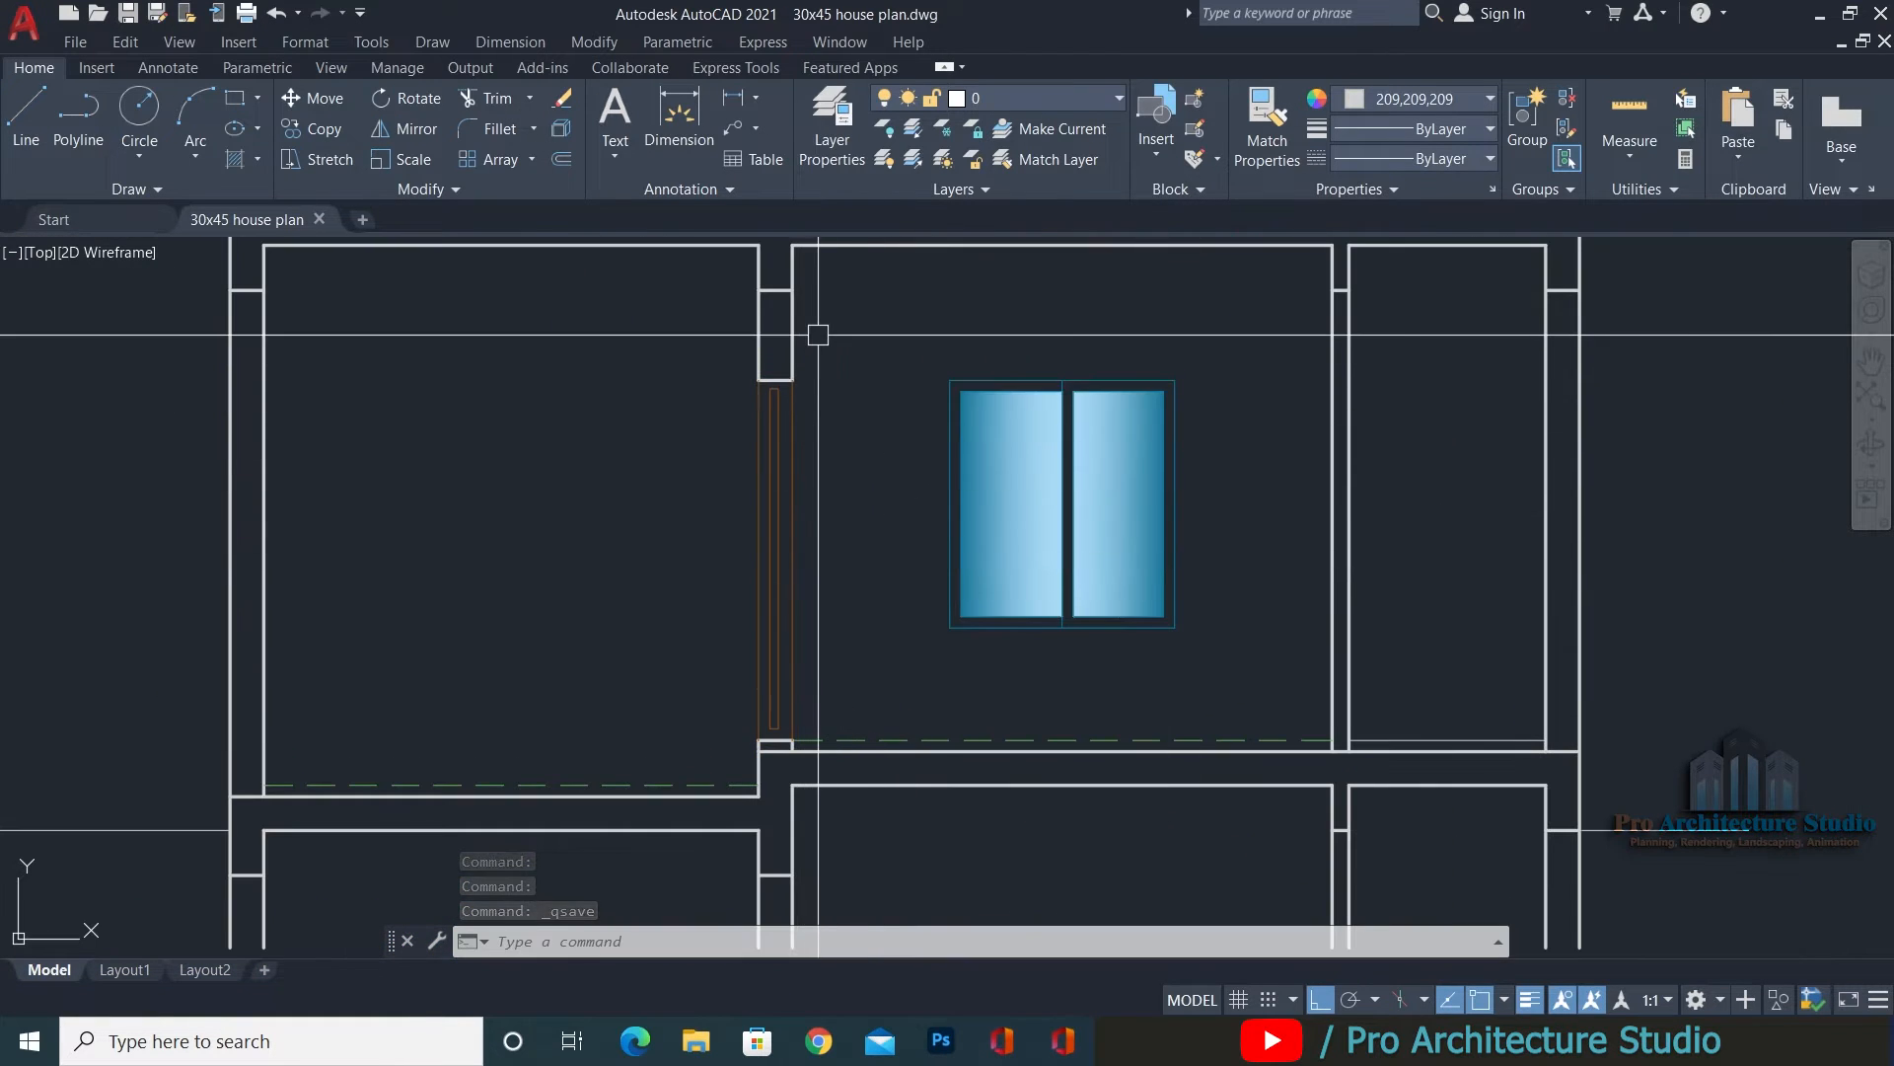
scroll(795, 365, "up", 3)
scroll(825, 487, "up", 1)
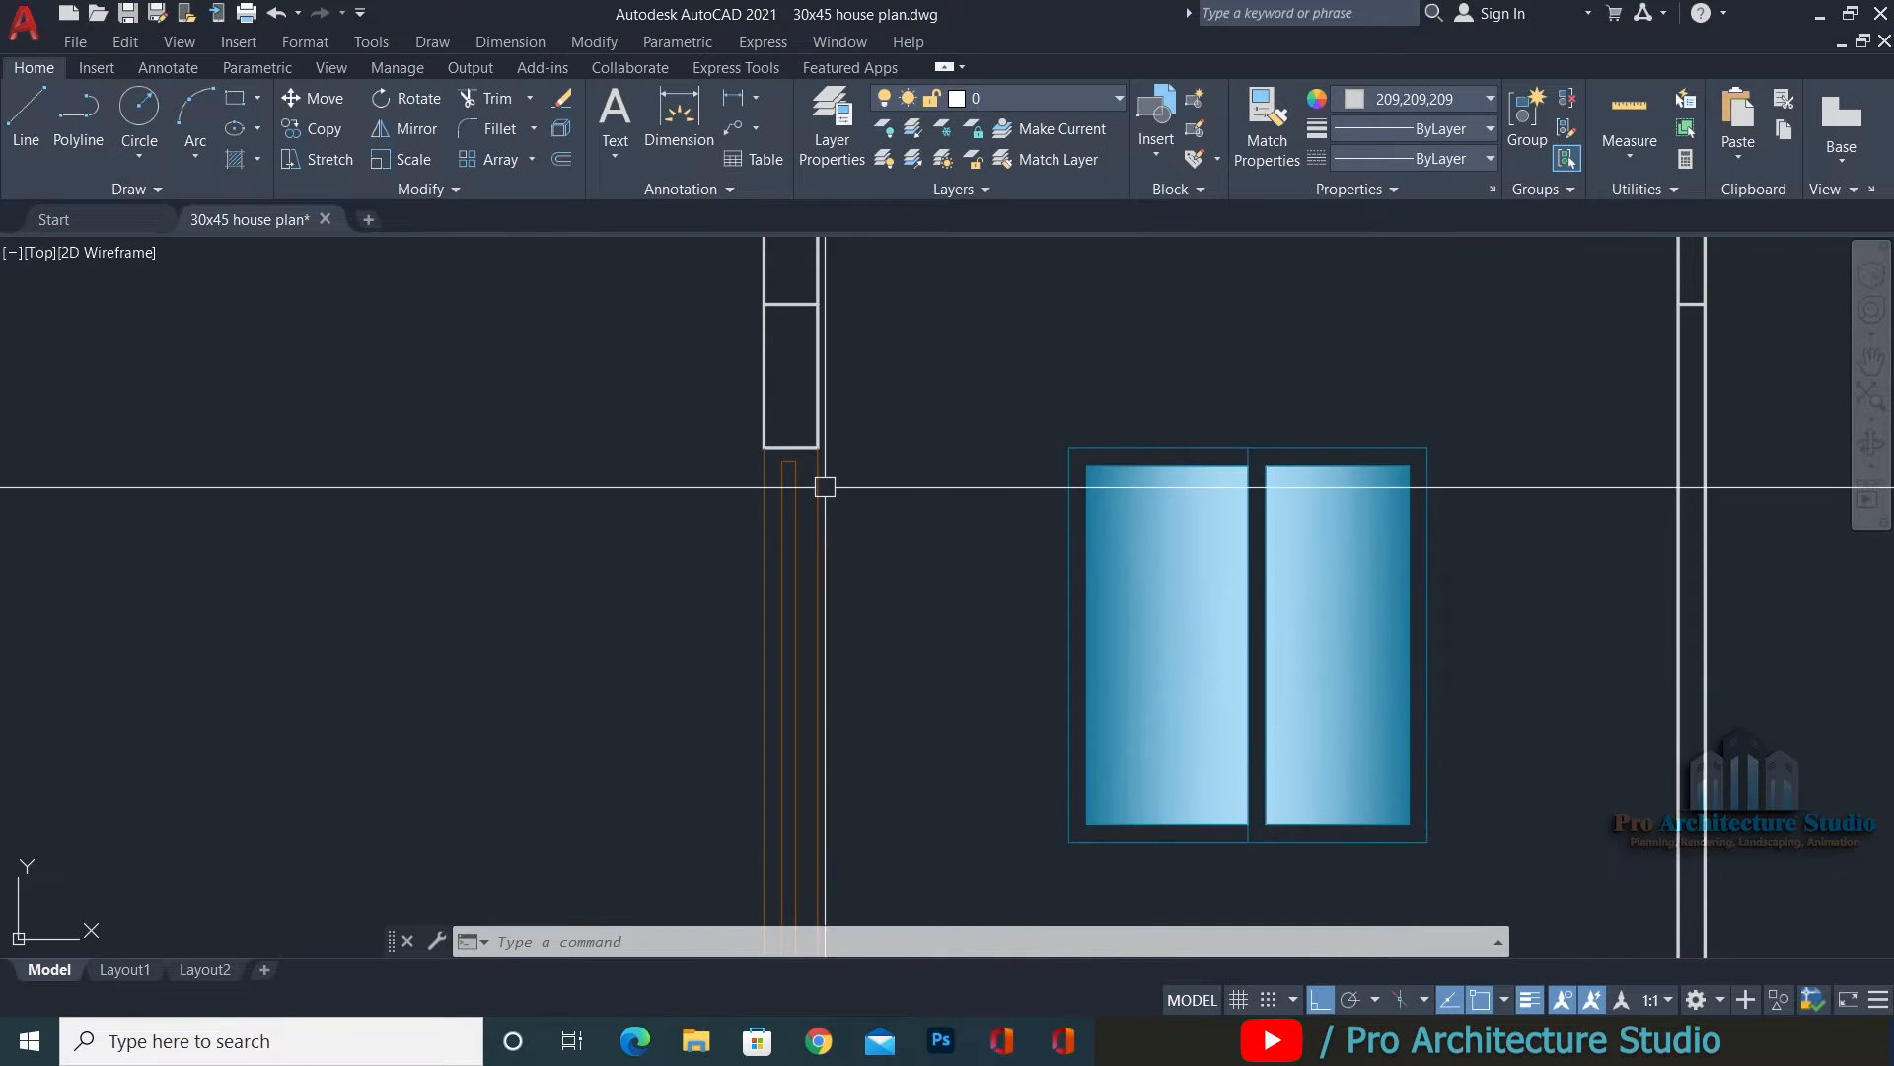
scroll(824, 487, "down", 1)
scroll(757, 435, "up", 3)
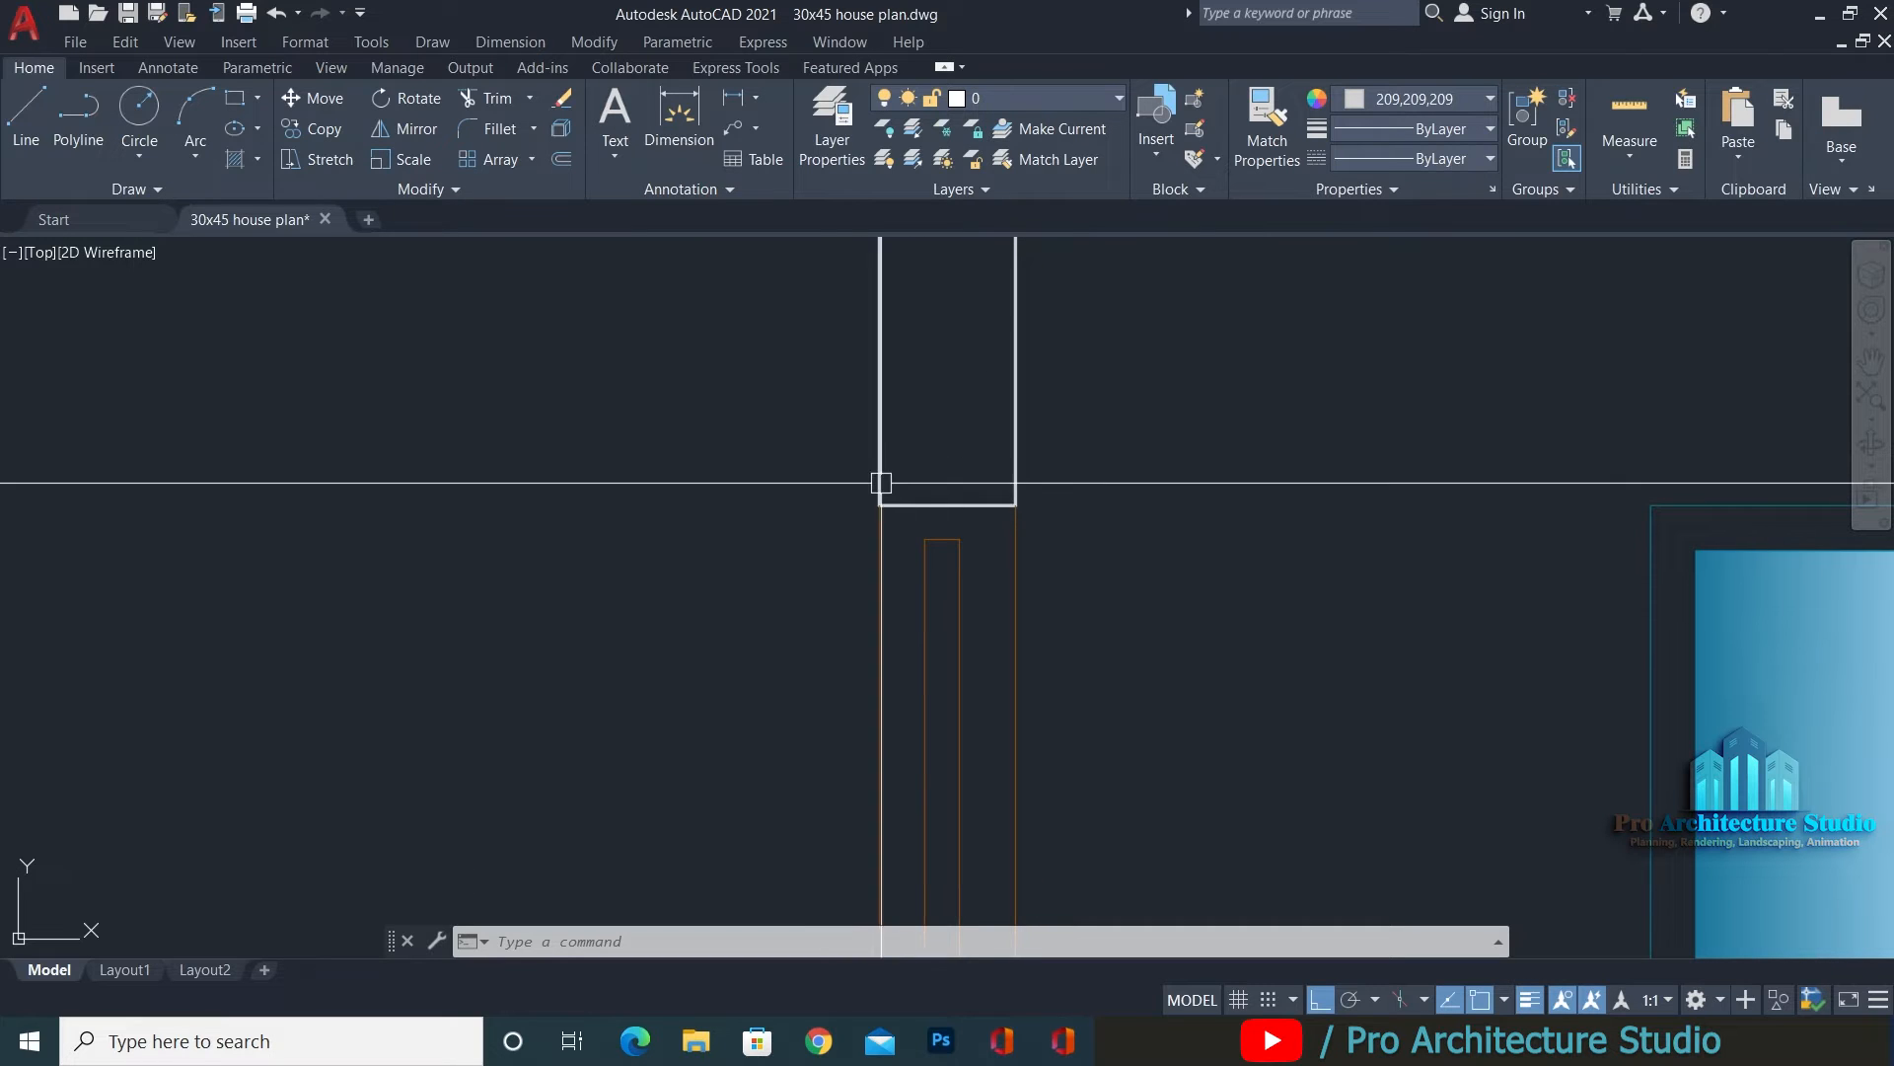
scroll(930, 504, "down", 3)
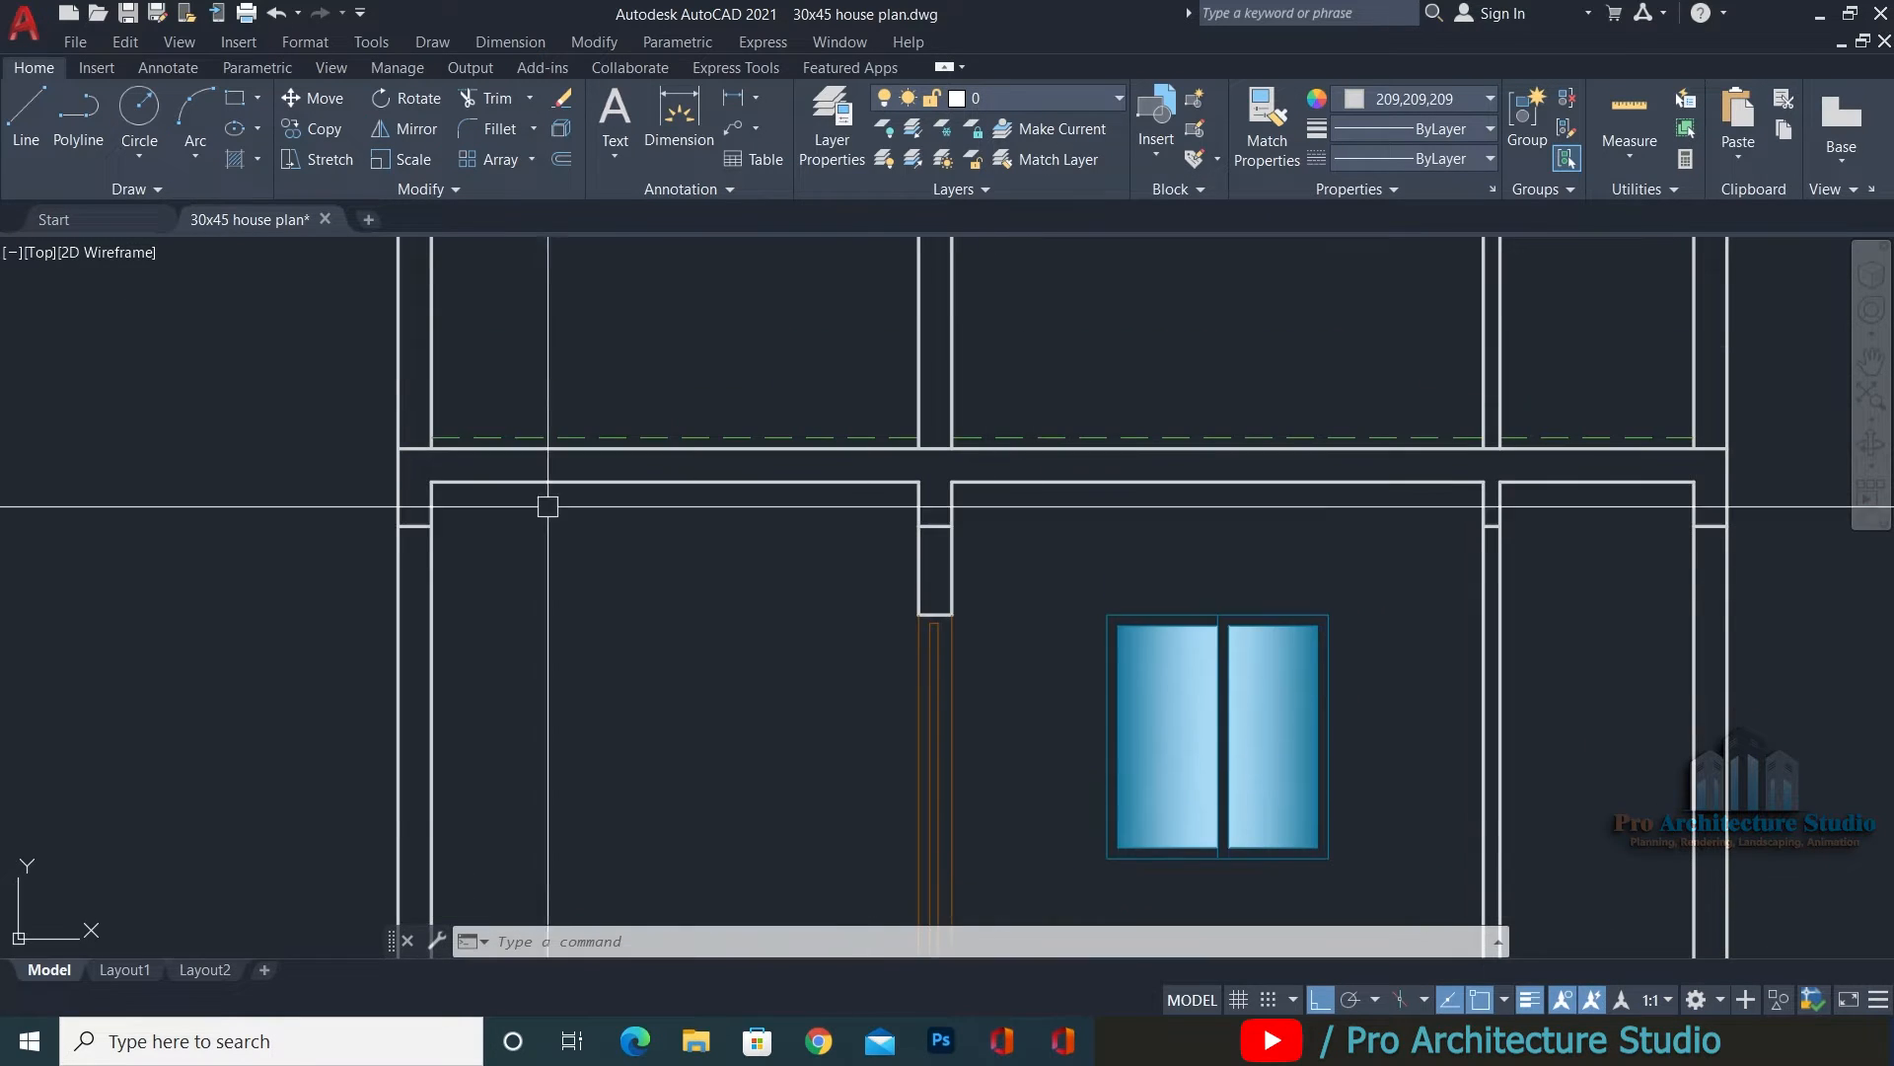
scroll(953, 599, "up", 3)
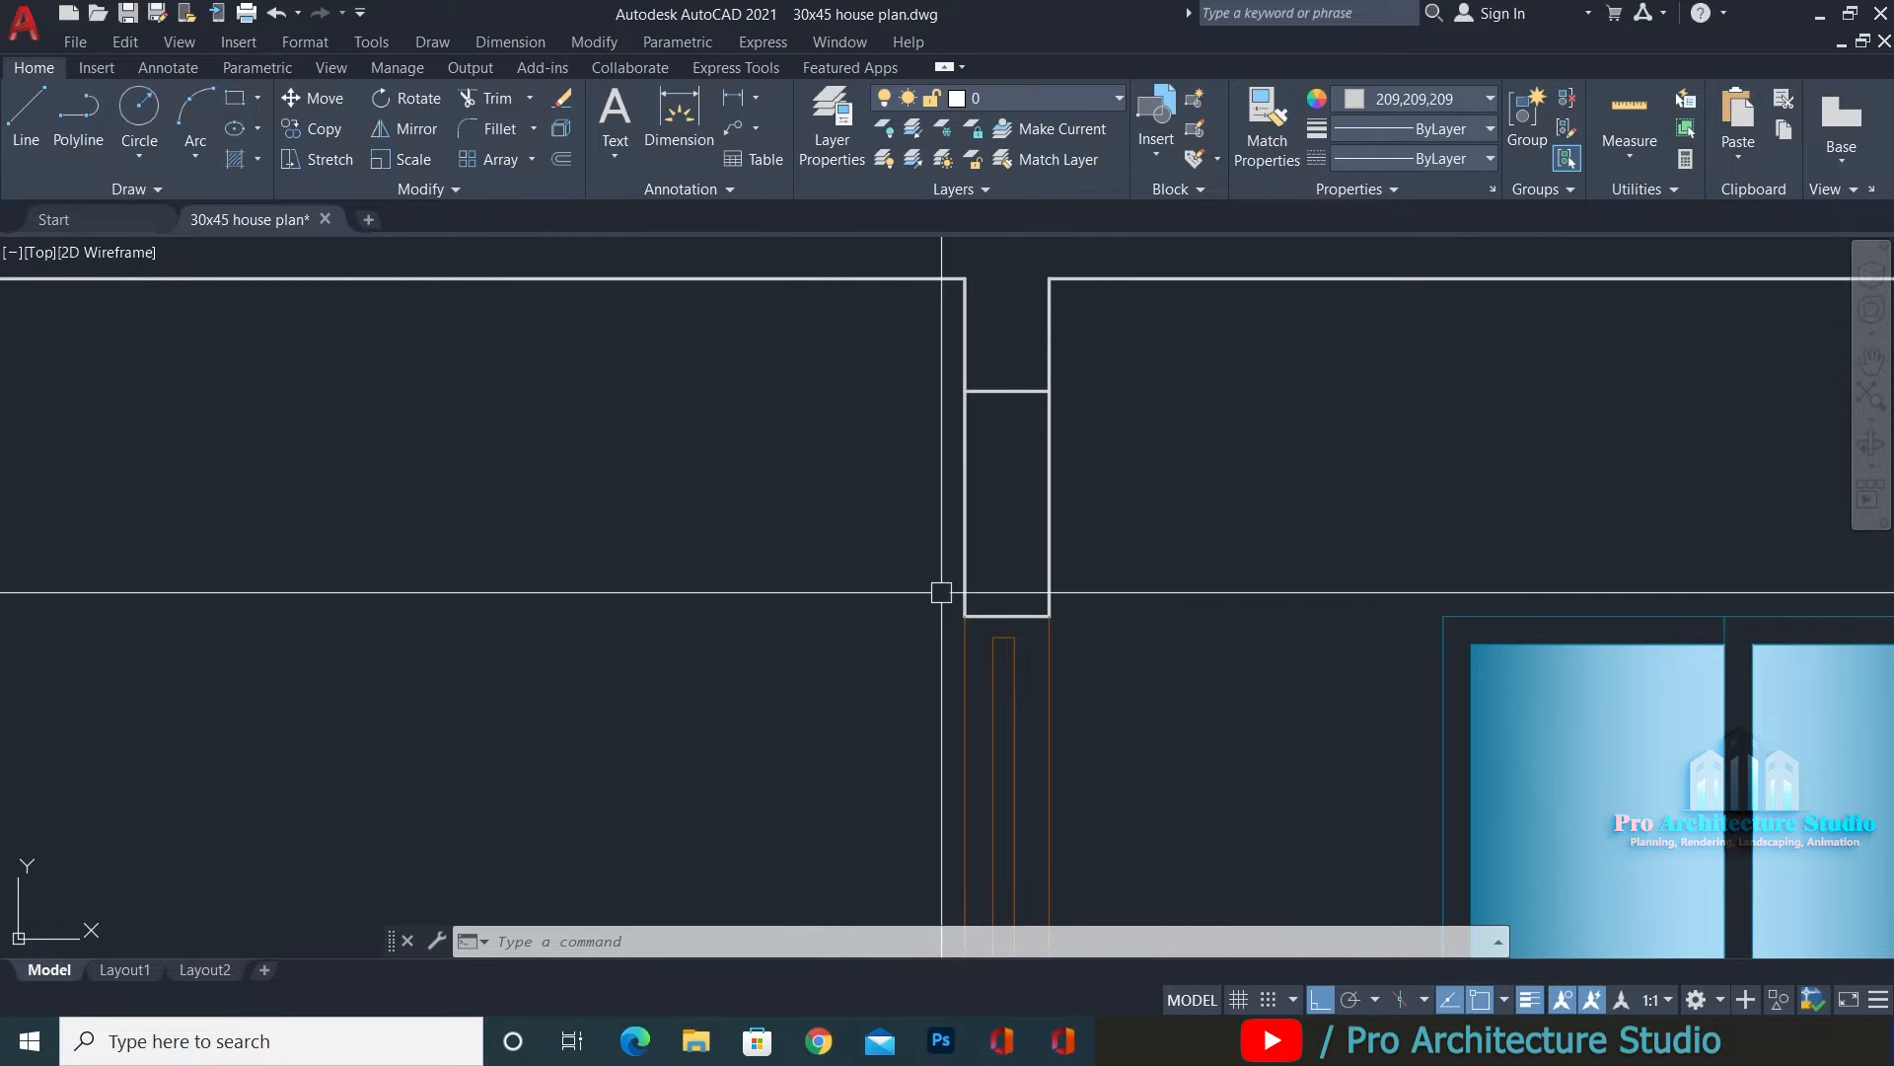
scroll(1033, 573, "down", 2)
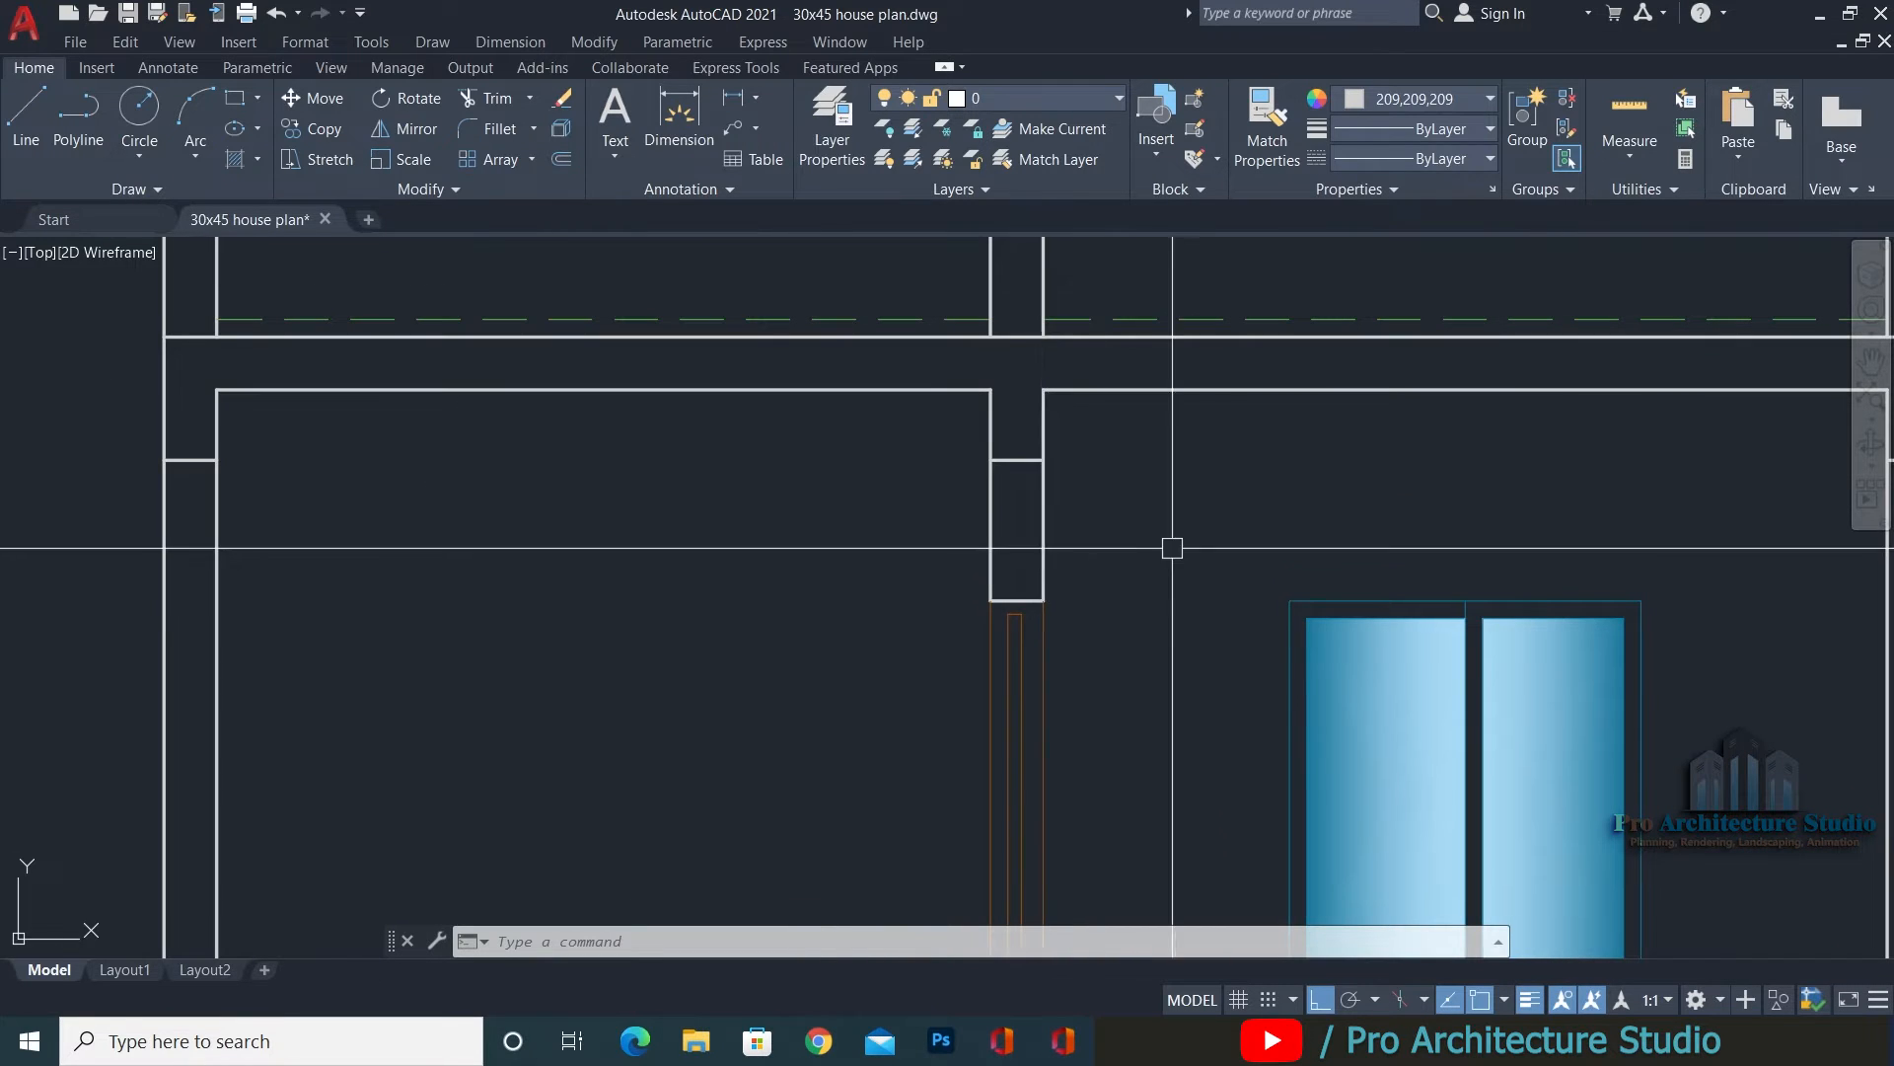
scroll(1012, 570, "down", 2)
middle_click_drag(1045, 562, 940, 574)
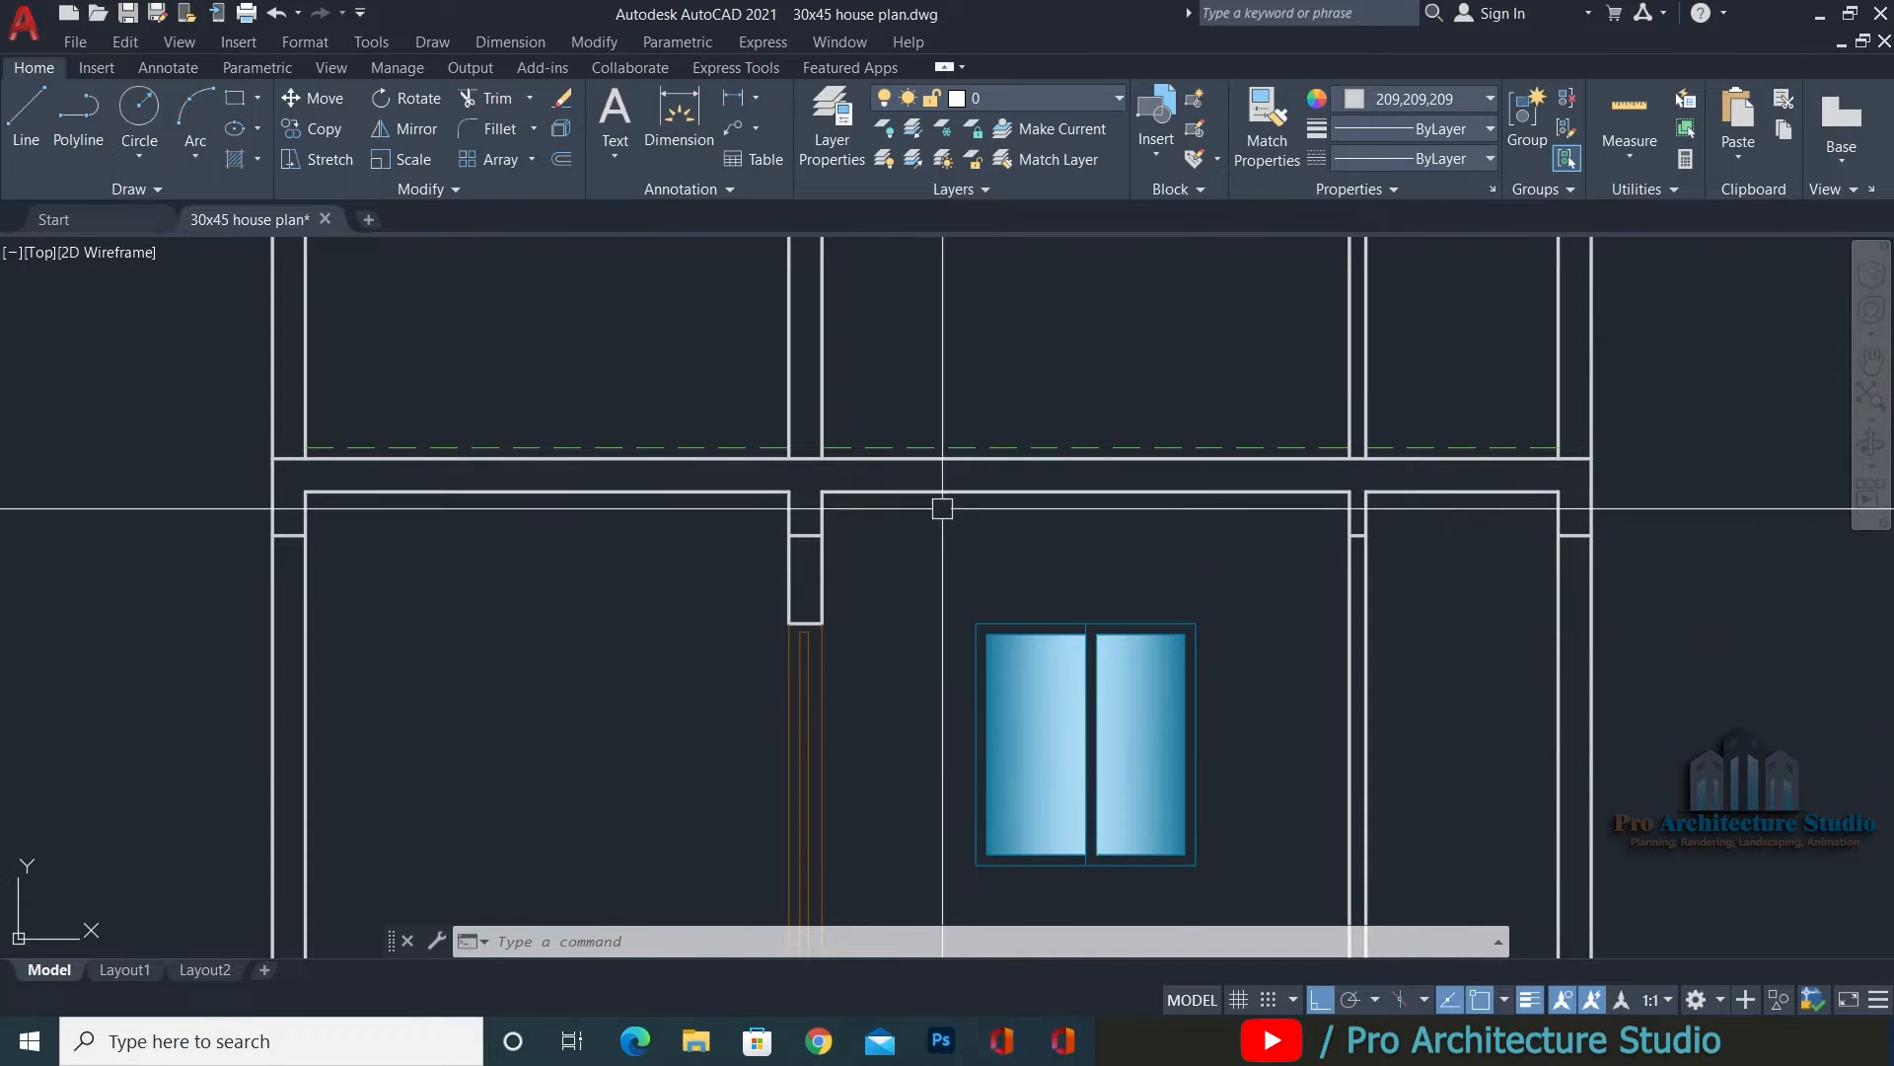
scroll(766, 620, "up", 4)
scroll(857, 623, "down", 4)
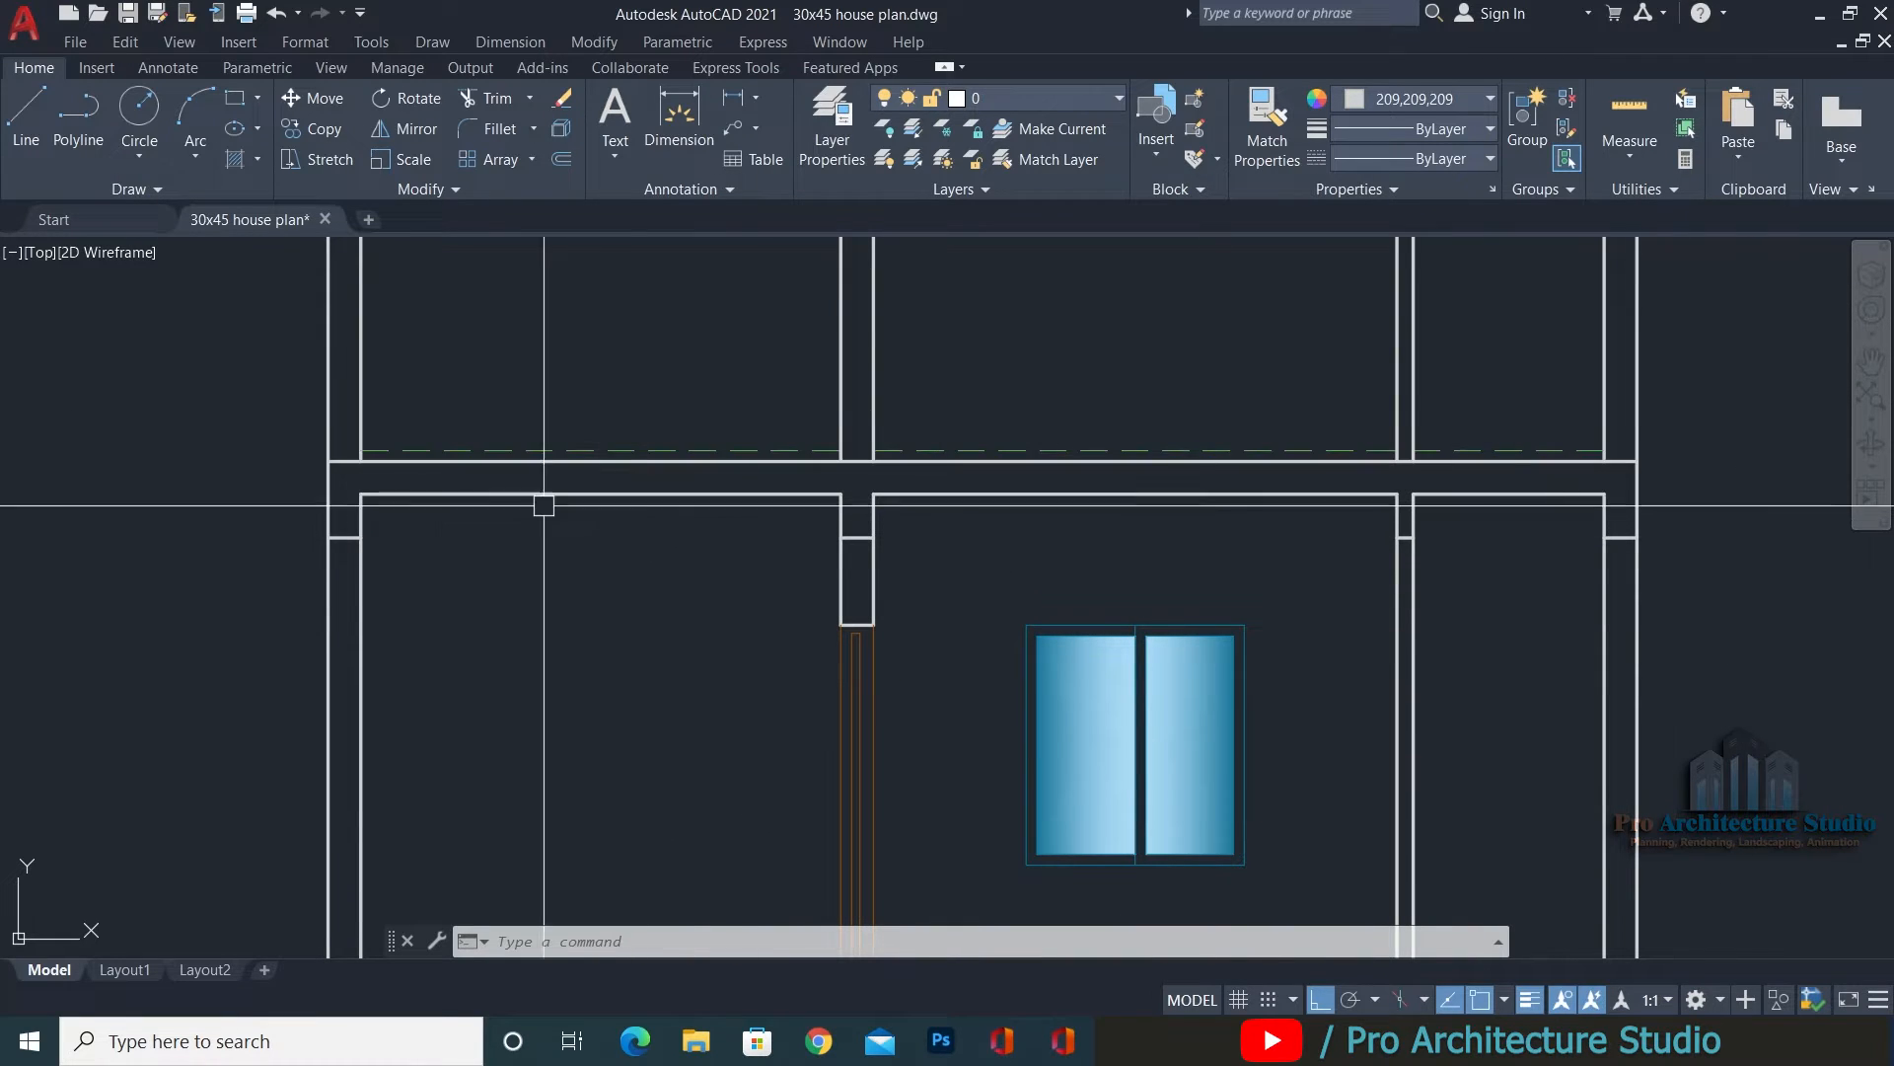
scroll(907, 602, "up", 4)
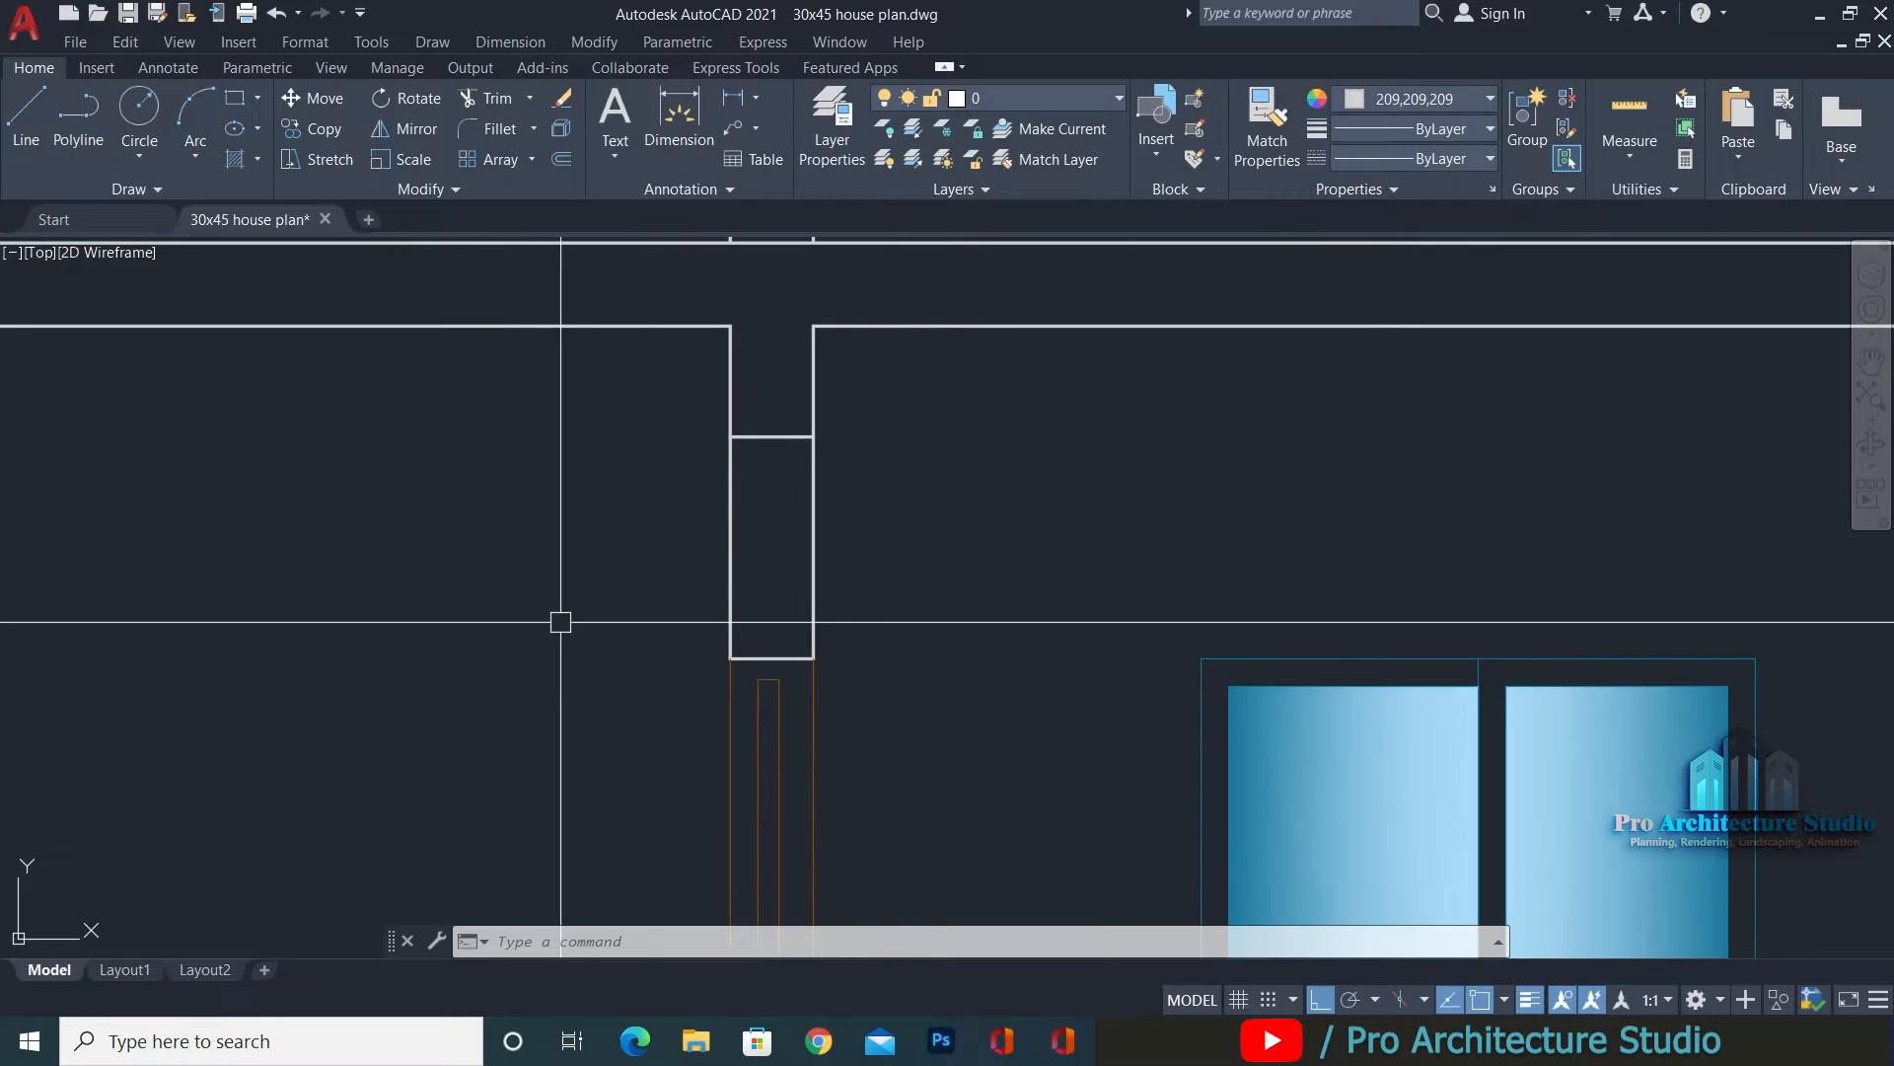
scroll(733, 657, "up", 2)
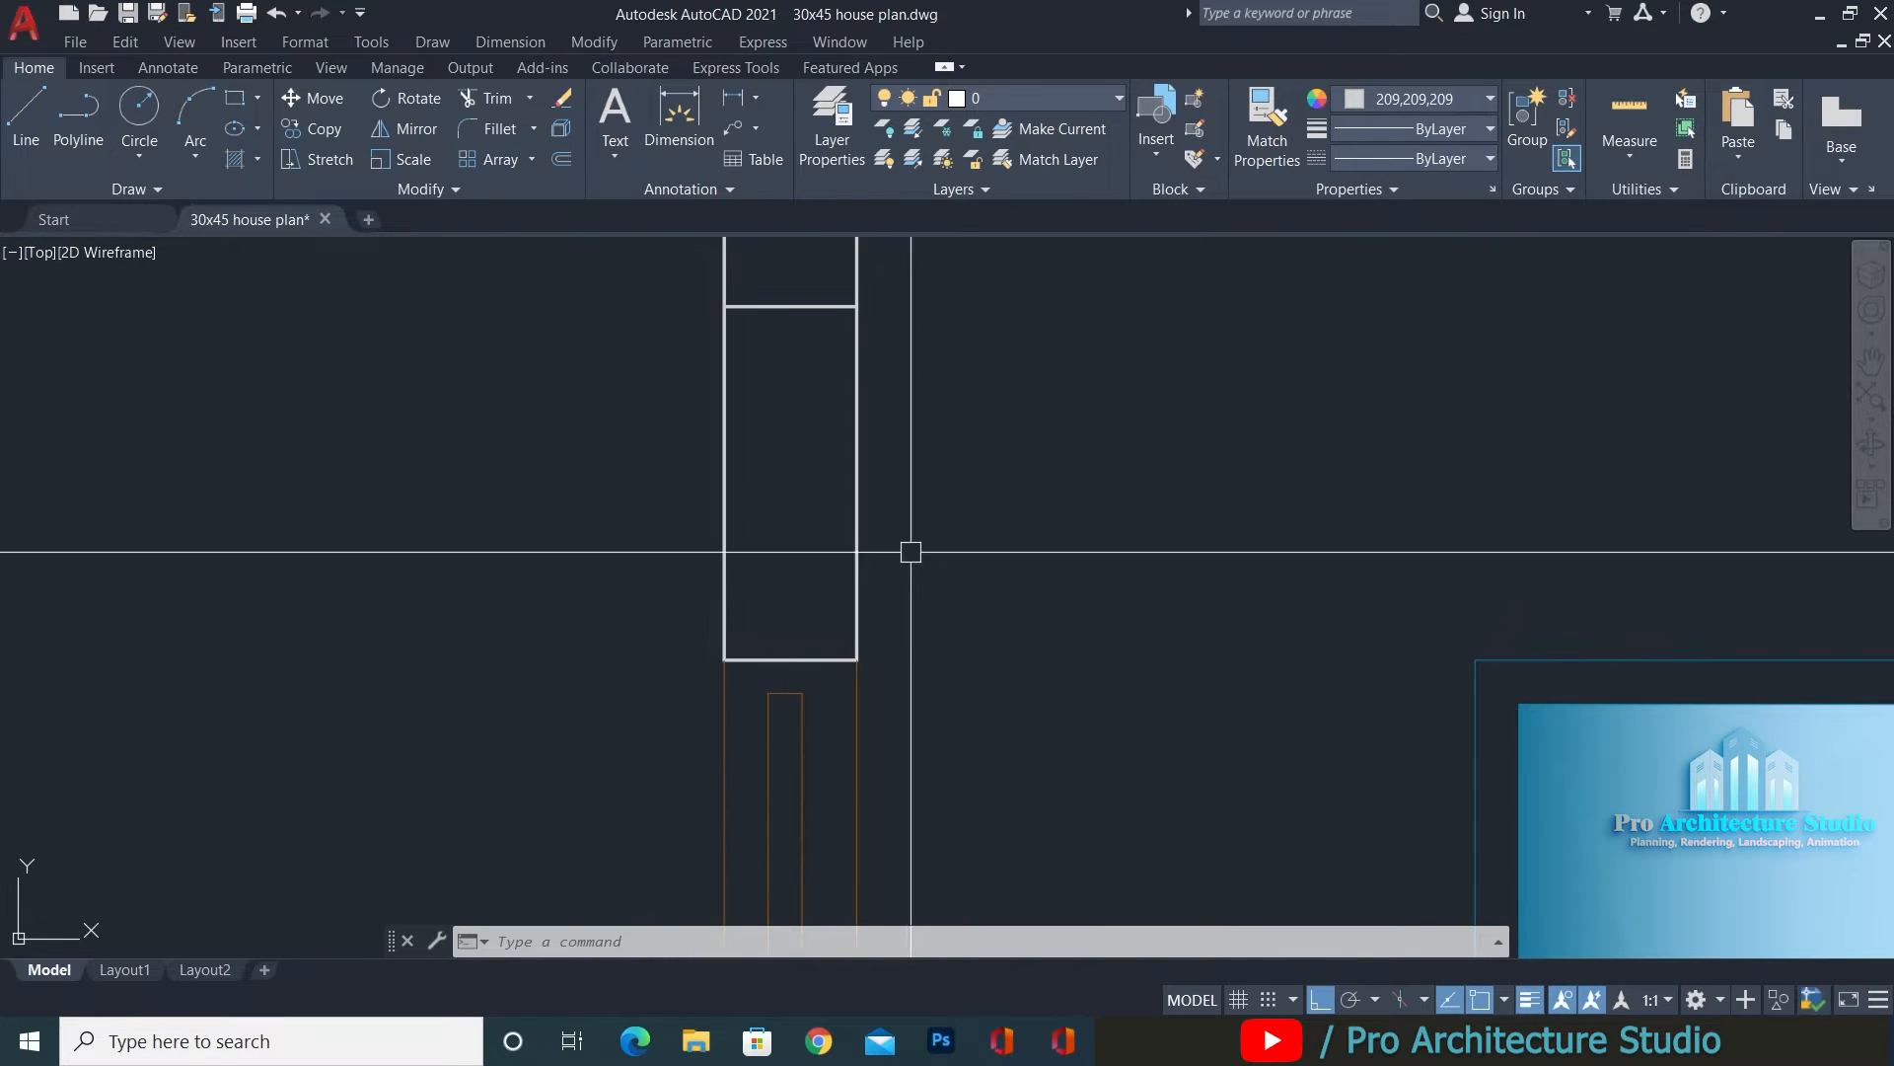
Offset the head line of the lower door opening upward by 4.5 inches to form the lintel.
scroll(738, 640, "up", 2)
type("o")
key("Return")
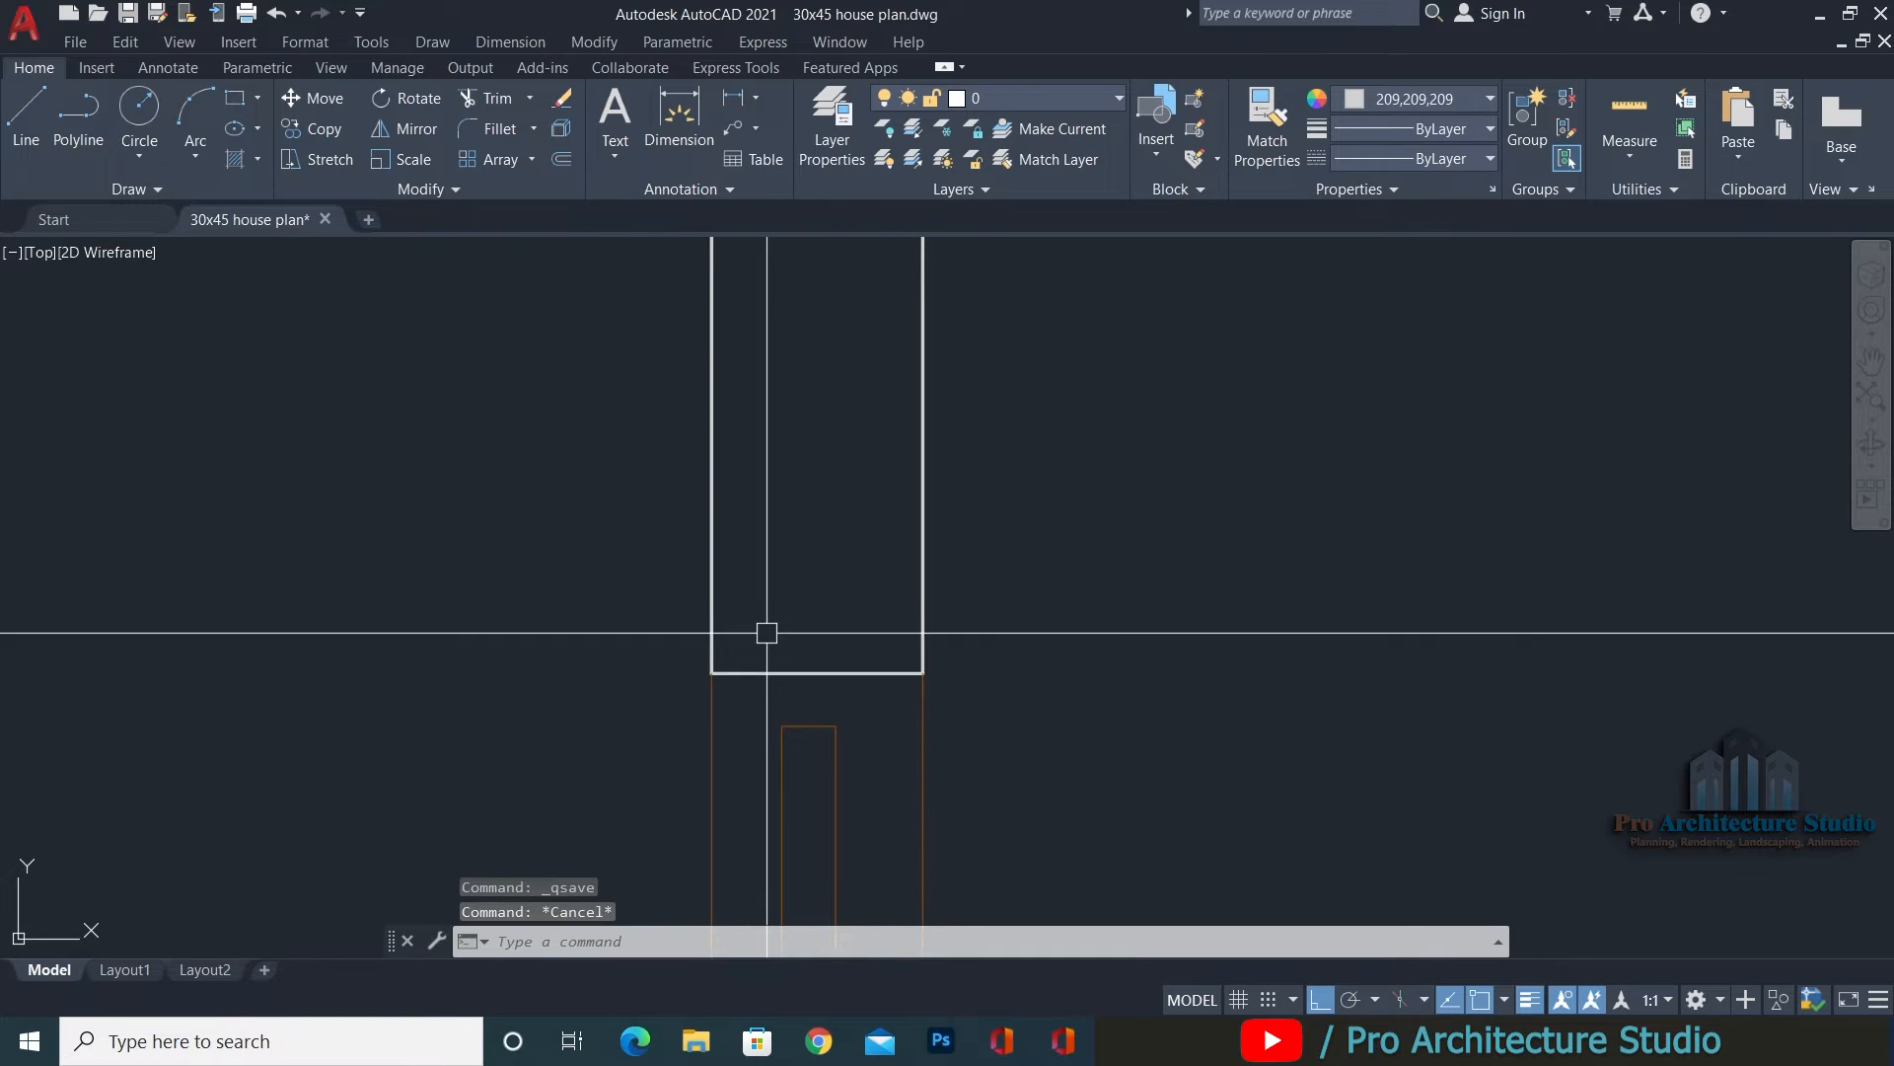
type("4.5")
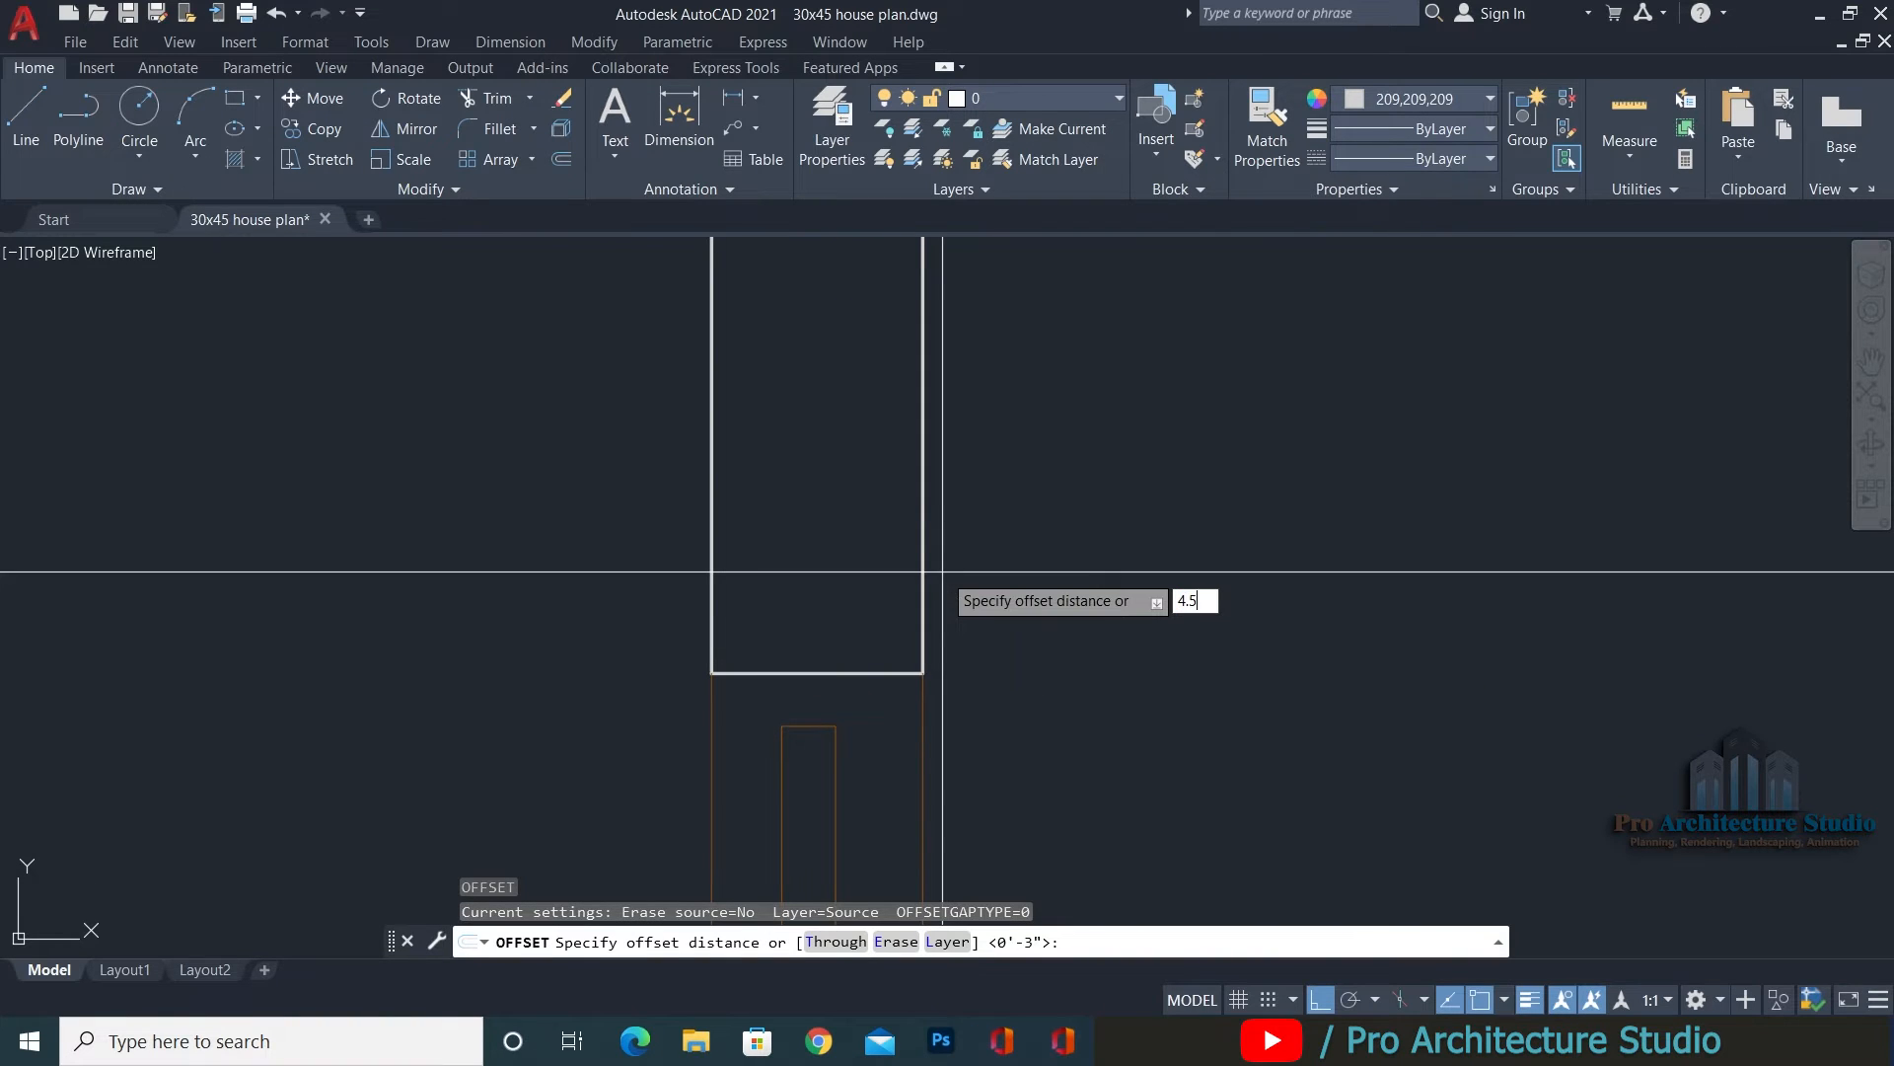
key("Return")
left_click(857, 668)
left_click(855, 487)
key("Escape")
scroll(914, 430, "down", 4)
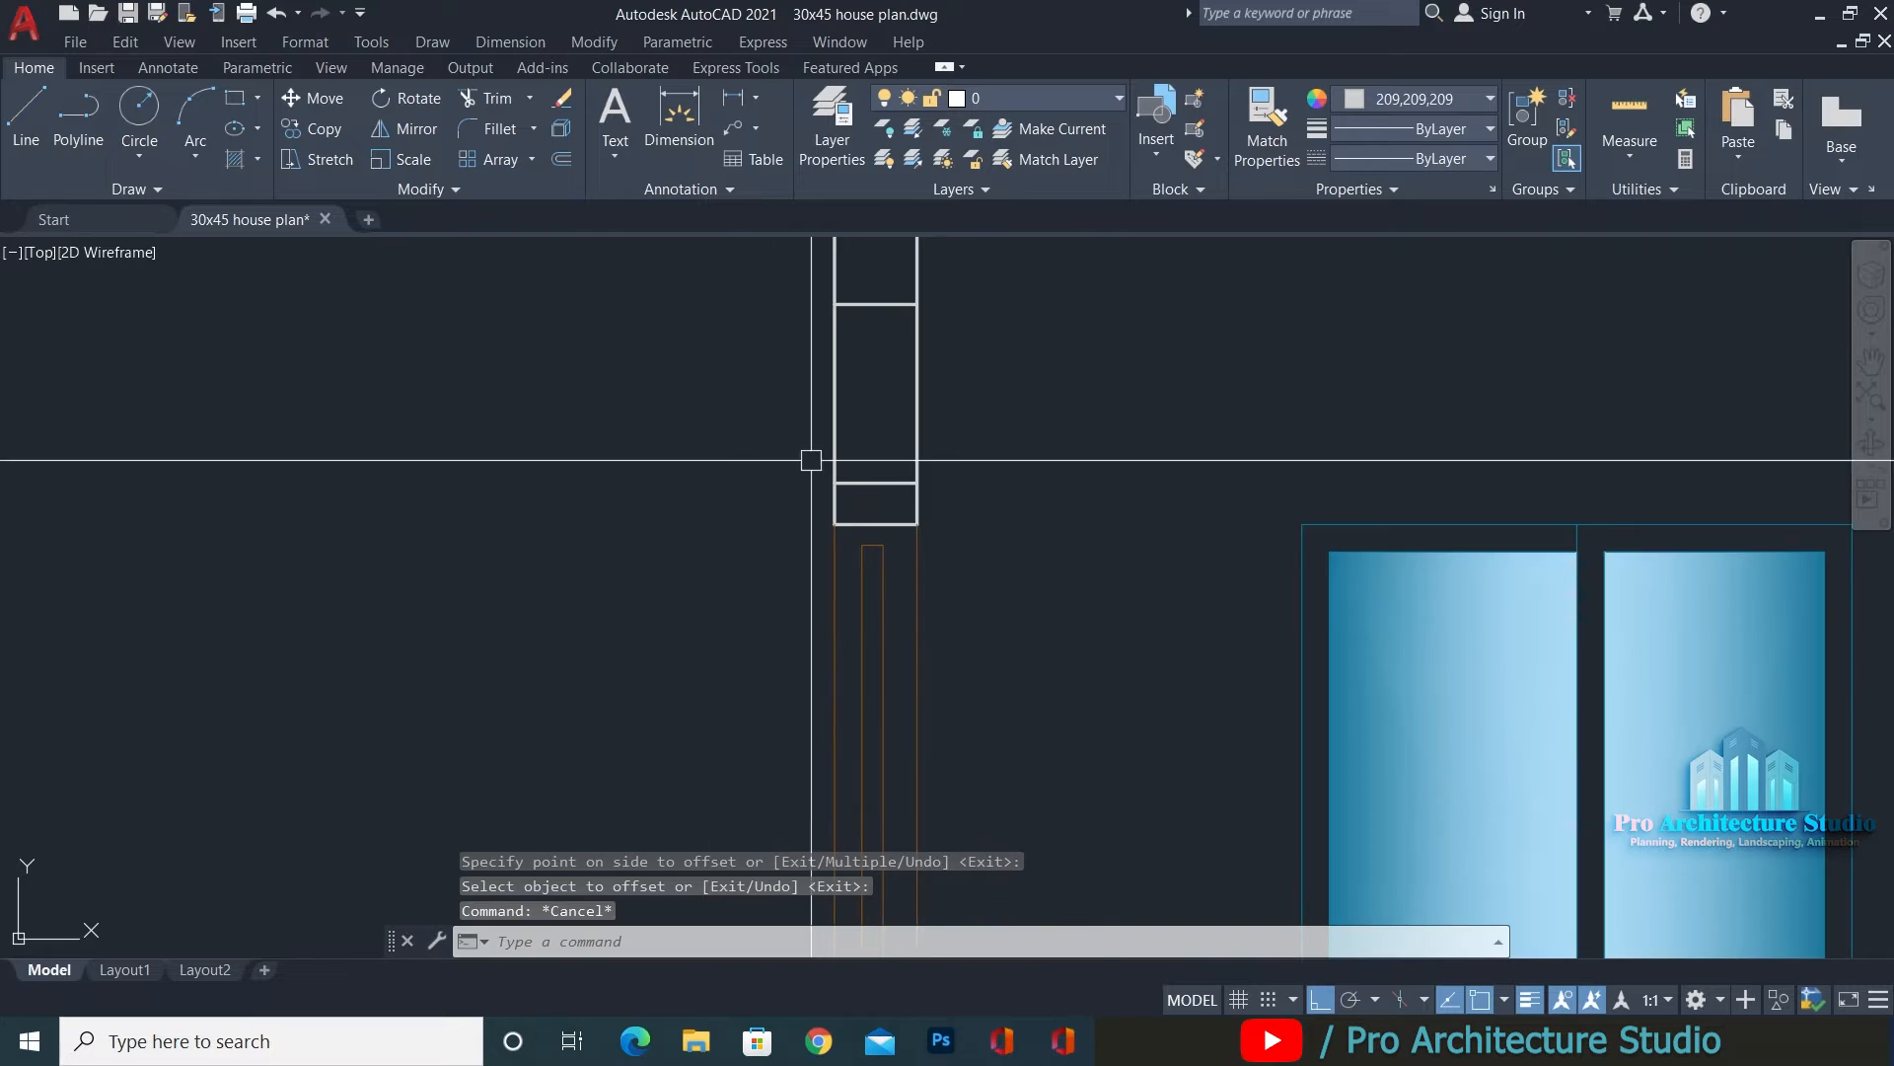
scroll(1108, 472, "down", 4)
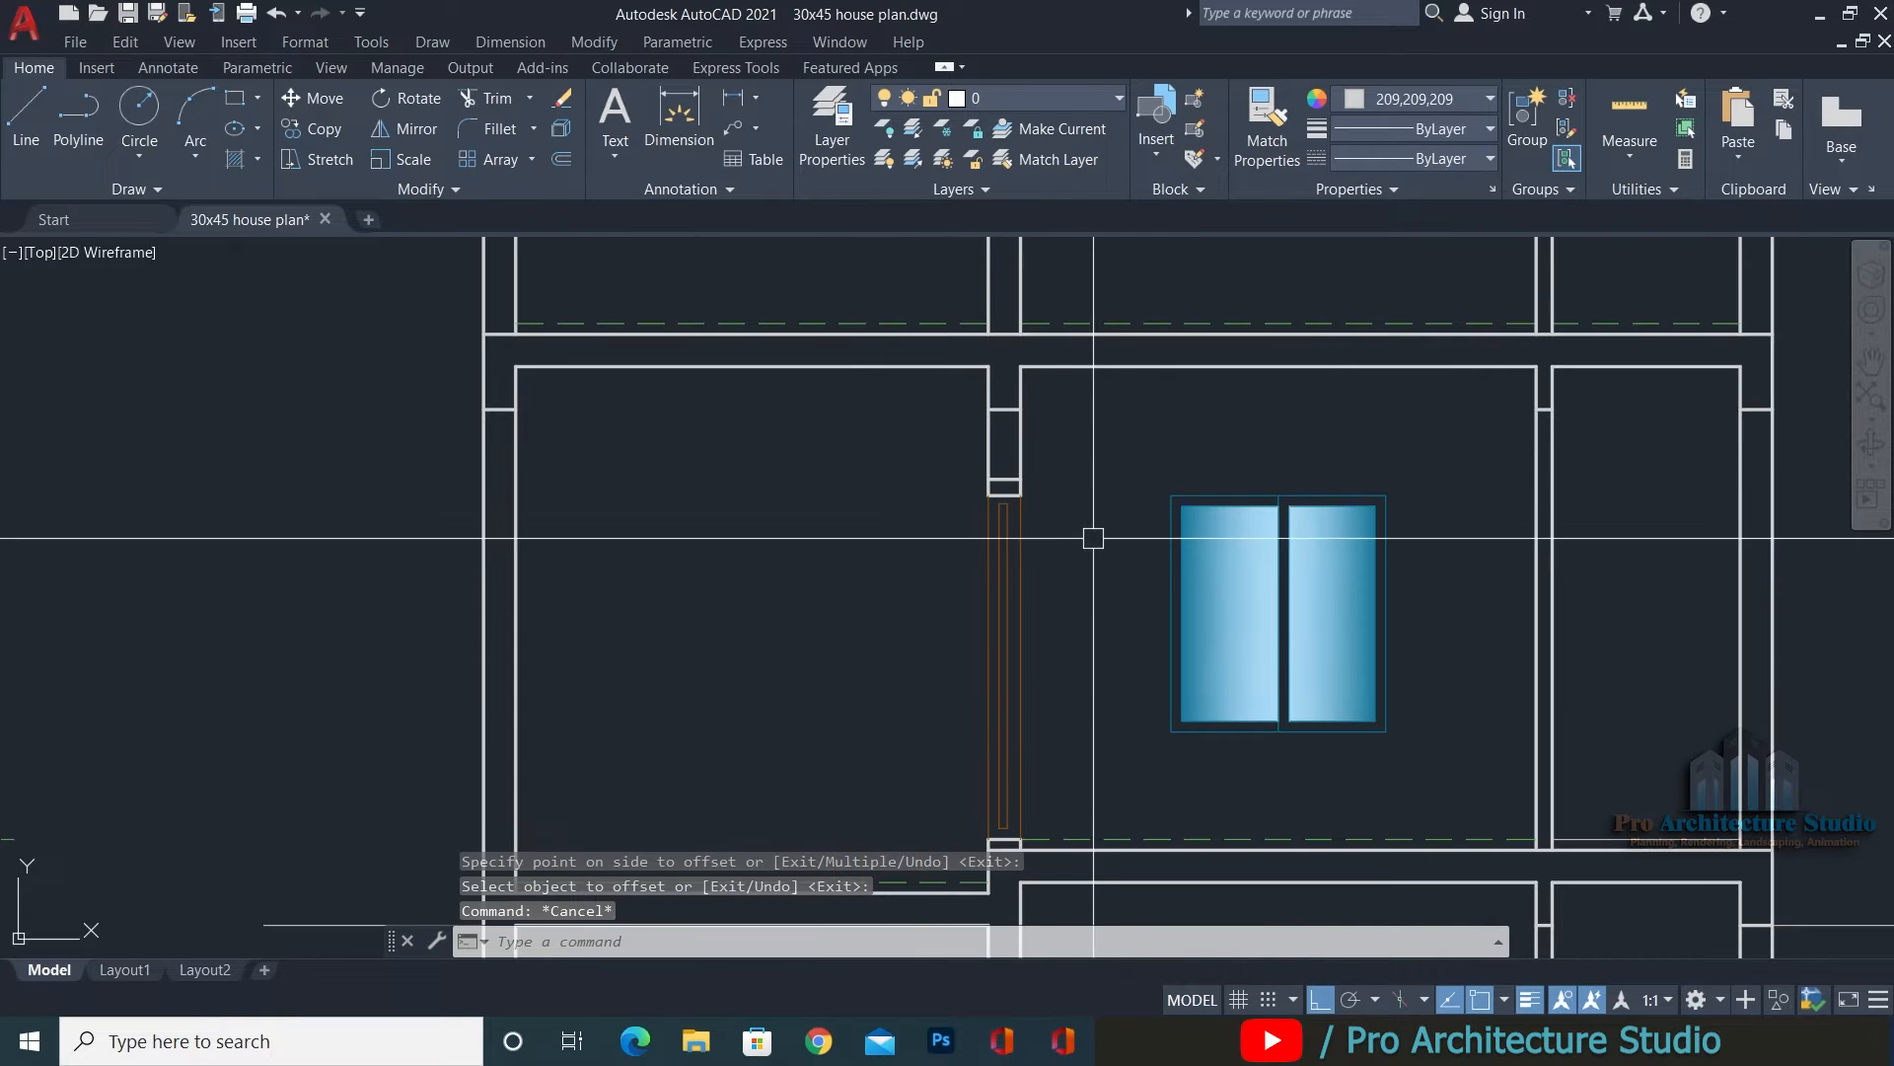
Copy the lower floor's door, lintel lines and window 12'-0" straight up, aligned on the dashed floor line at the thin interior wall.
scroll(1128, 752, "up", 2)
middle_click_drag(1129, 753, 1045, 693)
scroll(1046, 691, "down", 2)
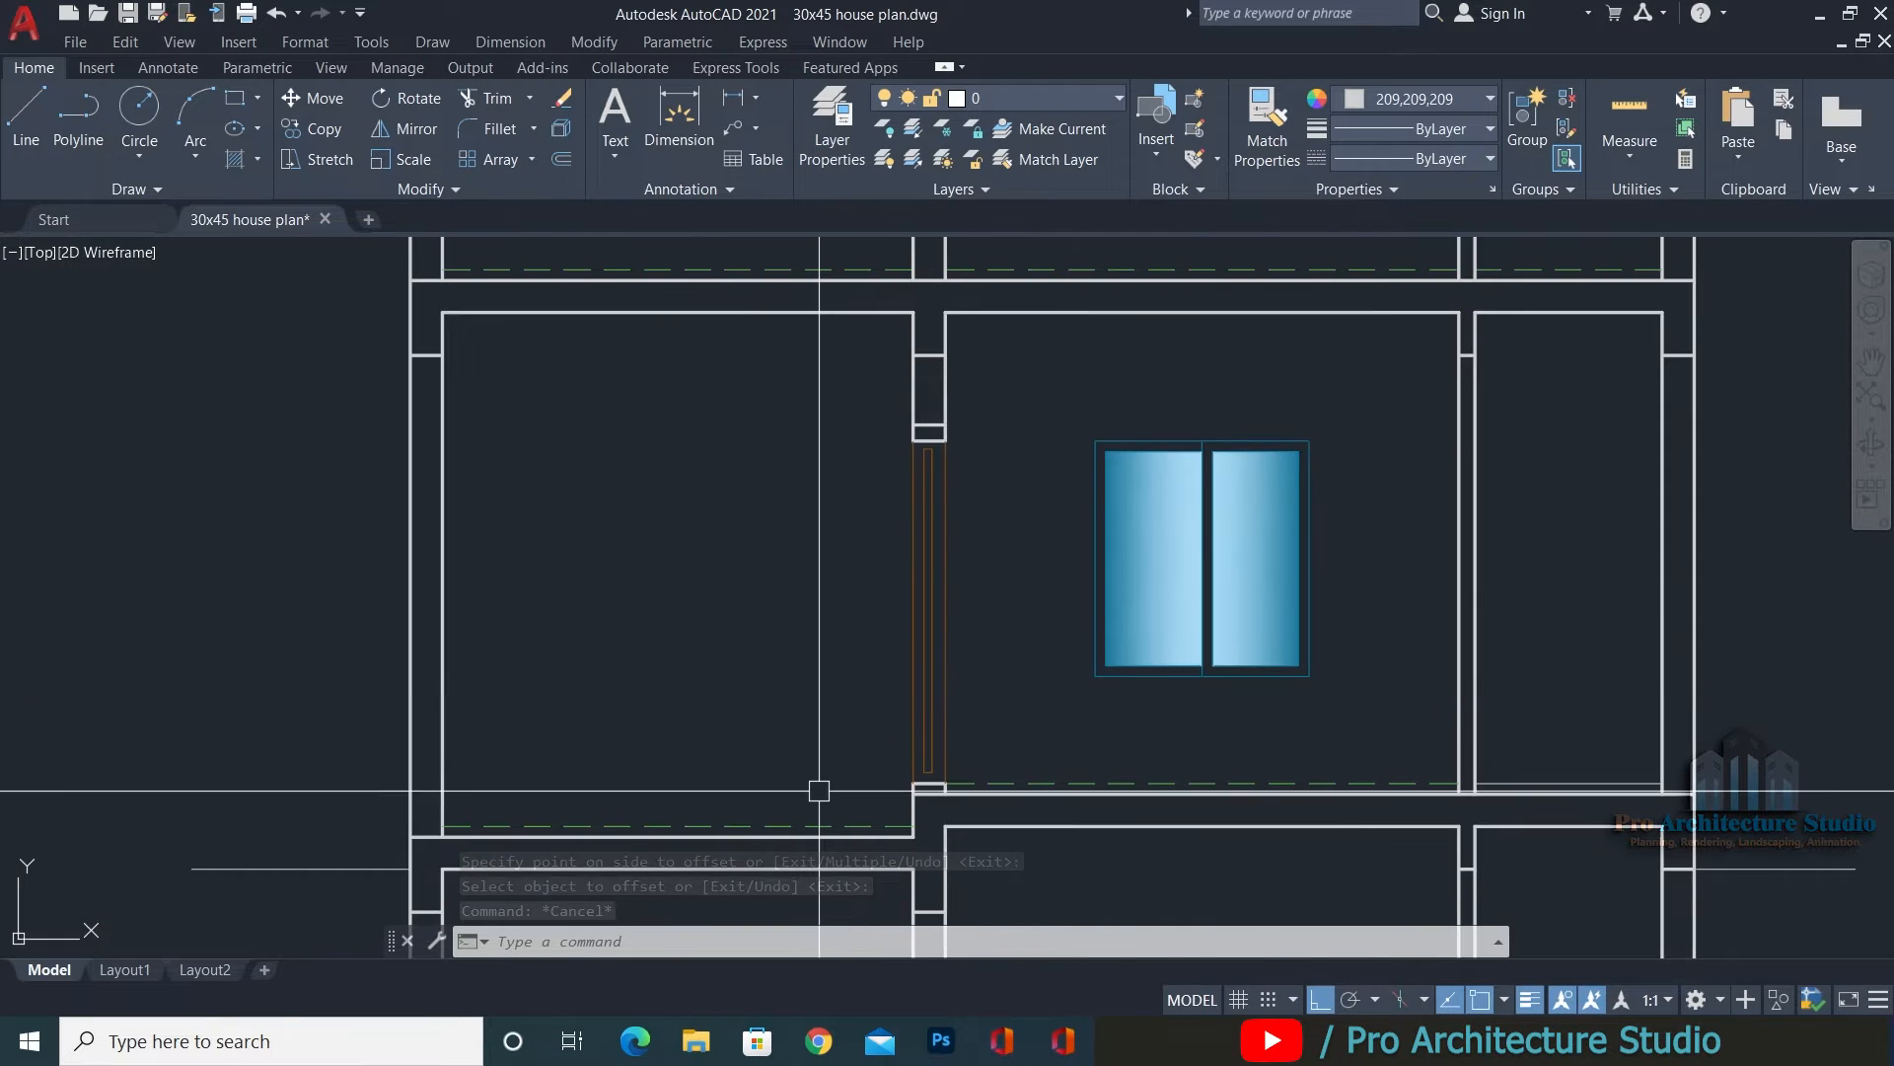
left_click(819, 791)
left_click(1016, 393)
left_click(987, 728)
left_click(1400, 404)
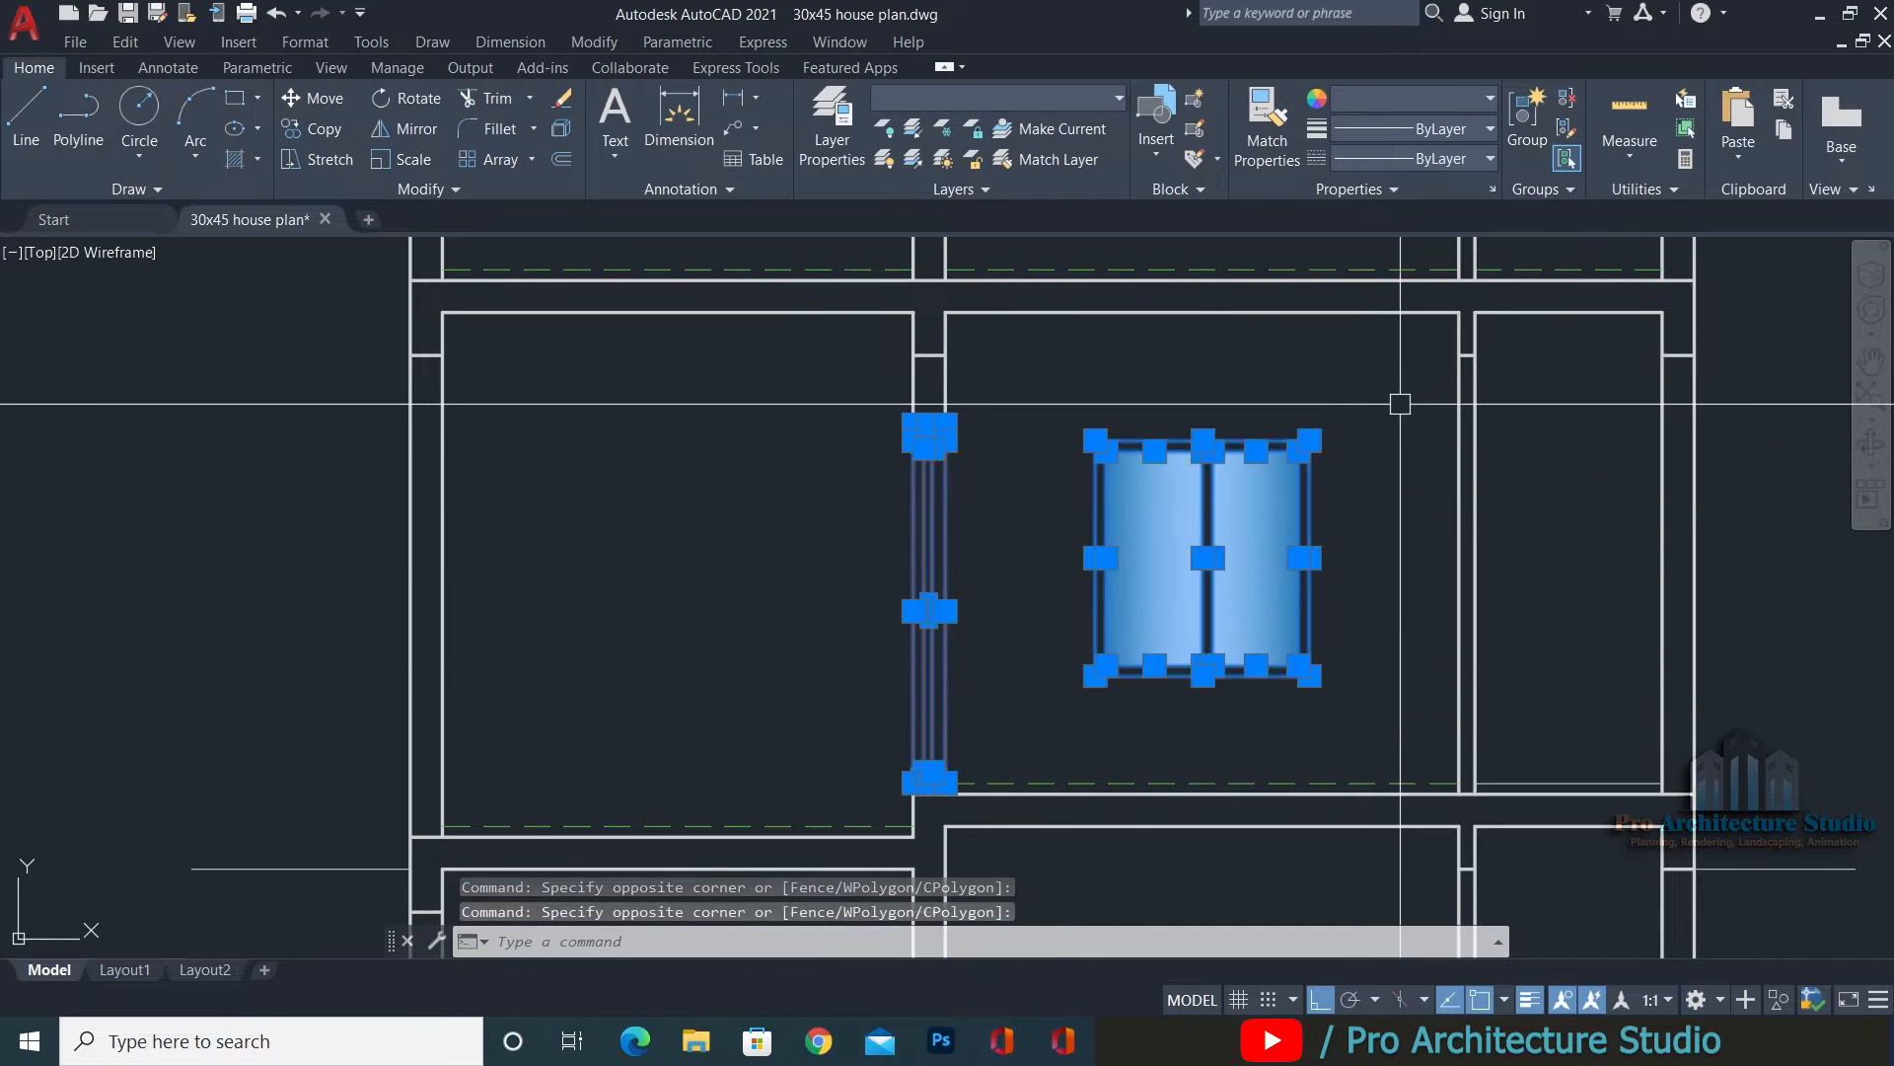
key("Return")
middle_click_drag(1371, 401, 1320, 431)
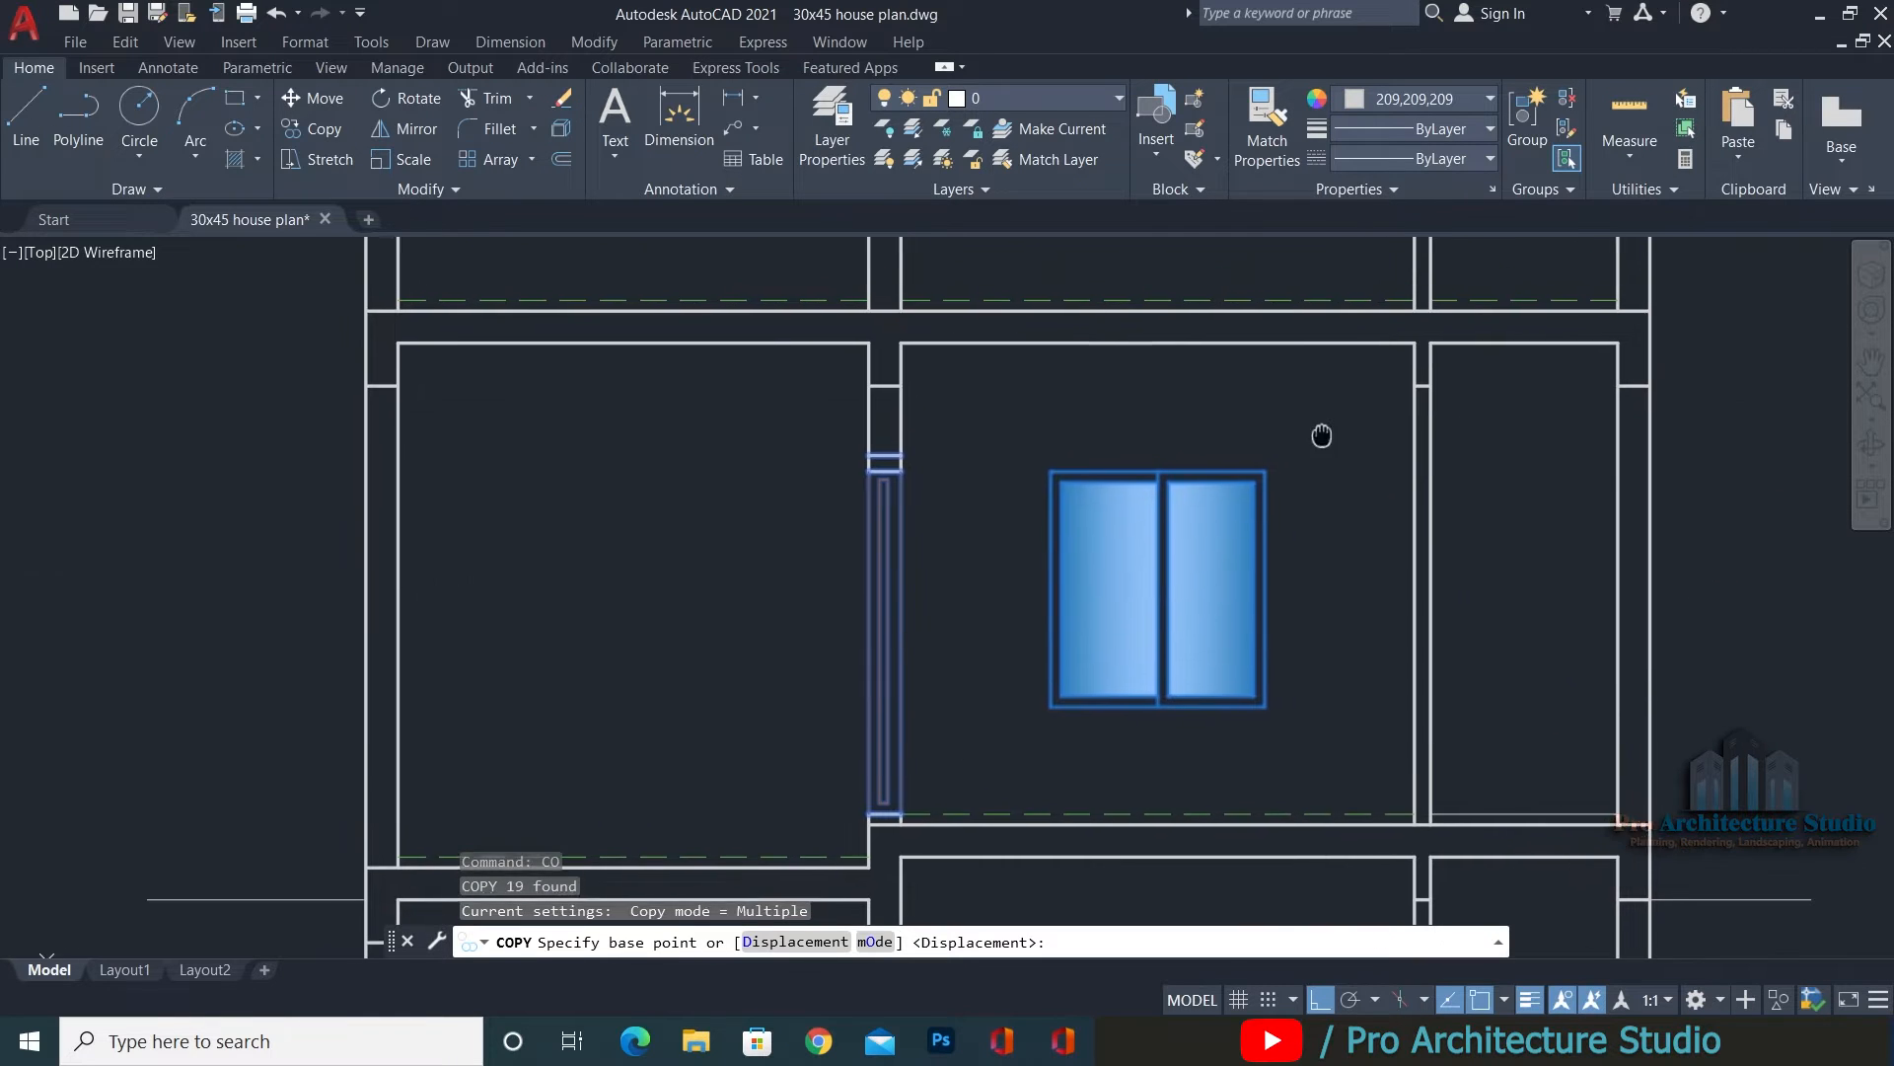
scroll(1454, 808, "up", 4)
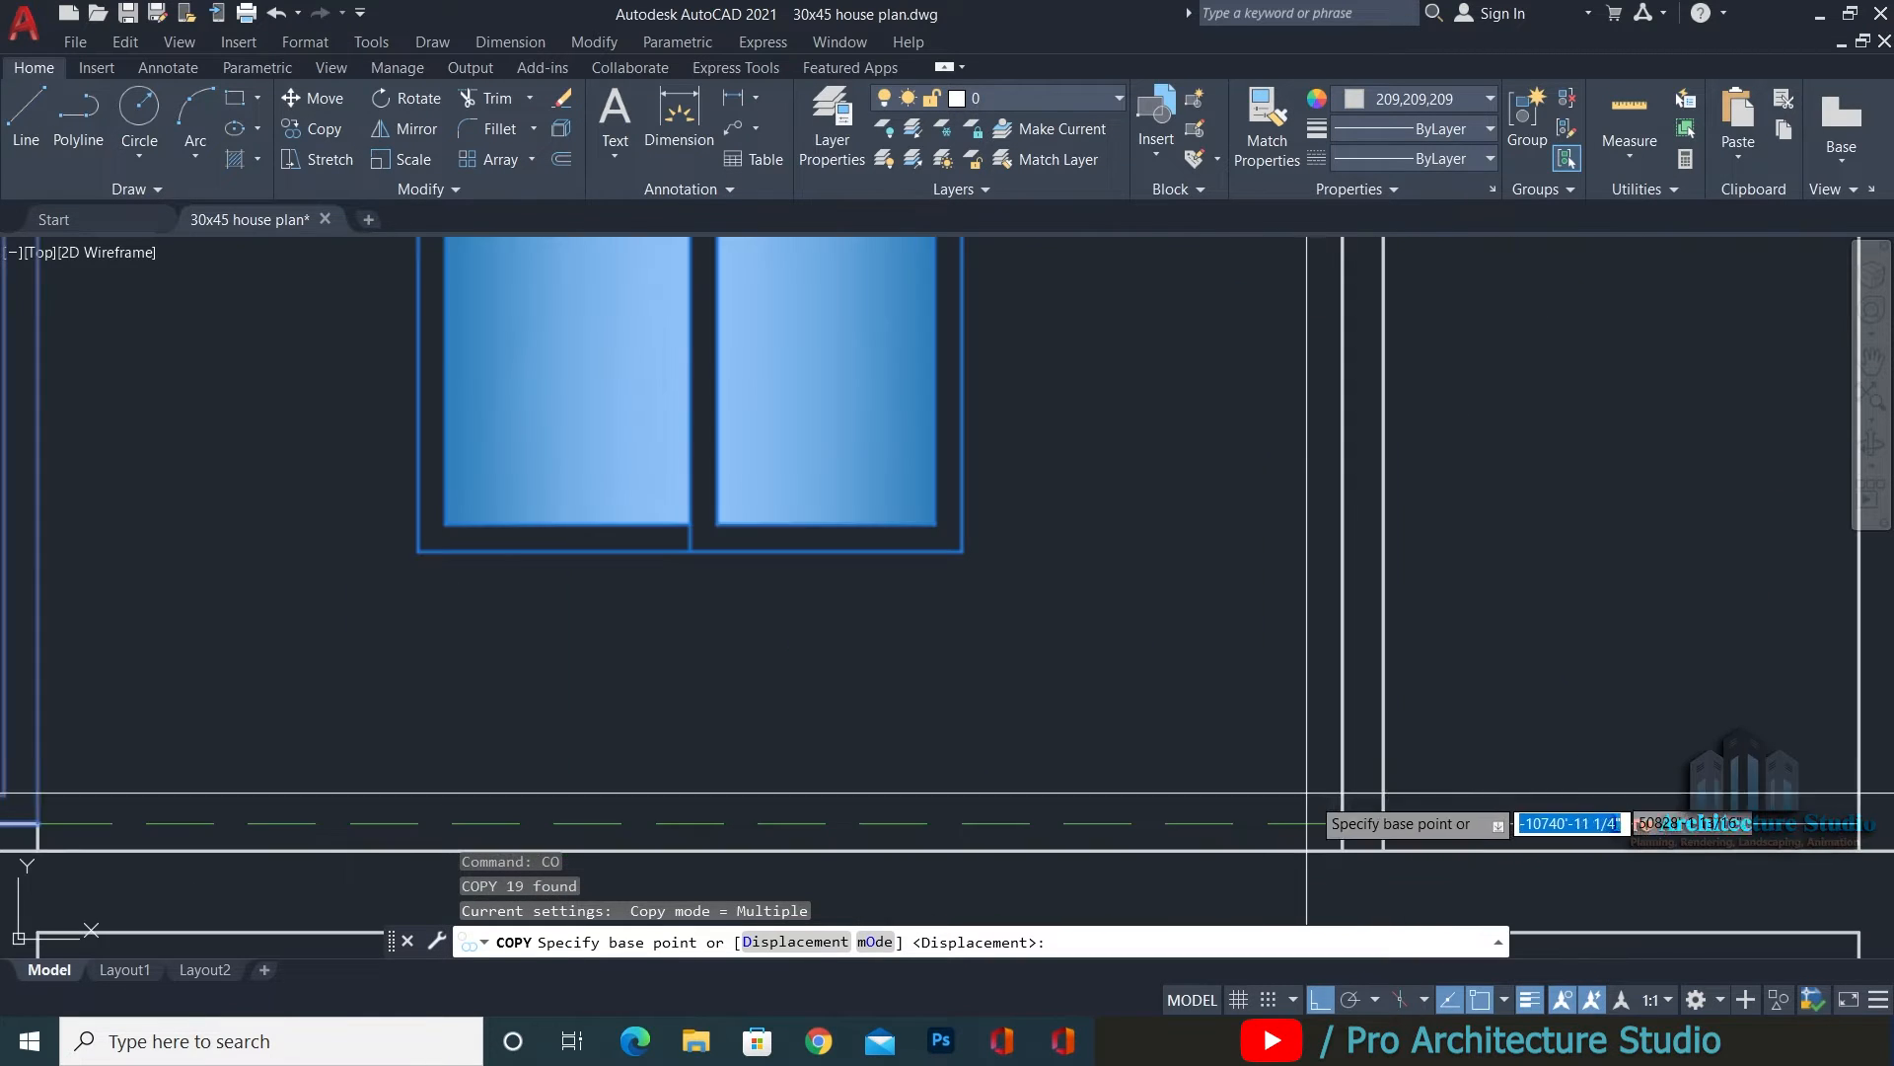
left_click(1337, 821)
scroll(1339, 809, "down", 4)
middle_click_drag(1290, 548, 1290, 709)
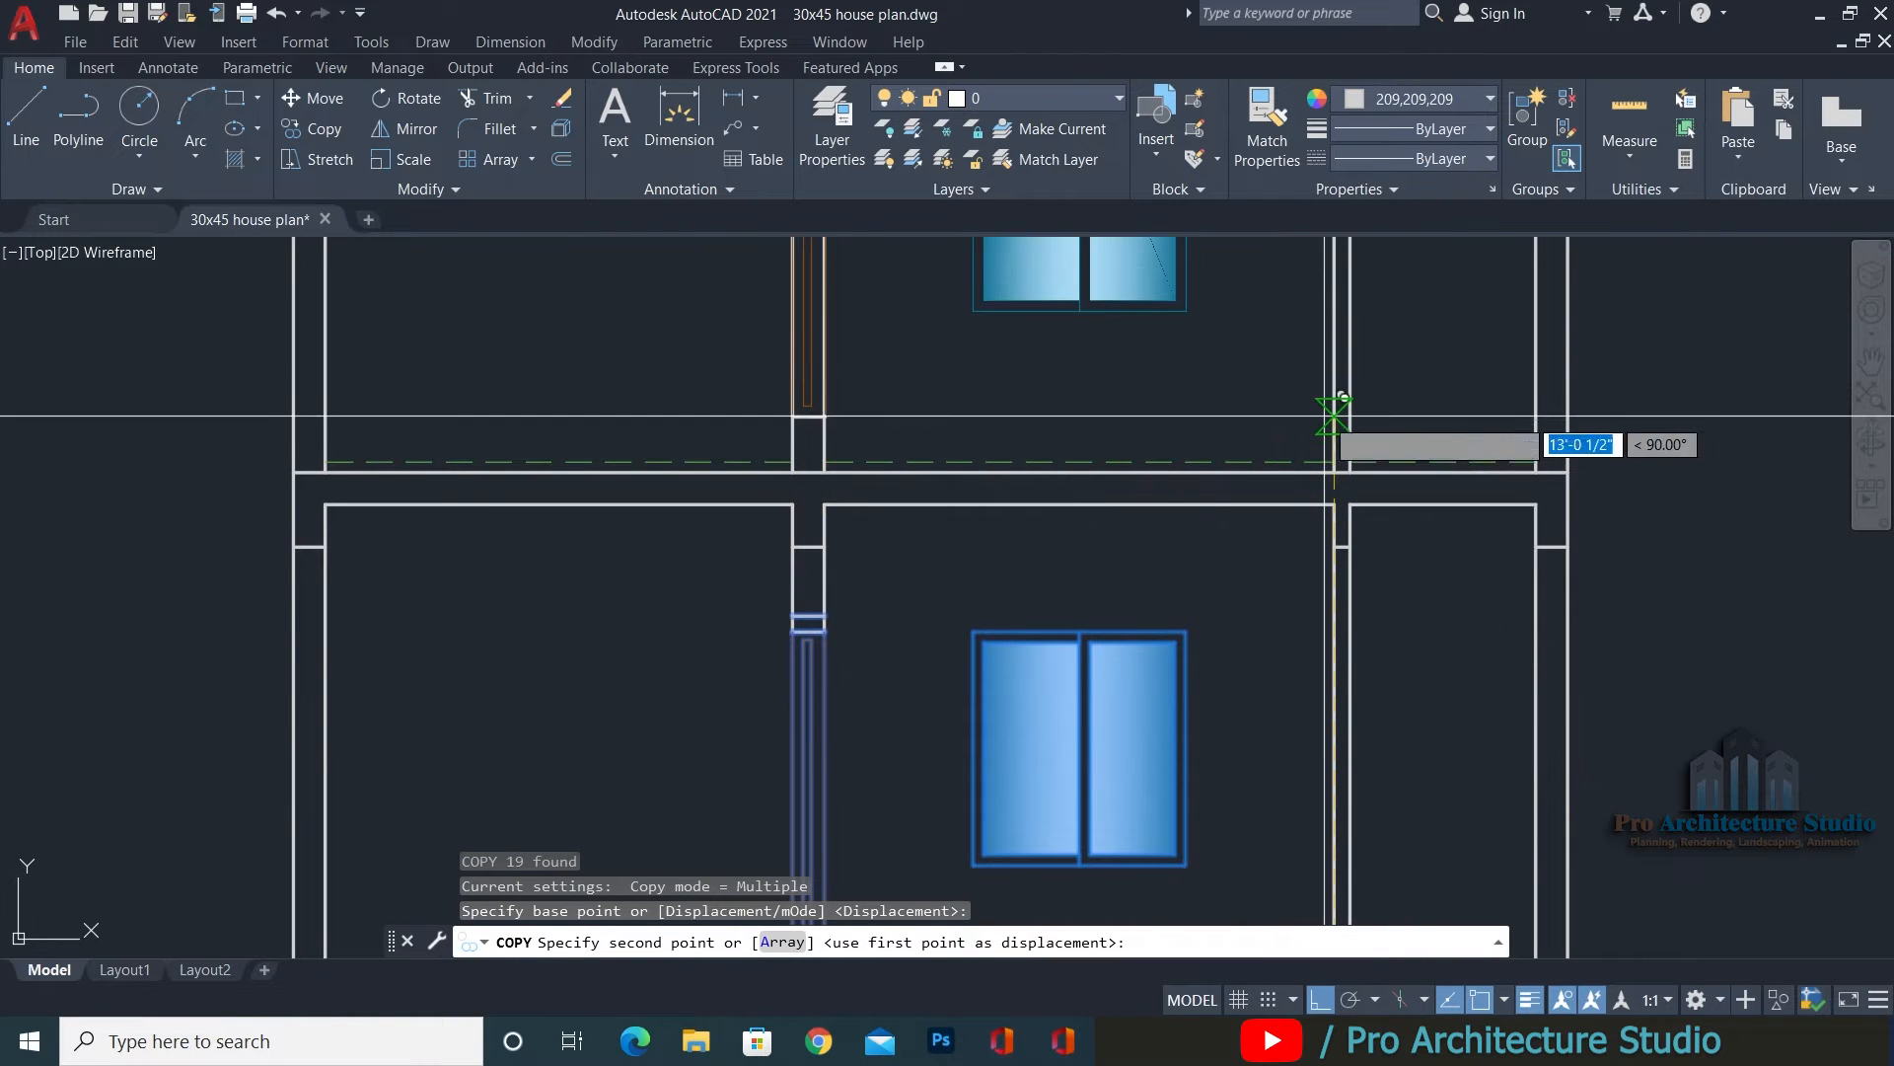
scroll(1344, 427, "up", 4)
left_click(1323, 505)
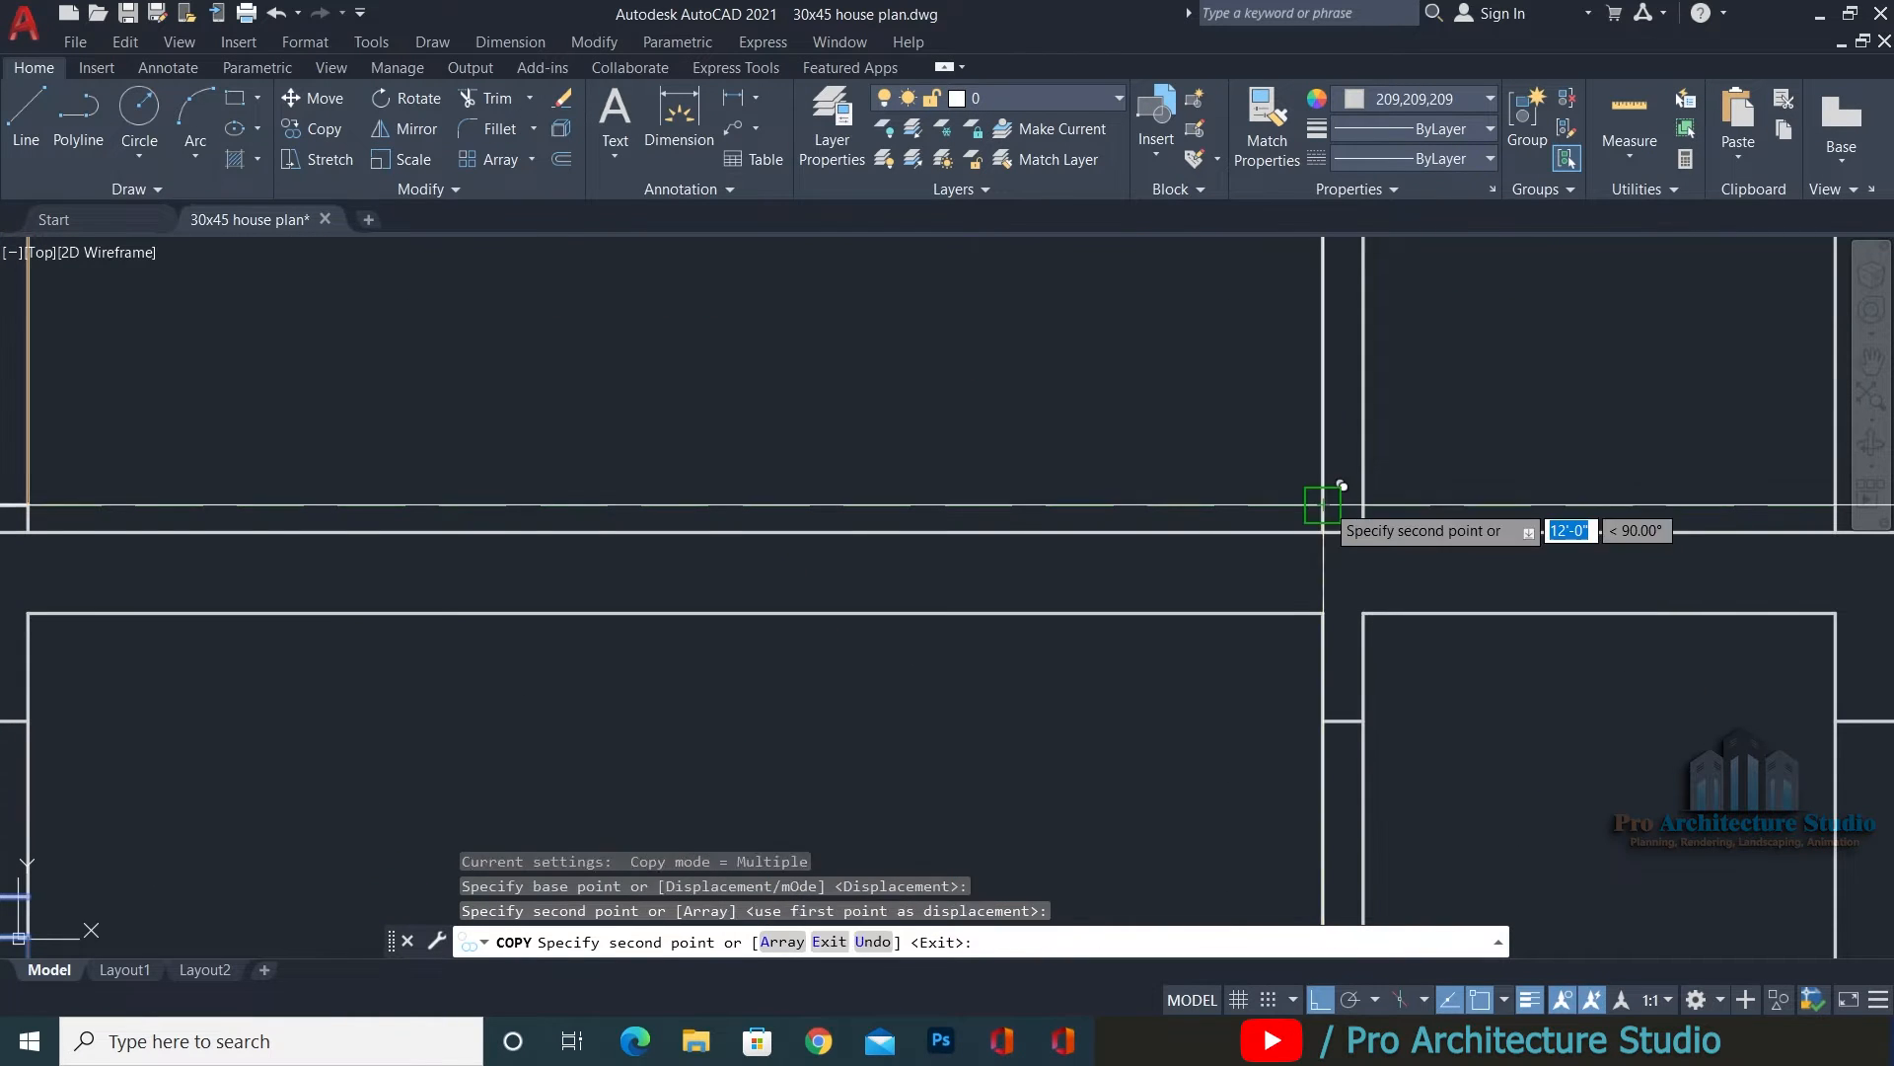
key("Return")
scroll(1325, 498, "down", 5)
scroll(1108, 400, "up", 3)
key("Escape")
key("Escape")
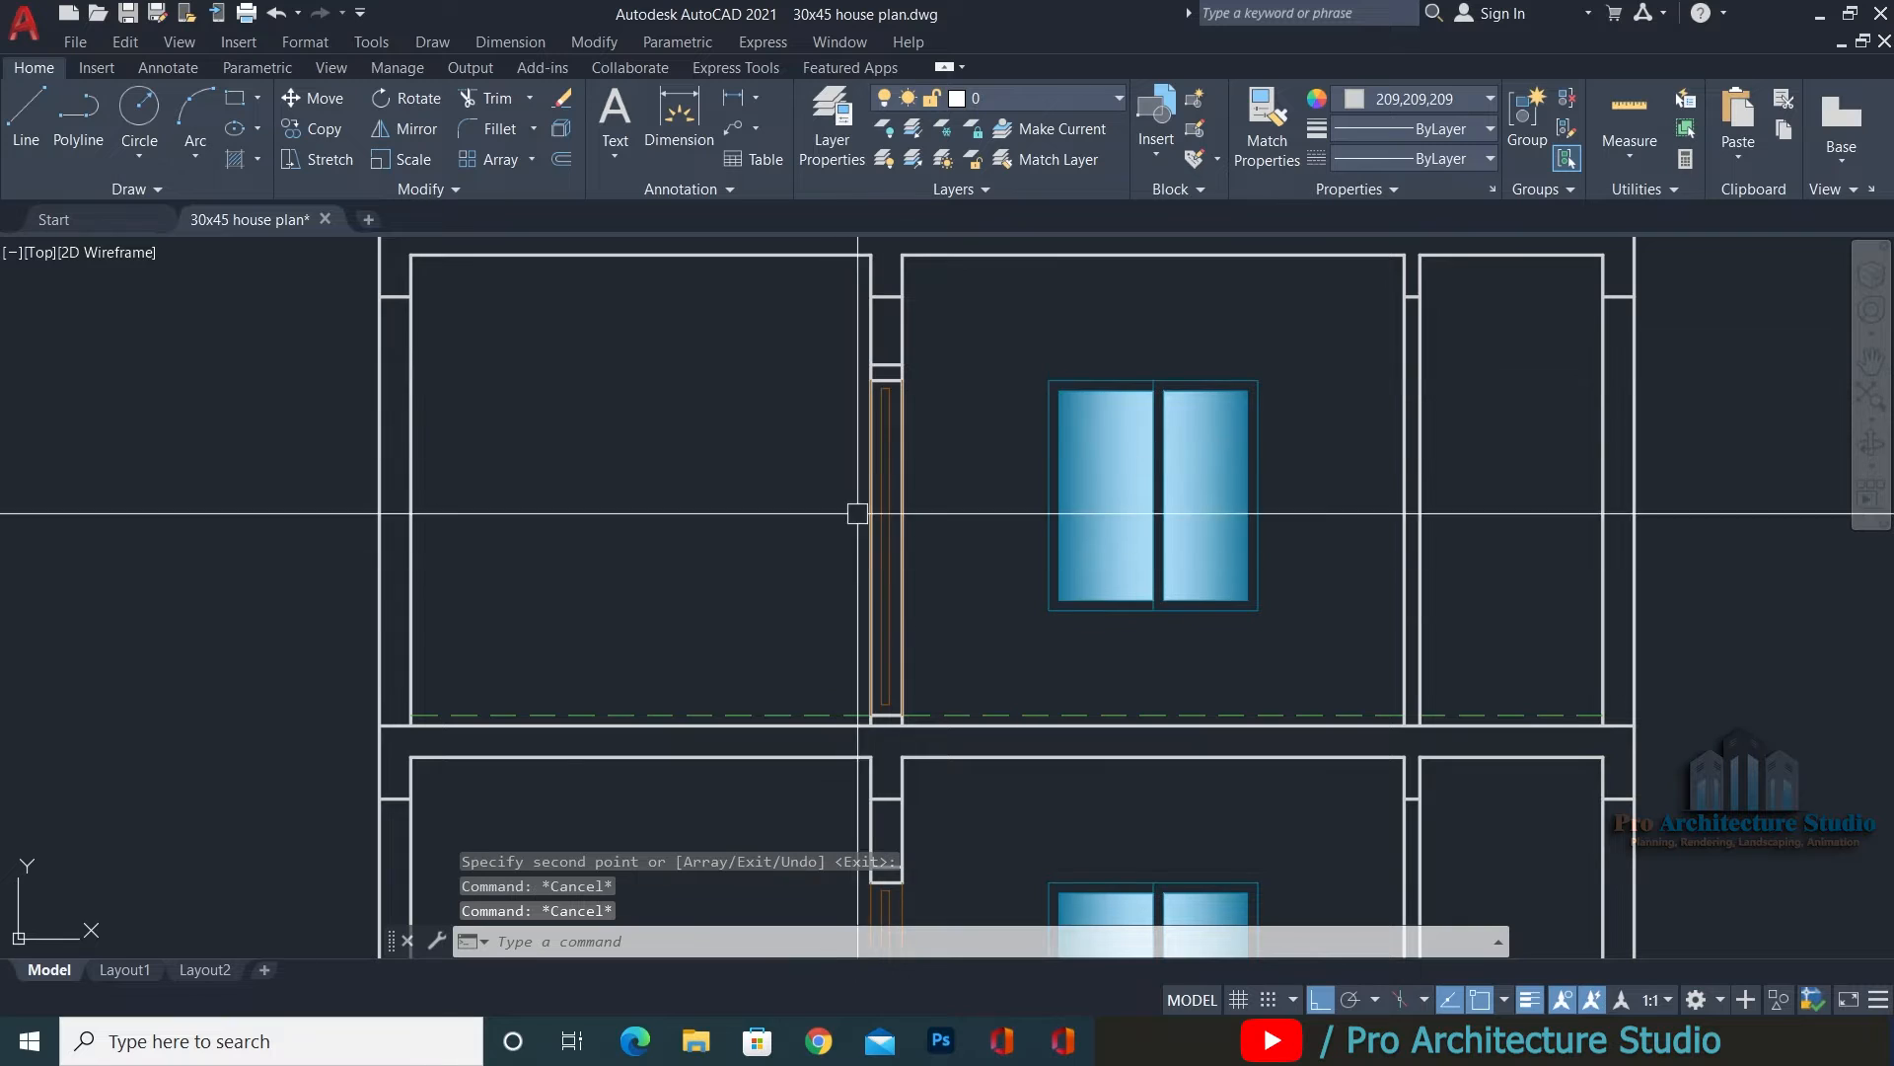
Trim the vertical wall and frame lines across the copied door opening, using its head and threshold lines as cutting edges.
scroll(866, 398, "up", 3)
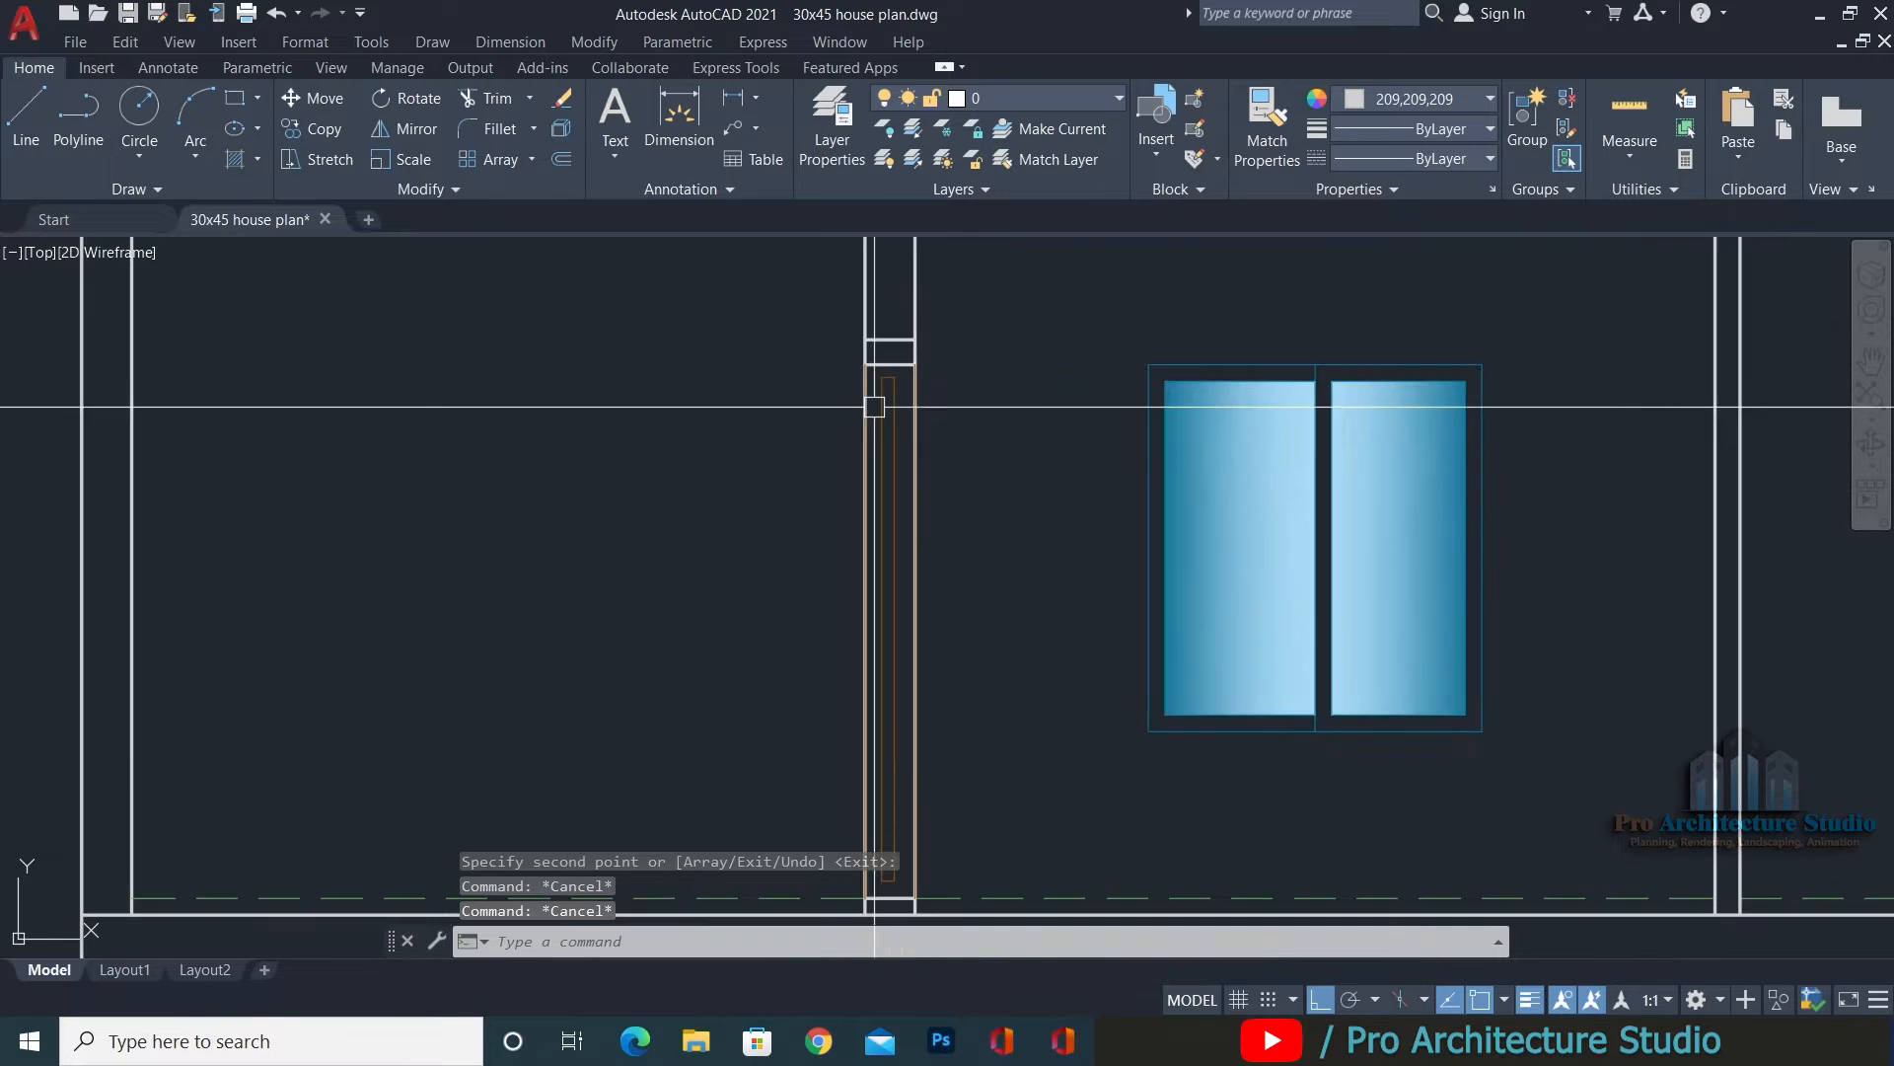
key("Escape")
scroll(849, 387, "up", 3)
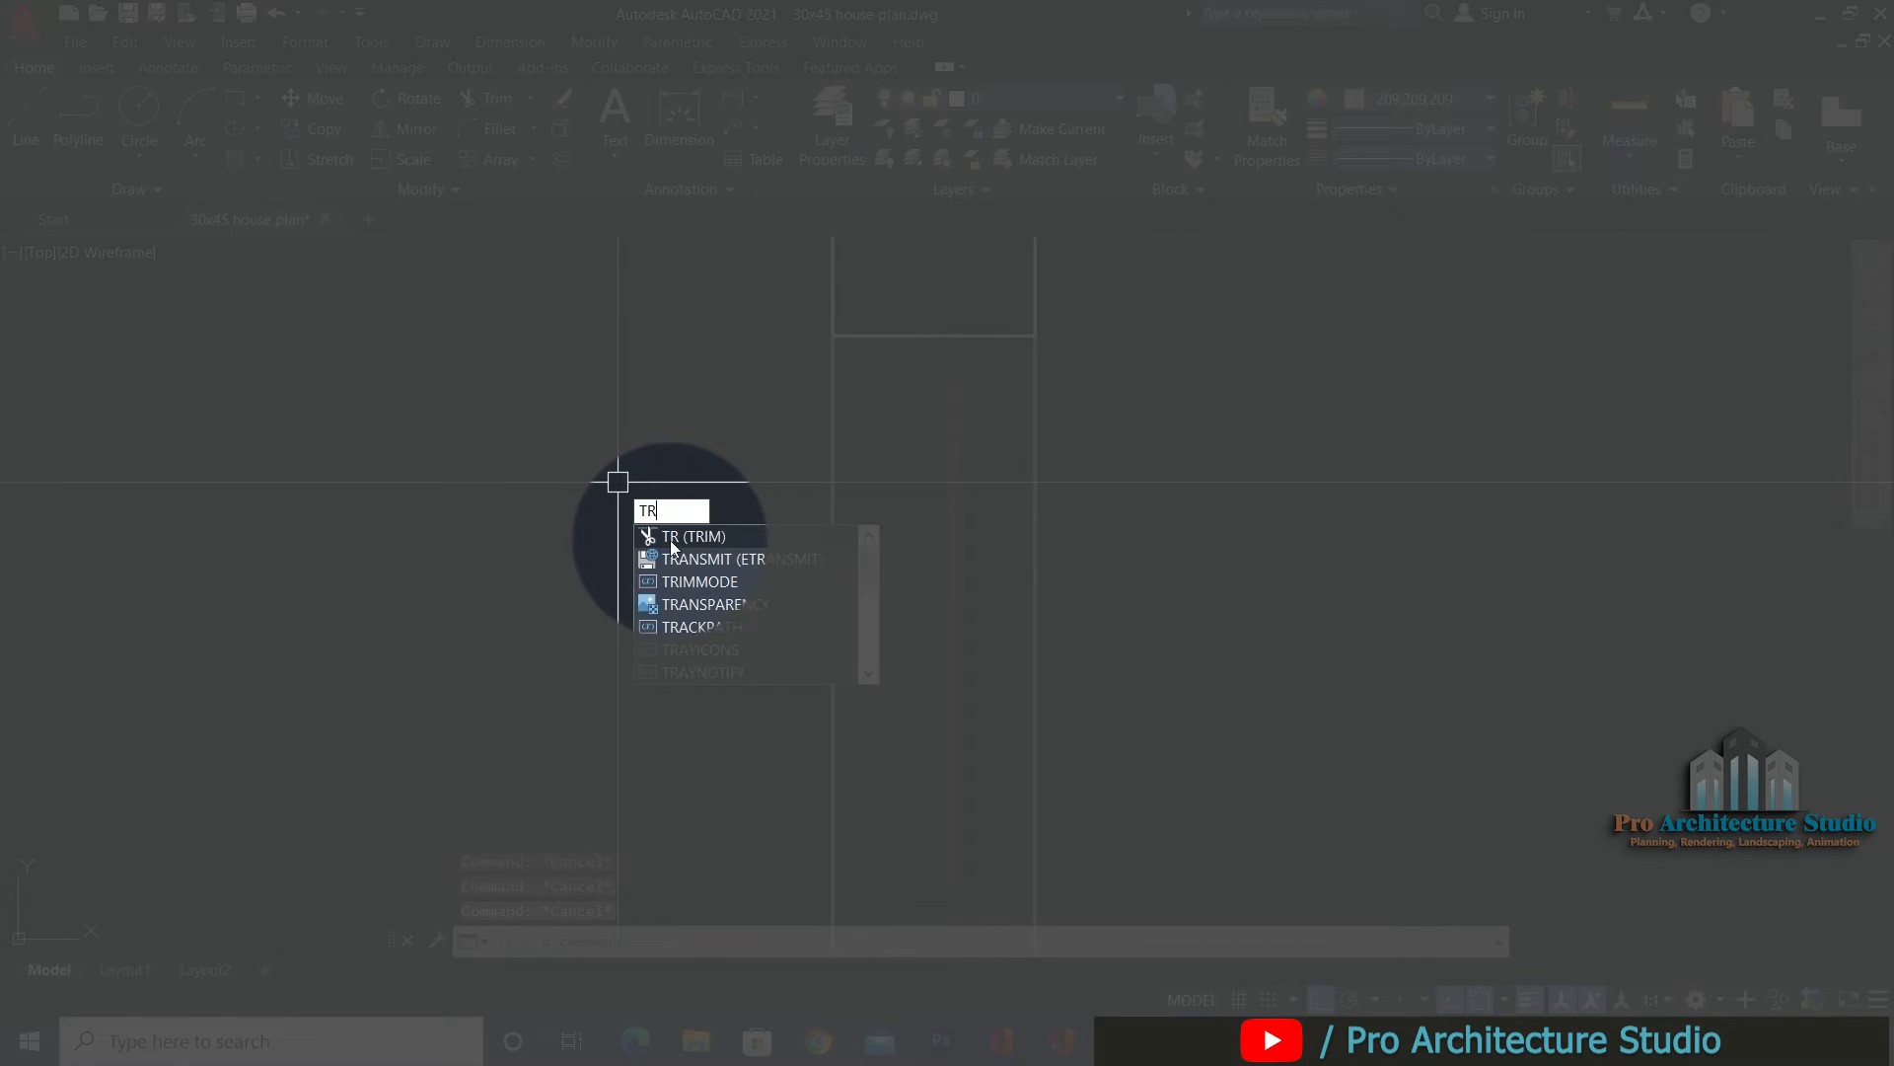
left_click(671, 542)
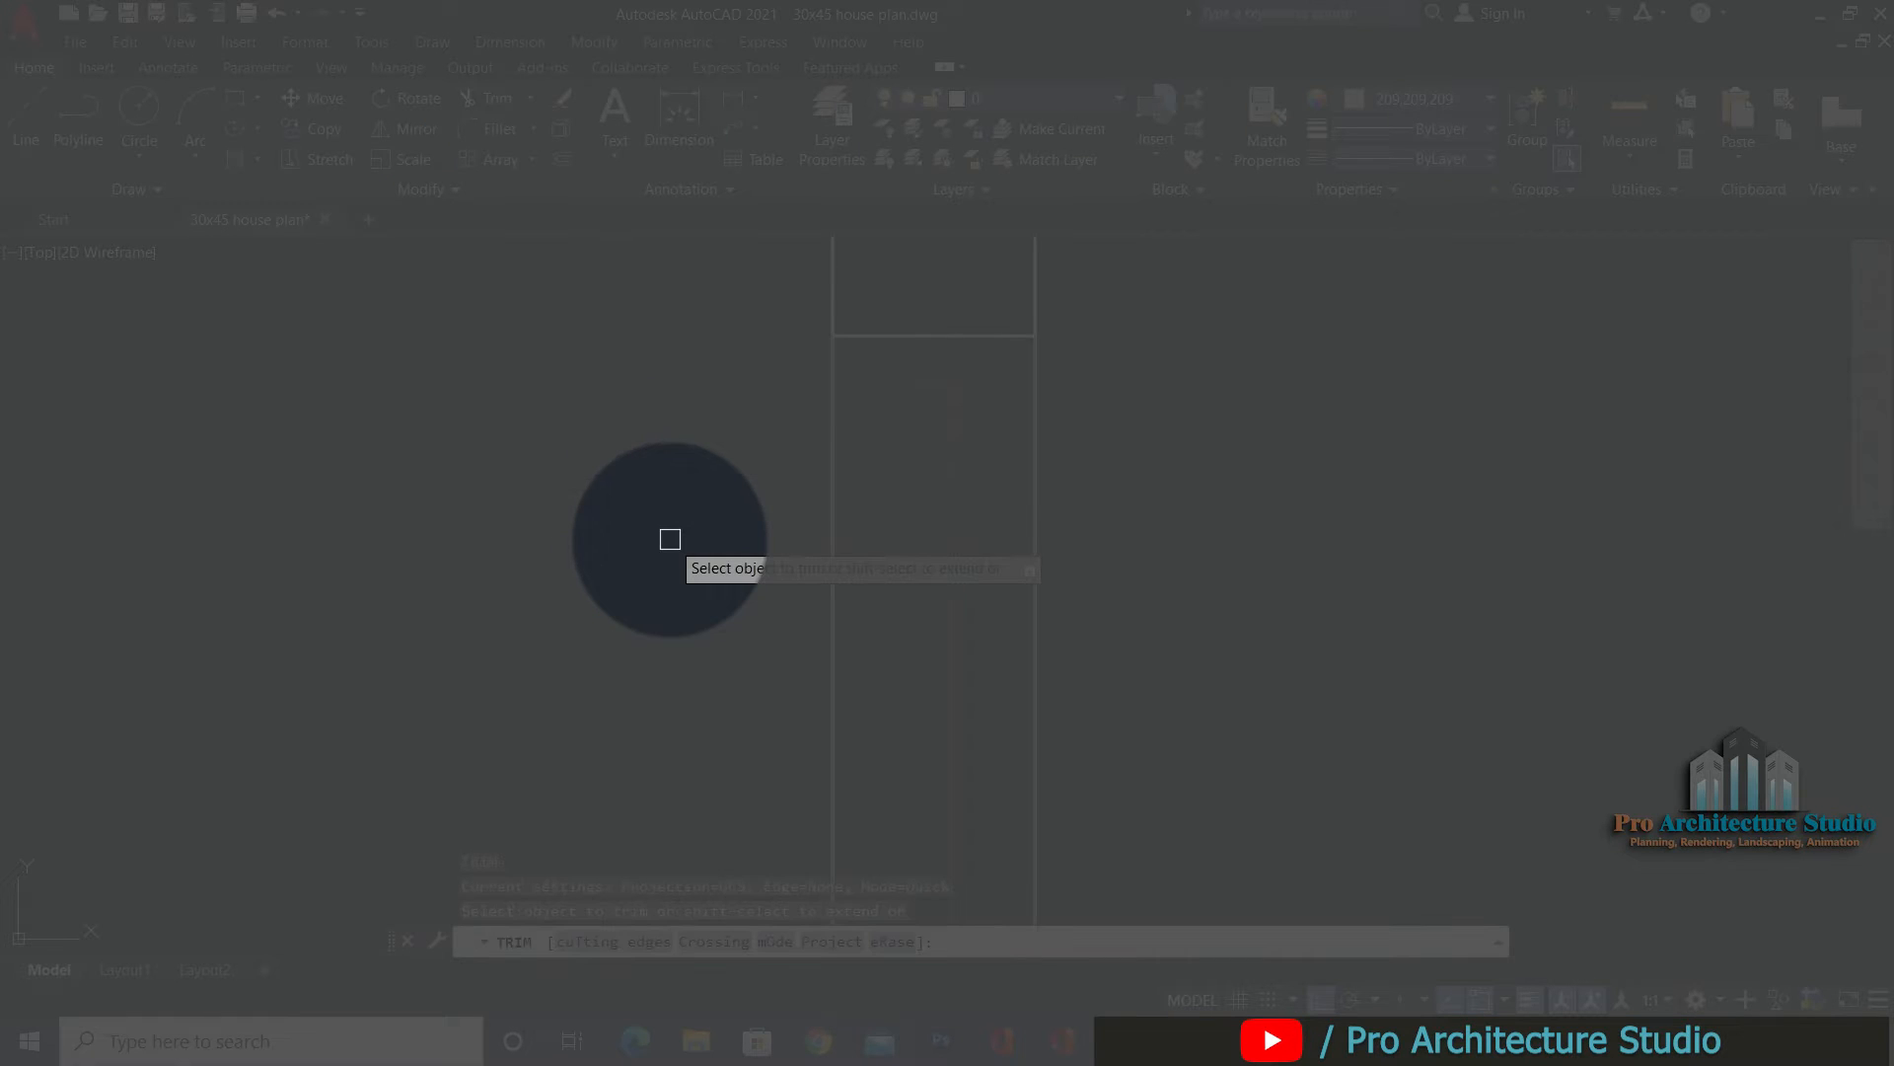
left_click(619, 944)
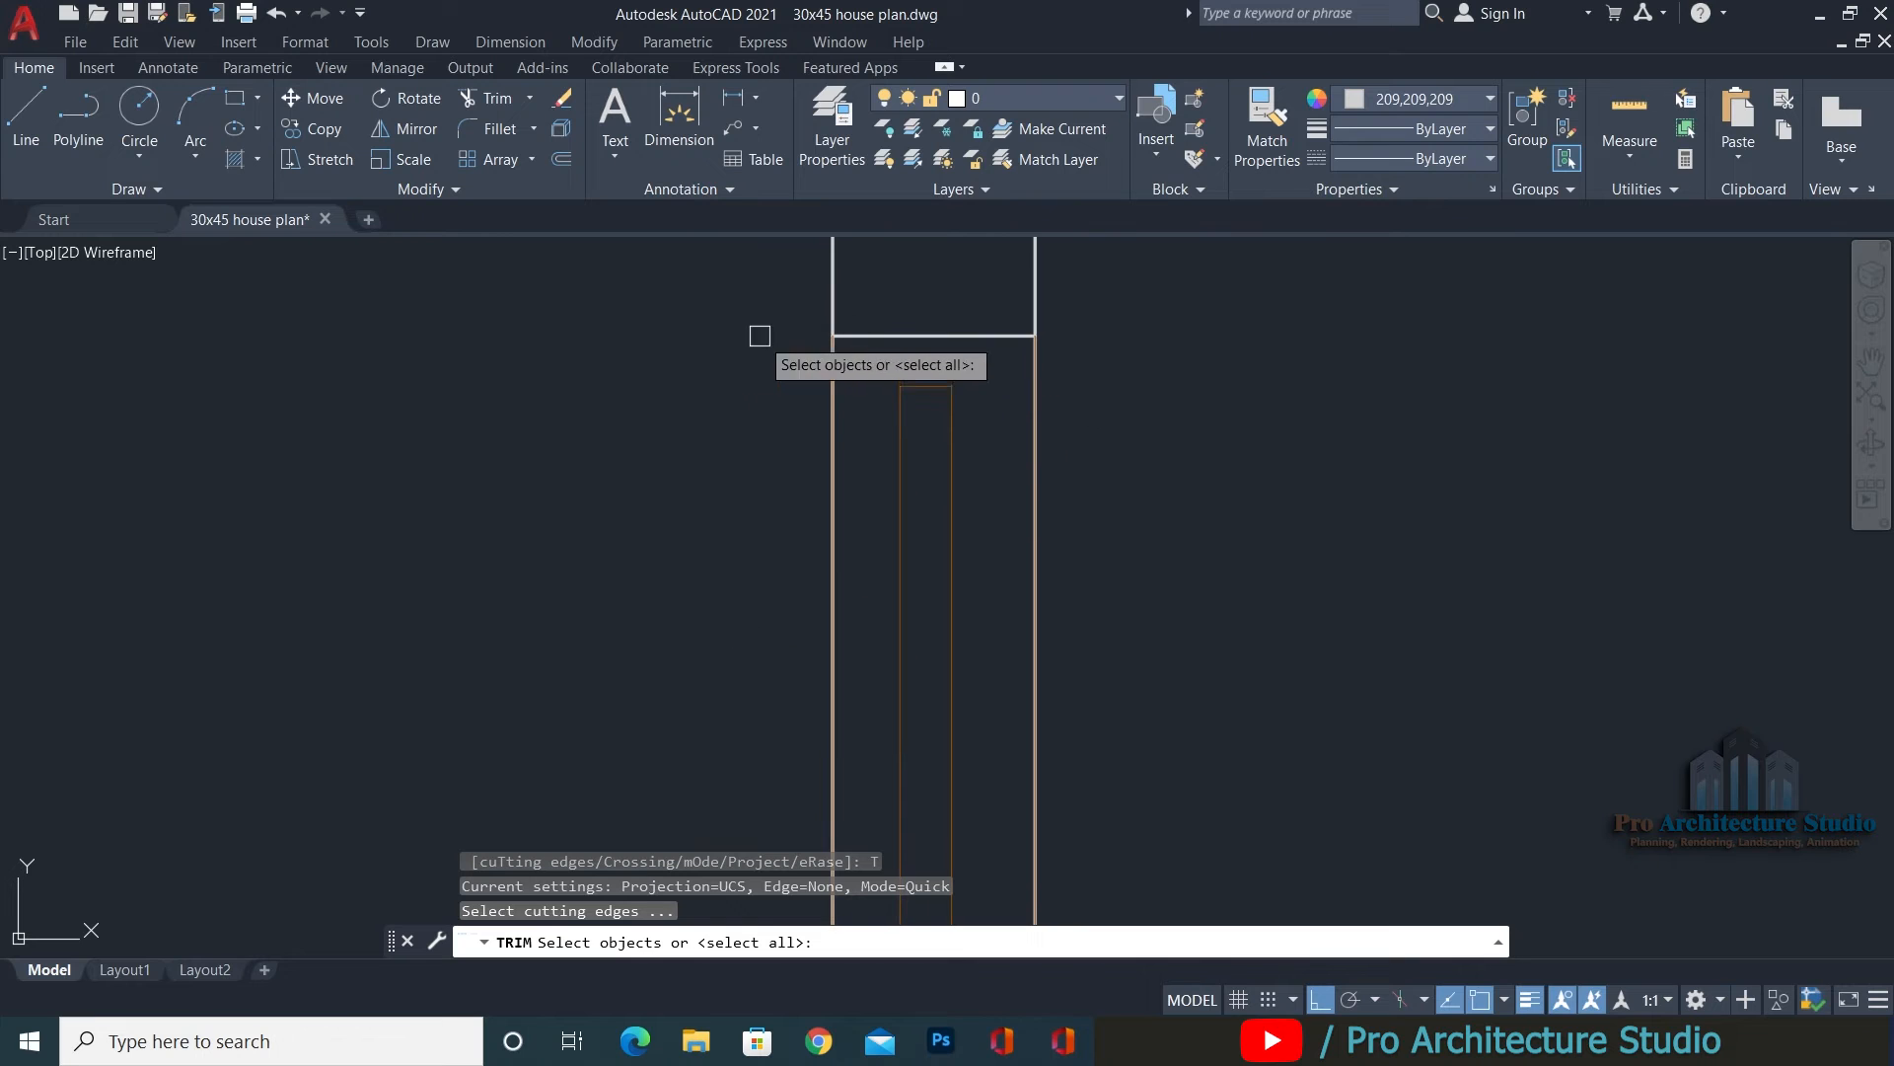
left_click(1076, 304)
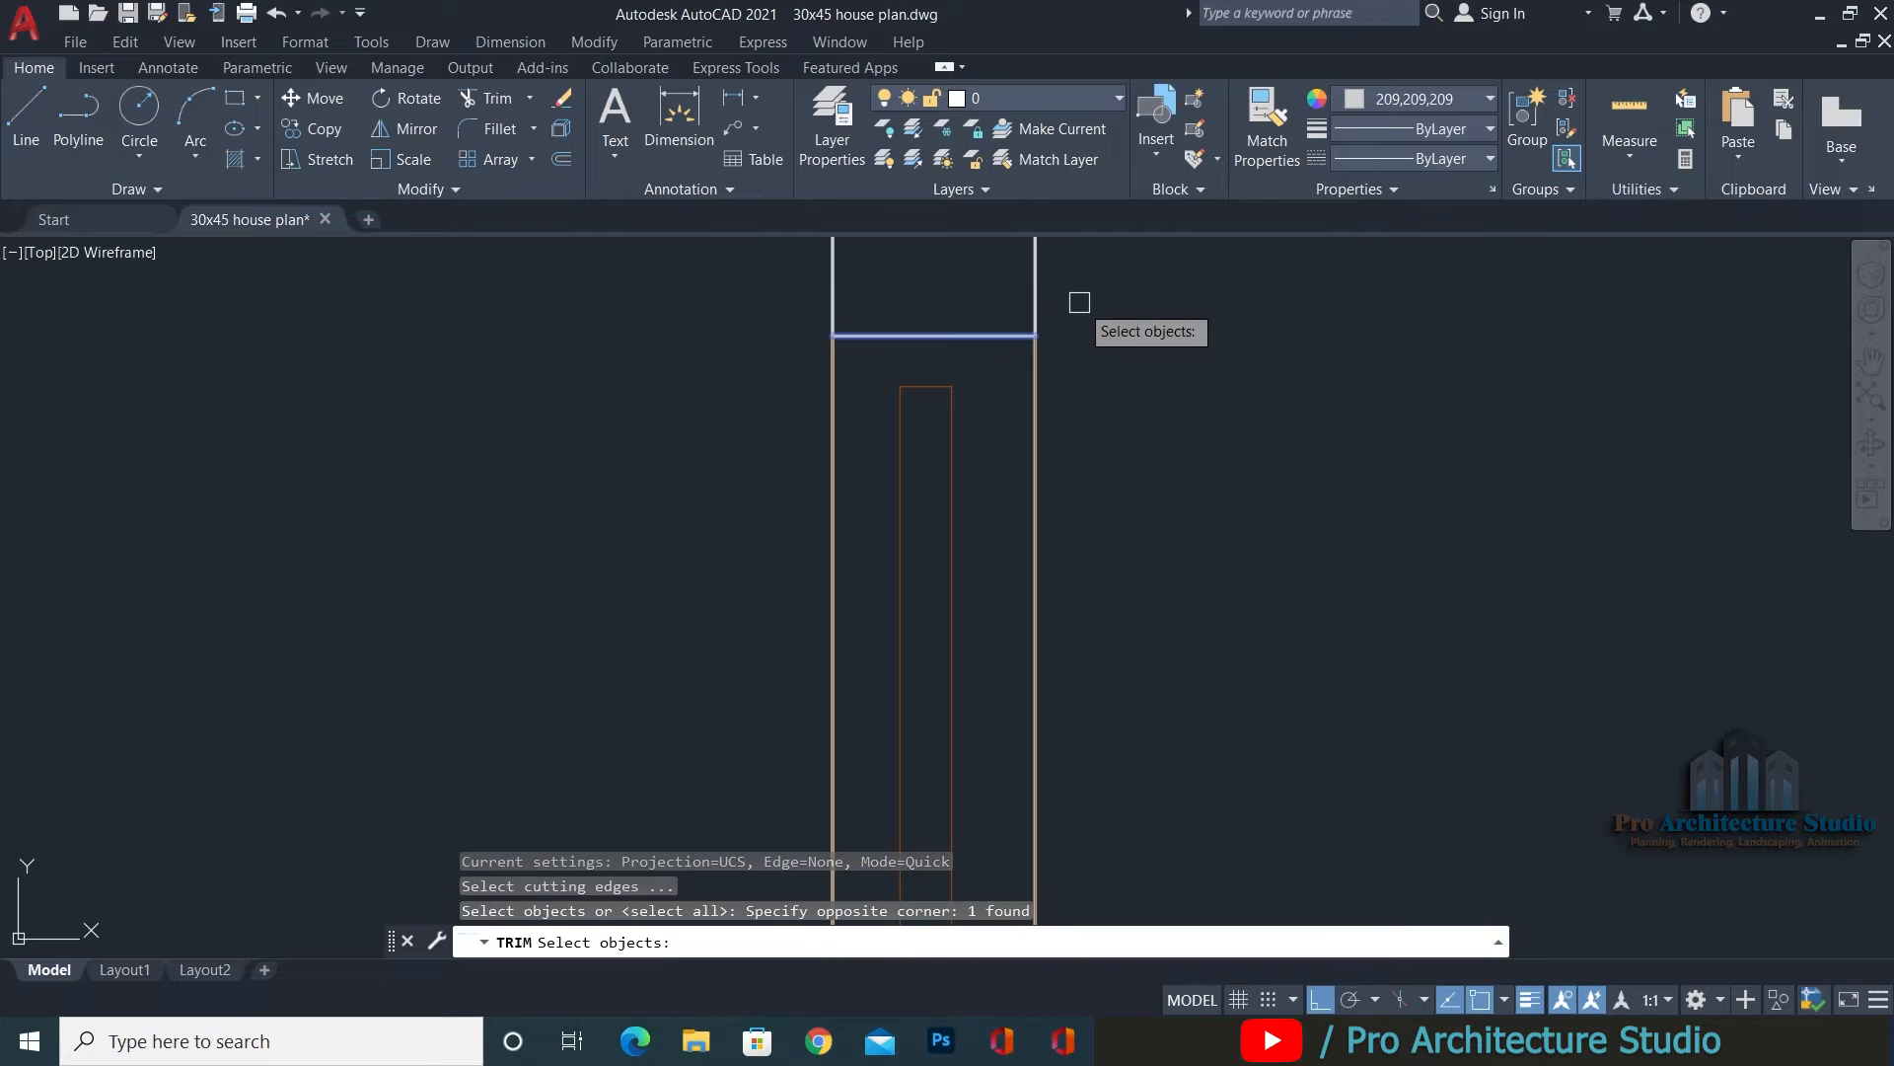
scroll(1081, 306, "down", 2)
middle_click_drag(996, 843, 1023, 668)
scroll(986, 755, "up", 5)
left_click(830, 752)
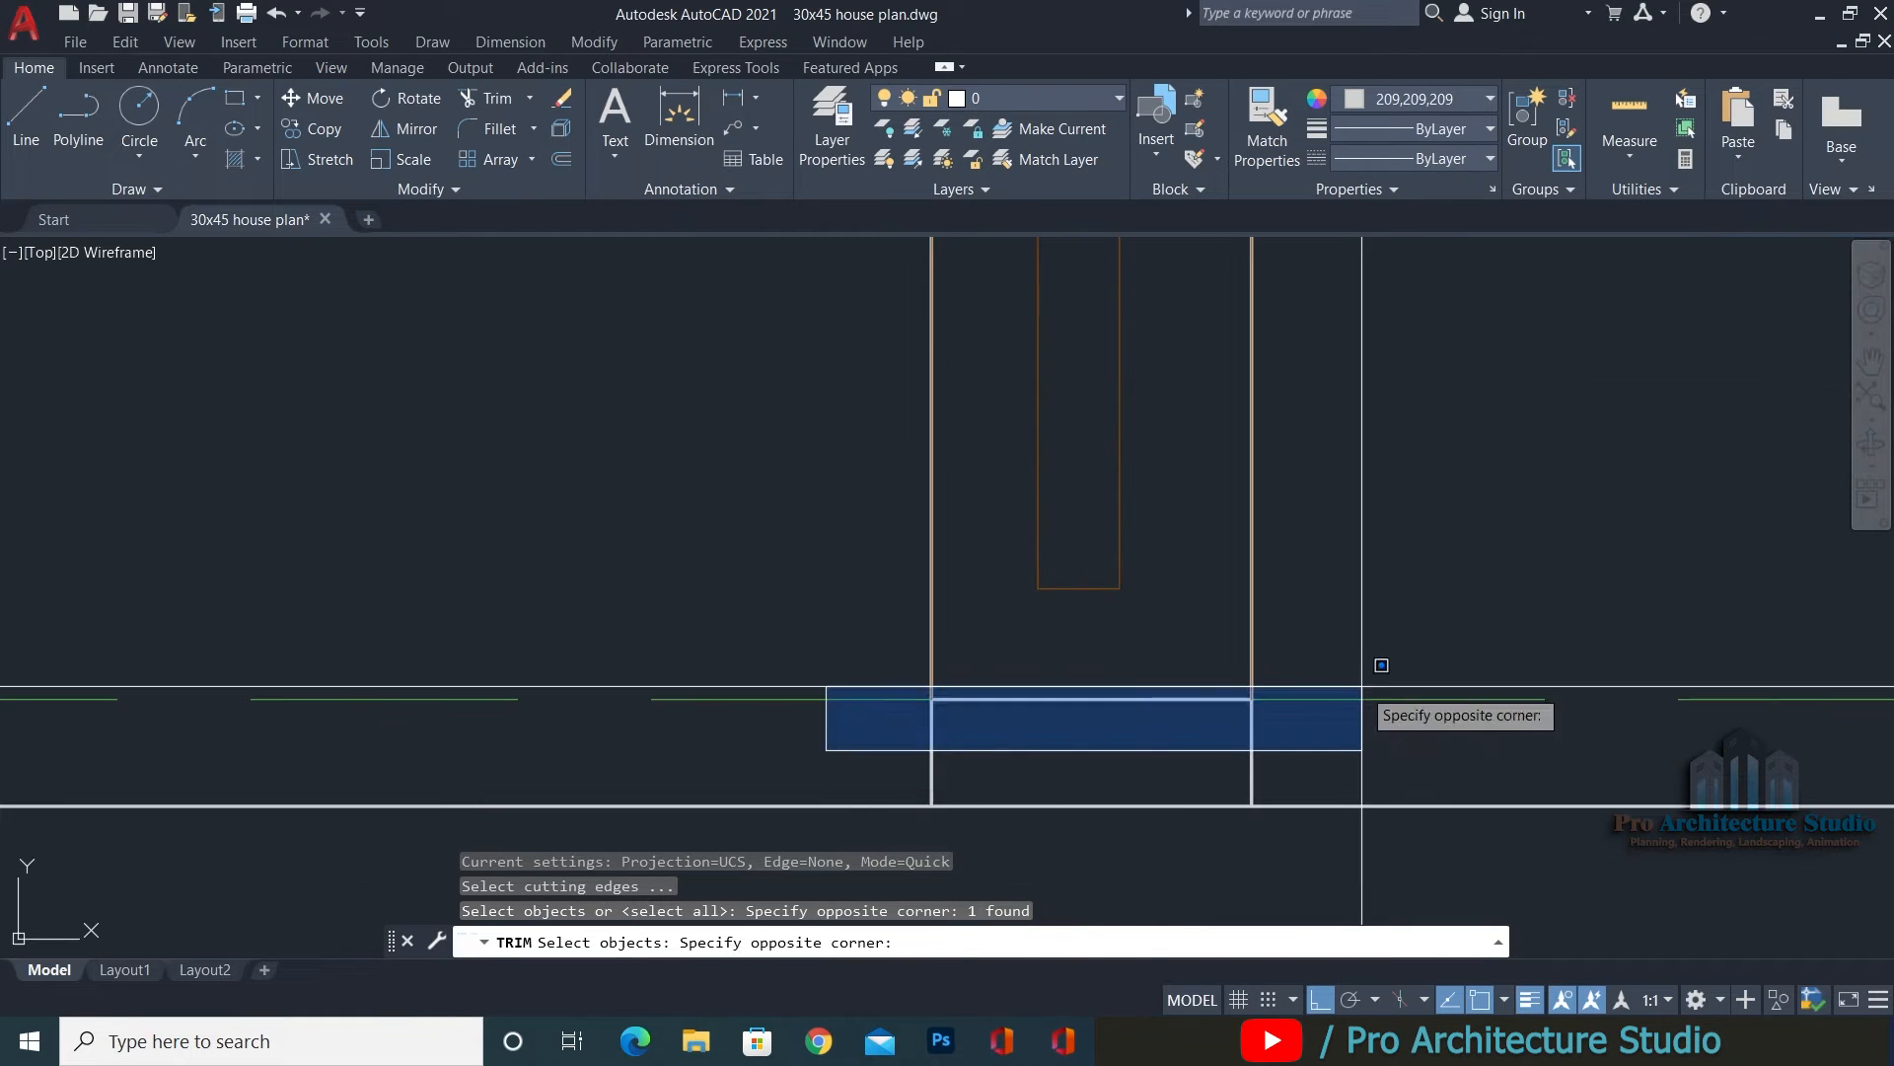
left_click(1370, 675)
key("Return")
left_click(965, 631)
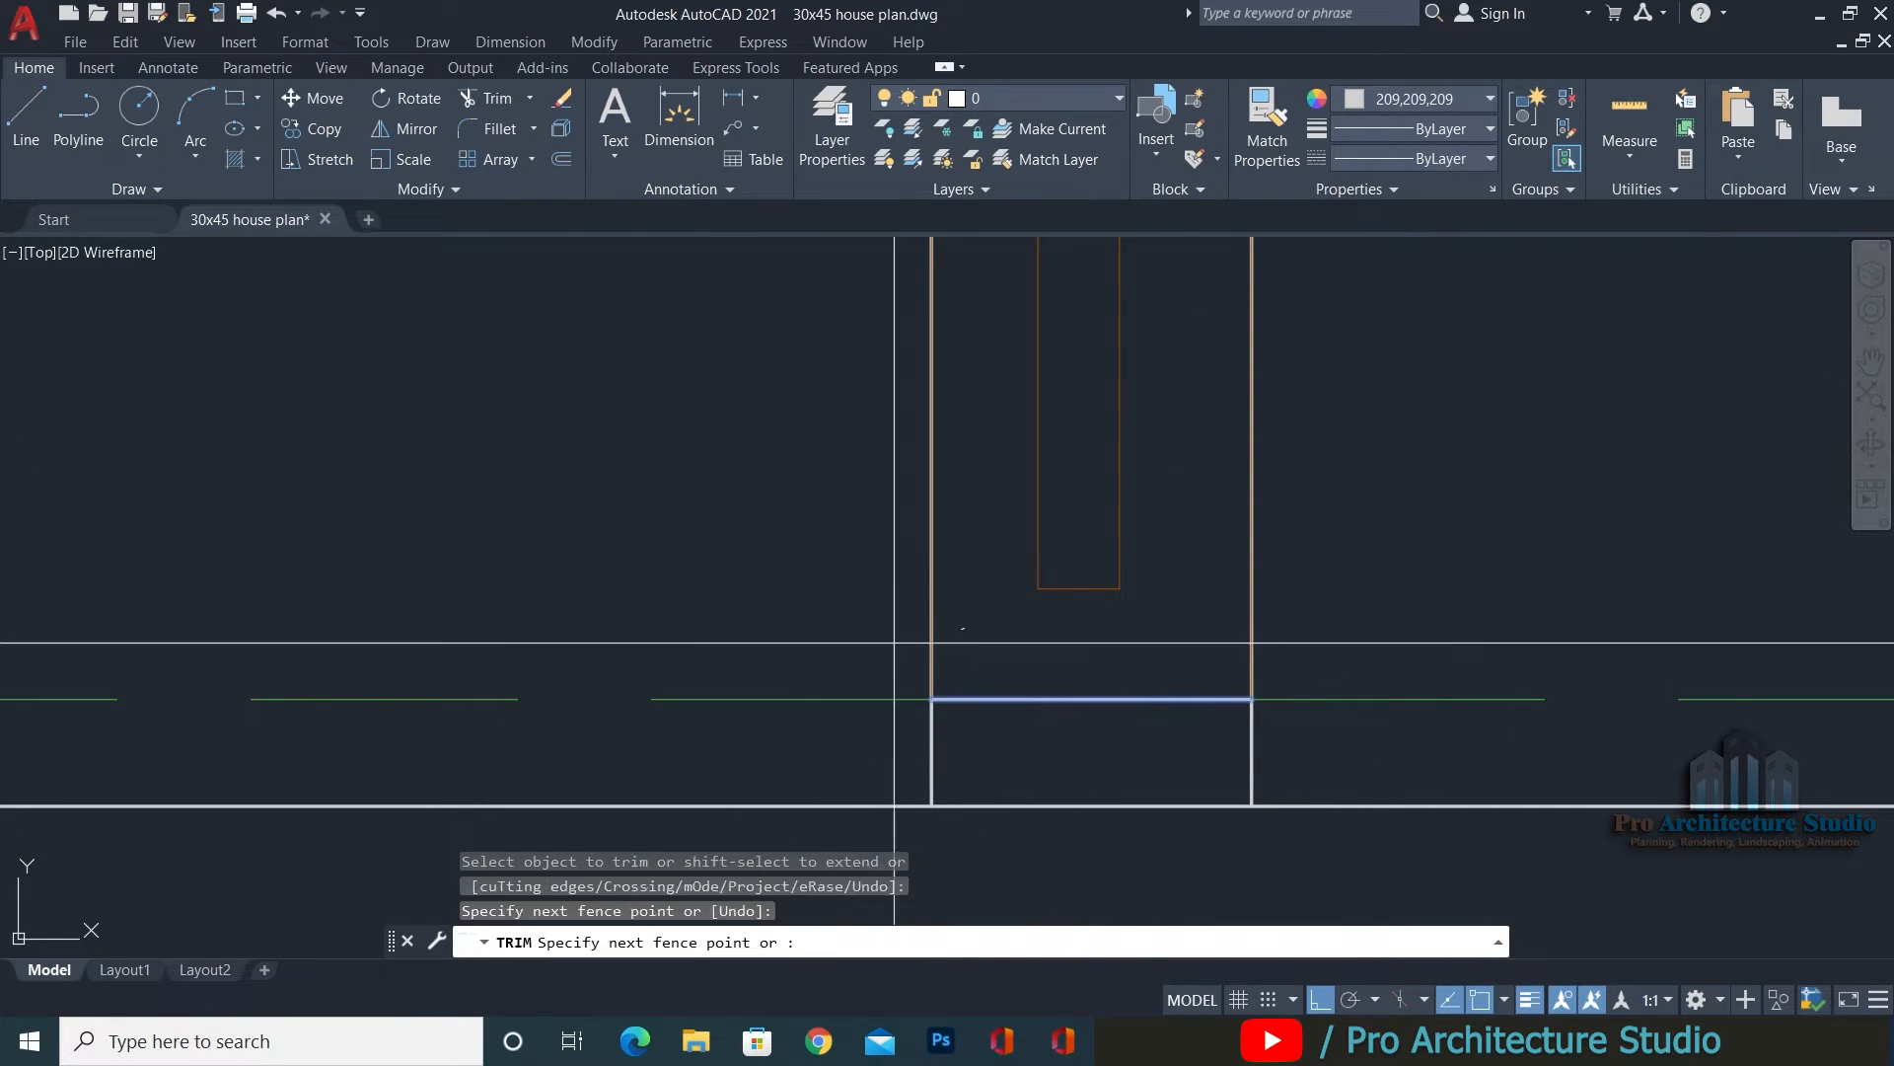
left_click(829, 648)
left_click(1188, 621)
left_click(1318, 617)
scroll(1189, 615, "down", 2)
key("Return")
key("Return")
scroll(1225, 573, "down", 6)
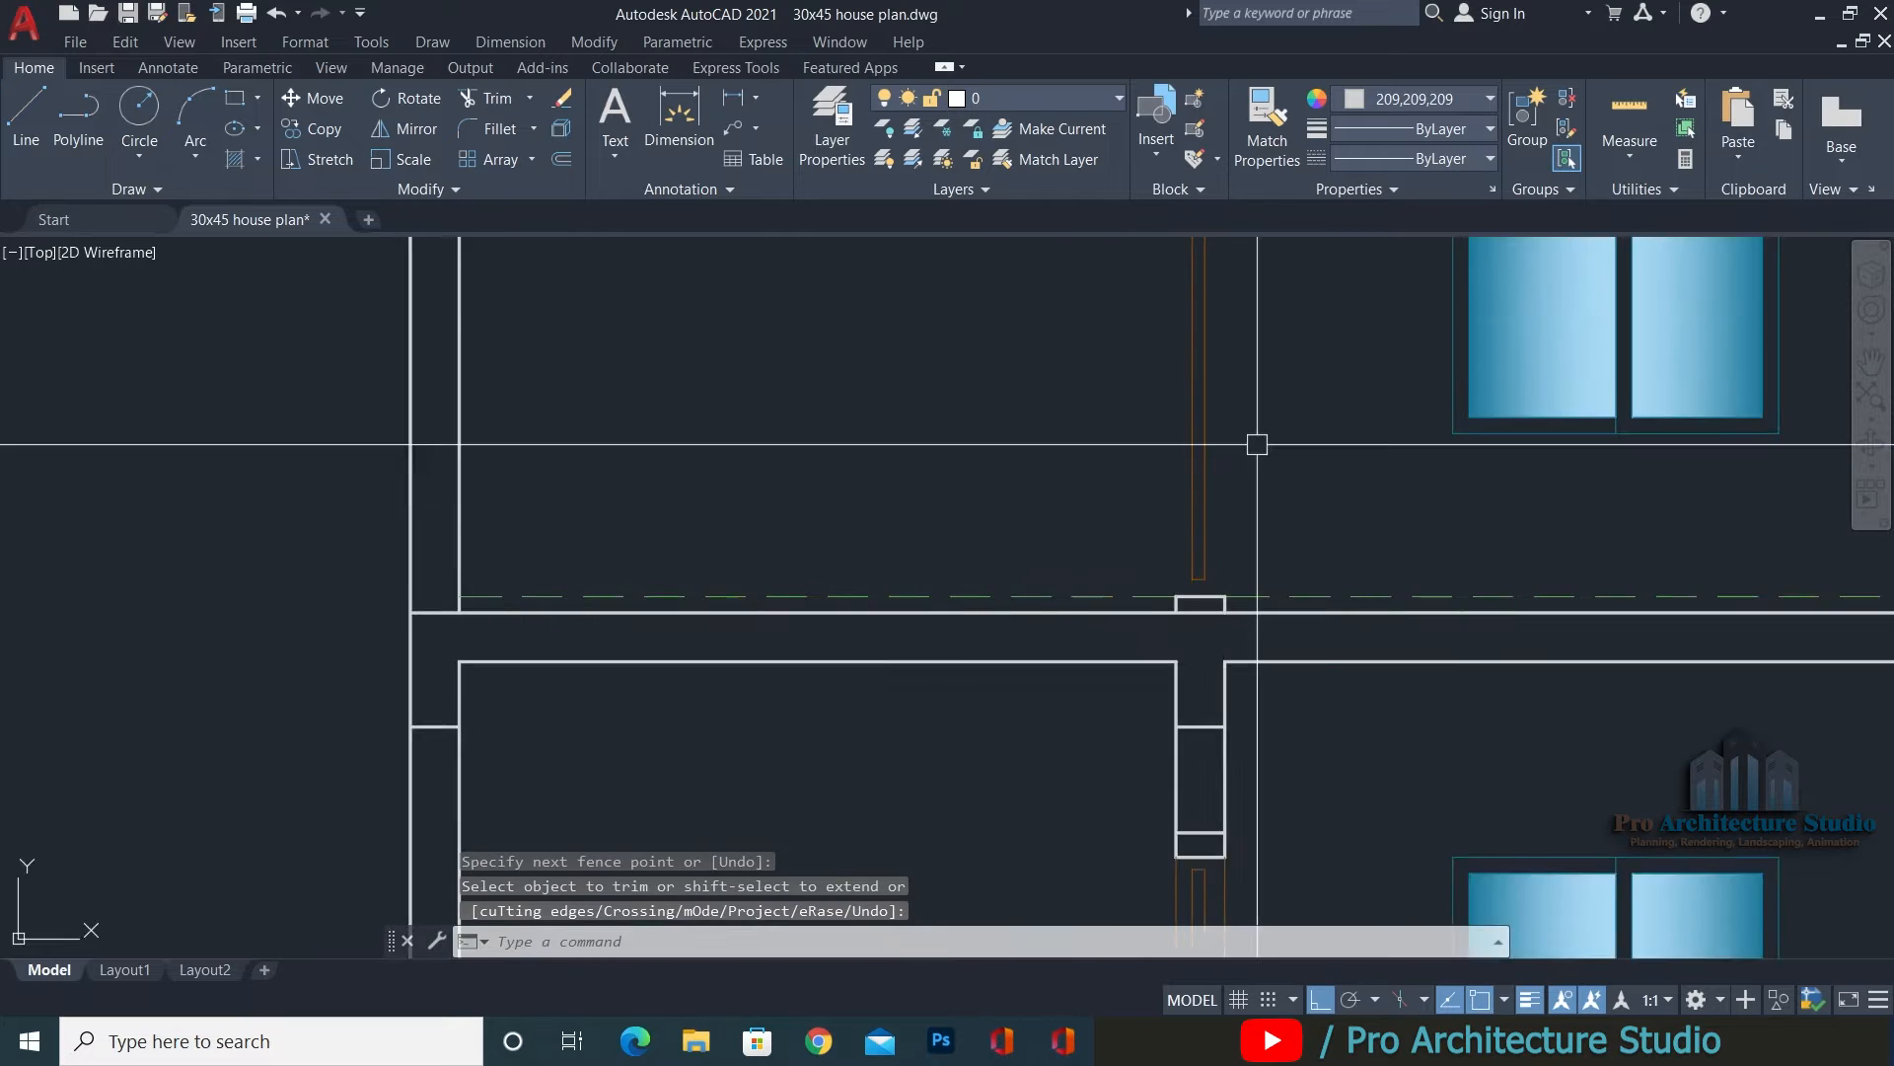
Draw vertical lines partway down the upper door opening from both lower corners of its lintel, in line with the wall faces.
middle_click_drag(1256, 444, 1180, 702)
key("Escape")
key("Escape")
key("Escape")
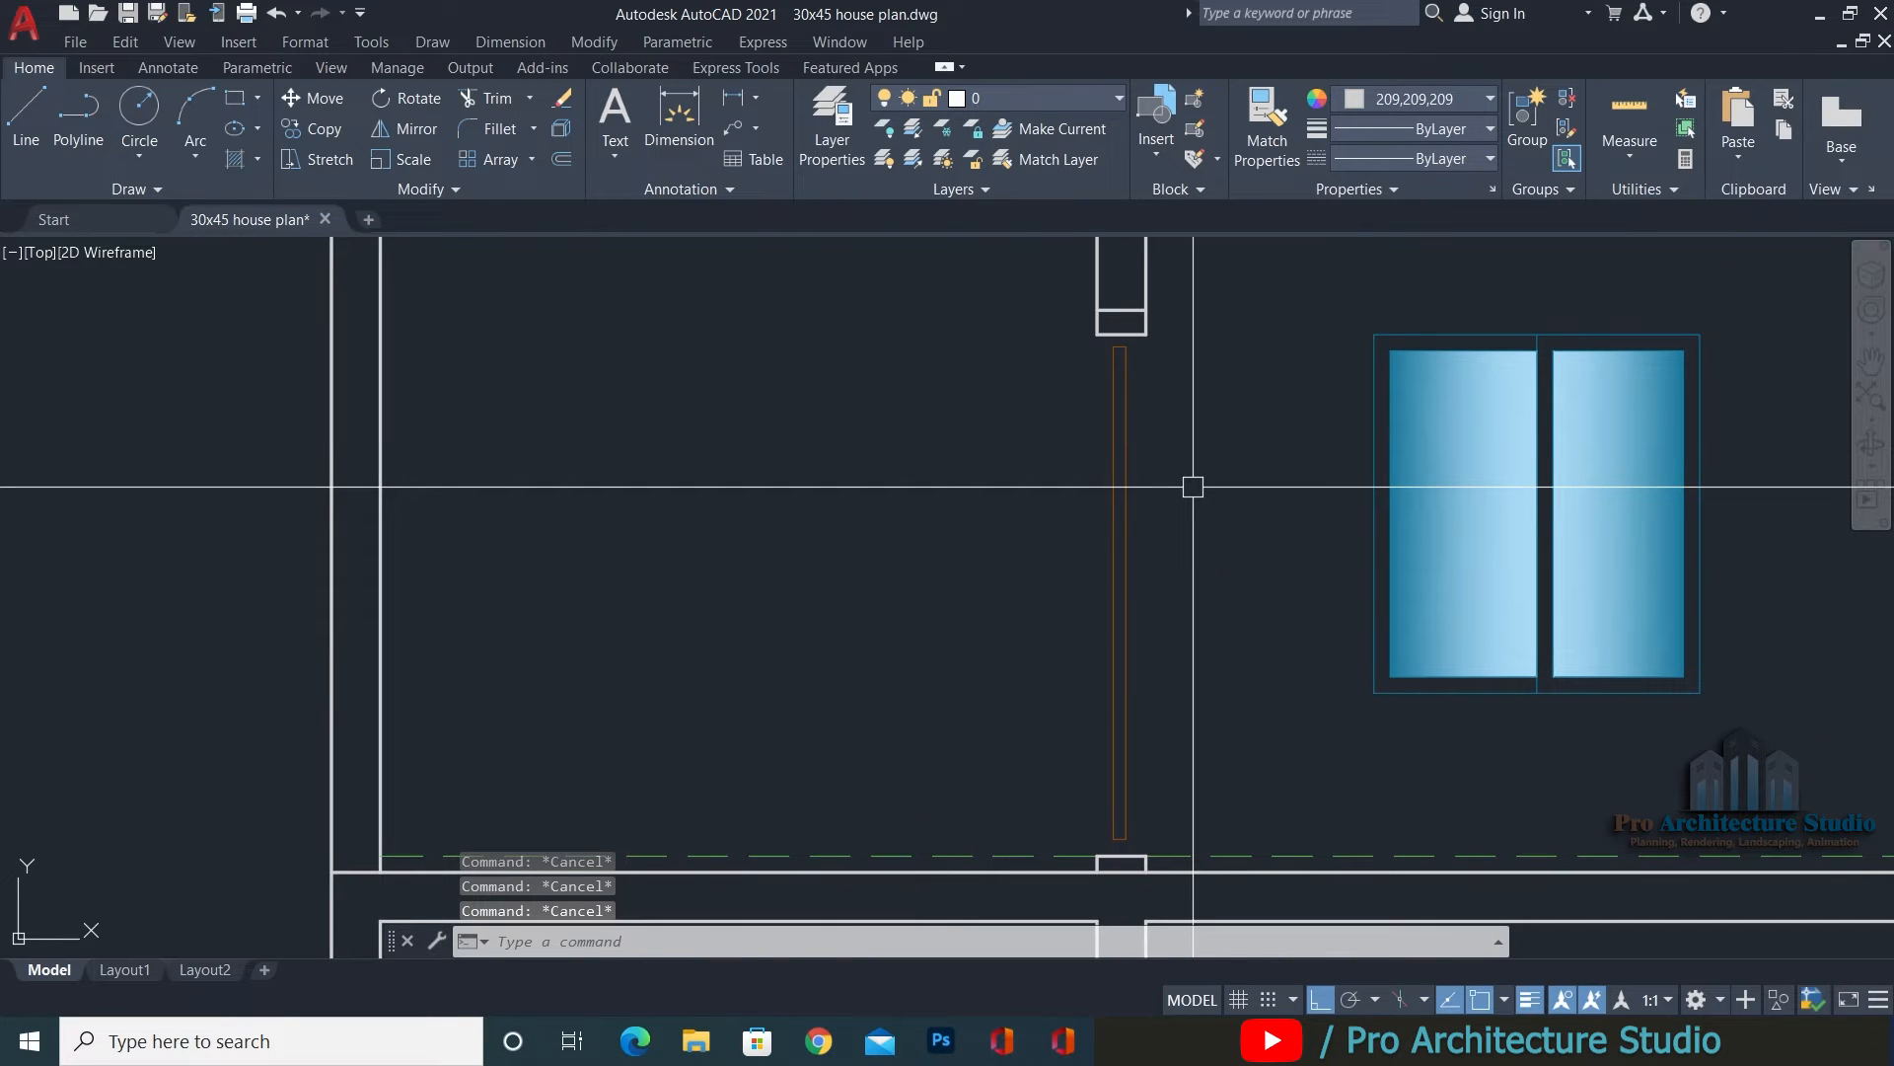
type("l")
key("Return")
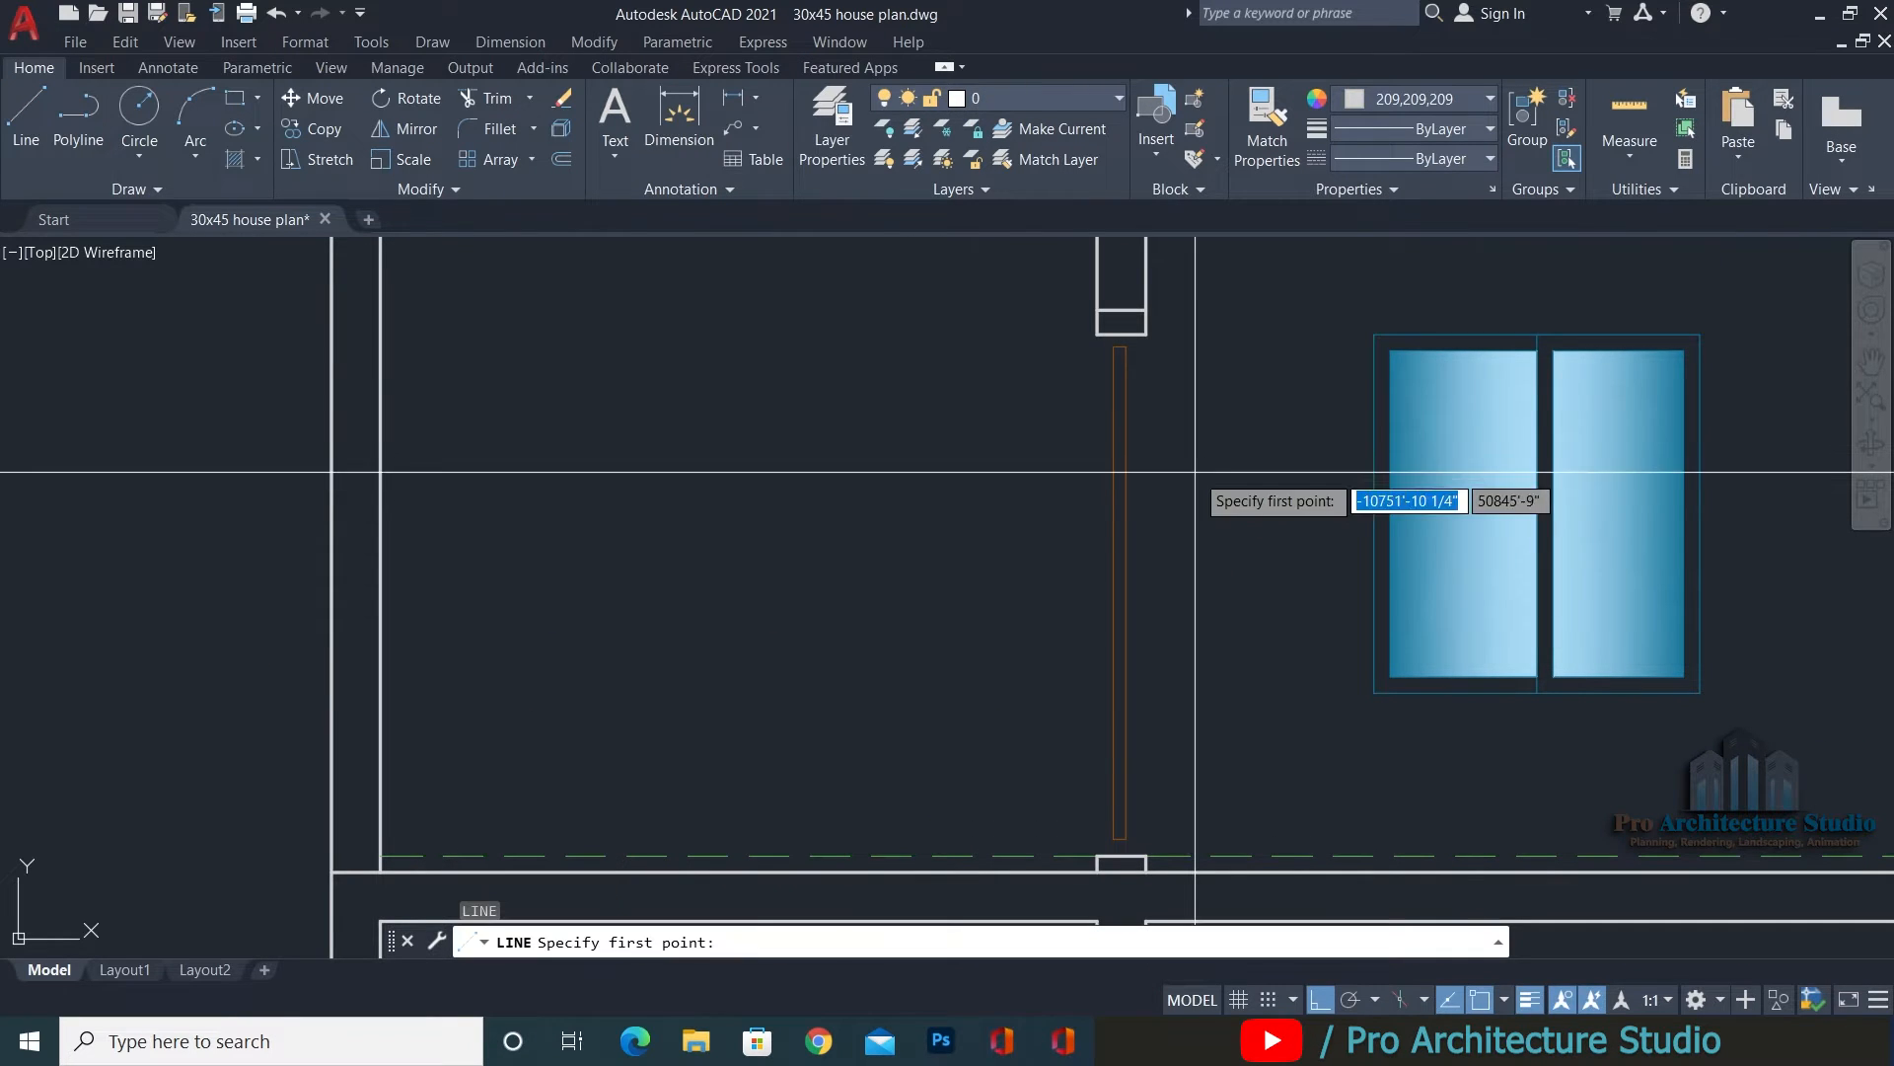
left_click(1148, 343)
left_click(1218, 635)
key("Return")
key("Return")
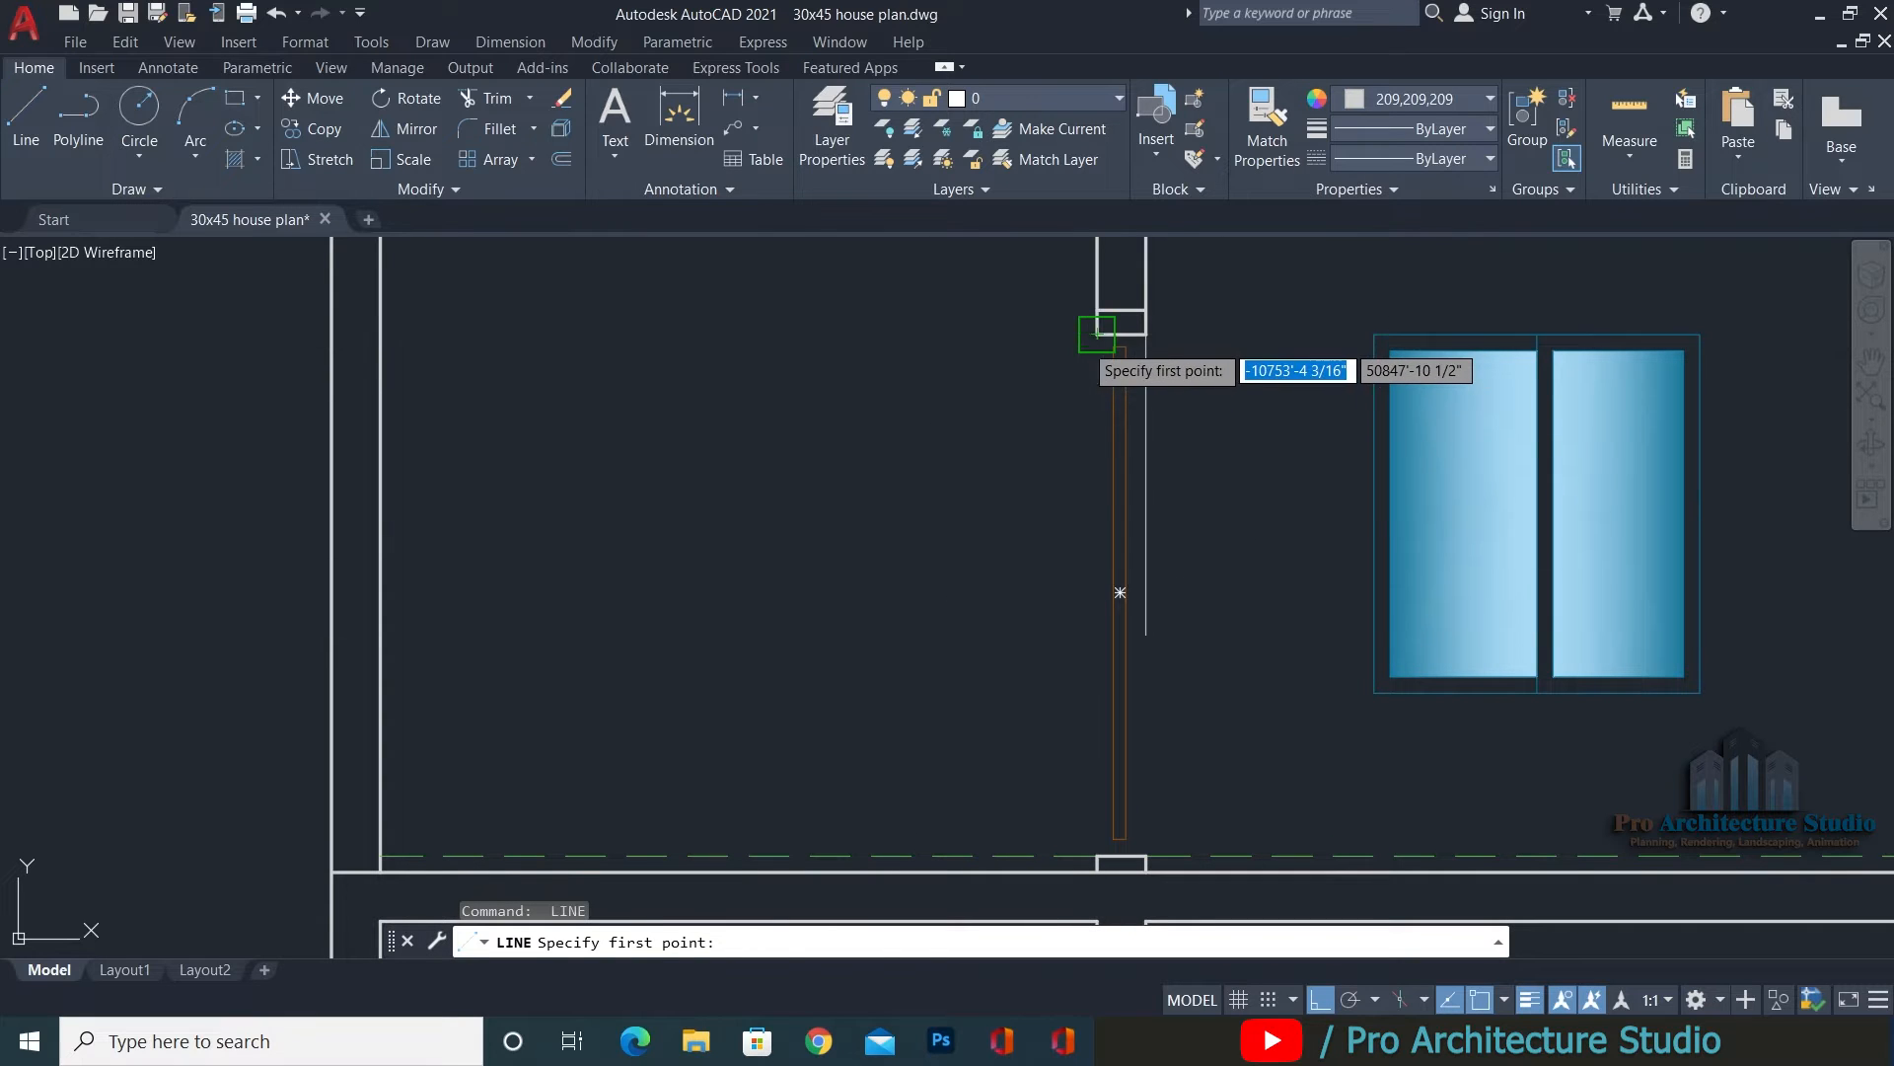
left_click(1098, 333)
left_click(958, 625)
key("Return")
key("Escape")
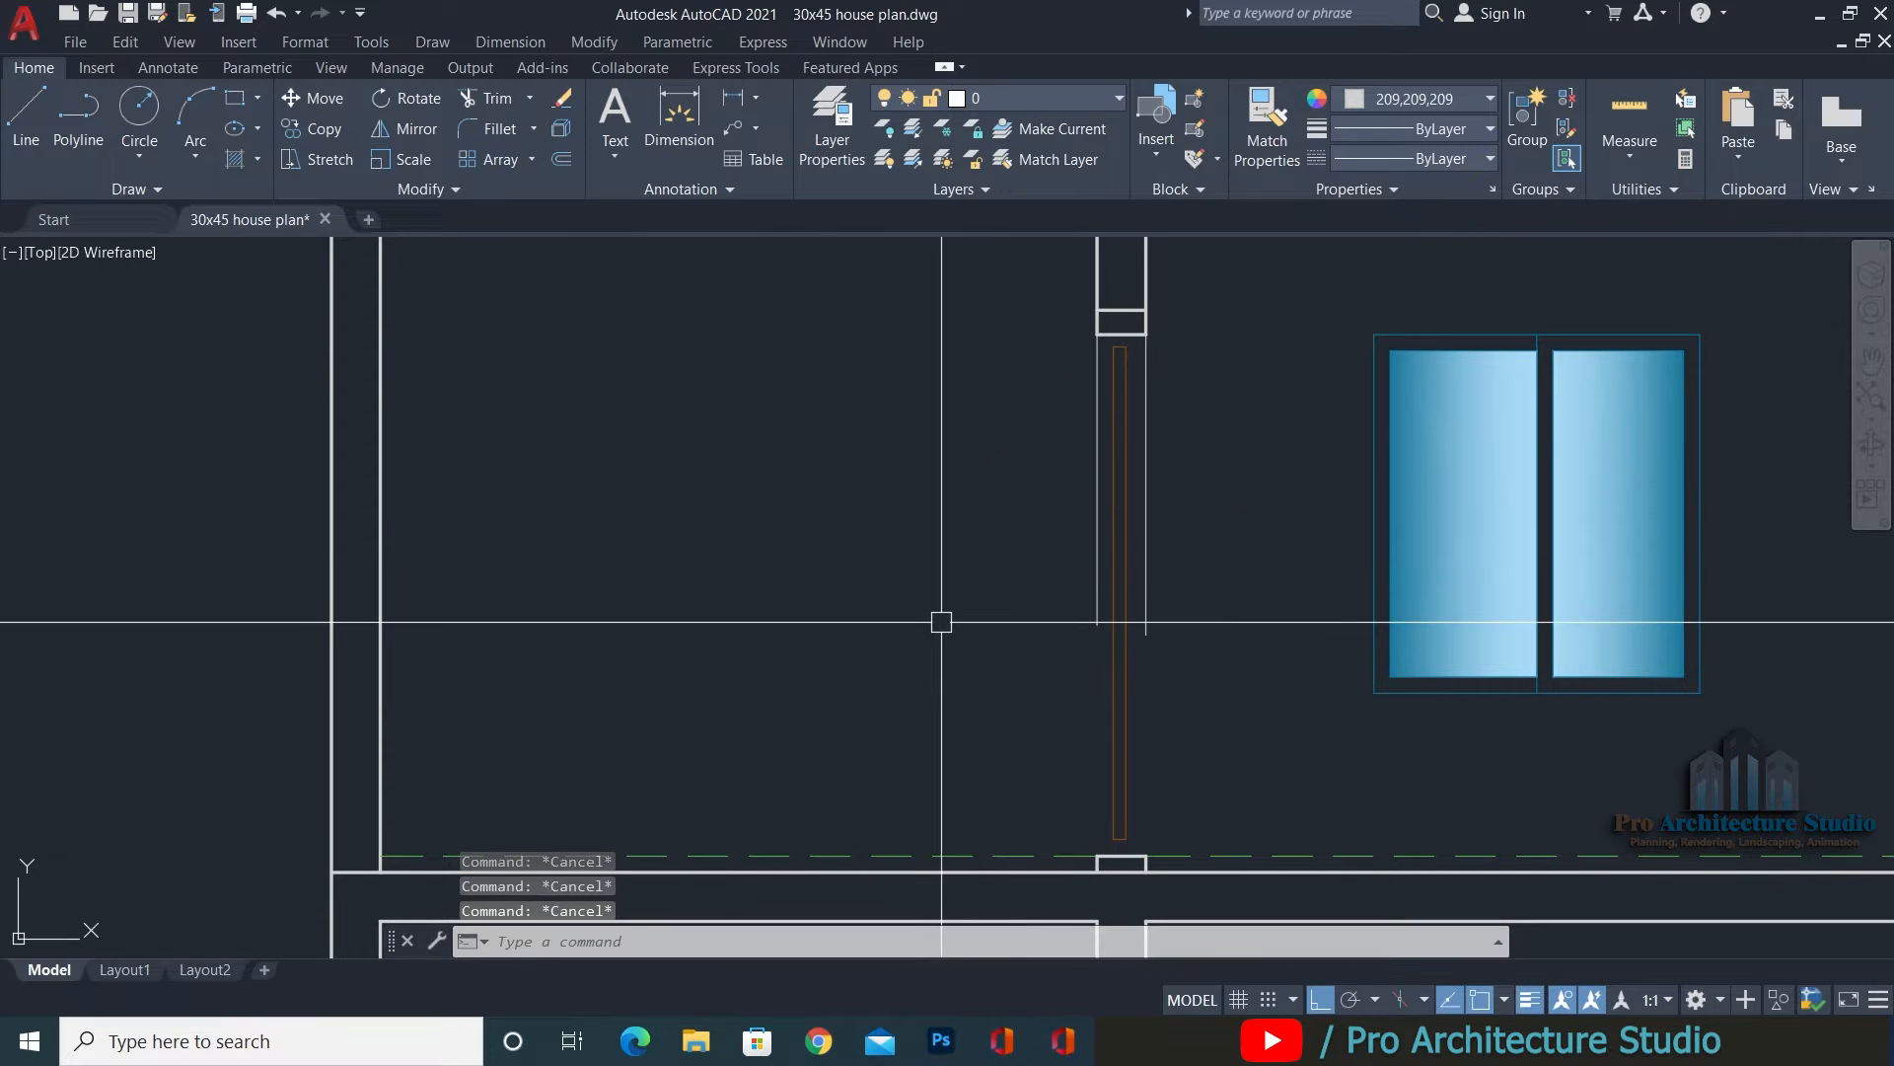
Extend both new opening edge lines down to the upper door's threshold.
type("EX")
key("Return")
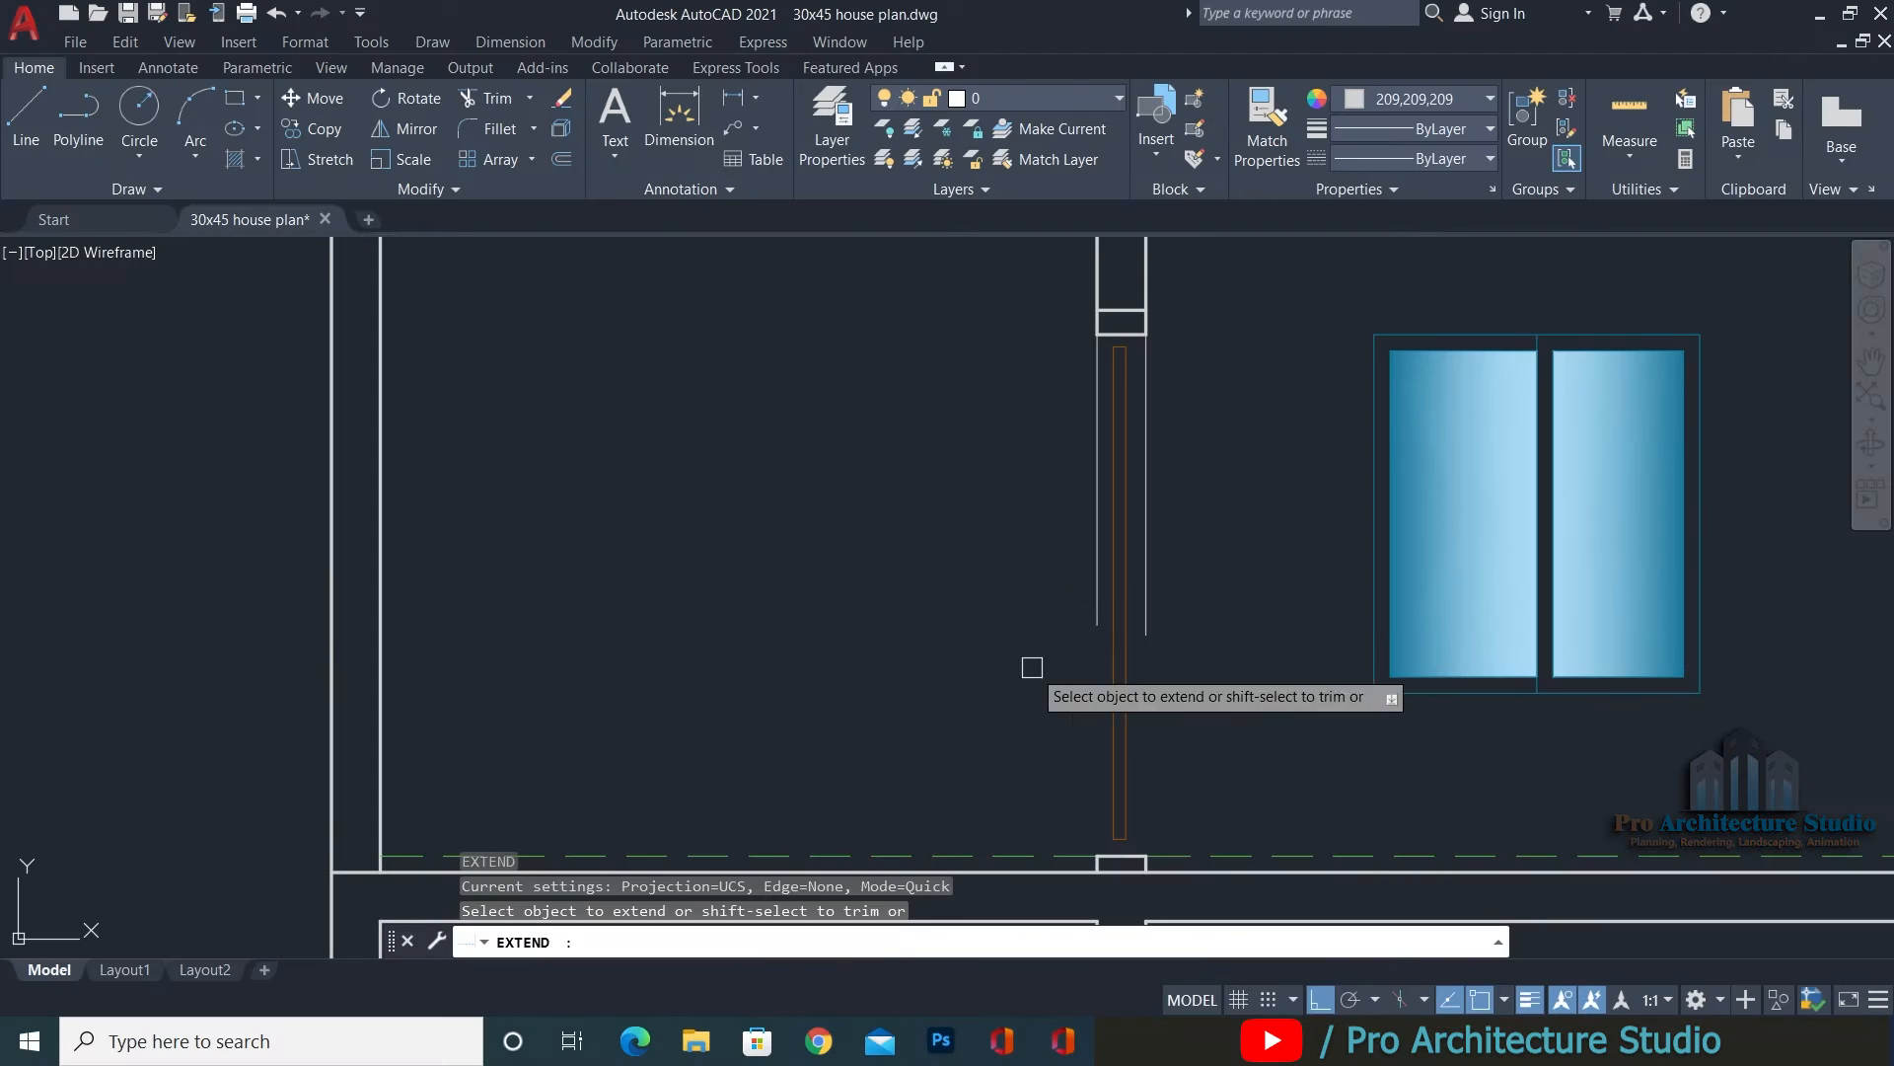
left_click(1097, 603)
key("Escape")
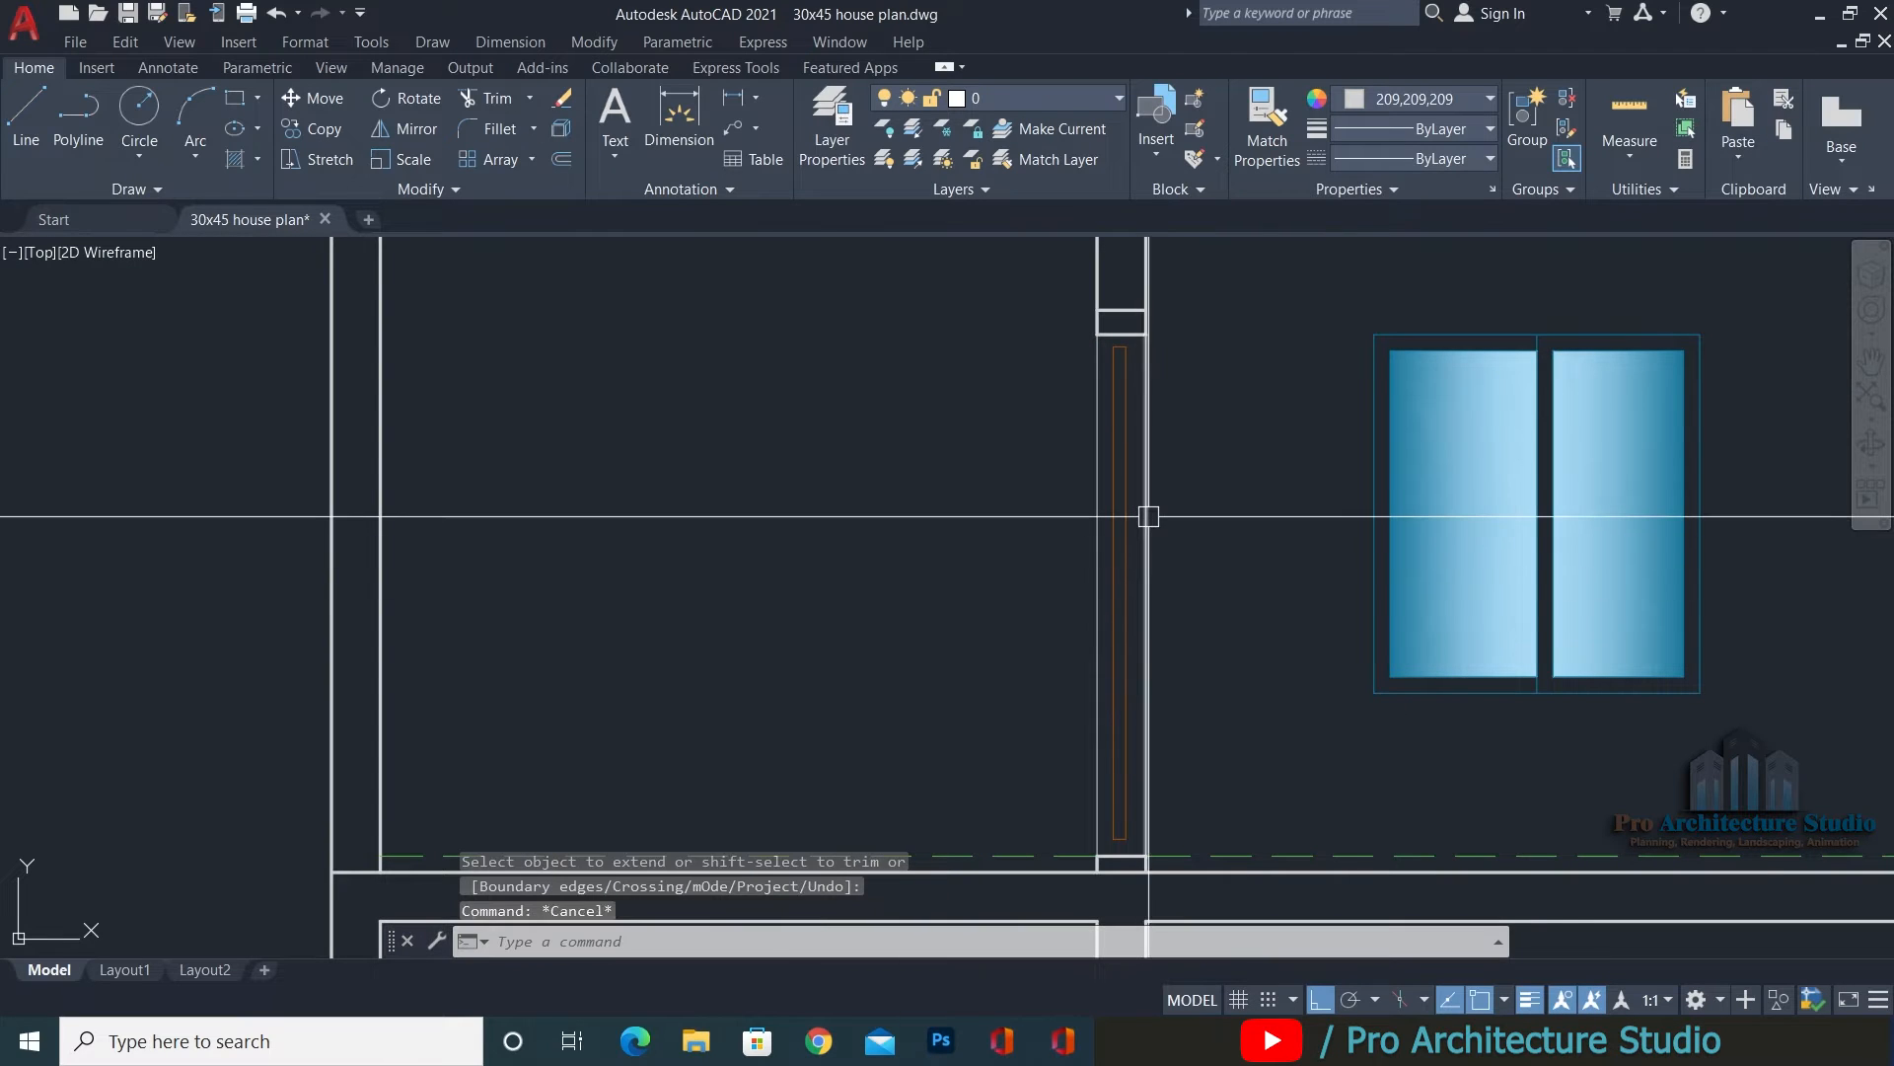
Match both opening edge lines to the brown door's properties and save the drawing.
type("MA")
key("Return")
scroll(1130, 444, "up", 2)
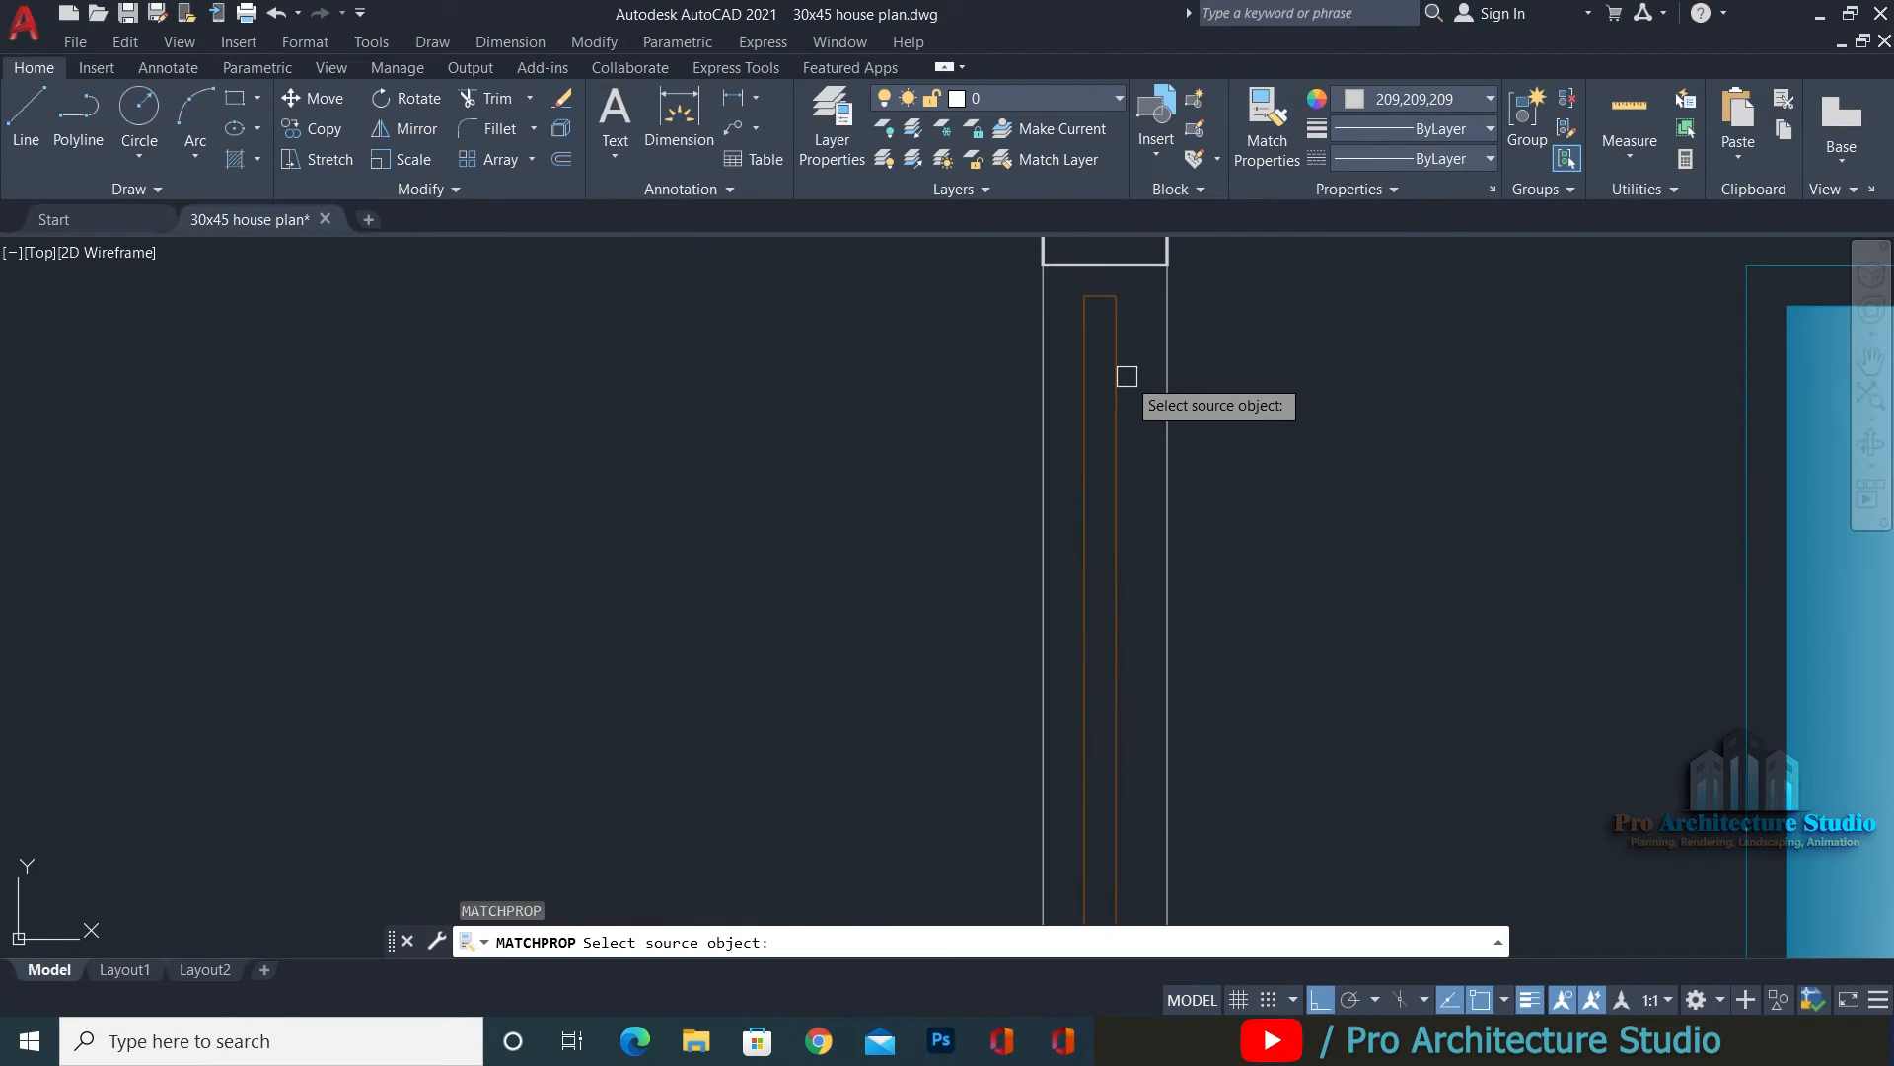
left_click(1164, 357)
left_click(1042, 367)
scroll(1022, 380, "down", 3)
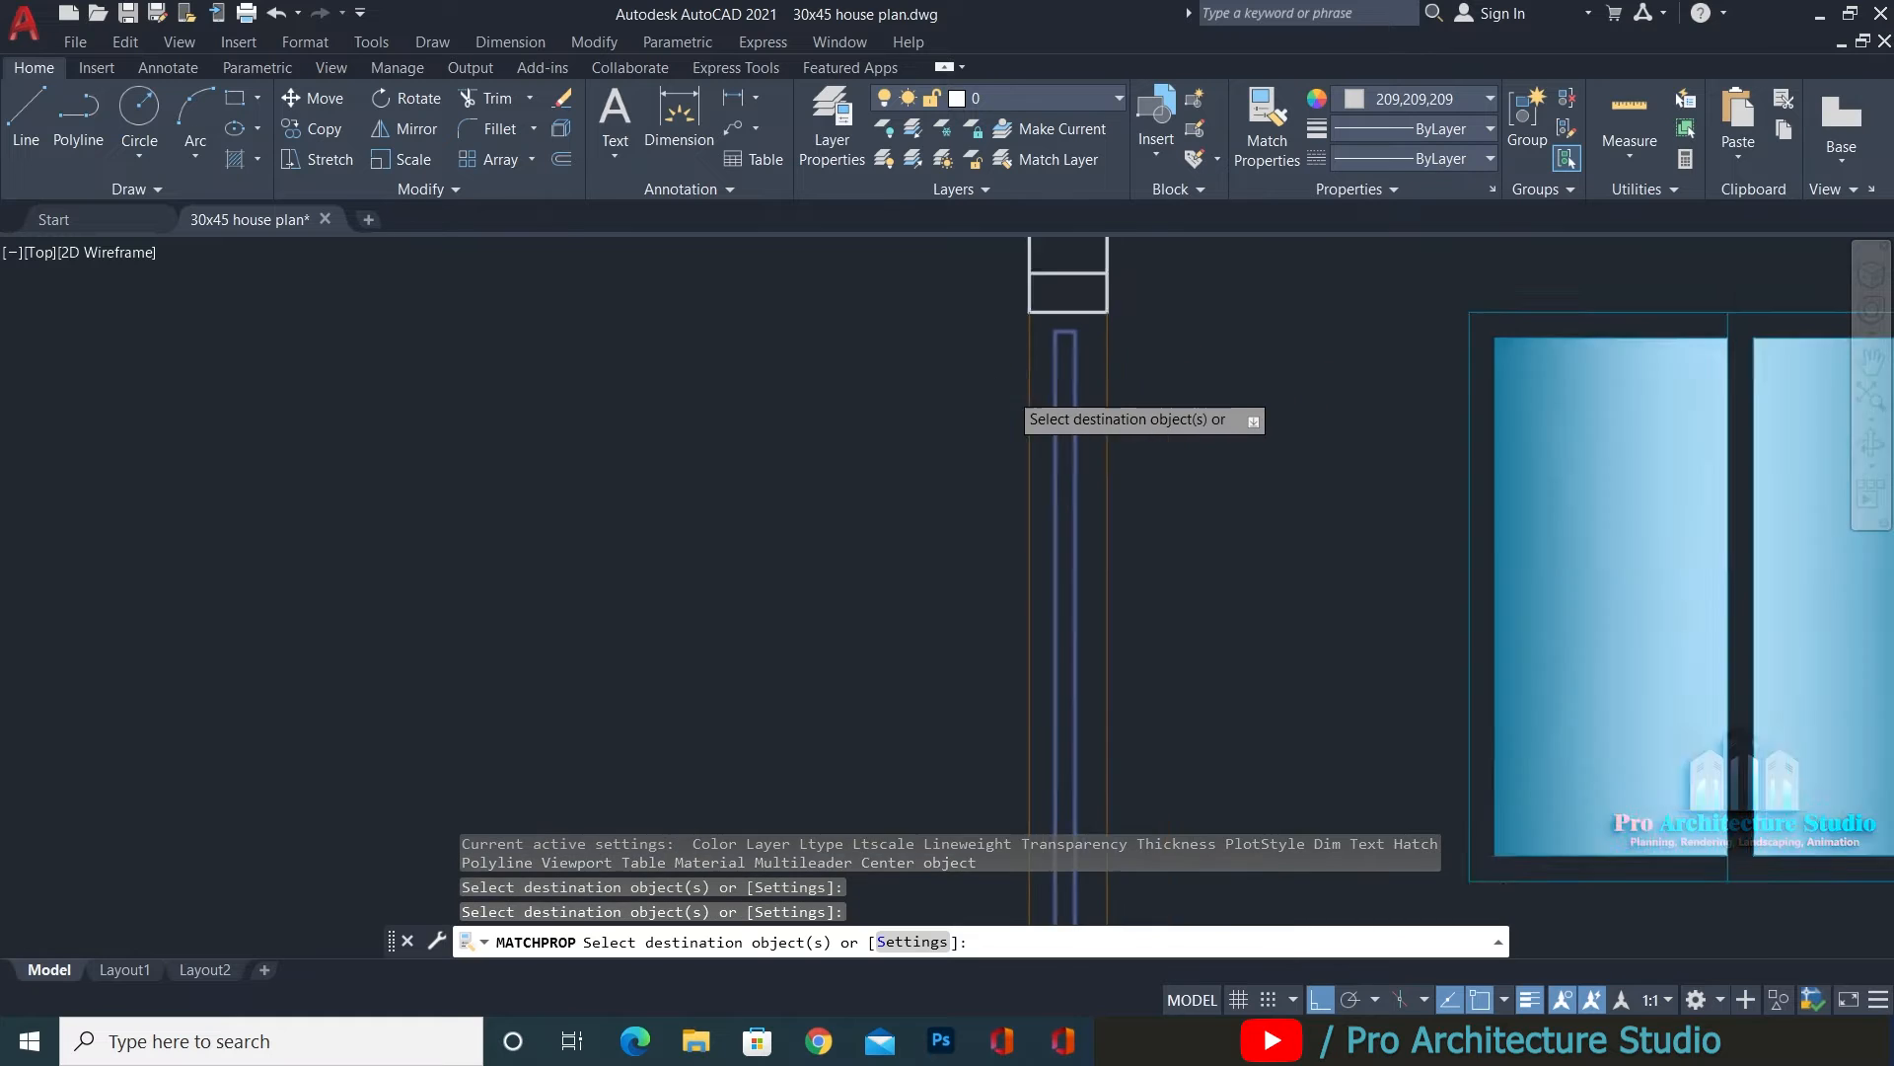
key("Escape")
key("ctrl+s")
In the first floor plan, draw a vertical construction line through the wall end beside stair number 1 at the terrace door.
scroll(911, 531, "down", 2)
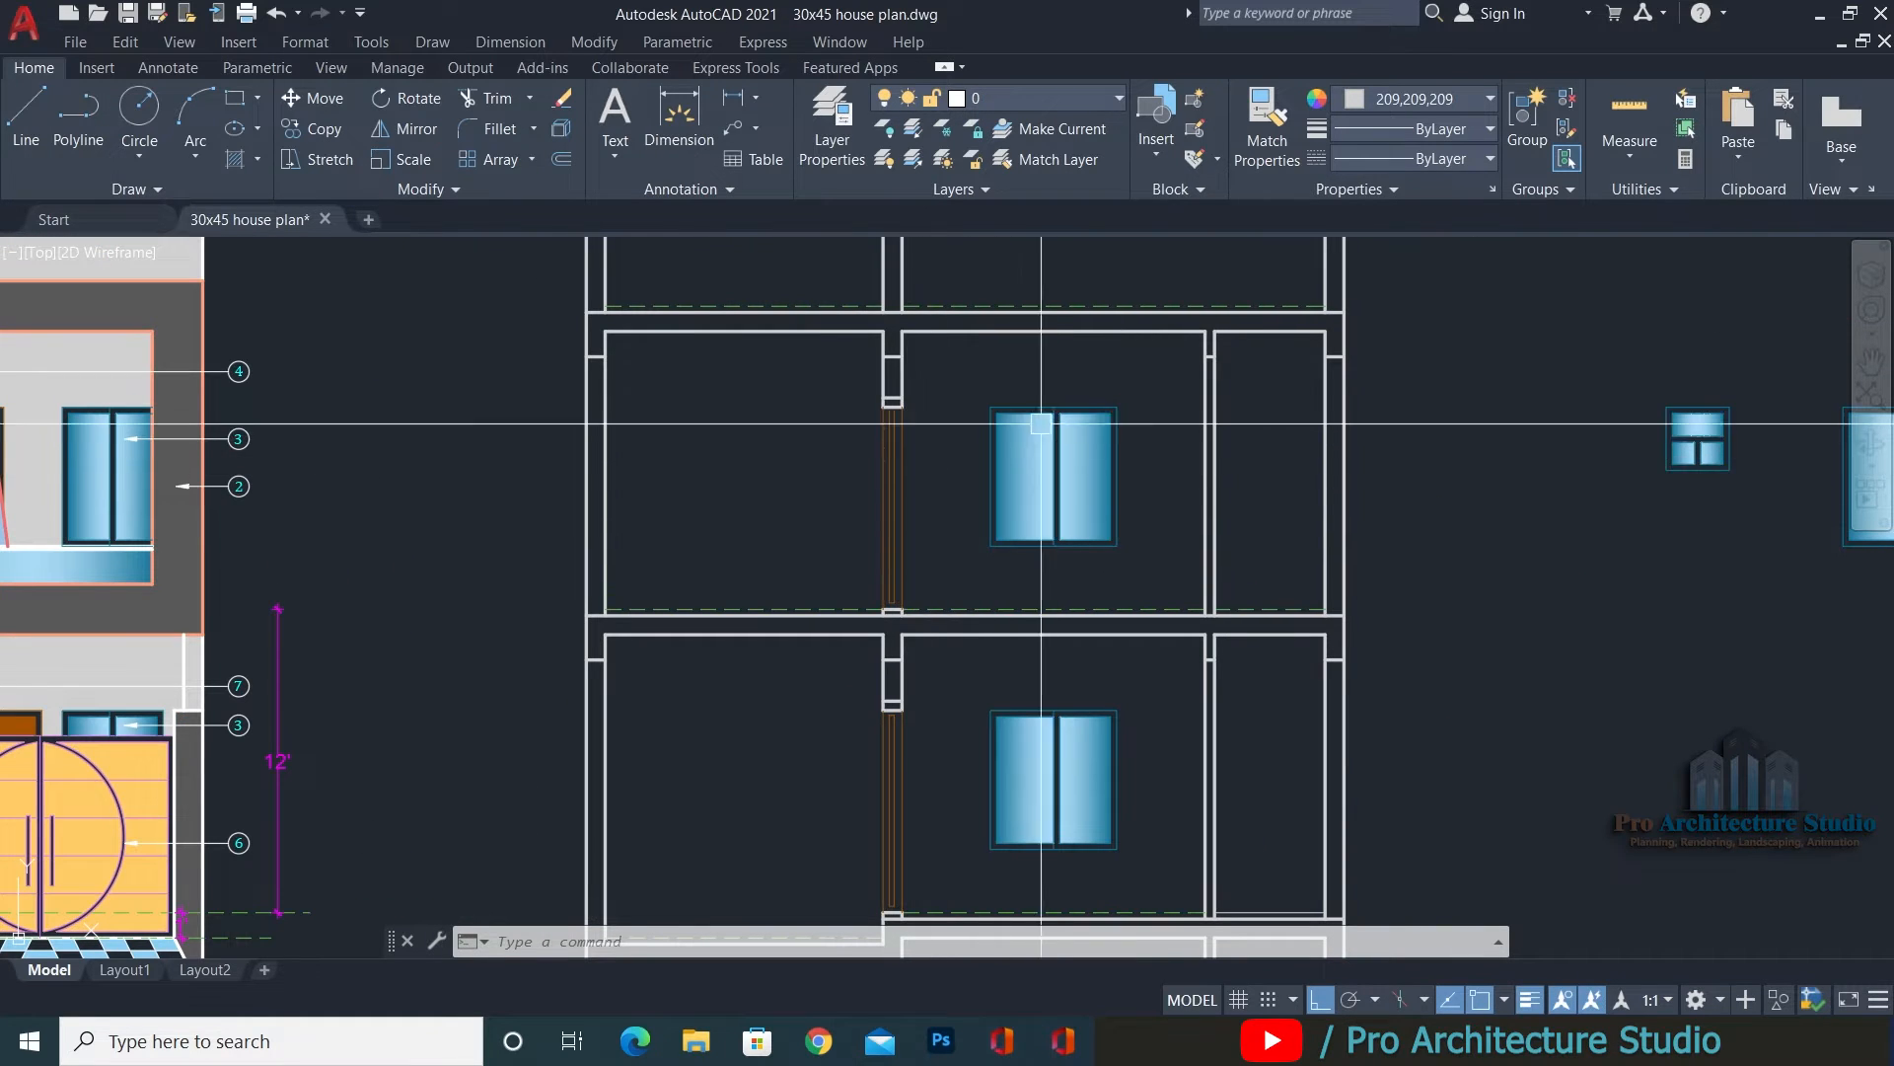
scroll(1108, 427, "down", 5)
middle_click_drag(1051, 628, 1049, 440)
scroll(1051, 632, "up", 3)
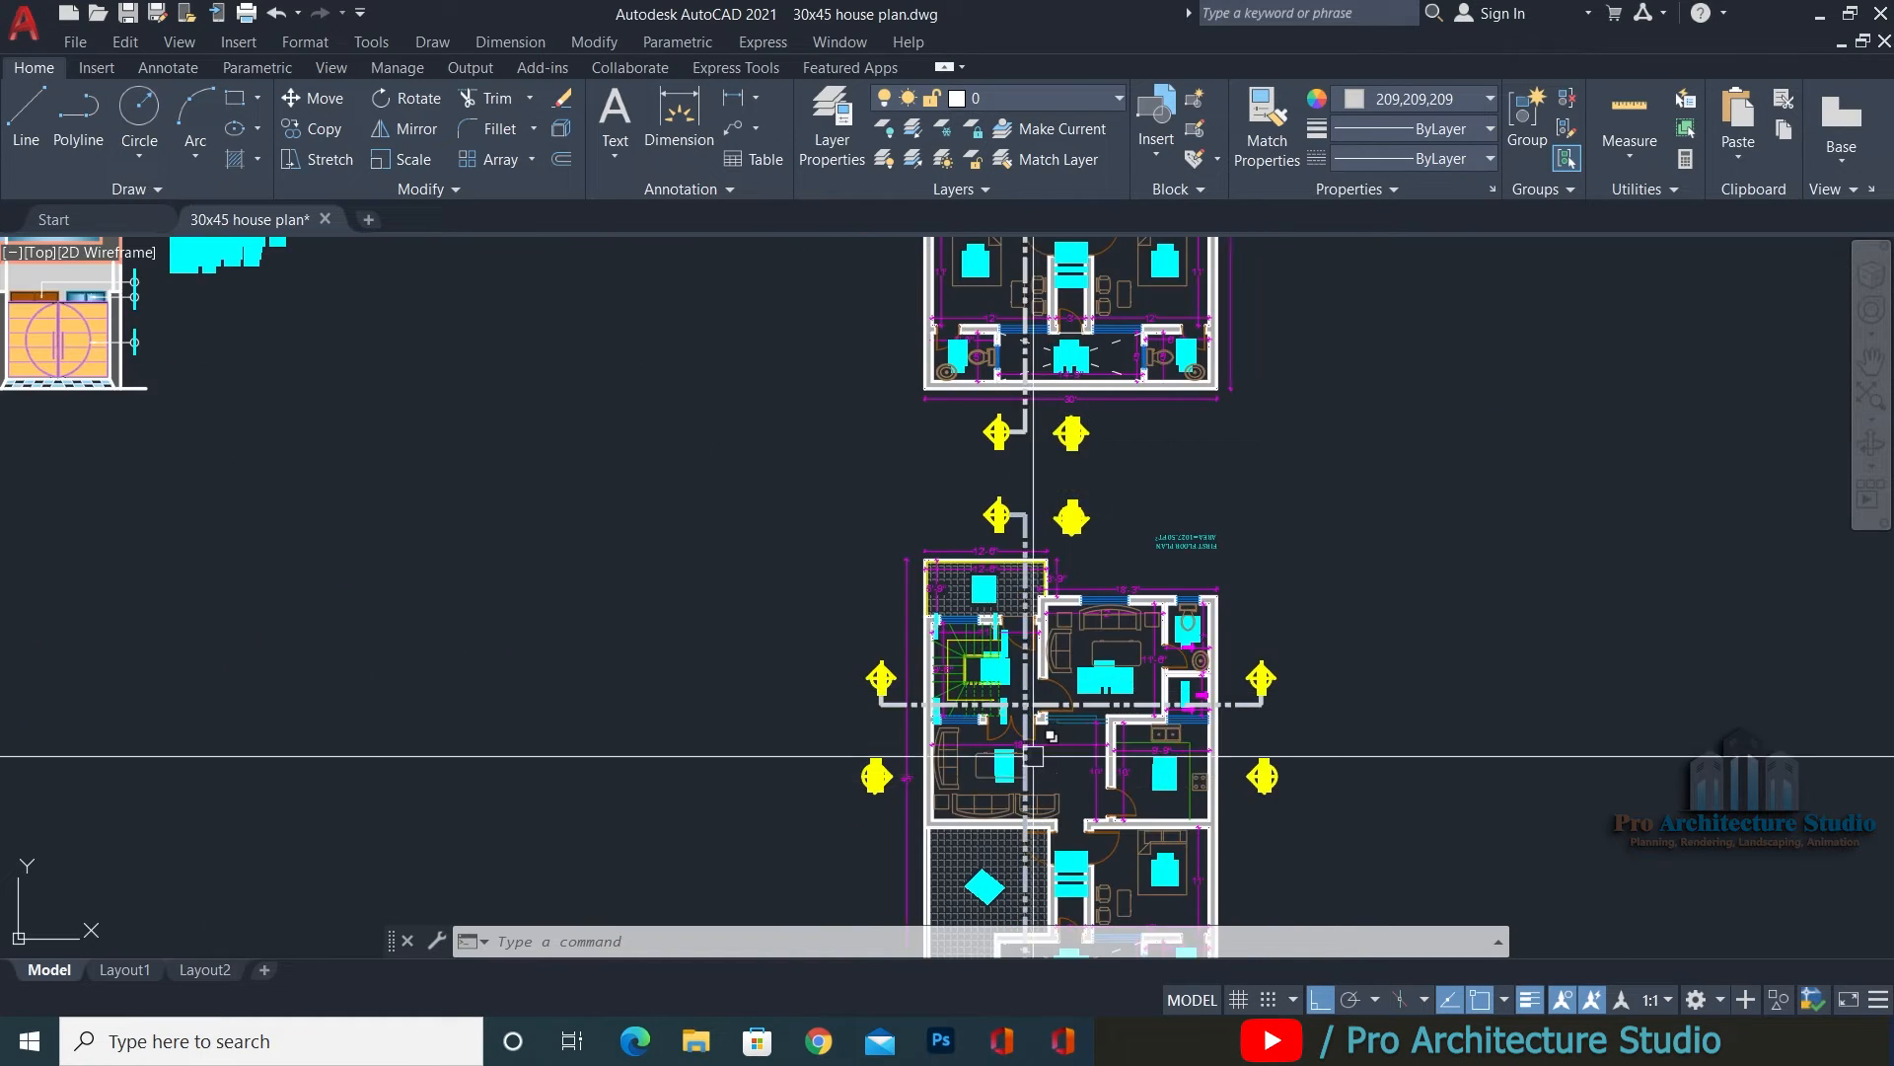
scroll(1033, 756, "up", 2)
scroll(1041, 785, "up", 5)
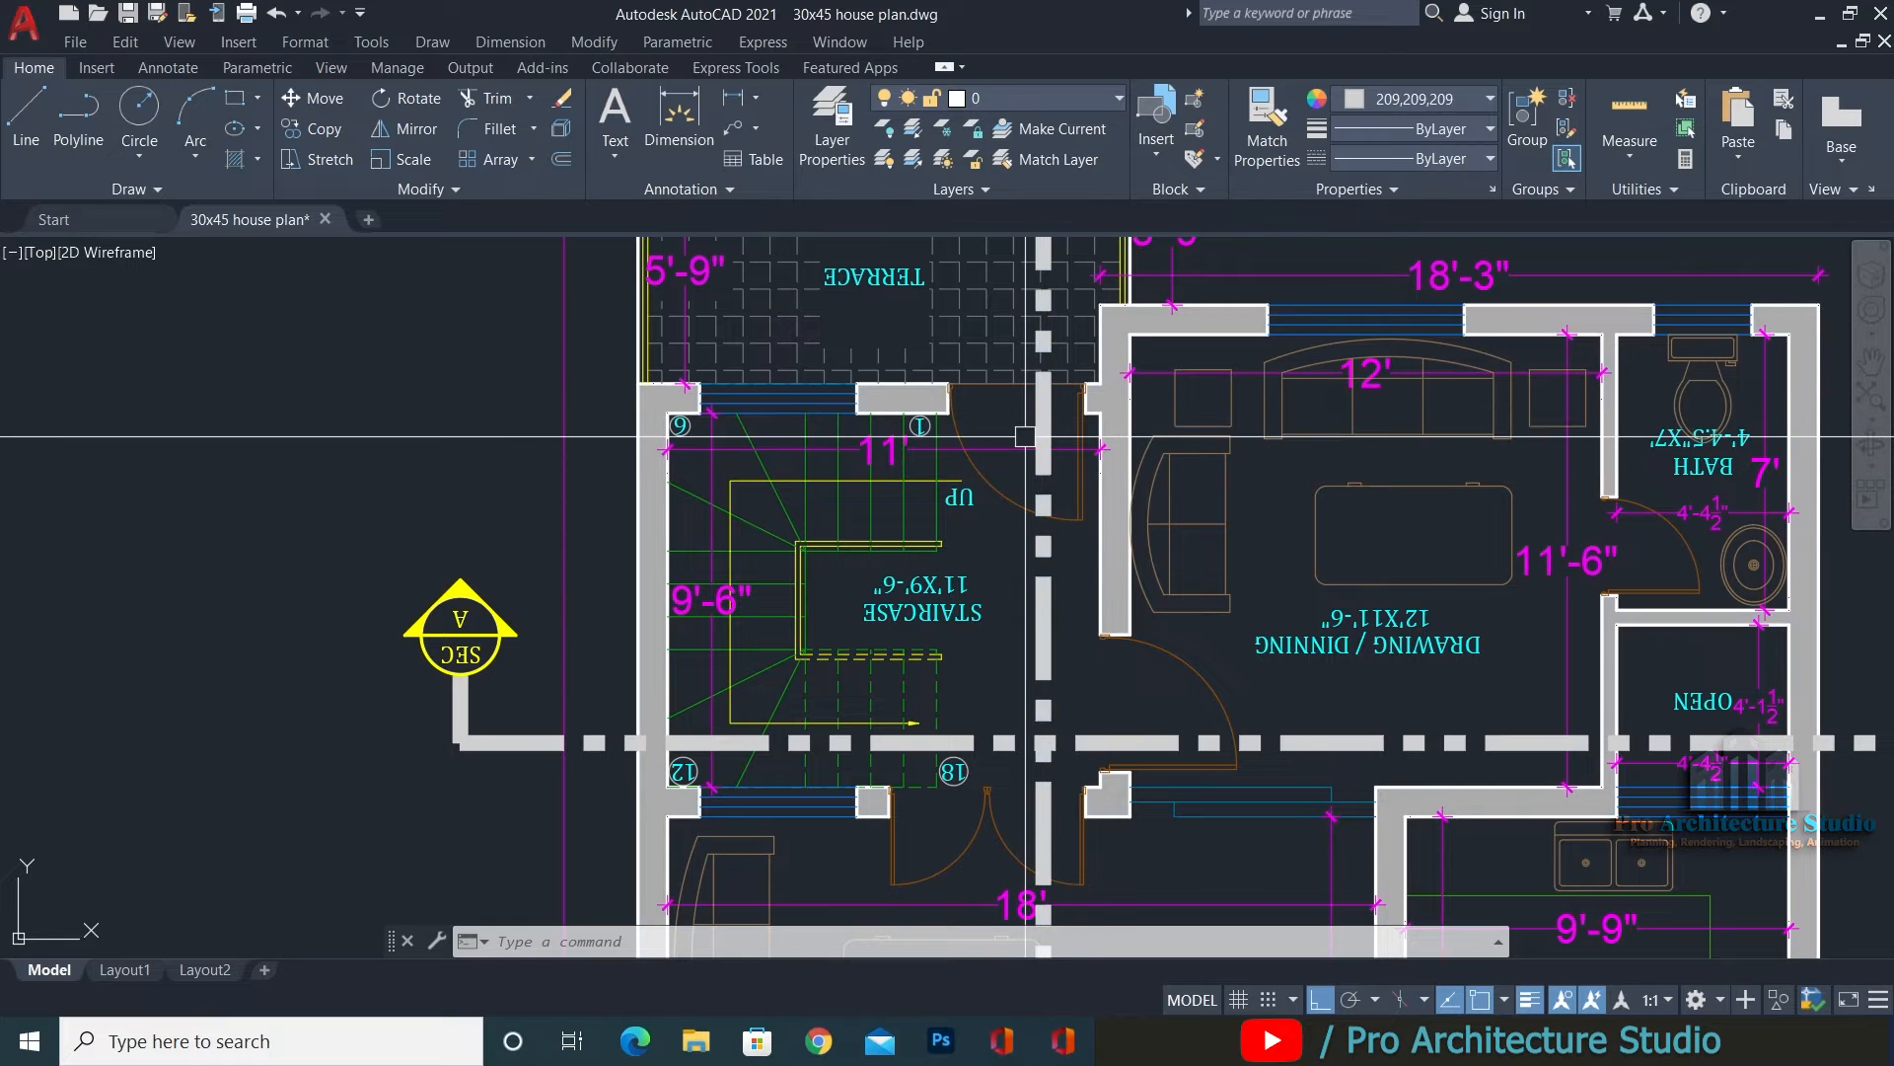
scroll(1006, 419, "up", 2)
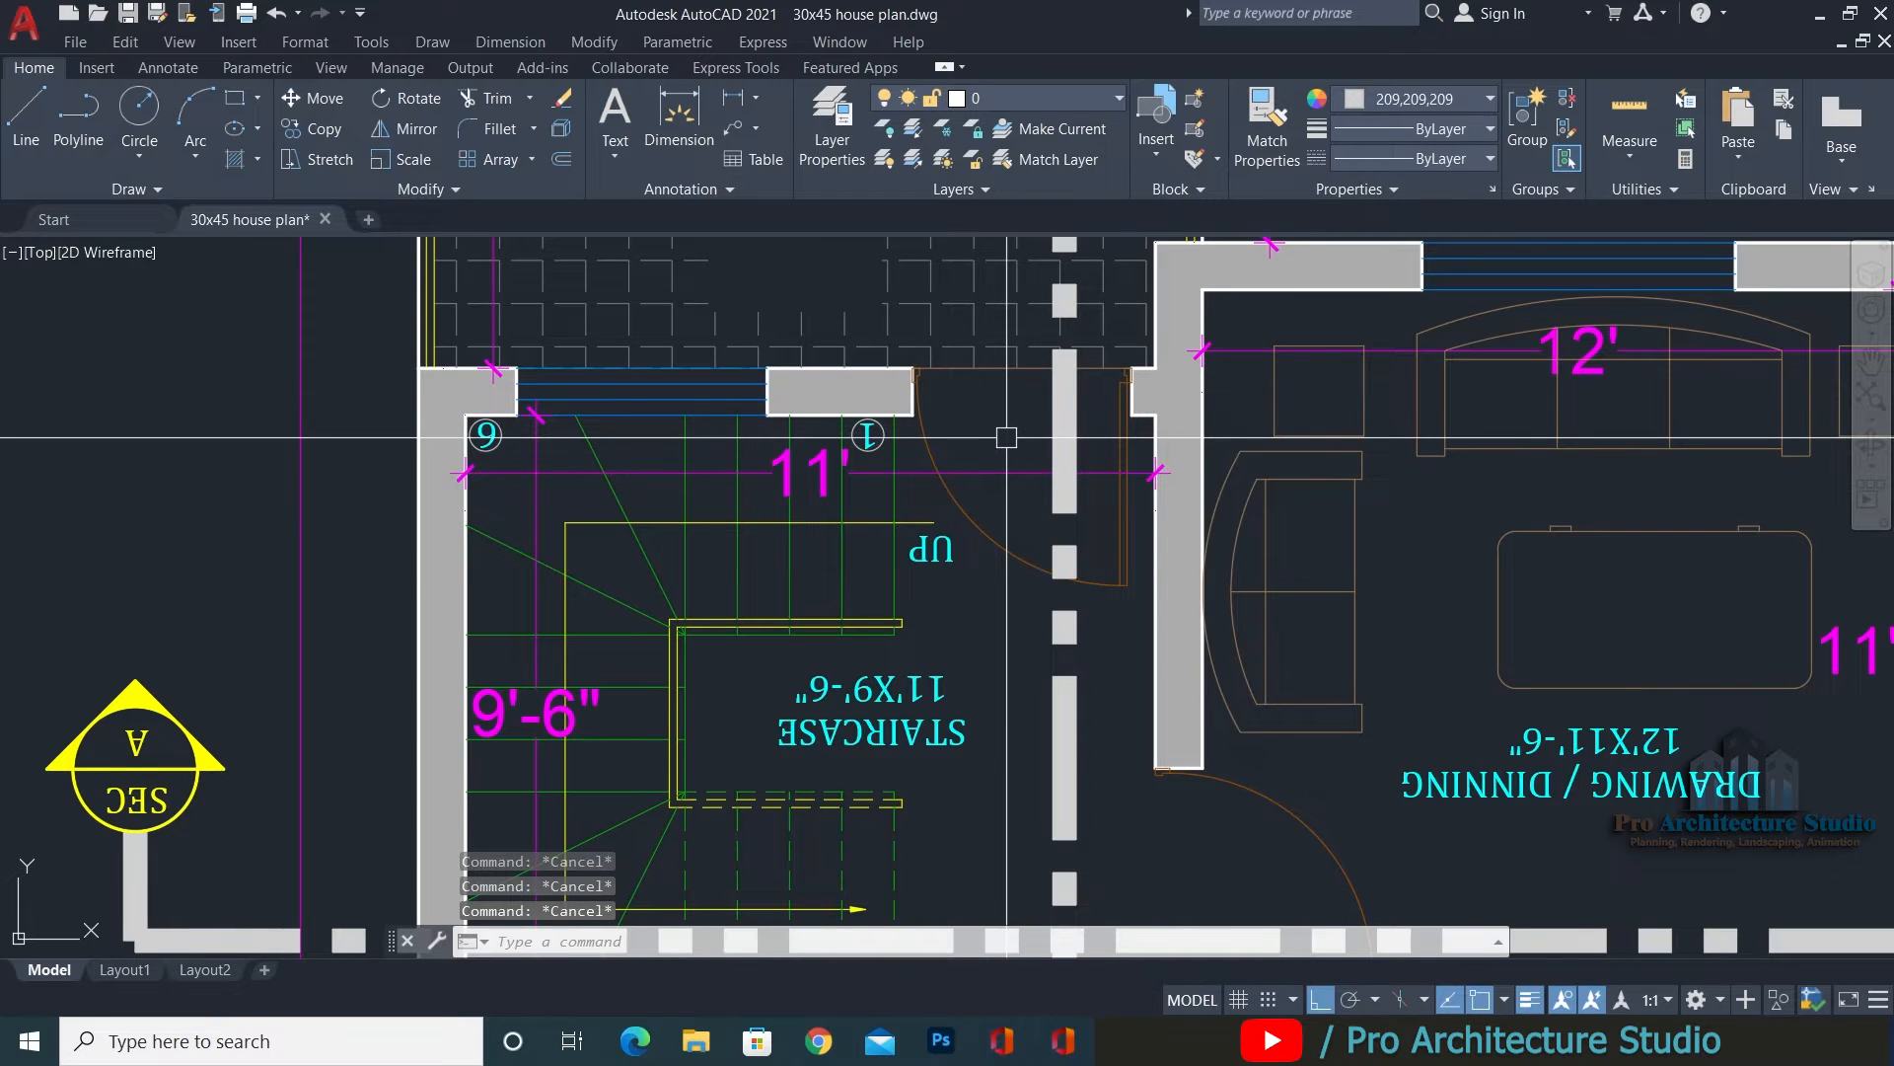
type("XL")
key("Return")
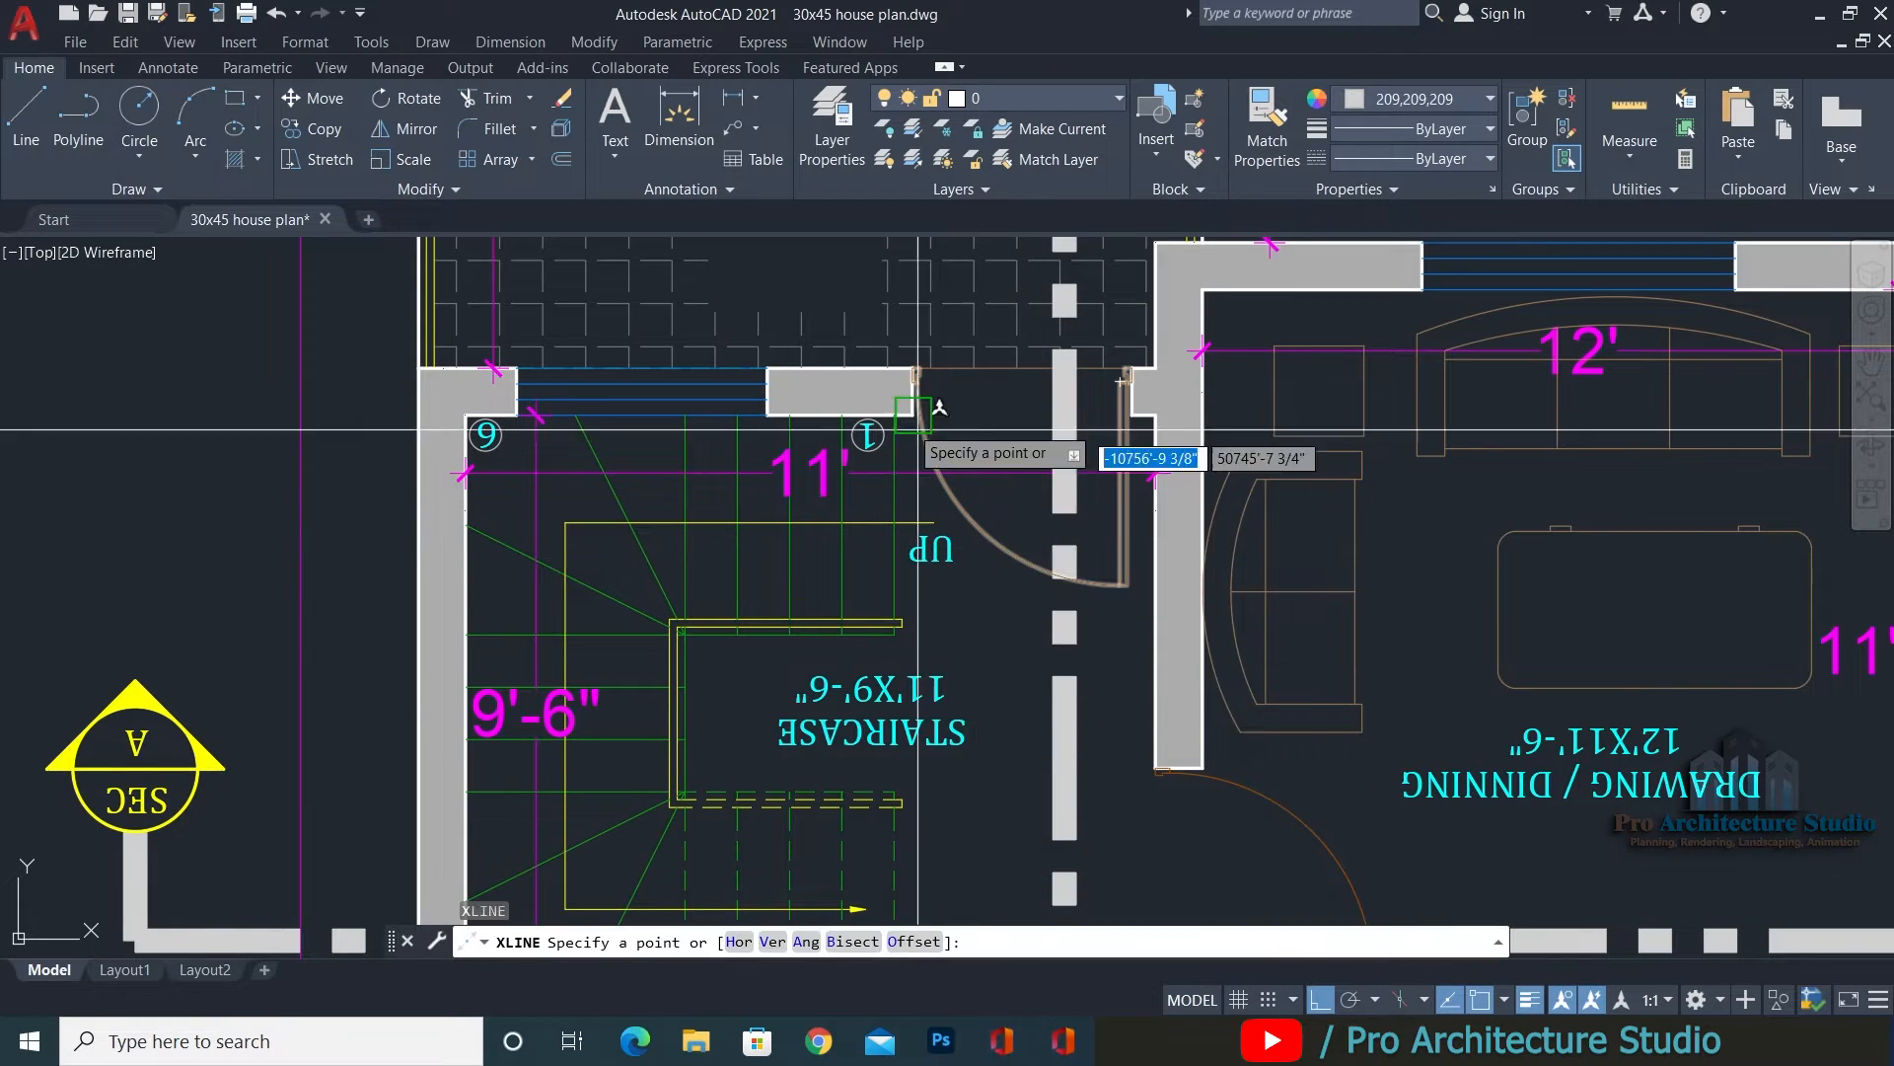
scroll(1056, 395, "up", 6)
left_click(465, 486)
middle_click_drag(528, 322, 574, 620)
left_click(647, 444)
key("Return")
Draw a second vertical construction line through the opposite jamb of the staircase's terrace door.
middle_click_drag(1241, 663, 1145, 564)
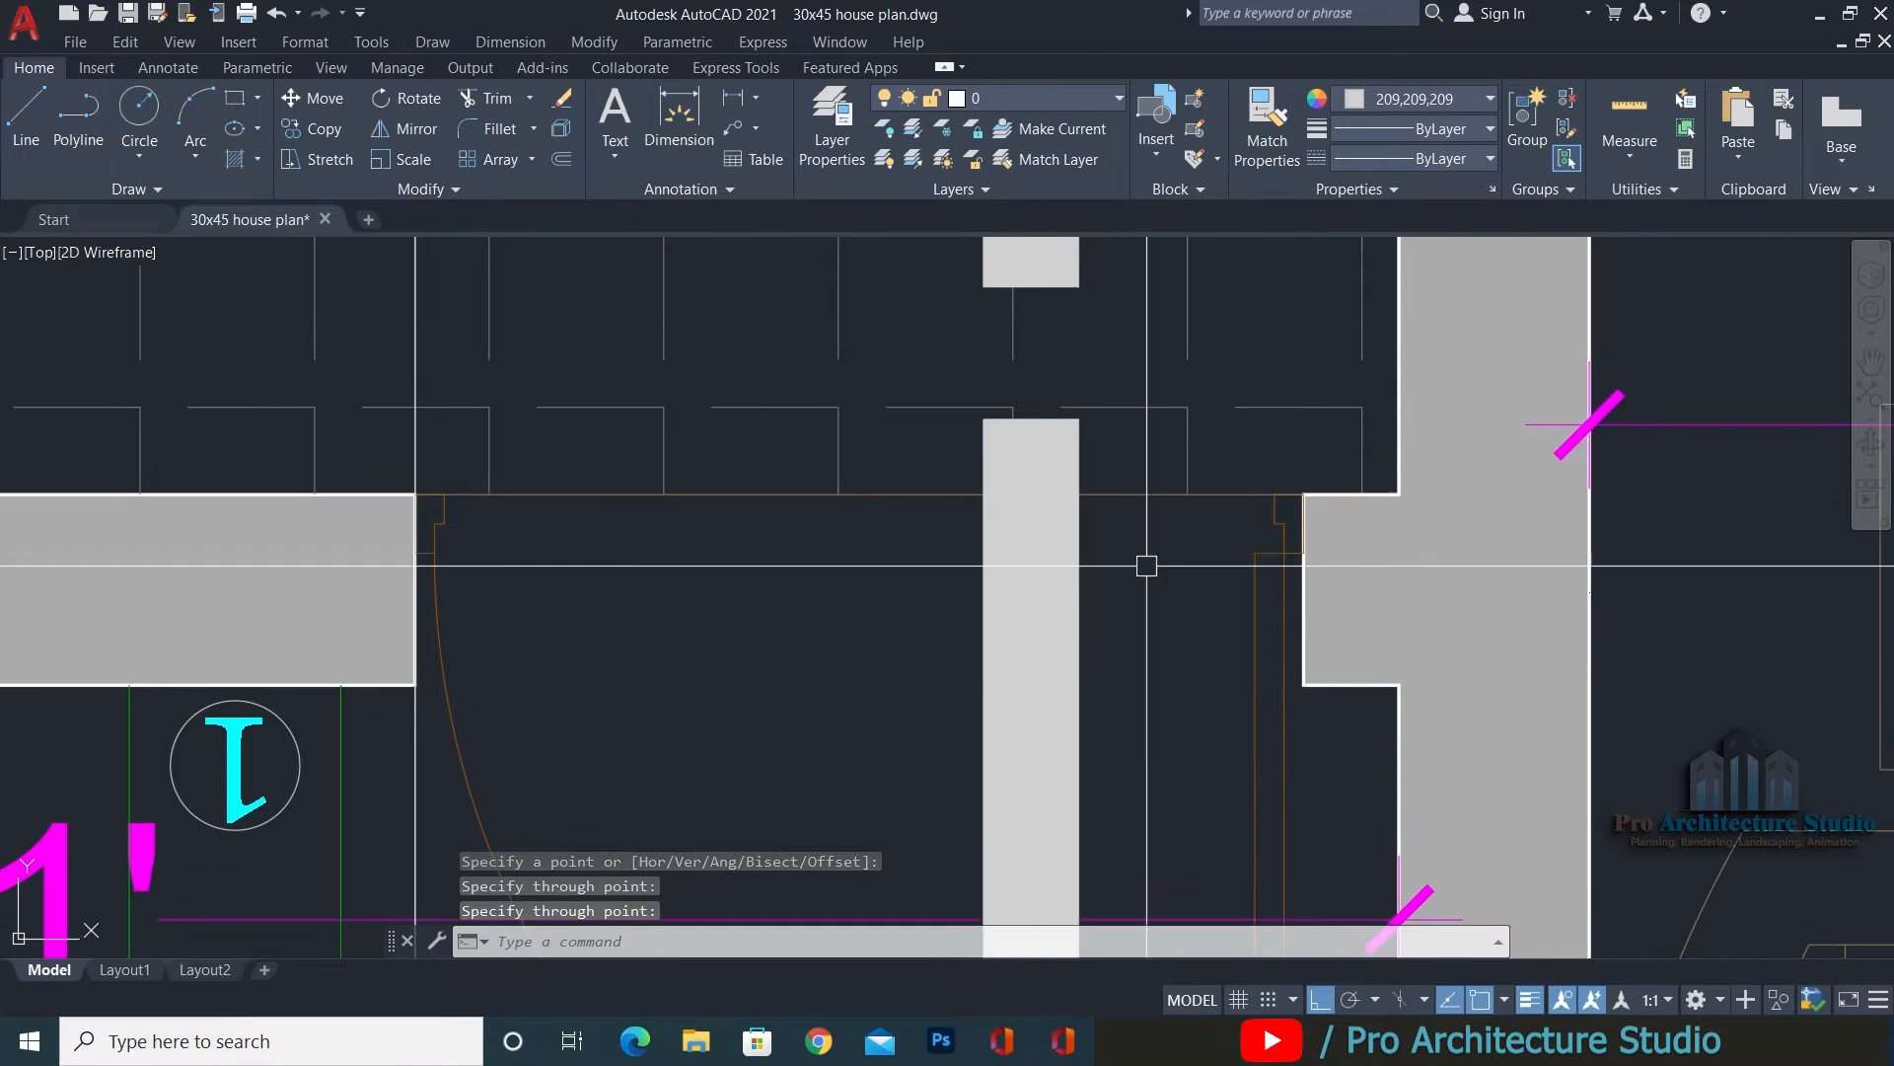
key("Return")
left_click(1303, 685)
left_click(1304, 405)
key("Escape")
Examine the staircase, its door openings and the section lines in the floor plans against the new construction lines.
scroll(1288, 341, "down", 5)
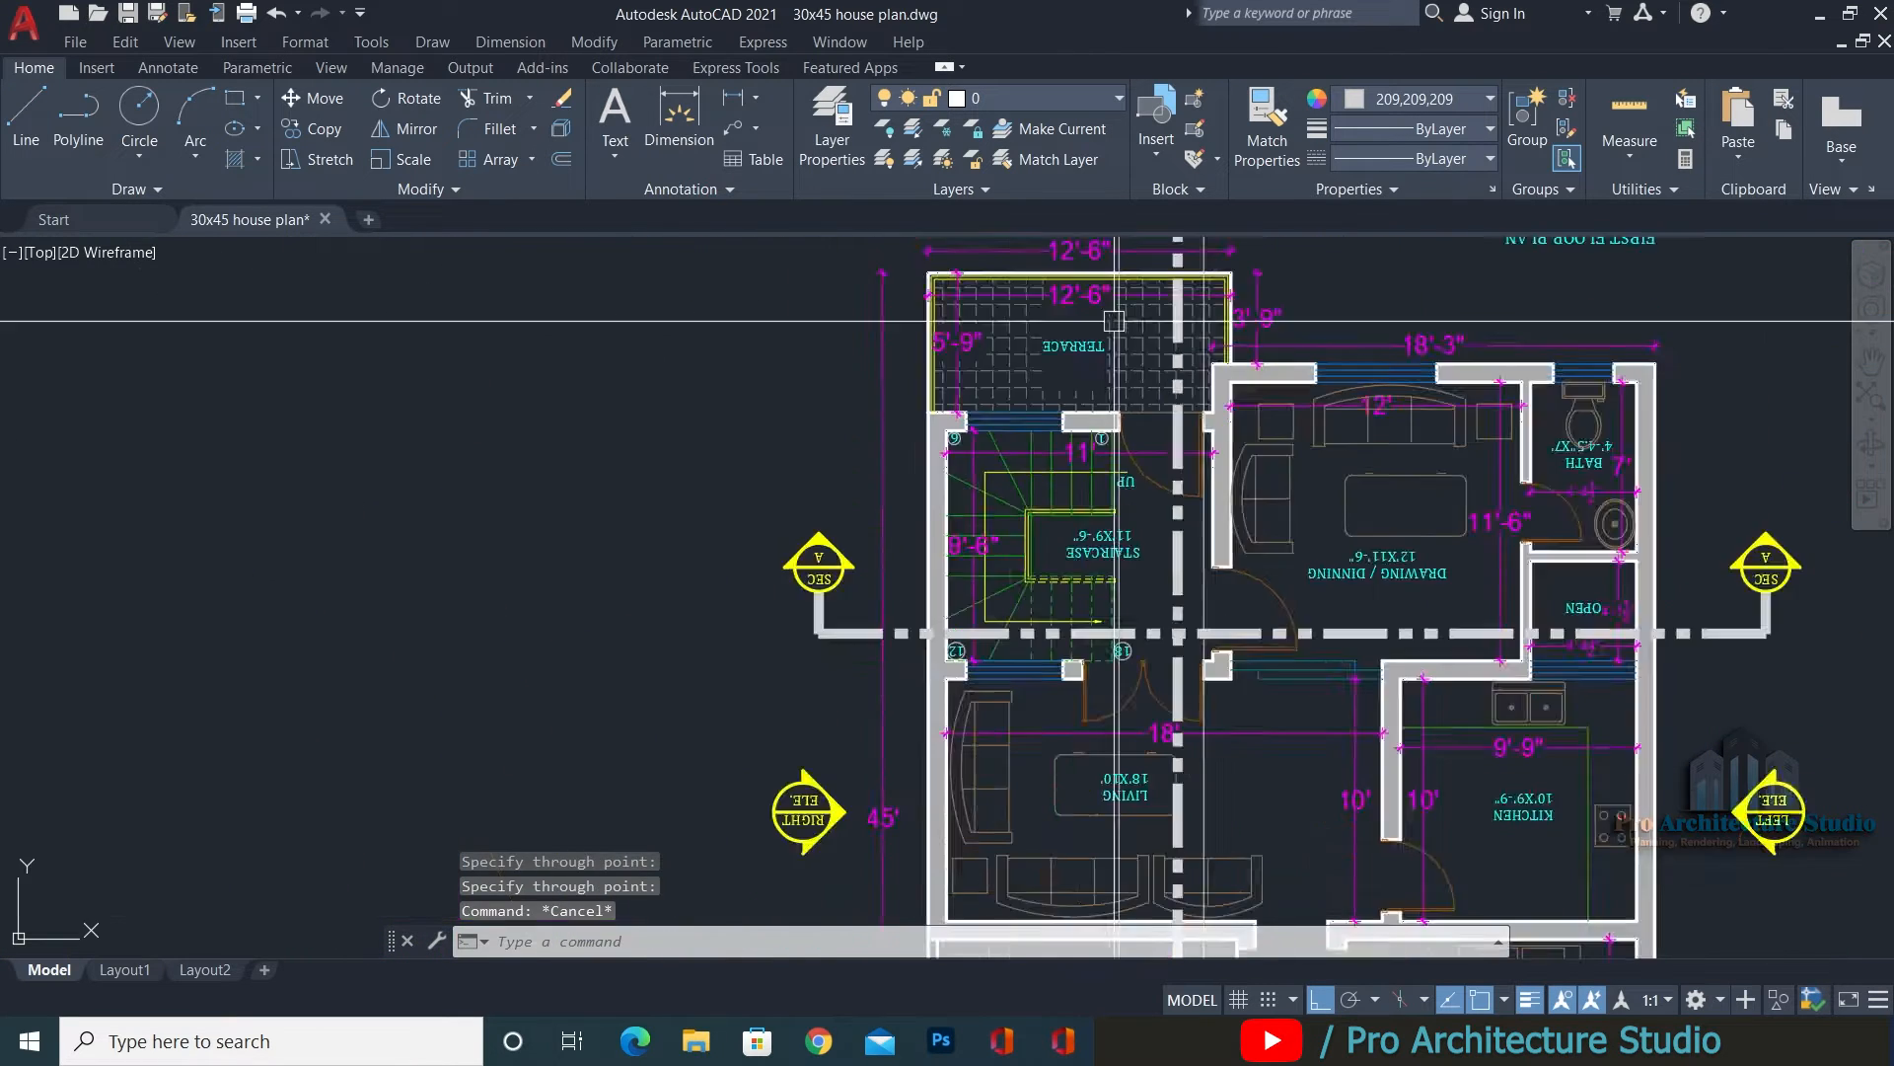
scroll(1052, 756, "up", 5)
scroll(1052, 756, "up", 2)
middle_click_drag(927, 742, 935, 795)
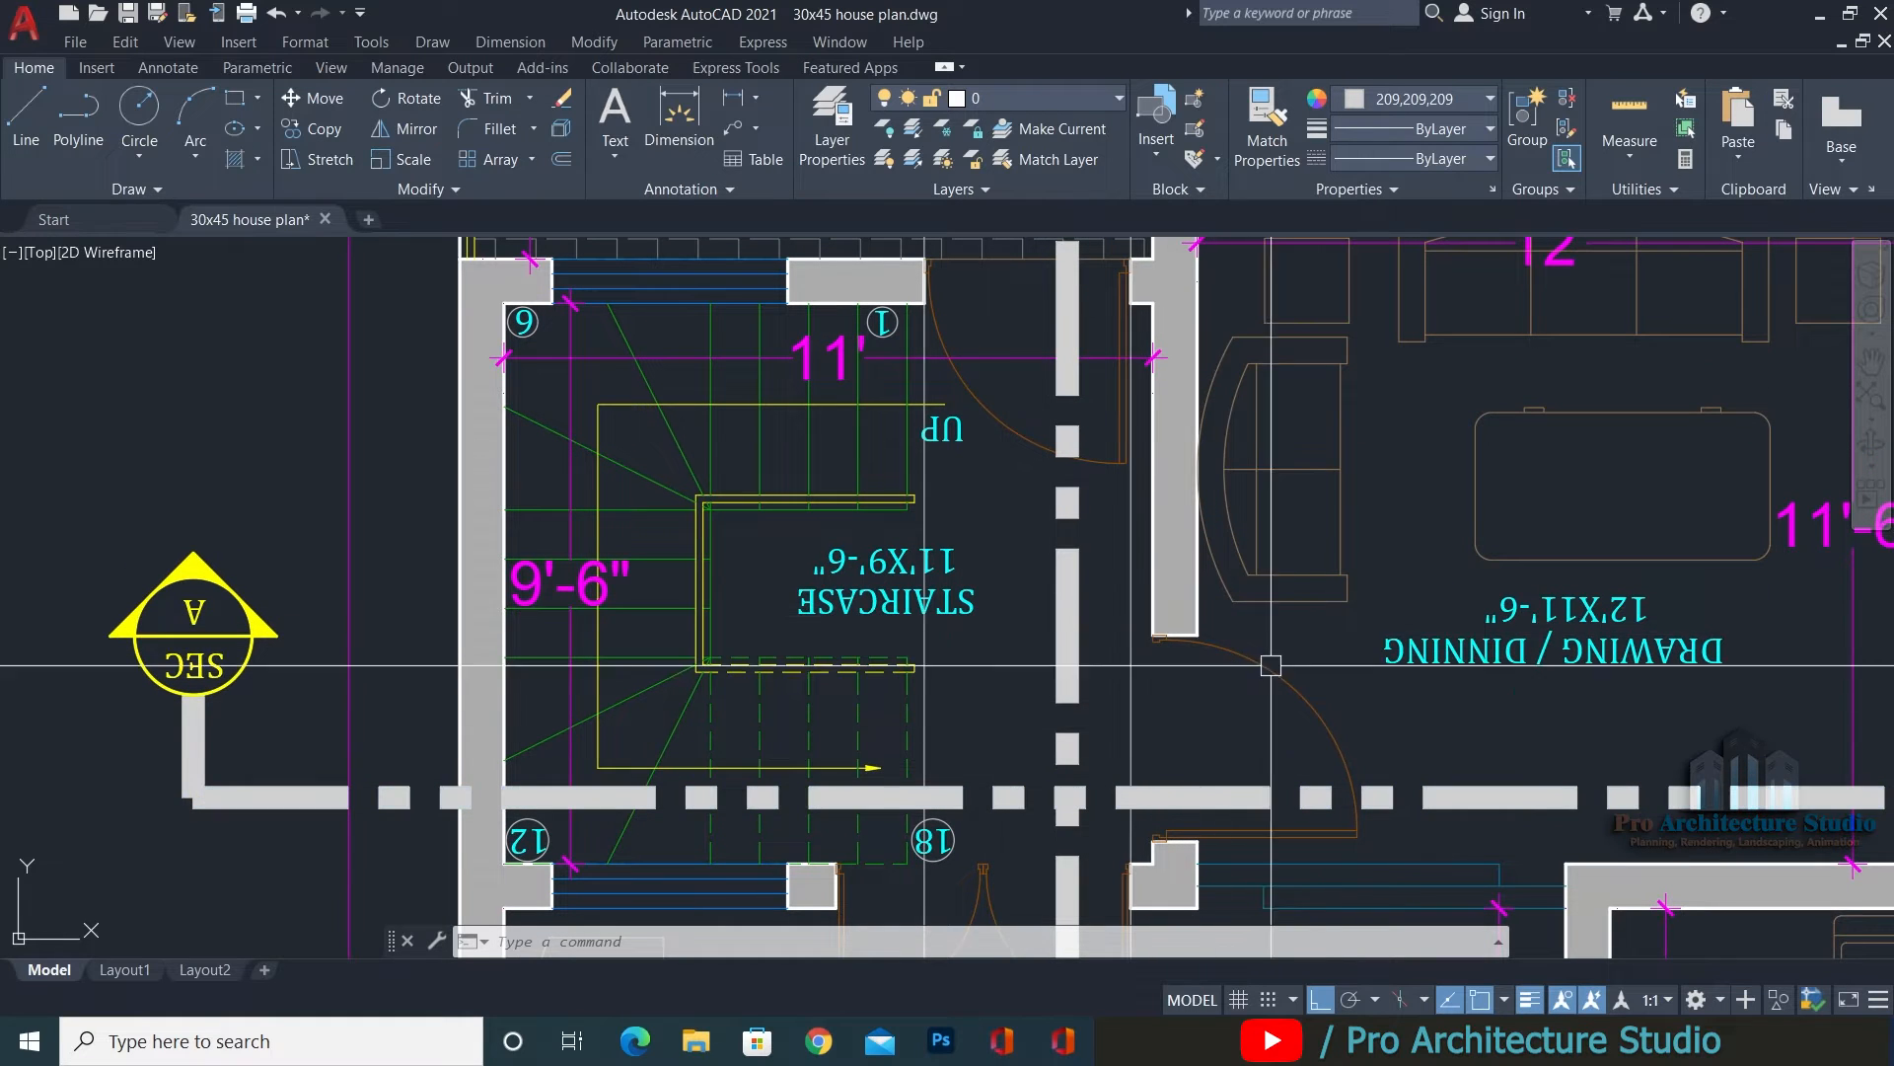
scroll(1155, 738, "down", 8)
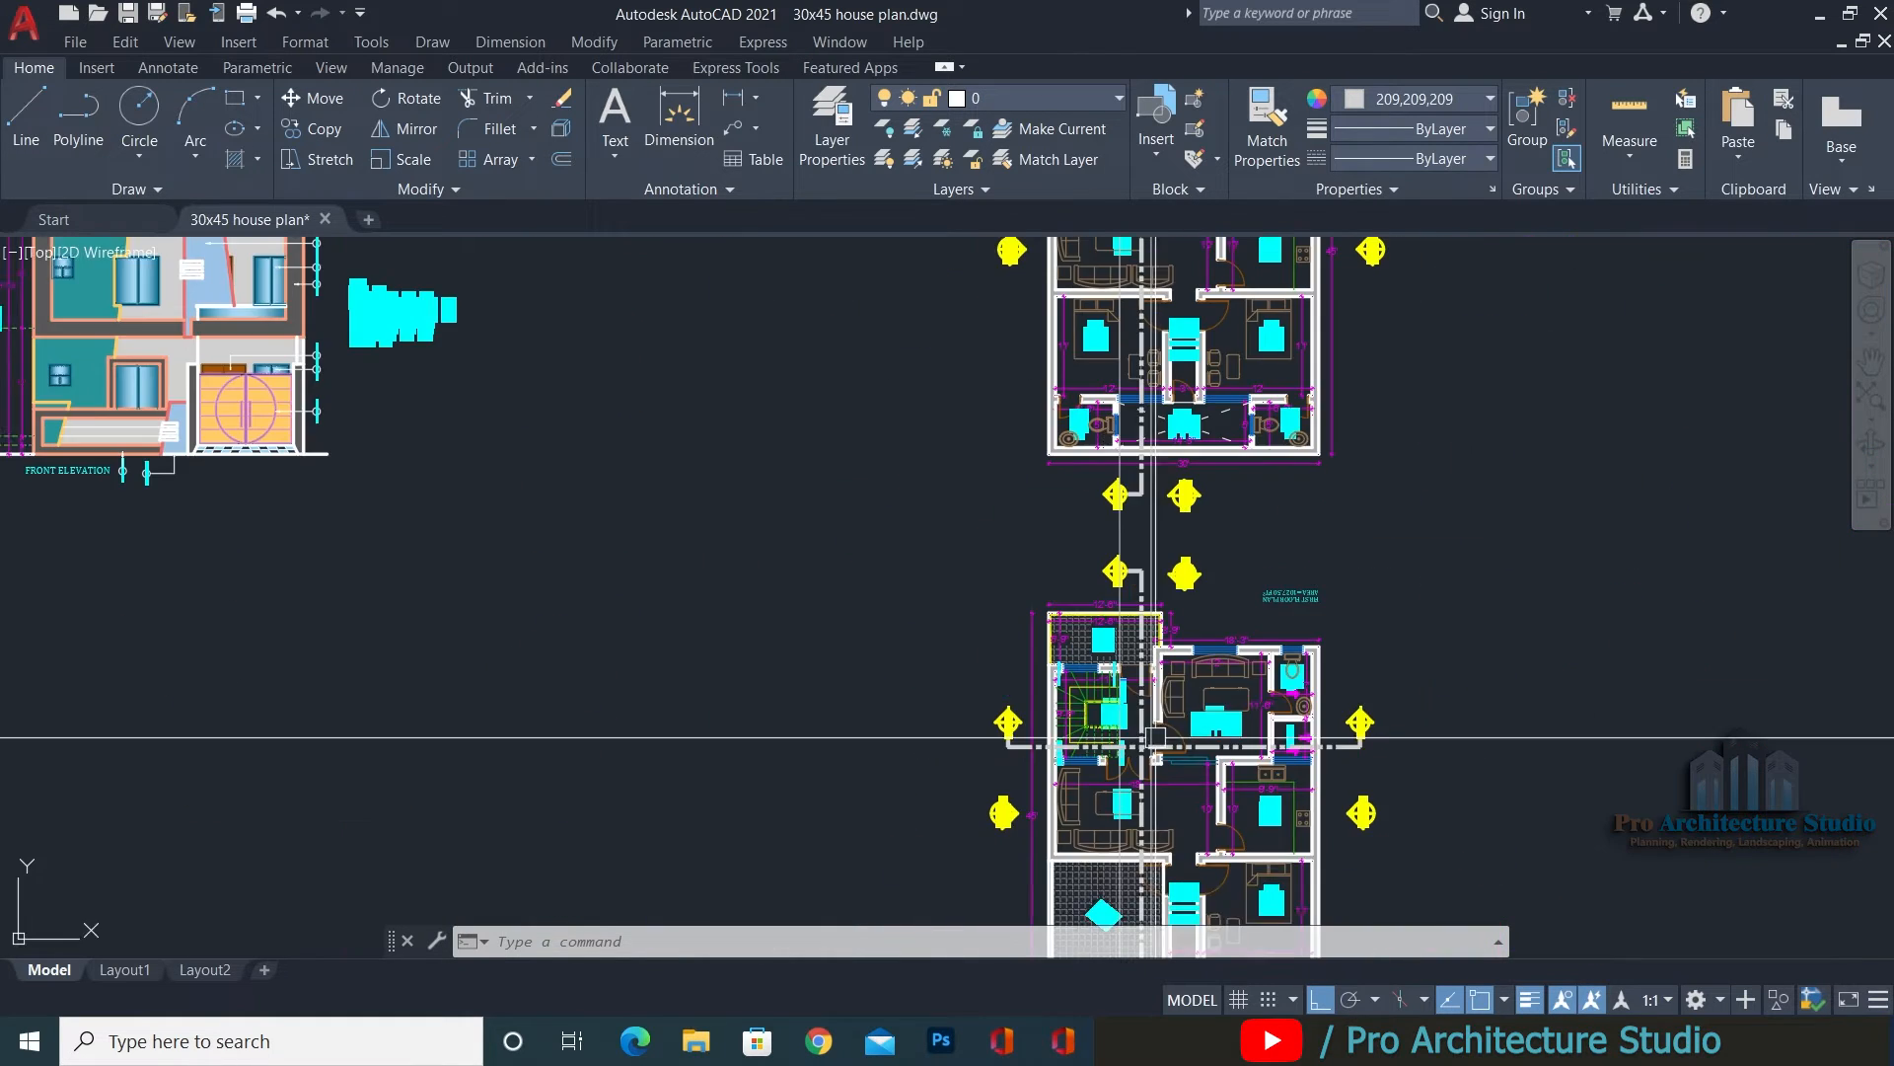
middle_click_drag(1152, 385, 1061, 923)
scroll(1073, 351, "up", 4)
middle_click_drag(1070, 286, 1048, 493)
scroll(1095, 408, "down", 6)
scroll(1049, 553, "up", 6)
scroll(1049, 645, "up", 2)
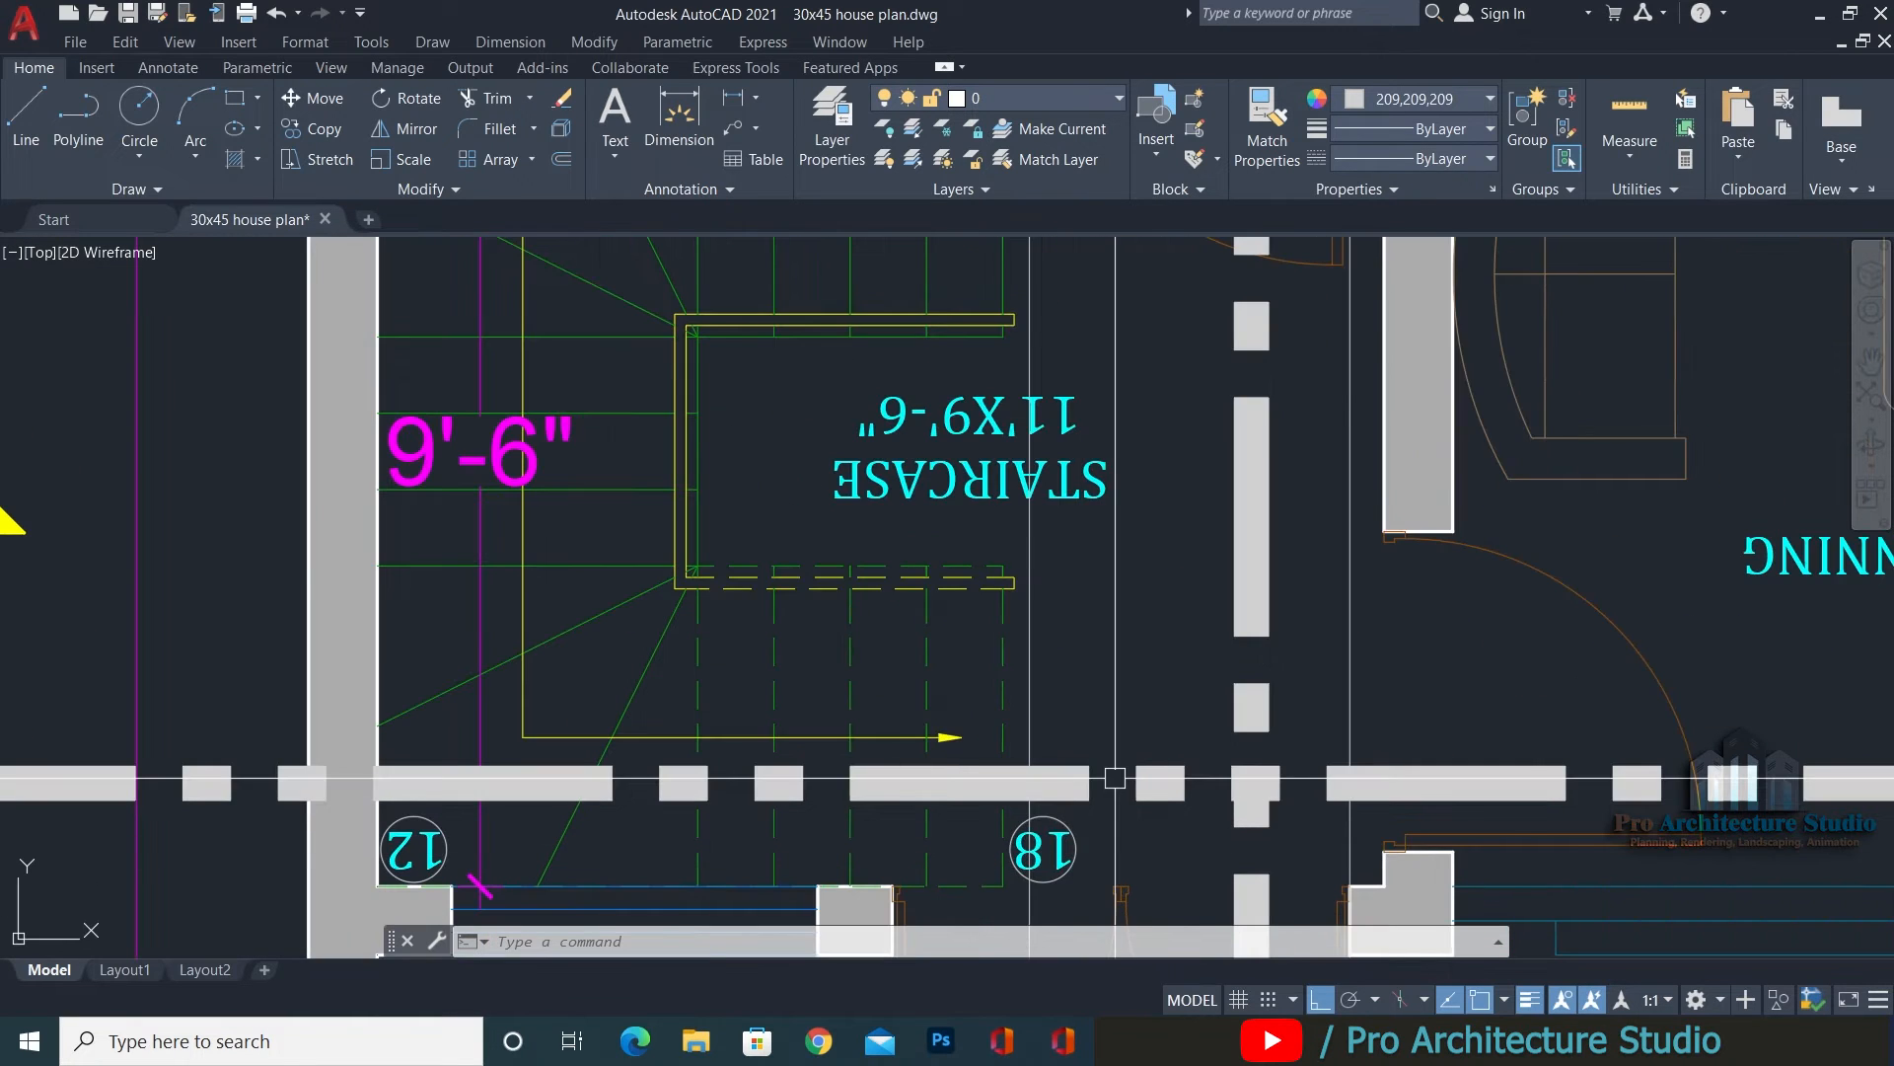
scroll(1054, 646, "down", 2)
middle_click_drag(1064, 337, 1060, 417)
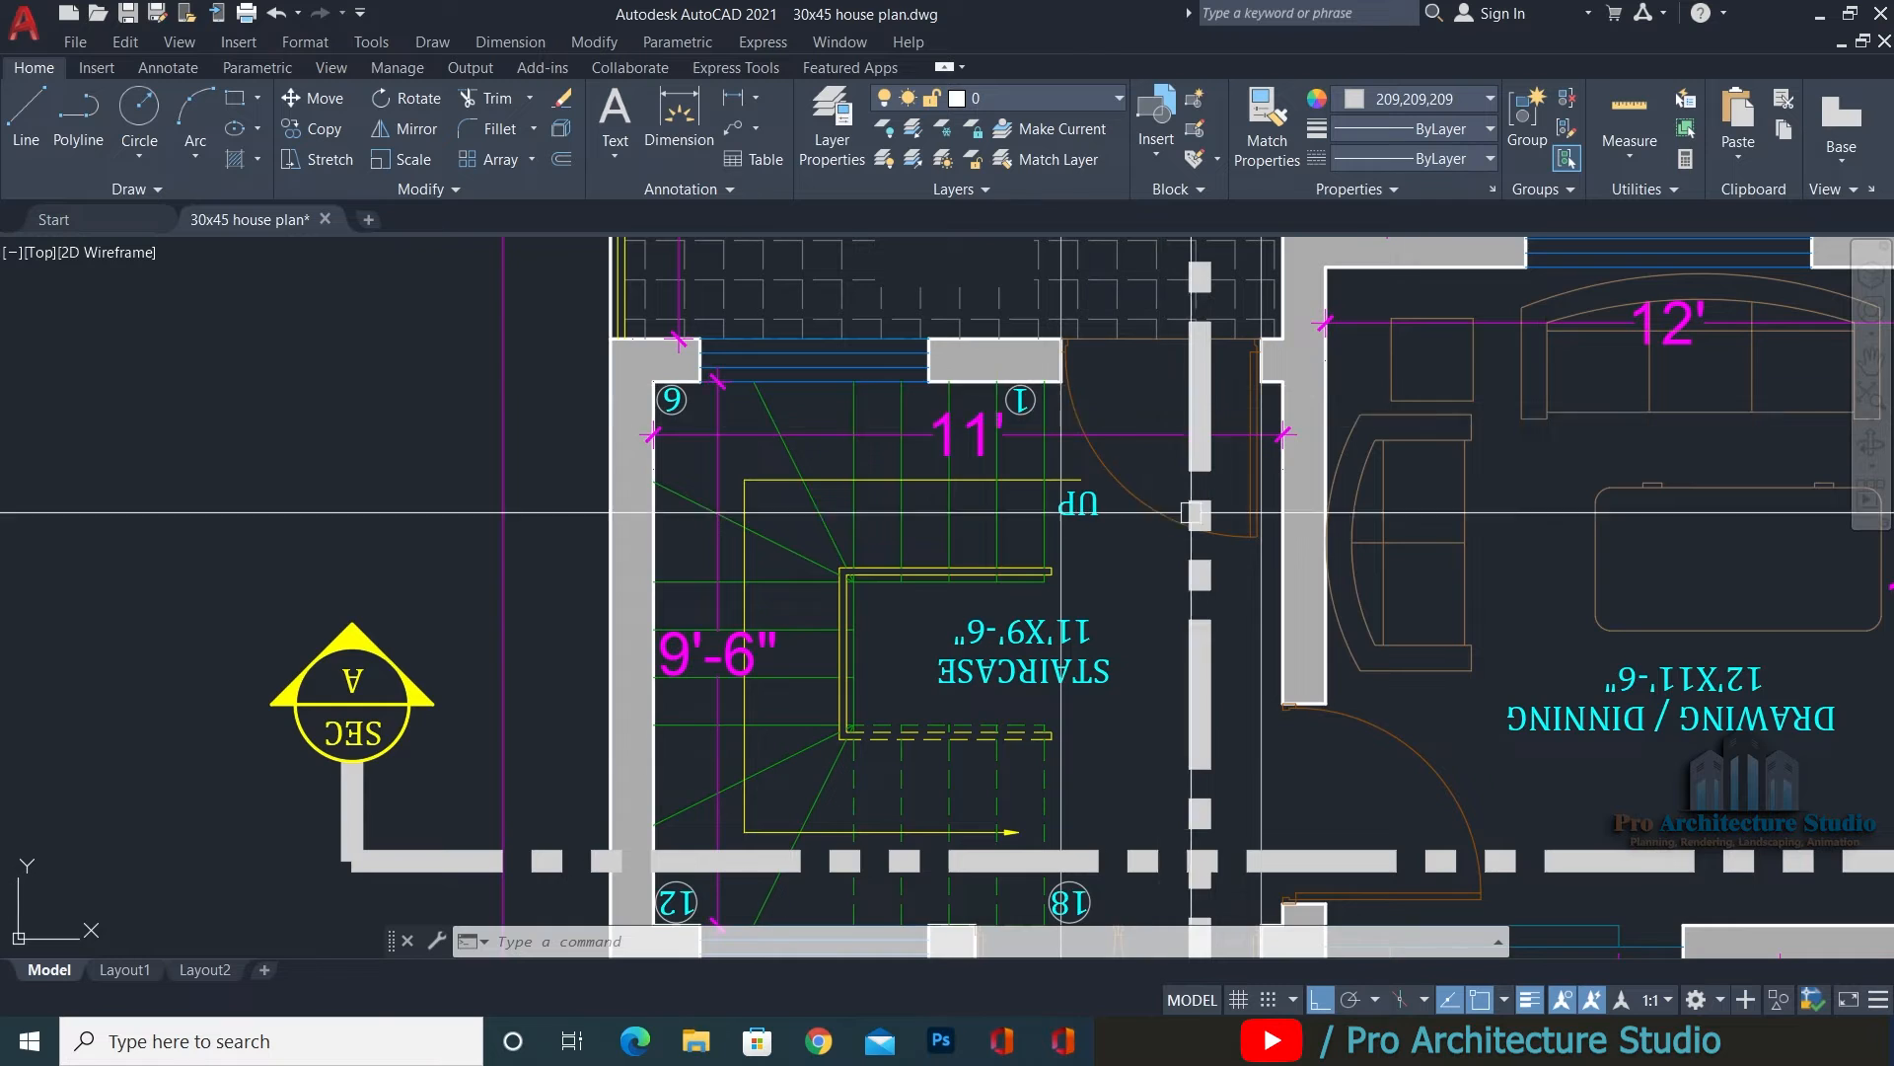
In the section, draw a horizontal line from the upper floor window's top corner across both door construction lines.
scroll(1191, 512, "down", 6)
scroll(1142, 507, "up", 6)
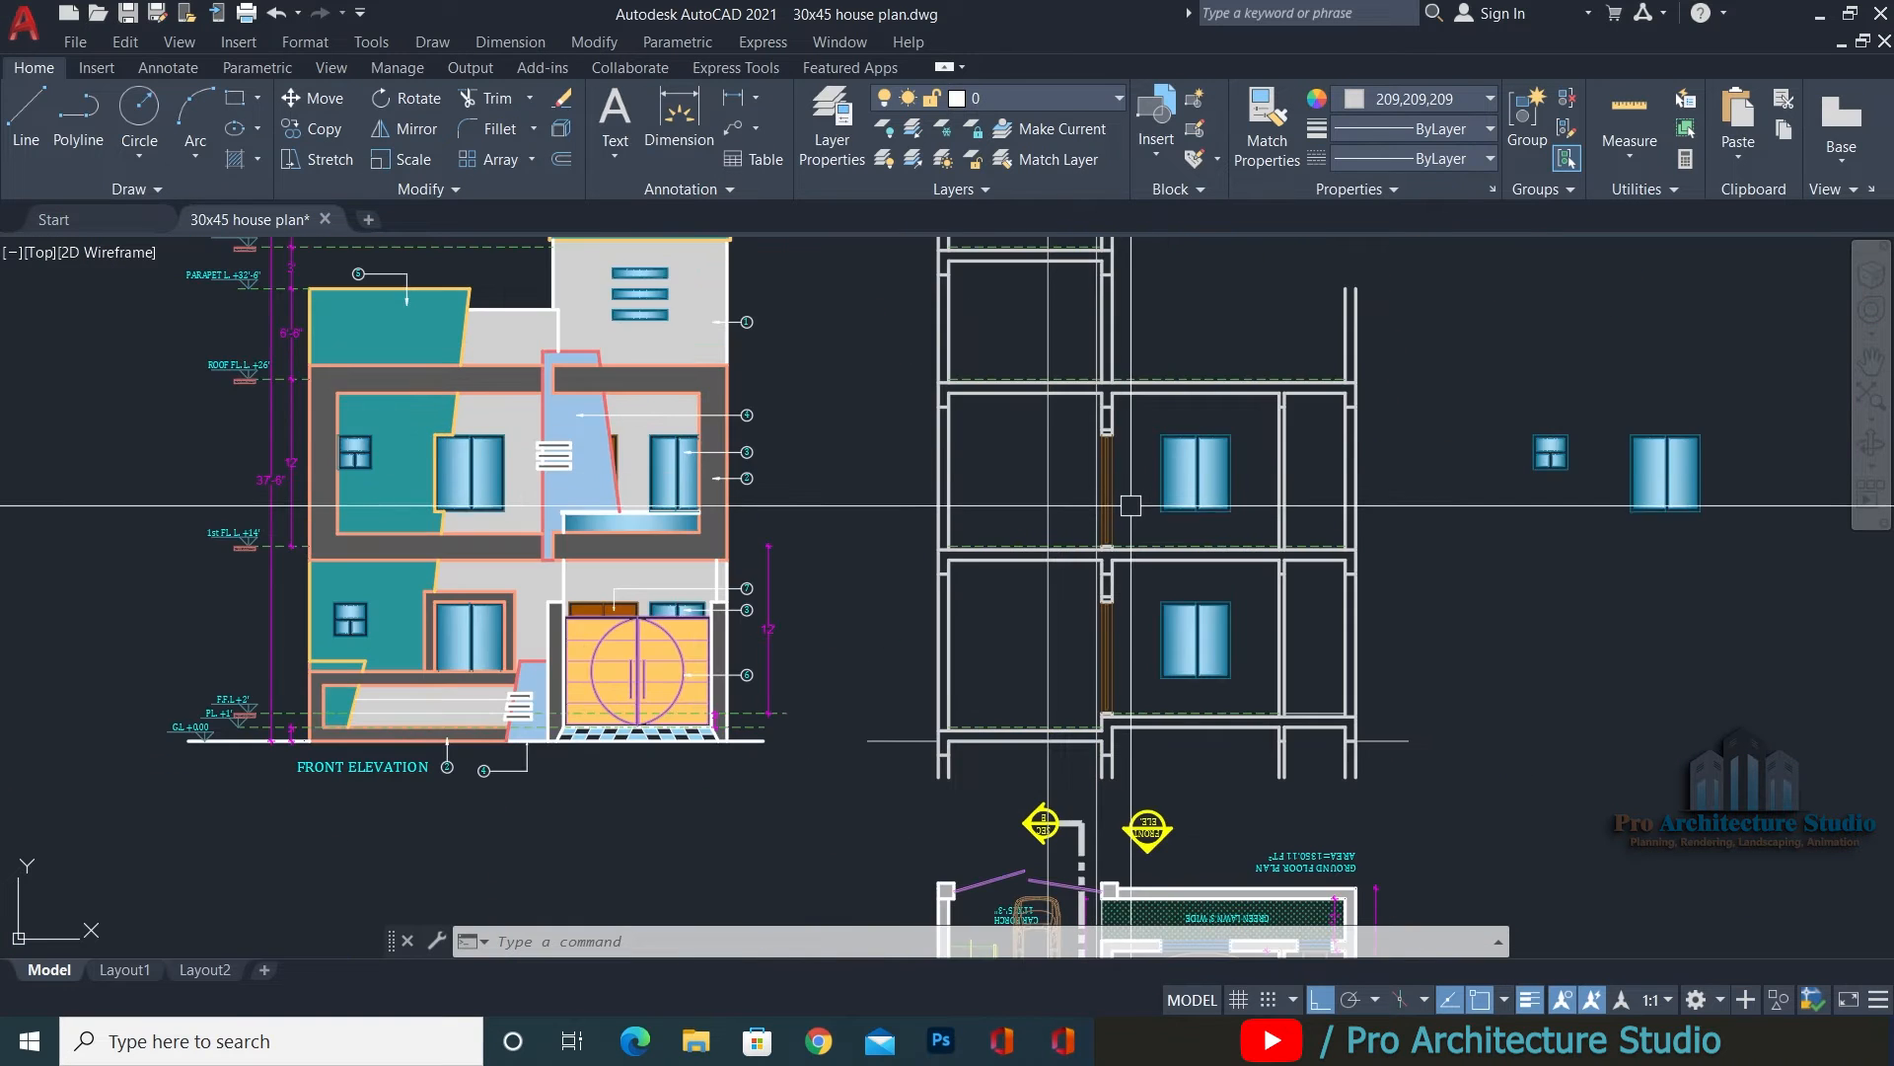
scroll(1153, 460, "up", 2)
middle_click_drag(1059, 449, 1296, 441)
key("Escape")
key("Escape")
key("Escape")
scroll(1297, 447, "up", 4)
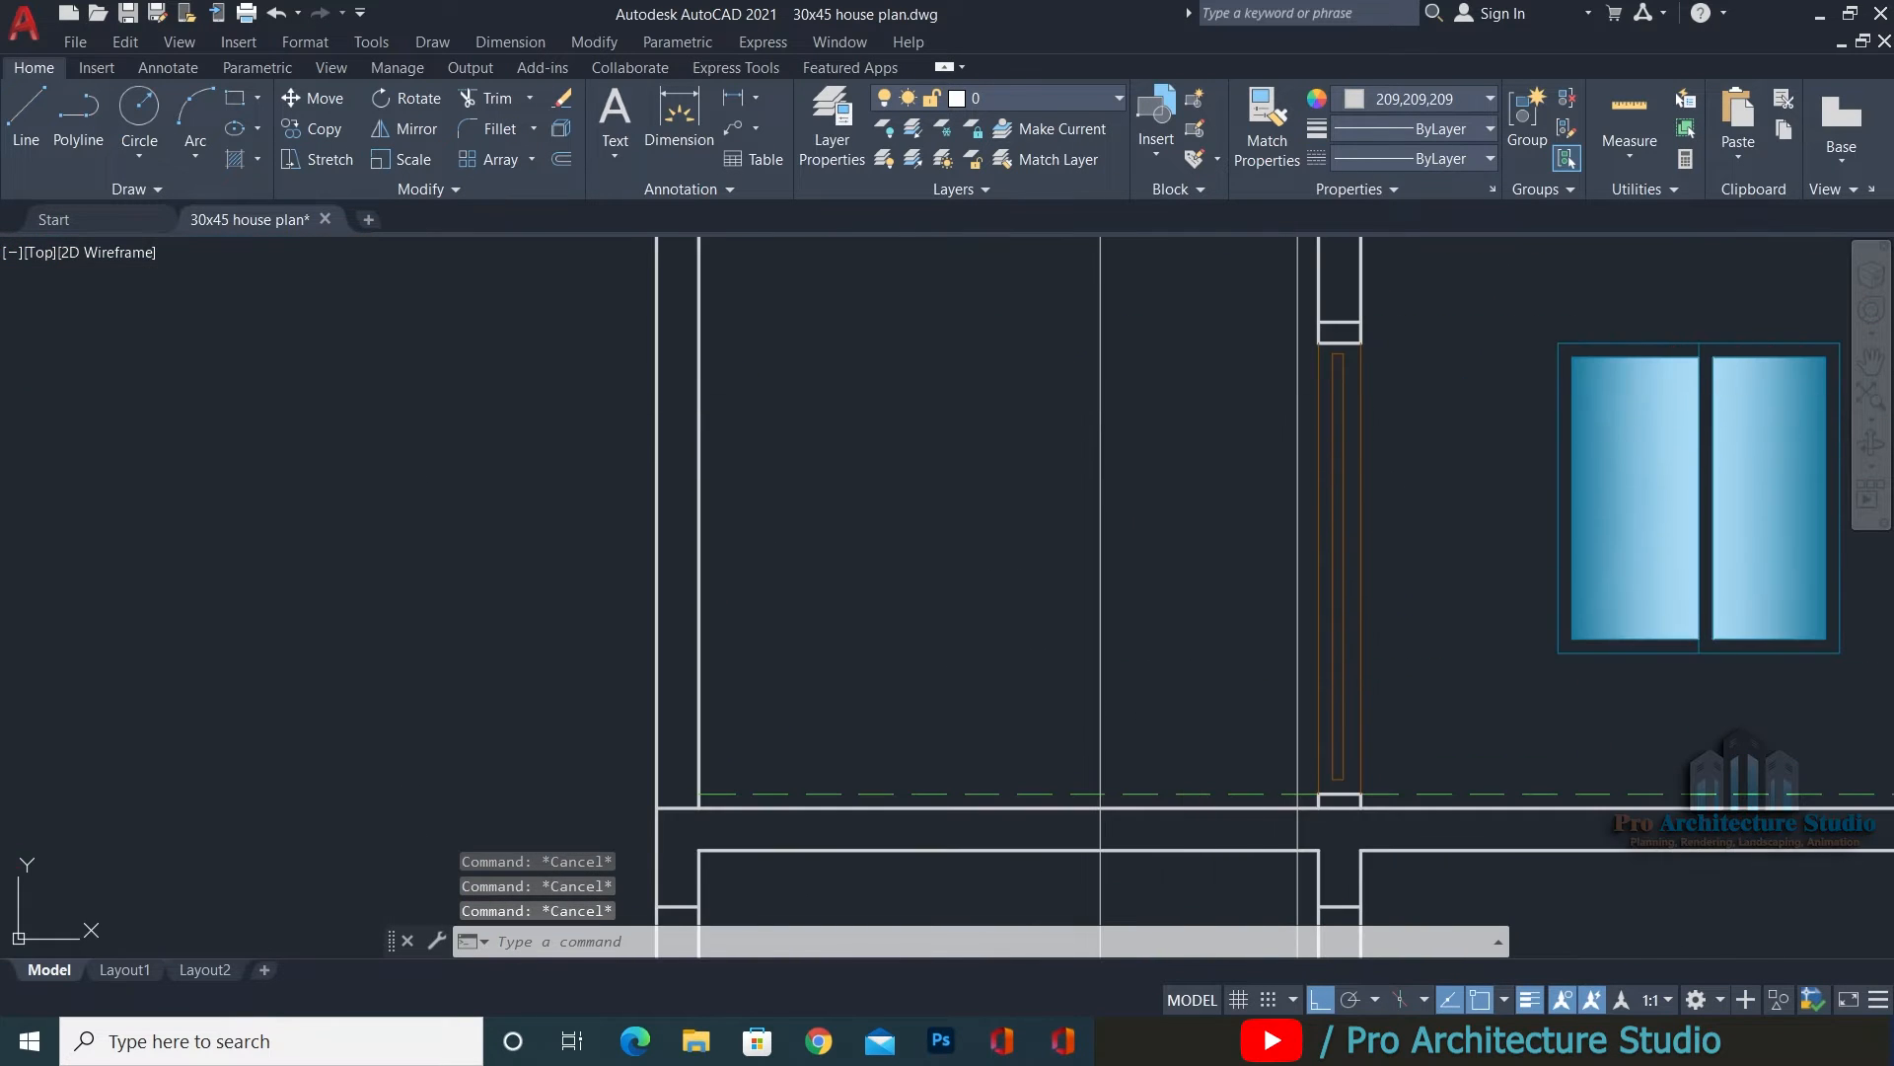
middle_click_drag(1183, 375, 1186, 427)
type("l")
key("Return")
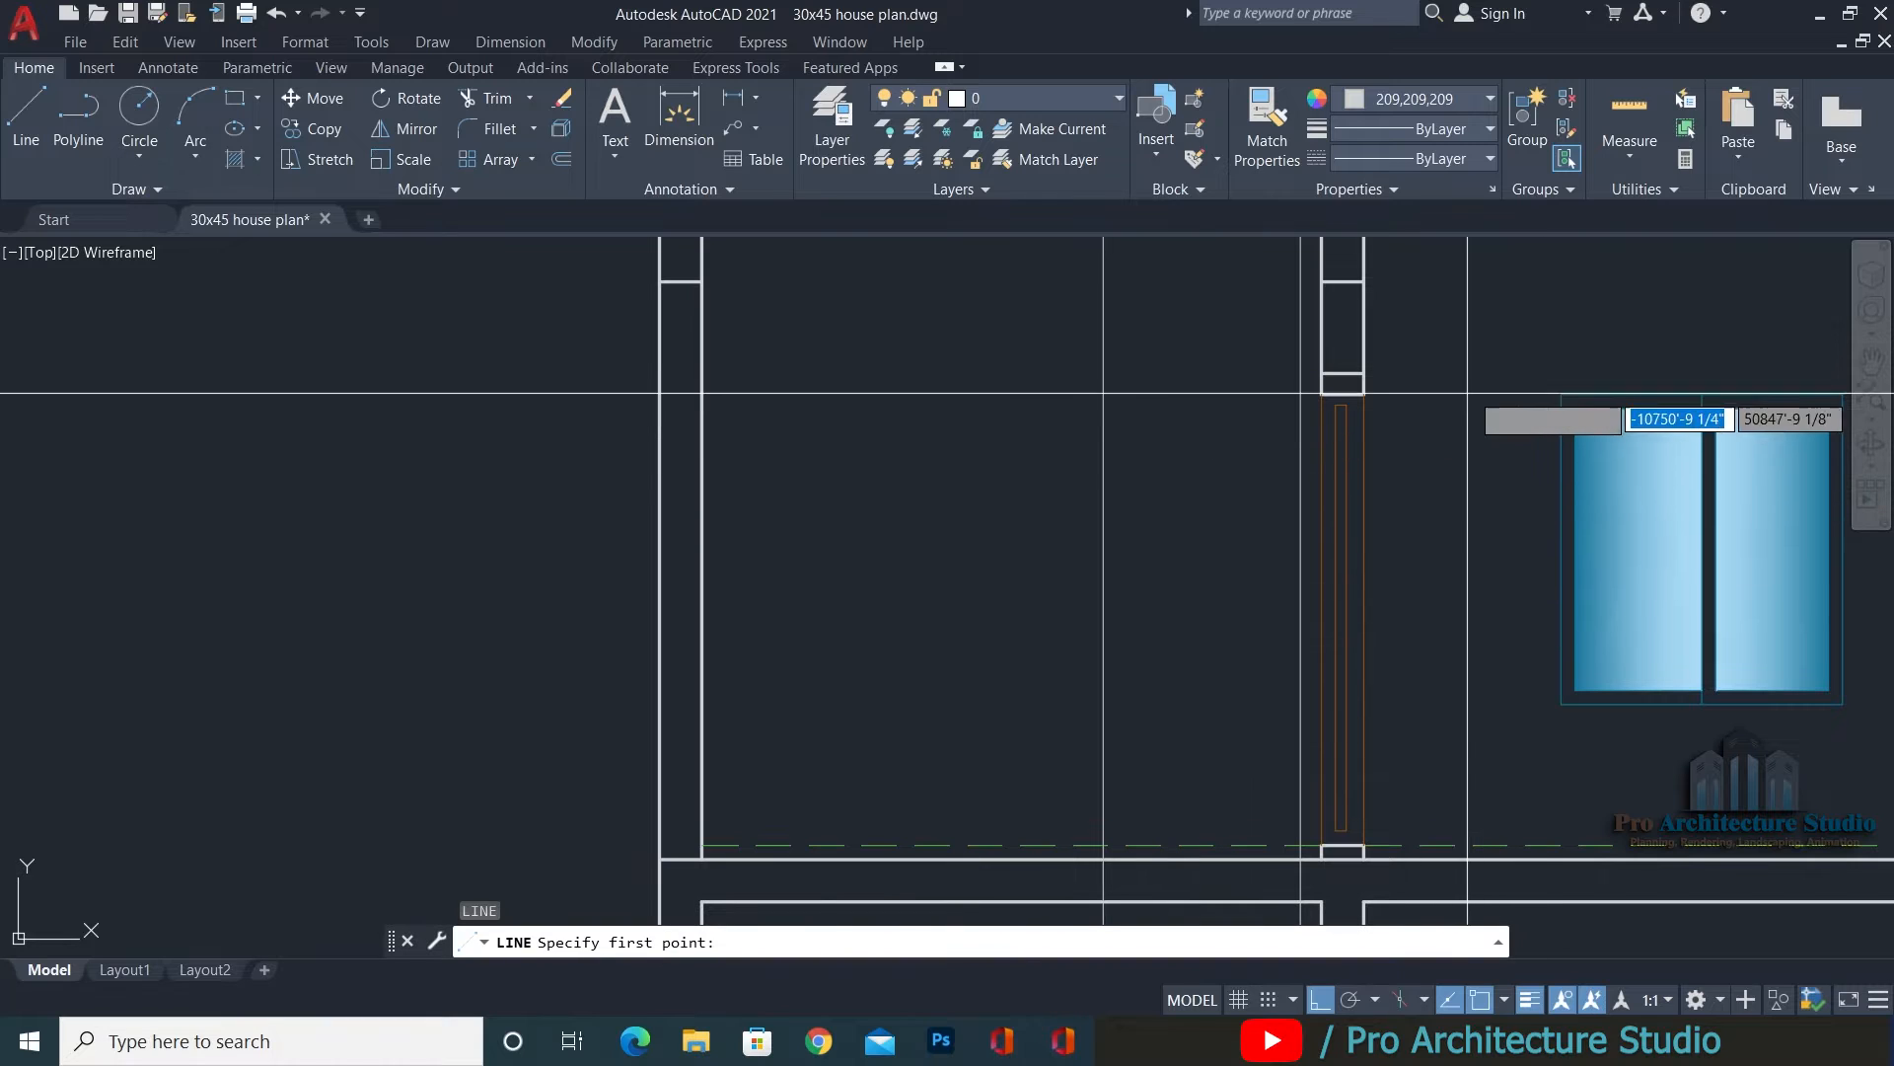
left_click(1561, 395)
left_click(836, 496)
key("Escape")
key("Escape")
key("Escape")
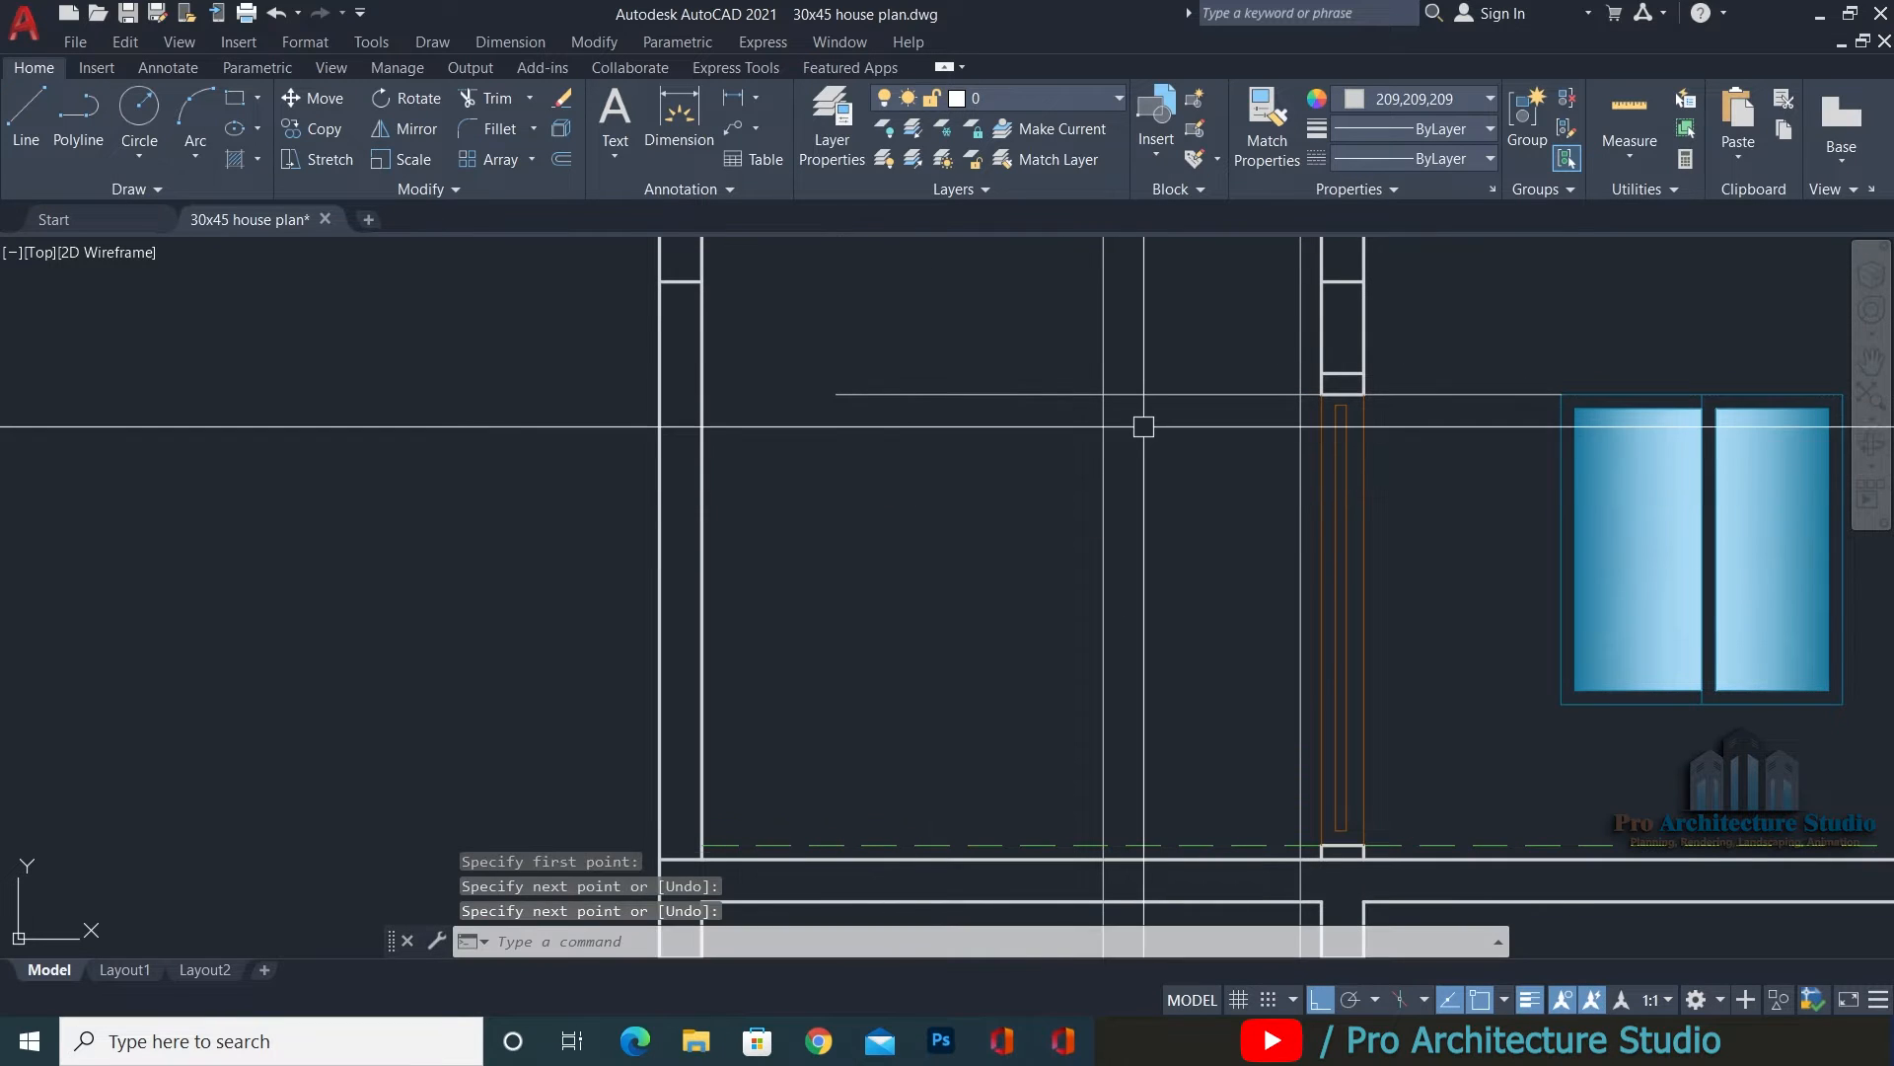
Draw the upper floor door outline as a rectangle between the two construction lines, from the head line to the dashed floor line.
scroll(1180, 418, "up", 2)
scroll(1114, 377, "down", 2)
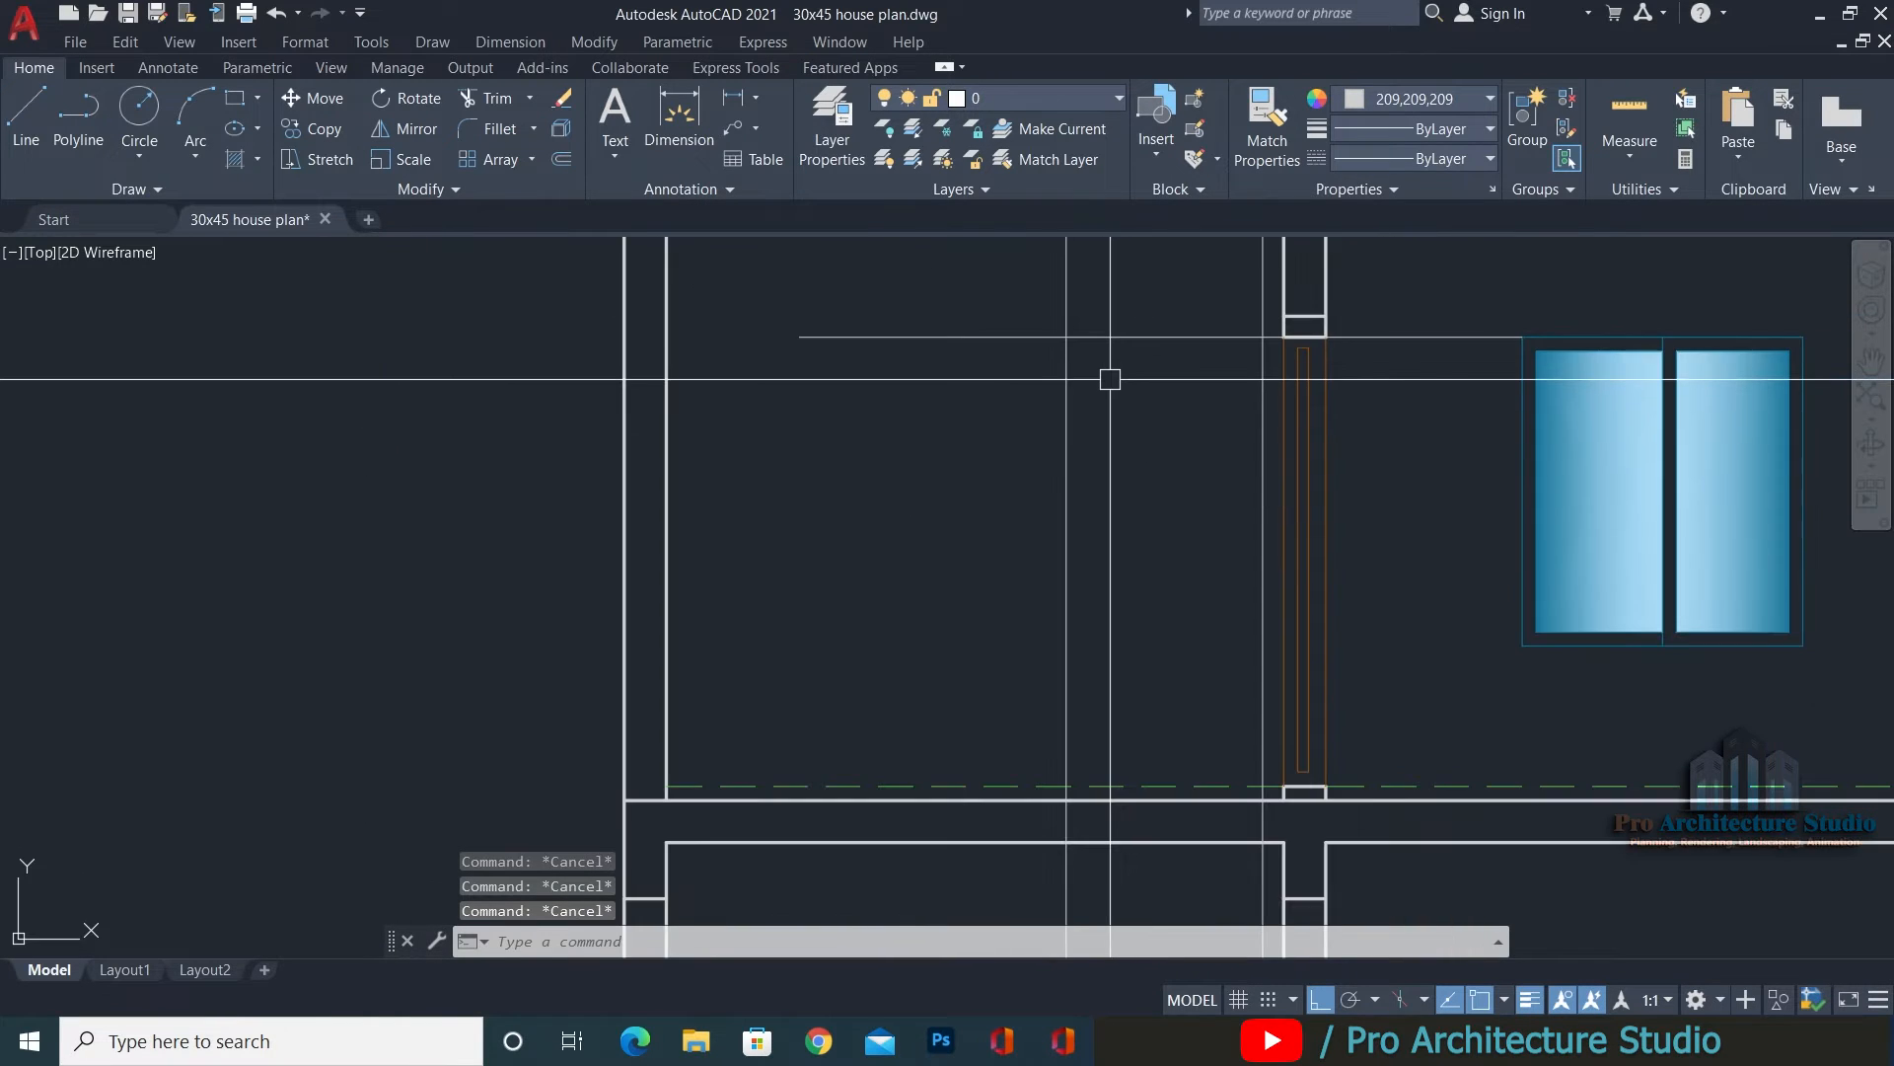
type("REC")
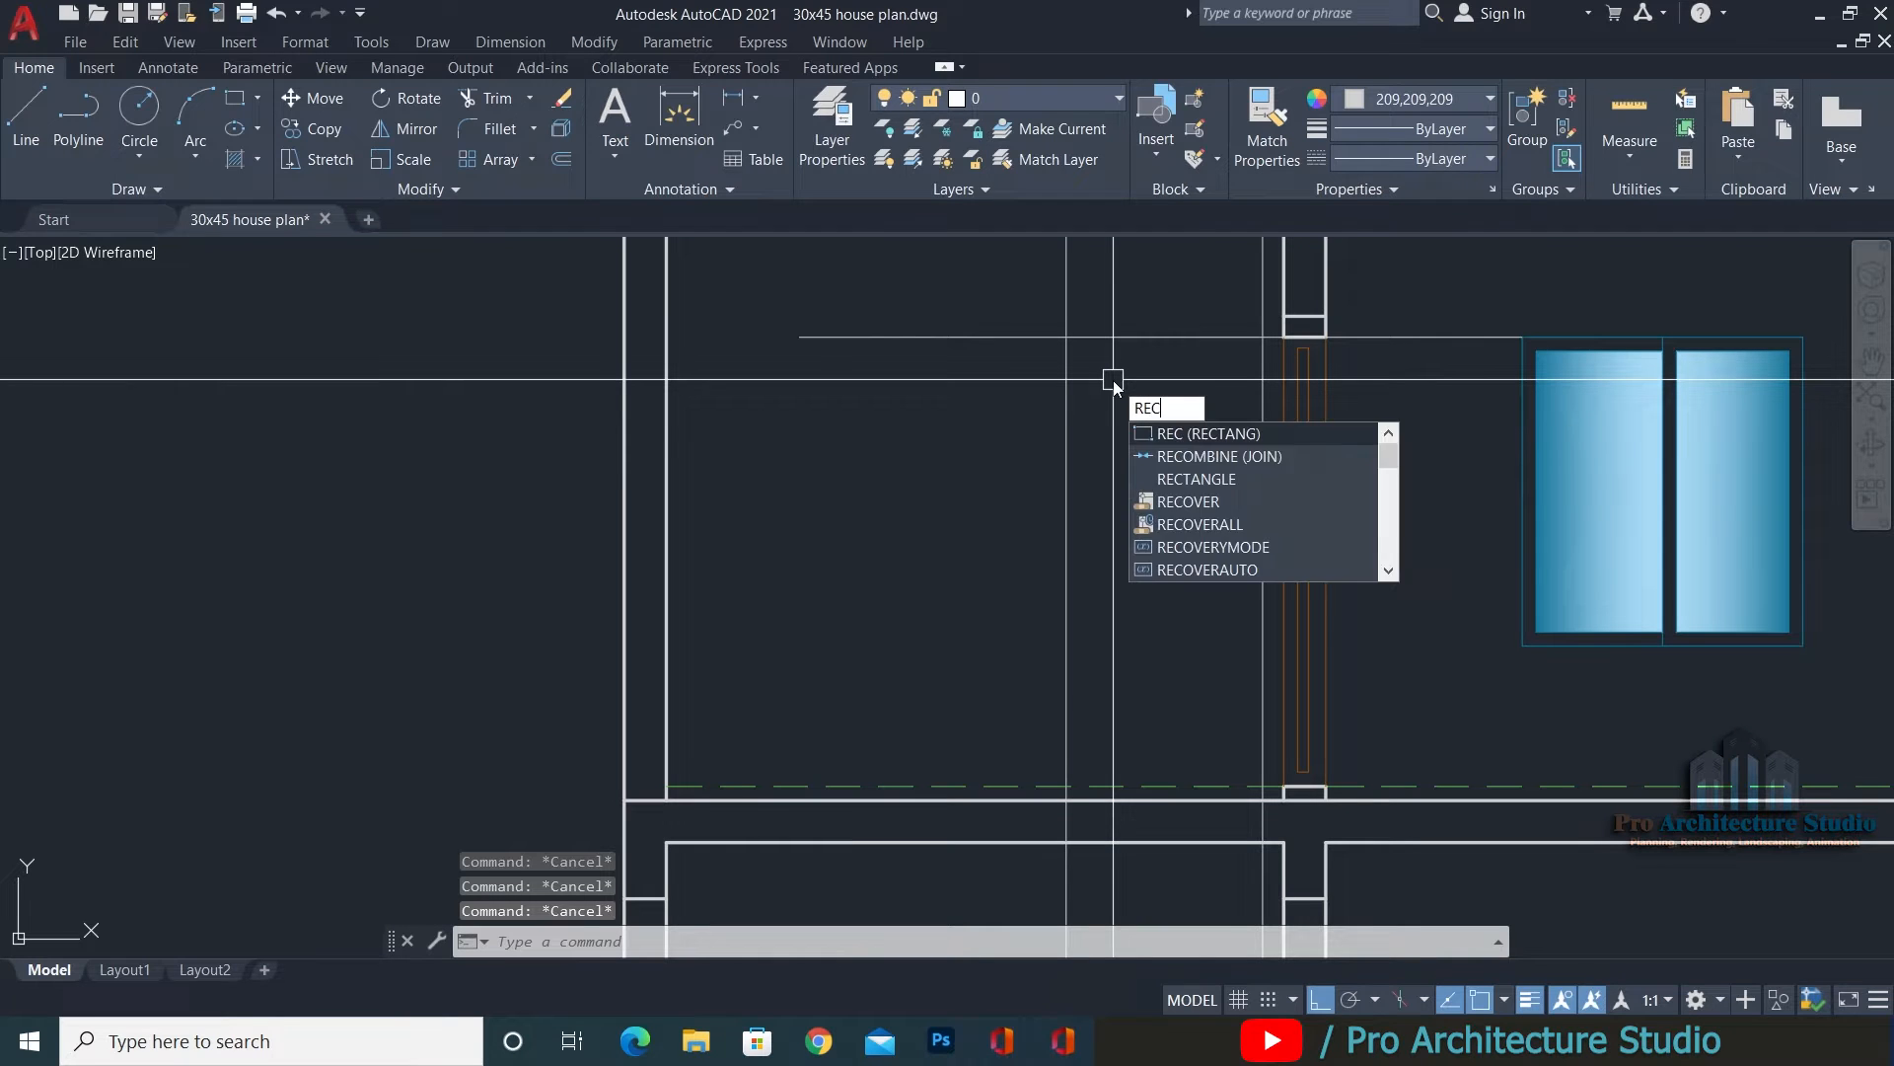
key("Return")
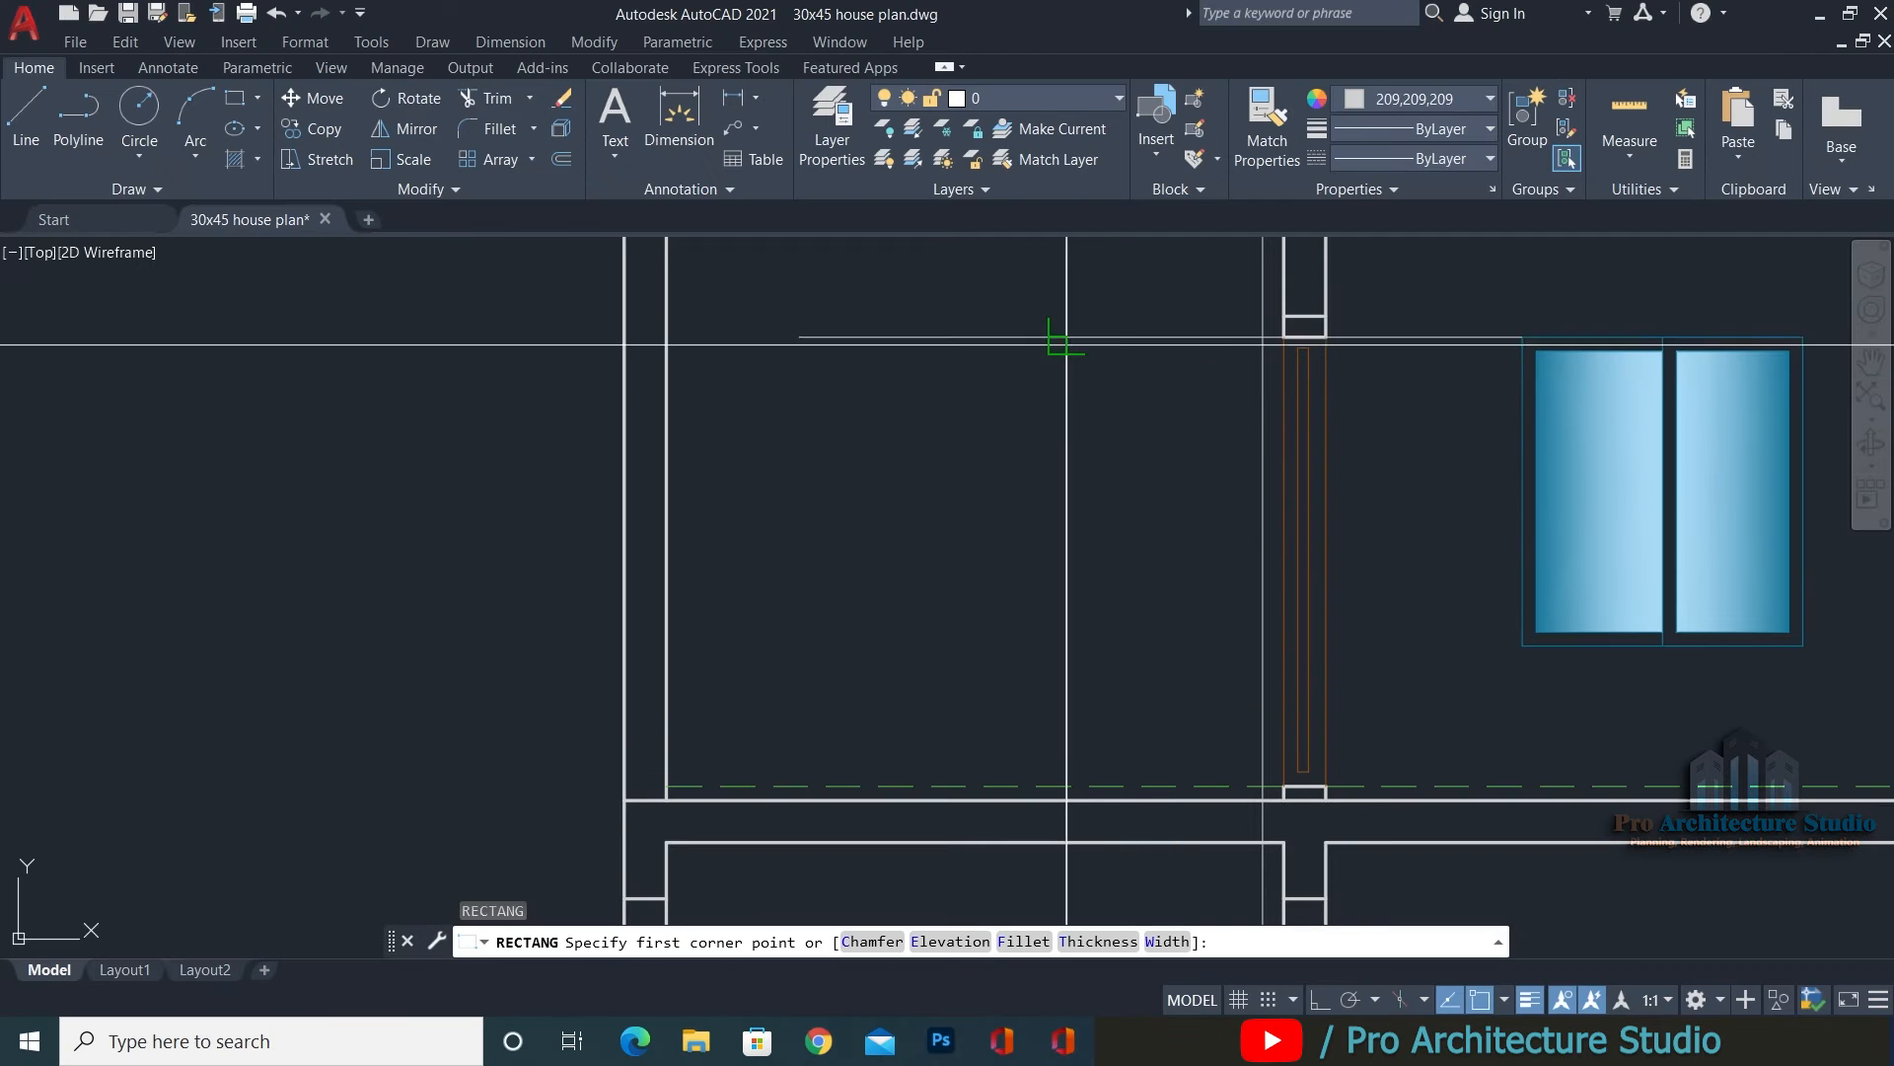
left_click(1325, 337)
left_click(1262, 785)
Erase both vertical construction lines and the horizontal head line around the new door rectangle.
left_click(1066, 309)
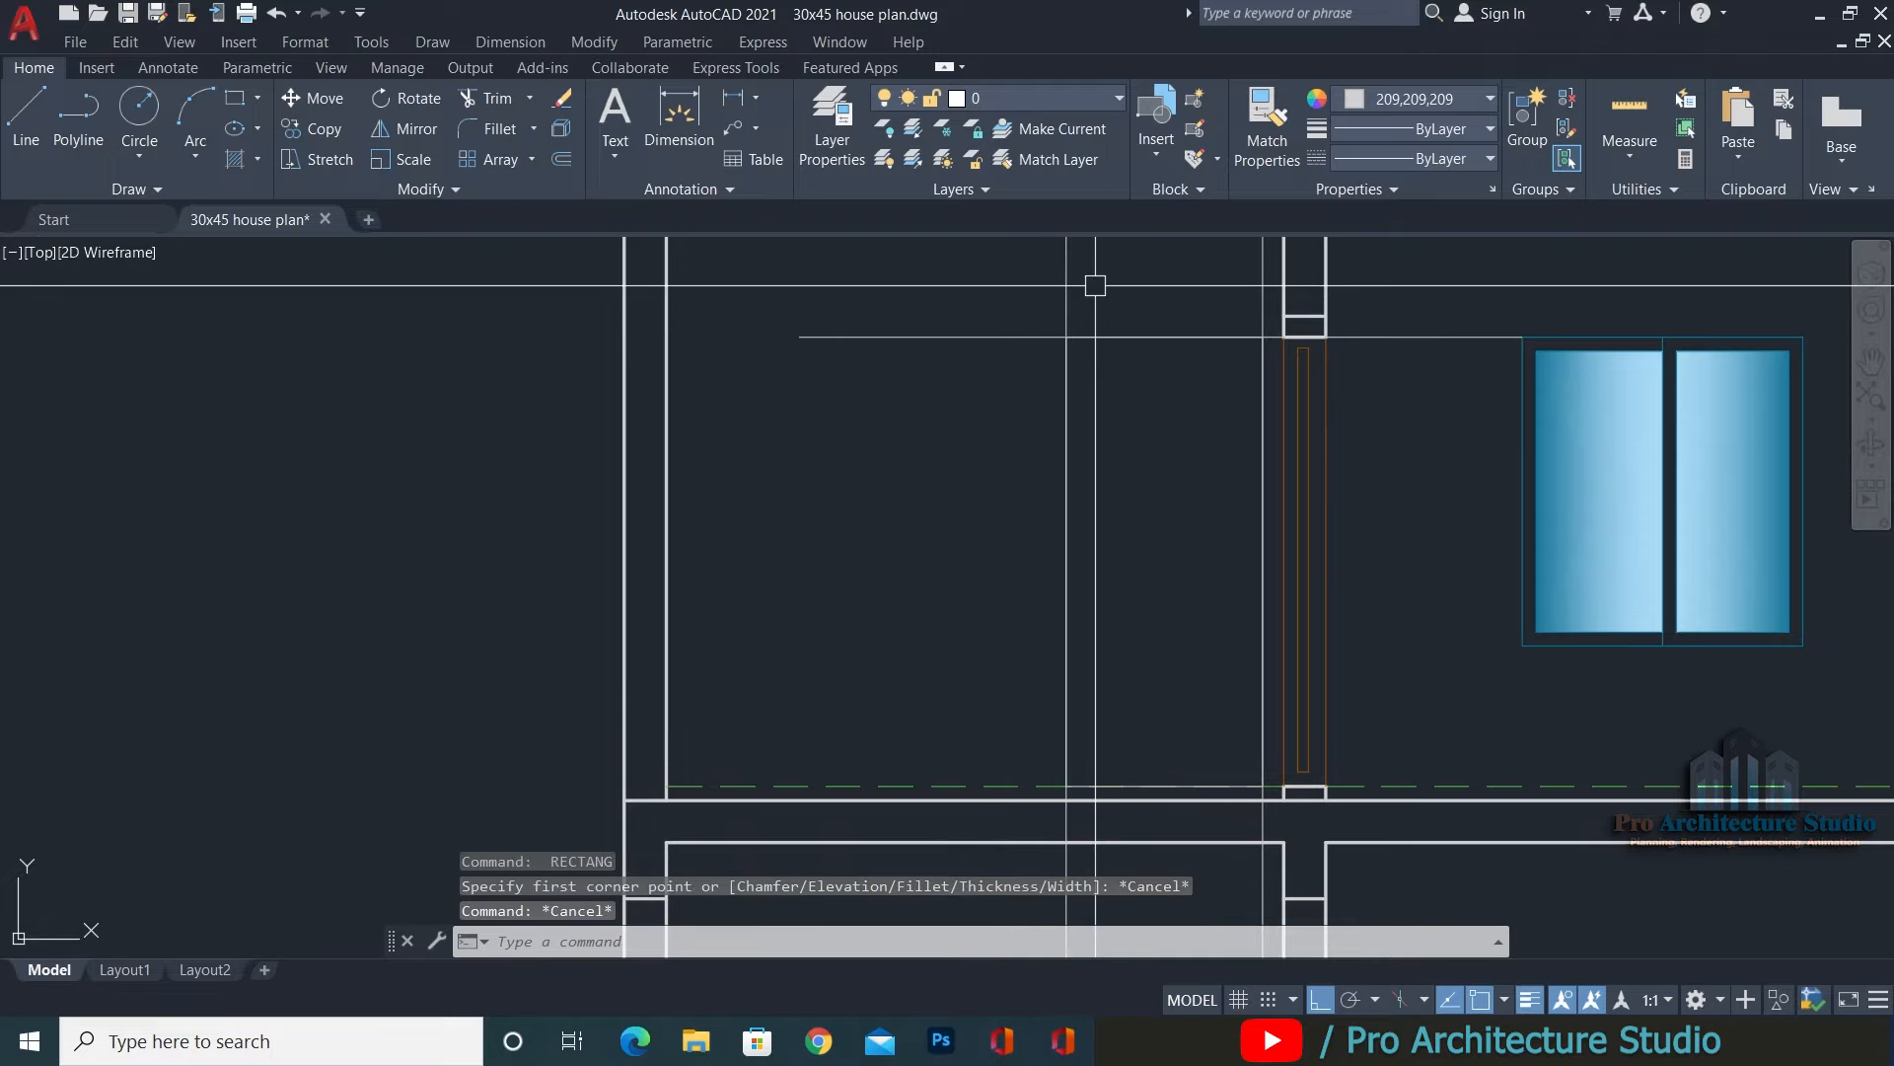
type("E")
key("Return")
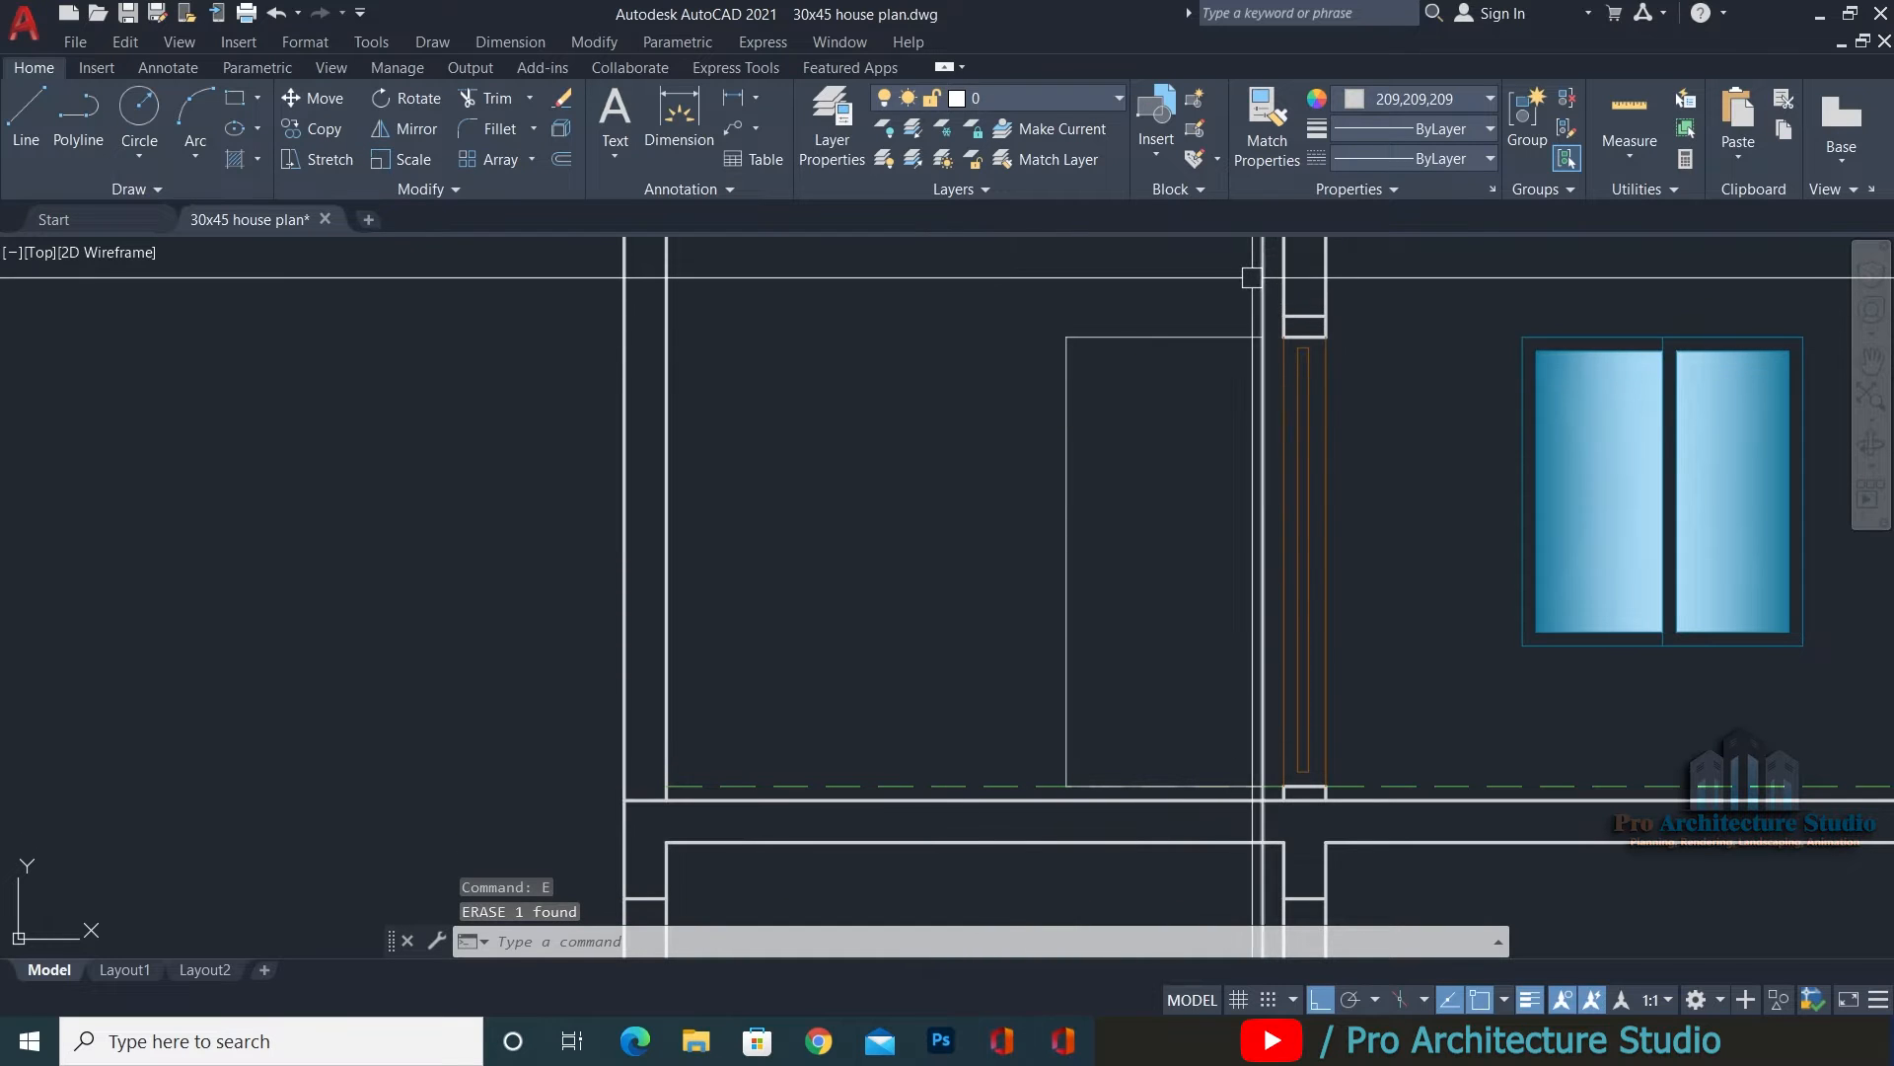
left_click(1251, 278)
key("Escape")
type("E")
key("Escape")
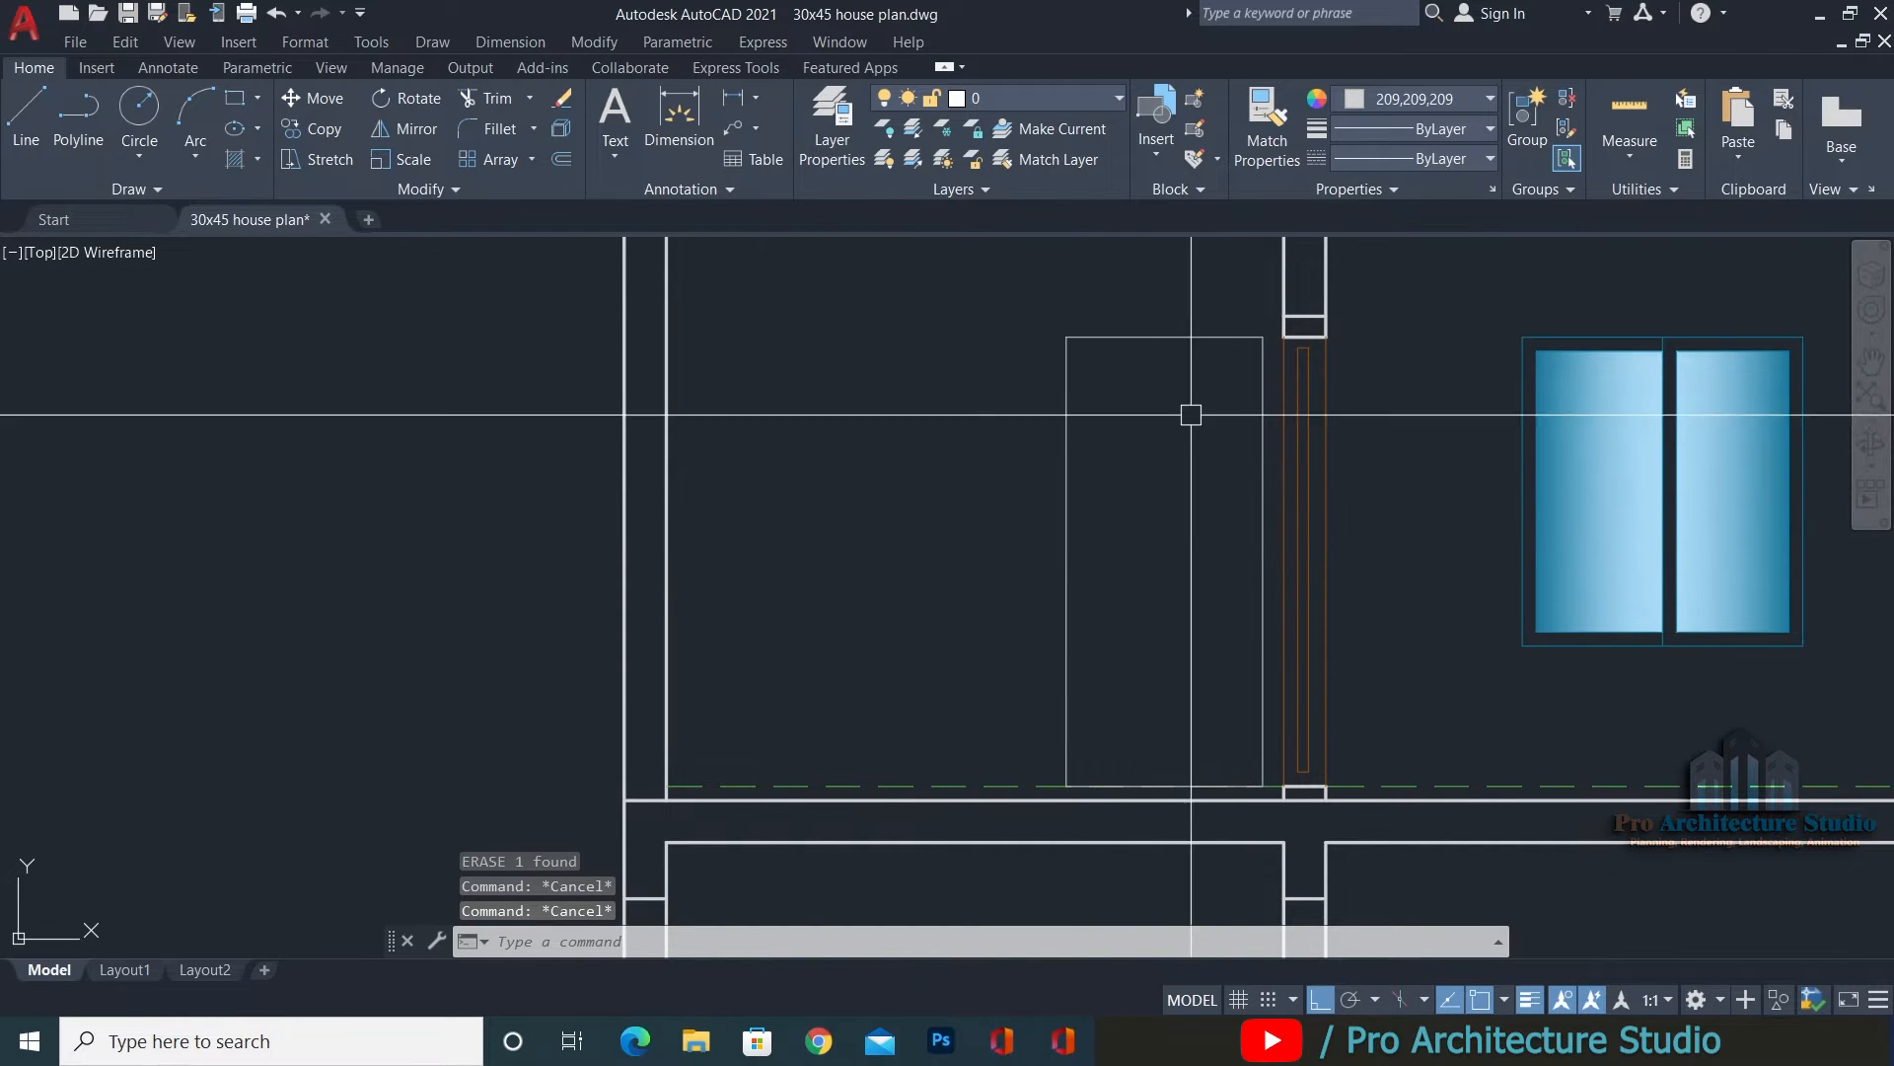
Offset the new door rectangle 3 inches inward to form its frame.
type("o")
key("Return")
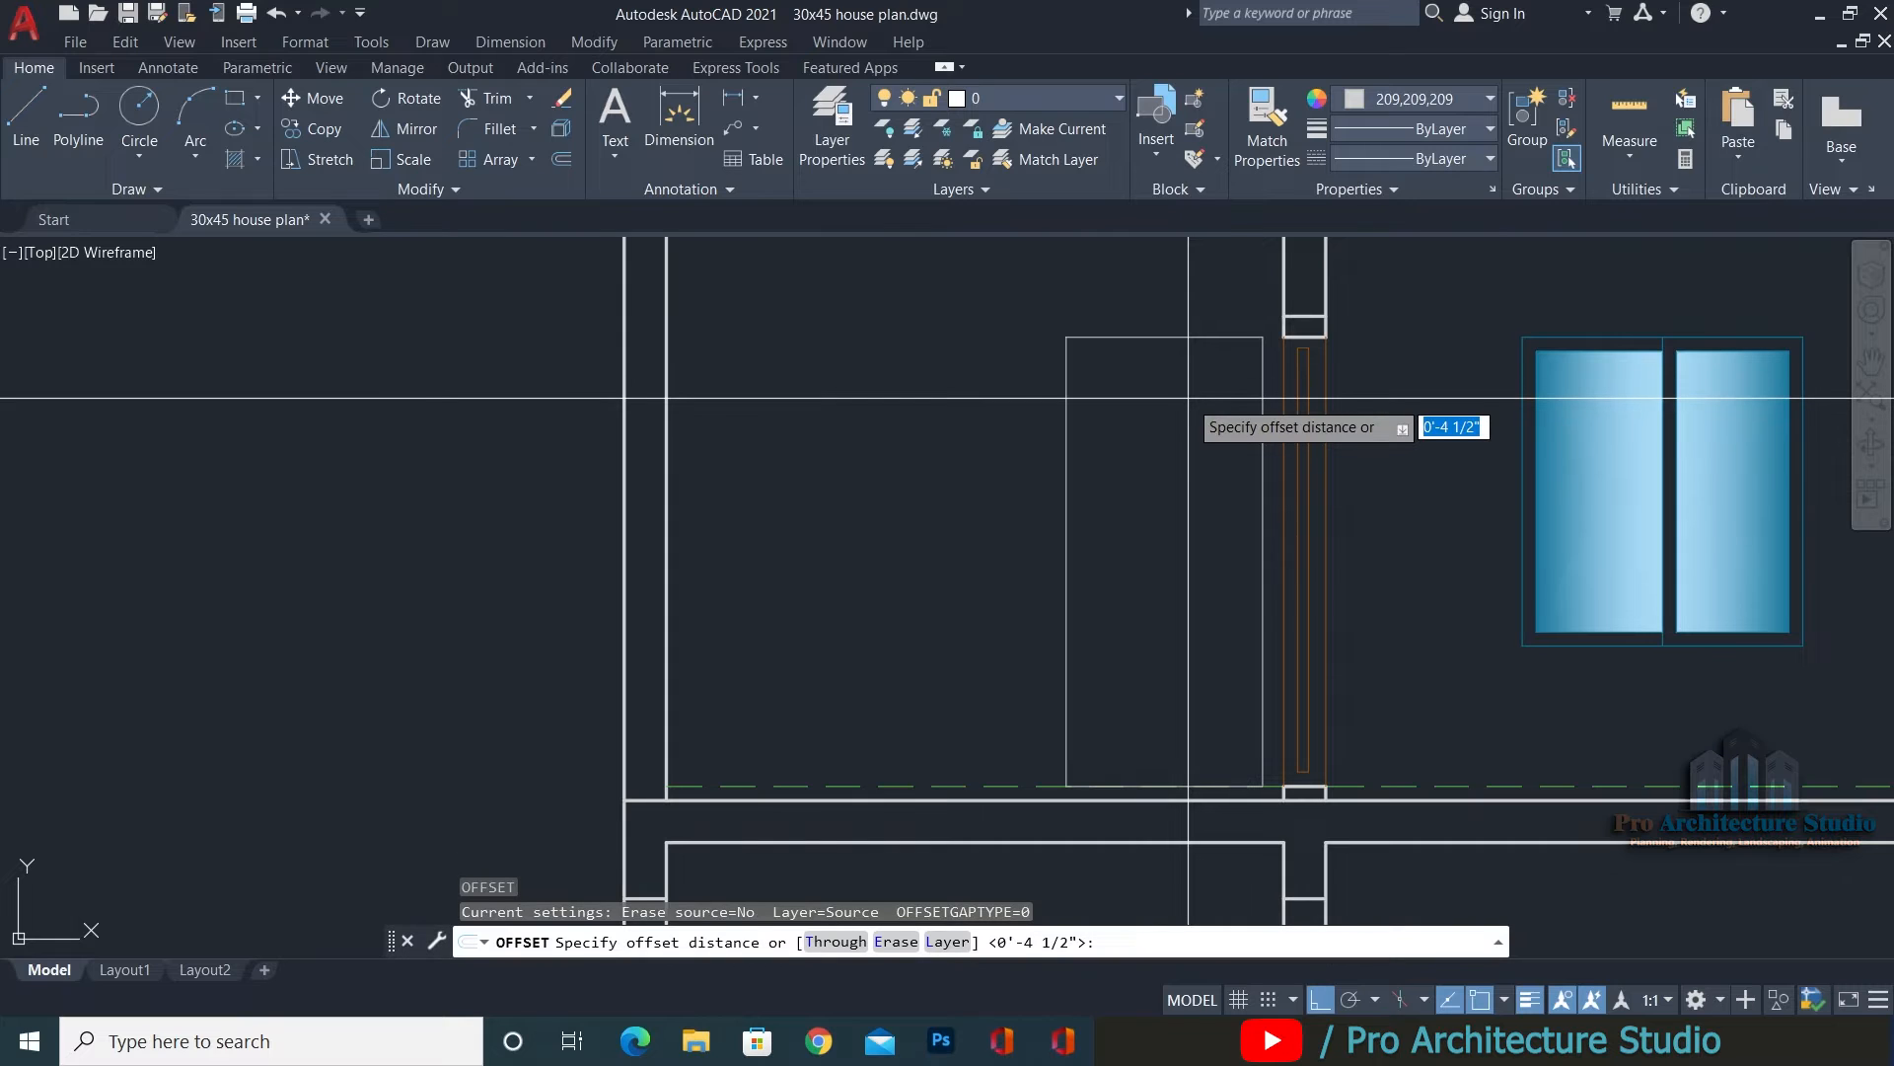
type("3")
key("Return")
left_click(1067, 427)
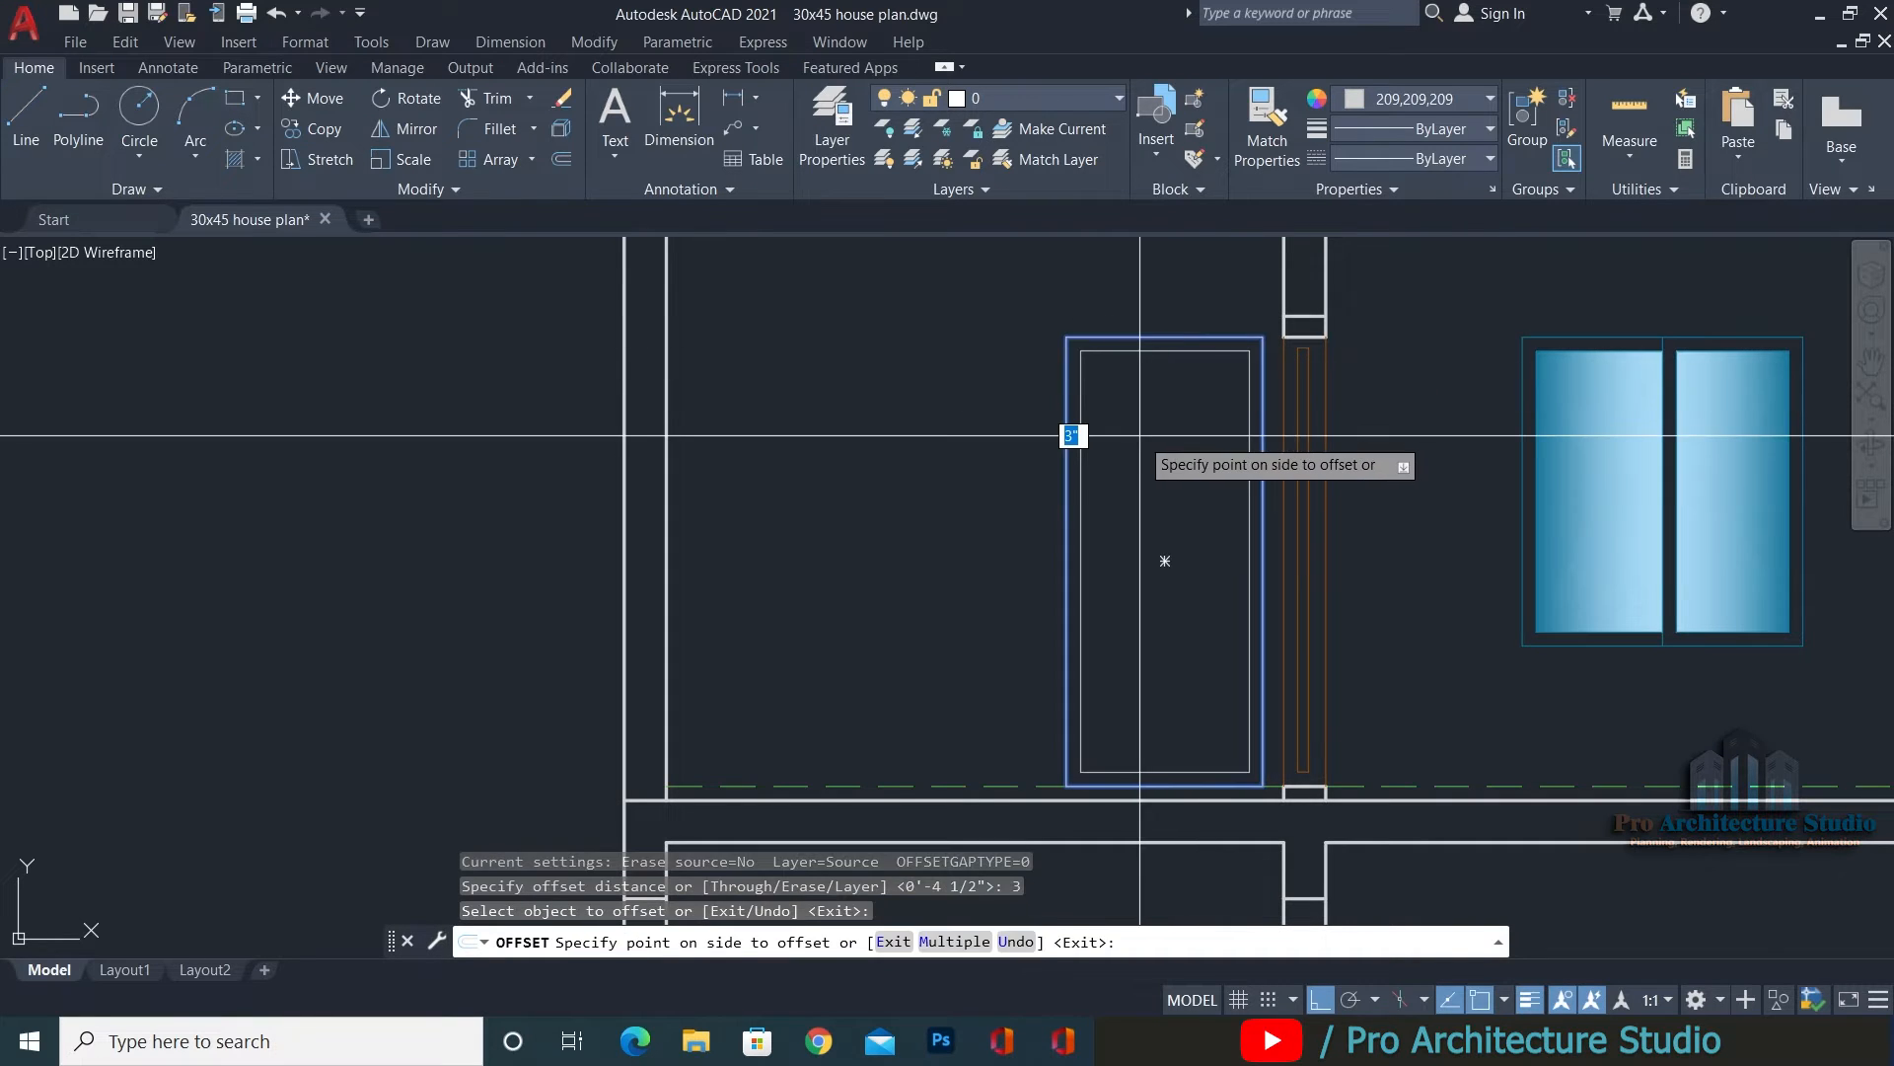
left_click(1155, 493)
key("Escape")
key("Escape")
key("Escape")
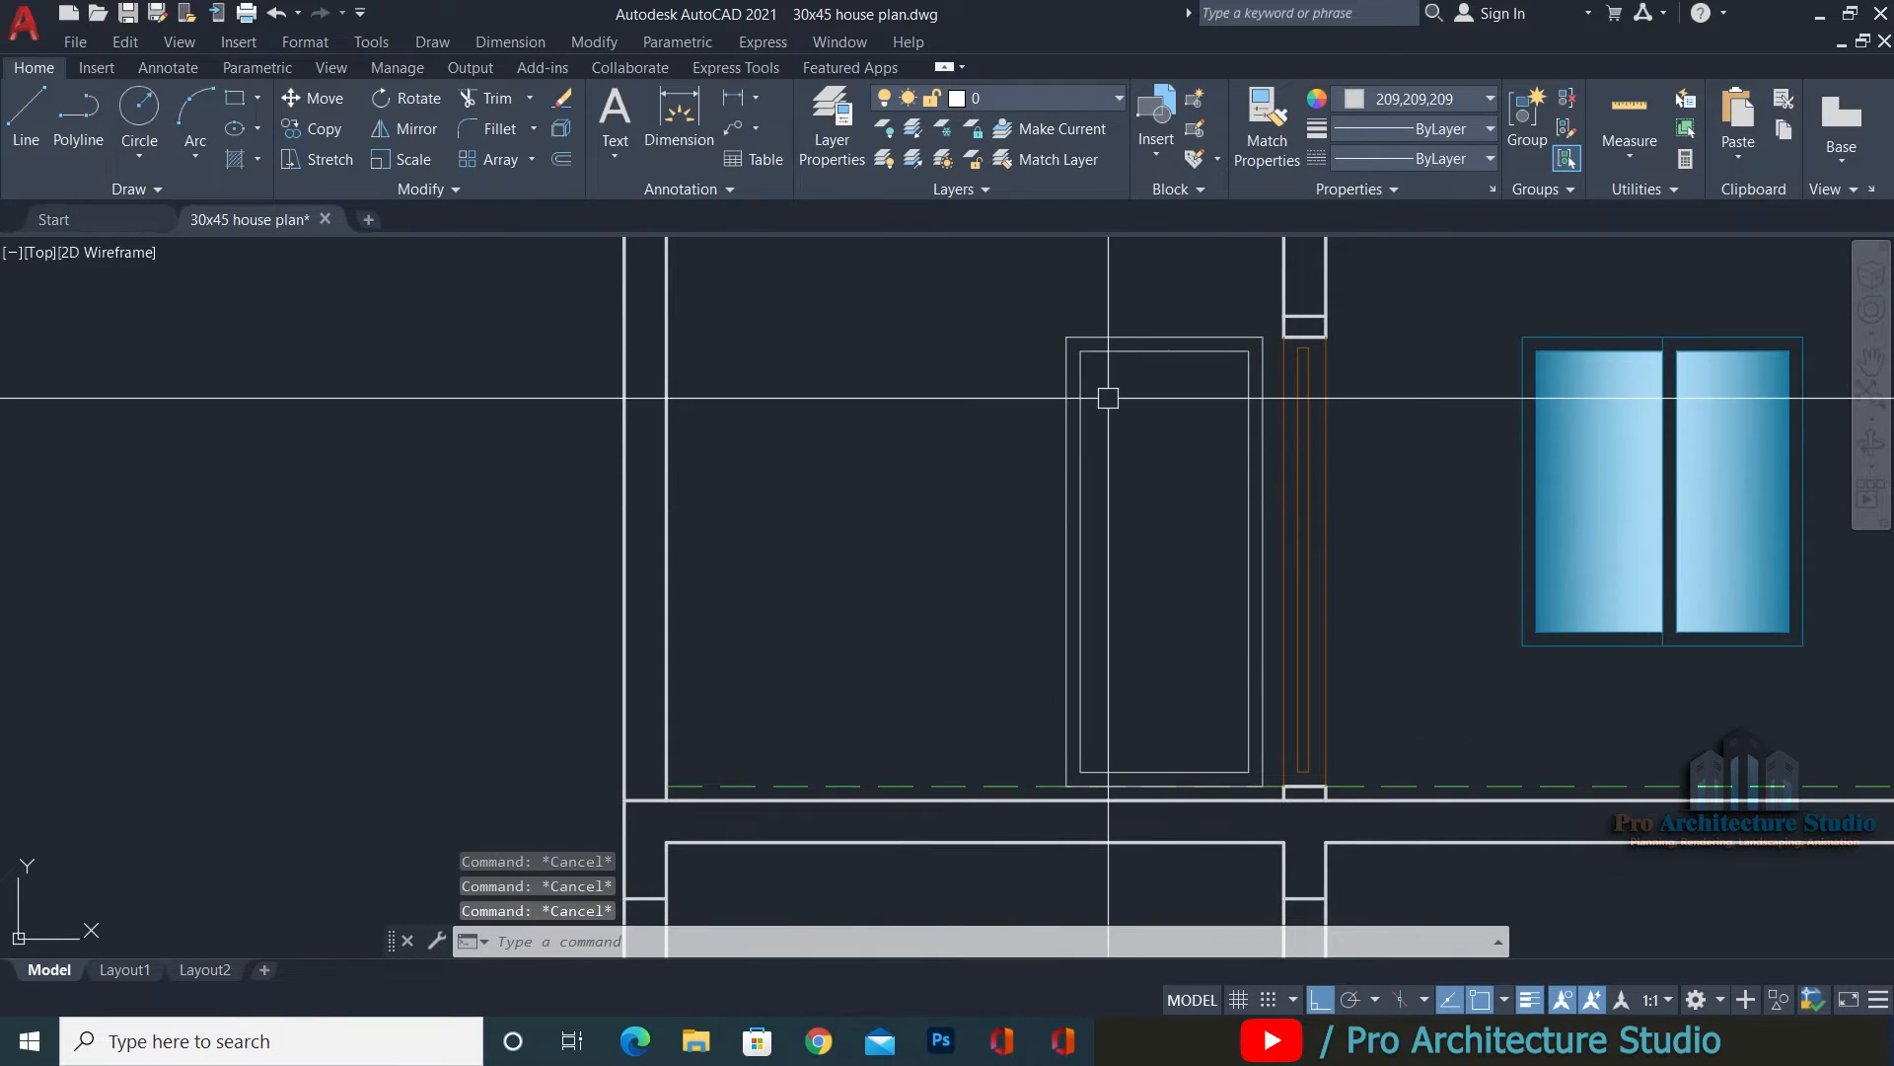
Examine the terrace door and staircase area in the first floor plan and compare it with the section.
scroll(1108, 397, "down", 5)
middle_click_drag(1096, 552, 1086, 381)
scroll(1086, 381, "up", 5)
scroll(1118, 470, "down", 3)
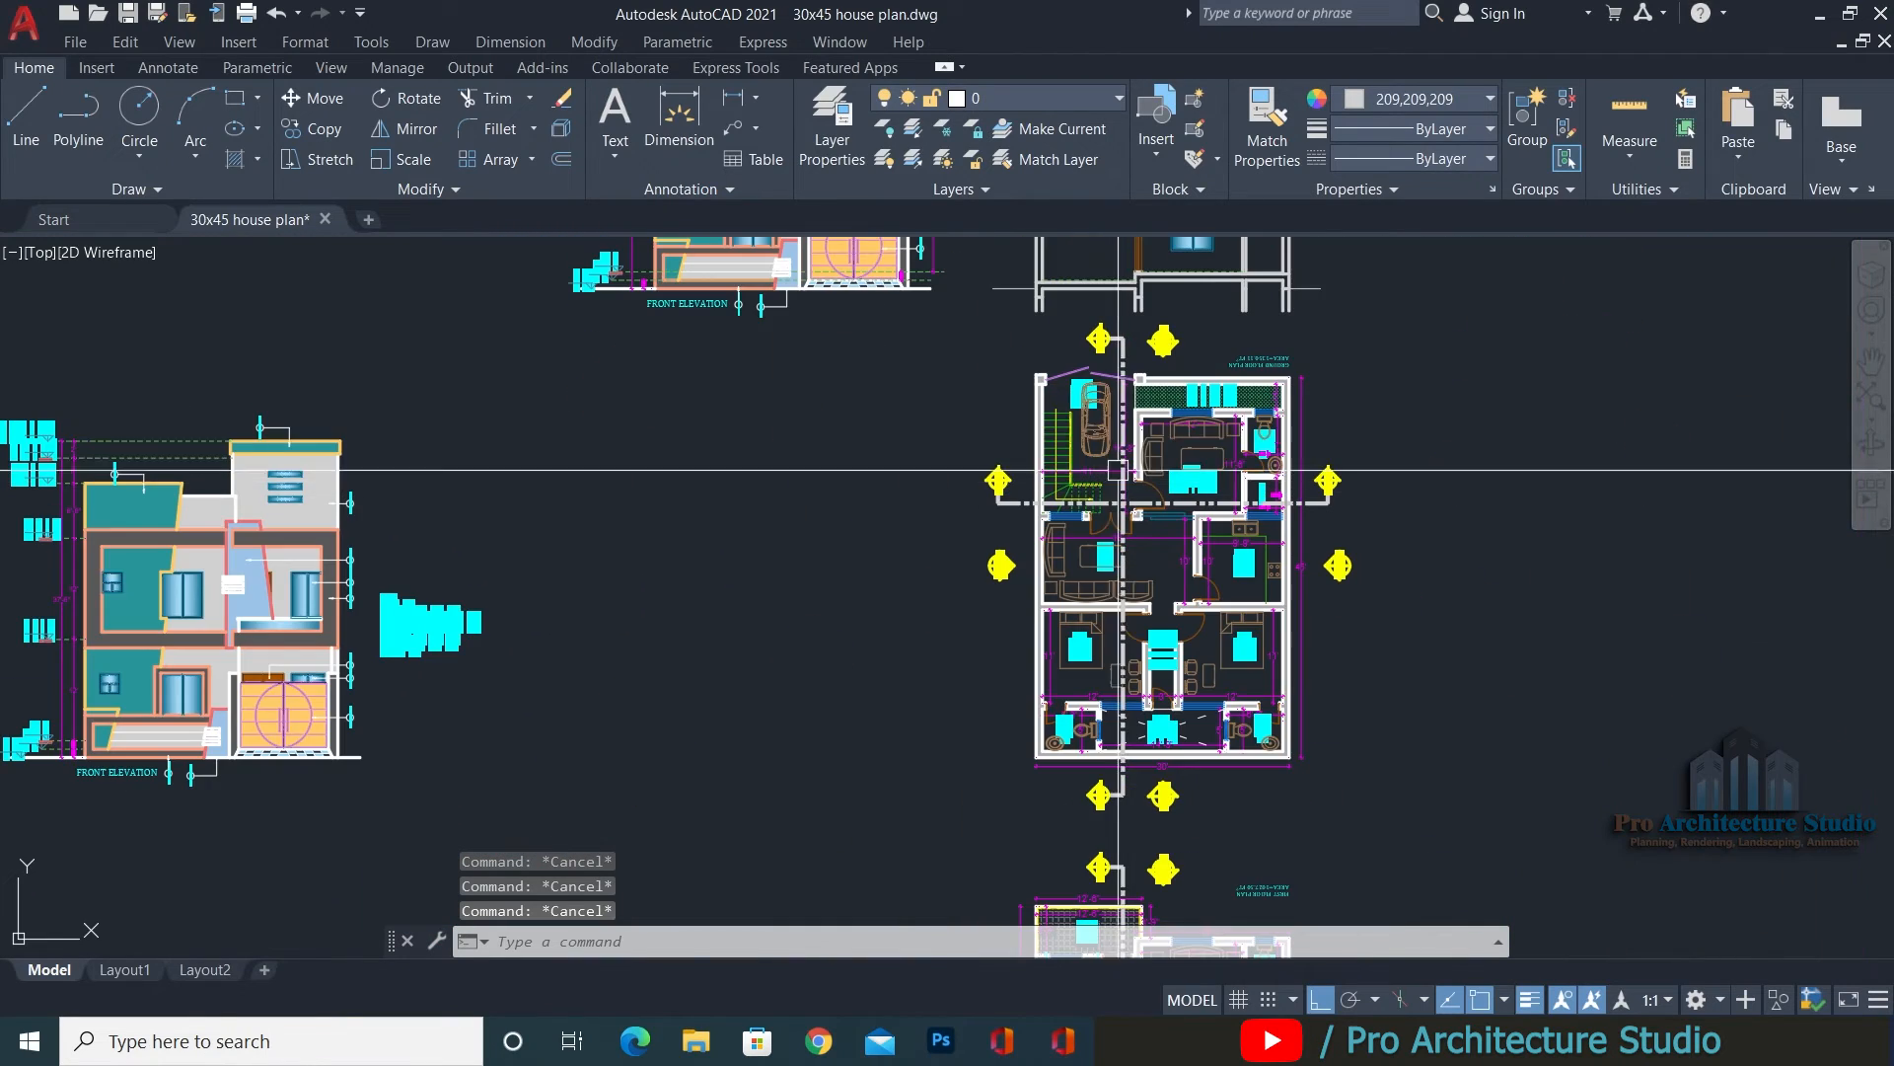
middle_click_drag(1117, 710, 1116, 415)
scroll(1112, 725, "up", 4)
scroll(1118, 647, "up", 4)
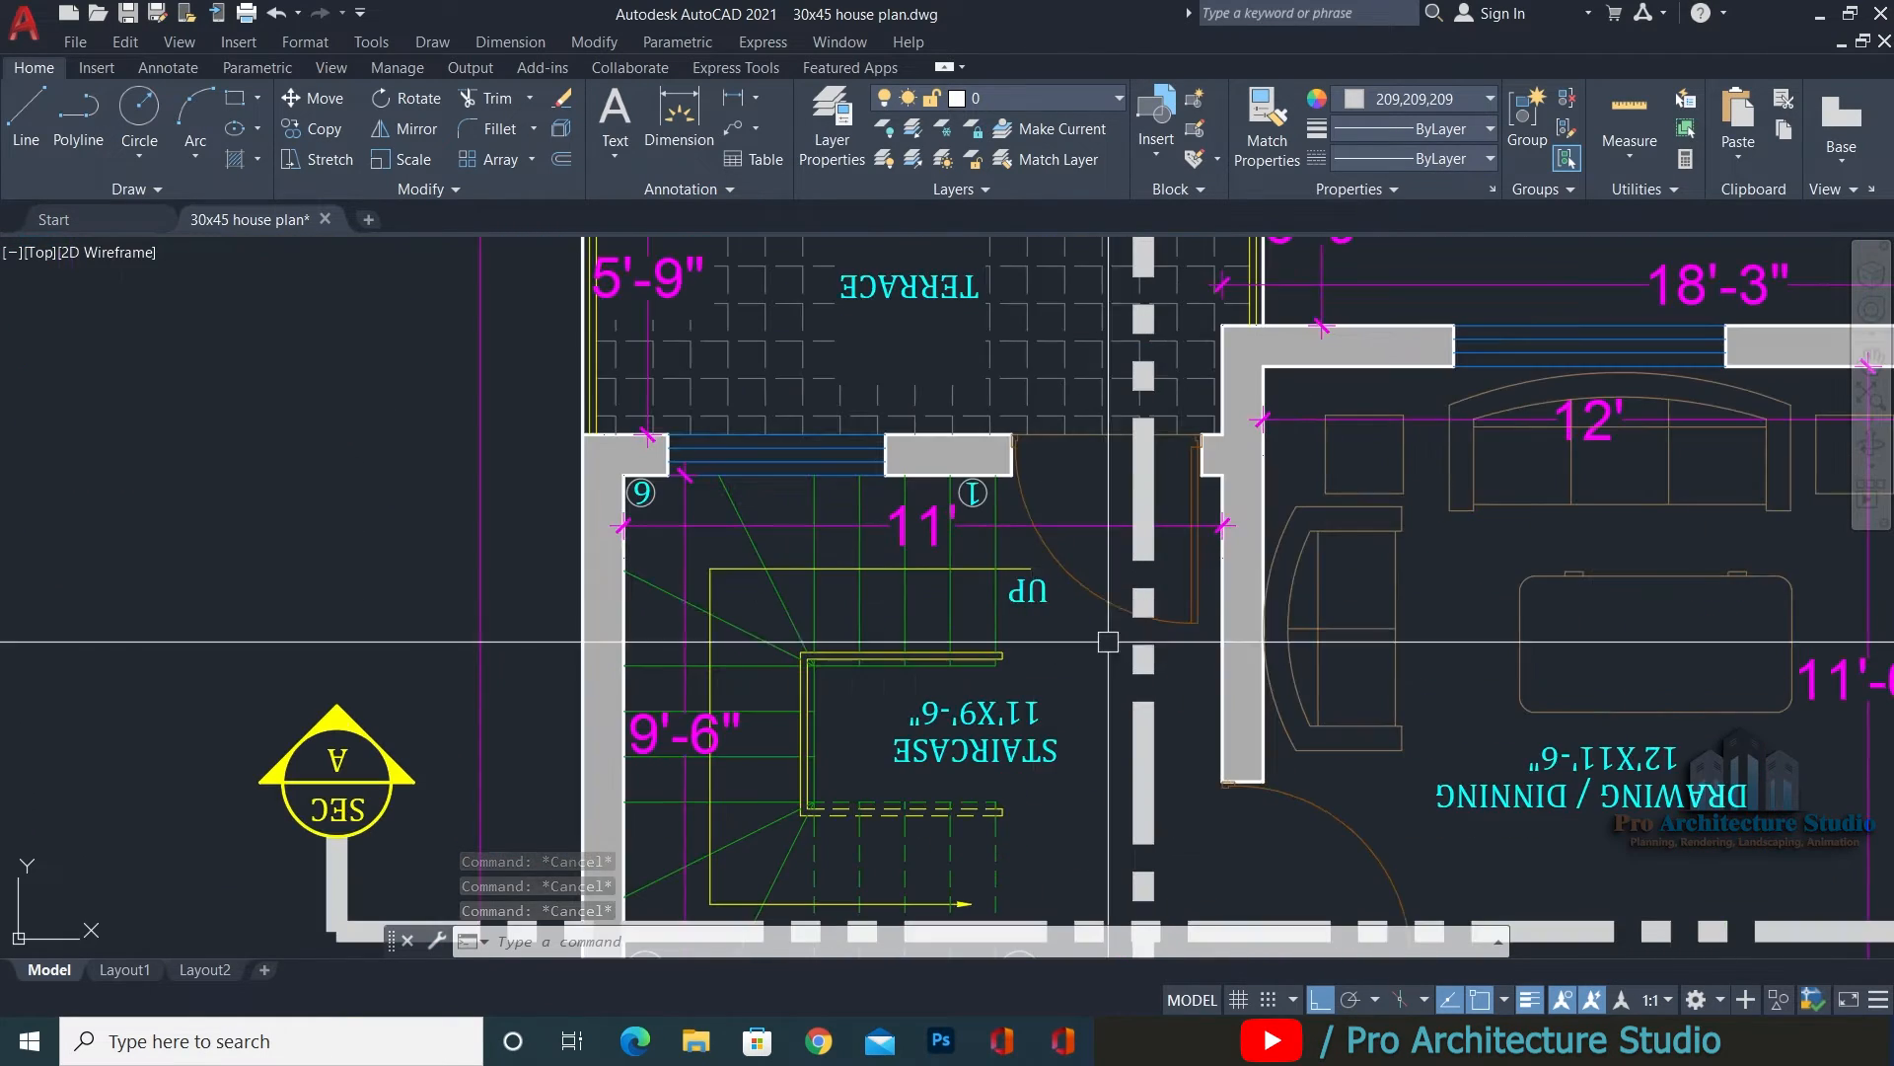
middle_click_drag(1085, 553, 1079, 500)
scroll(1026, 533, "down", 8)
middle_click_drag(1018, 414, 1011, 853)
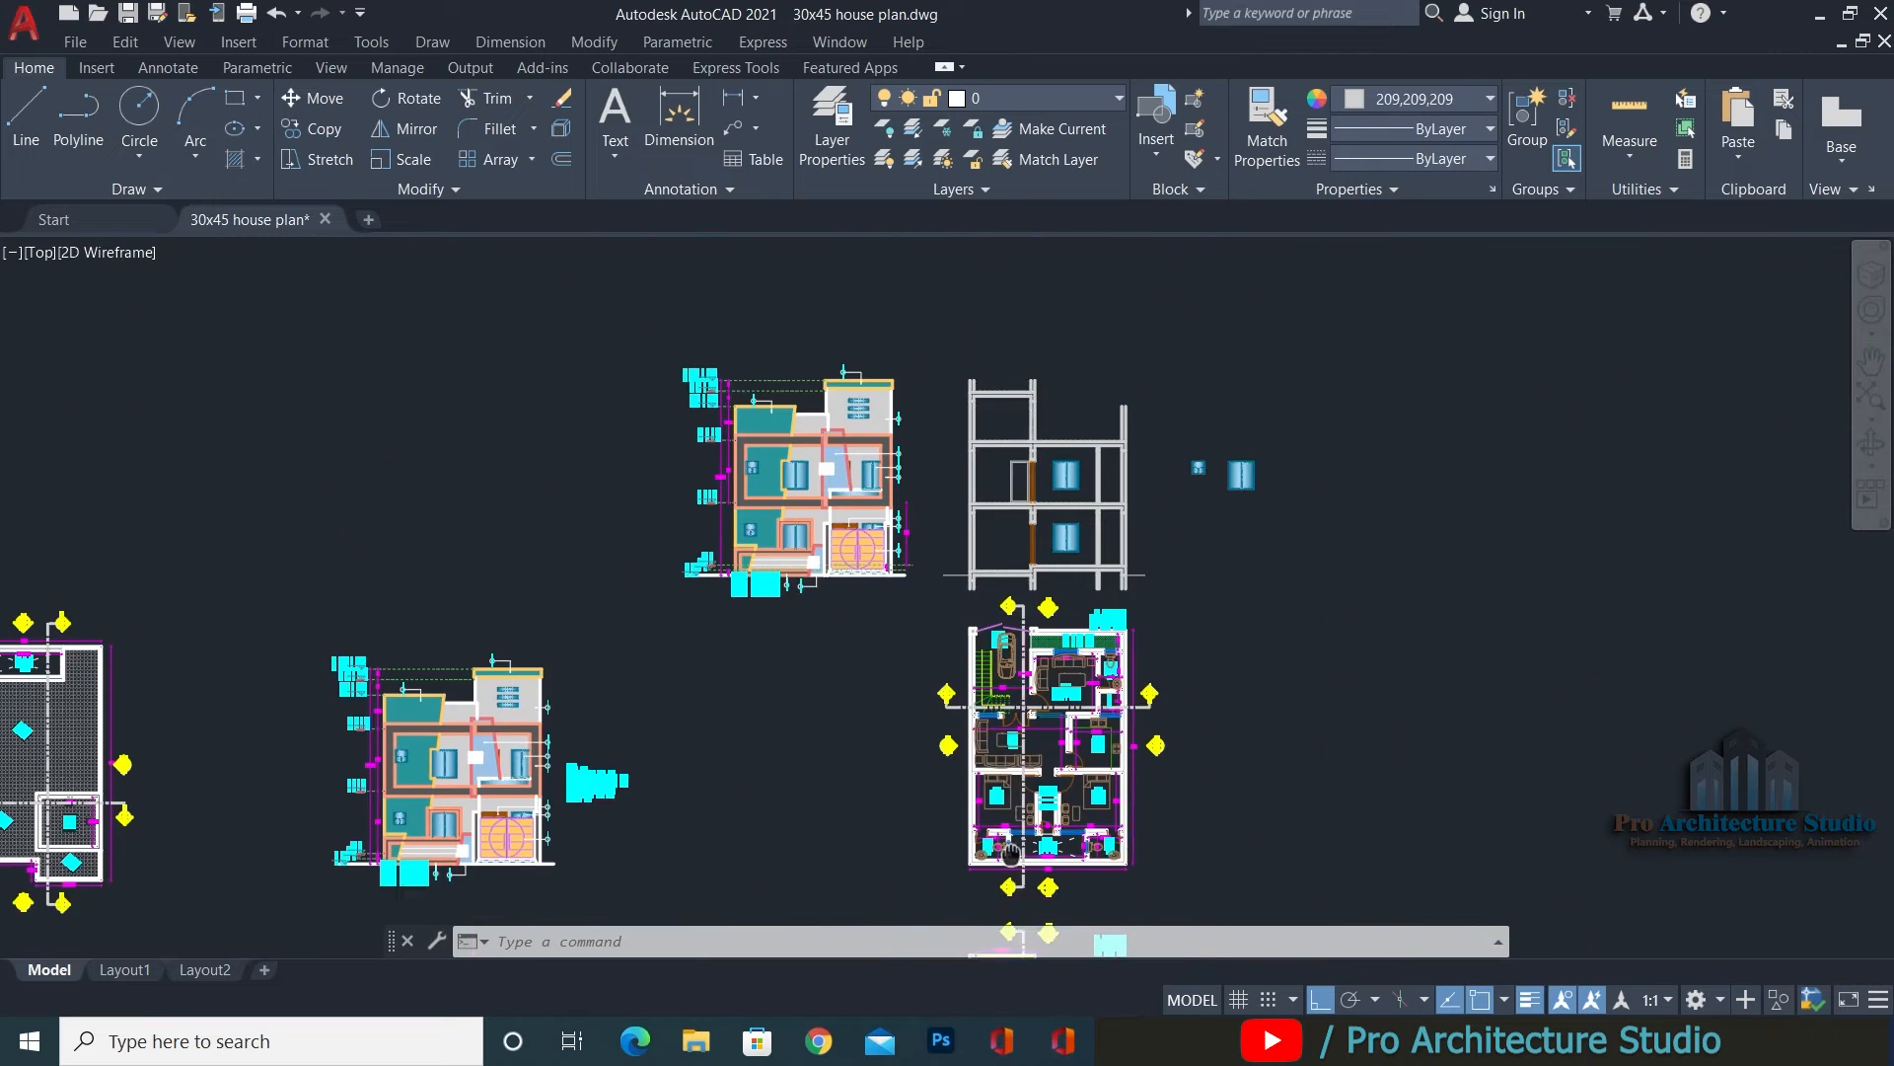
Draw a small rectangle as the handle plate near the inner frame edge of the upper floor door.
scroll(1016, 472, "up", 10)
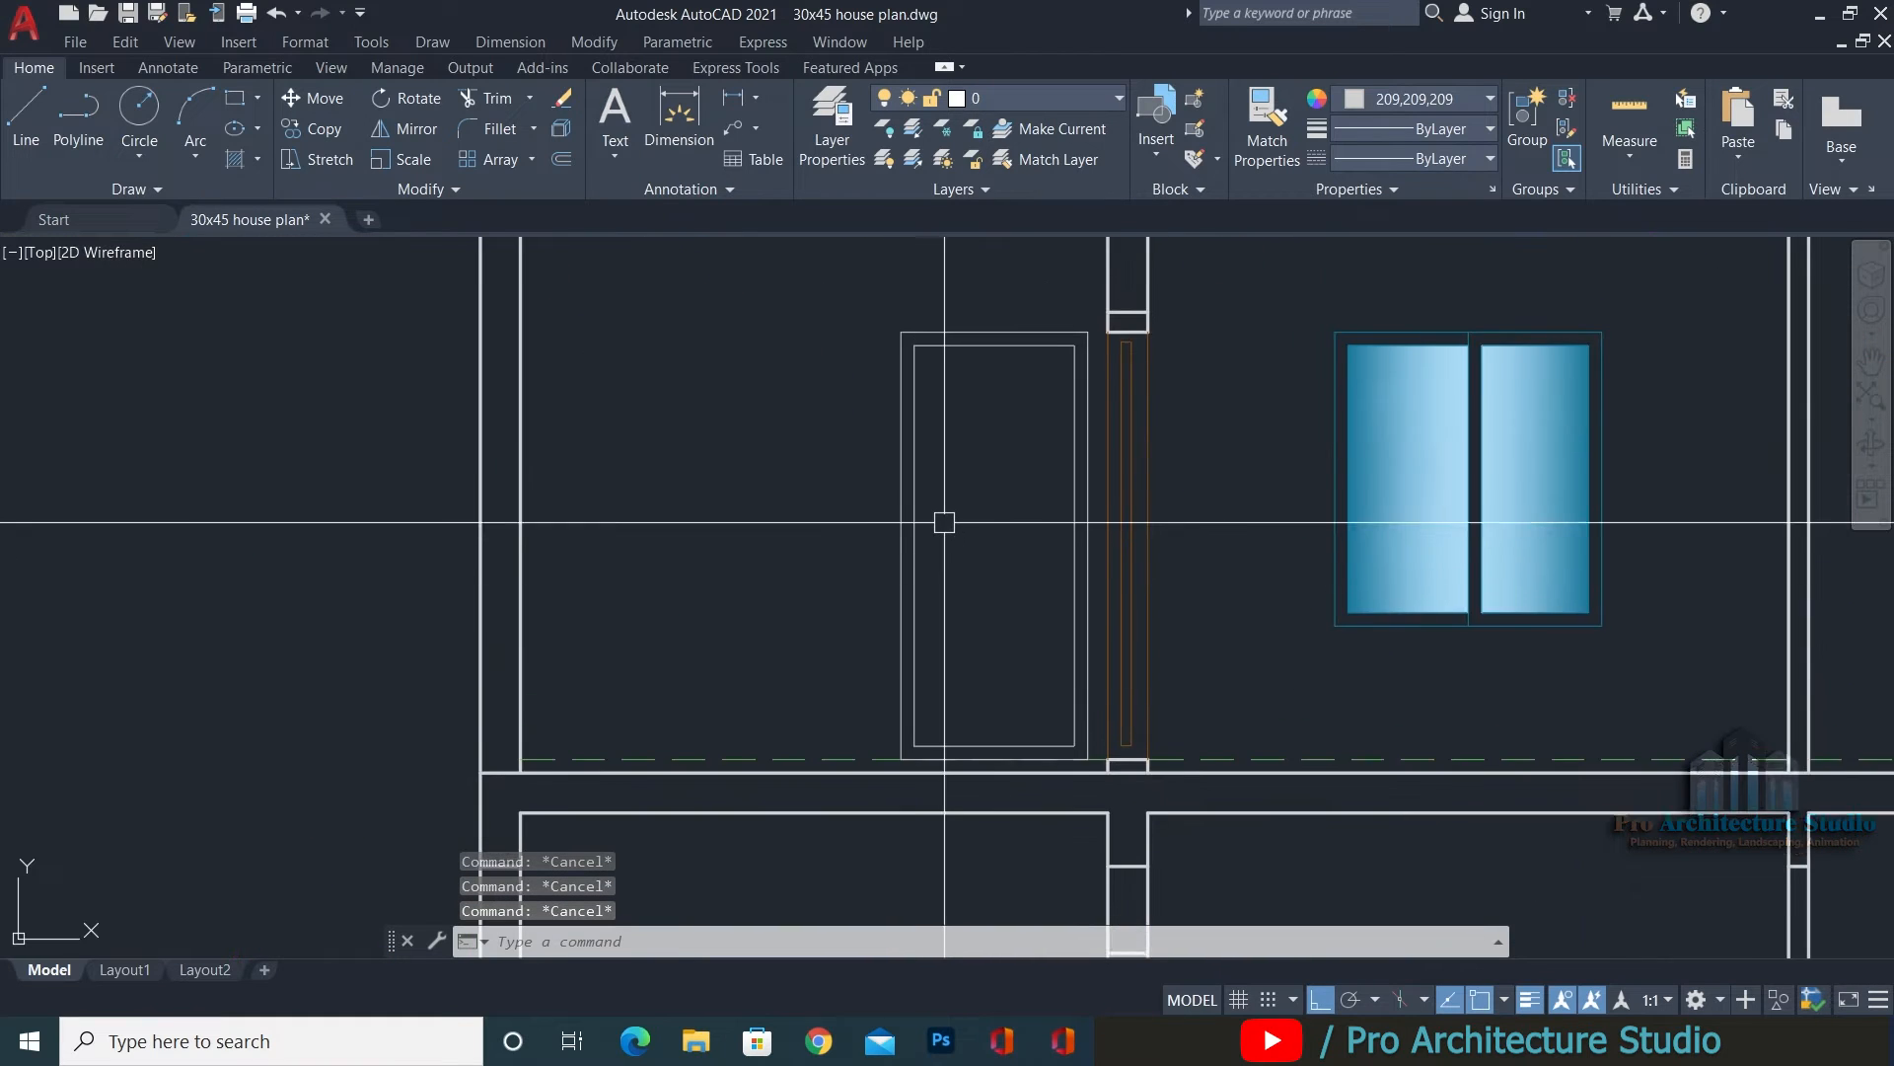
scroll(944, 522, "up", 2)
type("C")
key("Return")
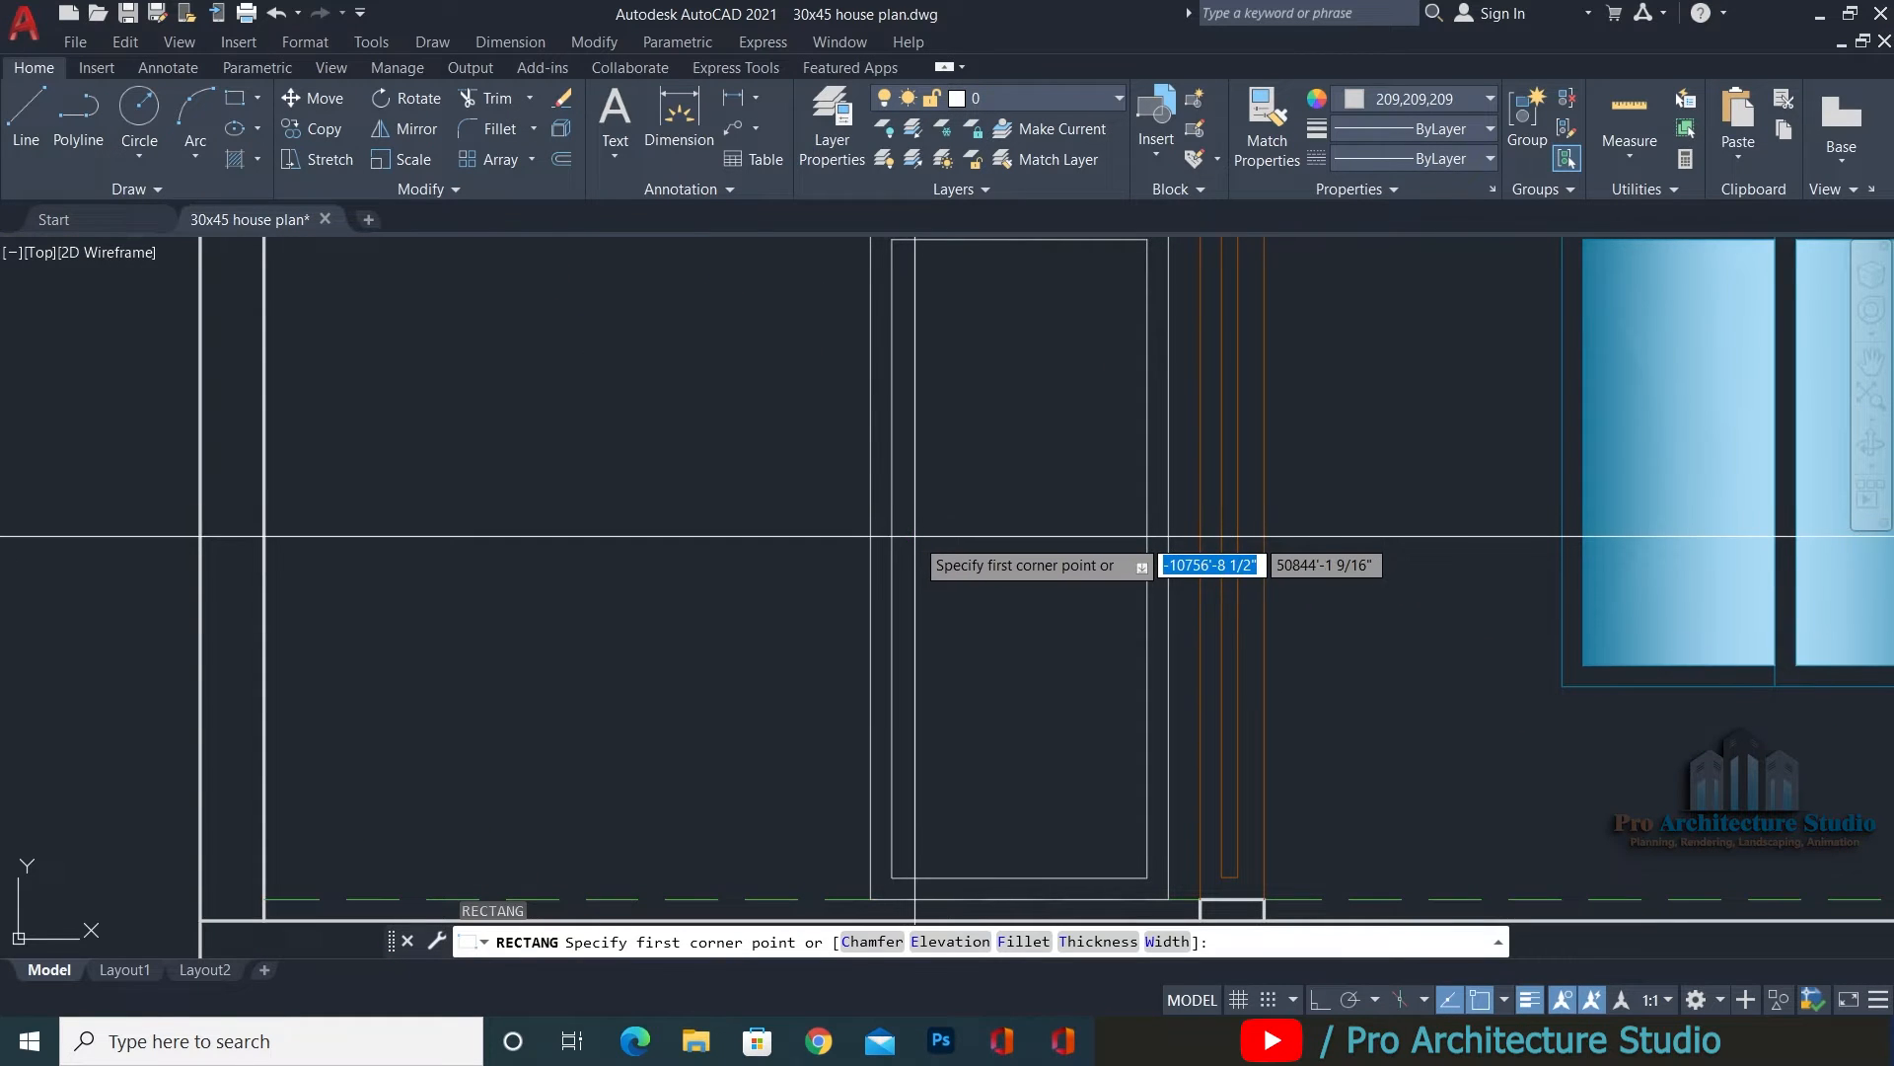
scroll(893, 528, "up", 2)
left_click(903, 530)
left_click(922, 554)
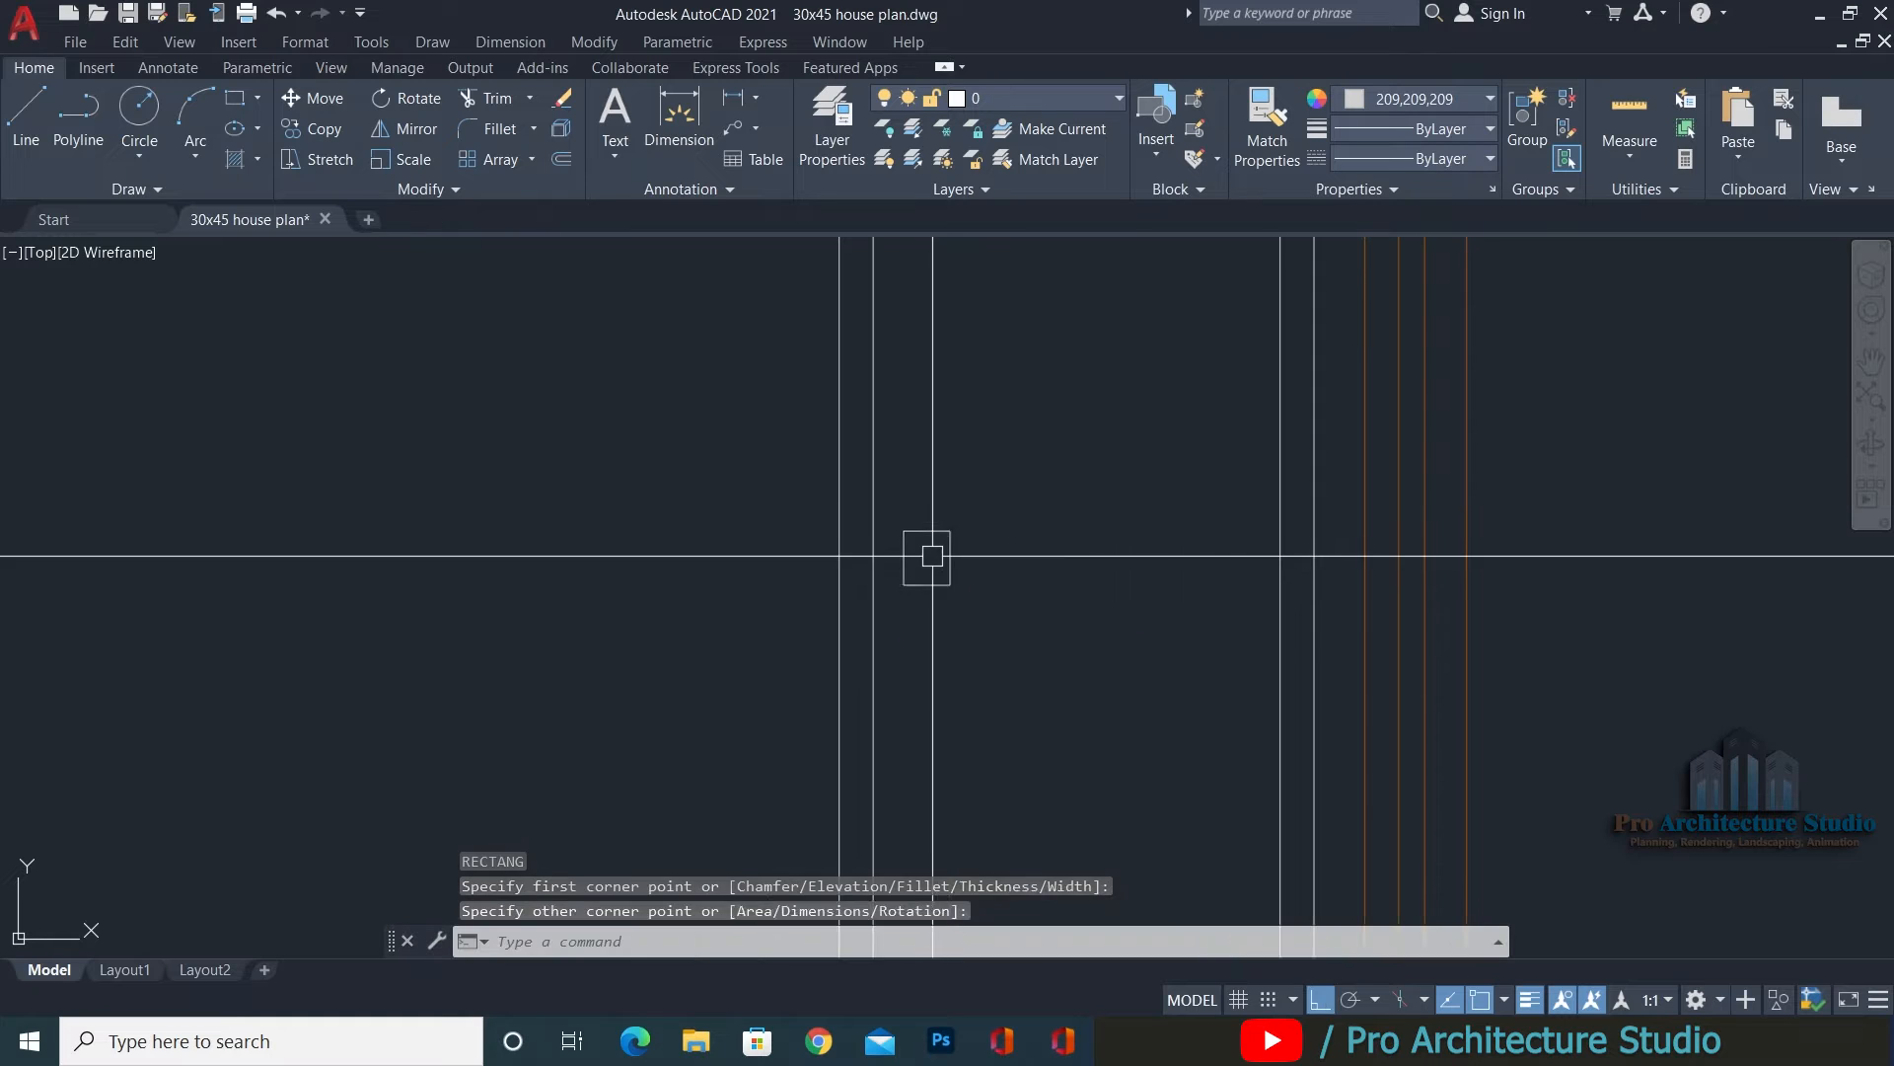
Draw a narrow horizontal rectangle as the handle lever overlapping the plate, and trim the overlap between them.
scroll(922, 553, "up", 3)
key("Return")
left_click(933, 544)
left_click(1198, 586)
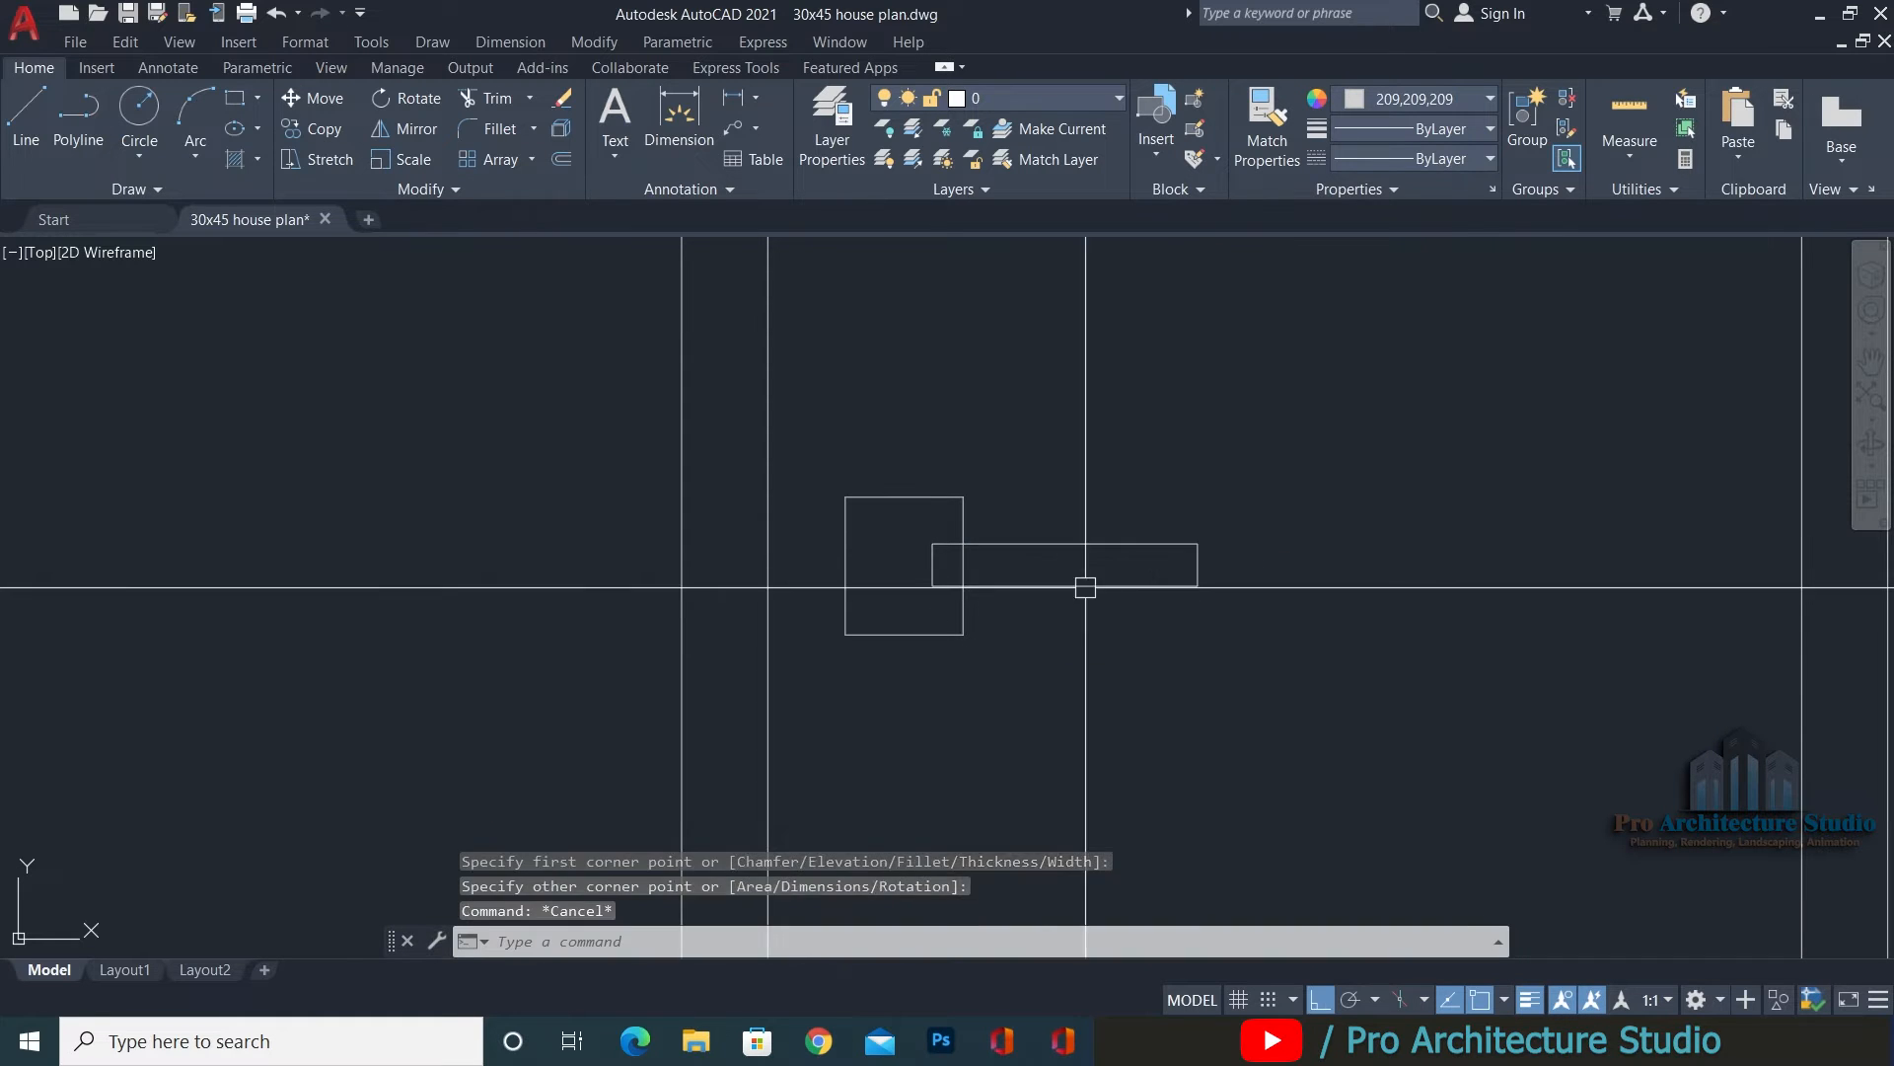
type("tr")
key("Return")
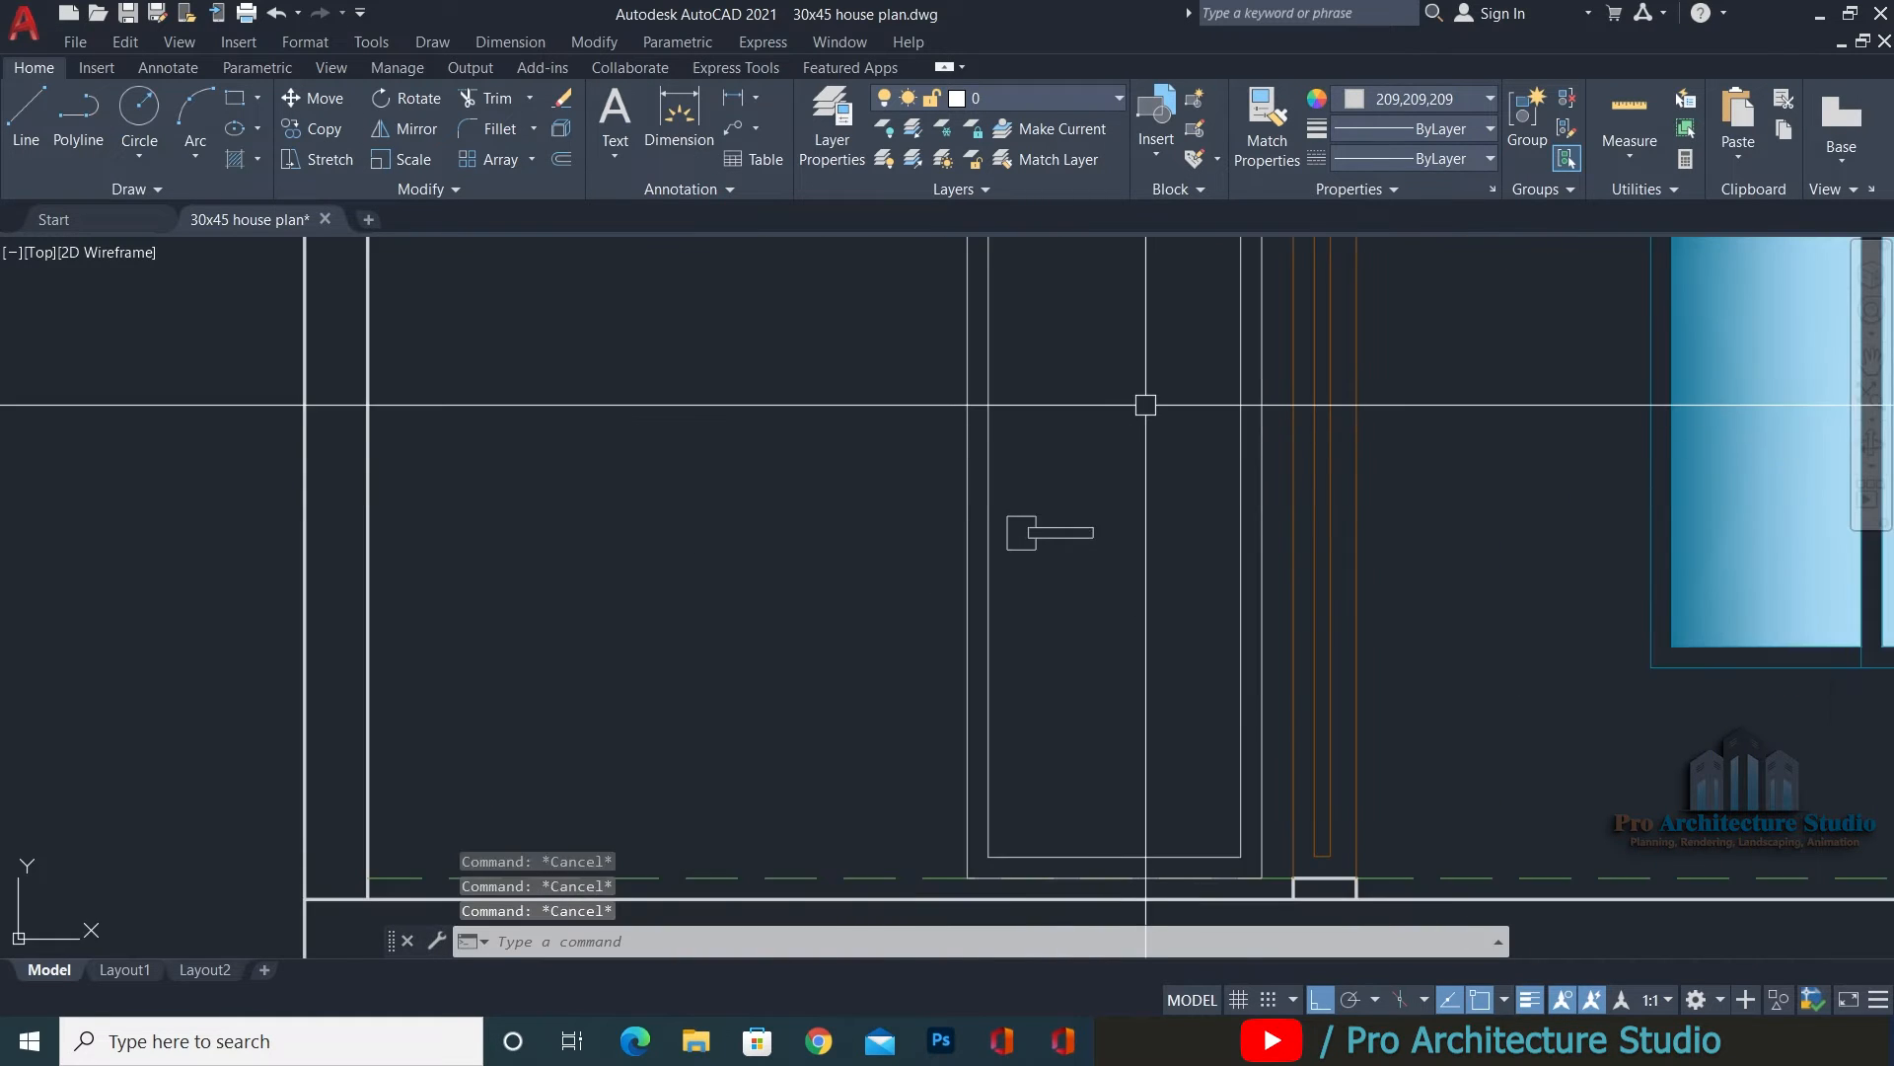
Match the door frame and handle to the properties of the brown cut door beside them, and save the drawing.
type("ma")
key("Return")
middle_click_drag(1140, 425, 1110, 497)
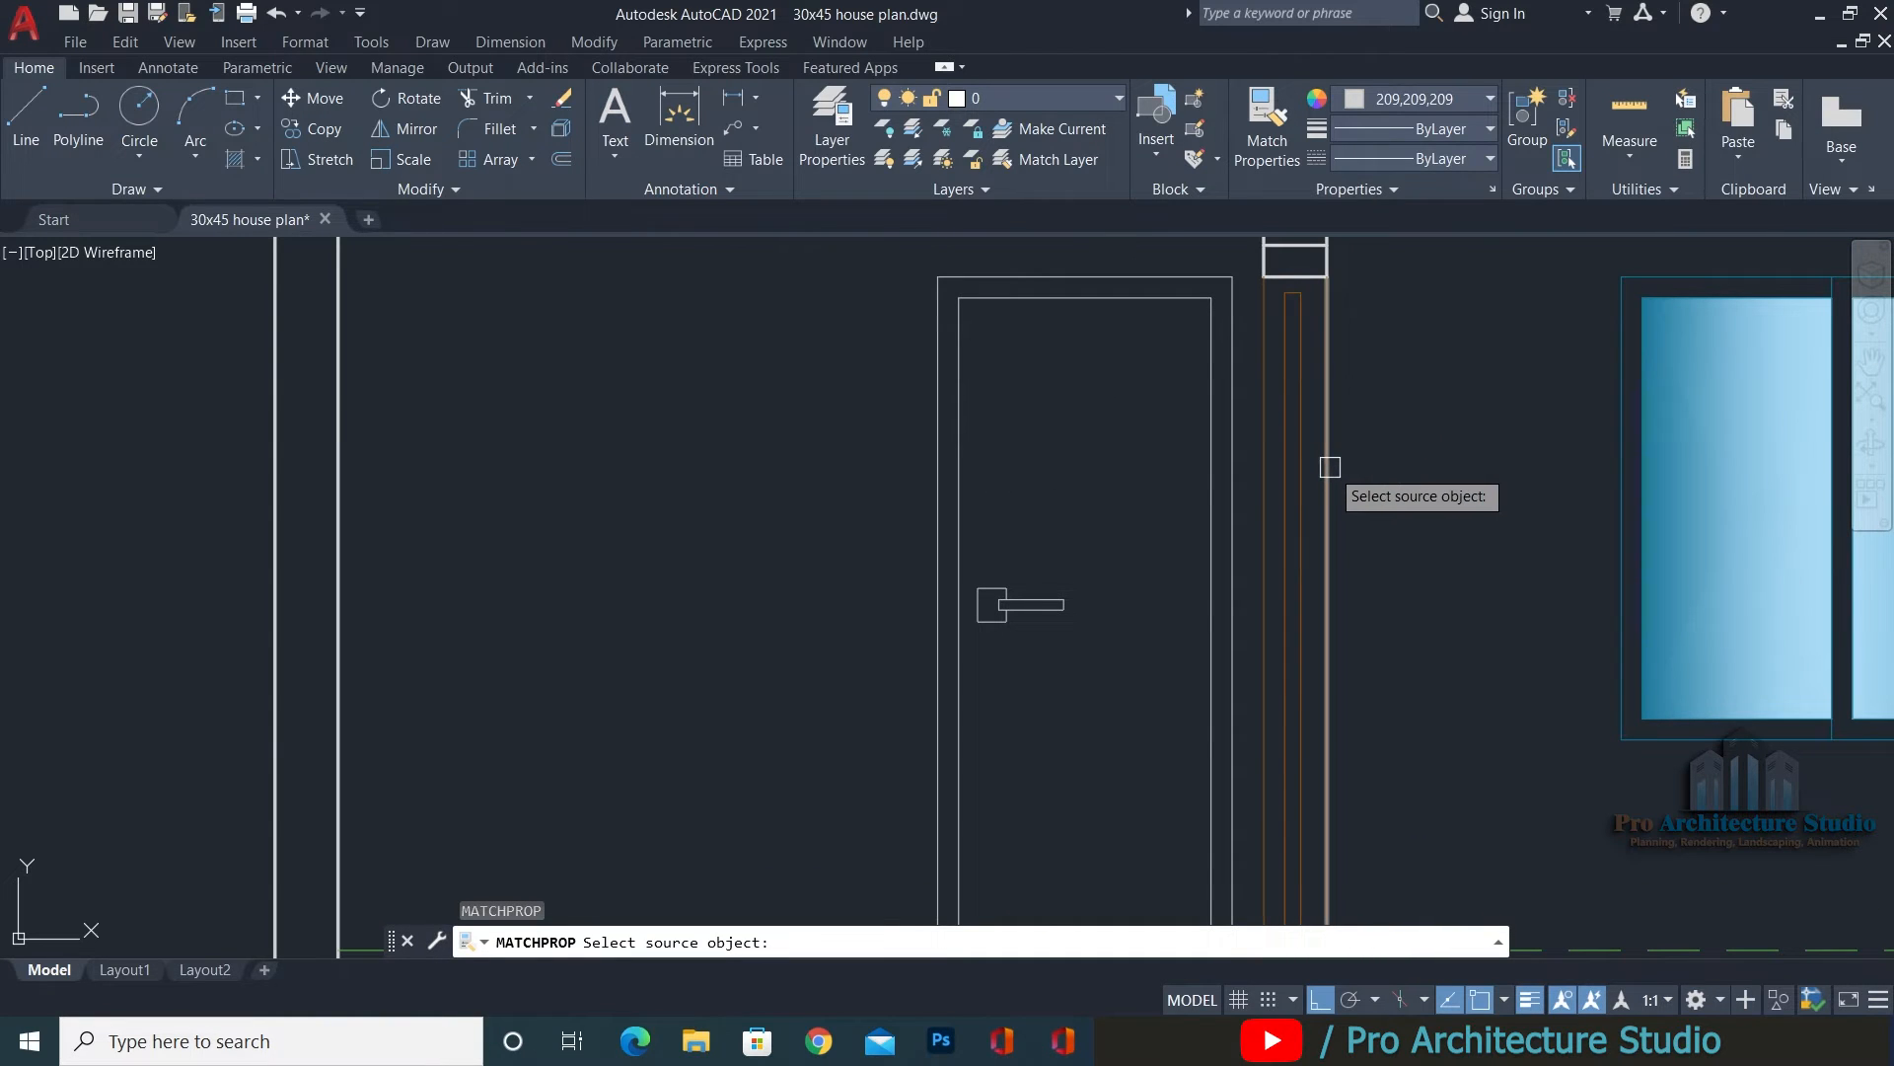
left_click(1329, 467)
left_click(1244, 256)
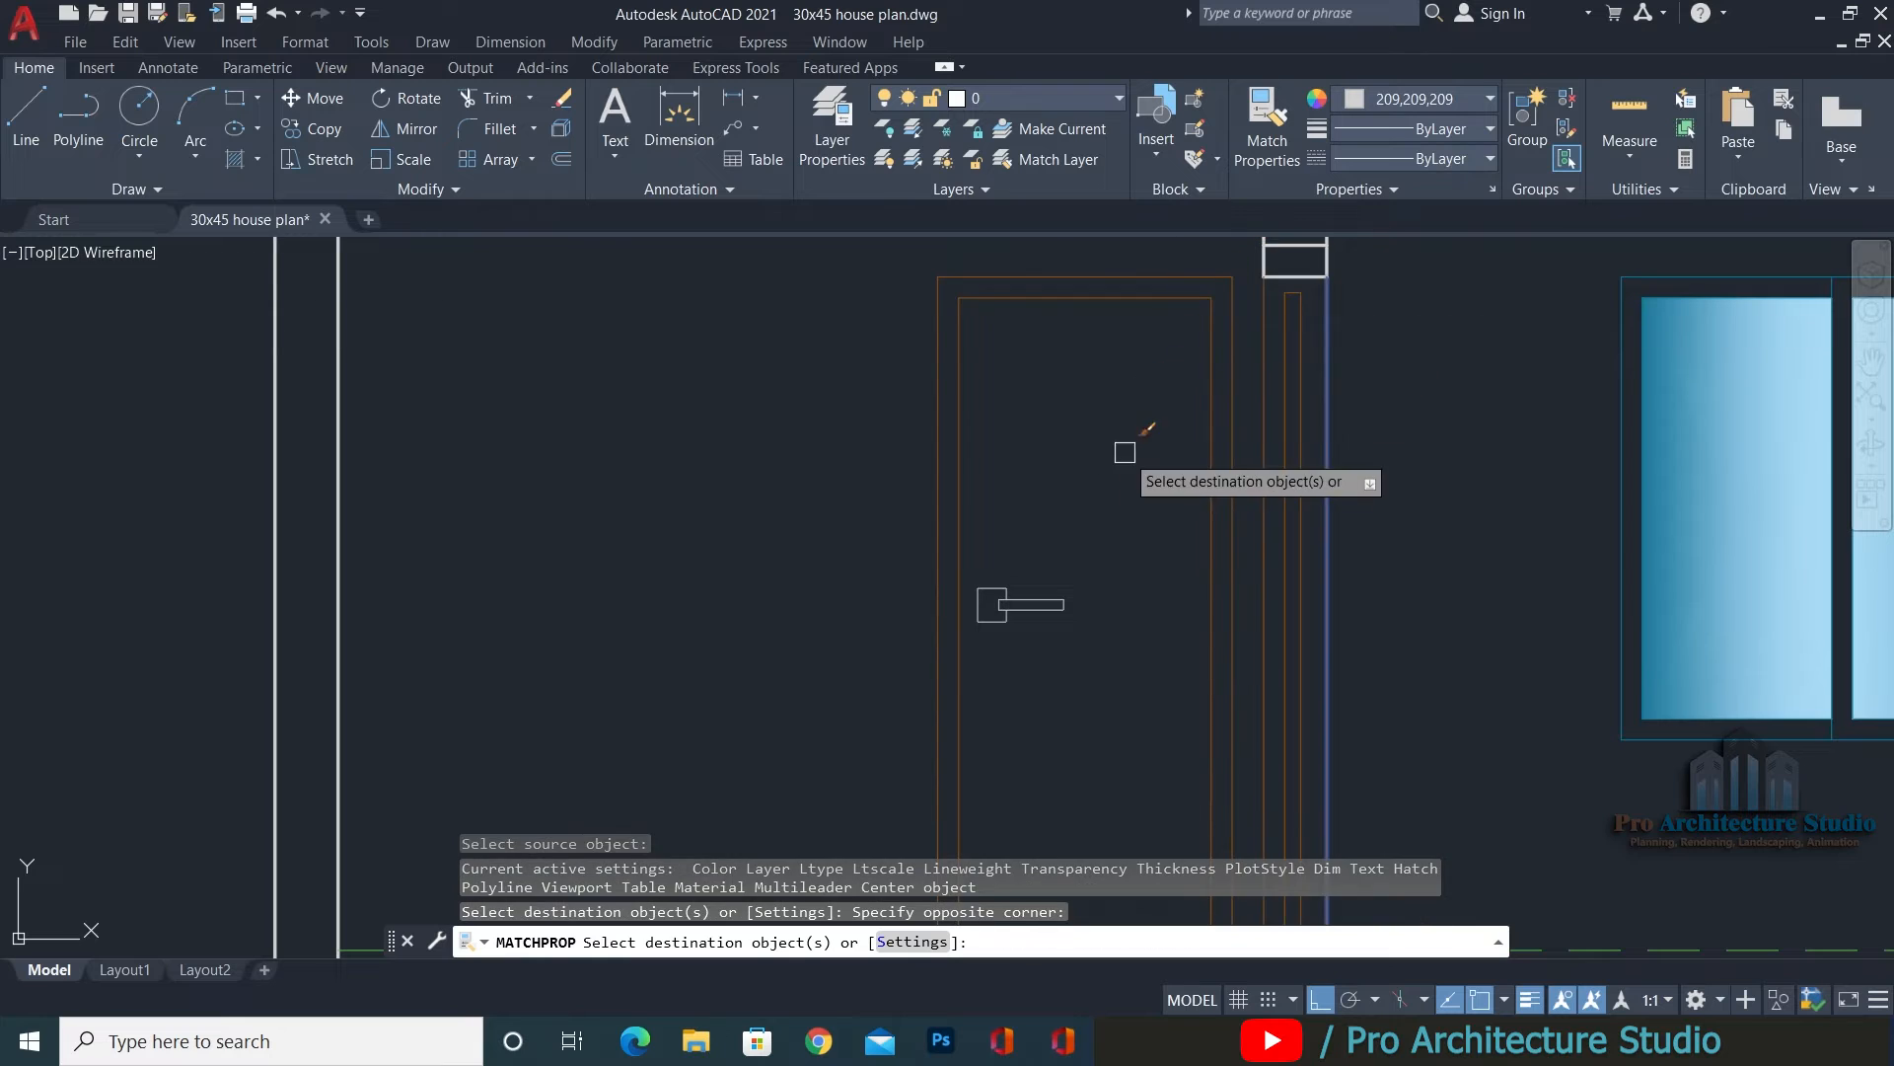
left_click(879, 537)
key("Escape")
scroll(910, 487, "down", 4)
key("ctrl+s")
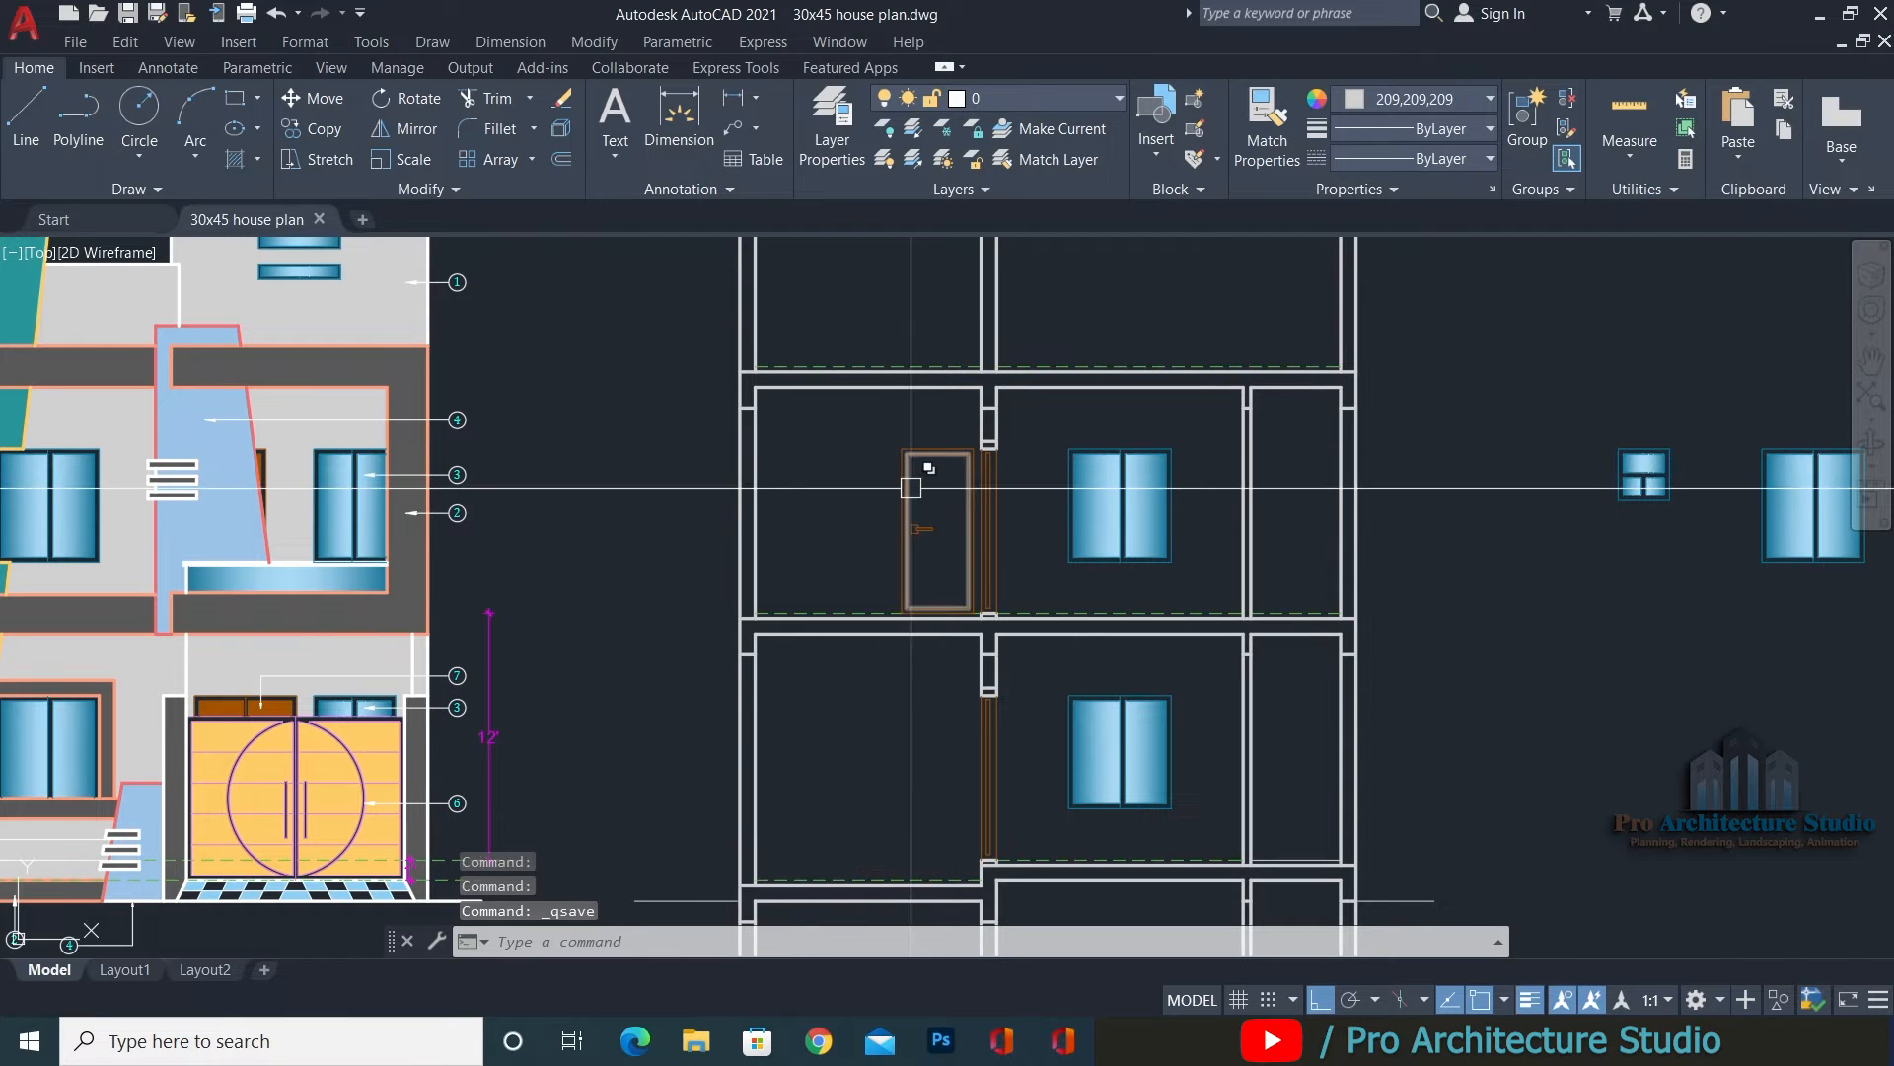
Examine the staircase room and its terrace door in the roof plan below the floor plans.
scroll(909, 486, "down", 2)
mouse_move(908, 652)
middle_mouse_down()
mouse_move(922, 301)
mouse_move(915, 437)
middle_mouse_up()
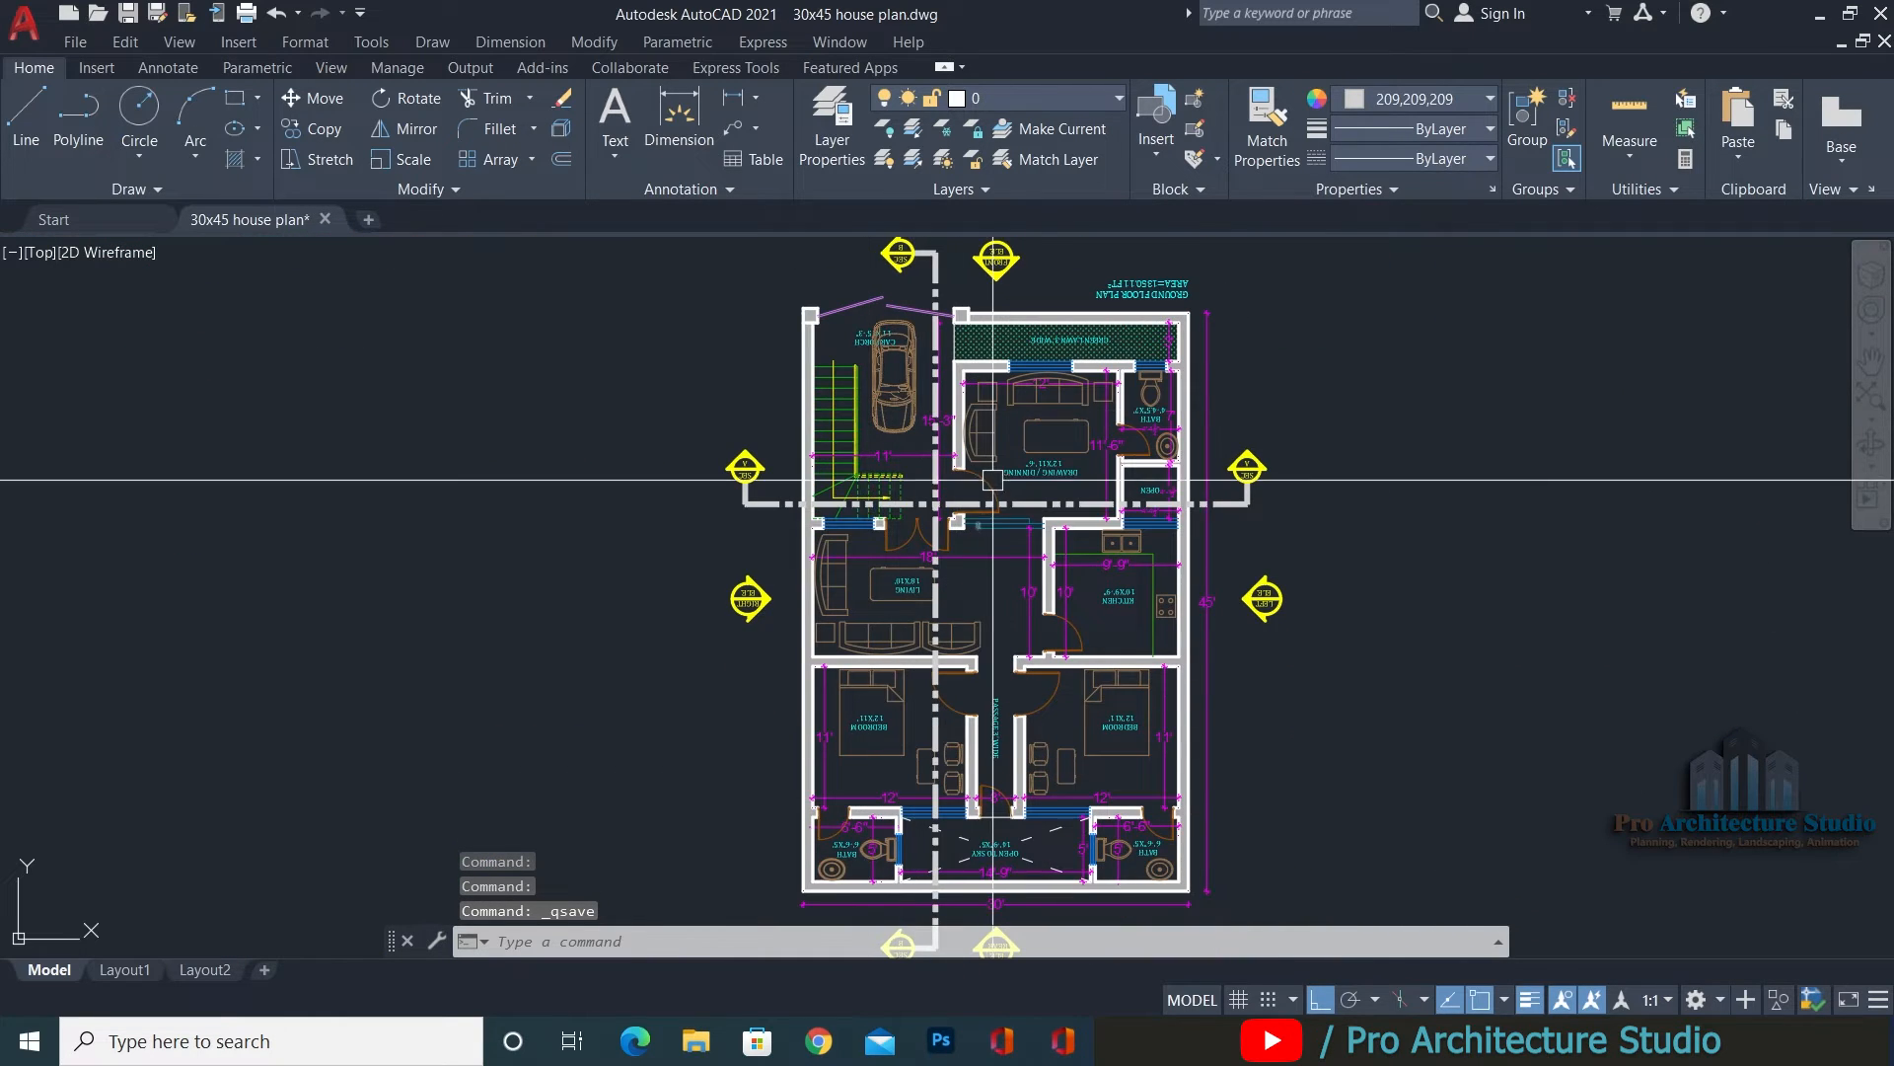
scroll(991, 481, "down", 4)
middle_click_drag(972, 795, 974, 558)
scroll(971, 799, "up", 2)
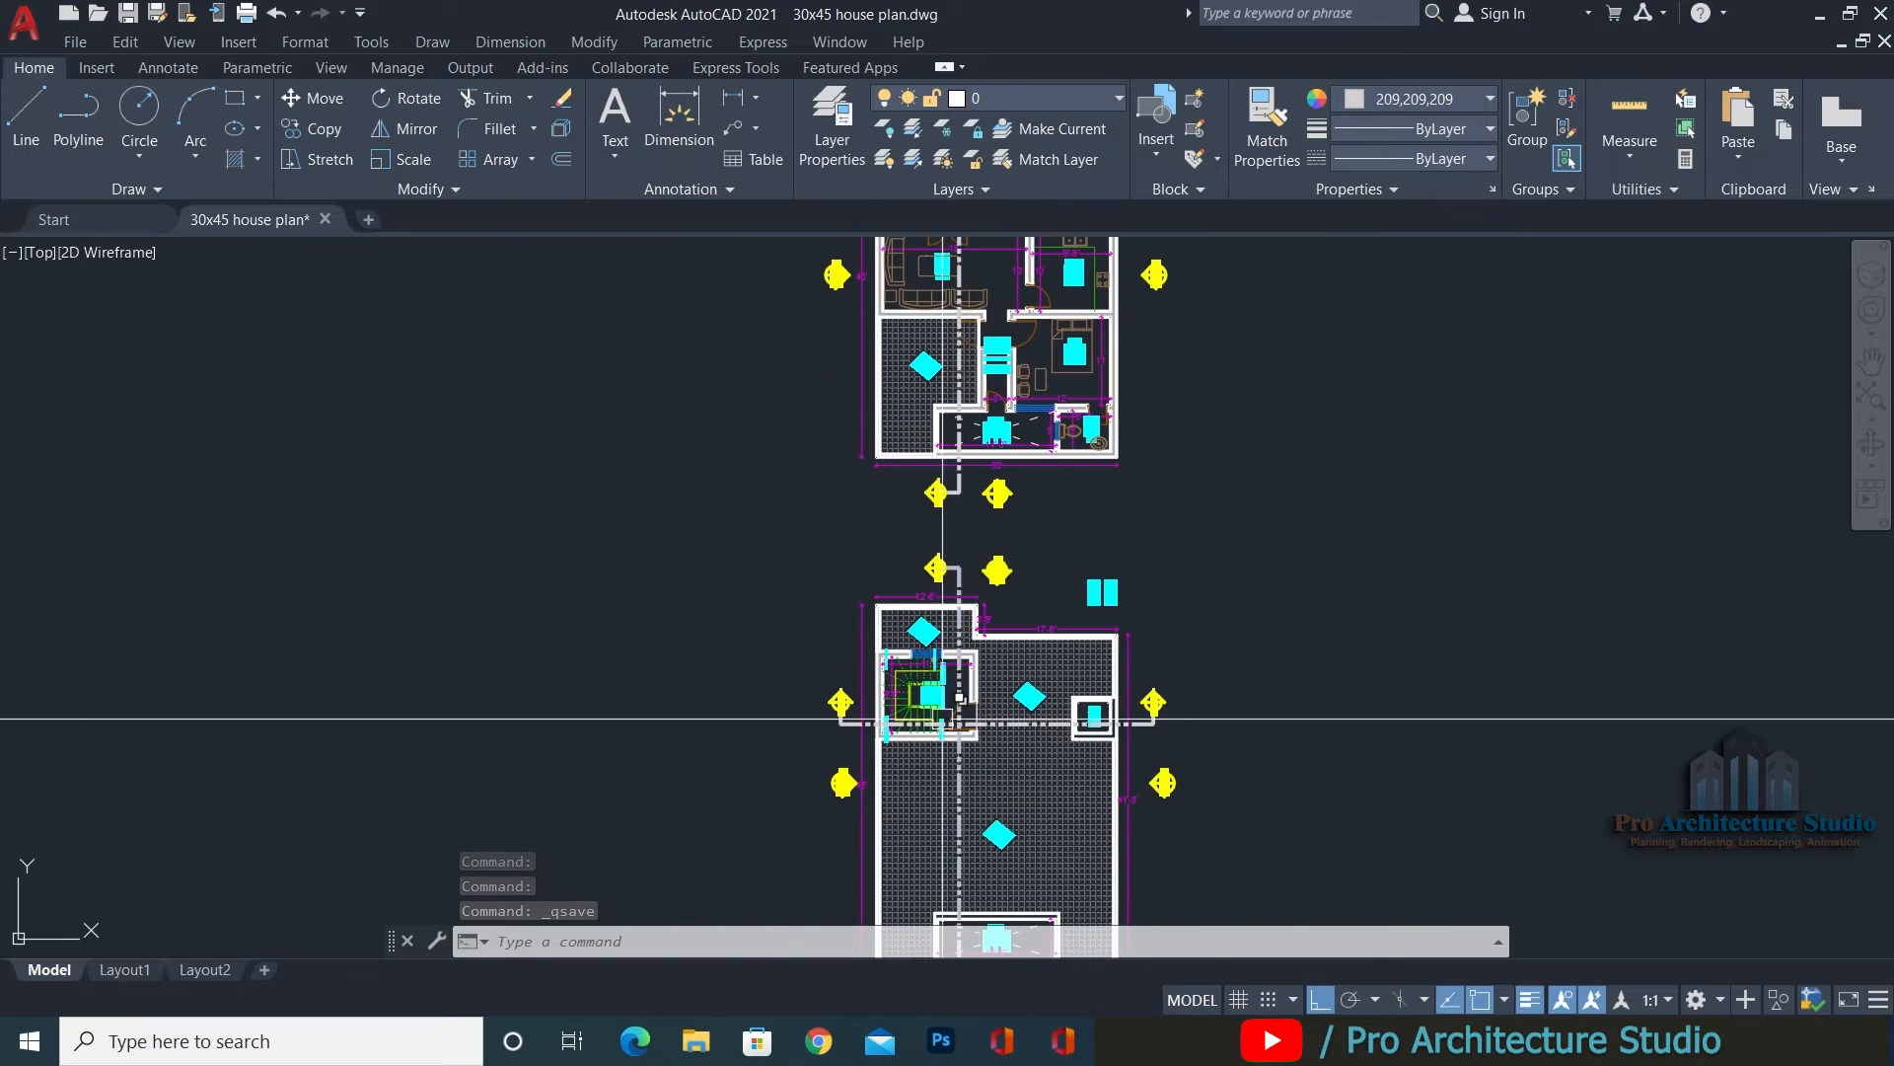
scroll(942, 719, "up", 5)
scroll(1006, 706, "up", 2)
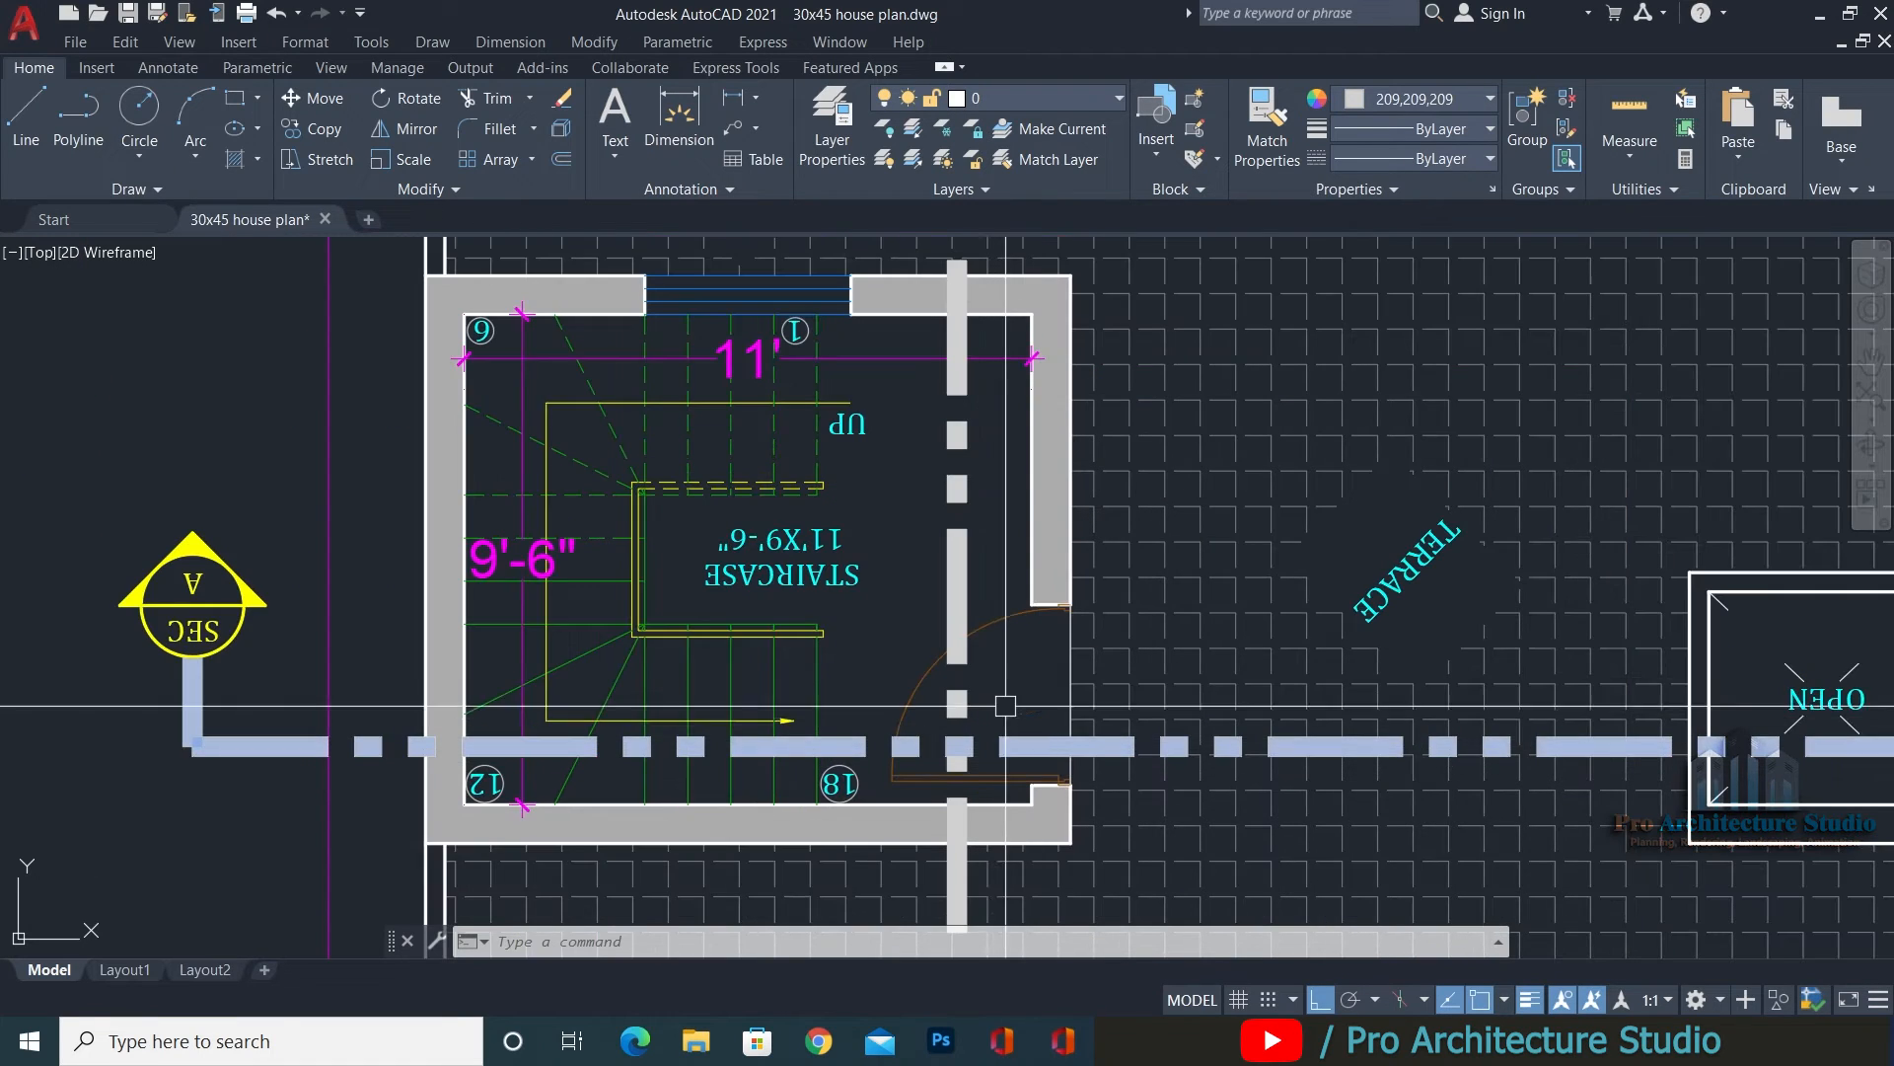
scroll(1006, 706, "up", 4)
scroll(1007, 642, "down", 5)
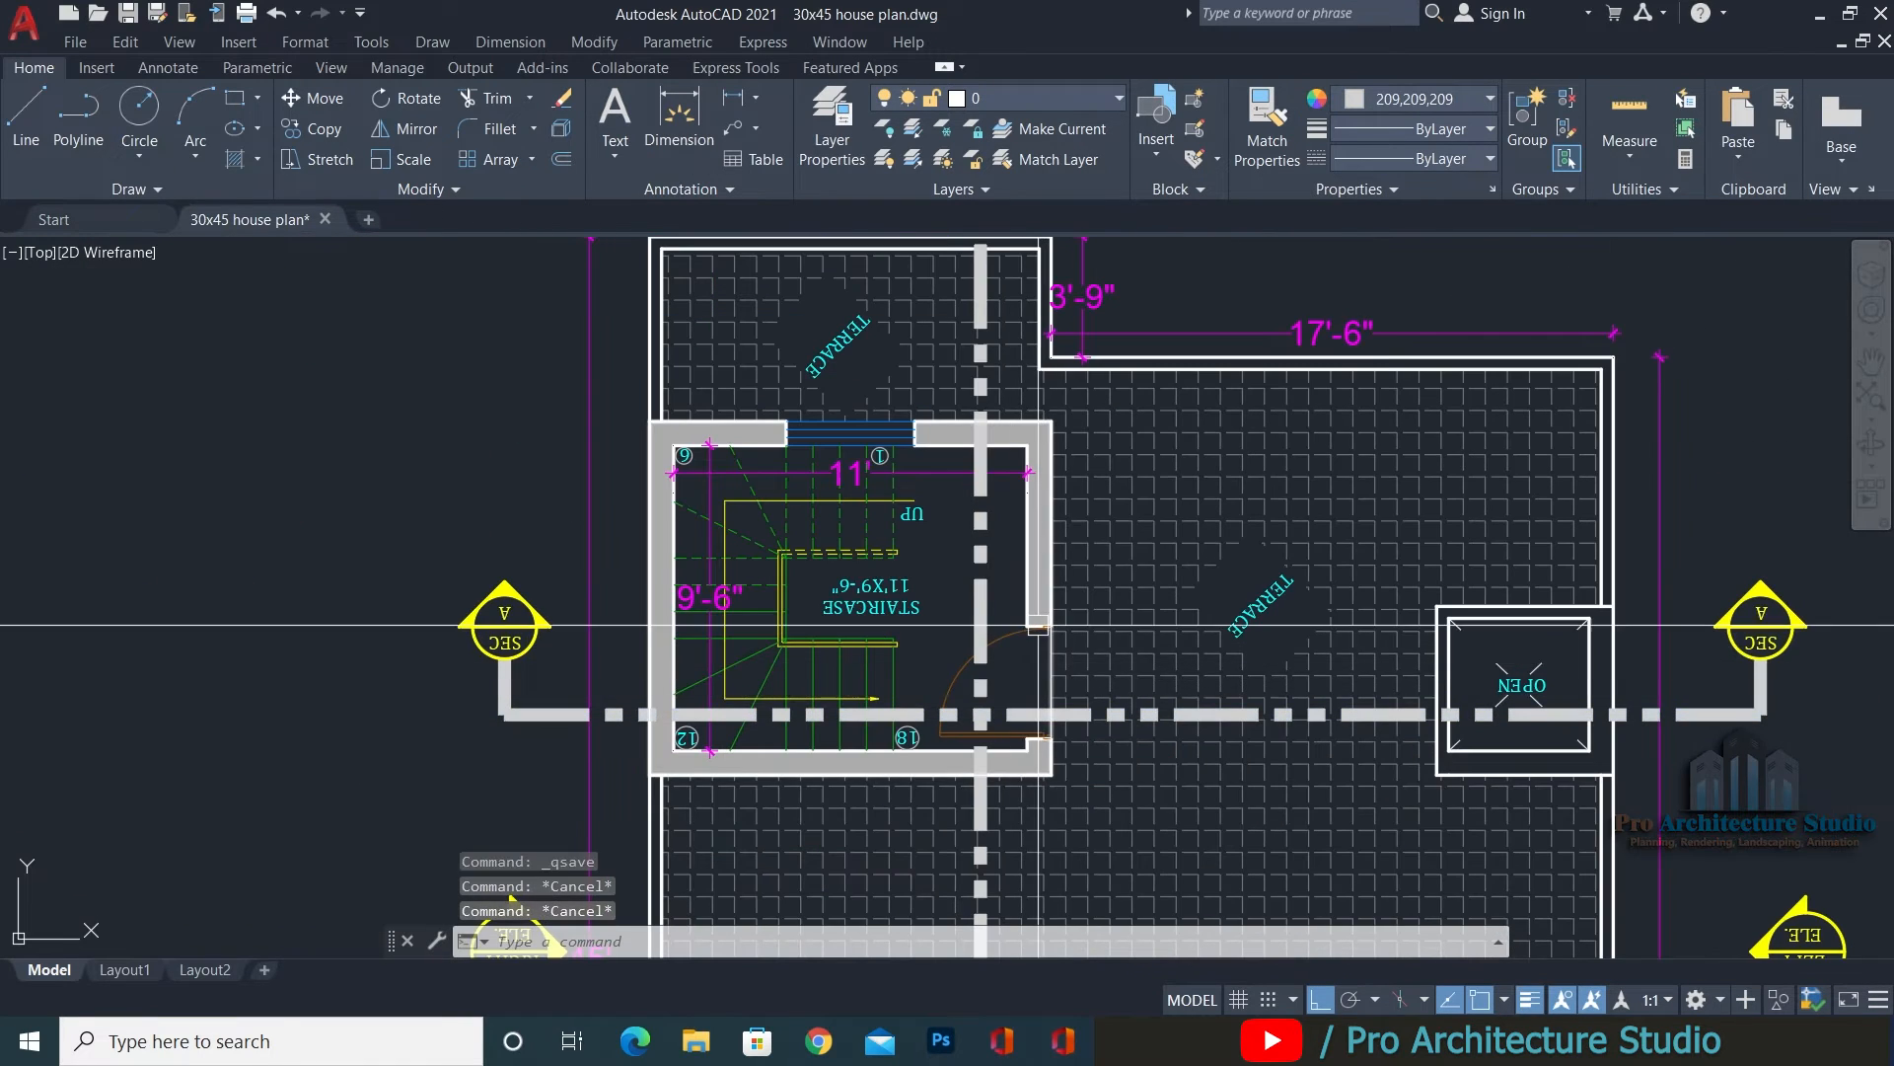
Try to project the staircase wall at the terrace door with construction lines, and erase the lines crossing the section.
type("xl")
key("Return")
scroll(1035, 646, "up", 6)
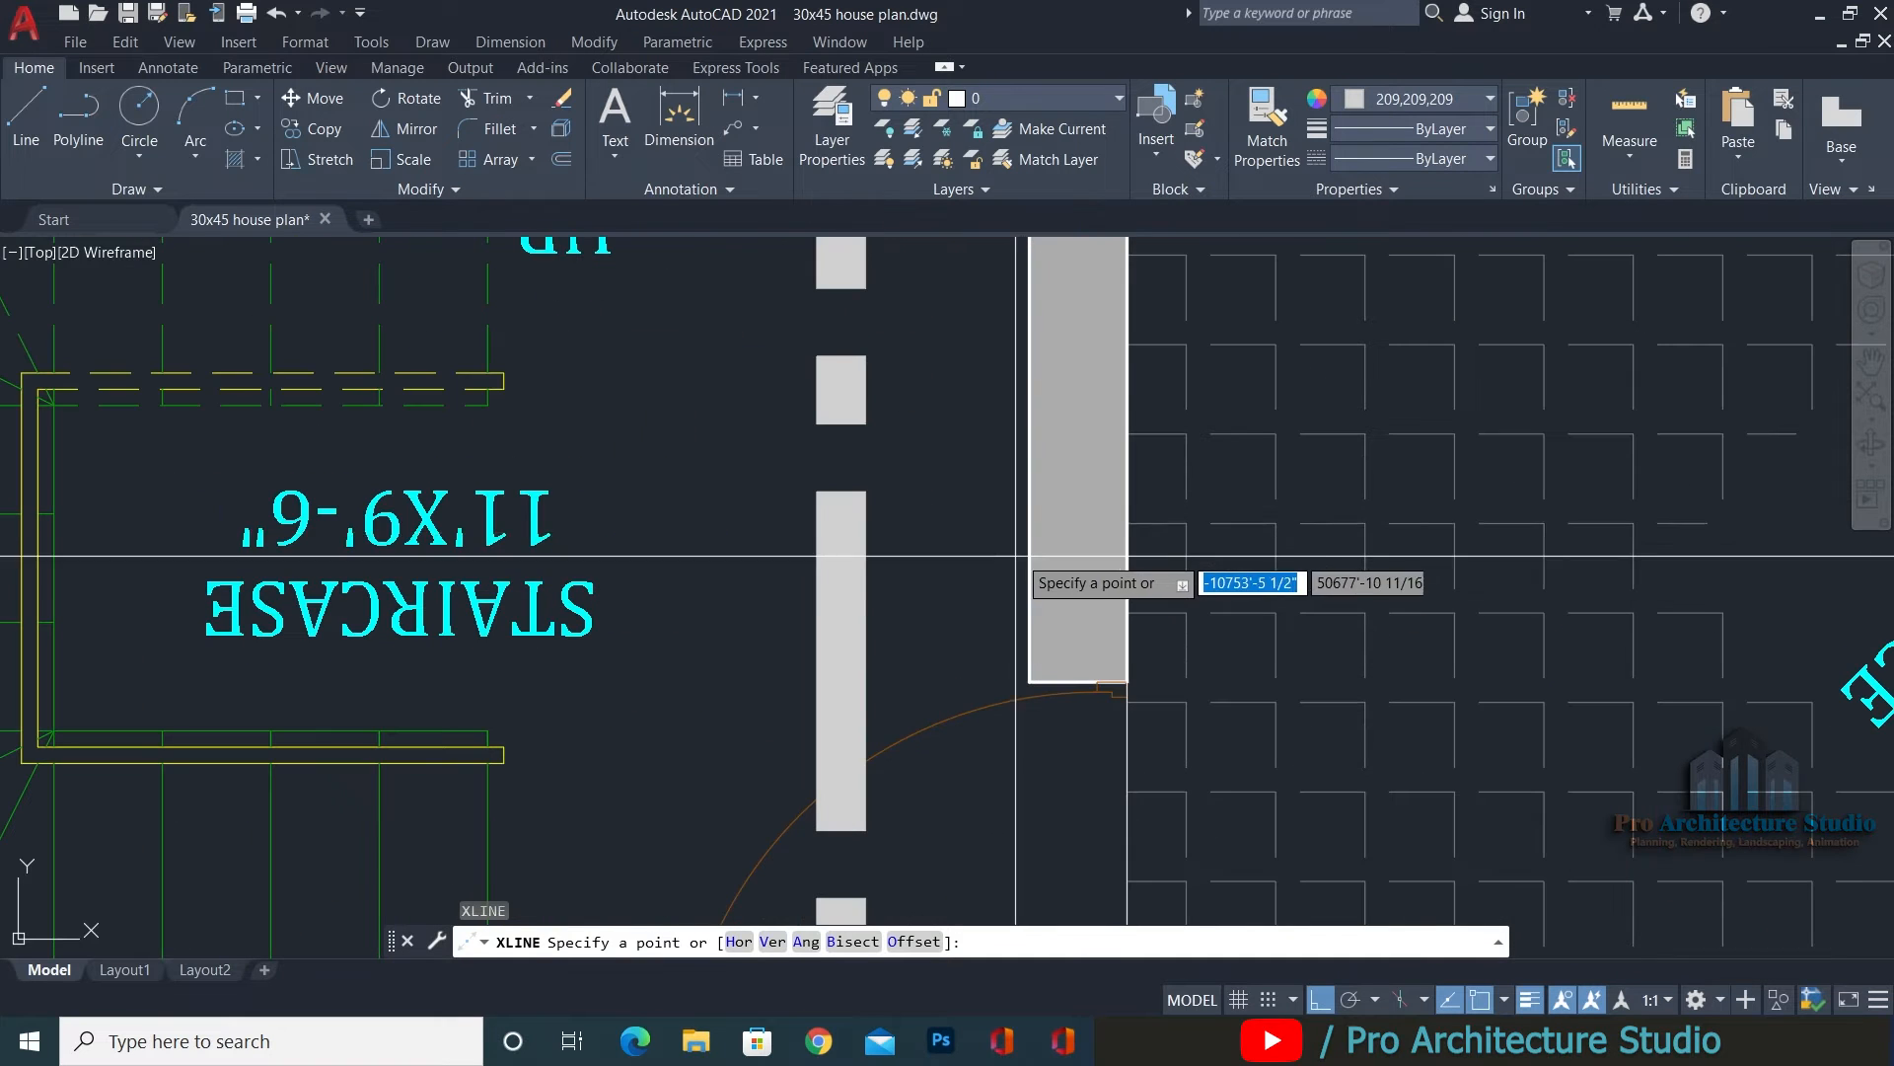
left_click(1017, 576)
left_click(1133, 516)
key("Escape")
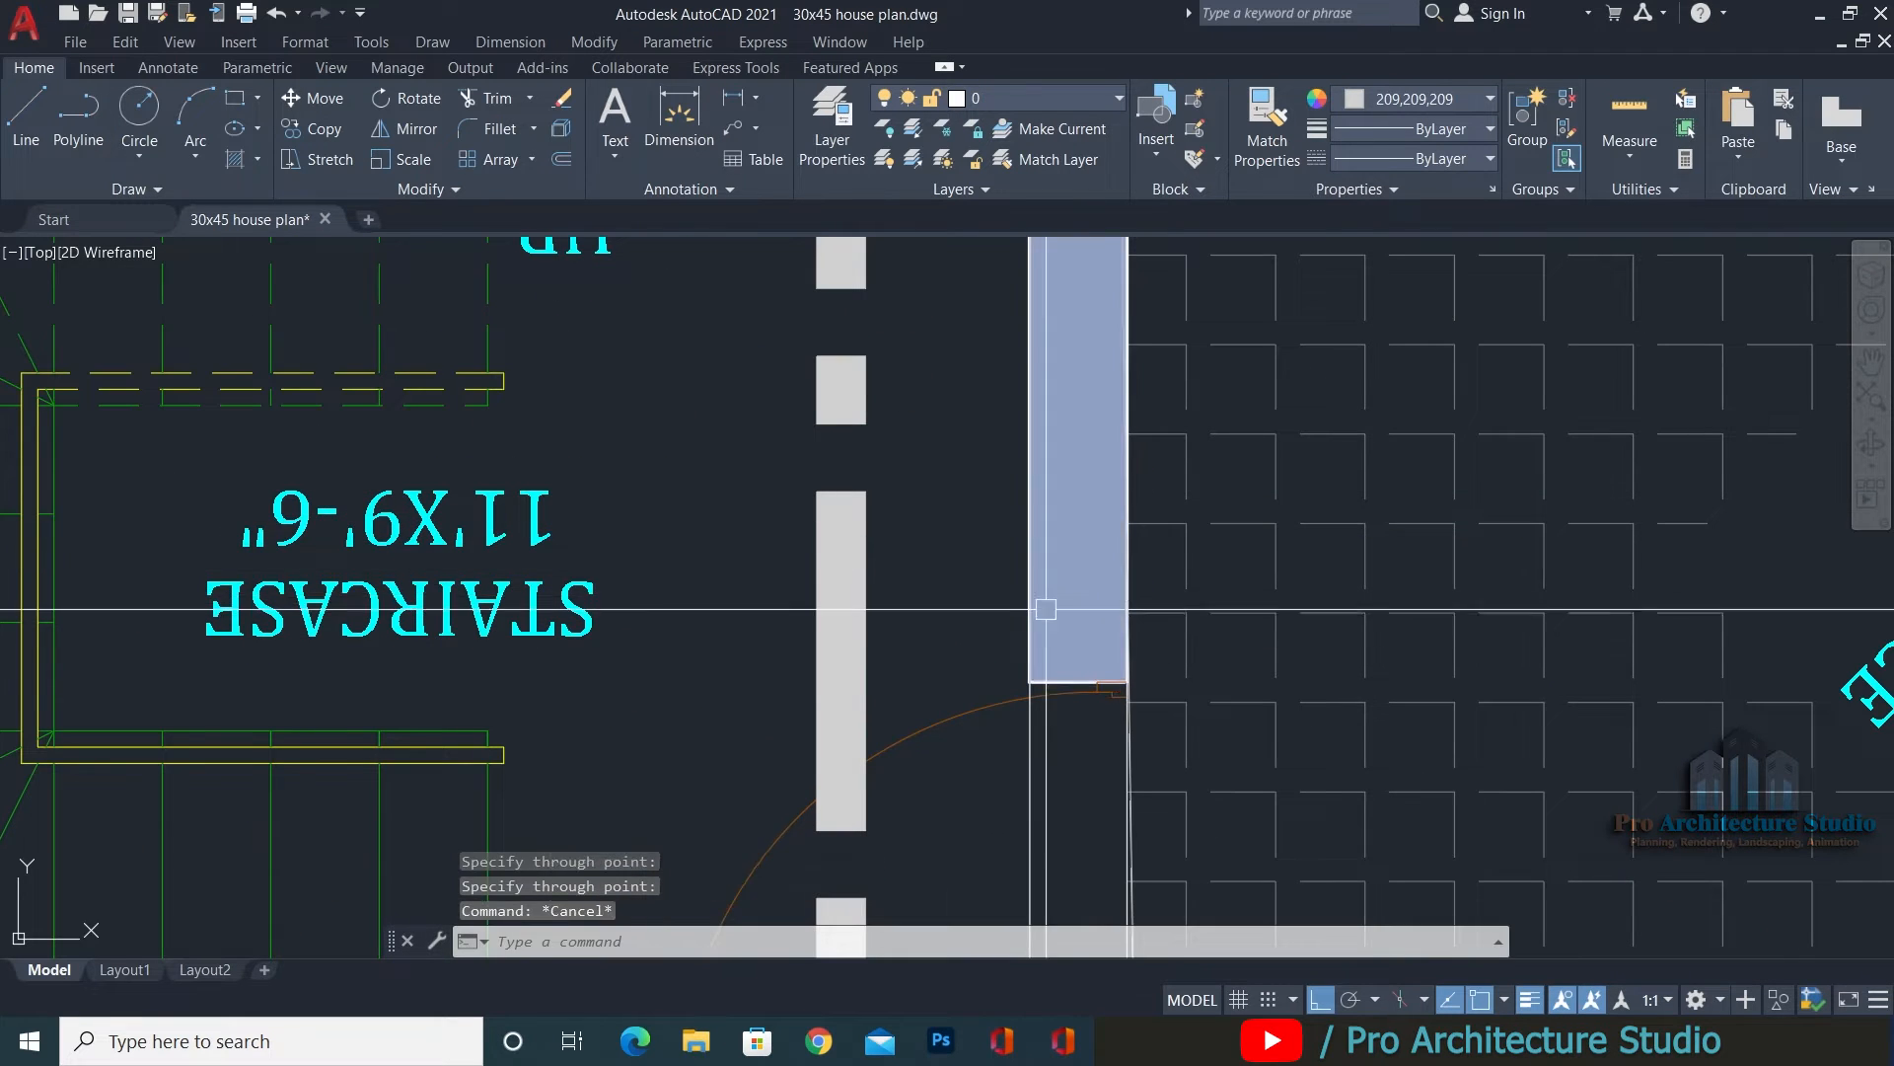
scroll(997, 534, "down", 8)
key("Escape")
scroll(1080, 284, "up", 10)
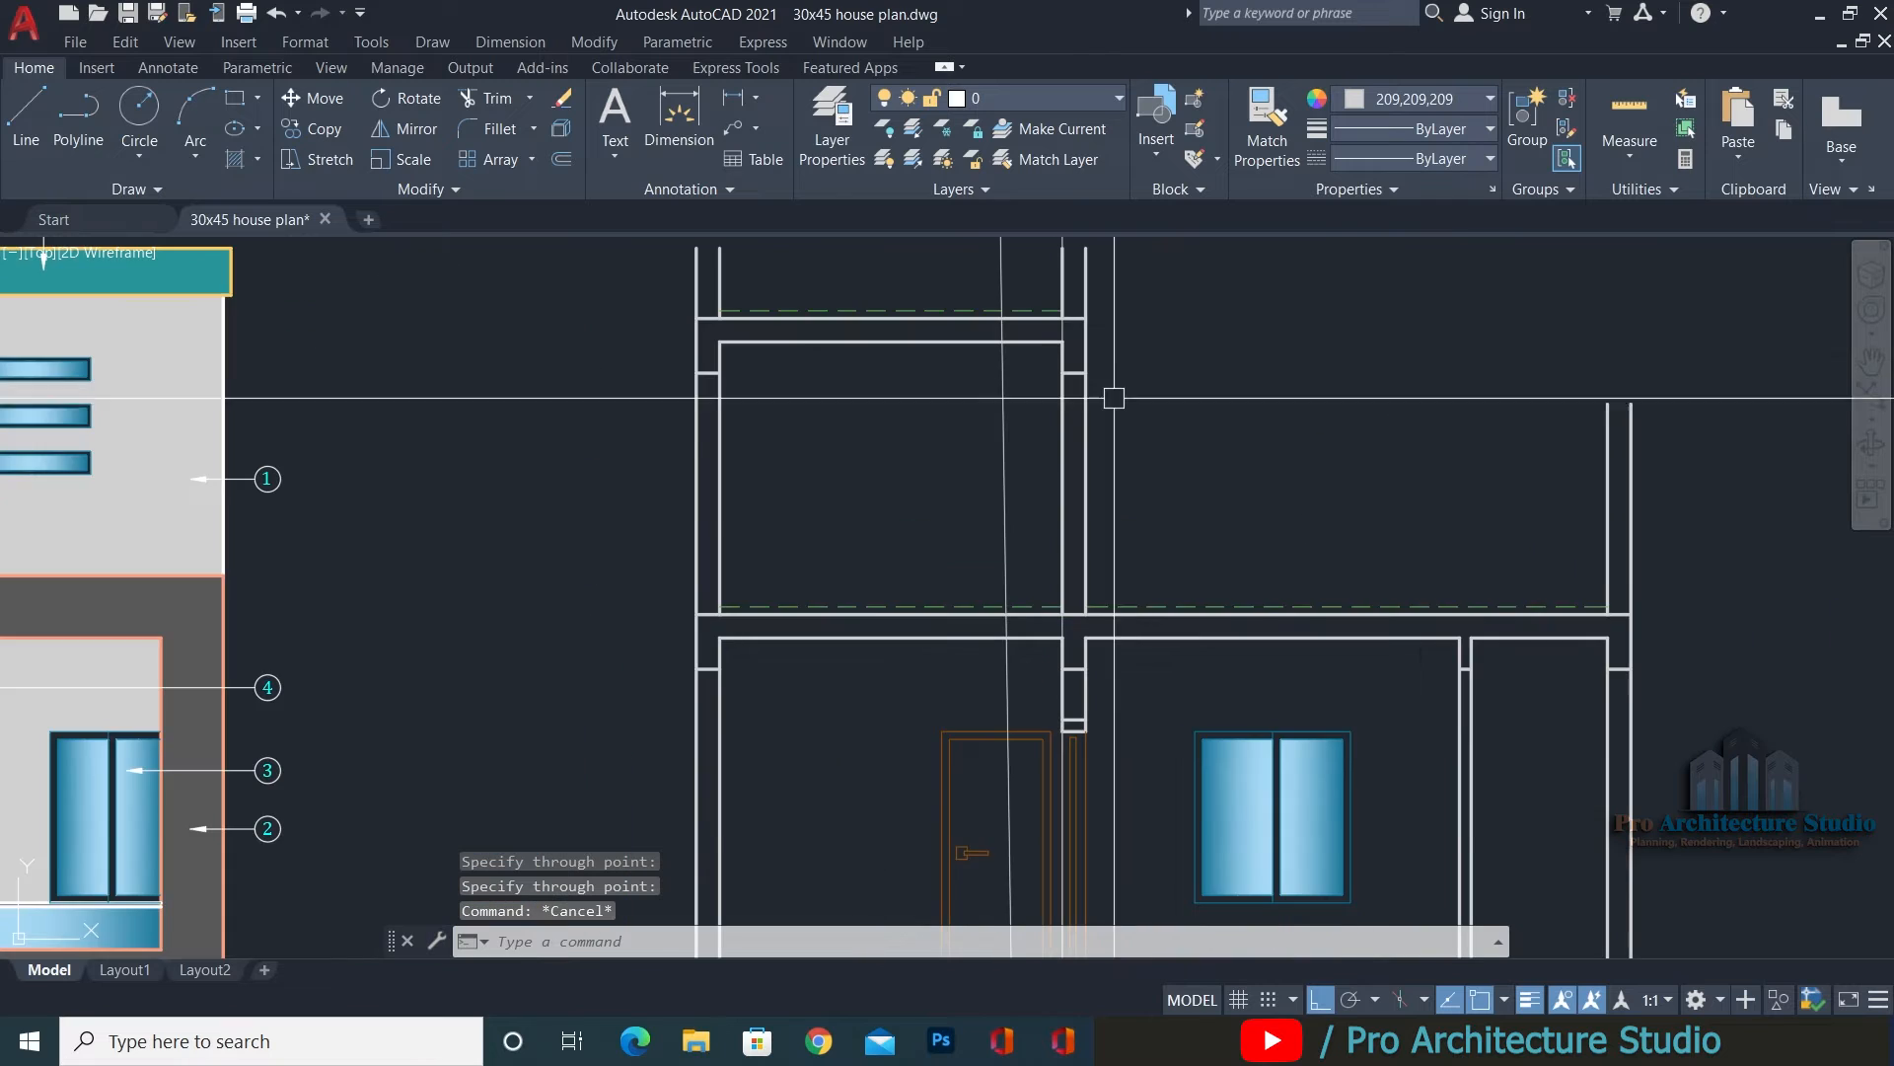
left_click(1081, 284)
left_click(905, 317)
type("e")
key("Return")
Copy the cut door and its sill from the upper floor wall 12' up to the staircase room wall at terrace level.
middle_click_drag(1051, 685, 977, 422)
middle_click_drag(980, 635, 981, 506)
scroll(991, 789, "up", 6)
scroll(937, 711, "up", 4)
left_click(934, 706)
scroll(1019, 603, "down", 6)
middle_click_drag(1061, 386, 1053, 646)
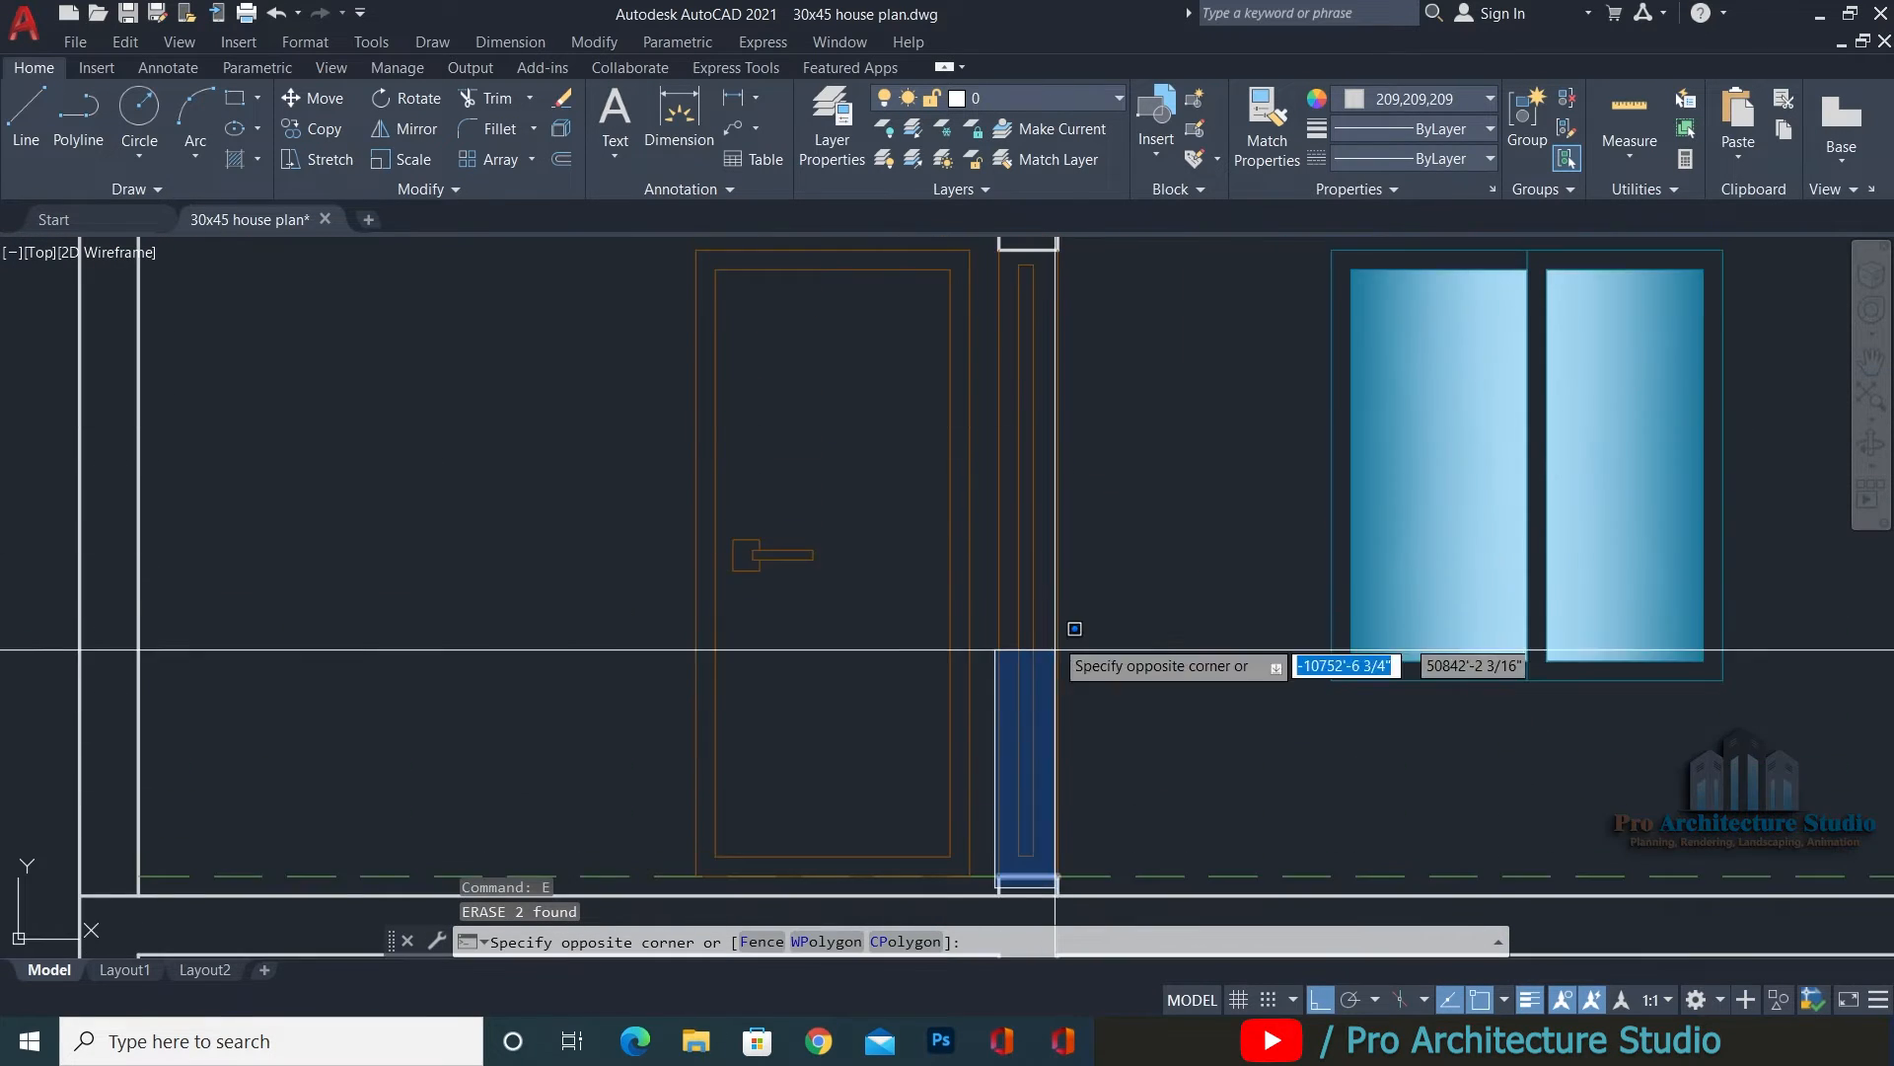
scroll(1046, 597, "down", 4)
left_click(1106, 425)
type("c")
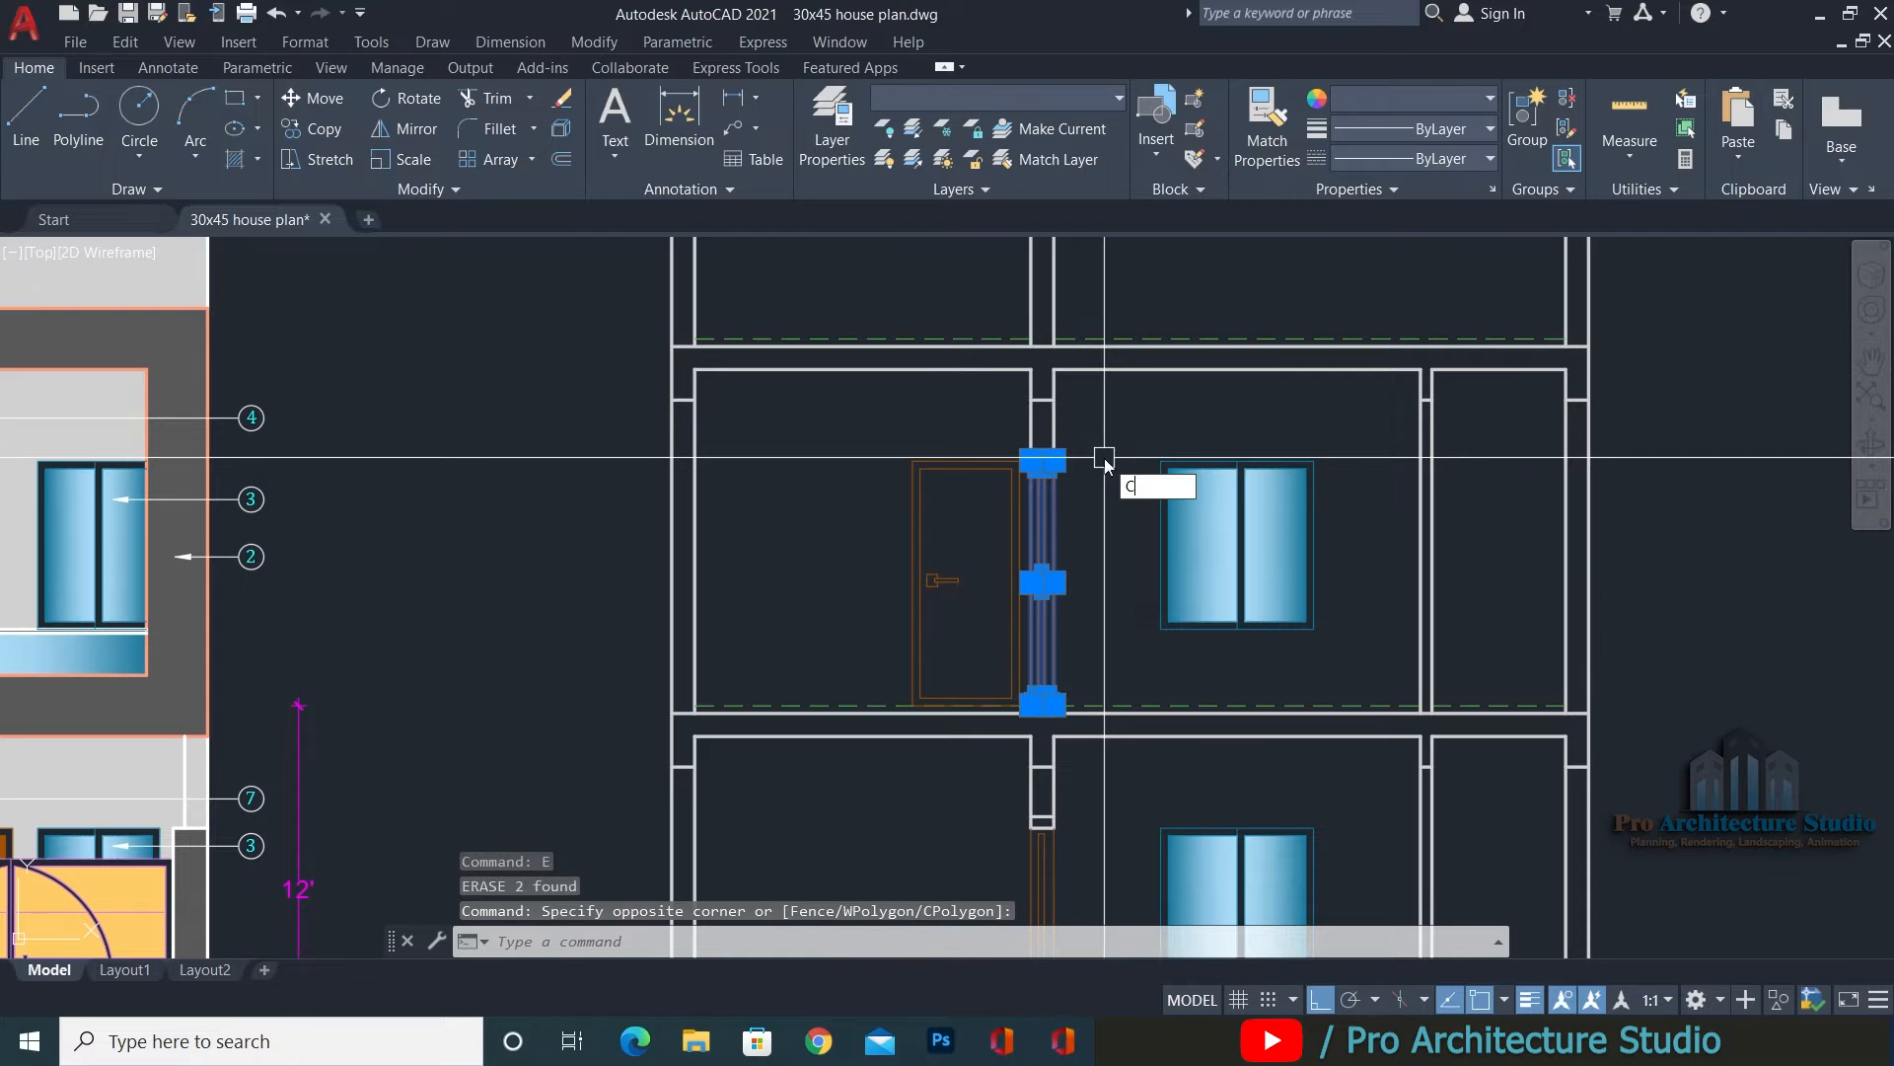
type("o")
key("Return")
scroll(1109, 478, "up", 5)
scroll(1028, 805, "down", 3)
scroll(973, 528, "up", 3)
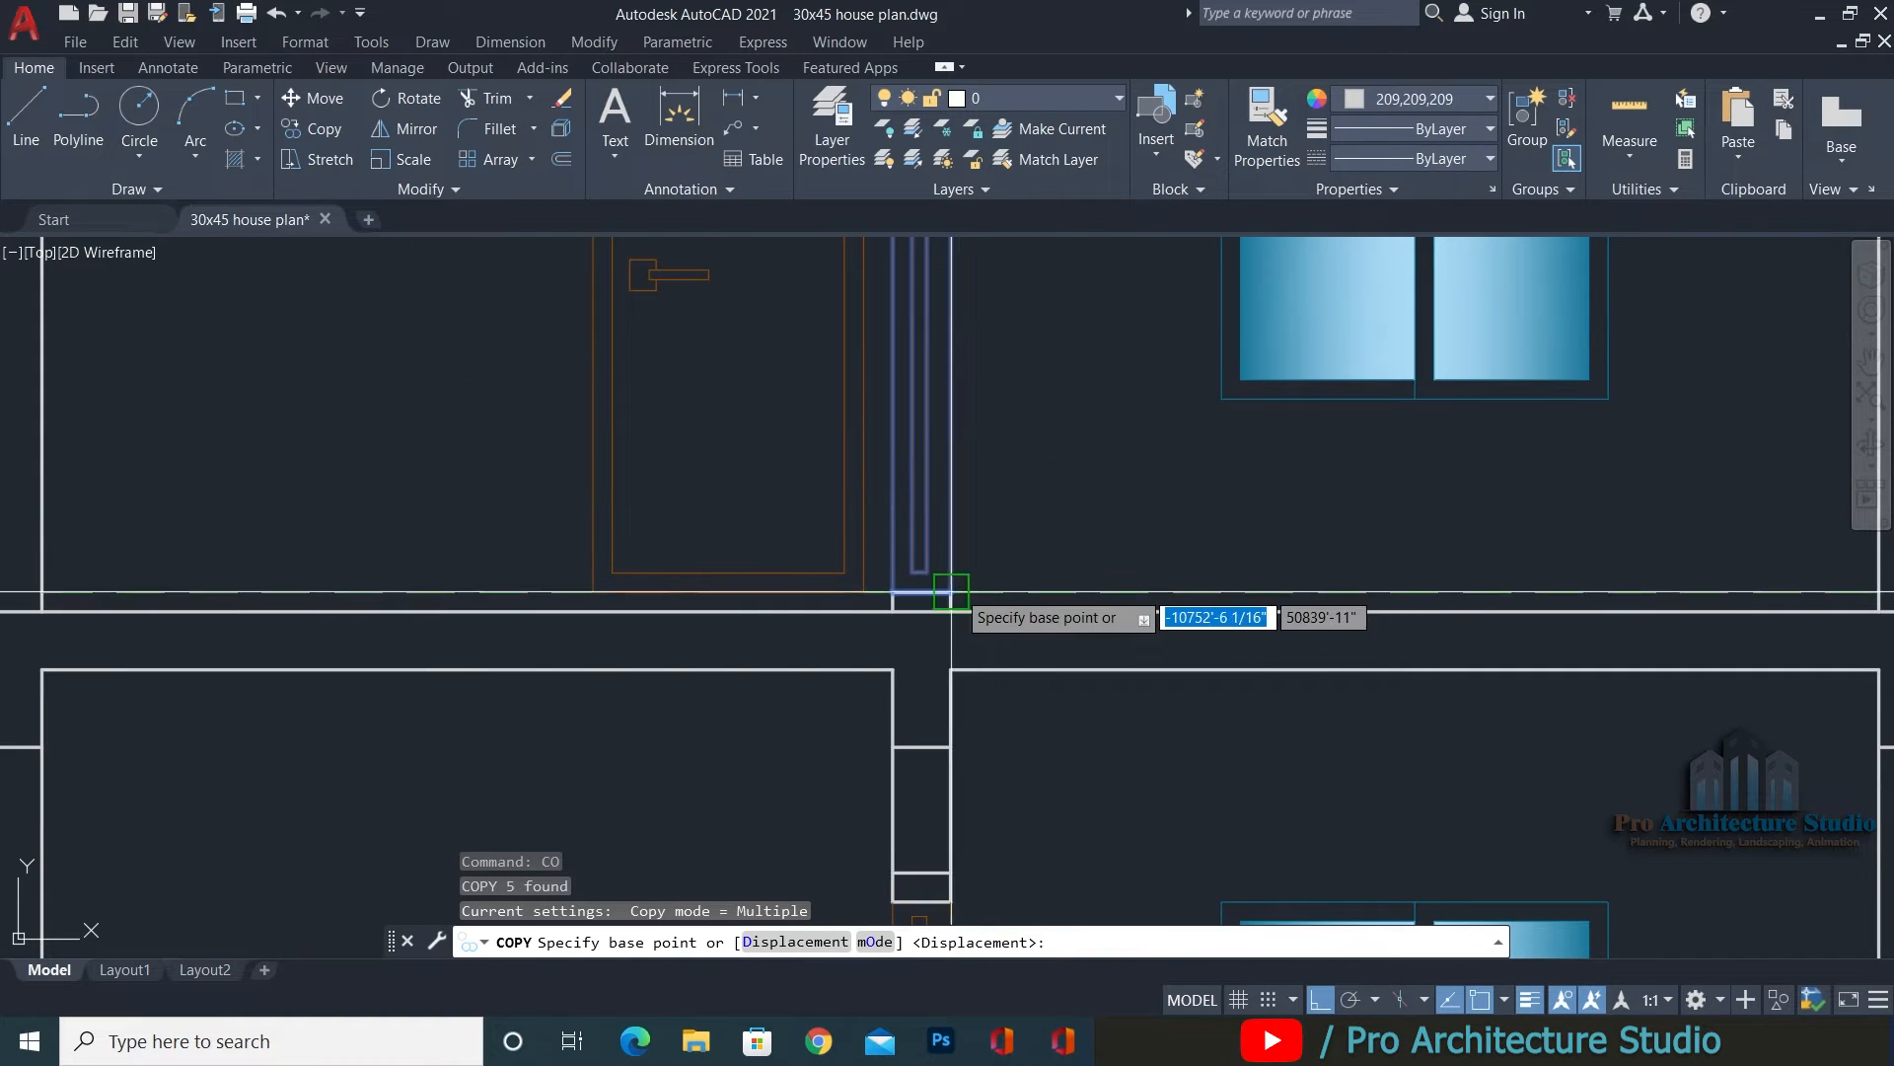
left_click(951, 609)
scroll(951, 610, "down", 4)
scroll(977, 592, "up", 5)
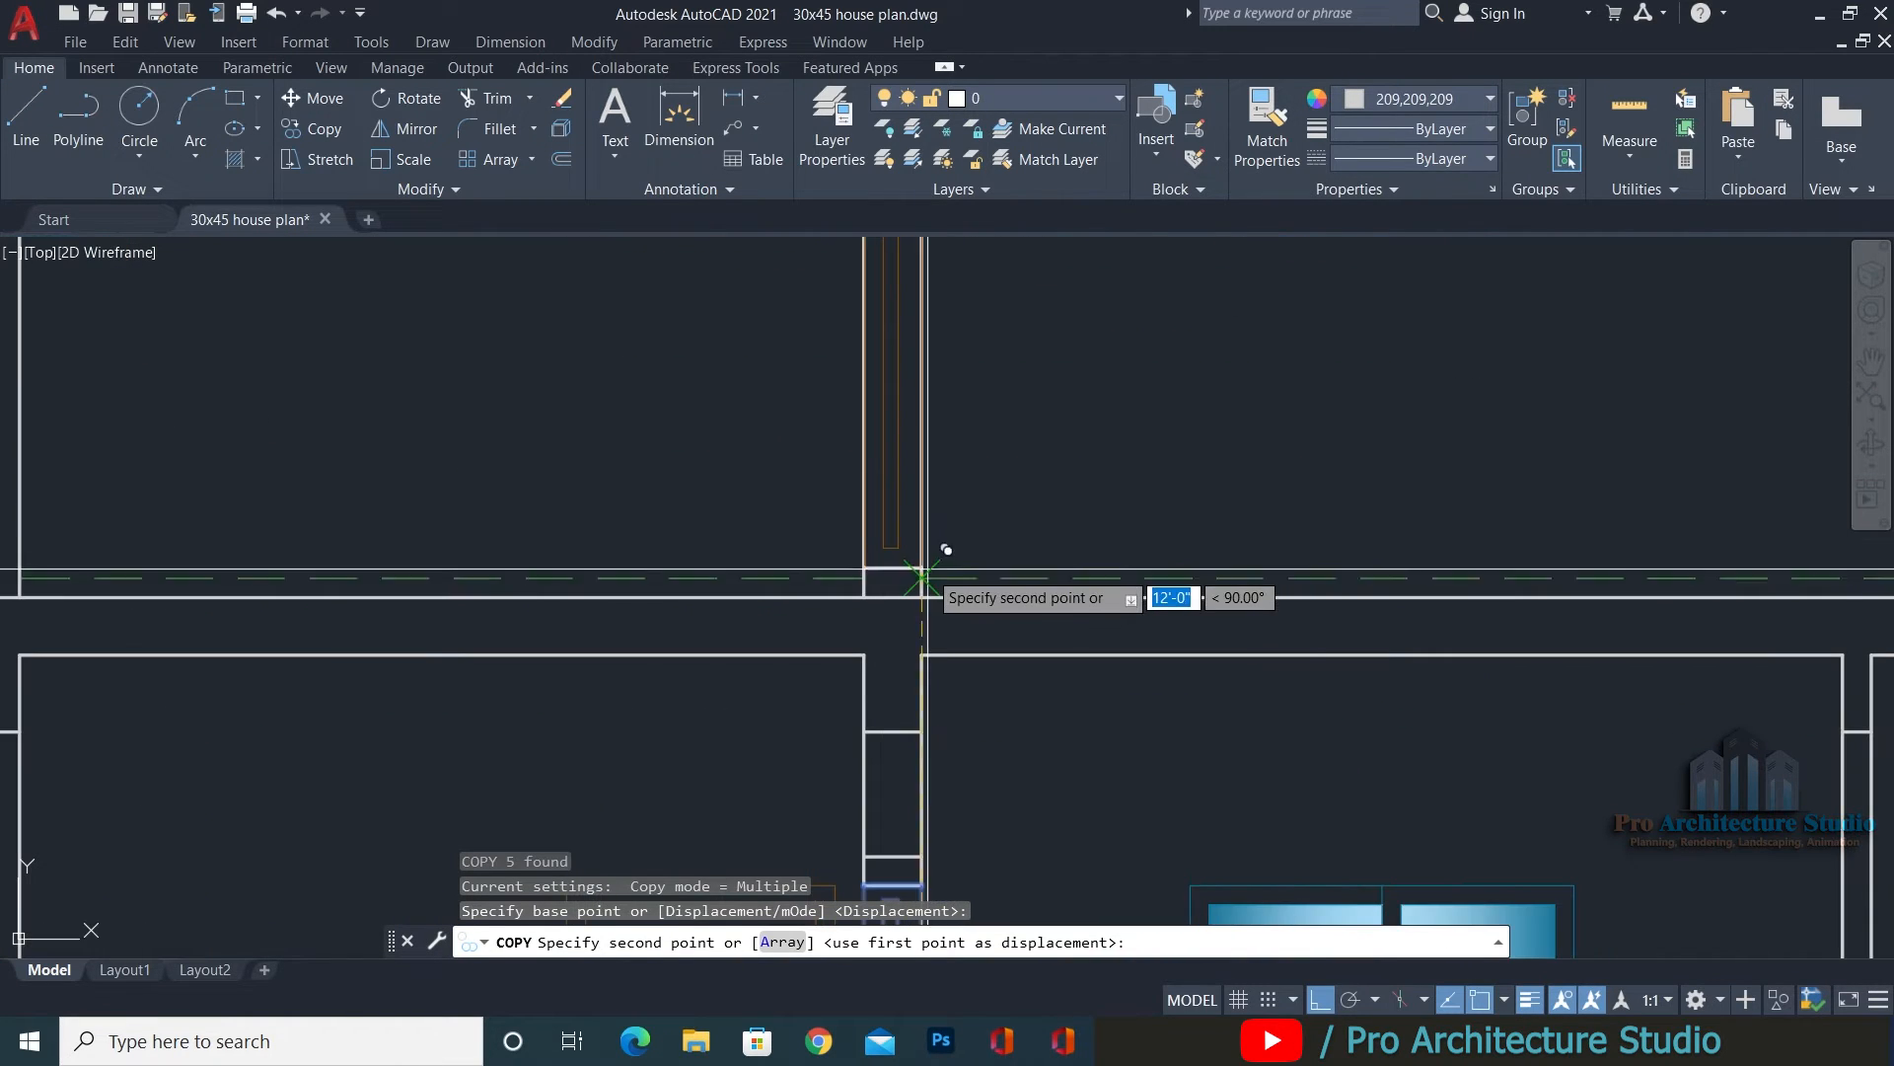
left_click(921, 575)
key("Escape")
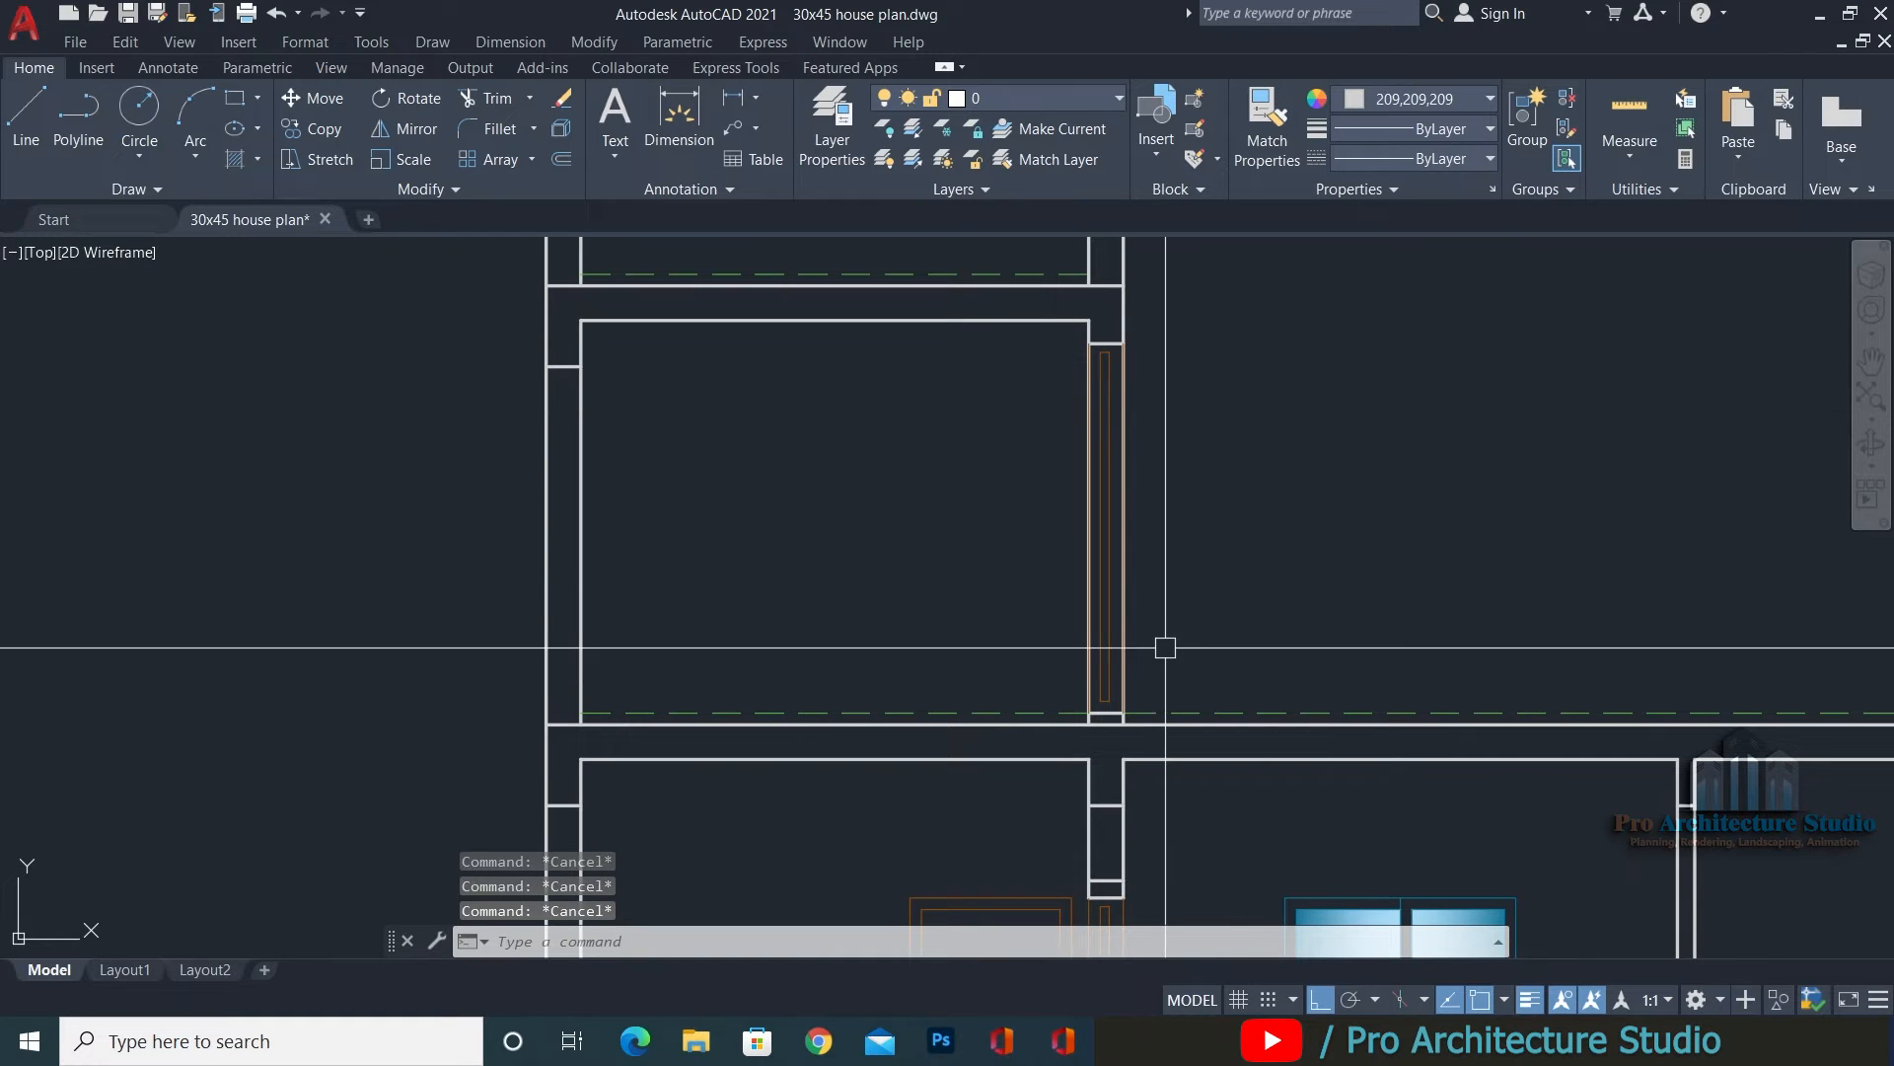
Trim both wall lines across the copied terrace door opening, leaving the brown door lines in place.
type("Tr")
key("Return")
left_click(1131, 518)
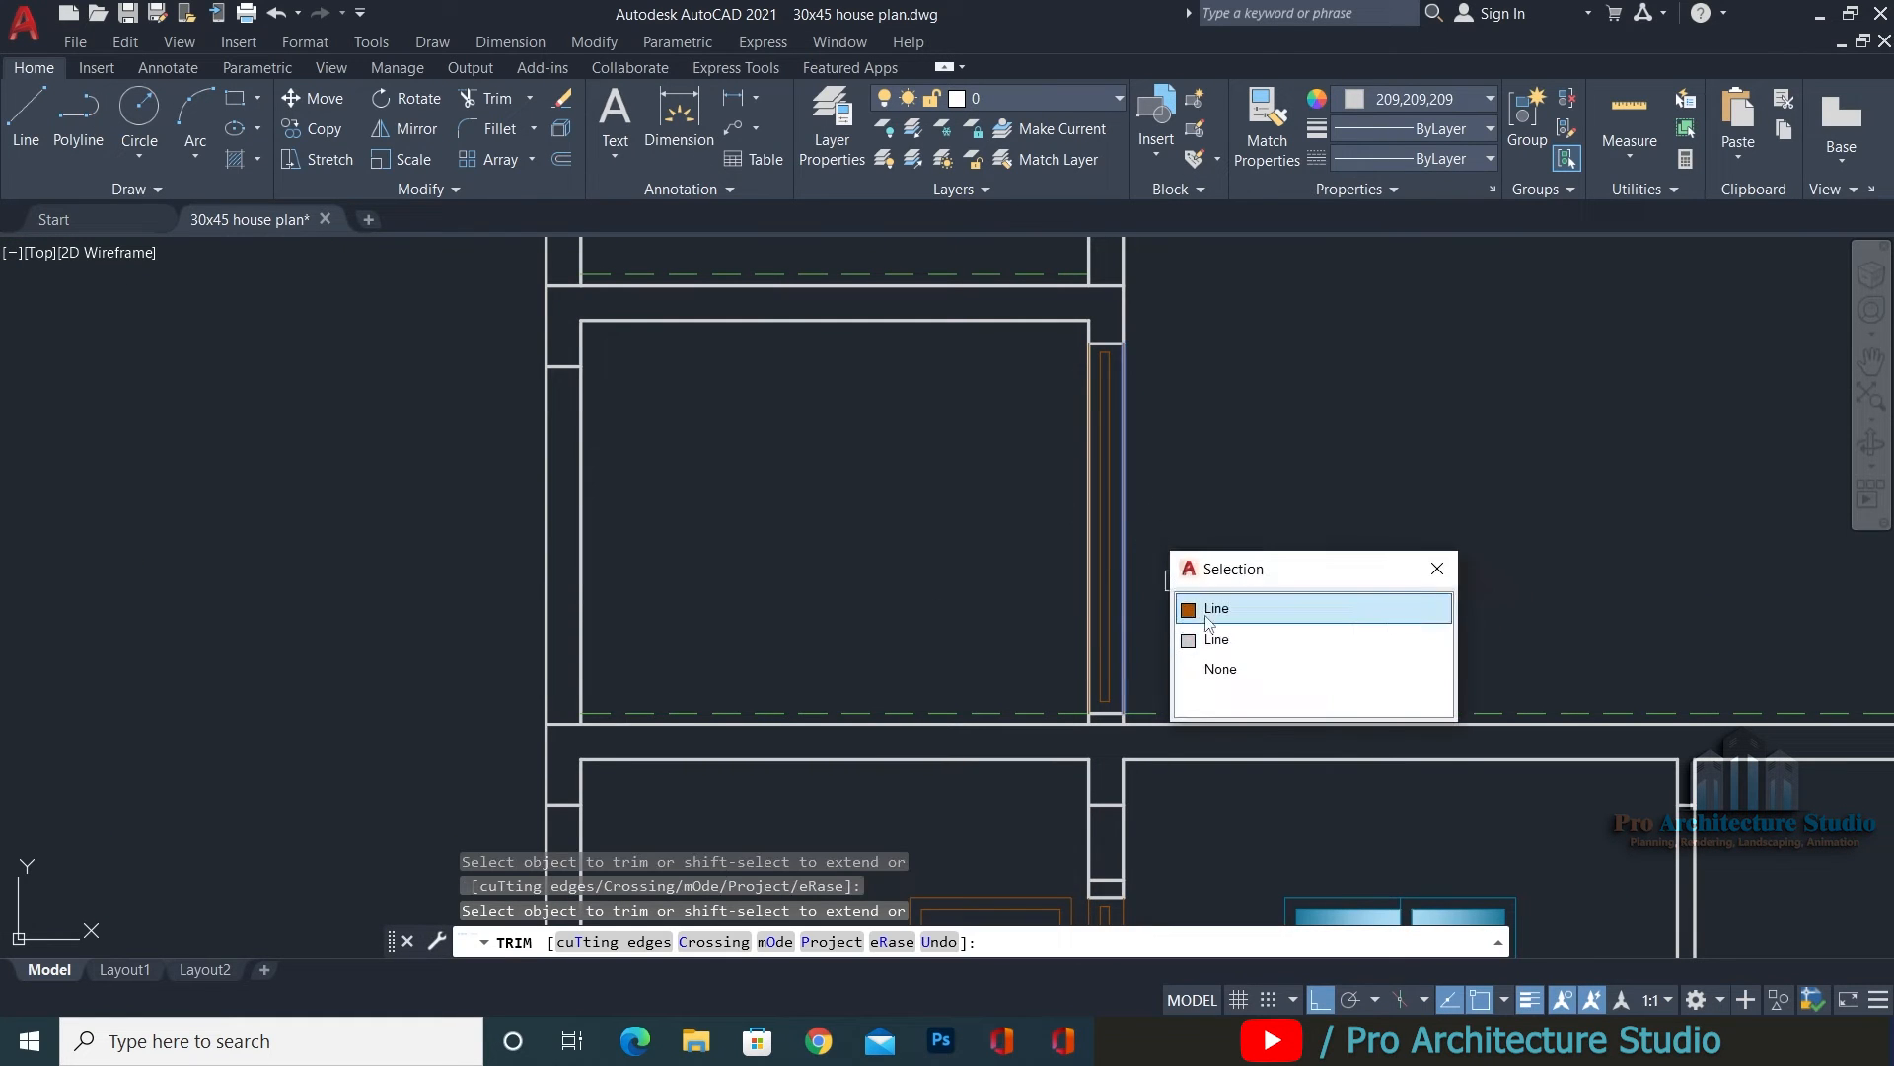
left_click(1088, 447)
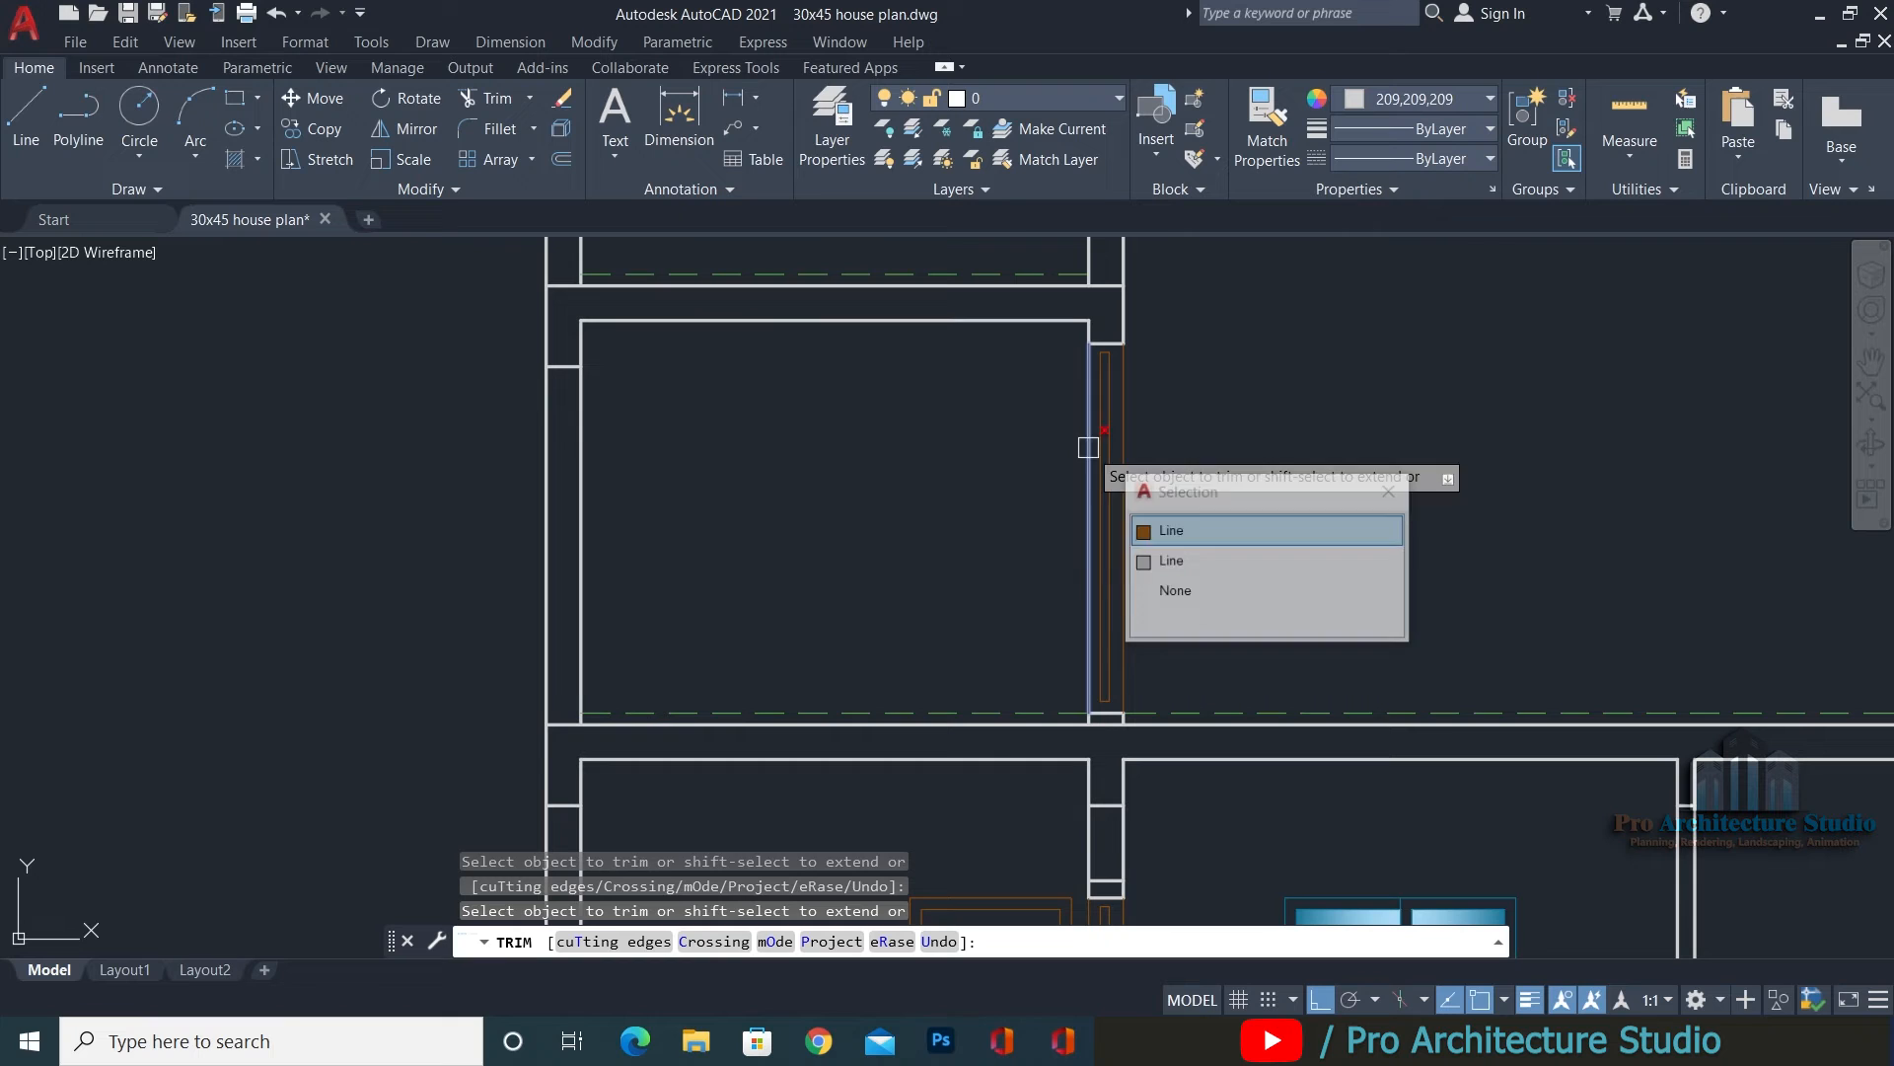
left_click(1172, 560)
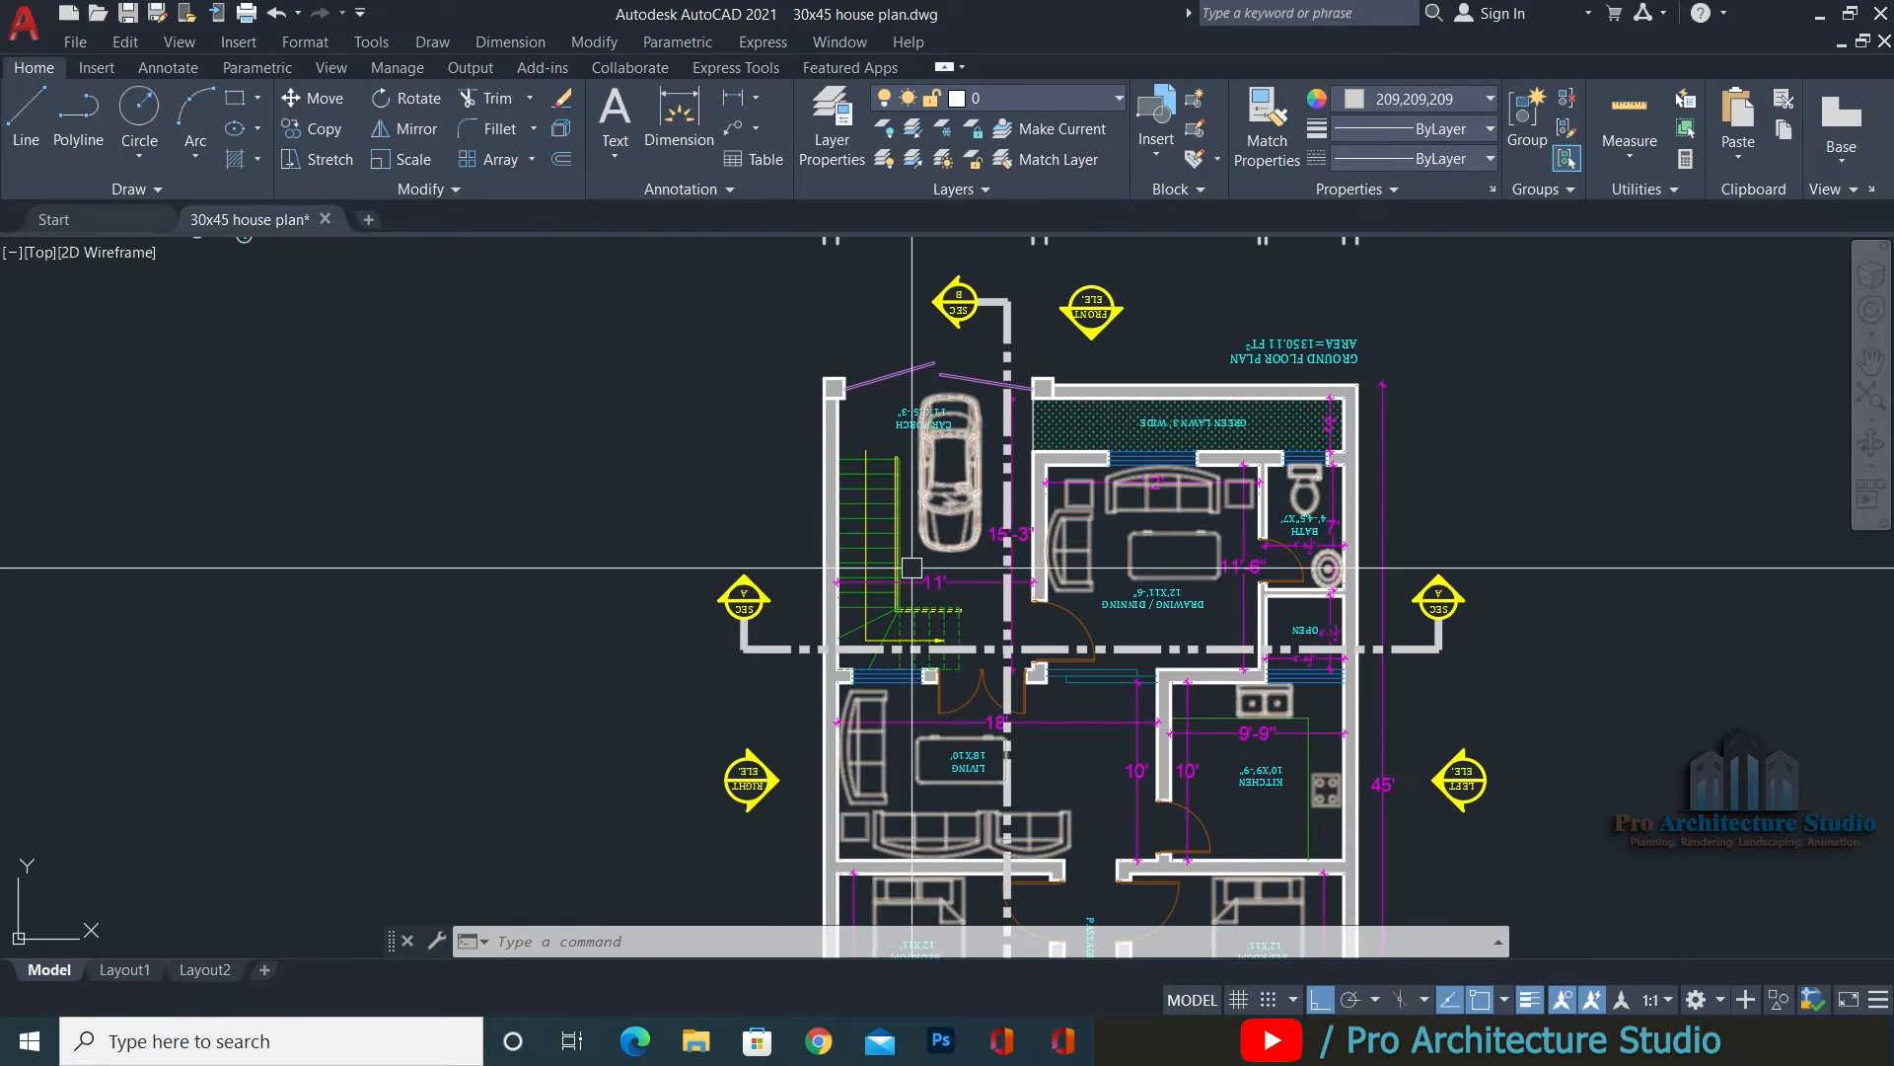
Examine the staircase and terrace areas in the roof plans and compare them with the section.
scroll(932, 562, "down", 8)
middle_click_drag(927, 642, 884, 452)
scroll(935, 689, "up", 2)
scroll(868, 783, "down", 2)
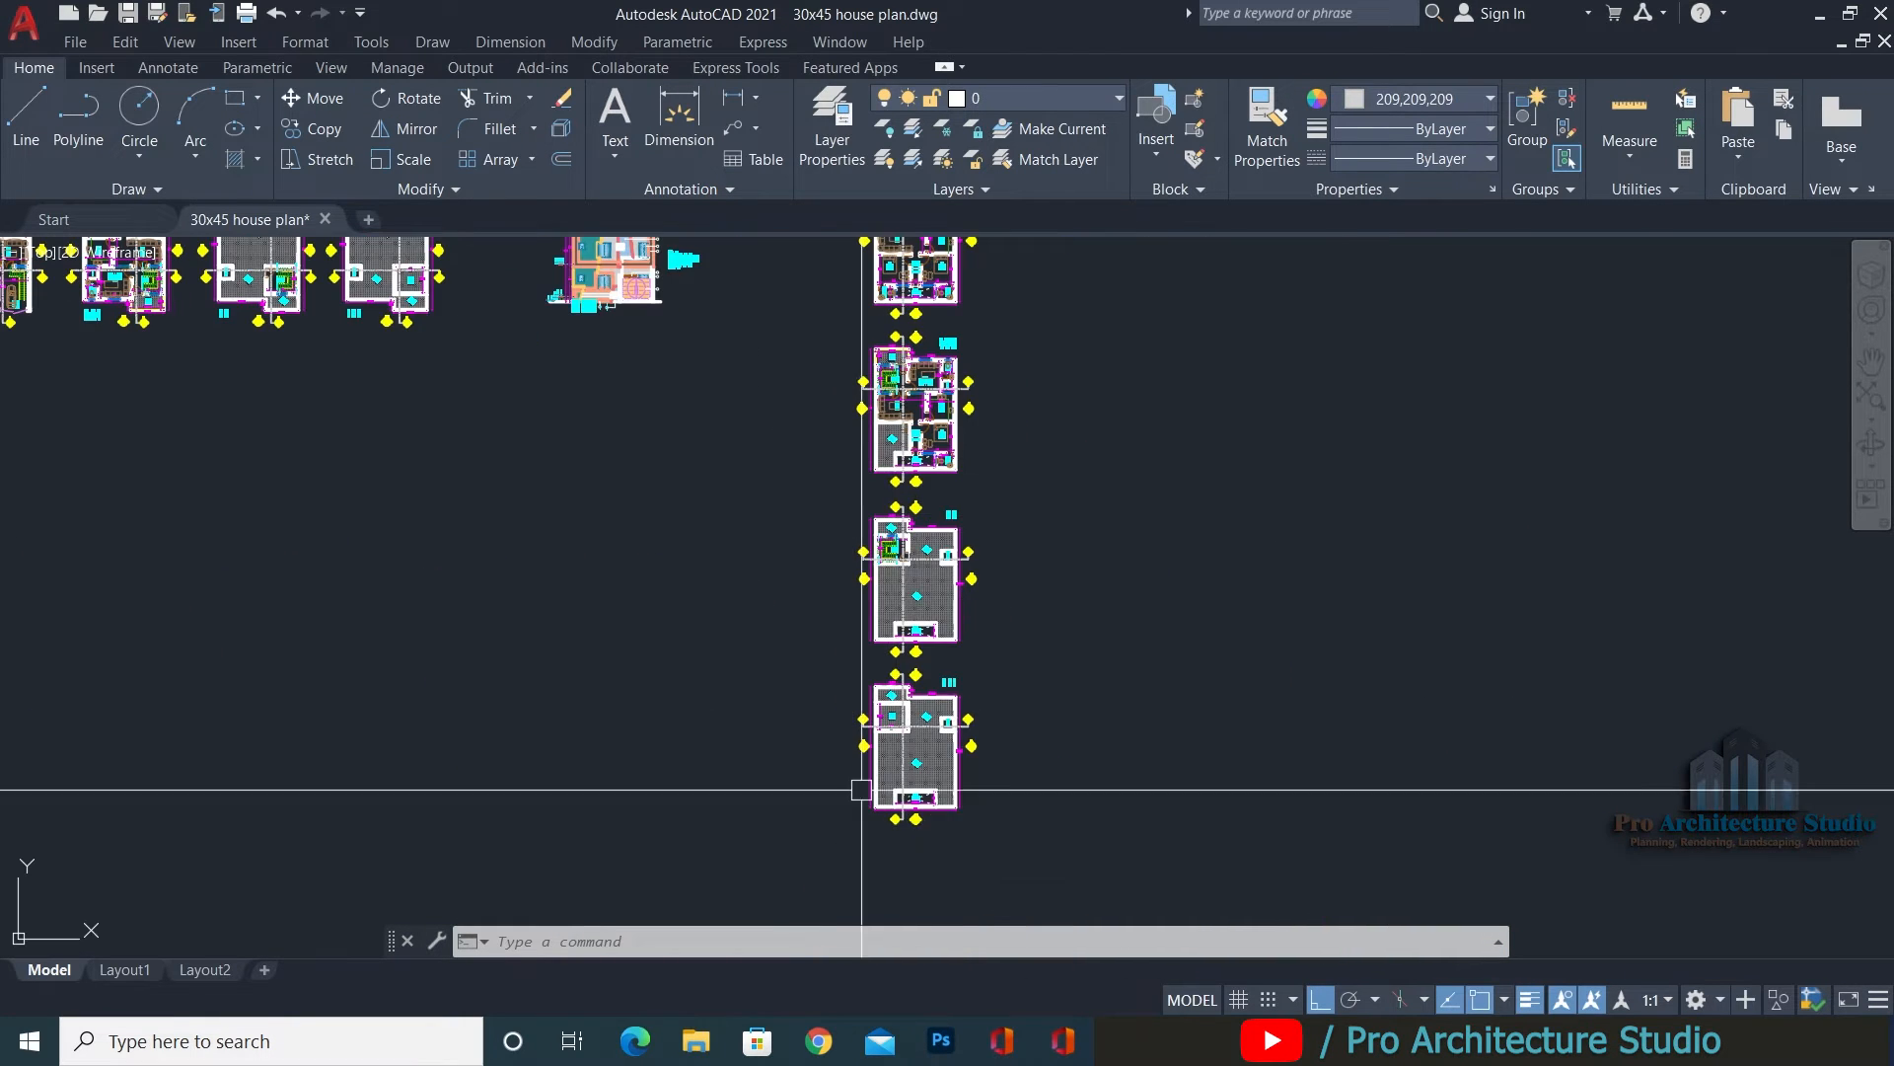
scroll(918, 444, "up", 6)
scroll(1006, 368, "down", 1)
scroll(916, 471, "down", 5)
scroll(916, 471, "up", 5)
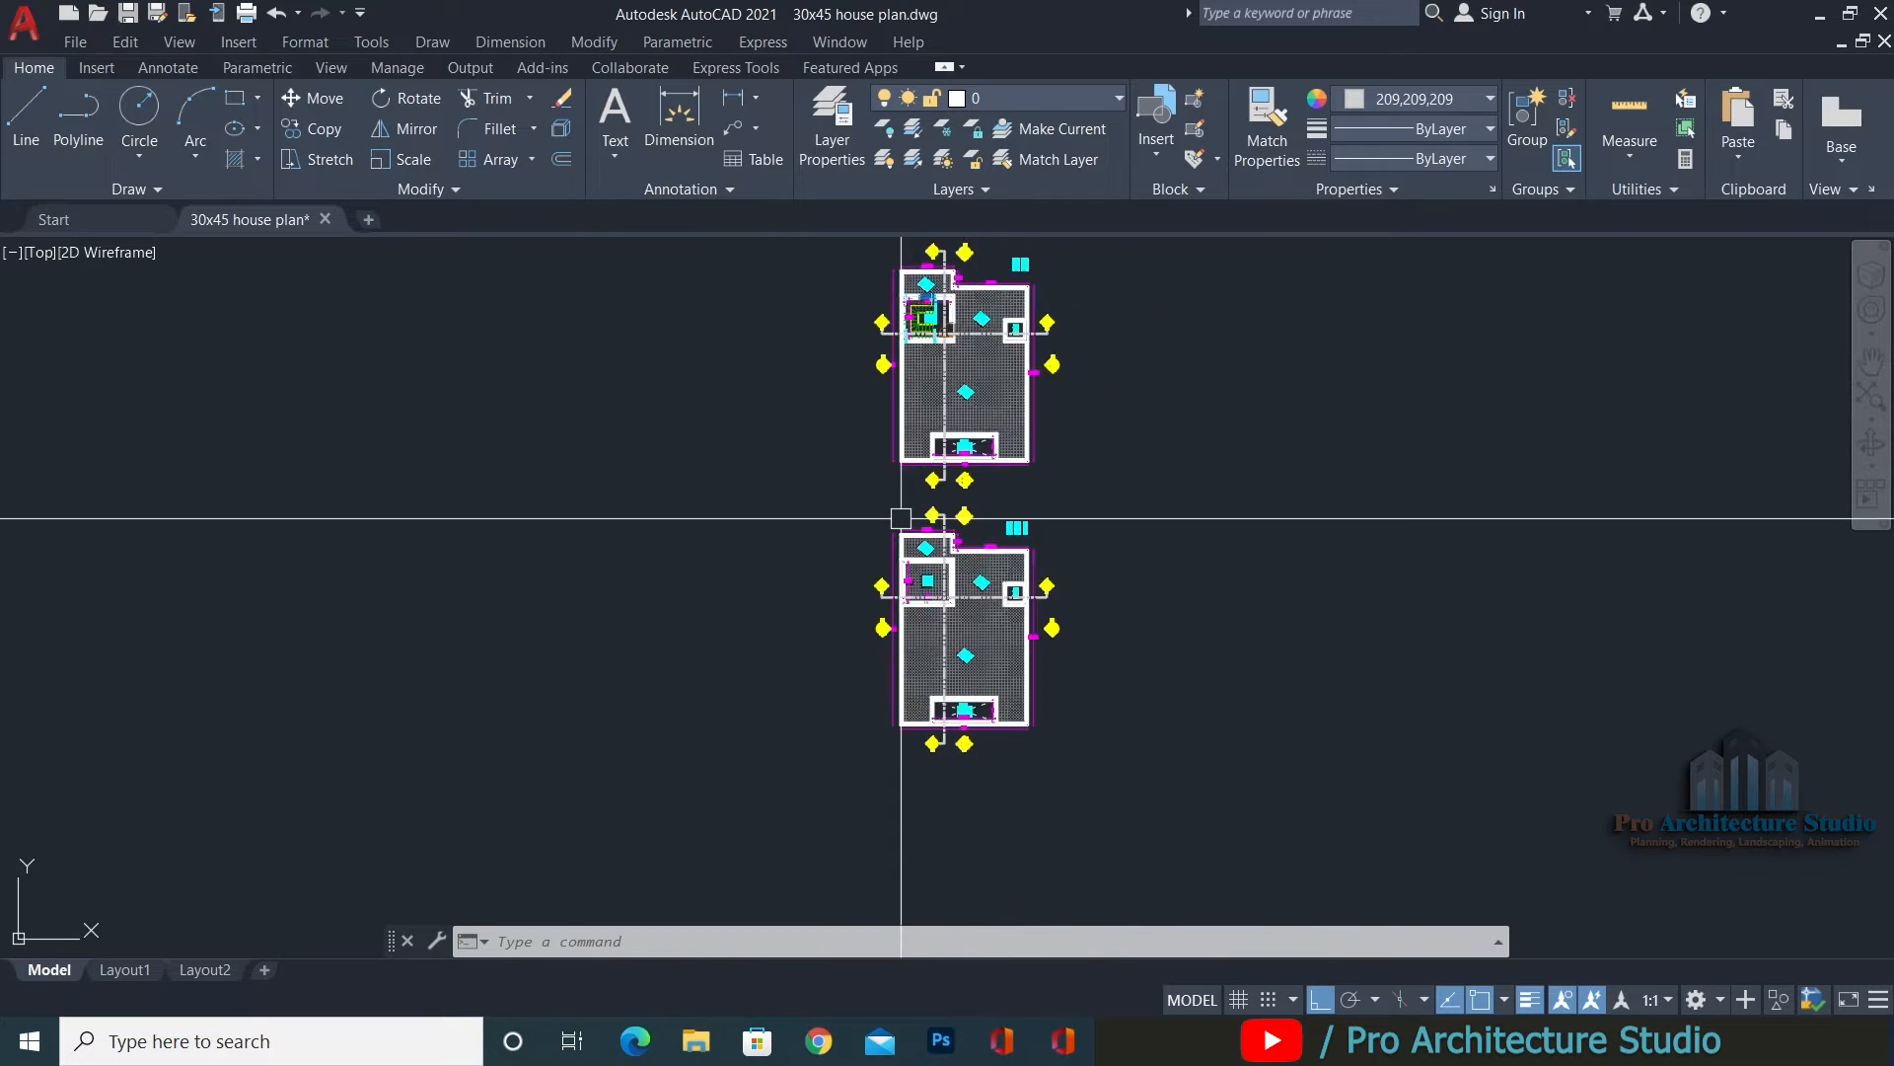
scroll(935, 627, "up", 6)
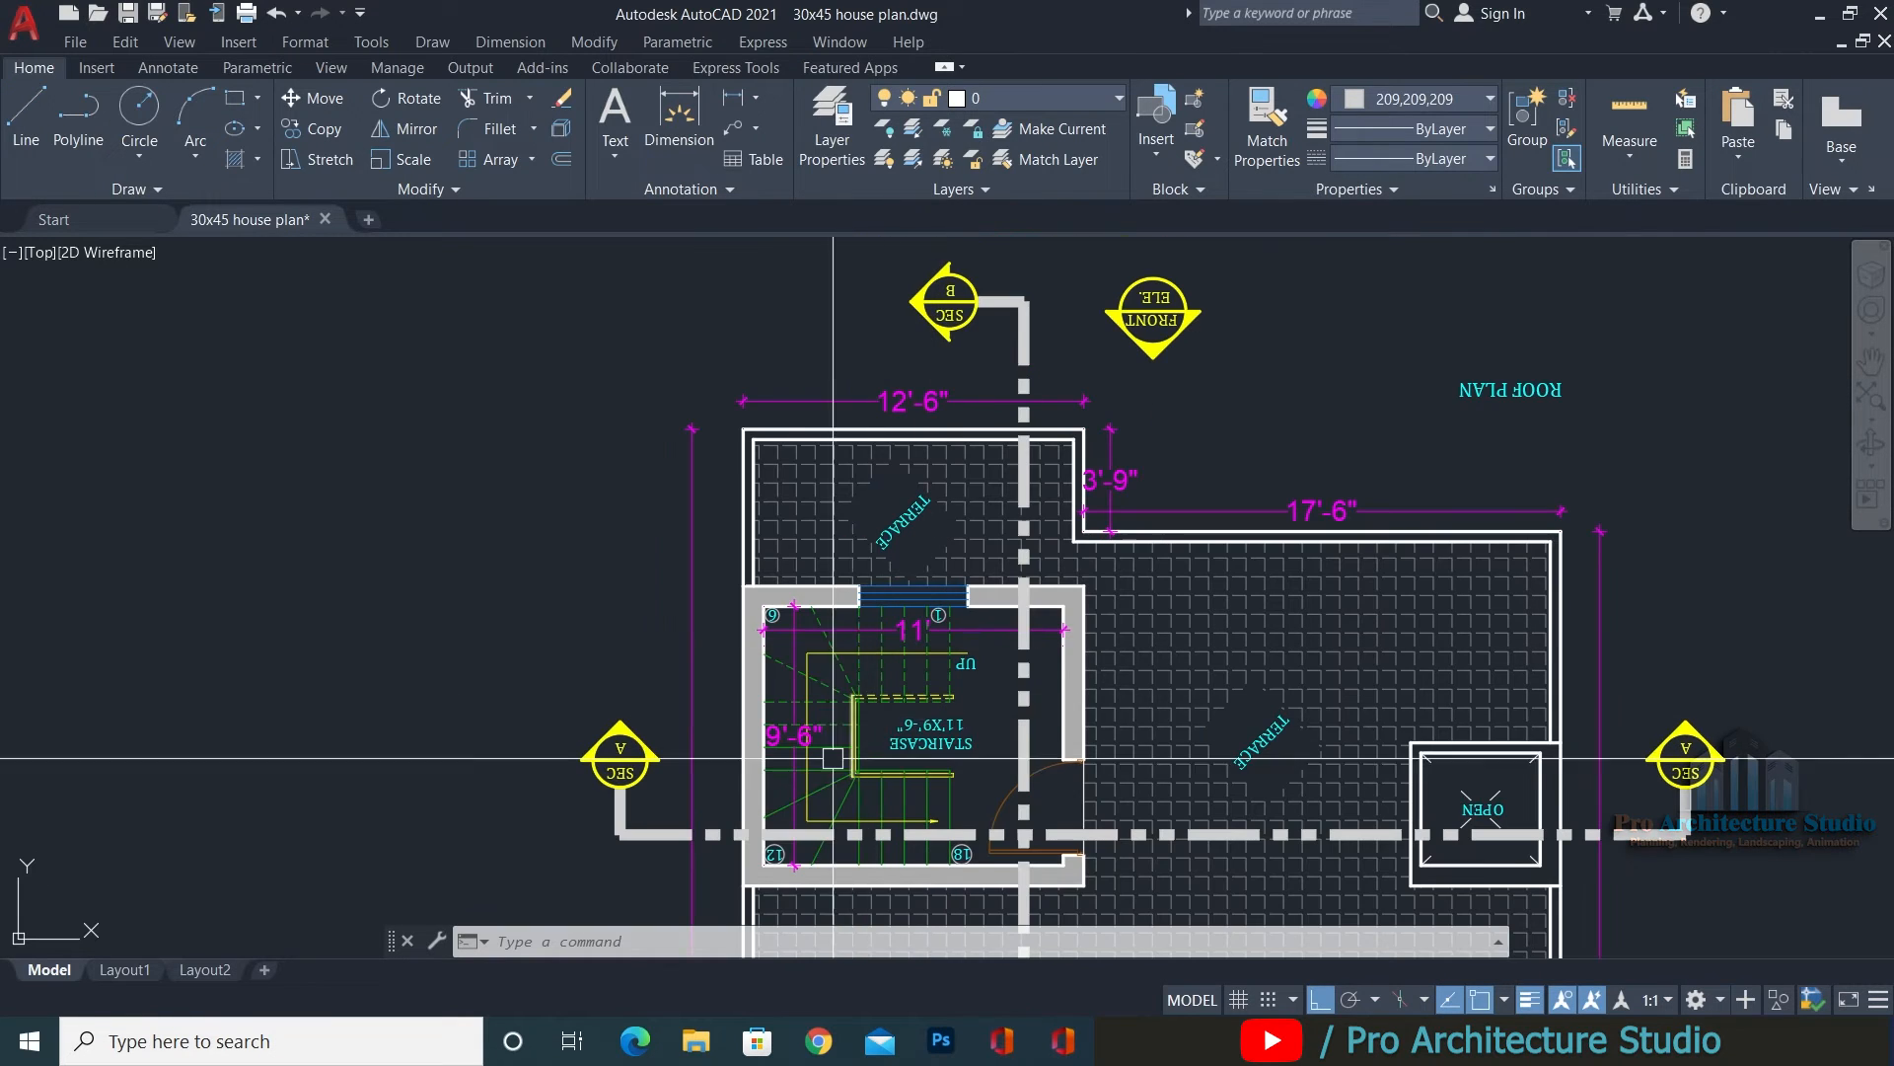
scroll(862, 704, "down", 4)
middle_click_drag(929, 415, 825, 864)
scroll(828, 531, "down", 4)
middle_click_drag(865, 442, 870, 784)
scroll(815, 393, "up", 4)
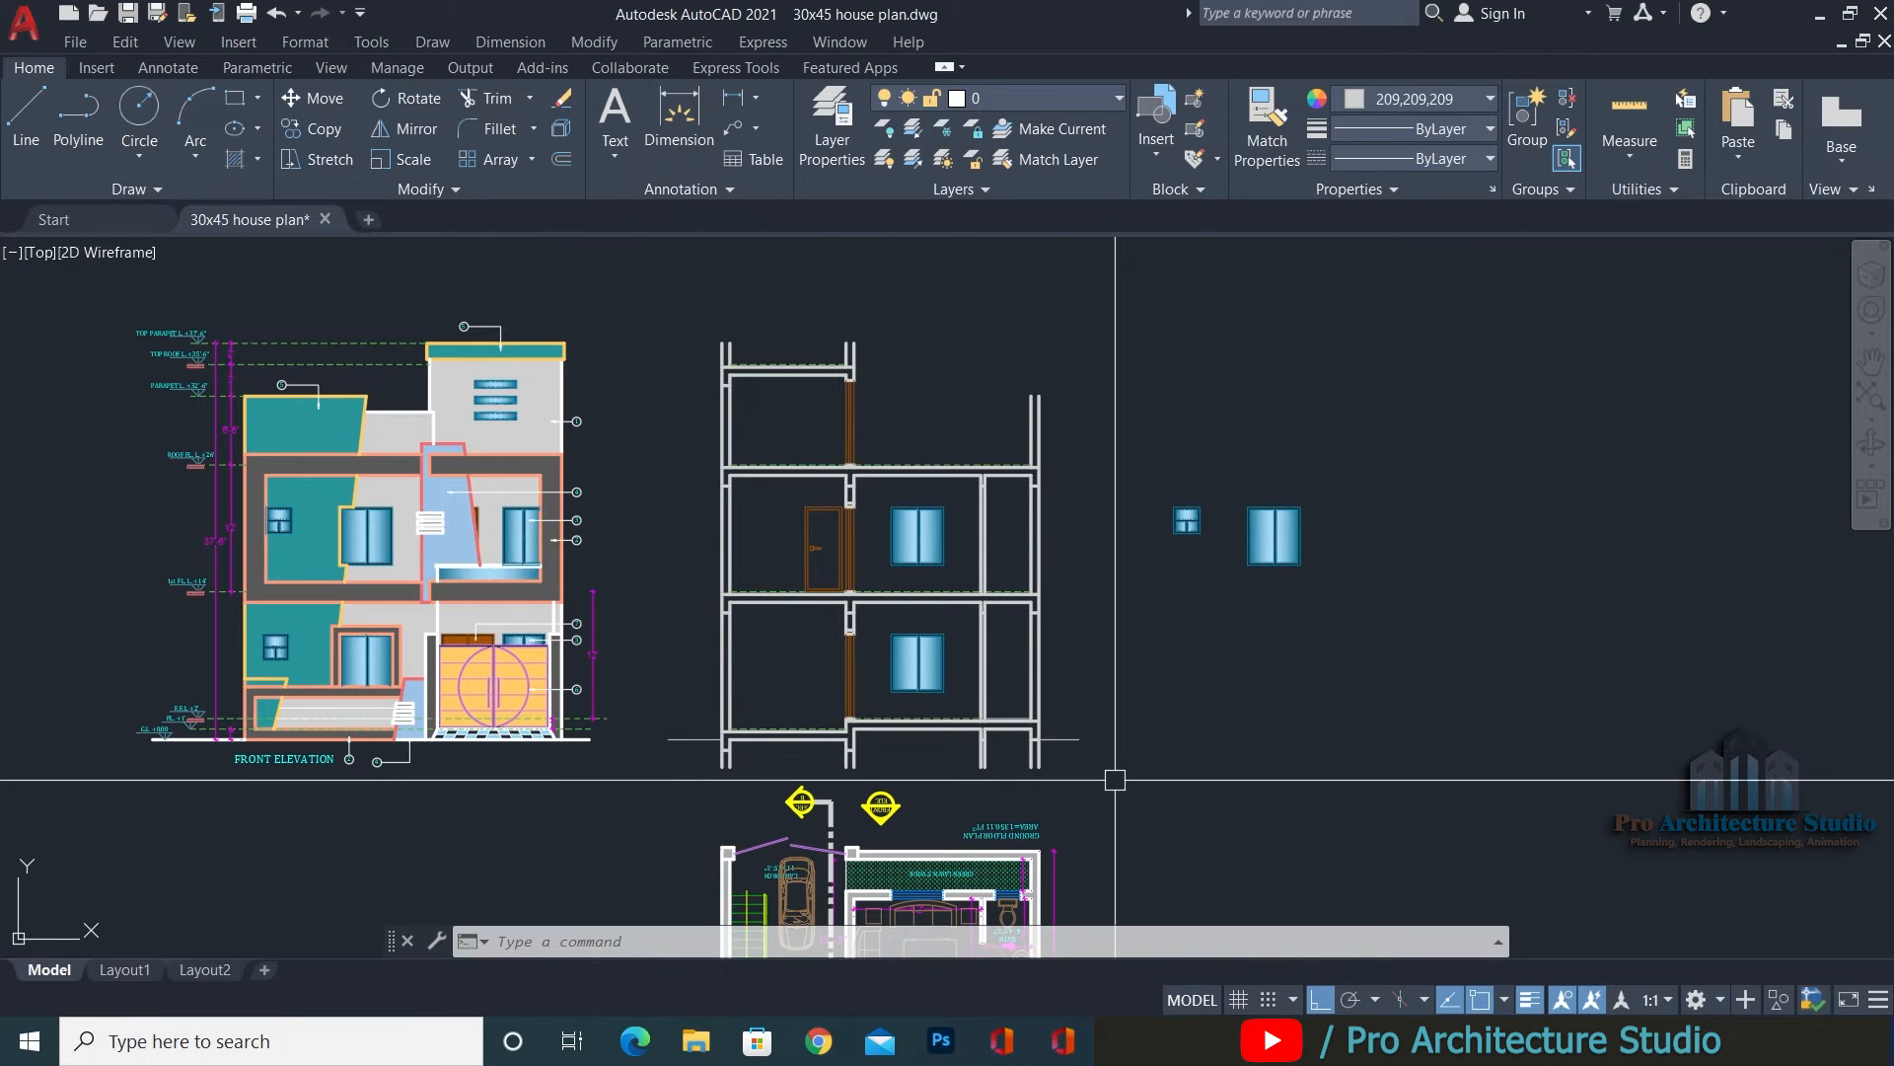
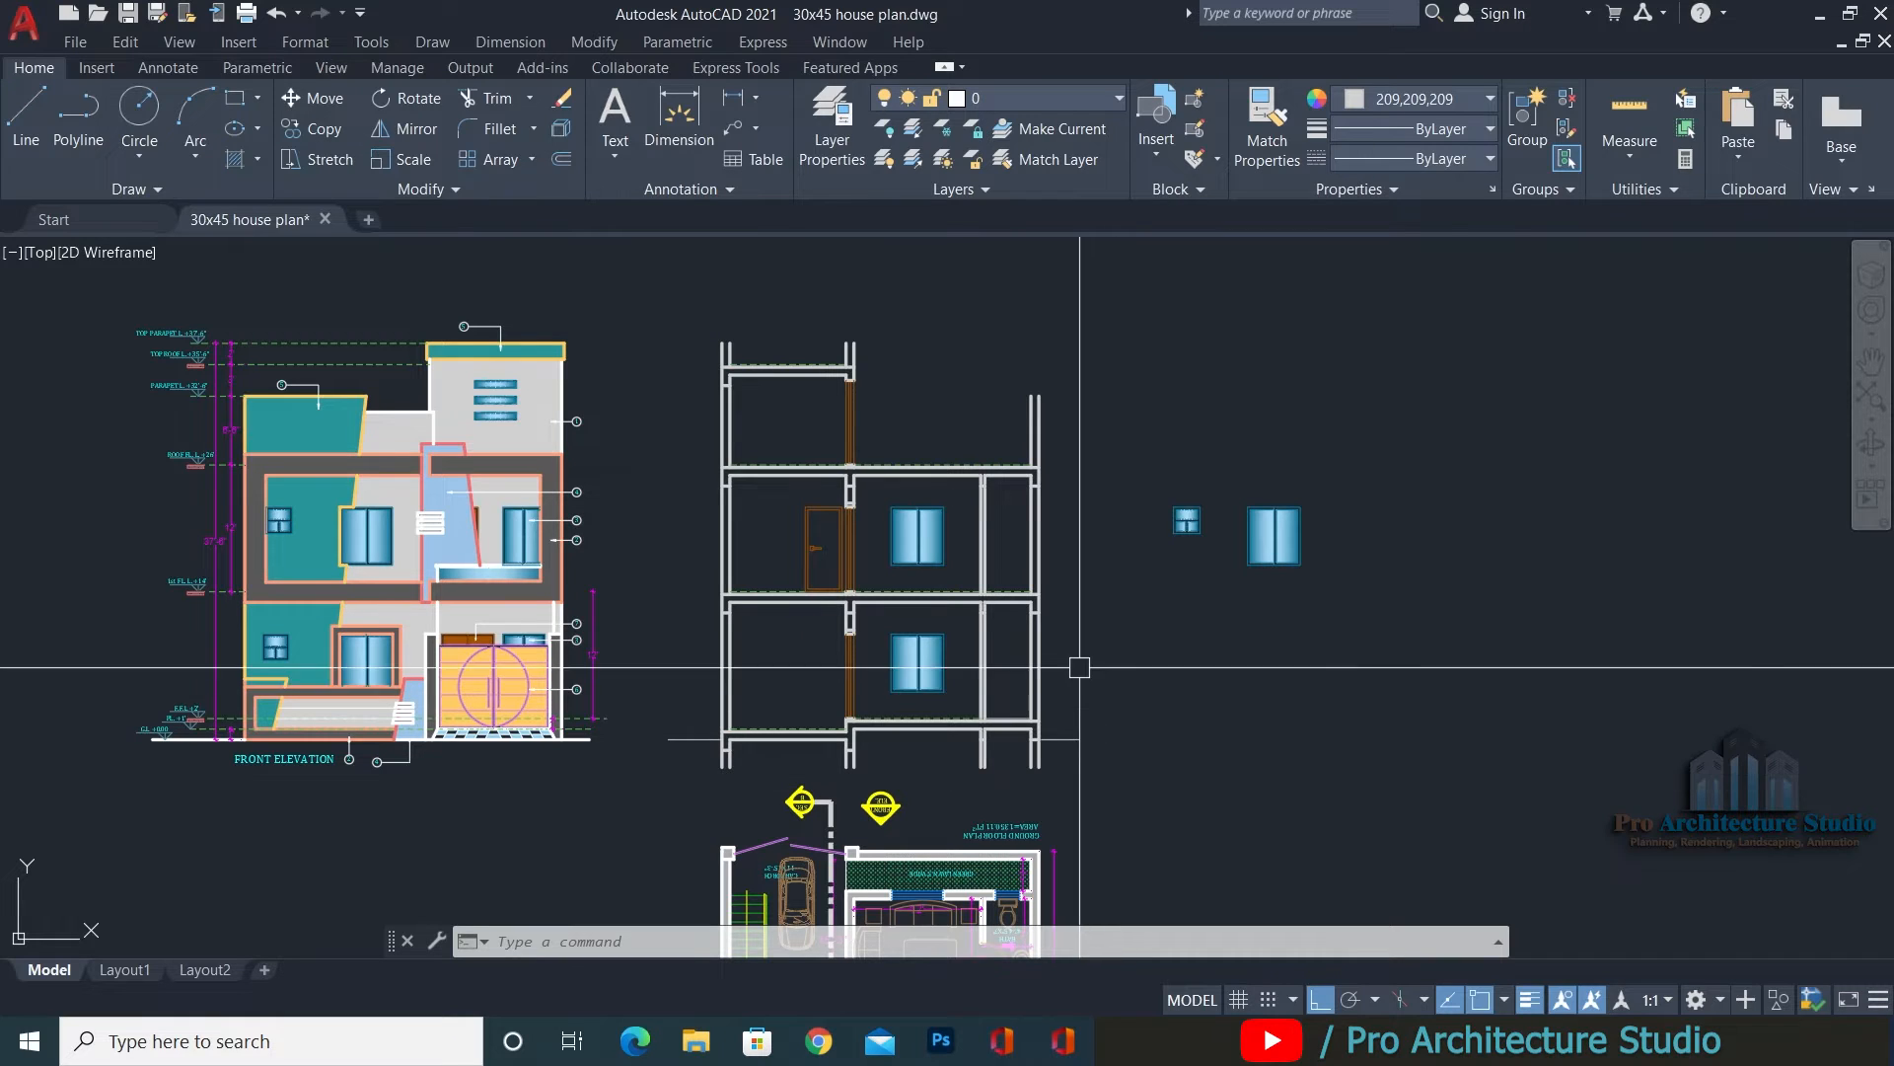
key("Escape")
key("Escape")
key("Escape")
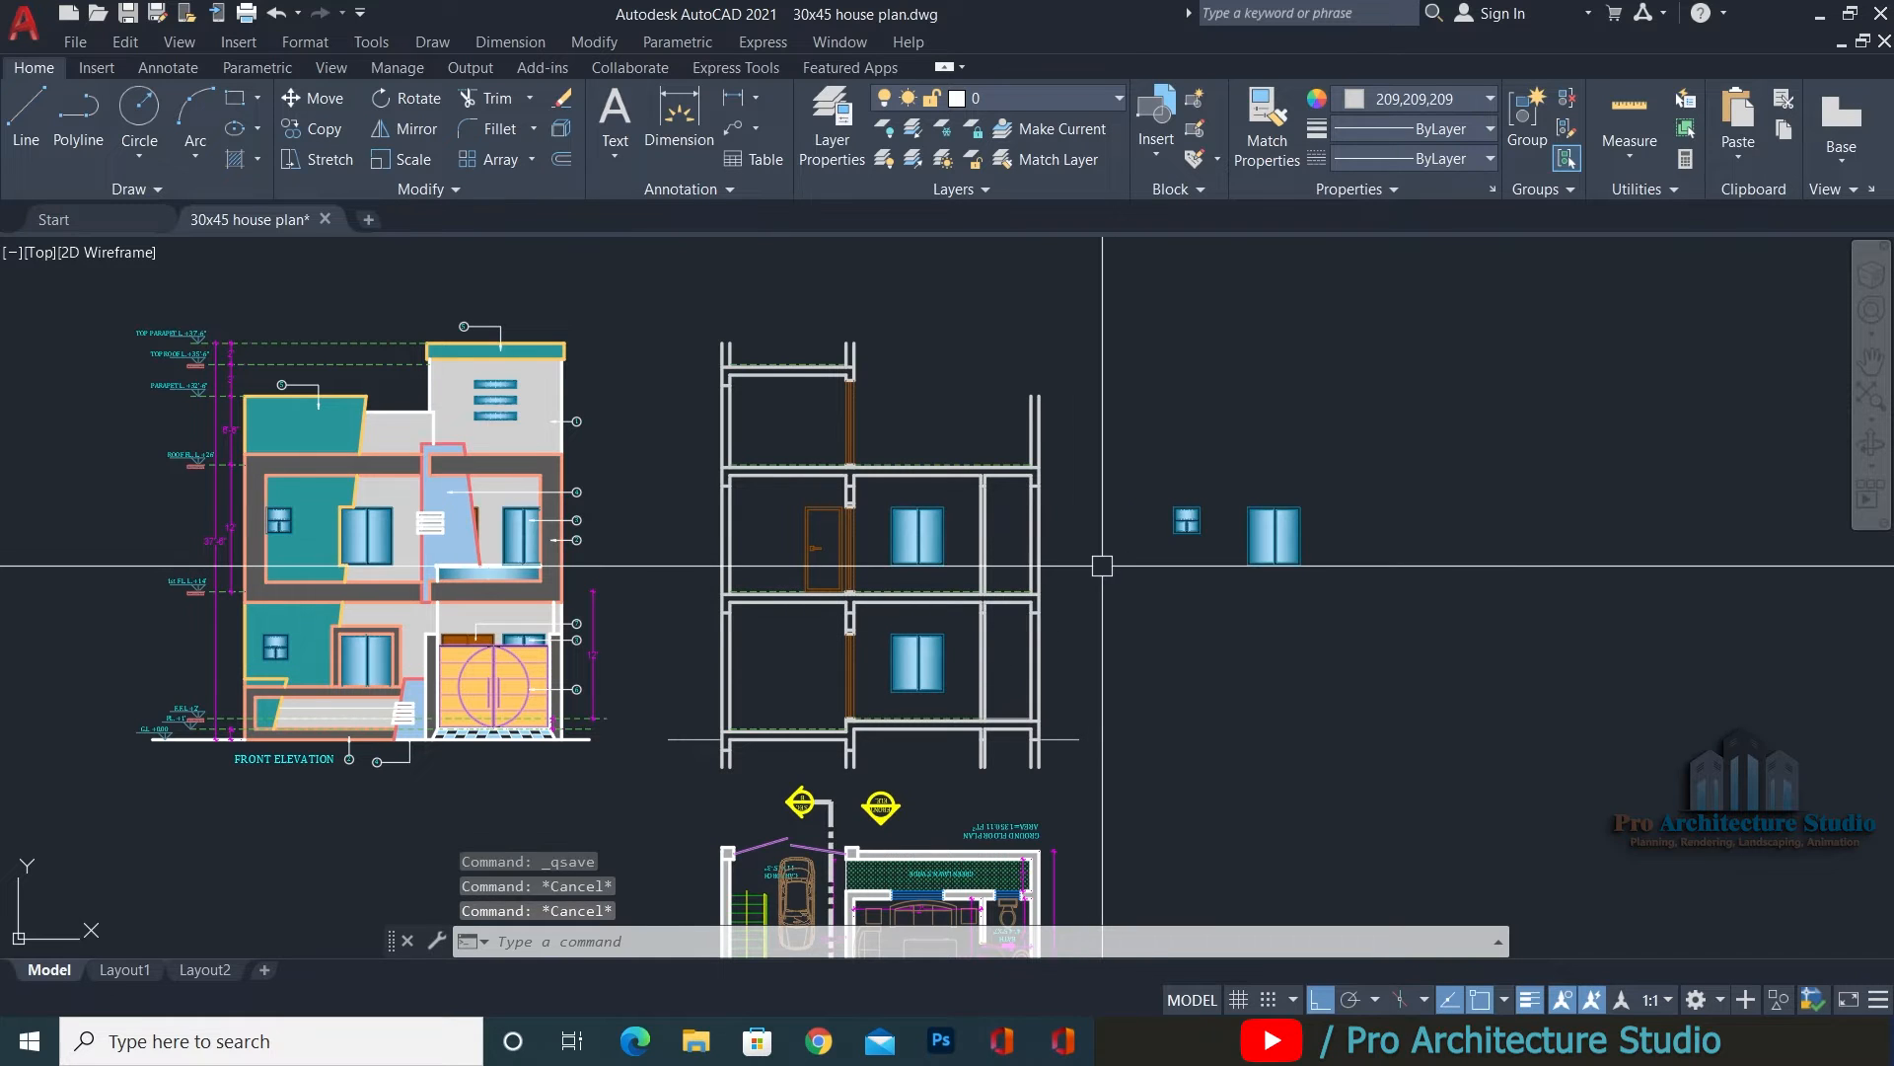
Close the open top of the left parapet wall above the staircase roof with a horizontal line.
scroll(496, 298, "up", 6)
middle_click_drag(1401, 482, 718, 521)
scroll(717, 521, "up", 2)
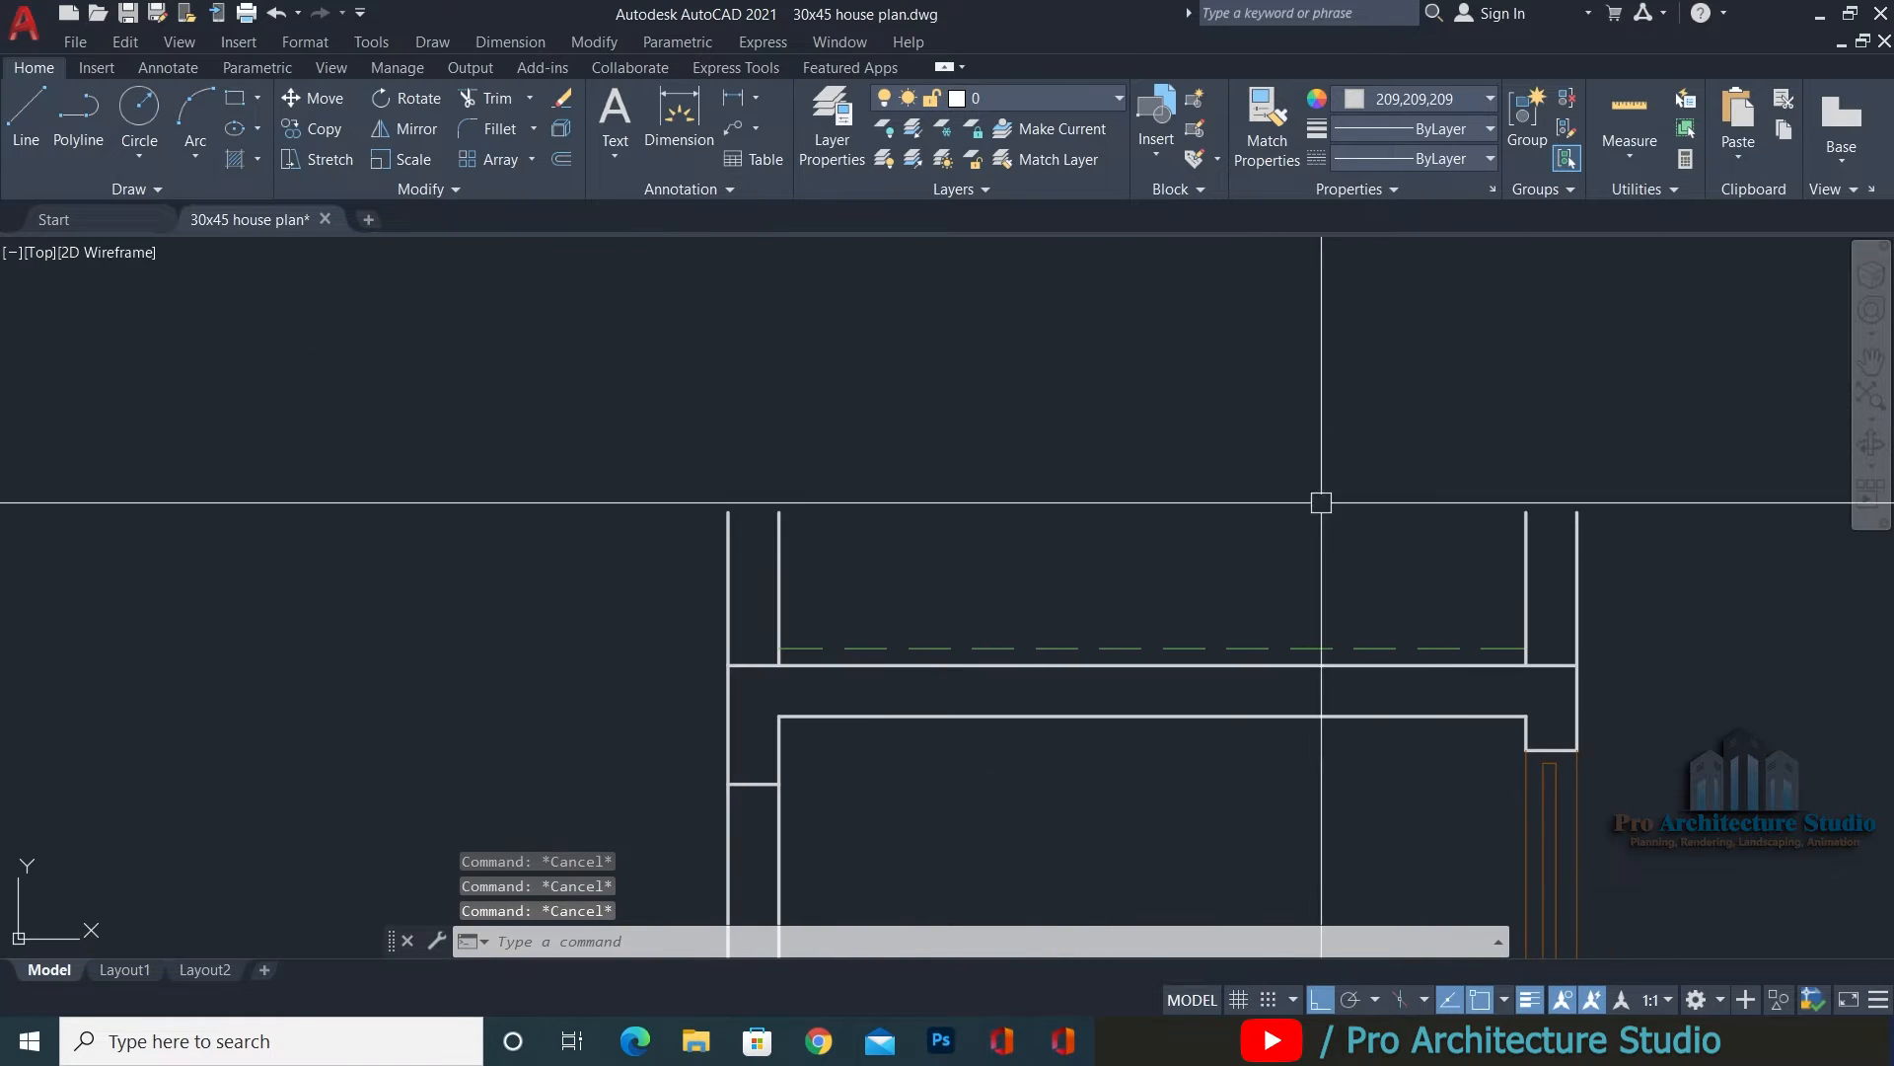
type("l")
key("Return")
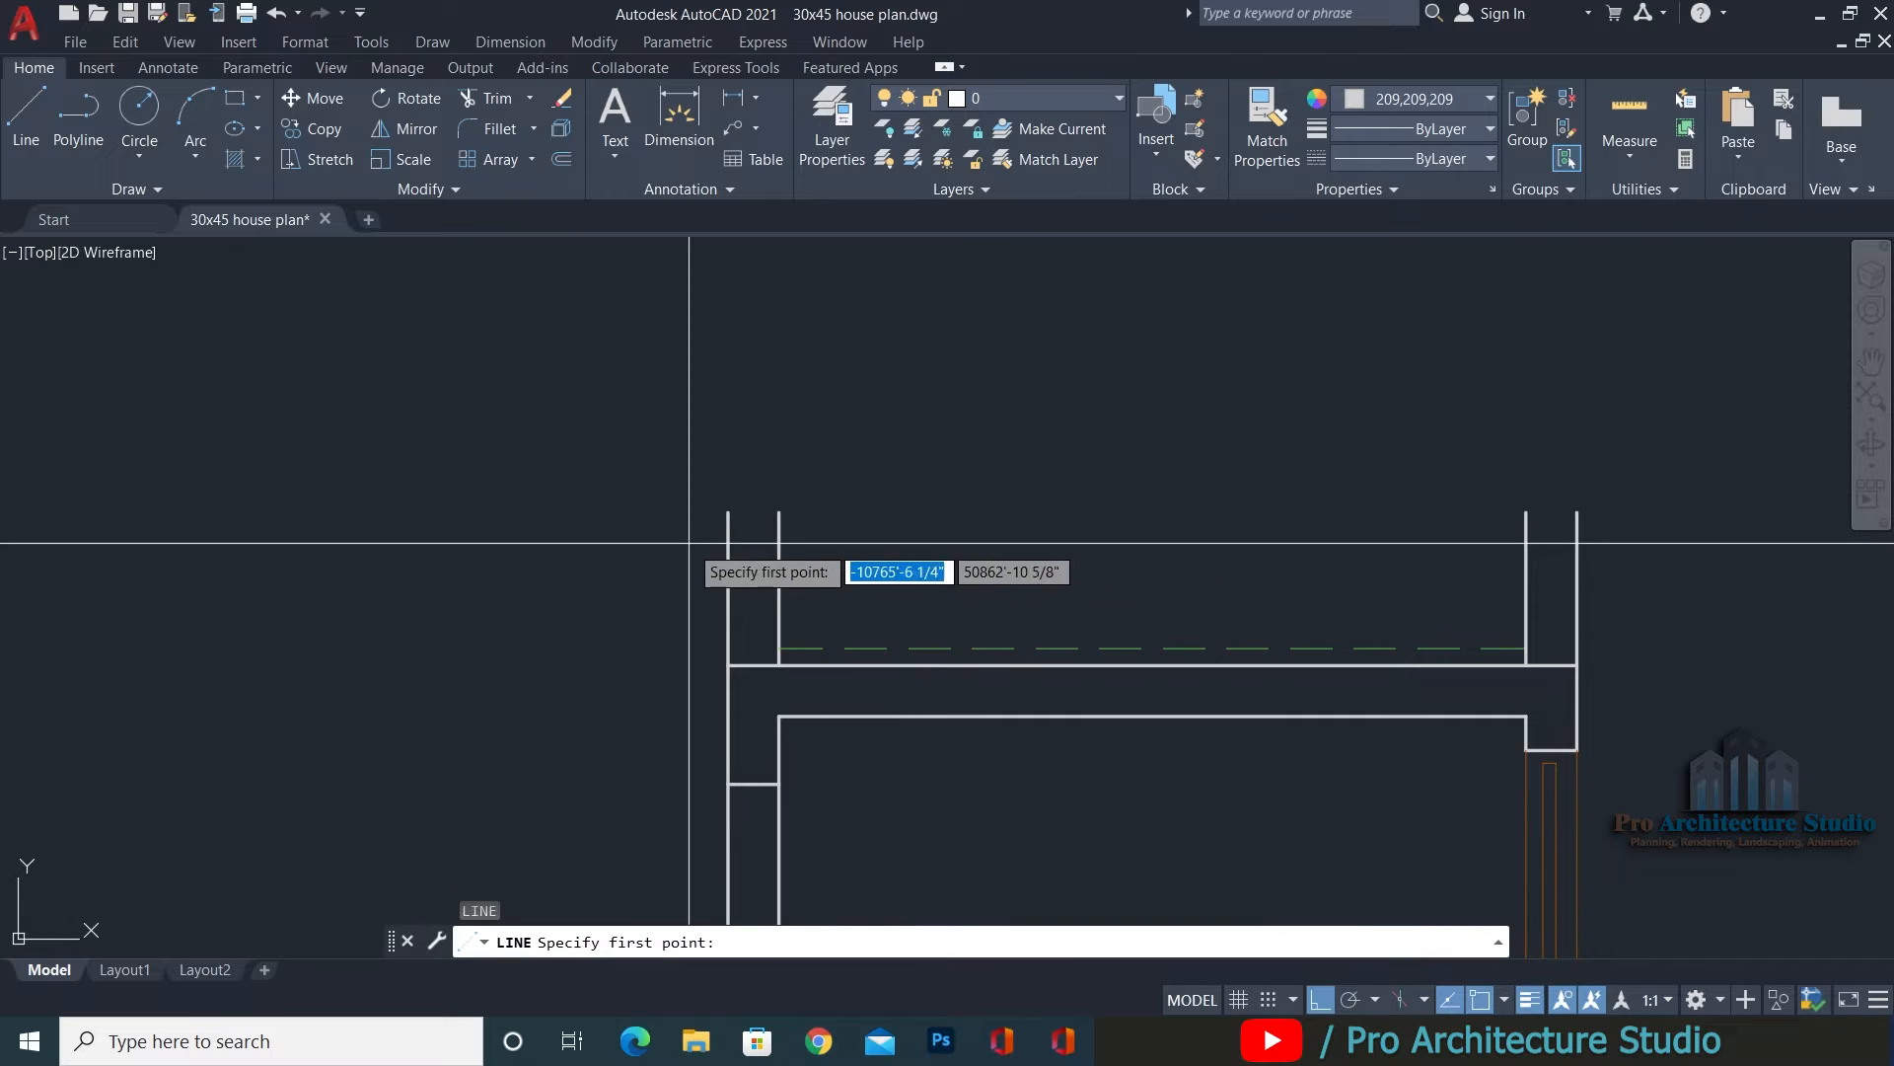
scroll(723, 529, "up", 4)
left_click(728, 511)
left_click(865, 485)
key("space")
key("Escape")
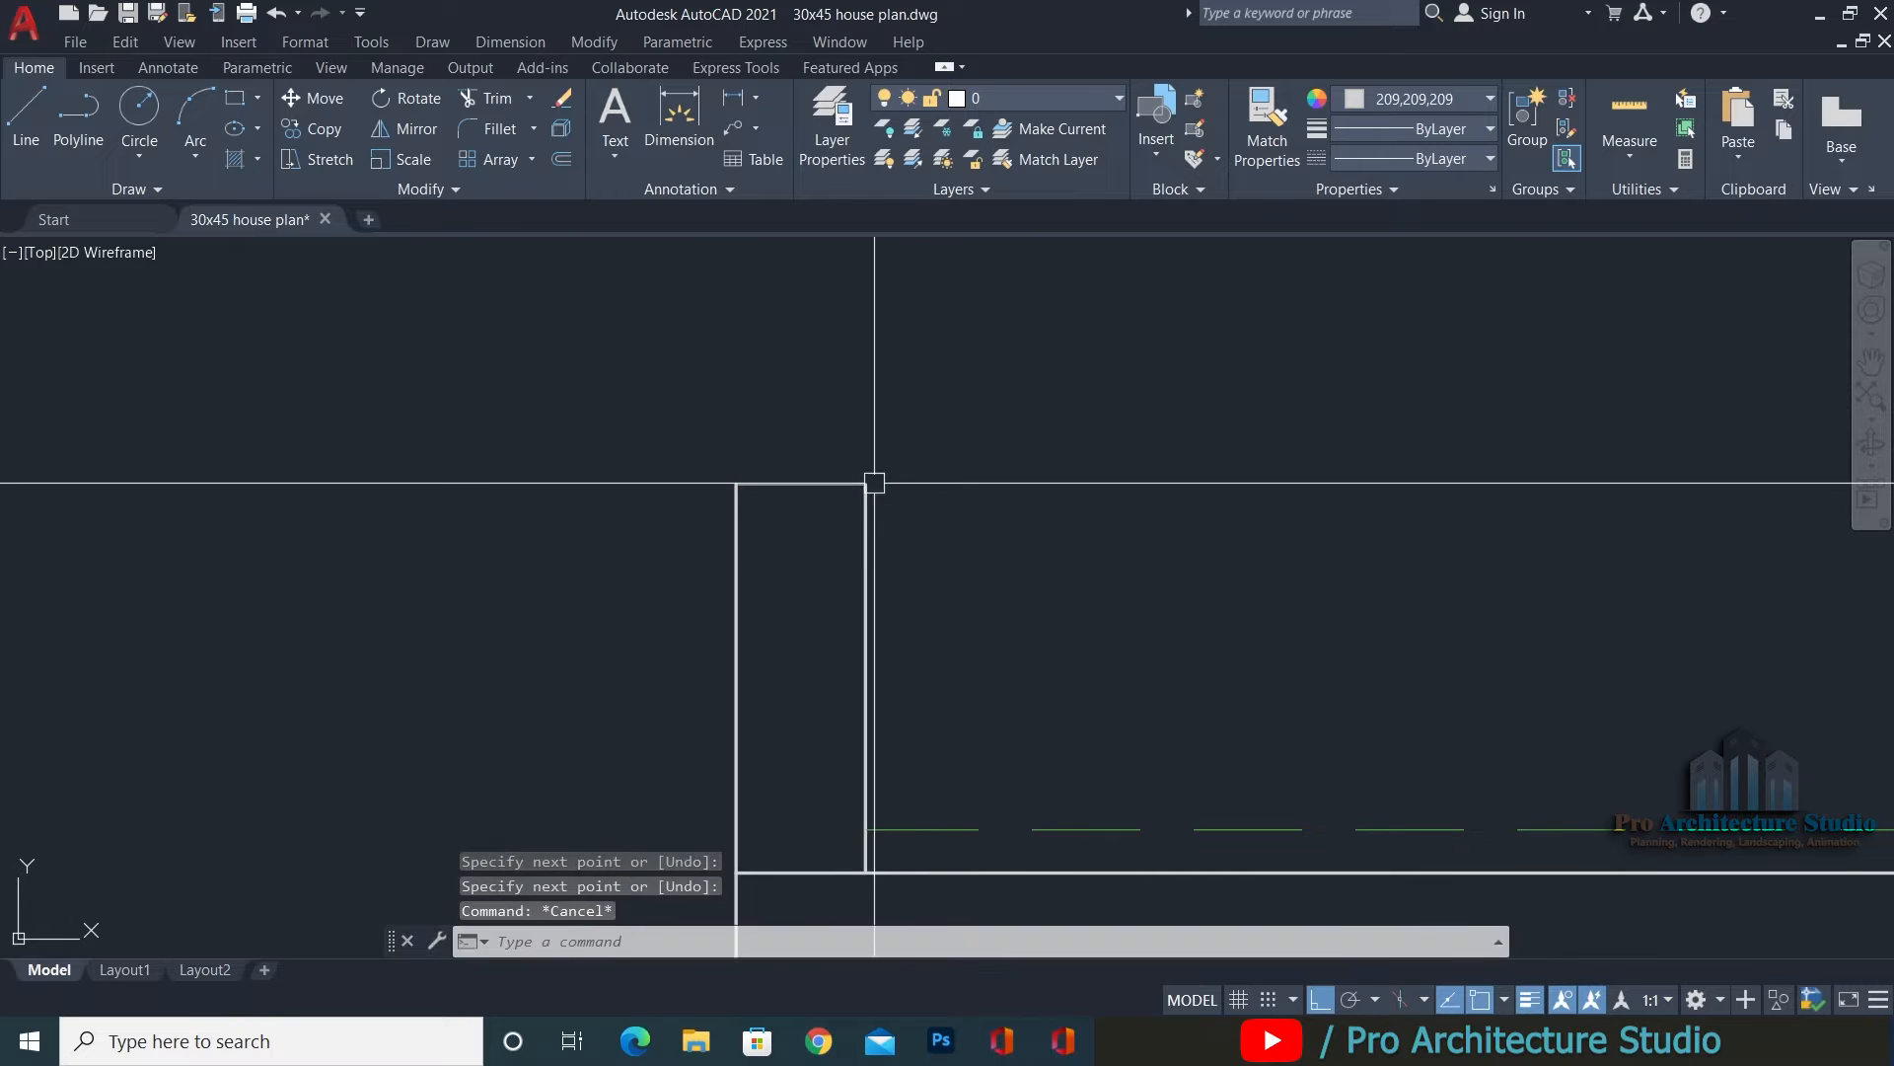
Close the open top of the right parapet wall above the staircase roof with a 9-inch horizontal line.
middle_click_drag(1460, 488, 720, 532)
middle_click_drag(1554, 554, 720, 560)
key("space")
left_click(1030, 534)
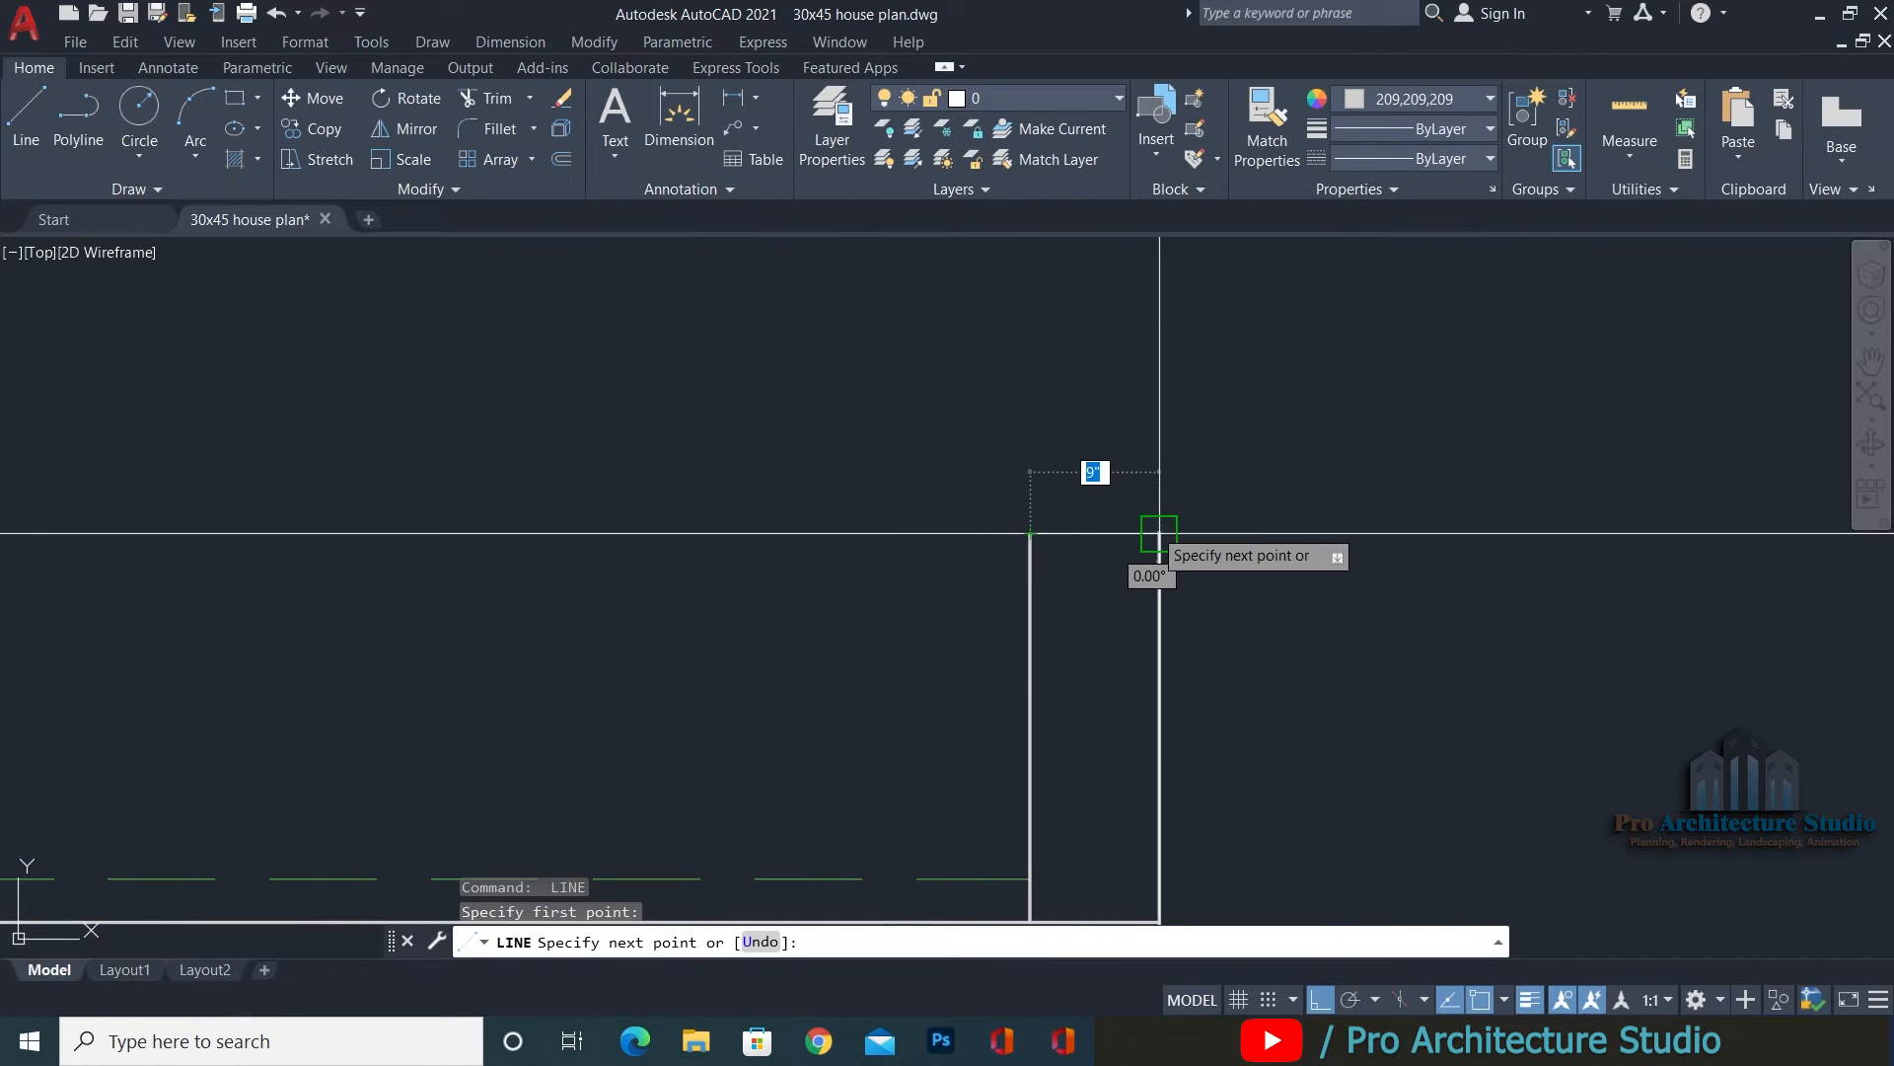
left_click(1160, 534)
key("Escape")
key("Escape")
key("Escape")
scroll(1292, 466, "down", 2)
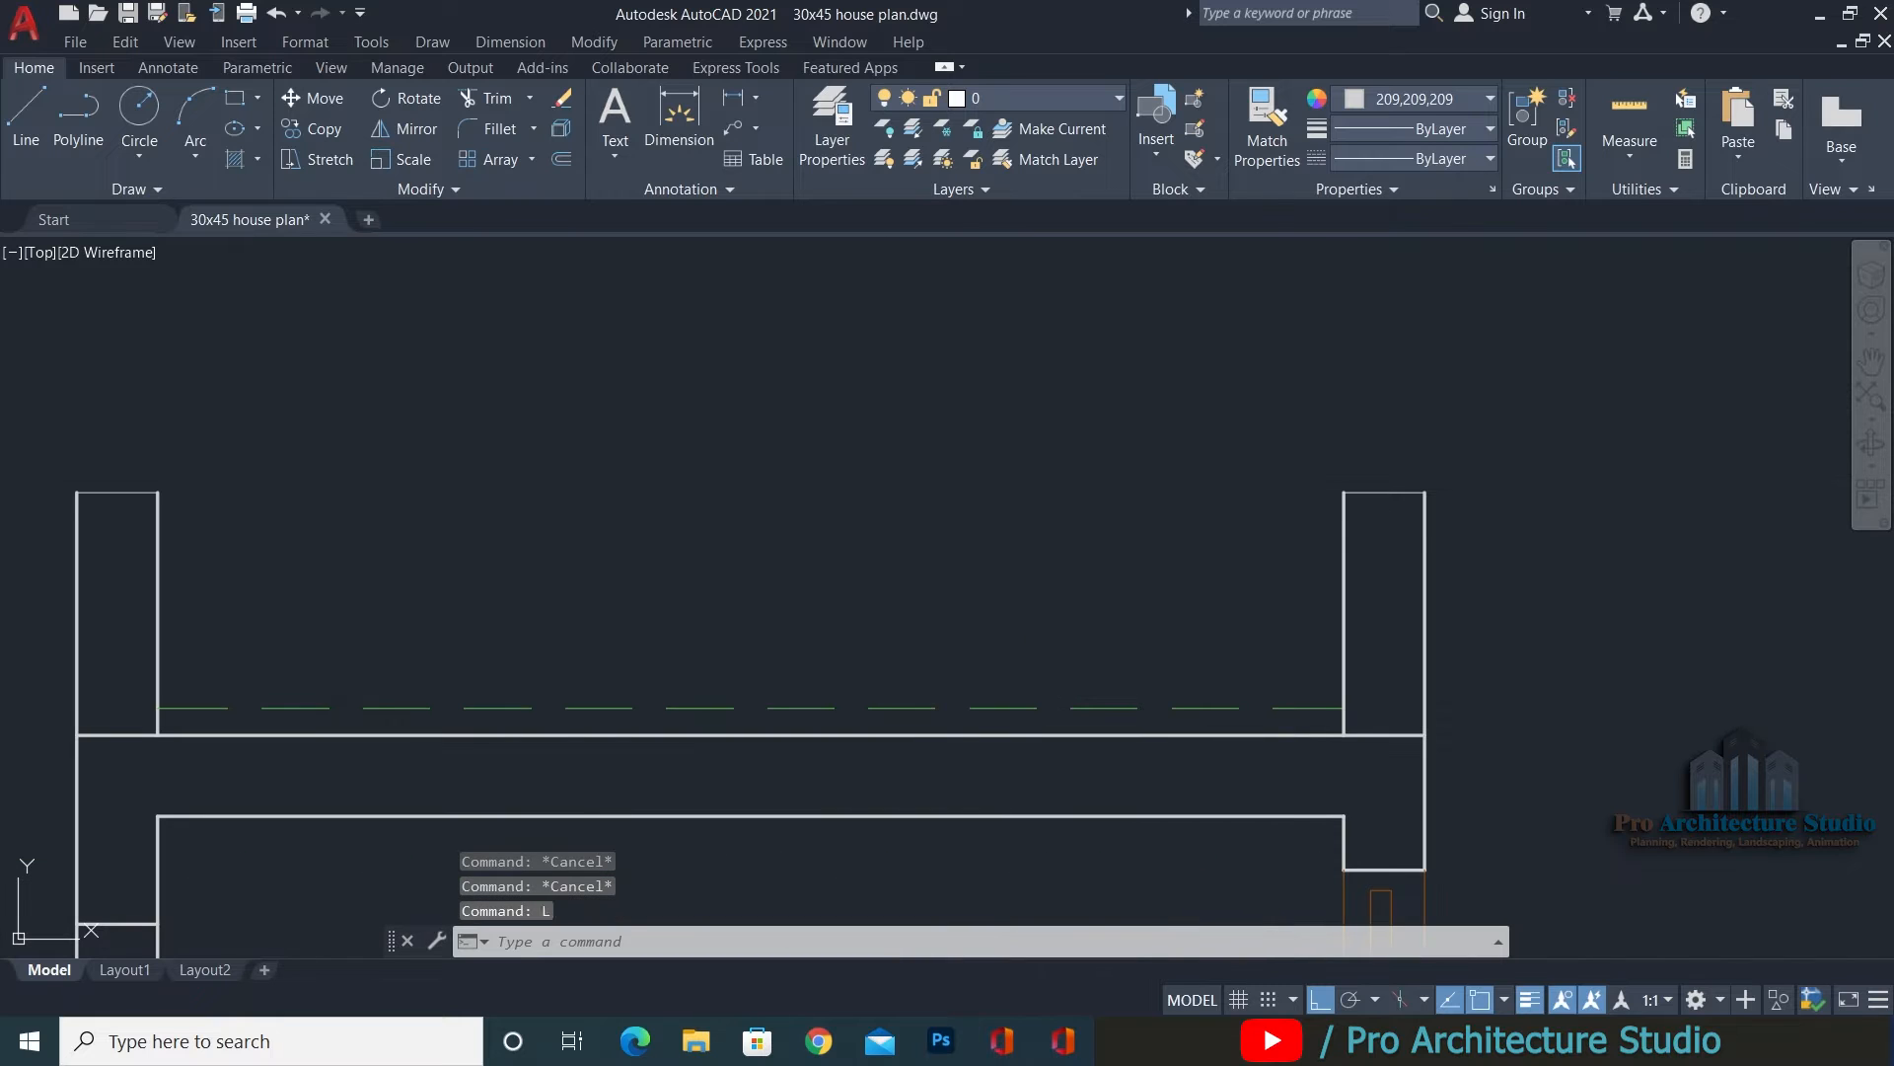
Draw a horizontal line from the top of the right parapet above the staircase roof and extend it to the left parapet.
left_click(1344, 492)
left_click(937, 538)
key("Escape")
type("ex")
key("space")
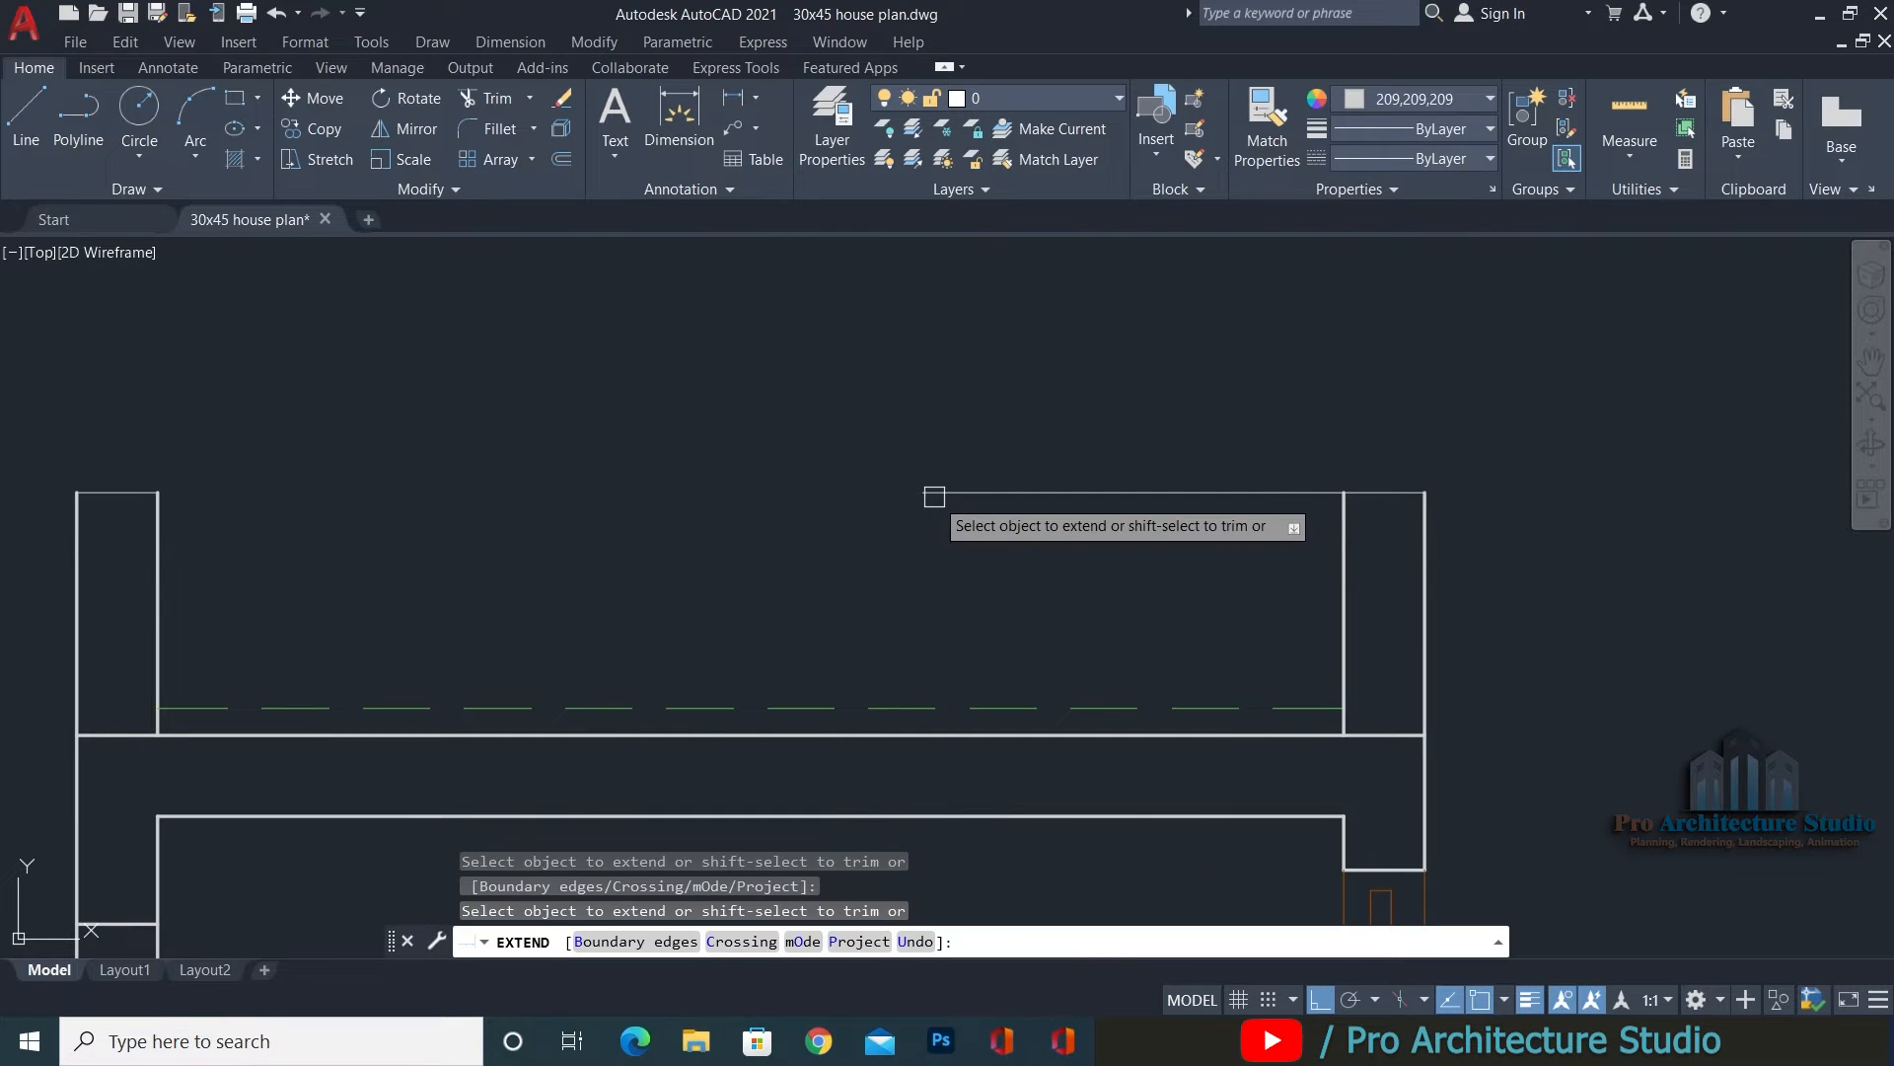
key("Escape")
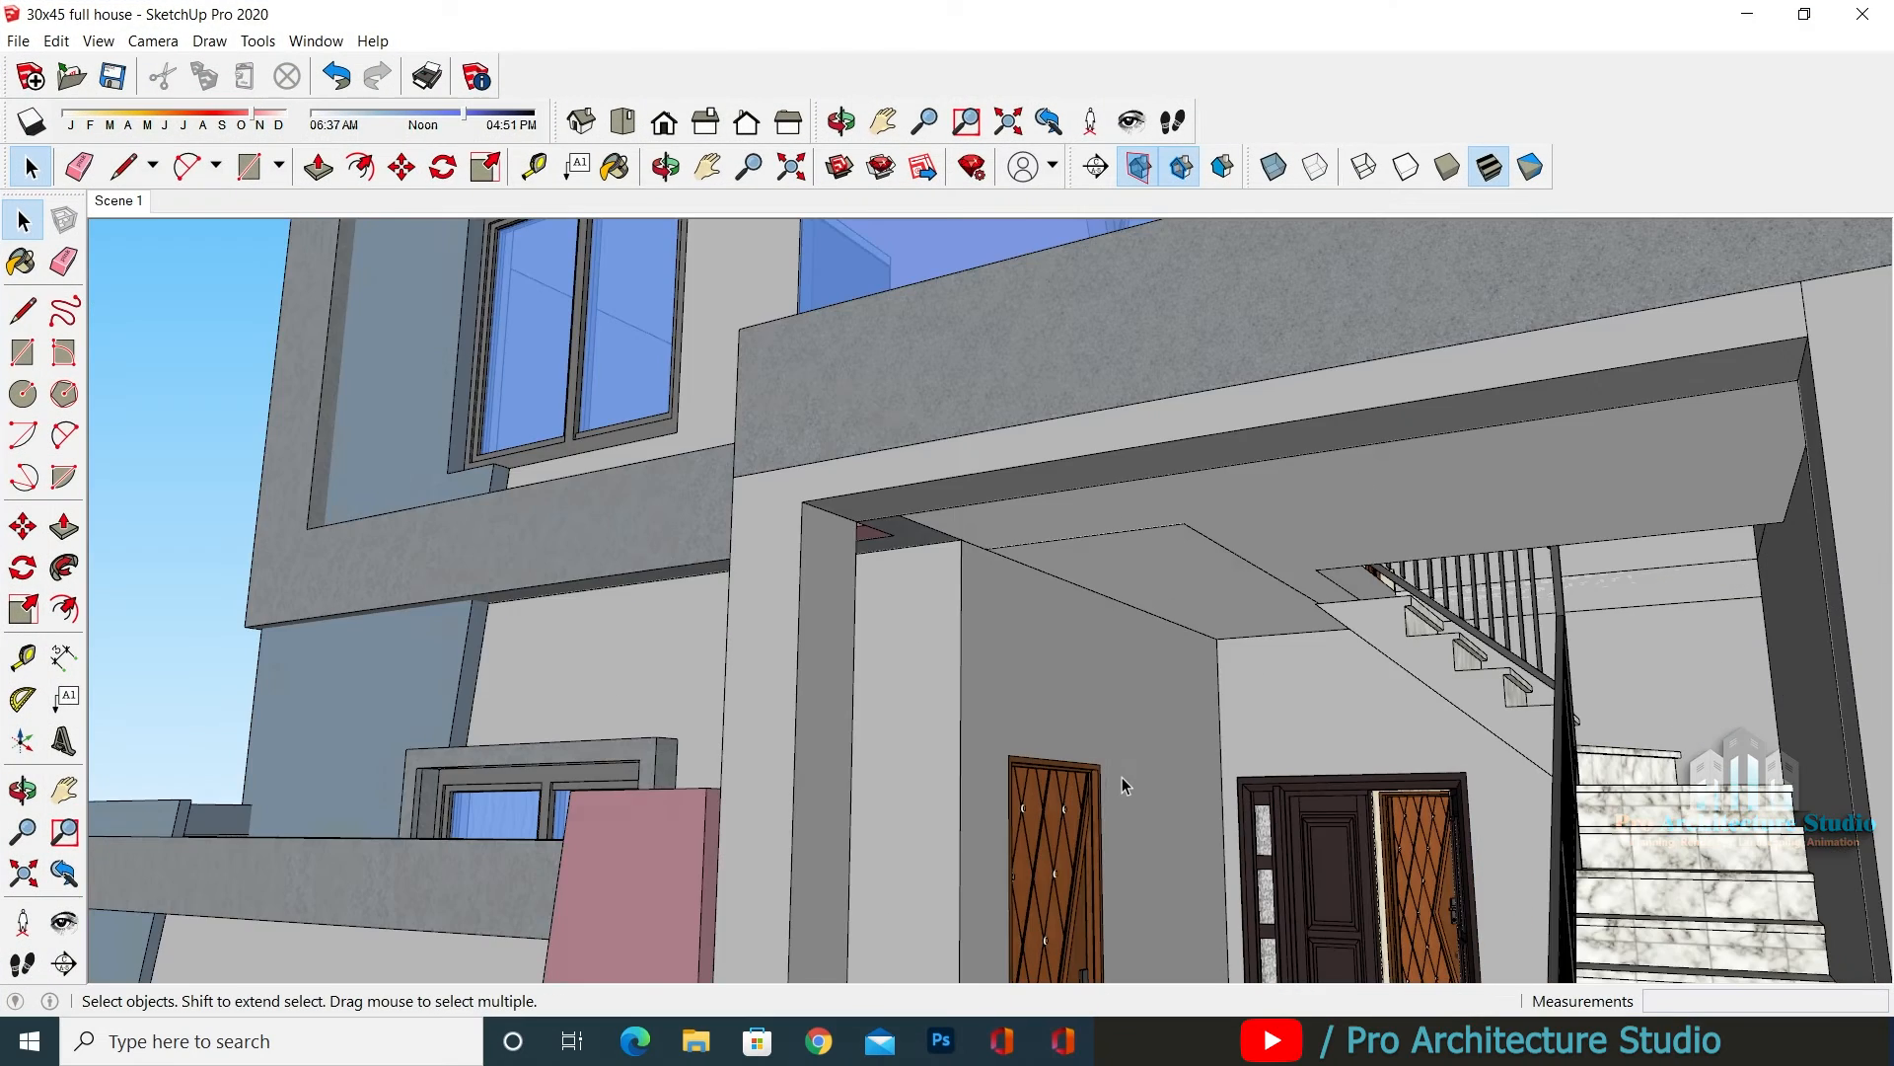
Switch to the SketchUp model and examine the parapet around the staircase roof from above.
scroll(1016, 618, "up", 2)
scroll(834, 499, "up", 2)
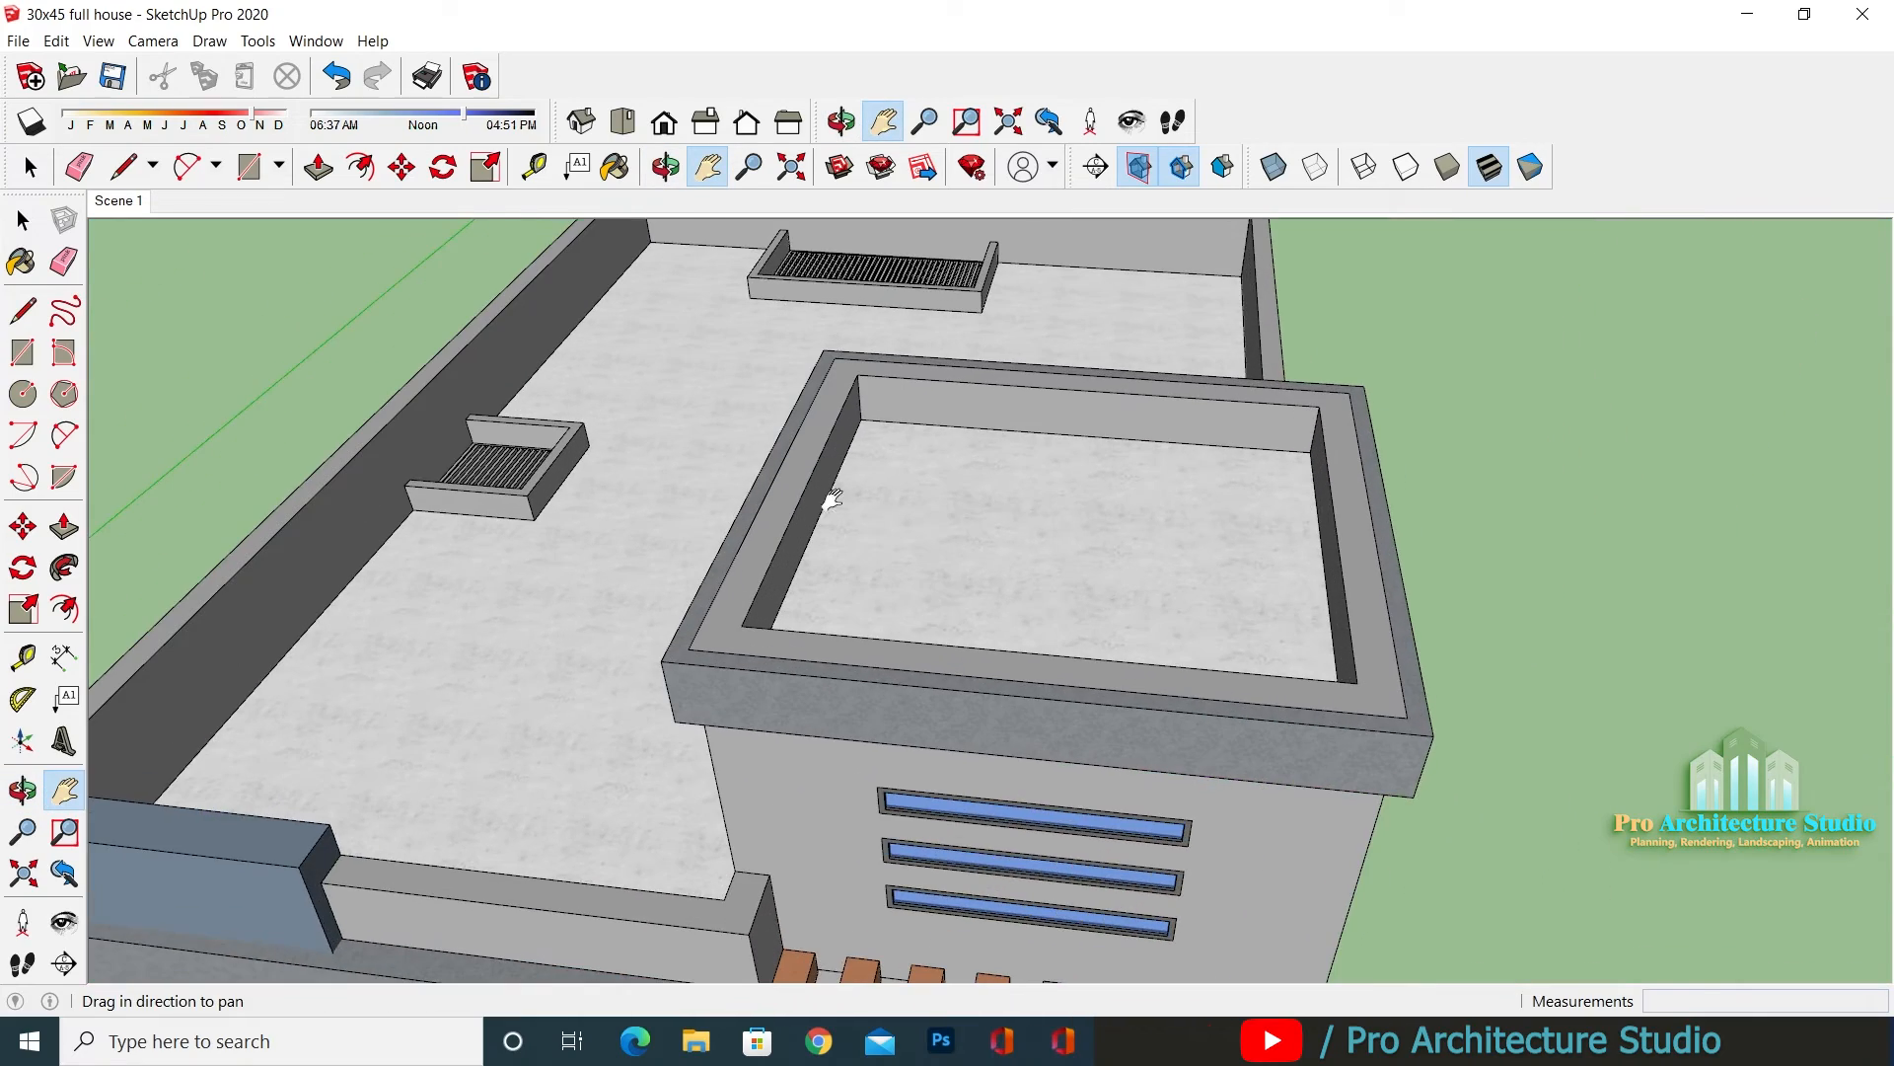
scroll(1074, 529, "up", 2)
scroll(691, 568, "up", 2)
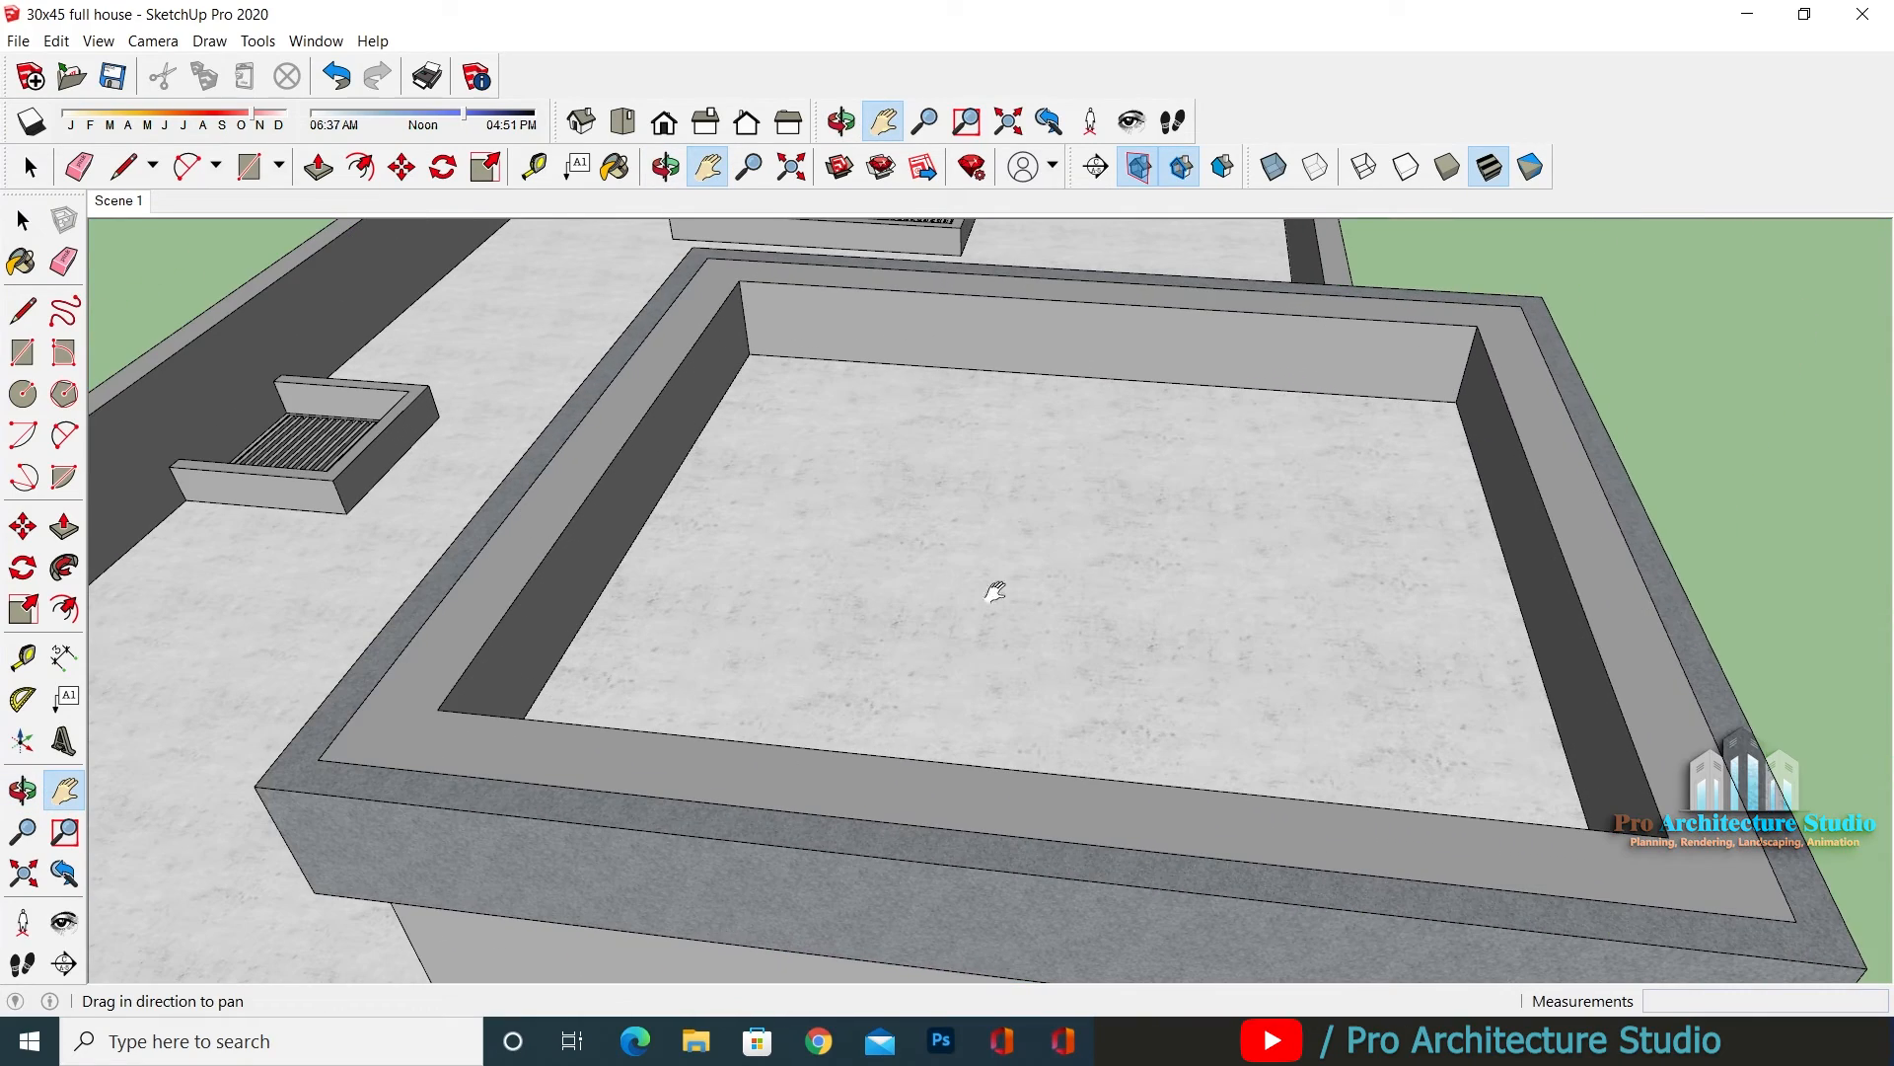
middle_click_drag(995, 591, 984, 426)
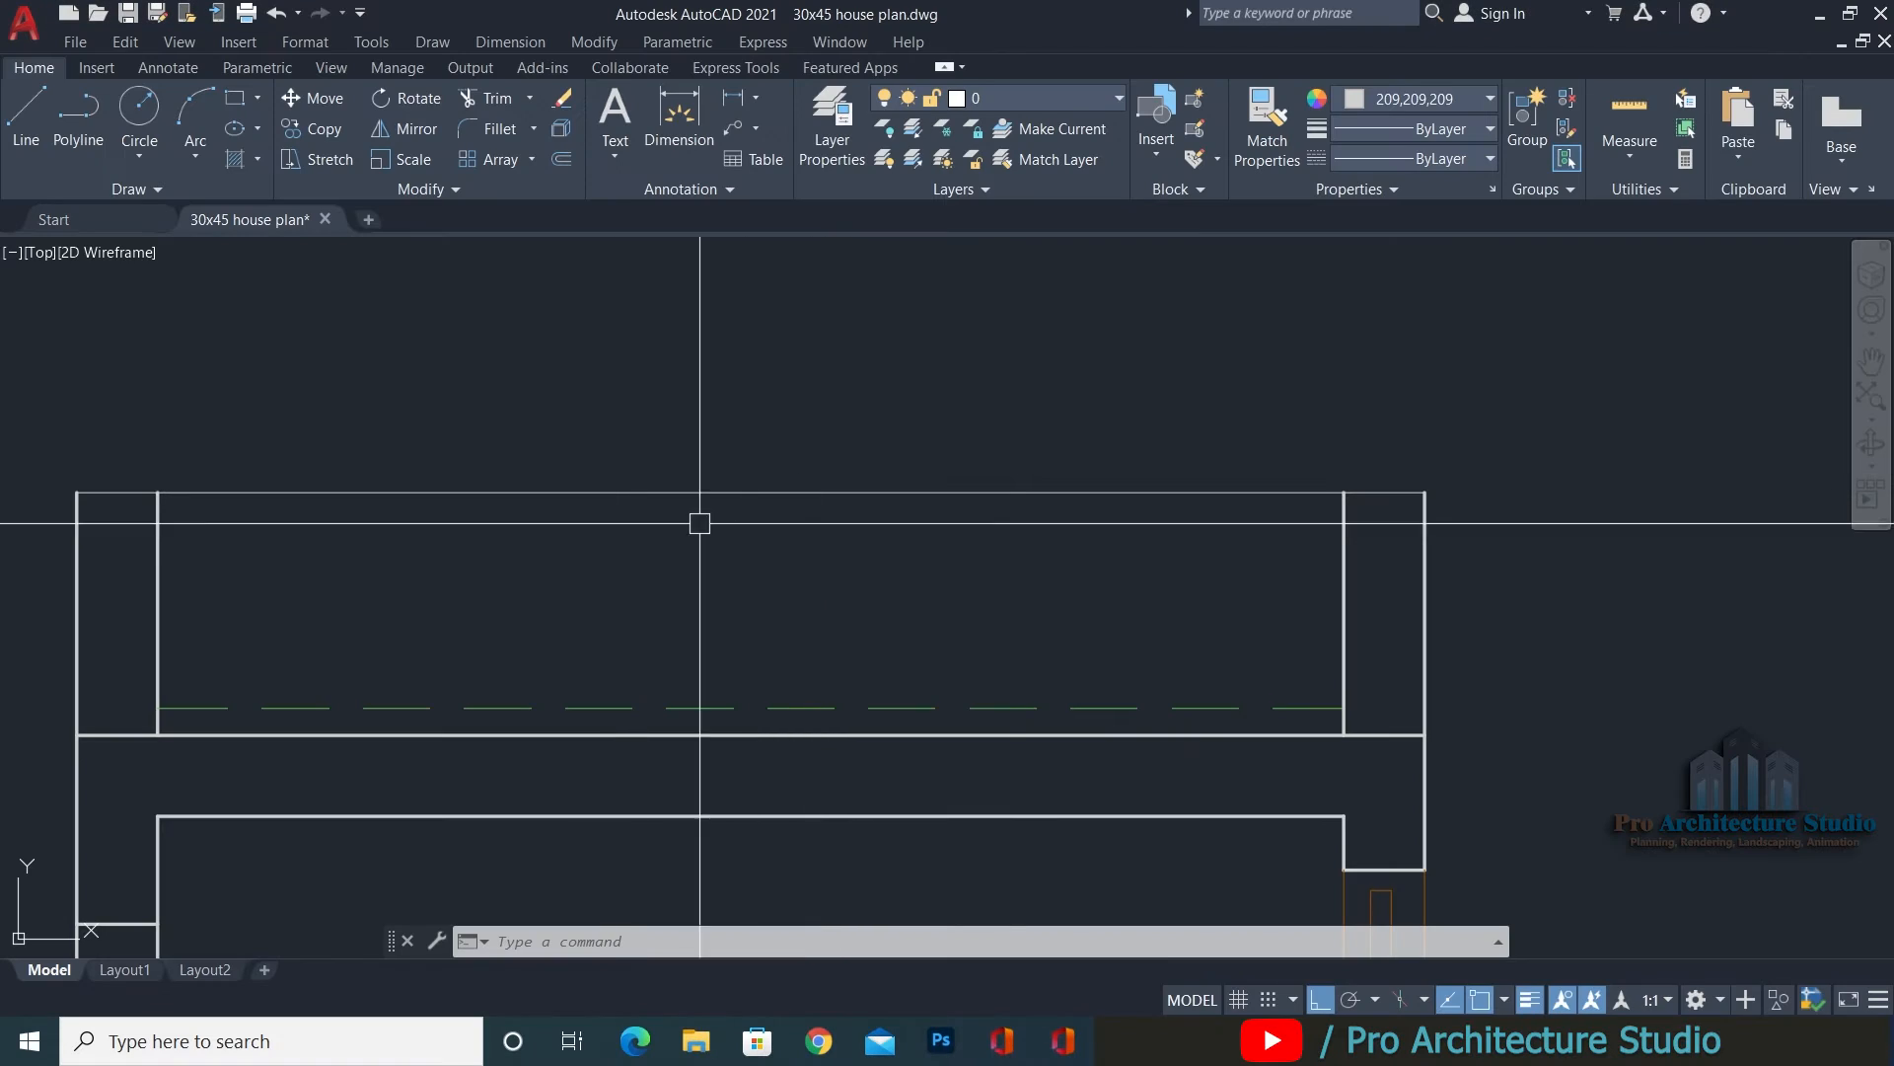
Switch to AutoCAD and match the top line of the left parapet above the staircase roof to the thick wall line.
middle_click_drag(982, 522, 1384, 518)
key("Escape")
key("Escape")
key("Escape")
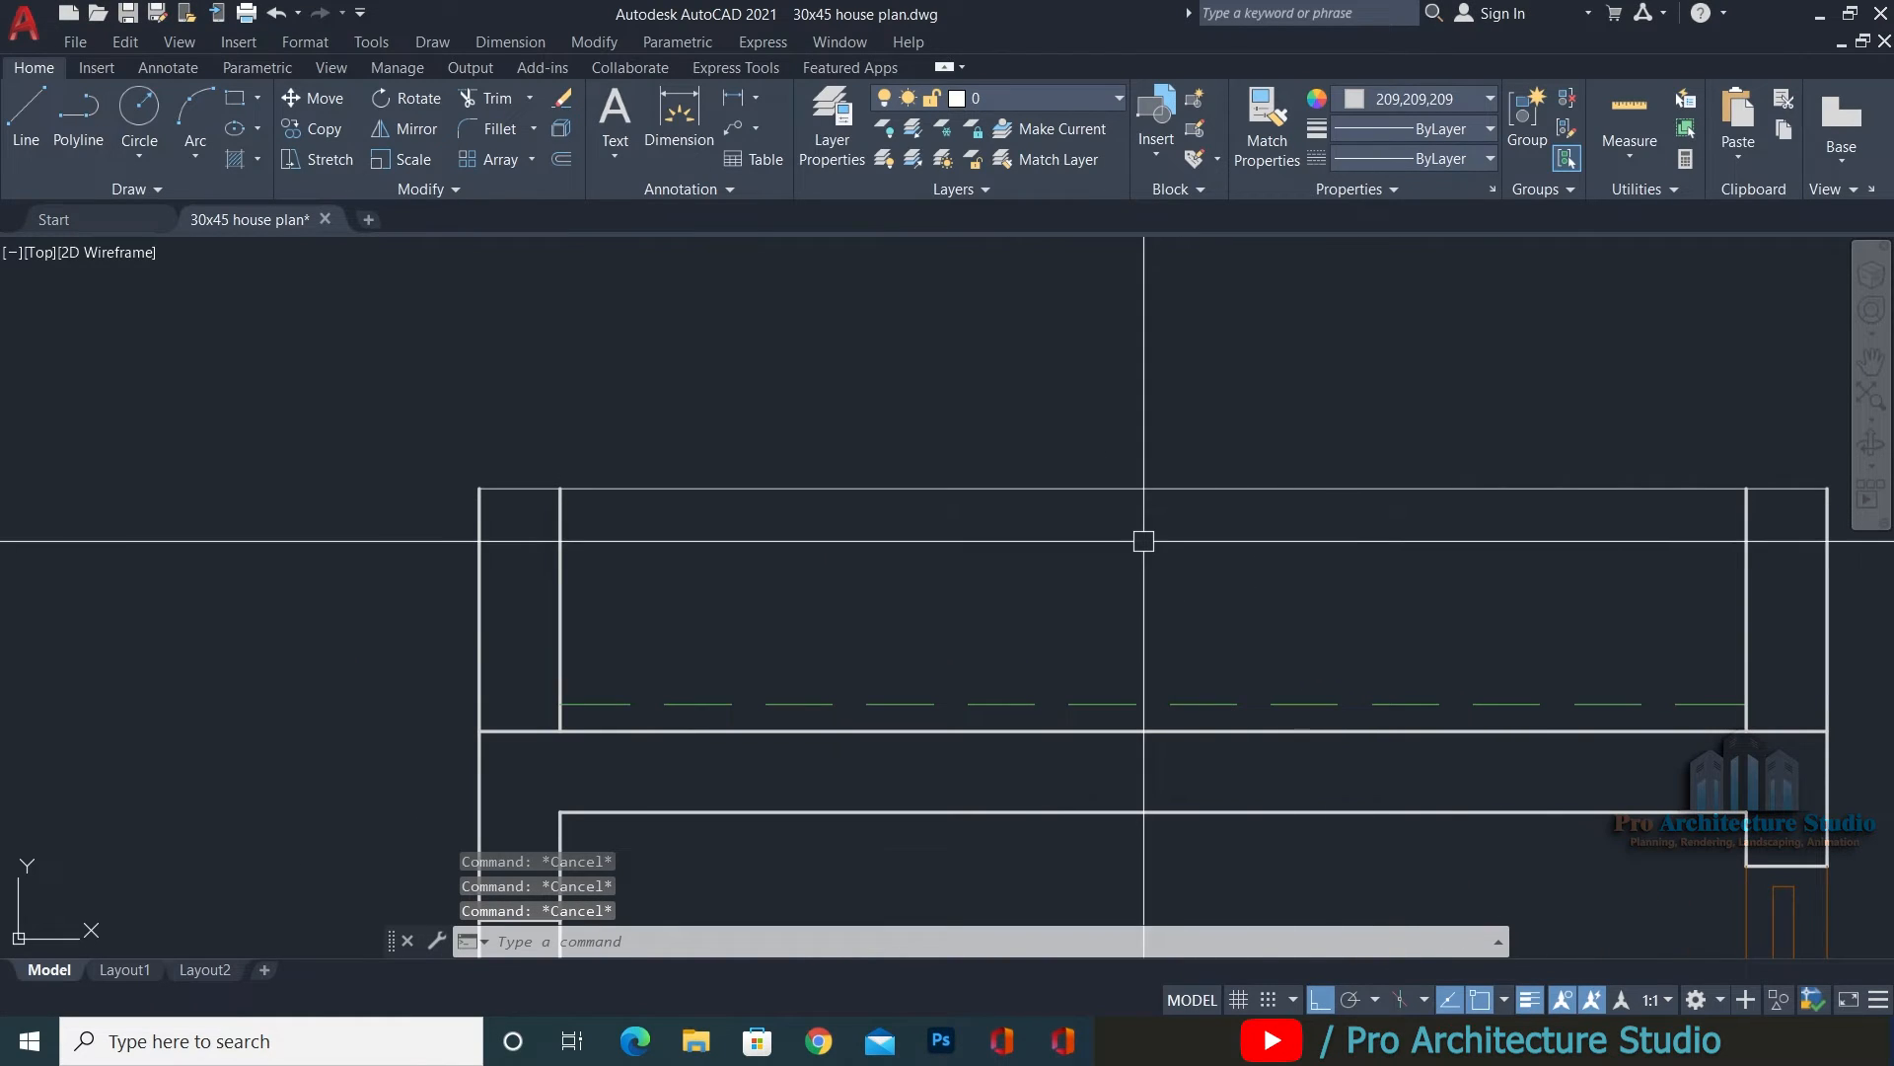
type("MA")
key("Return")
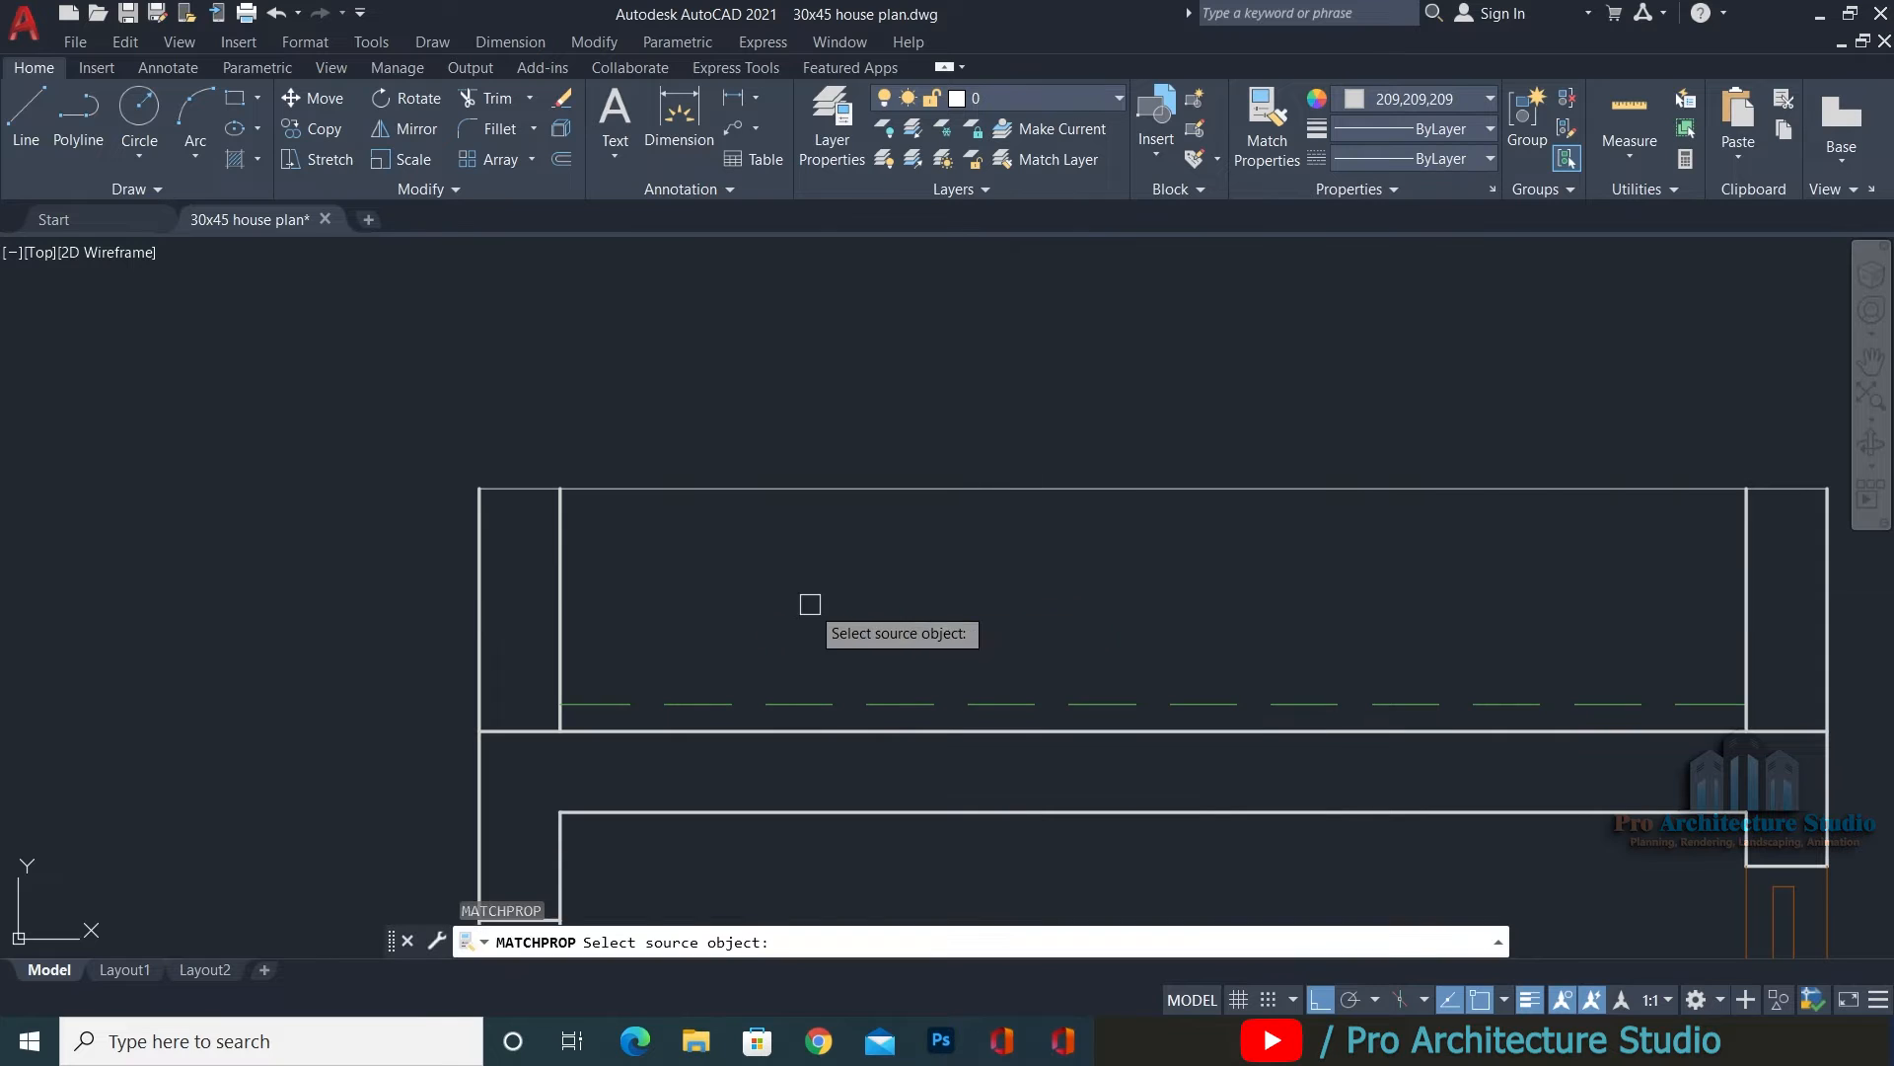
left_click(555, 545)
left_click(389, 570)
left_click(623, 446)
Match the top line of the right parapet above the staircase roof to the same wall line properties.
middle_click_drag(1255, 474, 628, 470)
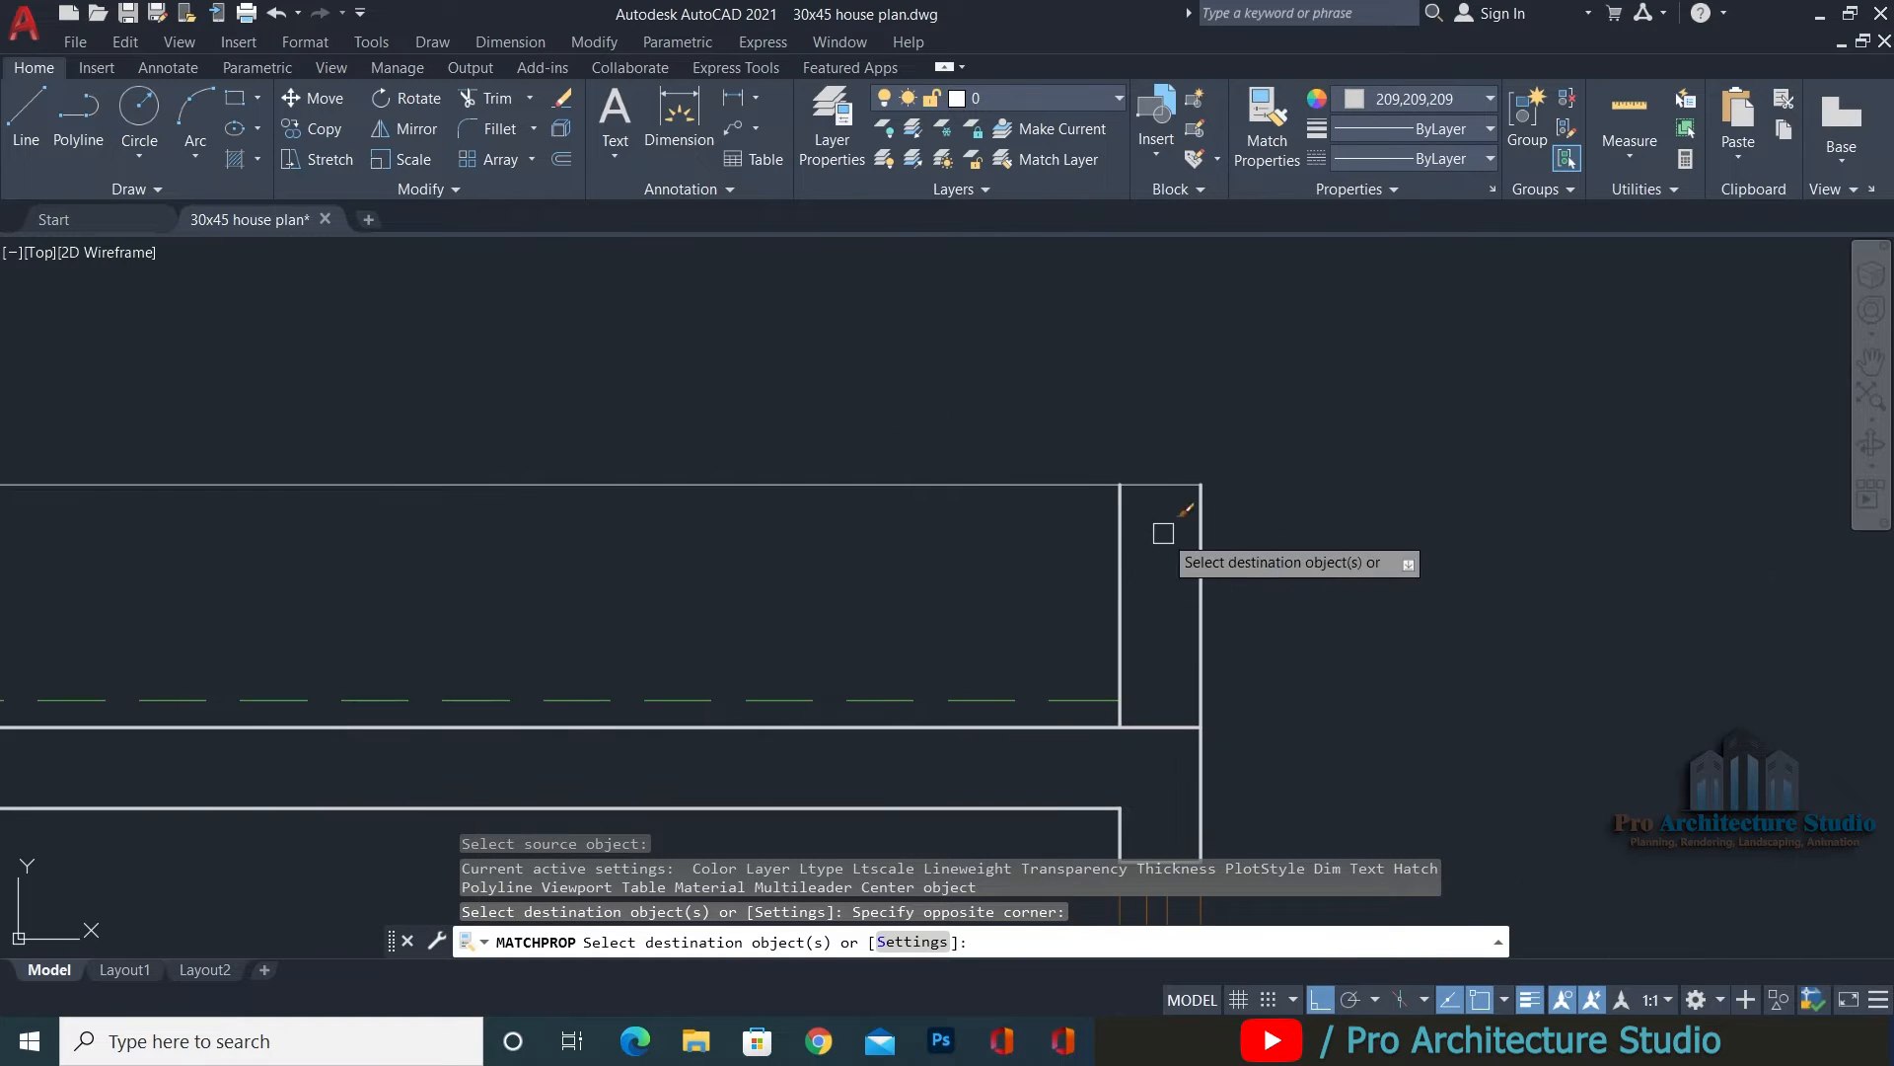
left_click(1112, 518)
left_click(1059, 548)
left_click(1392, 365)
key("Return")
scroll(1202, 371, "down", 4)
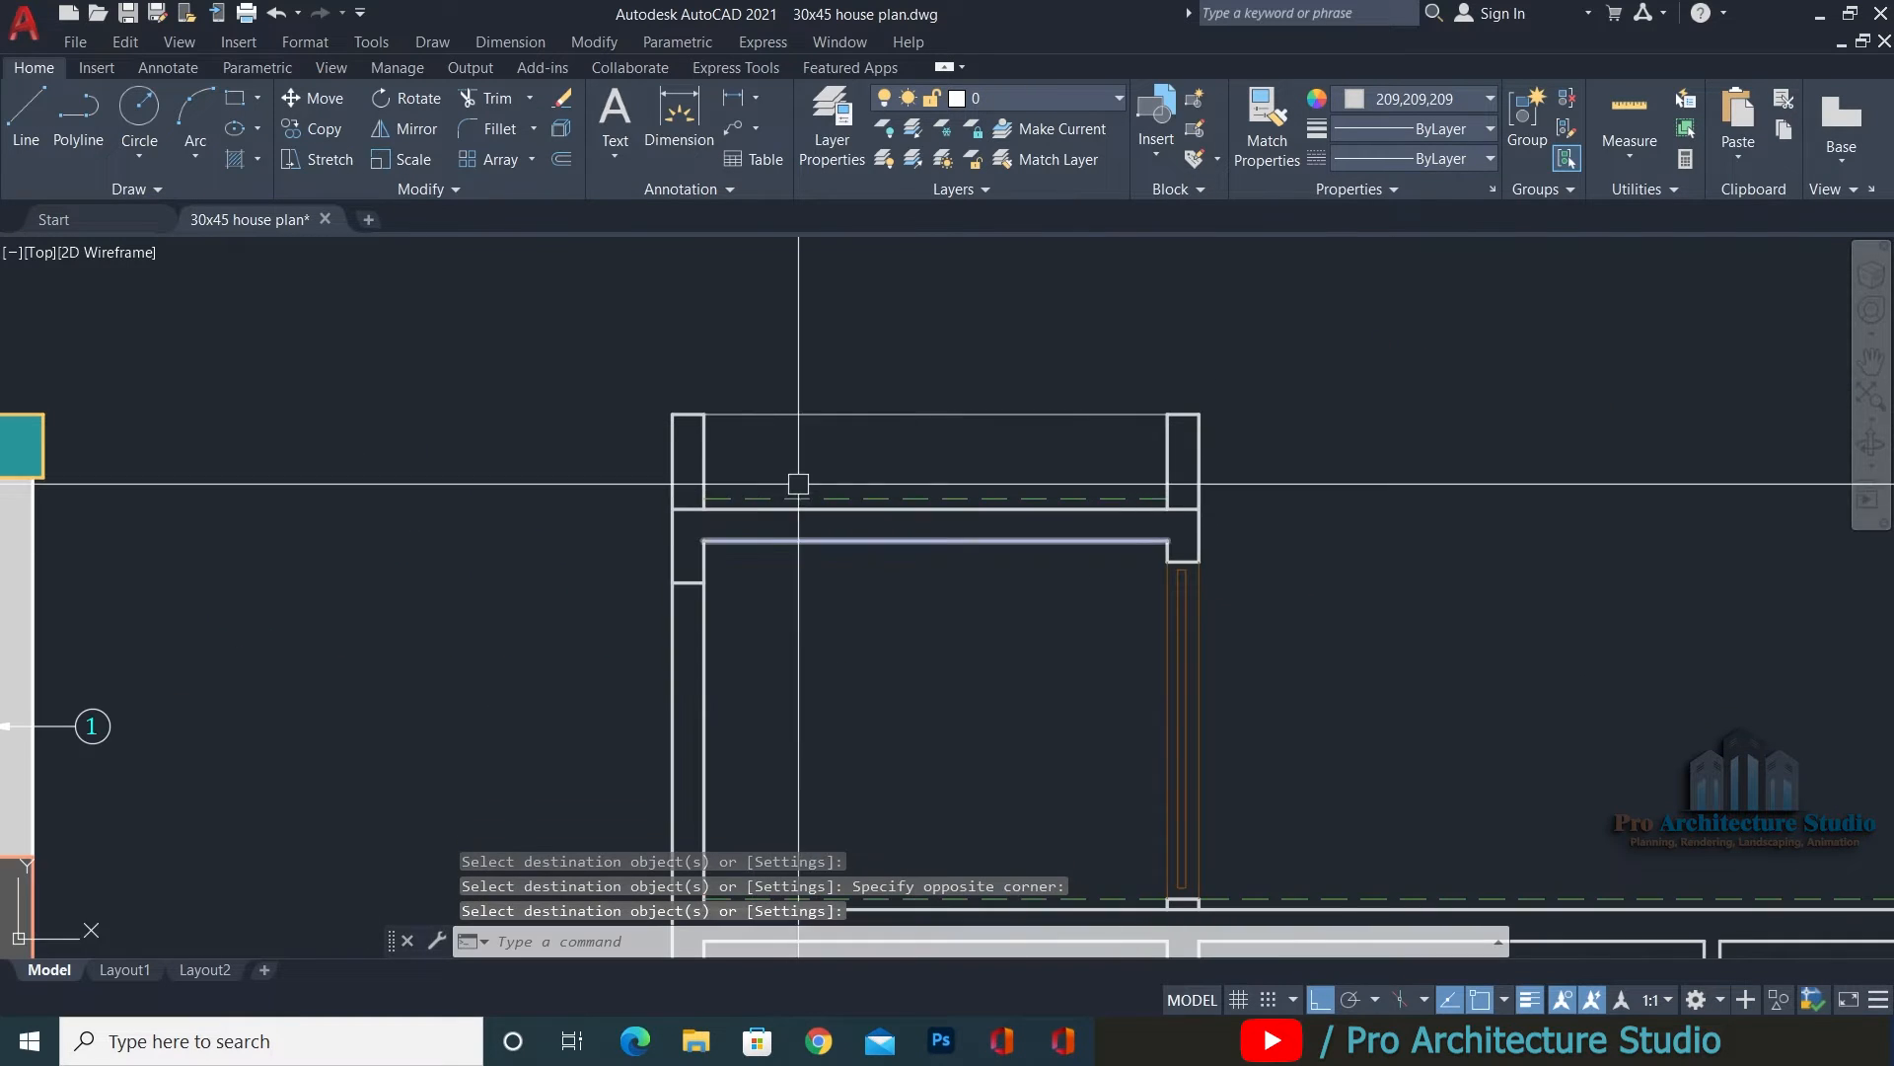
Close the open top of the terrace parapet wall with a horizontal line.
scroll(807, 492, "down", 2)
key("Escape")
scroll(1290, 668, "up", 4)
type("l")
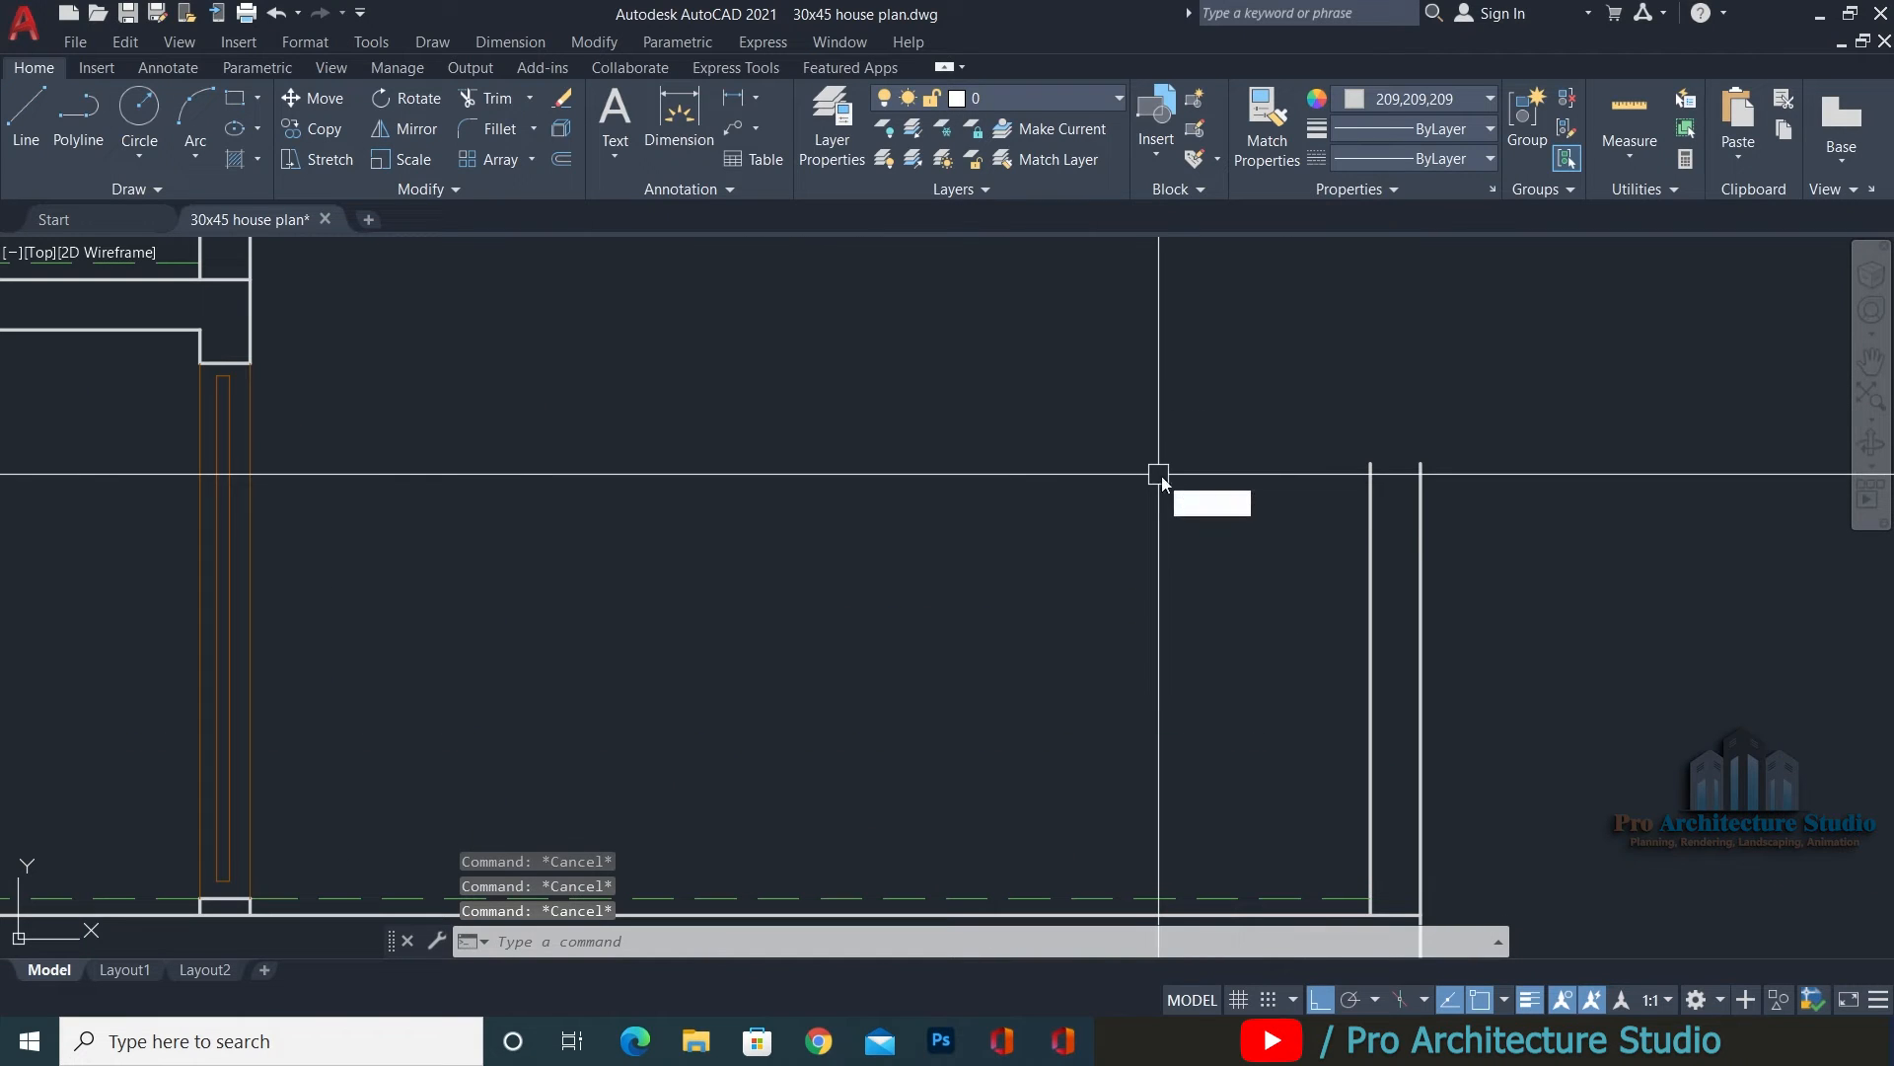
key("Return")
left_click(1369, 462)
left_click(1421, 462)
key("Escape")
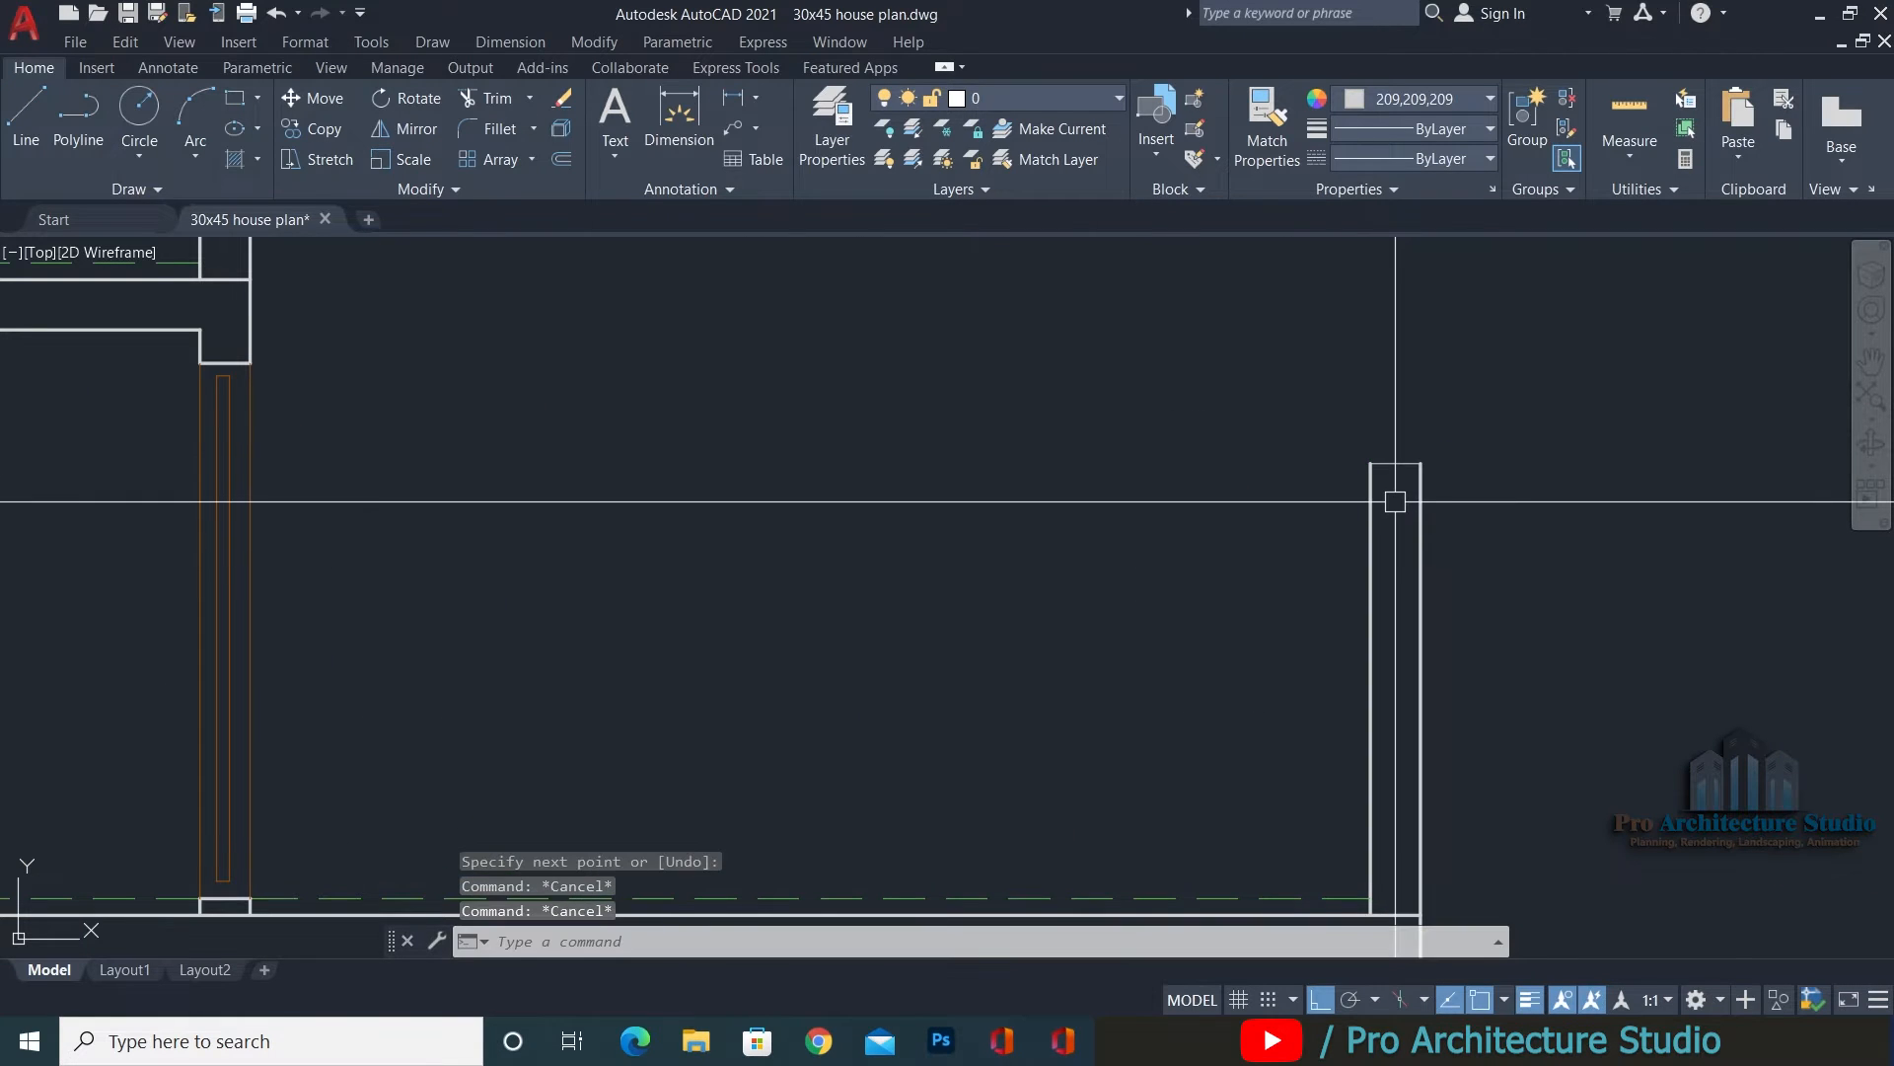
Match the terrace parapet's top line to the properties of its thick vertical wall line.
type("m")
key("Return")
key("Escape")
type("ma")
key("Return")
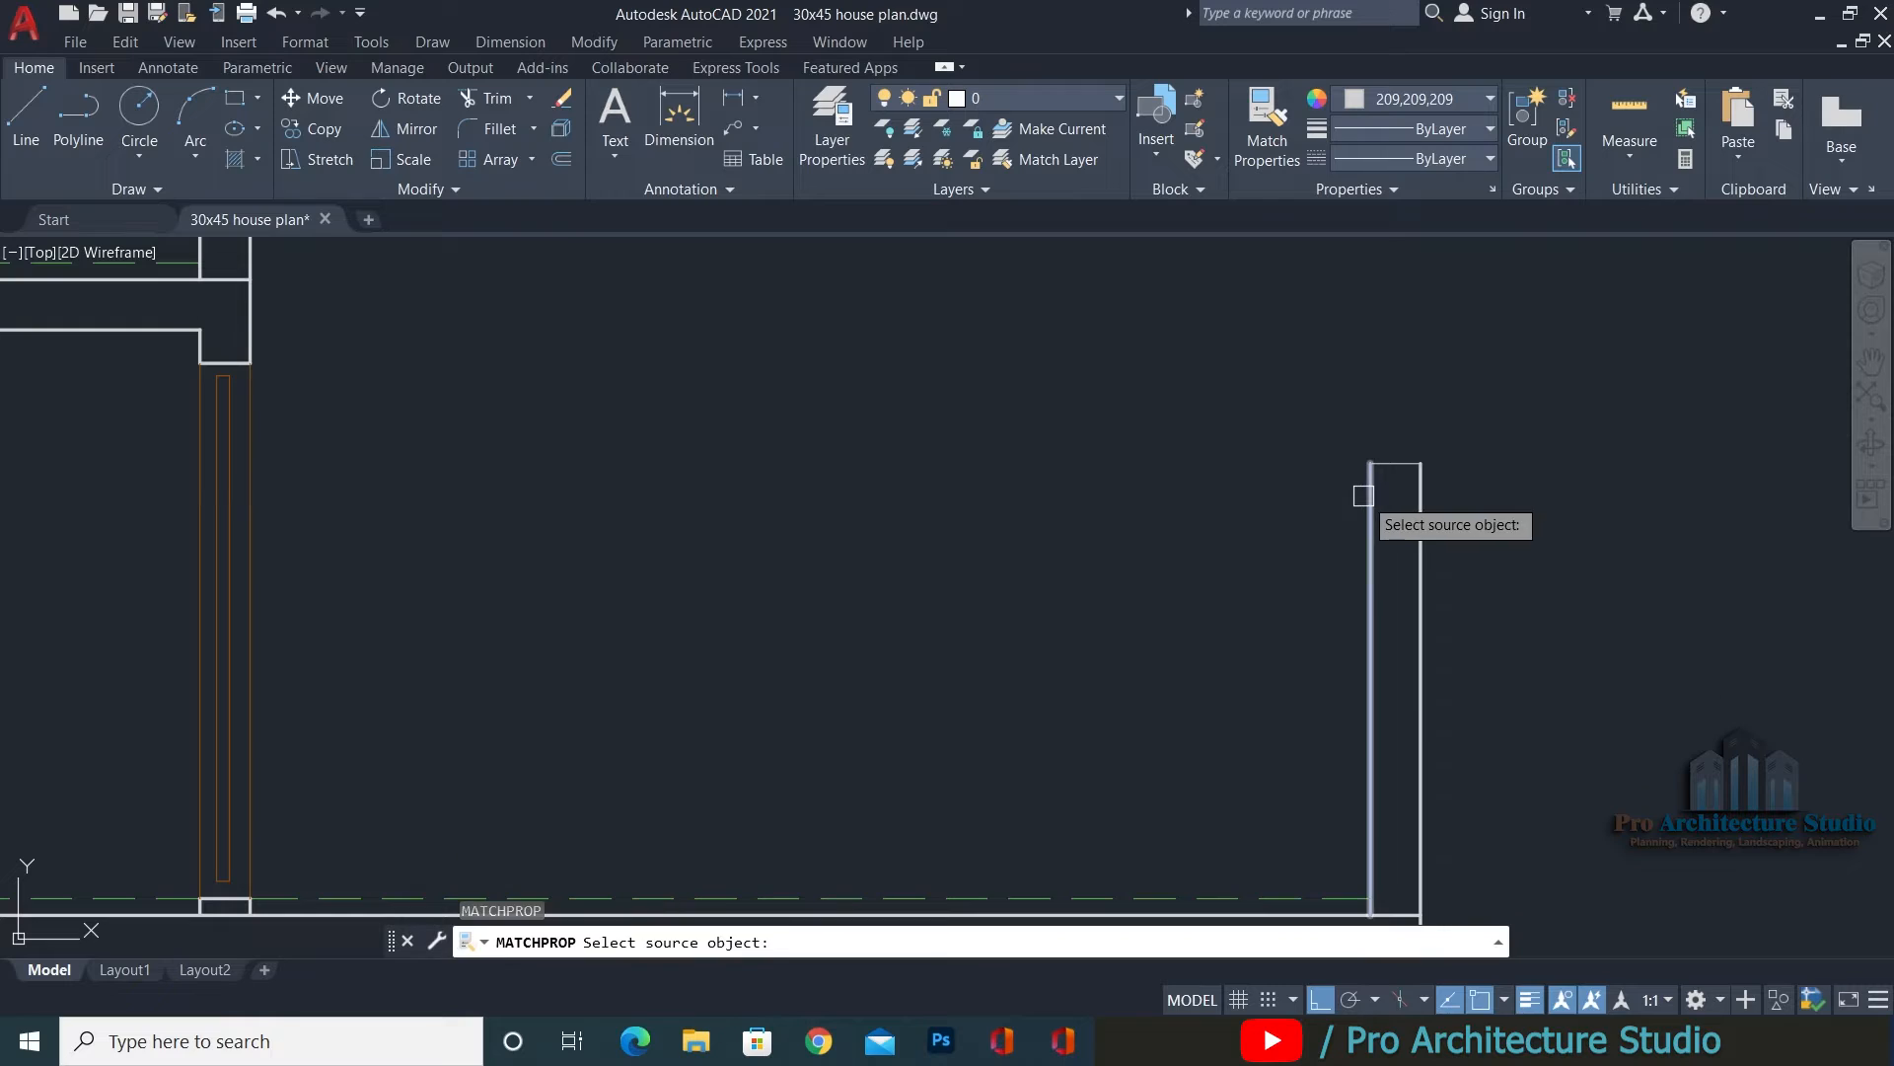
left_click(1368, 495)
left_click(1221, 547)
left_click(1482, 422)
key("Return")
key("Escape")
Examine the front terrace parapets in the SketchUp model and compare them with the AutoCAD front elevation.
scroll(1483, 422, "down", 4)
scroll(1480, 422, "down", 3)
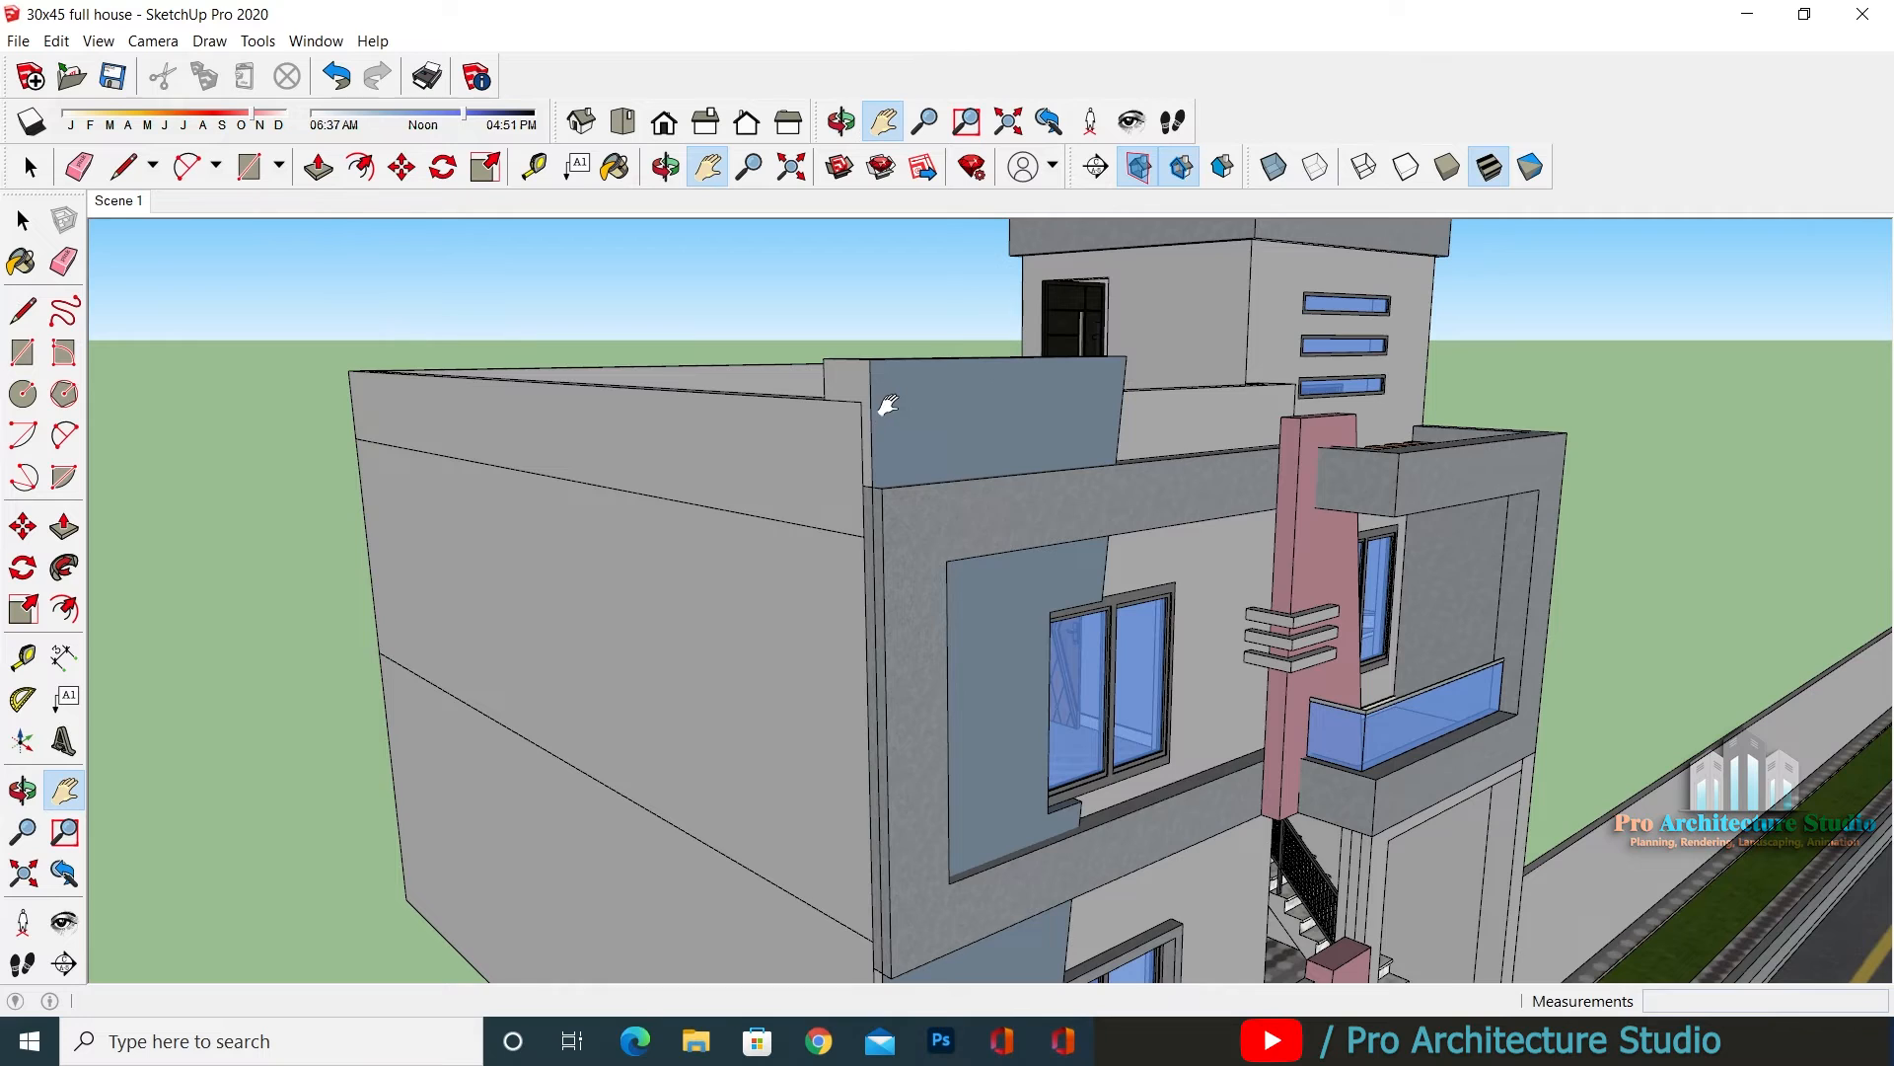
middle_click_drag(884, 406, 1006, 423)
scroll(1209, 466, "up", 3)
mouse_move(1210, 465)
middle_mouse_down()
mouse_move(947, 474)
mouse_move(1067, 446)
middle_mouse_up()
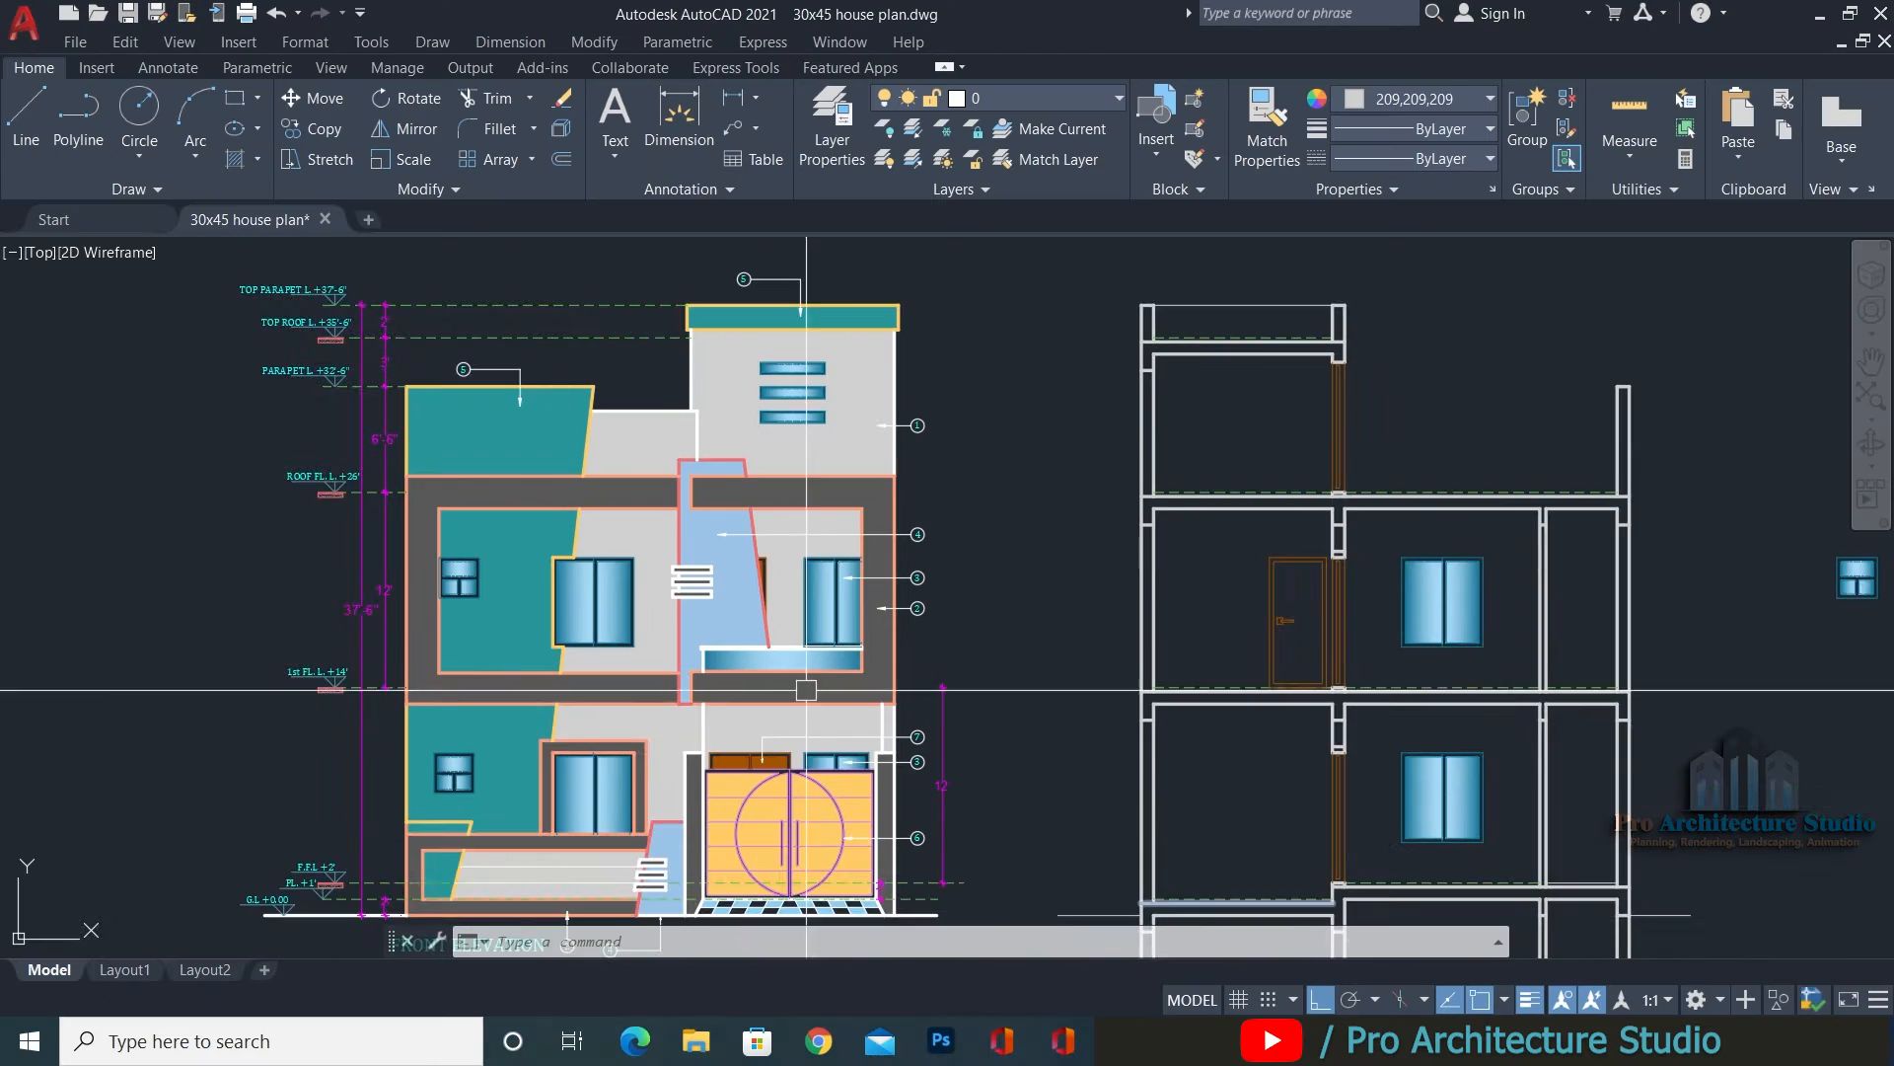
scroll(1144, 474, "up", 5)
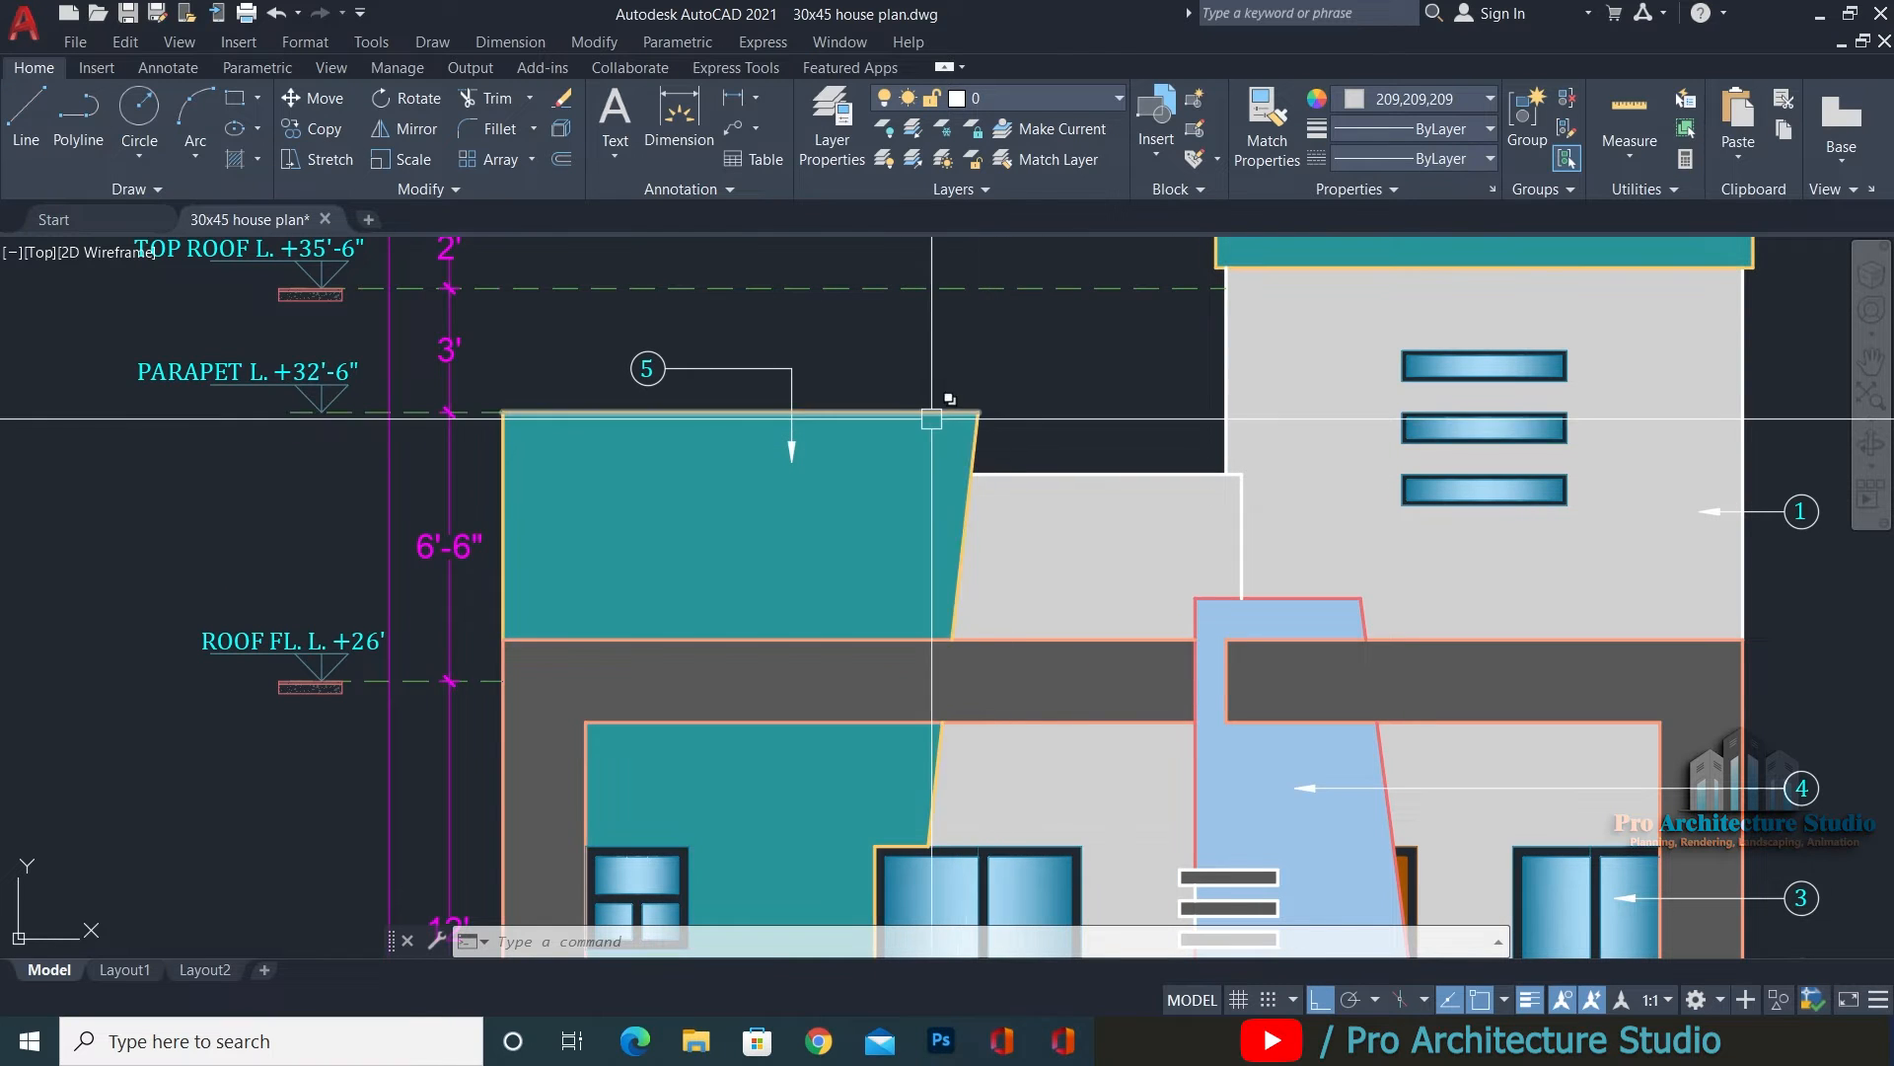
scroll(980, 425, "up", 3)
Draw a horizontal construction line from the top of the lower grey parapet in the front elevation across the section.
key("Escape")
key("Escape")
key("Escape")
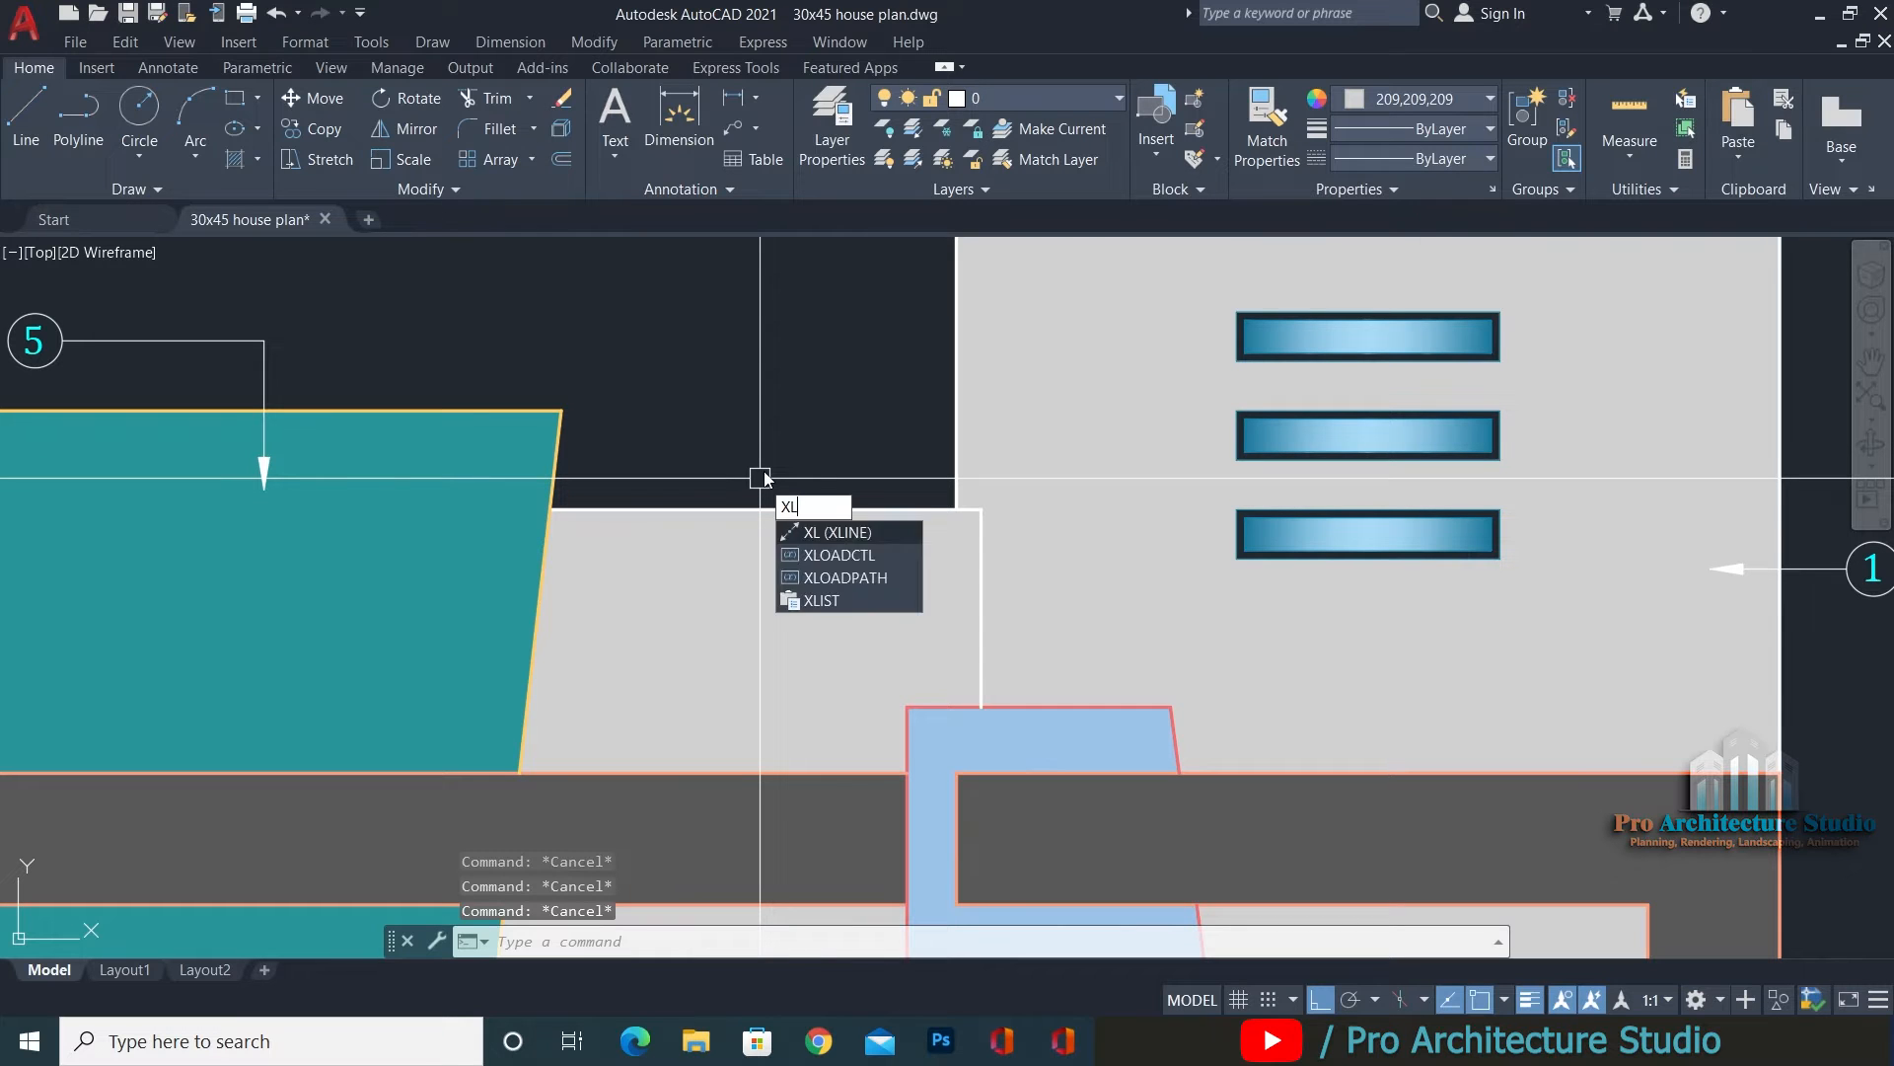
key("Return")
left_click(731, 509)
scroll(567, 544, "down", 2)
middle_click_drag(1092, 650, 592, 562)
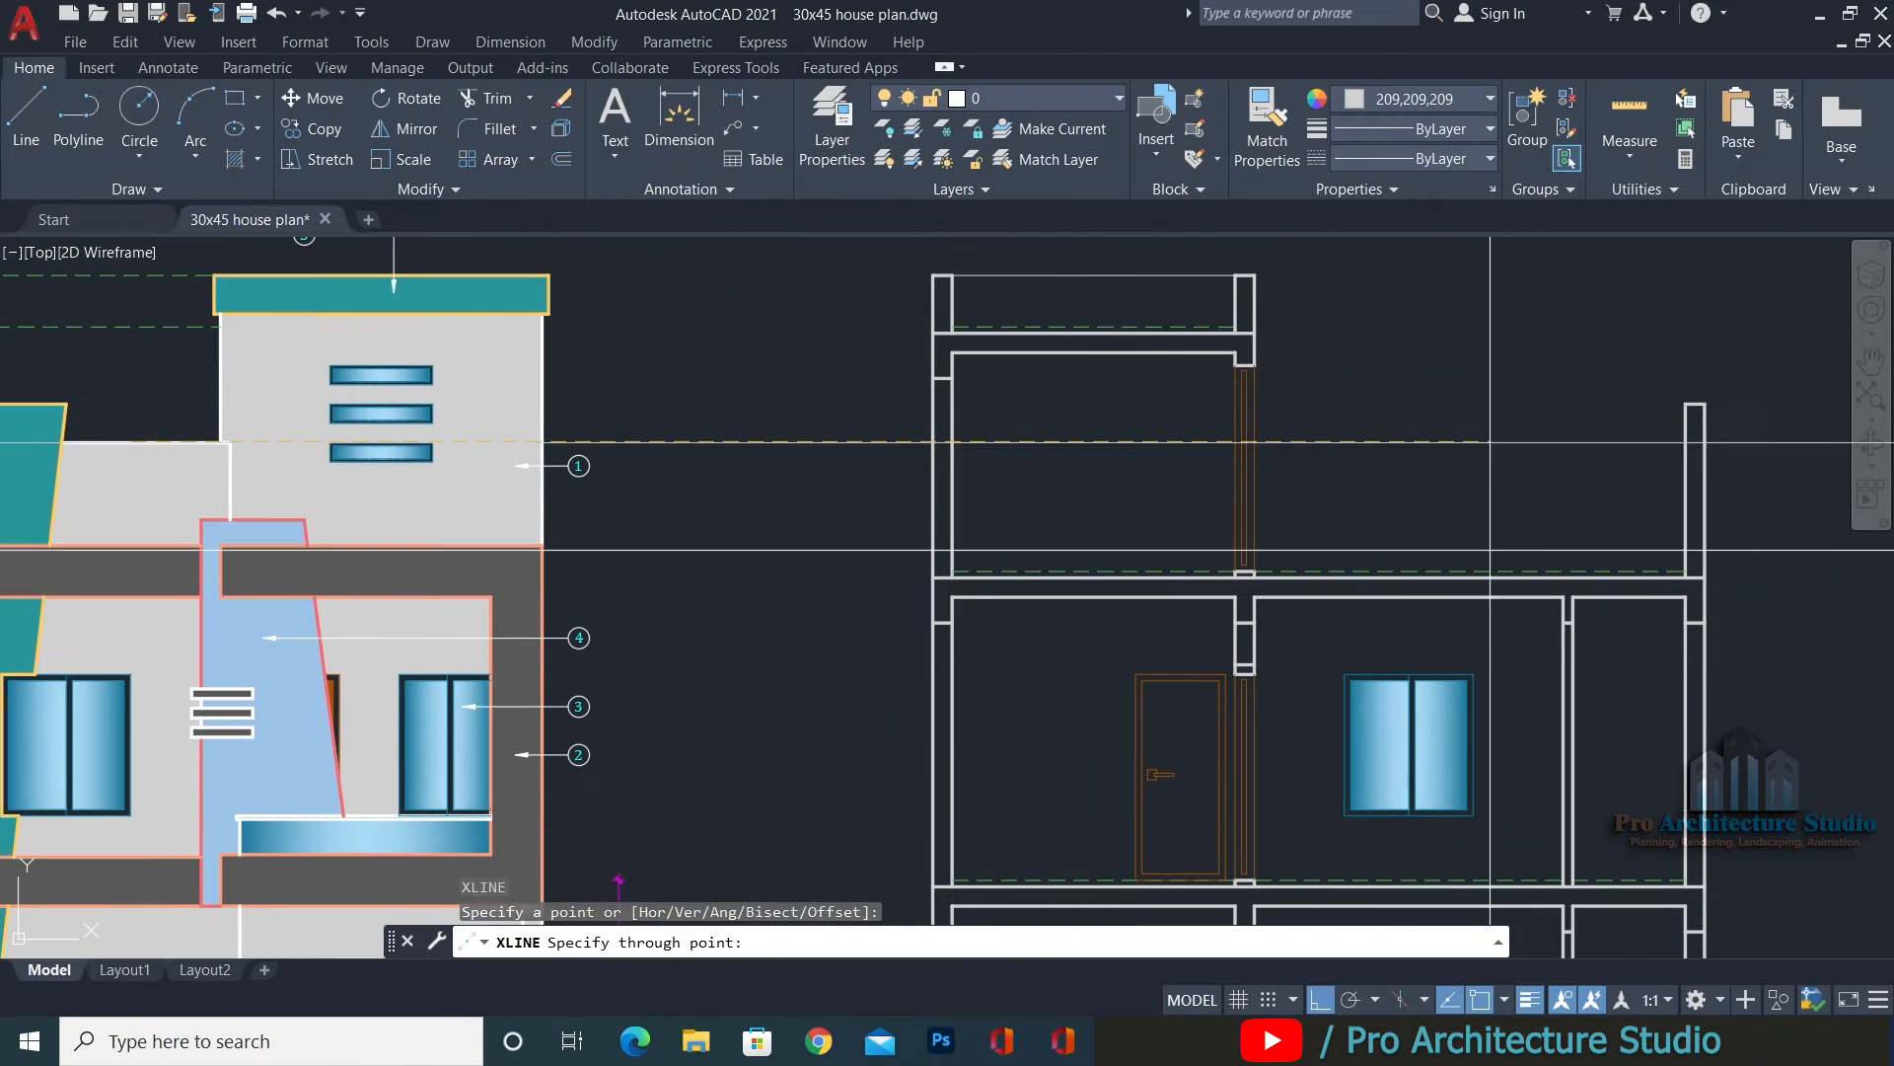
middle_click_drag(1468, 338, 890, 362)
left_click(1169, 353)
key("Return")
scroll(1138, 462, "up", 5)
key("Escape")
key("Escape")
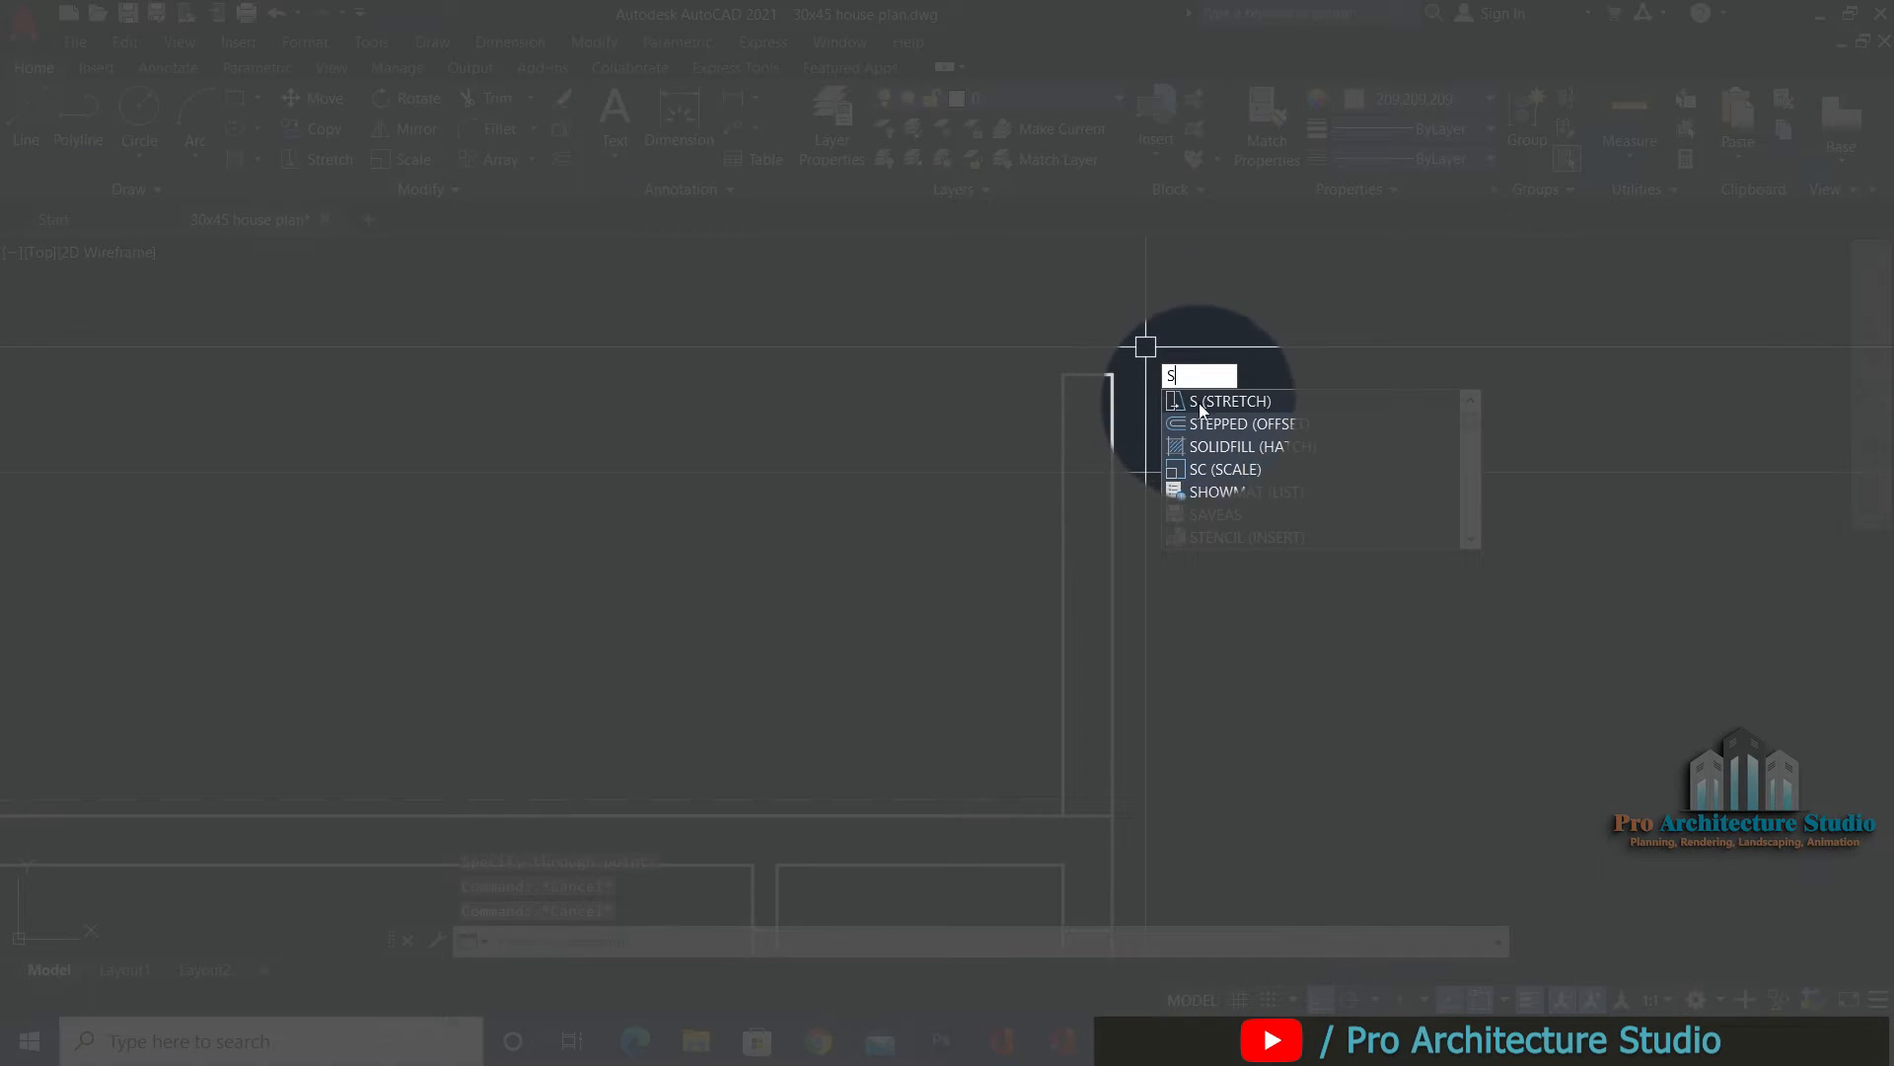
Stretch the top of the terrace parapet wall down 1'-6" to the construction line.
left_click(1198, 403)
left_click(1188, 308)
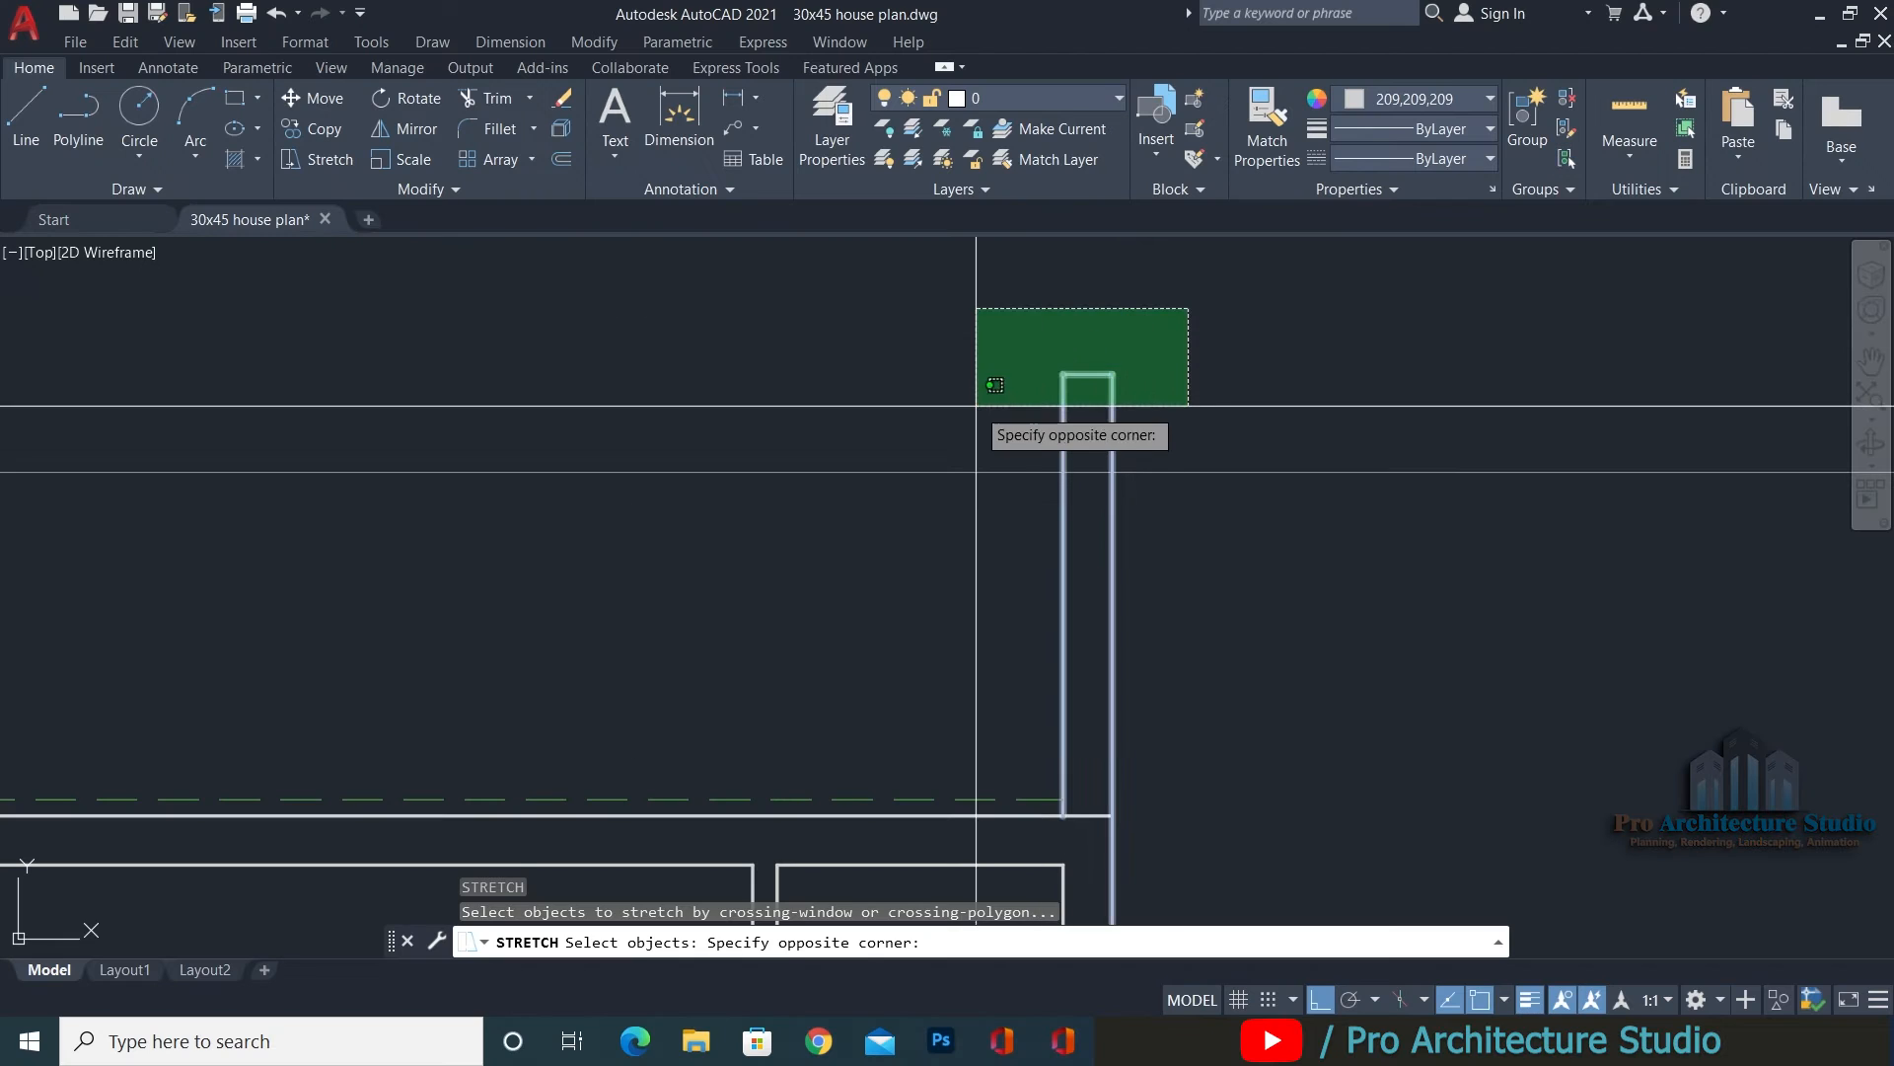
left_click(976, 410)
key("Return")
left_click(1113, 375)
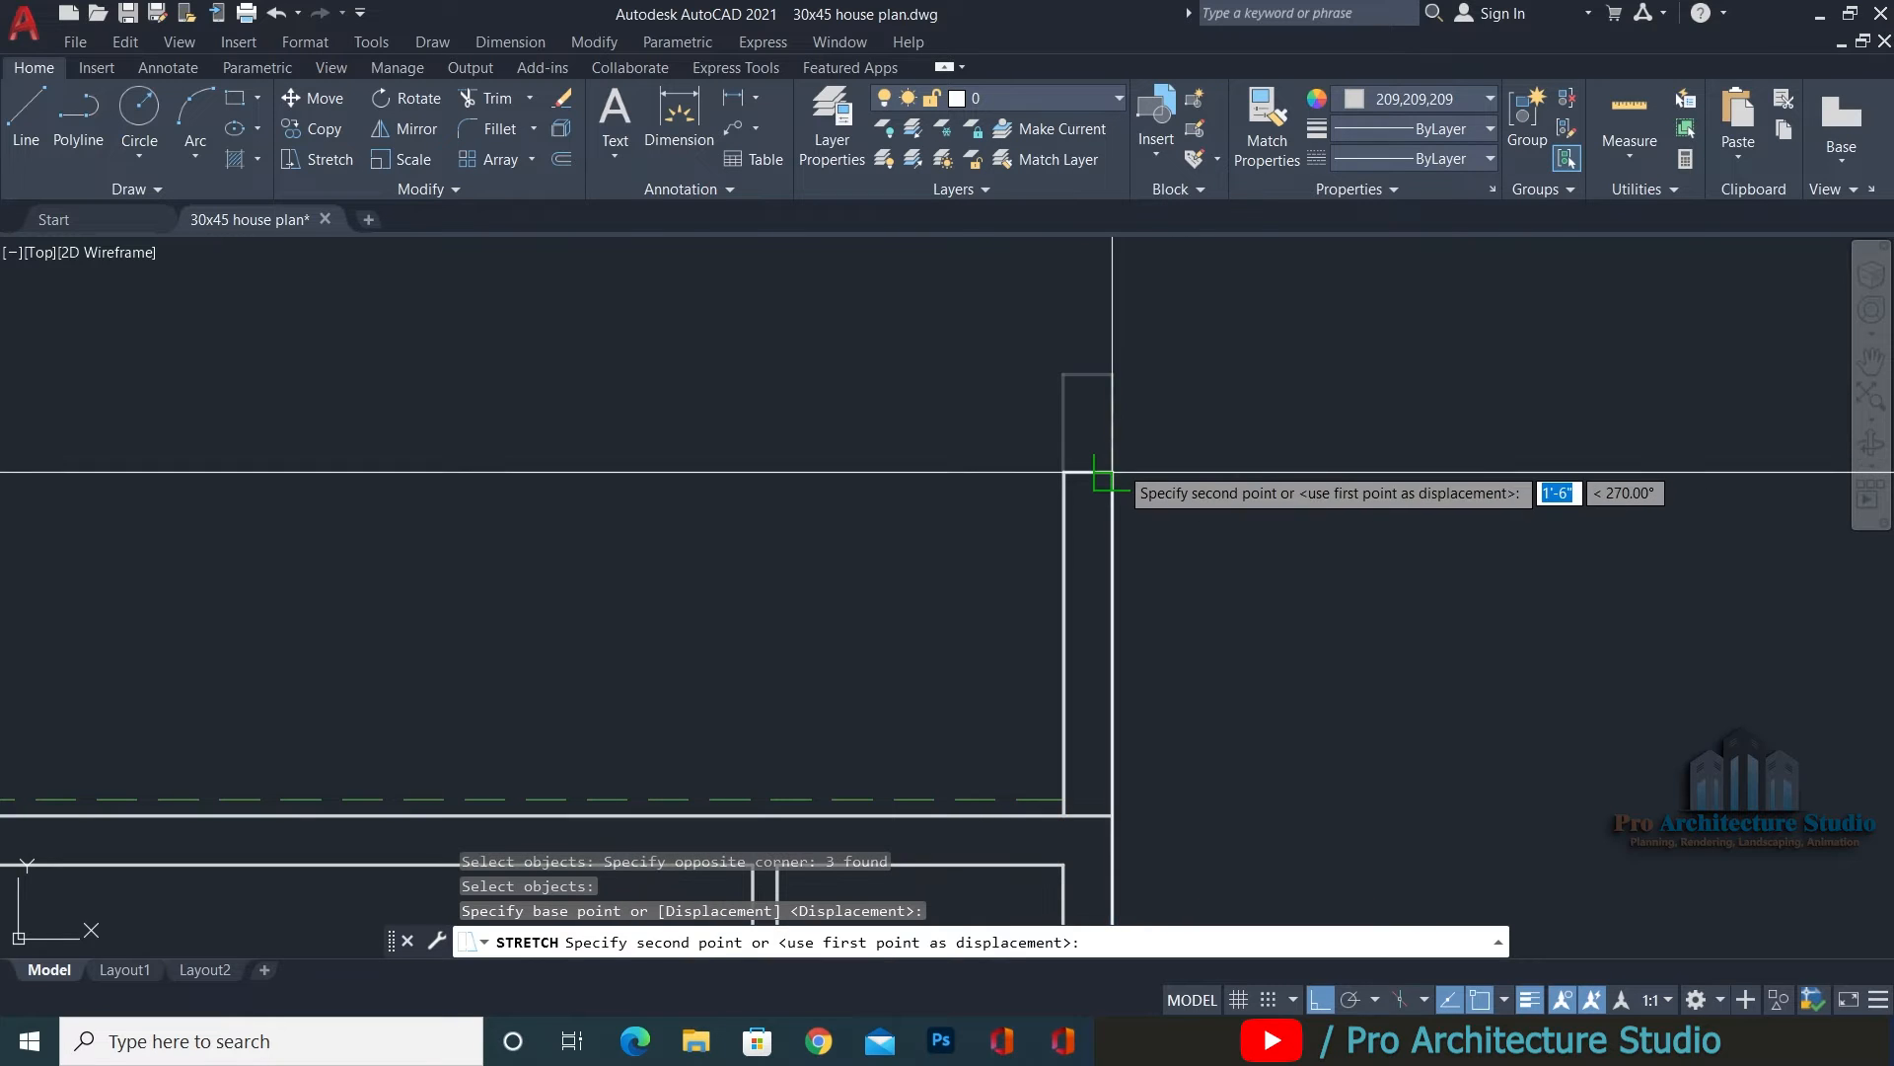
left_click(1113, 471)
key("Escape")
scroll(1245, 468, "down", 4)
left_click(1370, 416)
key("Escape")
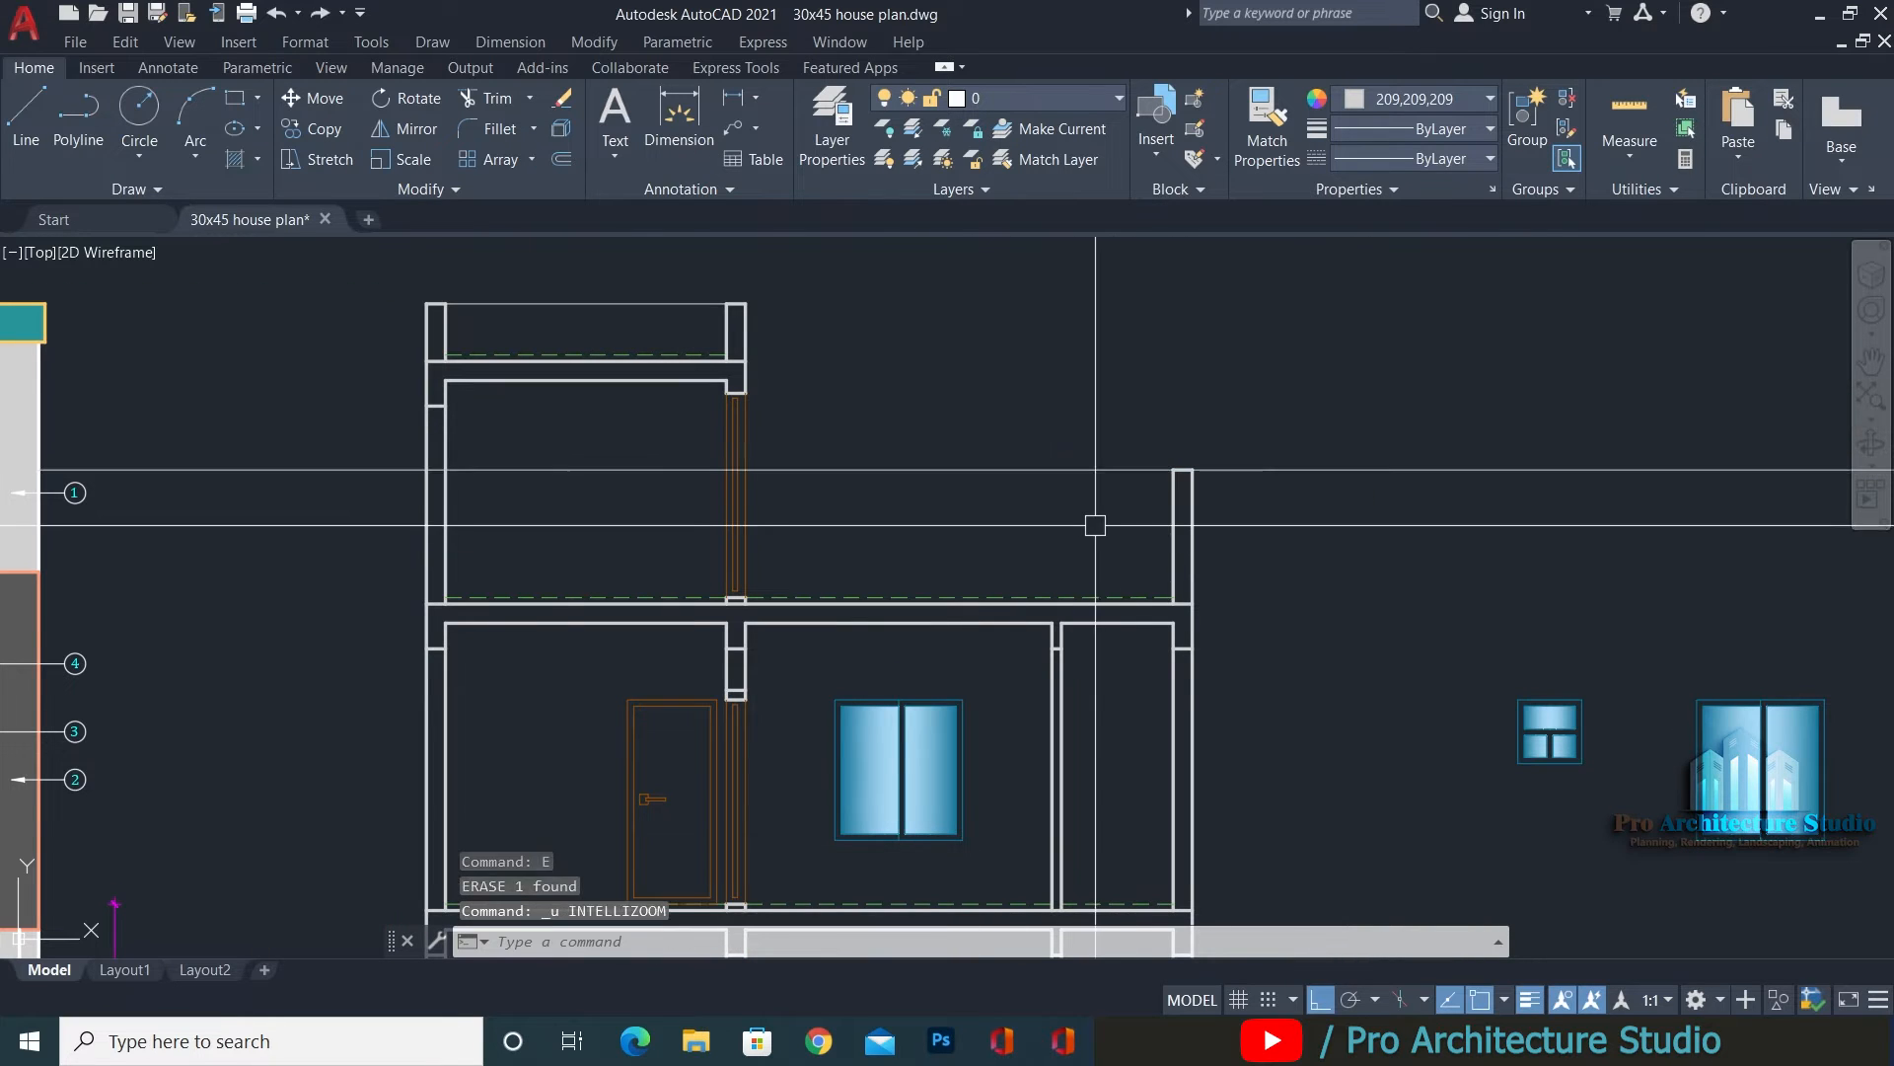
scroll(1126, 496, "up", 4)
type("TR")
key("Return")
key("Return")
key("Escape")
key("Escape")
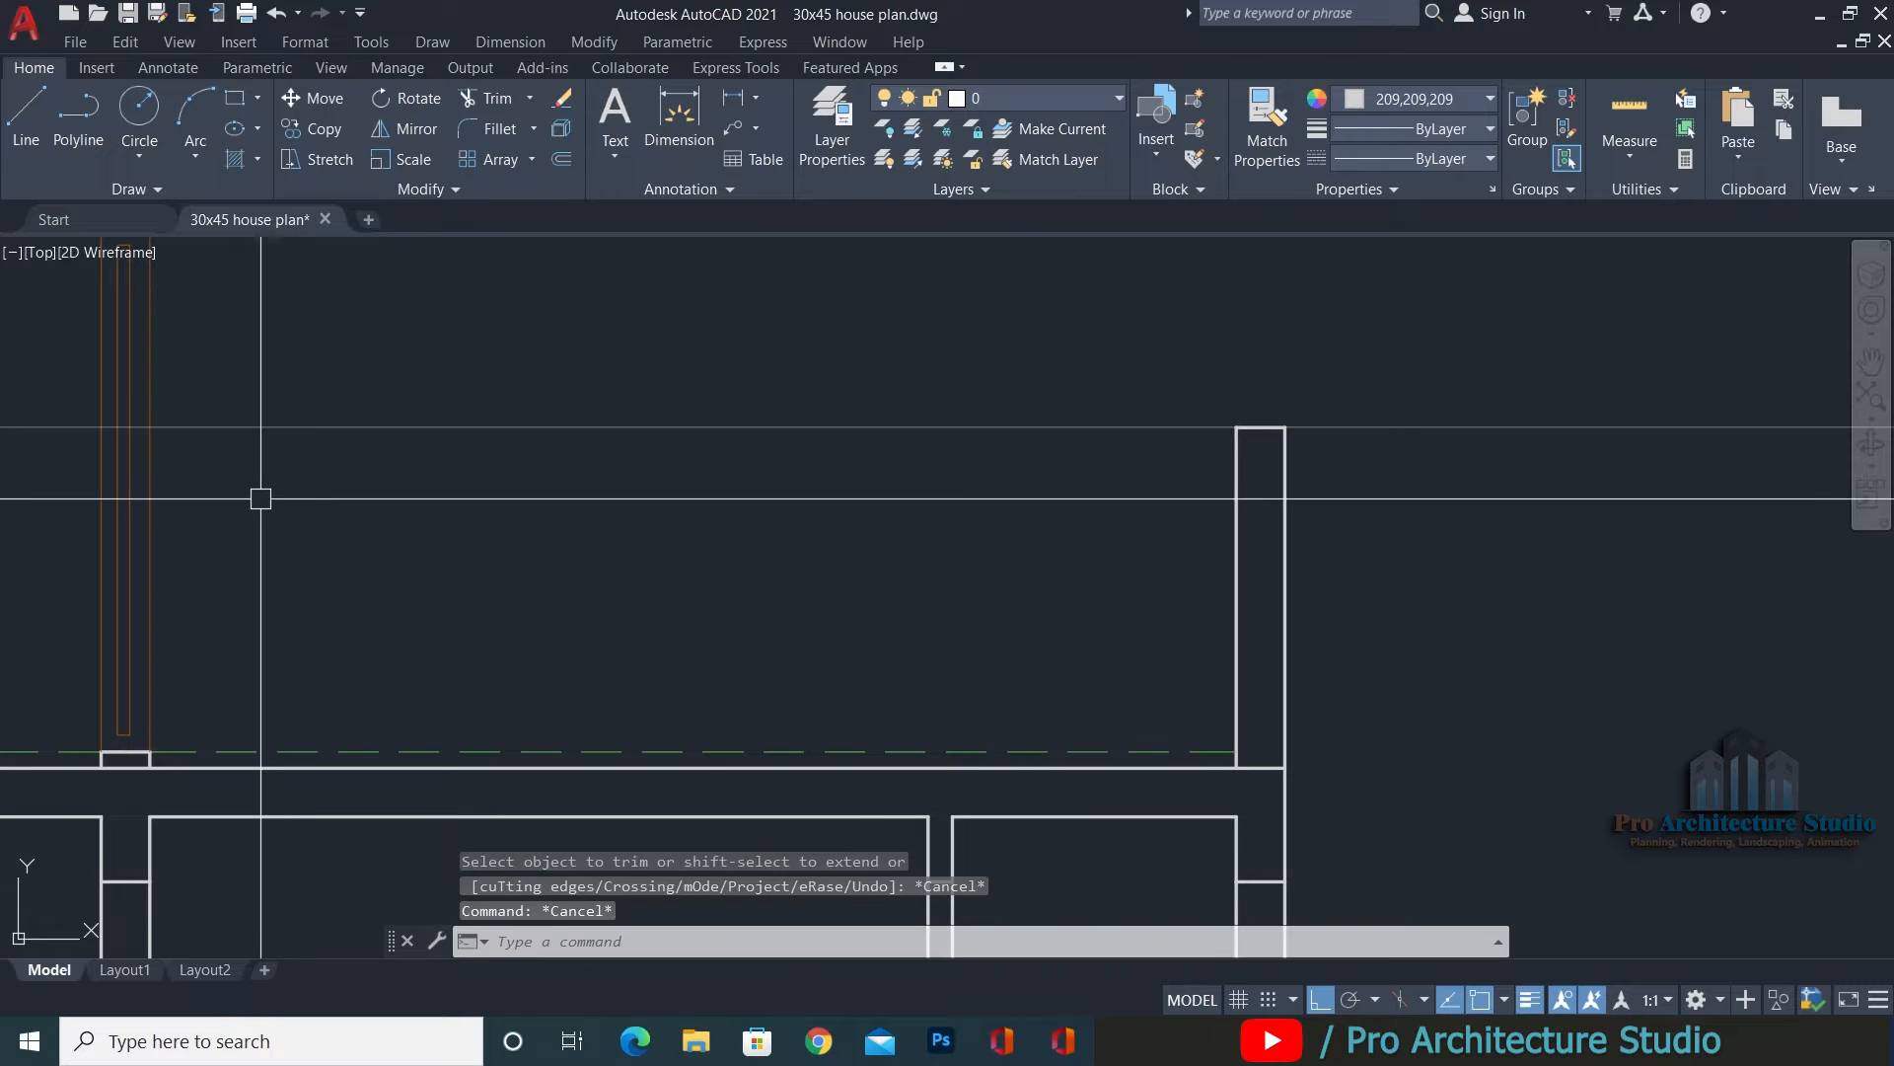
Trim the construction line at the staircase door wall and beyond the outer face of the terrace parapet.
scroll(263, 496, "up", 4)
type("TR")
key("Return")
key("Return")
middle_click_drag(888, 444, 254, 446)
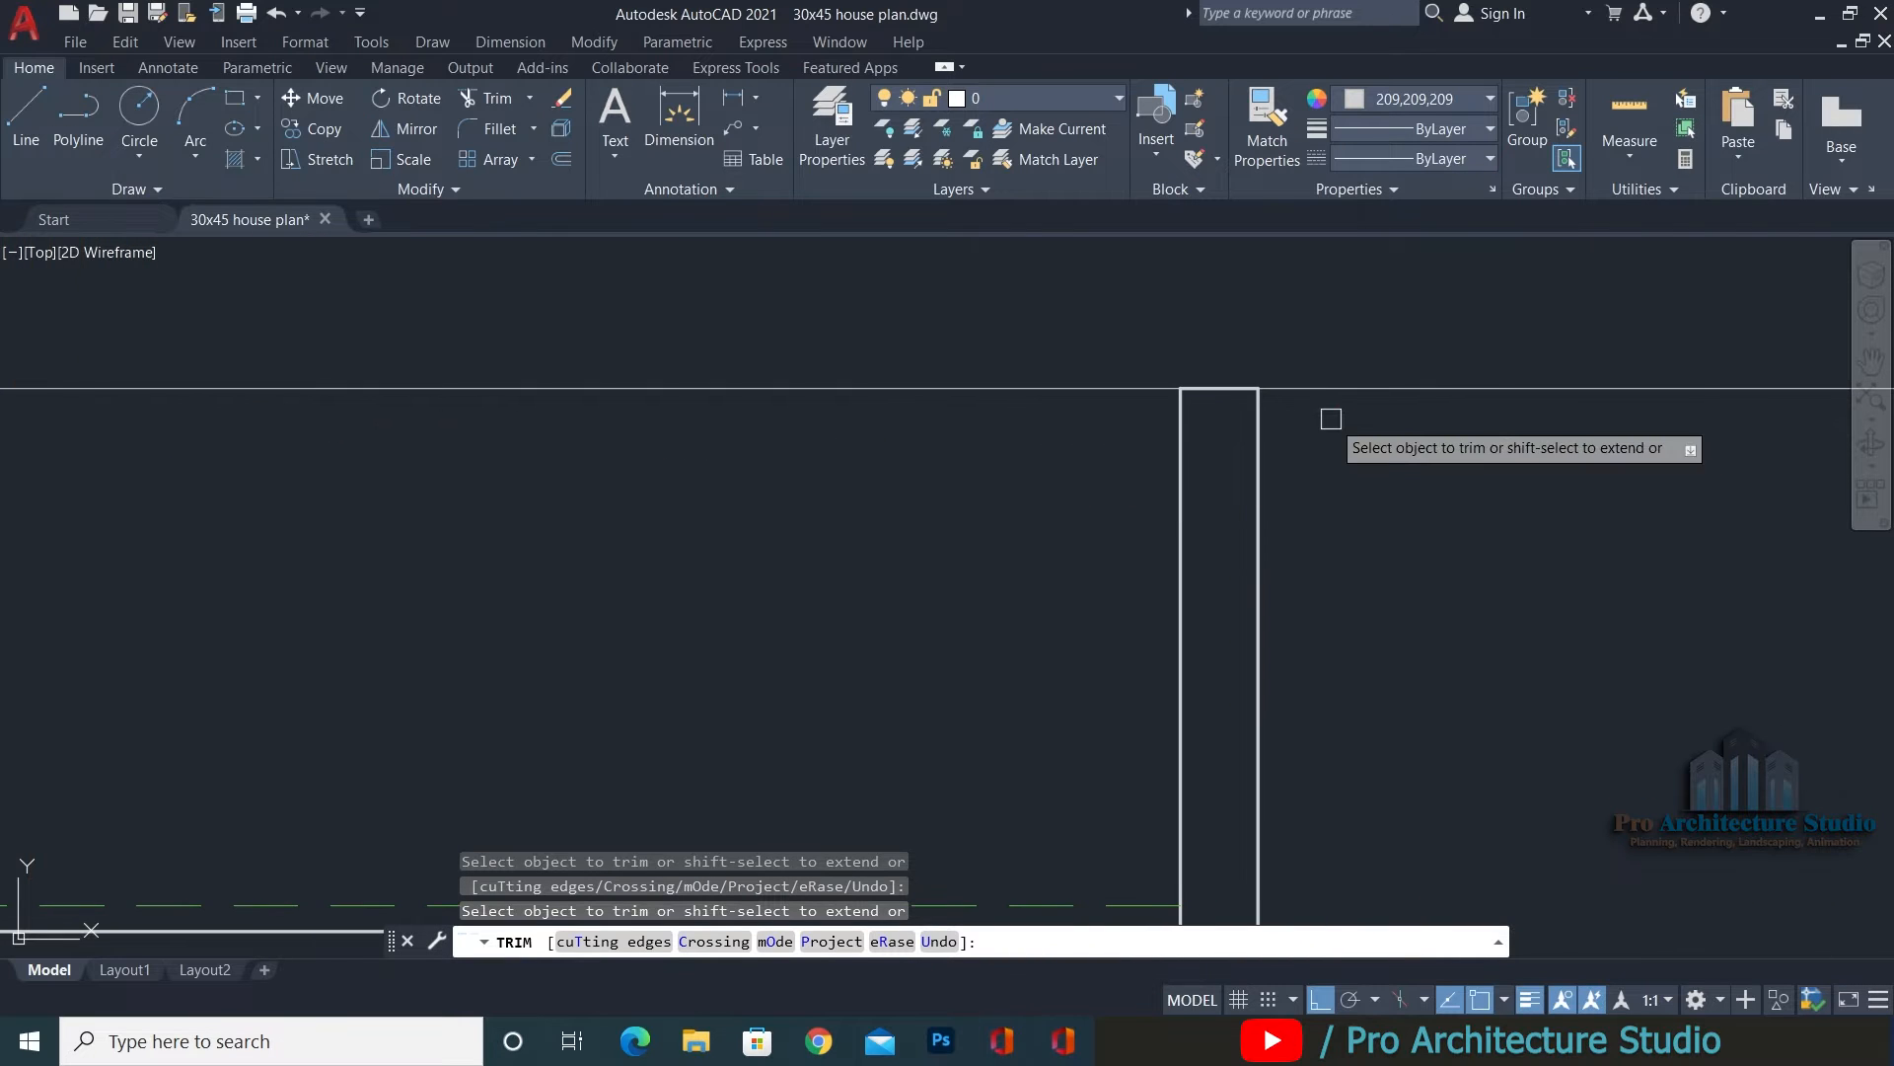
left_click(1312, 386)
key("Escape")
key("Escape")
scroll(1355, 379, "down", 4)
Erase the leftover piece of construction line on the staircase side, keeping only the segment across the terrace.
key("Escape")
middle_click_drag(908, 391, 1092, 402)
left_click(592, 321)
left_click(503, 470)
type("E")
key("Return")
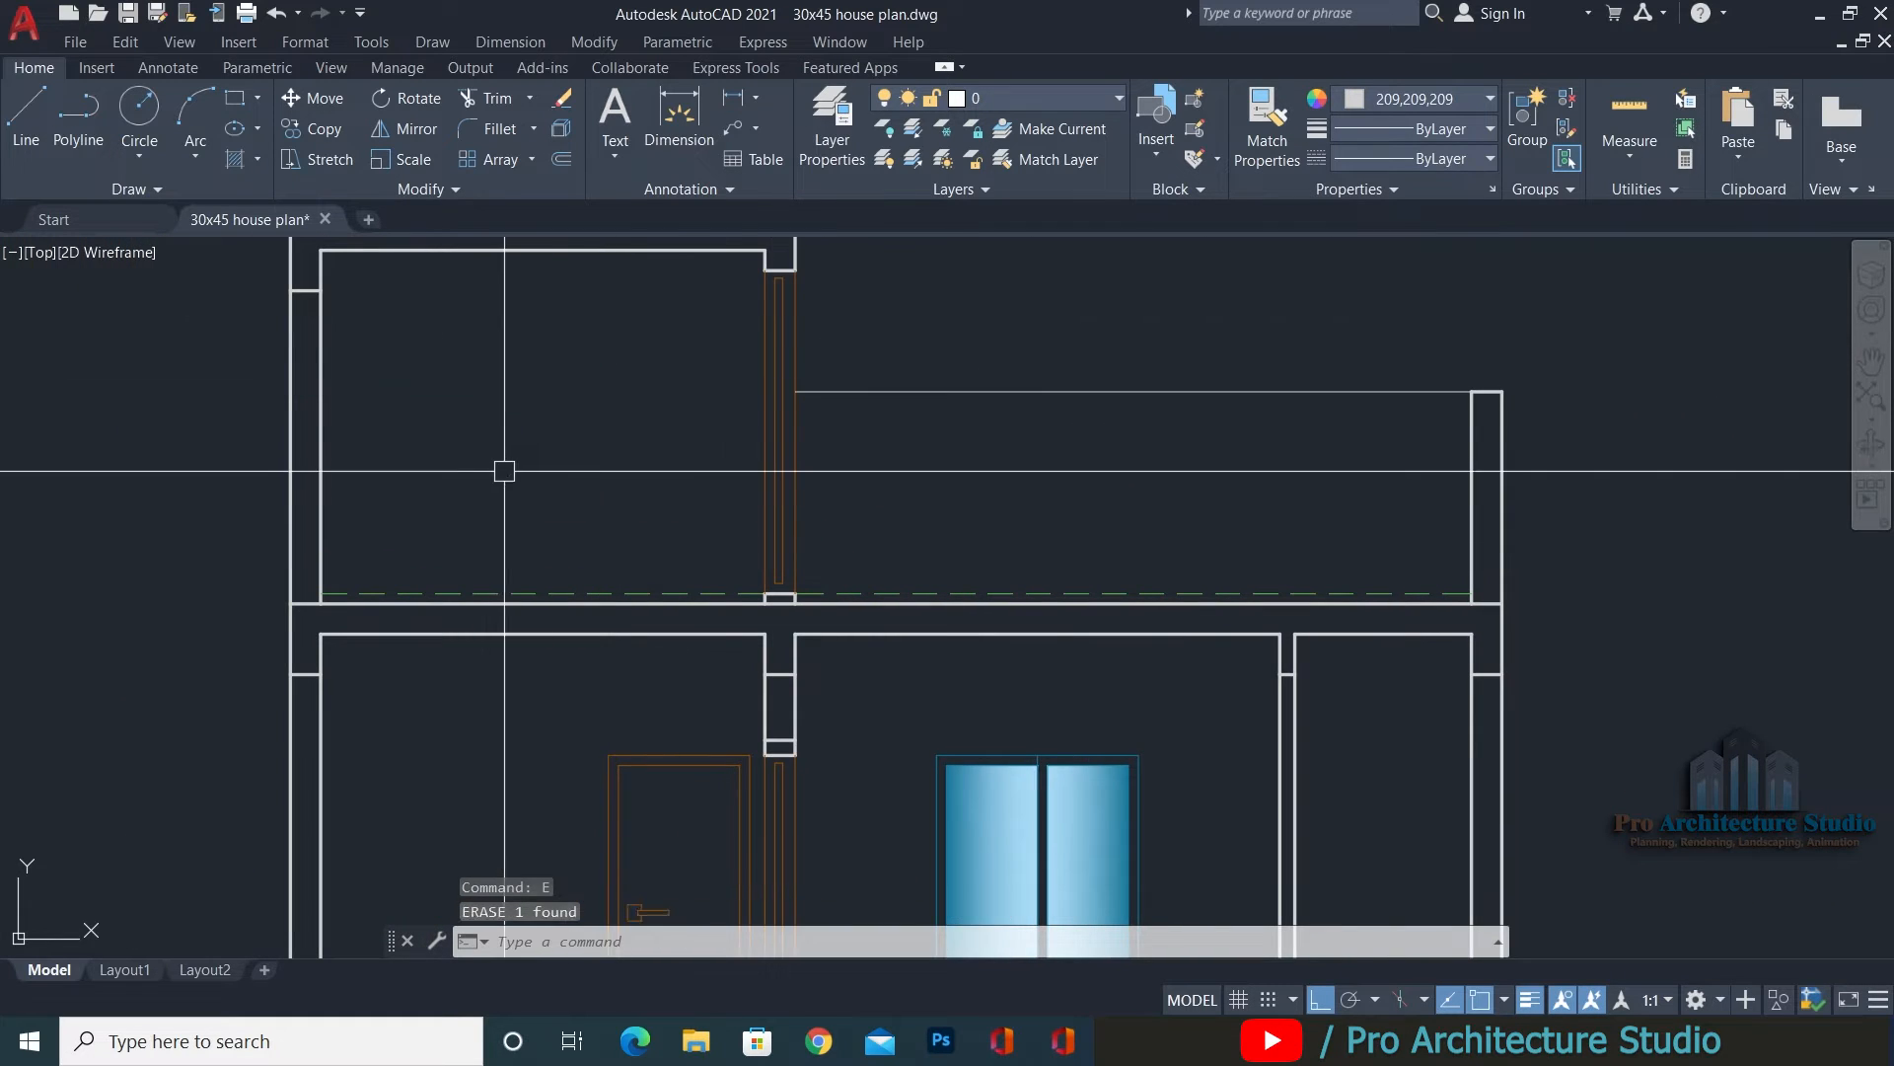
key("Escape")
Examine the terrace parapets in the SketchUp model and compare them with the section and front elevation in AutoCAD.
scroll(1290, 357, "down", 4)
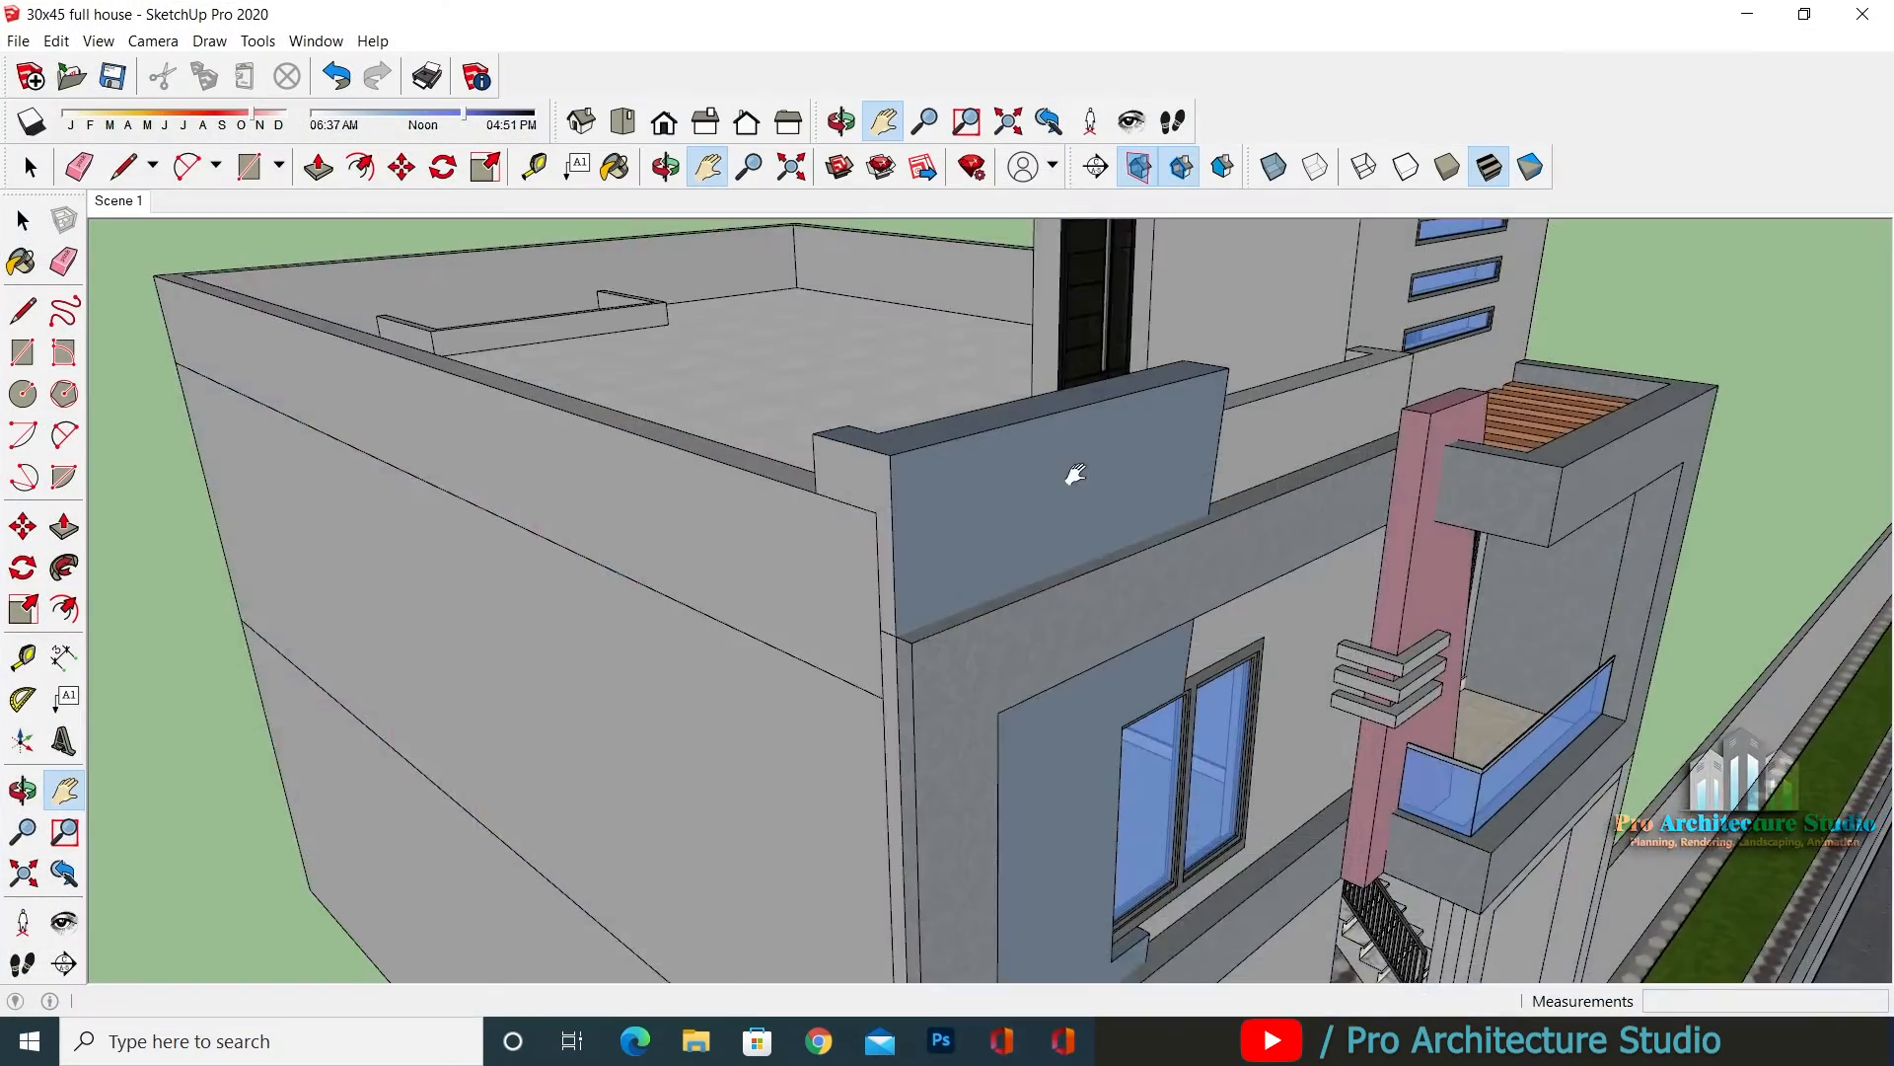
middle_click_drag(1069, 473, 710, 440)
scroll(871, 439, "up", 5)
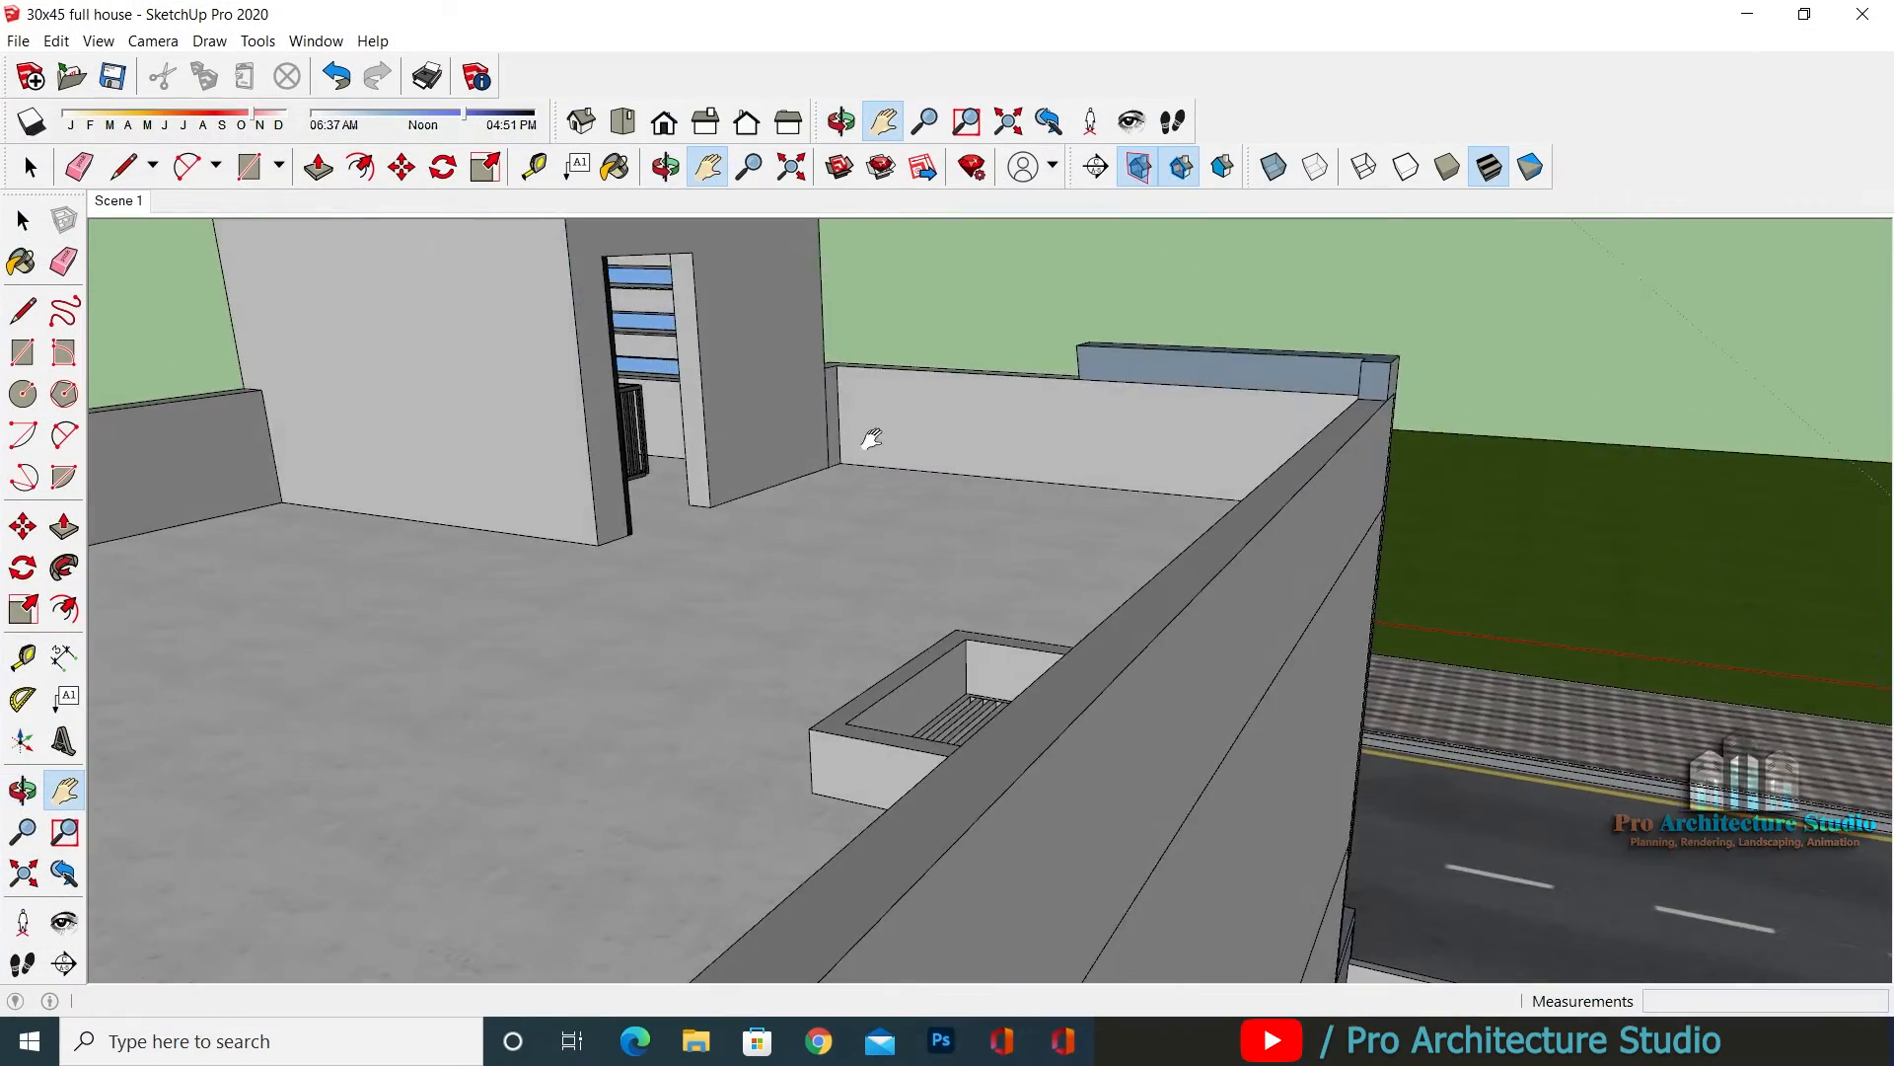
mouse_move(871, 439)
middle_mouse_down()
mouse_move(1218, 520)
mouse_move(1079, 588)
mouse_move(1011, 480)
mouse_move(1007, 731)
mouse_move(1027, 562)
mouse_move(1069, 474)
middle_mouse_up()
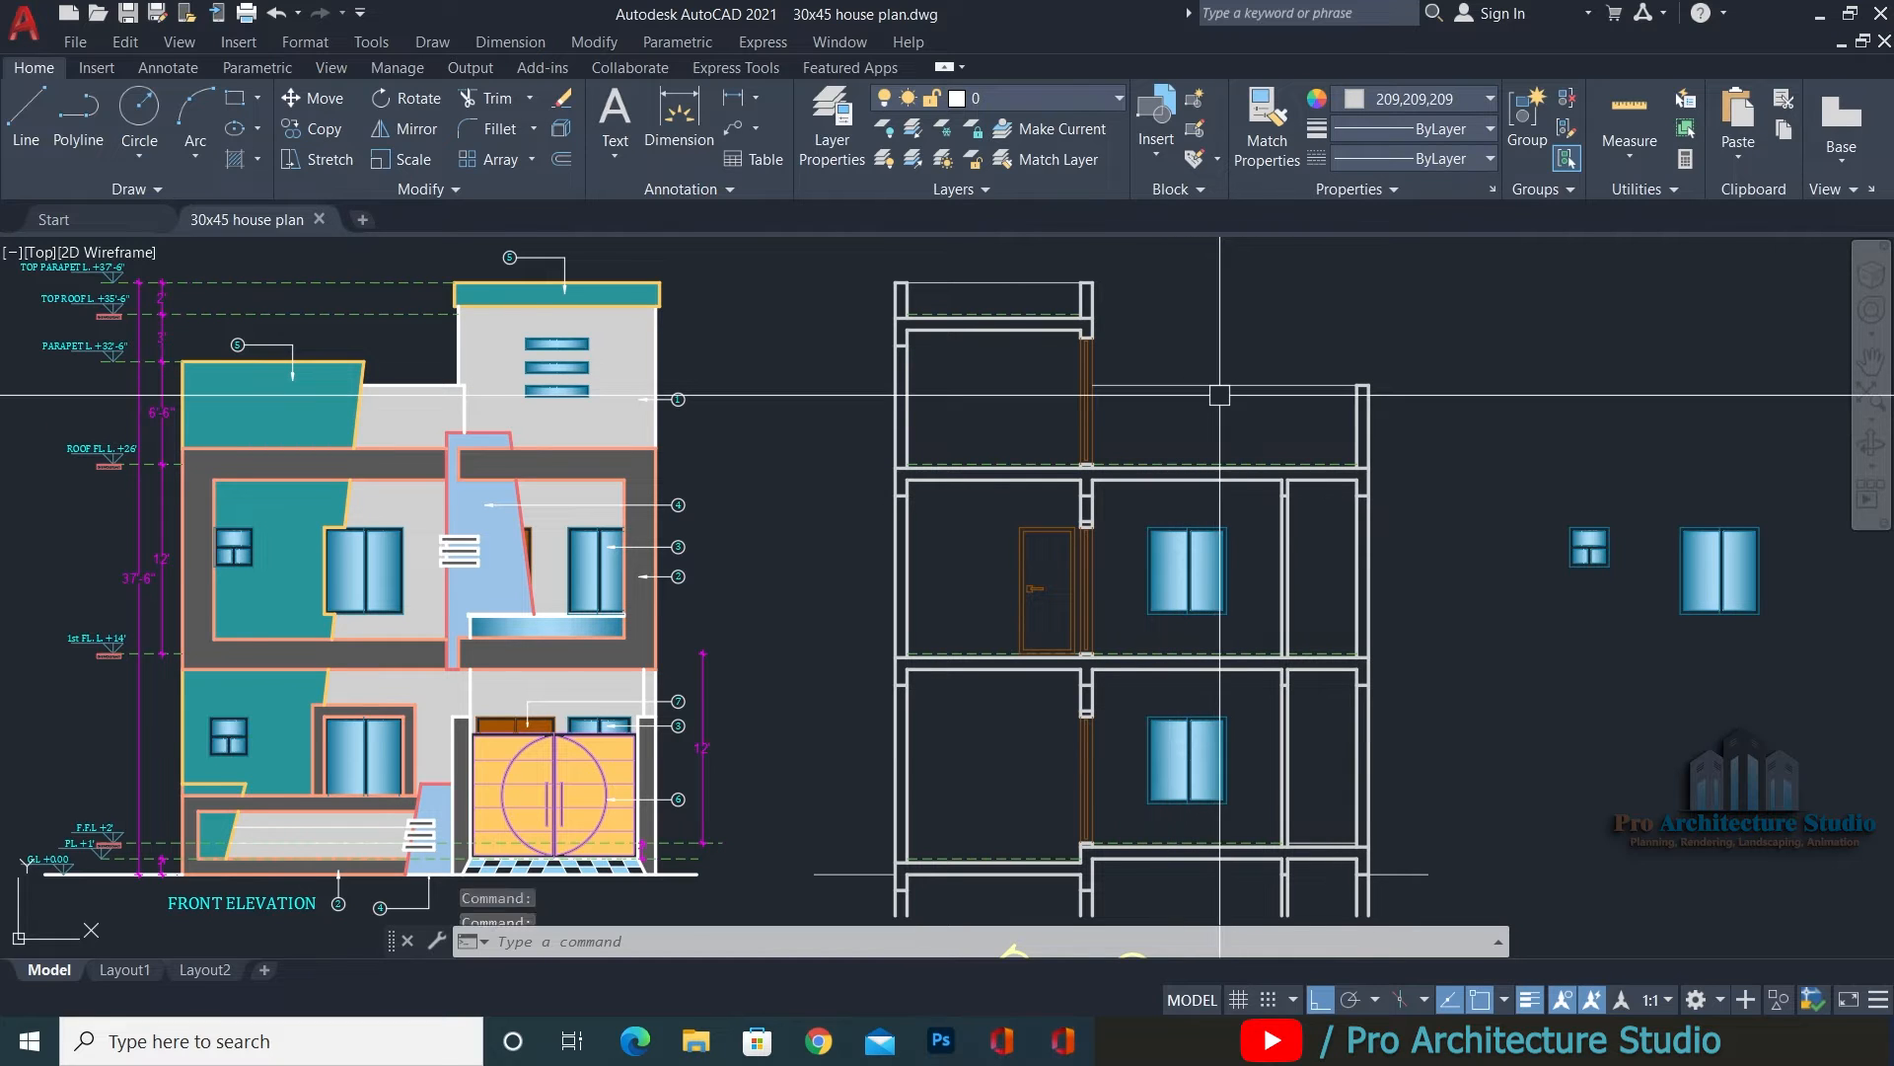
middle_click_drag(1069, 388, 1021, 381)
mouse_move(1494, 796)
middle_mouse_down()
mouse_move(1467, 717)
mouse_move(1488, 775)
middle_mouse_up()
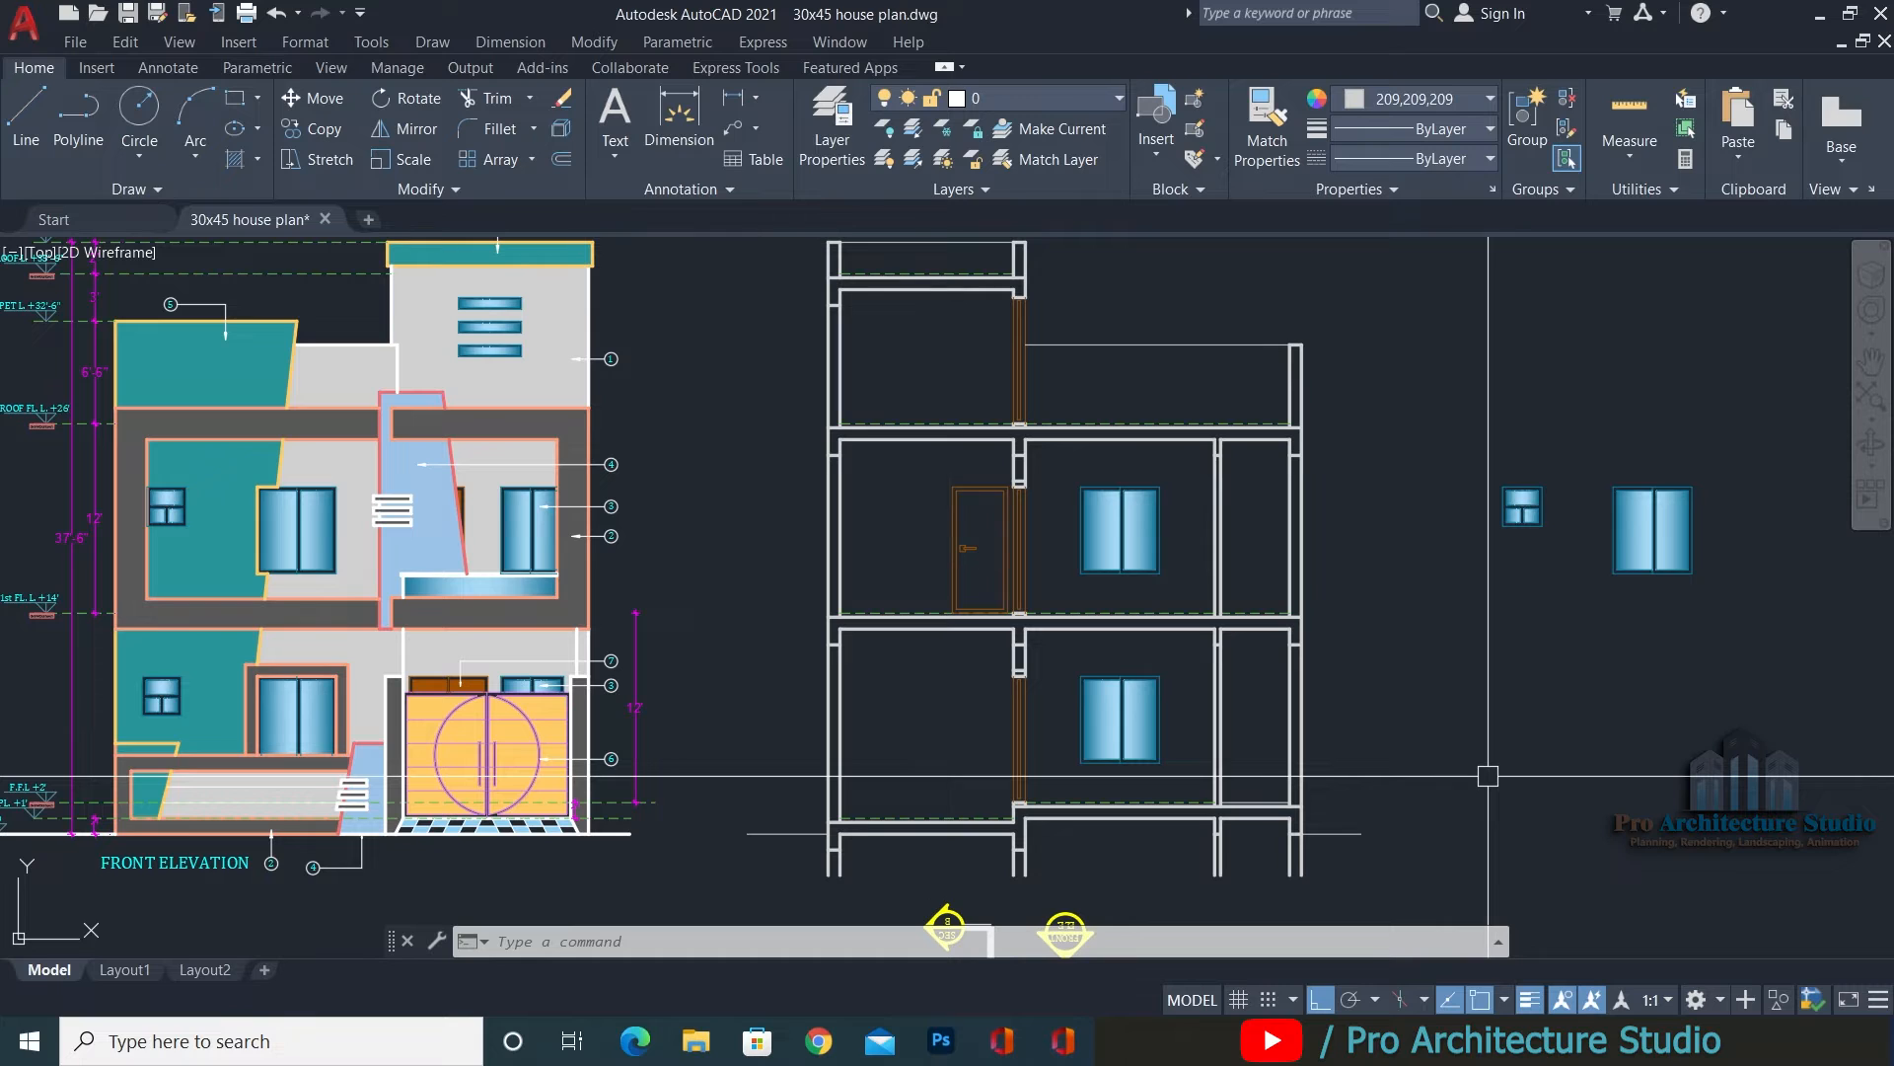
middle_click_drag(1056, 396, 1061, 520)
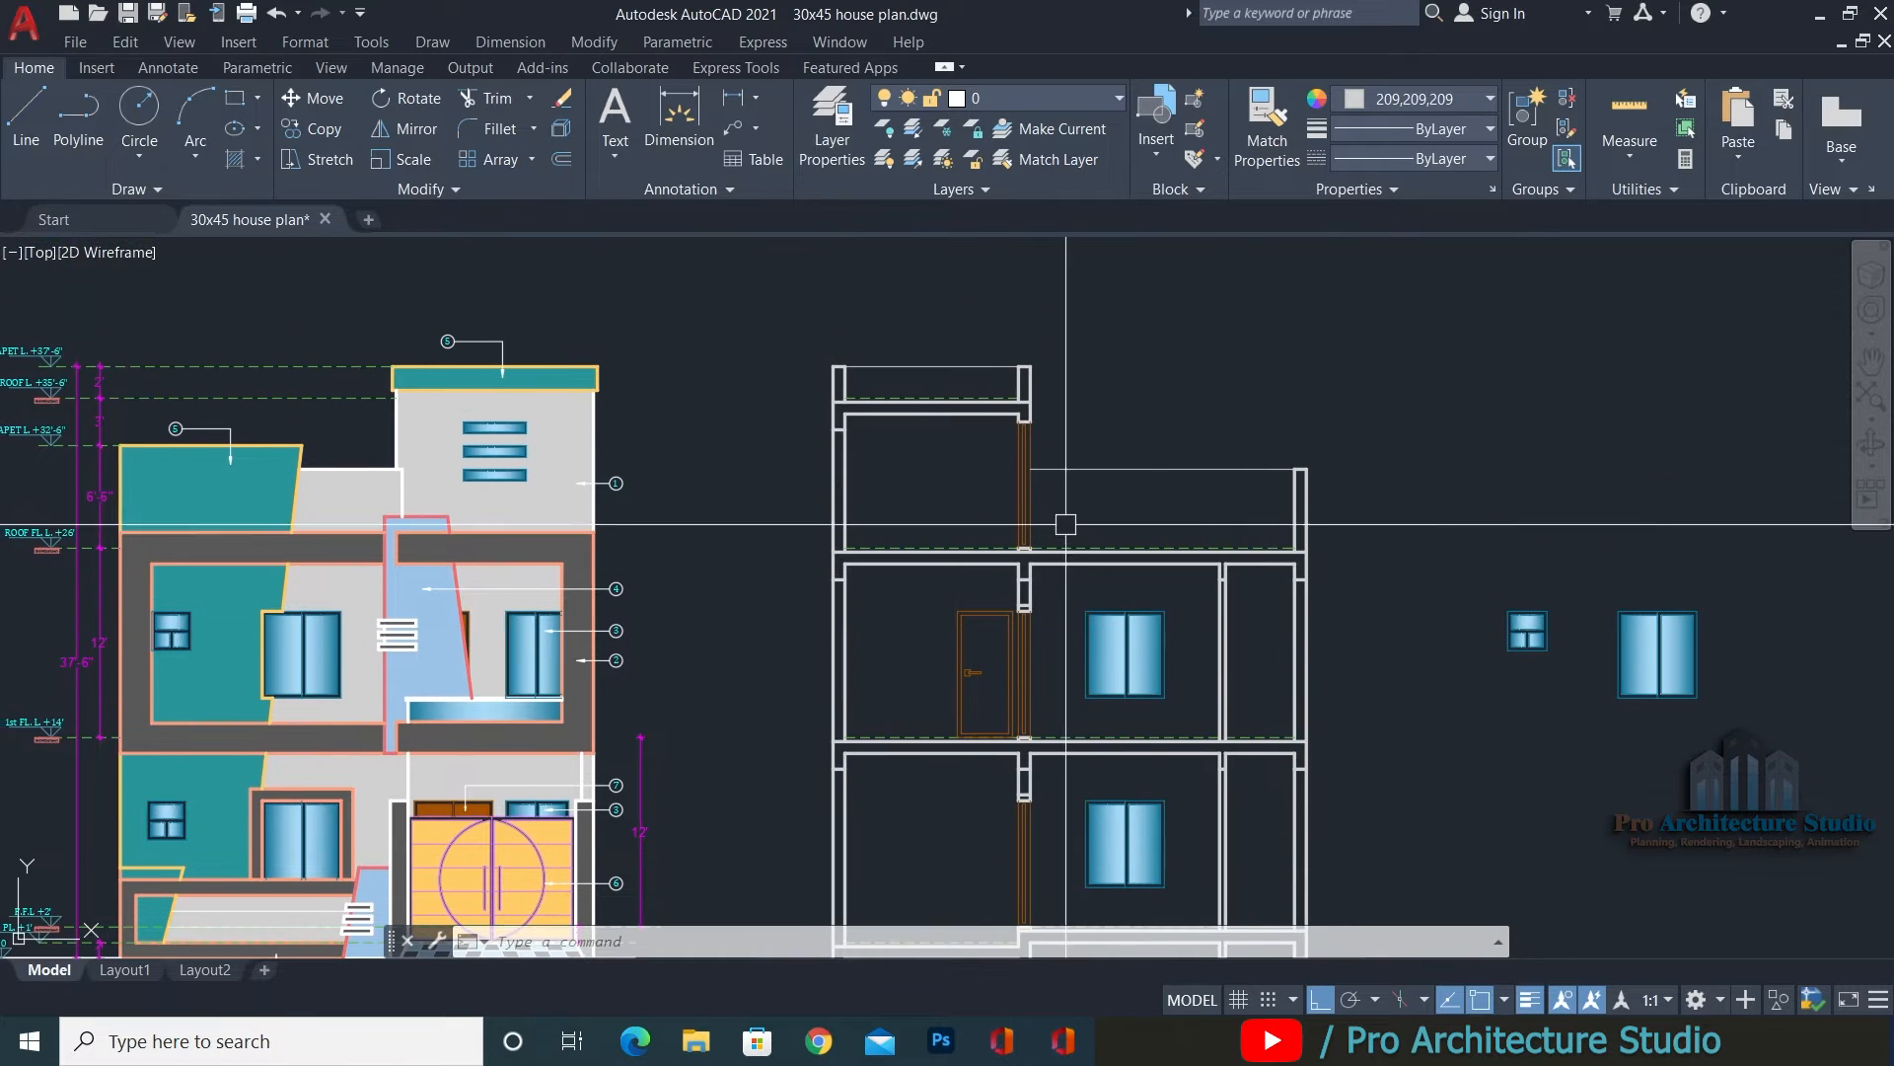
Hatch the staircase roof slab and its end beams in colour 89,89,89 at scale 1.
key("Escape")
key("Escape")
scroll(1117, 464, "up", 2)
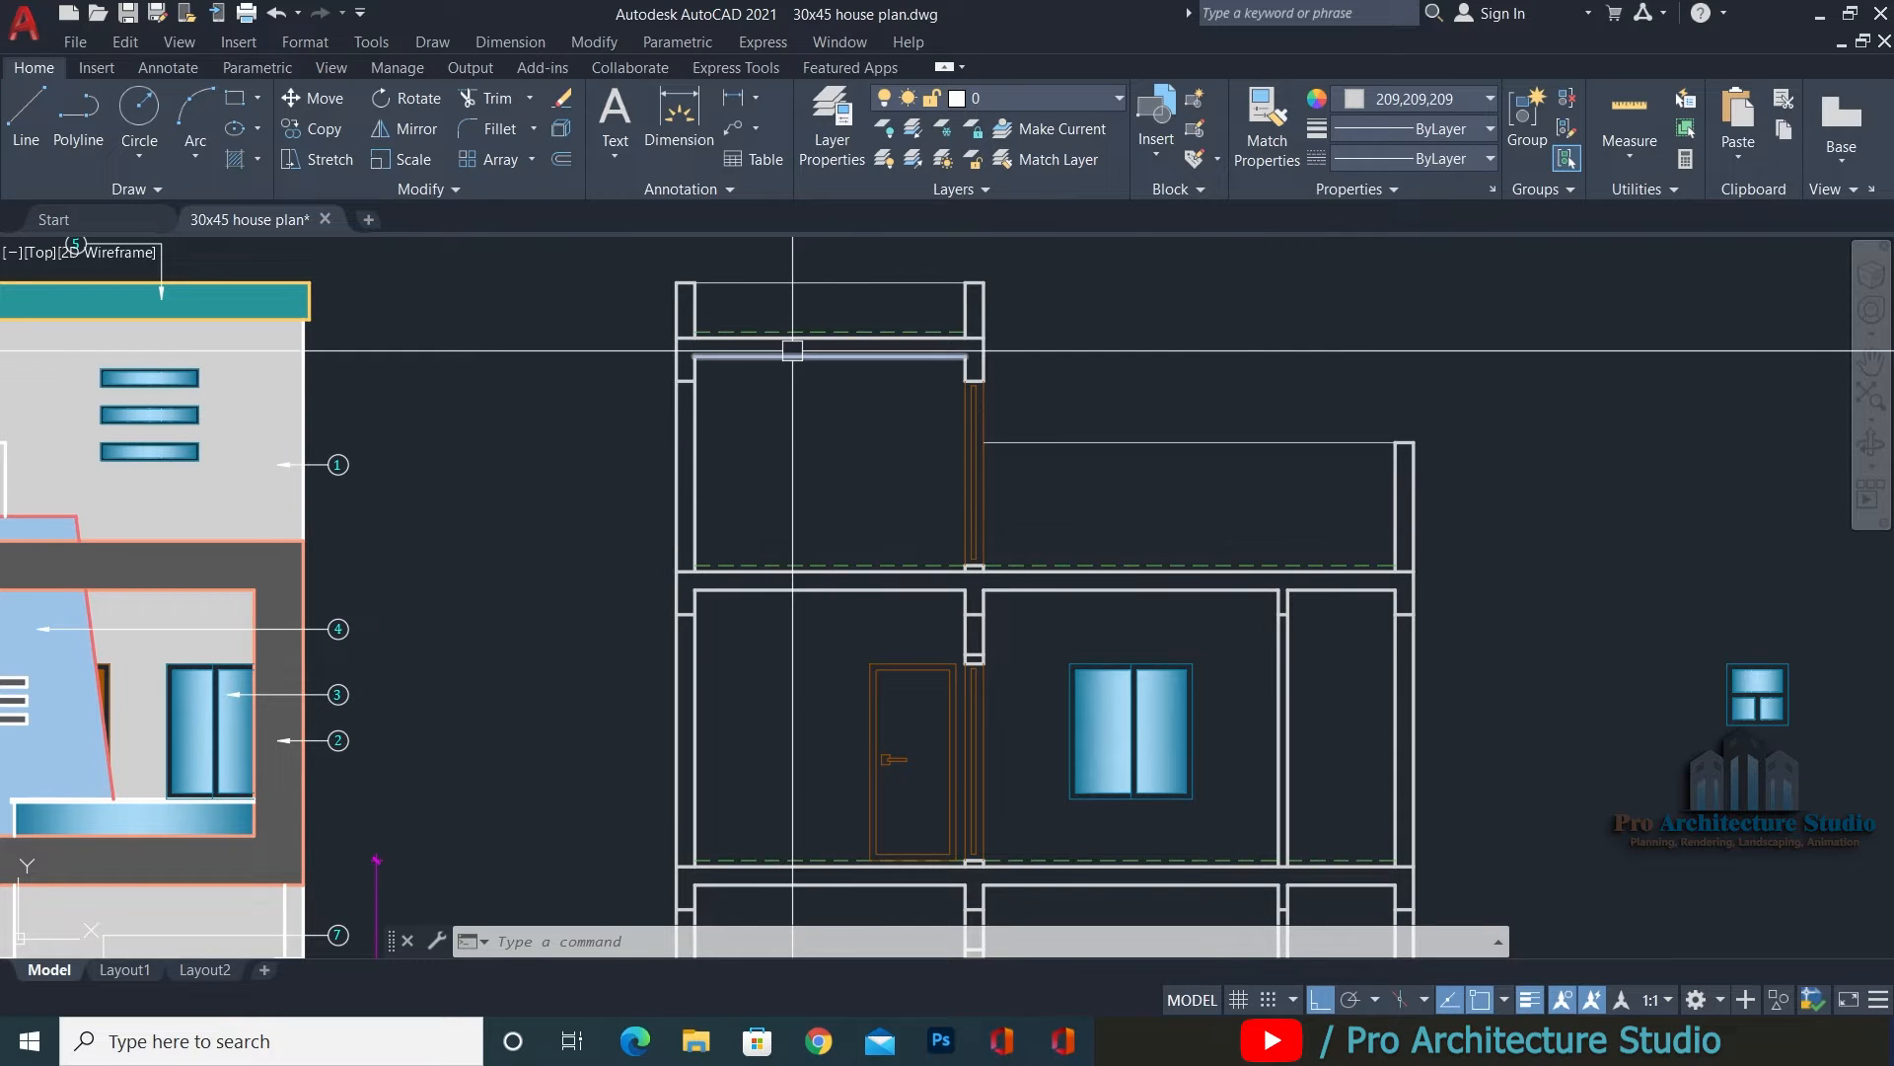
key("Escape")
scroll(803, 368, "up", 4)
scroll(892, 520, "down", 2)
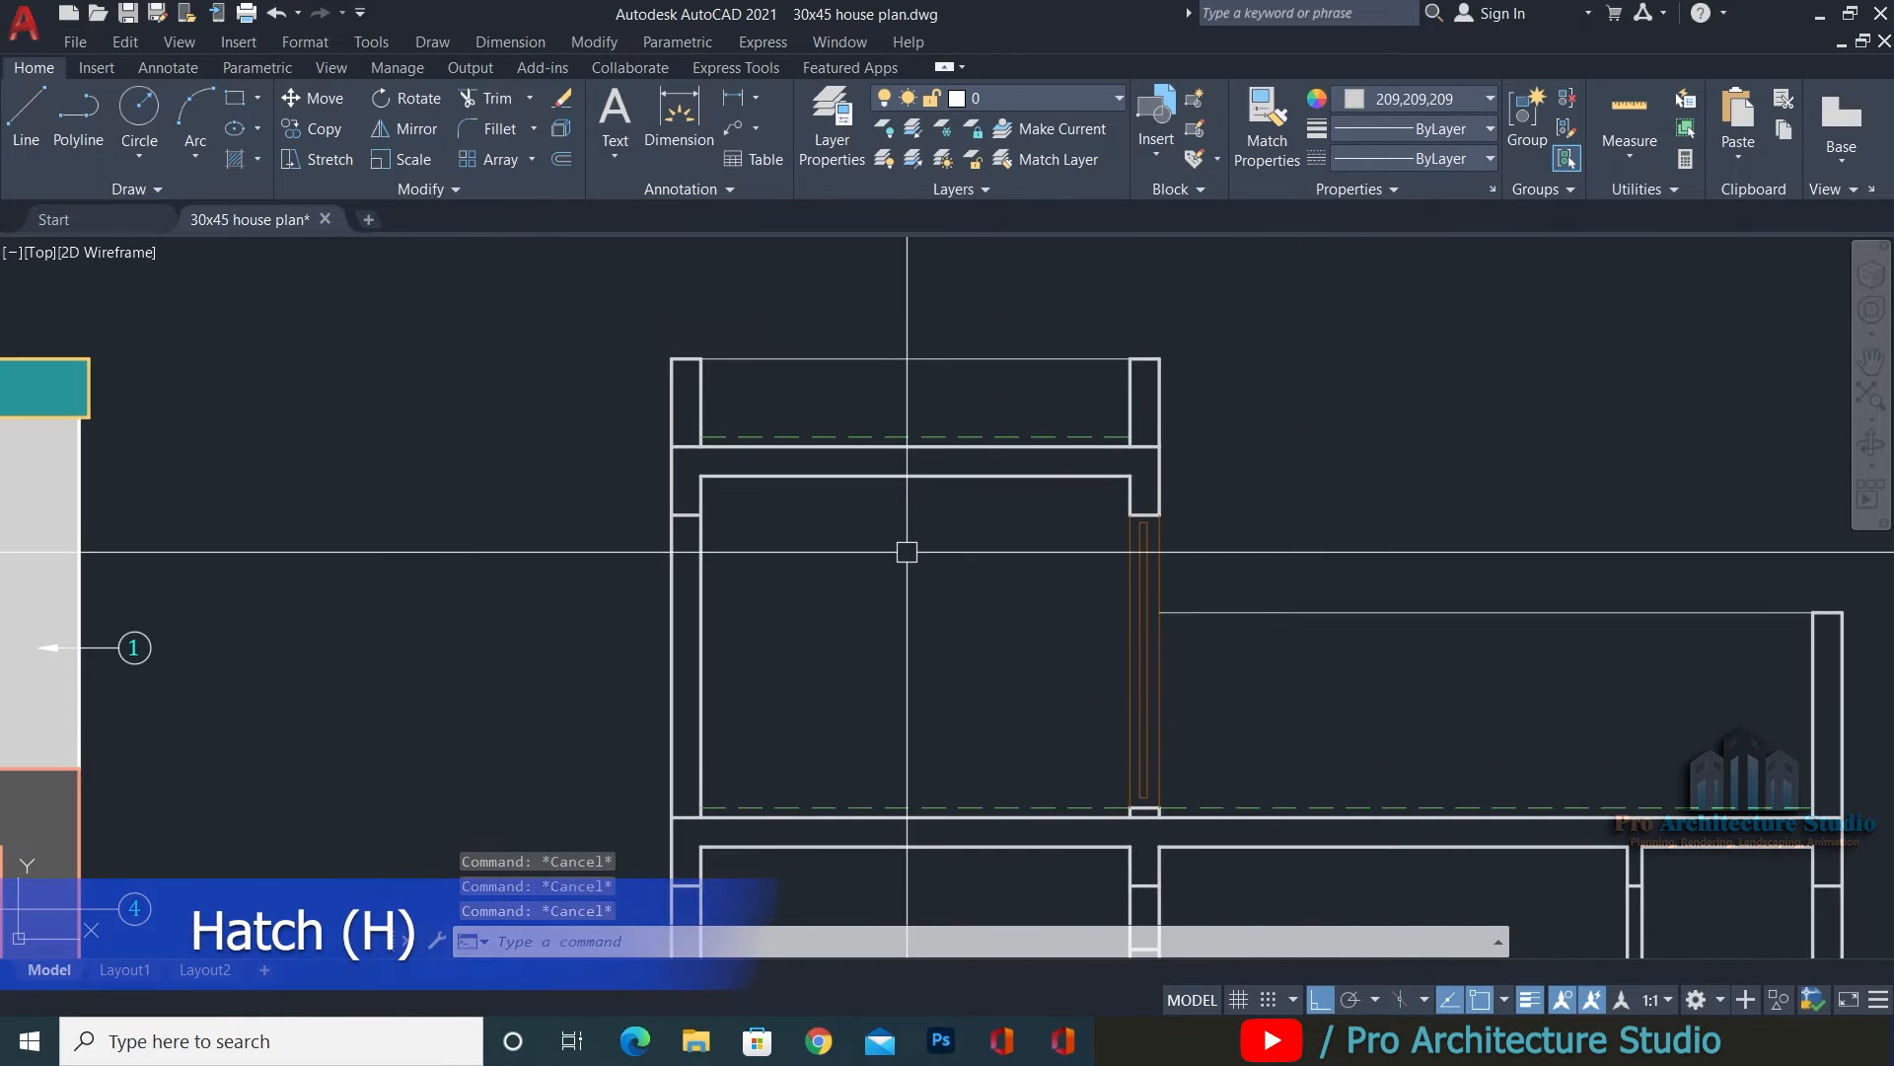
key("Return")
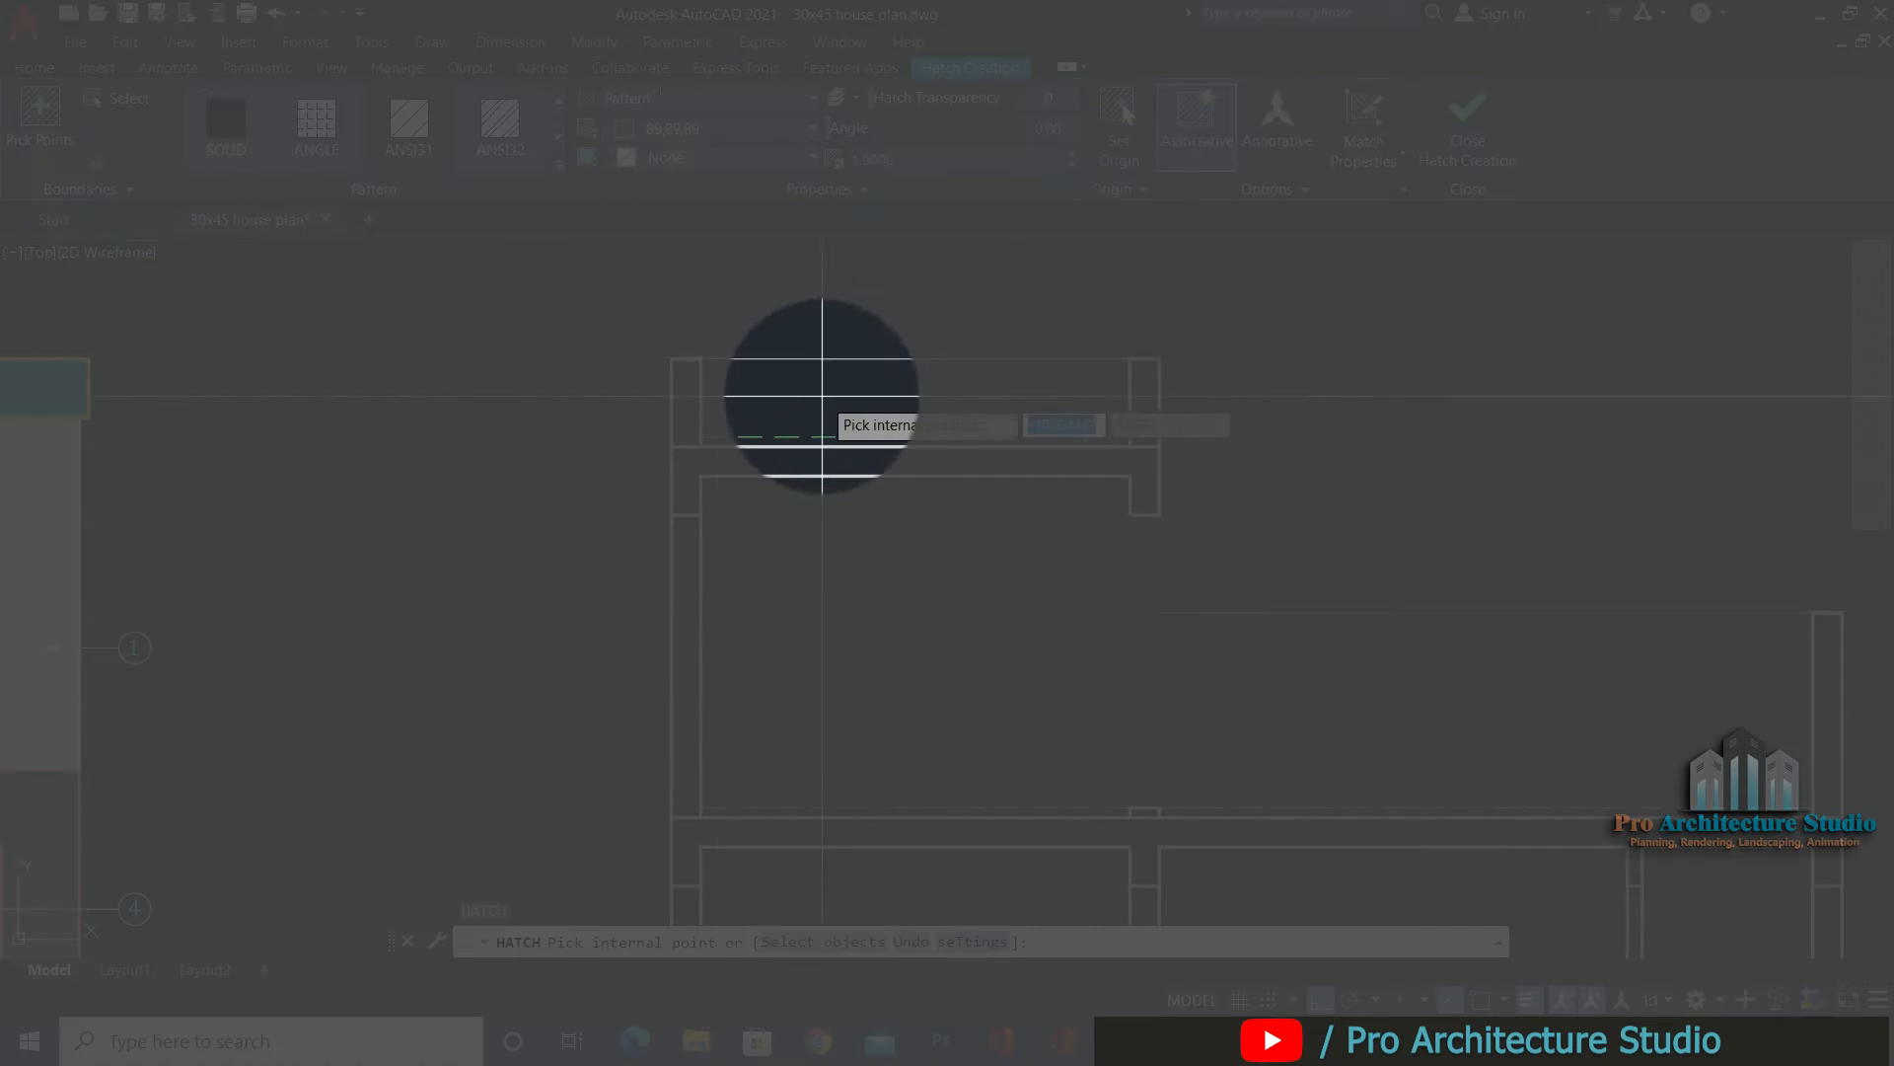
left_click(41, 110)
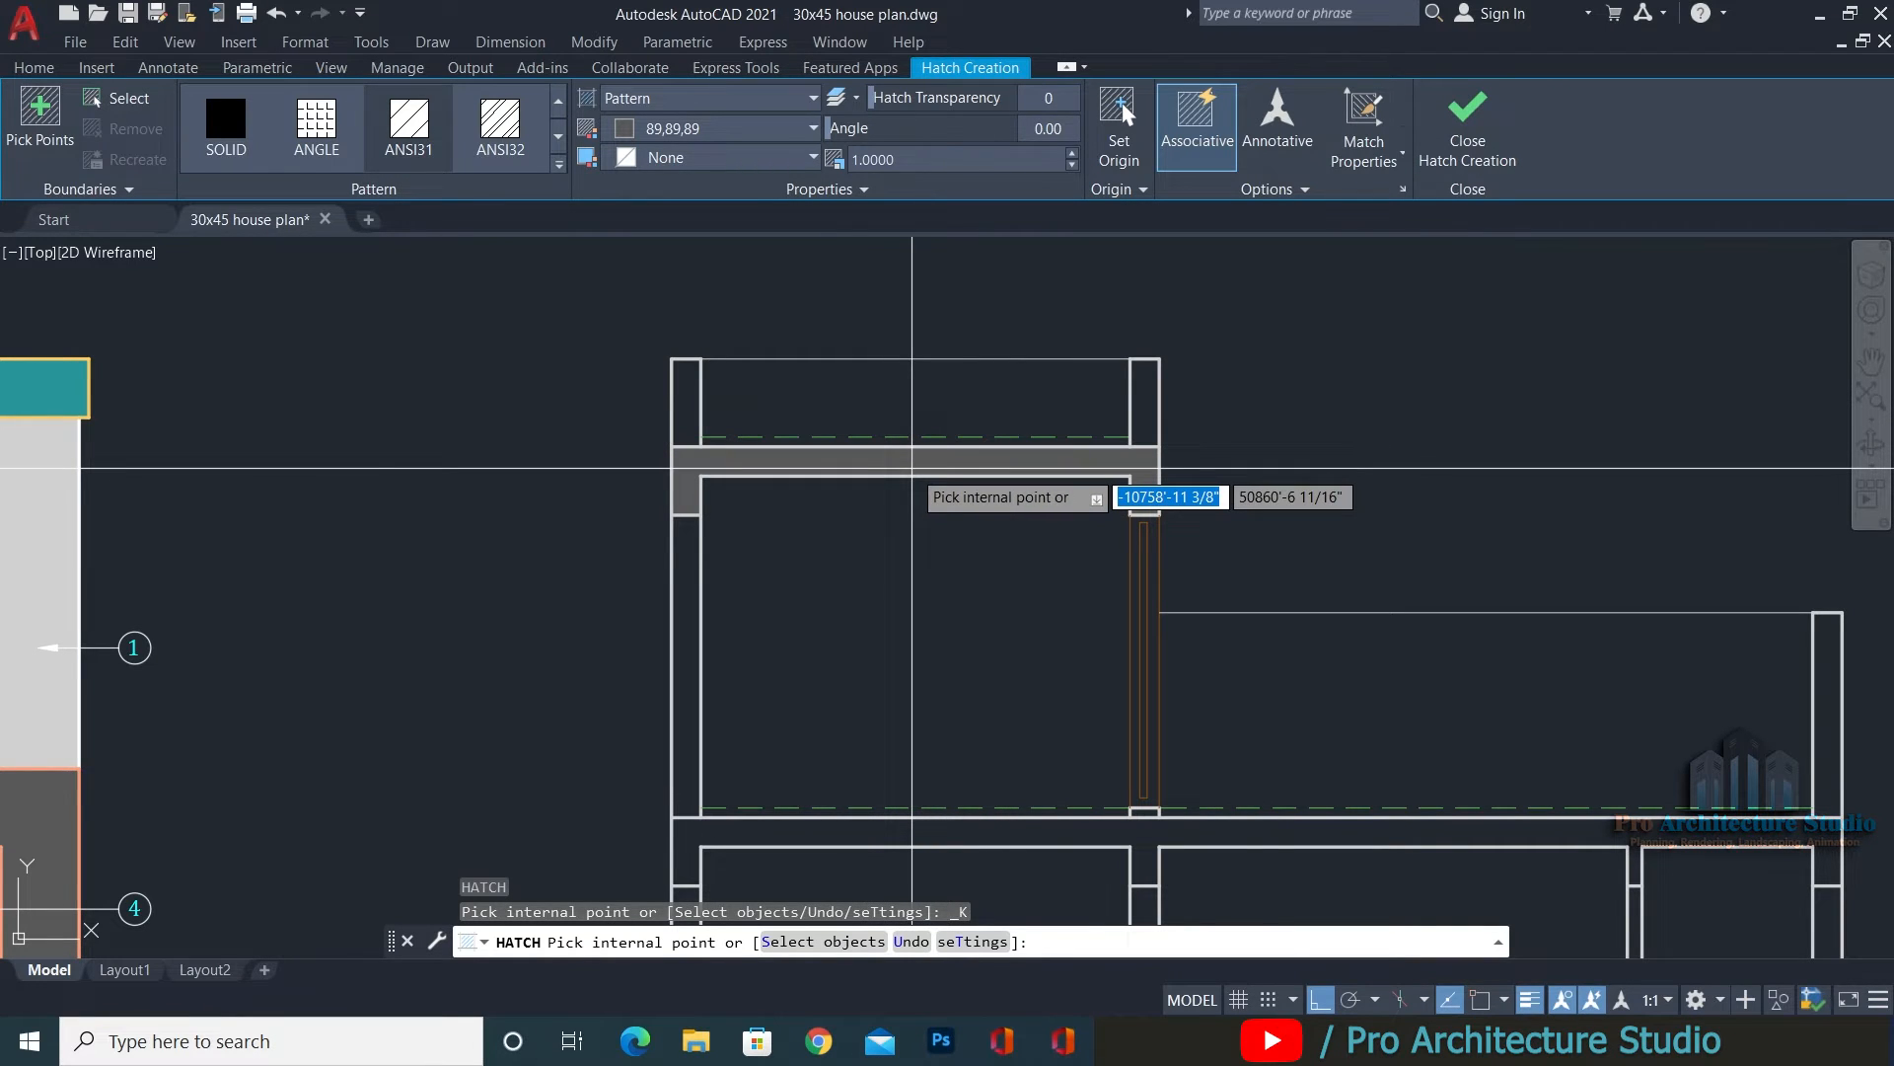
left_click(914, 461)
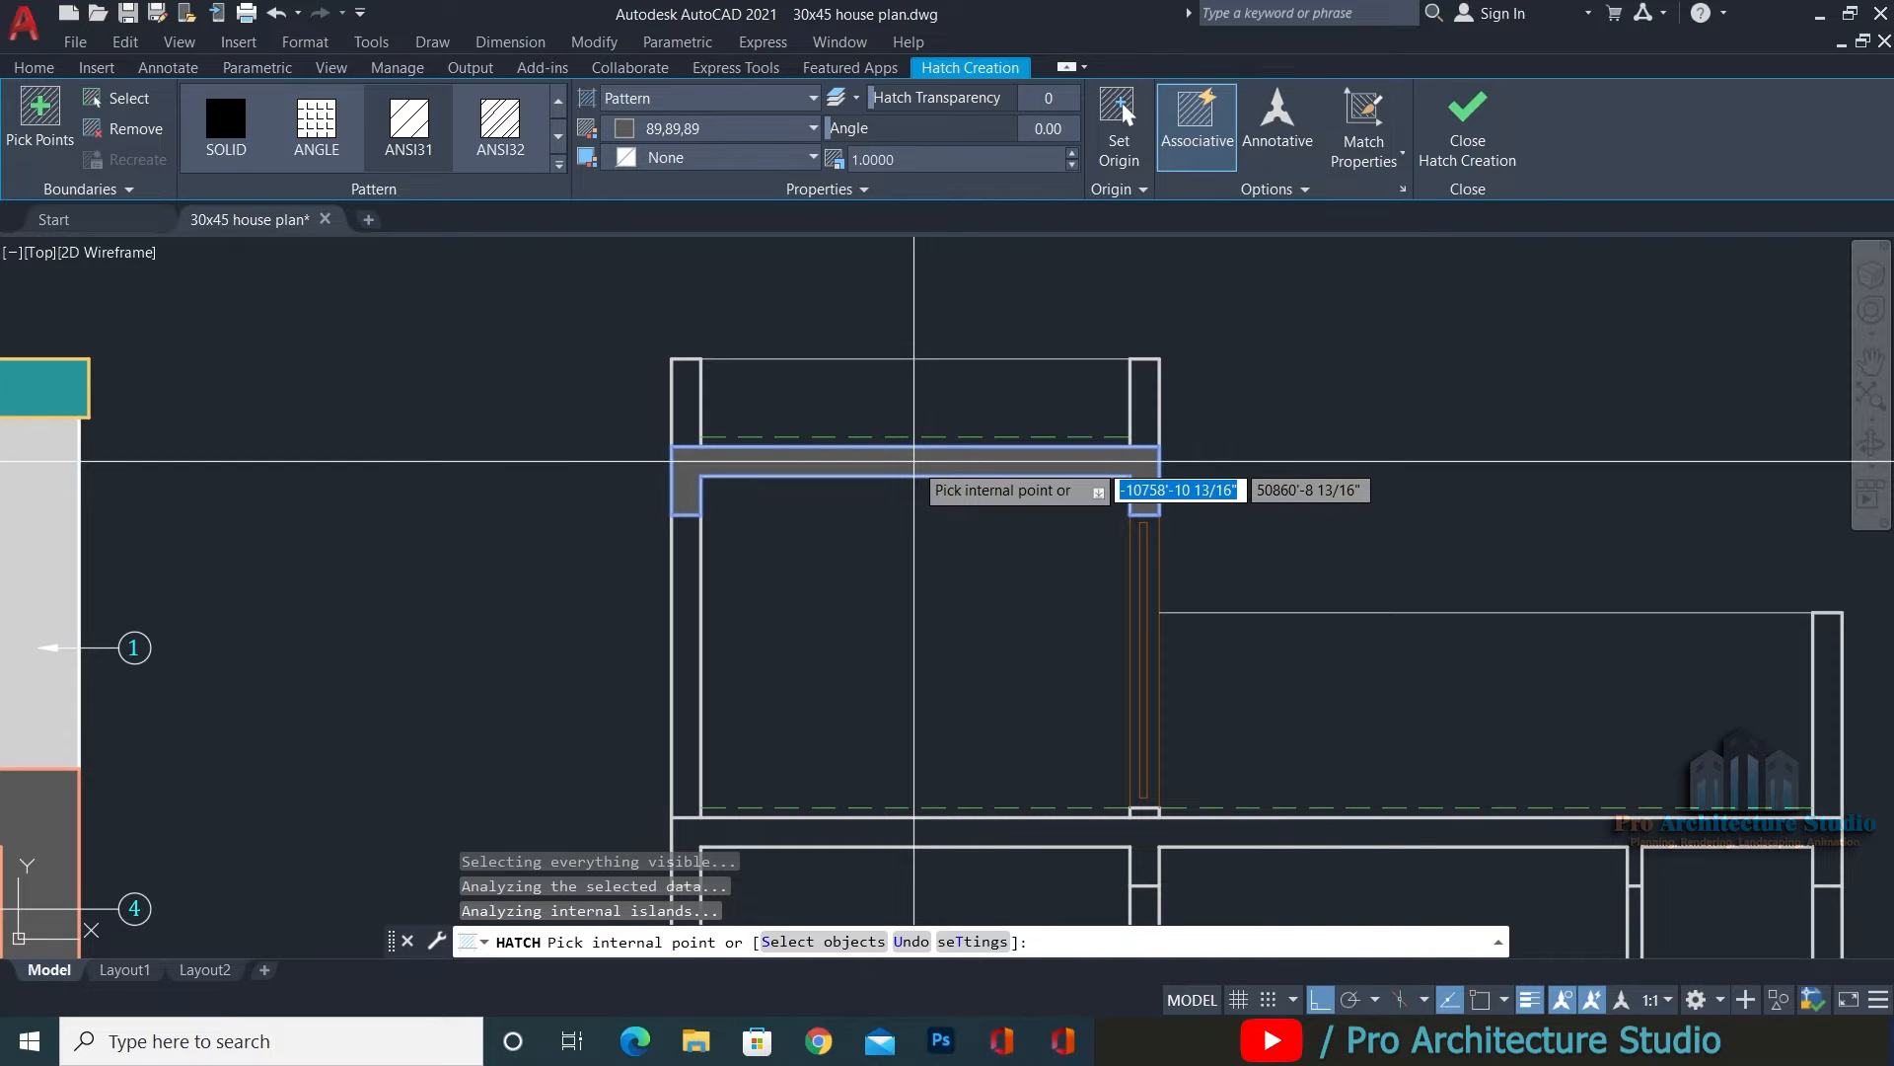
key("Return")
Change the staircase roof slab hatch to the AR-CONC pattern.
scroll(791, 472, "up", 2)
left_click(803, 457)
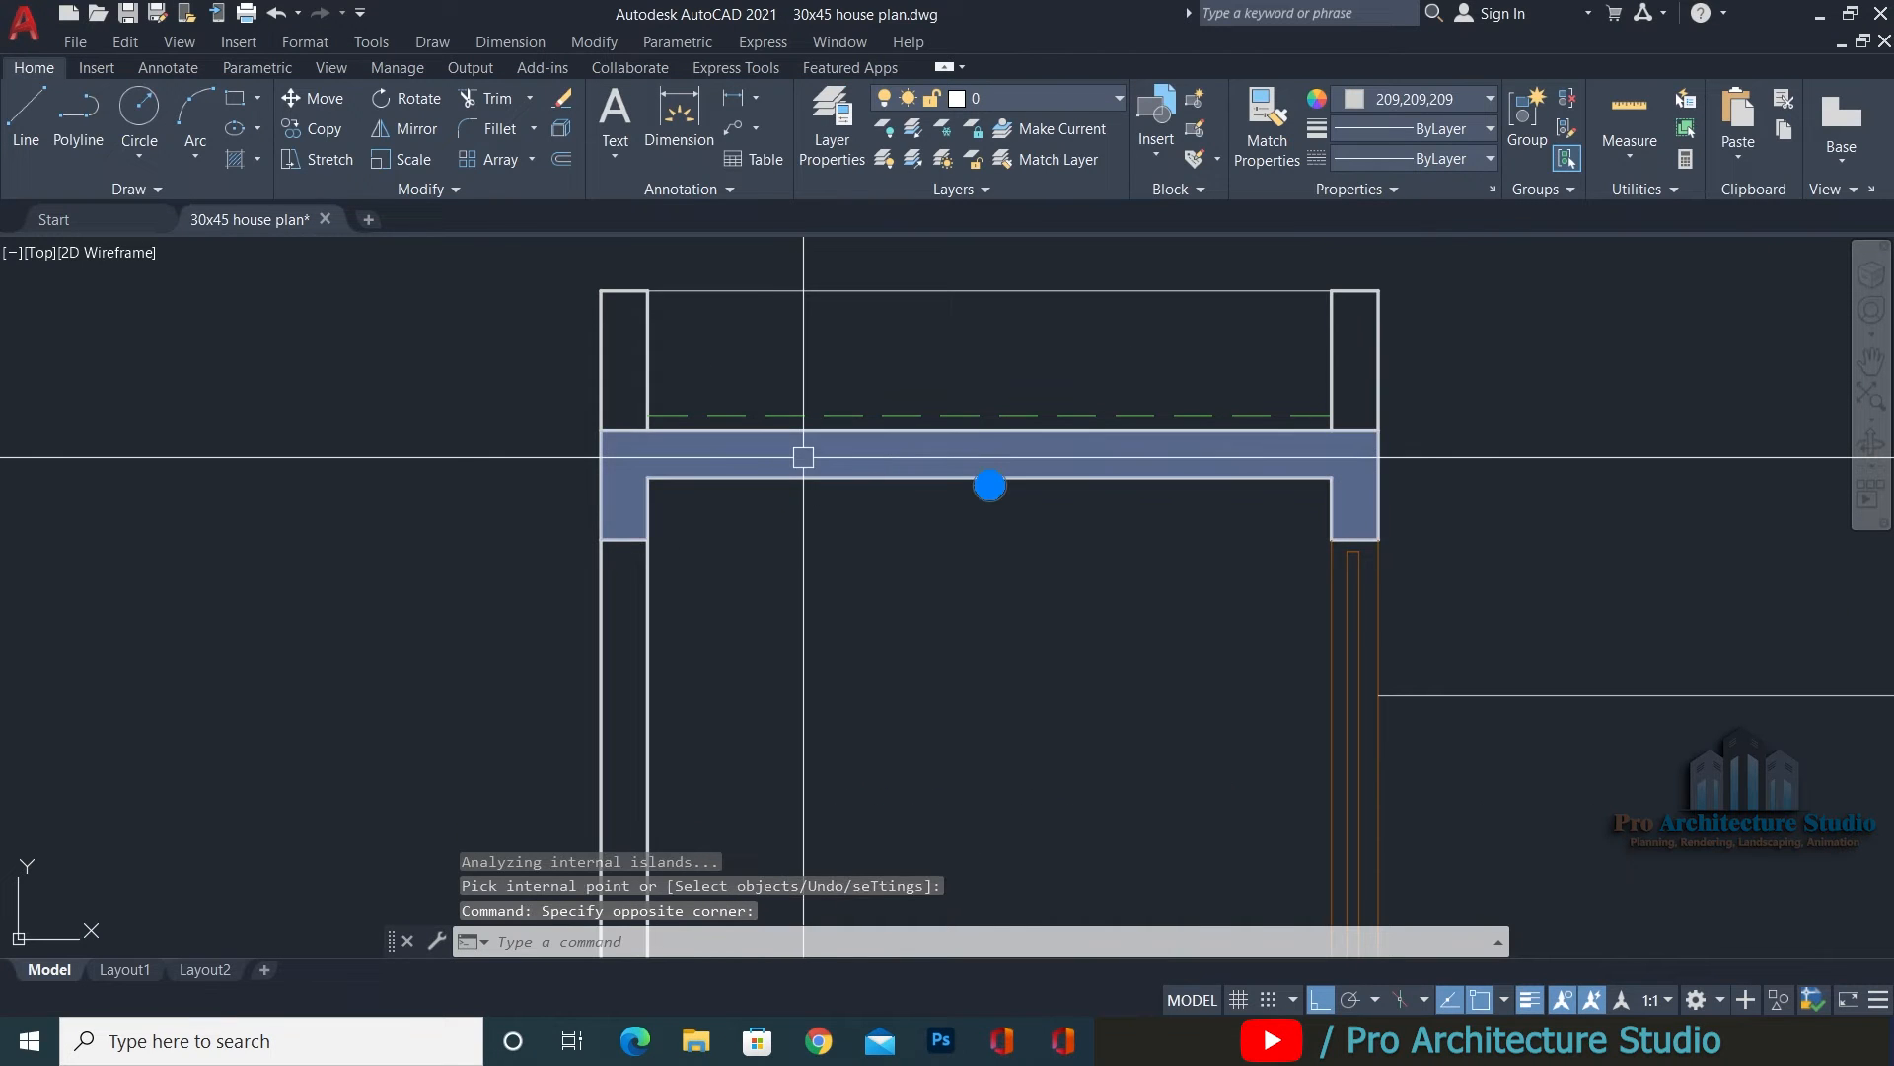
left_click(558, 177)
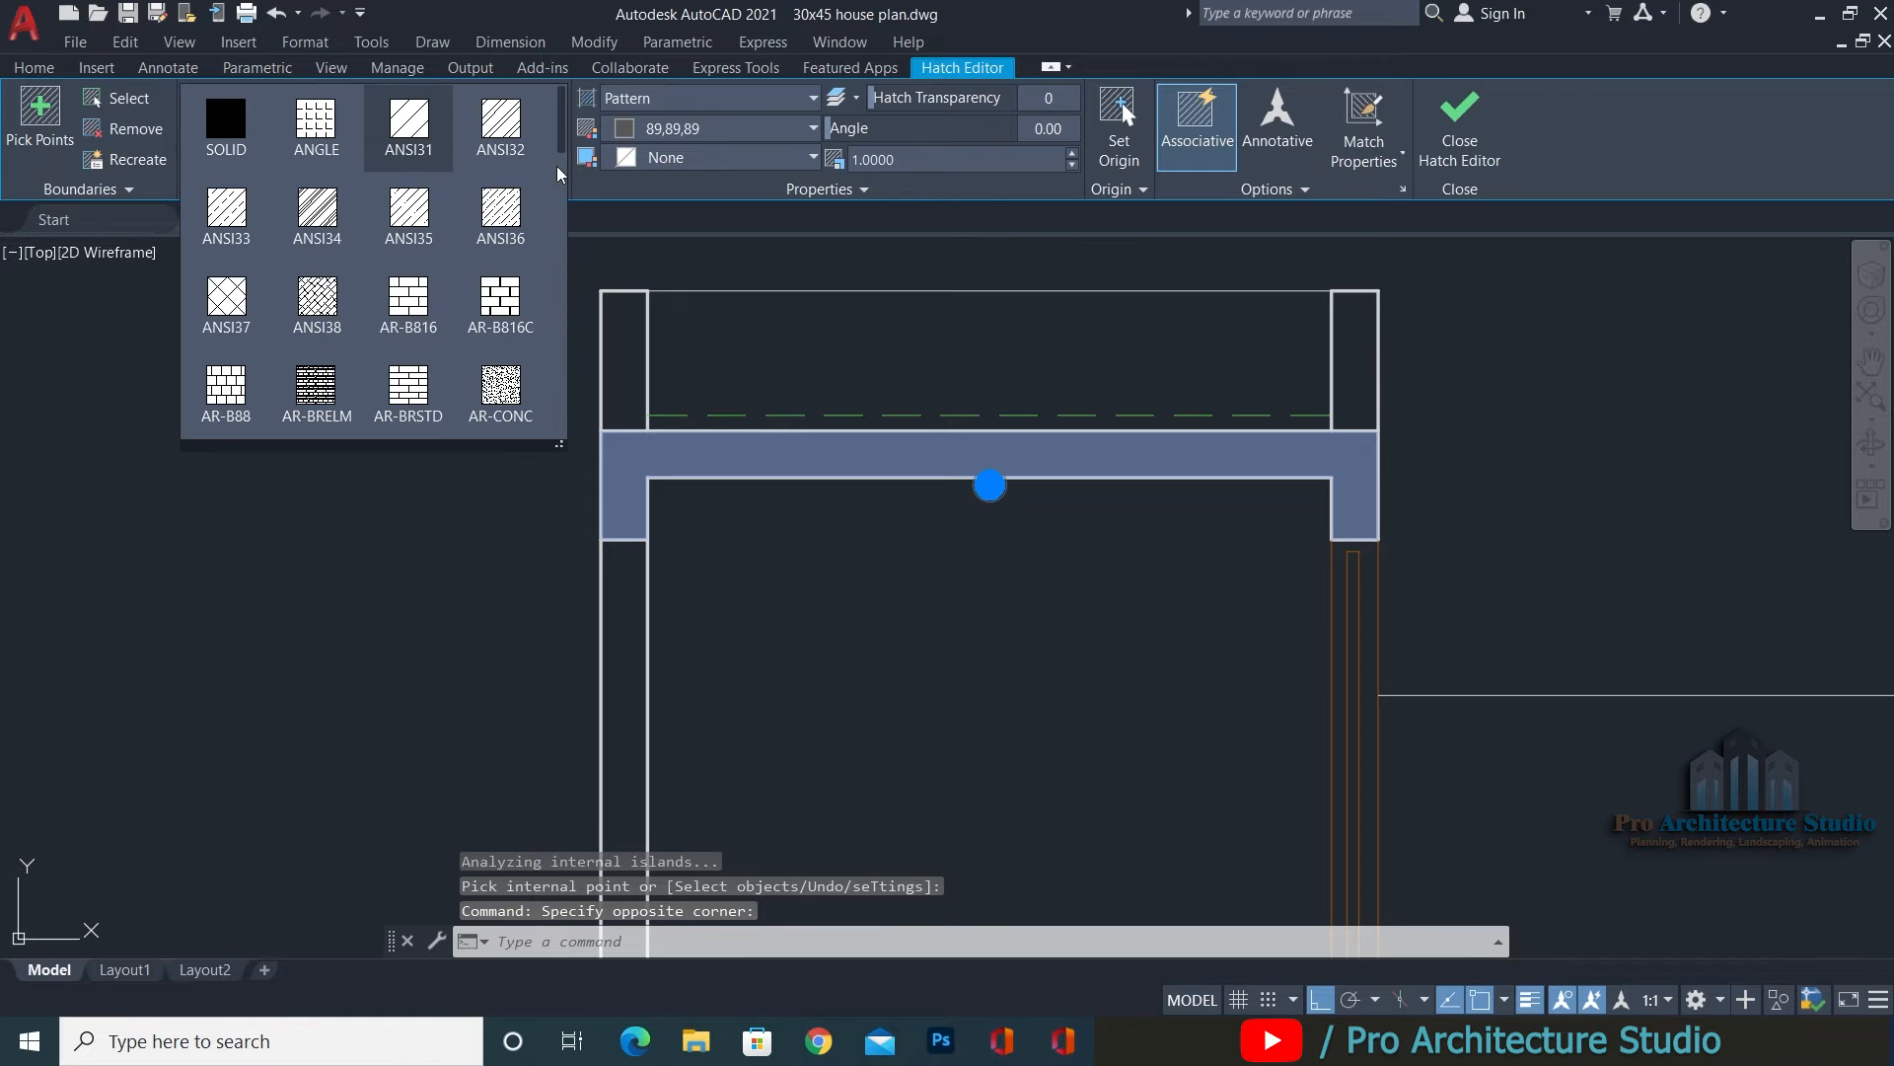
mouse_move(511, 395)
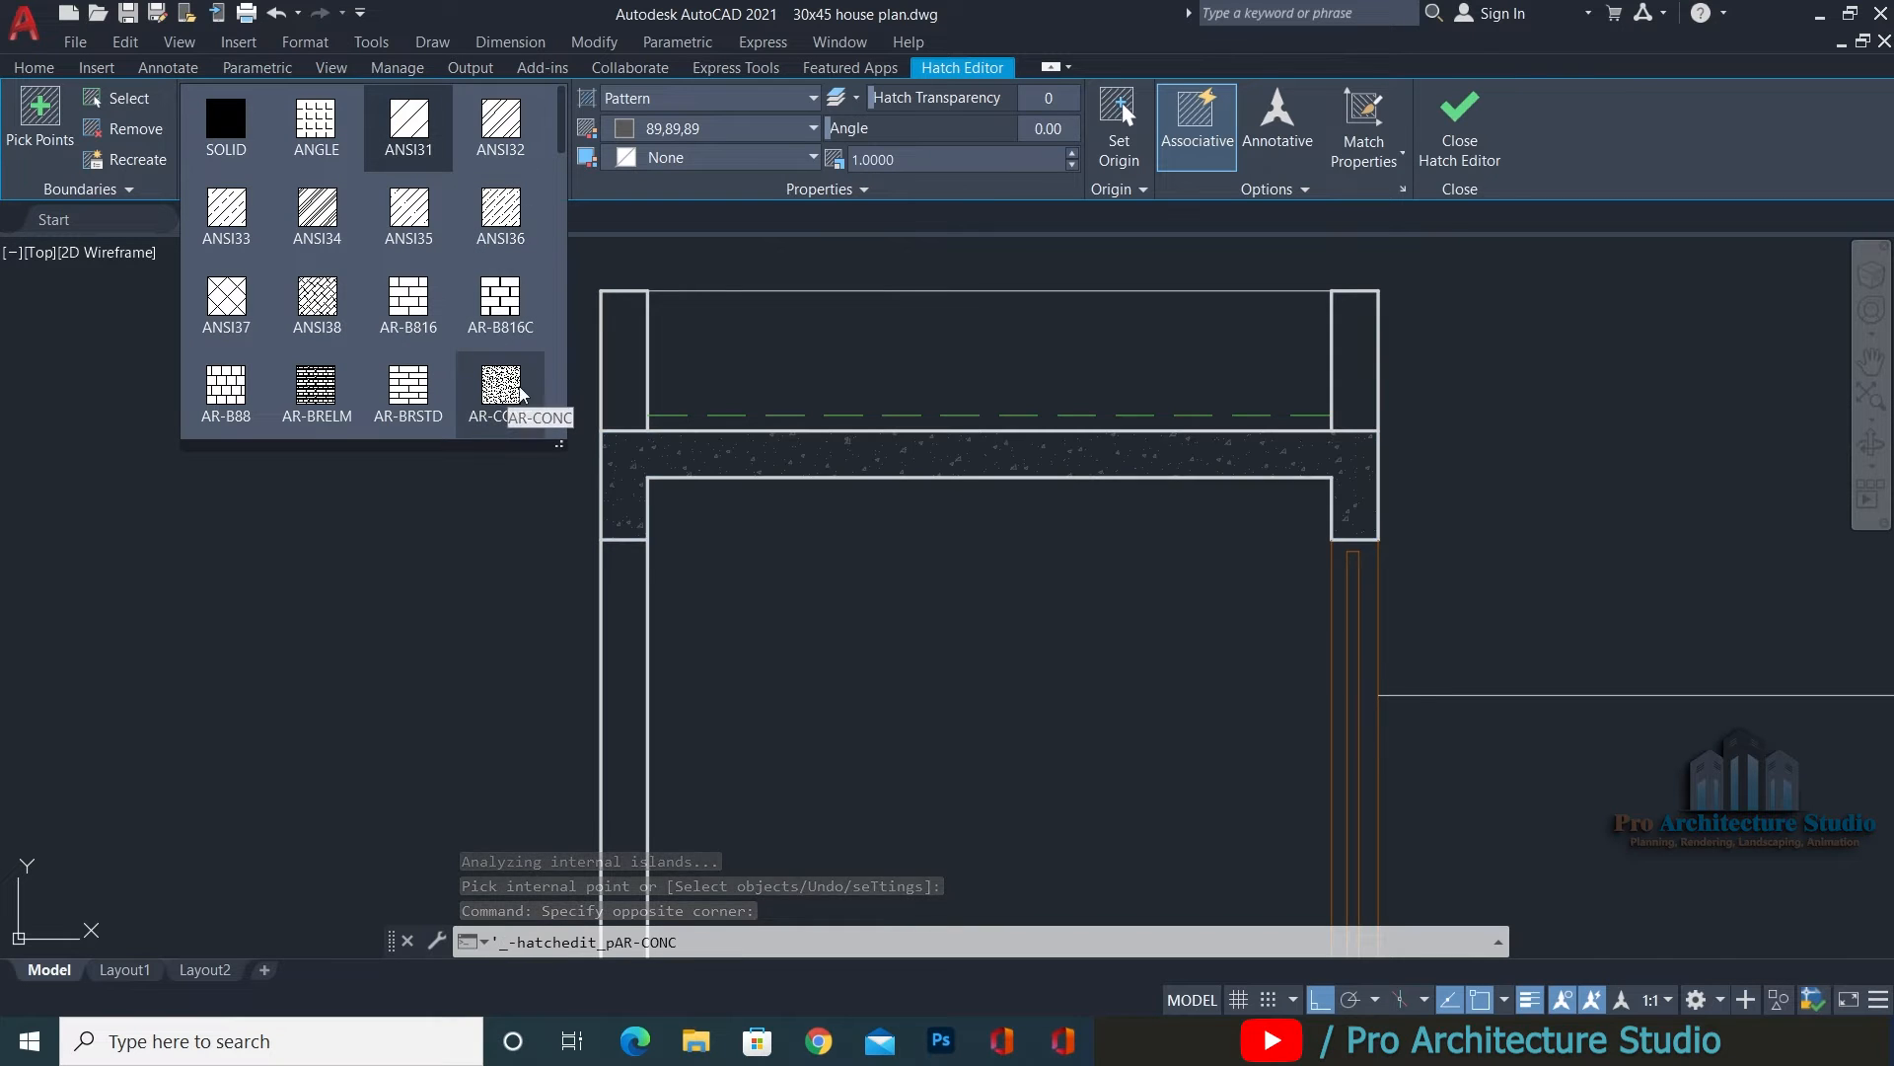
left_click(504, 394)
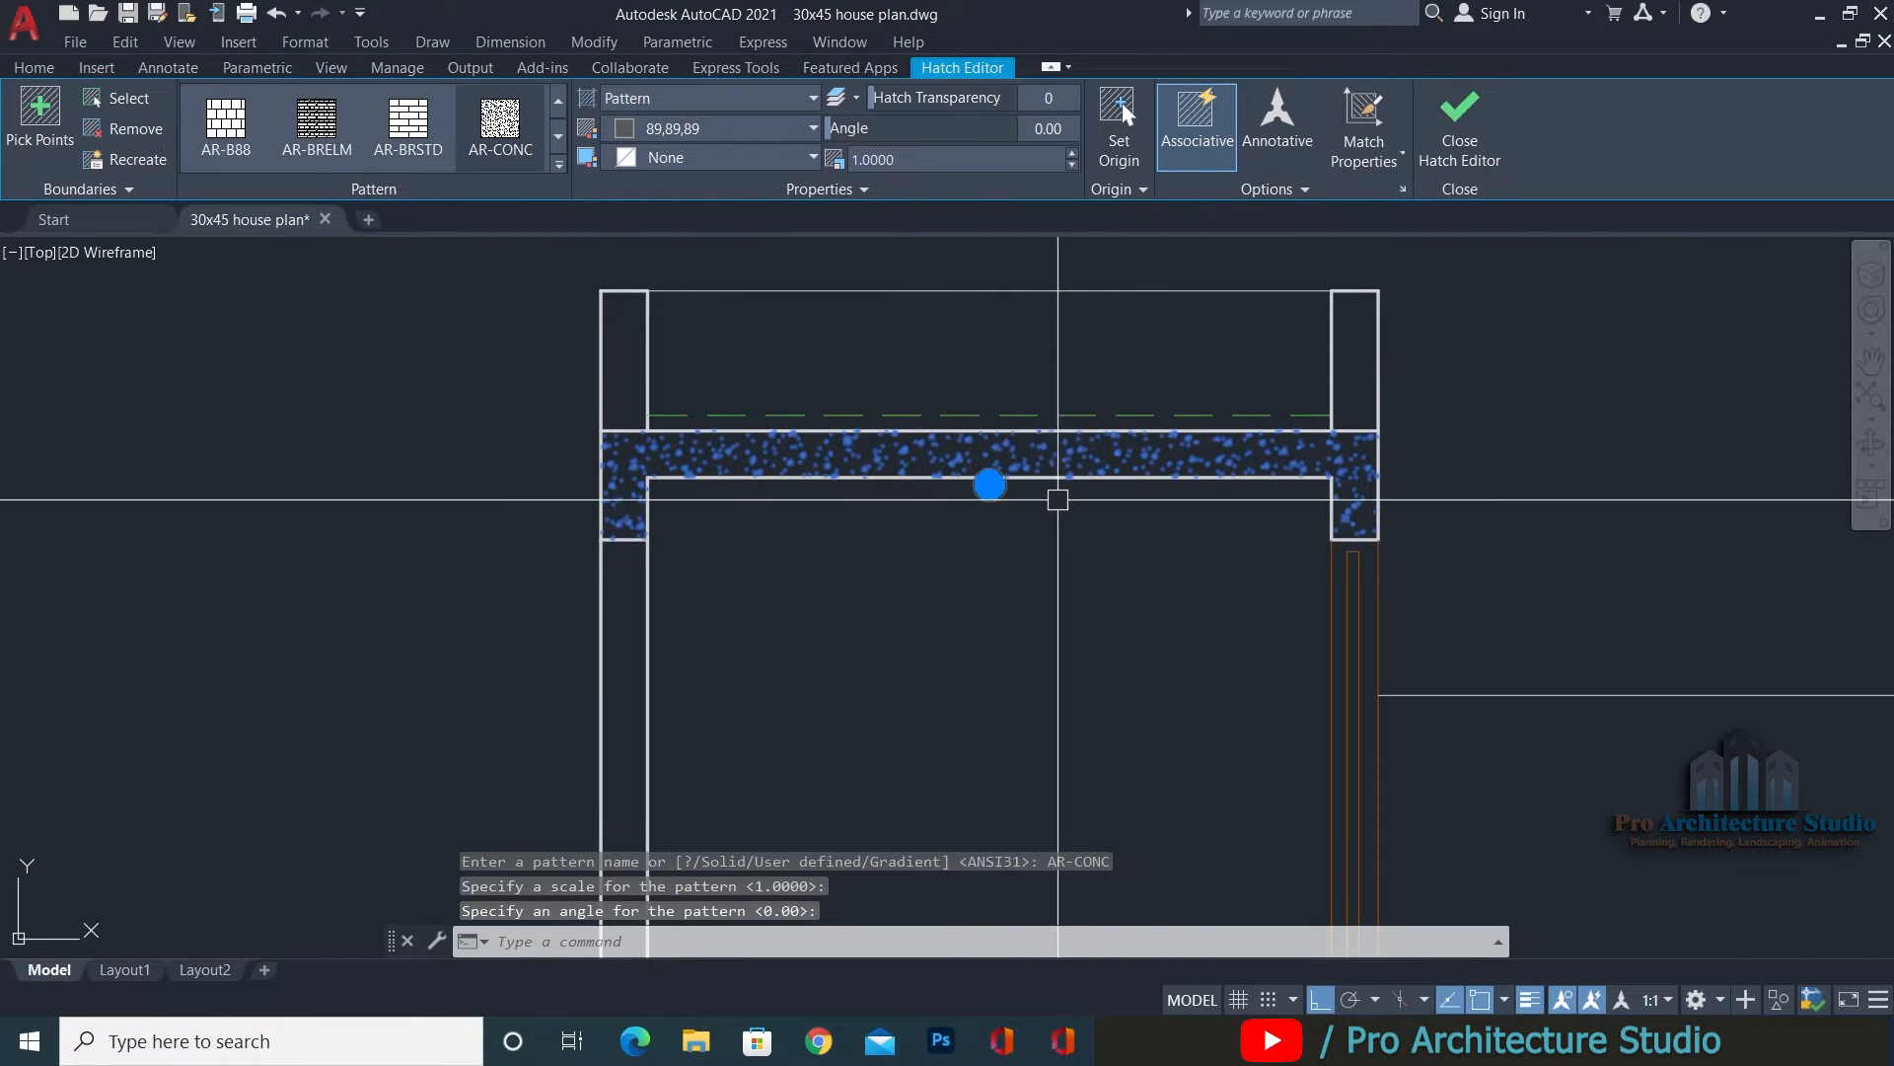
scroll(986, 486, "up", 3)
key("Escape")
key("Escape")
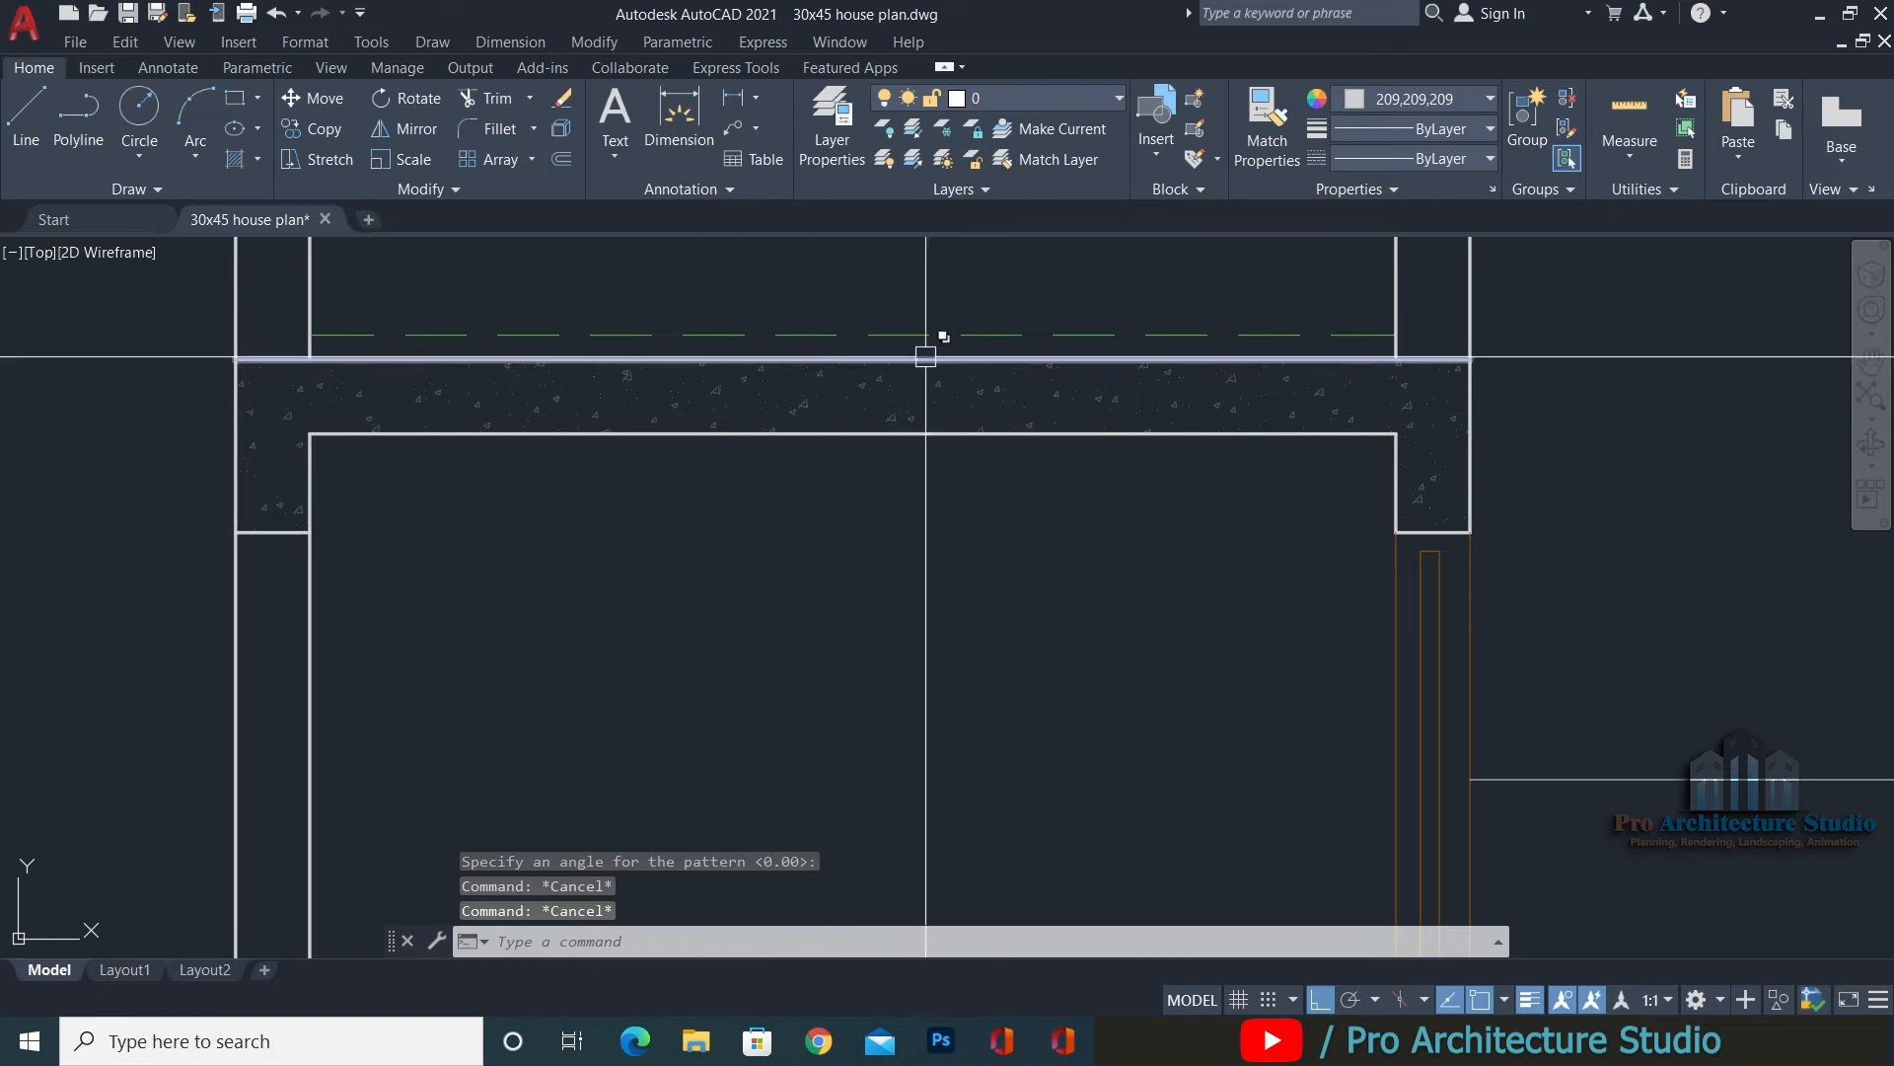
Put the staircase roof slab hatch on the ELE.HATCHES layer and set its colour to ByLayer.
left_click(803, 401)
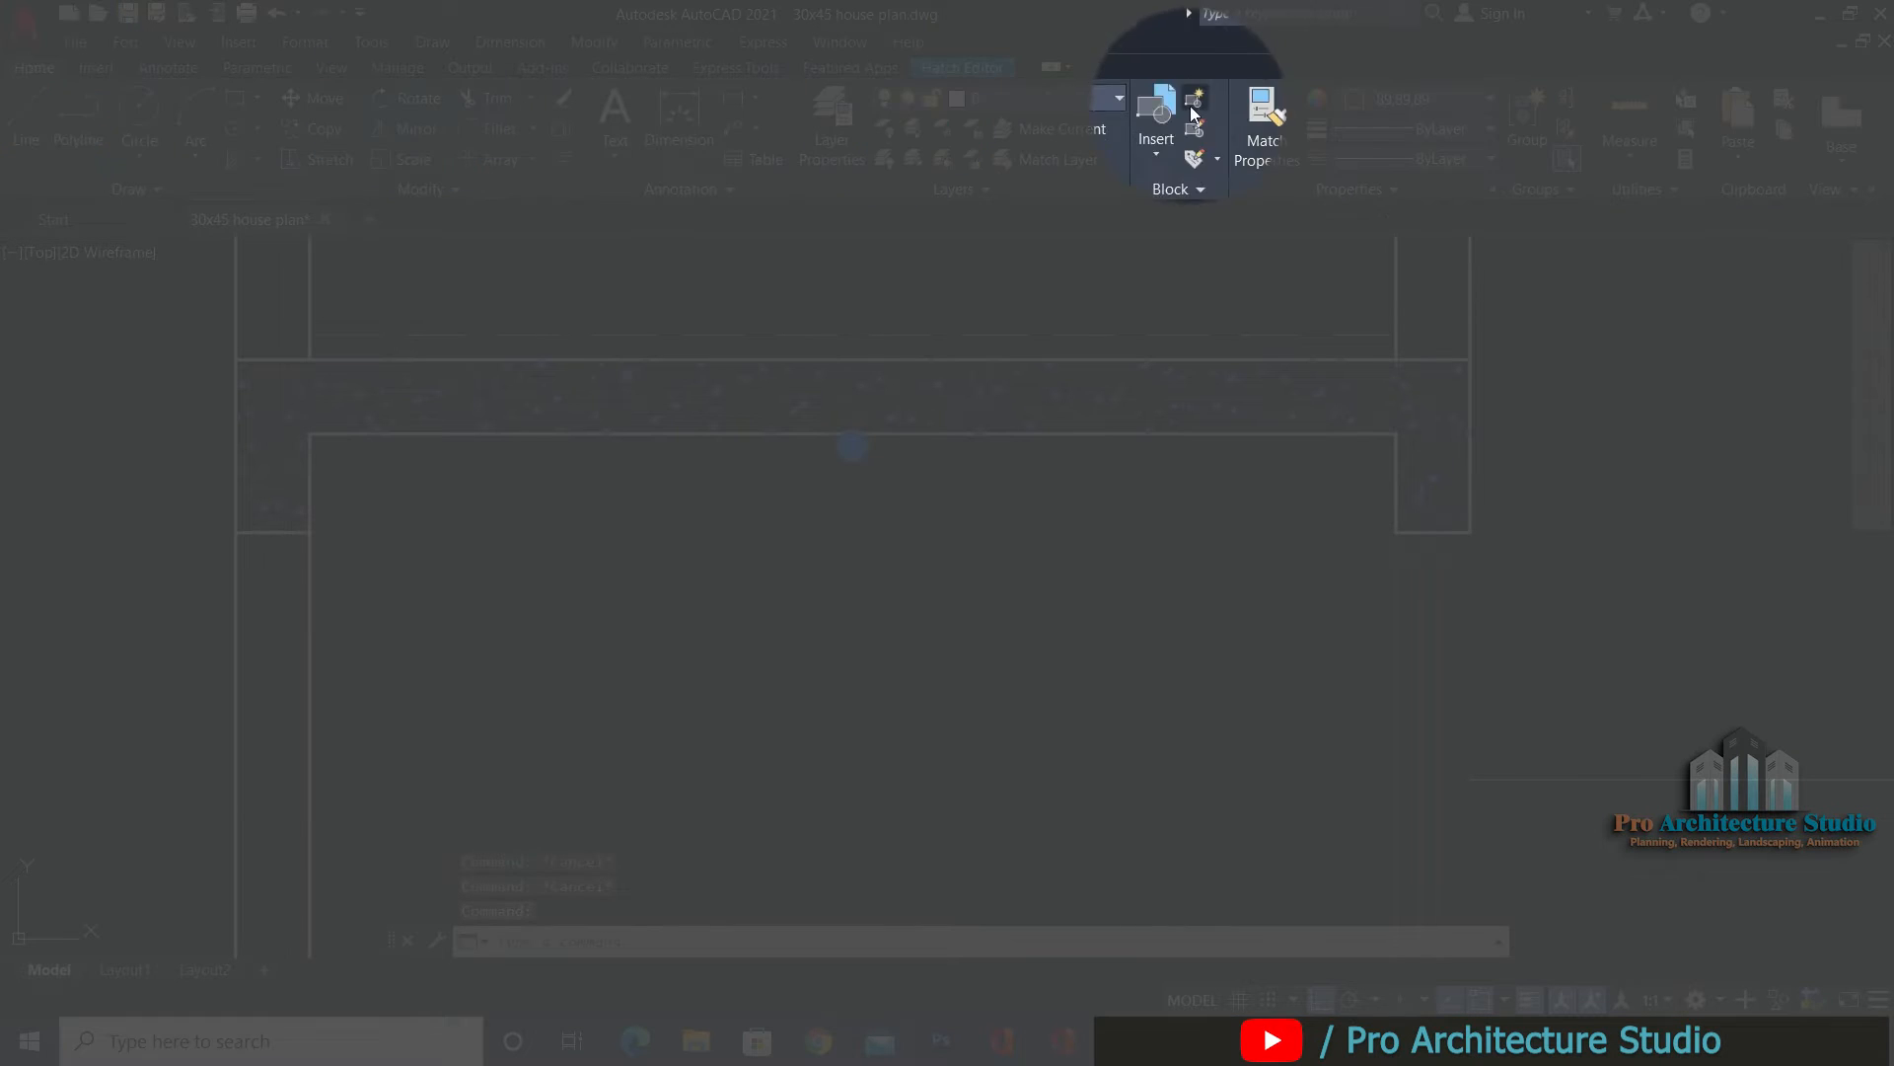
left_click(985, 97)
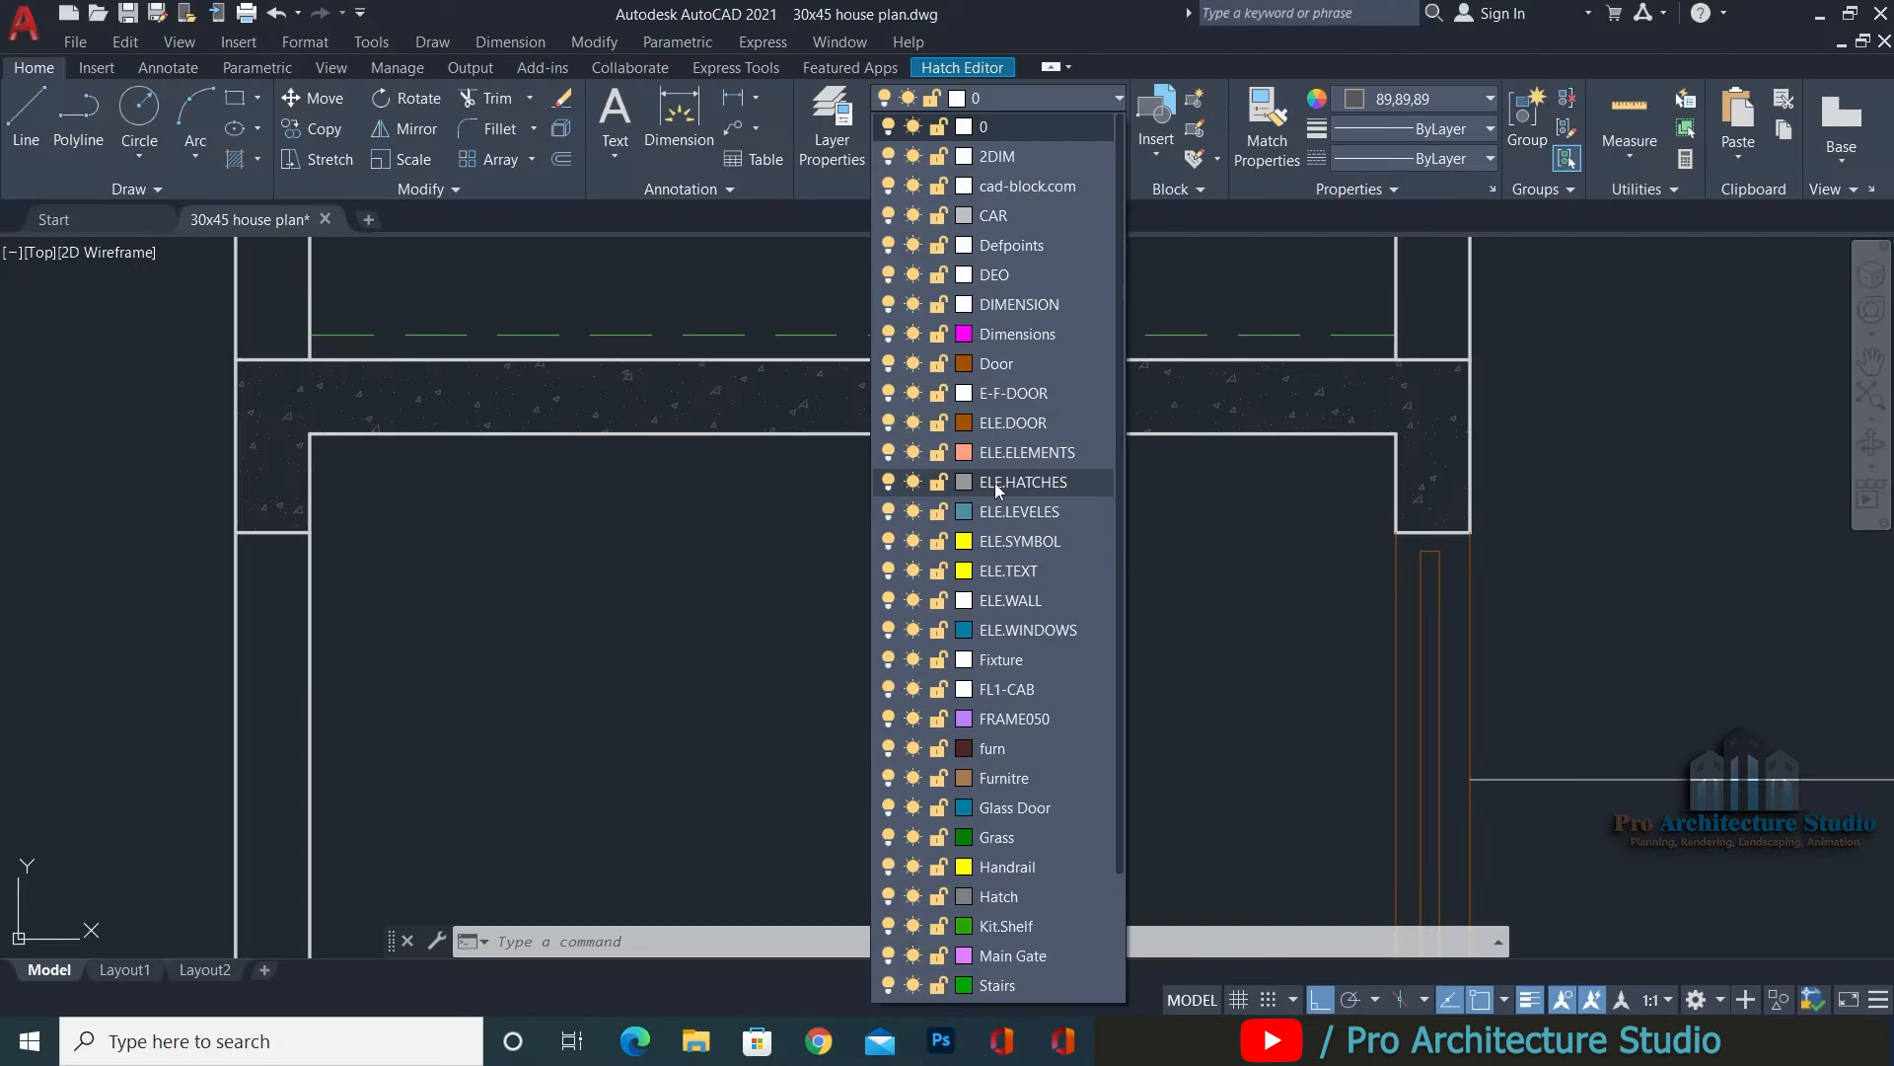
left_click(996, 483)
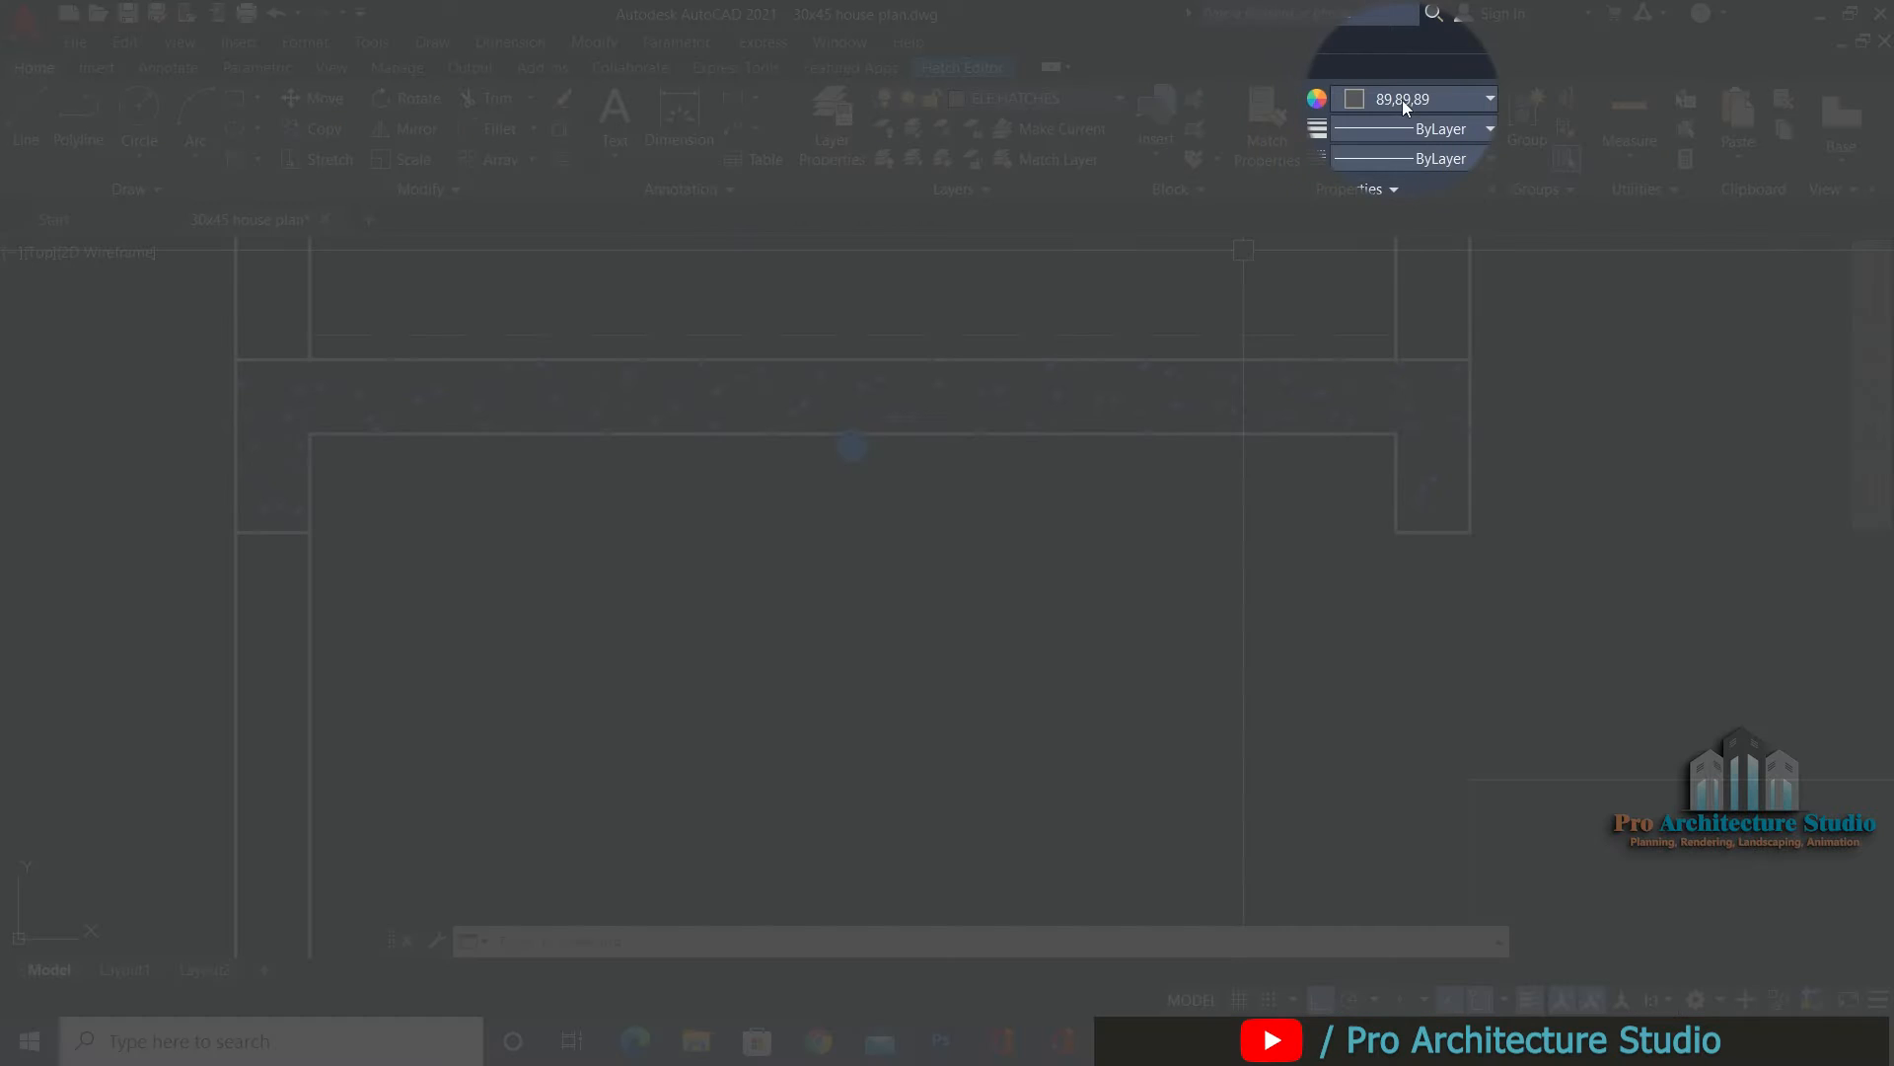
left_click(1403, 98)
left_click(1411, 128)
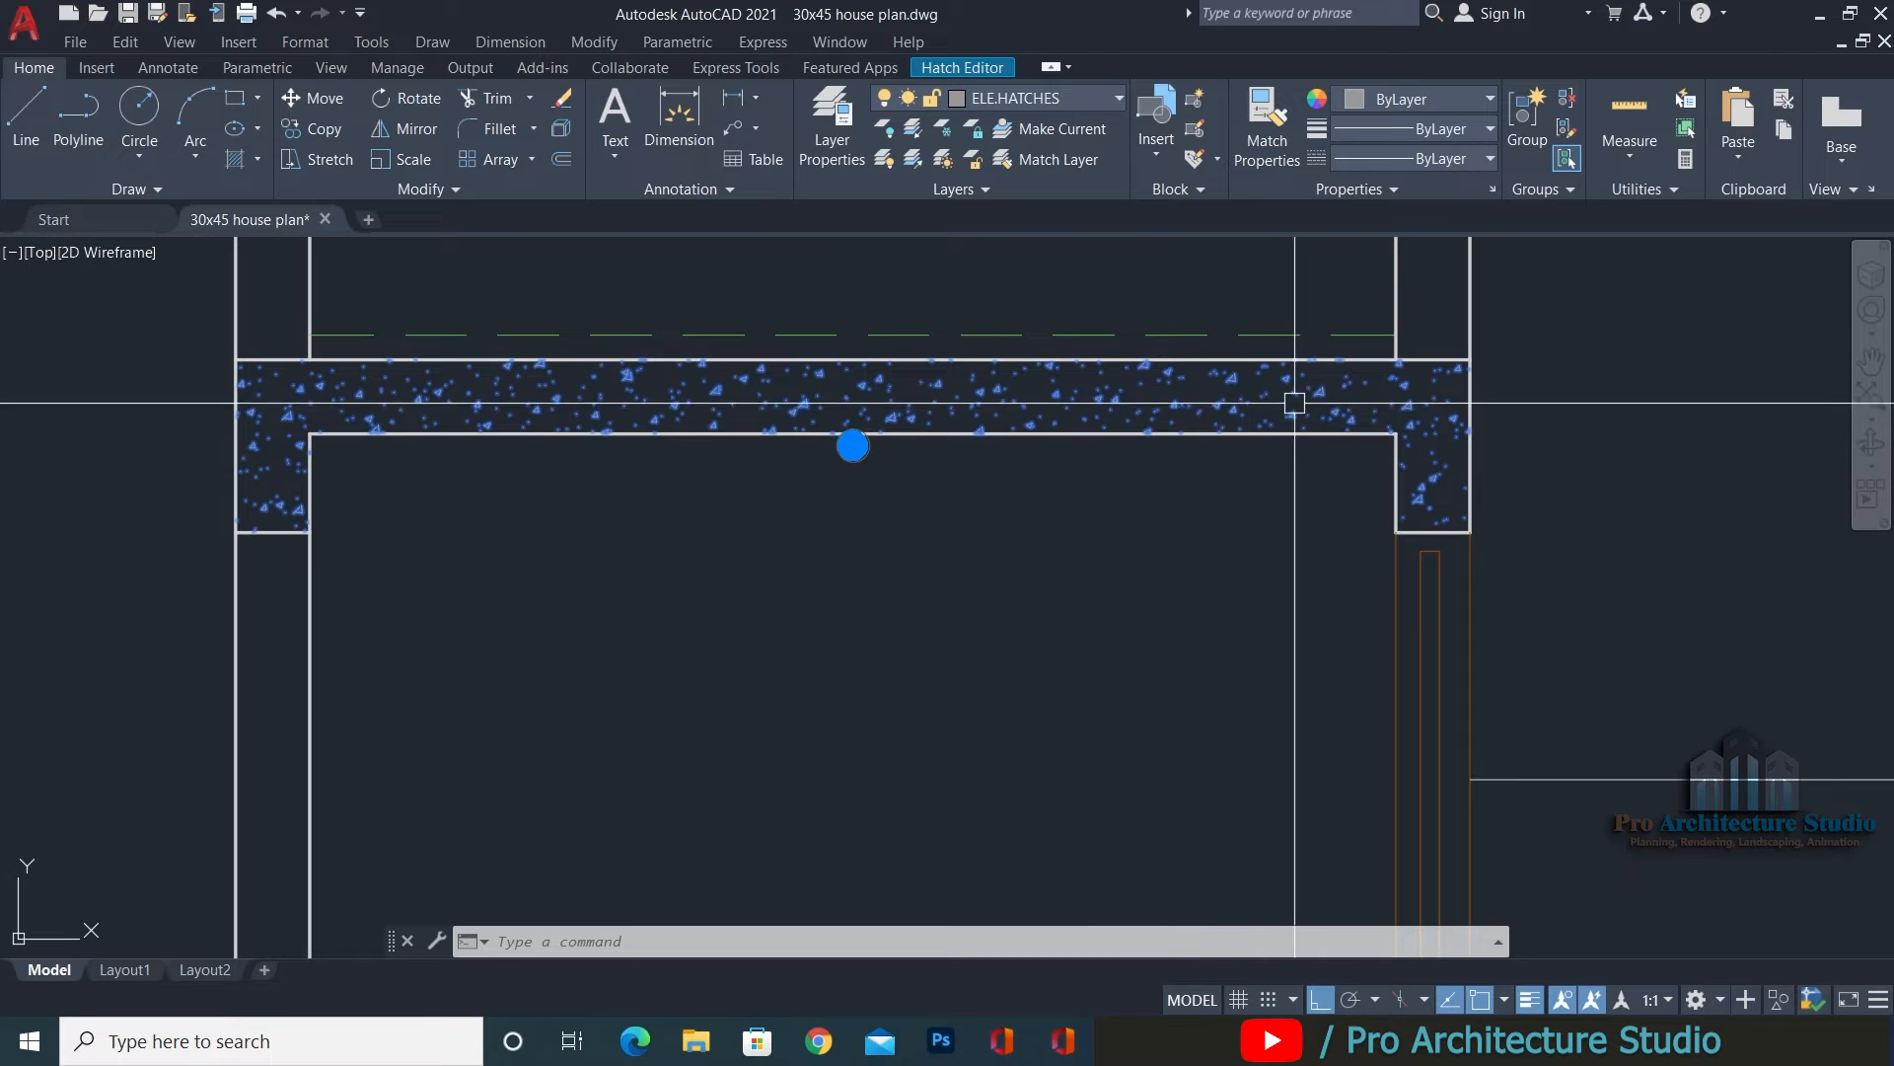
key("Escape")
key("Escape")
scroll(986, 473, "down", 4)
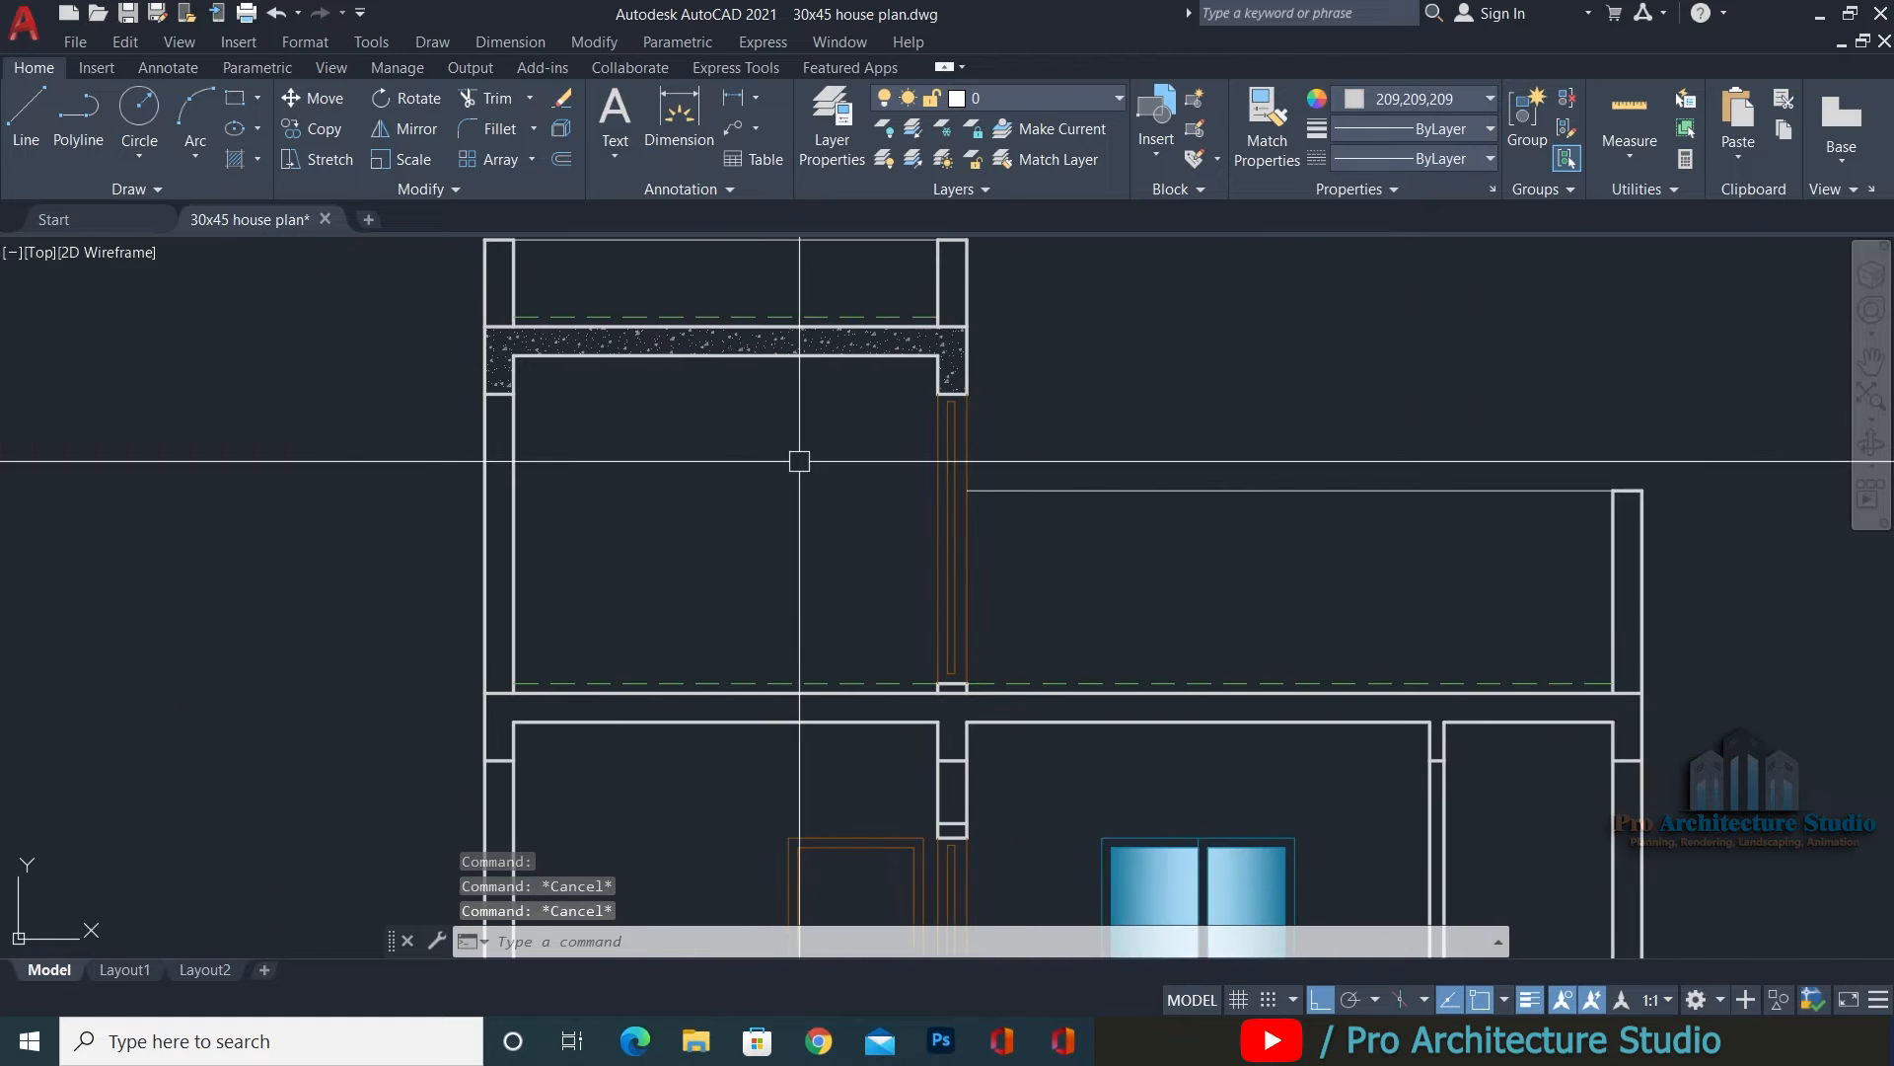
Hatch the terrace-level roof slab together with its beams.
middle_click_drag(990, 652, 945, 542)
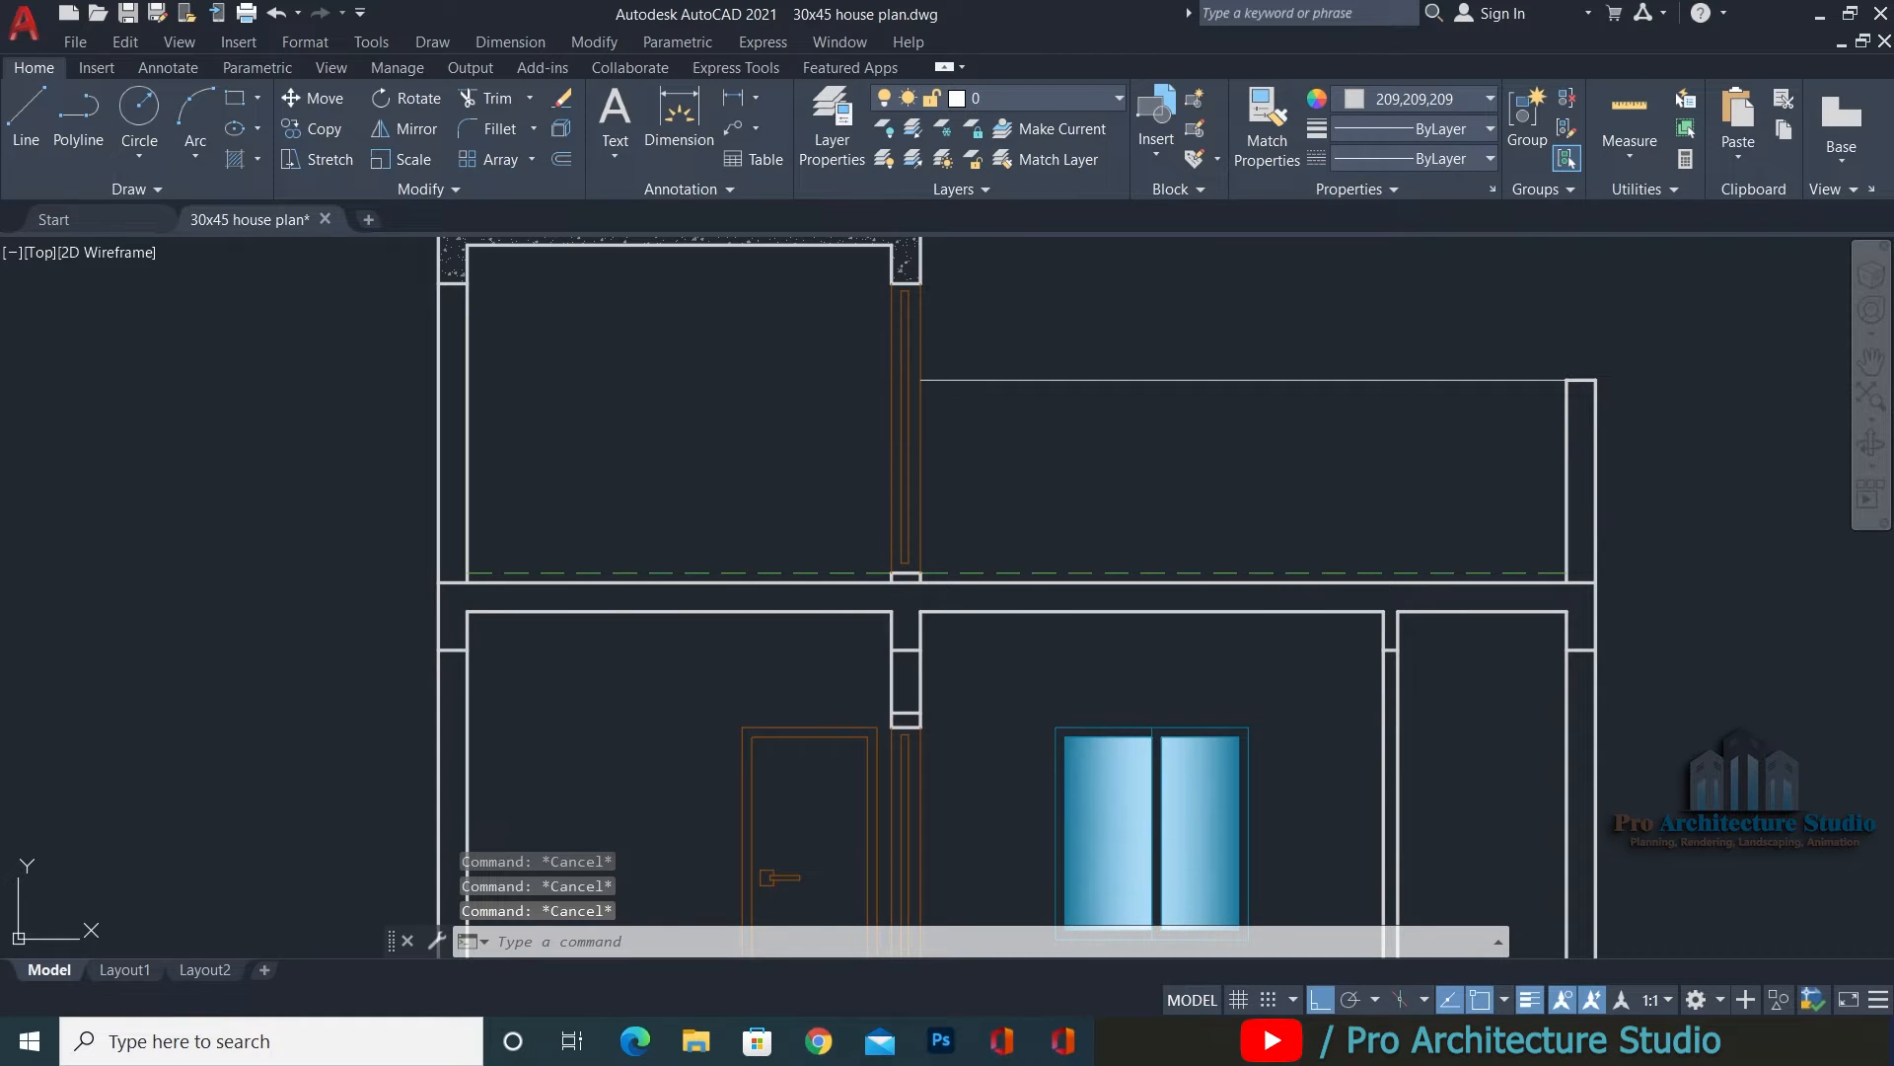
type("h")
key("Return")
left_click(839, 602)
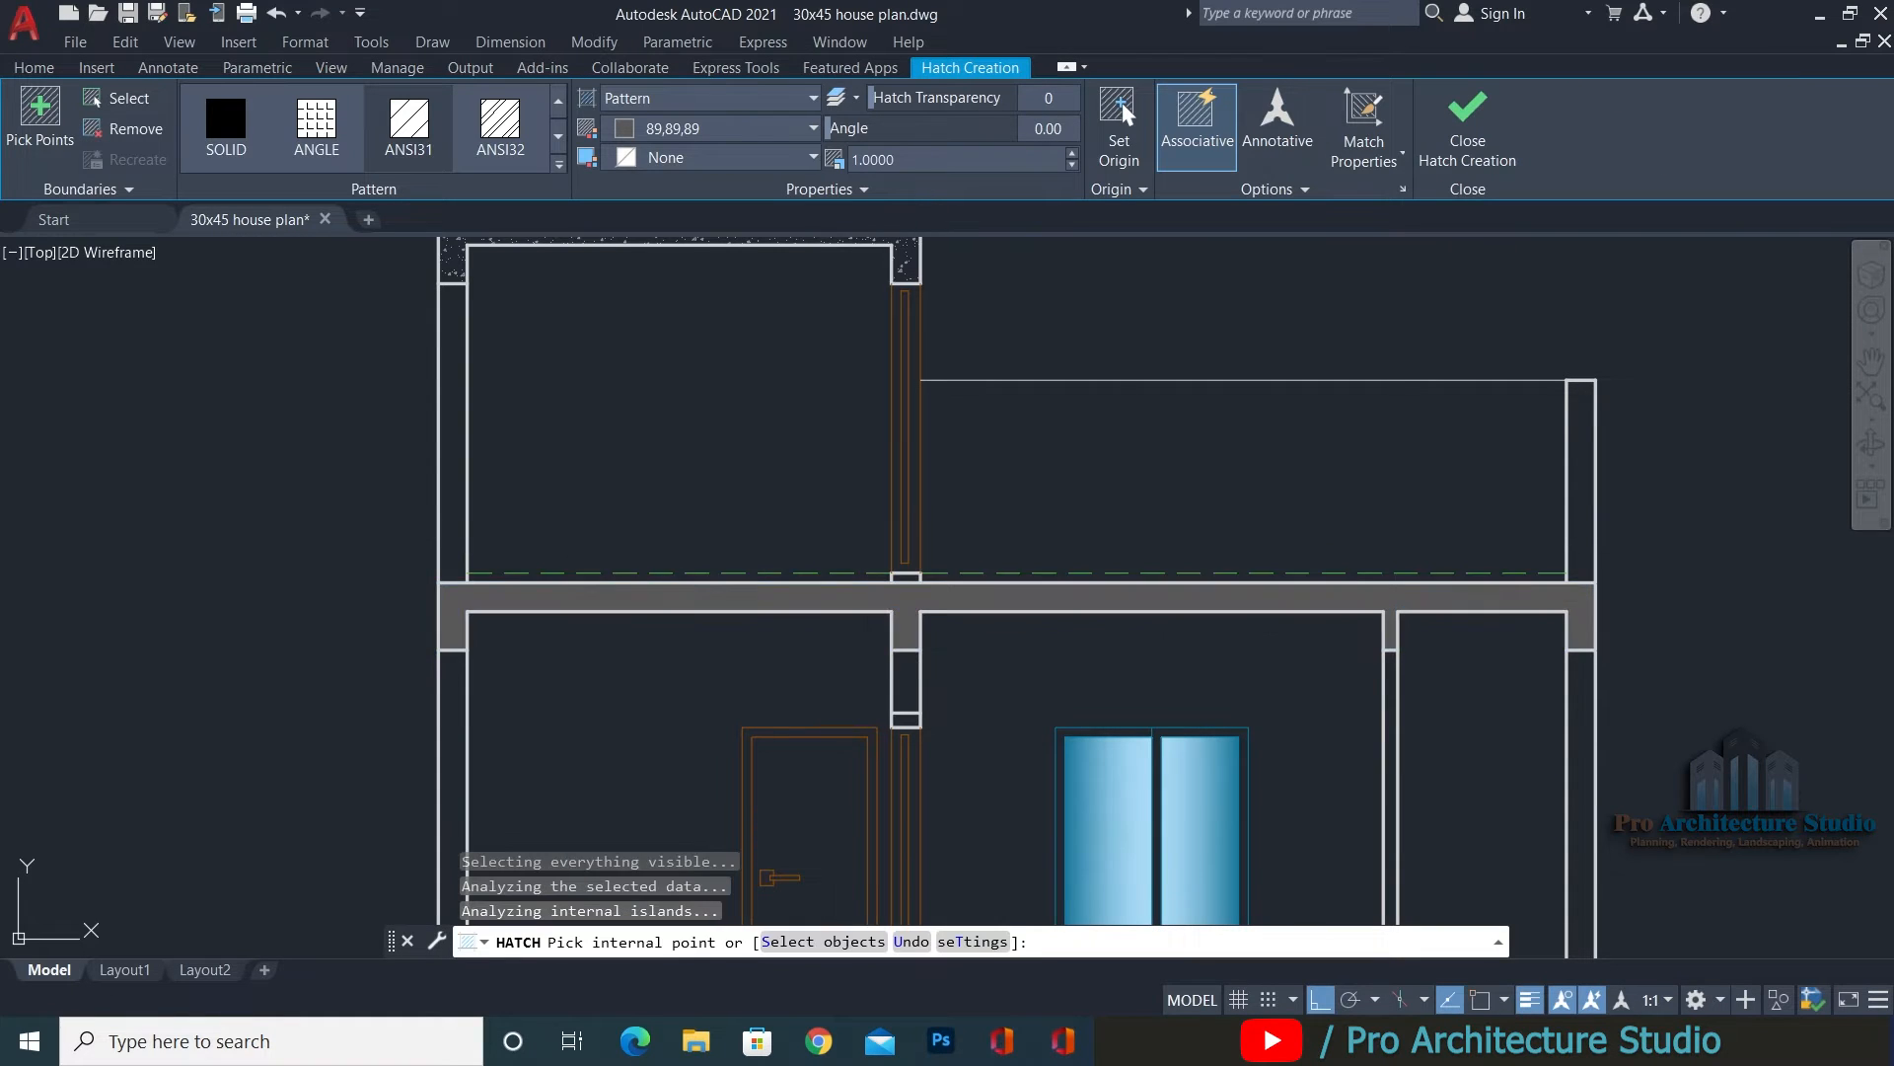
key("Return")
scroll(895, 553, "down", 2)
middle_click_drag(892, 638, 931, 296)
middle_click_drag(943, 448, 913, 594)
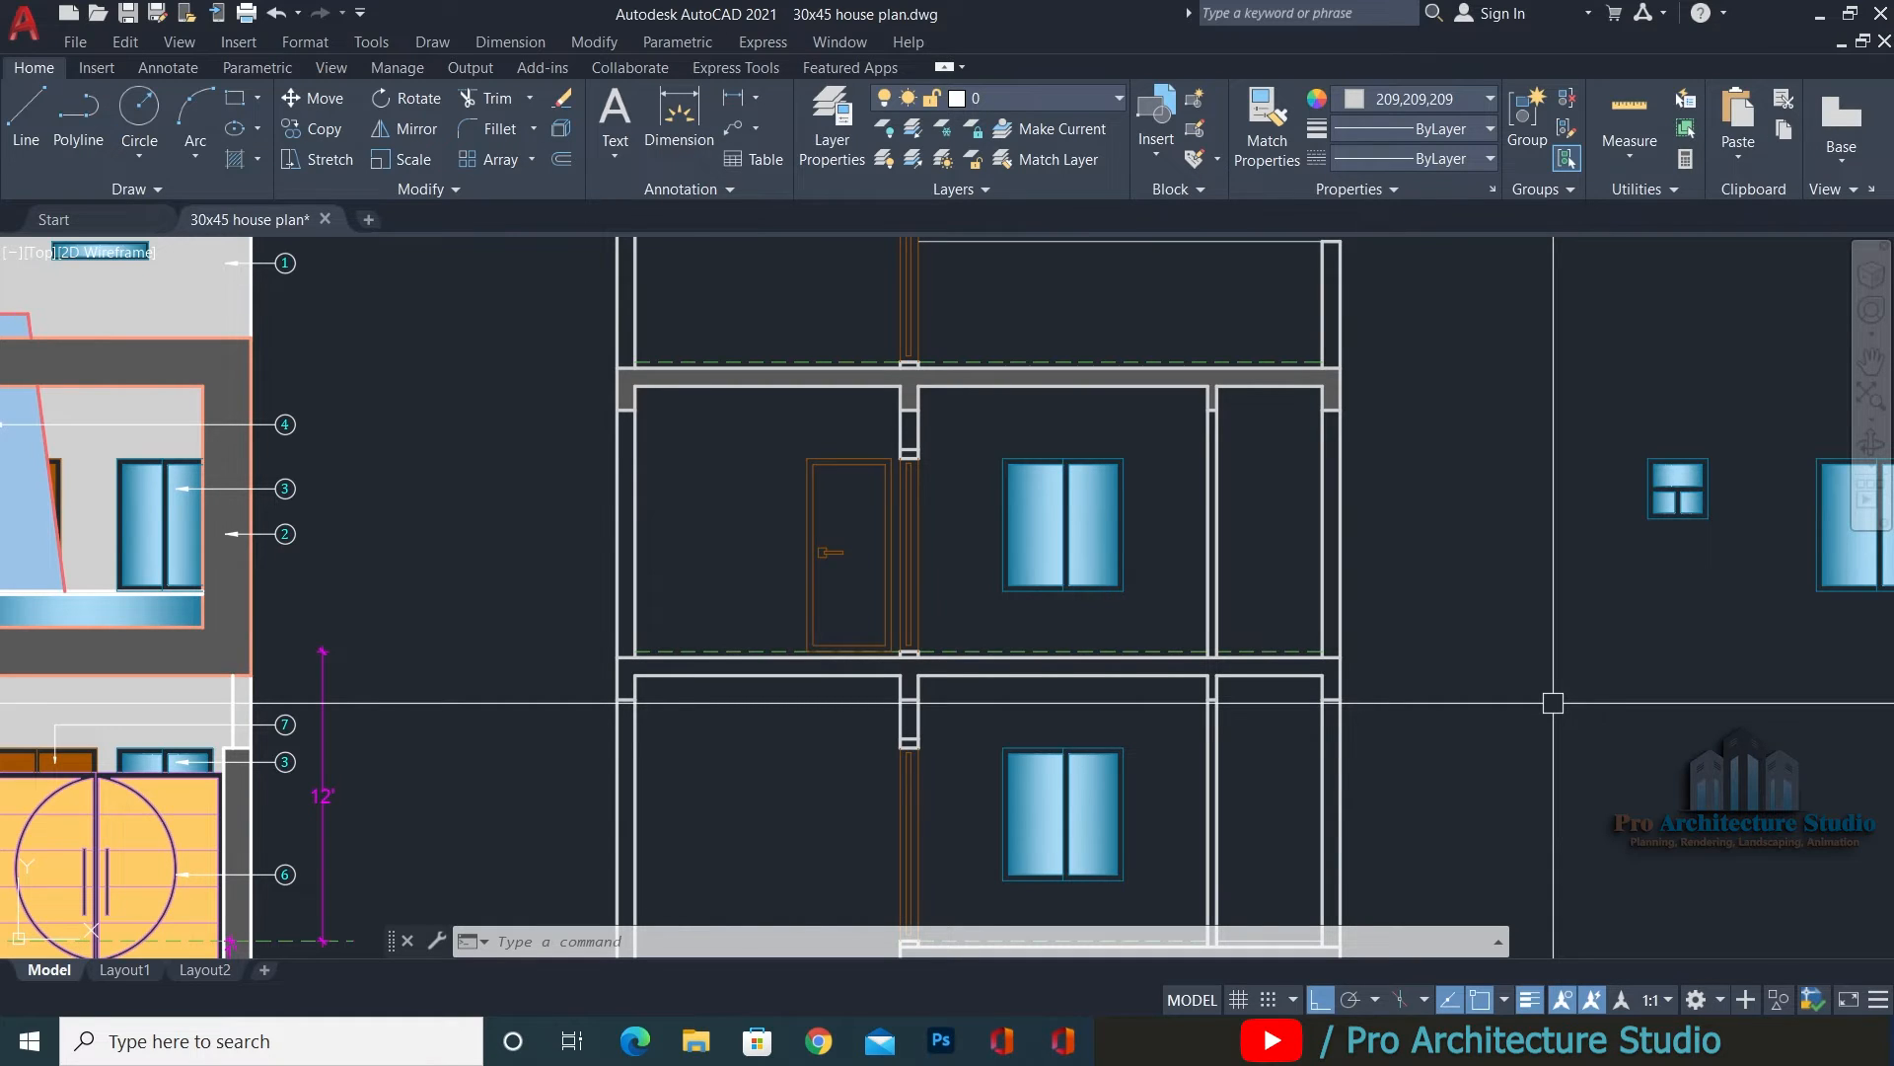
key("Escape")
key("Escape")
key("Escape")
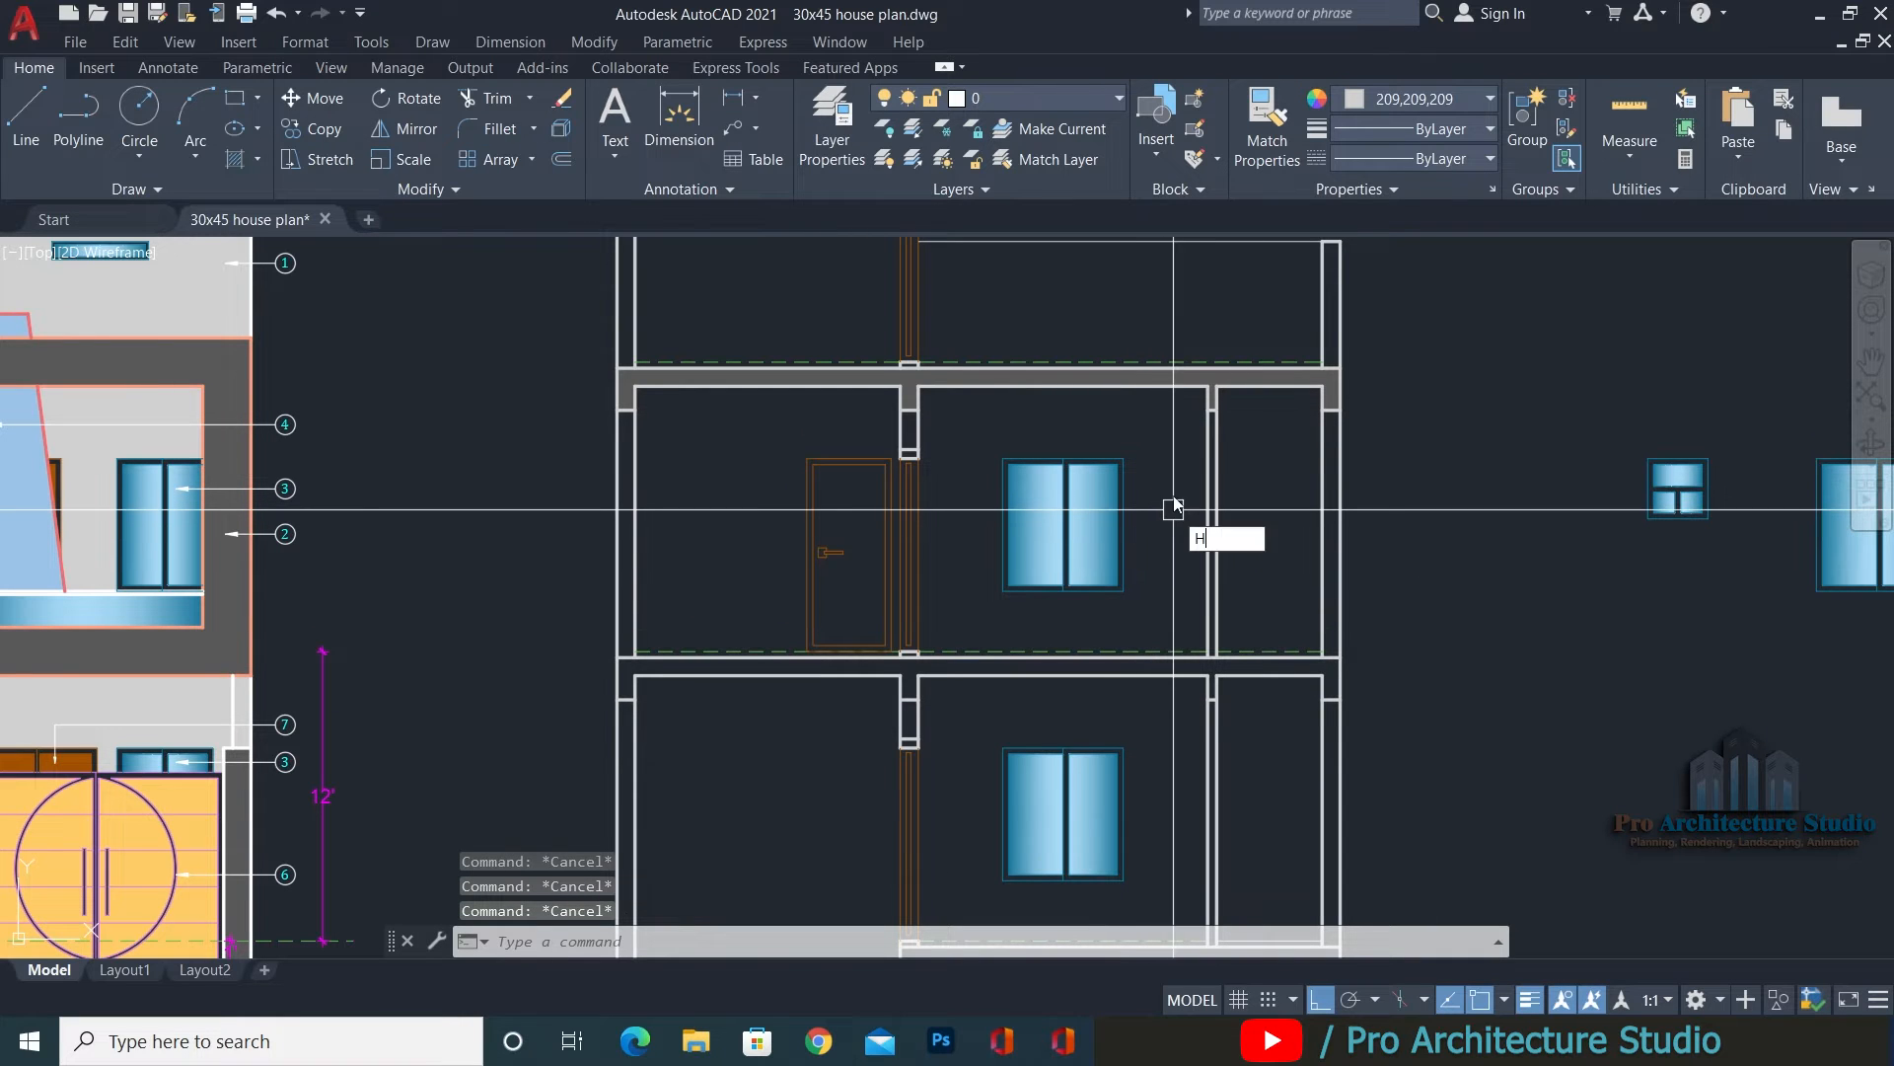
Hatch the first-floor slab and its beams between the ground and first floors.
type("h")
key("Return")
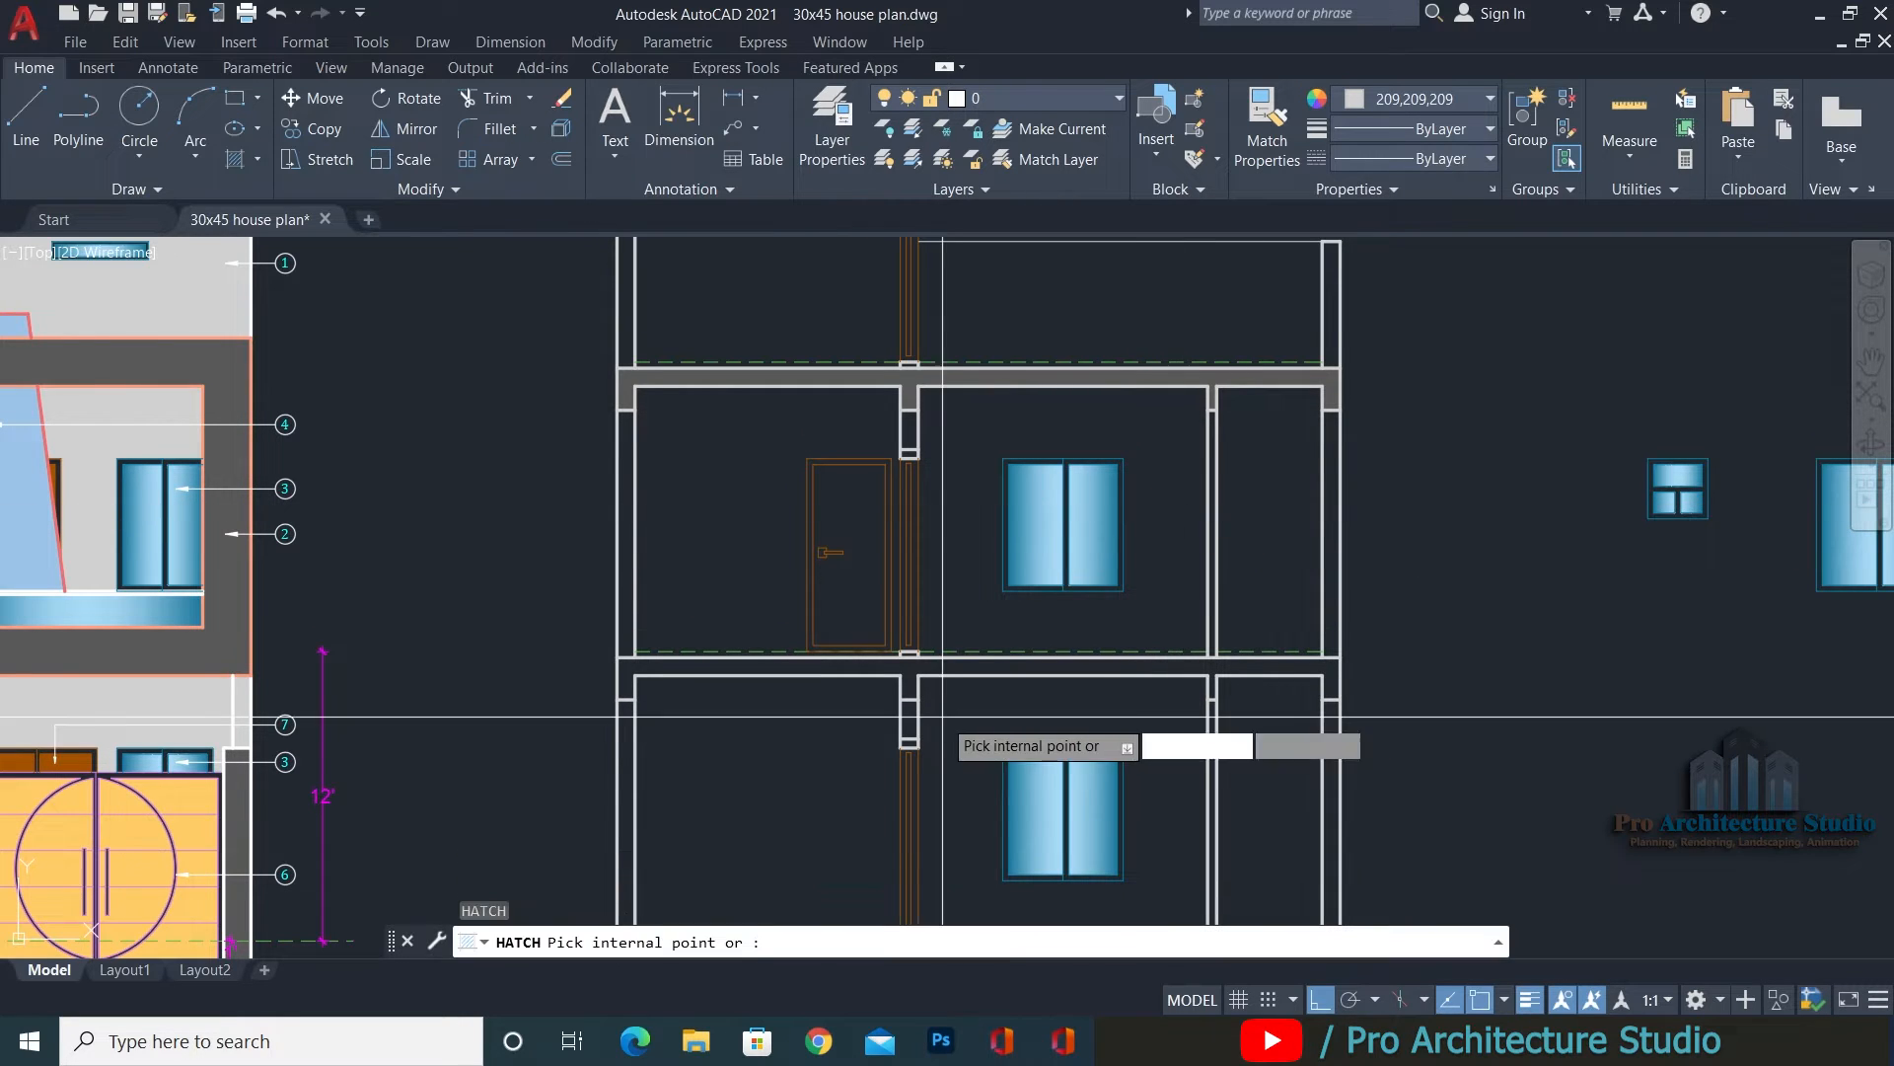
scroll(913, 669, "up", 2)
key("Return")
scroll(951, 559, "down", 8)
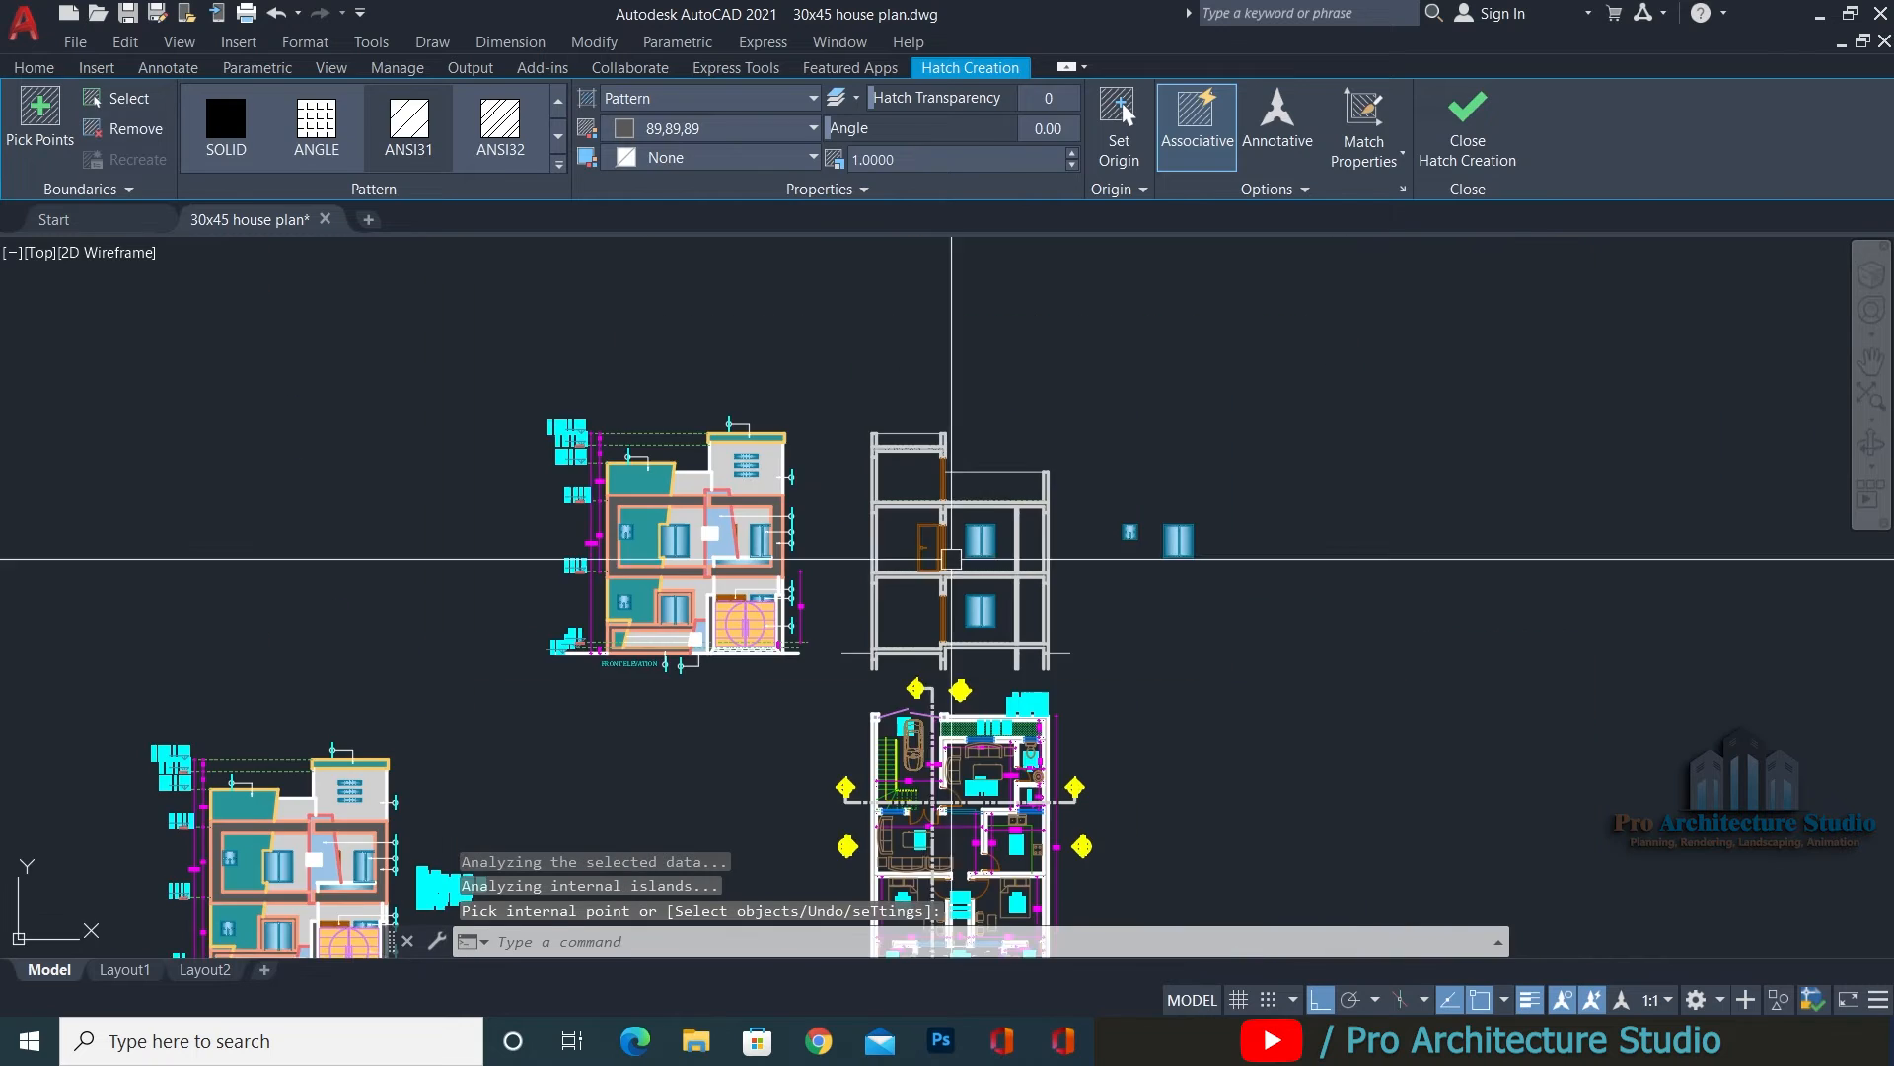
Hatch the stepped ground-floor slab and its beams at the base of the section.
mouse_move(935, 647)
middle_mouse_down()
mouse_move(923, 411)
mouse_move(671, 563)
mouse_move(759, 572)
middle_mouse_up()
scroll(918, 375, "up", 10)
scroll(692, 567, "down", 2)
key("Return")
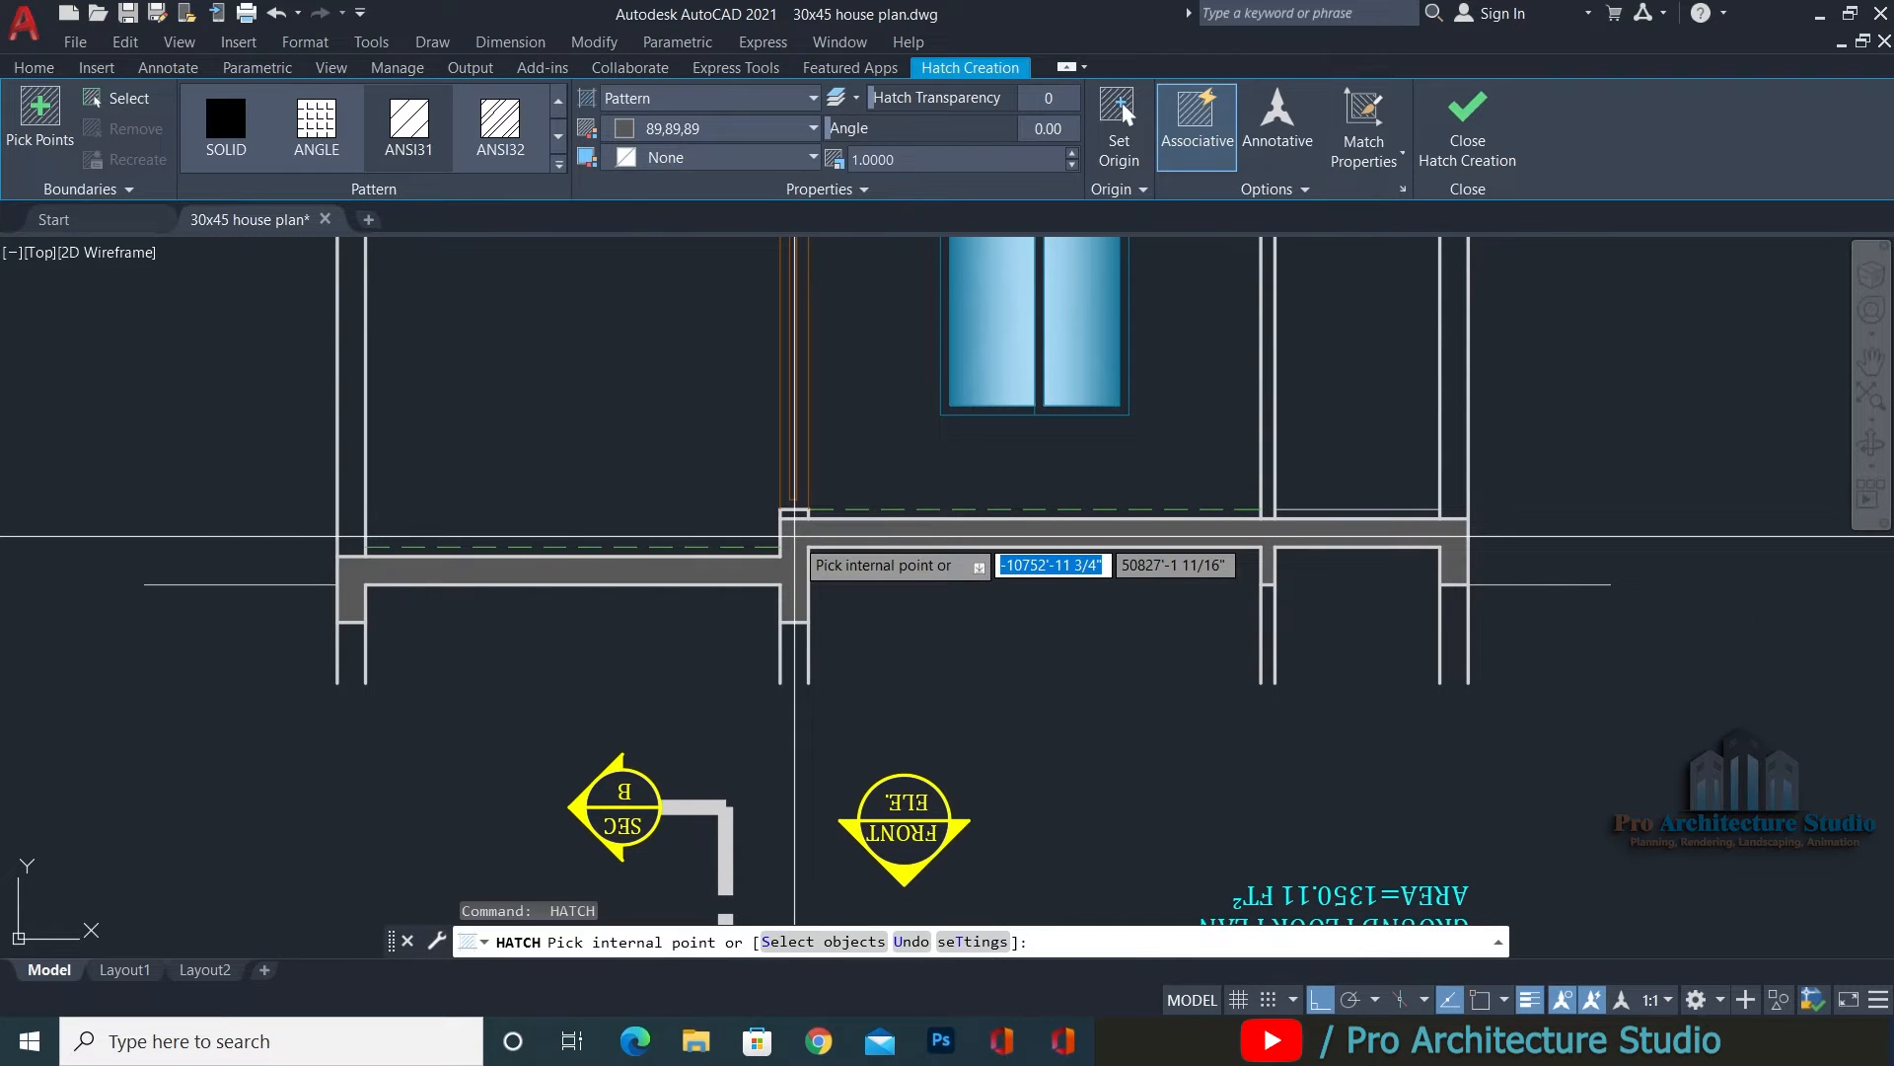
left_click(795, 535)
key("Return")
scroll(792, 530, "down", 8)
mouse_move(776, 377)
middle_mouse_down()
mouse_move(854, 415)
mouse_move(854, 738)
middle_mouse_up()
scroll(795, 551, "up", 8)
middle_click_drag(856, 627, 750, 363)
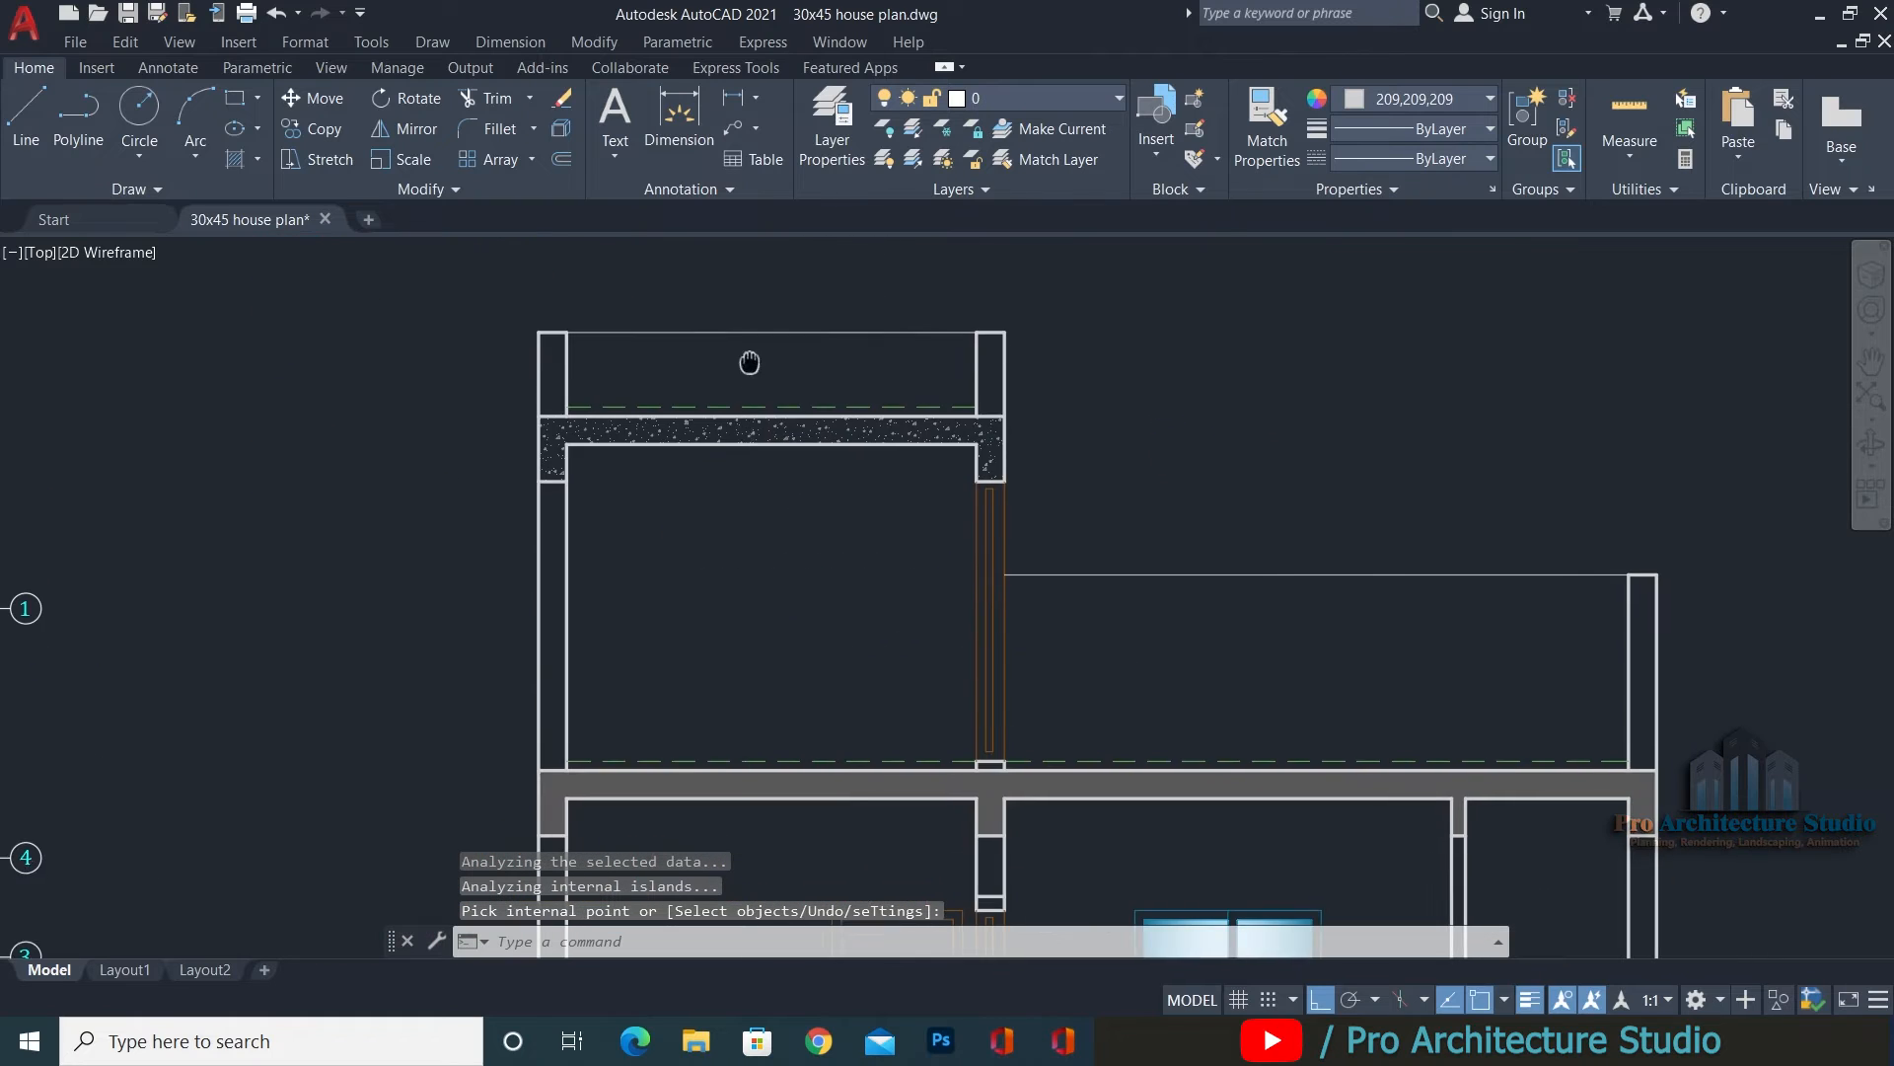
Match the terrace-level roof slab hatch to the properties of the staircase roof's concrete hatch.
scroll(908, 425, "up", 4)
key("Escape")
key("Escape")
type("M")
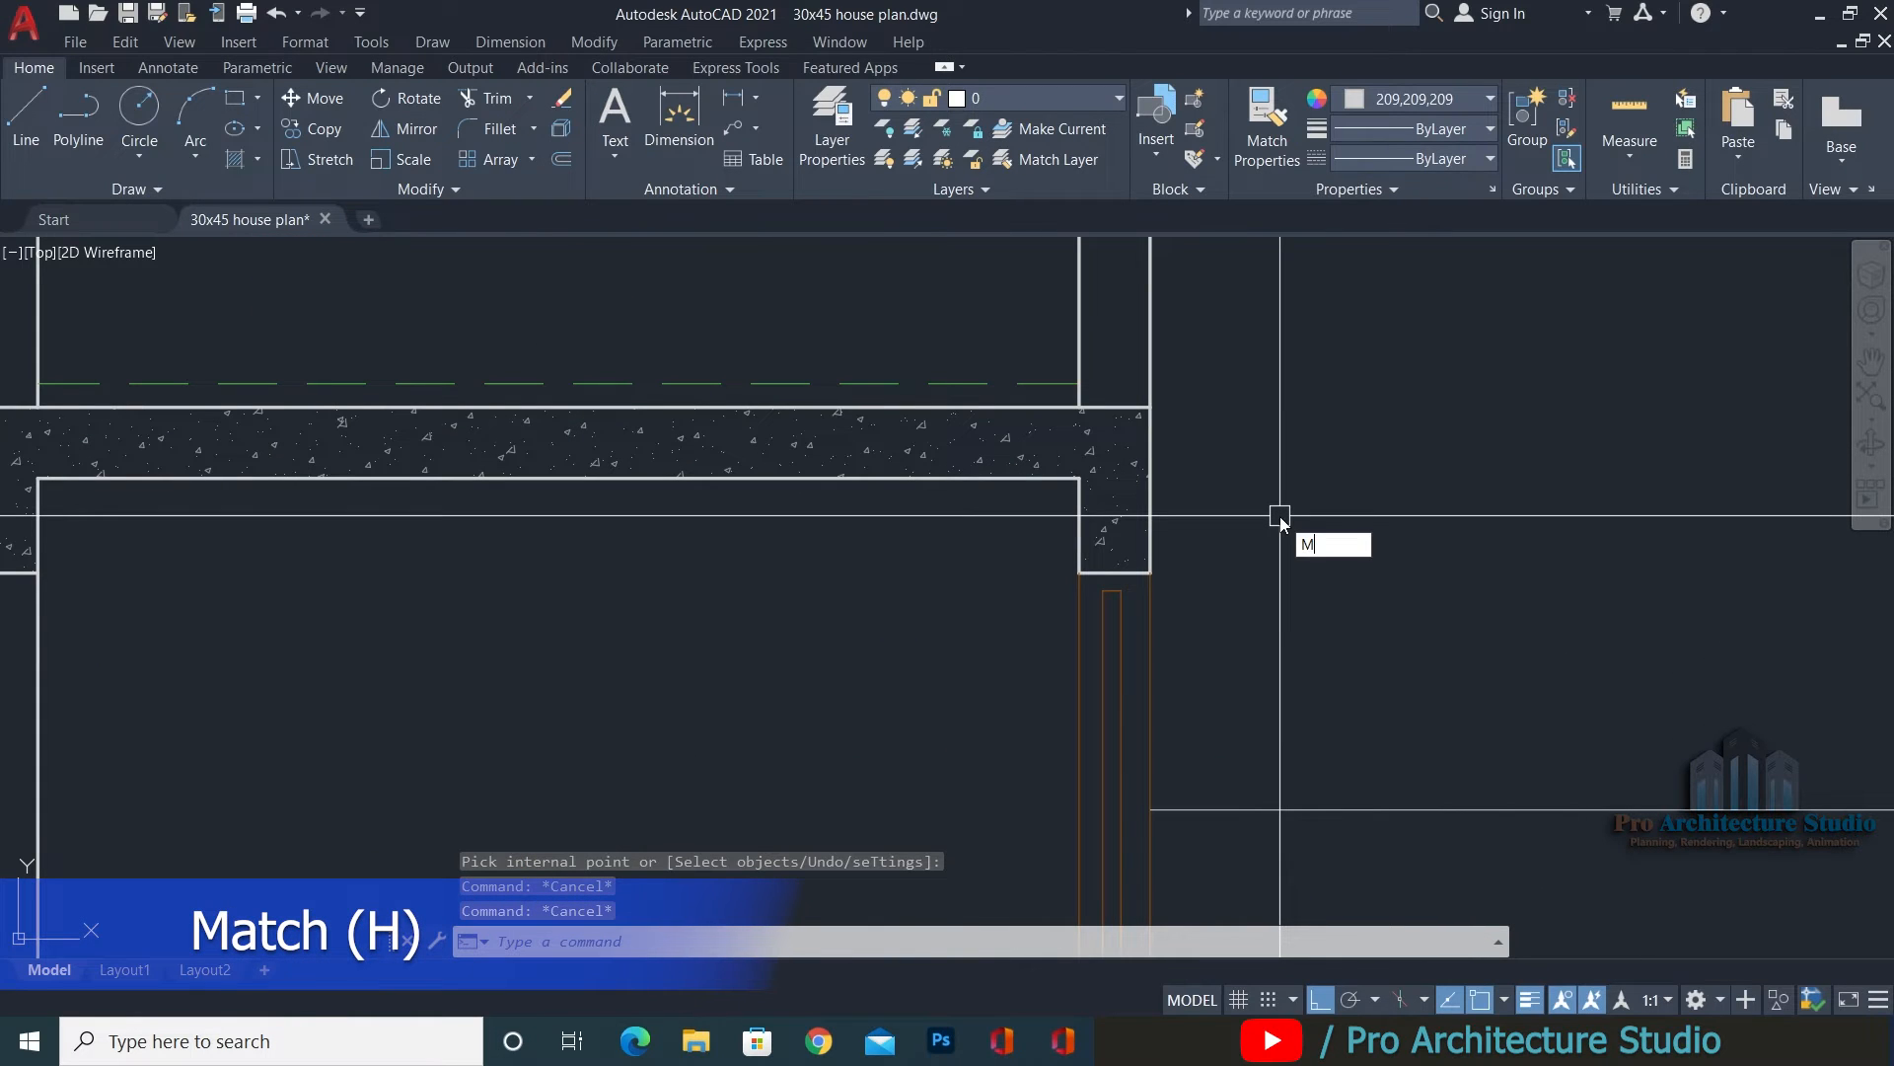
type("A")
key("Return")
left_click(1091, 458)
scroll(1086, 459, "down", 4)
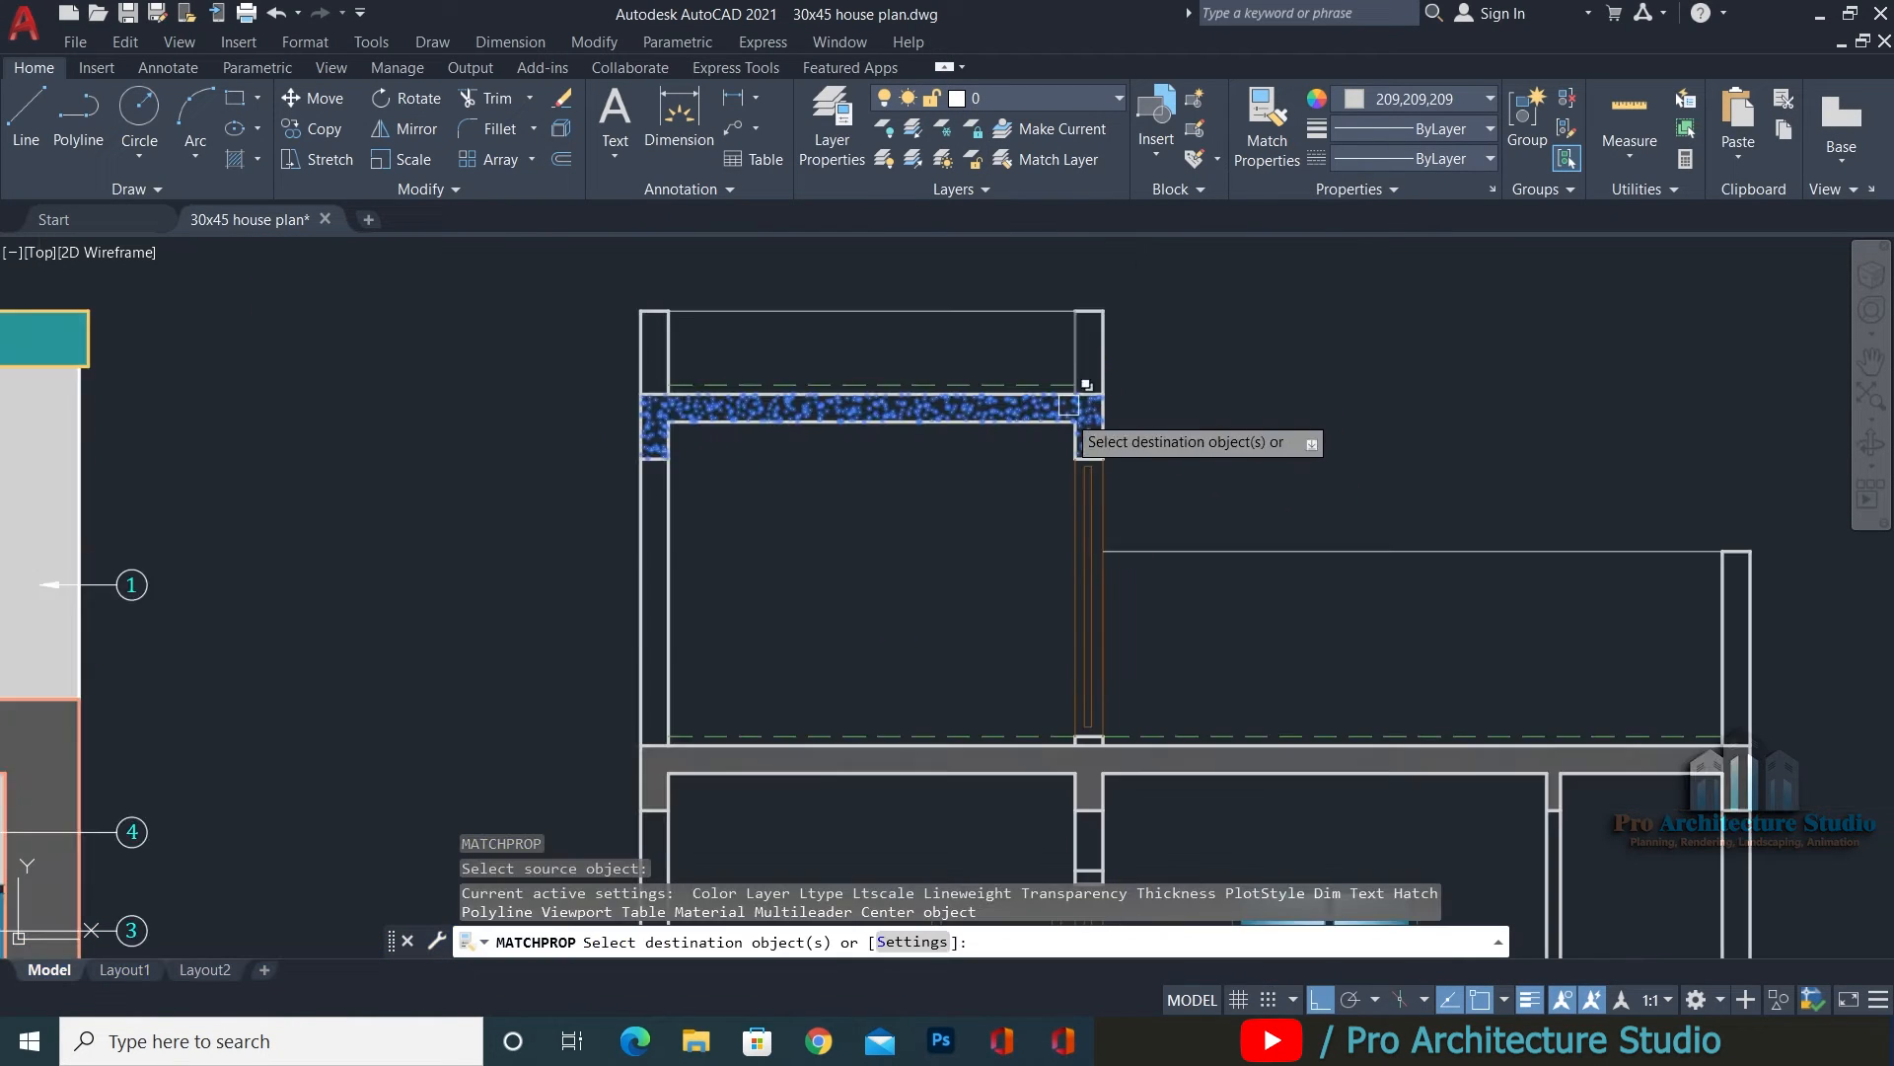
scroll(1048, 778, "up", 4)
left_click(1158, 701)
Apply the same matched concrete hatch properties to the first-floor and ground-floor slabs.
scroll(1115, 671, "down", 6)
mouse_move(1099, 639)
middle_mouse_down()
mouse_move(1061, 397)
mouse_move(1007, 351)
middle_mouse_up()
scroll(1108, 643, "up", 6)
left_click(973, 542)
scroll(1012, 474, "down", 4)
scroll(1015, 448, "down", 2)
scroll(1029, 642, "up", 6)
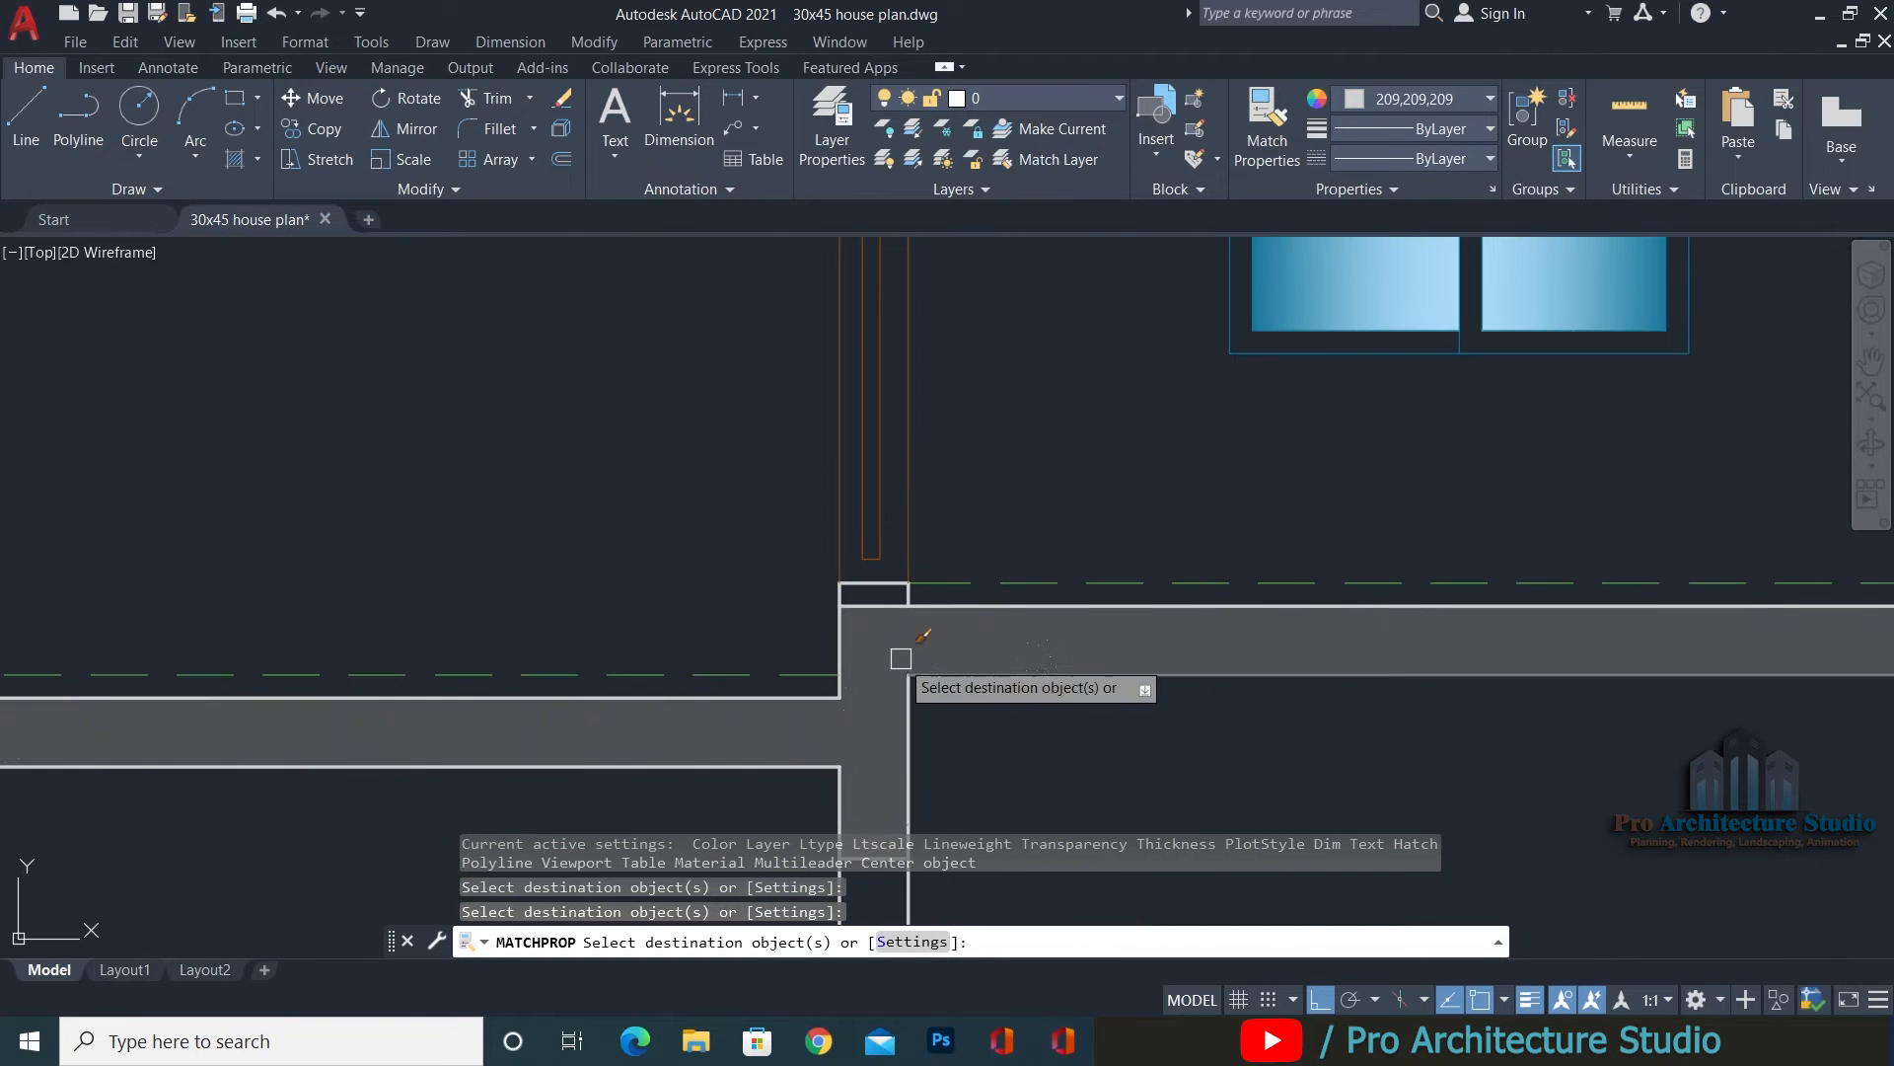
left_click(901, 658)
scroll(947, 592, "down", 6)
key("Escape")
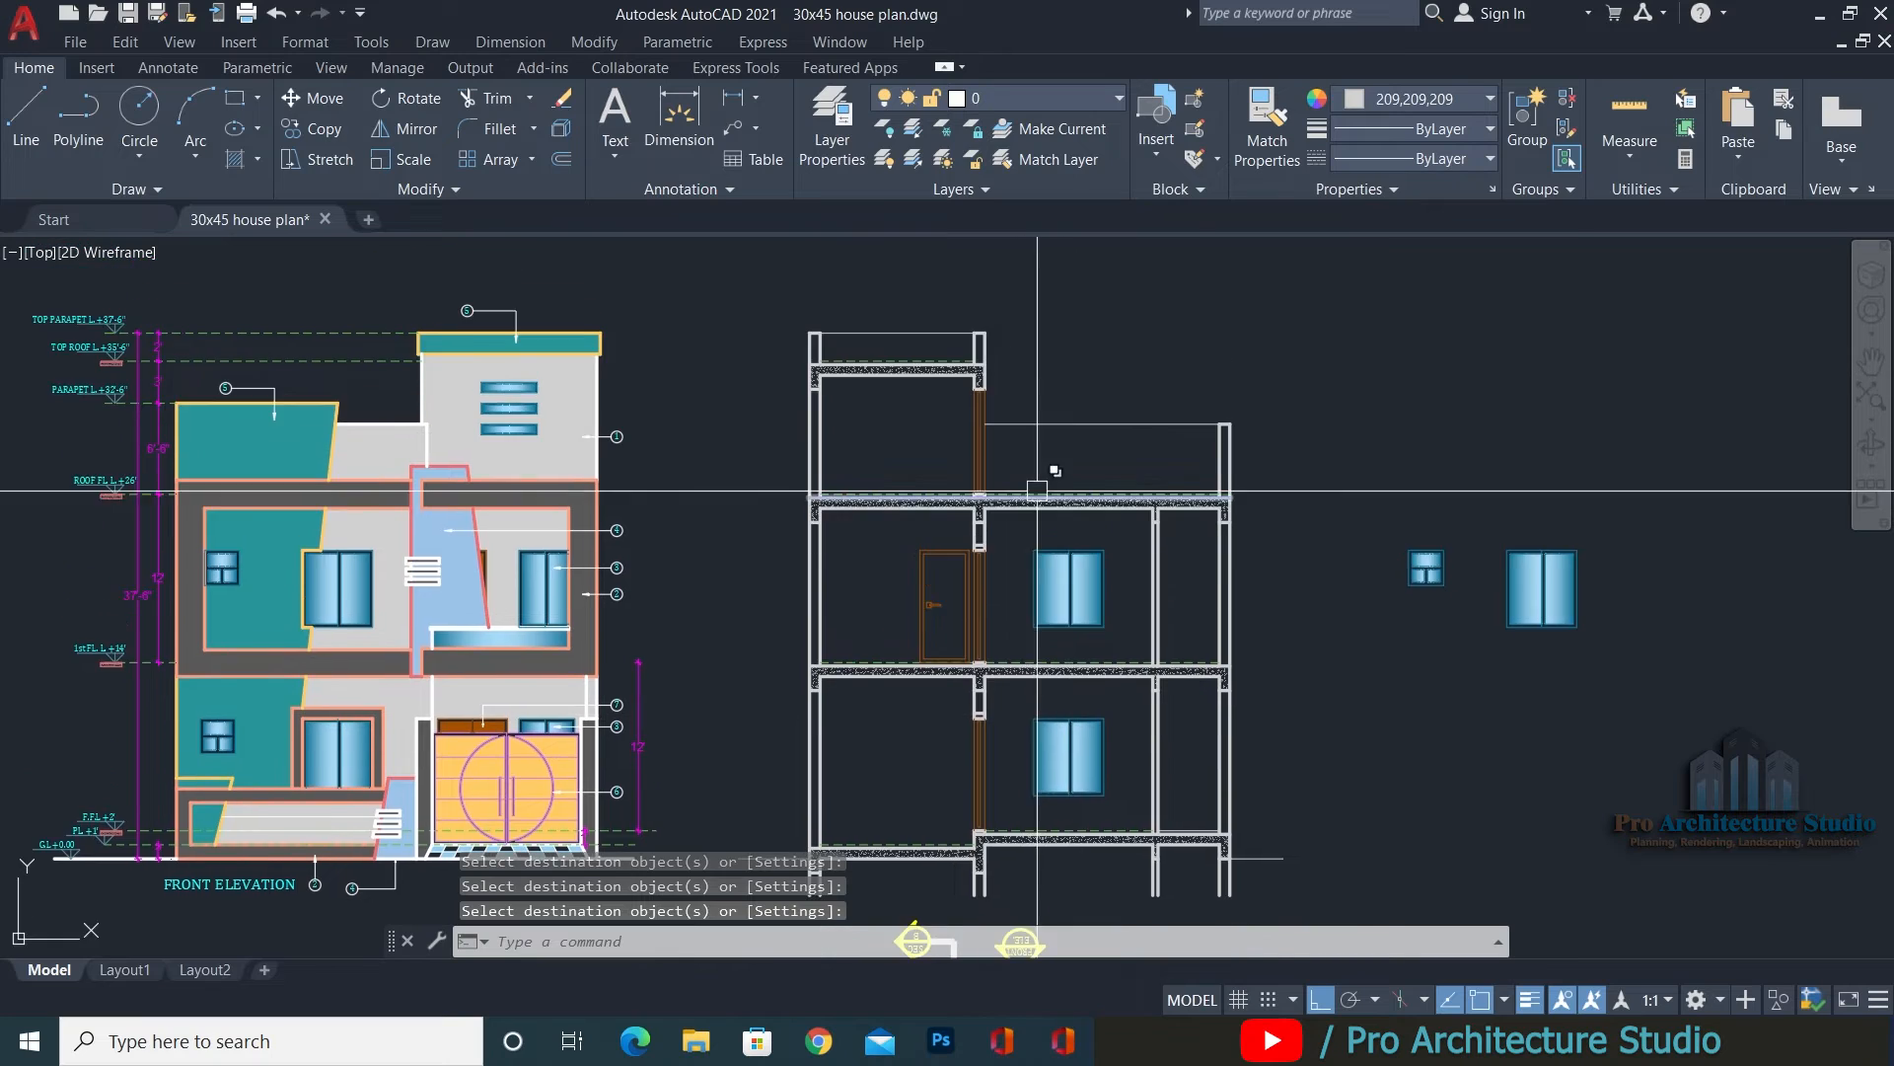
key("Escape")
key("Escape")
key("Escape")
Hatch both staircase roof parapets, the staircase's outer wall and the terrace parapet in colour 89,89,89.
scroll(888, 542, "up", 2)
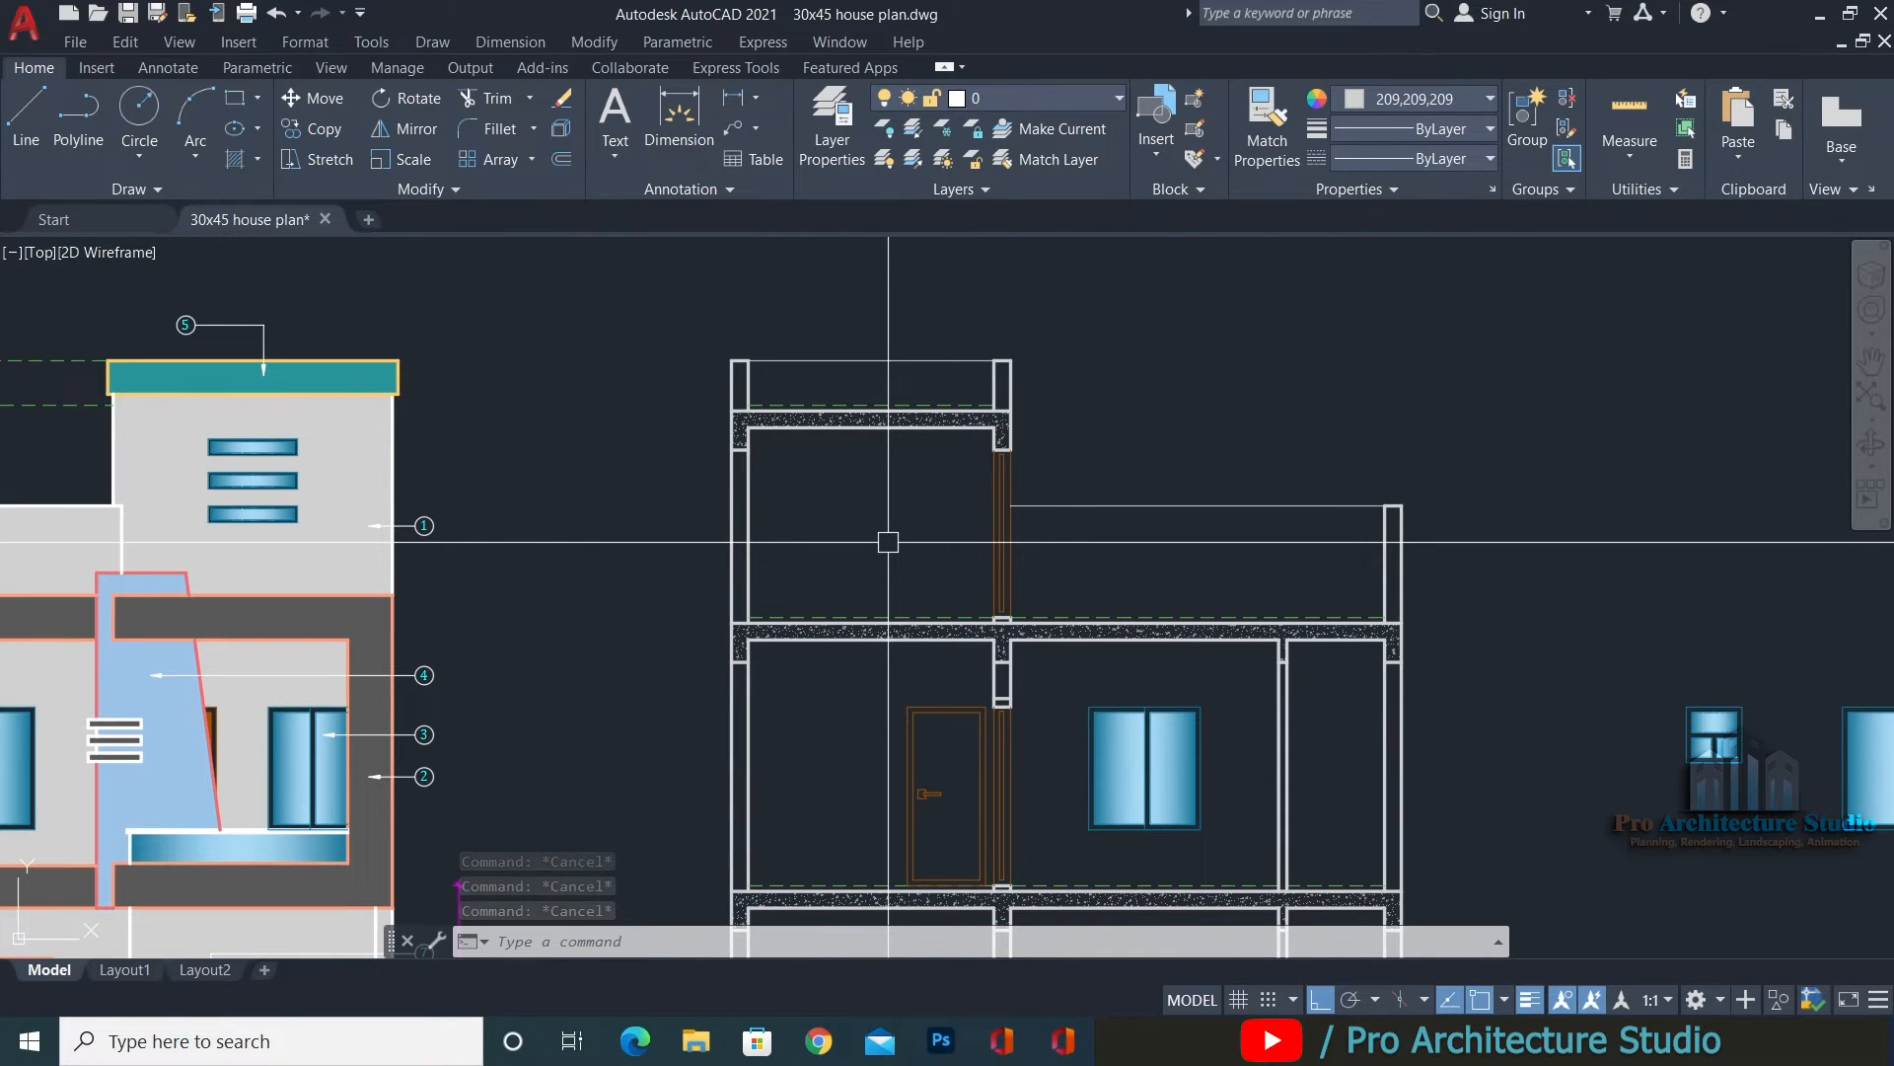
type("h")
key("Return")
scroll(755, 405, "up", 2)
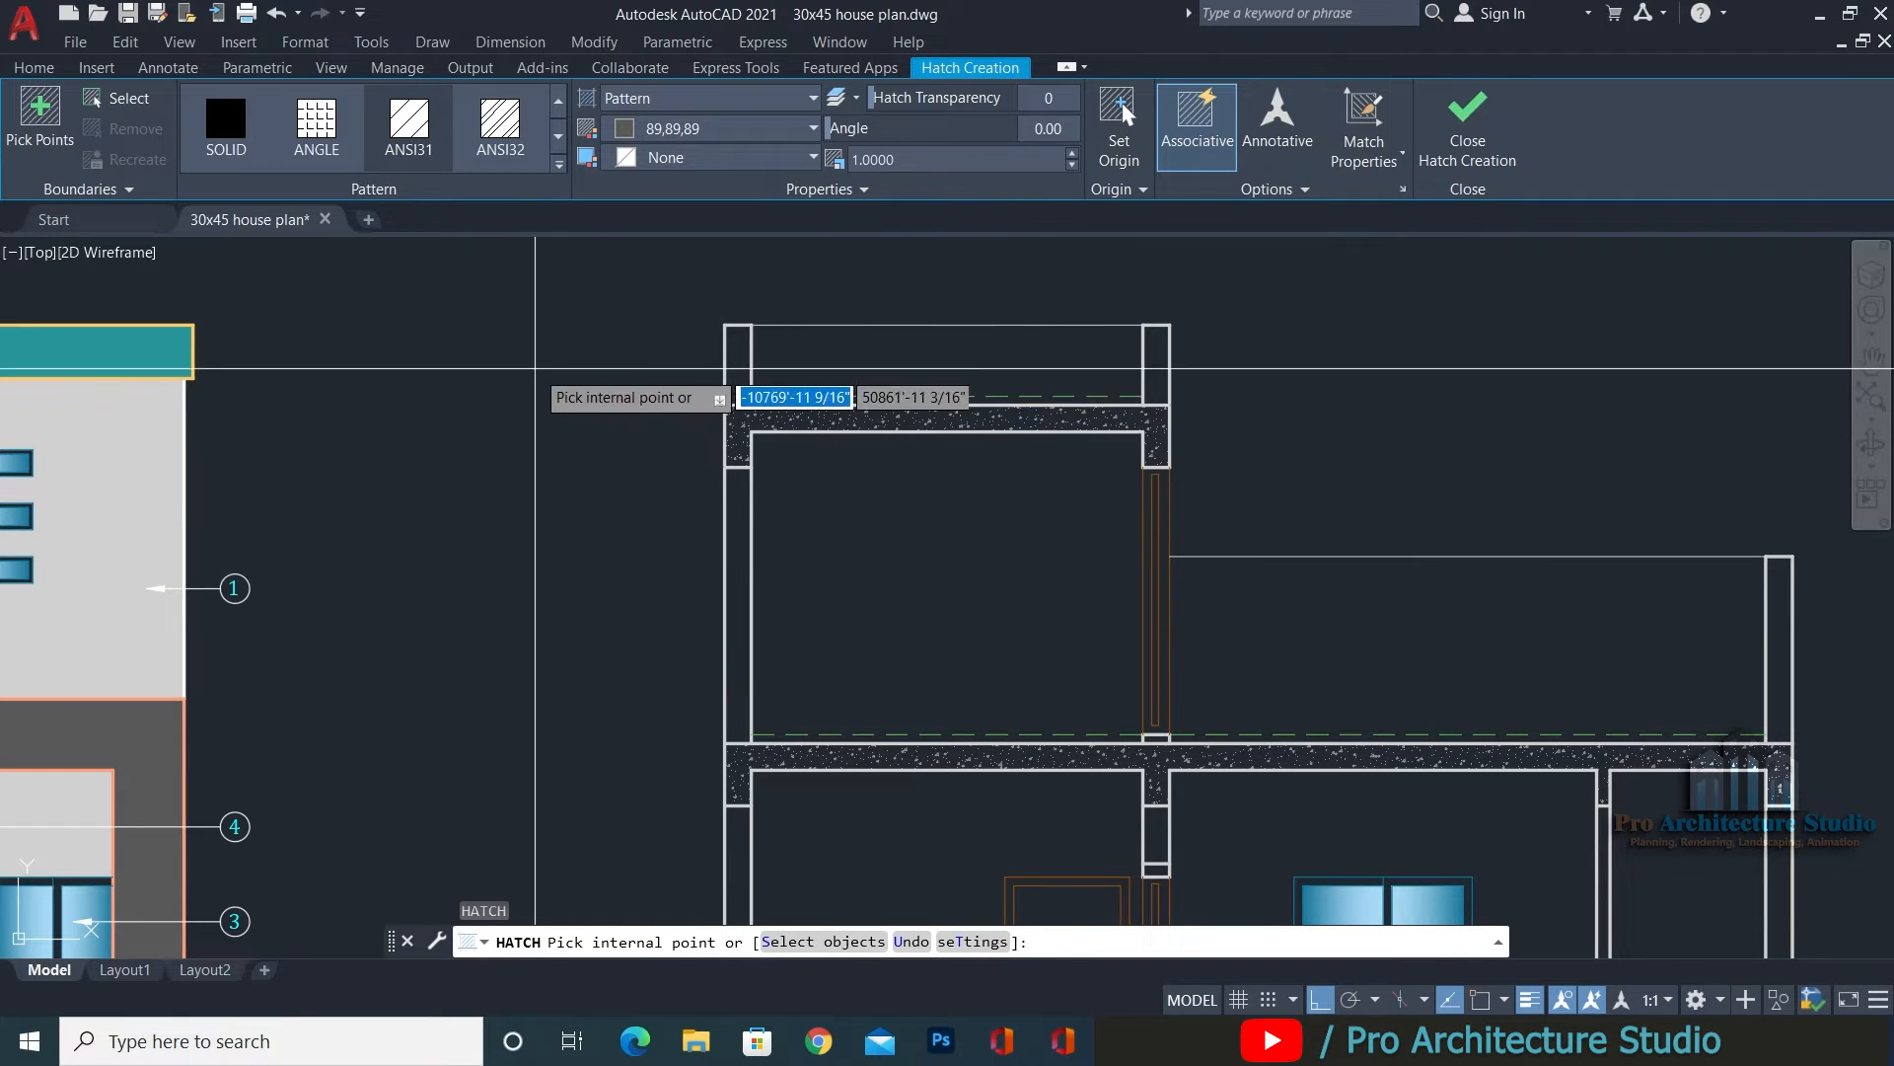
middle_click_drag(1662, 401, 1523, 372)
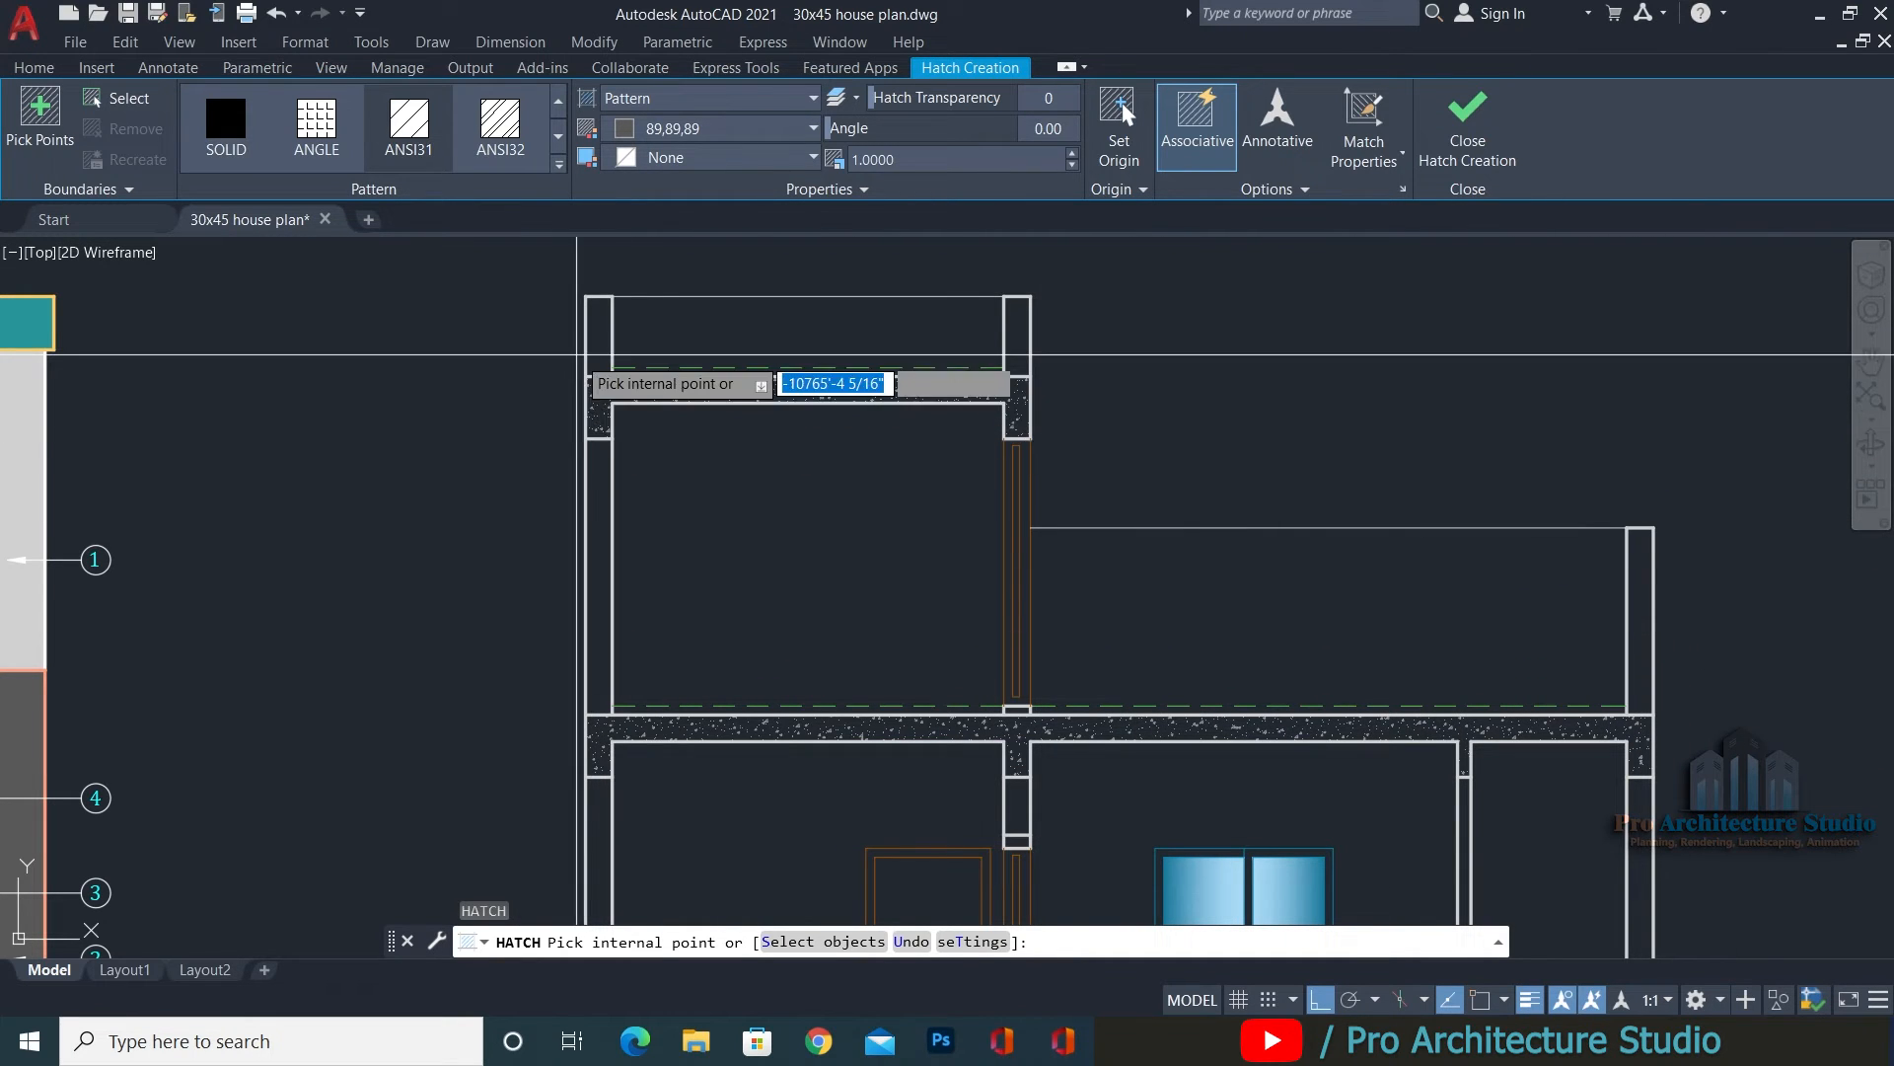
left_click(602, 341)
left_click(602, 473)
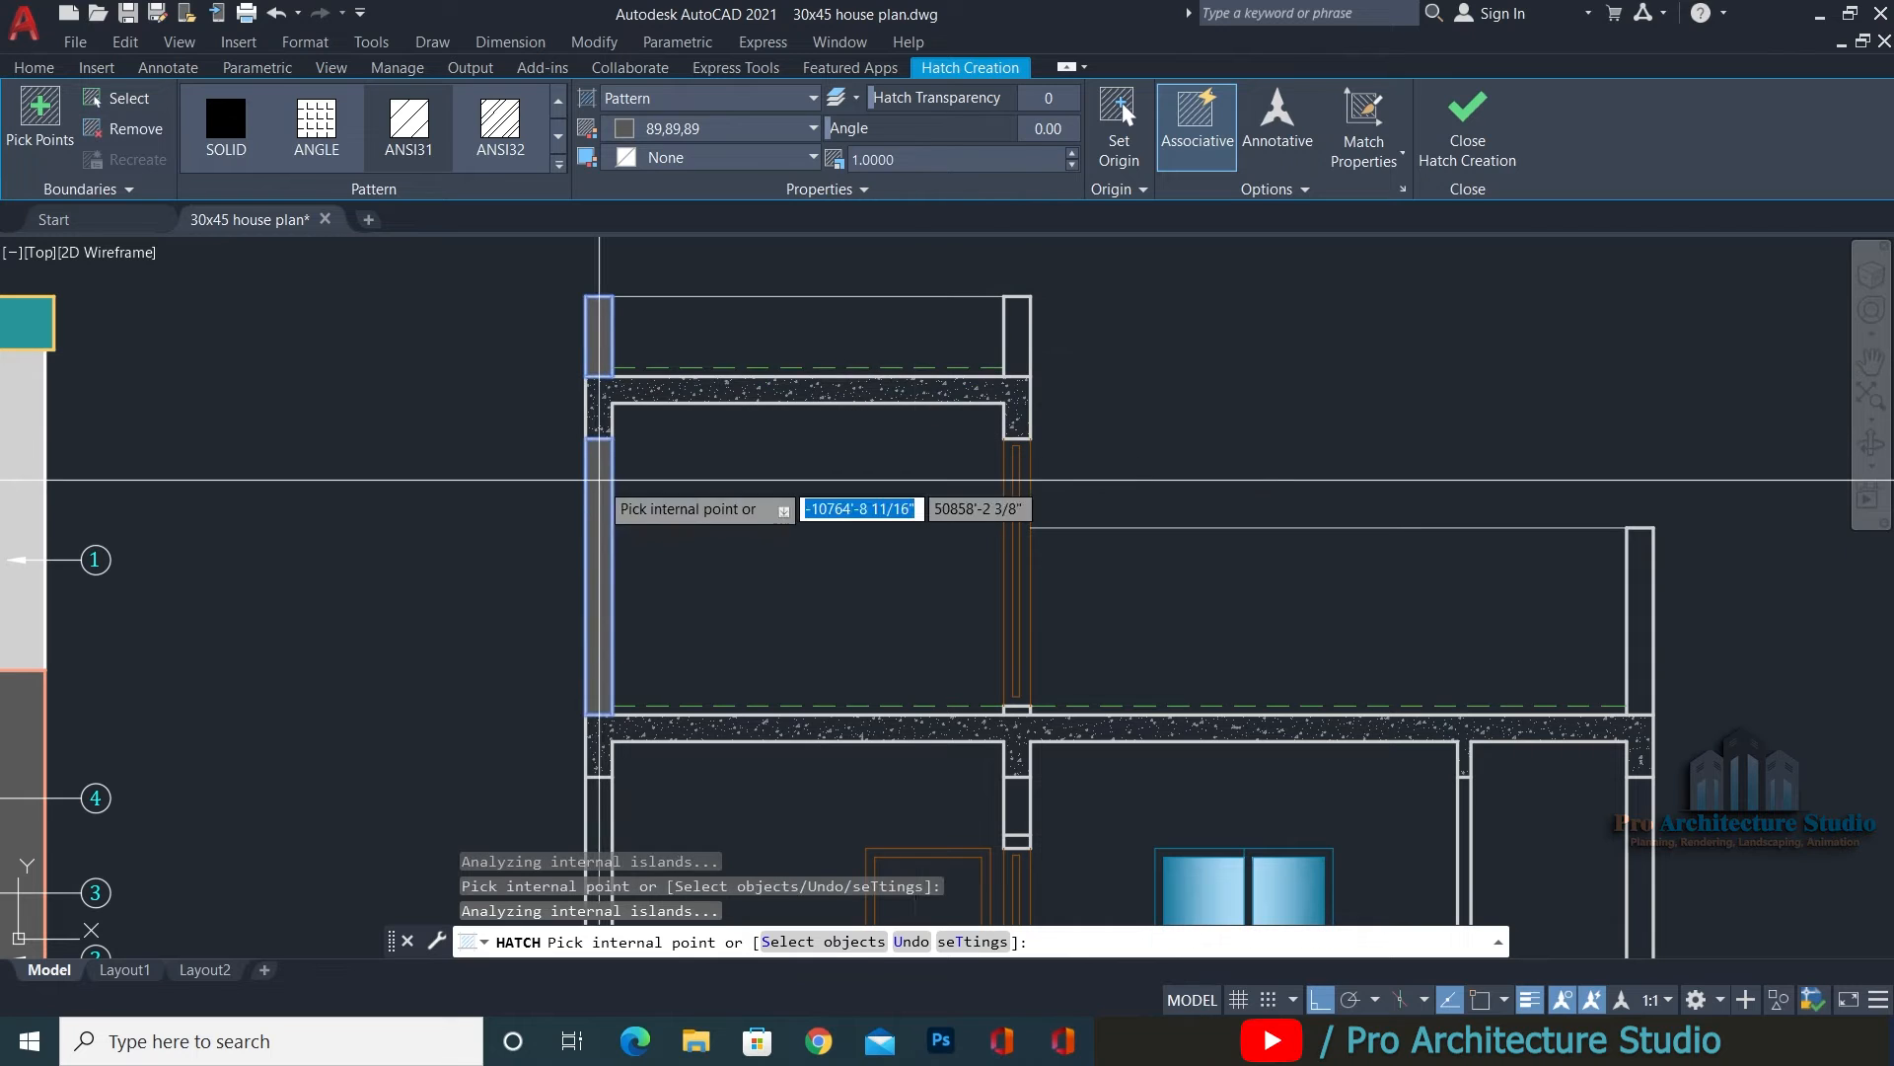
left_click(1023, 356)
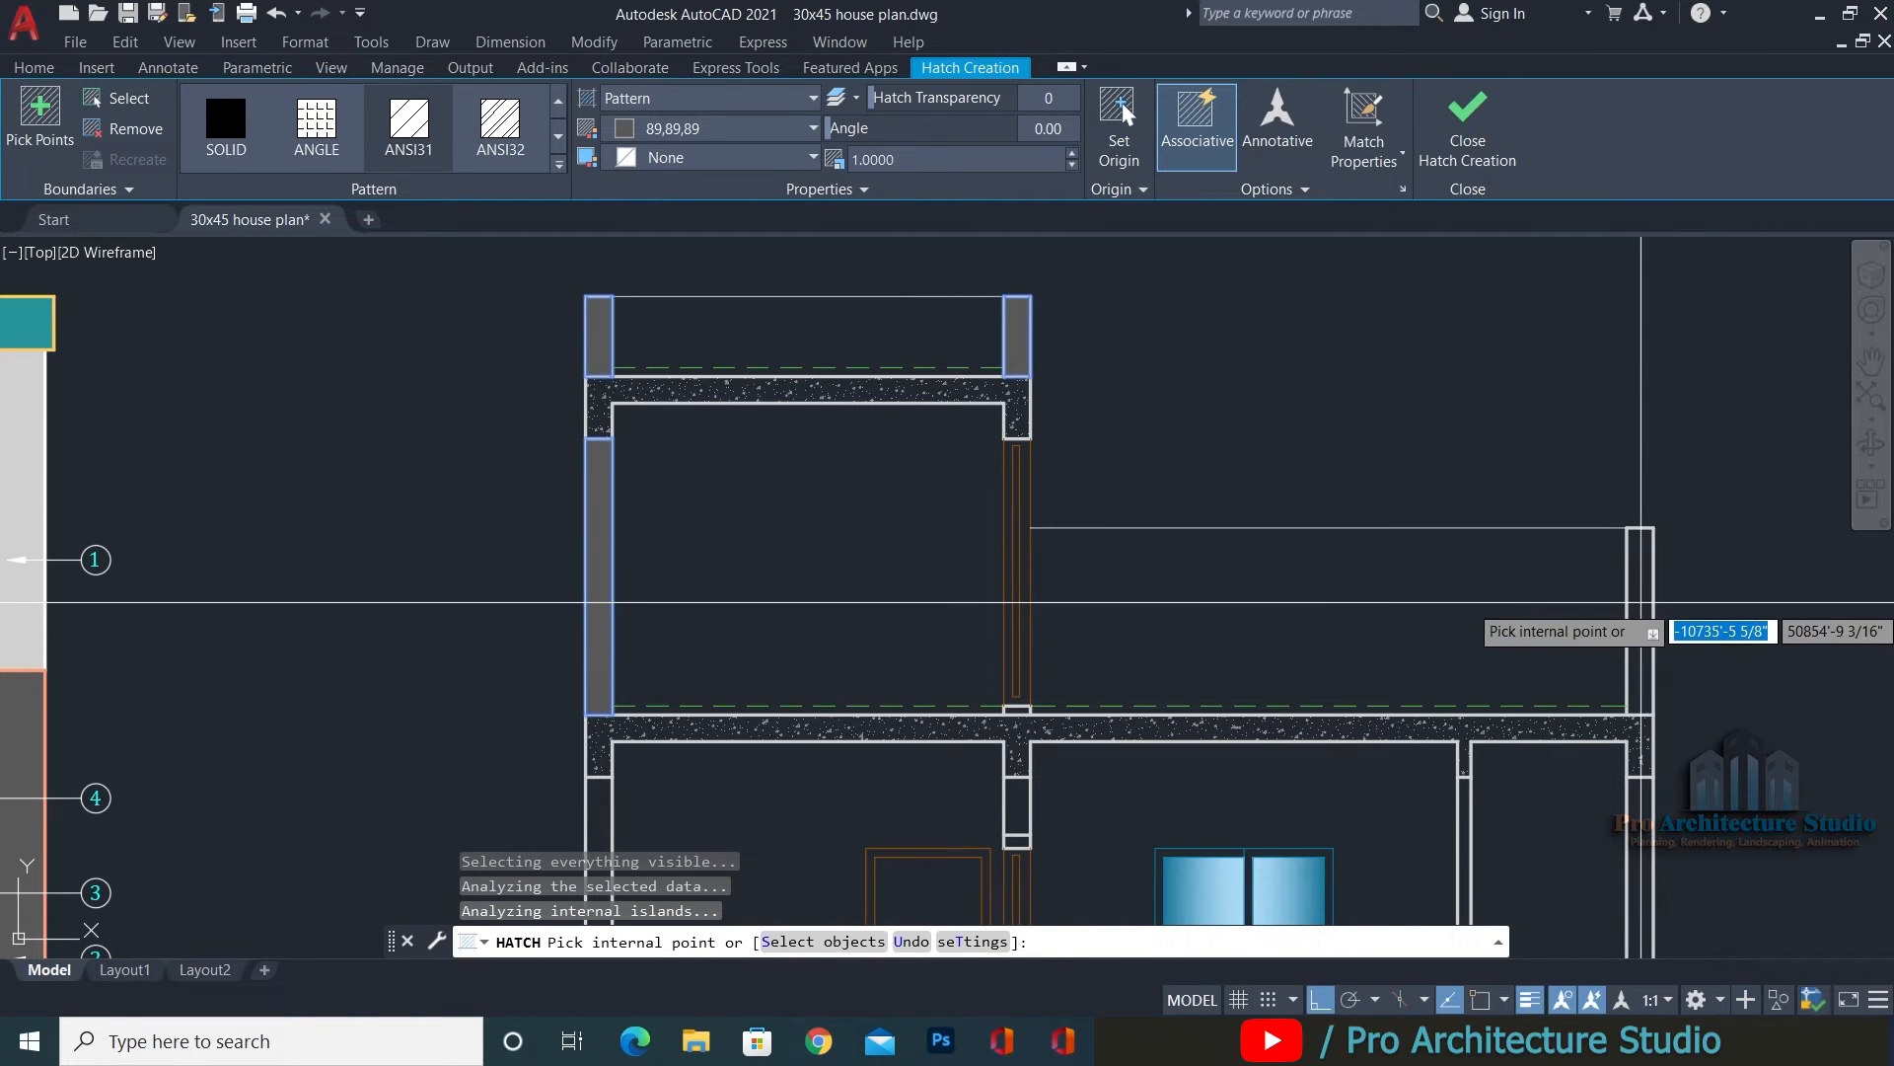
key("Return")
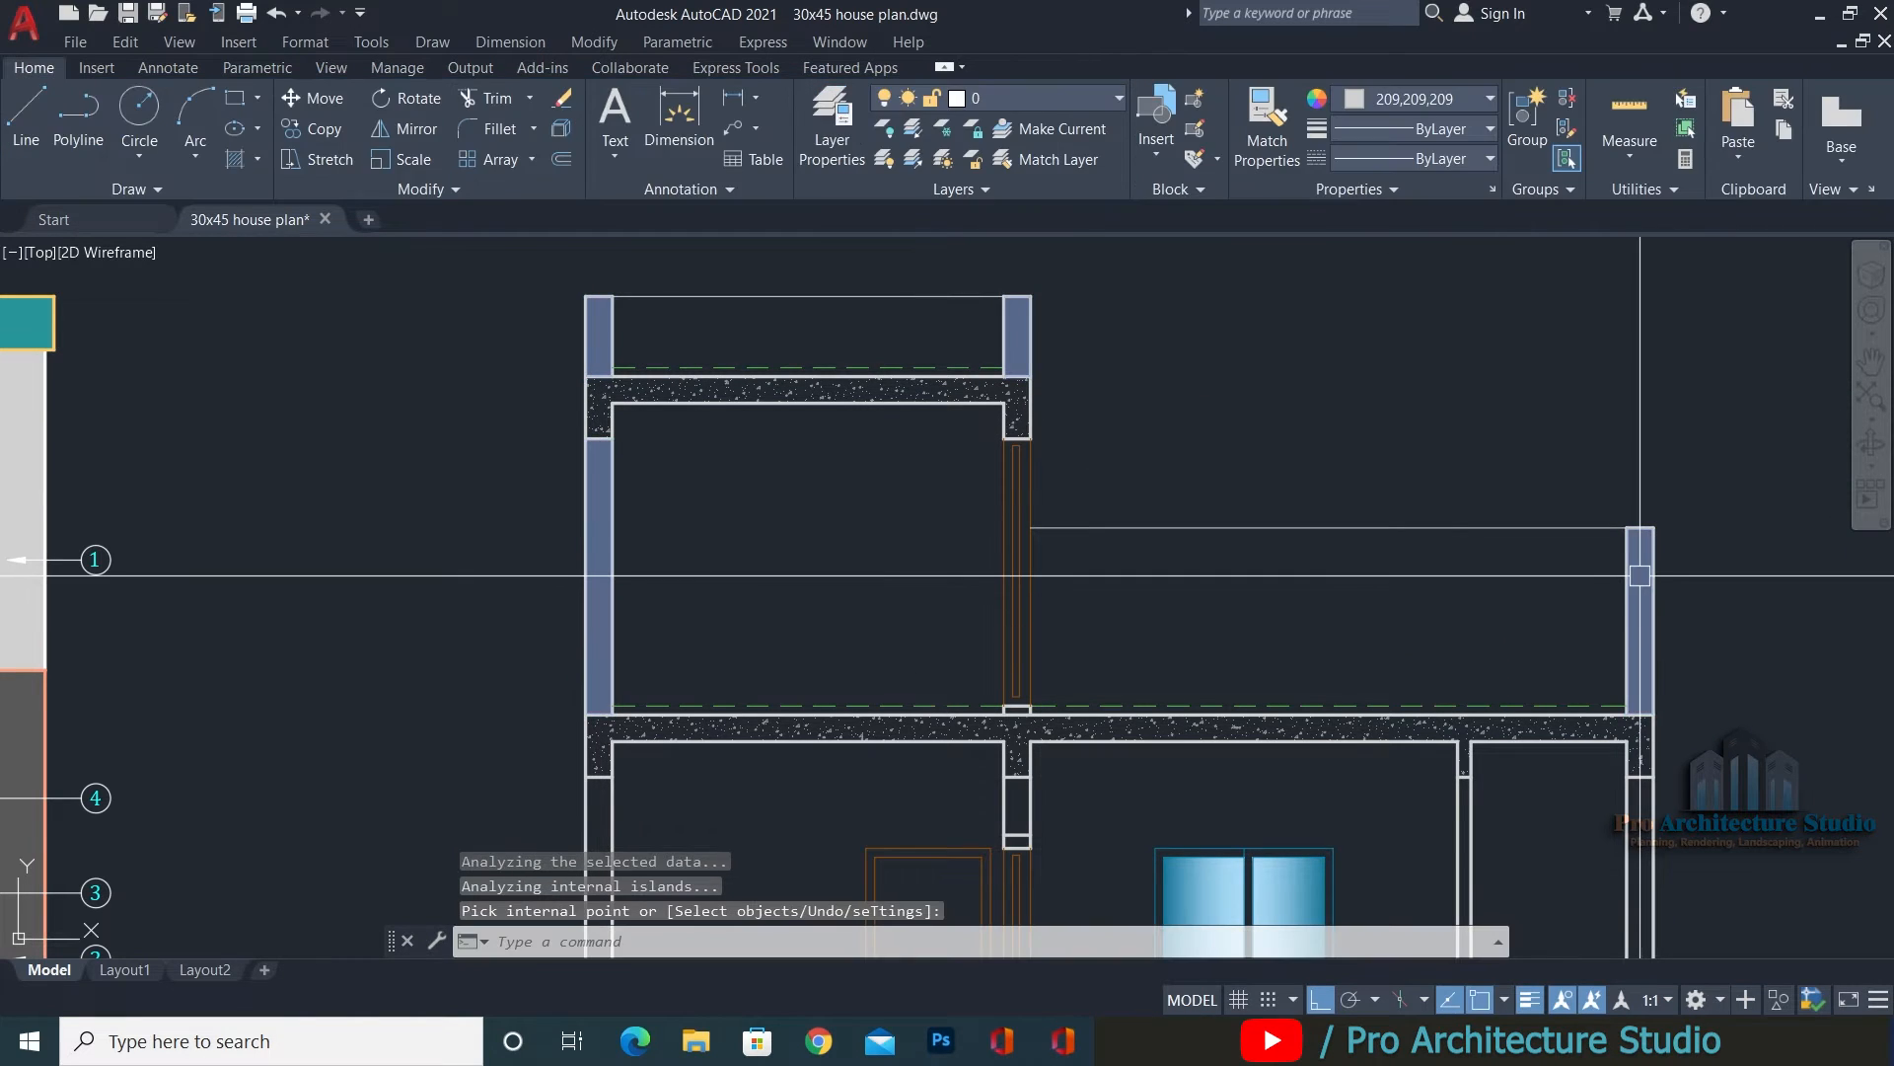
Change the hatch of the staircase wall and parapets to the ANSI32 pattern.
left_click(1640, 575)
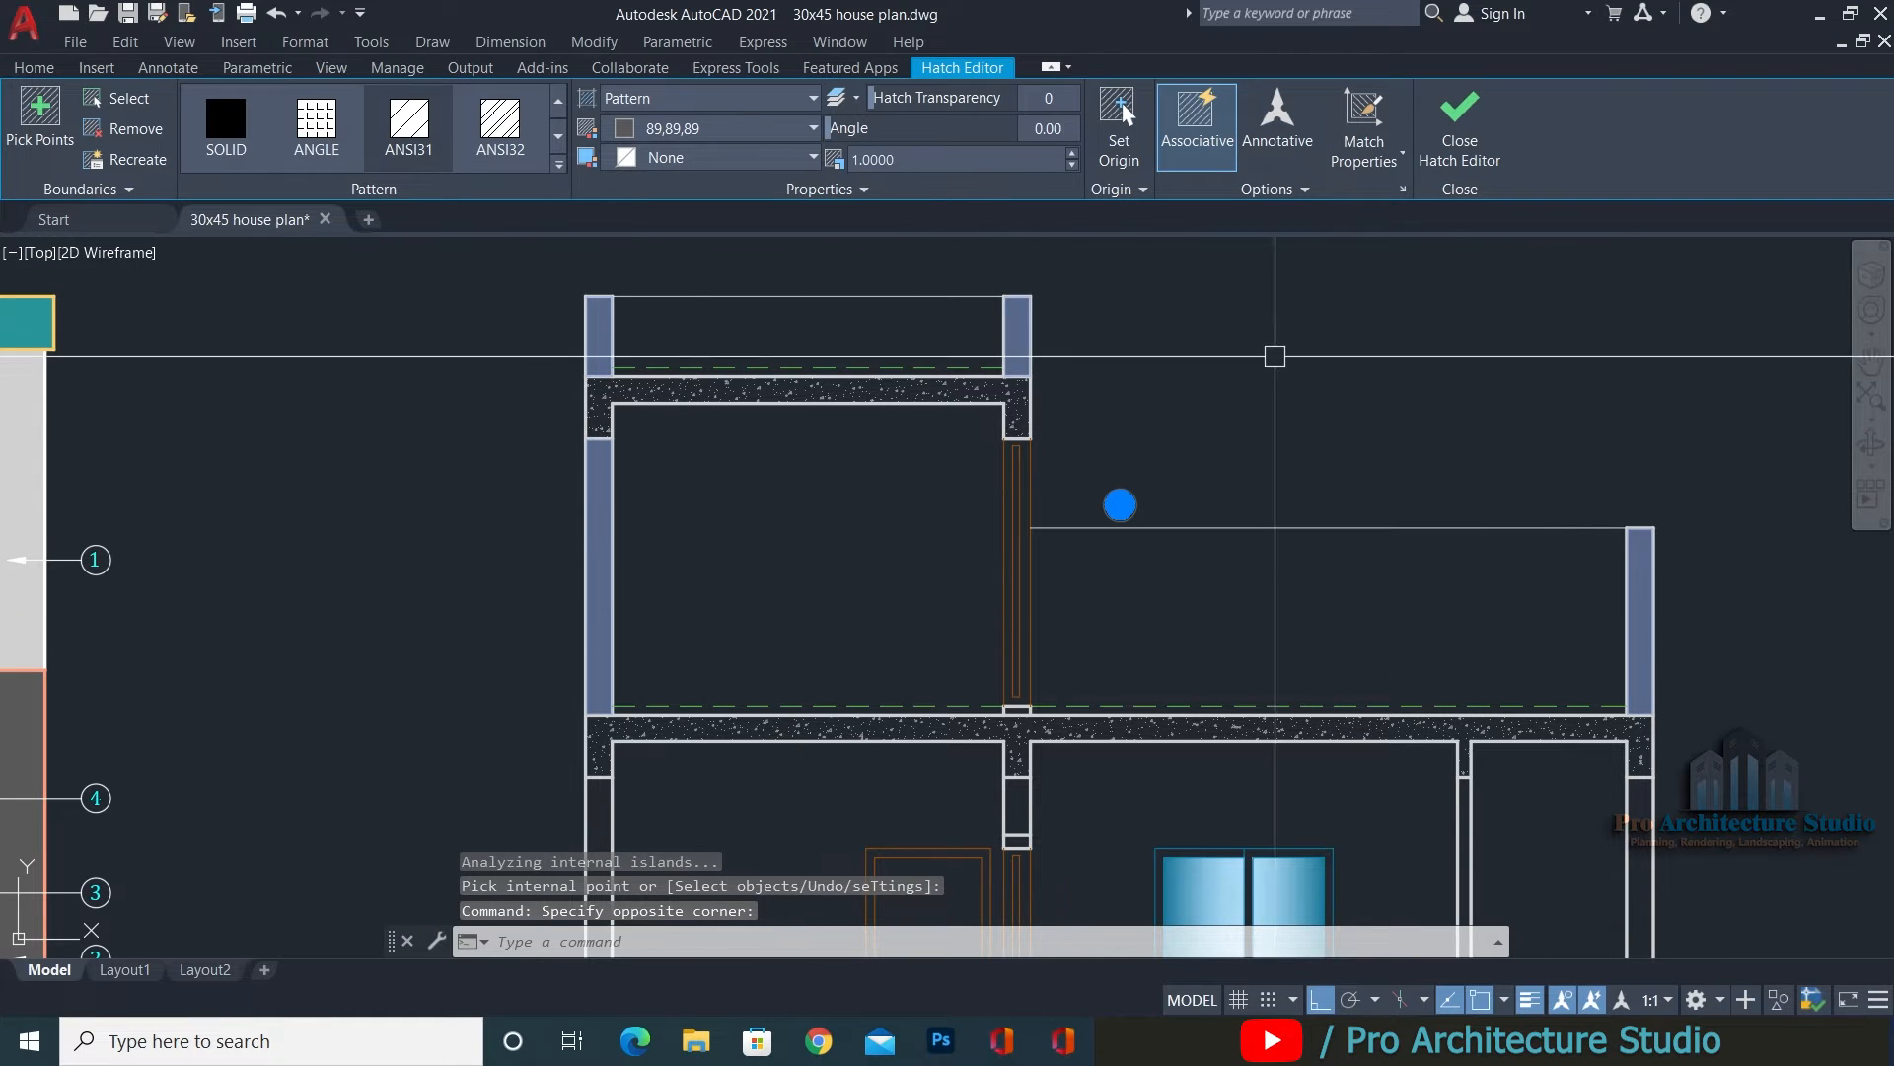
left_click(500, 133)
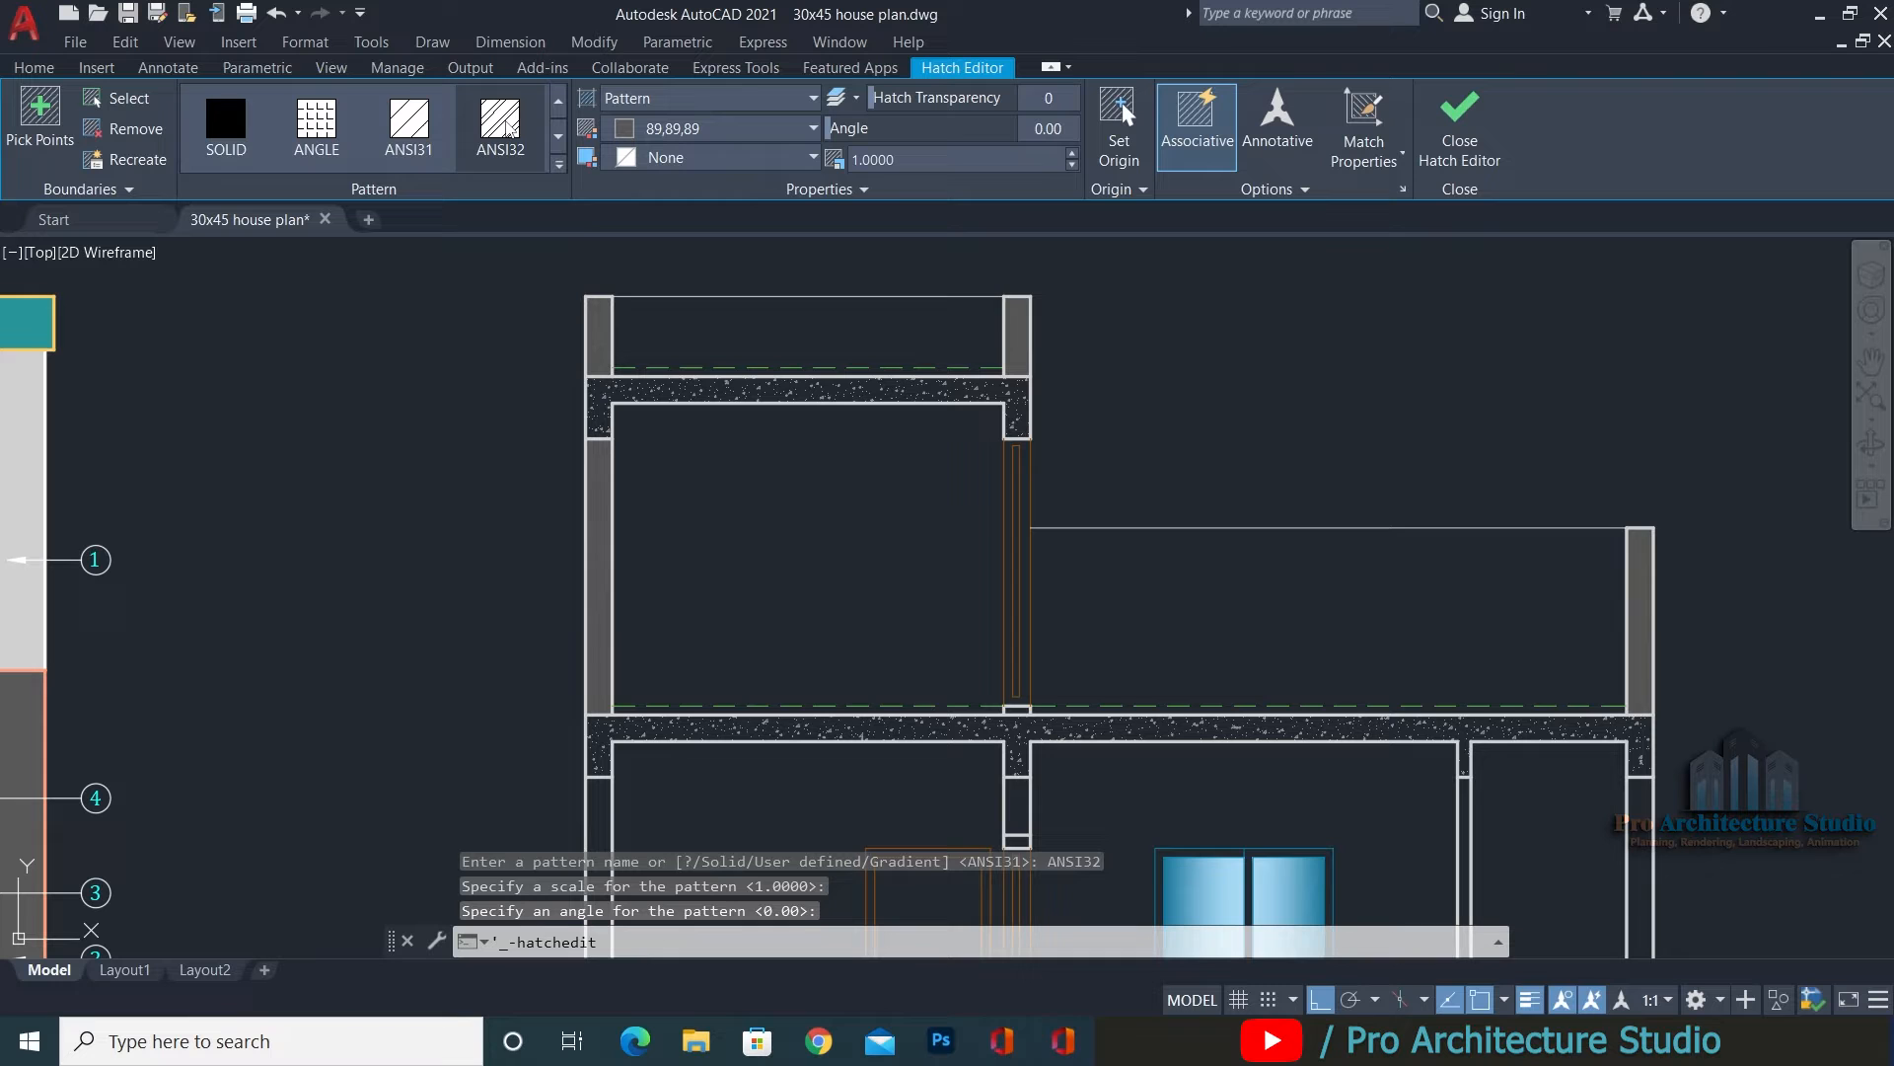
scroll(597, 314, "up", 5)
Try pattern scales of 5 and 20 on the ANSI32 wall and parapet hatch.
left_click(954, 160)
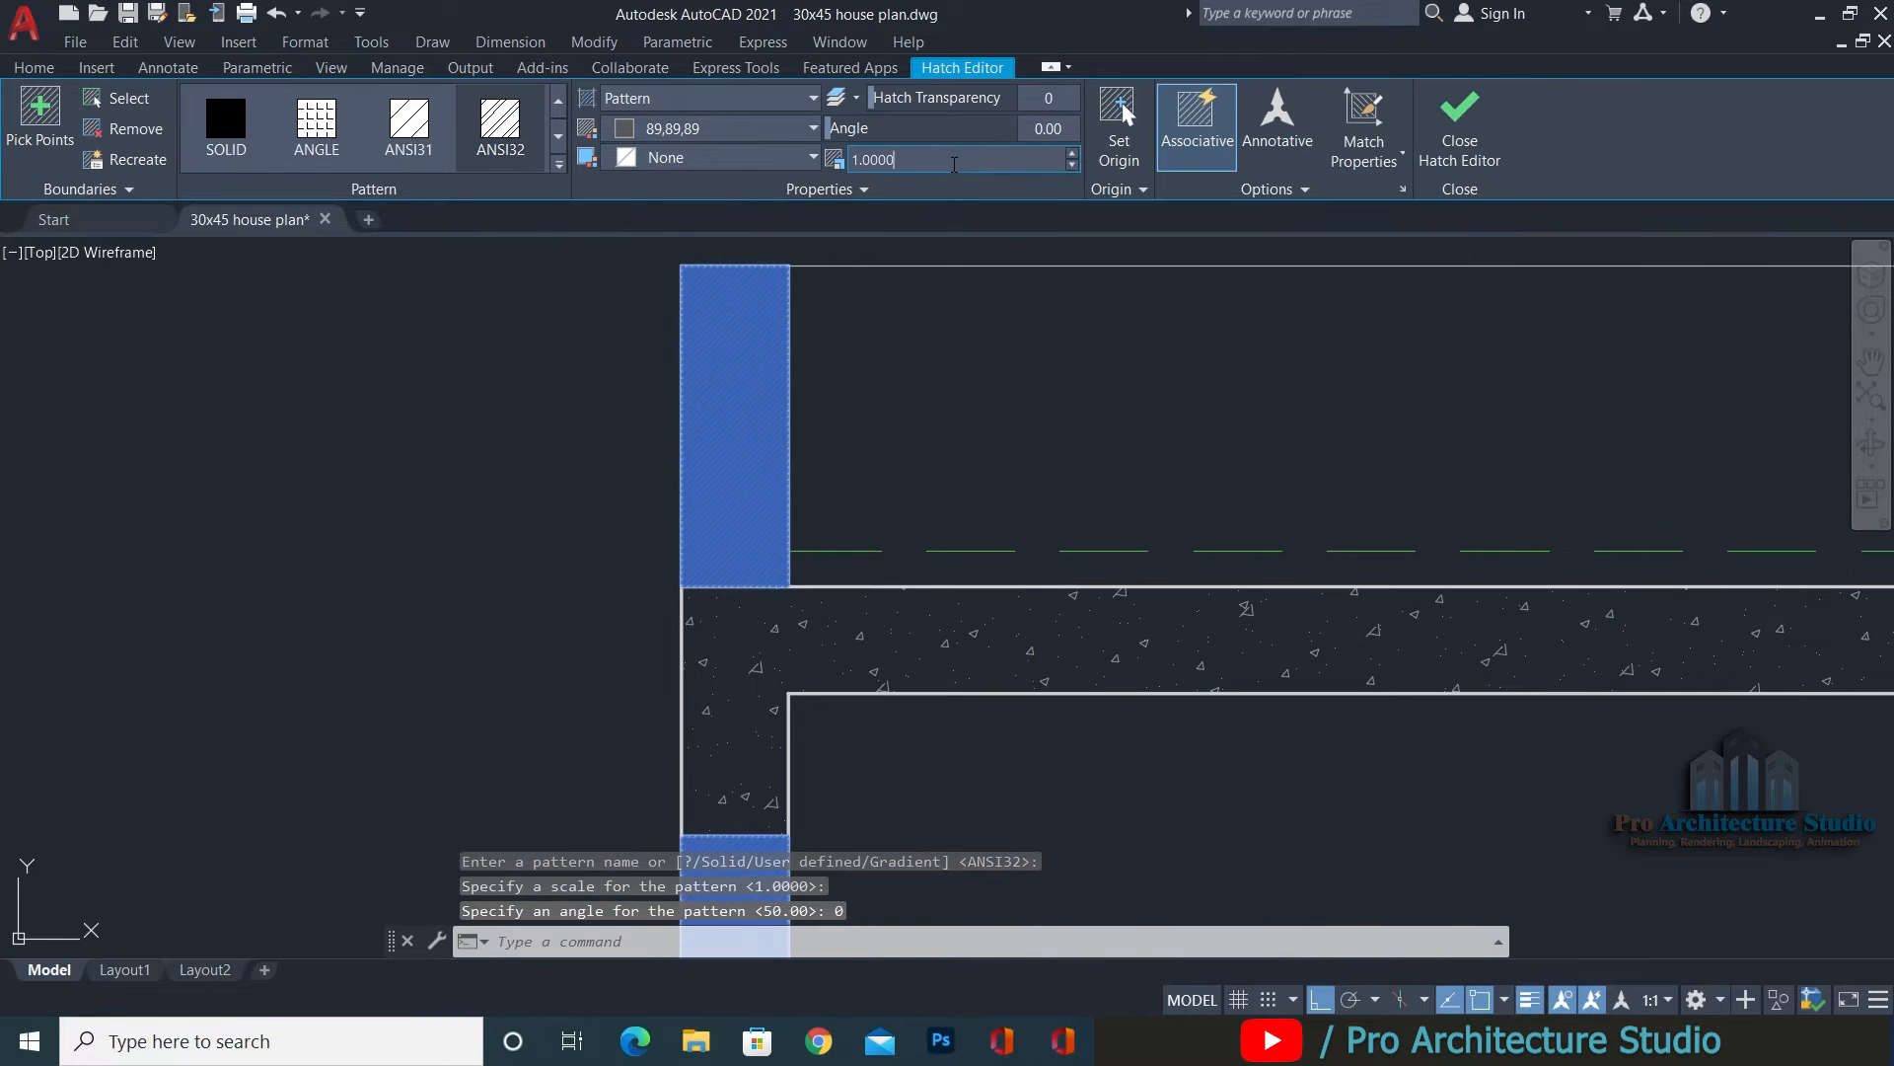
type("5")
key("Return")
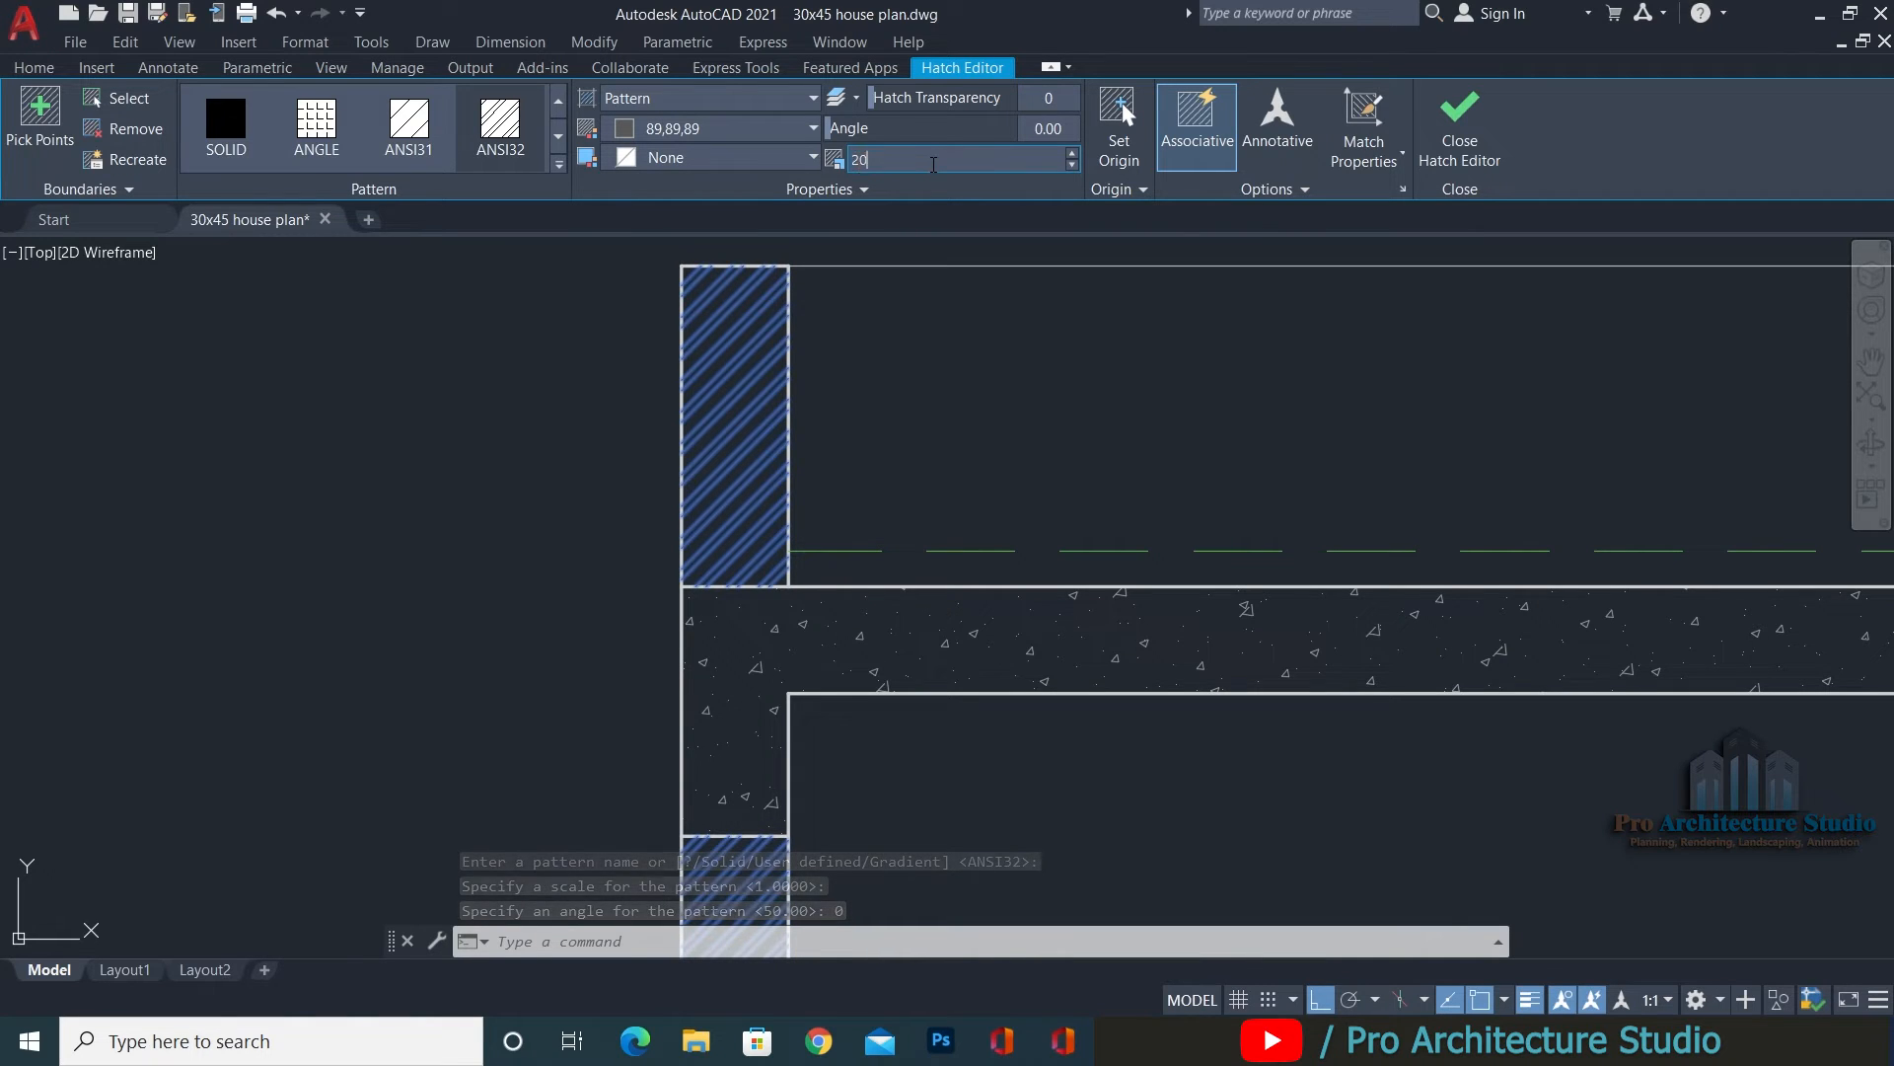
key("Return")
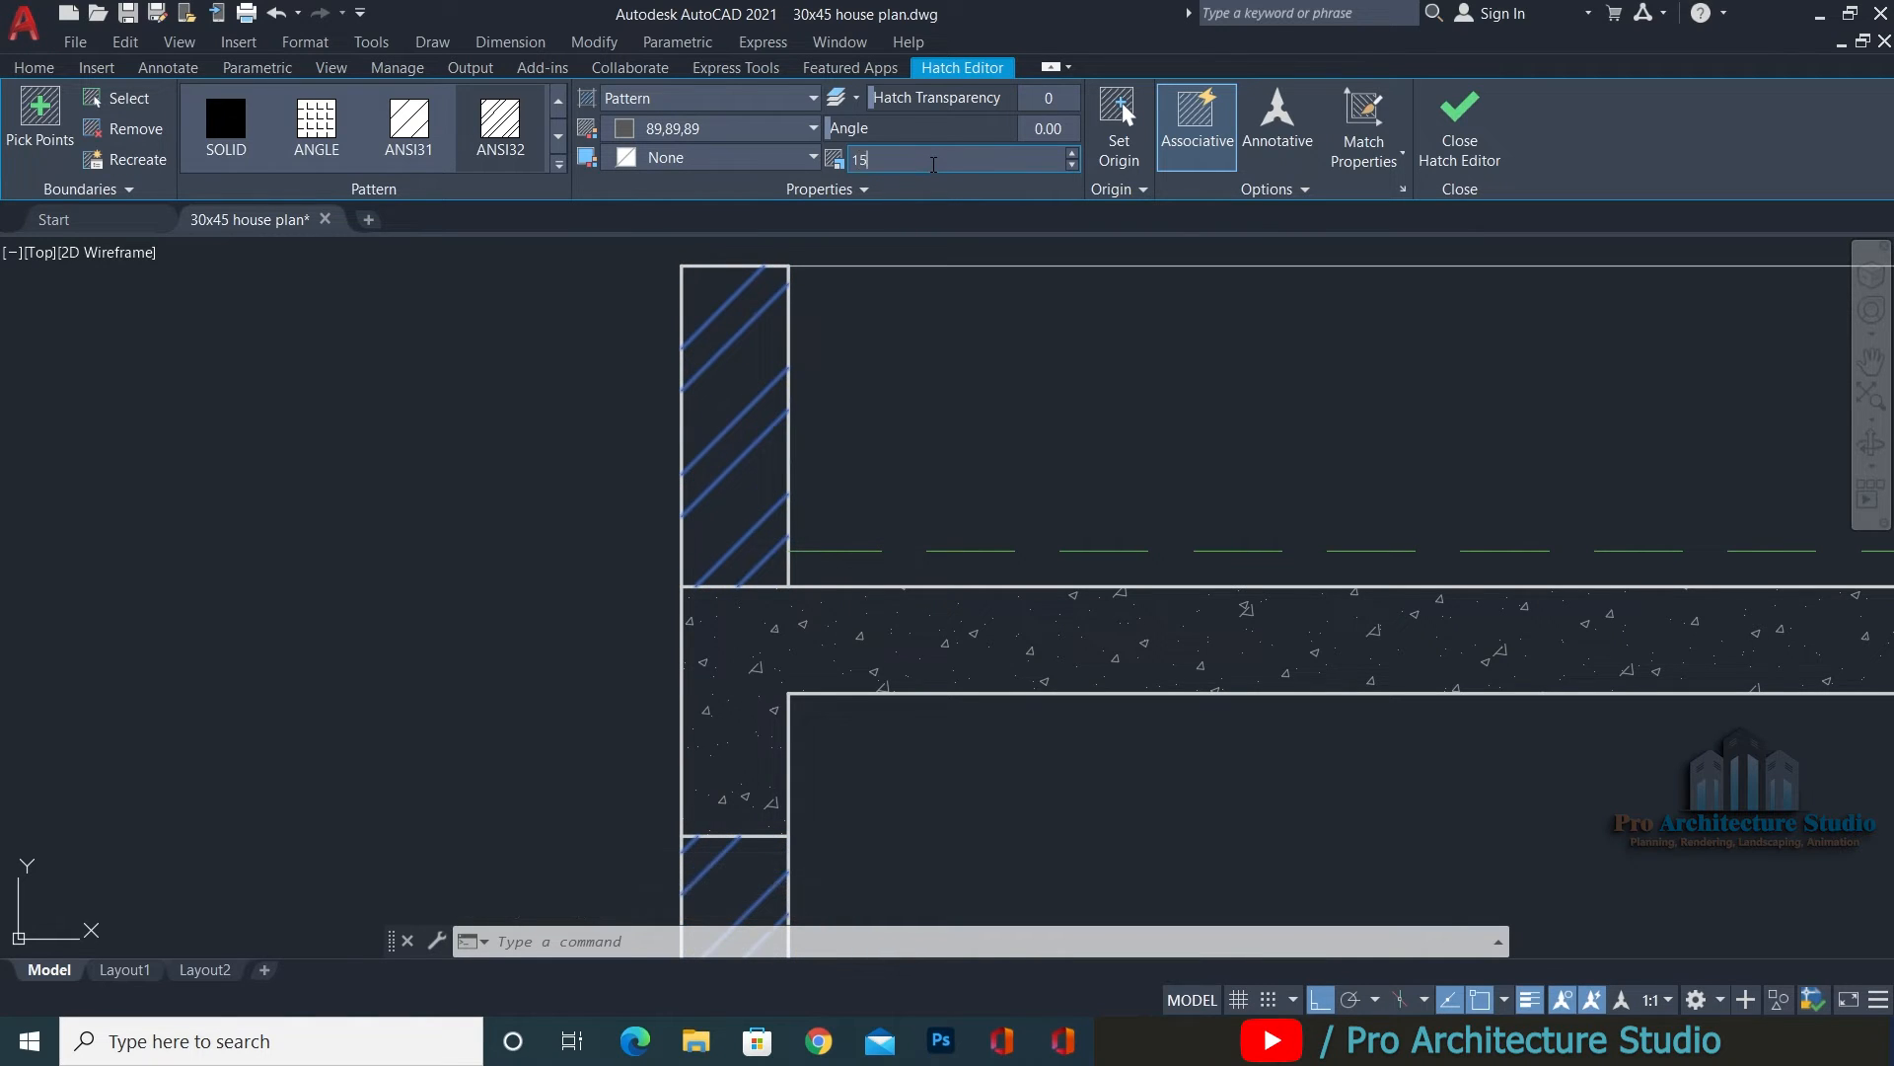
Set the ANSI32 wall and parapet hatch scale to 15 and deselect the hatch.
type("15")
key("Return")
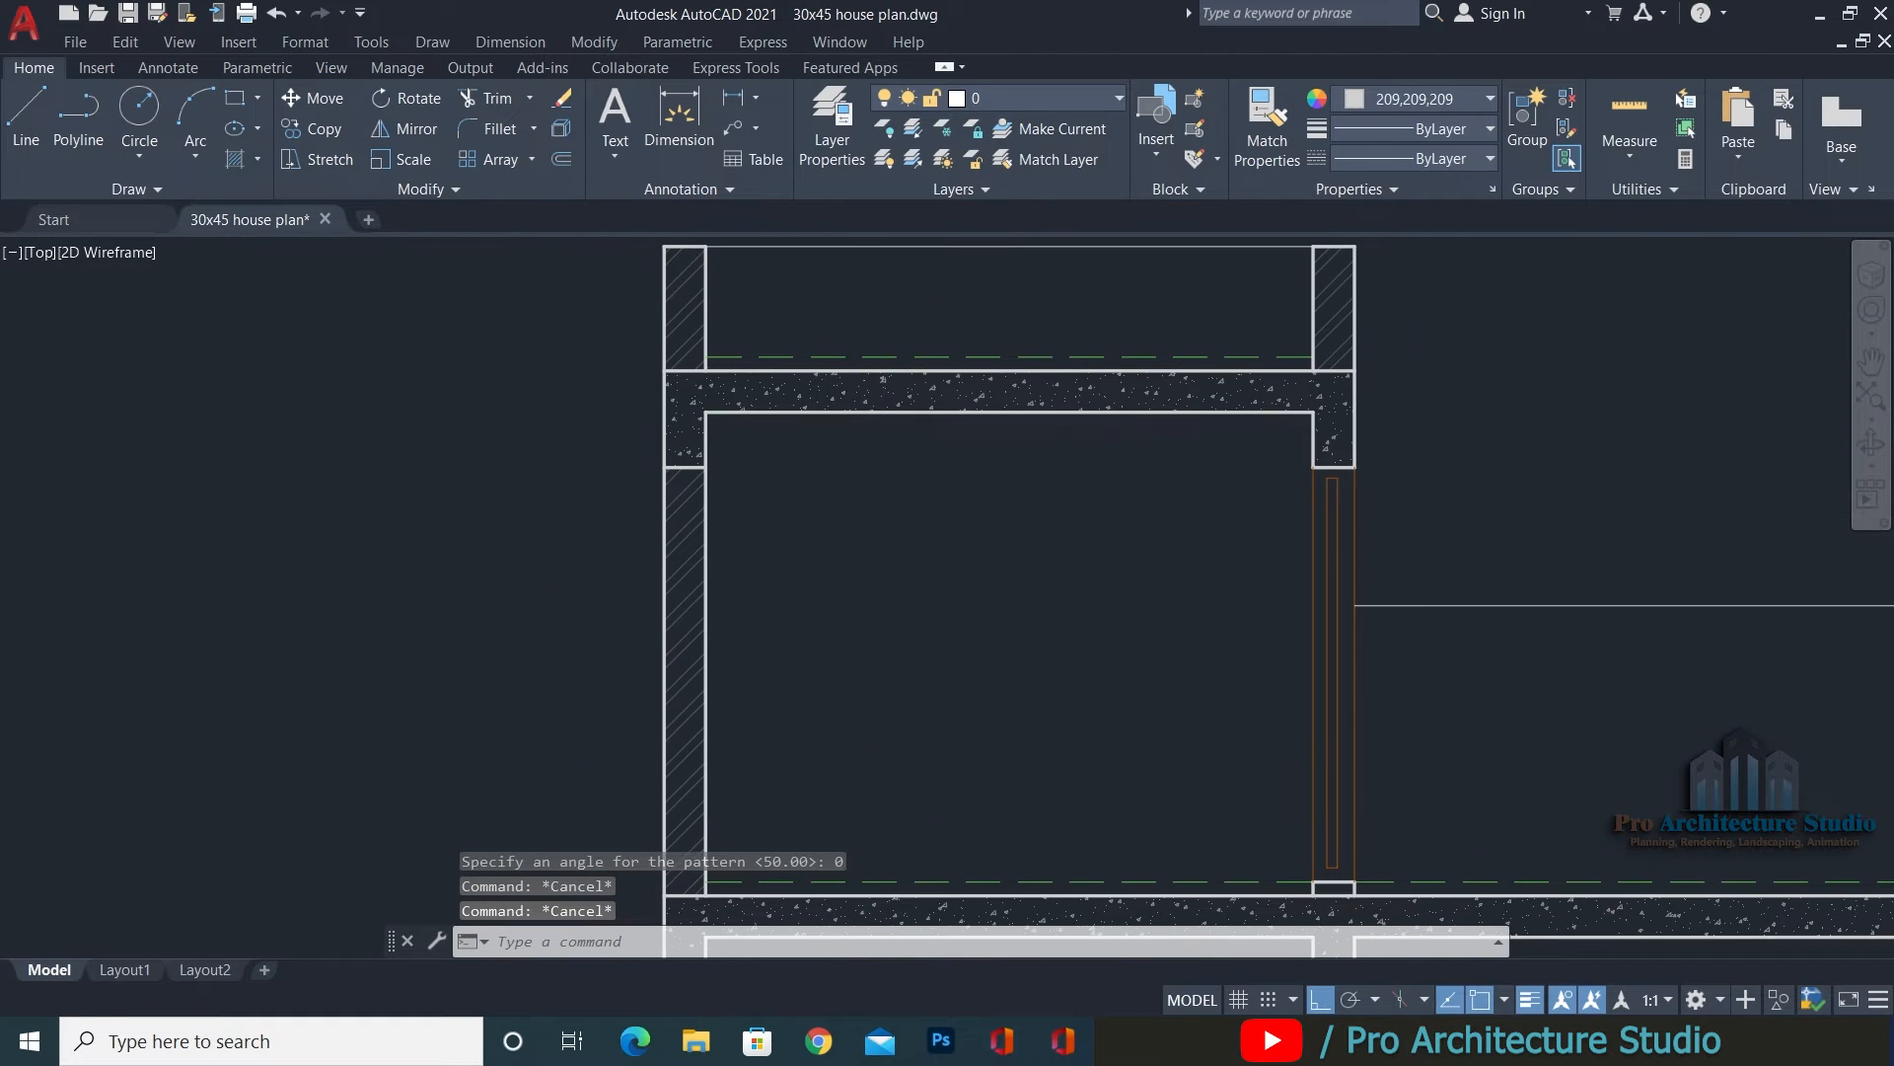
middle_click_drag(691, 343, 700, 497)
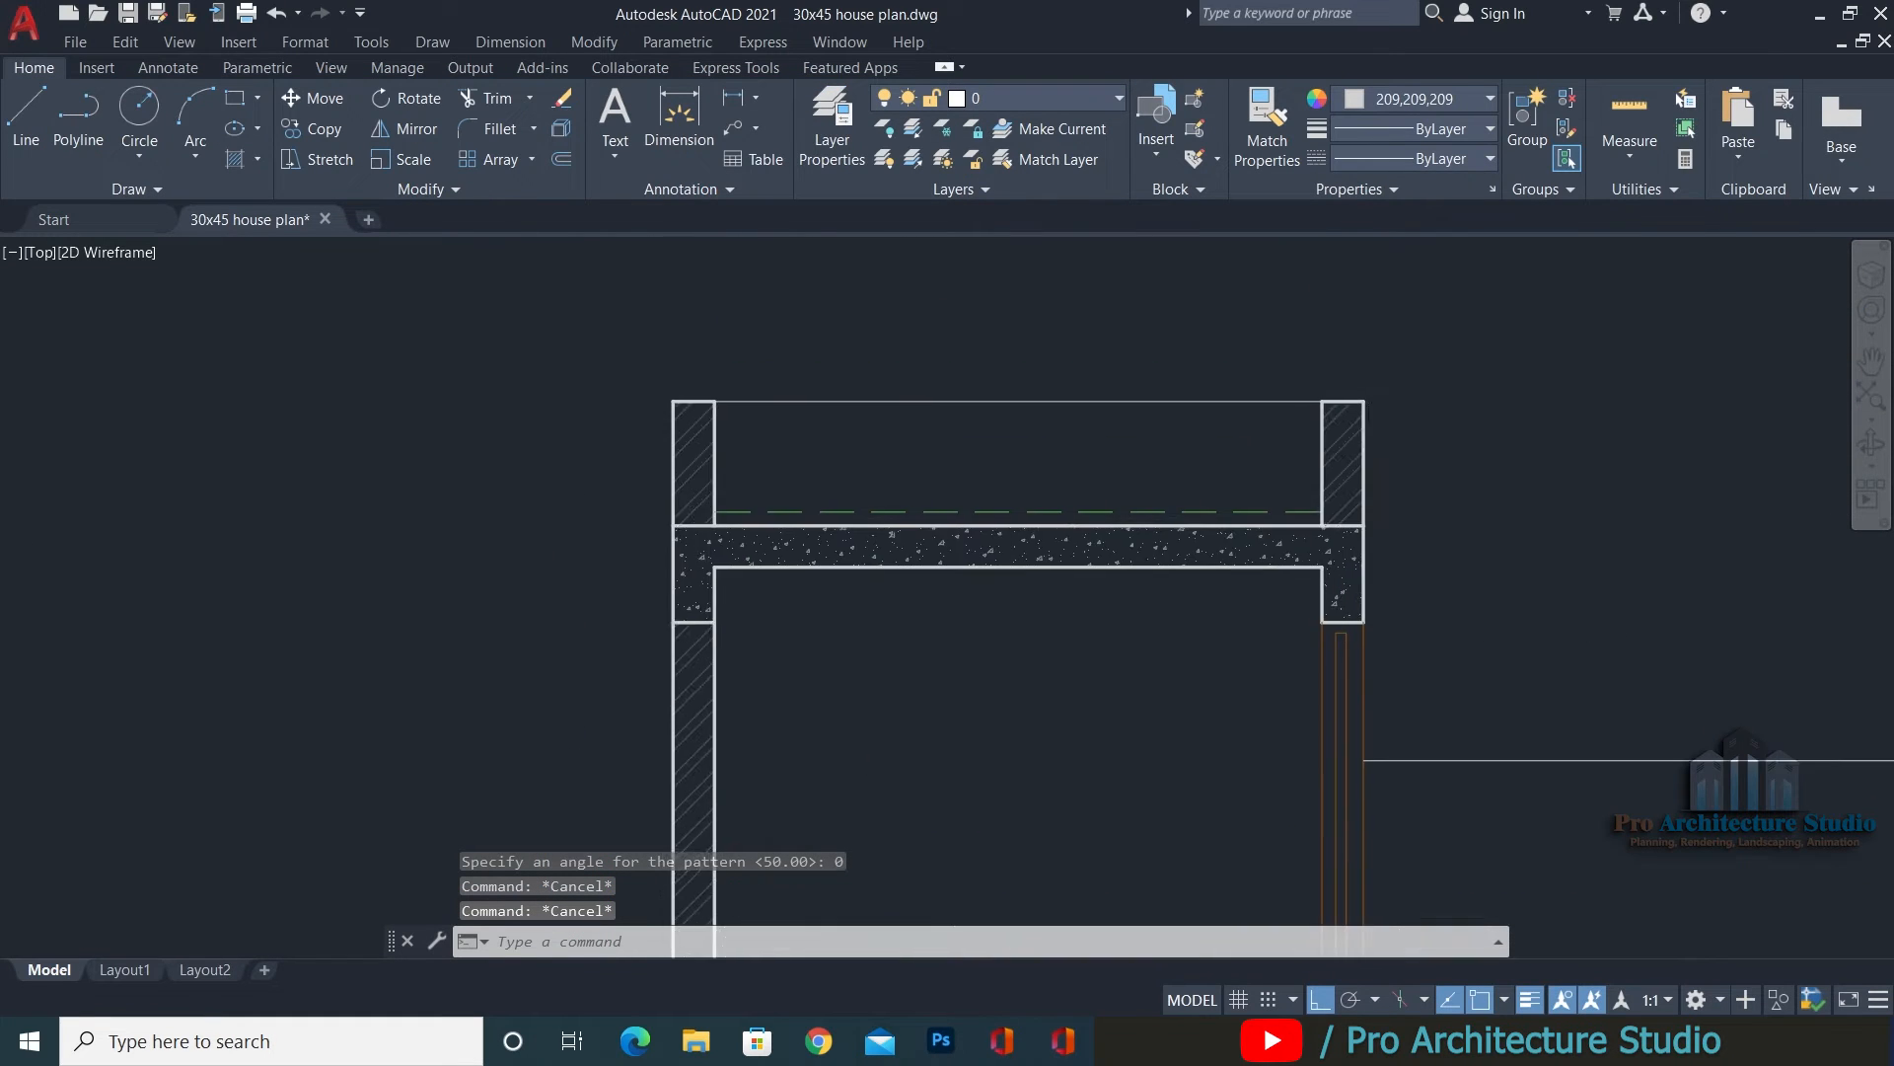
scroll(703, 461, "up", 4)
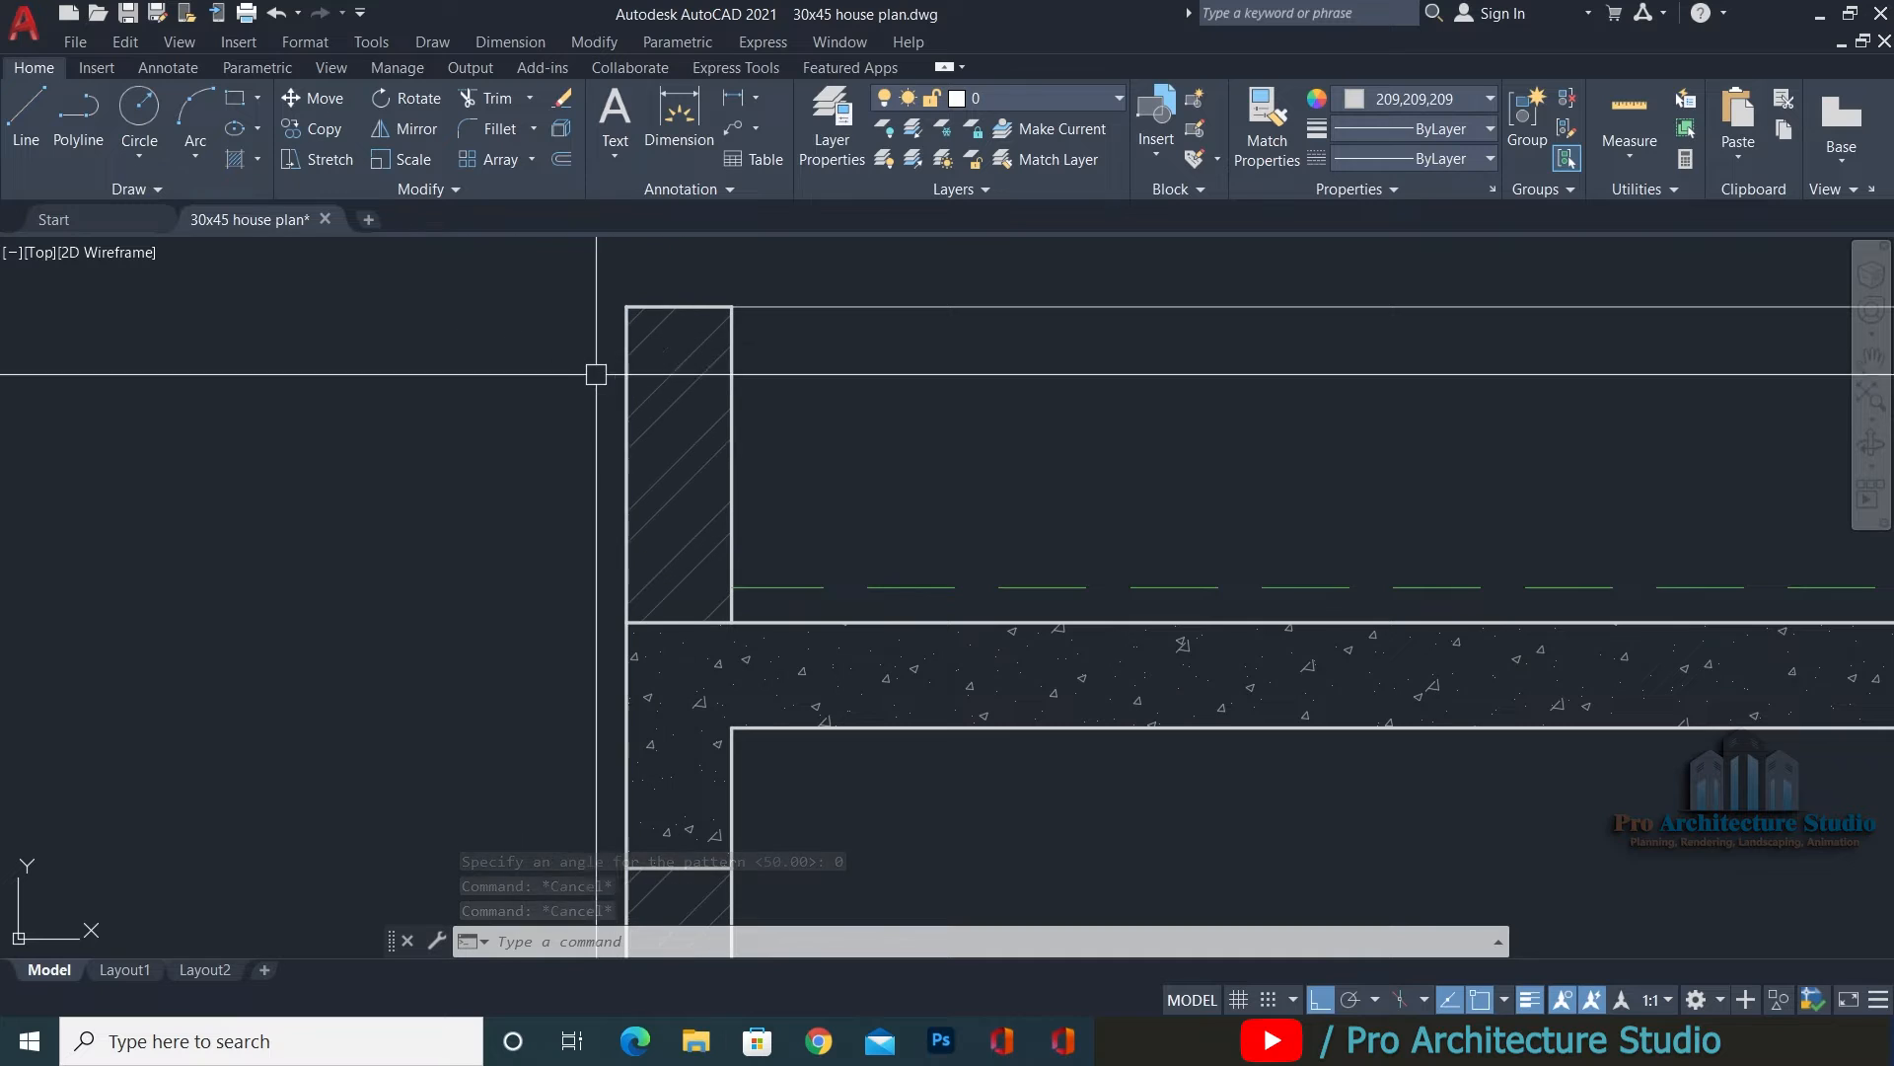
middle_click_drag(1716, 708, 1031, 582)
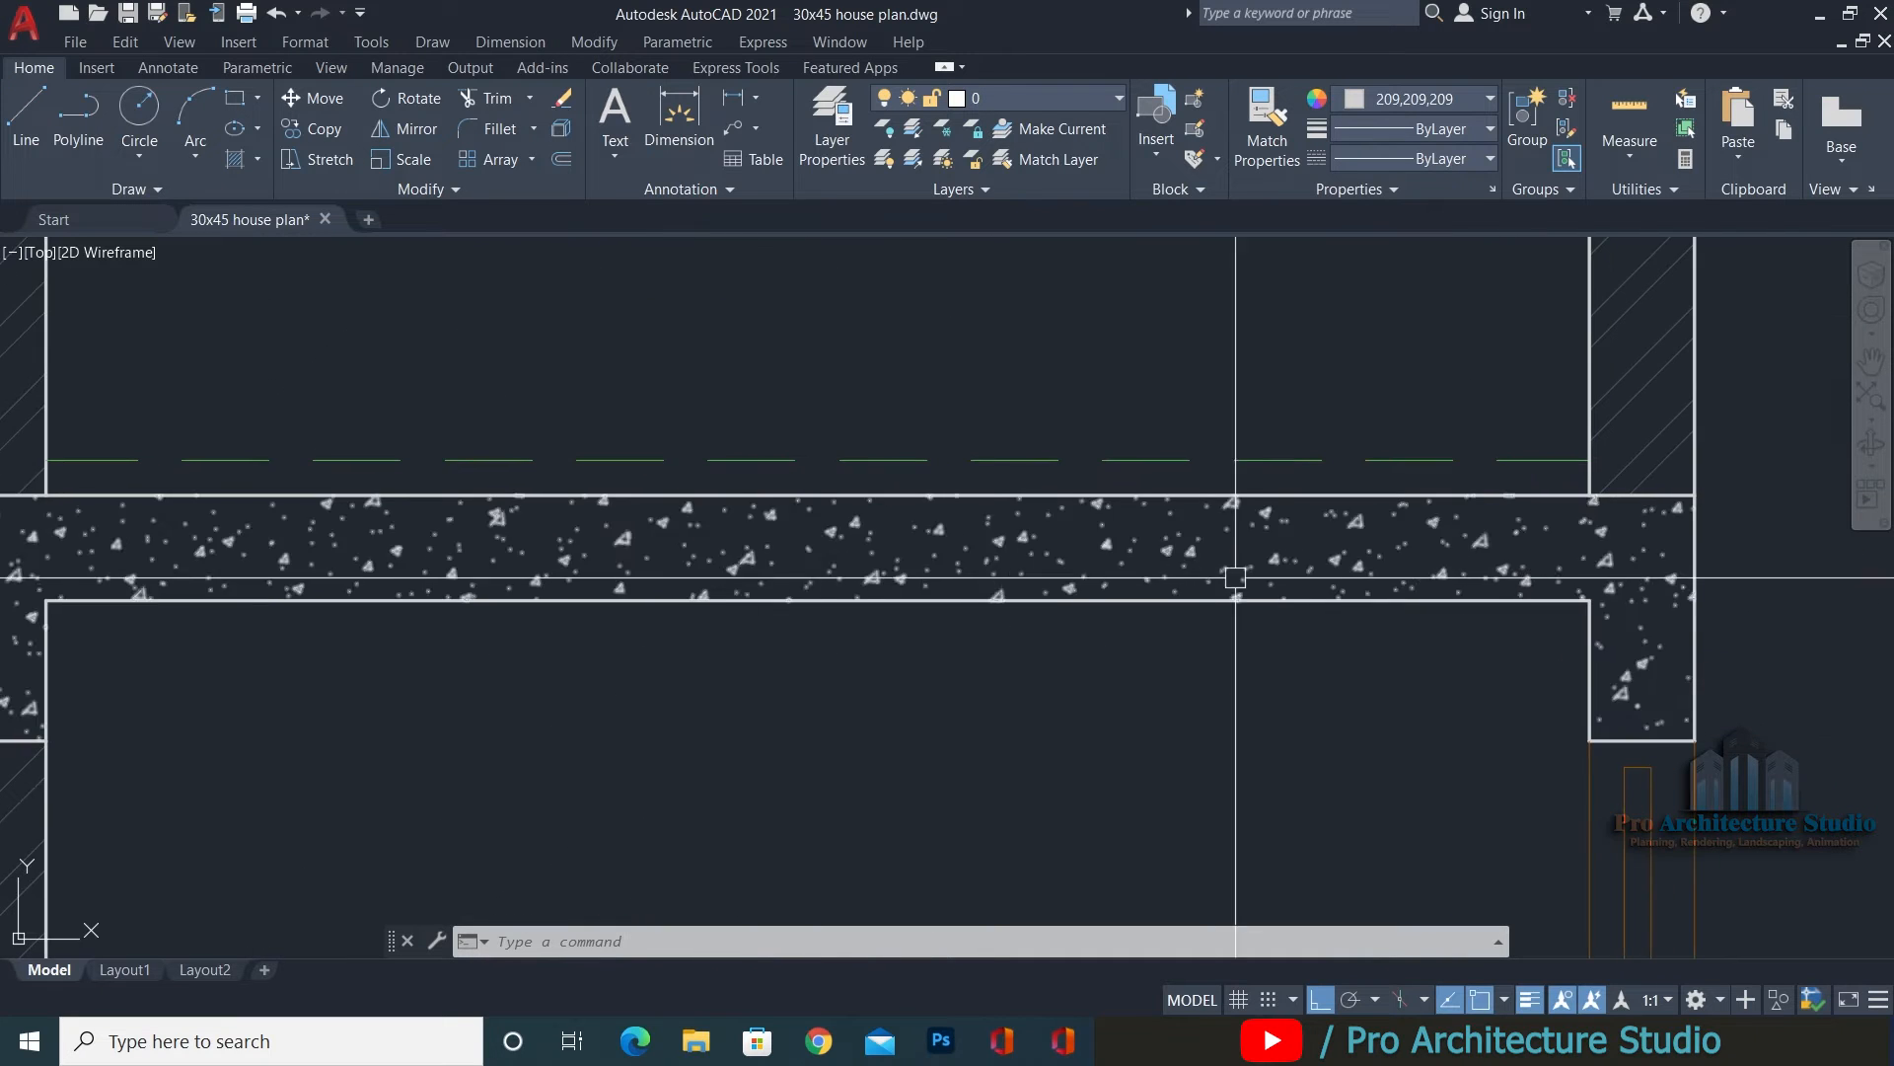
scroll(1235, 578, "down", 2)
key("Escape")
key("Escape")
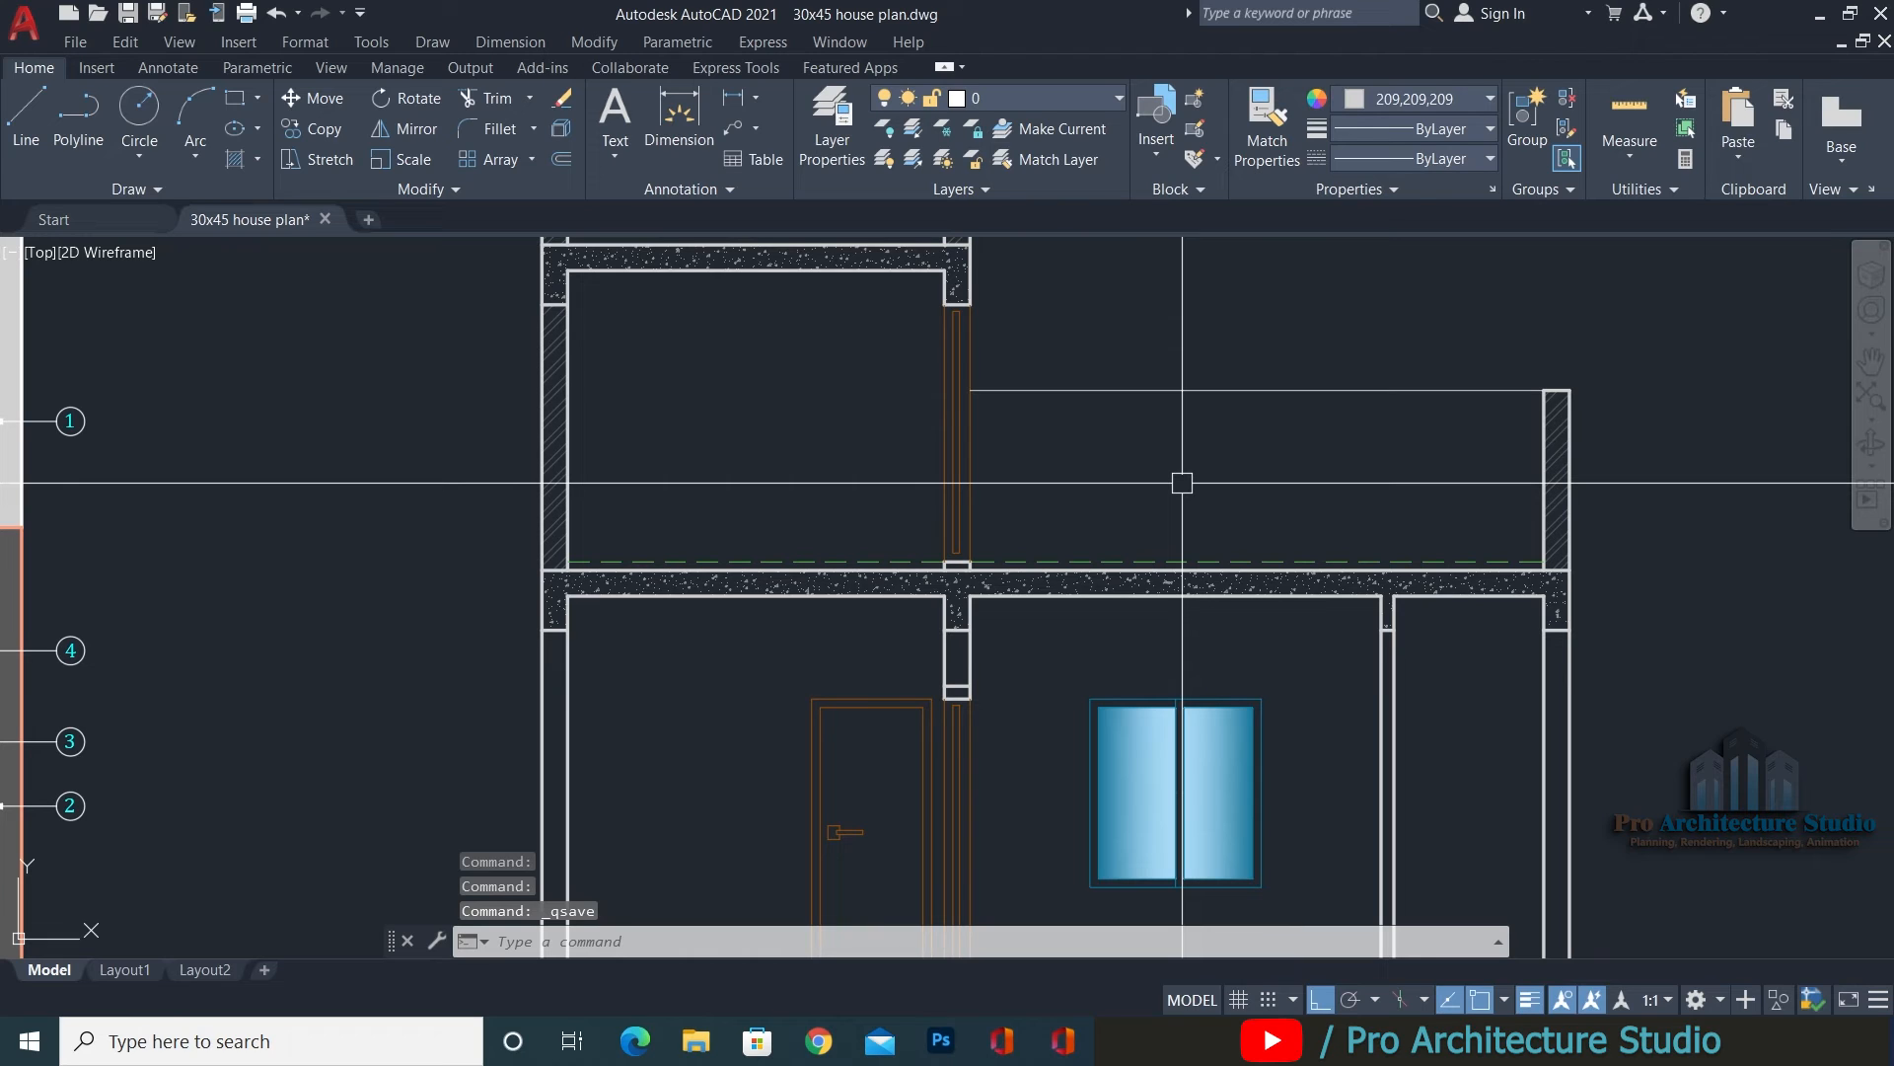
Hatch the first-floor cut walls and the wall piece below the central beam with ANSI32 in colour 89,89,89.
middle_click_drag(1202, 585, 1177, 383)
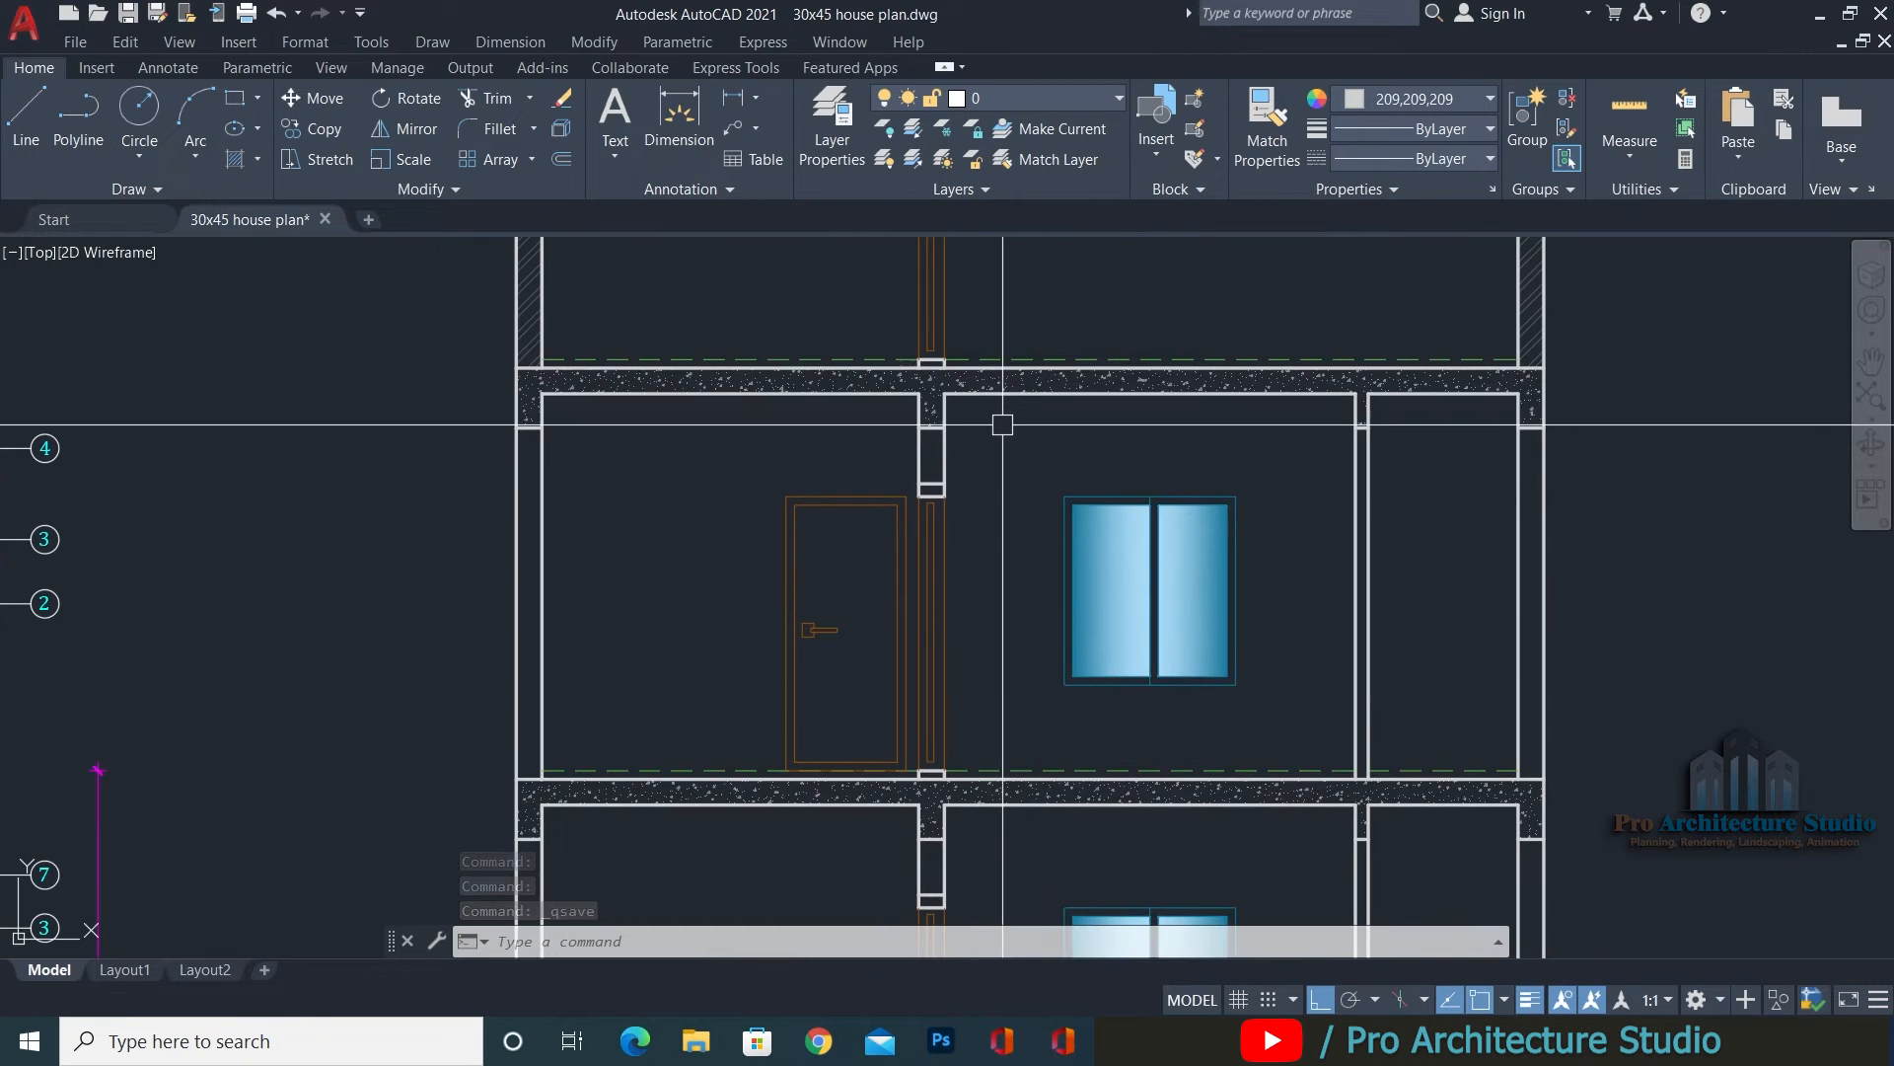
key("Escape")
key("Escape")
key("Escape")
key("Return")
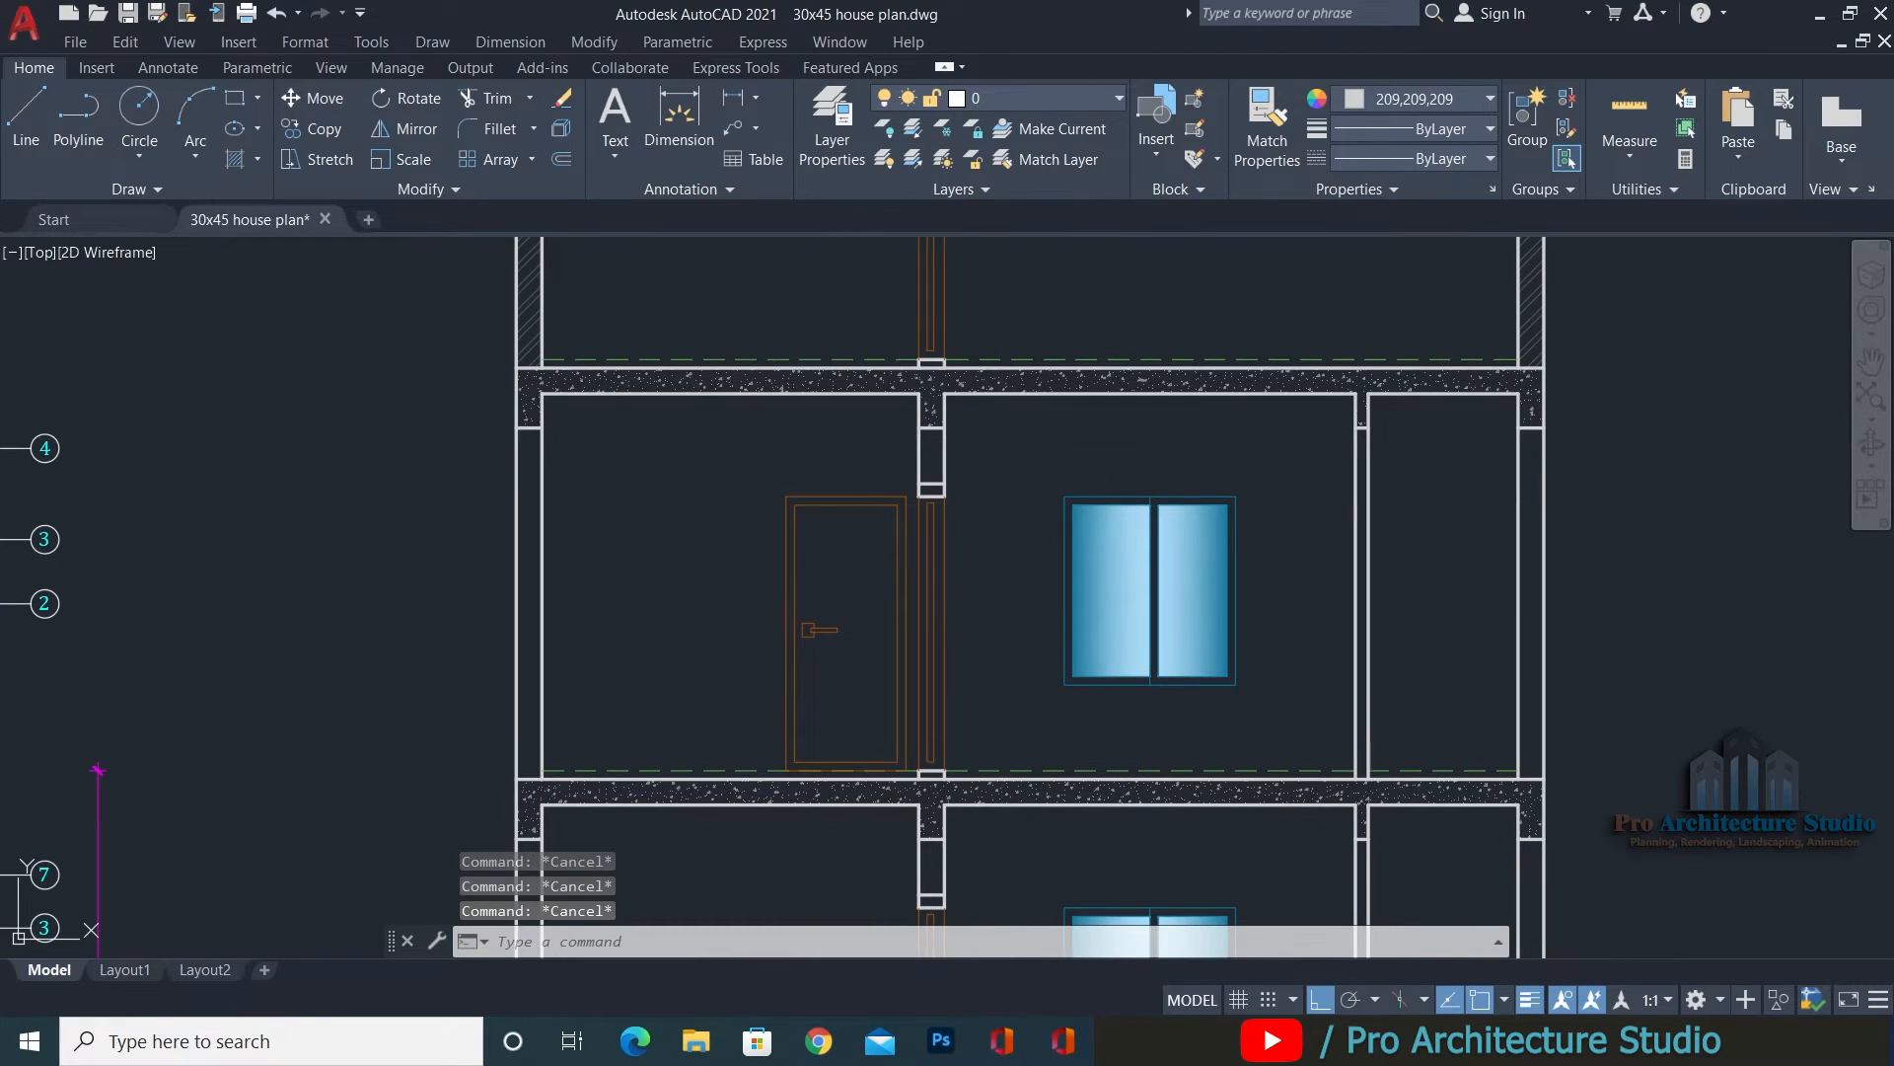
left_click(528, 520)
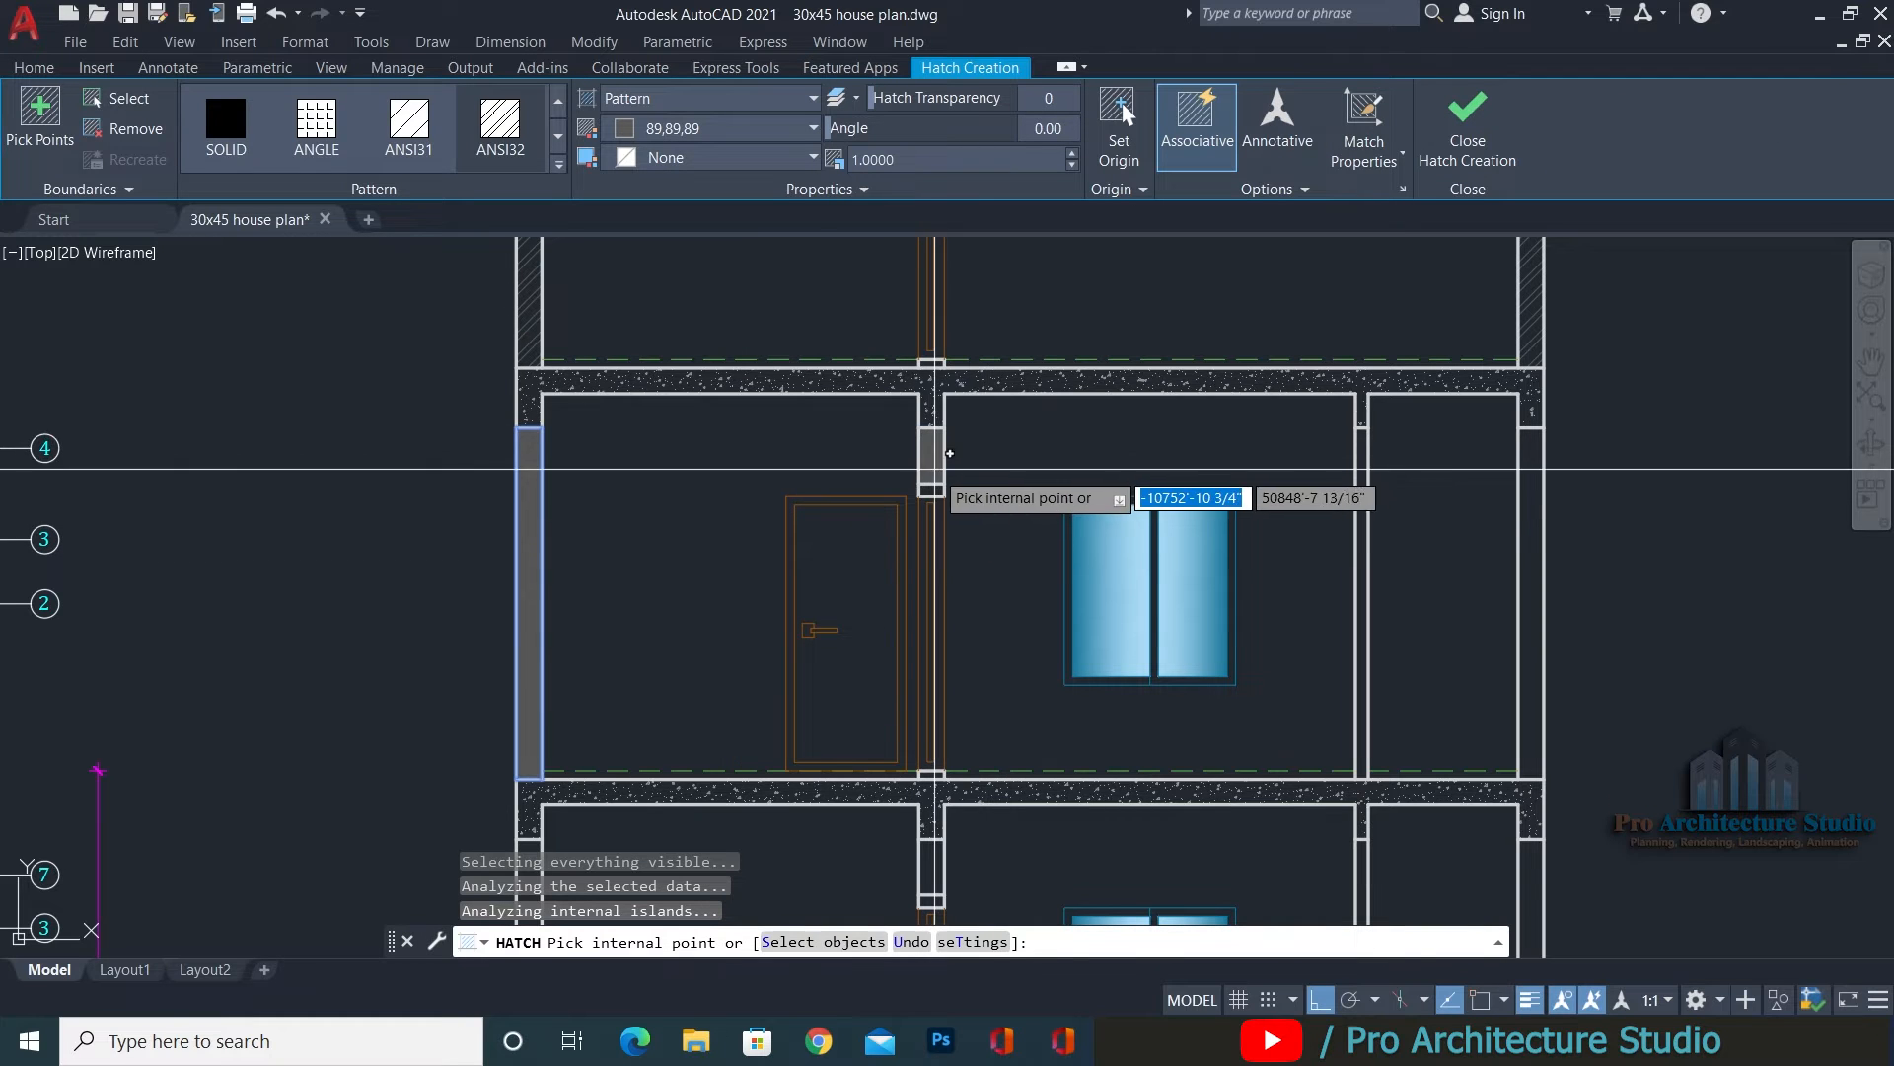
left_click(931, 466)
key("Return")
Hatch the lintel above the first-floor central door opening and match it to the slab's AR-CONC concrete hatch.
scroll(908, 573, "up", 8)
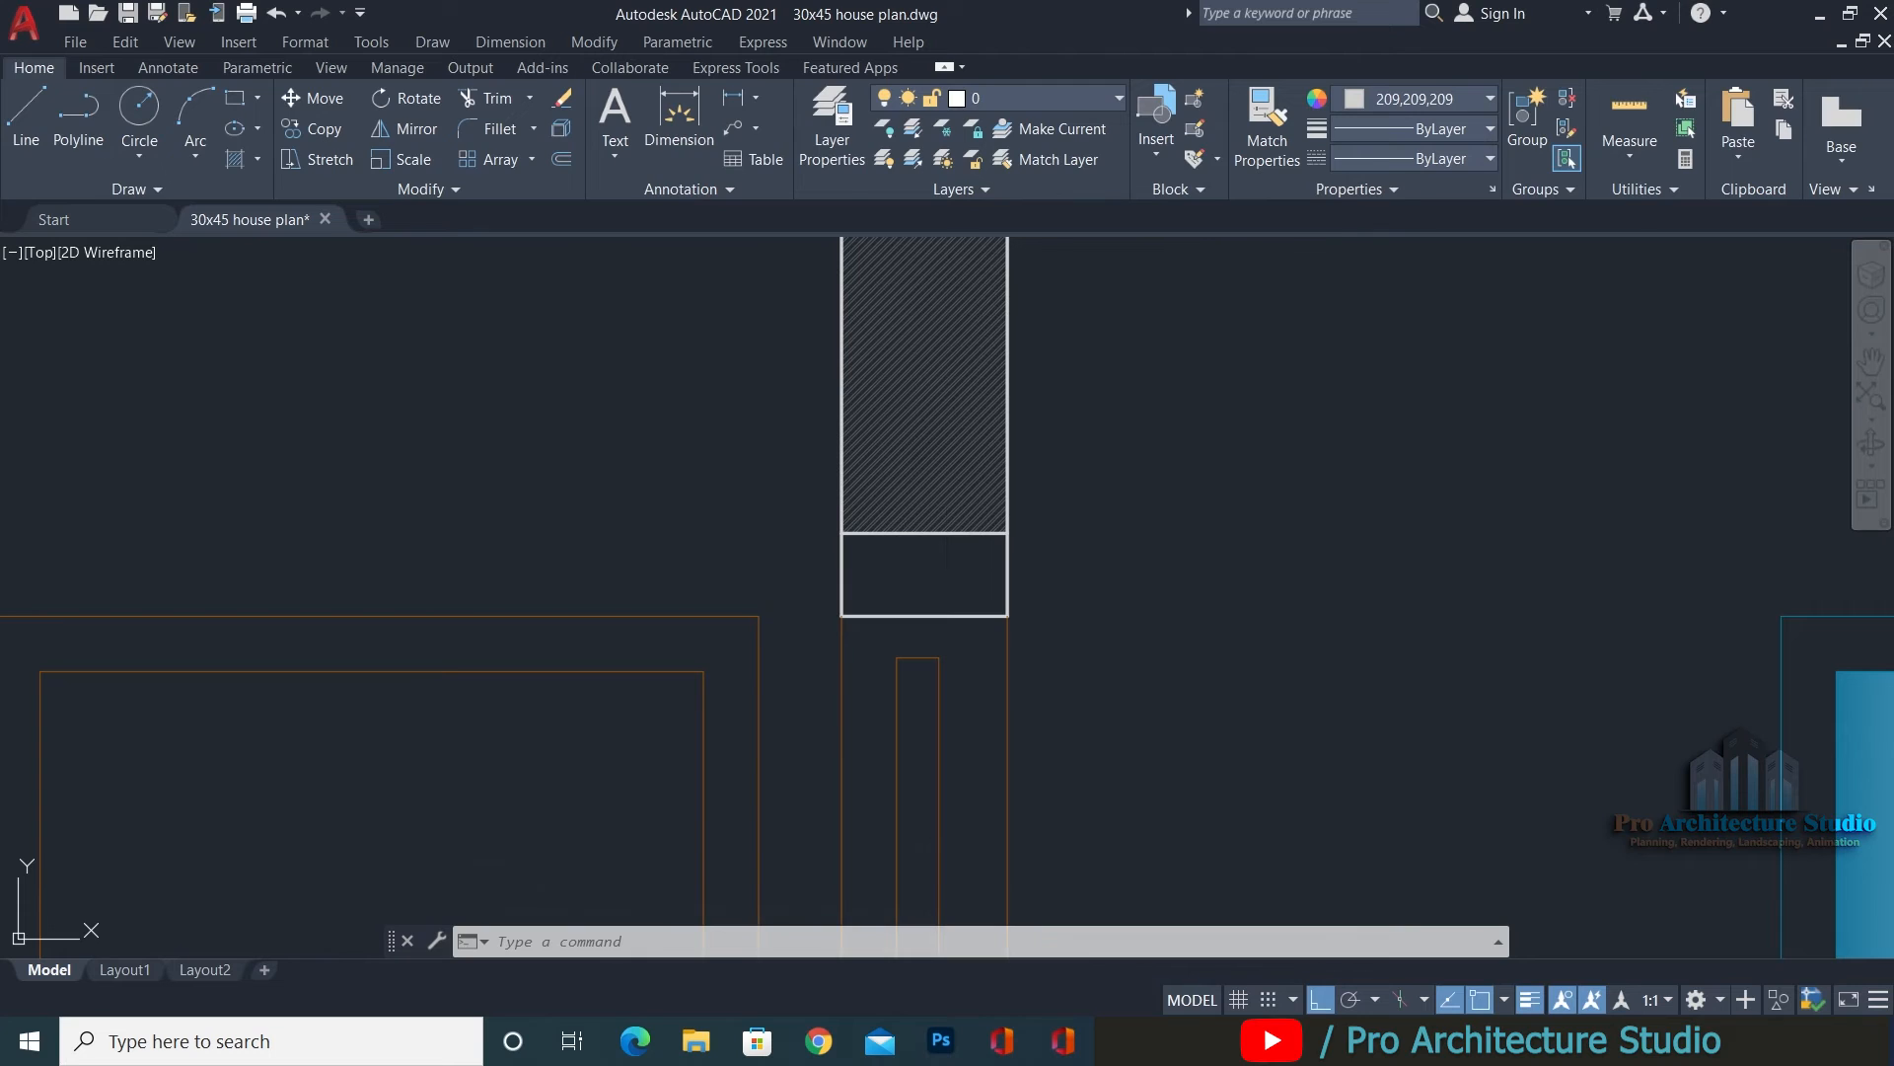
key("Return")
left_click(948, 567)
key("Return")
scroll(949, 567, "down", 8)
scroll(928, 476, "up", 6)
left_click(998, 475)
type("MA")
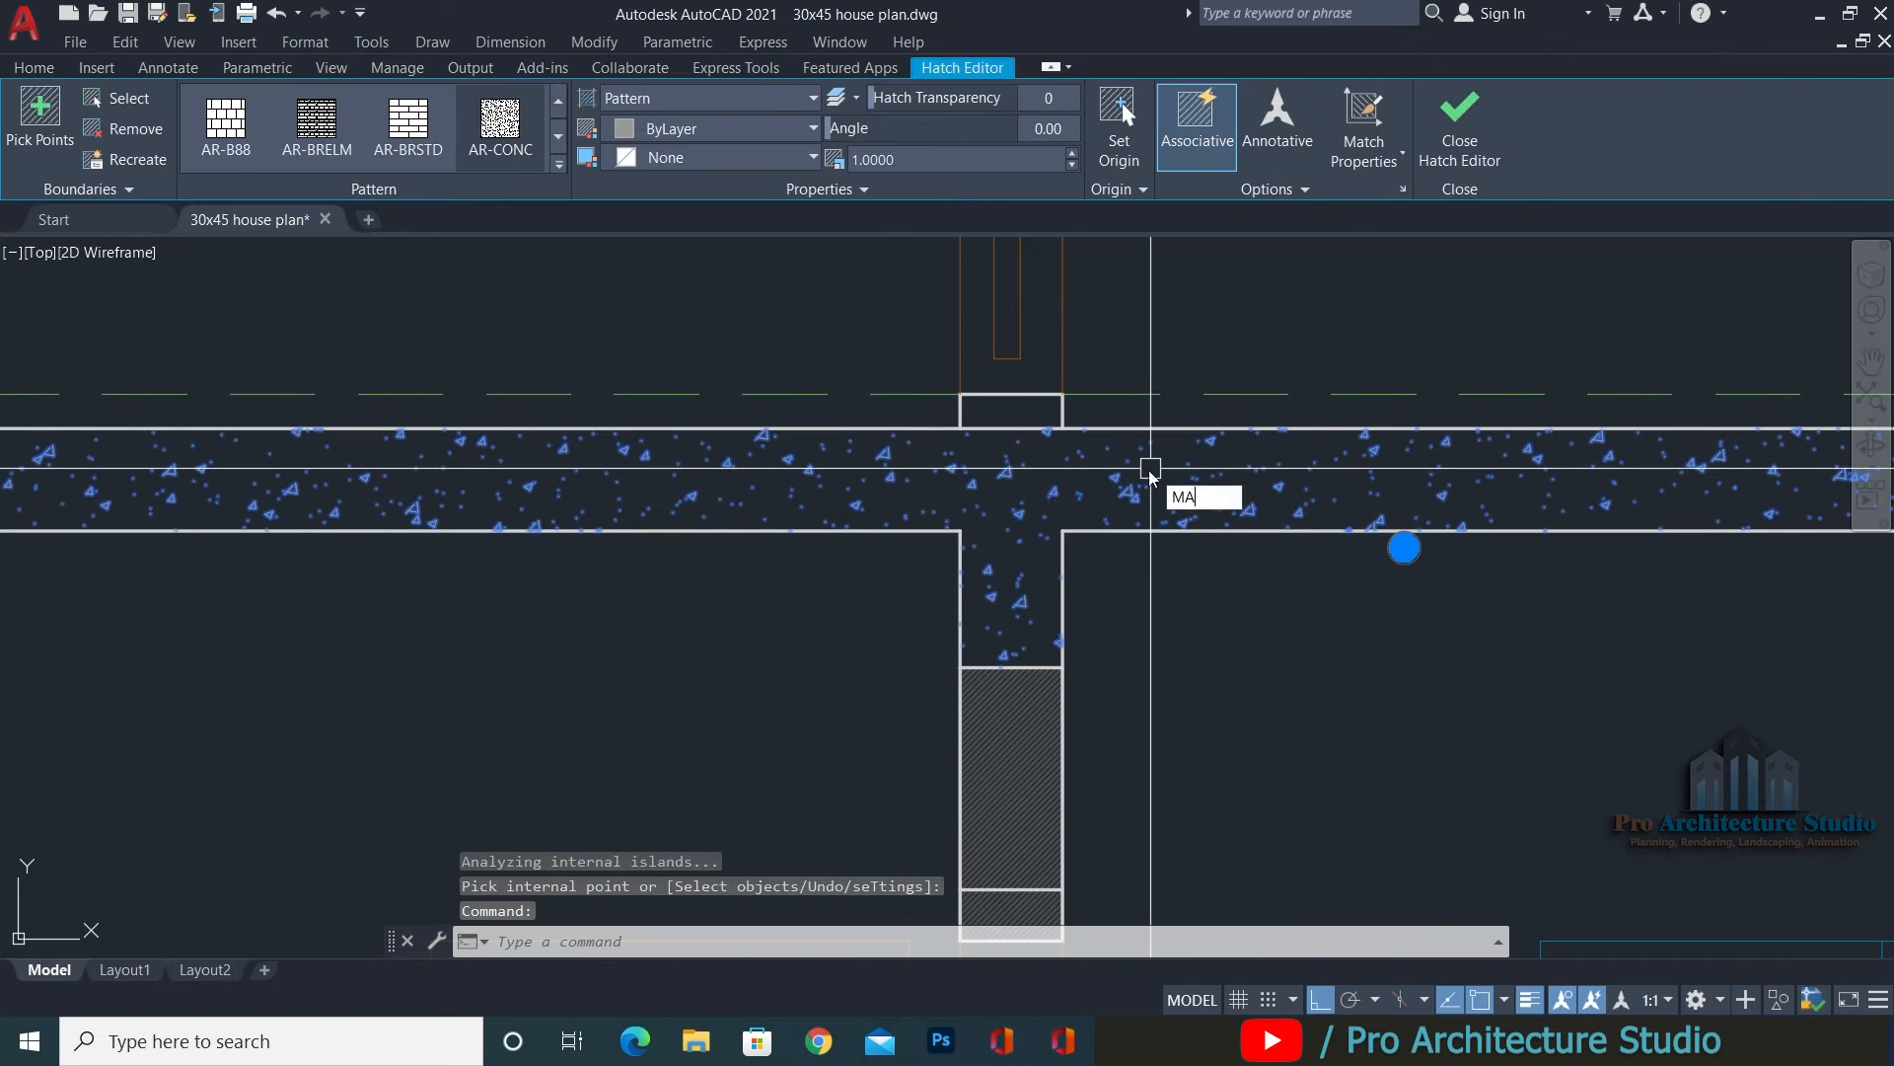
key("Return")
left_click(986, 542)
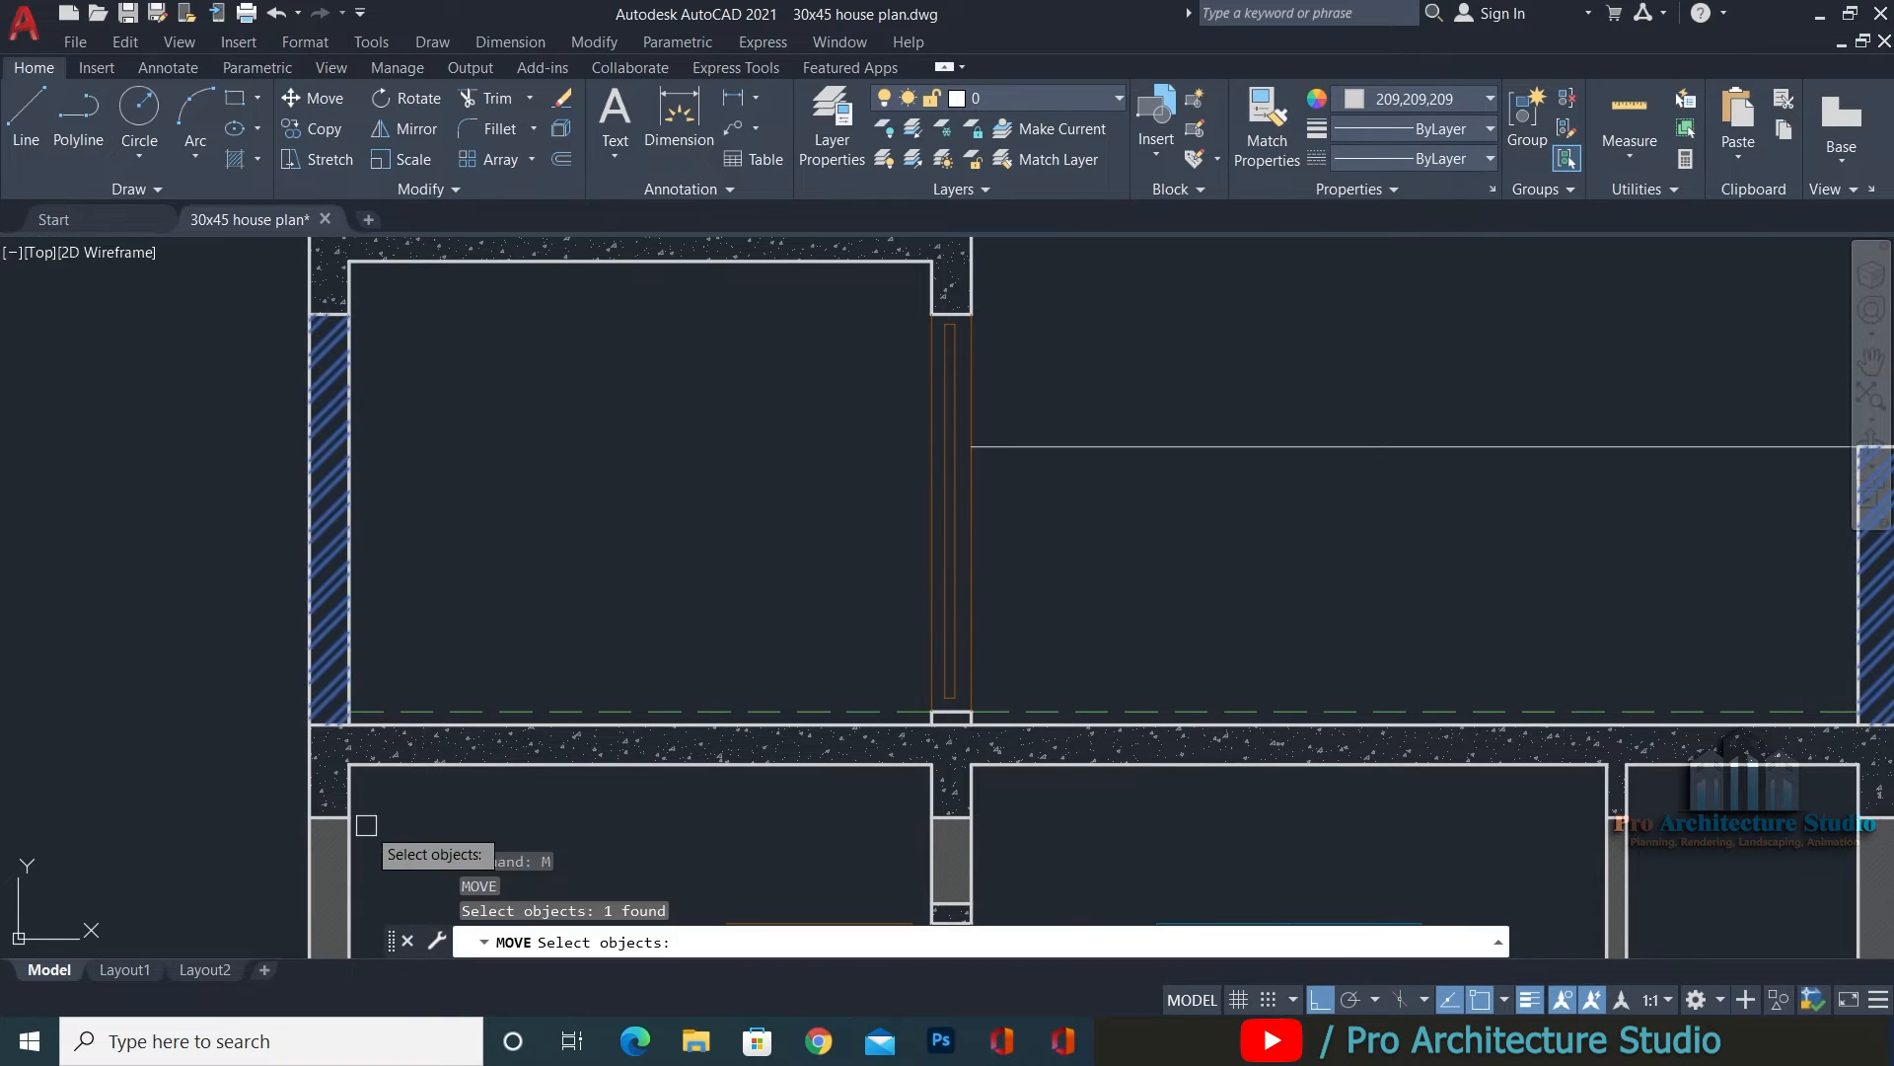
Match the first-floor wall hatches to the wider-spaced ANSI32 hatch of the staircase's outer wall.
key("Return")
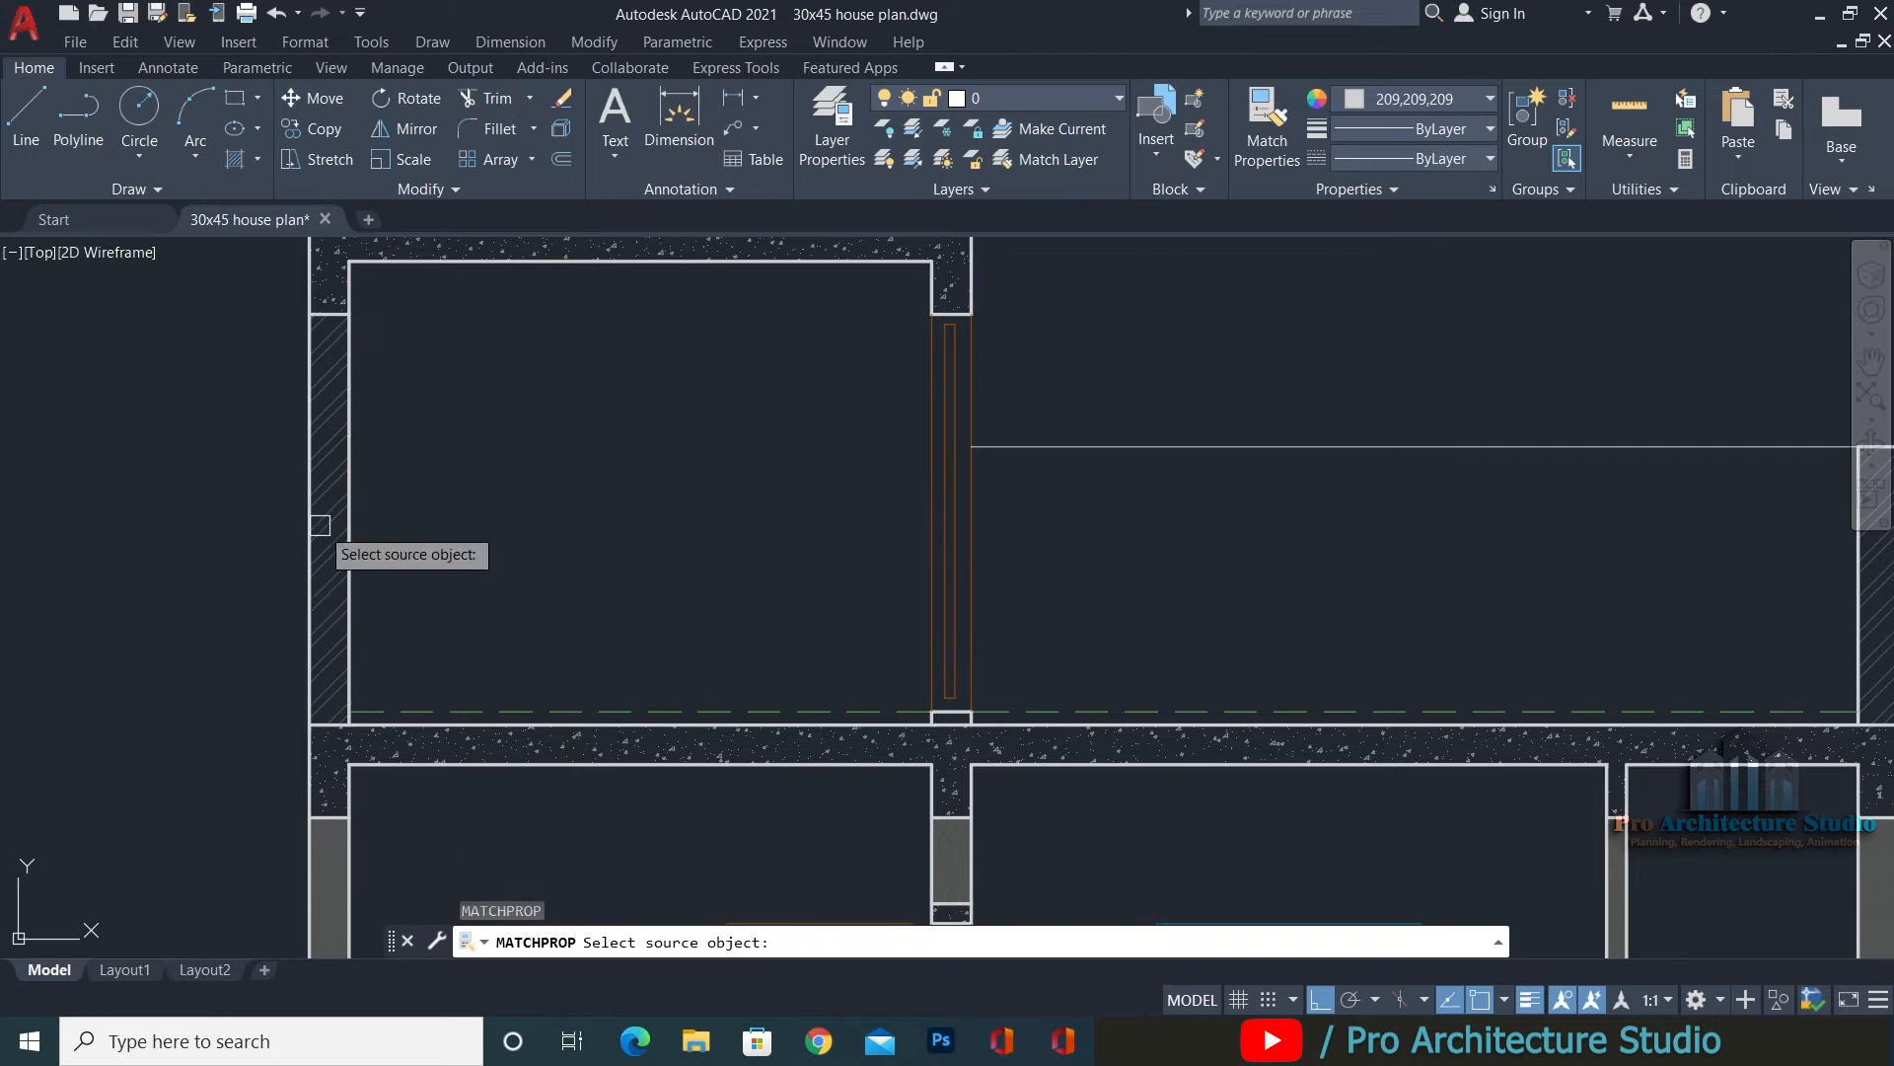
left_click(336, 539)
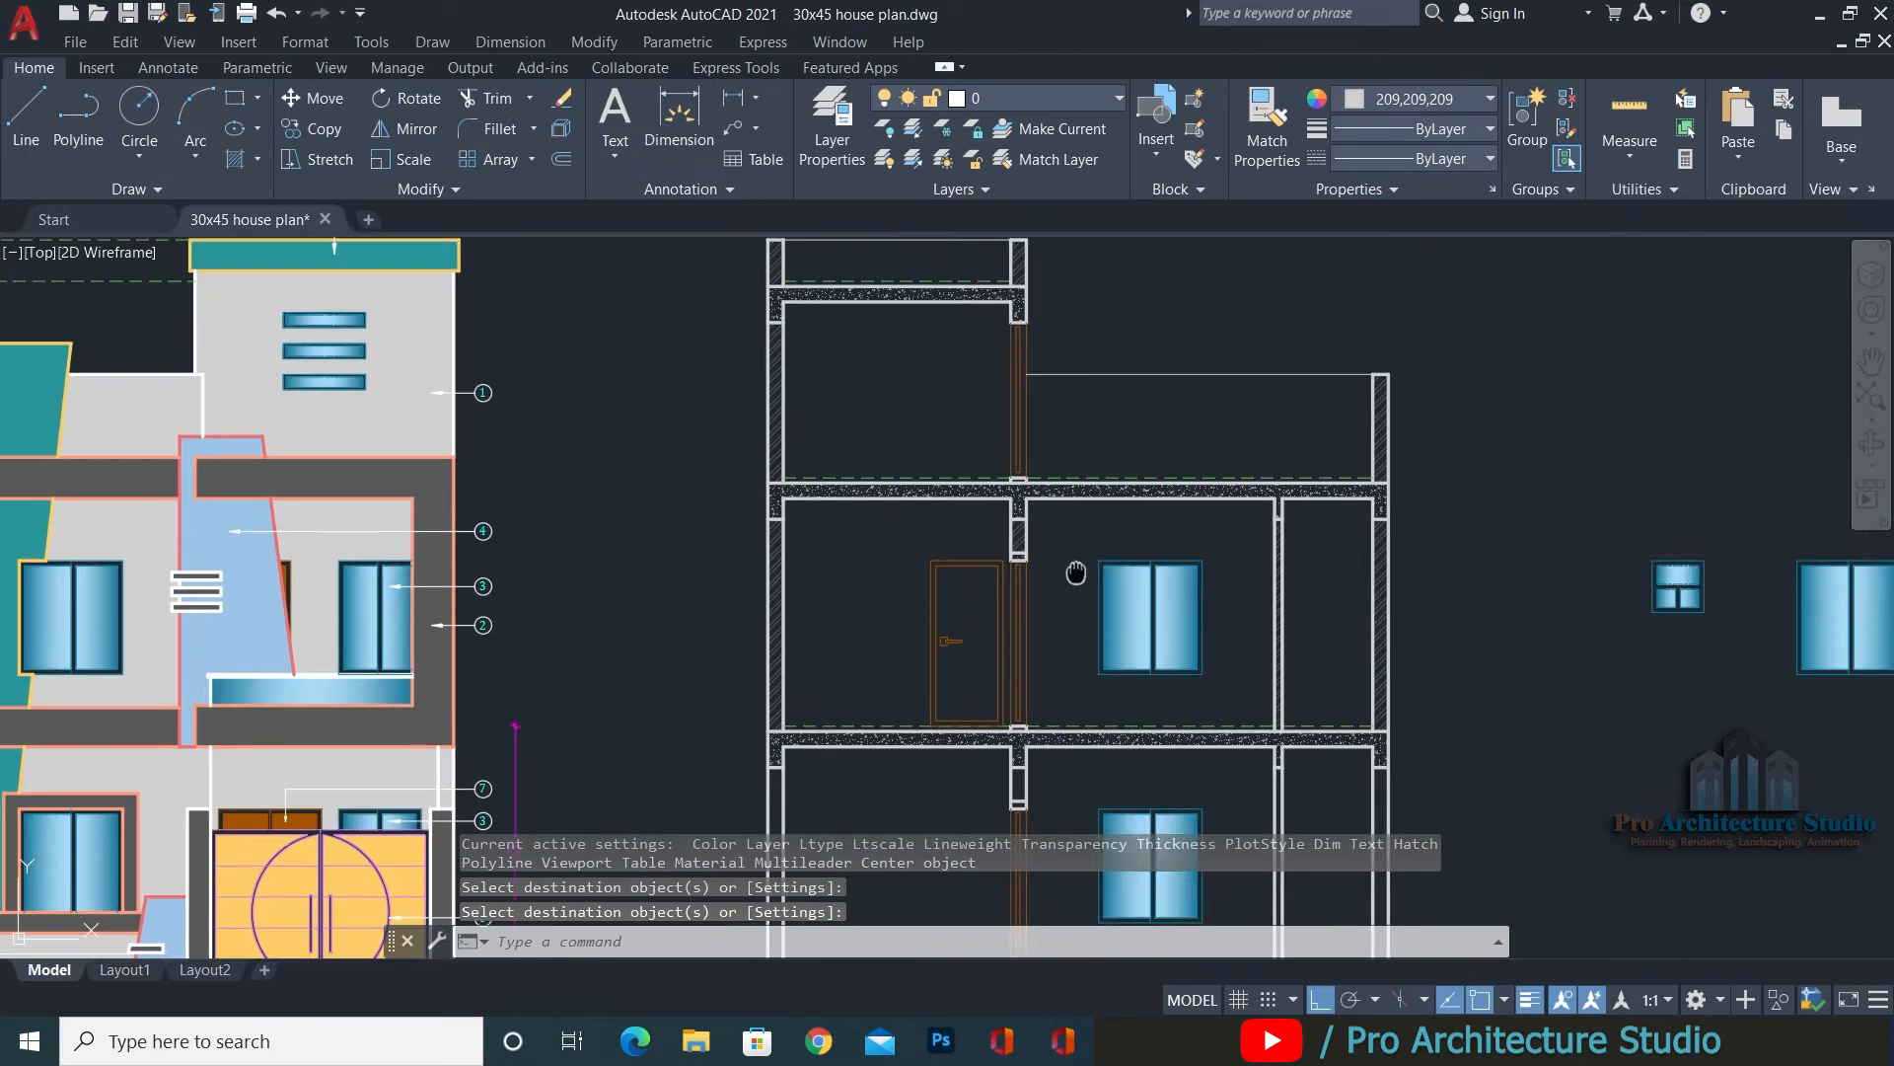
middle_click_drag(1075, 573, 1051, 242)
key("Escape")
key("Escape")
scroll(986, 513, "up", 4)
key("Escape")
Hatch the ground-floor cut walls, including the thin partition and the wall piece below the central beam, with ANSI32 in colour 89,89,89.
scroll(789, 686, "down", 2)
middle_click_drag(1139, 444, 1144, 550)
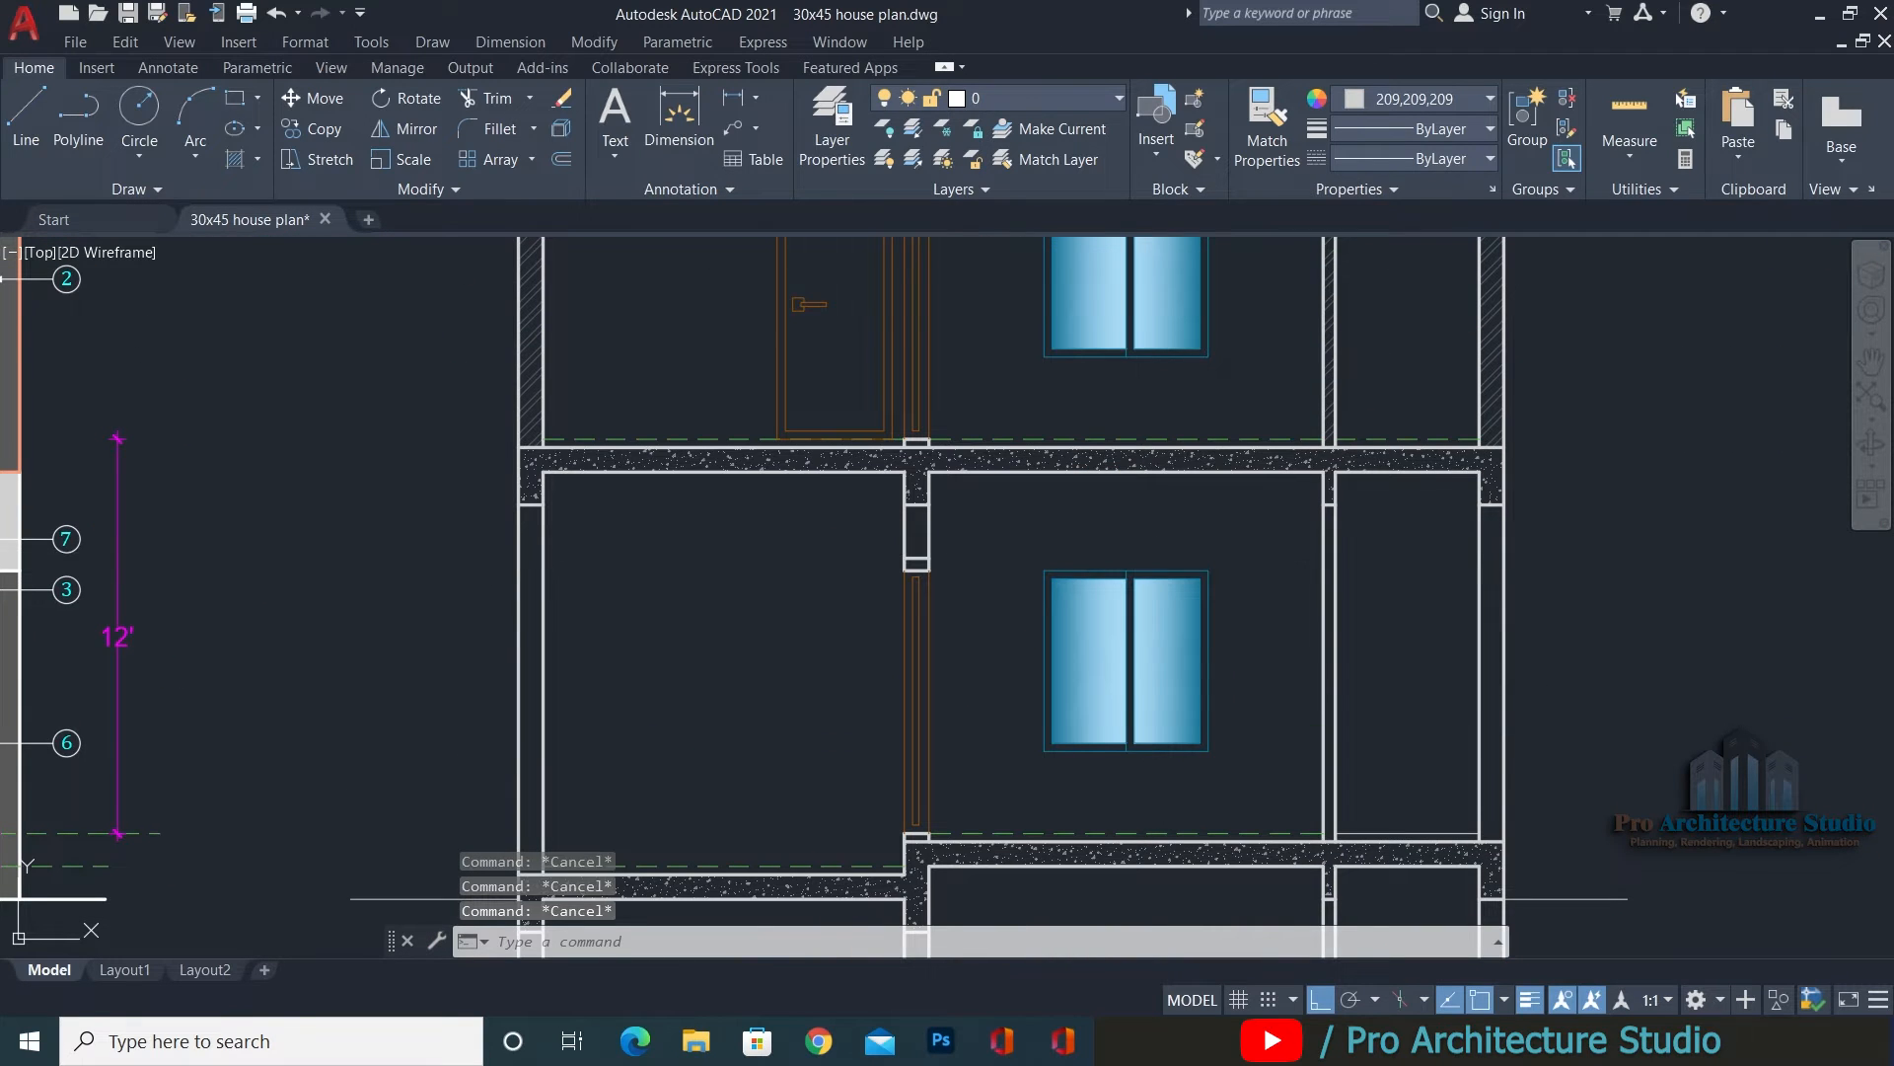
middle_click_drag(777, 657, 781, 573)
type("h")
key("Return")
left_click(534, 503)
left_click(920, 452)
left_click(1334, 464)
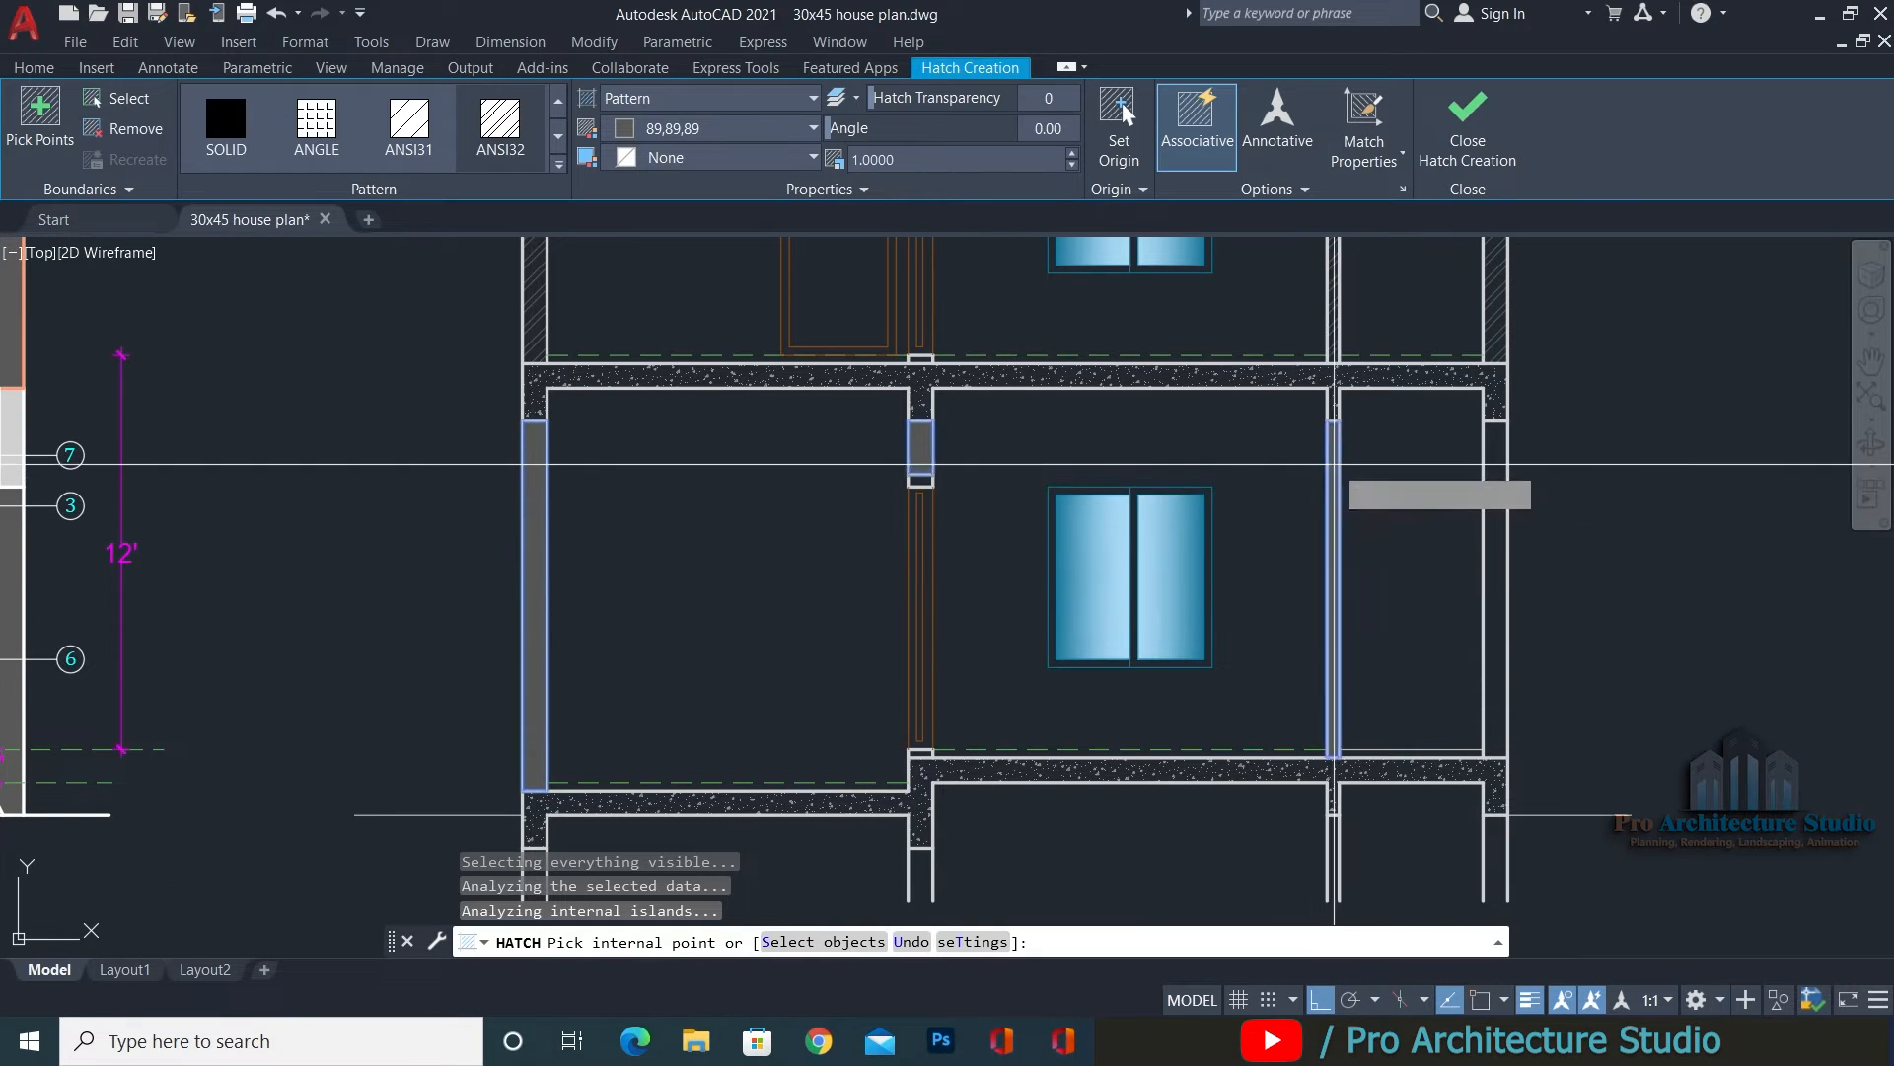
key("Return")
Hatch the lintel above the ground-floor central opening and match it to the concrete hatch of the slab above.
scroll(928, 449, "up", 6)
key("Return")
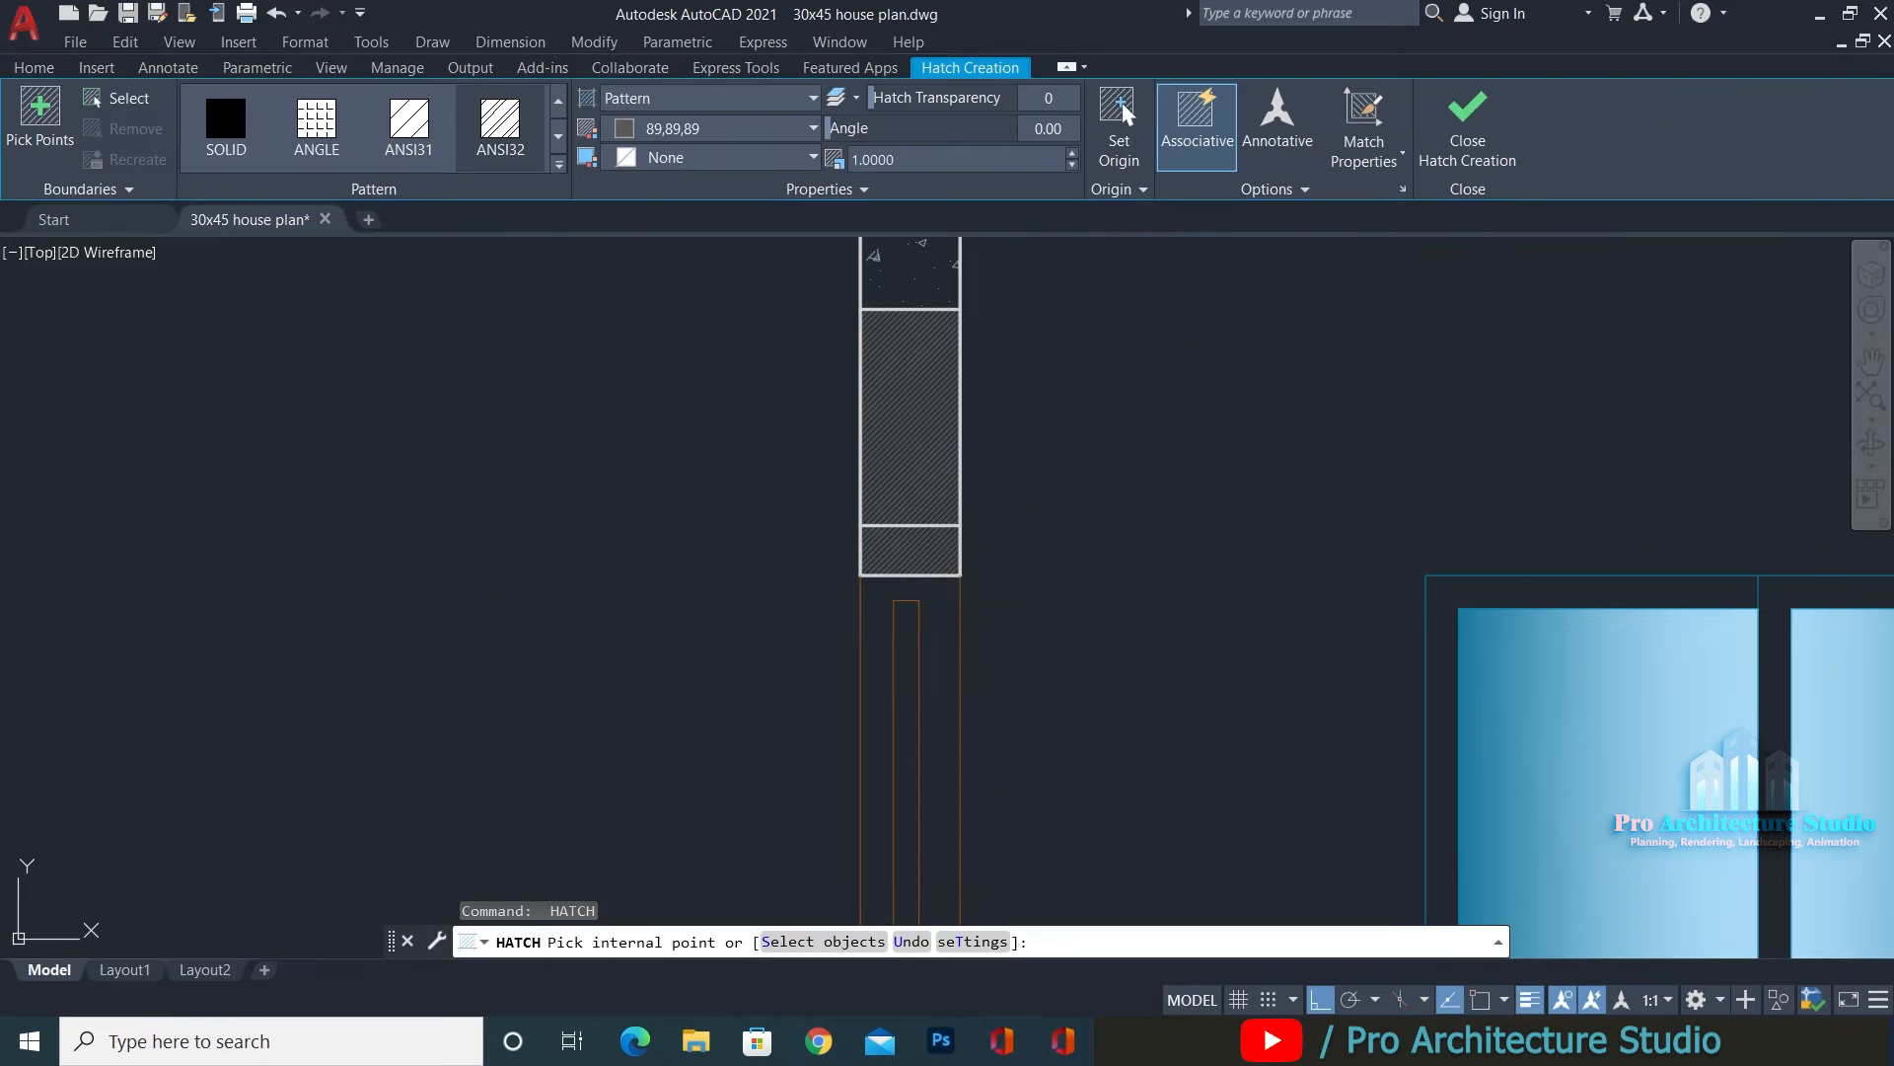
left_click(910, 550)
key("Return")
key("Escape")
key("Escape")
key("Escape")
scroll(910, 552, "down", 4)
type("ma")
key("Return")
left_click(977, 388)
left_click(913, 553)
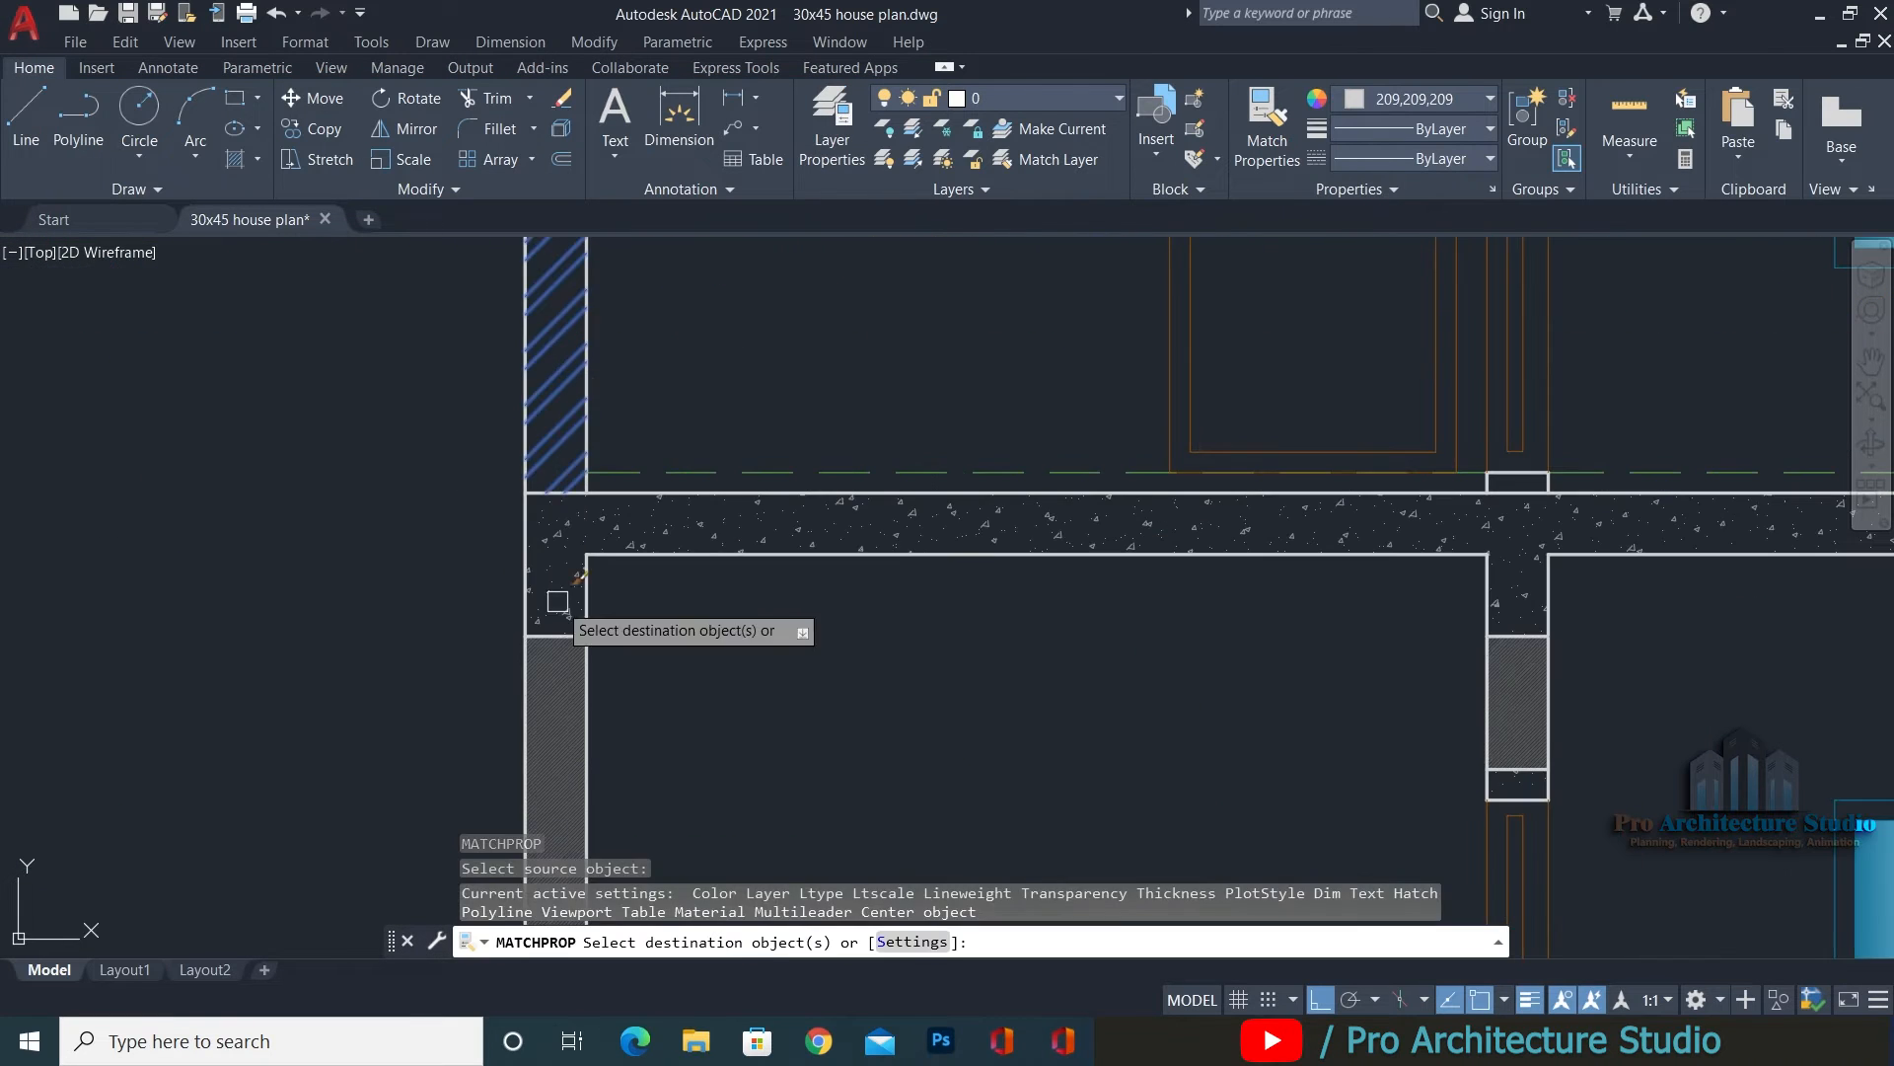
Match the ground-floor wall hatches to the ANSI32 hatch of the first-floor wall and save the drawing.
left_click(556, 681)
key("Return")
key("Escape")
key("Escape")
scroll(859, 473, "down", 9)
key("ctrl+s")
scroll(994, 666, "up", 7)
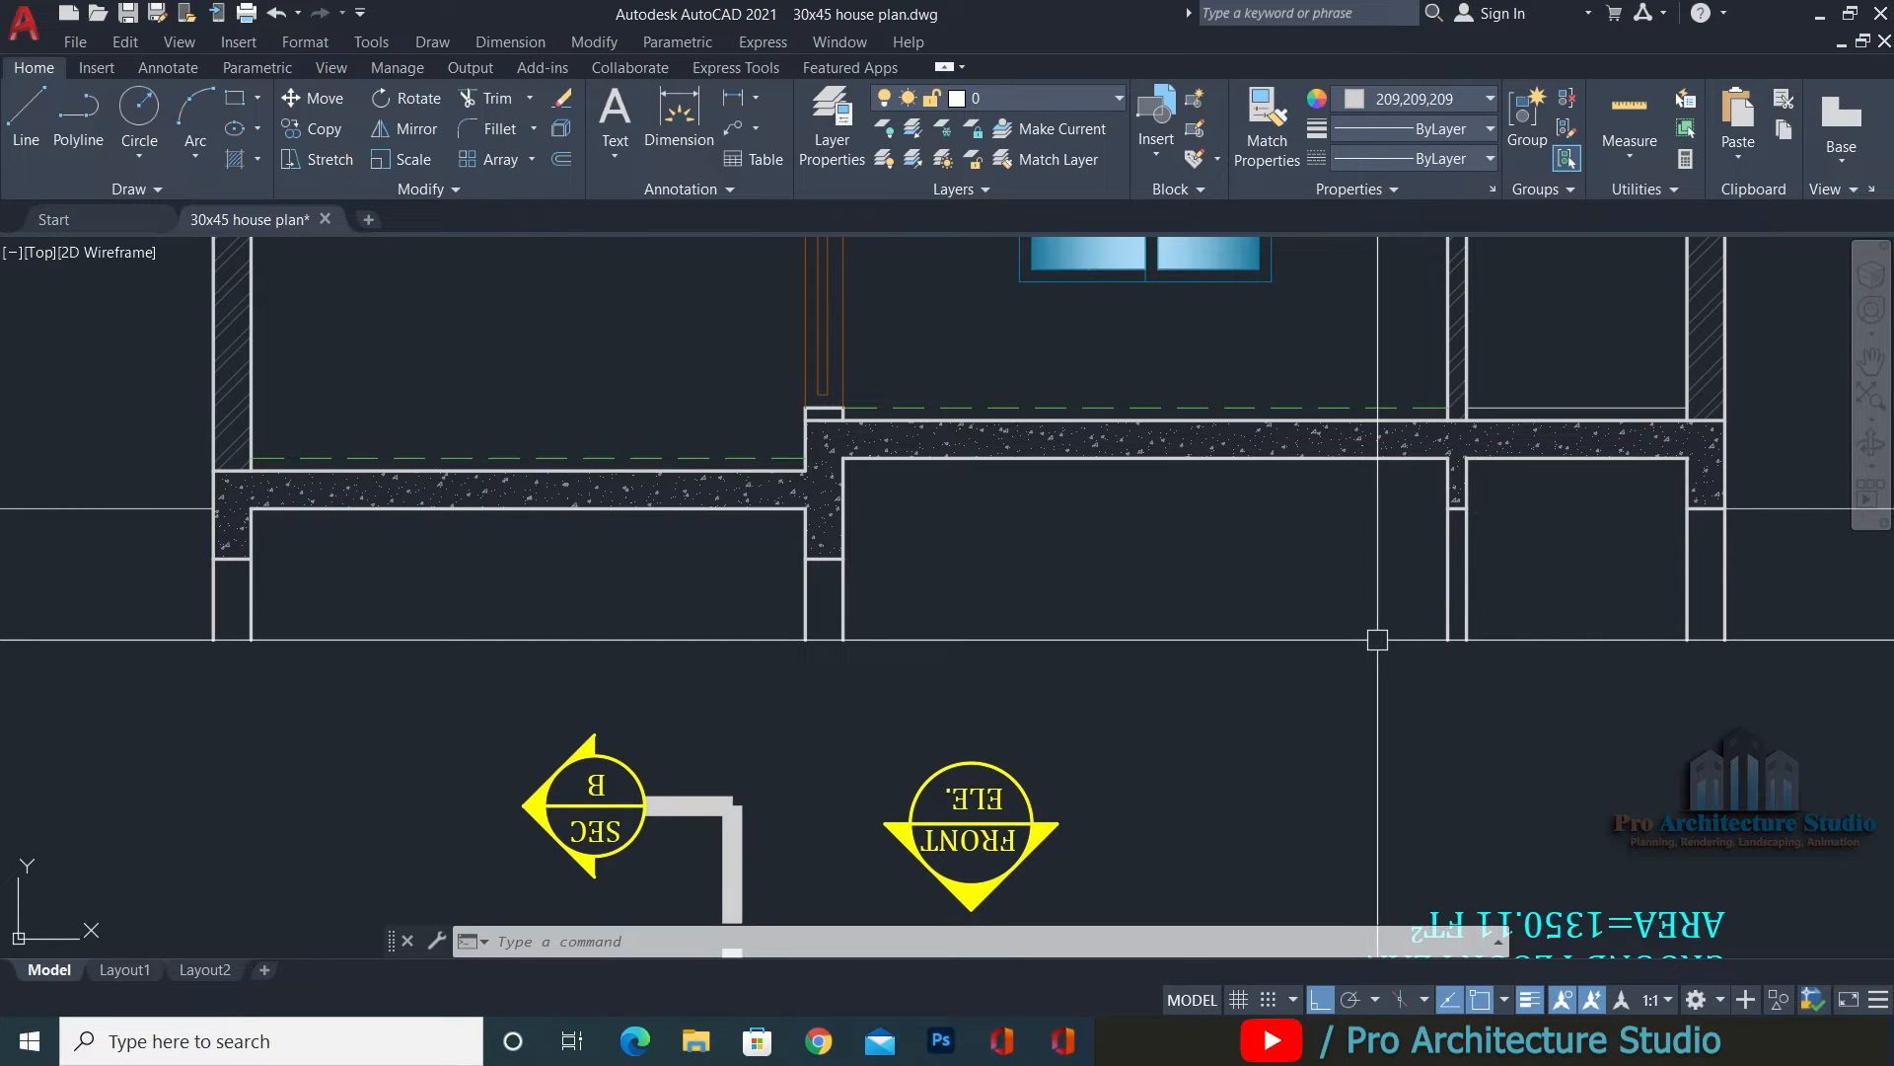
key("ctrl+s")
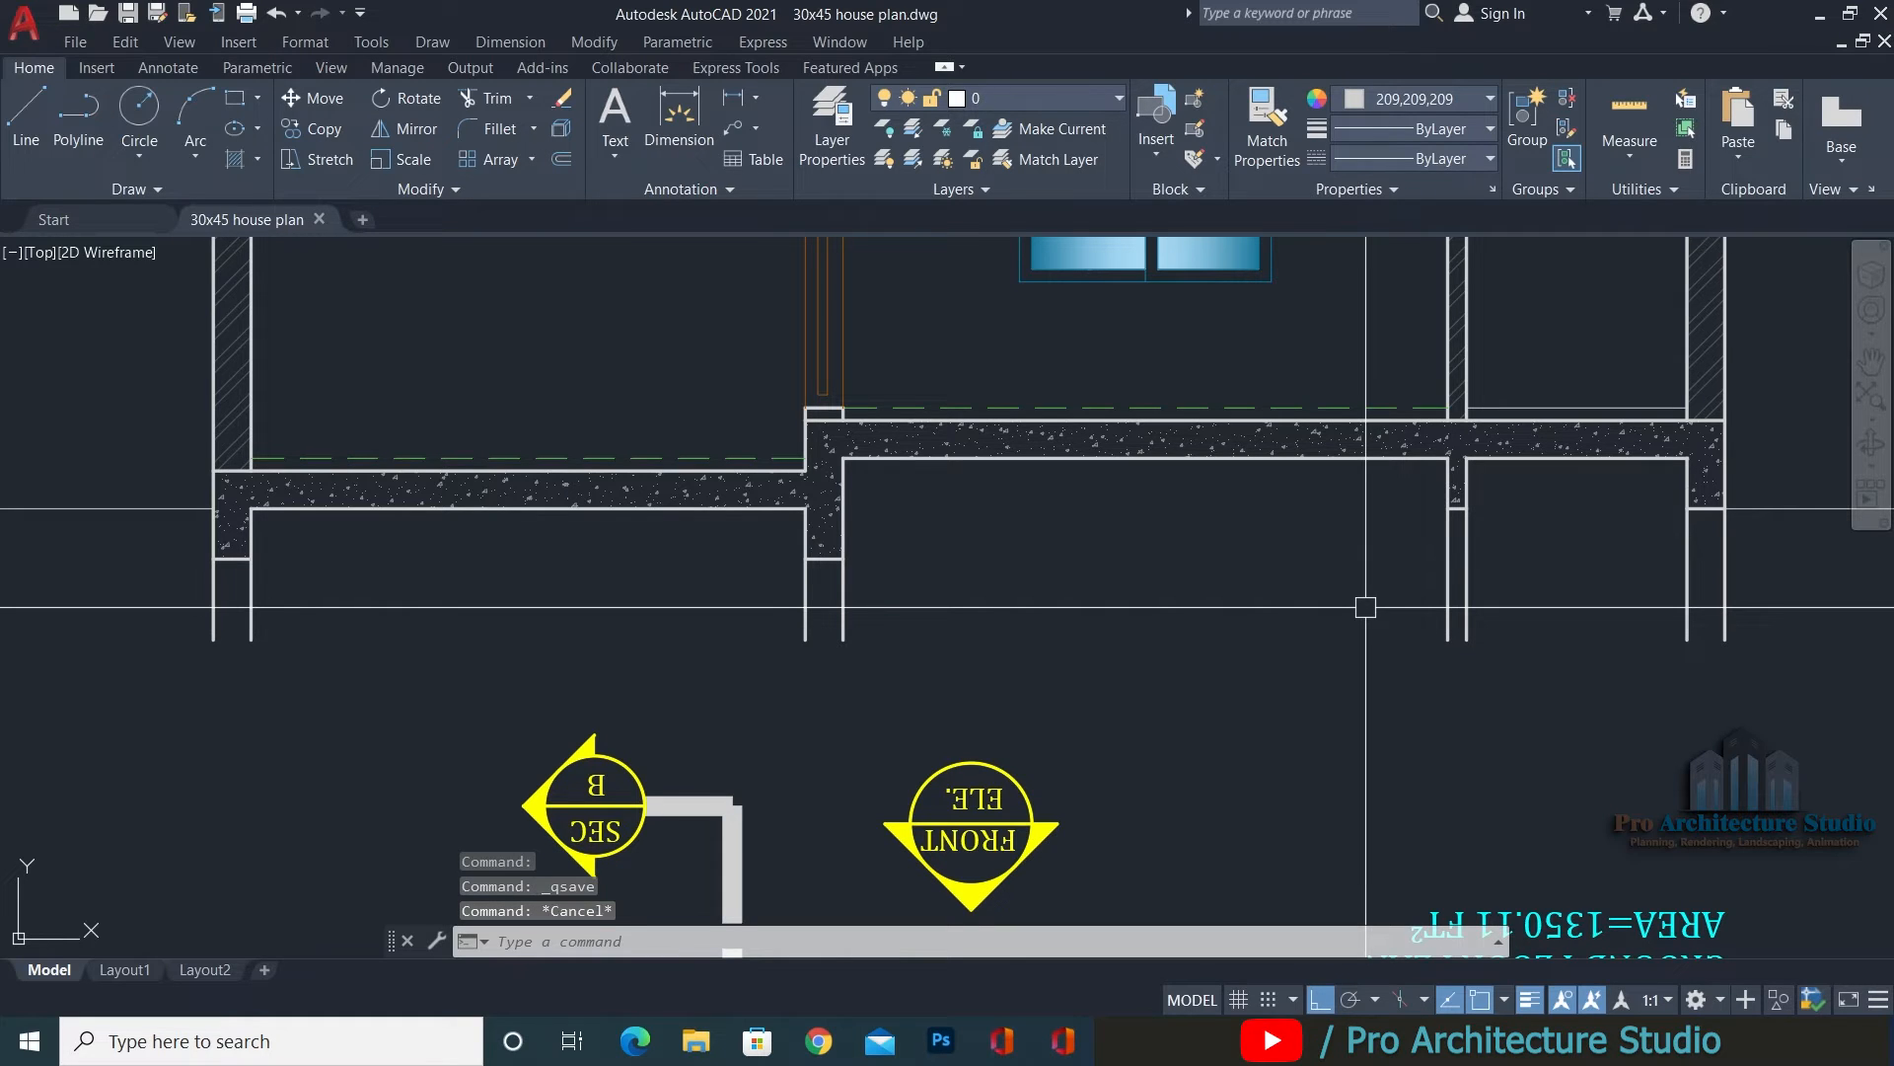
key("ctrl+s")
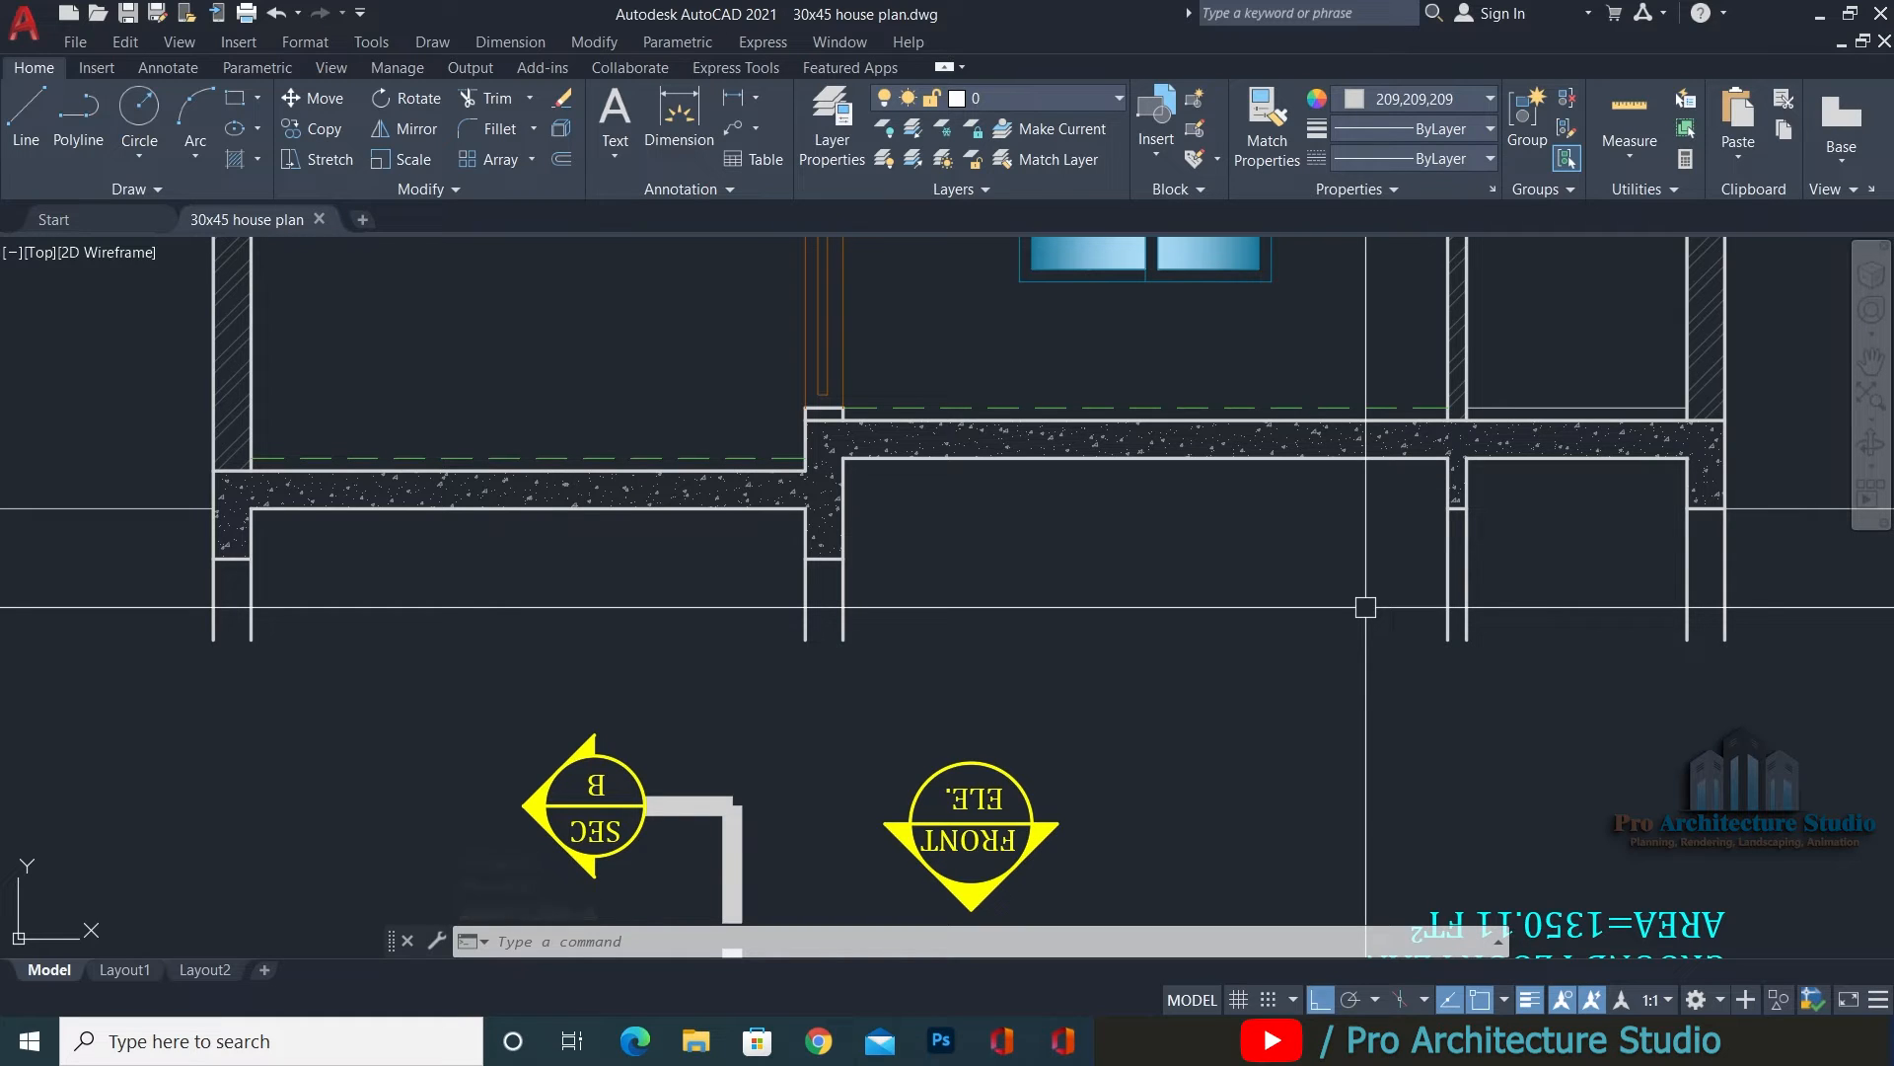
Draw the left half of a footing under the rightmost outer wall with two 3-inch steps, a 9-inch ledge, a side and a base line.
middle_click_drag(1520, 602, 1406, 579)
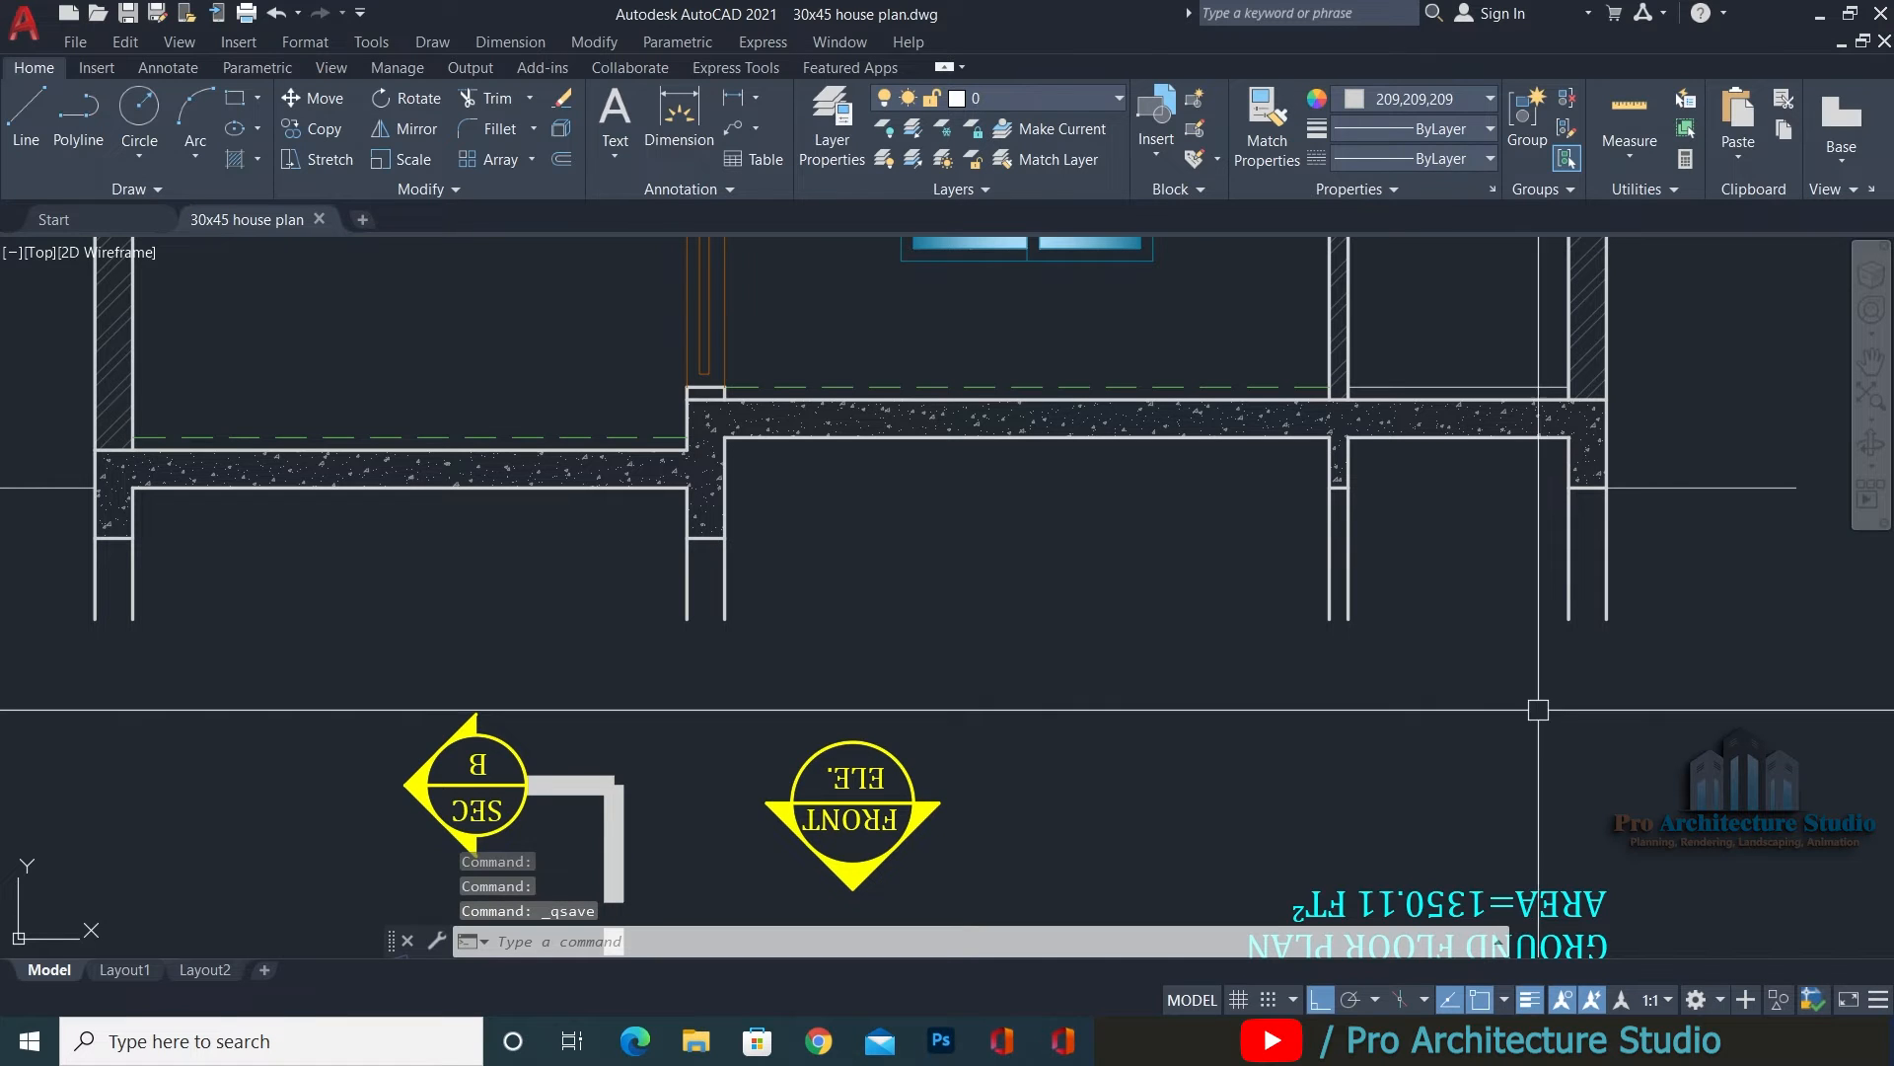
scroll(918, 780, "up", 5)
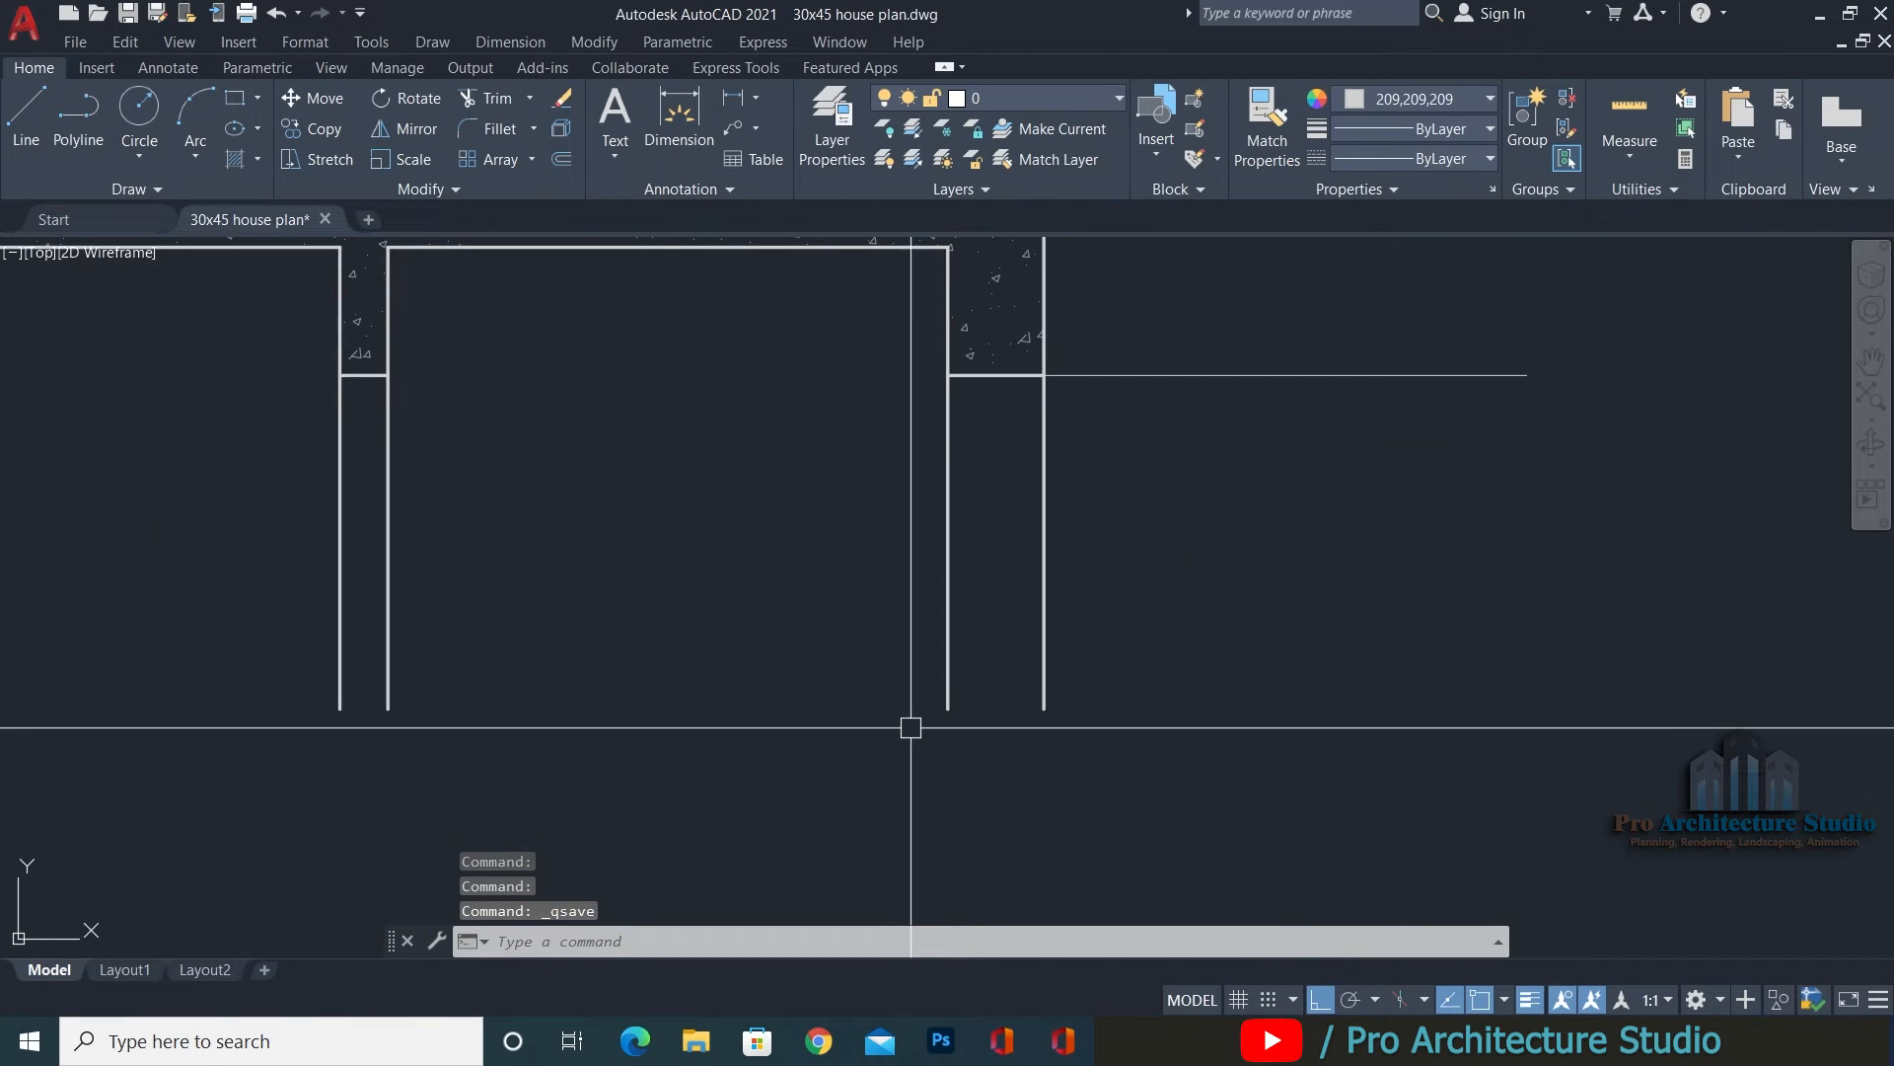
middle_click_drag(911, 727, 1012, 685)
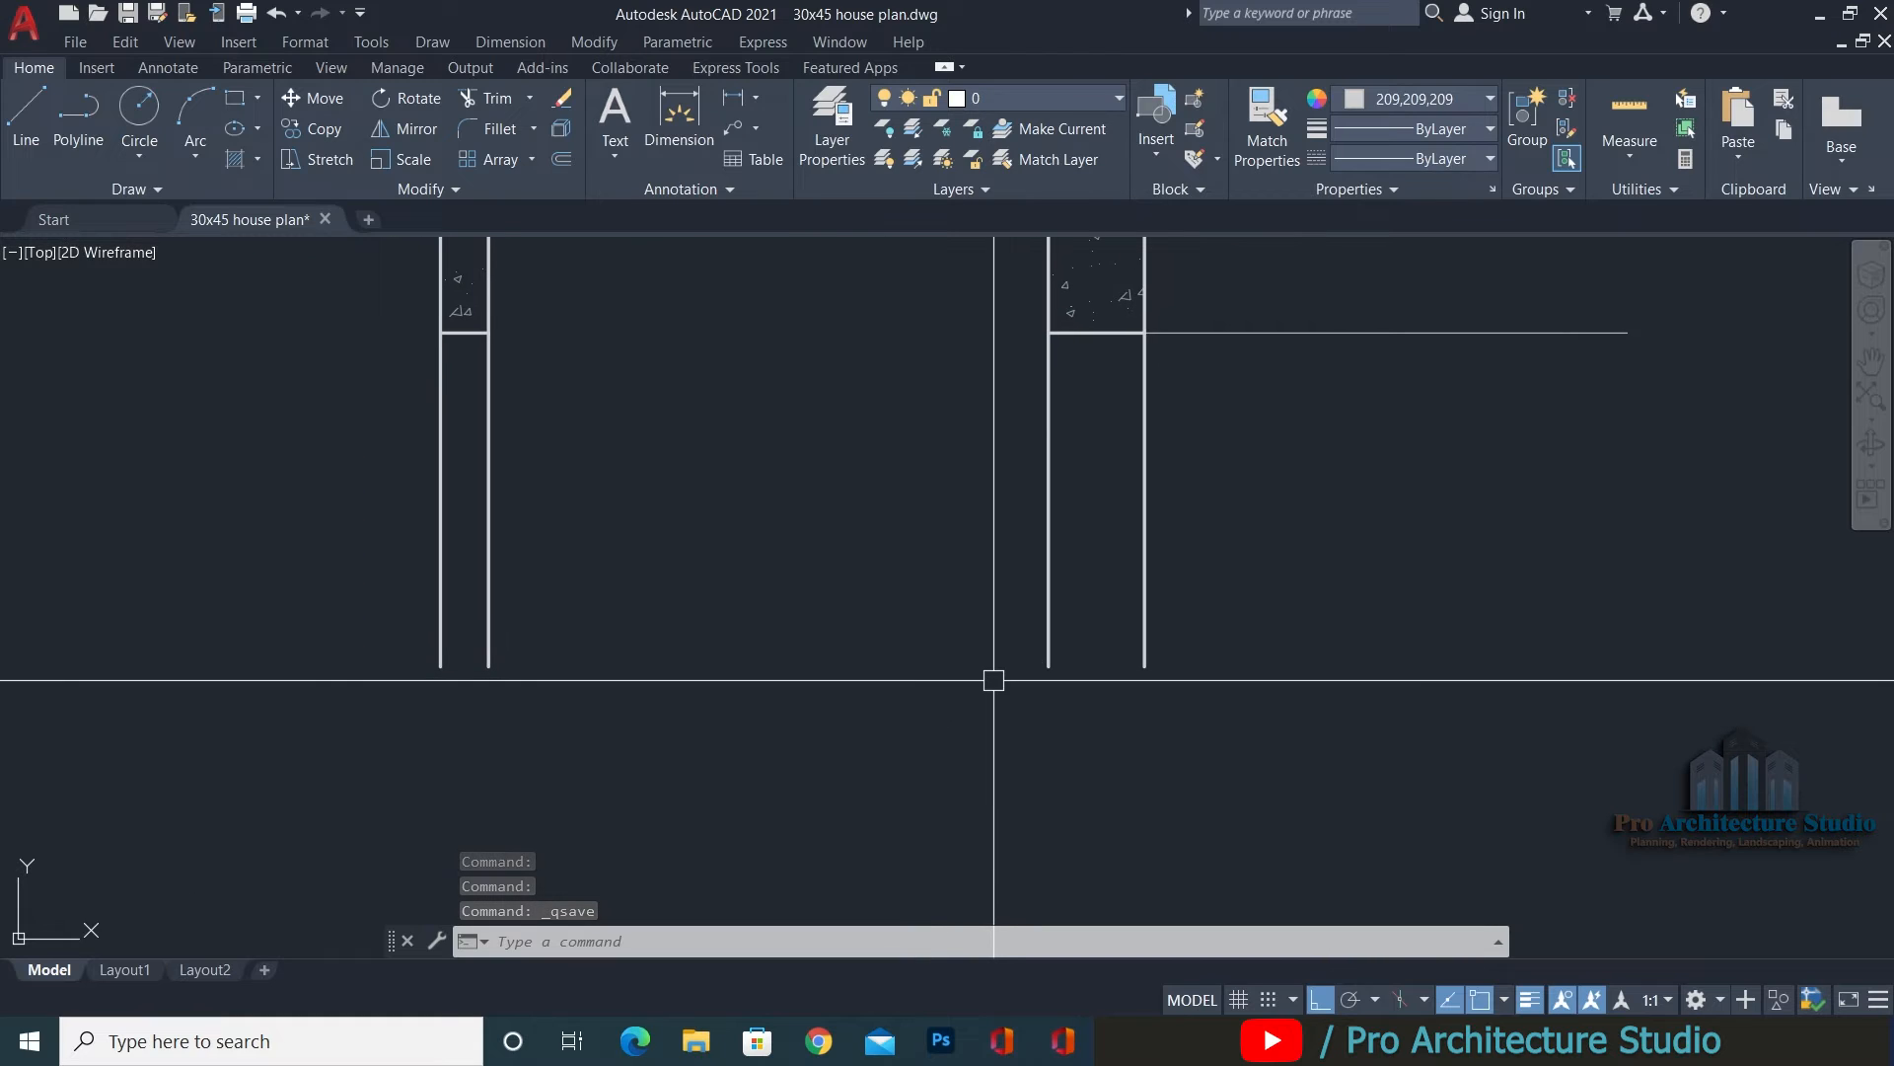
key("Return")
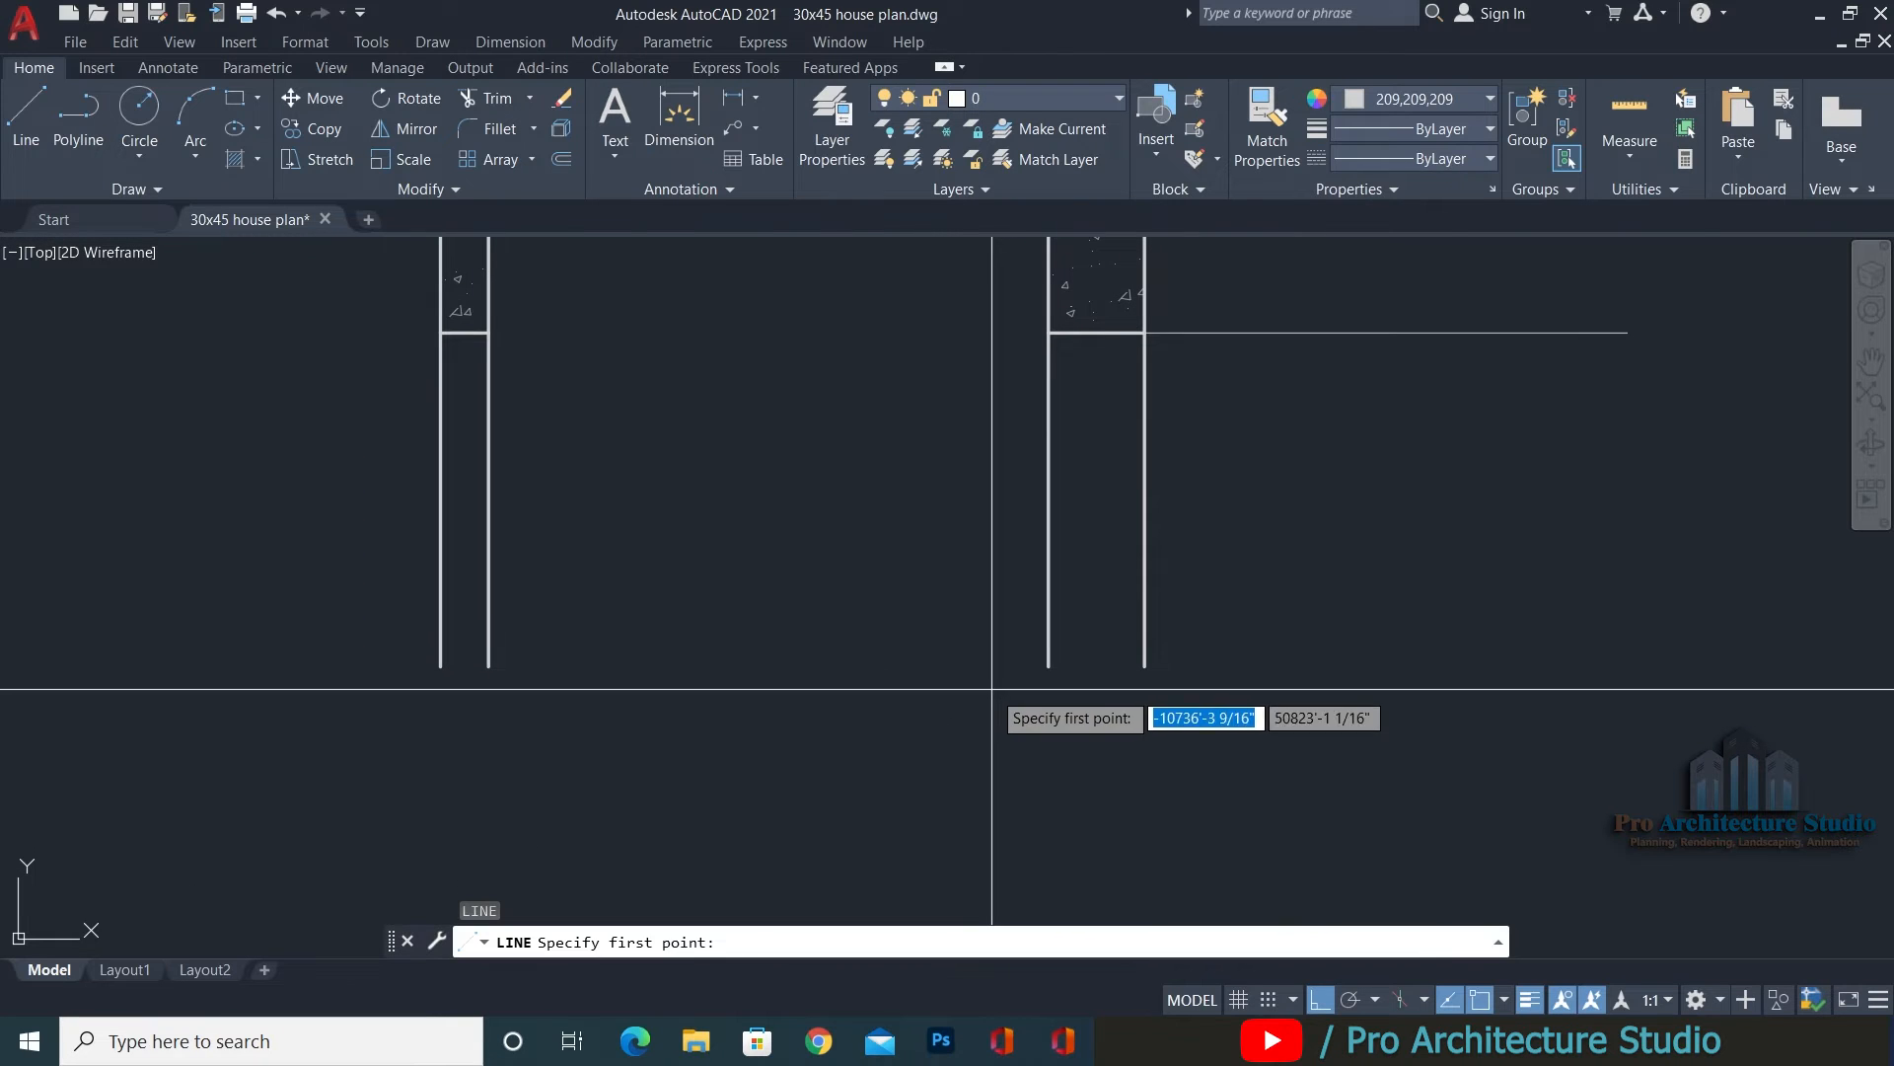
left_click(1048, 666)
type("3")
key("Return")
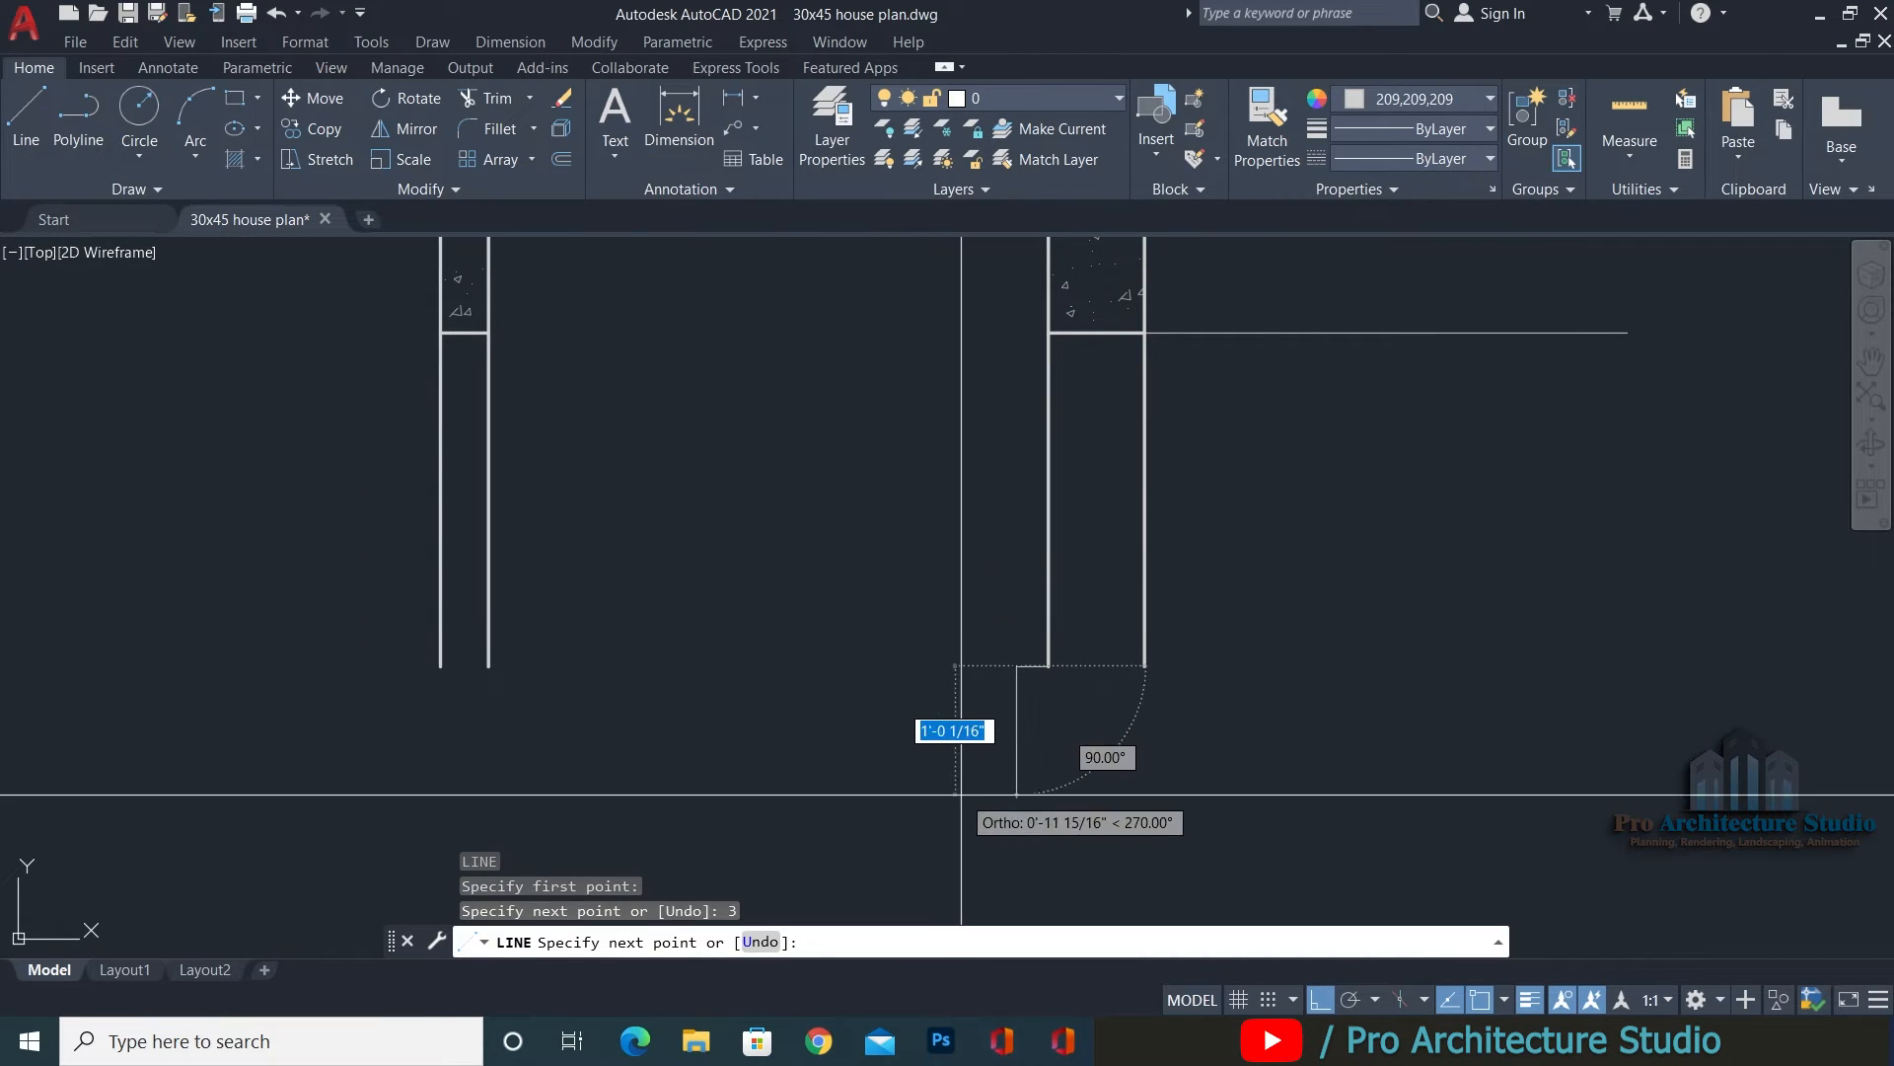
type("3")
key("Return")
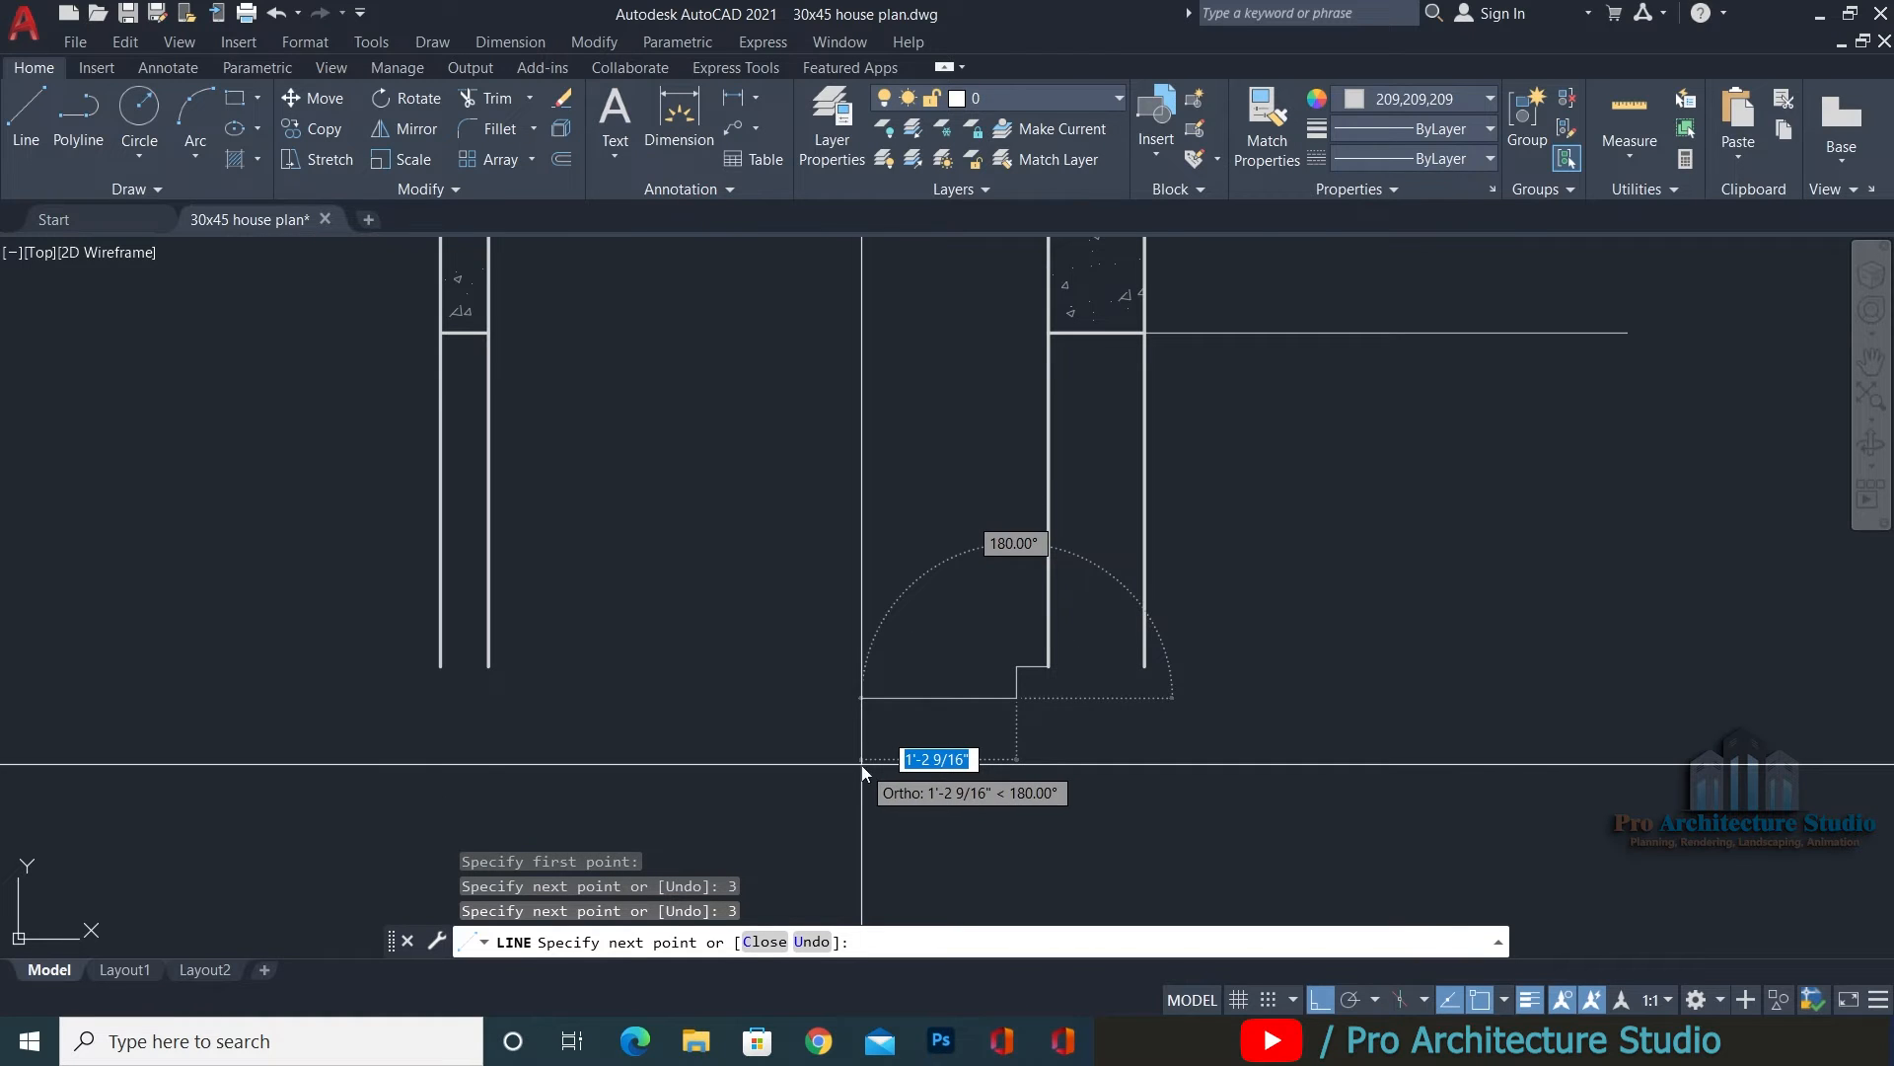
type("3")
key("Return")
type("3")
key("Return")
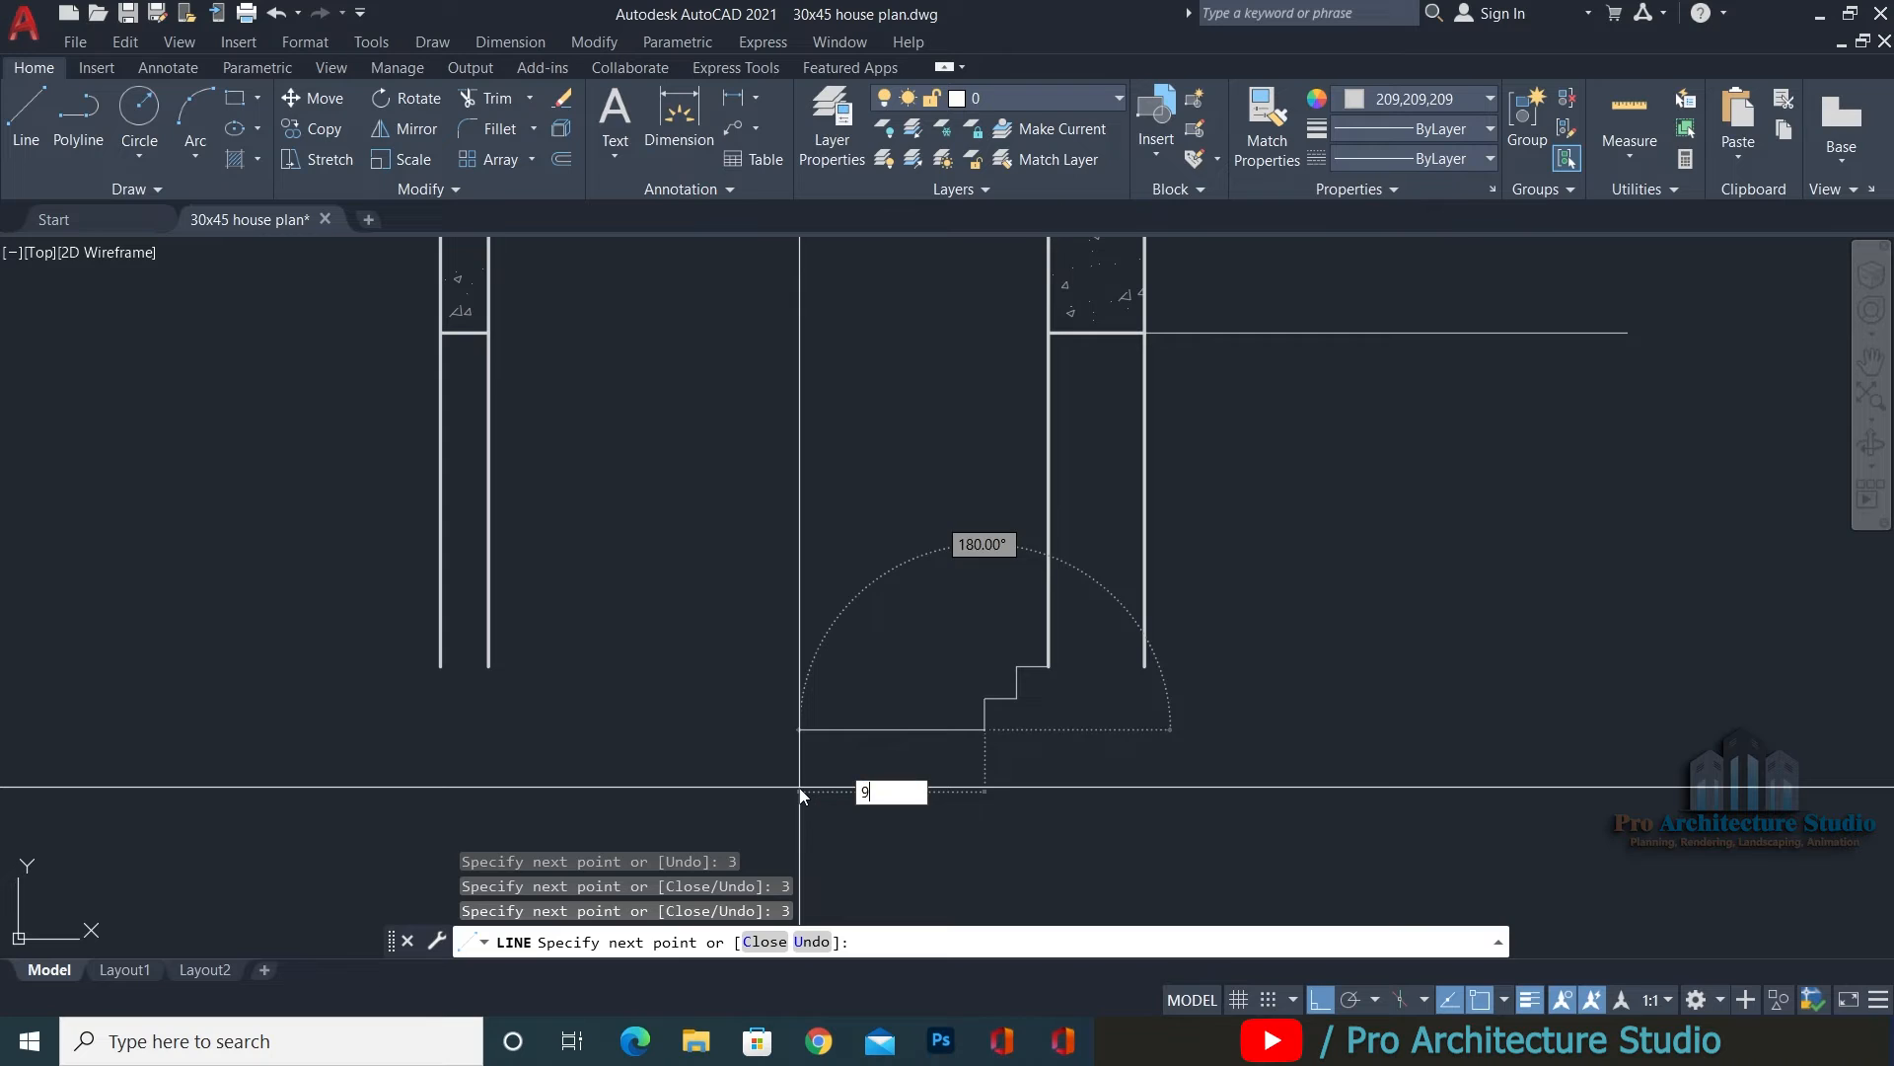
key("Return")
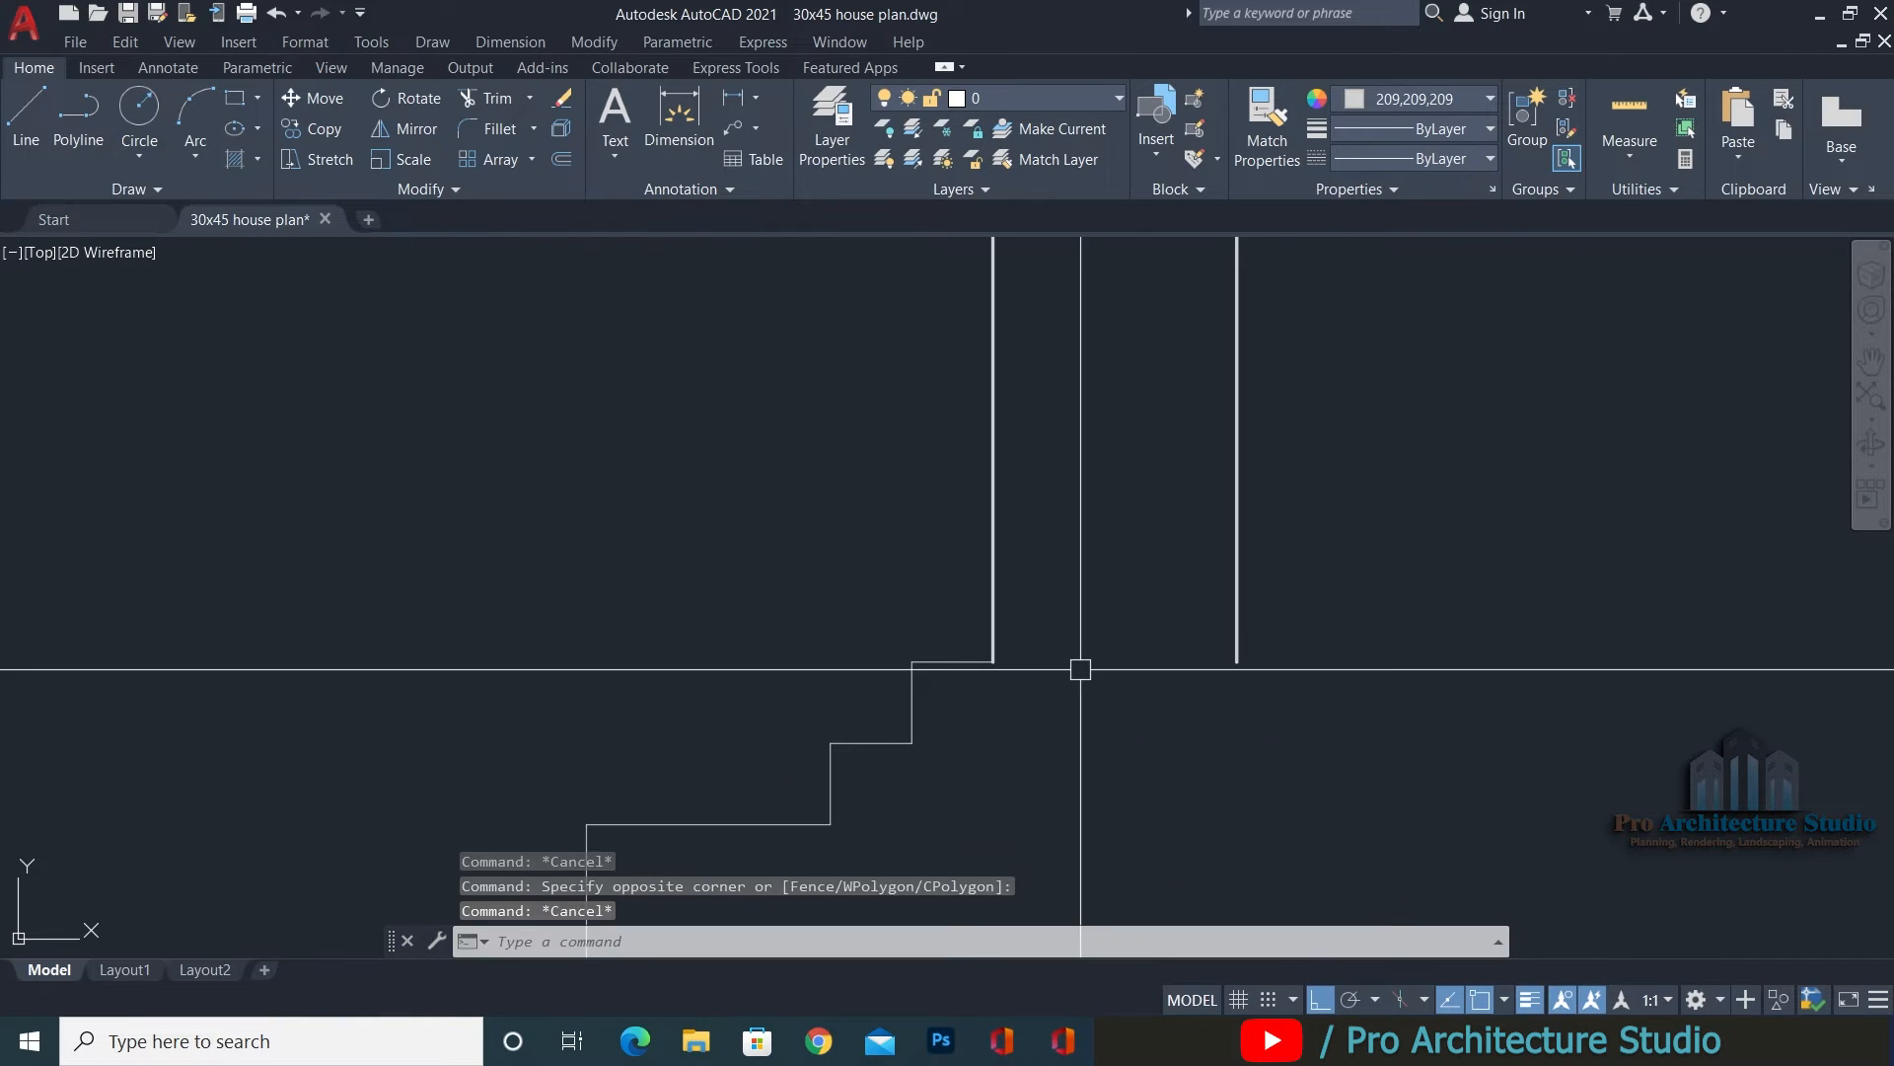
Draw a horizontal line joining the lower ends of the rightmost outer wall's two edges.
type("l")
key("Return")
left_click(995, 664)
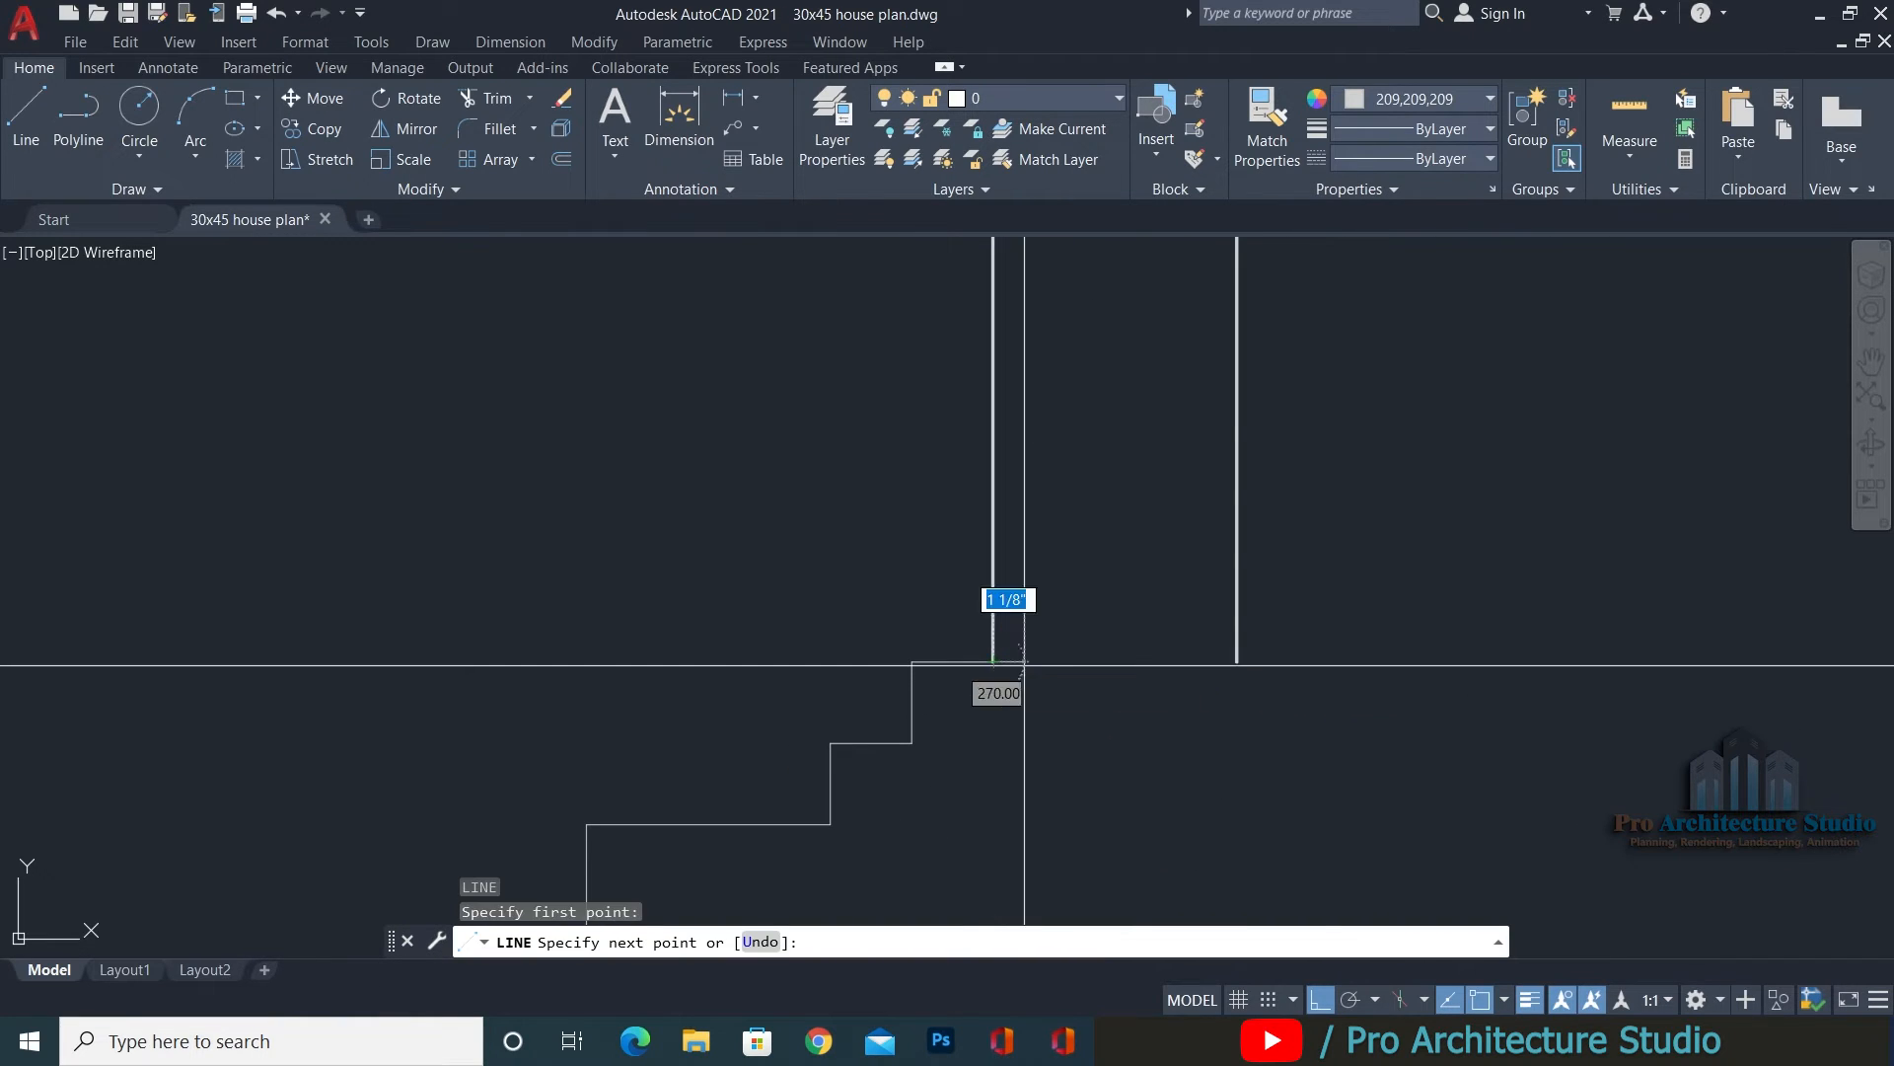
key("Escape")
key("Escape")
Mirror the footing's stepped left outline about the vertical centre line of the wall, keeping the original.
scroll(1147, 397, "down", 2)
left_click(731, 689)
left_click(1070, 502)
type("m")
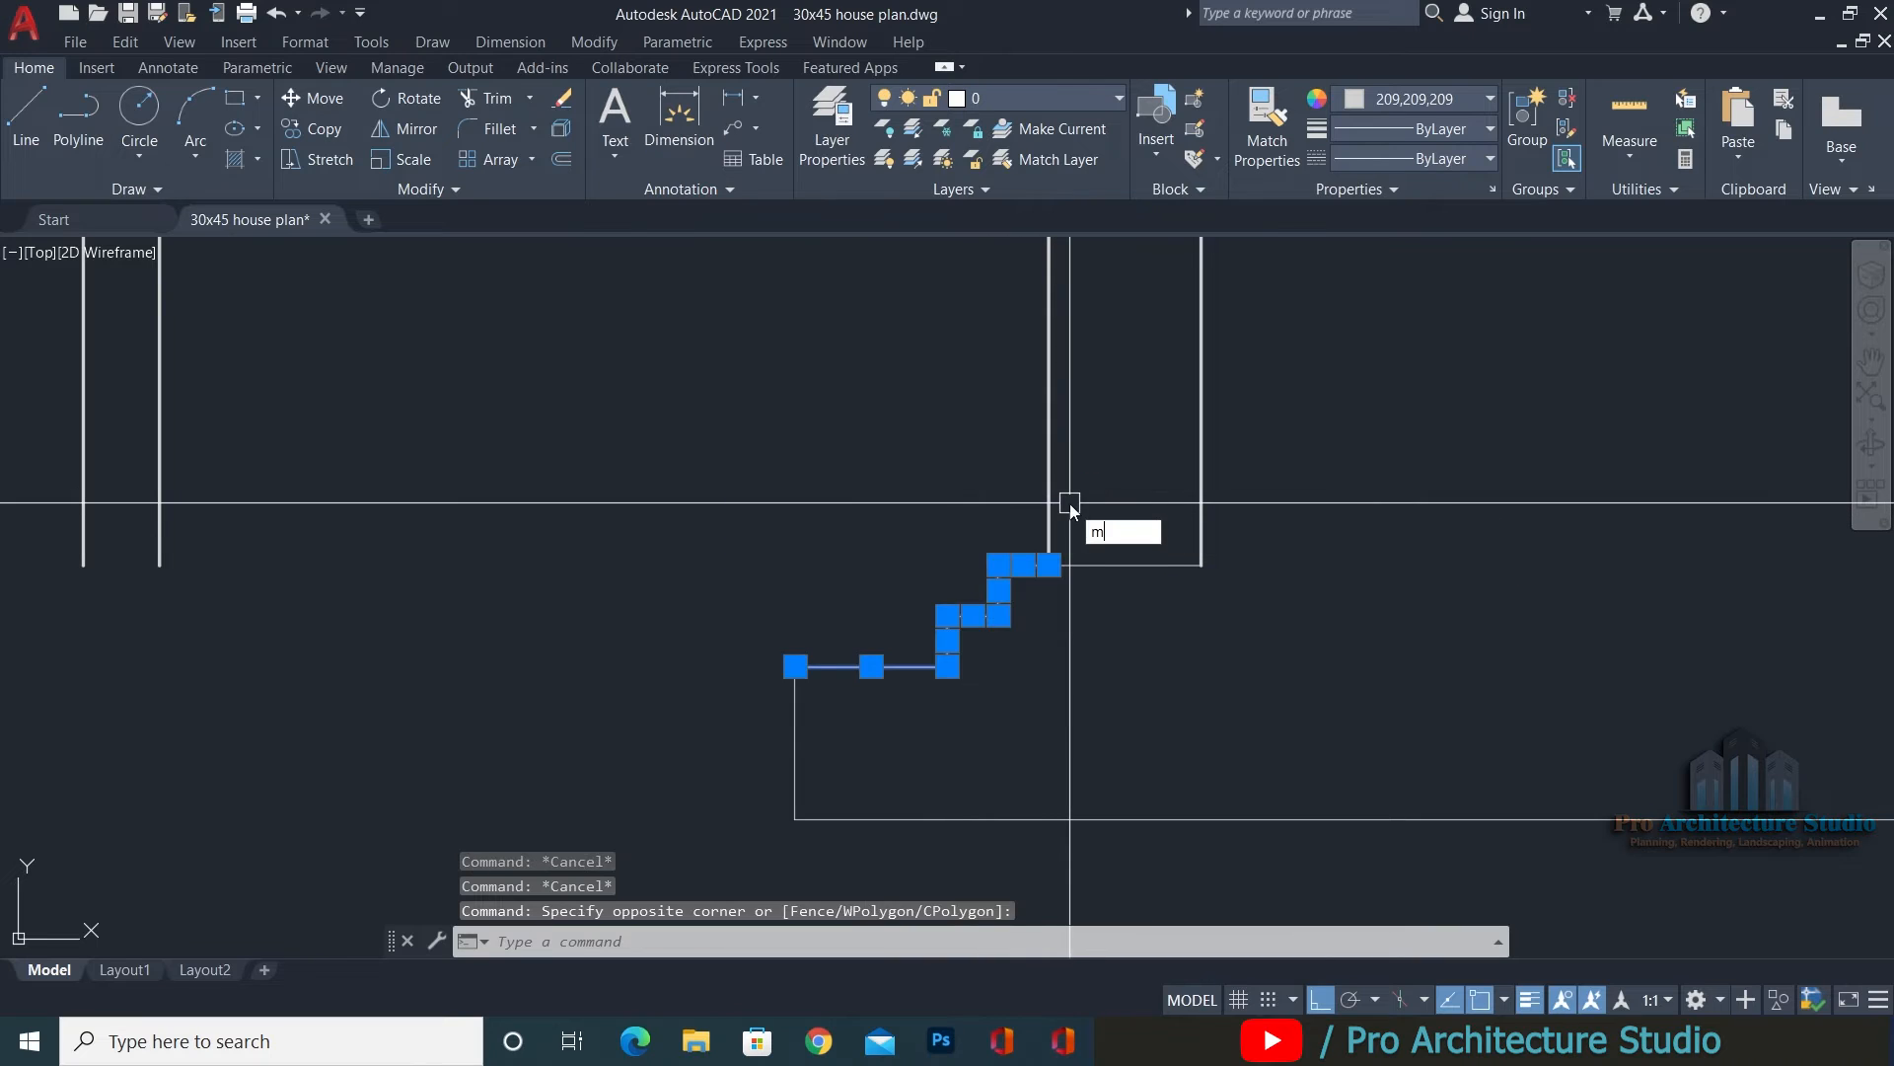
type("i")
key("Return")
left_click(1125, 566)
left_click(1125, 680)
key("Escape")
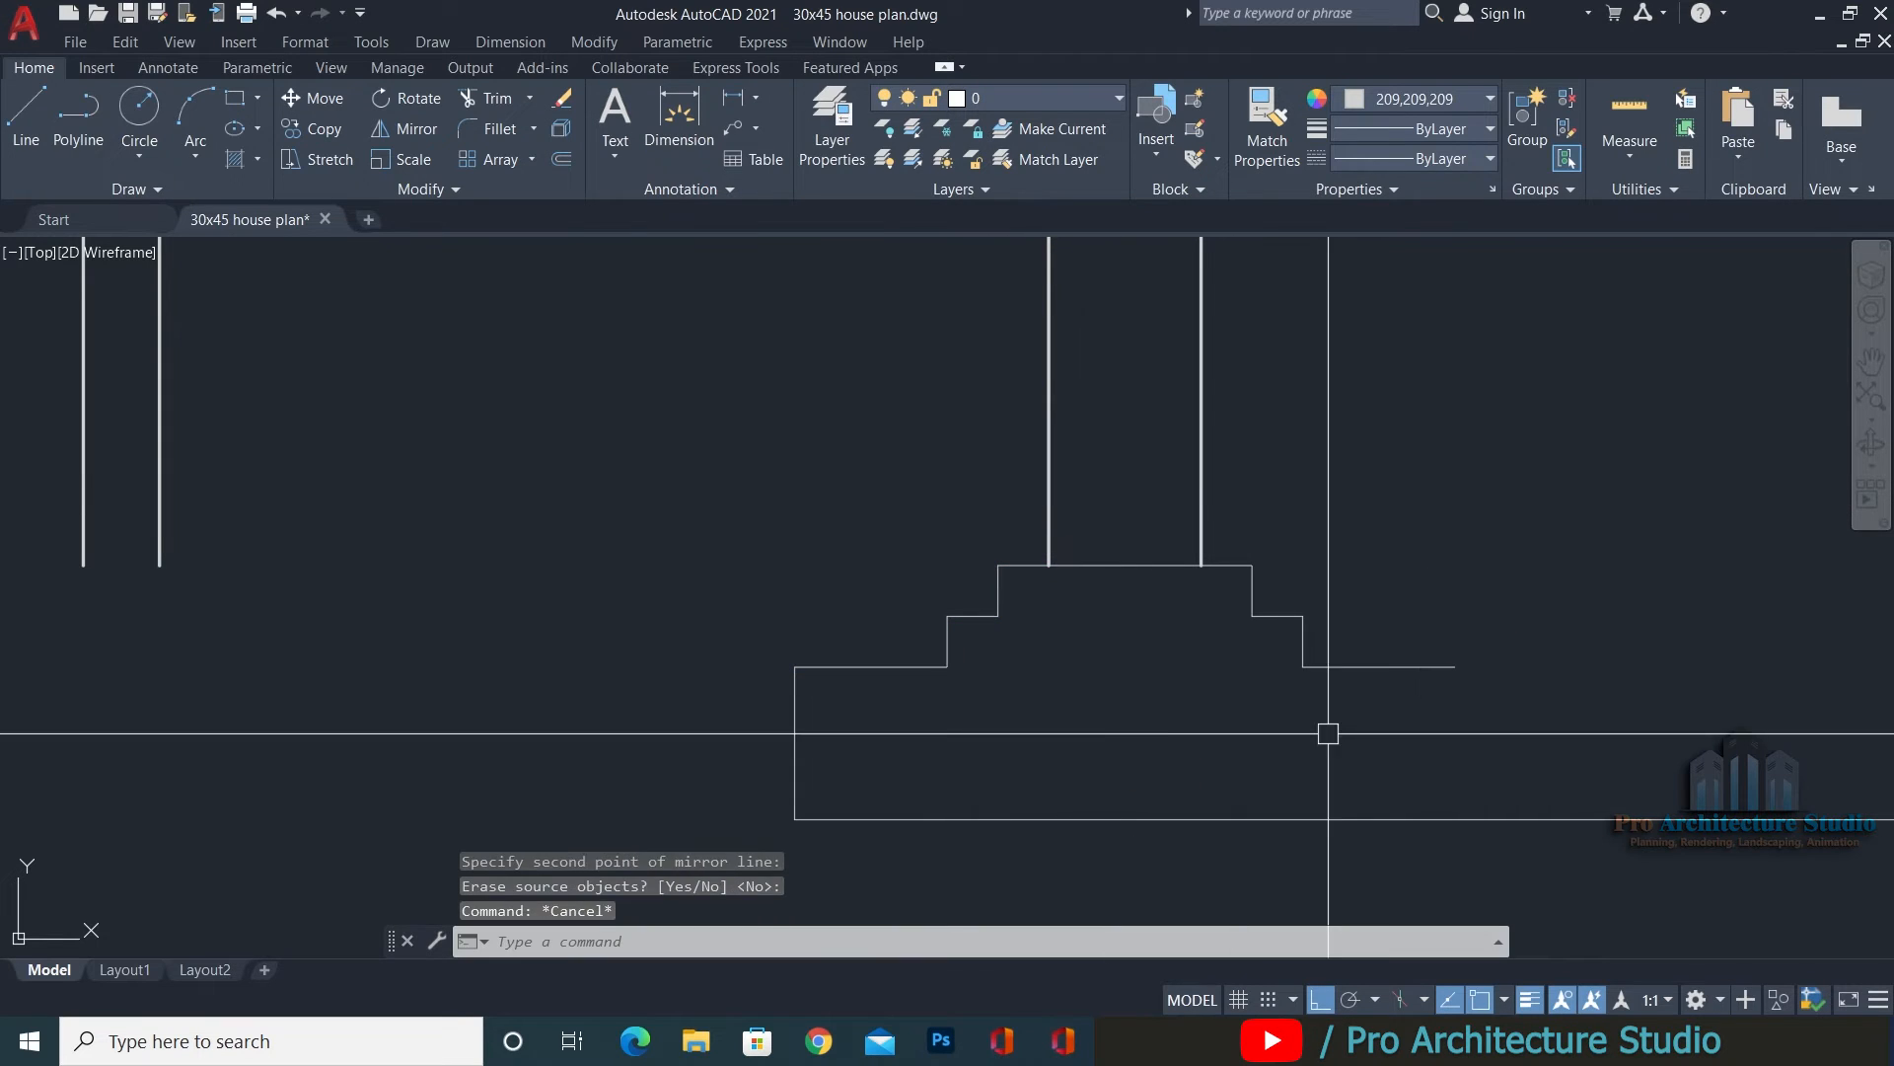
key("Escape")
Mirror the footing's left vertical side about the wall's centre line, keeping the original.
left_click(860, 723)
left_click(736, 742)
type("mi")
key("Return")
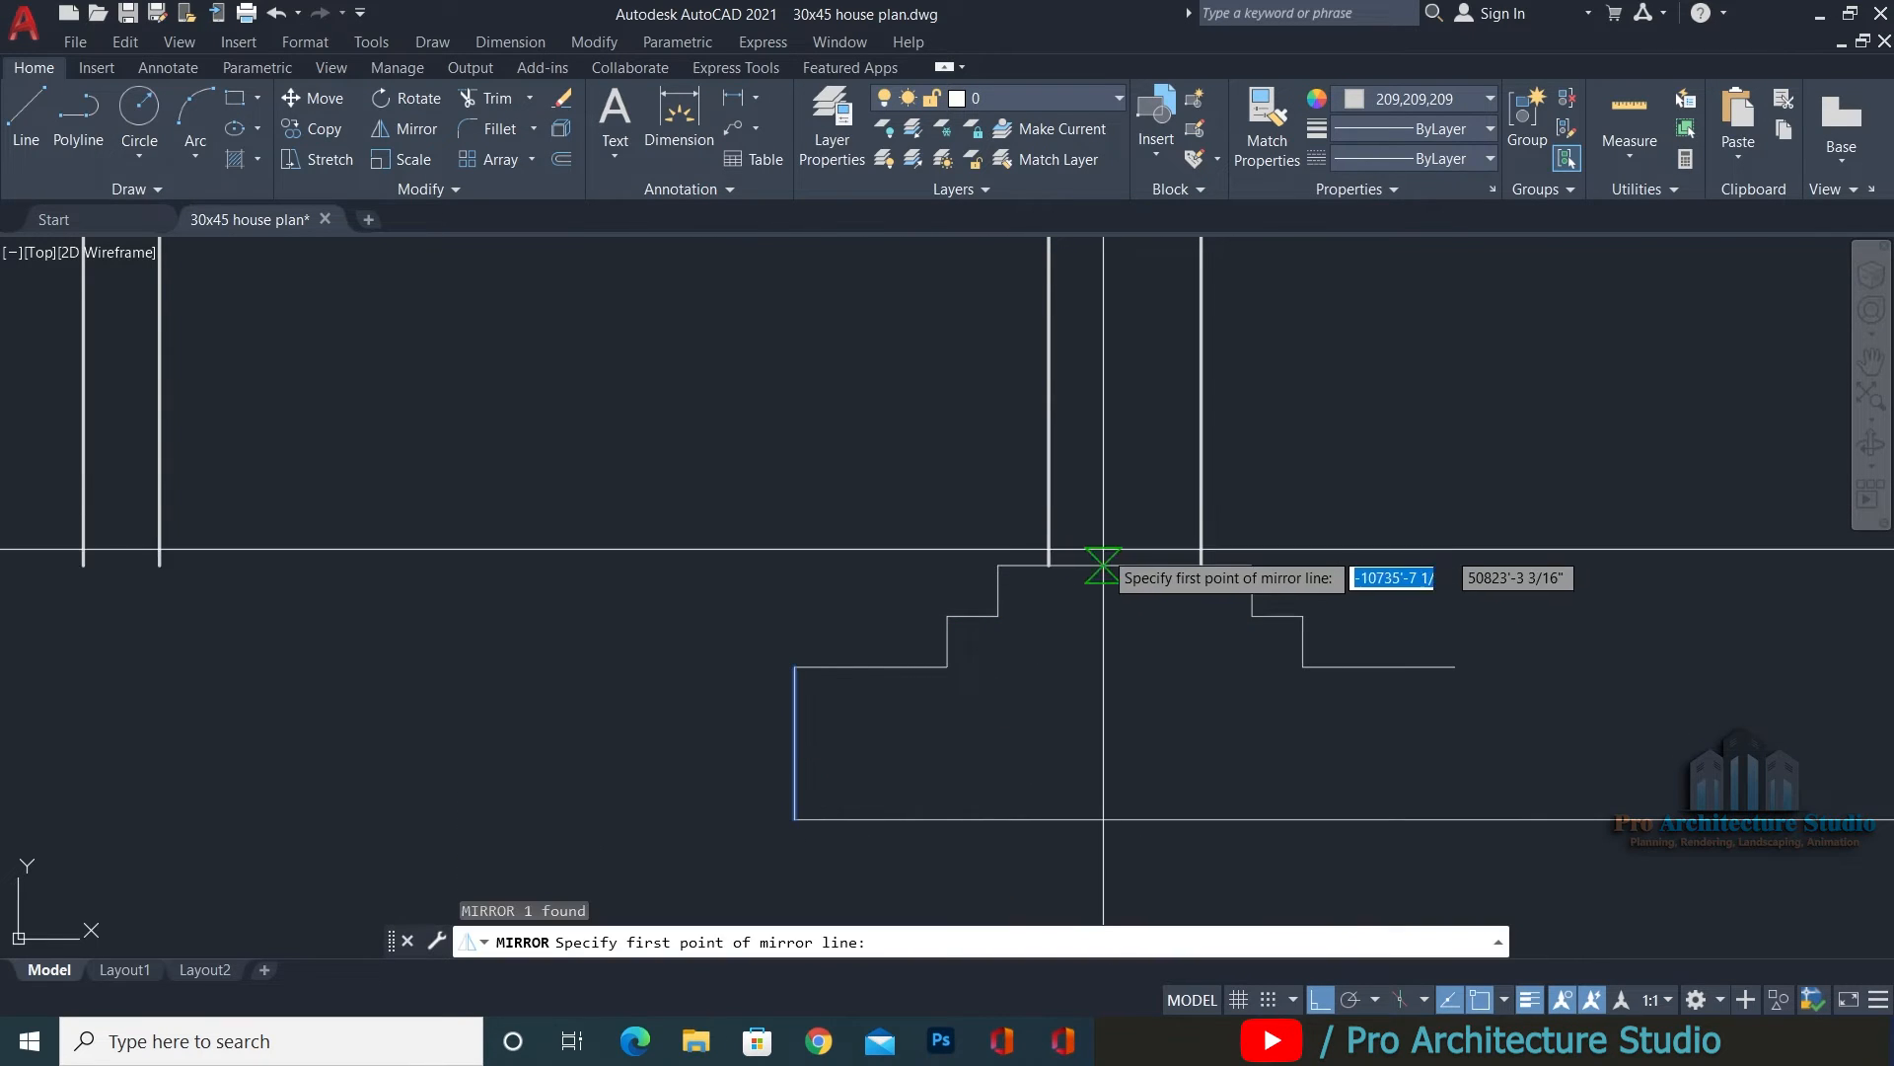
left_click(1125, 565)
left_click(1115, 681)
key("Return")
middle_click_drag(1465, 690, 1332, 614)
key("Escape")
Trim the part of the footing's base line that extends beyond its right side.
scroll(1332, 614, "down", 1)
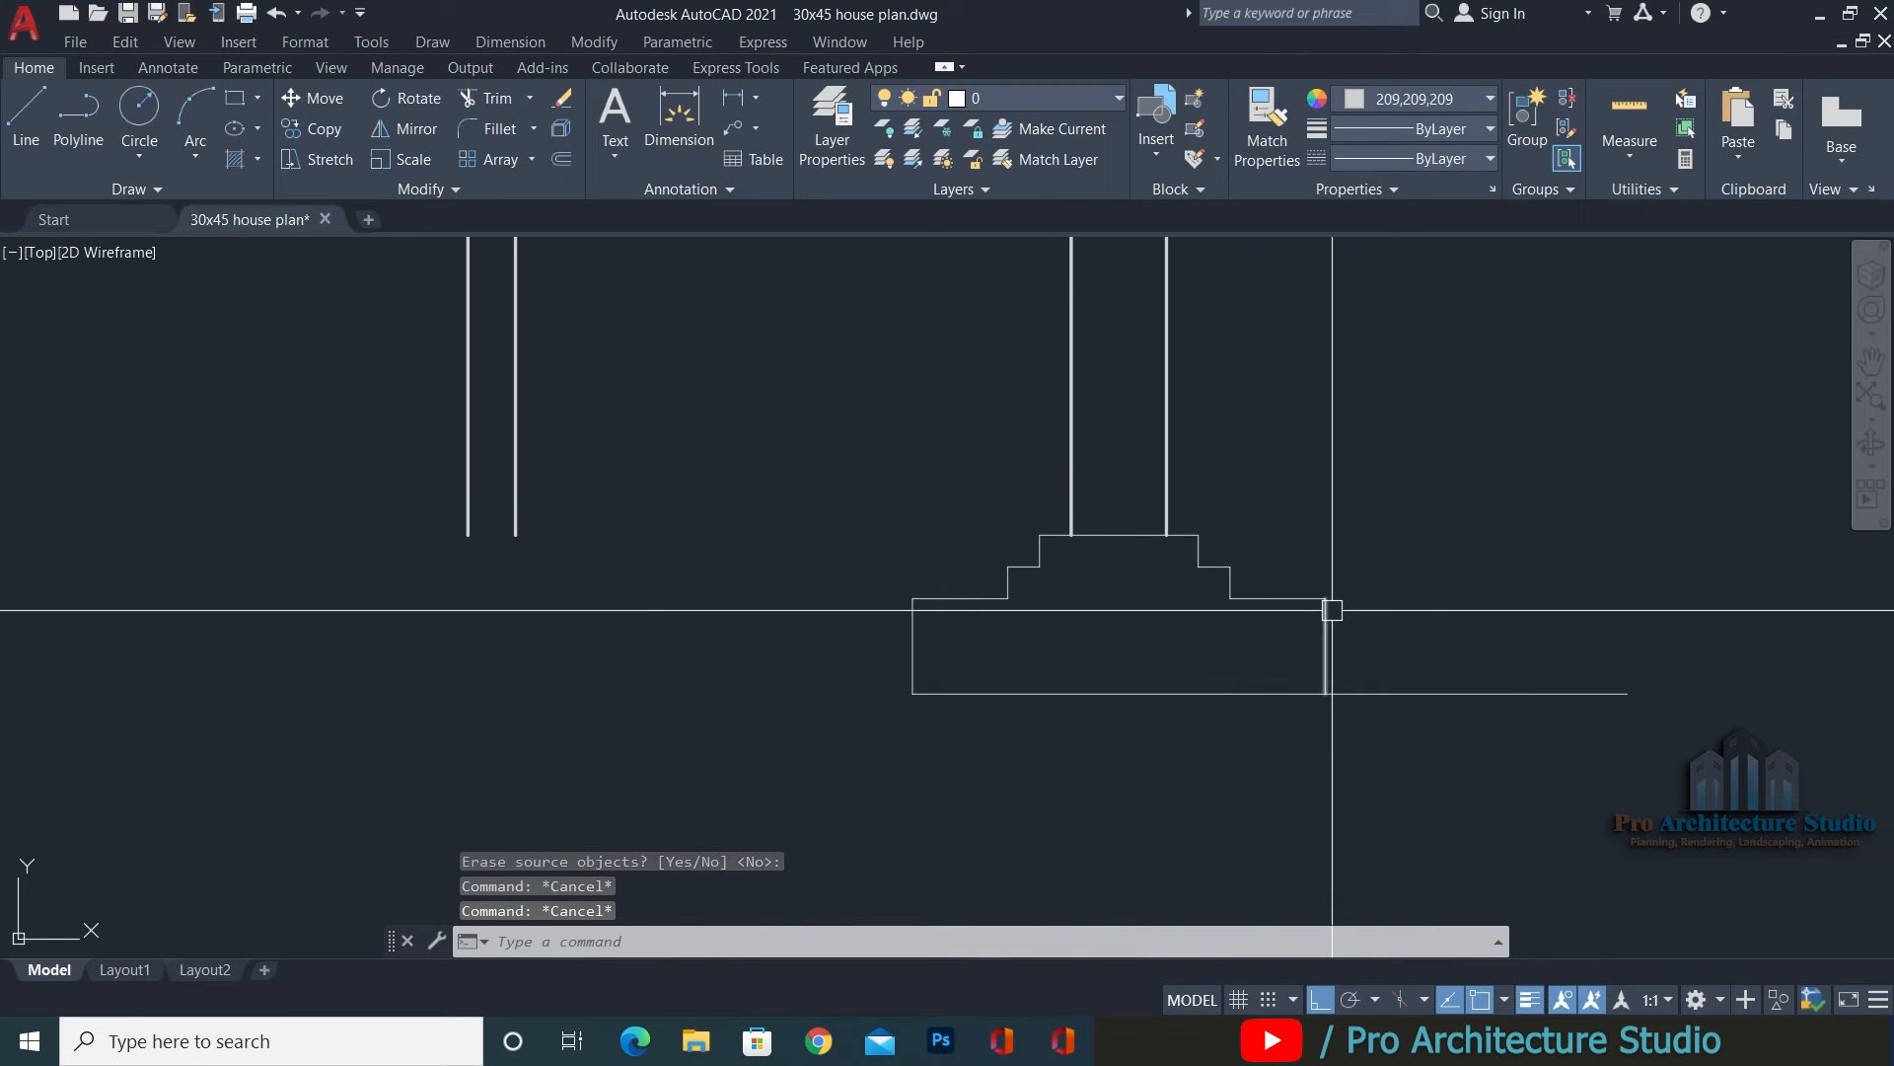
type("tr")
key("Return")
left_click(1408, 693)
key("Escape")
key("Escape")
Match the whole footing outline to the properties of the thick wall line and save the drawing.
type("ma")
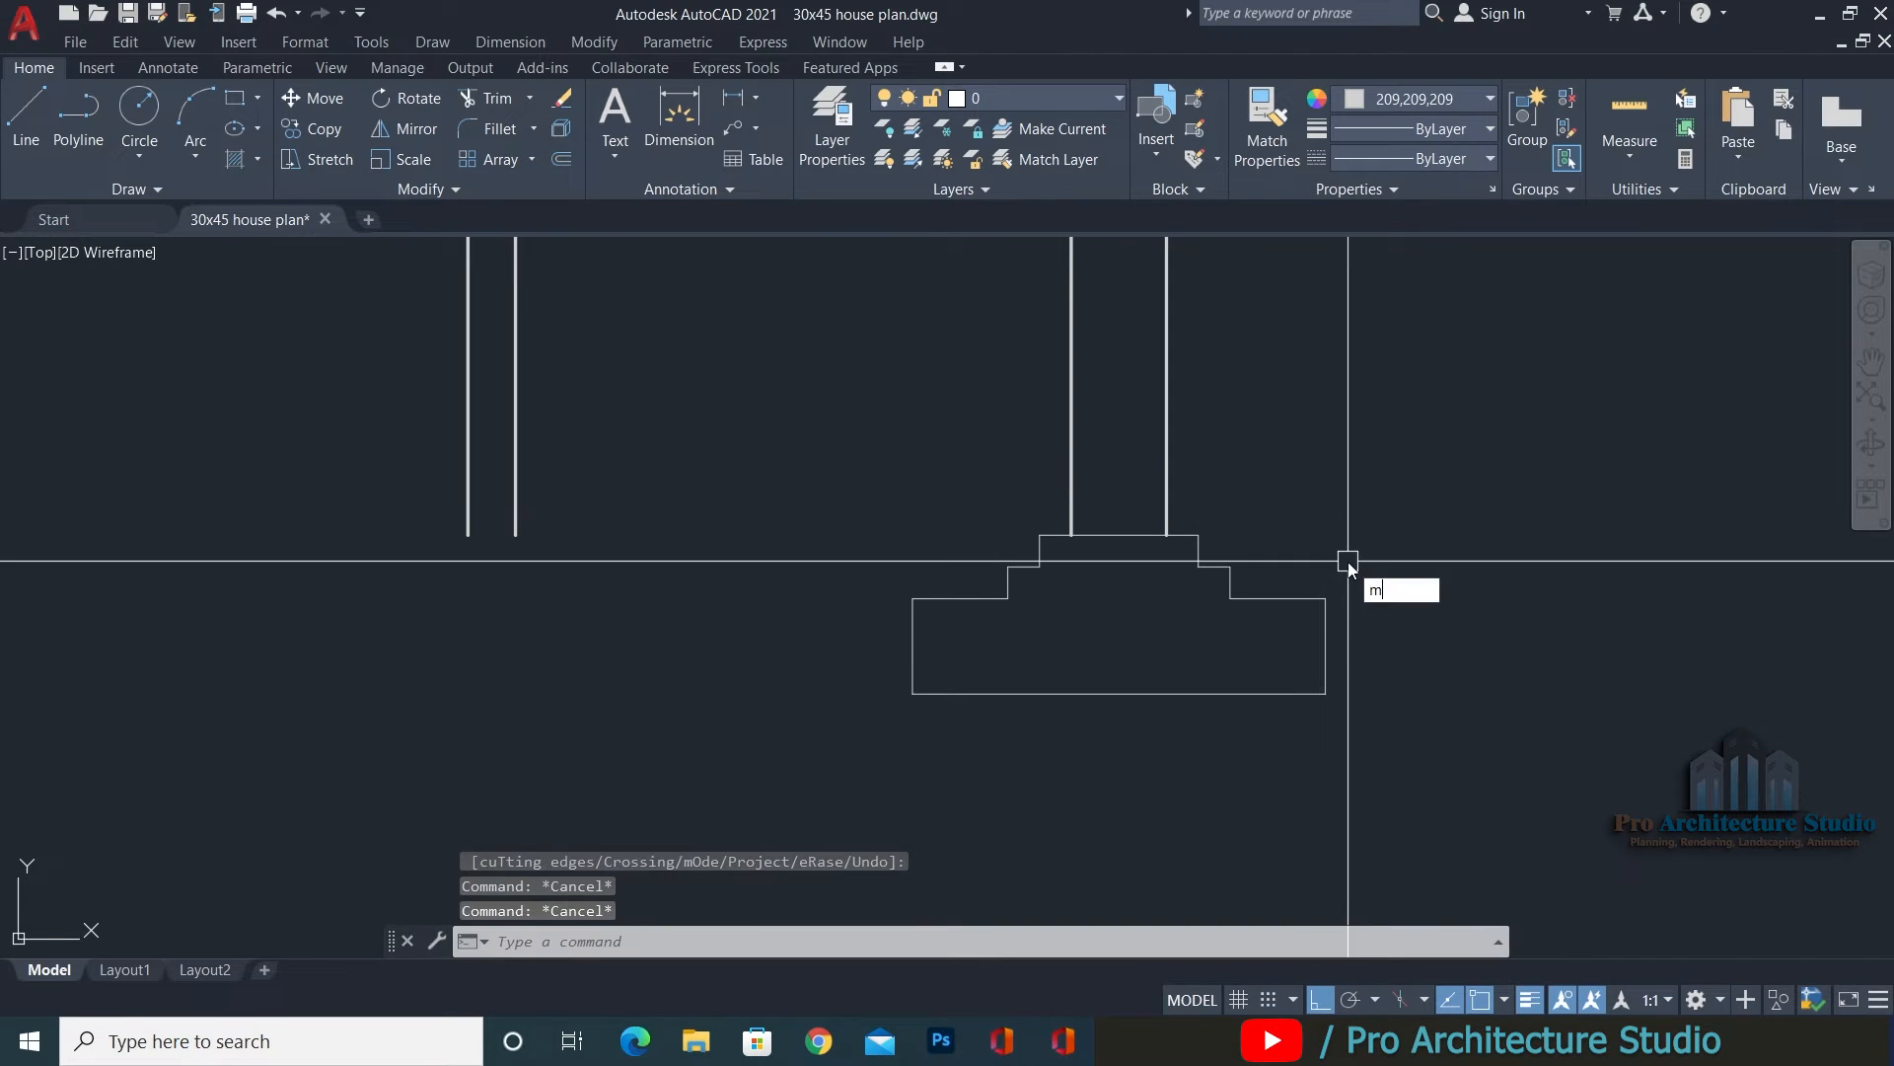
key("Return")
left_click(1164, 425)
left_click(807, 769)
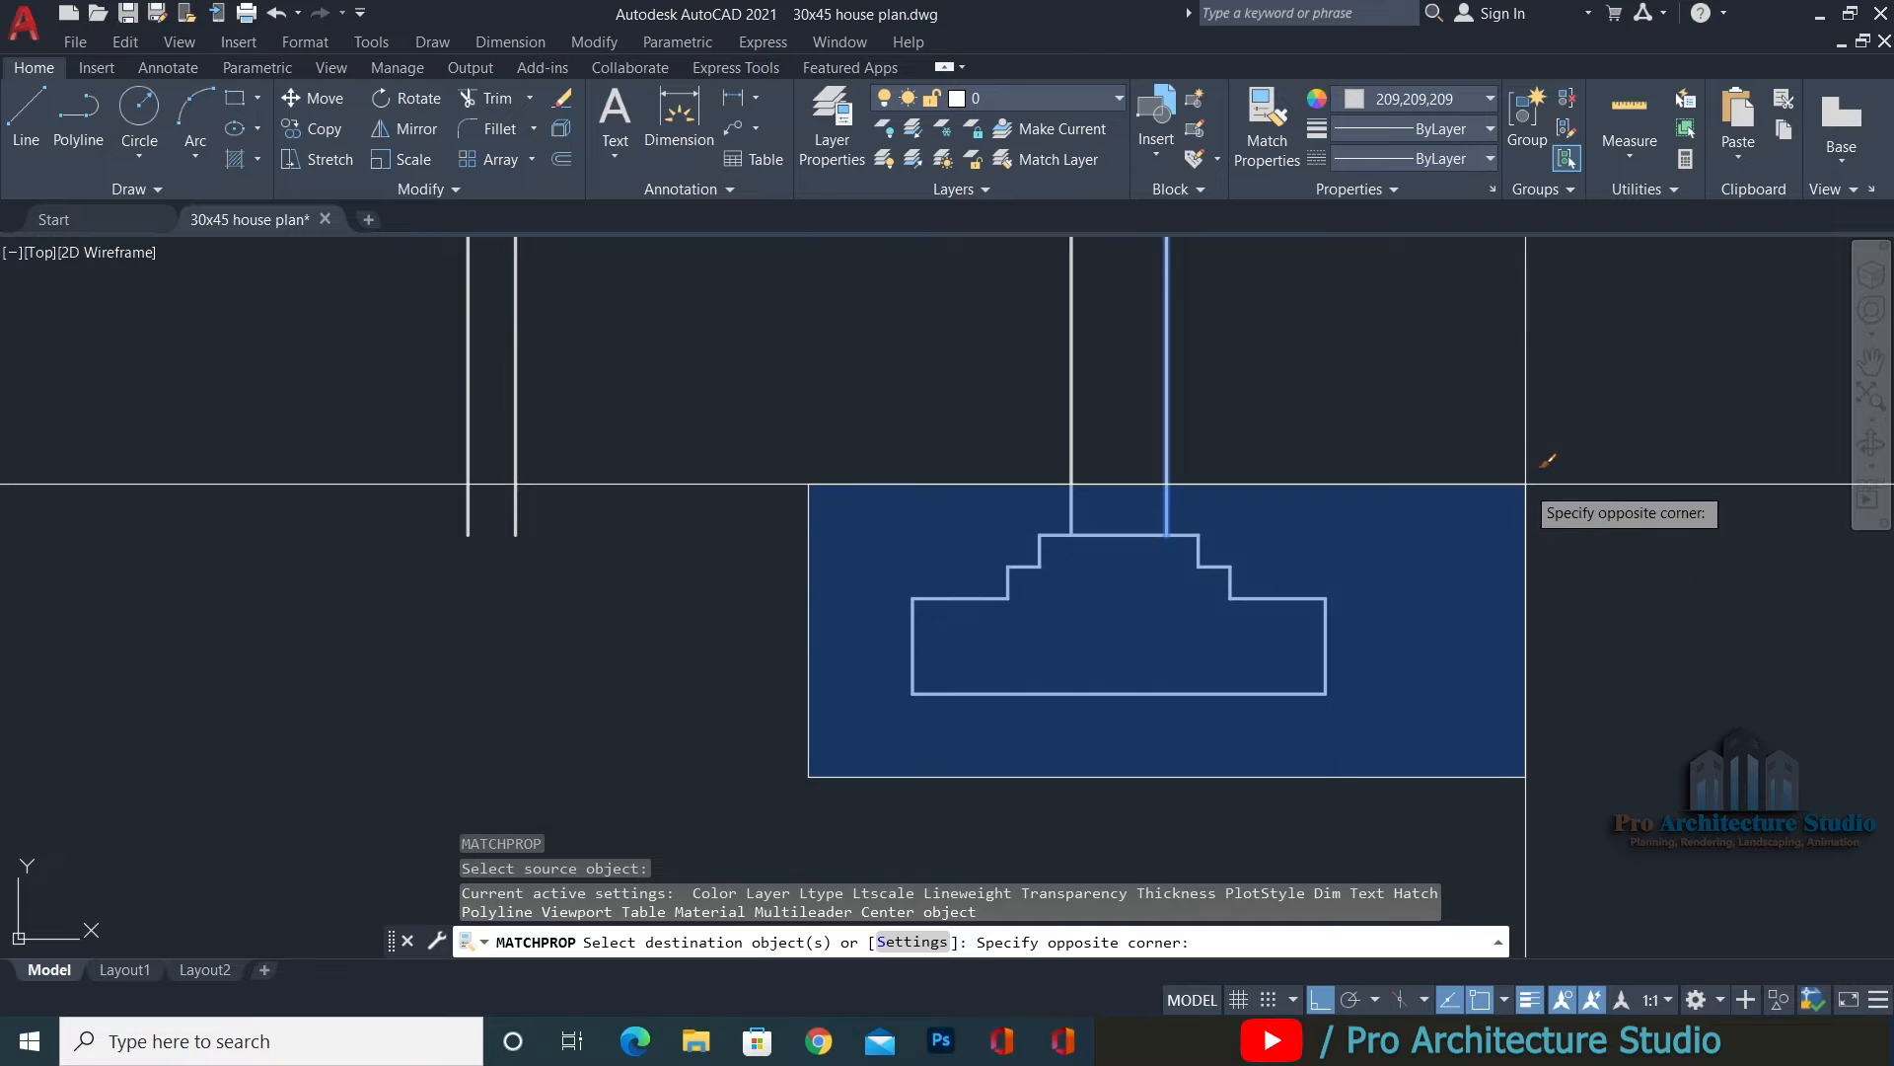
left_click(1543, 486)
key("Escape")
scroll(1244, 528, "down", 4)
key("Escape")
key("Escape")
scroll(1295, 483, "up", 3)
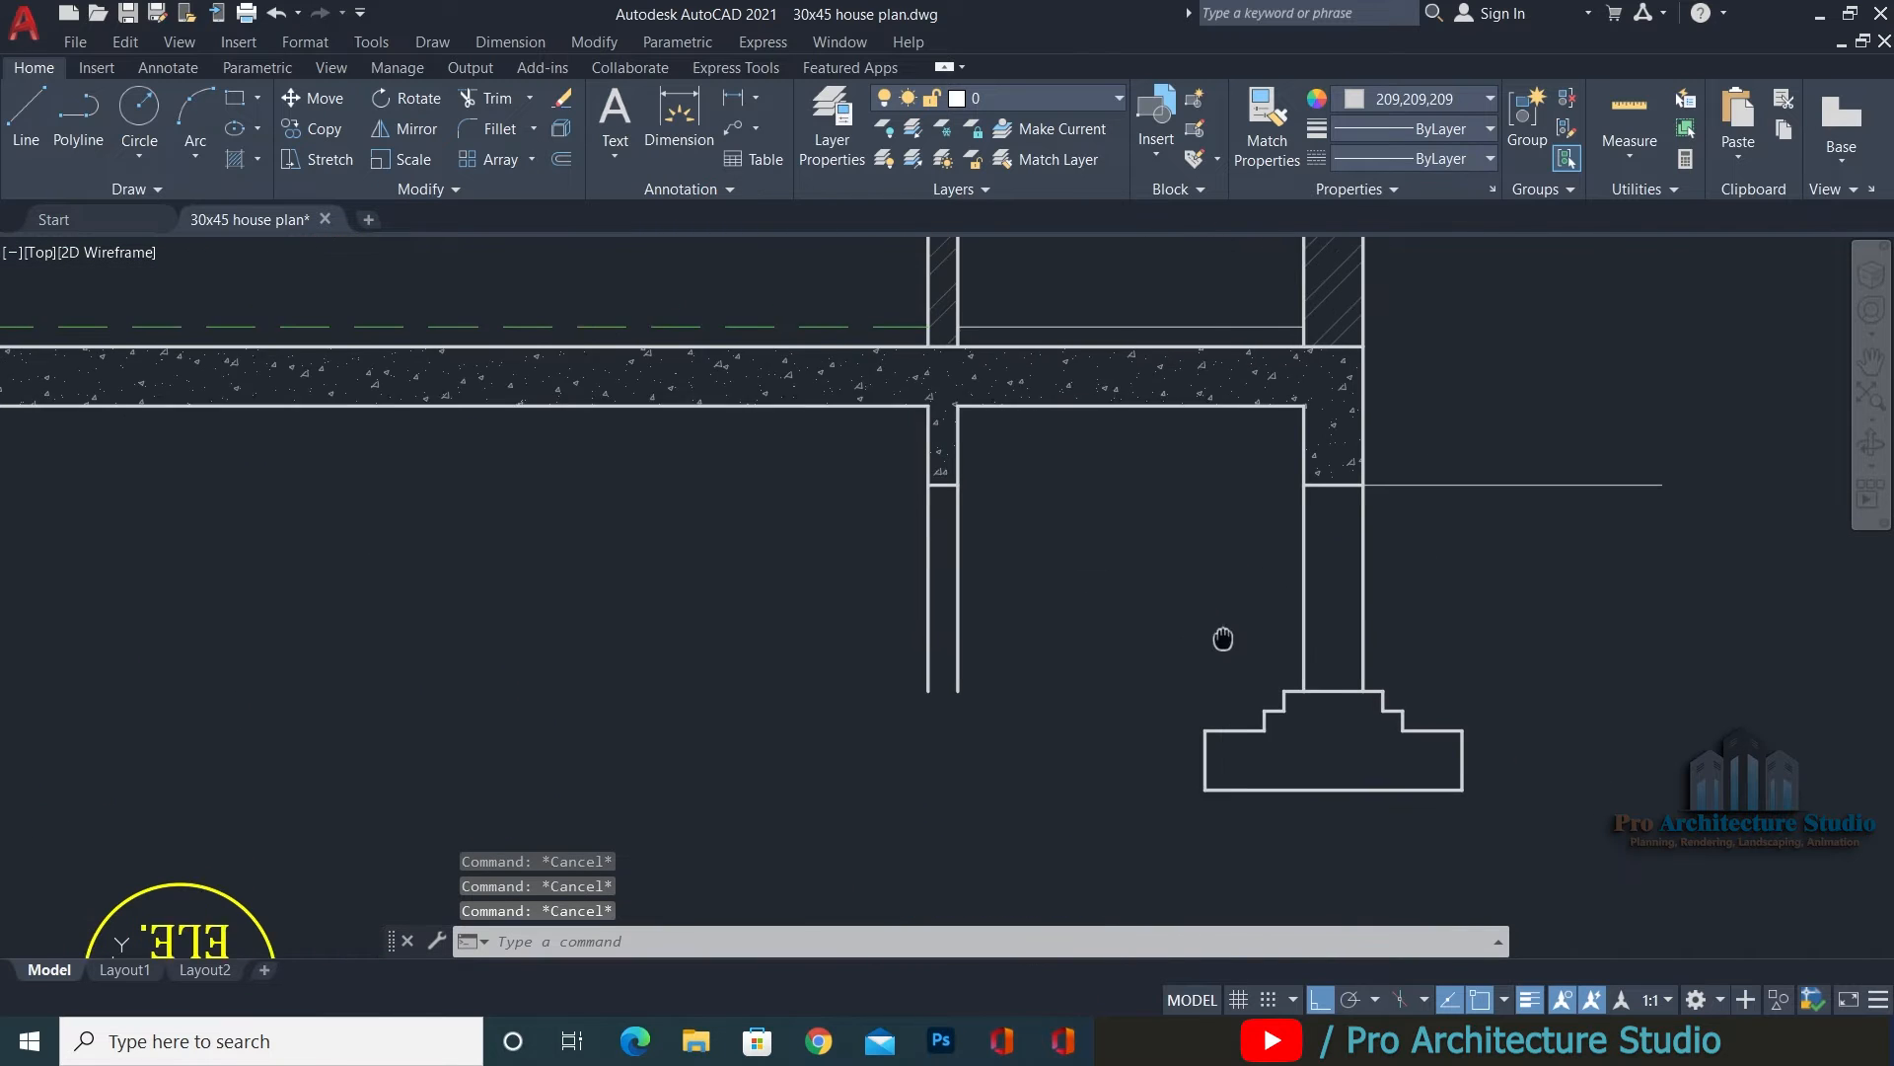
key("ctrl+s")
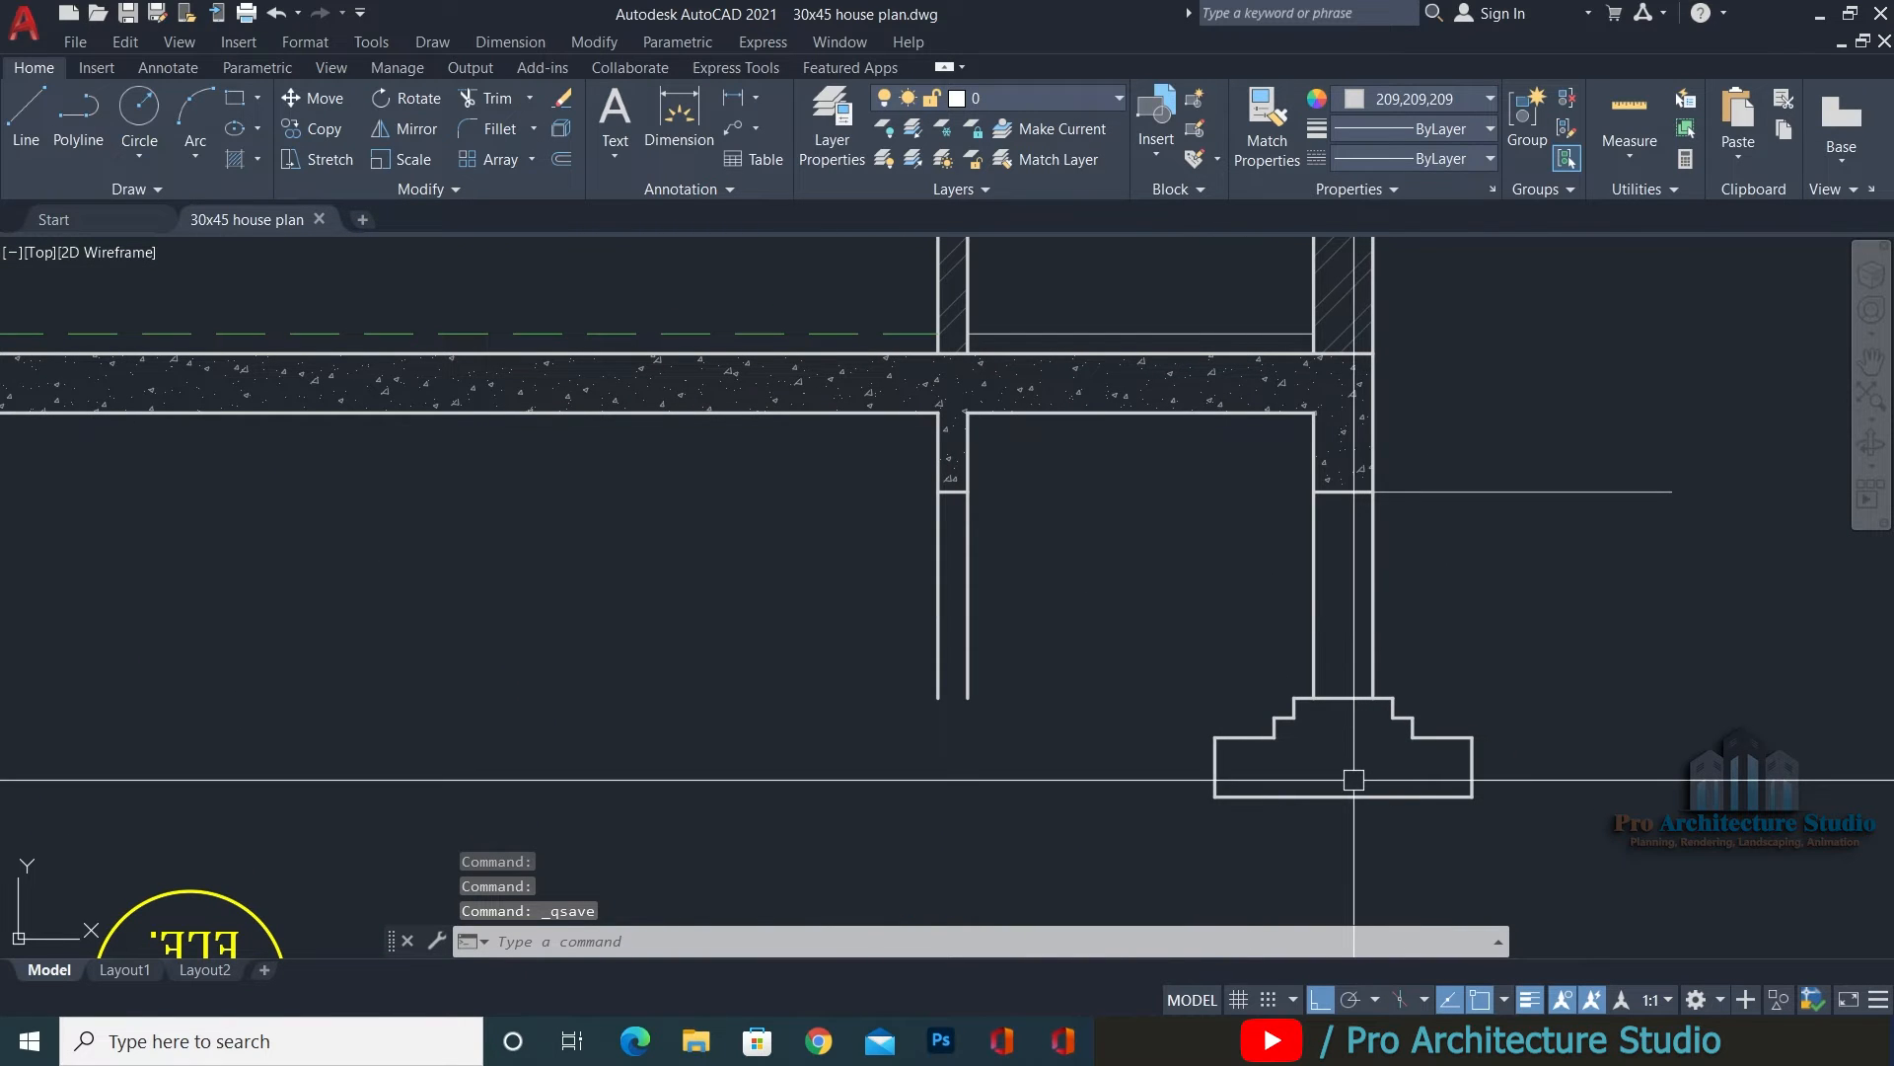
Offset the footing's top line 6 inches upward between the two wall lines.
key("Escape")
key("Escape")
scroll(1312, 721, "up", 4)
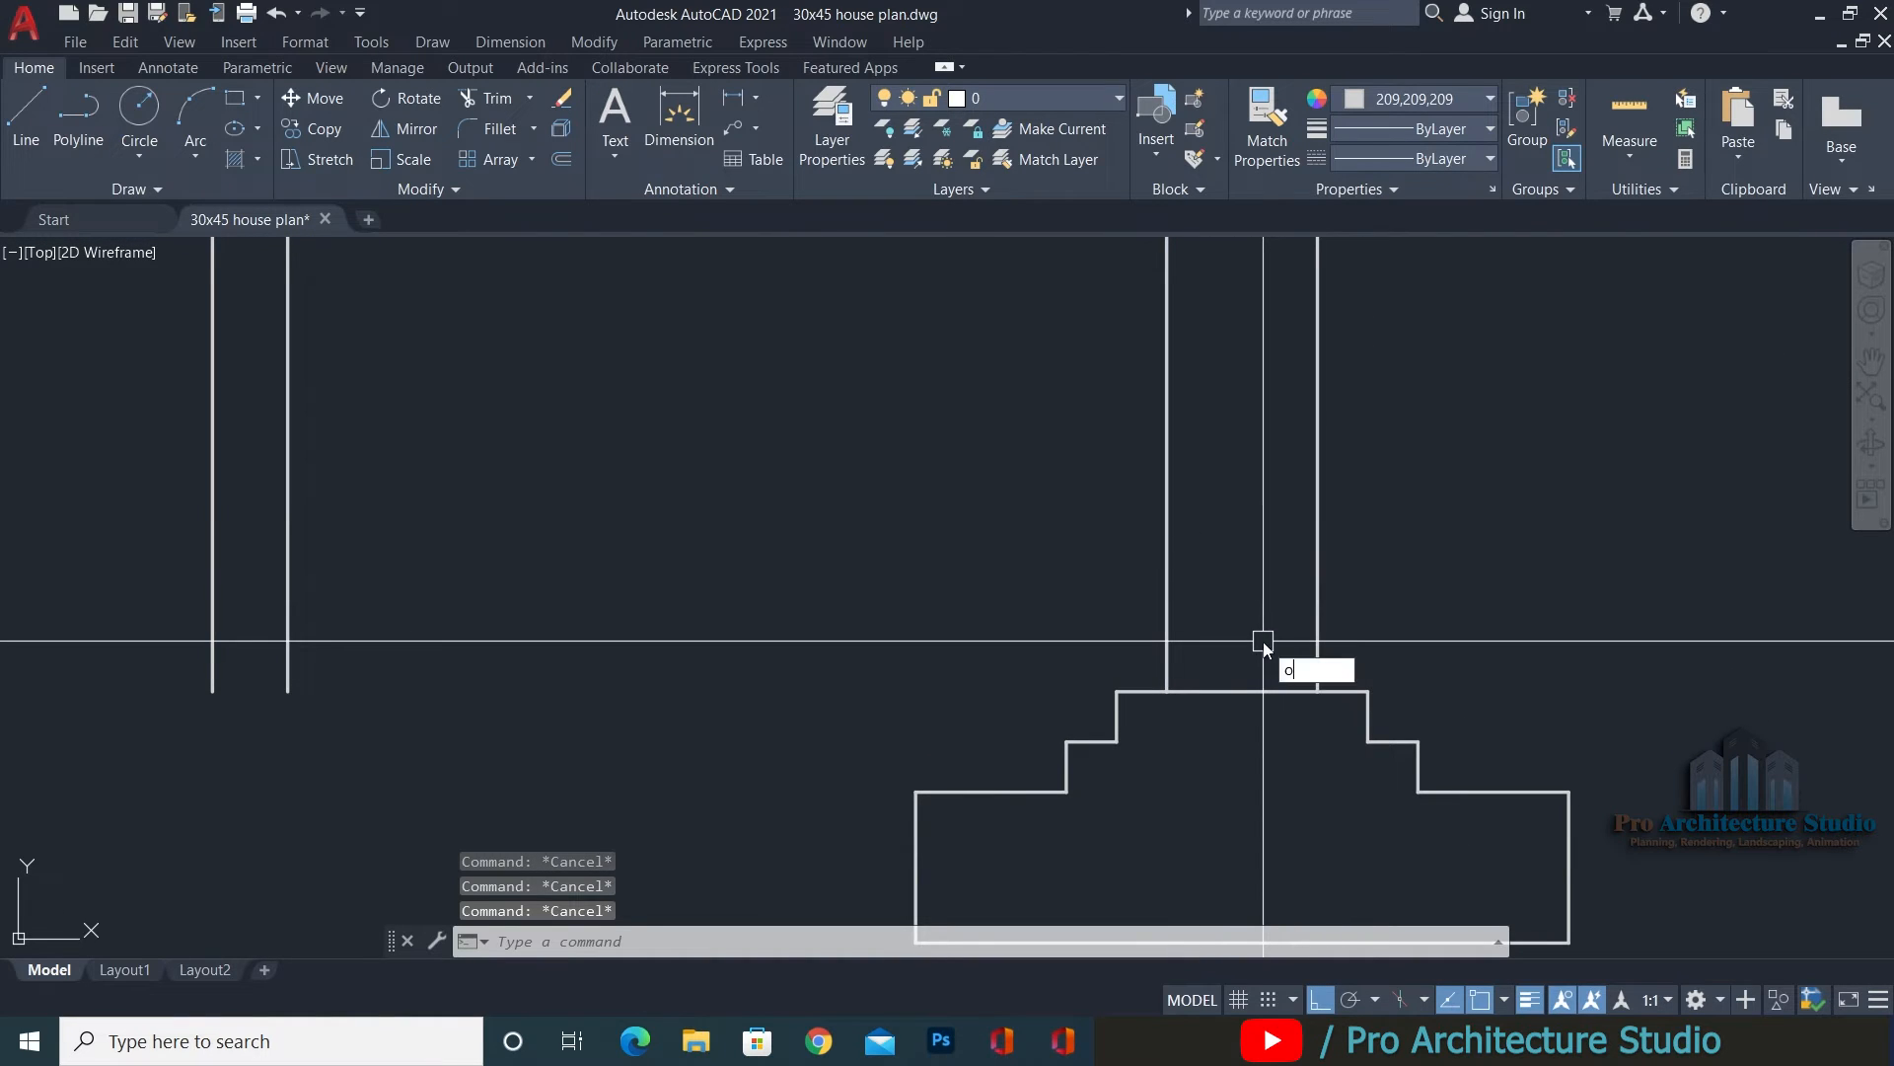
type("o")
key("Return")
key("Return")
left_click(1224, 692)
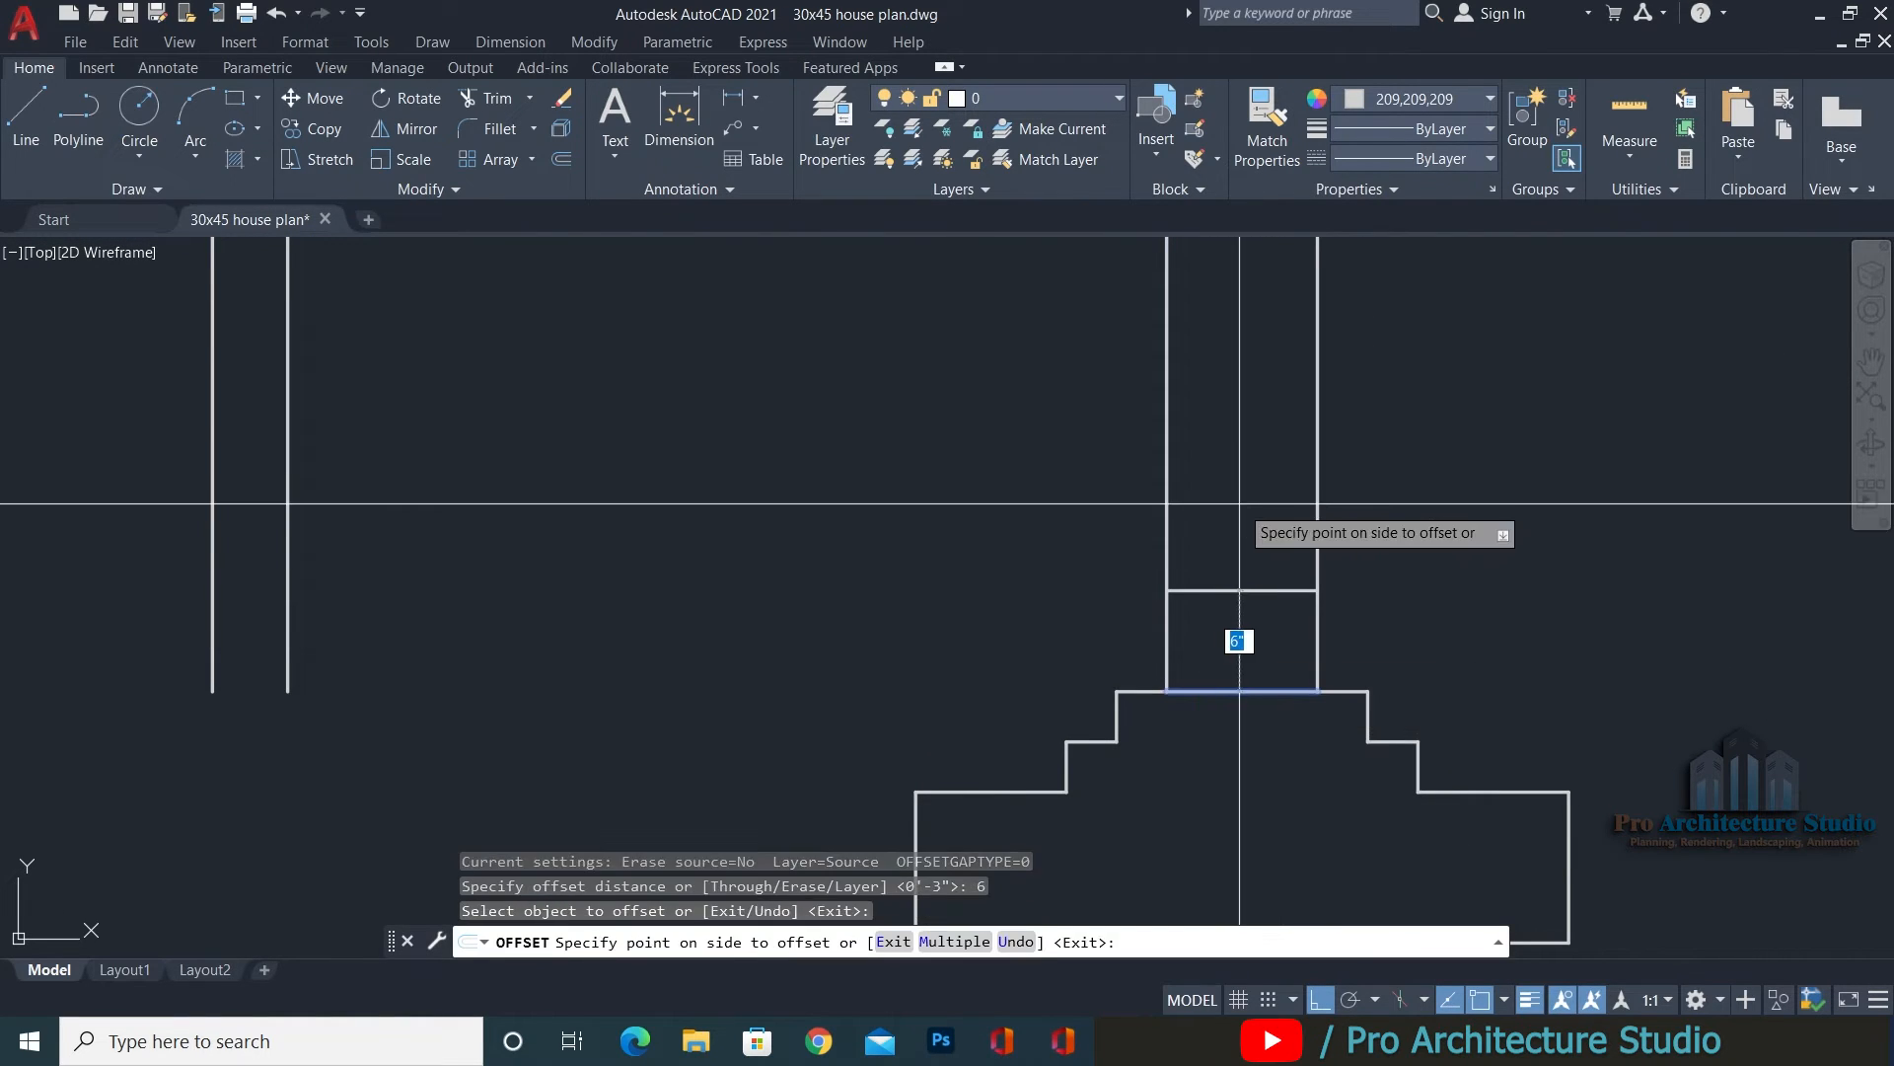
left_click(1236, 592)
key("Escape")
type("t")
key("Escape")
Erase the original top line between the wall faces to open the footing into the wall, and save the drawing.
left_click(1243, 660)
left_click(1231, 728)
type("e")
key("Return")
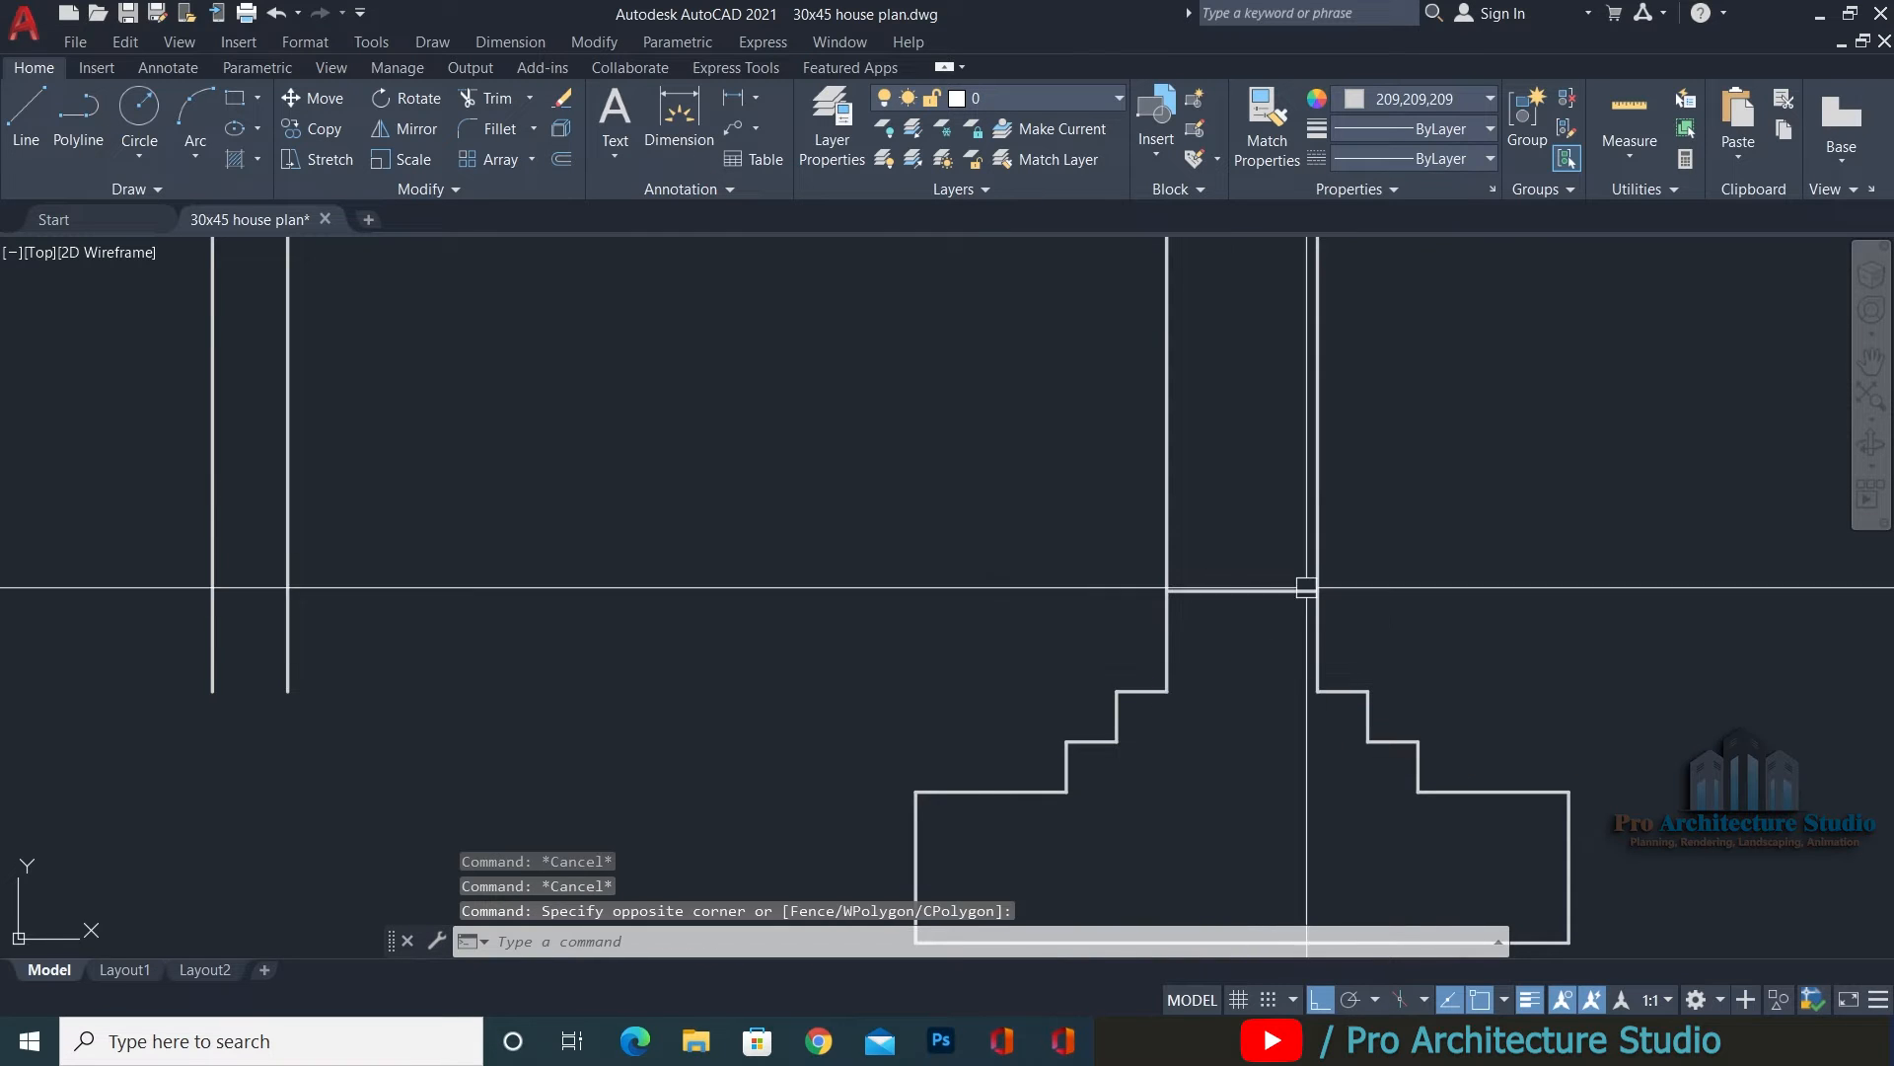
scroll(1307, 589, "down", 2)
key("Escape")
key("Escape")
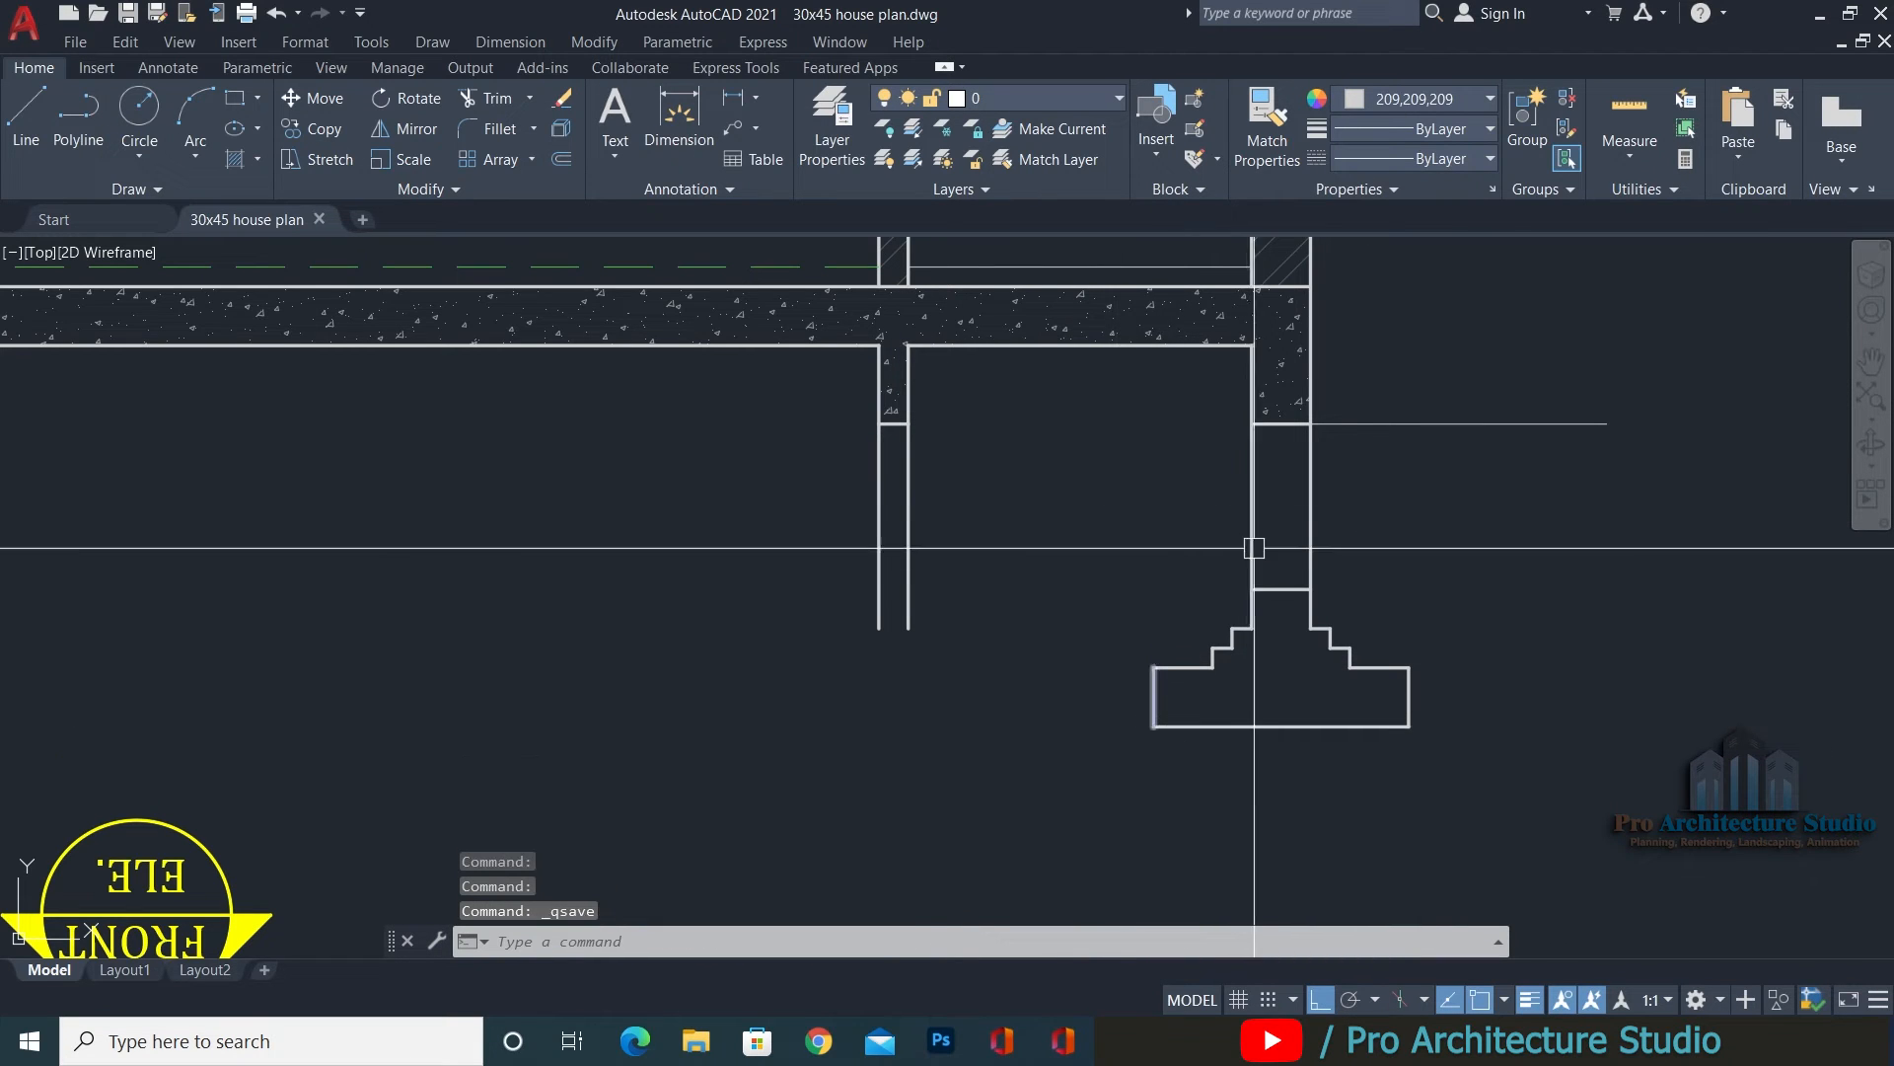
Copy the complete stepped footing with its cap line below the middle thick wall and the far left wall.
middle_click_drag(1255, 472, 1269, 472)
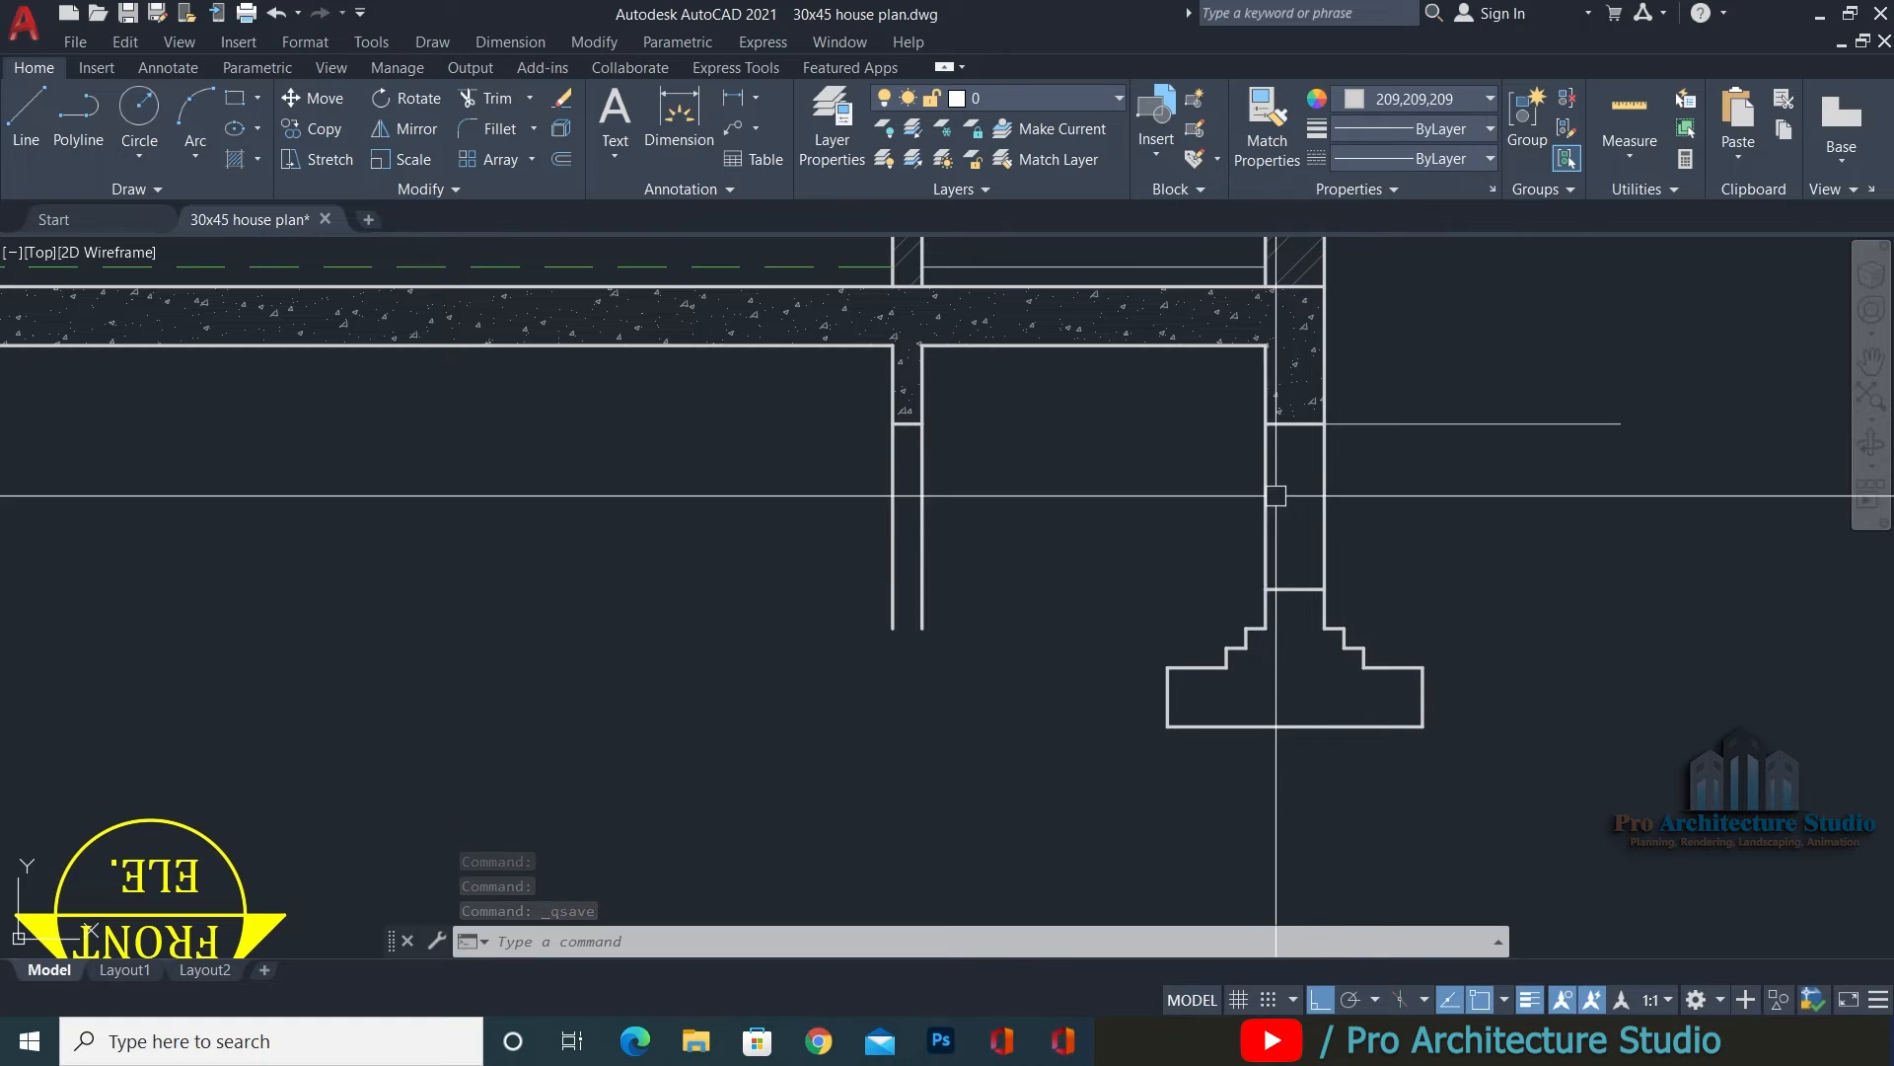
middle_click_drag(1049, 714, 1133, 664)
left_click(1179, 727)
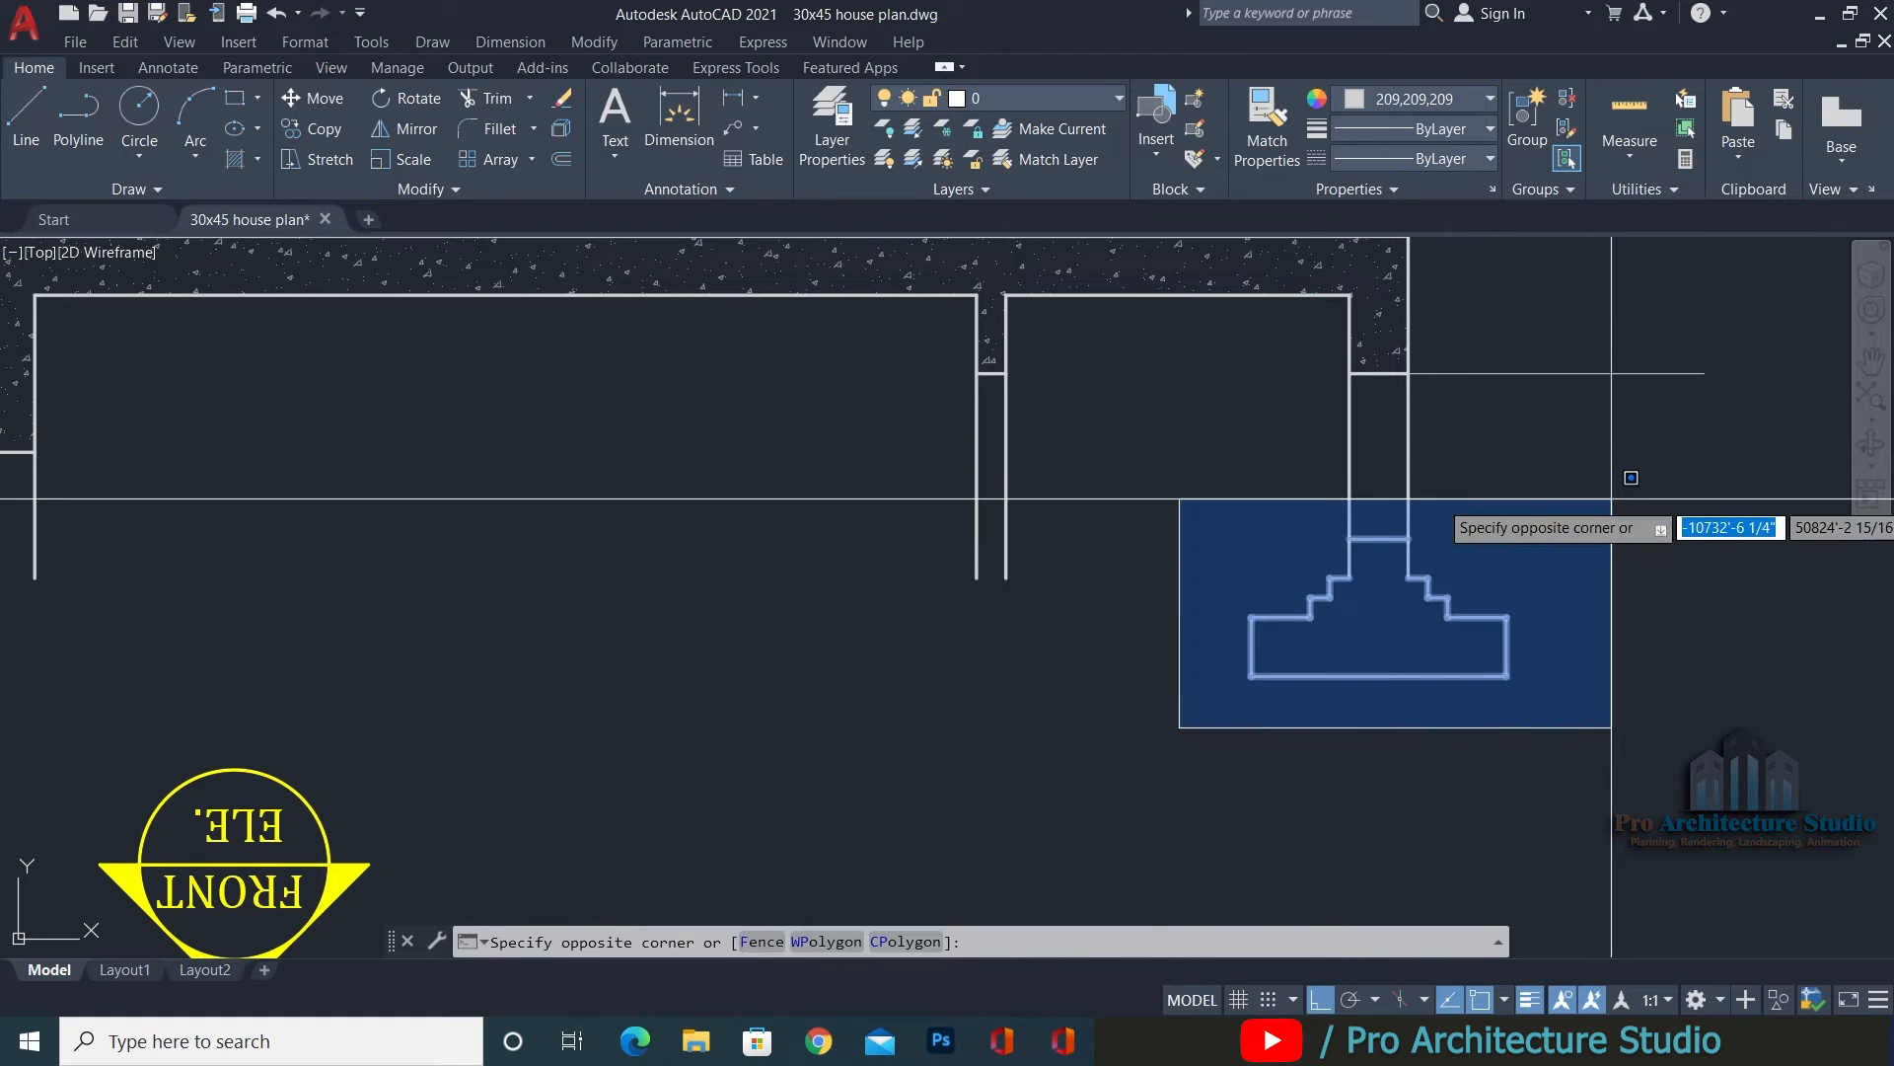
left_click(1611, 500)
key("space")
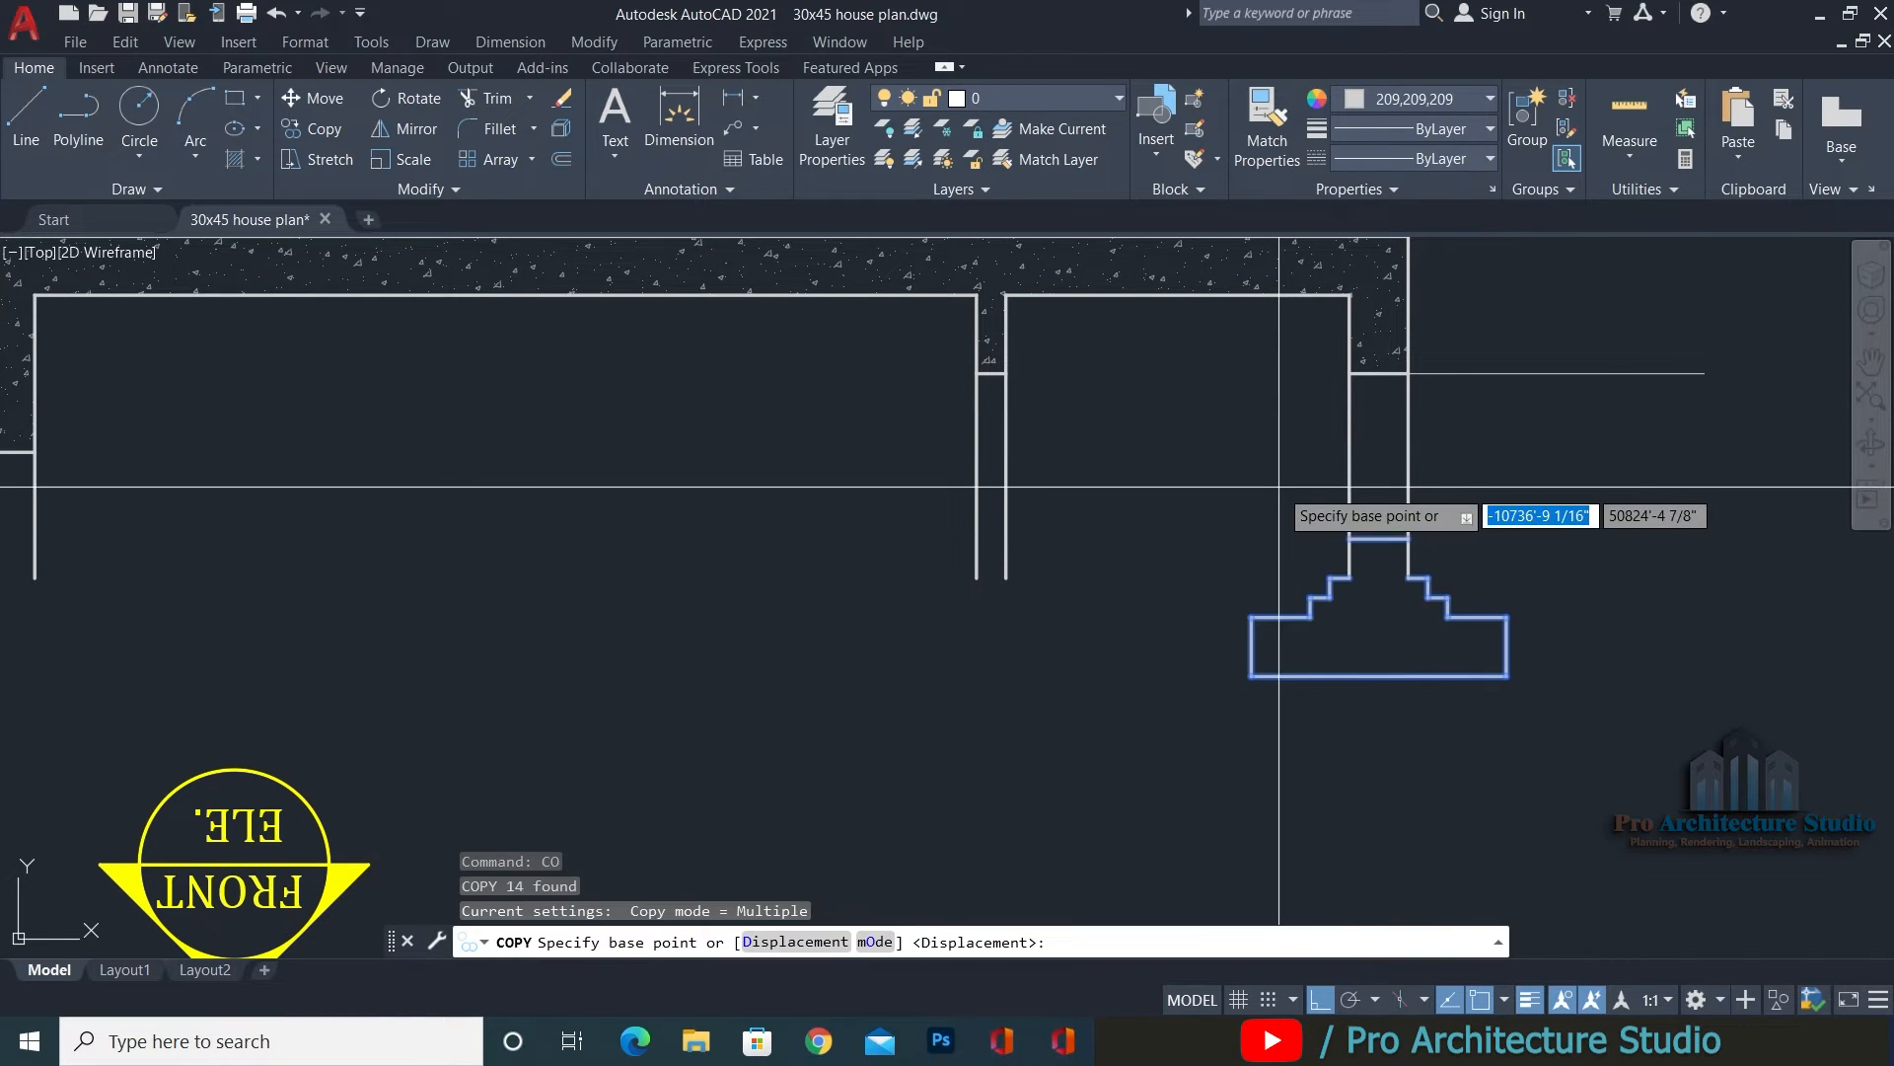
left_click(1349, 471)
middle_click_drag(538, 494, 1439, 493)
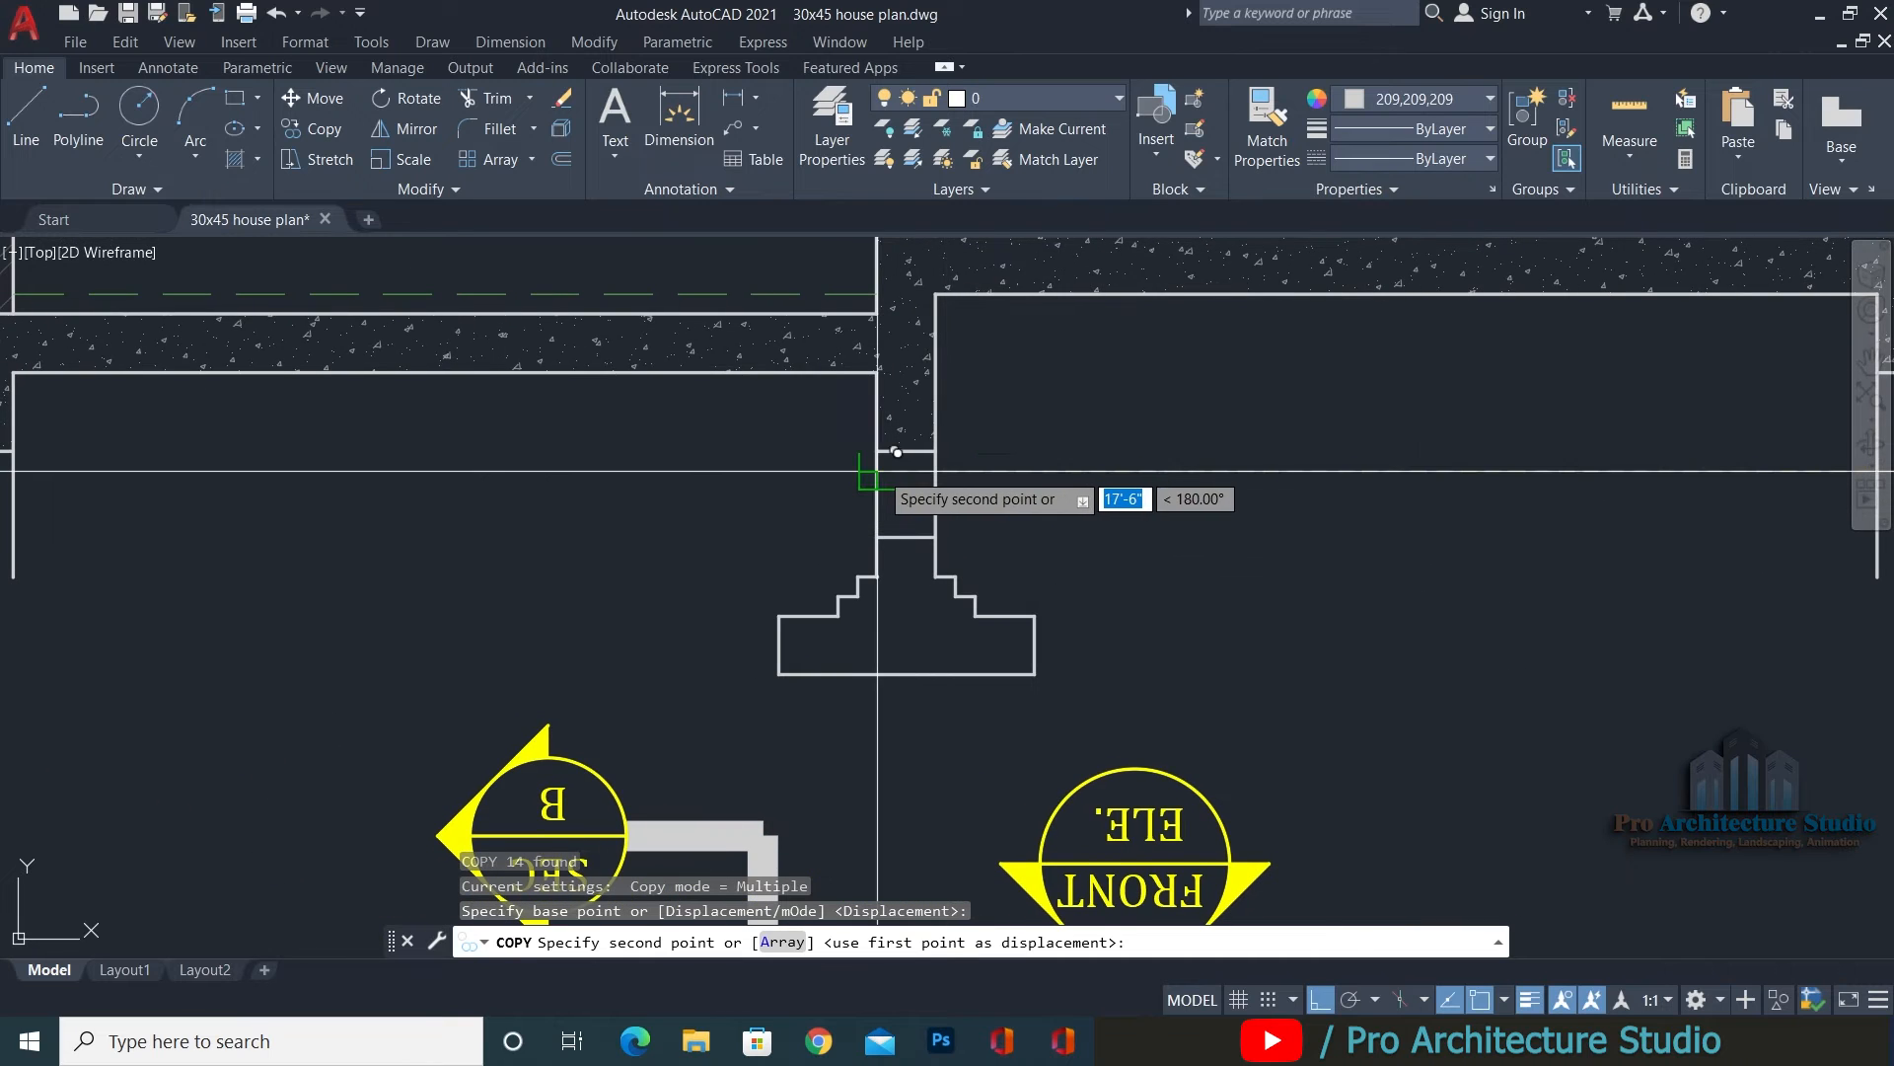
left_click(896, 452)
middle_click_drag(226, 487, 1163, 486)
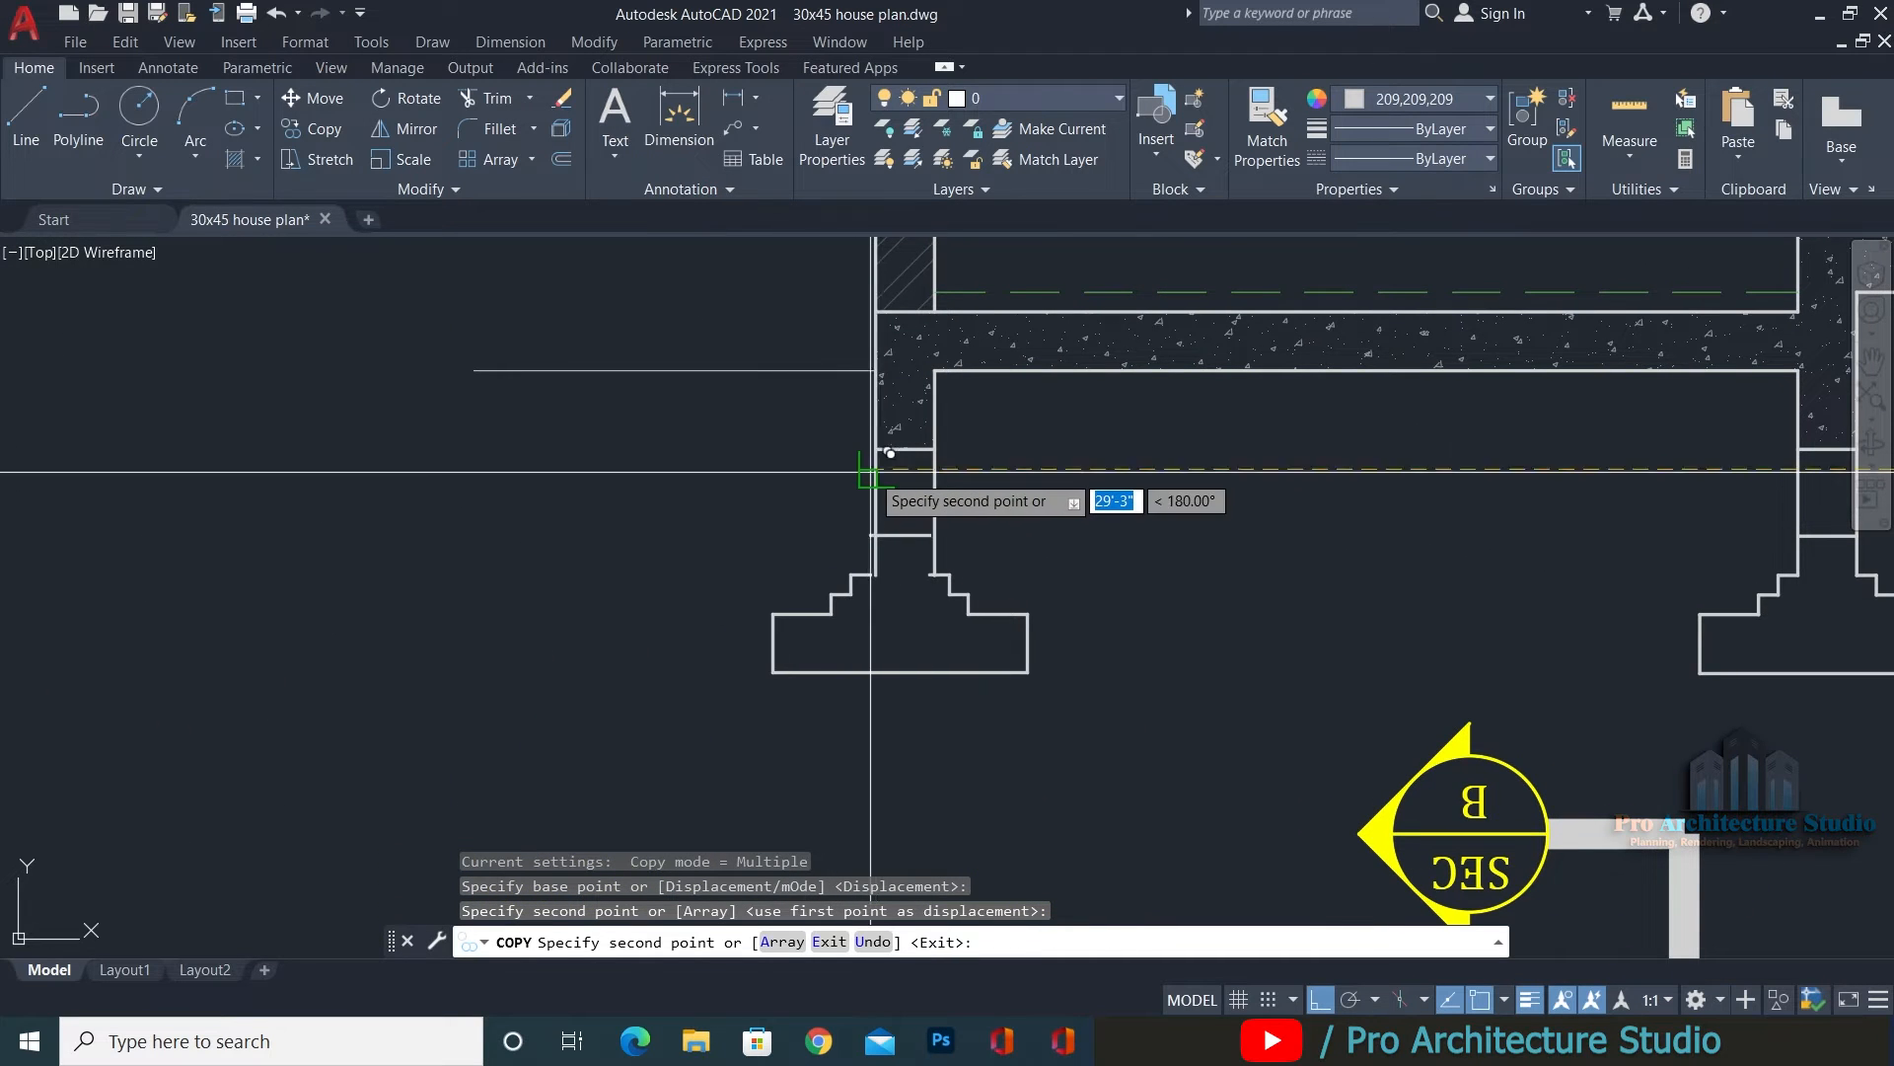
left_click(876, 468)
key("space")
key("Escape")
key("Escape")
Copy the middle footing below the thin partition wall, aligning its cap line with the wall's left face.
middle_click_drag(1060, 566, 605, 563)
scroll(636, 570, "down", 2)
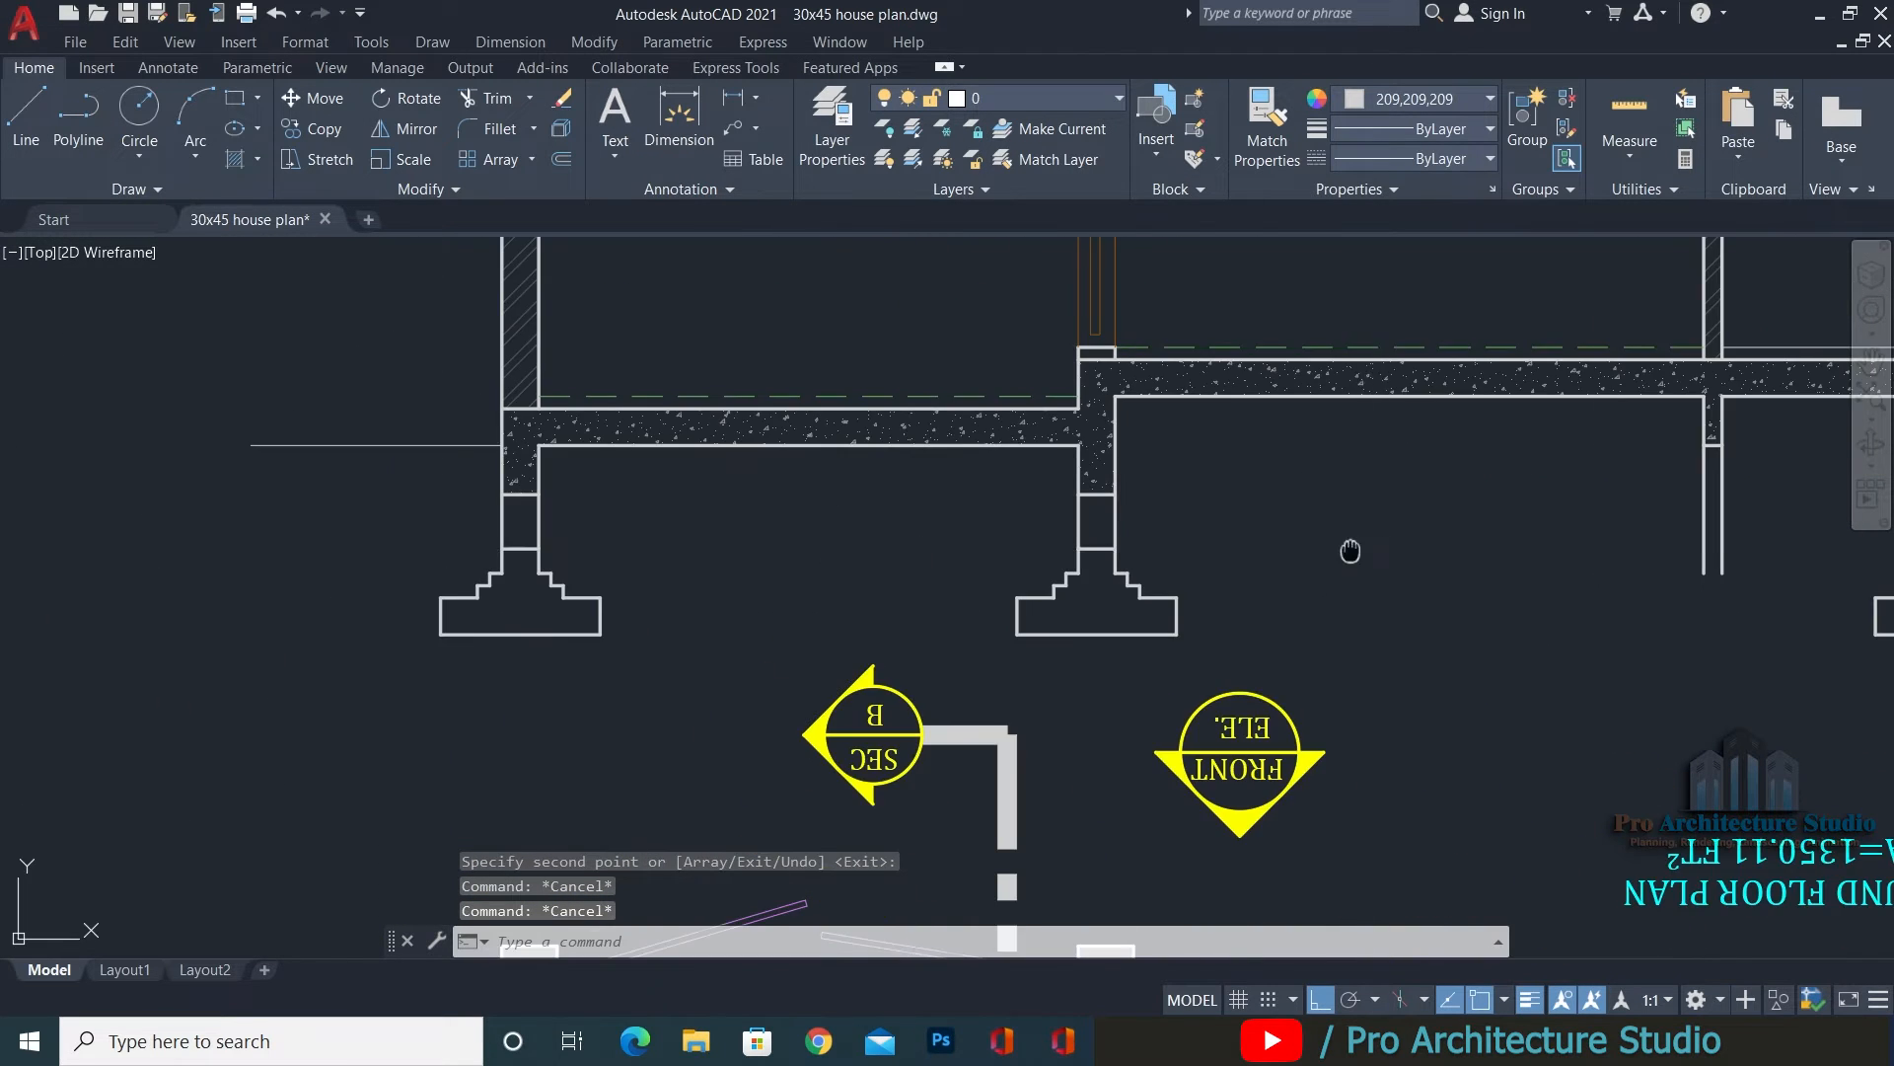
middle_click_drag(1353, 549, 931, 550)
scroll(1254, 558, "up", 2)
left_click(111, 702)
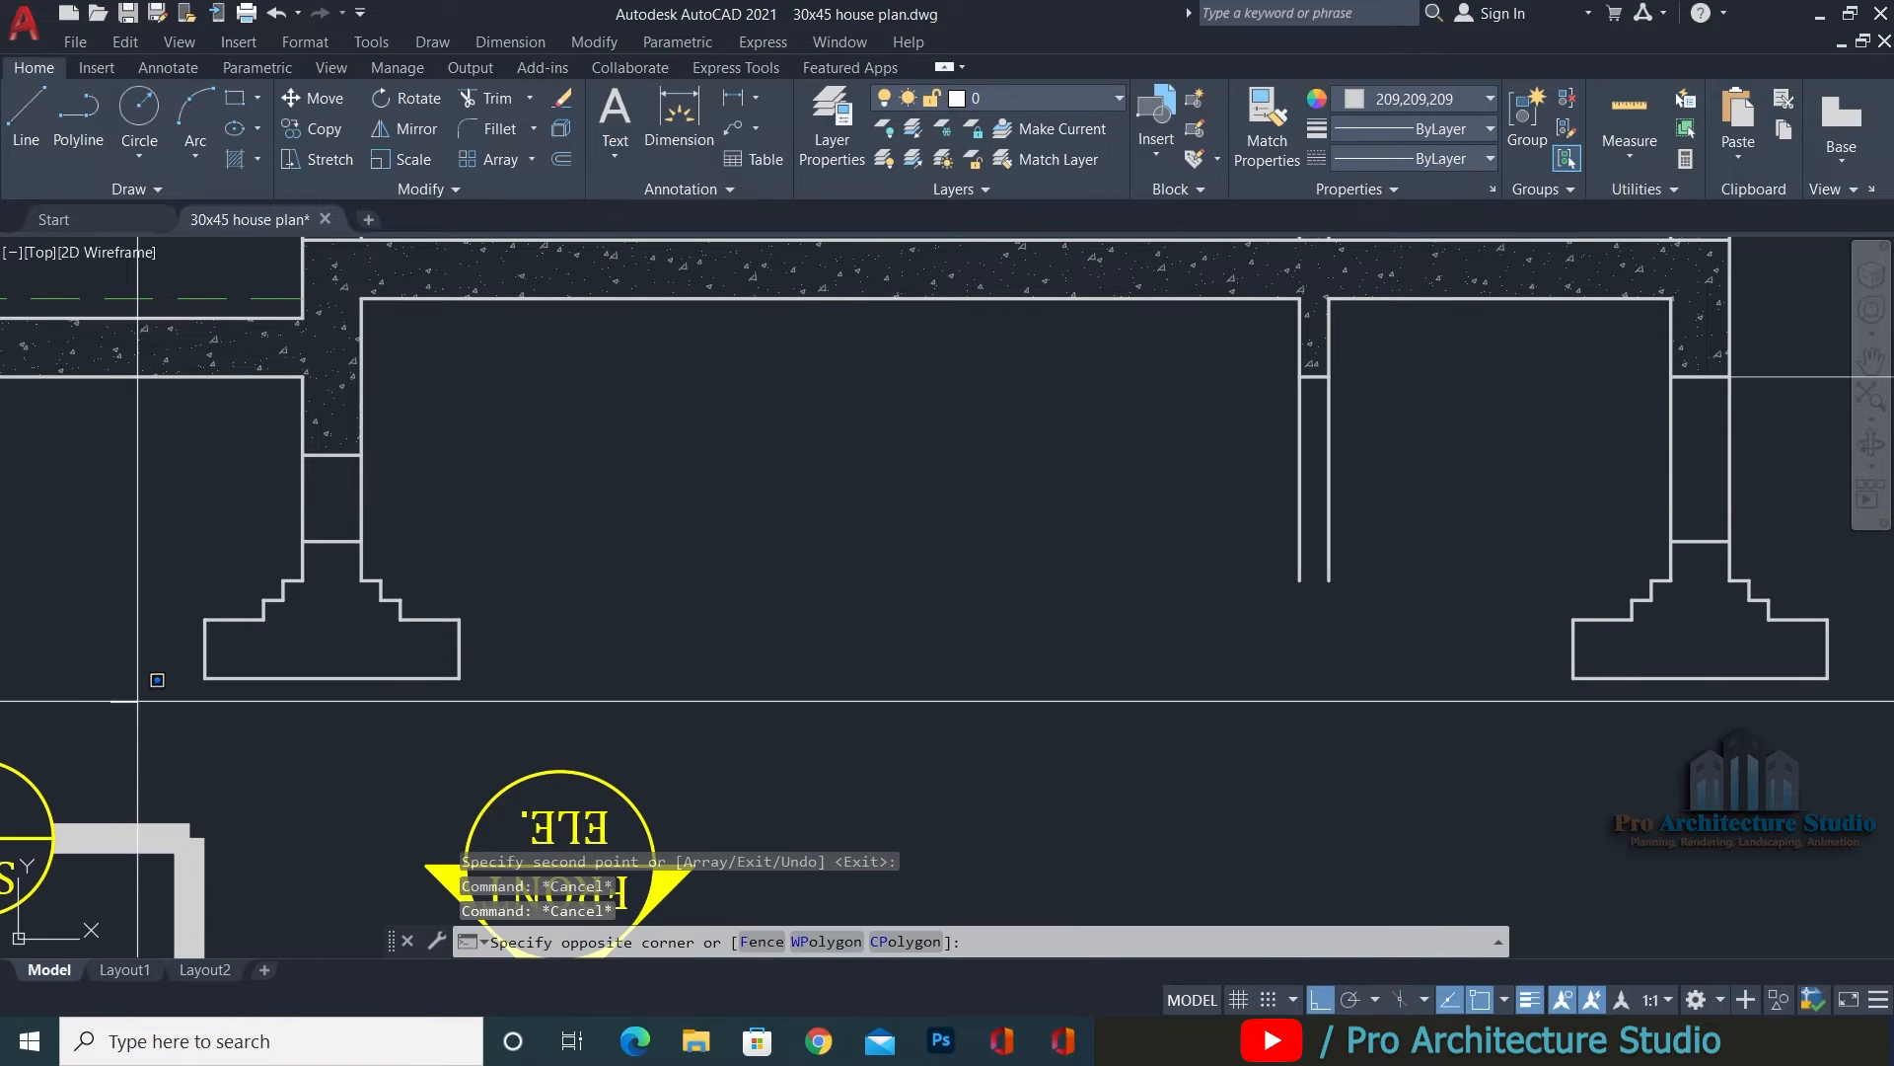
left_click(555, 488)
type("co")
key("Return")
scroll(415, 563, "up", 3)
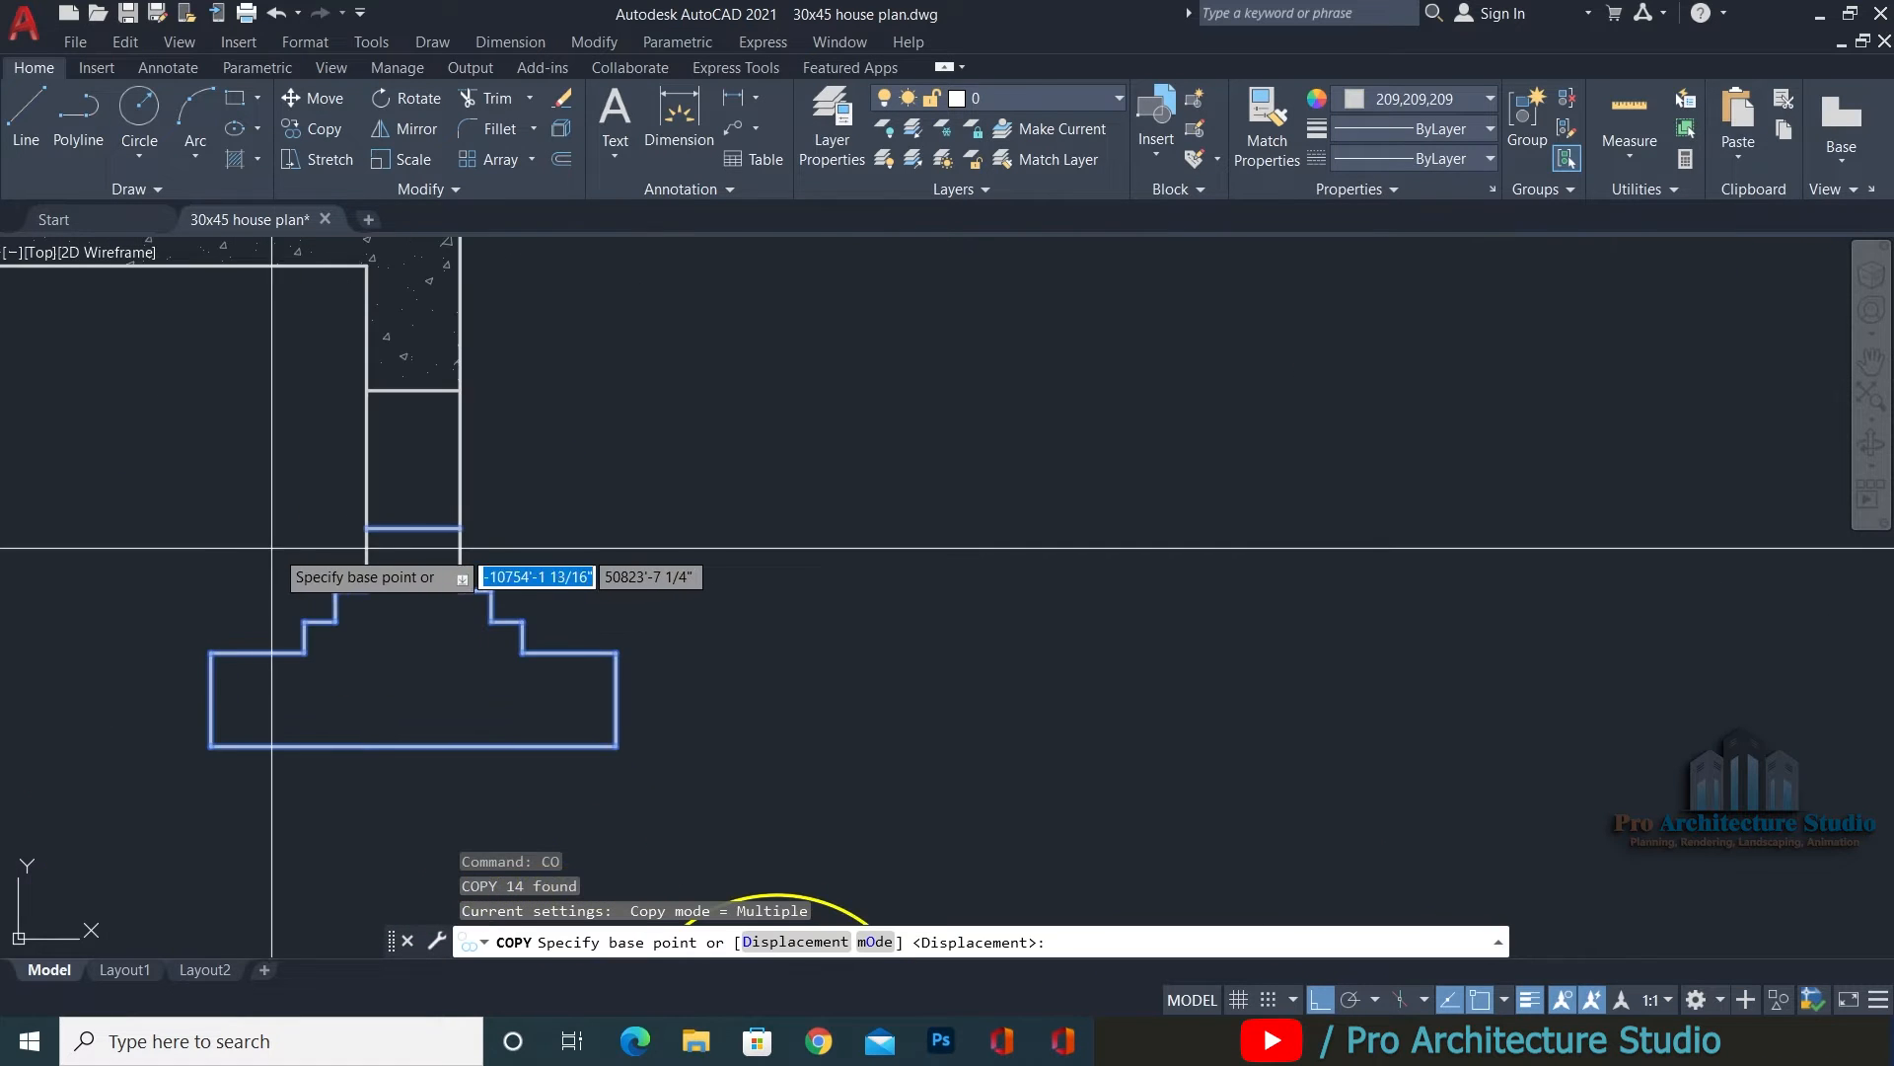
left_click(366, 528)
middle_click_drag(481, 501, 985, 499)
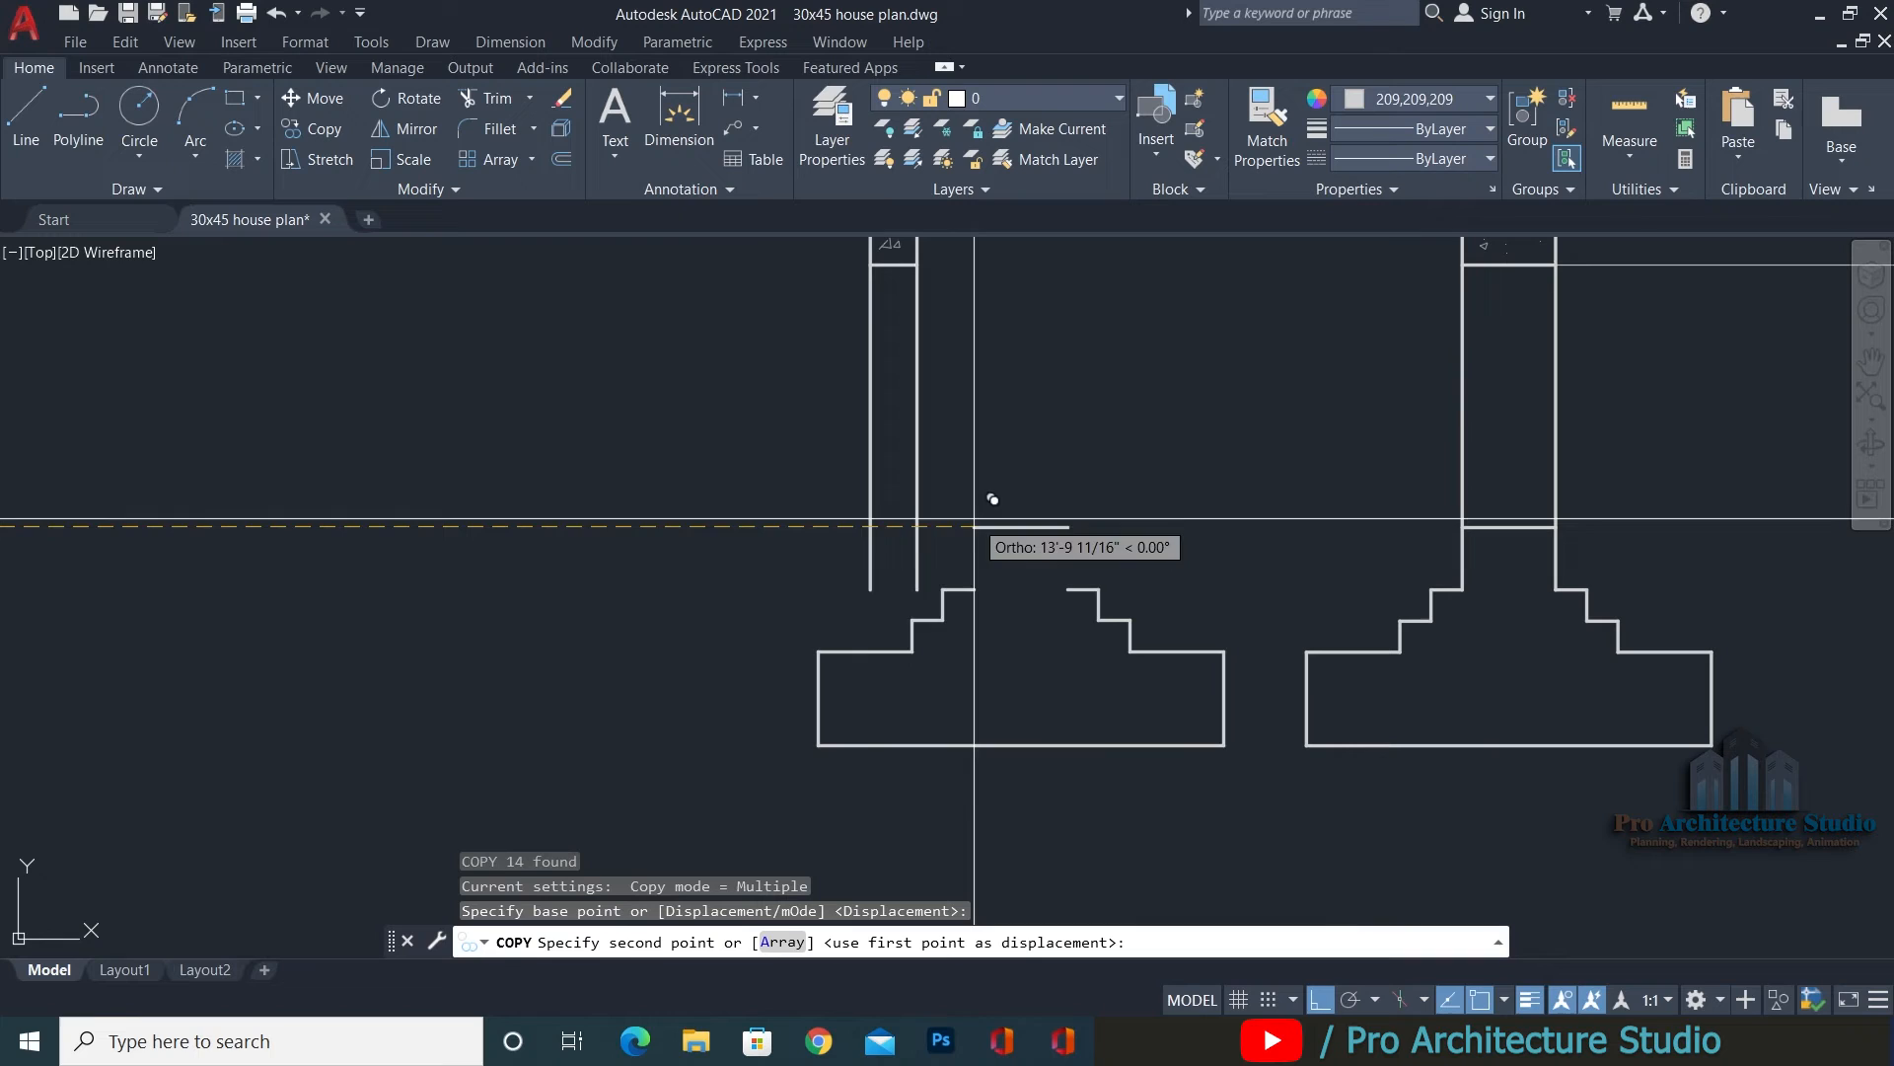
left_click(888, 508)
key("Escape")
key("Escape")
Stretch the right half of the partition wall's footing inward to meet the wall's right face.
scroll(987, 691, "up", 2)
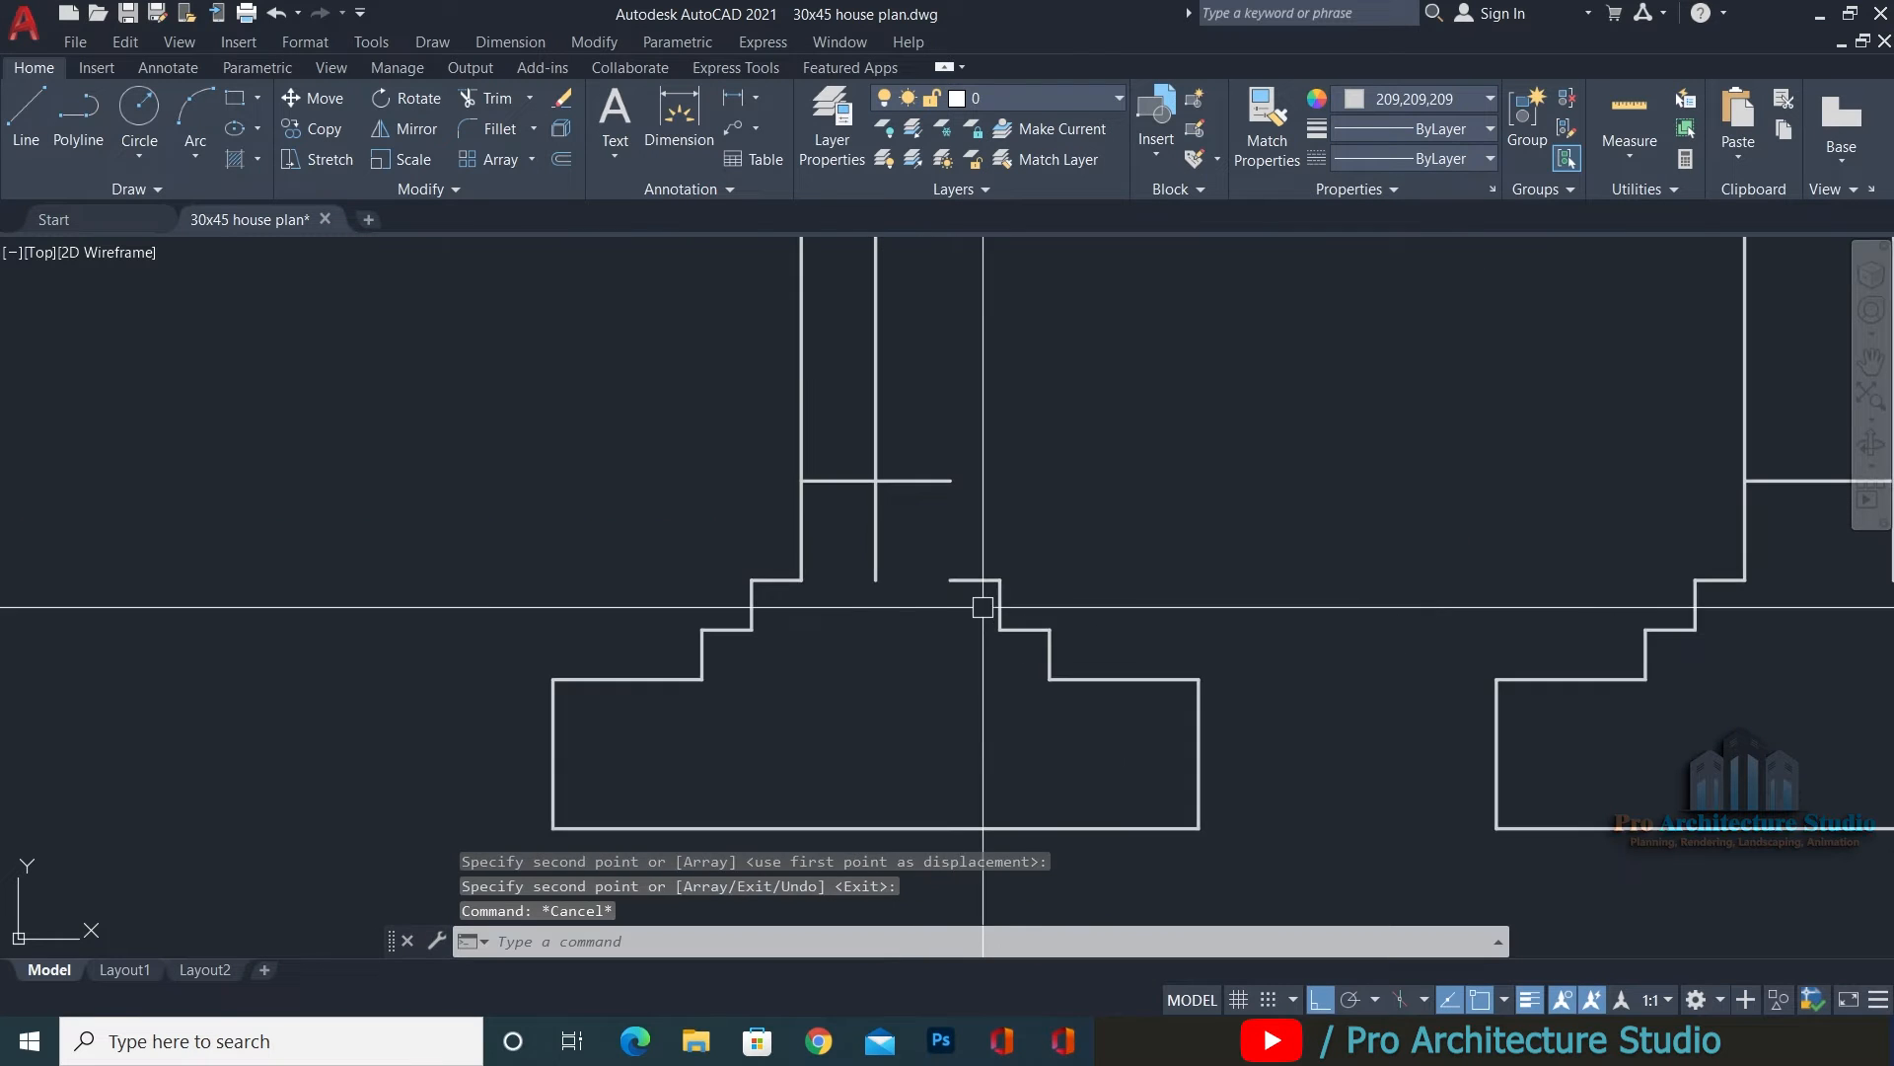
type("s")
key("Return")
left_click(1288, 389)
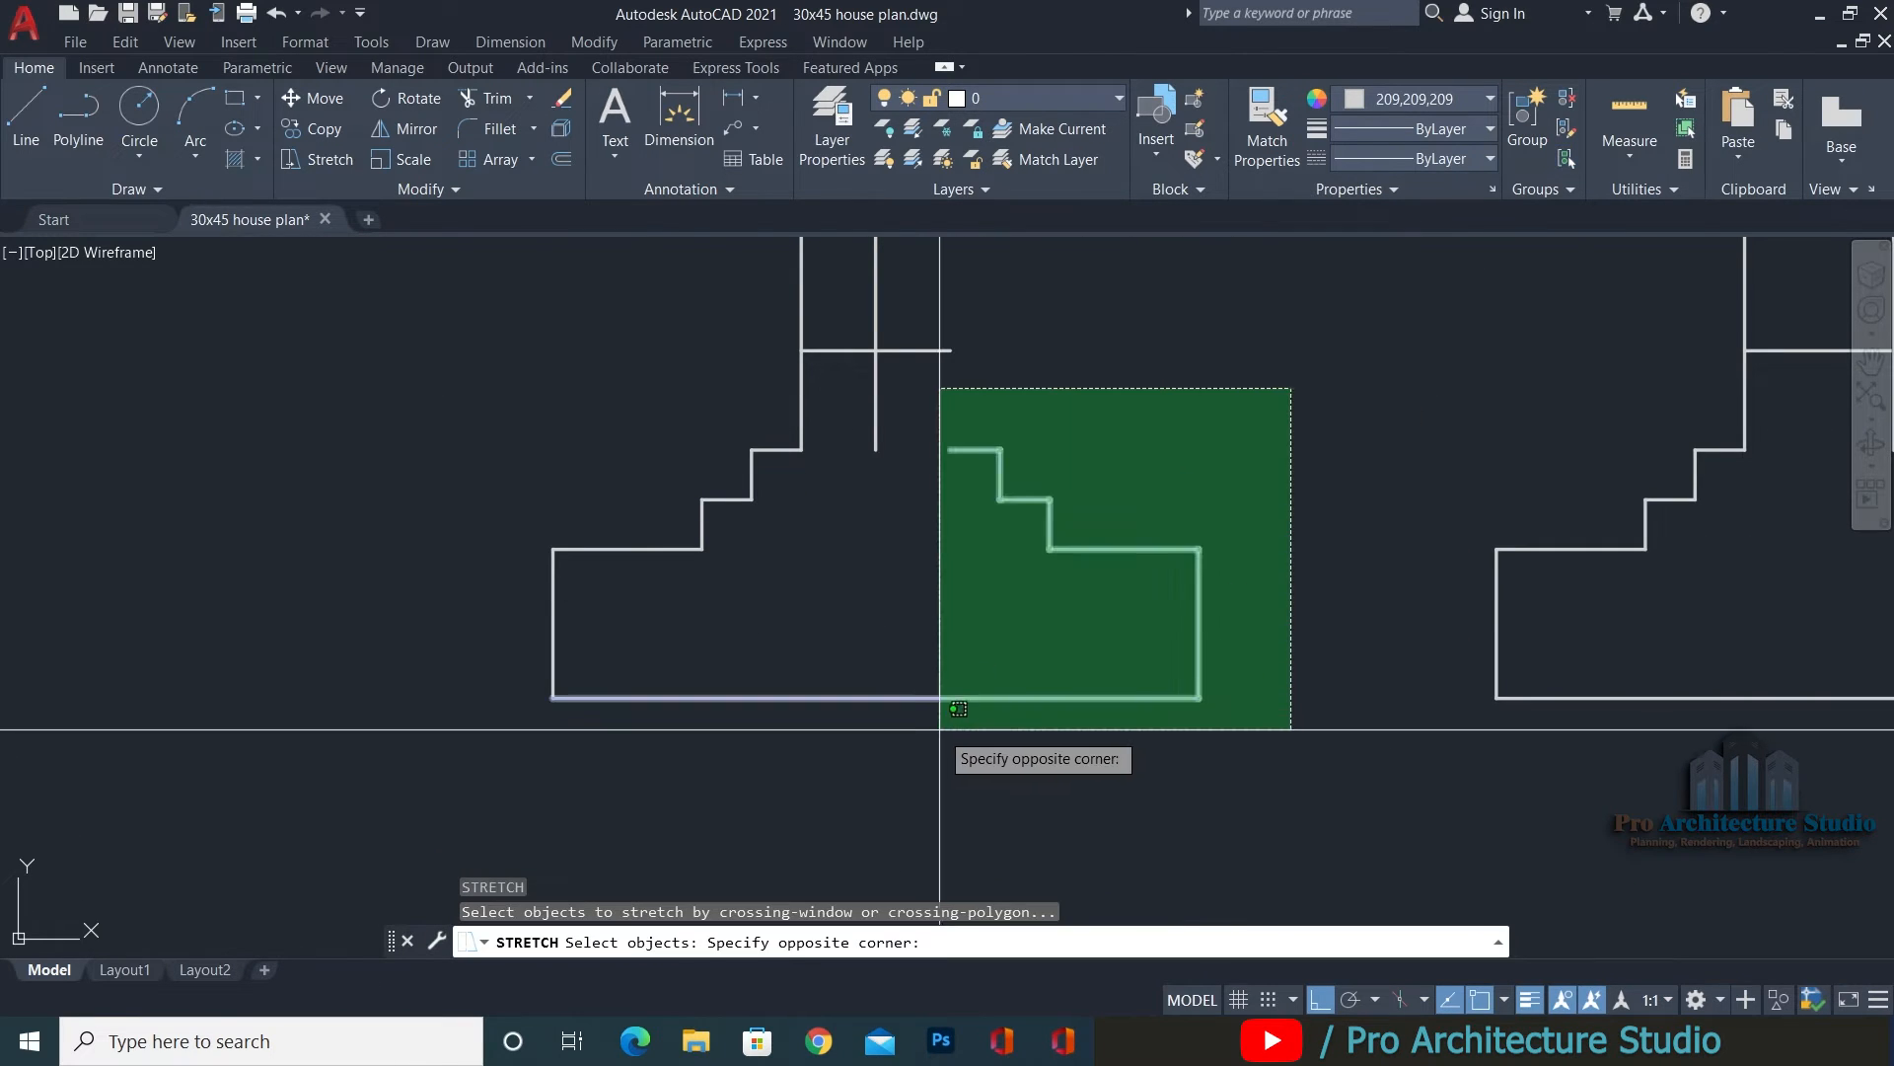
left_click(940, 709)
key("Return")
left_click(951, 450)
left_click(875, 450)
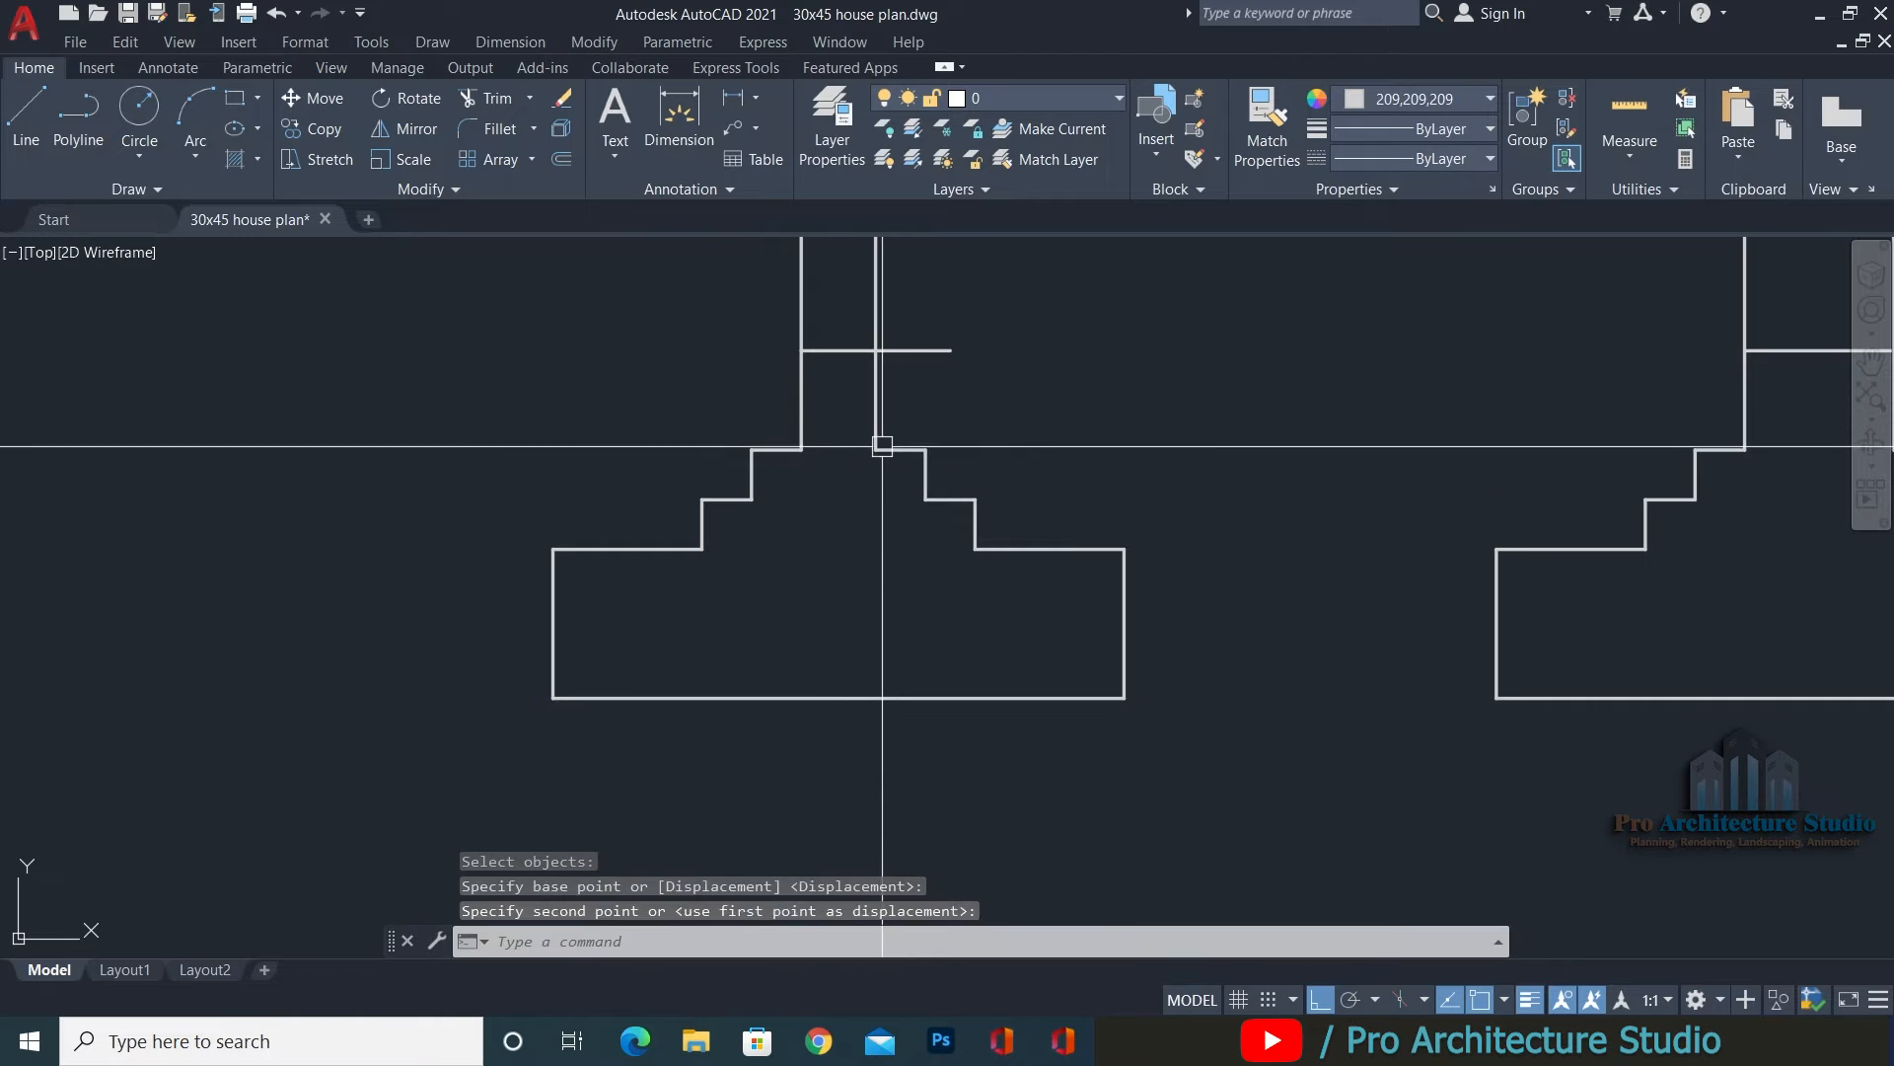
Trim the cap line where it extends past the thin wall's right face and save the drawing.
key("Escape")
key("Escape")
type("tr")
key("Return")
left_click(923, 351)
key("Escape")
key("Escape")
key("Escape")
scroll(1051, 582, "down", 5)
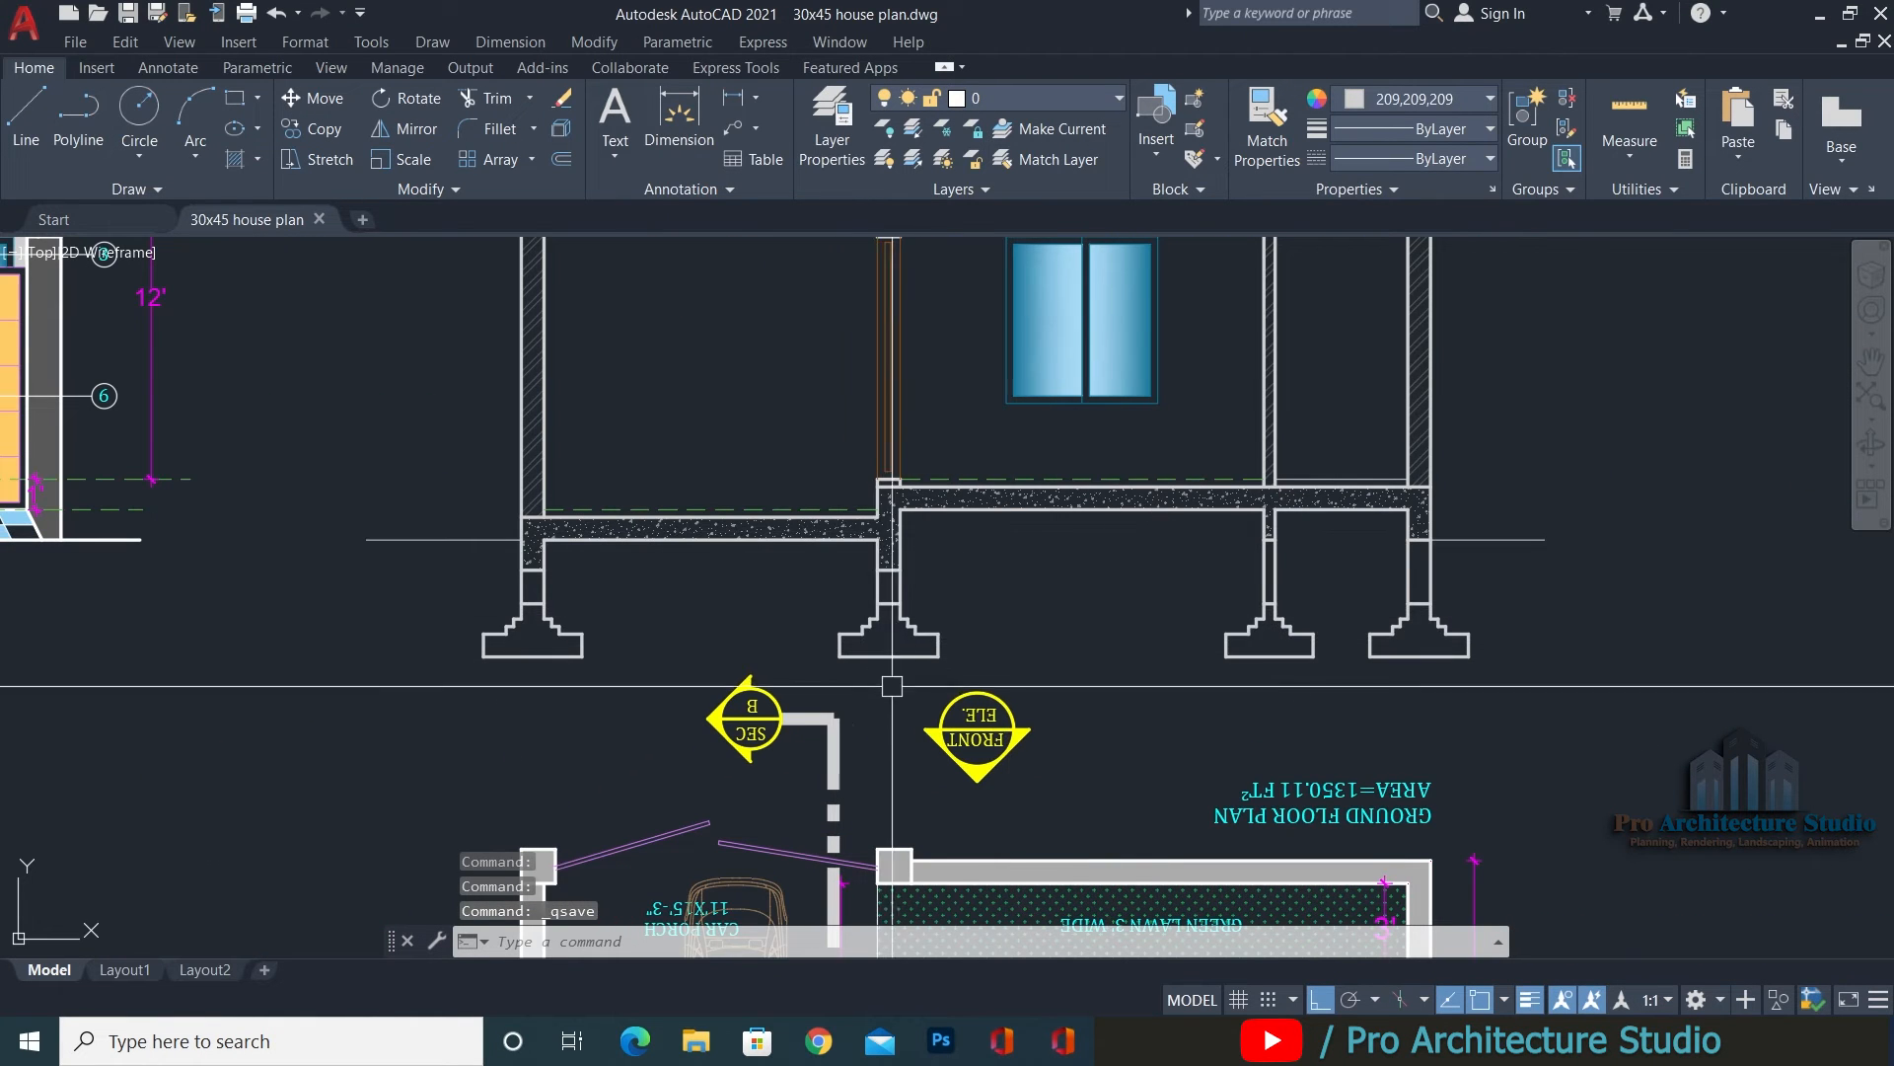
Move the column of floor plans below the section about 2 feet down, away from the footings, and save the drawing.
scroll(892, 686, "down", 5)
scroll(800, 367, "up", 3)
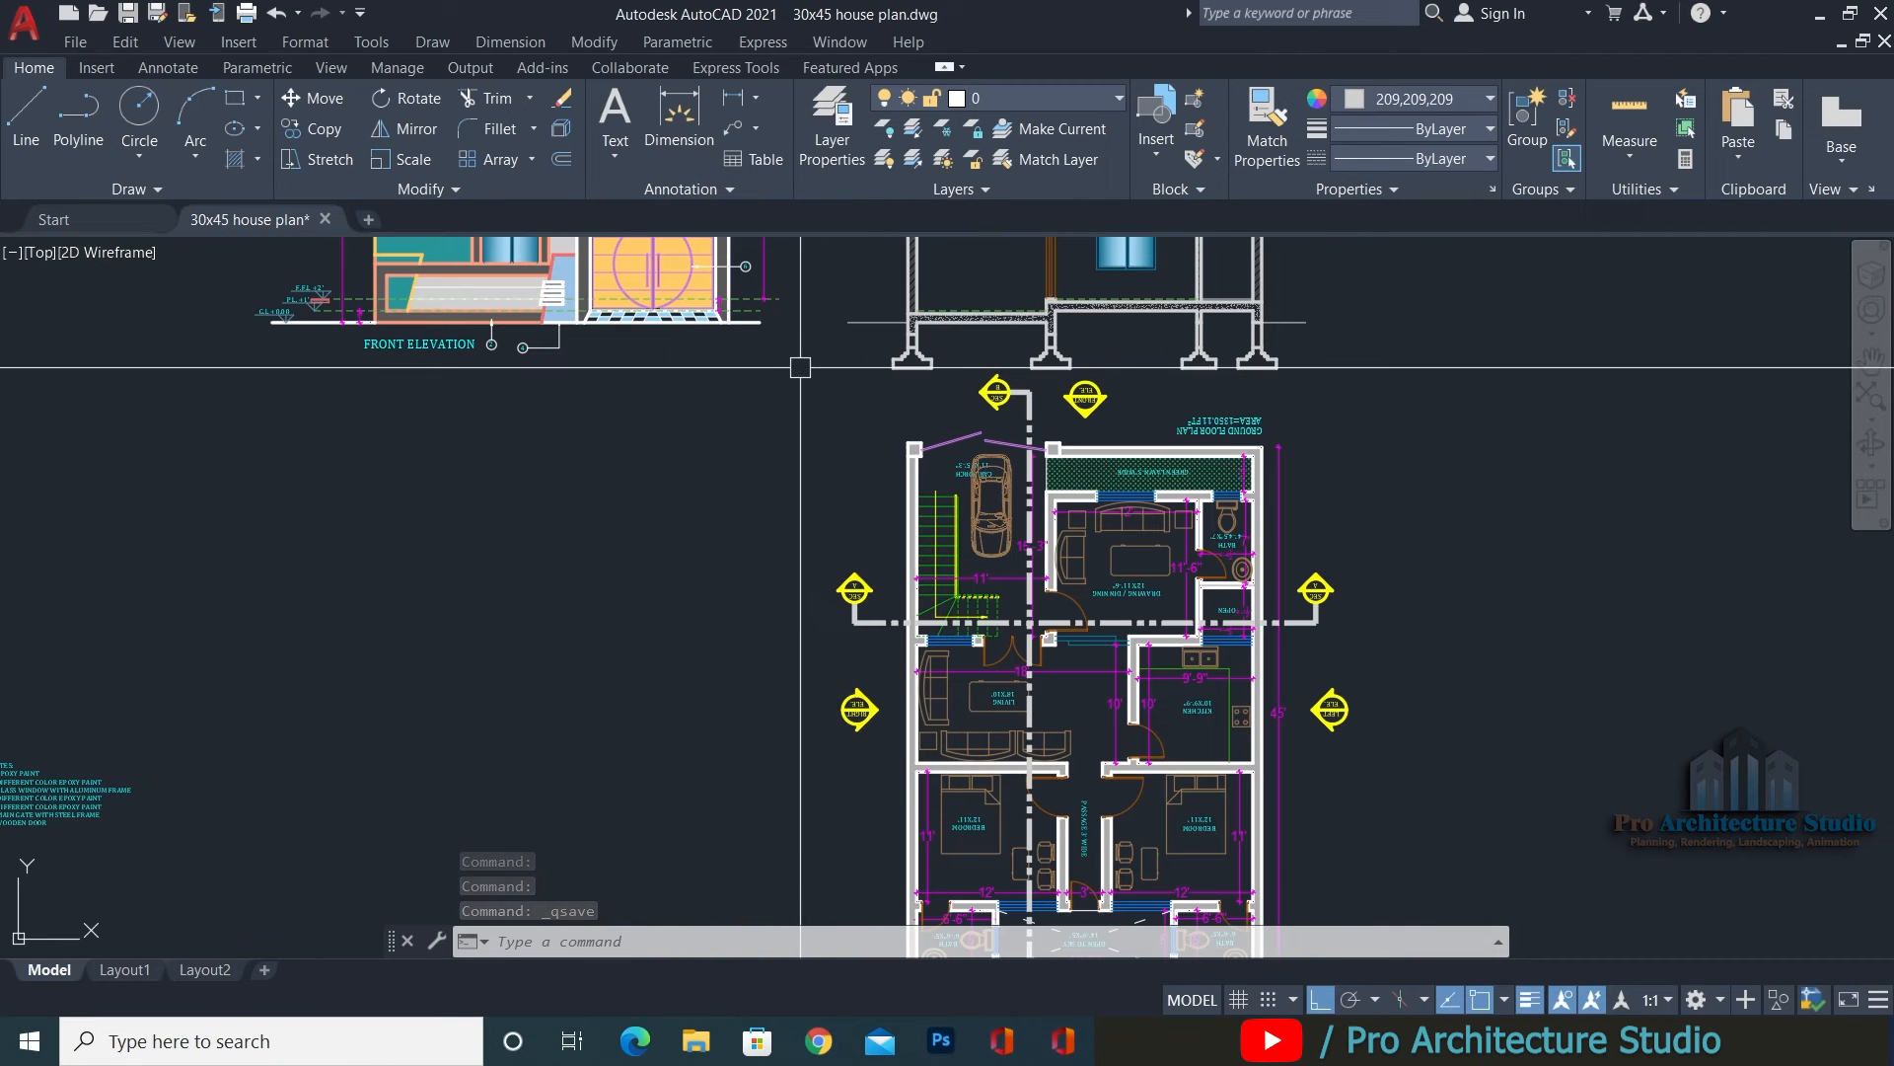
left_click(797, 372)
scroll(1312, 612, "down", 6)
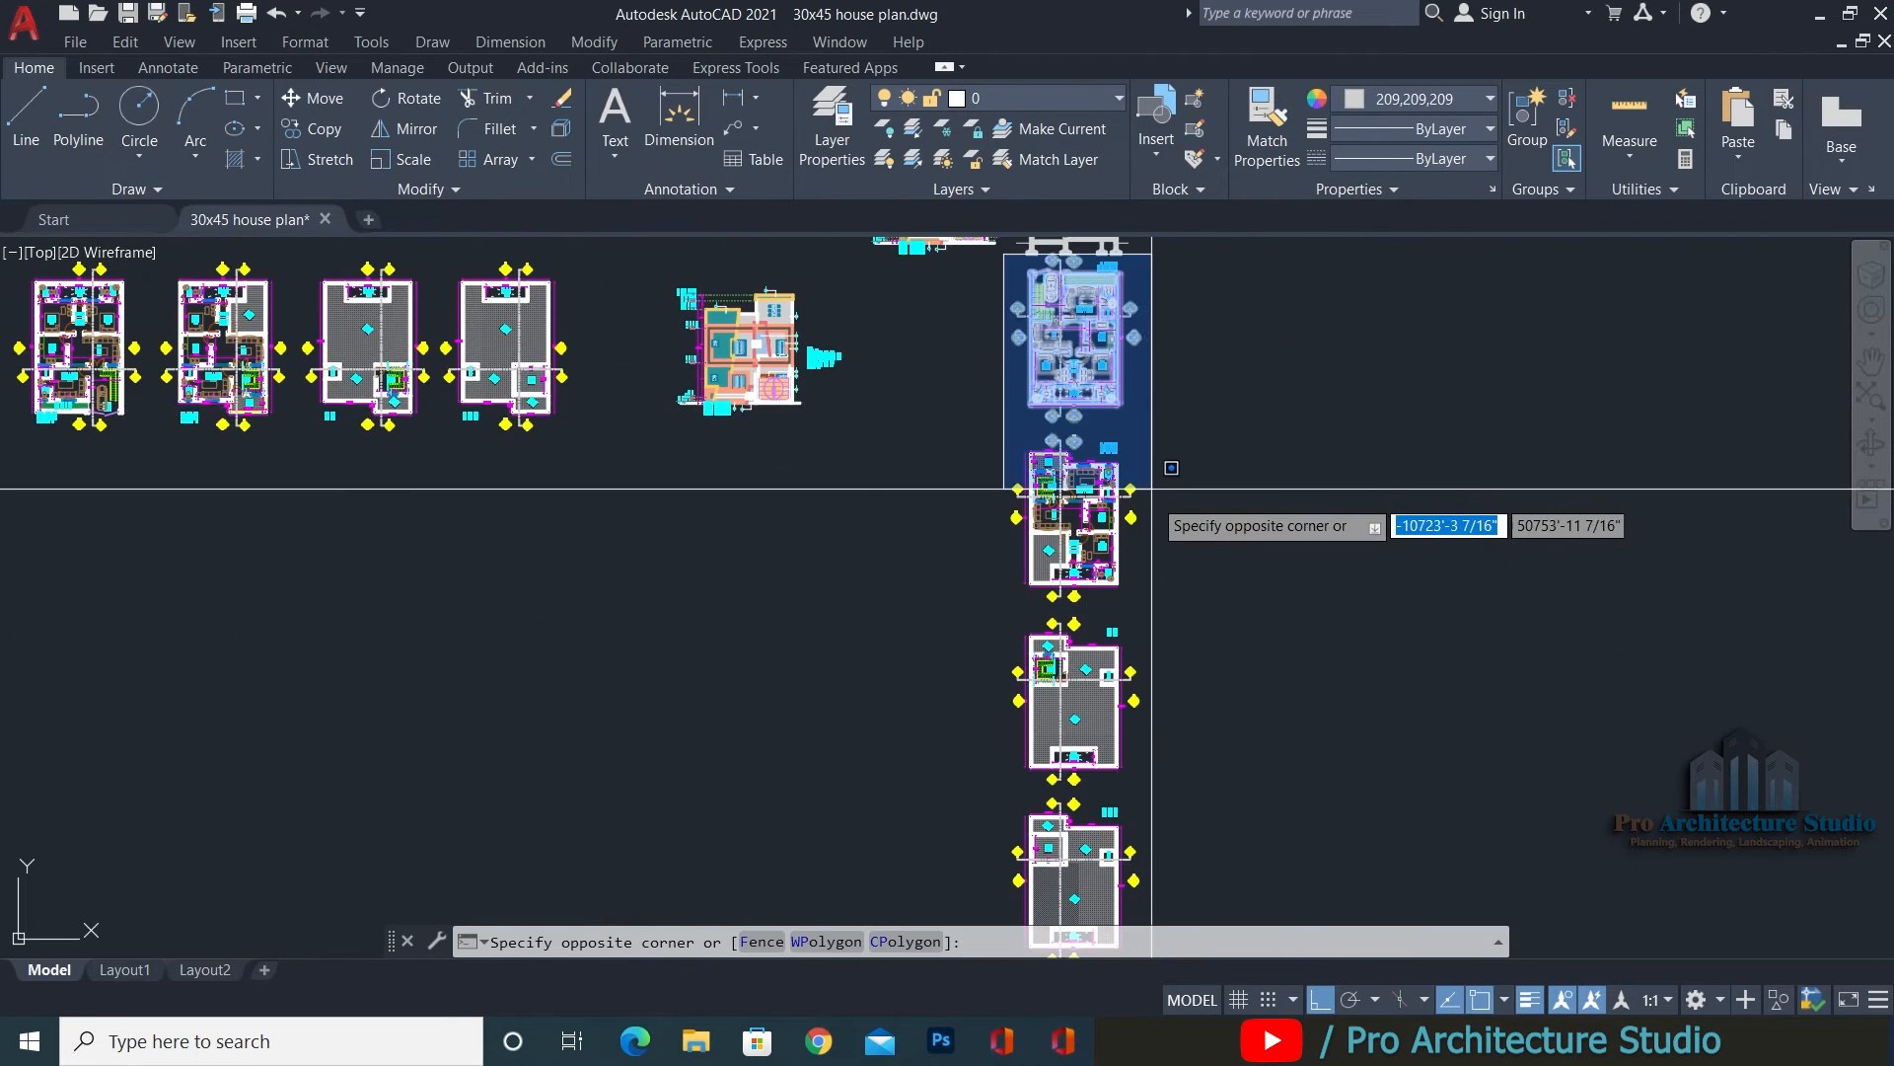
left_click(1172, 811)
scroll(1164, 499, "up", 8)
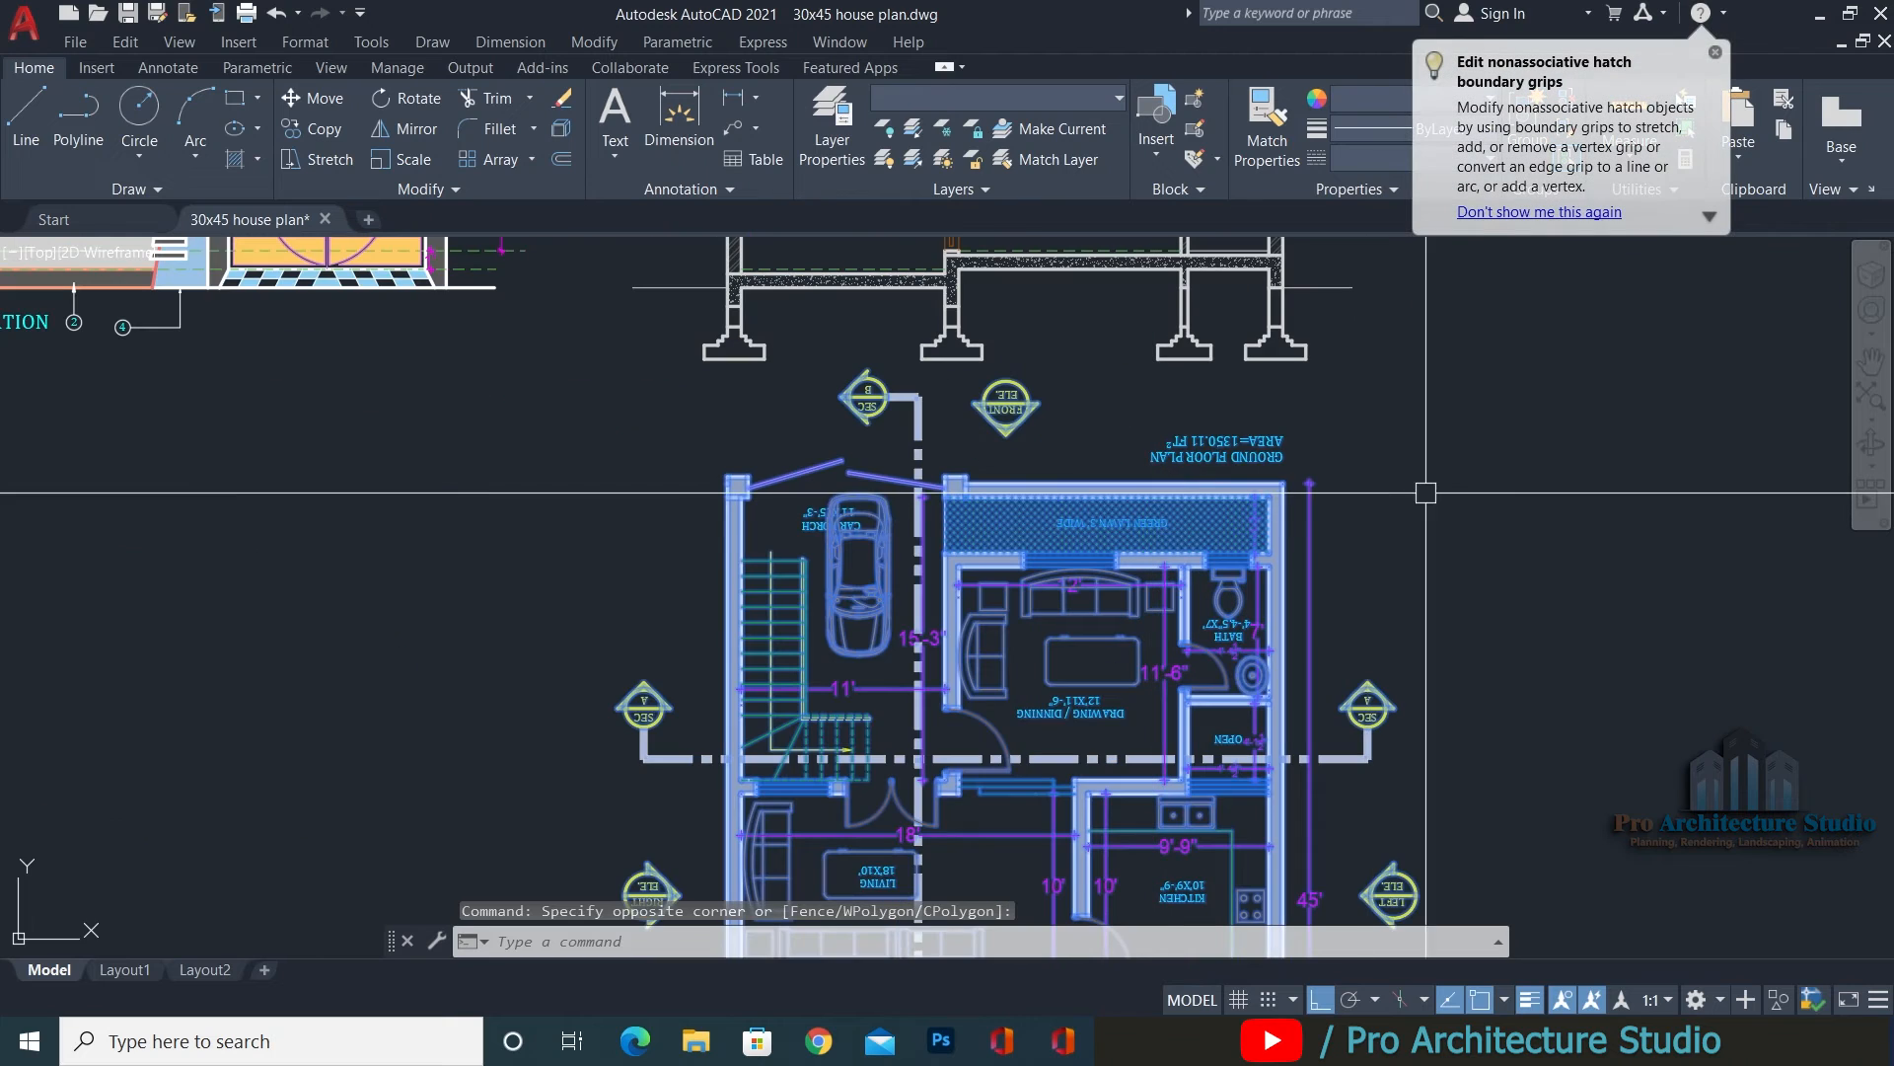
type("m")
key("Return")
left_click(1470, 444)
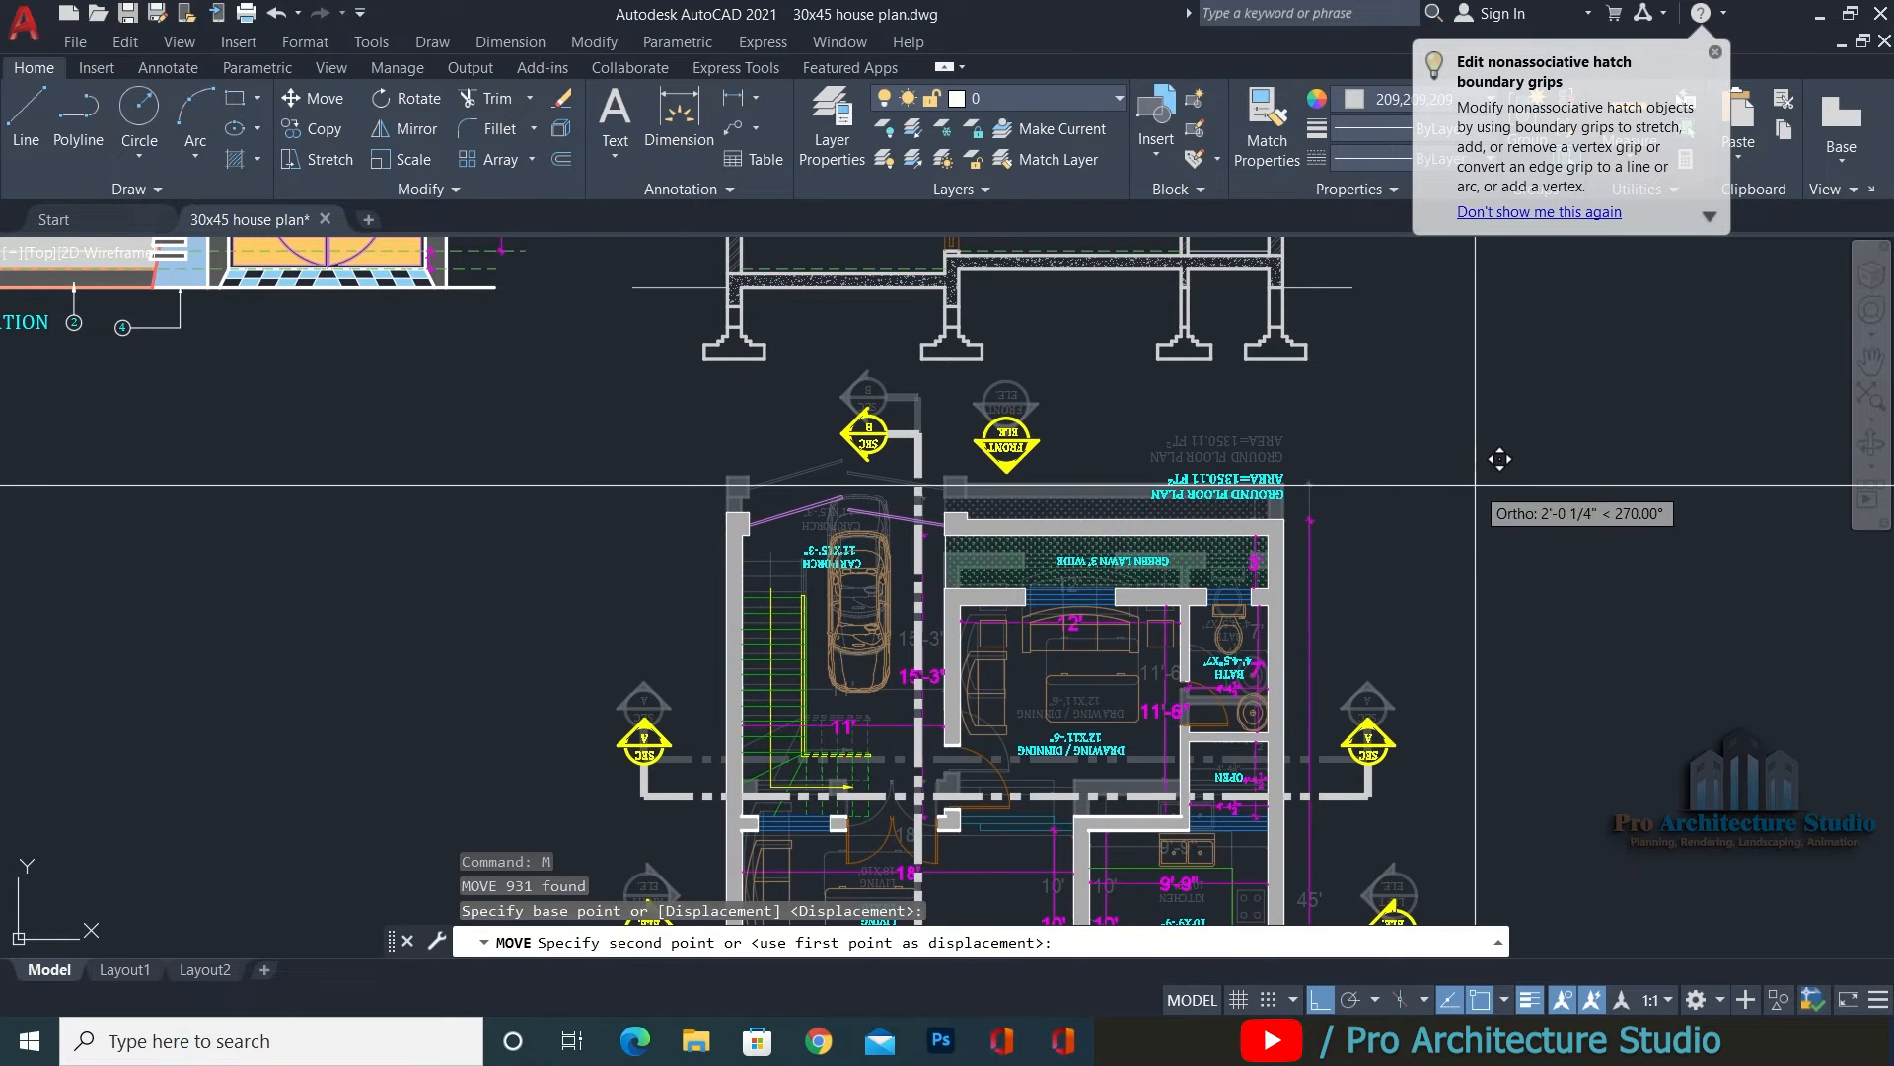
left_click(1473, 482)
middle_click_drag(1034, 284, 1027, 453)
scroll(1028, 453, "up", 4)
middle_click_drag(770, 543, 888, 602)
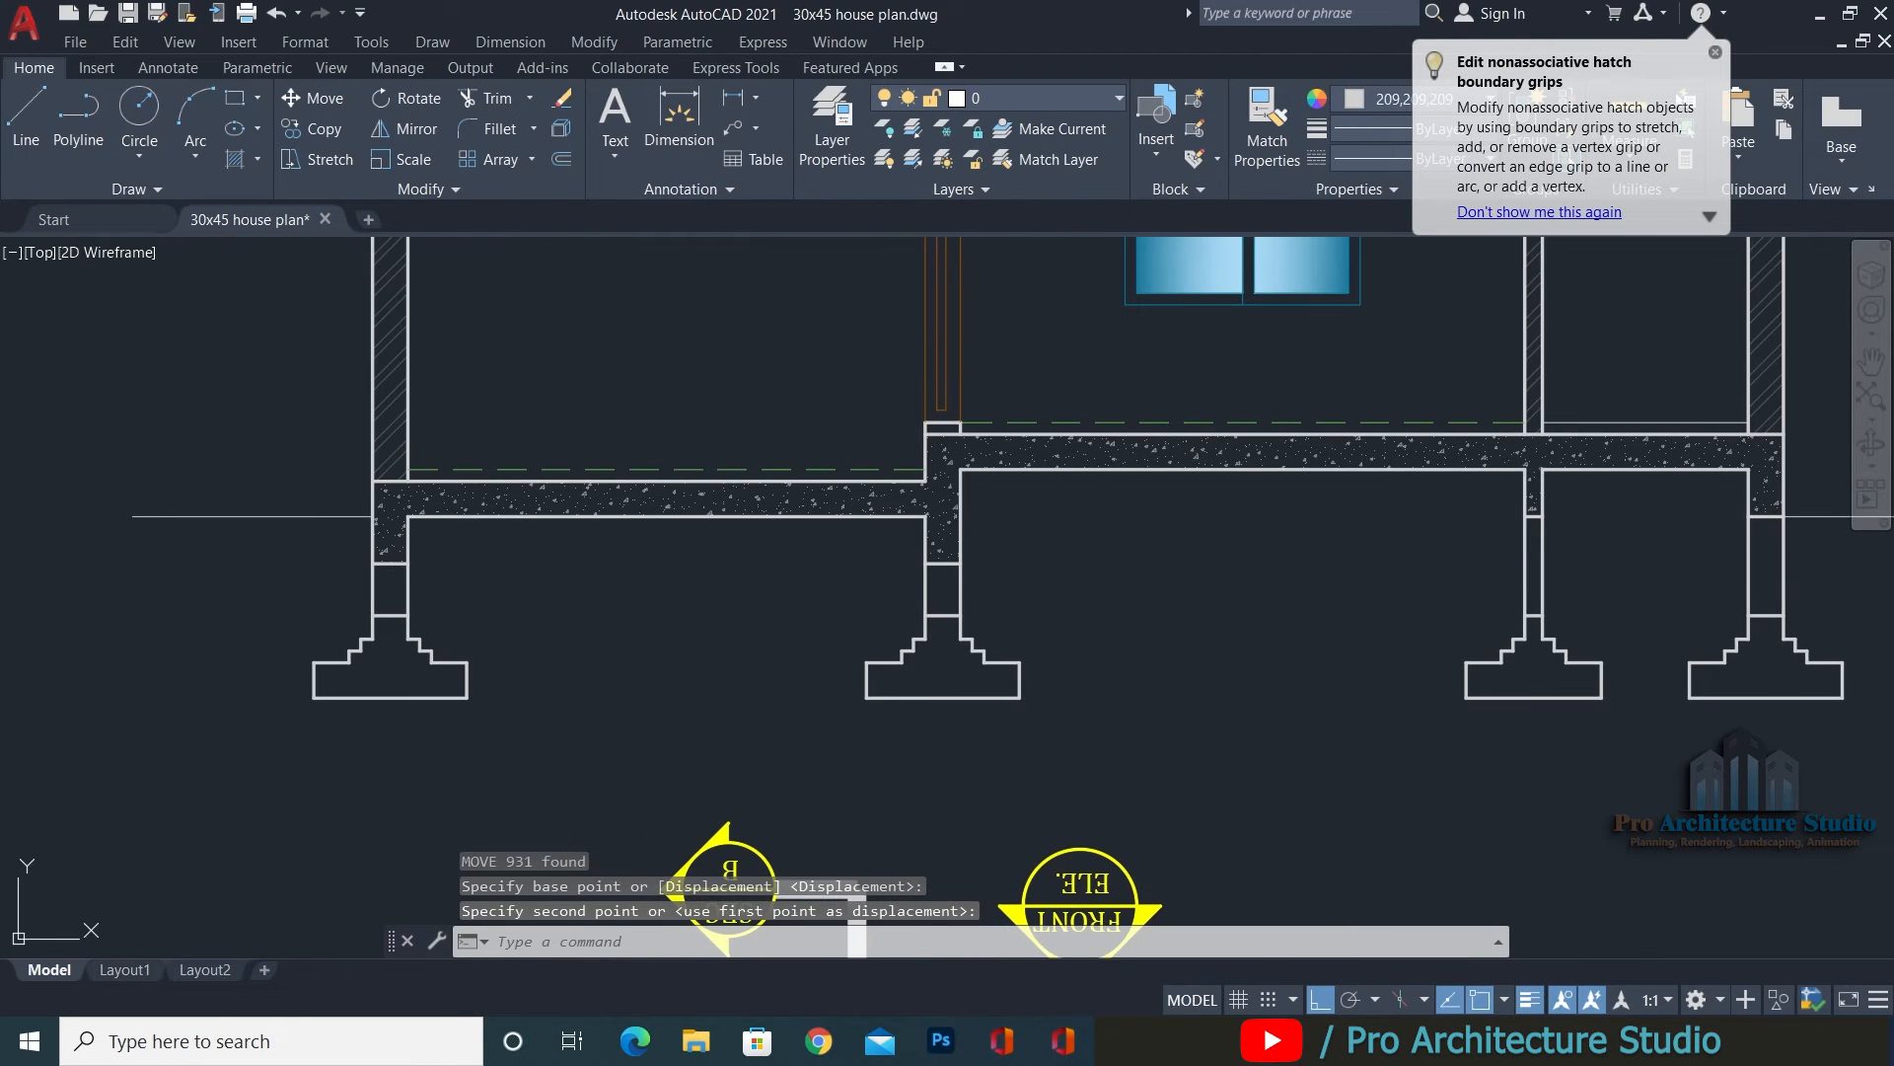
key("ctrl+s")
scroll(1193, 644, "down", 2)
key("Escape")
key("Escape")
Hatch the interiors of all four stepped footings with the current hatch pattern at scale 1.
scroll(1311, 661, "up", 3)
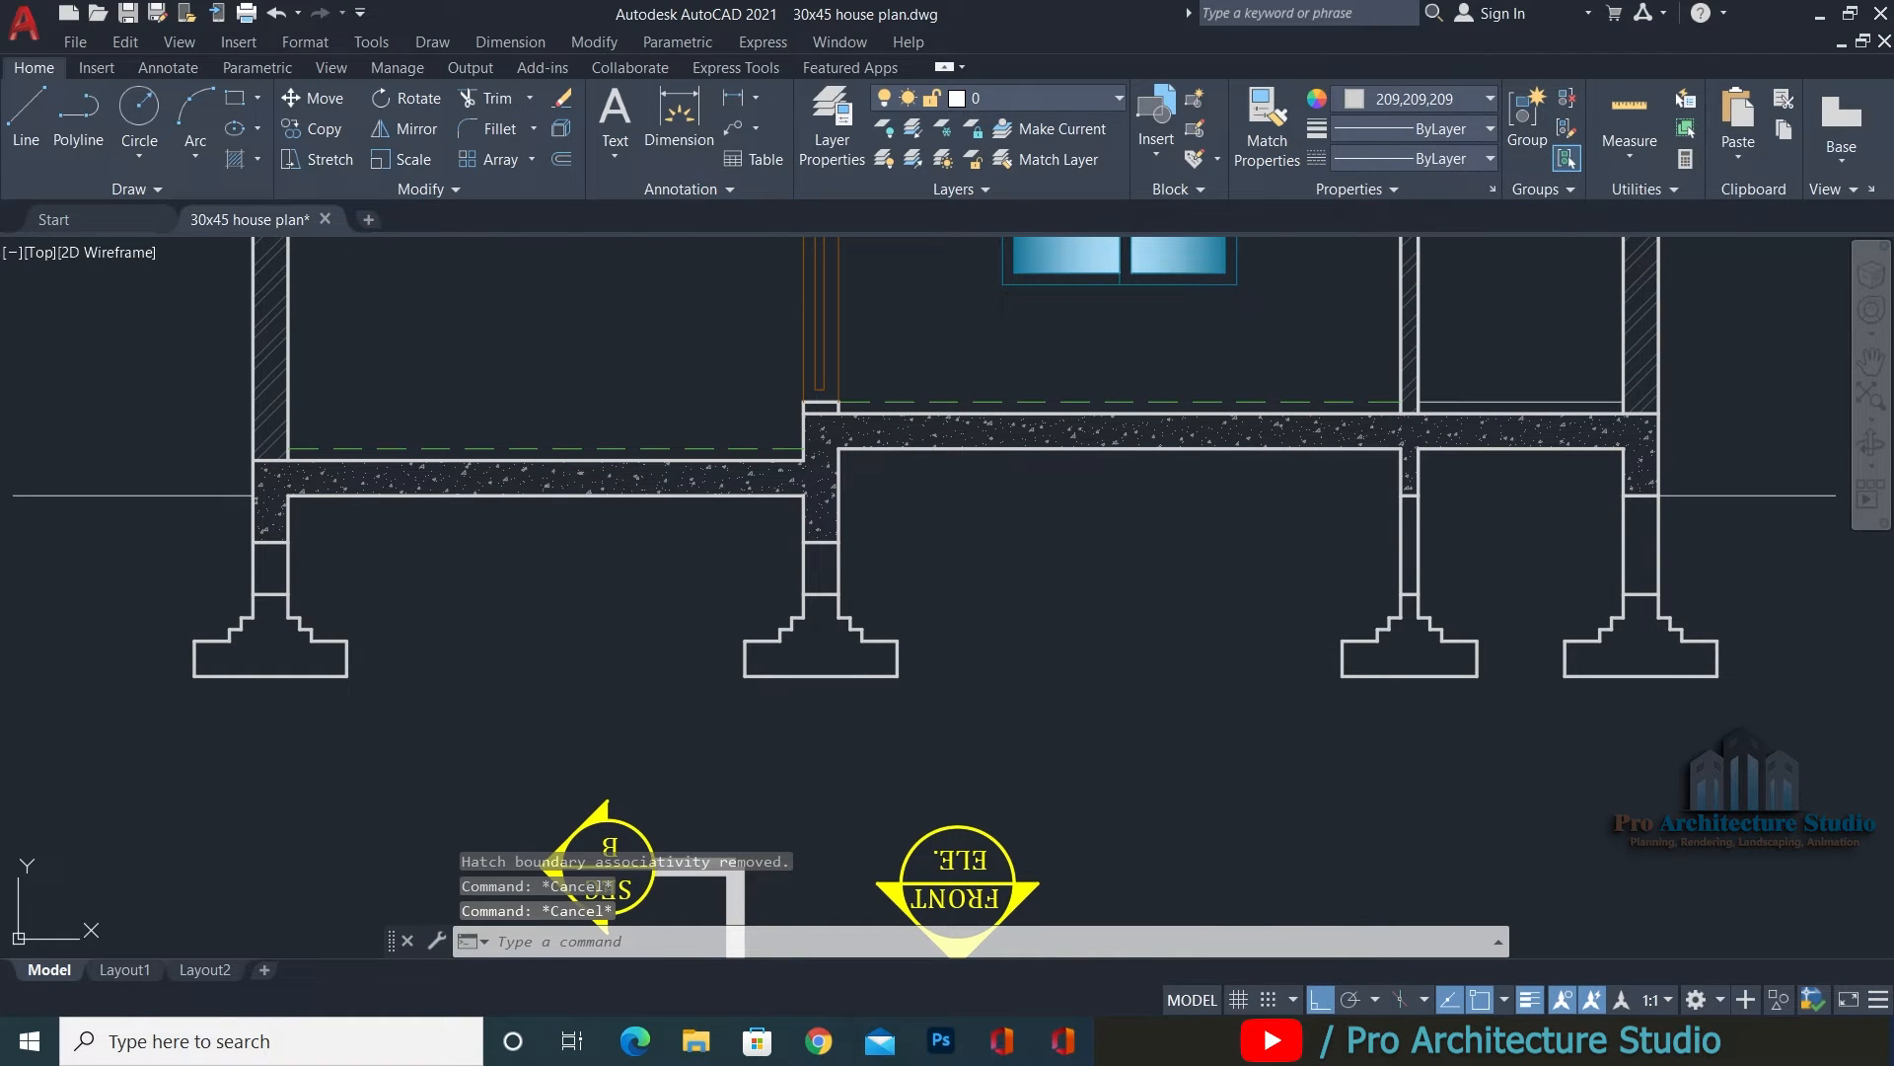
type("h")
key("Return")
left_click(261, 649)
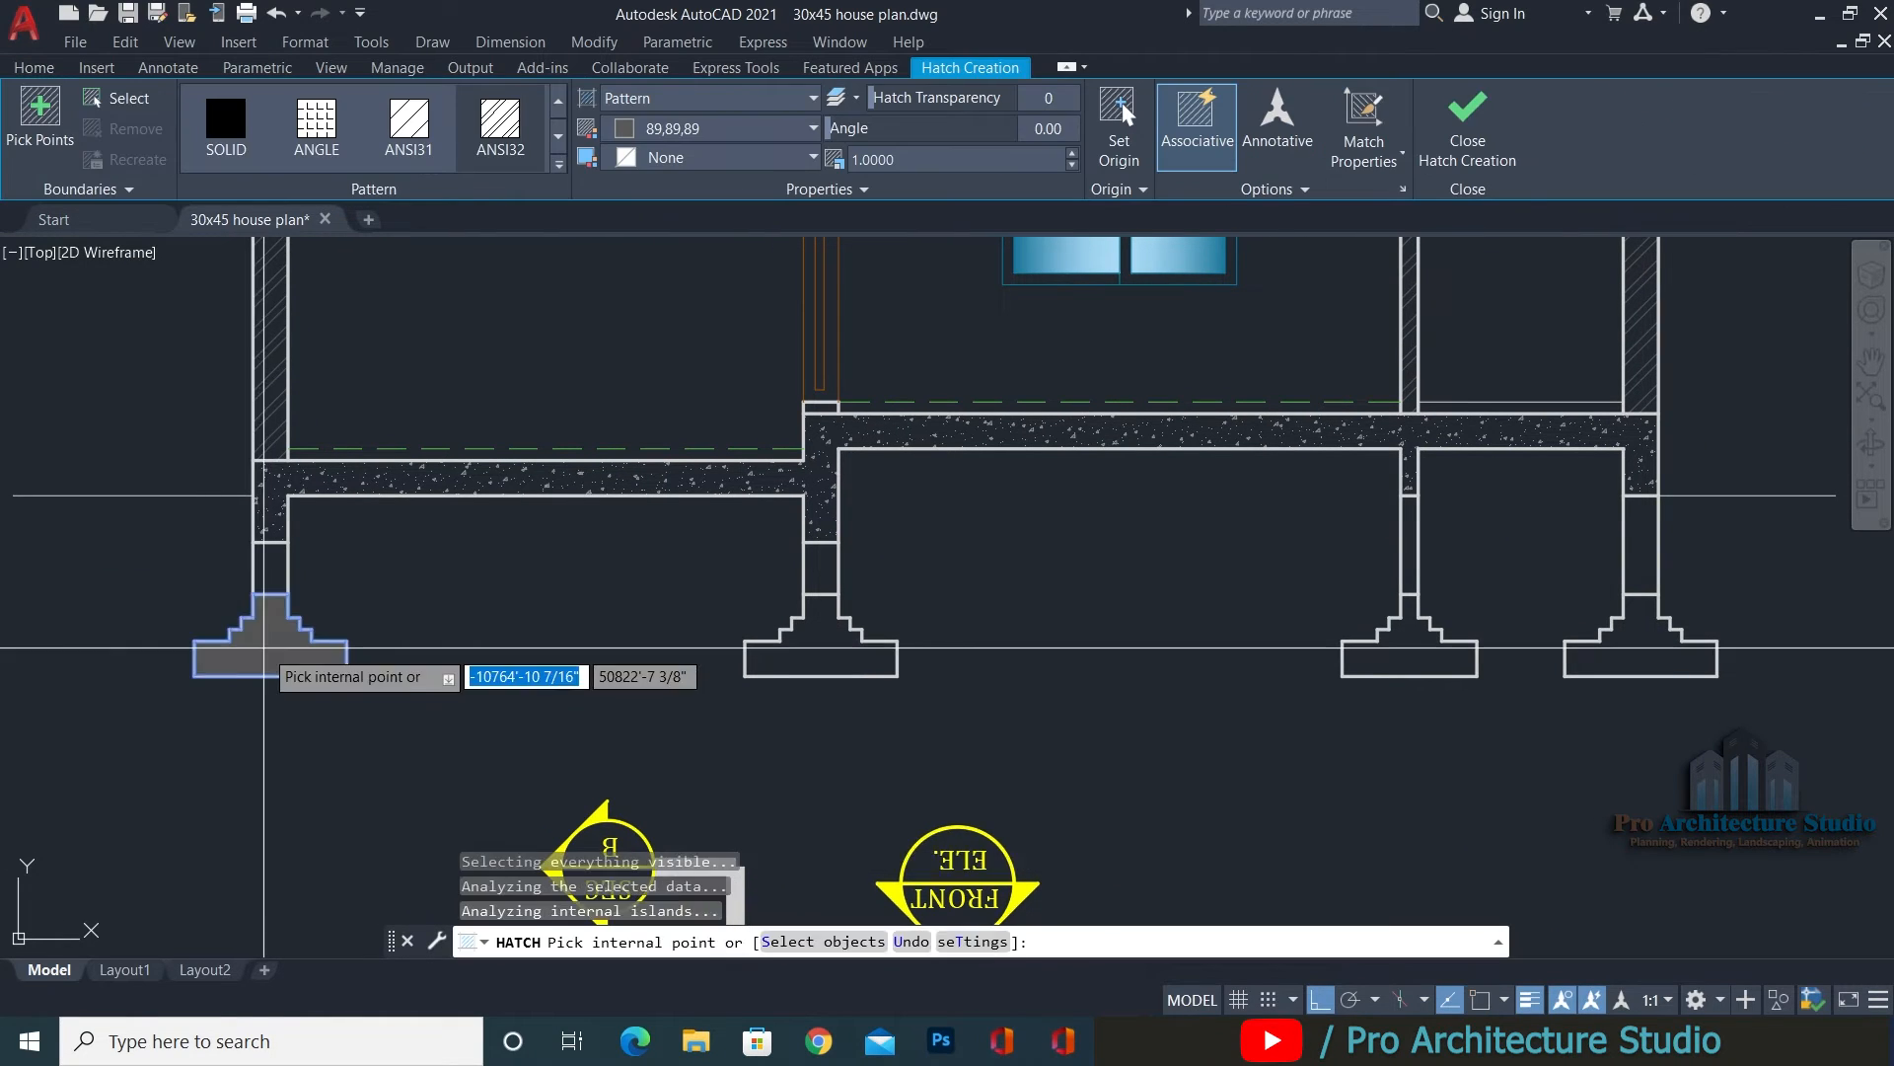
left_click(868, 643)
left_click(1411, 652)
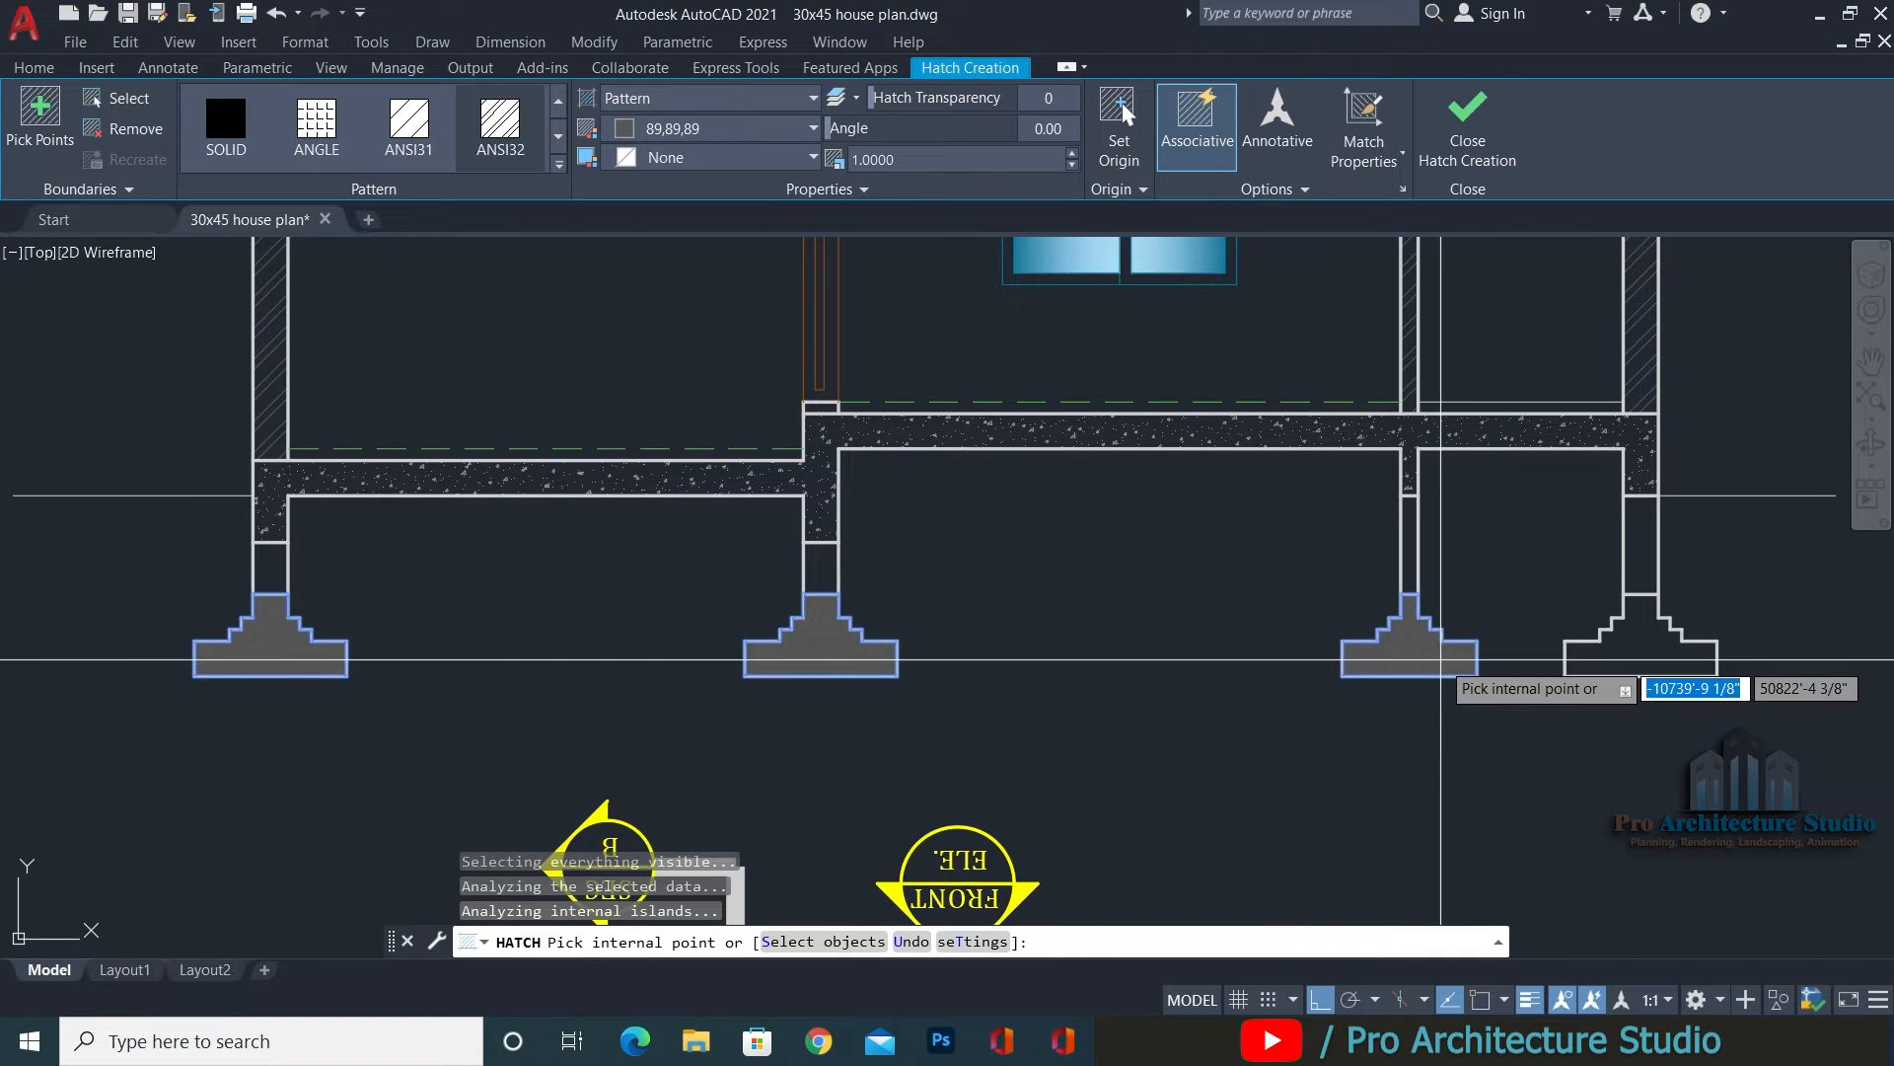
left_click(1633, 656)
key("Return")
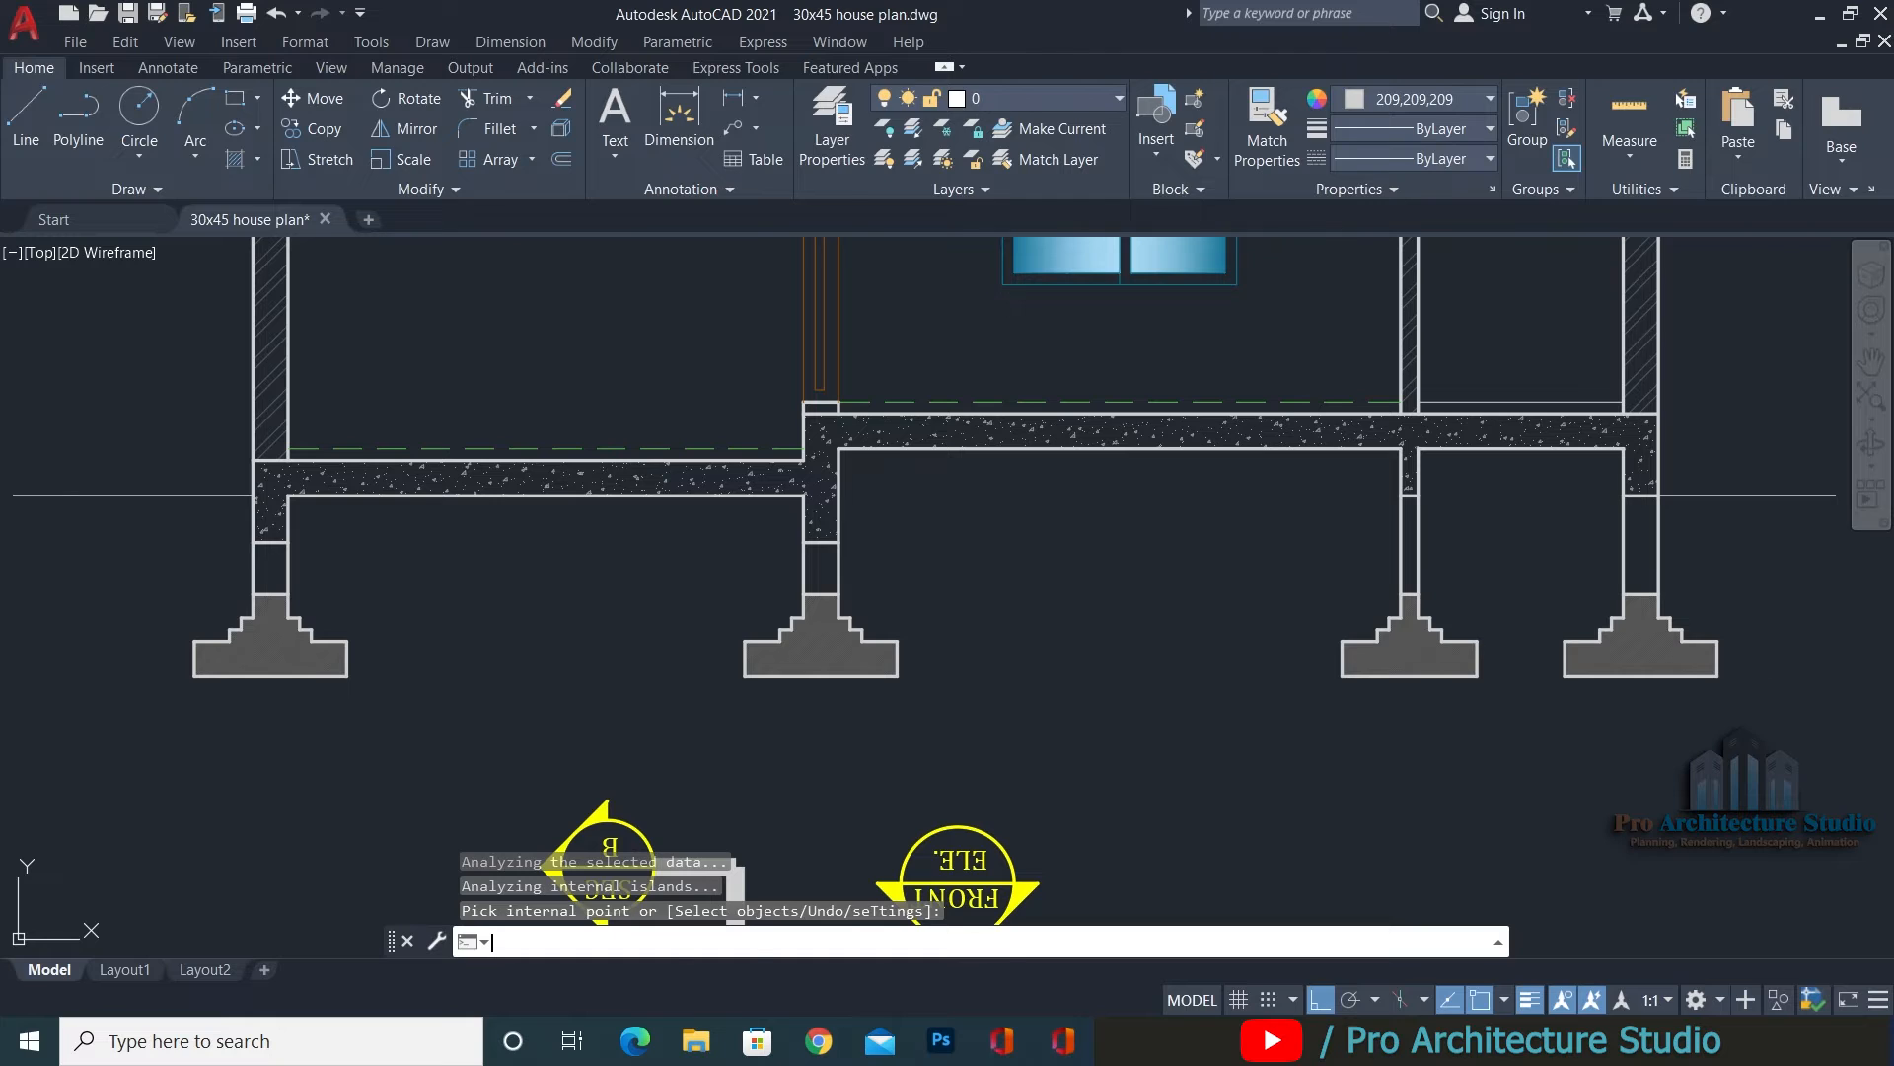
Hatch the four wall segments between the concrete beams and the footings as a separate hatch.
key("Return")
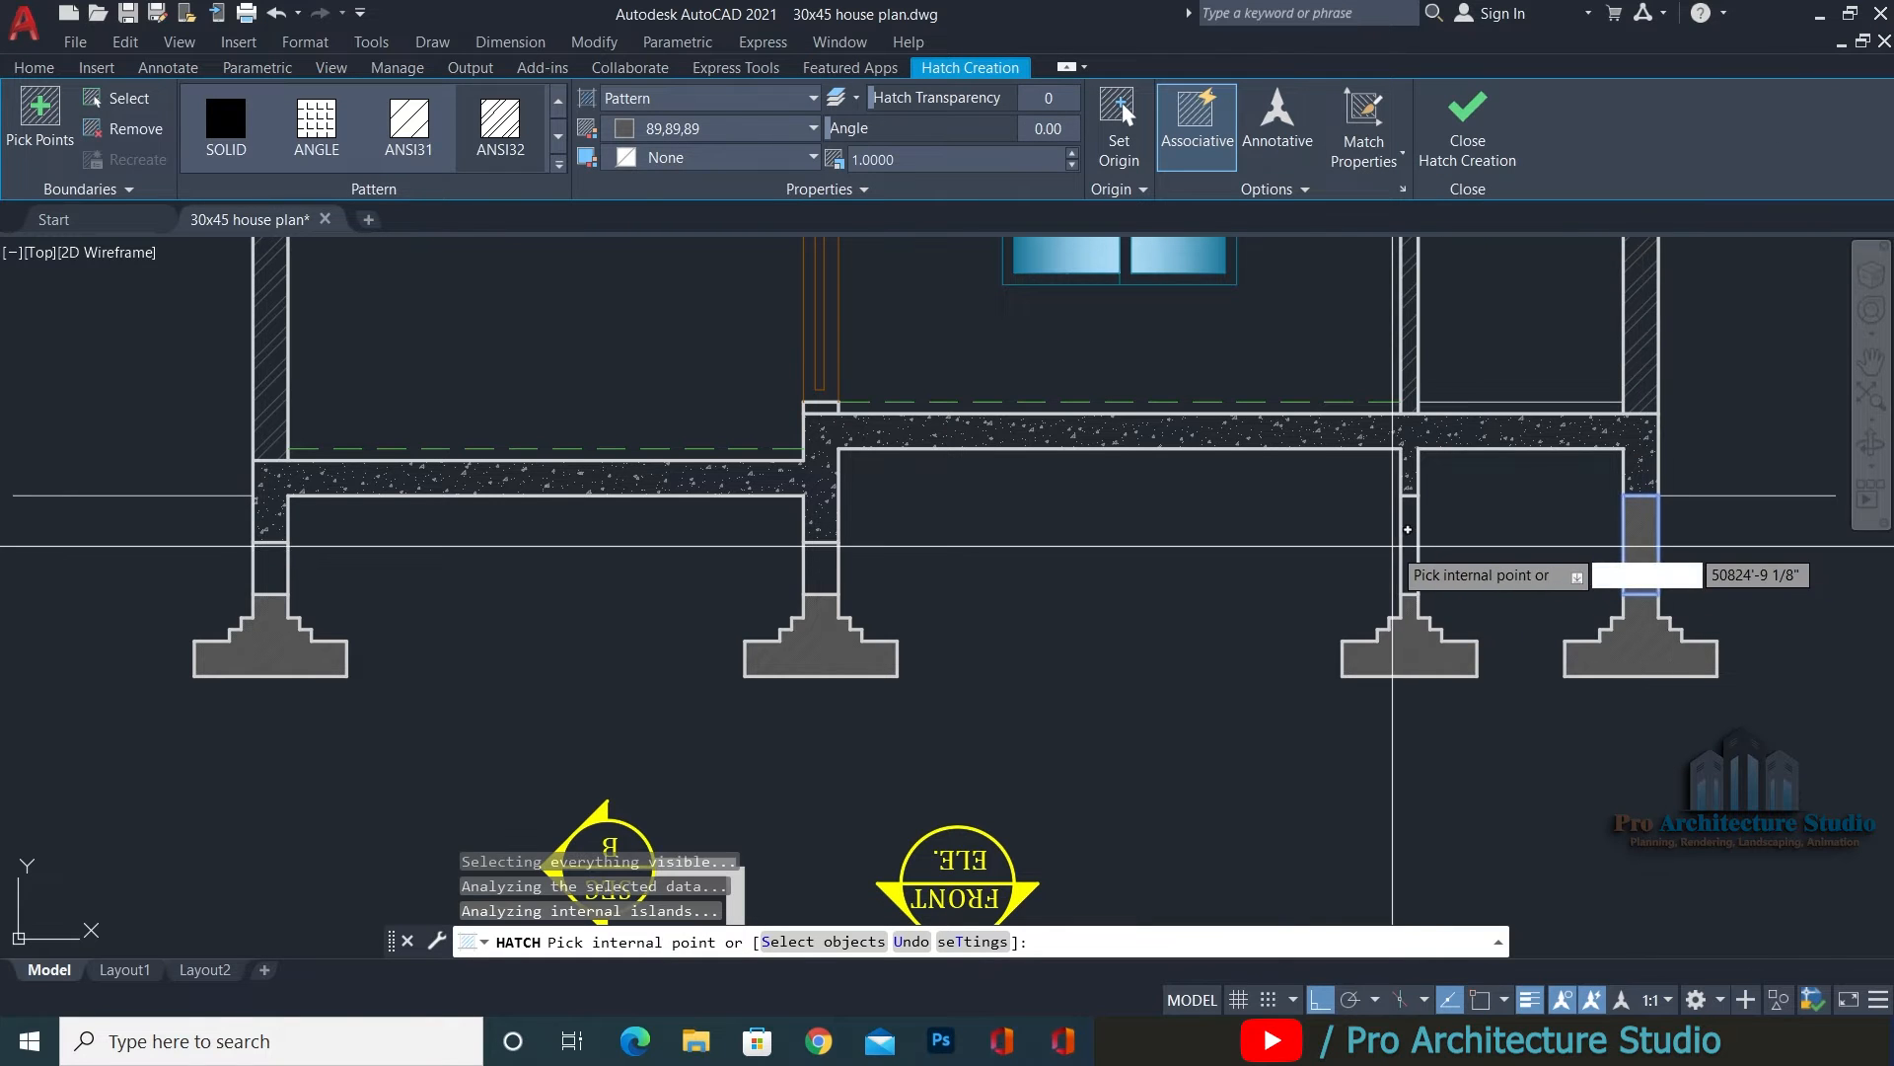
left_click(1409, 541)
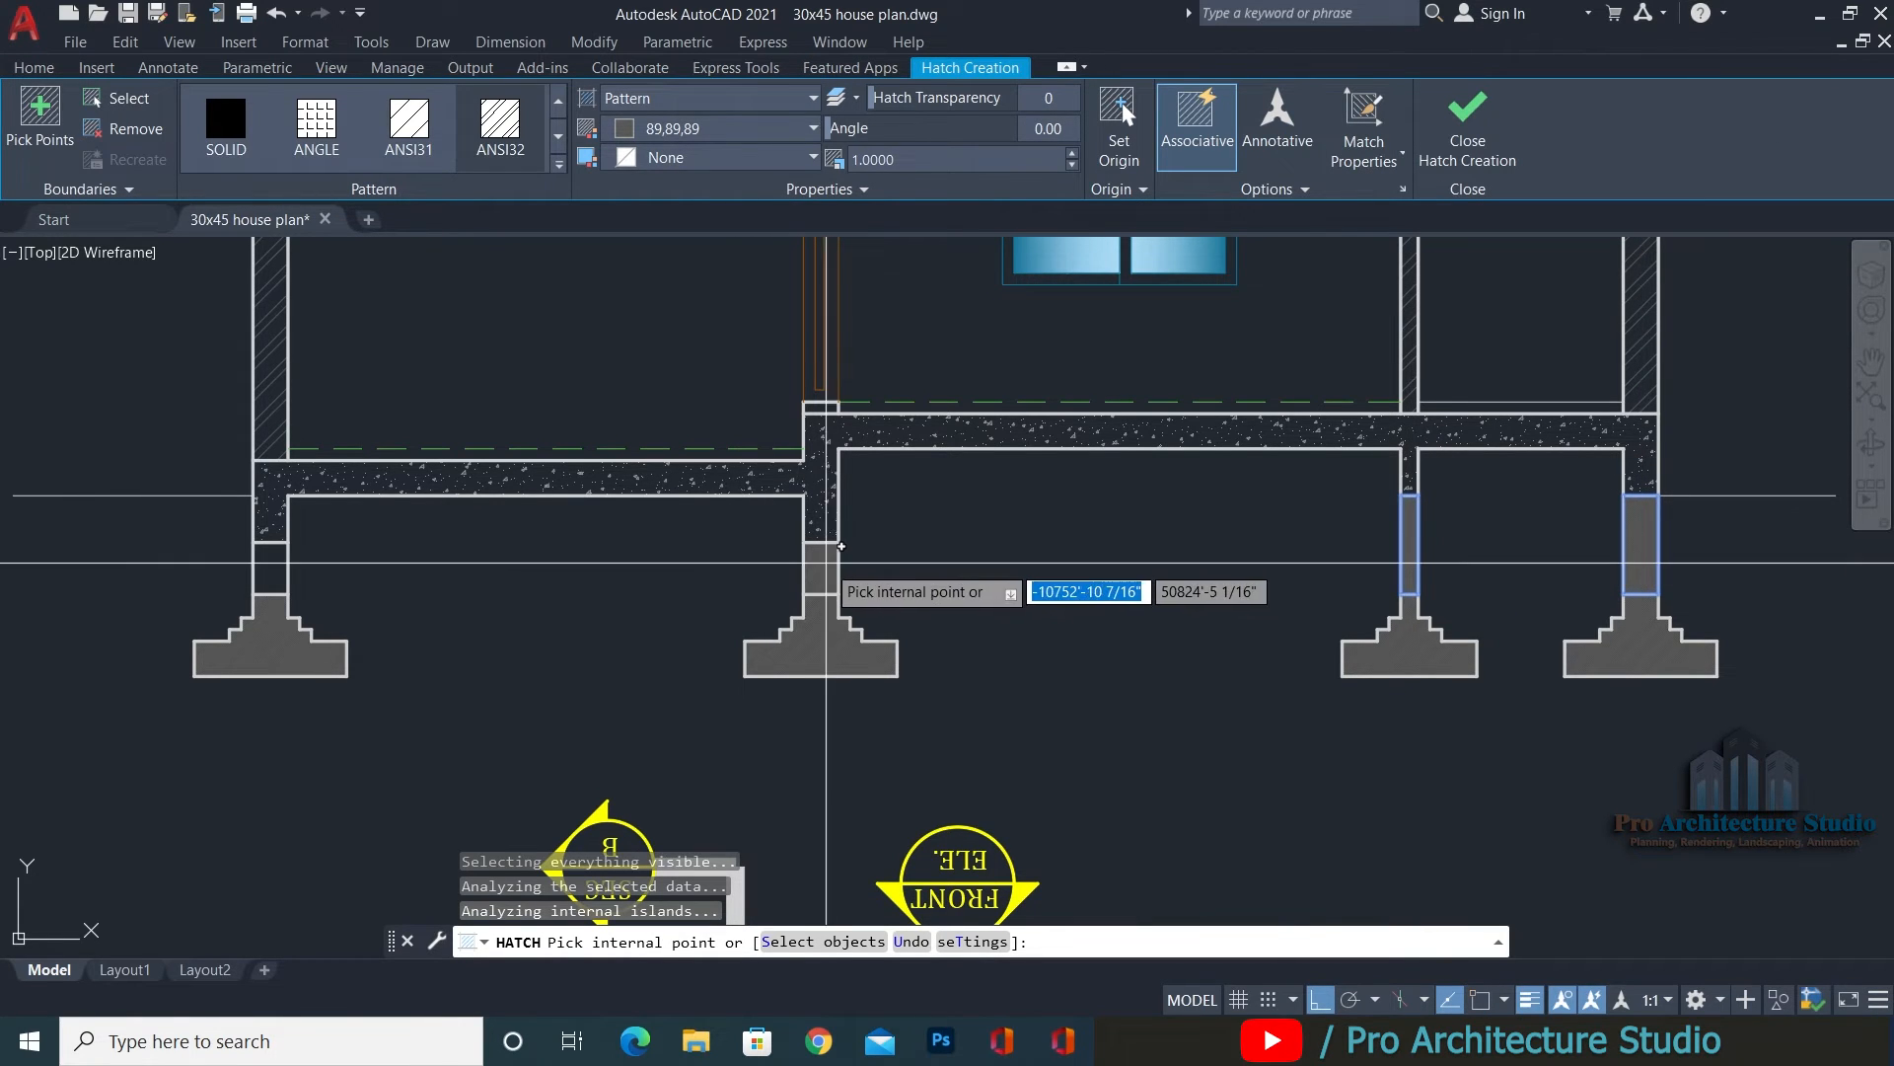
key("Escape")
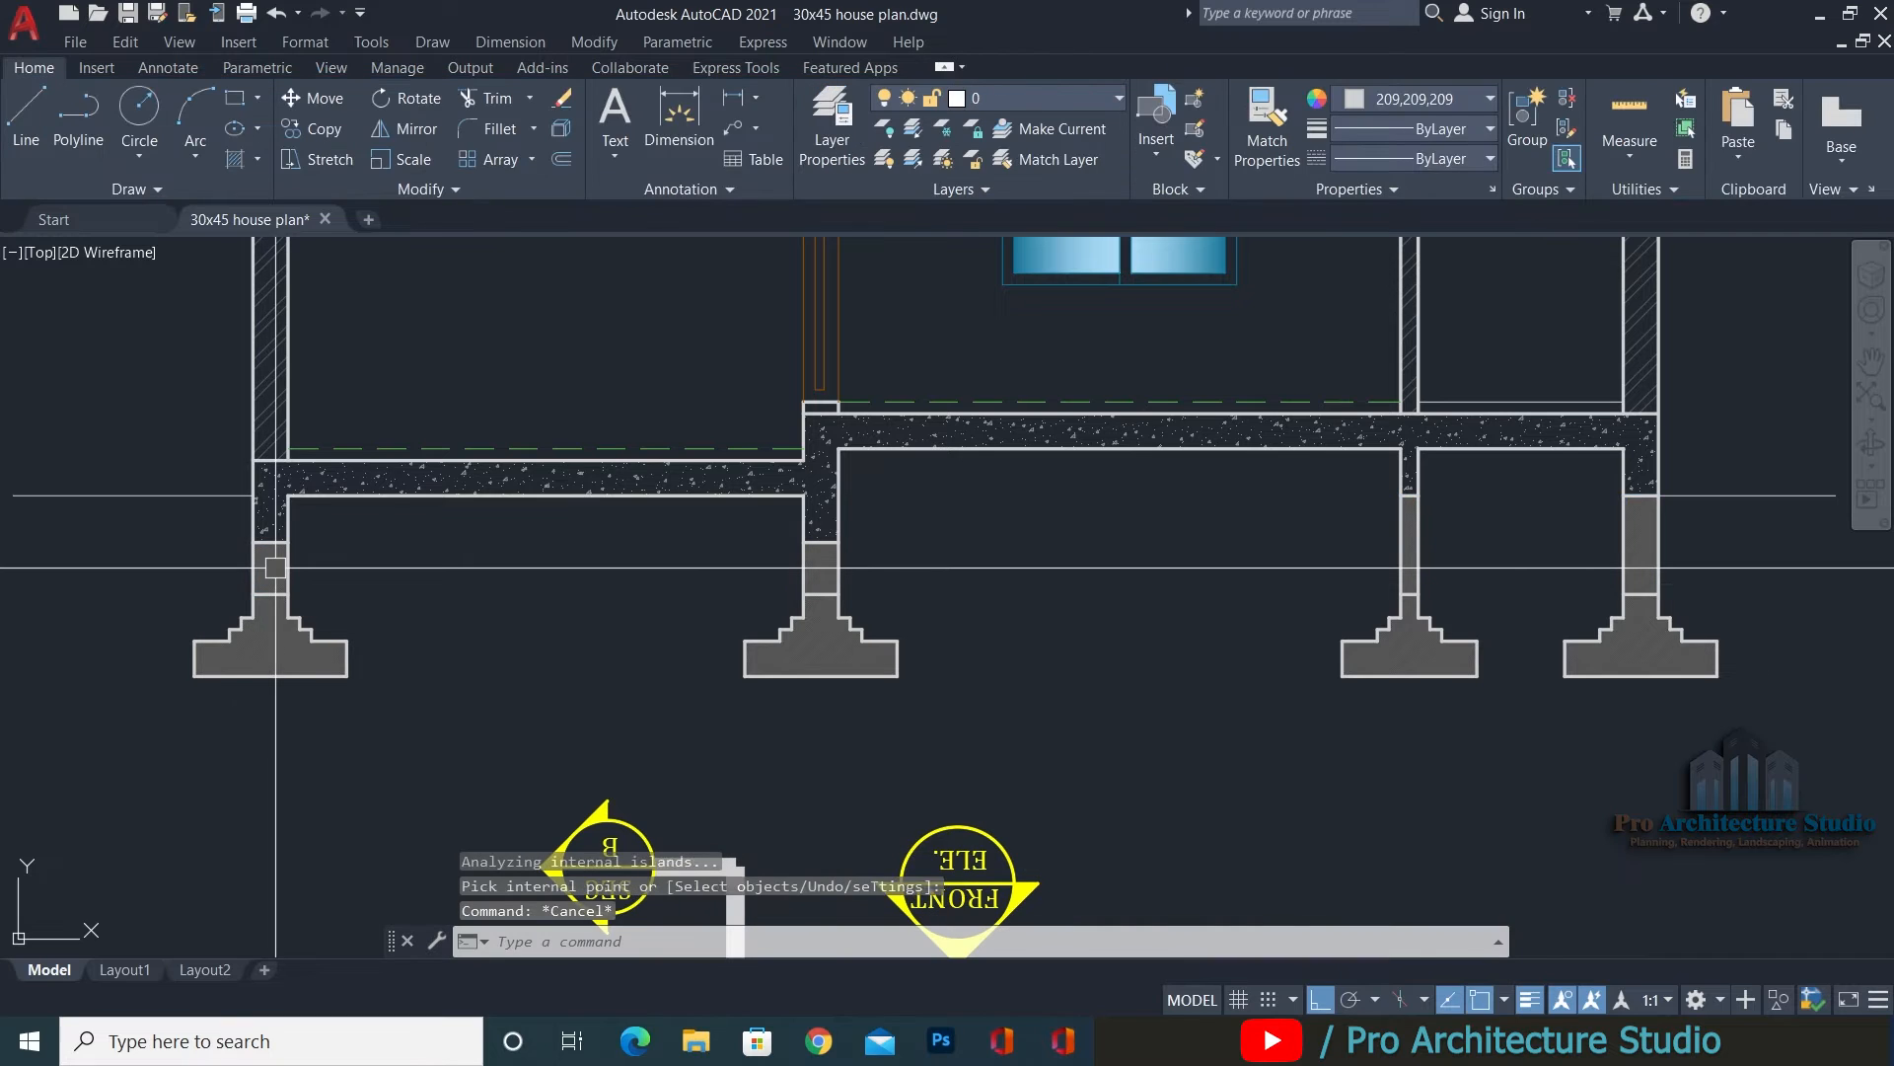
Match the hatch of the wall segments above the footings to the diagonal hatch of the upper wall.
type("ma")
key("Return")
left_click(276, 404)
scroll(287, 424, "up", 4)
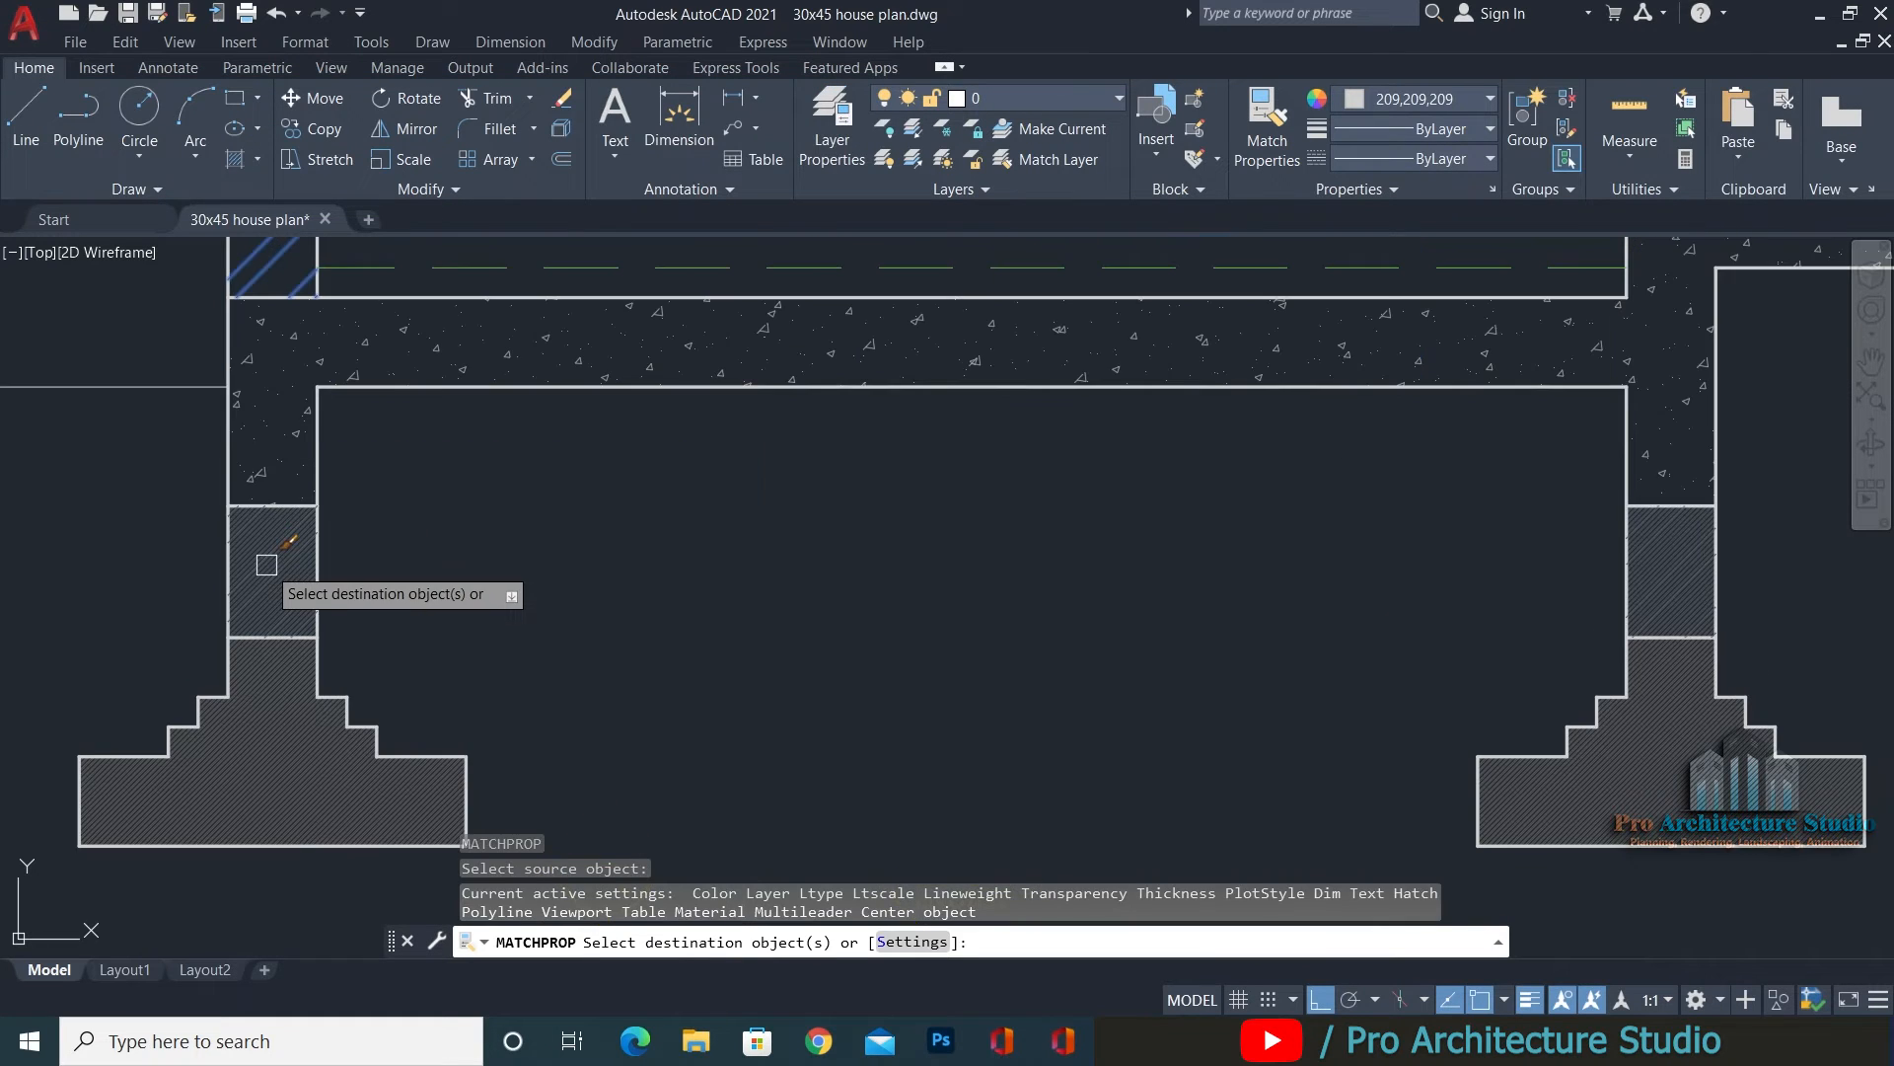
scroll(681, 414, "down", 3)
key("Escape")
key("Escape")
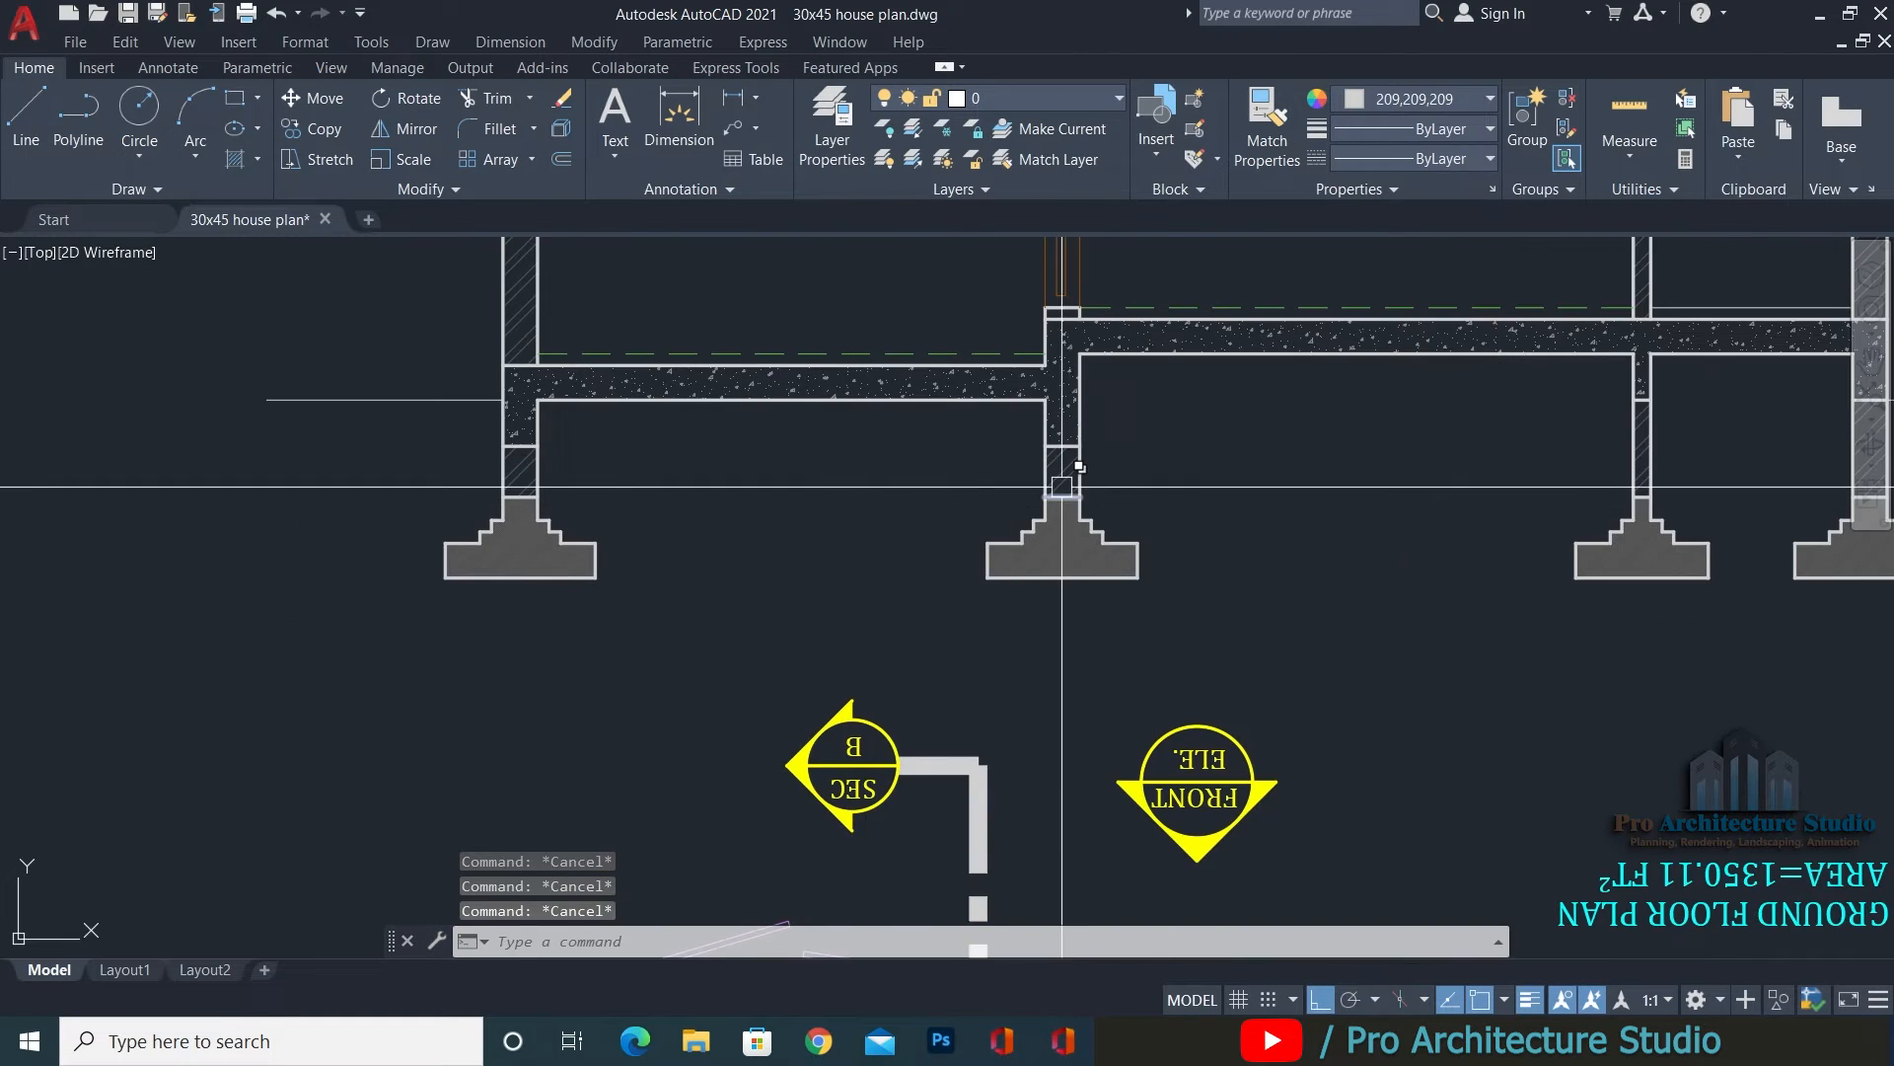
Match the footings' hatch to the concrete hatch of the floor slab and save the drawing.
key("Return")
scroll(530, 373, "up", 4)
scroll(499, 362, "down", 2)
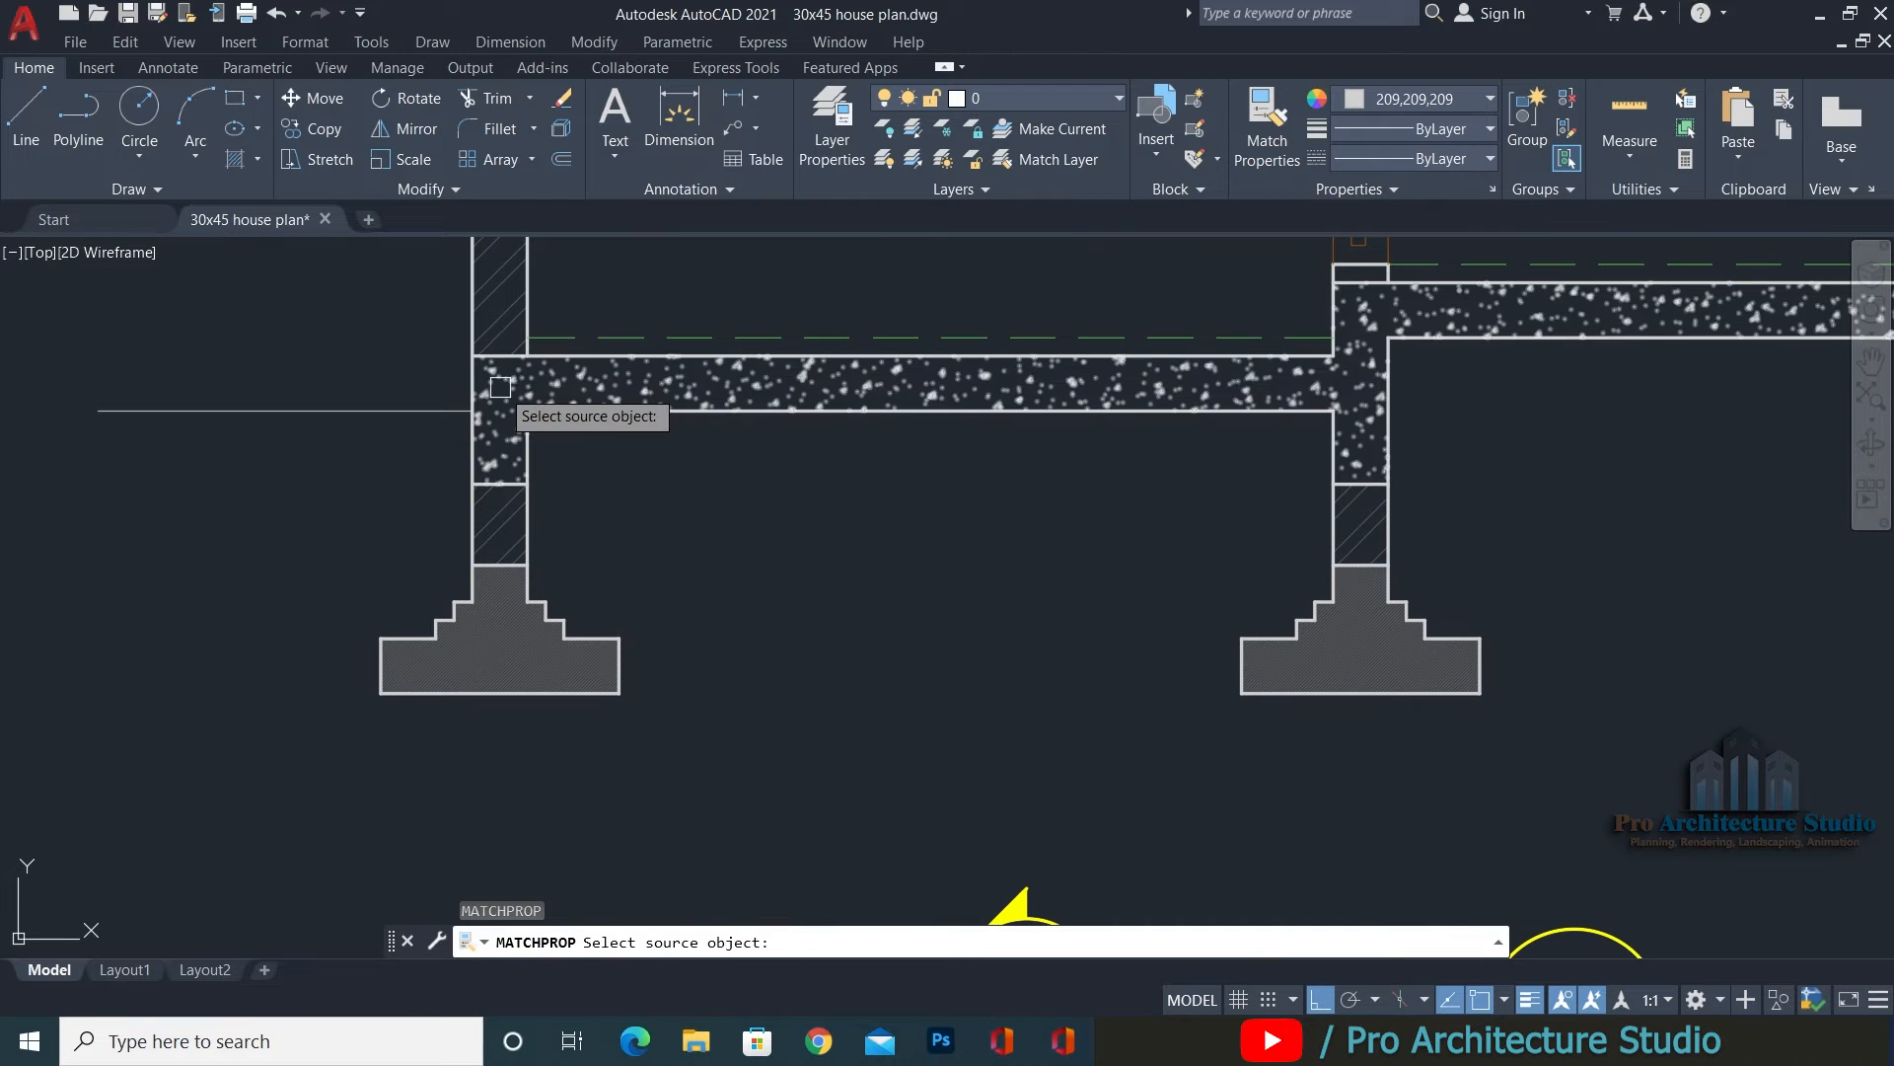
left_click(499, 390)
left_click(493, 631)
scroll(493, 631, "down", 3)
key("Escape")
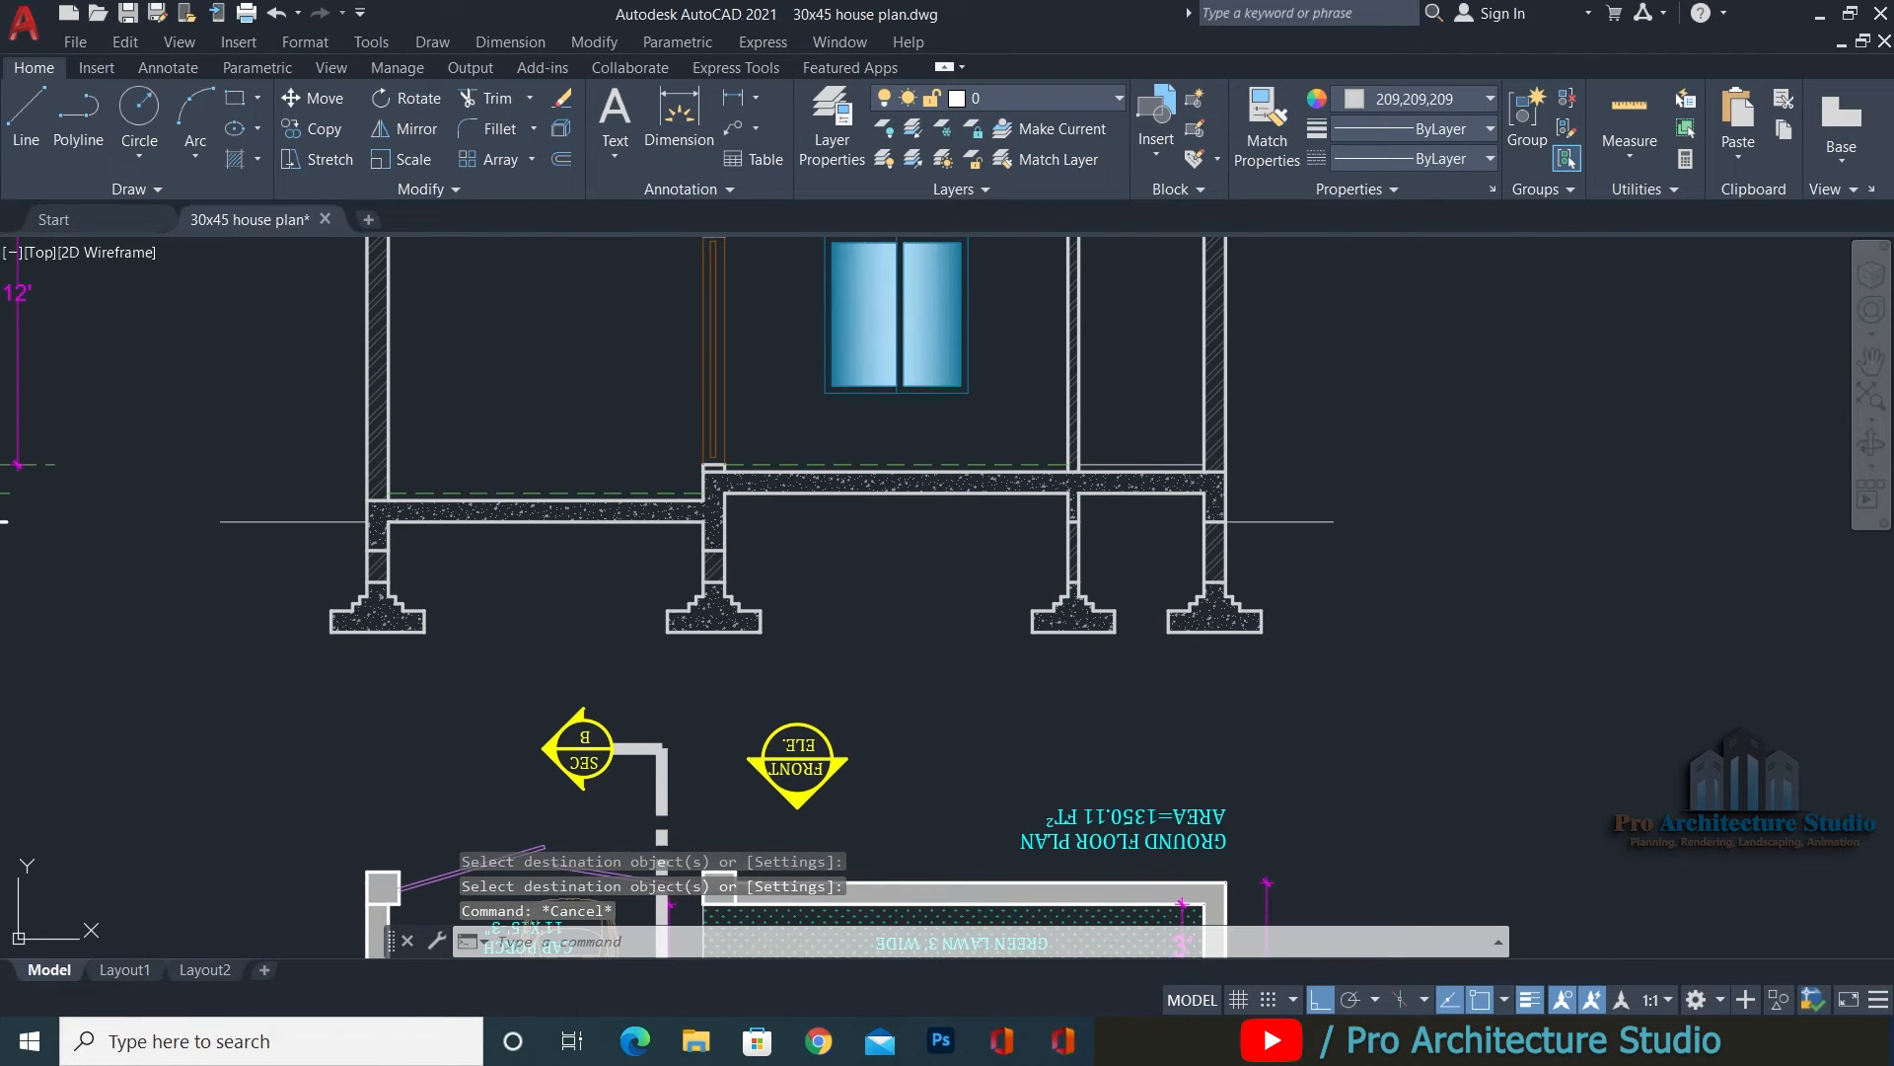
key("ctrl+s")
Draw a horizontal construction line along the base of the footings and save the drawing.
scroll(642, 639, "up", 2)
key("Escape")
key("Escape")
key("Escape")
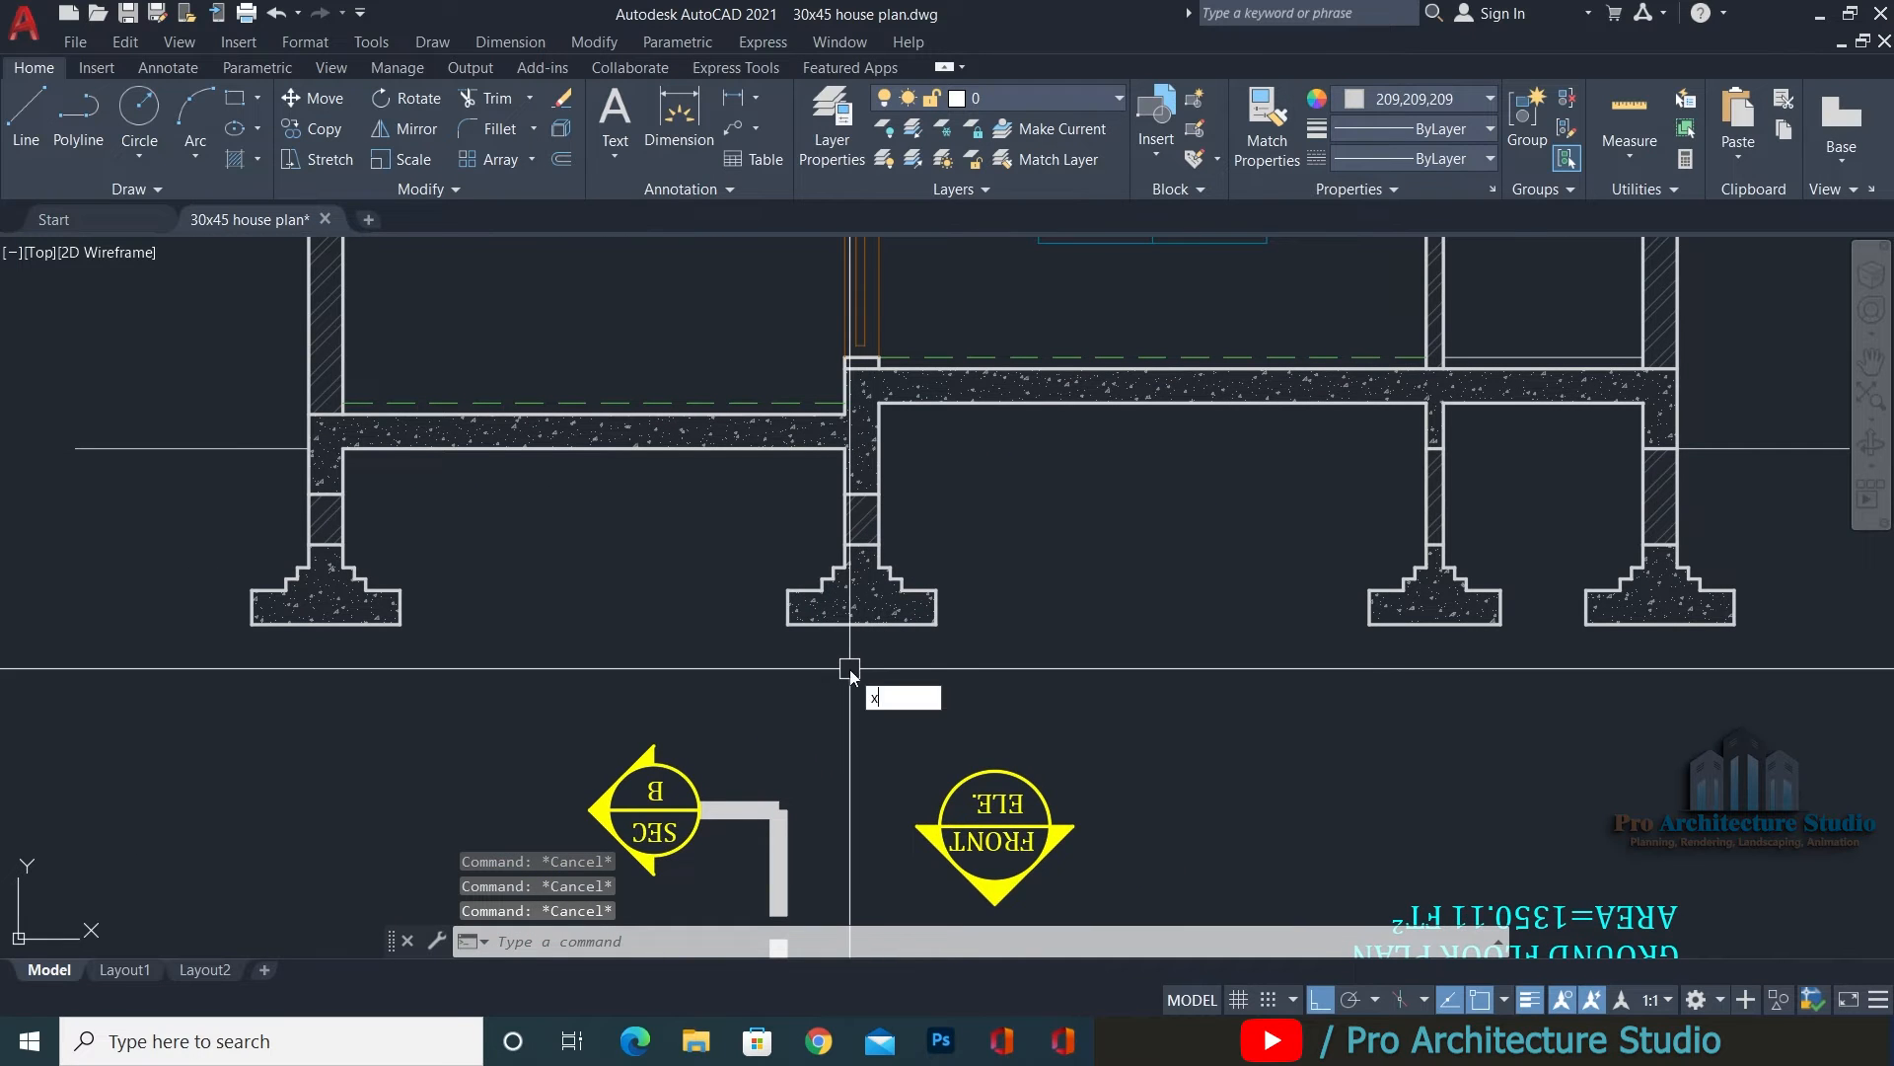
type("l")
key("Return")
left_click(400, 623)
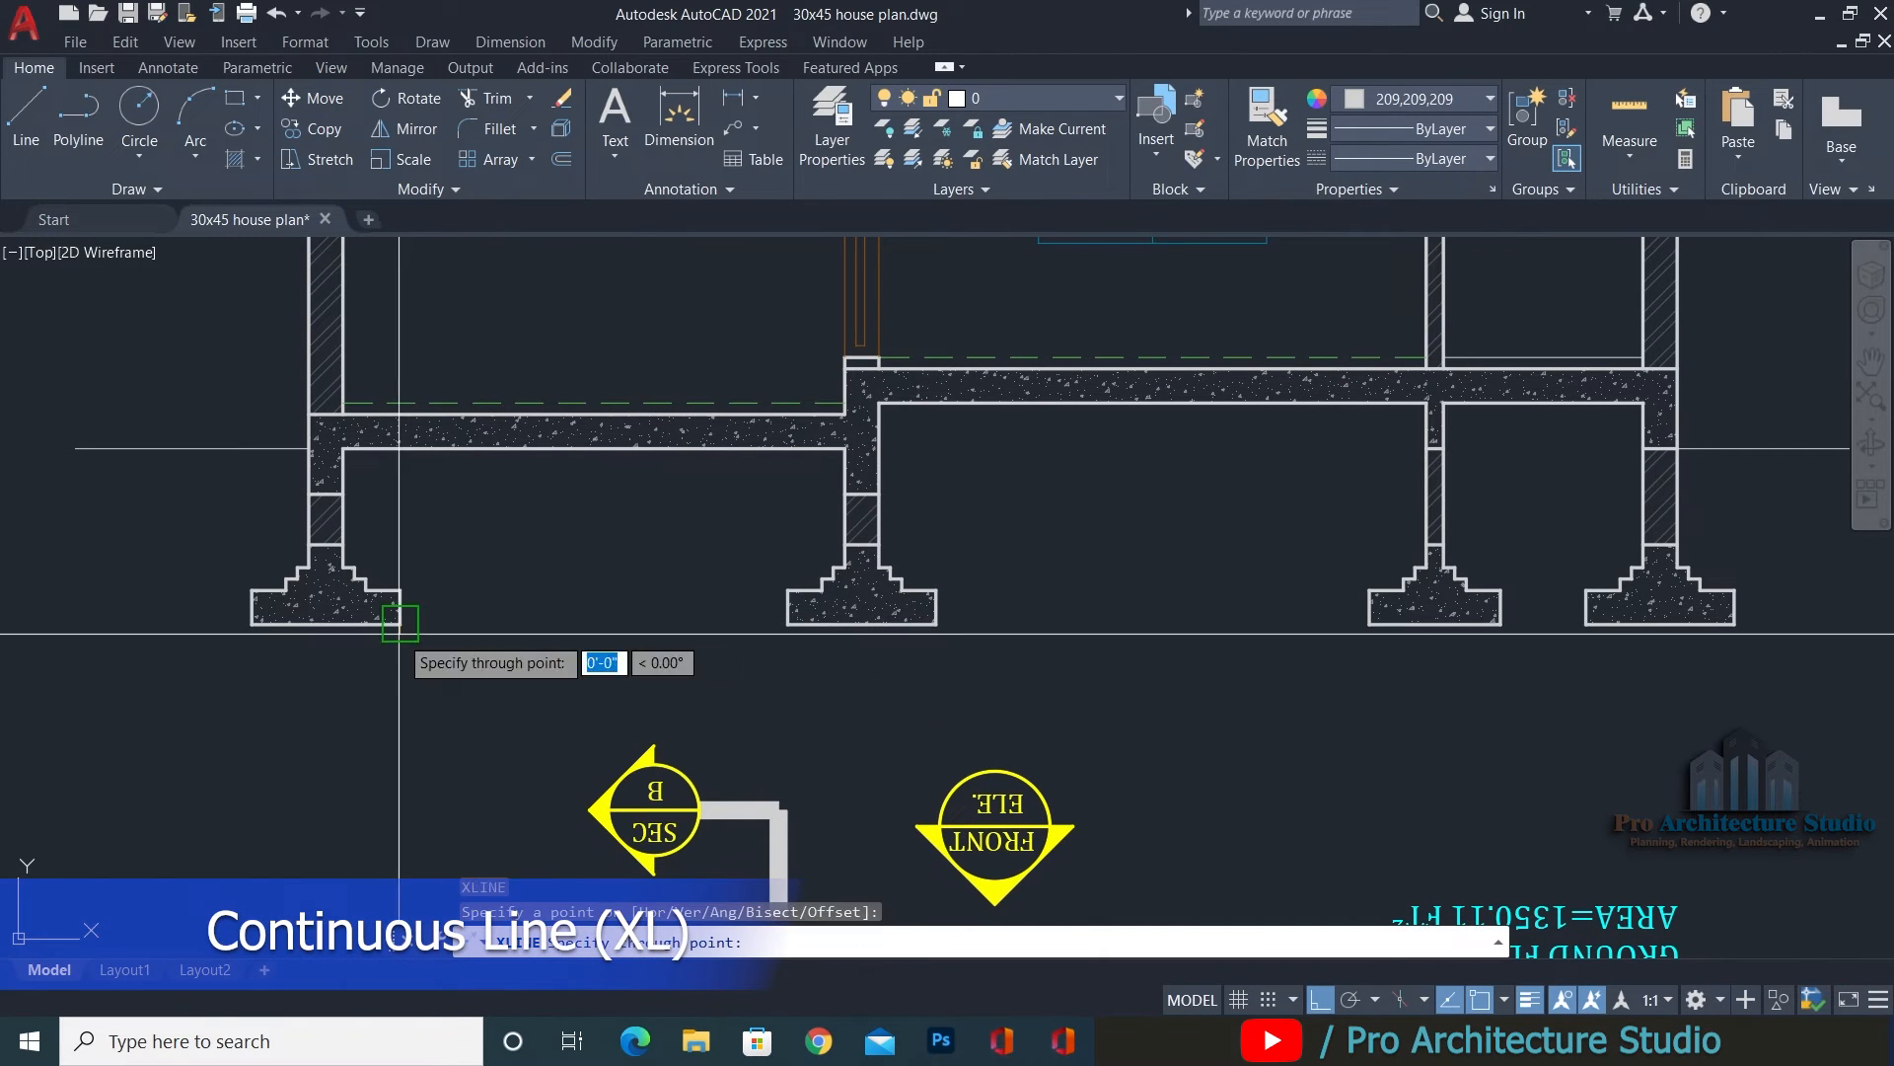
left_click(927, 716)
key("Escape")
key("ctrl+s")
key("Escape")
key("Escape")
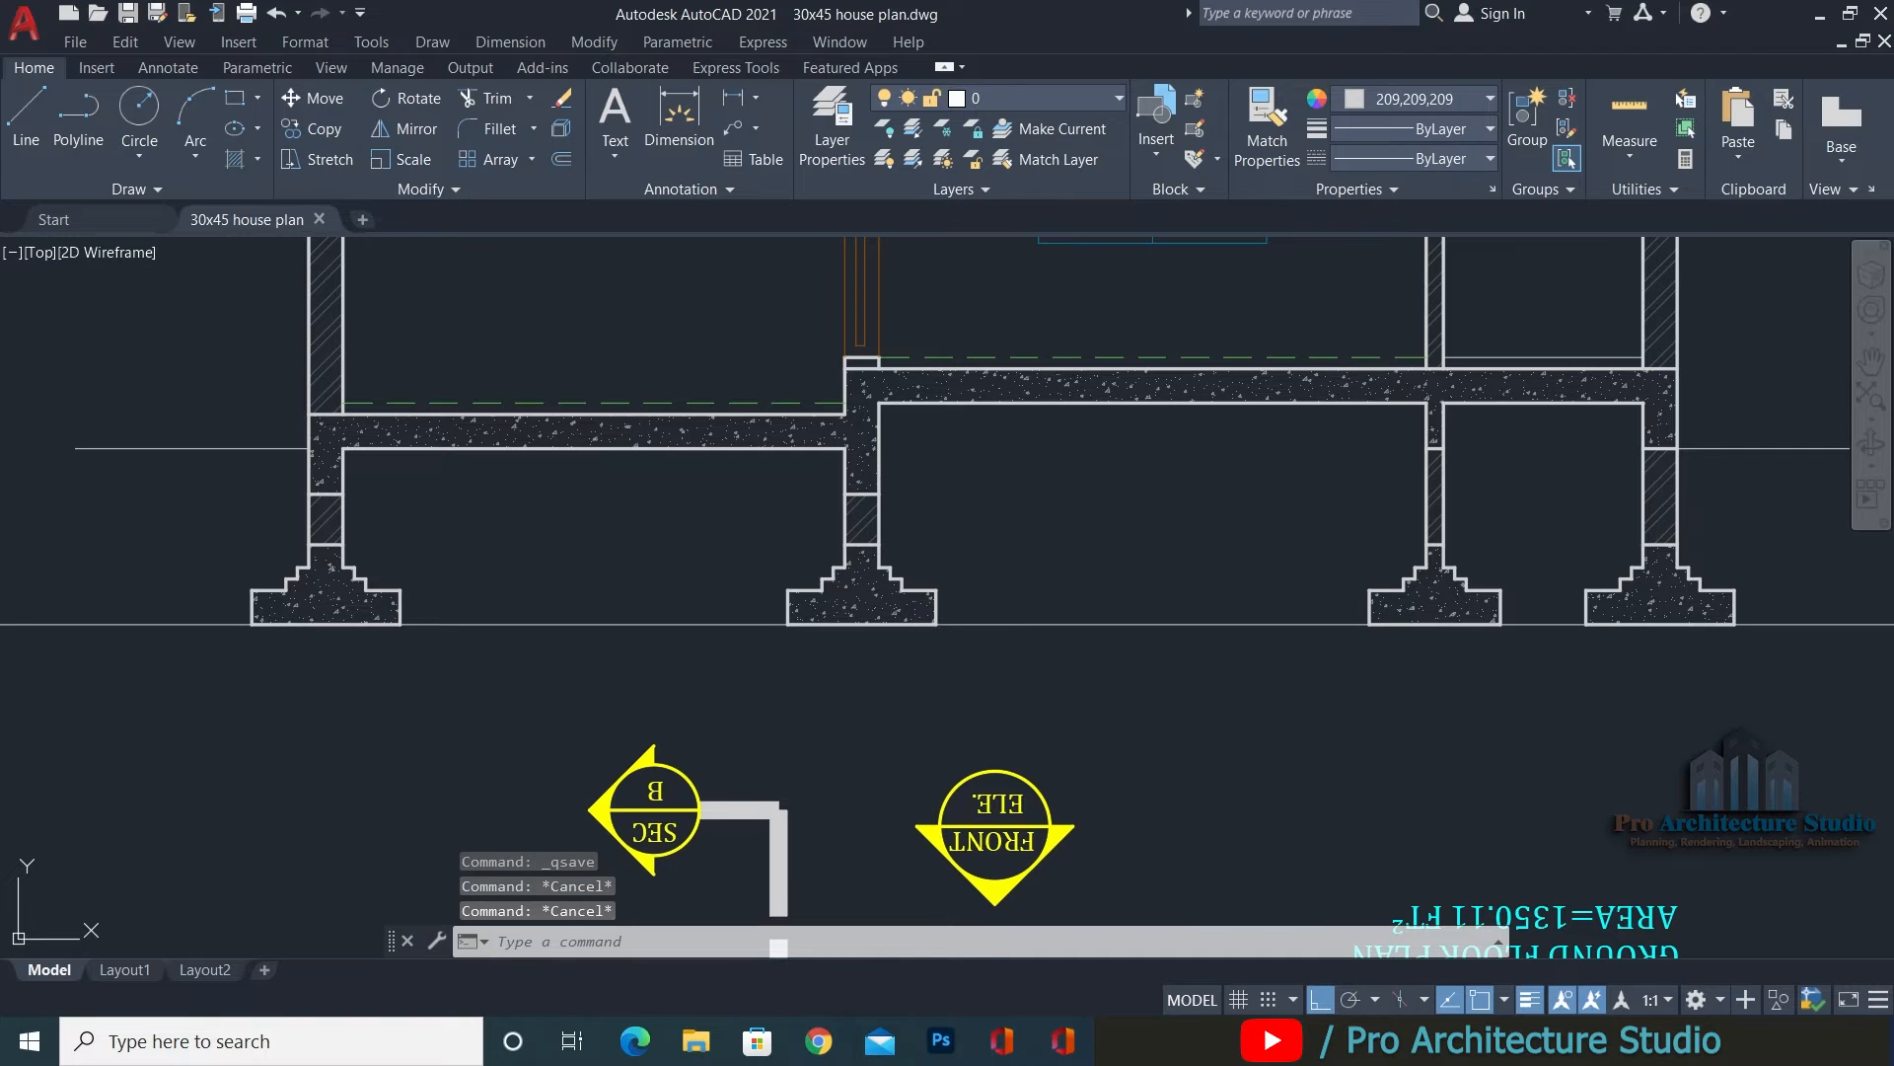
Hatch the three enclosed areas between the footings, from the underside of the floor slab down to the construction line.
middle_click_drag(1120, 455, 1141, 537)
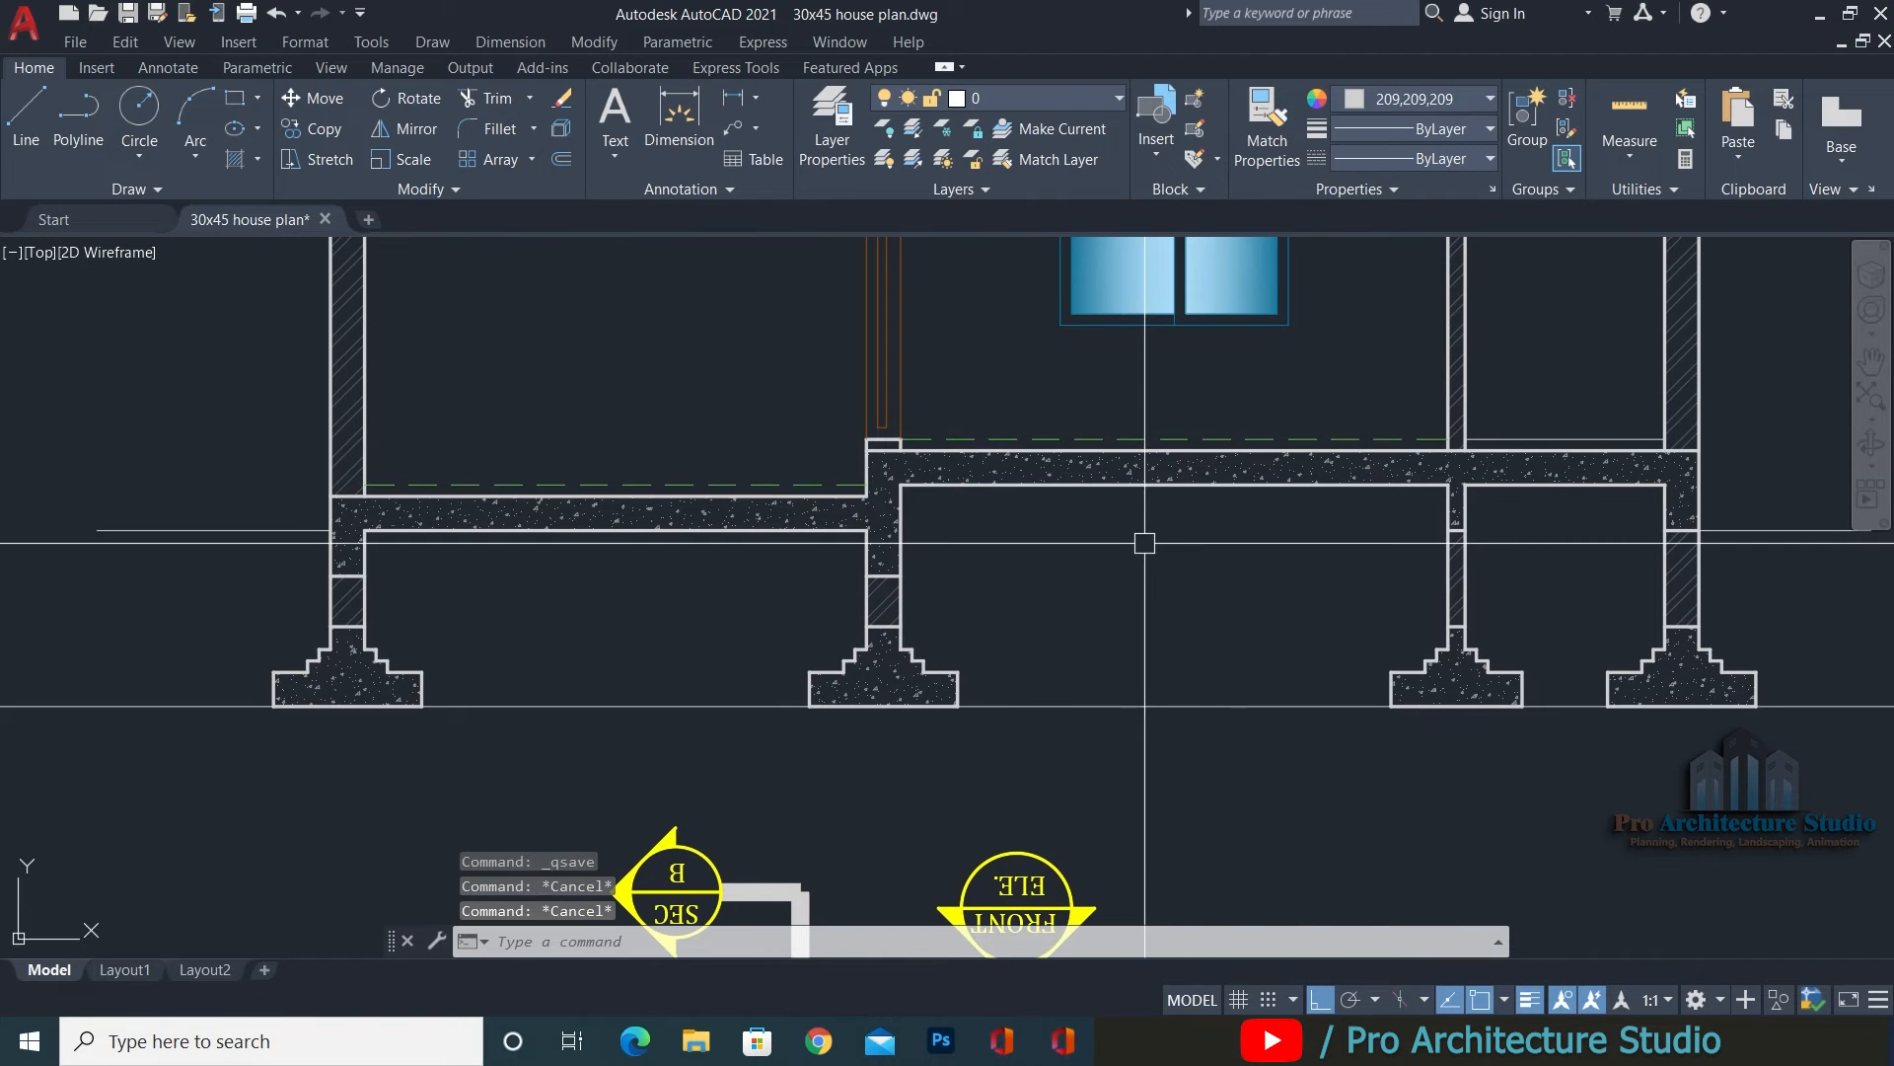
key("Escape")
key("Escape")
key("Escape")
type("h")
key("Return")
left_click(750, 553)
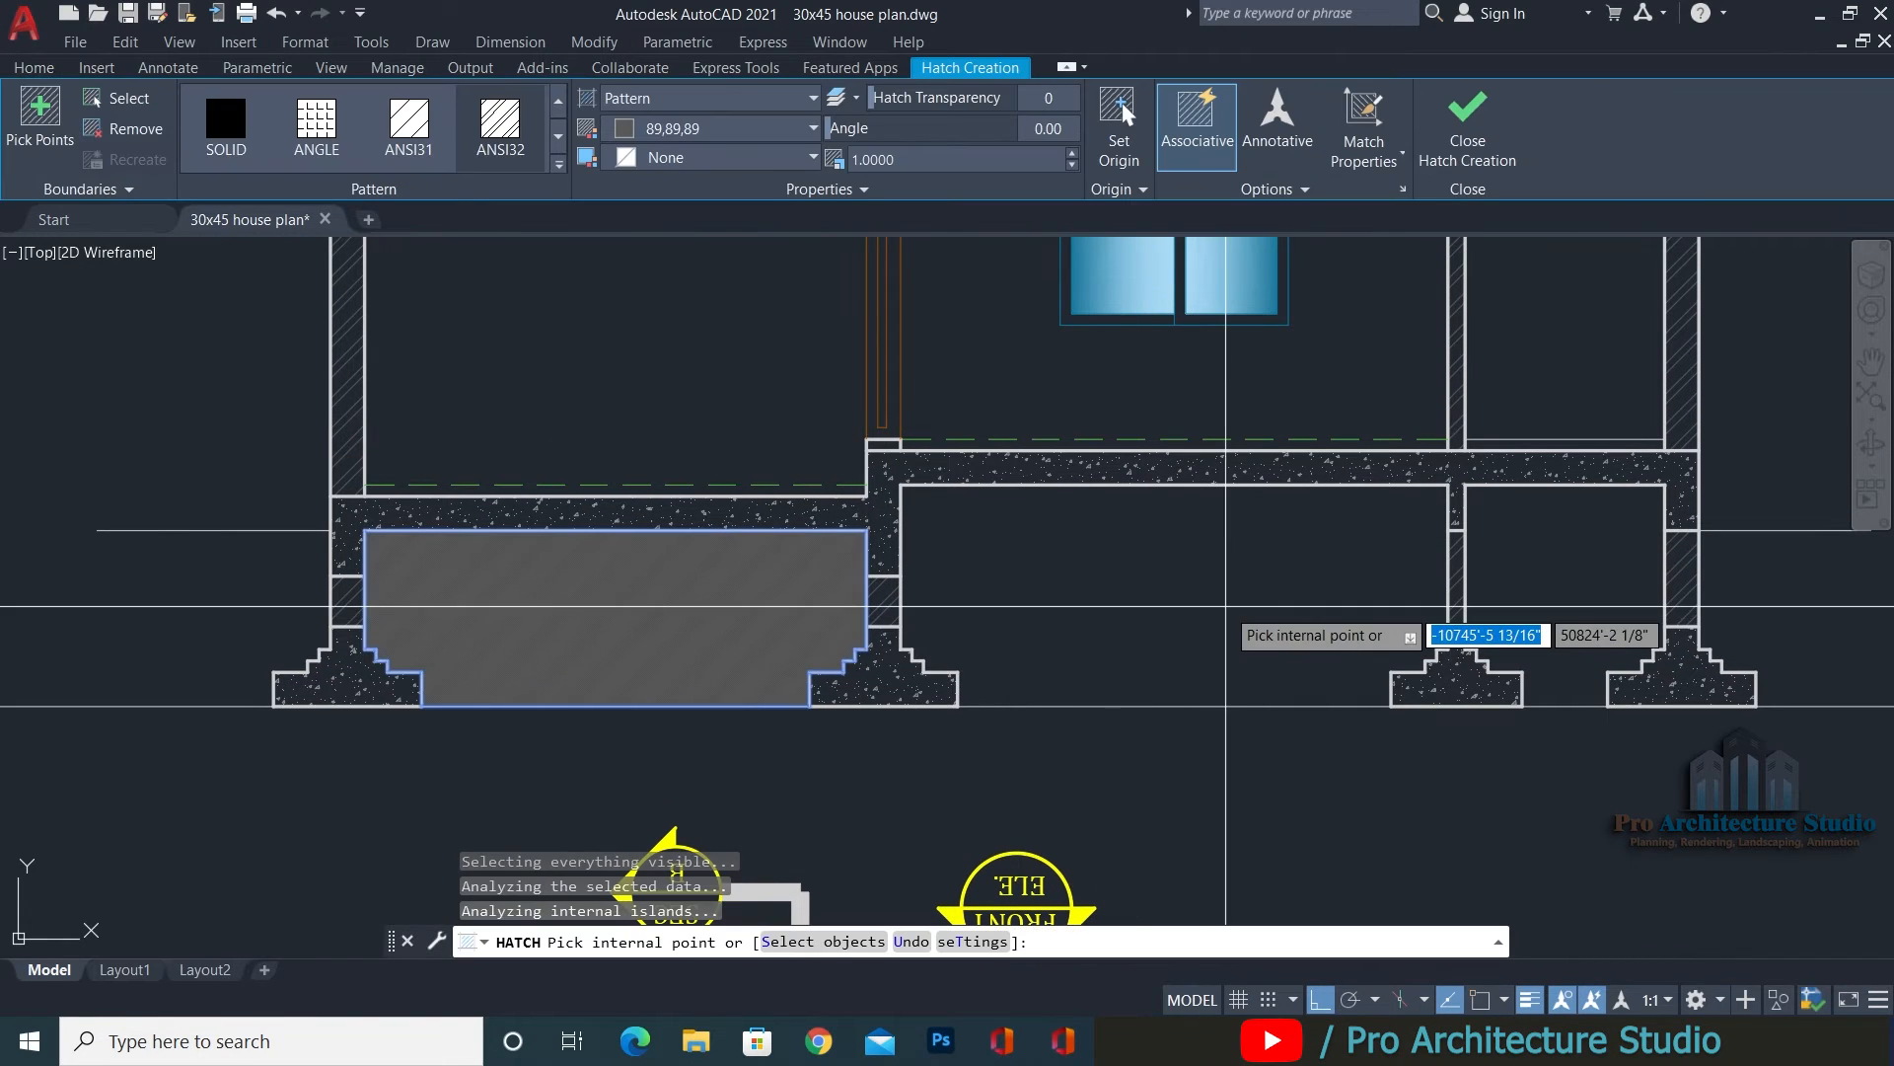
left_click(1327, 552)
left_click(1625, 565)
middle_click_drag(1625, 565, 1282, 568)
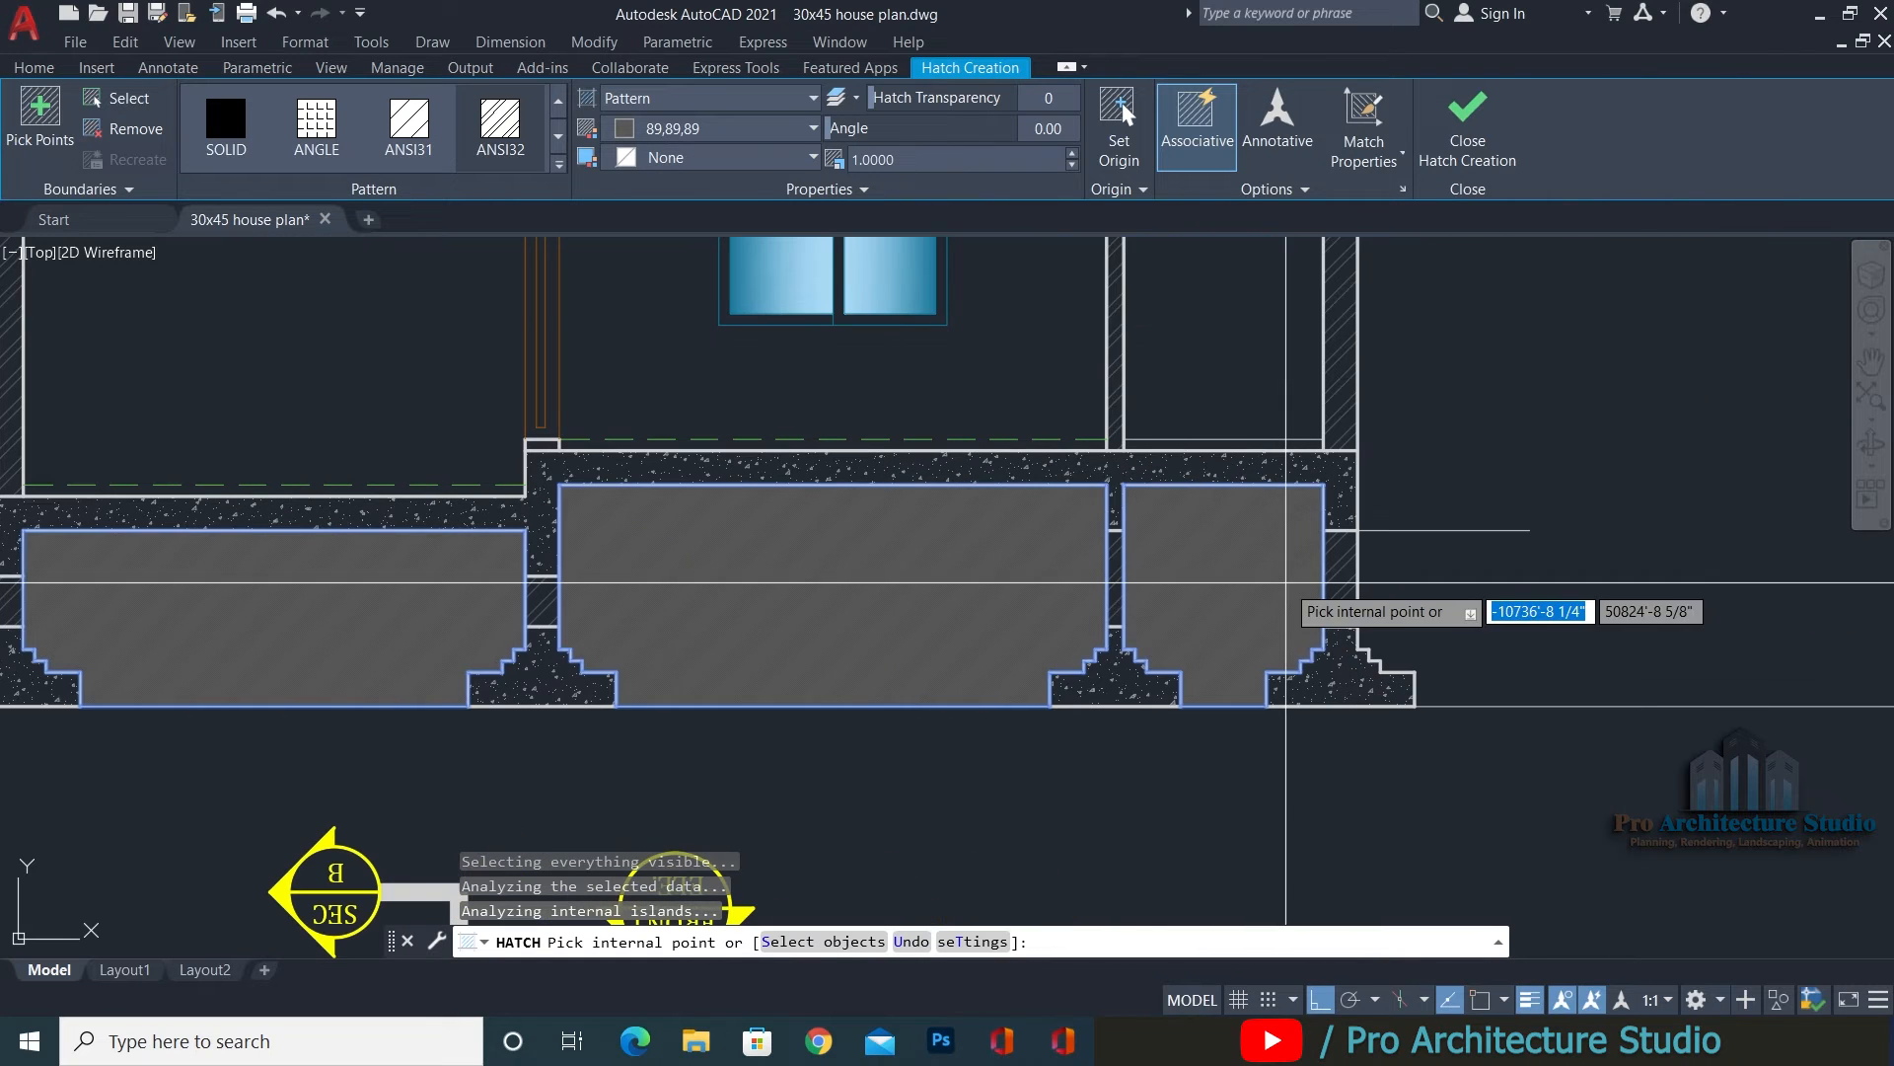
key("Escape")
Delete the horizontal construction line at the footing base.
left_click(1673, 604)
left_click(1592, 789)
key("Delete")
Change the hatch between the footings to the EARTH pattern with an angle of 45 and a scale of 30.
left_click(1260, 572)
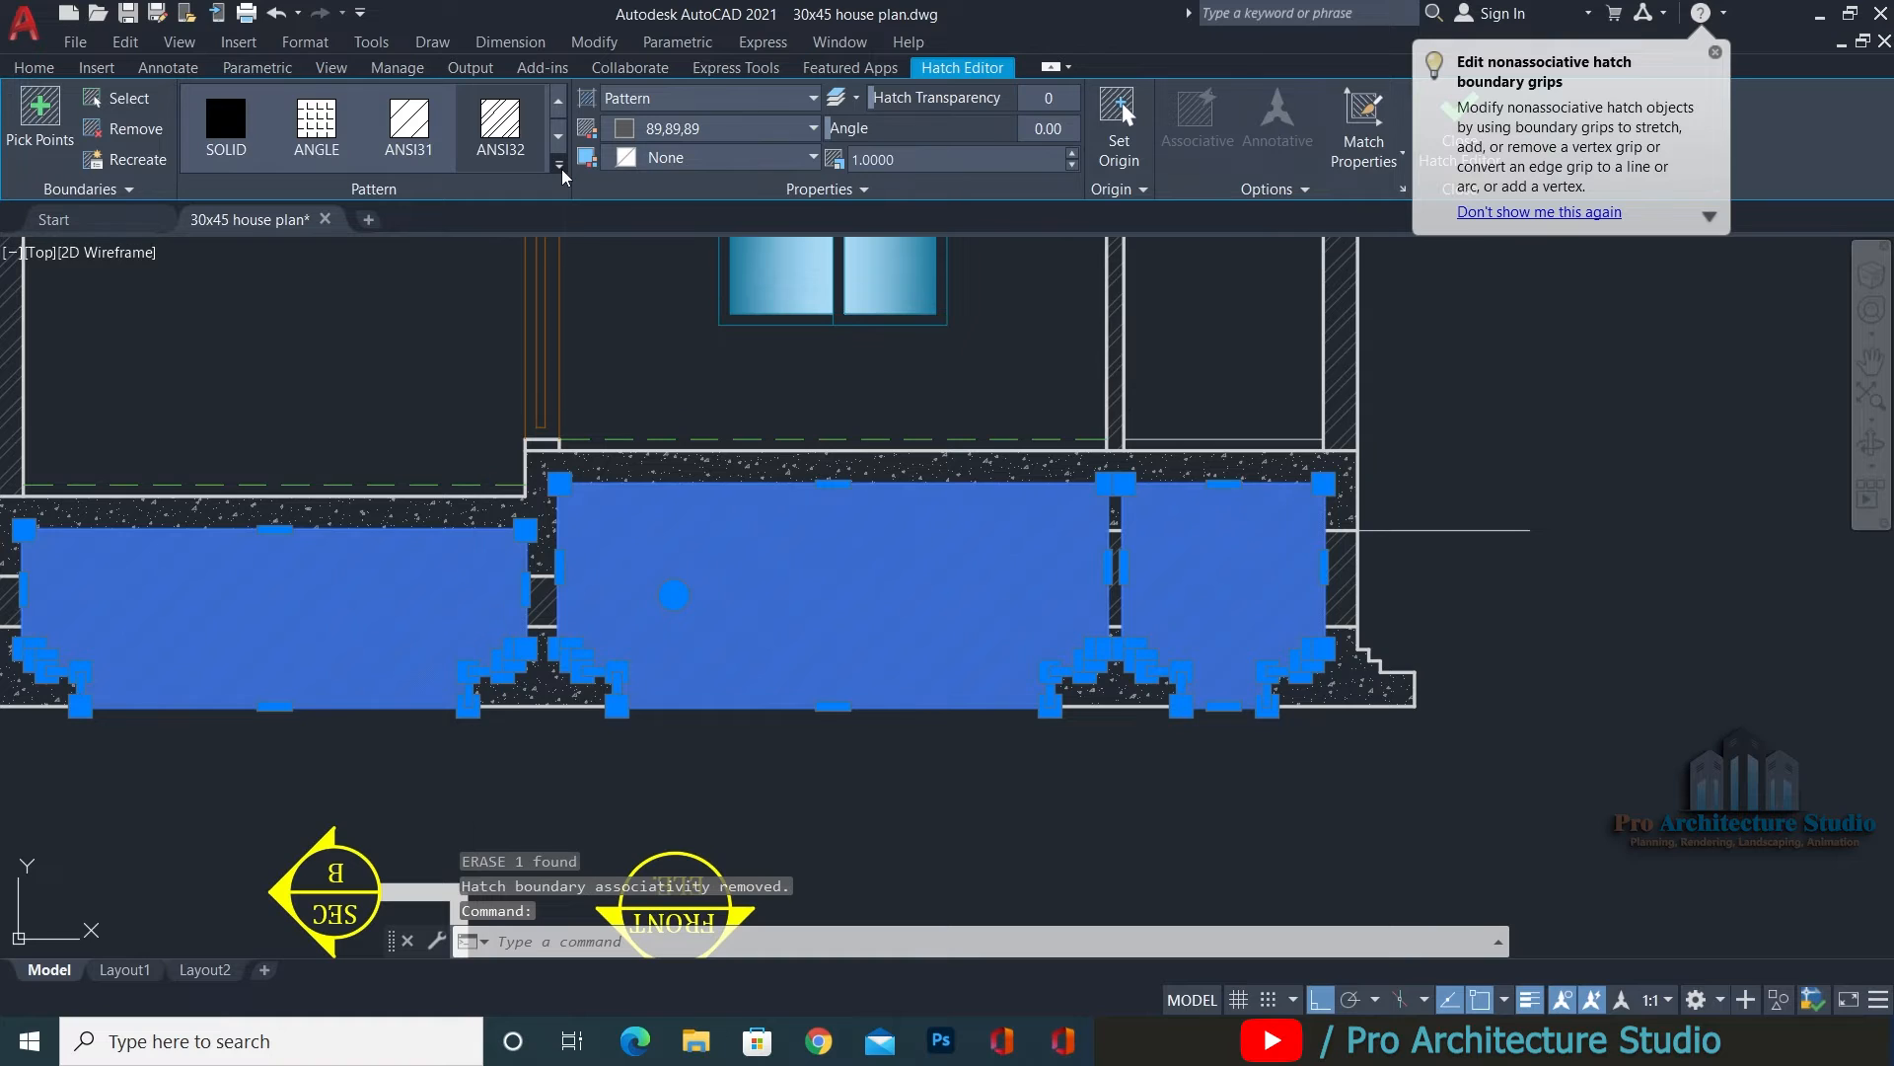
left_click(560, 169)
scroll(448, 332, "down", 2)
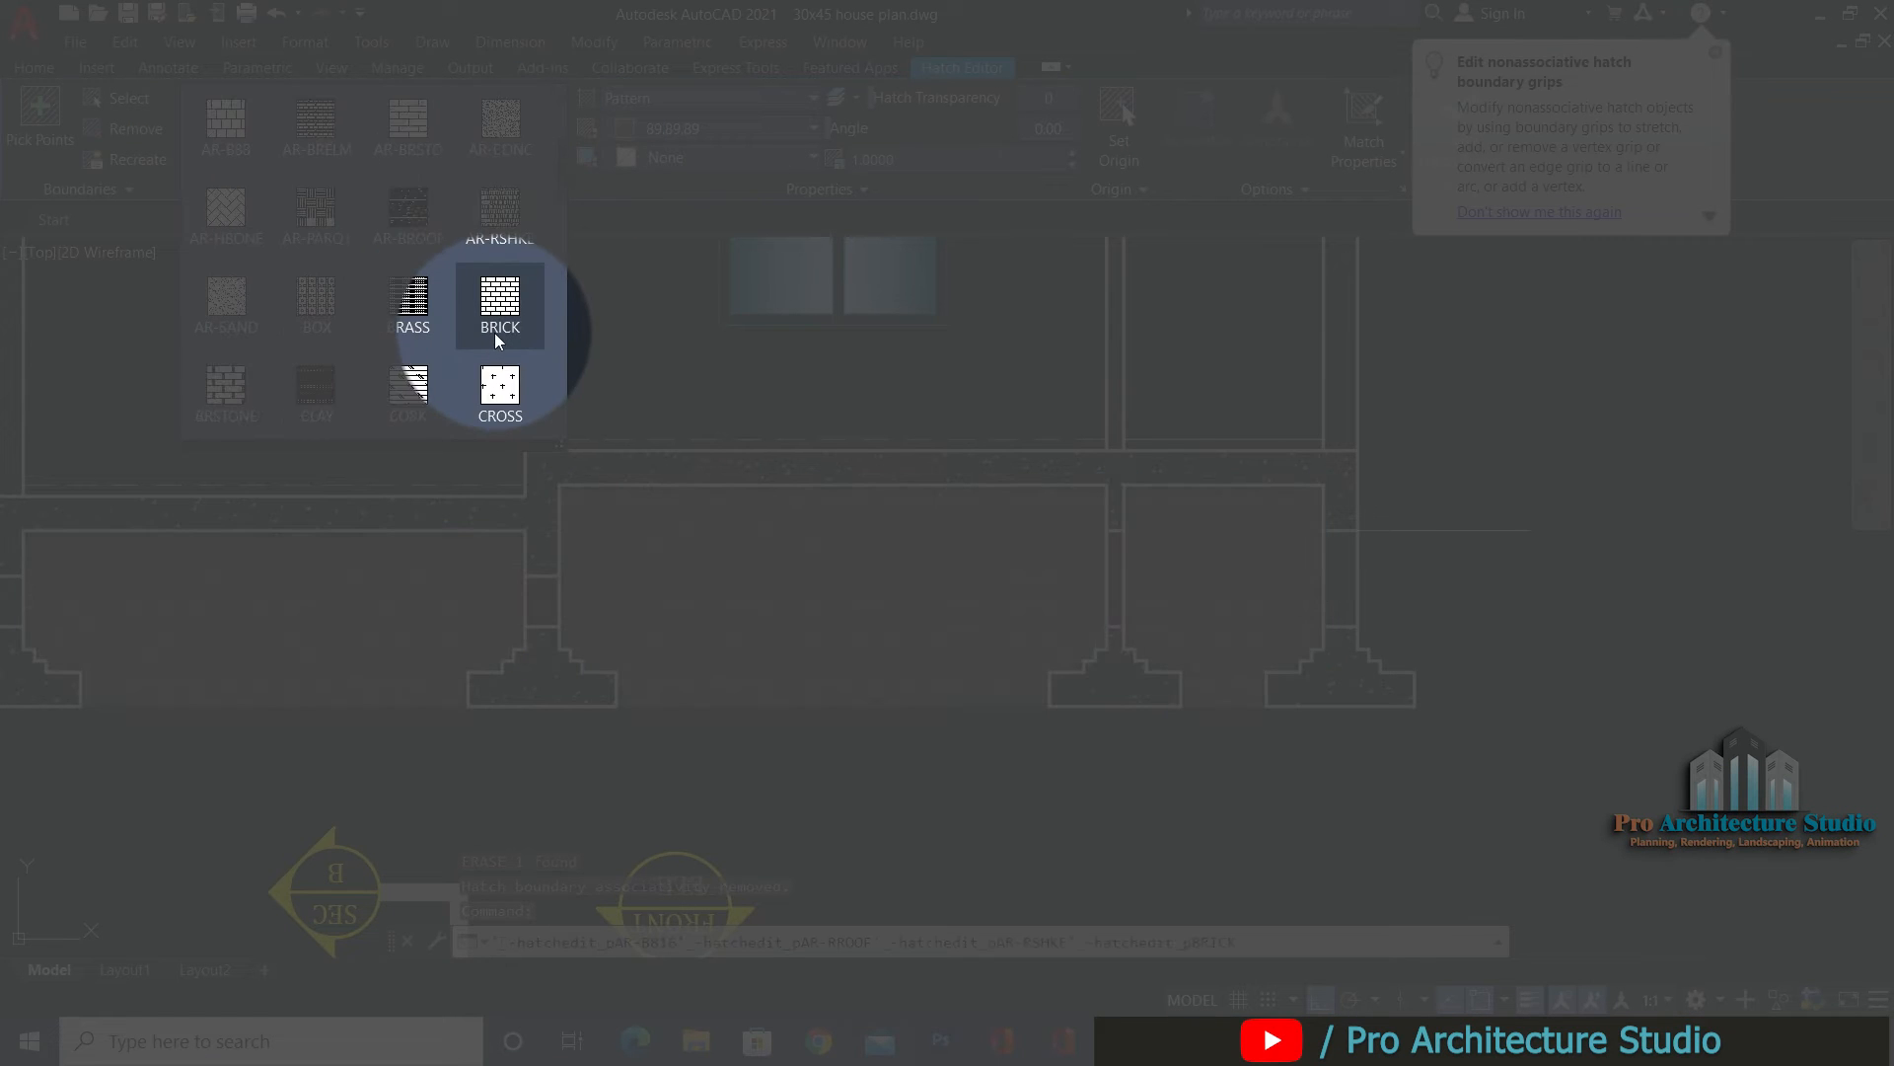
scroll(494, 333, "down", 3)
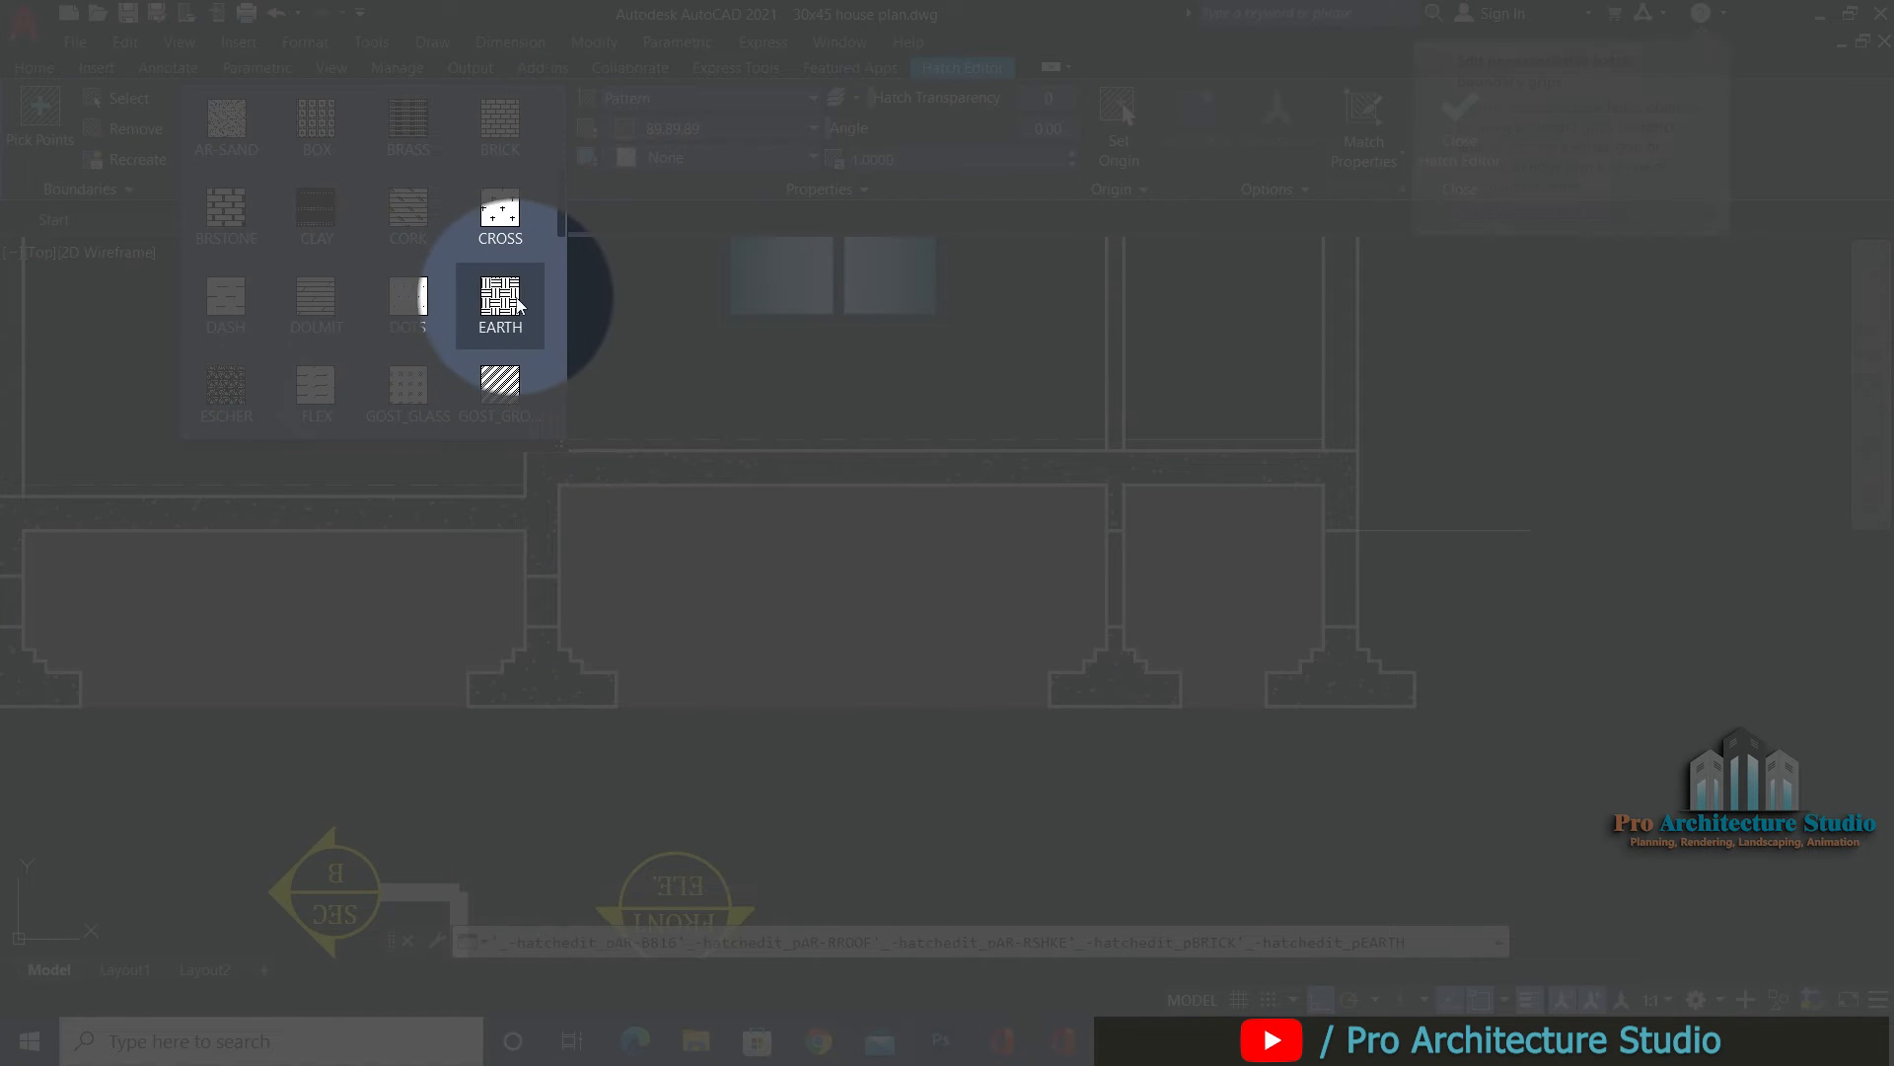
left_click(515, 304)
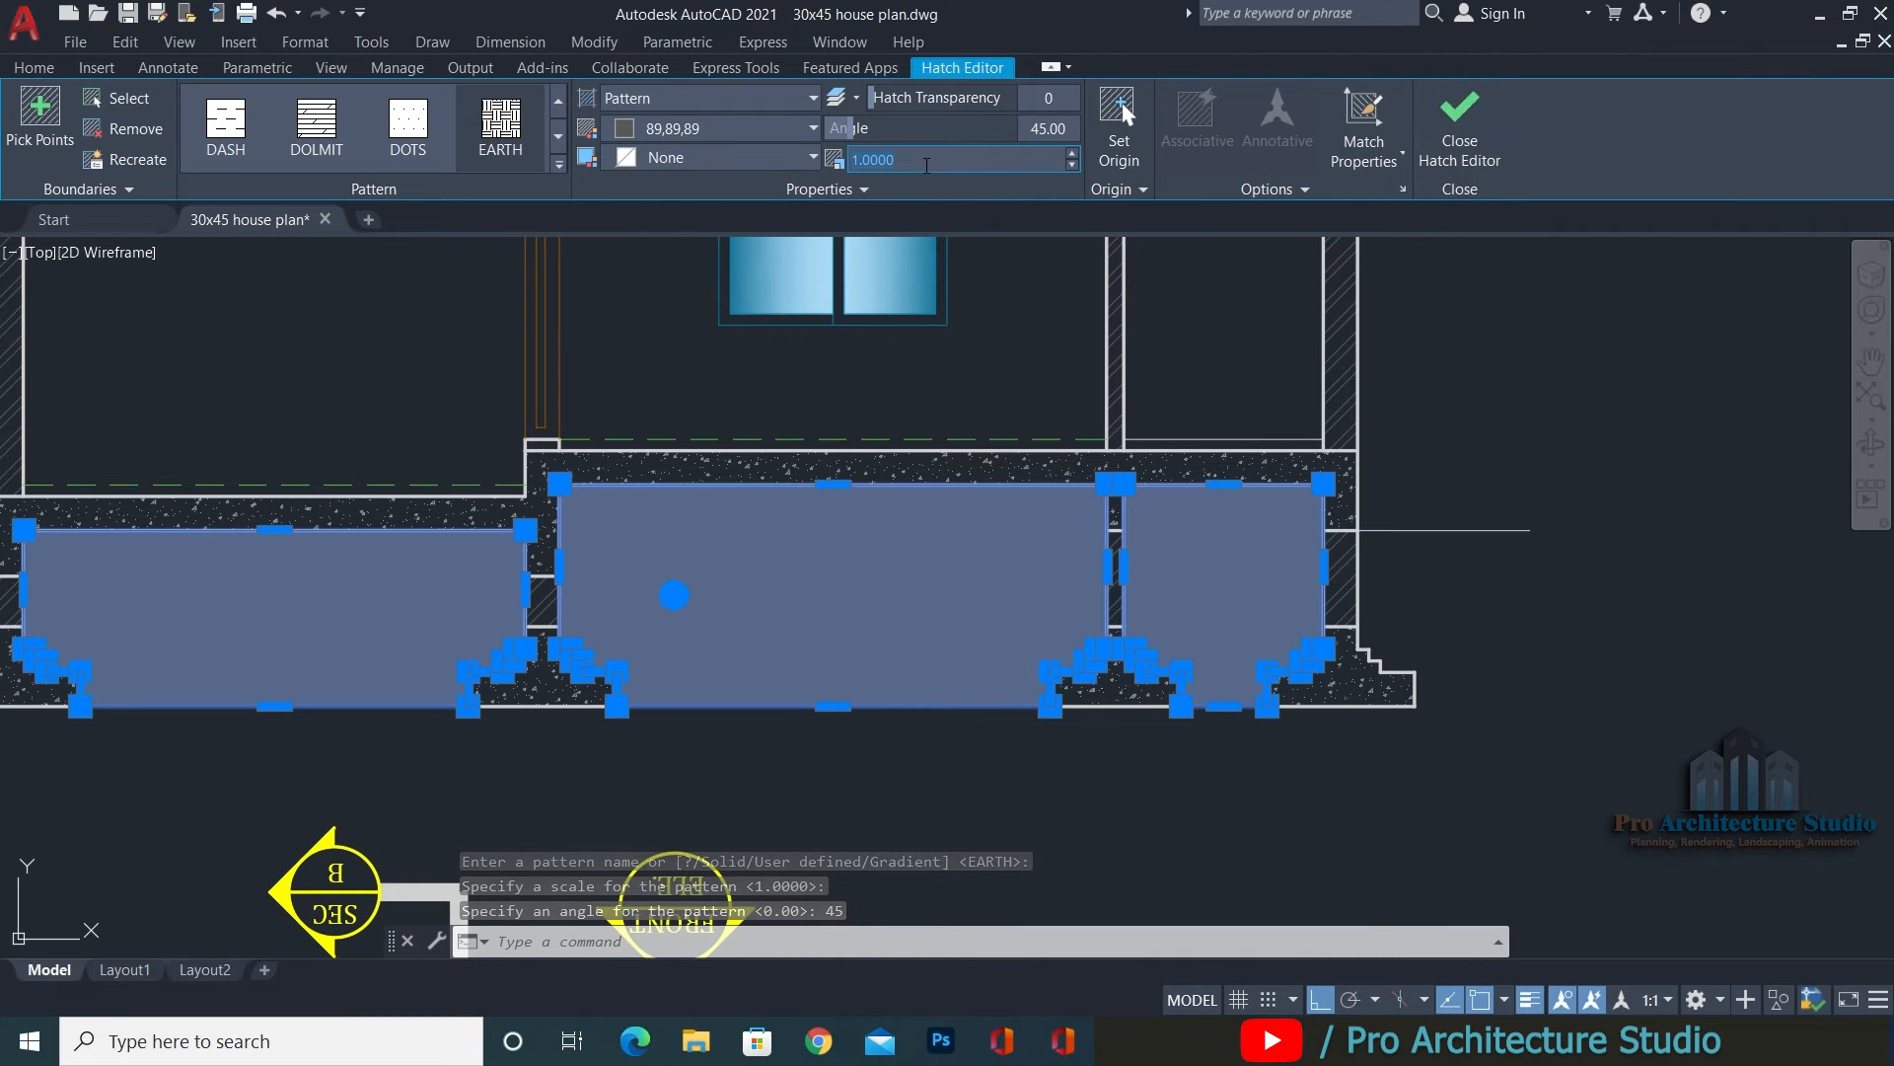
key("Return")
type("3")
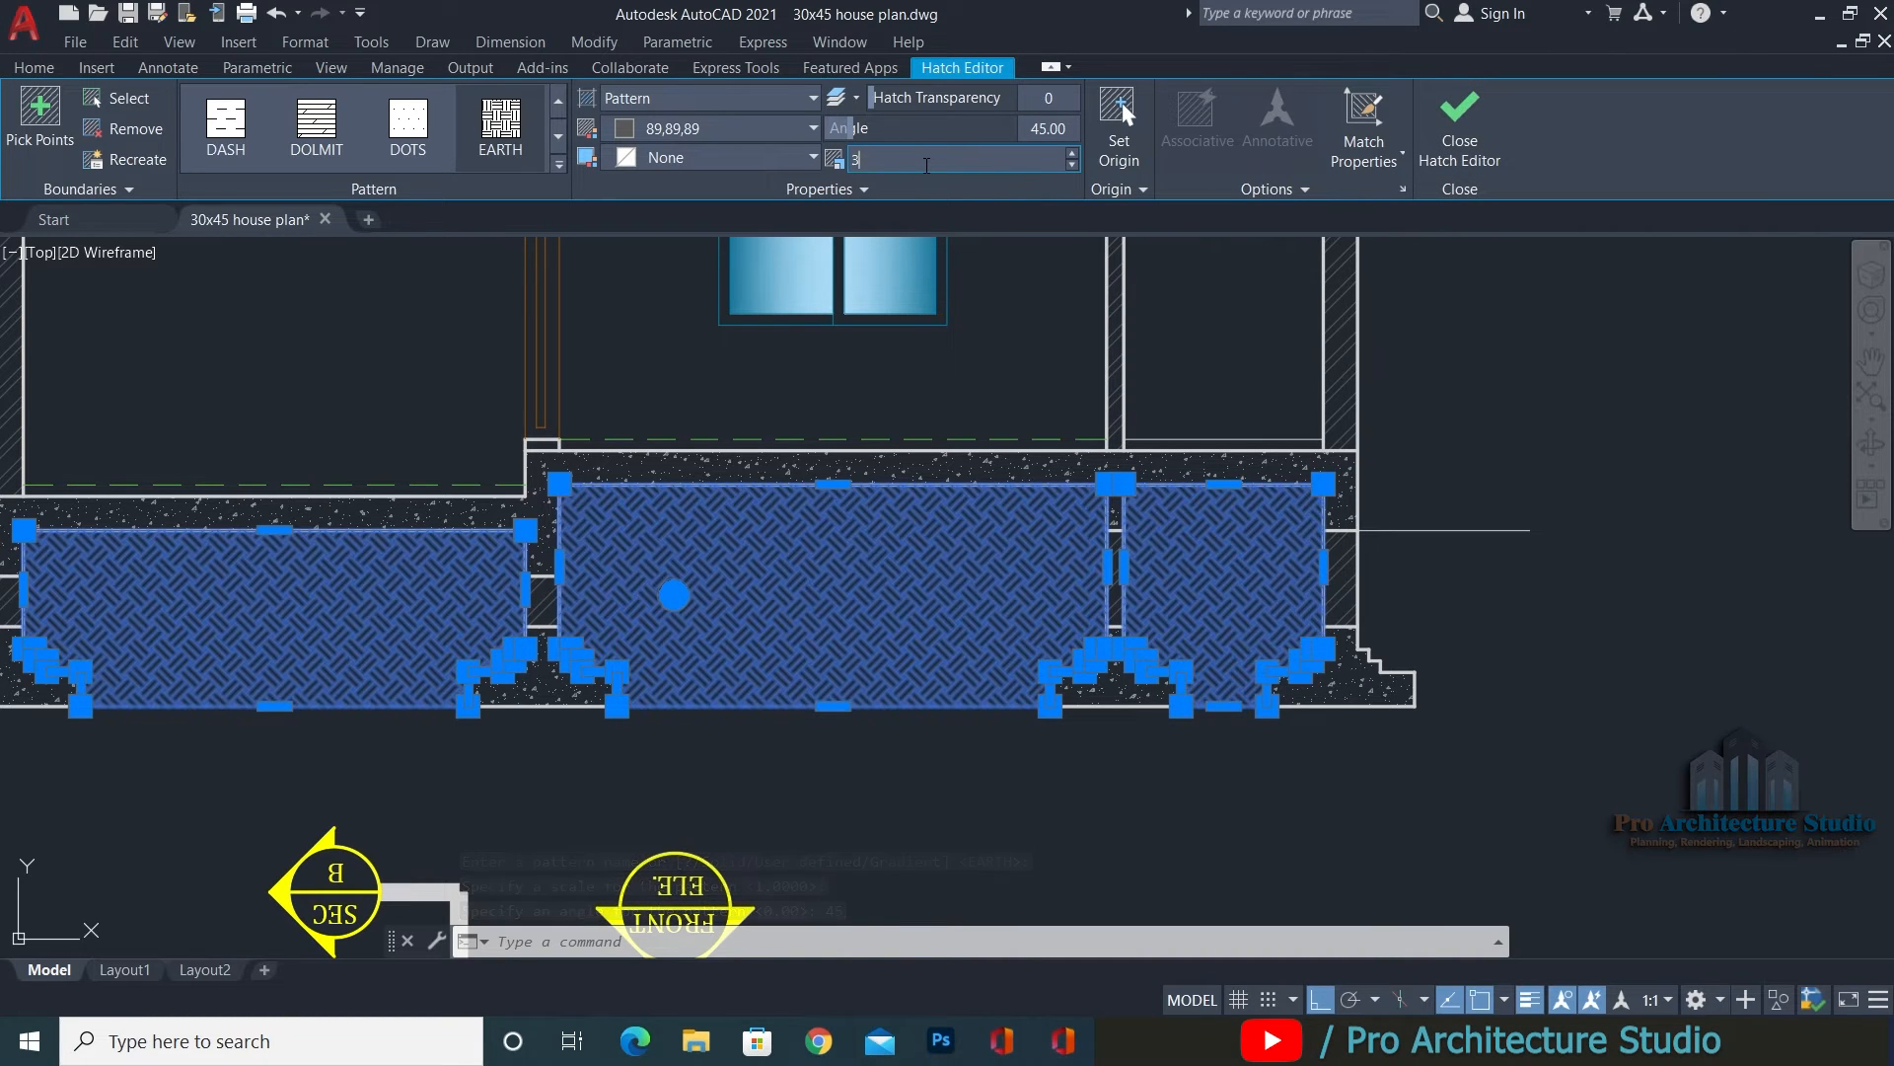
type("0")
key("Return")
key("Escape")
key("Escape")
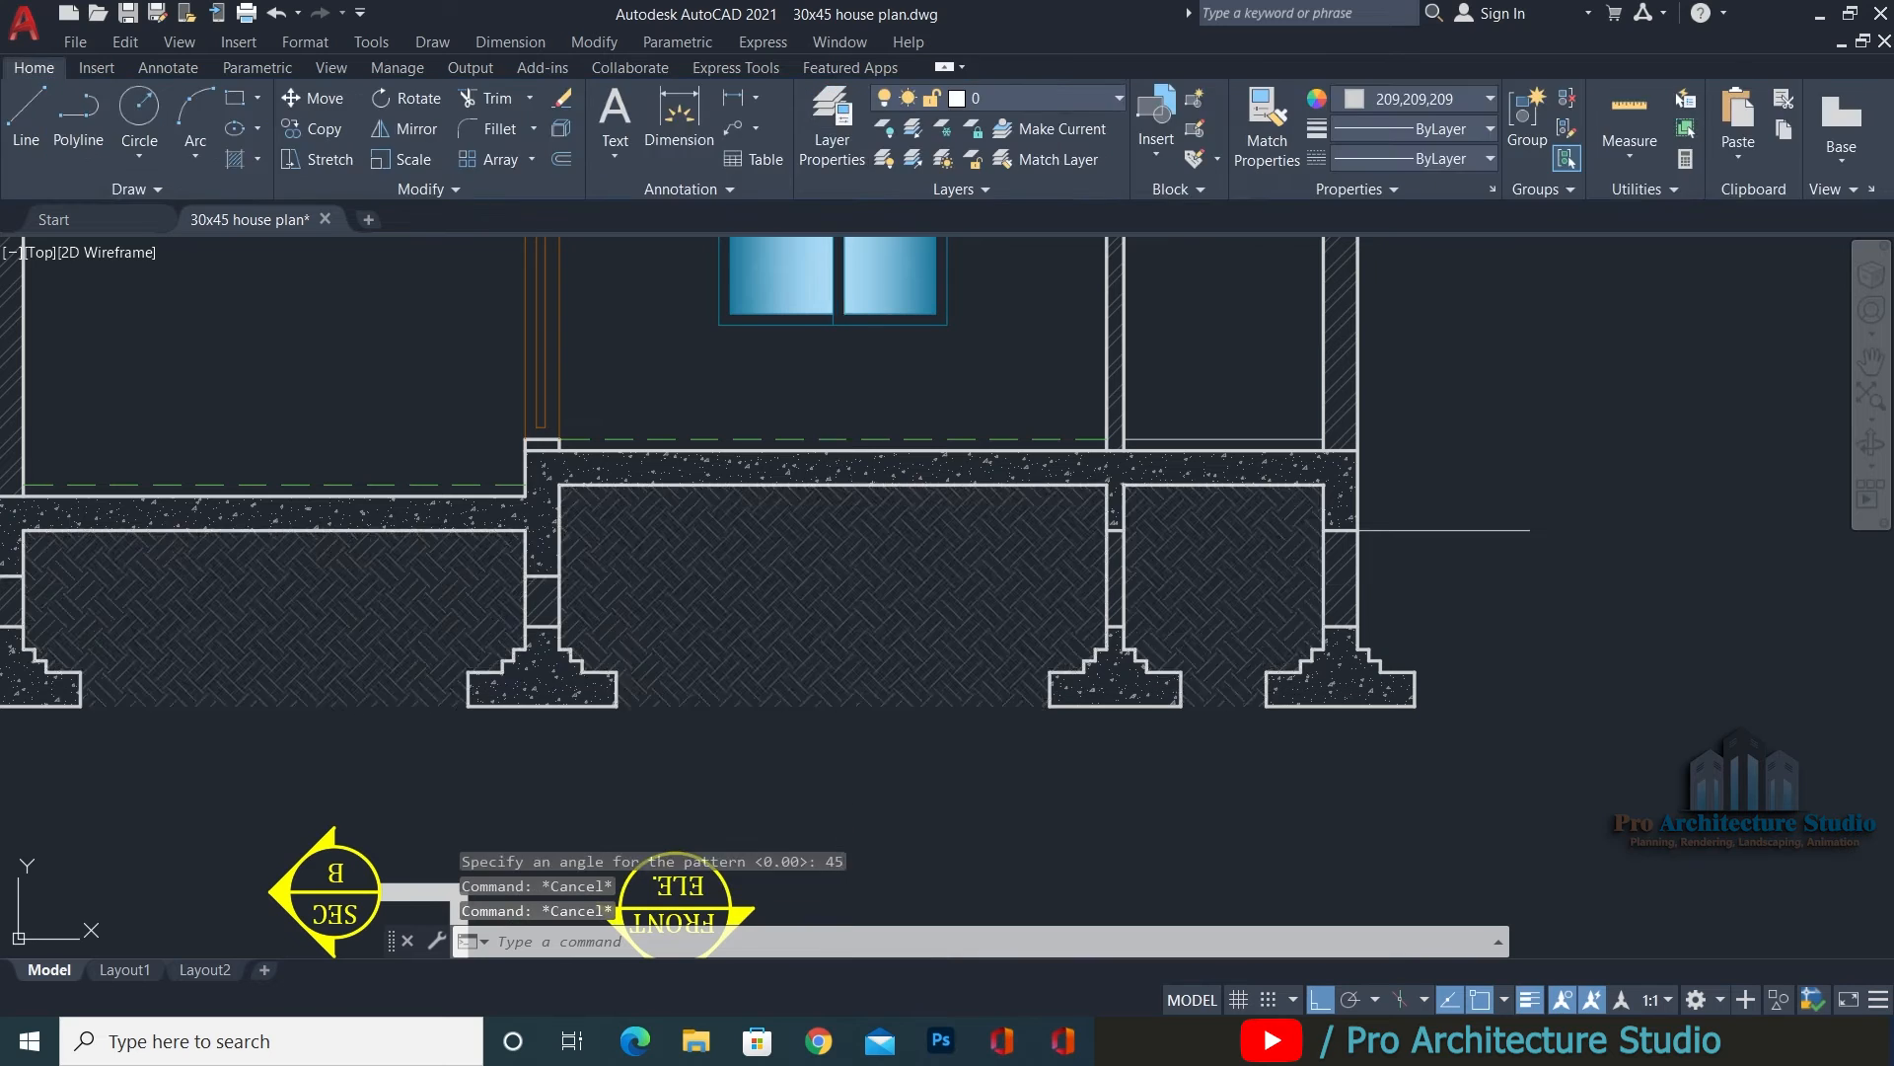
Move the earth hatch to the elevation hatches layer, set its color to ByLayer, and save the drawing.
left_click(838, 635)
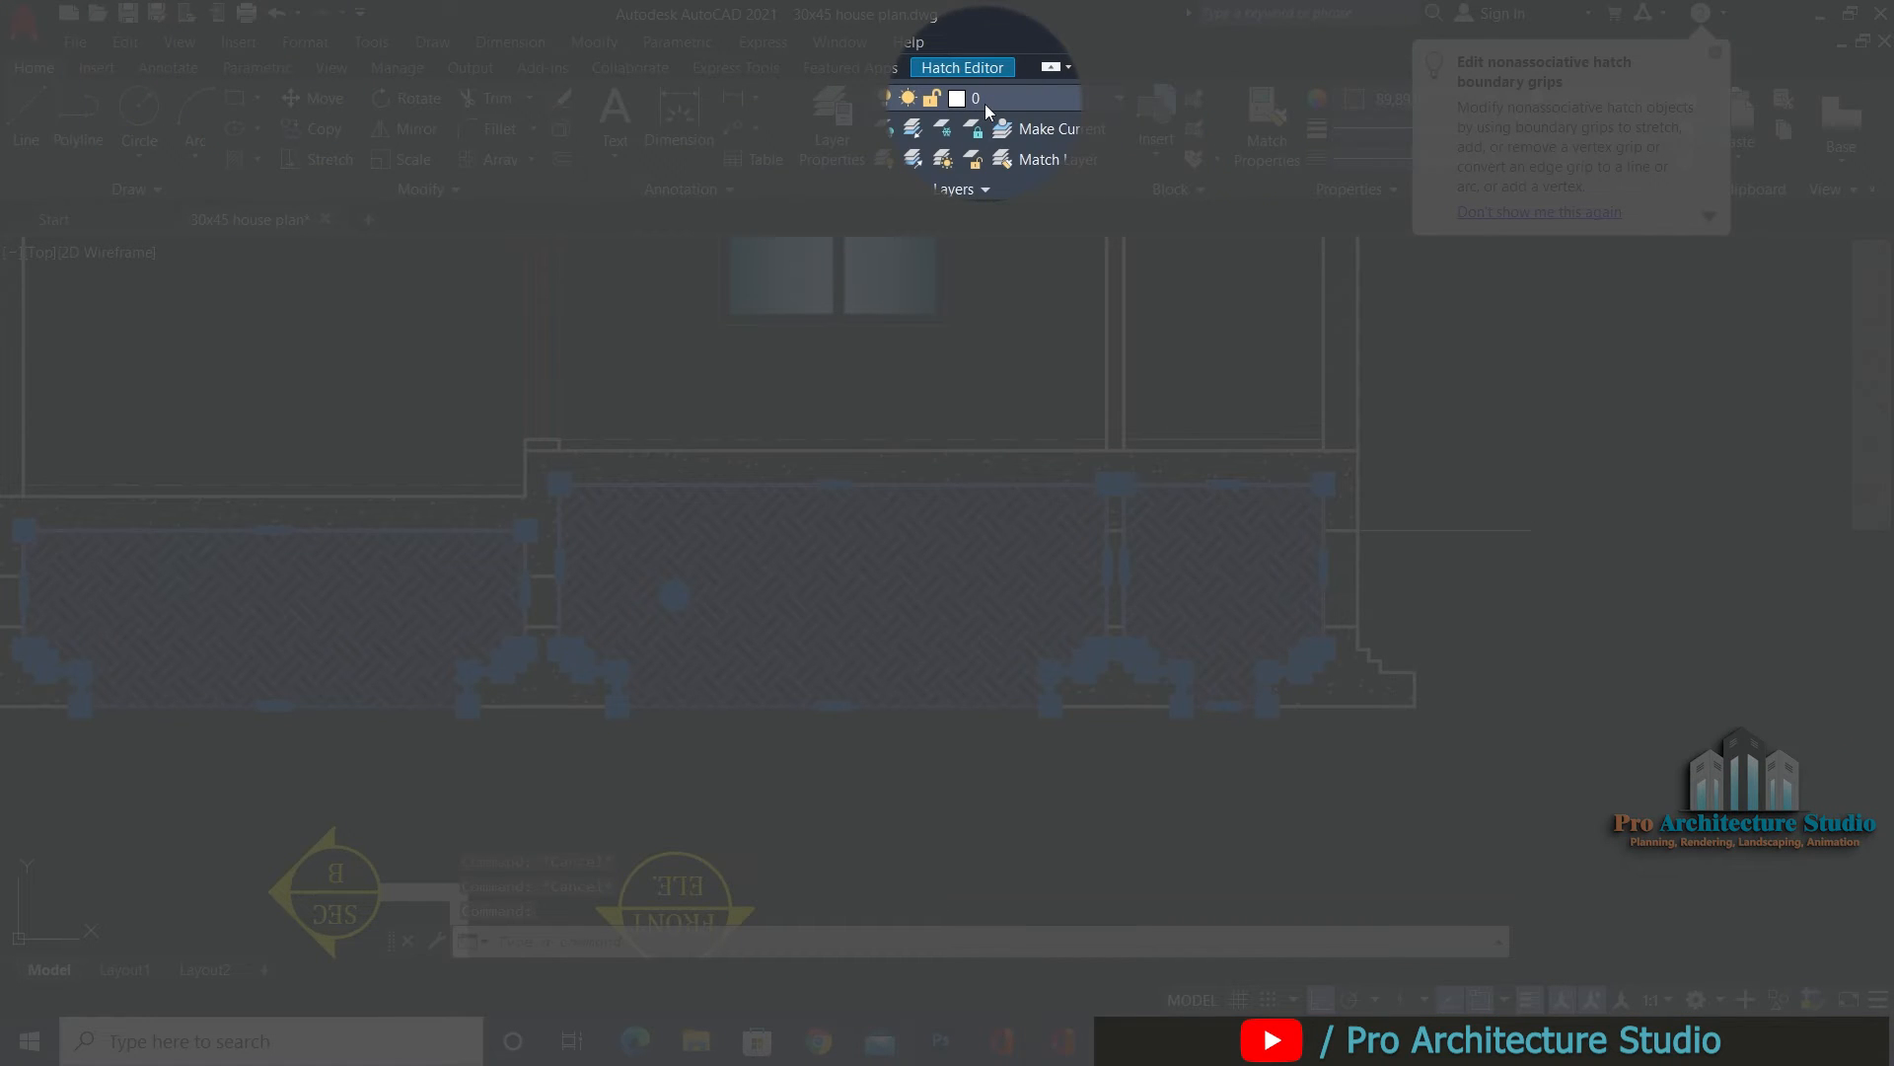
left_click(987, 105)
left_click(1002, 490)
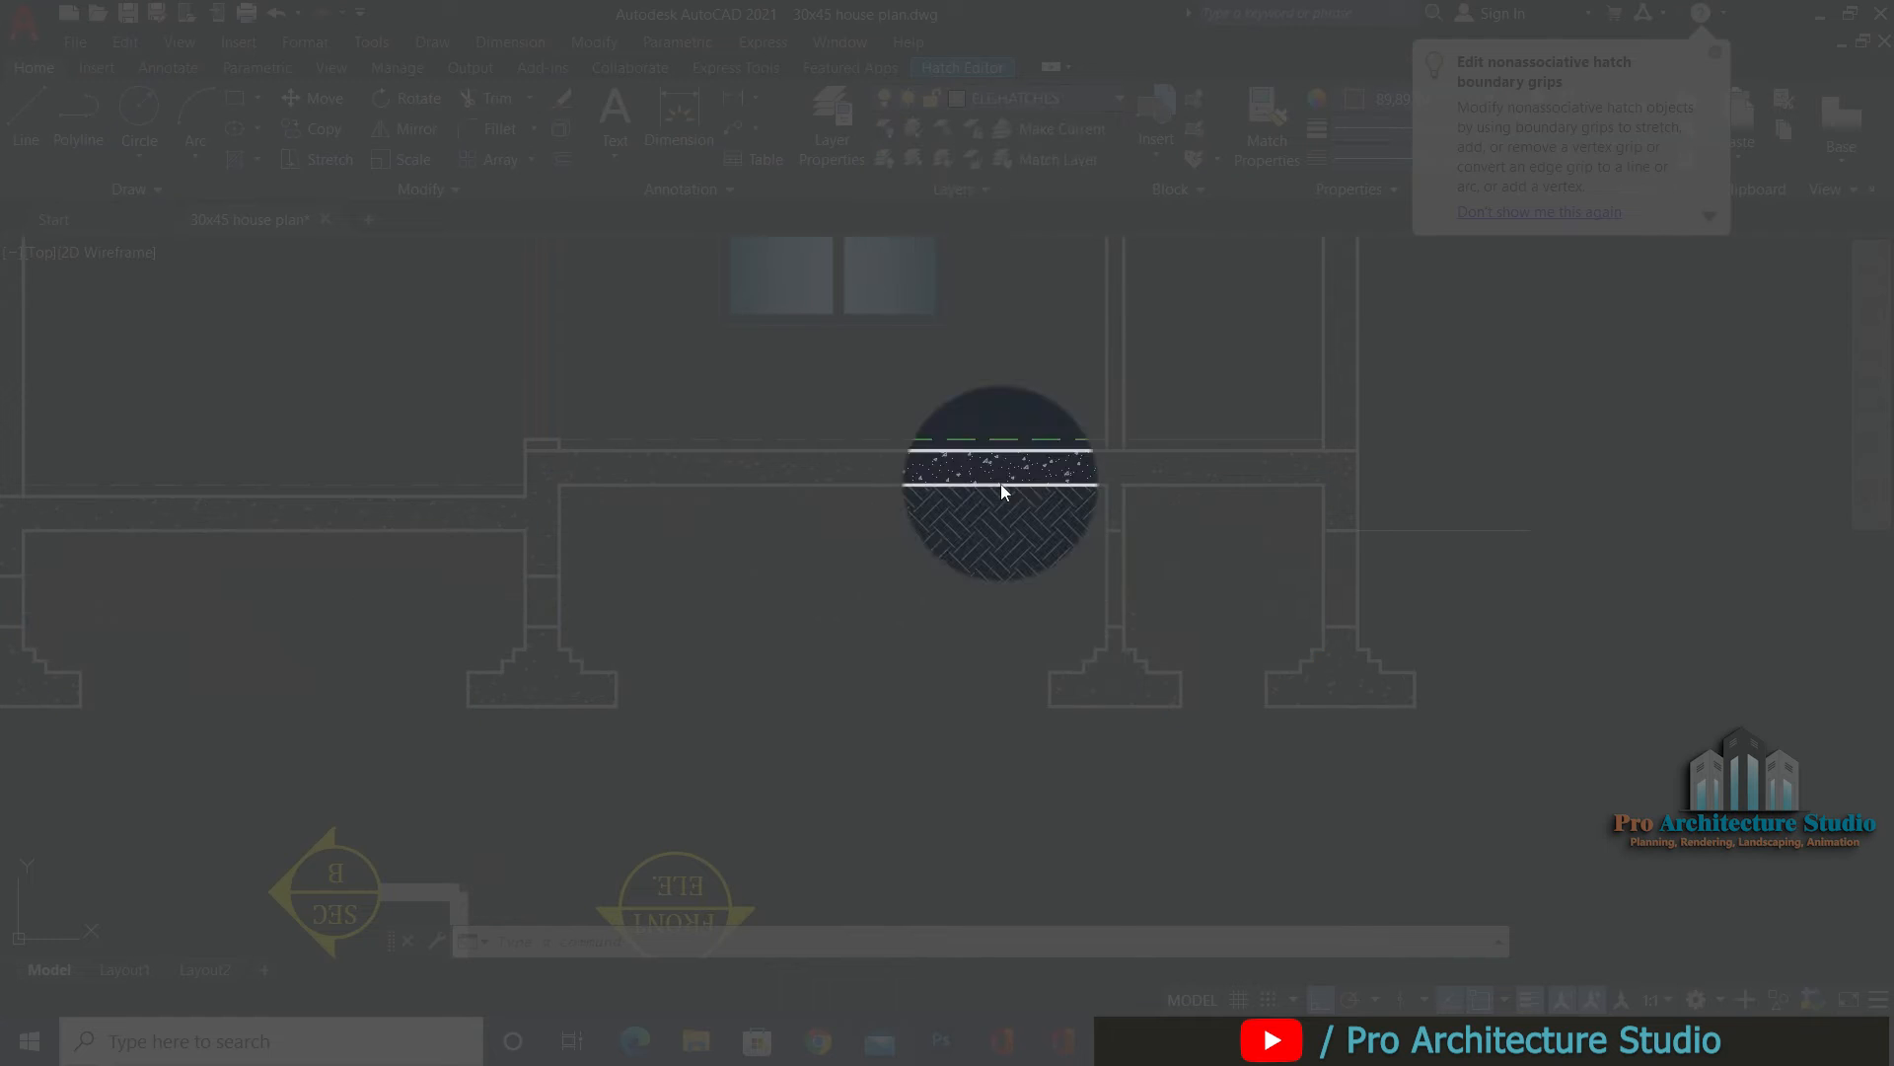
left_click(1379, 100)
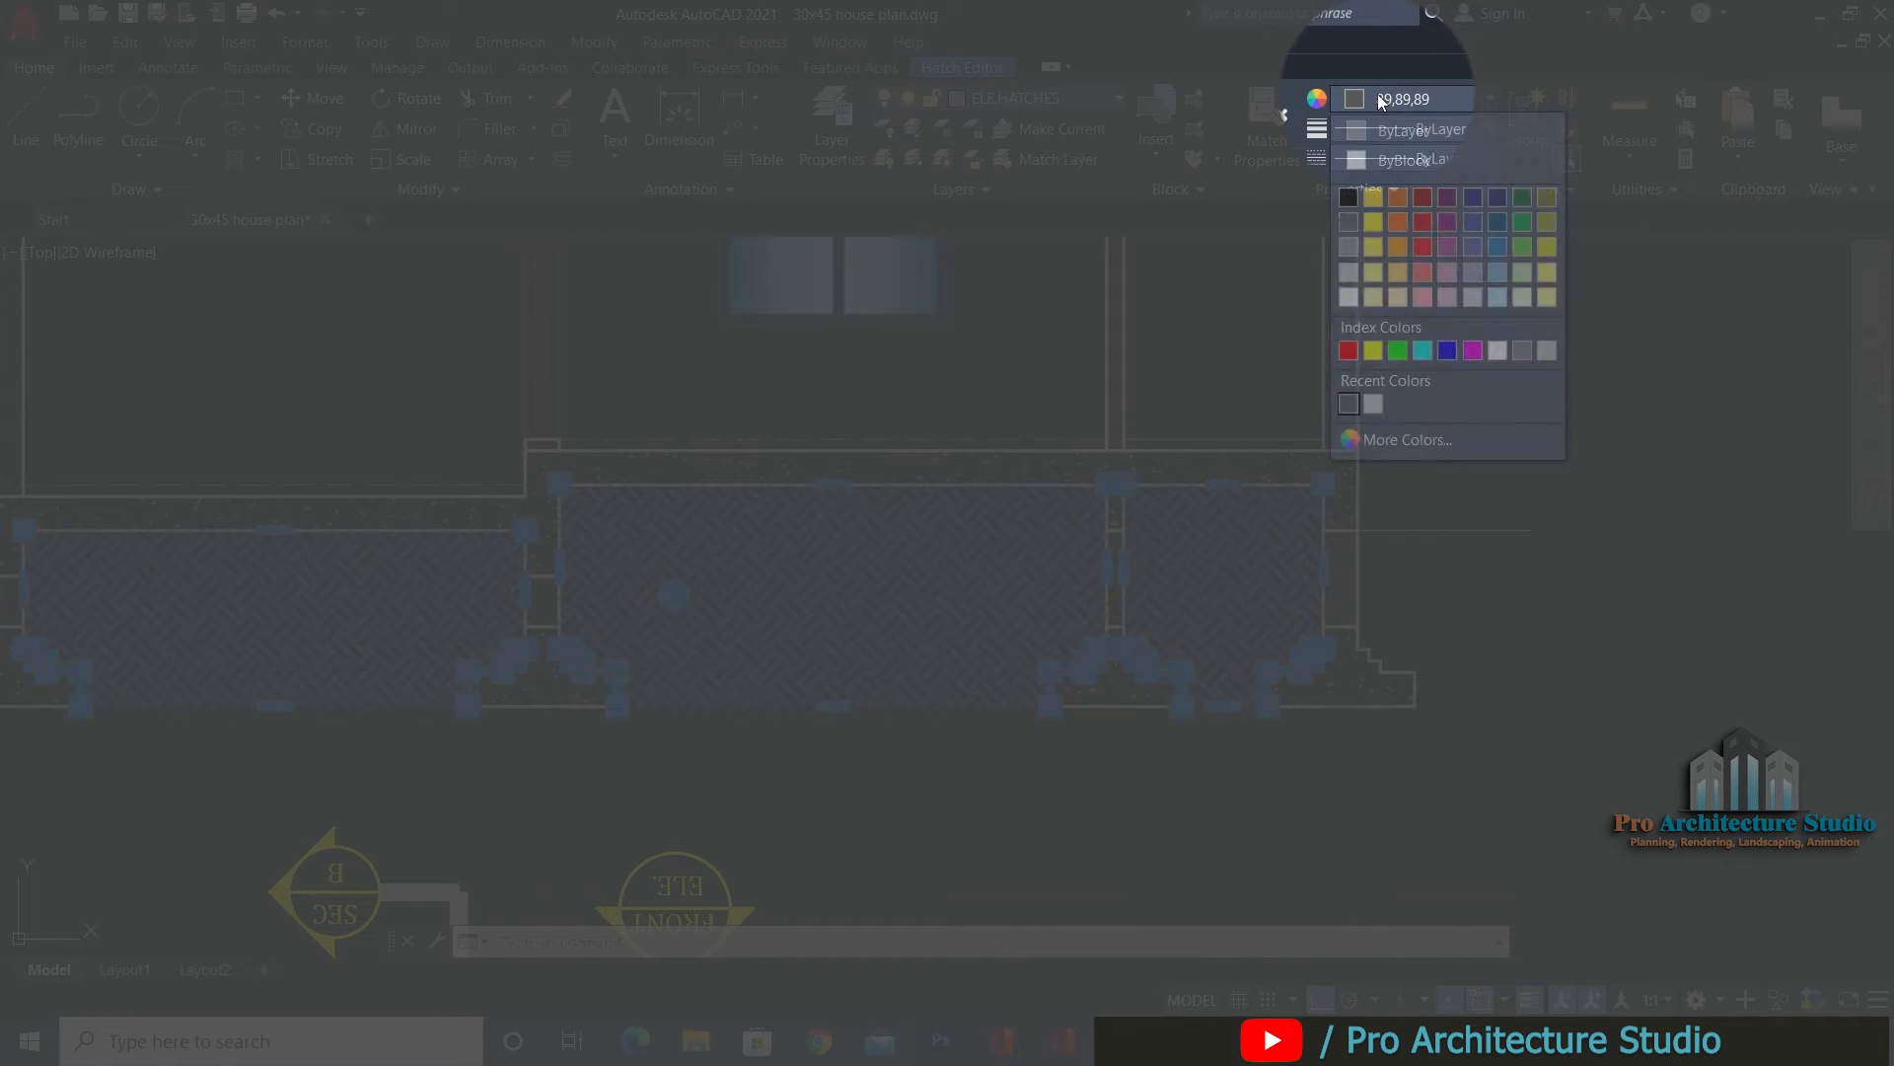
left_click(1381, 134)
scroll(1073, 647, "down", 6)
key("Escape")
key("Escape")
key("Escape")
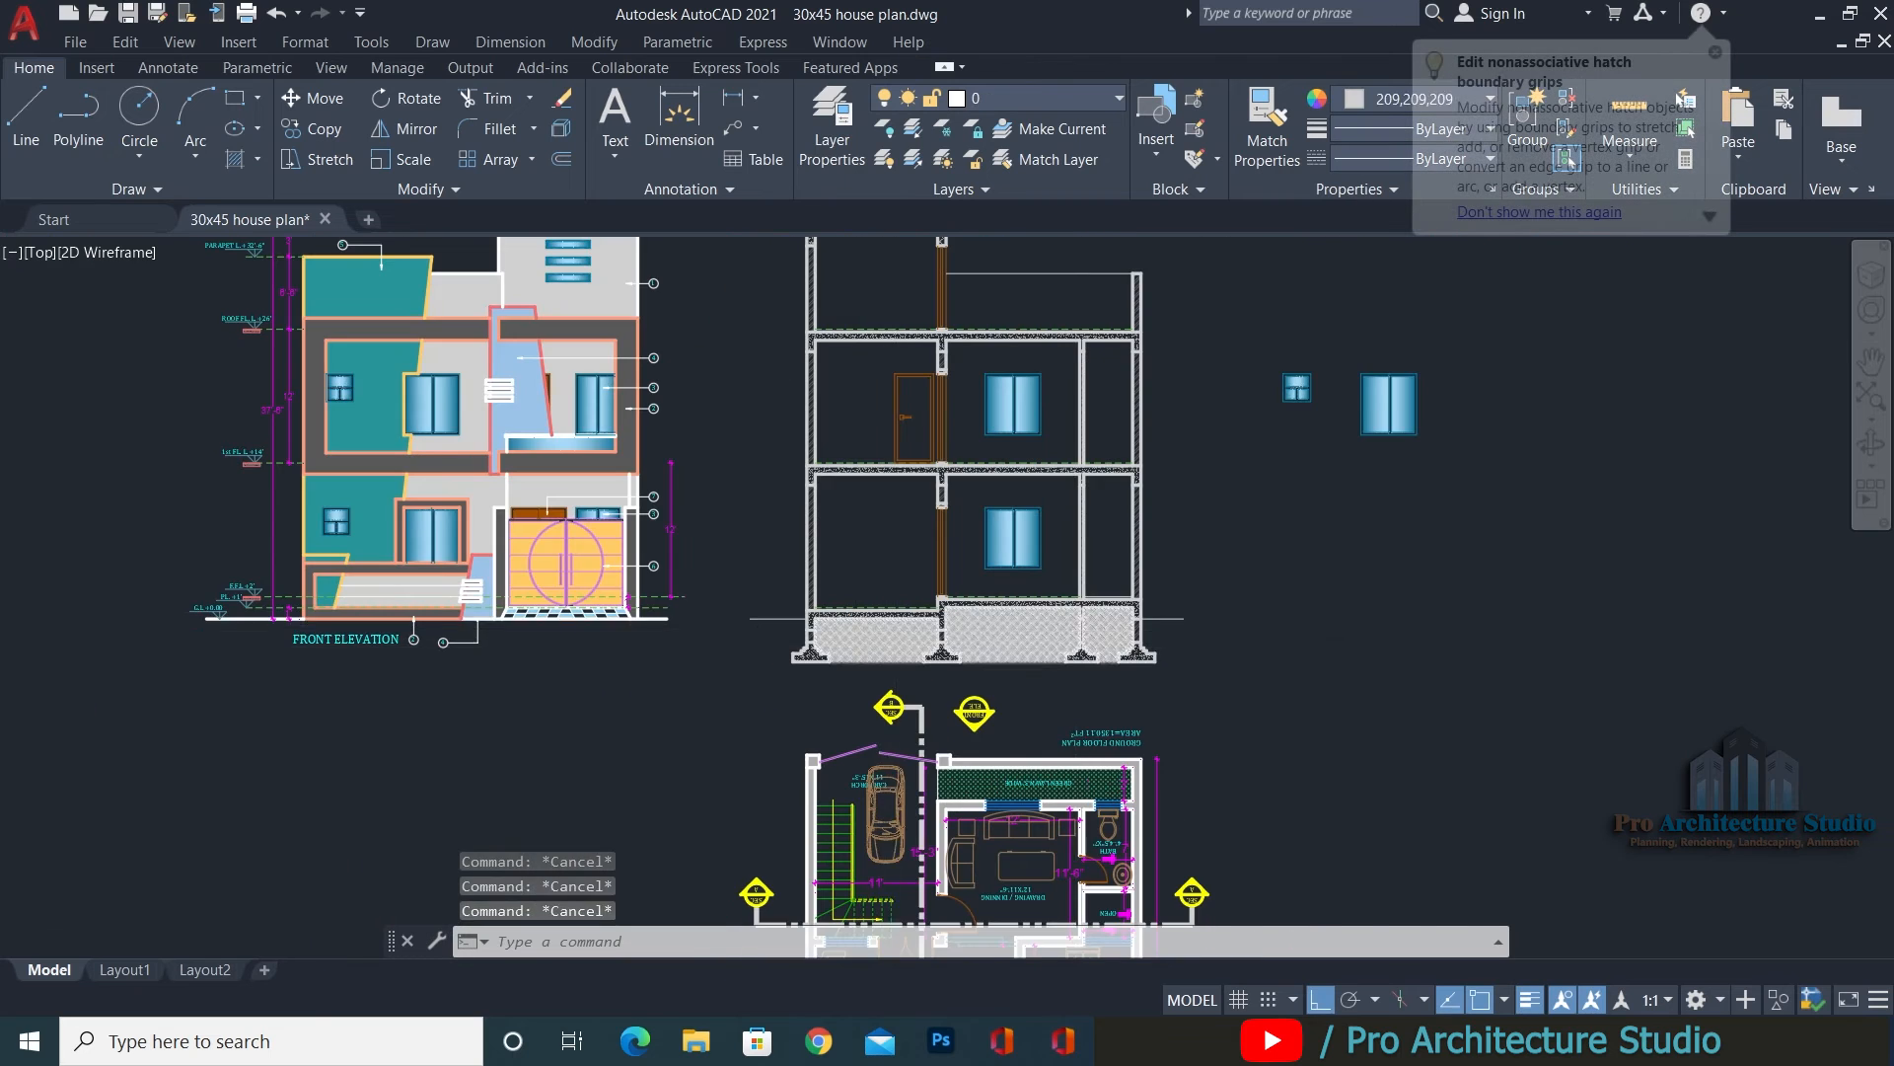
scroll(903, 626, "up", 5)
middle_click_drag(1260, 552, 1240, 747)
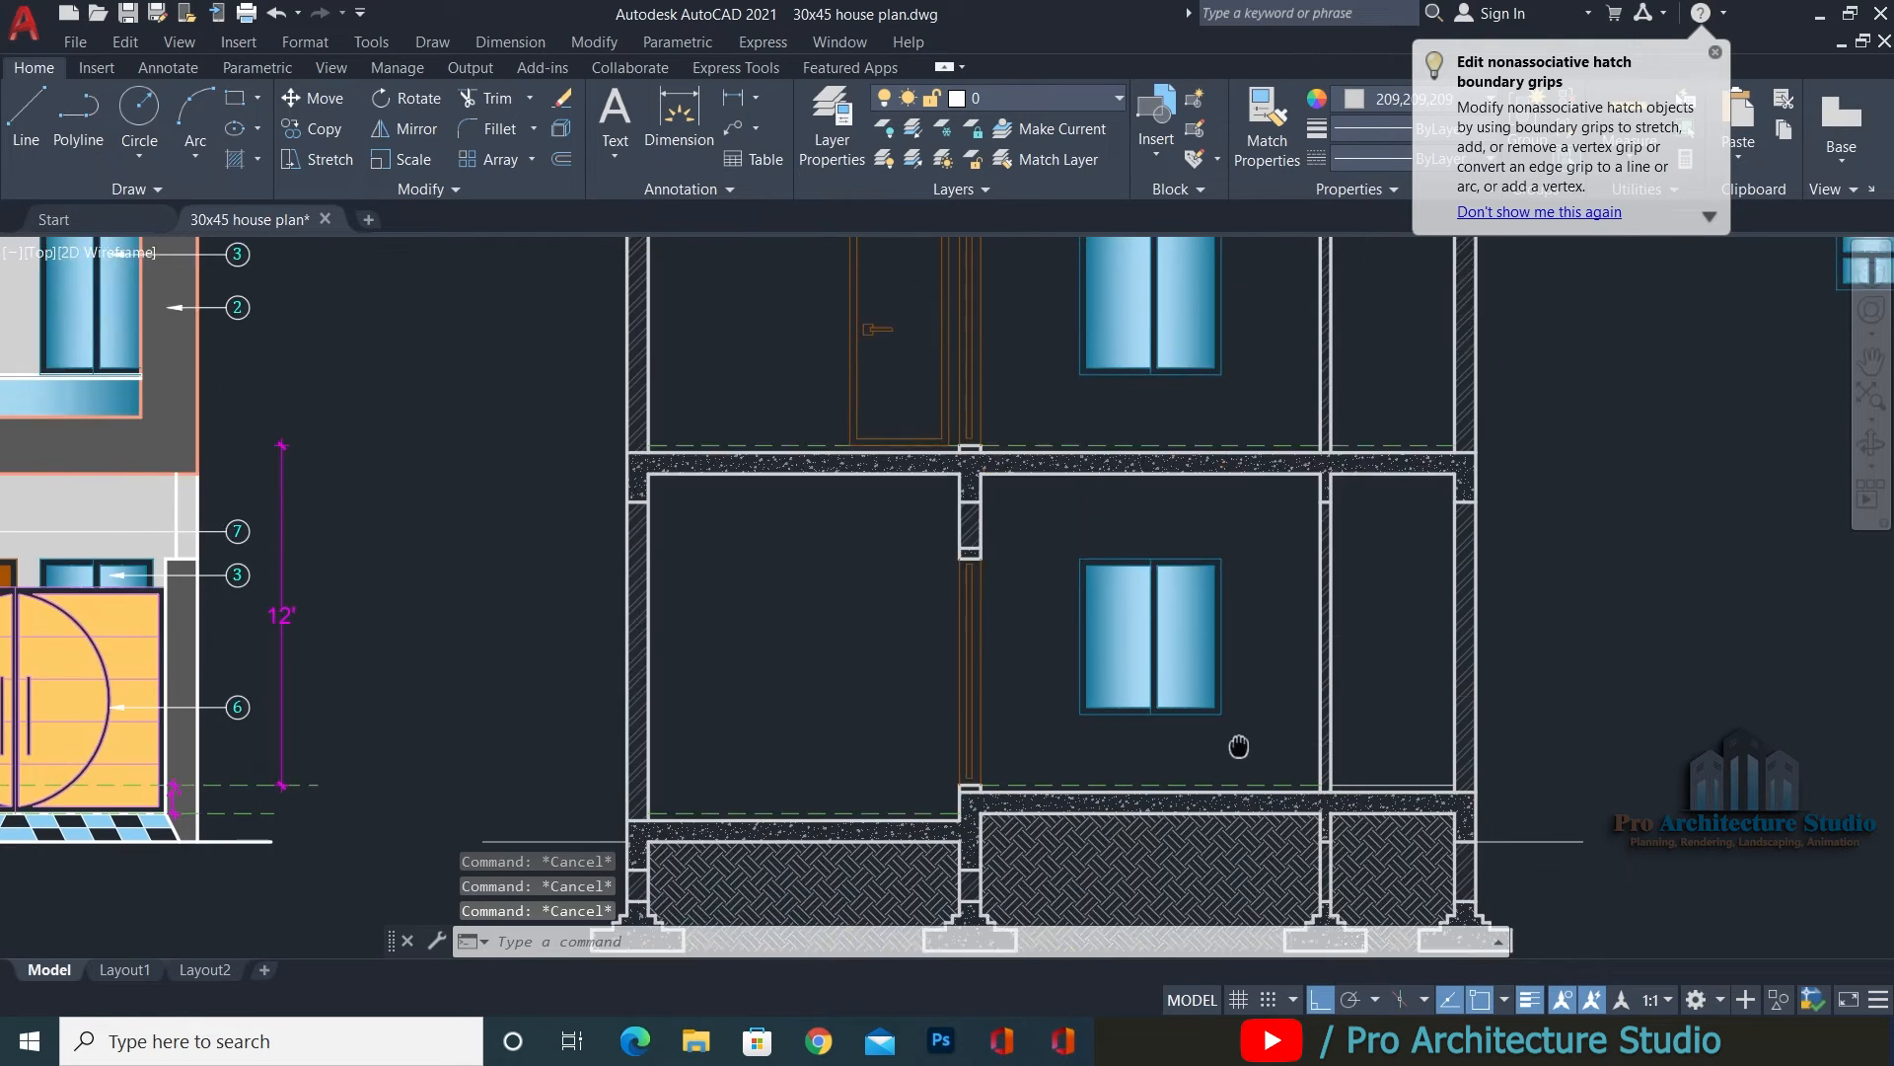
scroll(1202, 630, "down", 2)
scroll(973, 696, "down", 2)
key("ctrl+s")
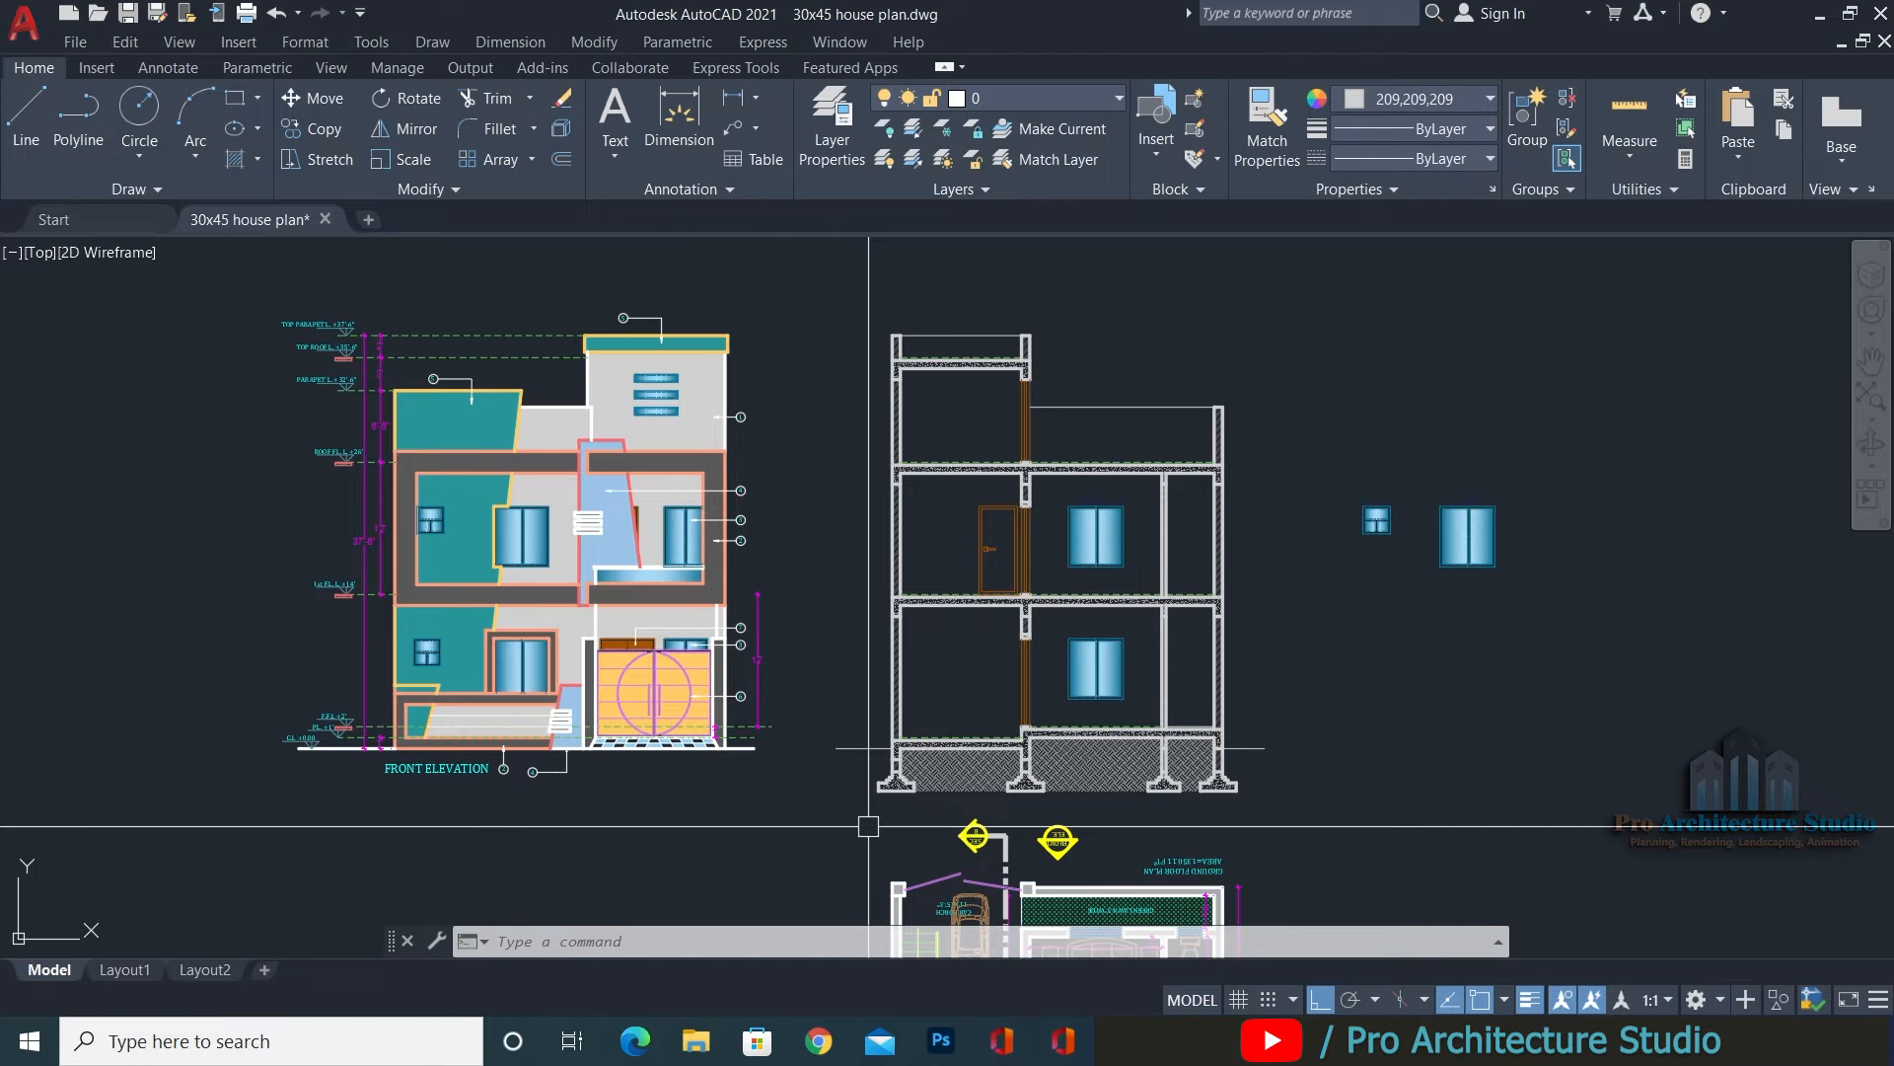
Examine the section against the ground floor plan, following section line A through the stairs, drawing room and open area.
scroll(1214, 672, "up", 3)
scroll(1149, 668, "down", 2)
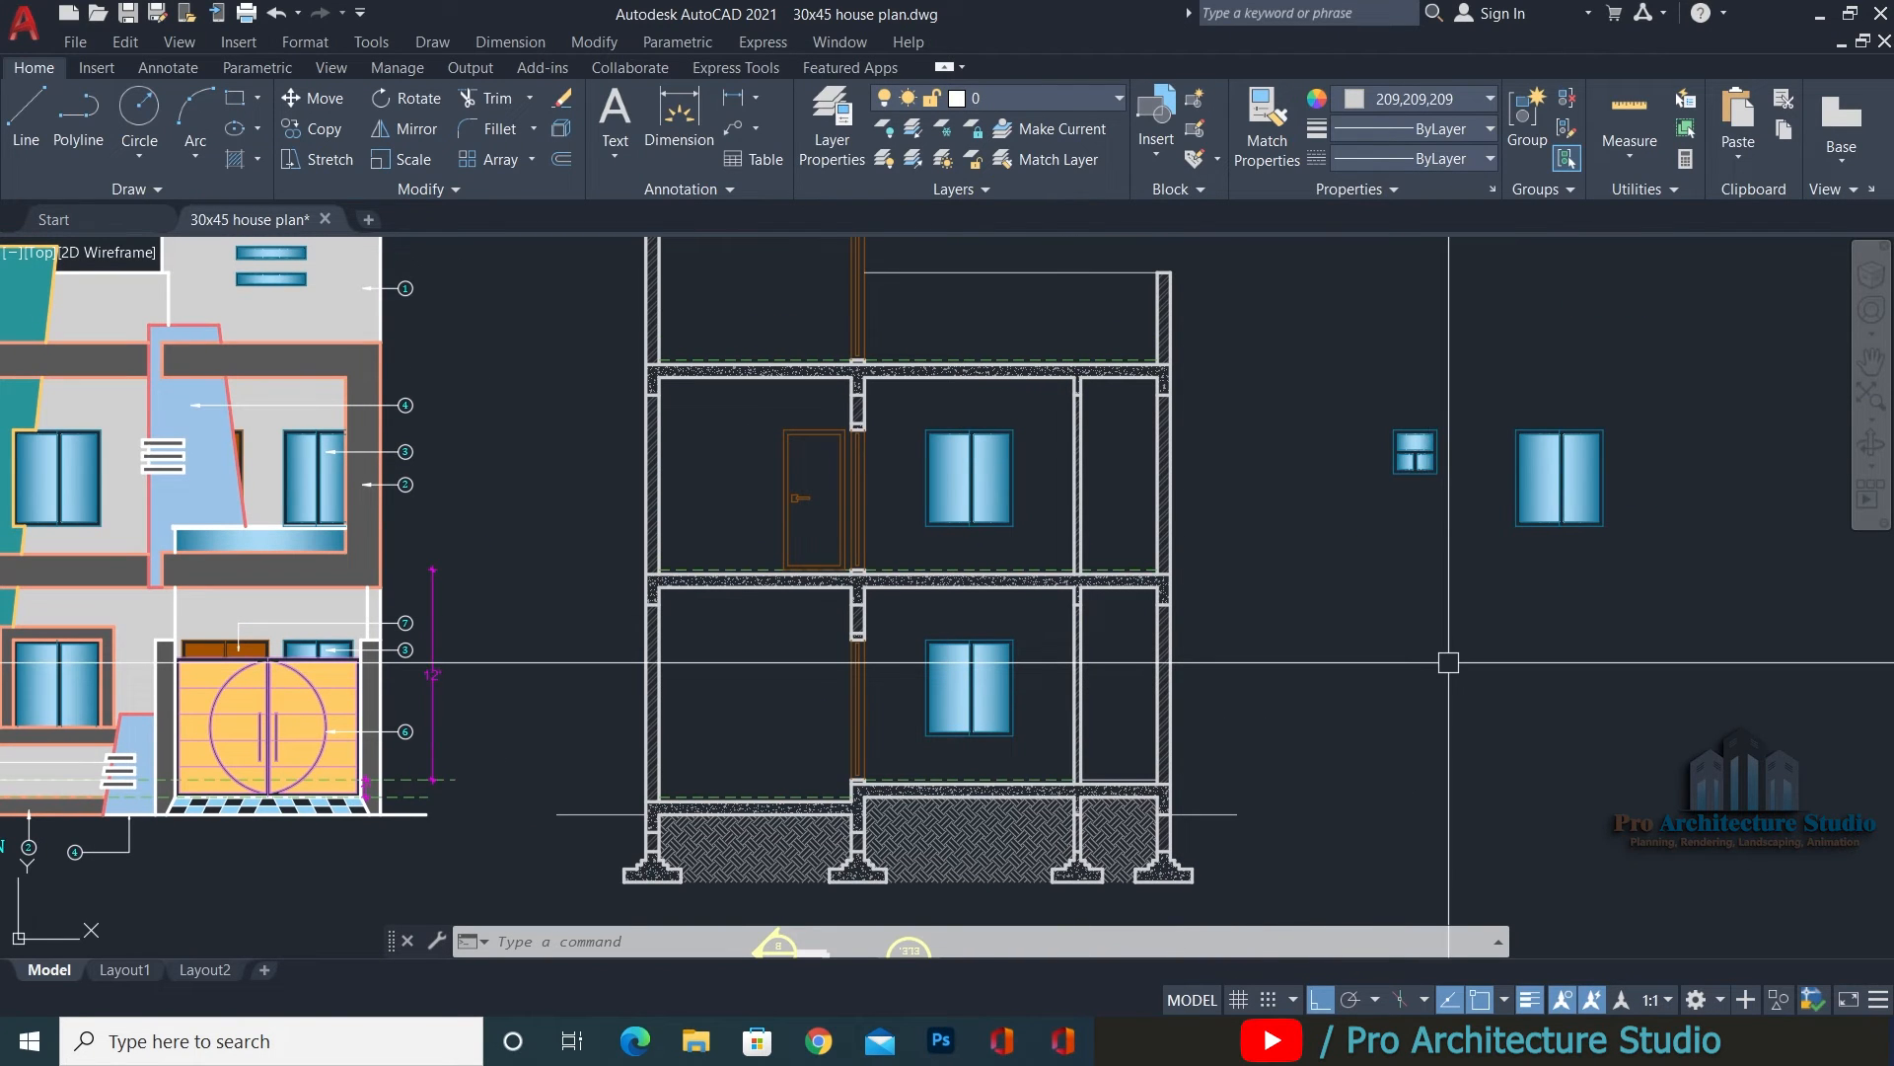
scroll(1165, 464, "down", 3)
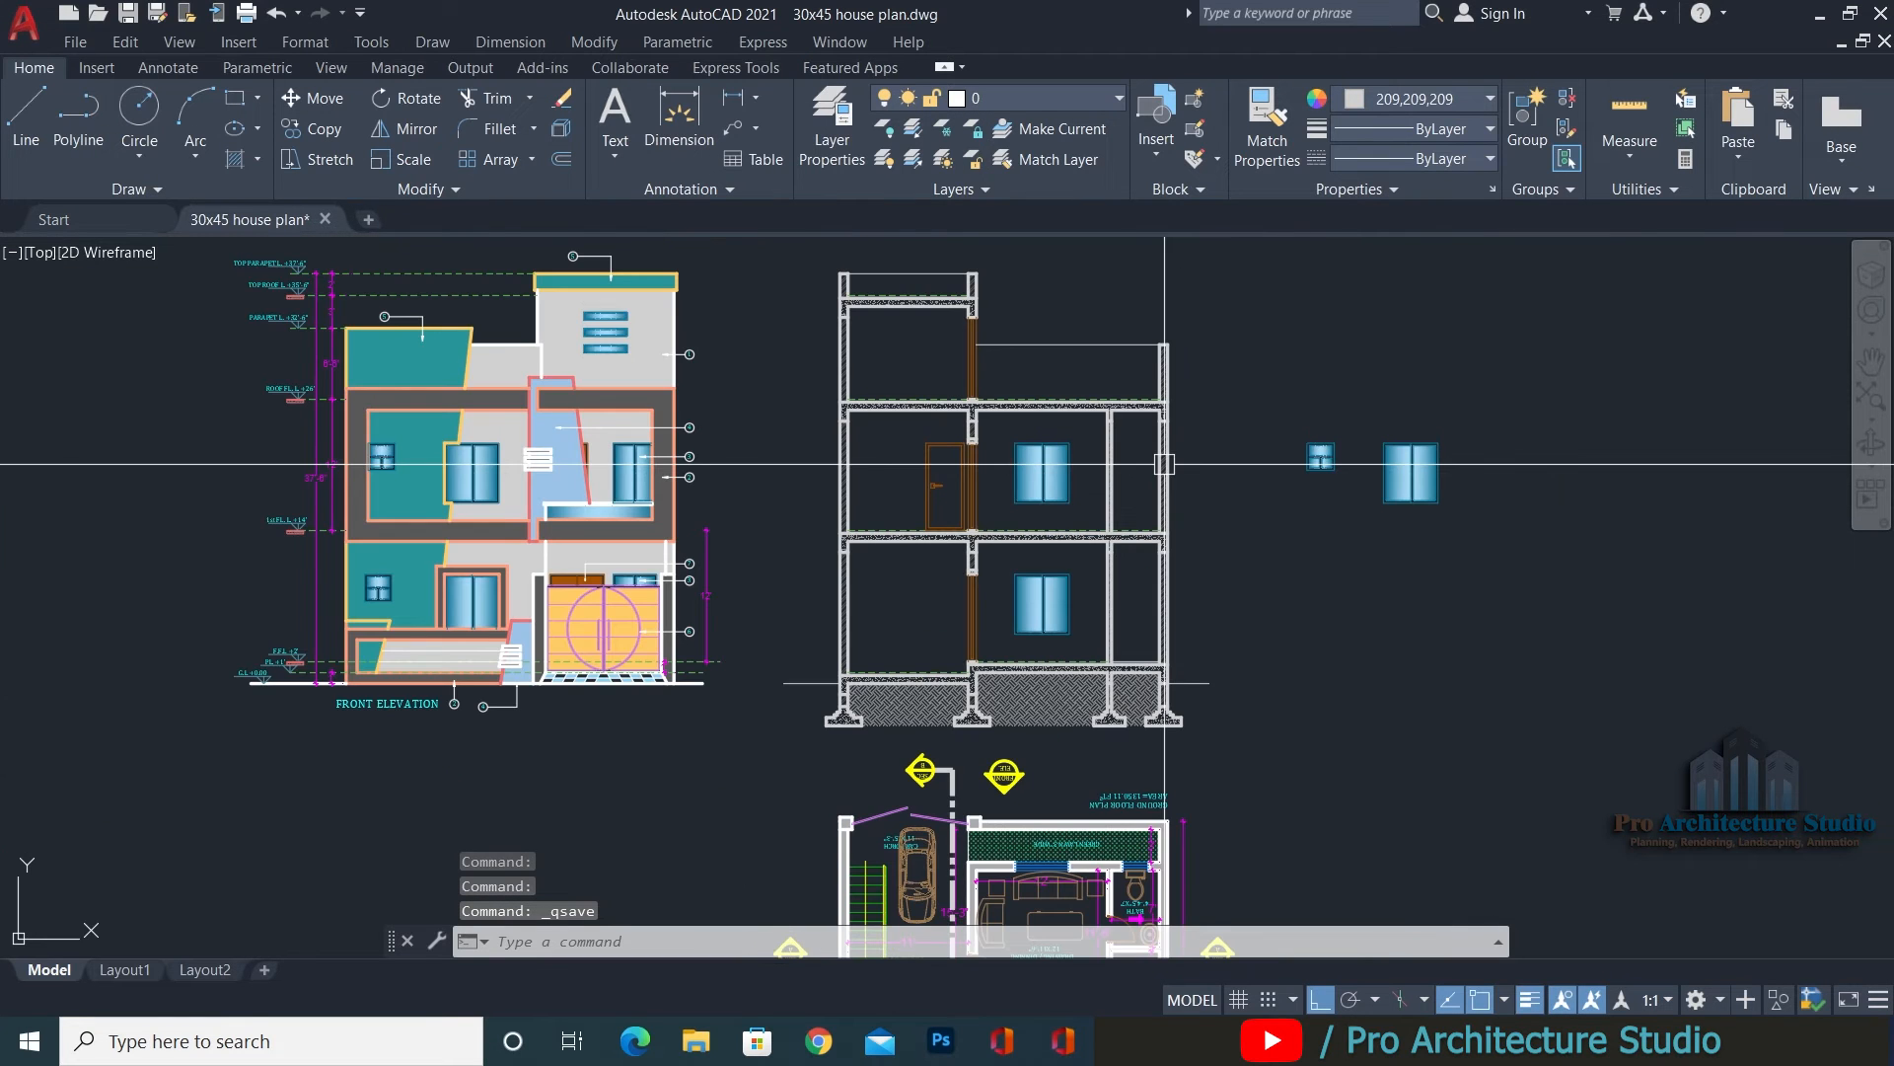
scroll(1167, 539, "down", 2)
middle_click_drag(1036, 863, 1015, 503)
scroll(981, 446, "up", 6)
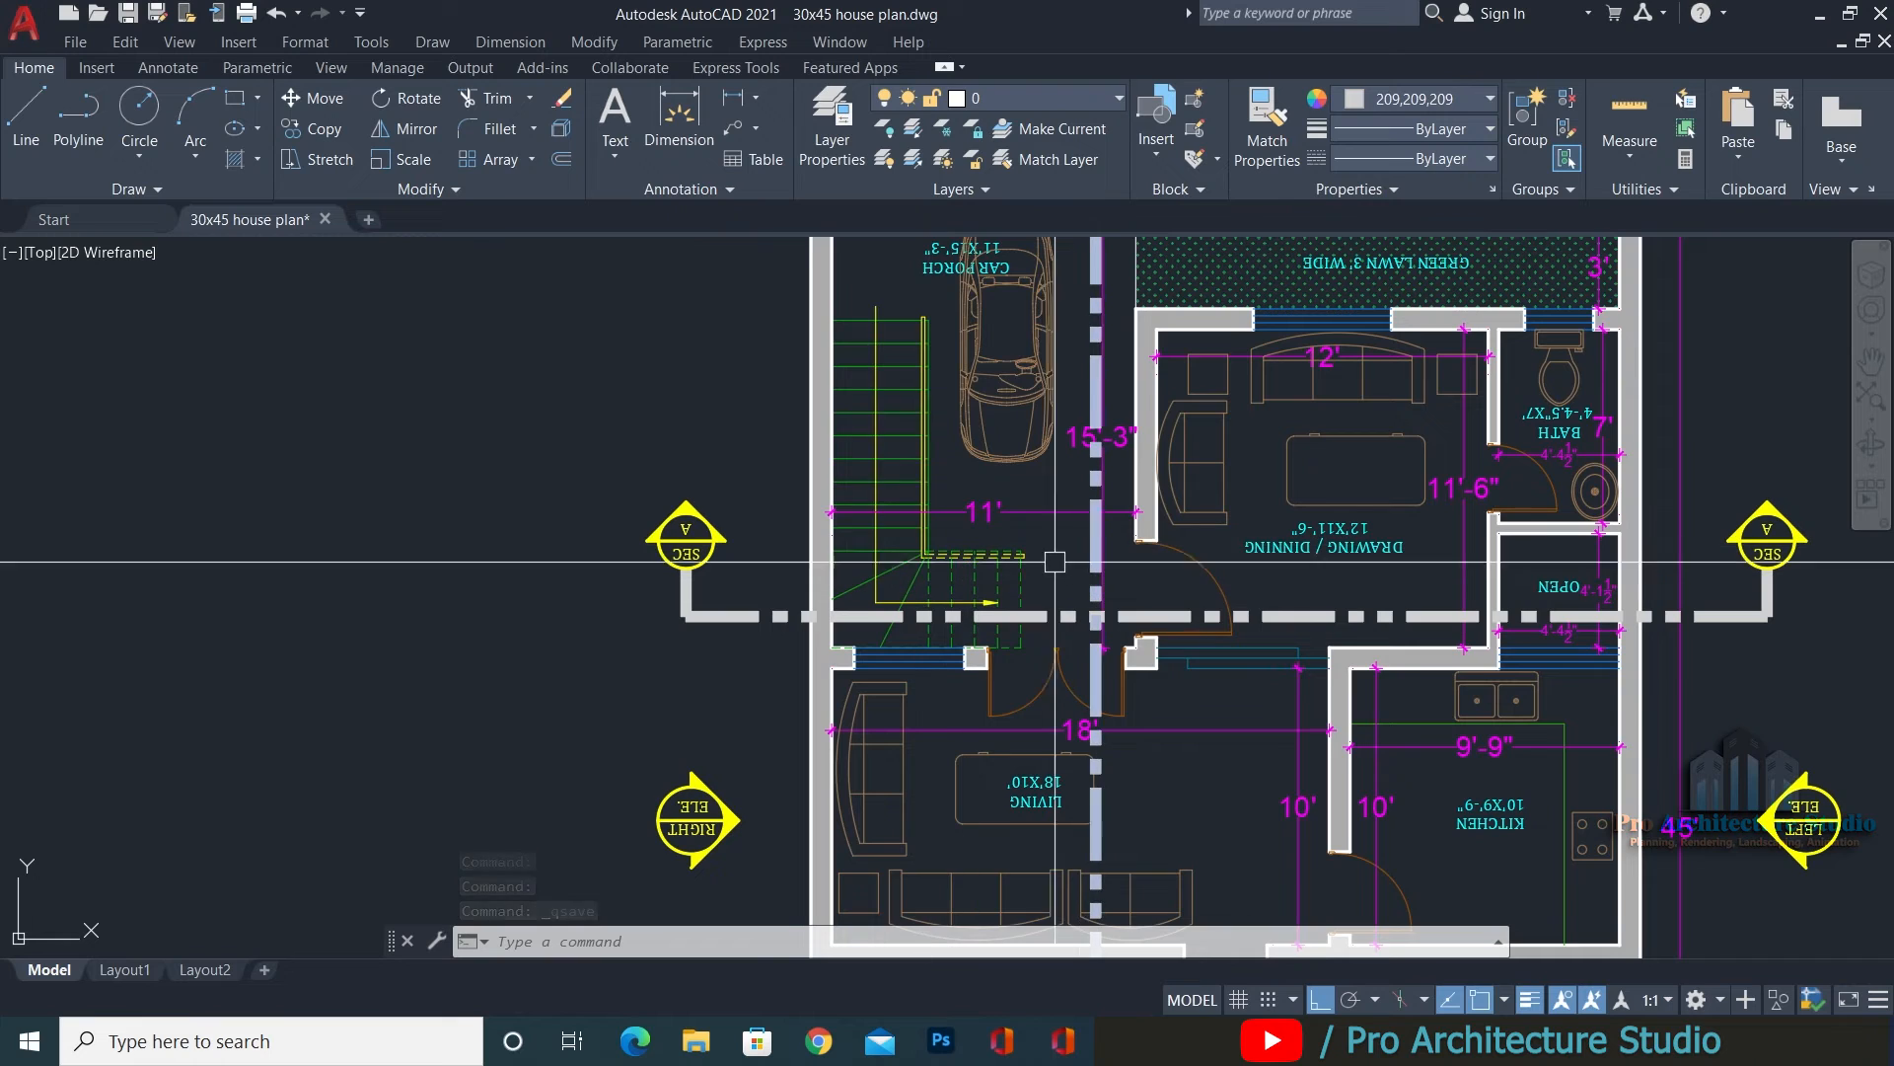
middle_click_drag(818, 563, 778, 644)
scroll(980, 667, "down", 4)
middle_click_drag(1005, 473, 980, 715)
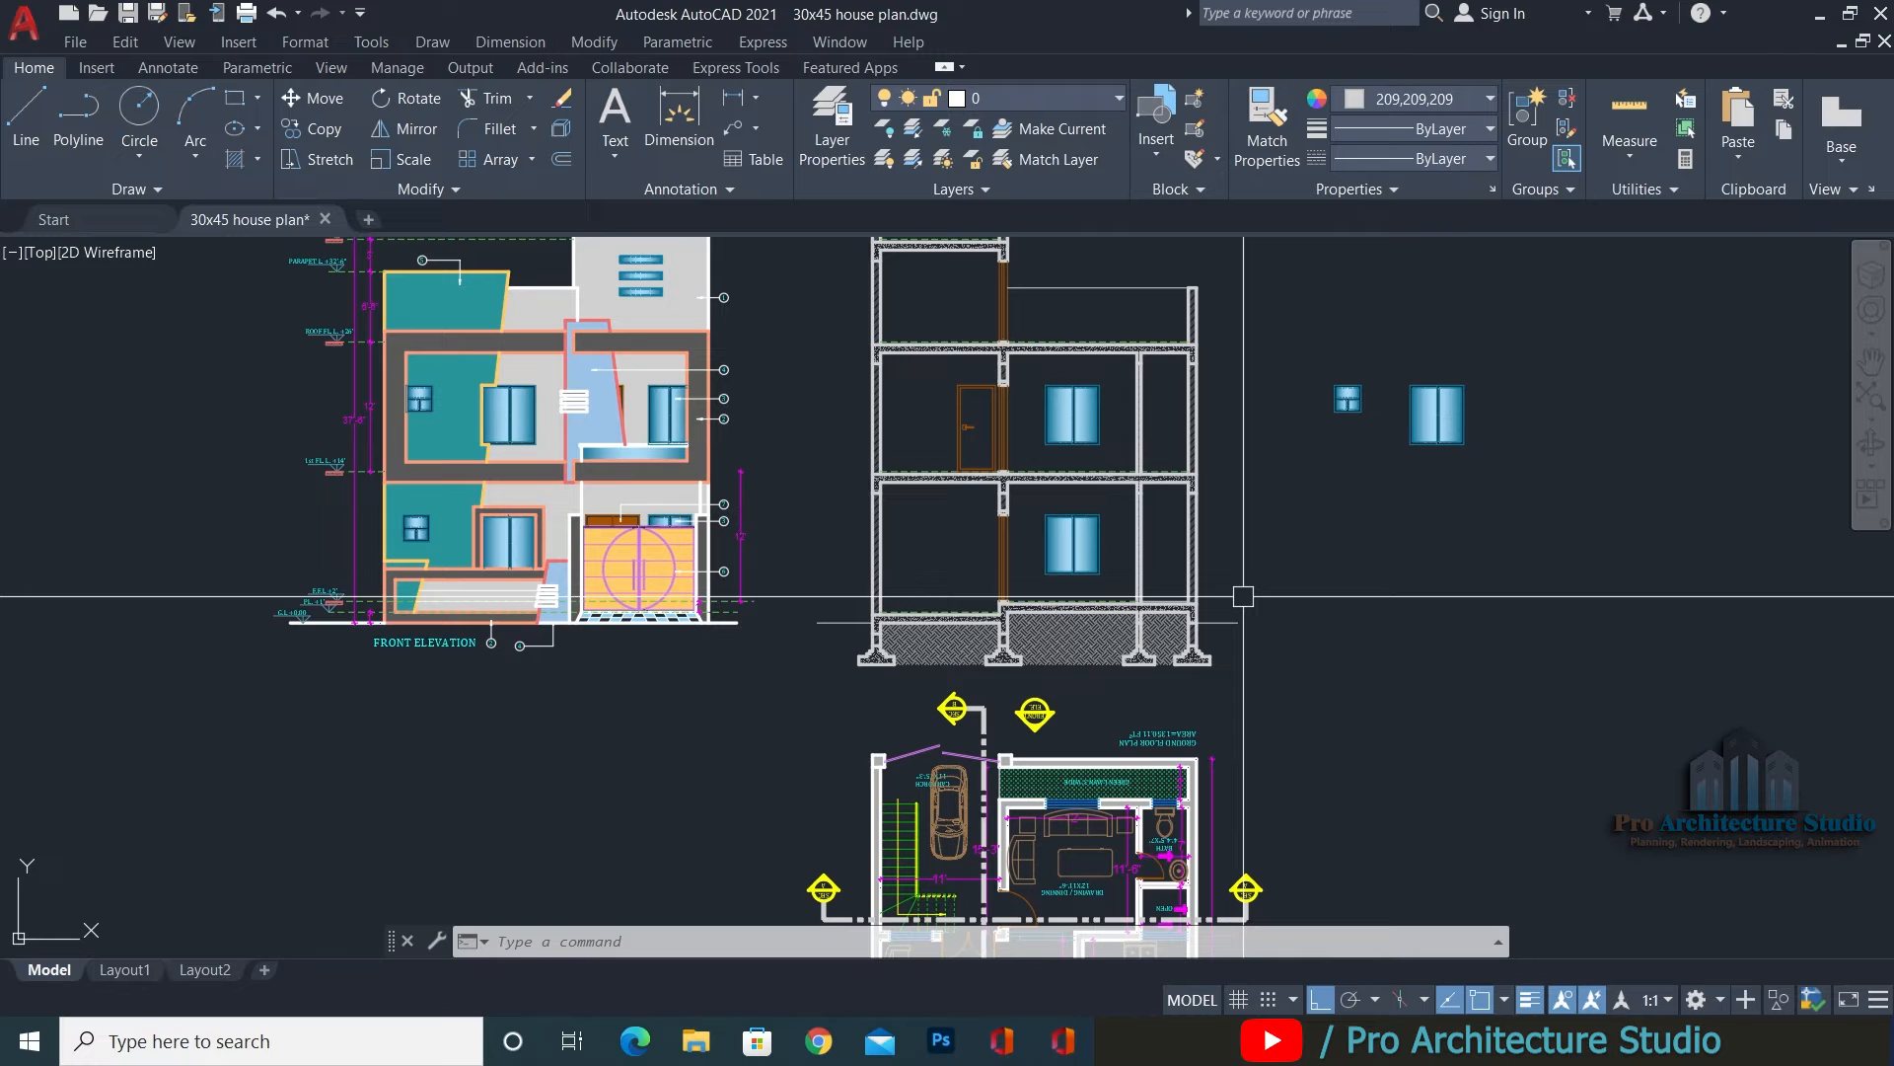
middle_click_drag(1124, 917, 1128, 727)
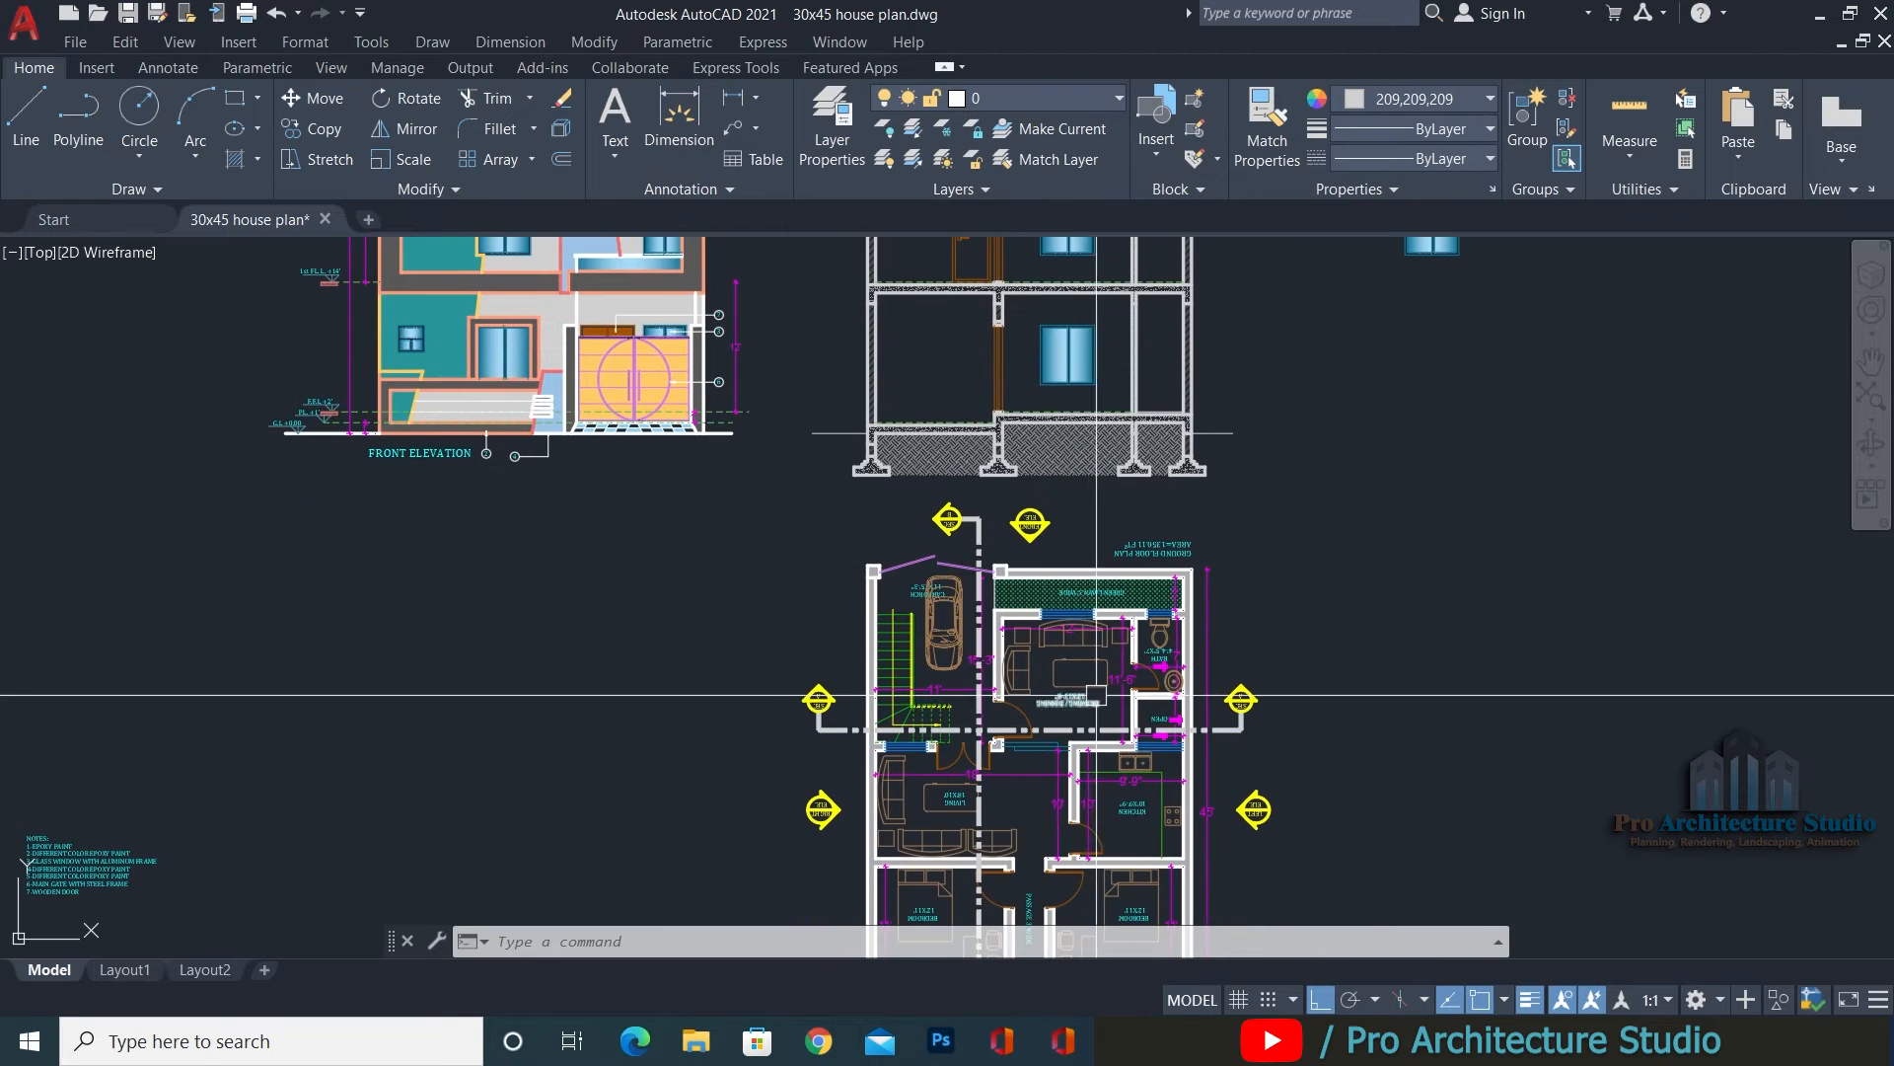
scroll(1105, 747, "up", 2)
scroll(1105, 747, "up", 4)
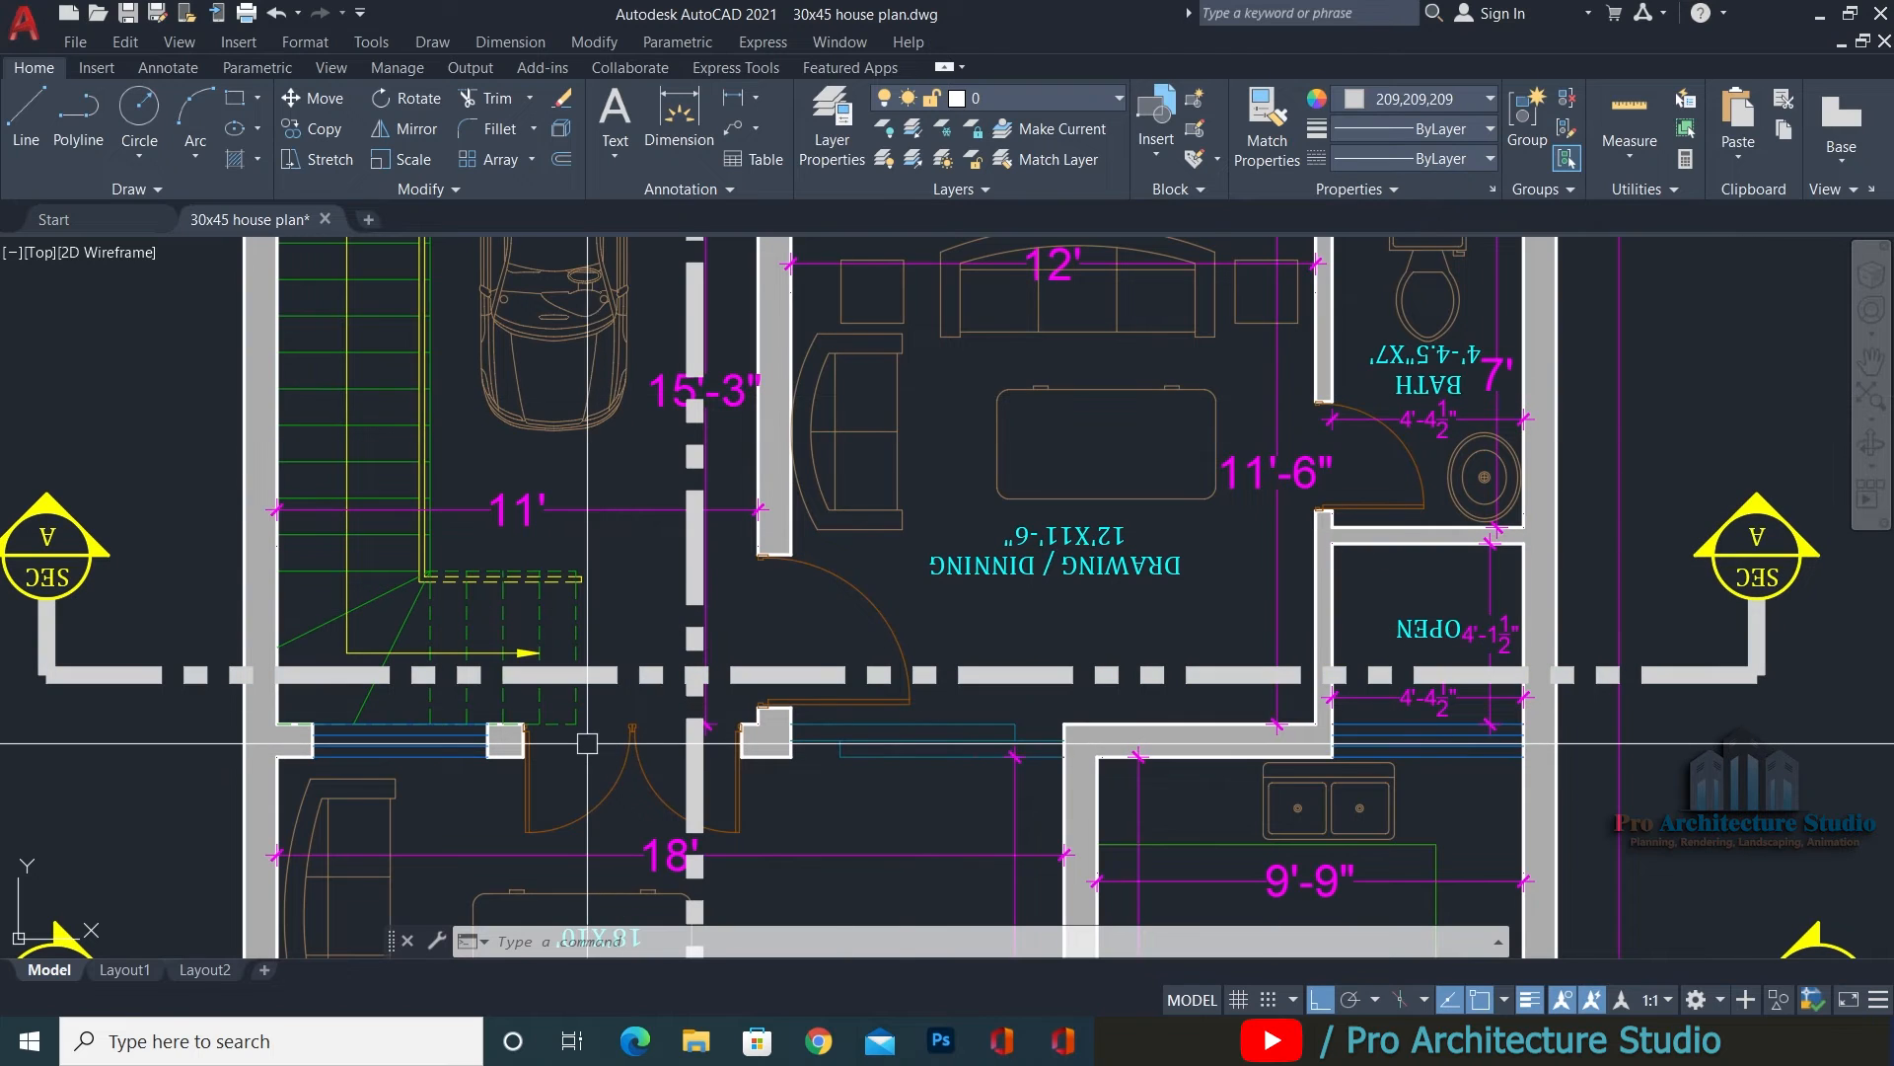
middle_click_drag(1407, 658, 1287, 642)
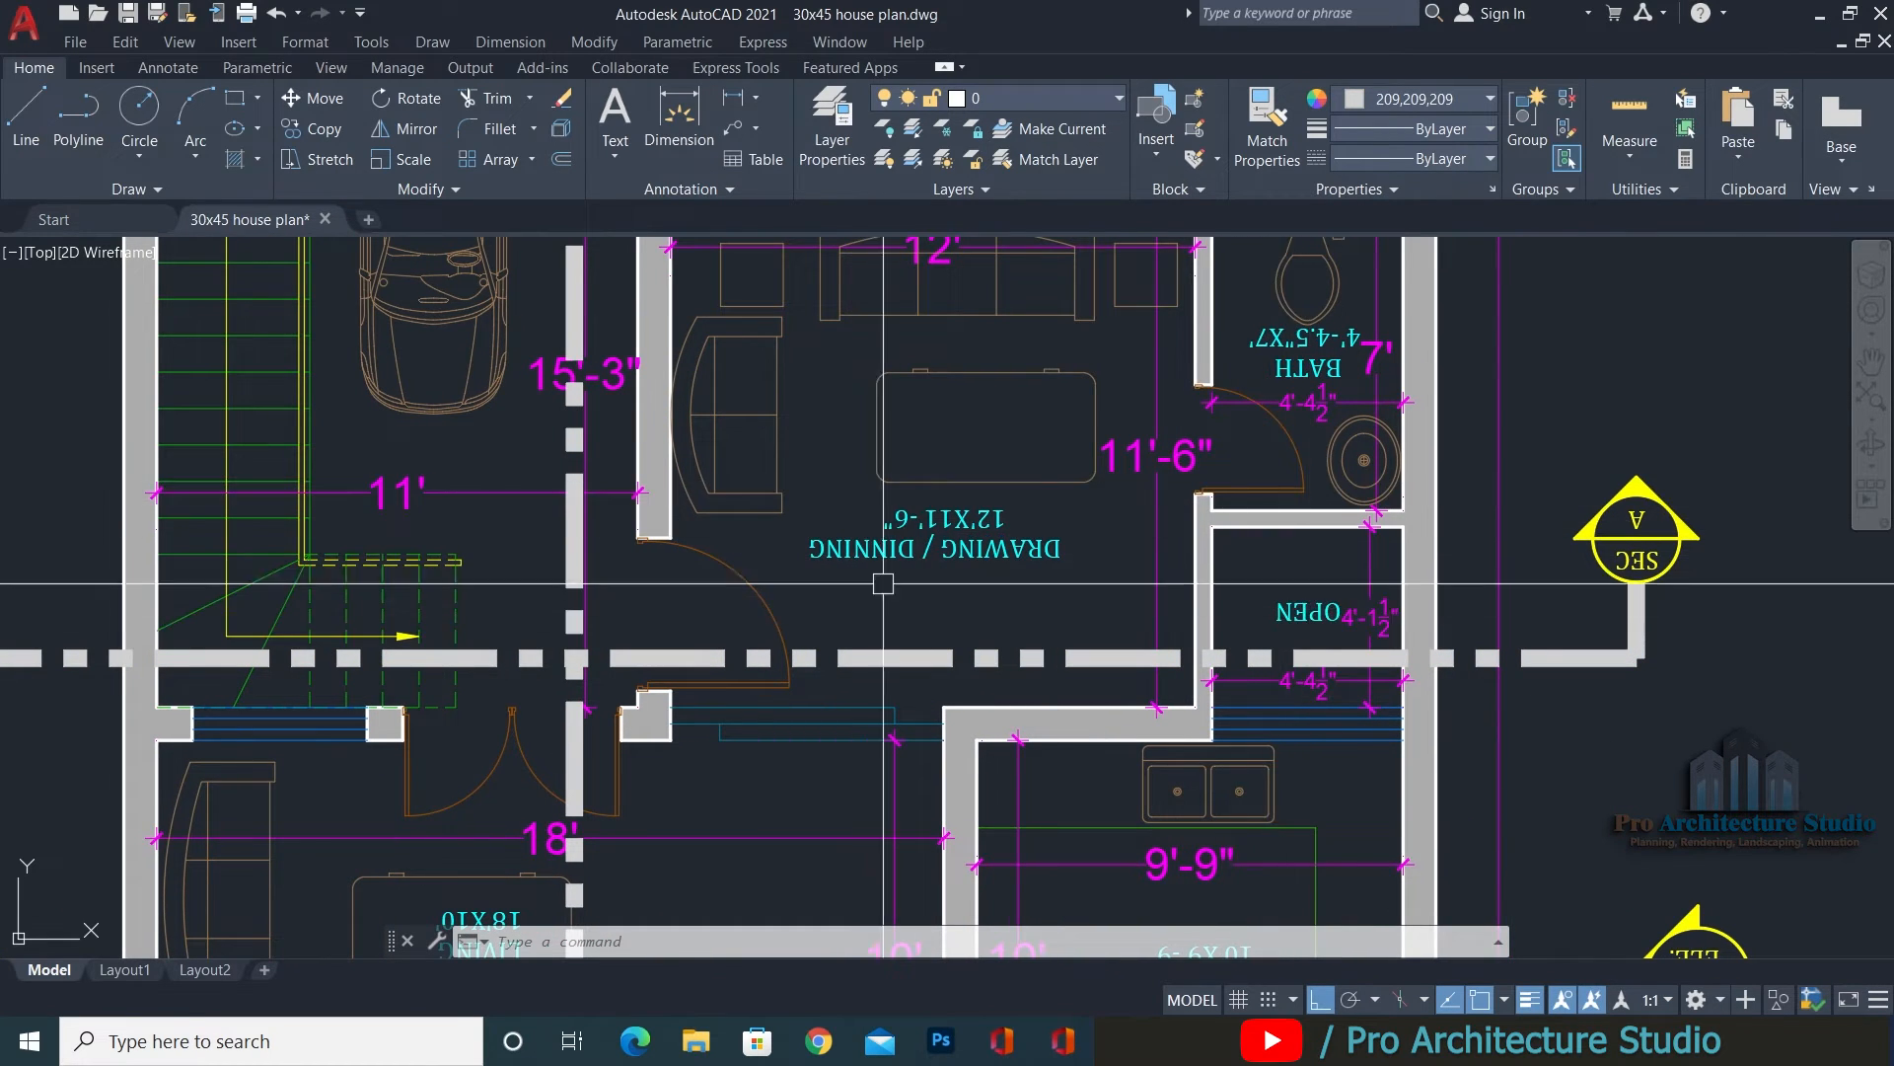
middle_click_drag(483, 313, 726, 413)
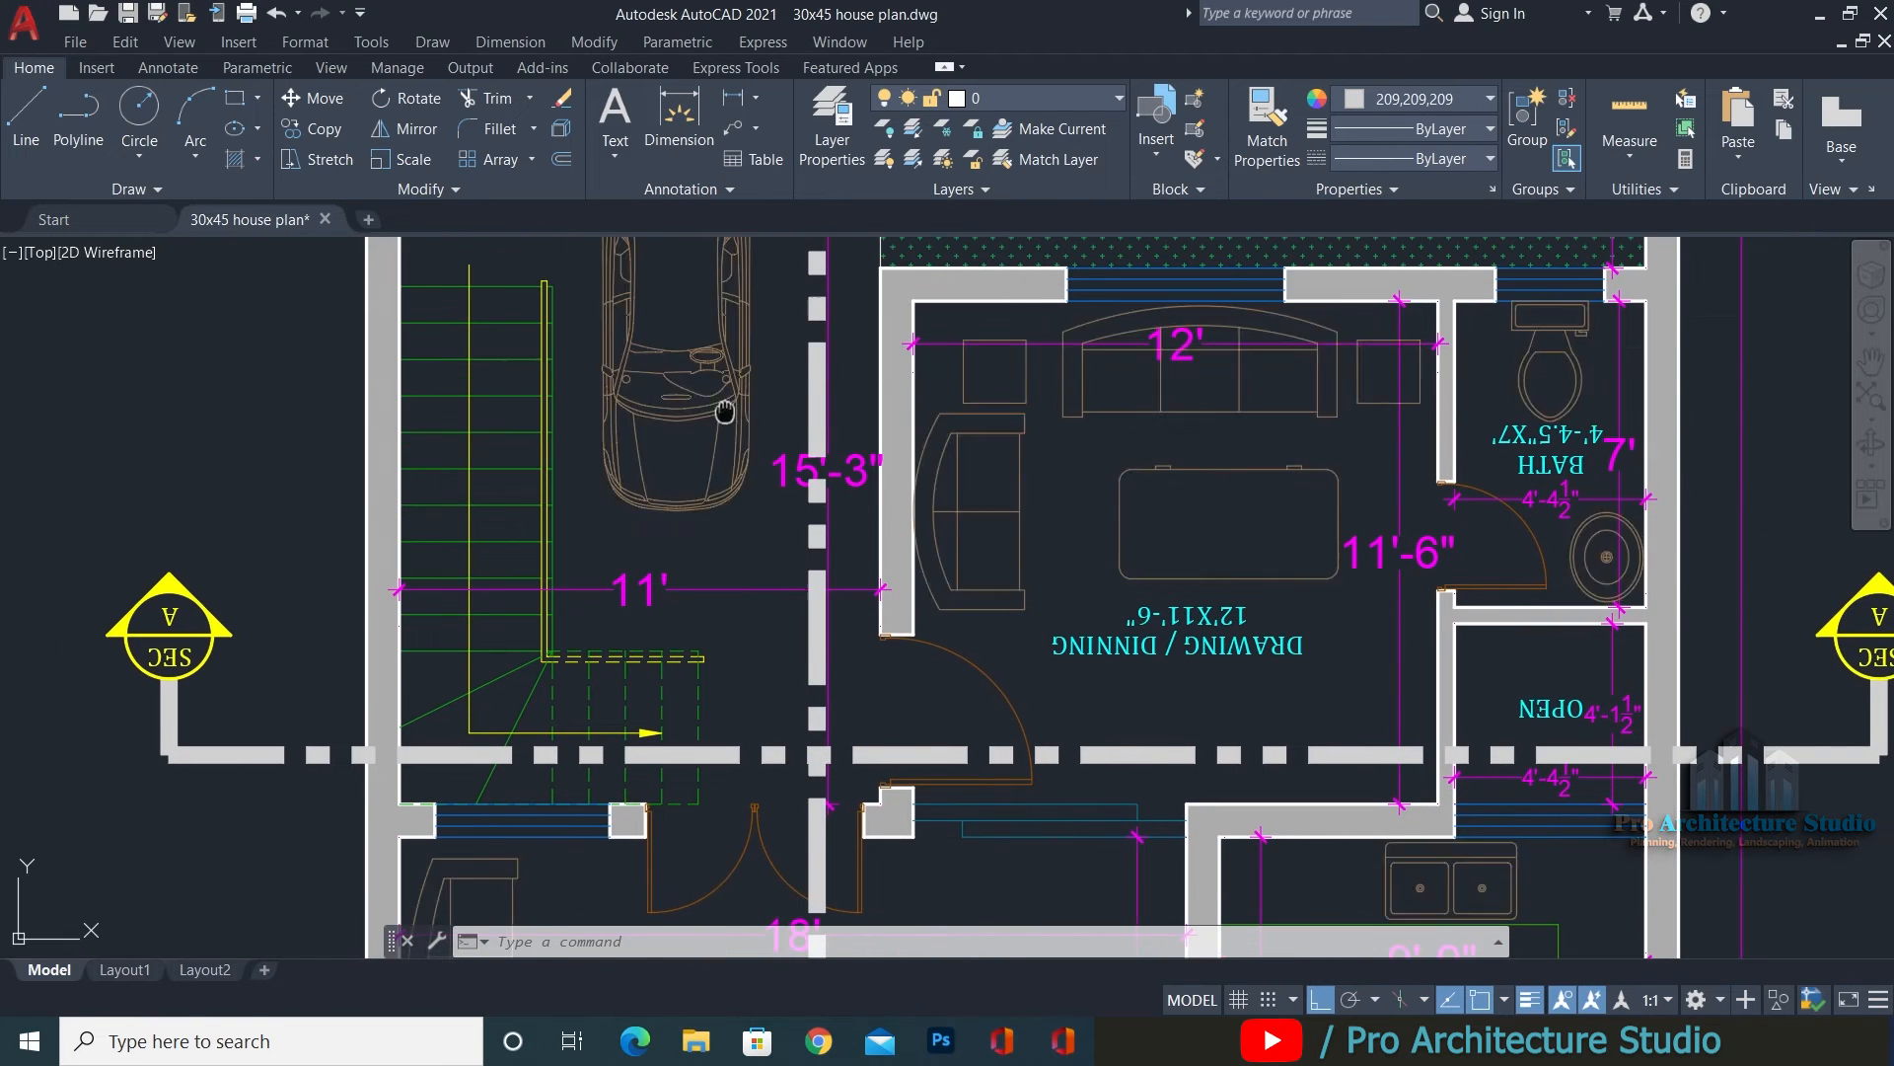
scroll(725, 412, "down", 3)
scroll(1076, 790, "up", 3)
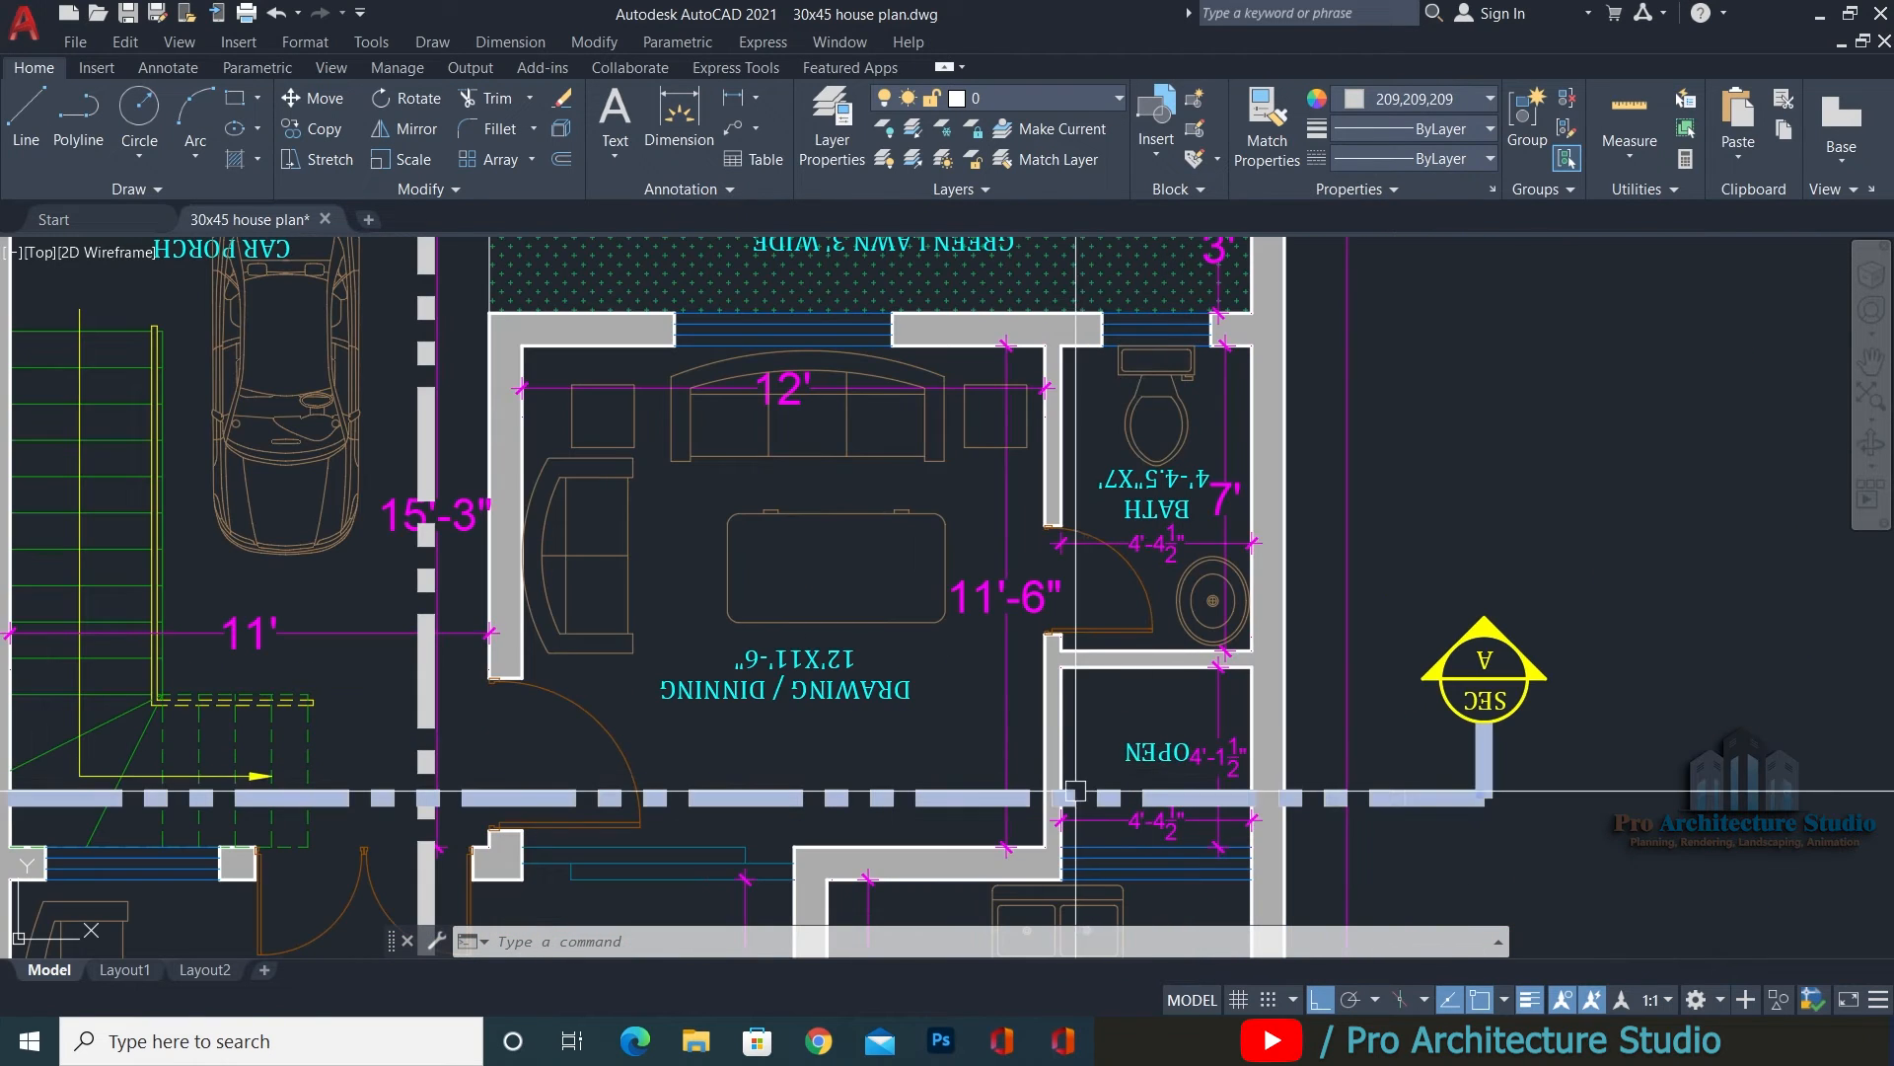
Copy the OPEN label from the ground floor plan into the narrow ground-floor bay of the section.
left_click(1135, 752)
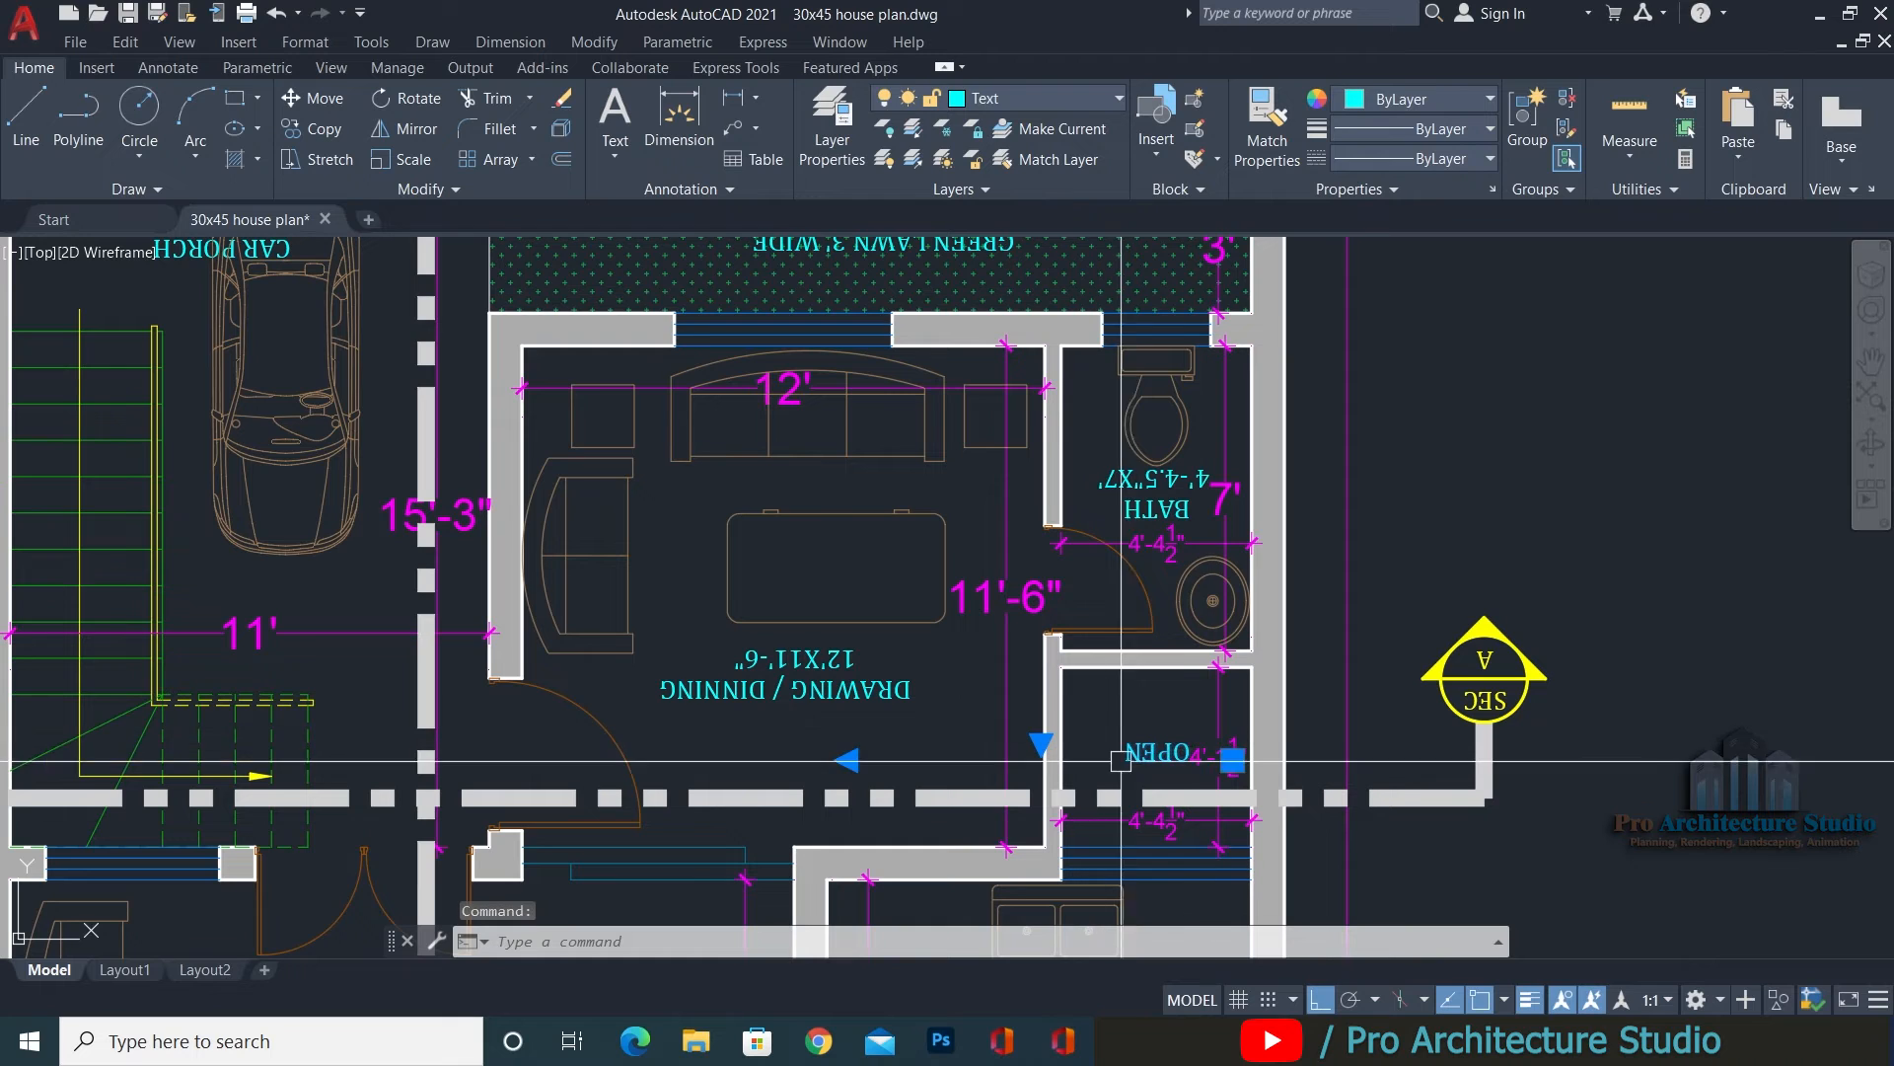
type("co")
key("space")
left_click(1147, 738)
scroll(1125, 829, "down", 5)
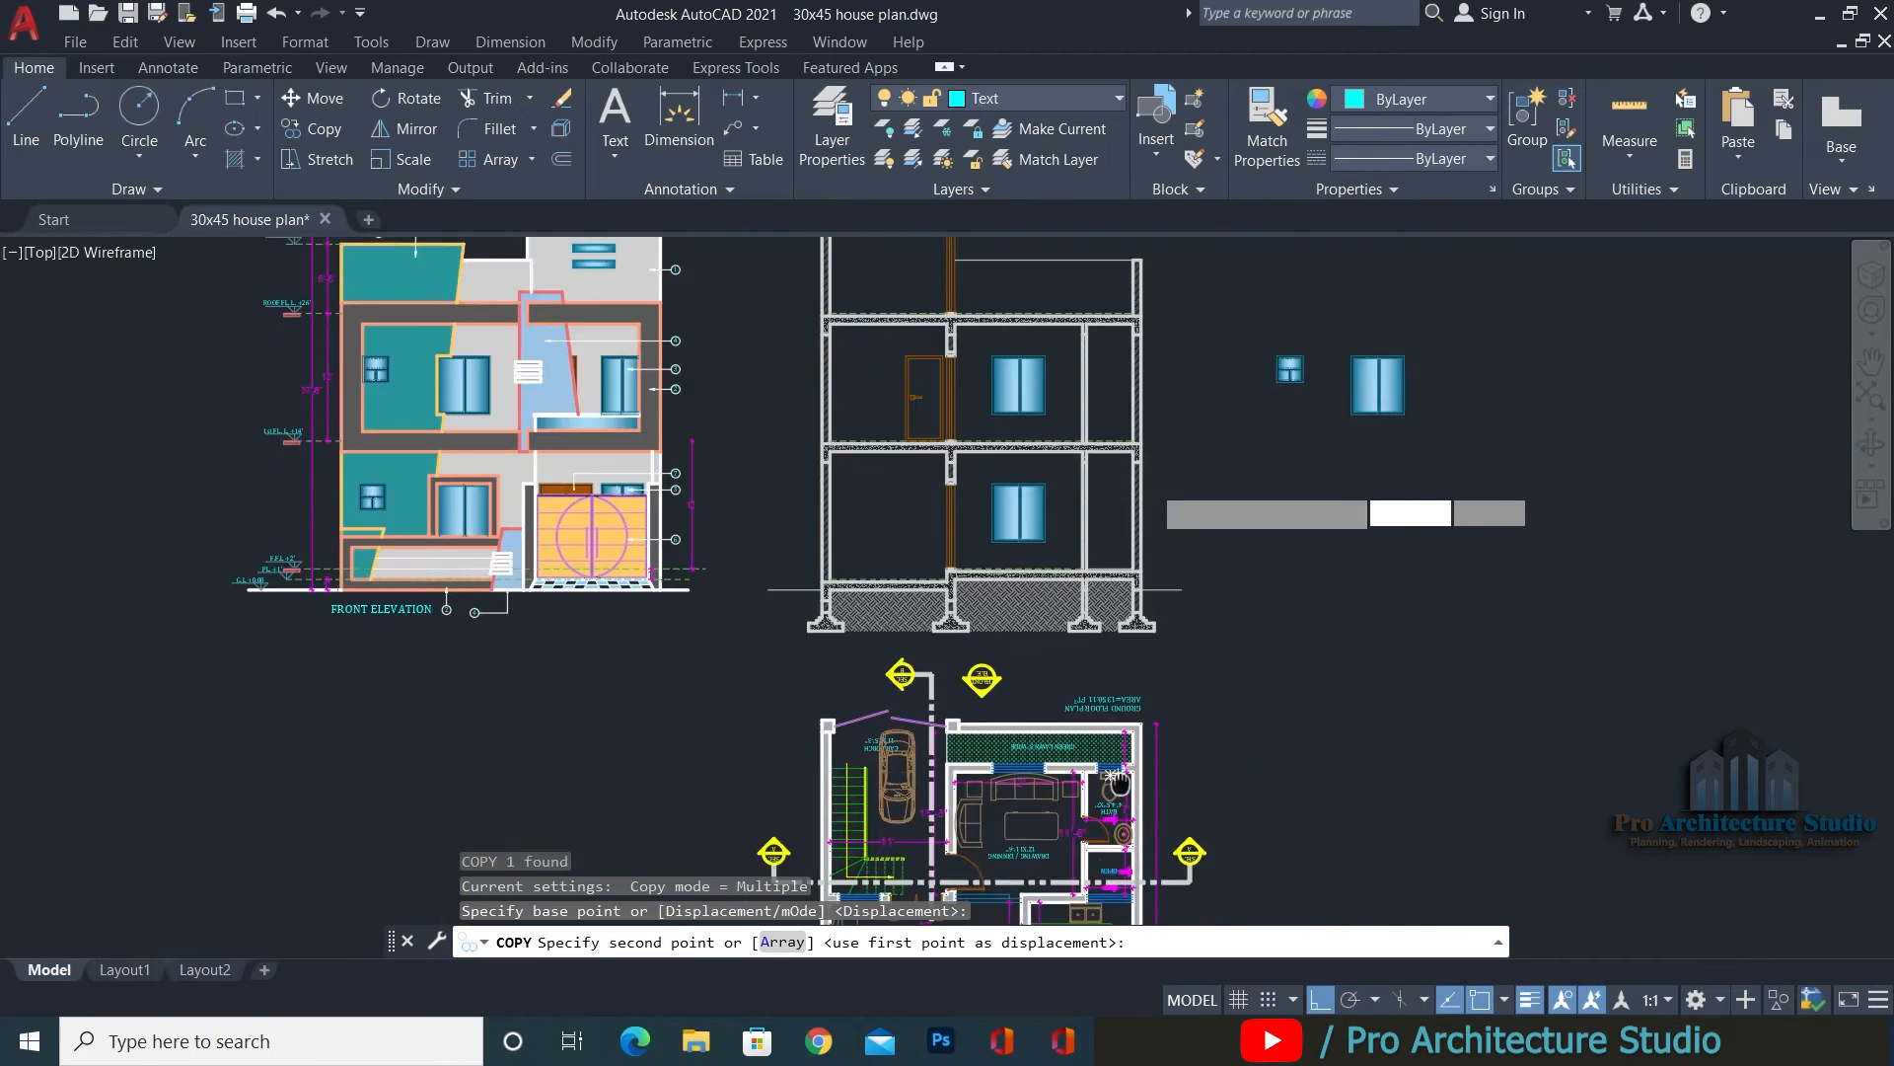
scroll(1127, 444, "up", 3)
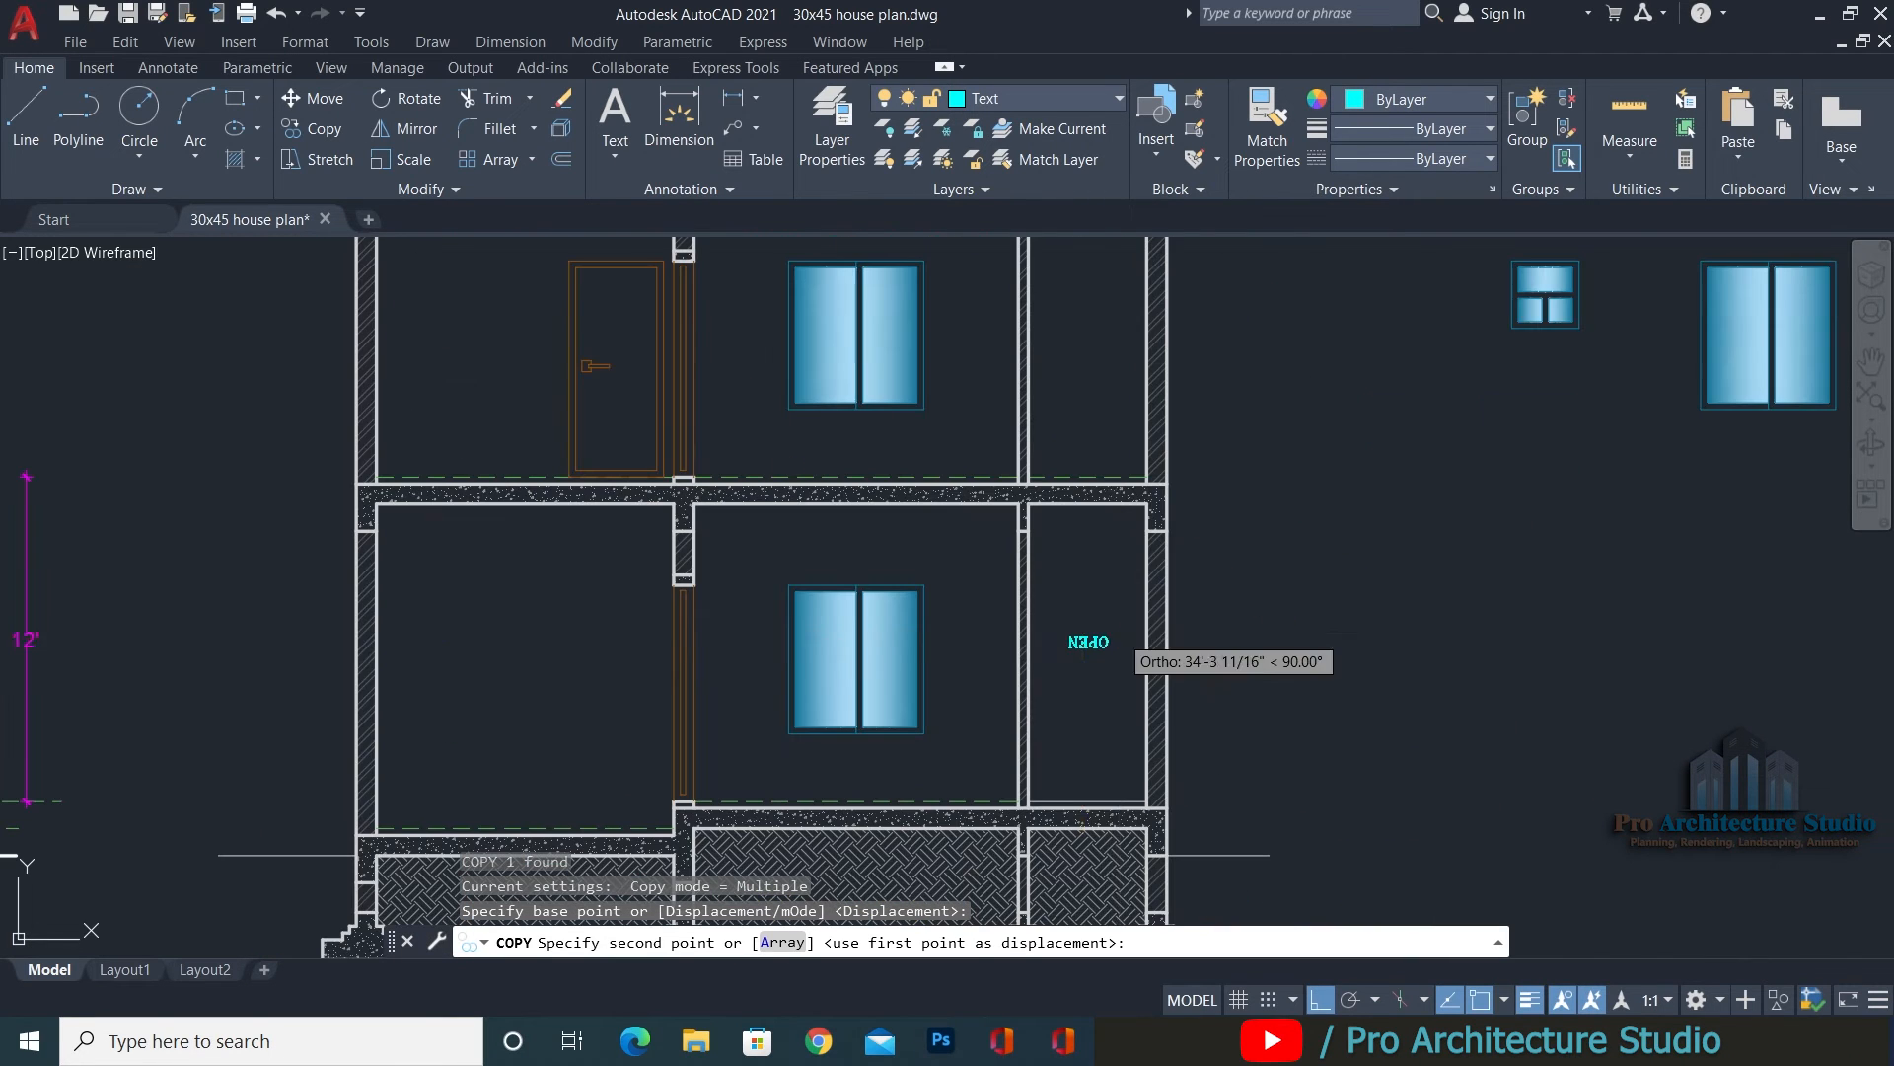
left_click(1096, 666)
key("Return")
scroll(1085, 592, "down", 2)
scroll(1083, 457, "up", 2)
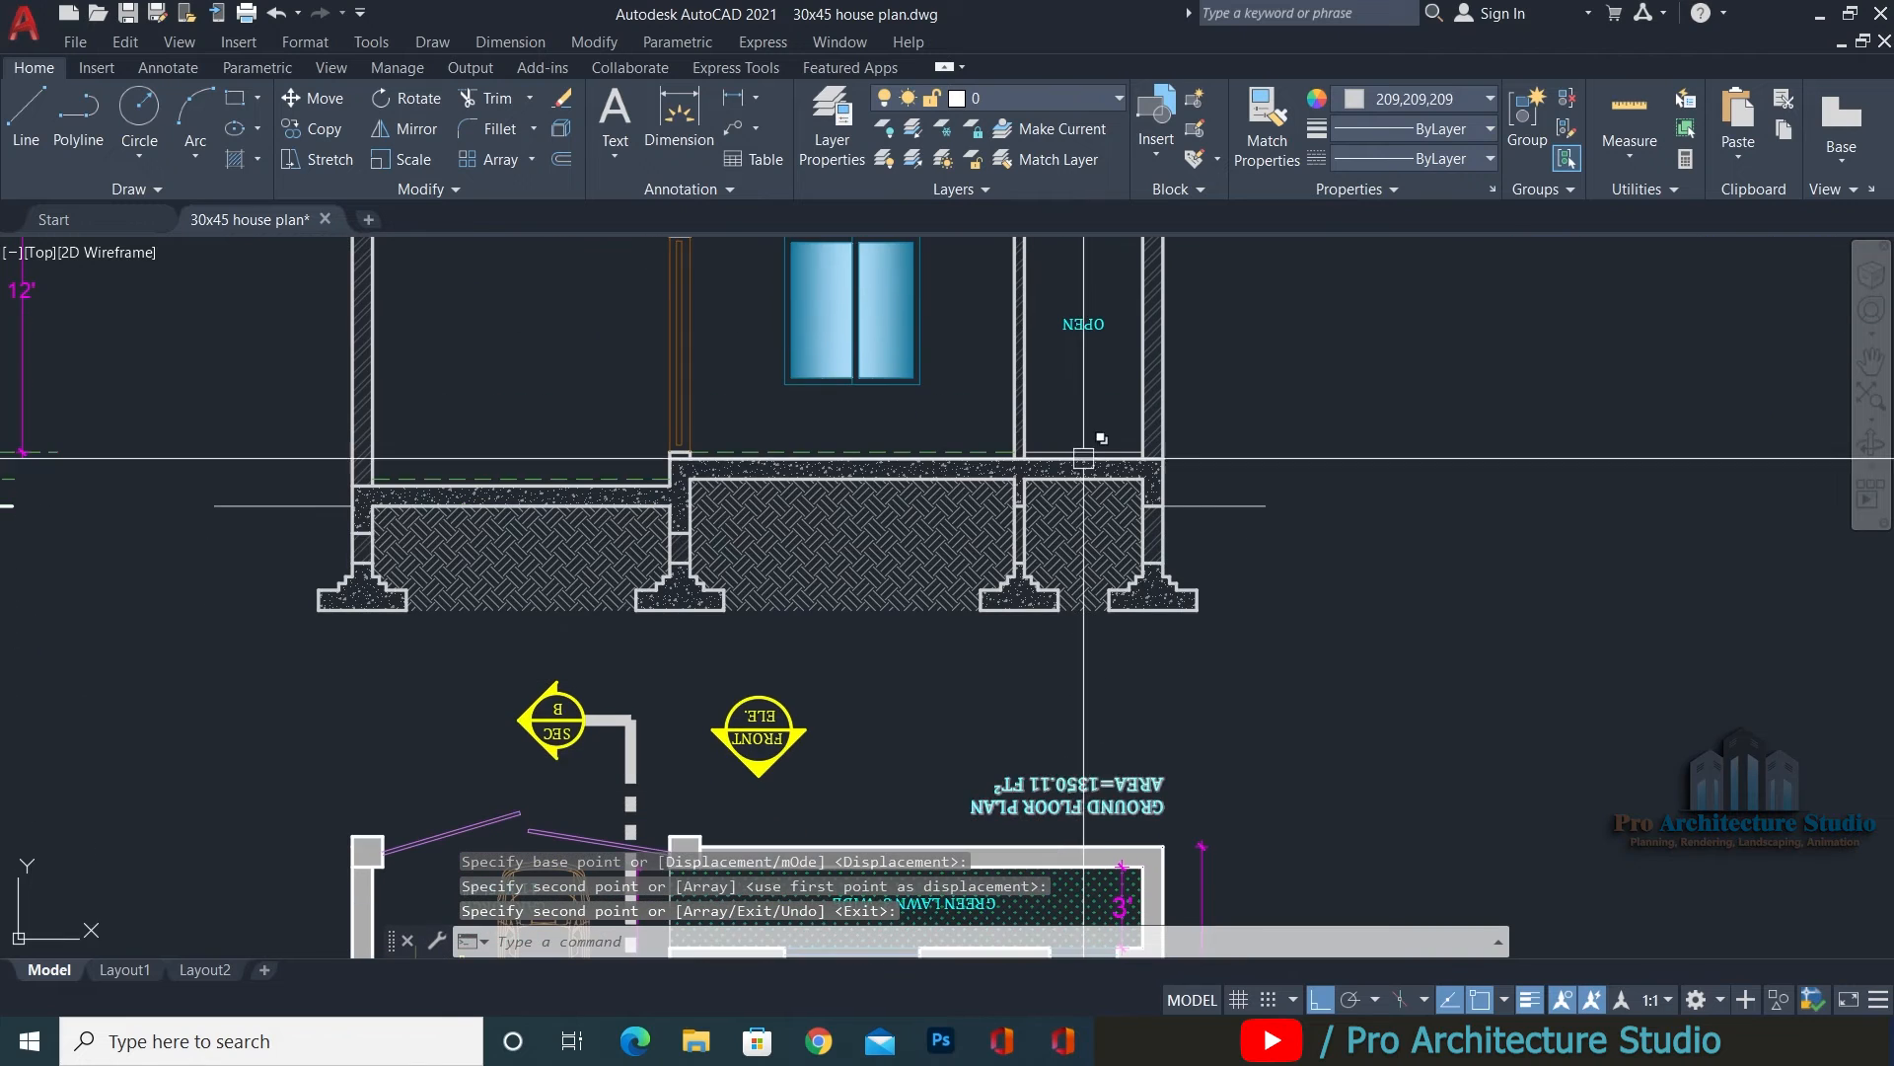
Rotate the upside-down OPEN label in the narrow ground-floor bay by 180 degrees so it reads upright.
scroll(1083, 457, "up", 4)
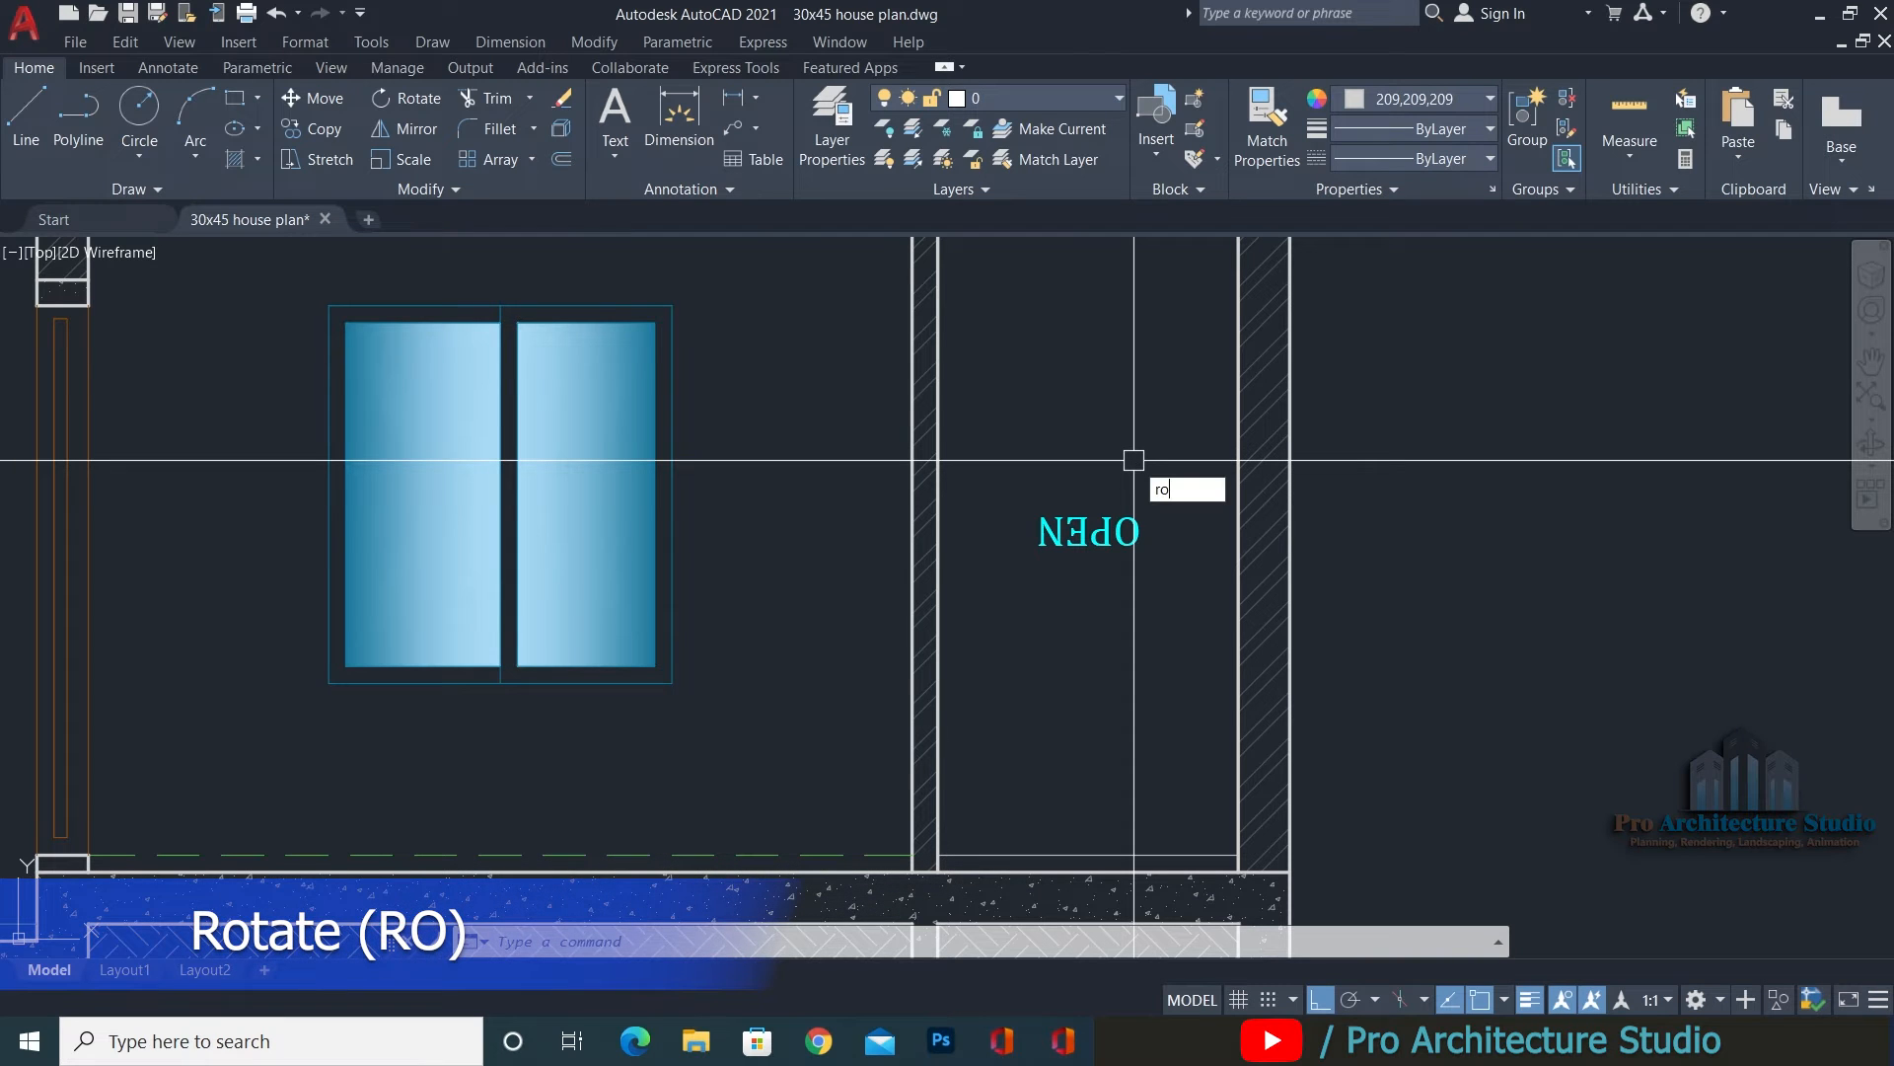
type("ro")
key("Return")
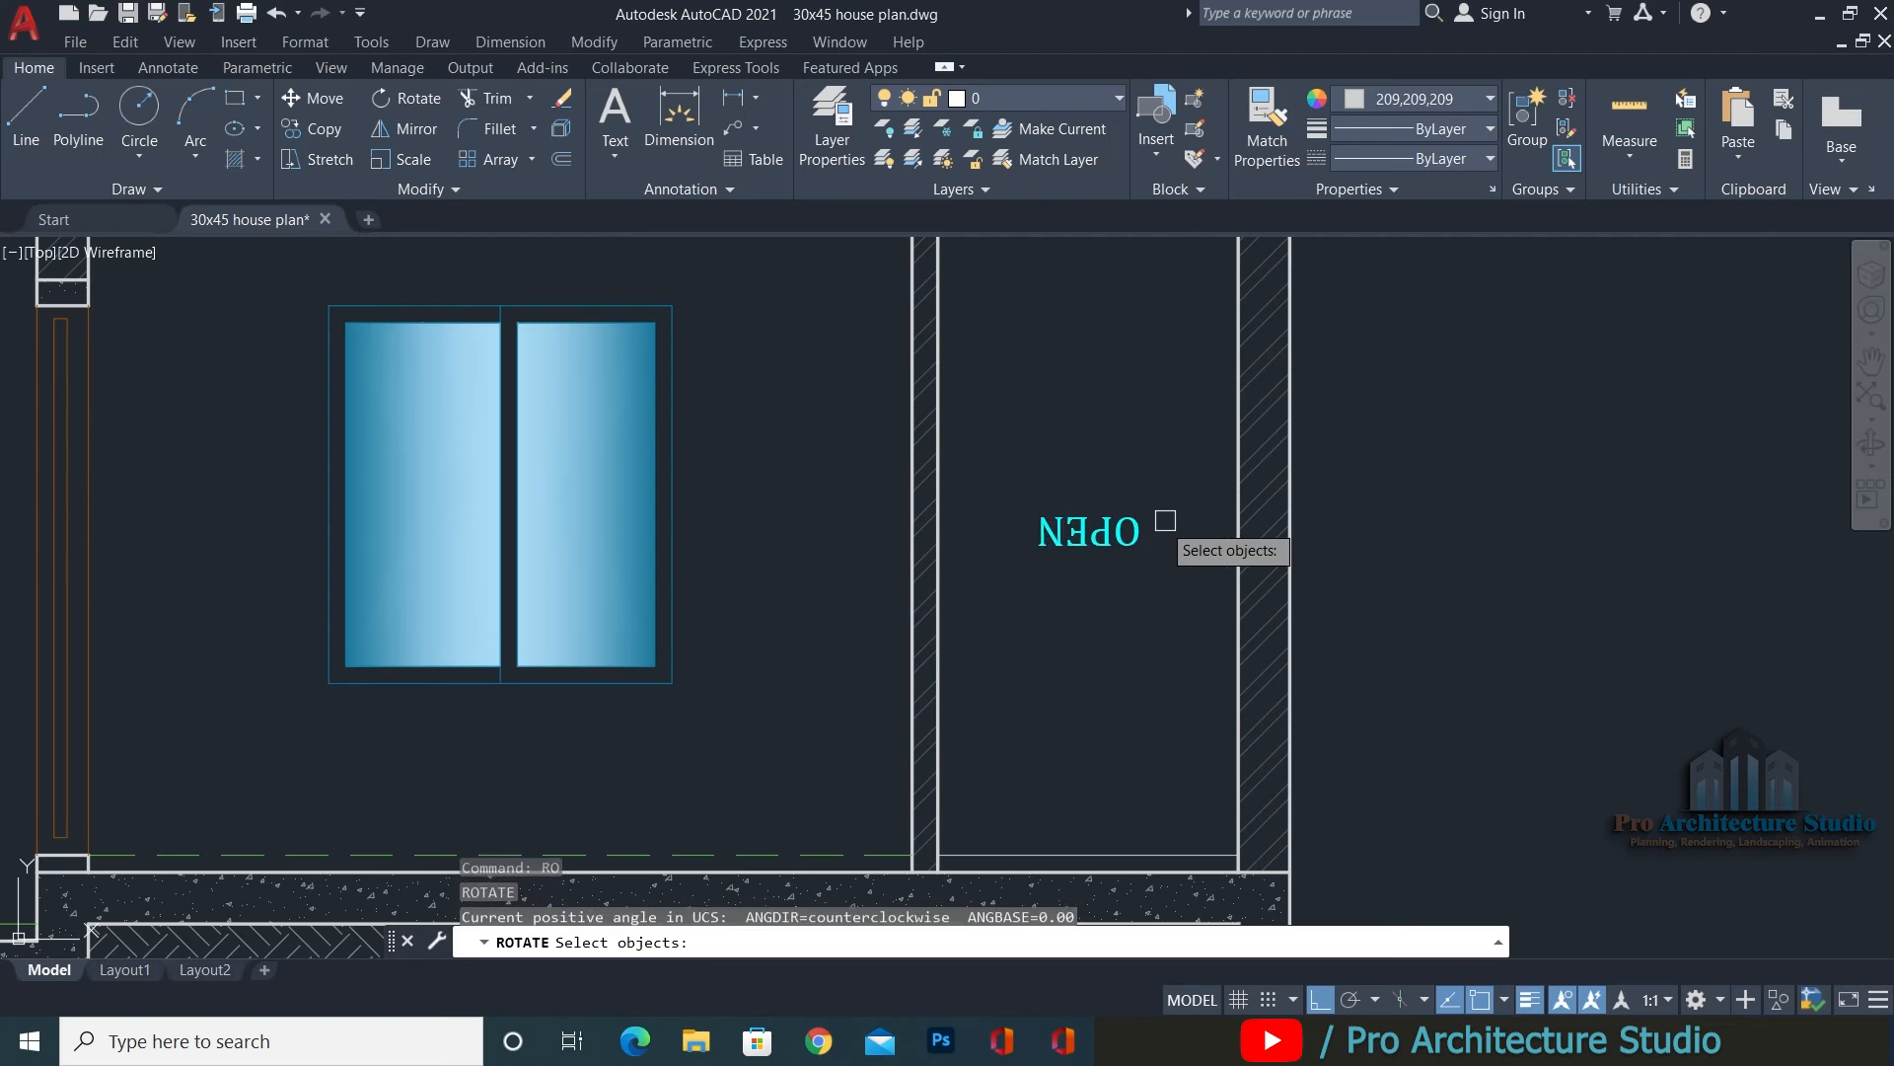
left_click(1081, 534)
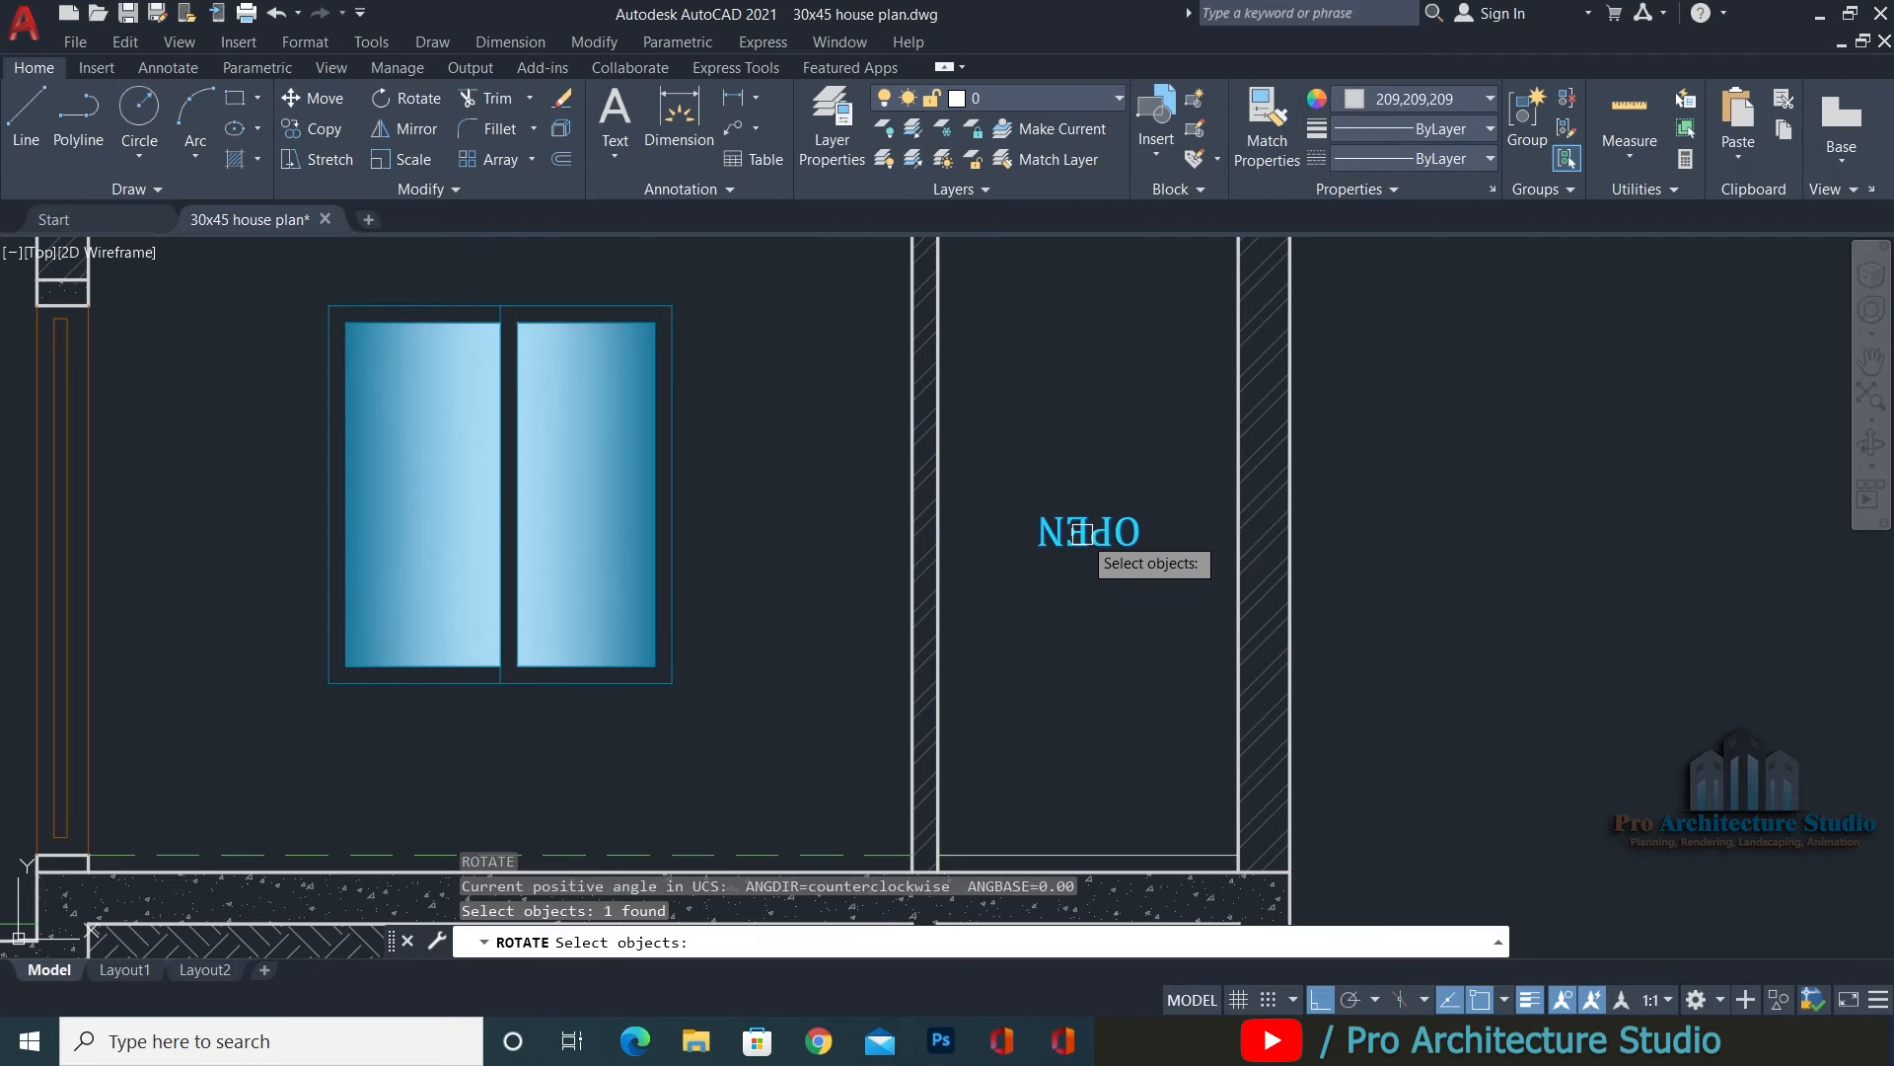
key("Return")
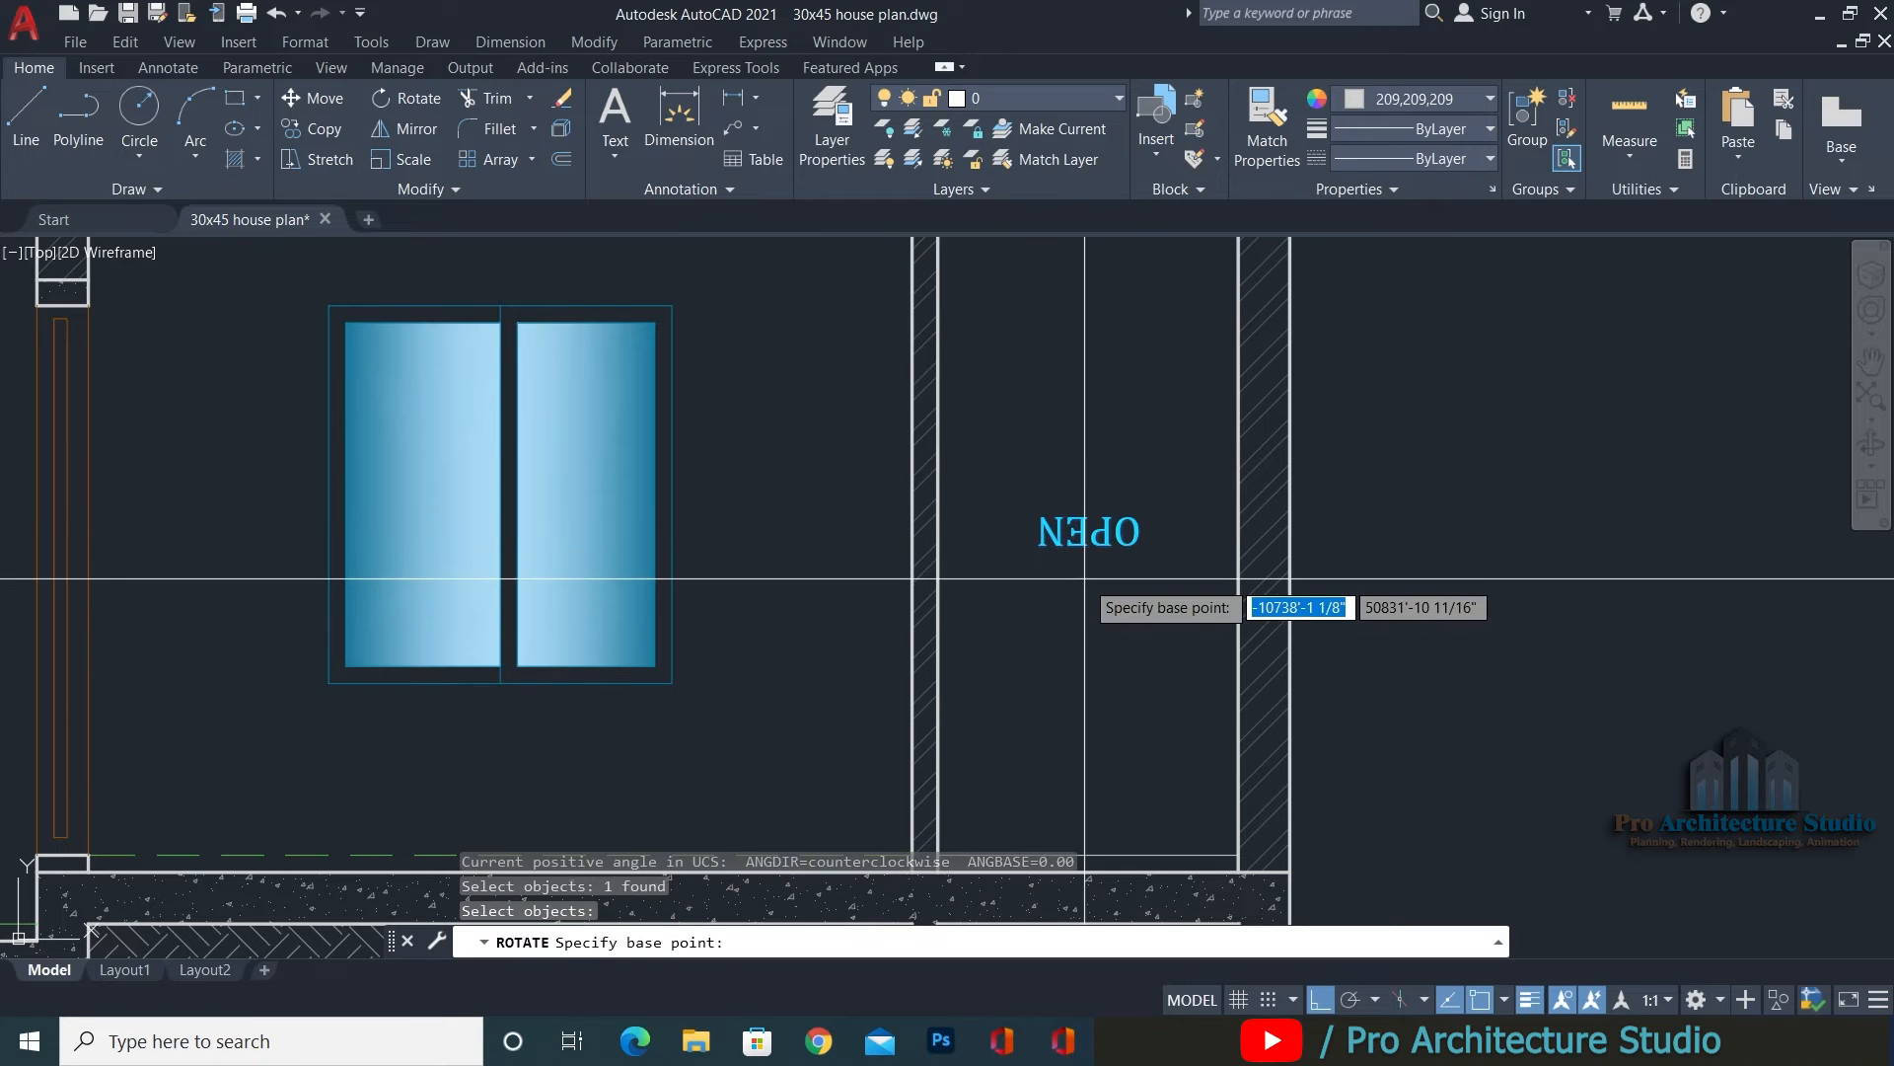
left_click(1086, 547)
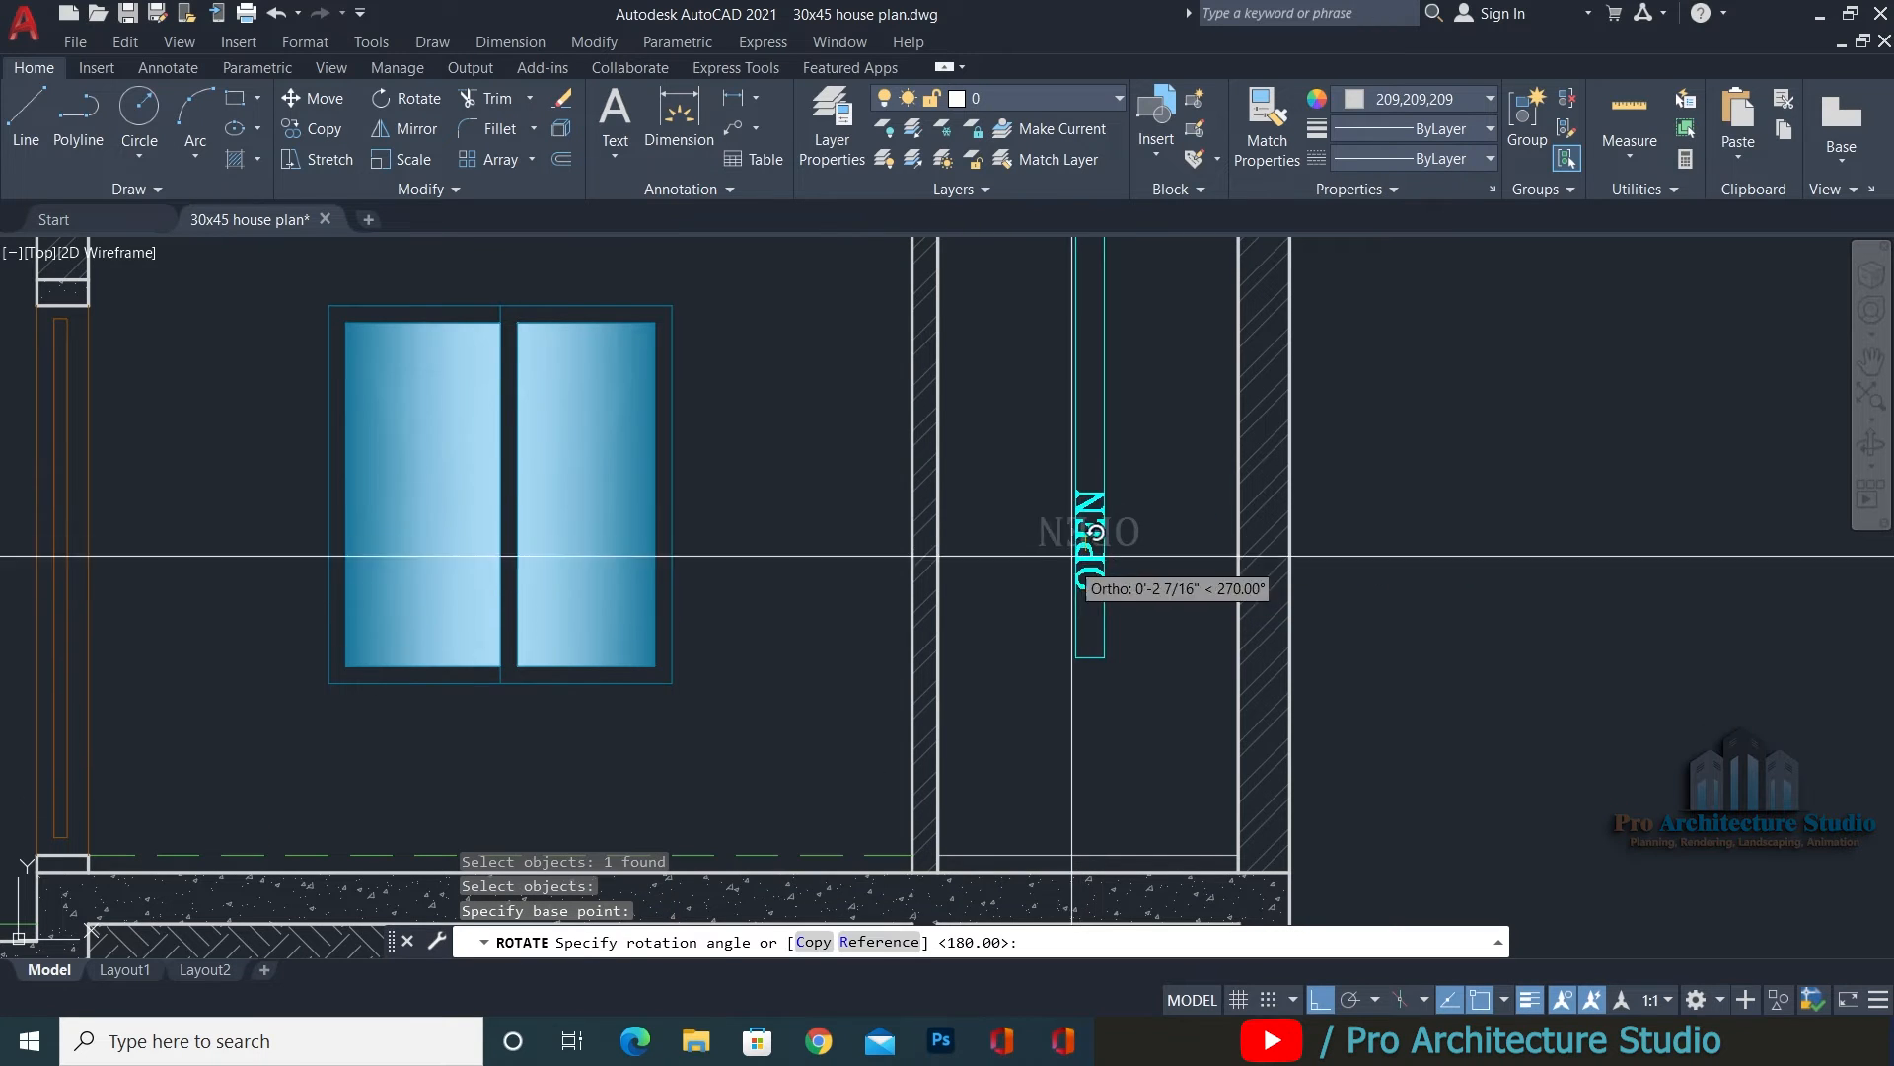
left_click(738, 608)
Move the OPEN label straight down within the narrow bay, closer to the ground-floor slab.
middle_click_drag(1226, 579, 1289, 558)
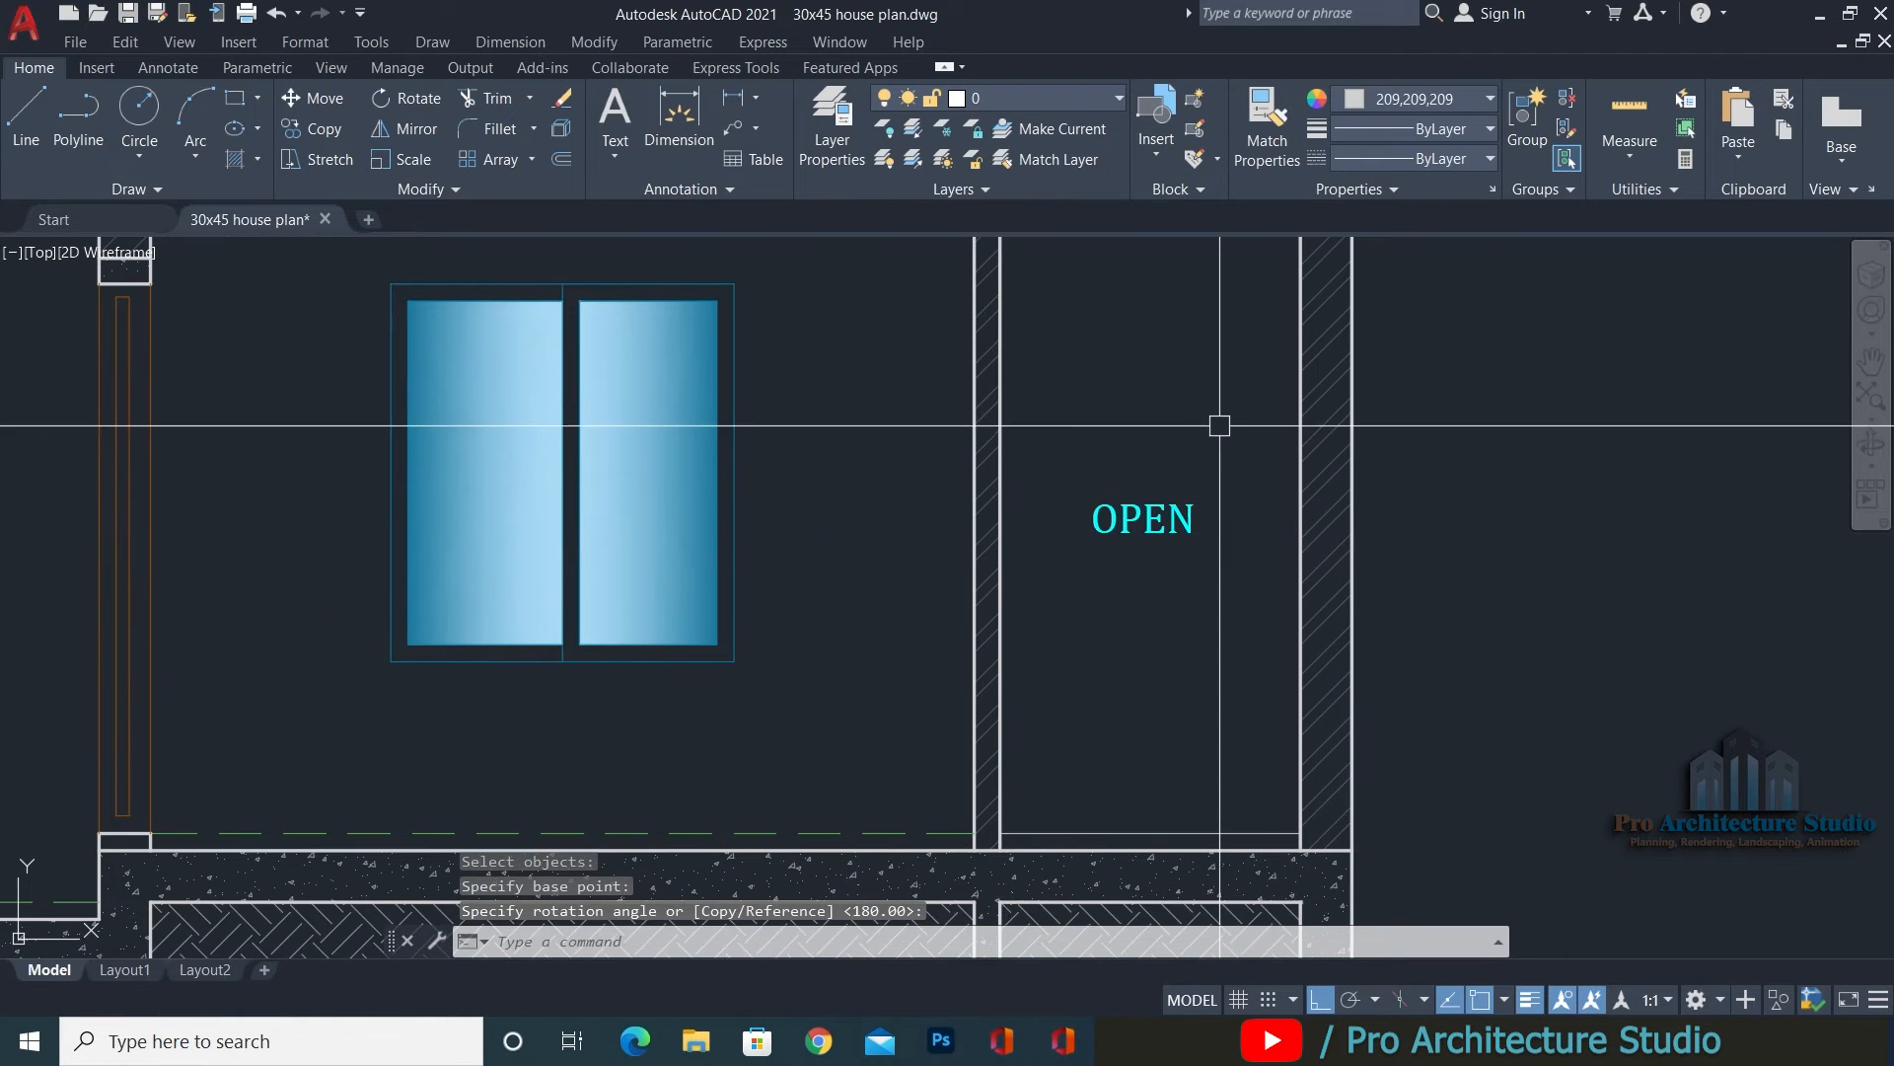
left_click(1222, 423)
left_click(1134, 552)
type("m")
key("Return")
left_click(1585, 663)
scroll(1589, 592, "down", 2)
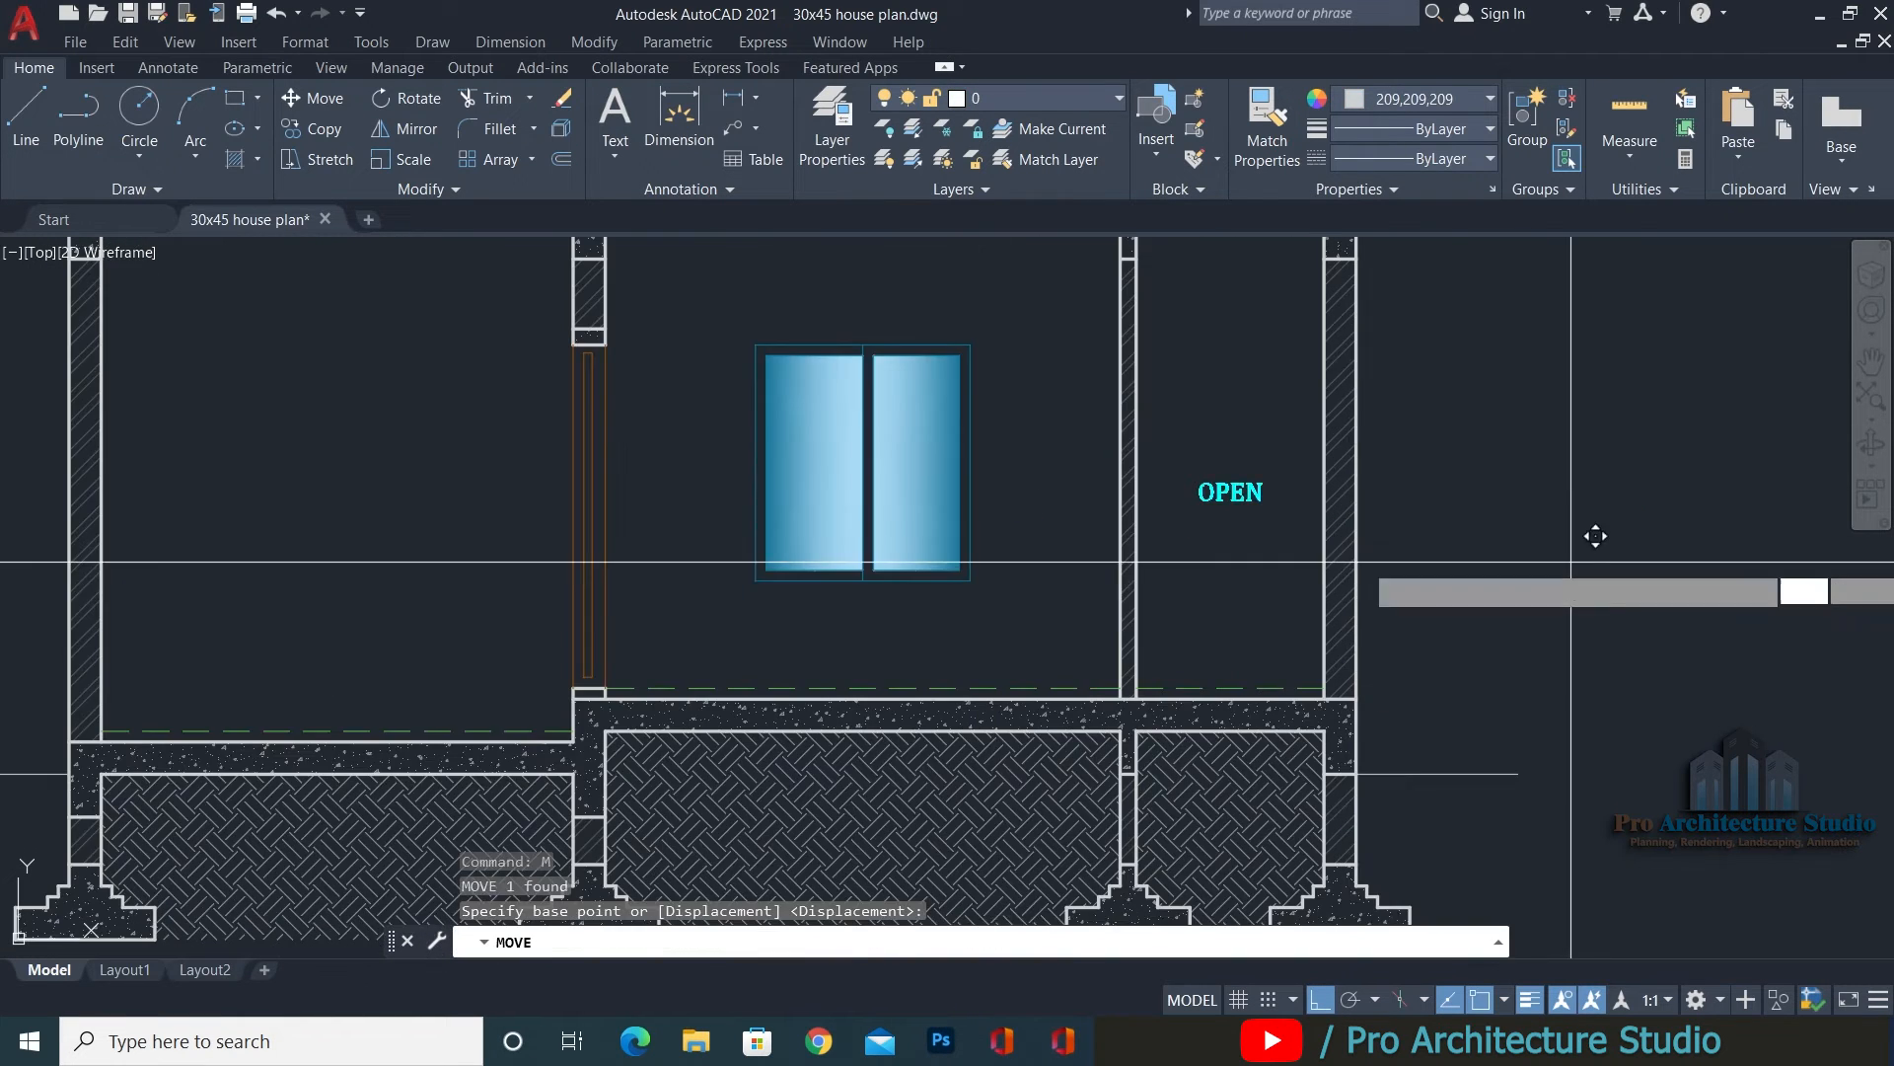
left_click(1560, 678)
key("Escape")
key("Escape")
Copy the OPEN label horizontally into the wider ground-floor bay, just beneath the window.
scroll(1164, 620, "up", 2)
left_click(1281, 499)
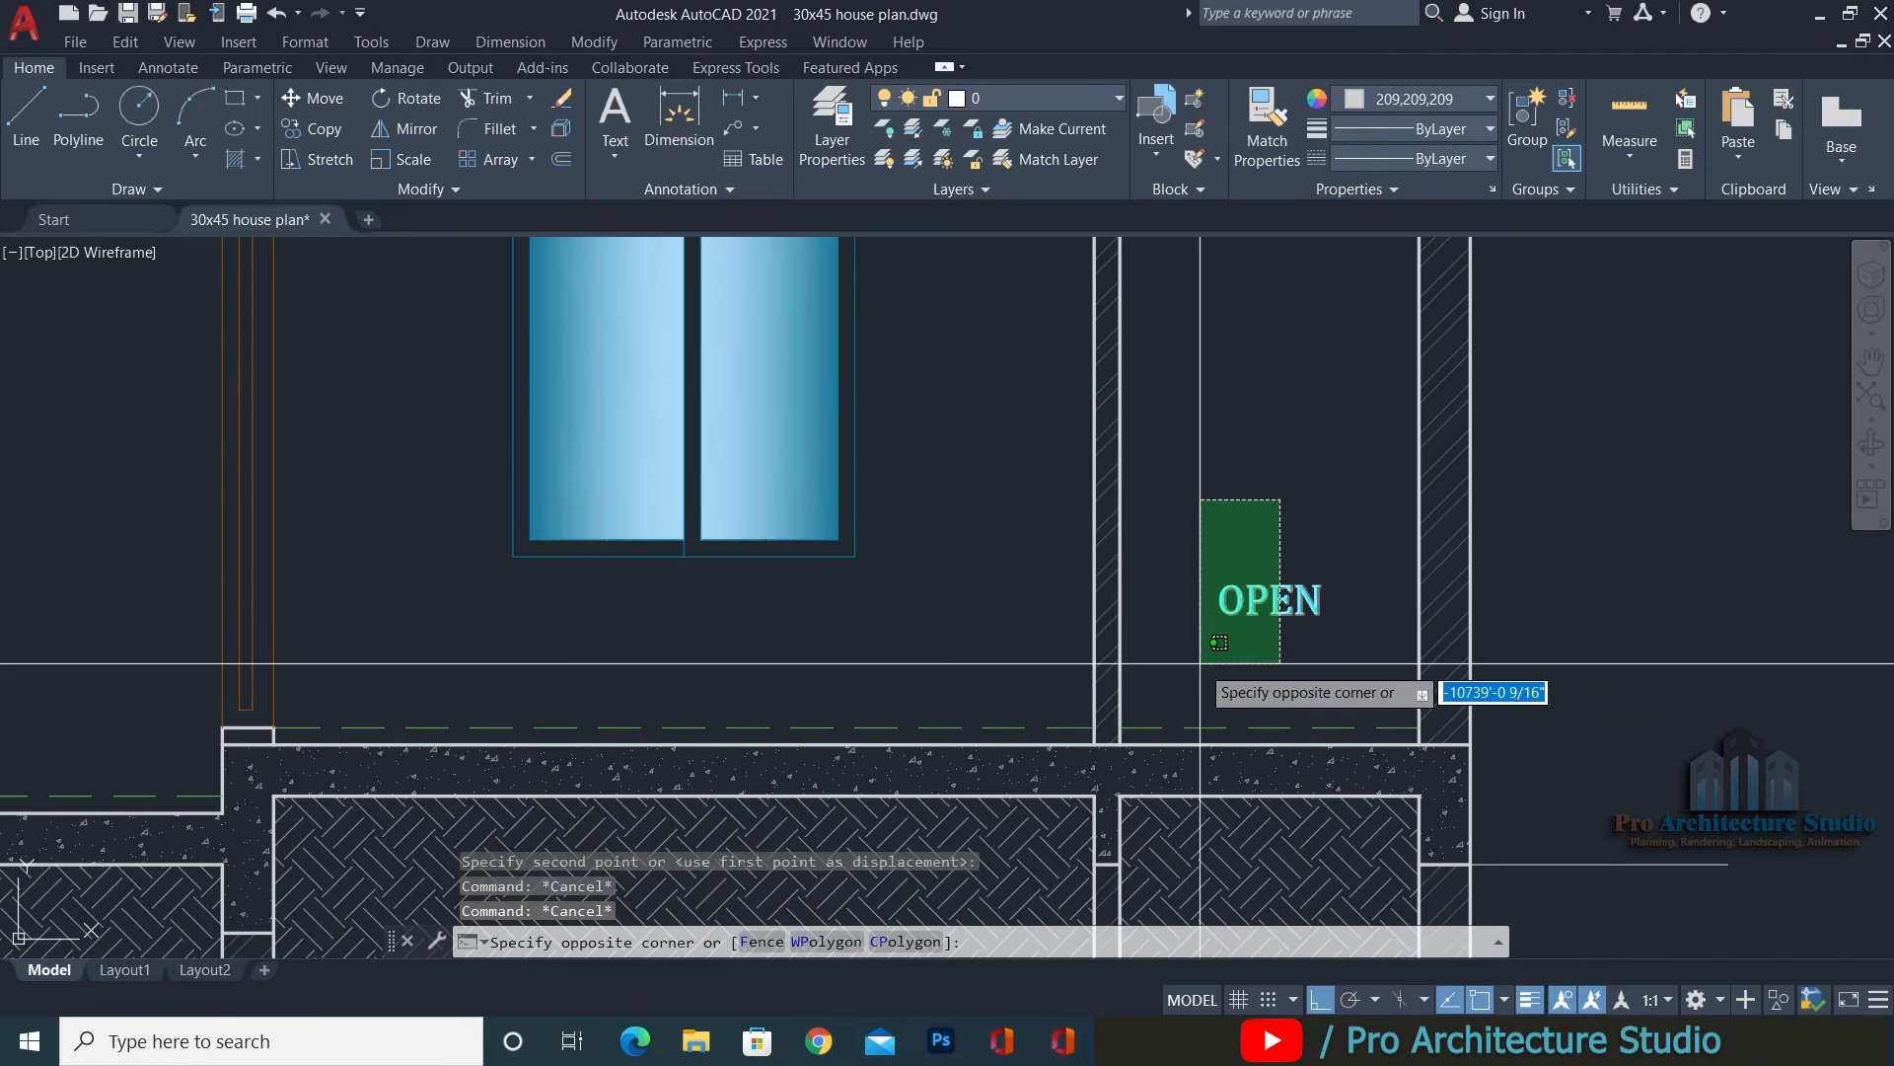
left_click(1199, 663)
type("co")
key("Return")
left_click(1258, 660)
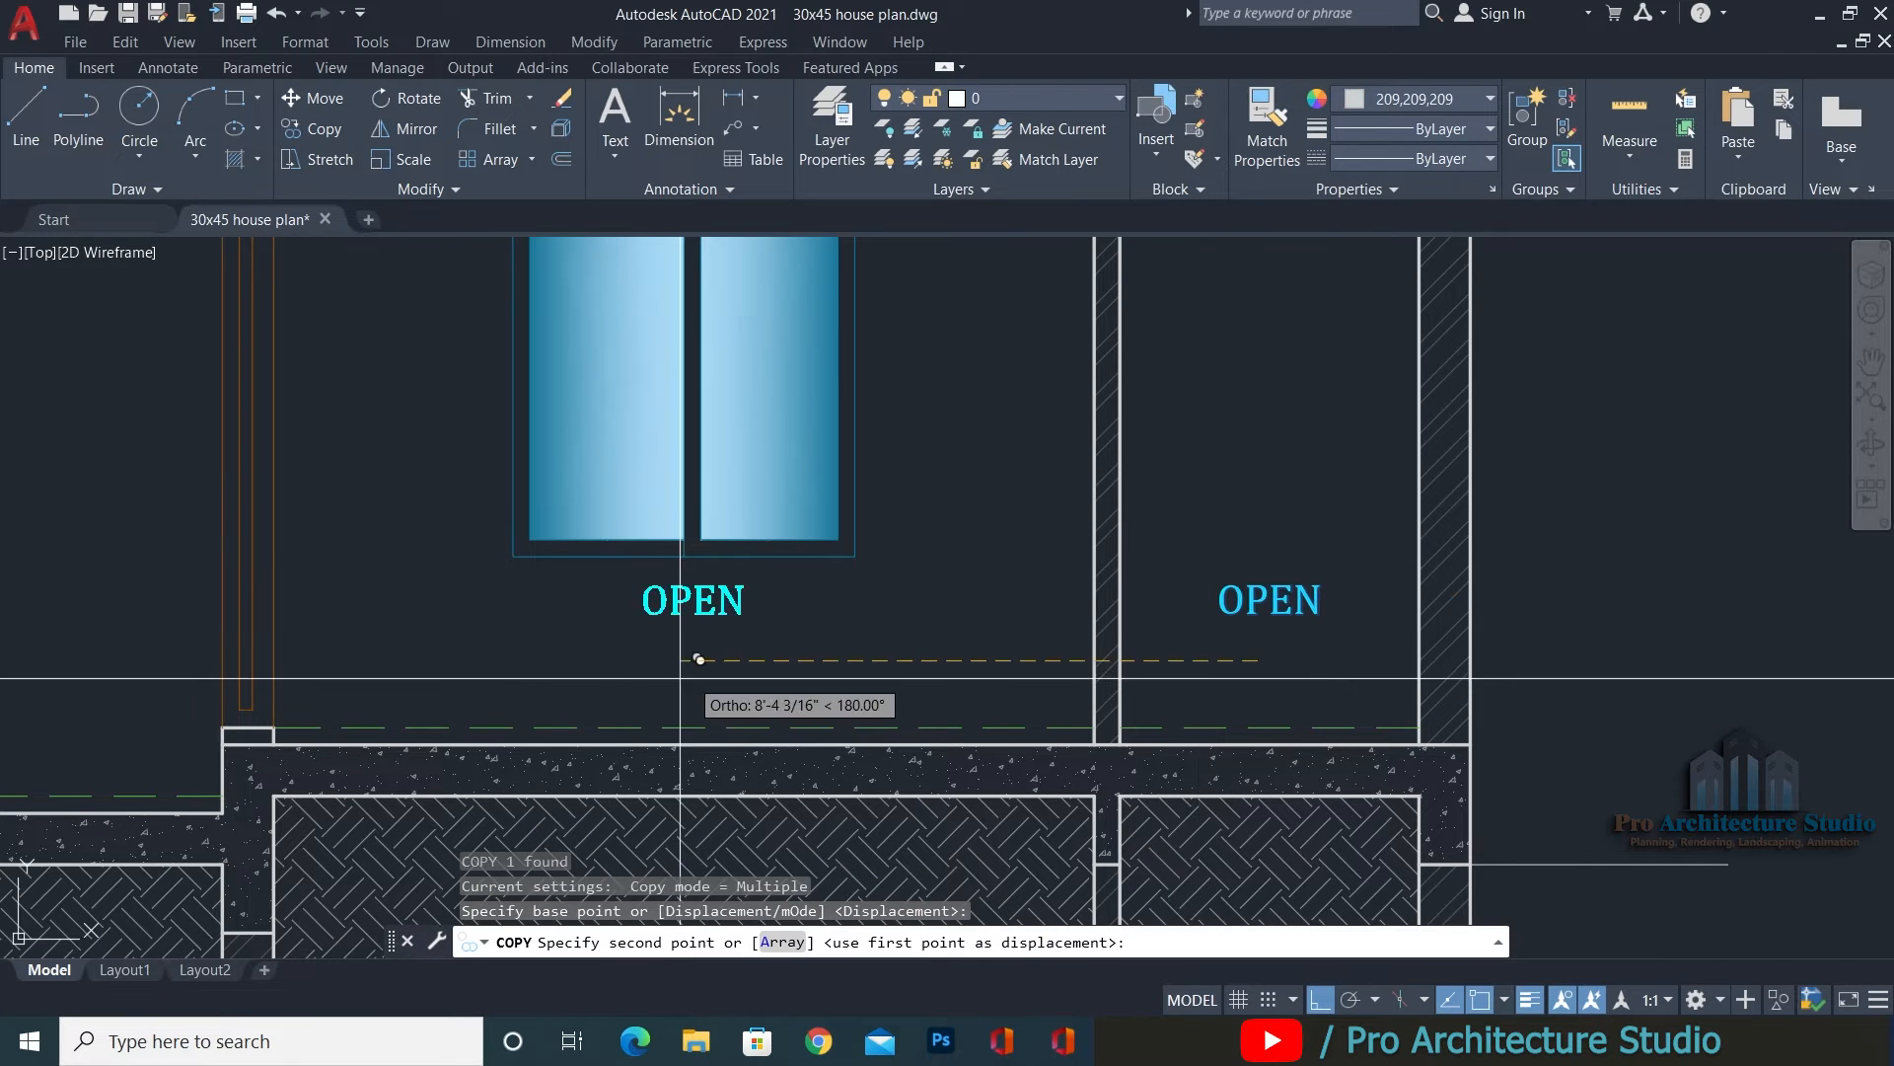
middle_click_drag(721, 668, 879, 664)
left_click(833, 645)
key("Escape")
Change the text of the copied label beneath the window to DRAWING/DINNING.
scroll(869, 643, "down", 3)
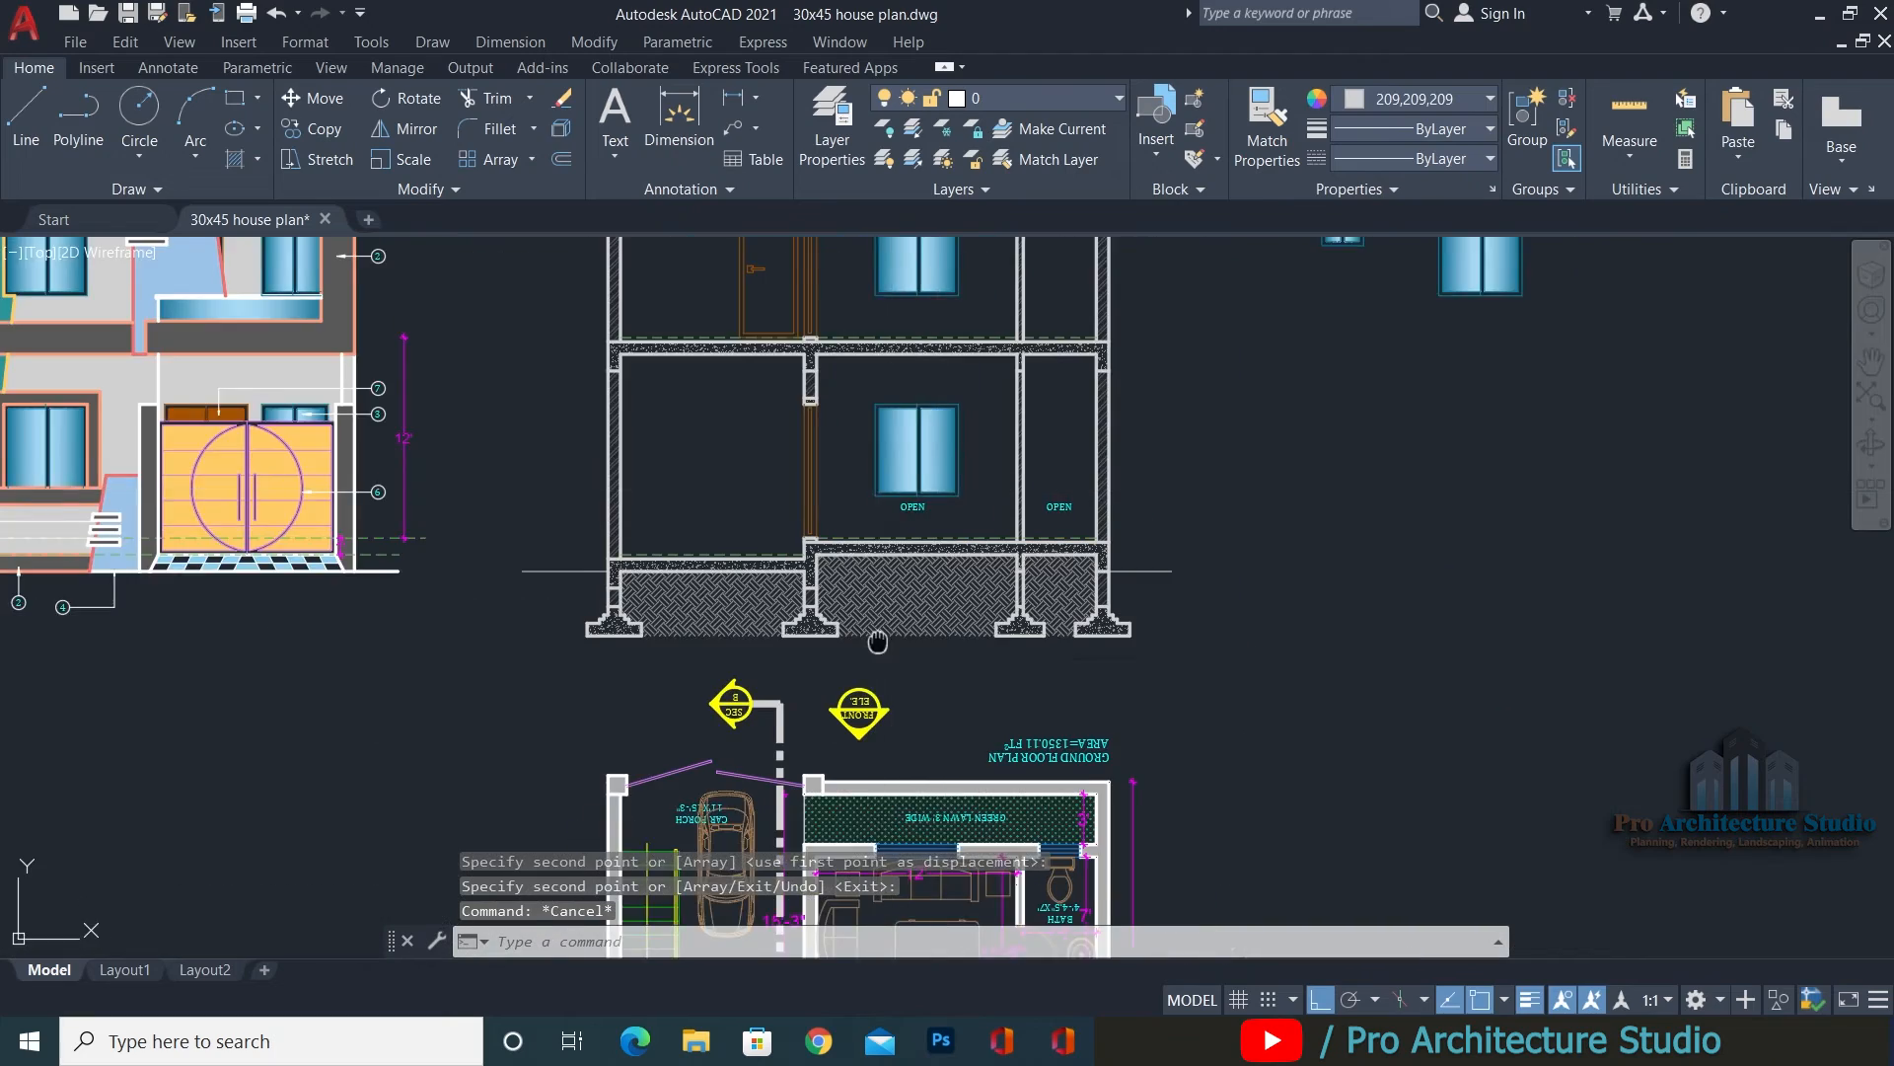
scroll(1073, 711, "up", 4)
scroll(1072, 712, "down", 4)
middle_click_drag(1036, 641, 989, 804)
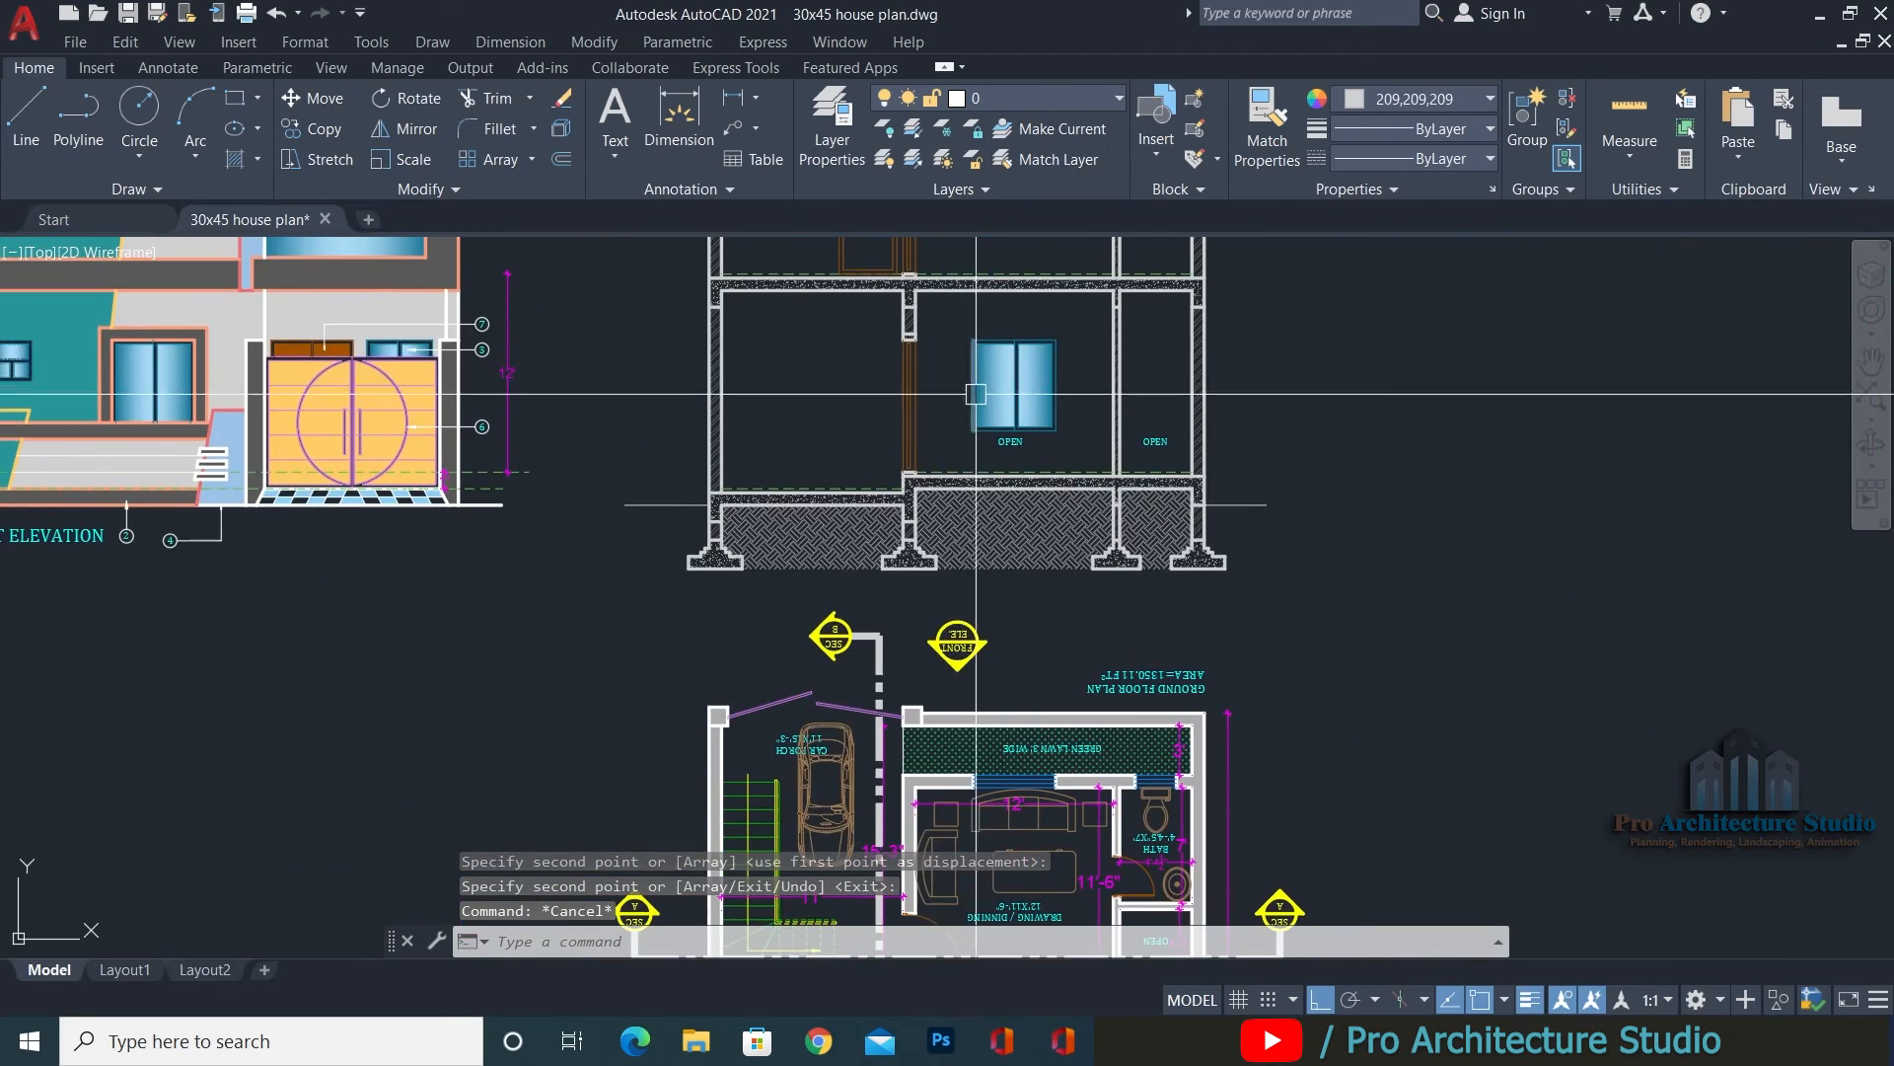
scroll(1016, 441, "up", 4)
double_click(1016, 448)
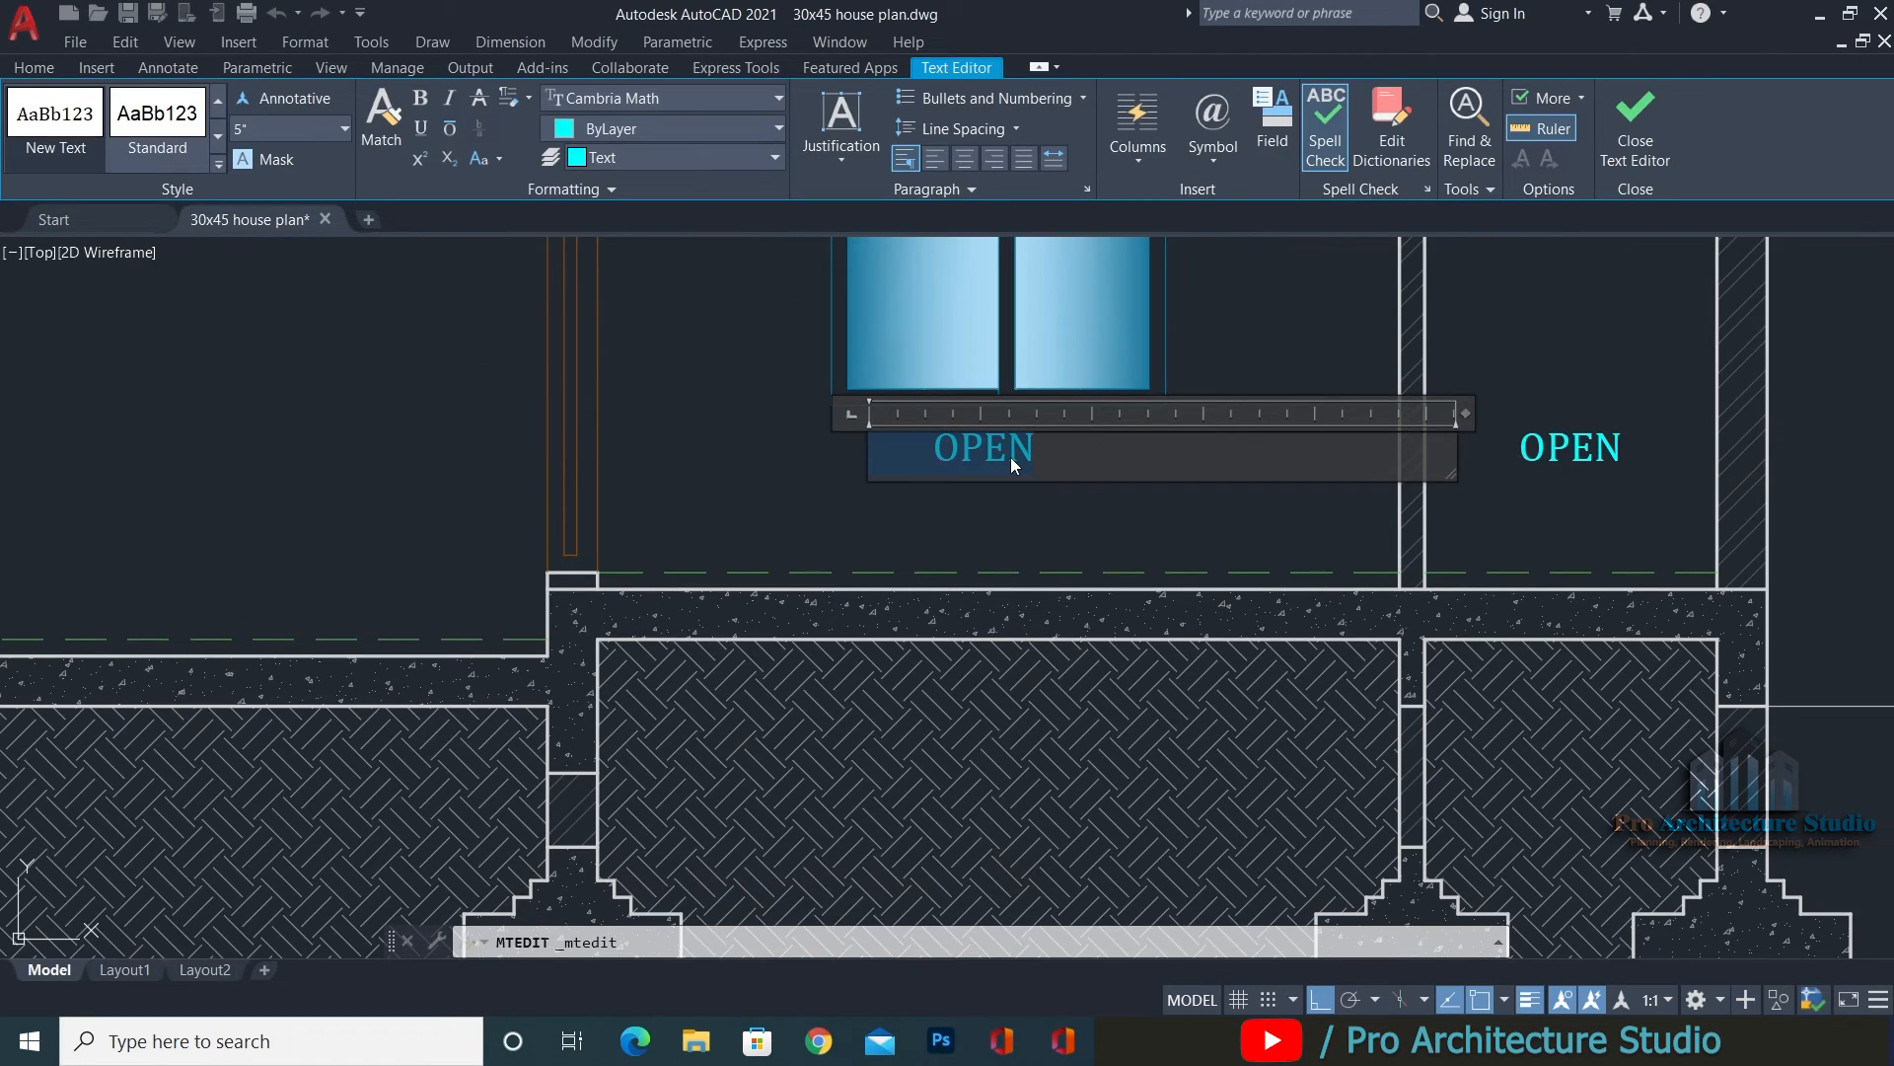
type("DRAWING")
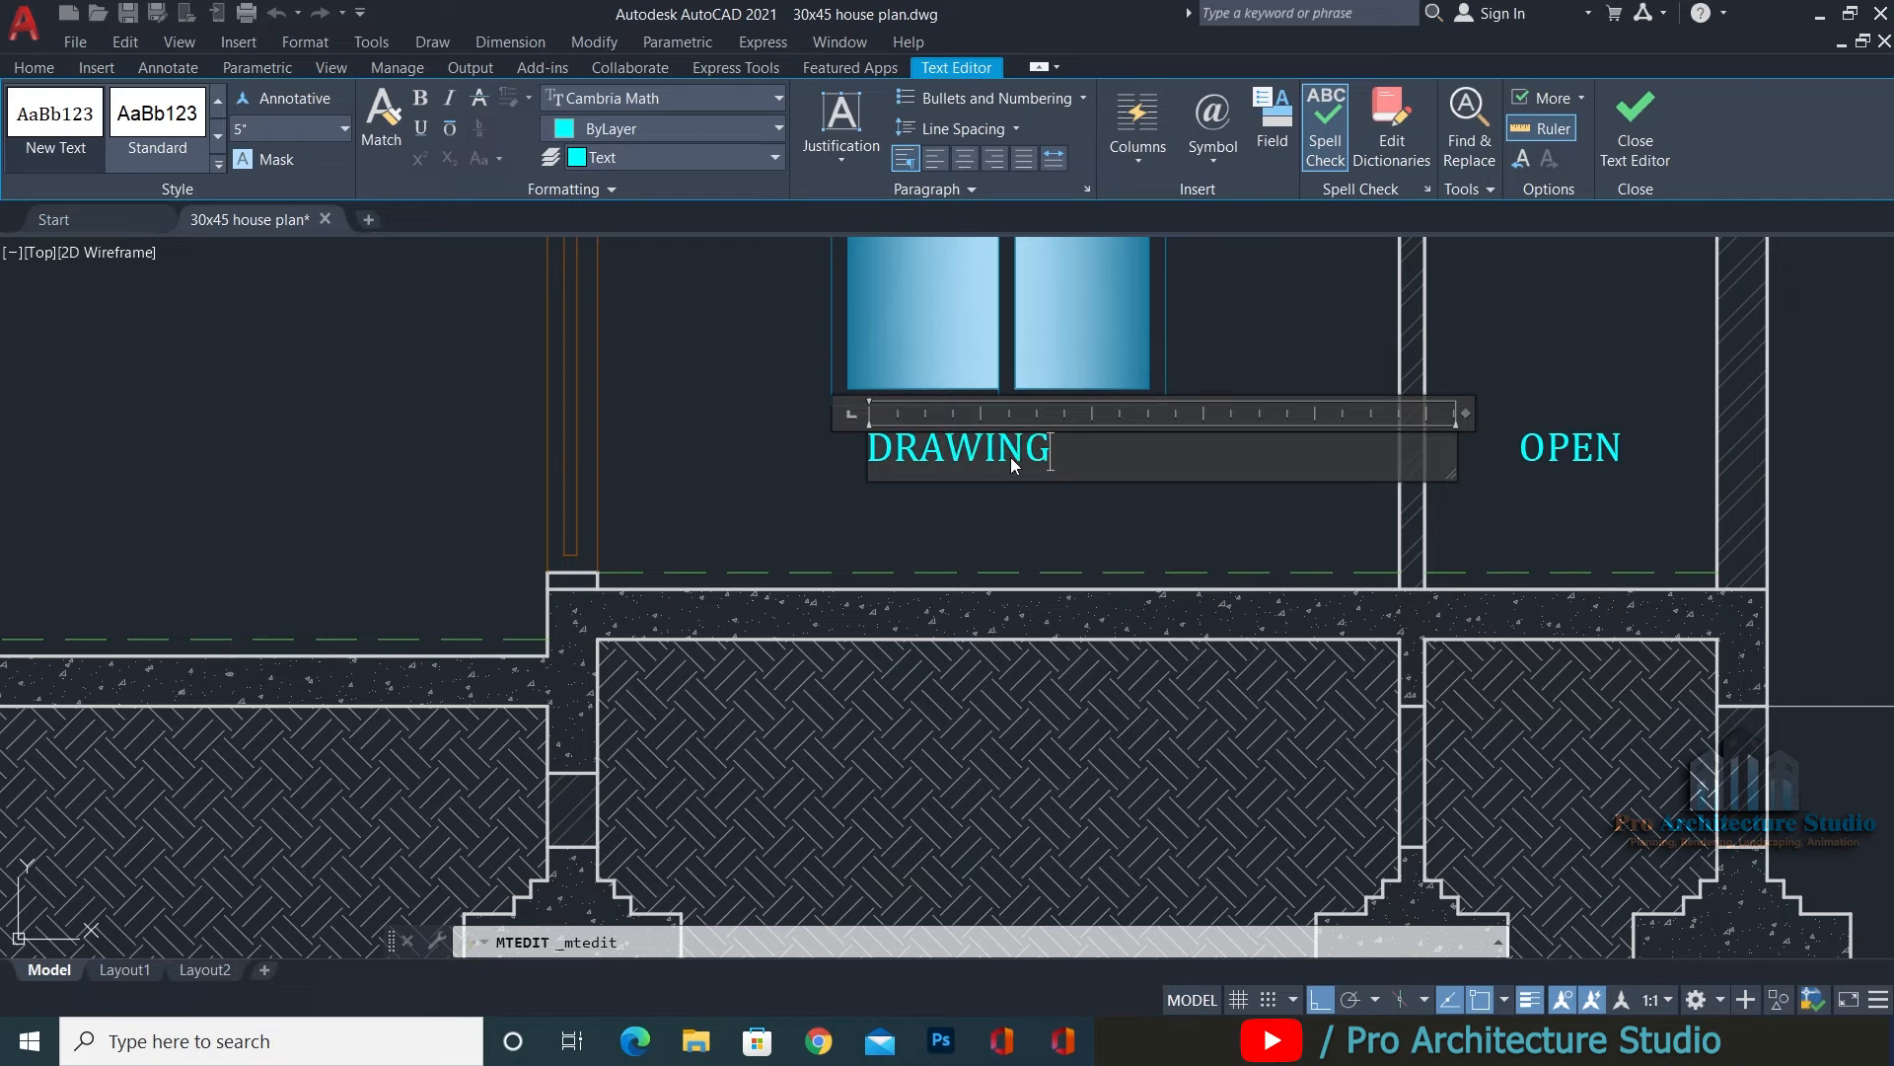
type("/DINNING")
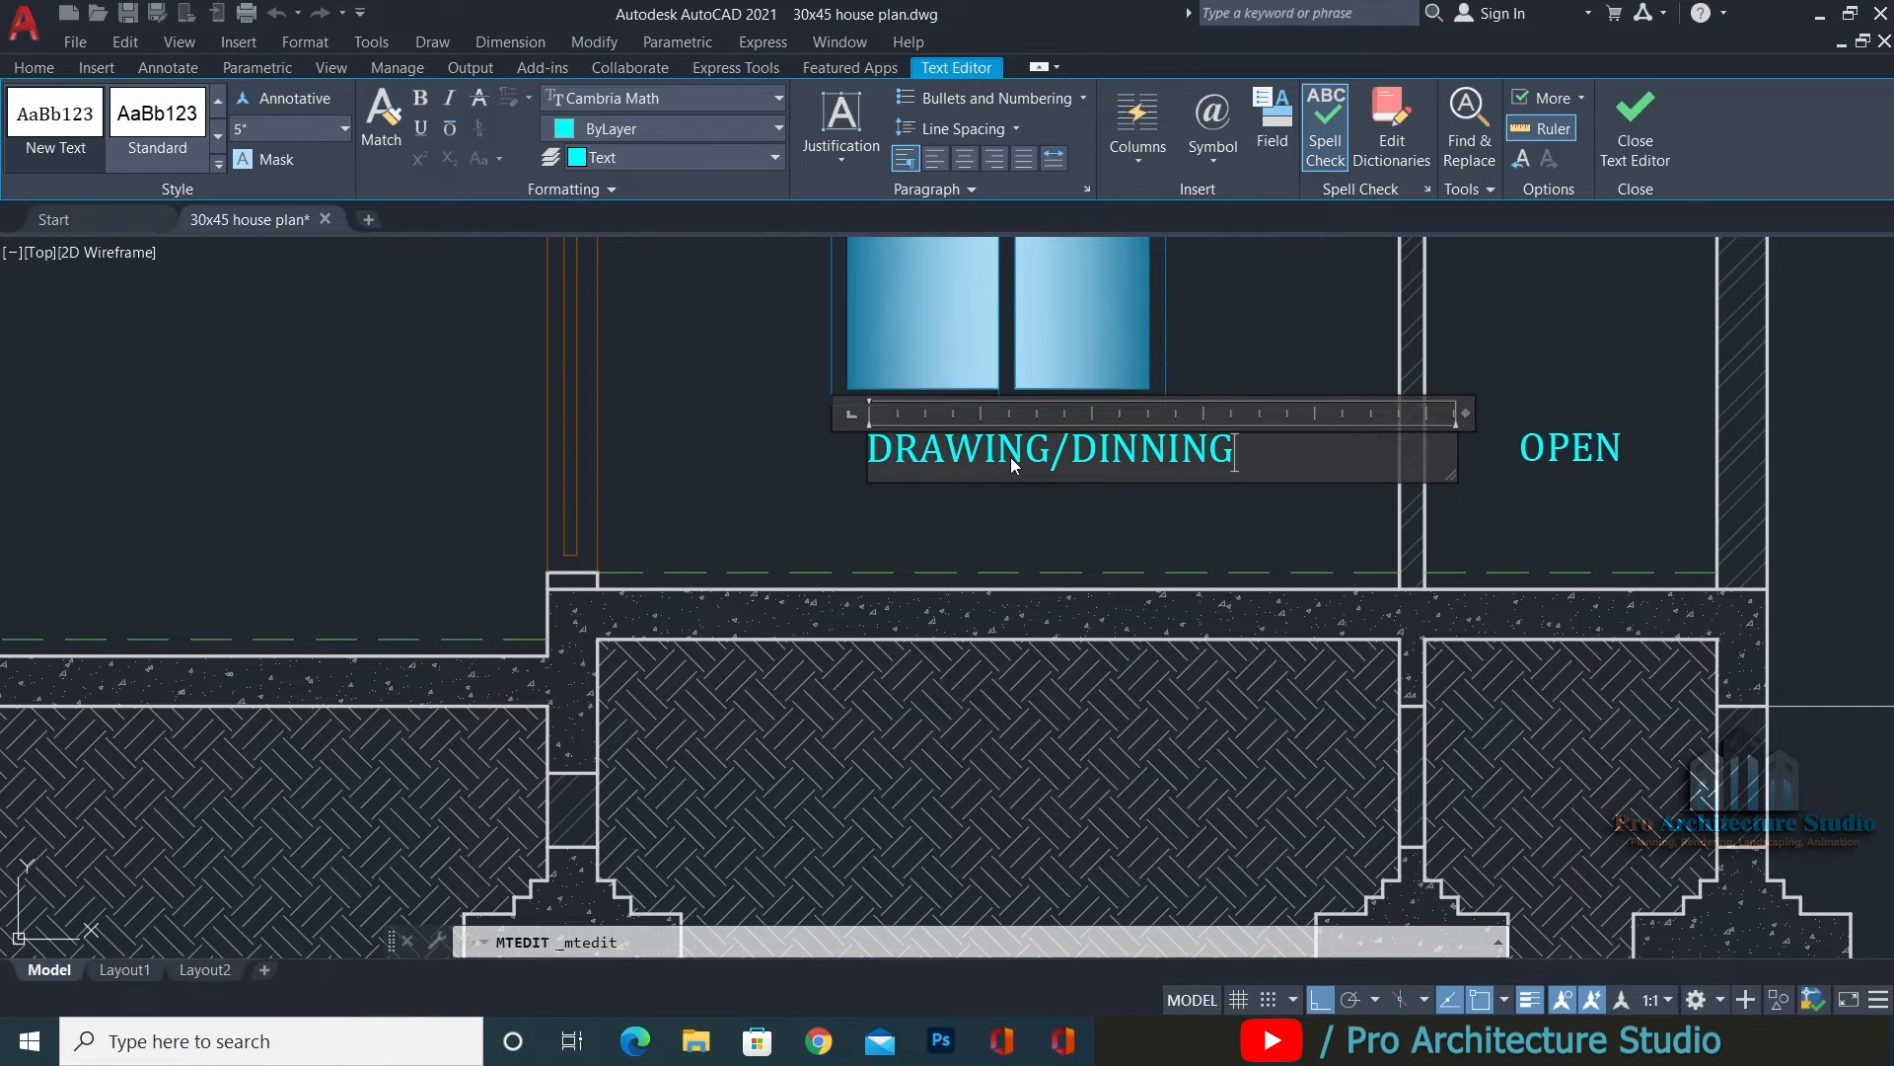
key("Escape")
Move the DRAWING/DINNING label slightly sideways to centre it beneath the window.
left_click(1010, 439)
type("m")
key("space")
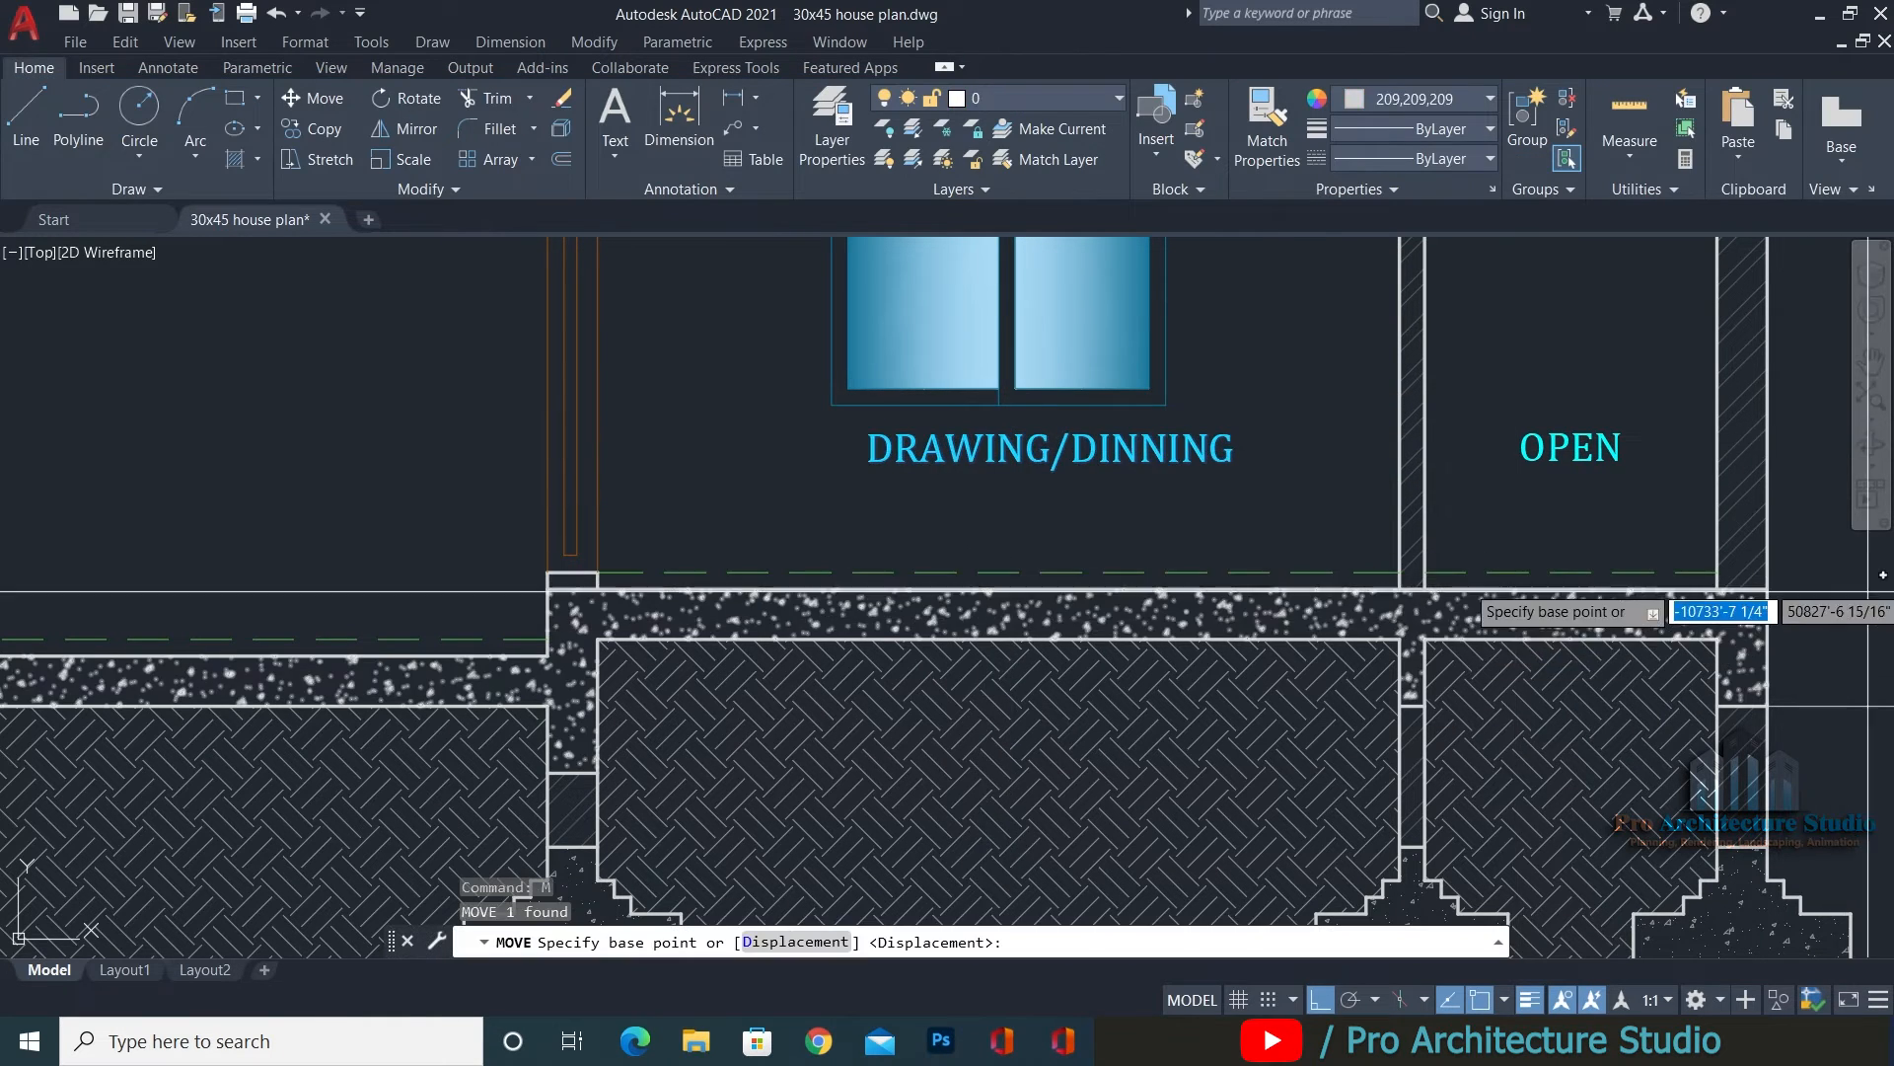
middle_click_drag(1868, 592, 1706, 661)
left_click(892, 518)
left_click(850, 518)
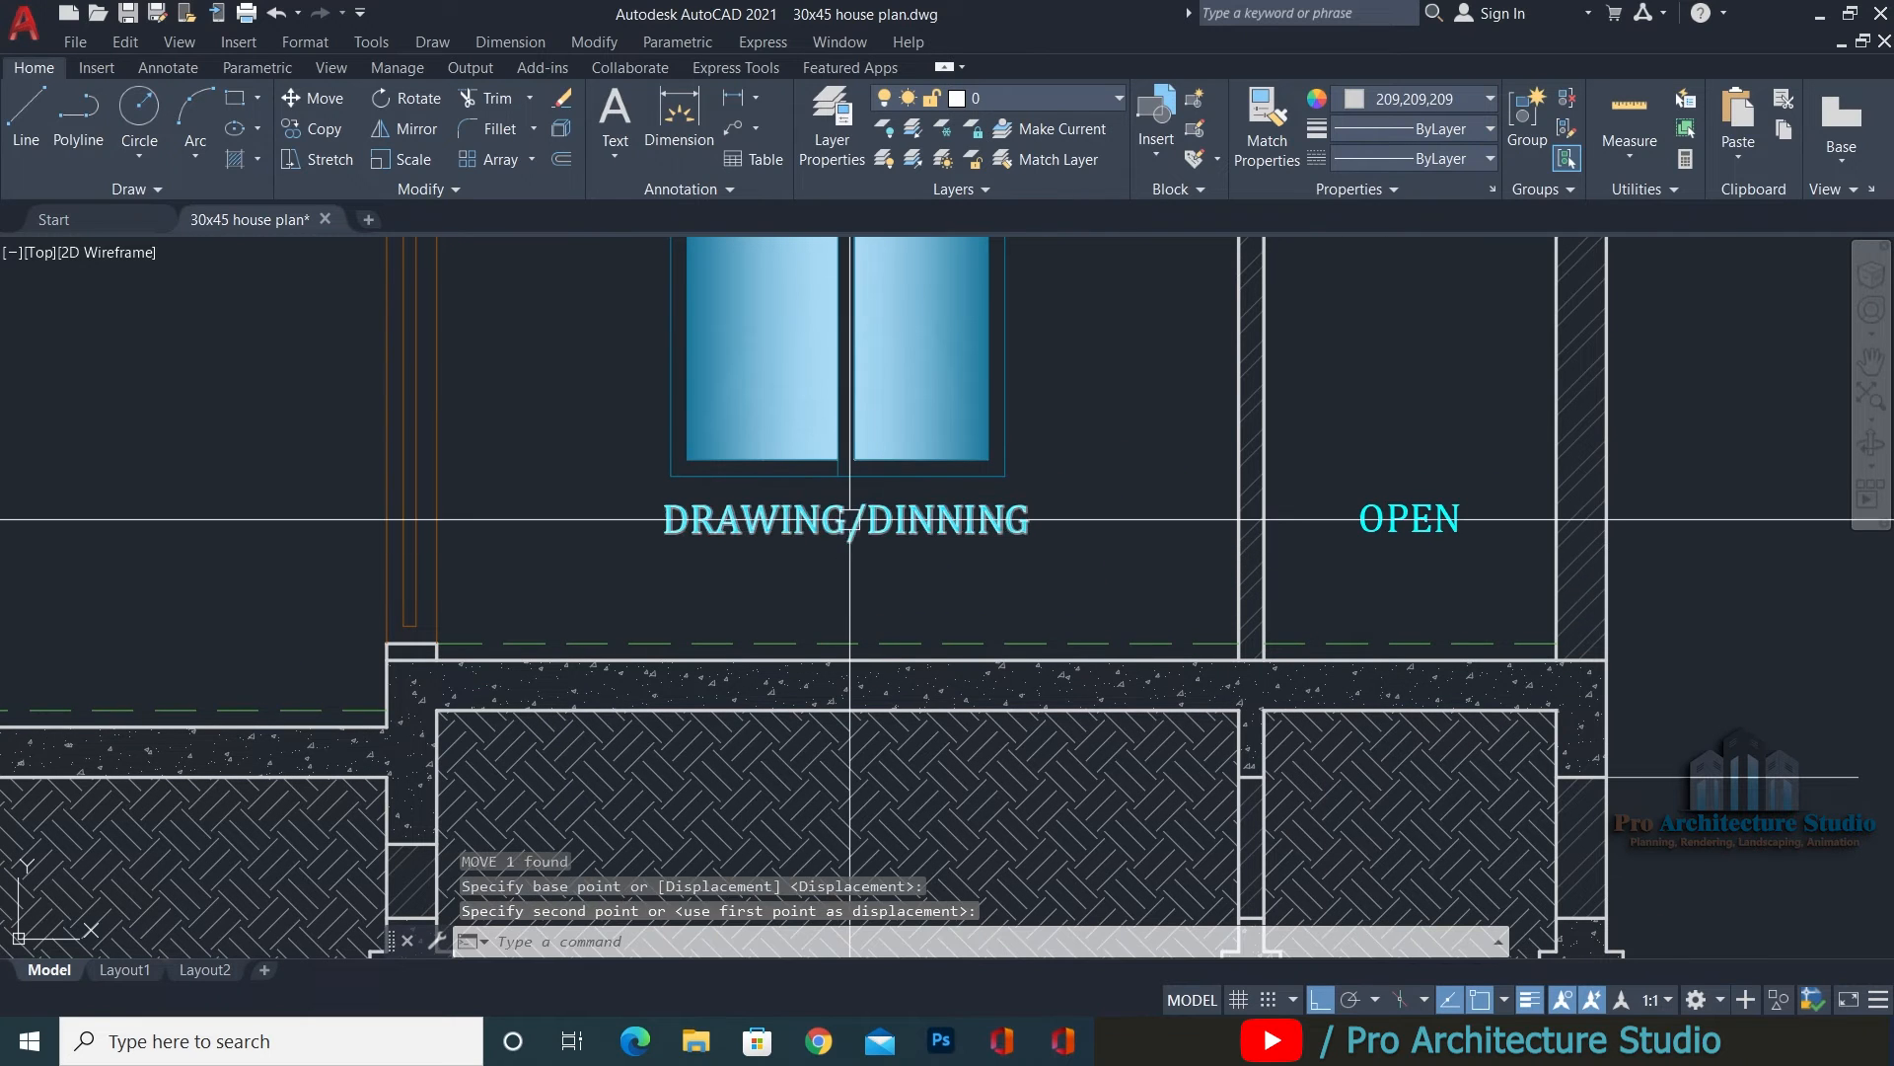
Copy the ground-floor DRAWING/DINNING label horizontally into the adjacent empty room of the section.
left_click(849, 518)
type("co")
key("space")
left_click(871, 570)
middle_click_drag(168, 567, 1294, 725)
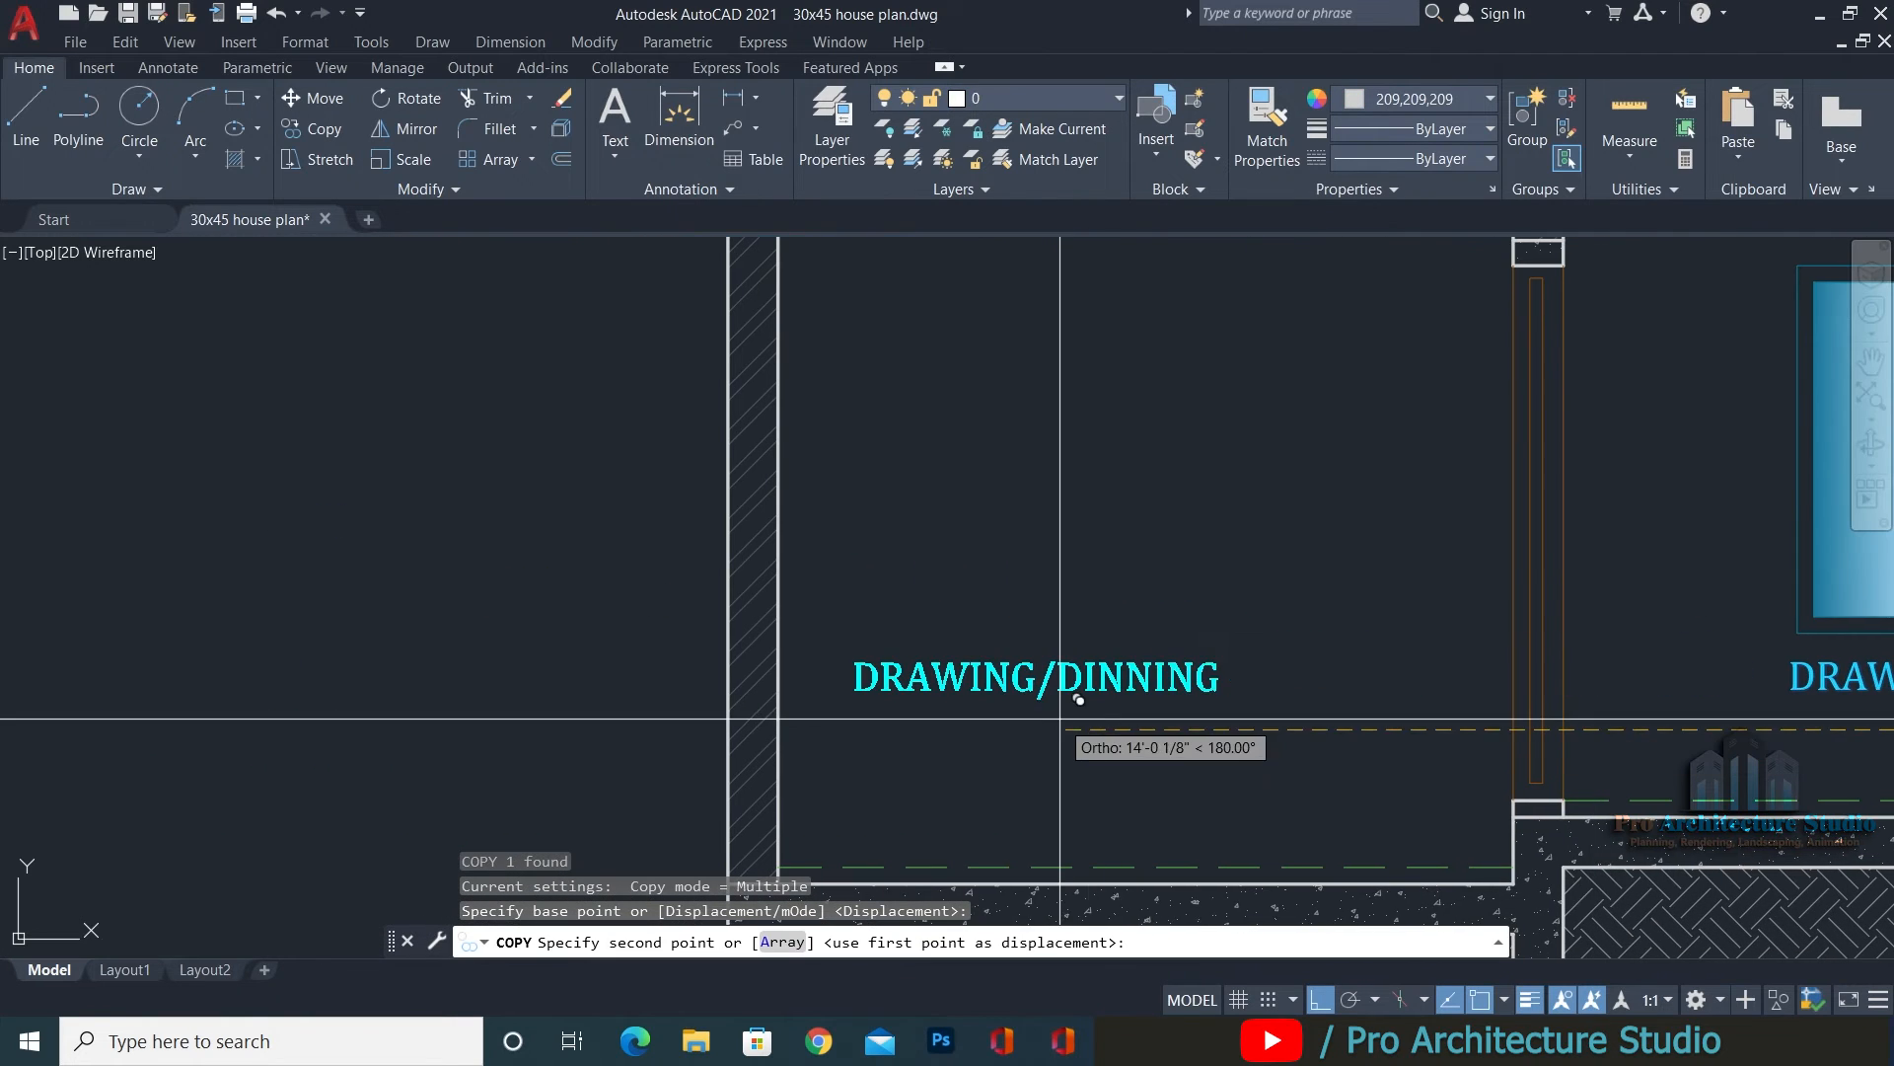
left_click(1133, 719)
key("Escape")
Change the copied ground-floor label's text to CAR PORCH.
double_click(1123, 685)
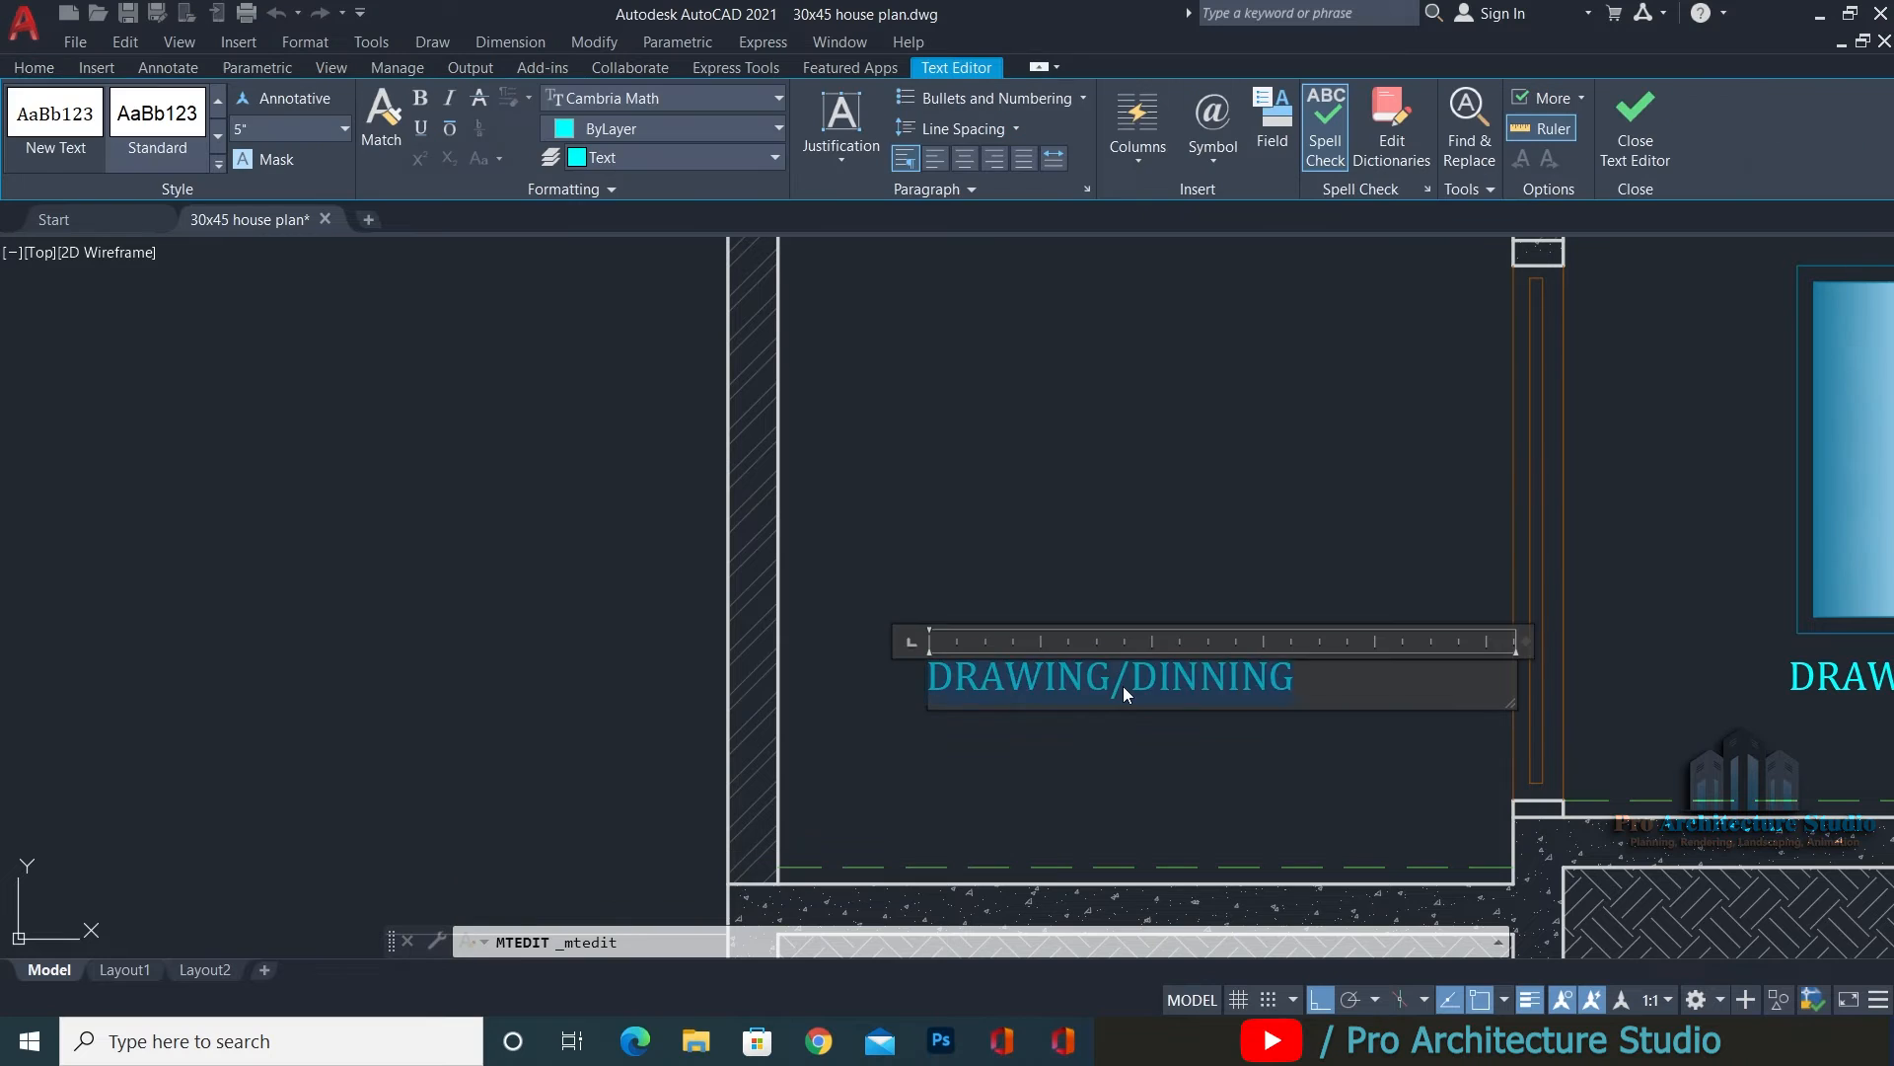
type("CAR PORCH")
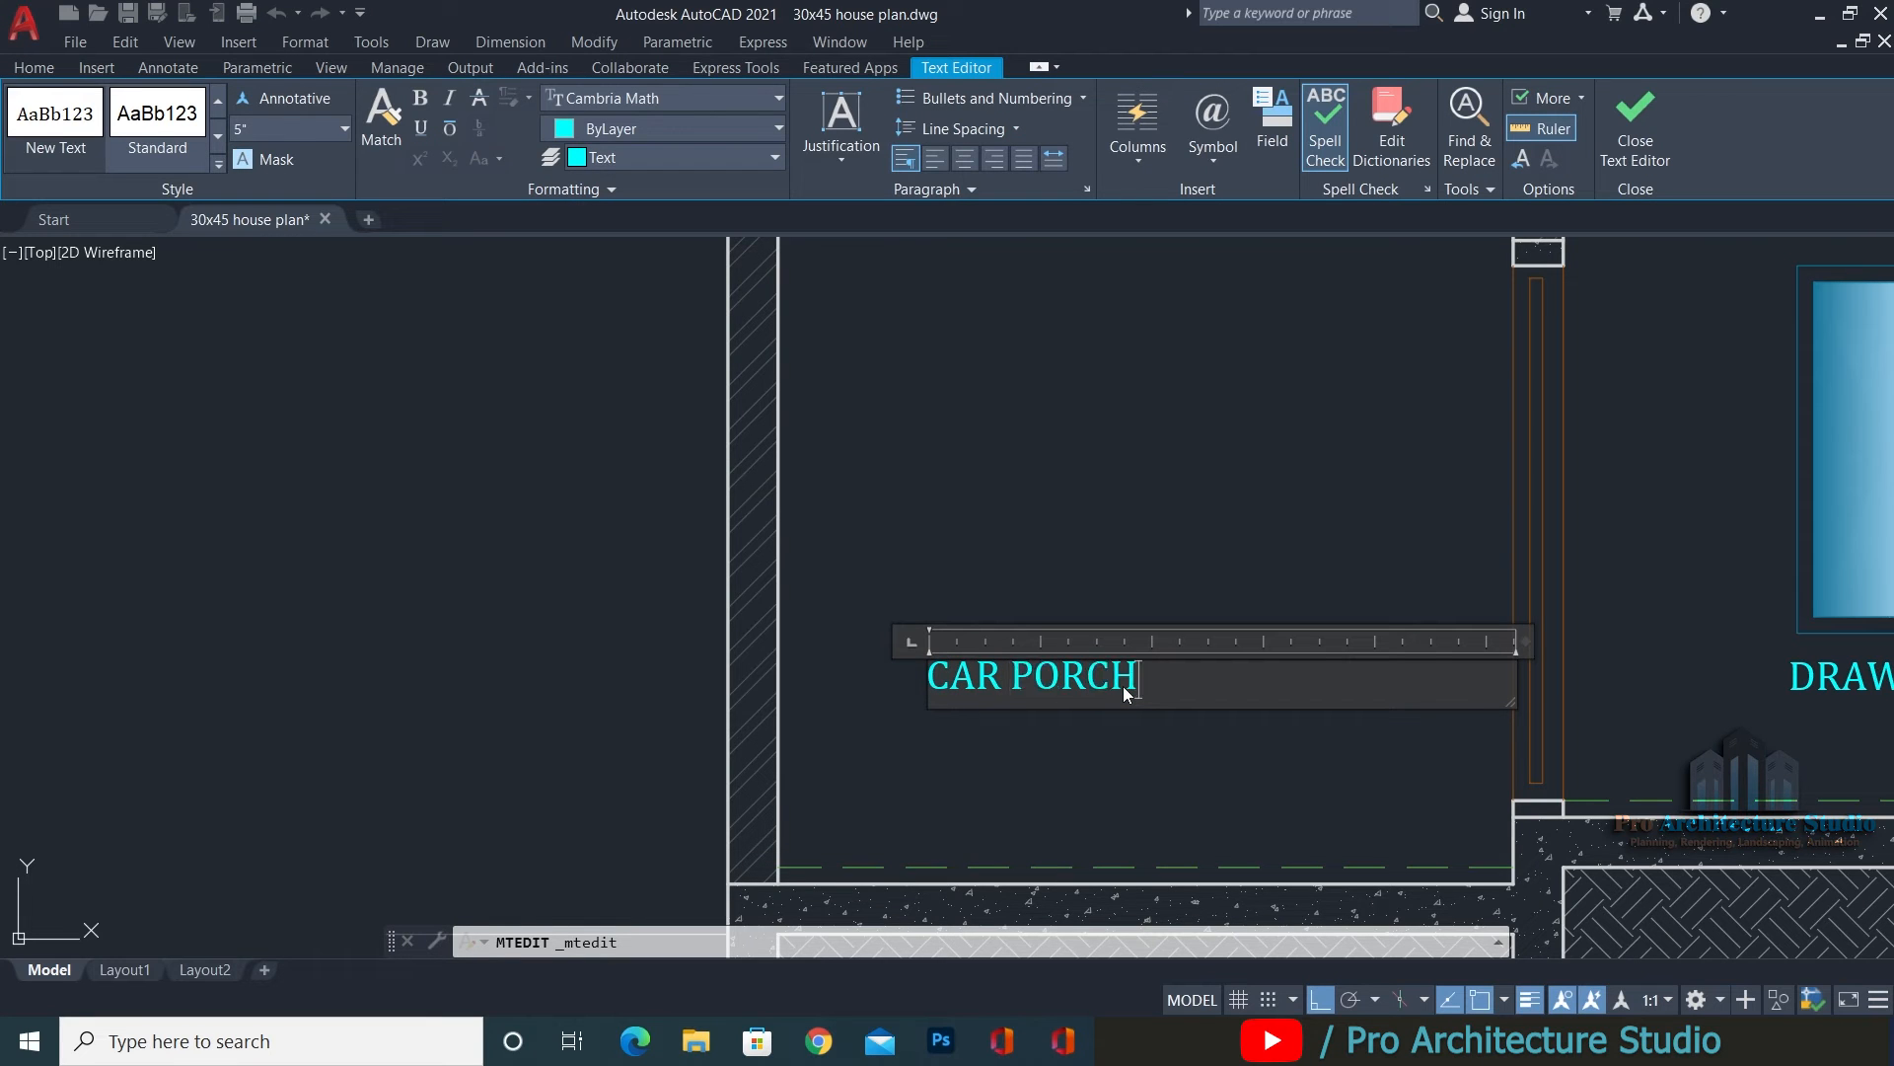
left_click(1174, 518)
left_click(1184, 512)
Move the CAR PORCH label sideways to centre it in its room.
left_click(1083, 706)
type("m")
key("space")
left_click(1124, 512)
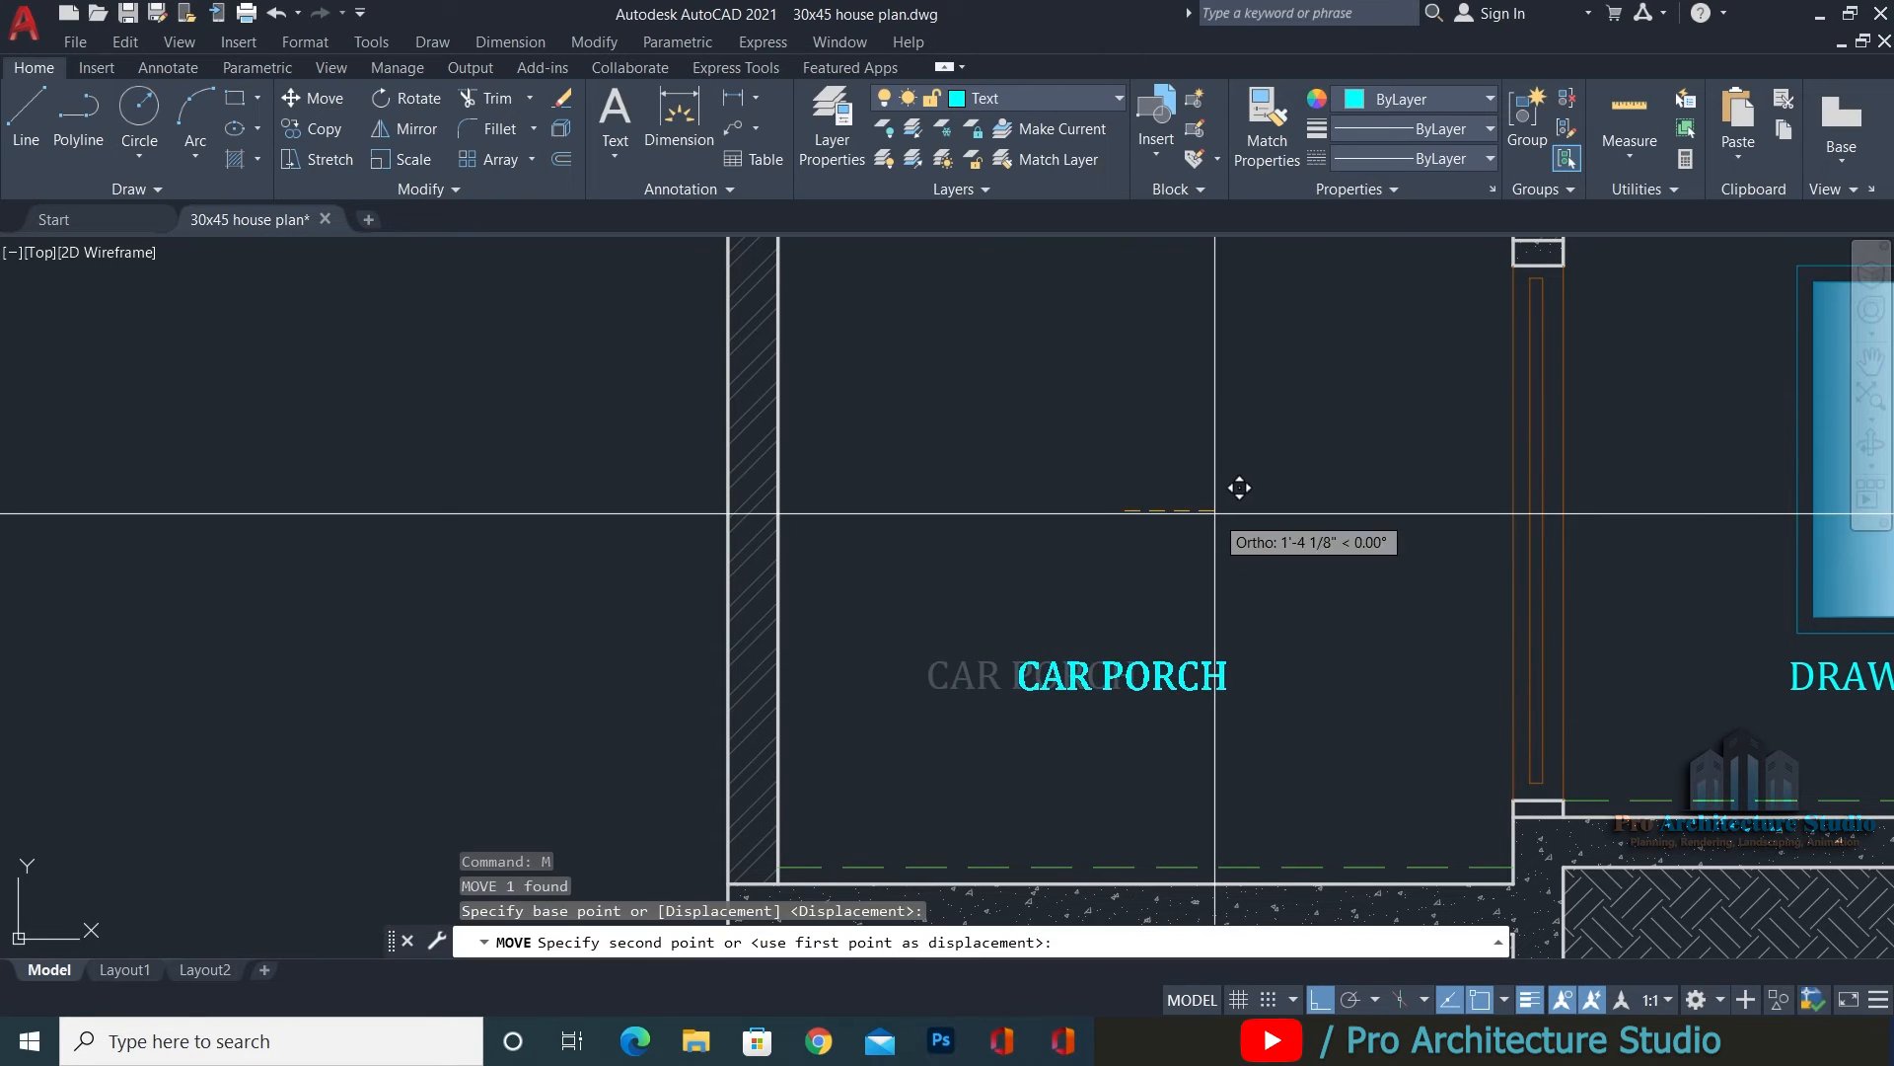
left_click(1240, 487)
Copy the CAR PORCH label straight up into the room above it on the first floor.
scroll(1004, 517, "down", 4)
type("co")
key("space")
left_click(1184, 596)
left_click(1184, 283)
Check the first-floor plan for the room's name and change the copied label's text to STAIR CASE.
scroll(997, 435, "down", 6)
scroll(1015, 735, "up", 4)
scroll(1192, 715, "up", 6)
scroll(1384, 566, "down", 4)
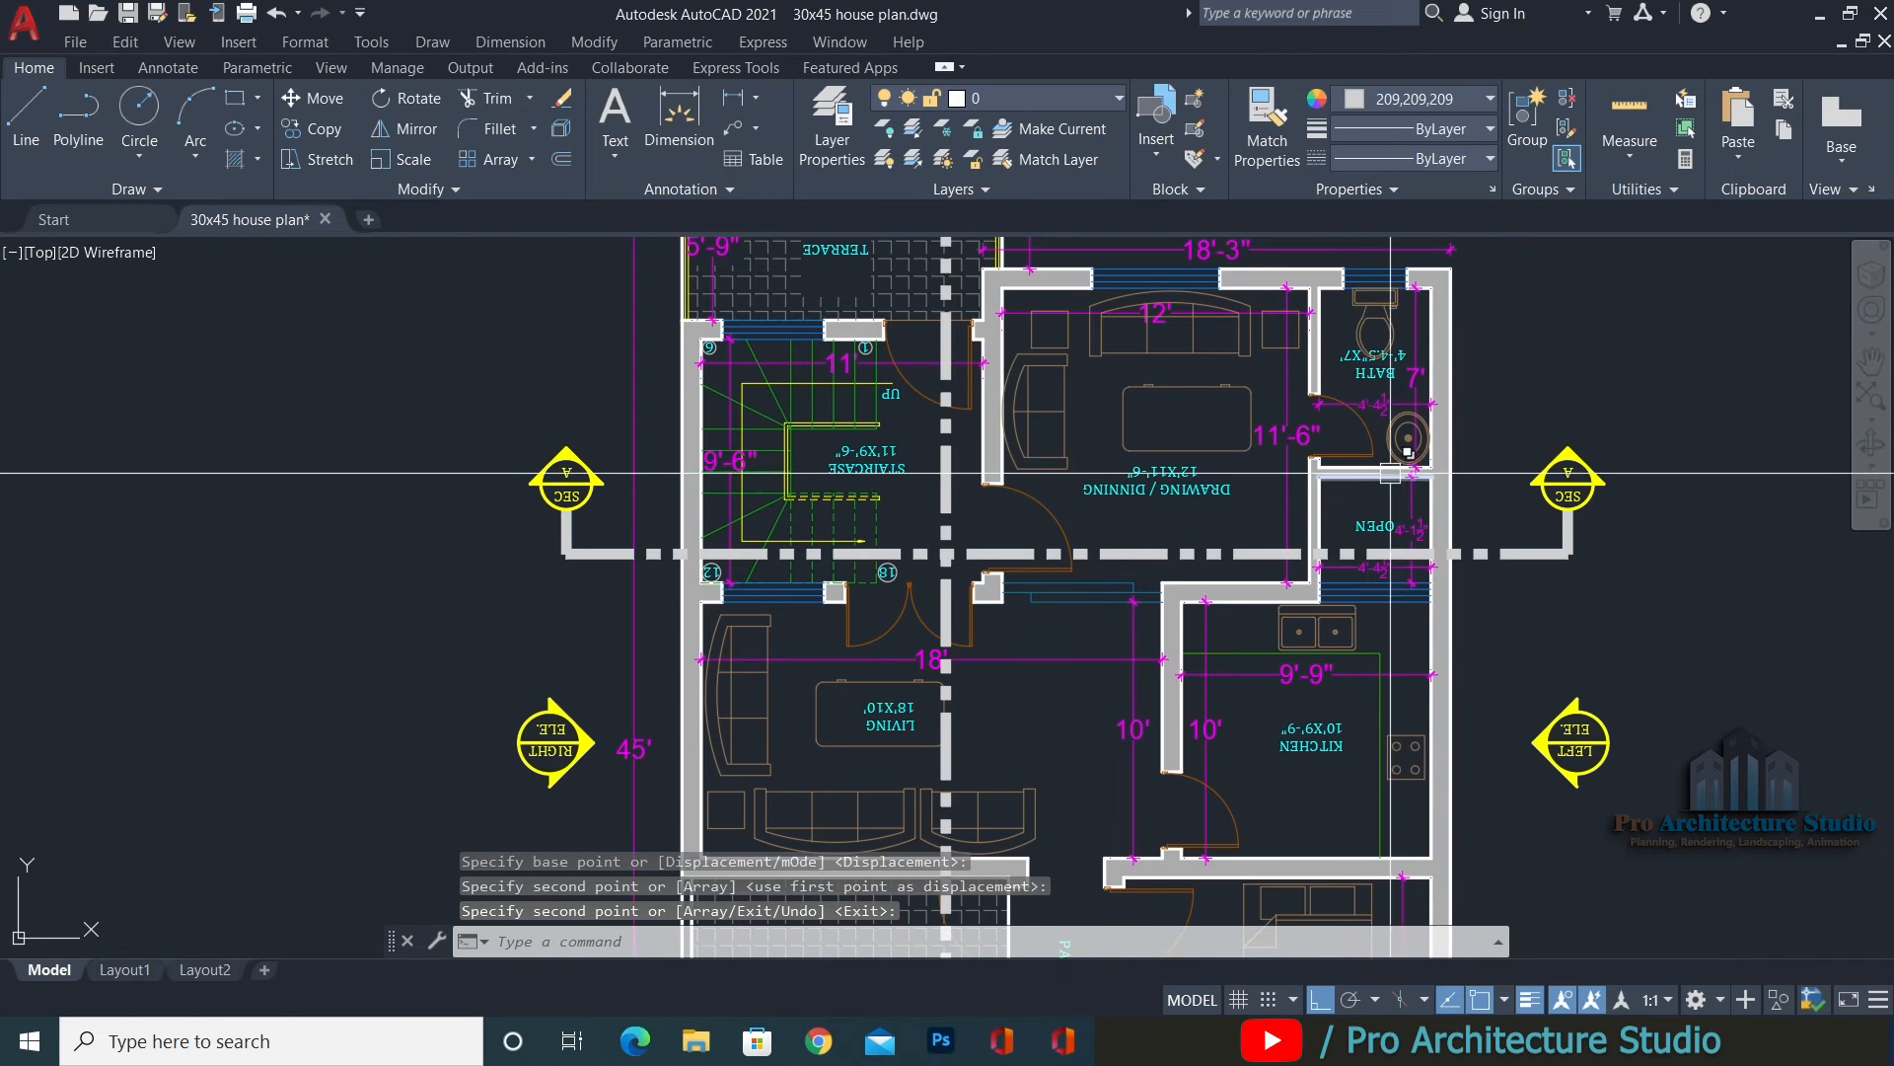
scroll(1251, 518, "up", 4)
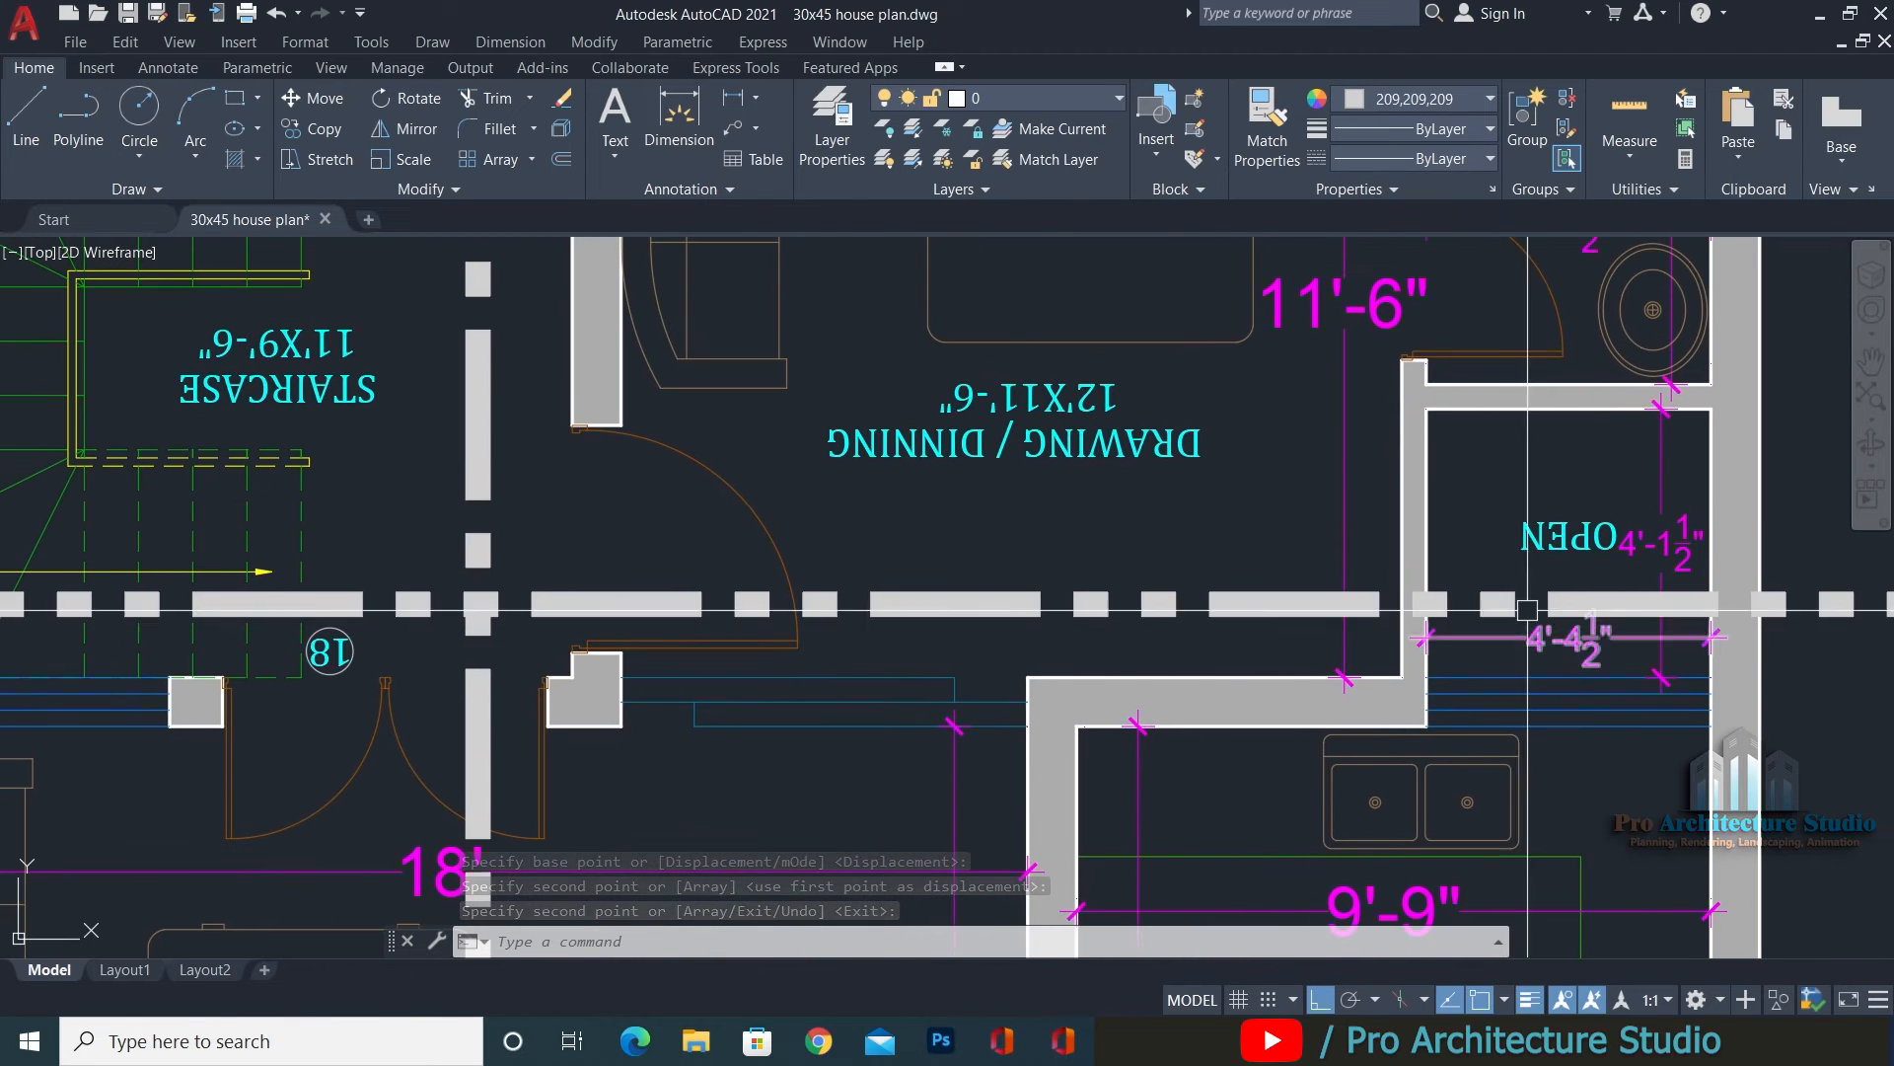
scroll(1528, 609, "down", 5)
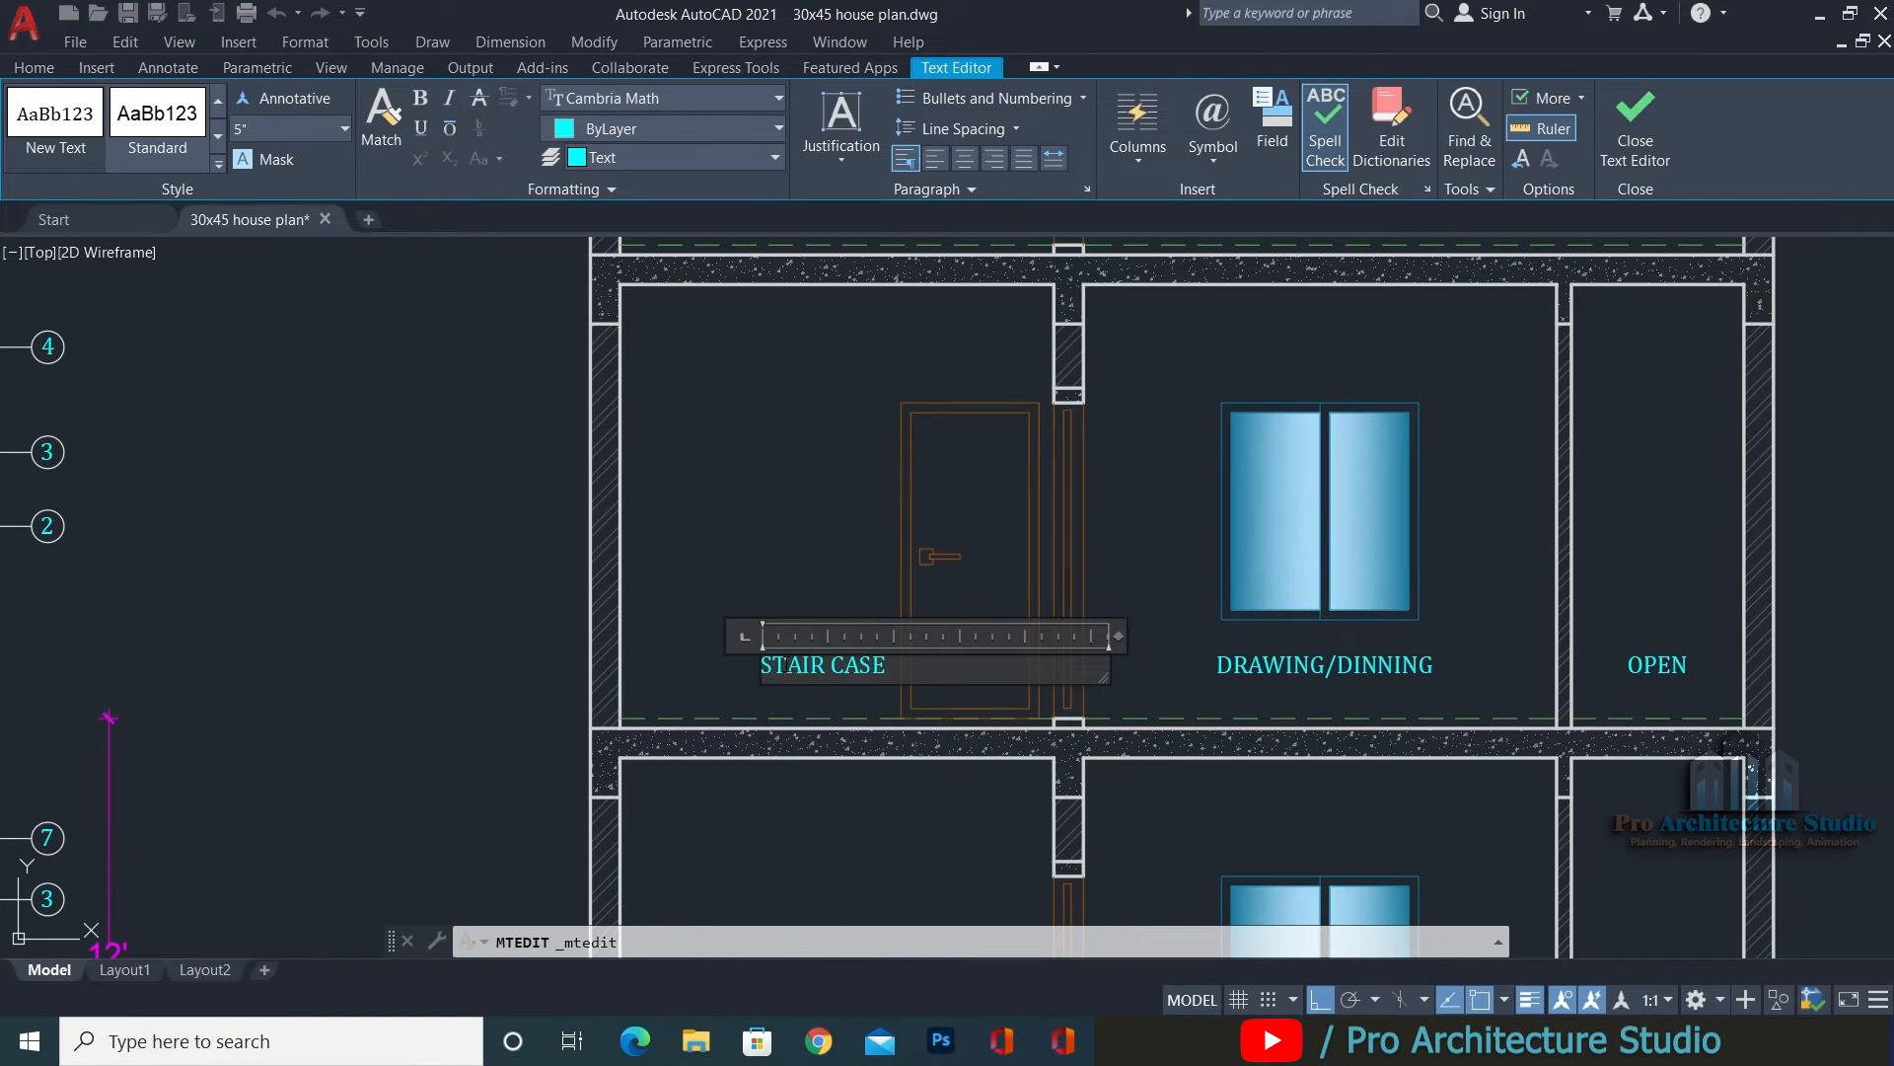
left_click(761, 571)
Move the first-floor STAIR CASE label sideways to sit clear of the door.
left_click(792, 663)
type("m")
key("space")
left_click(780, 510)
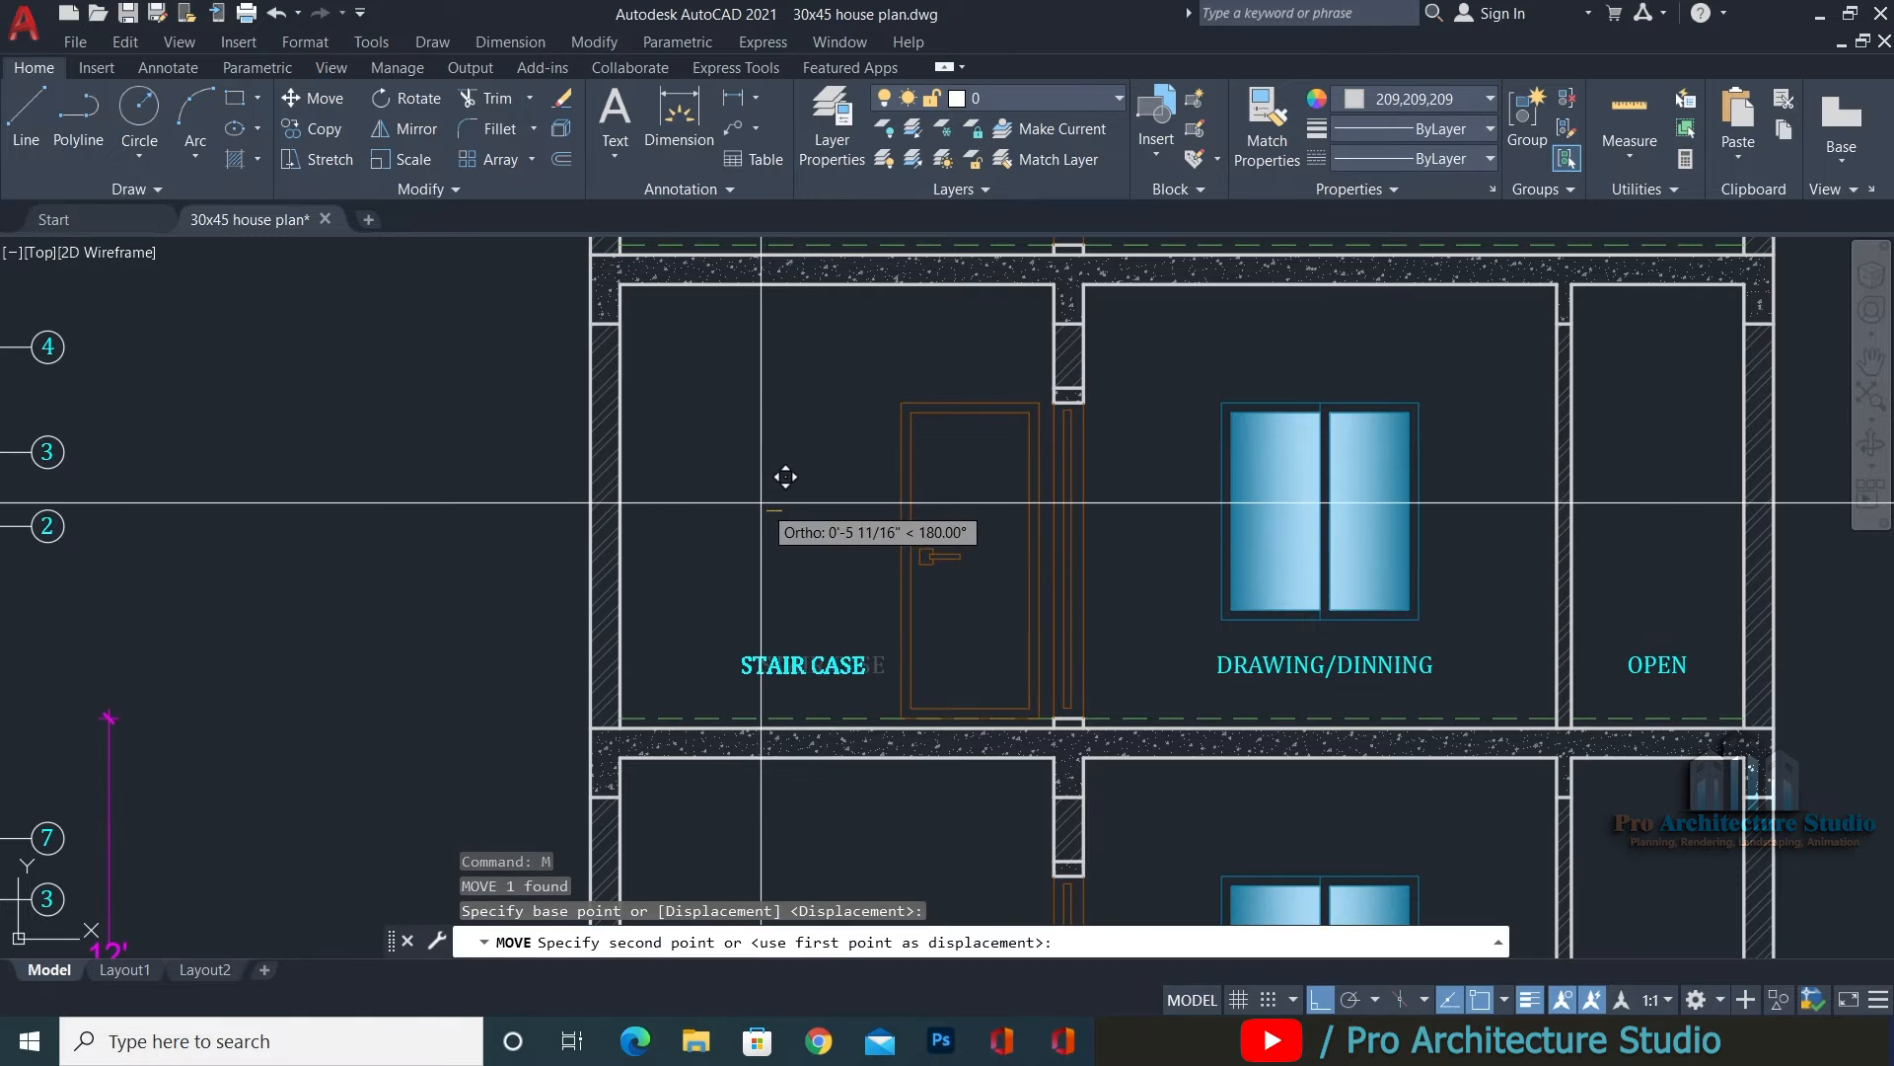
left_click(785, 476)
Check the roof plan and copy the first-floor STAIR CASE and DRAWING/DINNING labels straight up to the roof level.
scroll(966, 428, "down", 6)
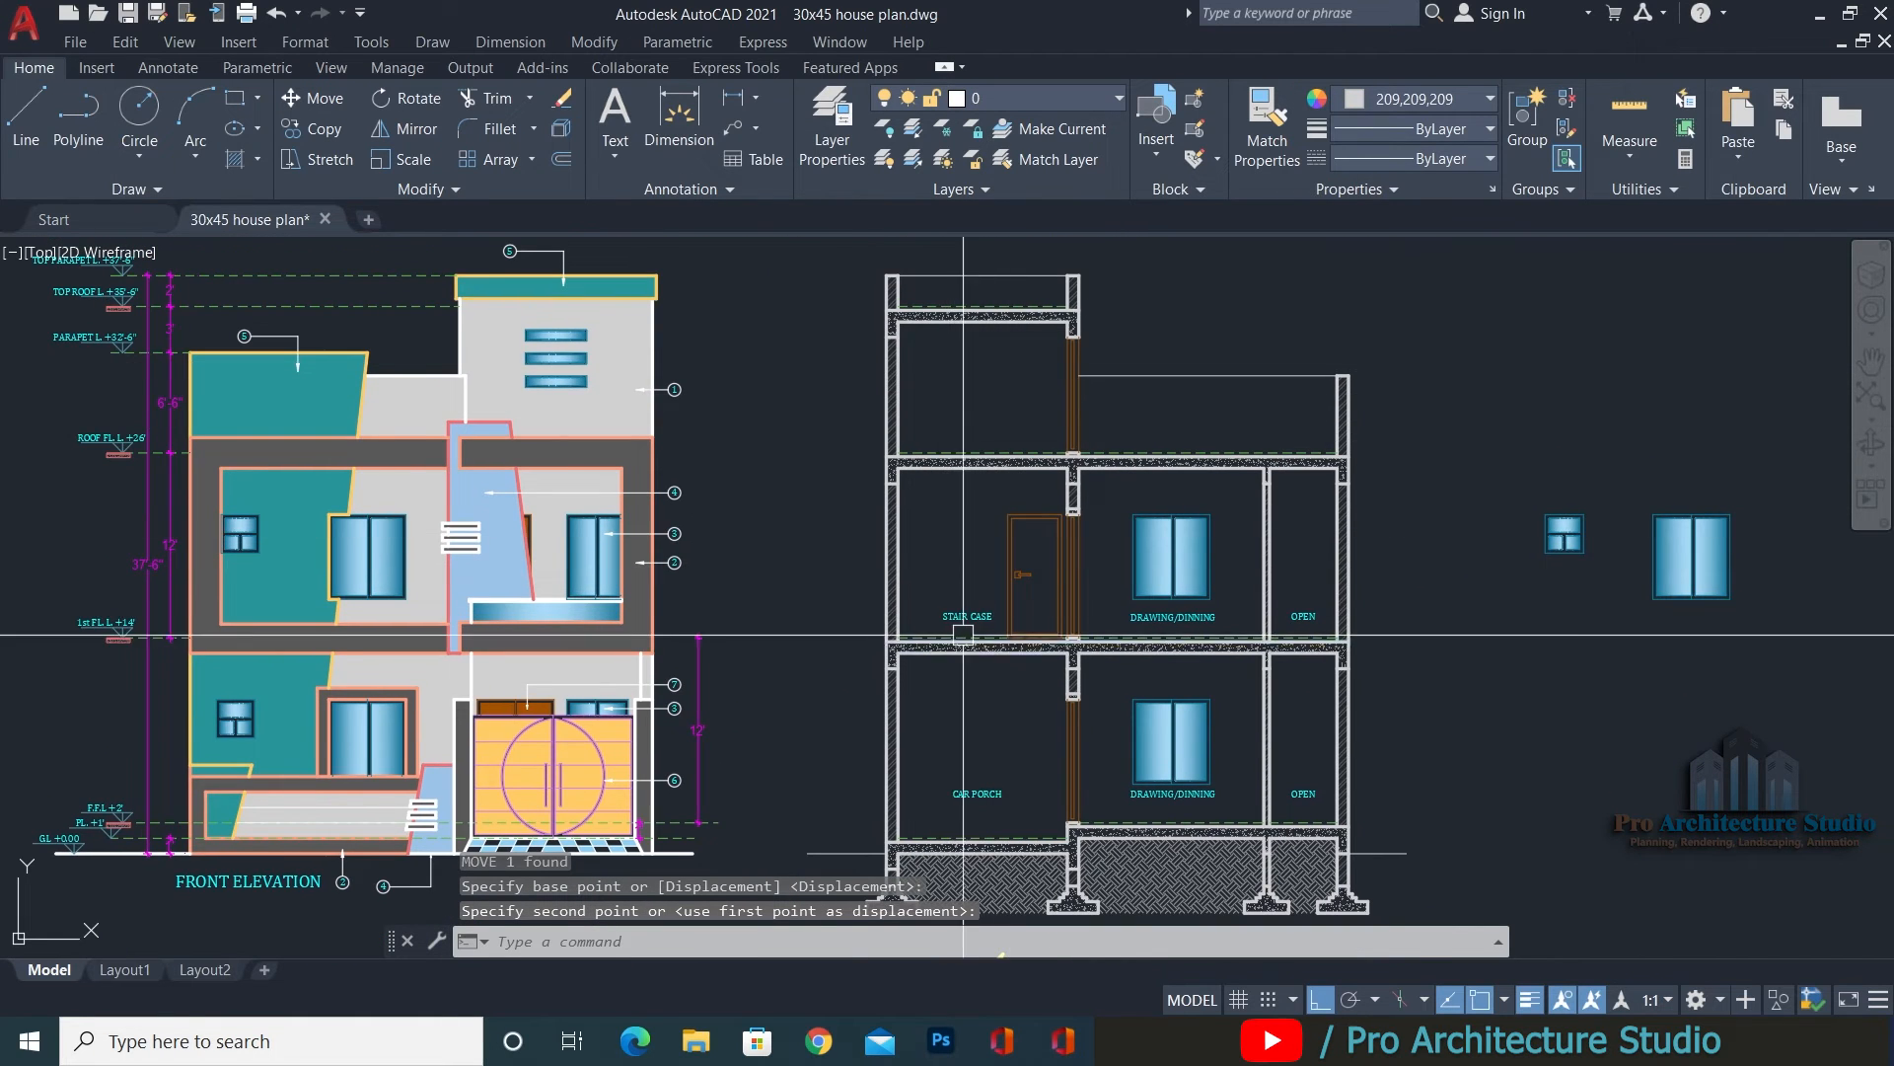
scroll(963, 634, "down", 5)
scroll(1228, 597, "up", 6)
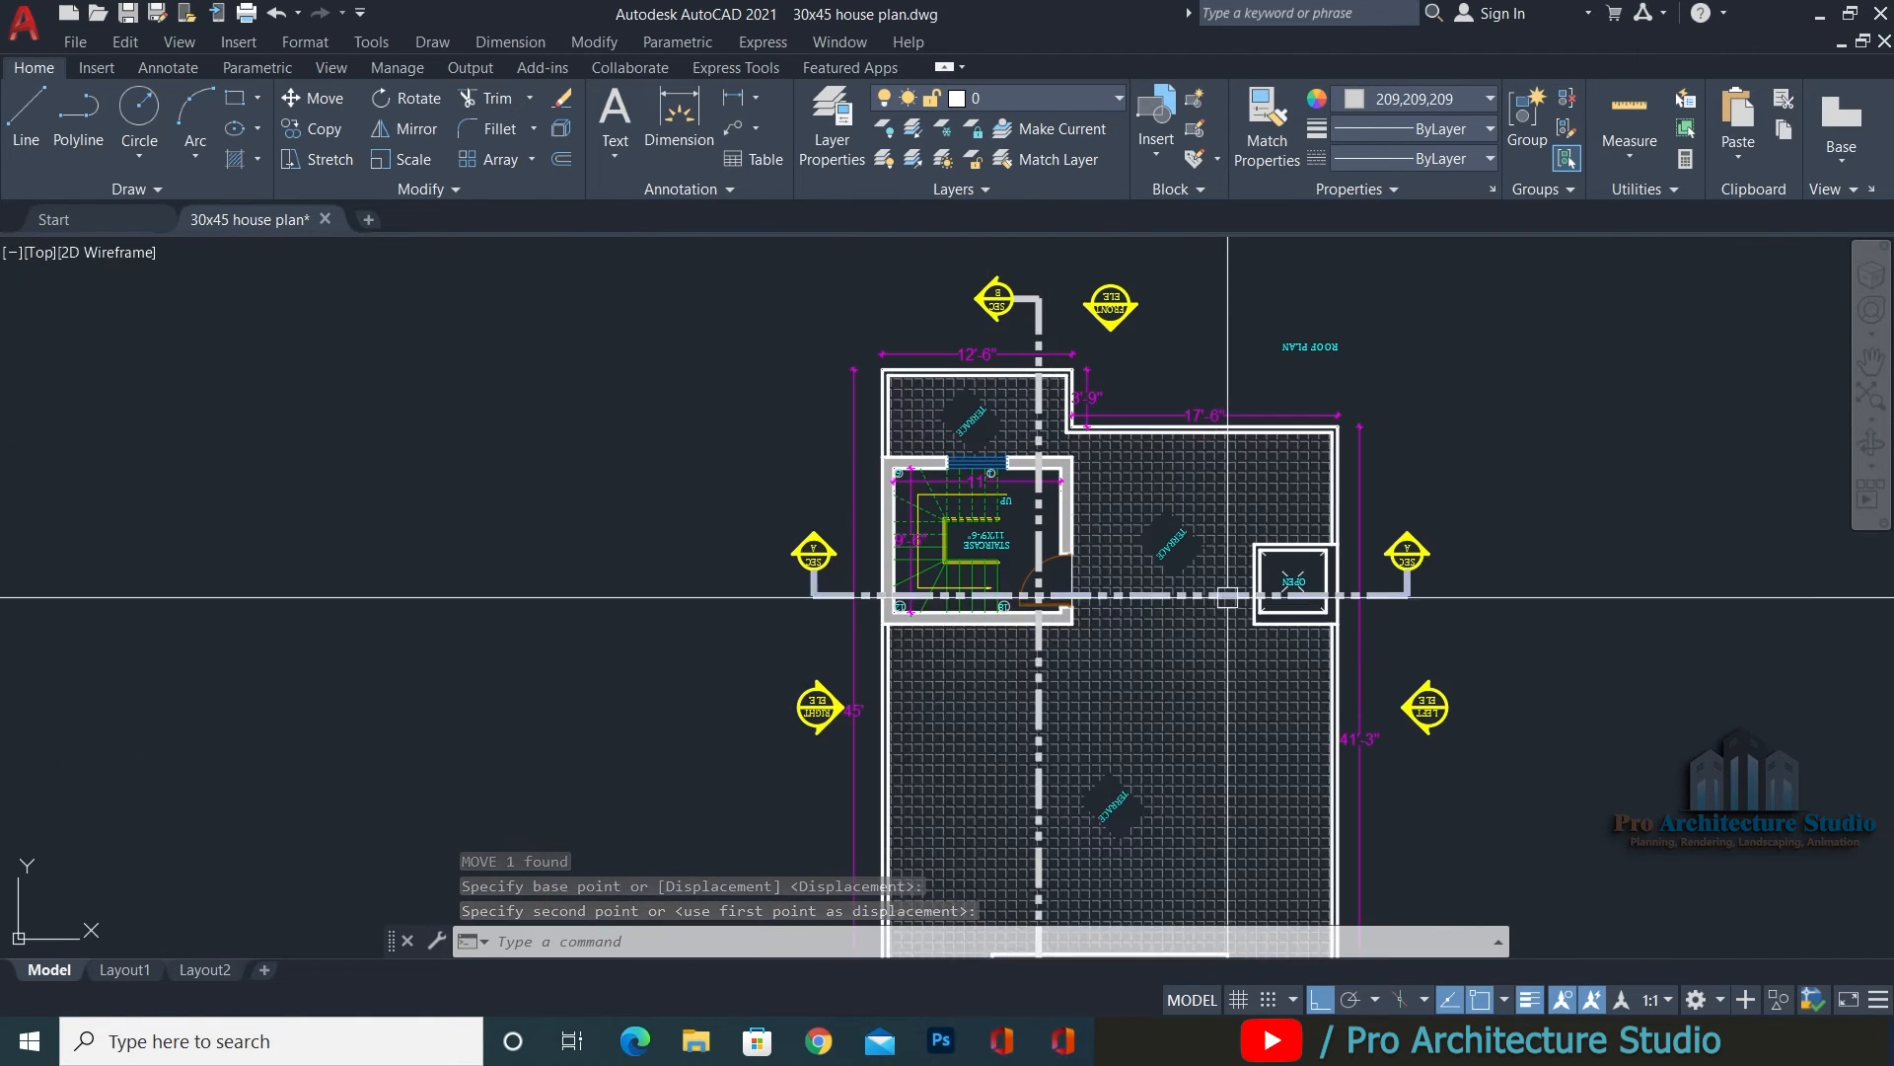
scroll(1053, 483, "down", 6)
scroll(947, 592, "up", 7)
left_click(794, 633)
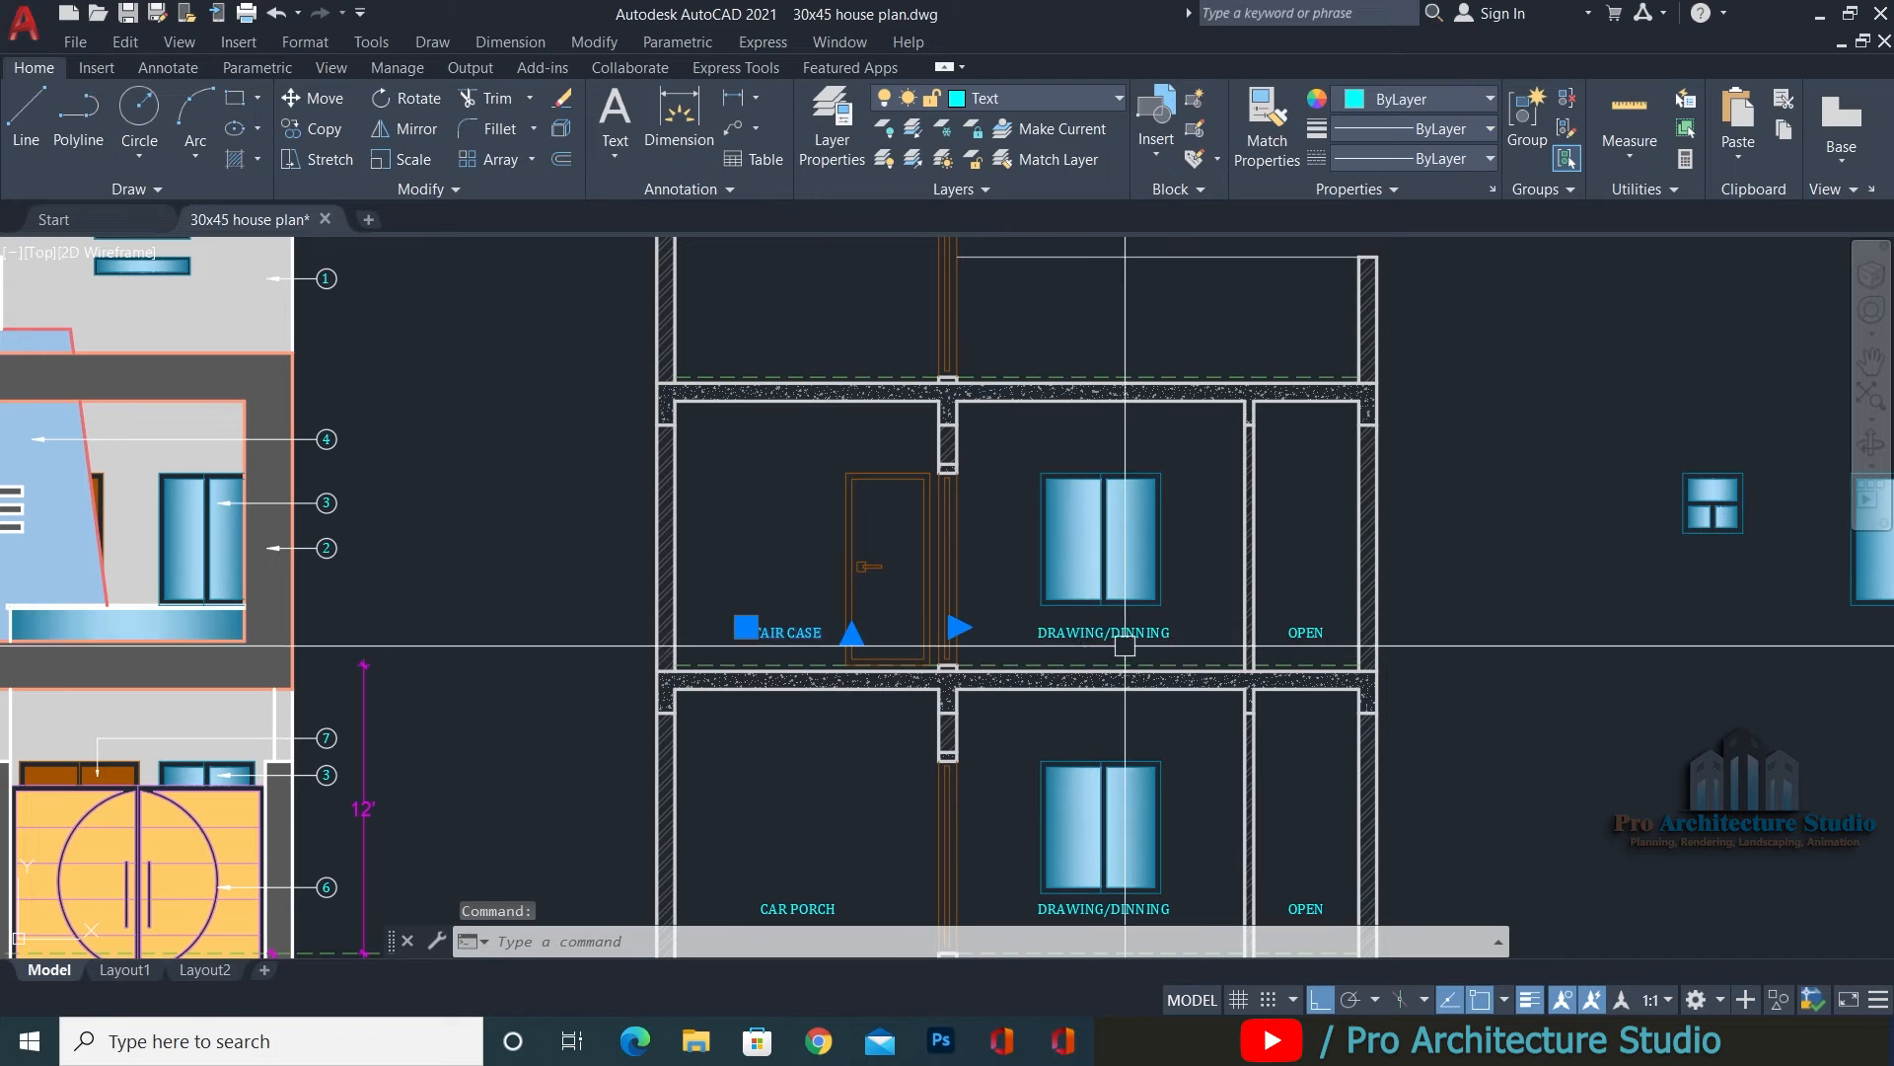
left_click(1125, 637)
type("CO")
key("Return")
left_click(1573, 763)
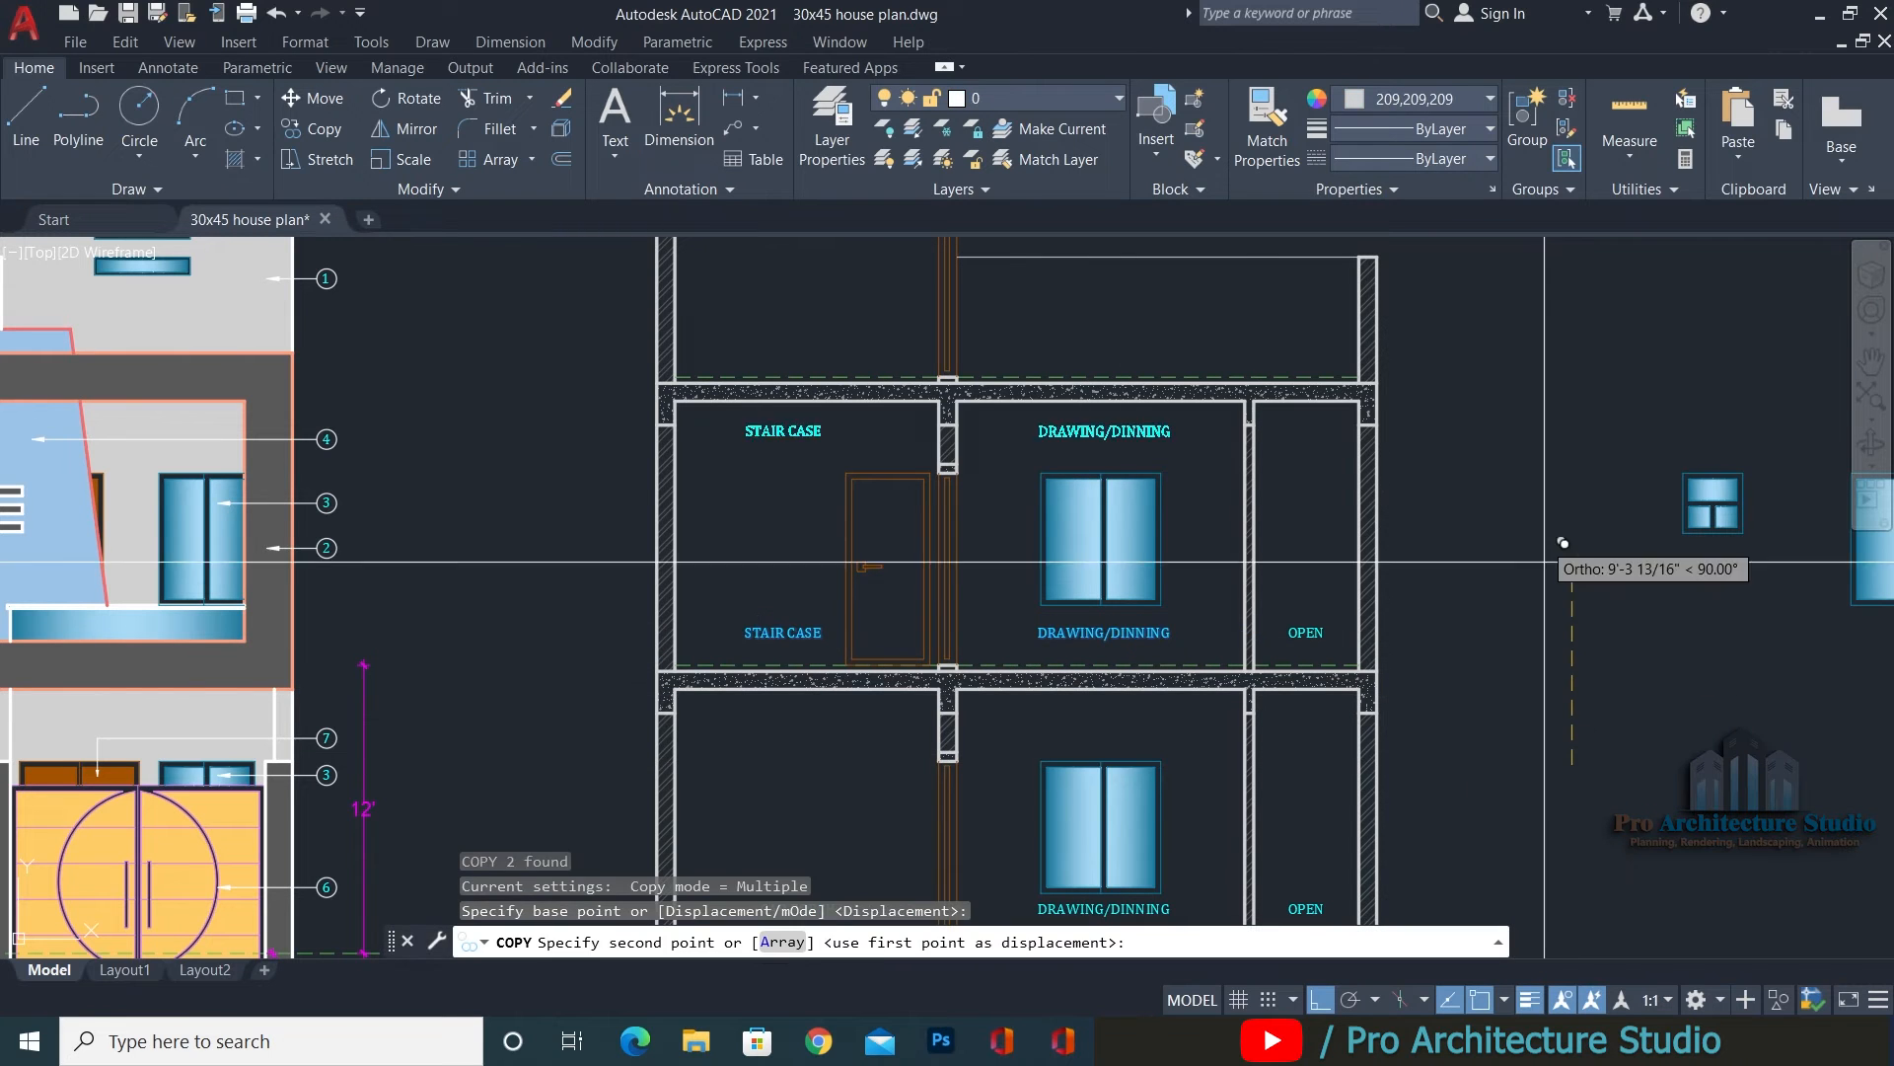
left_click(1542, 475)
key("Return")
key("Escape")
Change the copied roof-level DRAWING/DINNING label's text to OPEN TERRACE.
scroll(1031, 381, "up", 4)
middle_click_drag(1057, 403, 899, 653)
double_click(963, 563)
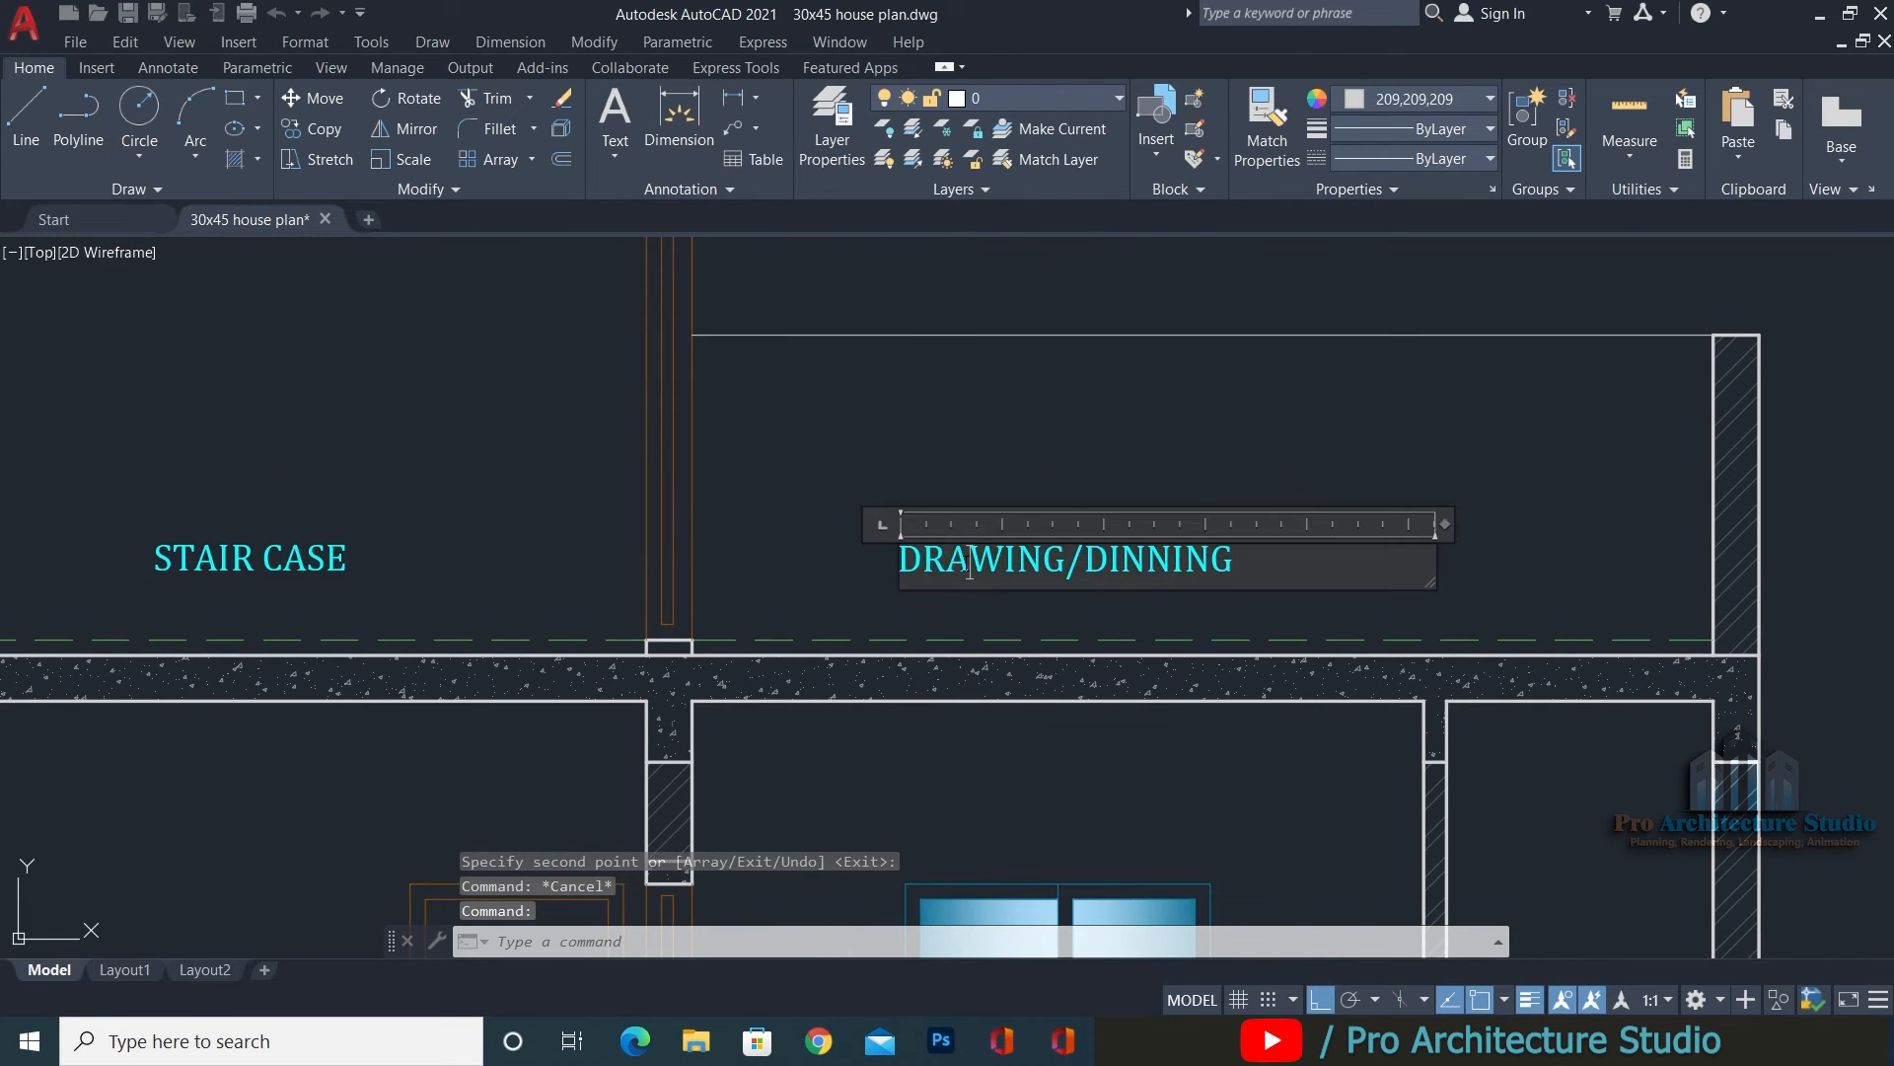
type("OPE")
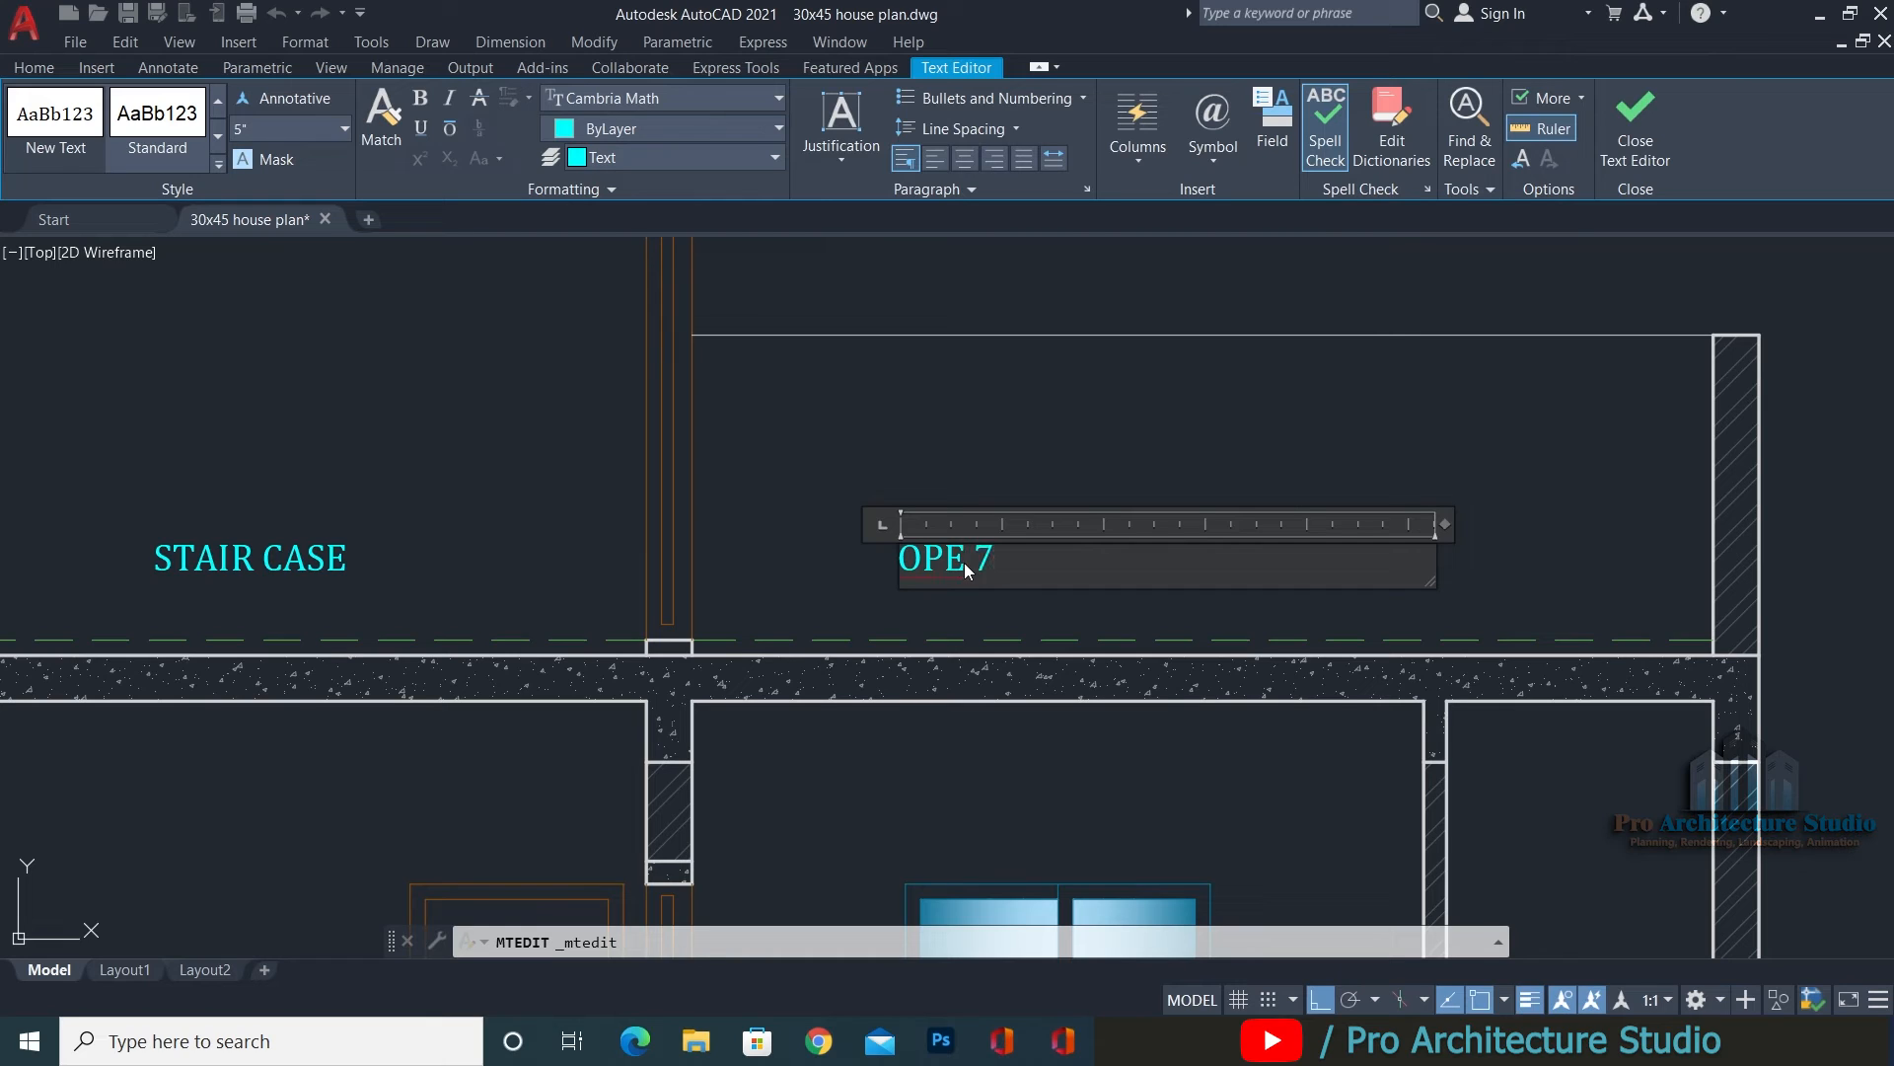
type("N")
key("Escape")
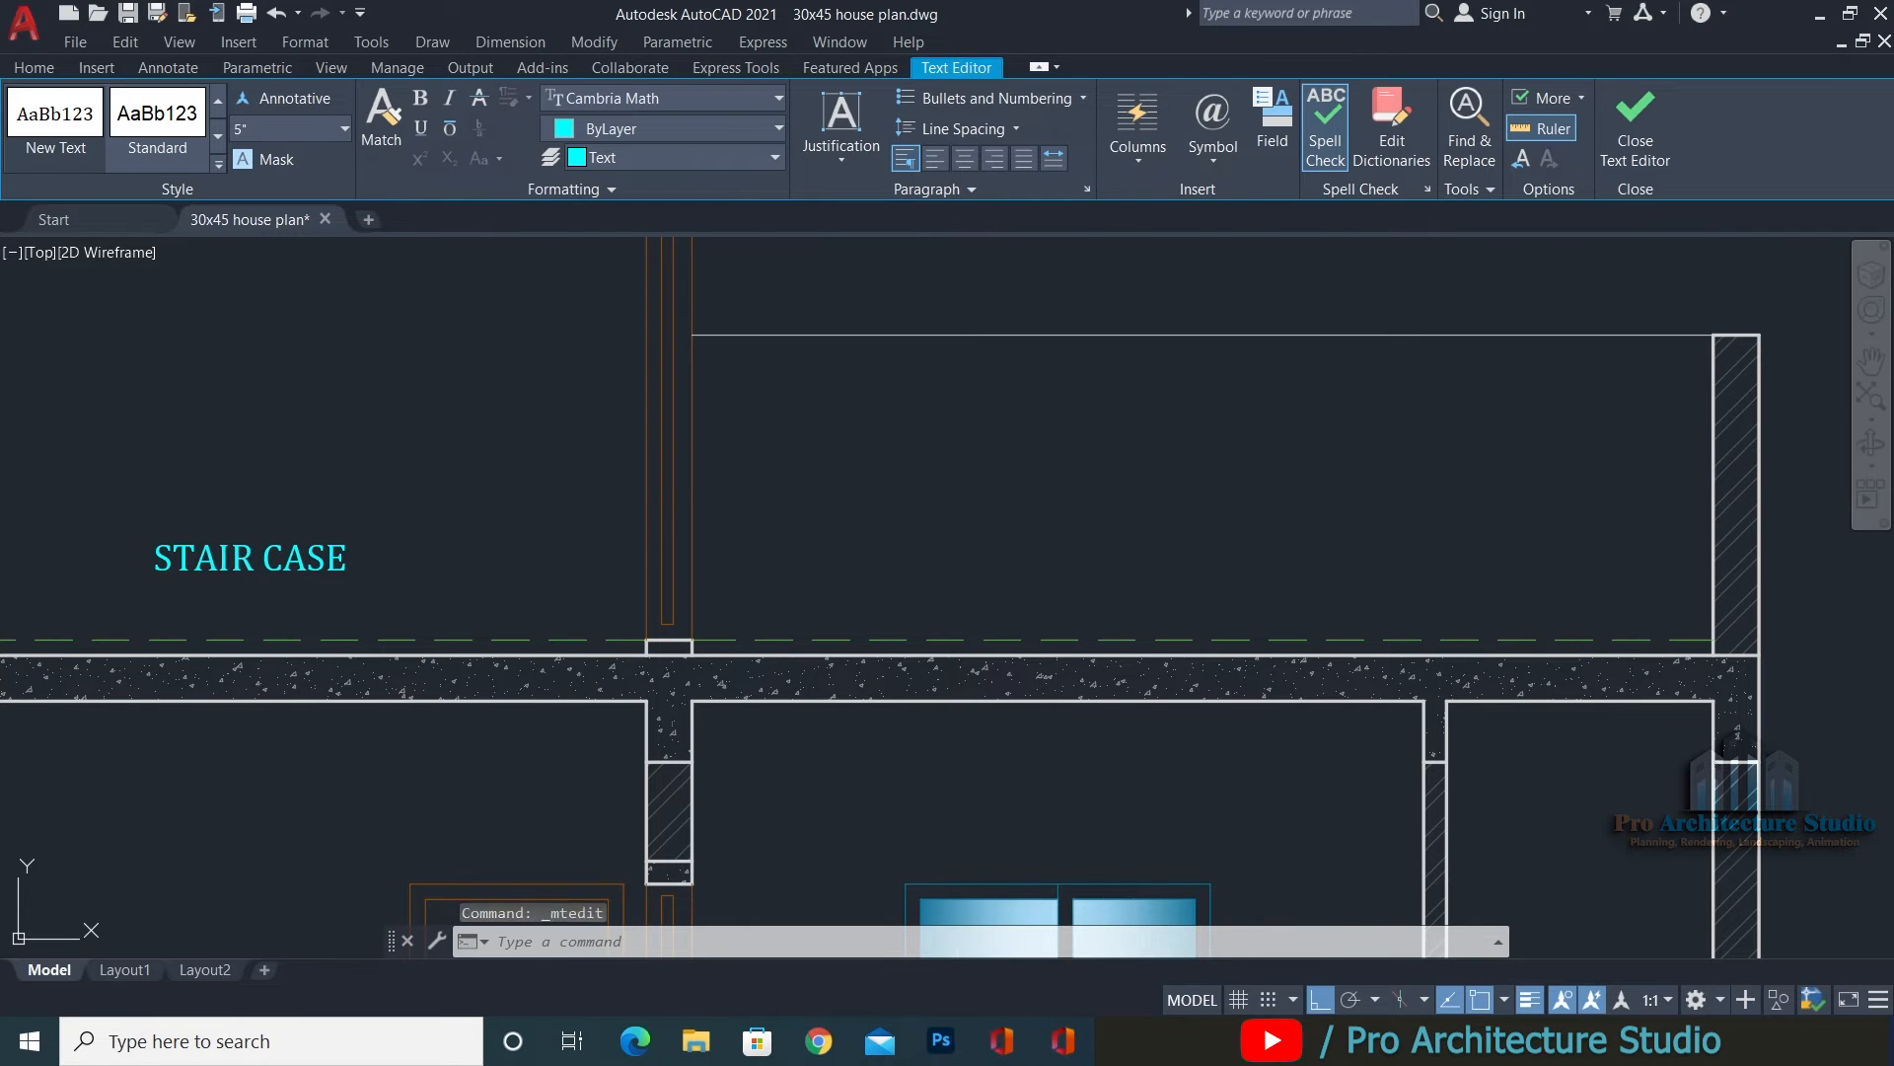
Move the OPEN TERRACE label horizontally to the middle of the terrace.
type("m")
key("space")
left_click(1089, 475)
left_click(1253, 472)
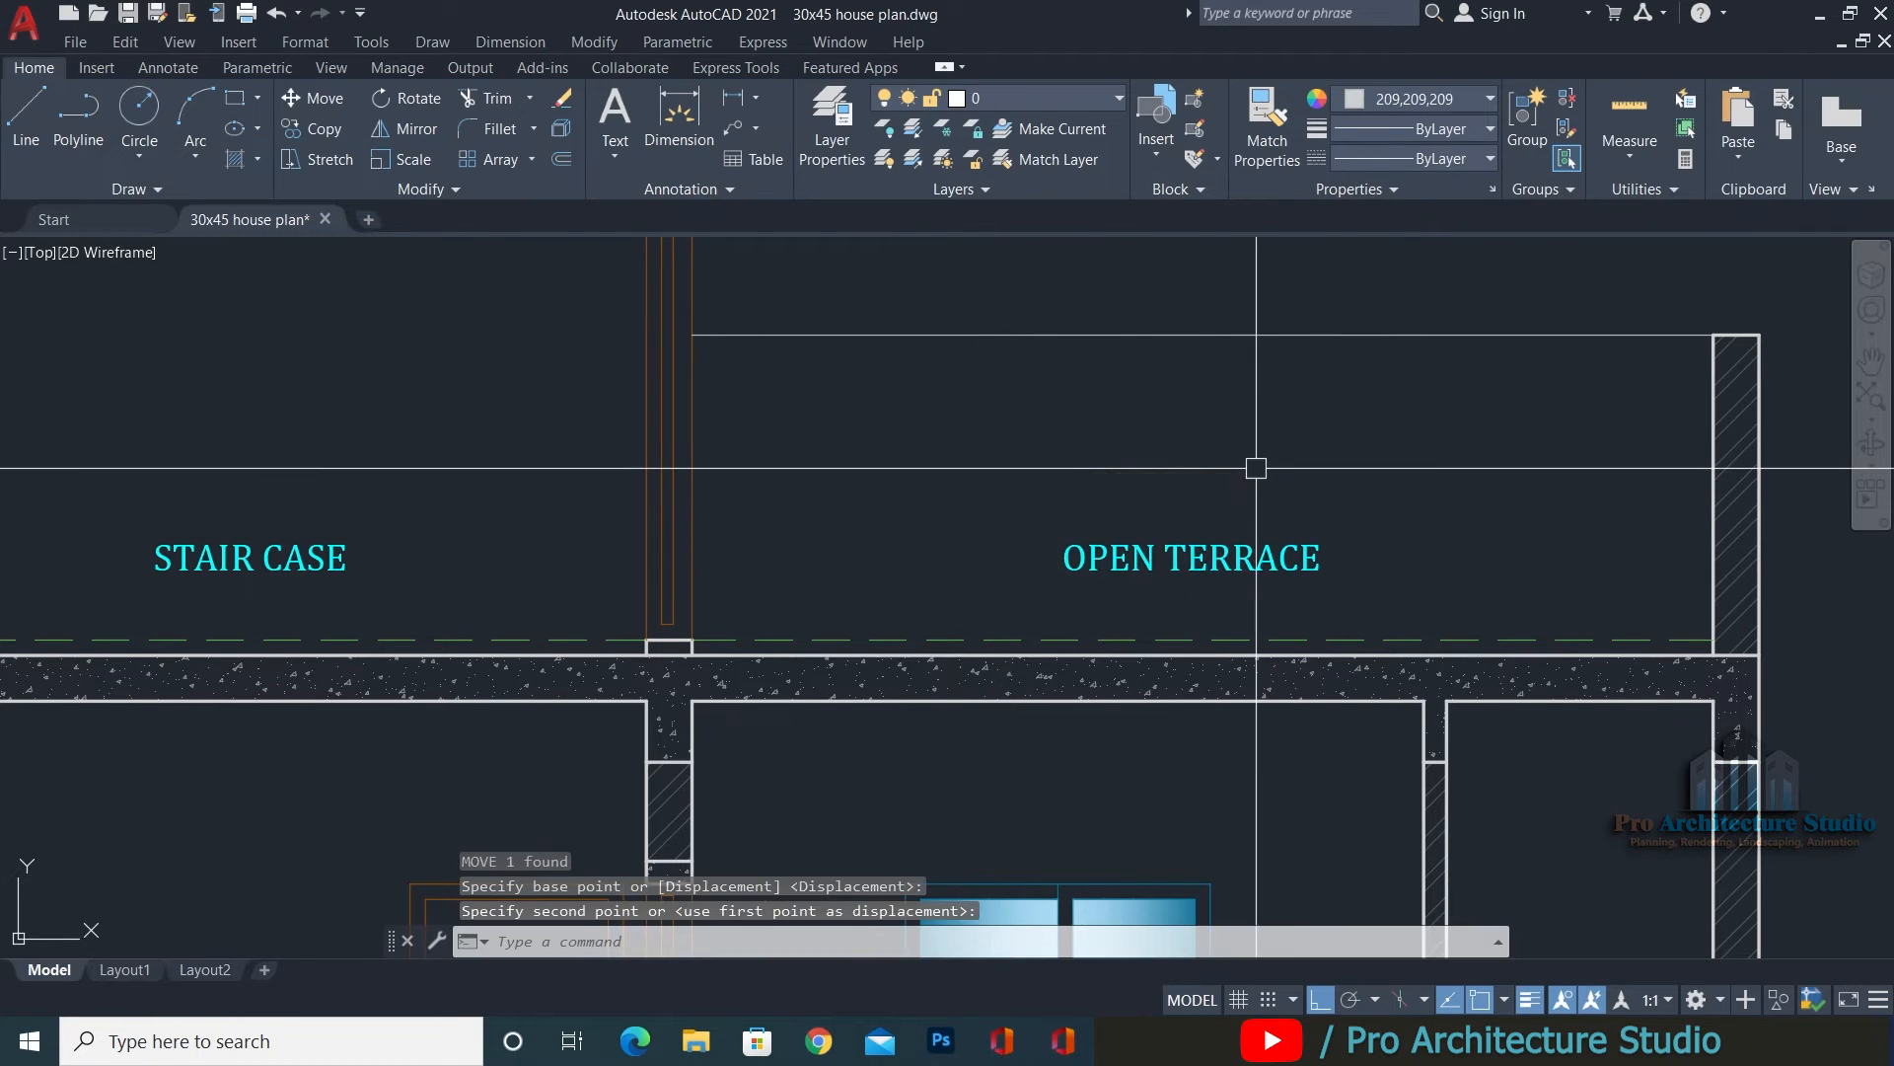
Move the roof-level STAIR CASE label horizontally to centre it in the stair room.
middle_click_drag(538, 481, 1353, 533)
scroll(1086, 604, "down", 2)
left_click(1085, 604)
type("m")
key("space")
left_click(1140, 524)
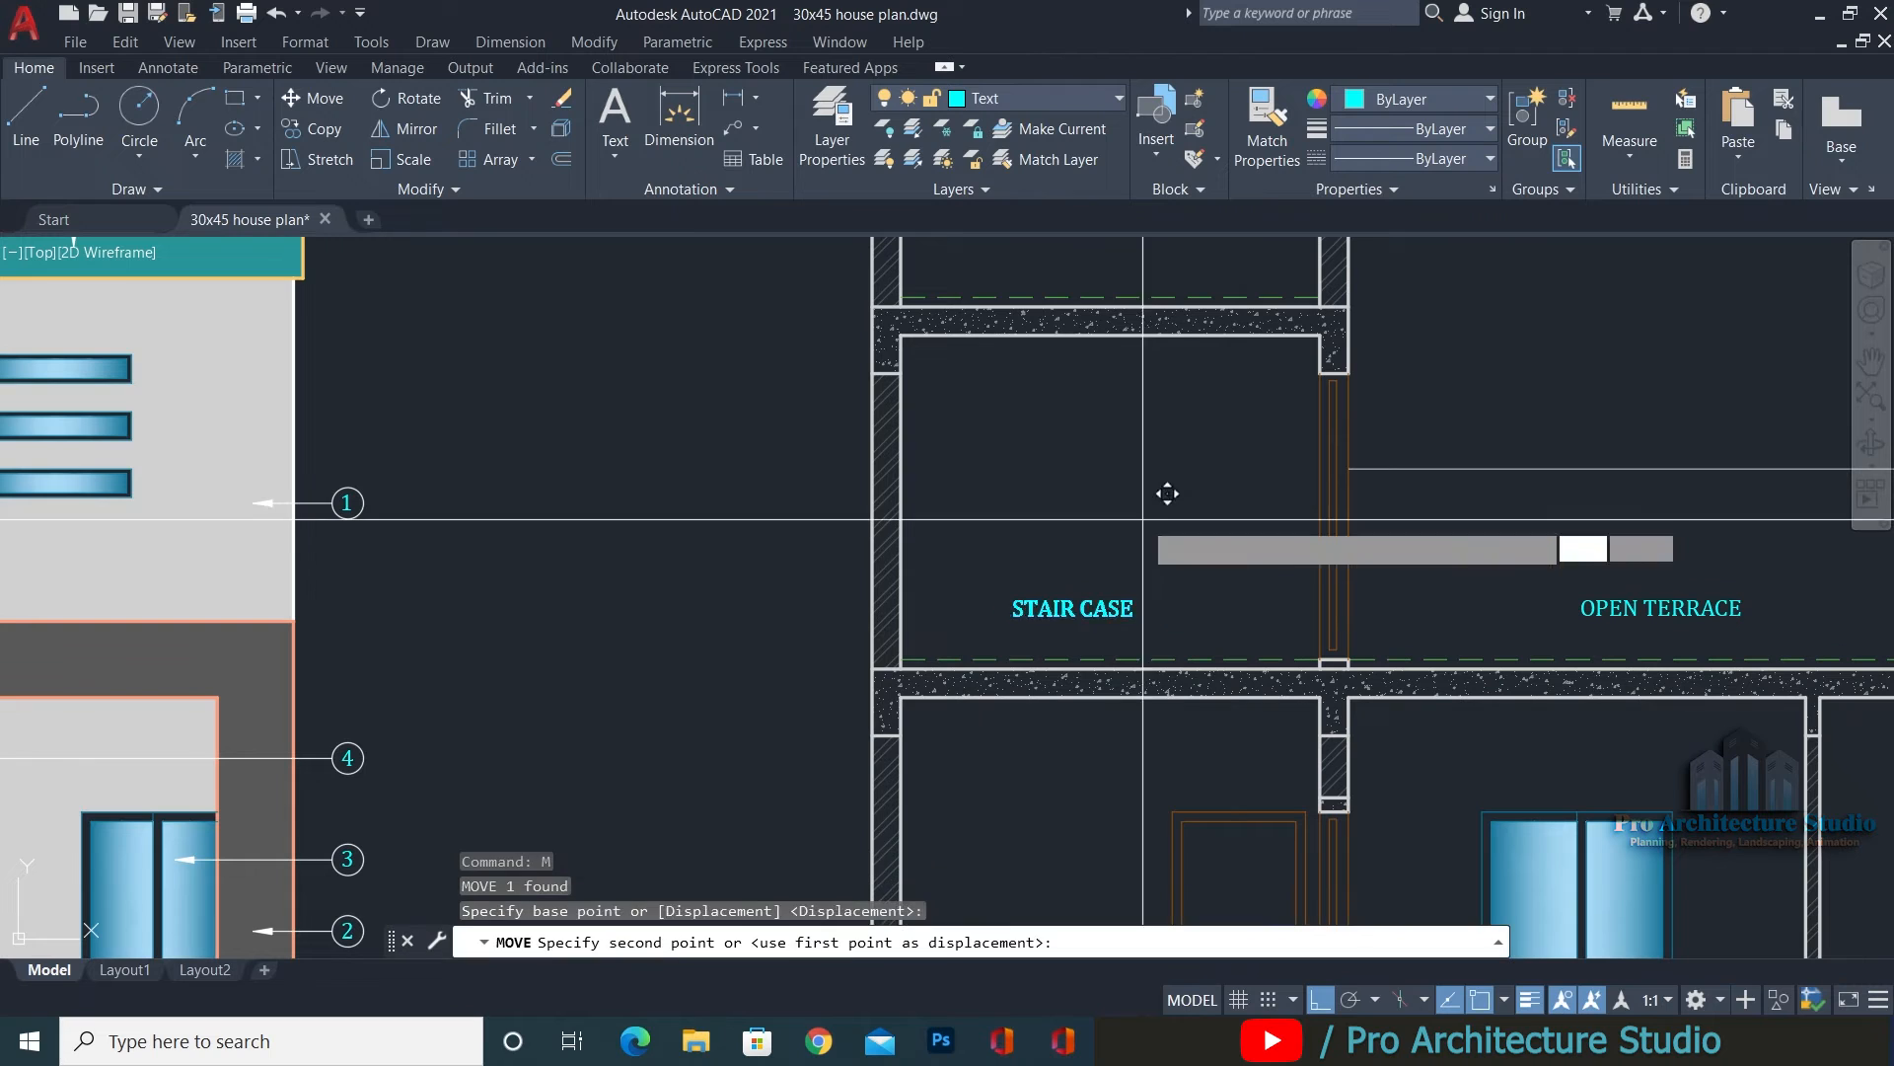
left_click(1176, 518)
key("Escape")
Copy the roof-level STAIR CASE label straight up, between the parapets above the stair room's slab.
middle_click_drag(1175, 516, 1111, 621)
left_click(1048, 687)
left_click(1020, 728)
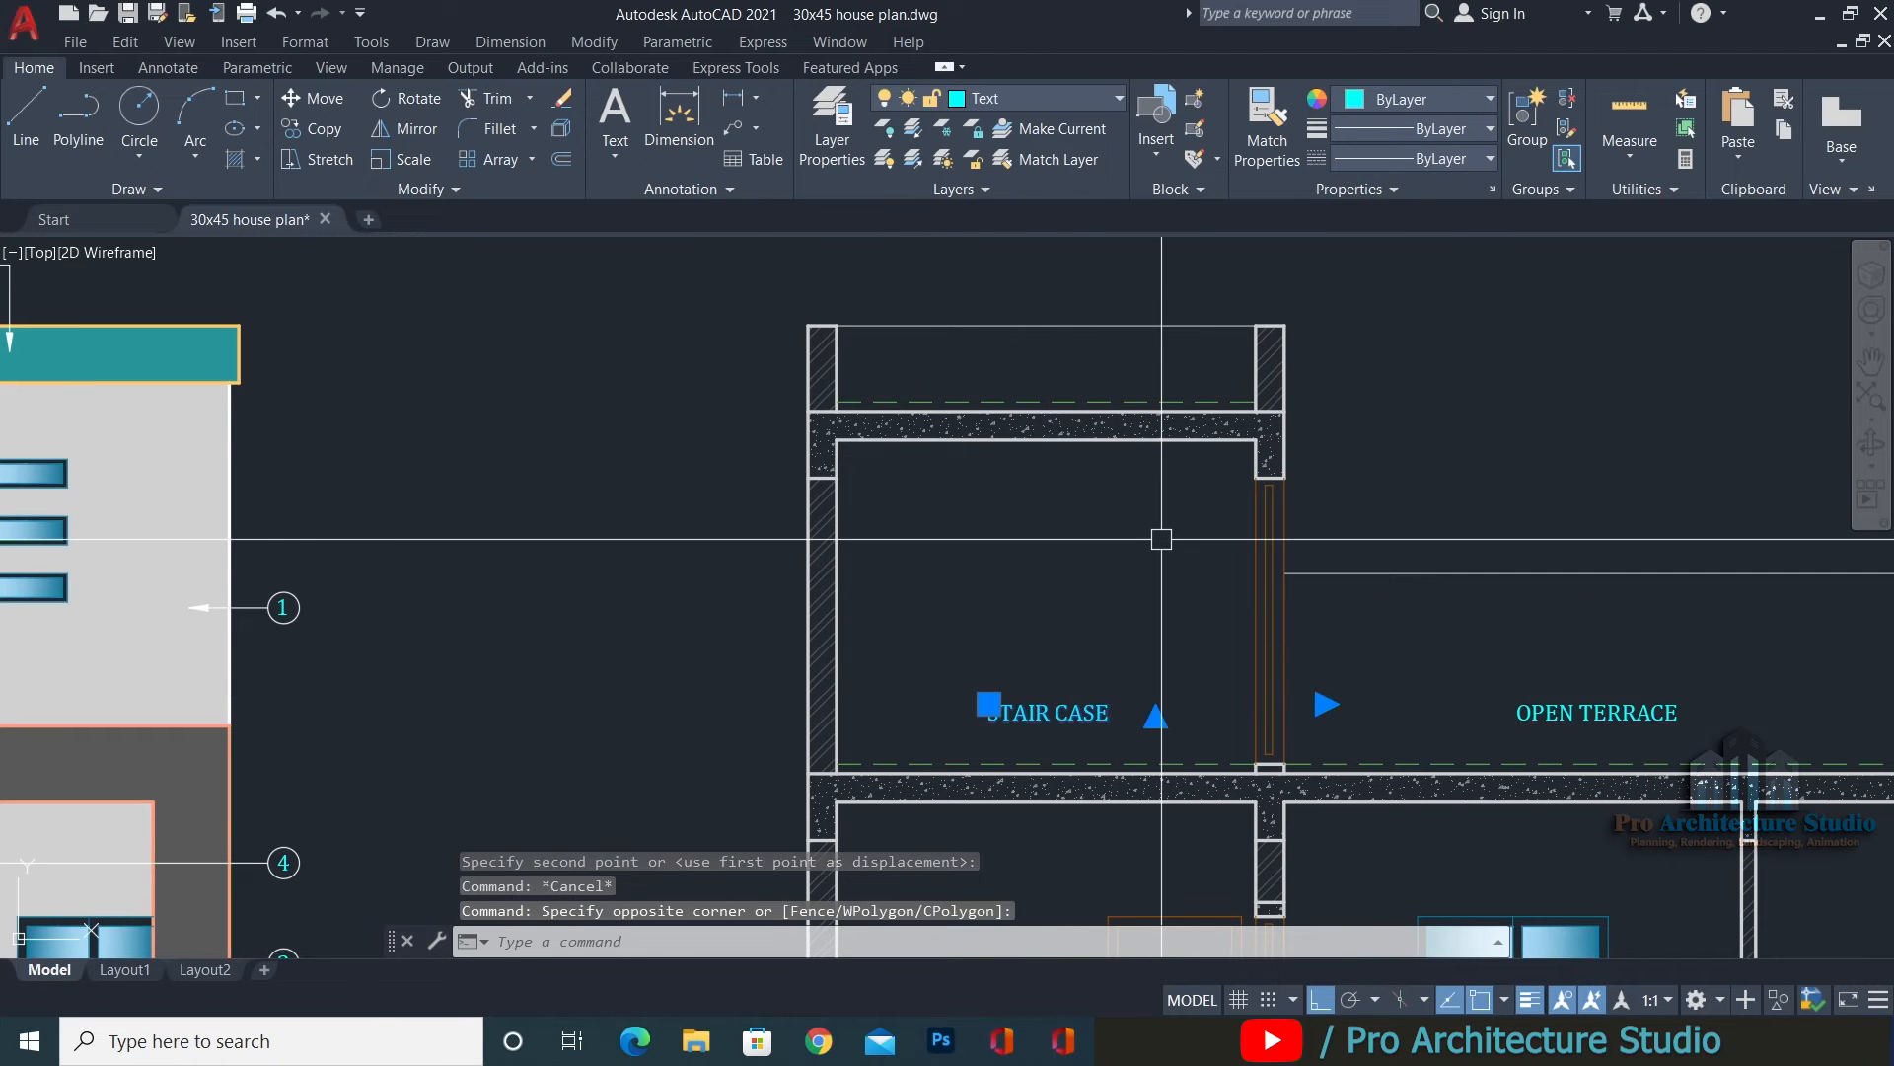
type("co")
key("space")
left_click(1408, 627)
left_click(1498, 288)
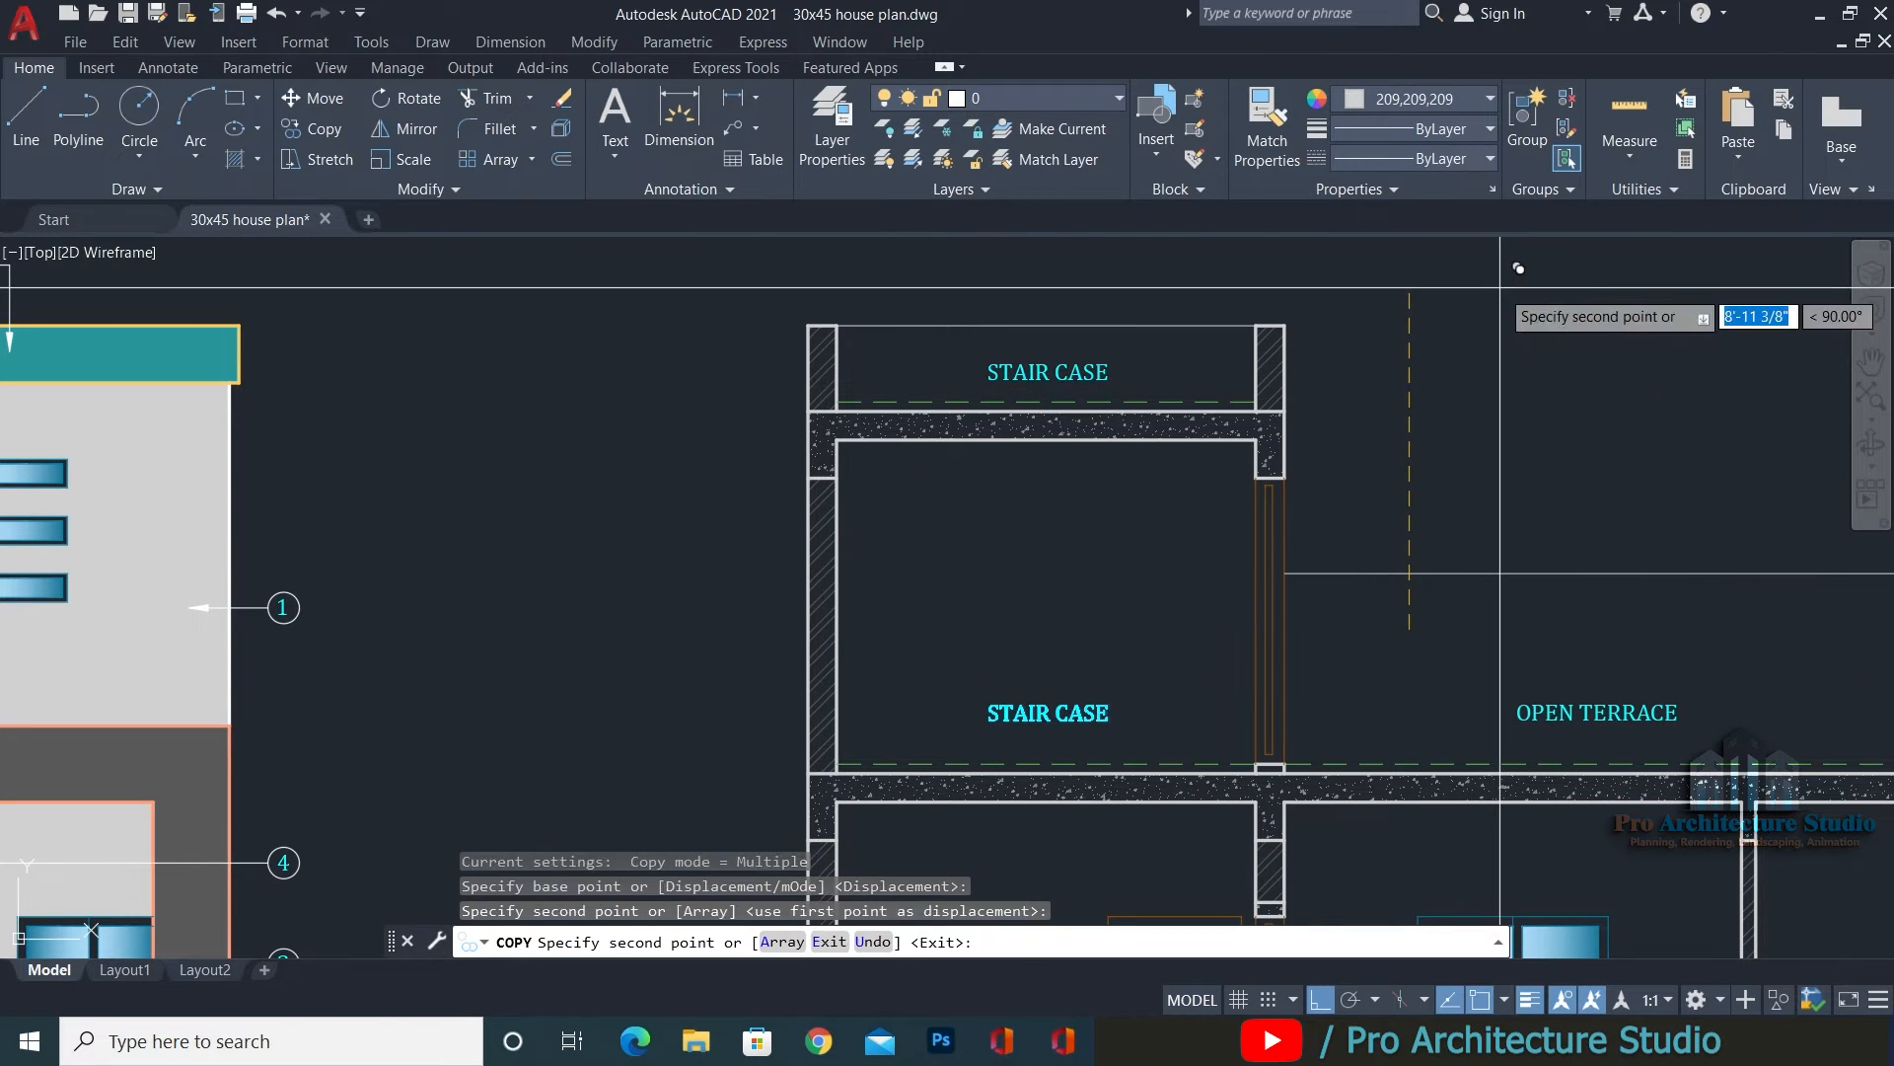
key("space")
key("Escape")
Change the text of the label above the stair room to OPEN TERRACE.
double_click(1060, 378)
type("OP")
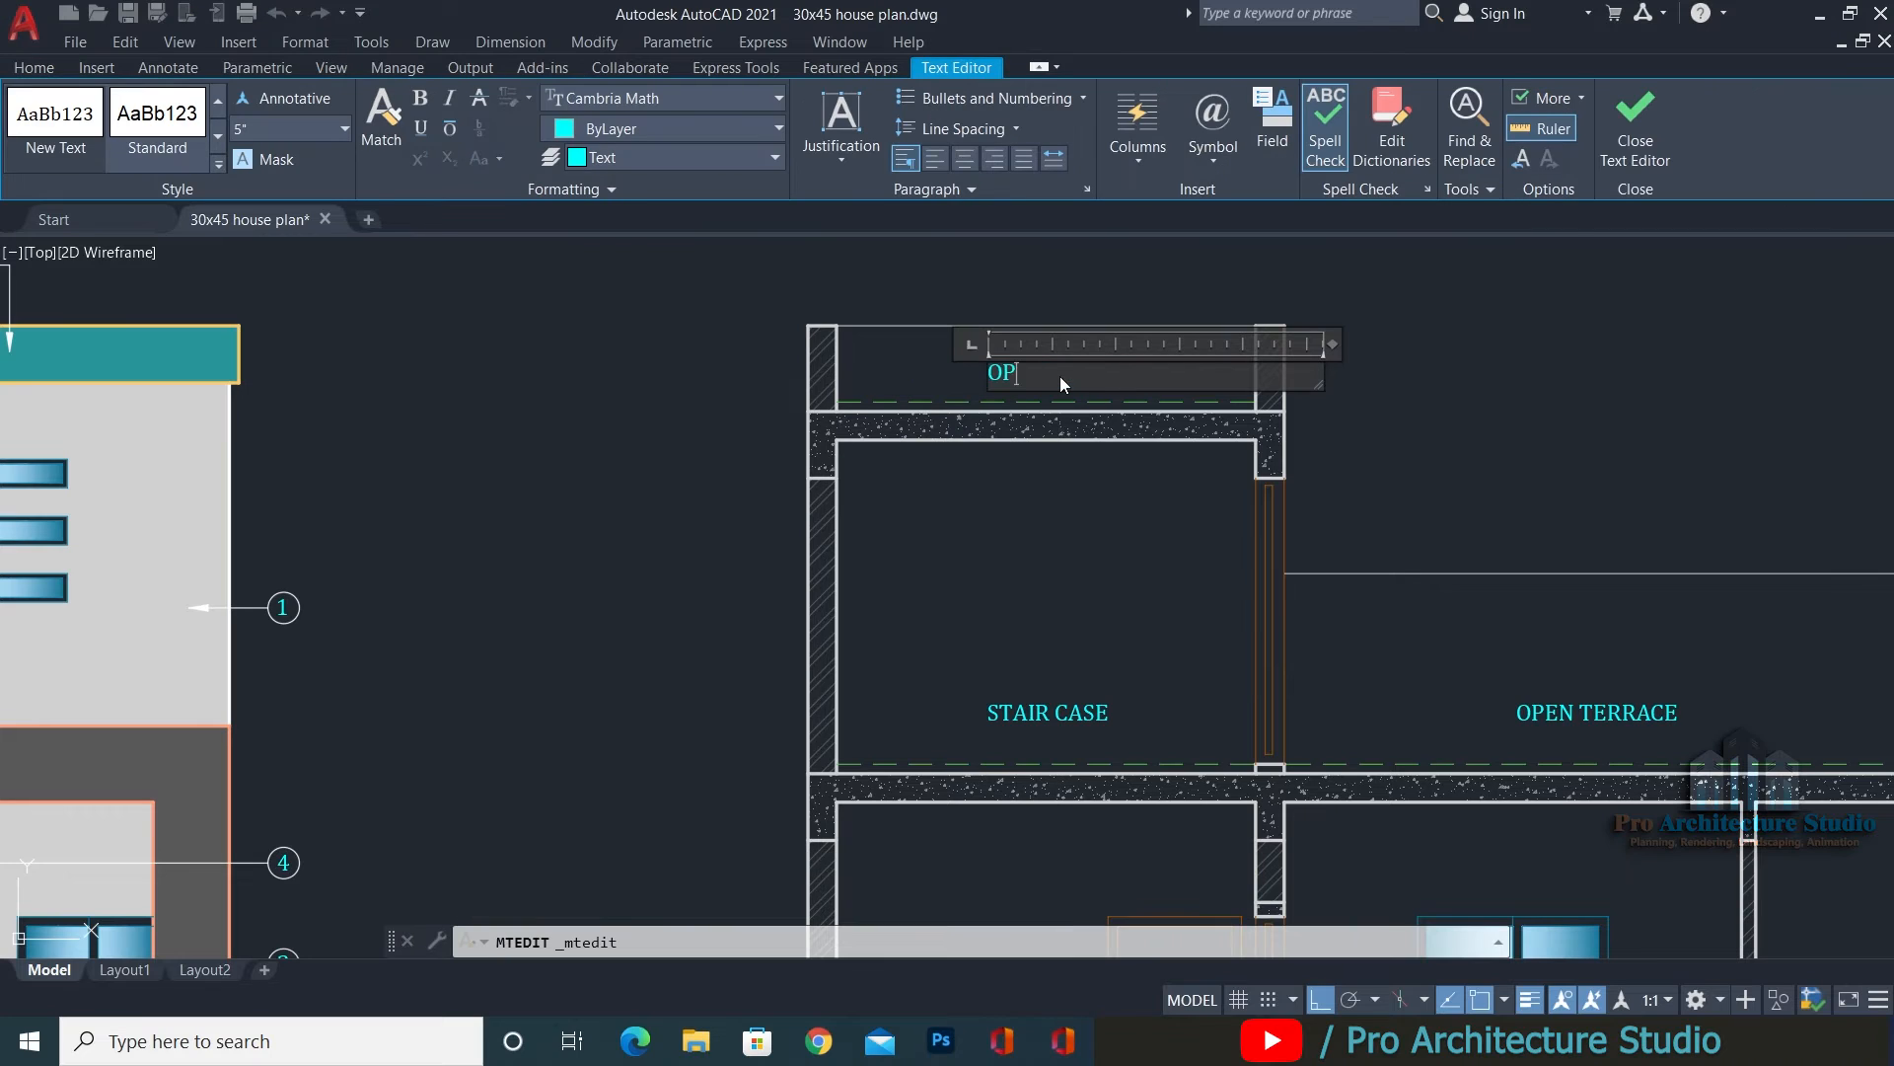
type("EN TER")
left_click(1034, 561)
Move the OPEN TERRACE label above the stair room to centre it between the parapets.
left_click(1240, 372)
type("m")
key("space")
left_click(1239, 372)
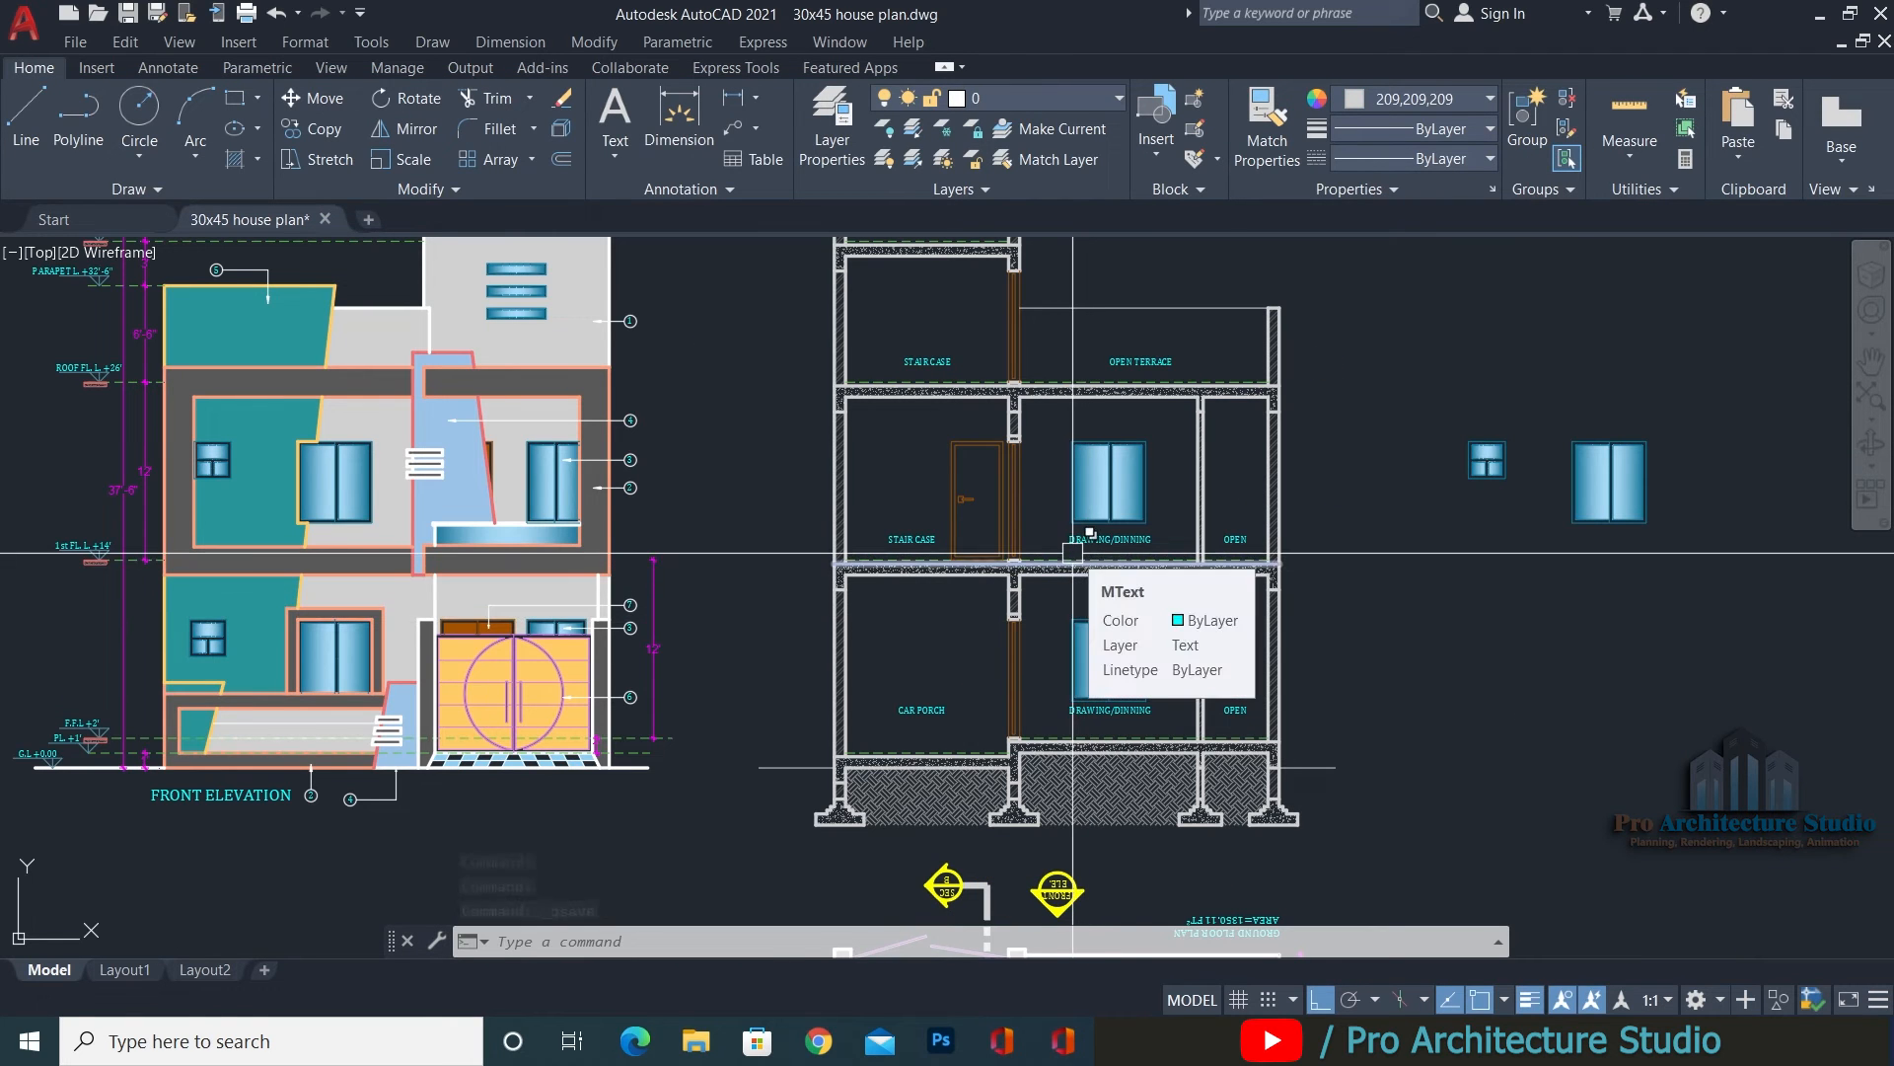
Add a vertical linear dimension for the ground-floor height in the OPEN bay, placed beside the outer wall.
scroll(1075, 547, "down", 6)
scroll(1178, 597, "up", 12)
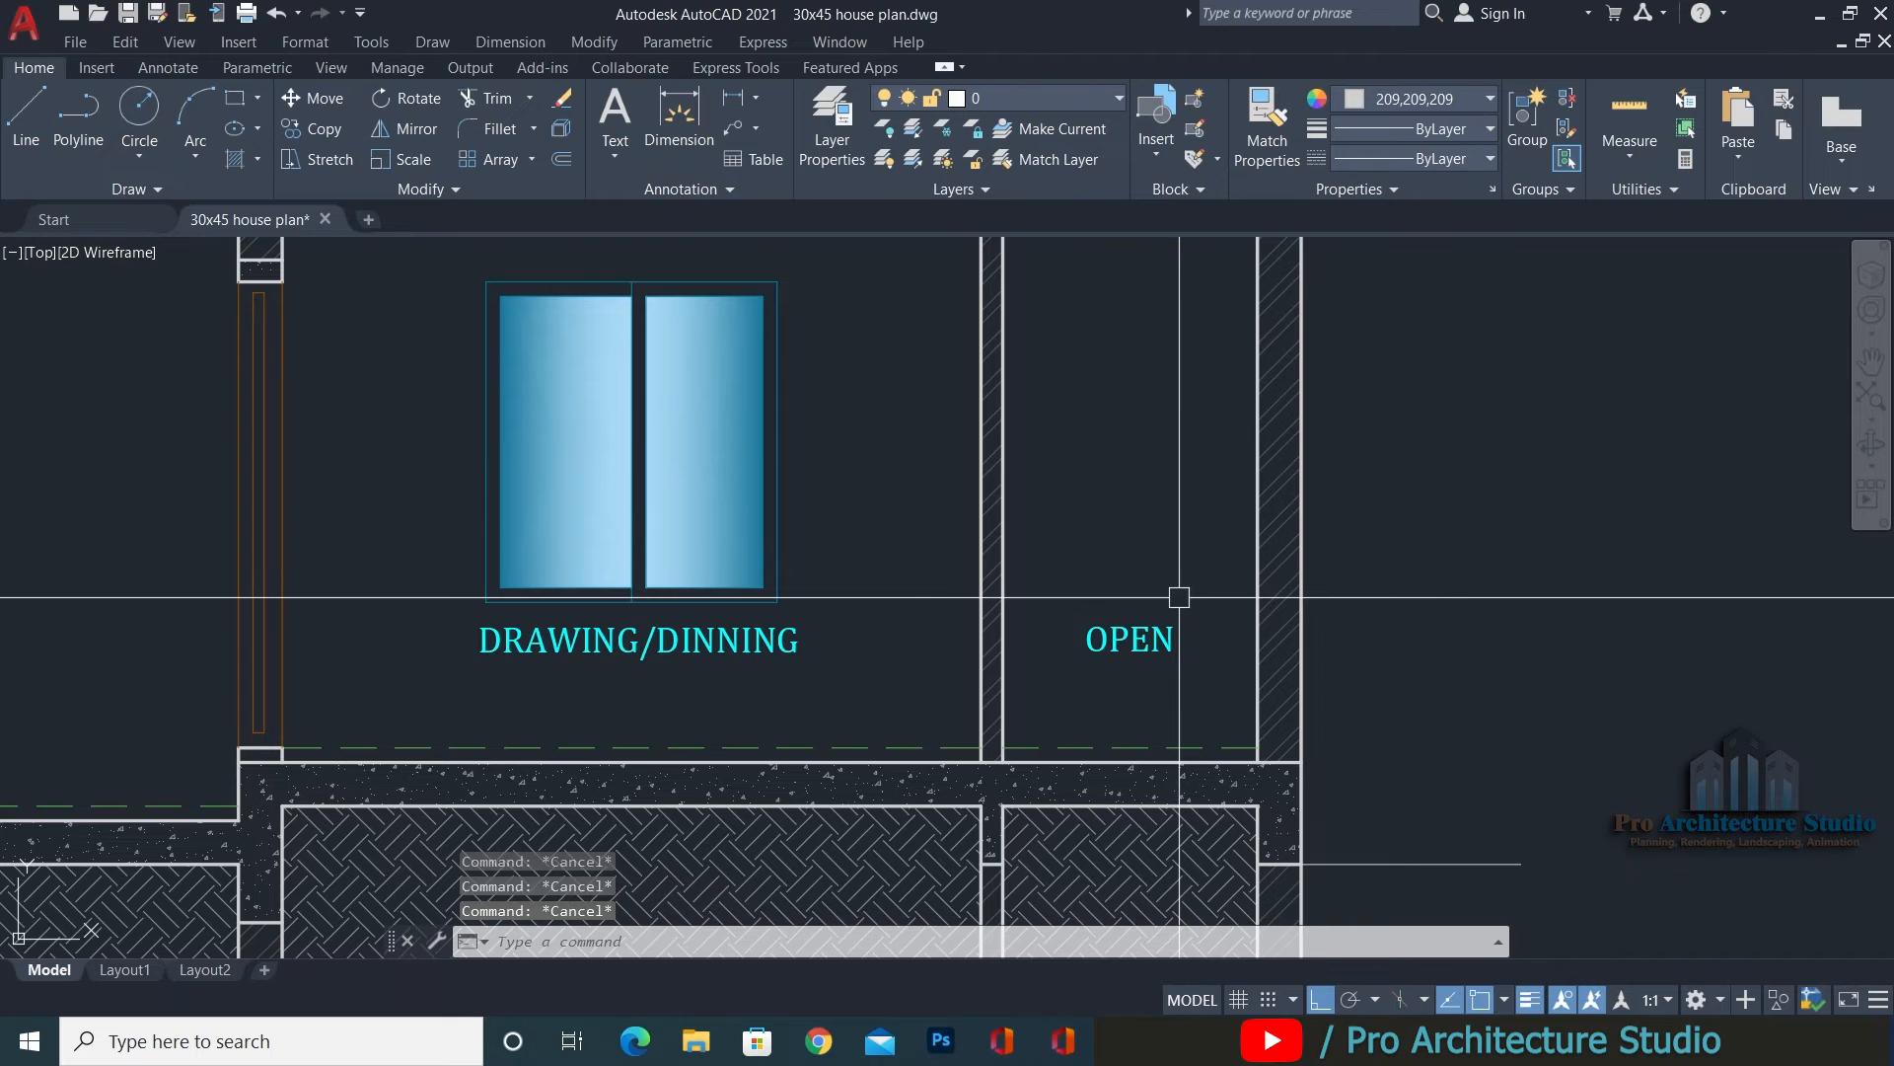
scroll(1179, 597, "down", 2)
type("DLI")
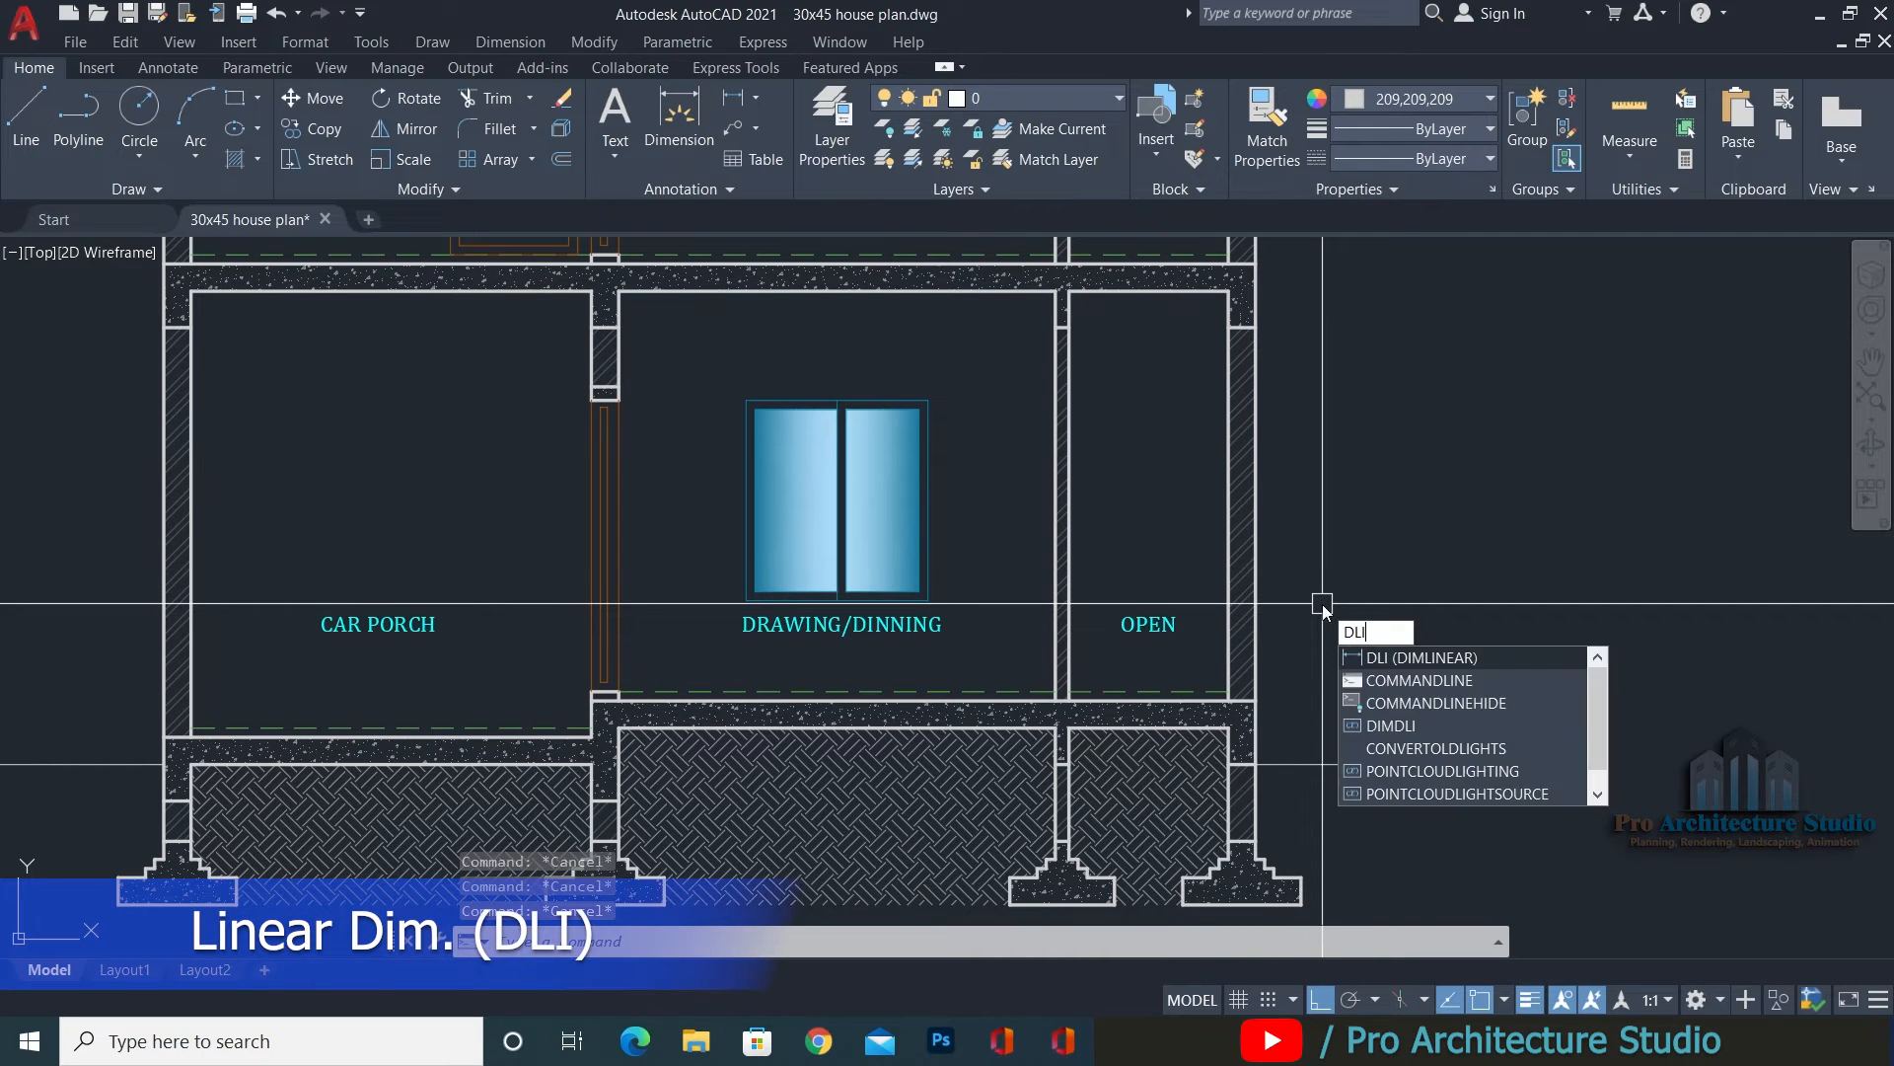
key("Return")
scroll(1187, 702, "up", 2)
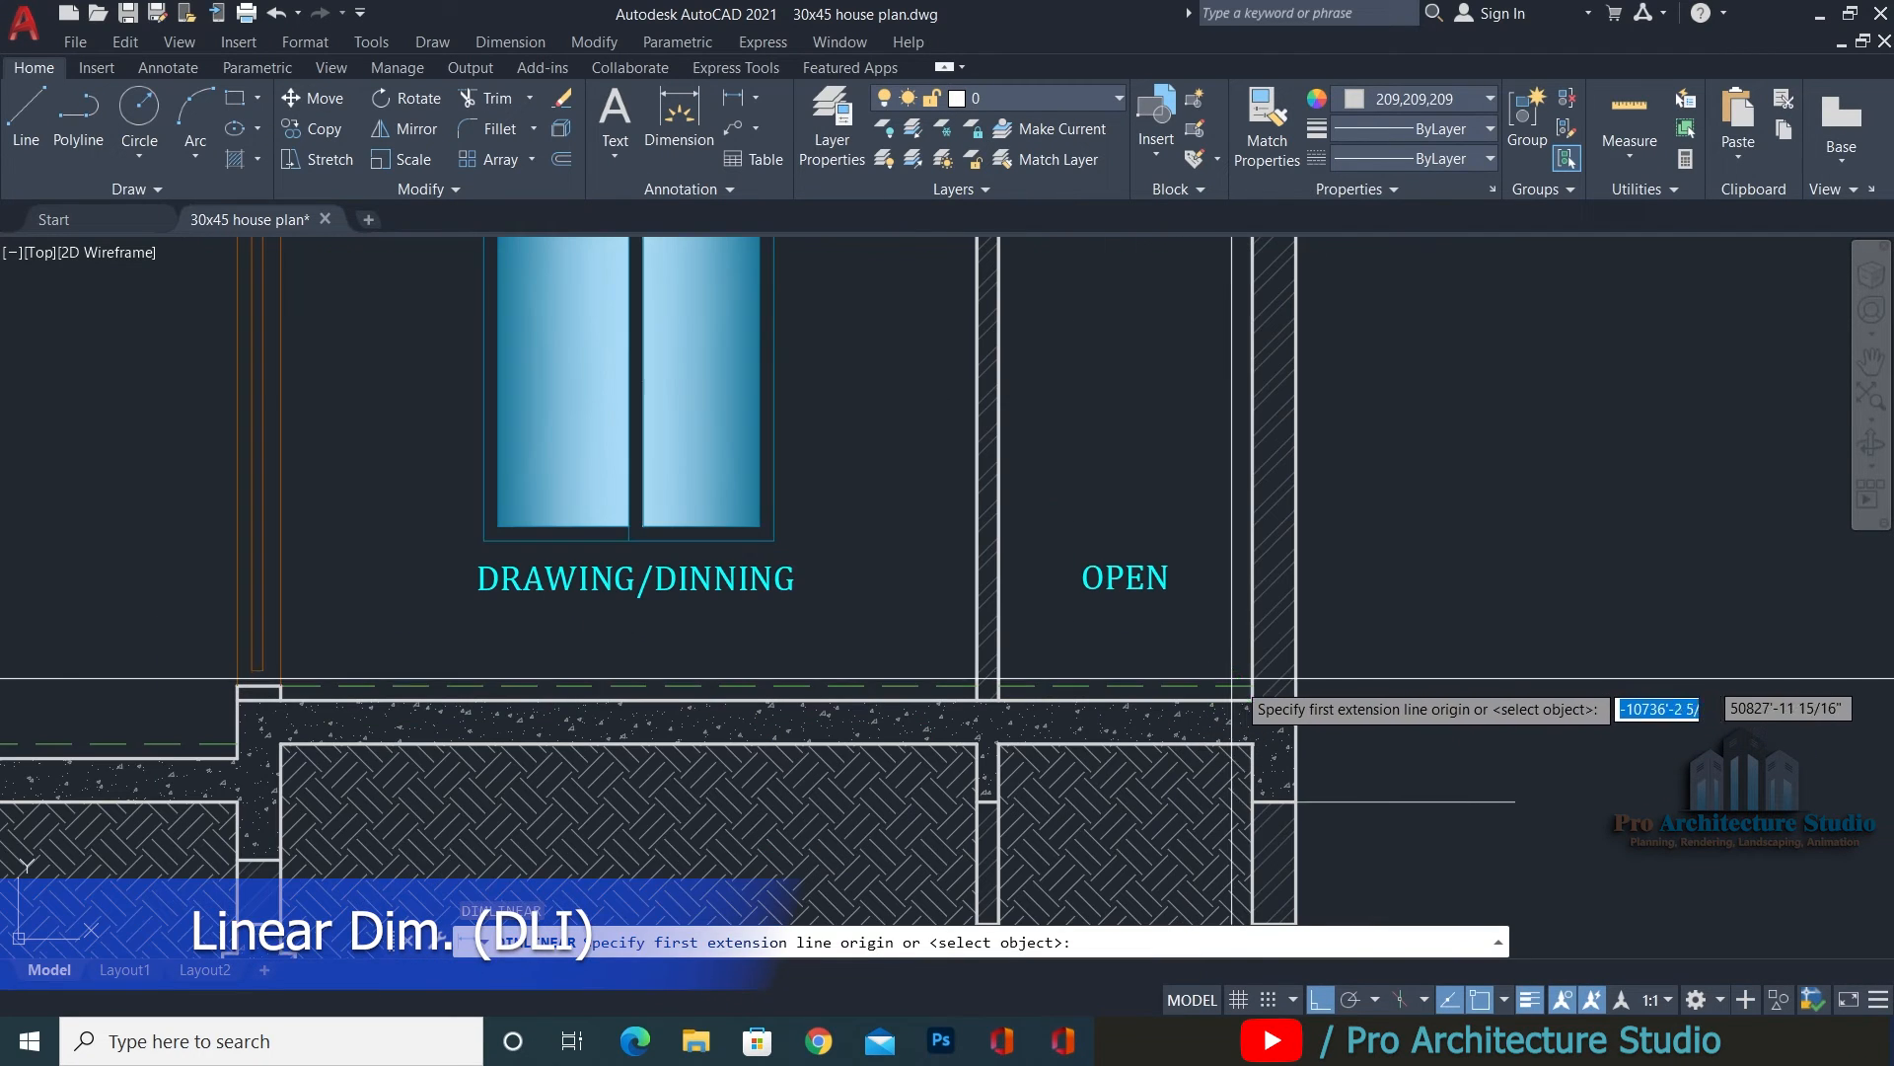
left_click(1251, 699)
middle_click_drag(1241, 286, 1182, 594)
left_click(1192, 356)
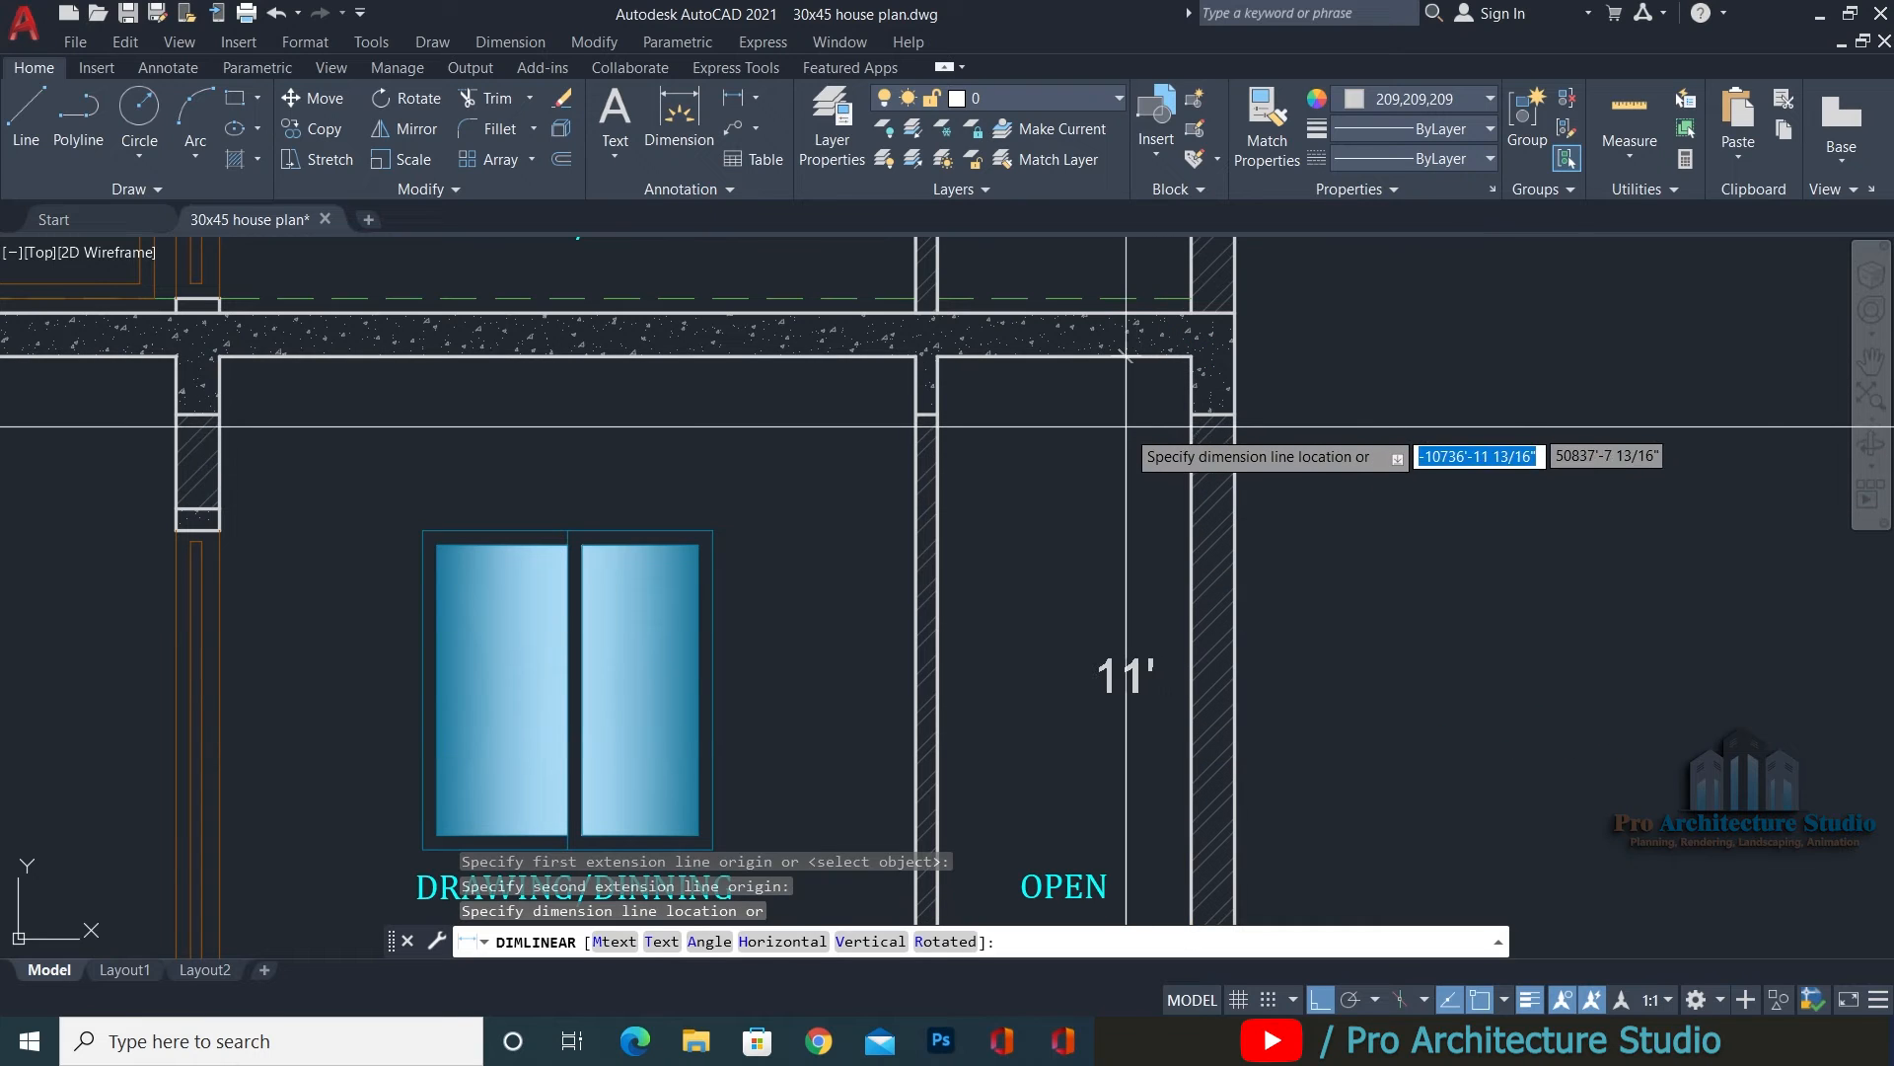
left_click(1143, 428)
middle_click_drag(1102, 293, 1061, 496)
Add a vertical linear dimension for the first-floor height in the OPEN bay, aligned with the ground-floor dimension.
key("Return")
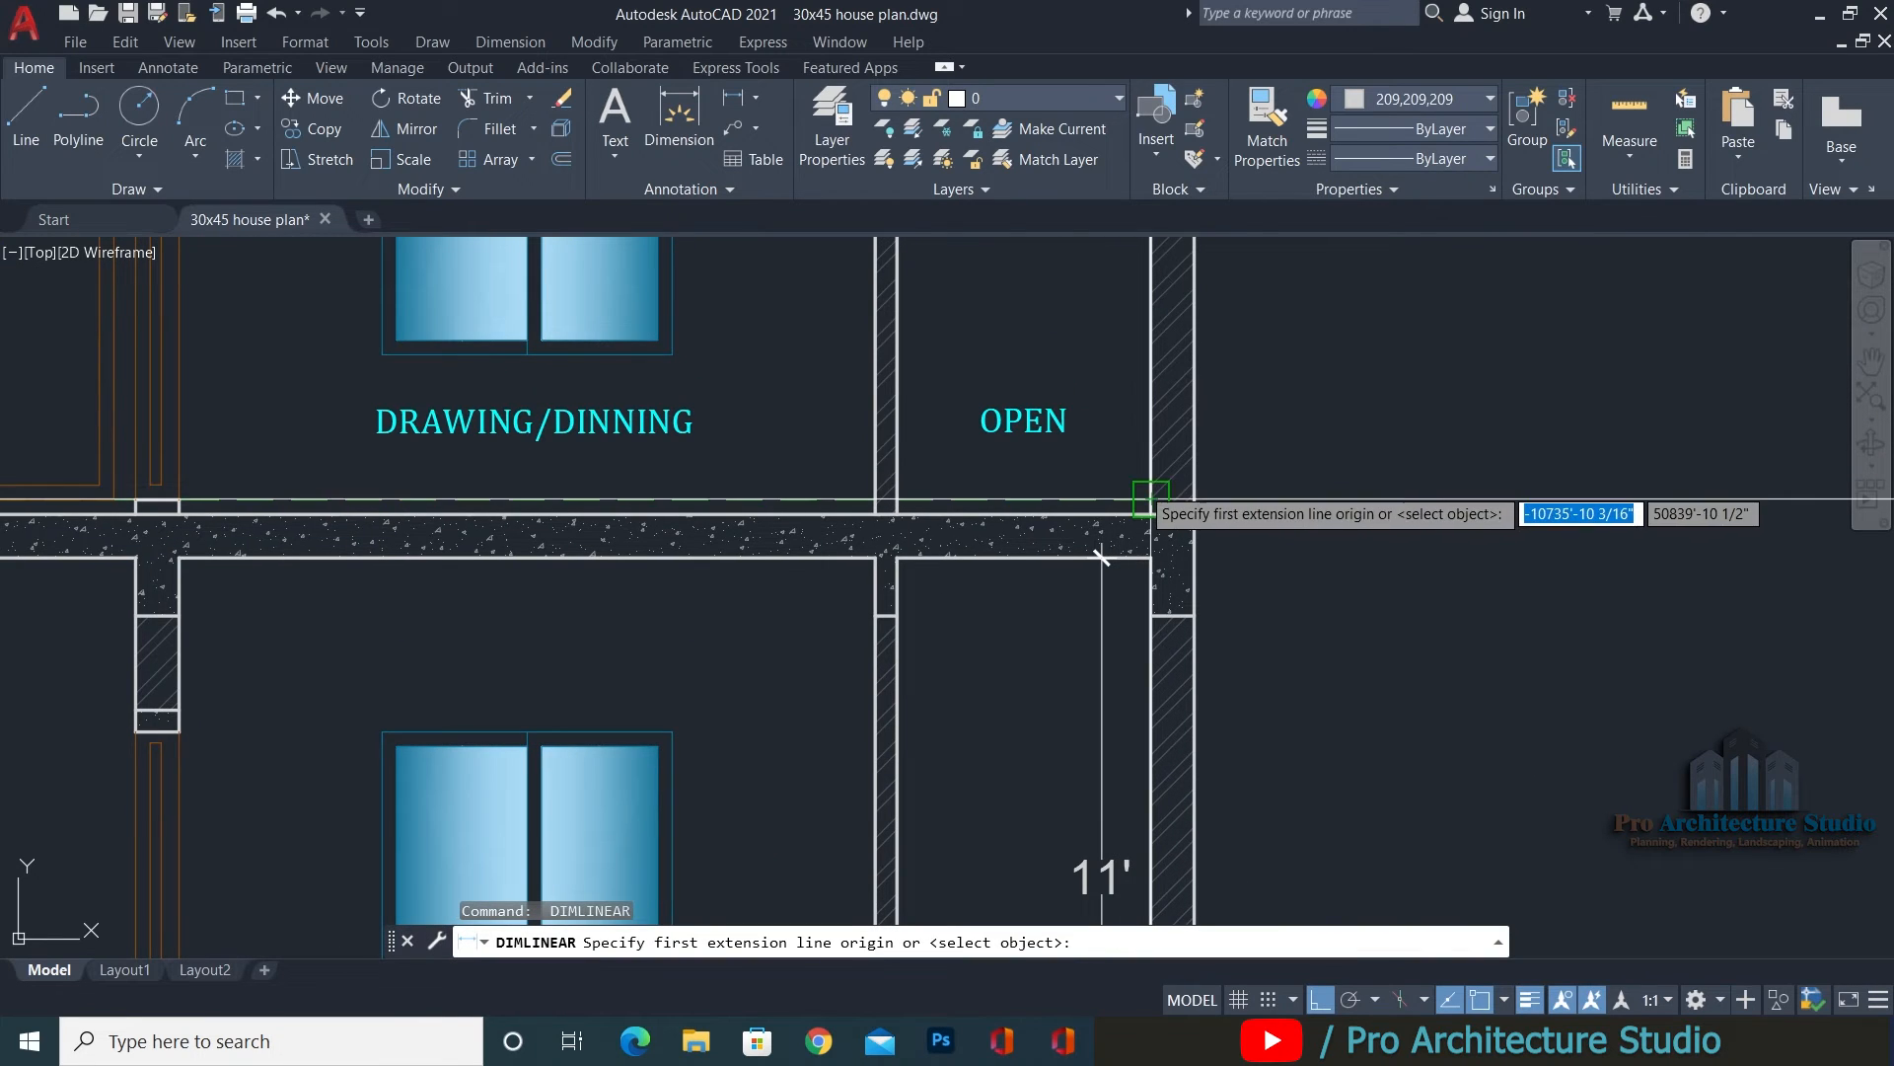
left_click(1102, 558)
scroll(1049, 575, "down", 2)
middle_click_drag(1050, 575, 1026, 693)
left_click(1072, 357)
scroll(1021, 824, "up", 4)
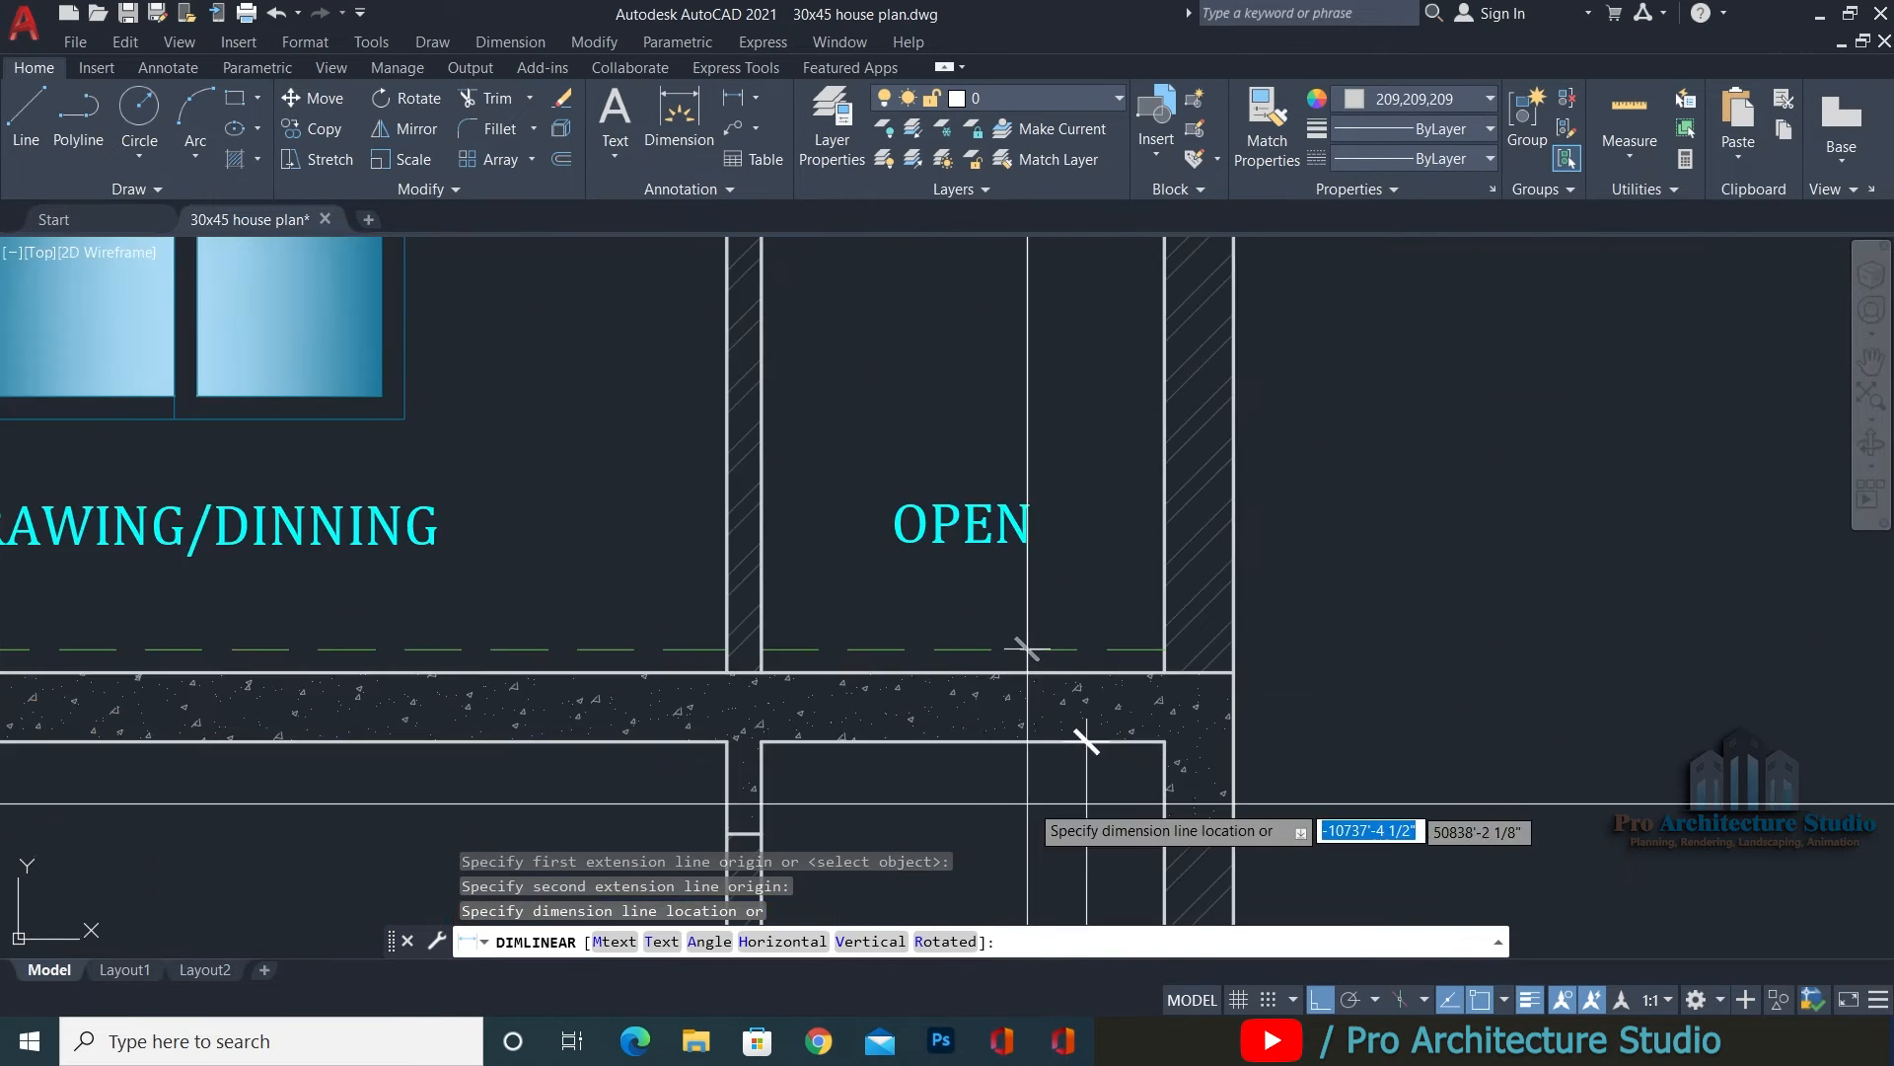
left_click(1088, 741)
key("Escape")
Add a vertical linear dimension for the open terrace's parapet height, aligned with the floor-height dimensions below.
scroll(1089, 740, "down", 2)
middle_click_drag(1006, 336, 959, 681)
middle_click_drag(1054, 393, 1005, 679)
key("Return")
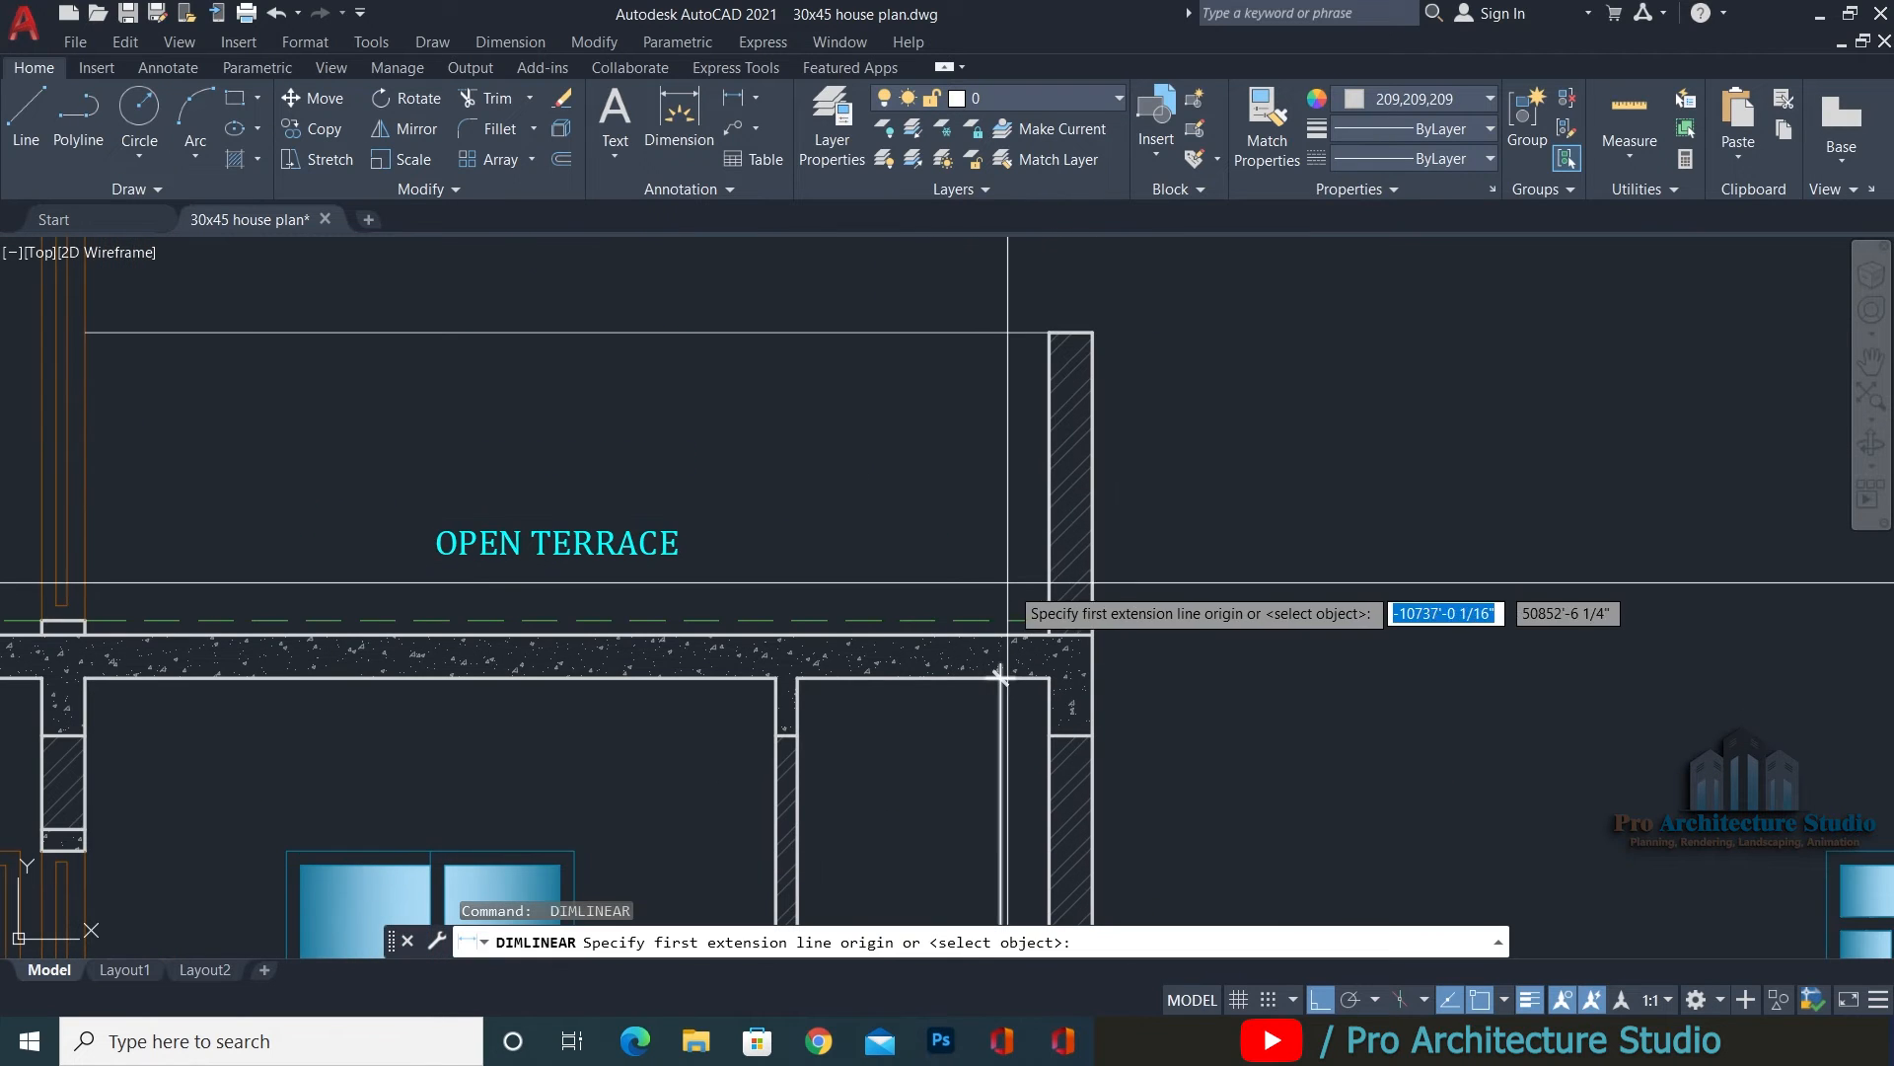
left_click(999, 677)
left_click(1049, 333)
scroll(1016, 630, "up", 4)
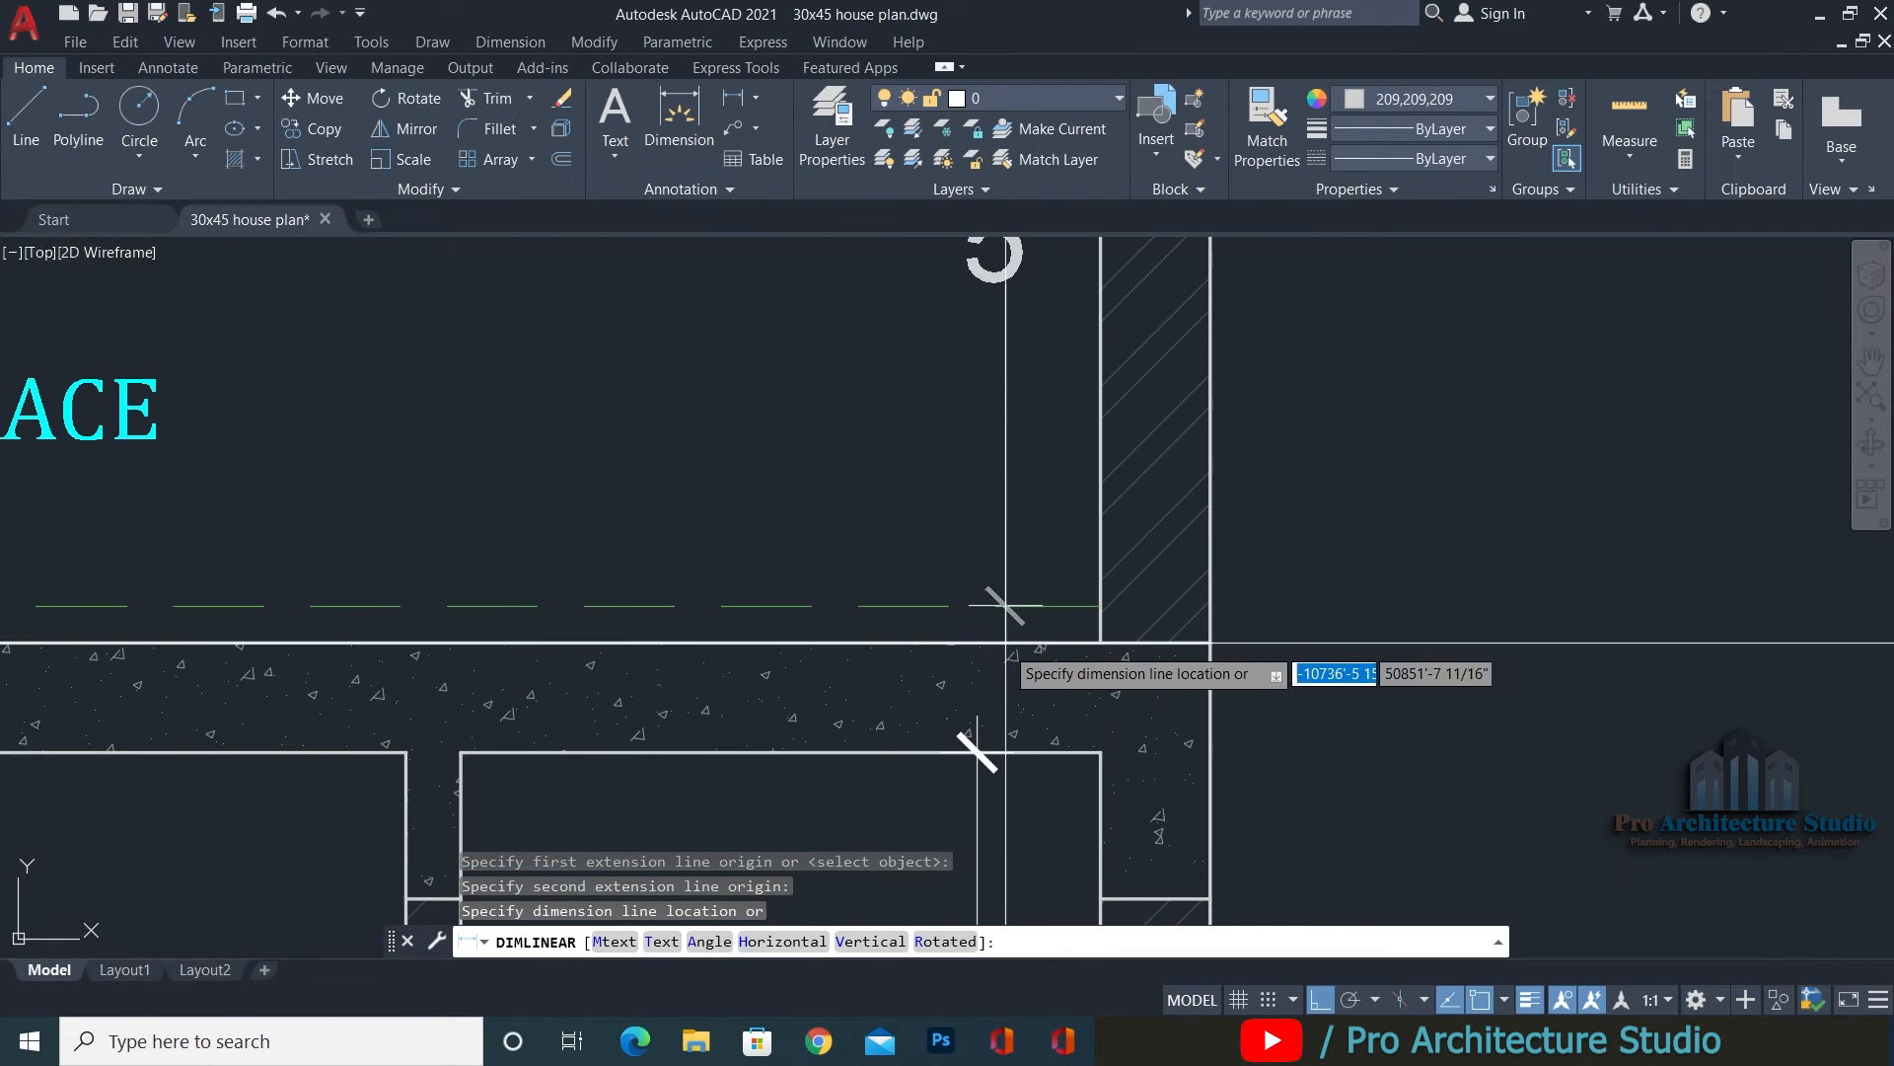
left_click(977, 753)
scroll(1162, 515, "down", 8)
middle_click_drag(894, 605, 961, 340)
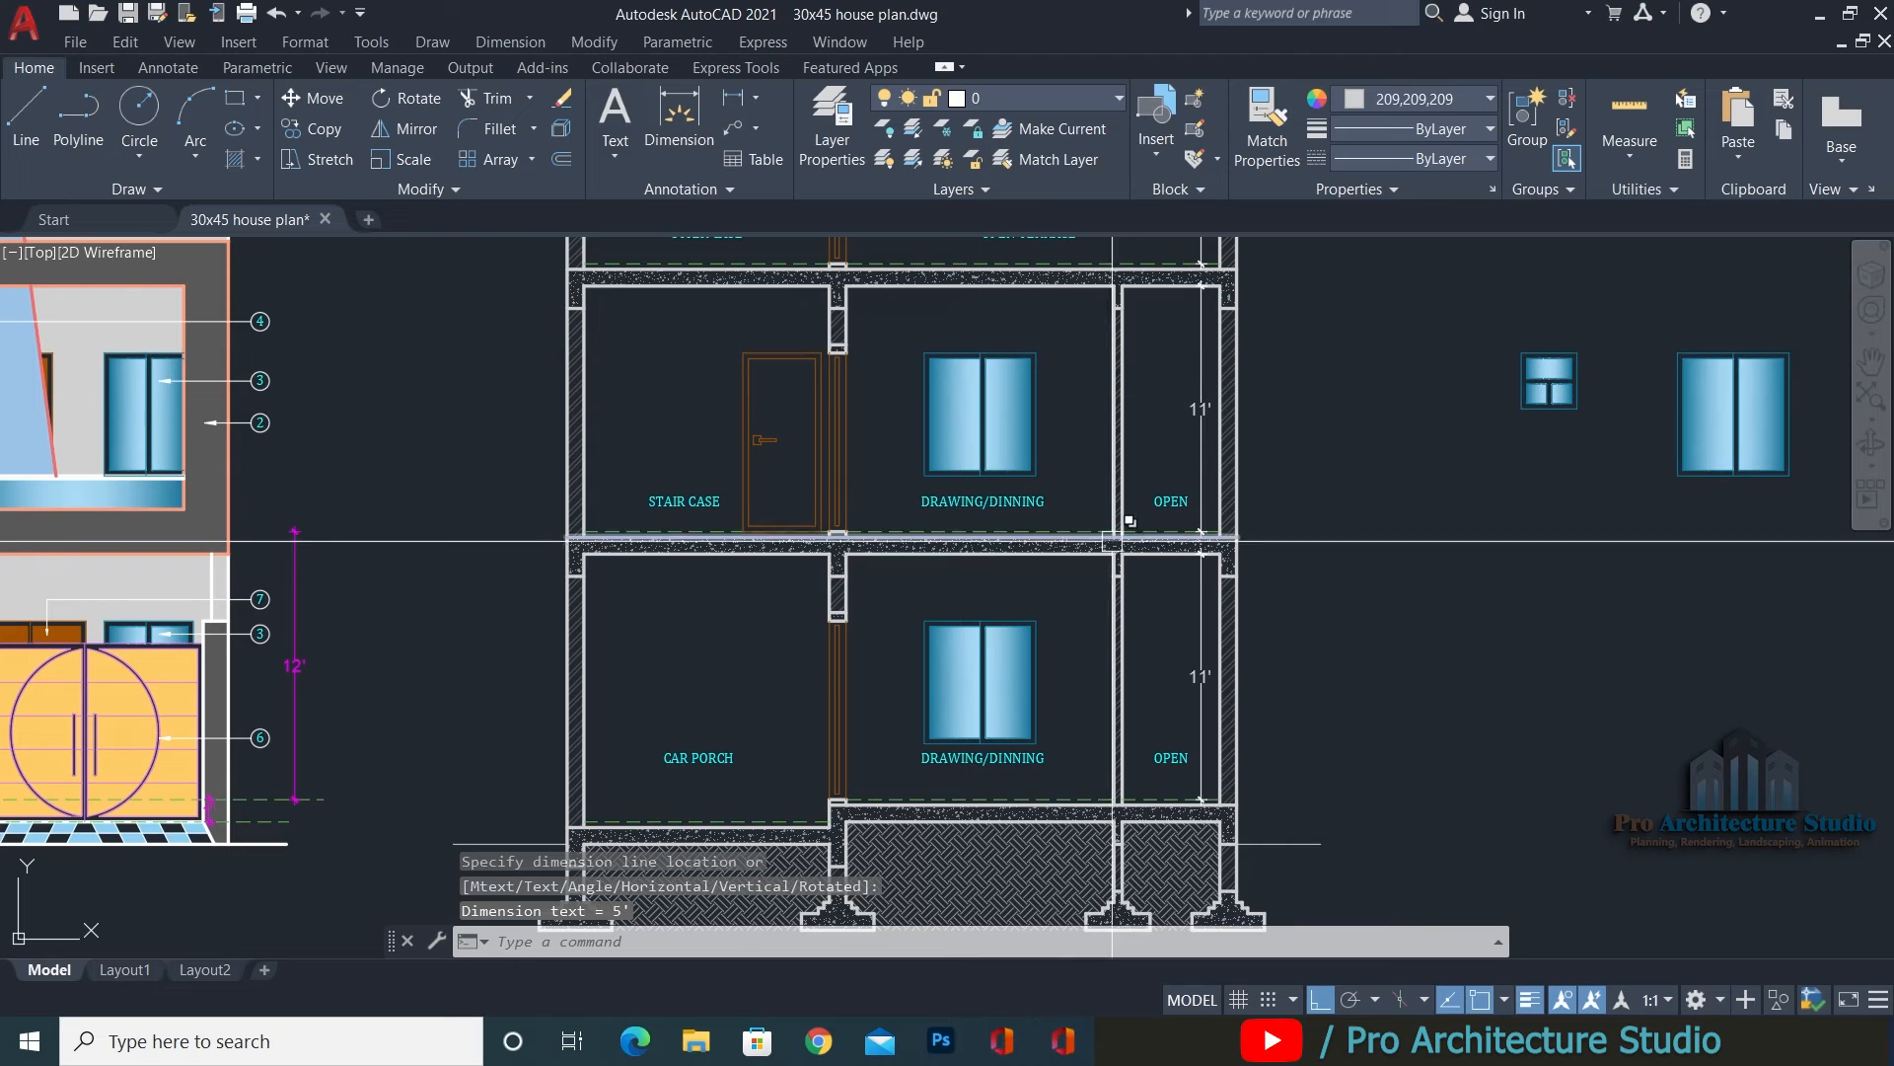
middle_click_drag(1223, 258, 1227, 434)
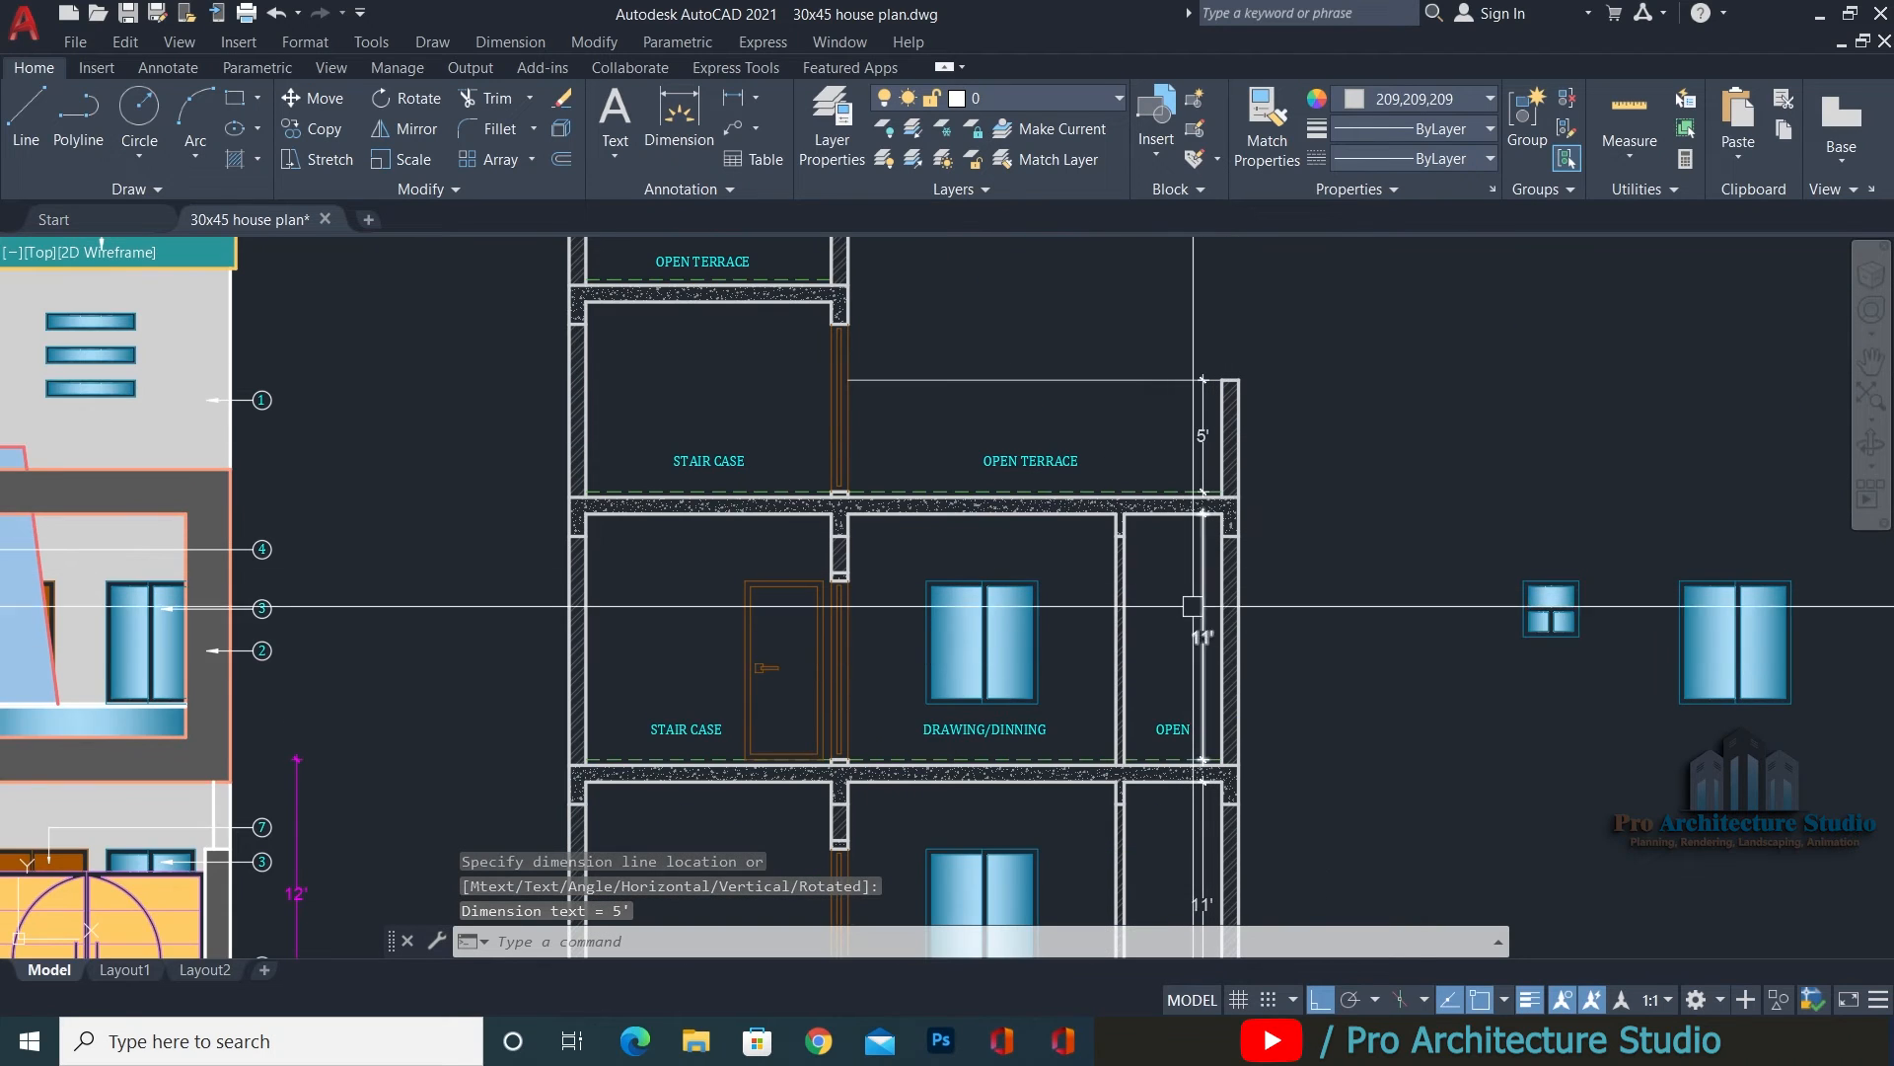
key("Escape")
key("Escape")
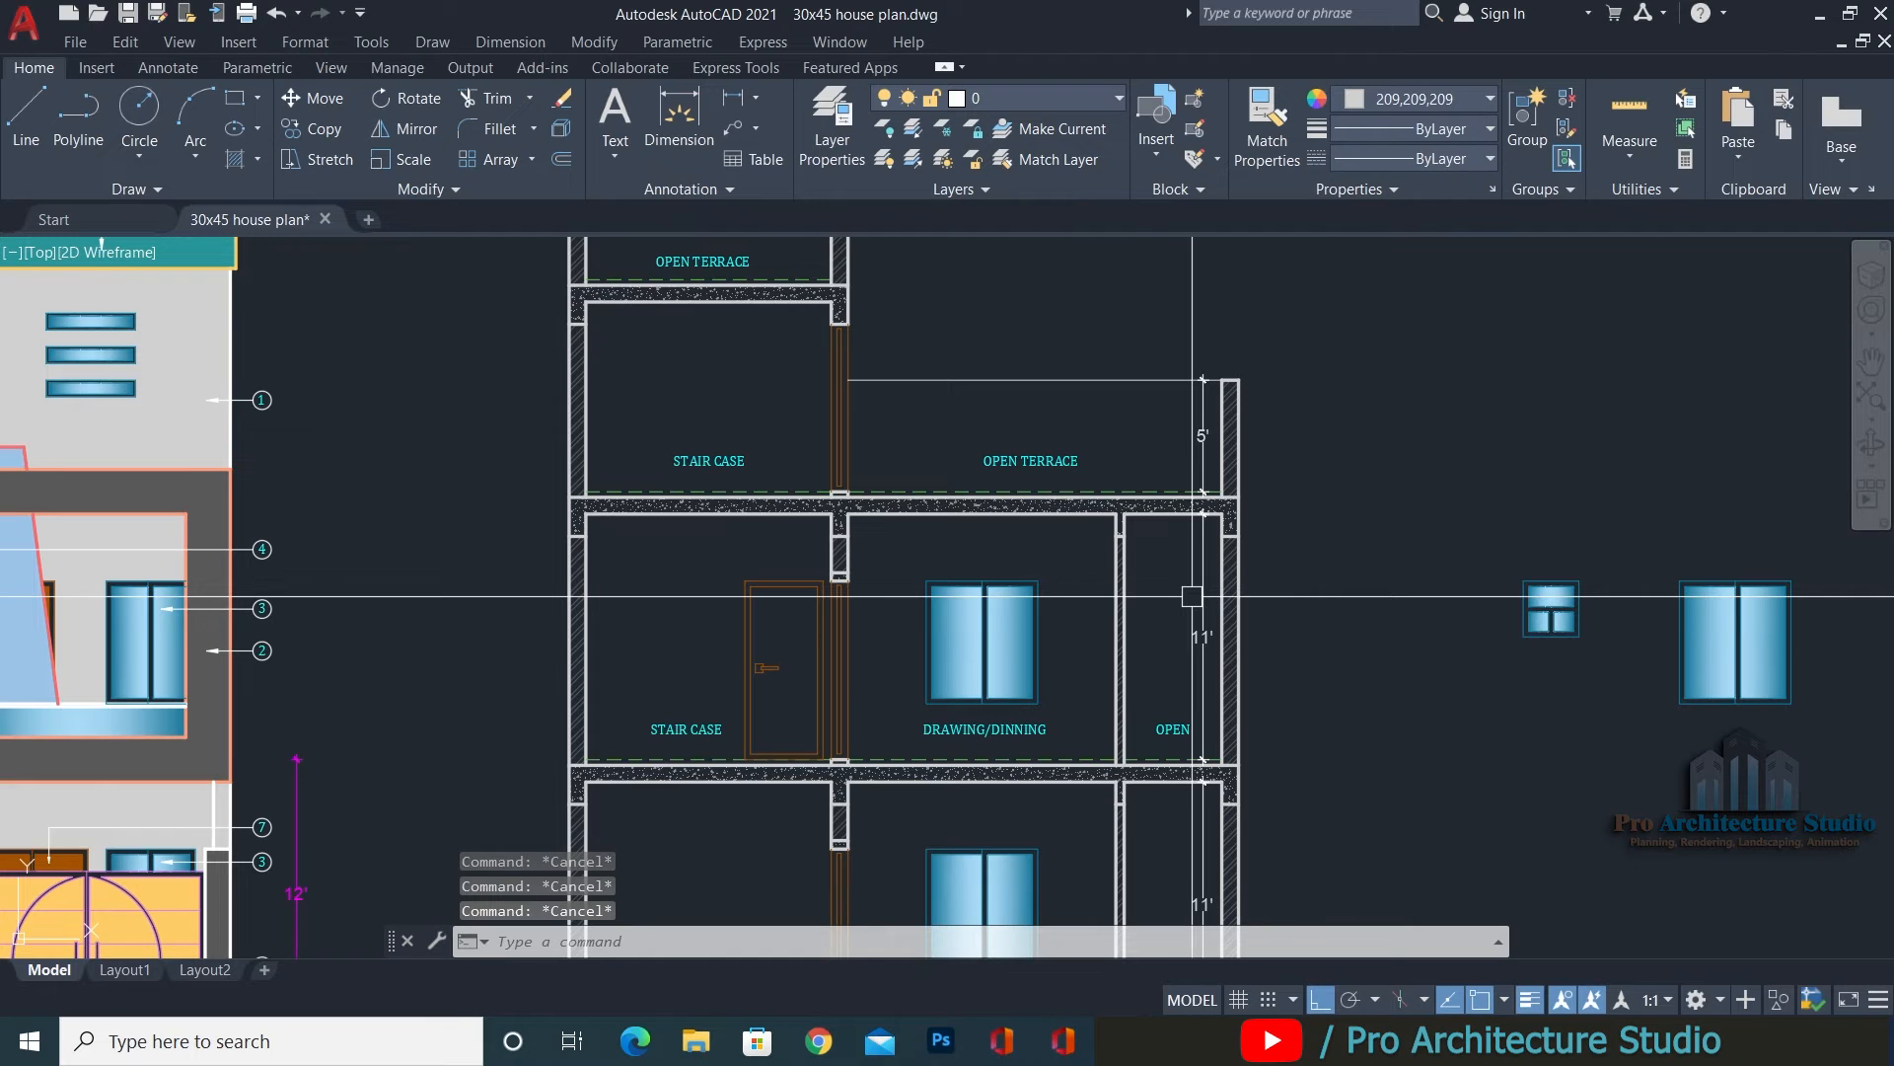
Add a vertical linear dimension for the ground-floor height in the DRAWING/DINNING bay, beside the partition to the OPEN bay.
key("Return")
middle_click_drag(1194, 596, 1267, 337)
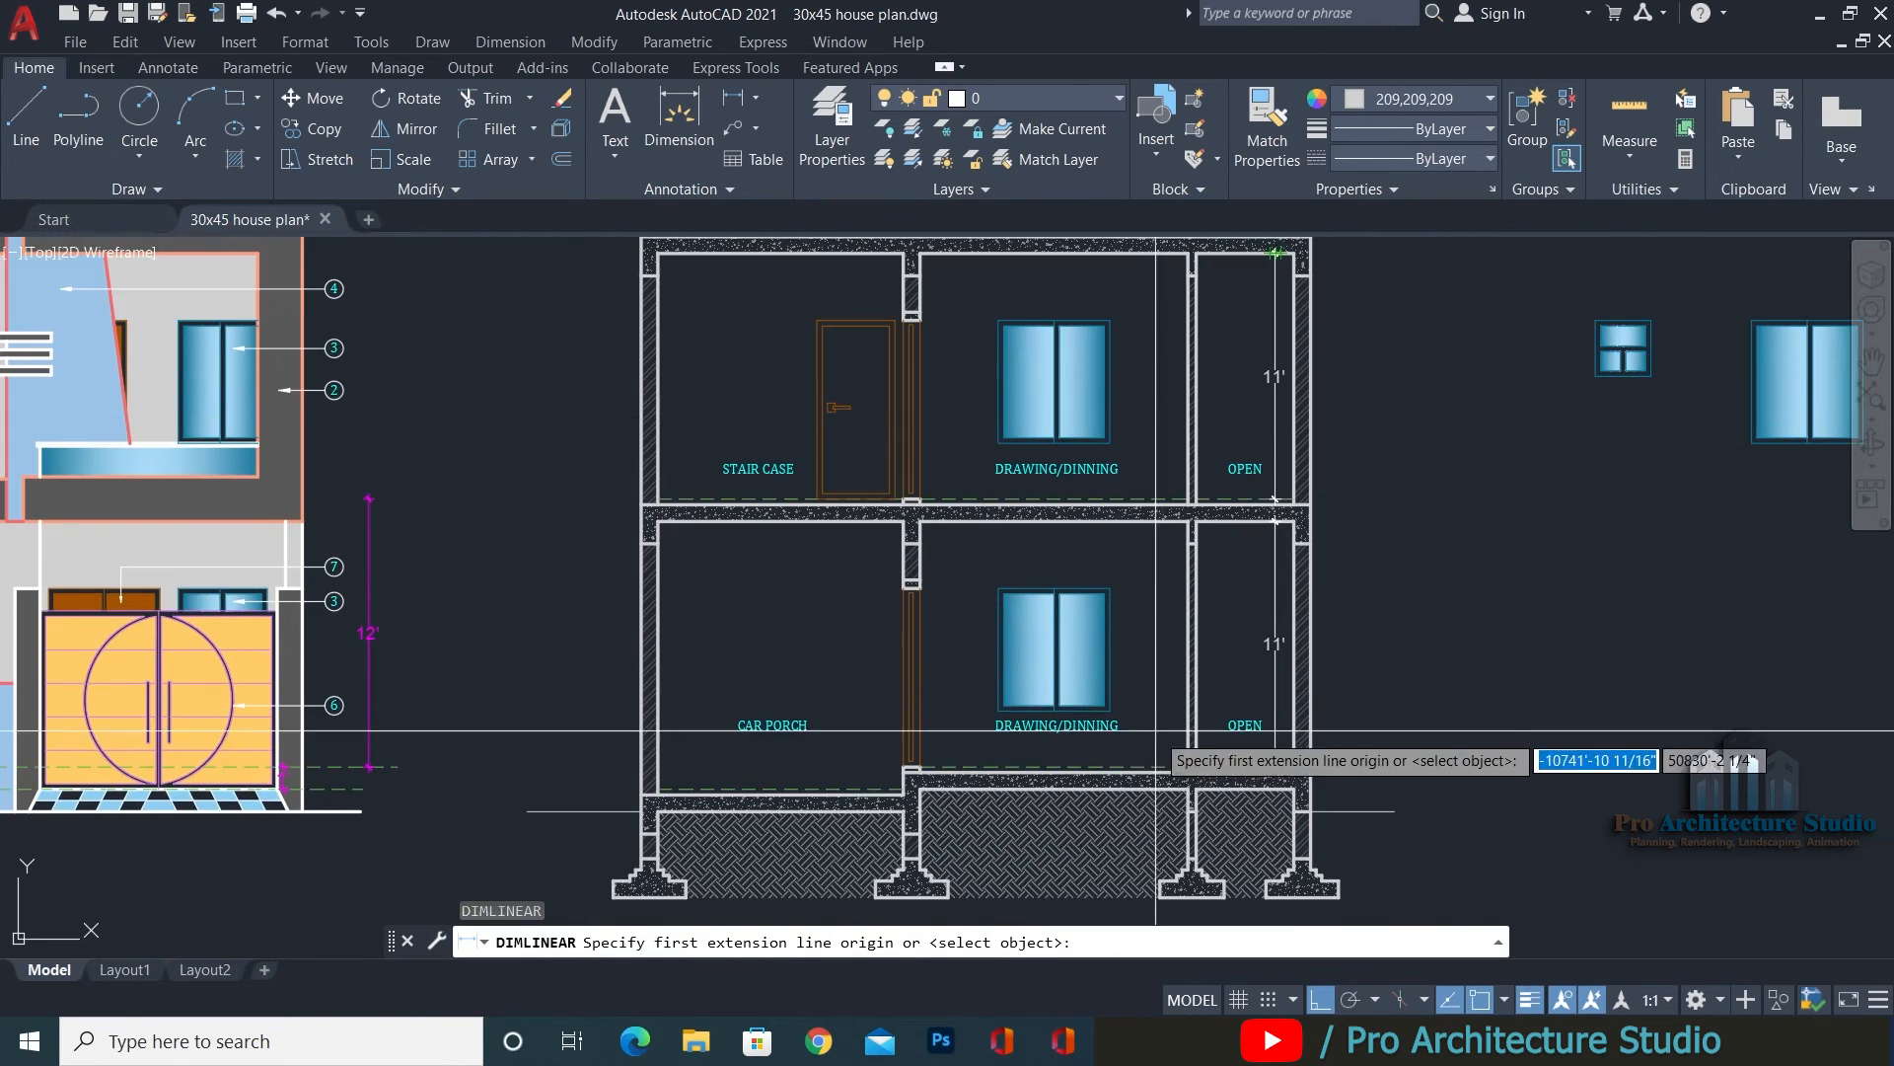
scroll(1186, 763, "up", 4)
left_click(1202, 769)
middle_click_drag(1202, 768, 1197, 893)
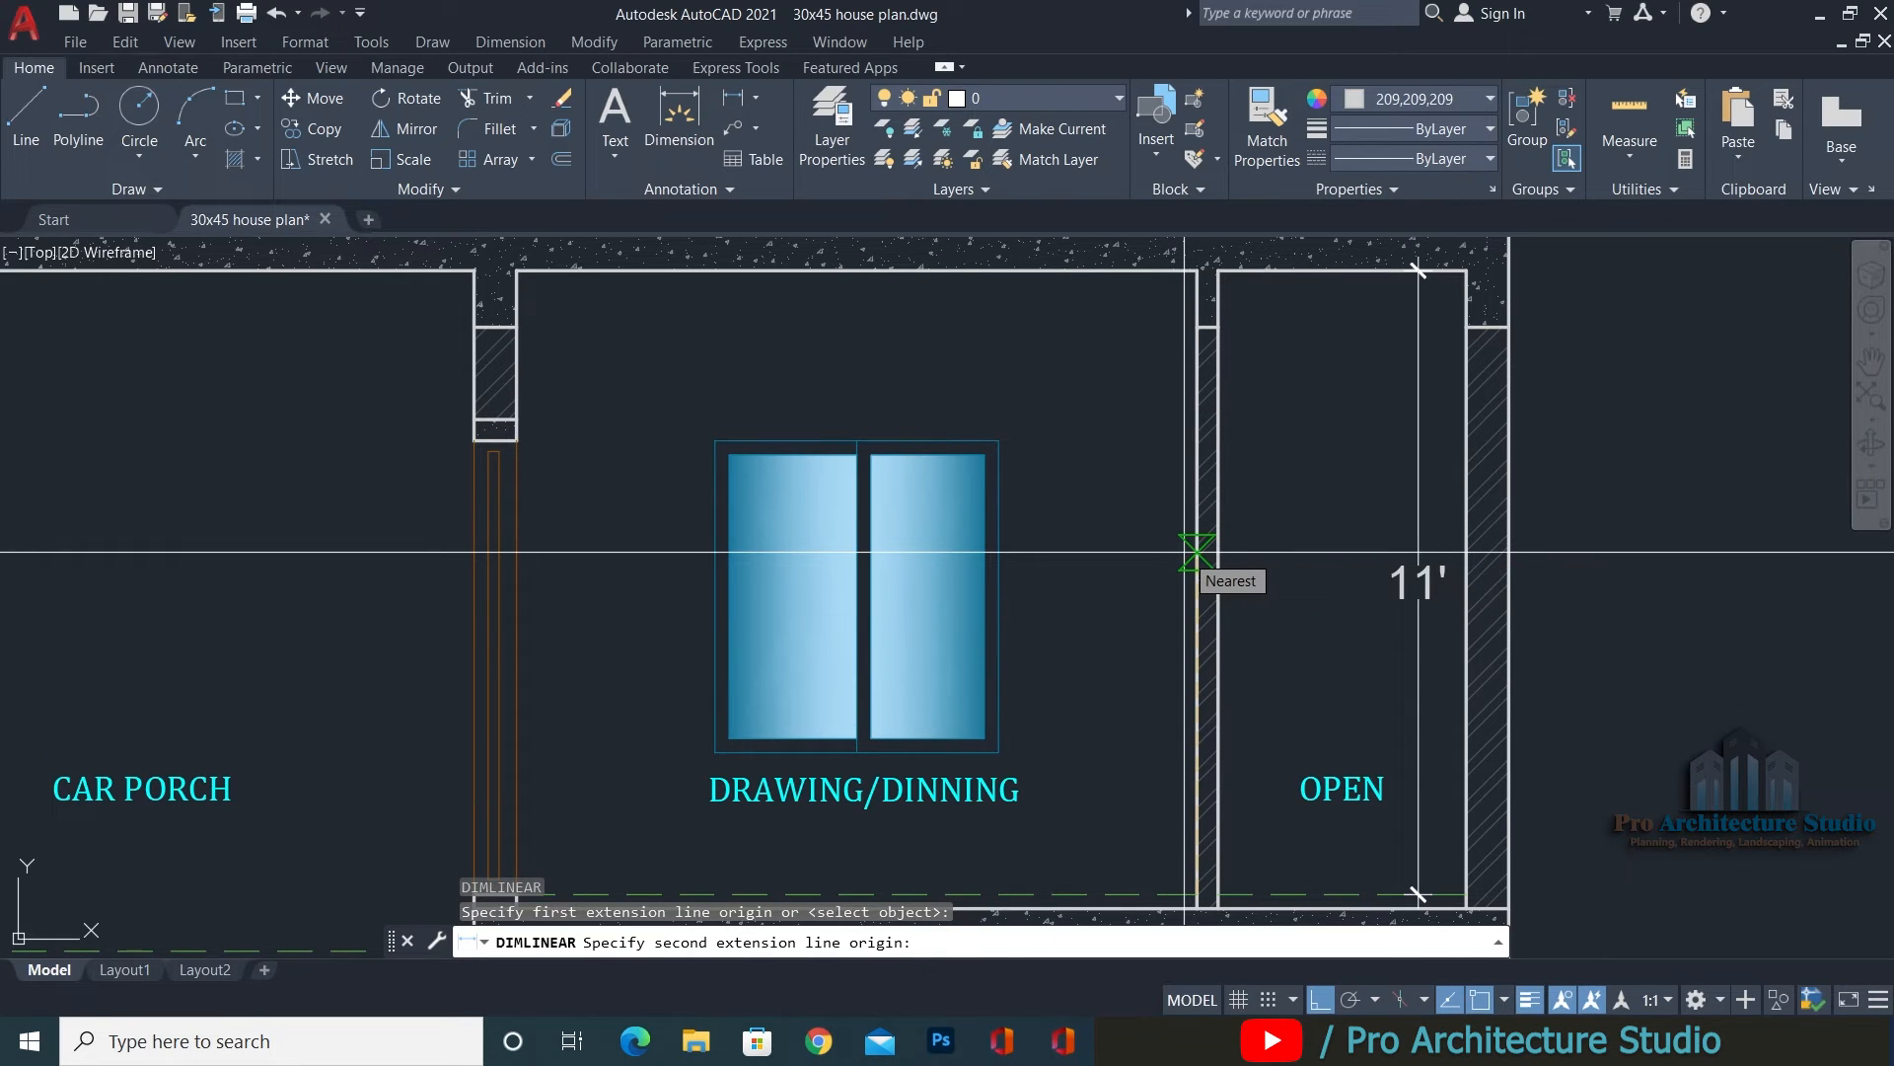
left_click(1197, 271)
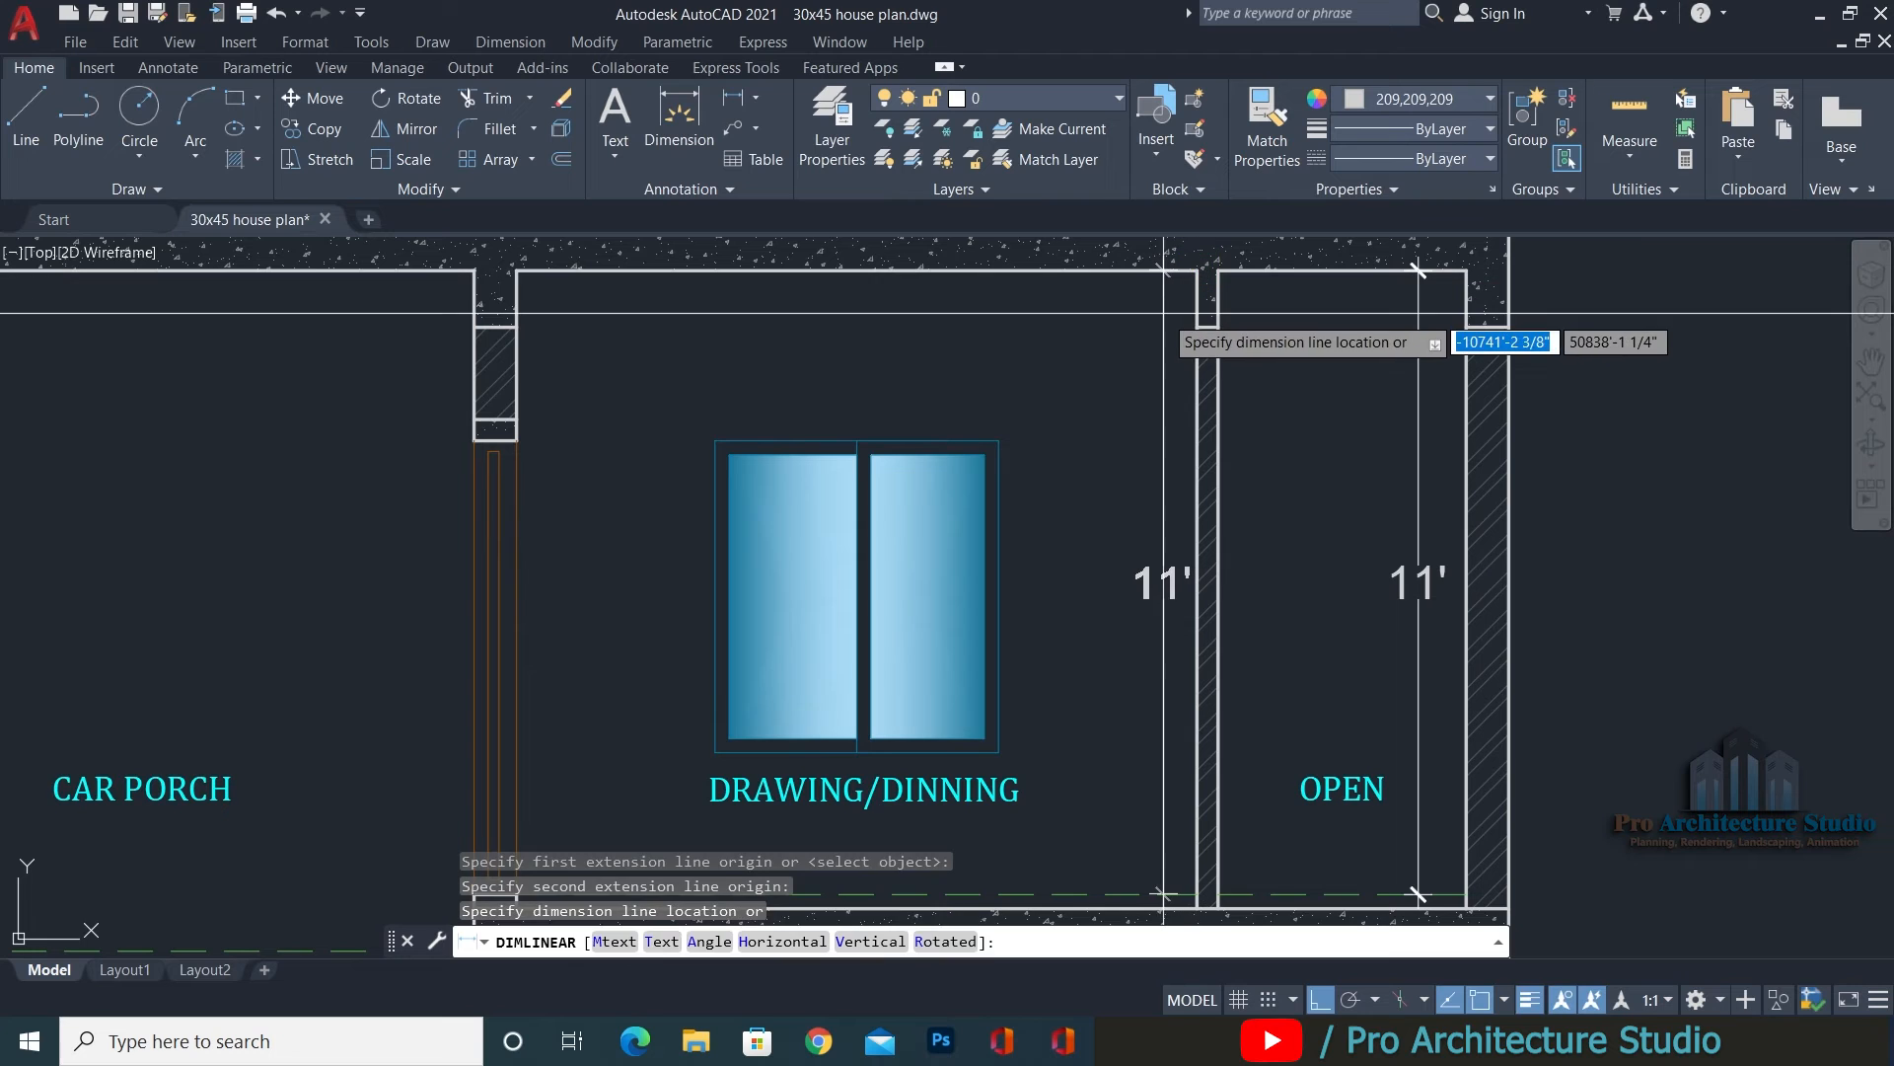
left_click(1164, 313)
Add a vertical linear dimension for the first-floor height in the DRAWING/DINNING bay, aligned with the ground-floor dimension below.
middle_click_drag(1108, 266, 1116, 677)
middle_click_drag(1135, 613, 1139, 798)
key("space")
left_click(1203, 810)
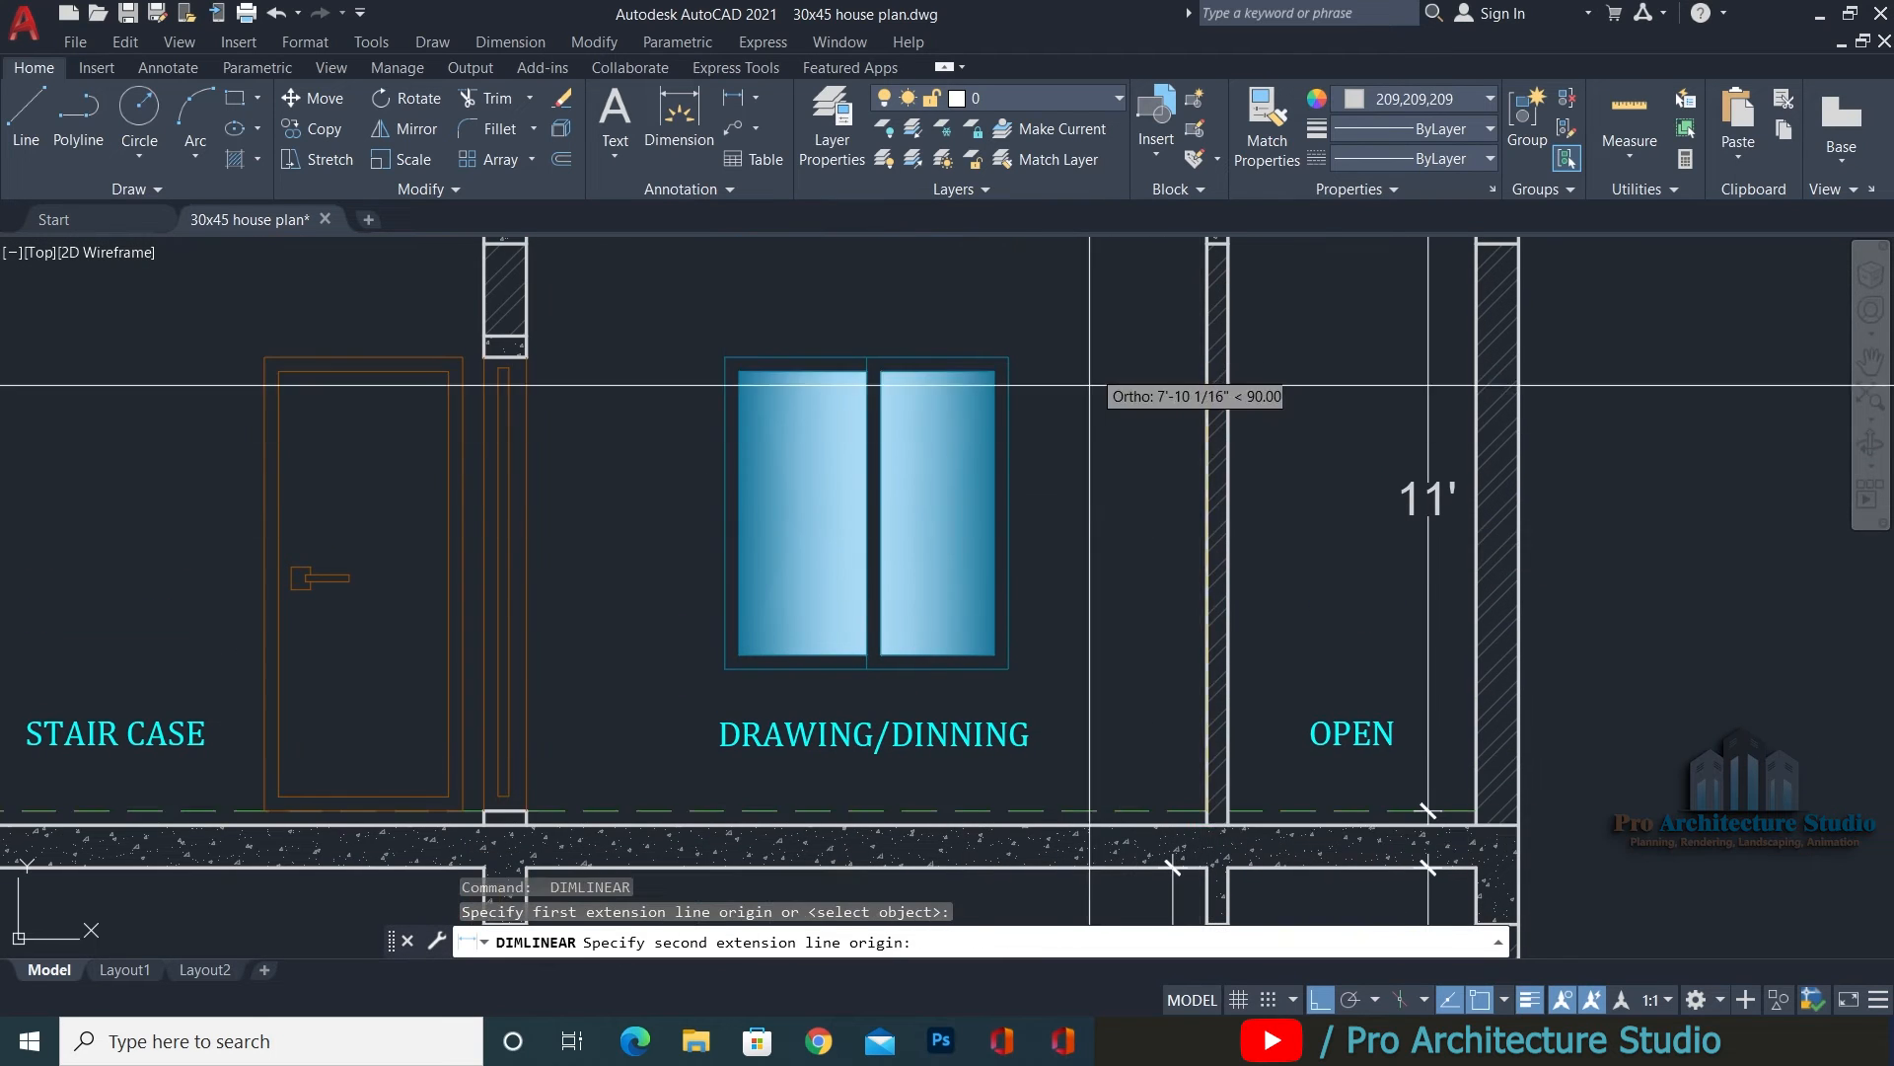
middle_click_drag(1090, 367, 1071, 653)
left_click(1186, 466)
scroll(1125, 730, "down", 2)
middle_click_drag(1123, 730, 1056, 288)
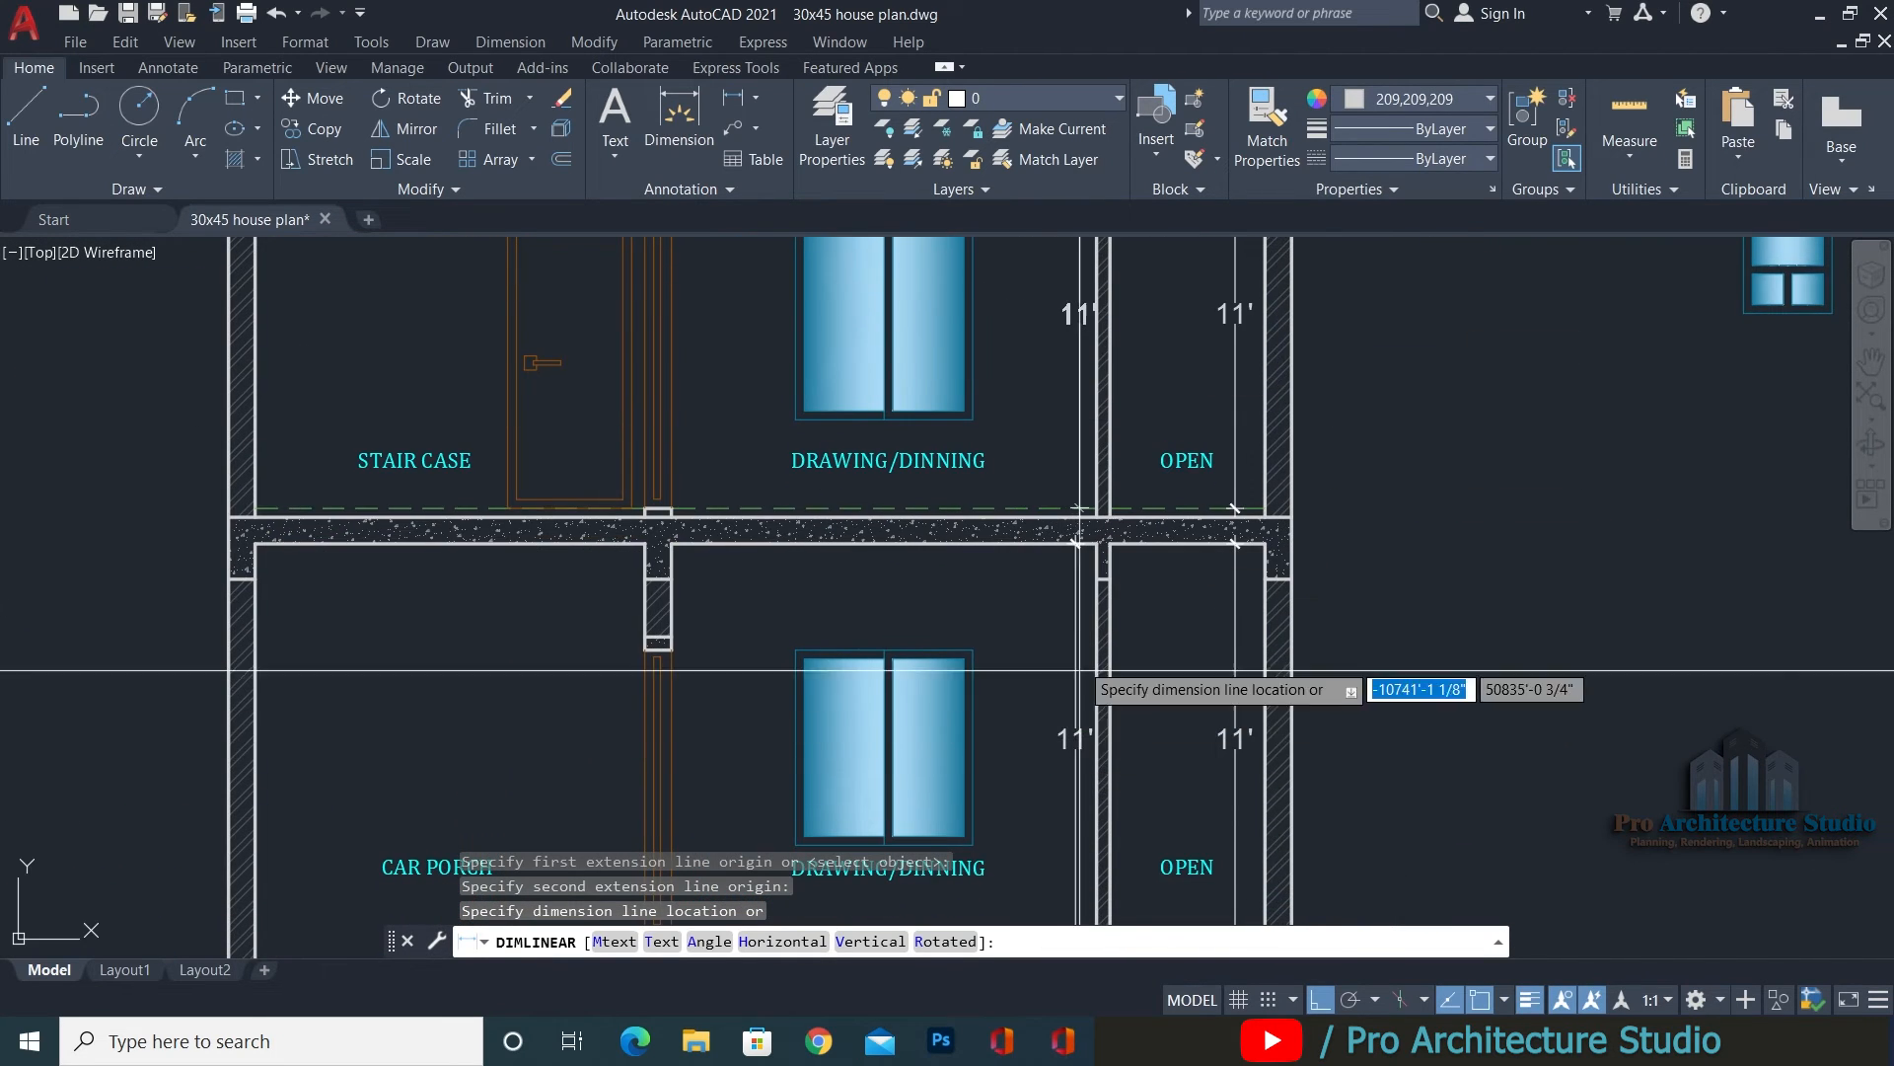
scroll(1073, 515, "up", 5)
left_click(1097, 645)
scroll(1084, 656, "down", 5)
mouse_move(1012, 403)
middle_mouse_down()
mouse_move(1032, 531)
mouse_move(1124, 459)
middle_mouse_up()
scroll(1216, 302, "up", 2)
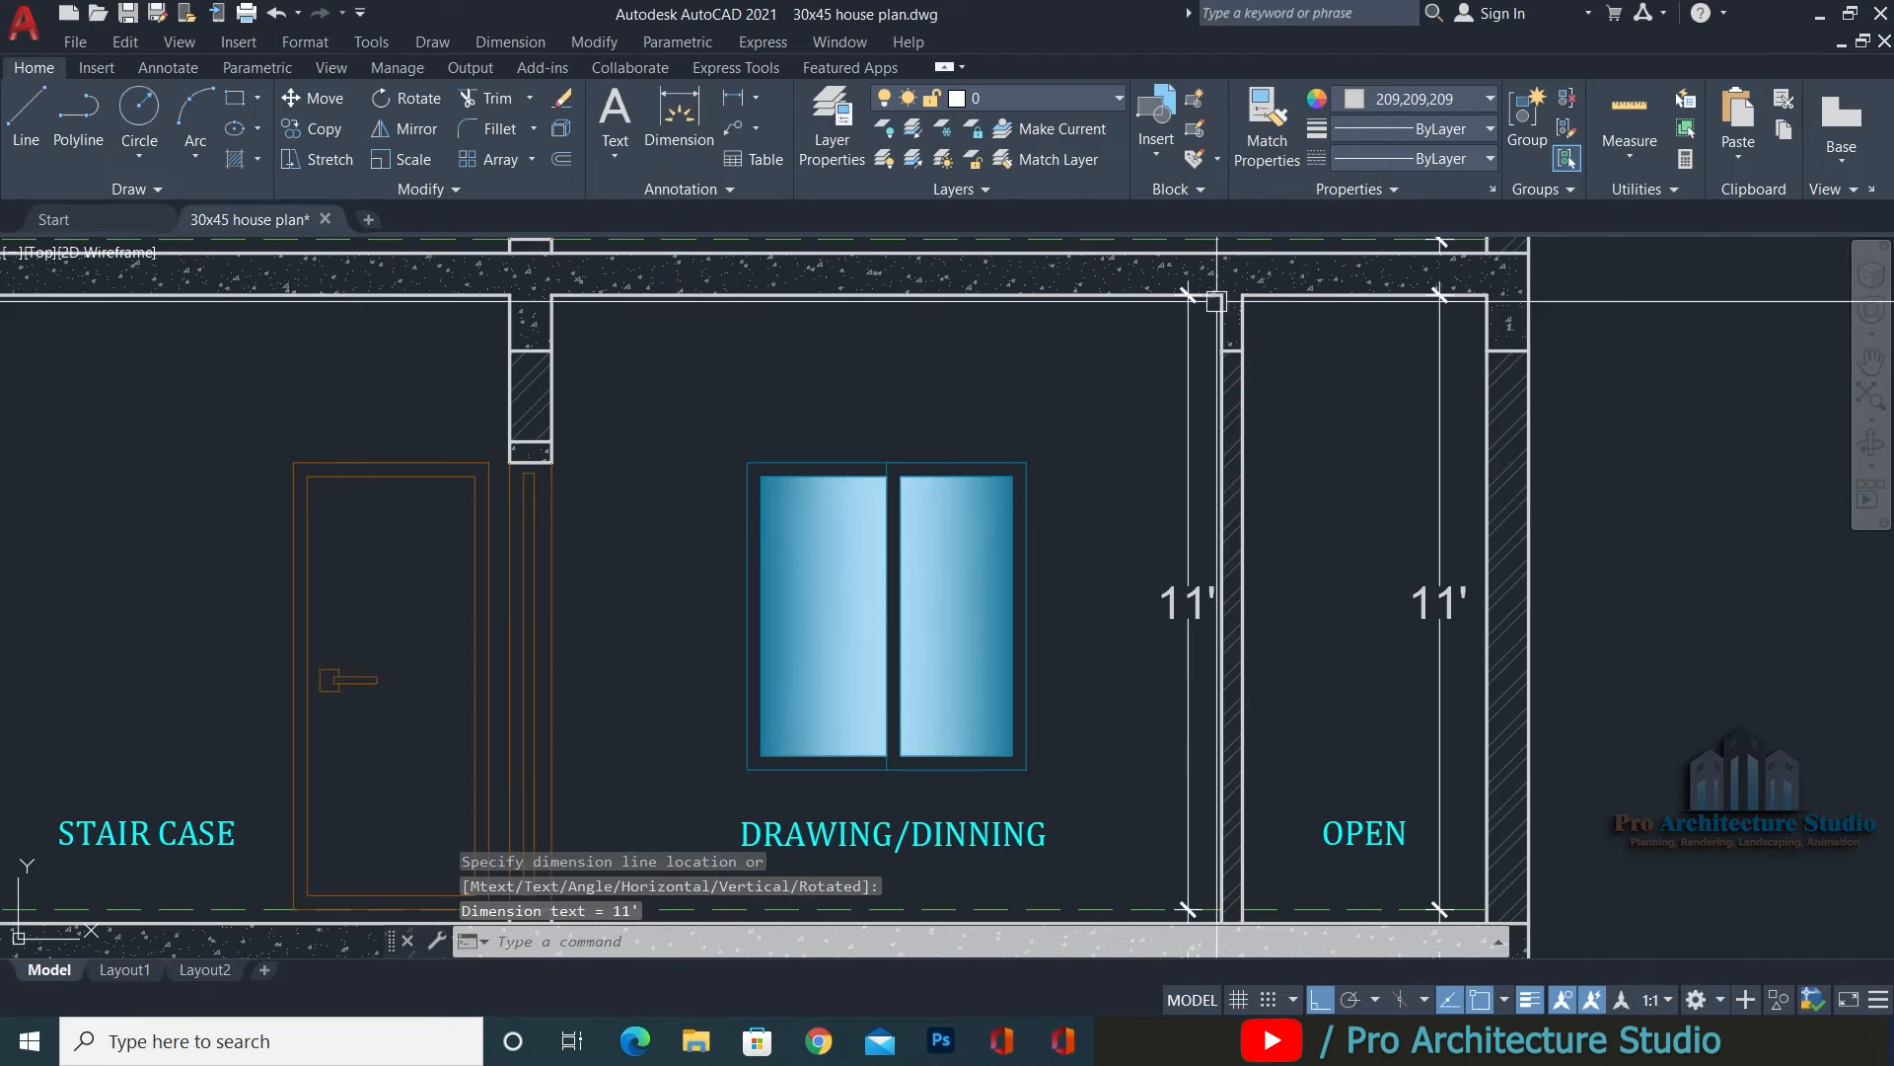
key("Escape")
Stretch the ground-floor DRAWING/DINNING height dimension's upper end from the slab underside to the first-floor finished floor line.
scroll(1190, 318, "down", 5)
scroll(1312, 522, "up", 4)
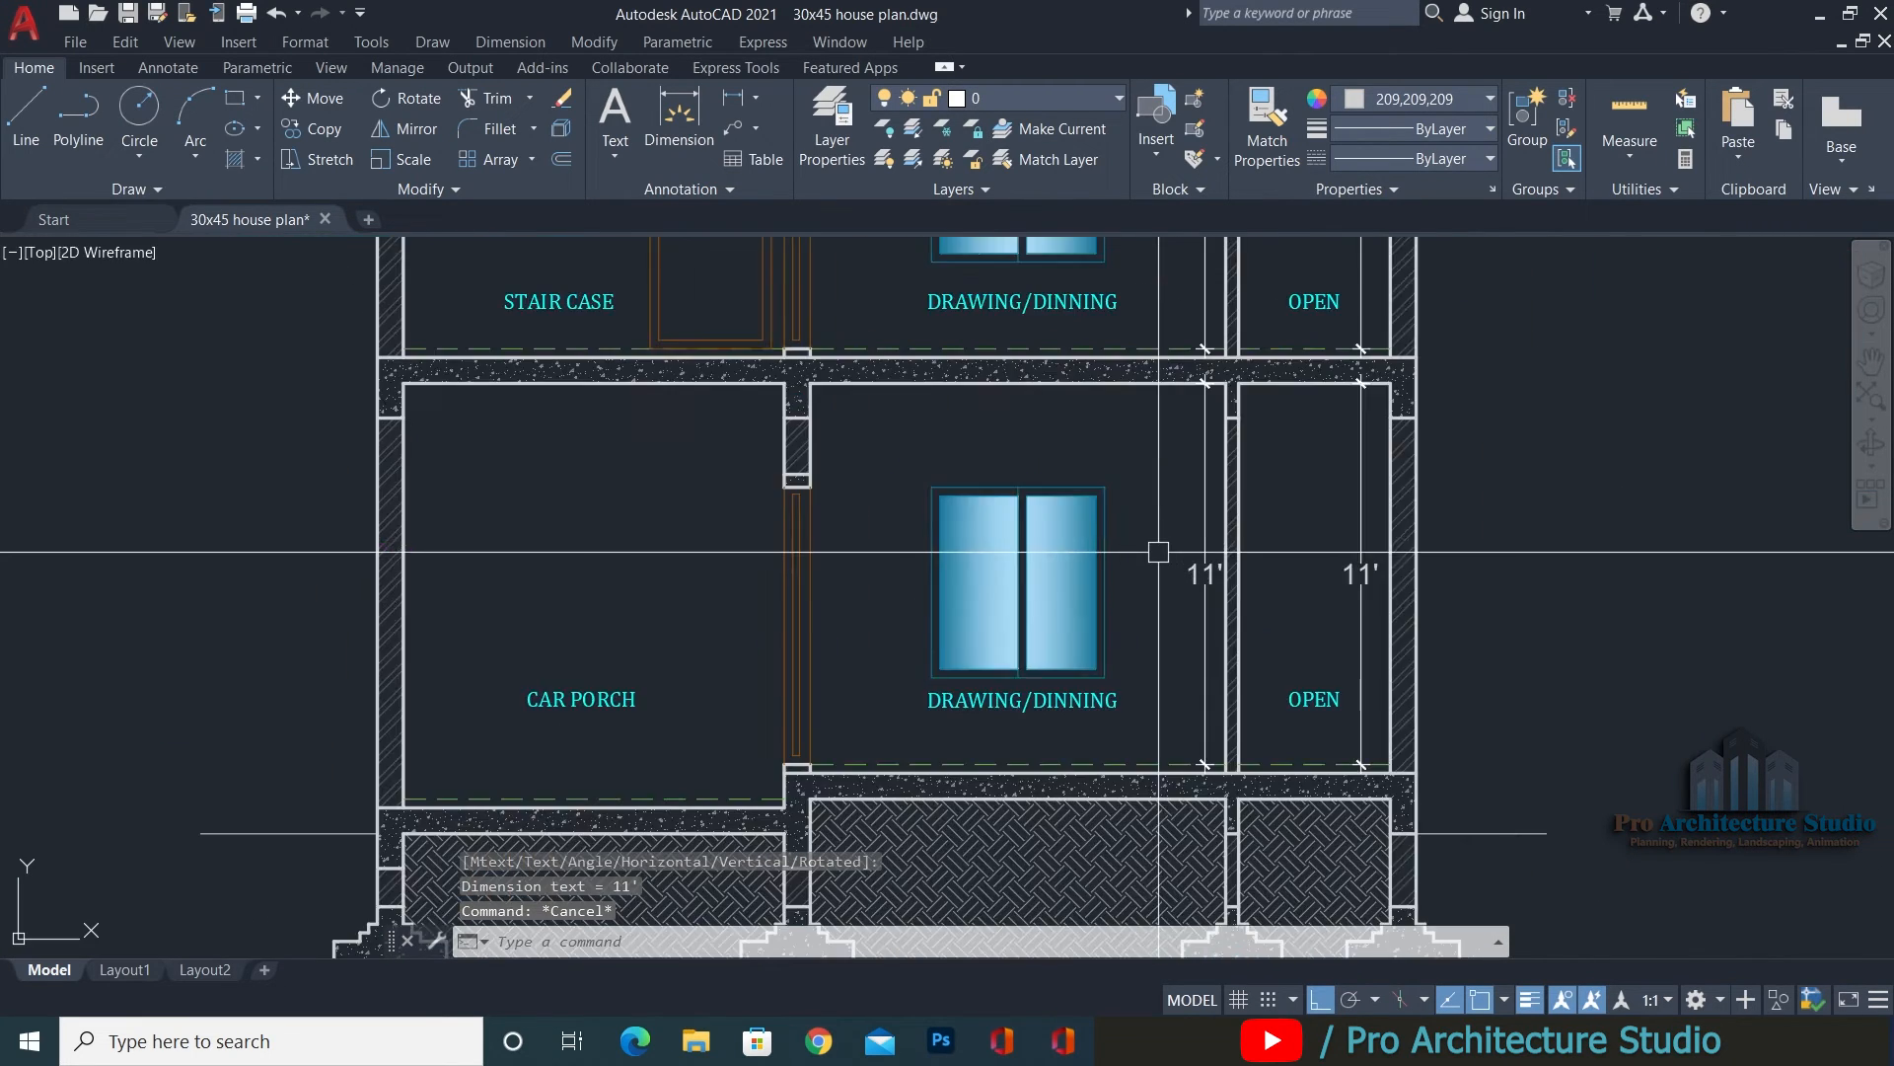
scroll(1355, 402, "up", 2)
middle_click_drag(1355, 402, 1249, 351)
scroll(1254, 304, "down", 2)
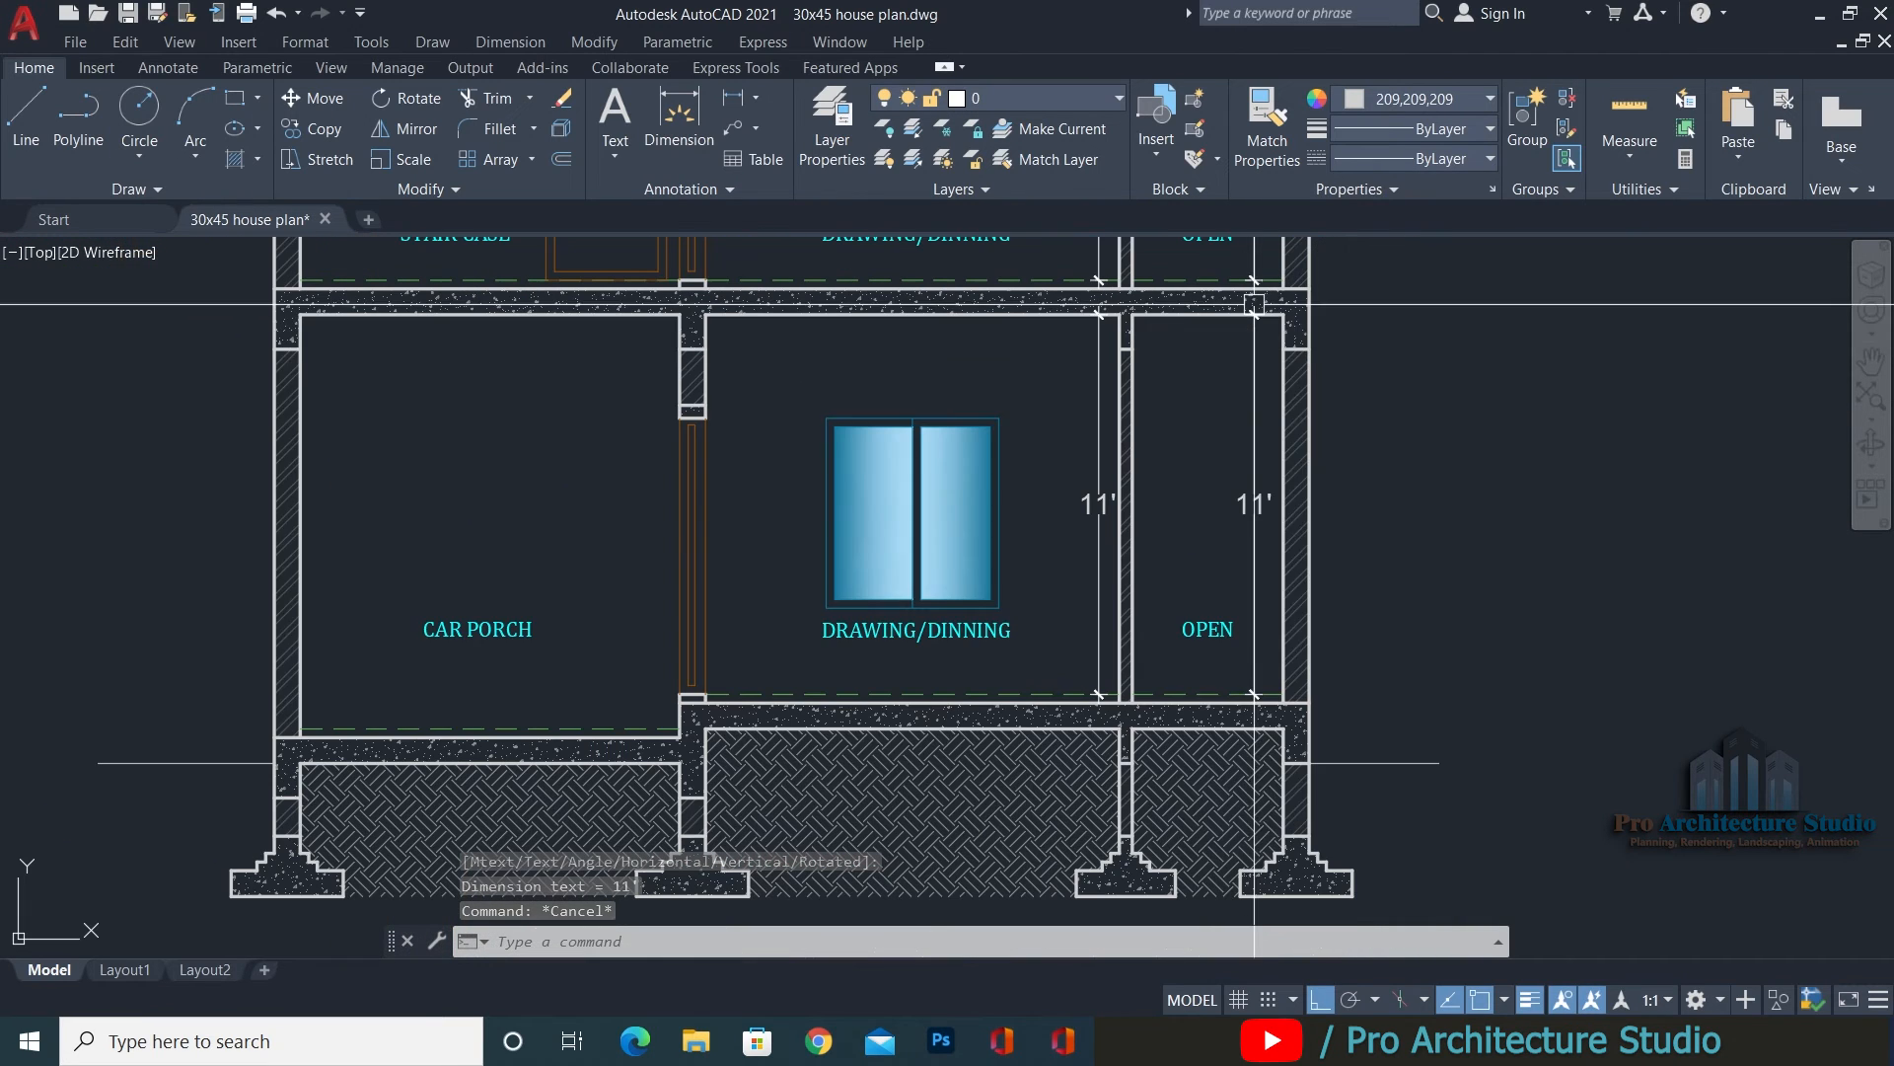
left_click(1089, 509)
scroll(1070, 271, "up", 4)
left_click(1210, 379)
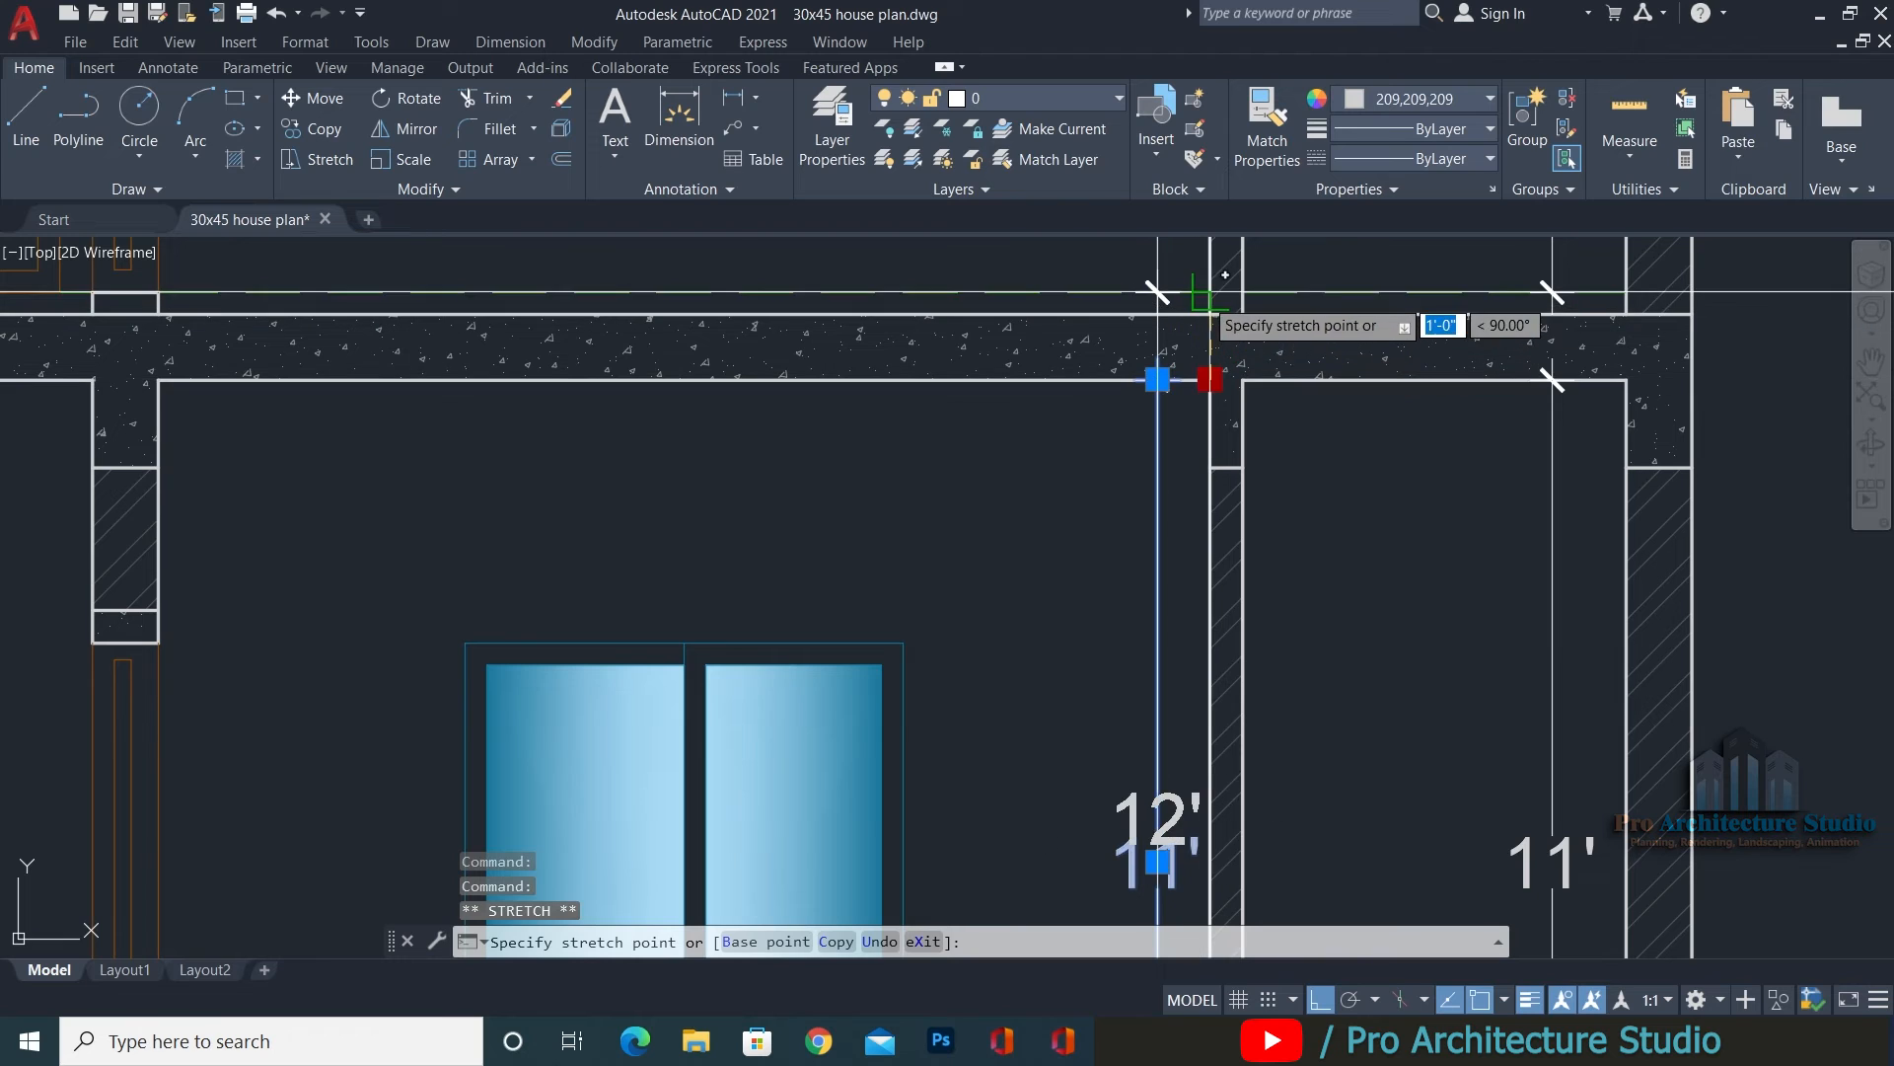
key("Escape")
scroll(1158, 296, "down", 4)
Stretch the first-floor DRAWING/DINNING height dimension's upper end from the slab underside to the terrace finished floor line.
scroll(1118, 330, "up", 3)
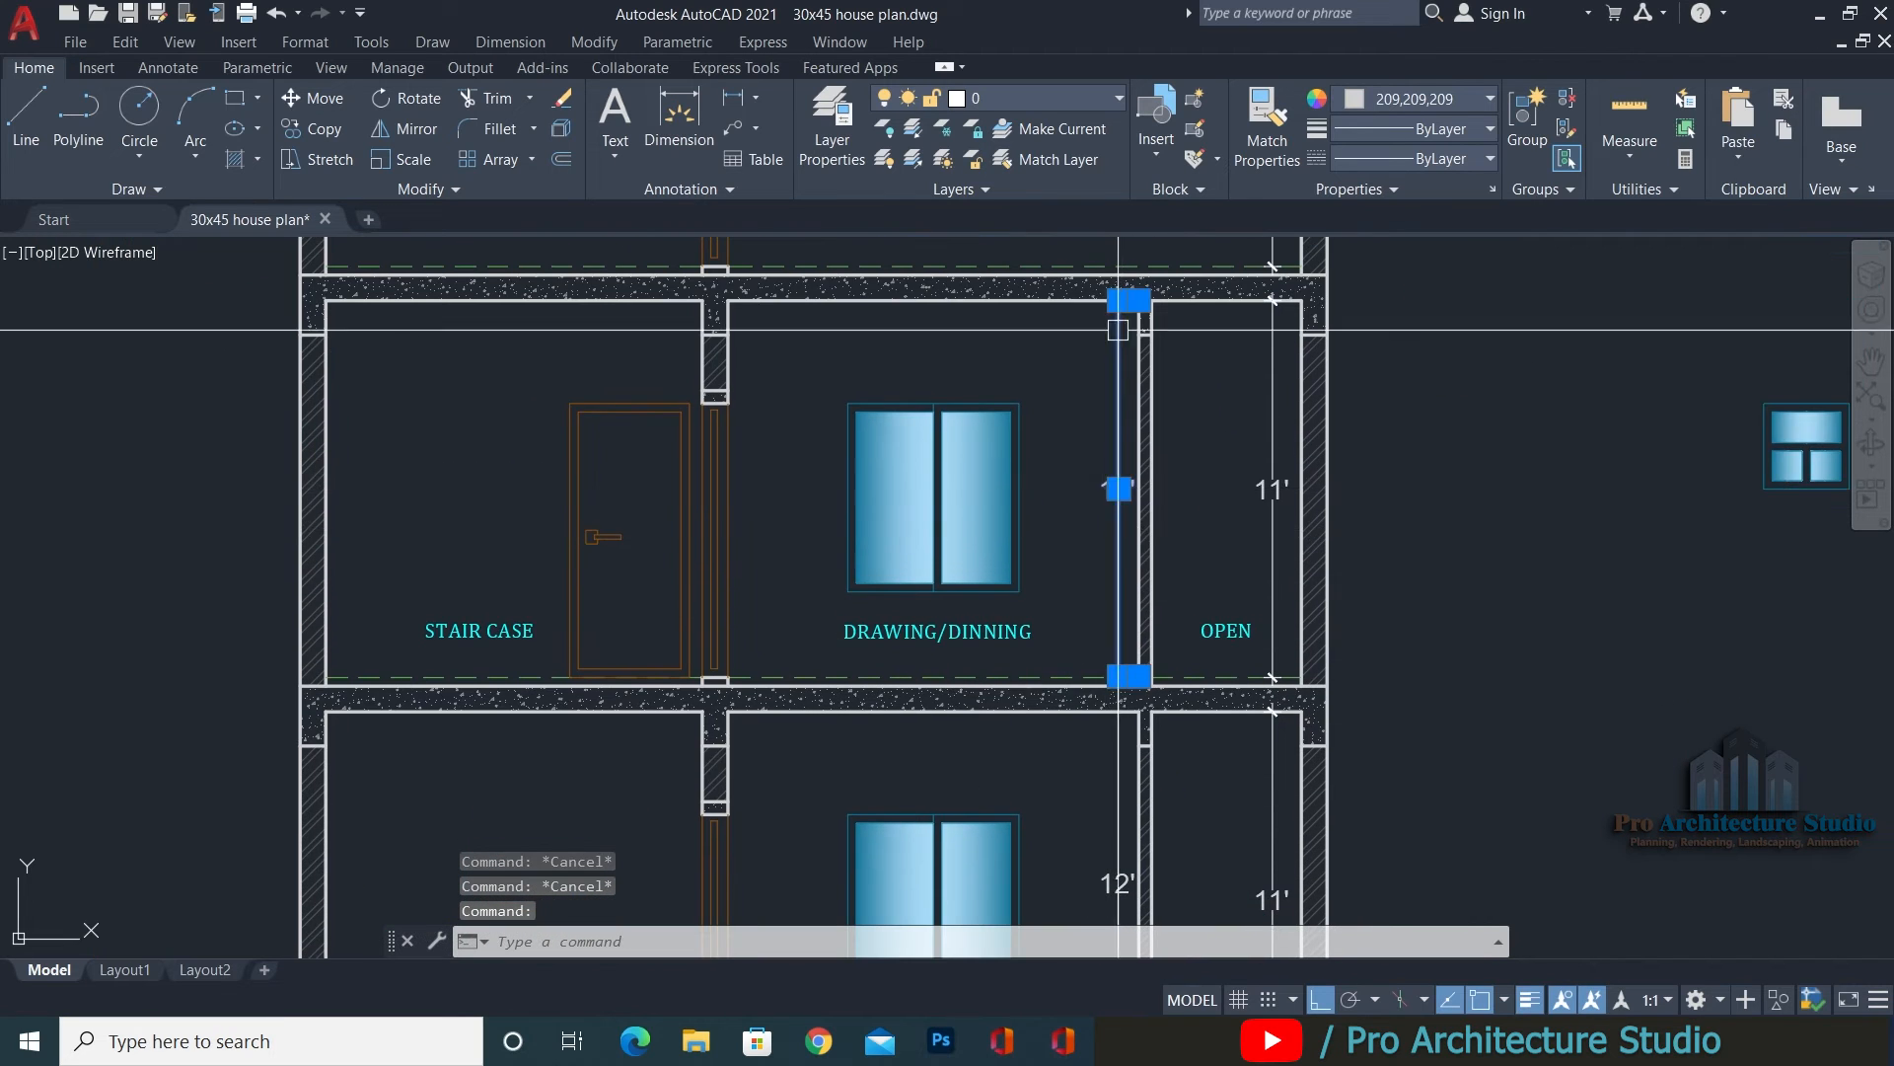
scroll(1112, 268, "up", 5)
left_click(1220, 398)
left_click(1196, 260)
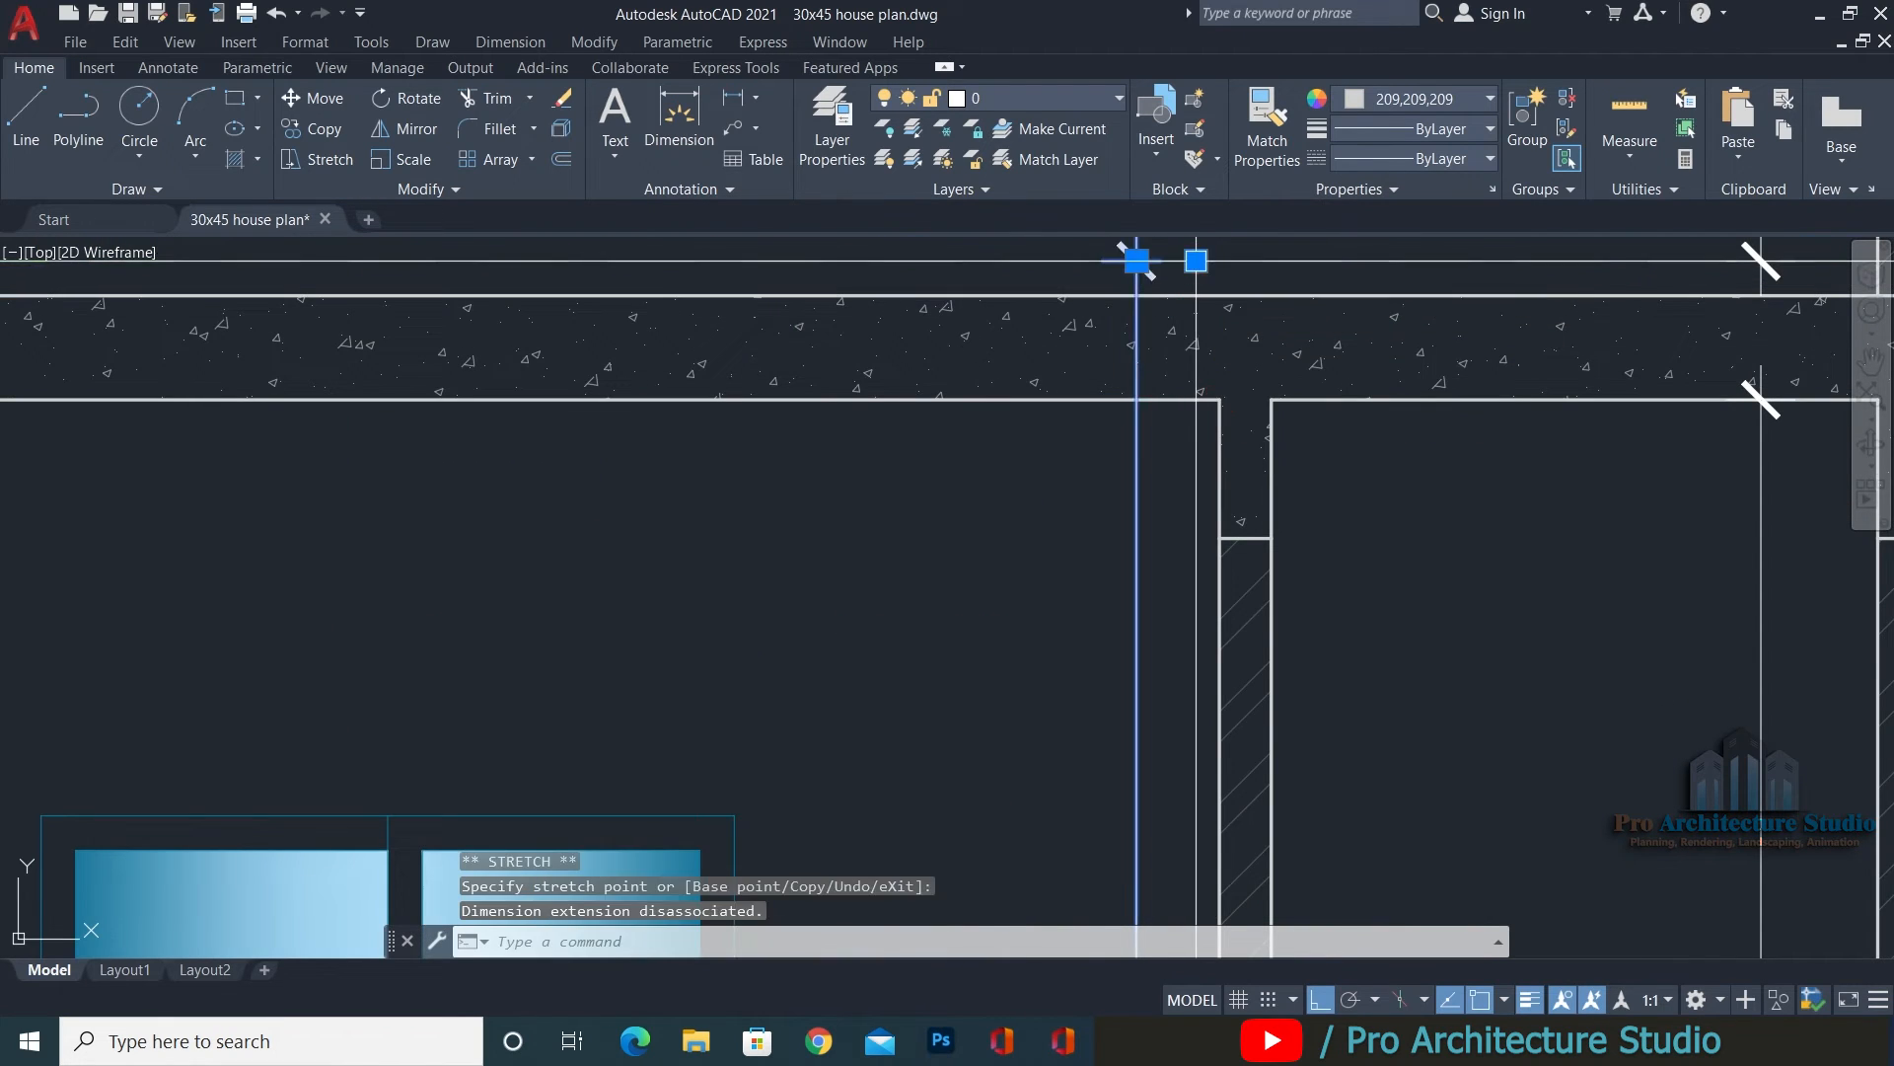
key("Escape")
key("Escape")
scroll(1136, 261, "down", 5)
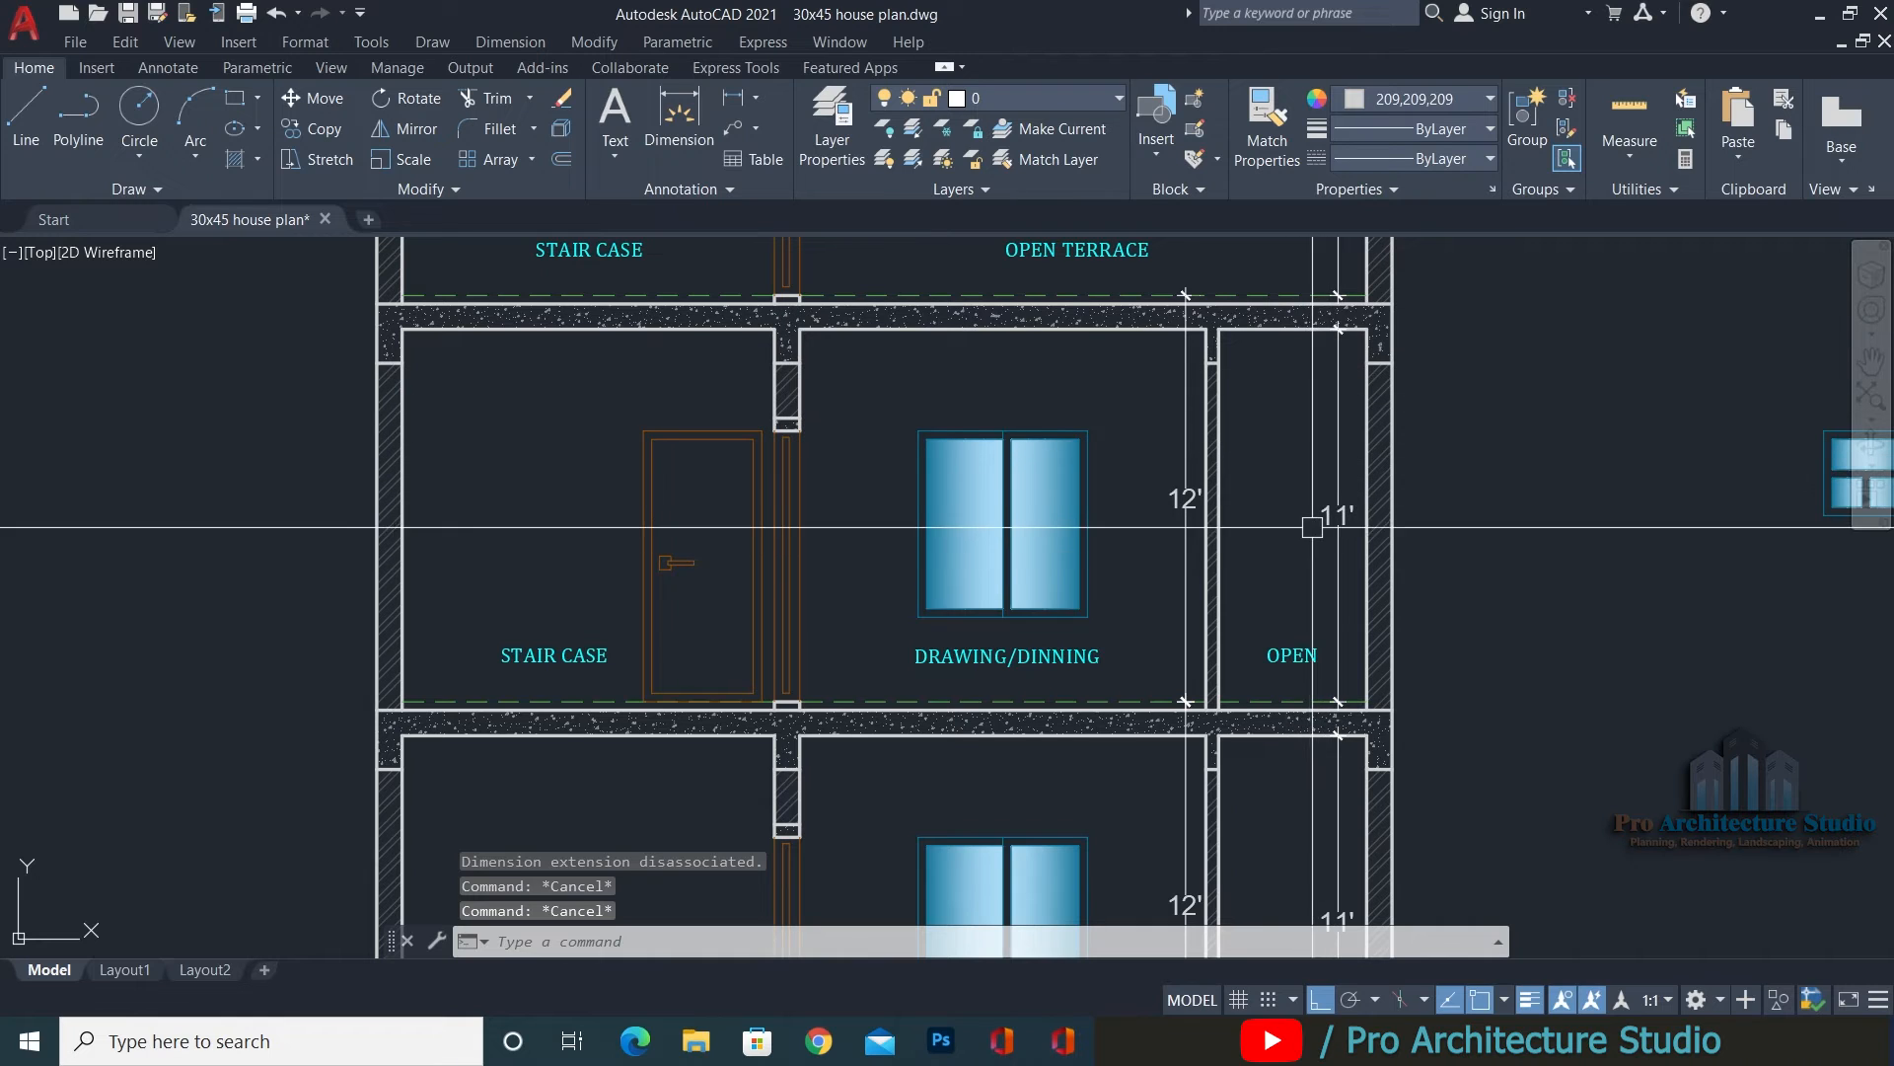
Add a horizontal linear dimension for the ground-floor DRAWING/DINNING window's width, placed above the window.
scroll(1204, 426, "down", 4)
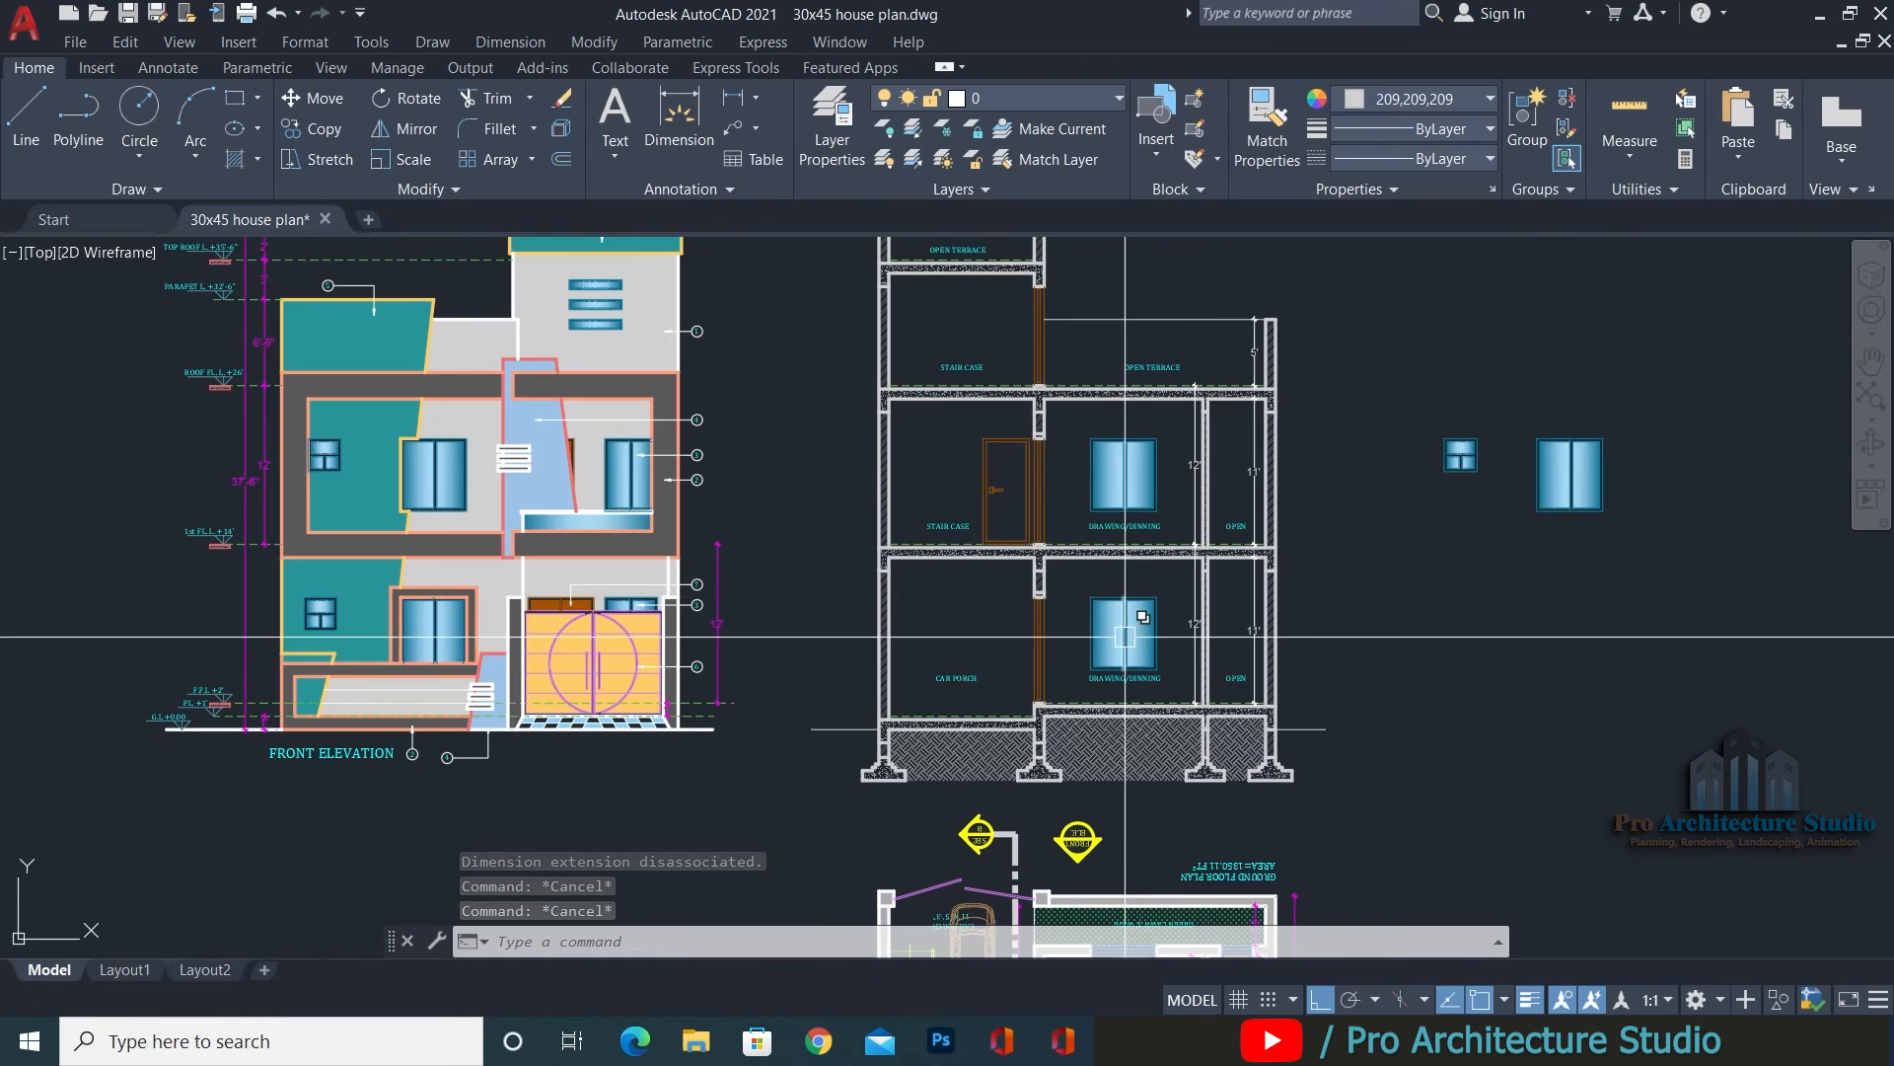
scroll(1161, 402, "up", 6)
key("Escape")
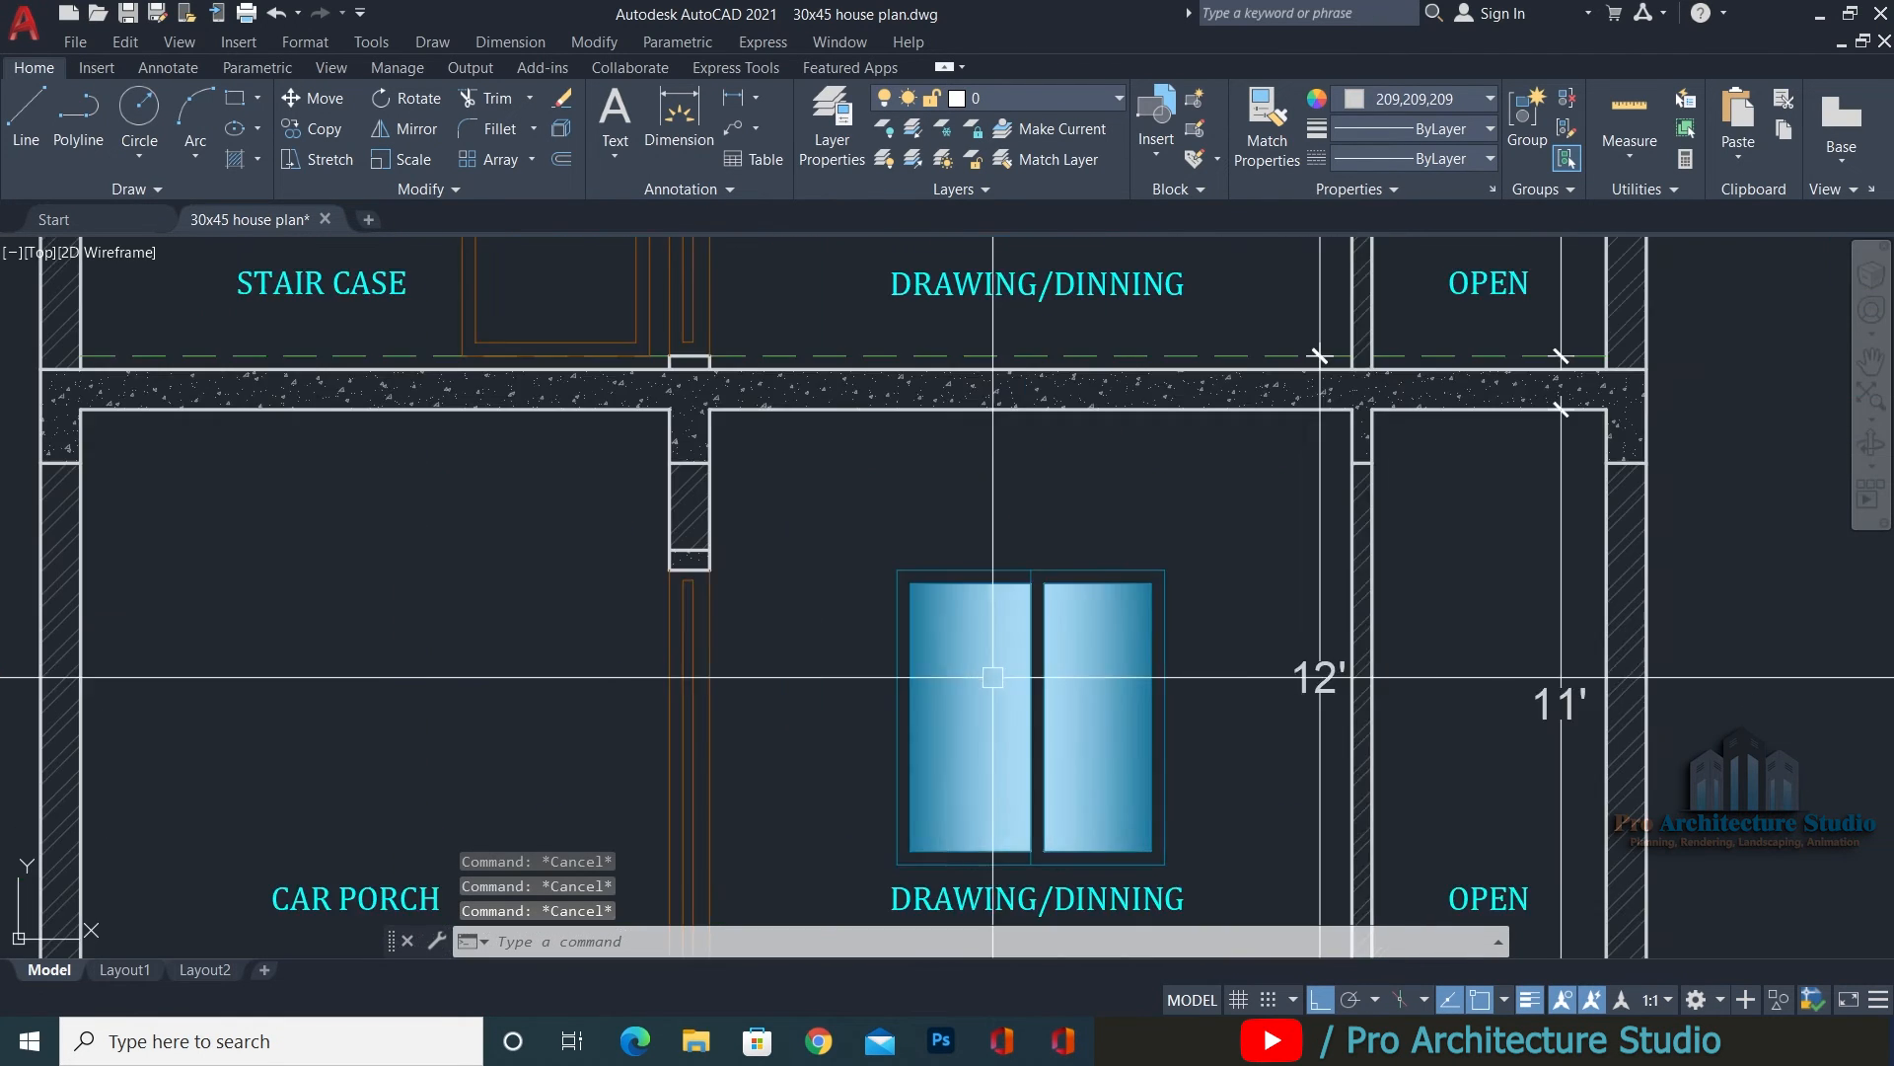
scroll(1119, 448, "up", 2)
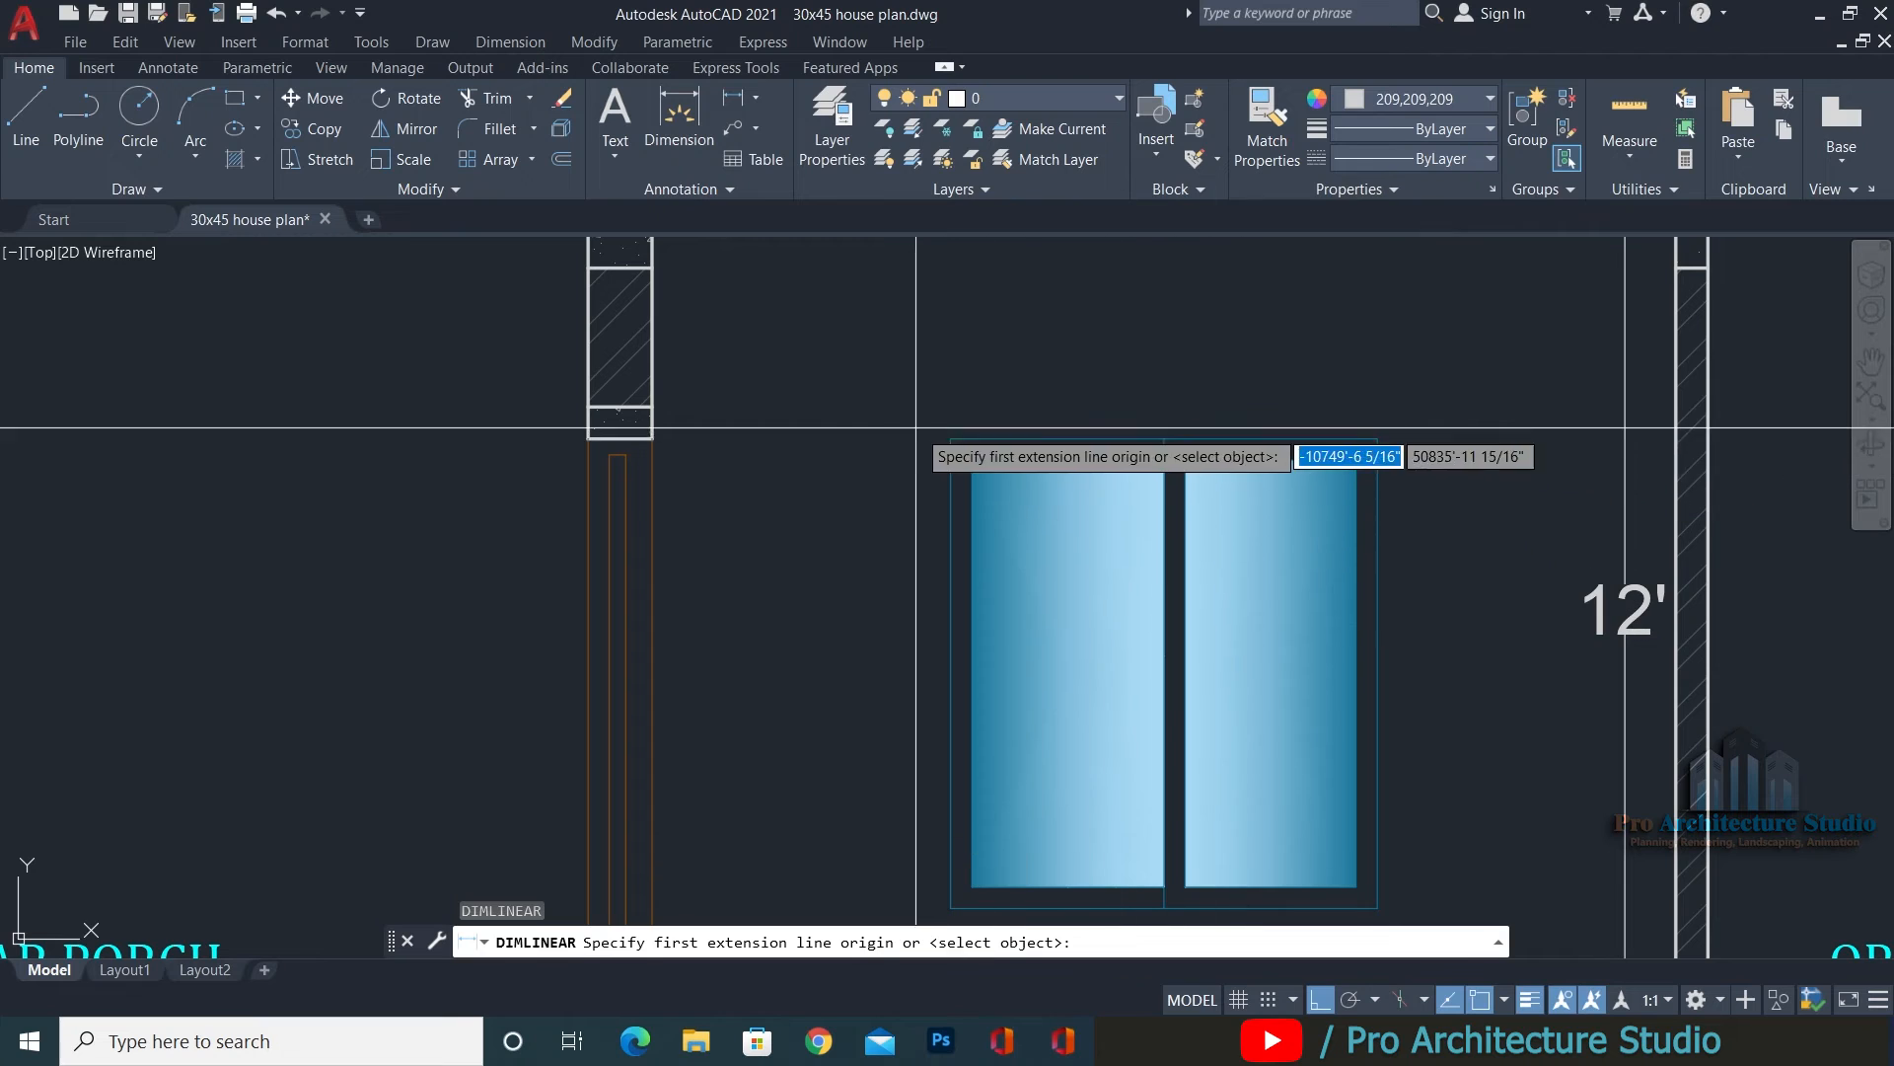
left_click(1378, 438)
left_click(951, 438)
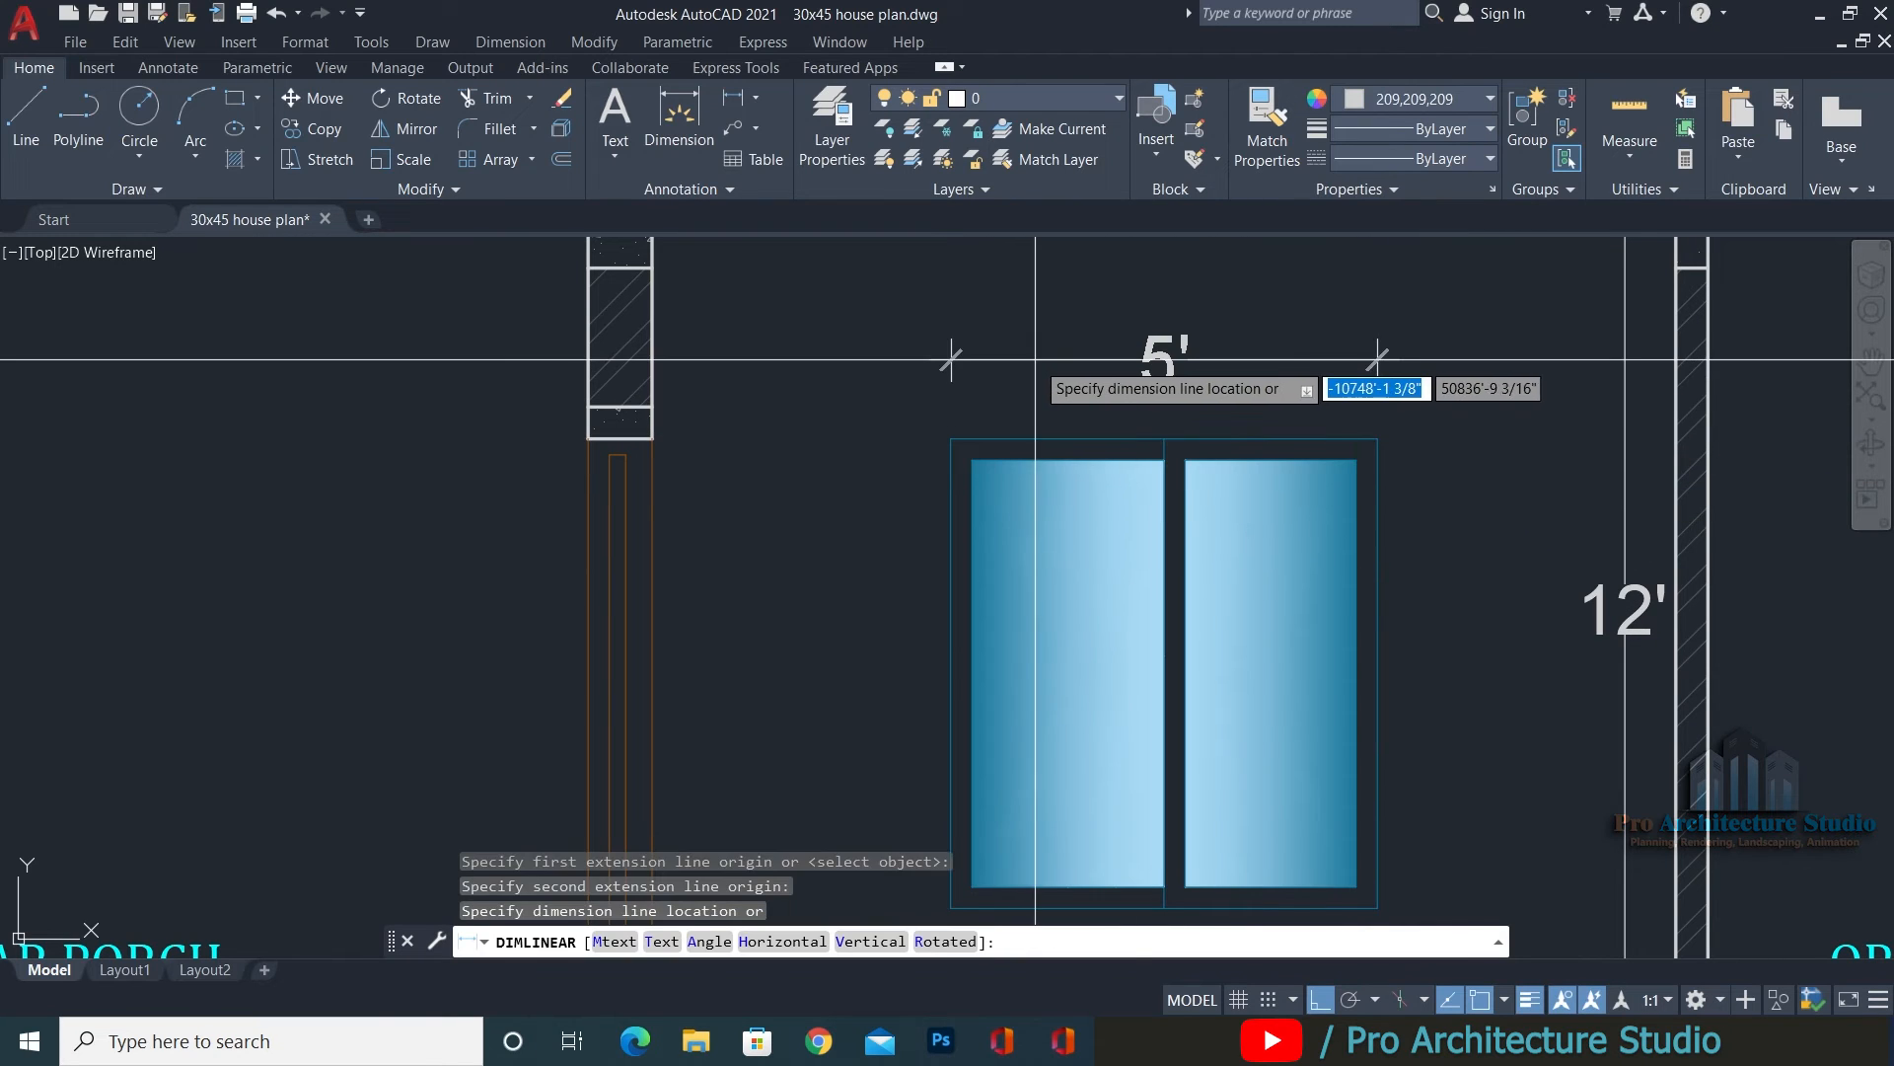
left_click(1035, 357)
key("Escape")
key("Escape")
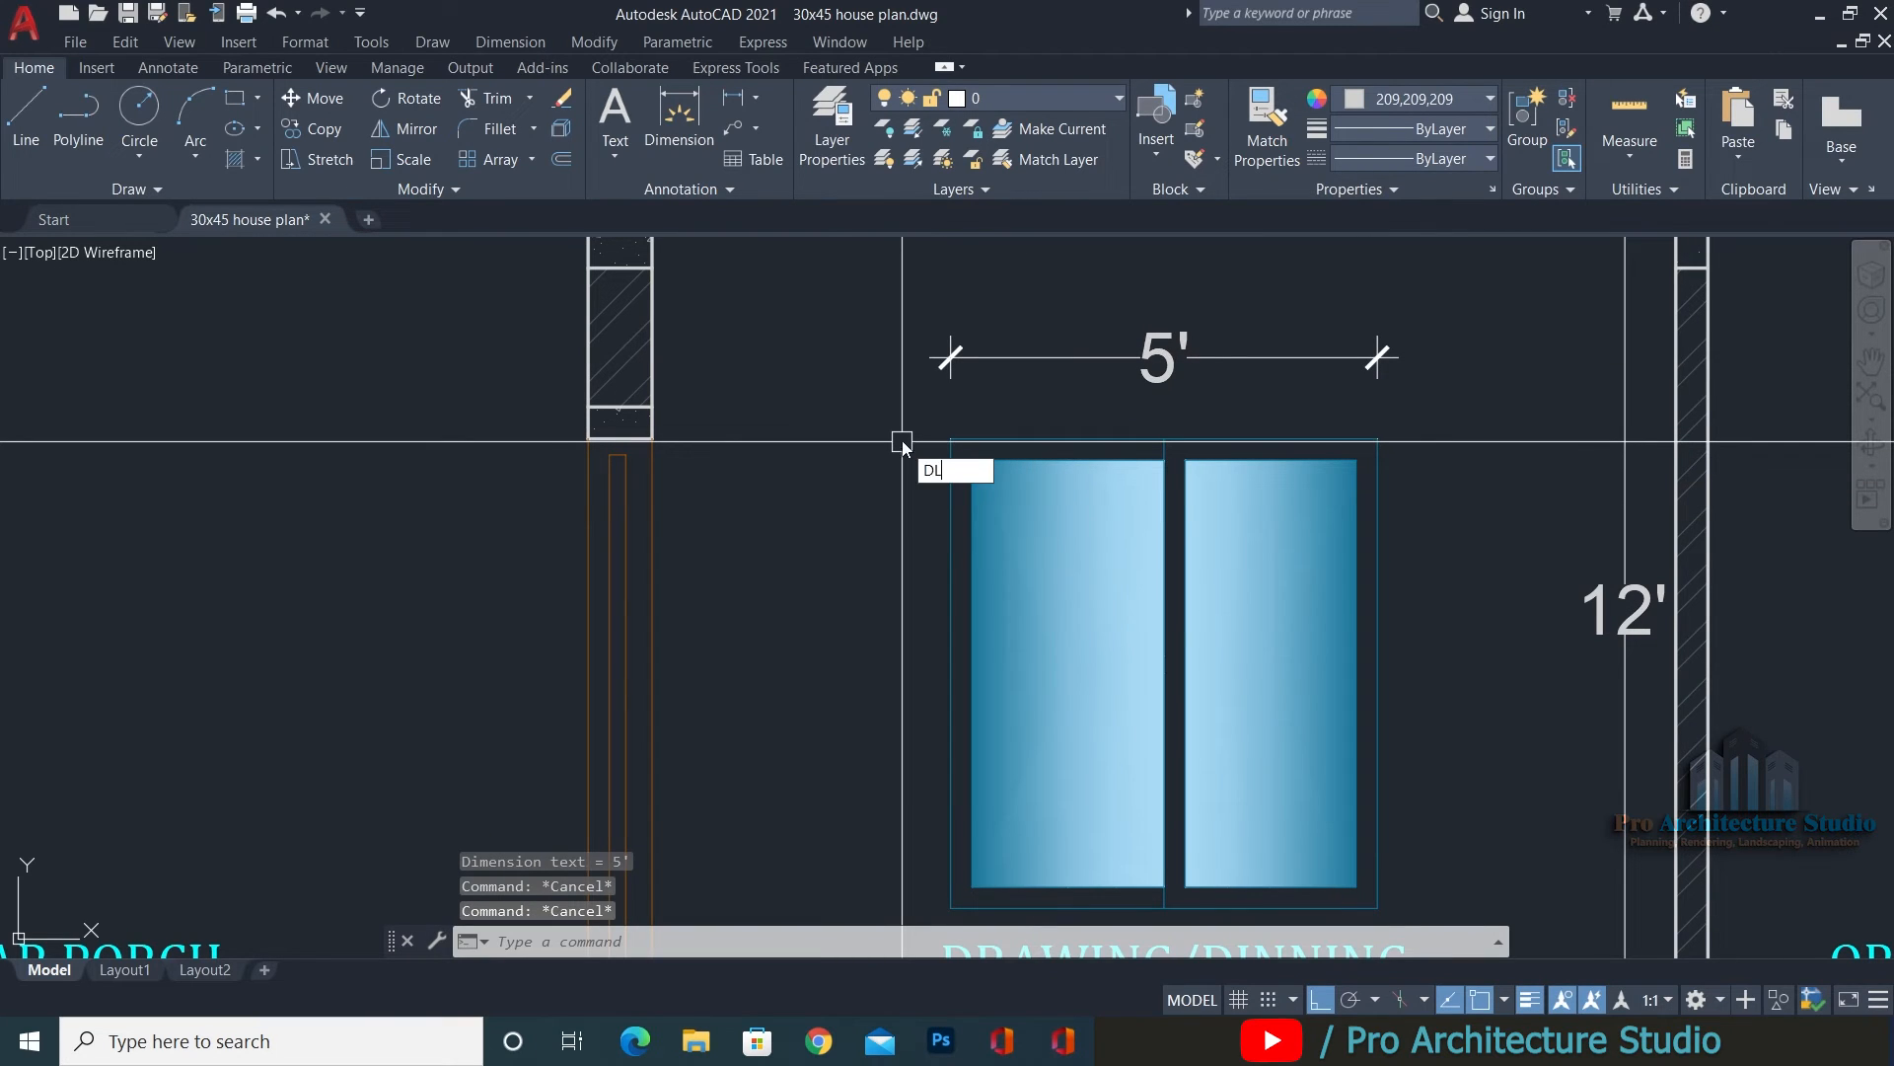
Dimension the ground-floor window and door-opening heights, continuing the door-opening dimension up to the slab underside.
key("Return")
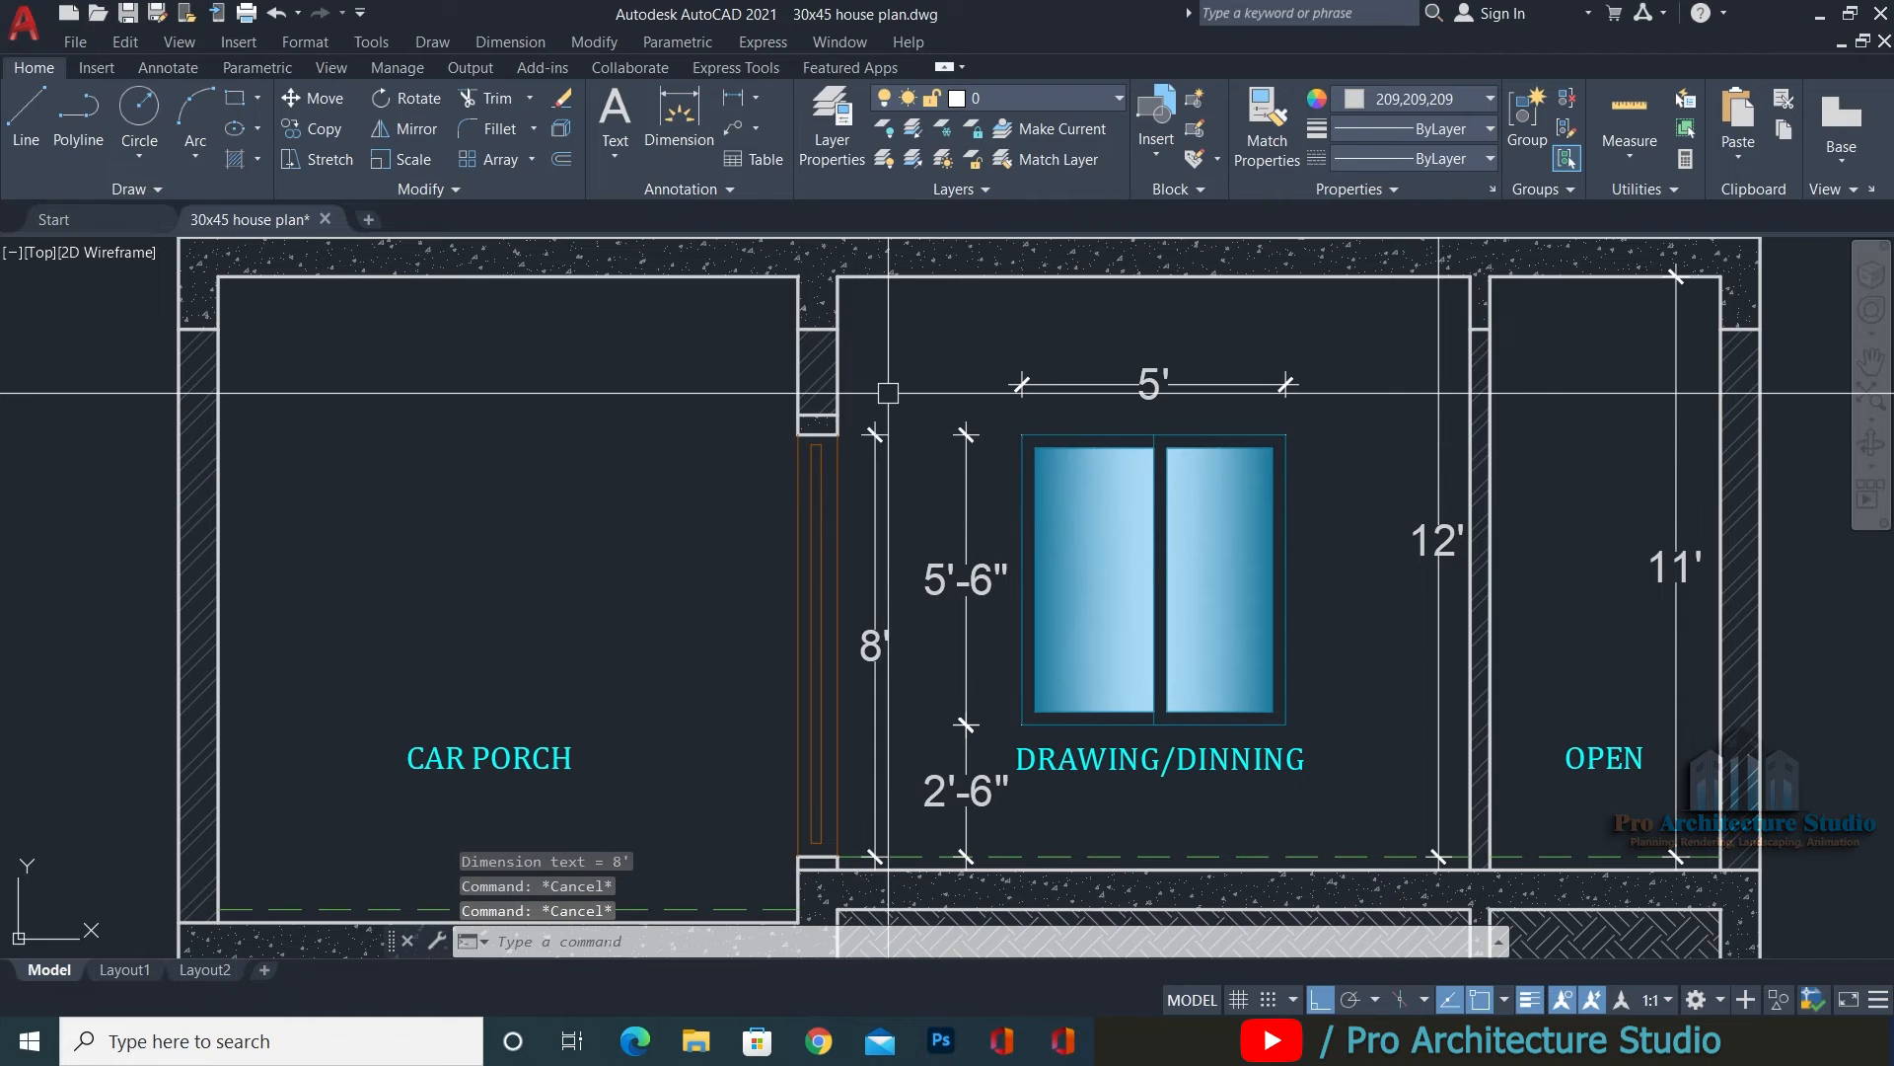
type("DC")
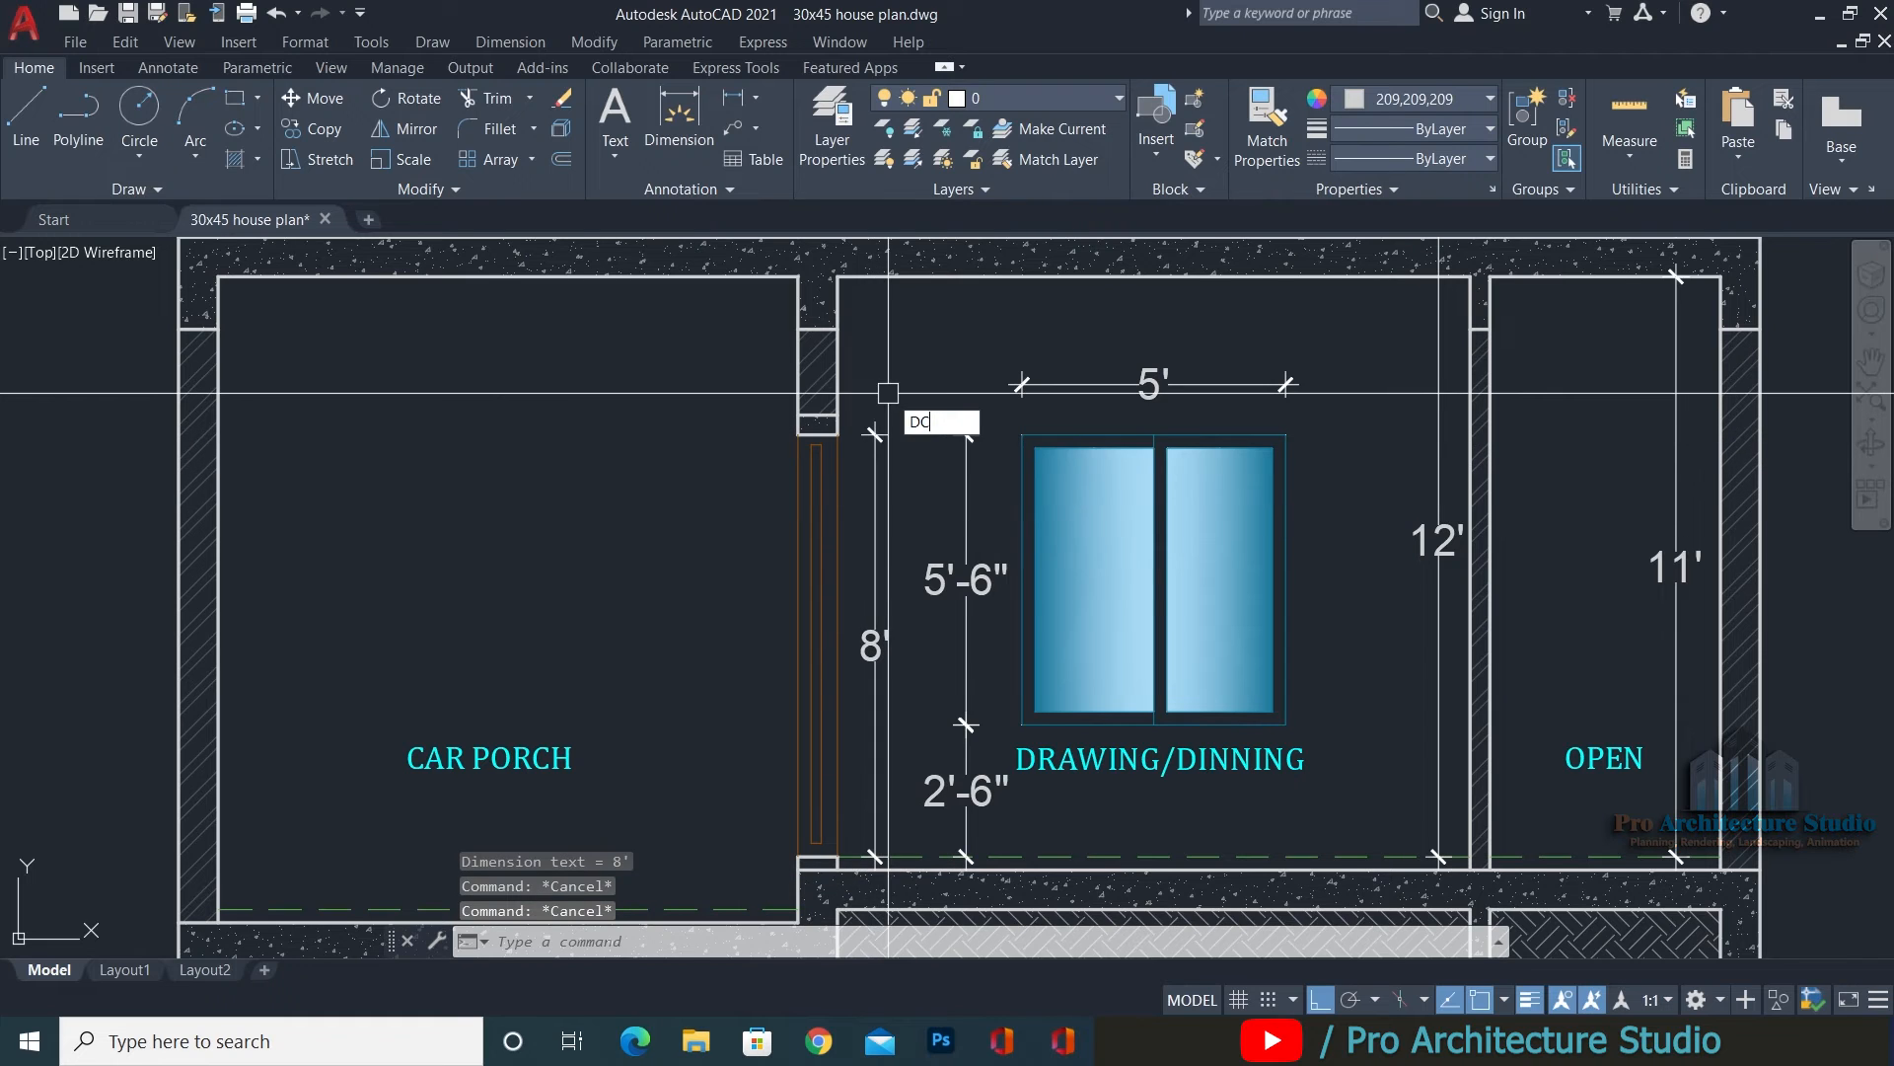
type("O")
key("Return")
left_click(839, 277)
key("Return")
key("Escape")
Copy the door-opening and over-door dimensions to the upper levels and stretch the topmost one from beam underside to stair-room parapet top.
scroll(782, 350, "down", 2)
mouse_move(782, 349)
middle_mouse_down()
mouse_move(803, 563)
mouse_move(905, 776)
middle_mouse_up()
key("Escape")
key("Escape")
key("Escape")
scroll(881, 614, "up", 2)
scroll(903, 770, "down", 2)
scroll(892, 503, "down", 2)
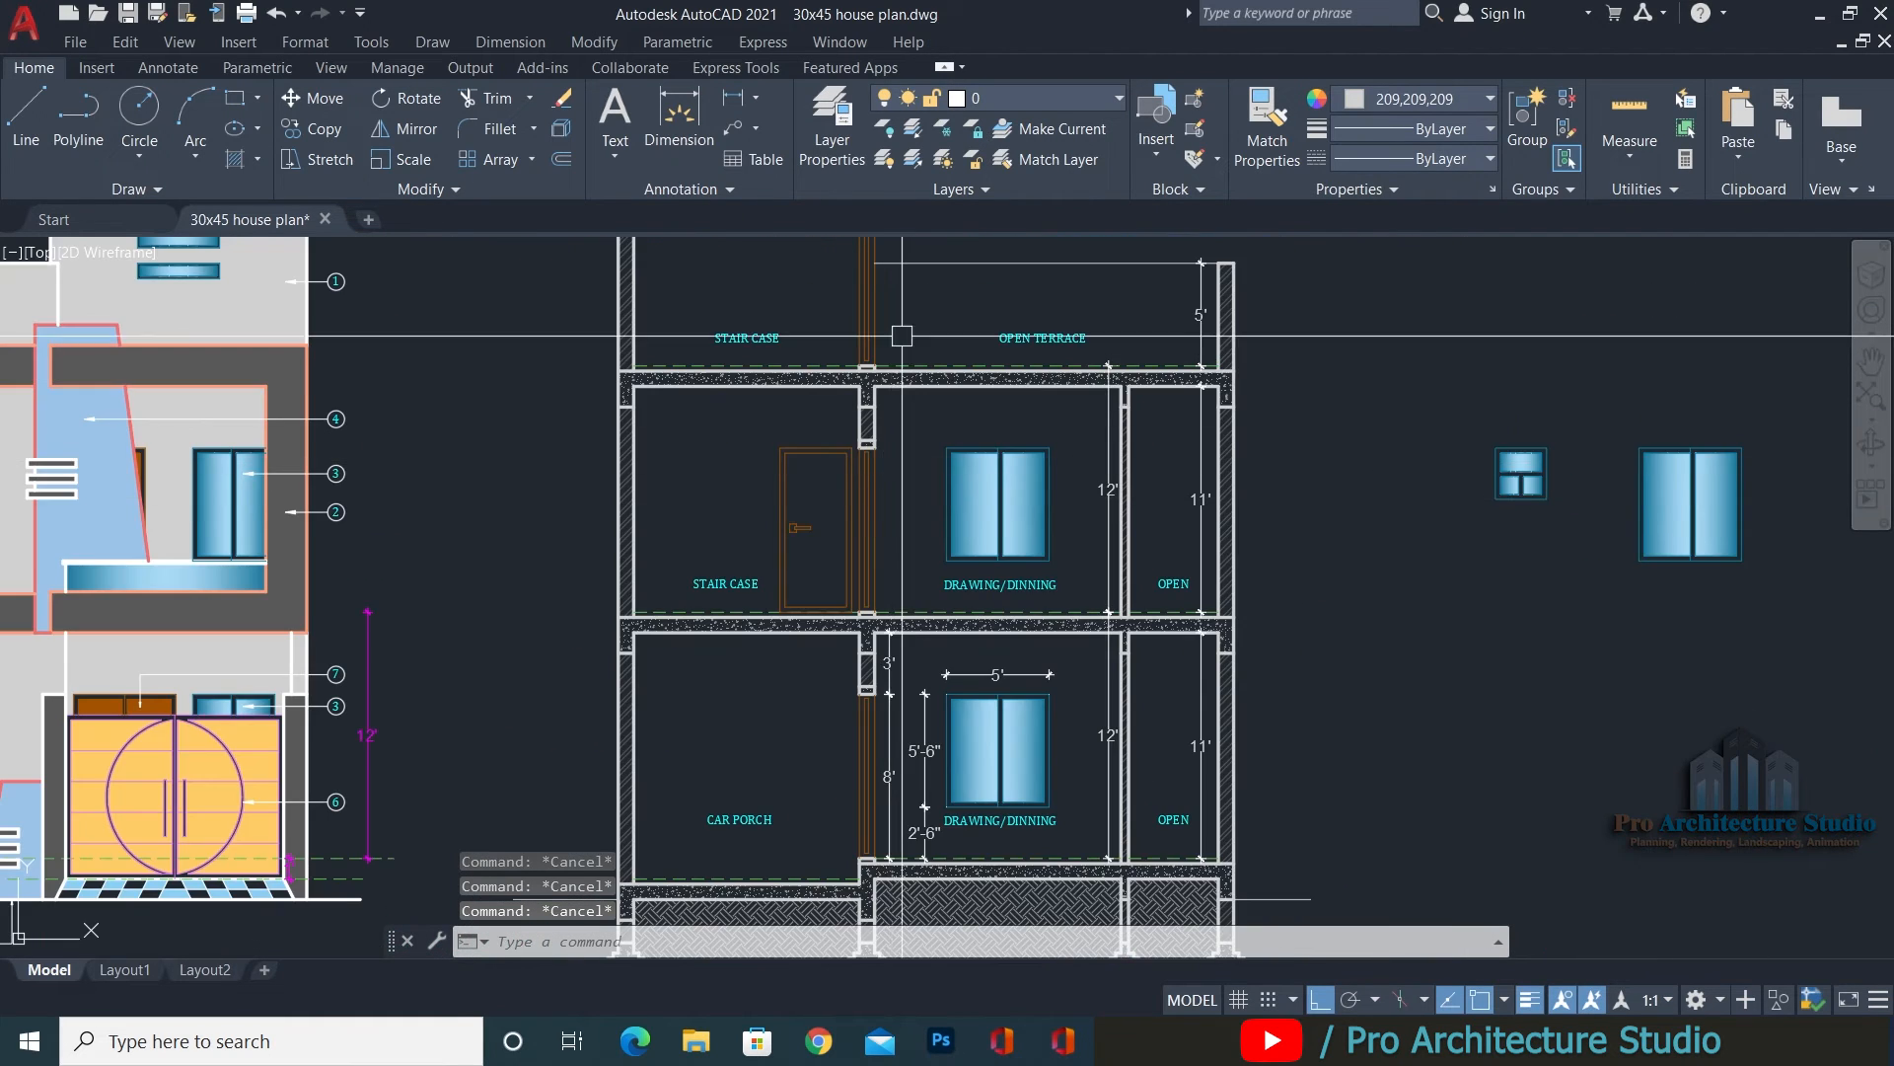
scroll(882, 652, "up", 8)
left_click(889, 639)
left_click(830, 577)
middle_click_drag(889, 386, 889, 574)
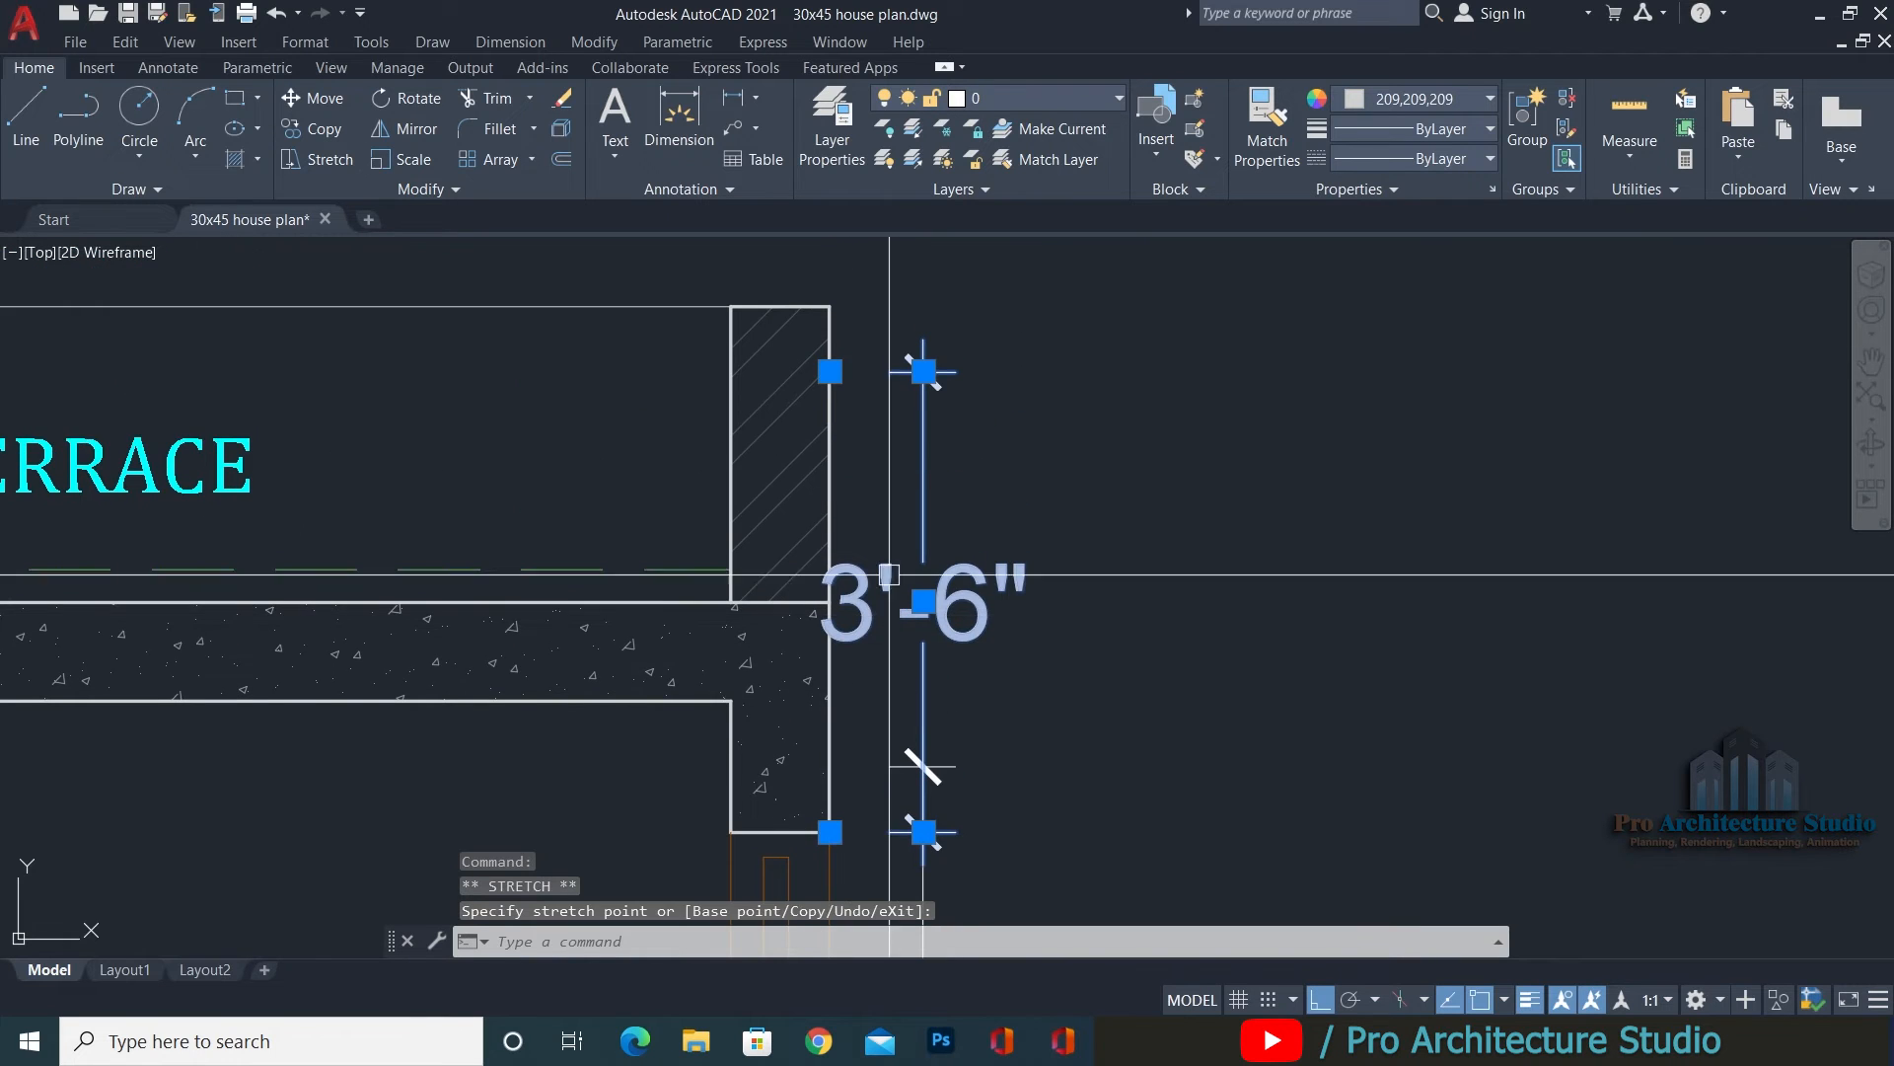
left_click(829, 307)
key("Escape")
key("Escape")
key("Escape")
scroll(991, 343, "down", 8)
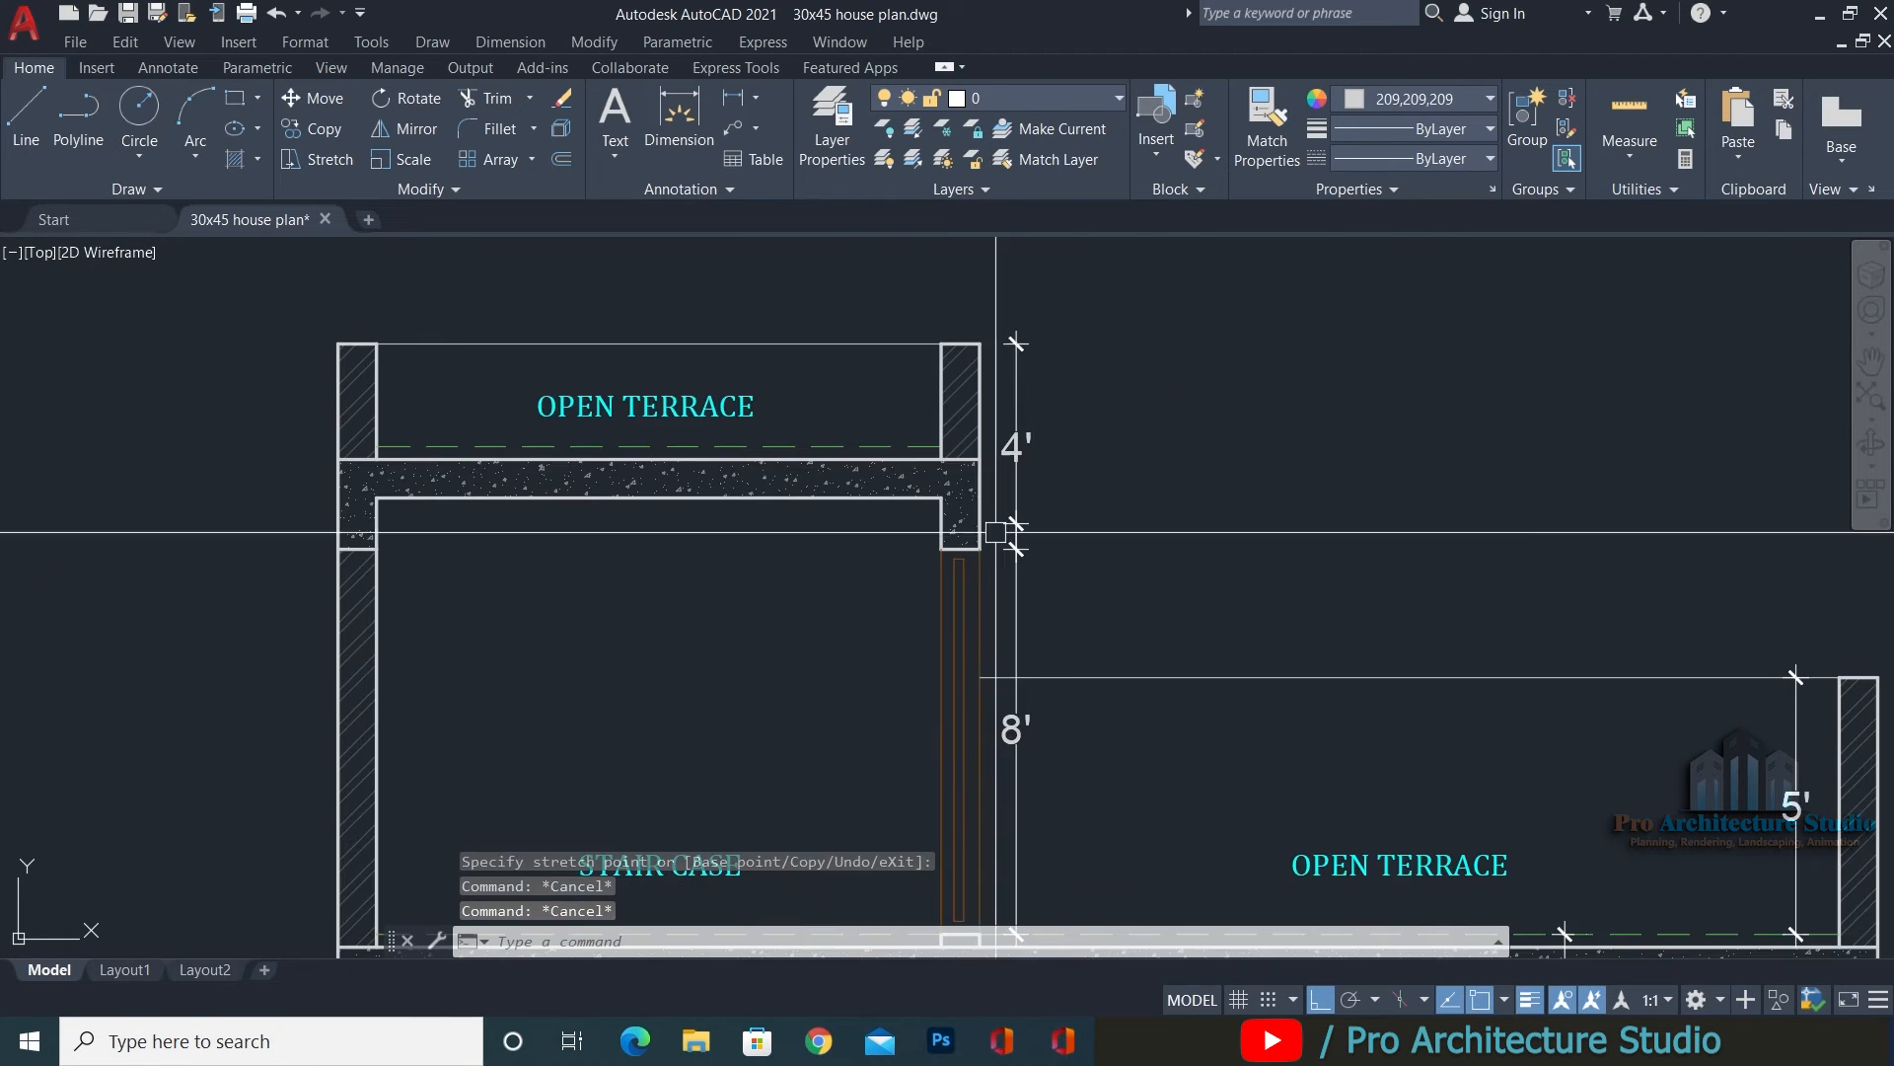
Stretch the stair-room door-opening dimension's upper end to the beam underside and save the drawing.
middle_click_drag(968, 728, 968, 584)
scroll(1008, 403, "up", 4)
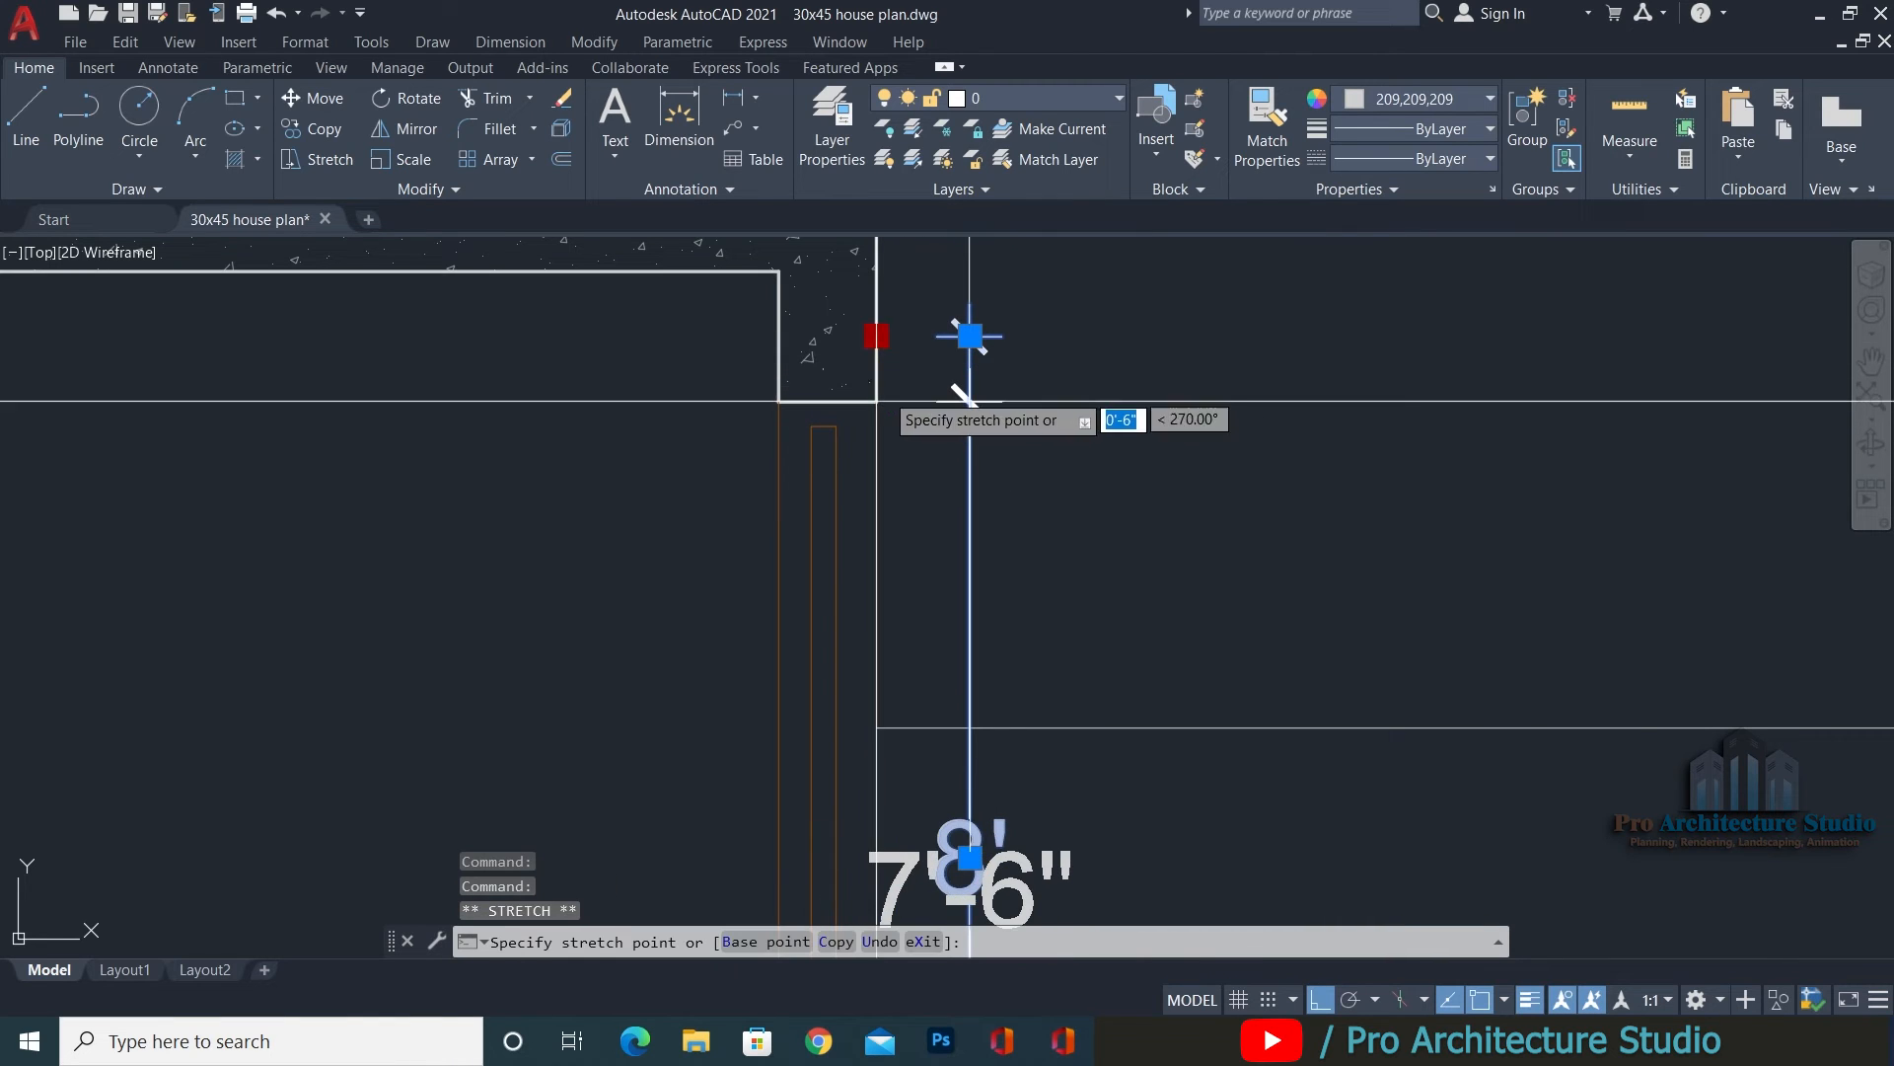
key("Escape")
key("Escape")
scroll(969, 400, "down", 6)
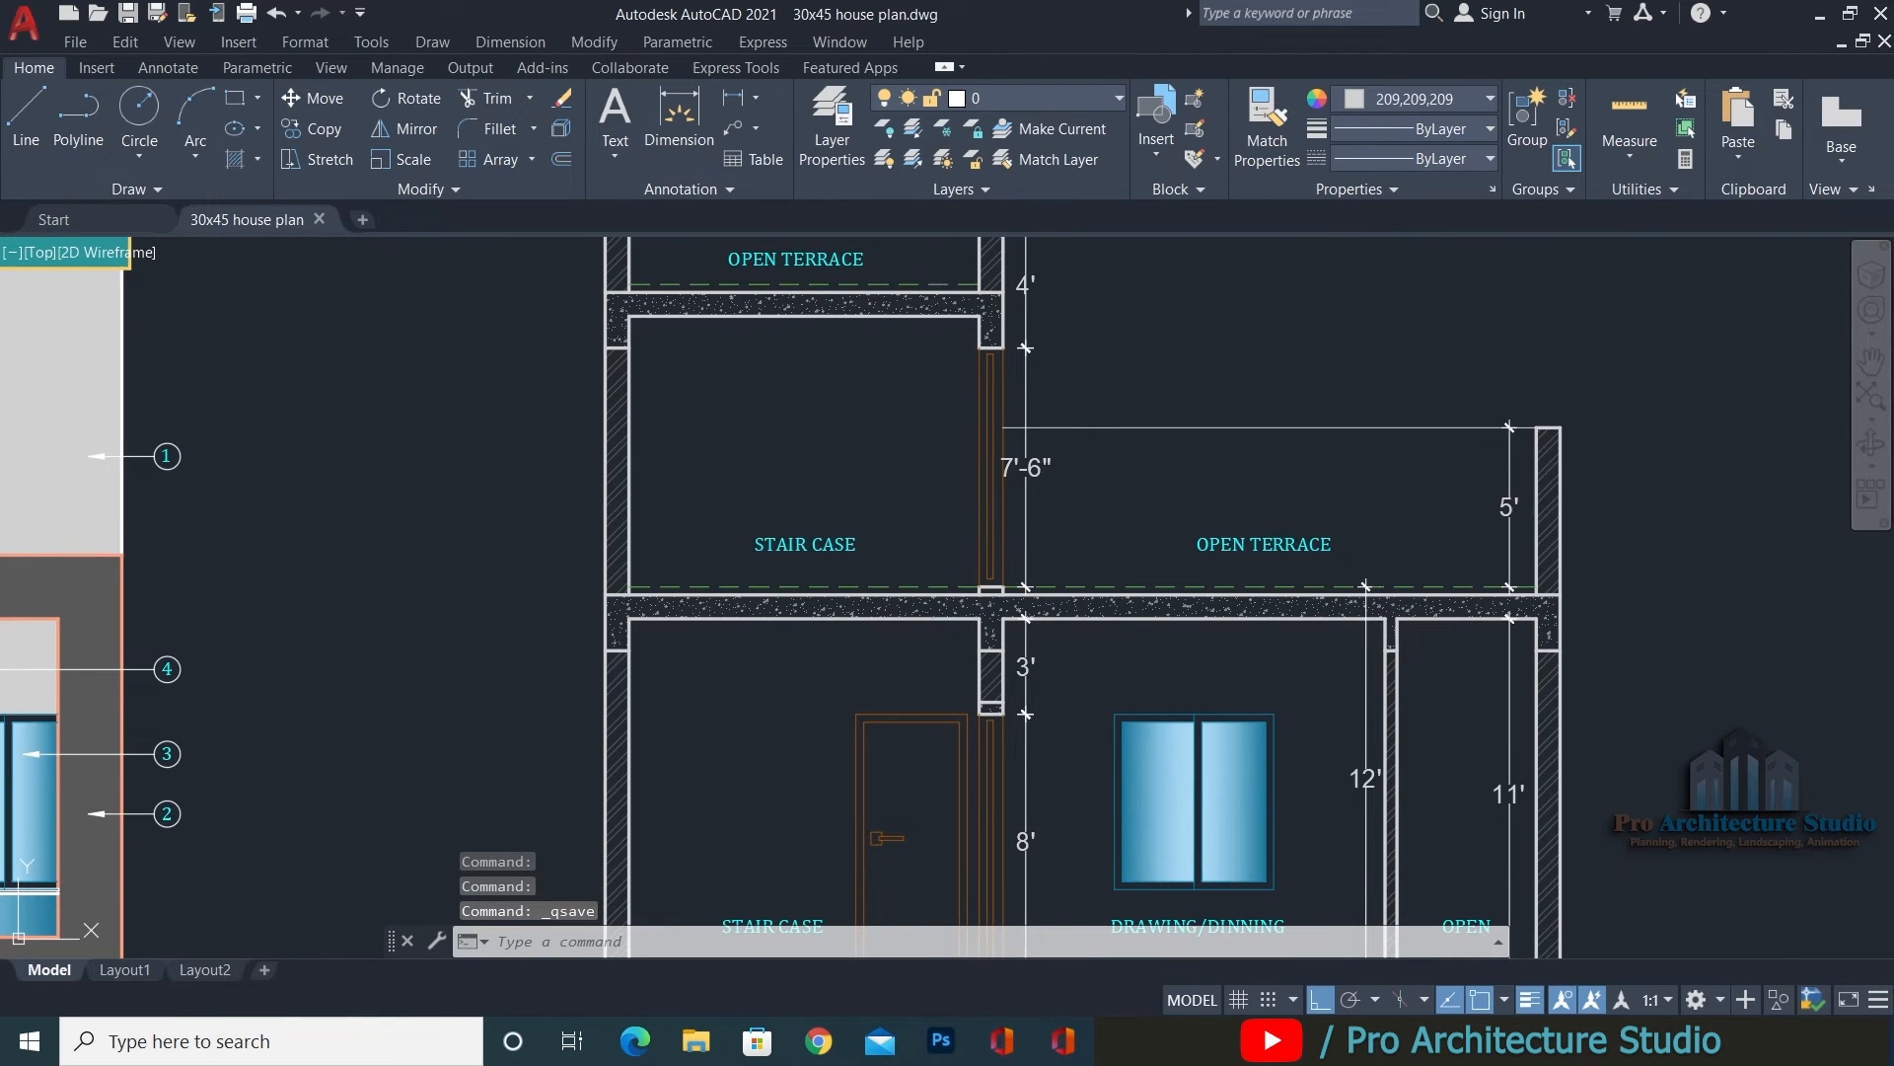
Add a vertical linear dimension for the level difference between the CAR PORCH floor line and the door-opening sill.
type("DL")
key("Return")
scroll(972, 474, "up", 4)
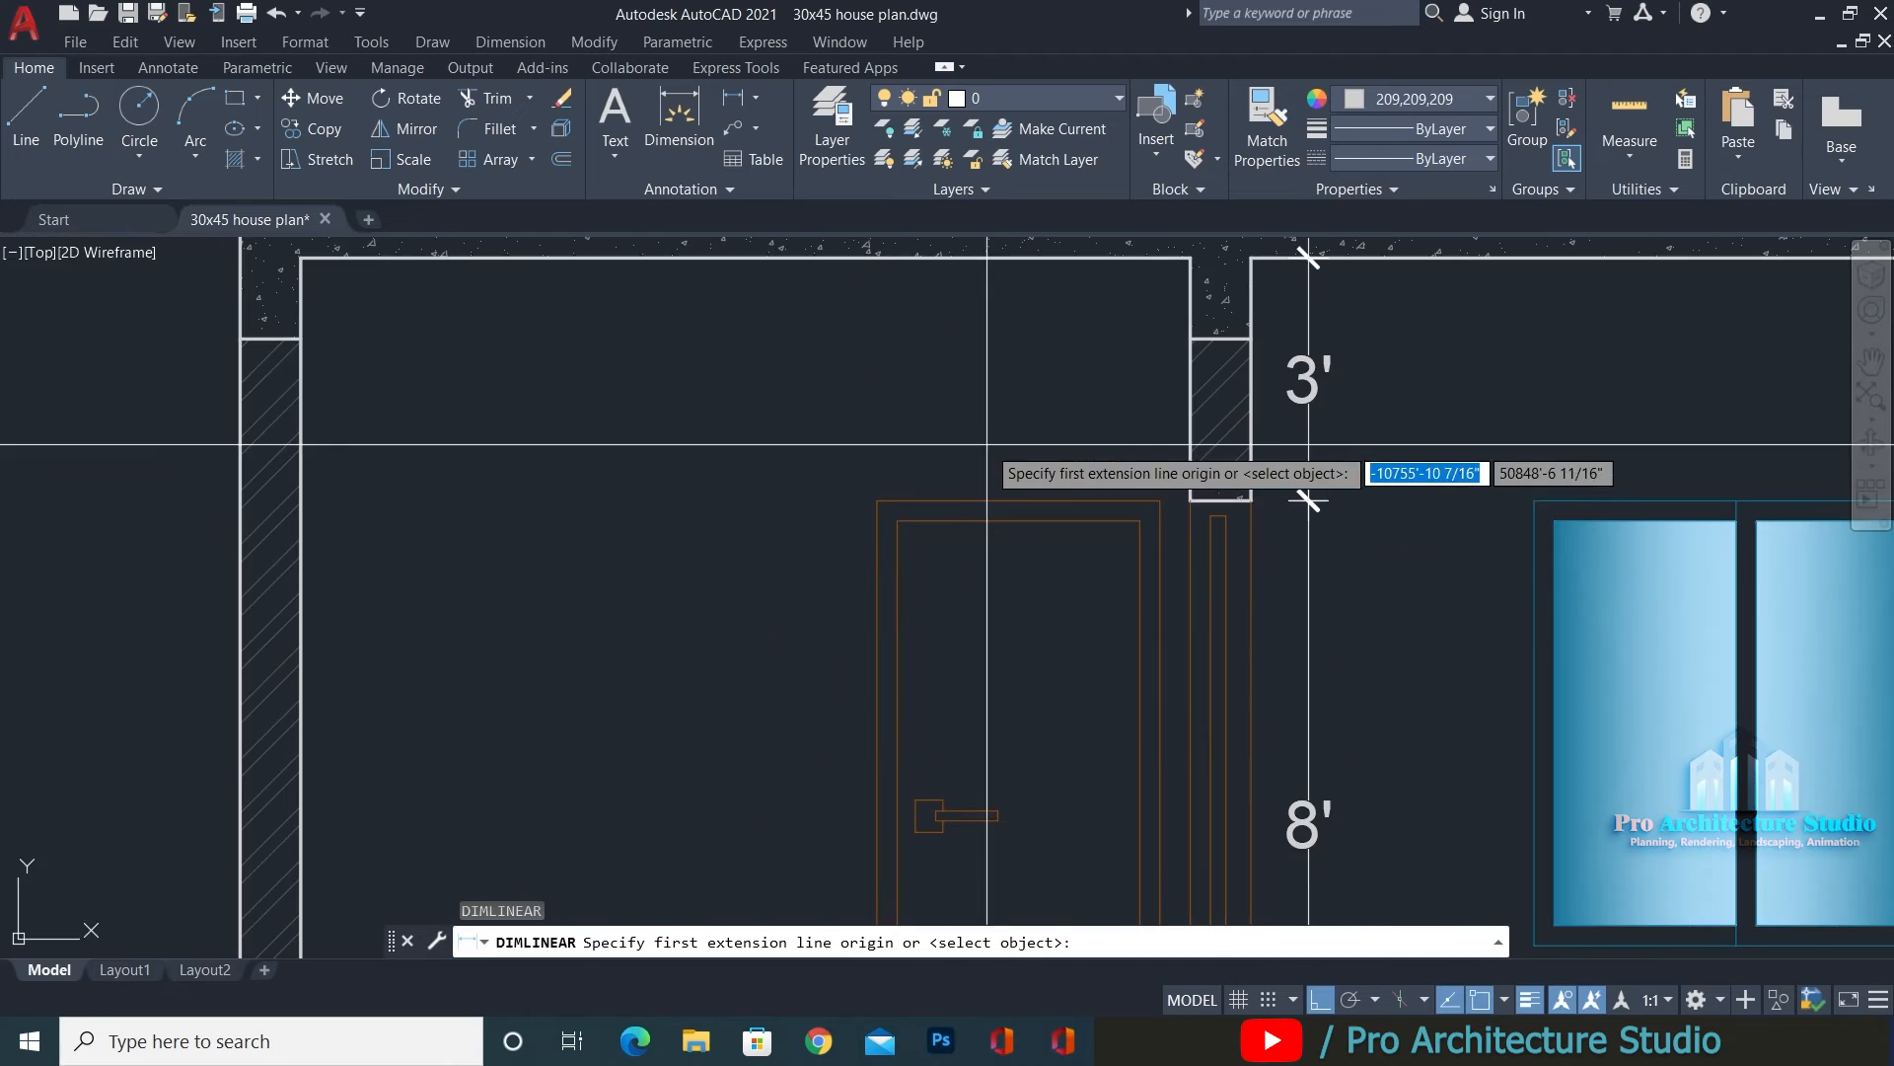
scroll(952, 643, "down", 5)
scroll(962, 759, "up", 4)
scroll(1135, 766, "up", 4)
left_click(1135, 762)
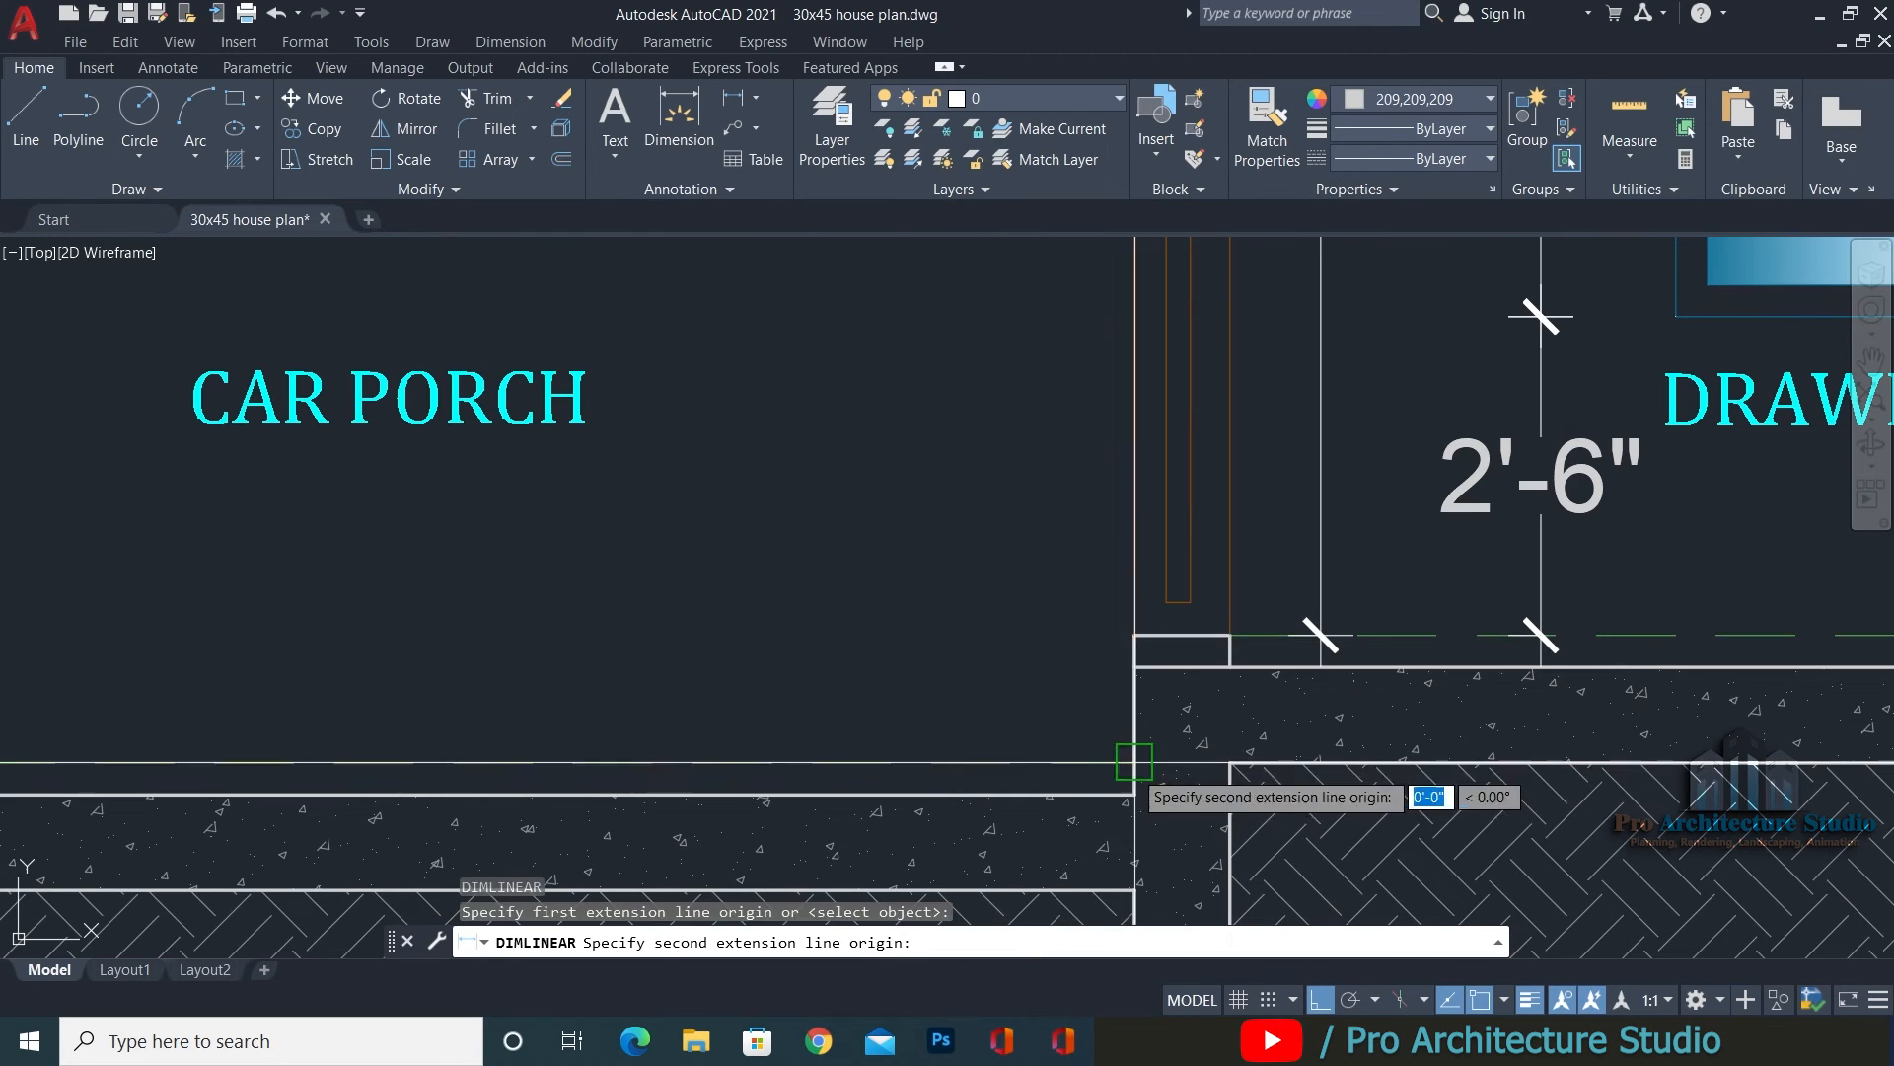
left_click(1135, 636)
left_click(1059, 631)
key("Escape")
key("Escape")
Continue the CAR PORCH sill dimension upward to the door-opening top and the slab underside.
type("DC")
key("Return")
scroll(1058, 623, "down", 5)
left_click(1036, 588)
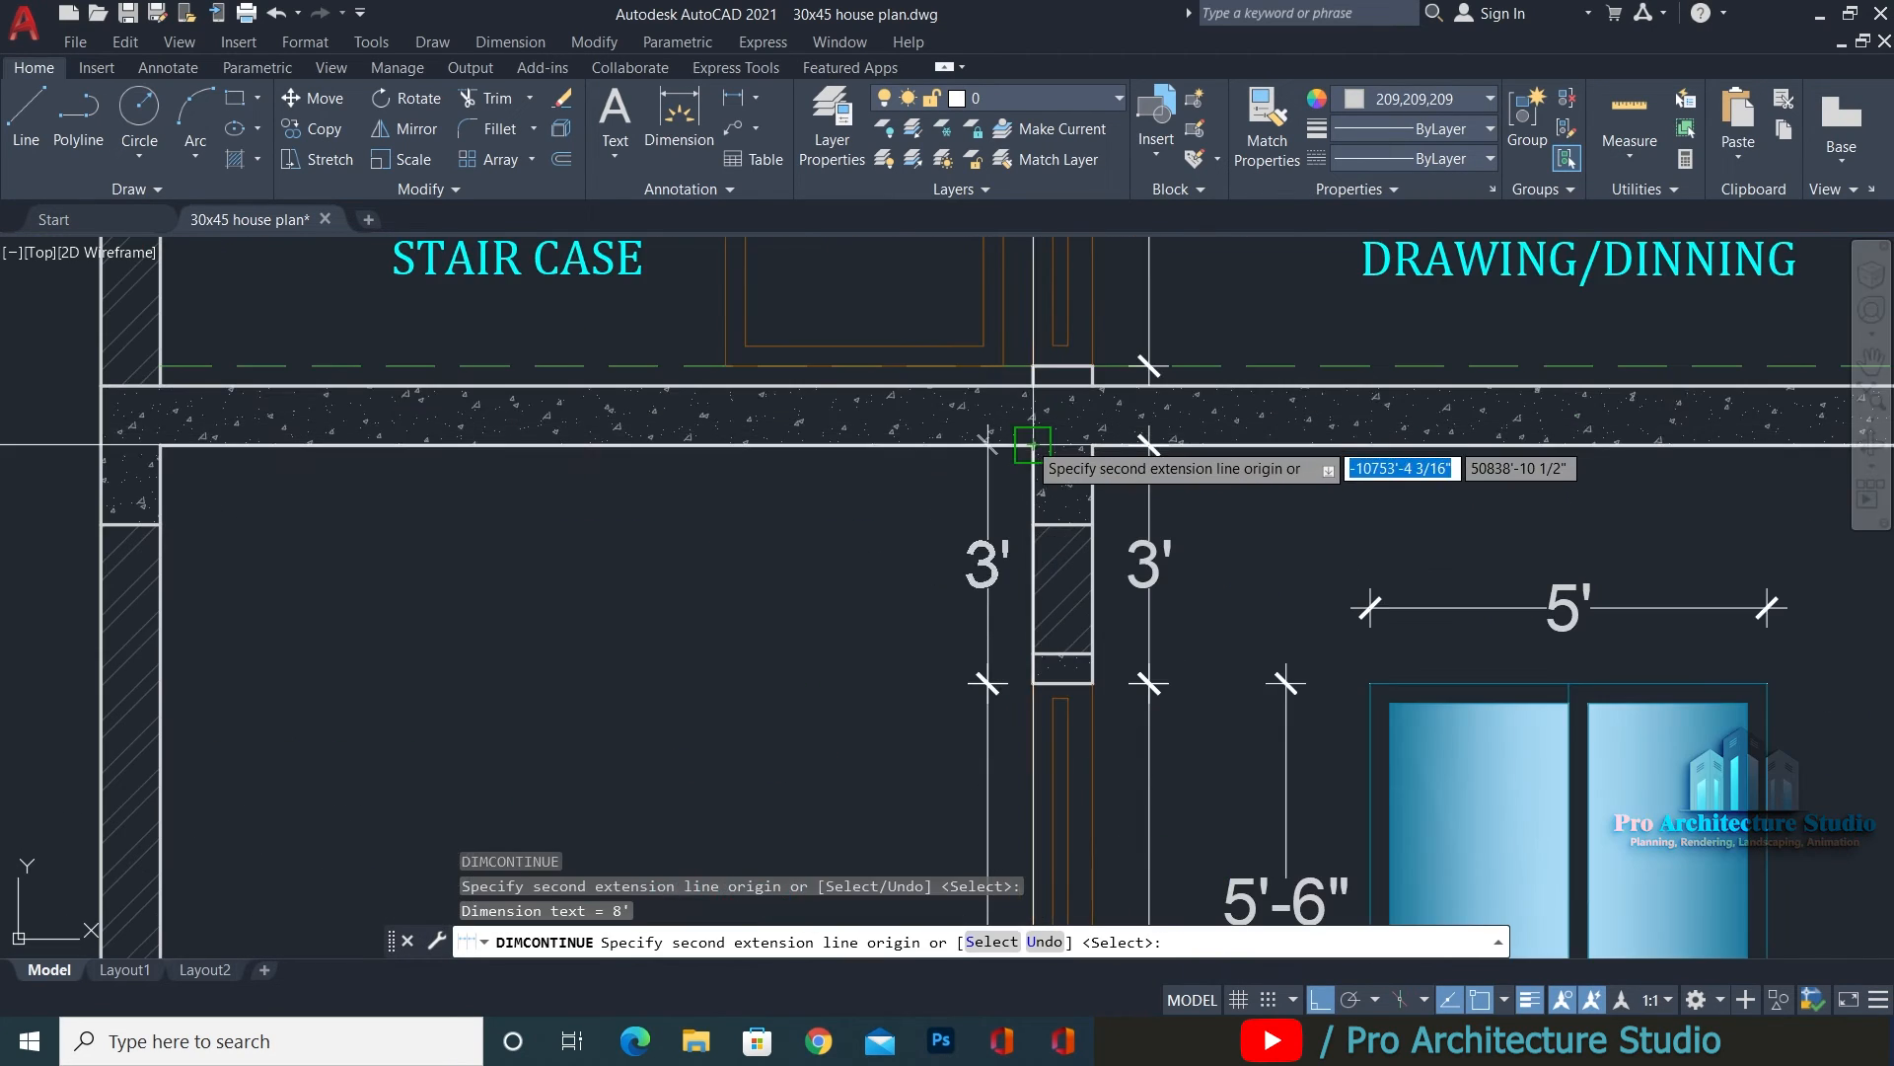
left_click(1028, 444)
key("Return")
key("Escape")
key("Escape")
key("Escape")
Add a vertical linear dimension for the CAR PORCH floor-to-slab height, beside the outer wall.
type("DL")
key("Return")
scroll(789, 752, "up", 4)
left_click(749, 720)
scroll(749, 721, "down", 4)
scroll(749, 352, "up", 4)
left_click(747, 353)
left_click(816, 415)
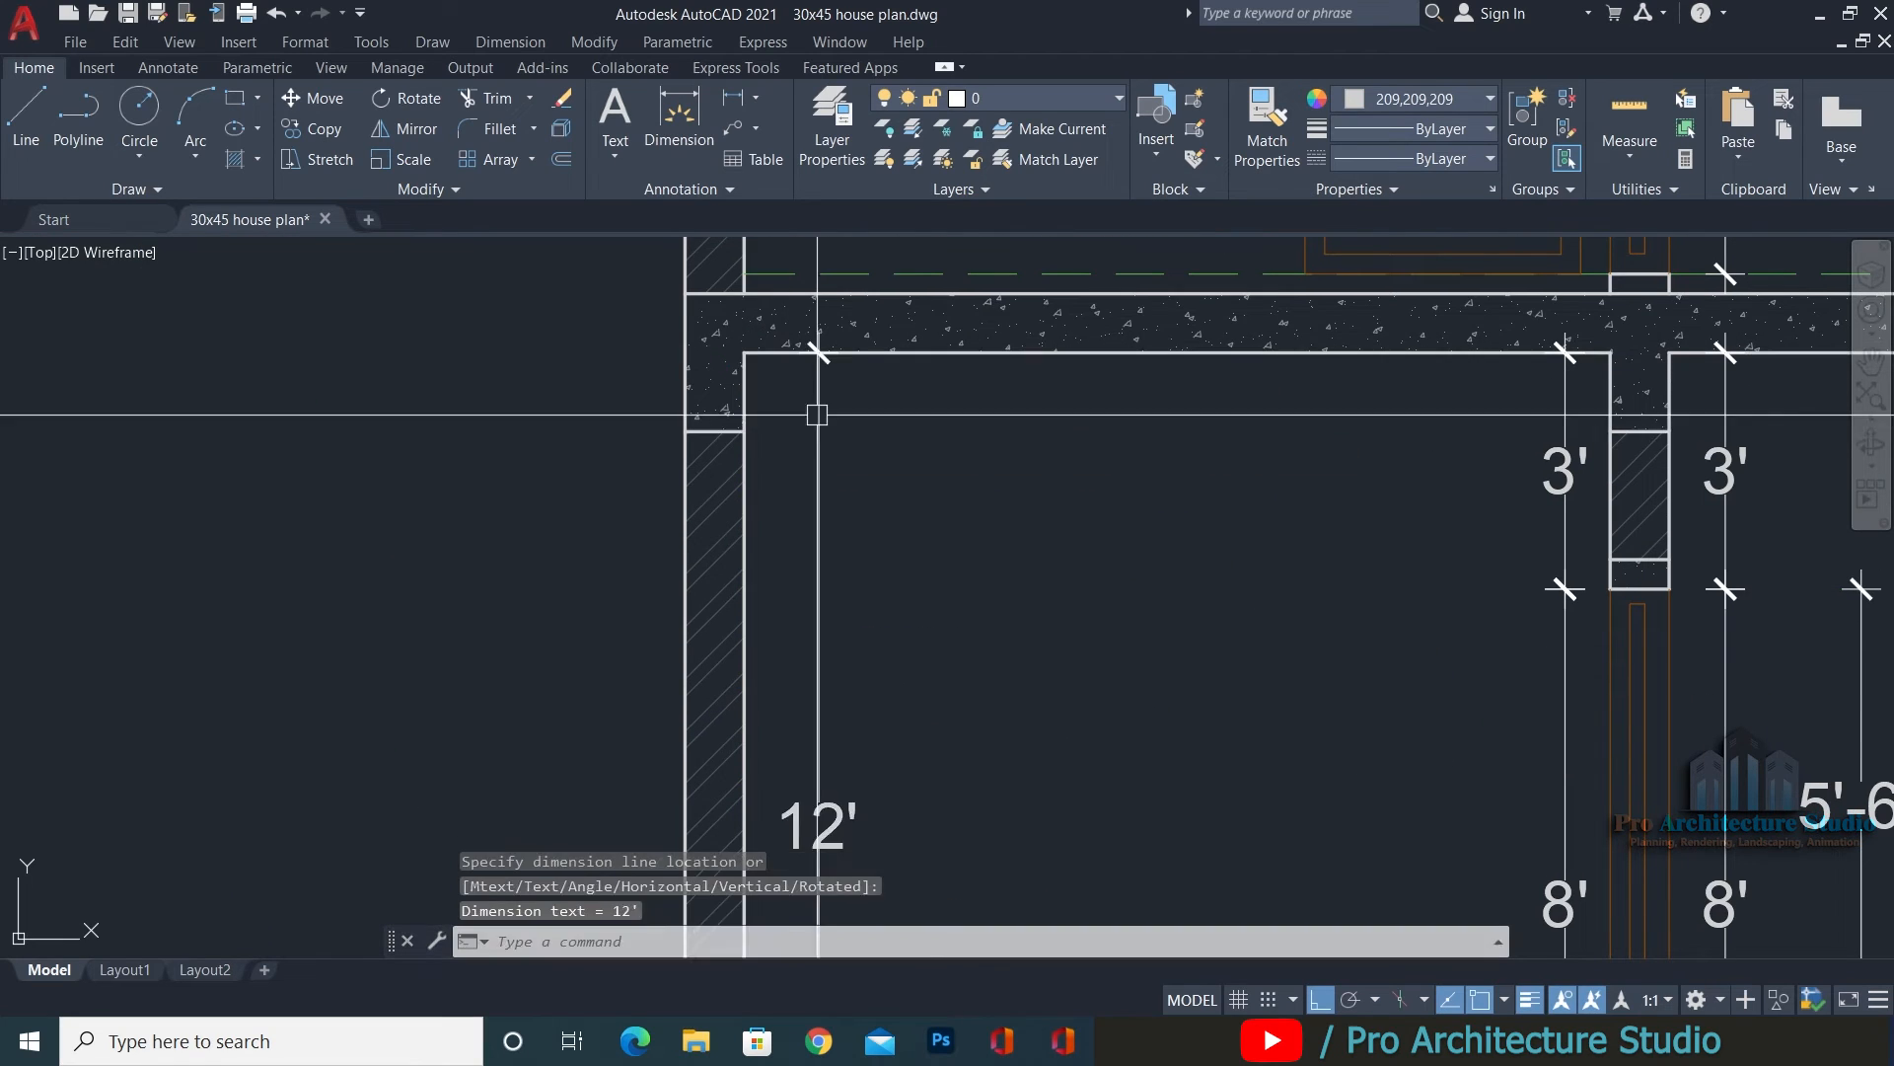
Add a vertical linear dimension for the first-floor STAIR CASE height, beside the outer wall.
key("Return")
left_click(751, 640)
left_click(750, 303)
scroll(819, 493, "up", 6)
left_click(755, 592)
scroll(888, 592, "down", 8)
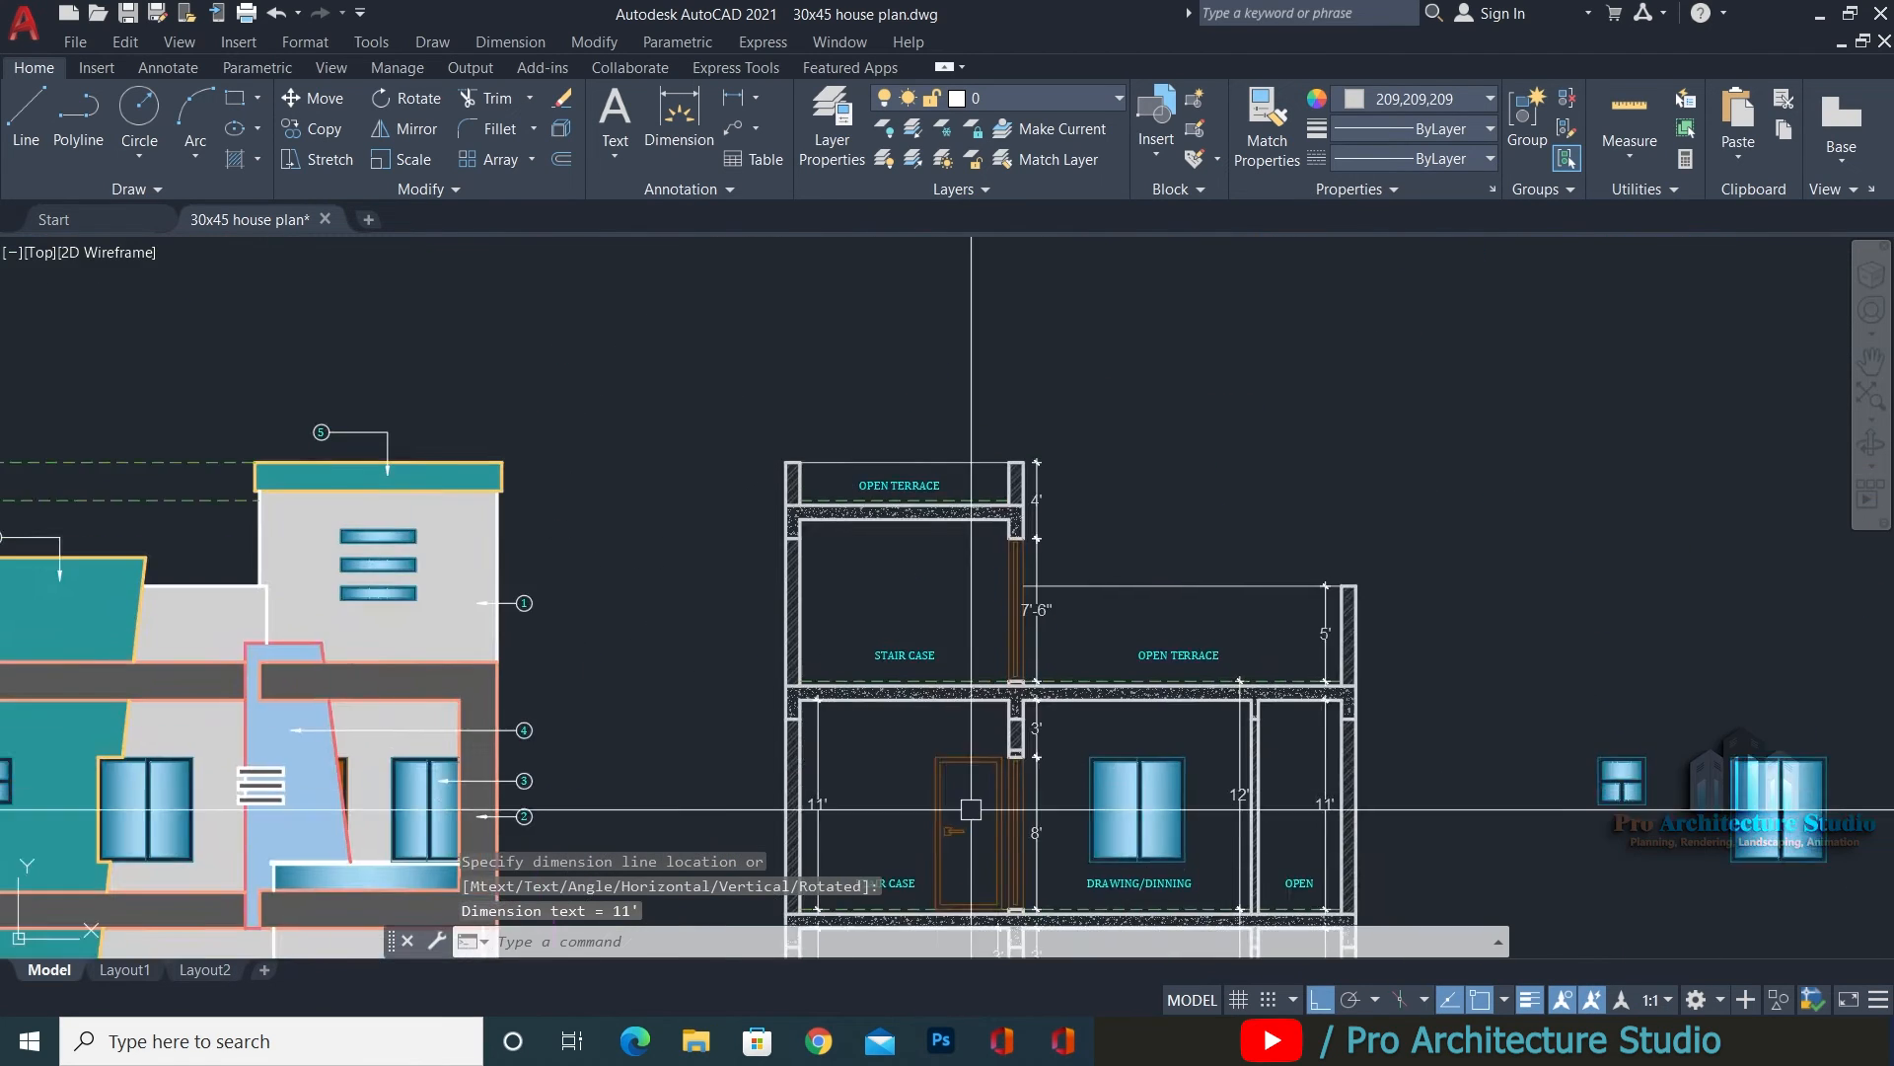
scroll(978, 427, "up", 8)
Dimension the first-floor STAIR CASE door, placing its vertical height dimension between the room label and the door frame.
key("Return")
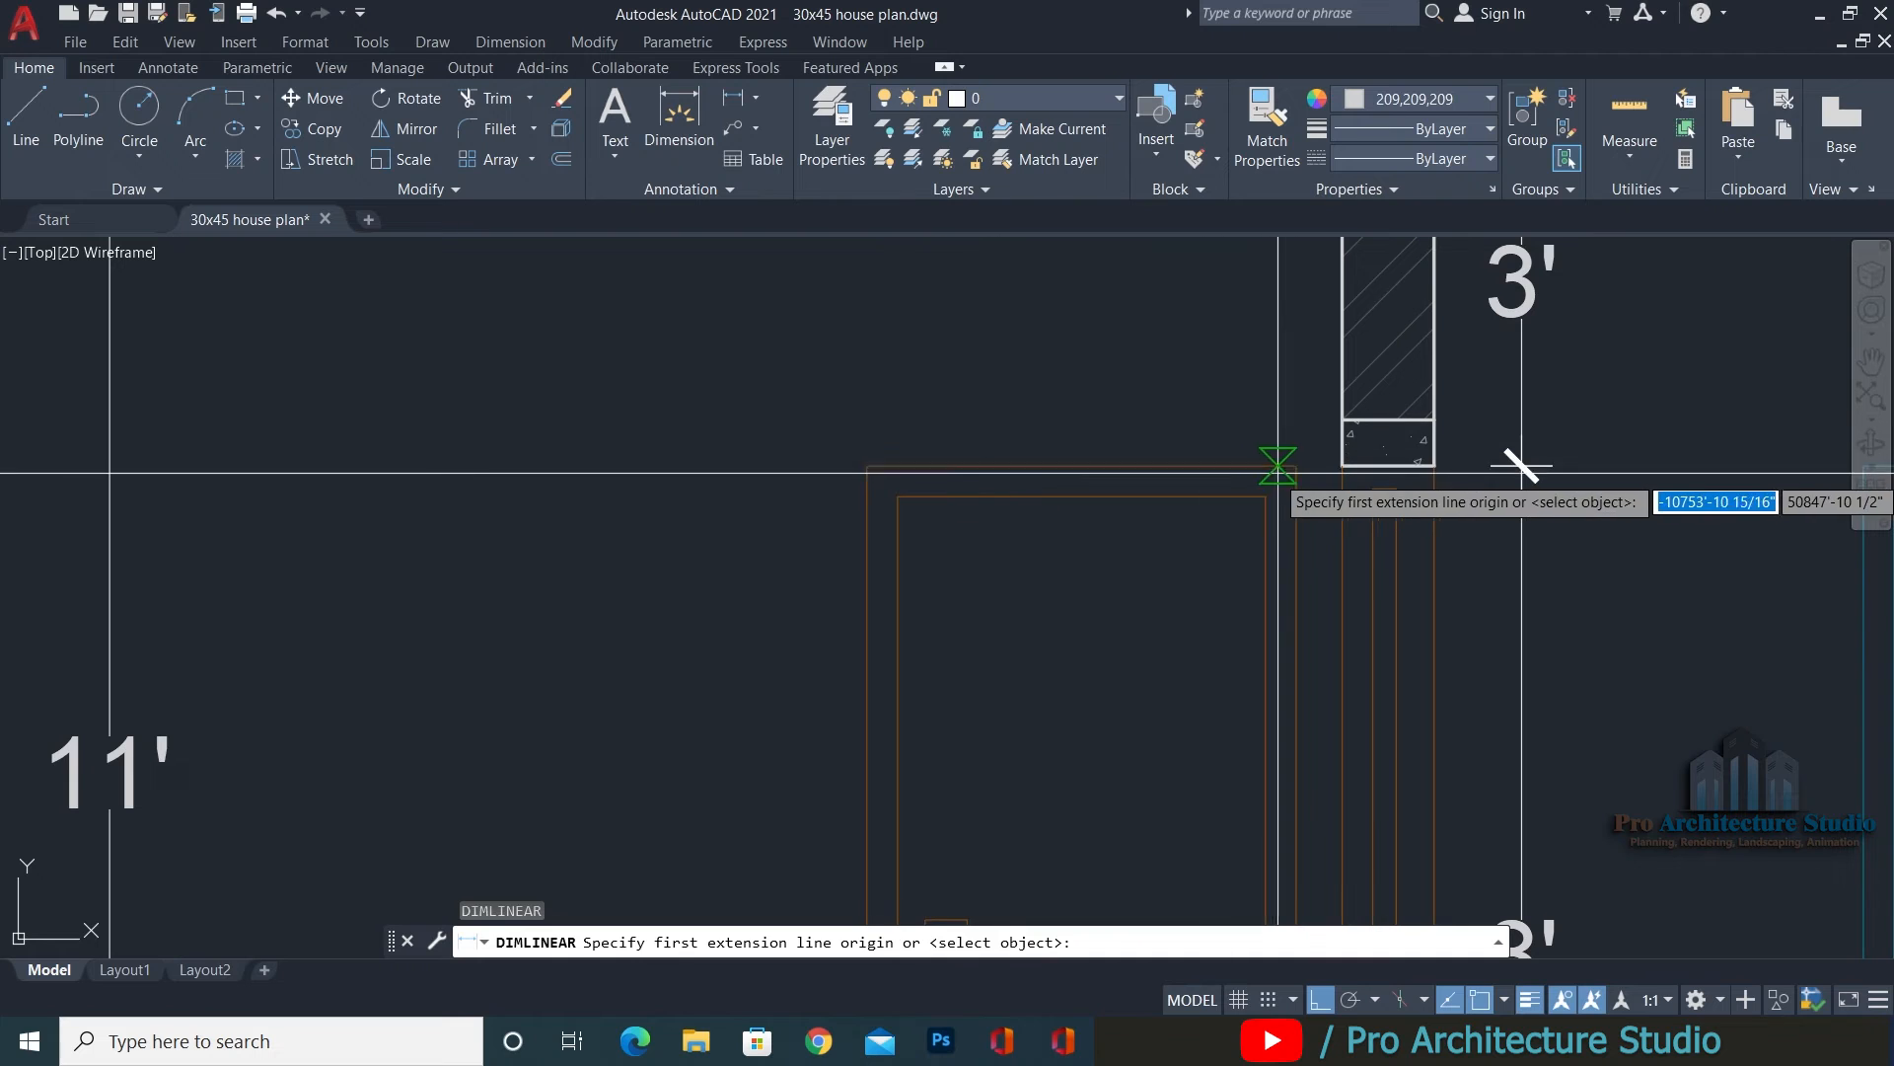
left_click(967, 410)
key("Return")
left_click(908, 355)
middle_click_drag(918, 839, 1010, 323)
left_click(1001, 819)
scroll(926, 681, "down", 2)
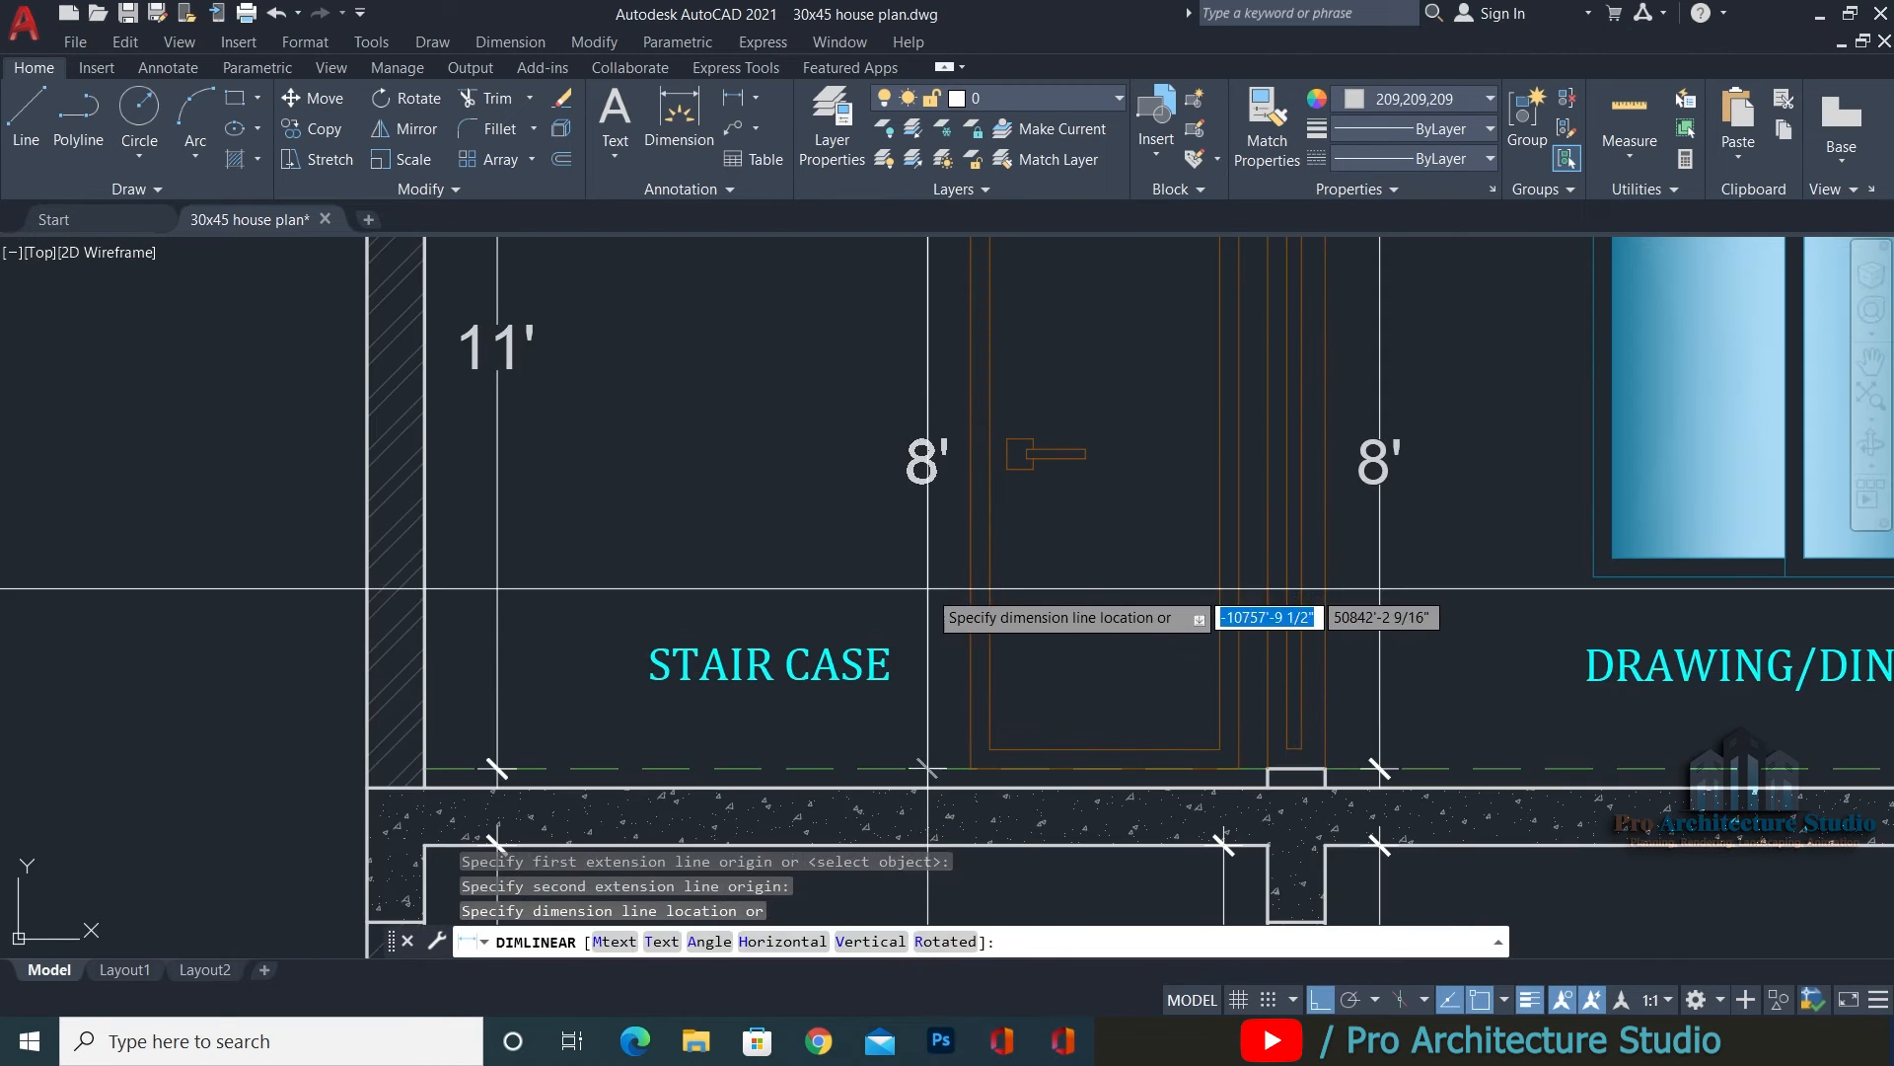
left_click(927, 588)
Add a vertical linear dimension for the terrace-level STAIR CASE height from floor line to slab underside, beside the outer wall.
scroll(927, 582, "down", 6)
key("Return")
left_click(843, 604)
middle_click_drag(838, 612, 1102, 662)
middle_click_drag(602, 296, 593, 698)
left_click(597, 402)
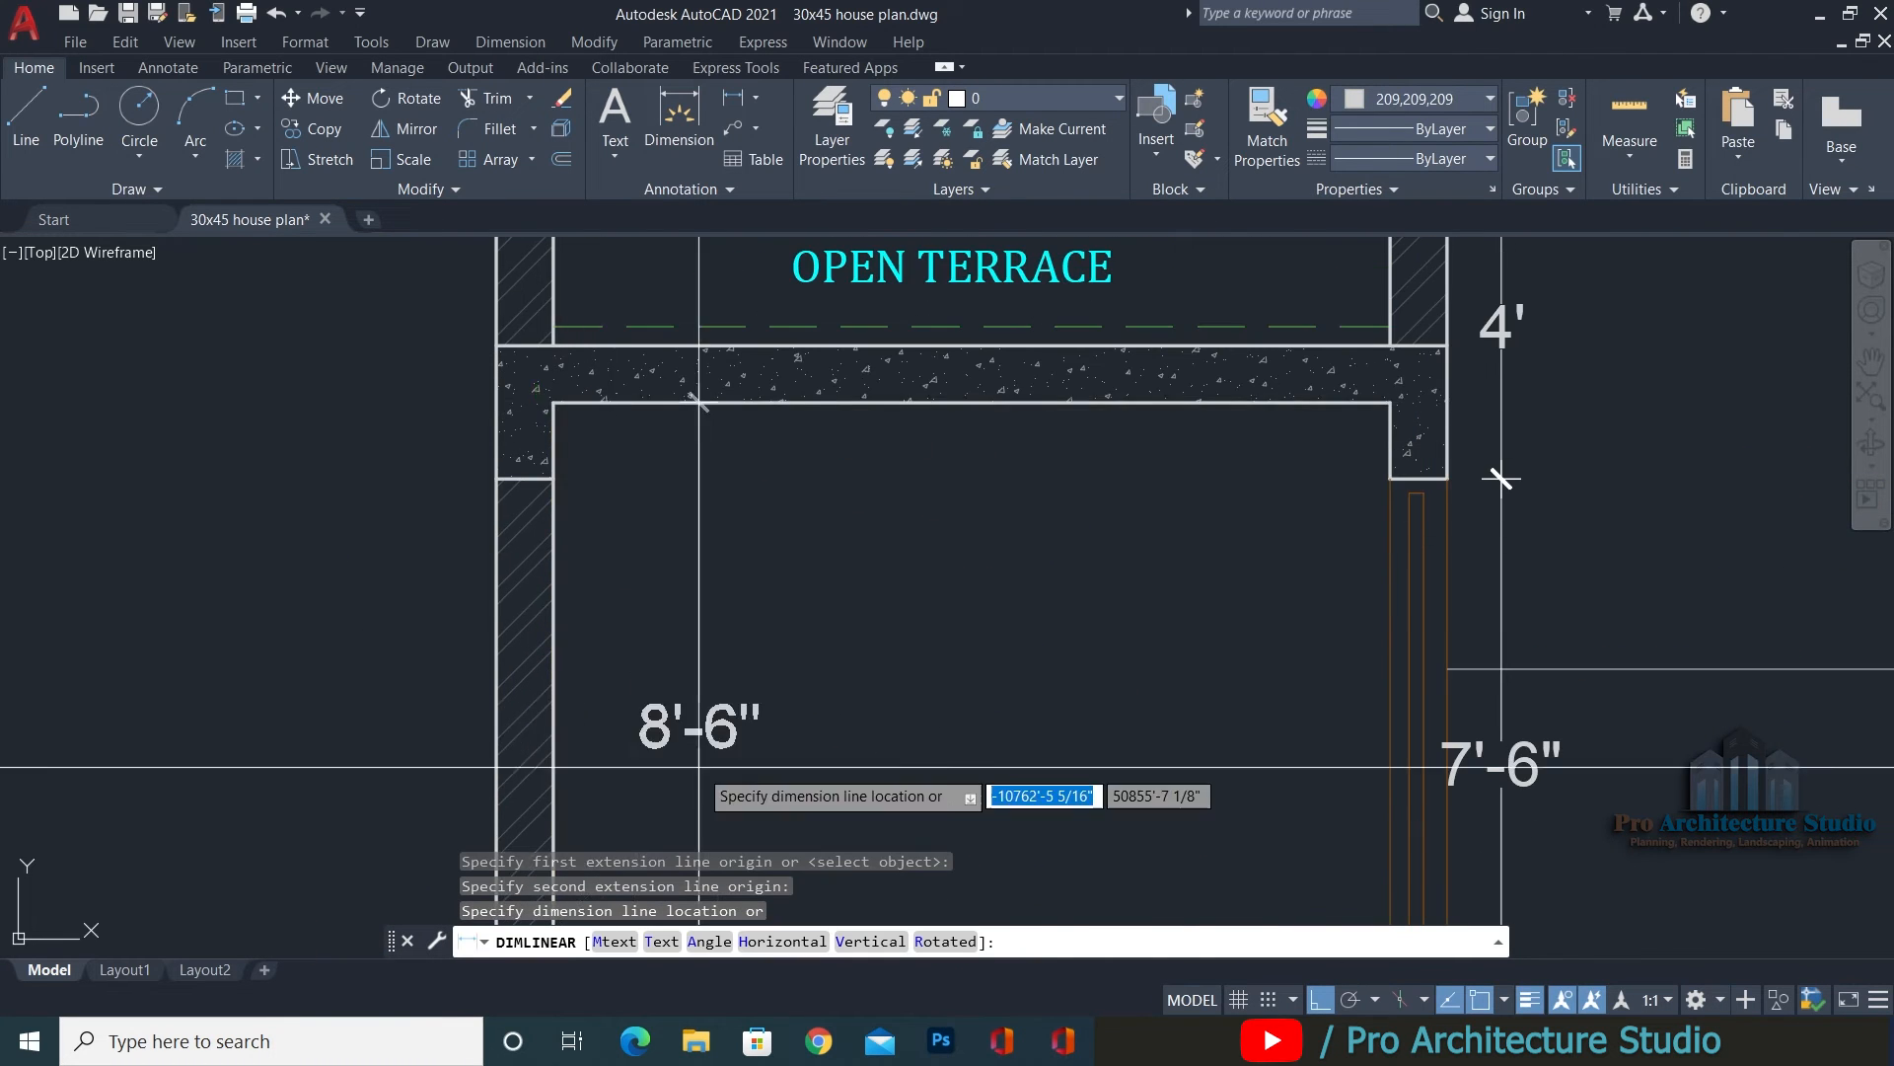
middle_click_drag(697, 769, 781, 428)
scroll(709, 784, "up", 6)
left_click(707, 786)
scroll(706, 787, "down", 8)
key("Return")
scroll(856, 652, "up", 4)
left_click(1473, 710)
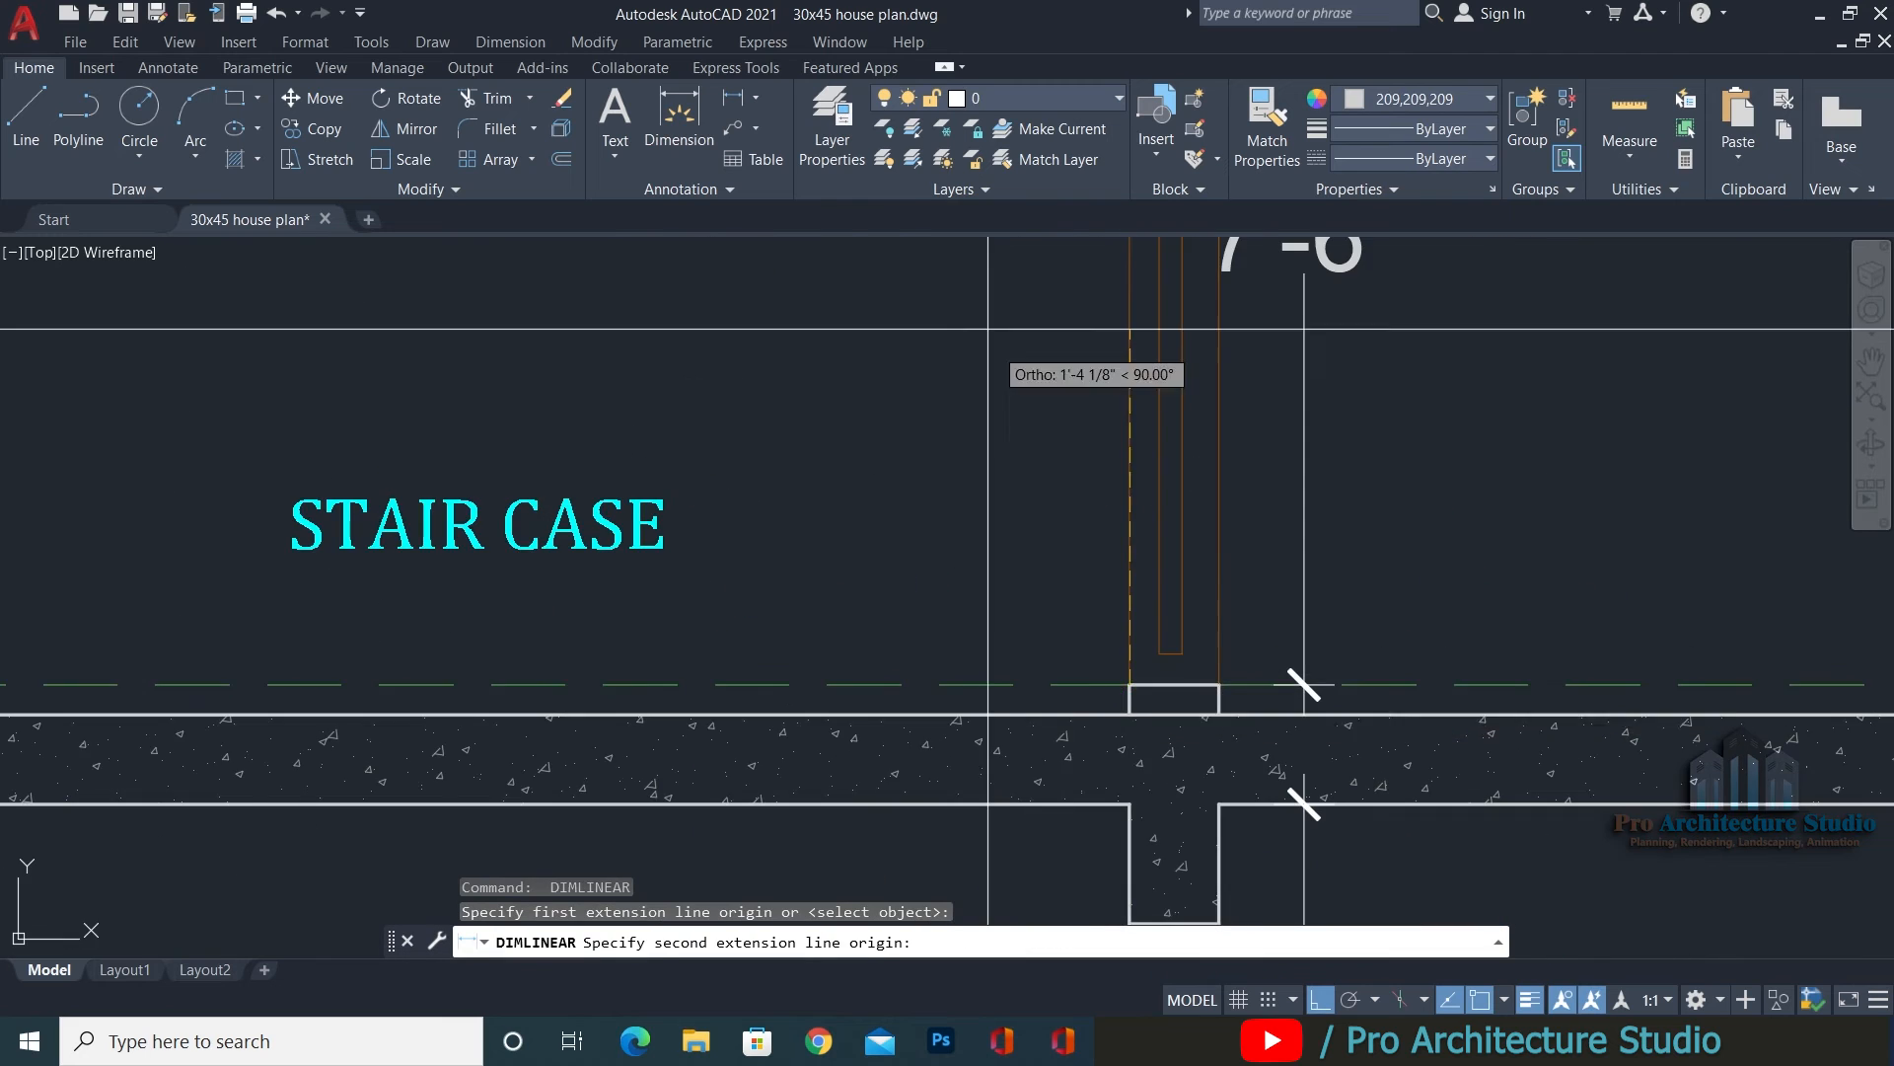
scroll(985, 793, "down", 4)
left_click(1041, 305)
key("Escape")
key("Escape")
Add a vertical linear dimension for the terrace-level door-opening height from sill to beam underside, on the STAIR CASE side.
type("dli")
key("Return")
scroll(1038, 785, "up", 2)
left_click(1043, 726)
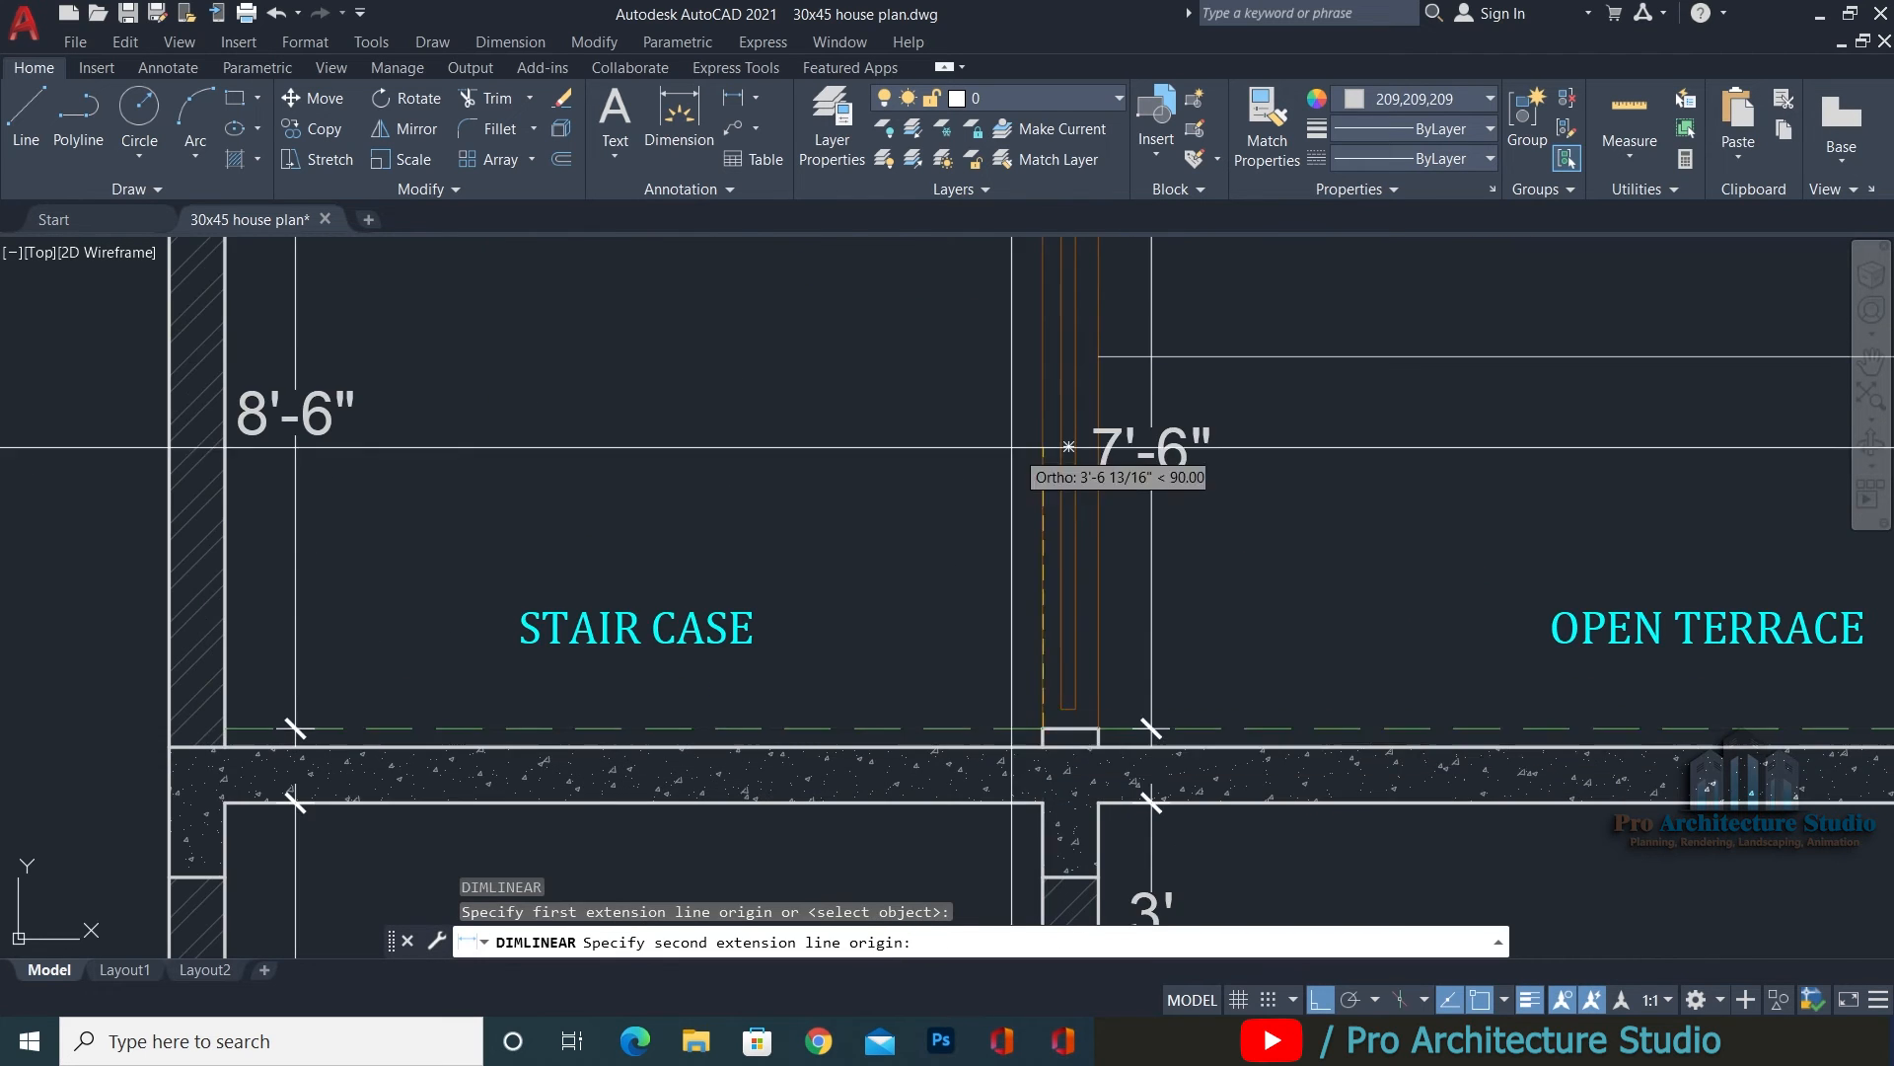
middle_click_drag(1020, 375, 1009, 685)
left_click(1032, 478)
left_click(959, 508)
key("Escape")
key("Escape")
Continue the terrace-level door-opening dimension from the beam underside up to the roof slab underside.
type("dco")
key("Return")
scroll(1003, 384, "up", 2)
left_click(1048, 415)
key("Escape")
key("Escape")
middle_click_drag(1031, 333, 998, 634)
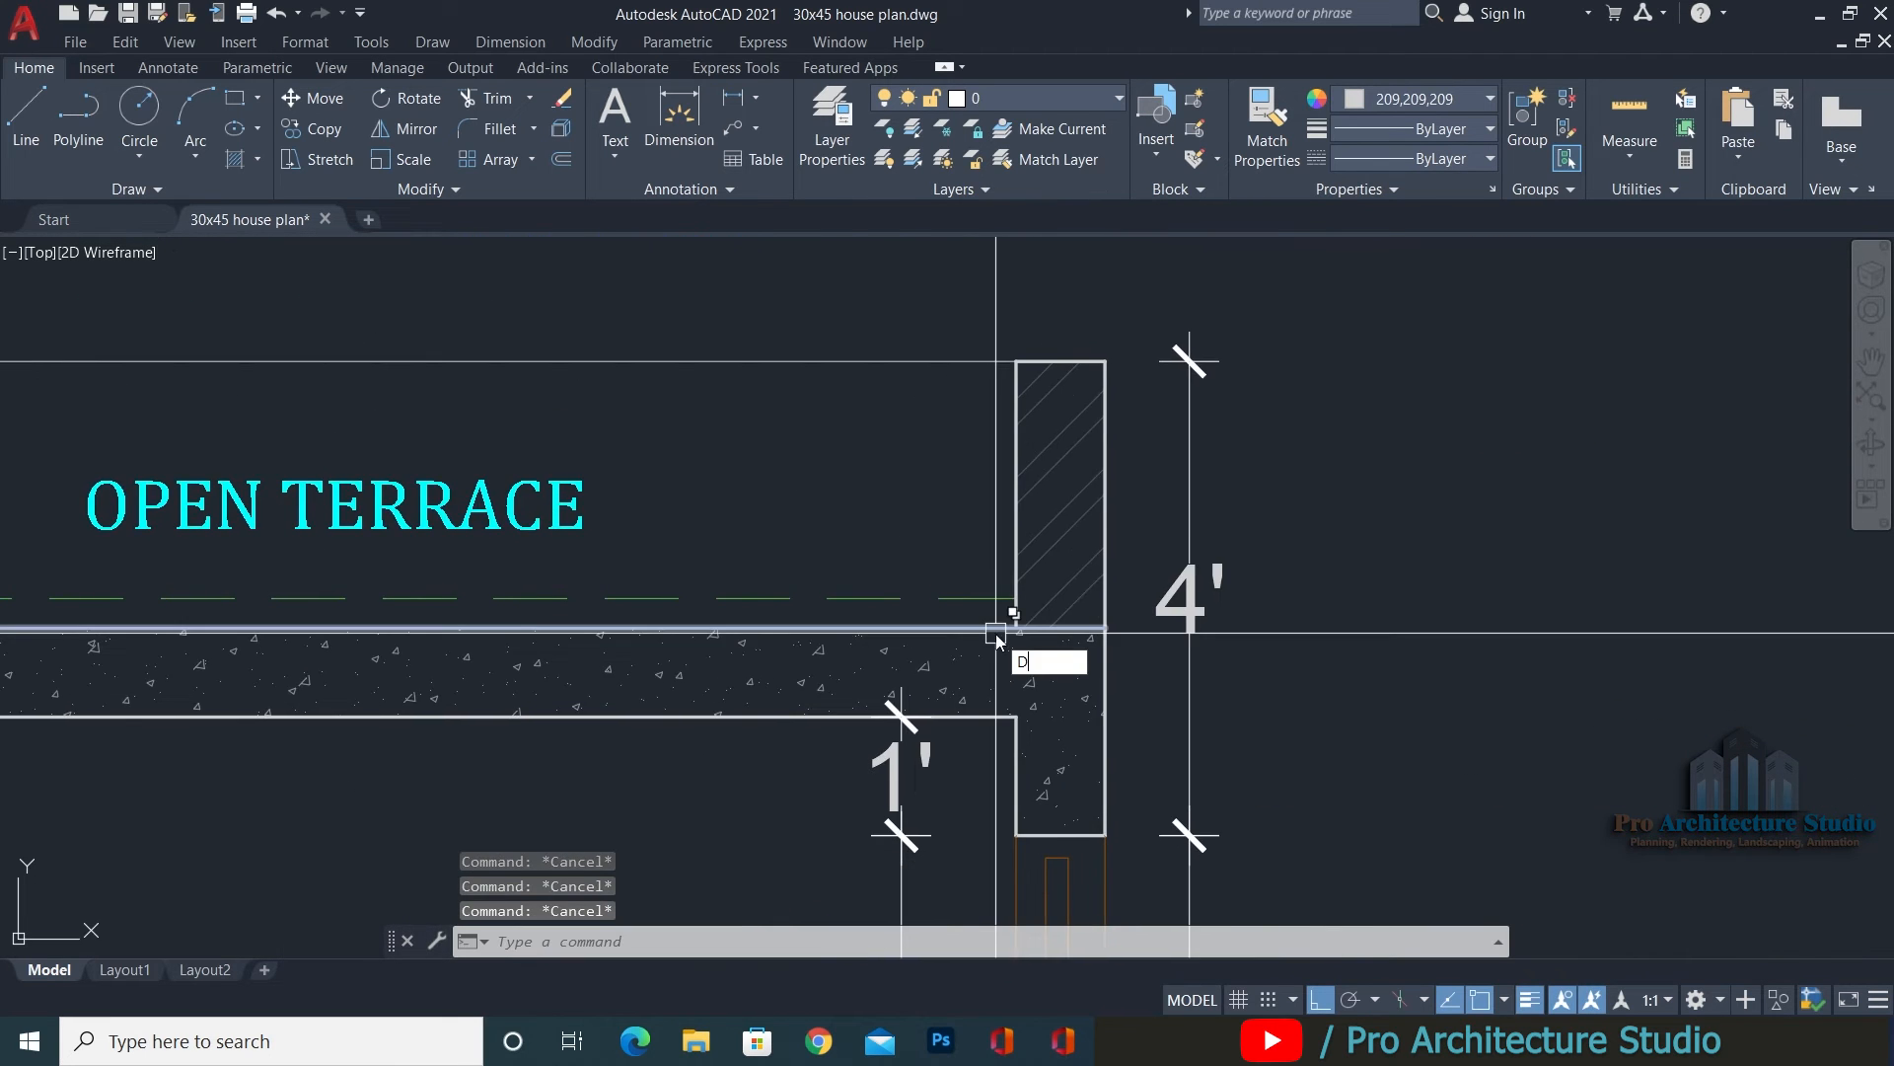
Add a vertical linear dimension for the parapet height of the uppermost OPEN TERRACE, beside the parapet on the door side.
left_click(1017, 361)
left_click(901, 717)
key("Escape")
key("Escape")
key("Escape")
scroll(901, 717, "down", 4)
middle_click_drag(901, 717, 1087, 461)
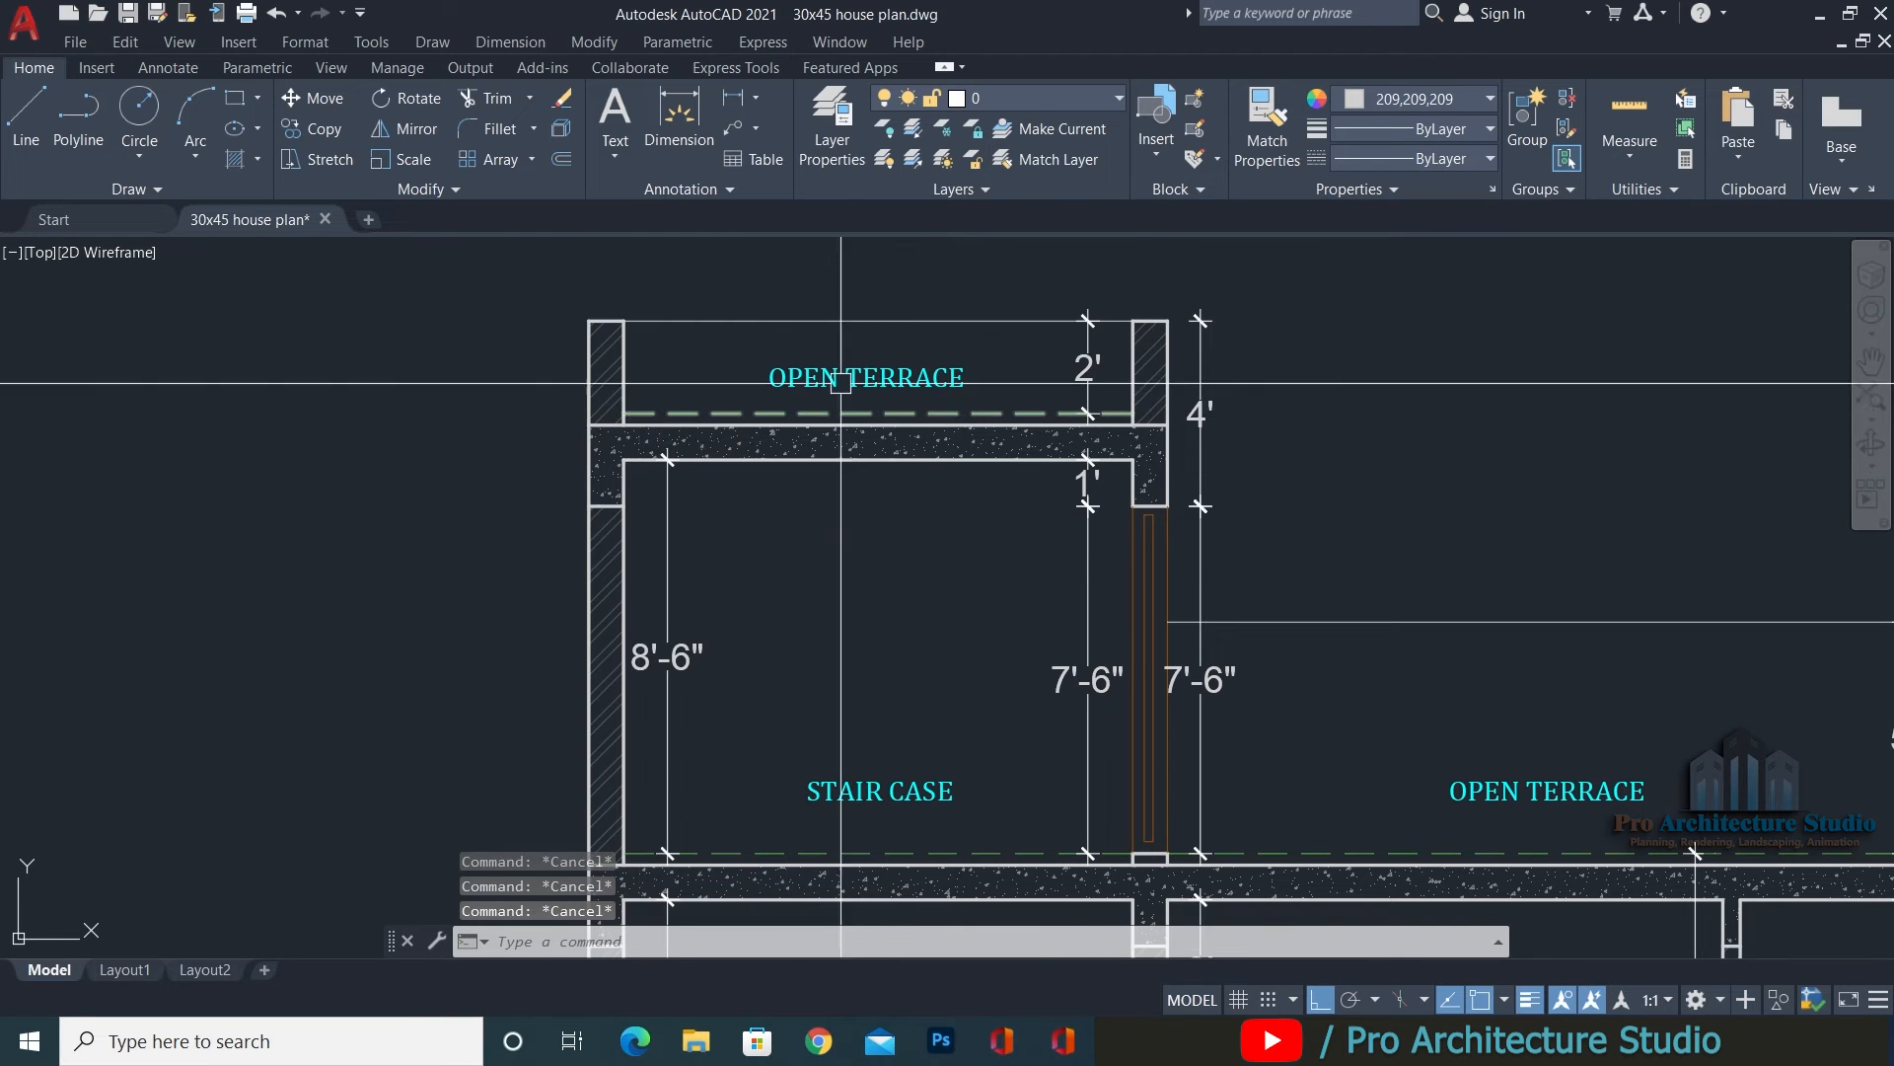
Dimension the height of the opposite parapet of the uppermost OPEN TERRACE from floor line to parapet edge, and save the drawing.
scroll(647, 403, "up", 2)
type("dli")
key("Return")
key("Escape")
key("Escape")
left_click(610, 496)
key("Escape")
key("Escape")
type("dli")
key("Return")
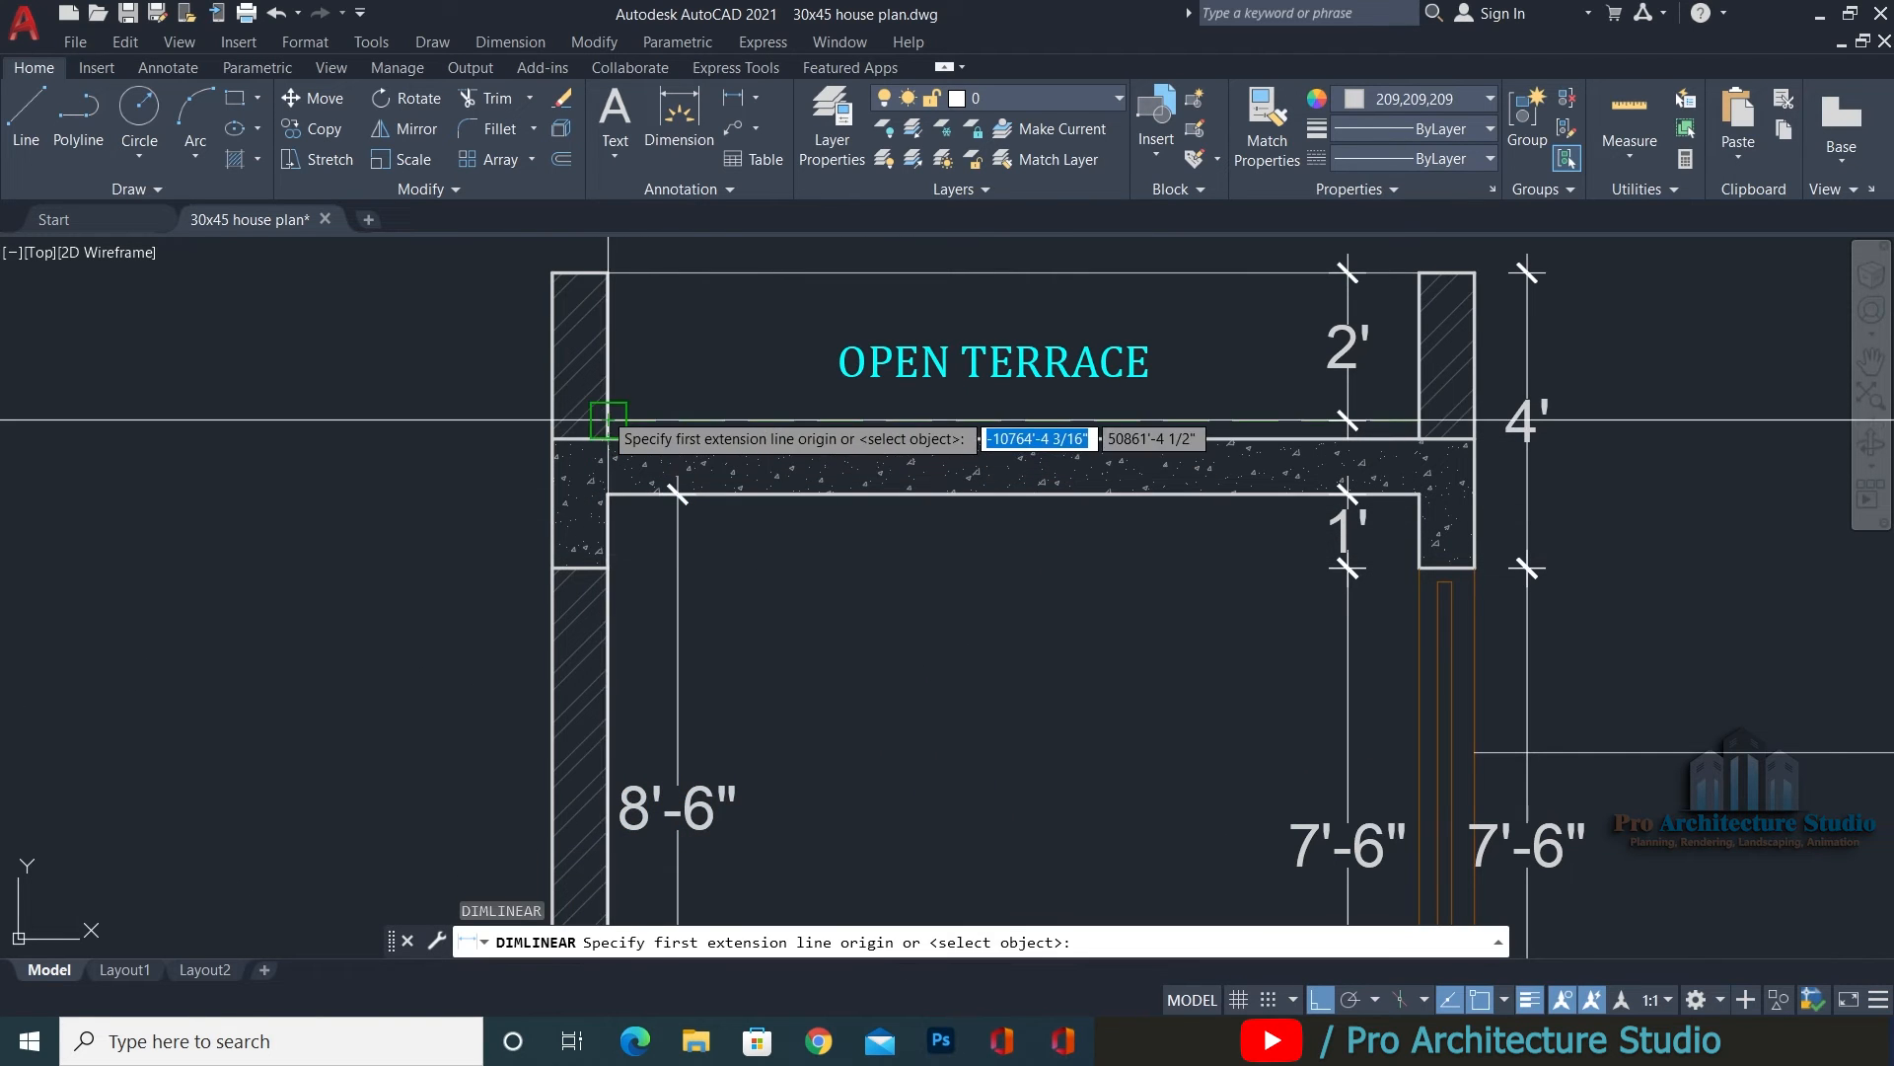
left_click(608, 421)
left_click(608, 274)
key("Escape")
key("Escape")
scroll(678, 475, "down", 3)
scroll(1130, 447, "up", 2)
key("ctrl+s")
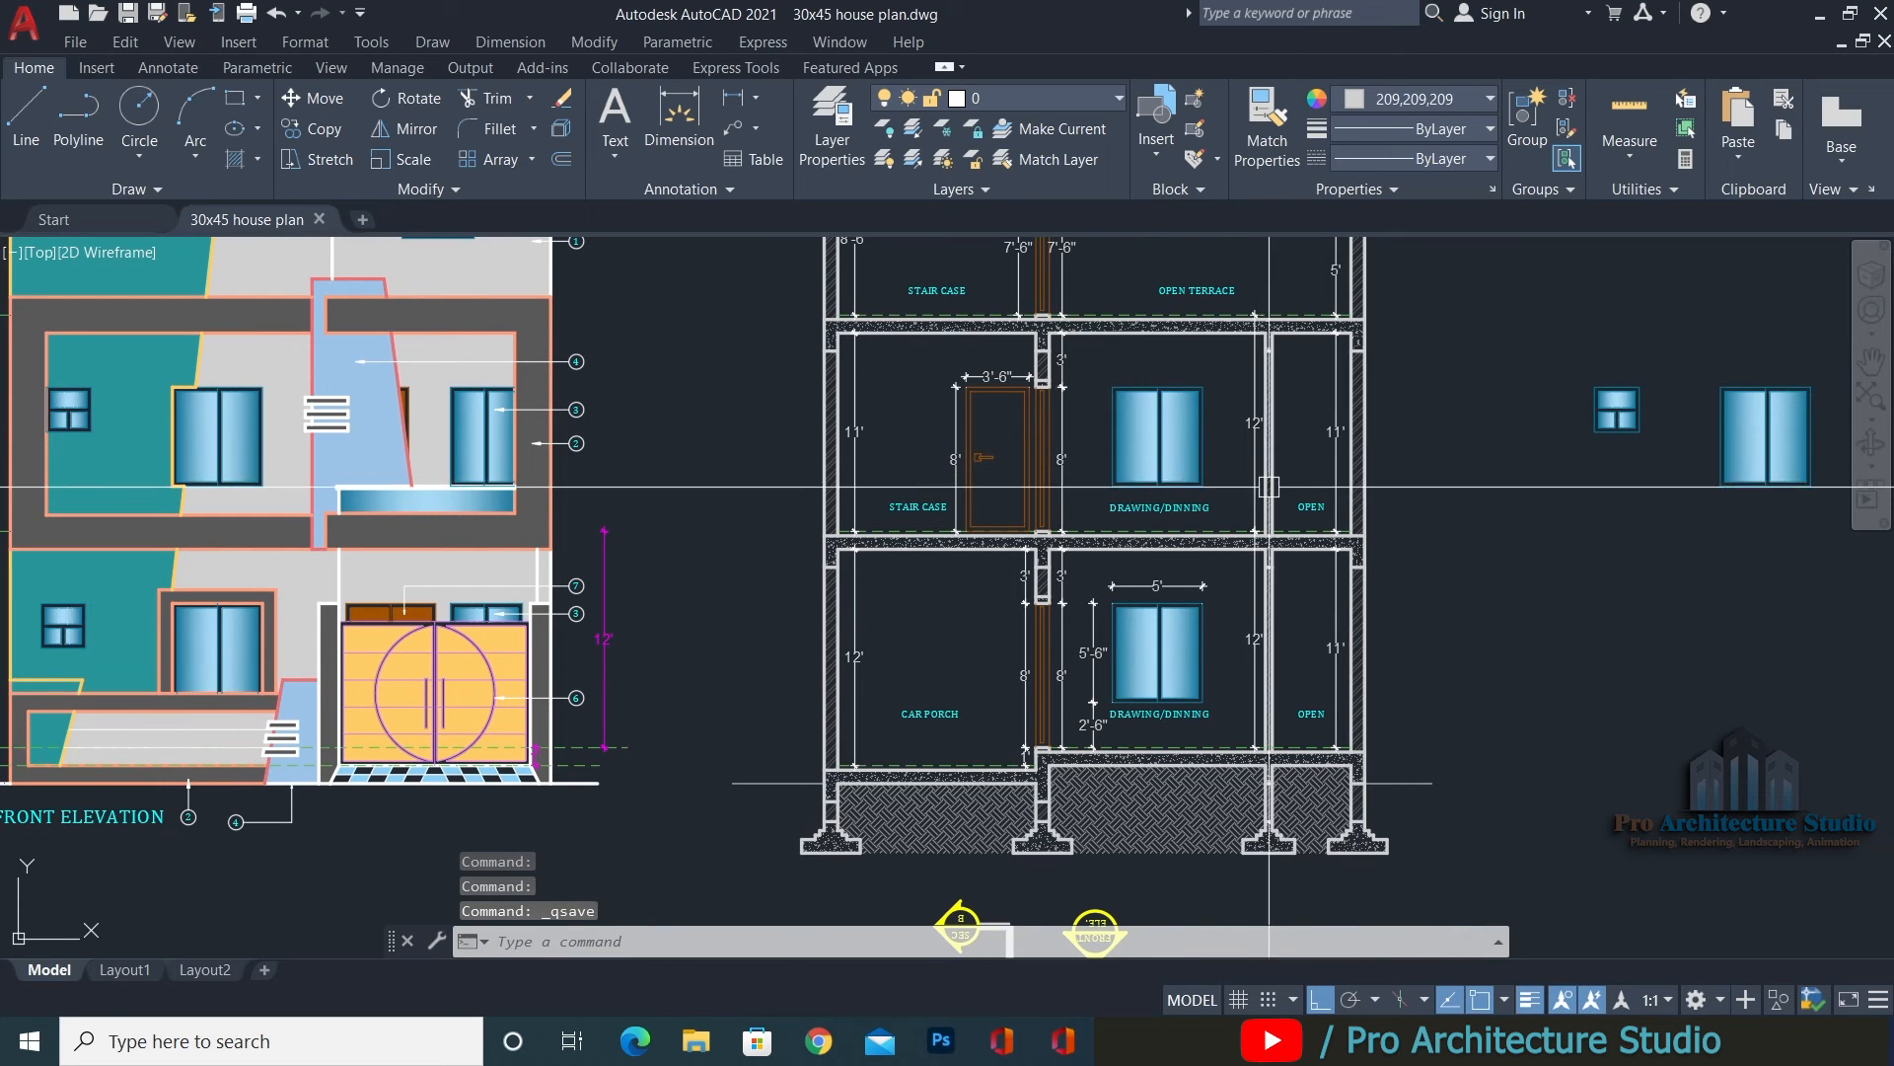
Match the CAR PORCH height and both ground-floor door-height dimensions to the magenta 12' dimension beside the front elevation.
key("Escape")
scroll(1230, 451, "up", 2)
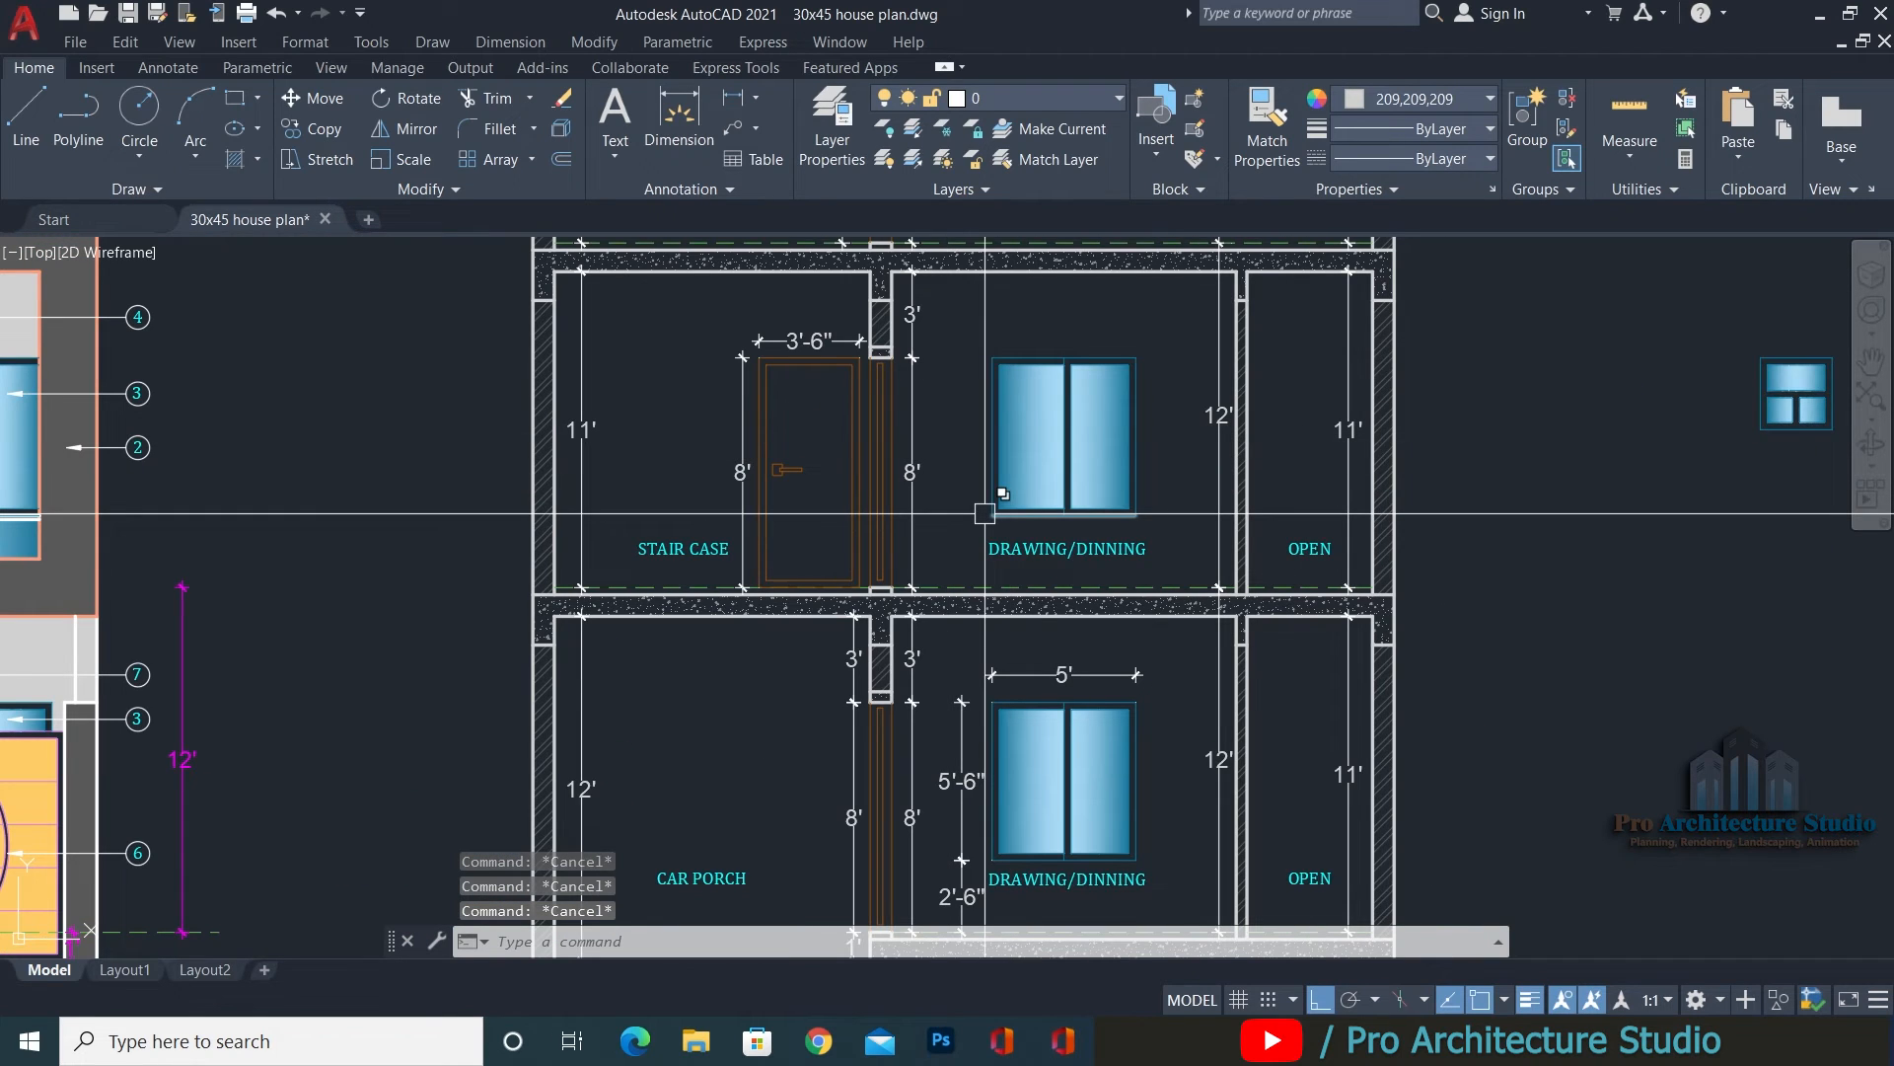
middle_click_drag(877, 669, 1136, 652)
type("m")
key("Return")
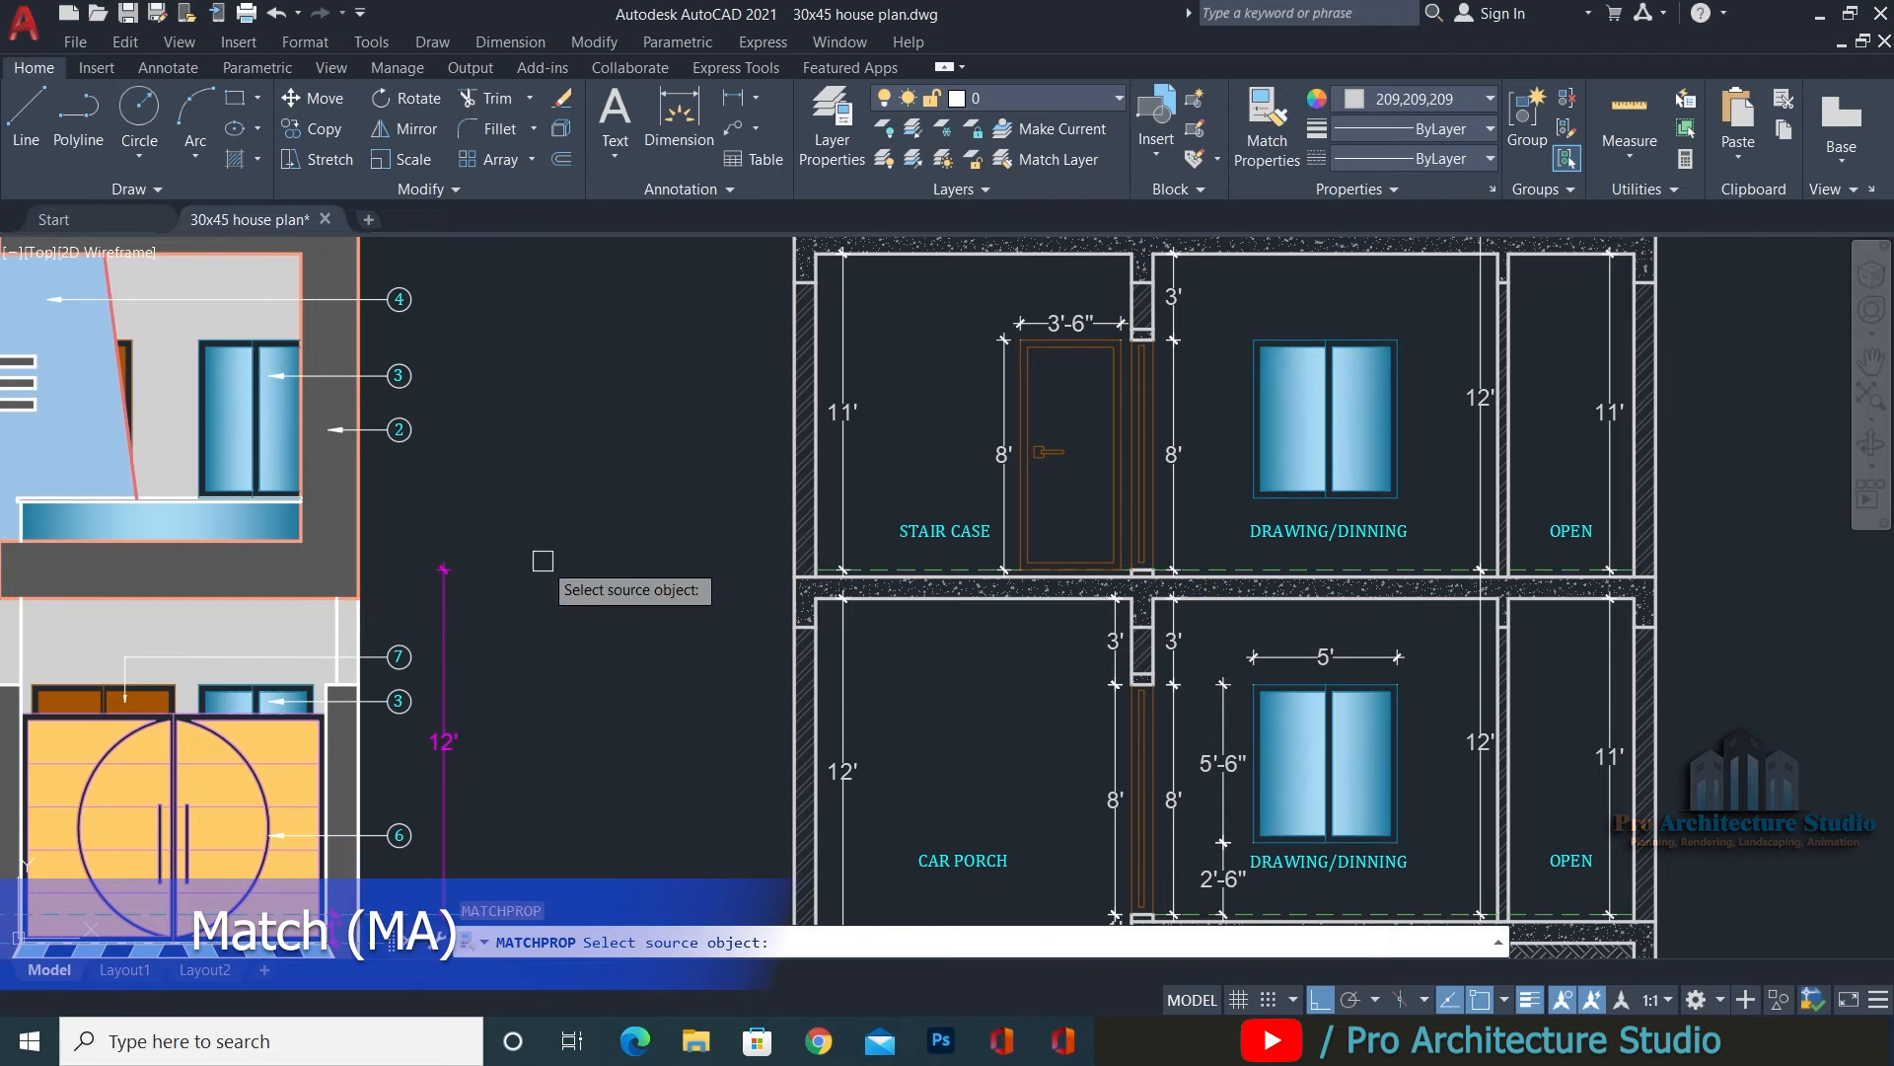
middle_click_drag(346, 565, 1308, 572)
left_click(379, 438)
middle_click_drag(1677, 770, 738, 630)
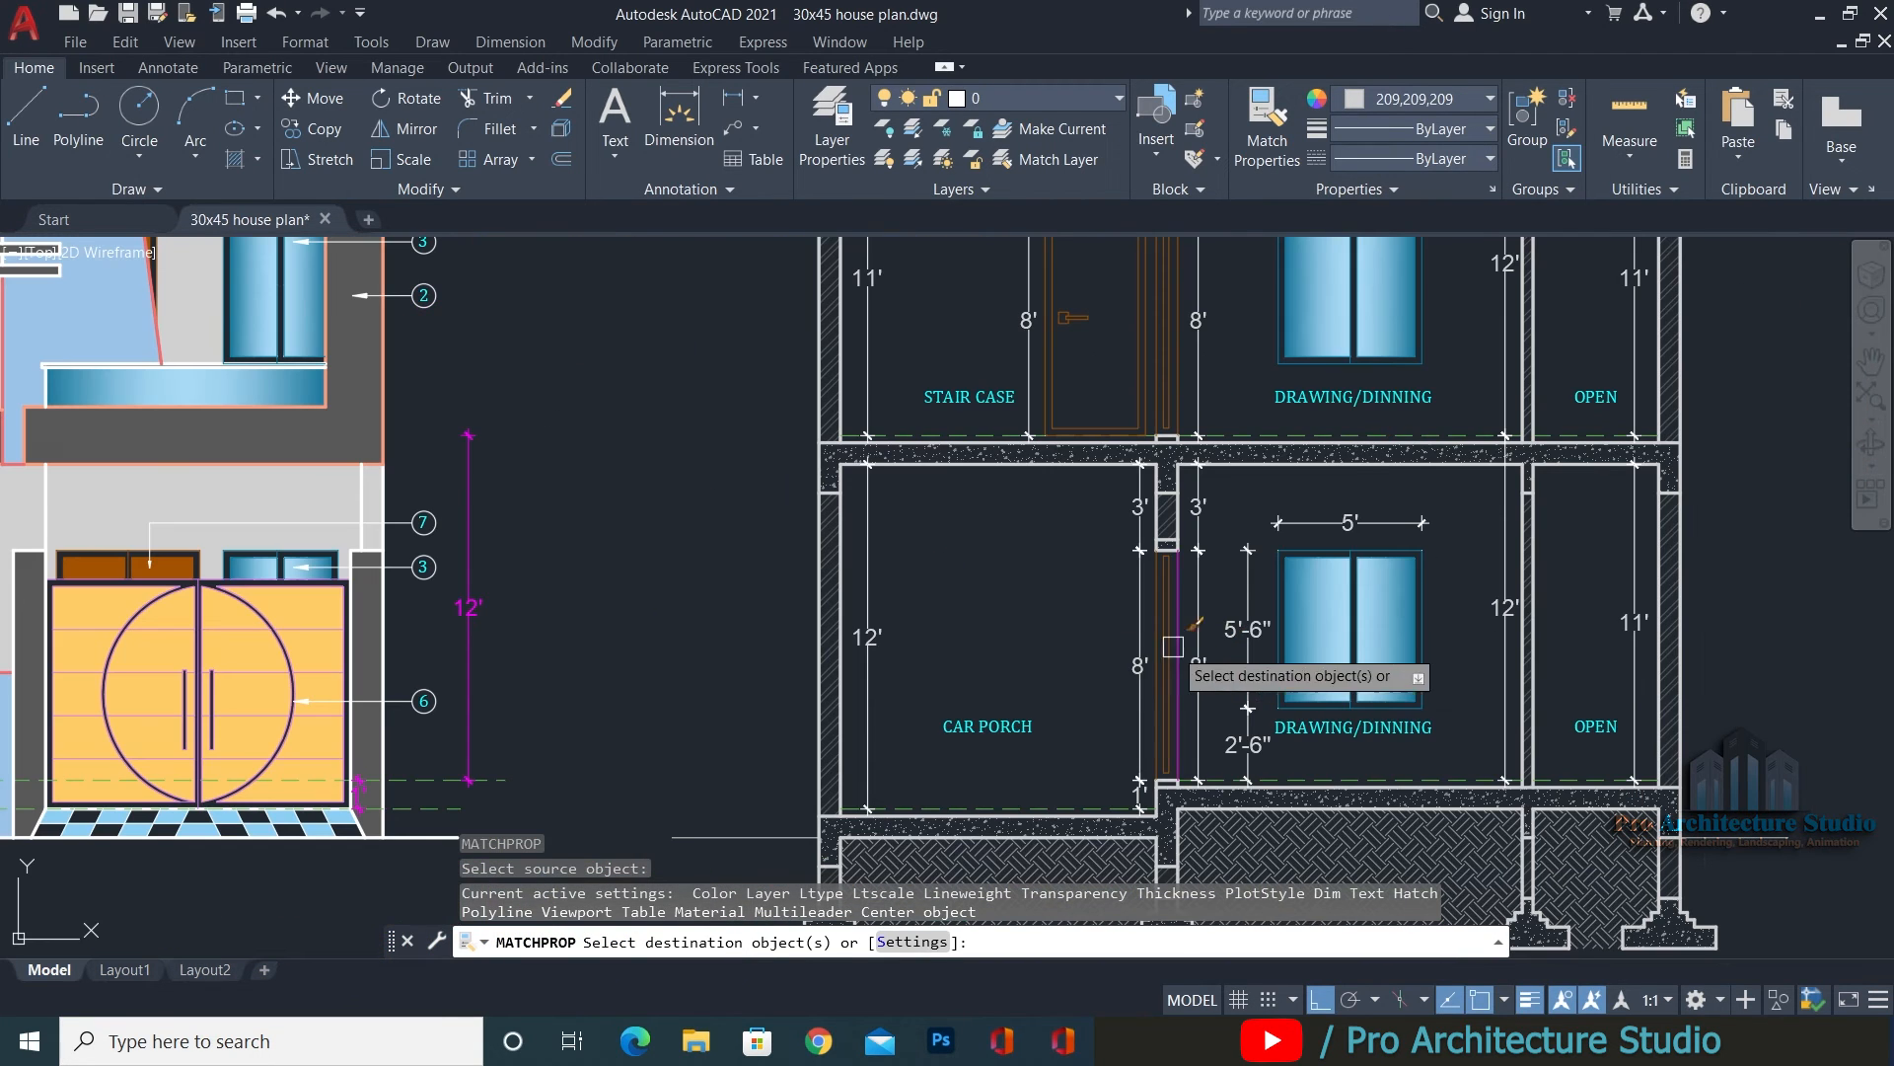
left_click(877, 641)
scroll(1282, 629, "up", 2)
left_click(1132, 688)
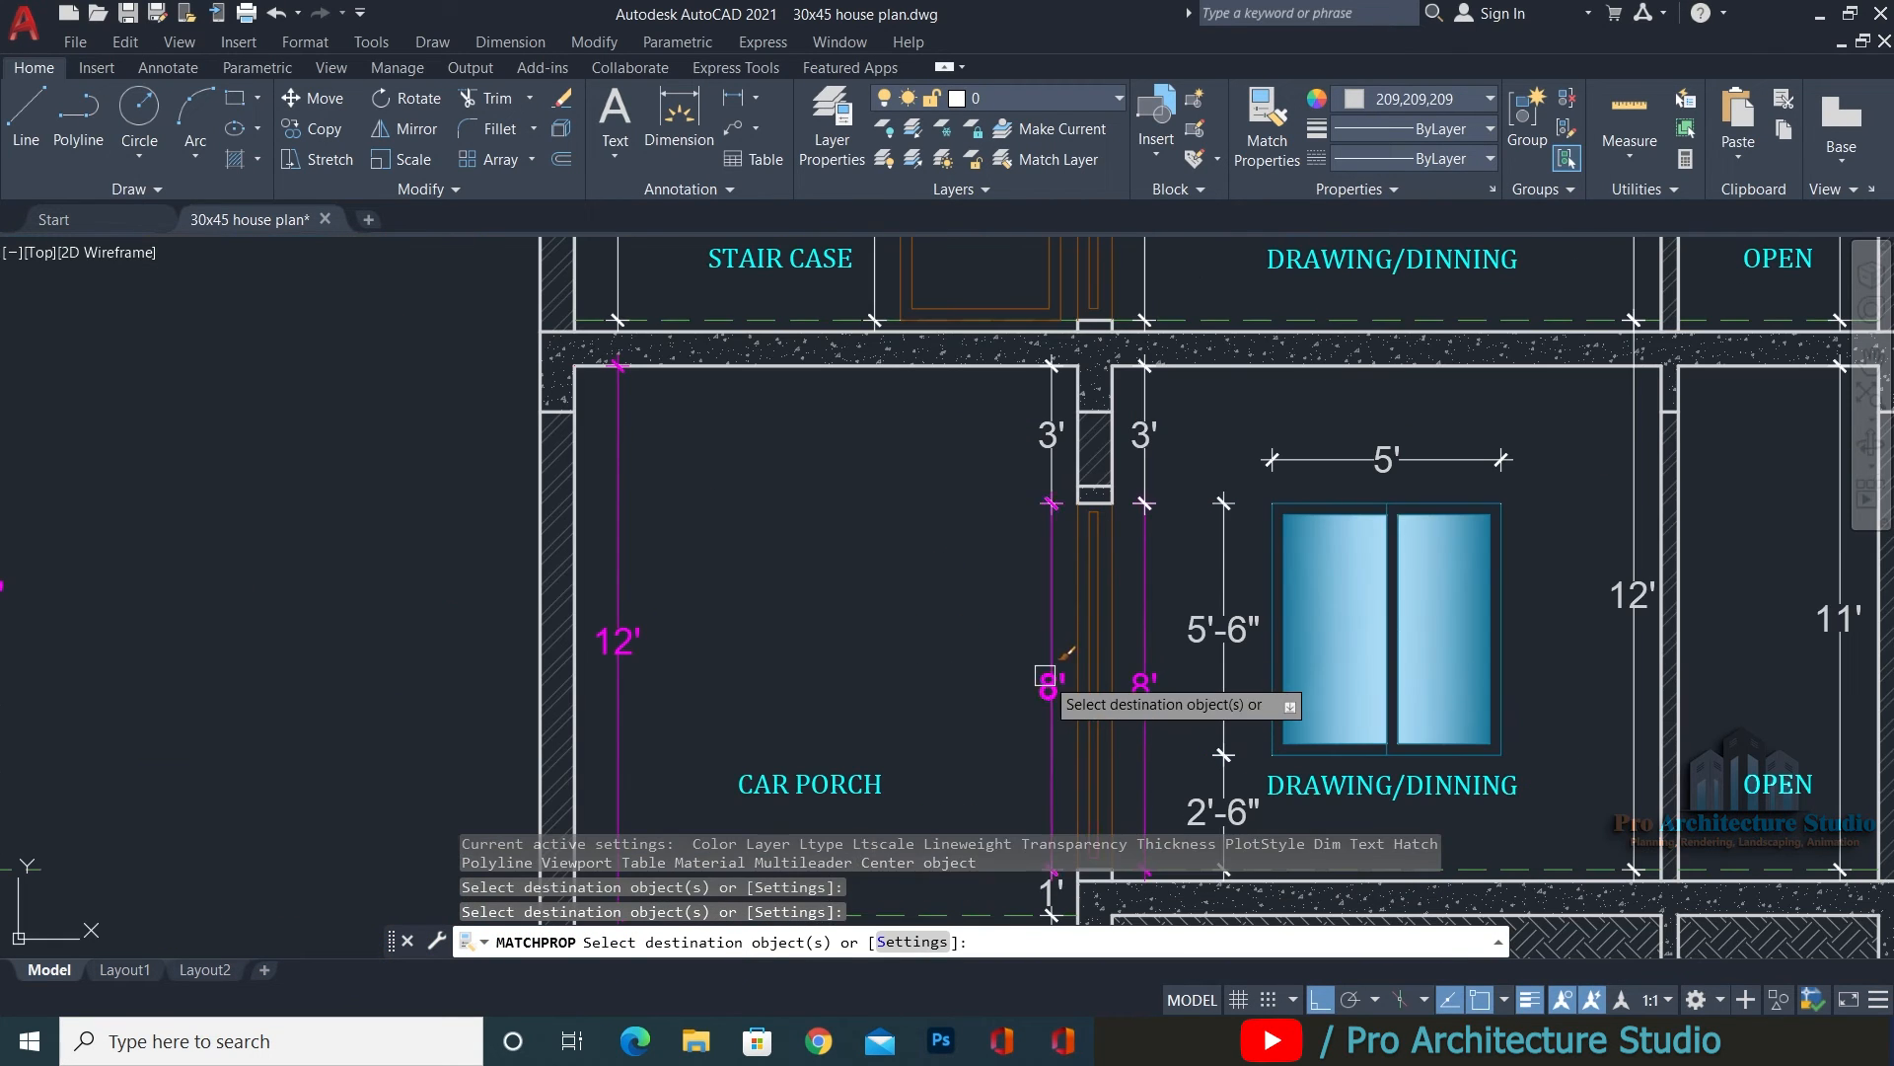
left_click(1044, 677)
Apply the same magenta dimension properties to the remaining ground-floor beam, window, DRAWING/DINNING, OPEN and plinth-step dimensions.
left_click(1049, 454)
left_click(1145, 431)
left_click_drag(1251, 713, 1209, 774)
left_click(1332, 463)
left_click(1634, 596)
middle_click_drag(1768, 655, 1351, 572)
left_click(1421, 562)
middle_click_drag(820, 397, 1121, 343)
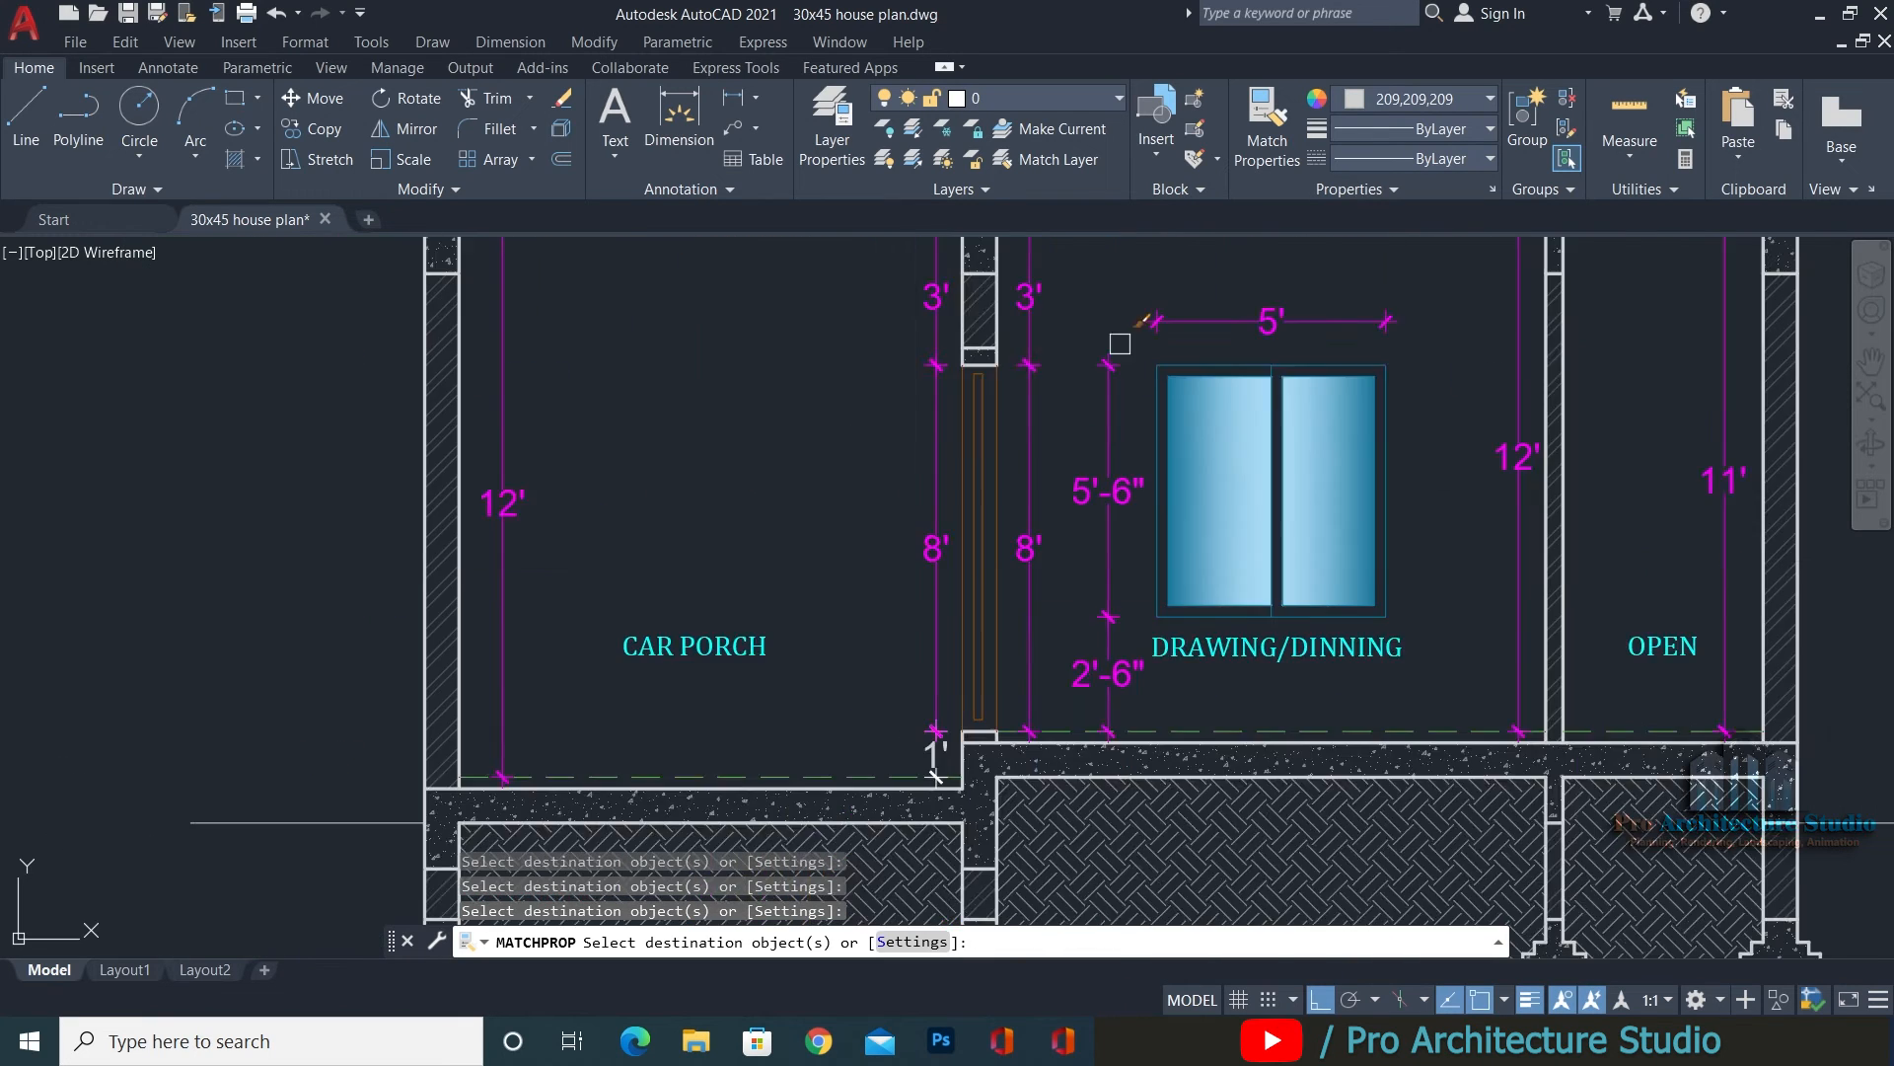
scroll(963, 726, "up", 2)
left_click(904, 766)
Apply the matched dimension properties to the first-floor door, STAIR CASE, DRAWING/DINNING and OPEN dimensions.
scroll(904, 765, "down", 2)
left_click(828, 533)
left_click(1315, 473)
left_click(1533, 471)
left_click_drag(691, 318, 642, 354)
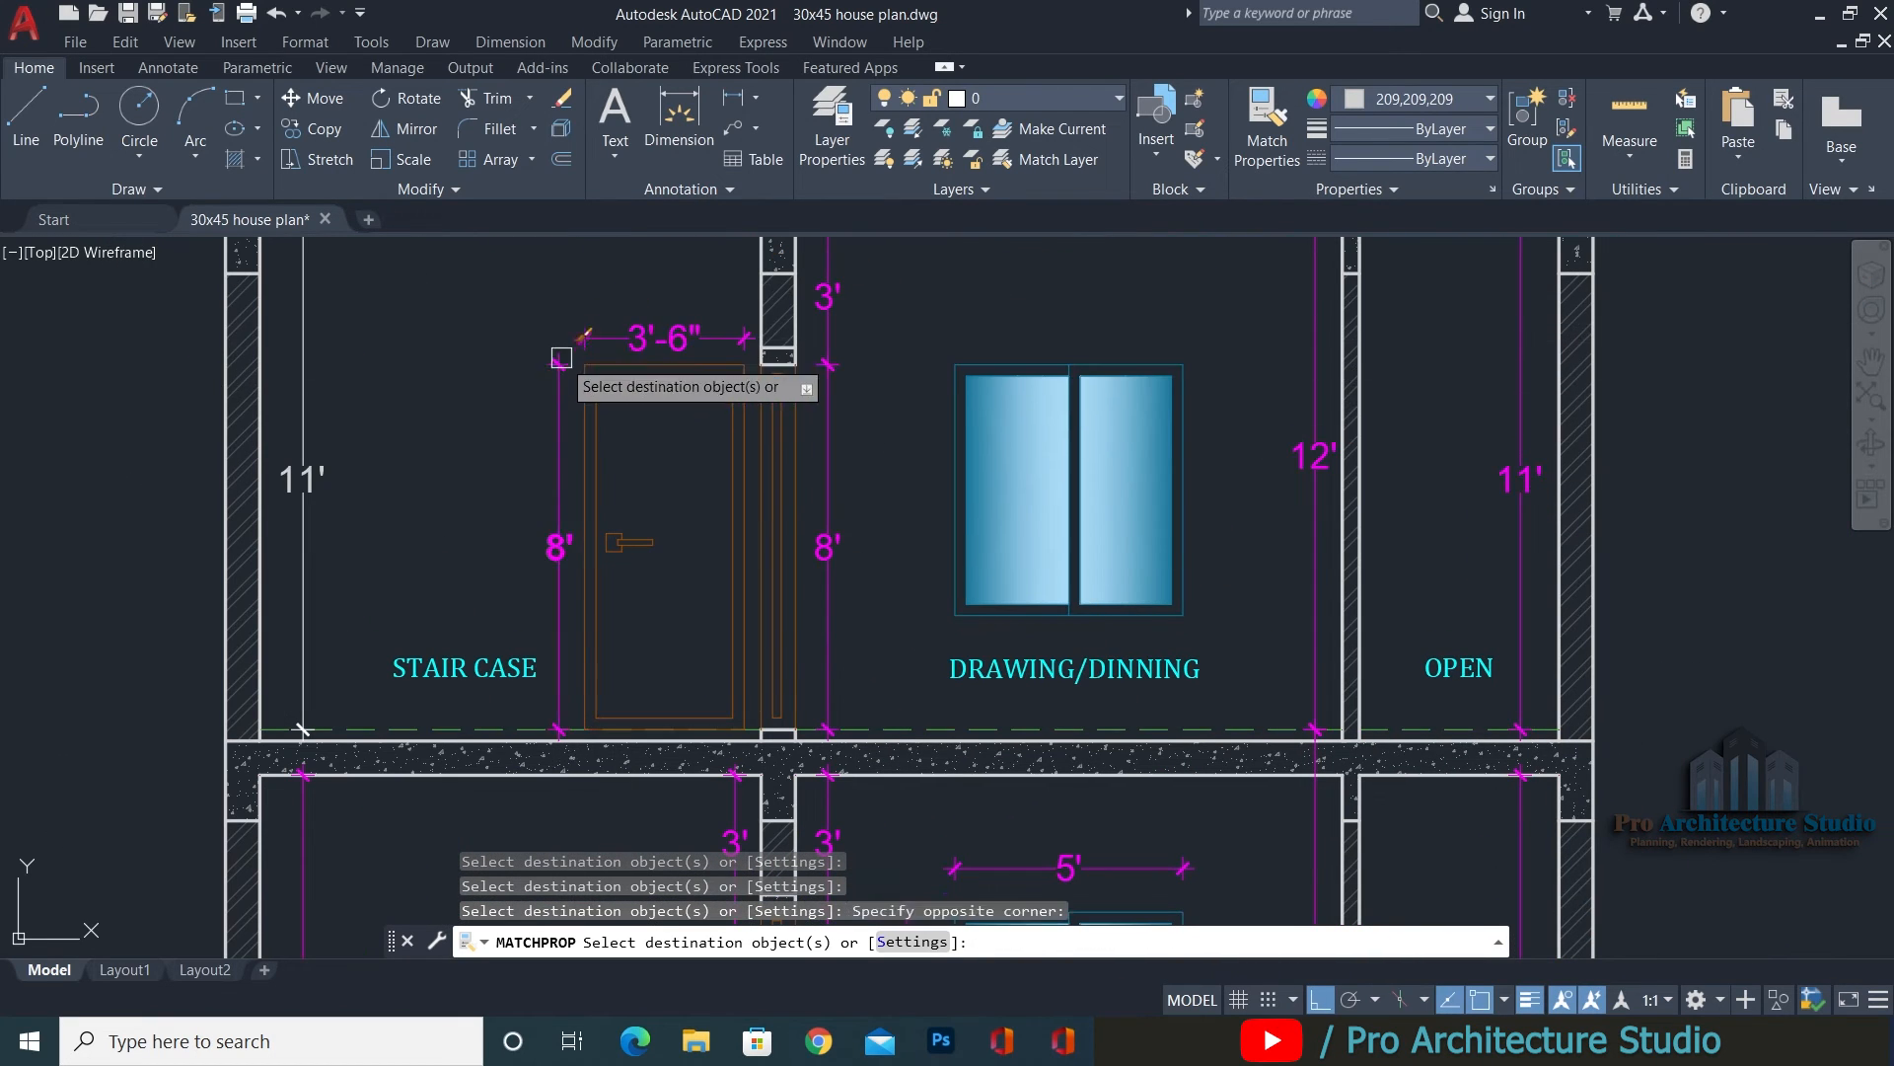
left_click(560, 356)
left_click(310, 336)
Apply the matched dimension properties to the terrace-level STAIR CASE, door-opening and parapet dimensions.
middle_click_drag(324, 330, 324, 821)
left_click_drag(324, 528, 286, 511)
left_click(723, 484)
left_click(844, 487)
left_click(1523, 586)
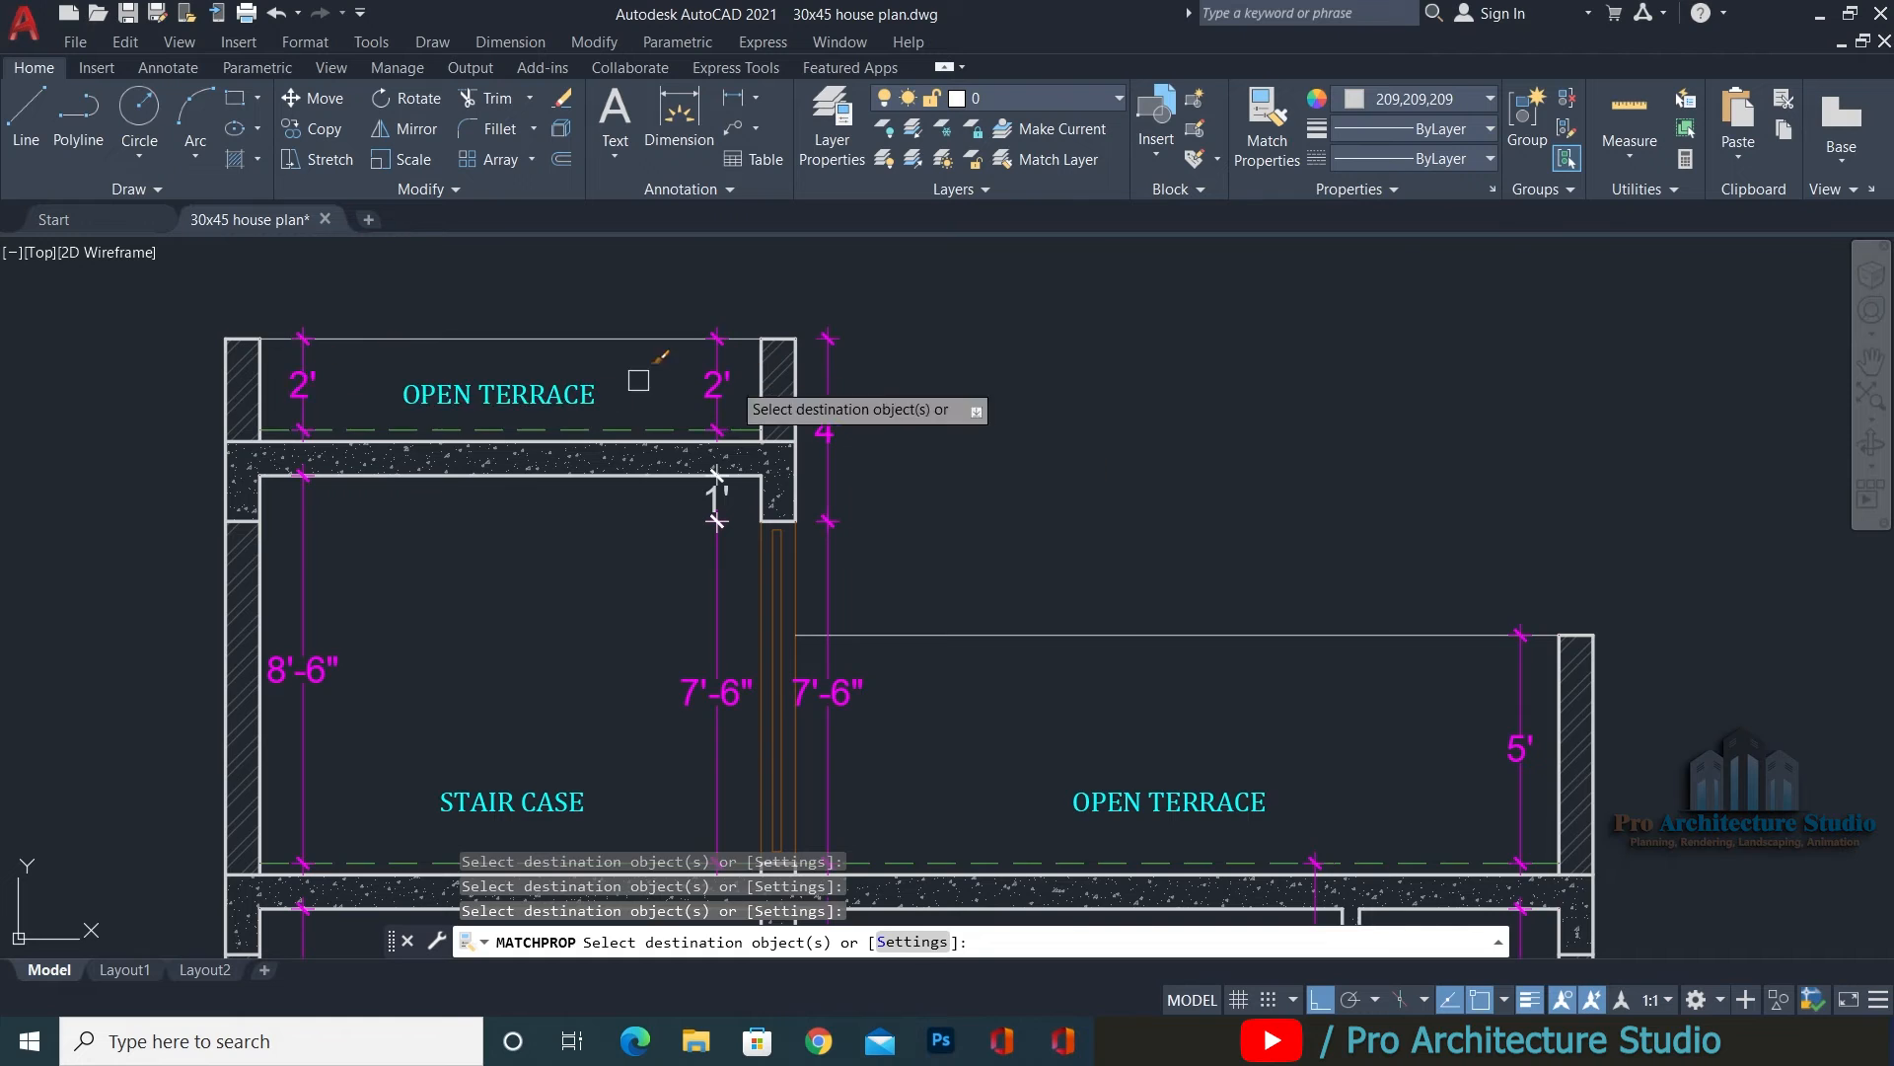
Rerun Match Properties to give the 1' beam dimension under the uppermost slab the same magenta dimension properties.
key("Escape")
scroll(769, 706, "up", 2)
type("ma")
key("Return")
left_click(875, 513)
scroll(918, 504, "down", 7)
key("Escape")
scroll(980, 516, "down", 2)
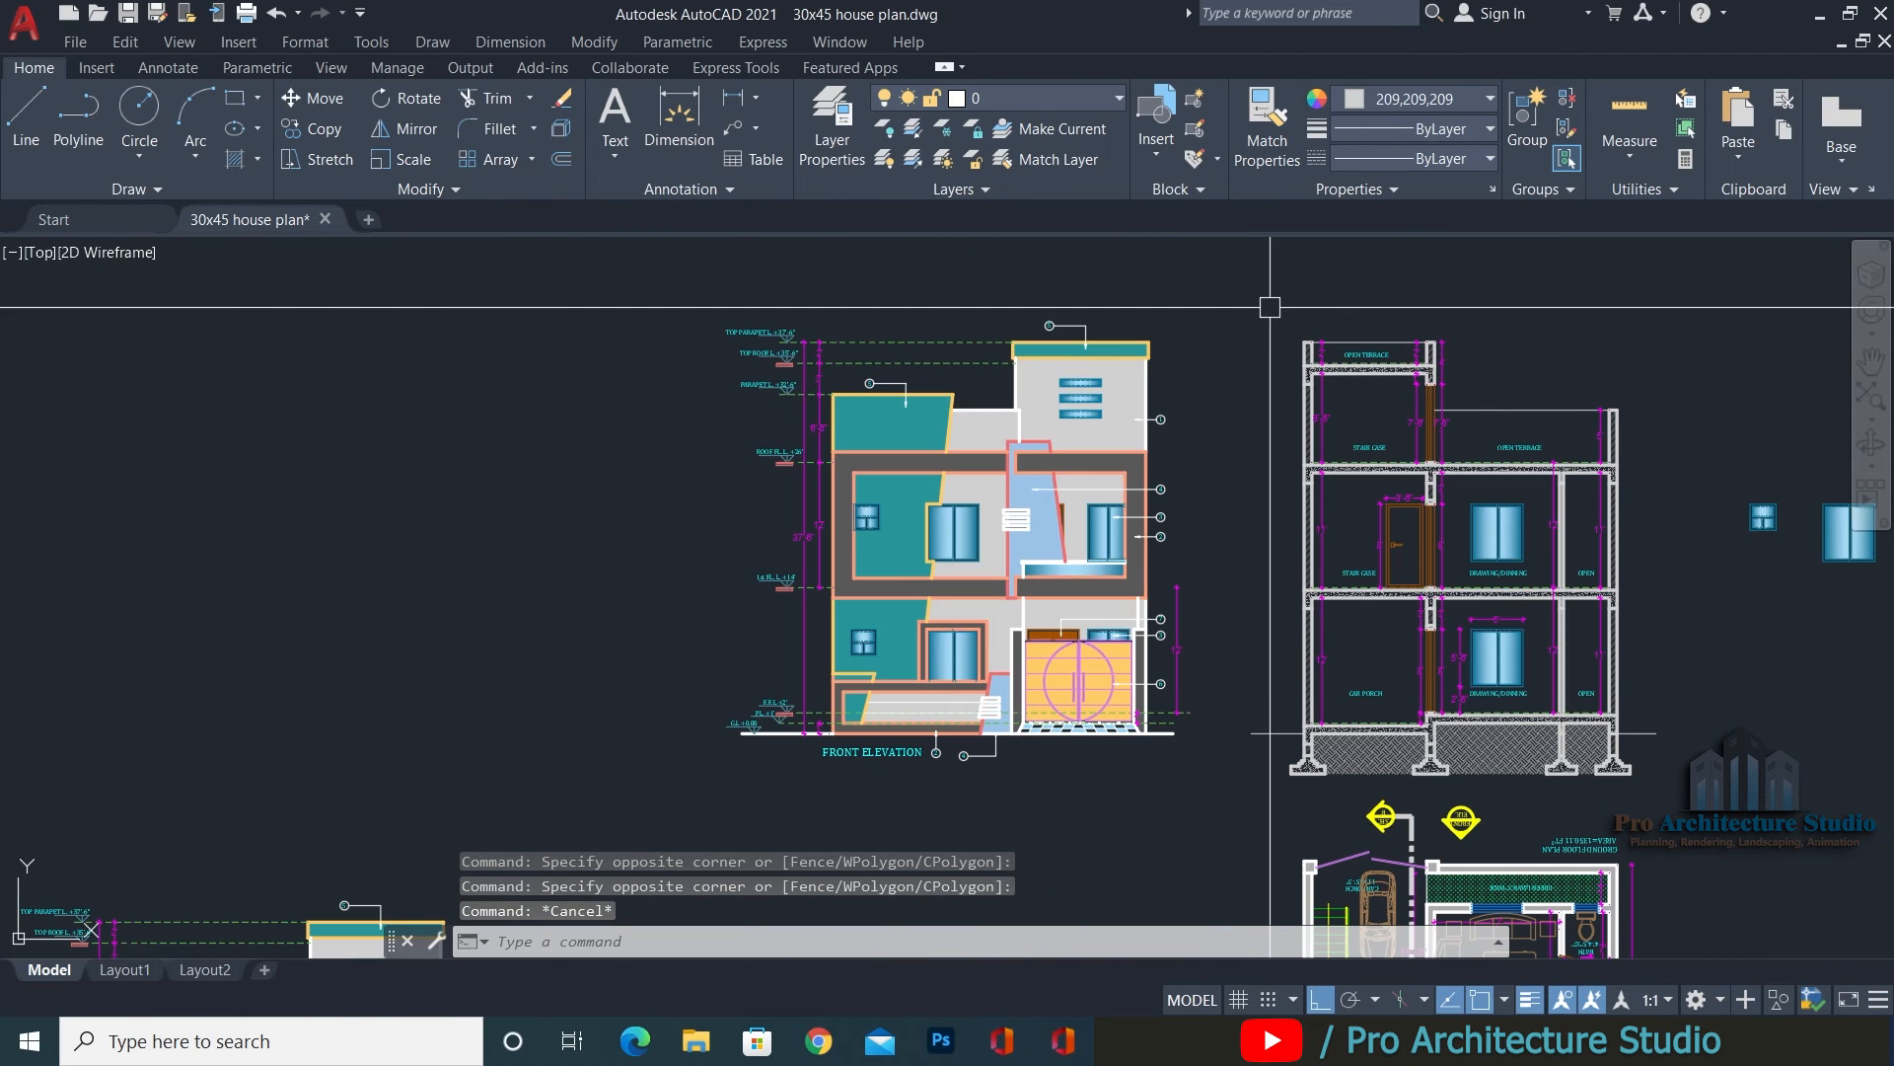
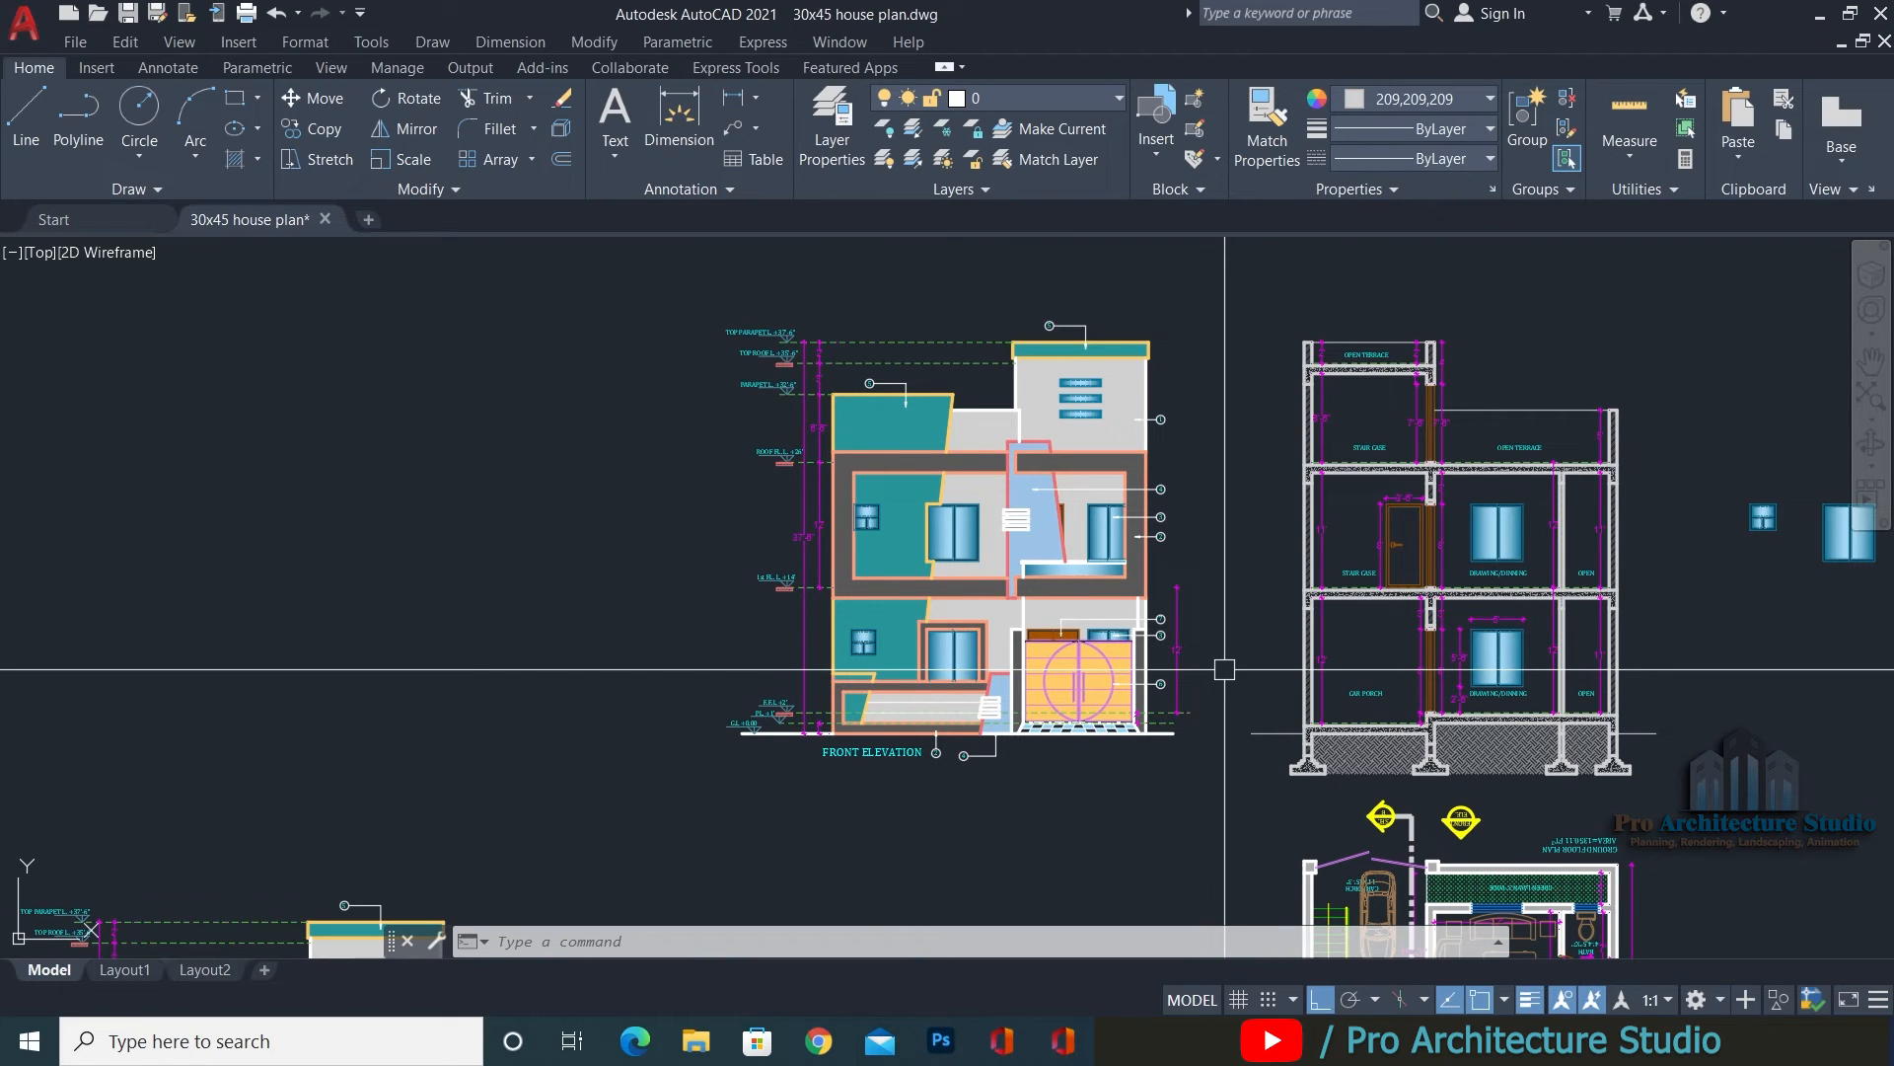
Copy the front elevation's level markers, dashed level lines and overall height dimensions across to the section.
left_click(1176, 670)
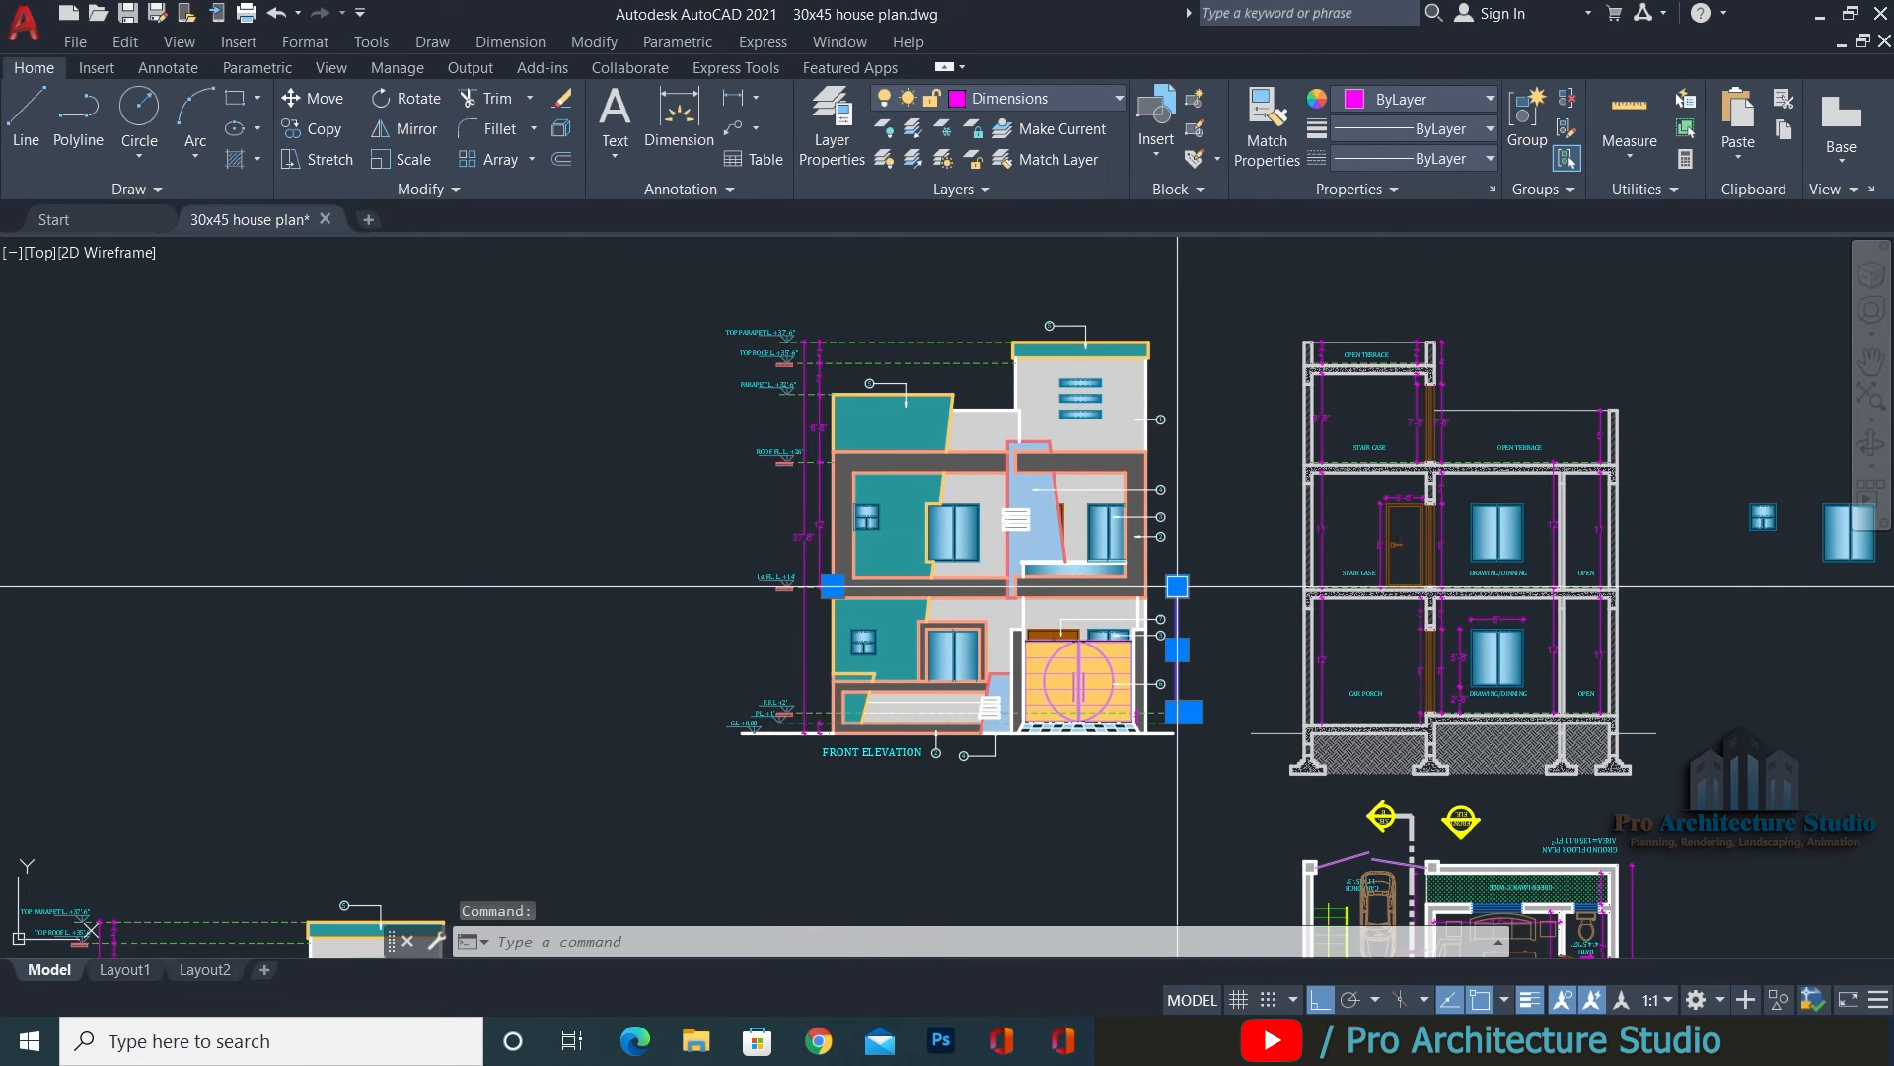
left_click(1177, 586)
scroll(838, 592, "up", 6)
left_click(710, 554)
scroll(710, 554, "down", 5)
scroll(947, 552, "up", 6)
left_click(1032, 300)
left_click(672, 553)
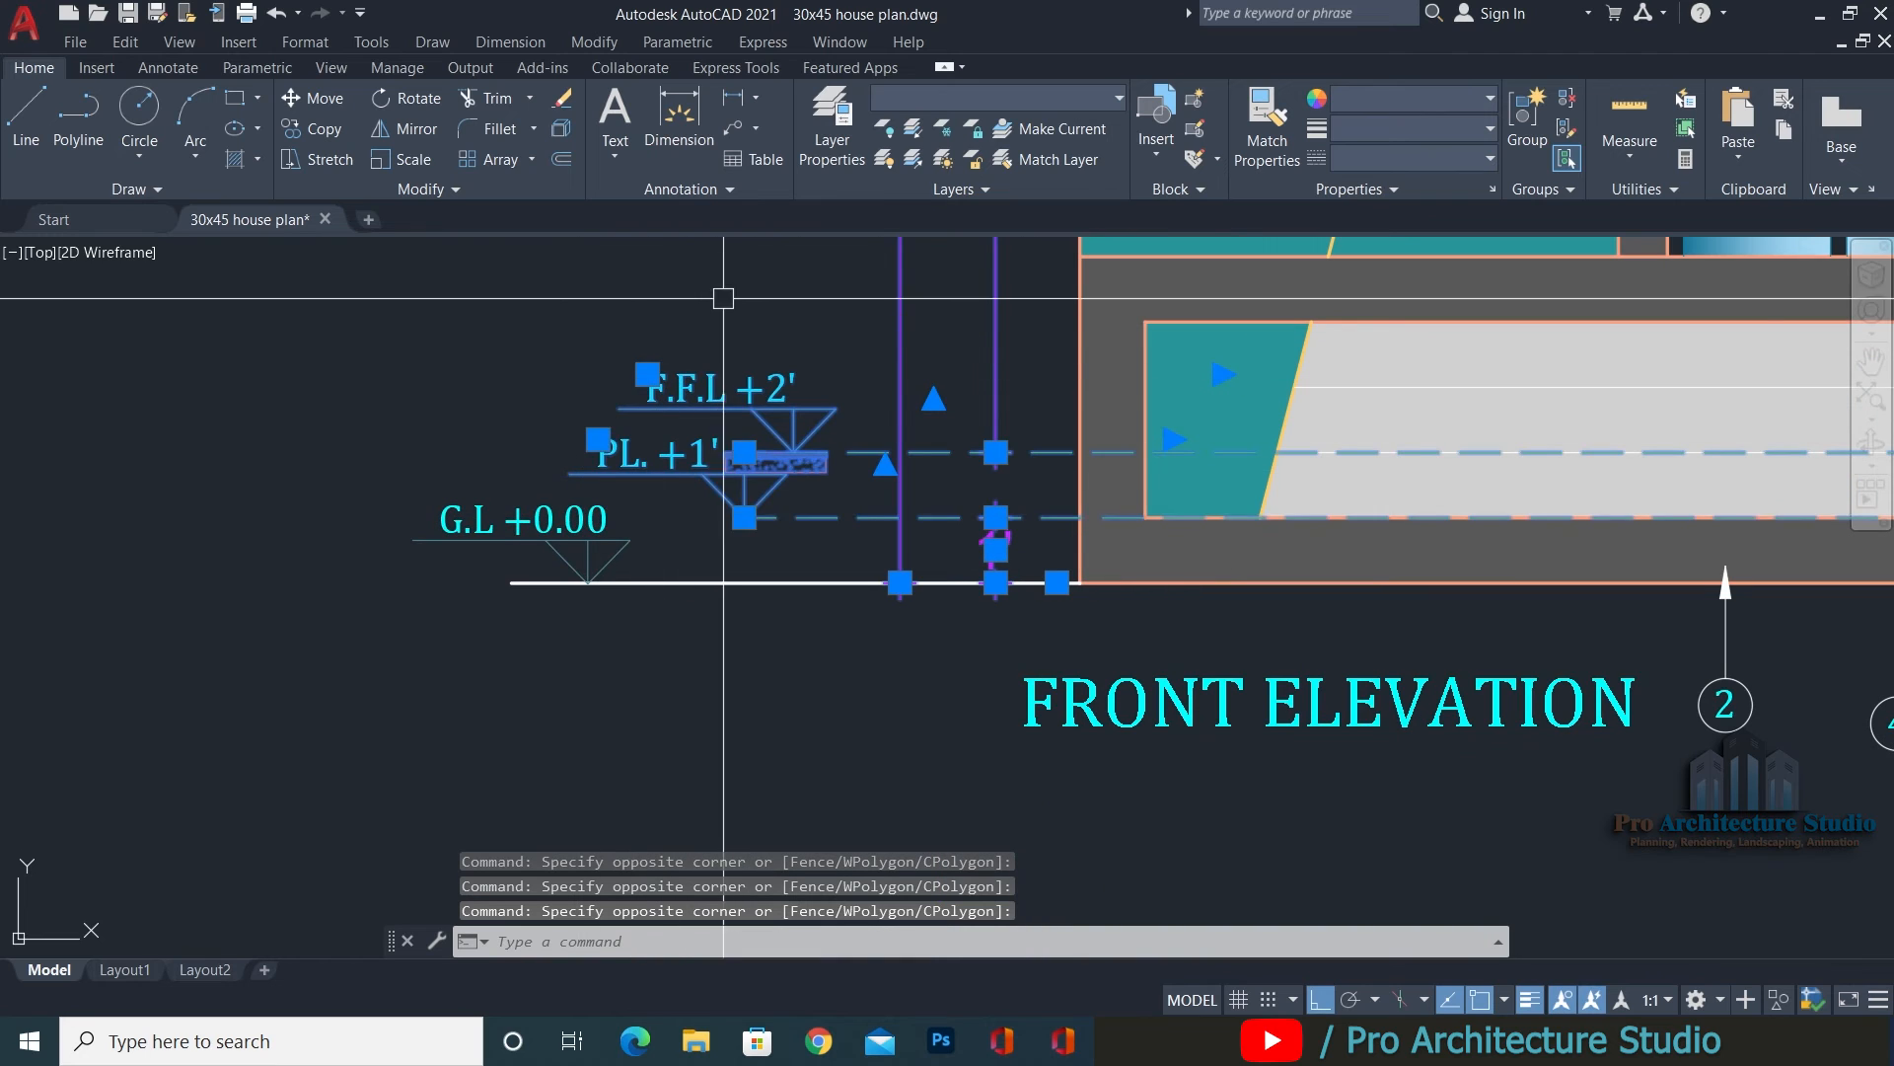
left_click(745, 281)
left_click(427, 552)
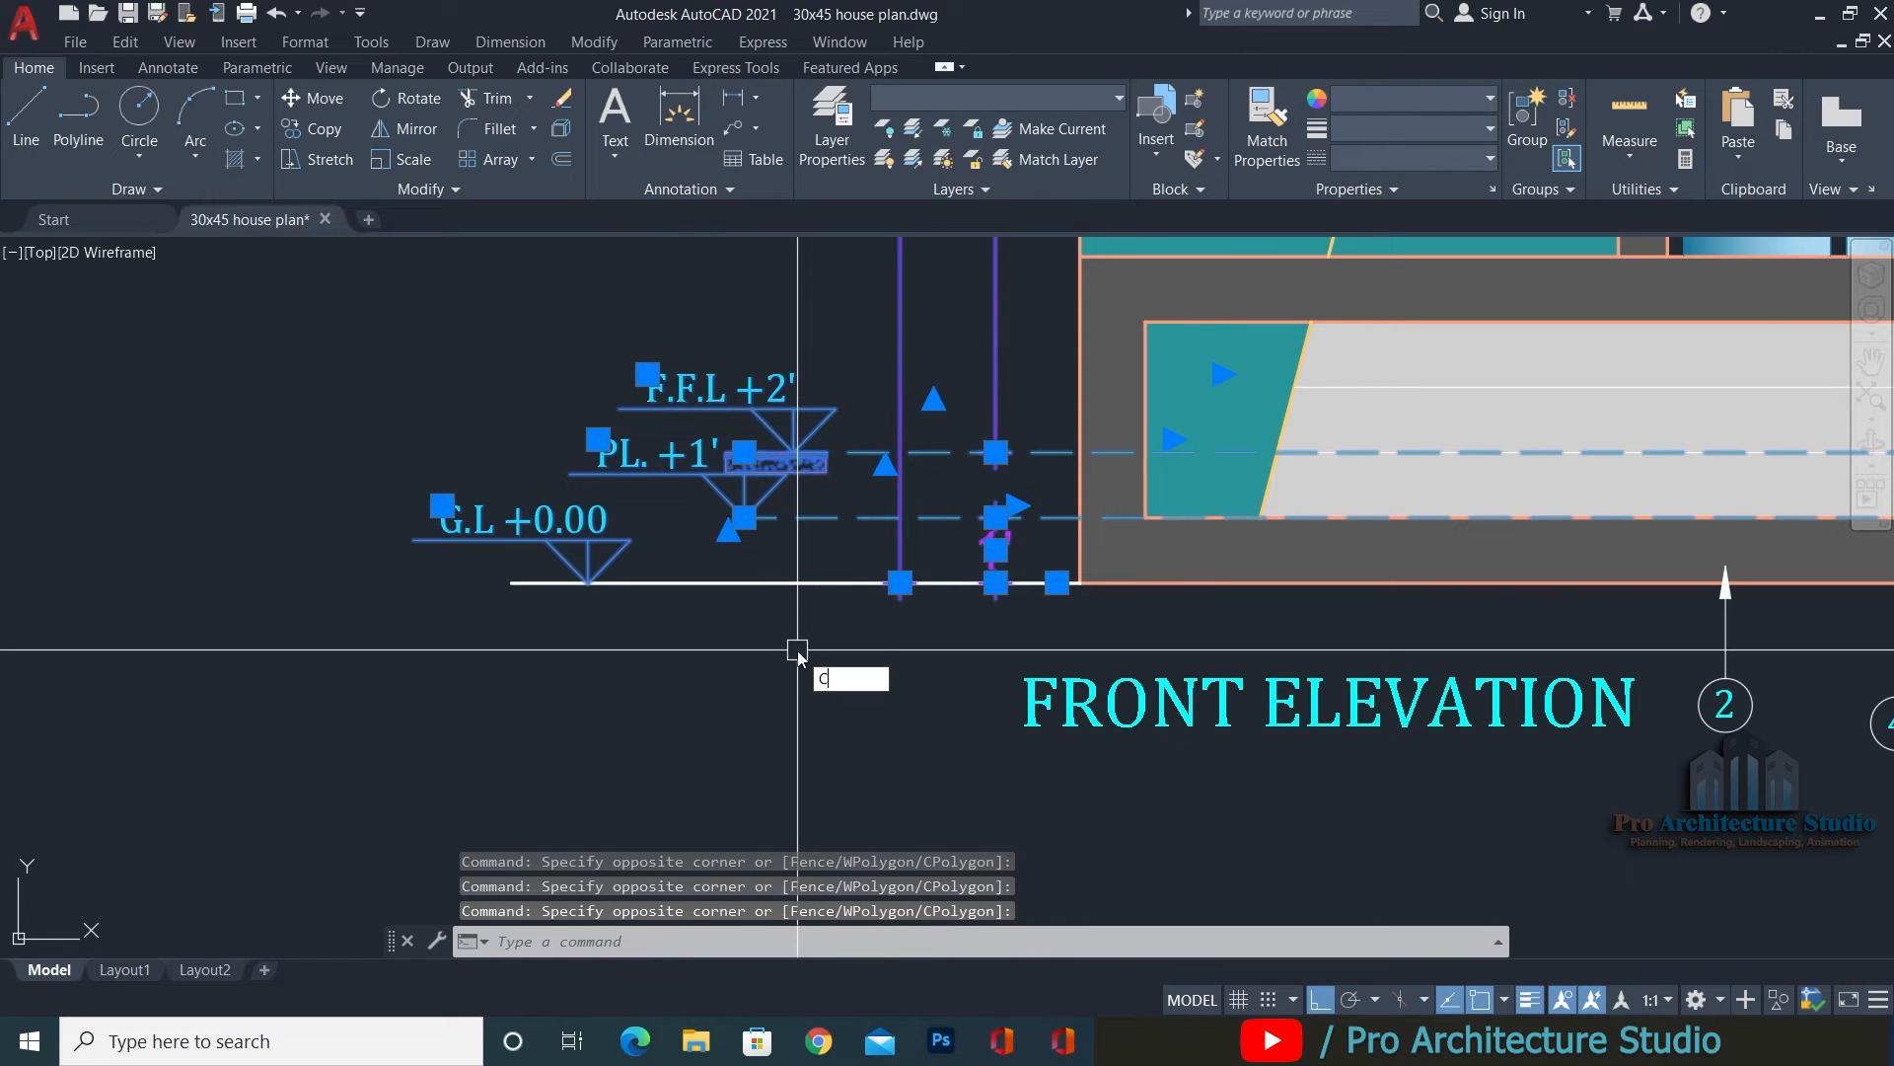
key("Return")
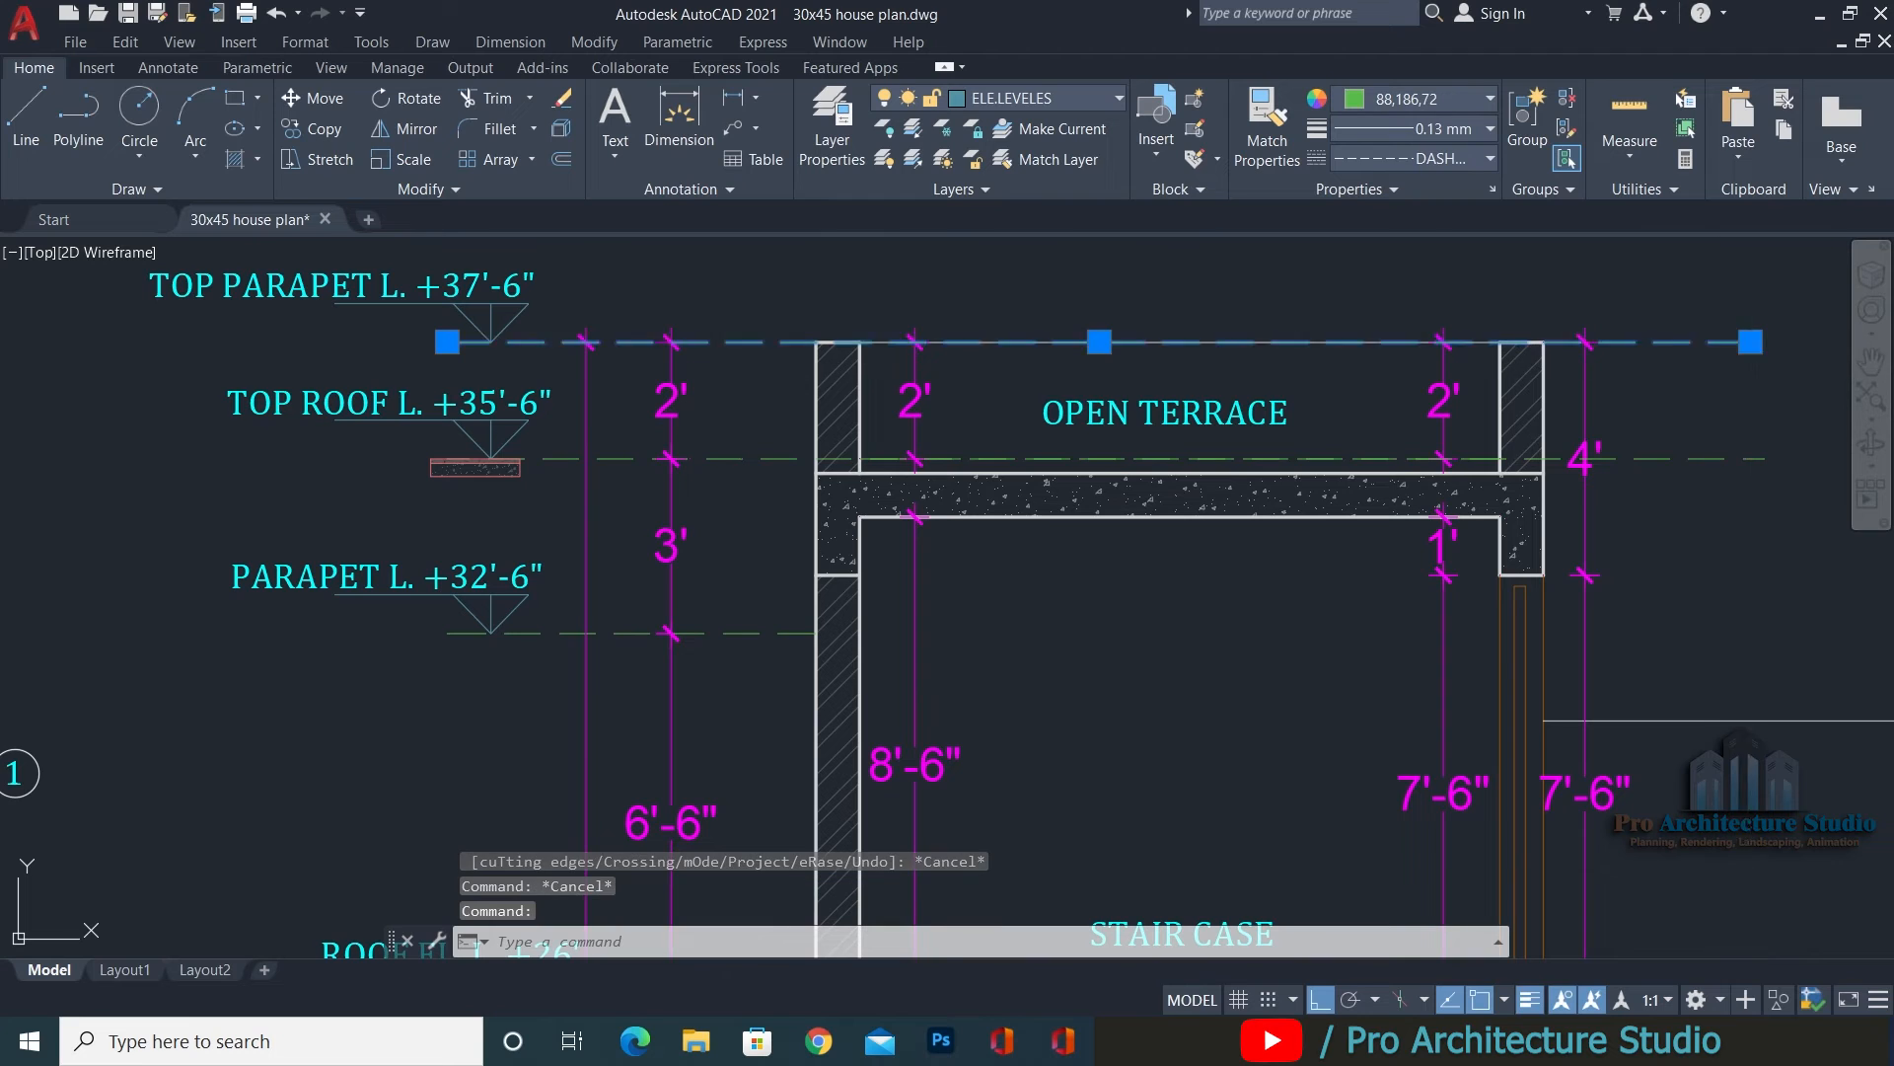
Shorten the copied TOP PARAPET level line so it ends at the outer face of the section's staircase wall.
left_click(1750, 342)
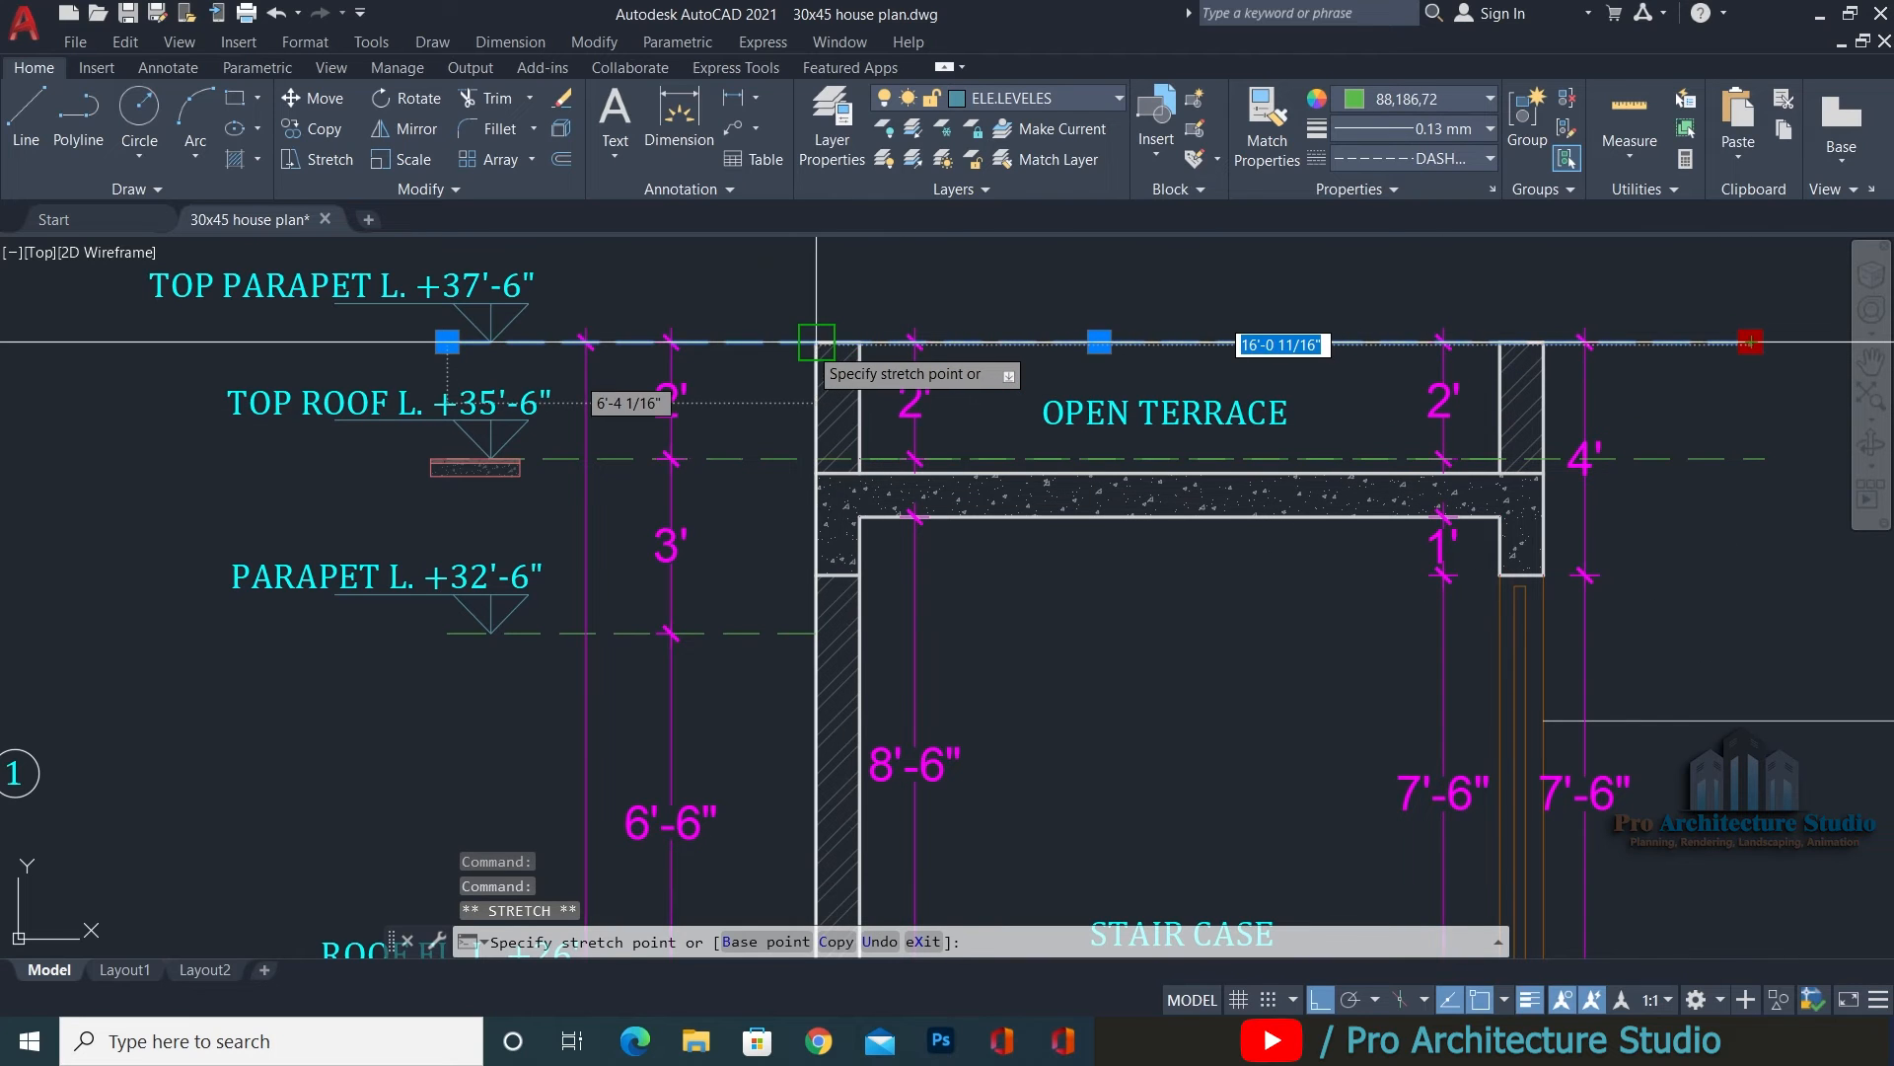
left_click(817, 342)
key("Escape")
Shorten the copied TOP ROOF level line back to the section's outer staircase wall.
left_click(1633, 429)
left_click(1587, 535)
key("Escape")
key("Escape")
left_click(1752, 430)
left_click(1732, 478)
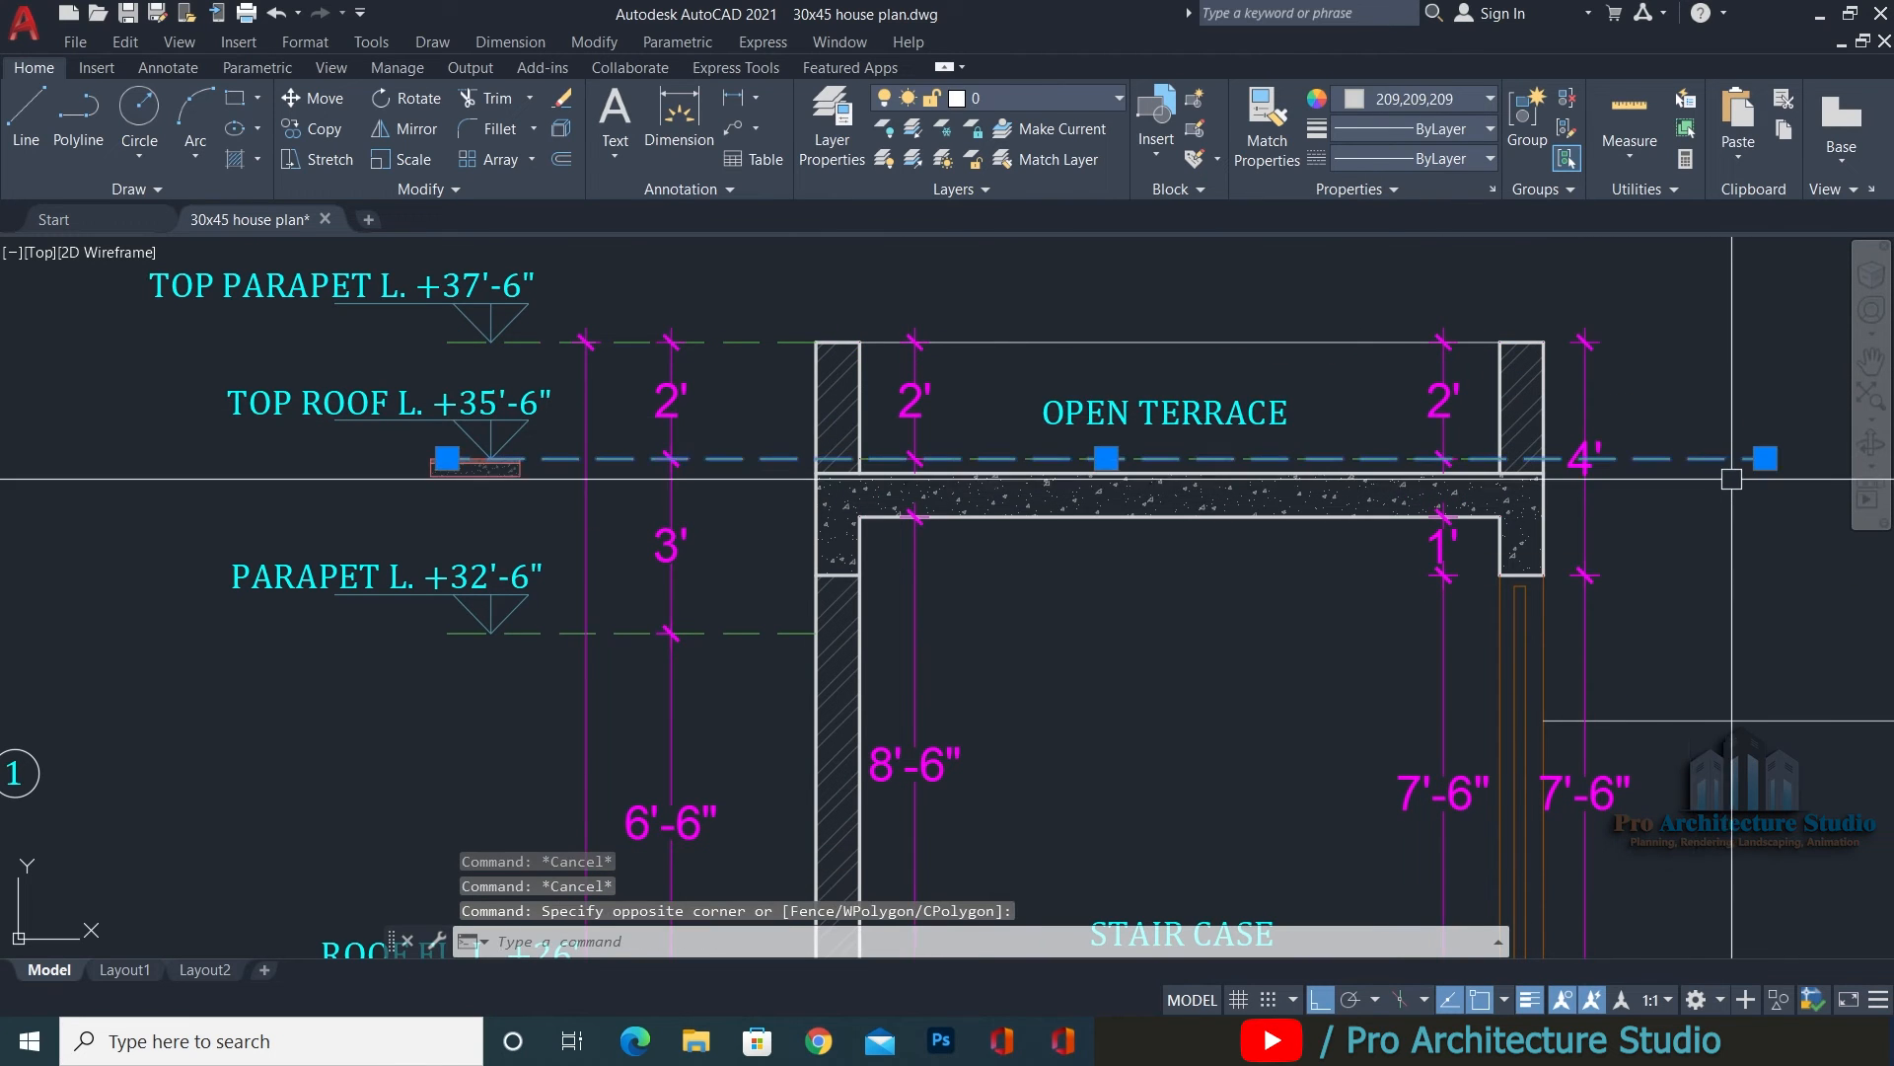
left_click(1766, 458)
scroll(794, 419, "up", 4)
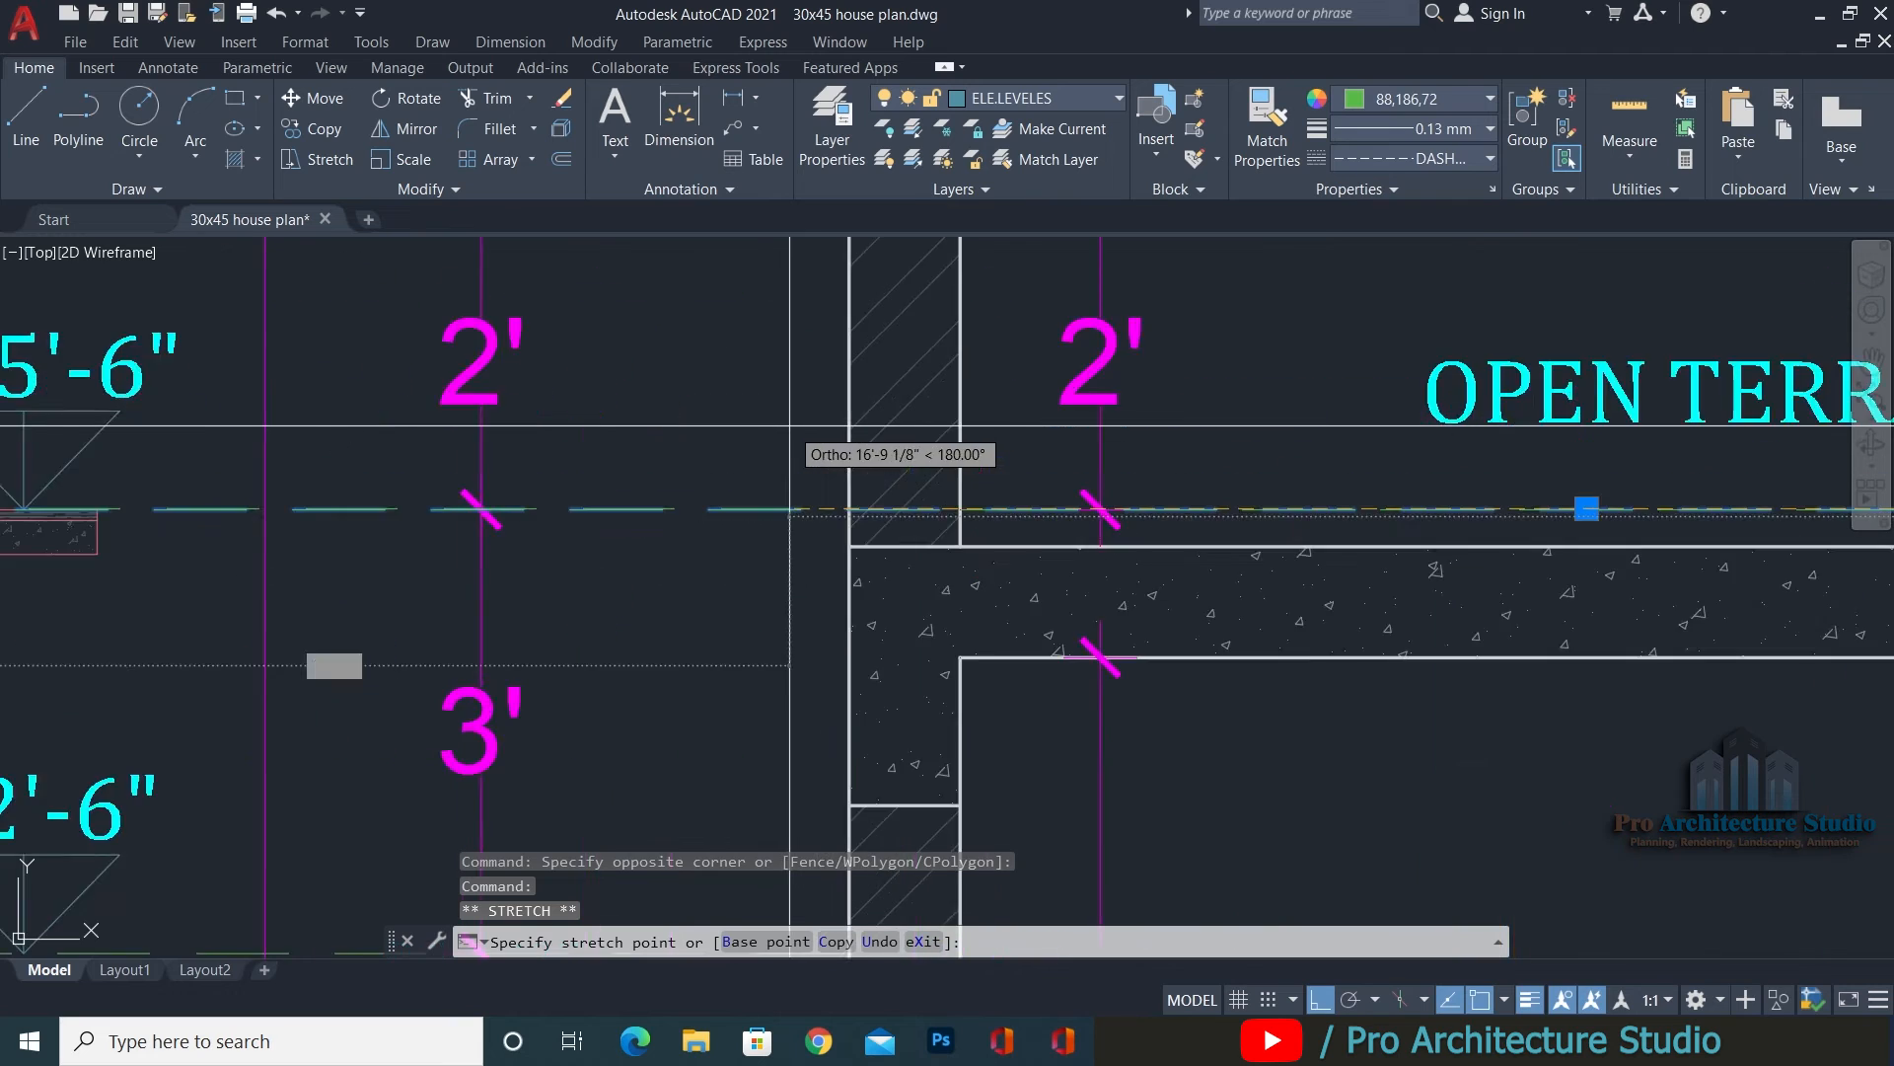
middle_click_drag(918, 566, 685, 533)
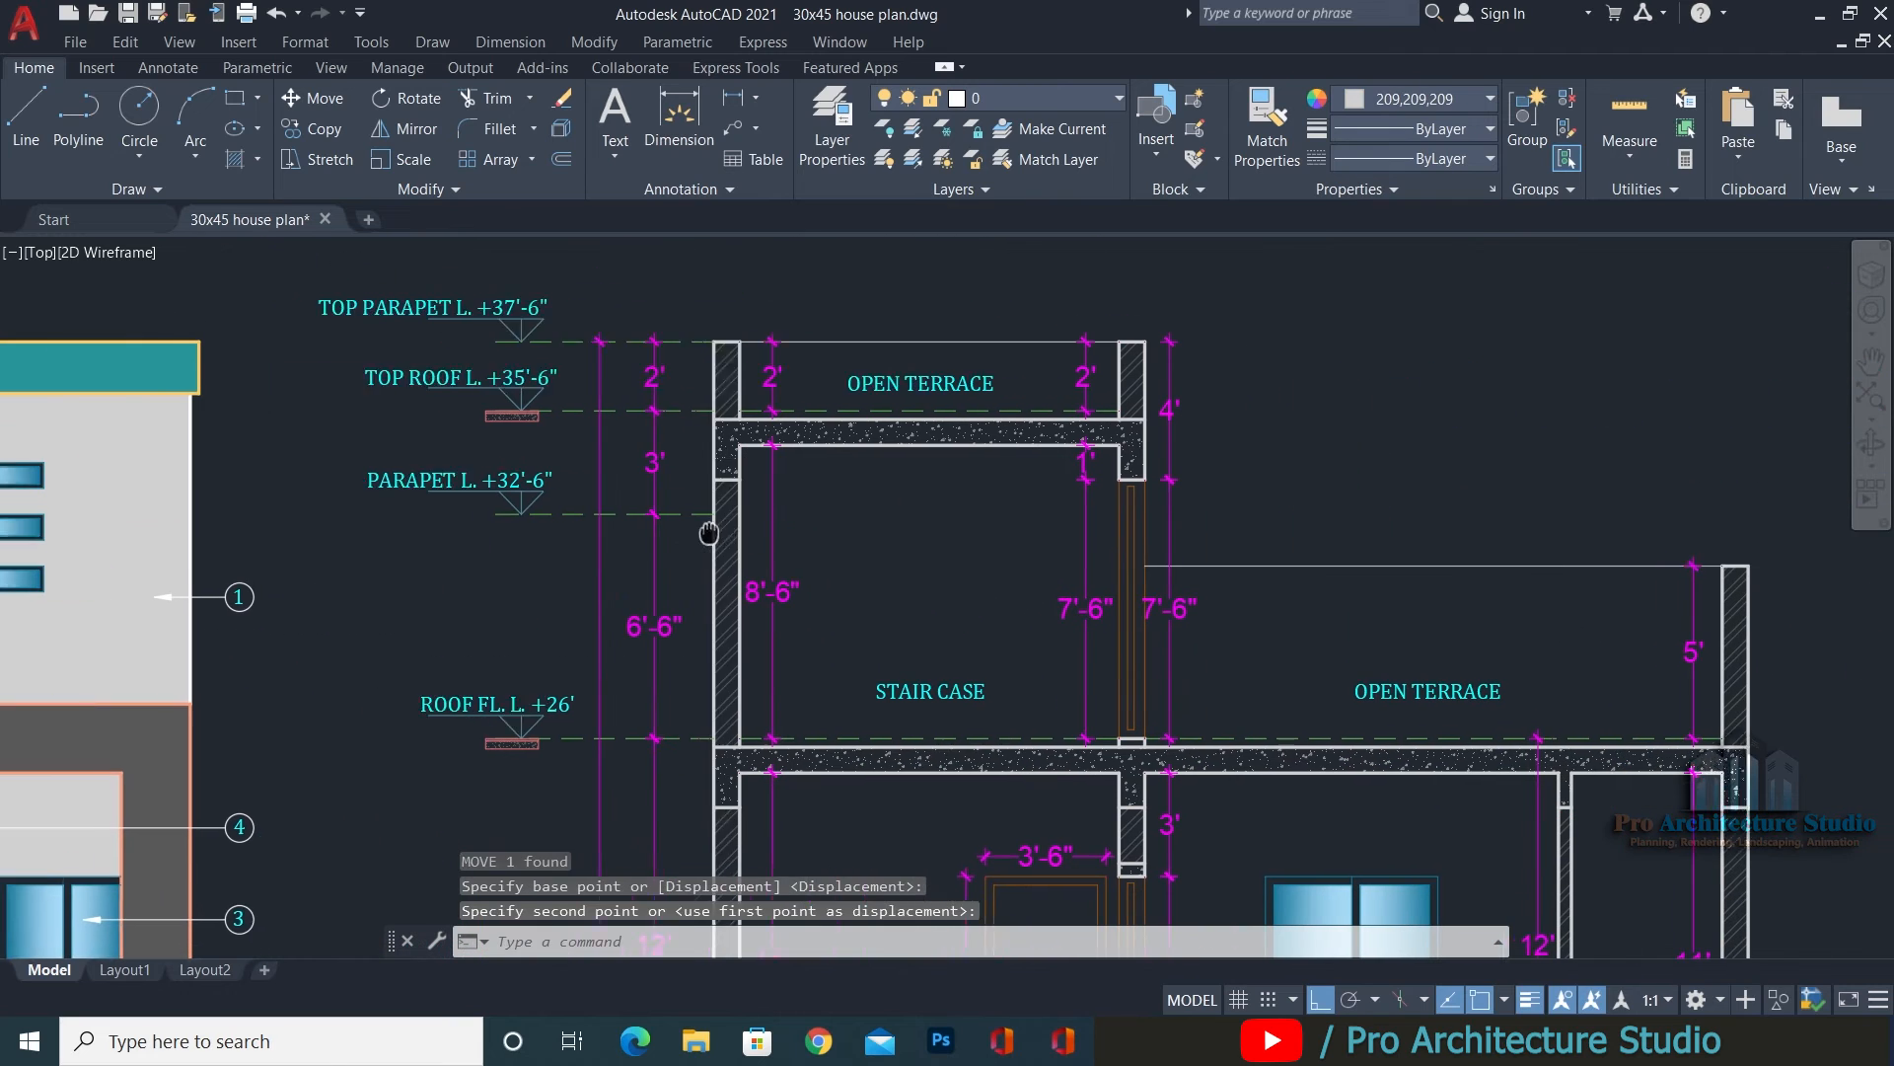
key("Escape")
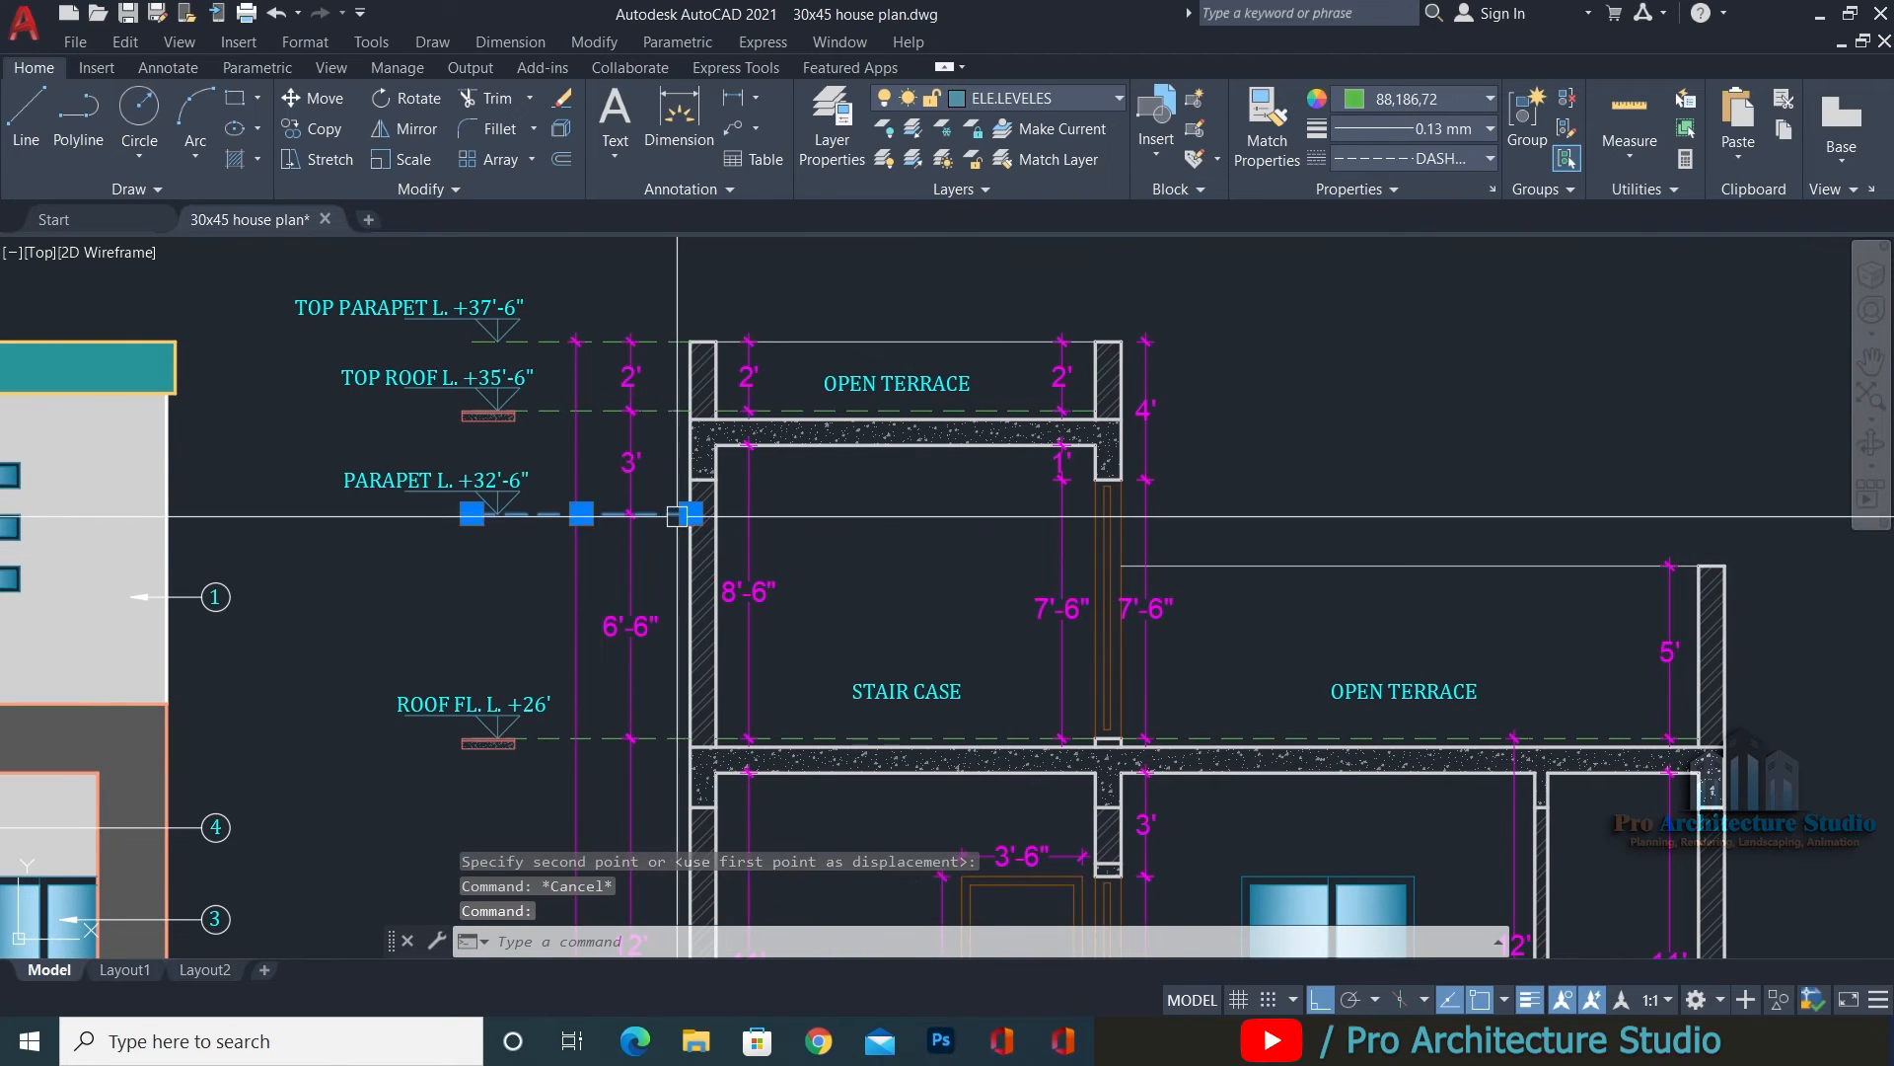
Extend the PARAPET level line across the OPEN TERRACE and fillet it to a vertical line above the far outer wall.
left_click(689, 514)
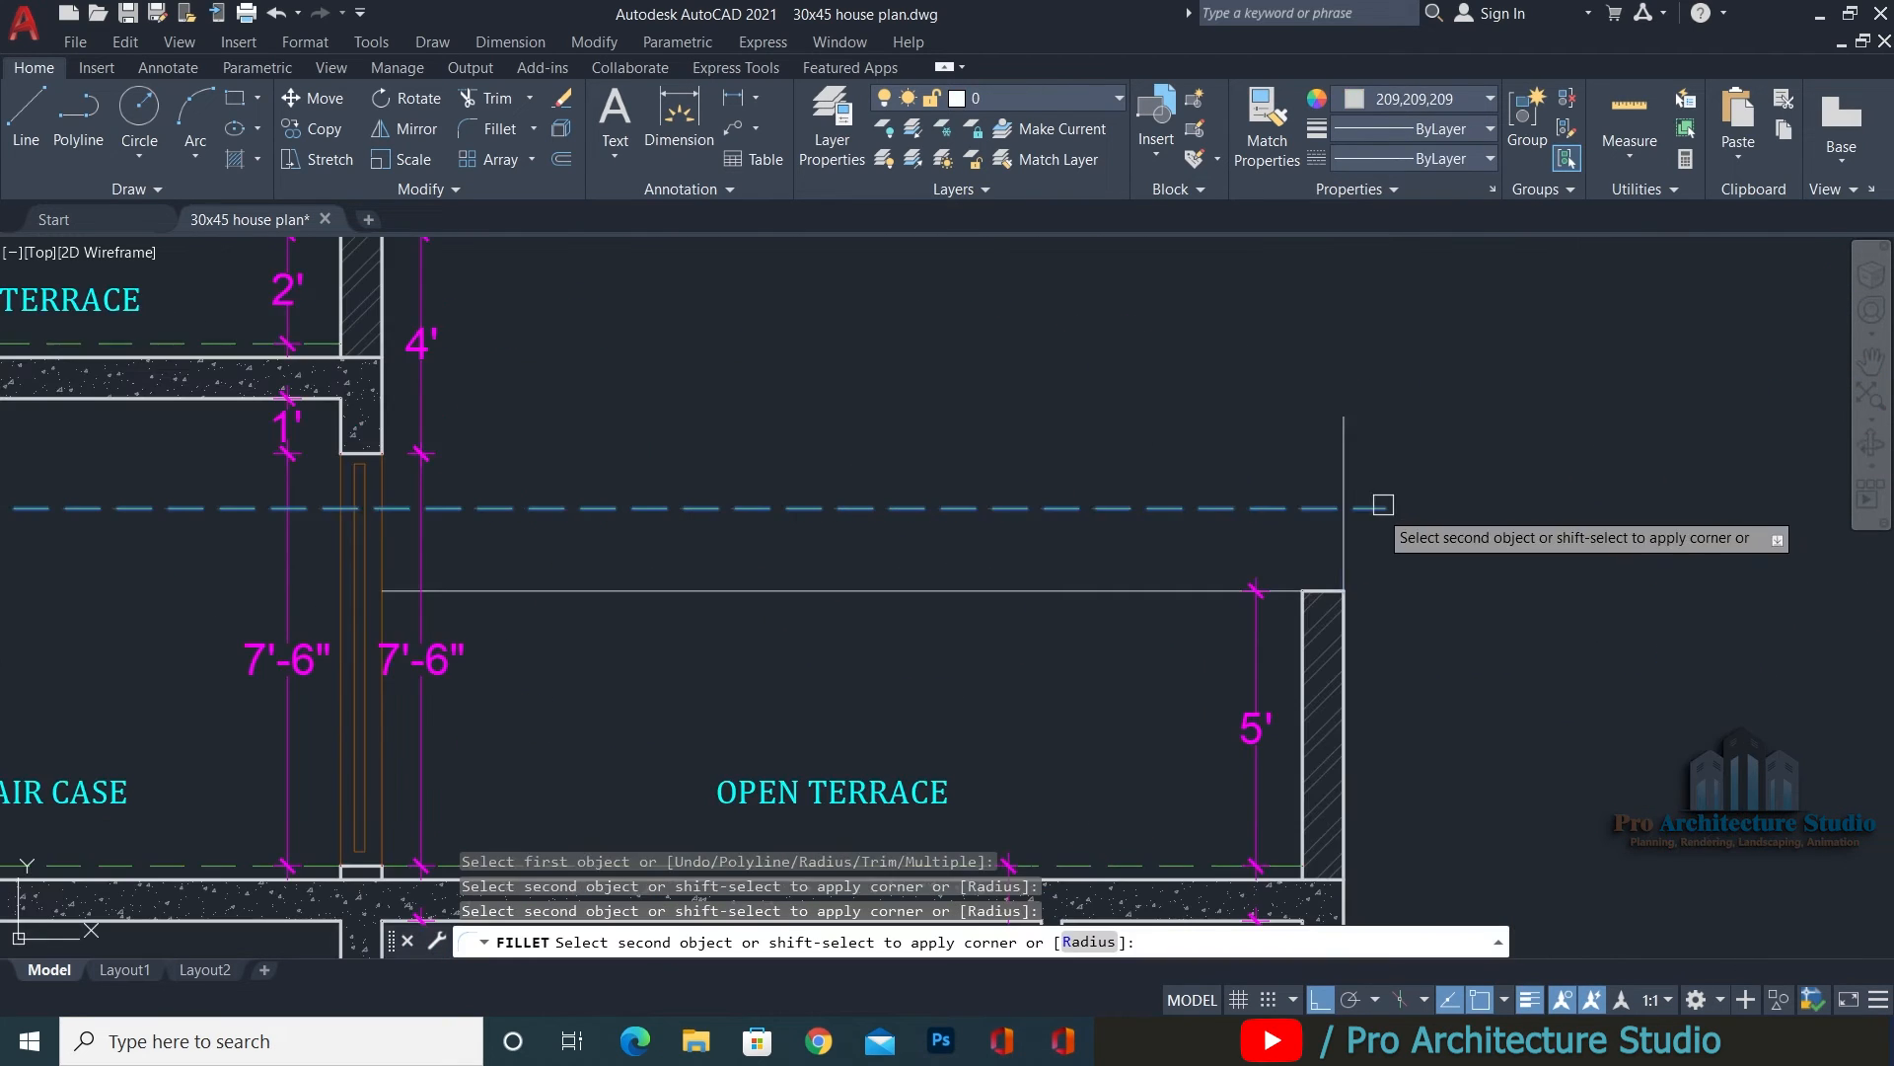
left_click(1346, 538)
scroll(1041, 473, "down", 6)
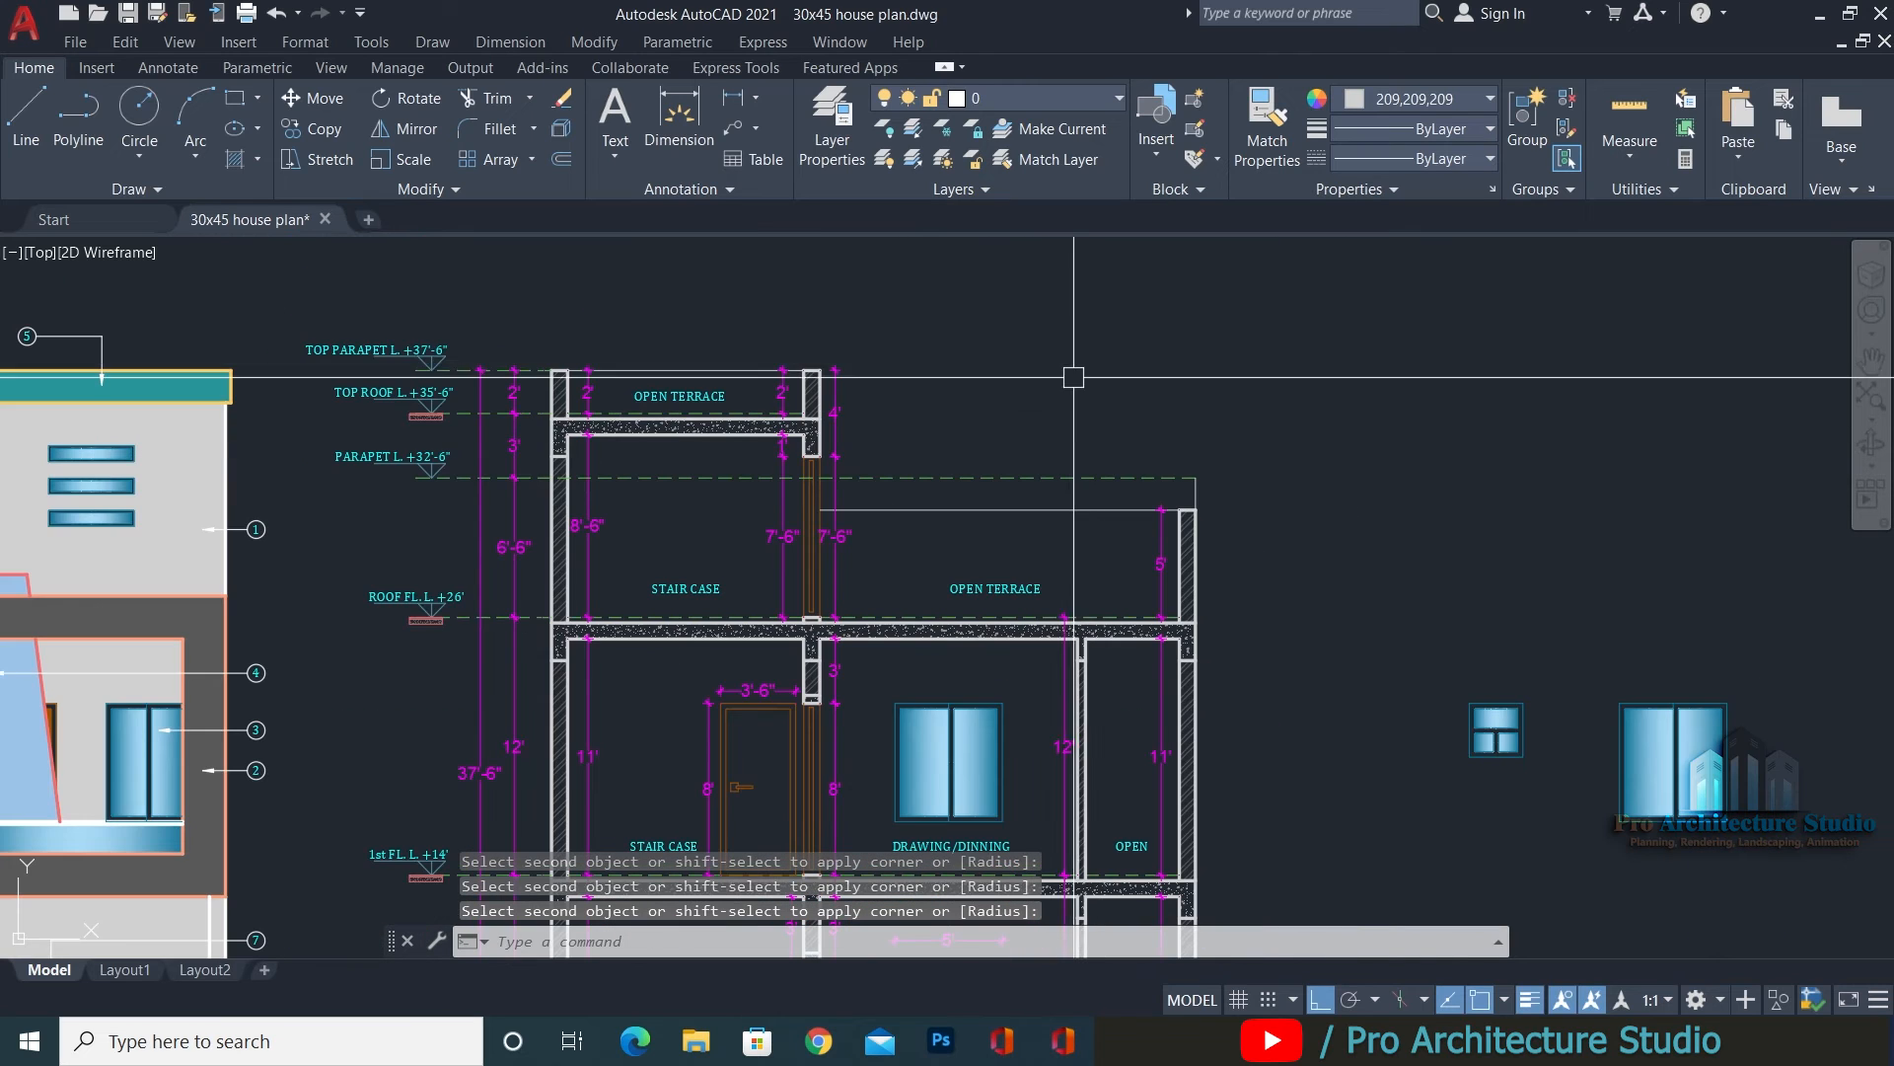
Measure the width of the teal parapet's upper edge on the front elevation with a linear dimension.
scroll(948, 456, "down", 5)
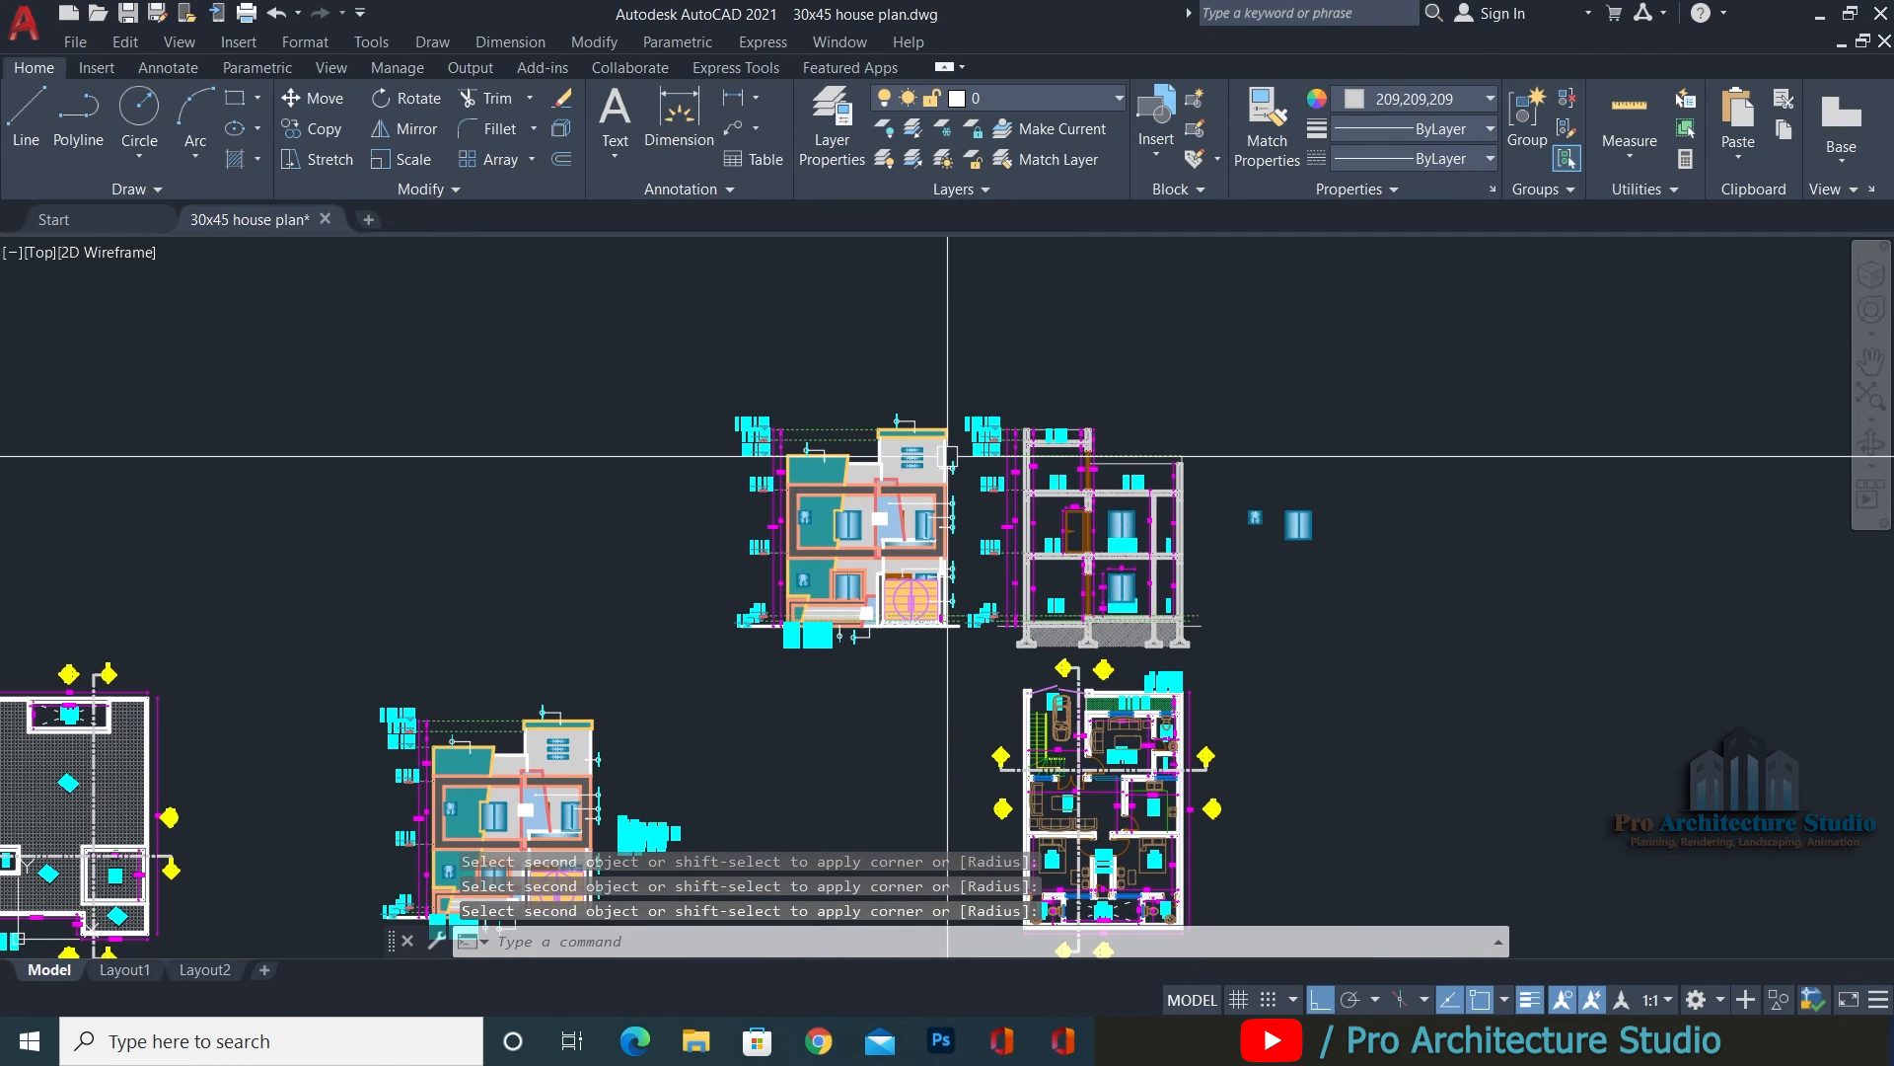
scroll(947, 456, "up", 8)
key("Escape")
key("Escape")
type("D")
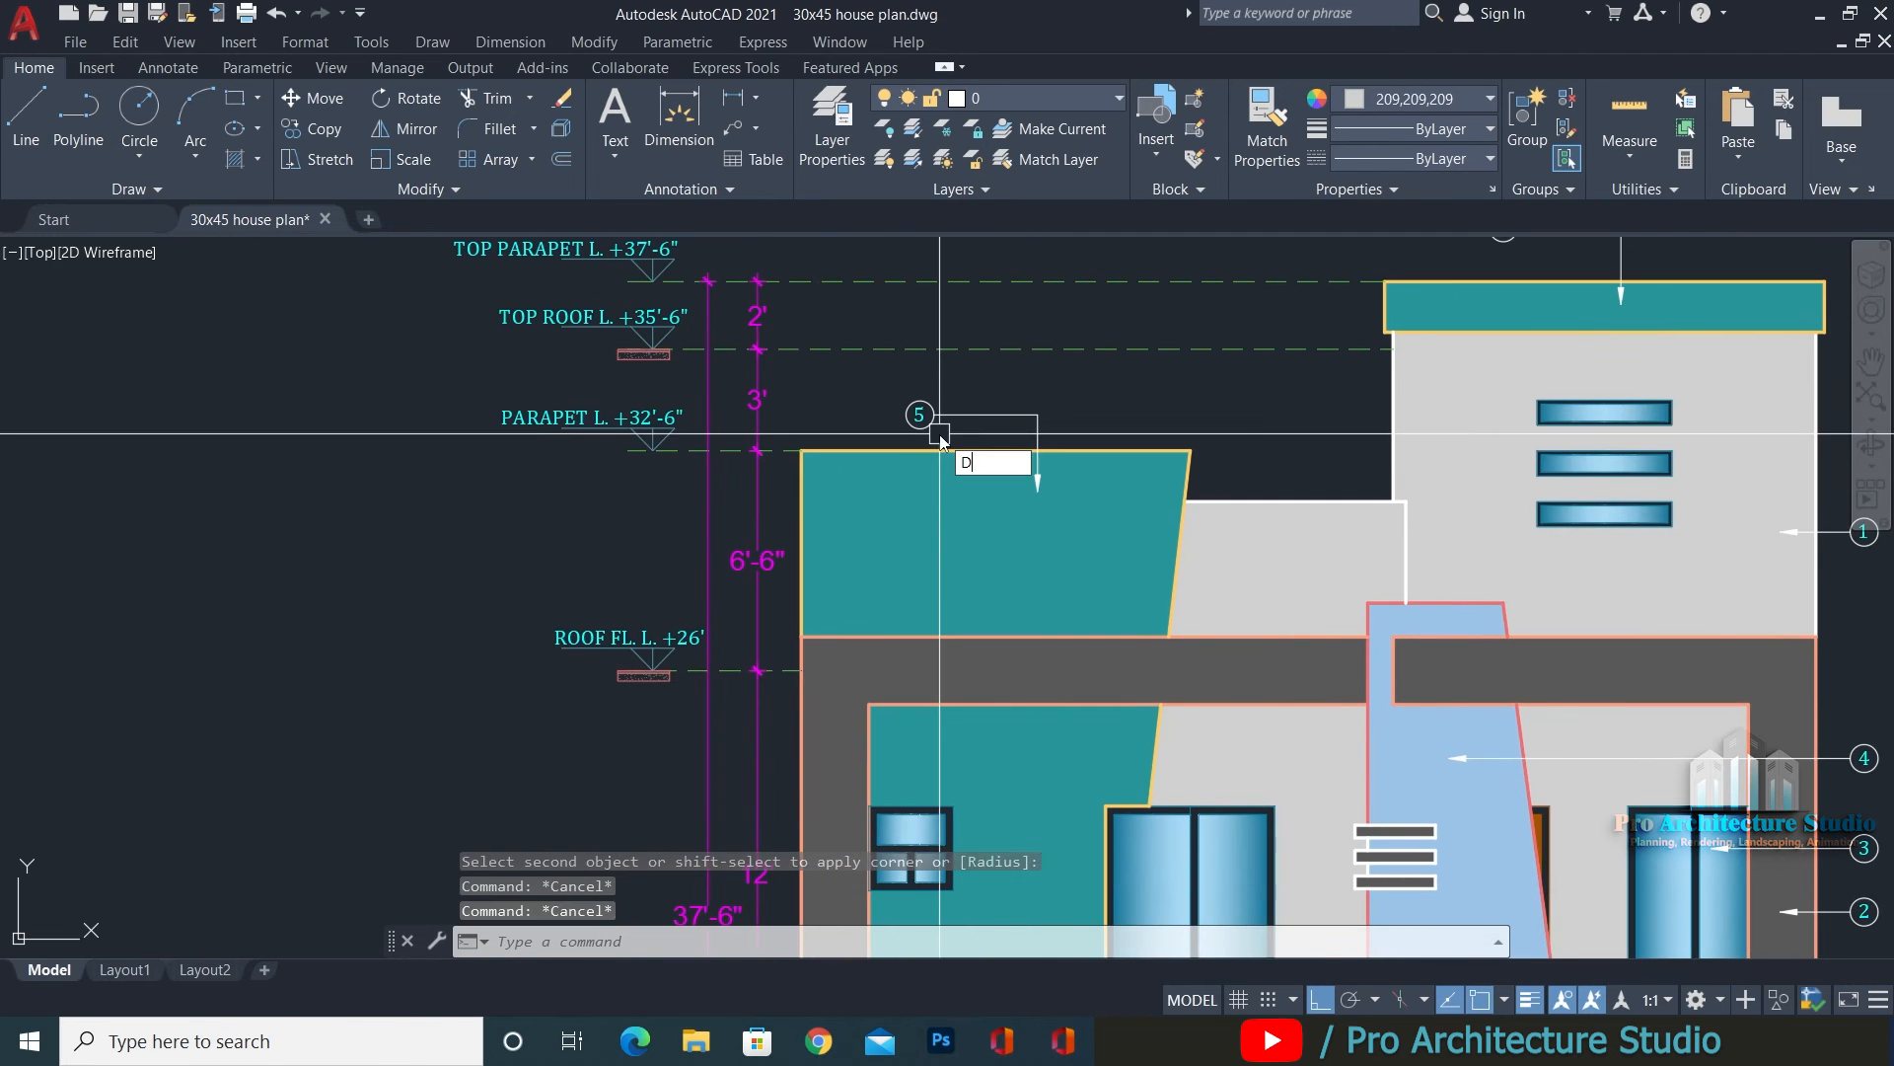
type("IMLI")
key("Return")
left_click(801, 452)
left_click(1190, 452)
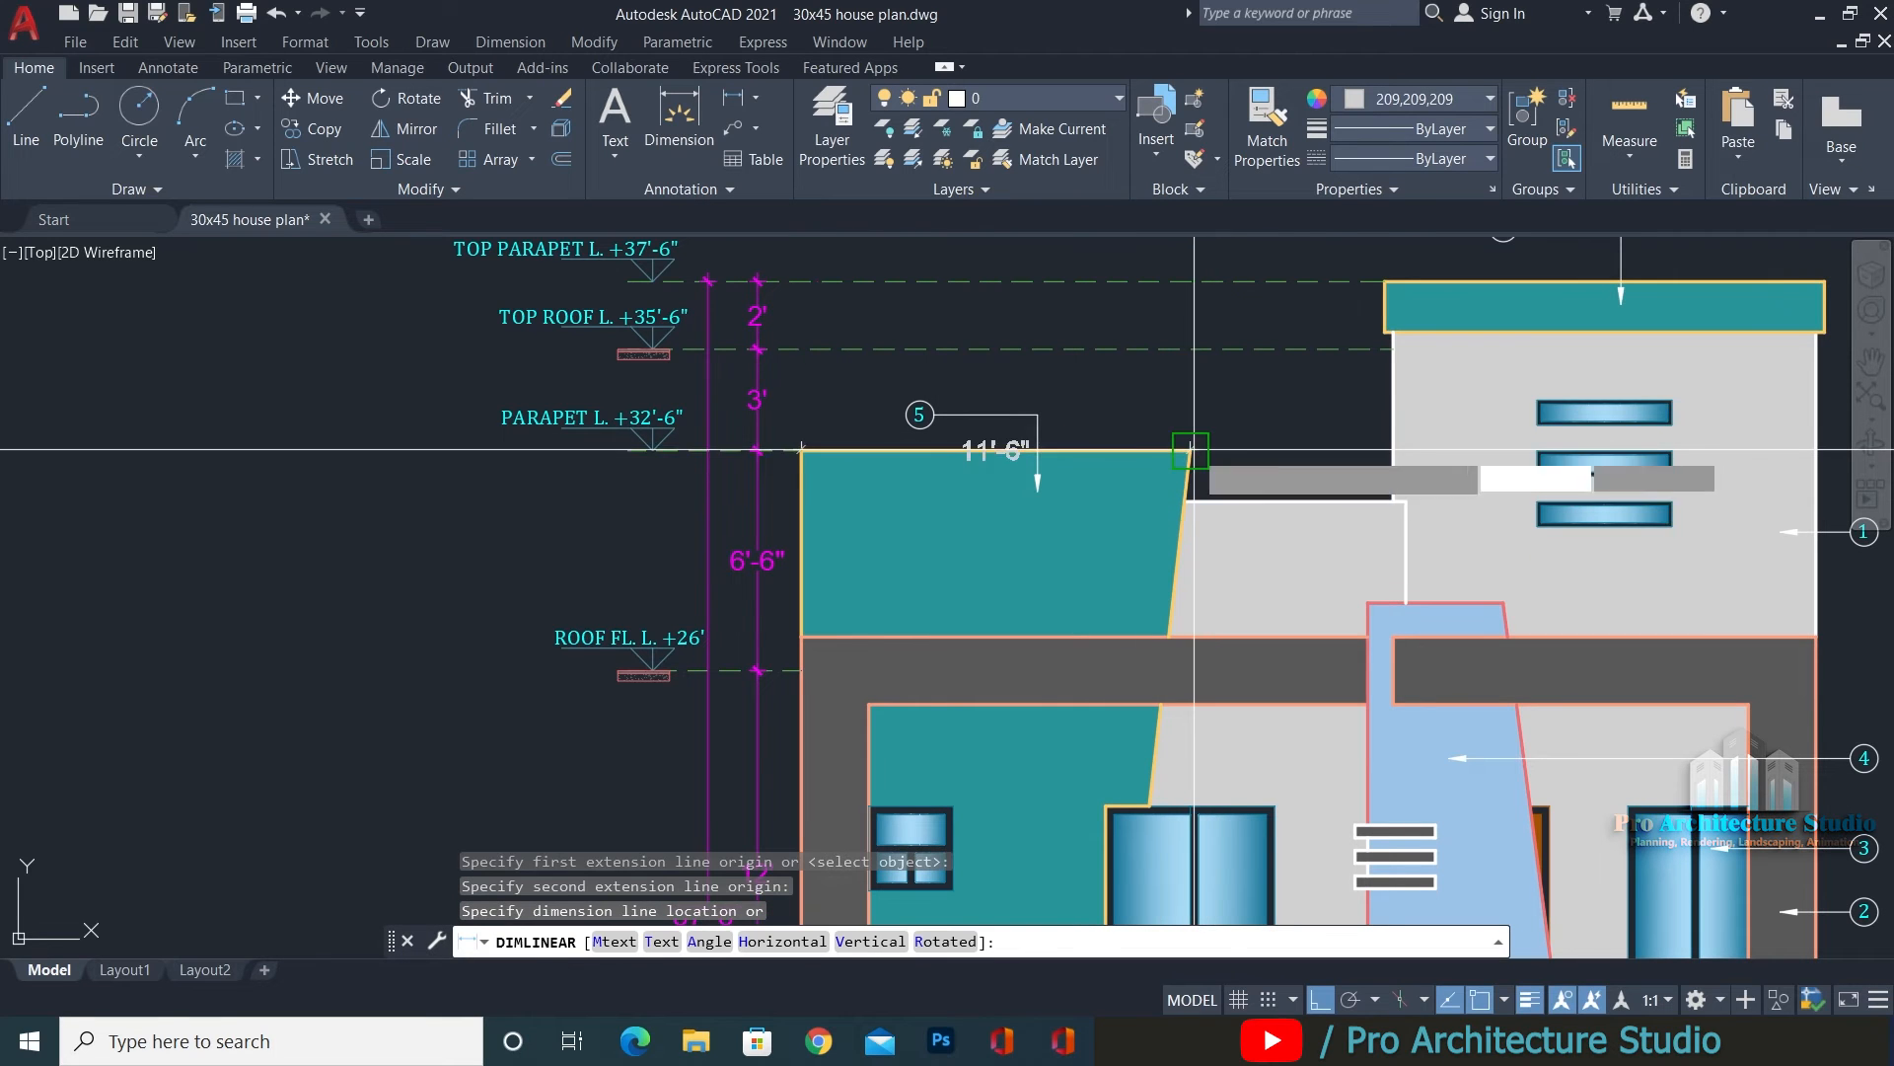
key("Escape")
scroll(954, 416, "down", 4)
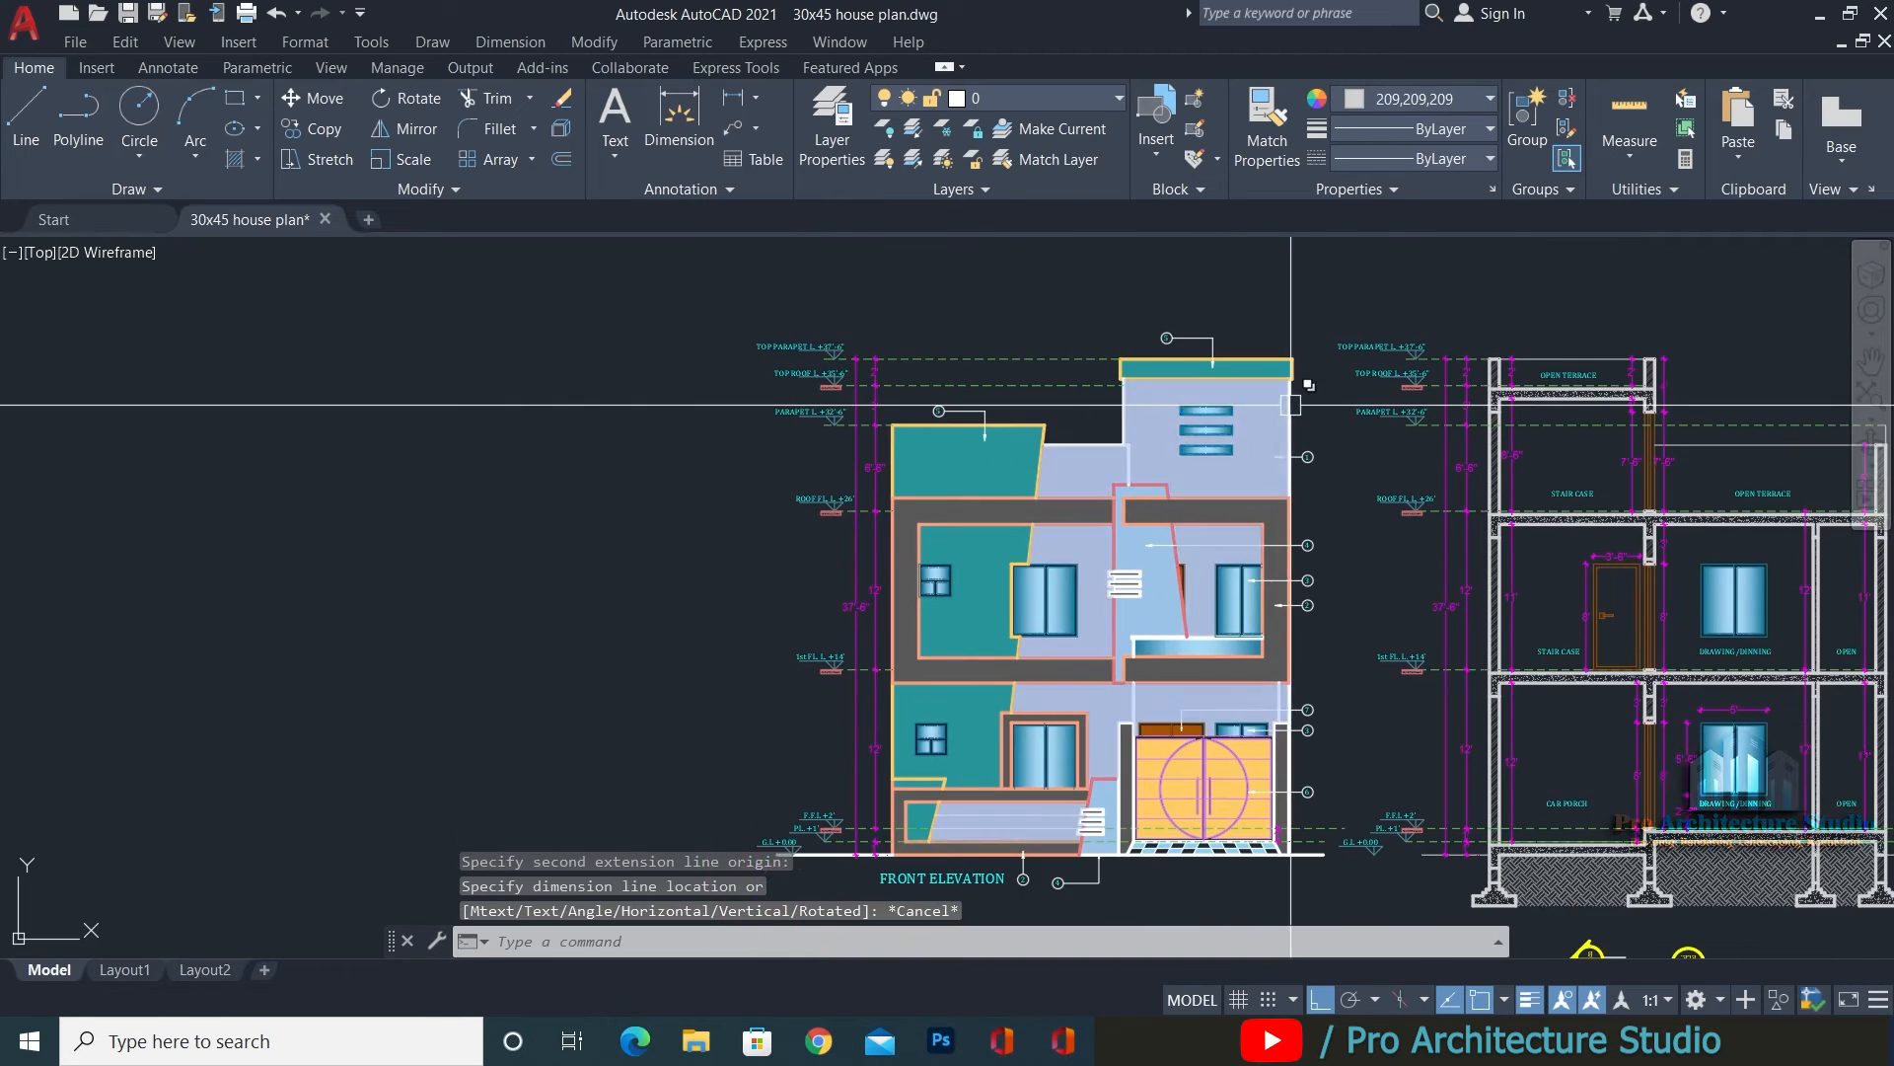
Offset the vertical line above the OPEN TERRACE outer wall by 11'6" towards the staircase.
middle_click_drag(1480, 407, 947, 420)
scroll(1519, 427, "up", 4)
key("Escape")
key("Escape")
key("Escape")
scroll(1230, 453, "down", 2)
middle_click_drag(1168, 429, 1424, 423)
scroll(1424, 423, "up", 3)
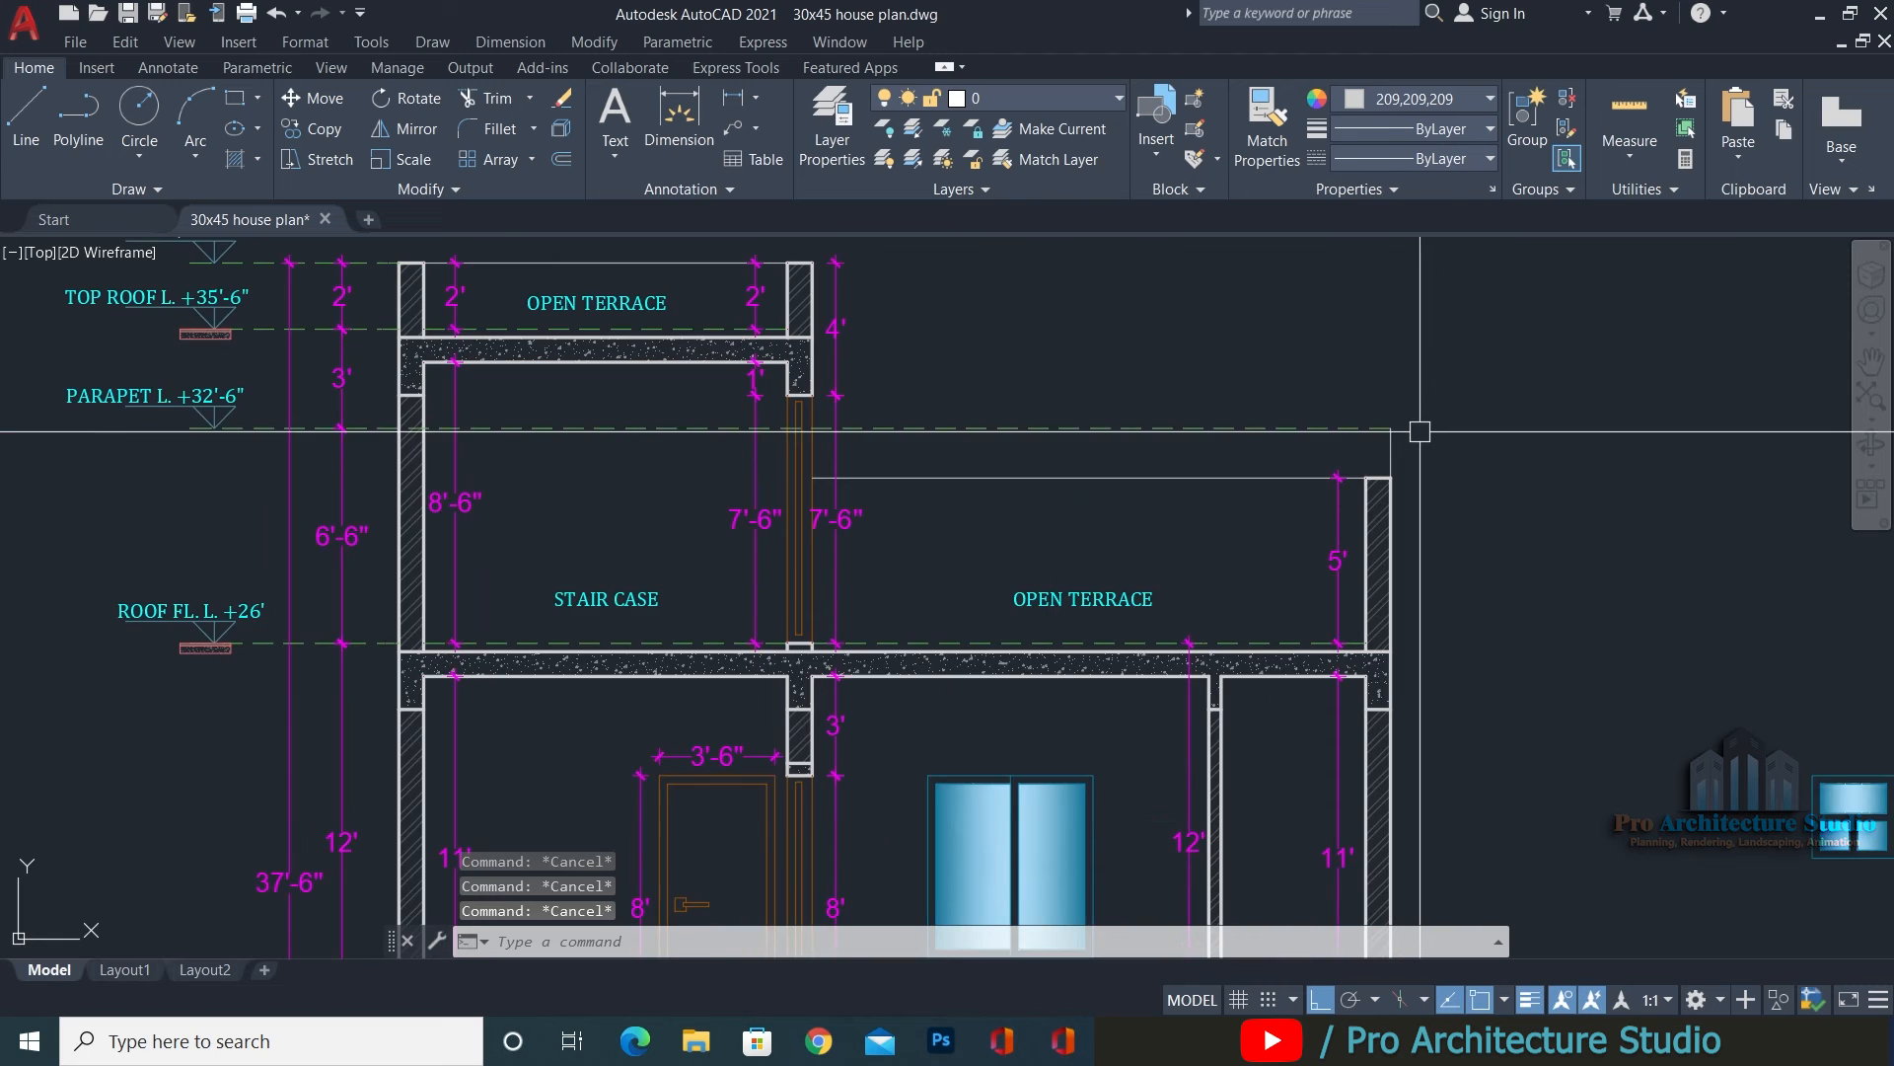
type("O")
key("Return")
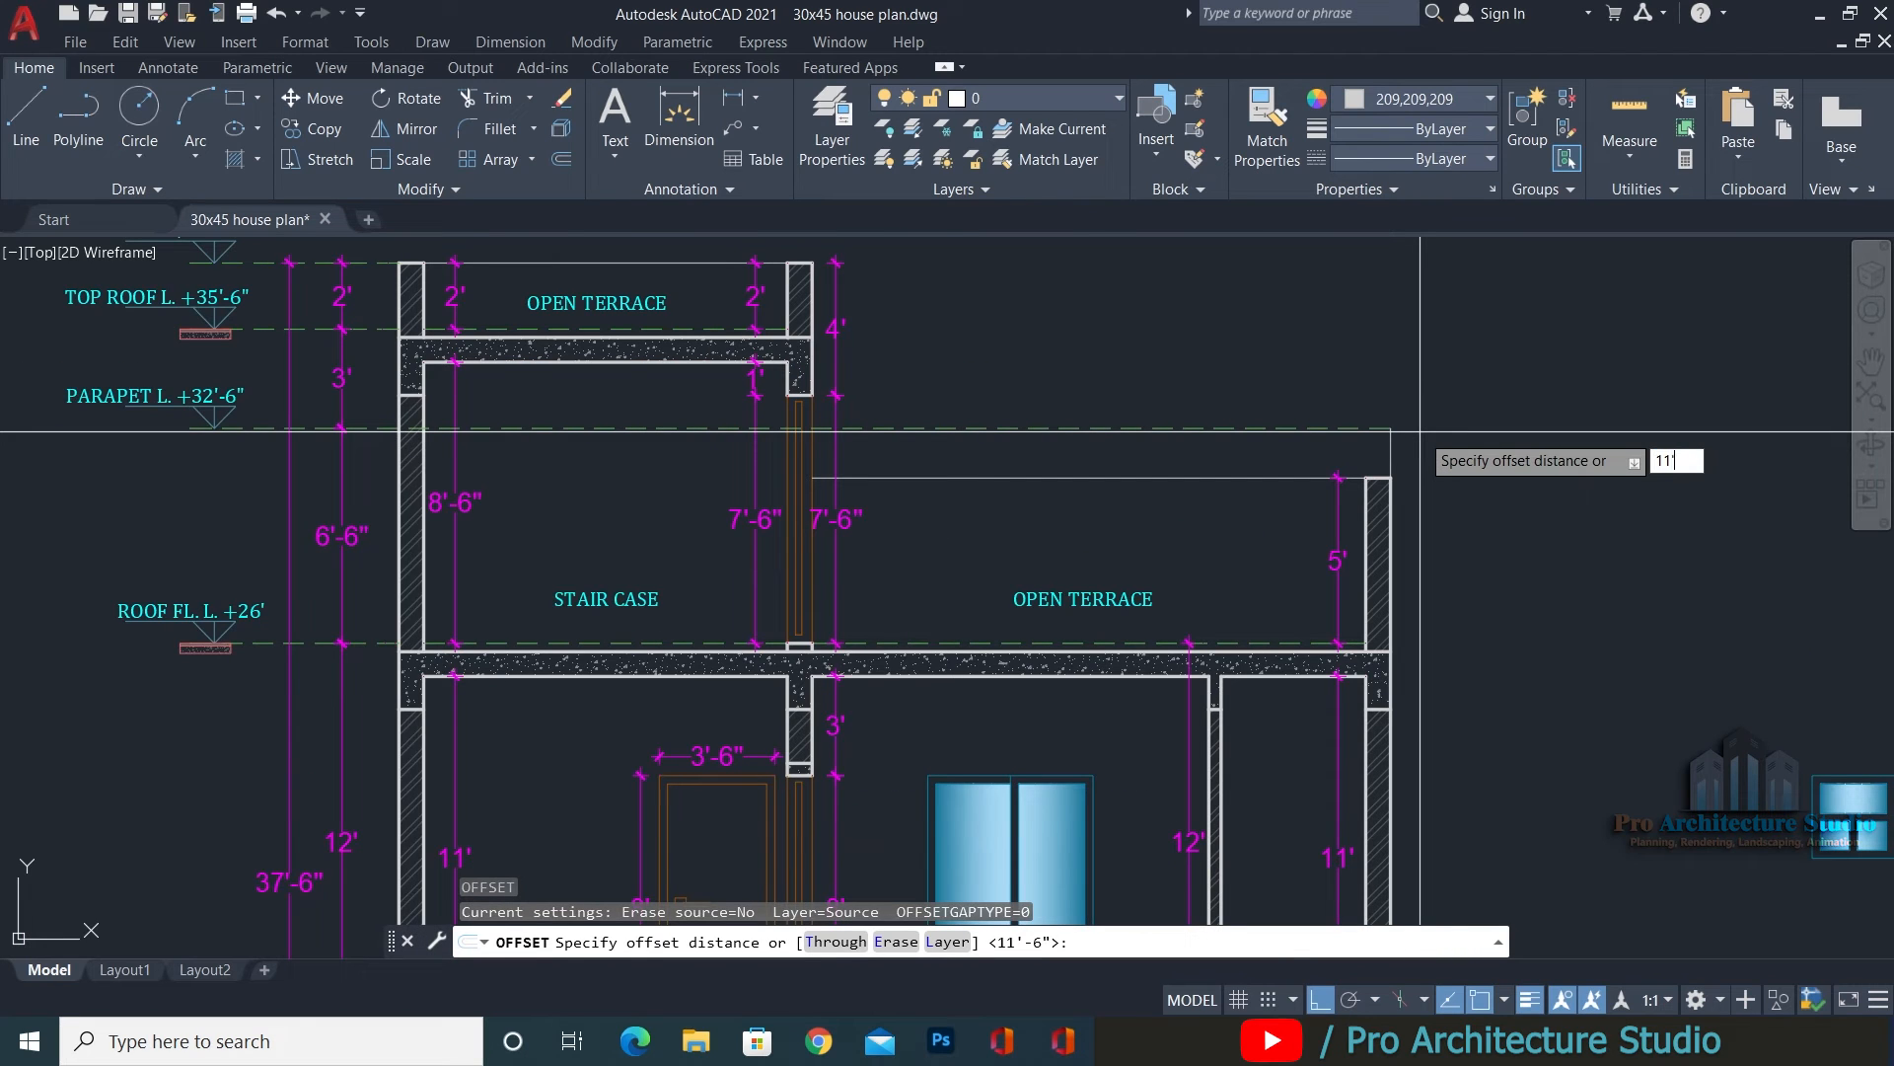
key("Return")
scroll(1388, 501, "up", 4)
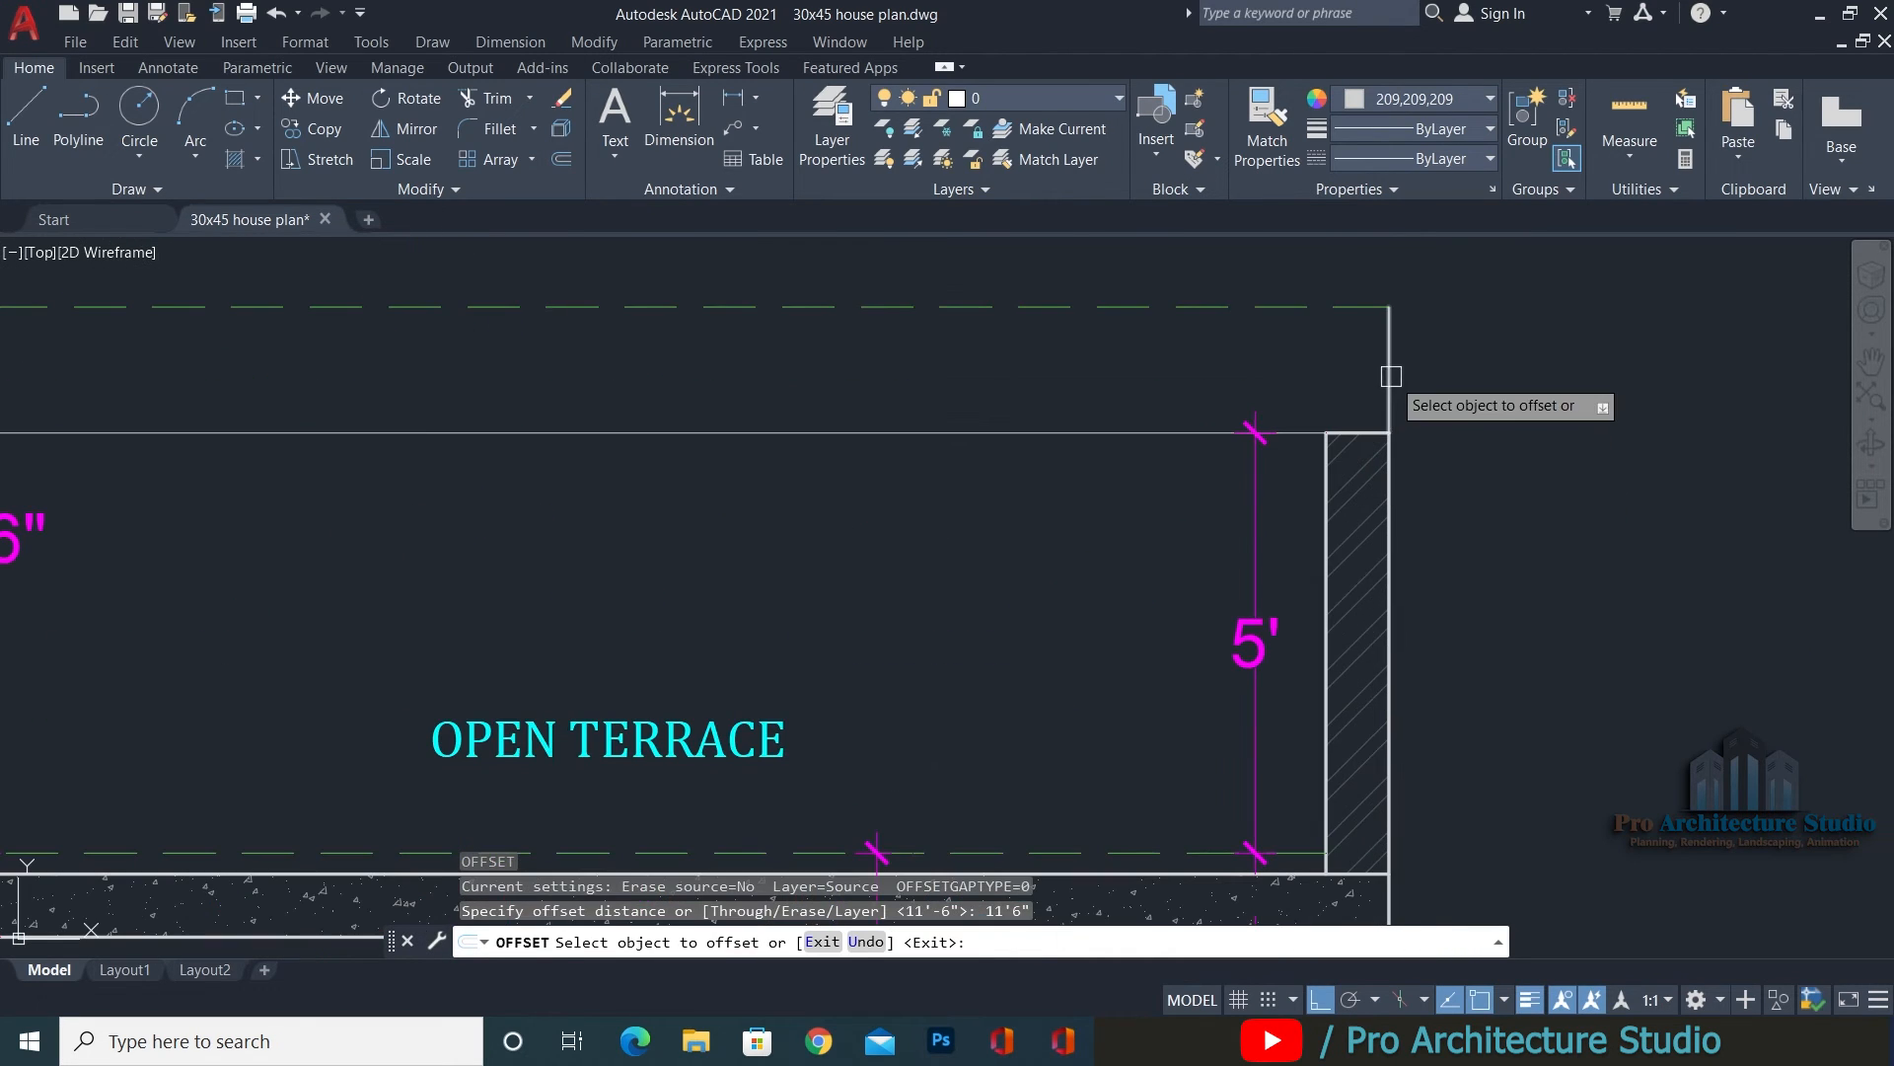
left_click(1390, 376)
left_click(690, 362)
middle_click_drag(603, 361, 1285, 509)
key("Escape")
key("Escape")
key("Escape")
Measure the horizontal run of the teal parapet's slanted edge down to the lower parapet on the front elevation.
scroll(1281, 483, "down", 5)
key("Escape")
middle_click_drag(456, 490, 1353, 490)
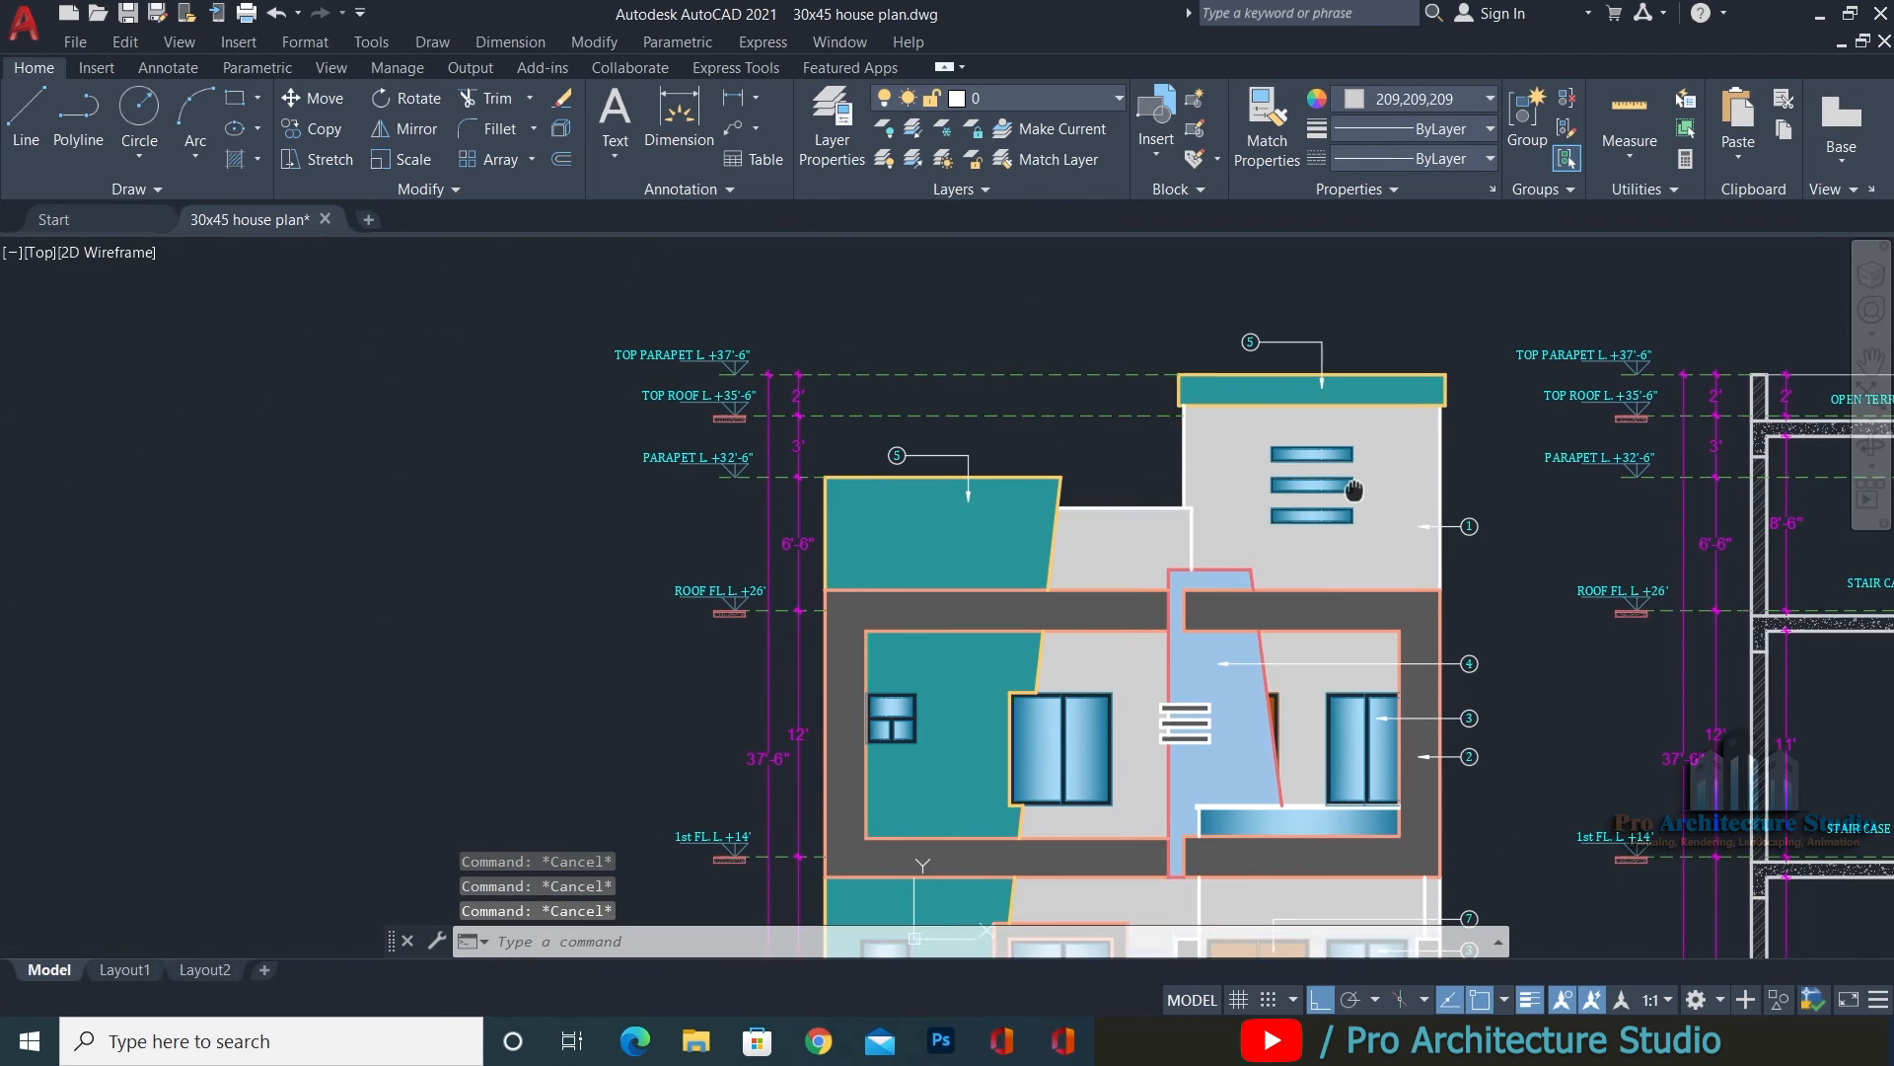
scroll(1164, 506, "up", 5)
type("DIMLI")
key("Return")
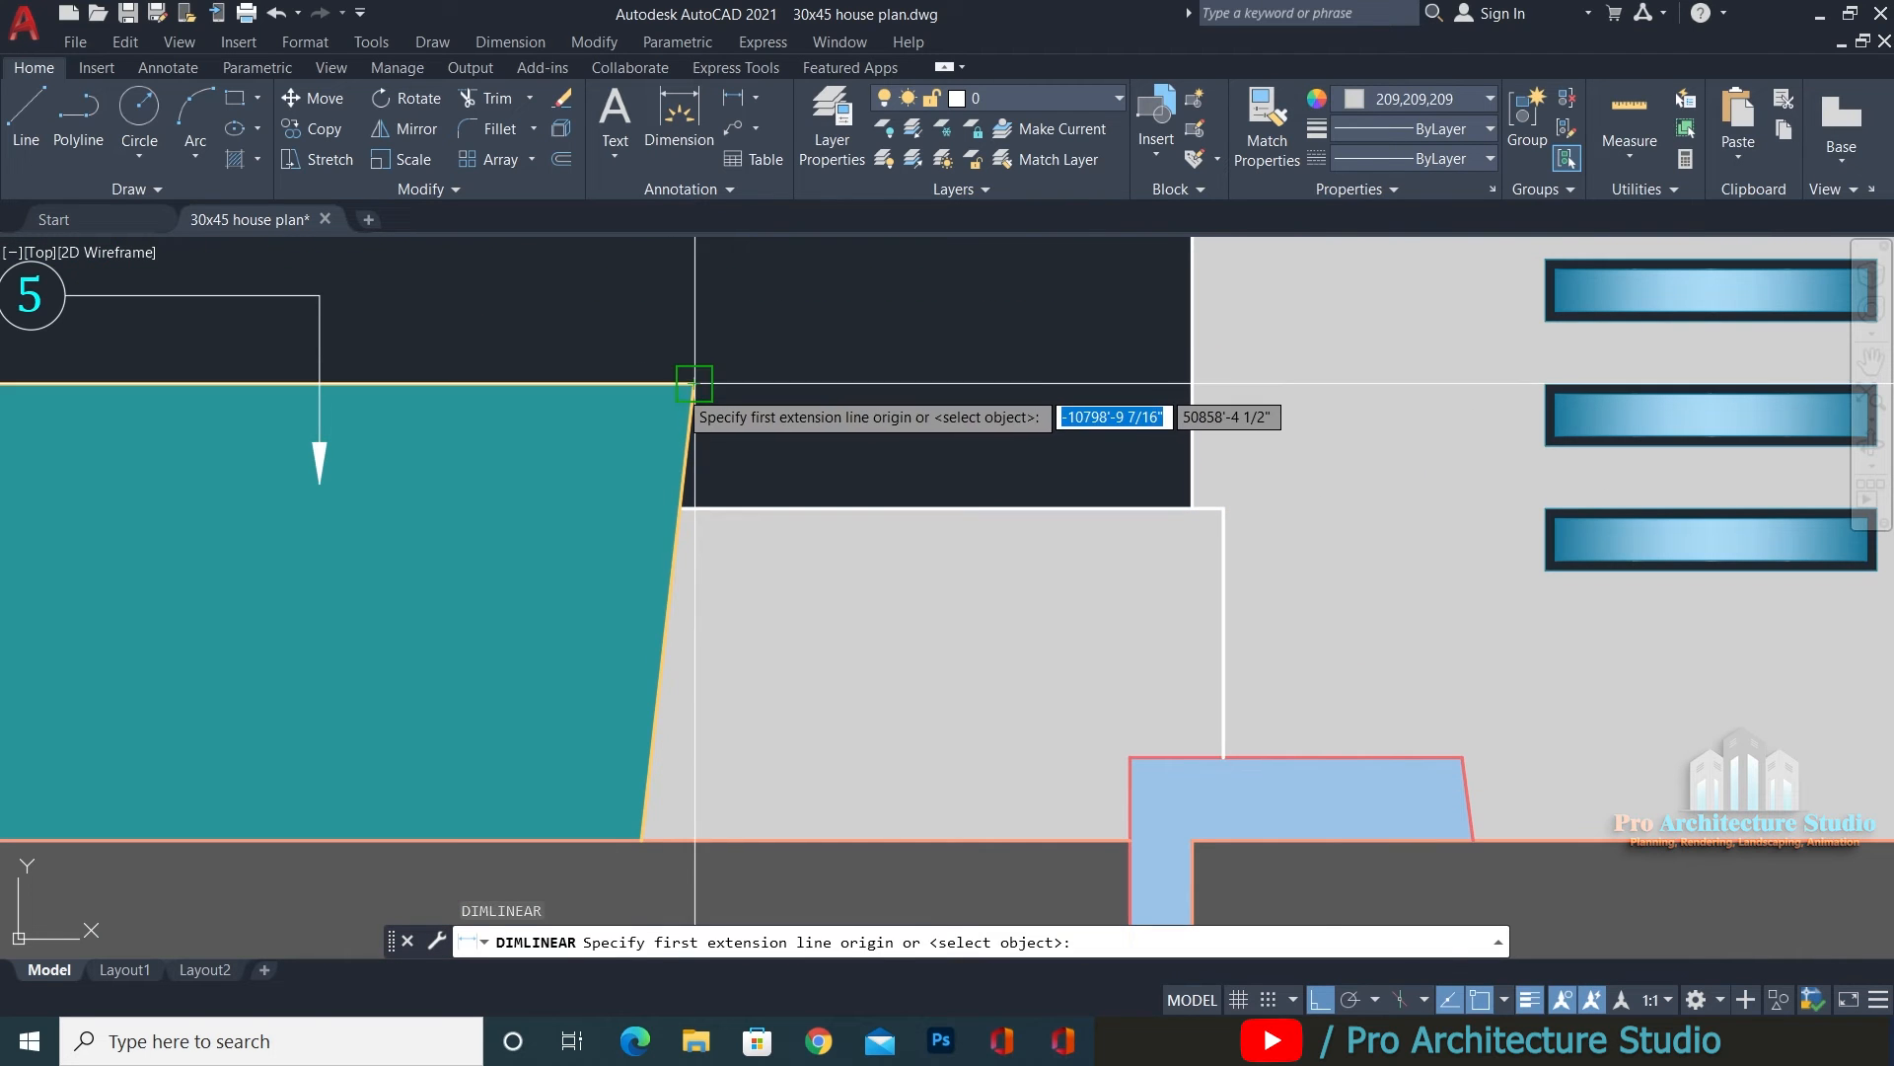
left_click(693, 384)
left_click(680, 508)
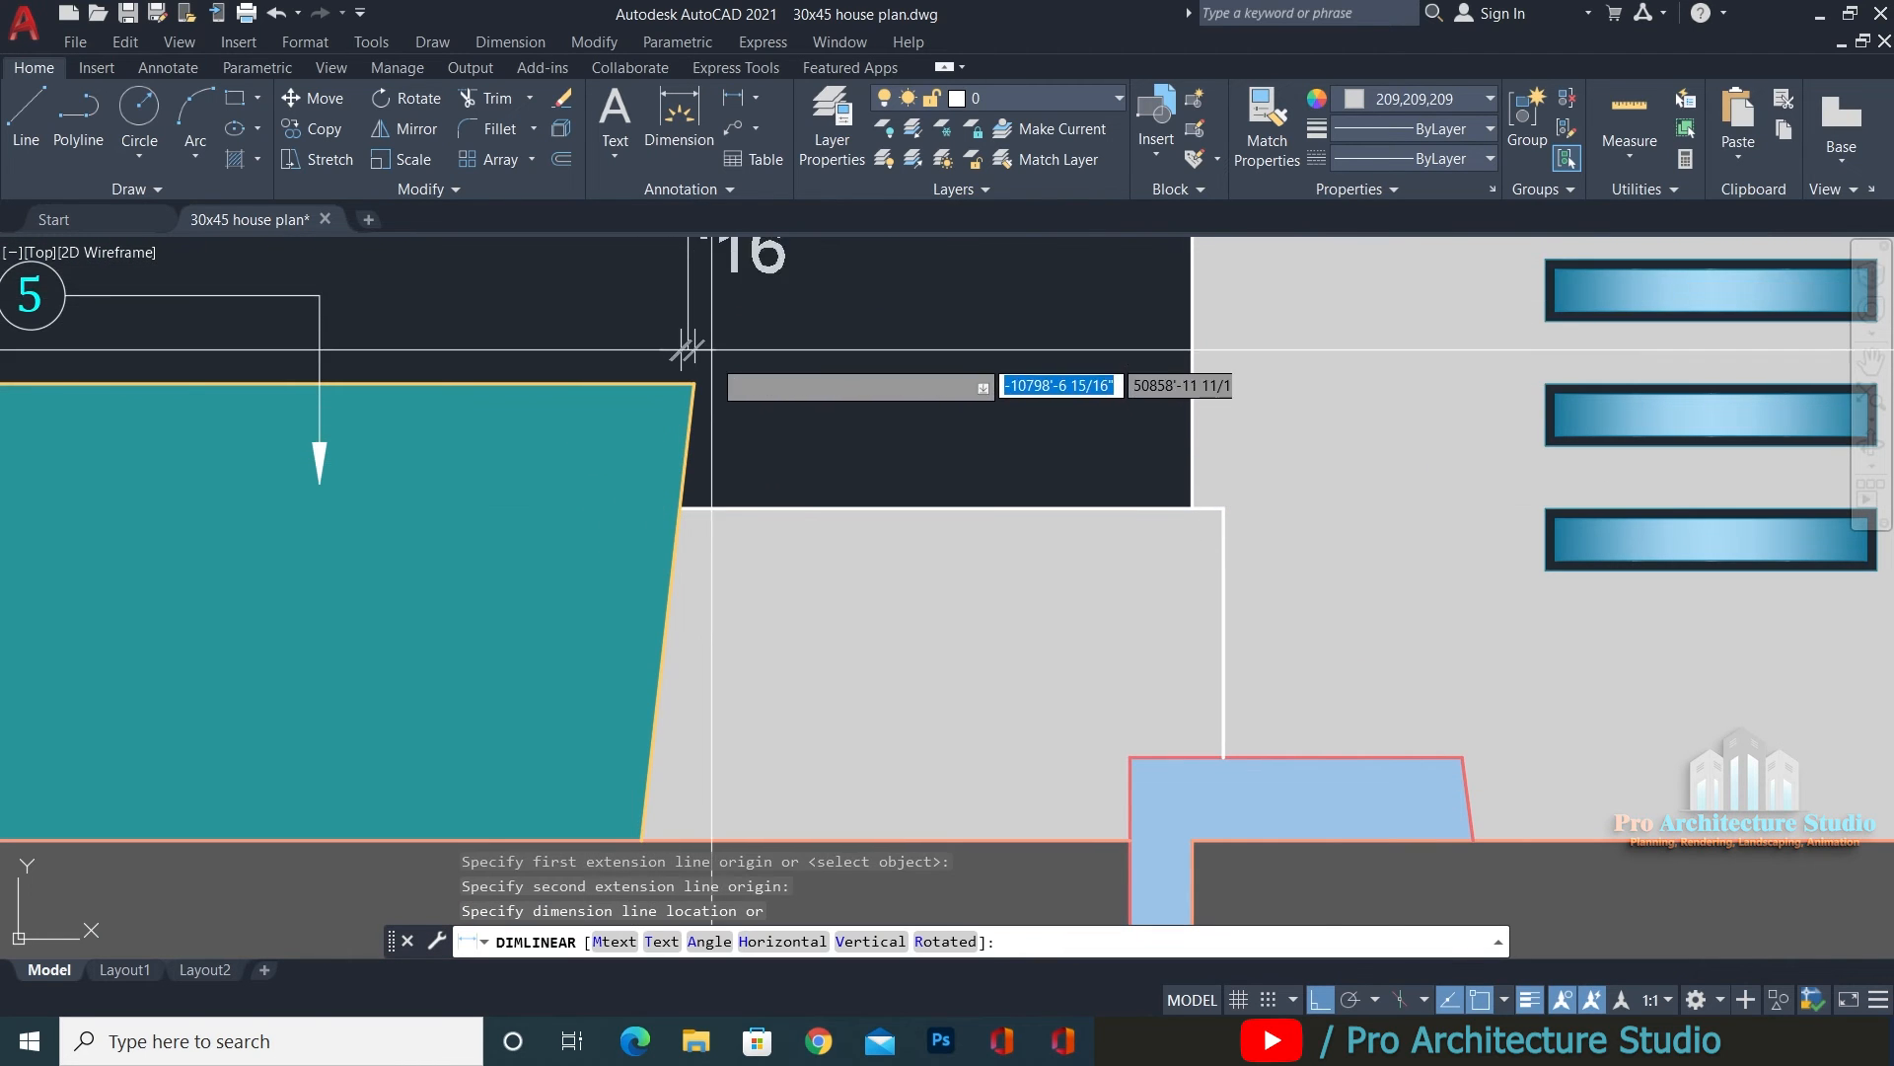
middle_click_drag(716, 343, 694, 523)
key("Escape")
scroll(693, 523, "down", 7)
Offset the vertical line above the OPEN TERRACE by 1" towards the far outer wall.
middle_click_drag(1205, 538, 842, 520)
scroll(1388, 533, "up", 6)
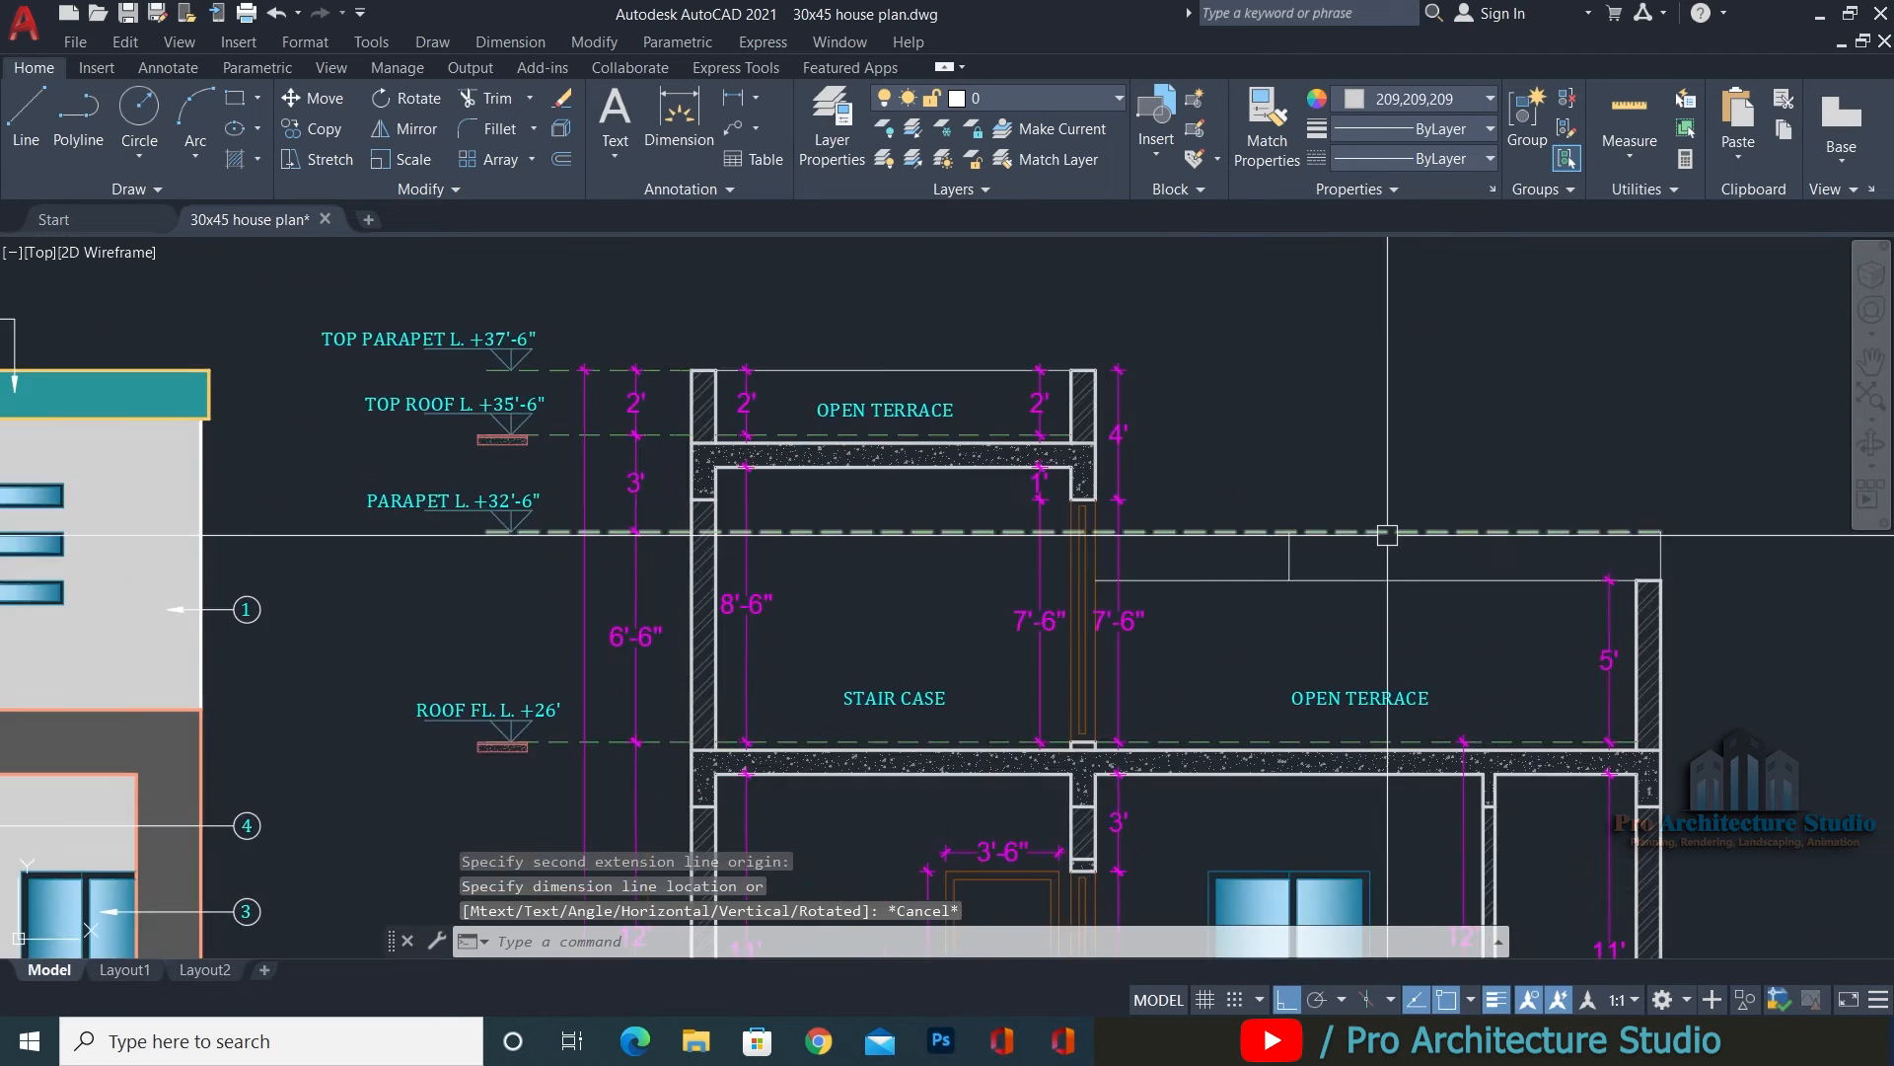
key("Escape")
key("Escape")
key("Escape")
key("Return")
type("1")
key("Return")
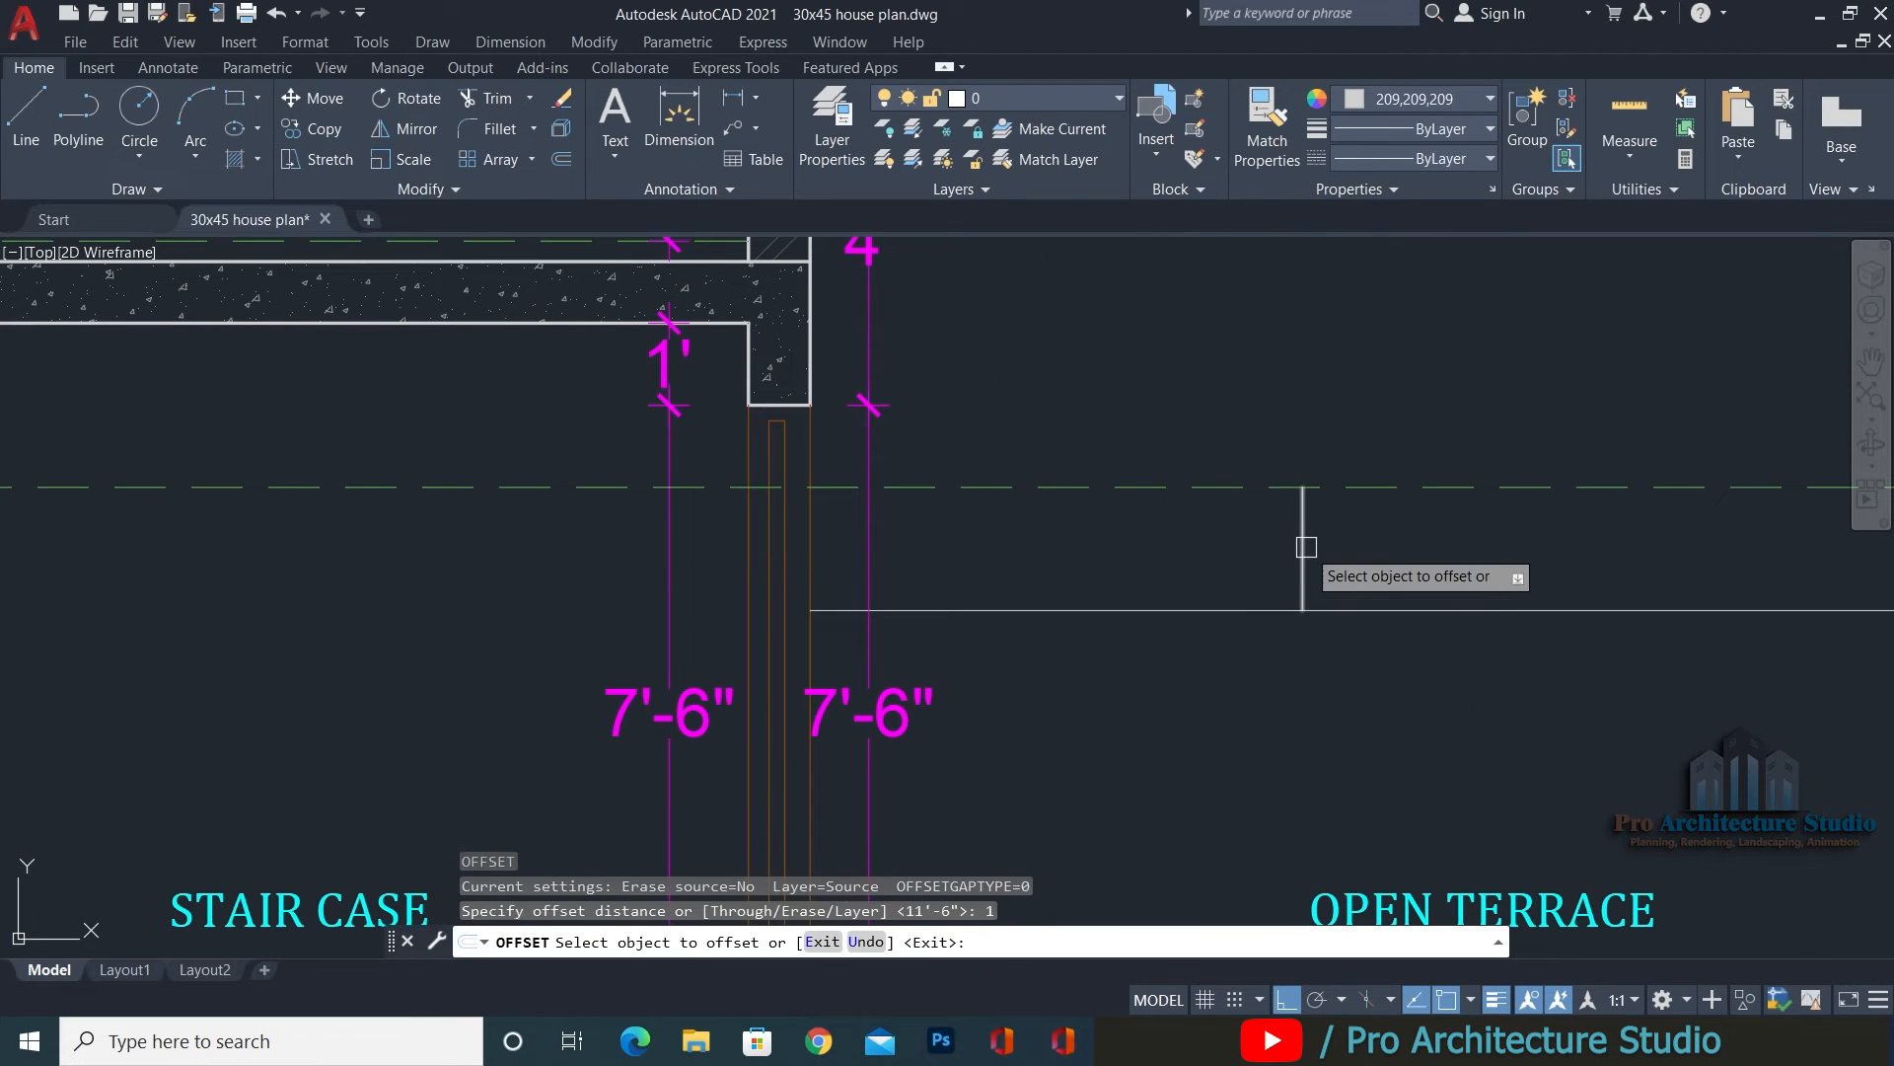
left_click(1304, 549)
left_click(1431, 552)
key("Return")
key("Escape")
Draw the parapet's slanted edge from the first vertical line's upper end to the offset line's lower end.
scroll(1385, 539, "up", 5)
key("l")
key("Return")
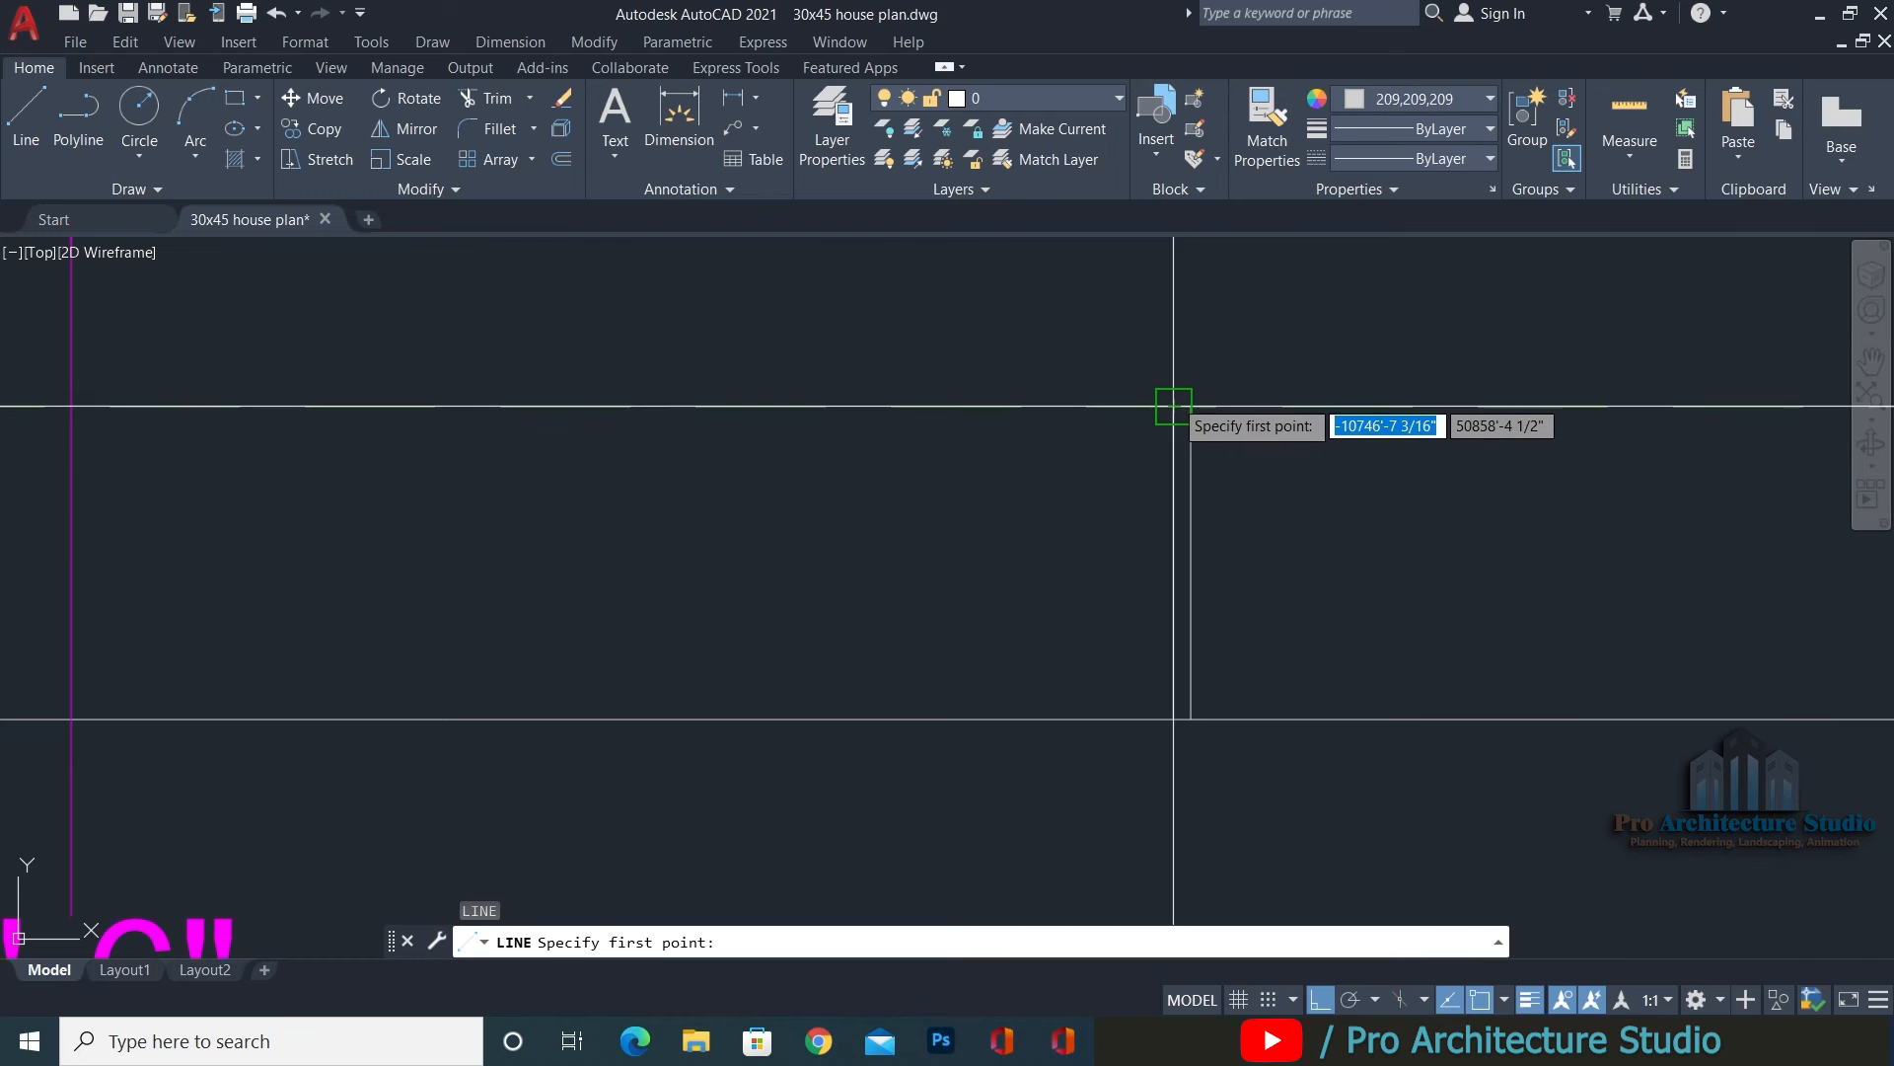
left_click(1173, 405)
key("Return")
Draw a horizontal line along the parapet level from the slanted edge's upper end to the vertical line above the outer wall.
key("Escape")
key("Return")
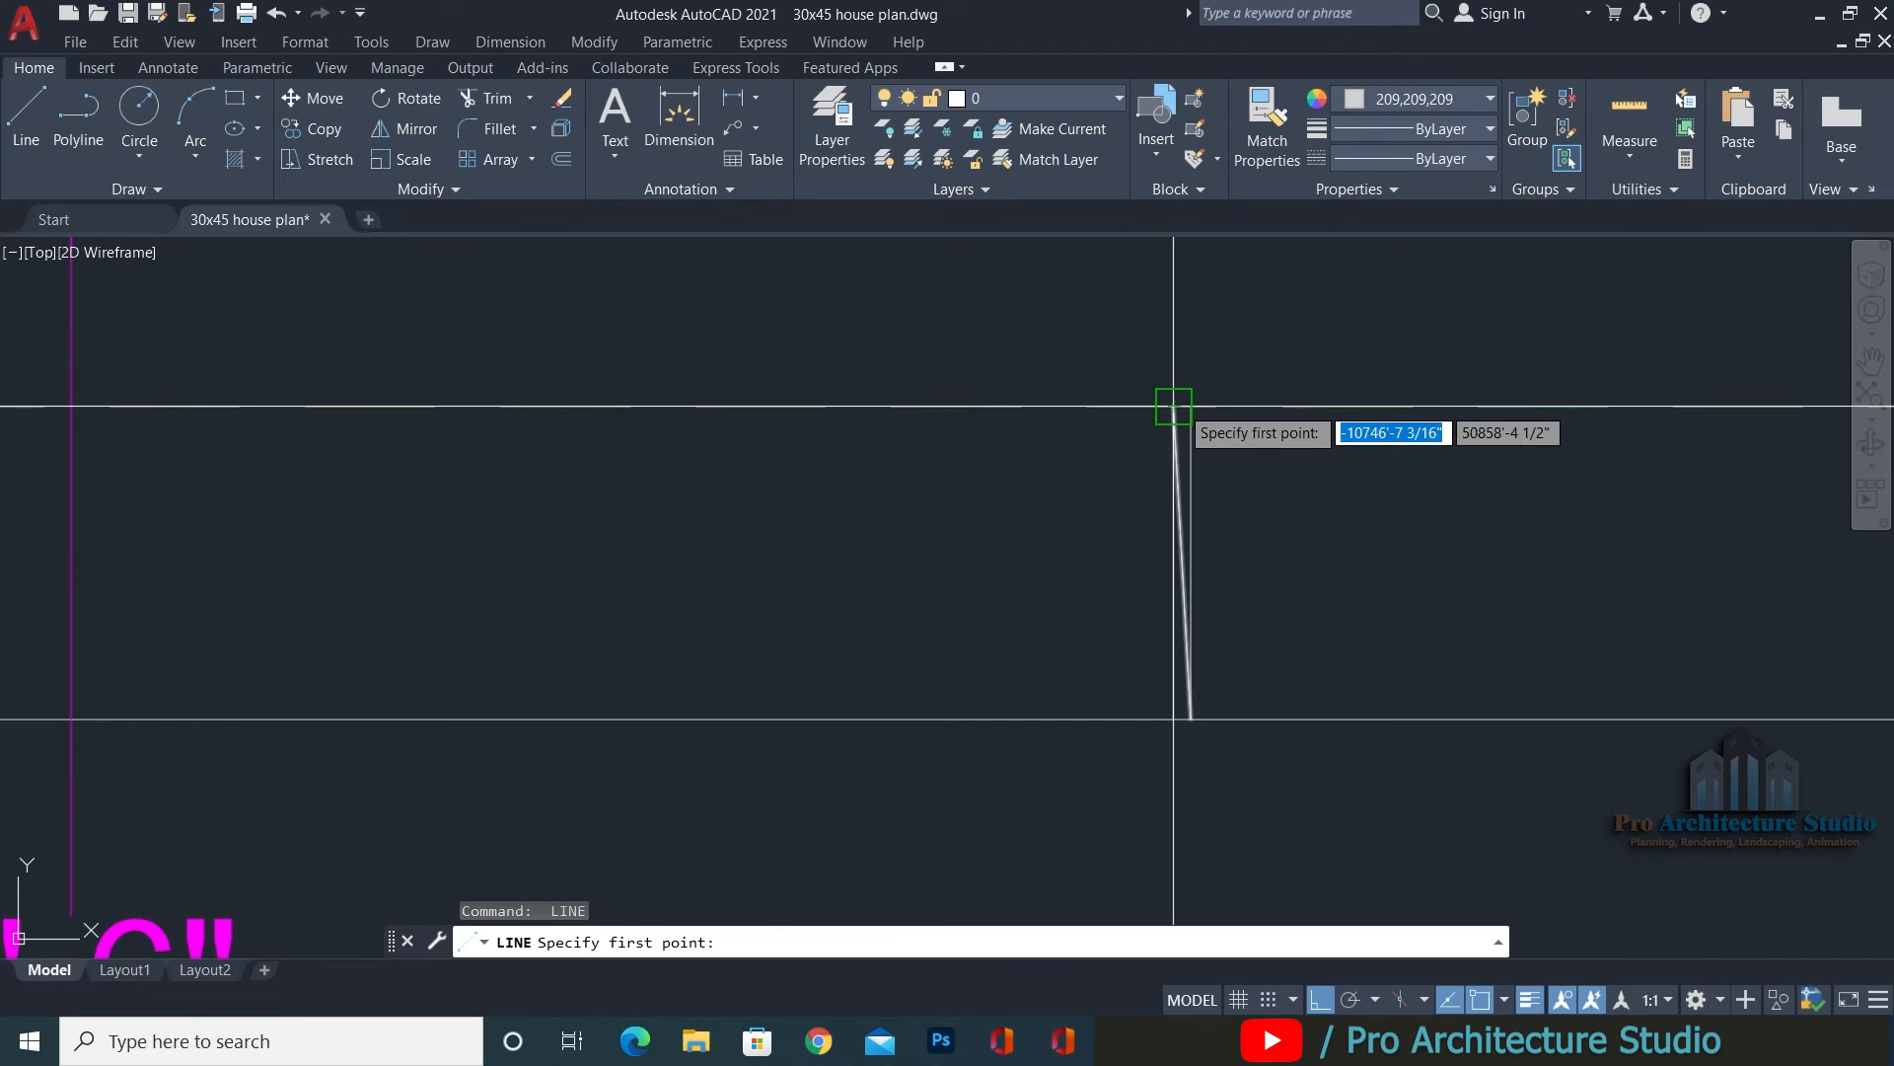
left_click(1173, 406)
scroll(1103, 375, "down", 6)
middle_click_drag(1296, 435, 1108, 451)
key("Escape")
key("Escape")
key("Escape")
Erase the two vertical construction lines beside the slanted parapet edge.
scroll(908, 422, "up", 6)
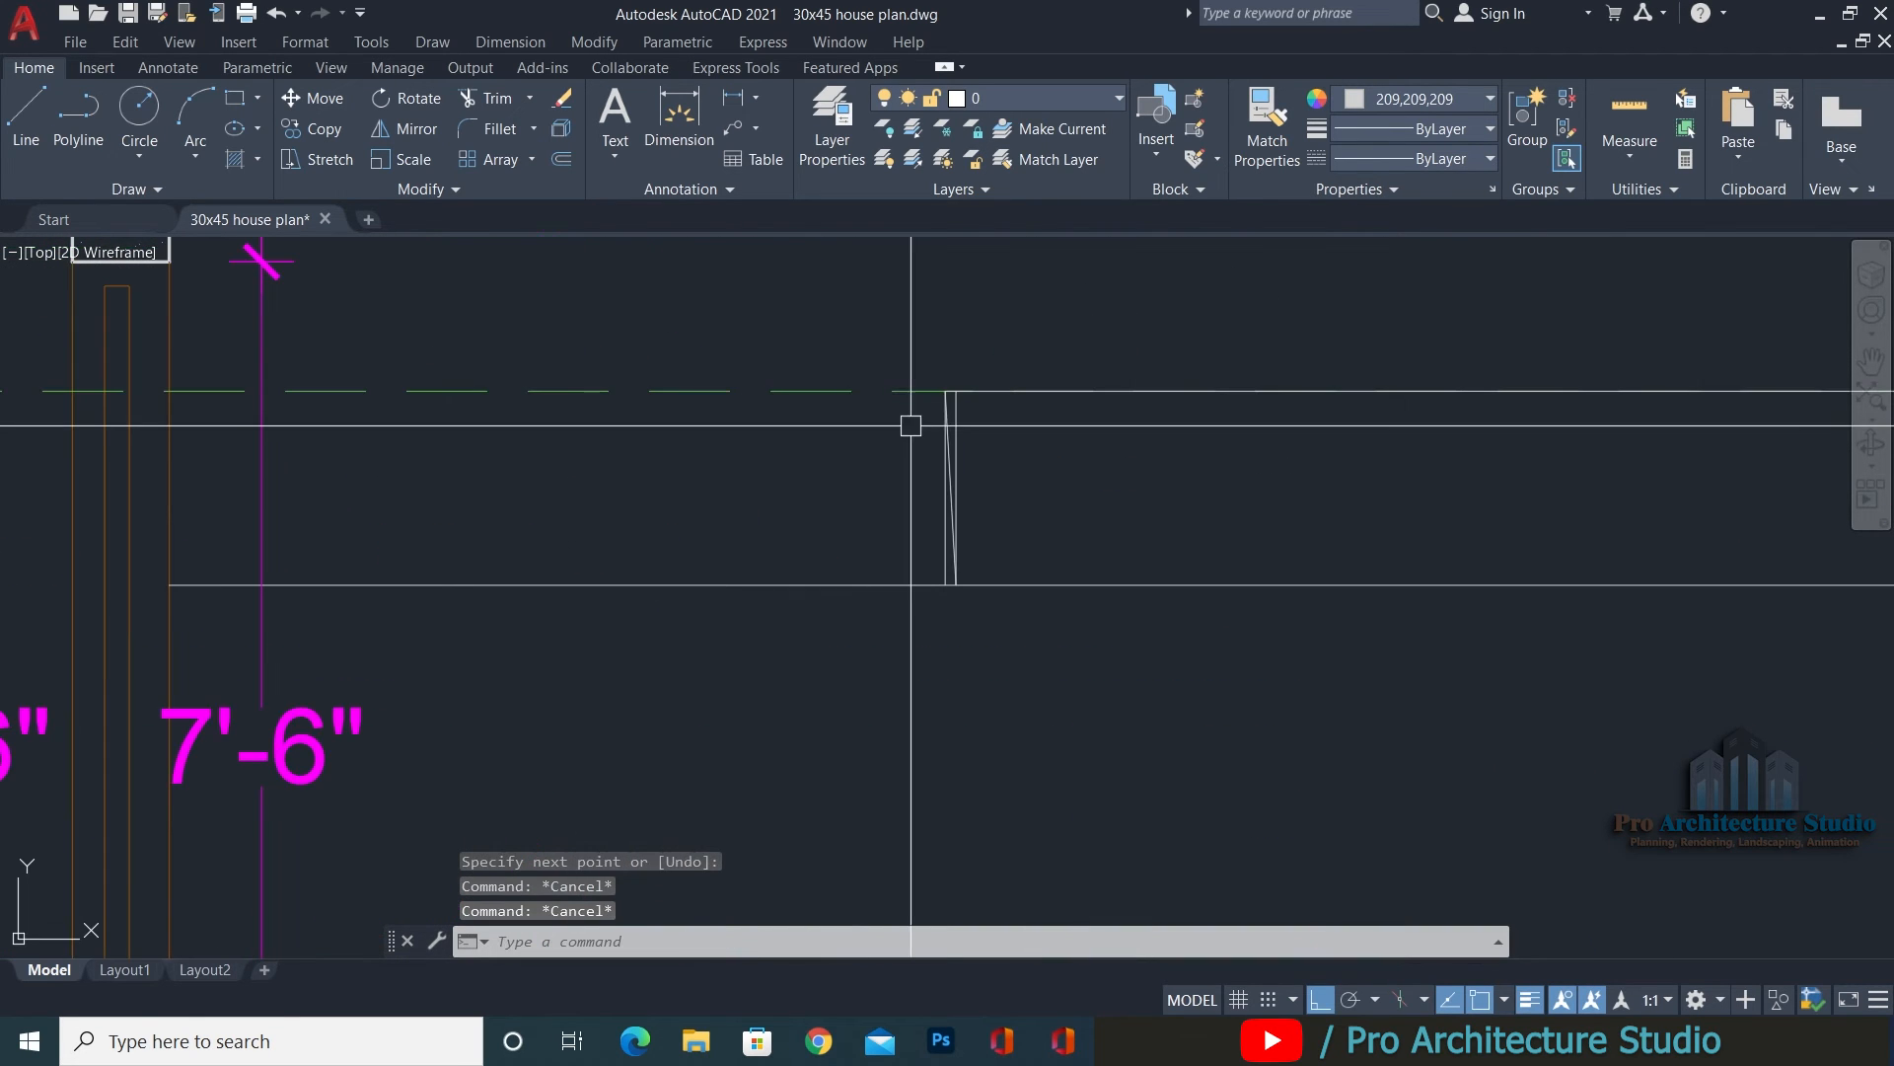
left_click(924, 654)
key("e")
key("Return")
scroll(965, 509, "down", 3)
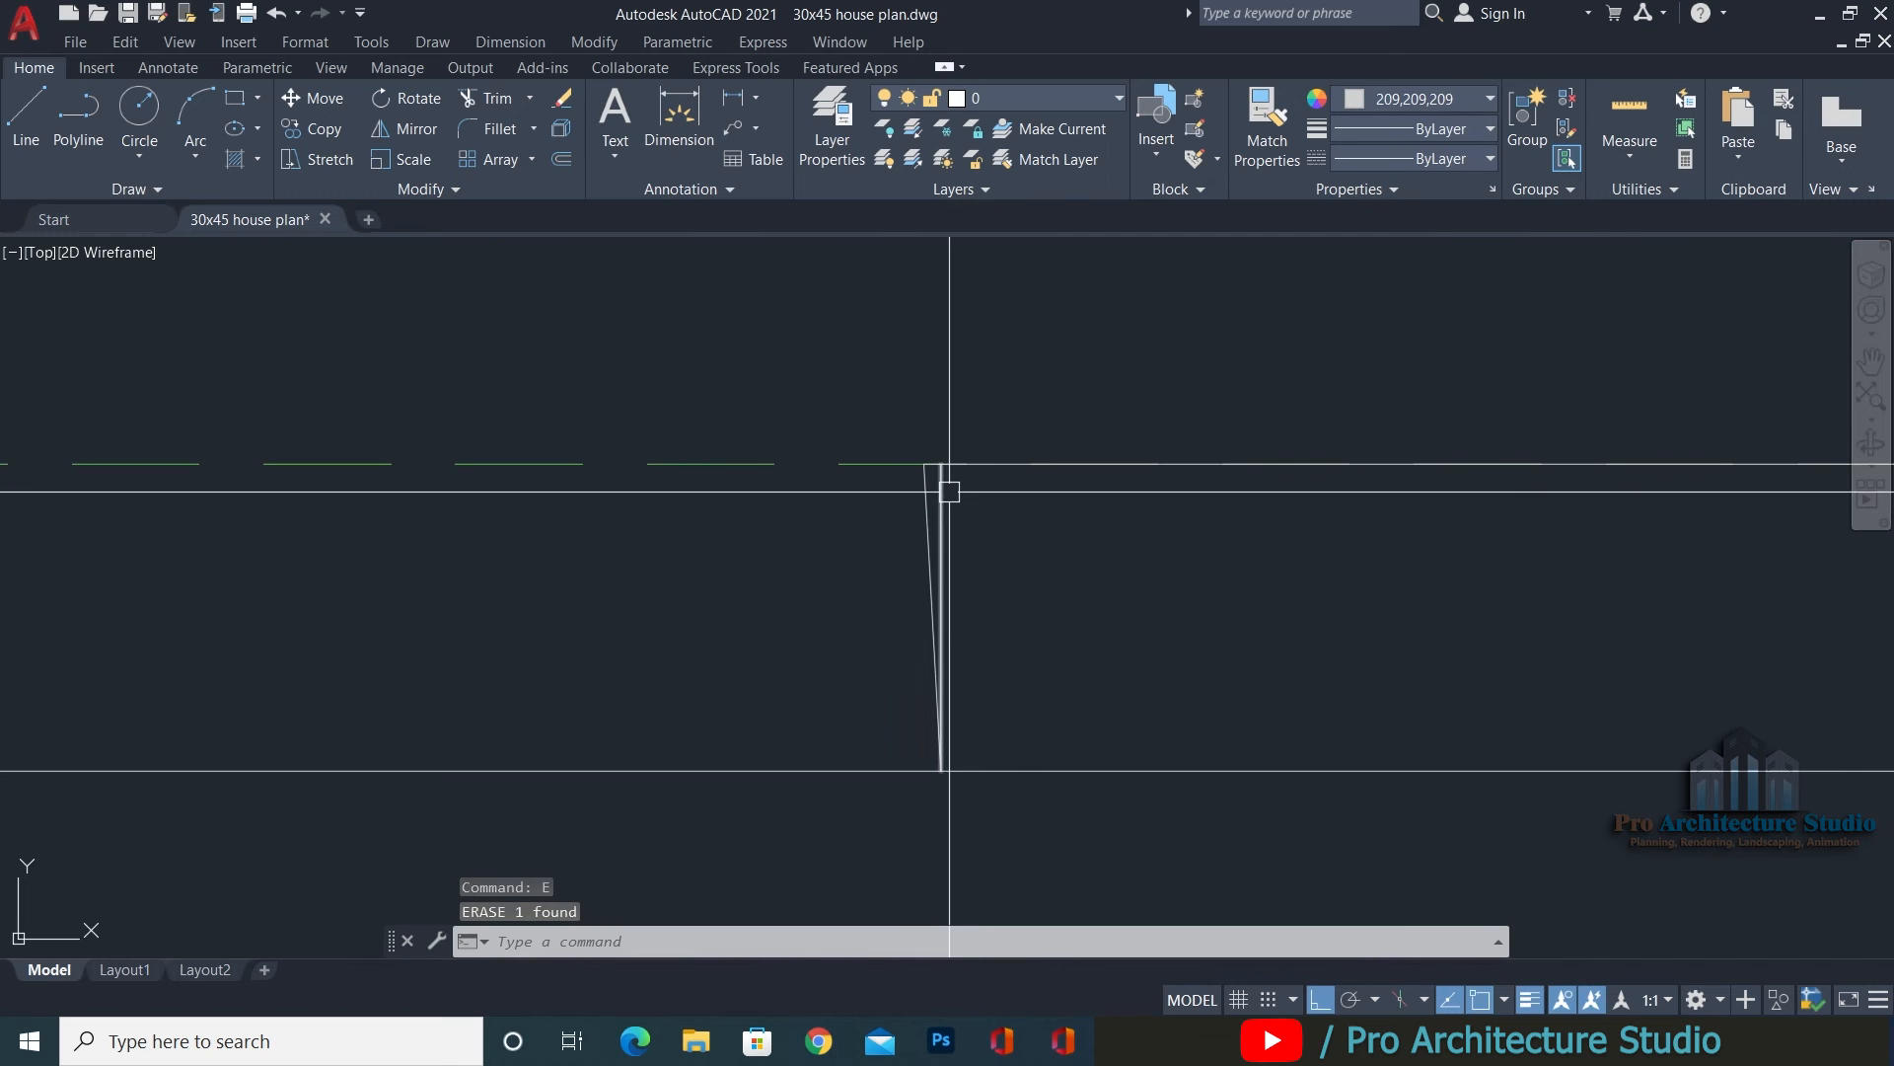
key("Escape")
scroll(989, 460, "down", 3)
left_click(874, 385)
left_click(747, 481)
scroll(770, 494, "down", 3)
key("Escape")
key("Escape")
scroll(1041, 540, "up", 3)
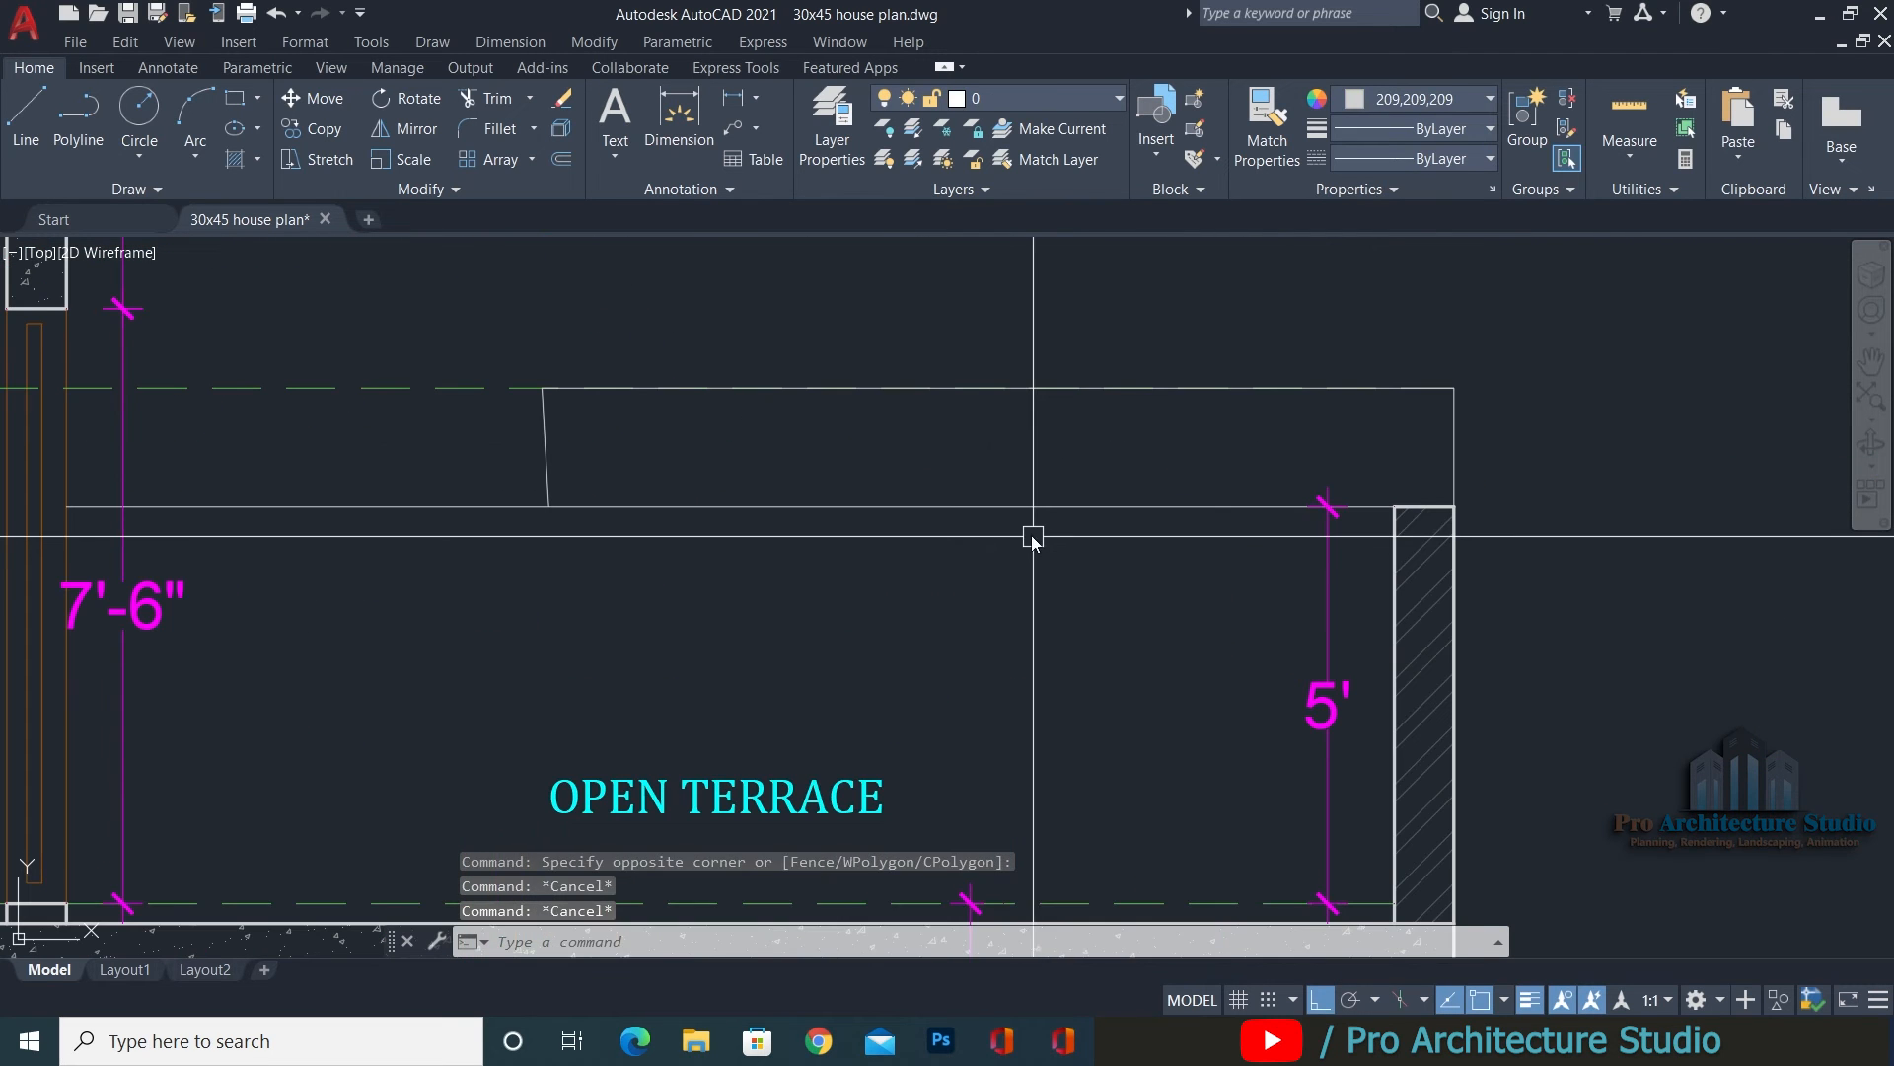
Trim away the lower horizontal line between the slanted parapet edge and the outer wall of the OPEN TERRACE.
type("tr")
key("Return")
left_click(1032, 511)
left_click(1032, 511)
key("Escape")
key("Escape")
key("Escape")
Shorten the dashed PARAPET level line back to the slanted edge's upper end and save the drawing.
left_click(414, 329)
left_click(373, 450)
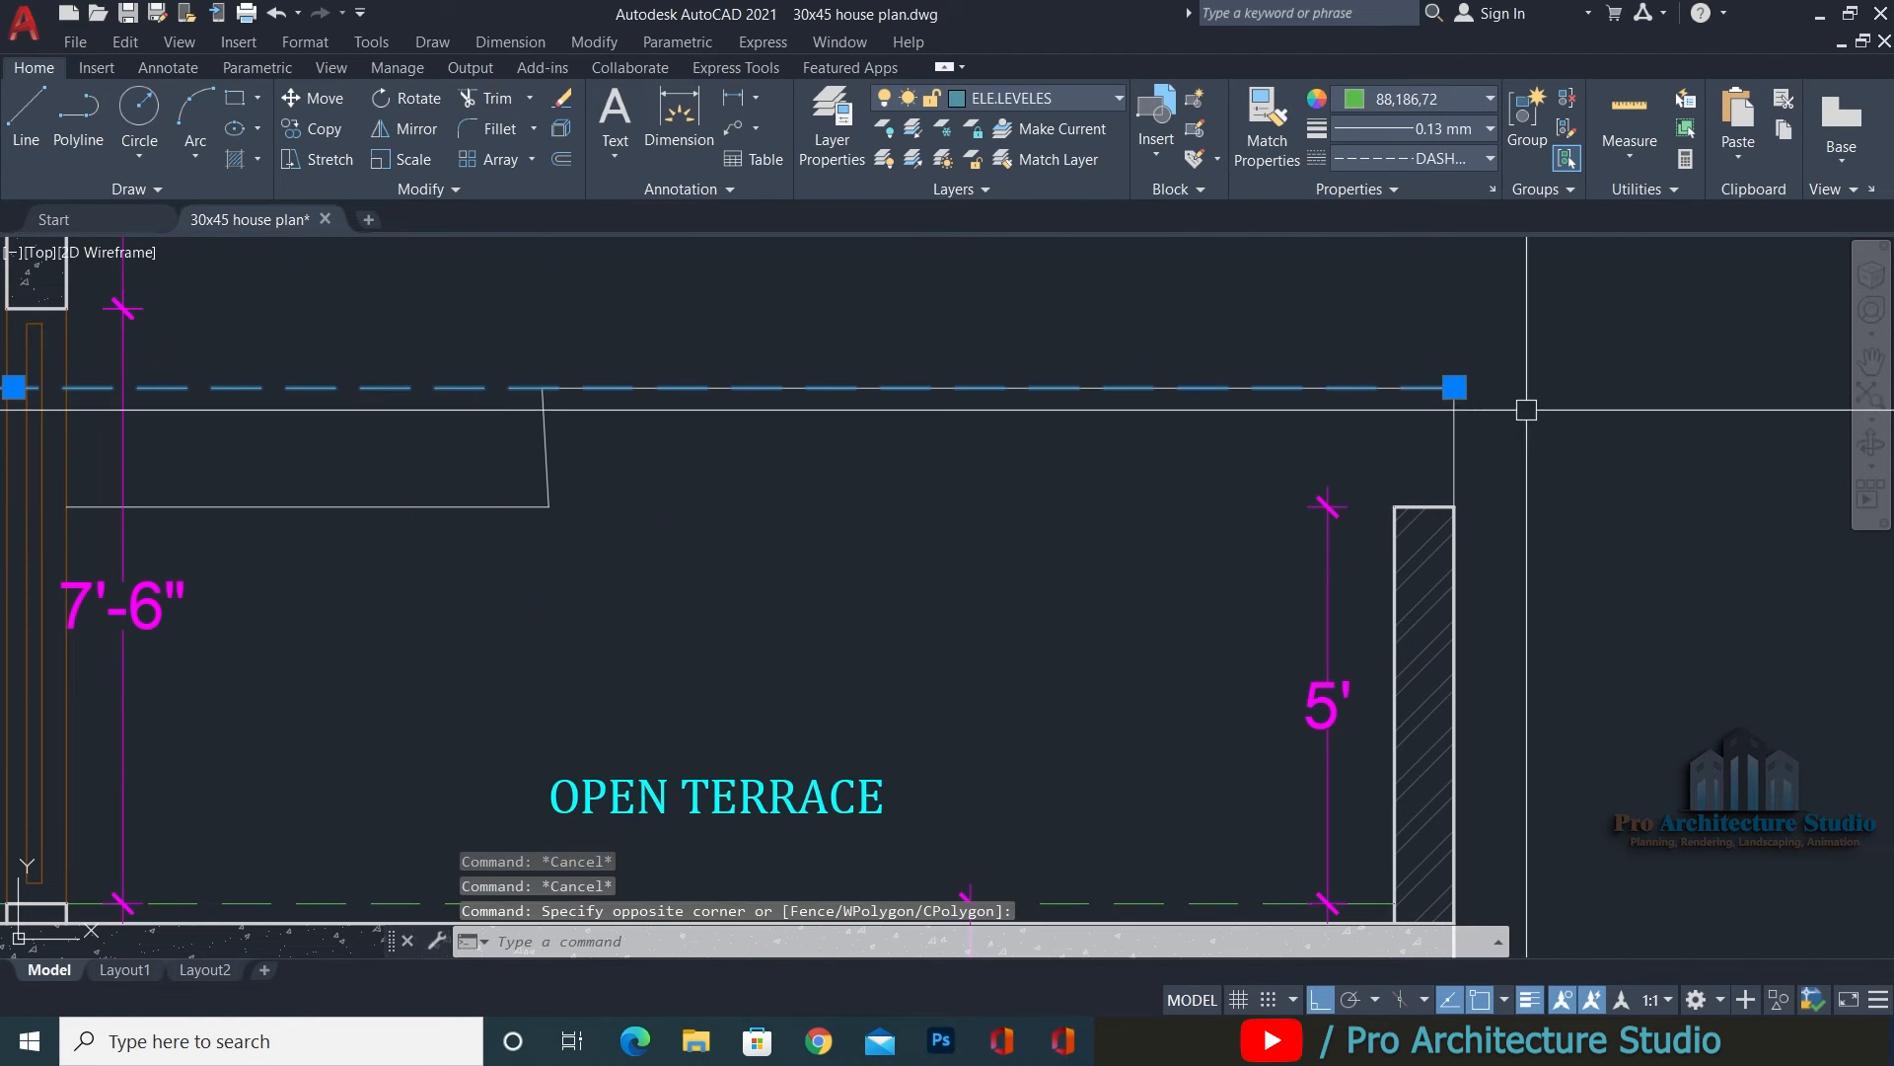
left_click(1454, 387)
left_click(543, 386)
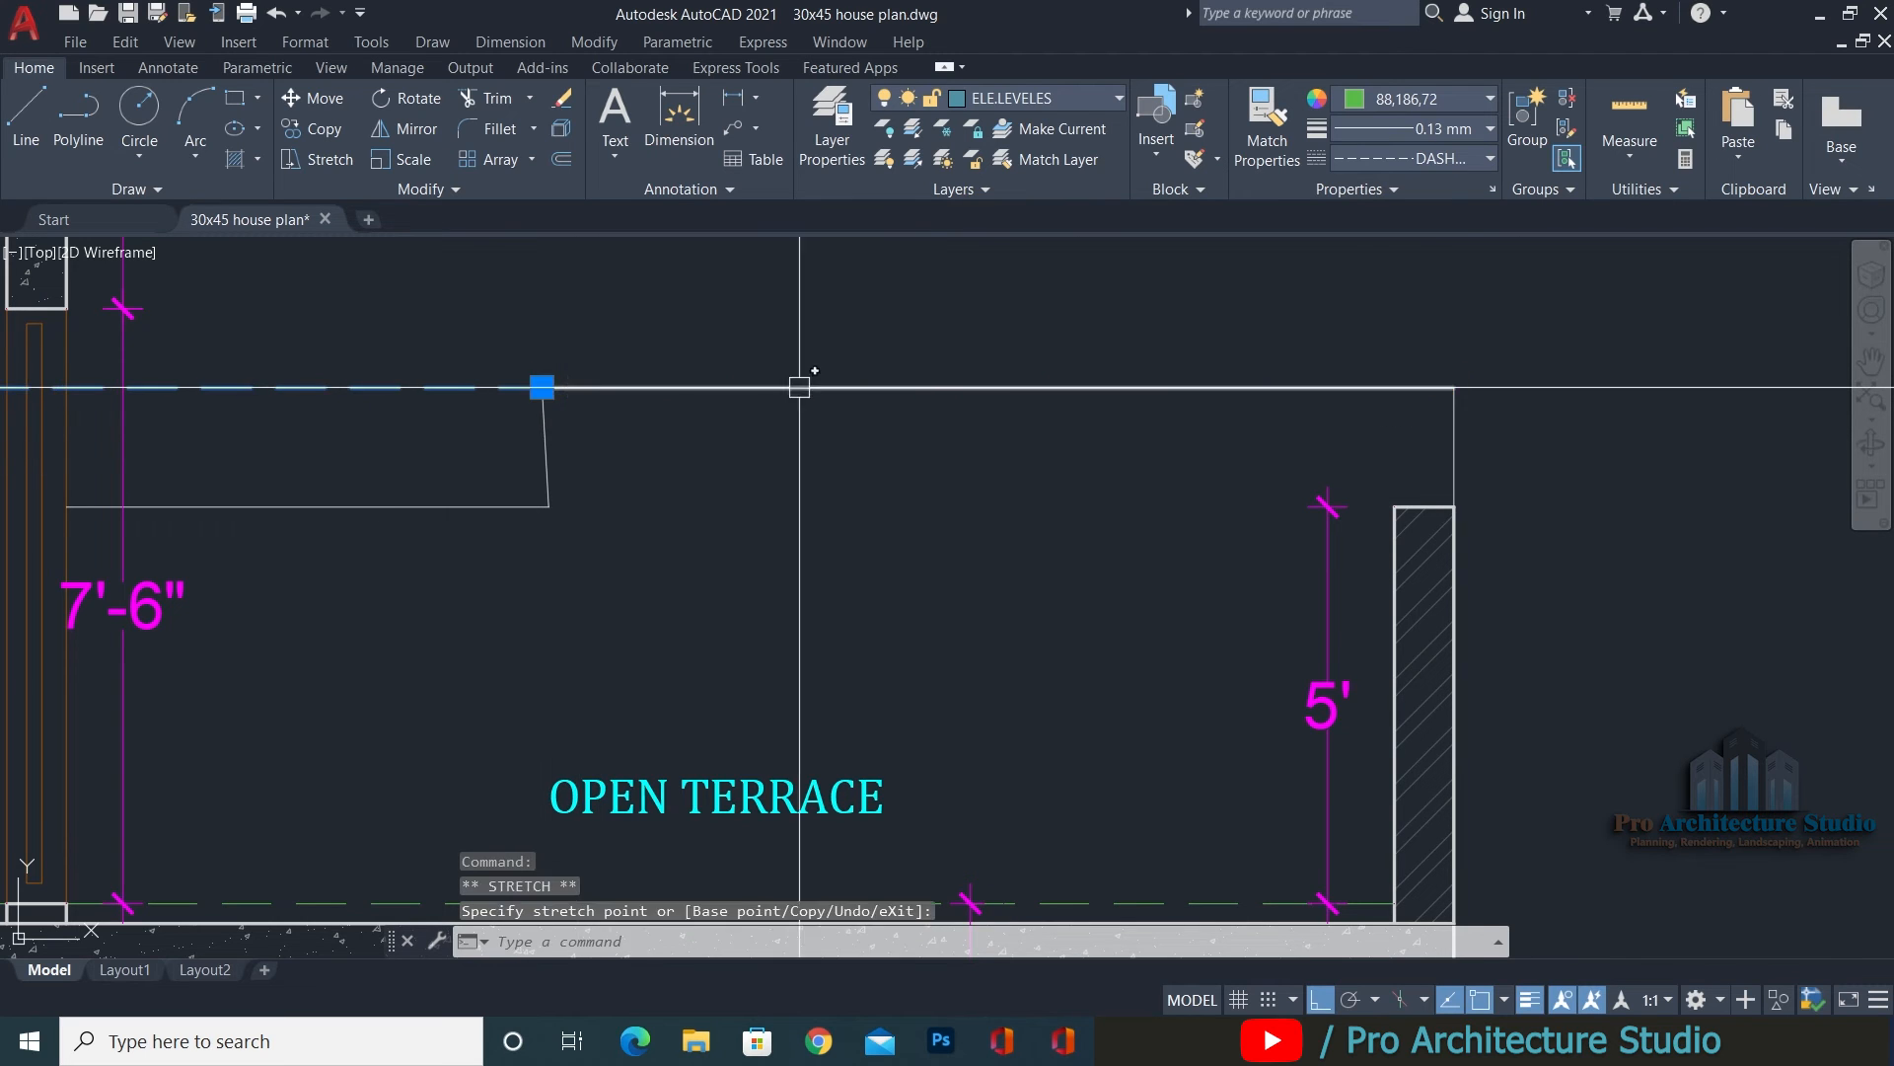
key("Escape")
key("Escape")
scroll(935, 396, "down", 5)
middle_click_drag(652, 375, 1071, 386)
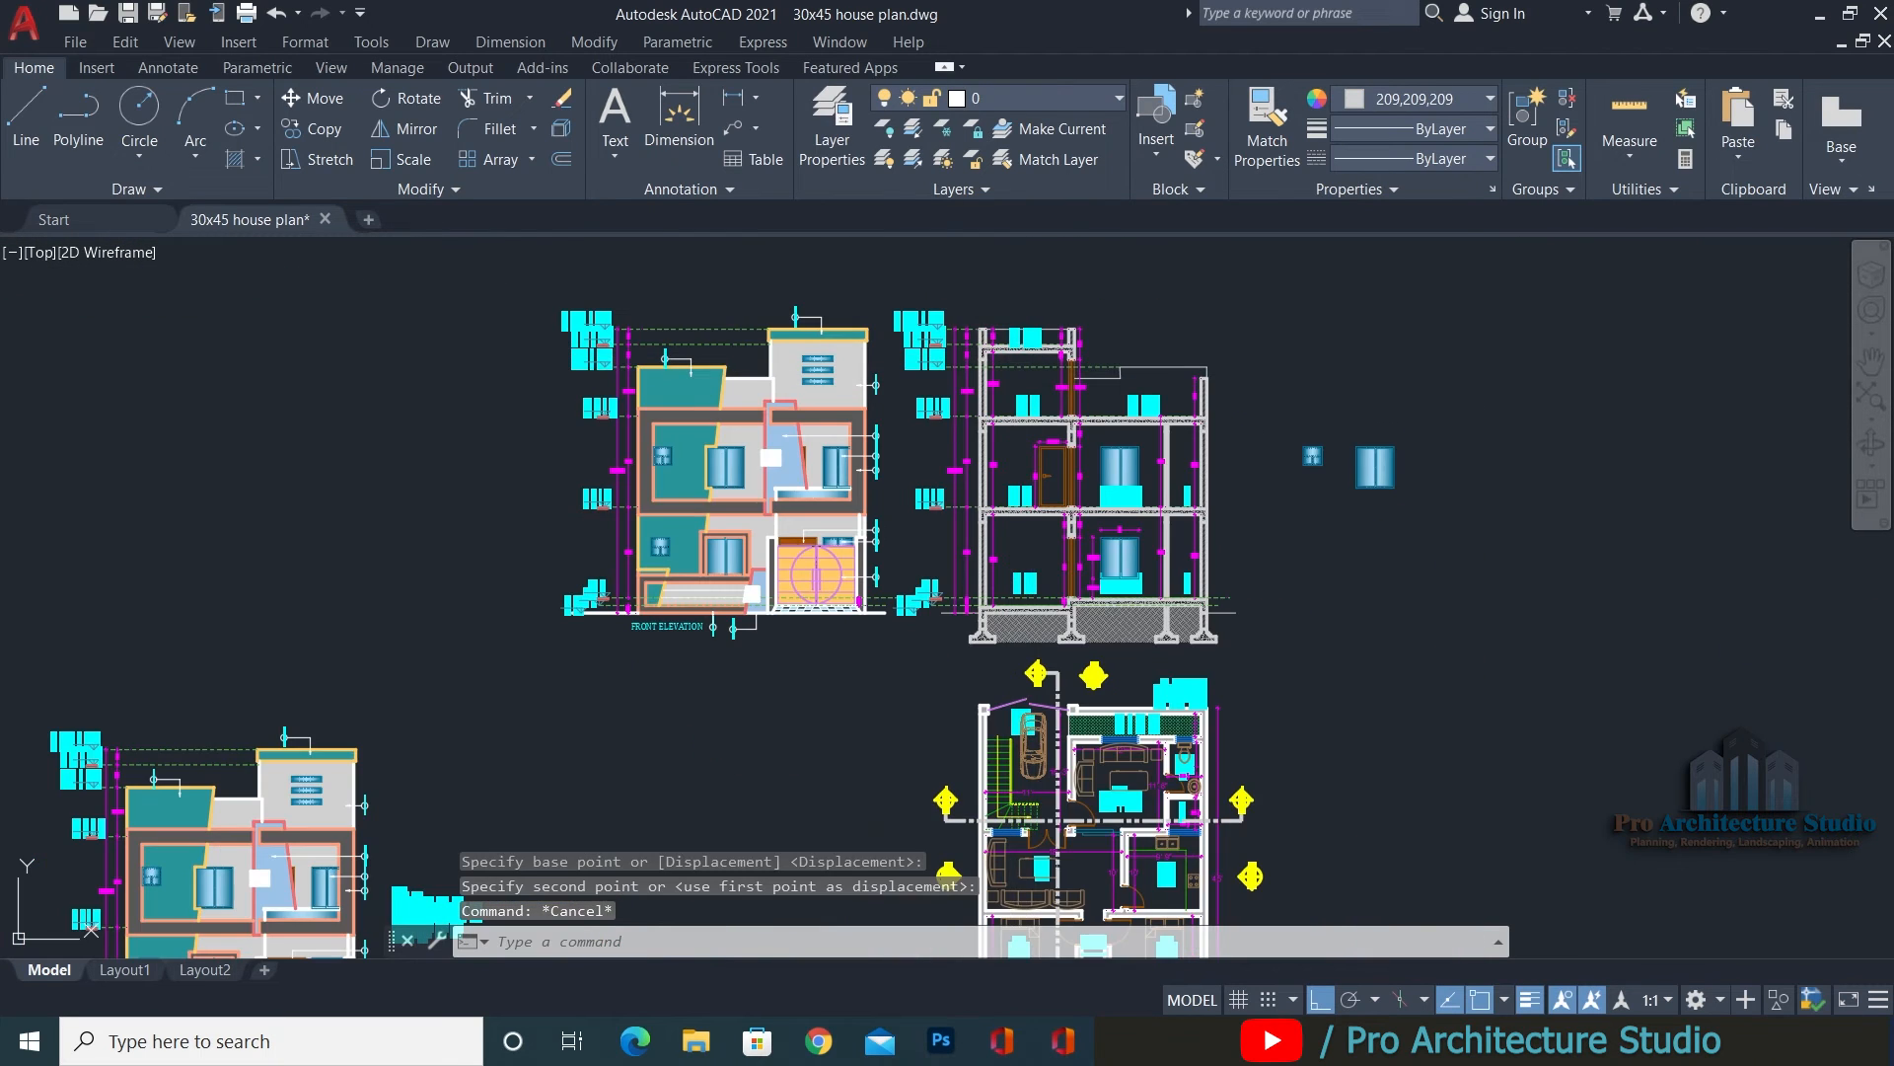
key("ctrl+s")
Examine the section beside the front elevation, including the level markers and ground line next to the CAR PORCH.
scroll(1029, 486, "up", 4)
scroll(1112, 482, "down", 2)
middle_click_drag(1140, 450, 1110, 526)
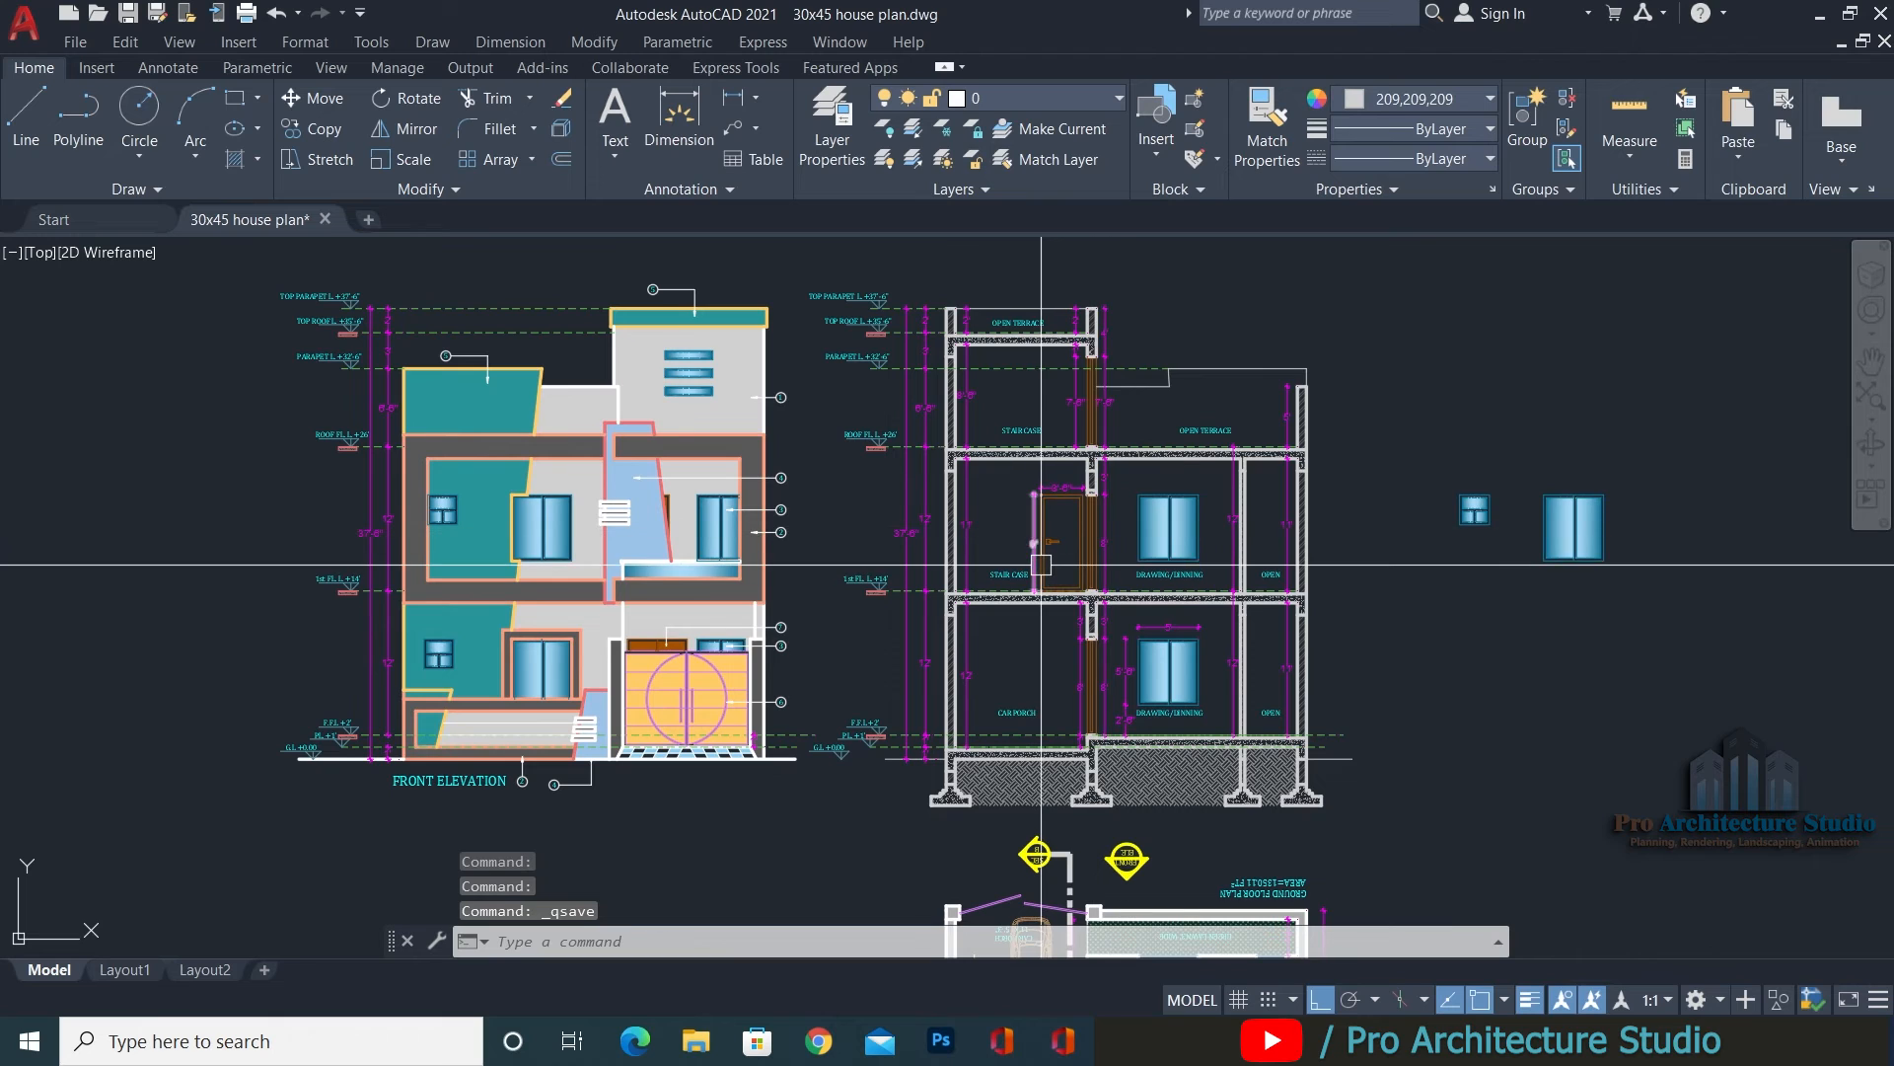
scroll(1148, 482, "up", 3)
scroll(1154, 486, "down", 5)
scroll(1241, 576, "up", 4)
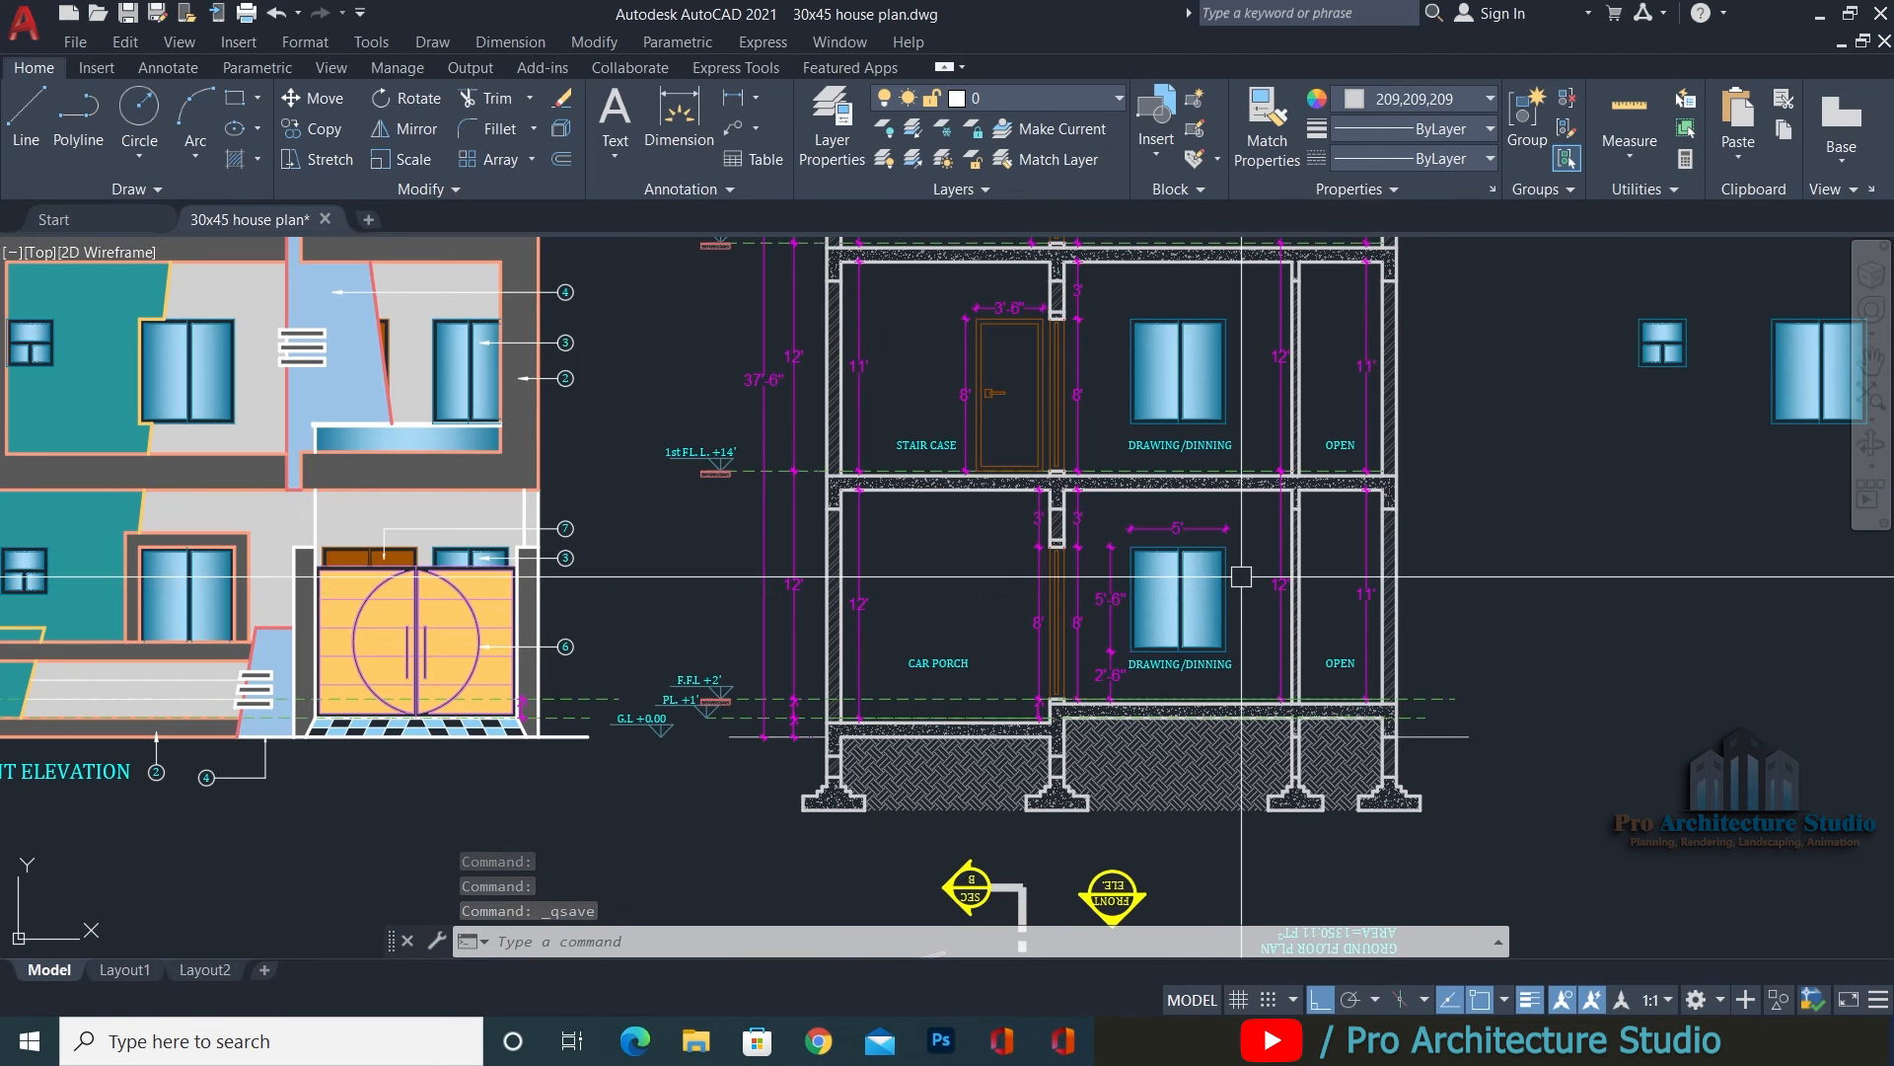
scroll(837, 712, "up", 4)
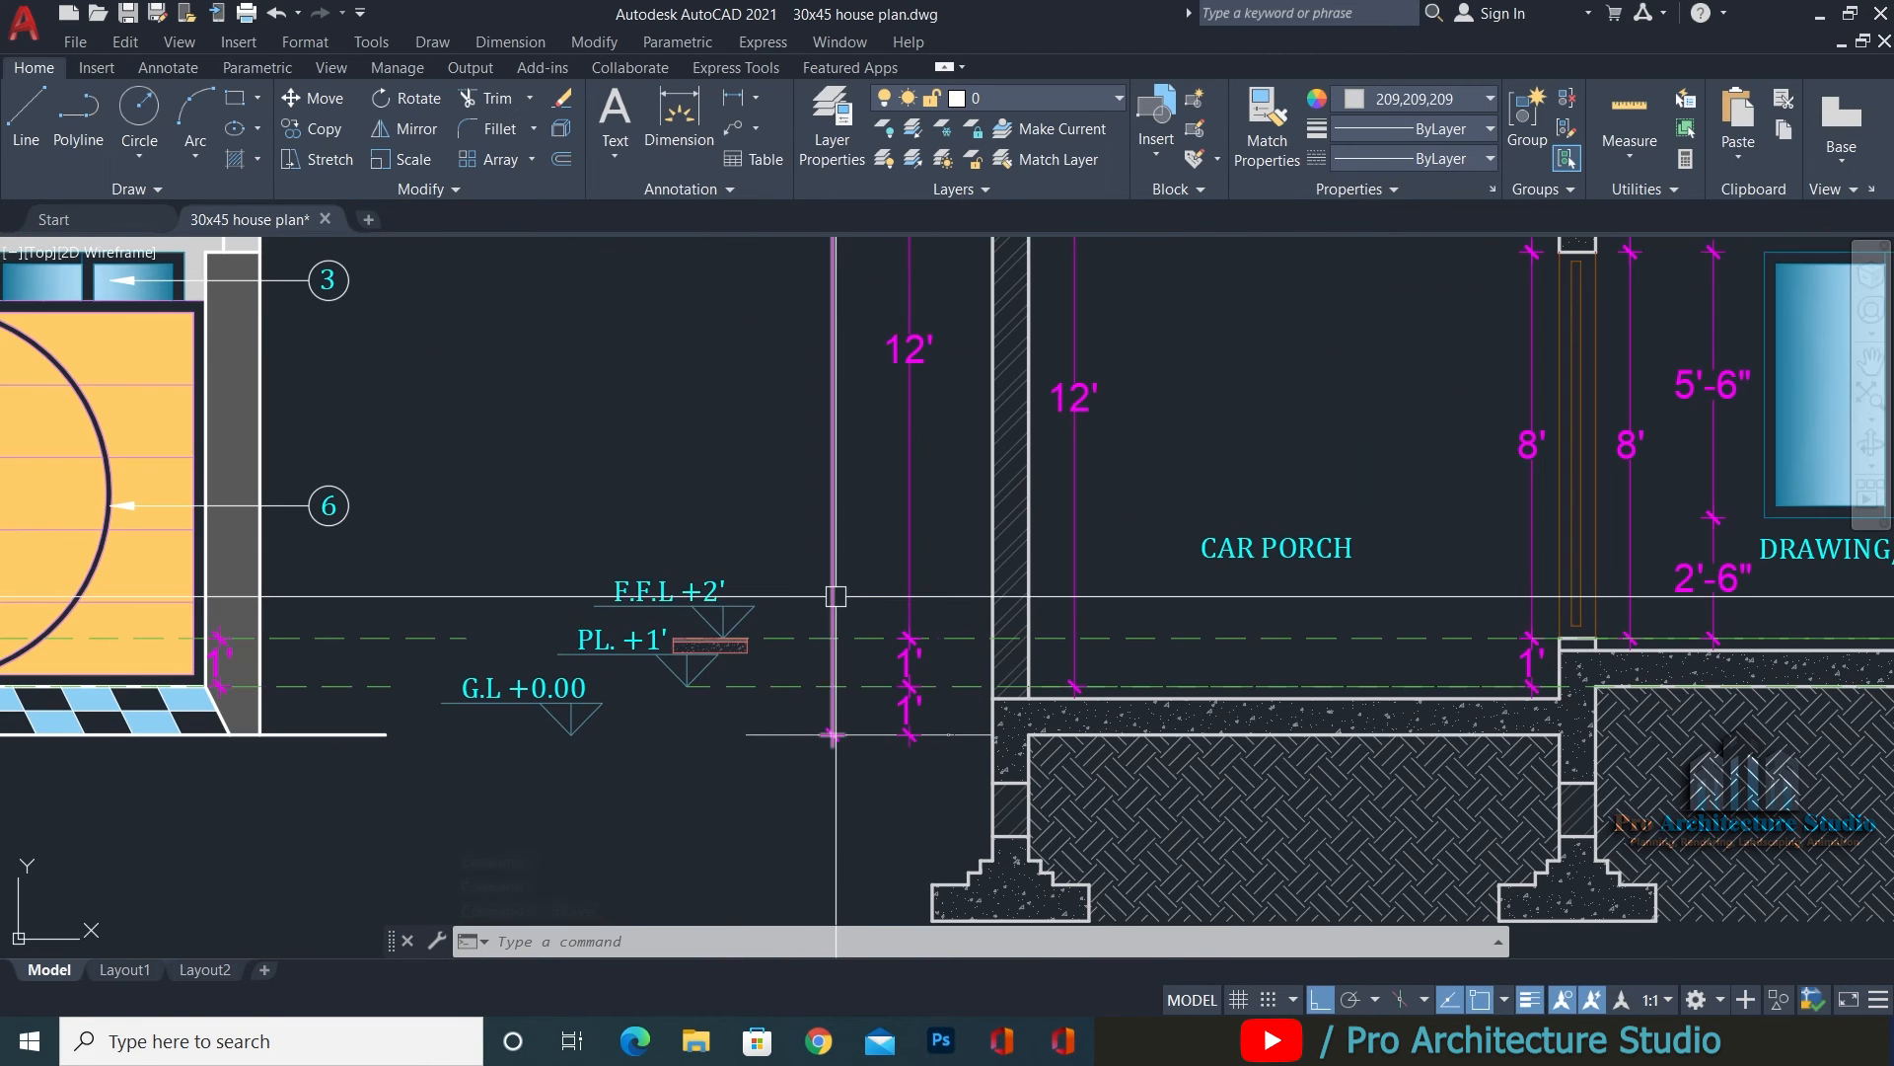
scroll(833, 605, "down", 2)
scroll(757, 590, "up", 3)
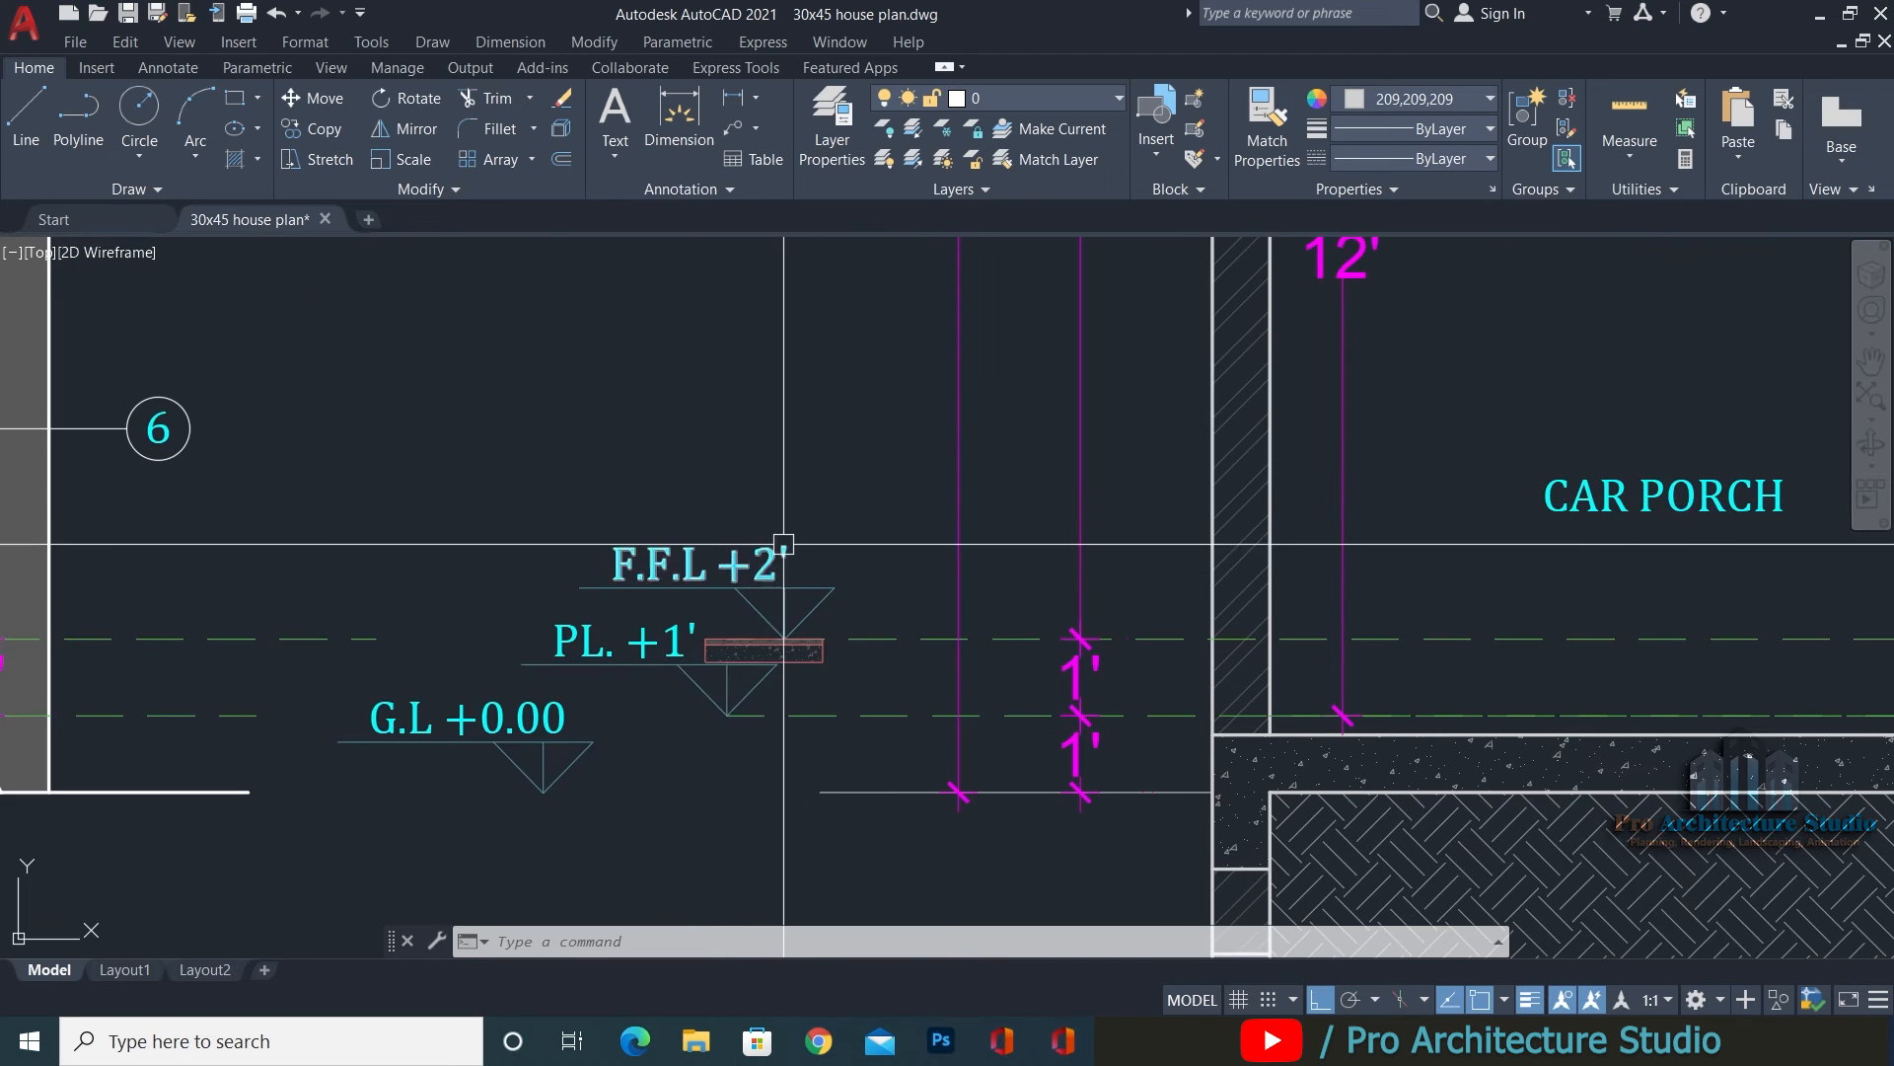
scroll(731, 626, "down", 3)
scroll(735, 631, "up", 3)
key("Escape")
key("Escape")
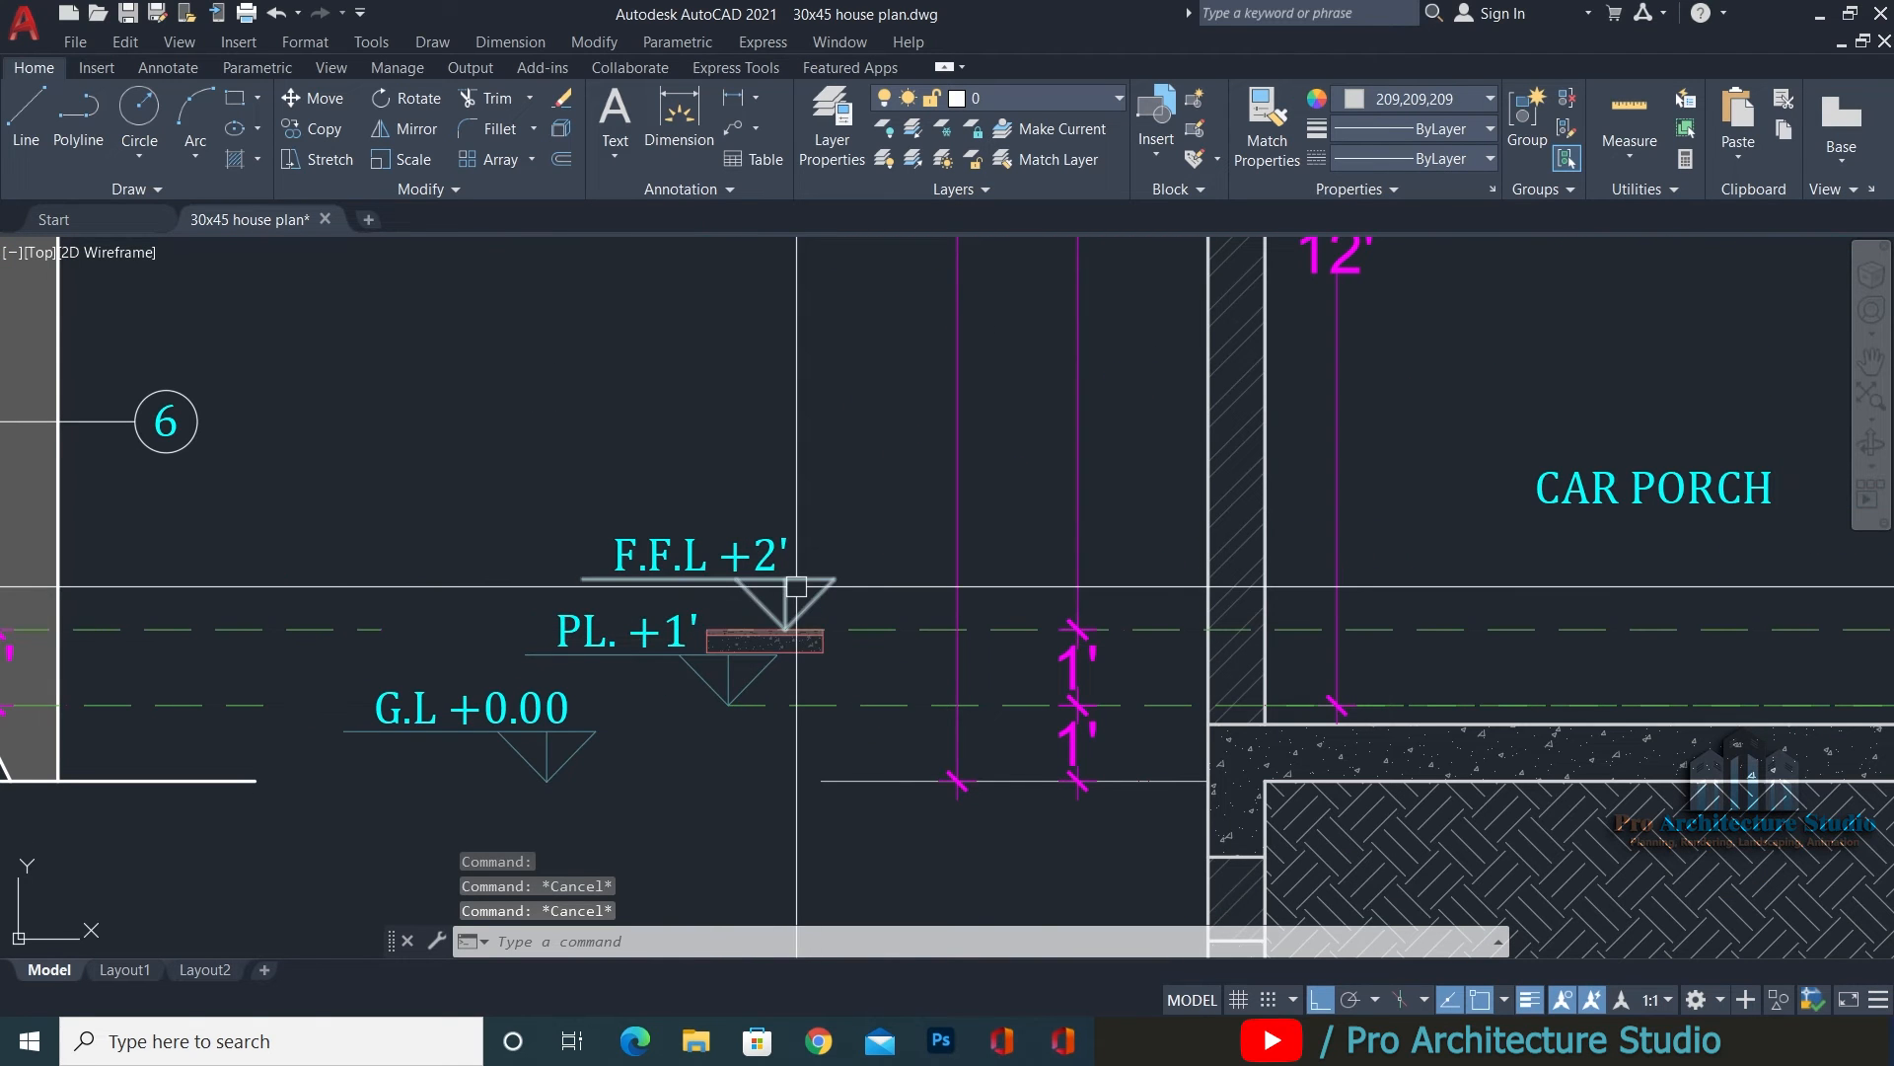
Stretch the section's ground line outwards past the CAR PORCH wall so it runs beneath the G.L +0.00 marker.
middle_click_drag(1042, 769, 1146, 542)
left_click(958, 558)
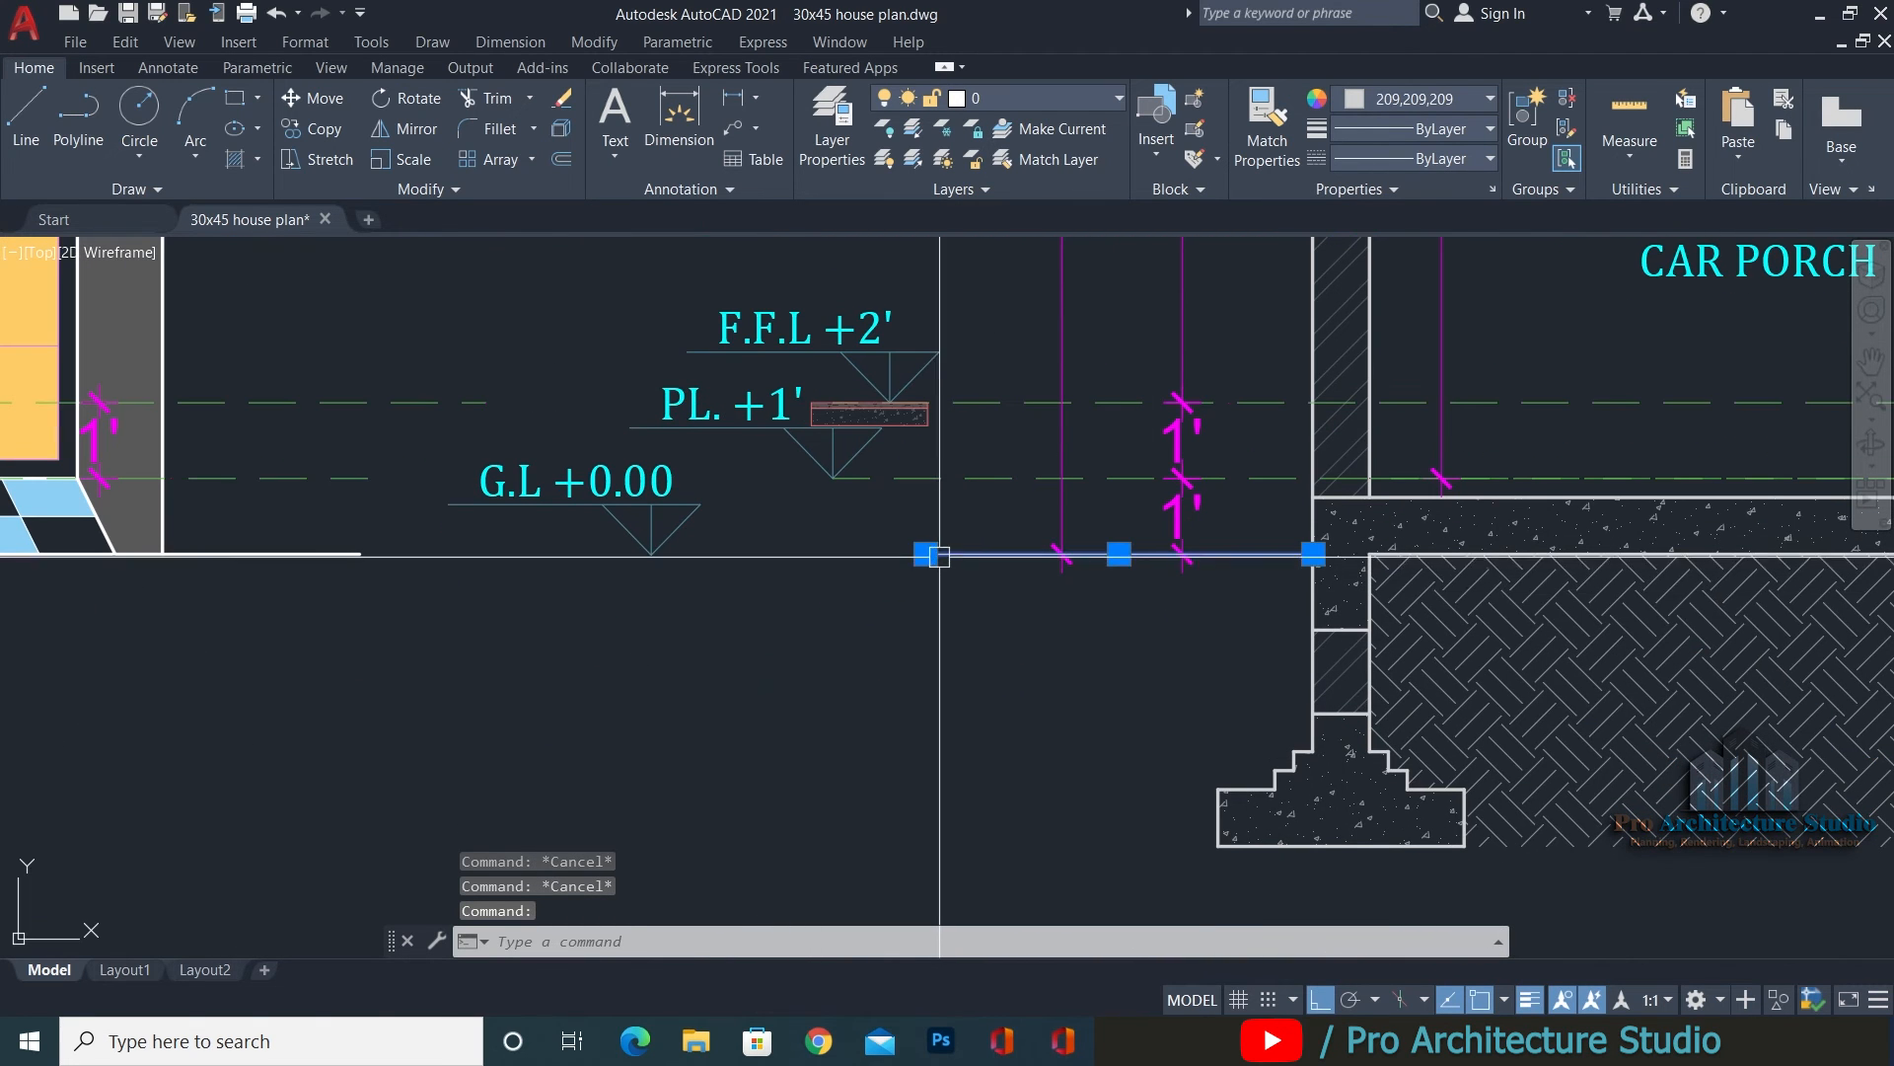
left_click(930, 556)
key("ctrl+z")
key("Escape")
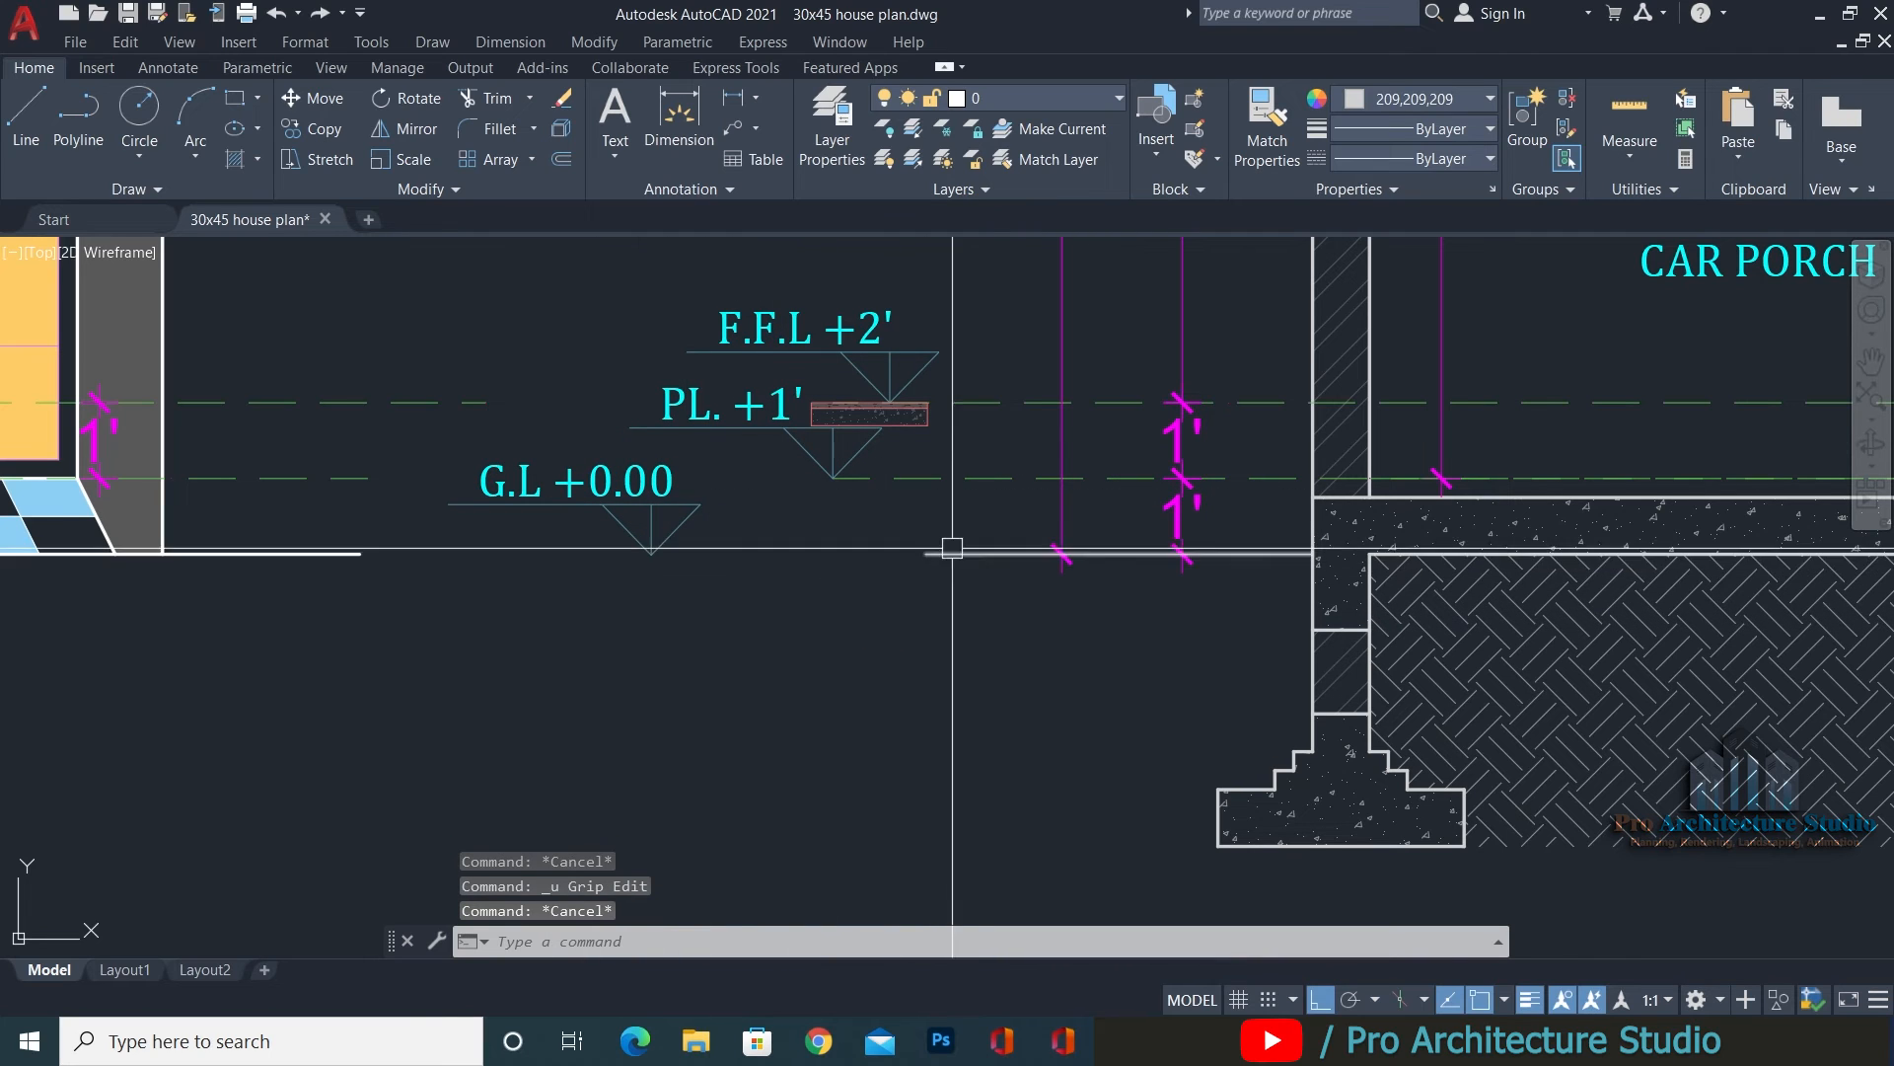
left_click(926, 553)
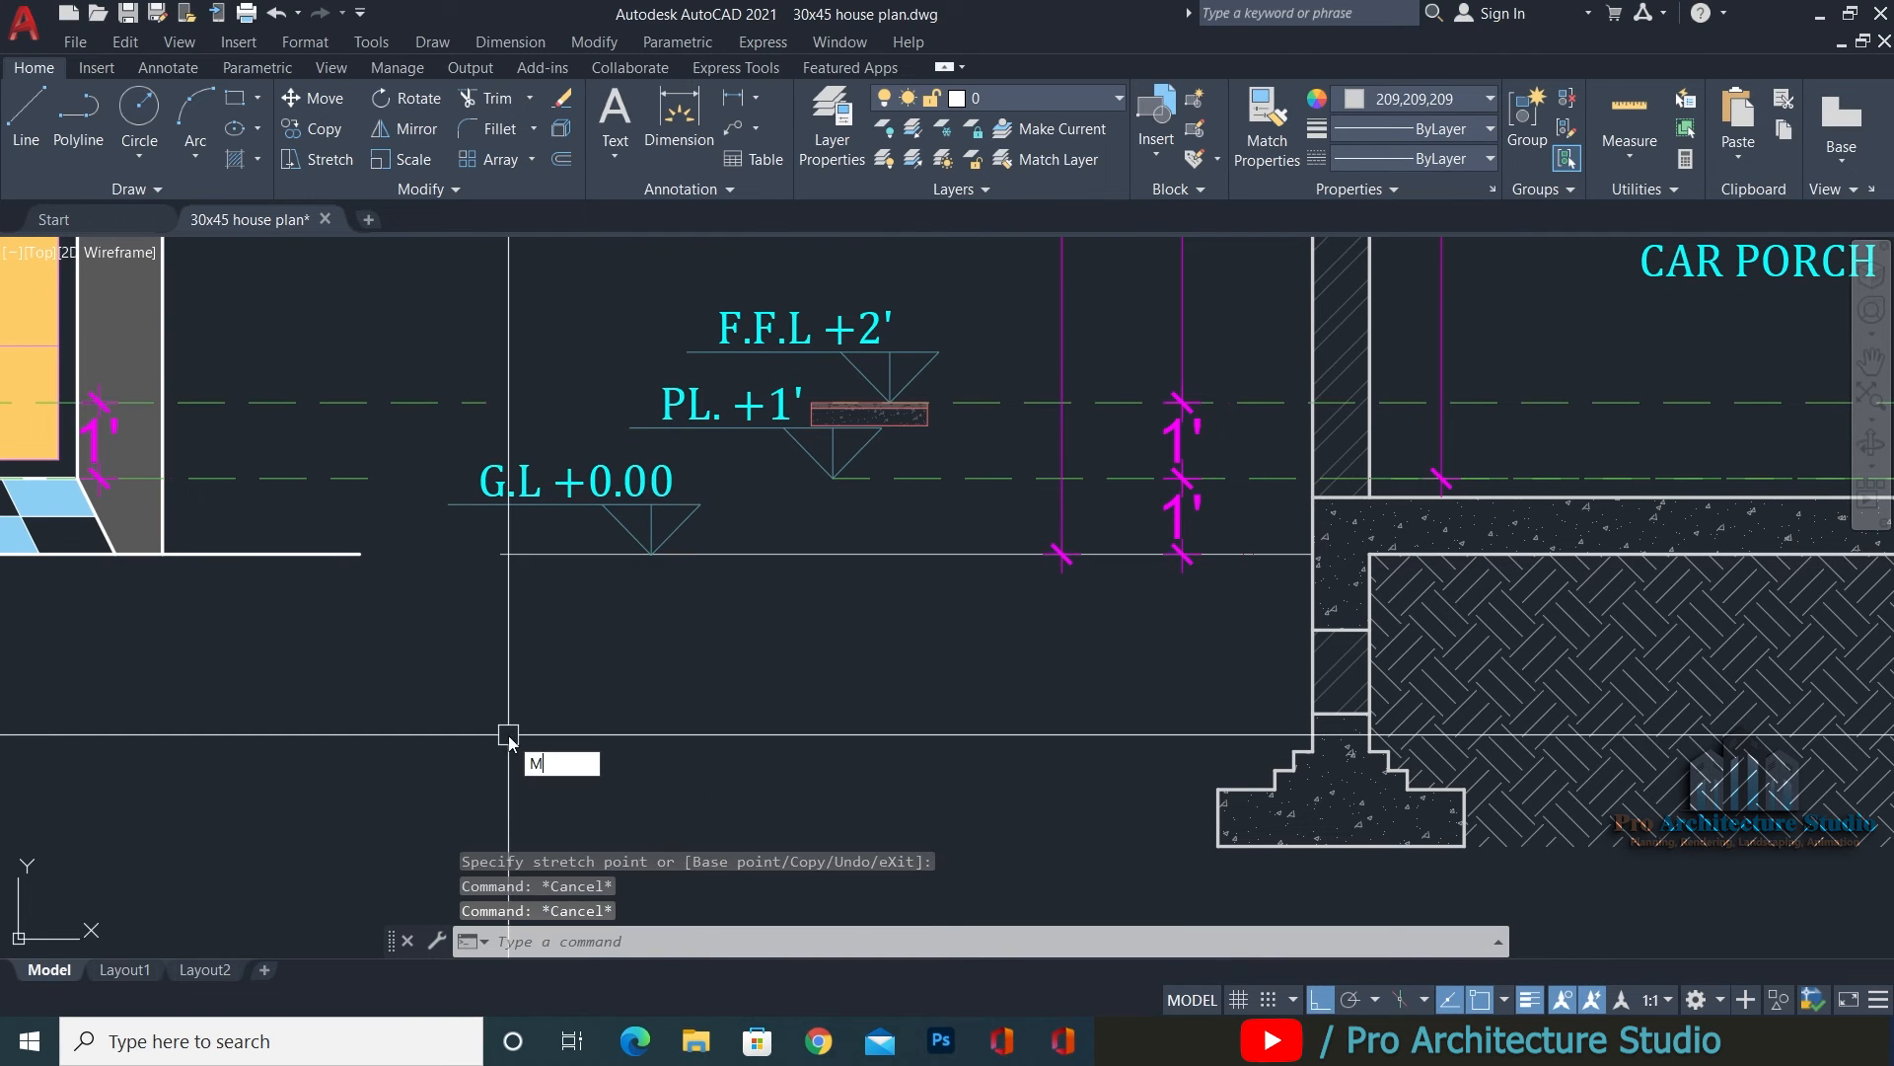
Match the properties of the front elevation's ground line onto the section's ground line.
type("ma")
key("Return")
left_click(342, 554)
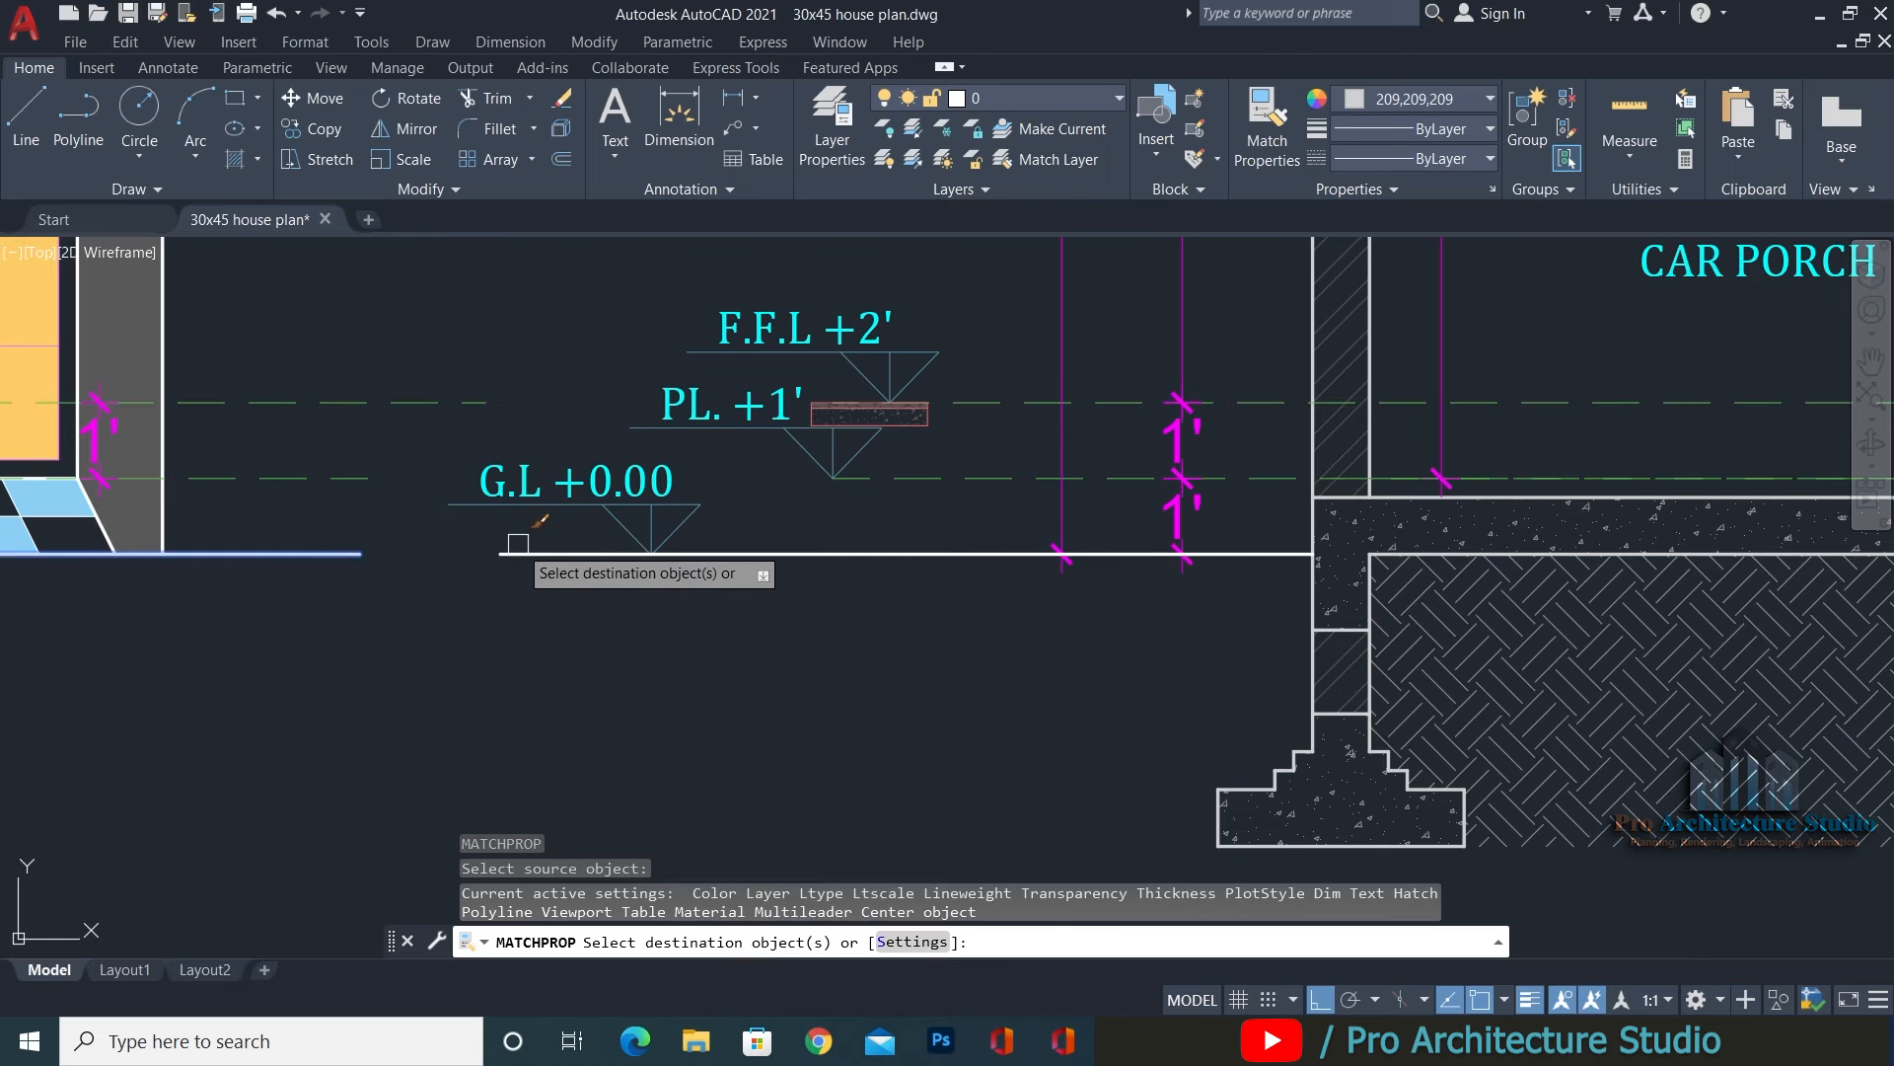
left_click(518, 550)
key("Escape")
key("Escape")
left_click(503, 555)
scroll(500, 625, "down", 4)
type("co")
key("Return")
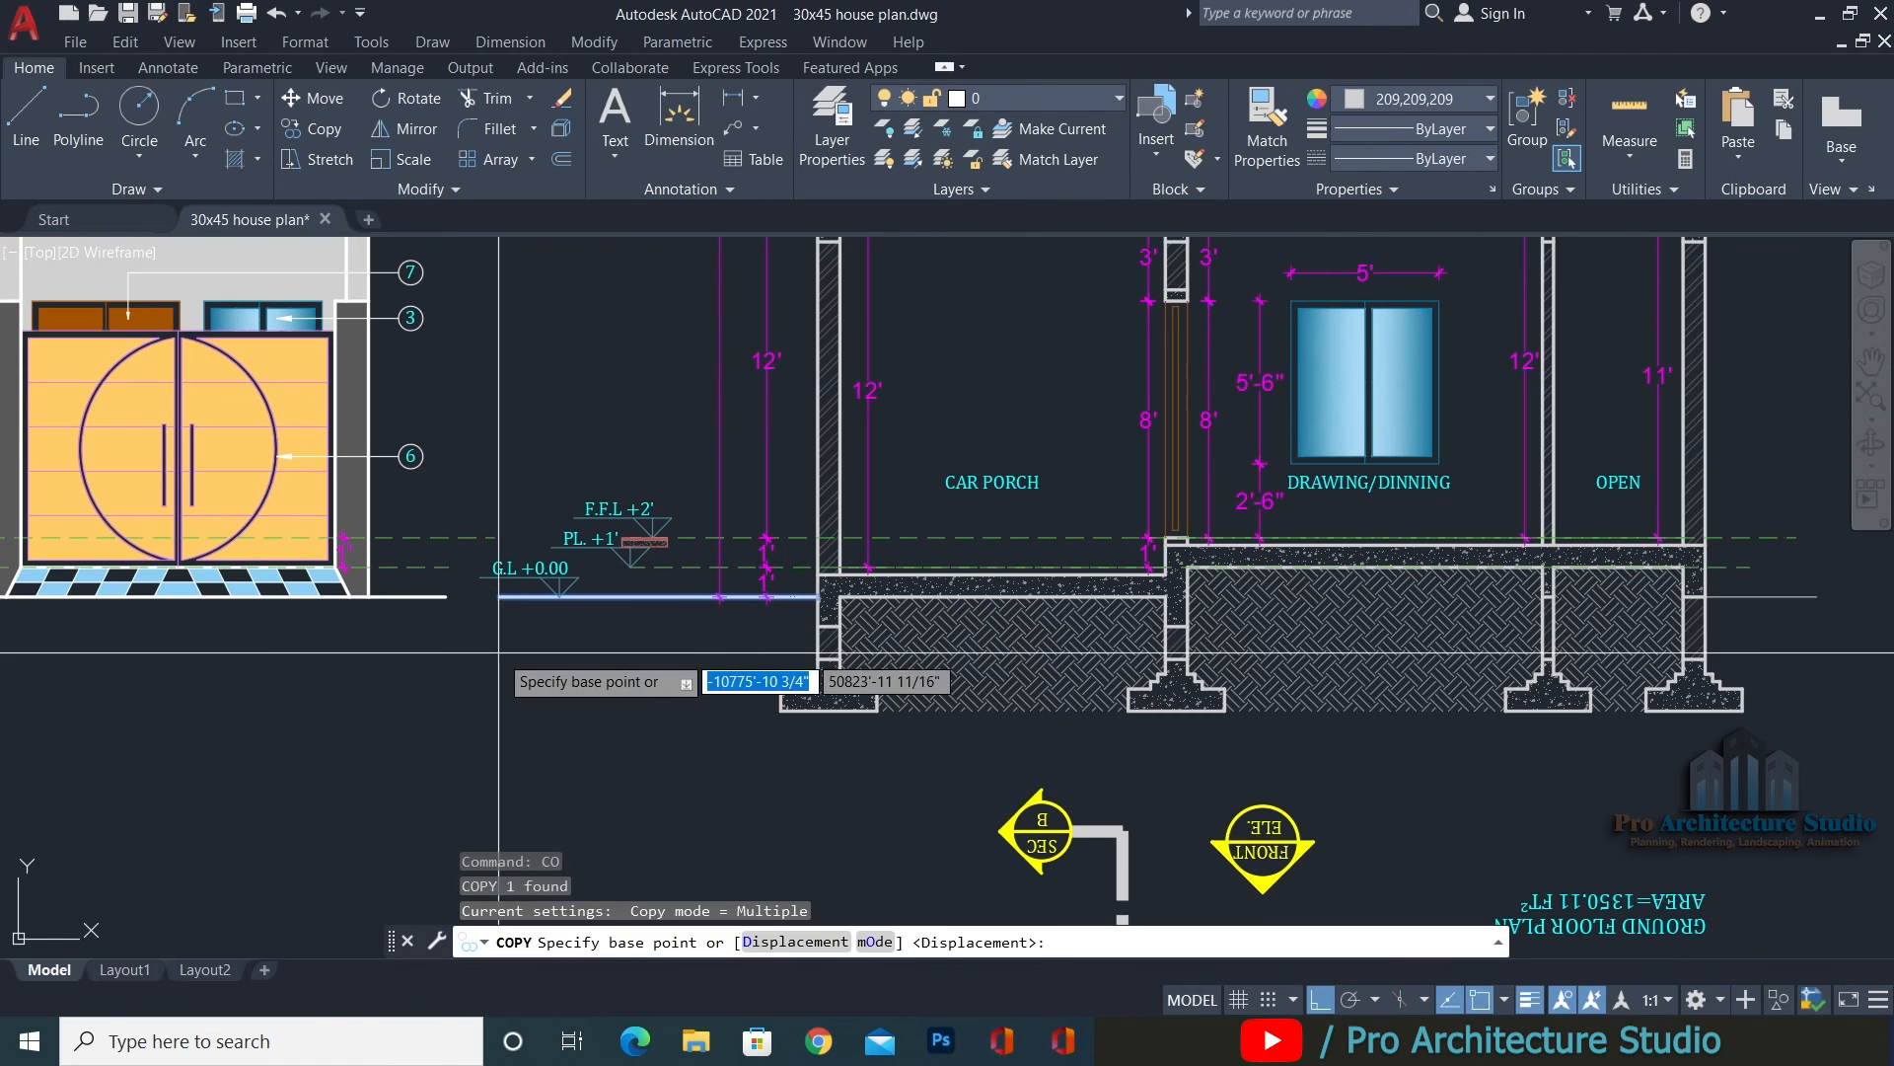
key("Escape")
Copy the G.L +0.00 level marker with its text horizontally about 64' into the empty area beyond the section.
scroll(526, 556, "up", 6)
left_click(689, 634)
left_click(643, 622)
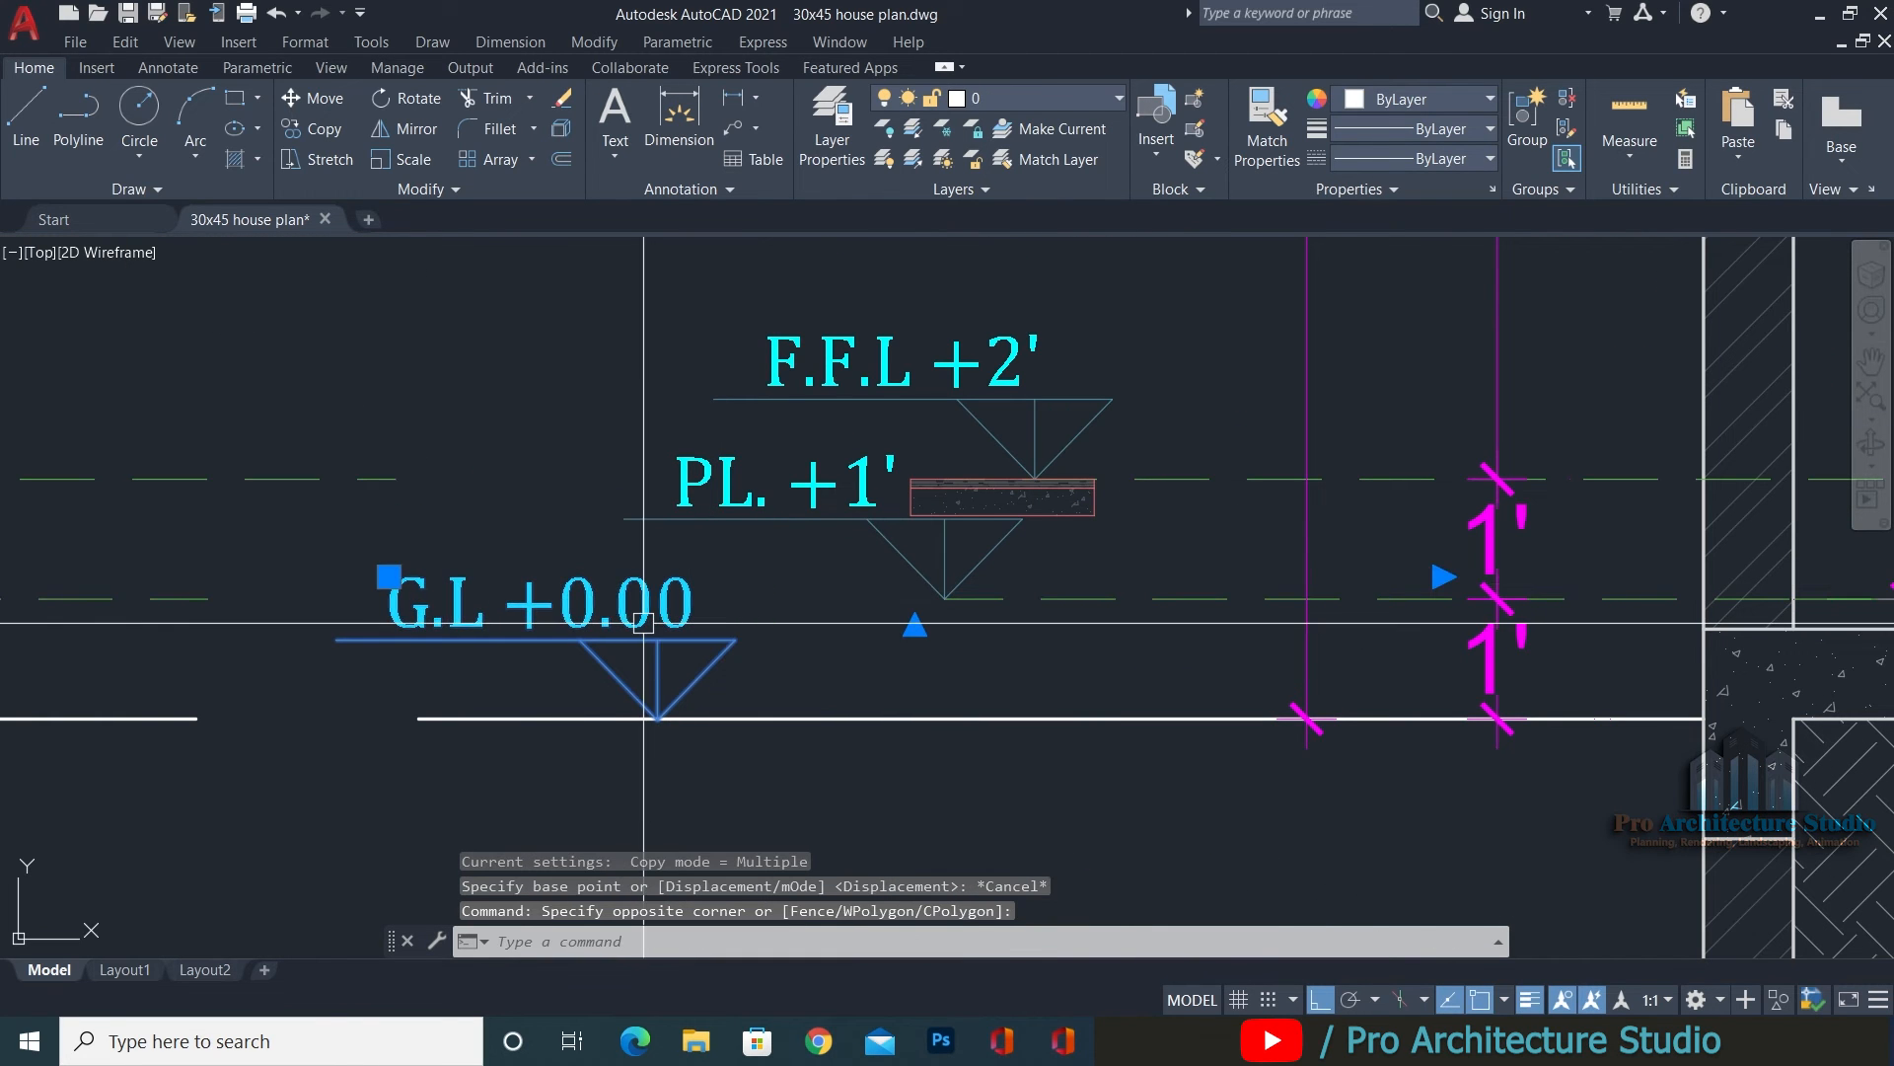
type("o")
key("Return")
left_click(608, 665)
scroll(608, 665, "down", 9)
middle_click_drag(1367, 804, 1095, 747)
scroll(1097, 730, "up", 4)
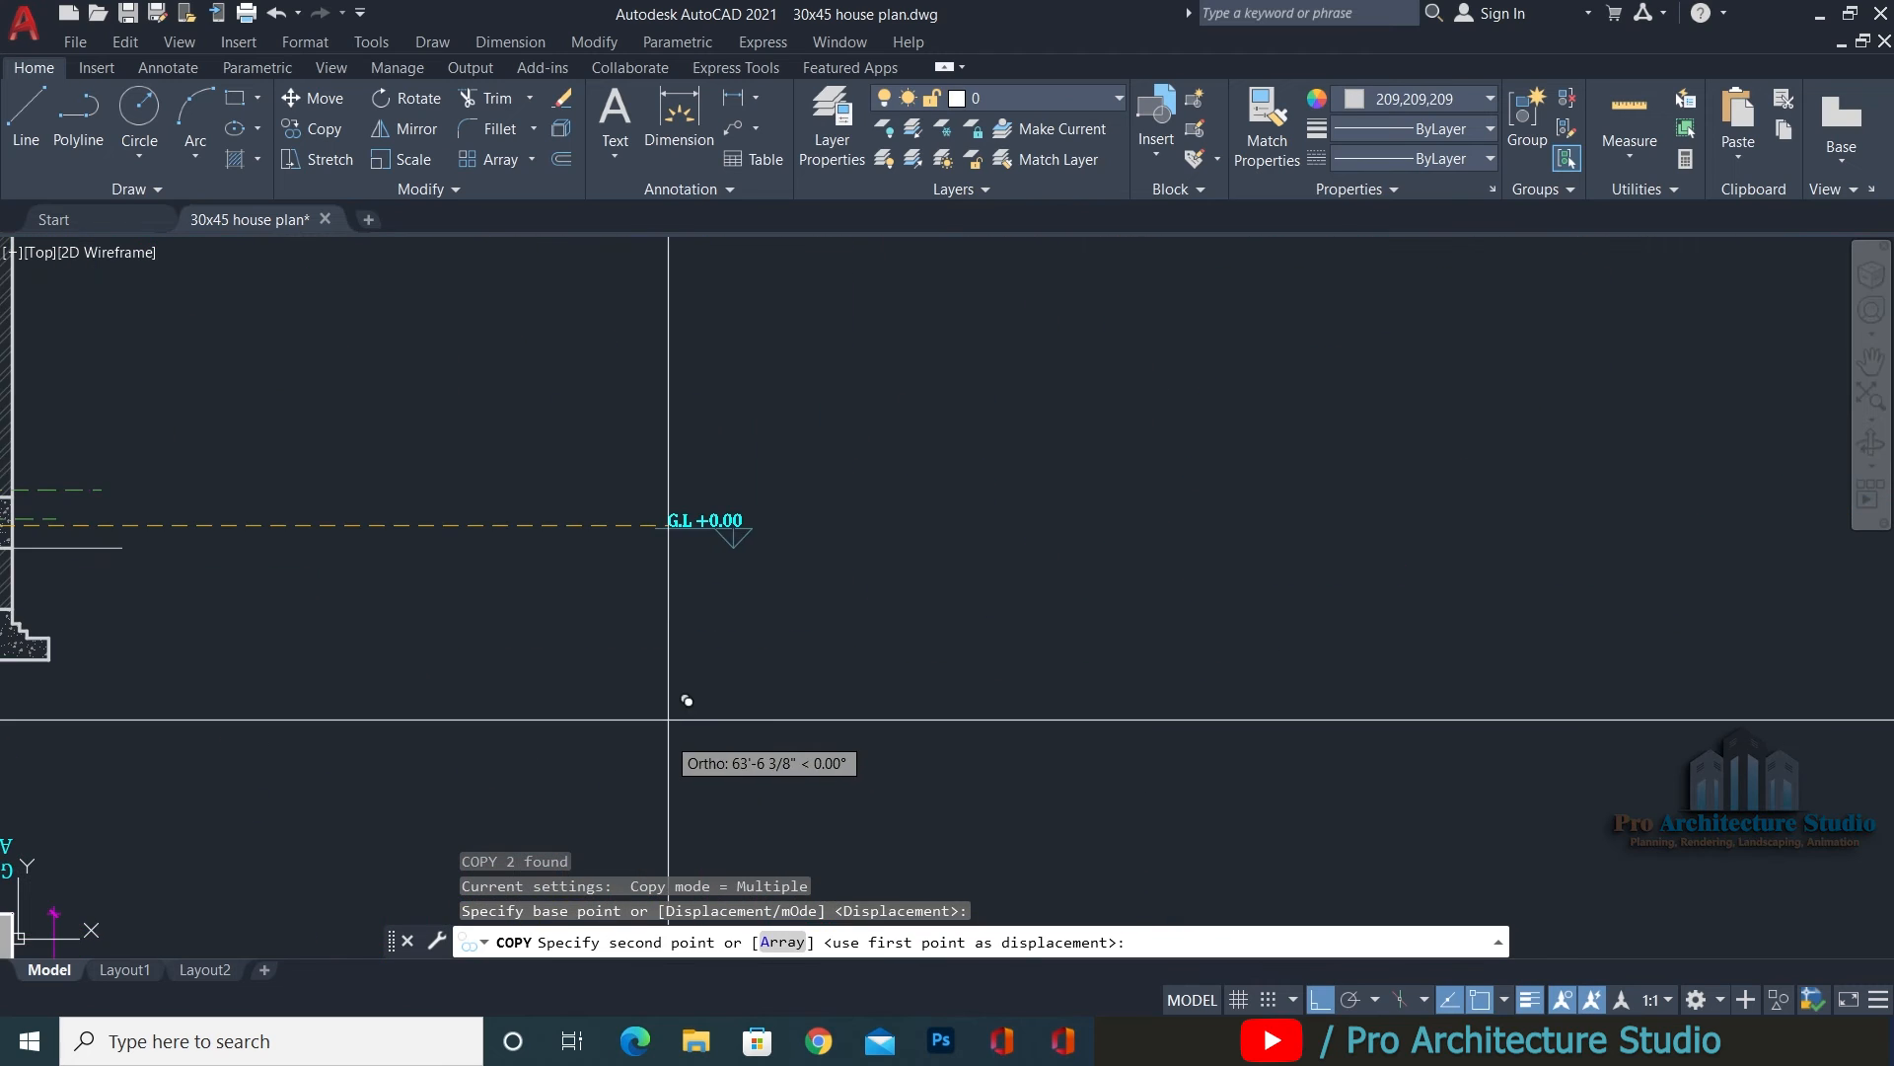
left_click(680, 695)
key("Return")
key("Escape")
key("Escape")
key("Escape")
Explode the copied G.L +0.00 marker symbol into separate lines.
scroll(749, 452, "up", 10)
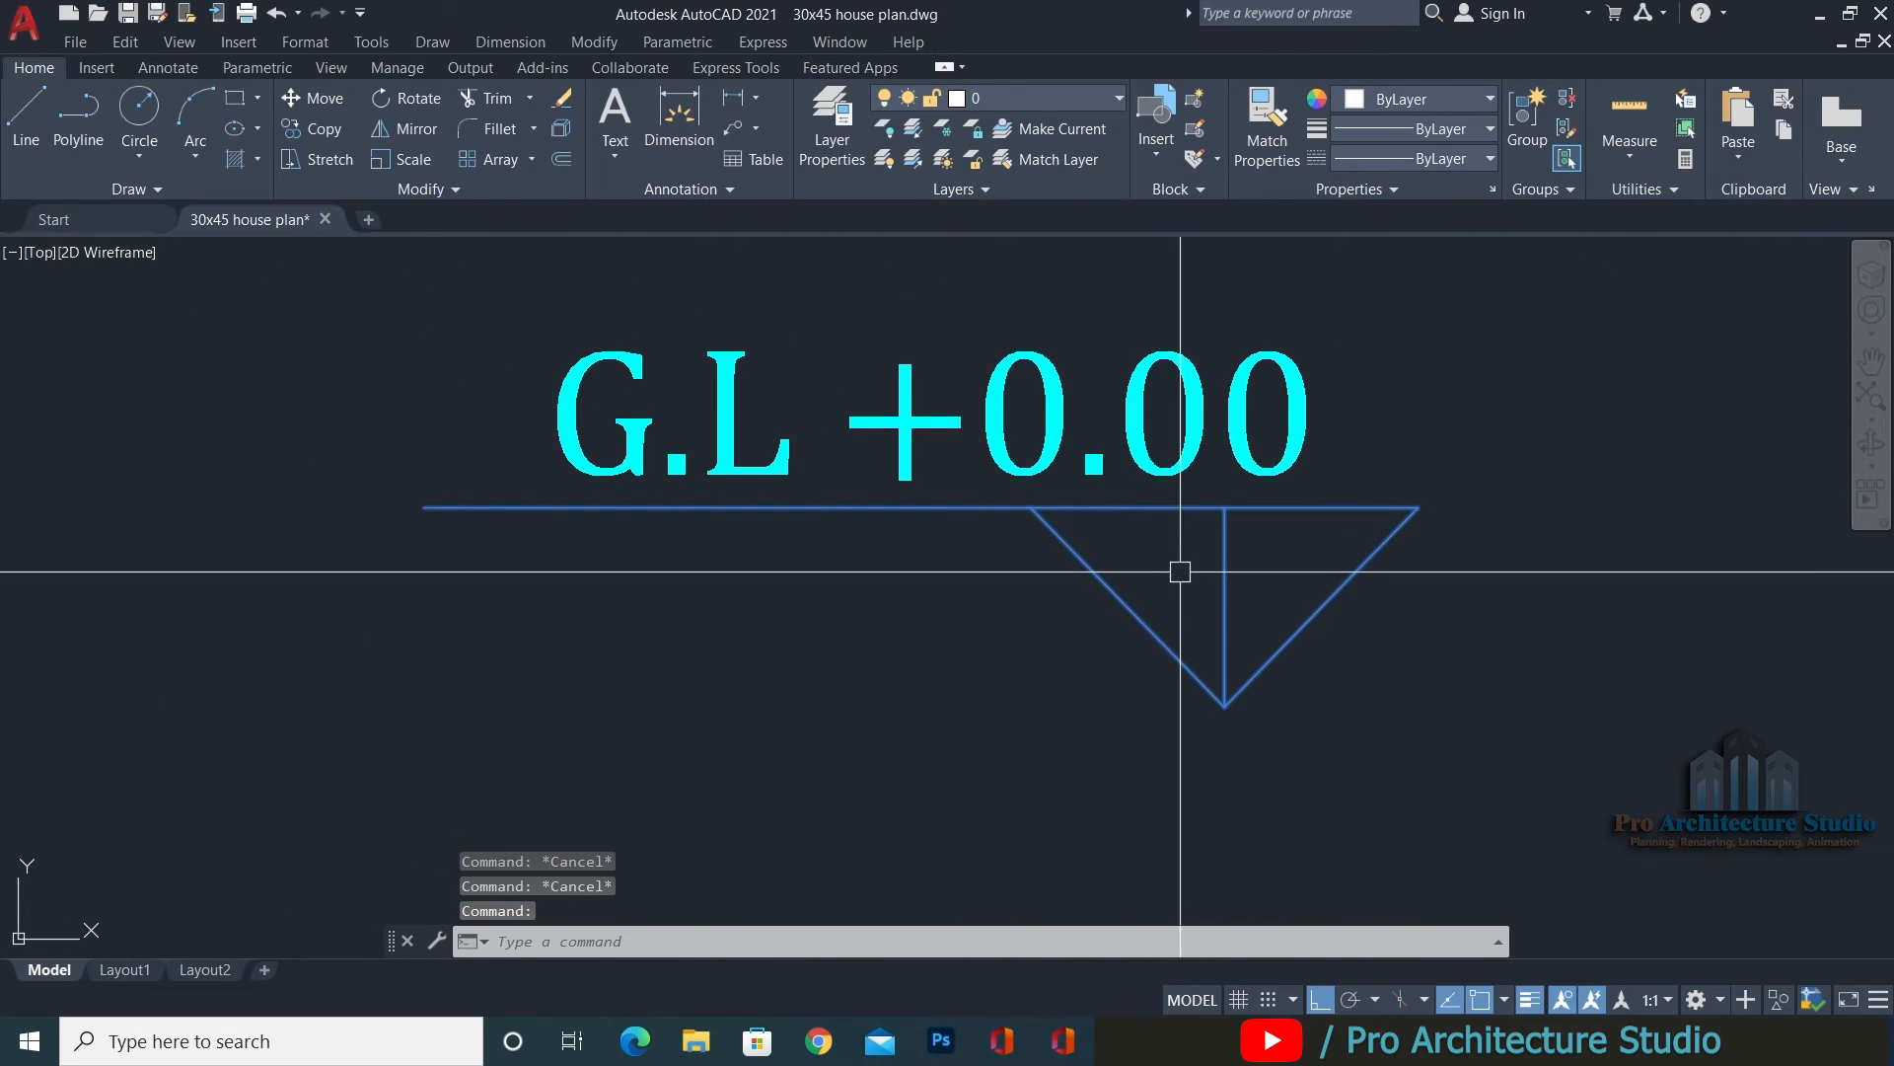
middle_click_drag(1090, 549, 913, 583)
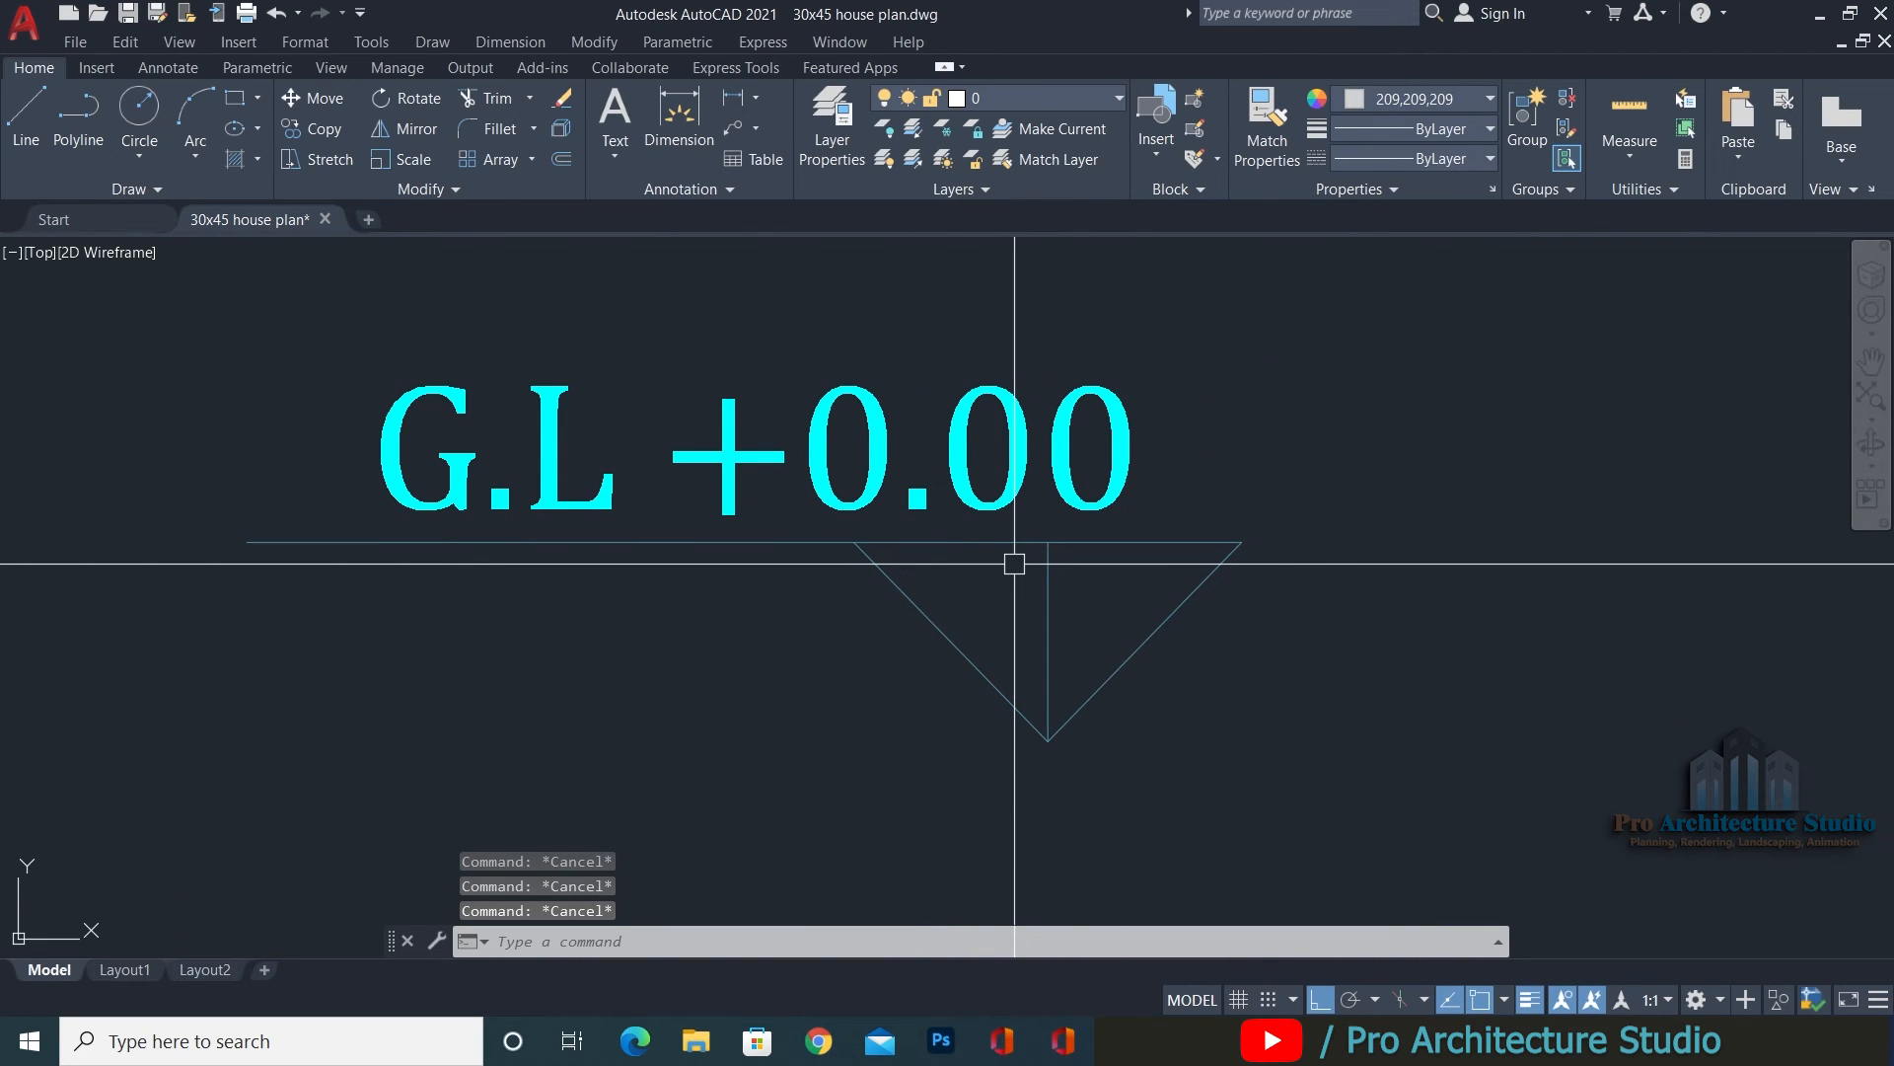
type("x")
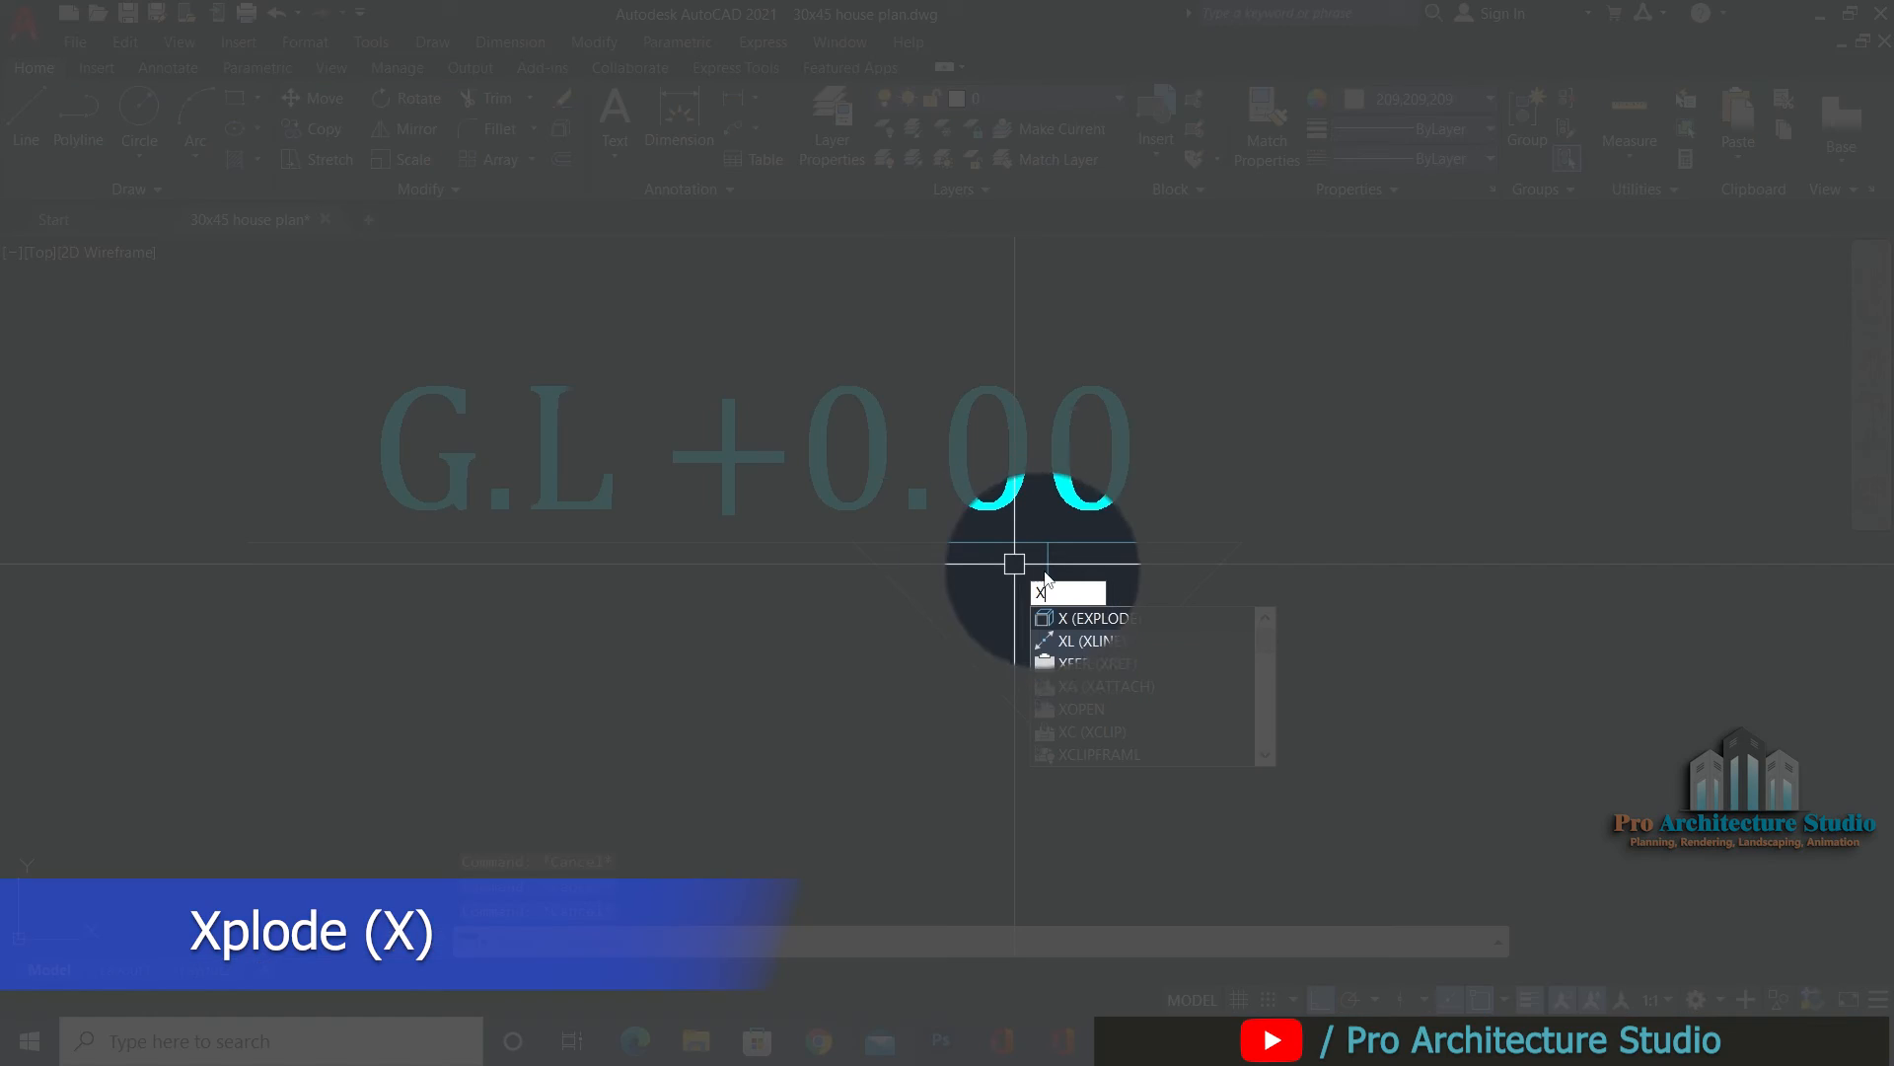
key("Return")
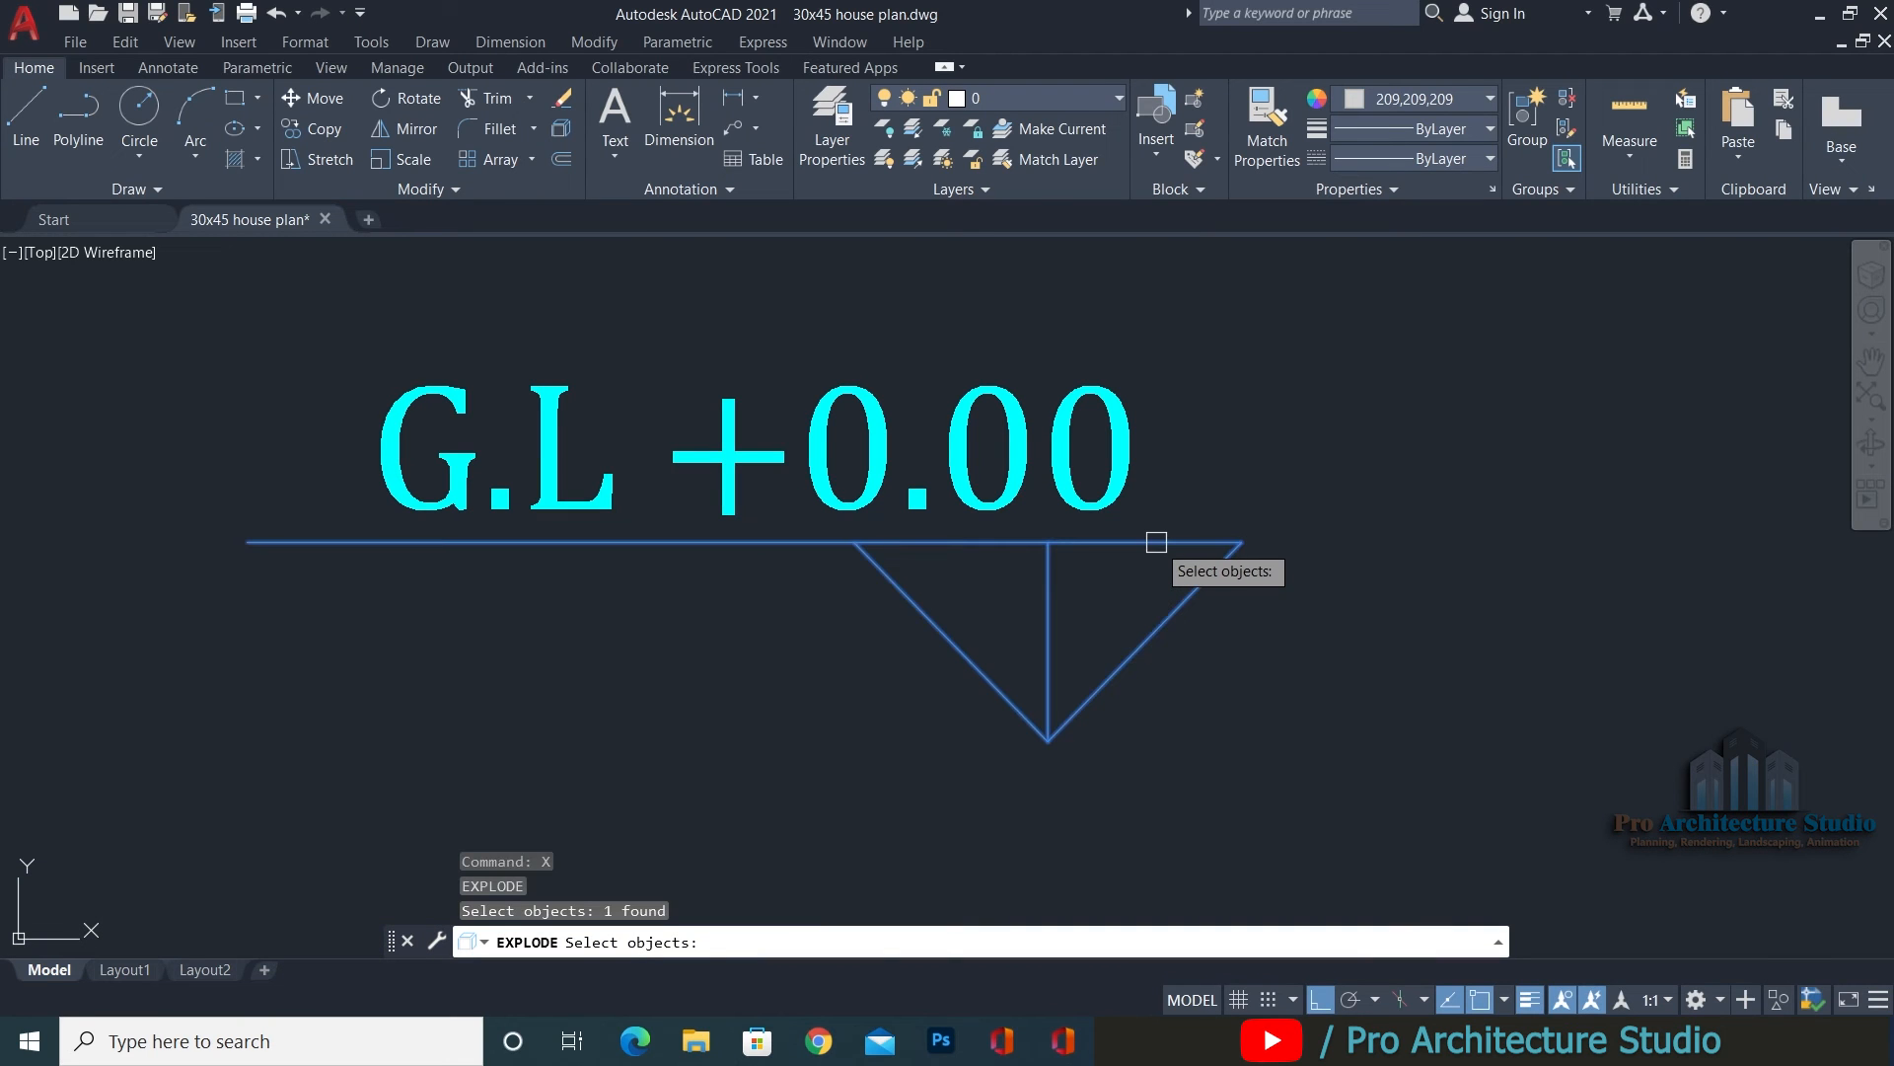
key("Return")
Trim the copied marker's horizontal line so that only the part across the triangle is left.
left_click(725, 543)
type("tr")
key("Return")
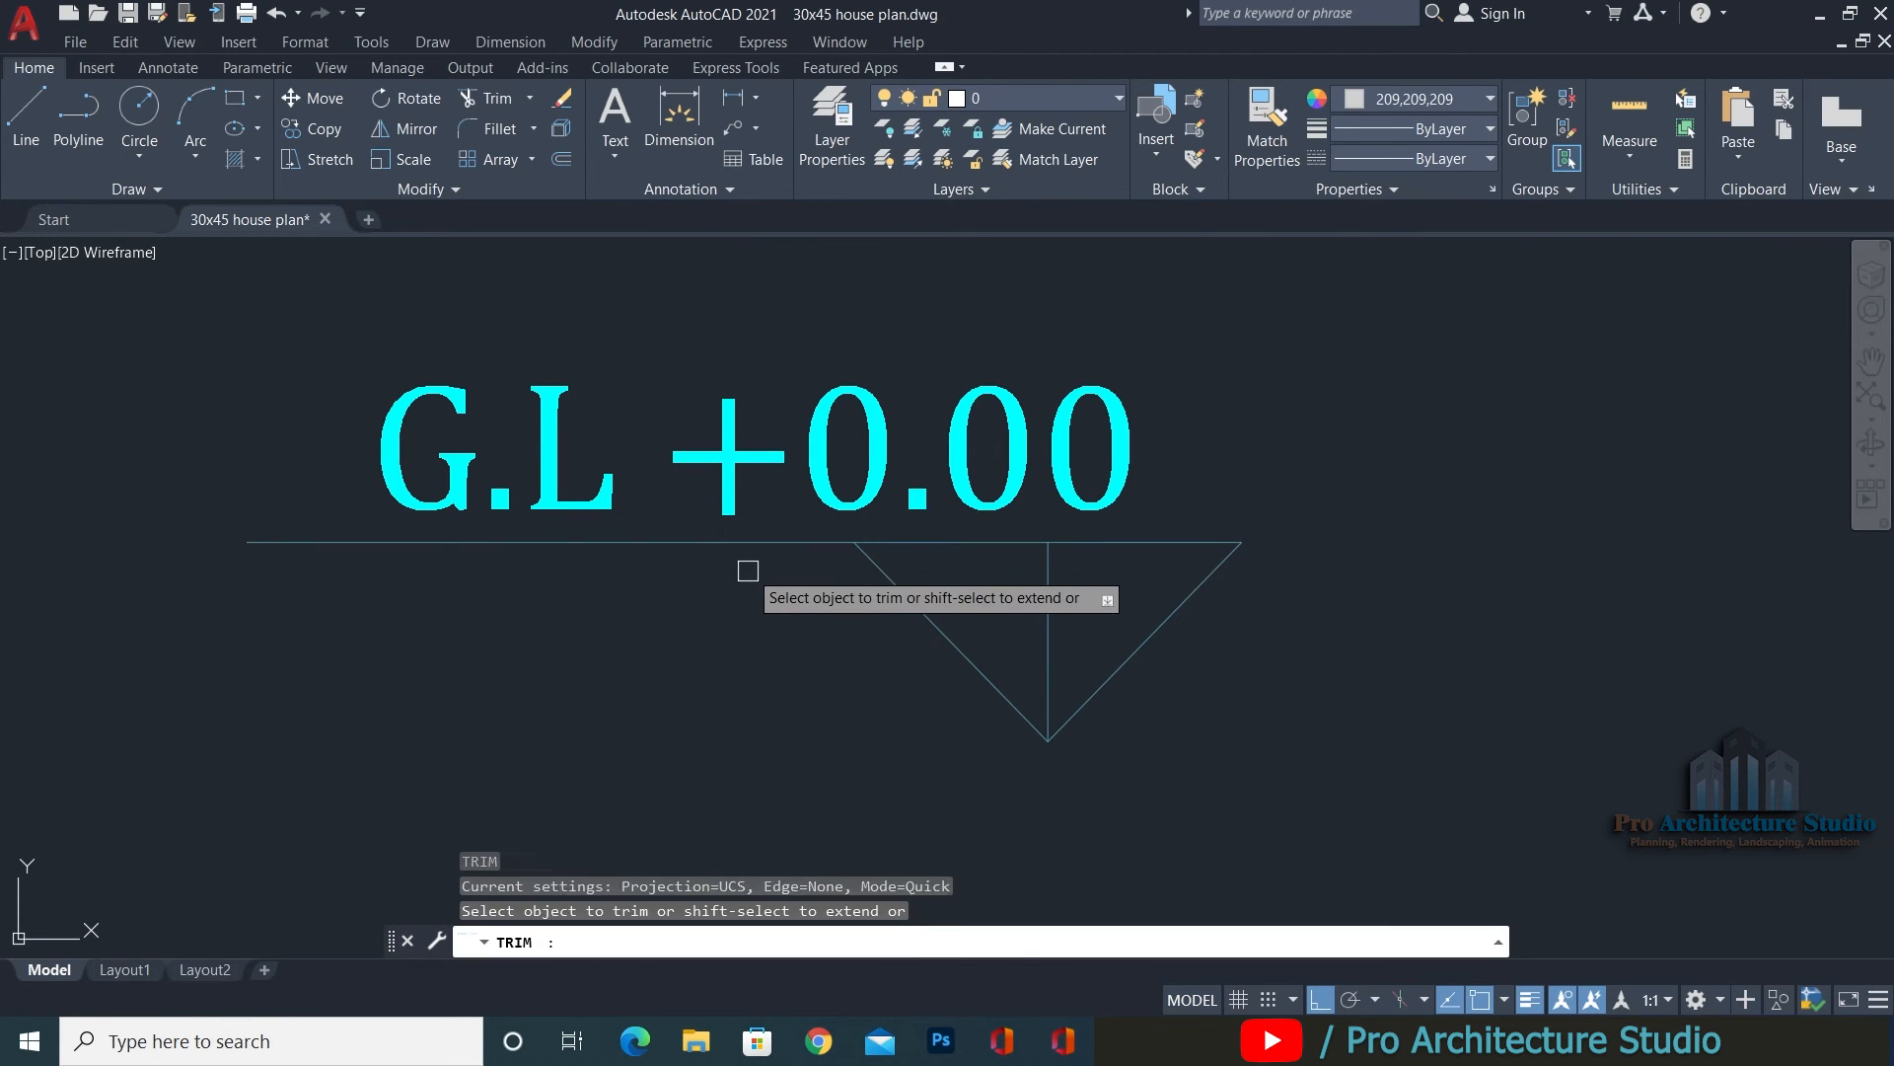
left_click(746, 542)
key("Escape")
key("Escape")
key("Escape")
key("Escape")
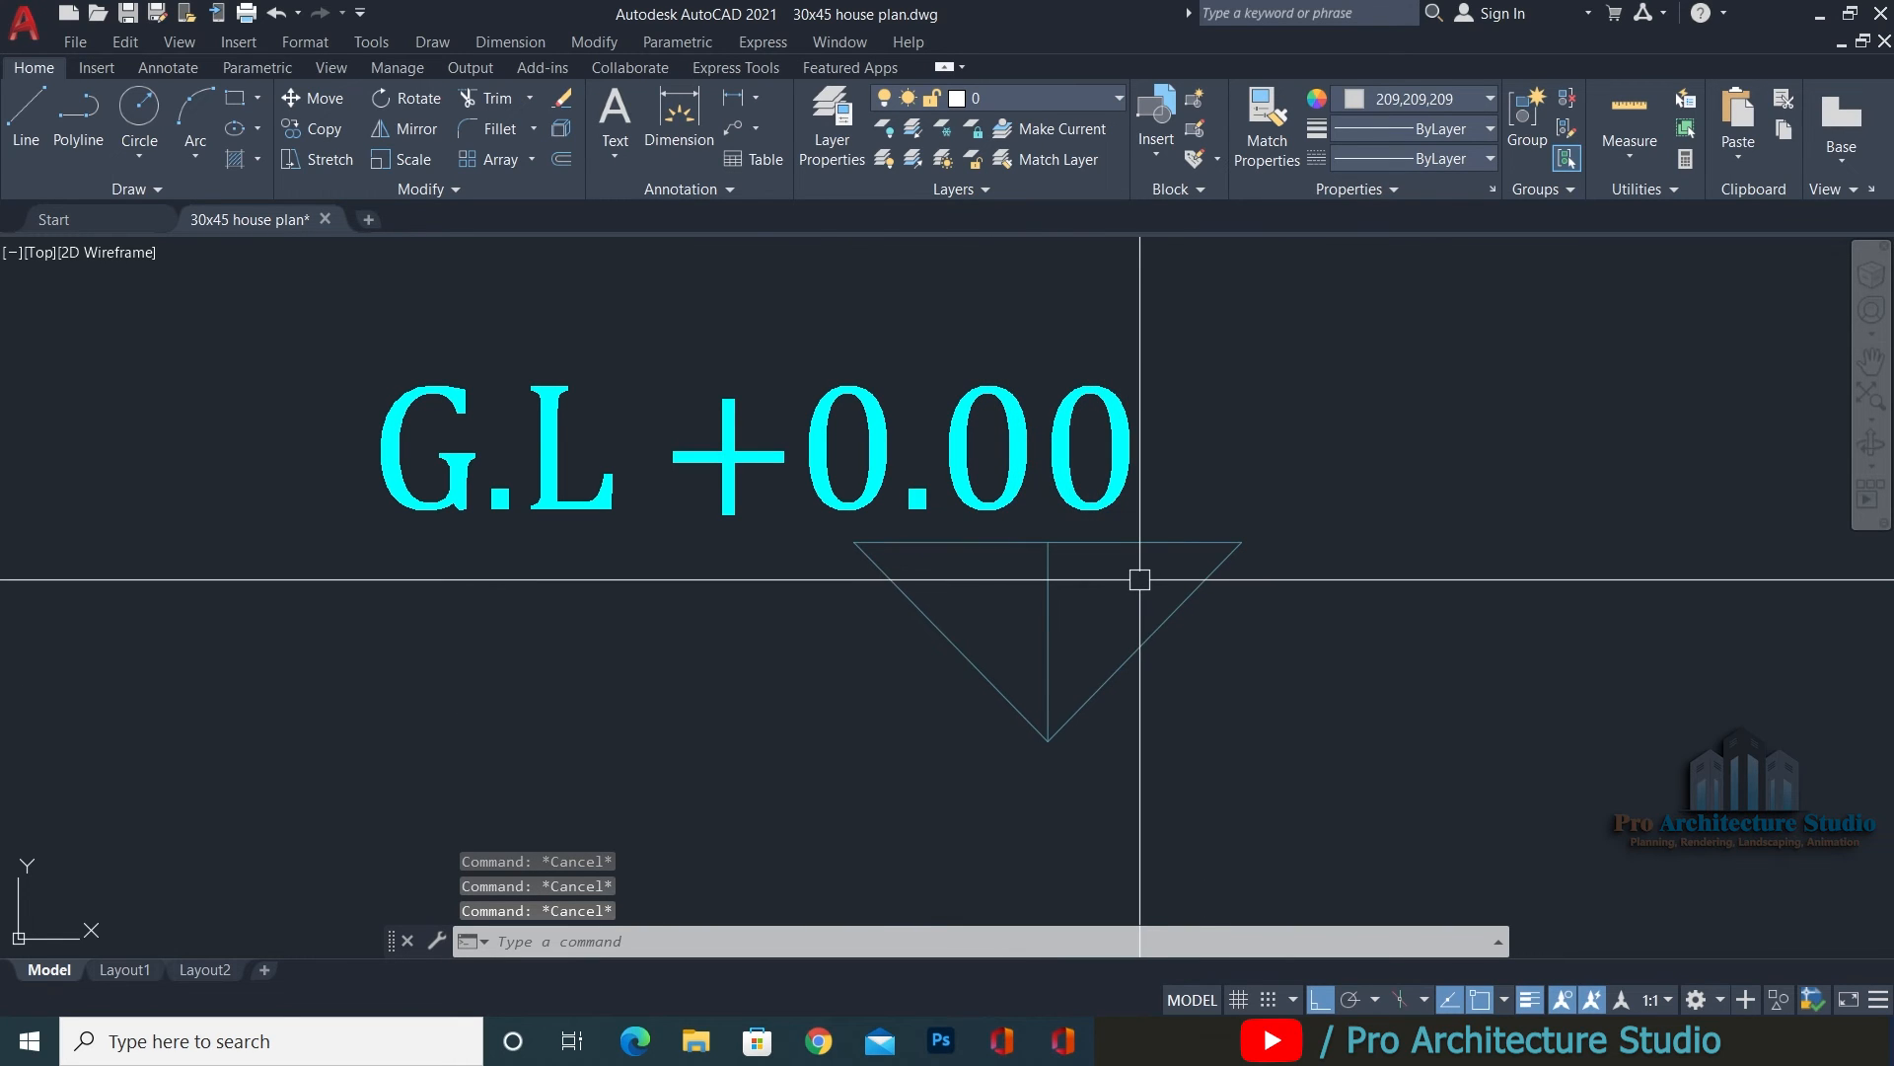
type("b")
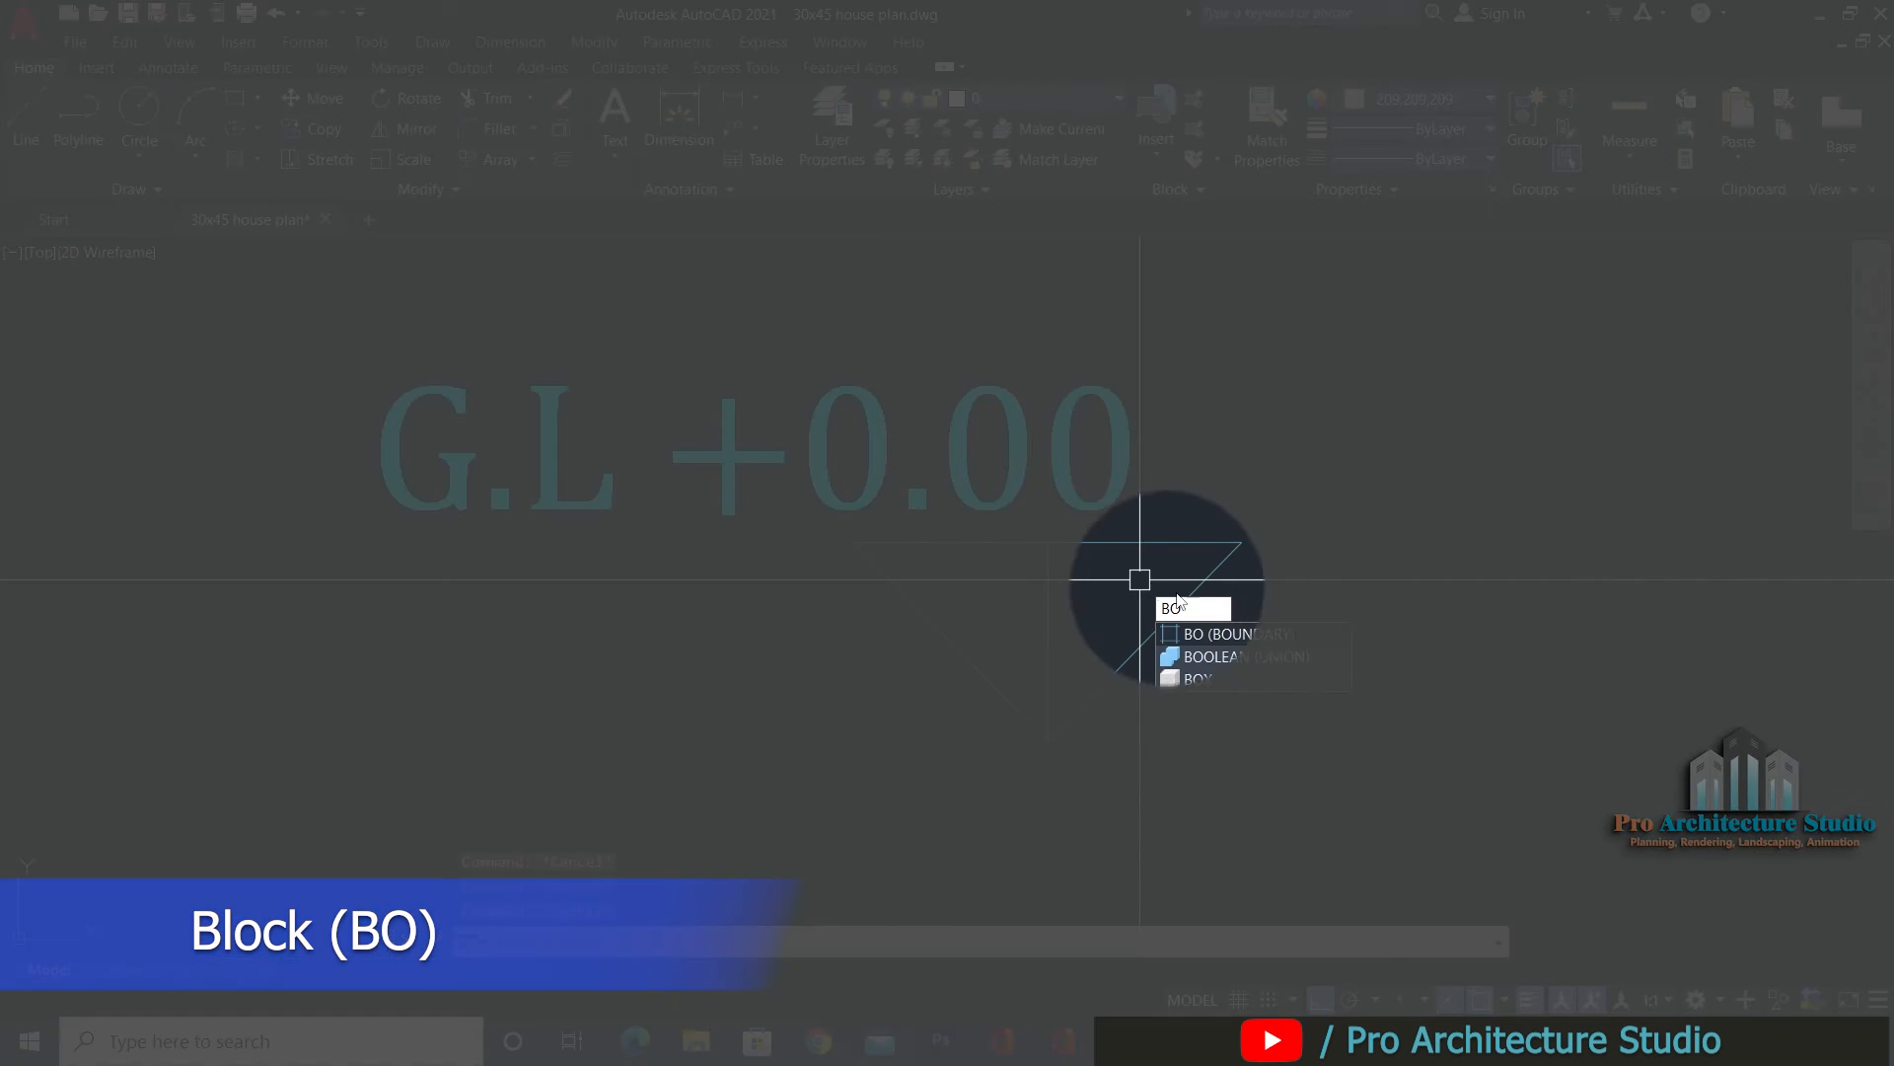
key("Return")
key("Escape")
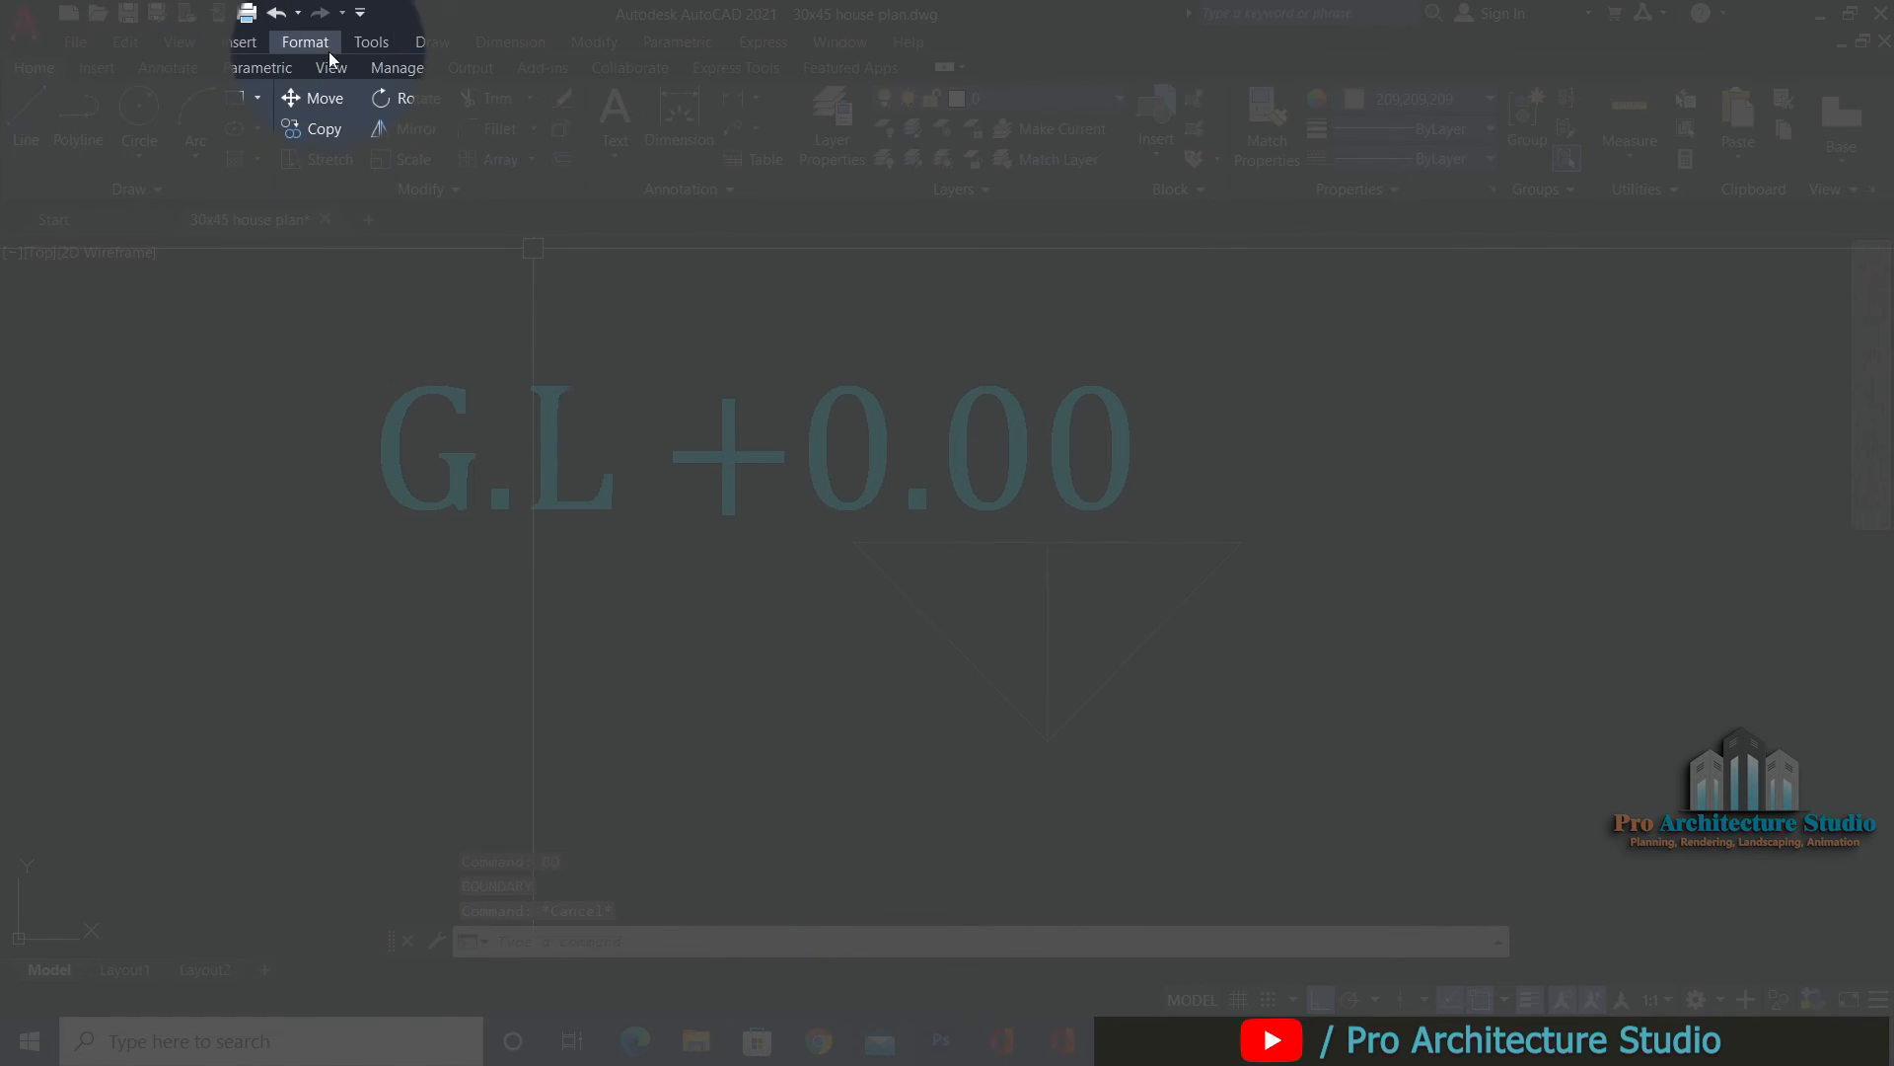
Define a block named LEVEL from the marker triangle's four lines, converting them to the block.
type("B")
key("Return")
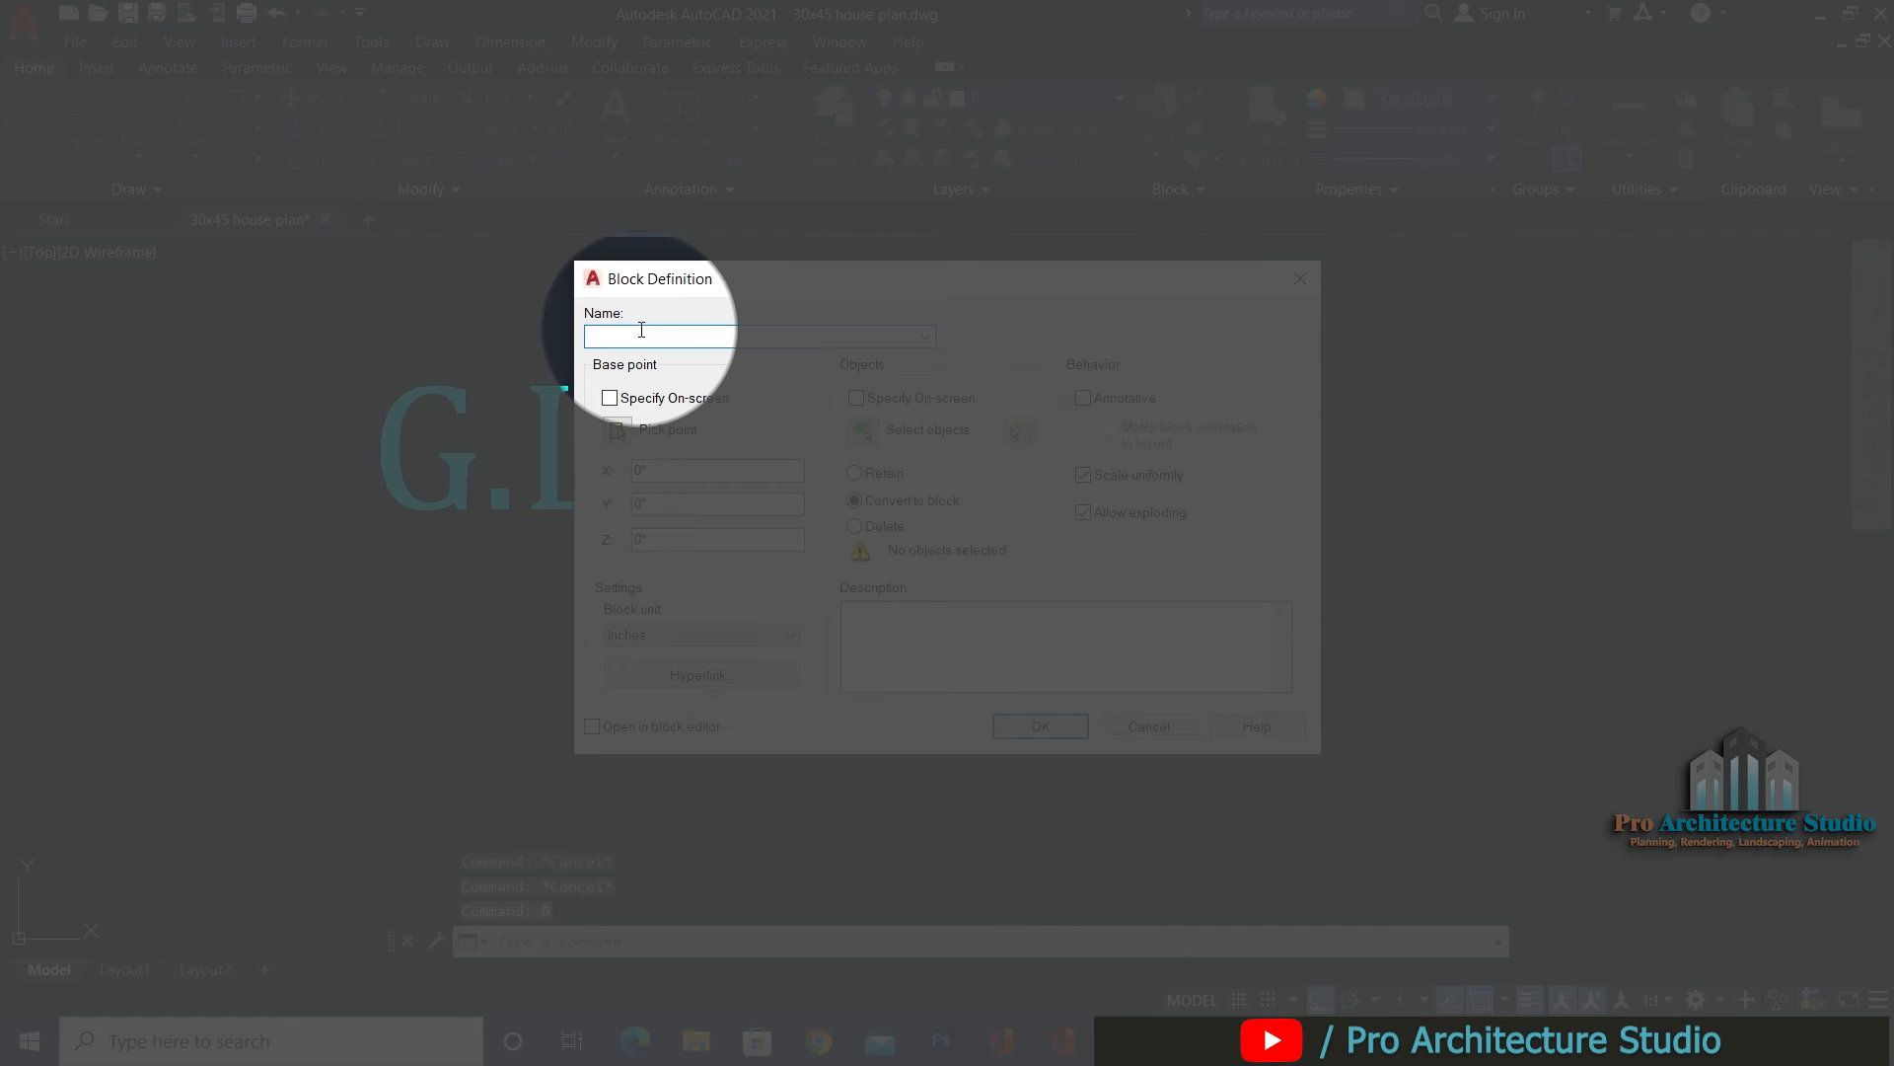
type("LEVEL")
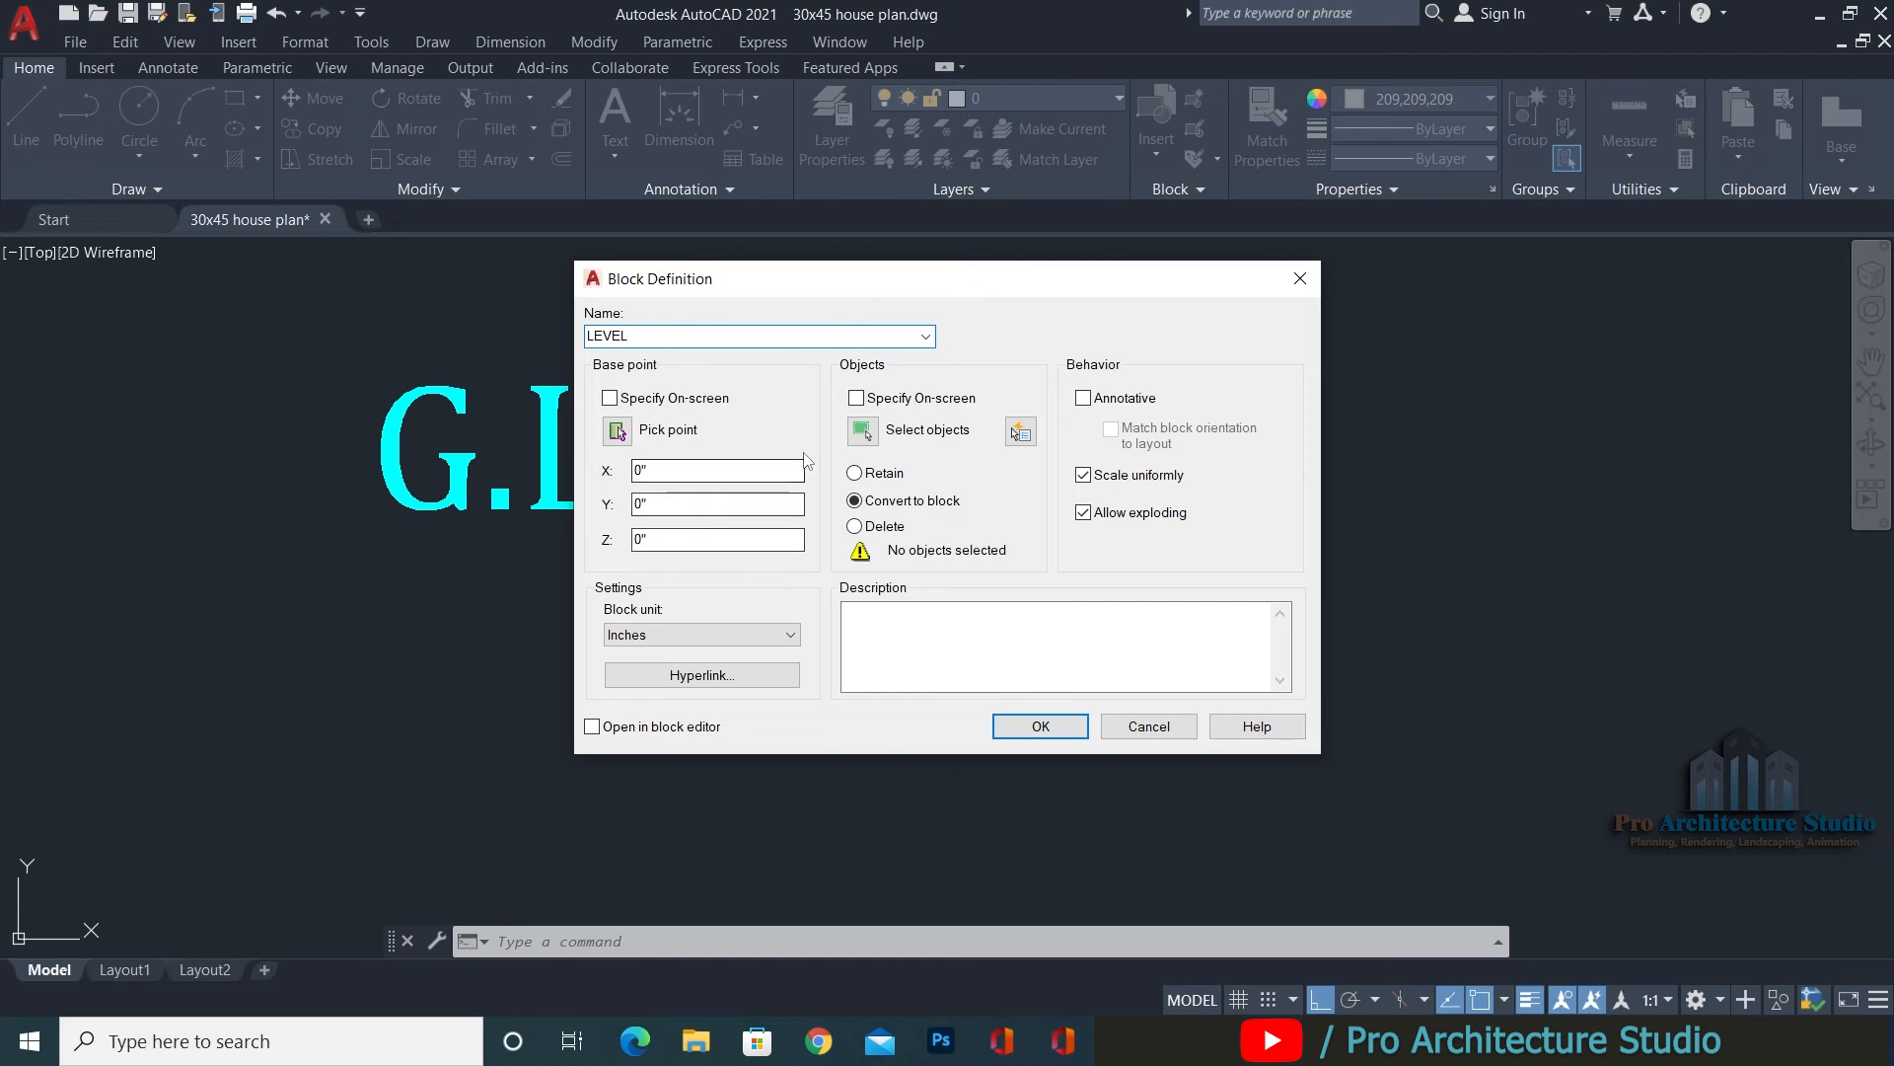
left_click(863, 431)
left_click(1031, 697)
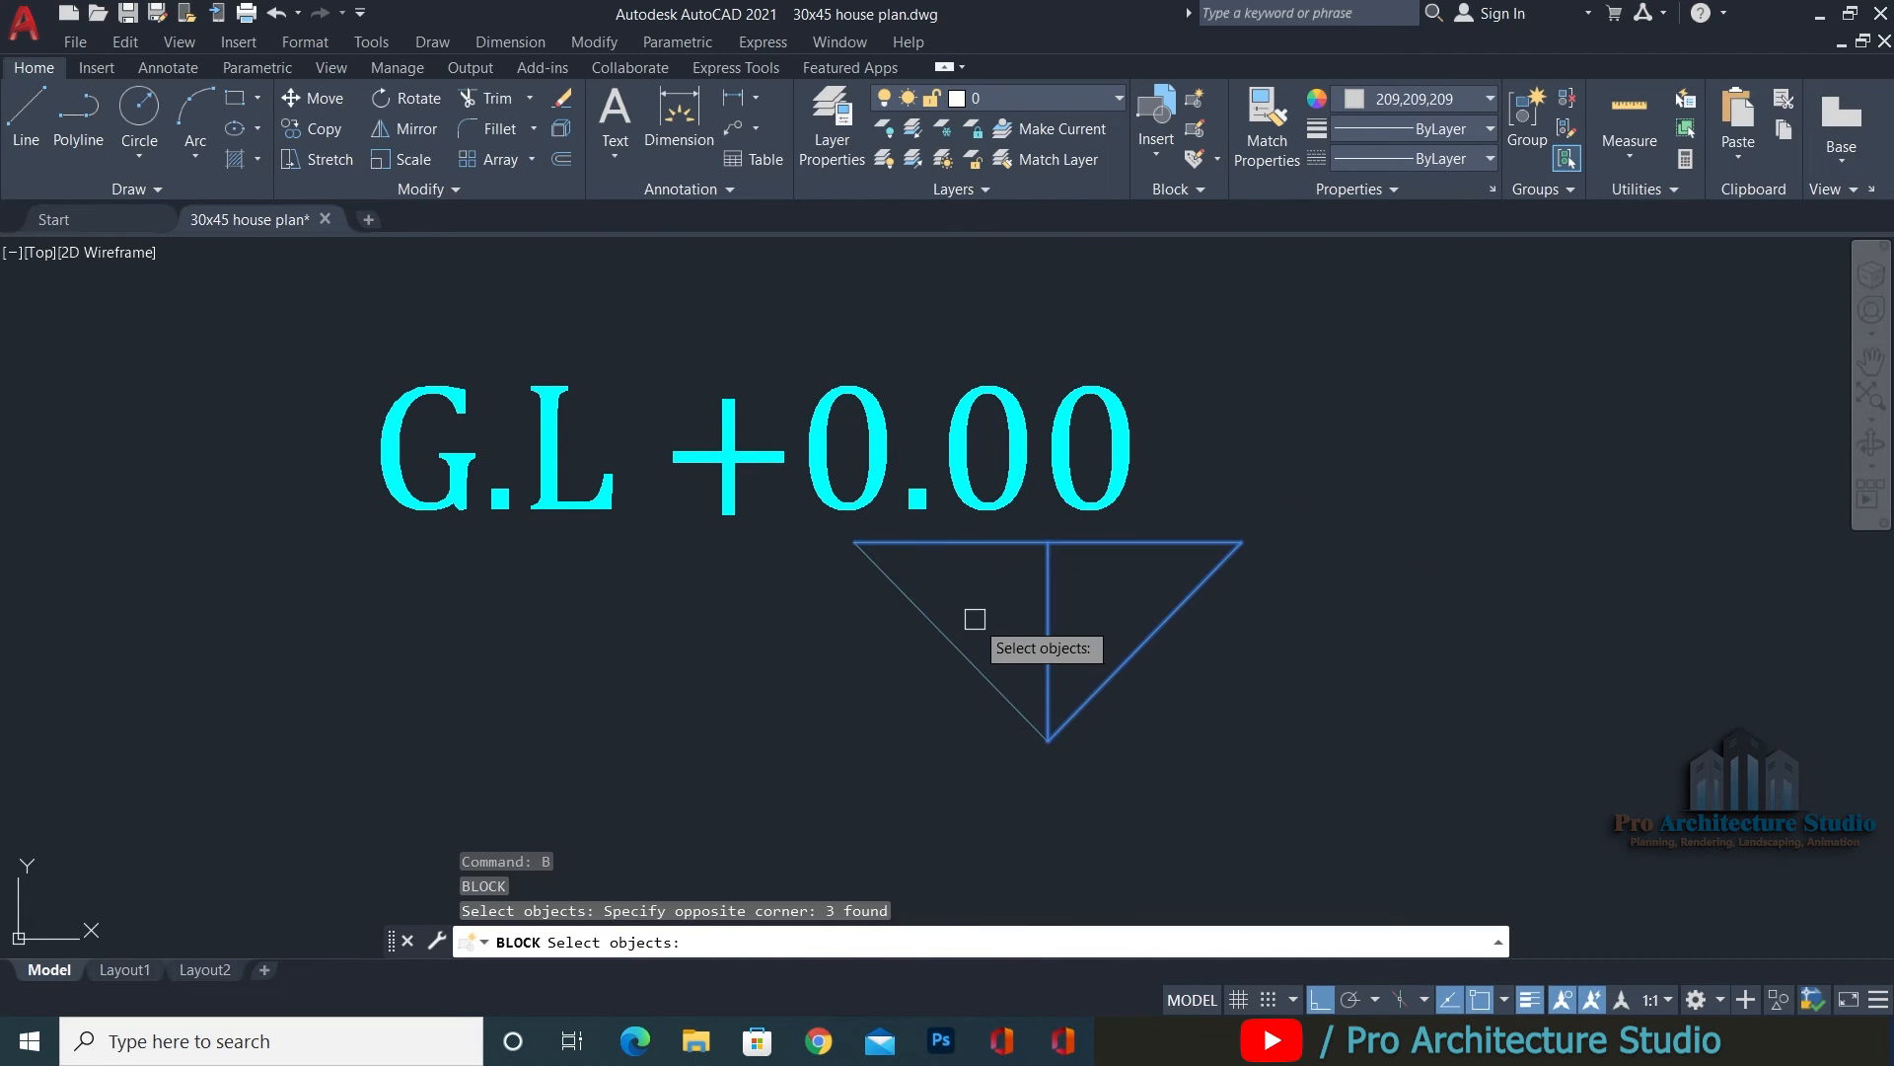
left_click(973, 618)
left_click(904, 651)
key("Return")
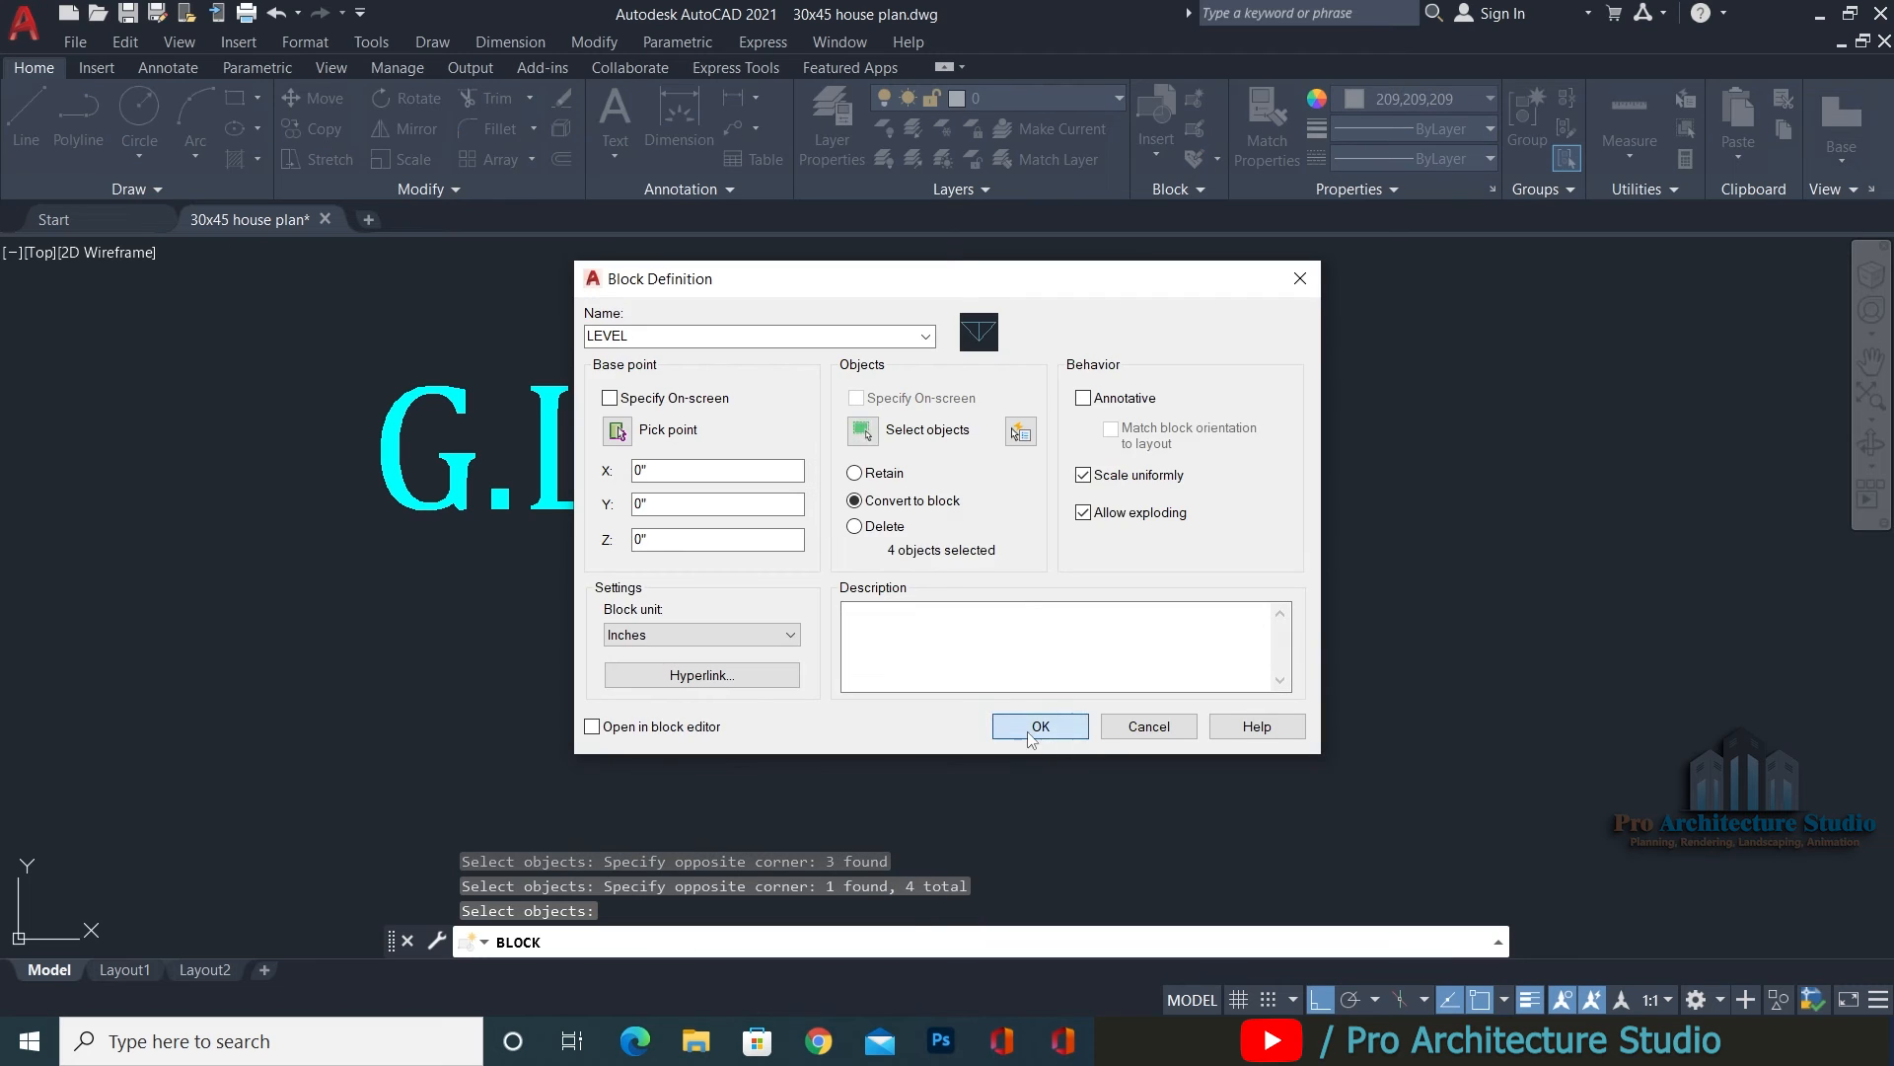
left_click(1031, 739)
Move the copied G.L +0.00 text sideways to sit closer to the middle of the triangle.
left_click(1305, 341)
left_click(934, 438)
left_click(1199, 352)
left_click(1288, 351)
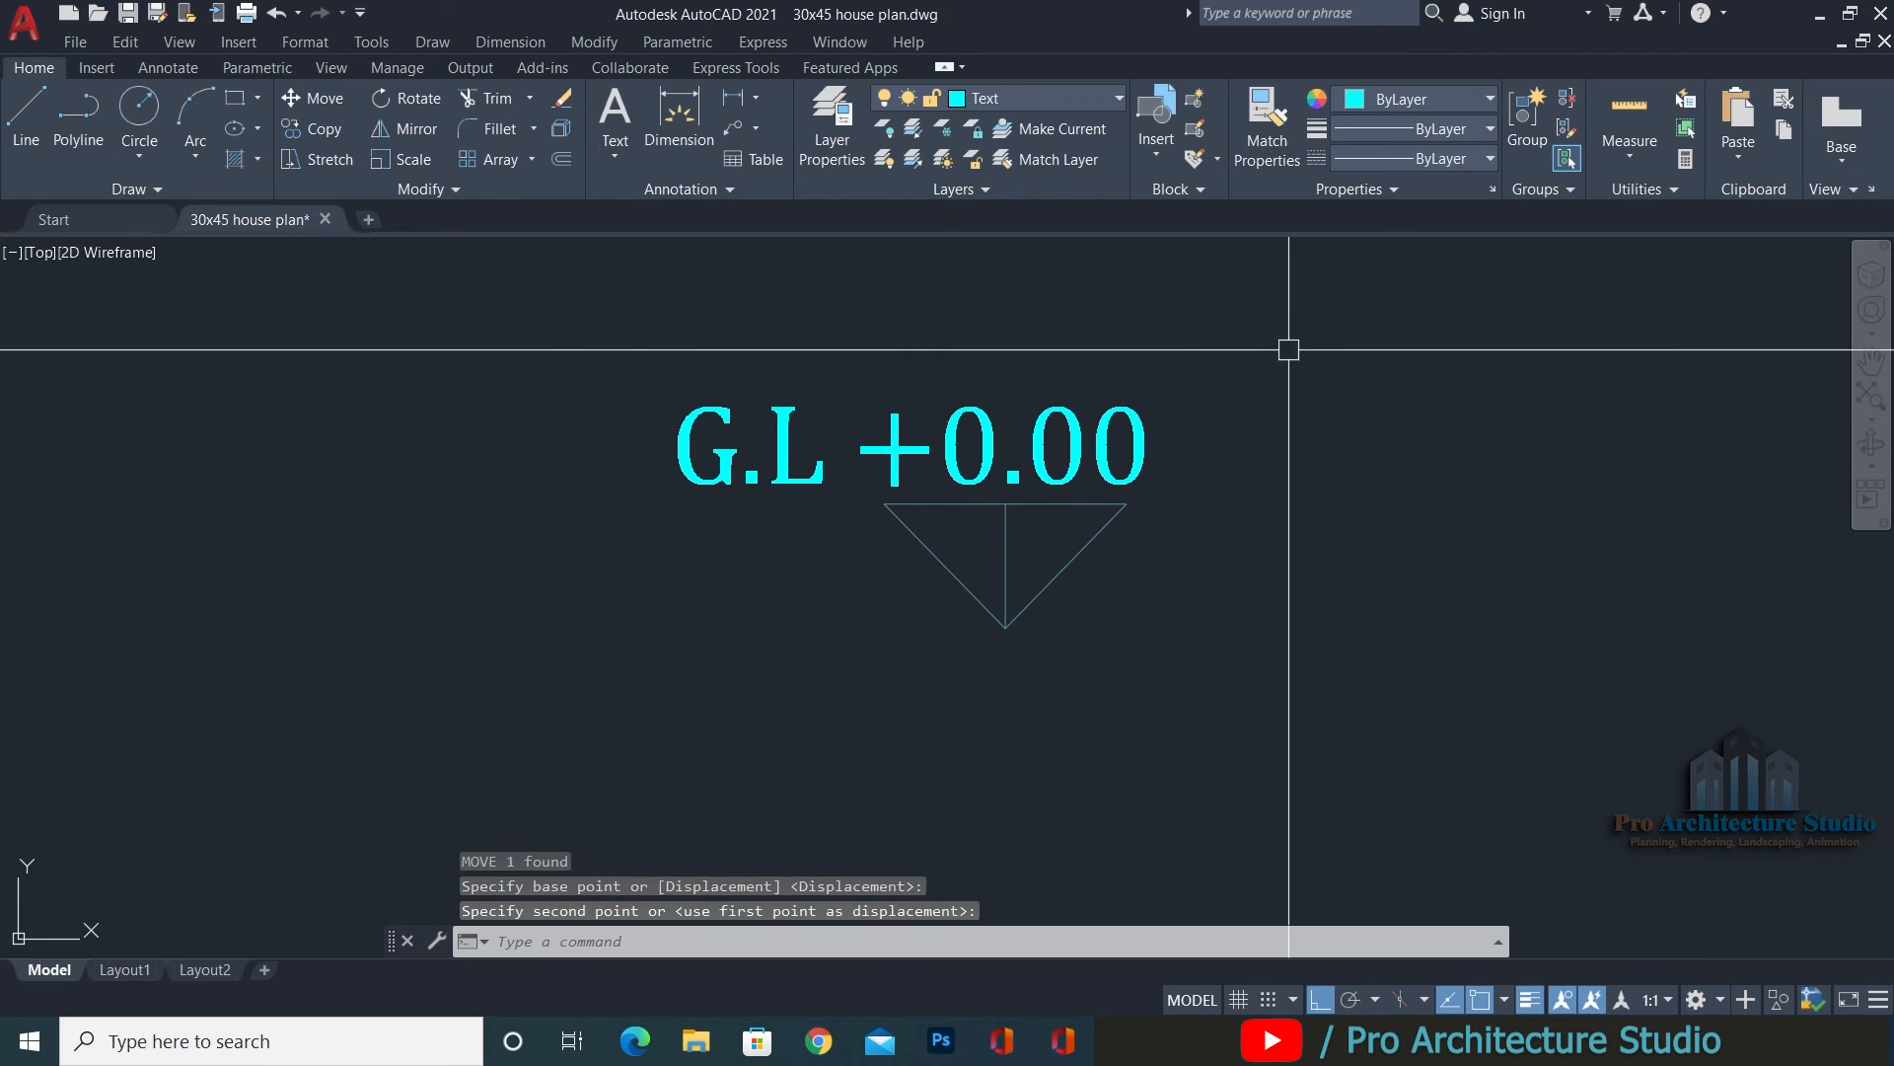
Remove the G.L prefix from the copied level text so that it reads +0.00.
key("Escape")
double_click(857, 456)
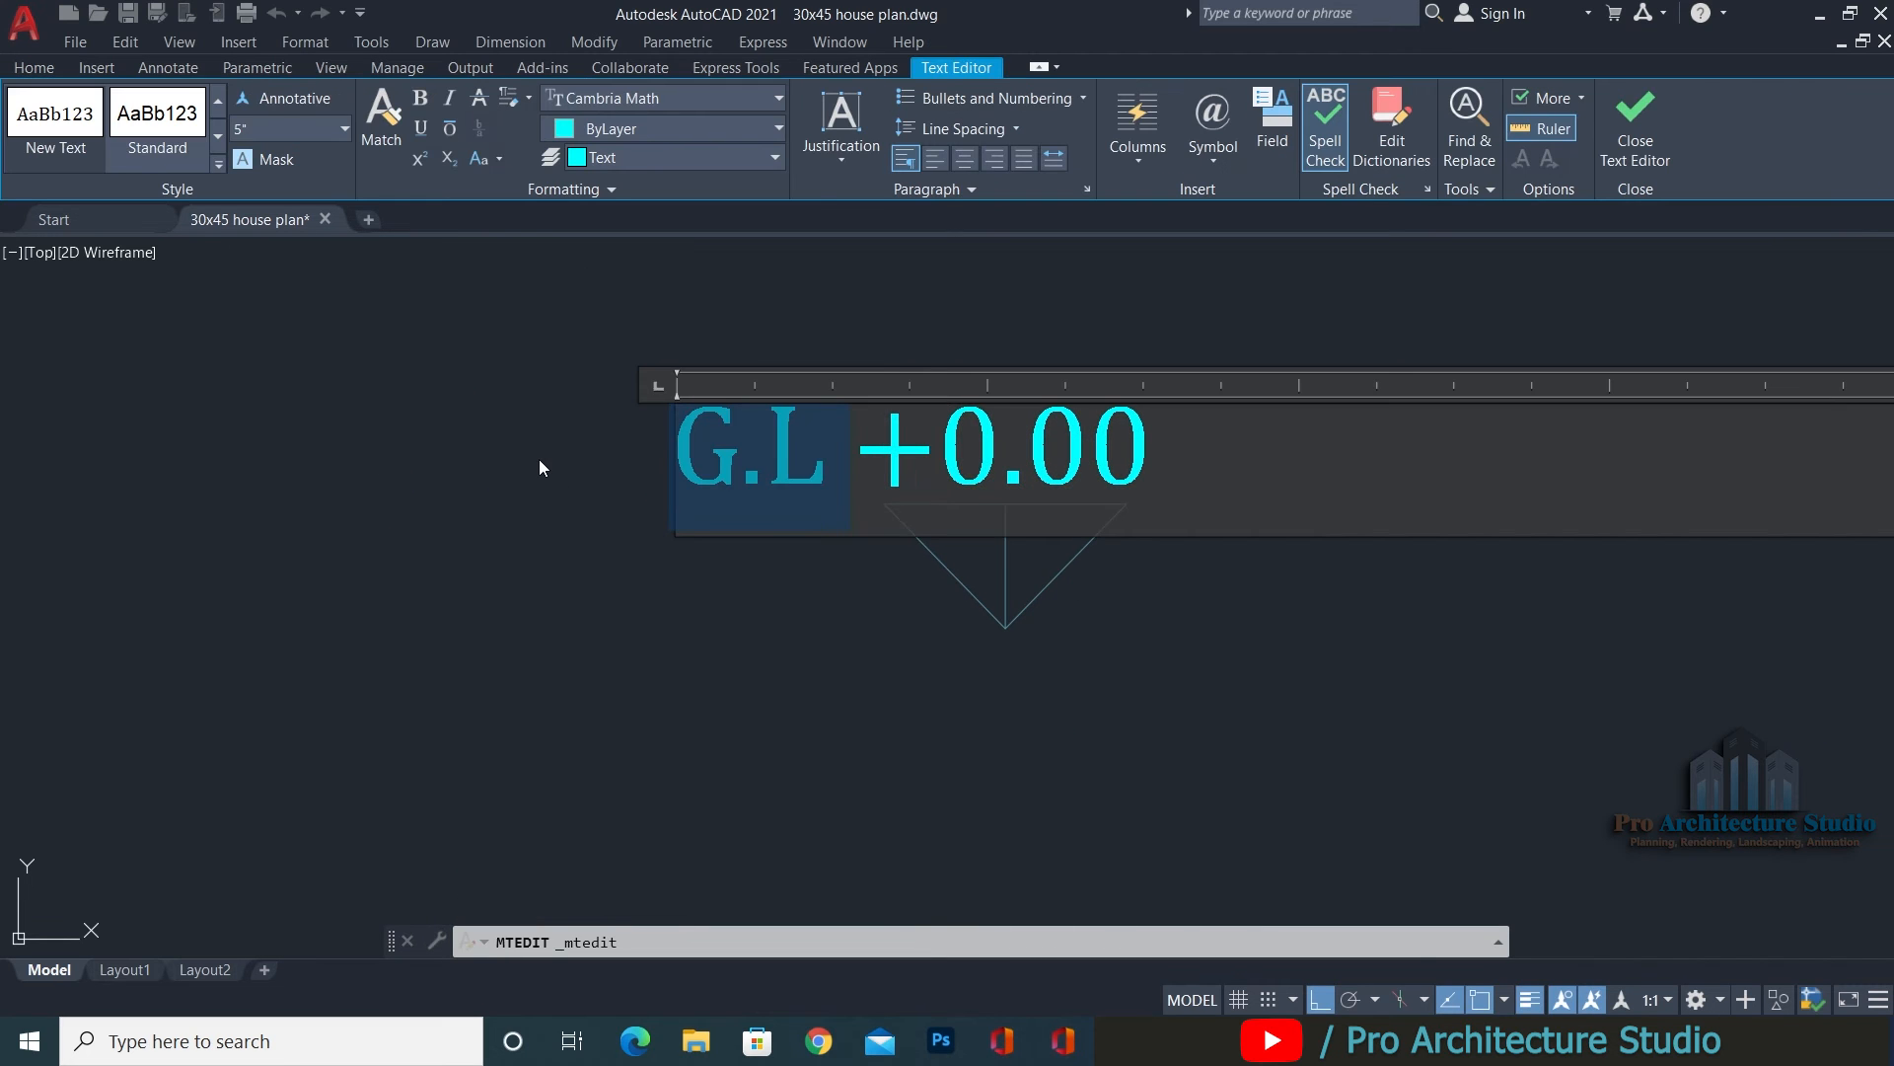
key("Delete")
left_click(335, 561)
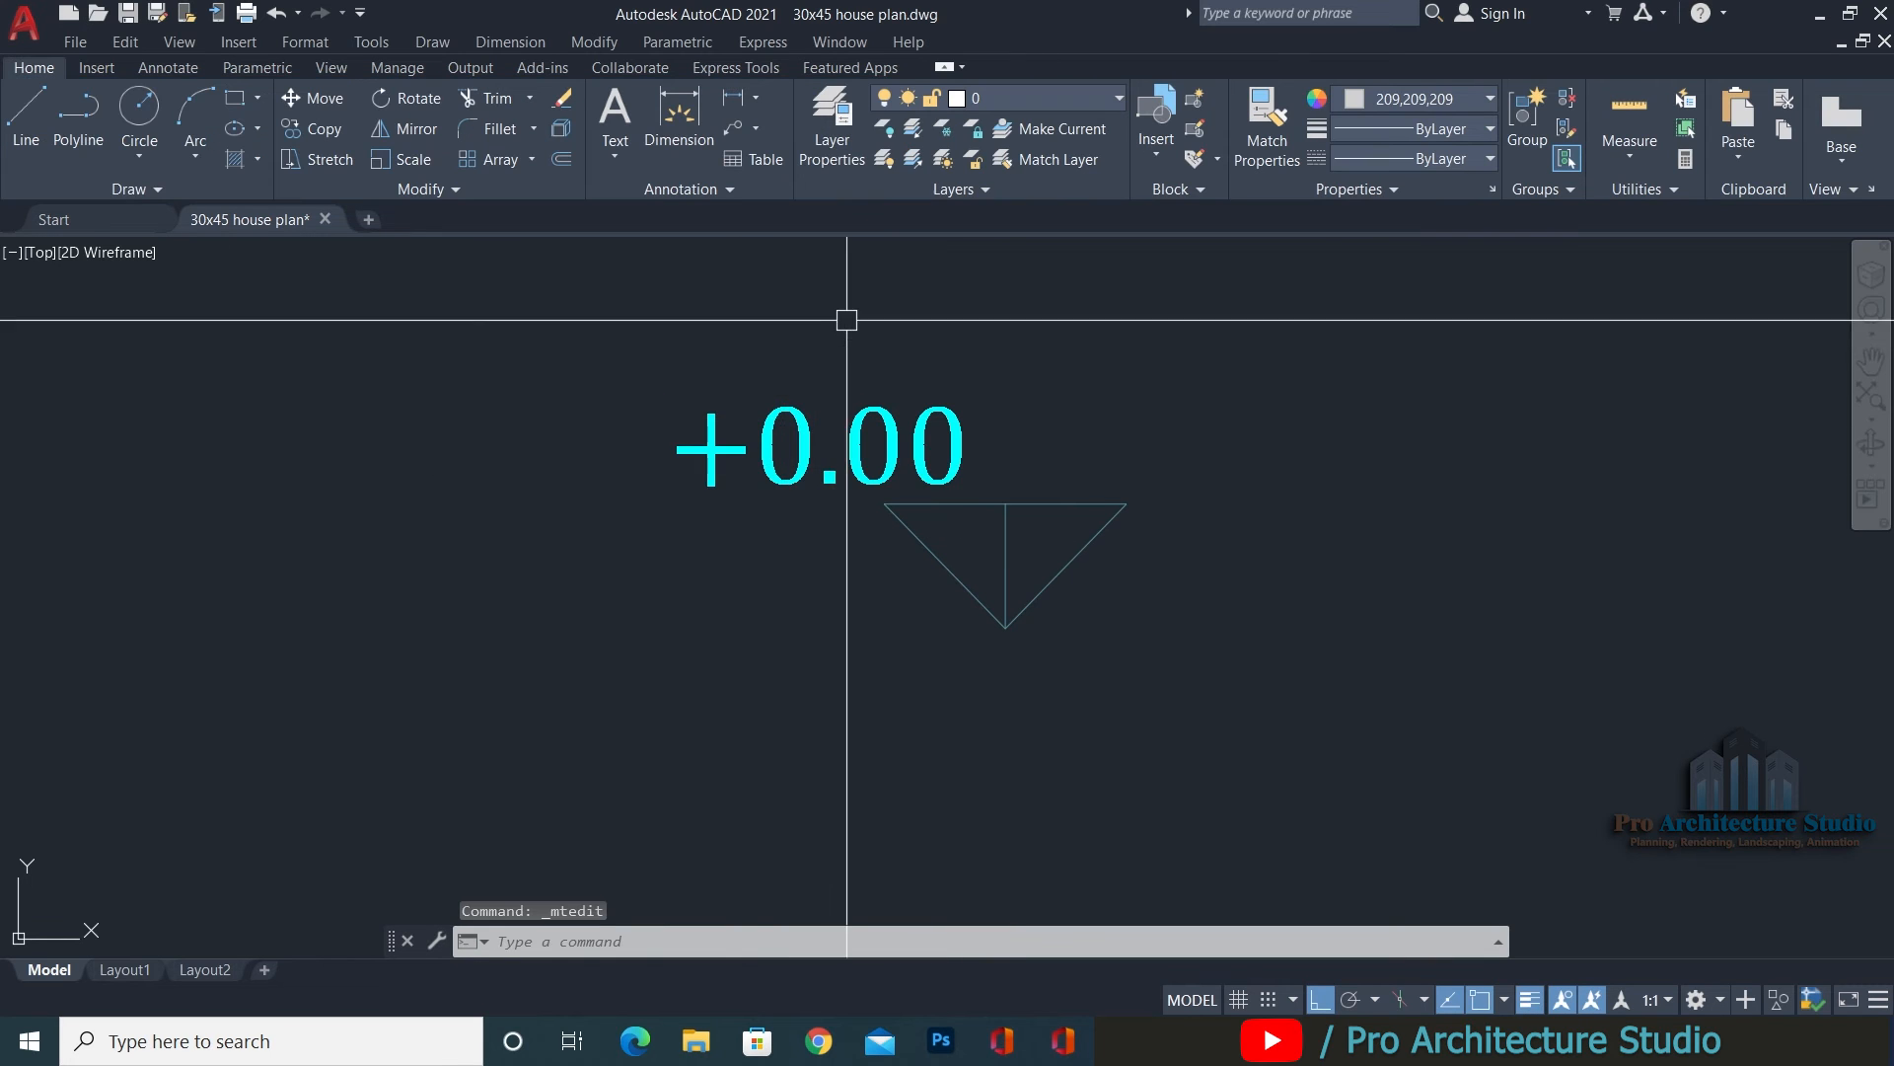
Move the +0.00 text sideways to centre it above the marker triangle.
left_click(1117, 442)
type("m")
key("Return")
left_click(1364, 433)
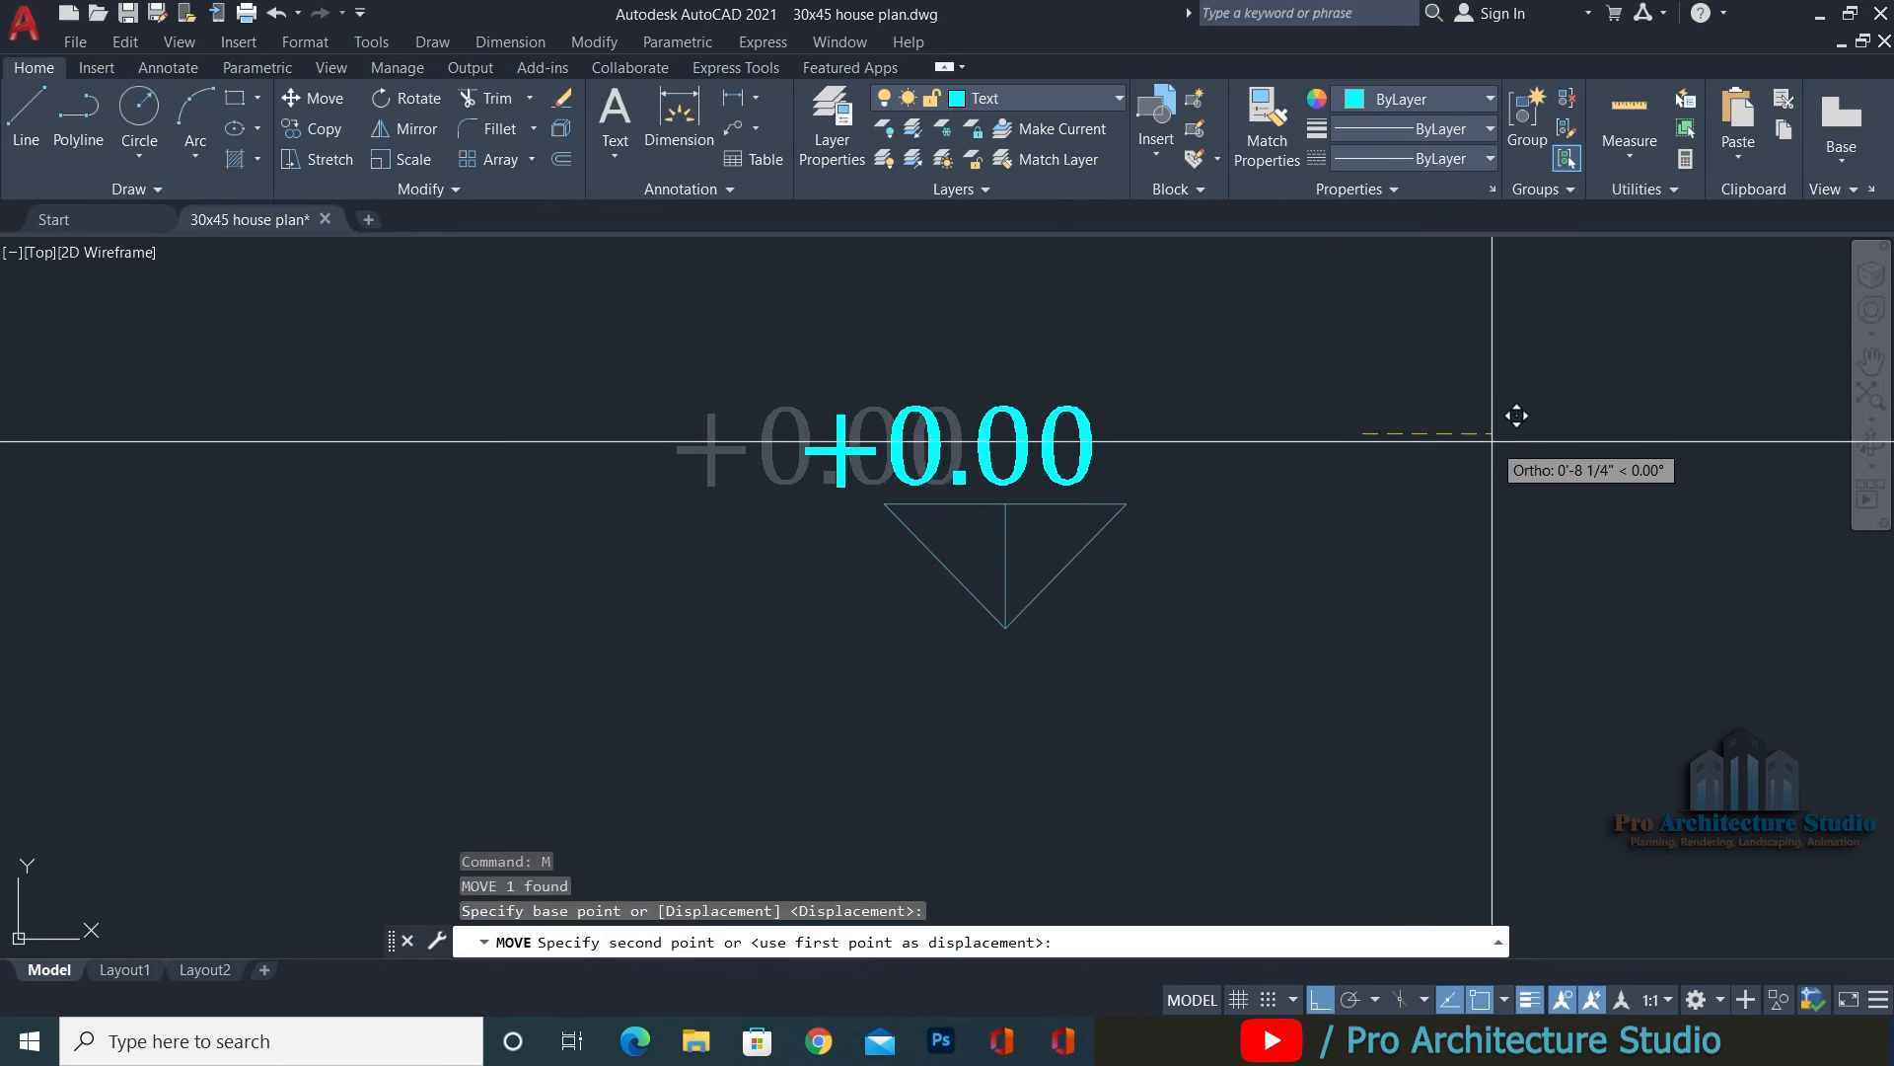
left_click(1513, 440)
Move the triangle and its +0.00 text by the triangle's tip onto the lower dashed level line in the car porch.
left_click(1421, 314)
left_click(729, 659)
key("Return")
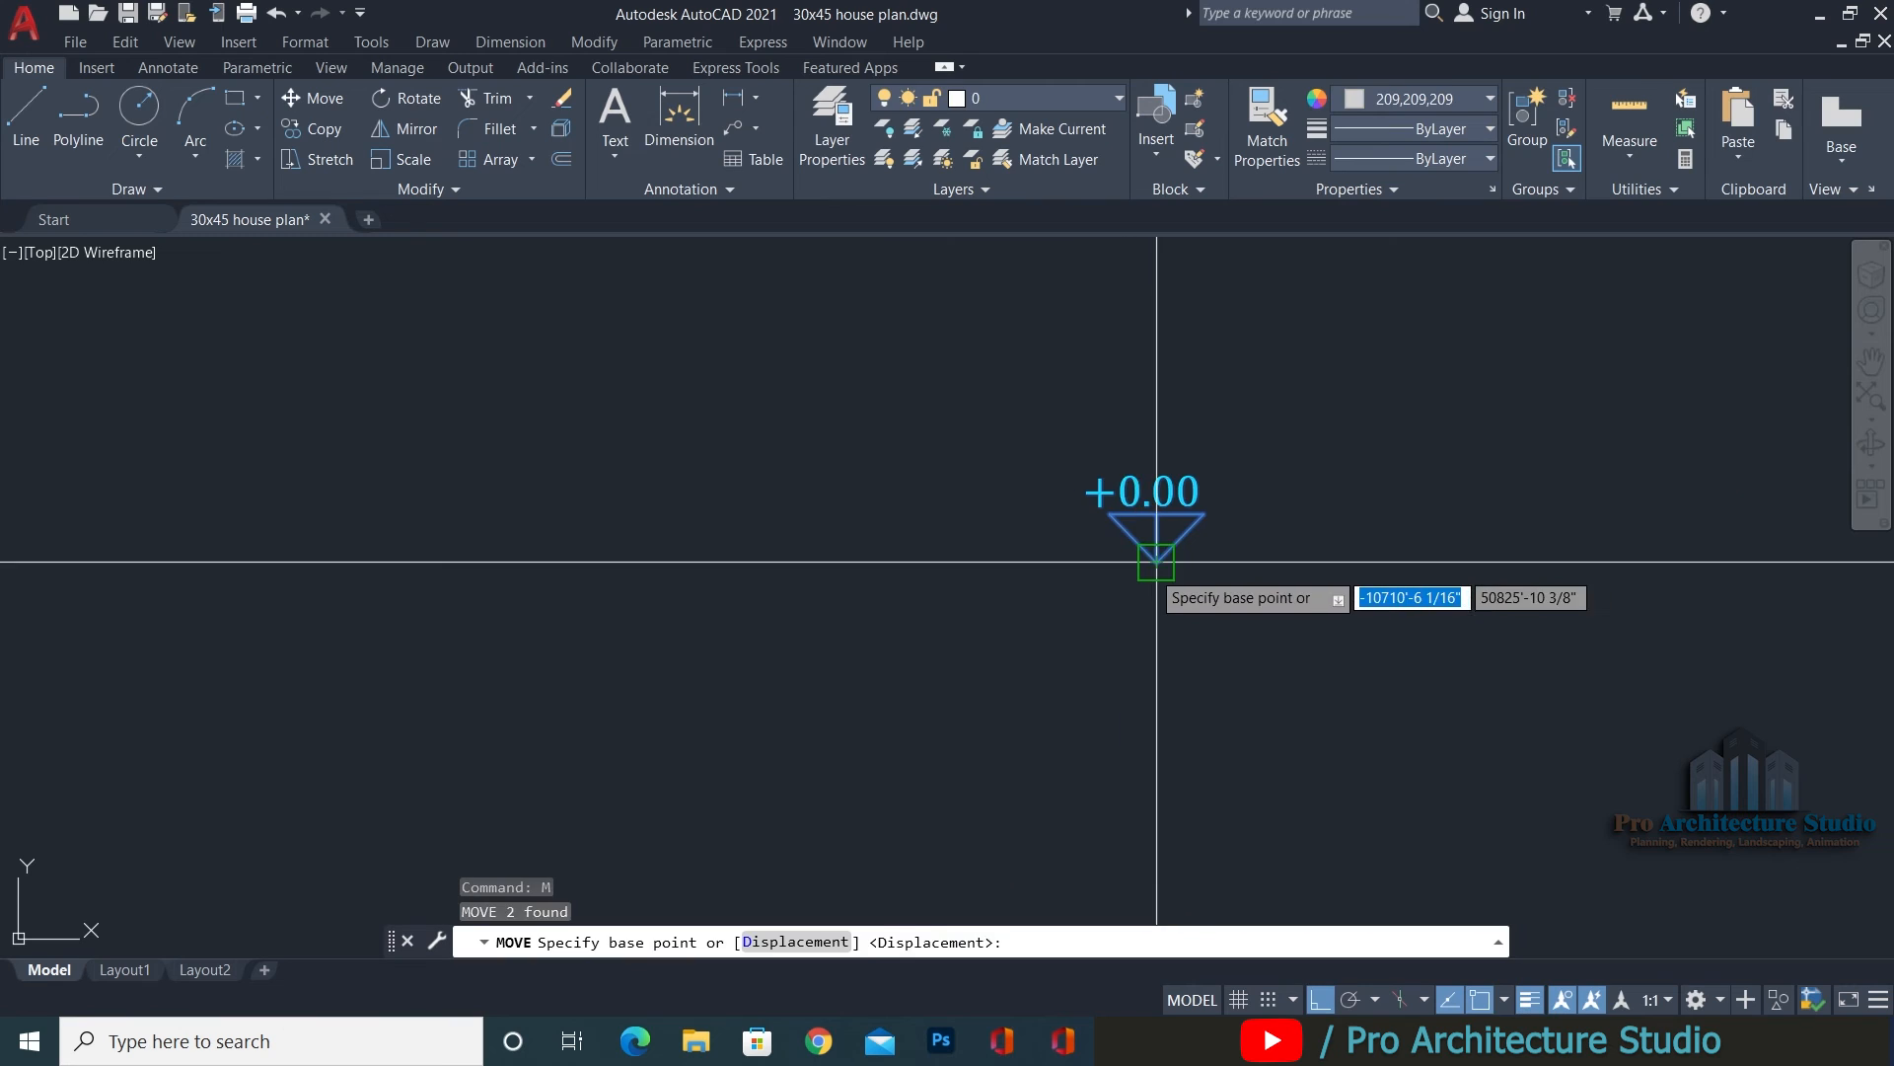
left_click(1157, 563)
scroll(1711, 479, "down", 6)
scroll(1088, 470, "up", 3)
scroll(882, 444, "up", 3)
scroll(1134, 553, "up", 4)
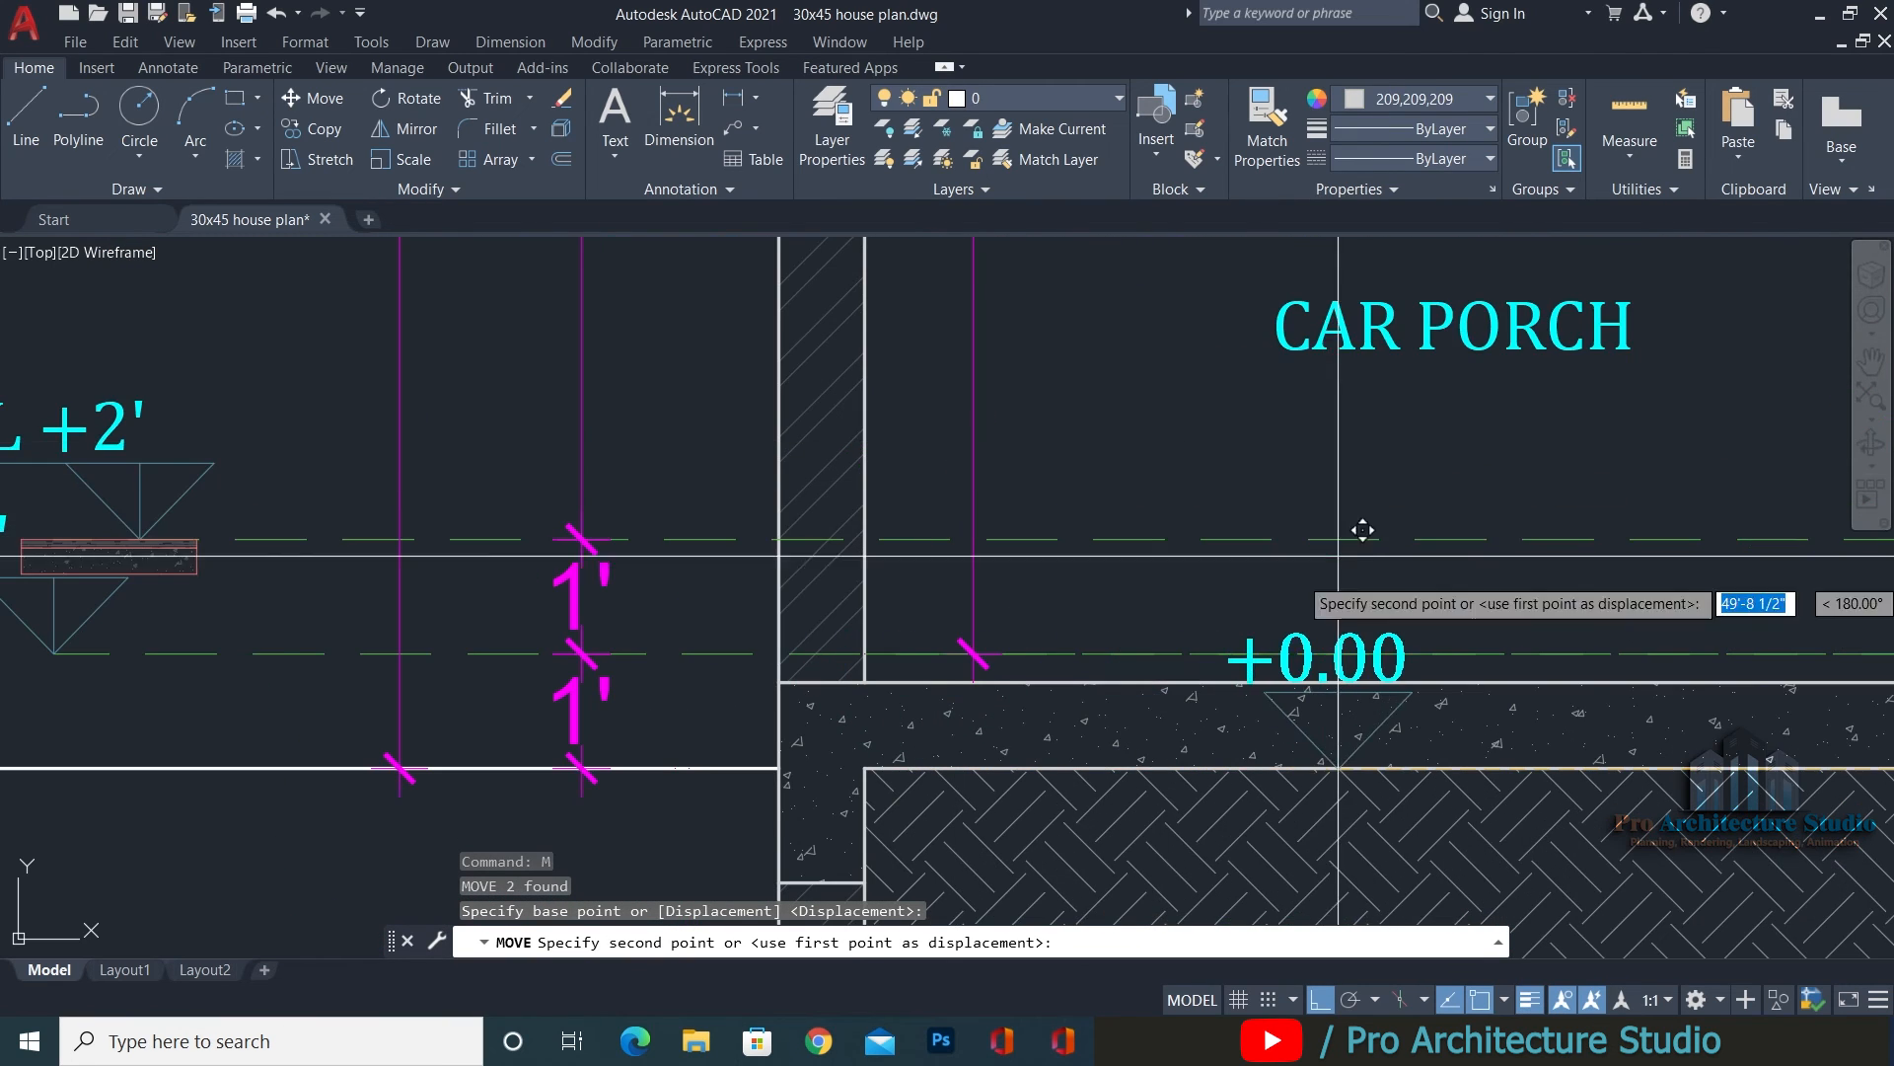
left_click(986, 626)
key("Escape")
key("Escape")
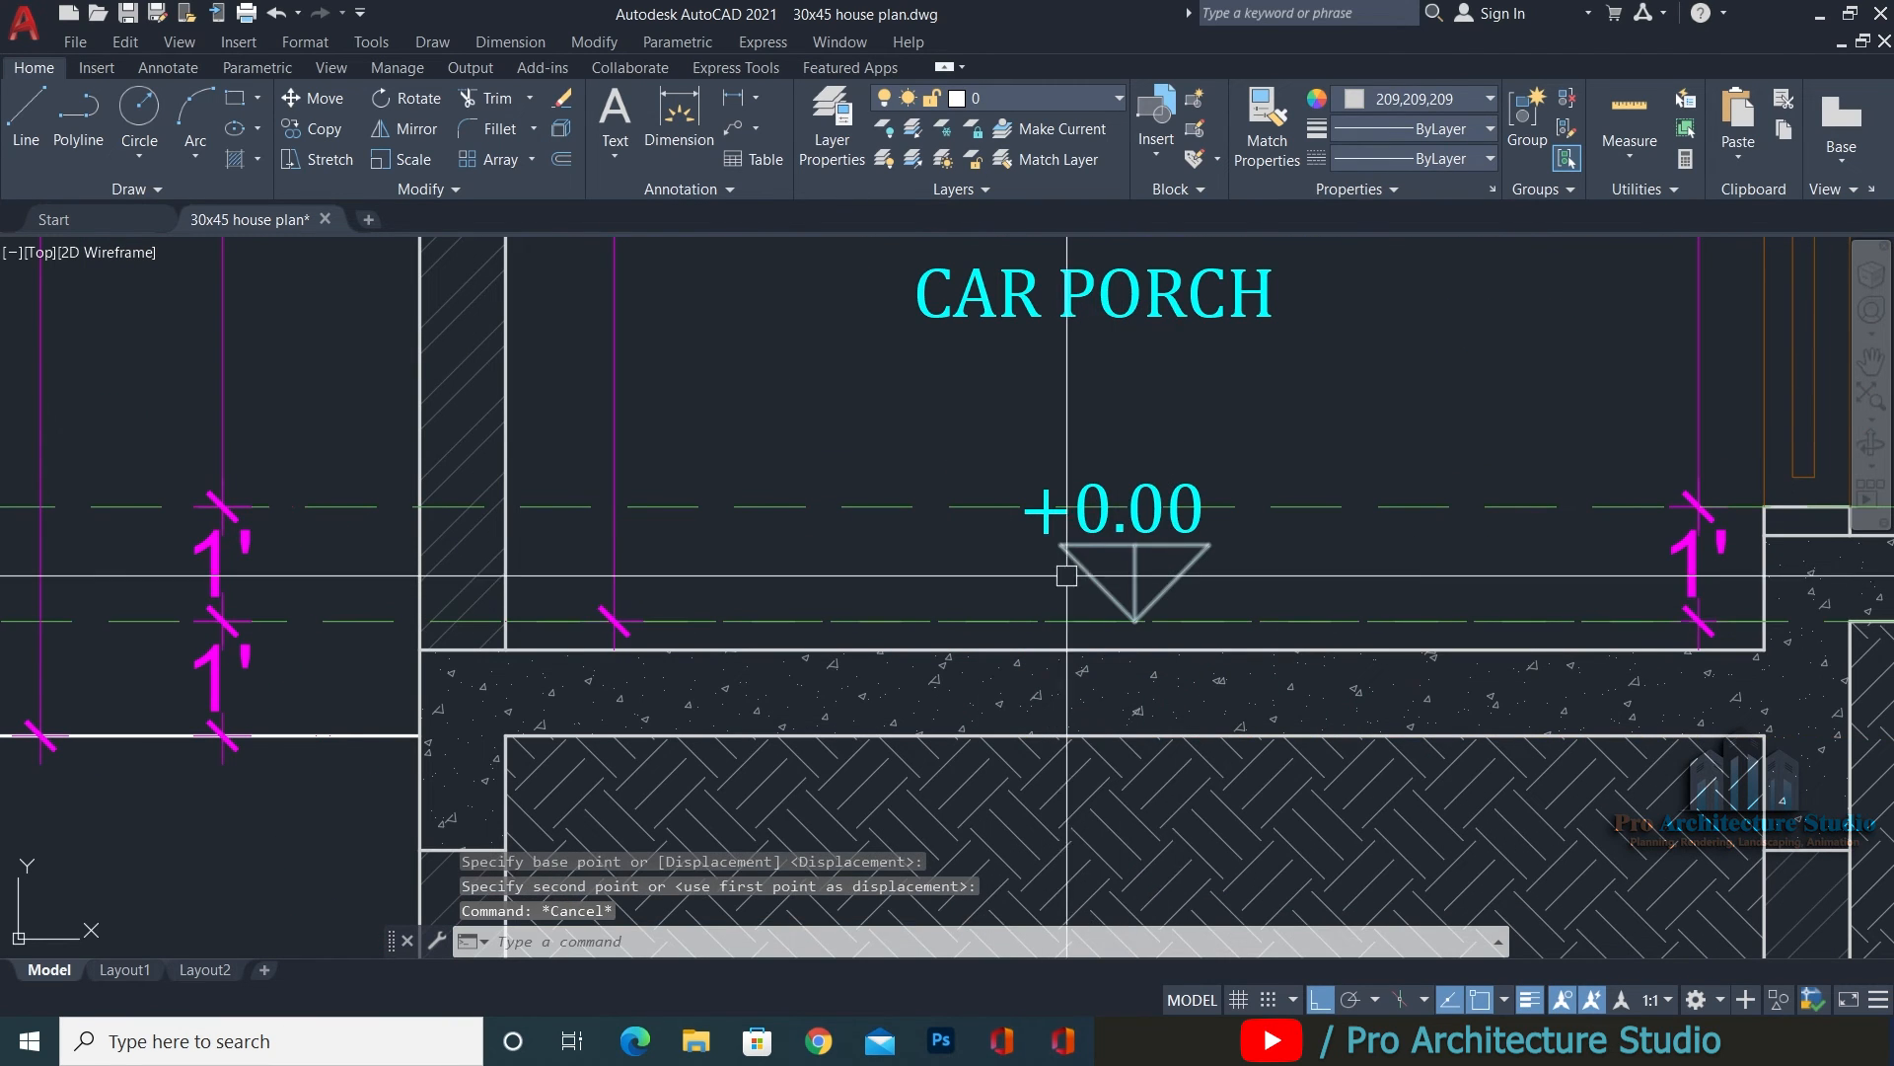
Scale the car porch marker and its text by reference about the triangle's tip to half their size.
scroll(1151, 541, "up", 5)
type("sc")
key("Return")
left_click(1347, 496)
left_click(884, 626)
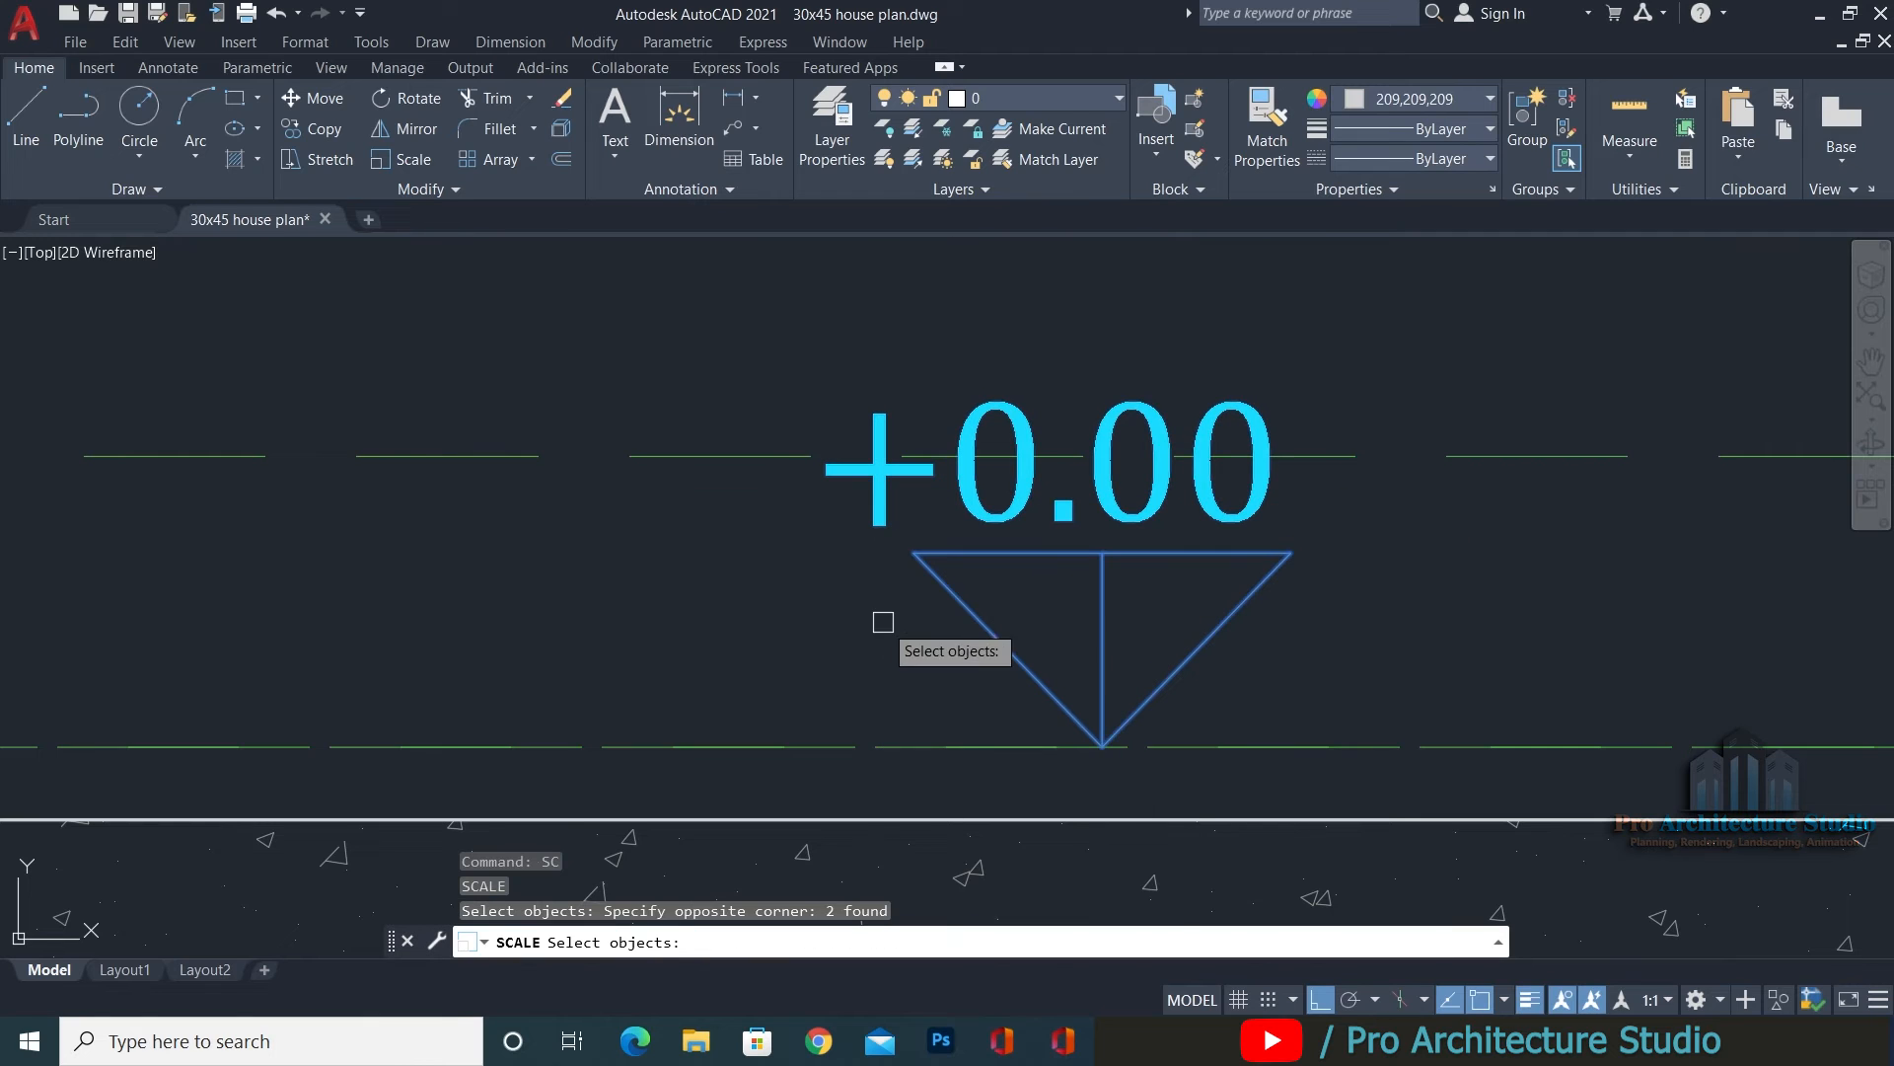
key("Return")
left_click(1102, 747)
type("R")
key("Return")
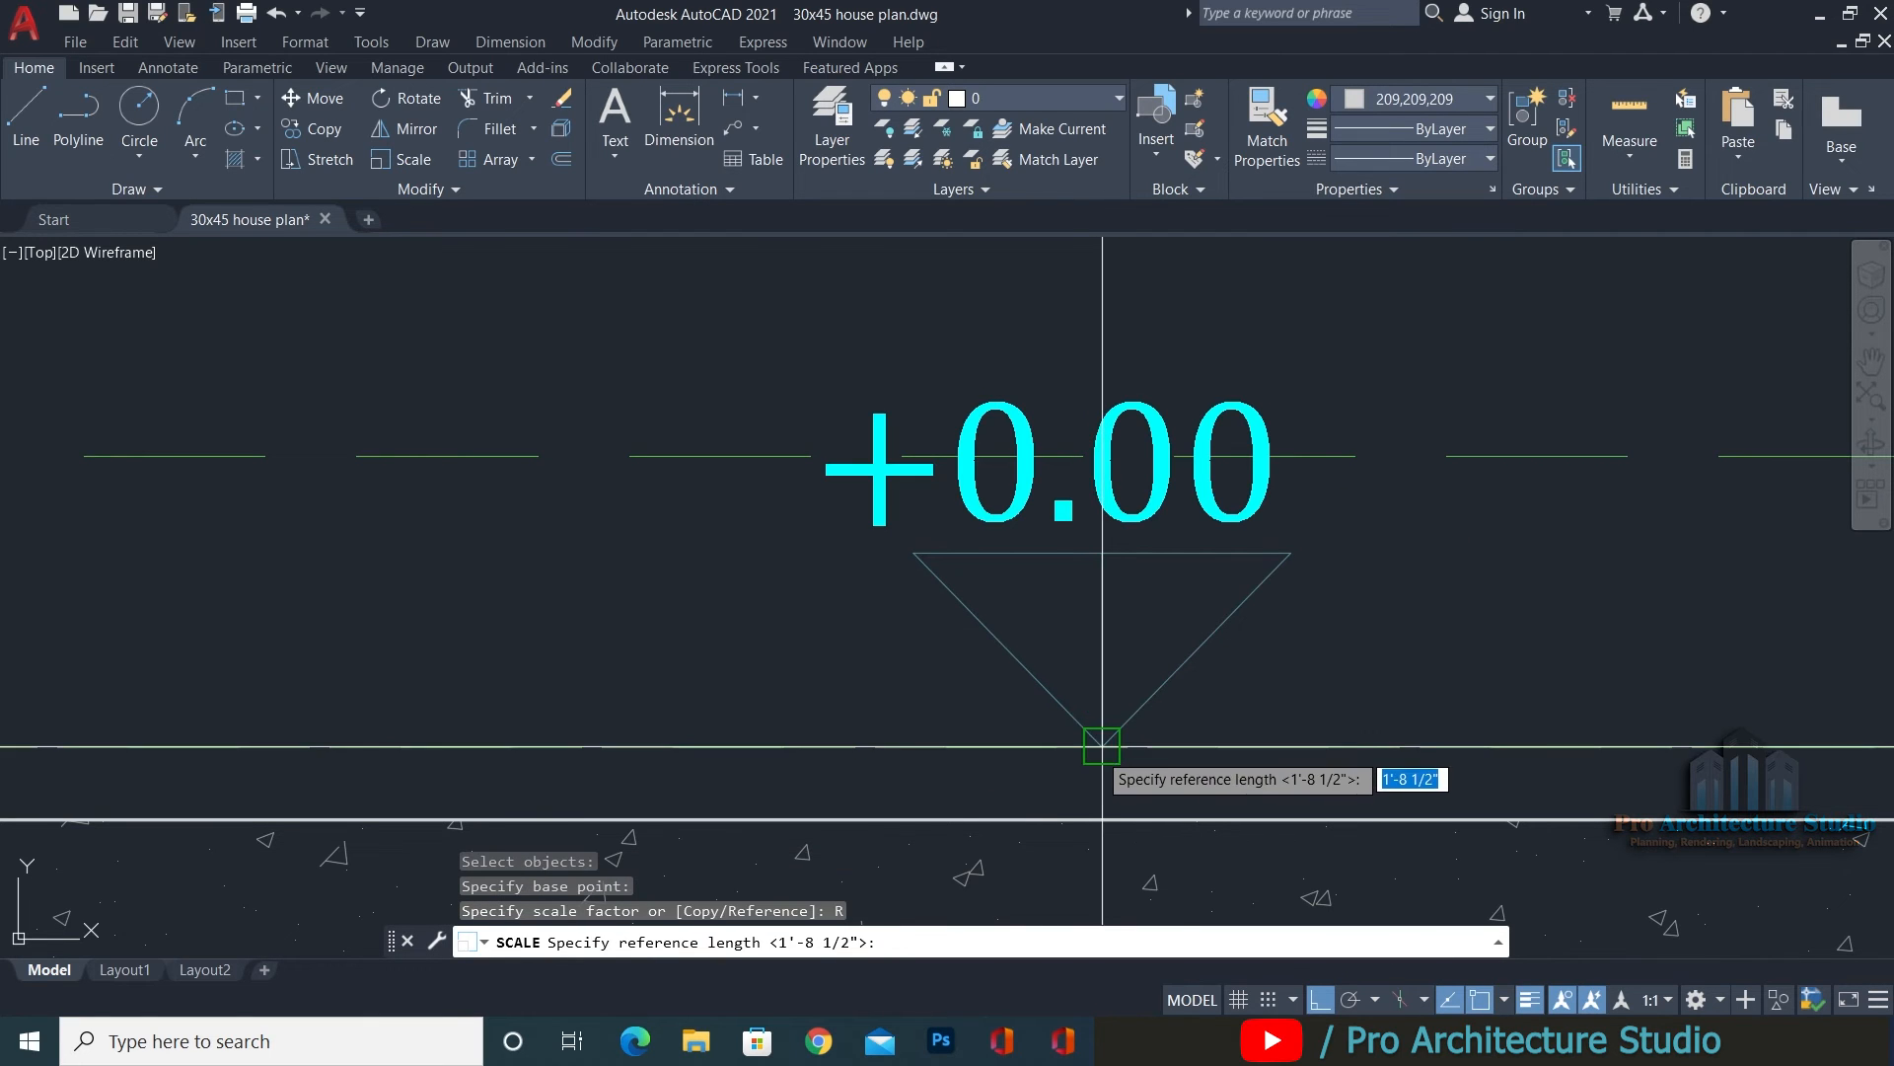
left_click(1102, 747)
left_click(1102, 711)
left_click(1102, 649)
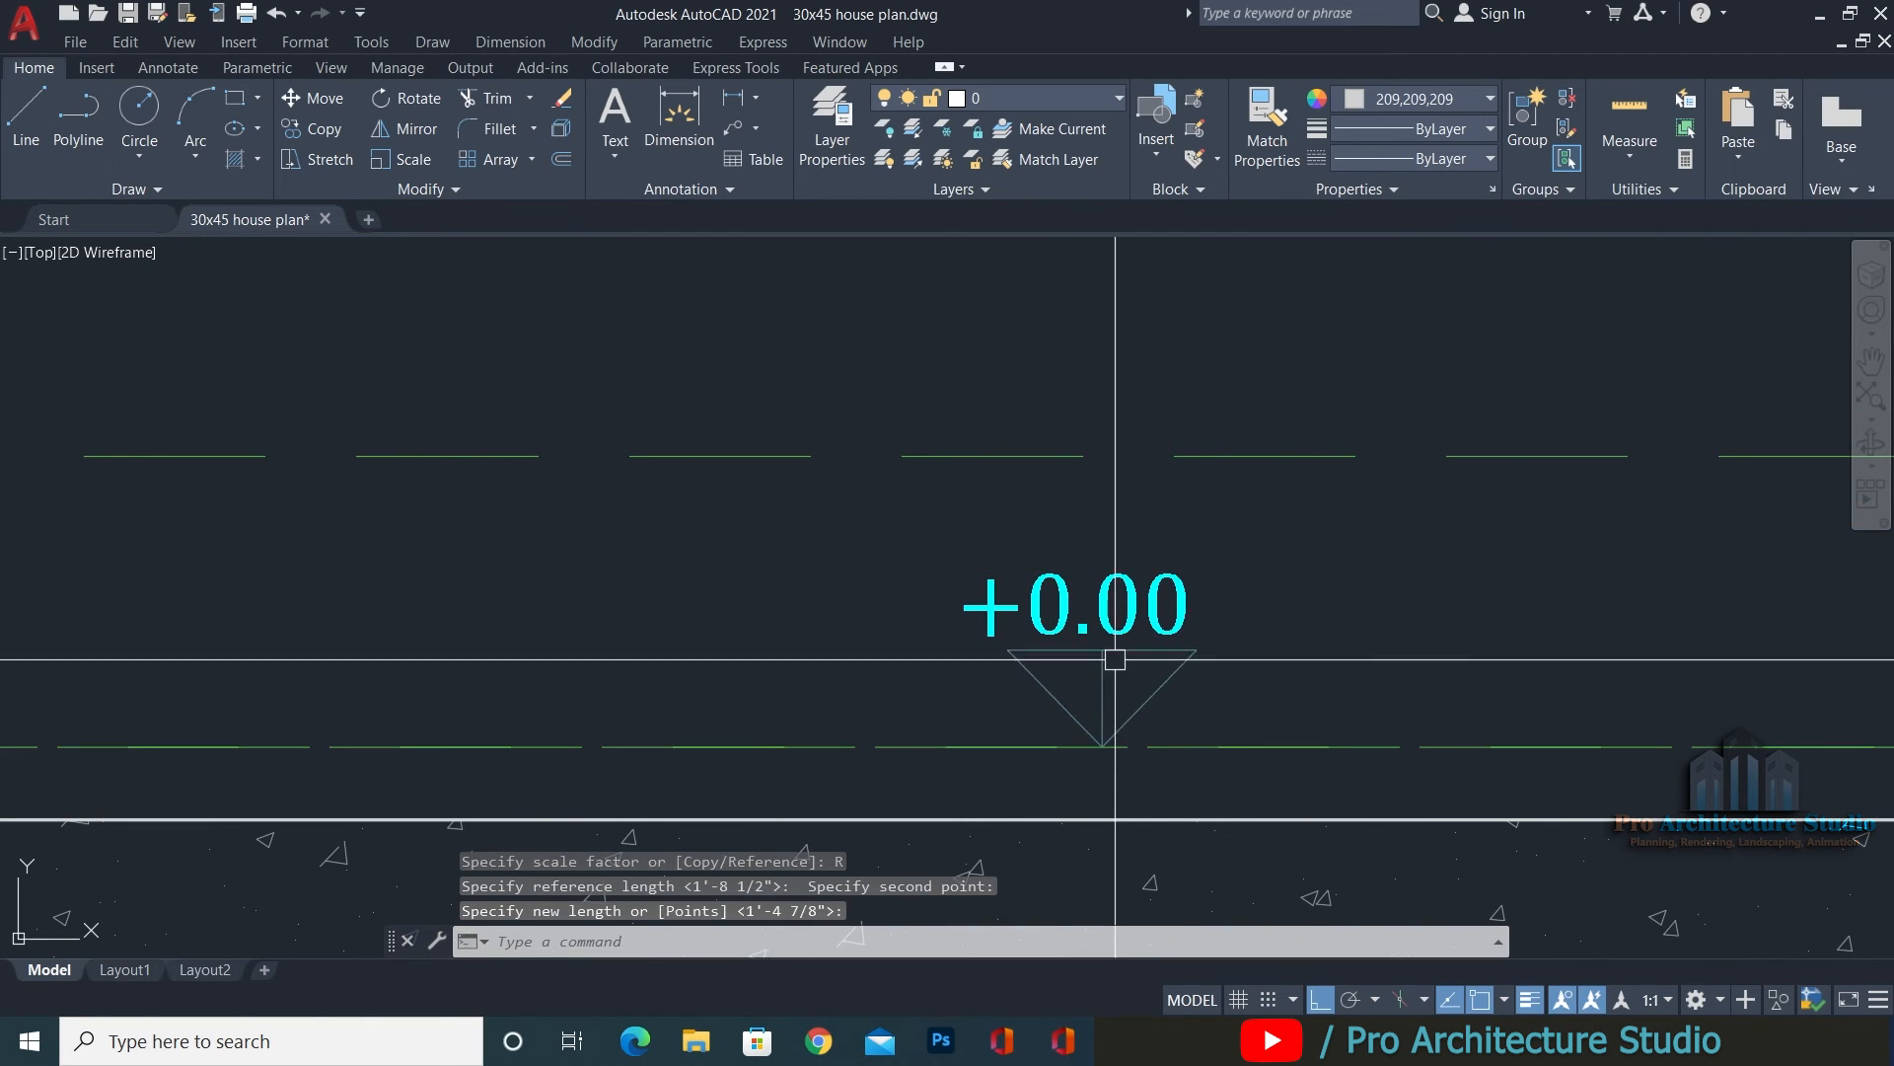
Scale the car porch marker and text by reference again about the triangle's tip, making them slightly larger.
key("Return")
left_click(1269, 593)
left_click(938, 720)
key("Return")
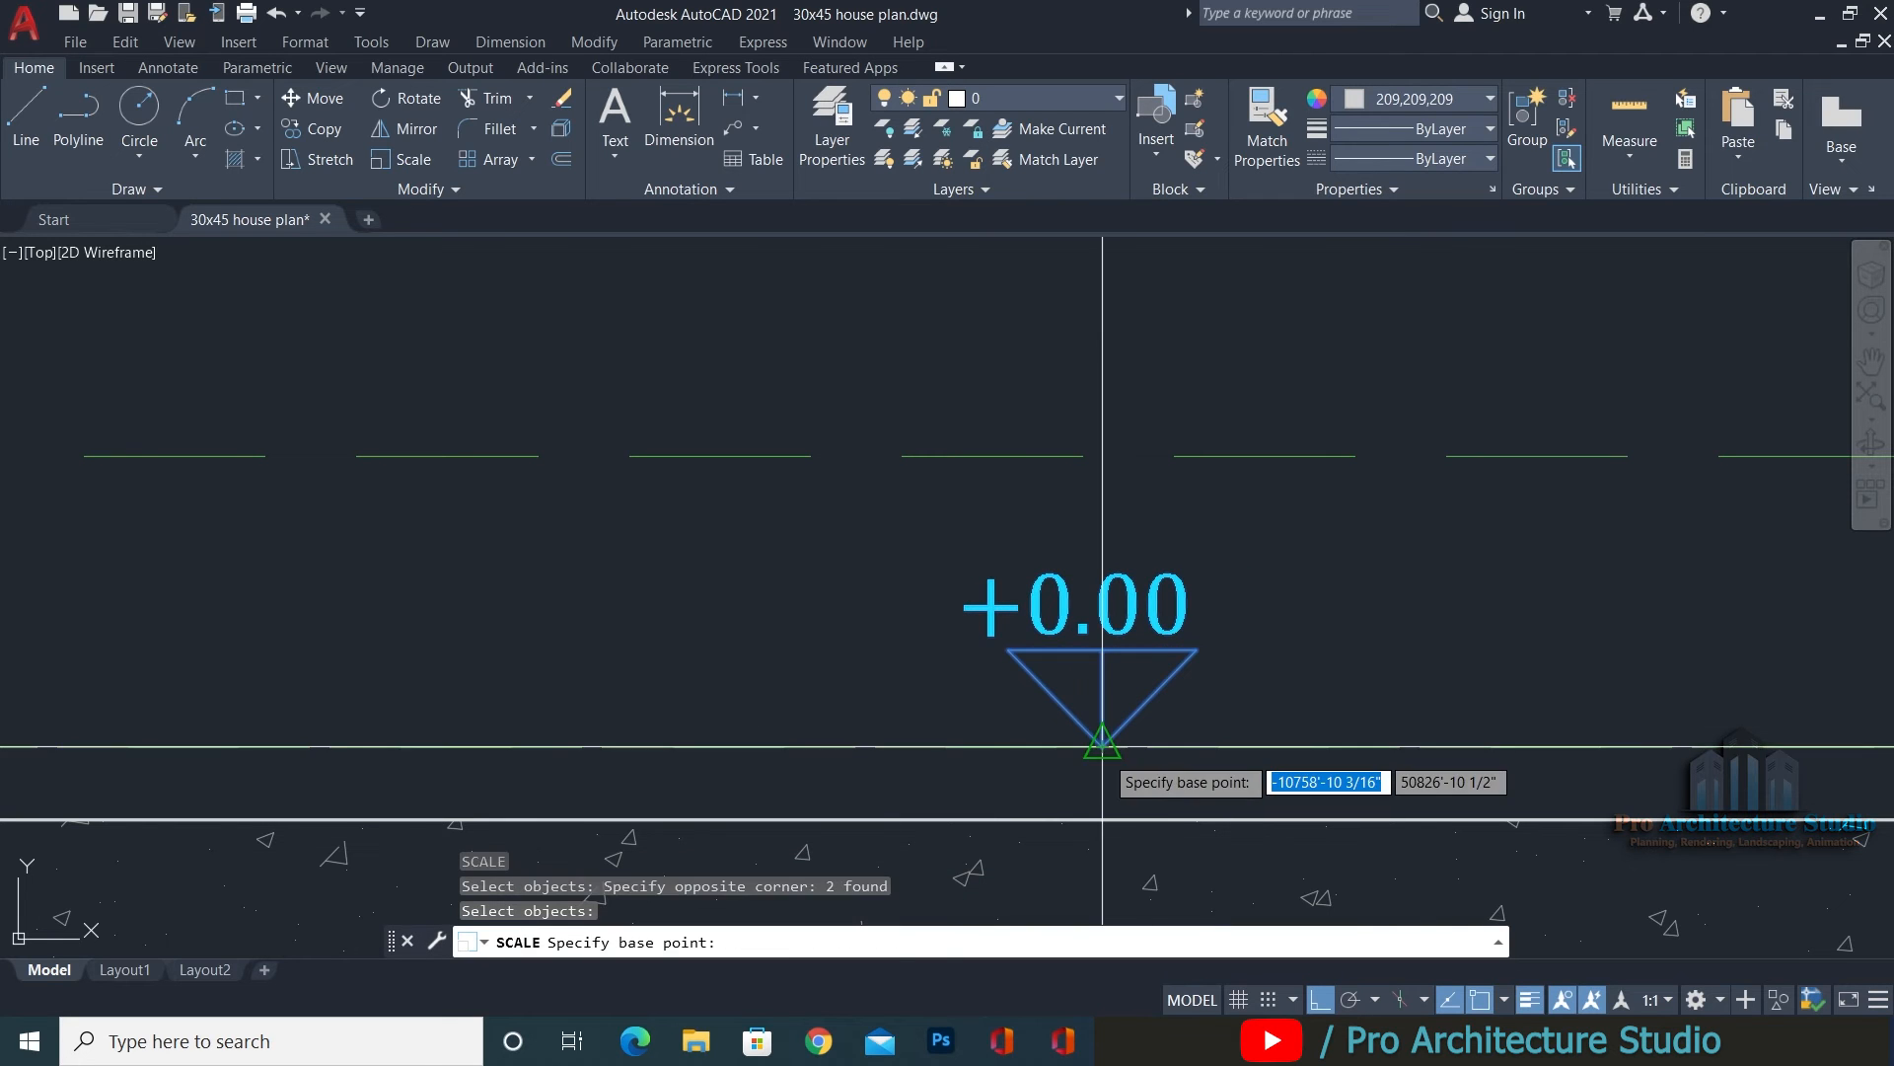
left_click(1106, 740)
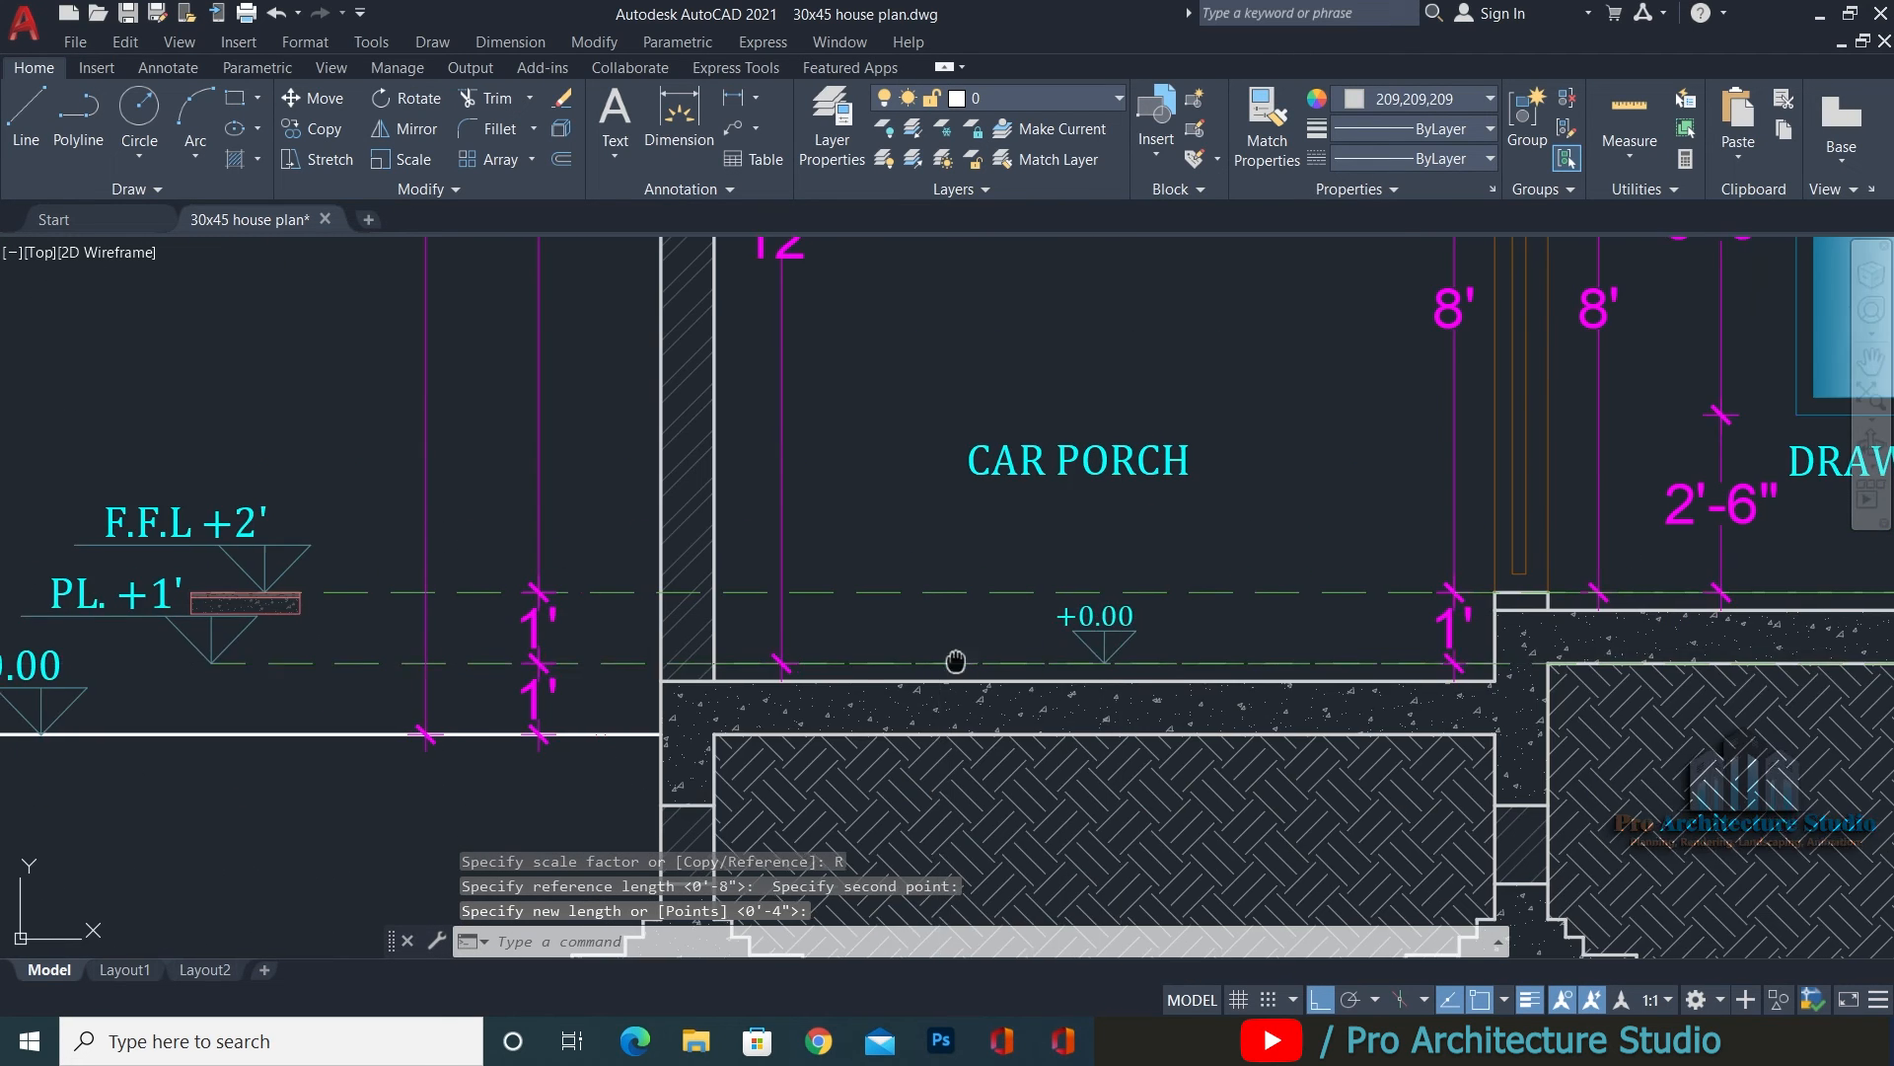
Change the car porch marker's level text to +1'.
scroll(1231, 556, "up", 4)
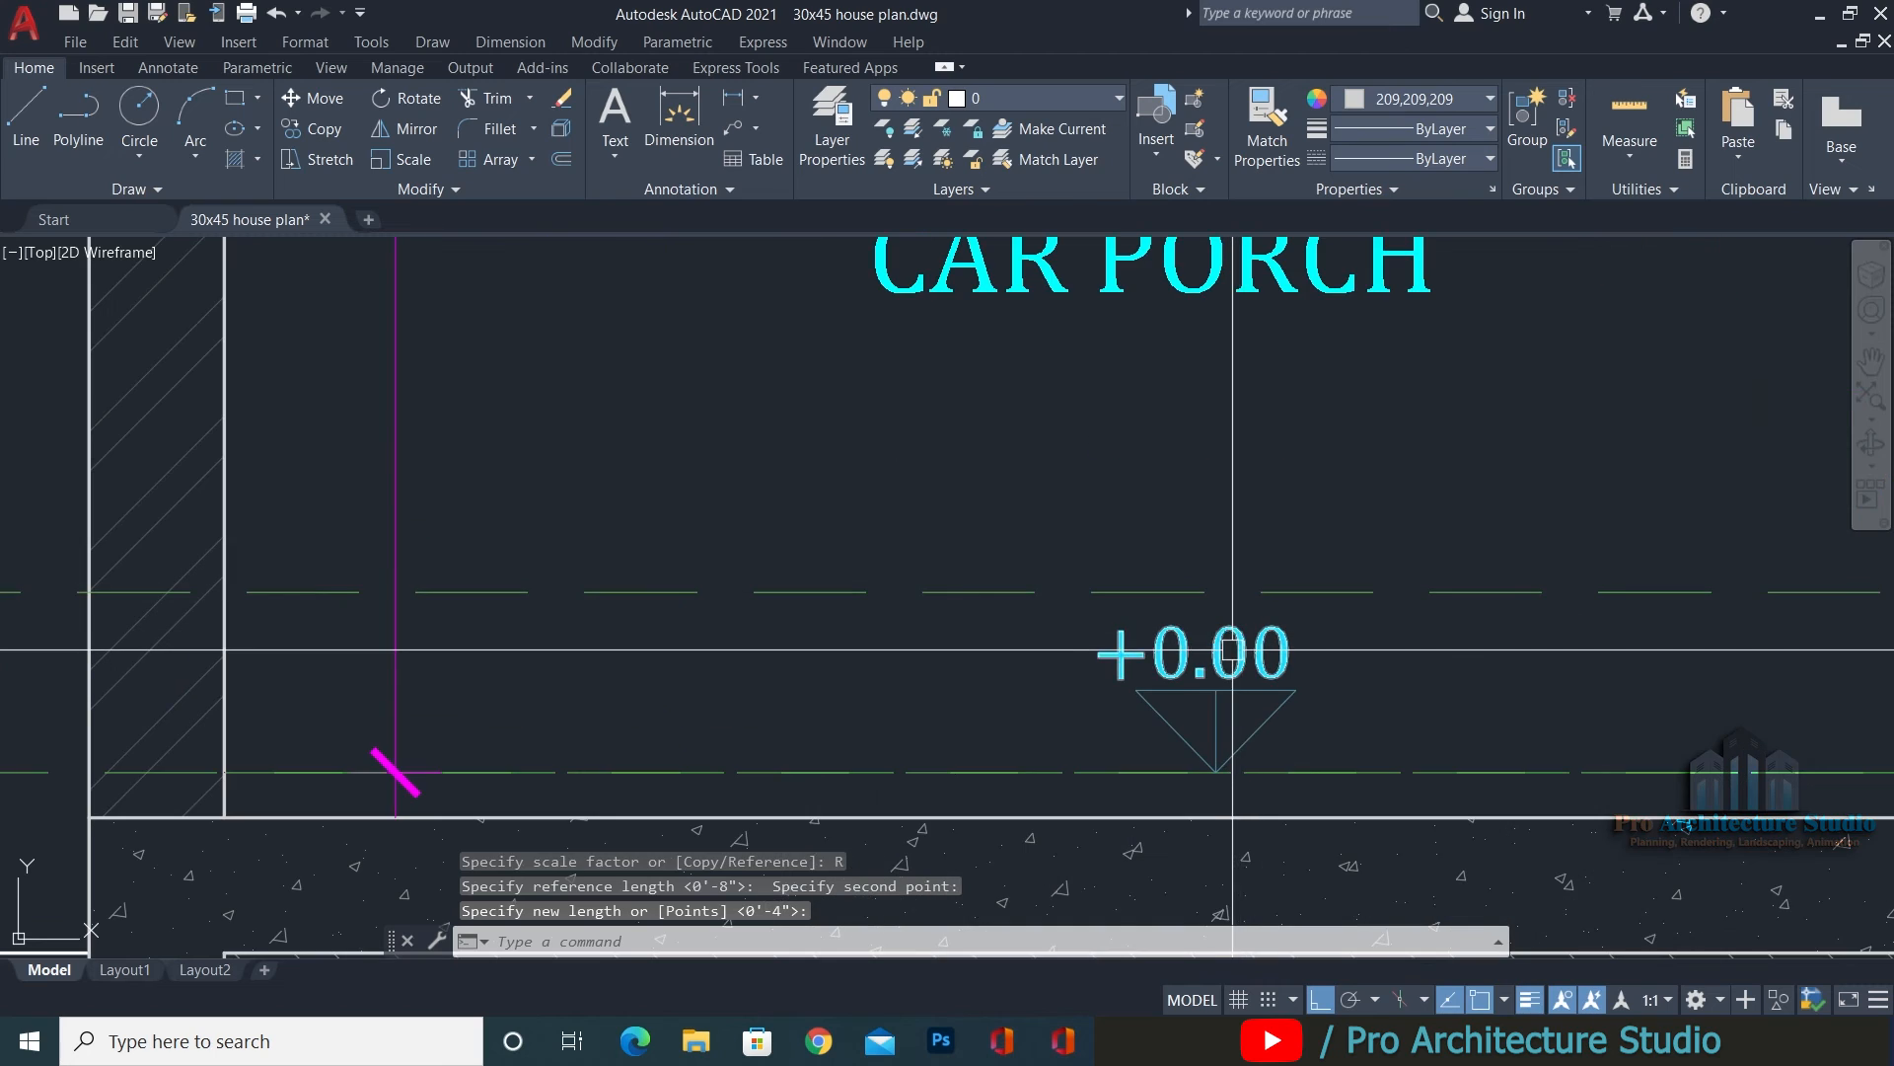
scroll(1184, 650, "up", 1)
double_click(1132, 651)
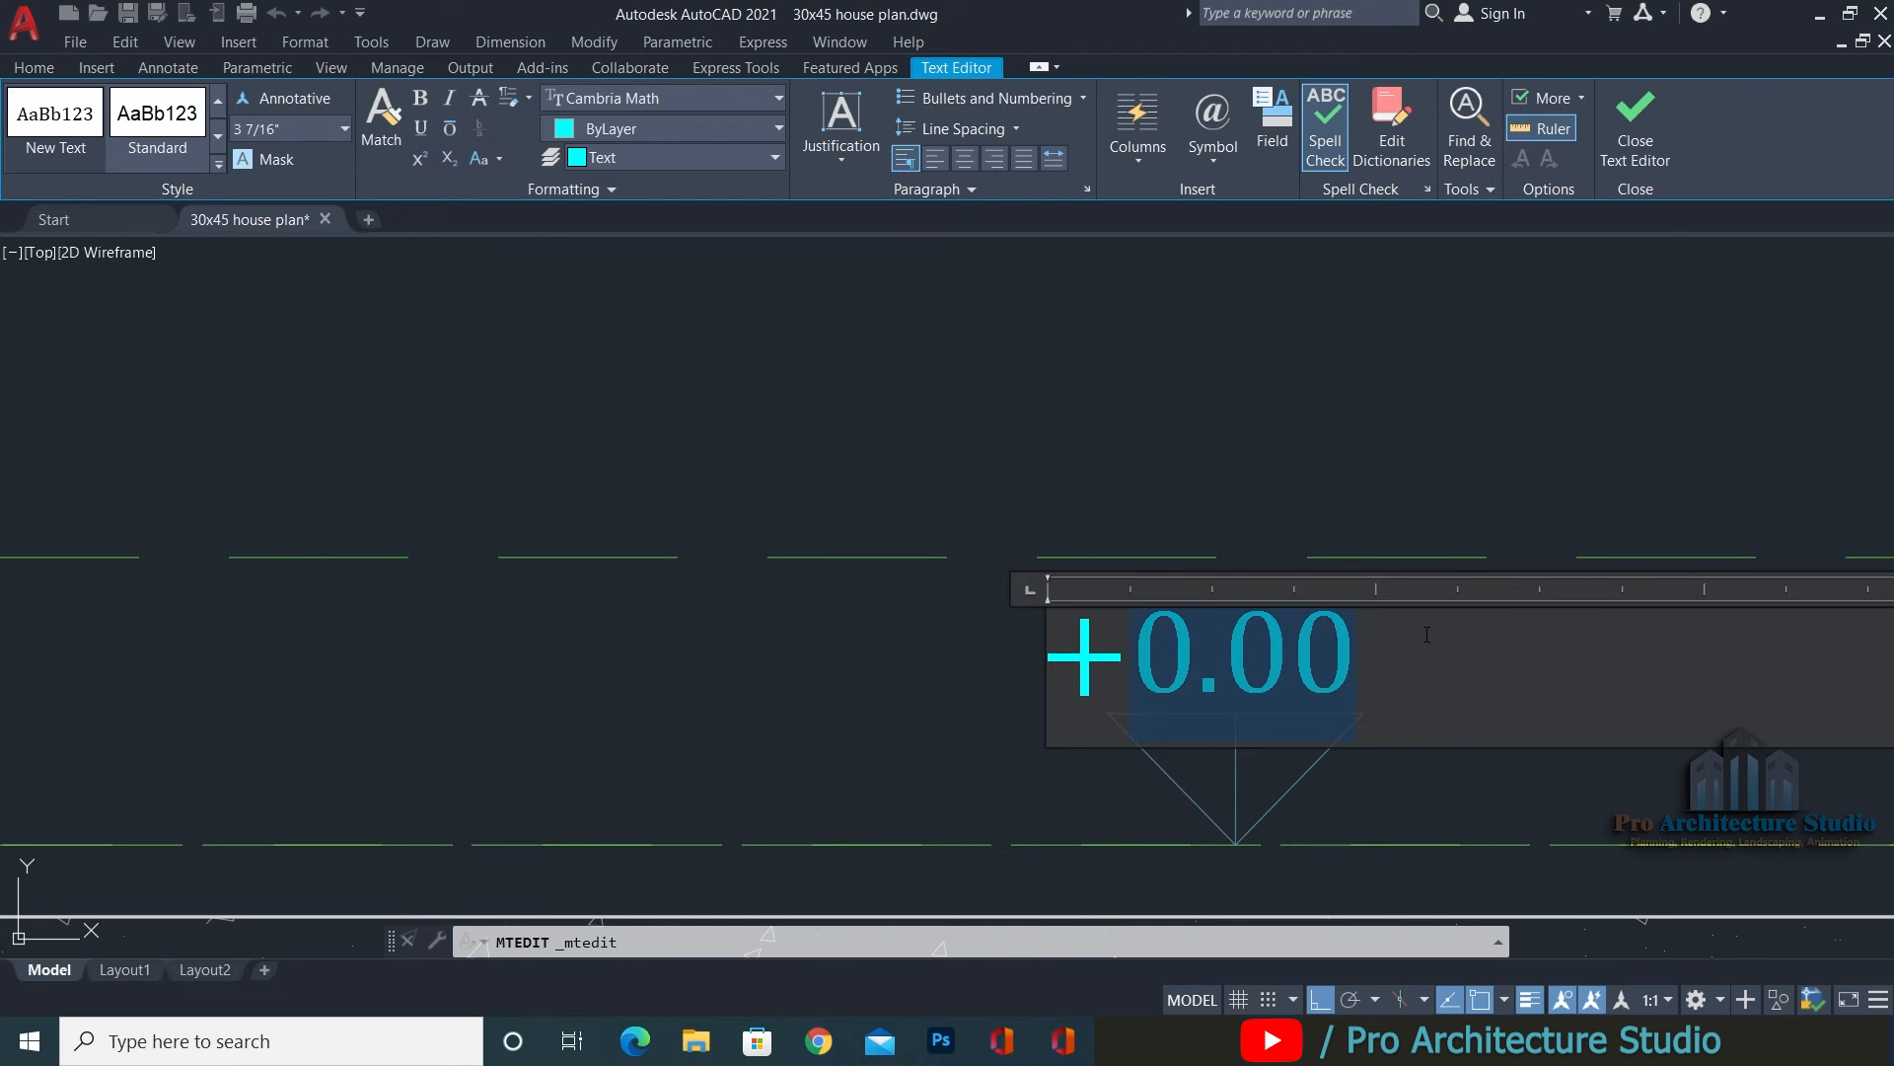
left_click(956, 625)
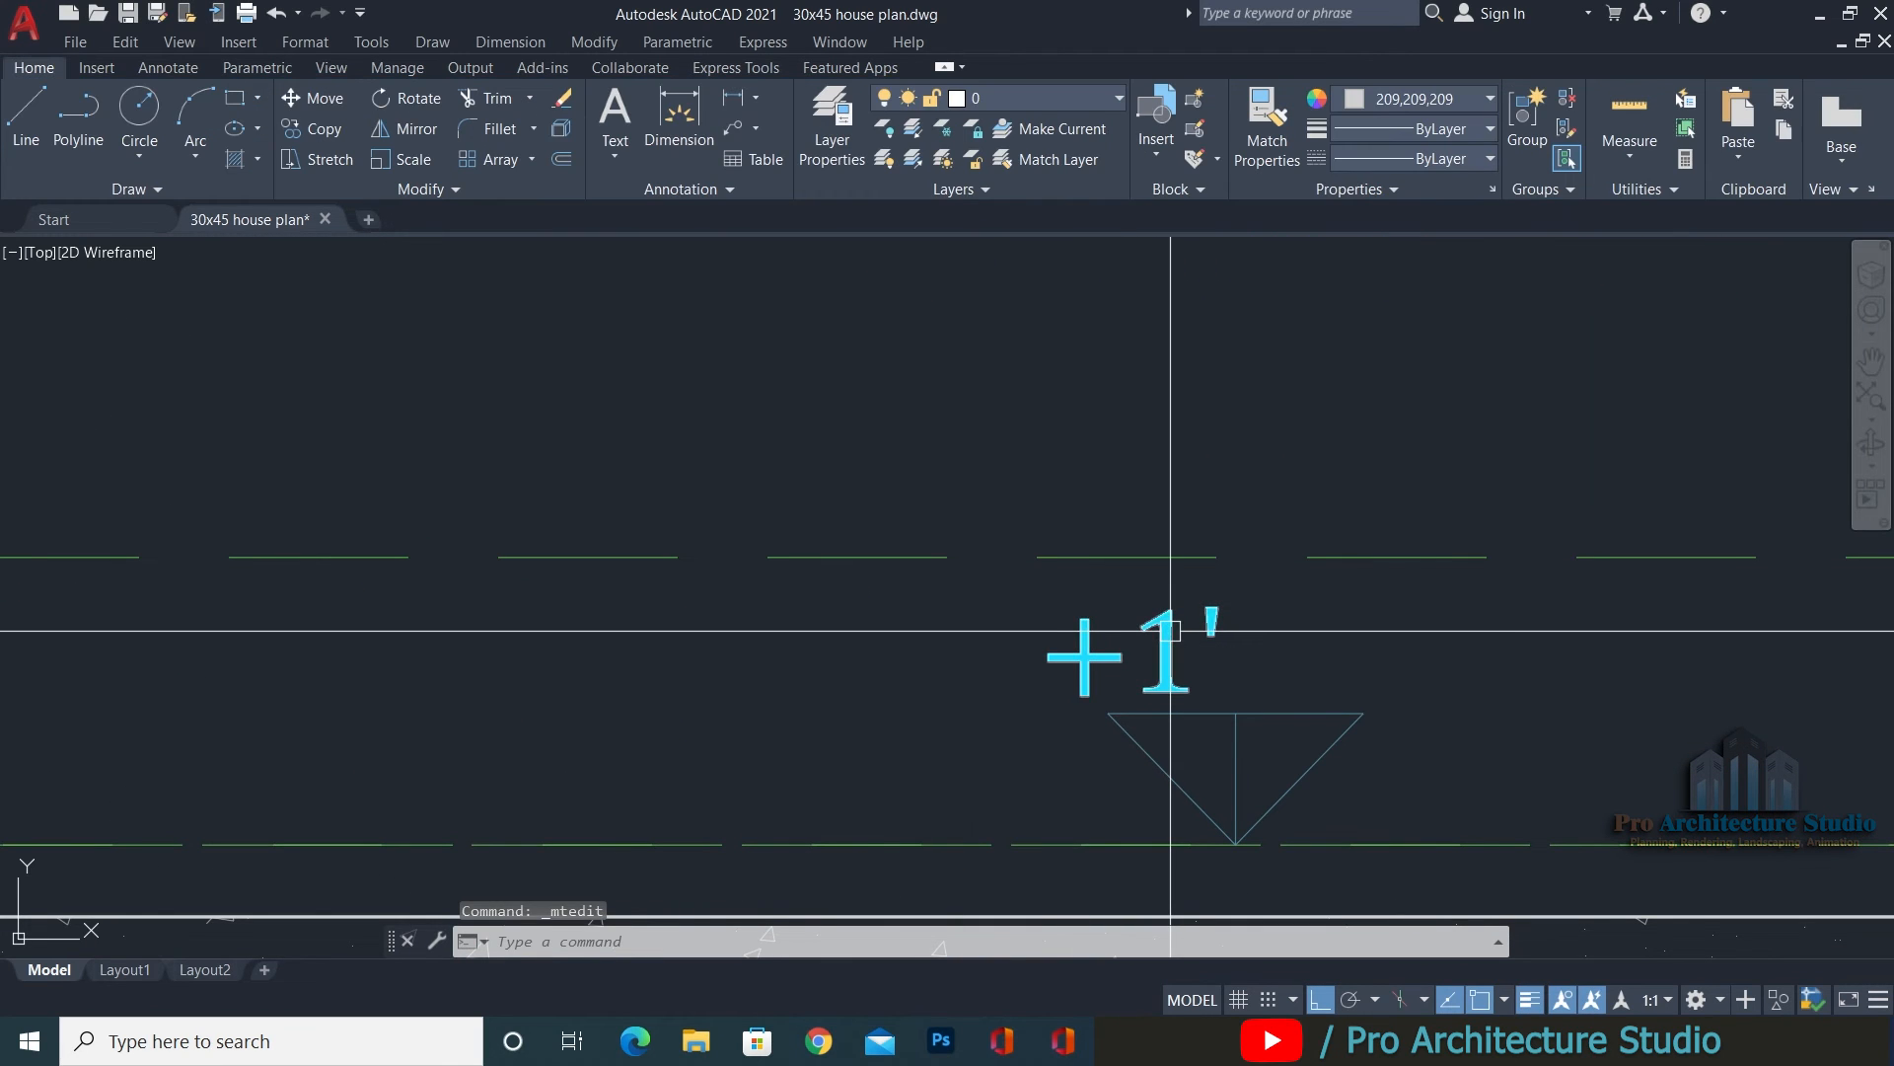
Try to move the +1' text over the triangle and undo the move.
type("m")
key("space")
left_click(1498, 446)
key("space")
key("Escape")
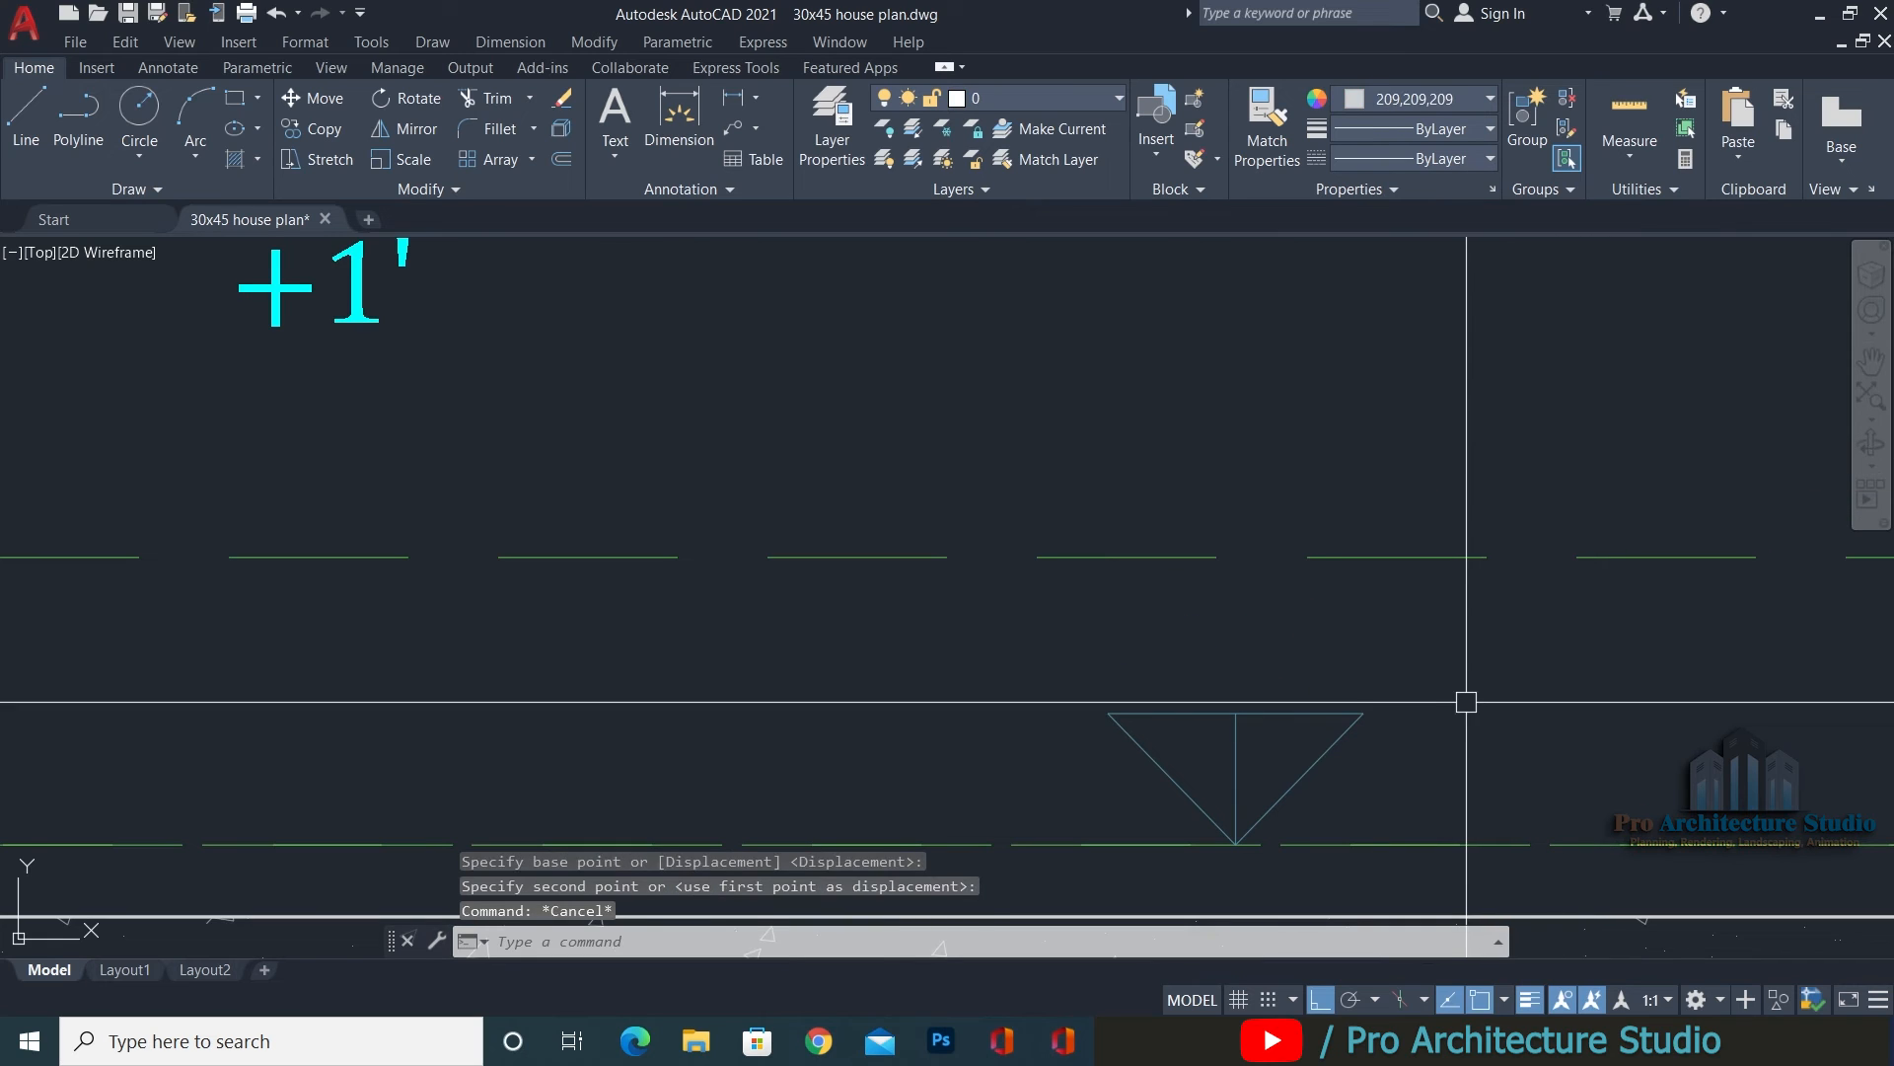
key("ctrl+z")
Move the +1' text sideways to centre it above the car porch triangle.
middle_click_drag(1168, 635, 1086, 722)
type("m")
key("space")
left_click(1294, 414)
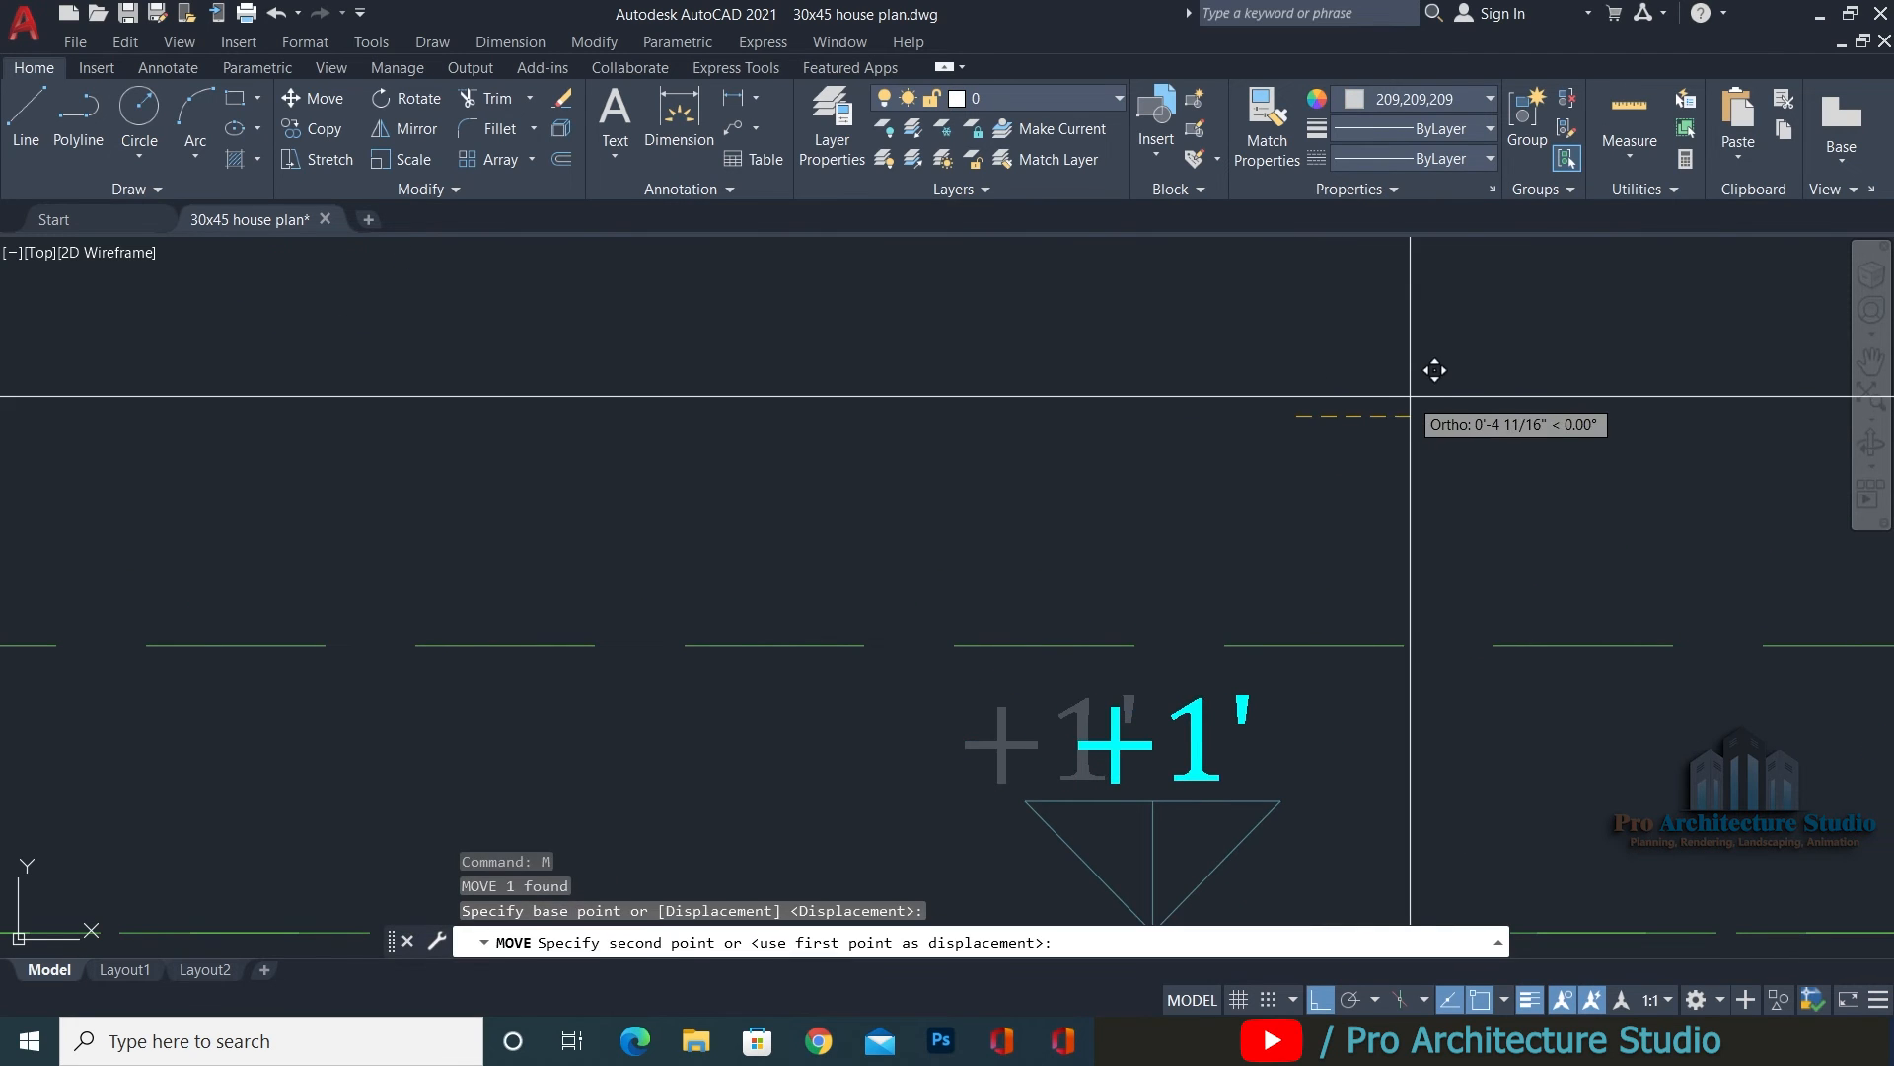
left_click(1386, 396)
key("Escape")
Copy the +1' marker and its text by the triangle's tip onto the upper dashed level line in the car porch.
left_click(1373, 711)
left_click(1056, 859)
scroll(1015, 654, "down", 2)
type("co")
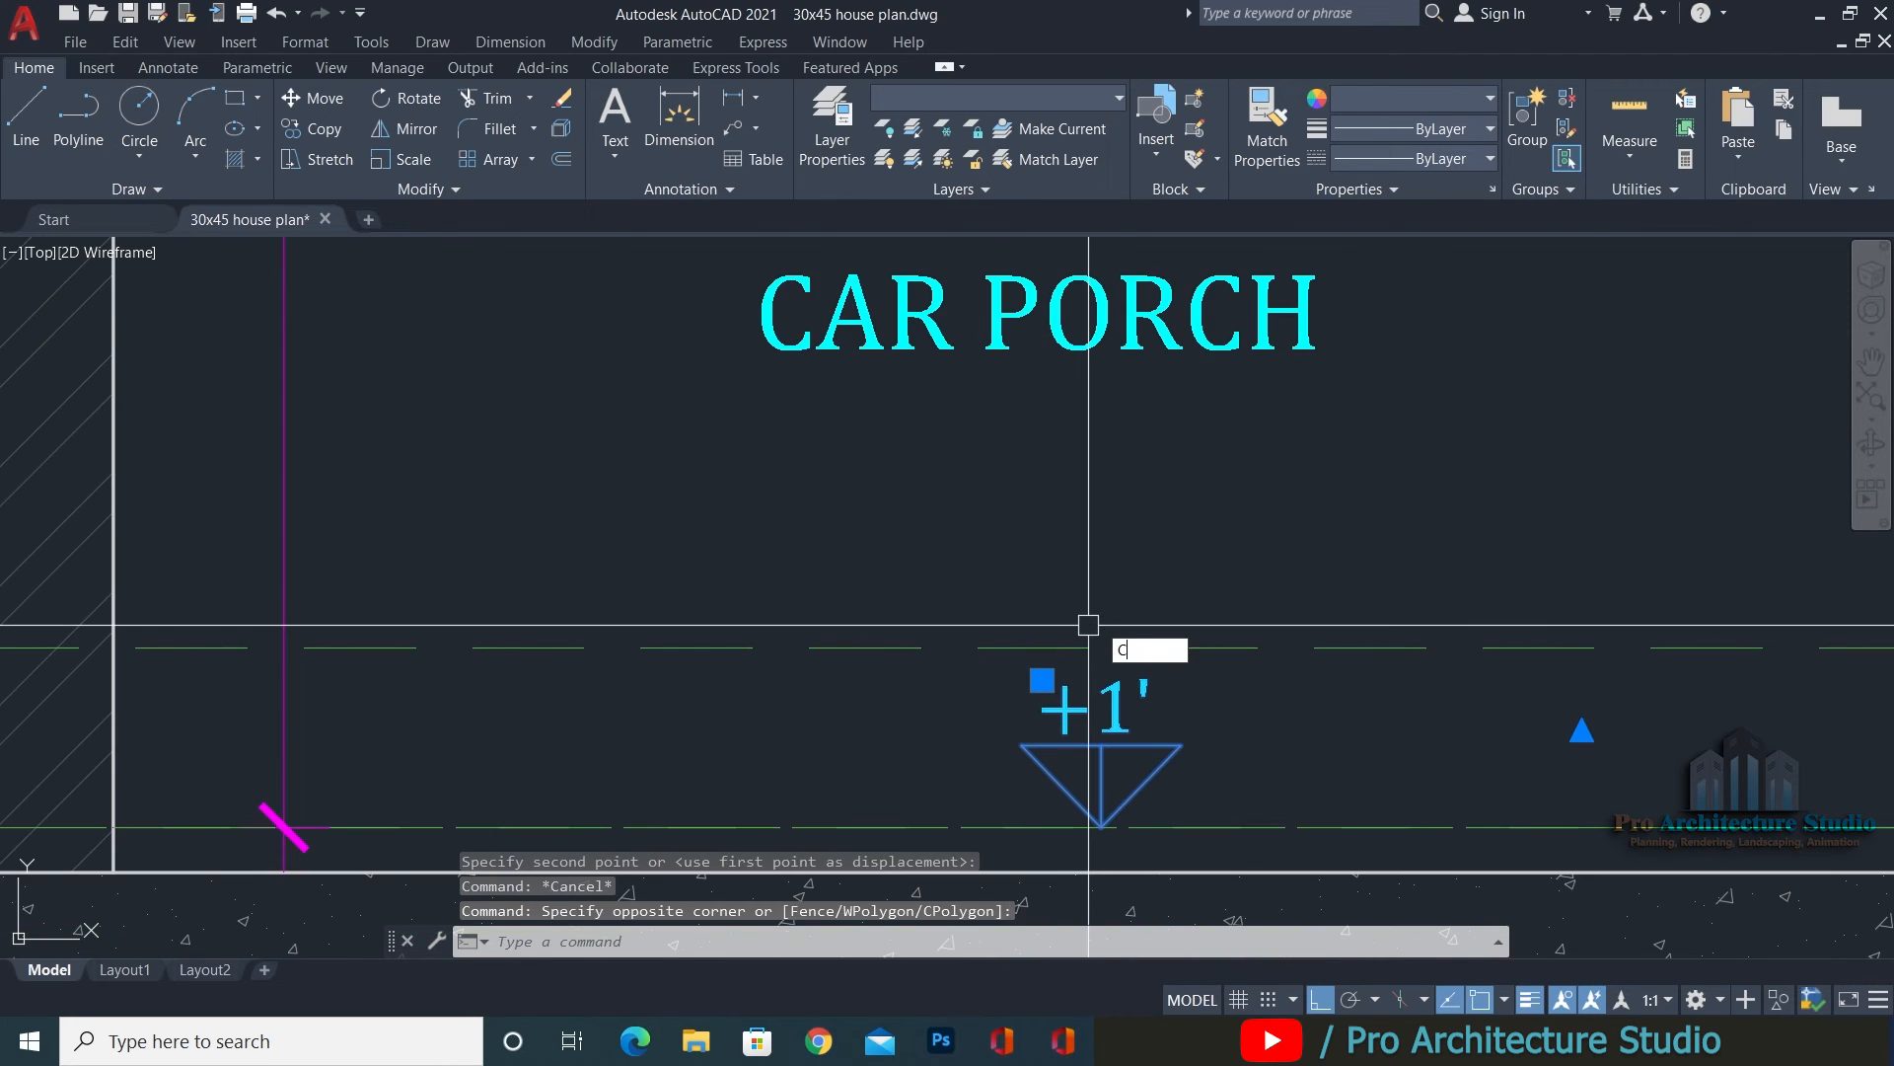
key("space")
left_click(1101, 827)
middle_click_drag(1101, 831, 359, 831)
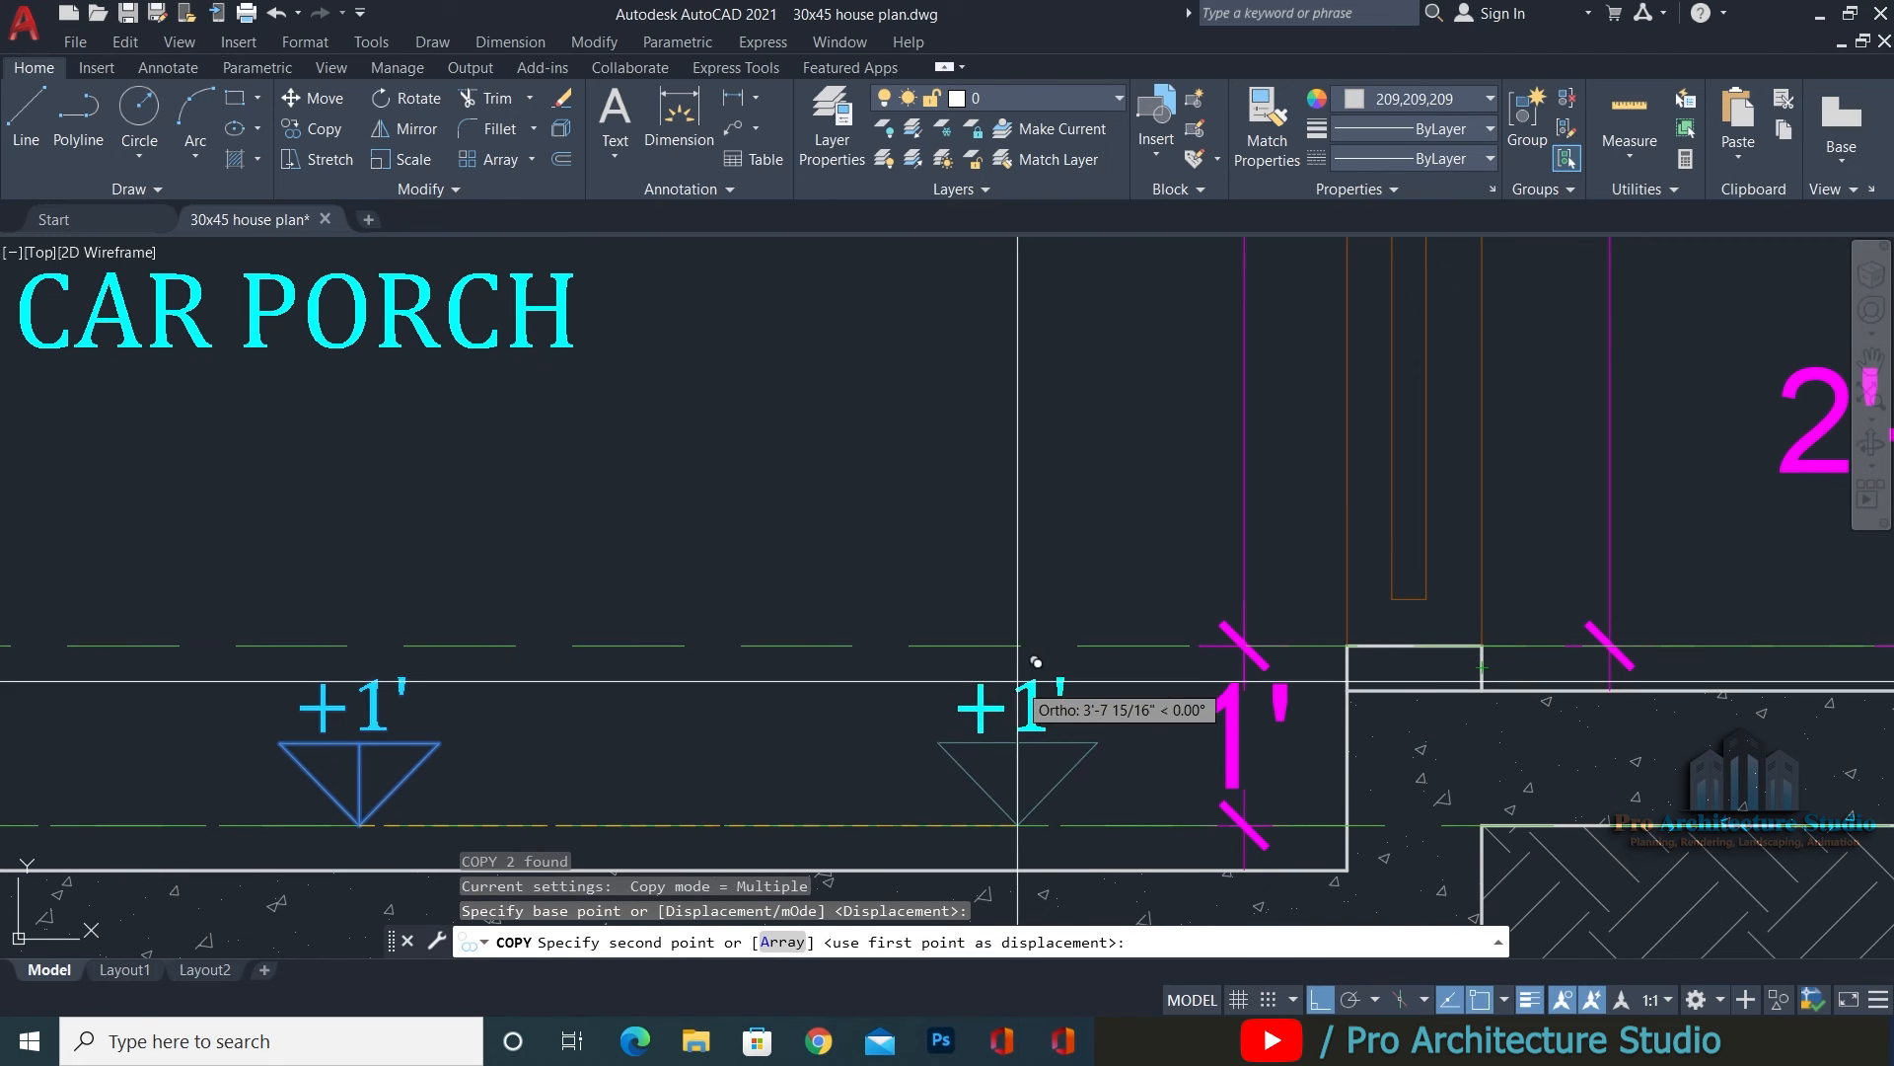
left_click(808, 647)
key("space")
key("Escape")
scroll(1058, 539, "down", 2)
scroll(1010, 550, "down", 2)
scroll(1060, 519, "up", 4)
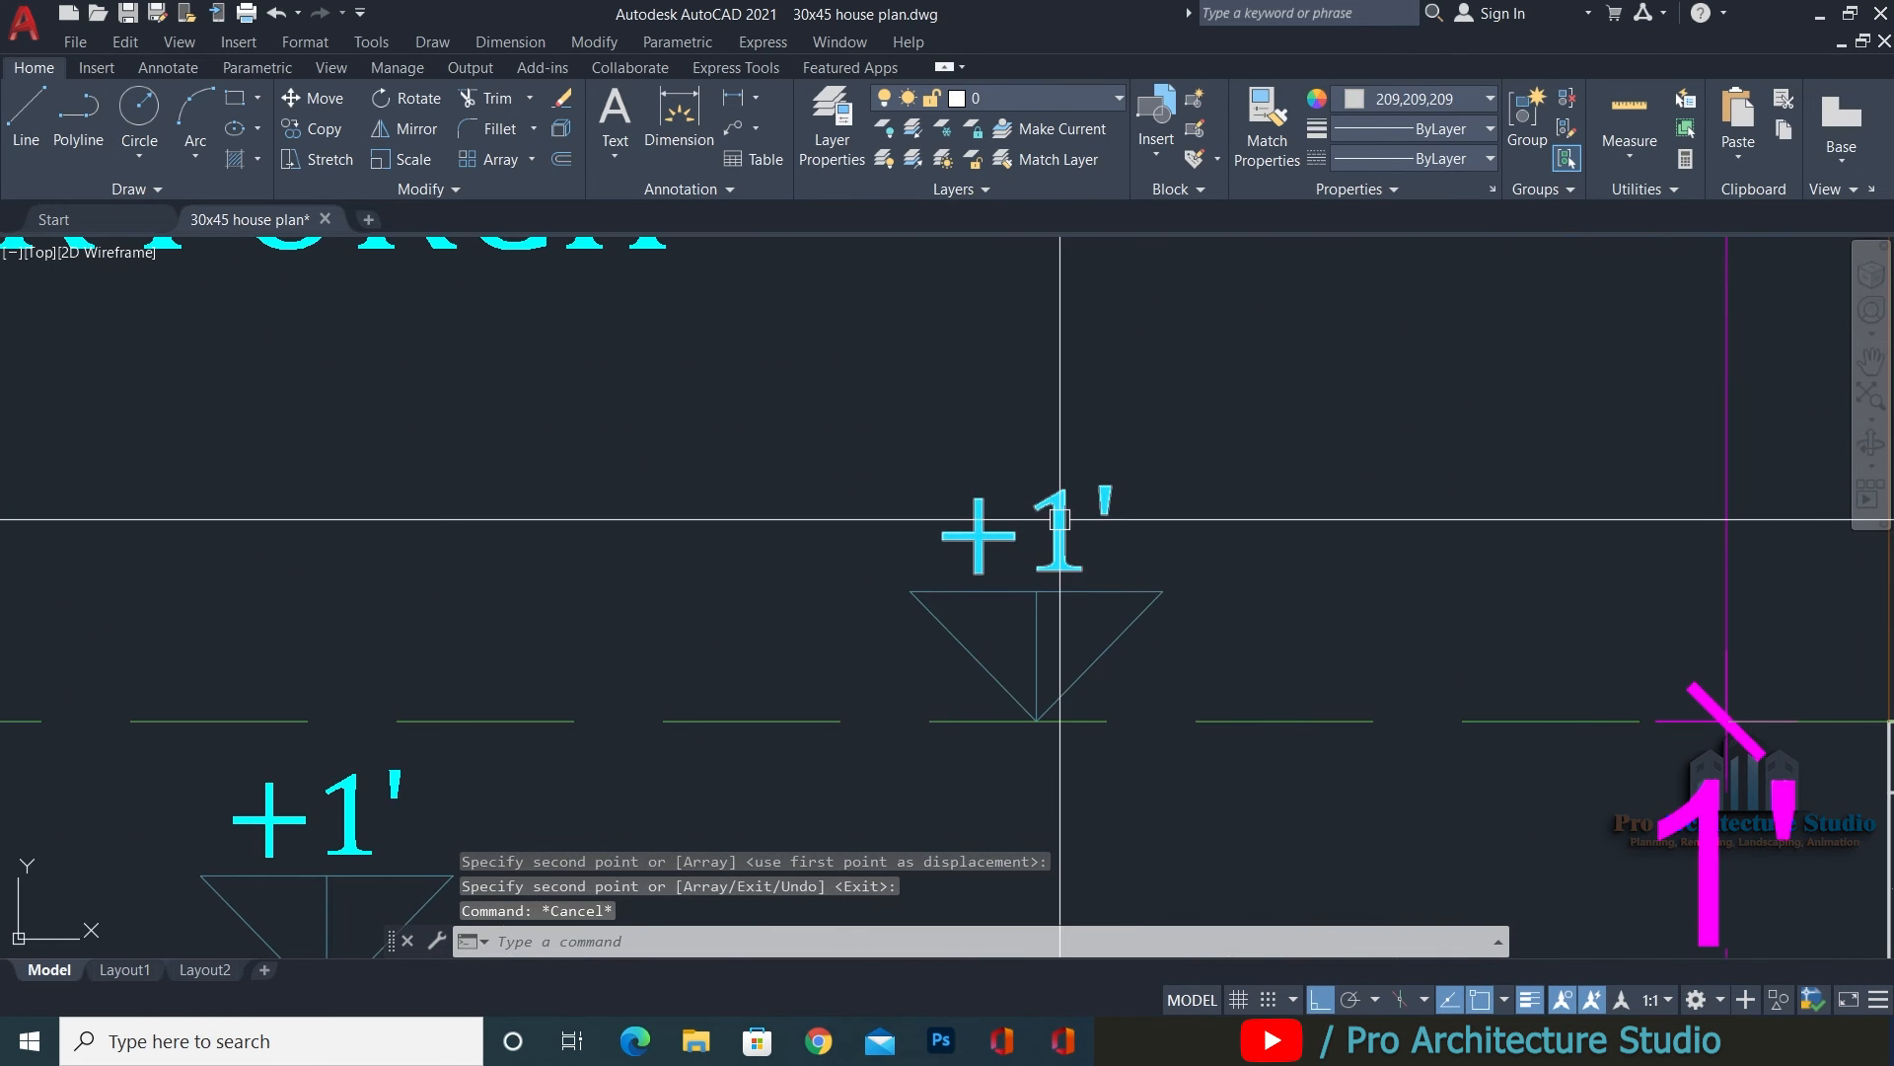
Change the text of the marker on the upper dashed line to +2'.
double_click(1070, 523)
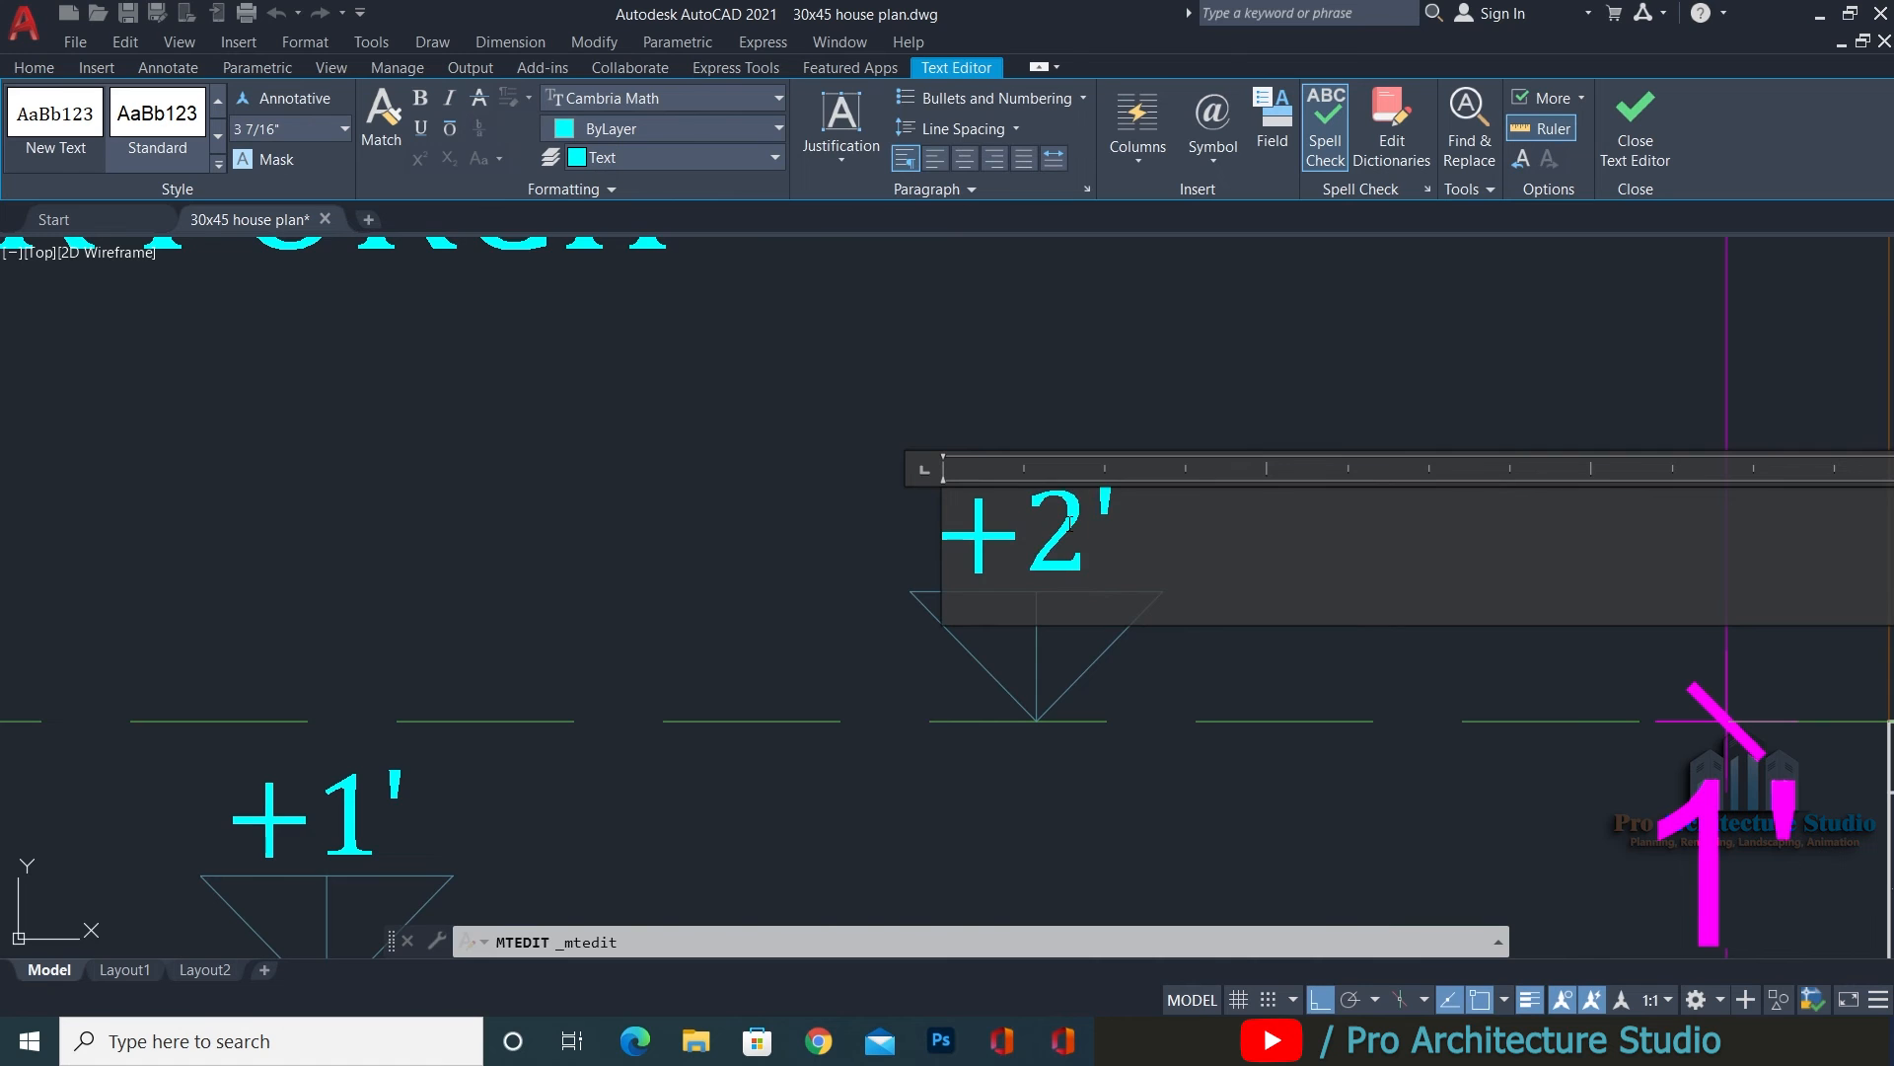
scroll(1070, 523, "down", 4)
scroll(587, 582, "down", 4)
scroll(341, 586, "up", 4)
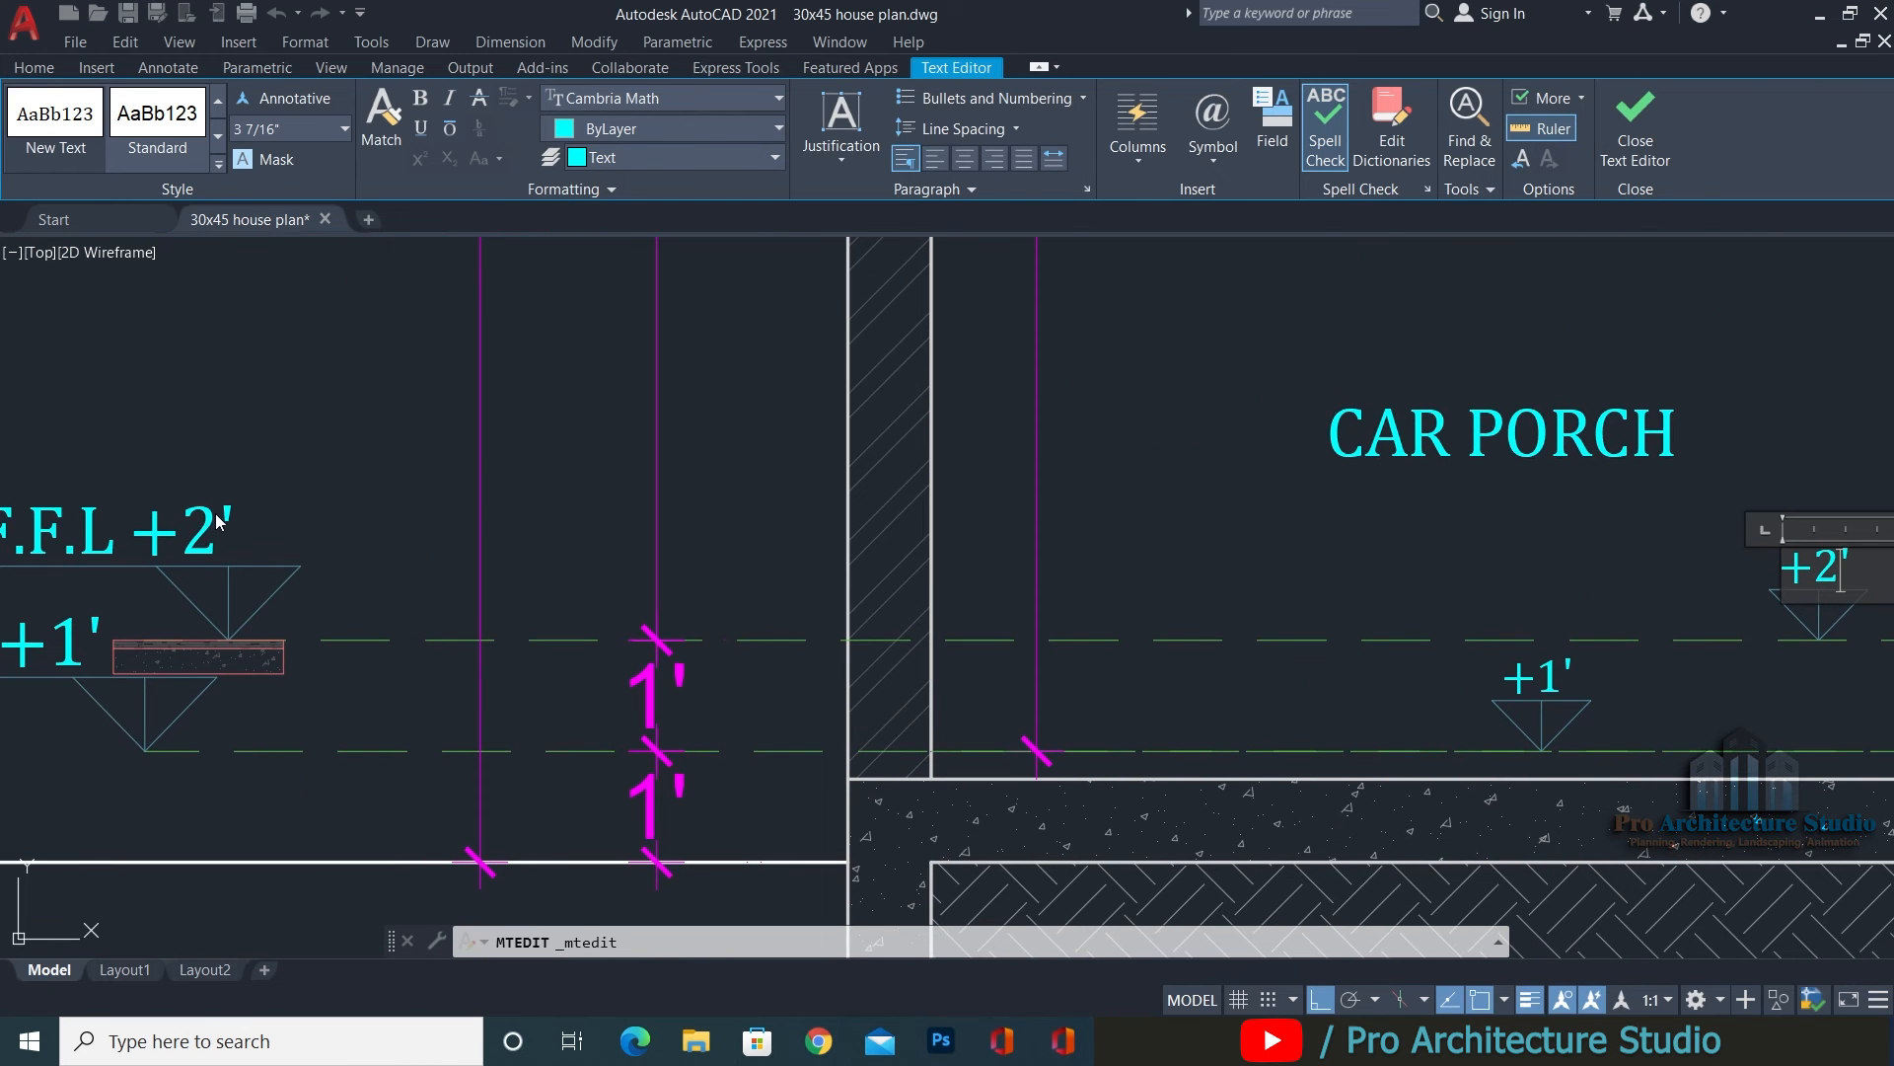
scroll(549, 601, "down", 4)
scroll(1090, 627, "up", 4)
left_click(948, 489)
scroll(987, 539, "up", 2)
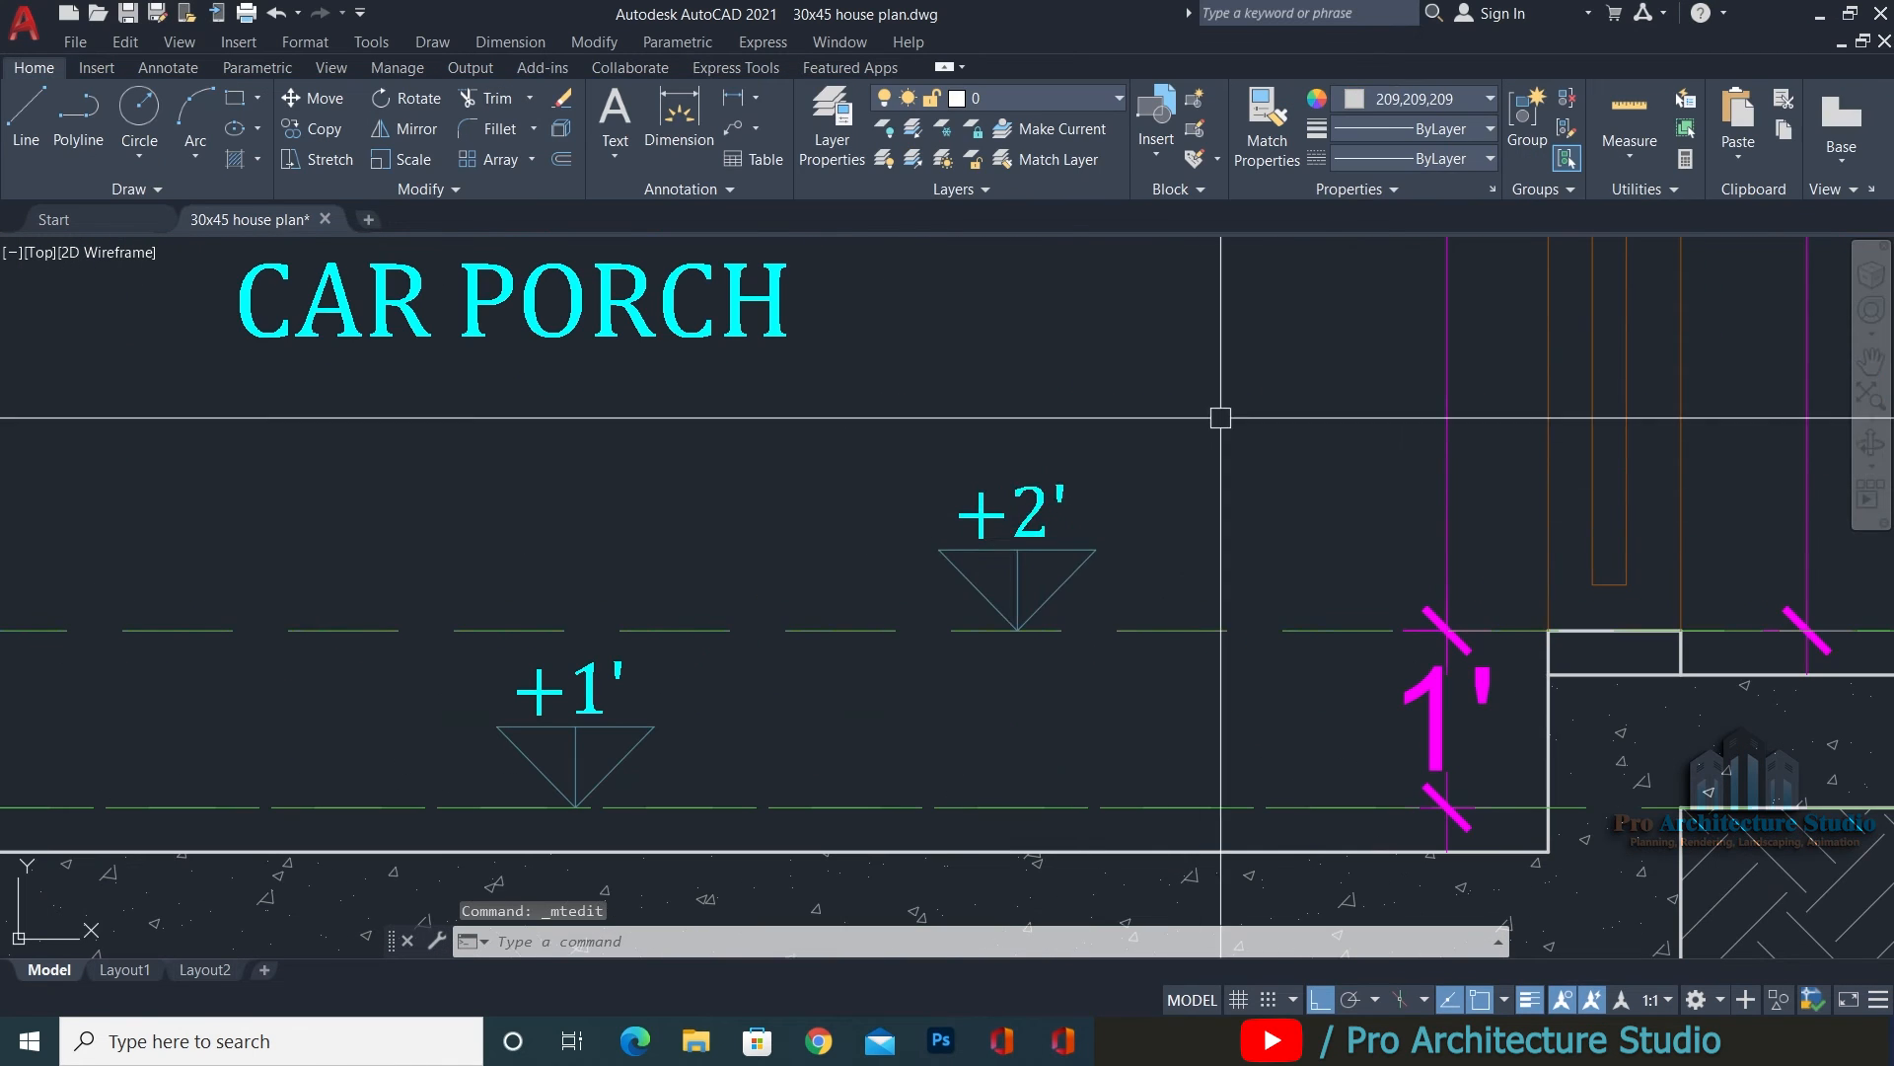
Copy the +2' marker and its text horizontally under the ground floor's DRAWING/DINNING and OPEN labels.
left_click(1220, 417)
left_click(860, 574)
type("CO")
key("Return")
scroll(859, 574, "down", 4)
left_click(874, 656)
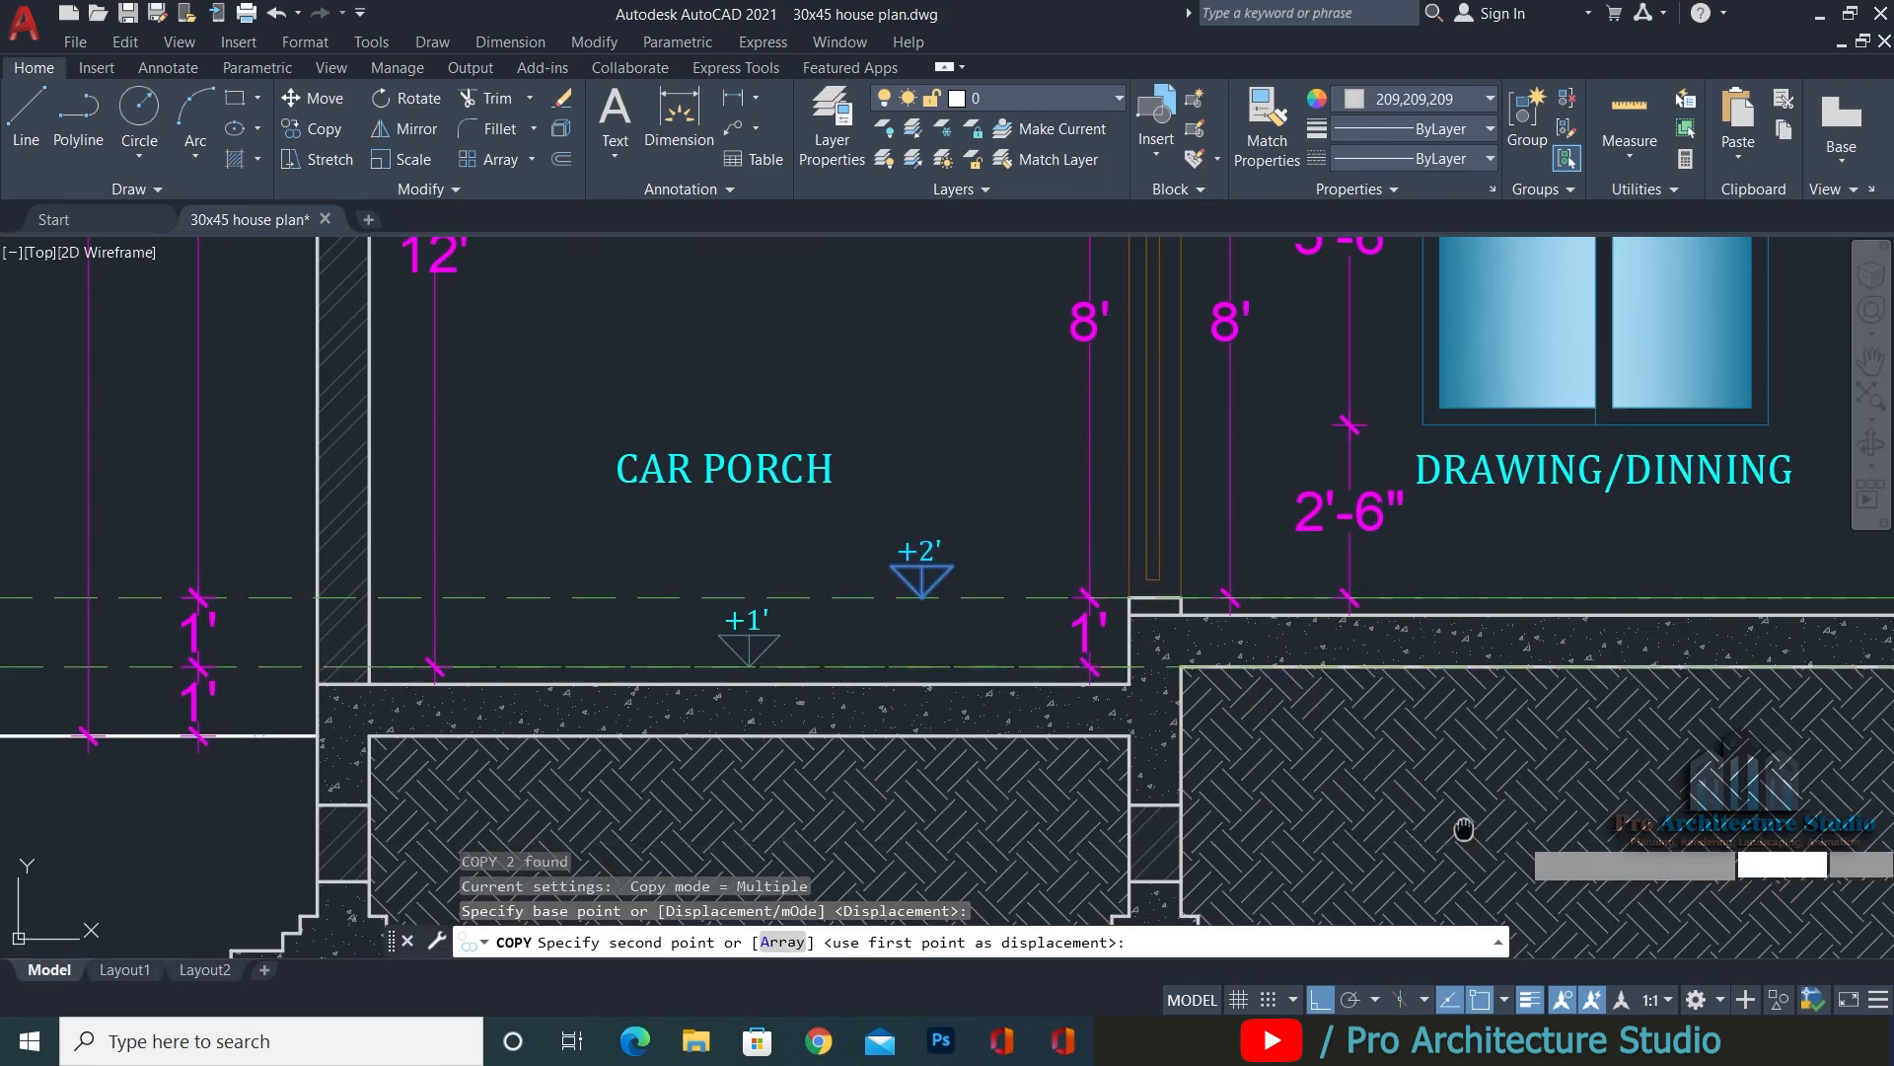
middle_click_drag(1500, 831, 424, 789)
middle_click_drag(621, 837, 1043, 696)
left_click(898, 786)
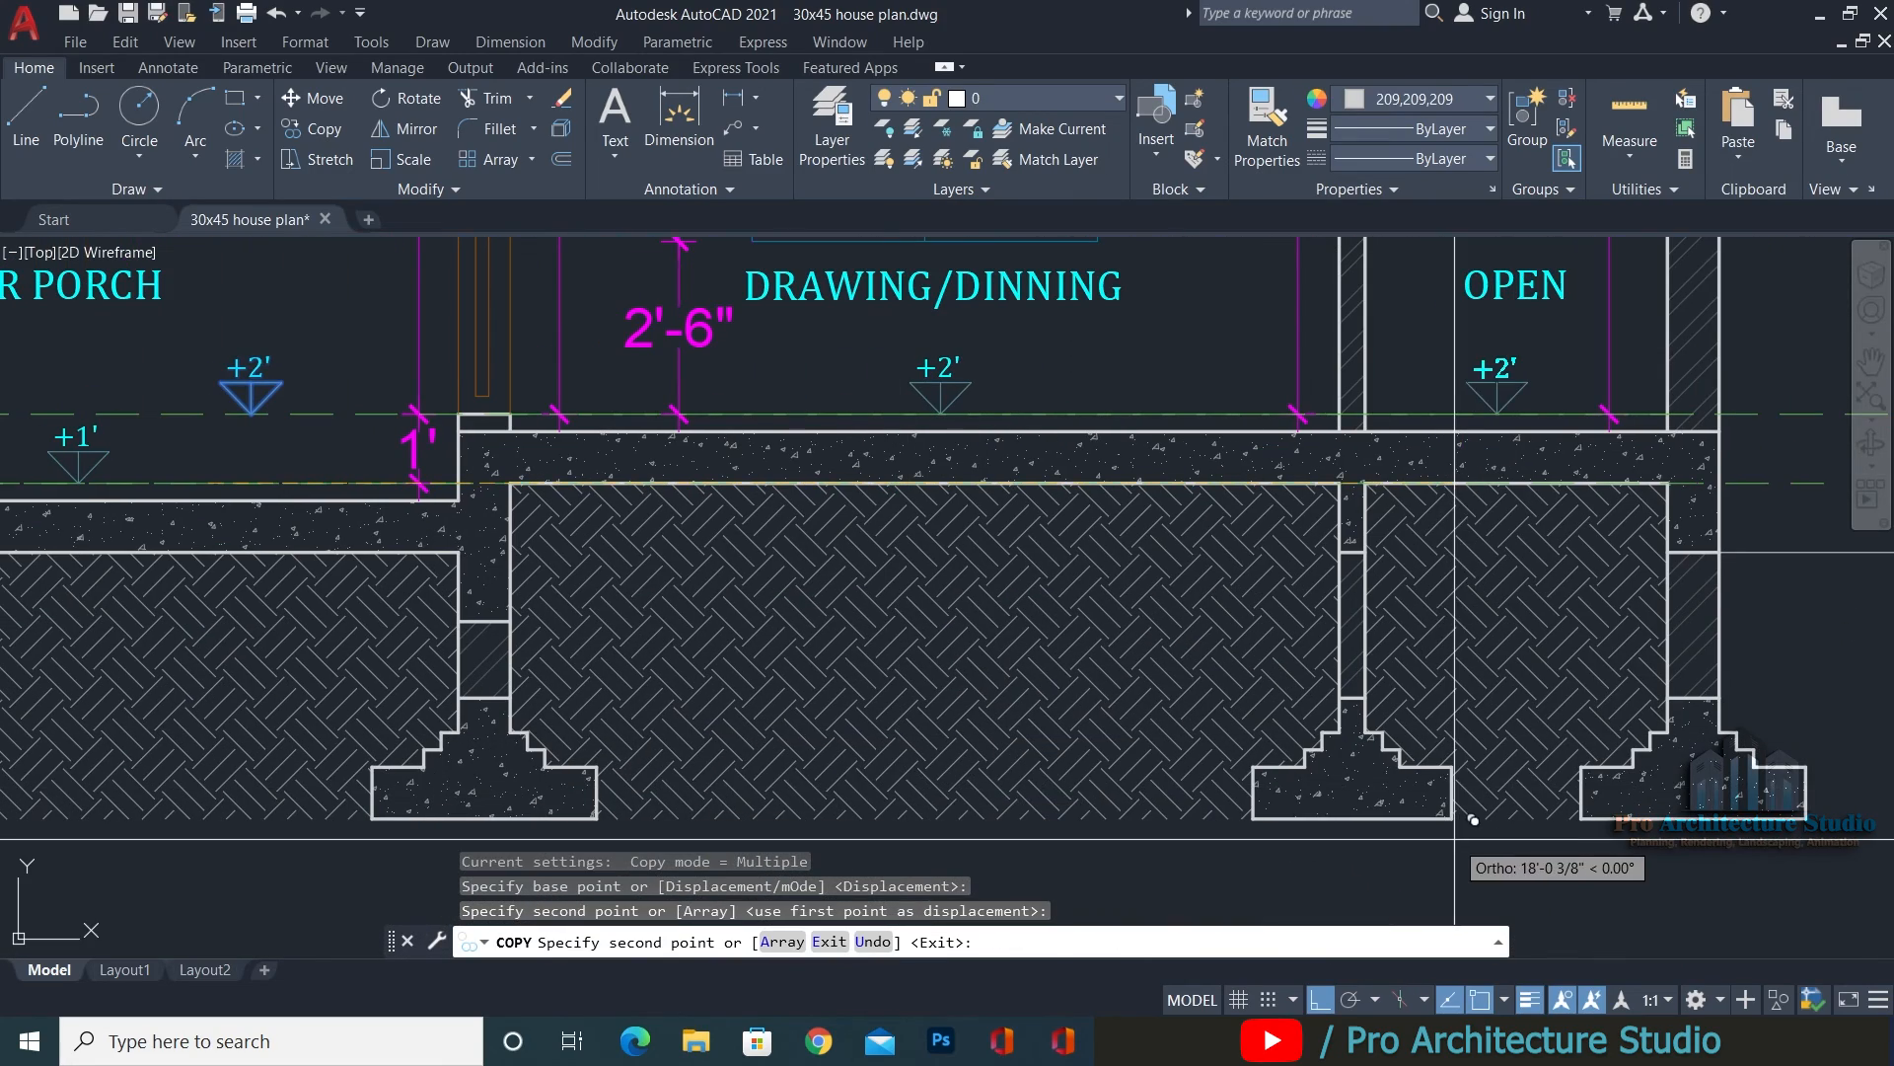
left_click(1454, 812)
key("Return")
key("Escape")
Copy the DRAWING/DINNING +2' marker straight up 12' onto the first floor level line.
middle_click_drag(621, 569, 1075, 687)
key("Escape")
scroll(1527, 551, "up", 4)
left_click(1372, 366)
left_click(1106, 523)
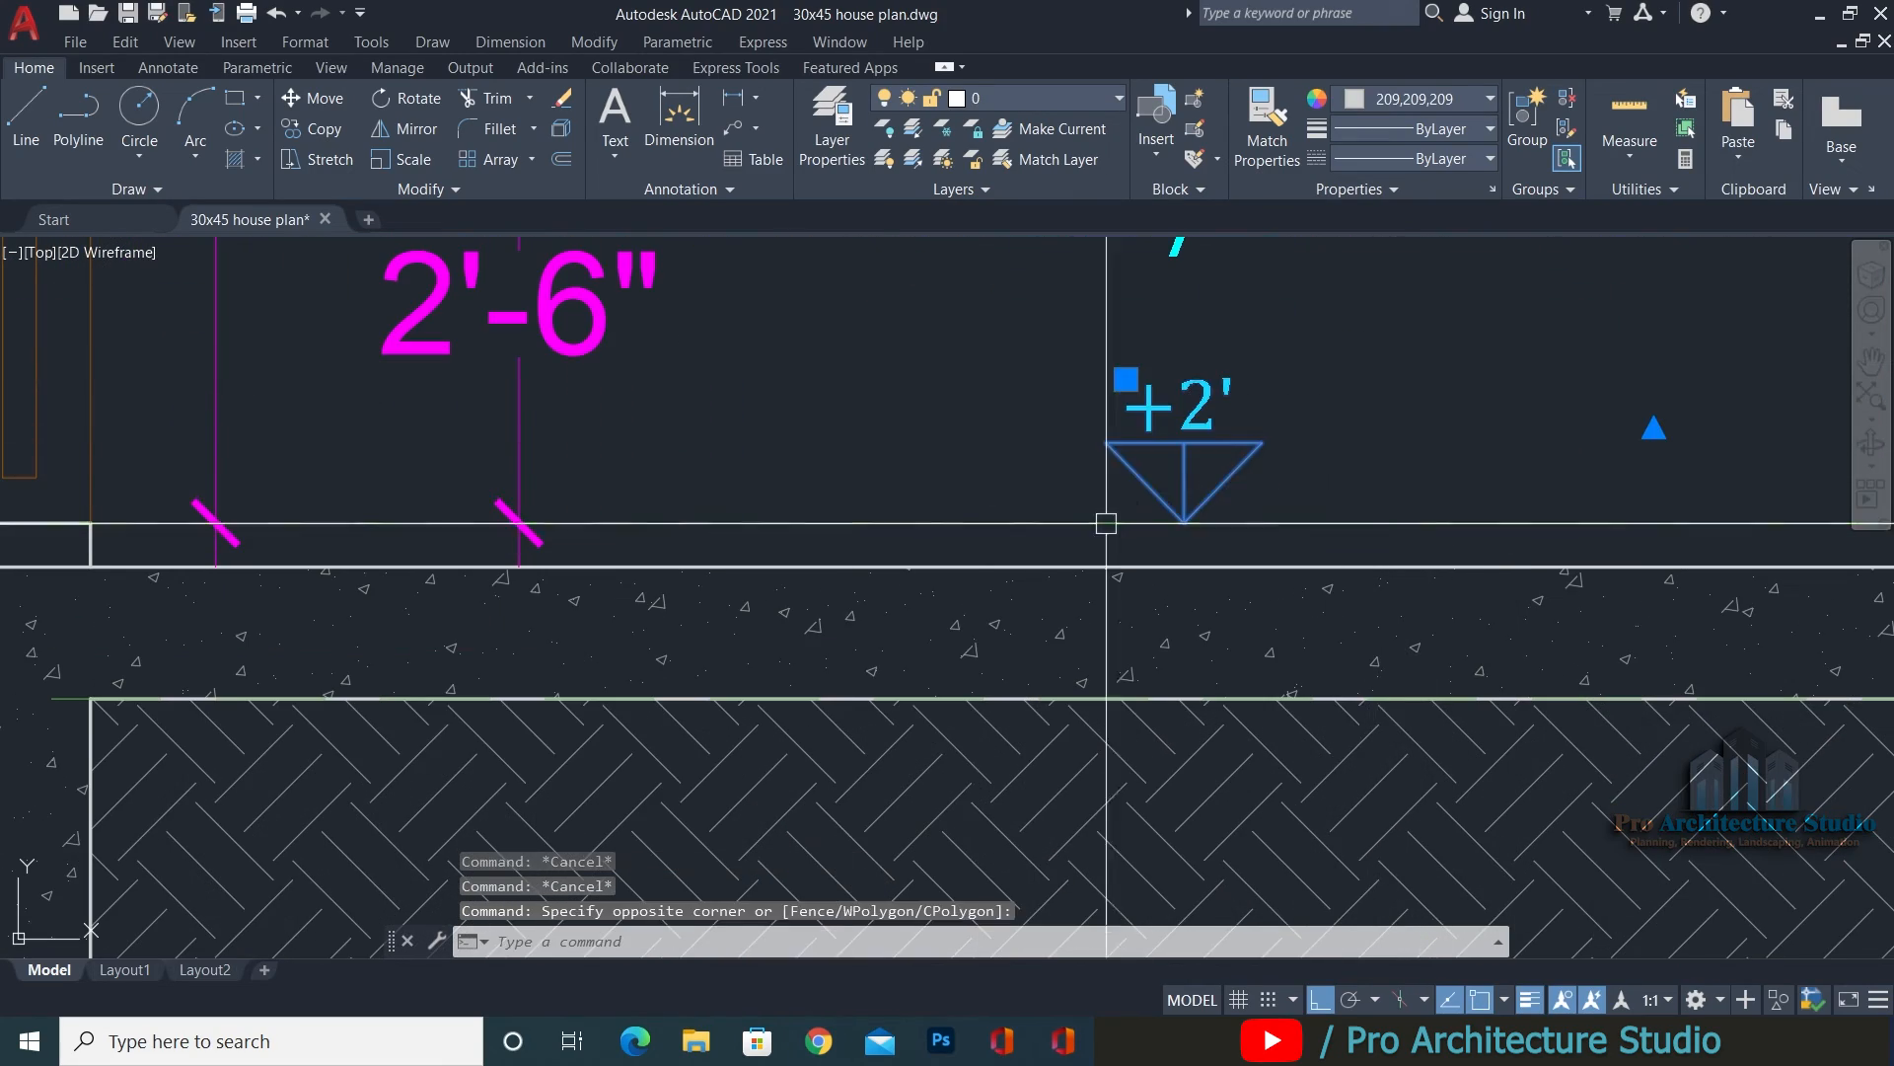
type("CO")
key("Return")
left_click(1184, 521)
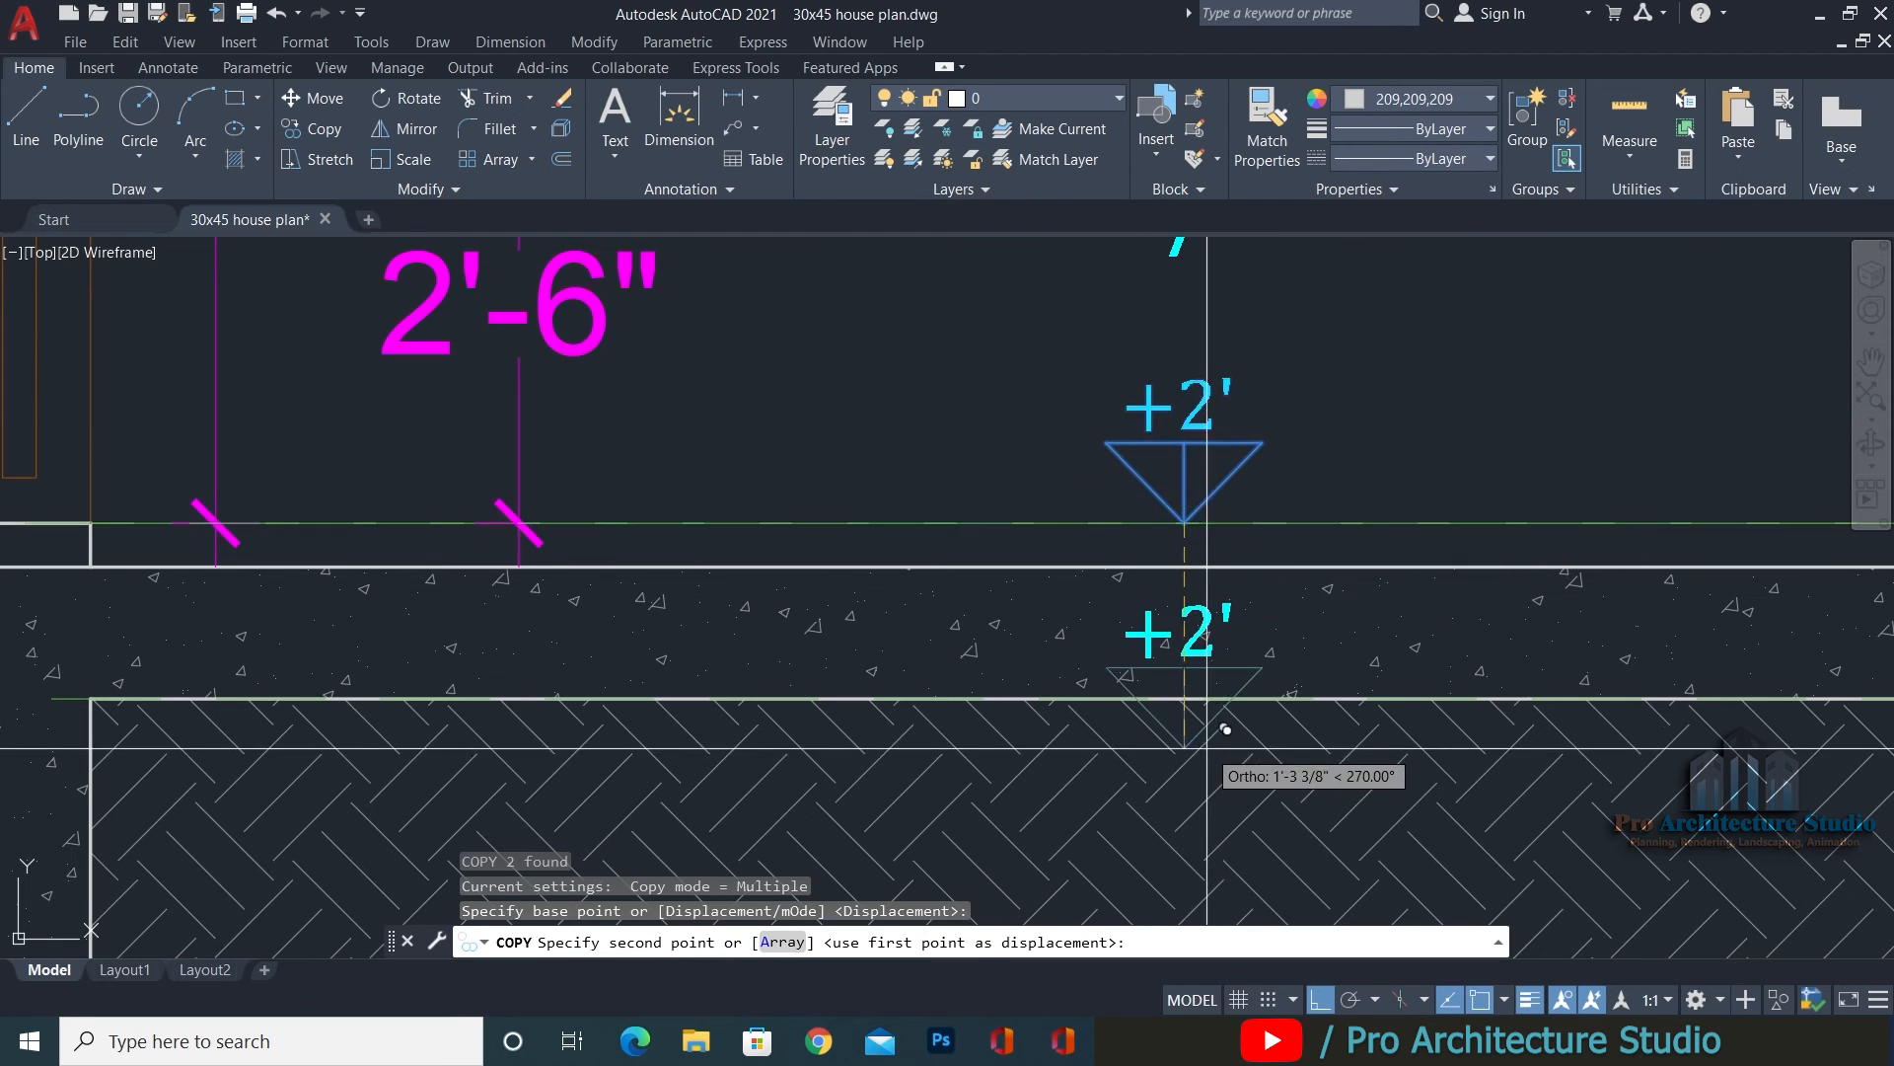
scroll(1174, 691, "down", 5)
scroll(1187, 632, "up", 6)
left_click(1278, 619)
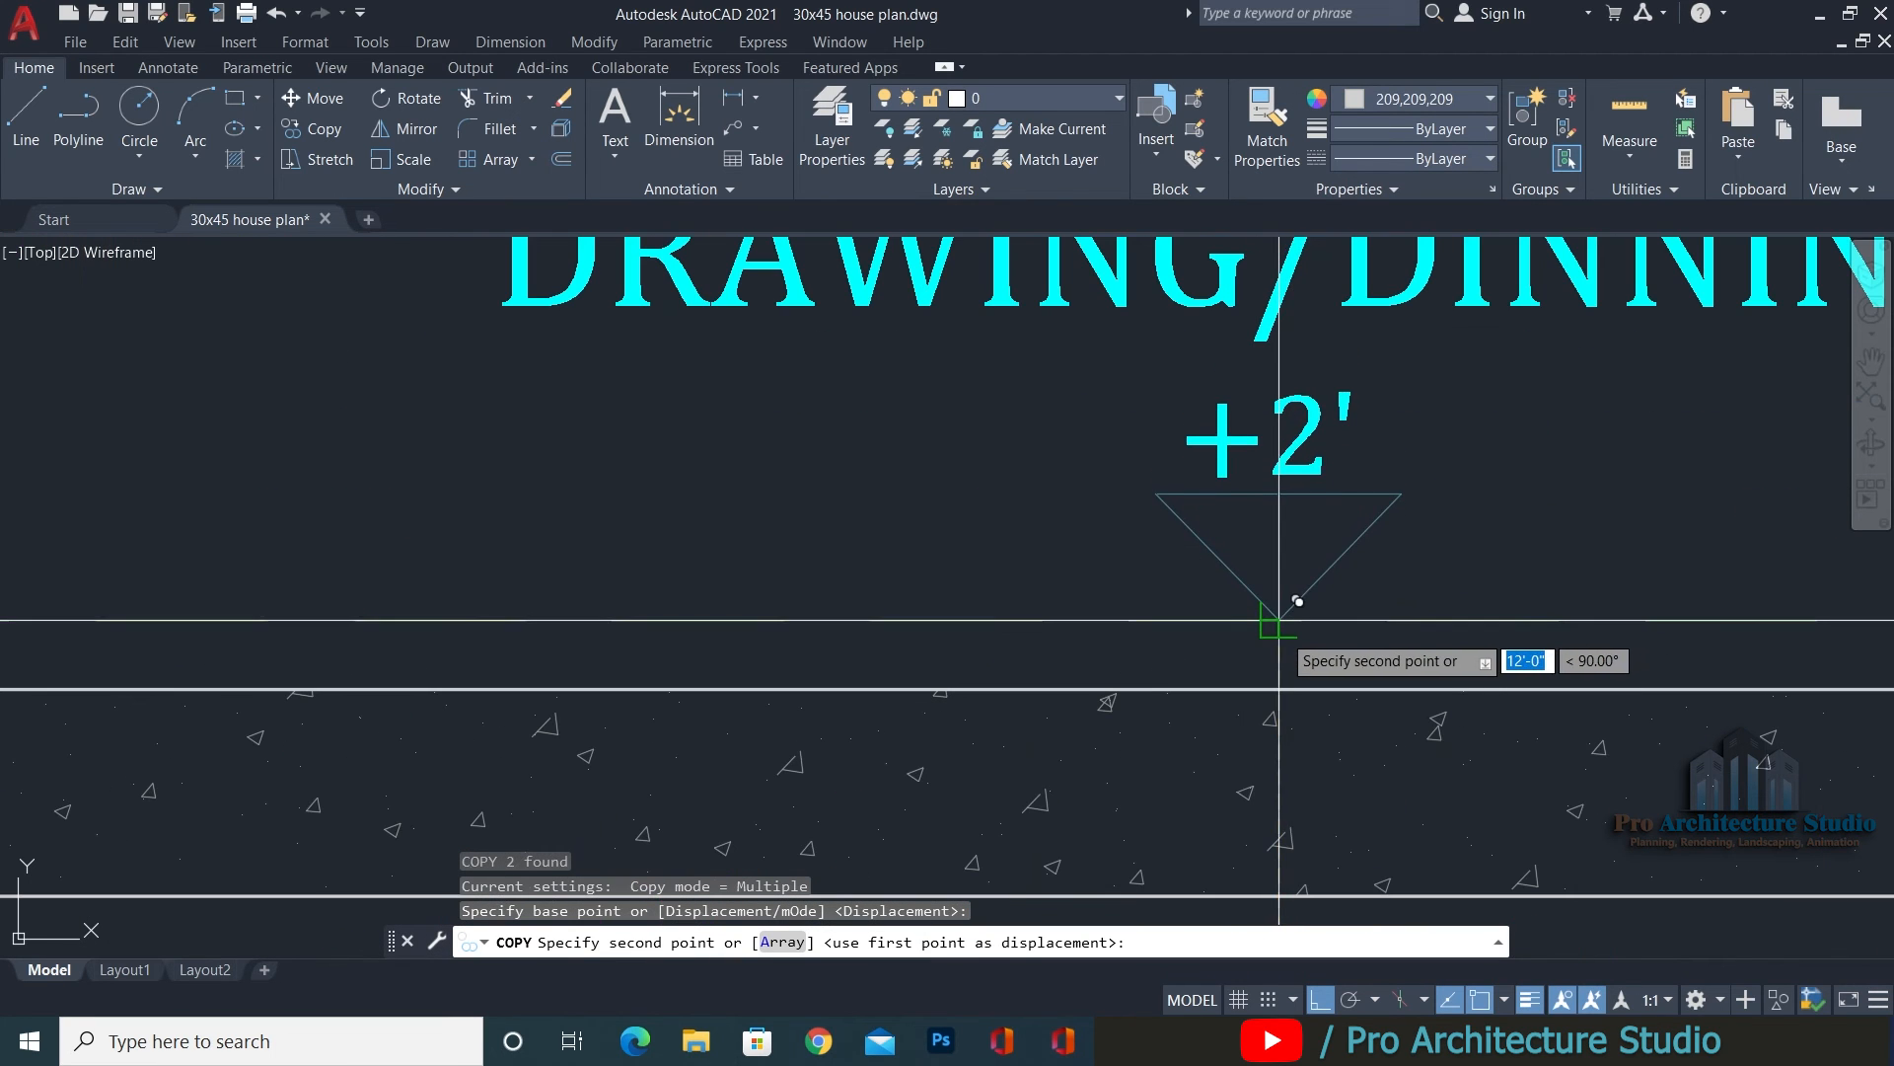
key("Return")
key("Escape")
key("Escape")
Change the first floor DRAWING/DINNING marker's text to +14'.
scroll(1288, 525, "down", 6)
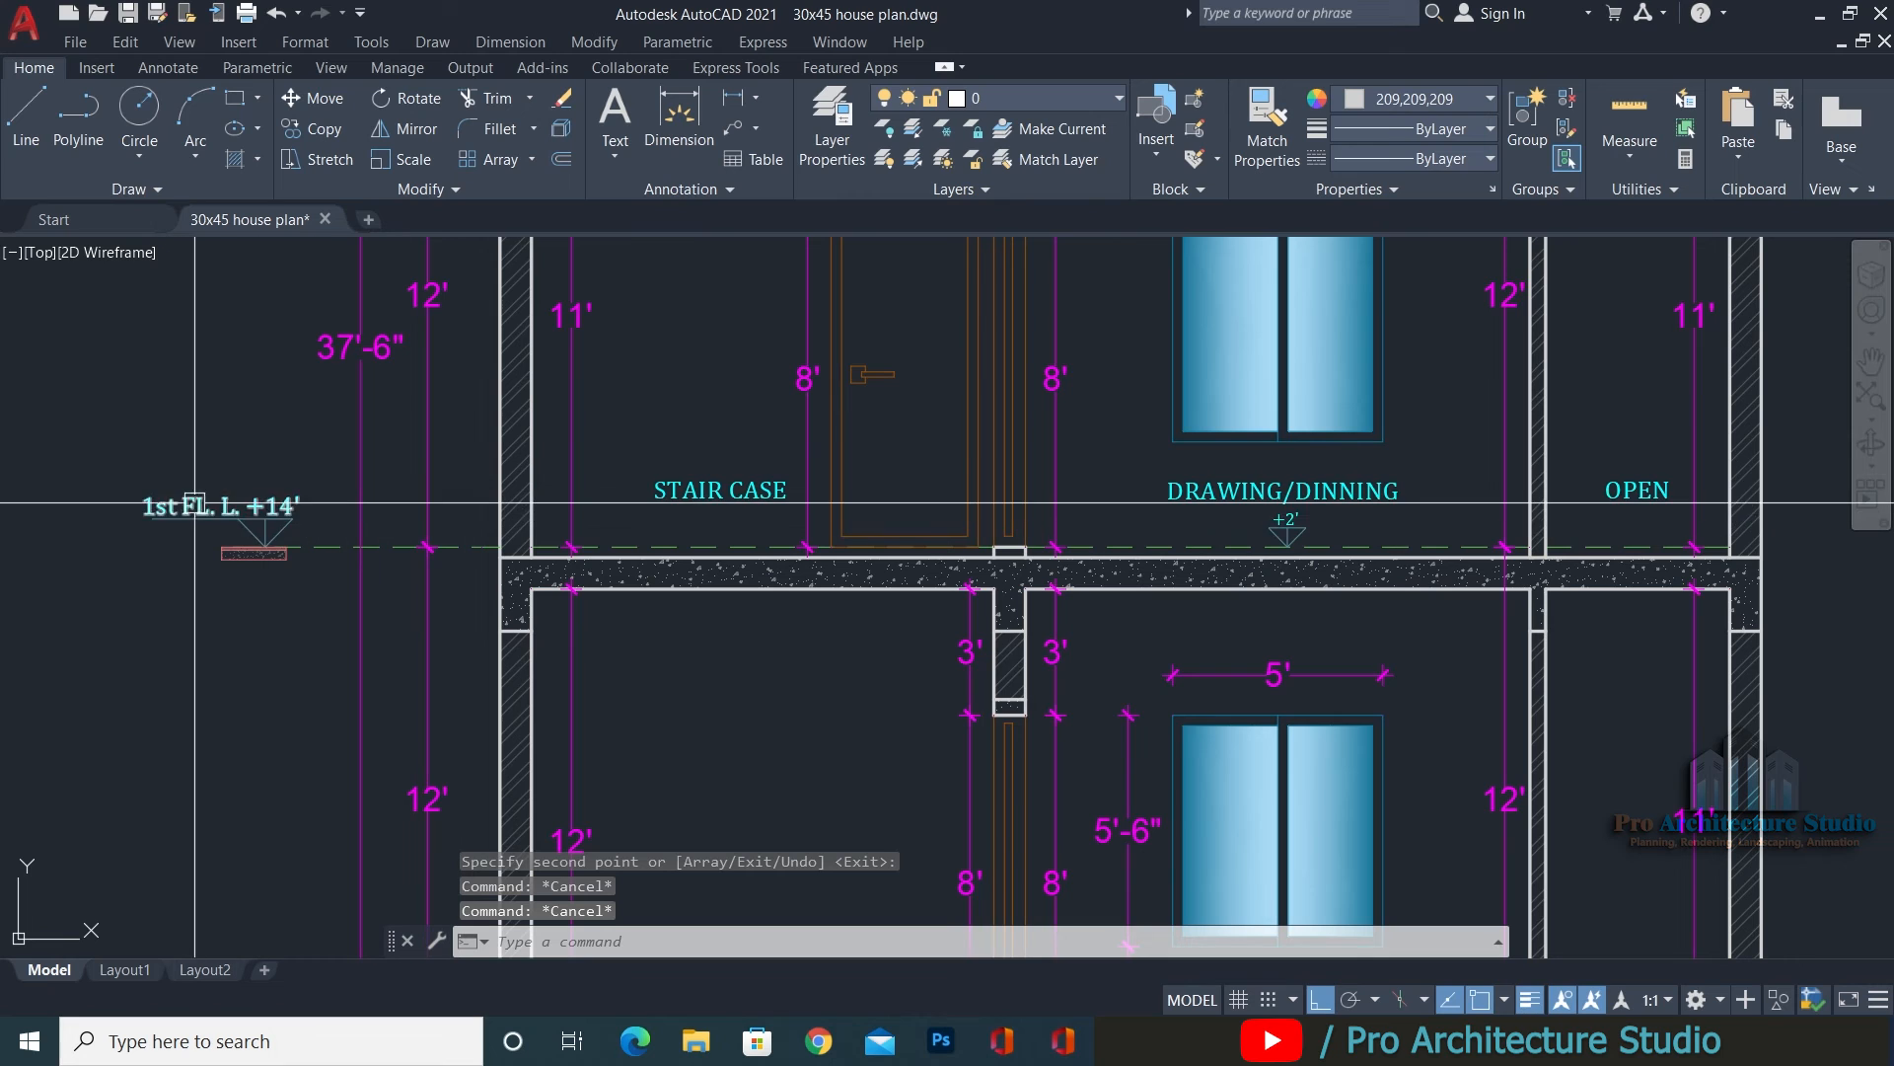
scroll(1188, 318, "up", 6)
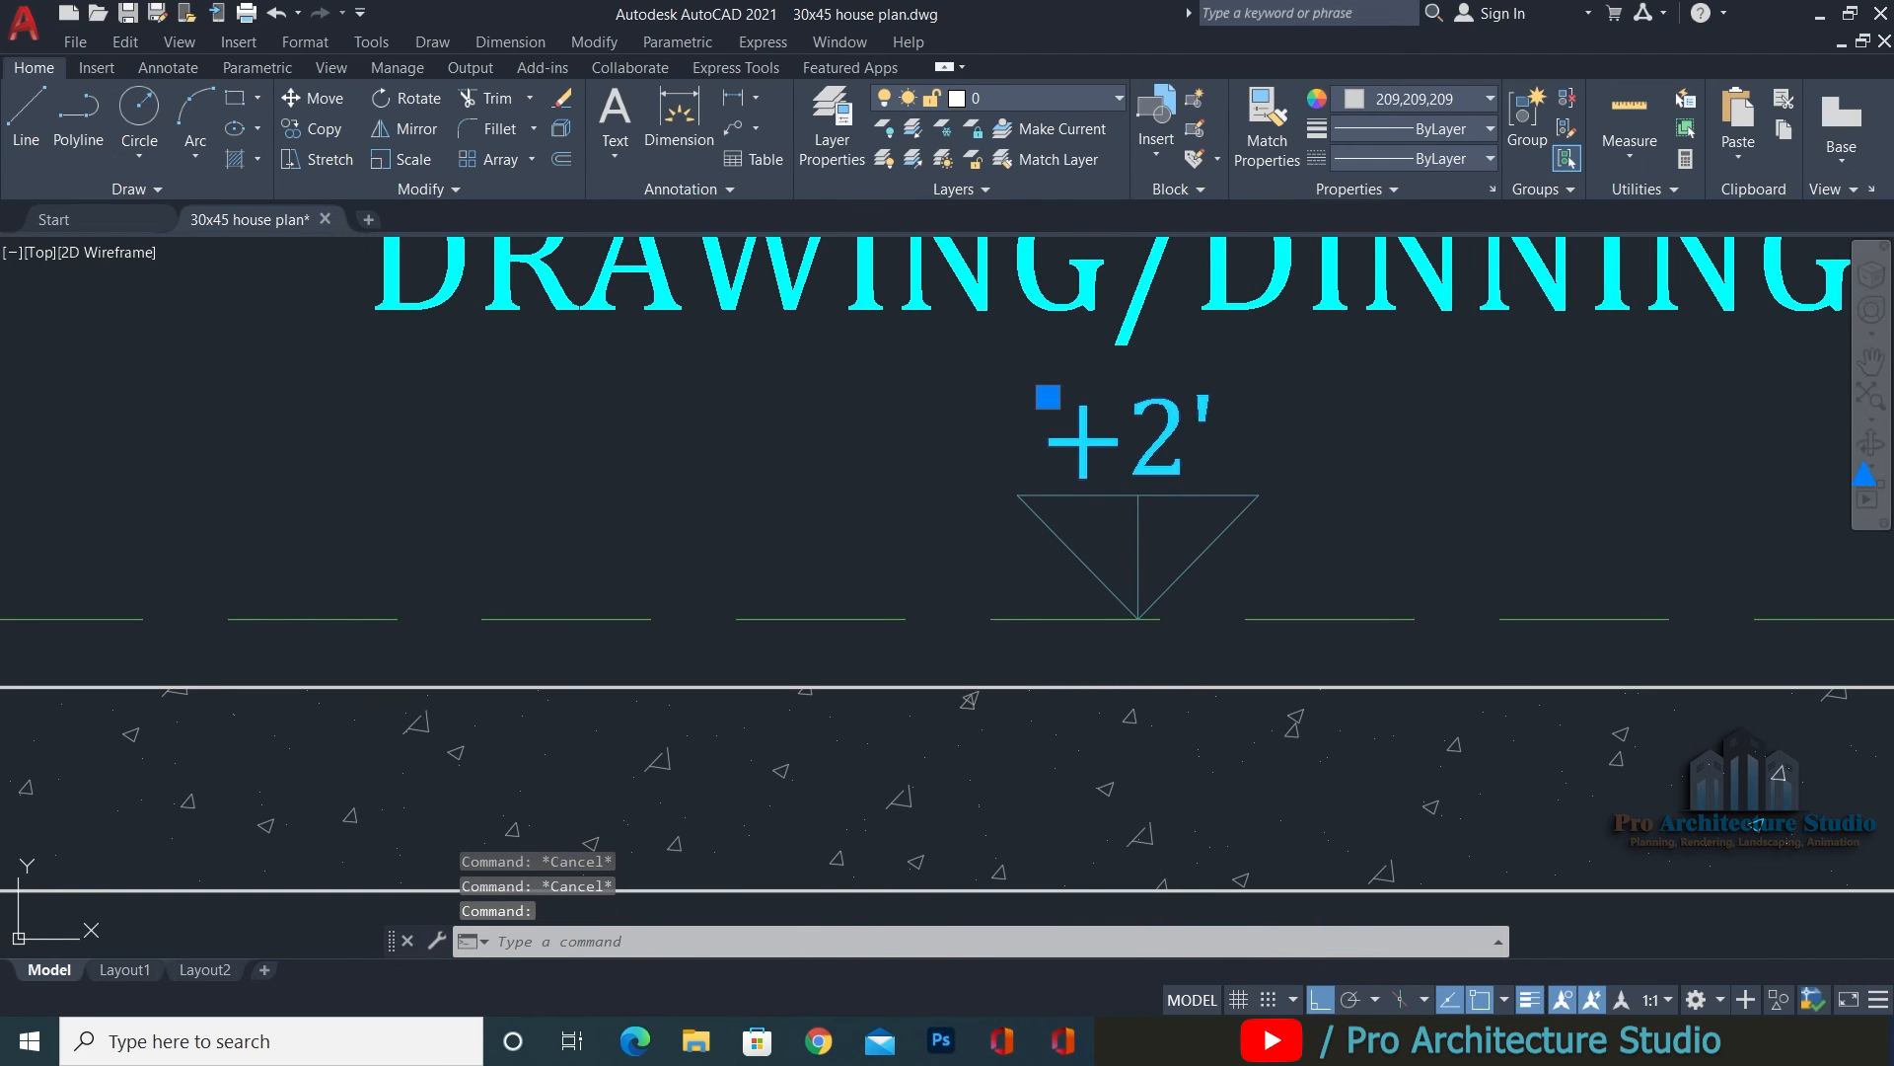
double_click(1184, 439)
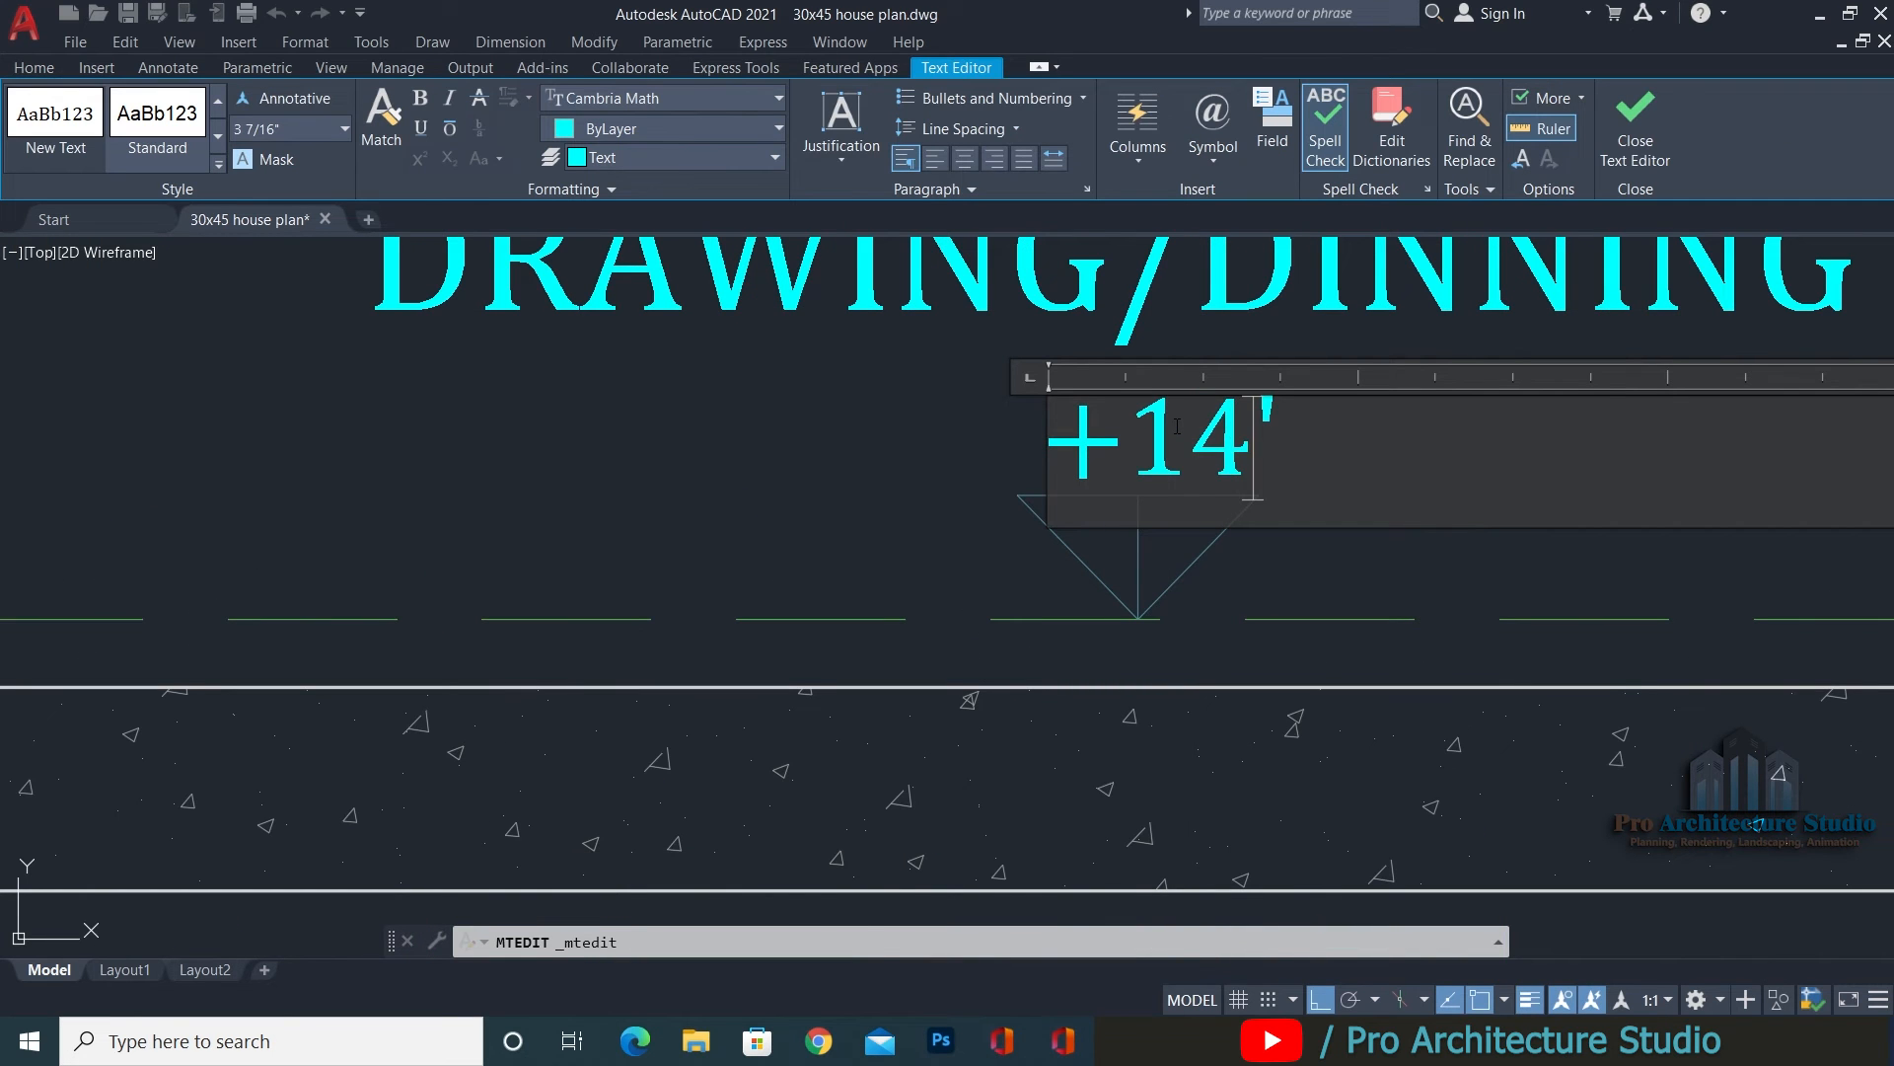
left_click(773, 499)
Move the +14' text sideways to centre it above the first floor triangle.
type("m")
key("space")
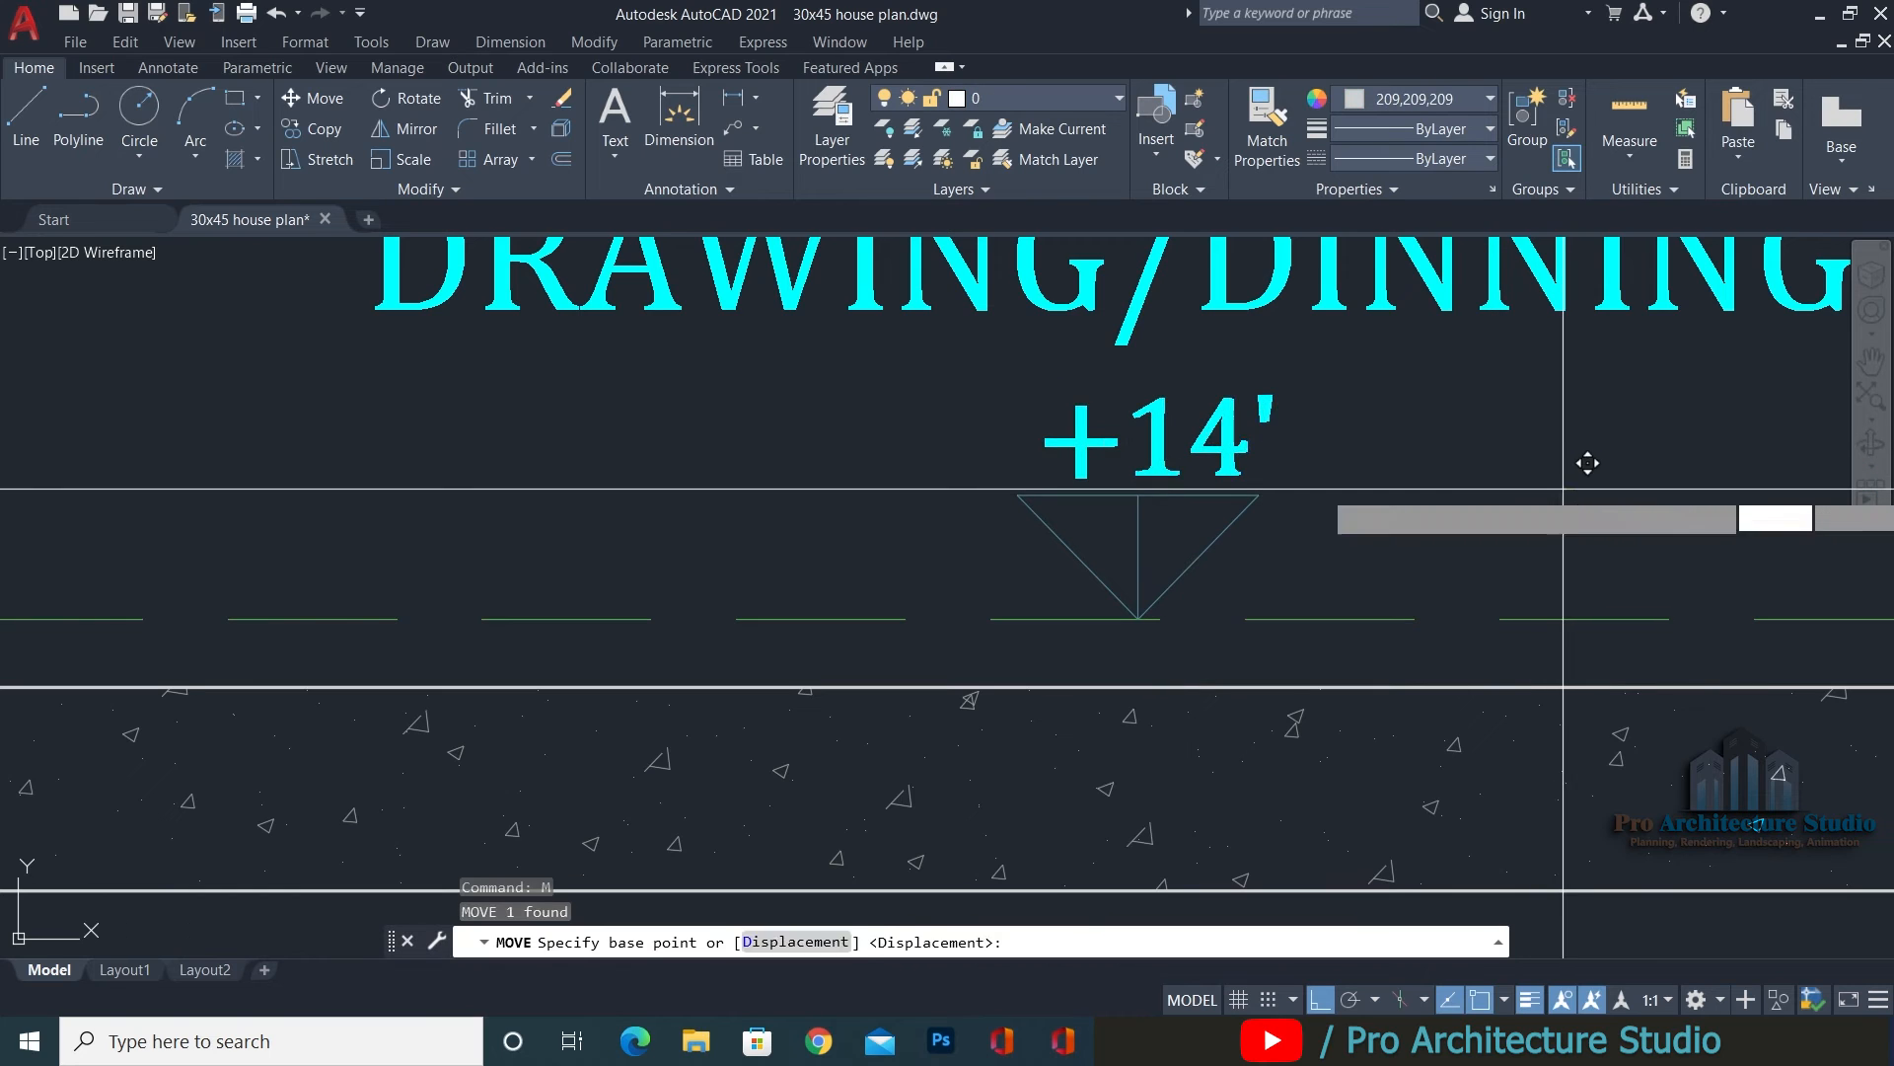
left_click(1566, 486)
left_click(1543, 486)
key("Escape")
Copy the +14' marker and its text horizontally under the first floor's OPEN and STAIR CASE labels.
left_click(1336, 398)
left_click(935, 502)
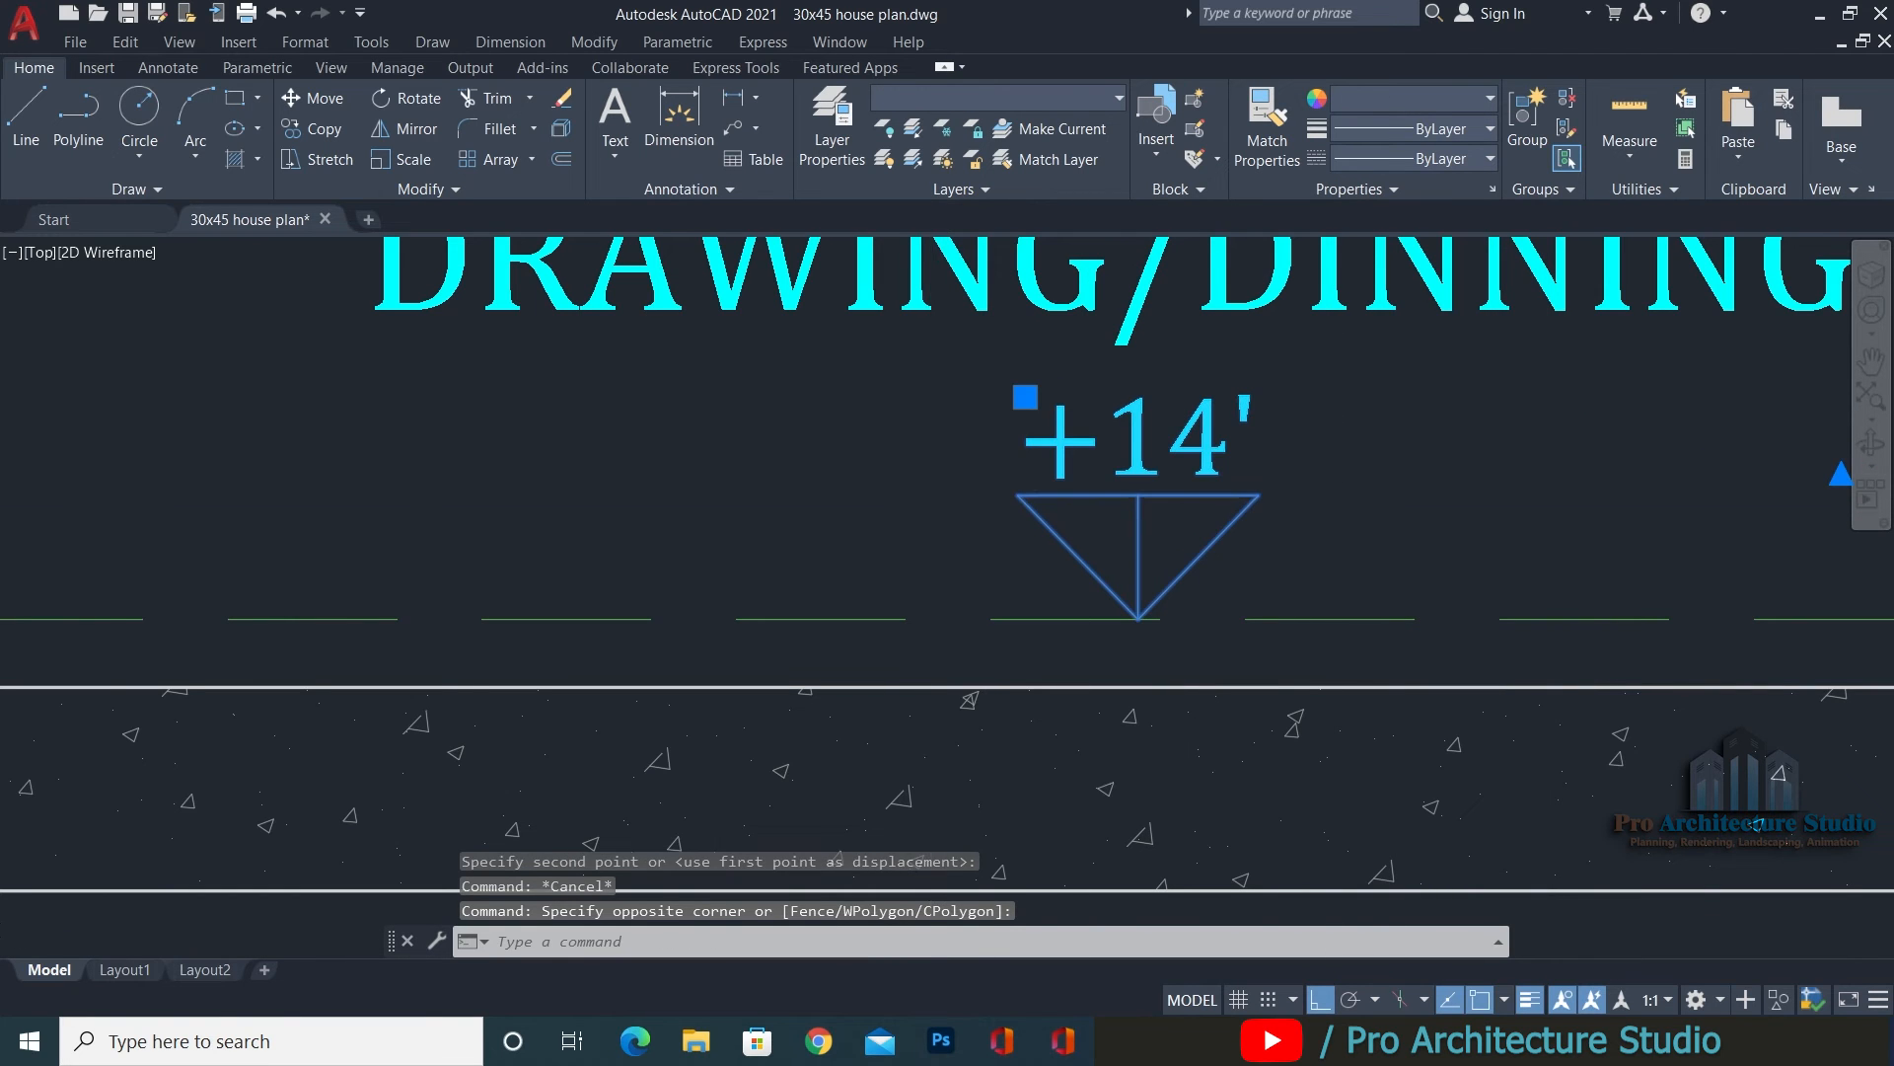
scroll(785, 489, "down", 4)
type("co")
key("space")
left_click(816, 656)
left_click(1364, 703)
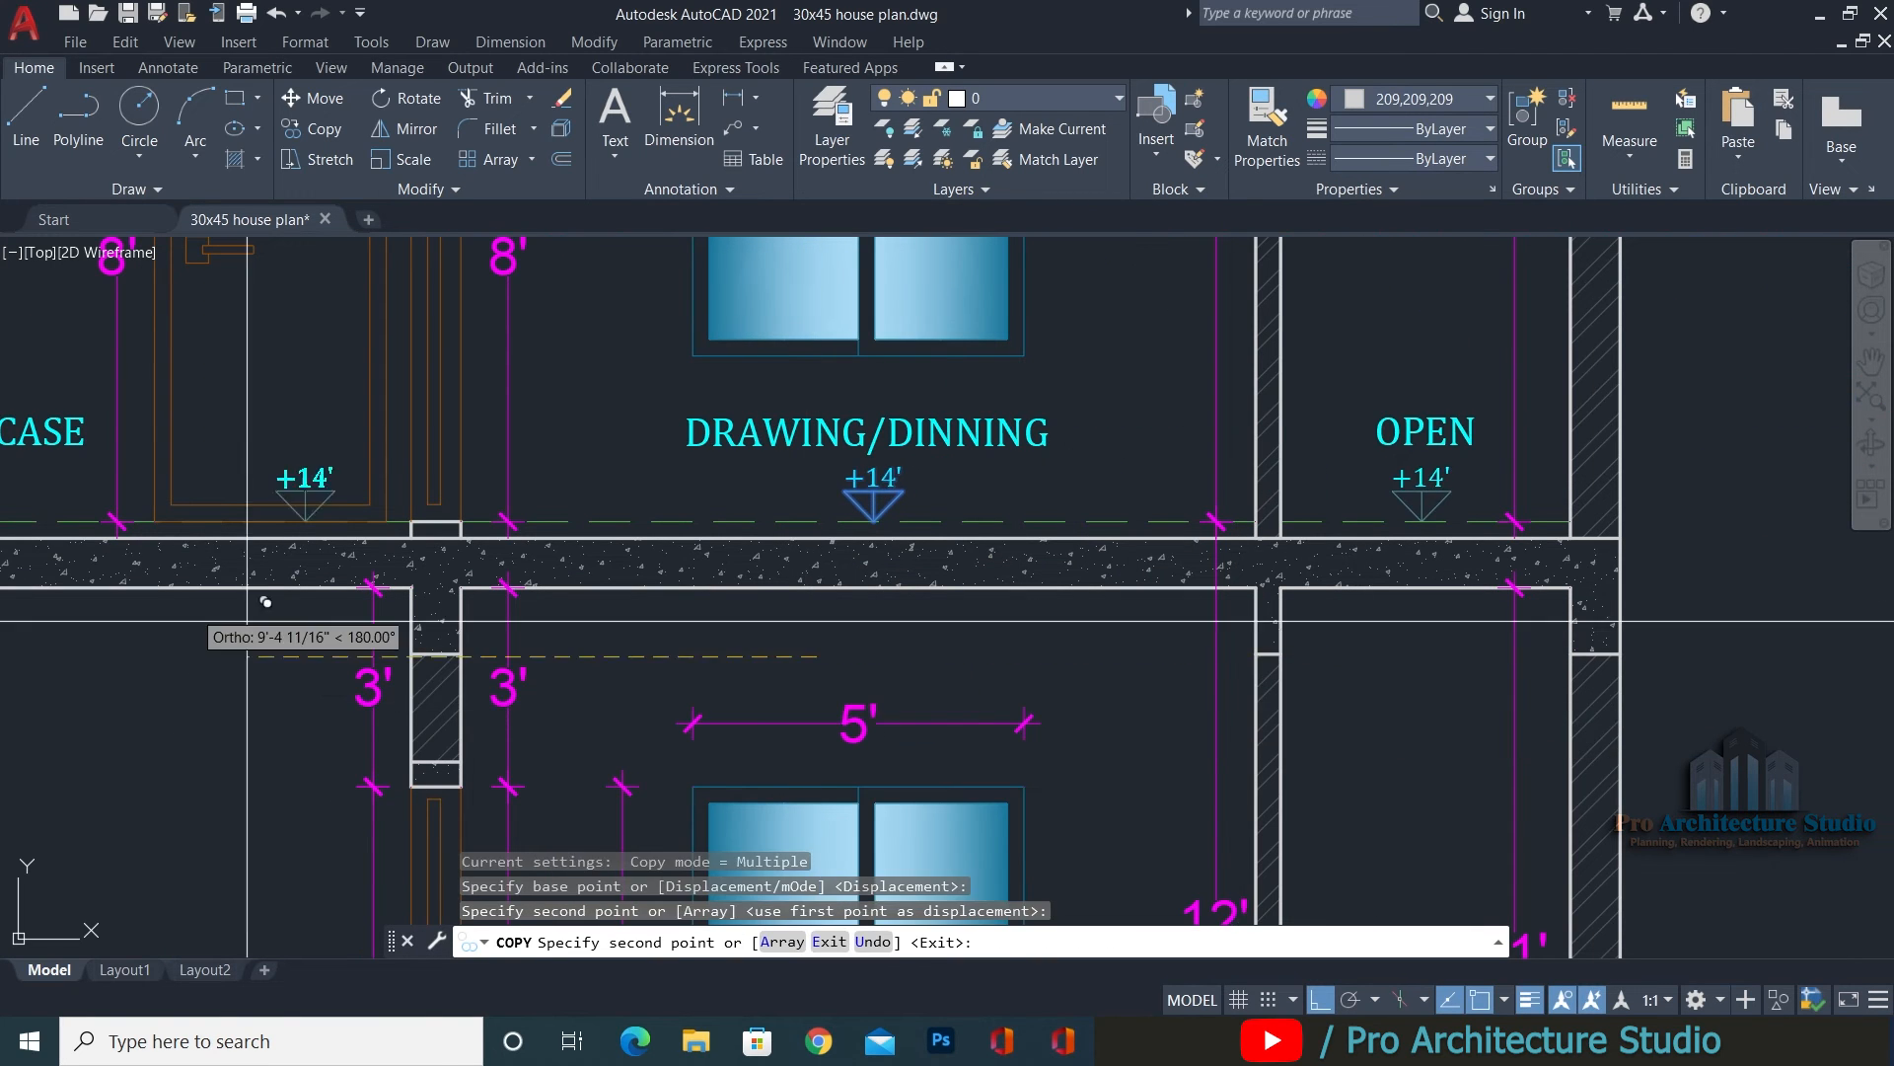
middle_click_drag(123, 610, 1290, 671)
key("Escape")
key("space")
key("Escape")
Copy the first floor STAIR CASE +14' marker and its text straight up onto the roof floor level line.
scroll(1154, 469, "up", 4)
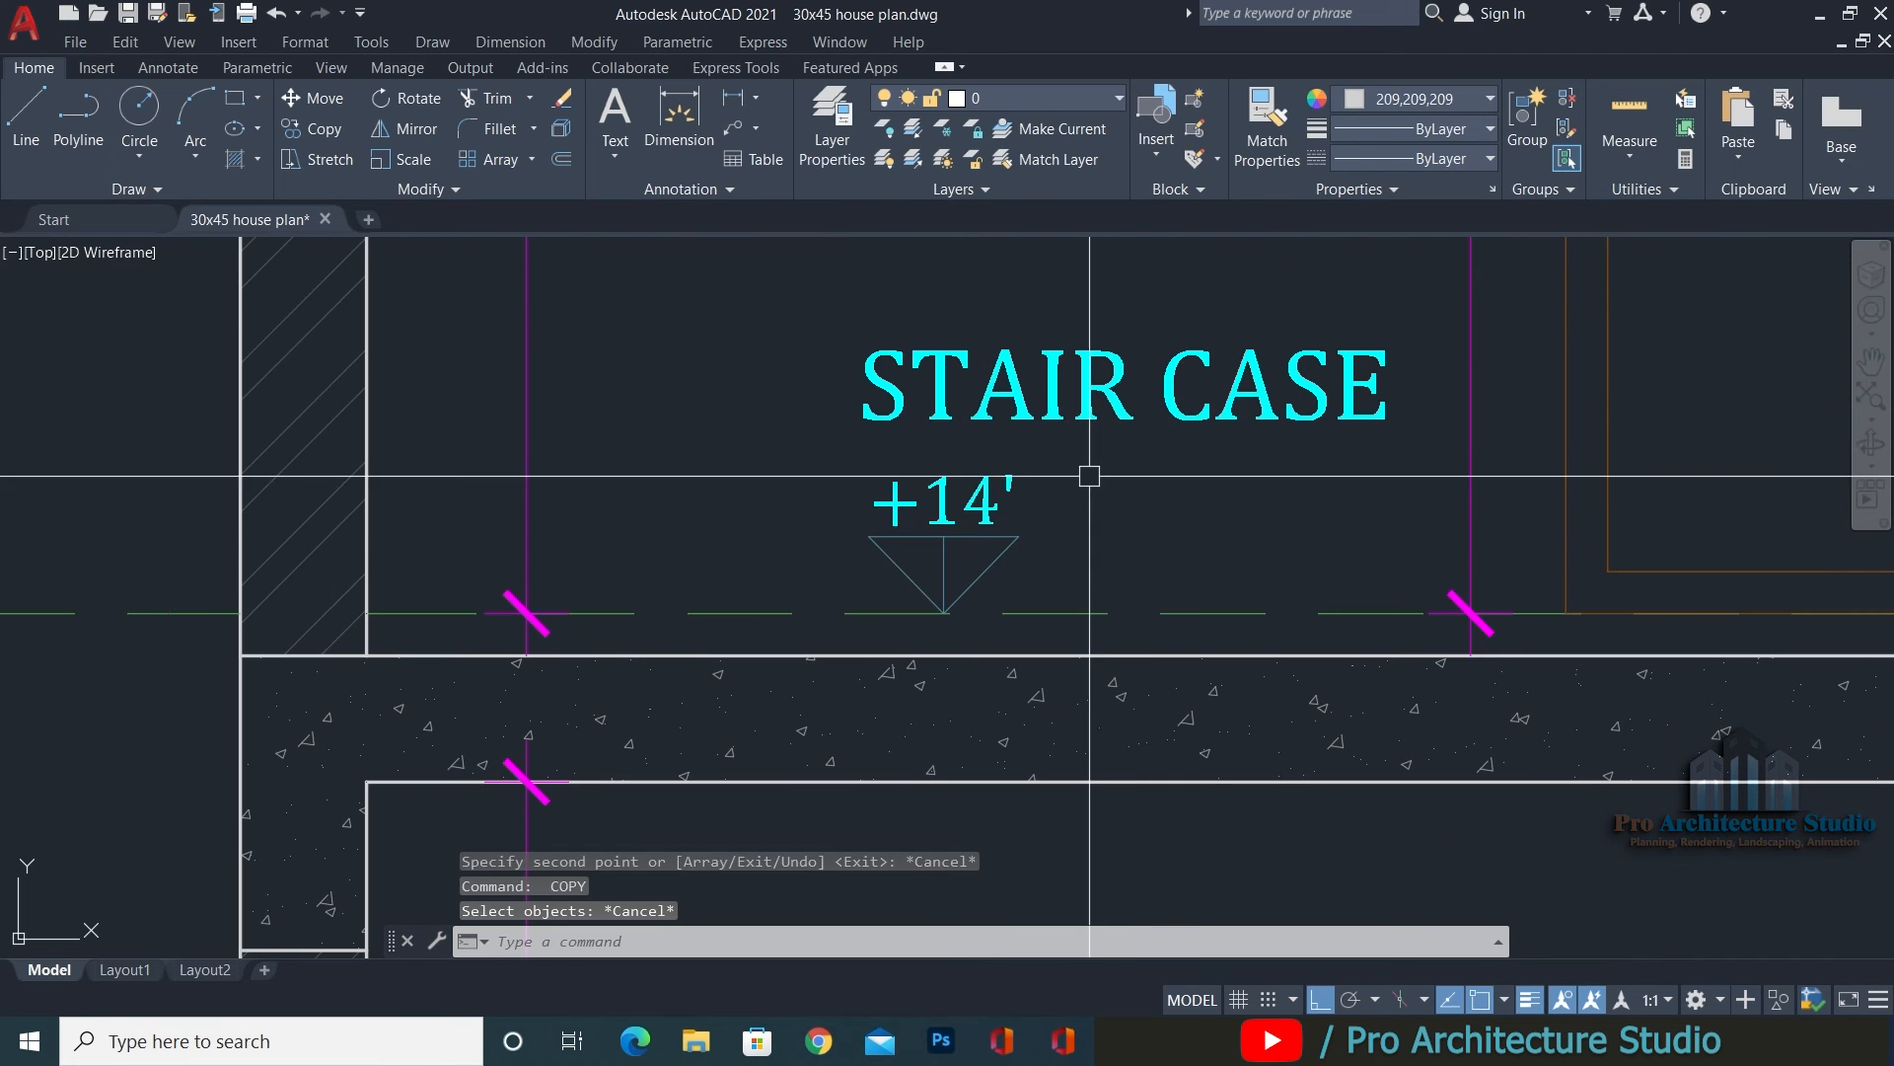
left_click(793, 534)
left_click(1052, 494)
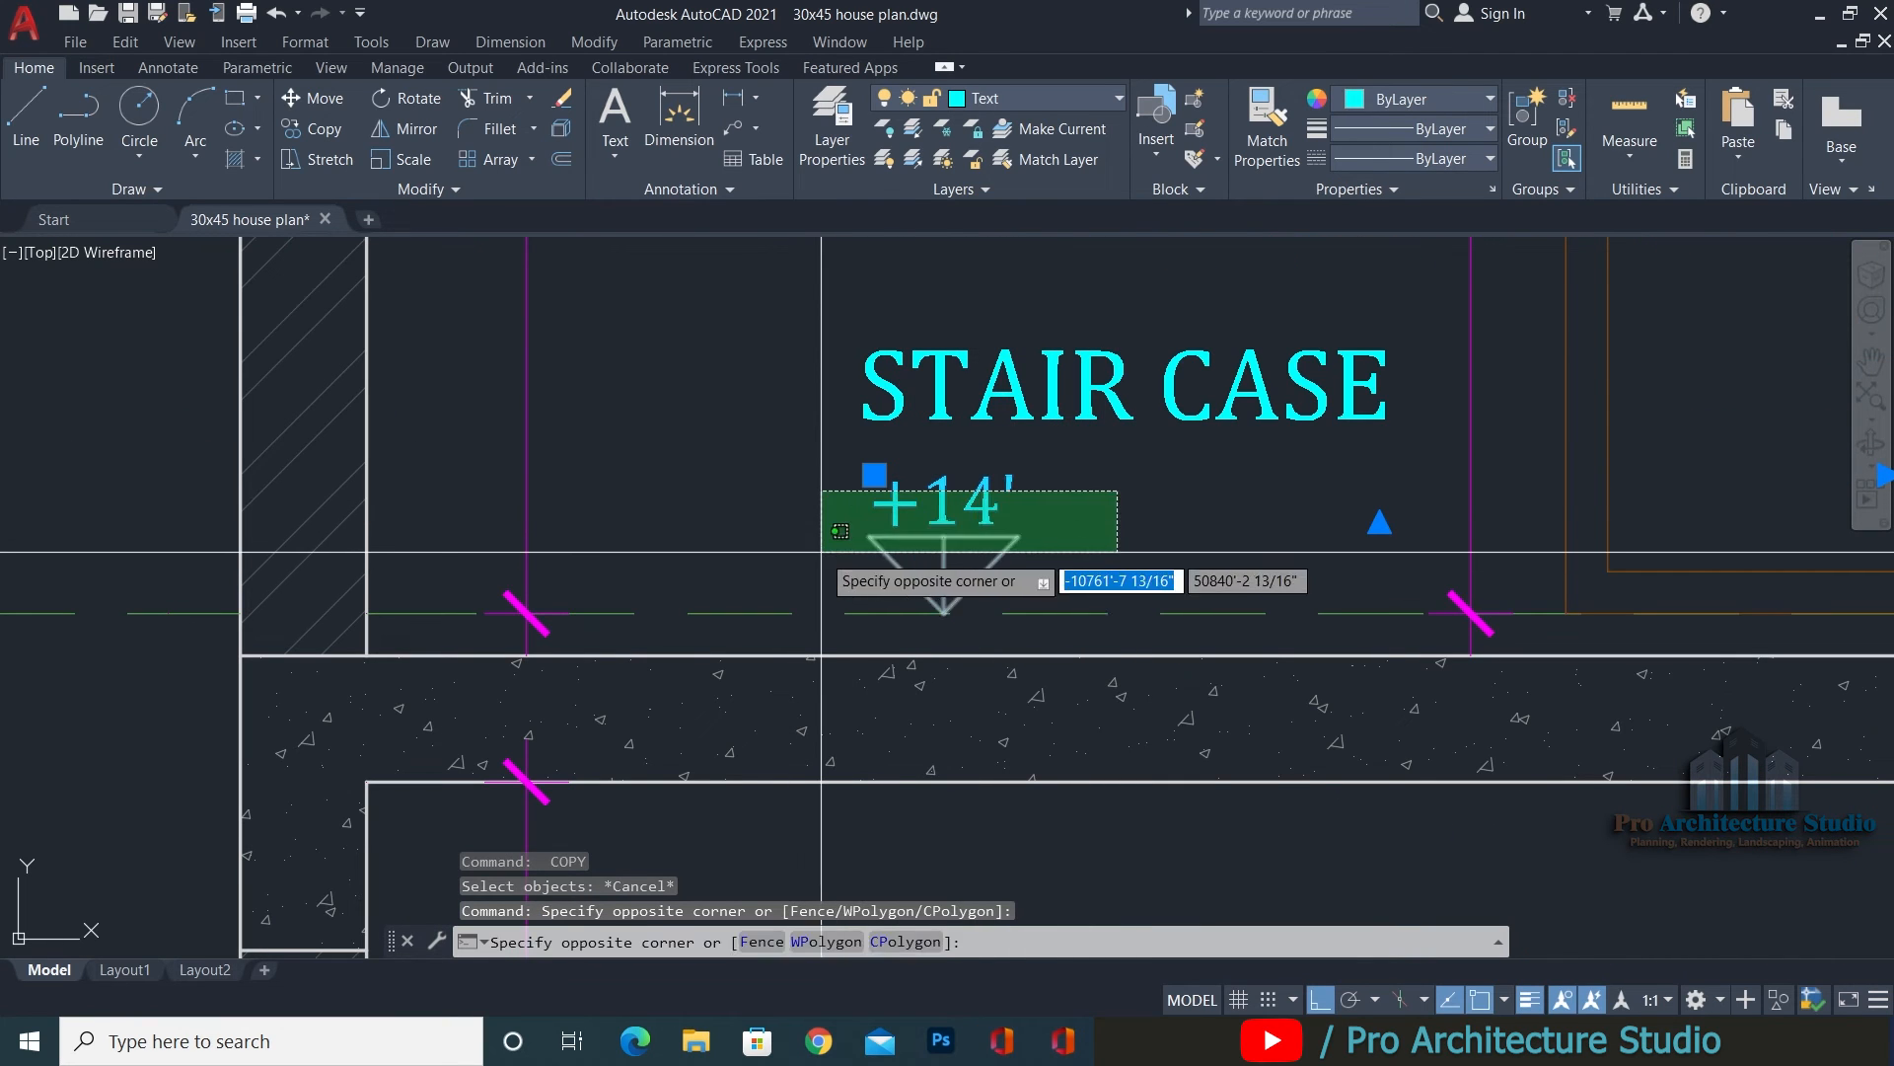
left_click(821, 552)
type("co")
key("space")
left_click(944, 613)
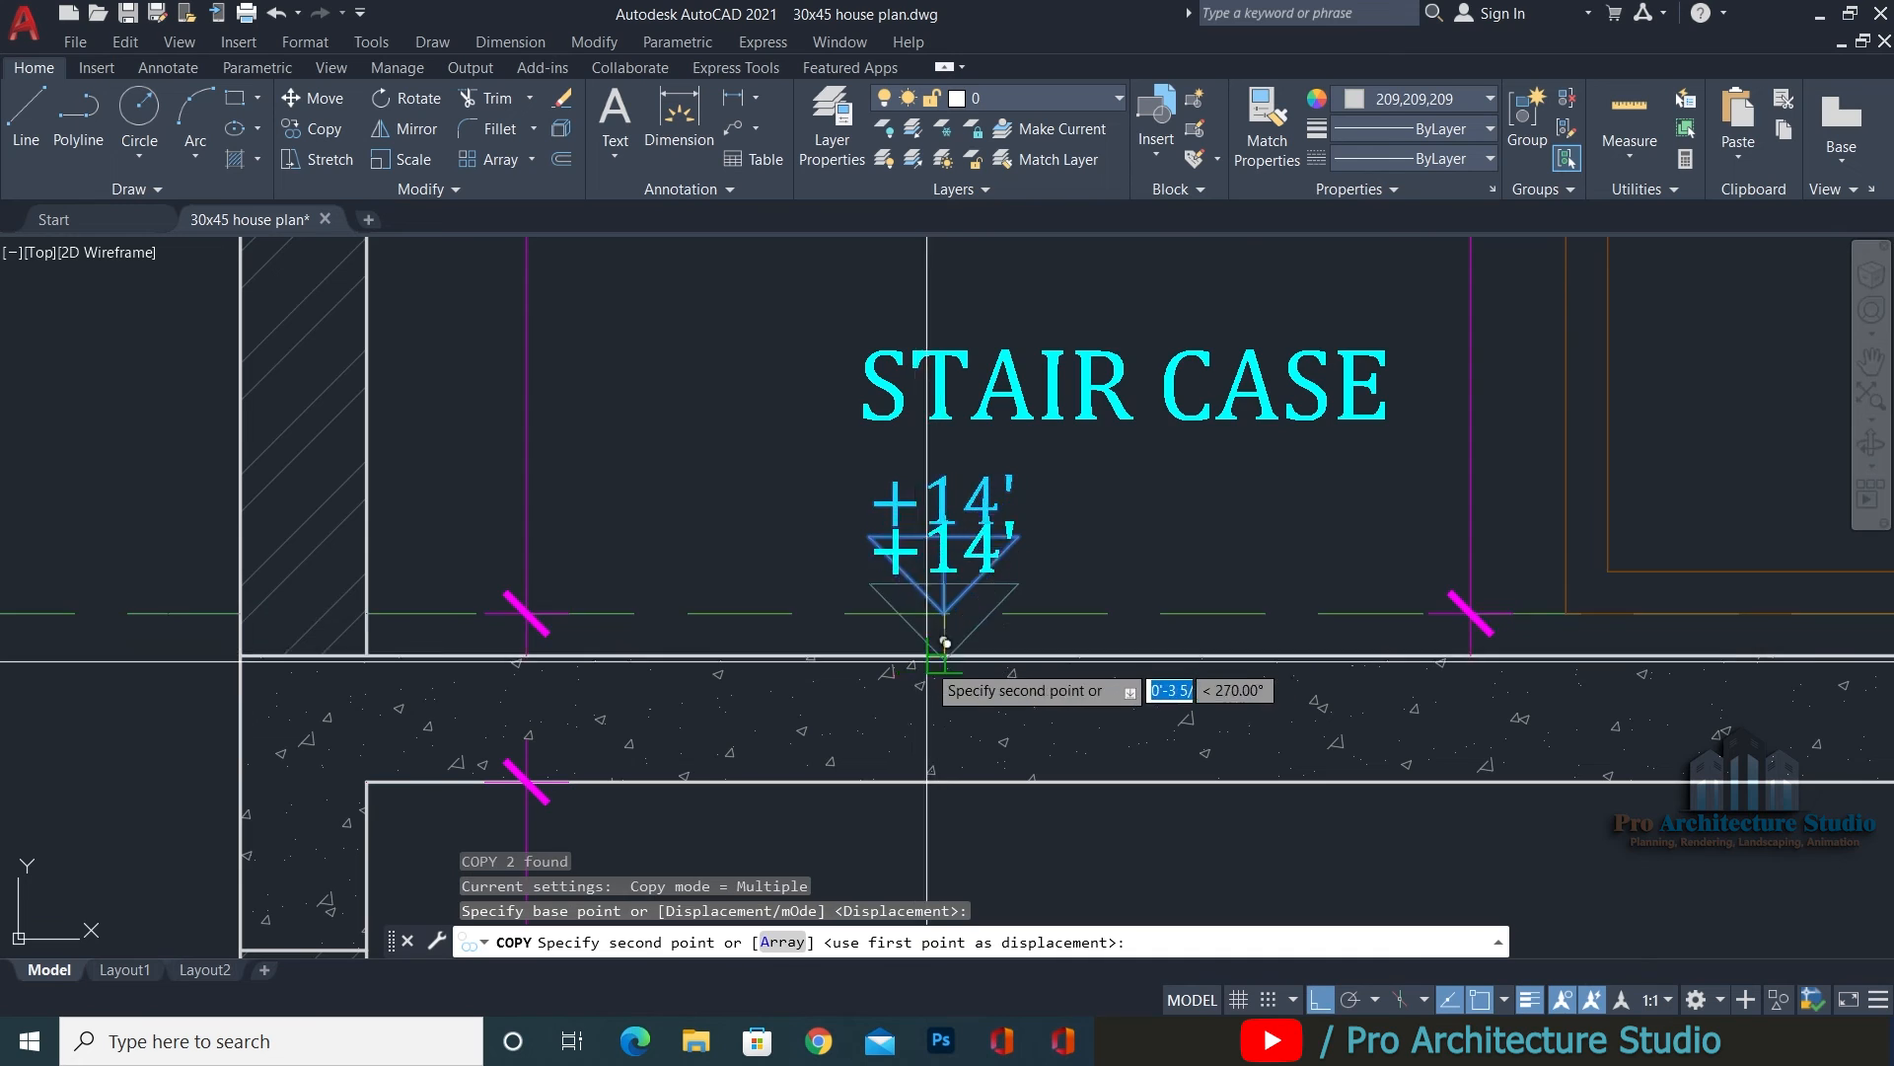
scroll(893, 735, "down", 5)
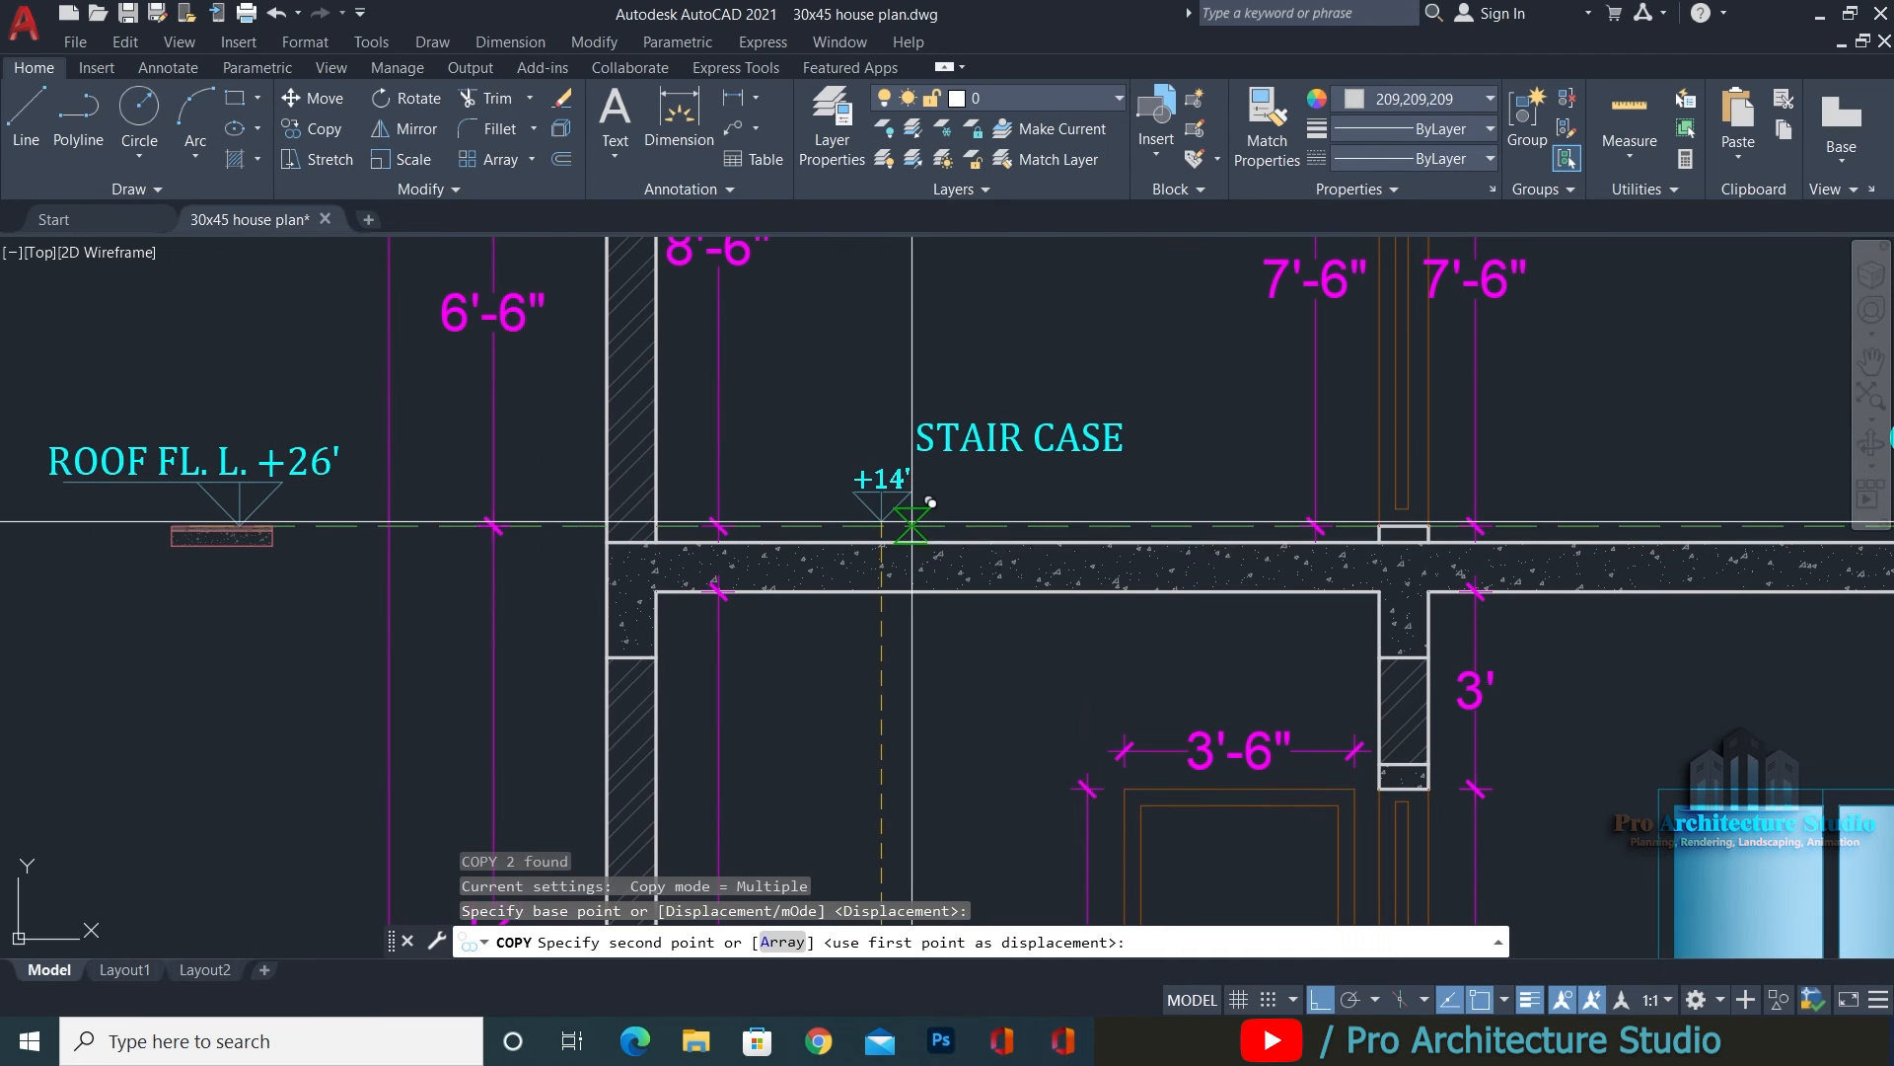
left_click(931, 502)
key("Escape")
key("Escape")
Change the copied marker's text under the roof-level STAIR CASE label to +26'.
middle_click_drag(710, 519, 1169, 530)
scroll(1411, 518, "up", 4)
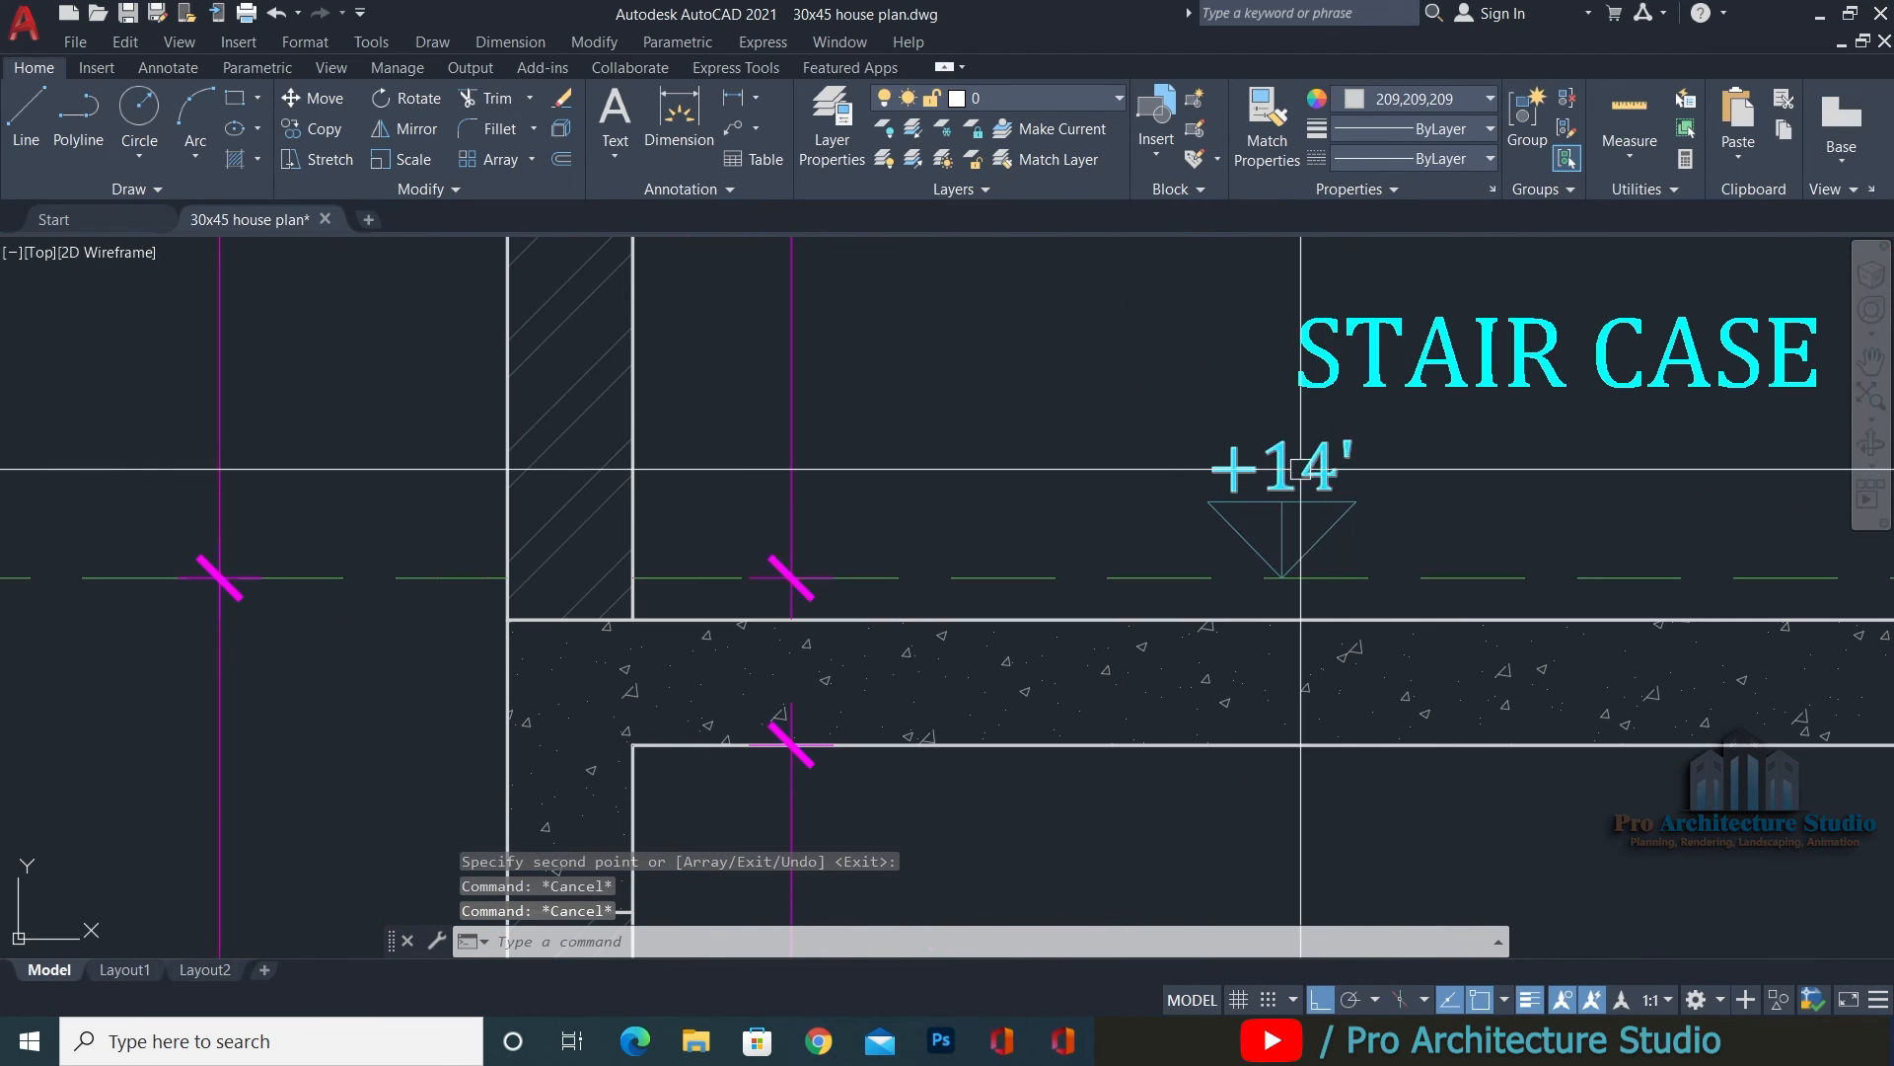
double_click(1308, 469)
scroll(1343, 465, "up", 2)
left_click_drag(1340, 466, 1235, 471)
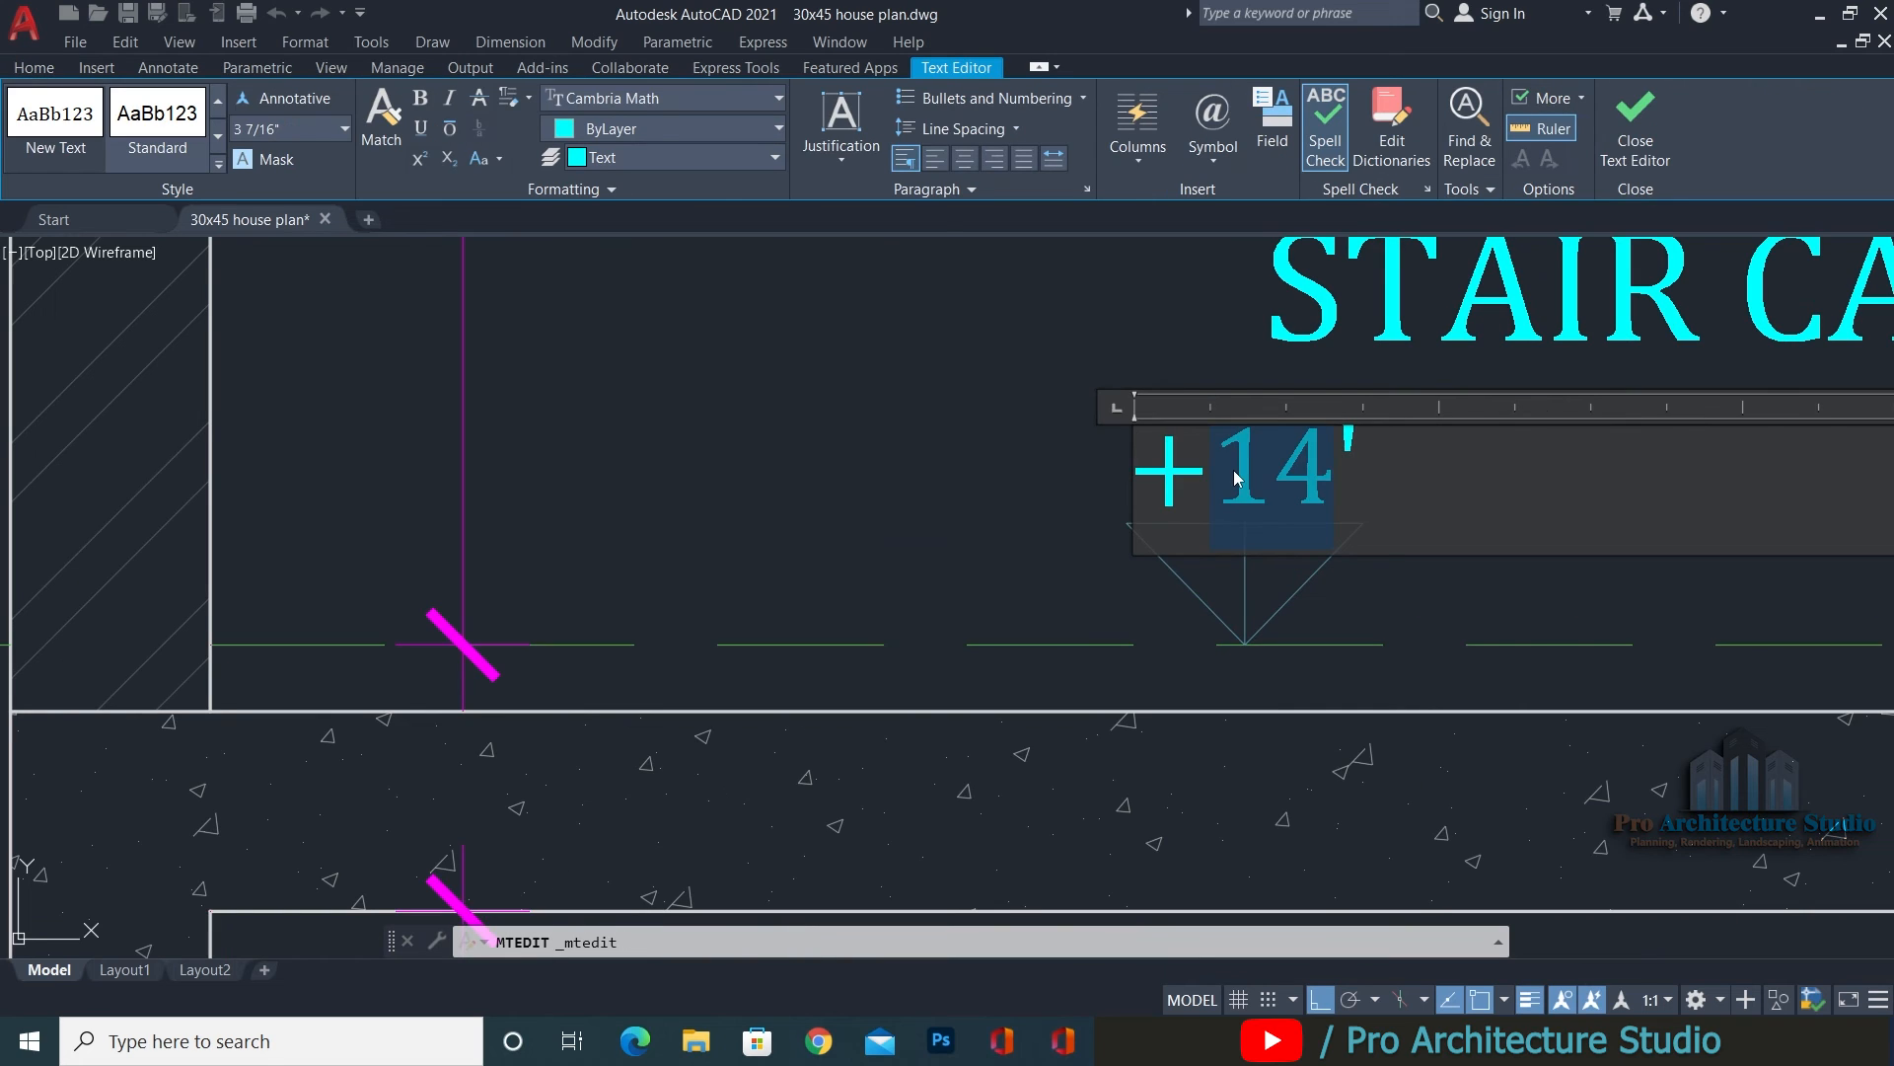
left_click(1480, 370)
Try to copy the +26' STAIR CASE marker under the OPEN TERRACE label, and undo that copy.
left_click(1543, 421)
left_click(892, 572)
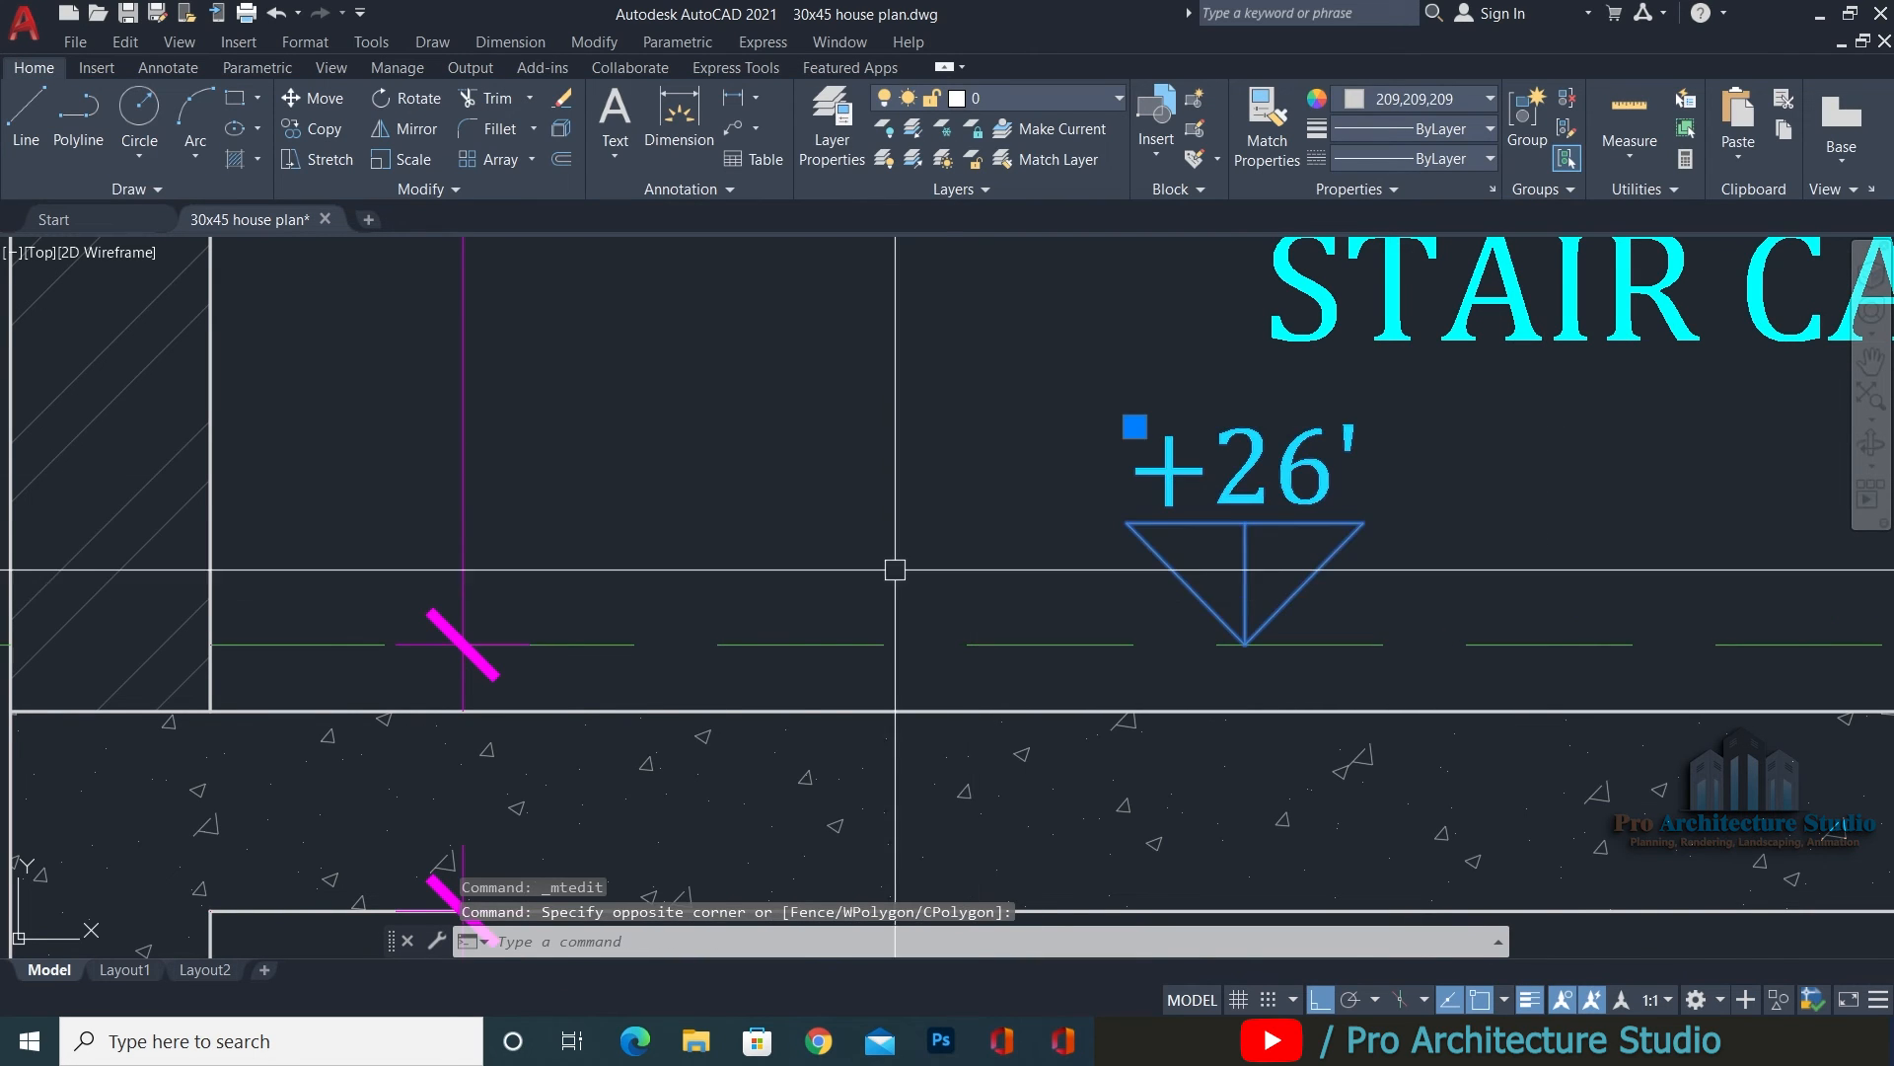
scroll(819, 534, "down", 4)
type("CO")
scroll(819, 535, "down", 2)
key("space")
left_click(926, 558)
scroll(925, 553, "down", 3)
scroll(1585, 426, "up", 3)
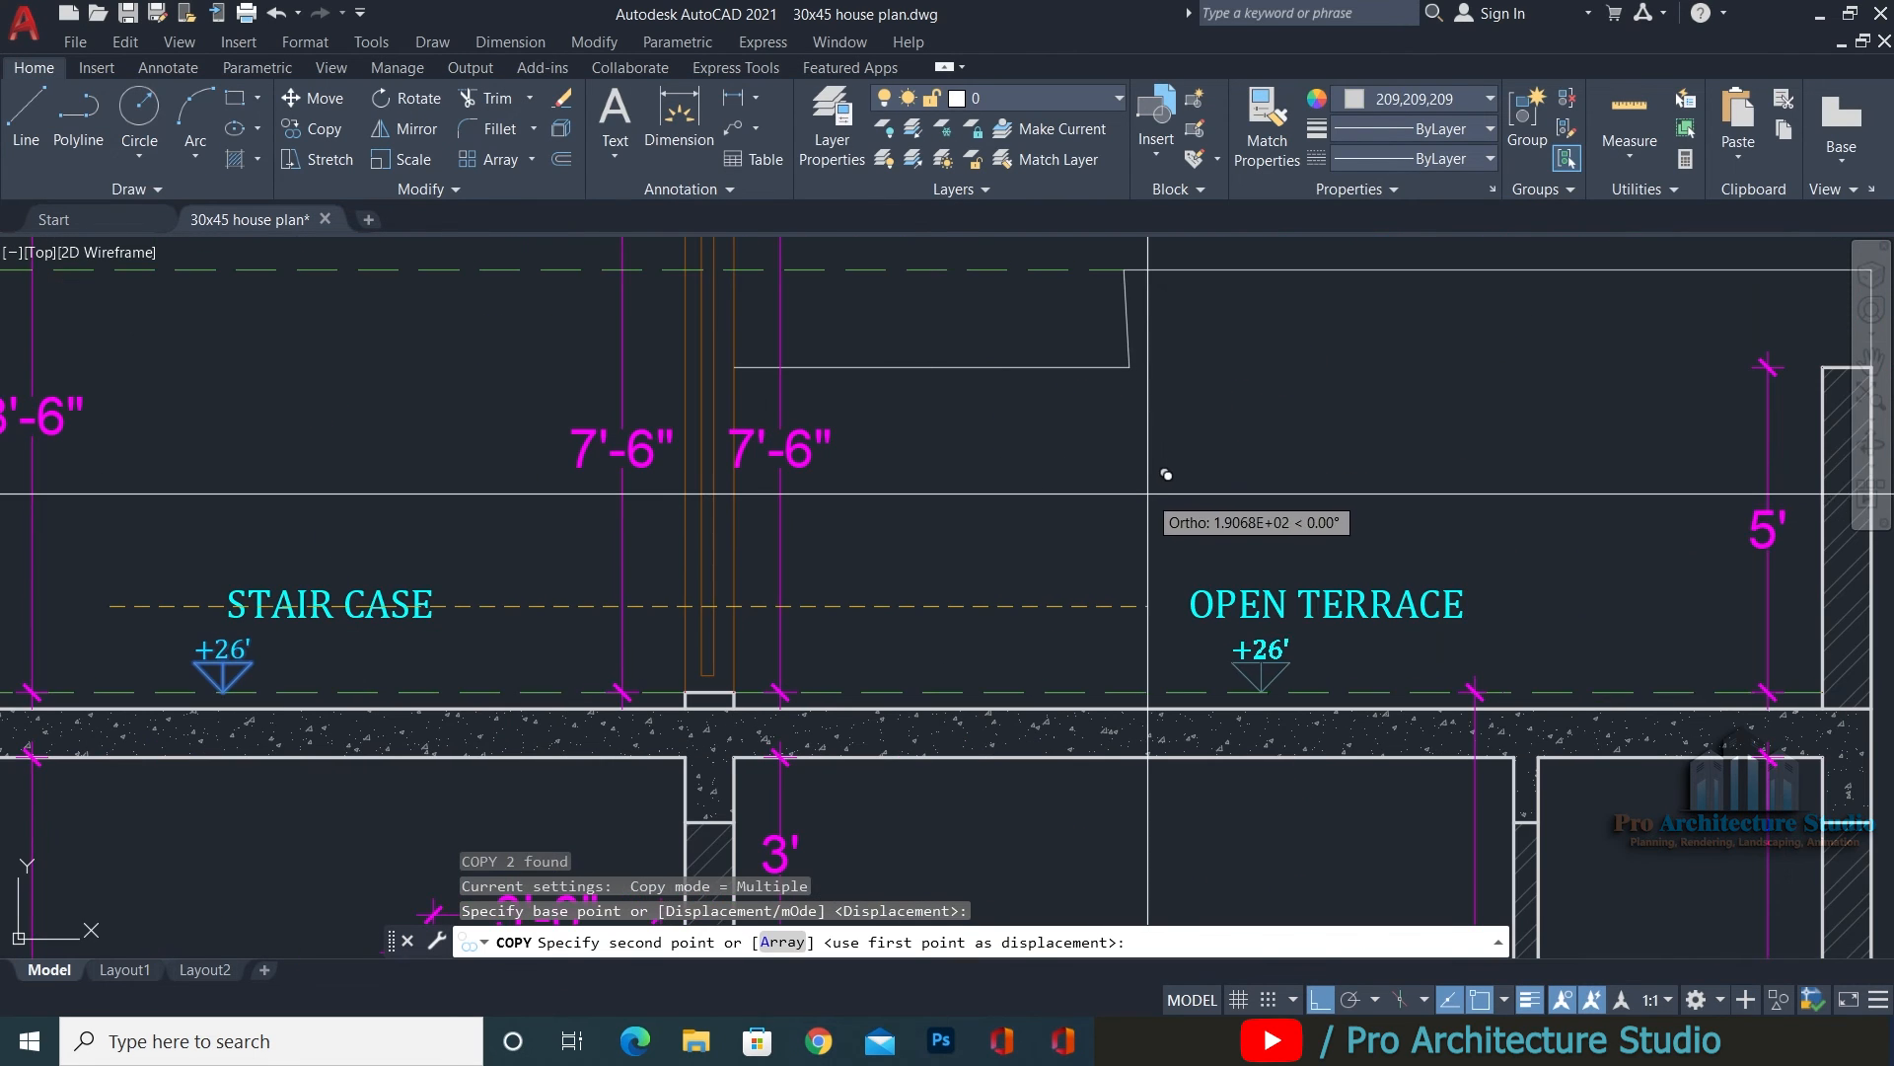
key("space")
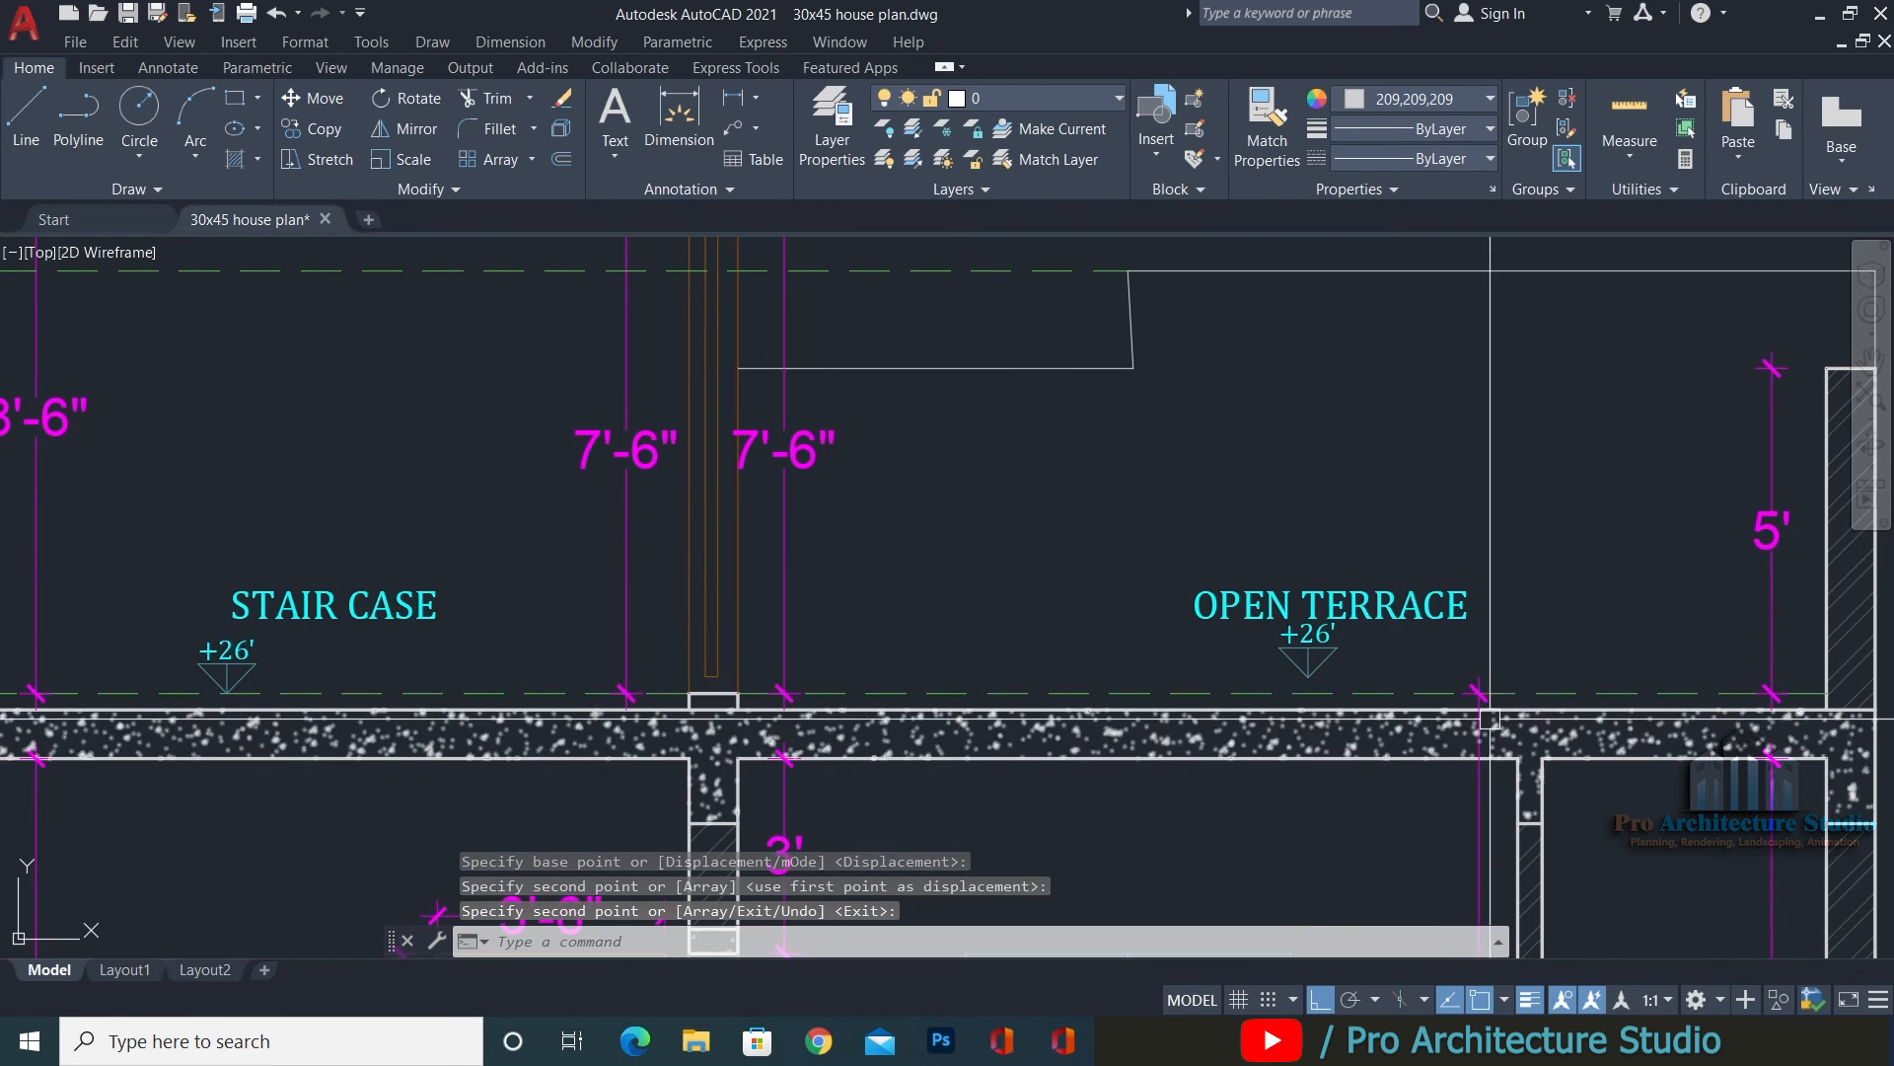
key("ctrl+z")
Copy the STAIR CASE +26' marker and its text horizontally about 14' to below the roof-level OPEN TERRACE label.
left_click(858, 567)
left_click(1002, 449)
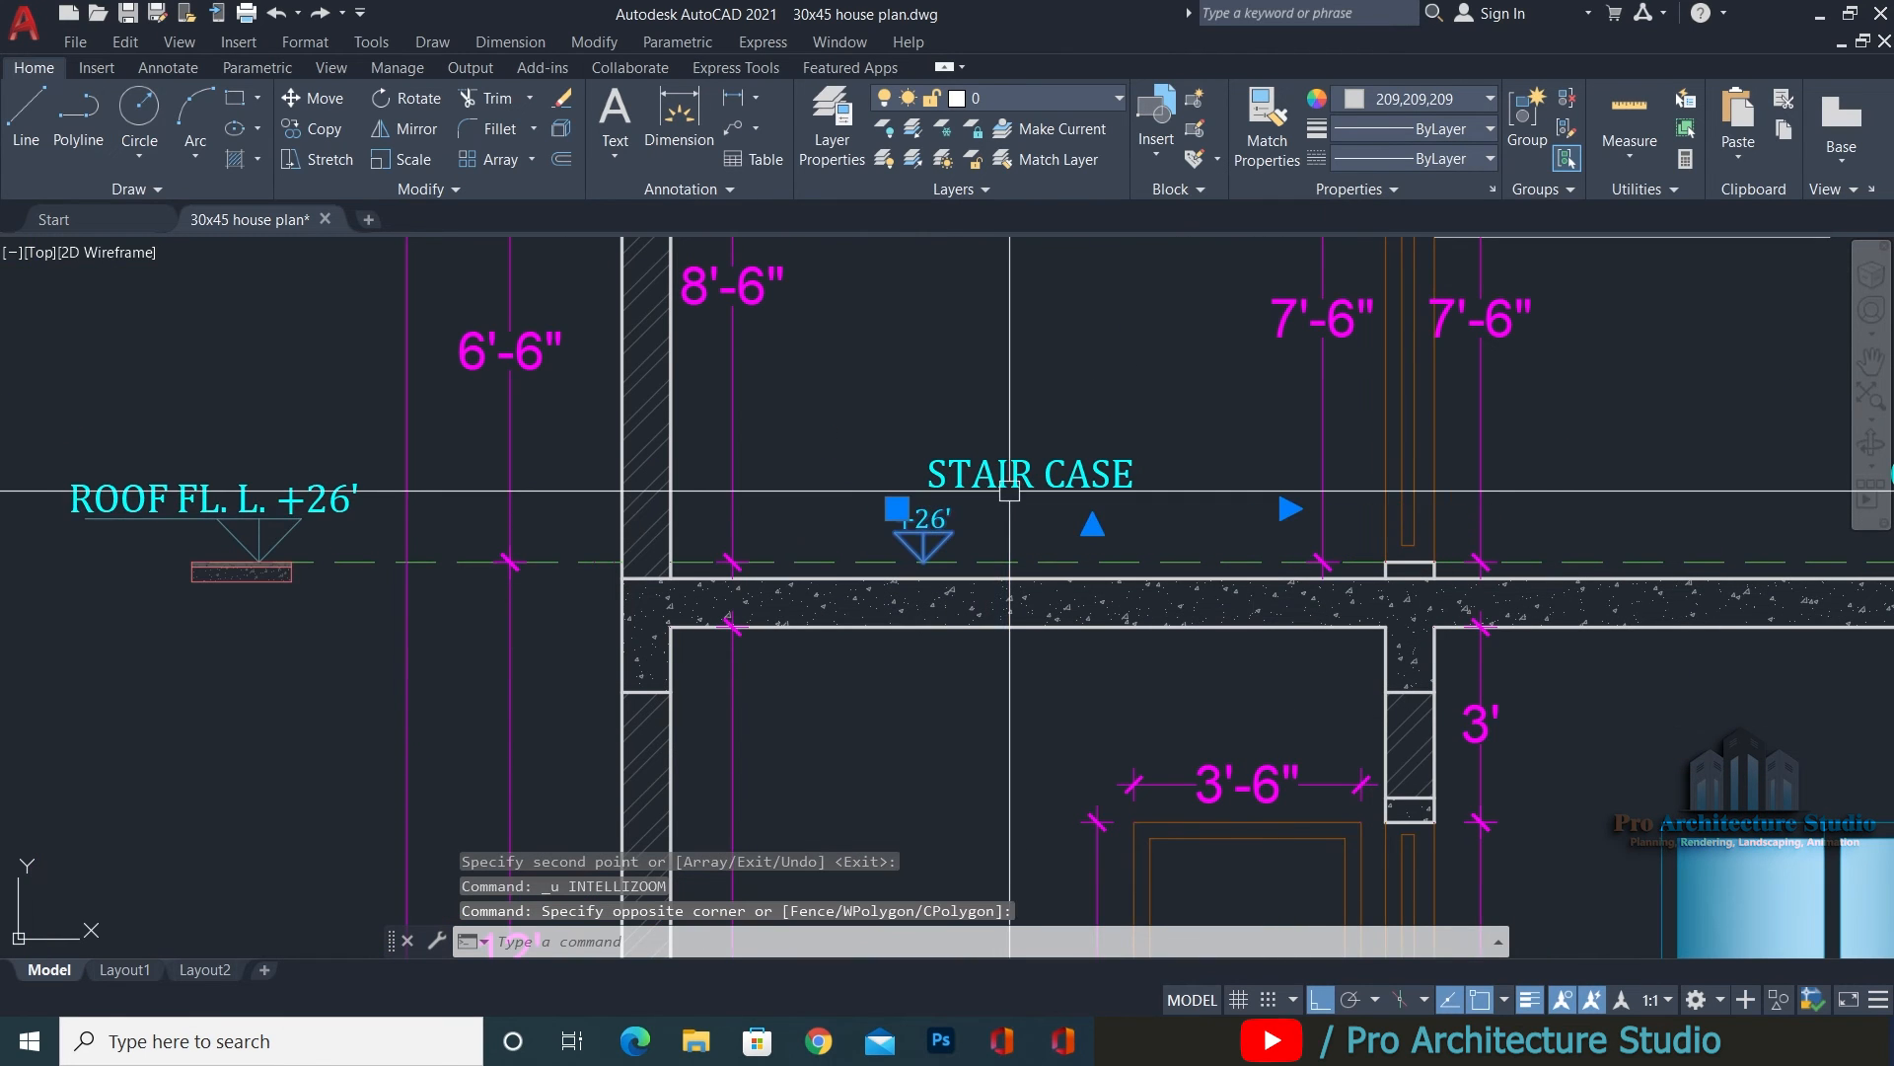
key("space")
left_click(923, 649)
middle_click_drag(1843, 658, 973, 645)
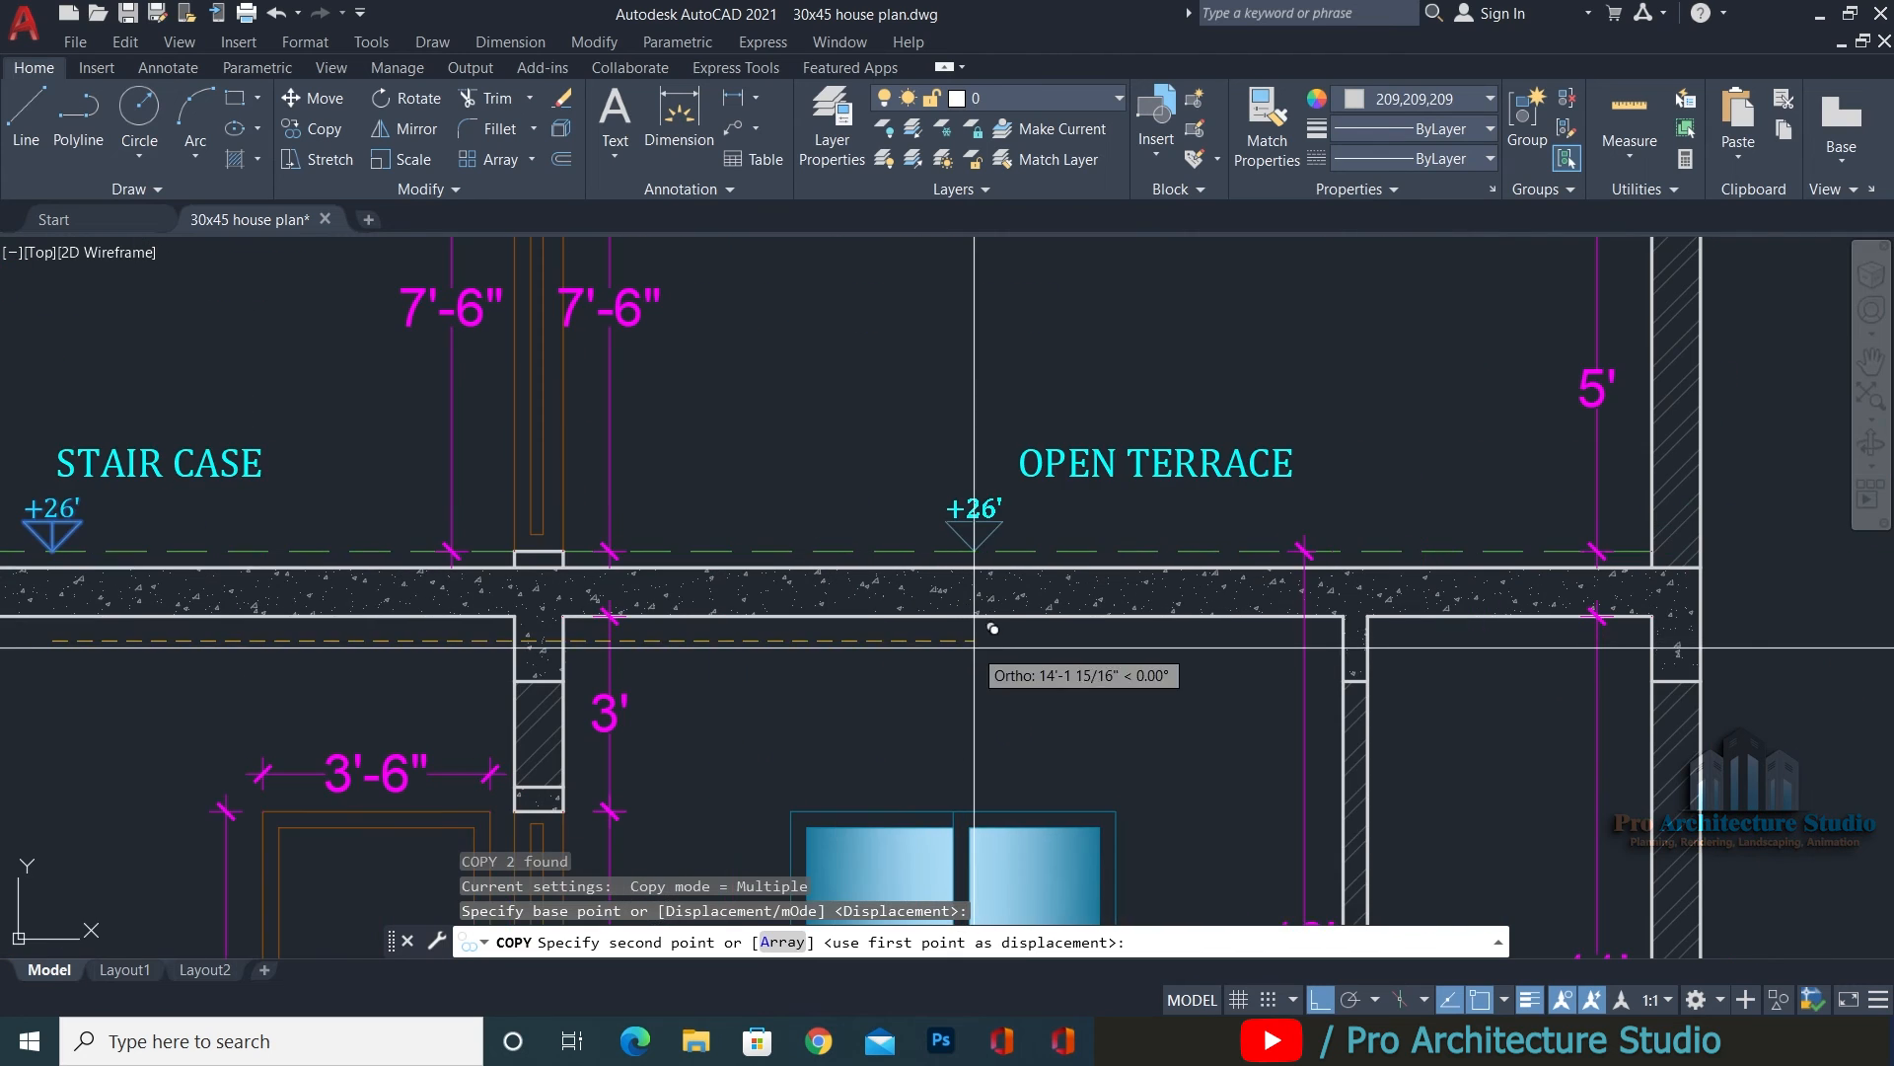
left_click(973, 663)
key("space")
key("Escape")
key("Escape")
Copy the STAIR CASE +26' marker and its text up onto the top roof level line at the upper OPEN TERRACE label.
middle_click_drag(586, 607, 1505, 670)
left_click(825, 678)
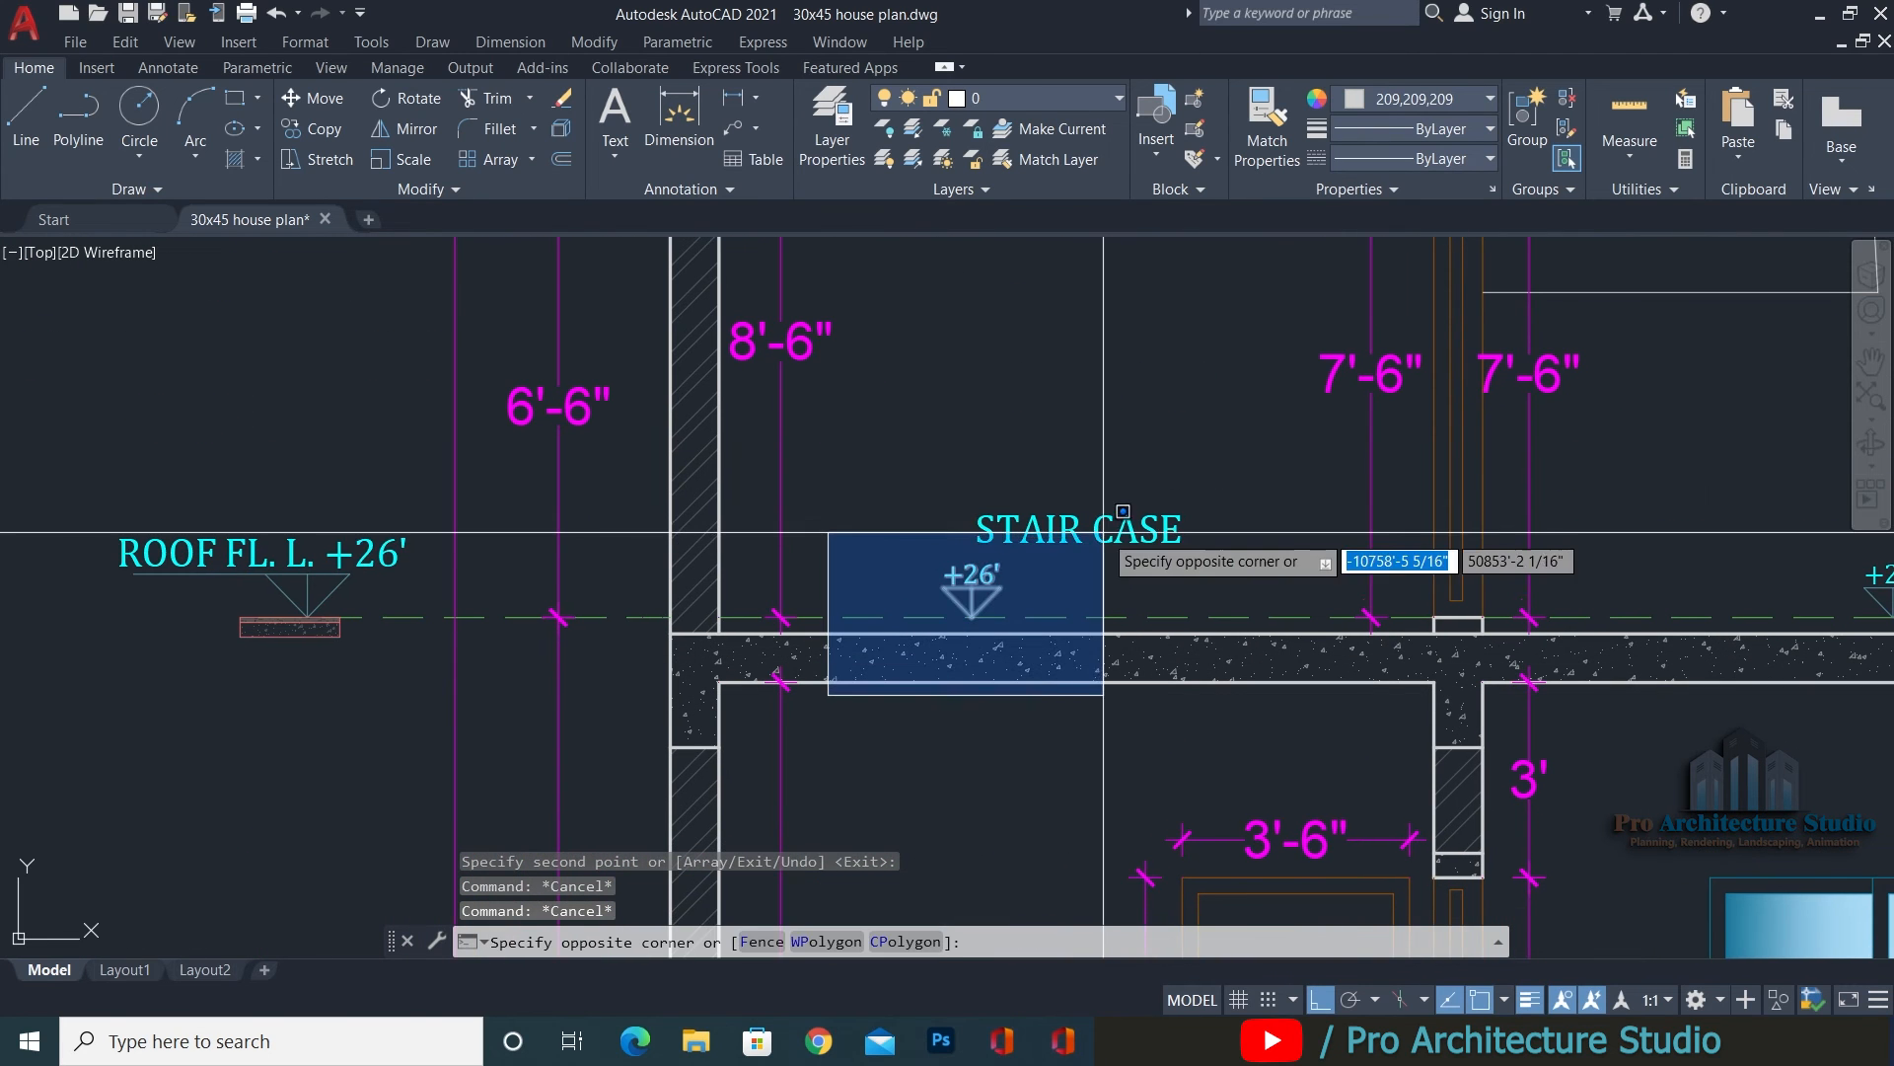
left_click(1099, 550)
key("space")
left_click(972, 619)
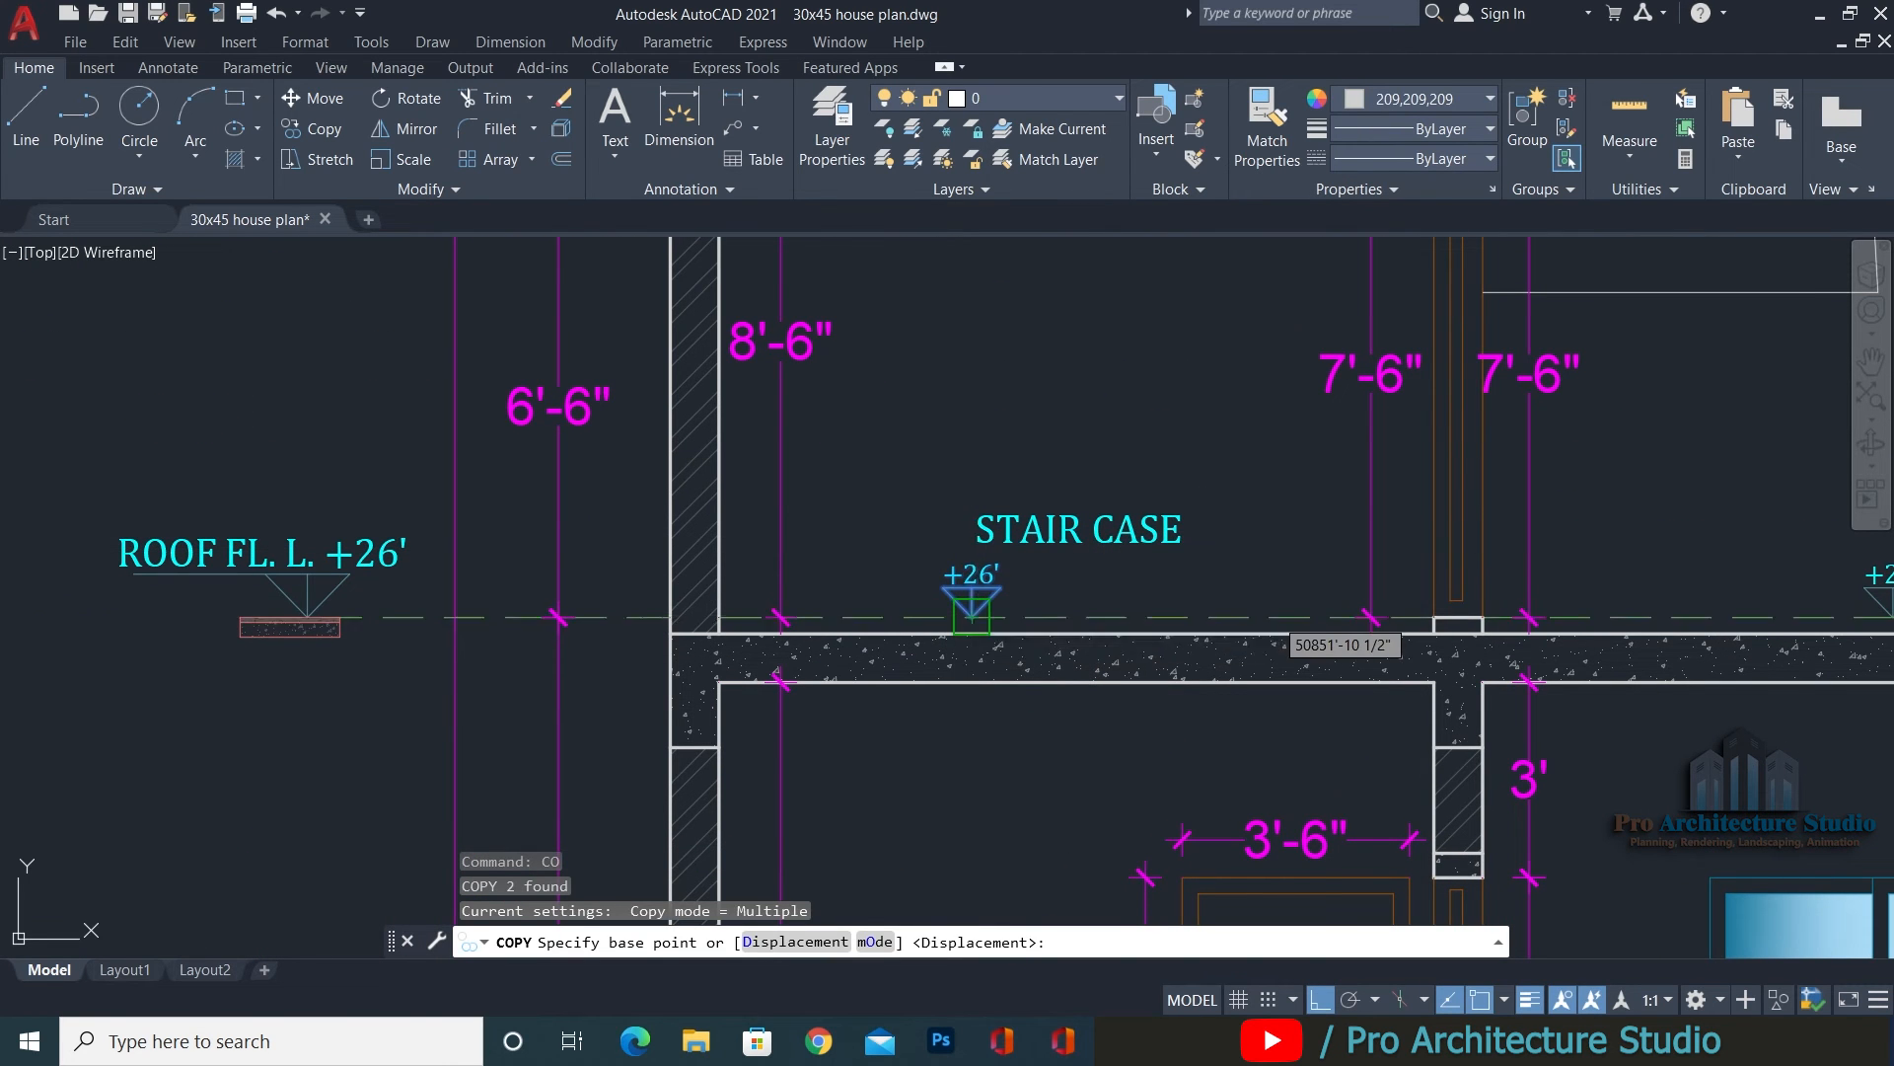
middle_click_drag(944, 275, 960, 912)
scroll(1014, 637, "up", 2)
left_click(1062, 637)
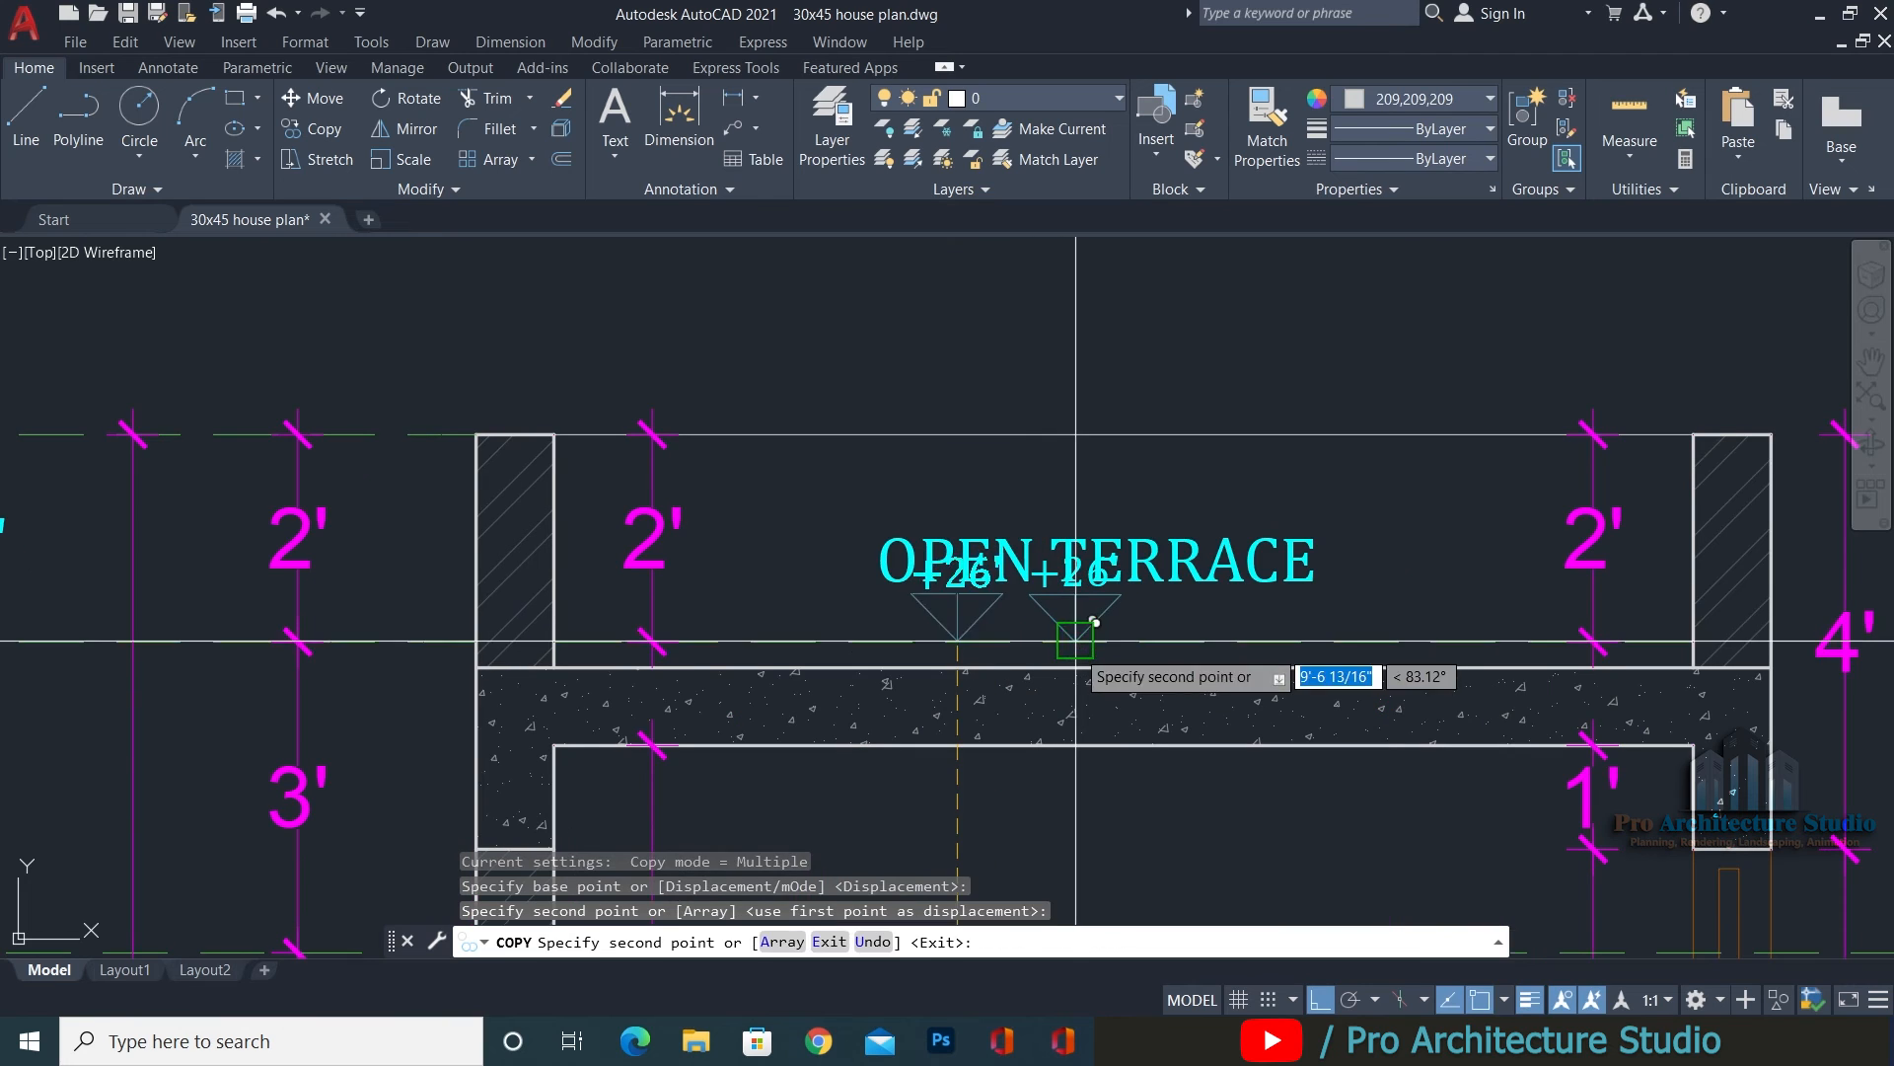
key("Escape")
Move the upper OPEN TERRACE label straight up so it clears the level marker beneath it.
left_click(1181, 584)
key("m")
key("space")
left_click(1157, 546)
left_click(1156, 479)
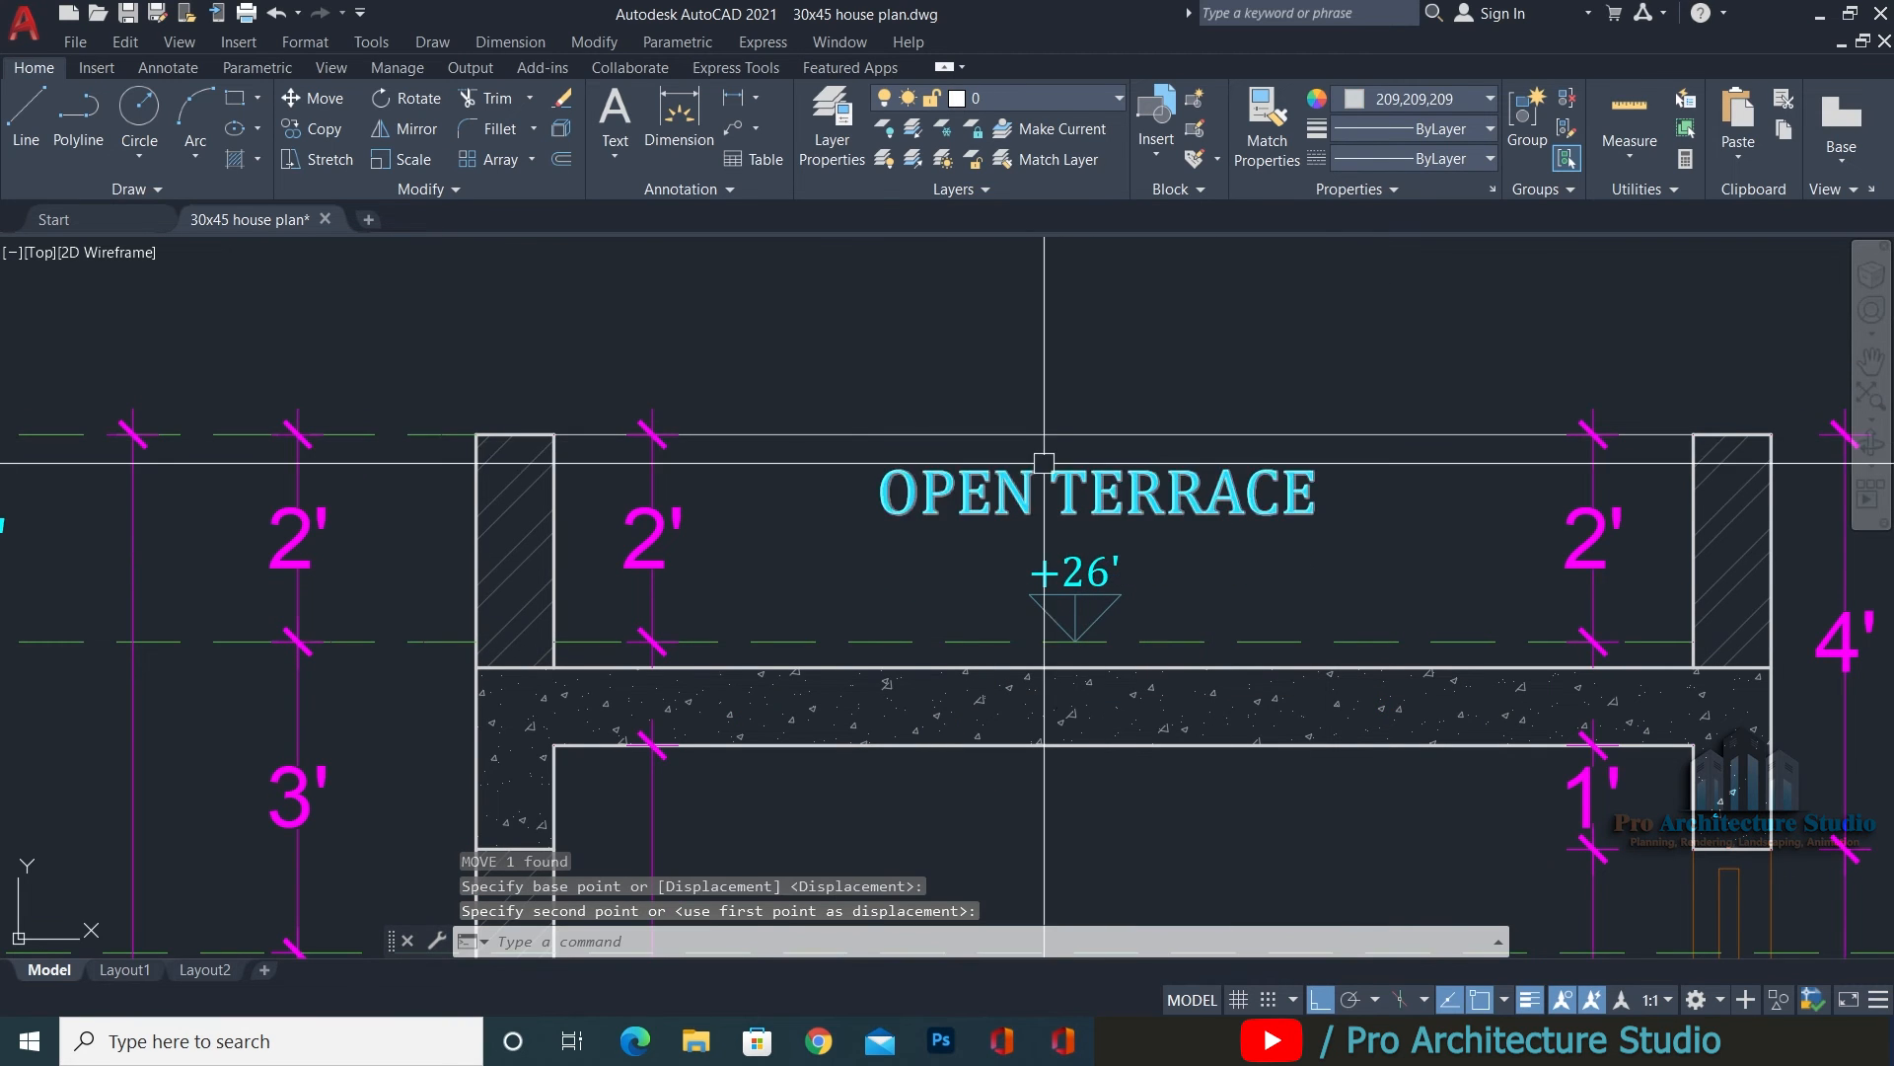
Change the level text below the upper OPEN TERRACE label to +35'-6", matching the TOP ROOF L. tag.
scroll(1131, 470, "down", 2)
scroll(1078, 584, "up", 3)
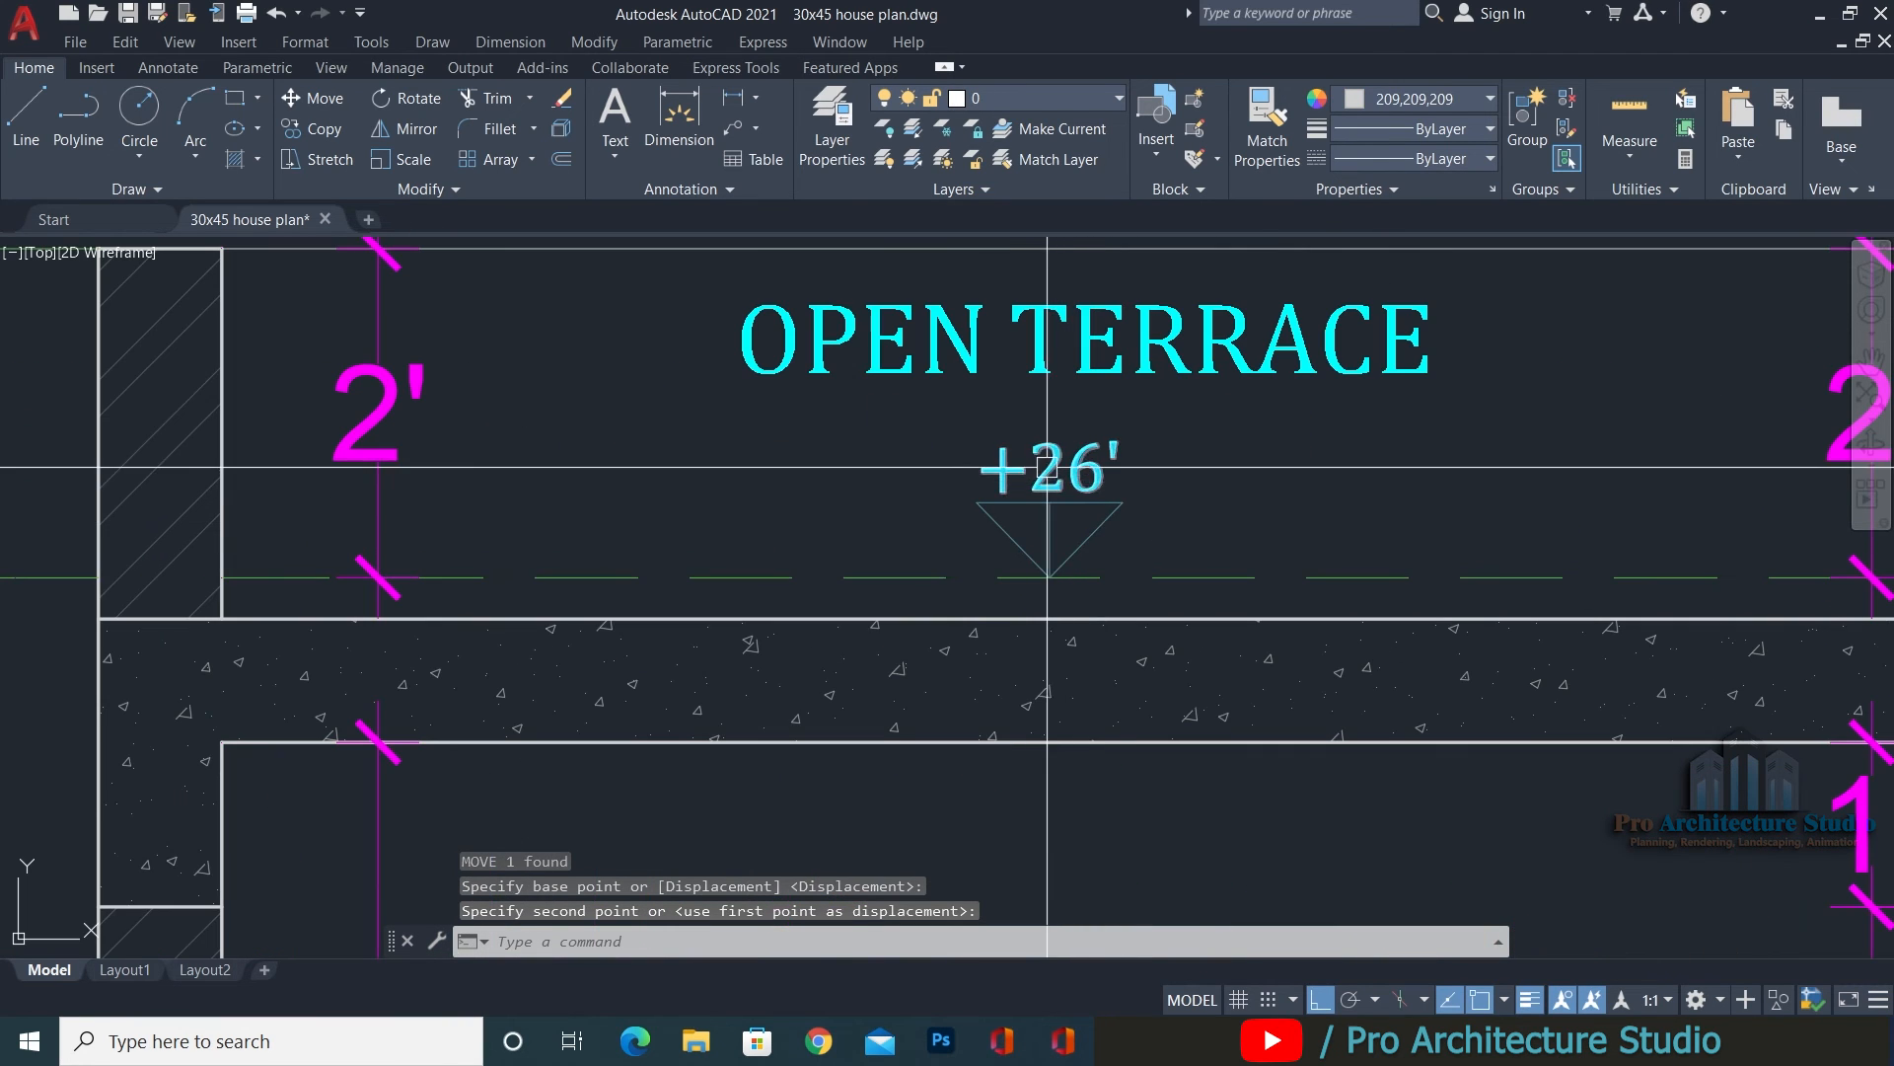
double_click(1047, 467)
scroll(1047, 467, "down", 2)
middle_click_drag(300, 479, 985, 482)
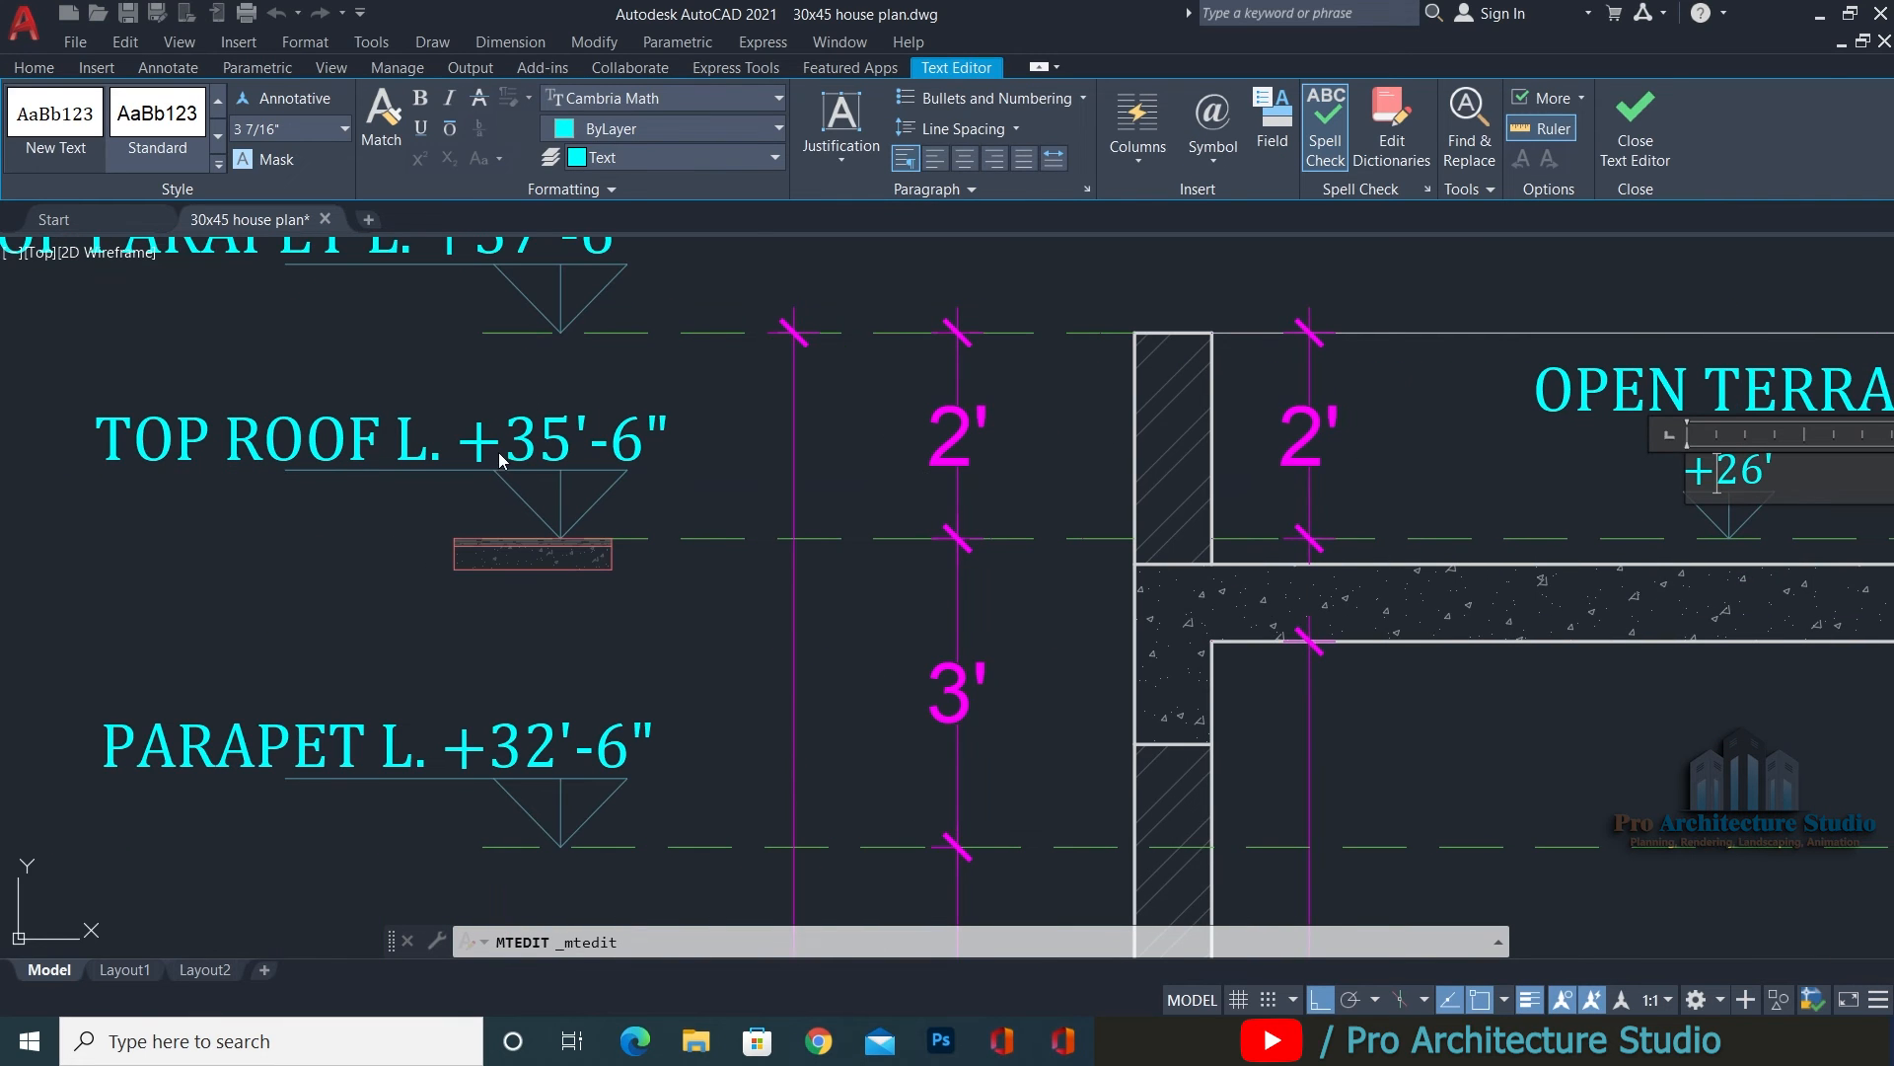
middle_click_drag(1204, 473, 671, 472)
scroll(1224, 474, "up", 6)
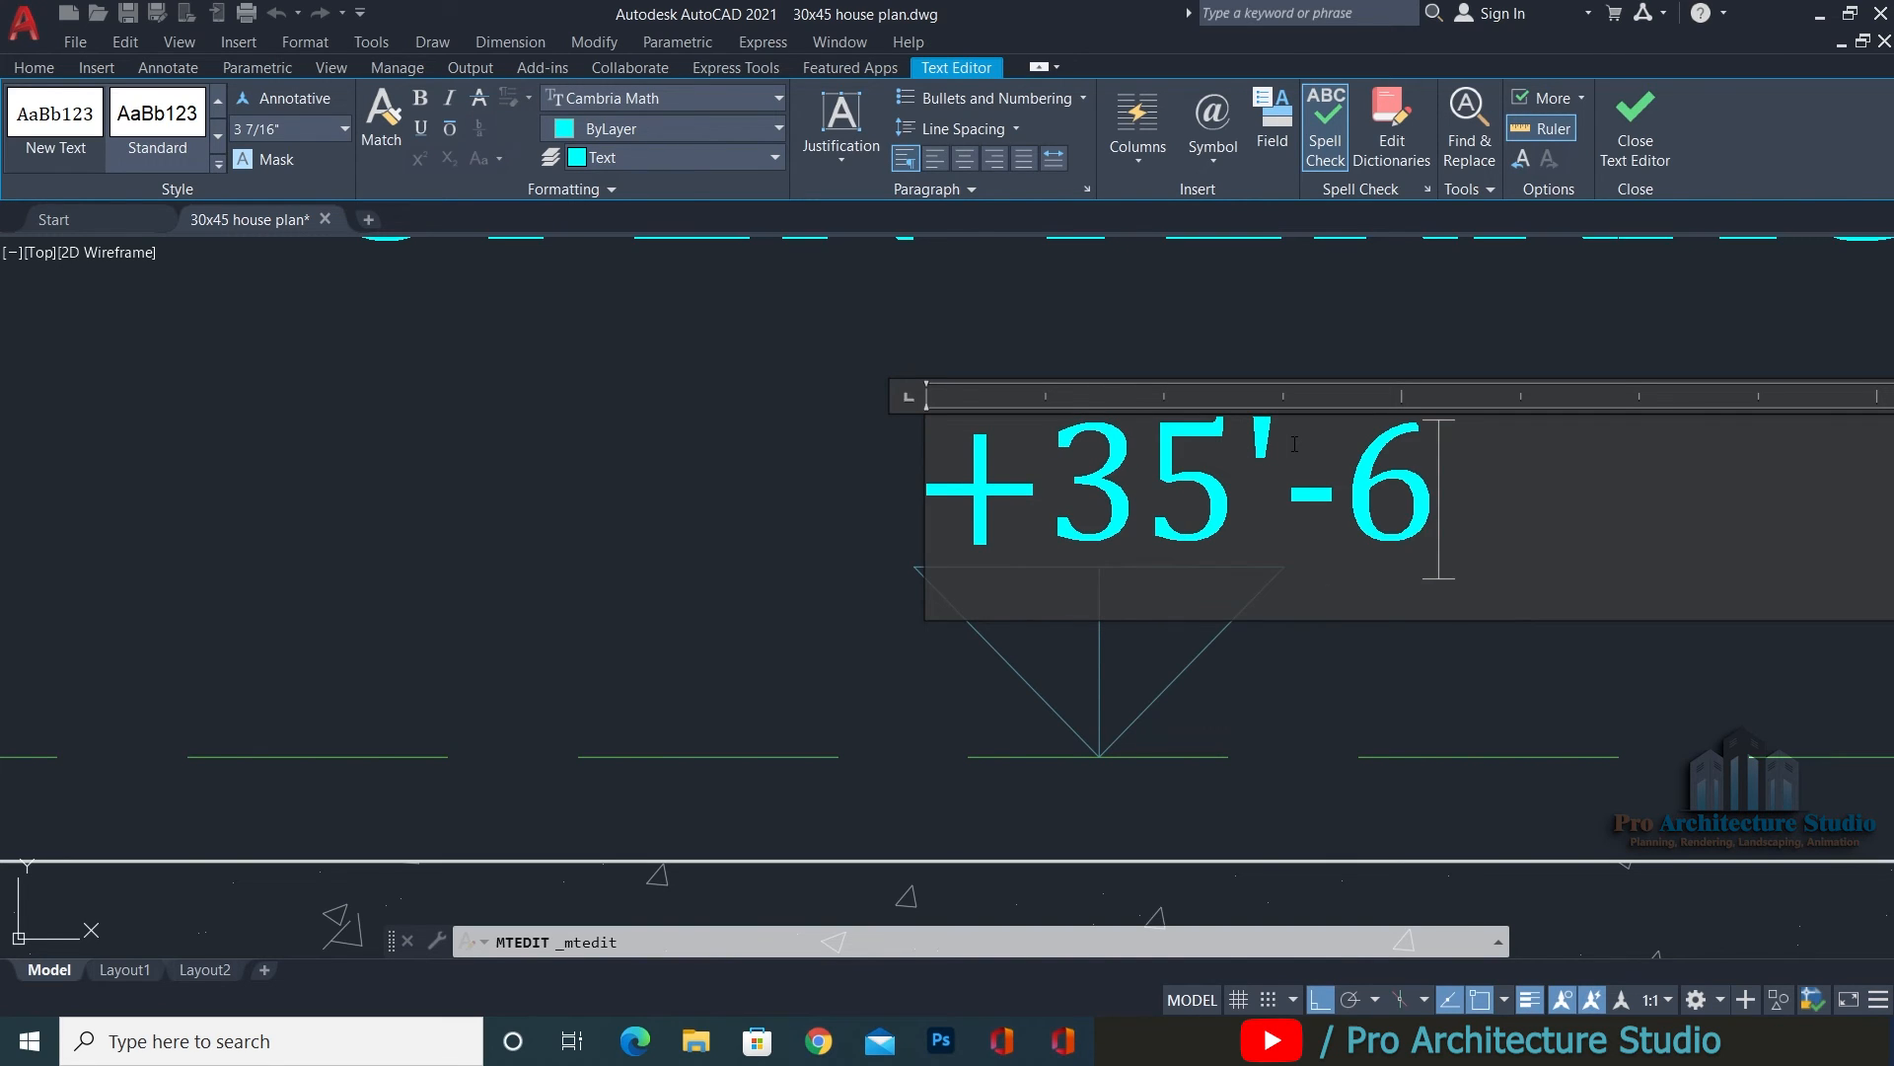
left_click(690, 504)
Move the +35'-6" text sideways to centre it above its triangle.
scroll(1087, 435, "down", 3)
left_click(997, 444)
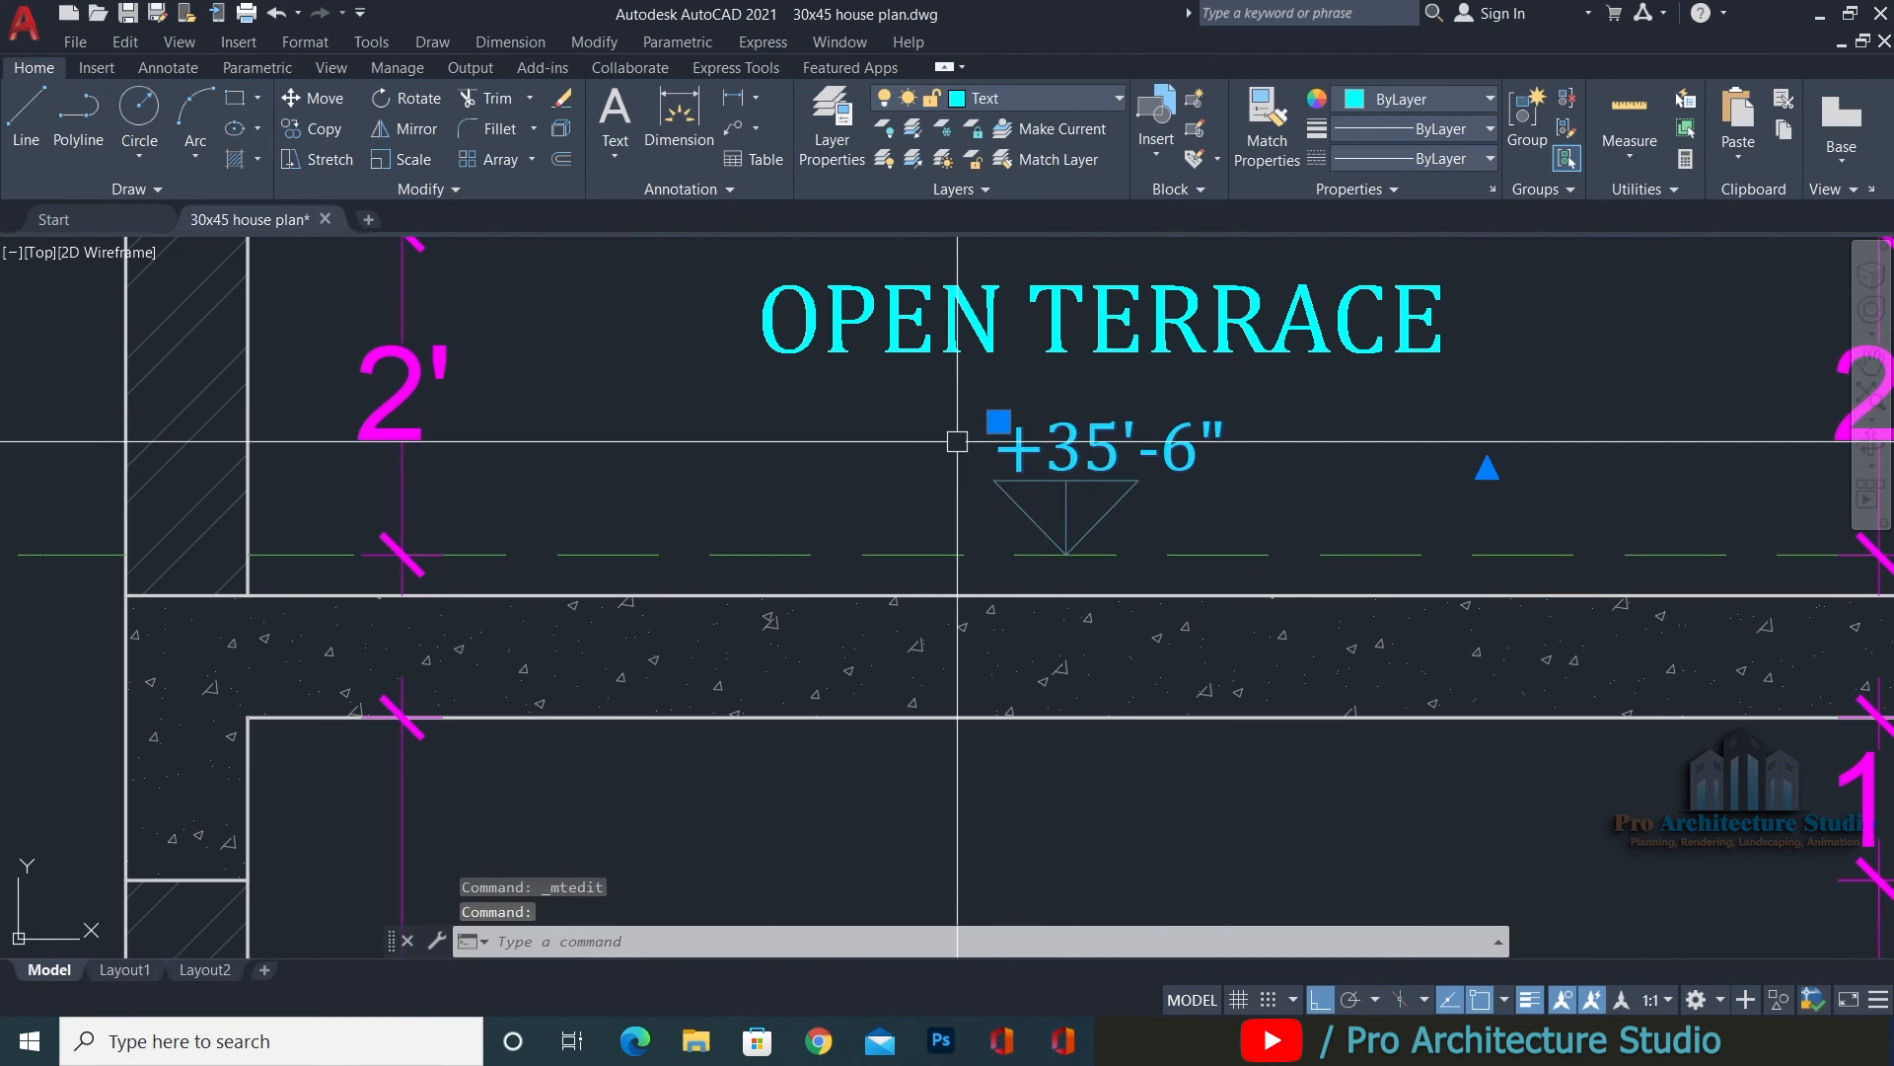
type("m")
key("Return")
left_click(735, 451)
left_click(698, 448)
Copy the +35'-6" marker and its text straight up to the top parapet line above the upper OPEN TERRACE label.
left_click(1197, 461)
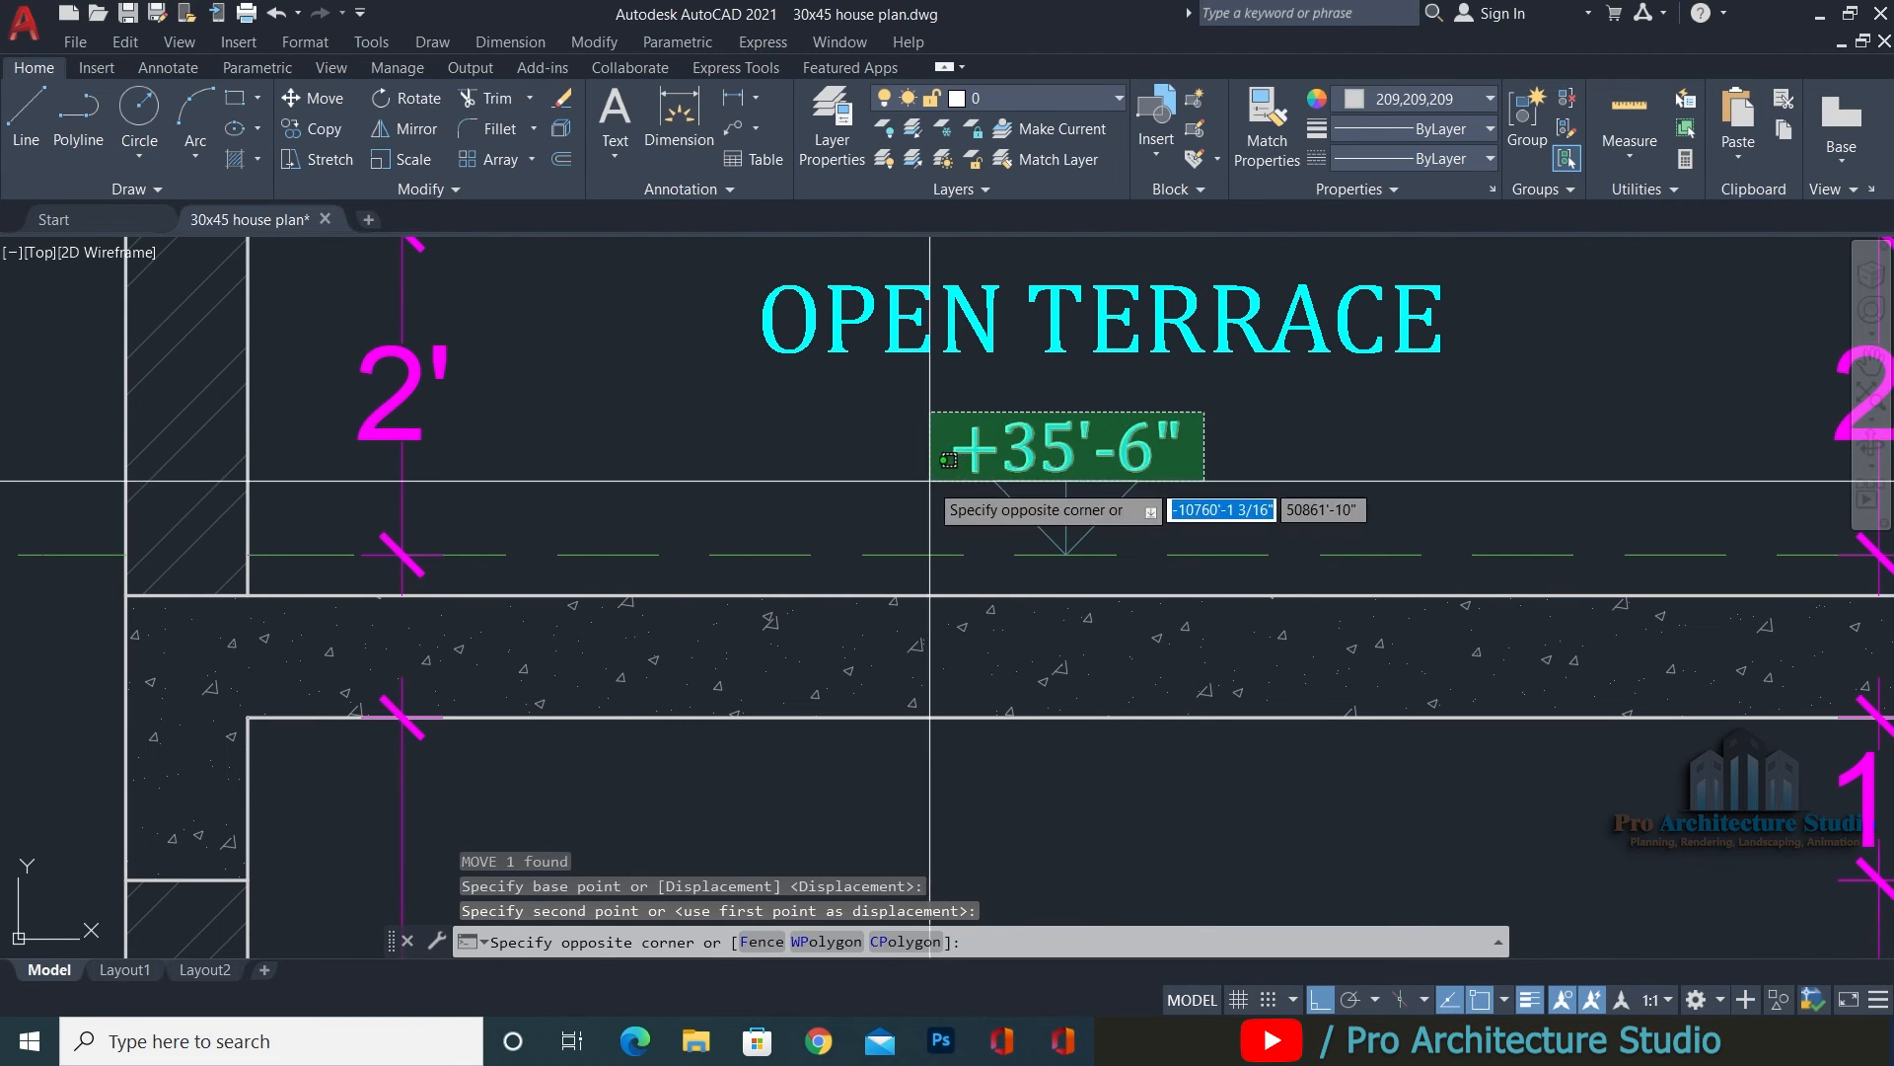
left_click(927, 486)
scroll(927, 482, "down", 2)
type("co")
key("Return")
left_click(1015, 528)
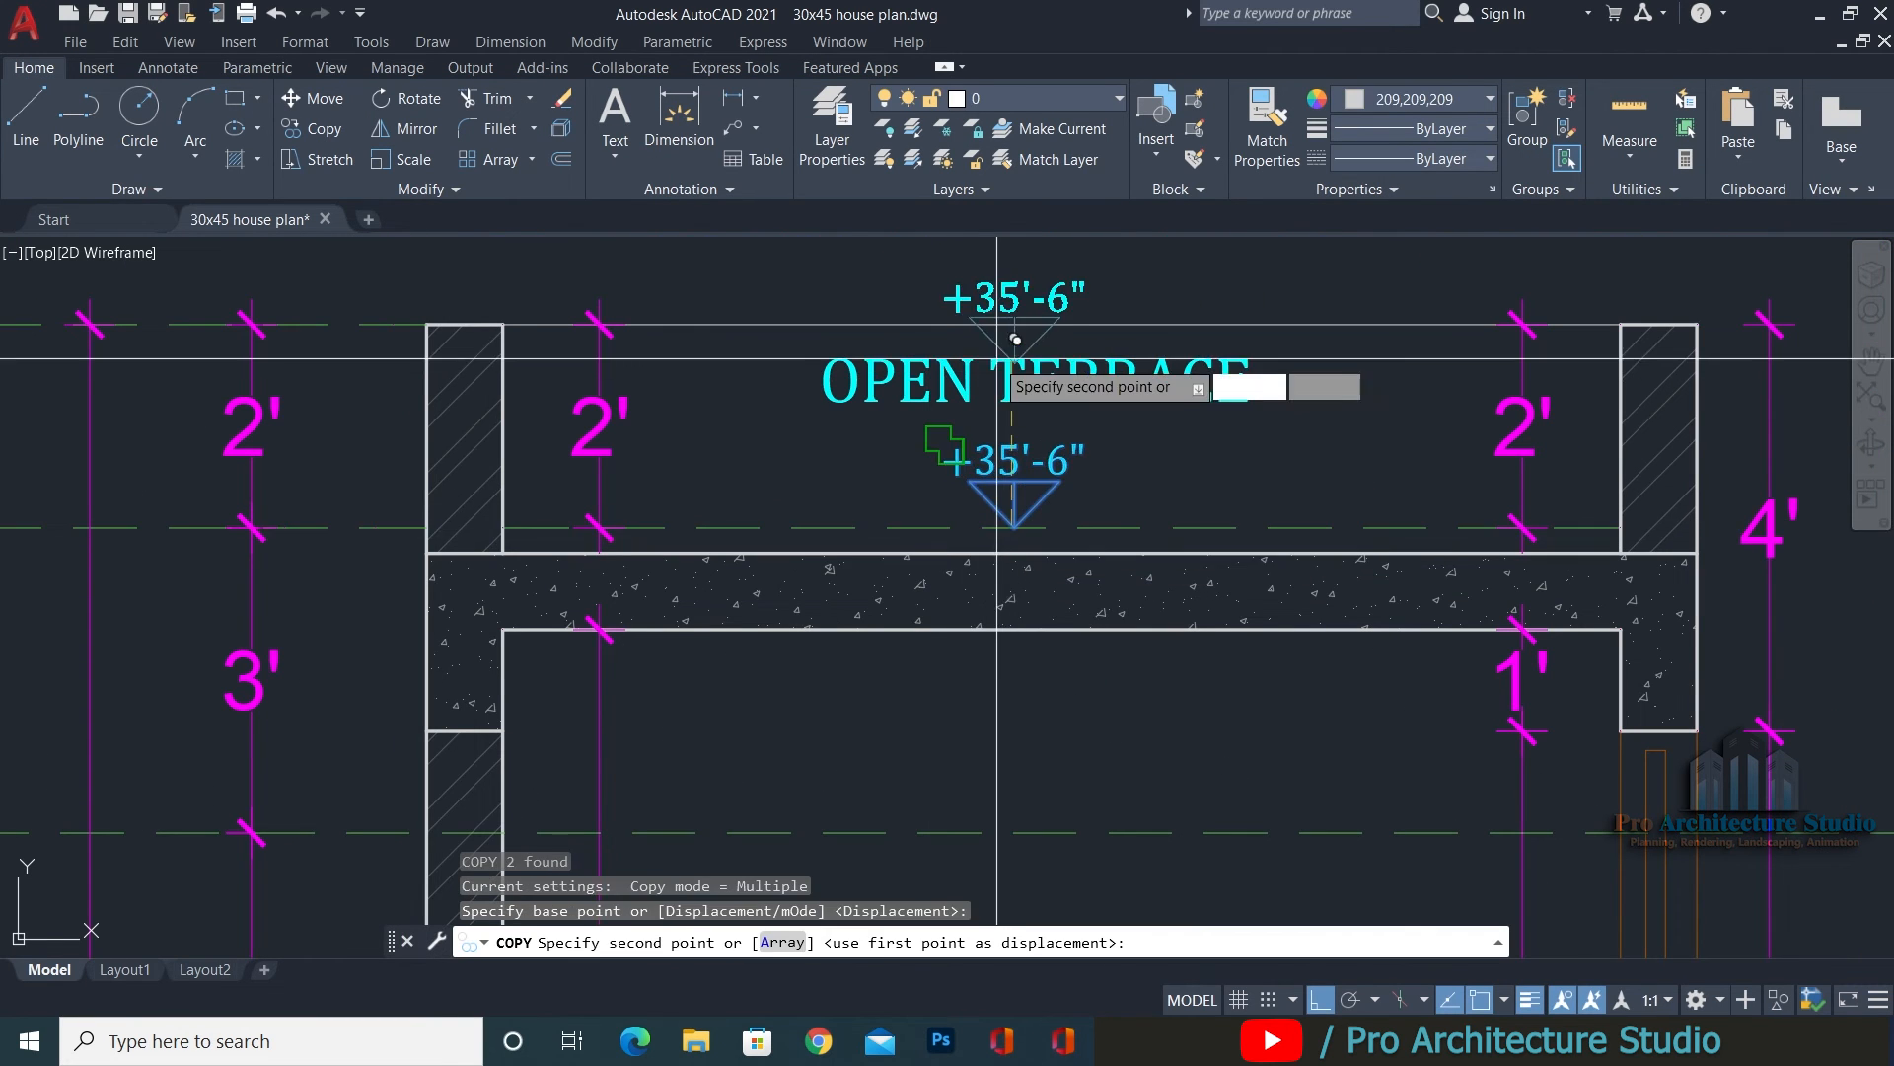
middle_click_drag(1010, 299, 1014, 466)
left_click(1016, 490)
key("Return")
key("Escape")
Move the copied parapet marker and its text slightly so the triangle's tip sits exactly on the parapet line.
scroll(986, 453, "down", 2)
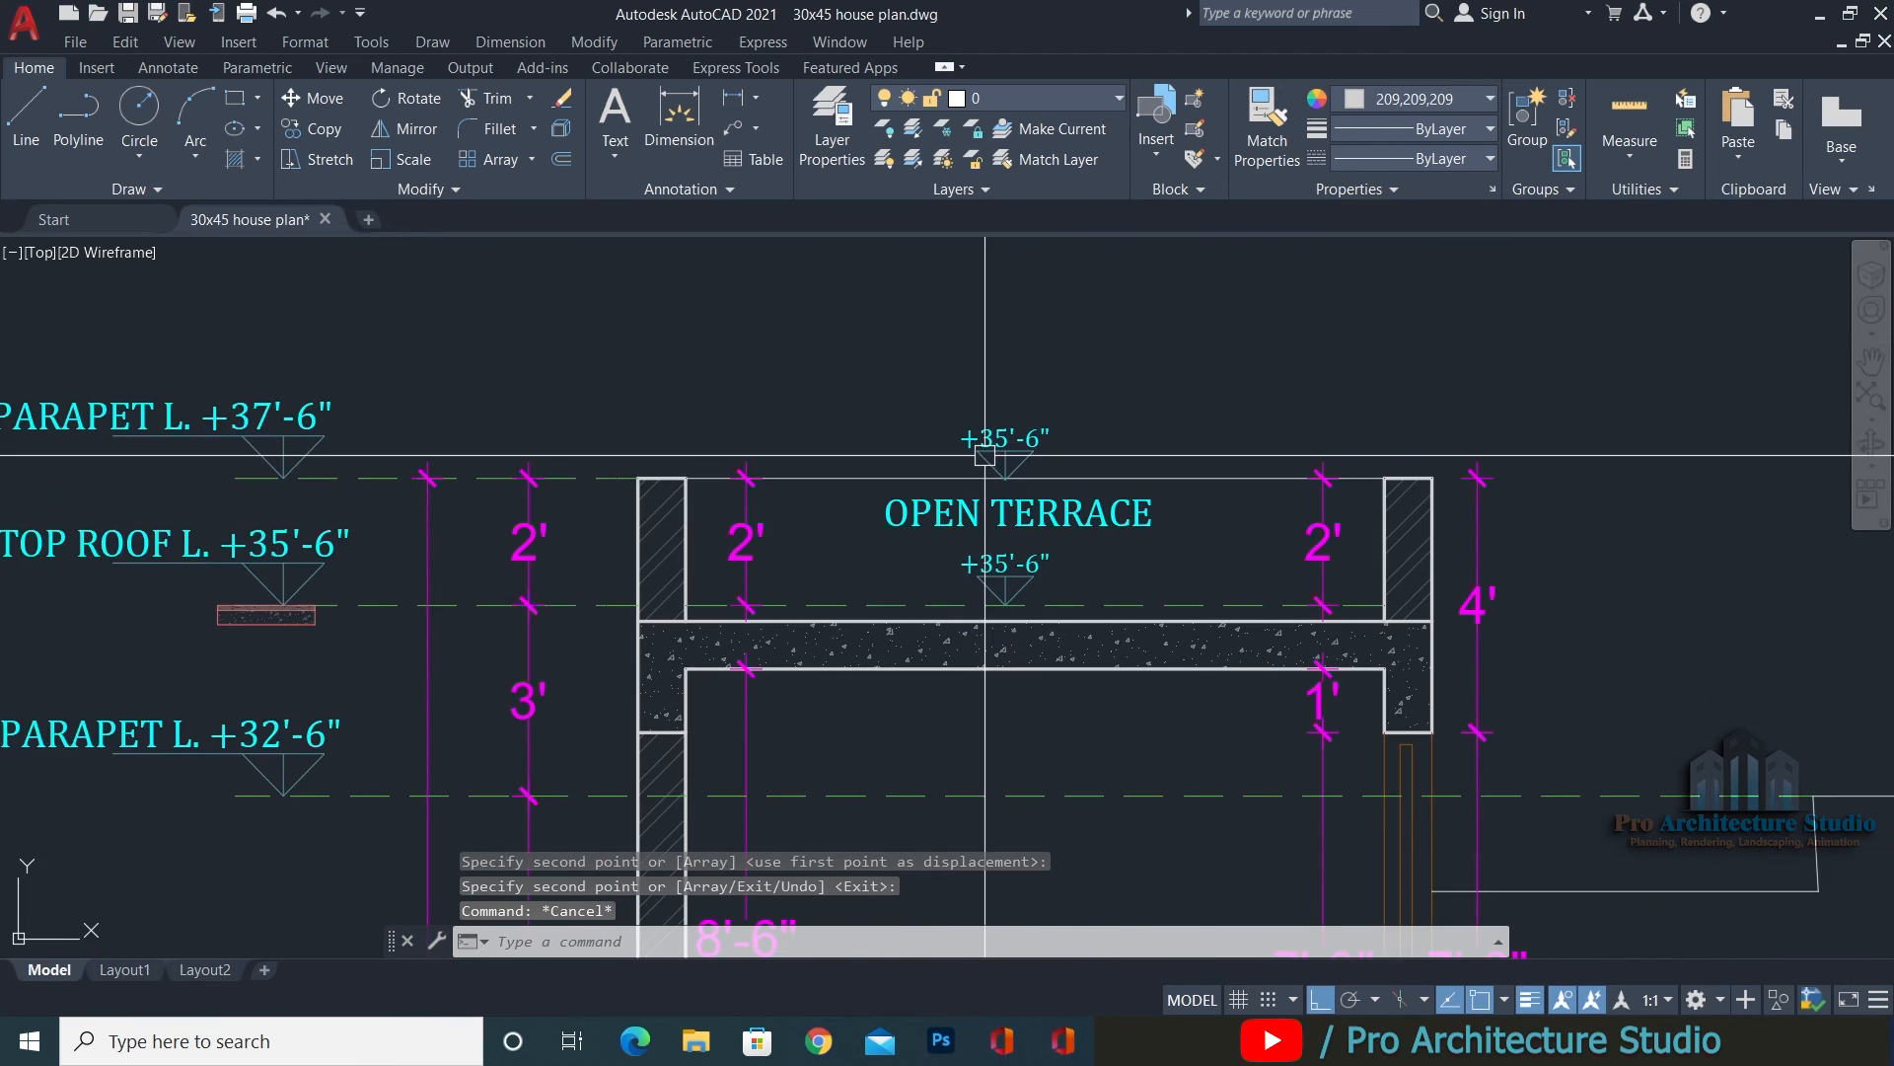
scroll(1002, 471, "up", 6)
left_click(1214, 347)
left_click(799, 375)
scroll(800, 375, "up", 5)
type("m")
key("Return")
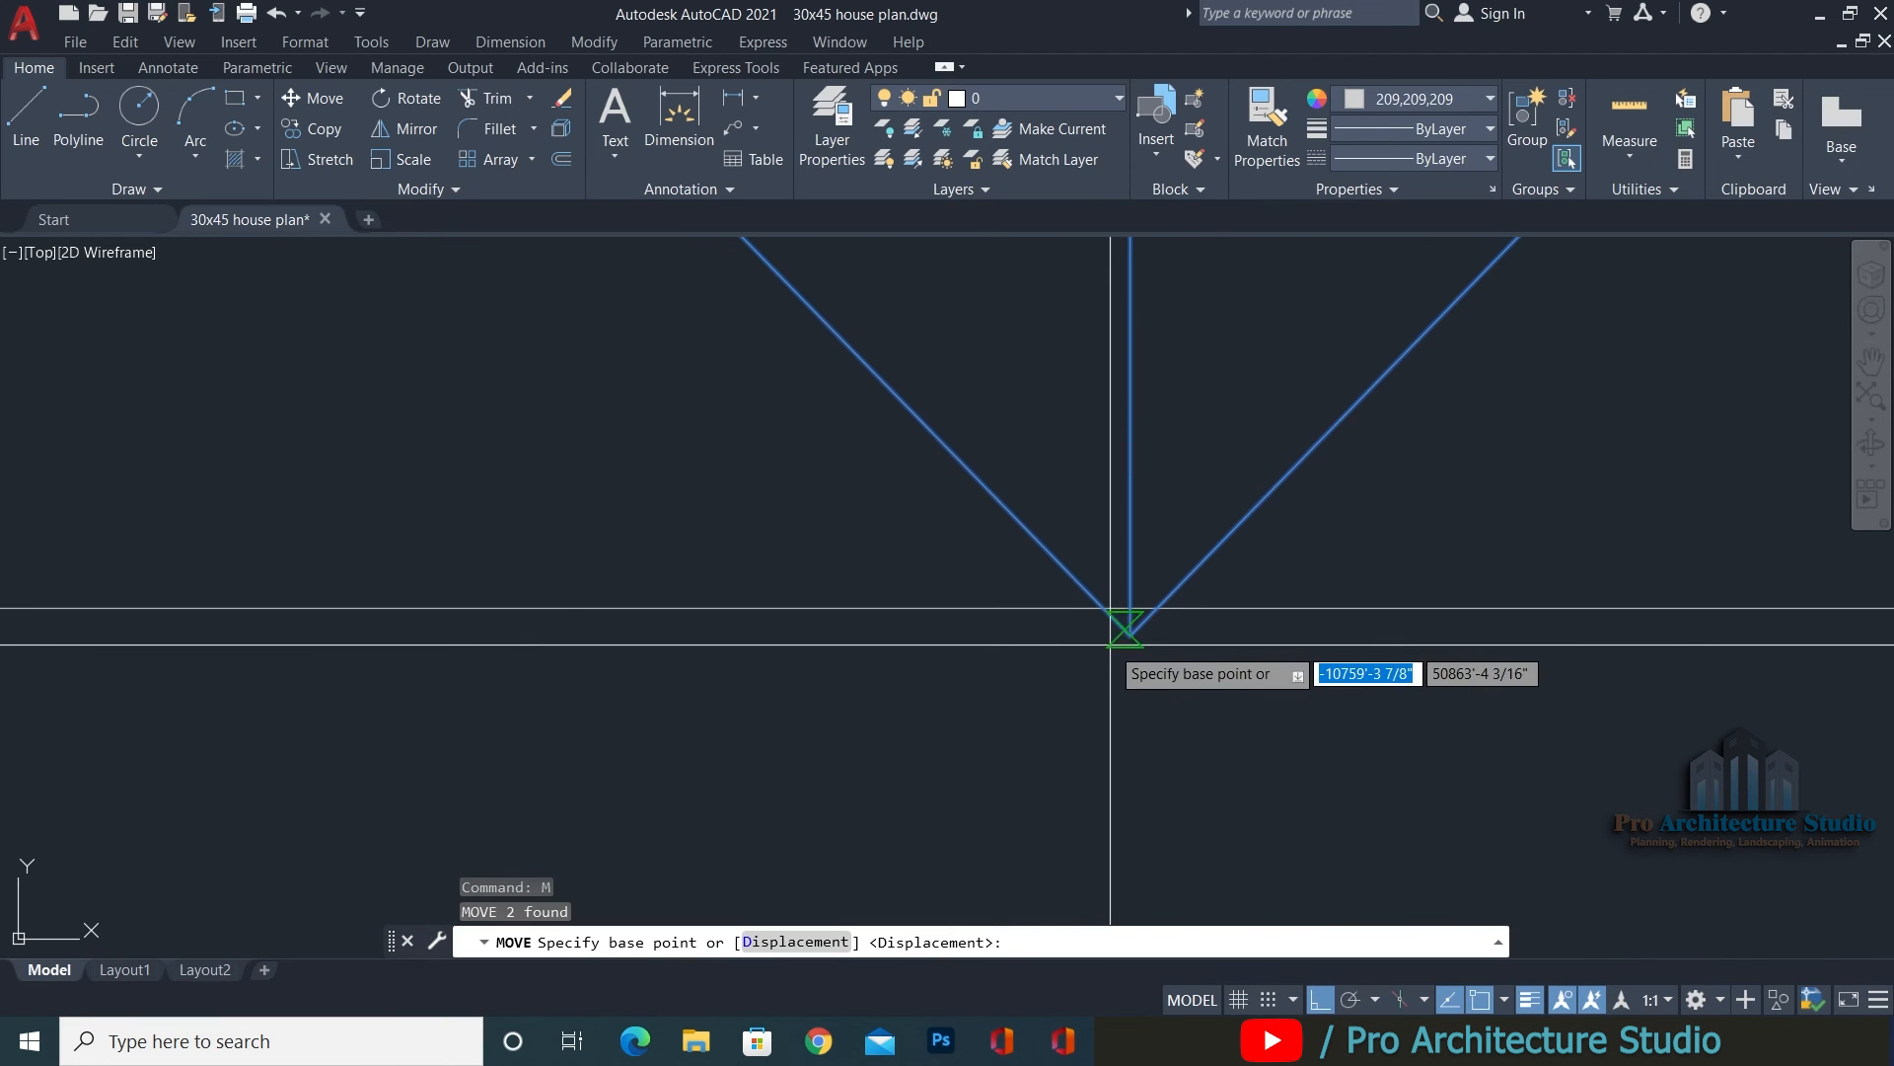
left_click(1130, 622)
left_click(1131, 607)
Change the top parapet marker's text to +37'-6".
scroll(1131, 607, "down", 7)
middle_click_drag(1102, 725, 968, 405)
scroll(1007, 569, "up", 6)
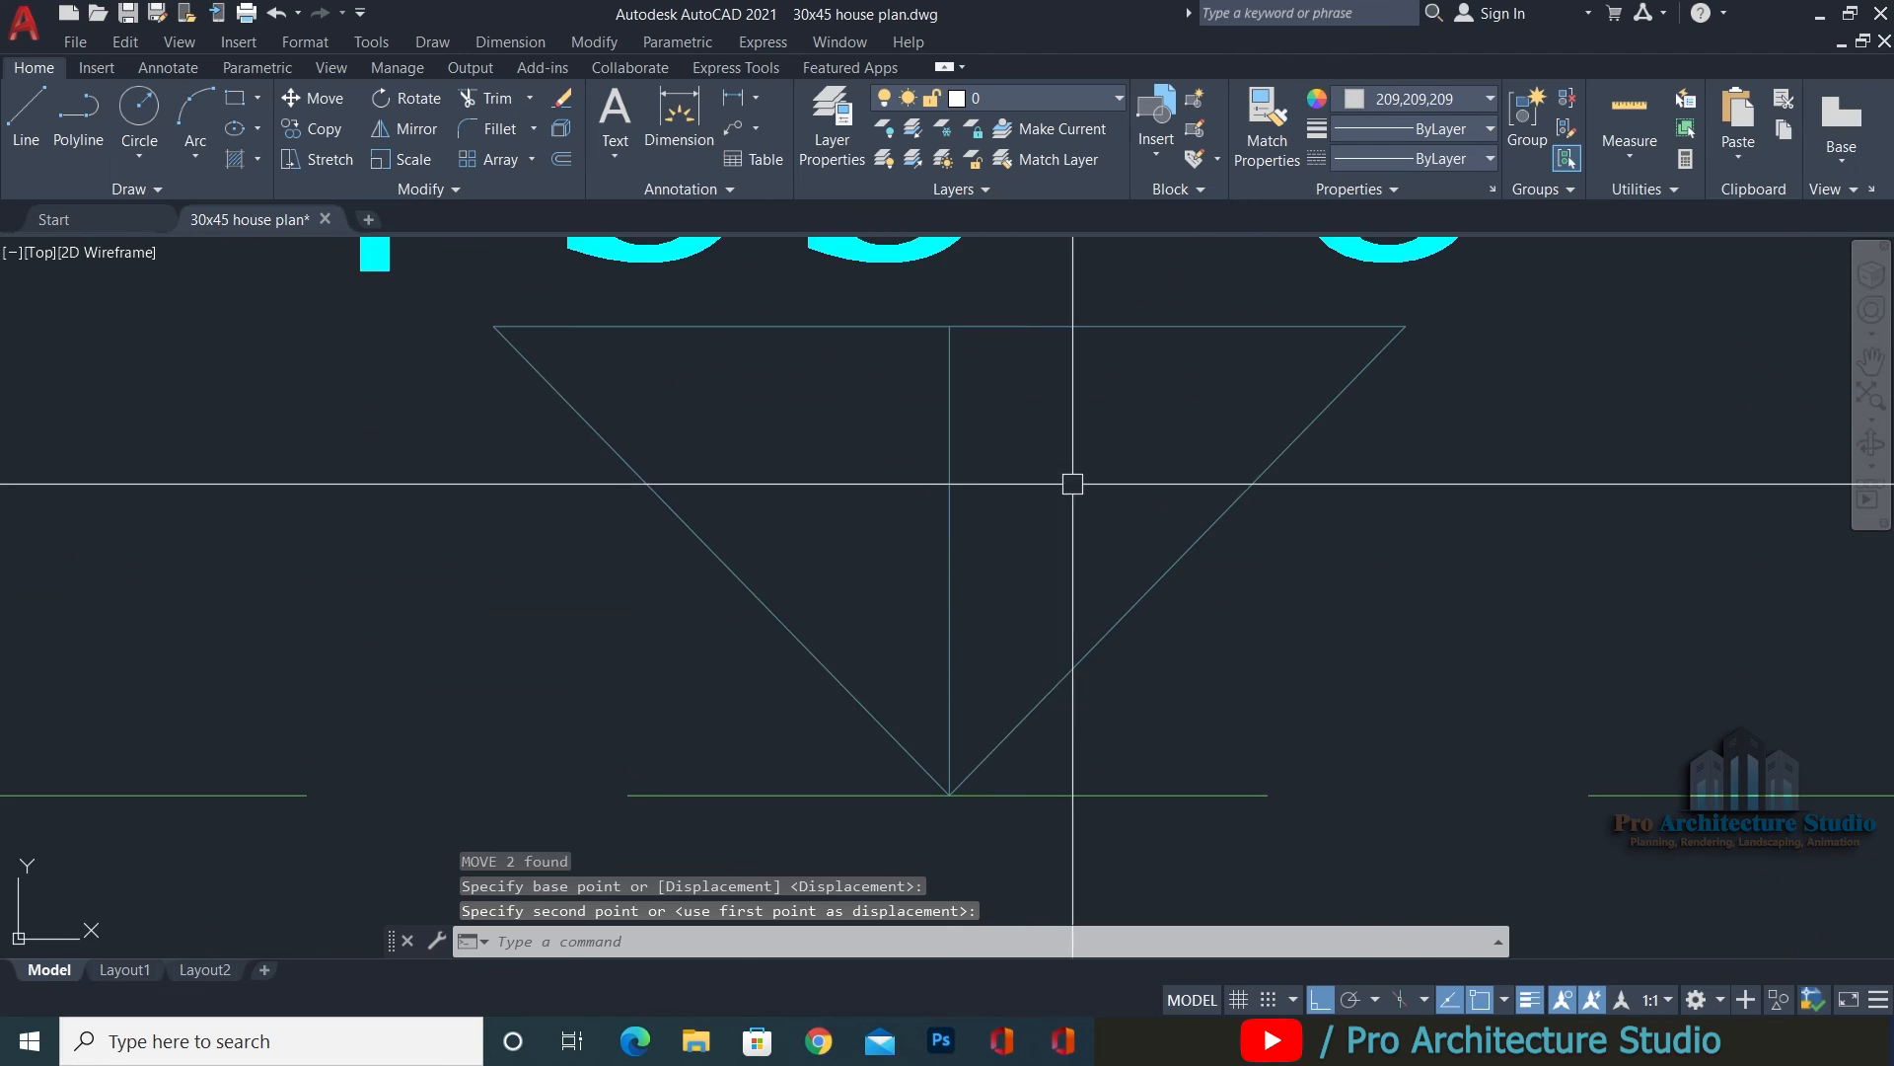
scroll(1074, 554, "down", 6)
middle_click_drag(1003, 338, 1123, 619)
scroll(1123, 619, "down", 3)
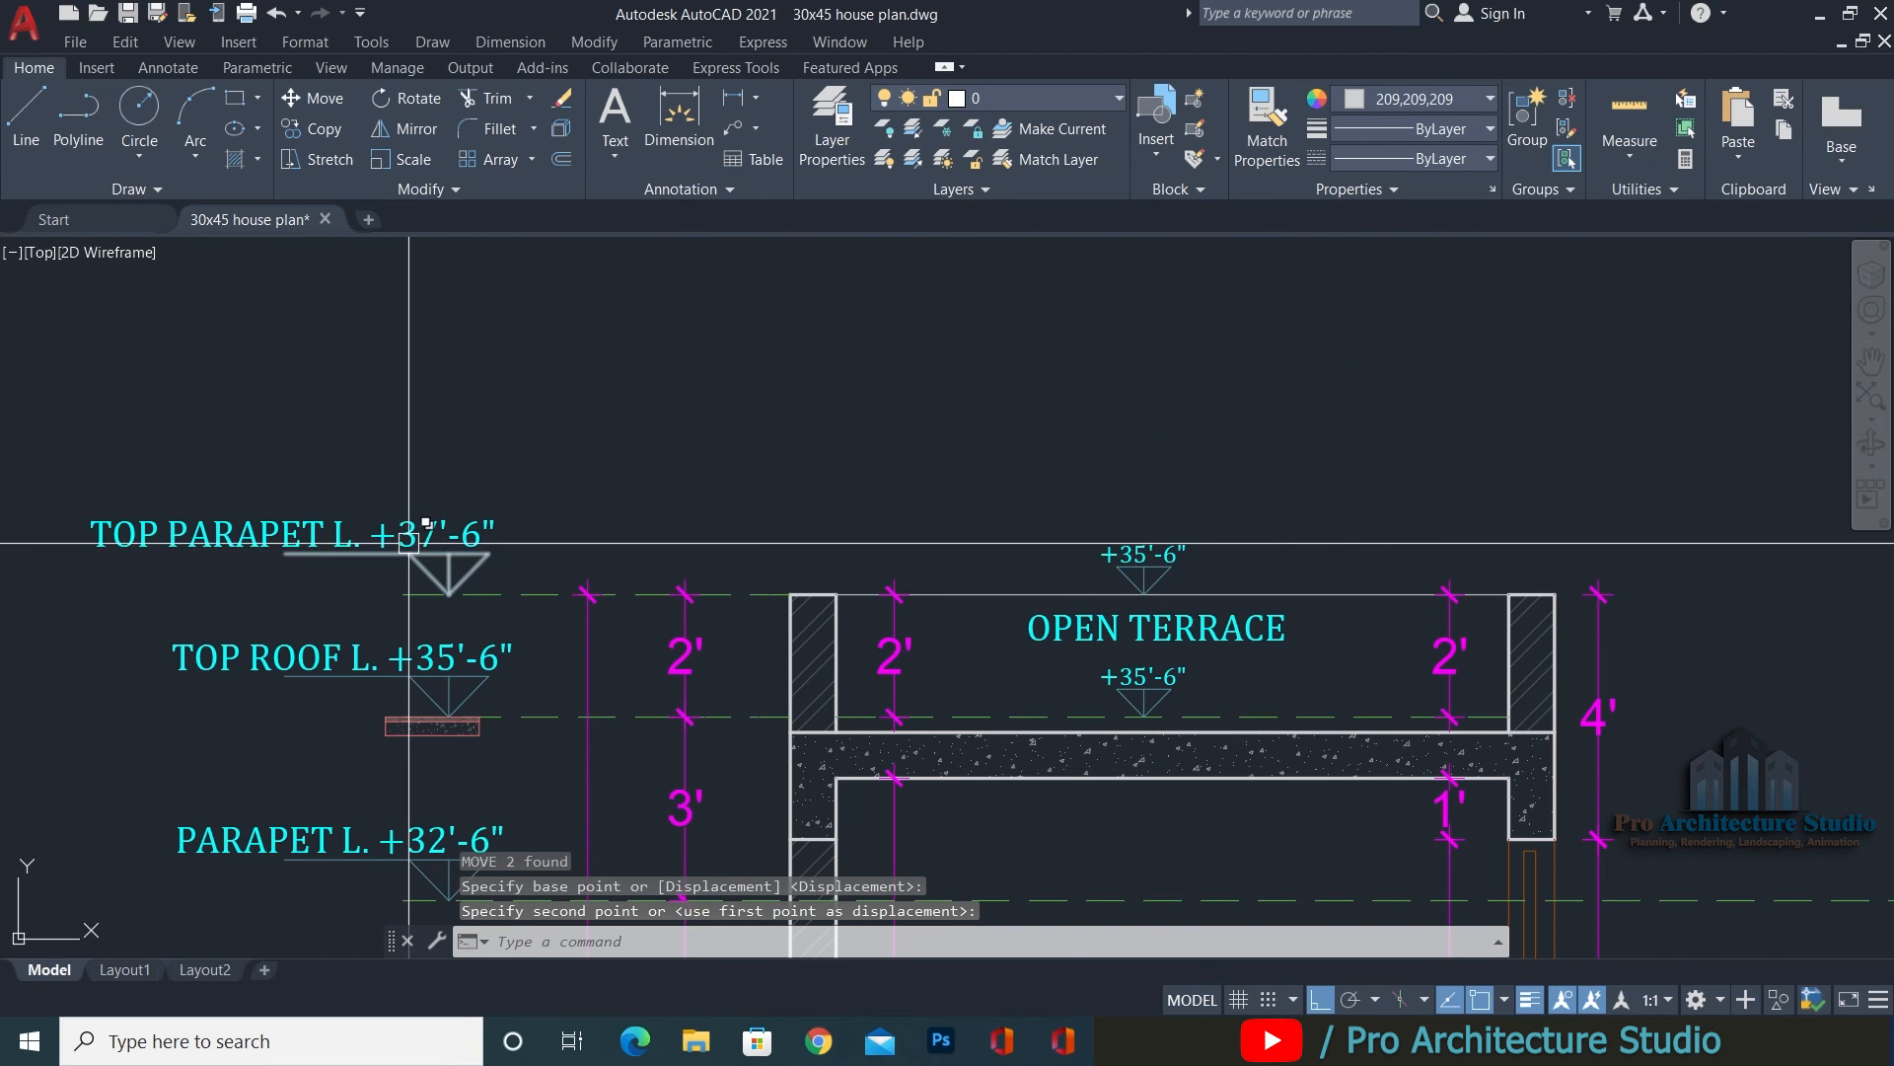
scroll(409, 543, "up", 2)
scroll(1526, 556, "up", 4)
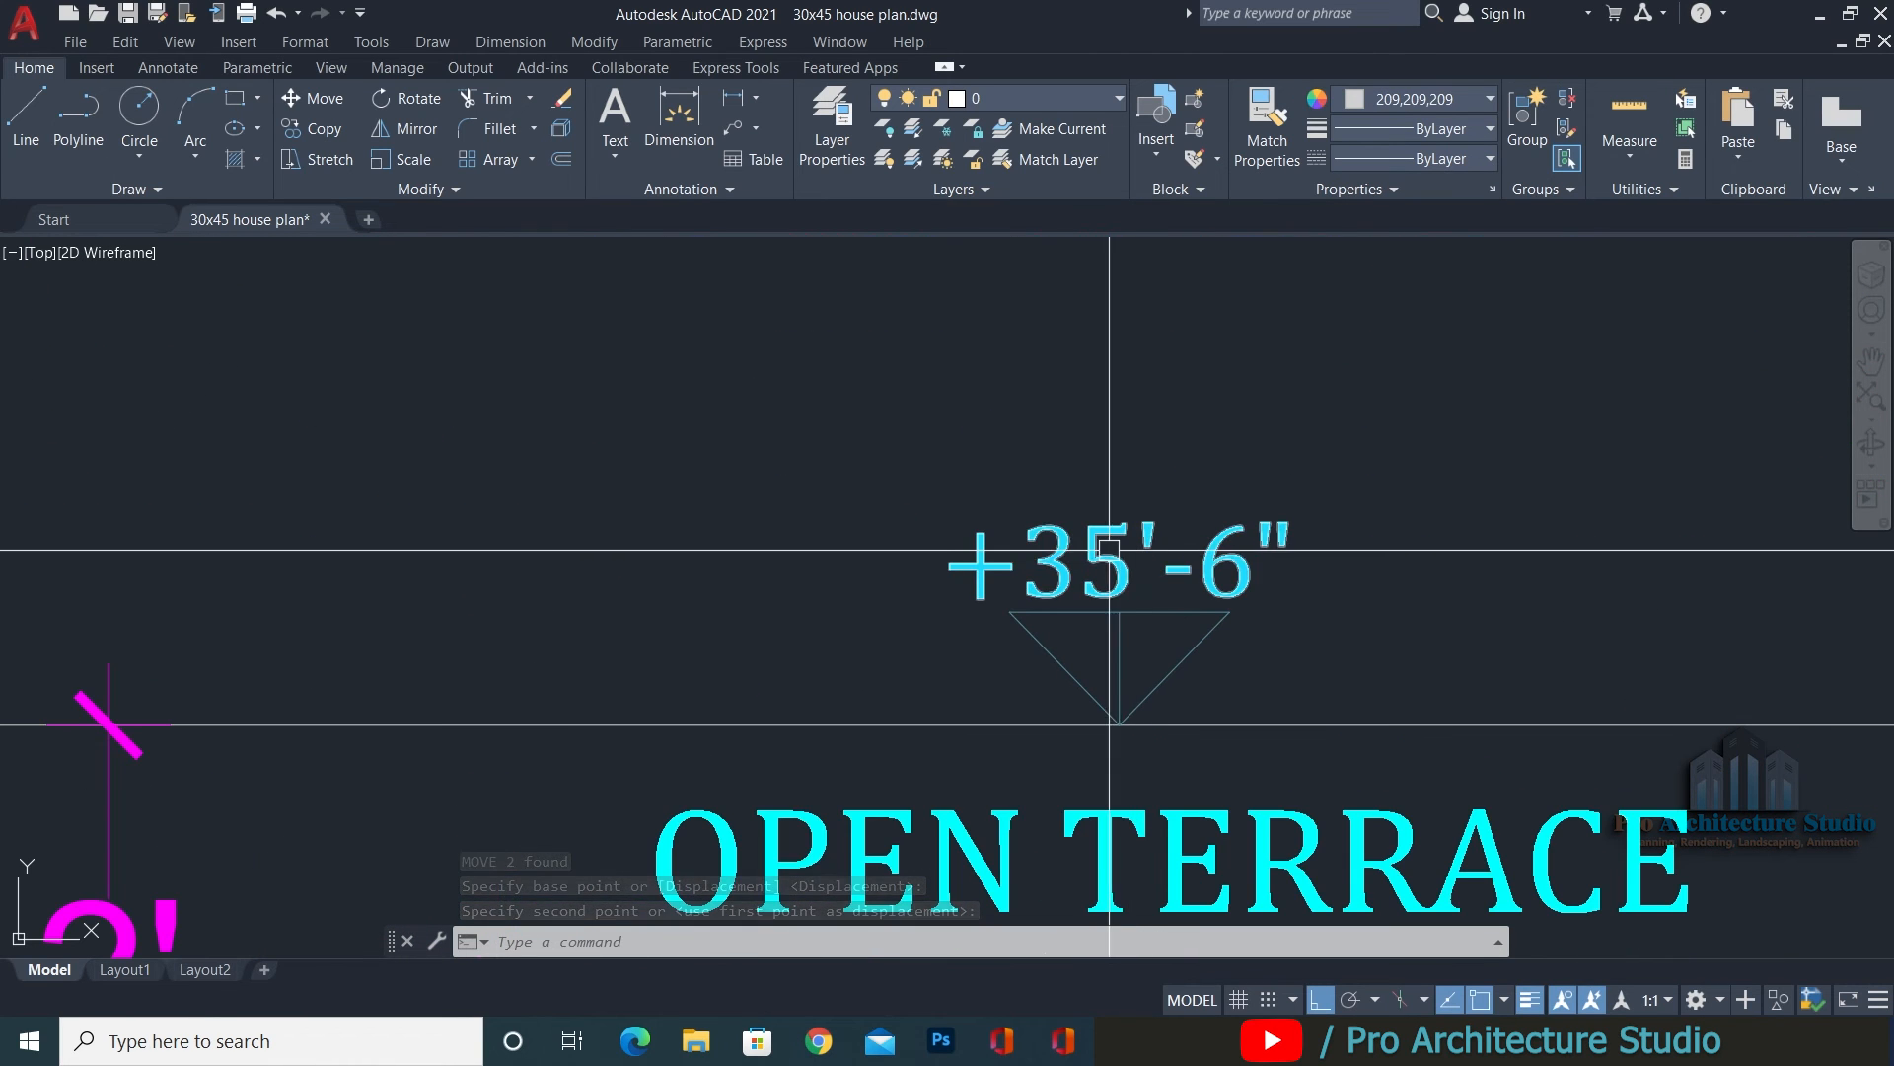
double_click(1581, 563)
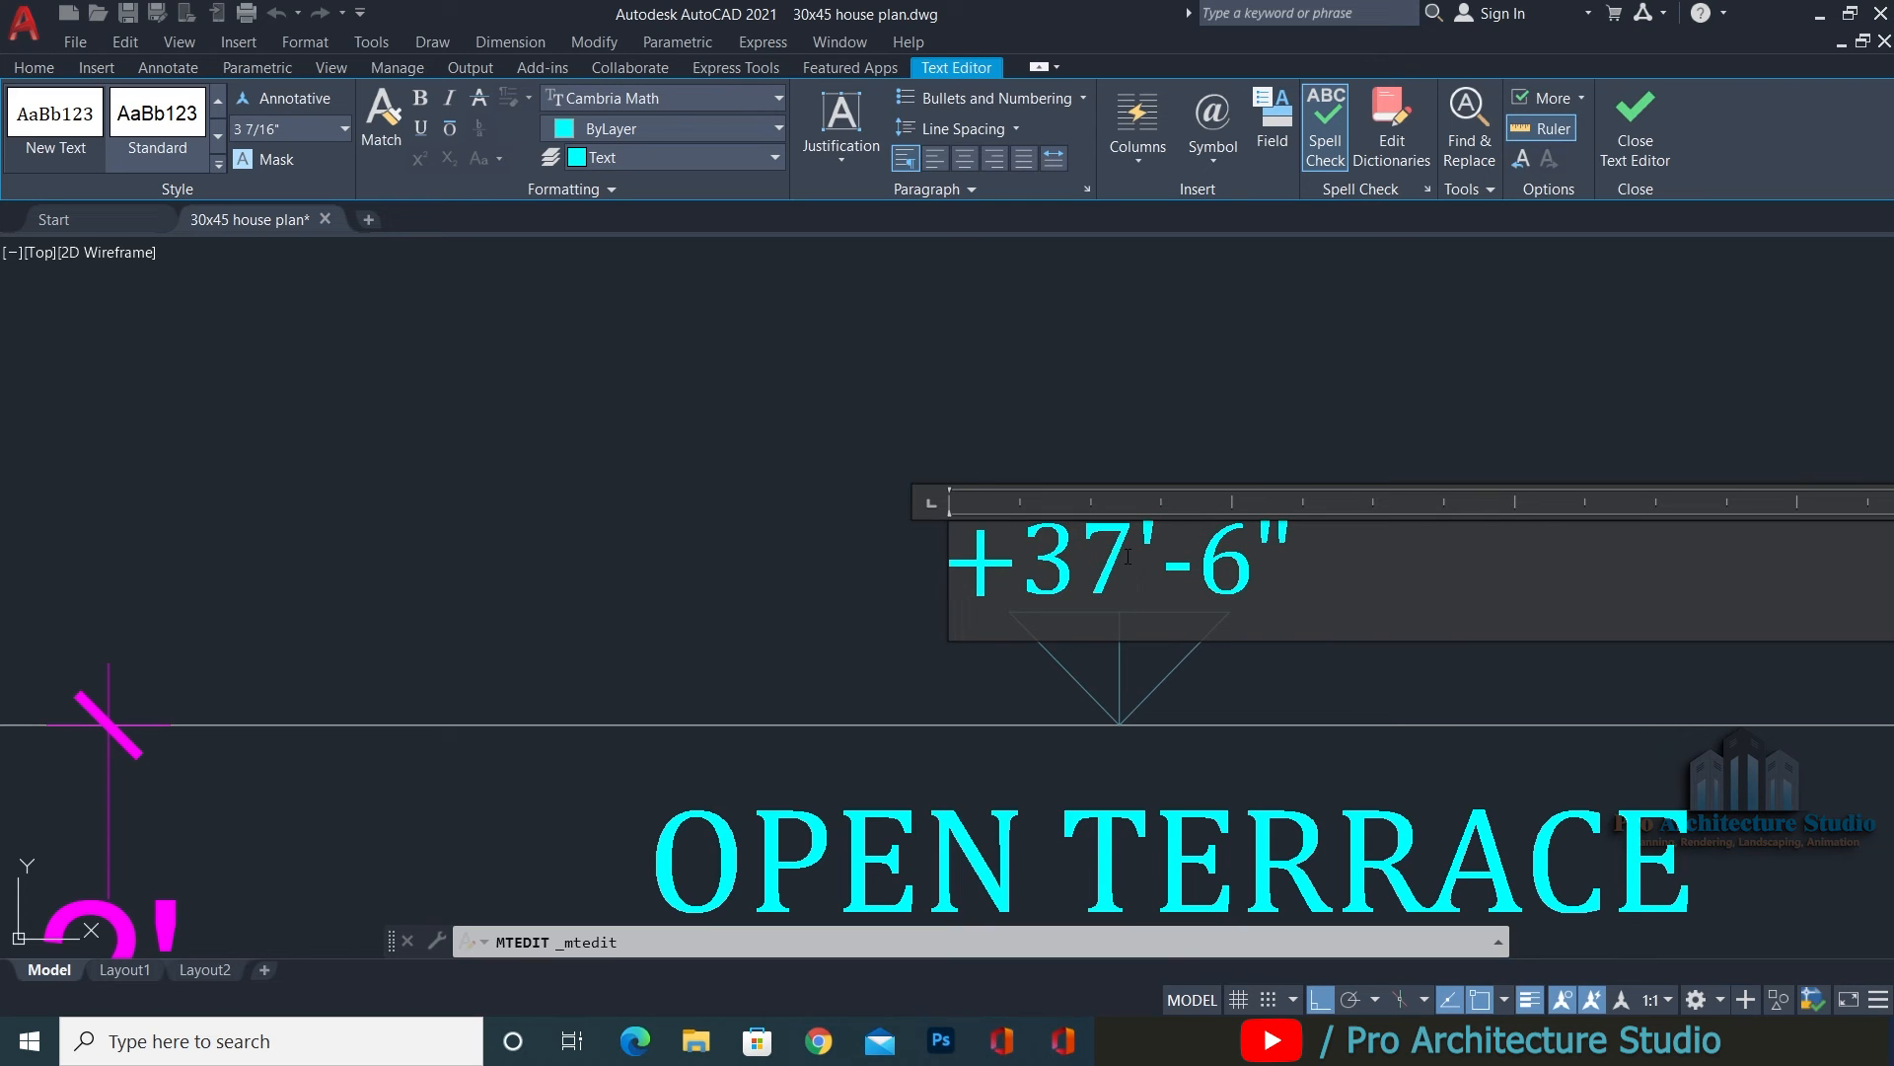
scroll(878, 478, "down", 6)
left_click(1381, 570)
Copy the roof-level OPEN TERRACE +26' marker and its text up onto the parapet line above that terrace.
middle_click_drag(1383, 571, 1107, 317)
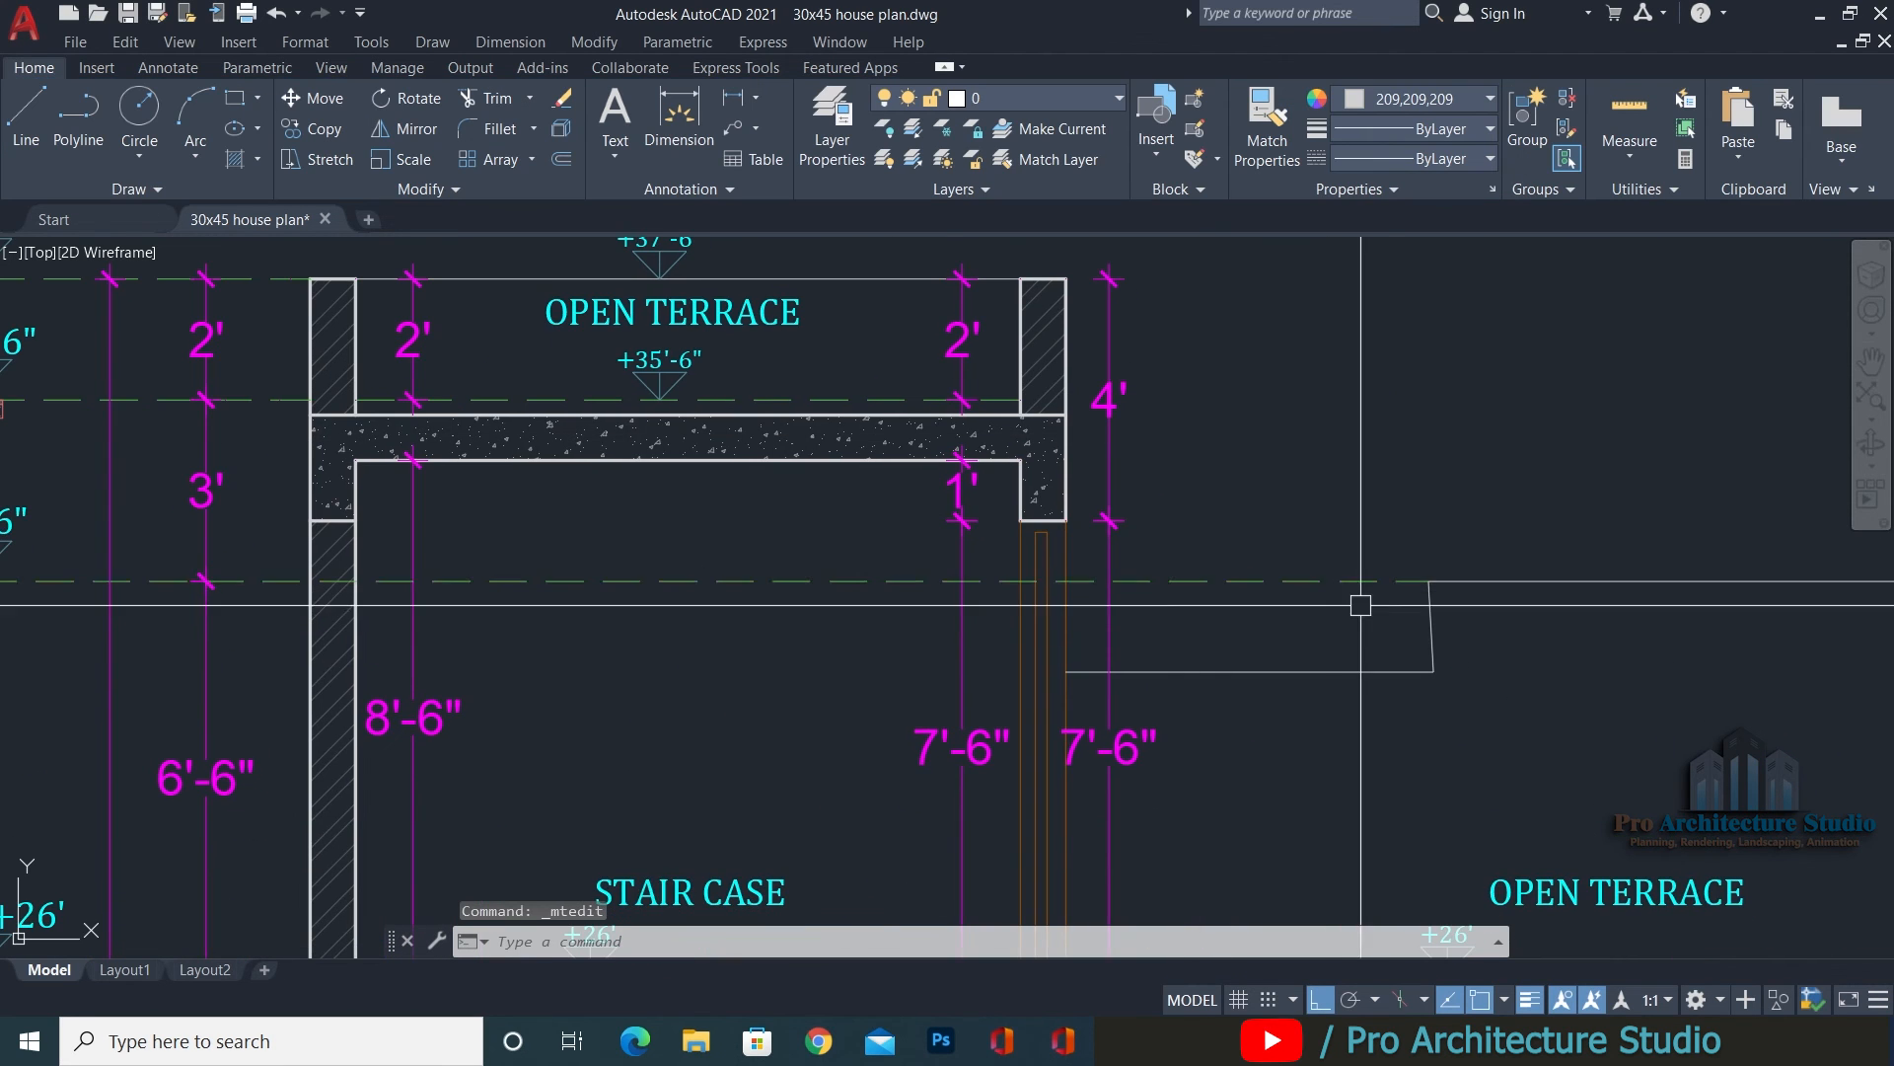
middle_click_drag(1206, 525, 984, 383)
left_click(1236, 744)
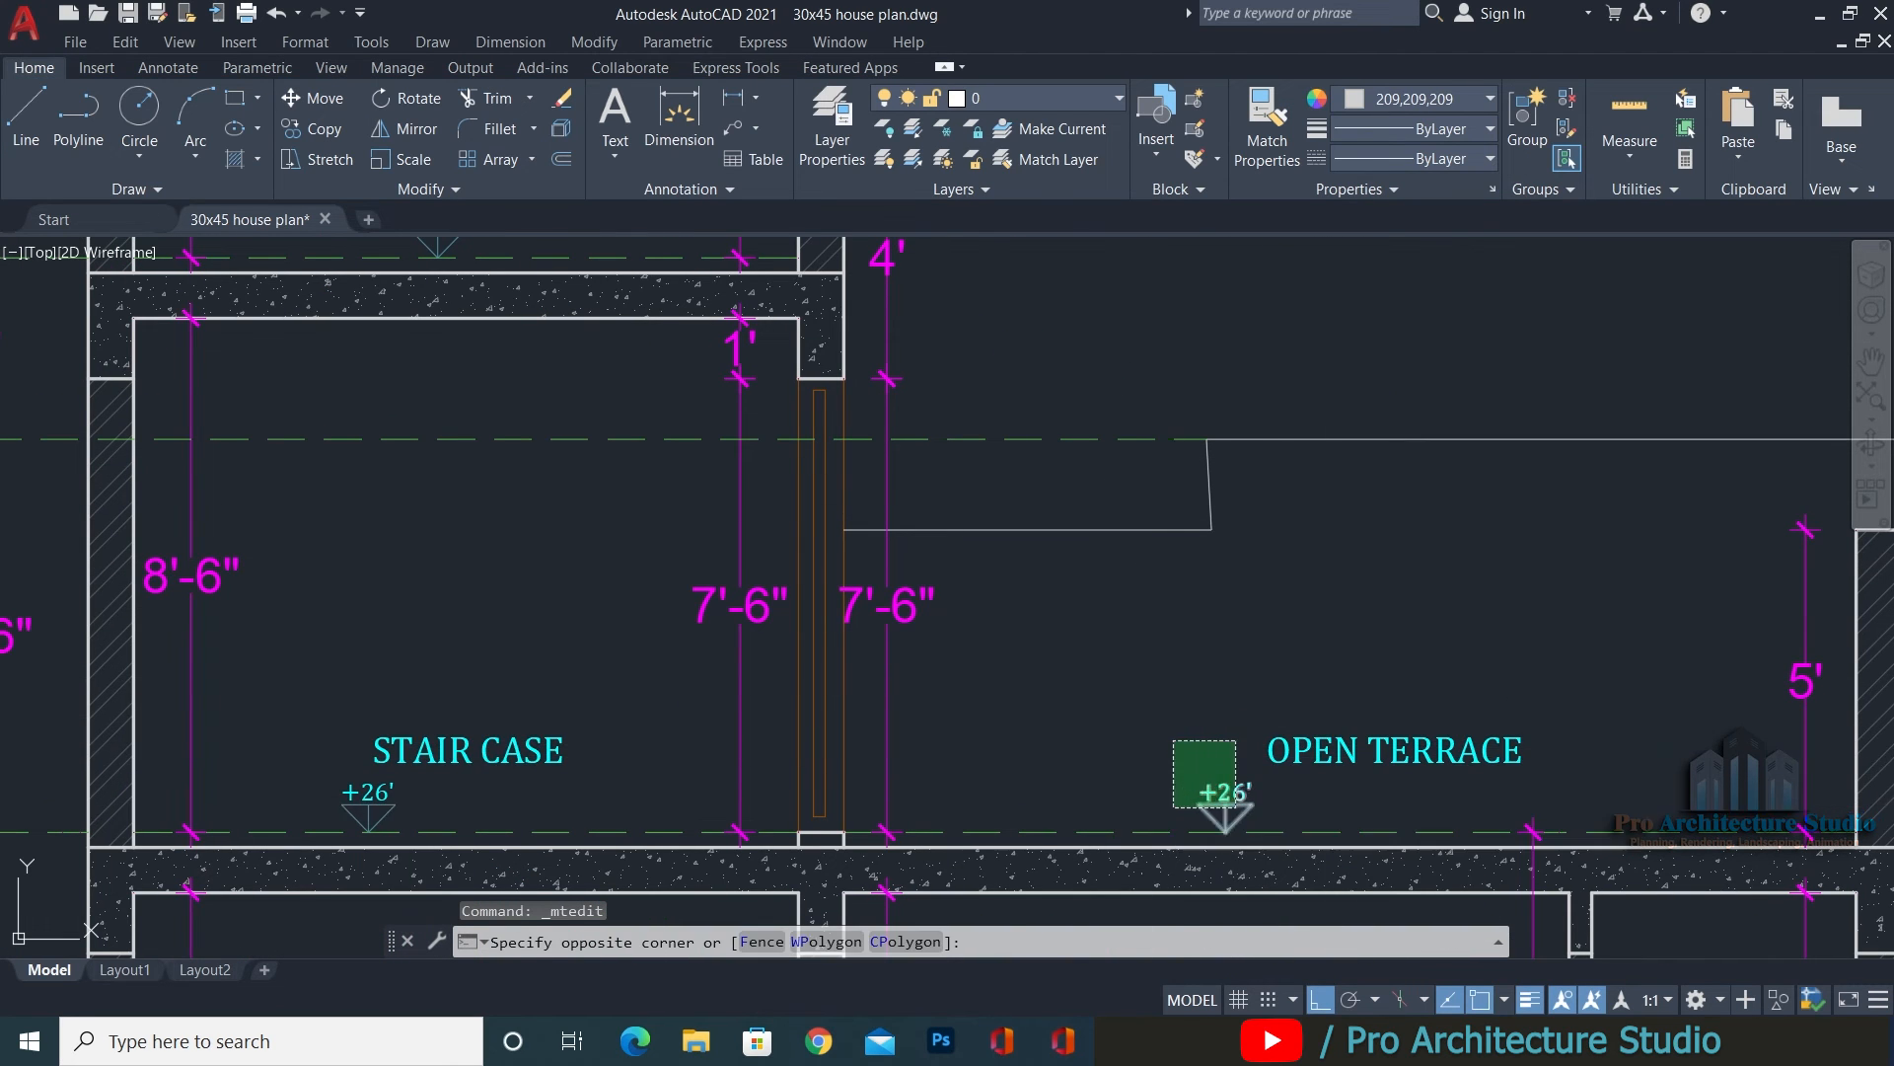
left_click(1179, 807)
type("CO")
key("Return")
left_click(1225, 834)
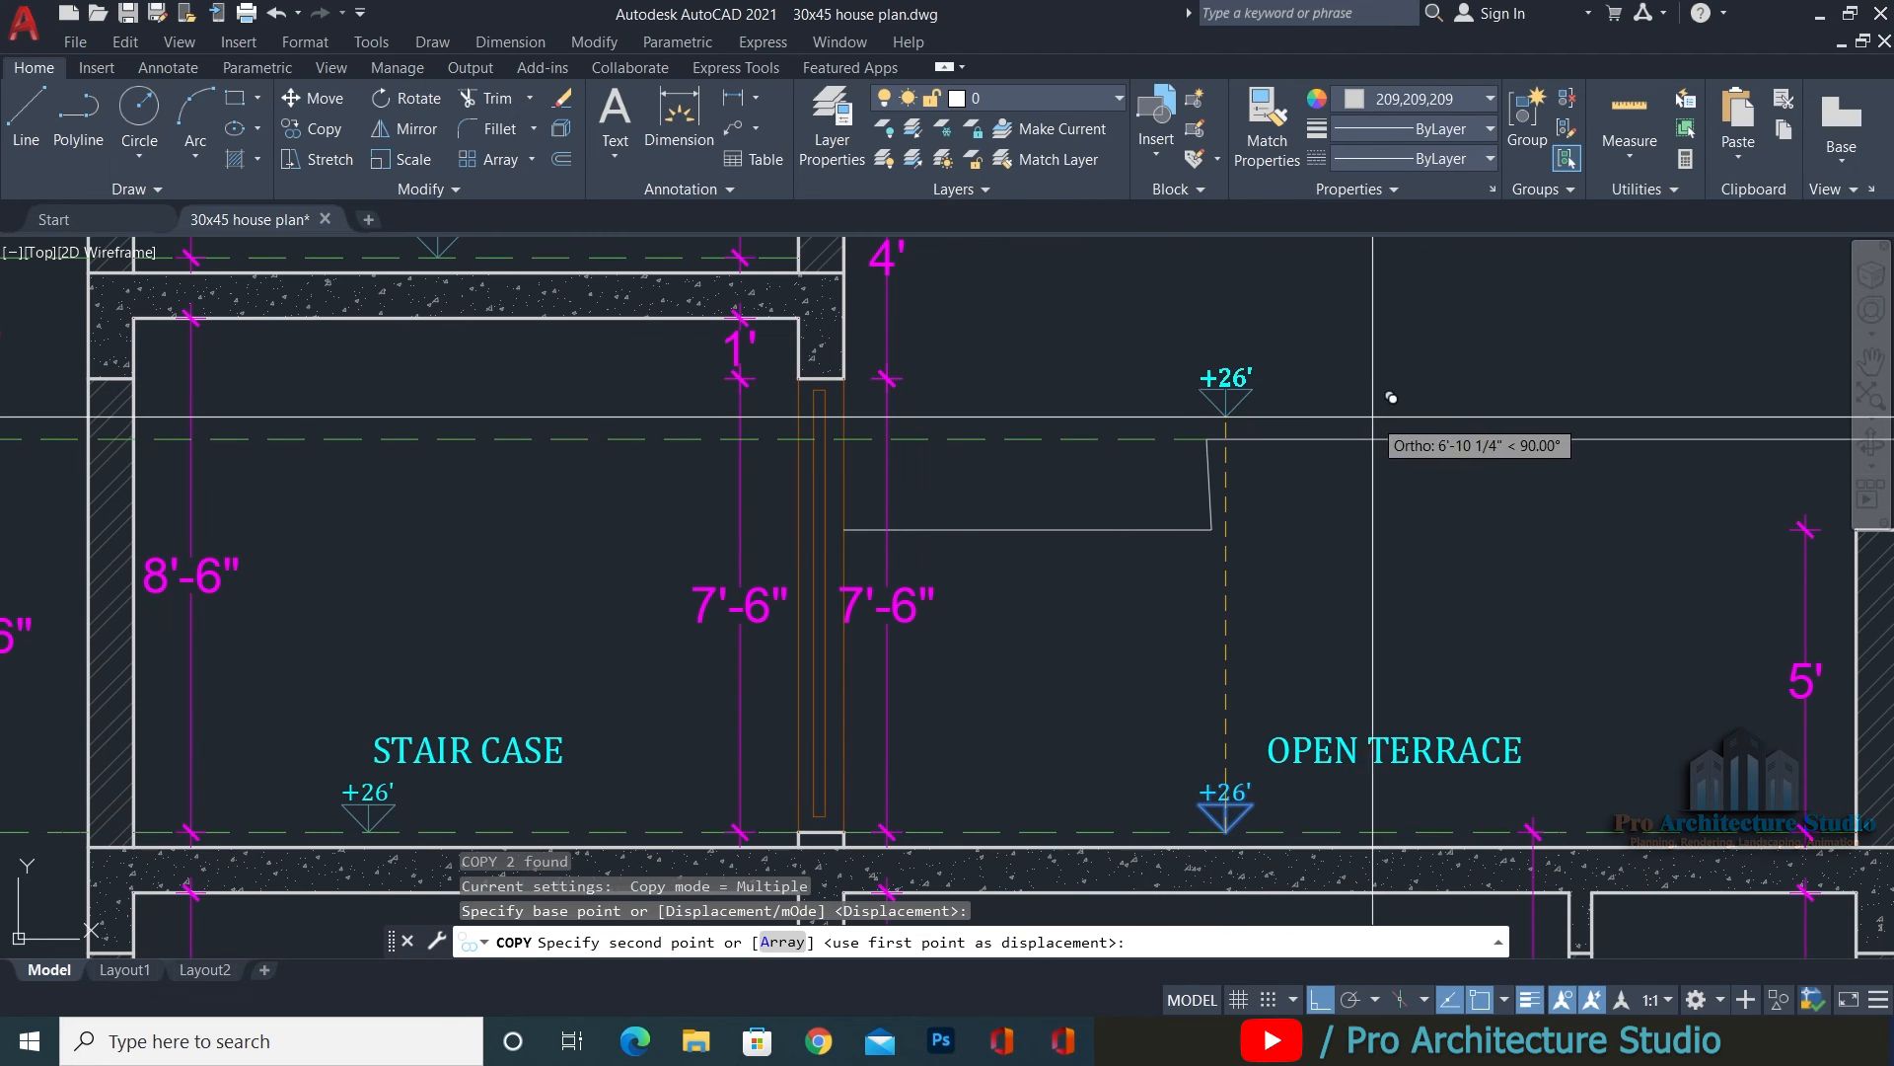
left_click(1369, 439)
key("Escape")
Change the copied marker's text on the terrace parapet line to +32'-6".
scroll(1350, 370, "down", 2)
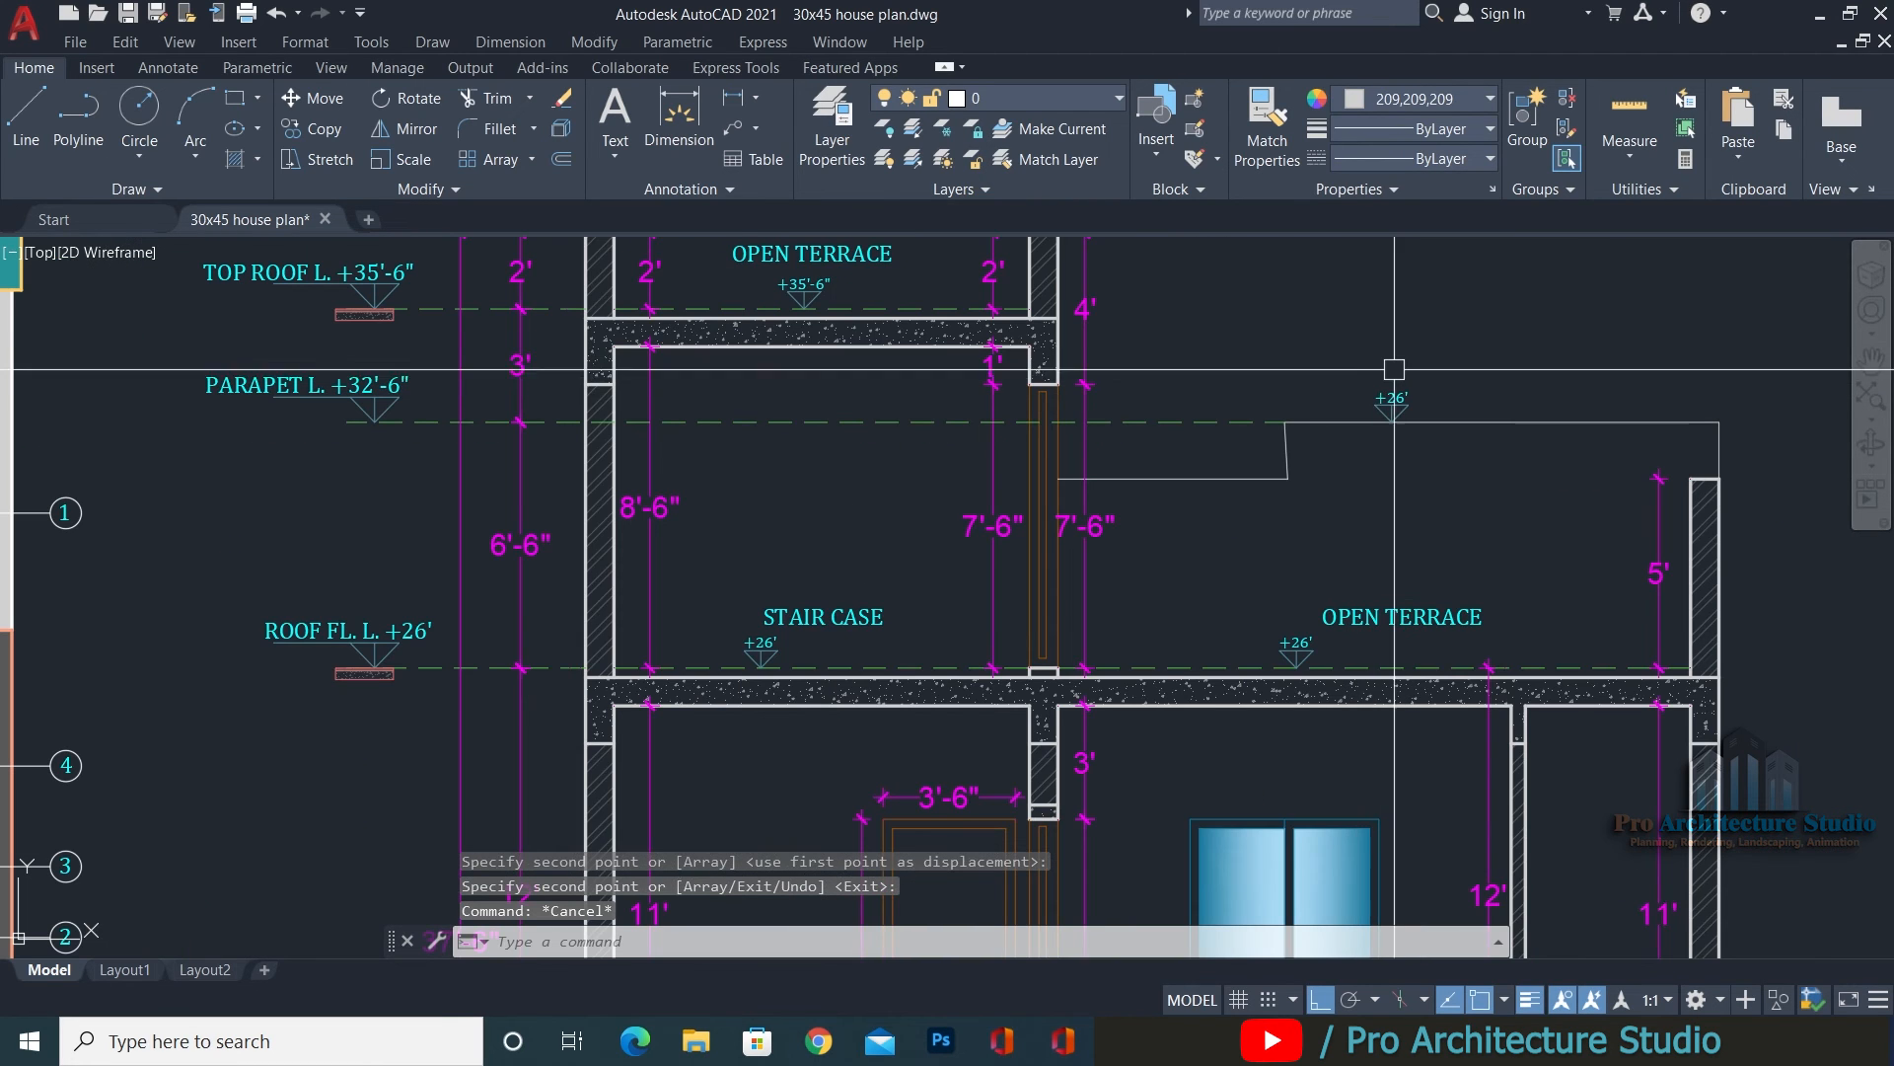
scroll(1413, 389, "up", 8)
double_click(1278, 444)
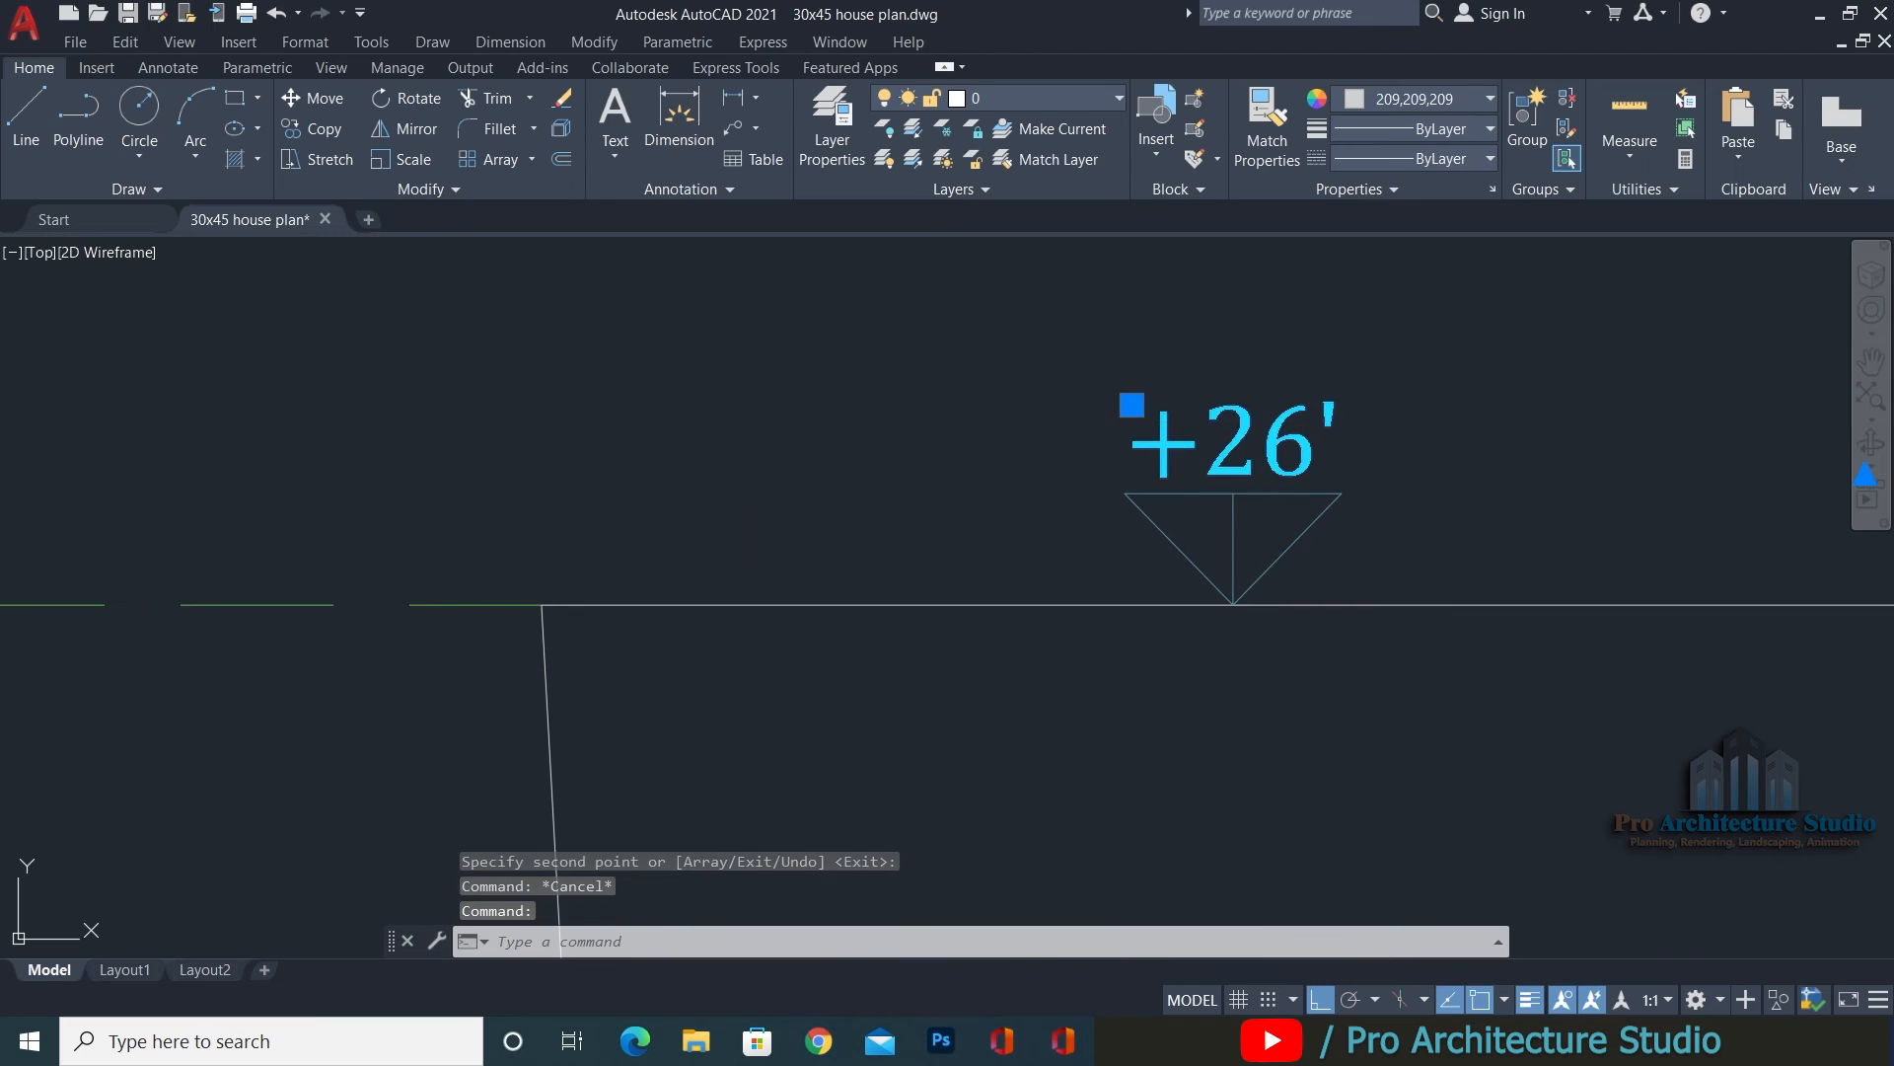
type("32'-6\"")
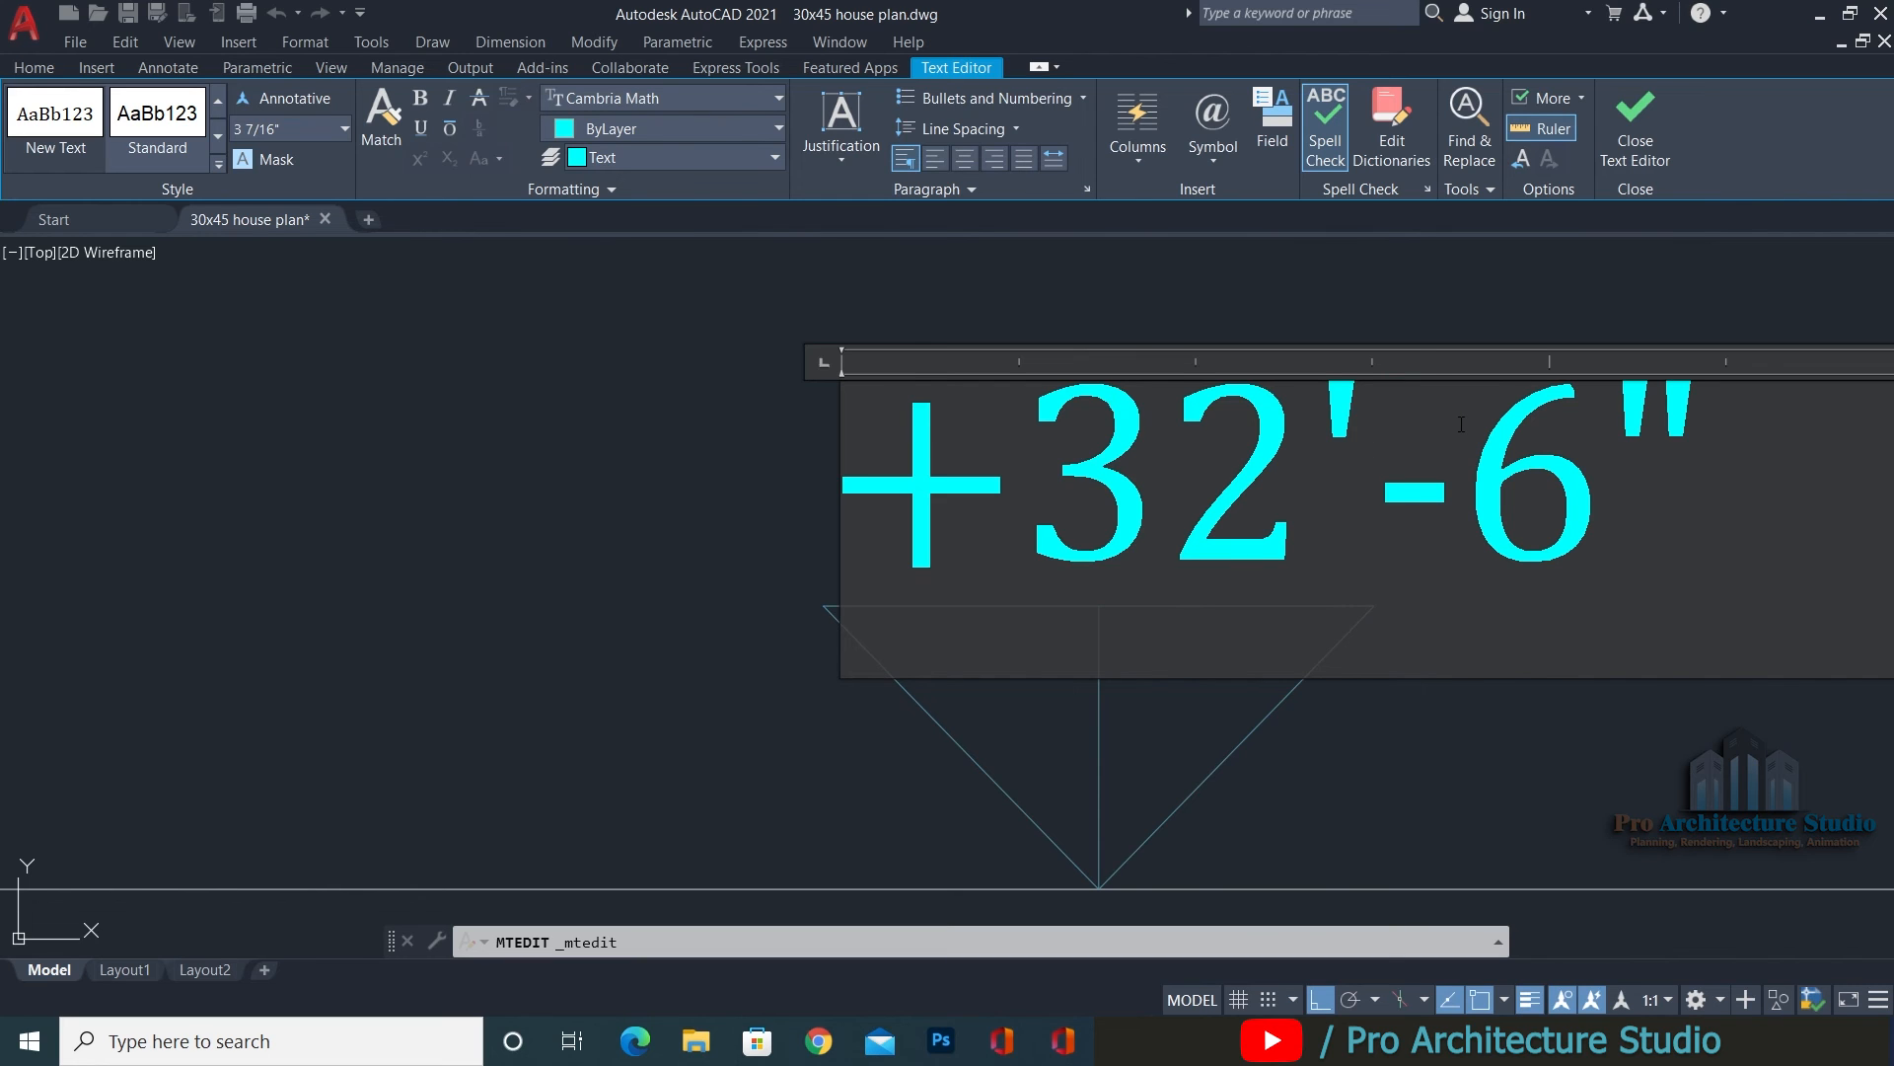
left_click(719, 427)
Move the +32'-6" text sideways to centre it above its triangle.
left_click(1201, 284)
left_click(1061, 403)
scroll(1042, 410, "down", 4)
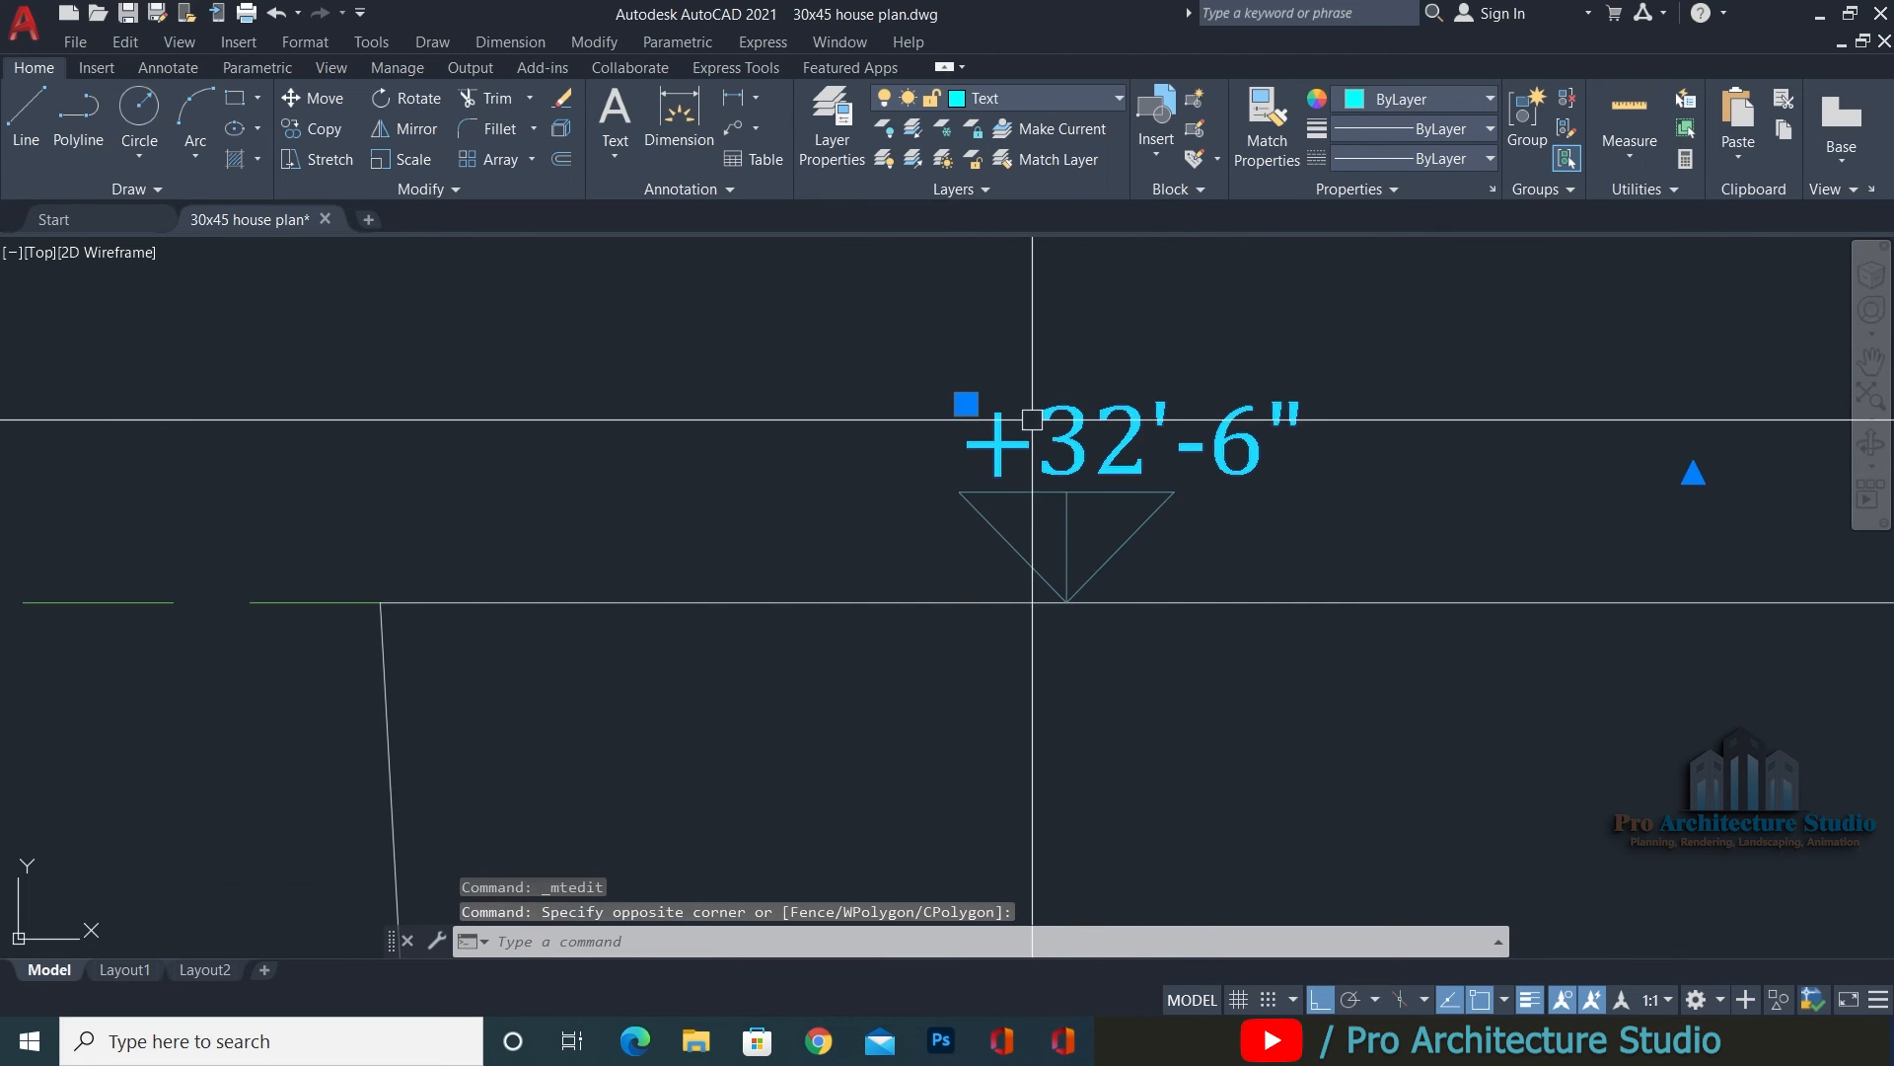
scroll(1297, 375, "down", 2)
type("m")
key("space")
left_click(1300, 368)
scroll(1300, 368, "down", 2)
left_click(1359, 276)
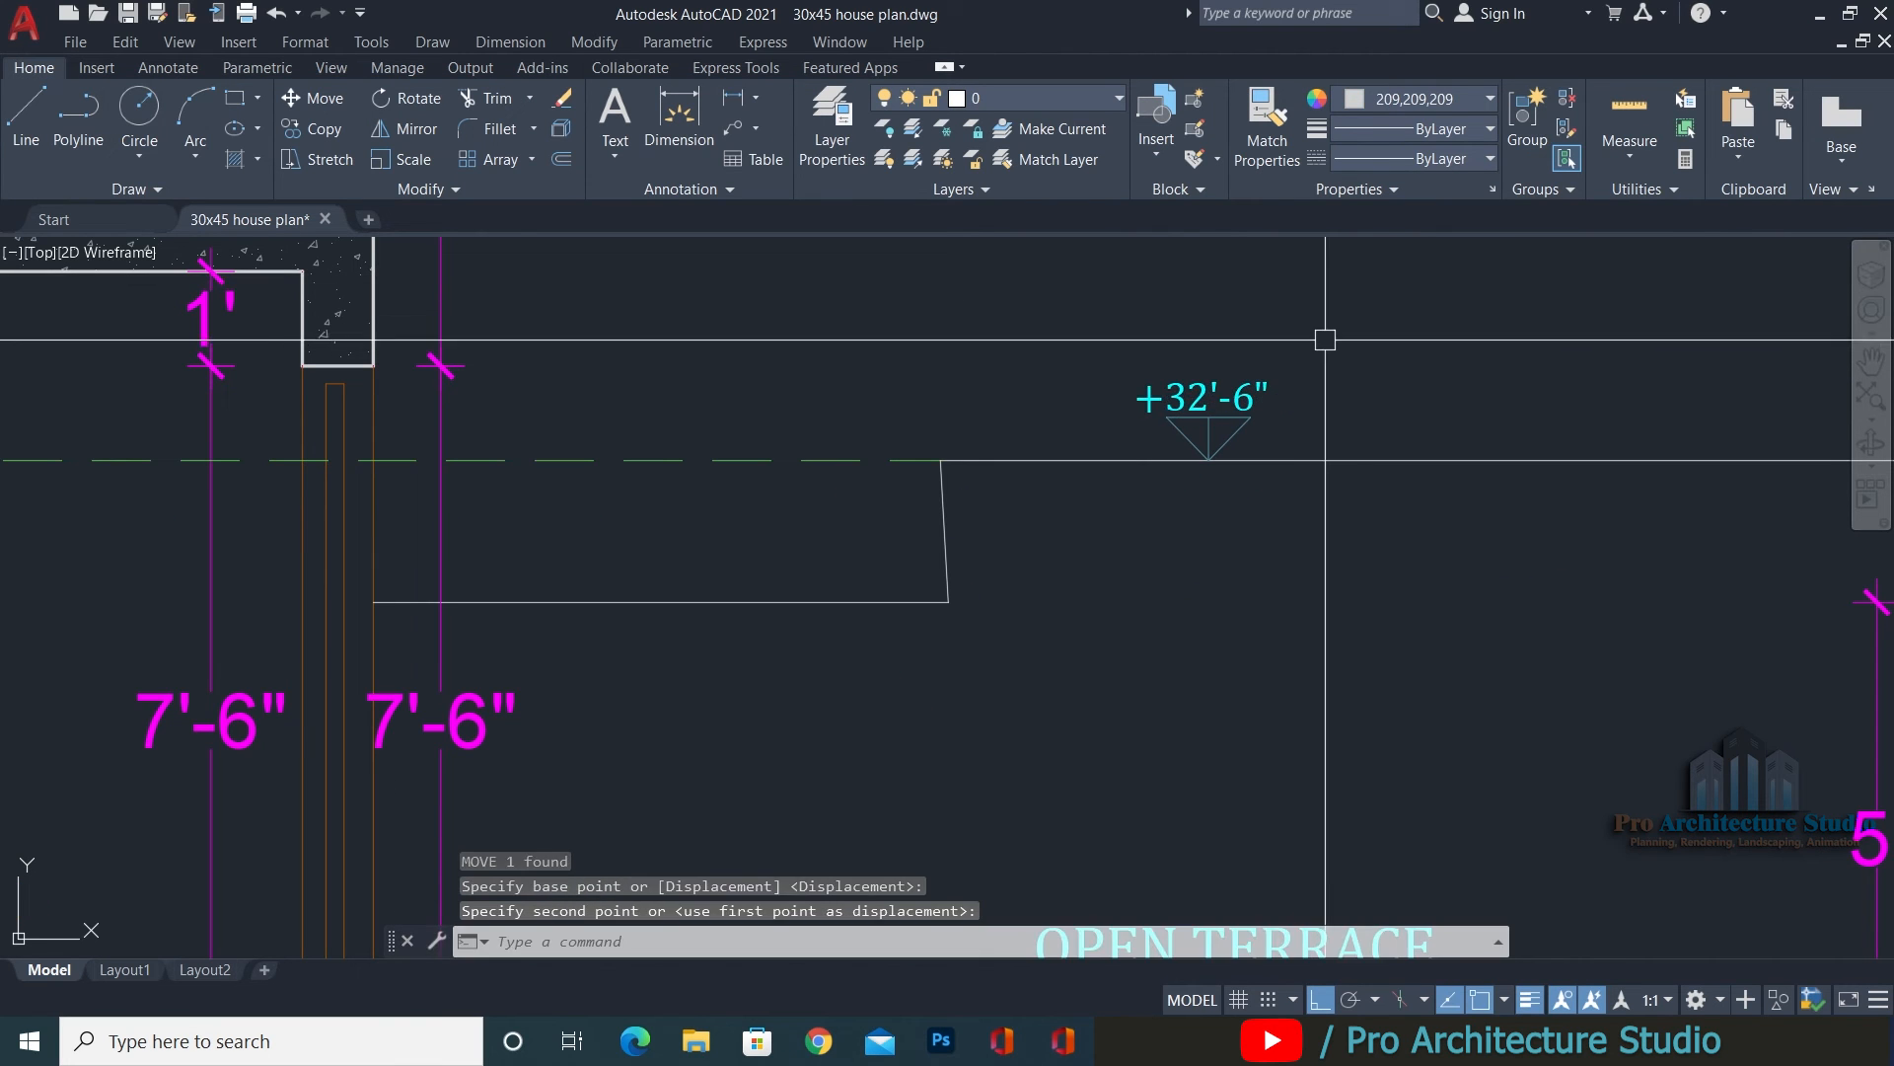
Copy the terrace parapet's +32'-6" level marker and its text onto the lower parapet line beside the stair case wall.
left_click(1322, 309)
left_click(1135, 419)
type("co")
key("space")
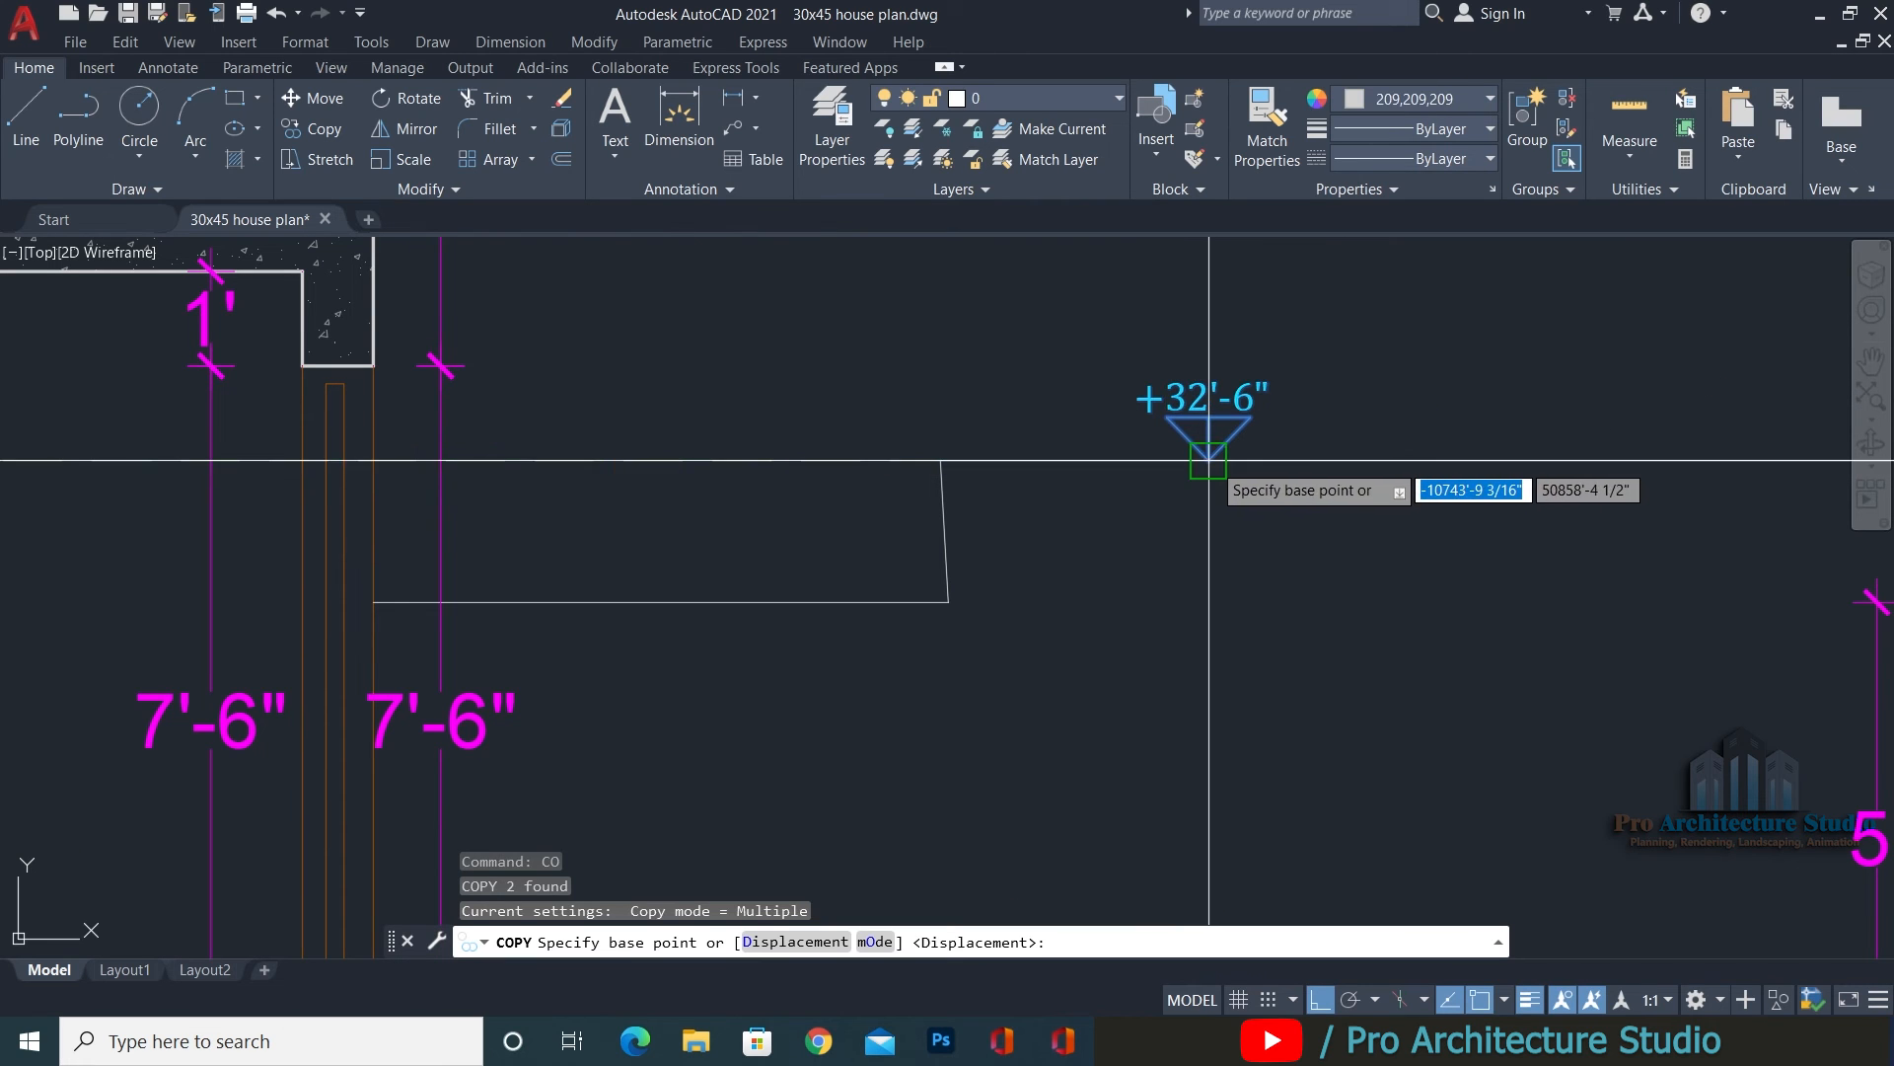
left_click(1160, 403)
left_click(612, 545)
key("Escape")
key("Escape")
middle_click_drag(612, 545, 1254, 536)
key("Escape")
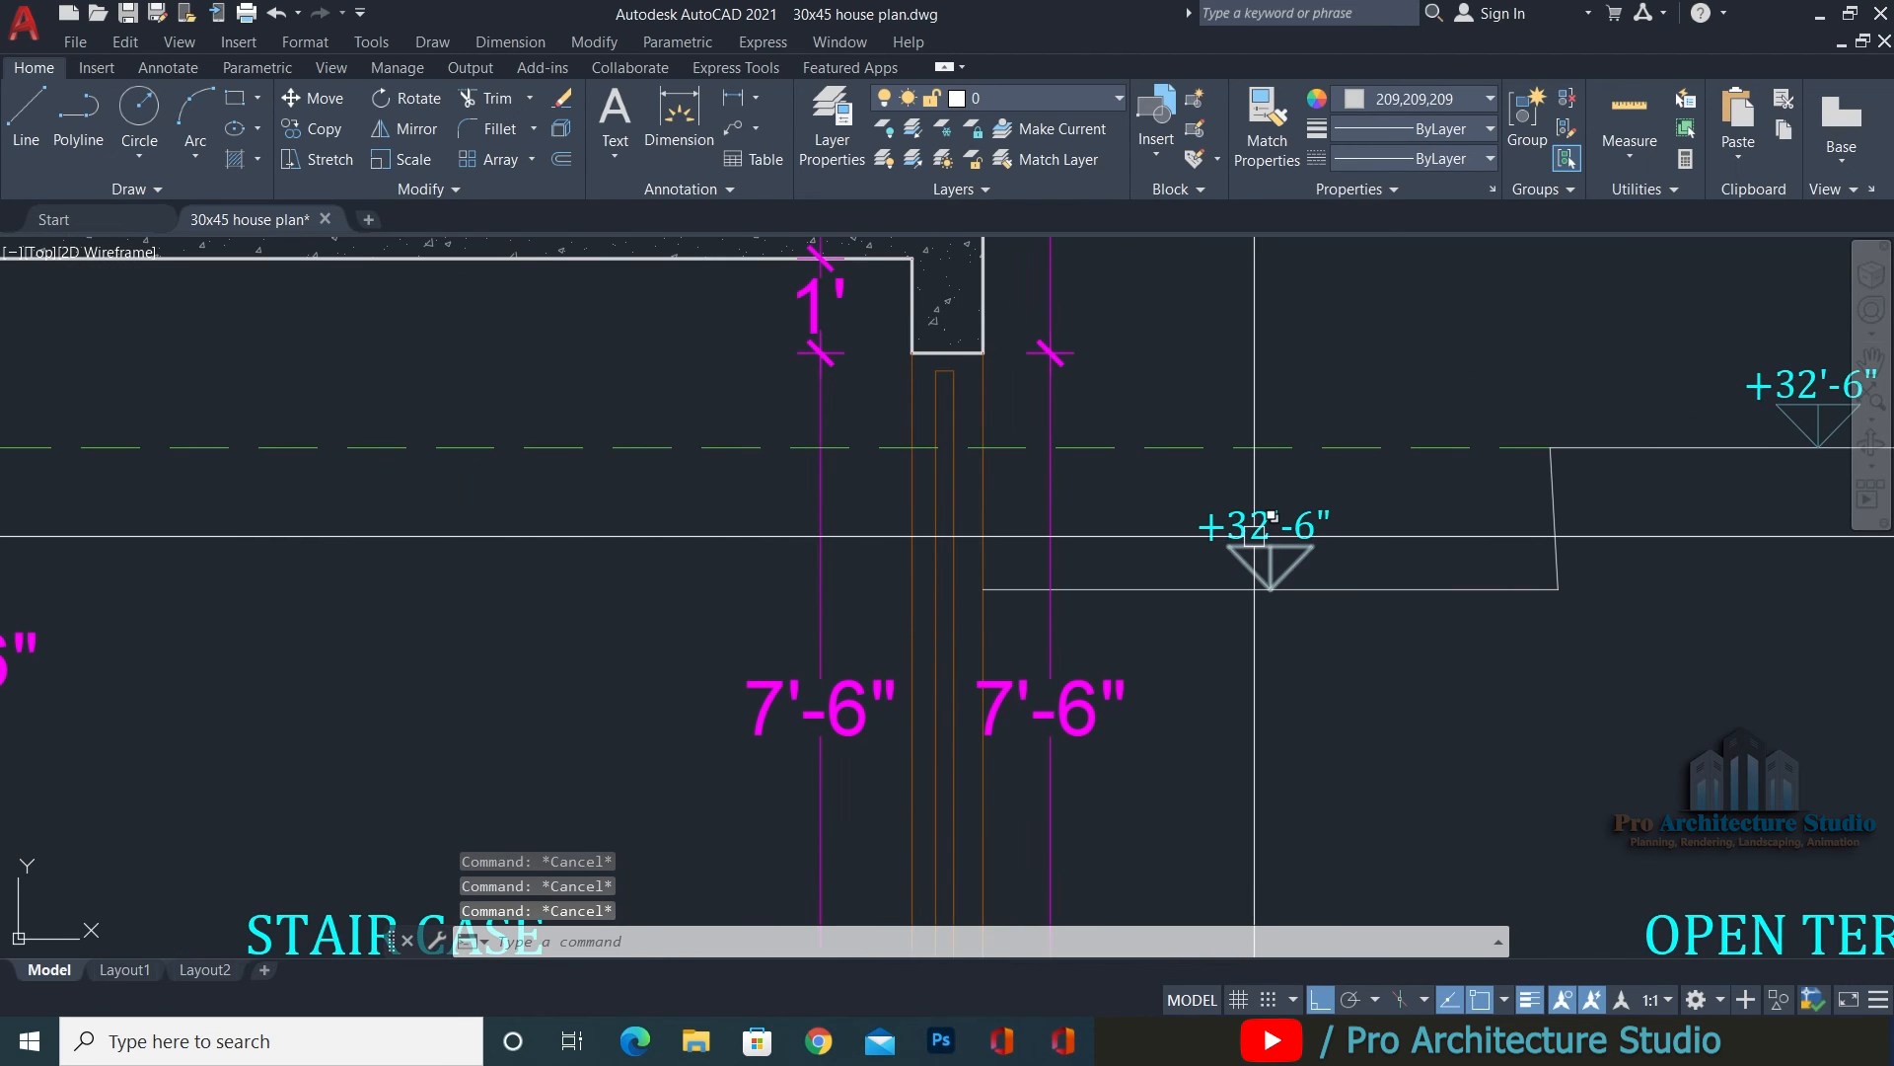
Measure the vertical height from the lower parapet line down to ground level with a temporary linear dimension.
type("dli")
key("space")
scroll(1273, 502, "down", 2)
middle_click_drag(1072, 504, 1266, 494)
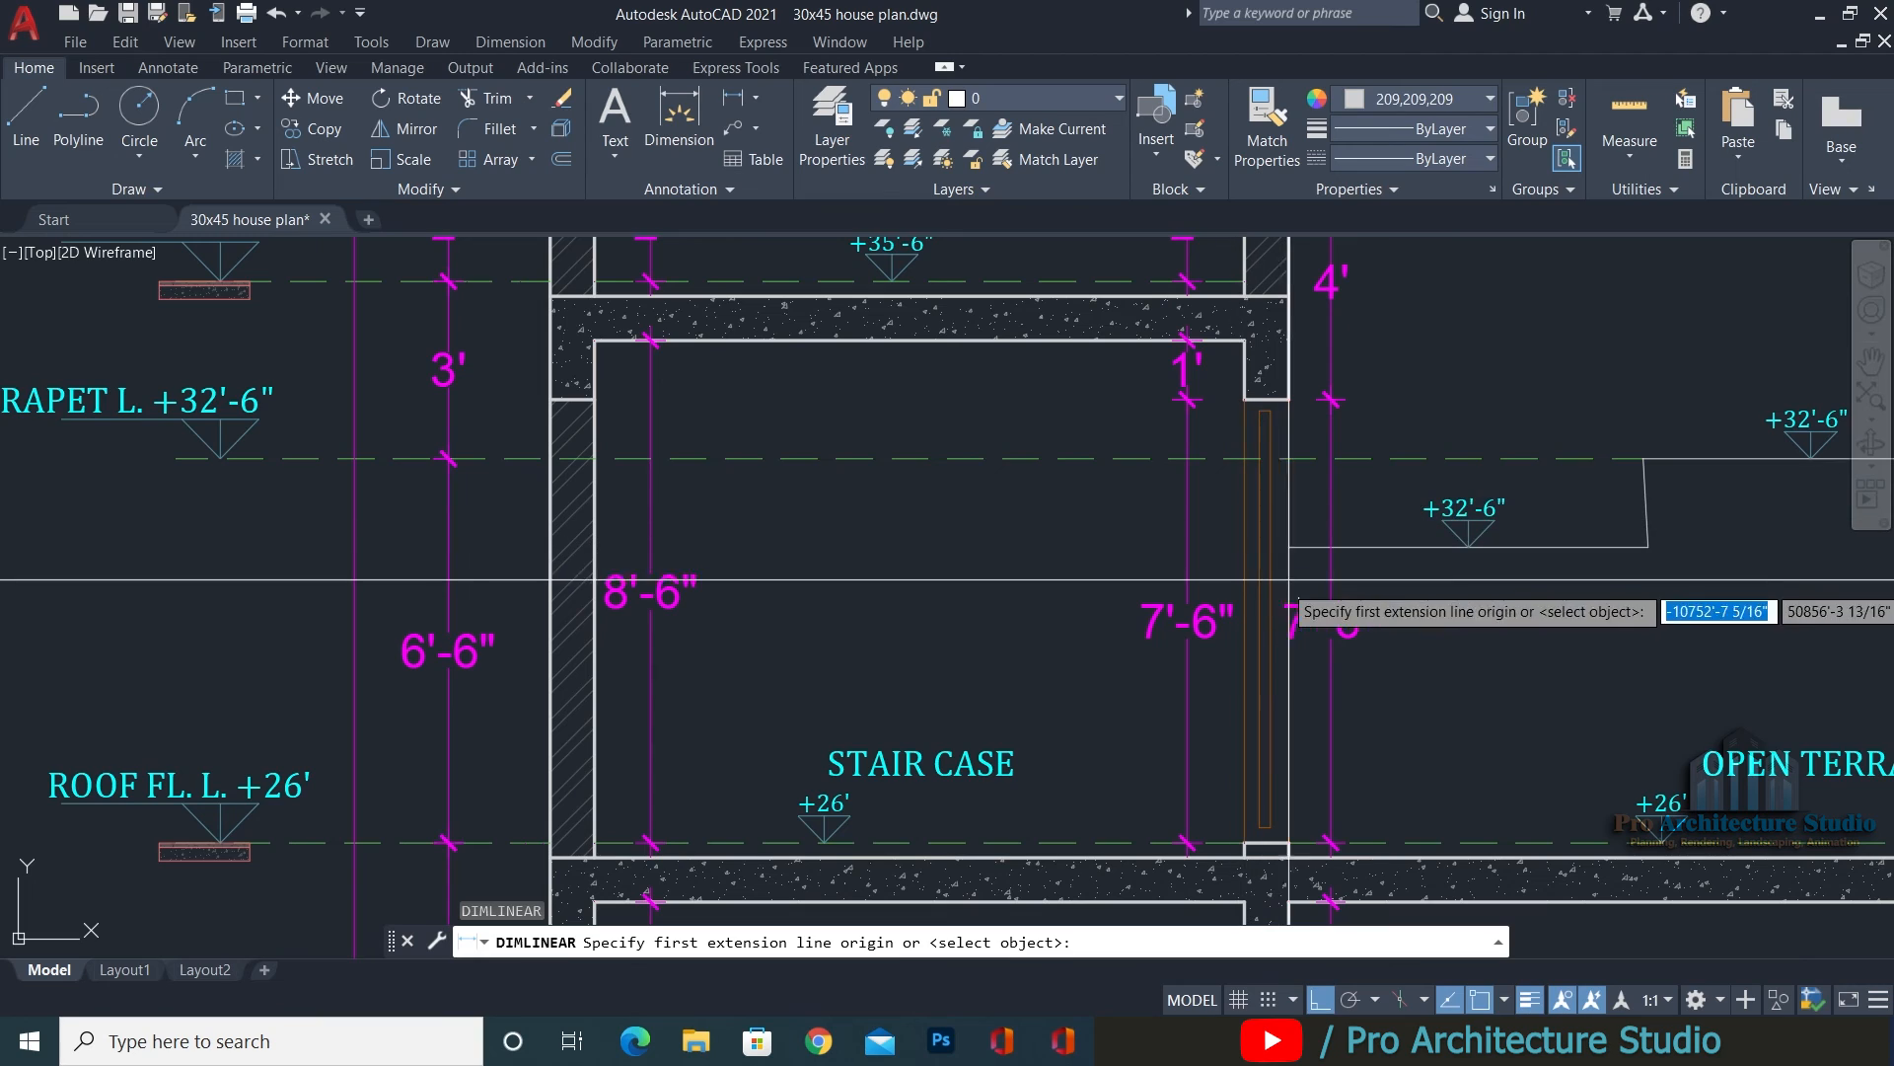
left_click(1268, 552)
scroll(1272, 544, "down", 5)
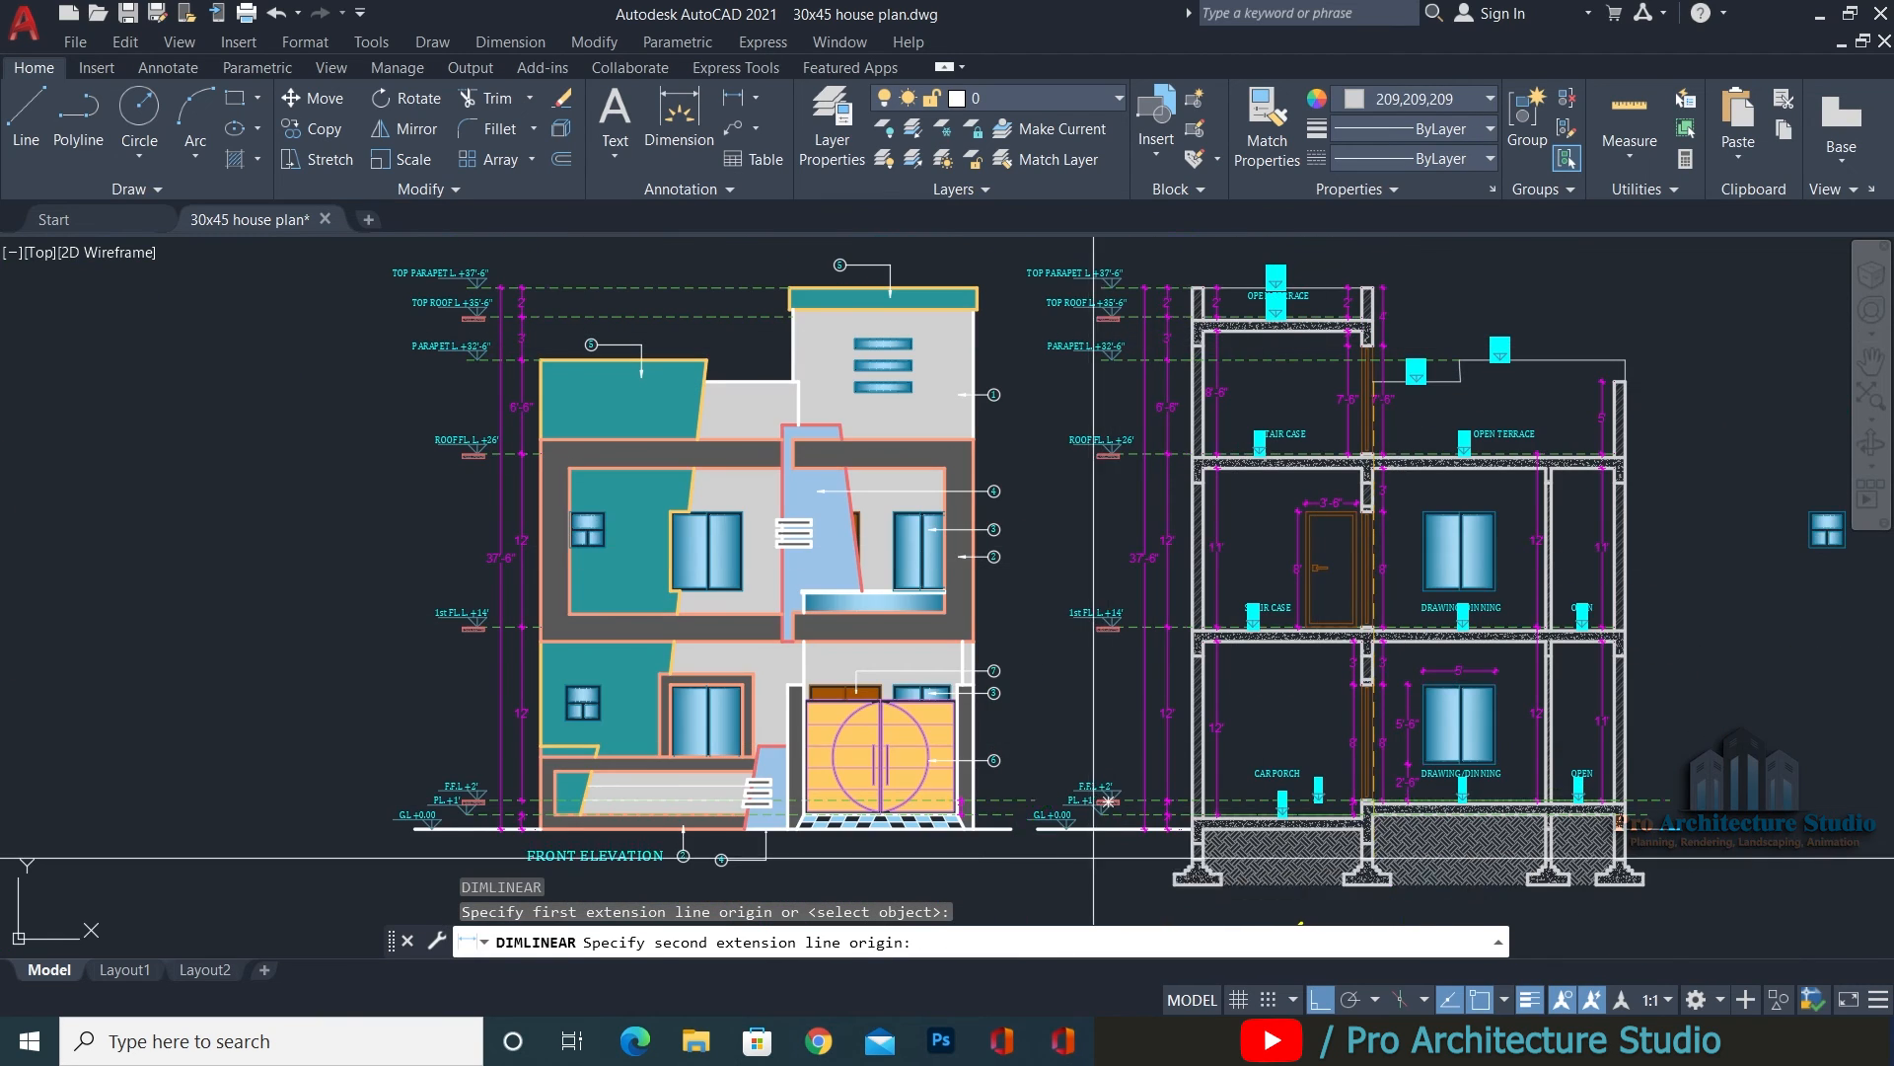
scroll(1093, 857, "up", 6)
left_click(1125, 750)
scroll(1124, 749, "down", 4)
scroll(923, 559, "up", 6)
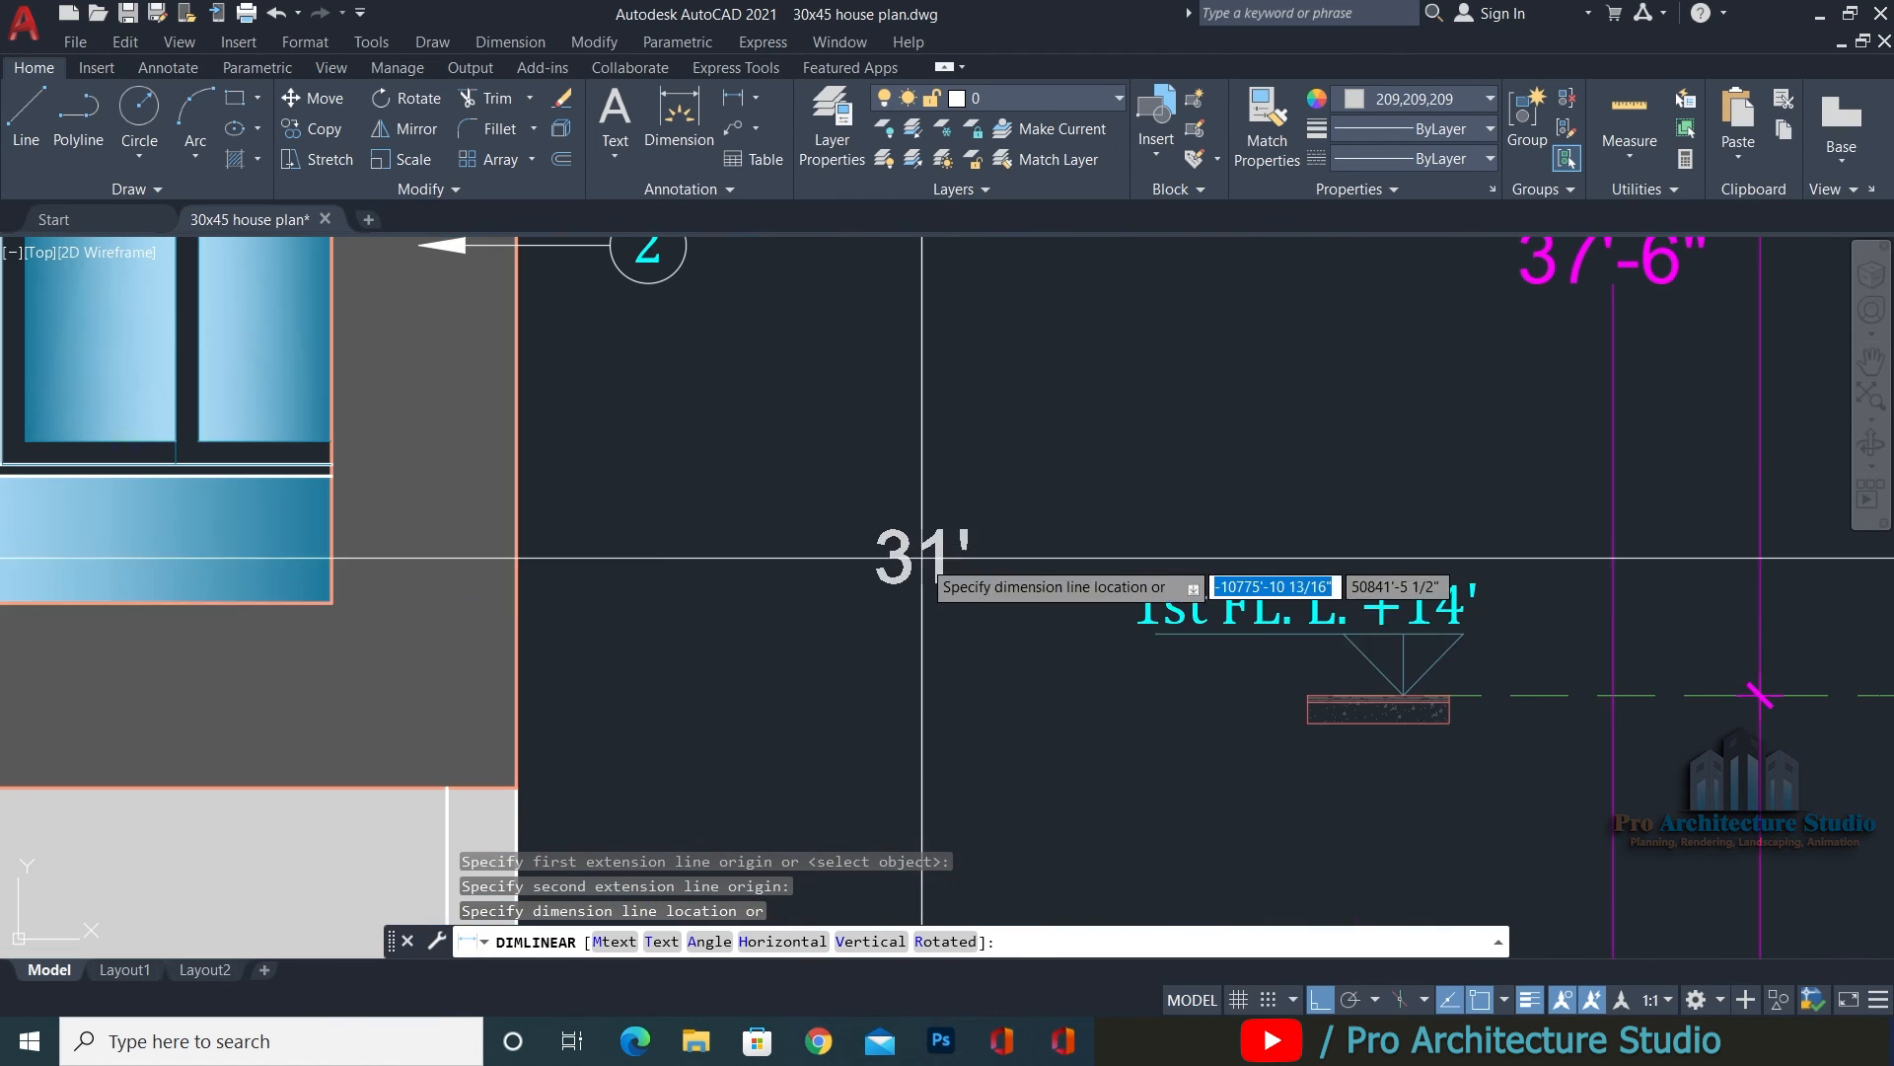
scroll(910, 632, "down", 4)
scroll(911, 633, "down", 2)
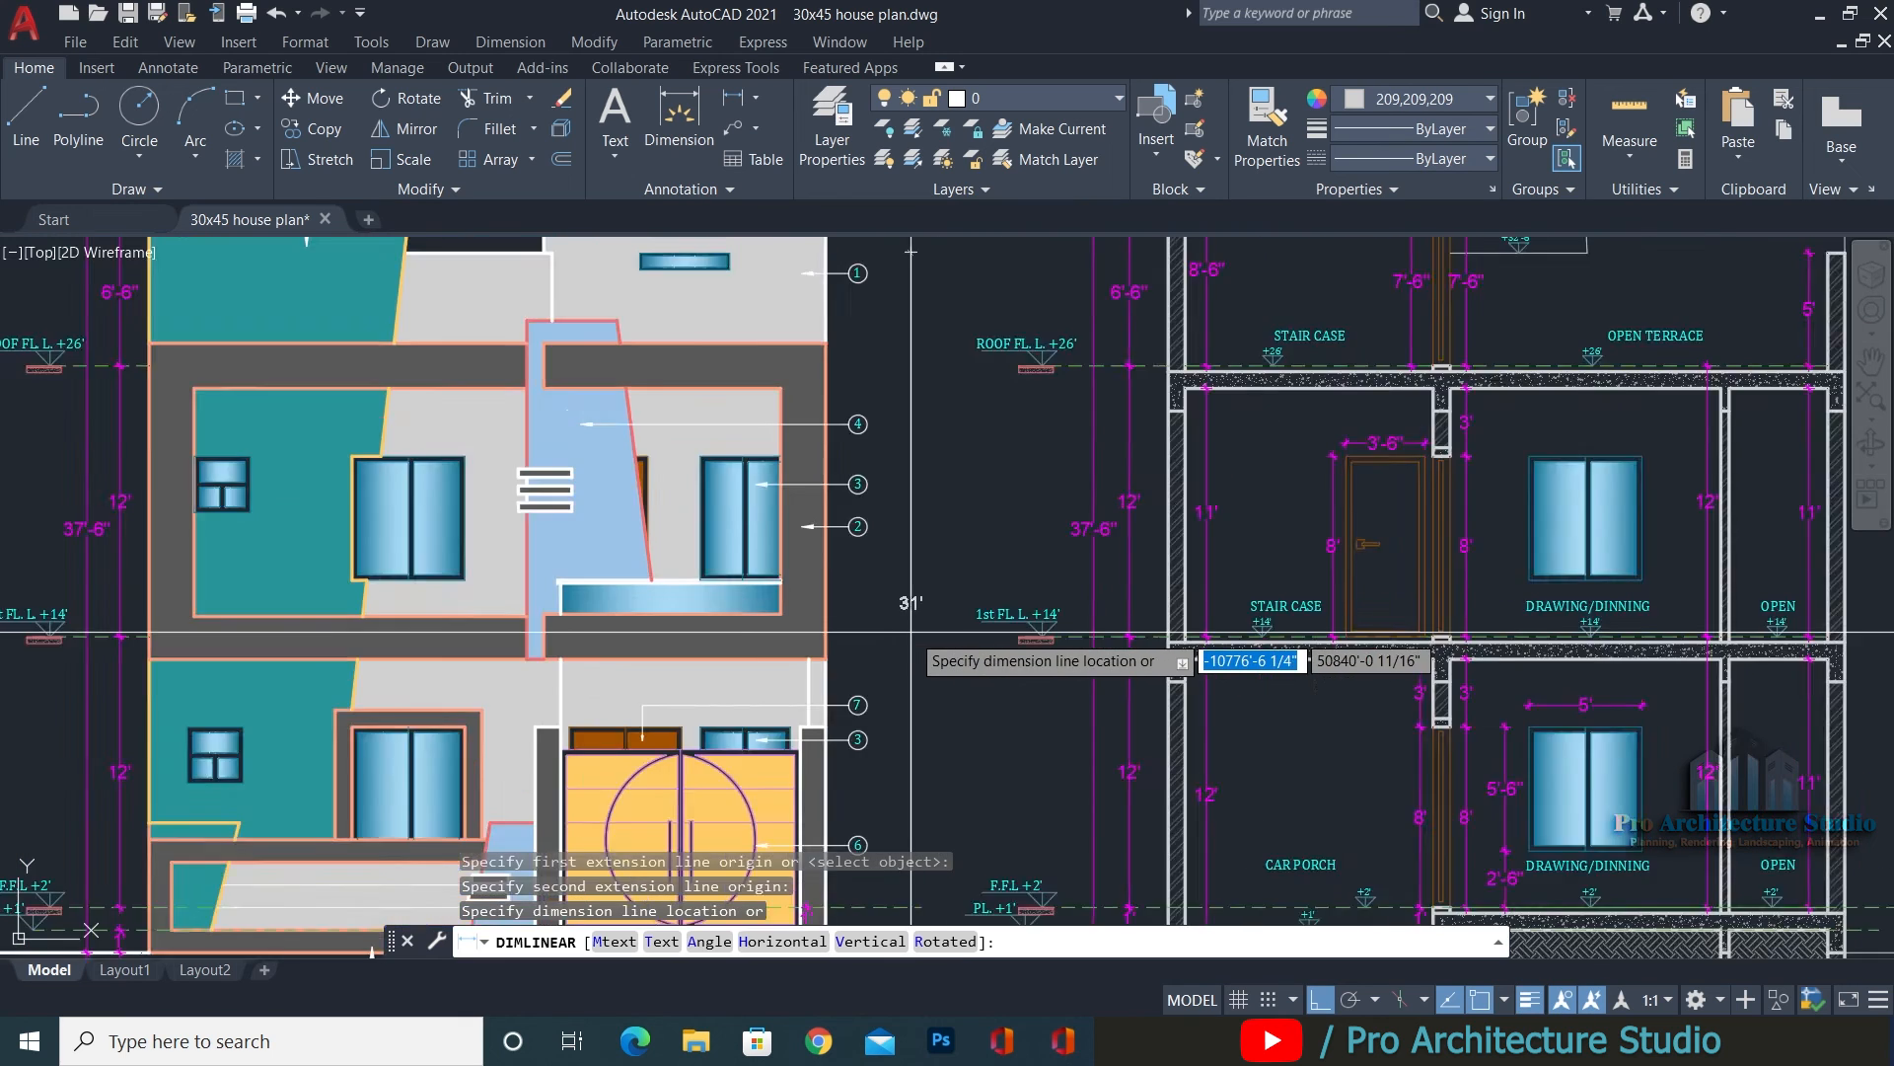
scroll(910, 633, "down", 2)
key("Escape")
scroll(678, 353, "up", 4)
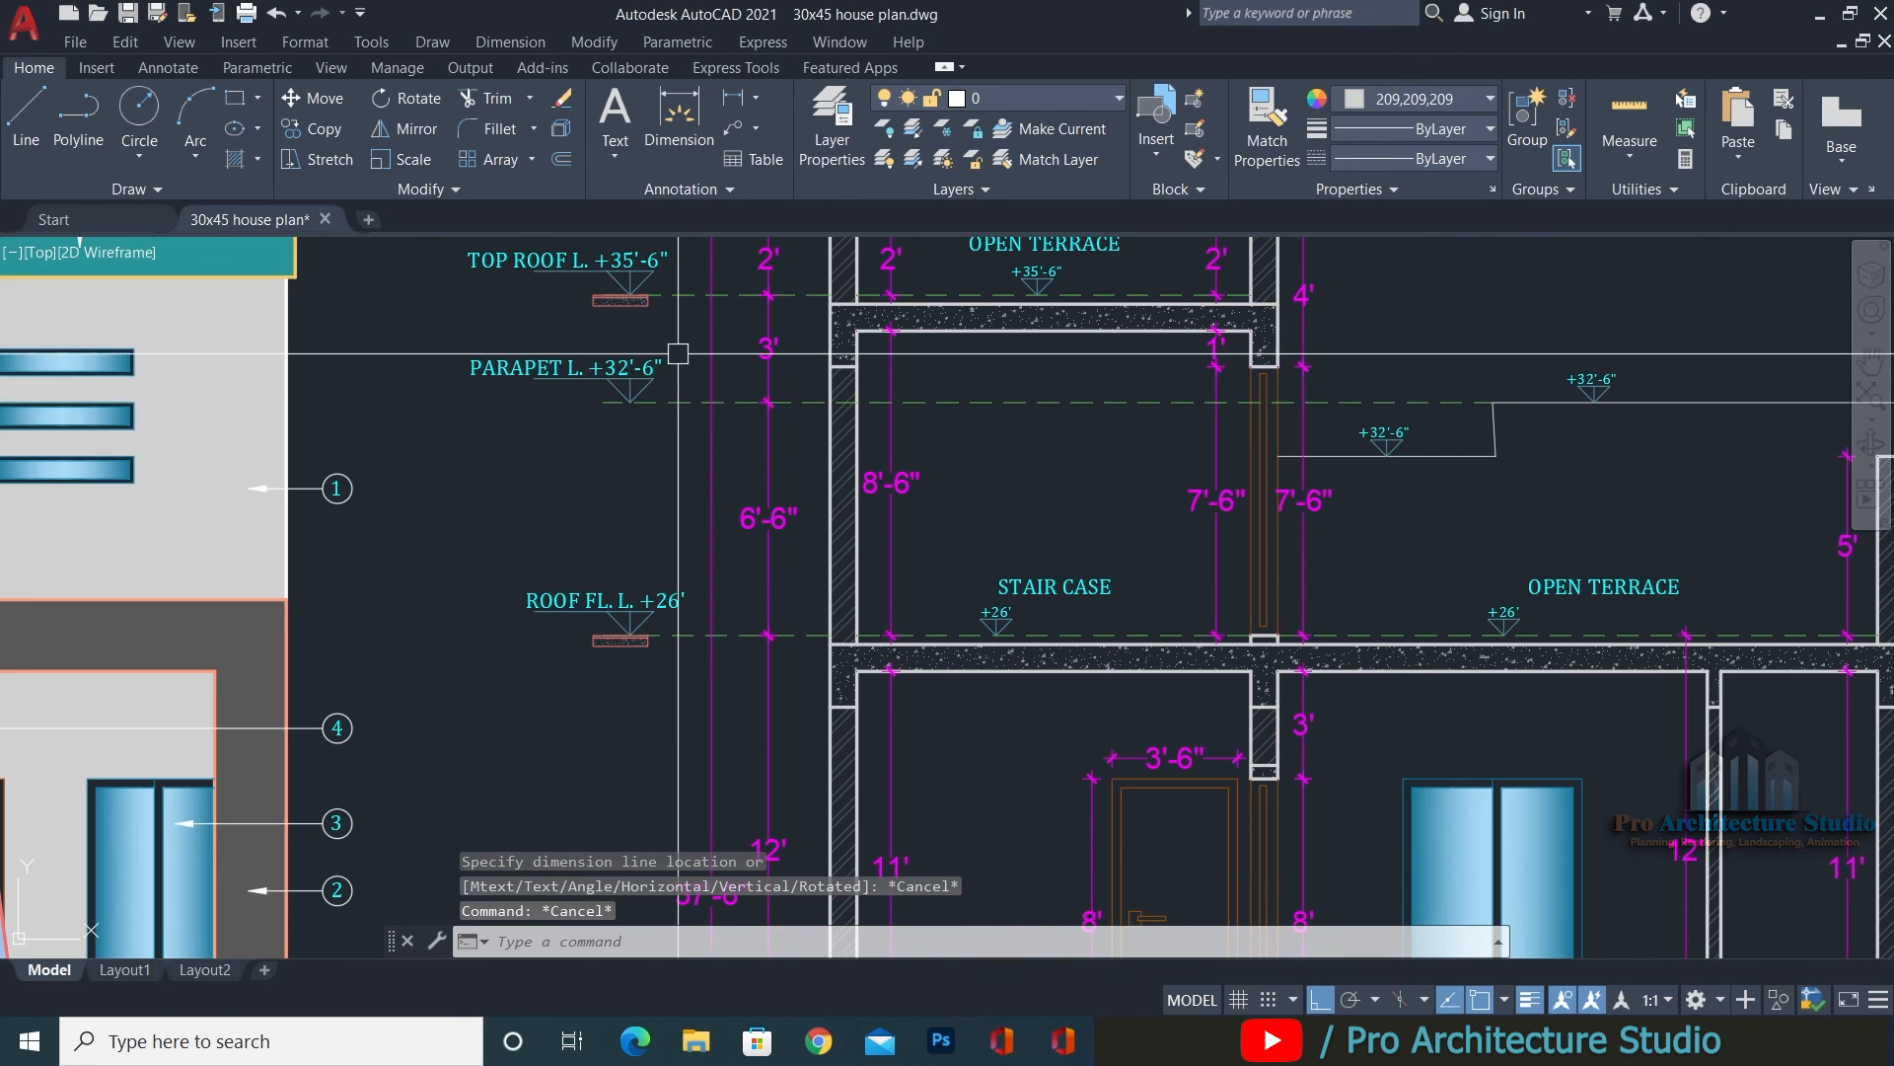
left_click(678, 353)
left_click(548, 429)
type("CO")
key("Return")
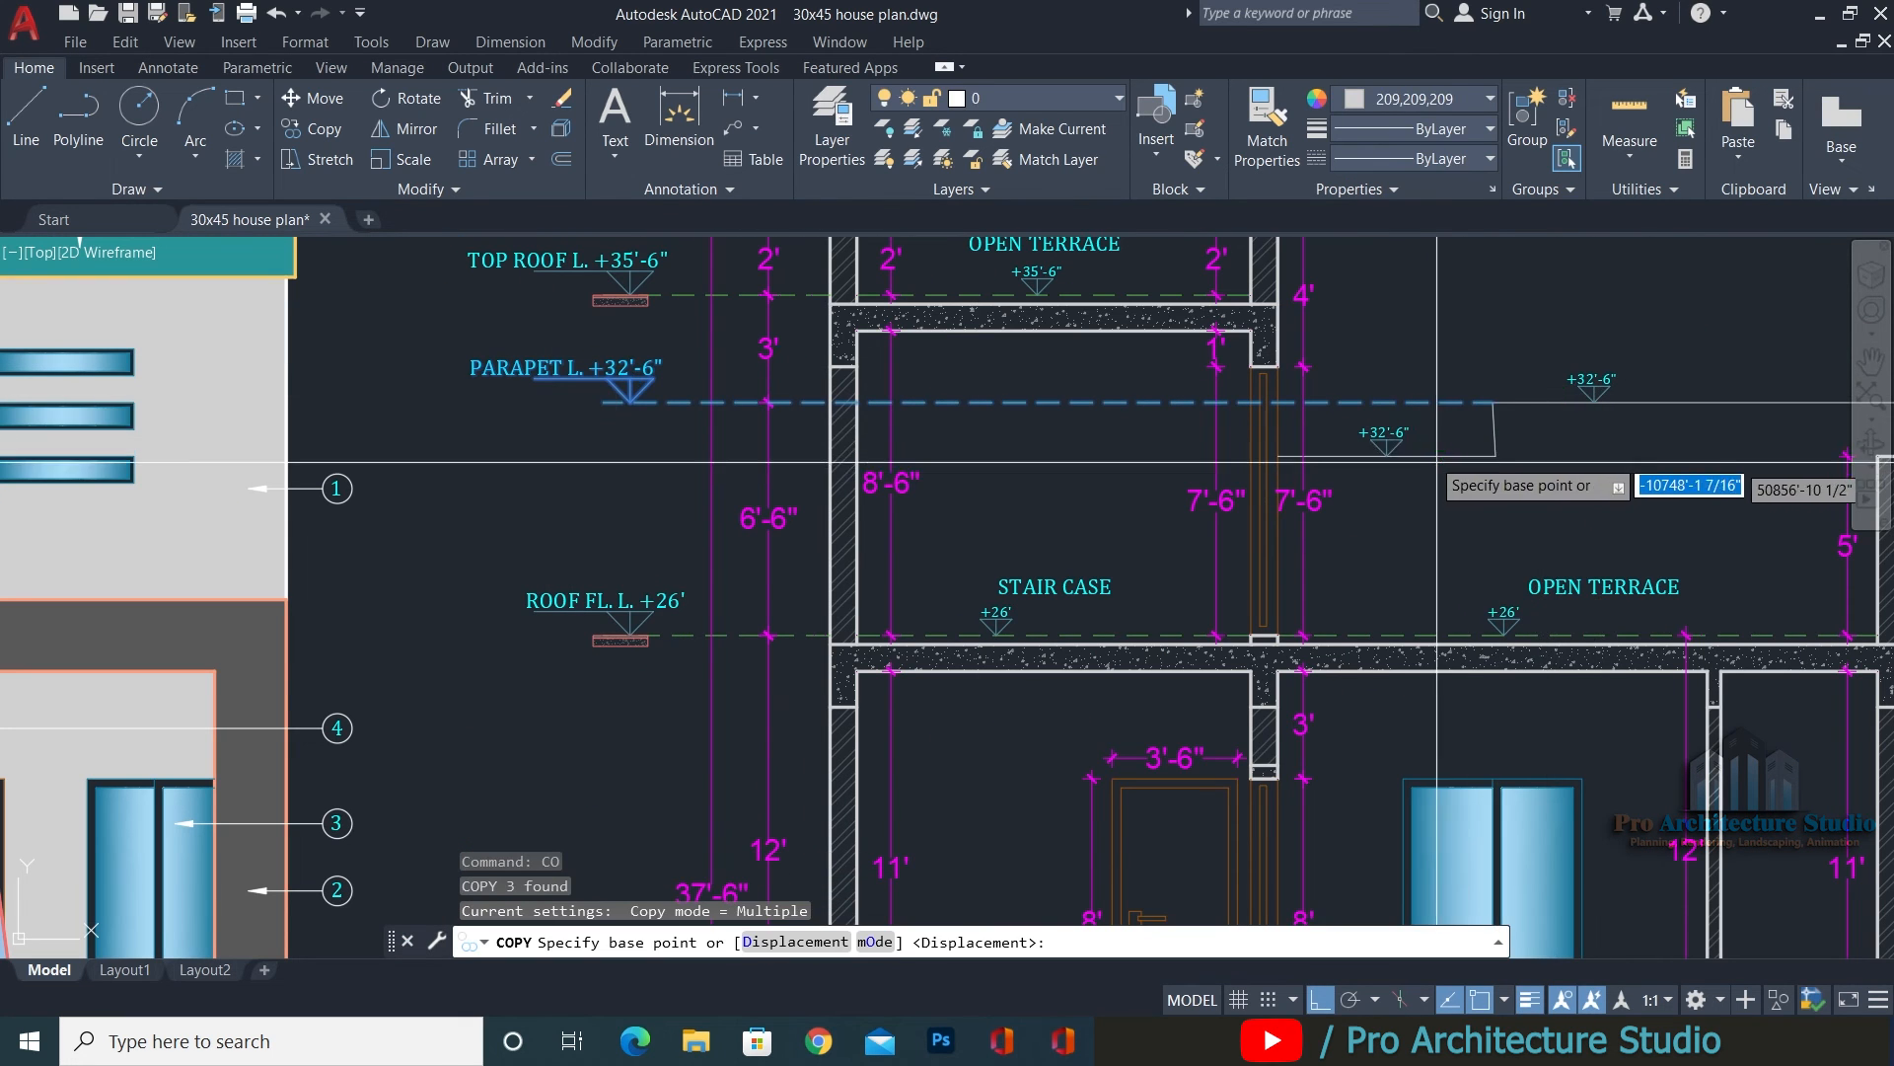
key("Escape")
Copy the PARAPET L. level marker, its label and dashed level line 1'-6" down onto the lower parapet line.
scroll(604, 363, "up", 4)
left_click(781, 321)
left_click(524, 557)
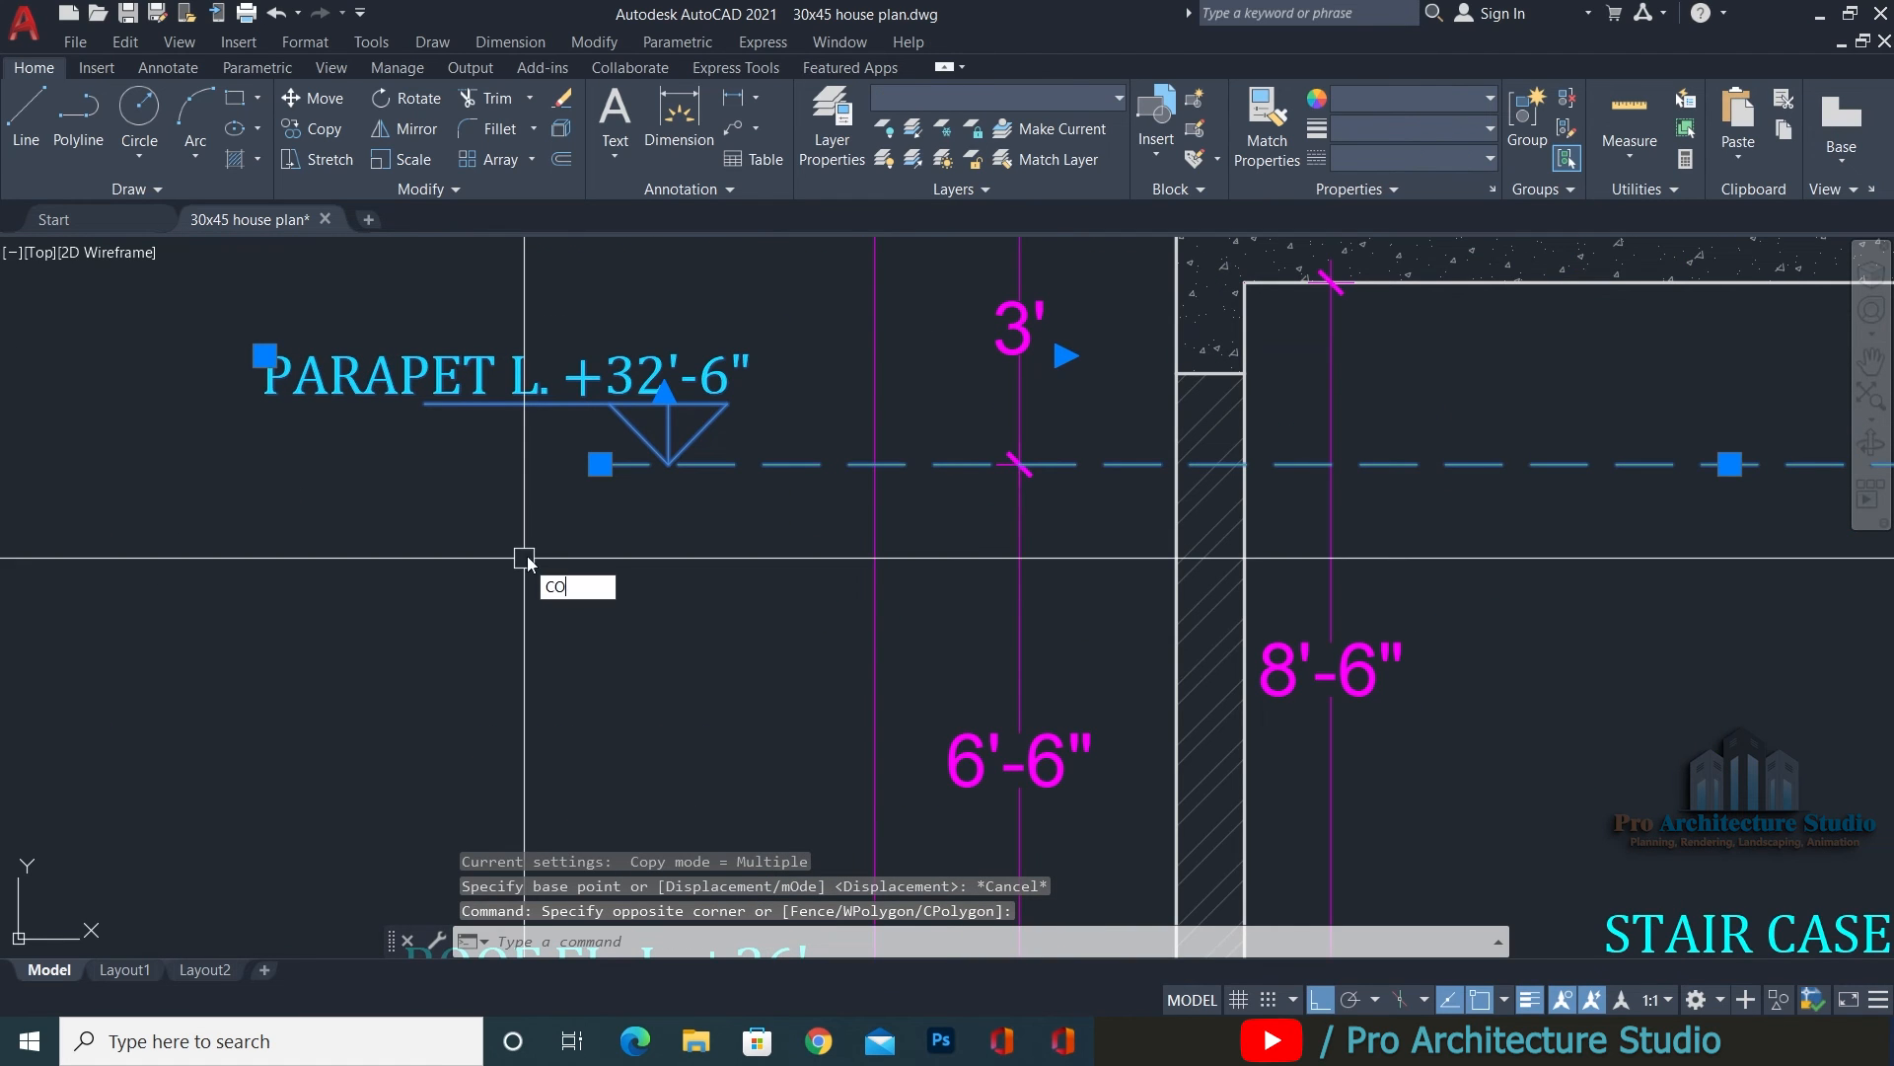
key("Return")
scroll(524, 558, "down", 5)
scroll(1470, 531, "up", 5)
left_click(1351, 472)
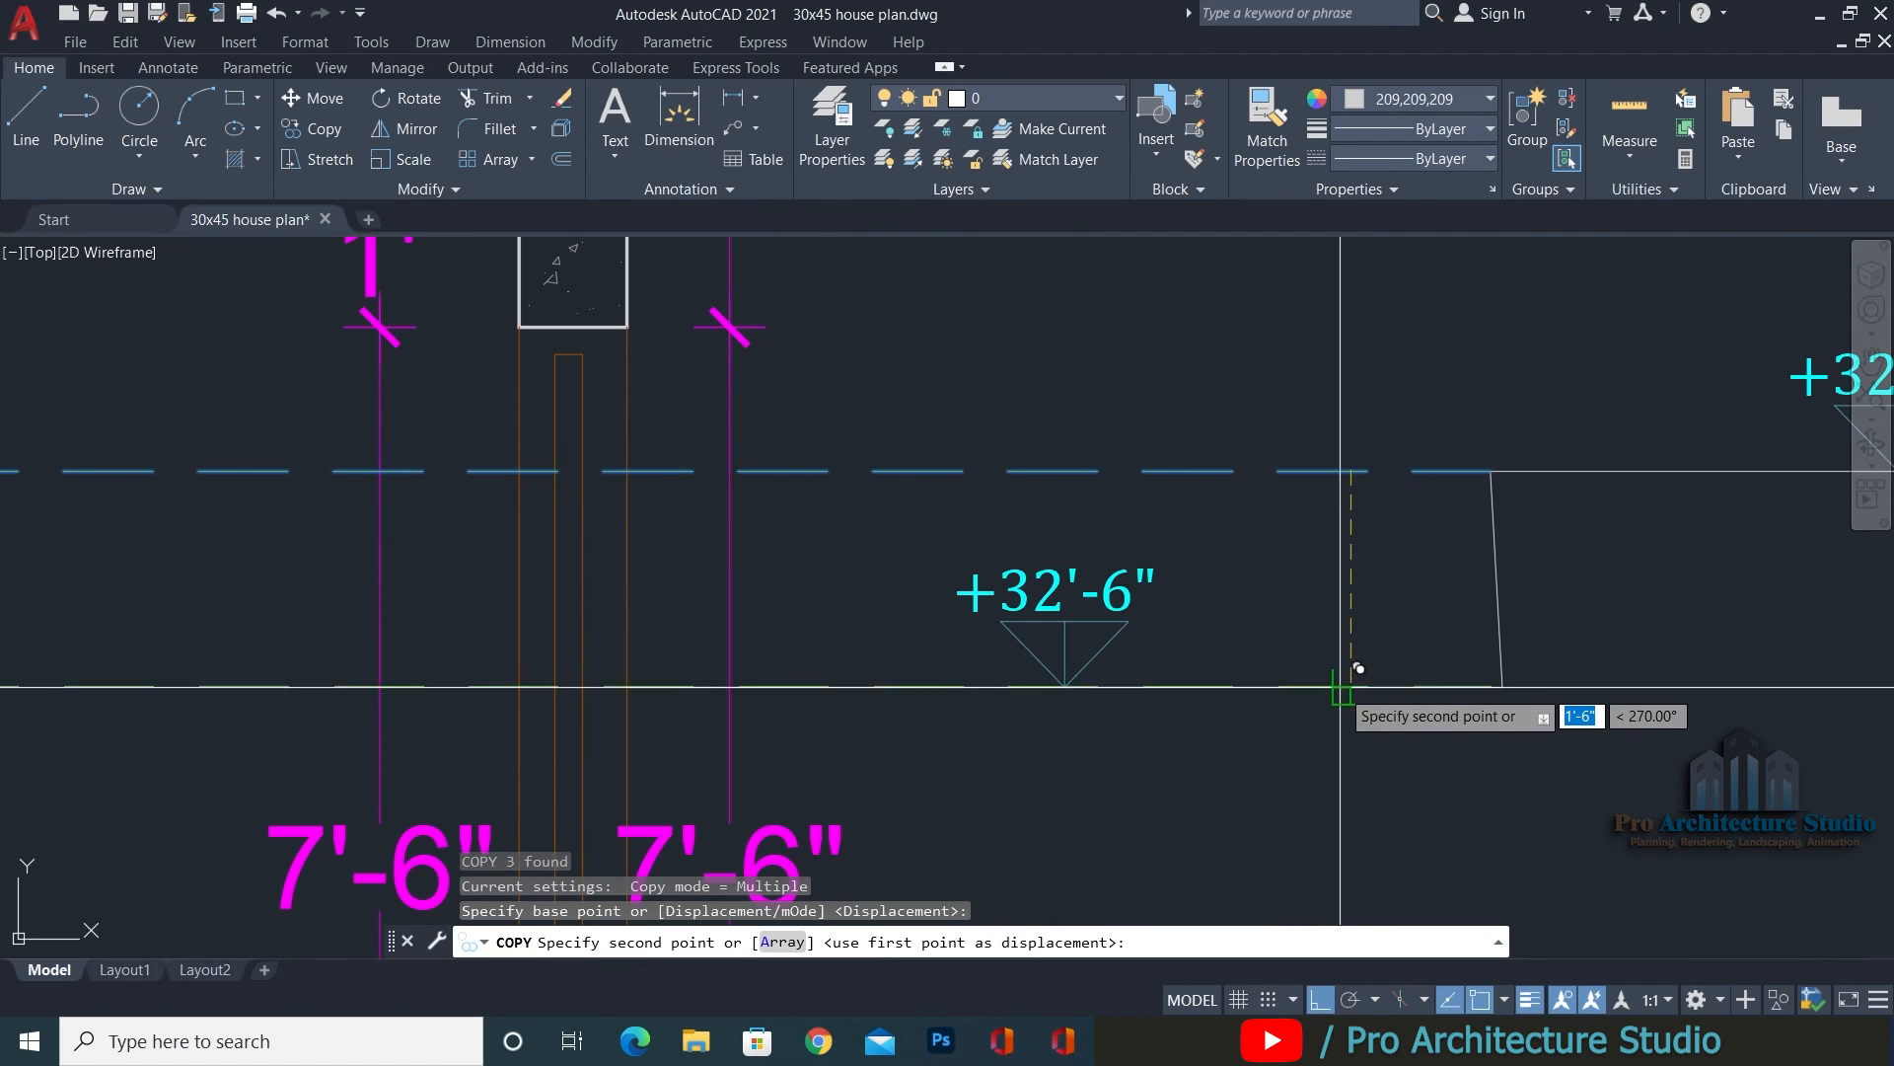
left_click(1340, 688)
key("Return")
key("Escape")
key("Escape")
scroll(1488, 527, "down", 5)
key("Escape")
Stretch the upper end of the 6'-6" dimension down to the lower parapet's dashed level line.
mouse_move(270, 644)
middle_mouse_down()
mouse_move(622, 631)
mouse_move(884, 568)
middle_mouse_up()
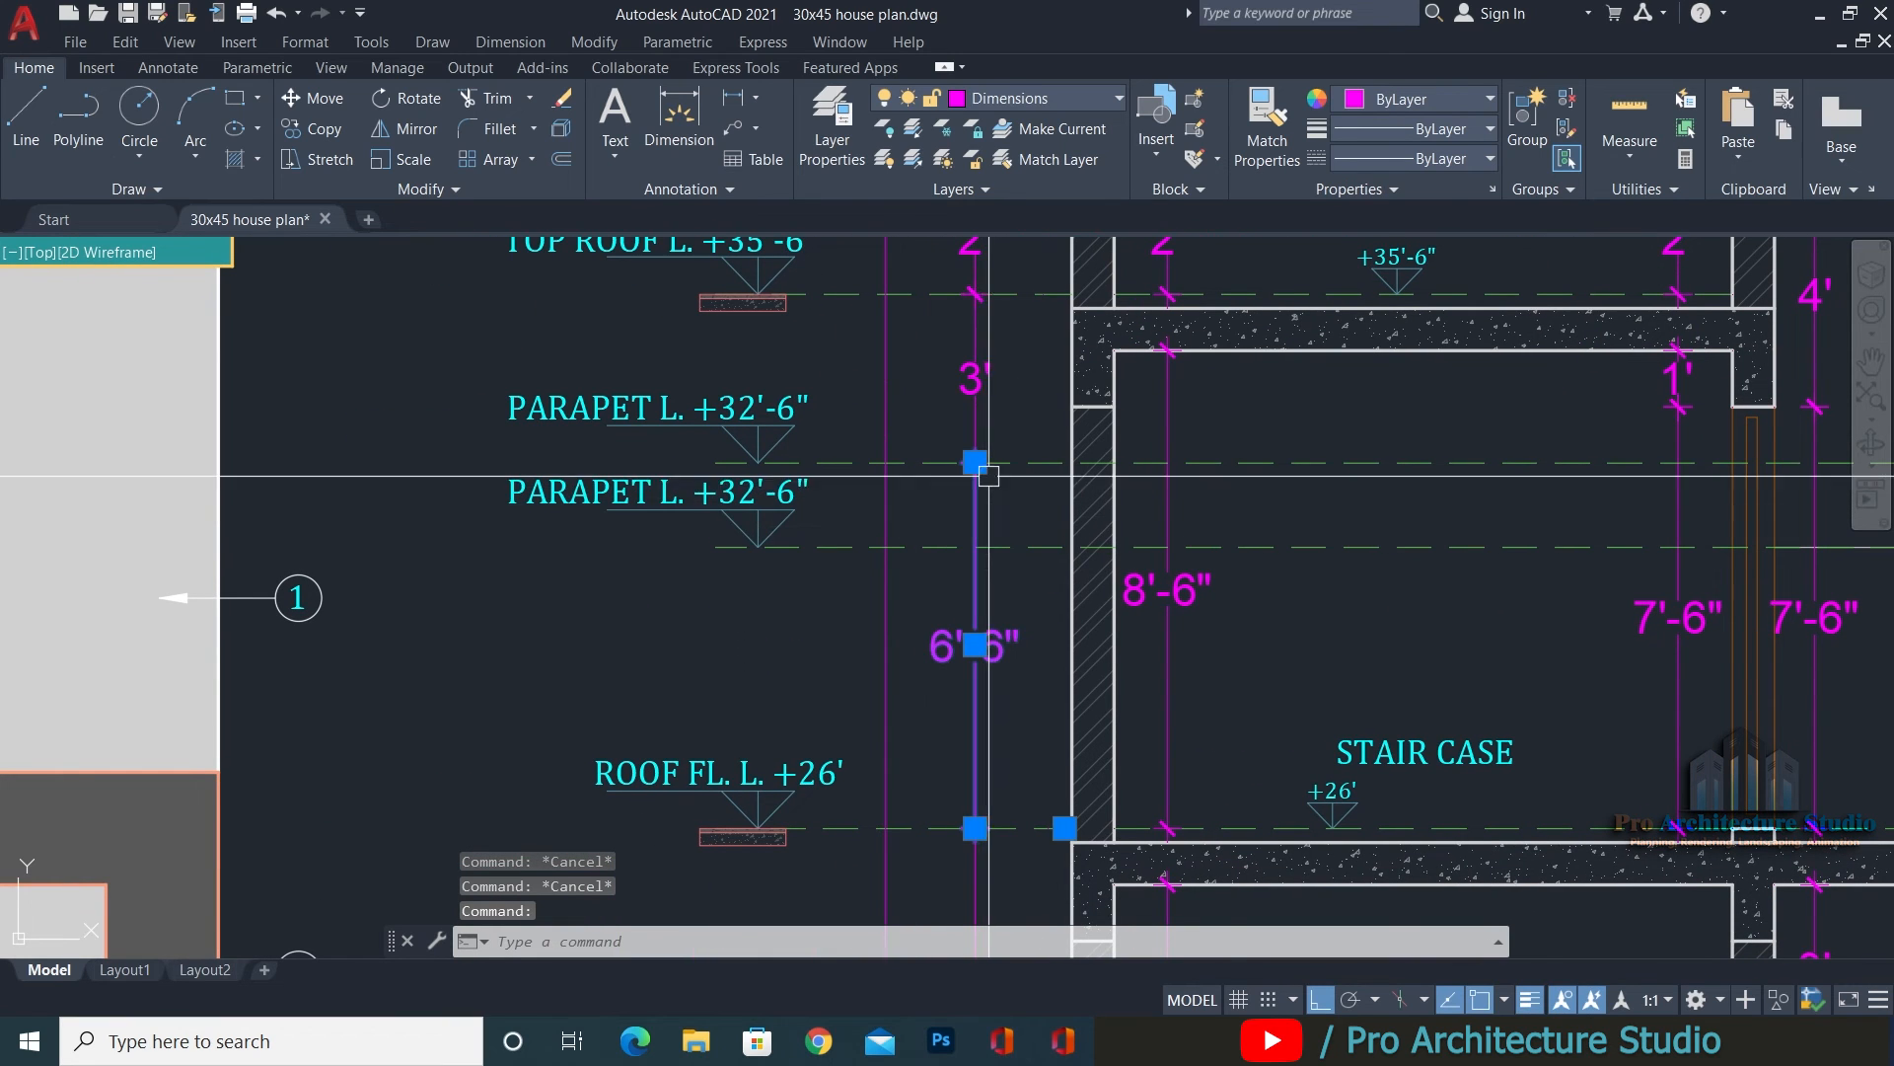
left_click(974, 461)
left_click(975, 546)
key("Escape")
key("Escape")
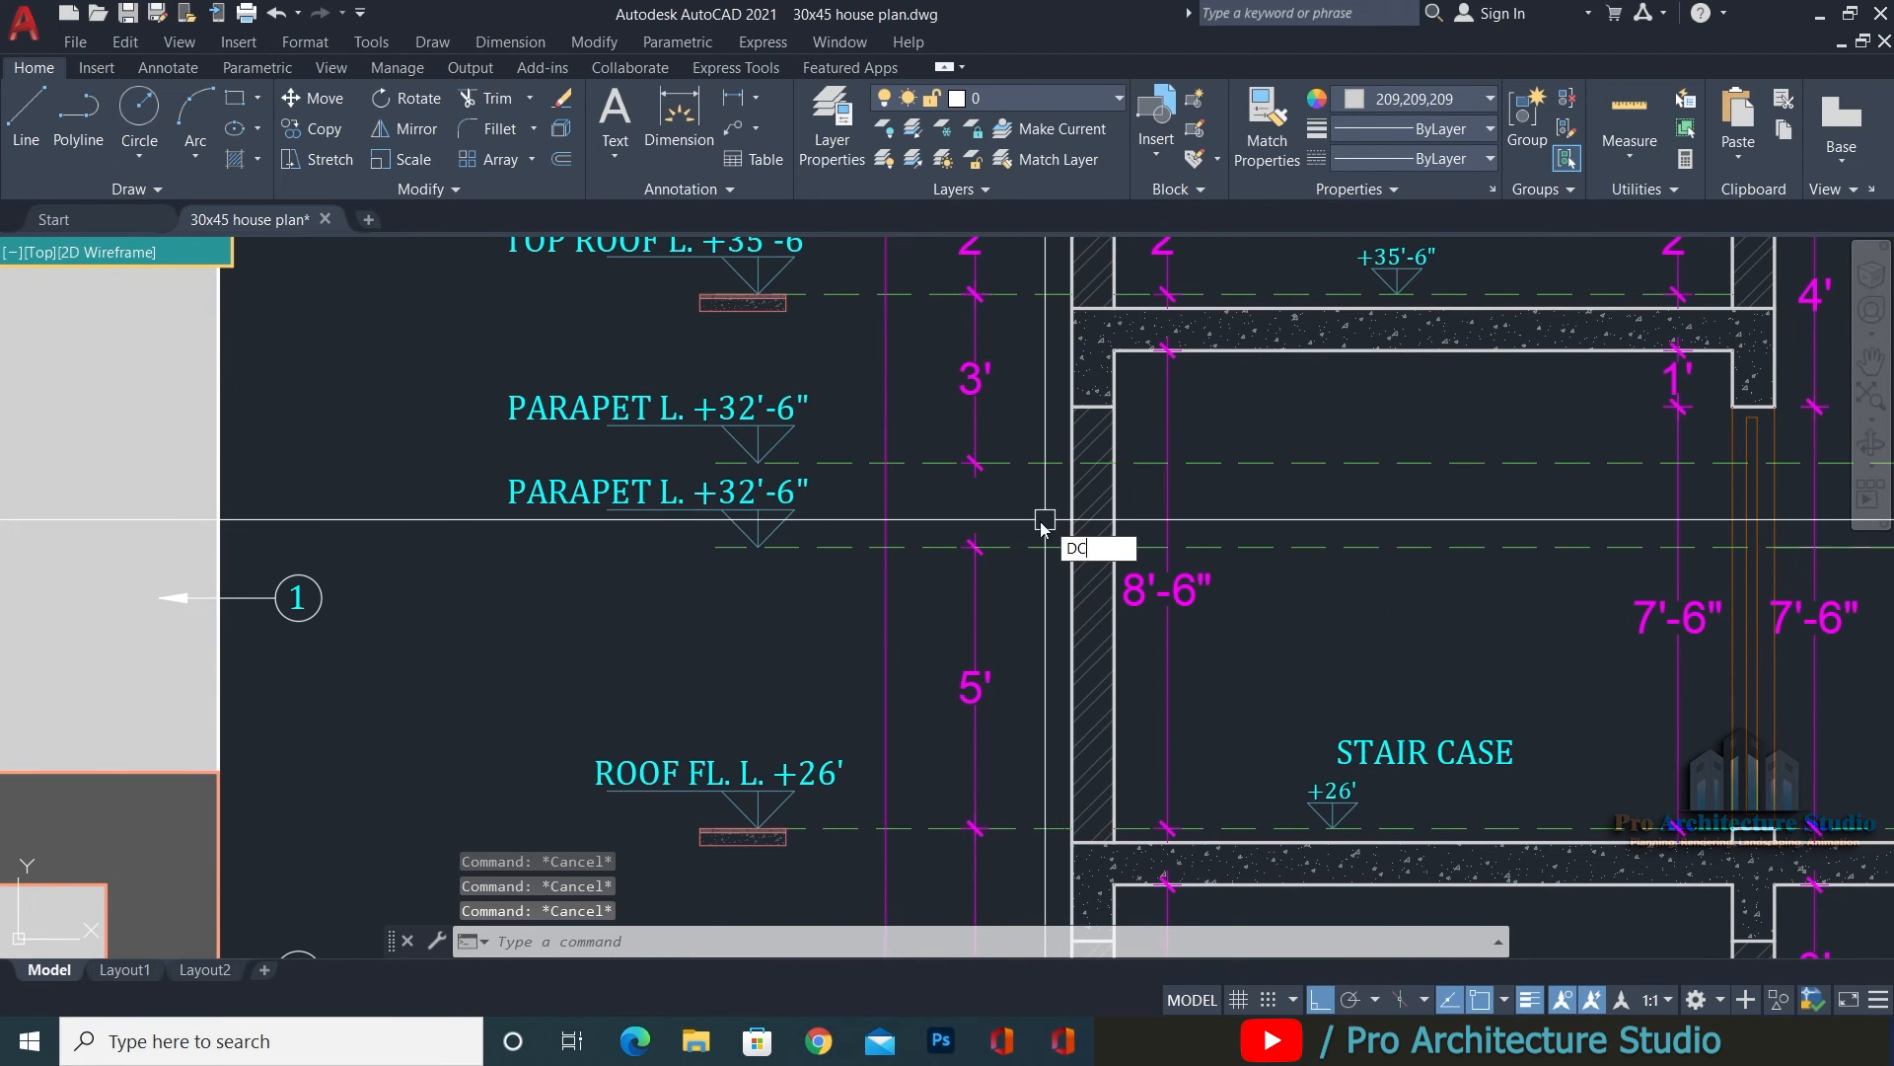
Add a continued dimension from the shortened parapet dimension up to the upper parapet's dashed level line.
key("Return")
scroll(1044, 522, "up", 4)
key("Escape")
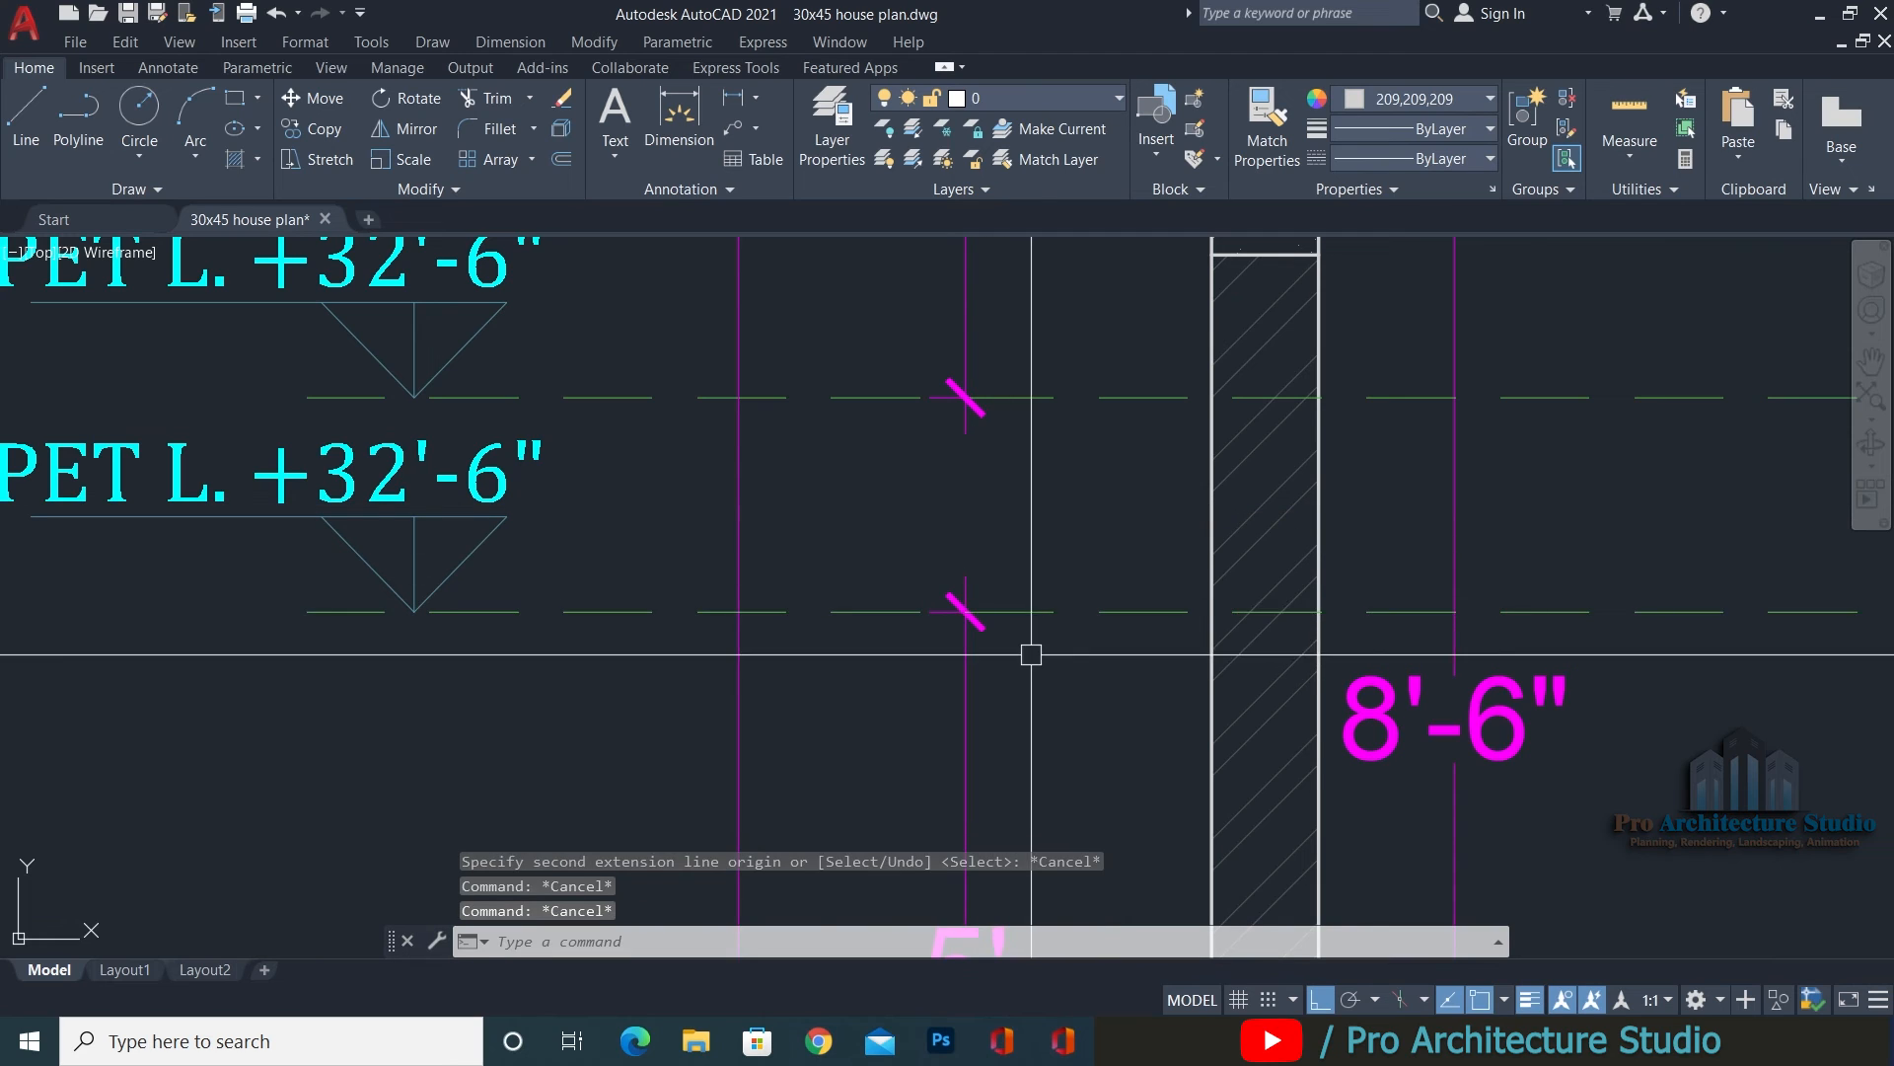
key("Return")
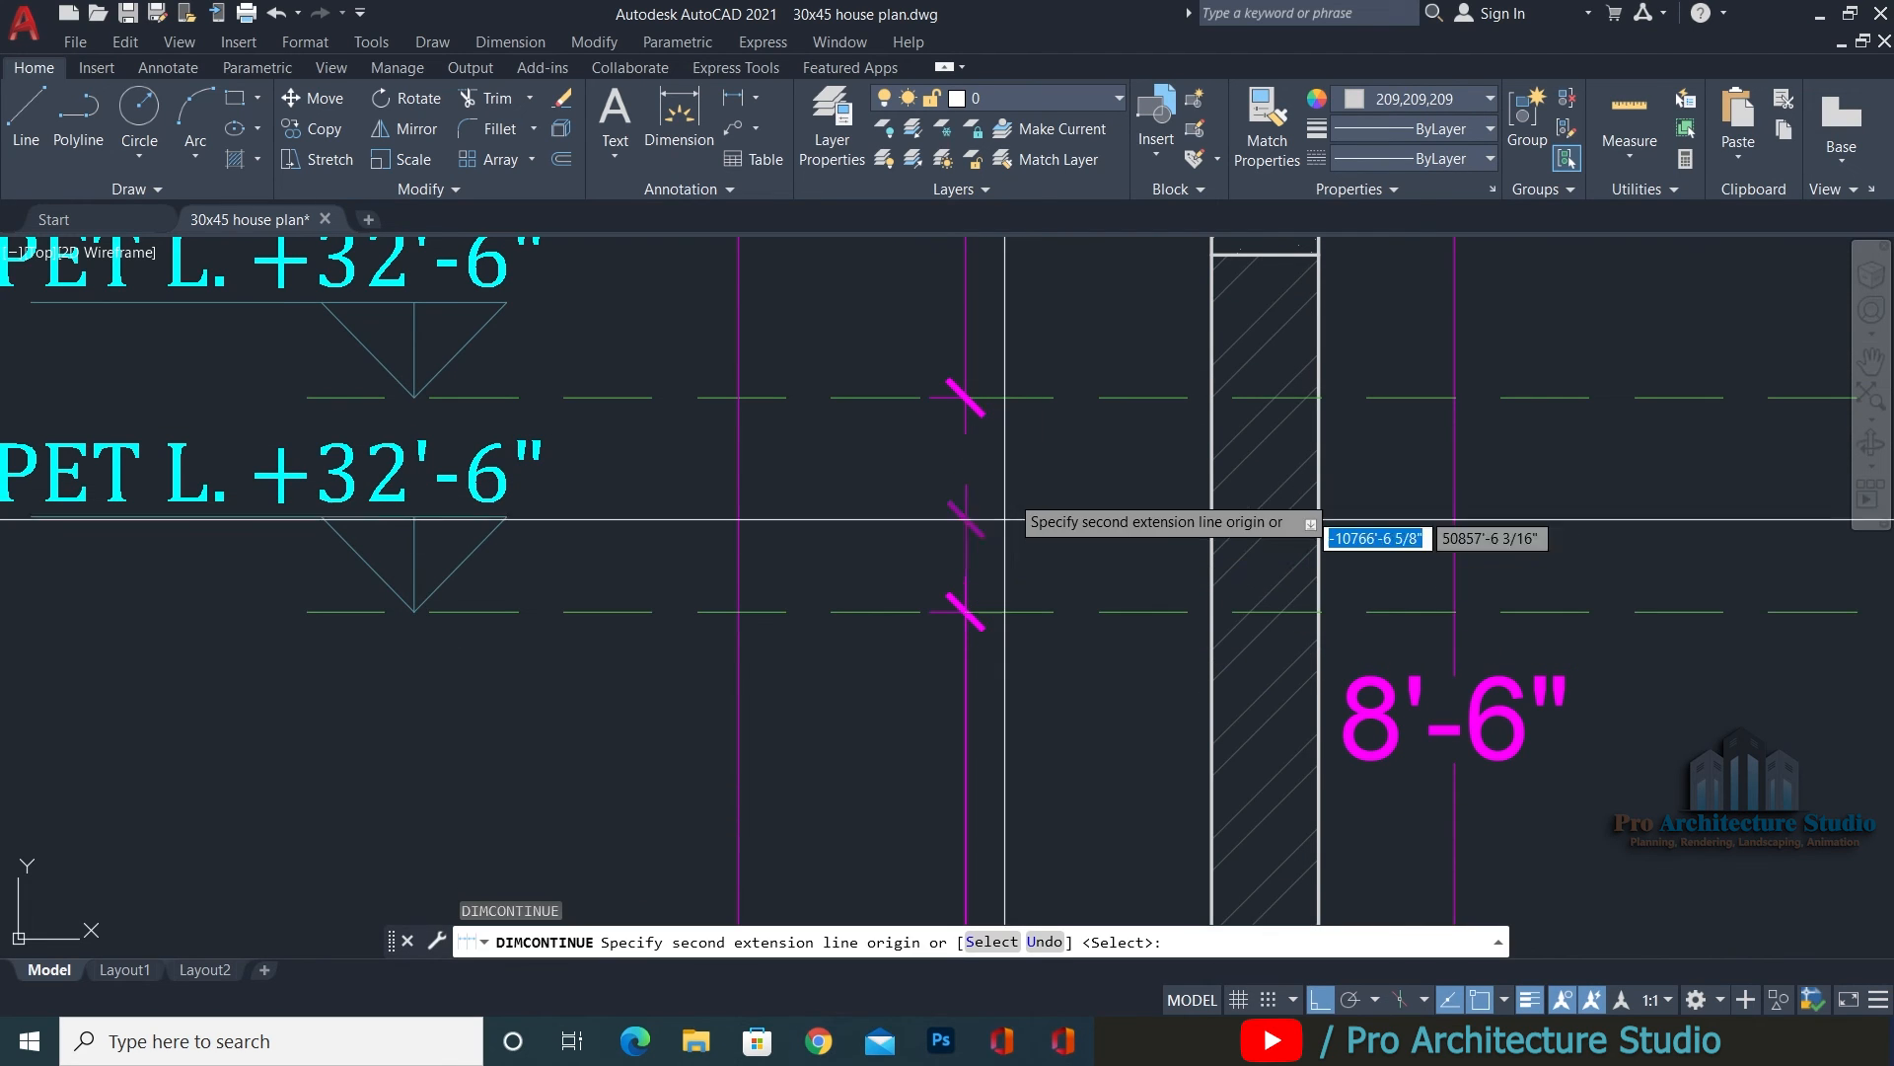
type("s")
key("Return")
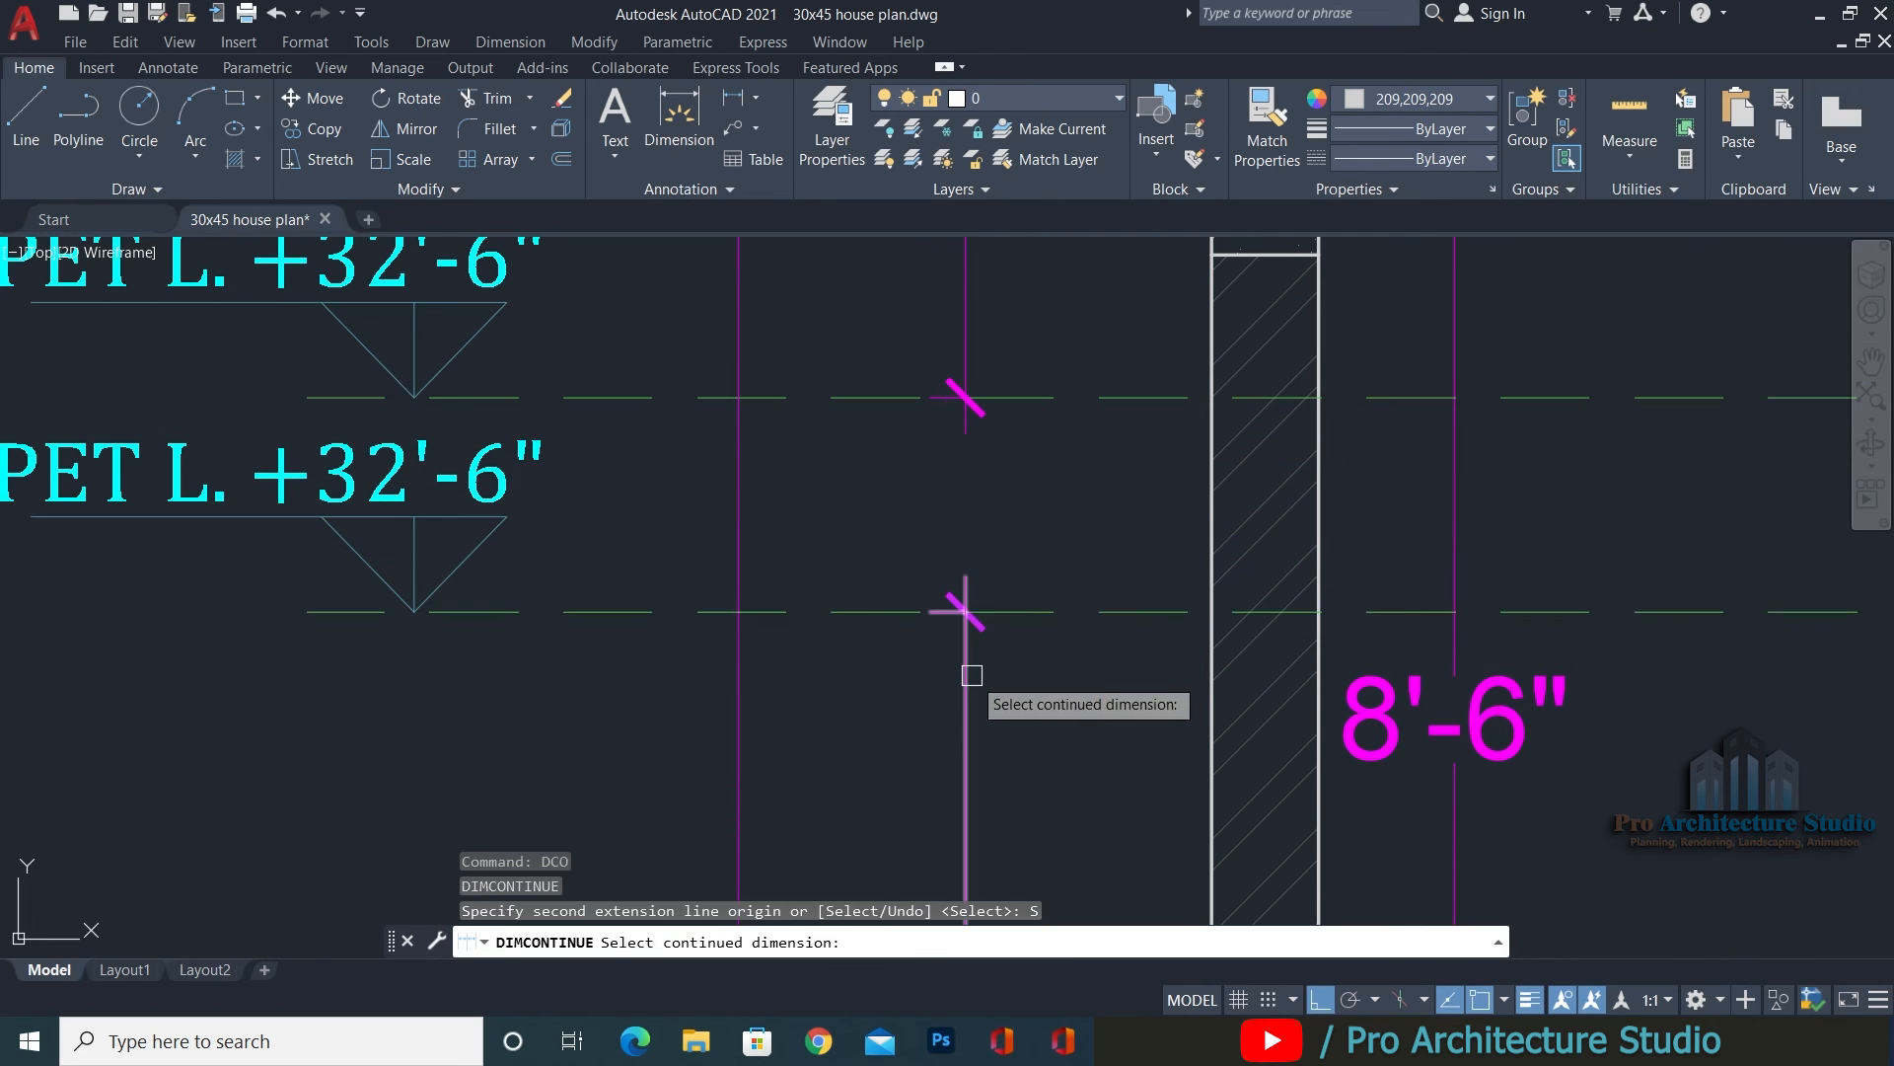
left_click(969, 675)
left_click(1026, 392)
key("Return")
key("Escape")
key("Escape")
Match the new dimension between the two parapet levels to the properties of the 3' dimension above it.
type("m")
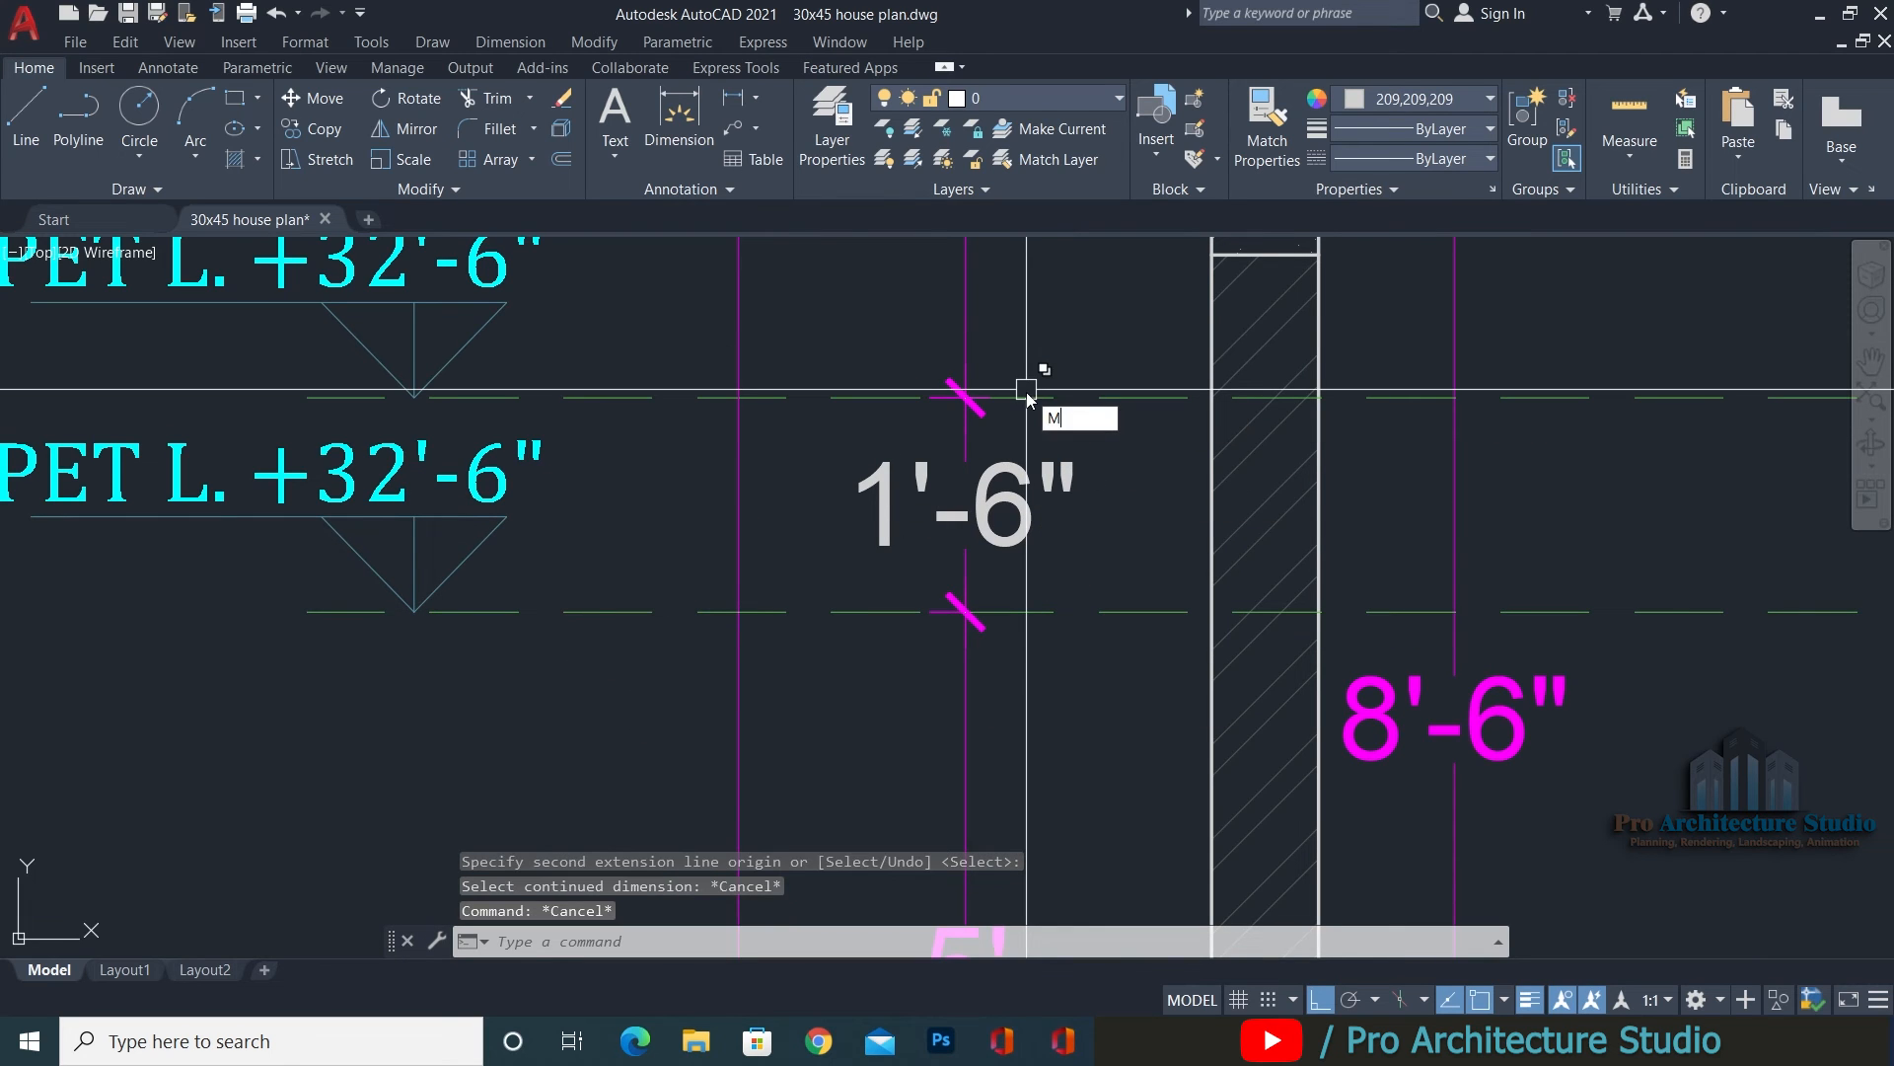
type("a")
key("Return")
left_click(965, 300)
left_click(1135, 459)
left_click(1036, 509)
key("Return")
key("Return")
left_click(1036, 512)
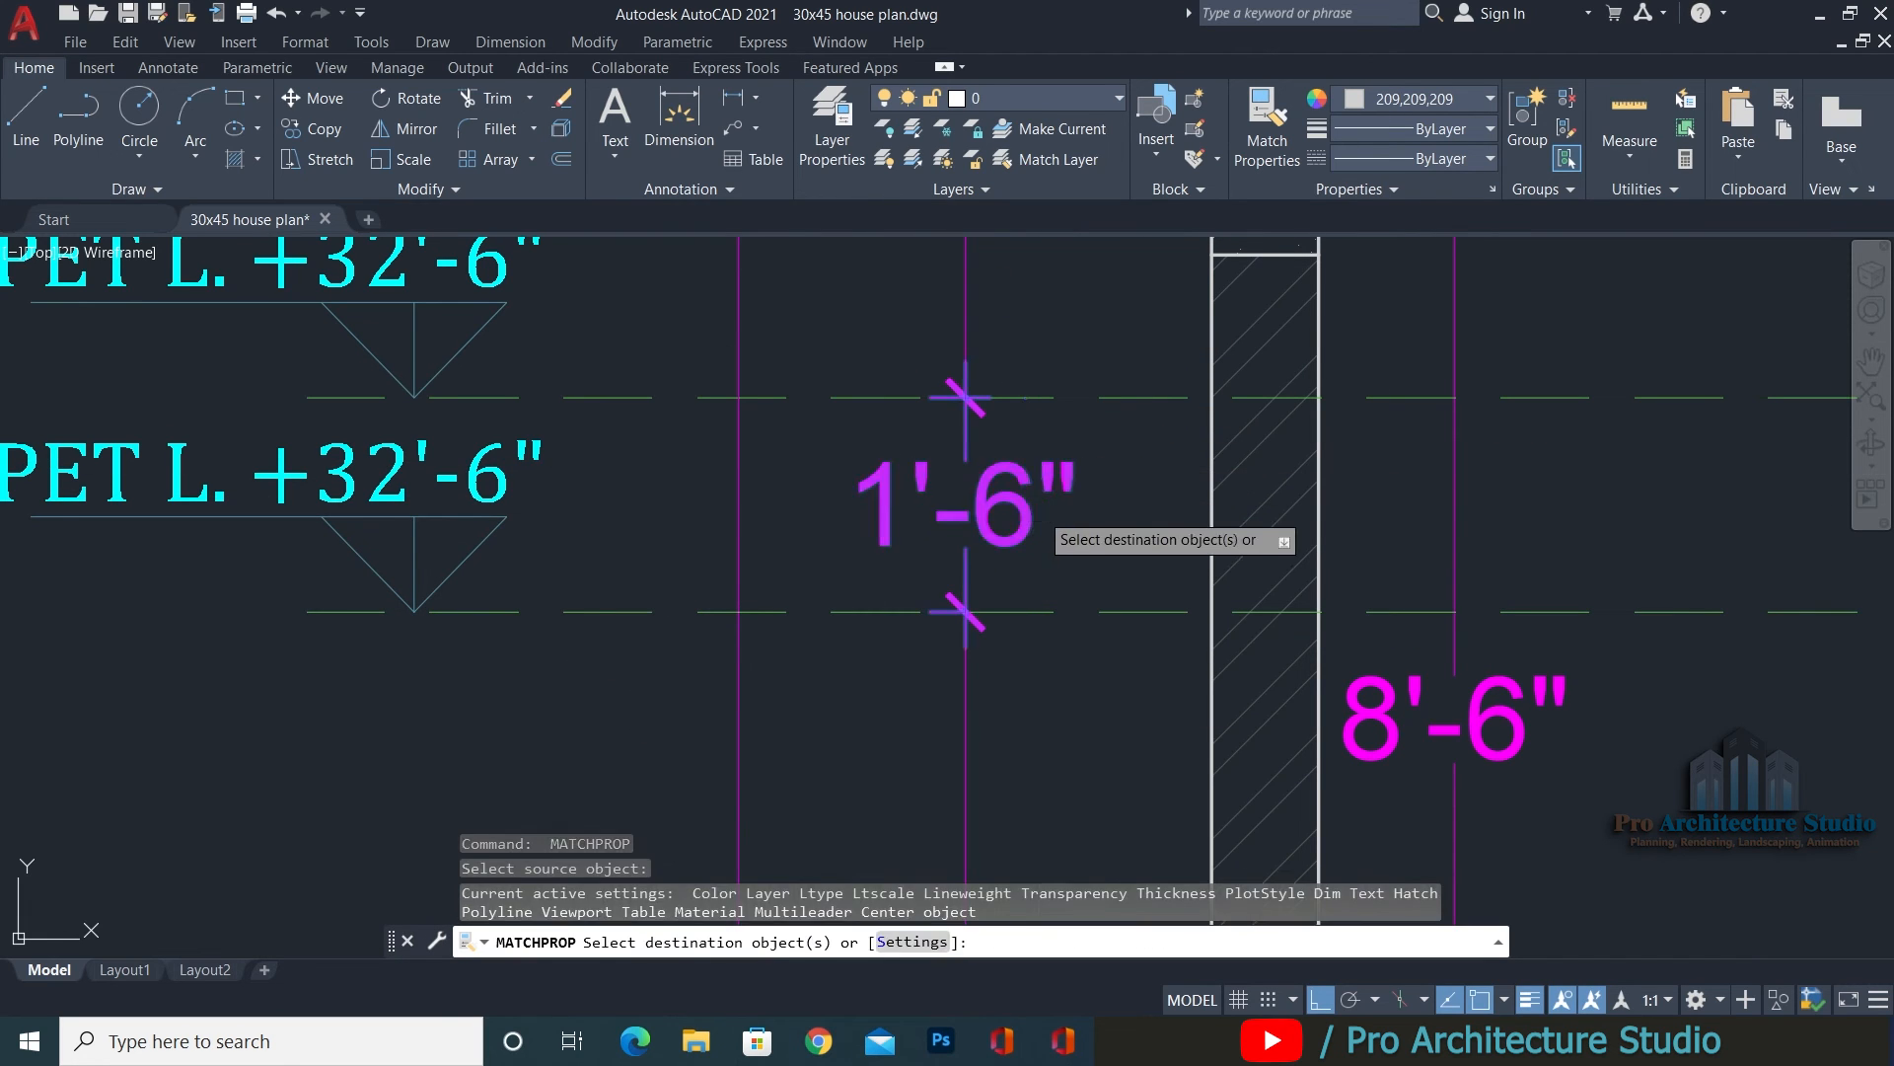
key("Escape")
key("Escape")
Shift the 1'-6" dimension sideways off the dimension chain and move it back into line.
left_click(1012, 512)
type("m")
key("Return")
left_click(1030, 694)
left_click(1110, 705)
key("Escape")
left_click(1061, 490)
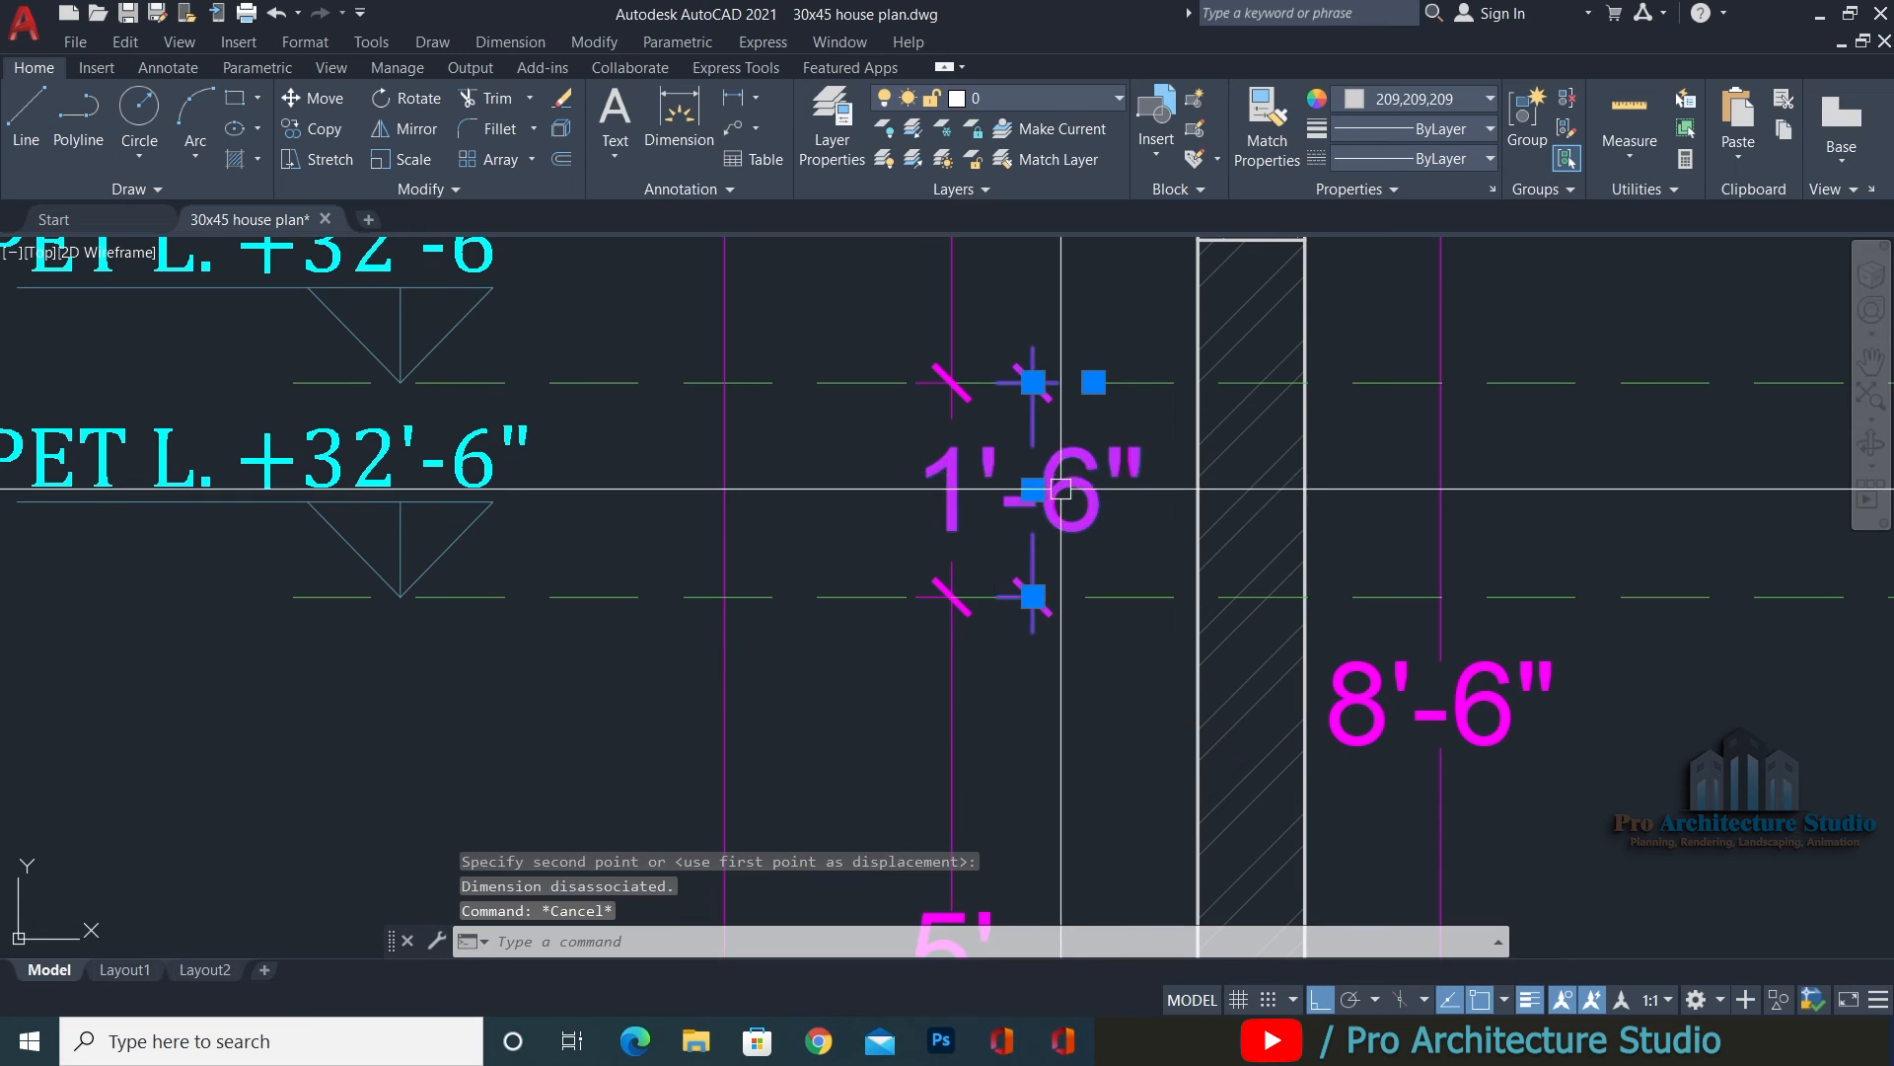
type("m")
key("Return")
left_click(1032, 382)
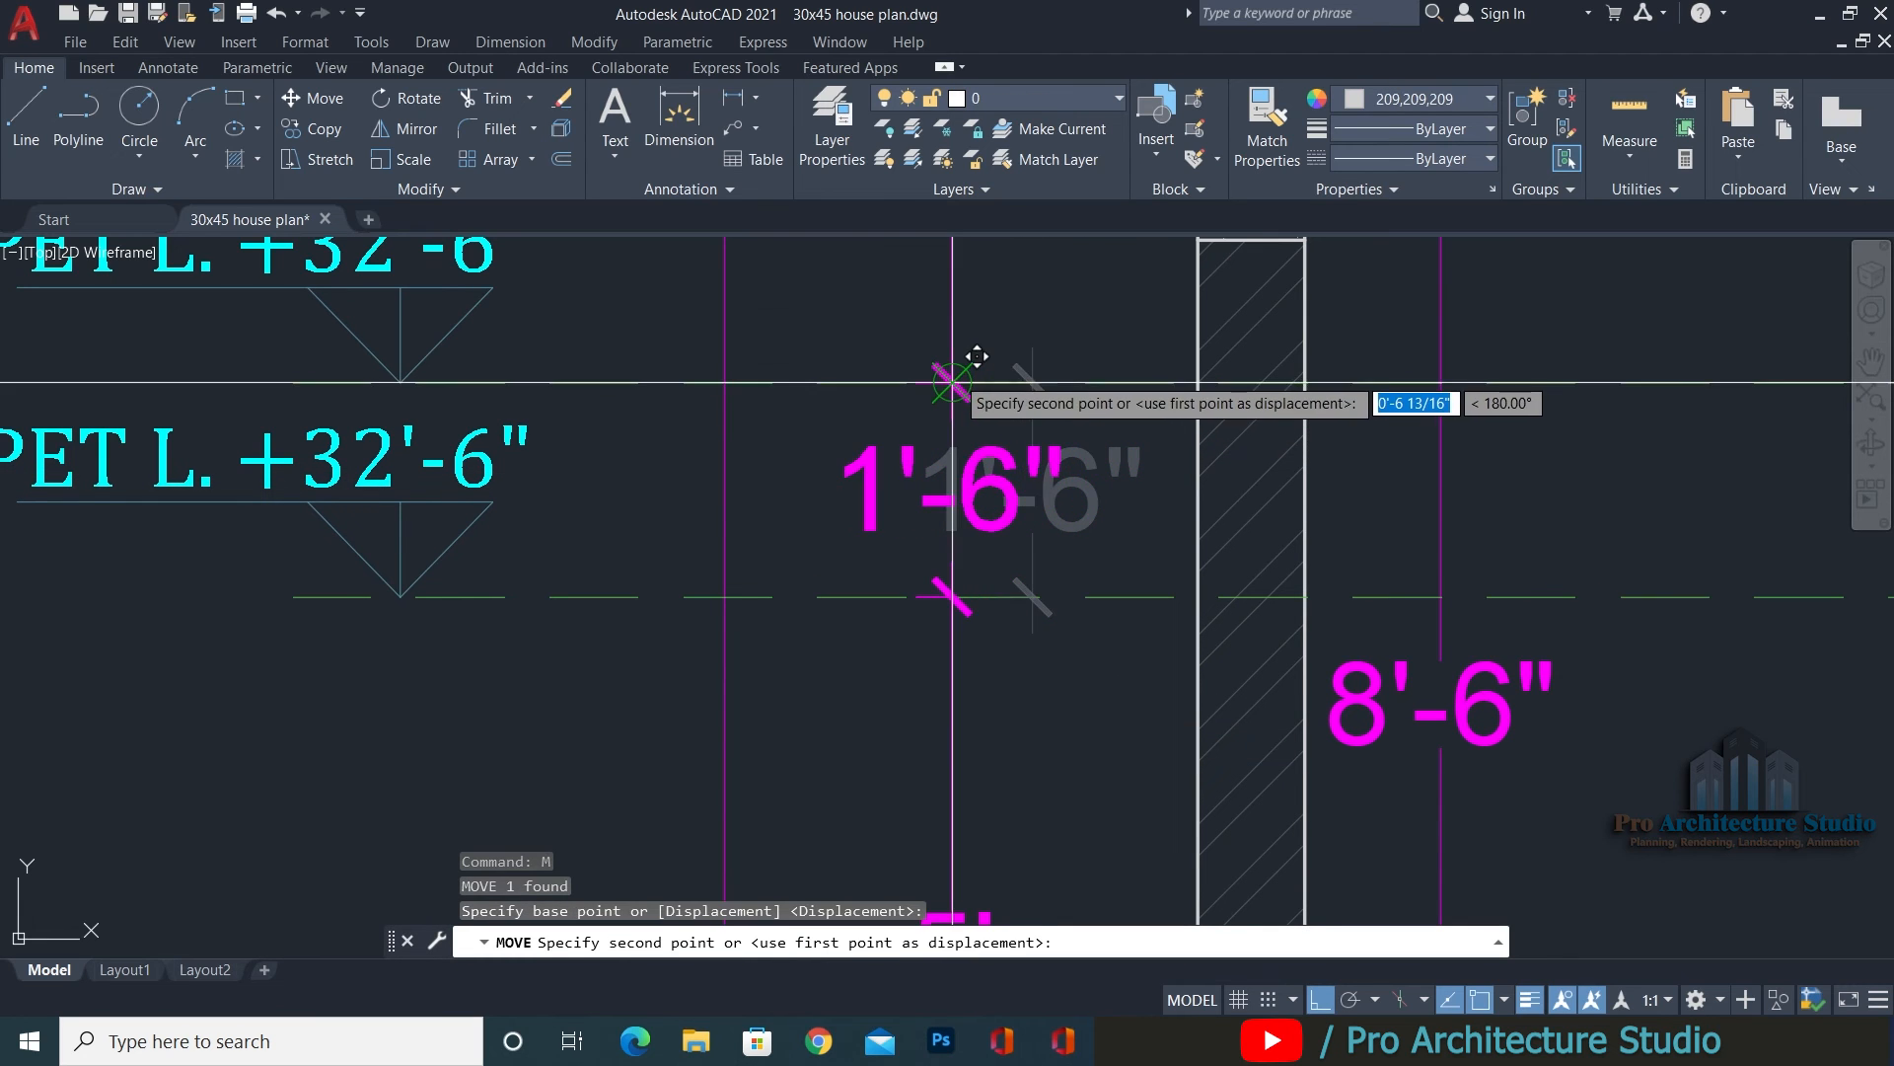
key("Escape")
key("Escape")
key("Escape")
Try to stretch the overall height dimension's upper end down to the lower parapet level, and undo the edit.
scroll(987, 405, "down", 4)
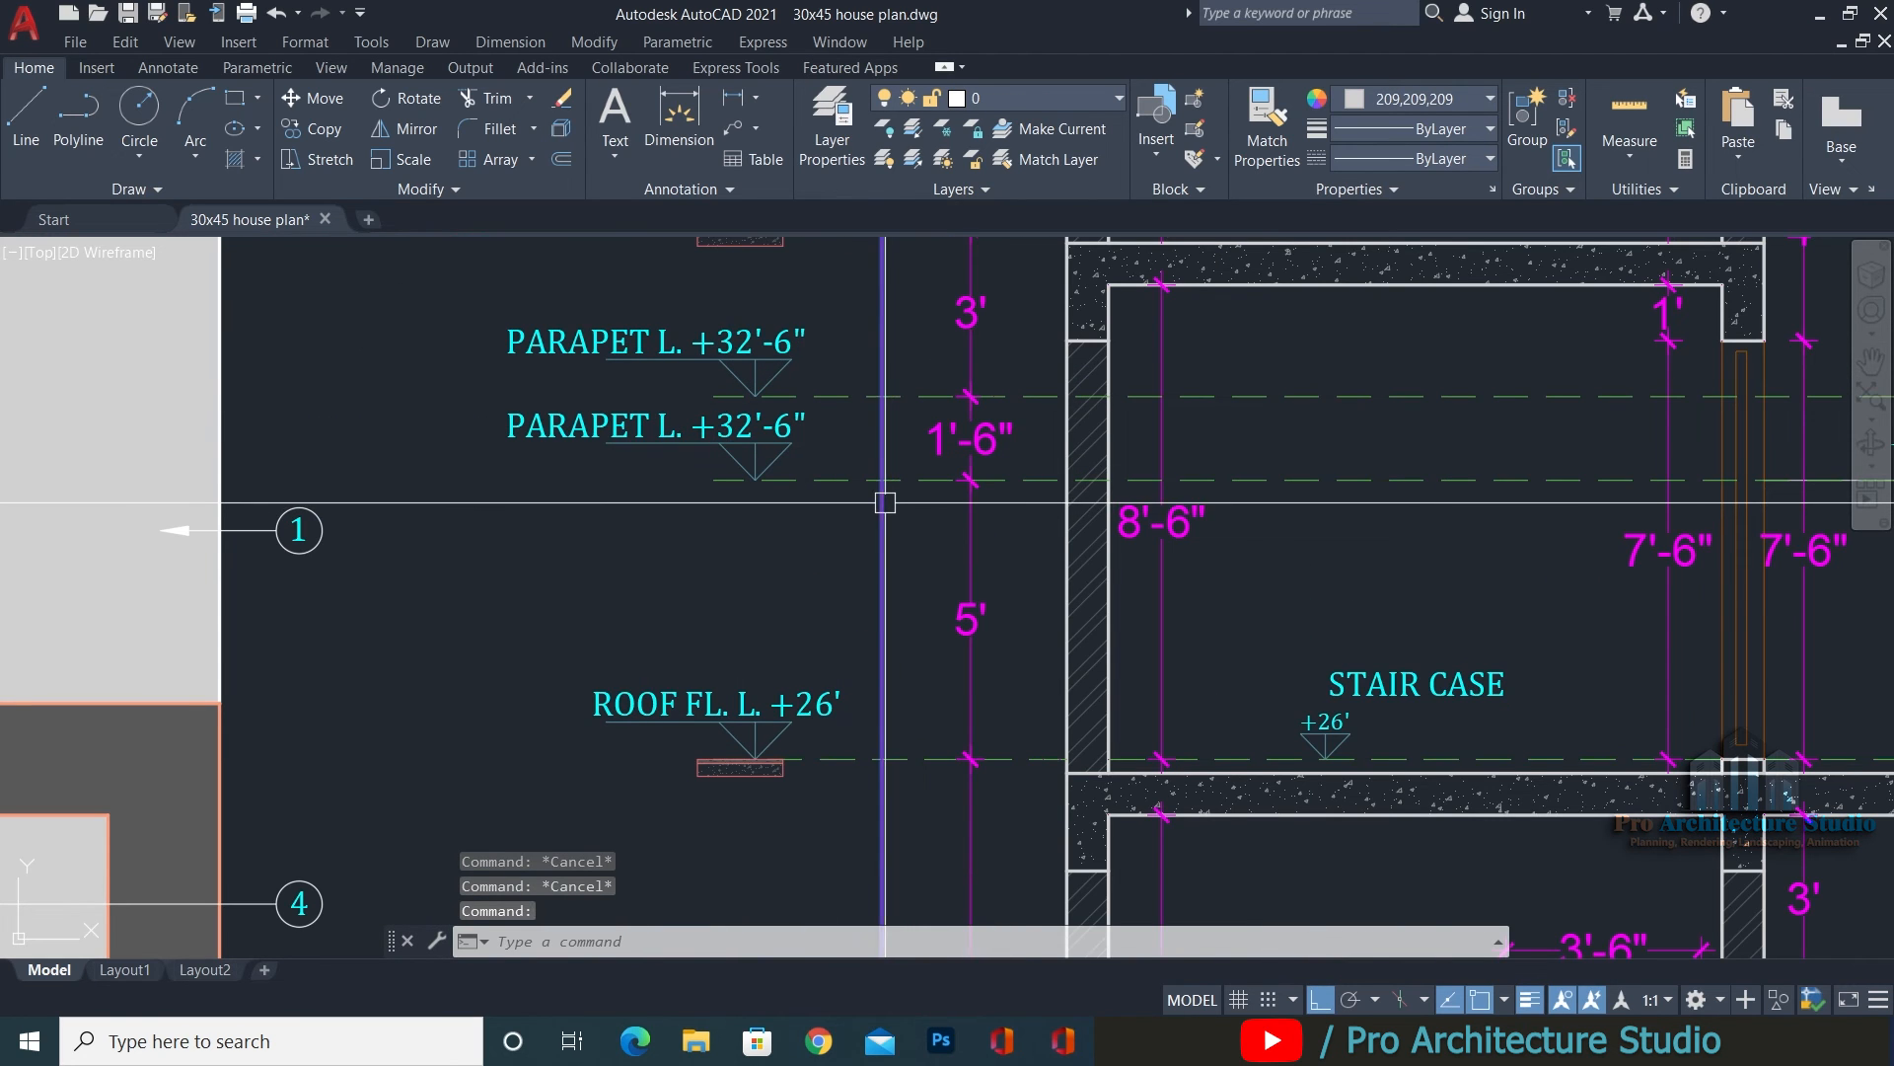
left_click(885, 503)
scroll(846, 768, "down", 2)
left_click(926, 361)
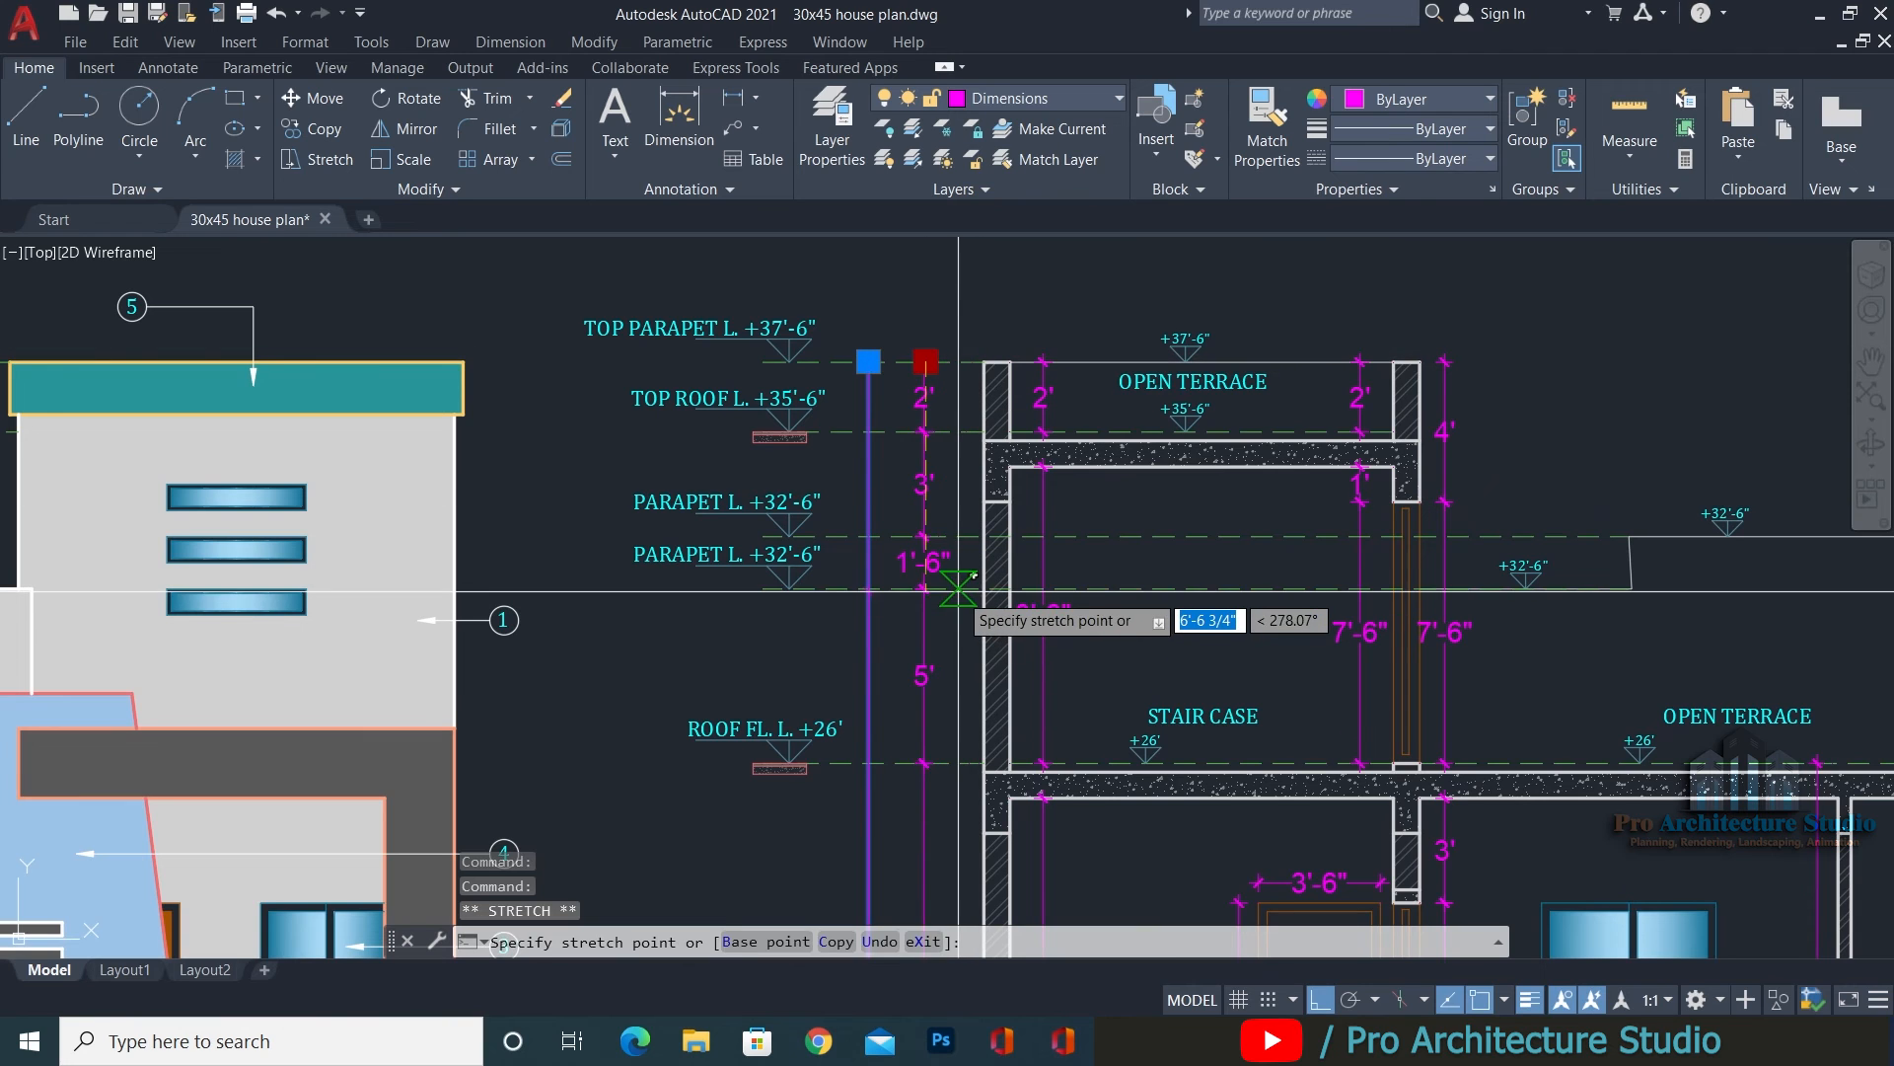
key("Escape")
key("ctrl+z")
key("ctrl+z")
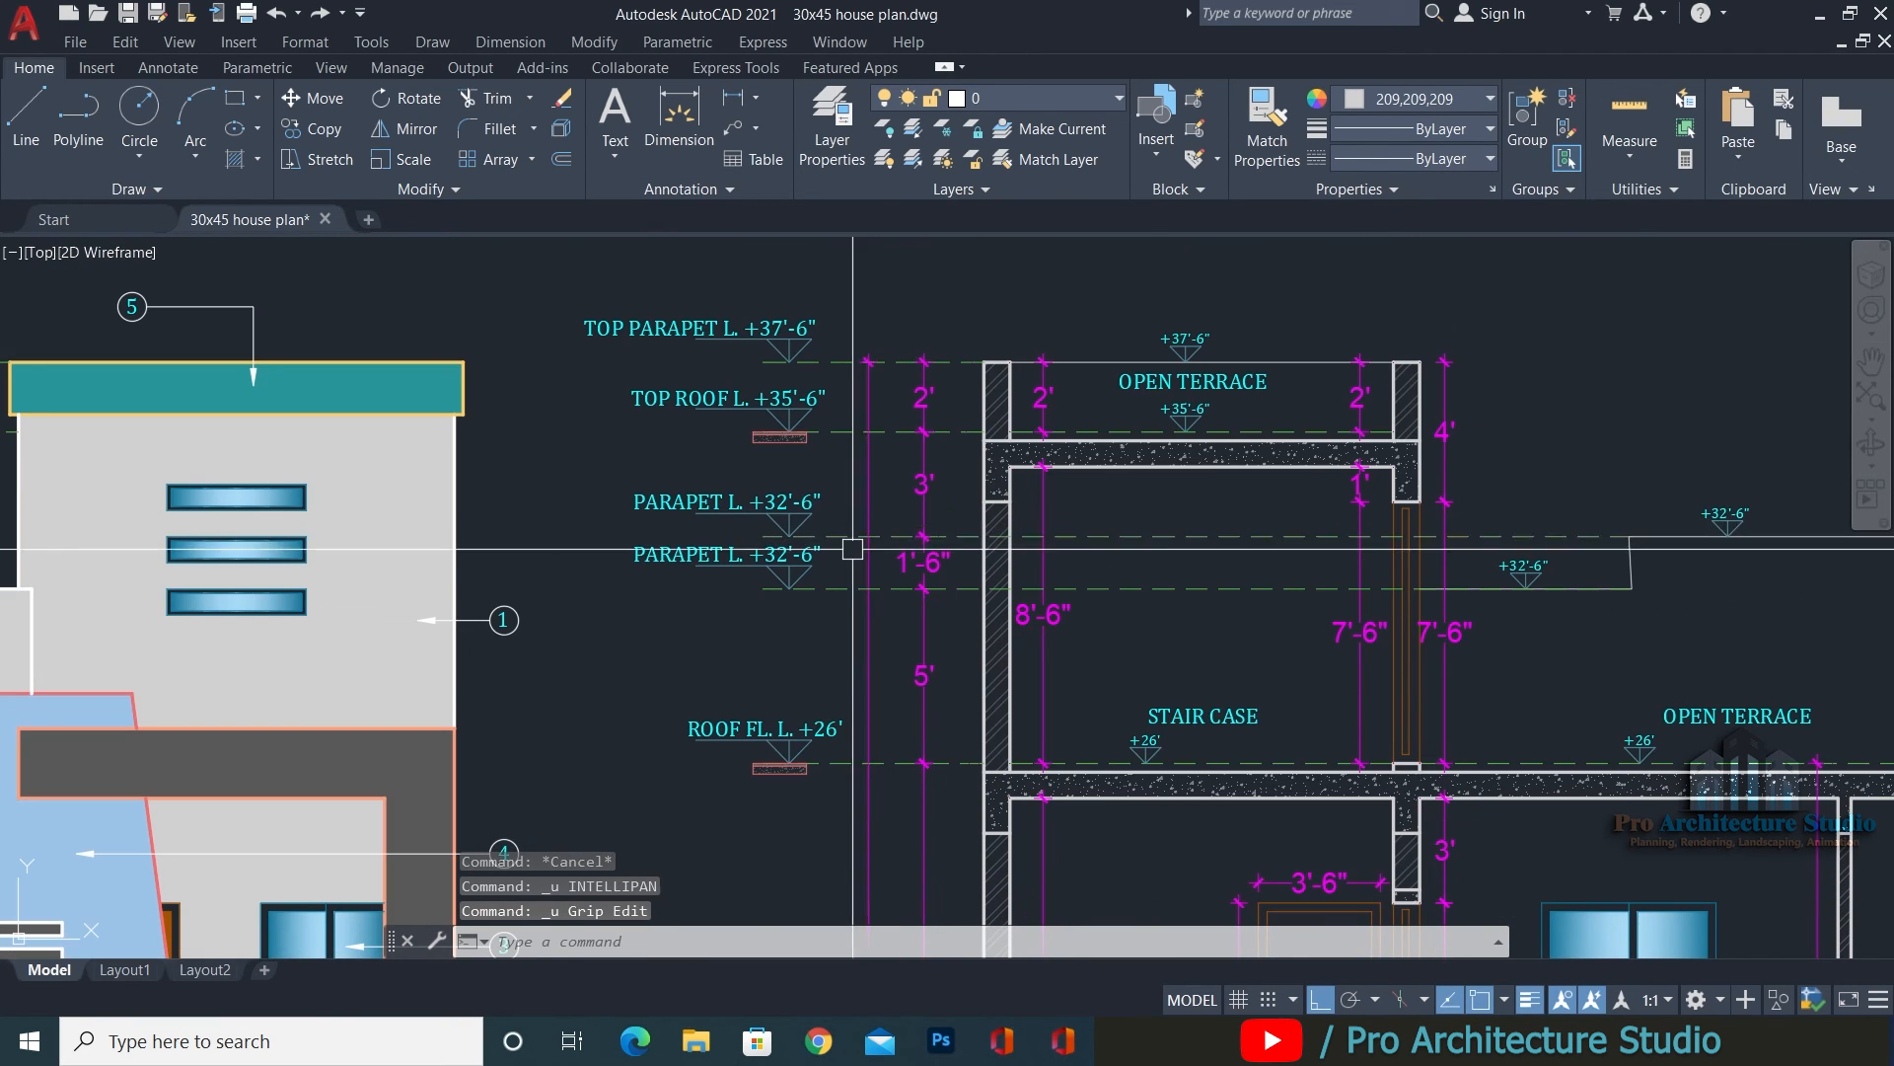
Change the copied lower parapet level label to PARAPET L. +31'.
scroll(852, 550, "up", 5)
scroll(877, 585, "up", 2)
double_click(789, 590)
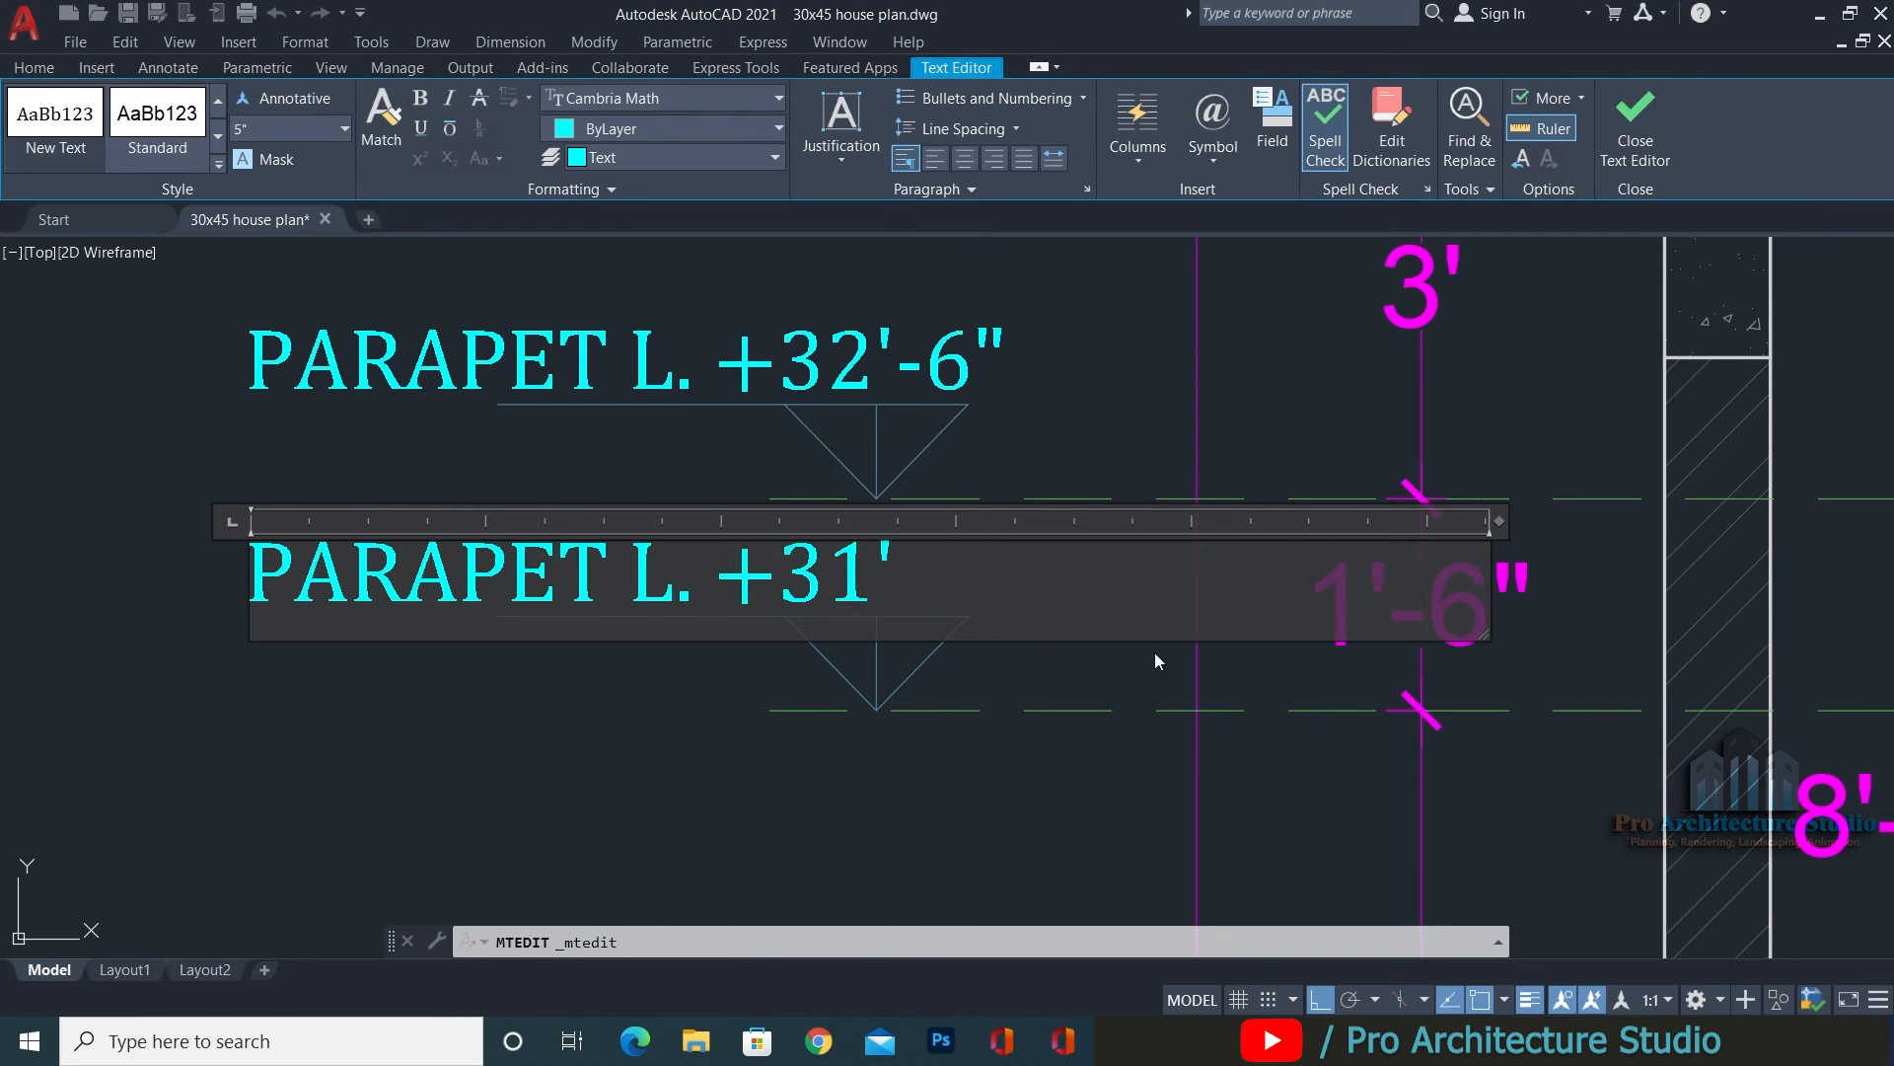
left_click(865, 697)
Move the PARAPET L. +31' label sideways so that it sits over its level triangle.
scroll(817, 547, "down", 2)
type("m")
key("space")
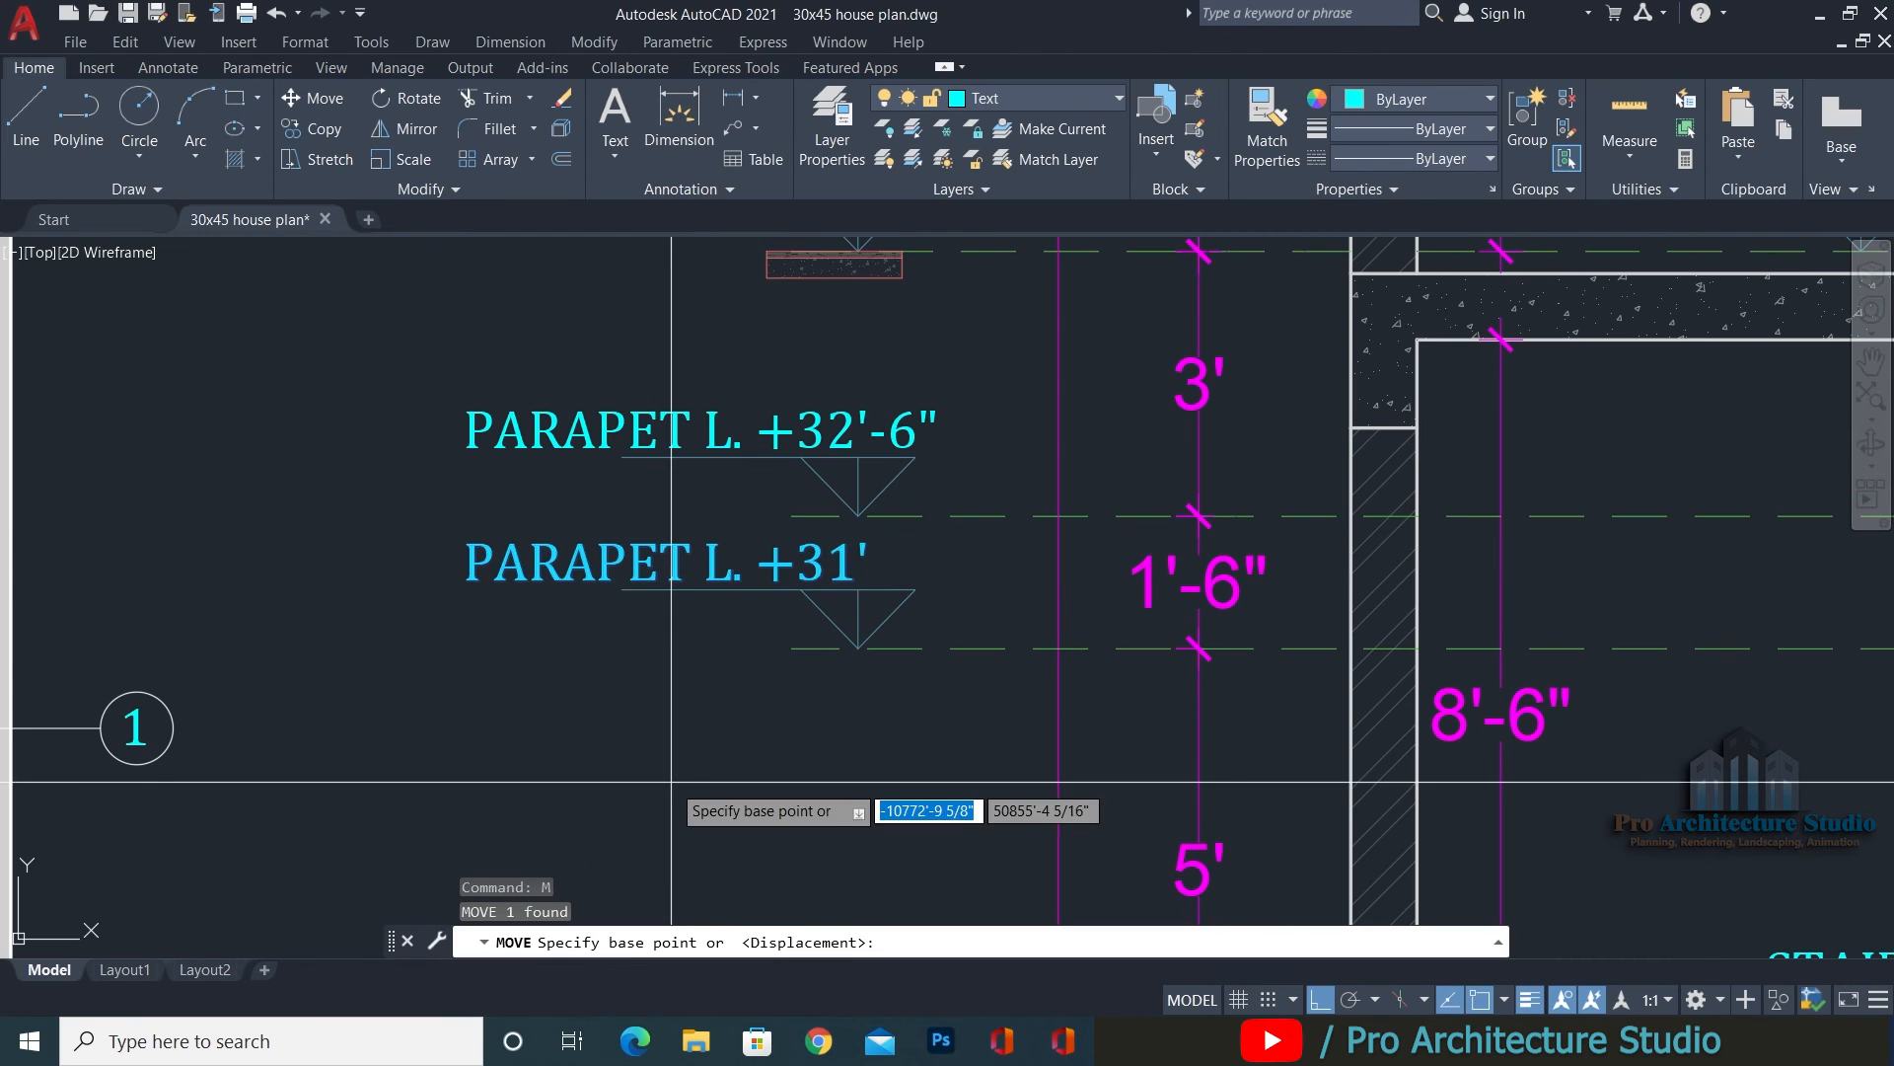
left_click(669, 780)
left_click(718, 785)
Change the text of the level marker on the lower parapet line beside the stair case to +31'.
scroll(584, 592, "down", 4)
middle_click_drag(905, 633, 725, 595)
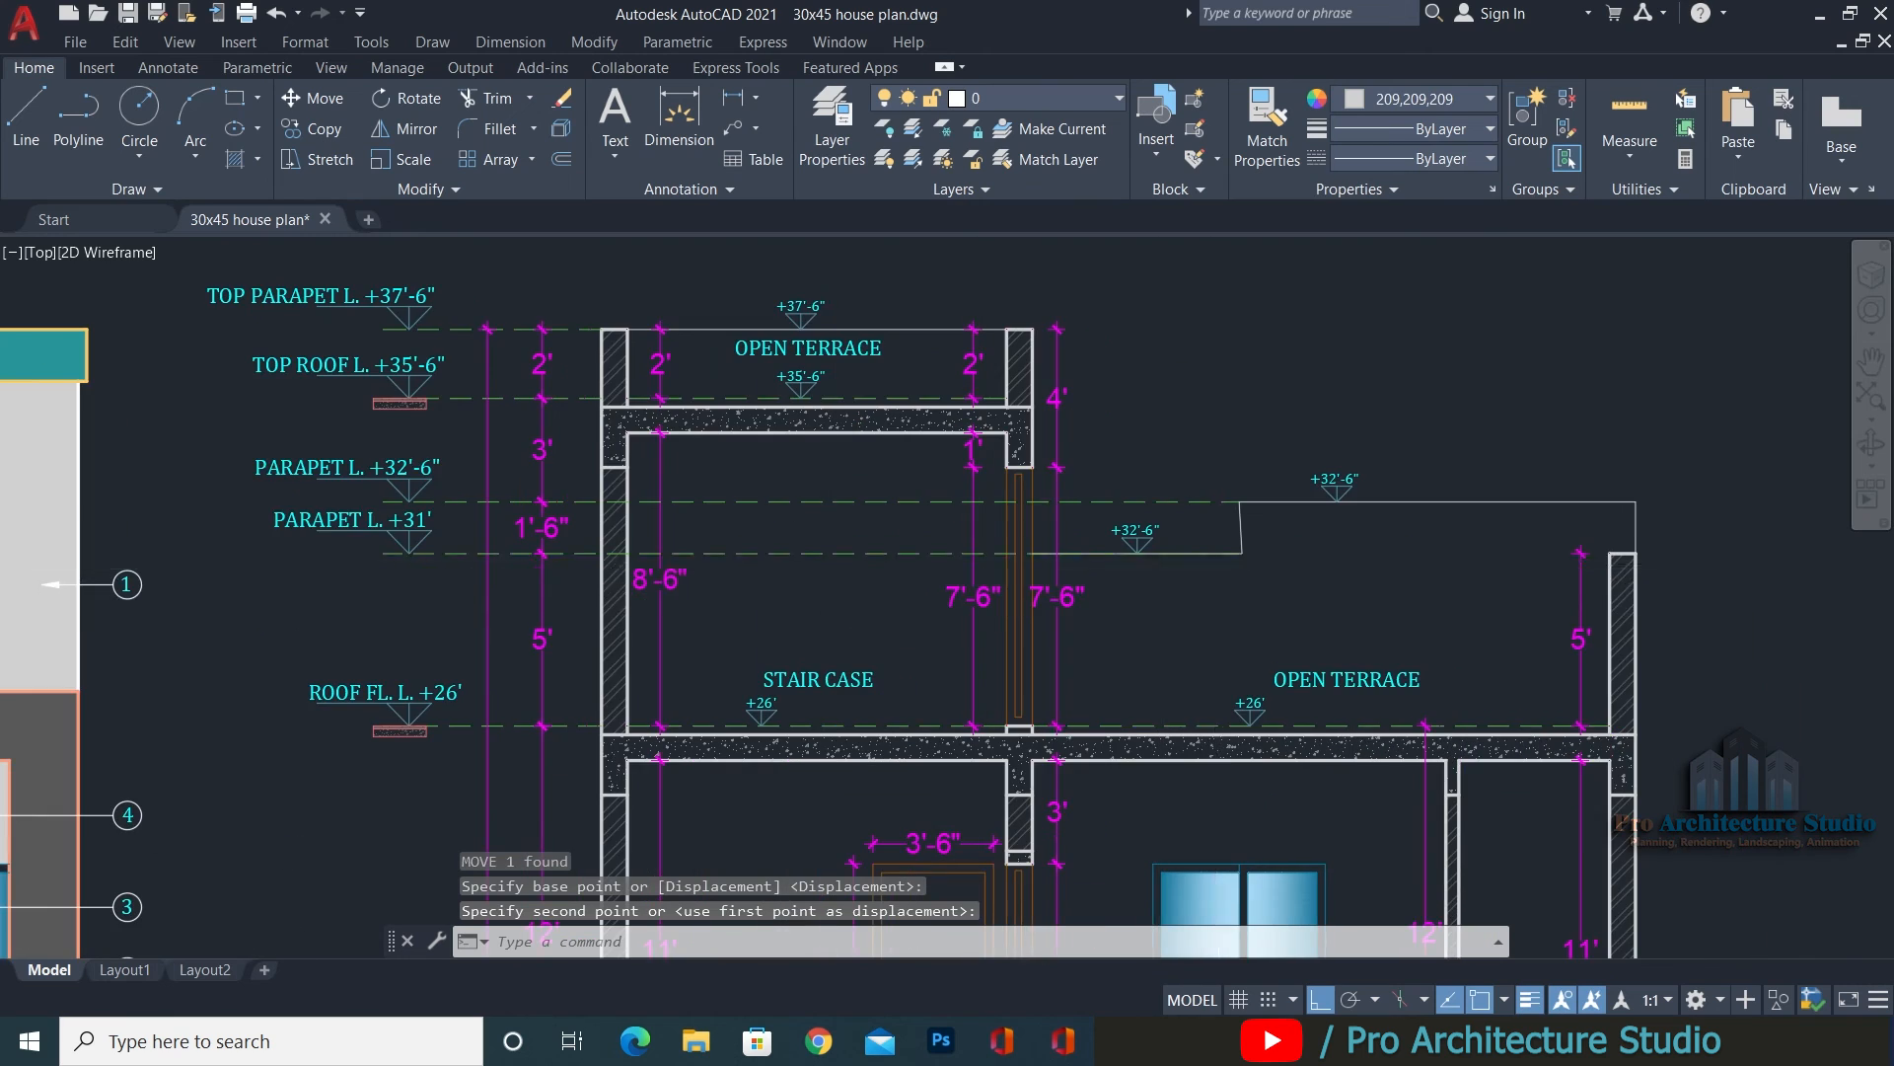
scroll(1244, 571, "up", 5)
double_click(1030, 457)
left_click_drag(1030, 456, 799, 467)
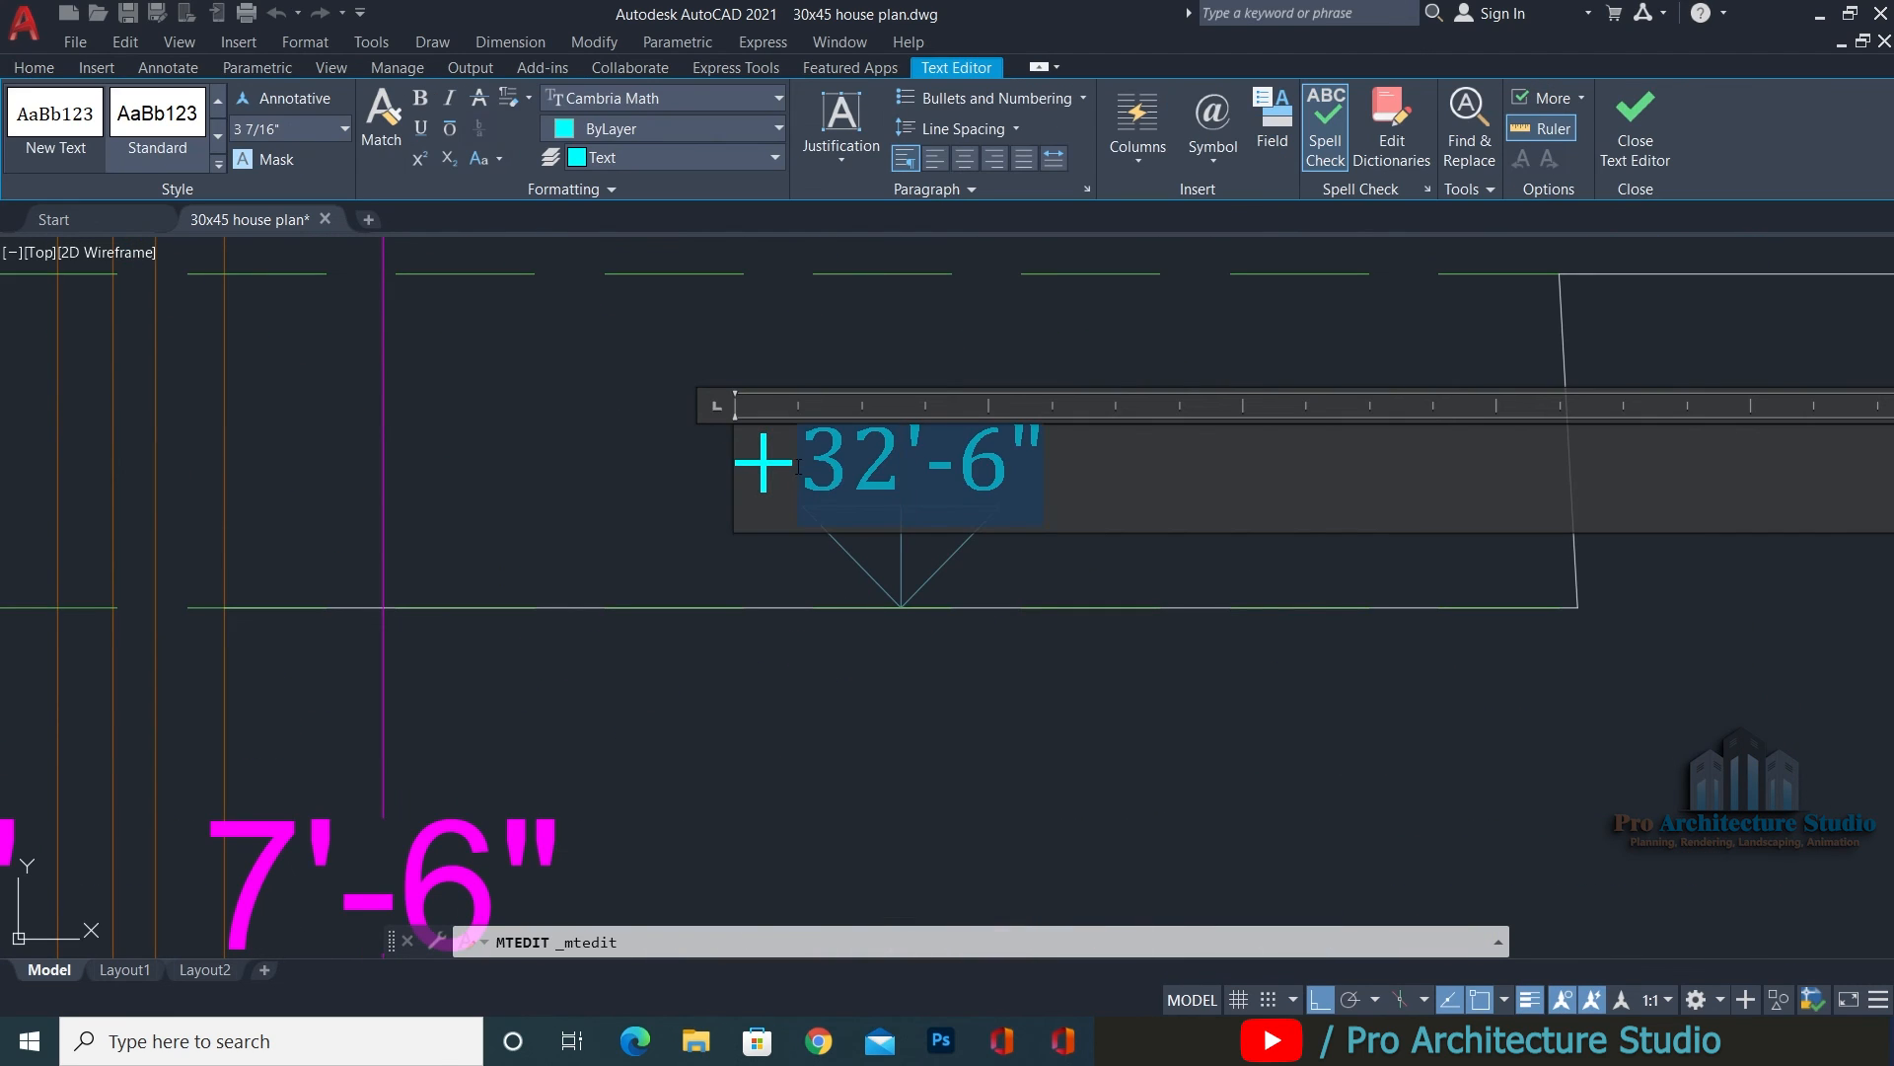
left_click(858, 345)
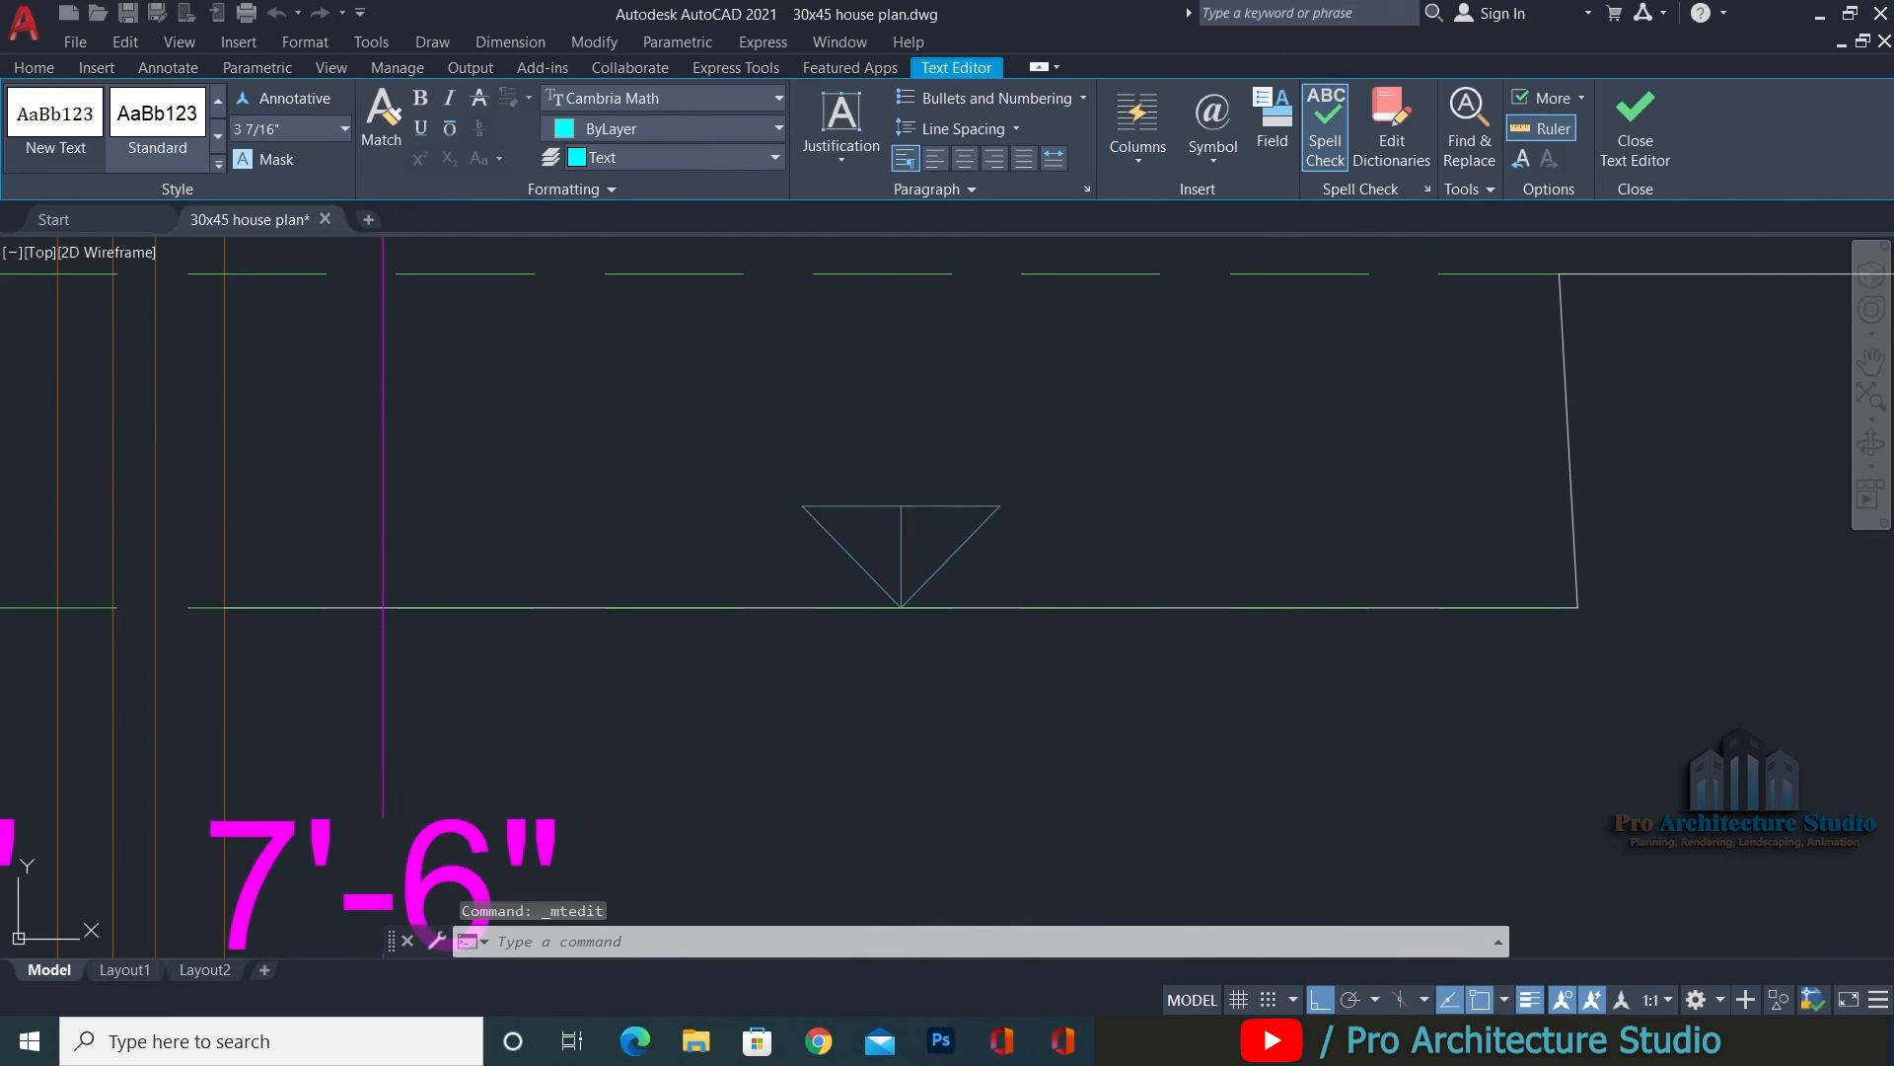
Move the +31' text sideways to centre it above its triangle, and save the drawing.
left_click(840, 449)
type("m")
key("space")
left_click(1135, 427)
key("Escape")
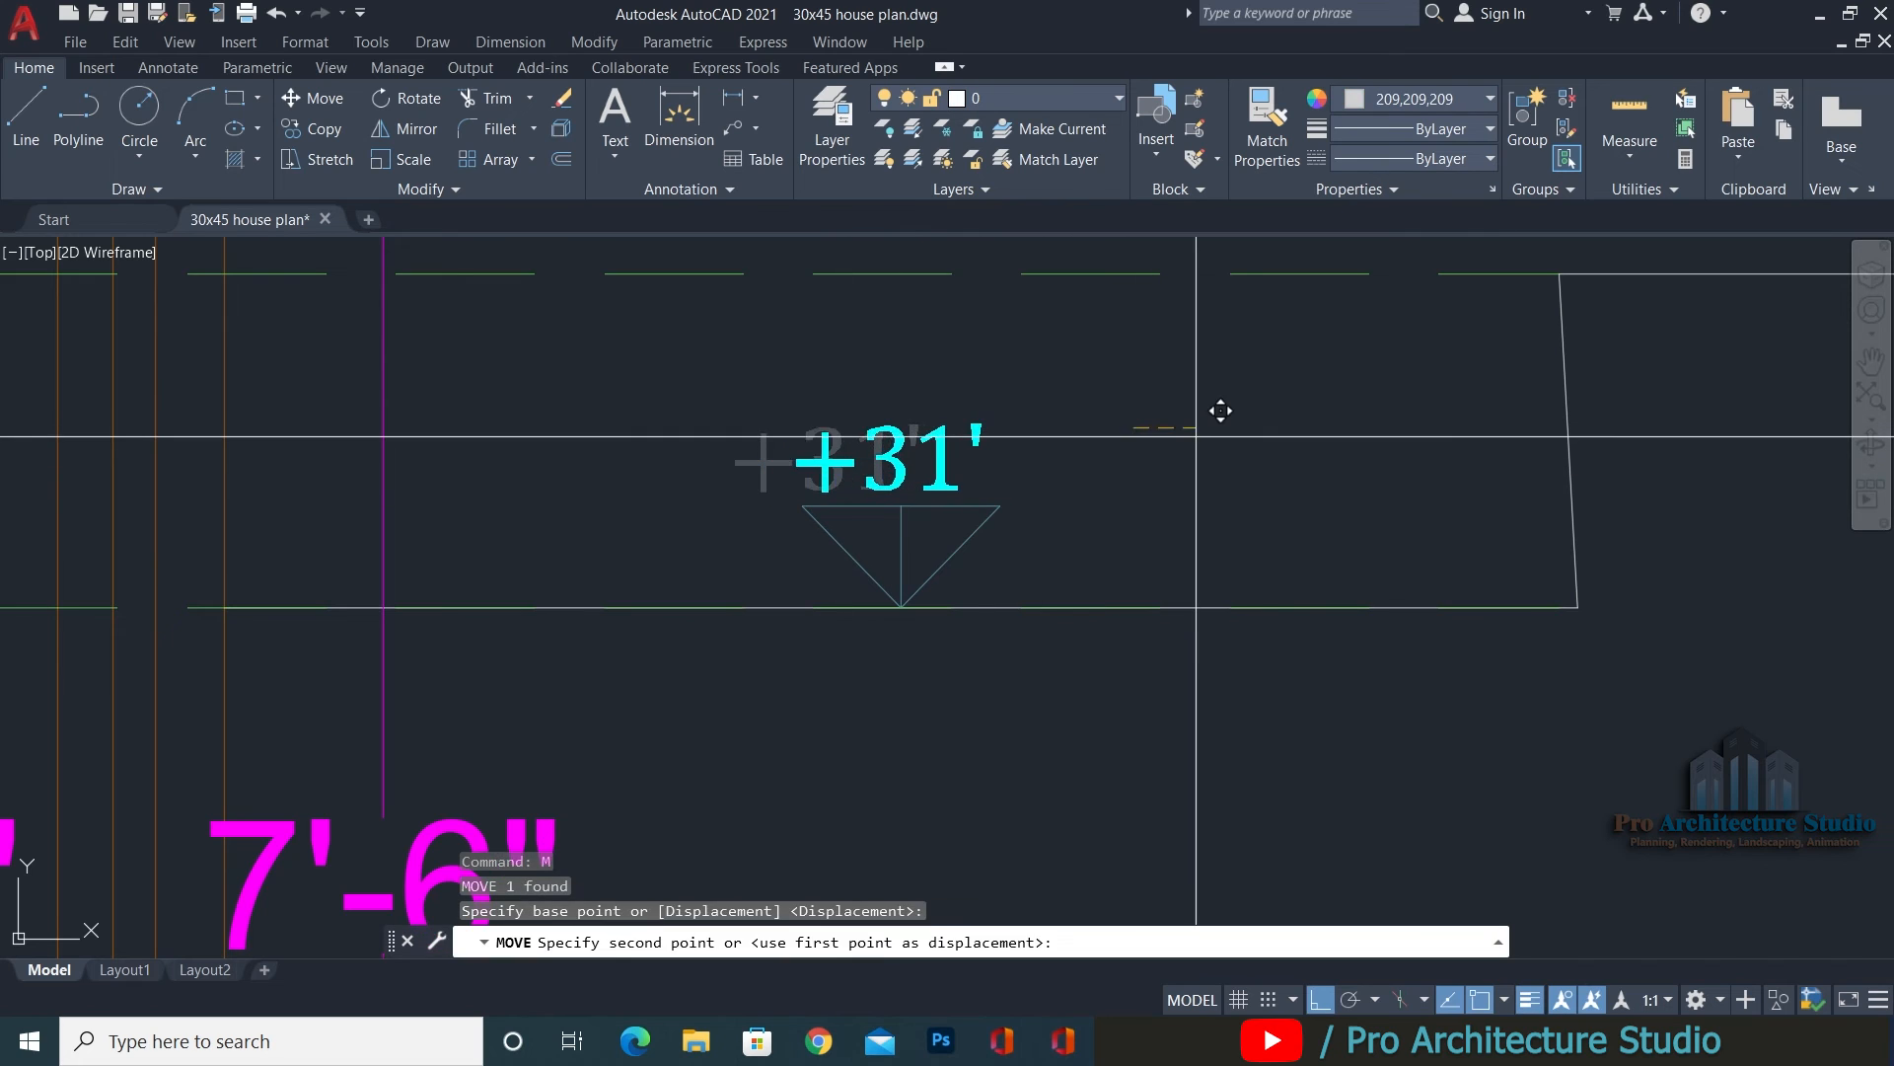
scroll(1108, 414, "down", 4)
key("ctrl+s")
Add a continued dimension from the terrace end wall's 5' dimension up to the +32'-6" parapet line.
scroll(1289, 529, "up", 6)
key("Escape")
key("Escape")
type("dco")
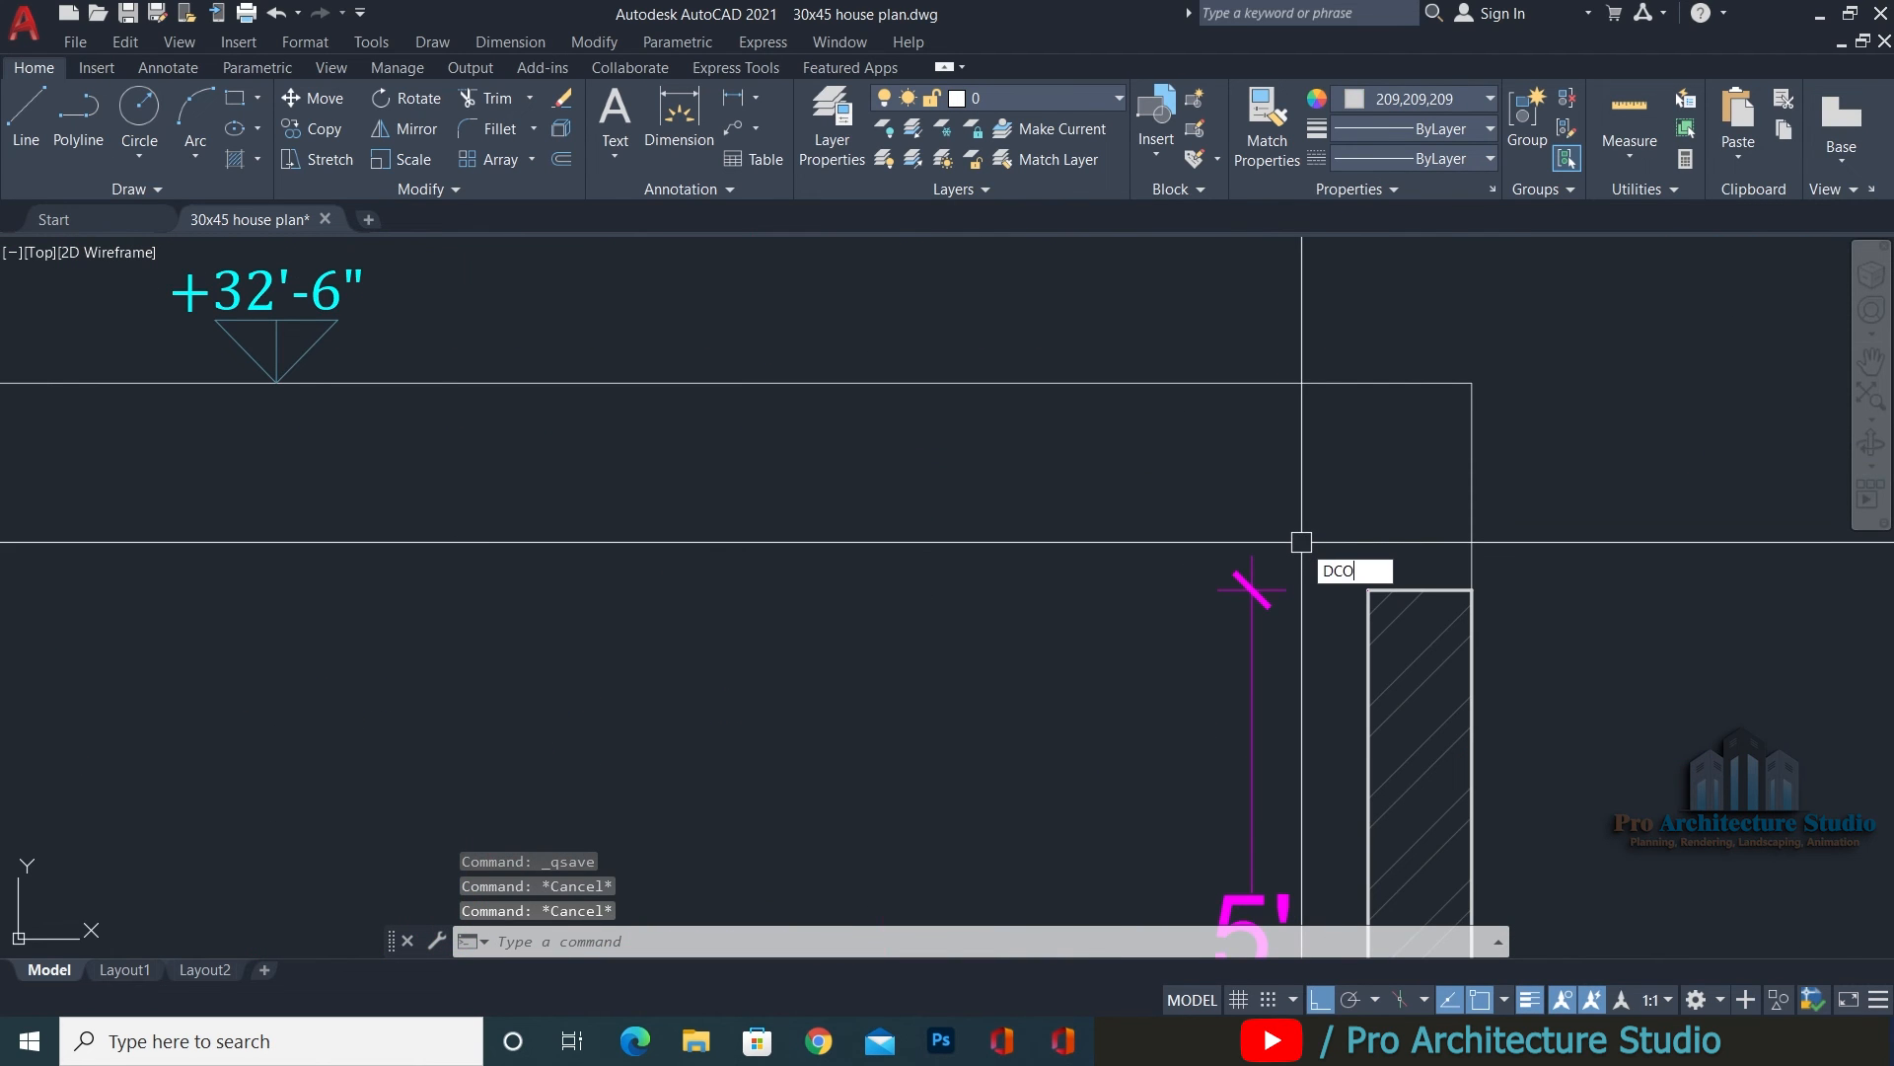
key("Return")
type("s")
key("Return")
left_click(1253, 553)
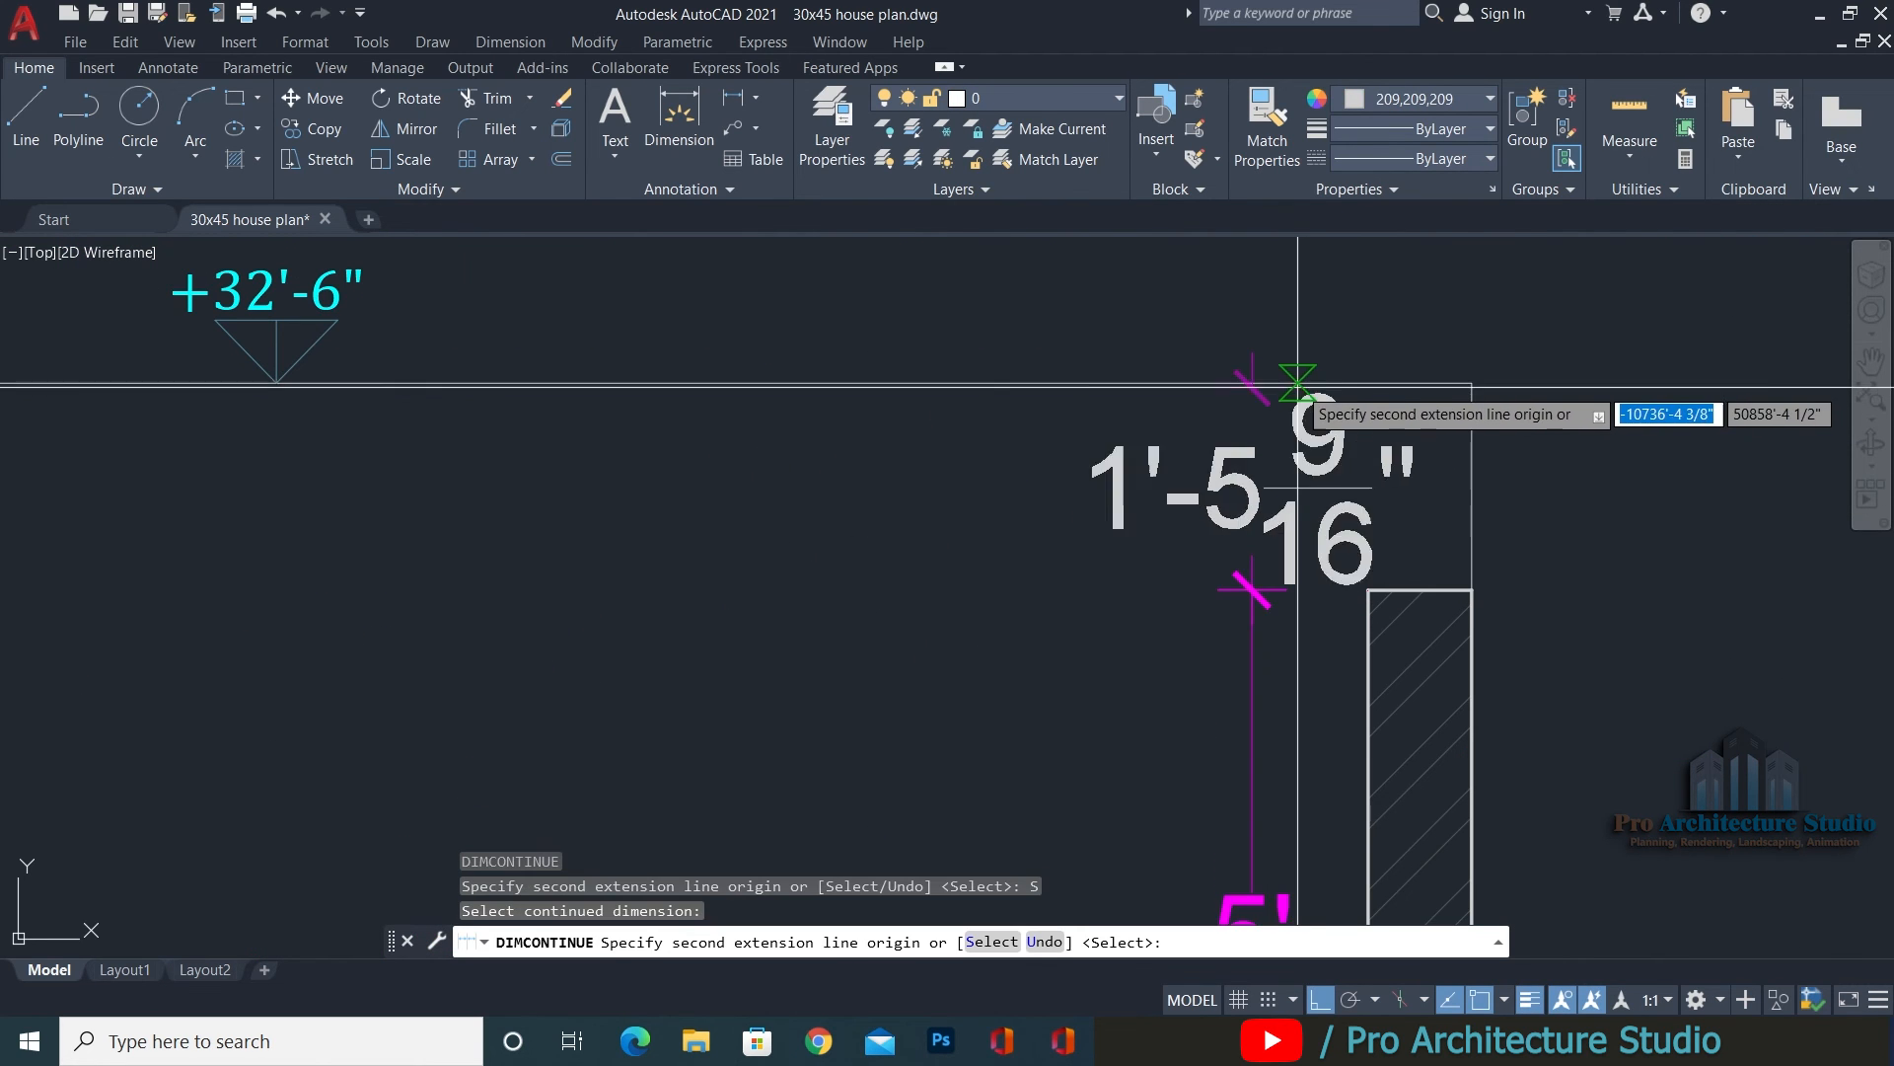
key("Return")
key("Escape")
key("Escape")
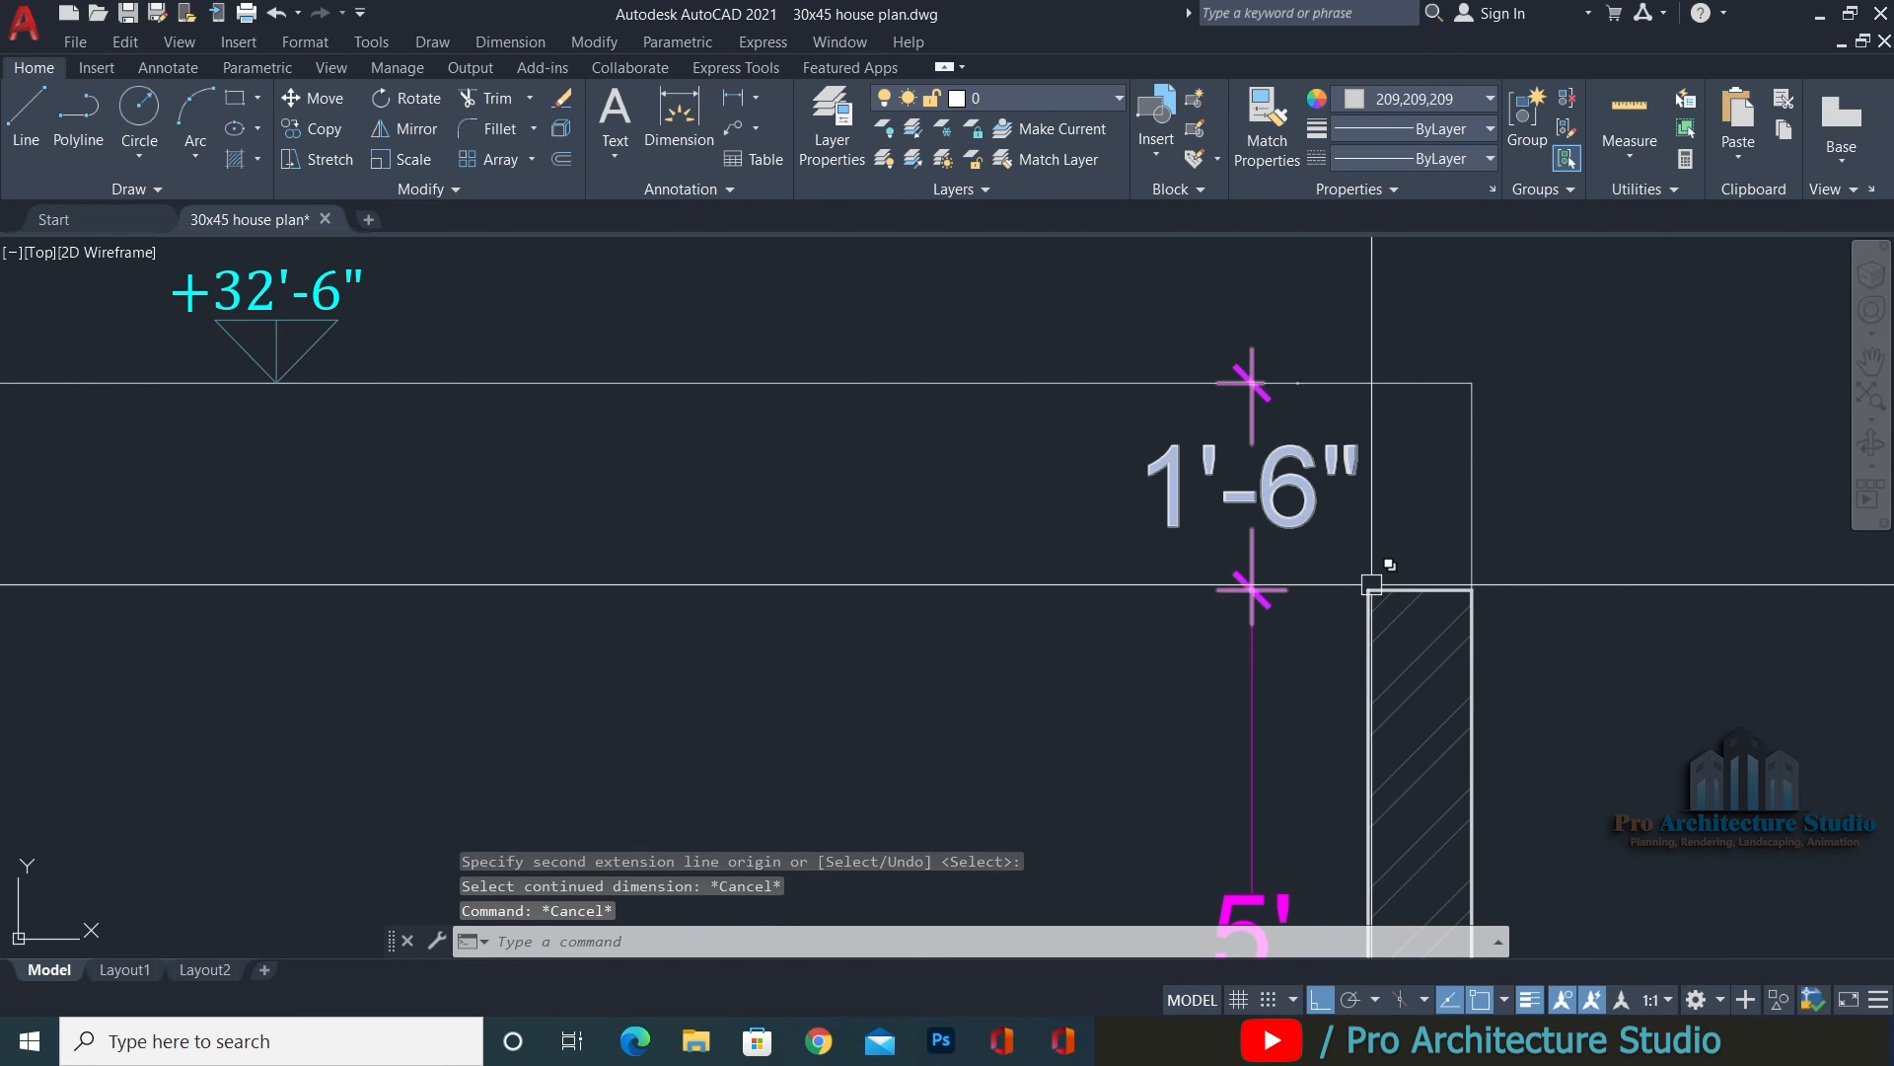
Match the new terrace parapet dimension to the properties of the 5' dimension below it, and save the drawing.
scroll(1371, 584, "down", 4)
key("Escape")
key("Escape")
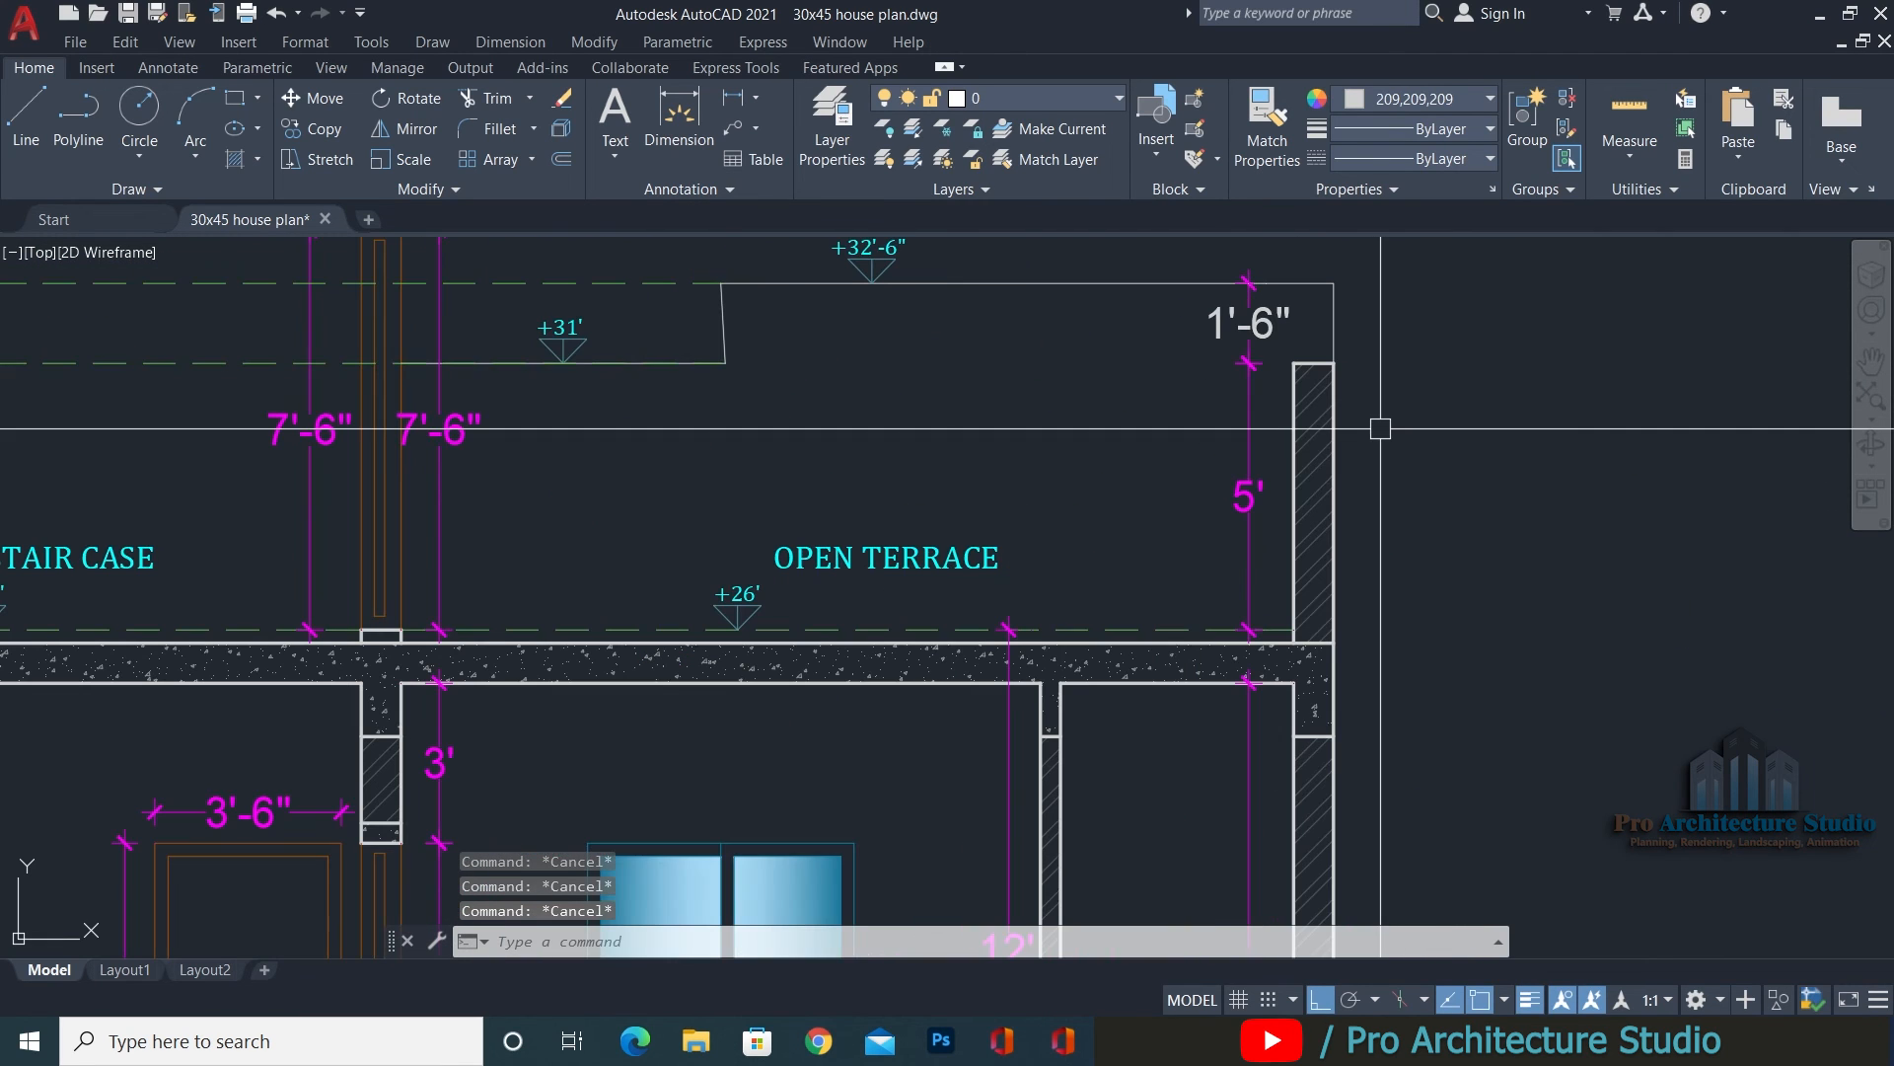
type("MA")
key("Return")
left_click(1248, 494)
left_click(1253, 336)
key("Escape")
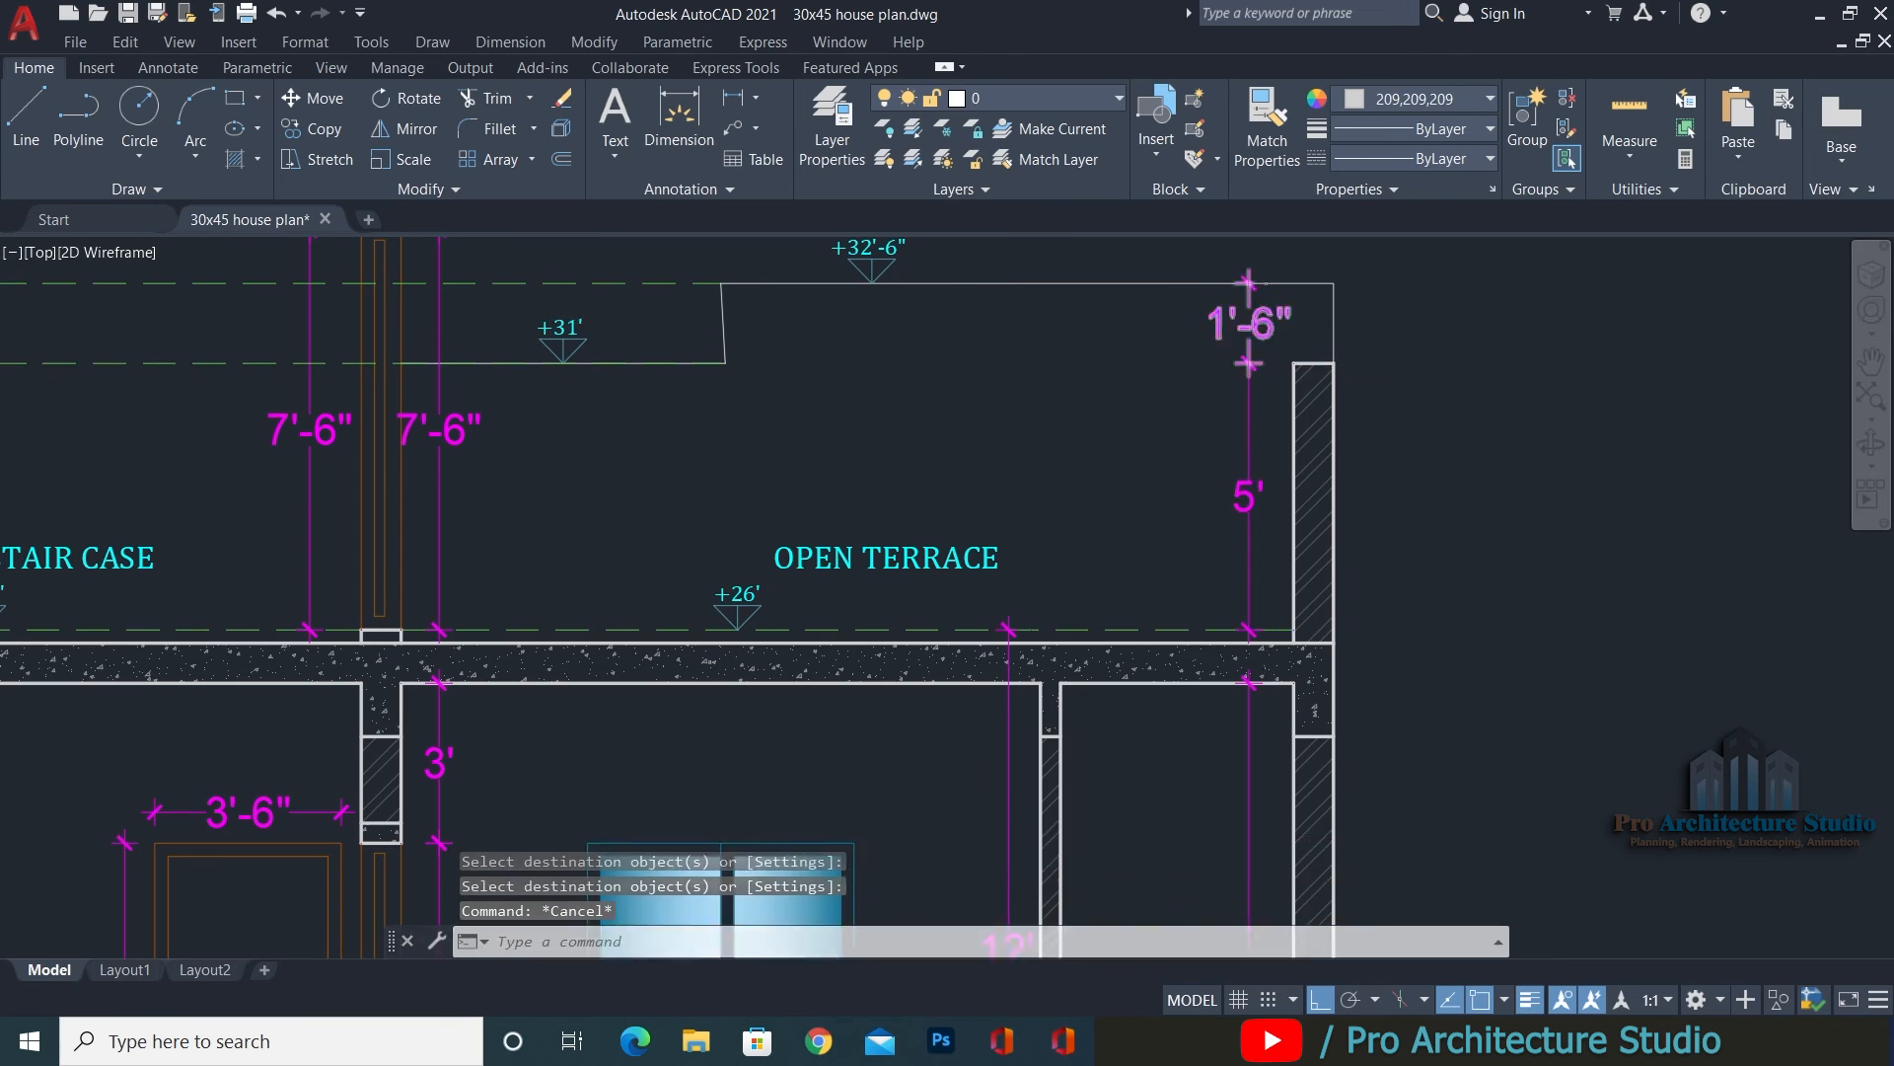
scroll(1258, 336, "down", 4)
key("ctrl+s")
scroll(1458, 622, "down", 3)
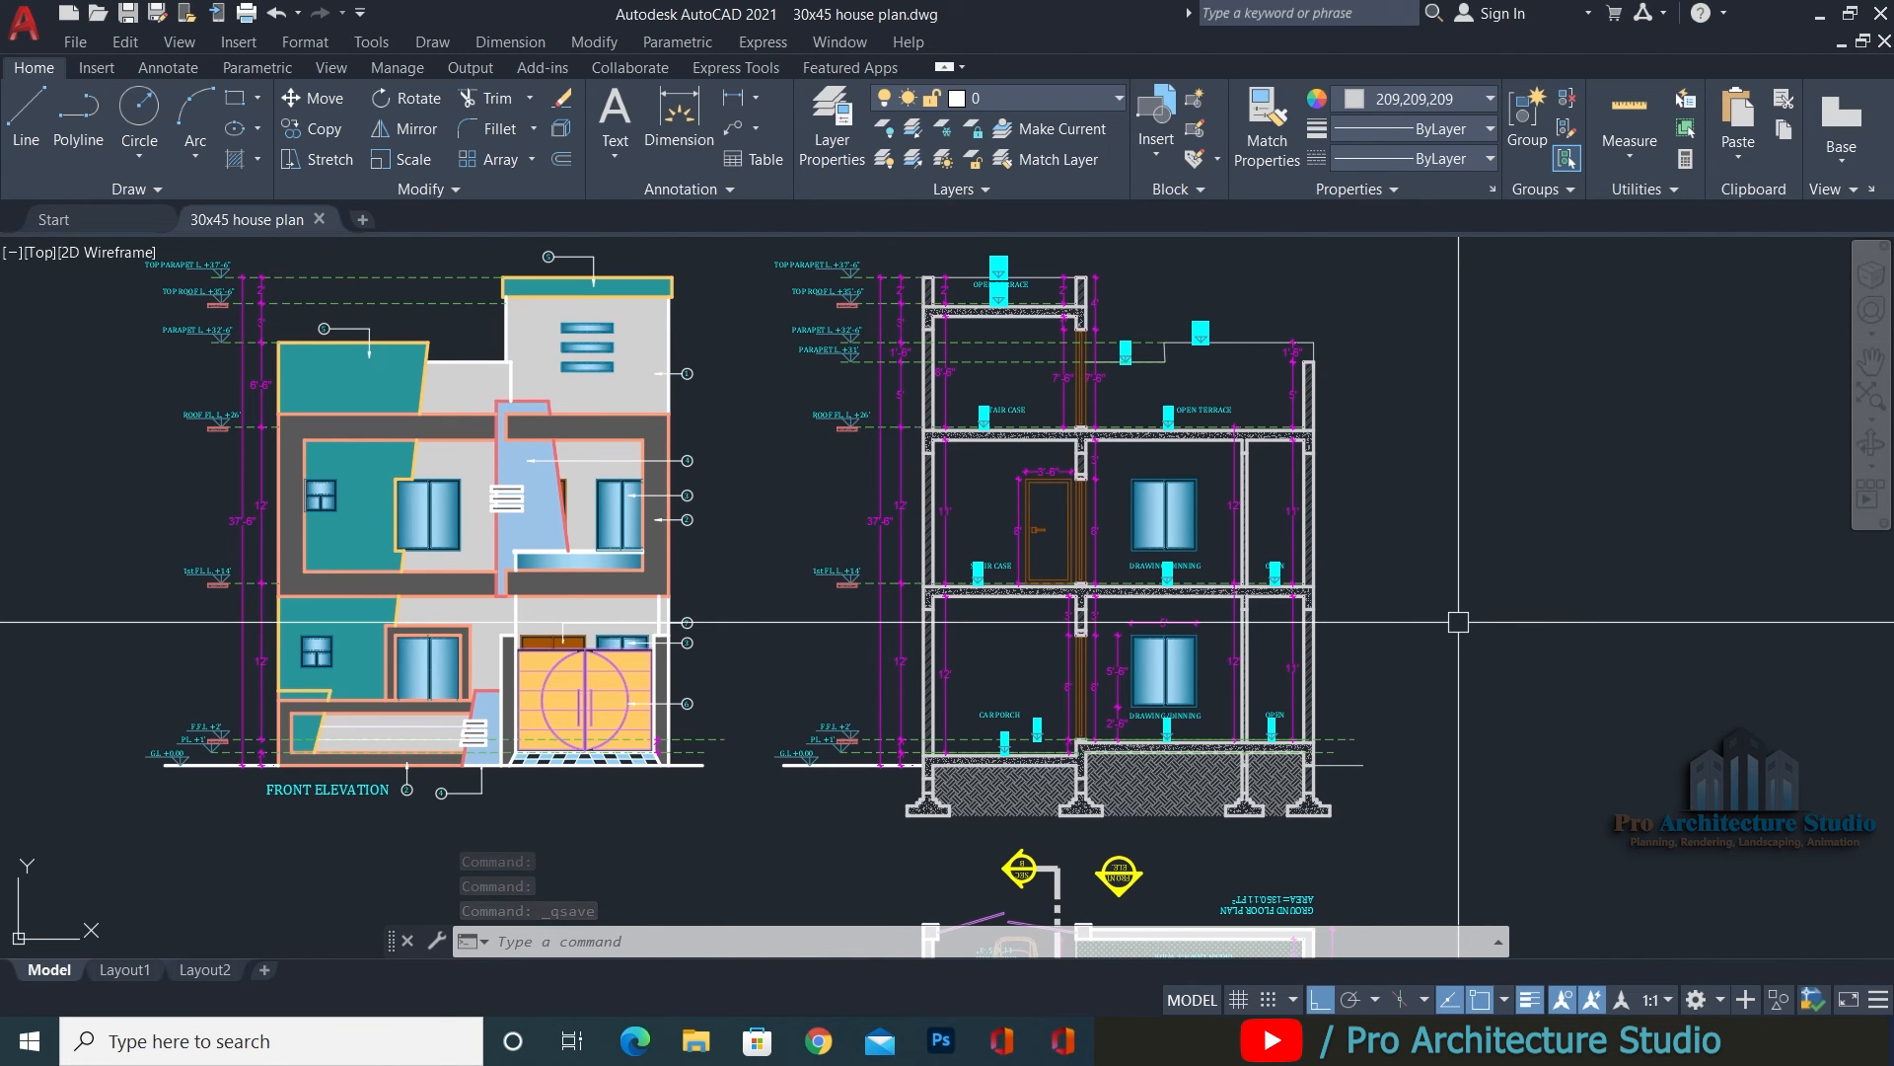
scroll(1458, 621, "down", 2)
middle_click_drag(1458, 622, 1360, 494)
scroll(912, 556, "up", 5)
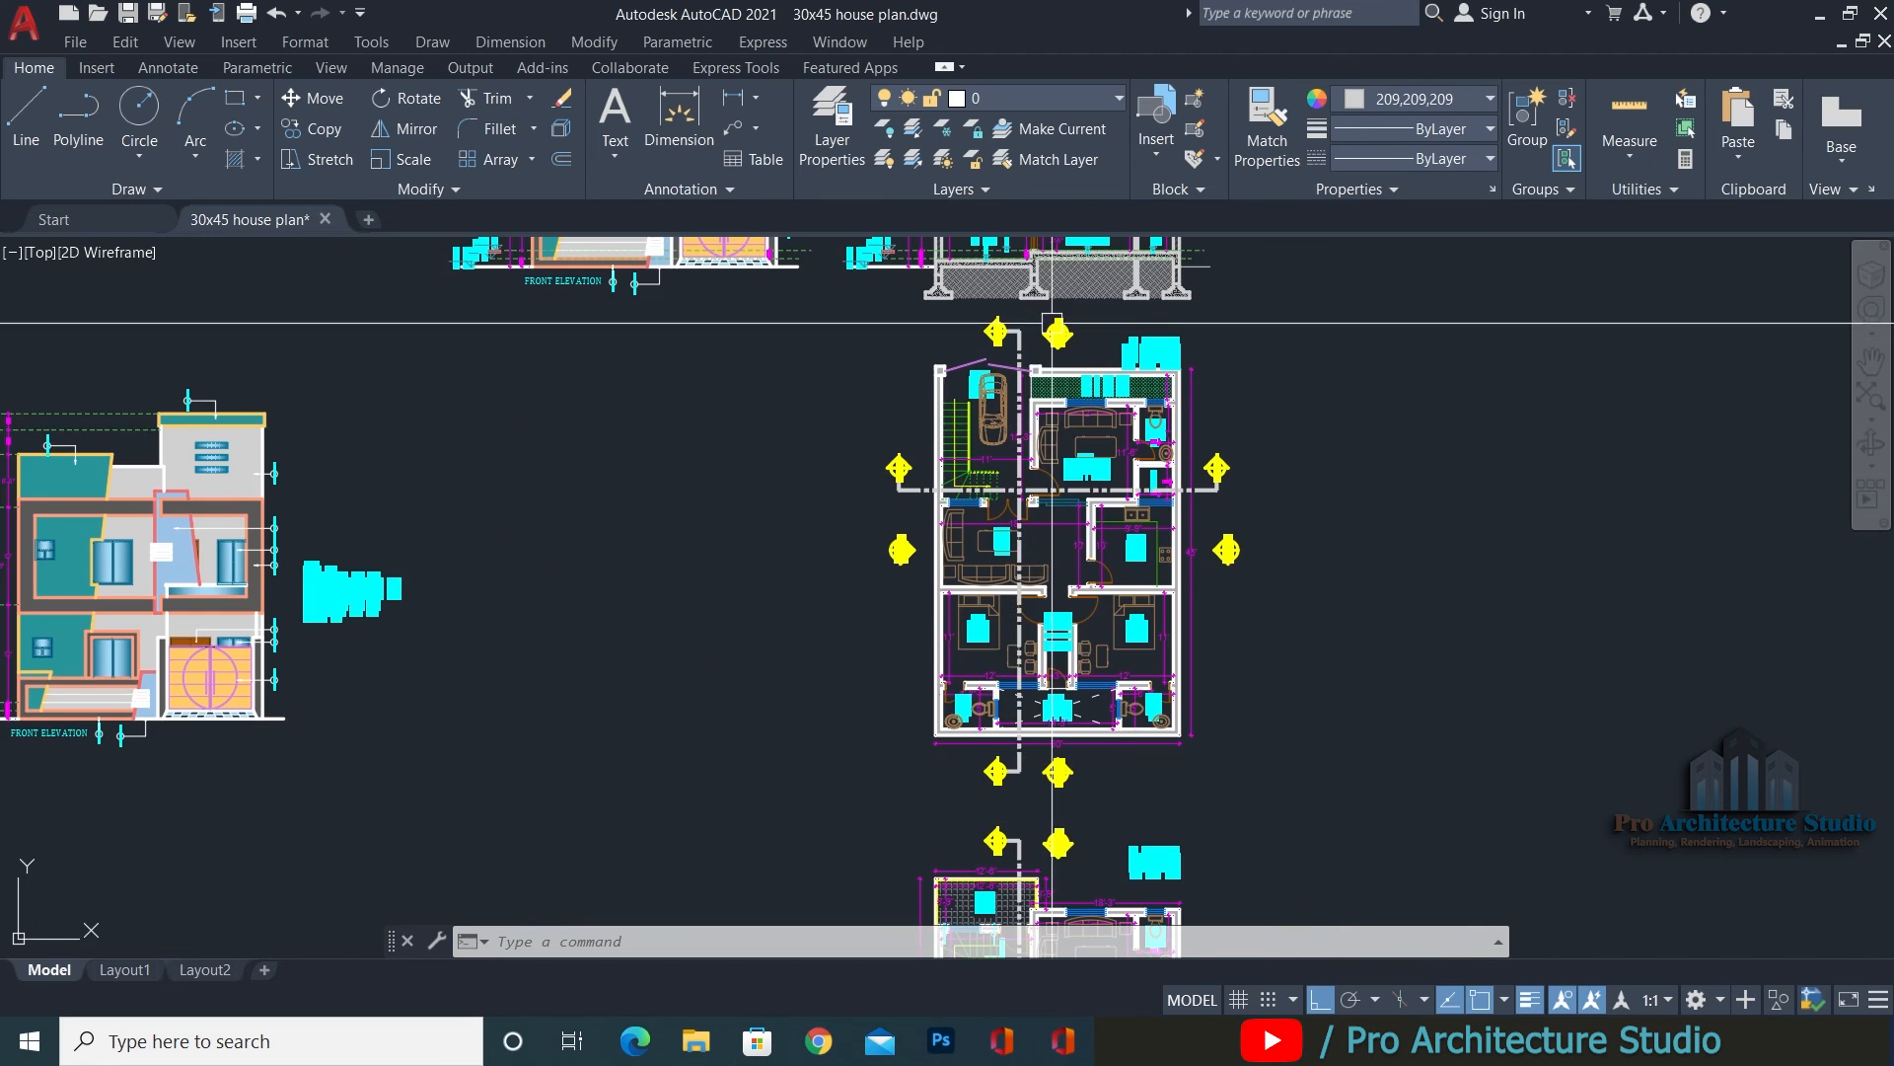
Examine the house section and compare its open area with the section A cut line on the ground floor plan.
scroll(912, 556, "down", 5)
middle_click_drag(952, 389, 967, 572)
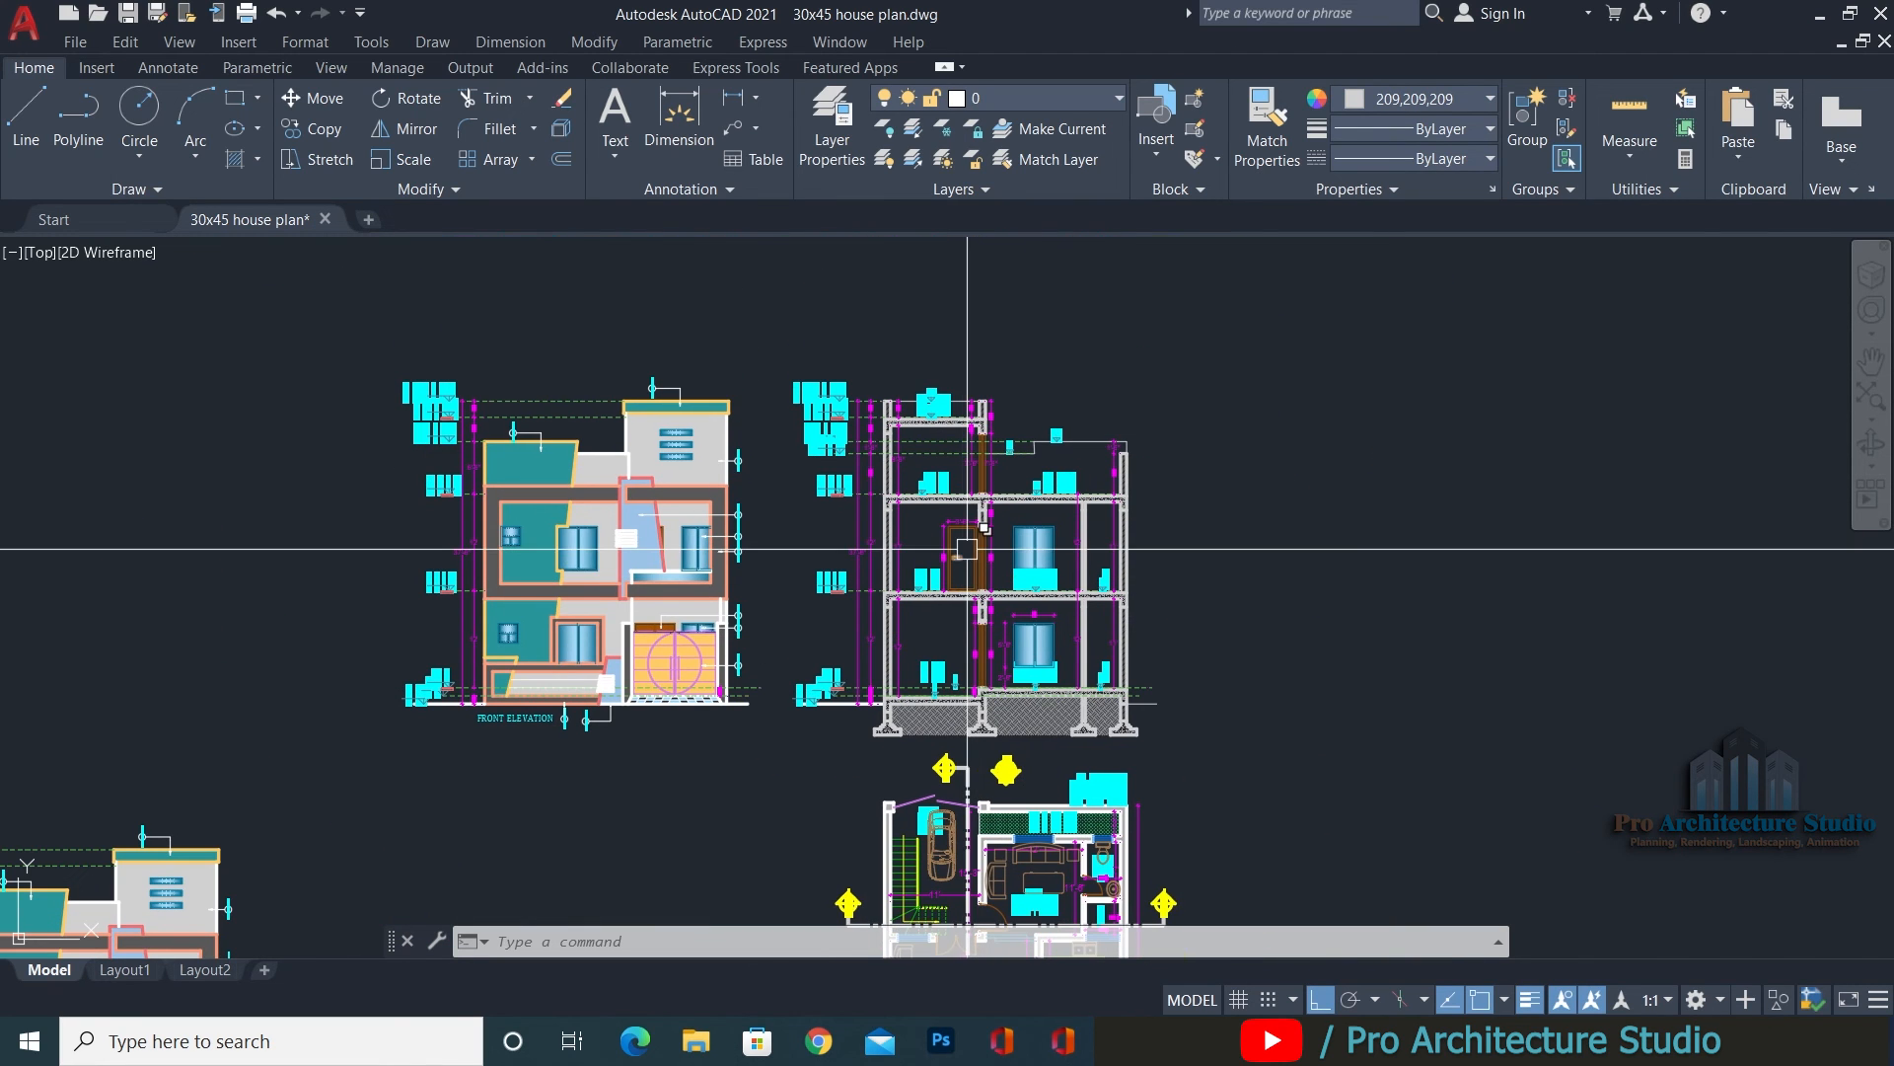
scroll(888, 552, "up", 2)
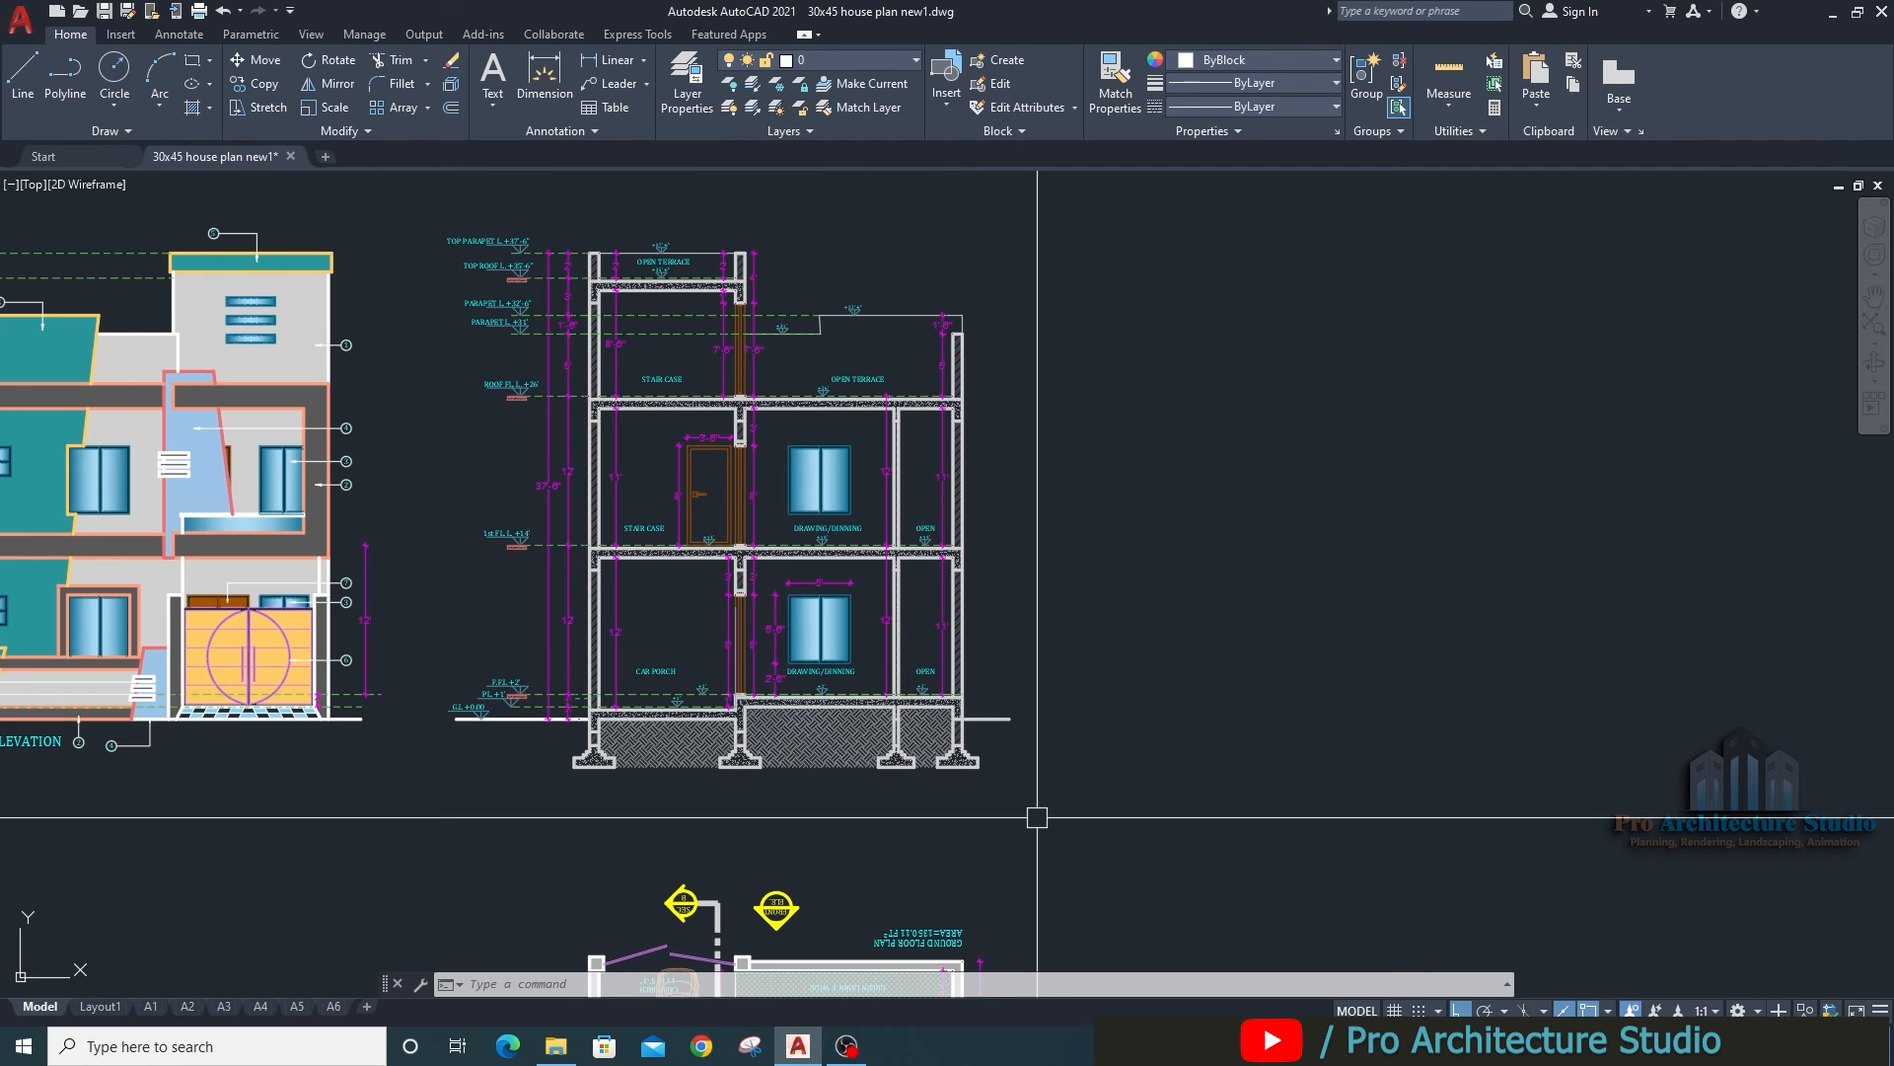
scroll(1037, 817, "down", 5)
scroll(766, 515, "up", 8)
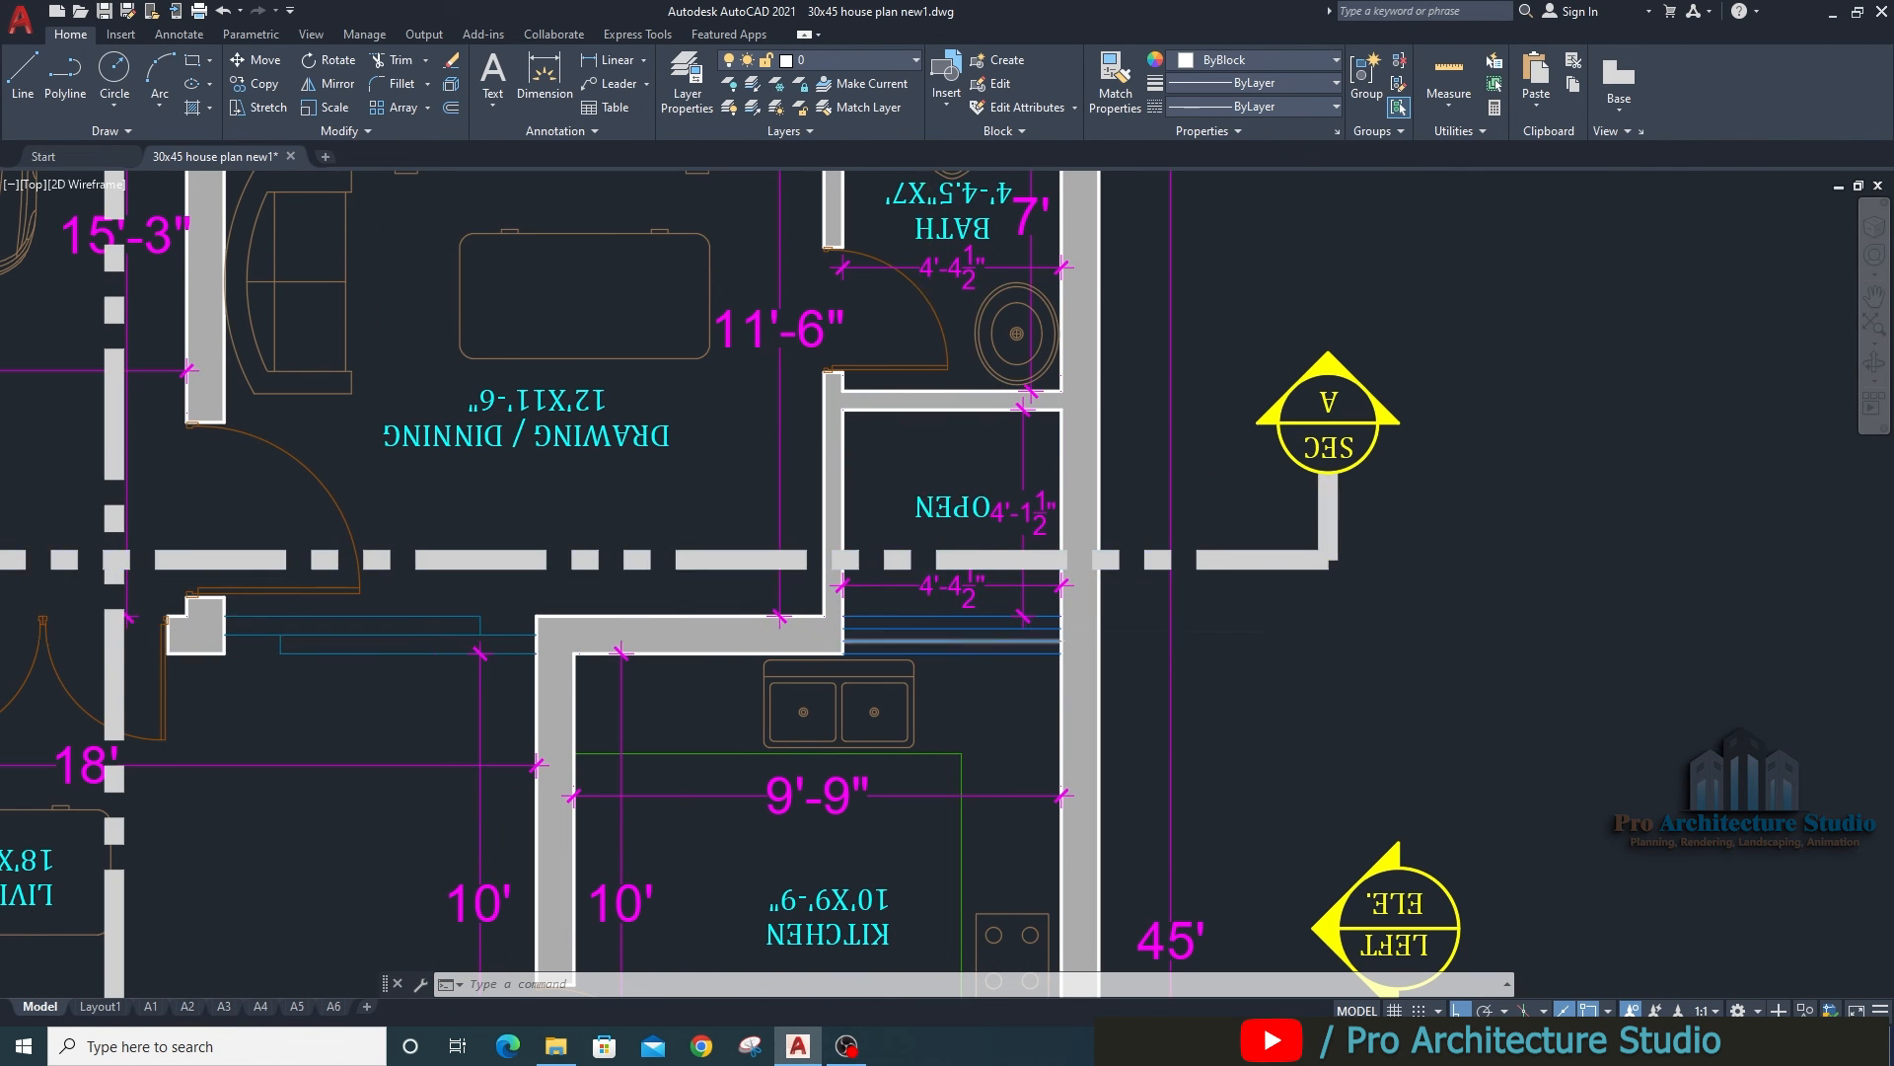
scroll(903, 423, "down", 5)
middle_click_drag(904, 422, 944, 850)
scroll(846, 560, "up", 5)
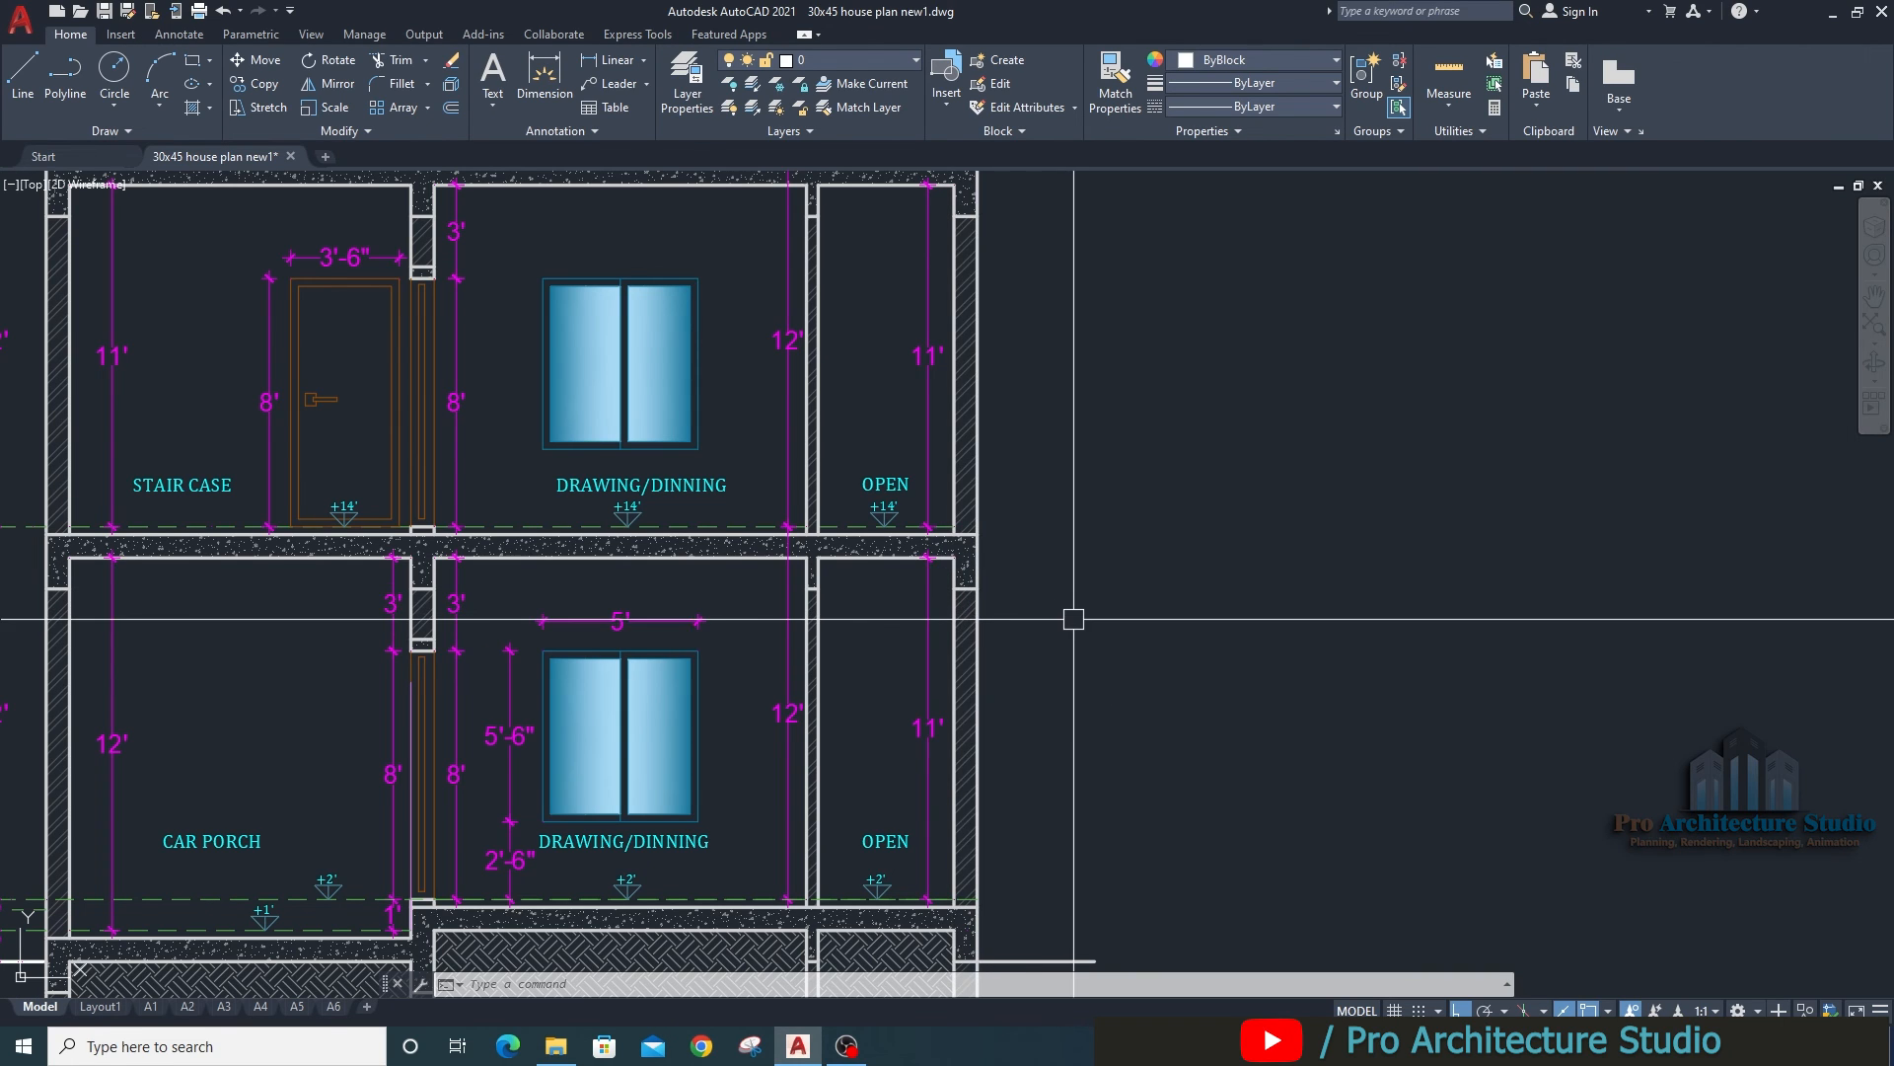
key("Escape")
key("Escape")
key("Escape")
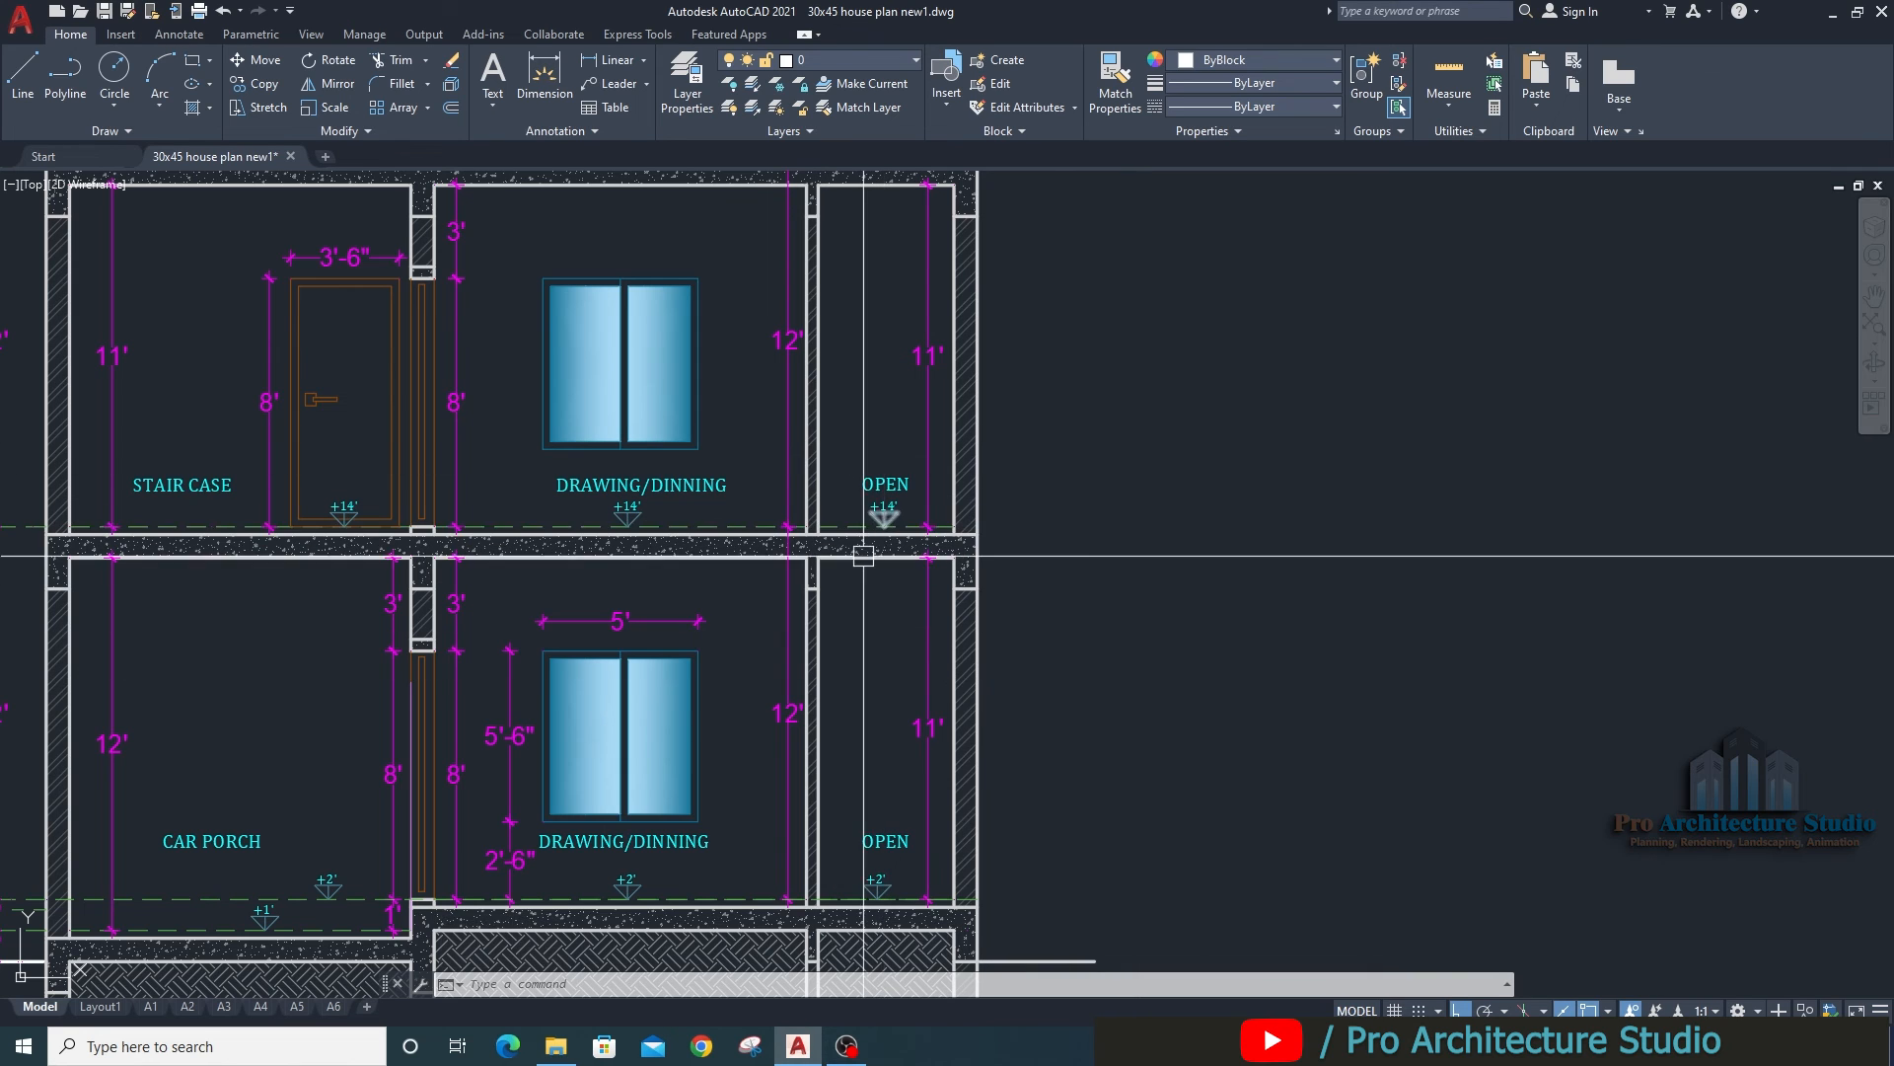
middle_click_drag(891, 534, 863, 605)
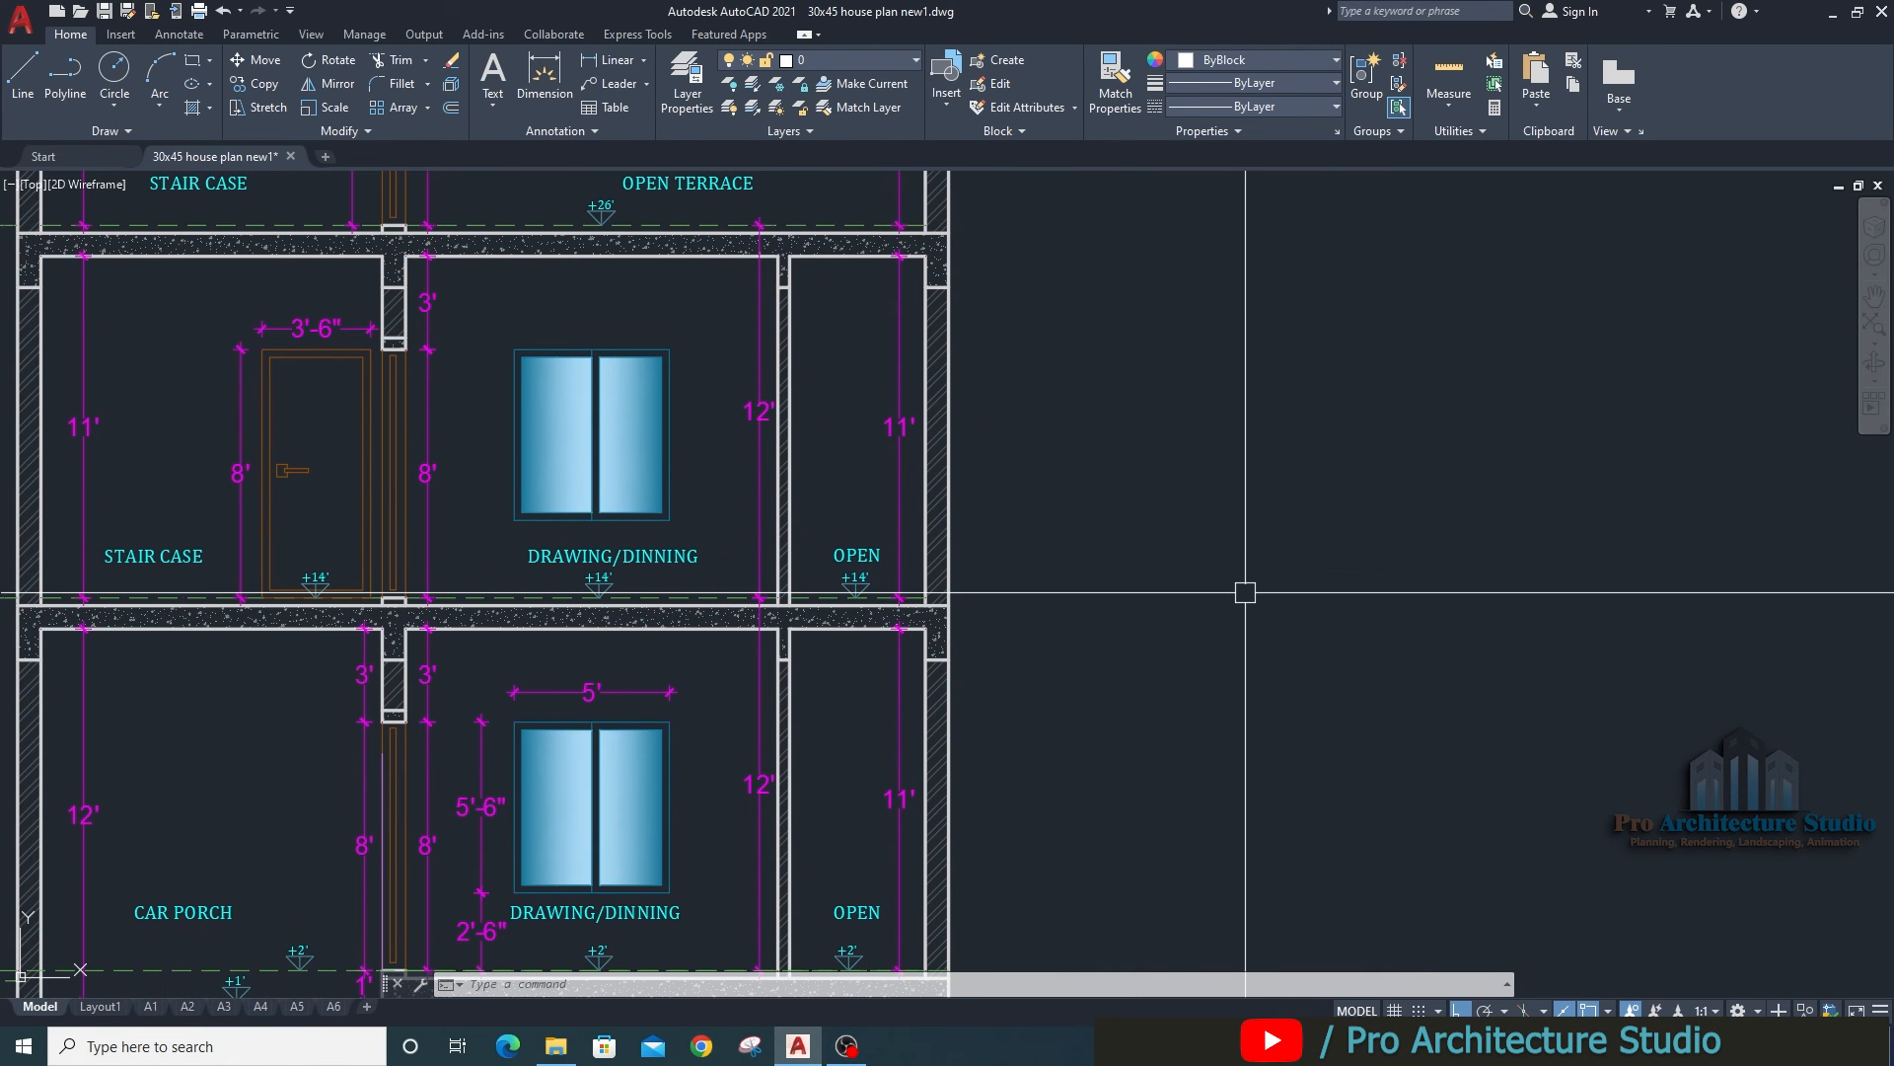
Draw a vertical construction line along the open-side face of the wall between DRAWING/DINNING and OPEN.
key("Return")
scroll(807, 578, "up", 3)
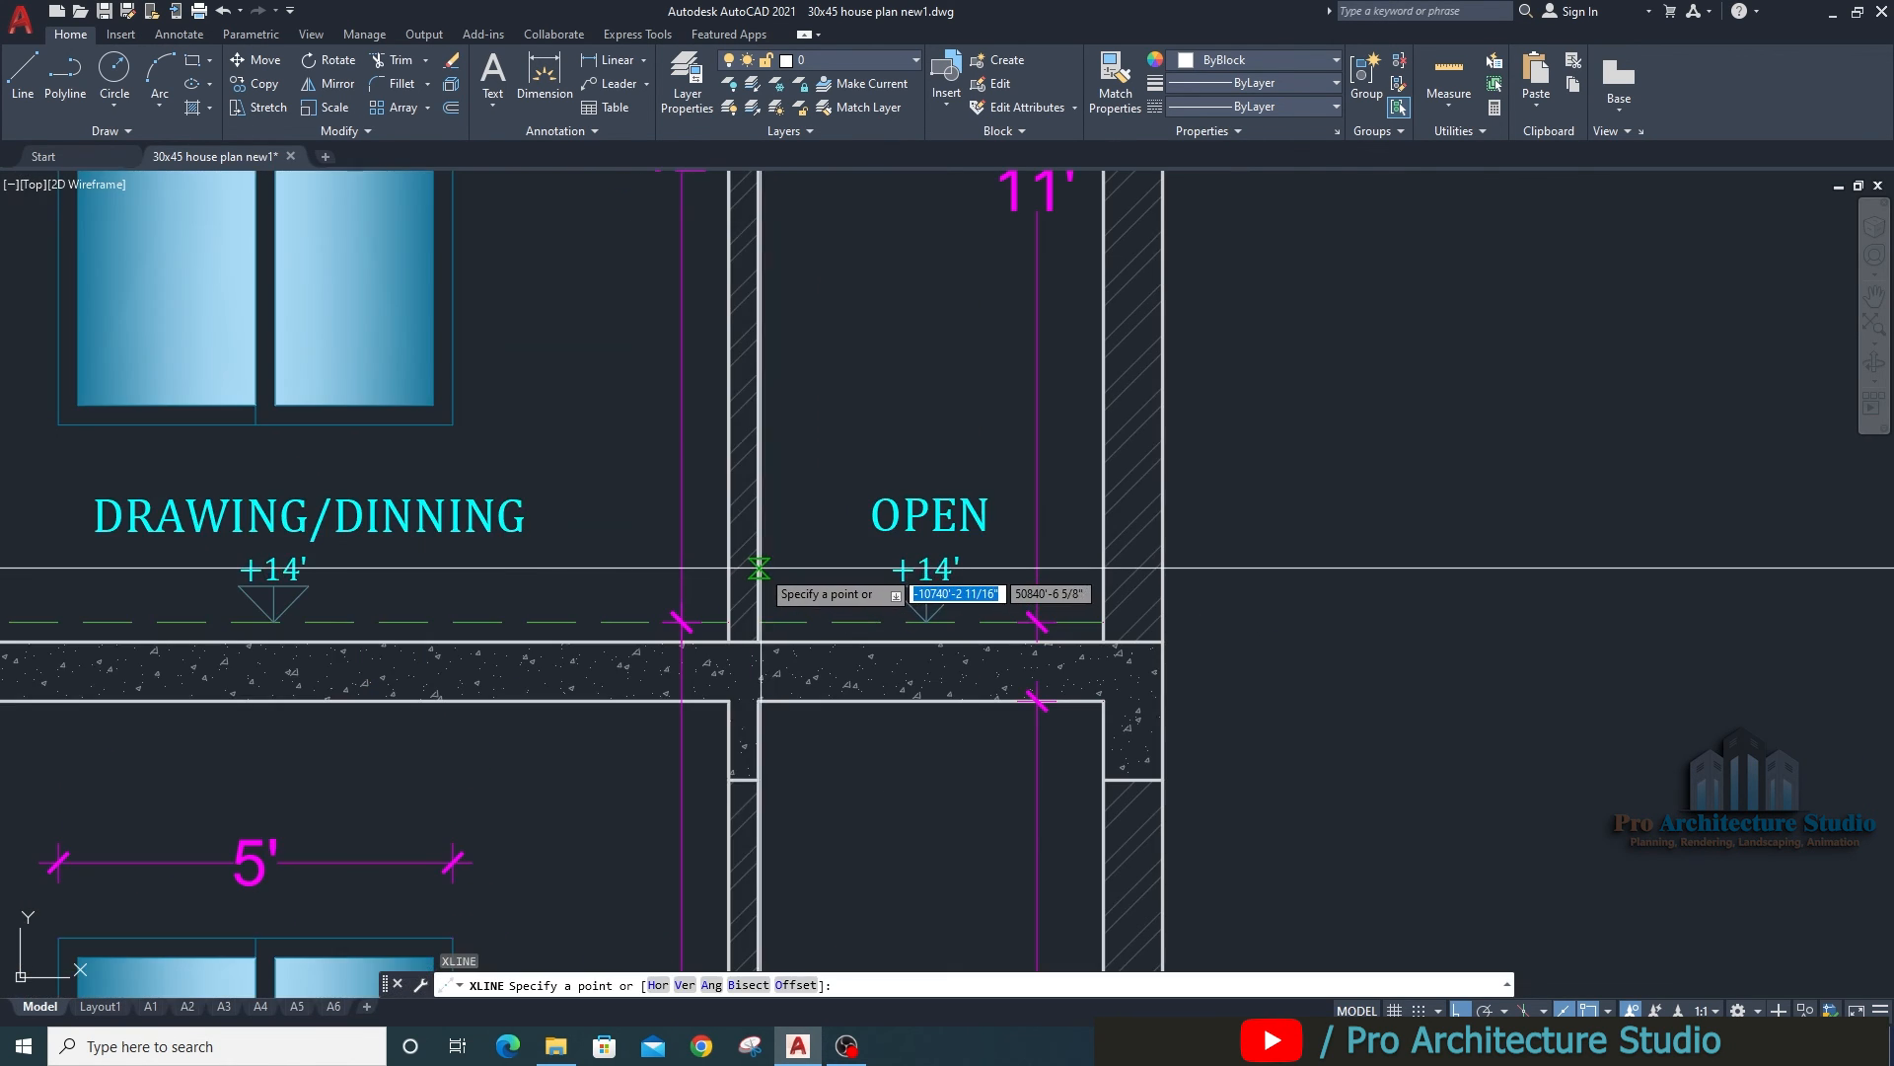
left_click(761, 568)
middle_click_drag(851, 247, 790, 795)
scroll(791, 795, "down", 3)
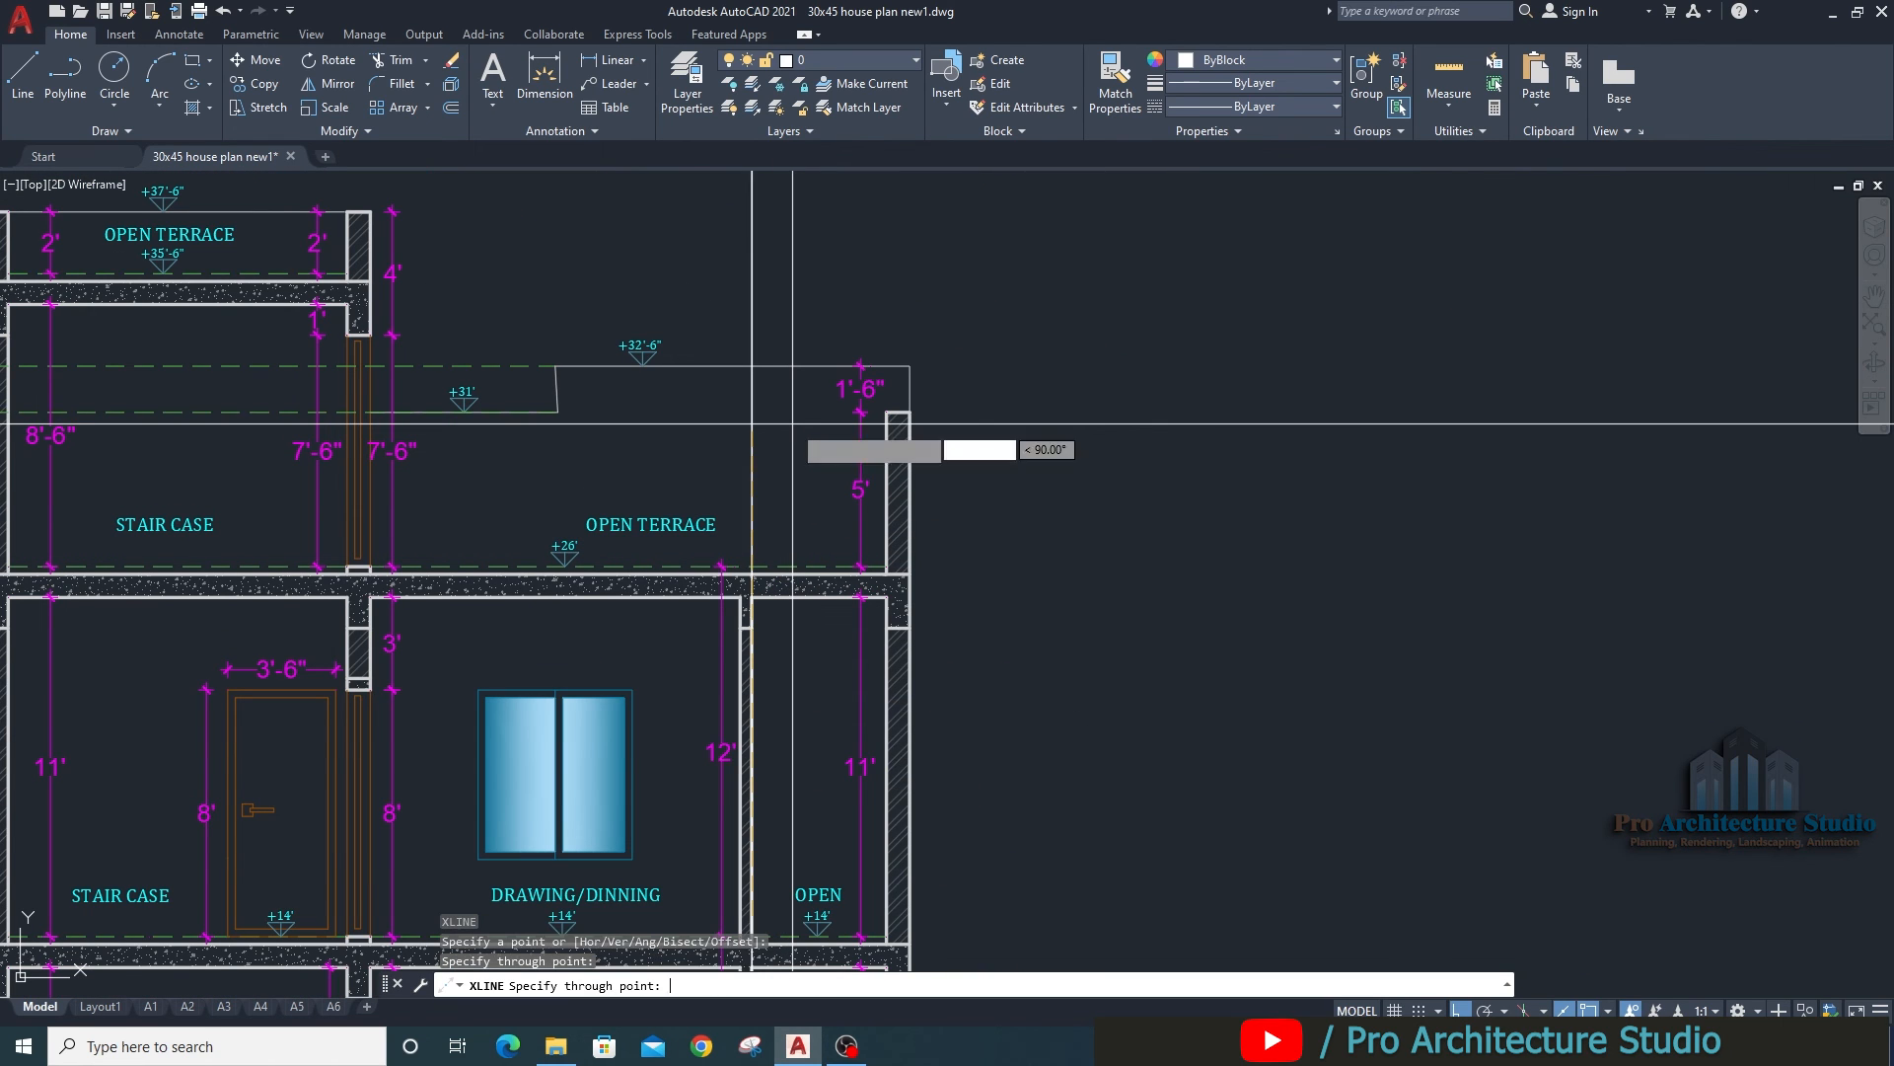
key("Escape")
key("Escape")
key("Escape")
middle_click_drag(791, 423, 525, 126)
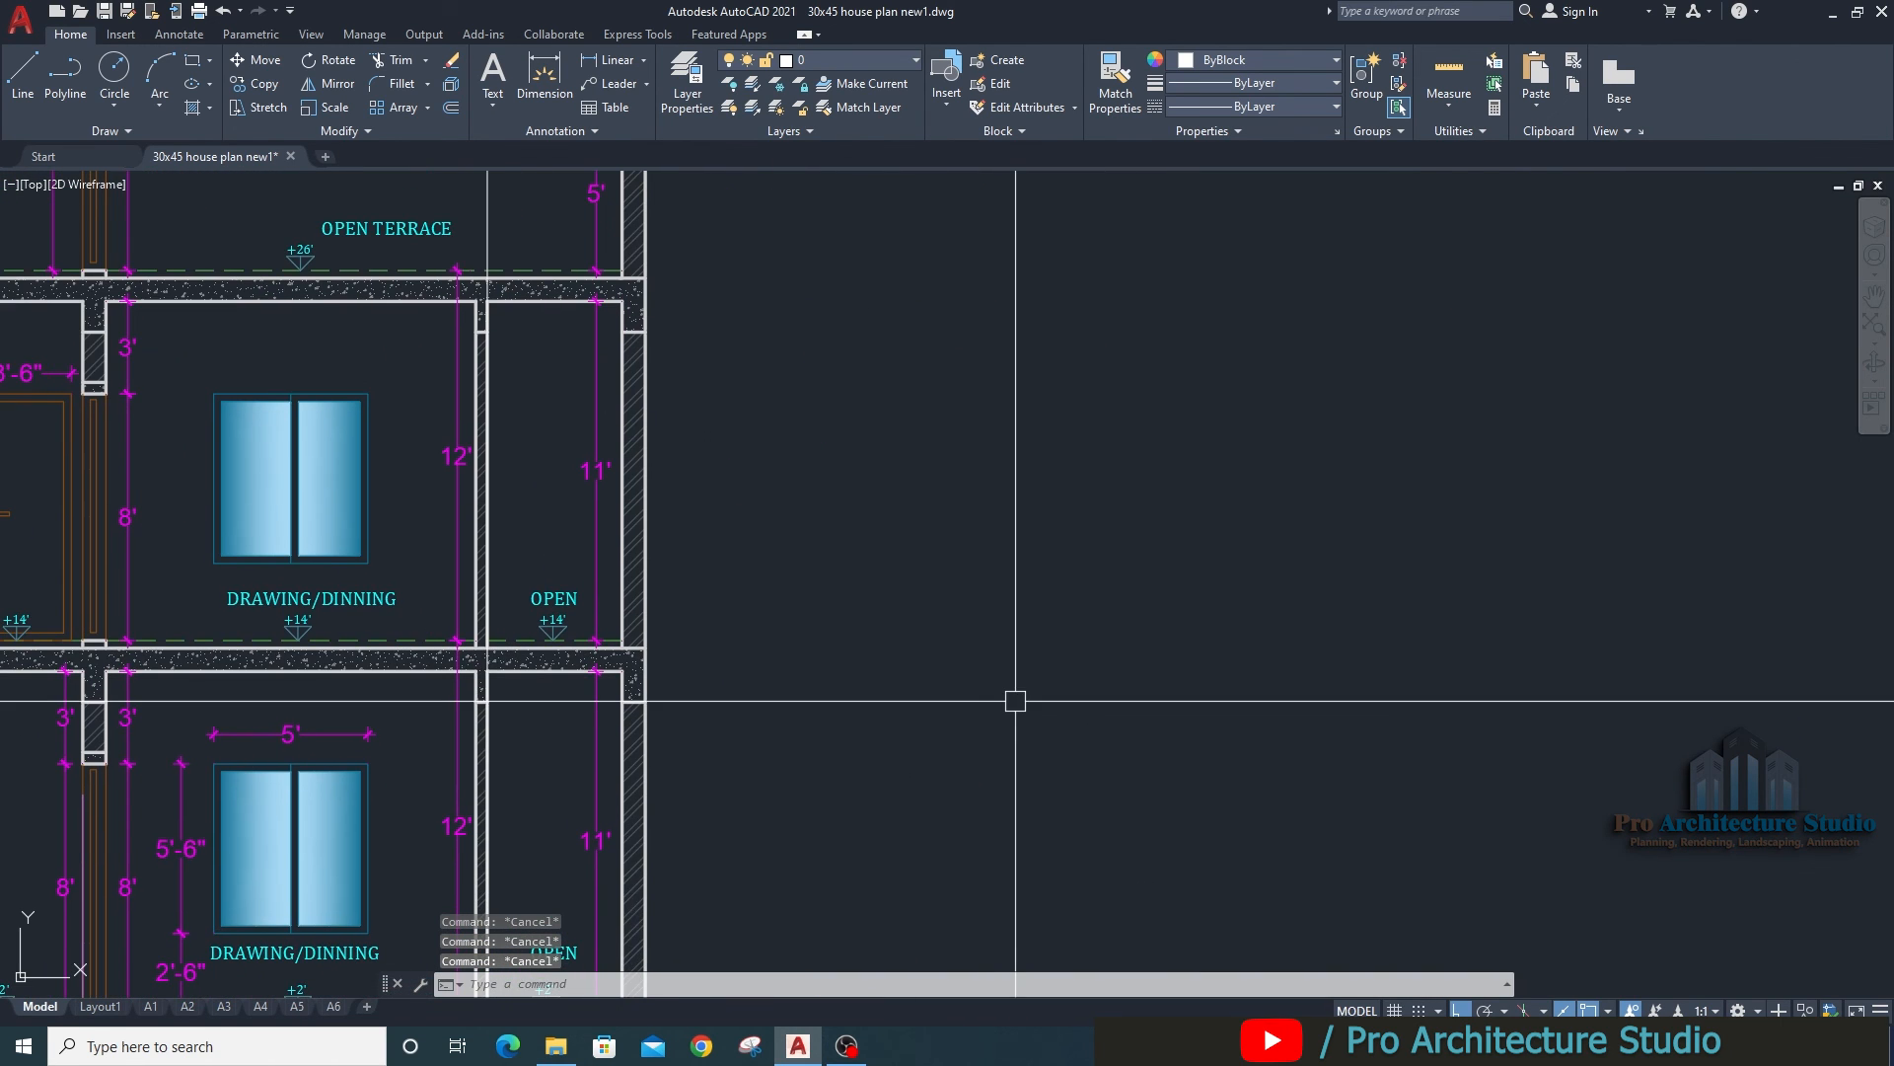
Trim the terrace slab at the +26' level across the open area, using the vertical construction line as the cutting edge.
key("Return")
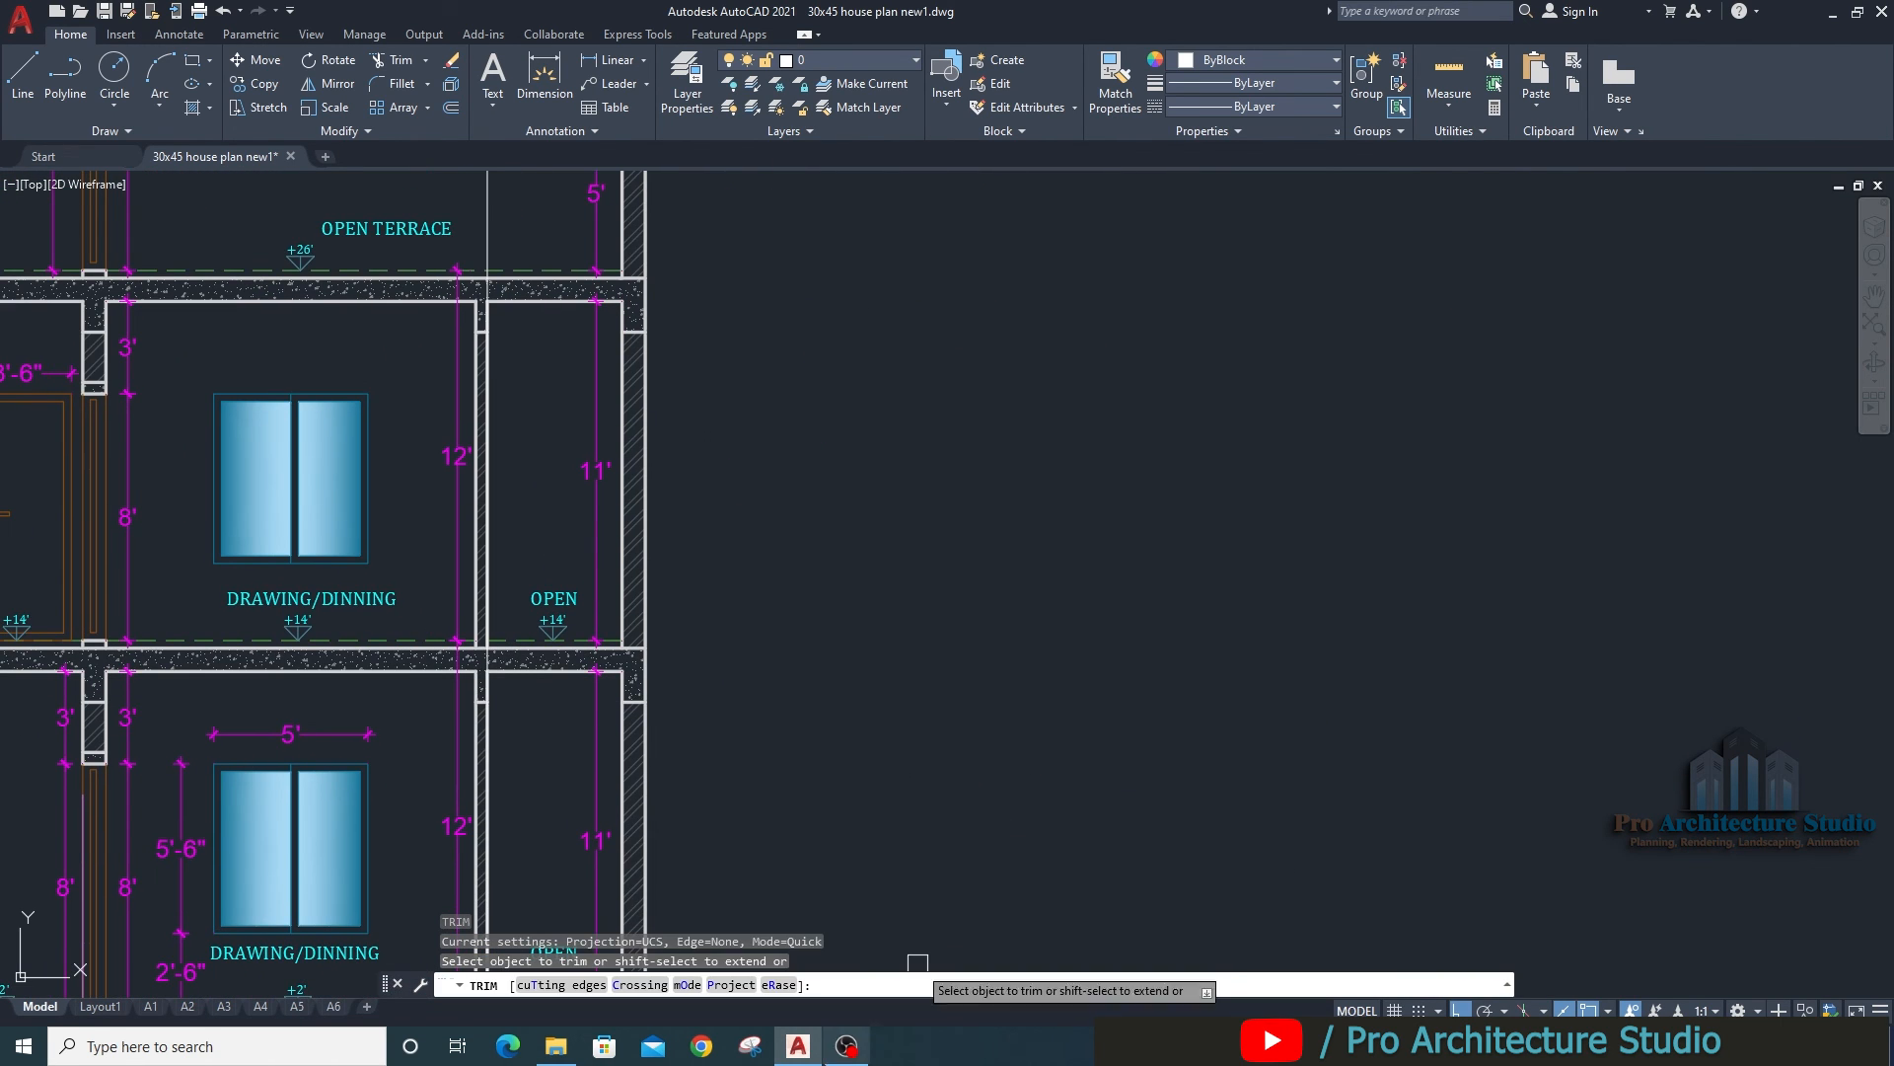
left_click(553, 985)
middle_click_drag(536, 433, 559, 557)
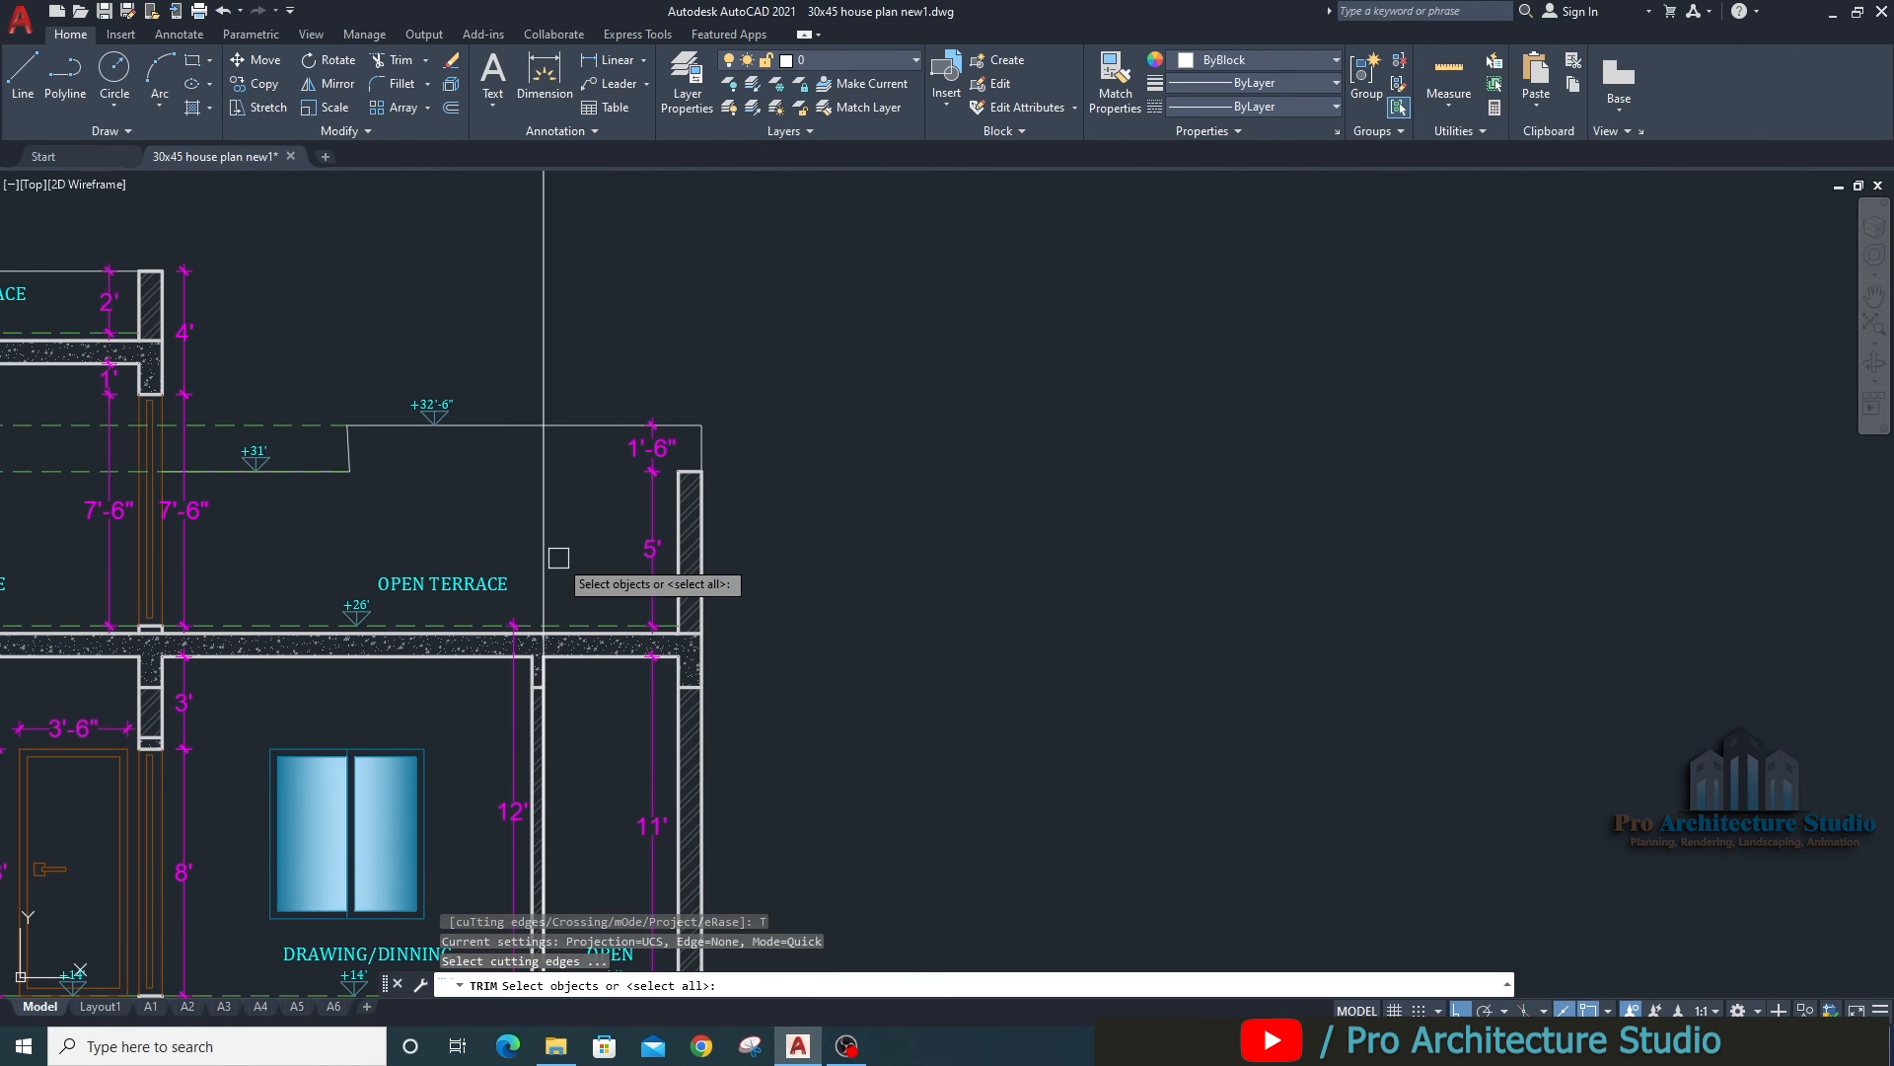
left_click(546, 534)
key("Return")
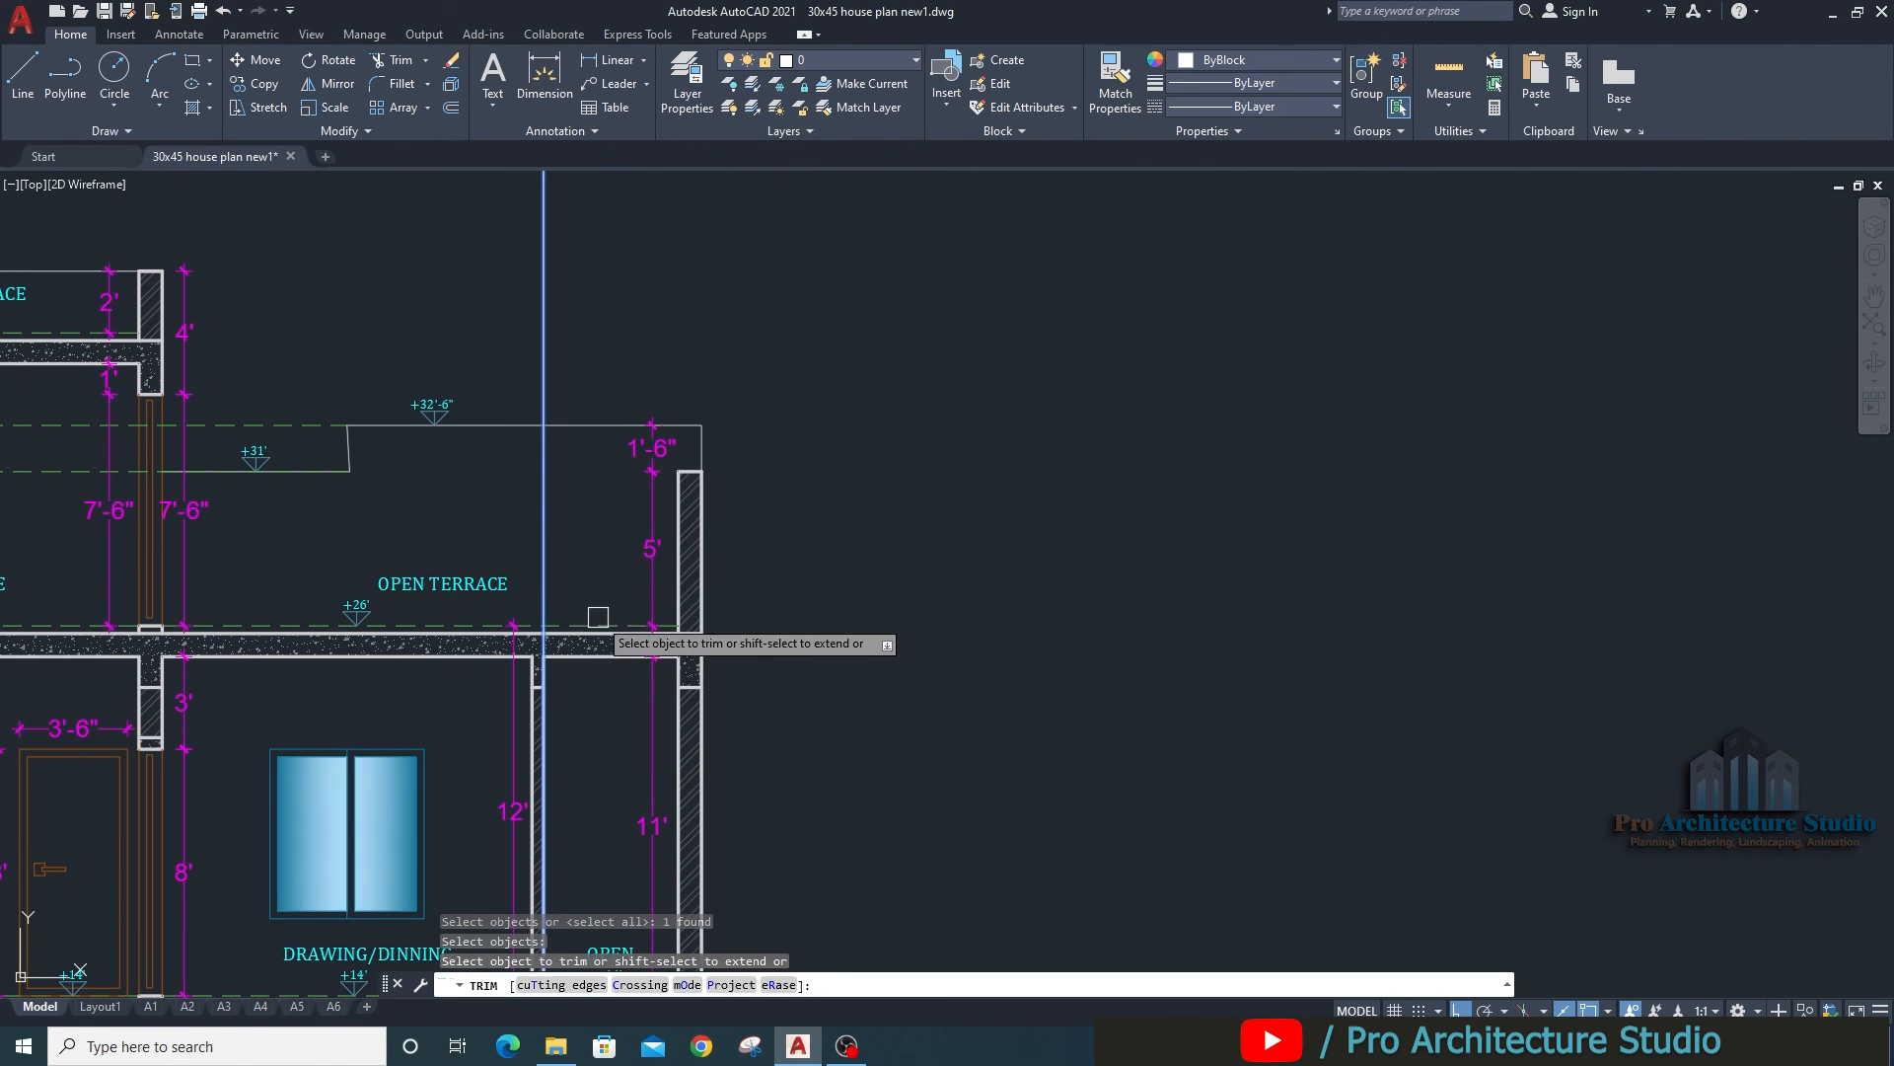
scroll(601, 624, "up", 4)
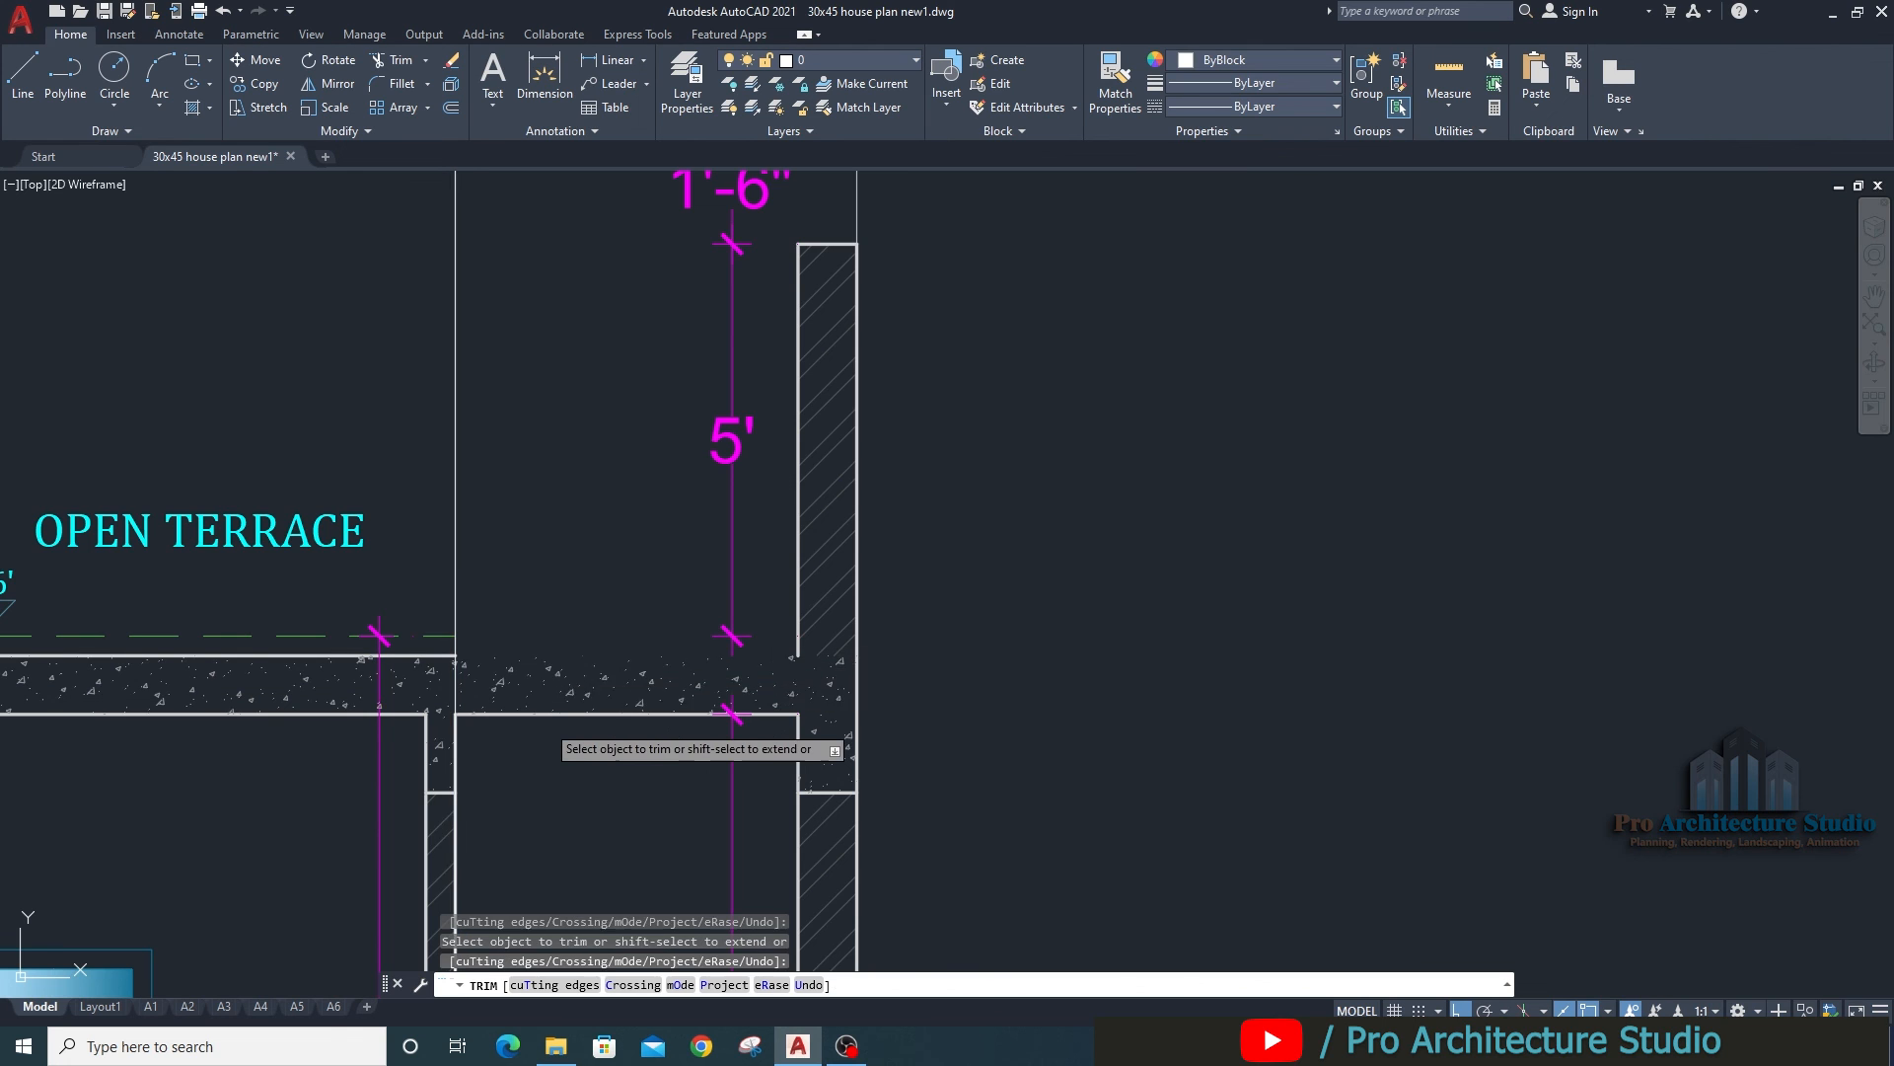
scroll(552, 680, "down", 5)
scroll(631, 446, "up", 3)
scroll(630, 446, "up", 2)
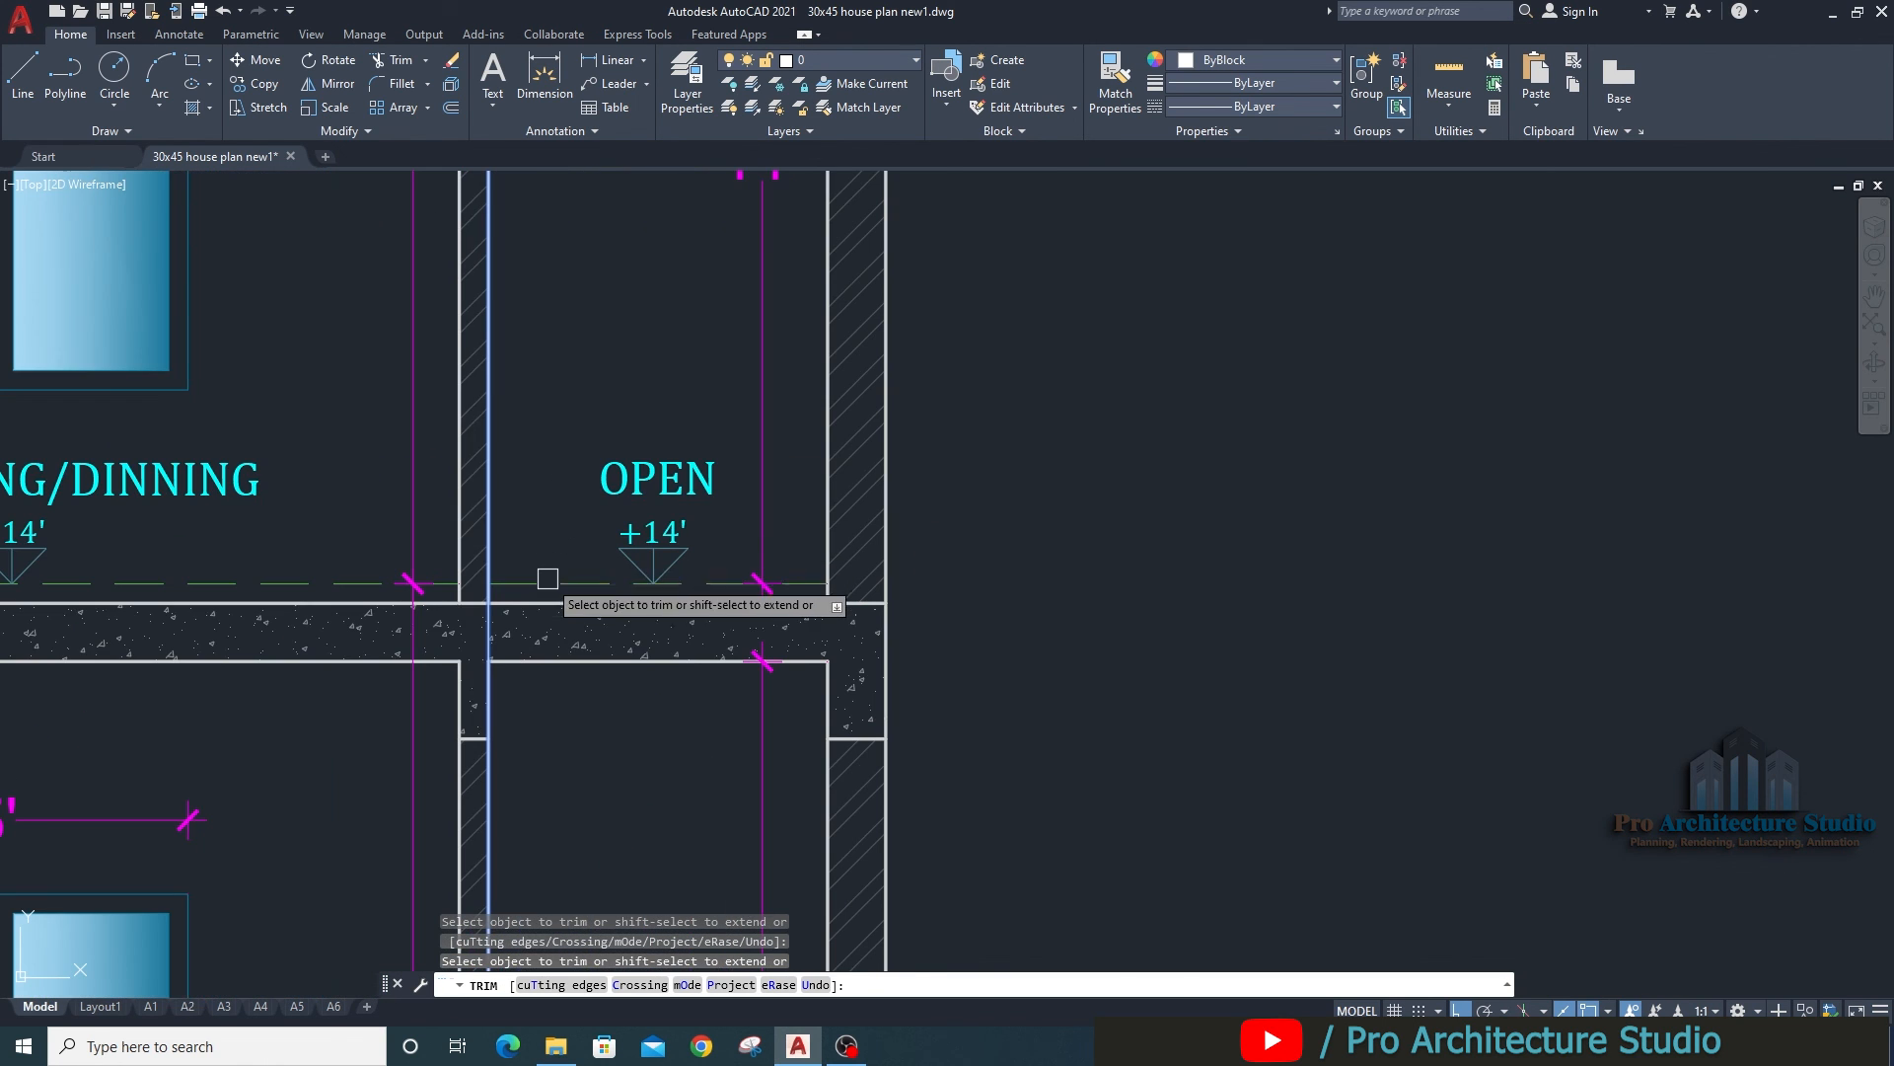
Trim the first floor slab at the +14' level across the open area back to the construction line.
left_click(537, 602)
left_click(541, 665)
scroll(596, 521, "down", 6)
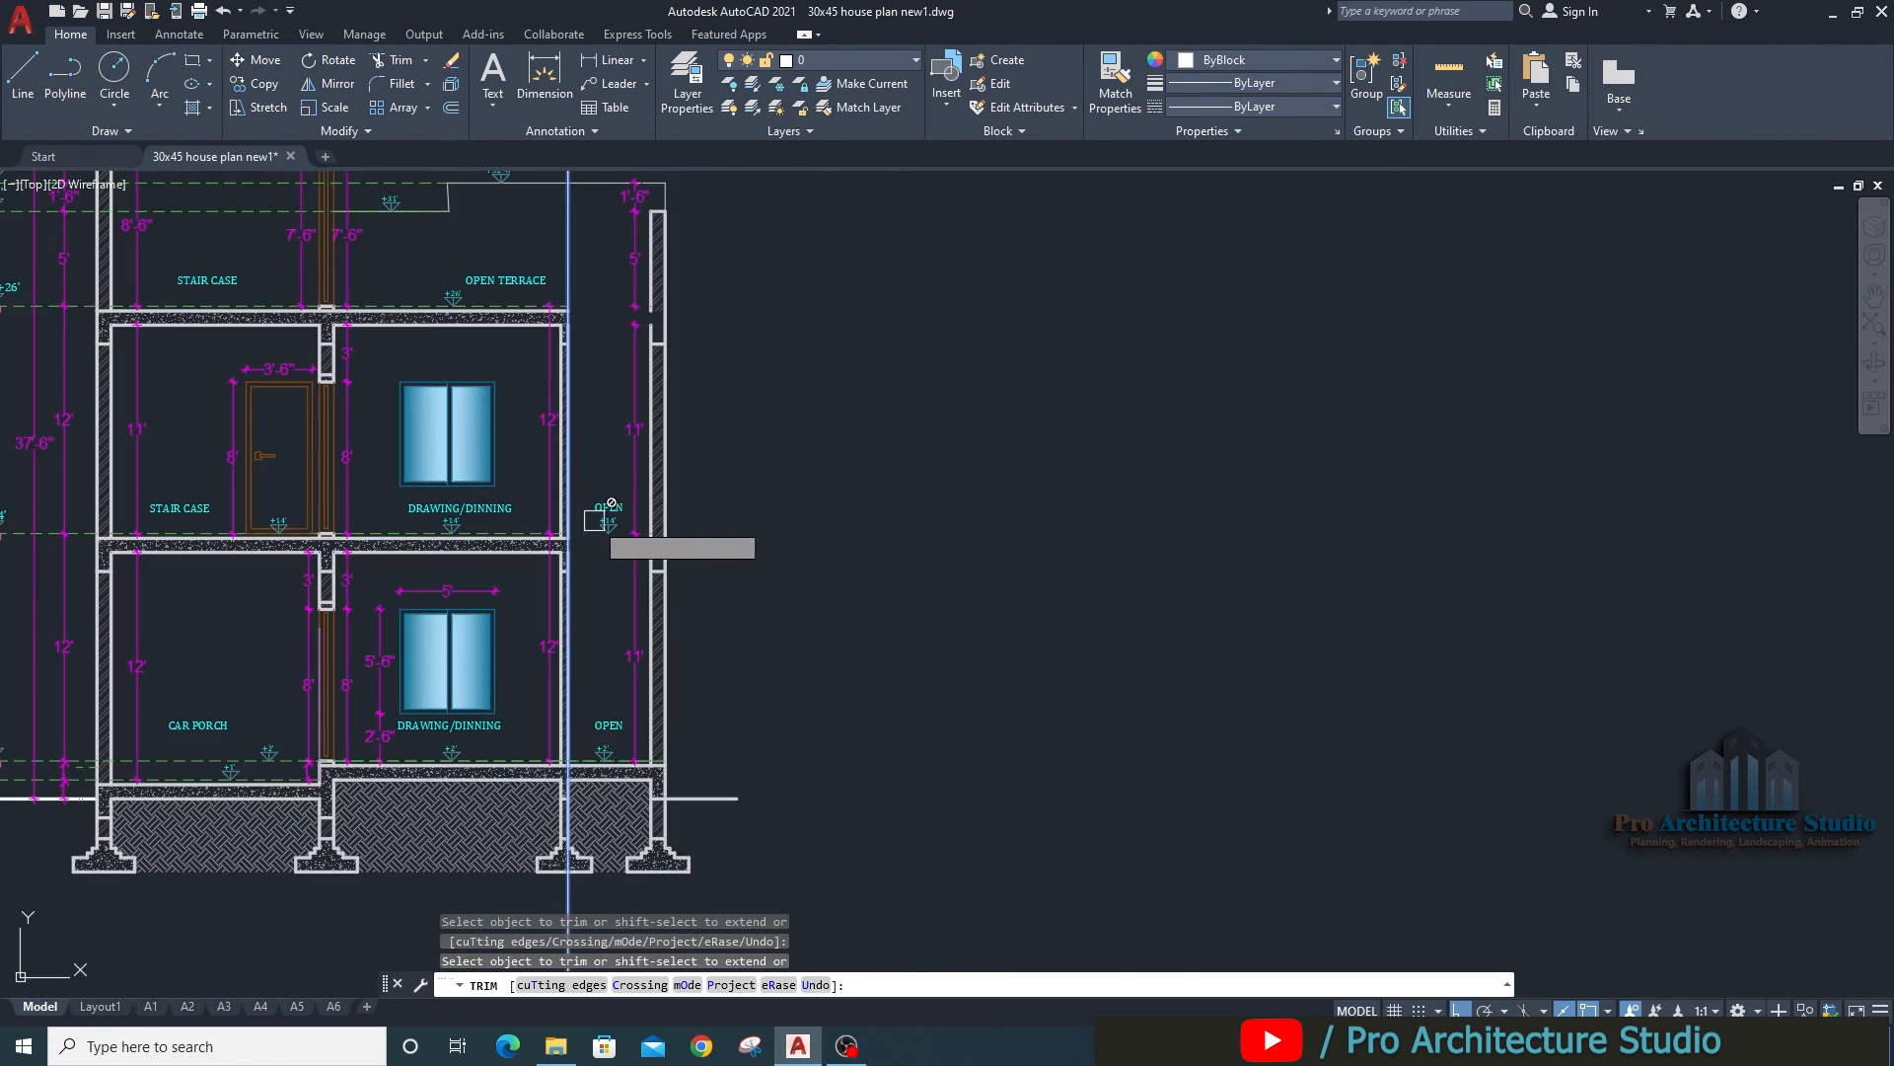
mouse_move(596, 755)
middle_mouse_down()
mouse_move(600, 537)
mouse_move(651, 553)
mouse_move(658, 632)
middle_mouse_up()
scroll(634, 479, "up", 4)
scroll(629, 635, "down", 4)
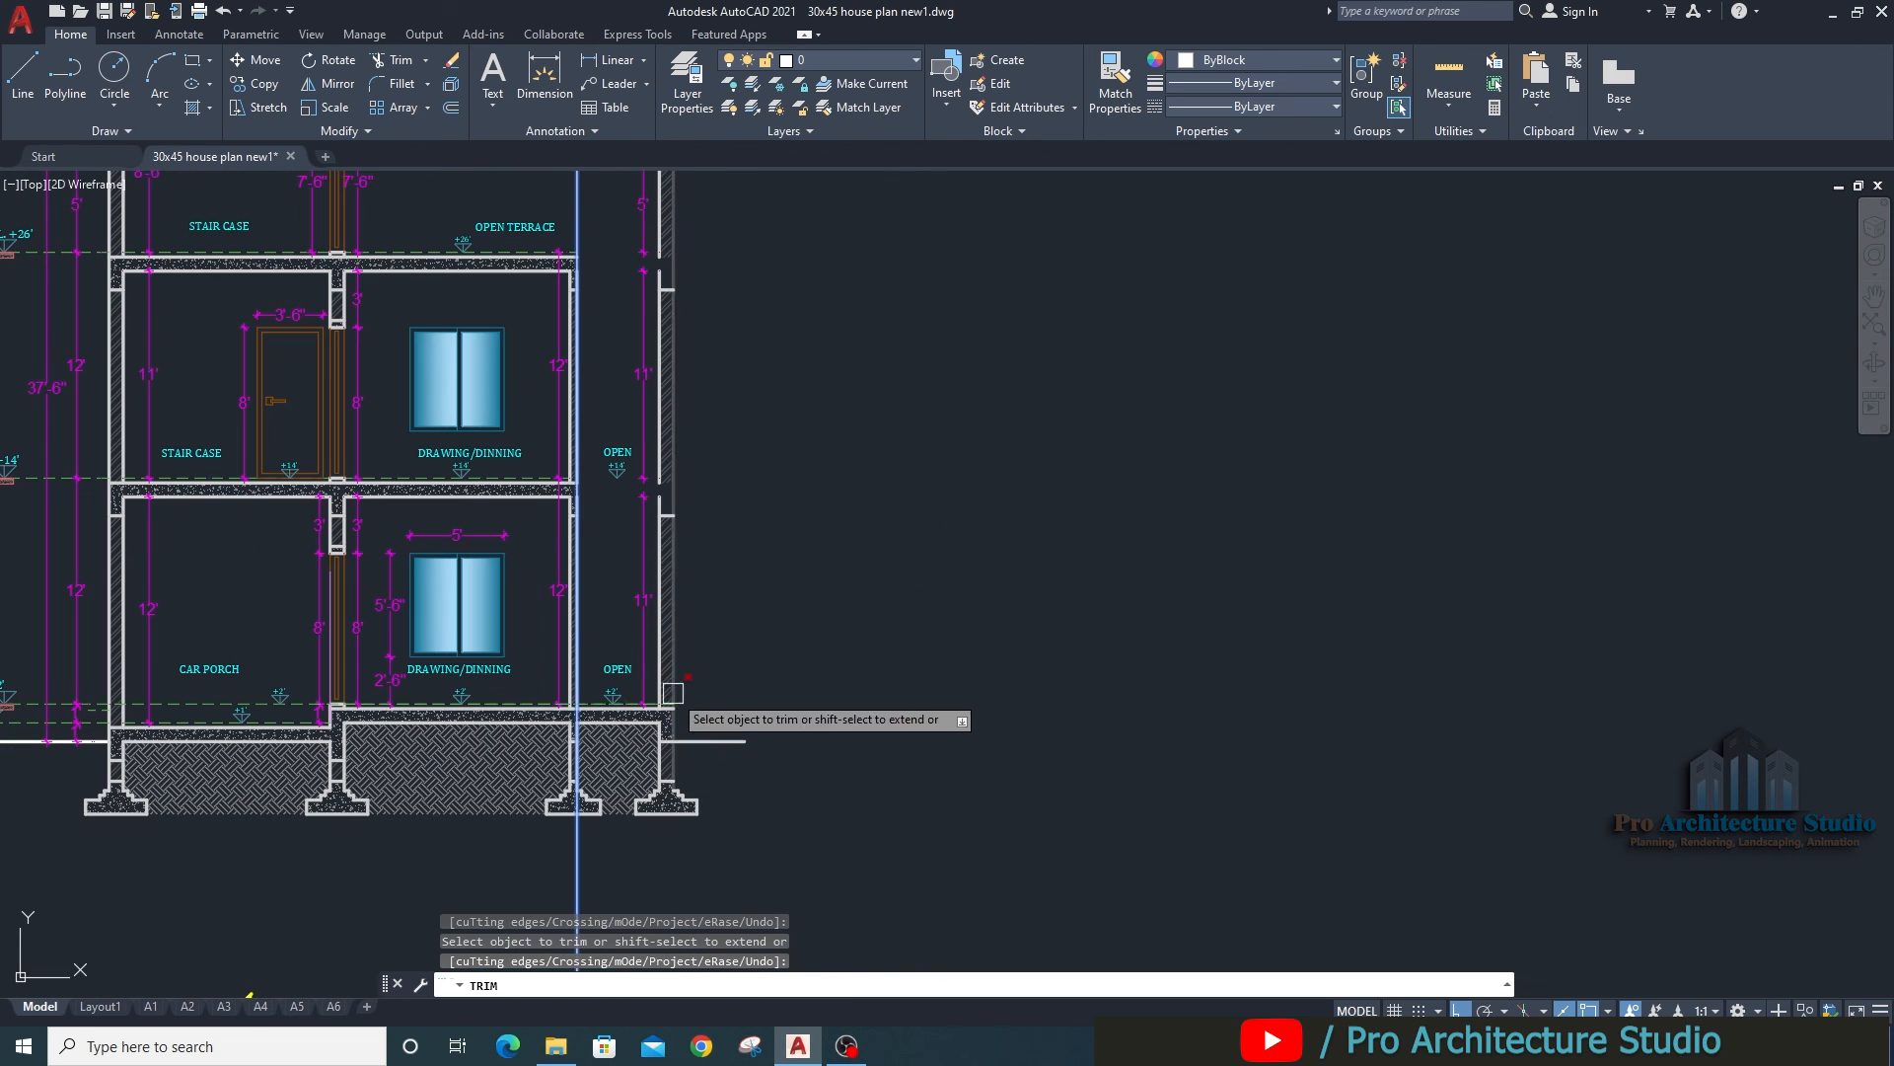
scroll(635, 721, "up", 4)
scroll(569, 713, "down", 4)
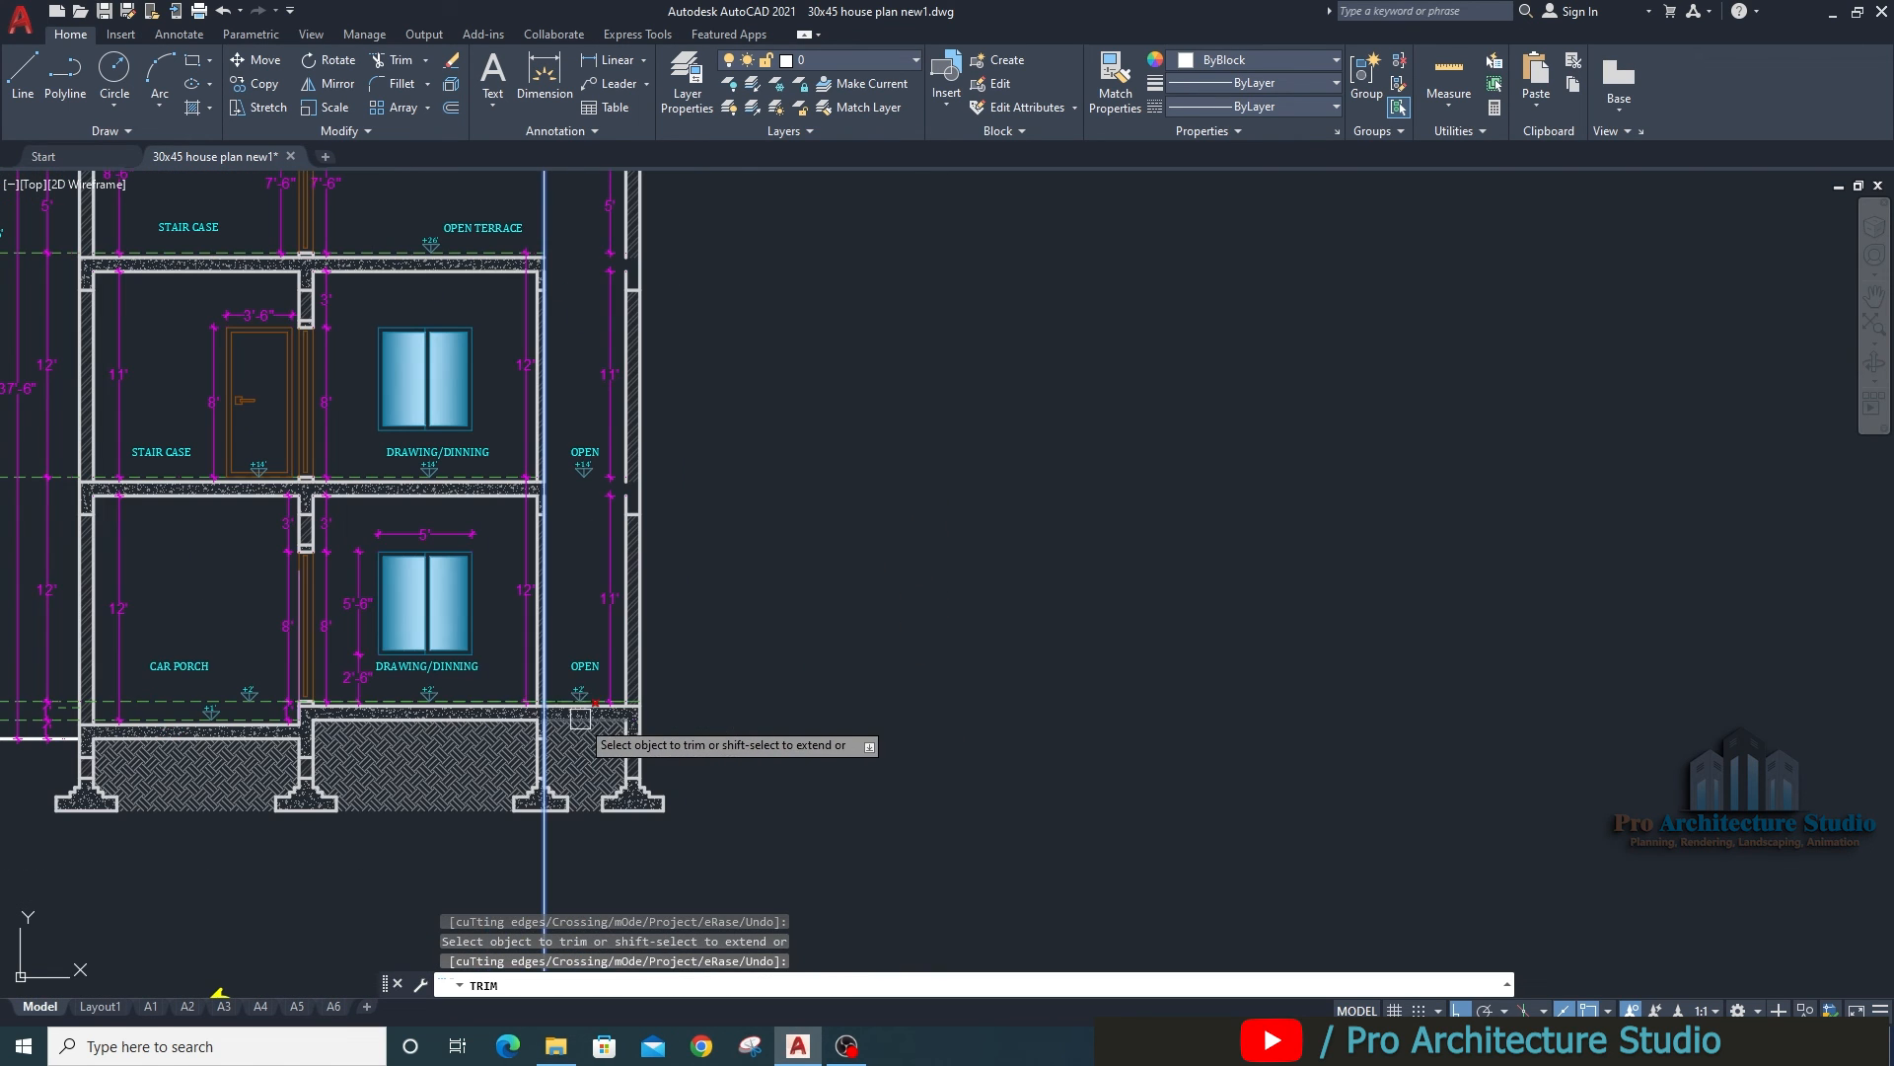
key("space")
Erase the vertical construction line running through the section.
middle_click_drag(584, 247, 625, 534)
left_click(648, 276)
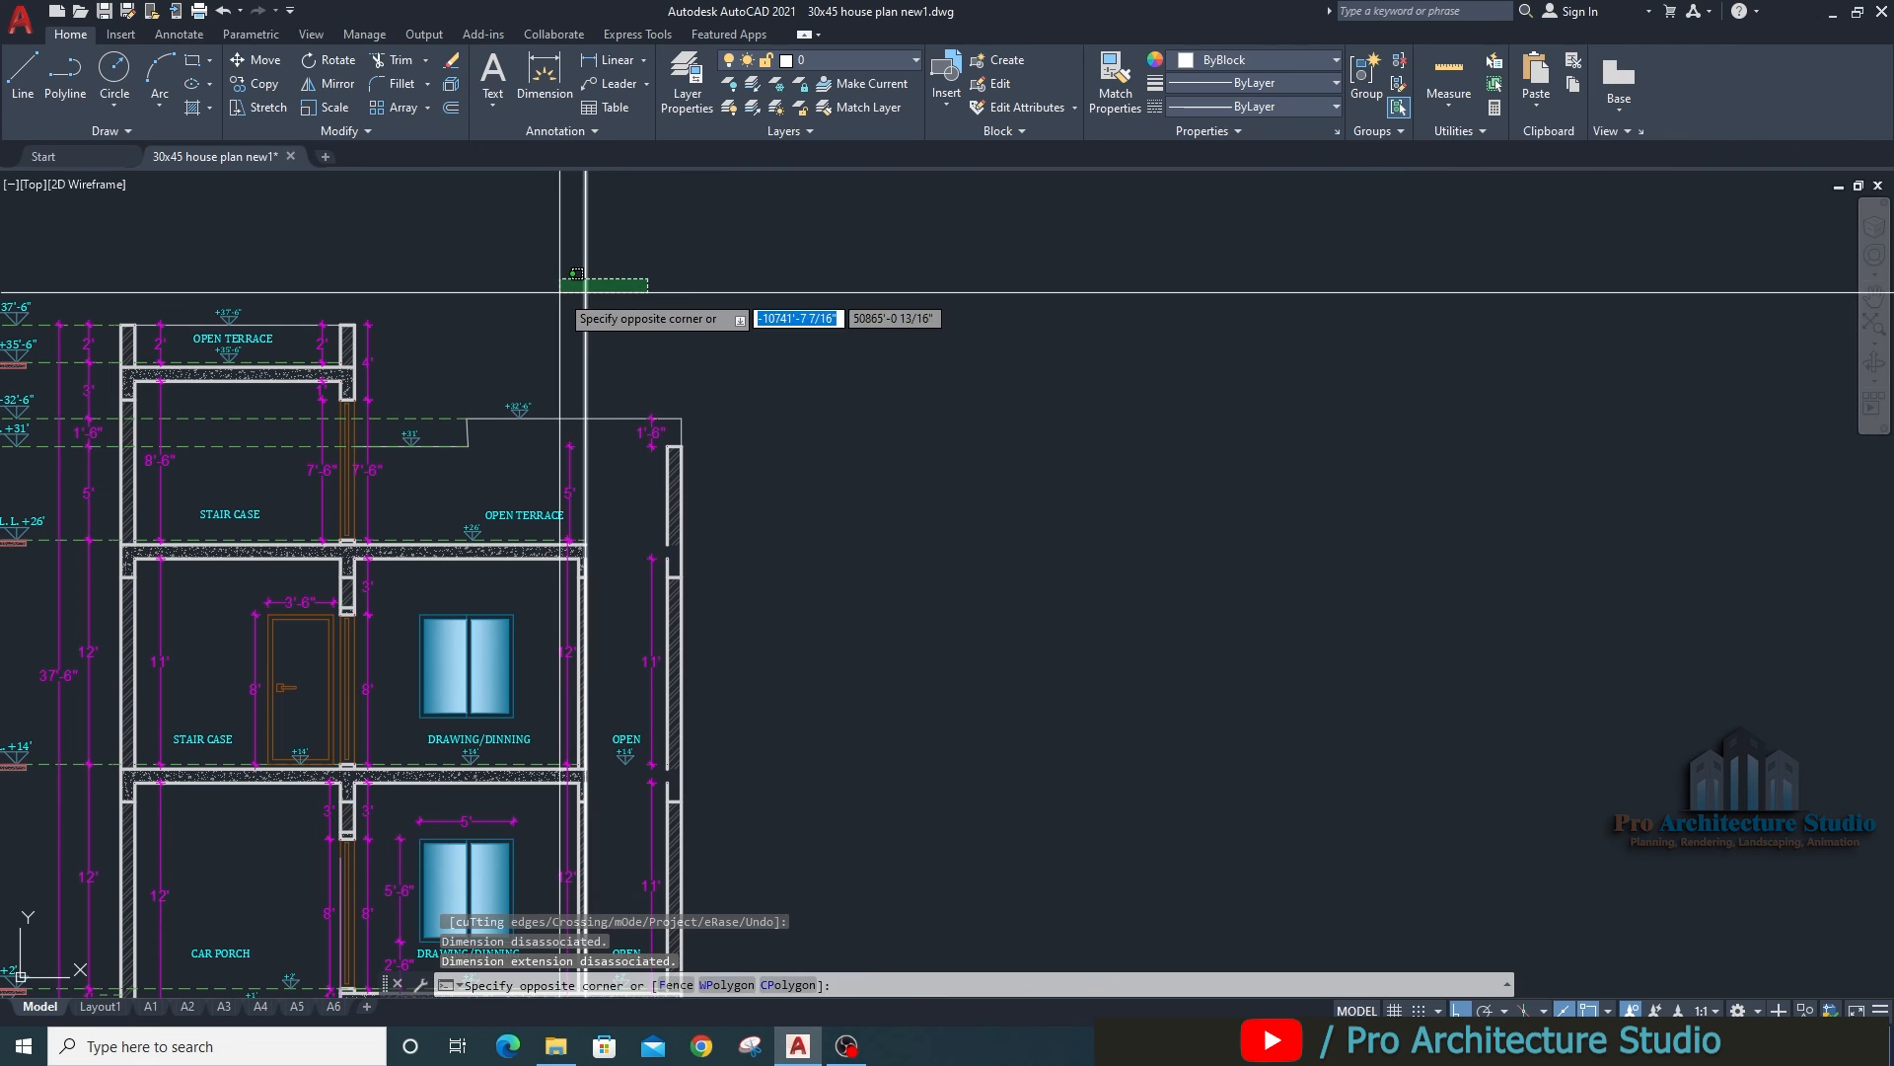
left_click(559, 292)
type("e")
key("space")
key("Escape")
key("Escape")
key("Escape")
Extend the open-side wall face line up to the top of the terrace slab at +26'.
scroll(594, 572, "up", 10)
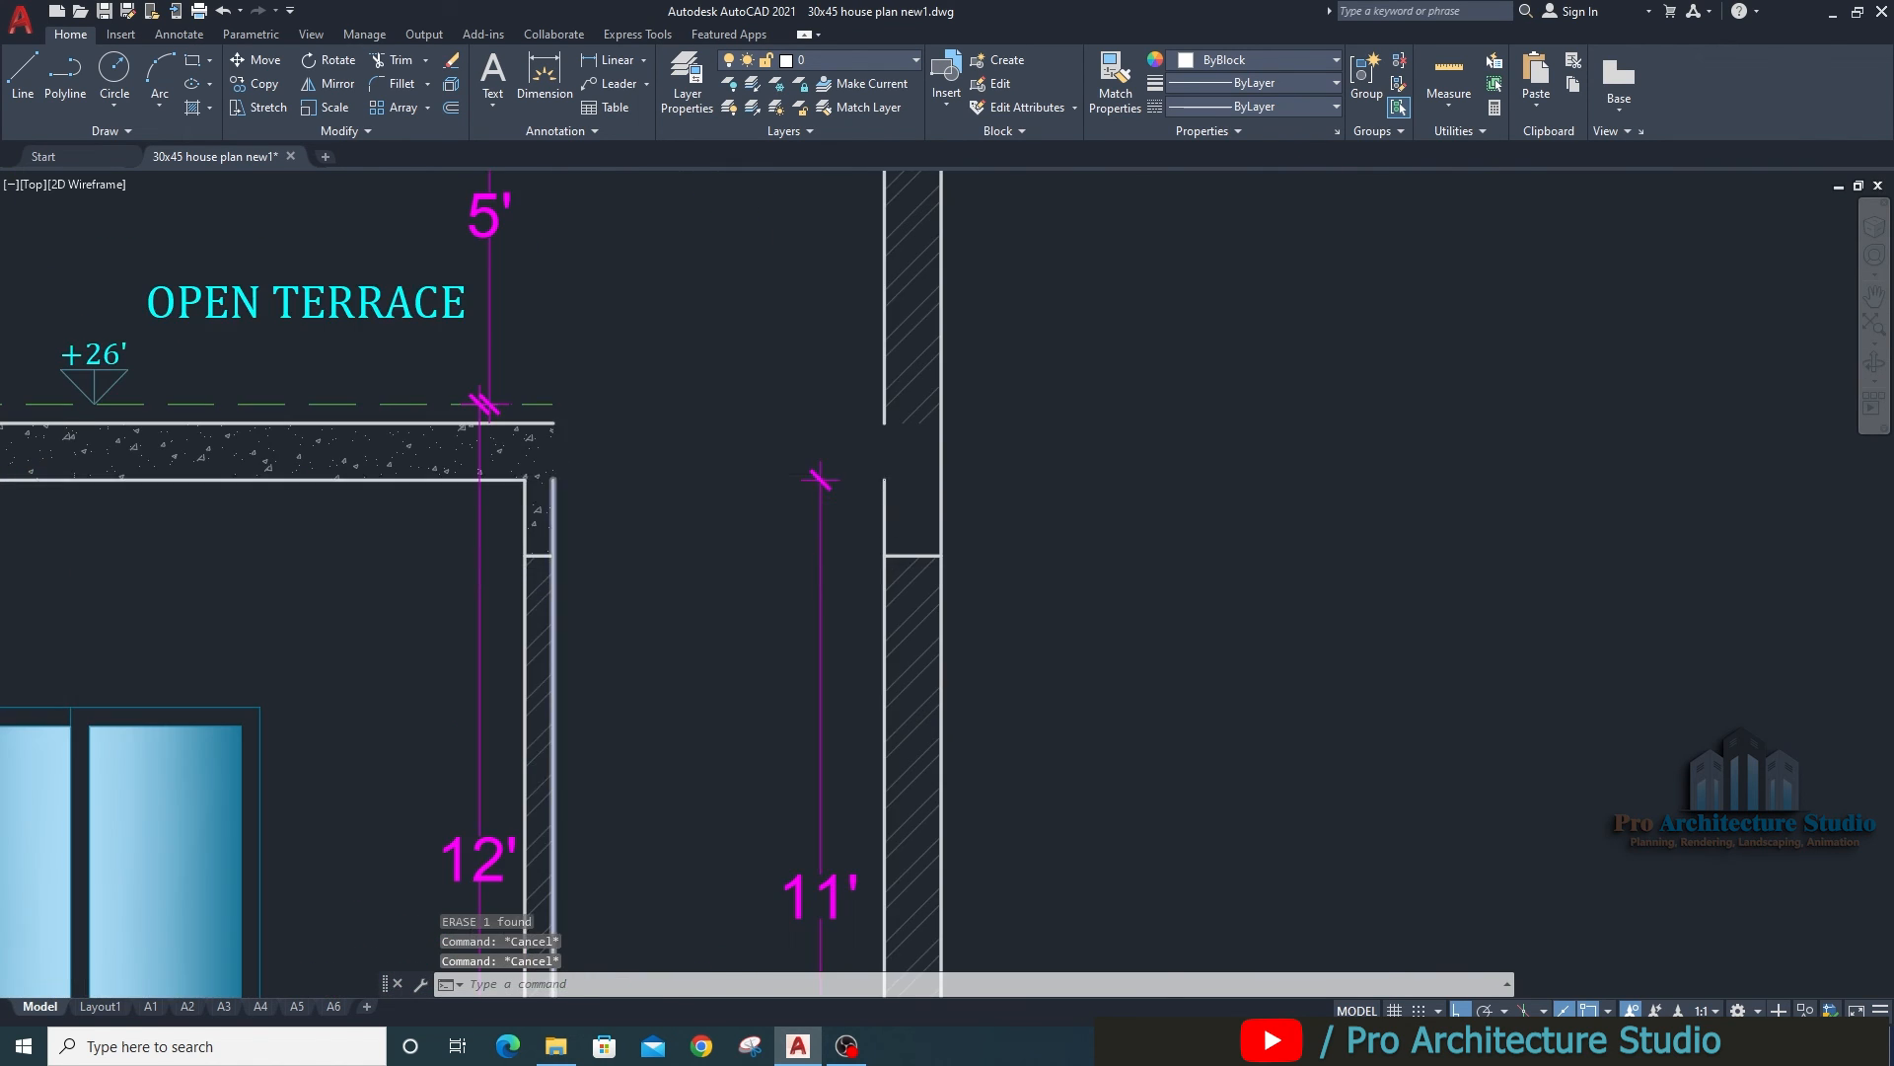
type("ex")
key("space")
left_click(555, 510)
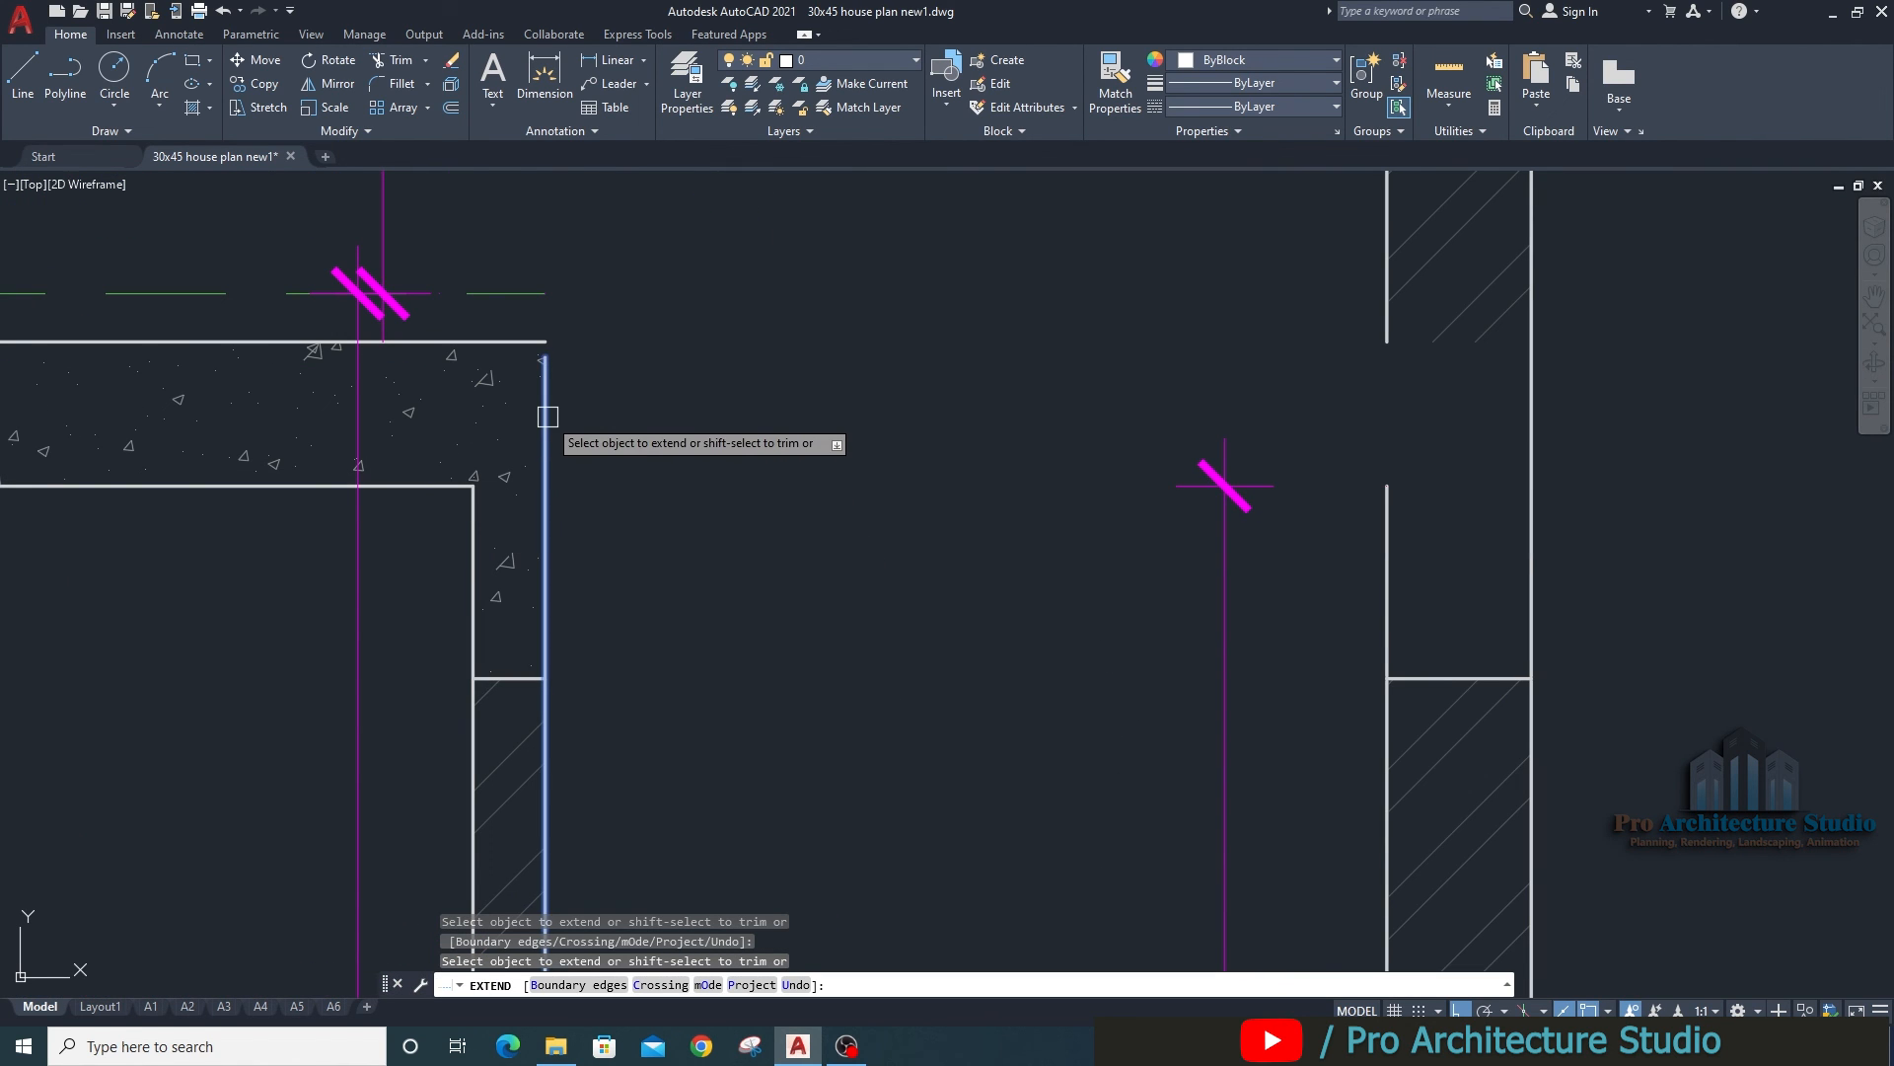
key("Escape")
key("Escape")
Join the open-side wall face lines above and below the +14' slab edge into one line.
scroll(622, 338, "down", 6)
scroll(590, 647, "up", 2)
middle_click_drag(590, 646, 588, 191)
key("Escape")
key("Escape")
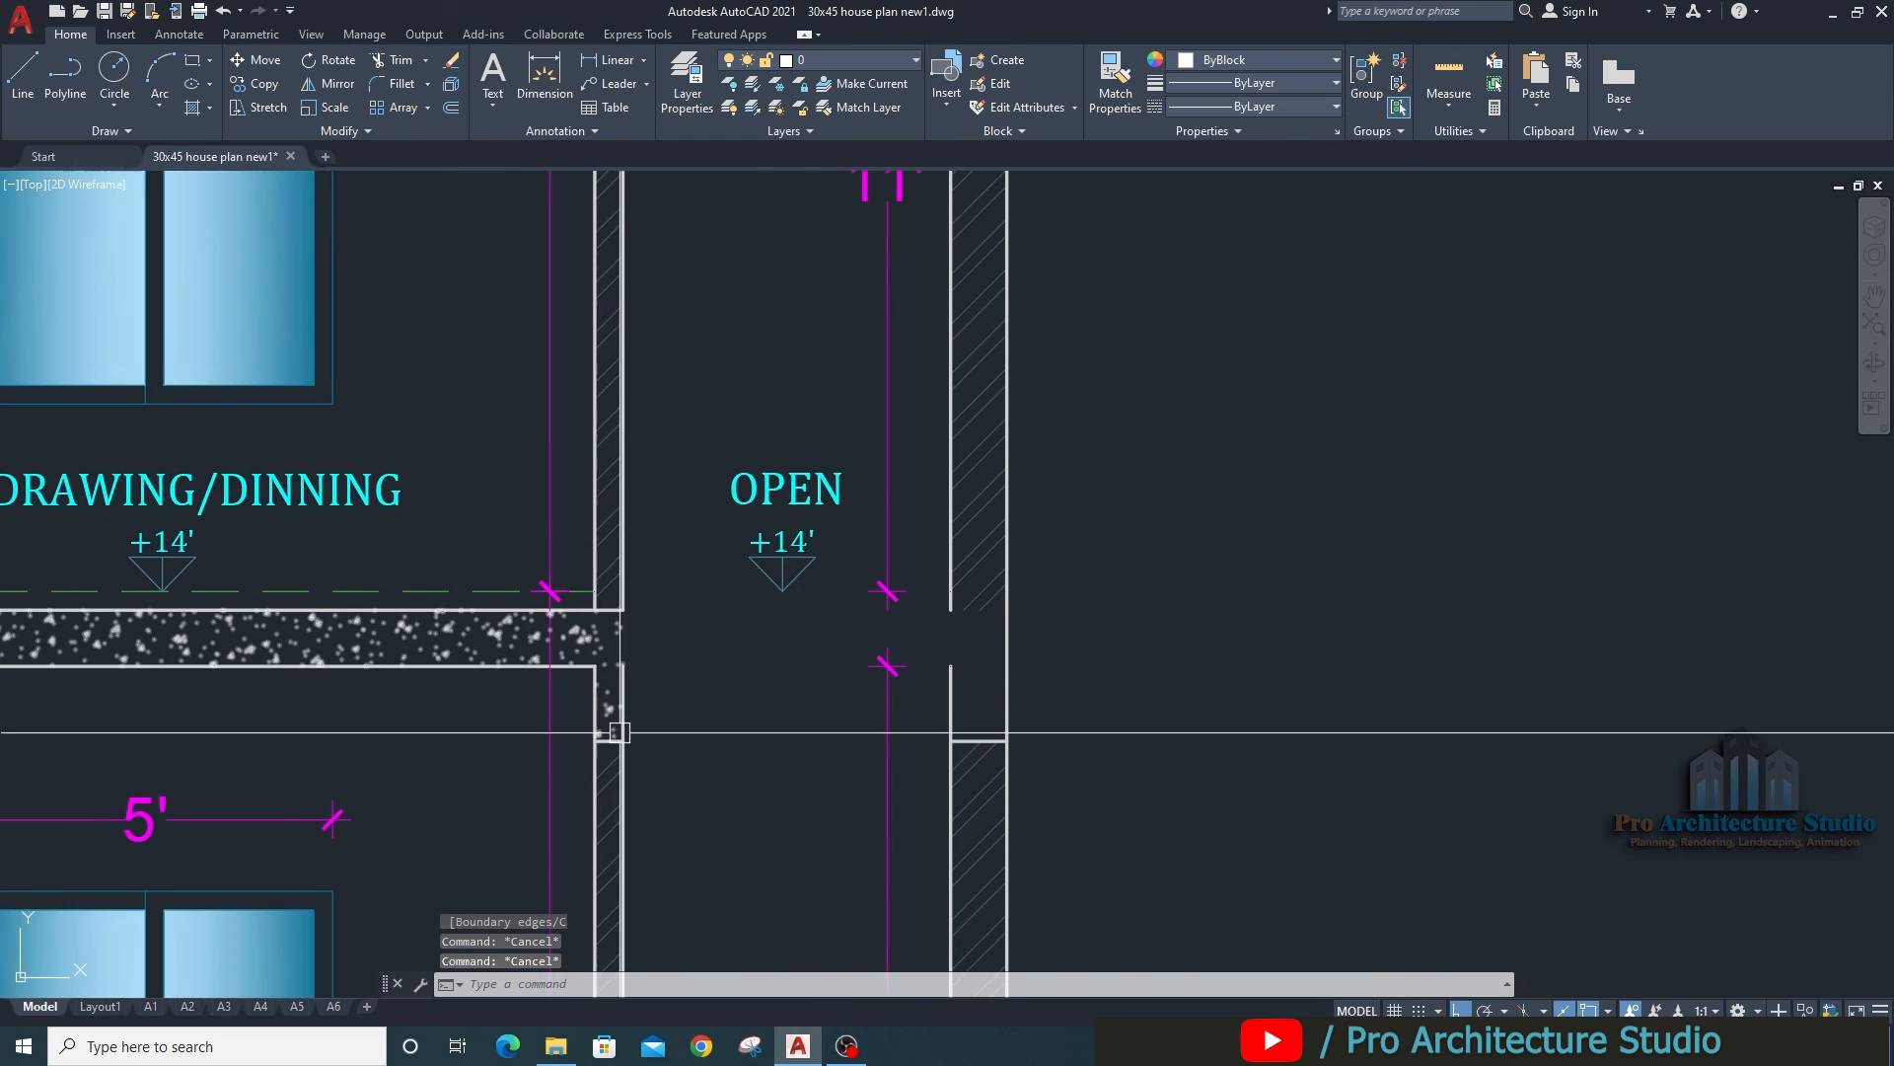
middle_click_drag(618, 728, 562, 562)
type("j")
key("space")
scroll(587, 414, "up", 4)
left_click(533, 425)
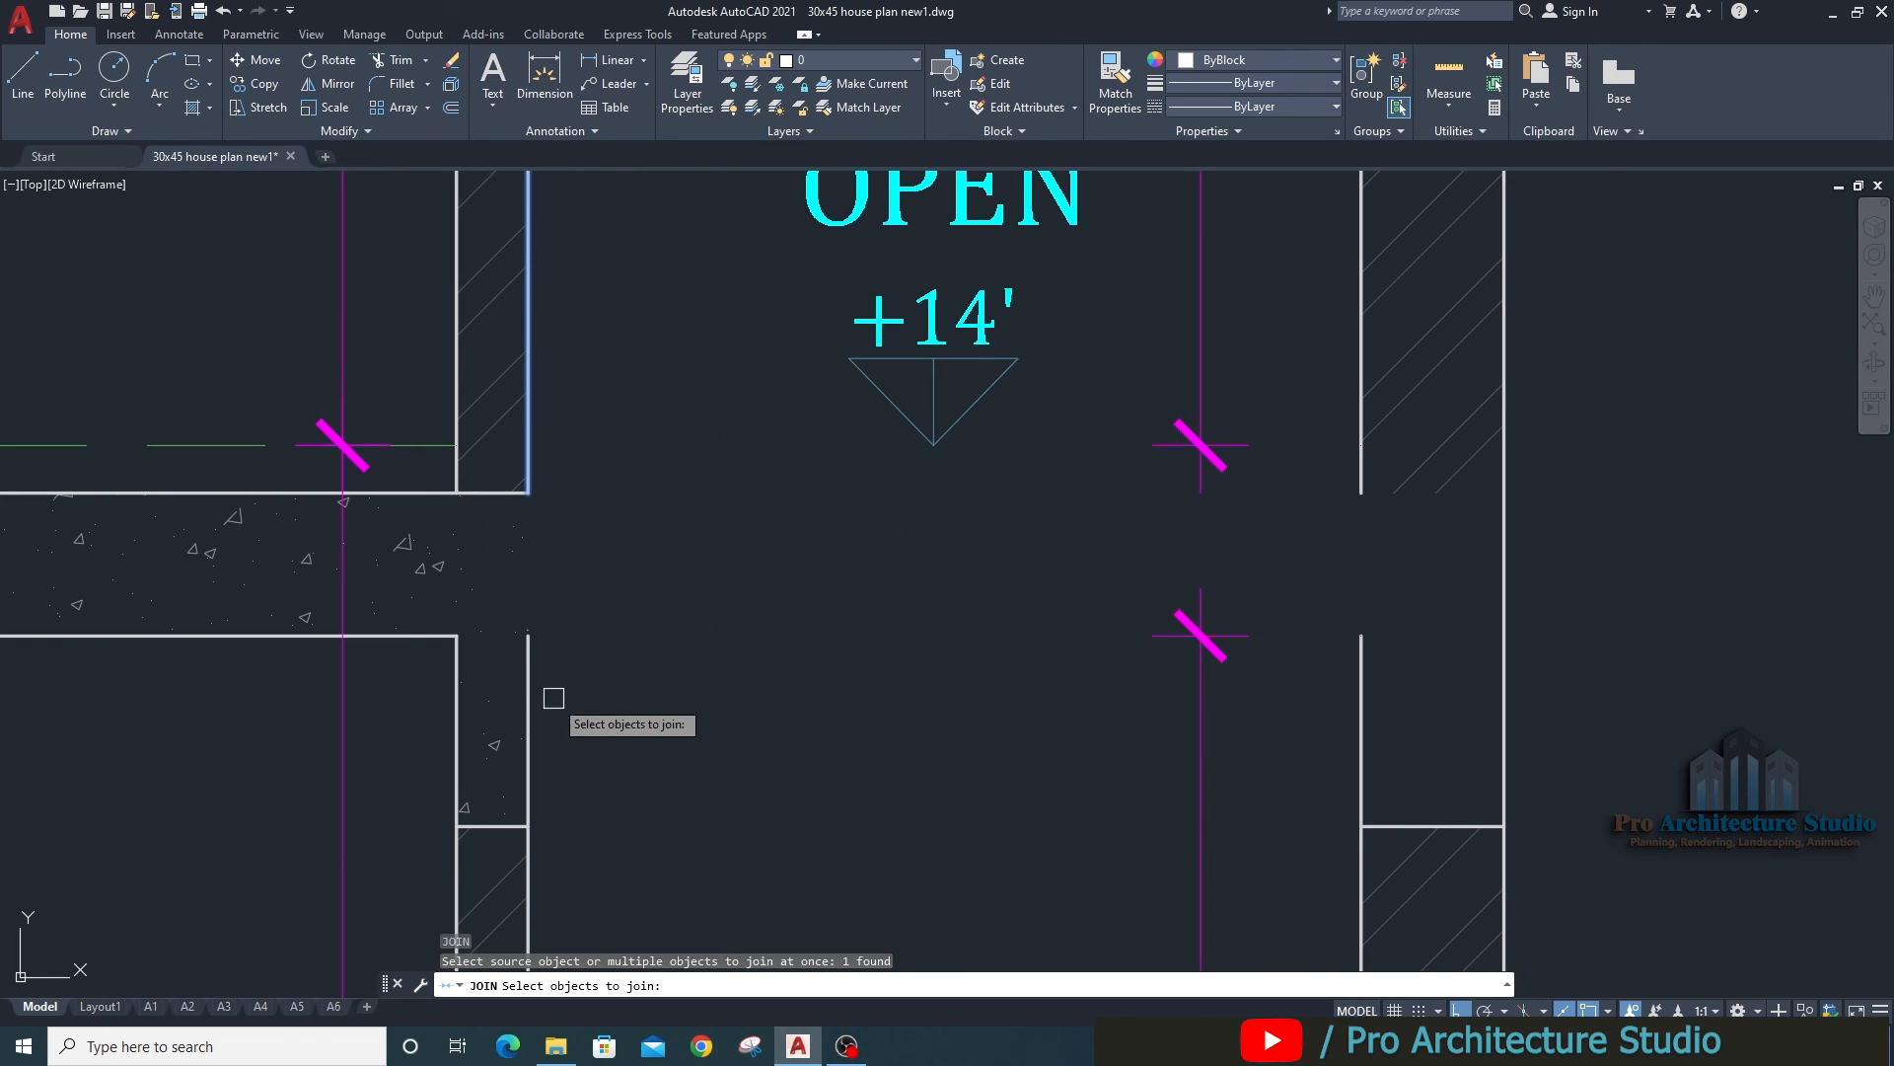
left_click(533, 695)
scroll(584, 537, "down", 6)
key("space")
Join the outer wall's inner face lines across the gap at +14' and erase the short horizontal line crossing the wall there.
middle_click_drag(558, 671, 554, 277)
middle_click_drag(695, 511, 665, 995)
scroll(748, 691, "up", 5)
key("space")
left_click(730, 592)
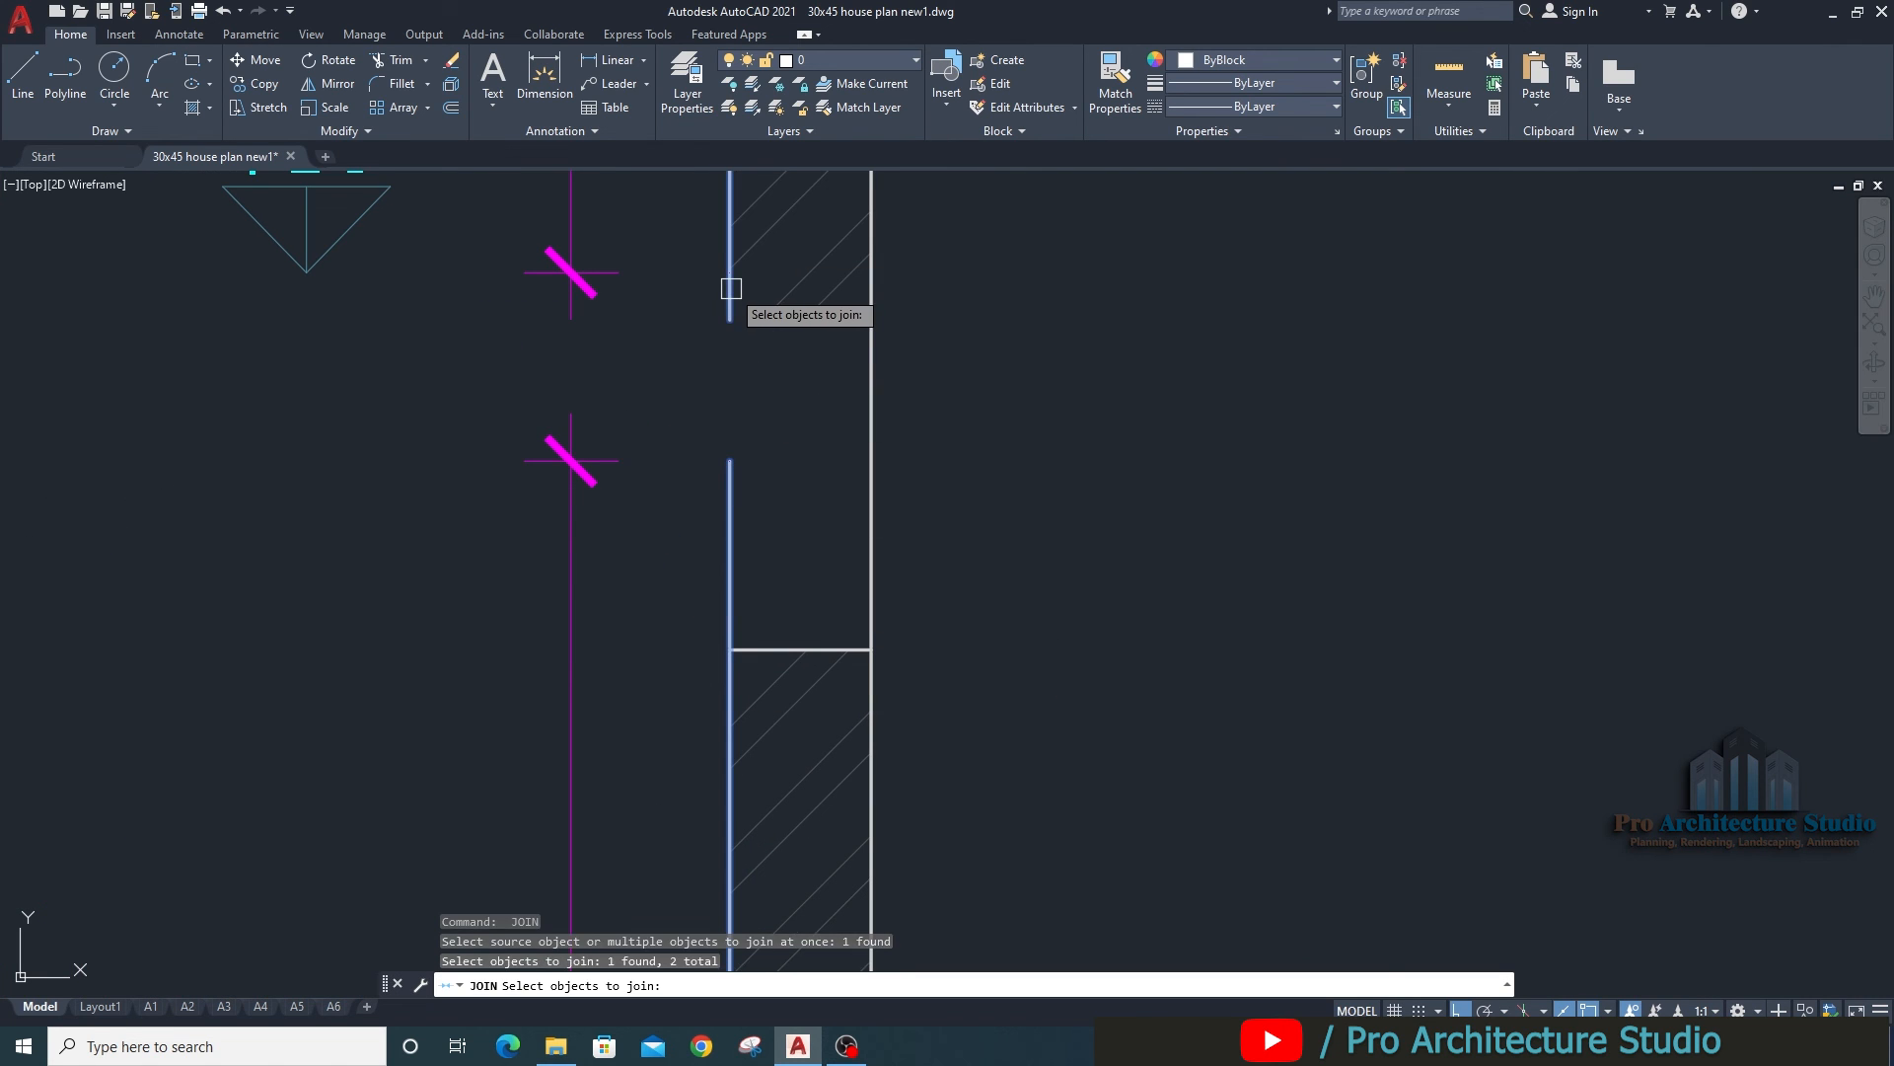
key("space")
key("Escape")
left_click(796, 638)
left_click(753, 693)
type("e")
key("space")
Join the outer wall's inner face lines across the terrace-level gap and erase the short horizontal line crossing the wall below it.
scroll(752, 694, "down", 8)
scroll(753, 575, "up", 6)
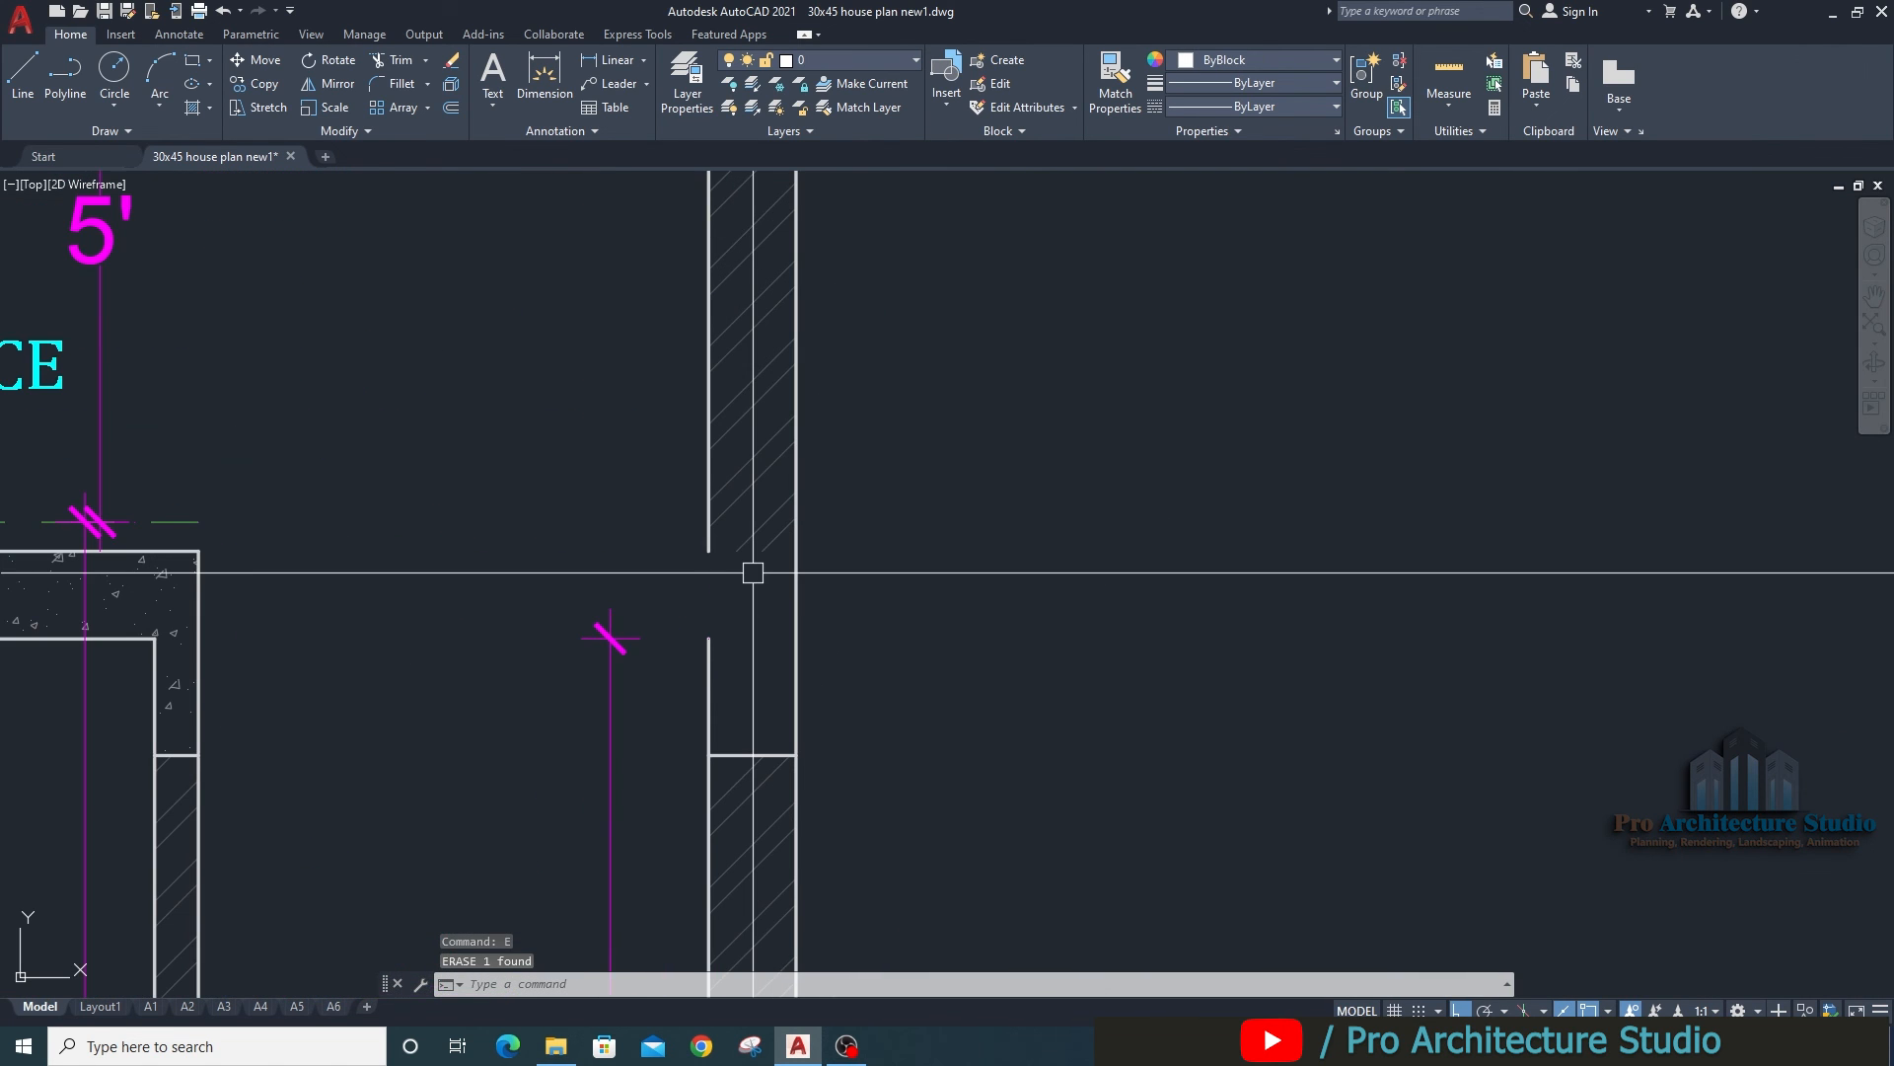
type("j")
key("space")
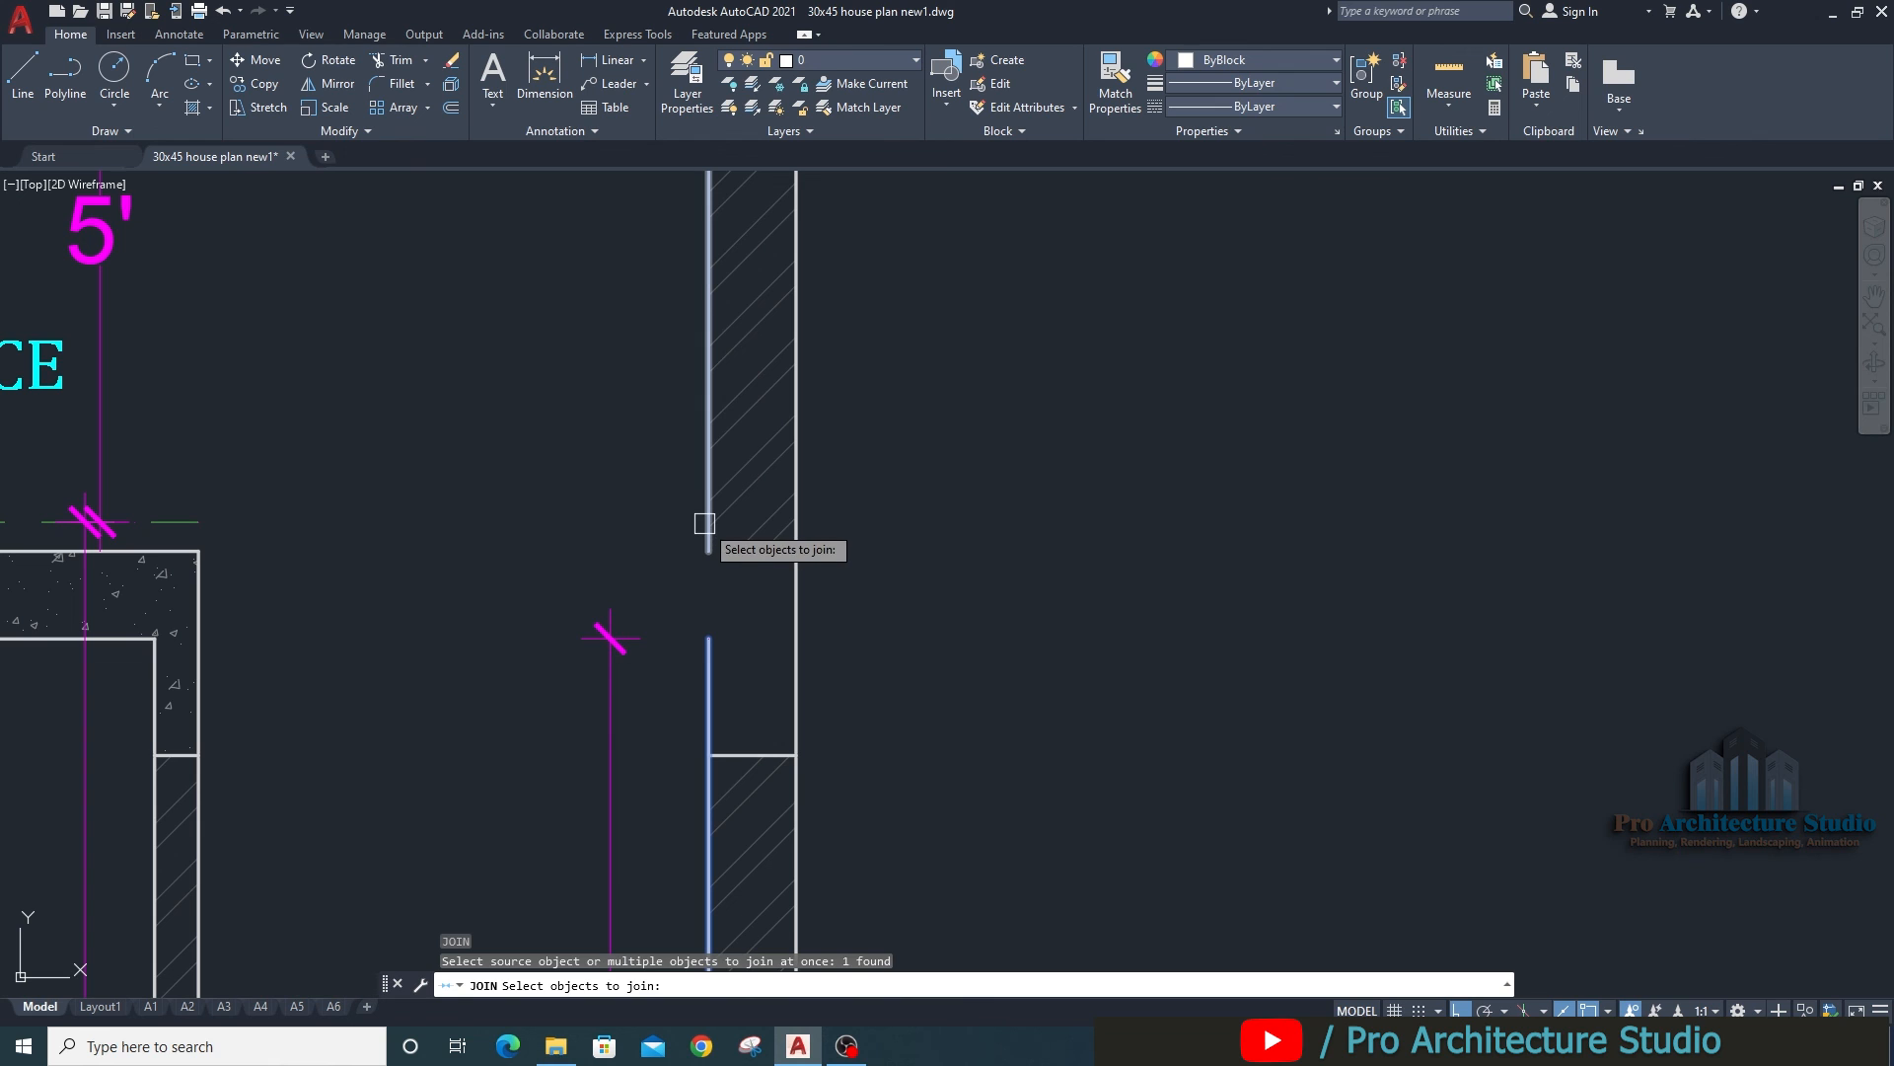
key("space")
scroll(799, 491, "down", 3)
scroll(787, 527, "up", 1)
left_click(613, 736)
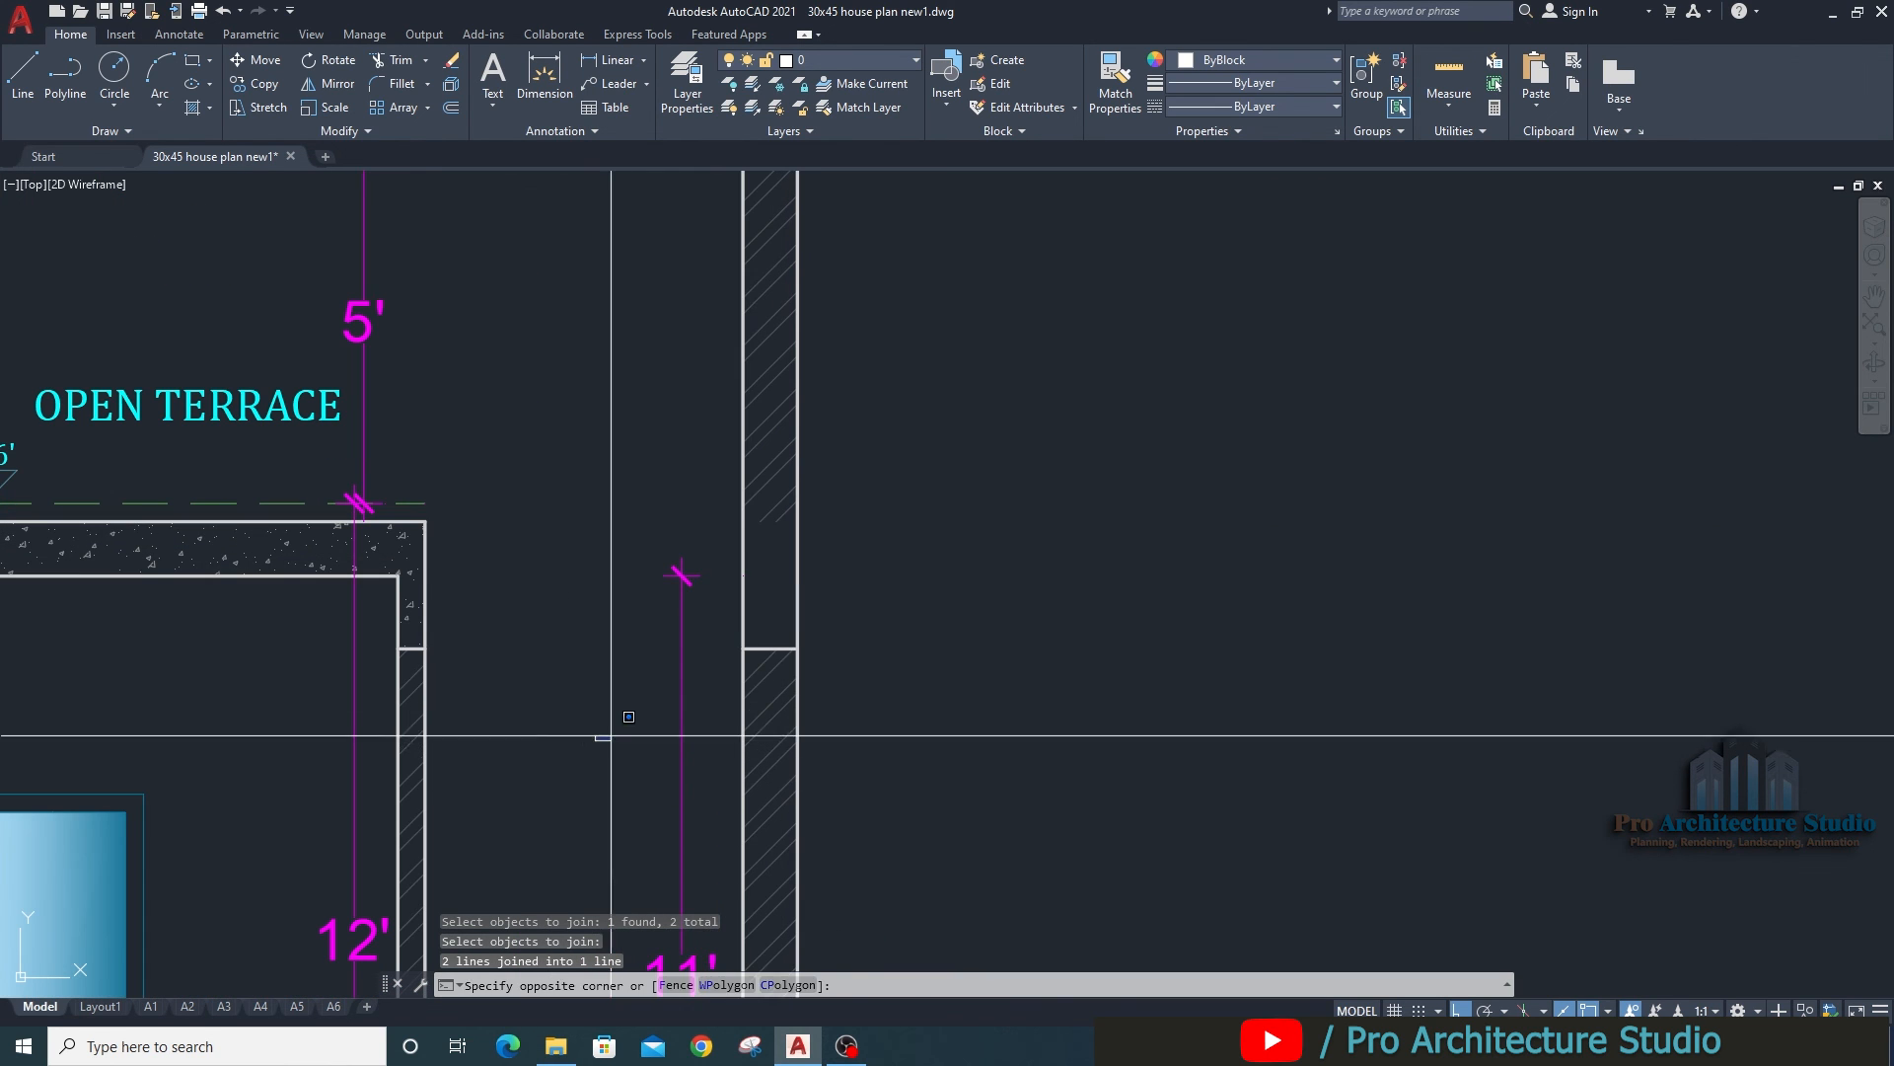
left_click(939, 583)
type("e")
key("space")
Collapse the terrace parapet hatch by stretching its lower edge up to the top of the outer wall.
left_click(765, 506)
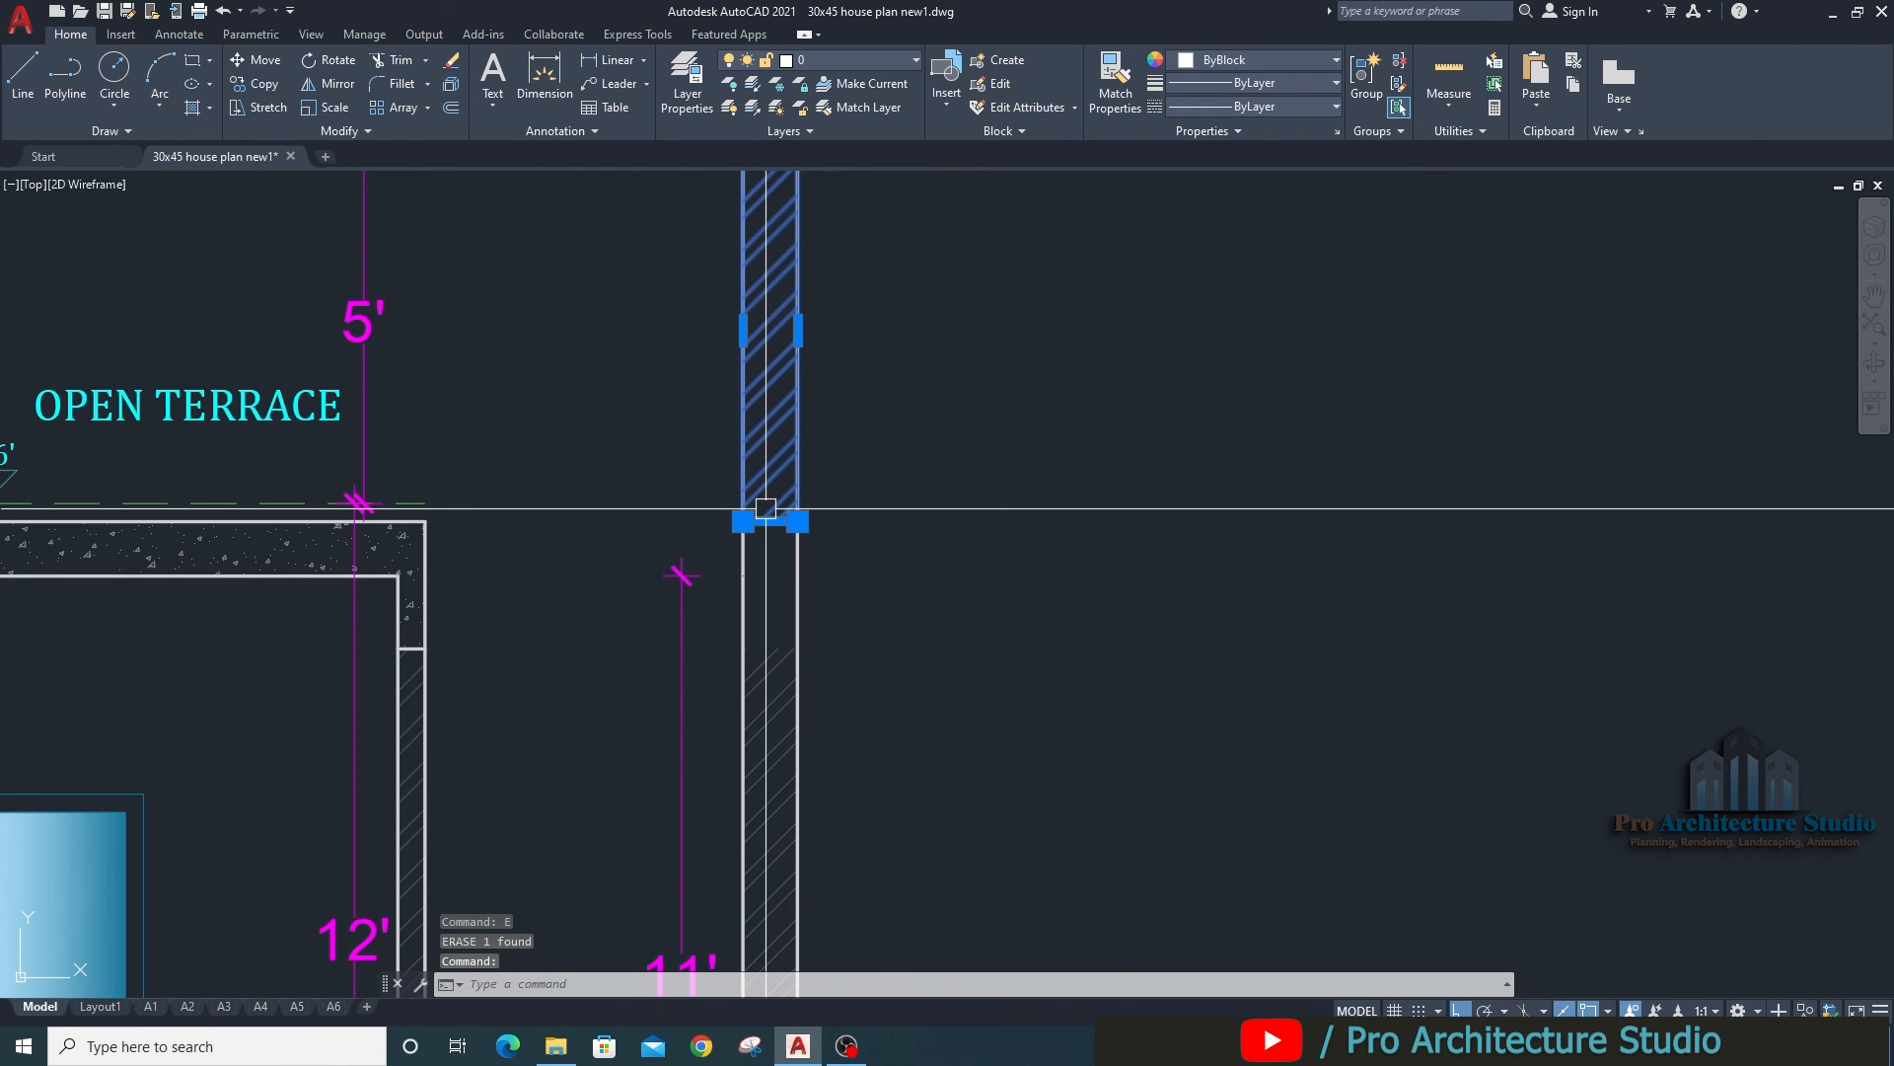
left_click(769, 520)
middle_click_drag(770, 520, 789, 807)
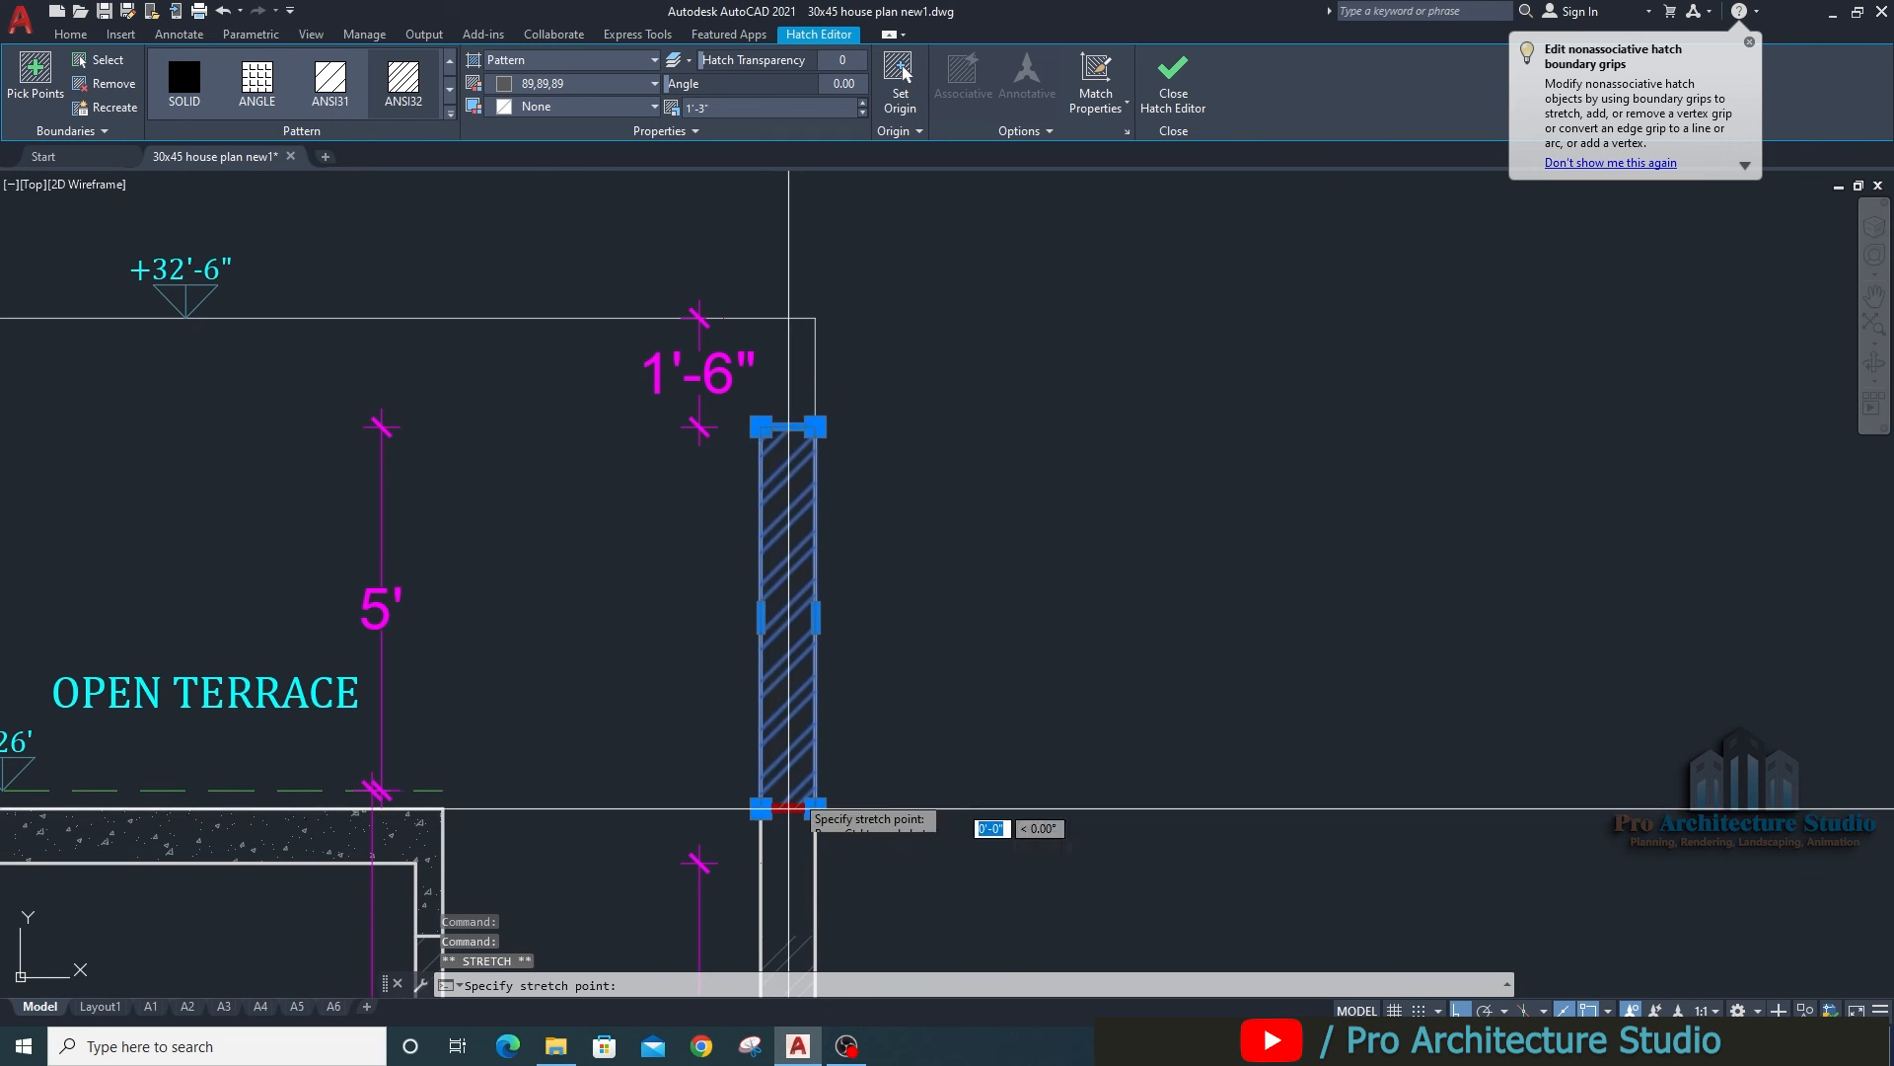
left_click(788, 427)
Stretch the first floor outer wall hatch up to the parapet top and down to the ground floor wall hatch.
middle_click_drag(792, 934, 751, 647)
left_click(752, 648)
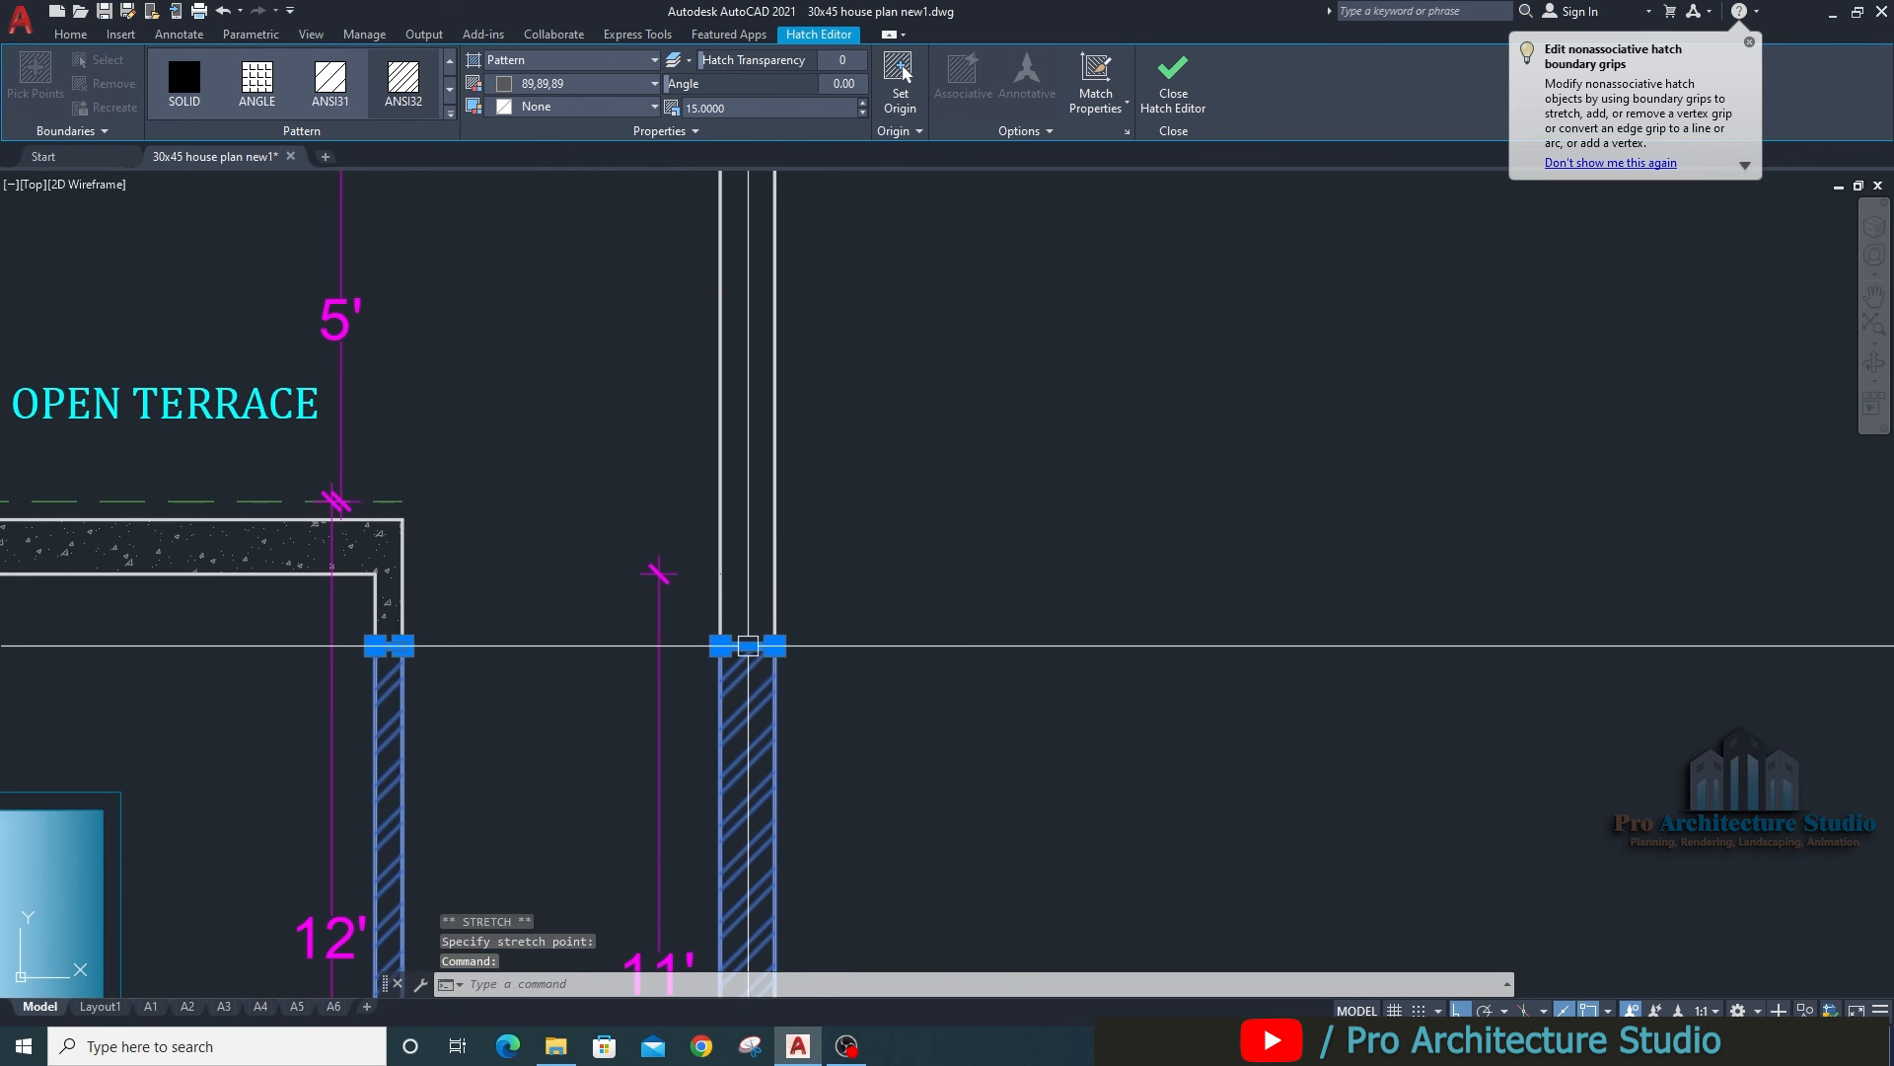
mouse_move(746, 355)
middle_mouse_down()
mouse_move(734, 652)
mouse_move(721, 399)
middle_mouse_up()
left_click(760, 436)
scroll(756, 375, "down", 4)
scroll(755, 652, "up", 4)
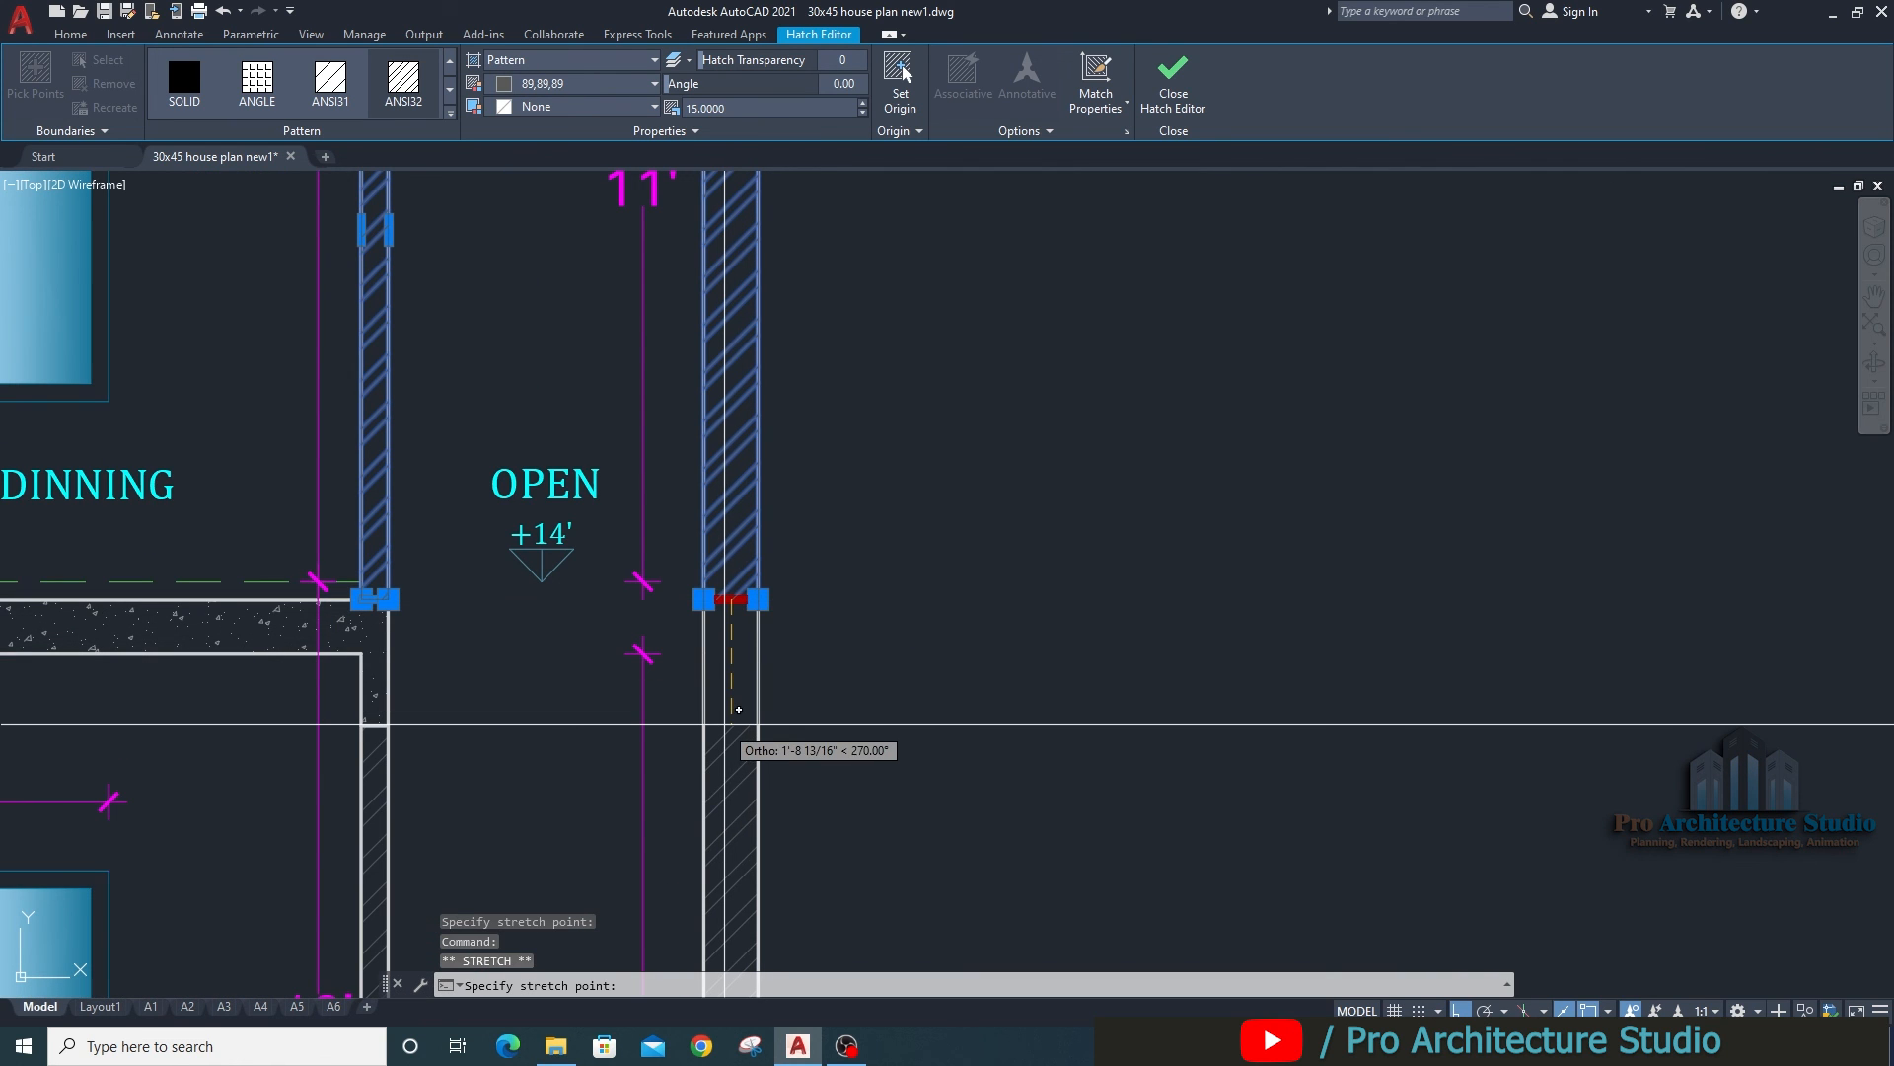
left_click(747, 678)
scroll(757, 533, "down", 4)
key("Escape")
Erase the 11' height dimensions in the open area and the first floor OPEN label with its +14' level marker.
mouse_move(820, 552)
middle_mouse_down()
mouse_move(913, 796)
mouse_move(833, 575)
mouse_move(835, 629)
middle_mouse_up()
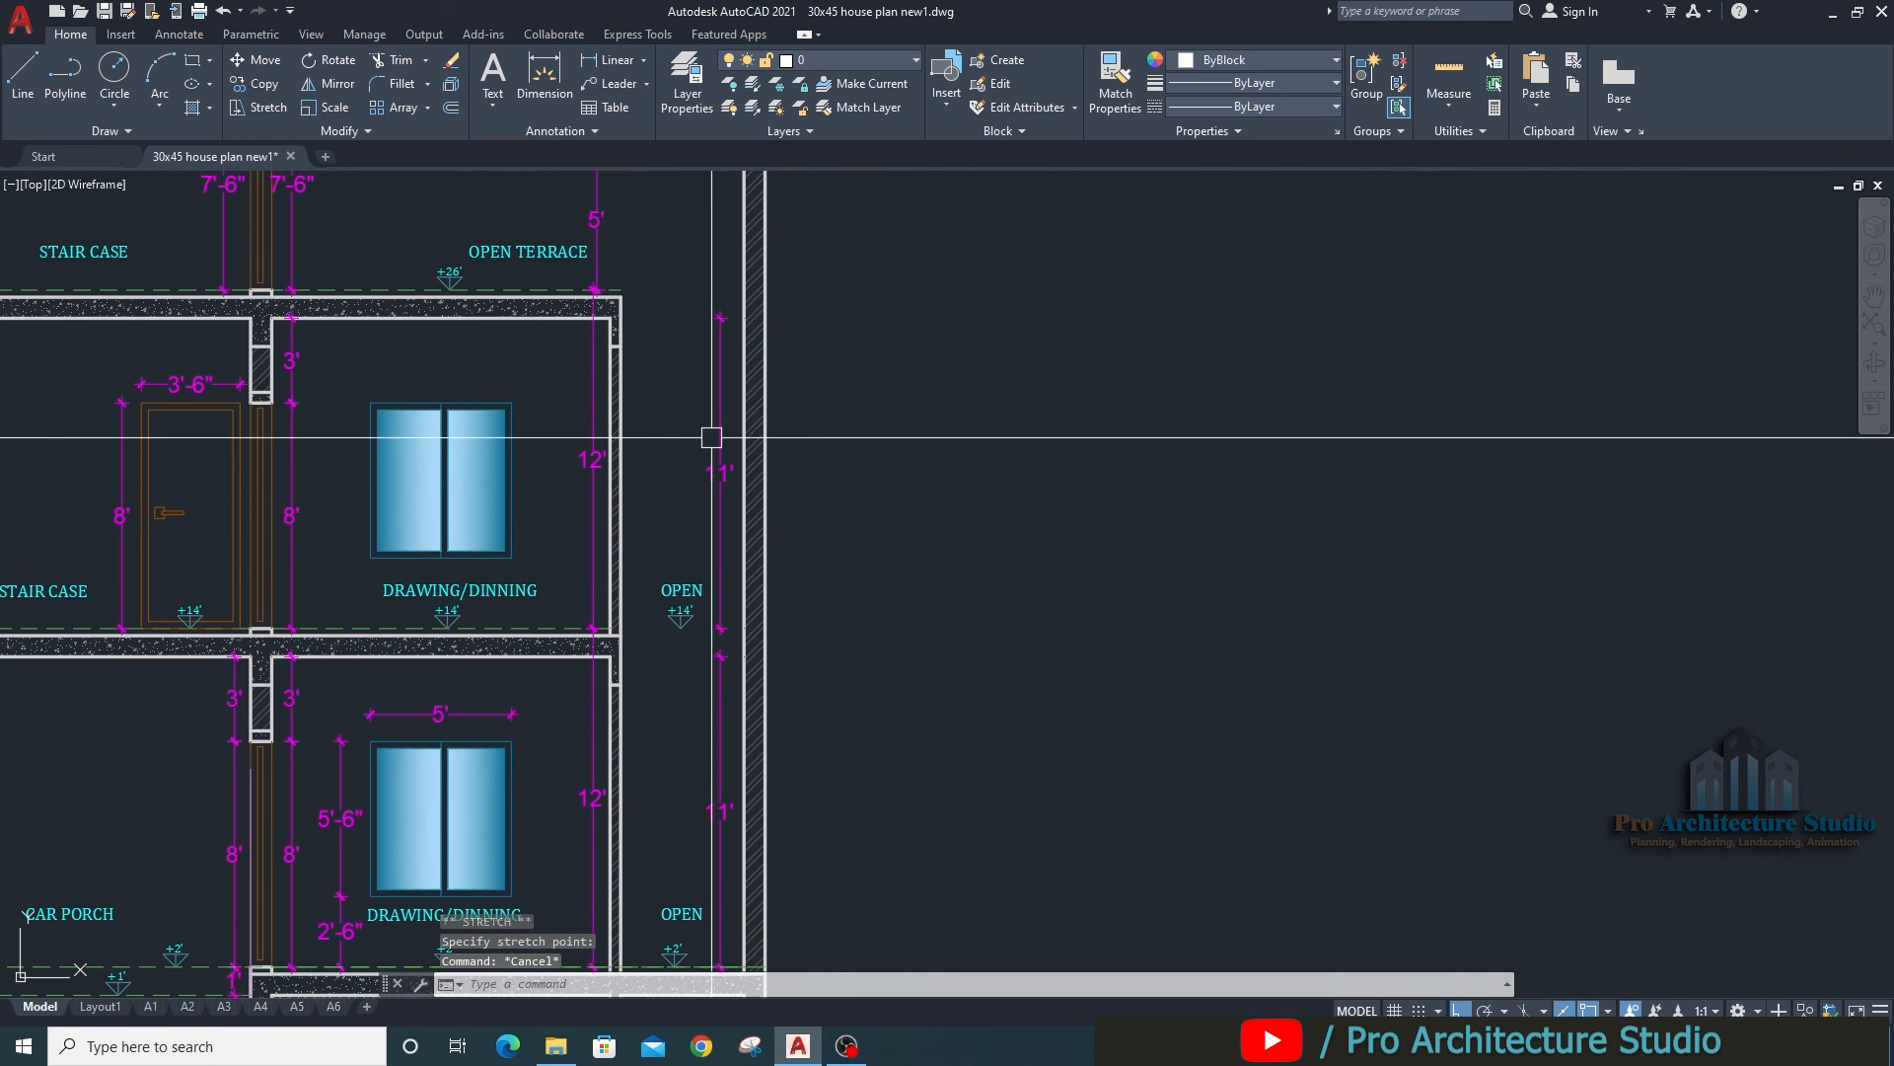
left_click(713, 445)
type("E")
key("Return")
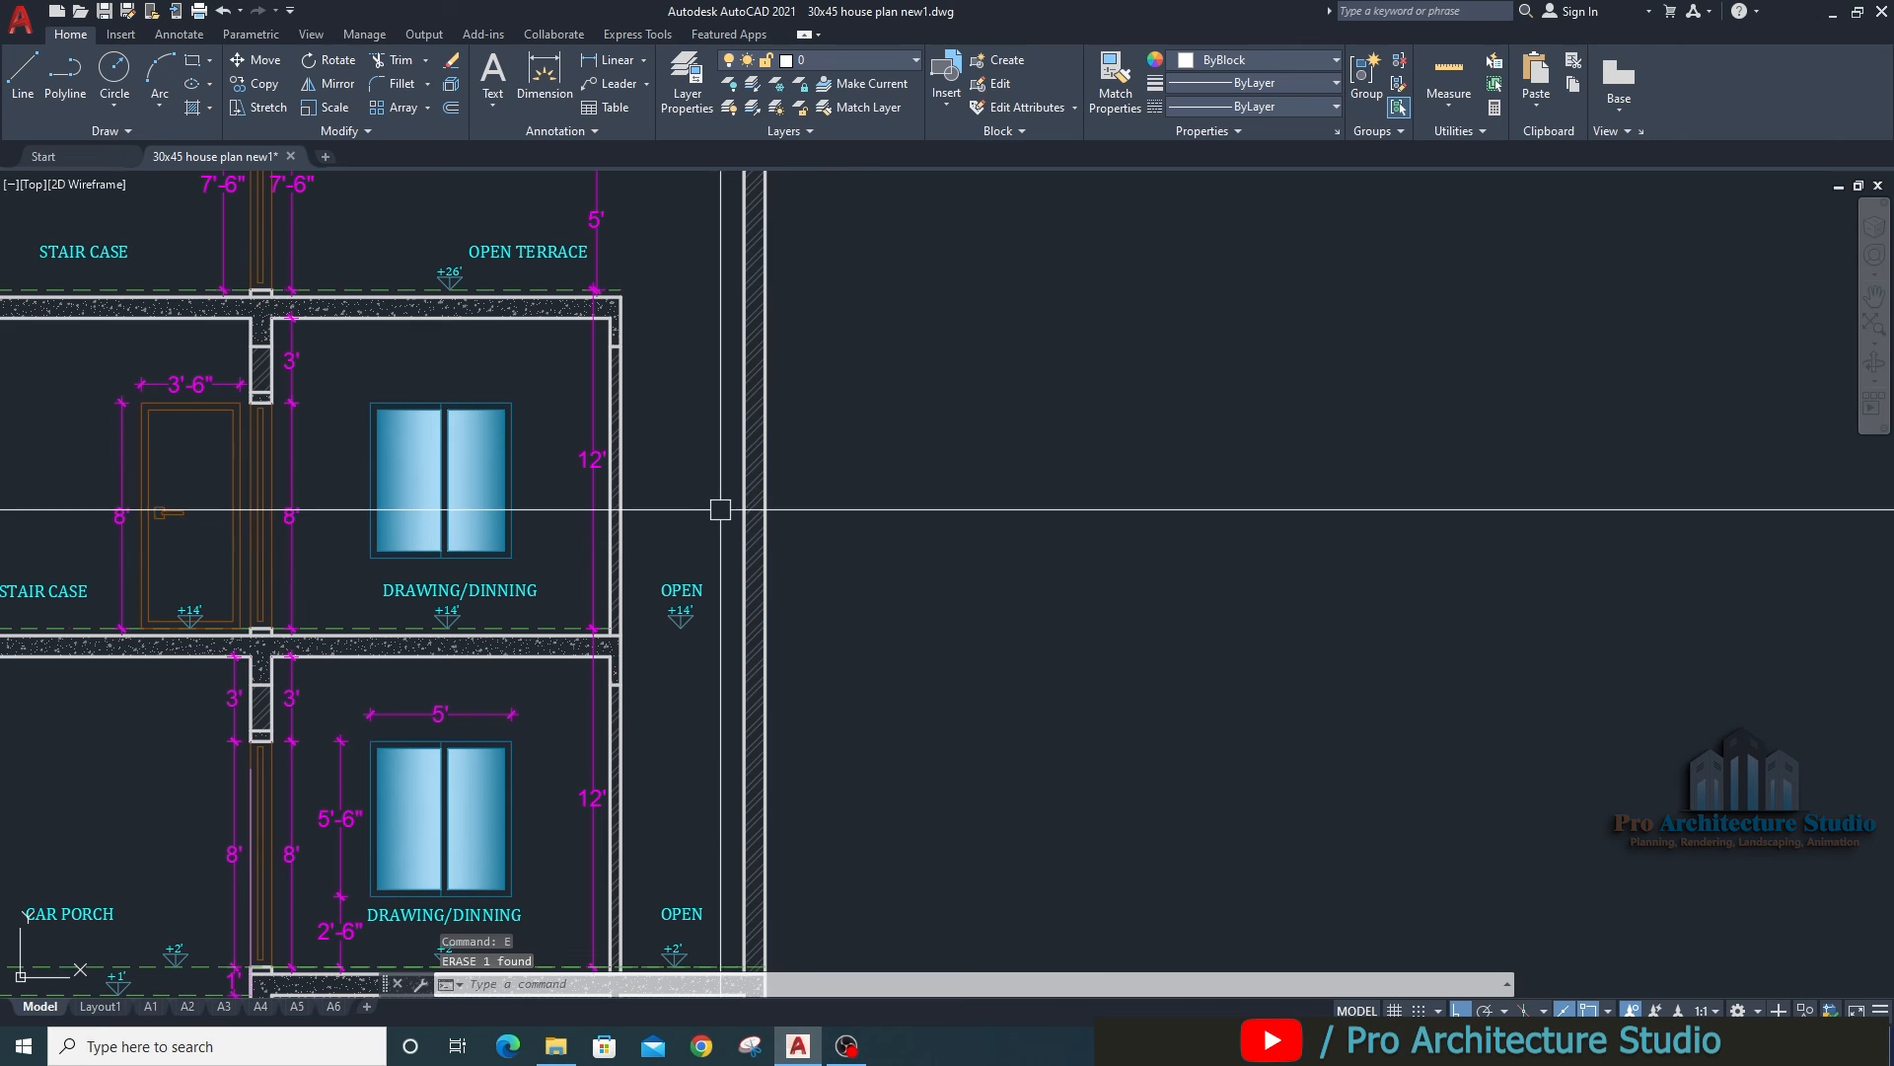
left_click(721, 510)
left_click(657, 638)
key("Escape")
key("Escape")
Draw a short vertical line from the terrace slab's top outer corner up to the dashed +26' level line.
scroll(691, 611, "up", 5)
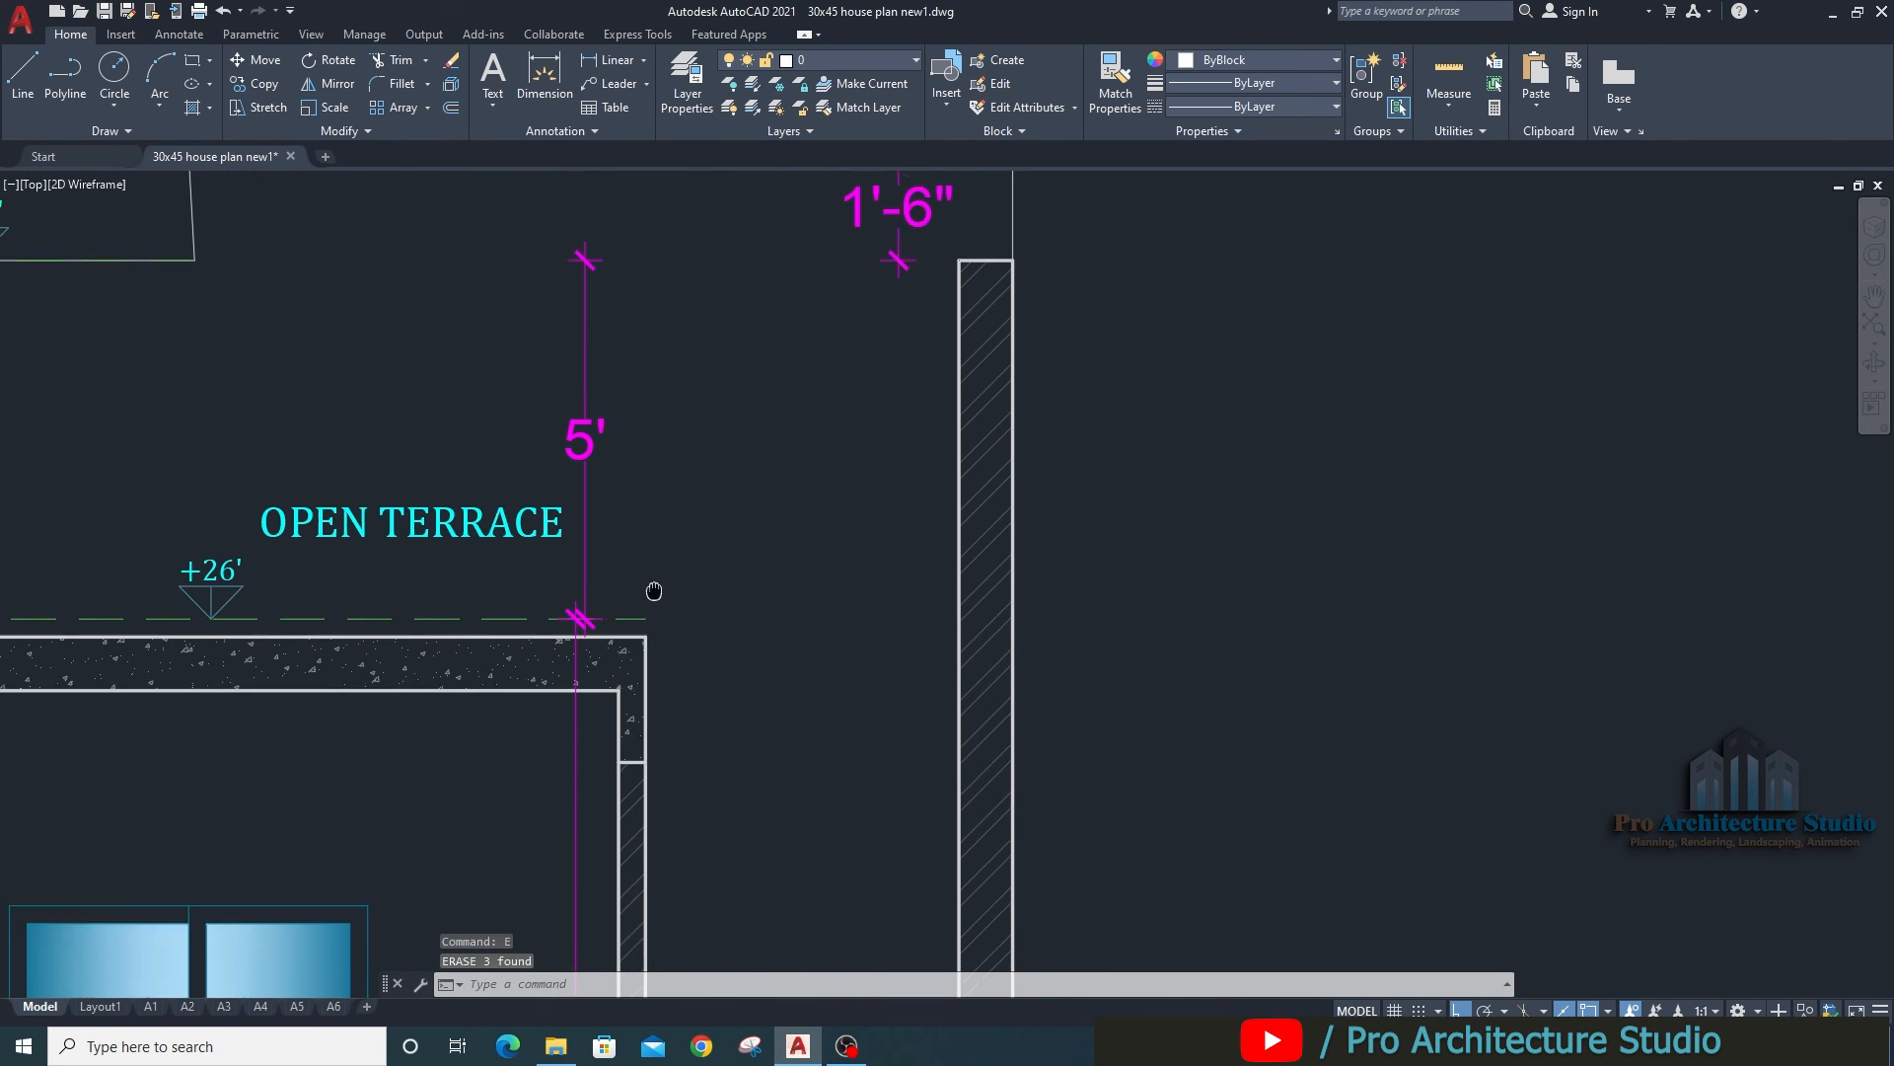
scroll(663, 612, "up", 2)
type("l")
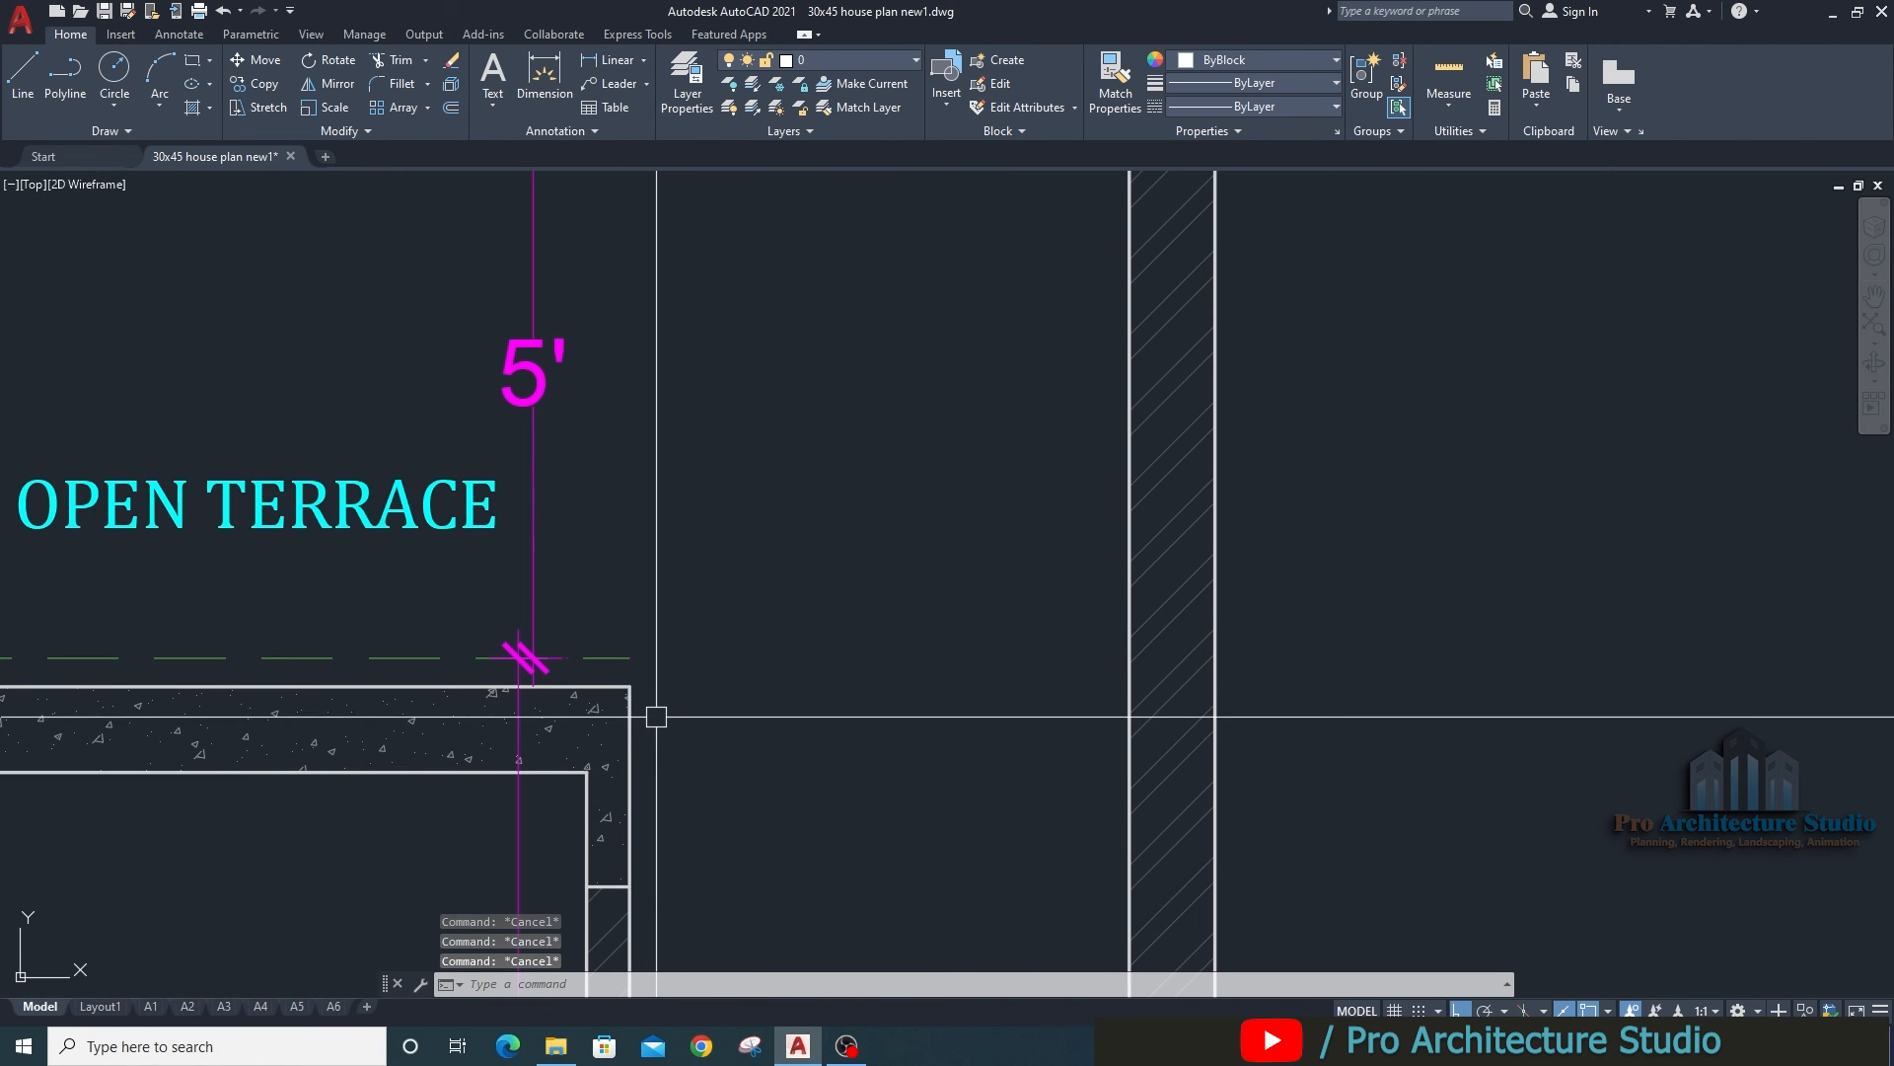
key("Return")
left_click(630, 686)
key("Escape")
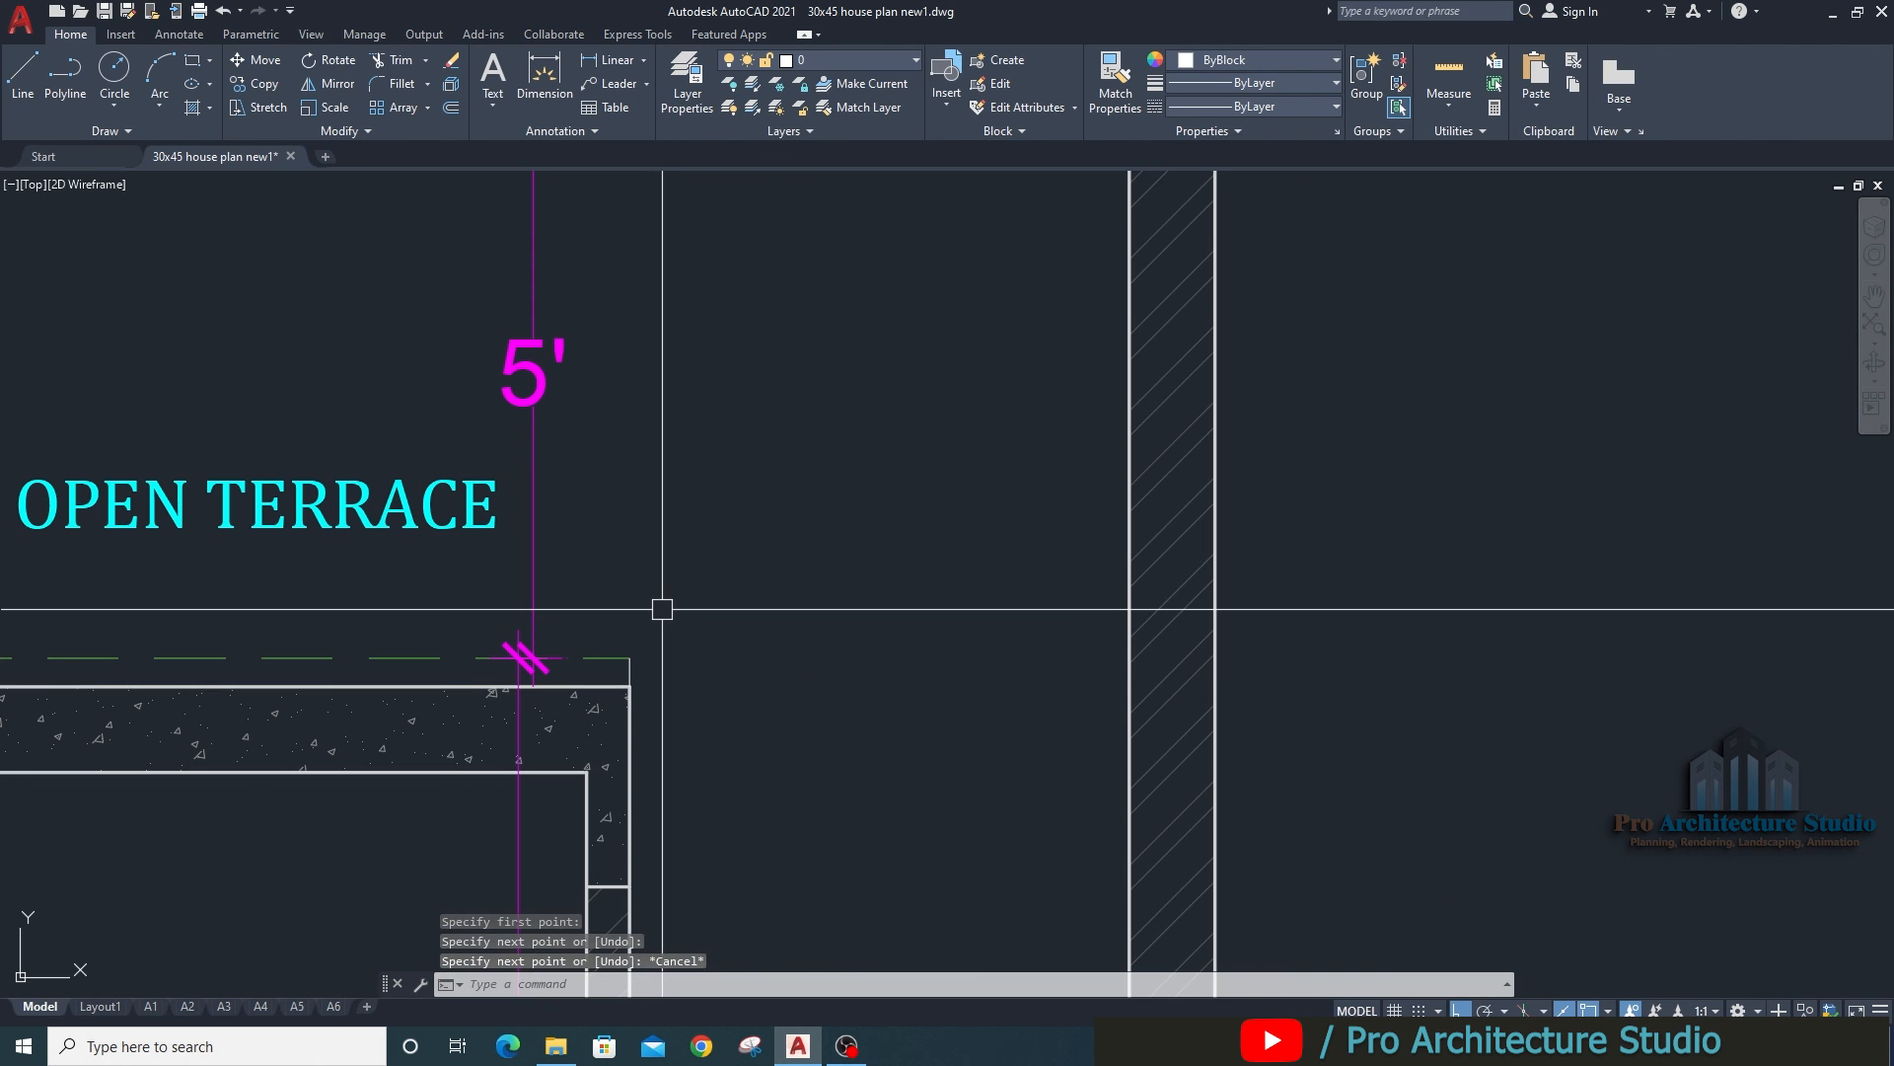
Offset the dashed +26' level line 1' upward and extend the short vertical line at the terrace edge up to it.
type("o")
key("Return")
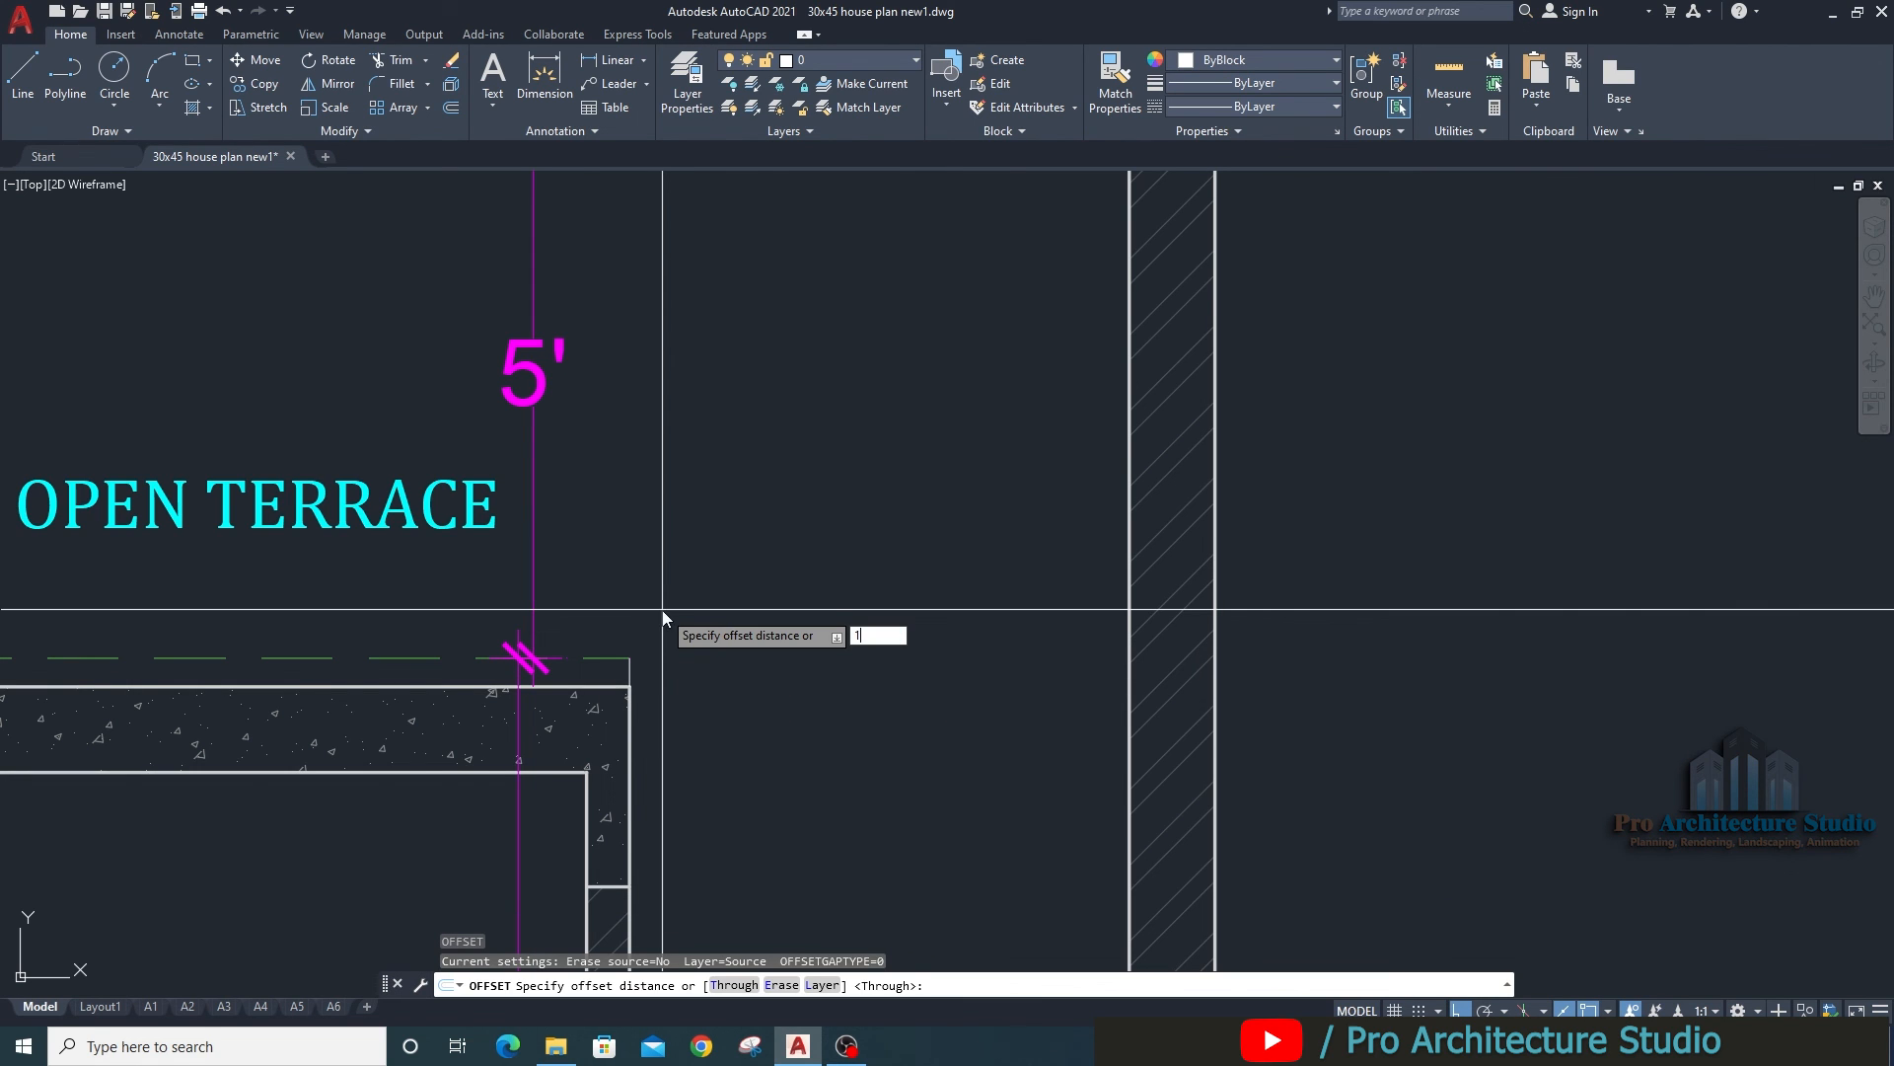
type("1'")
key("Return")
left_click(607, 653)
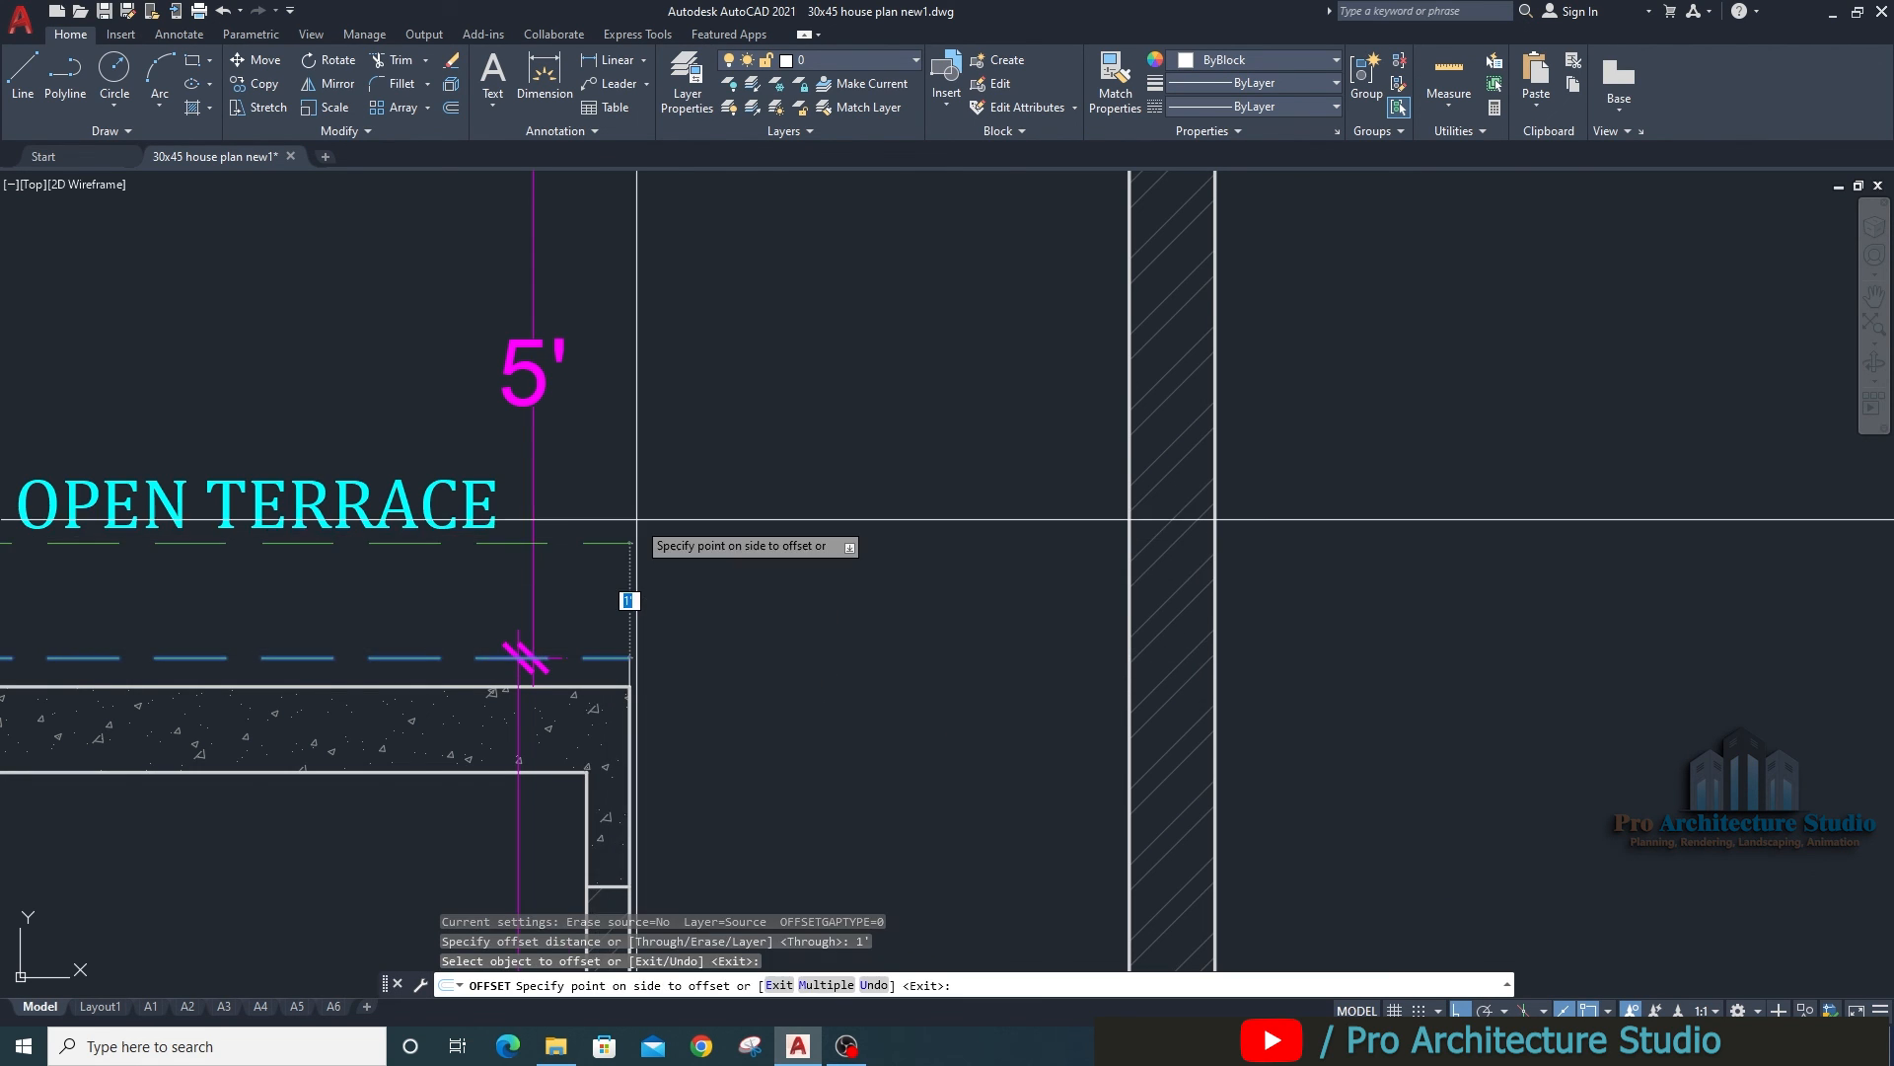
left_click(640, 520)
key("Escape")
key("Escape")
key("Escape")
type("ex")
key("Return")
scroll(649, 659, "up", 4)
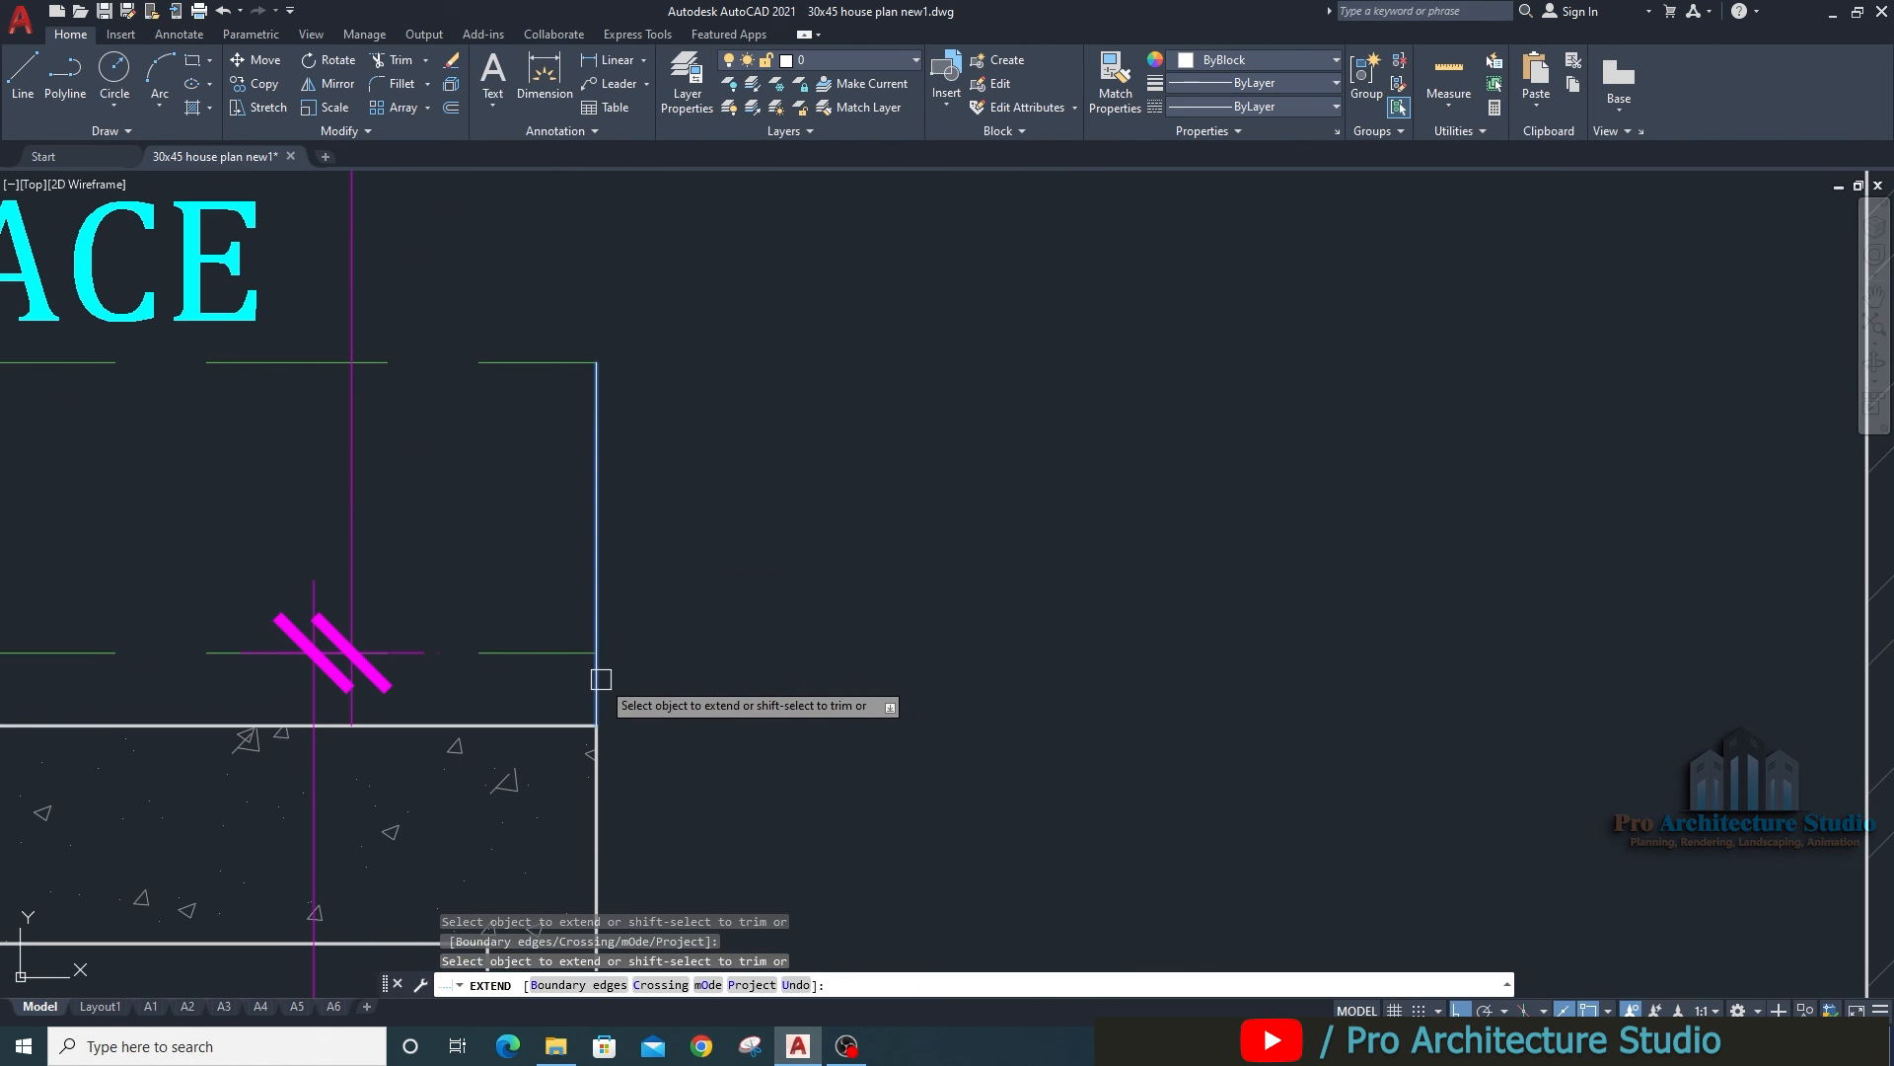
key("Escape")
Try a 4.5-inch inward offset of the vertical line at the terrace edge, and erase the copy.
type("o")
key("Return")
type("9")
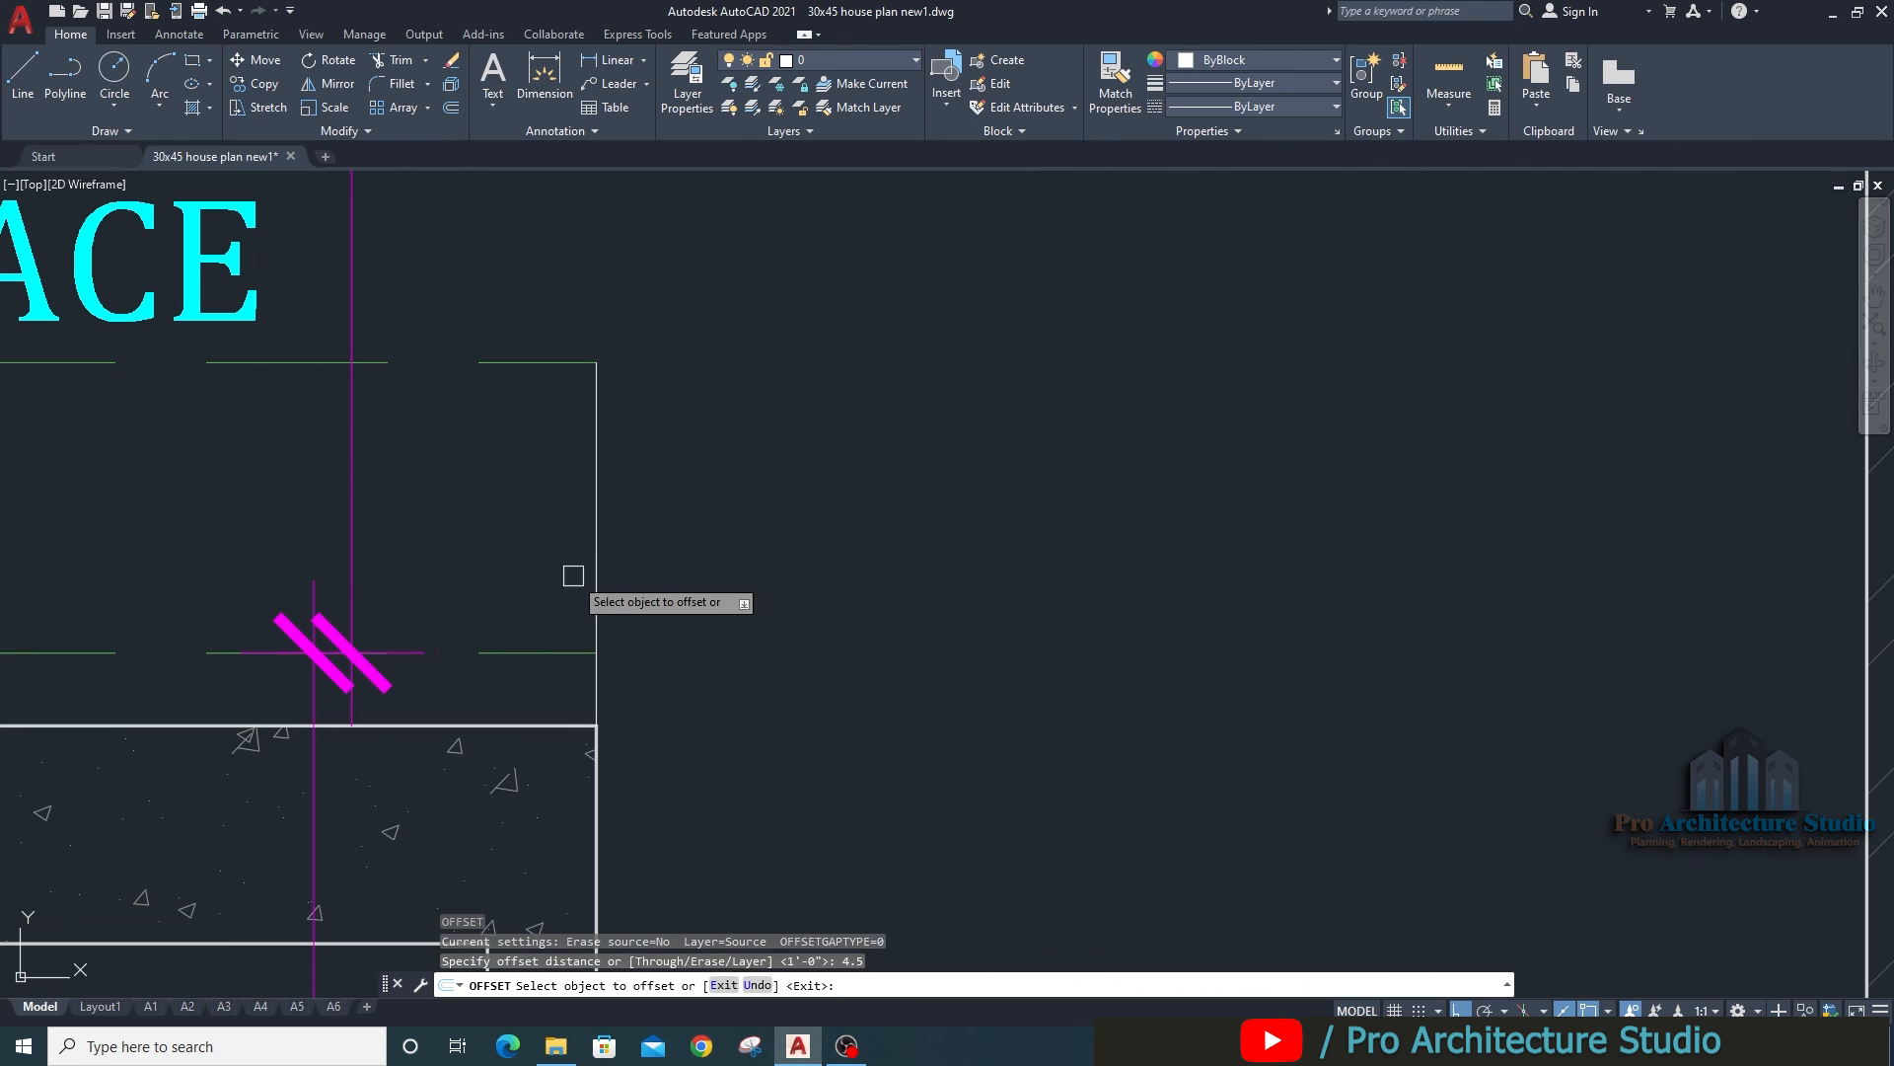
left_click(594, 492)
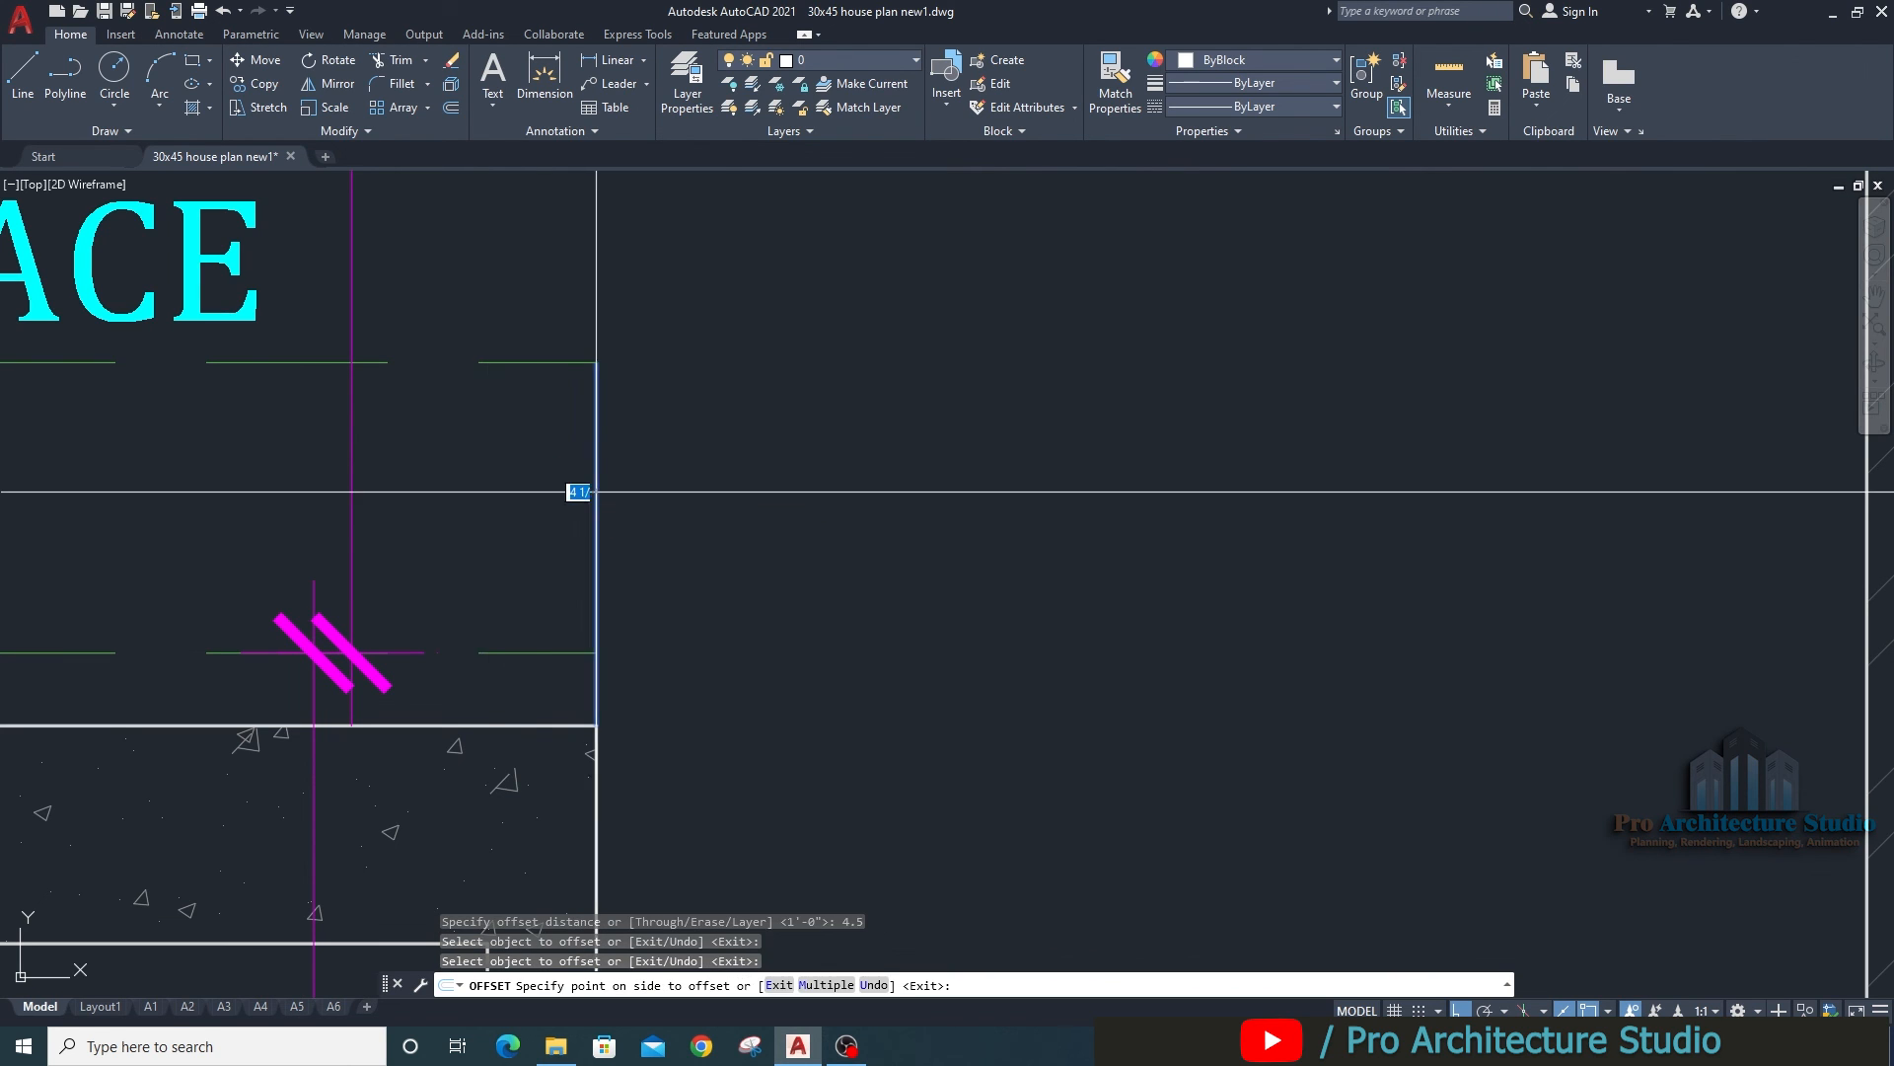
left_click(541, 490)
key("Return")
left_click(515, 424)
left_click(439, 441)
type("e")
key("Return")
Offset the vertical line at the terrace edge 9 inches inward for the low parapet's inner face.
type("o")
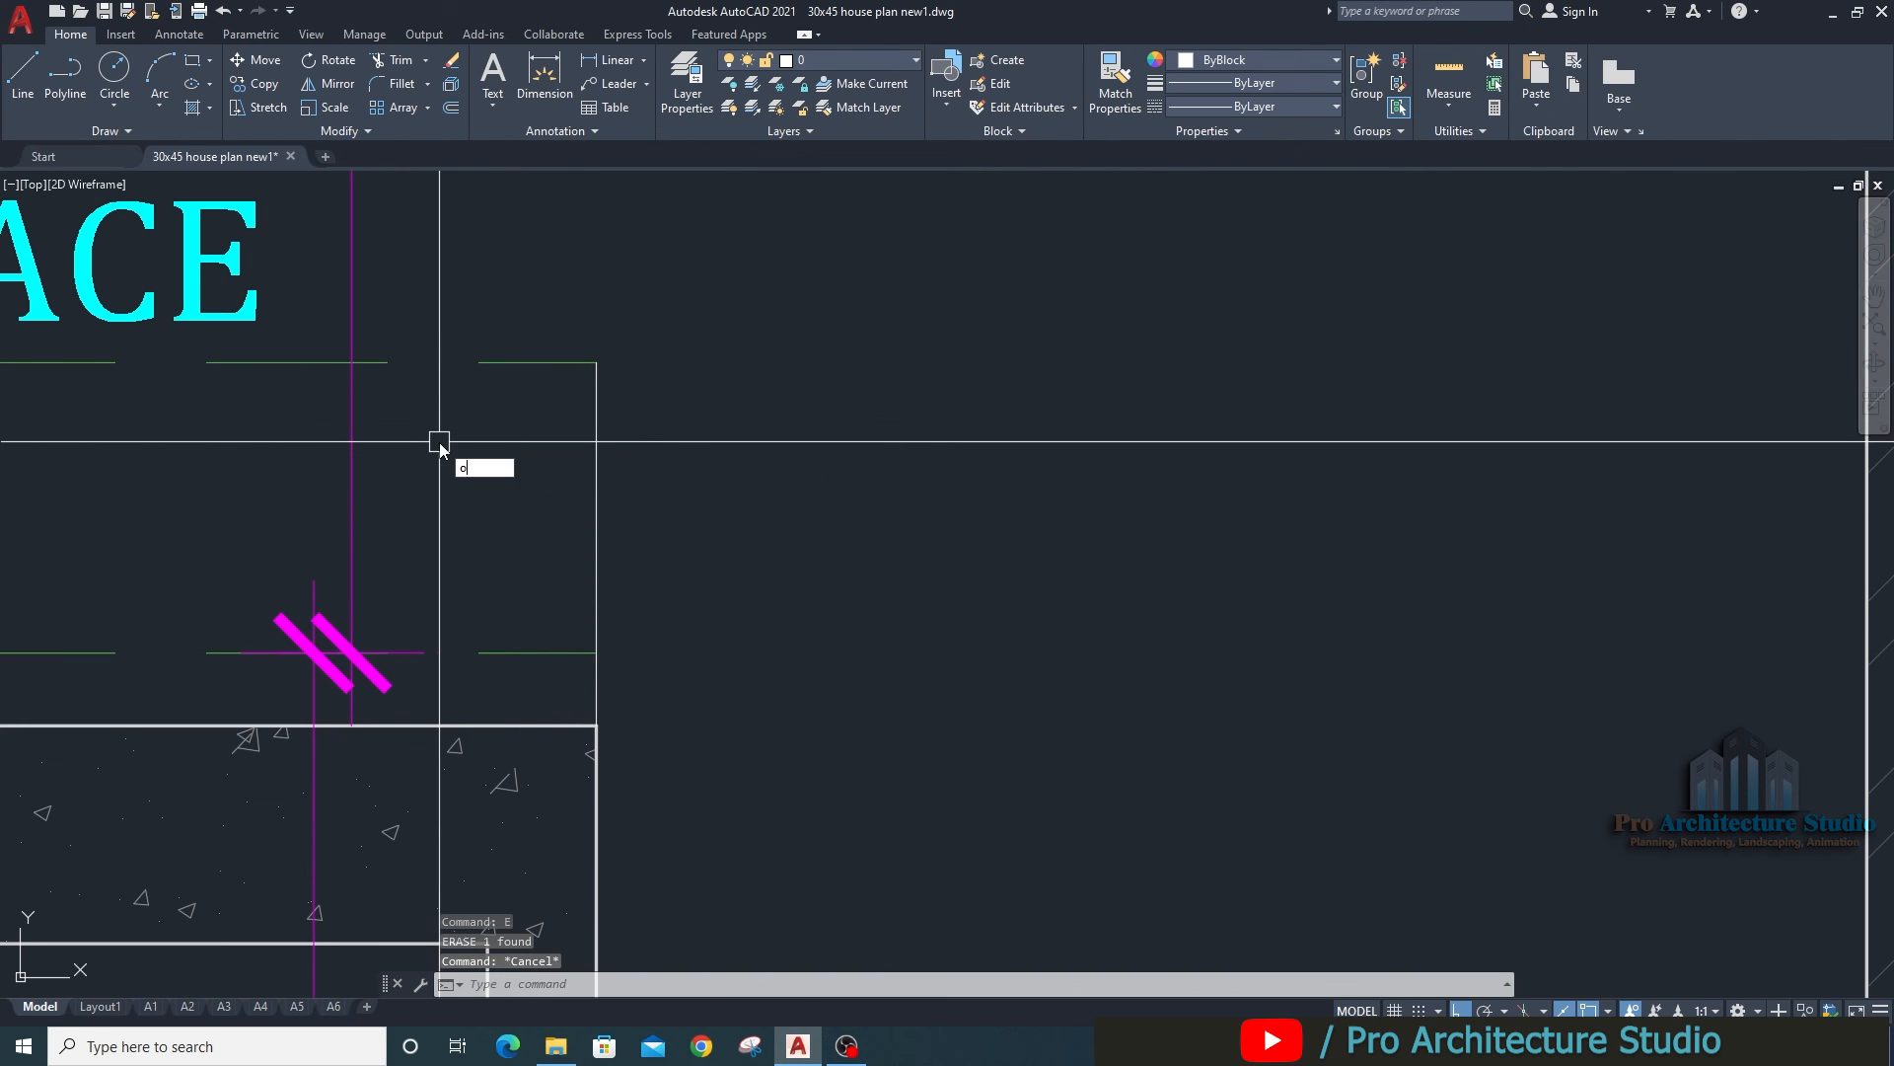
key("Return")
type("9")
key("Return")
left_click(596, 429)
left_click(520, 434)
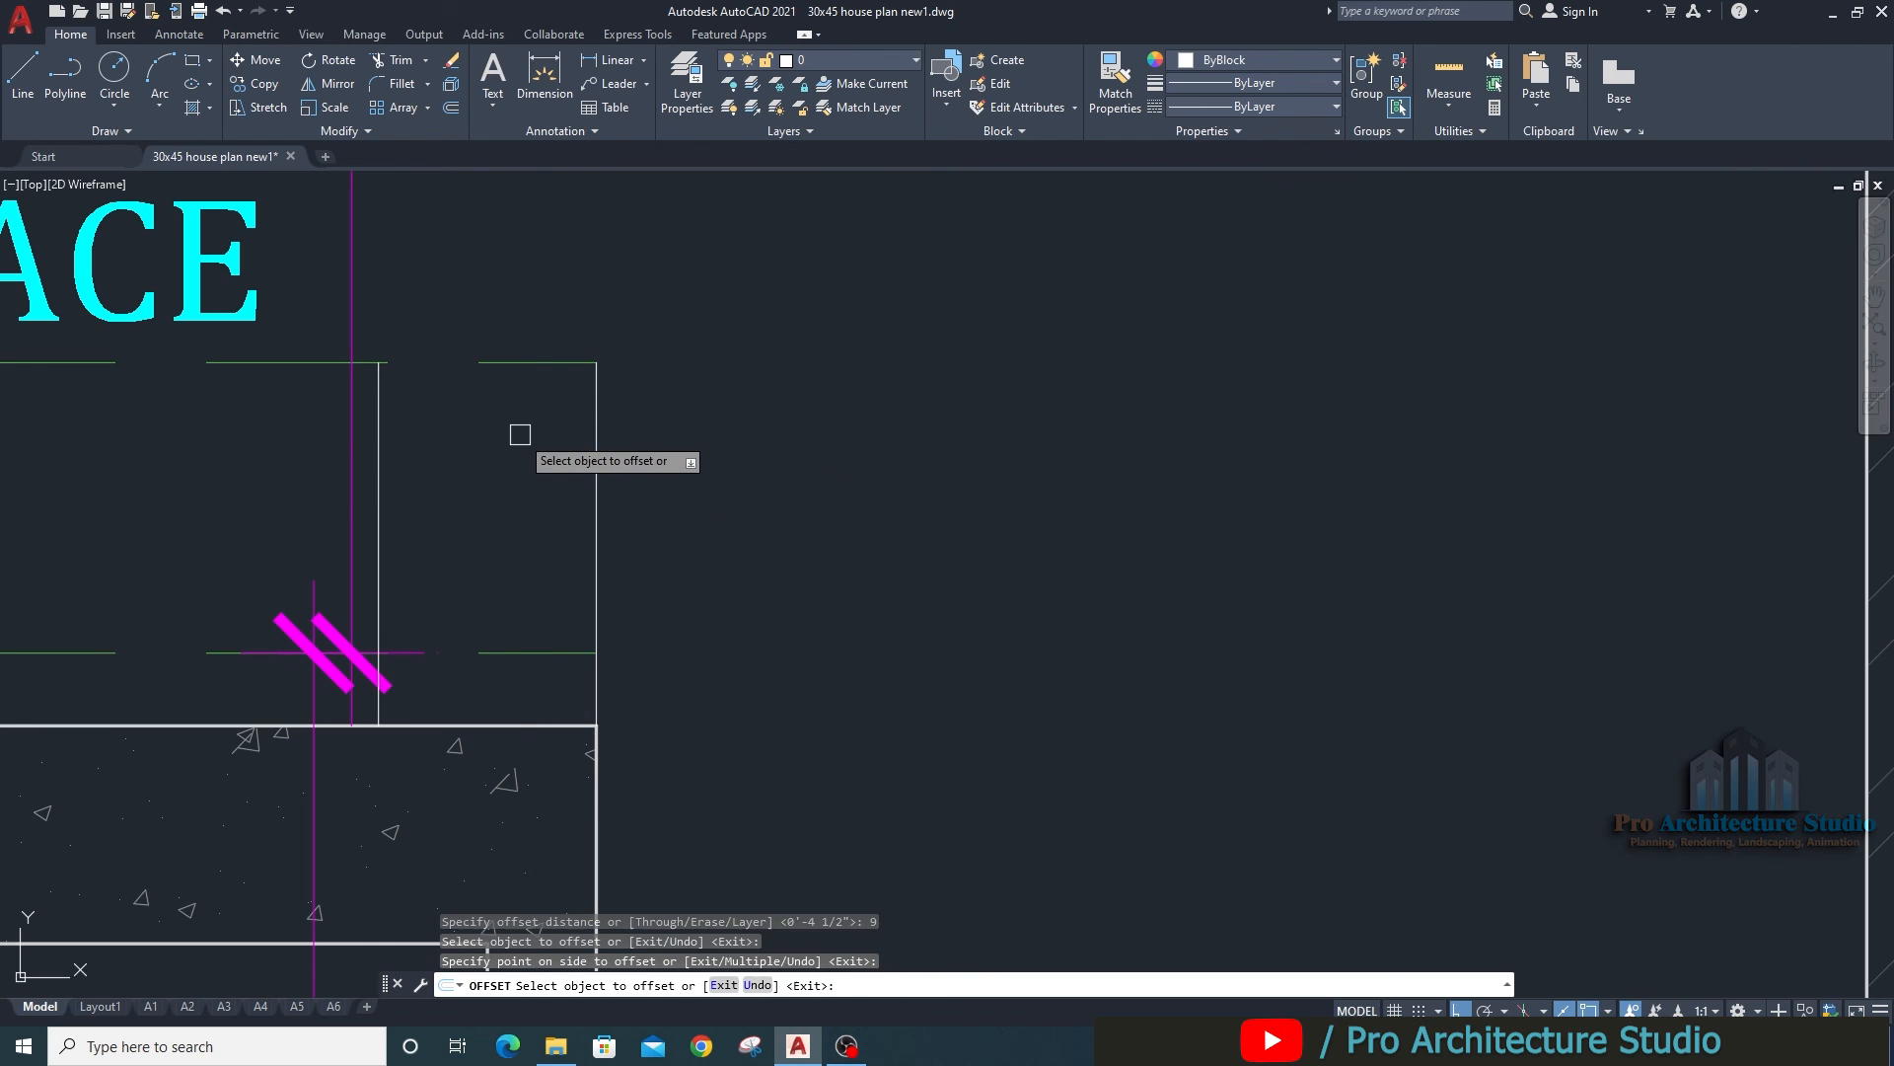
key("Escape")
key("Escape")
Fillet both vertical parapet lines with the upper offset line to close the top corners of the low parapet.
type("f")
key("Return")
left_click(383, 444)
left_click(495, 362)
key("Return")
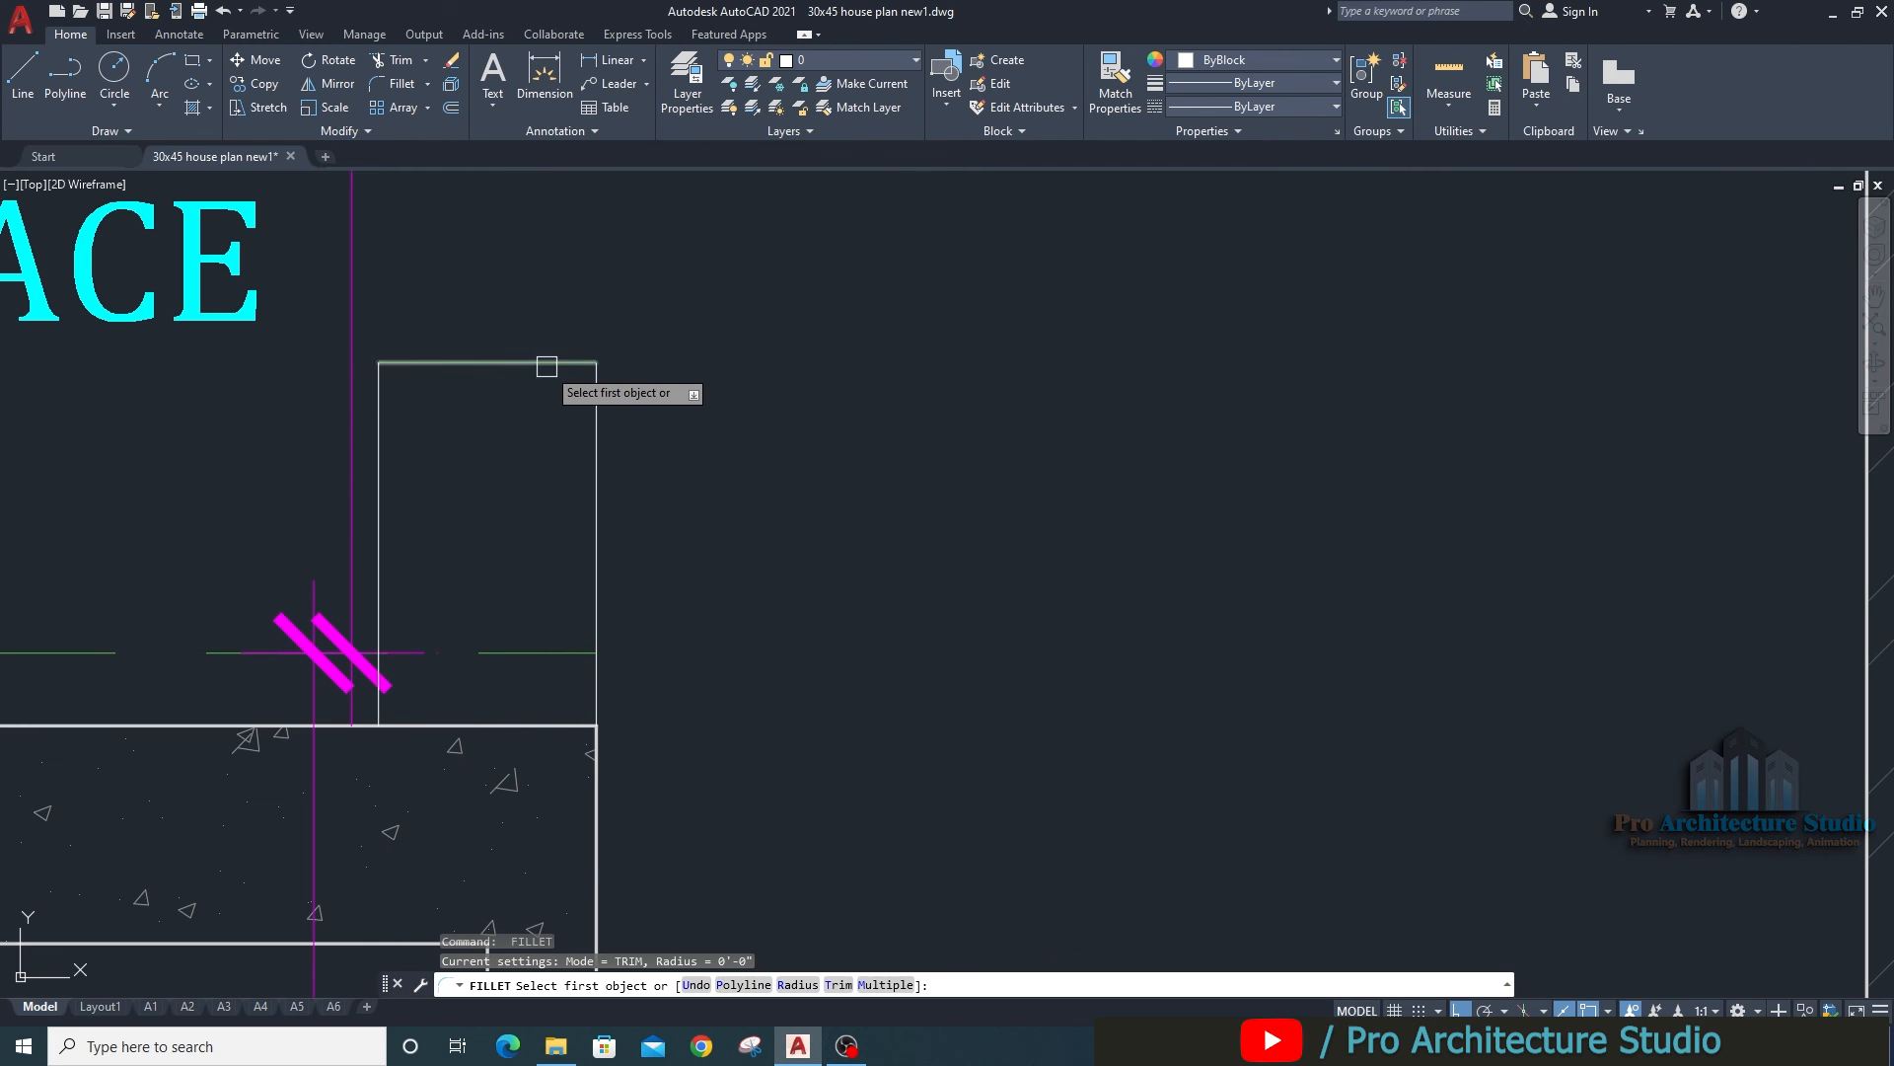
left_click(595, 412)
key("Escape")
Match the properties of the outer wall line below to the low parapet's top and side lines.
type("ma")
key("Return")
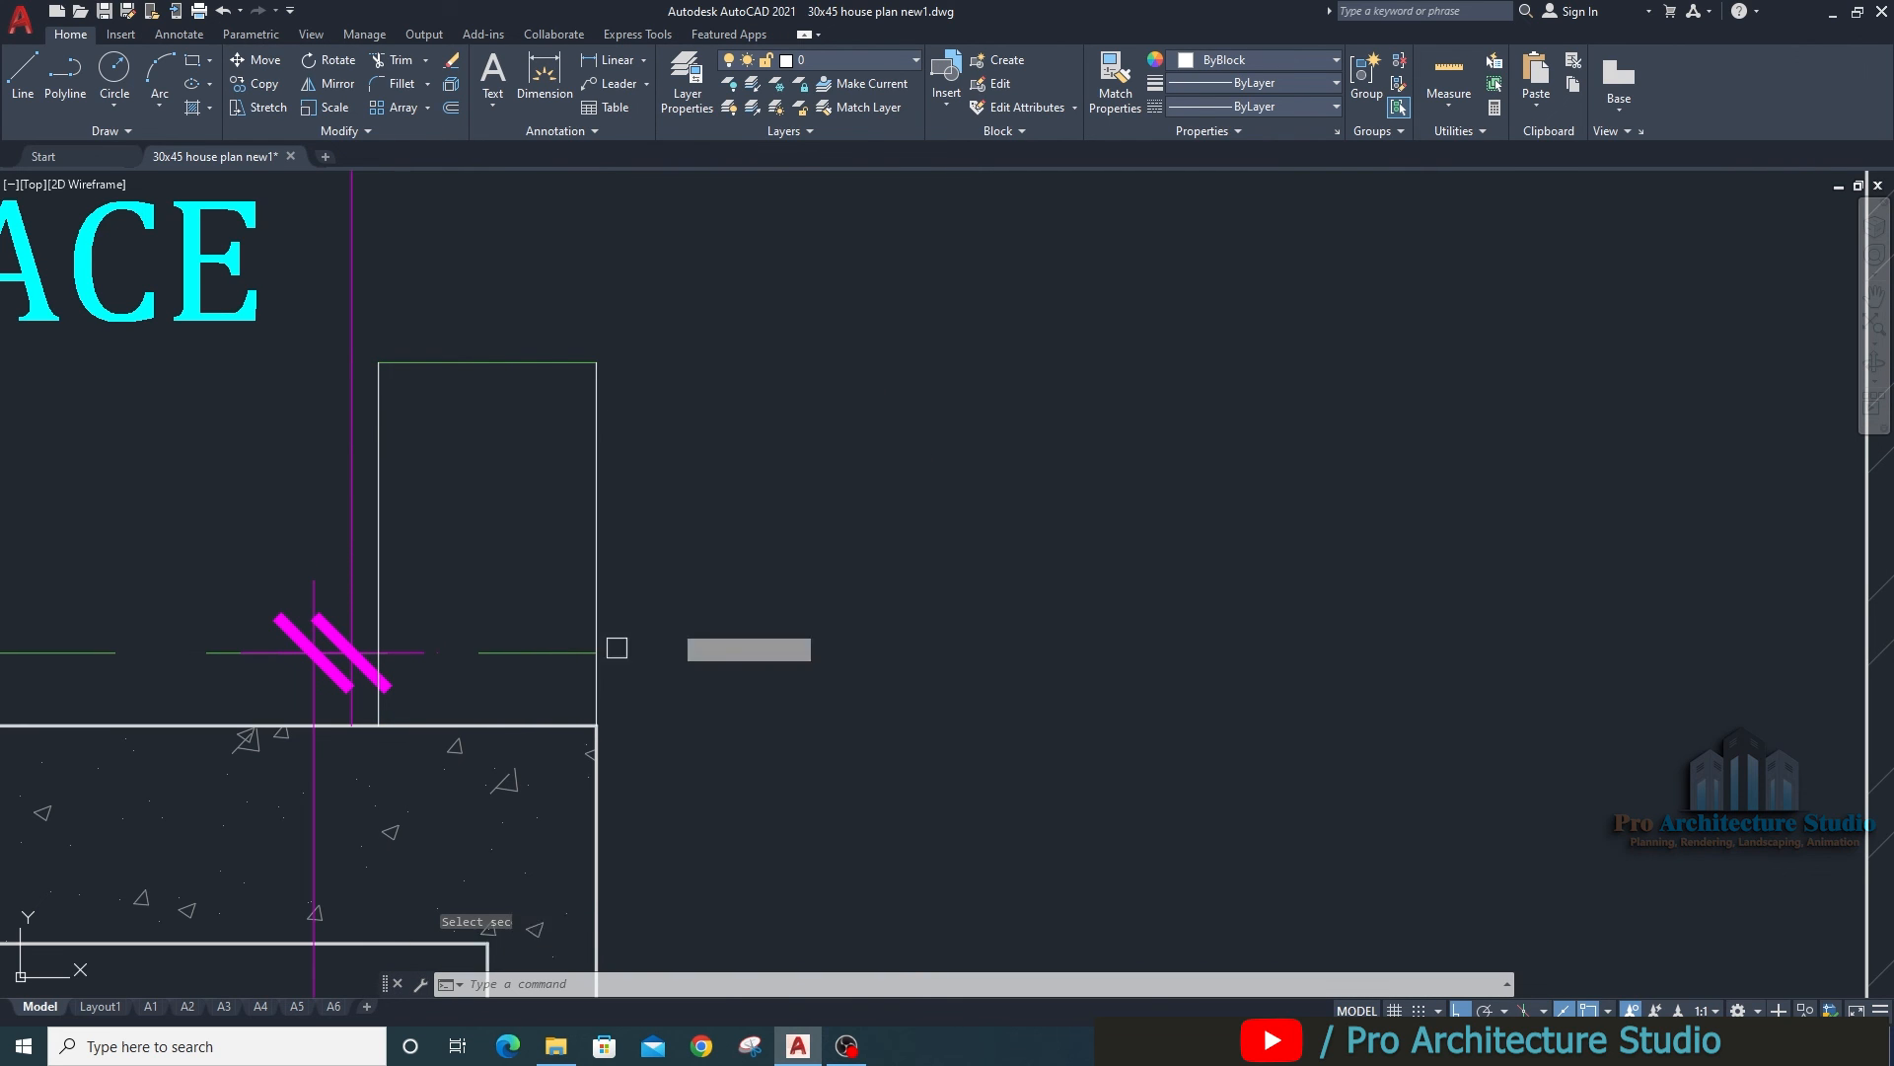
middle_click_drag(603, 671, 795, 282)
left_click(789, 878)
middle_click_drag(860, 383, 800, 698)
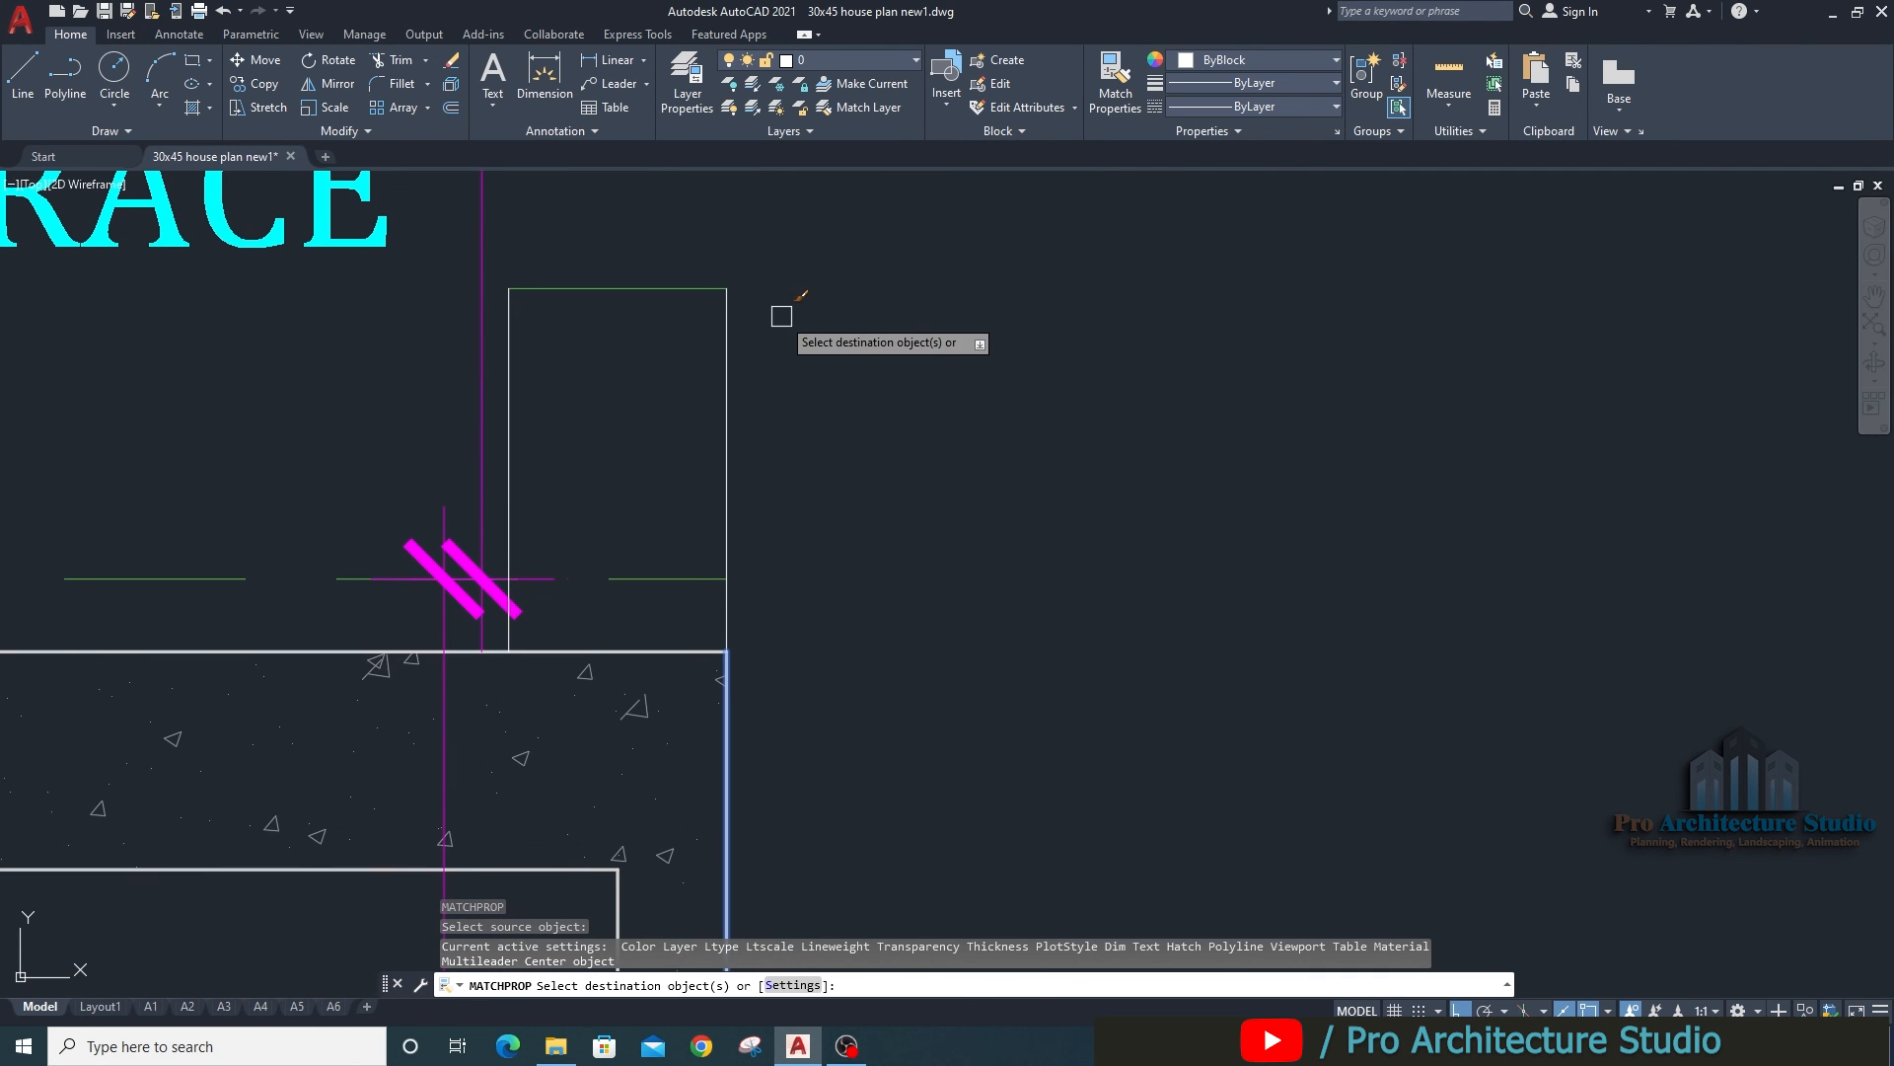
left_click(772, 257)
left_click(658, 344)
left_click(508, 374)
key("Escape")
key("Escape")
key("Escape")
Trim the part of the dashed +26' level line that runs inside the low parapet.
middle_click_drag(565, 204, 610, 601)
scroll(579, 427, "down", 4)
type("tr")
key("Return")
left_click(604, 572)
key("Return")
scroll(524, 444, "down", 2)
middle_click_drag(532, 434, 541, 601)
middle_click_drag(638, 536, 555, 468)
key("Escape")
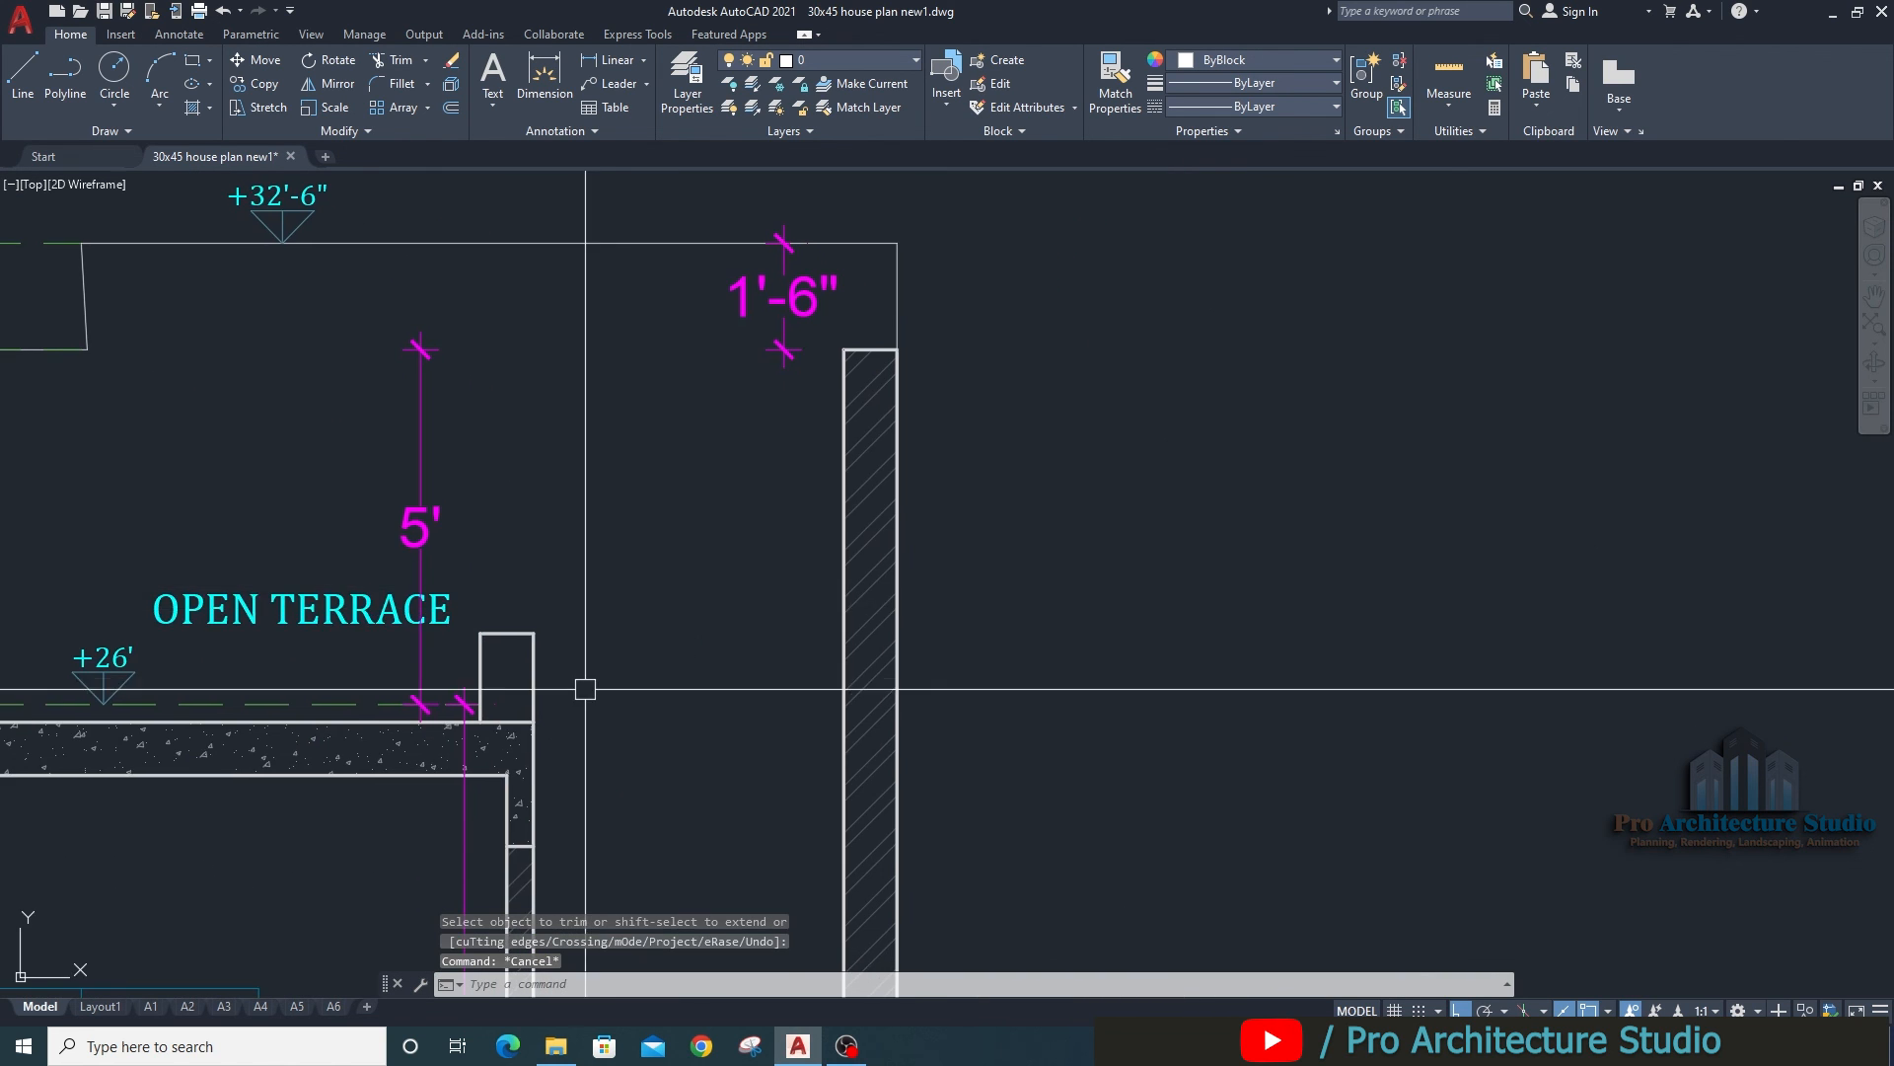
Draw a horizontal line from the low parapet's top outer corner and extend it to the tall boundary wall's inner face.
scroll(585, 688, "up", 4)
type("l")
key("Return")
left_click(450, 554)
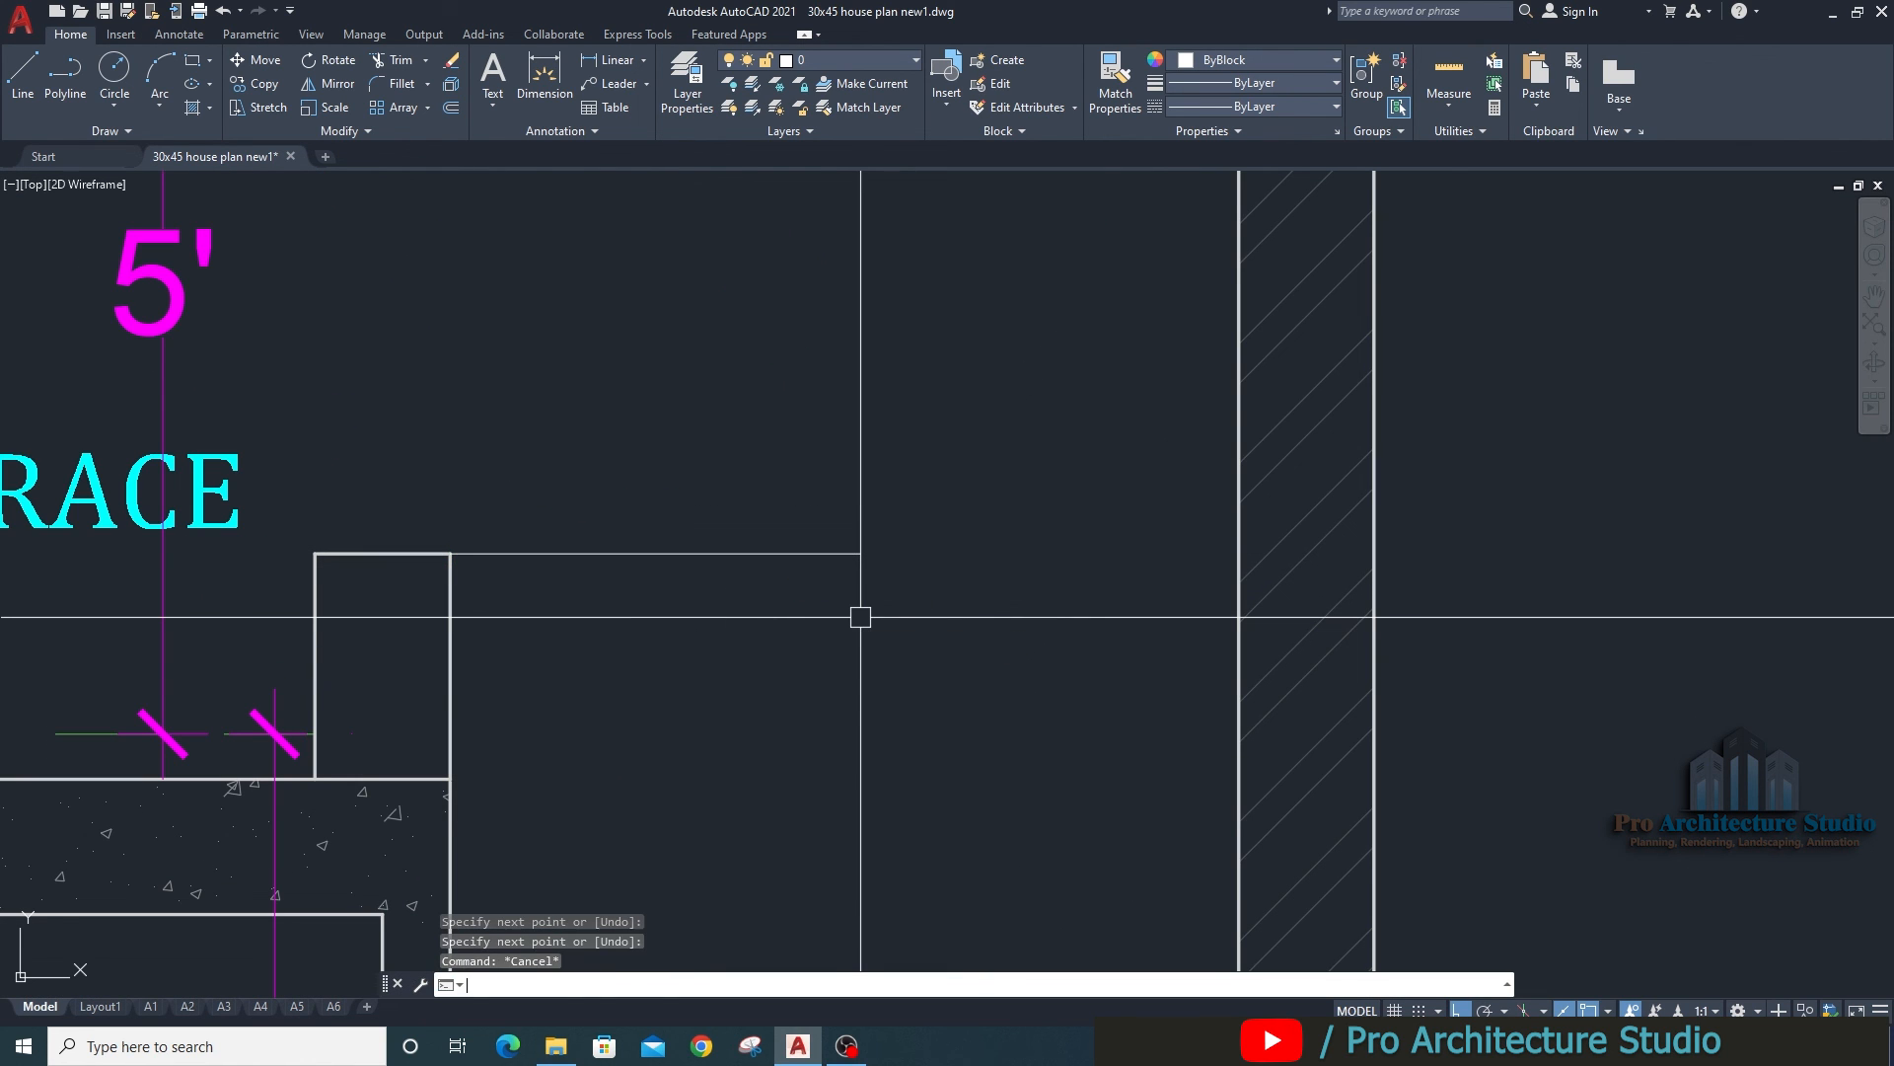
type("x")
key("Return")
left_click(834, 553)
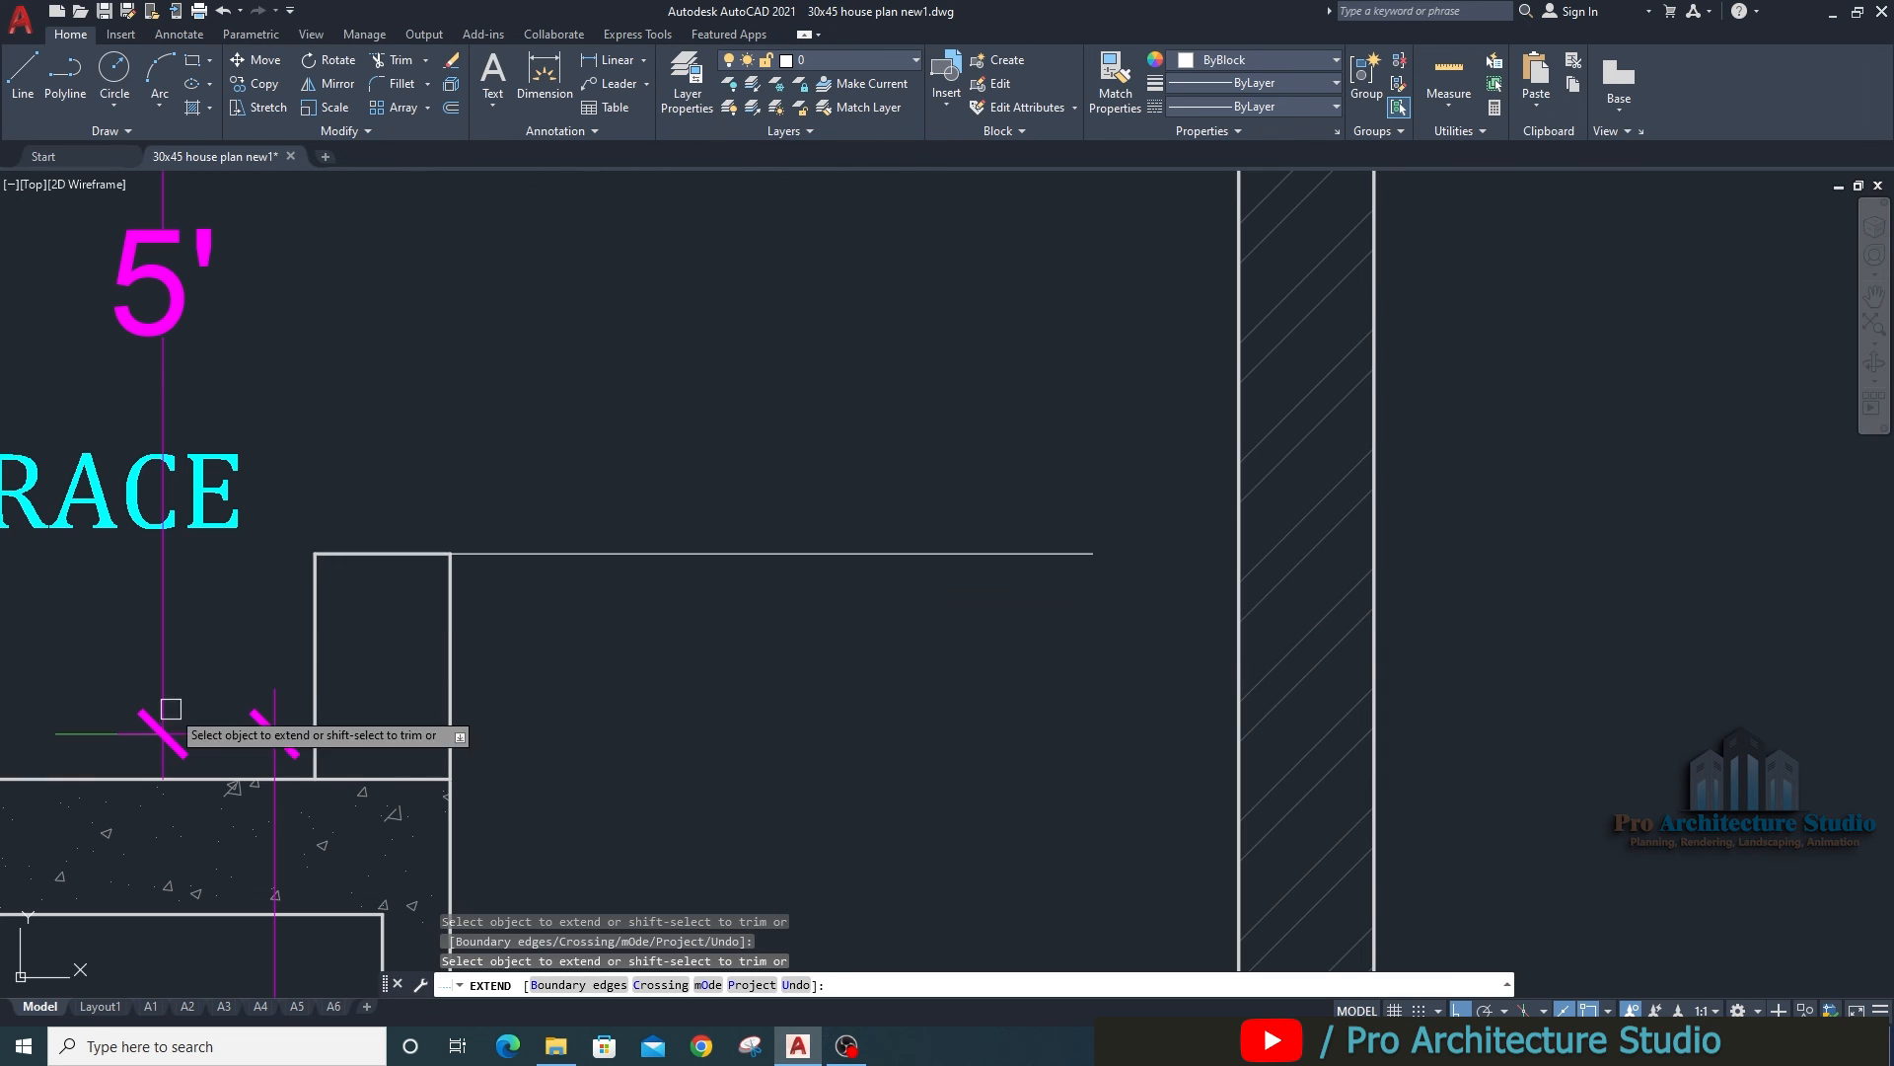
left_click(1081, 551)
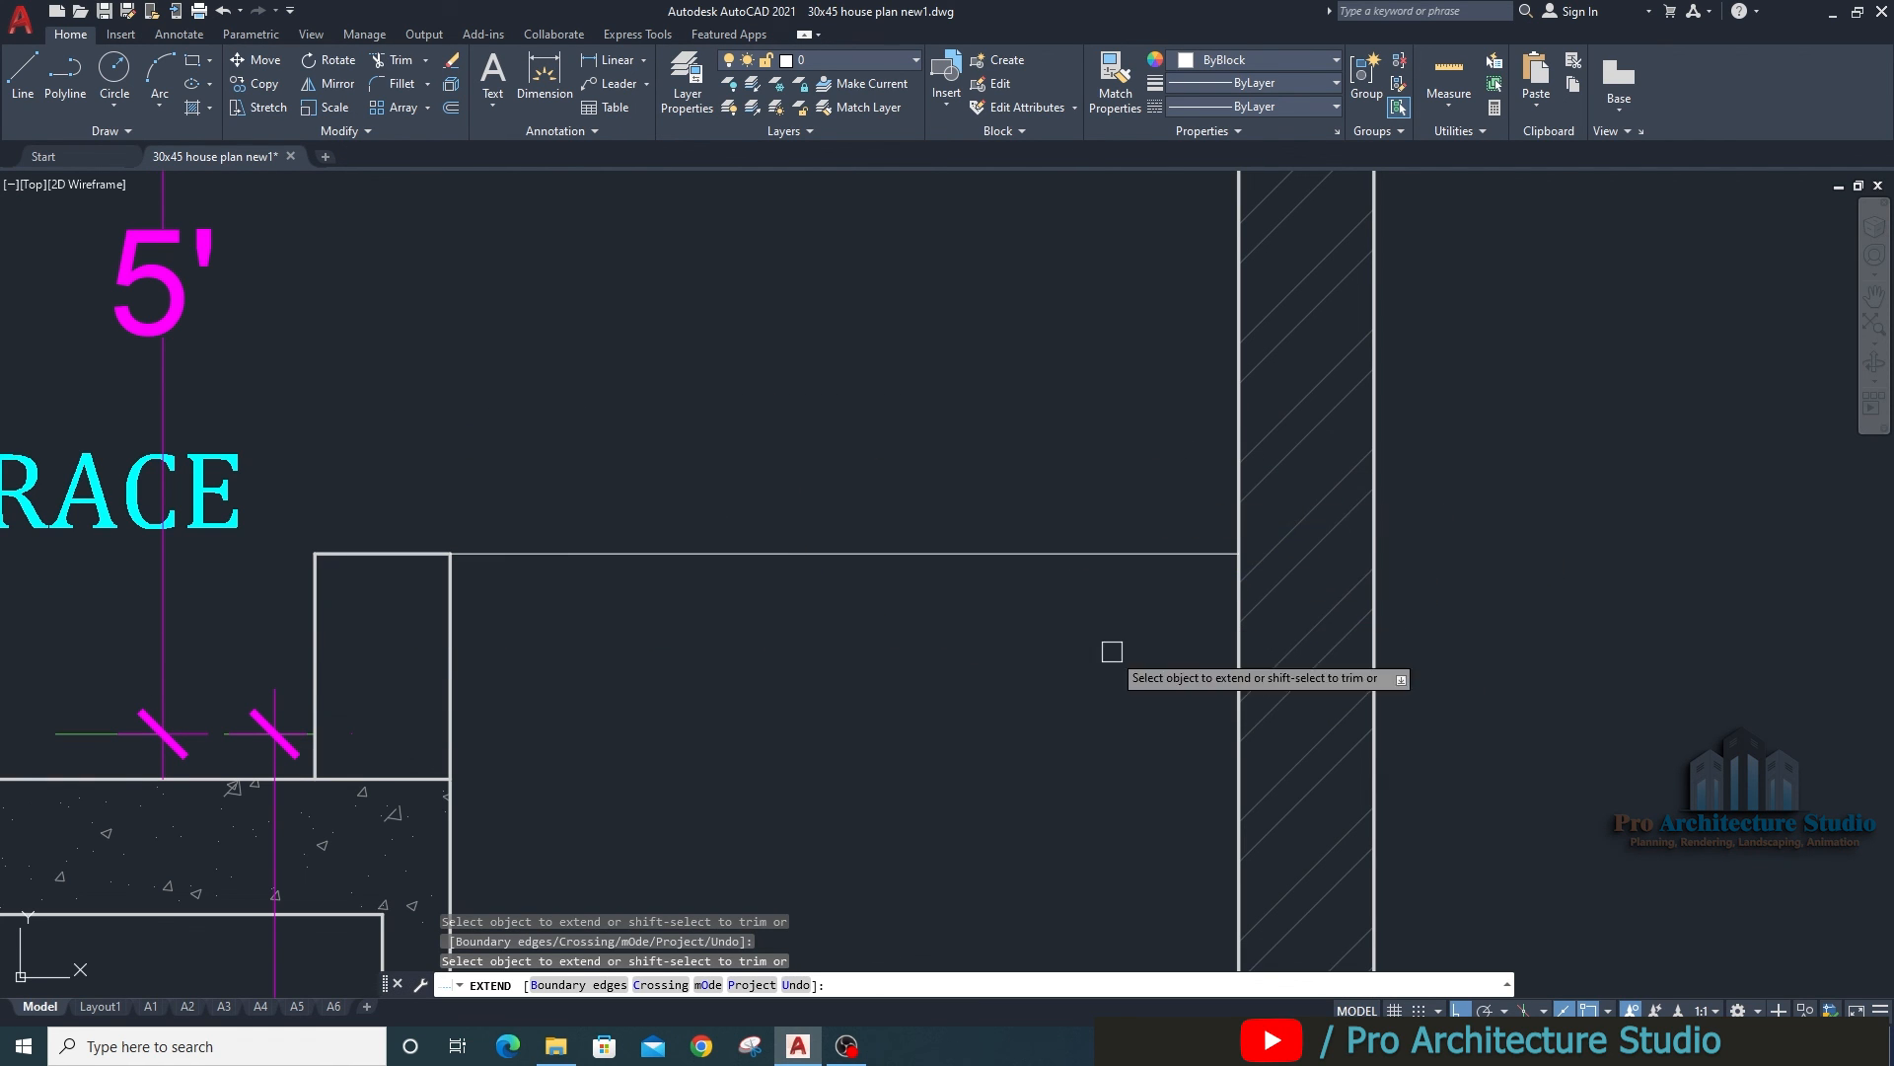
key("Return")
scroll(799, 516, "down", 3)
scroll(568, 600, "up", 2)
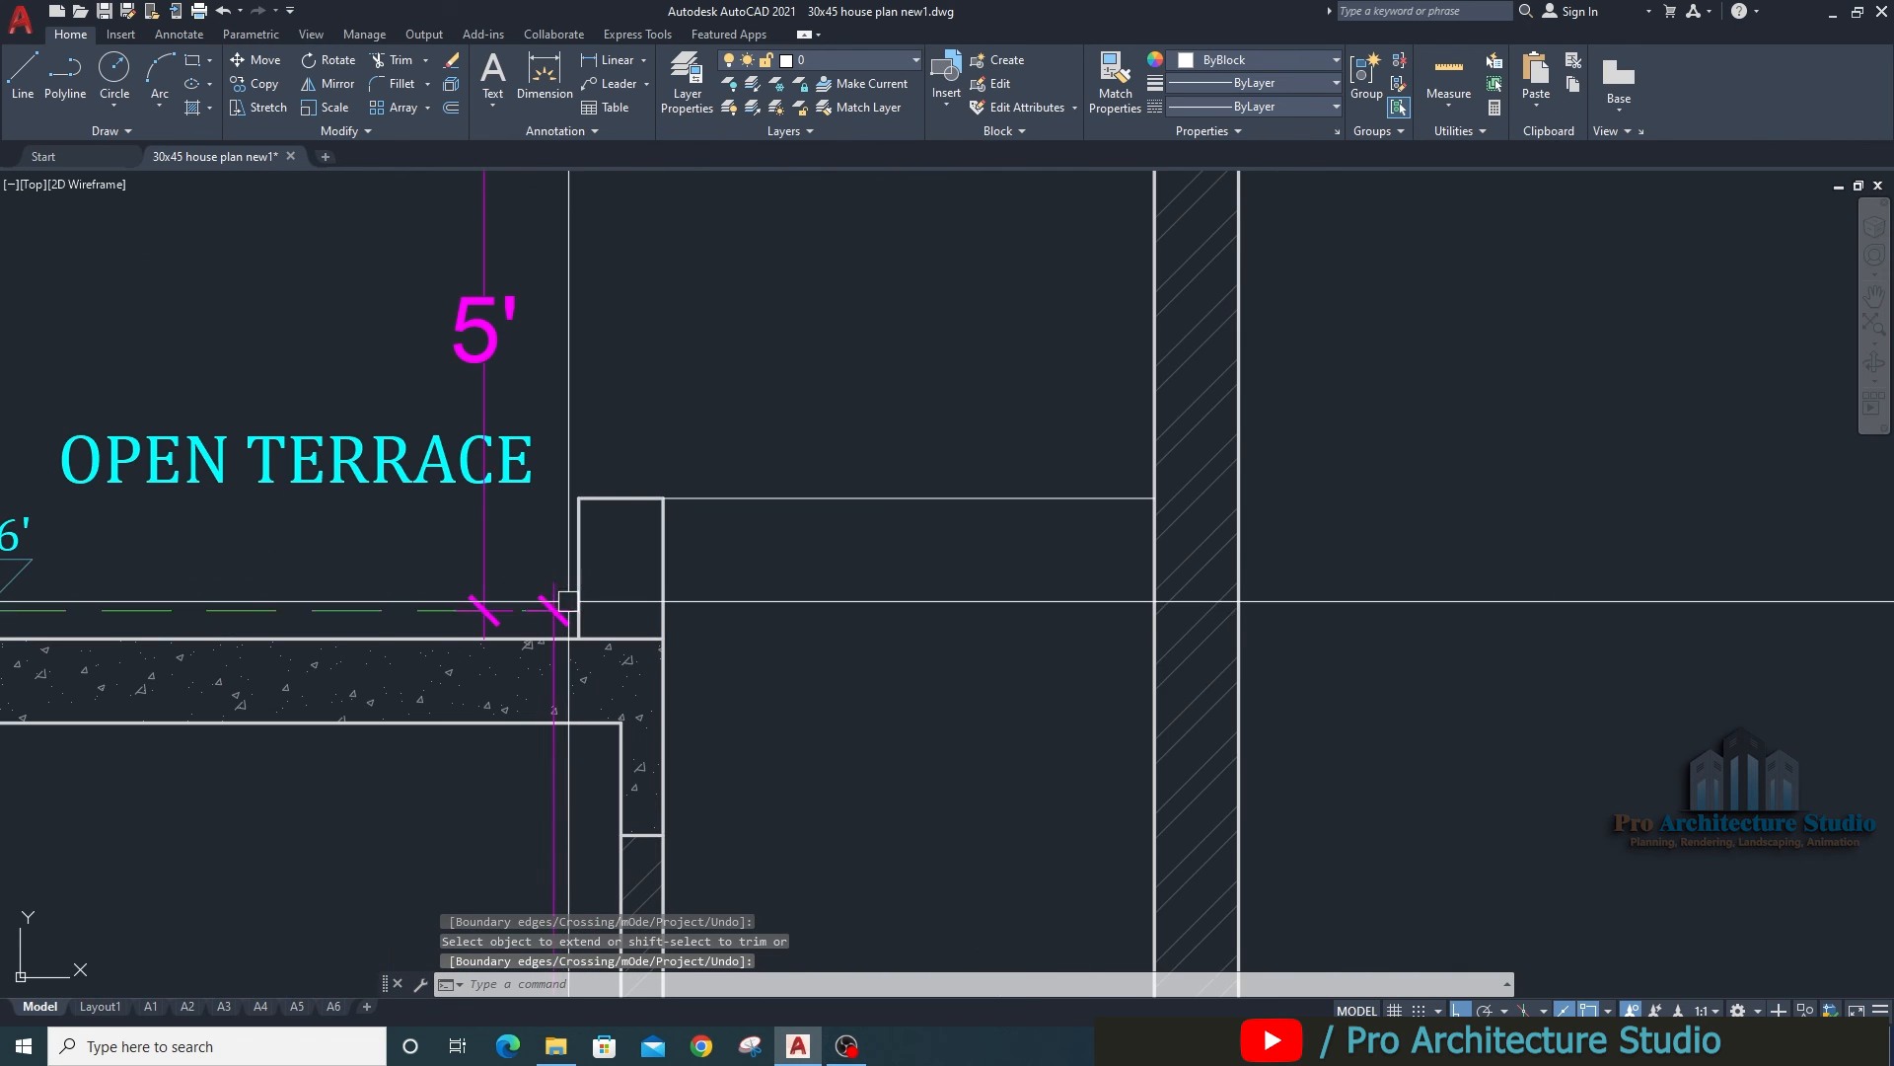
Add the low terrace parapet outline to the existing diagonal wall hatch.
scroll(568, 601, "down", 2)
left_click(940, 379)
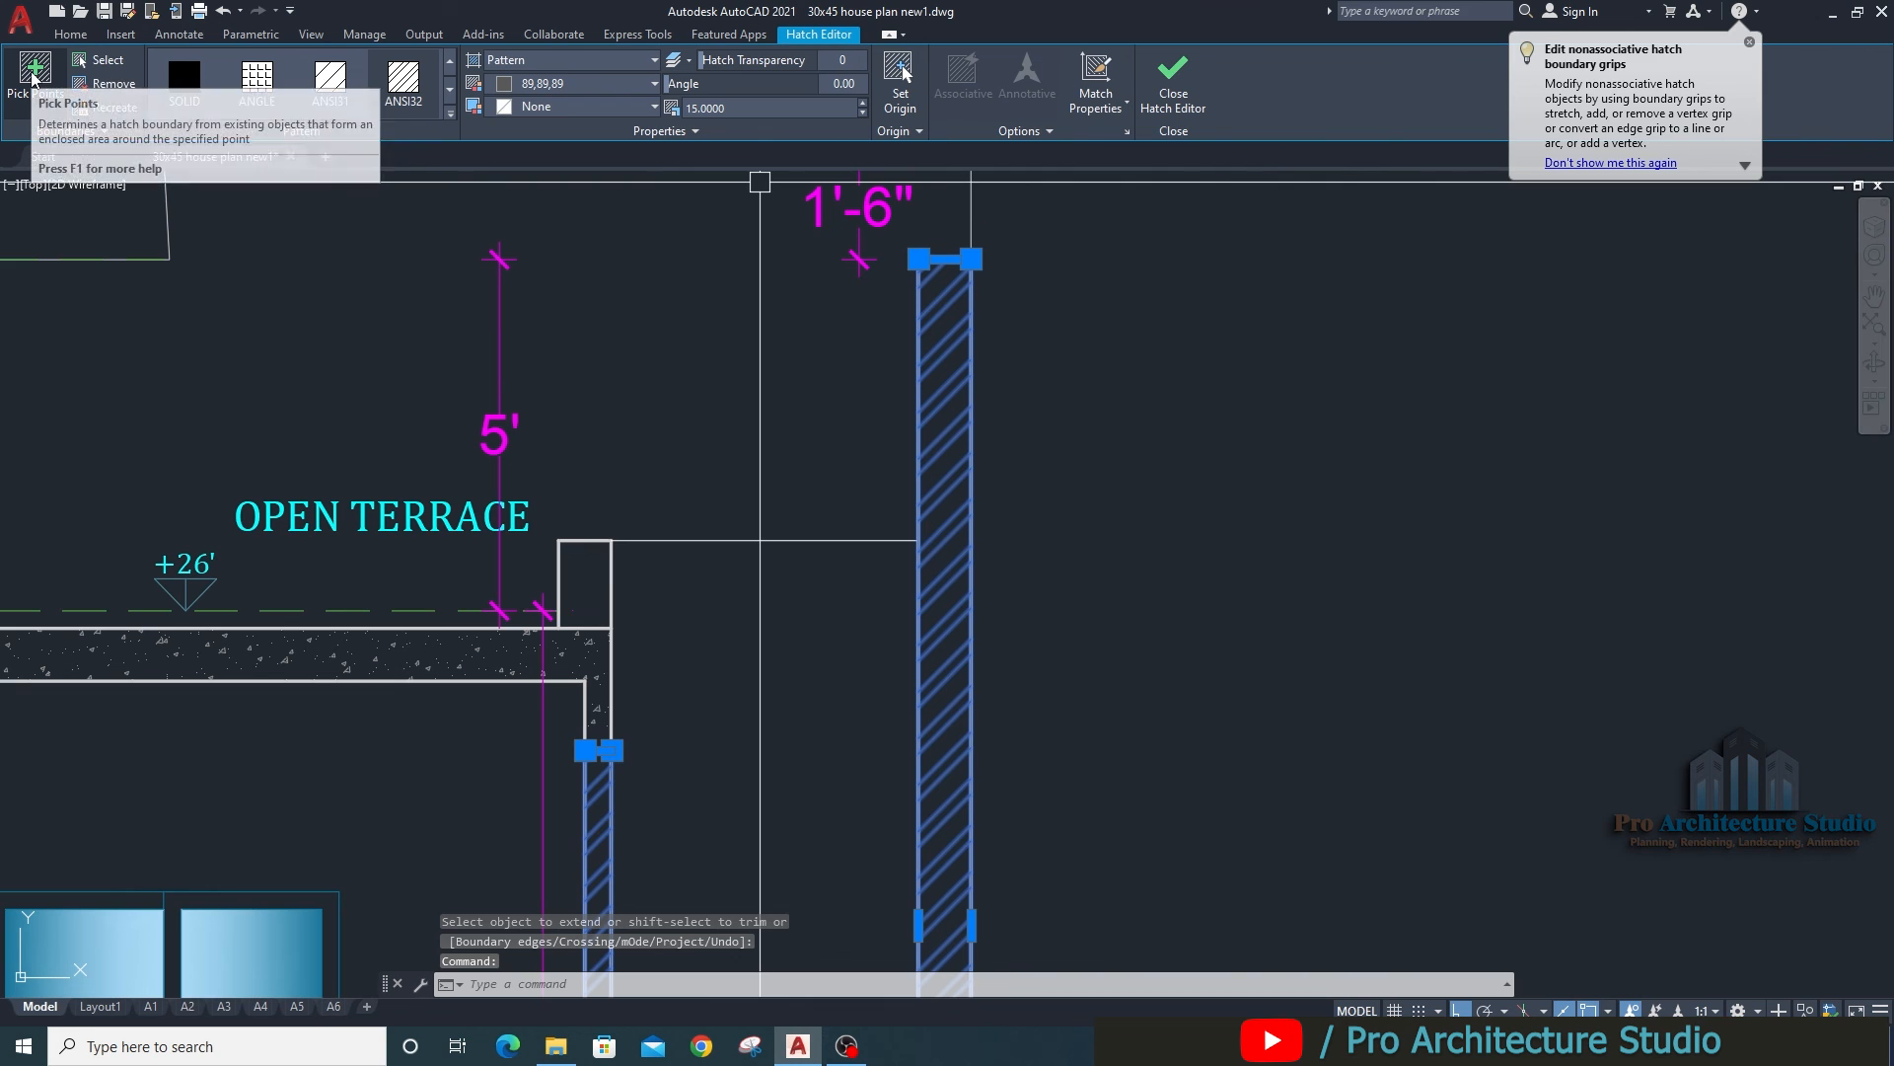
left_click(595, 591)
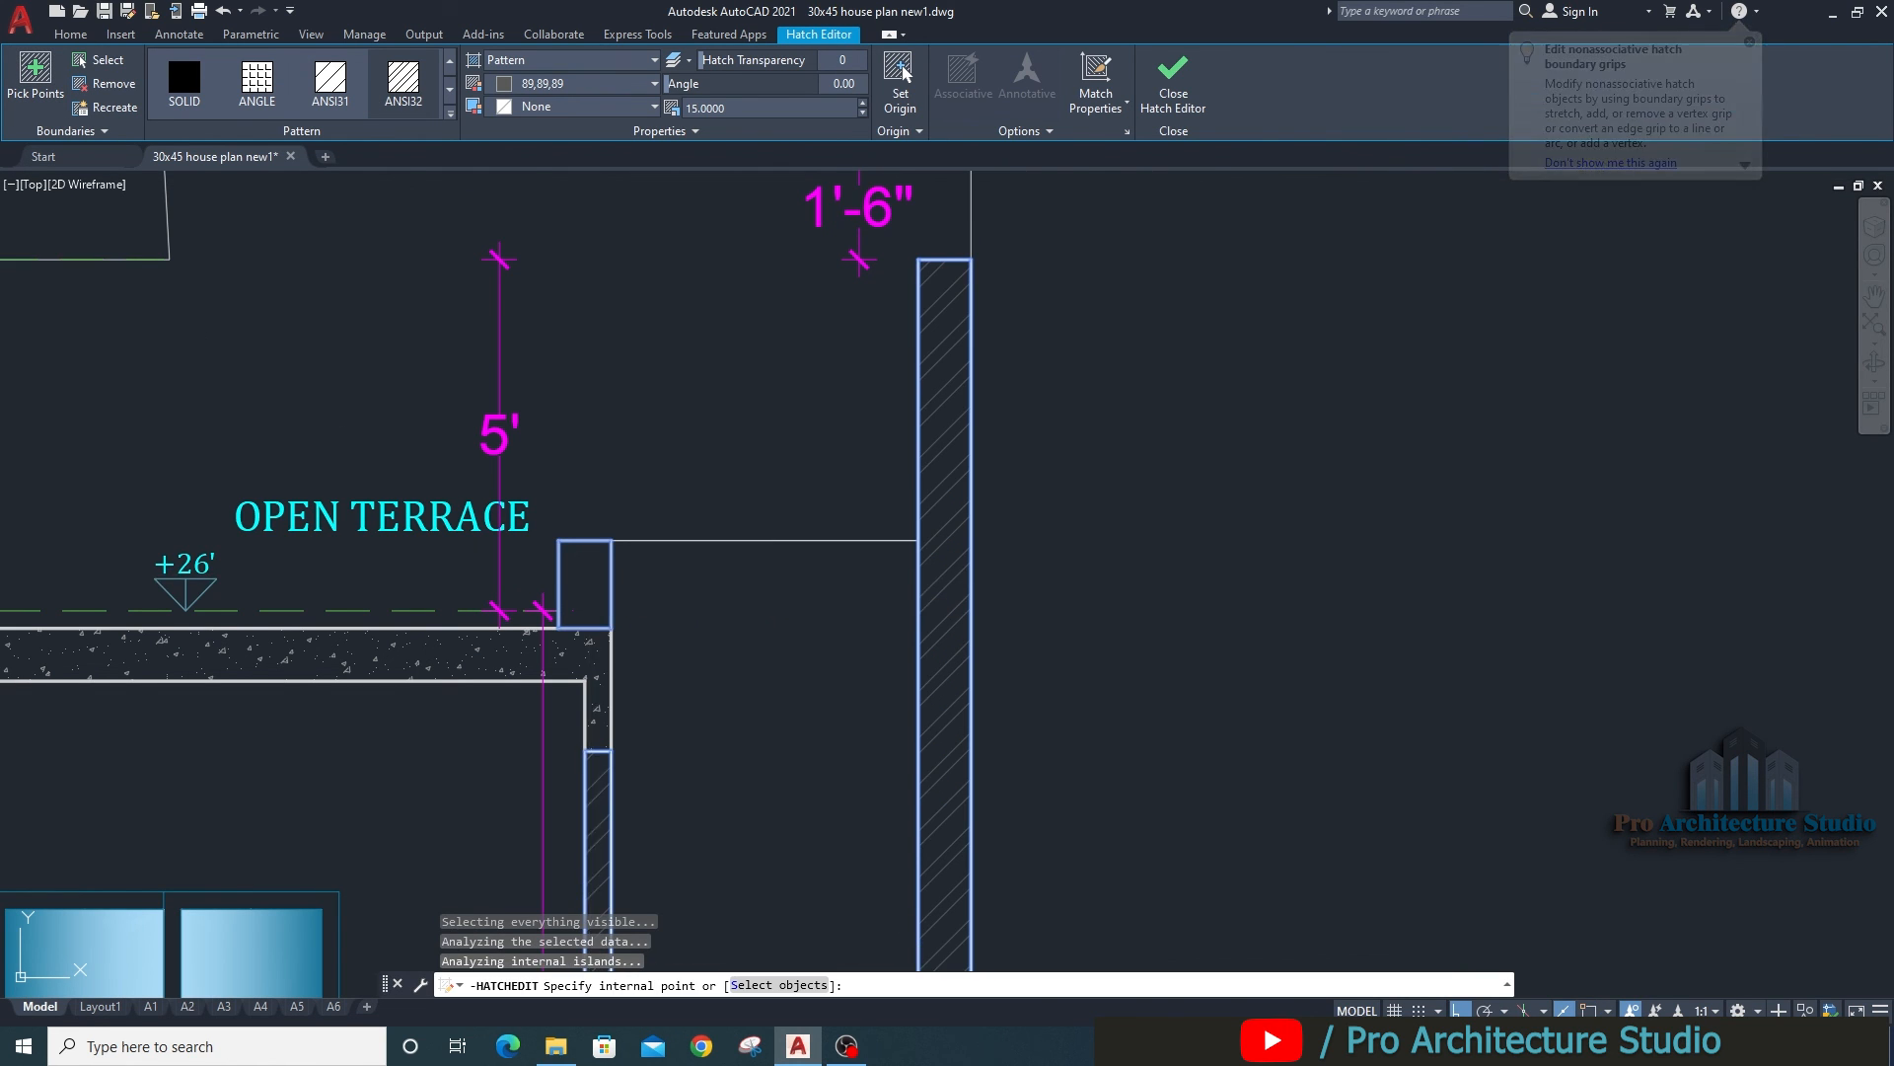
key("Escape")
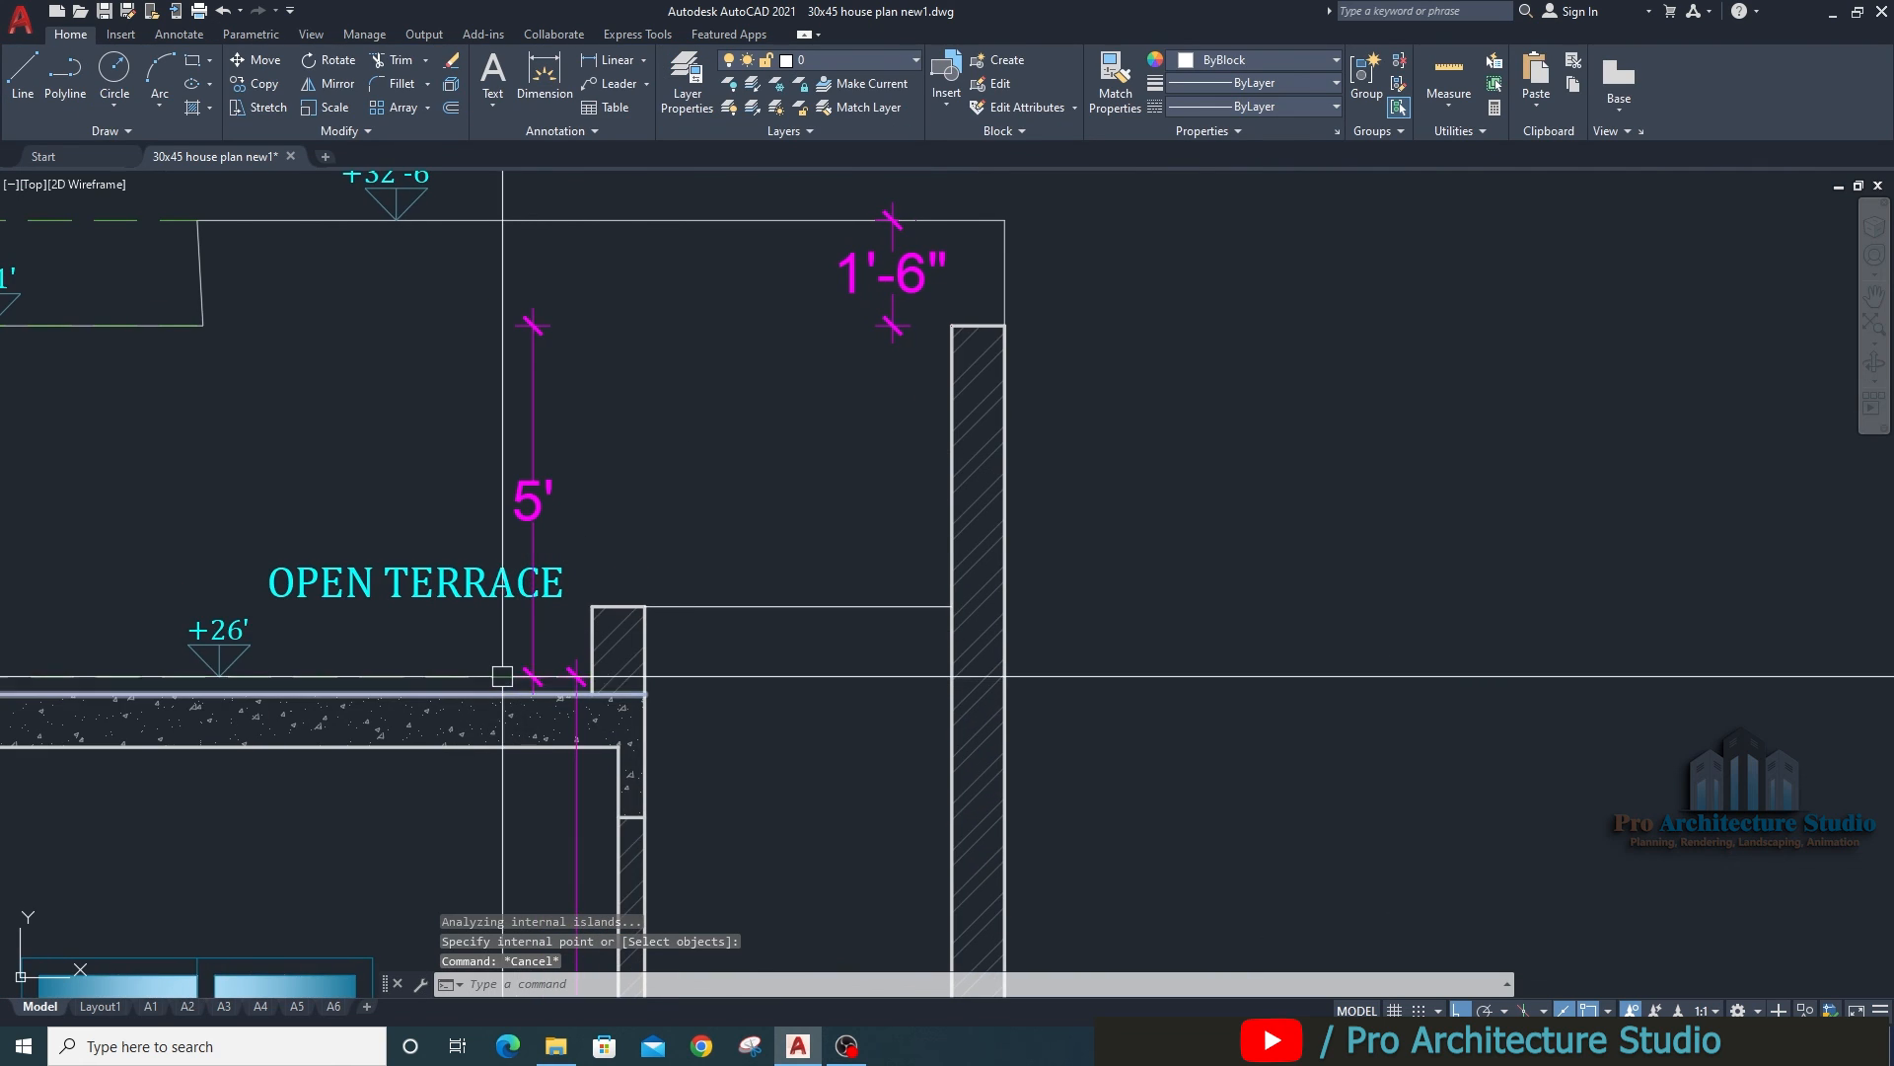
Stretch the low parapet's inner face 4.5 inches outward to line up with the thin wall below.
scroll(590, 686, "up", 3)
middle_click_drag(590, 686, 595, 542)
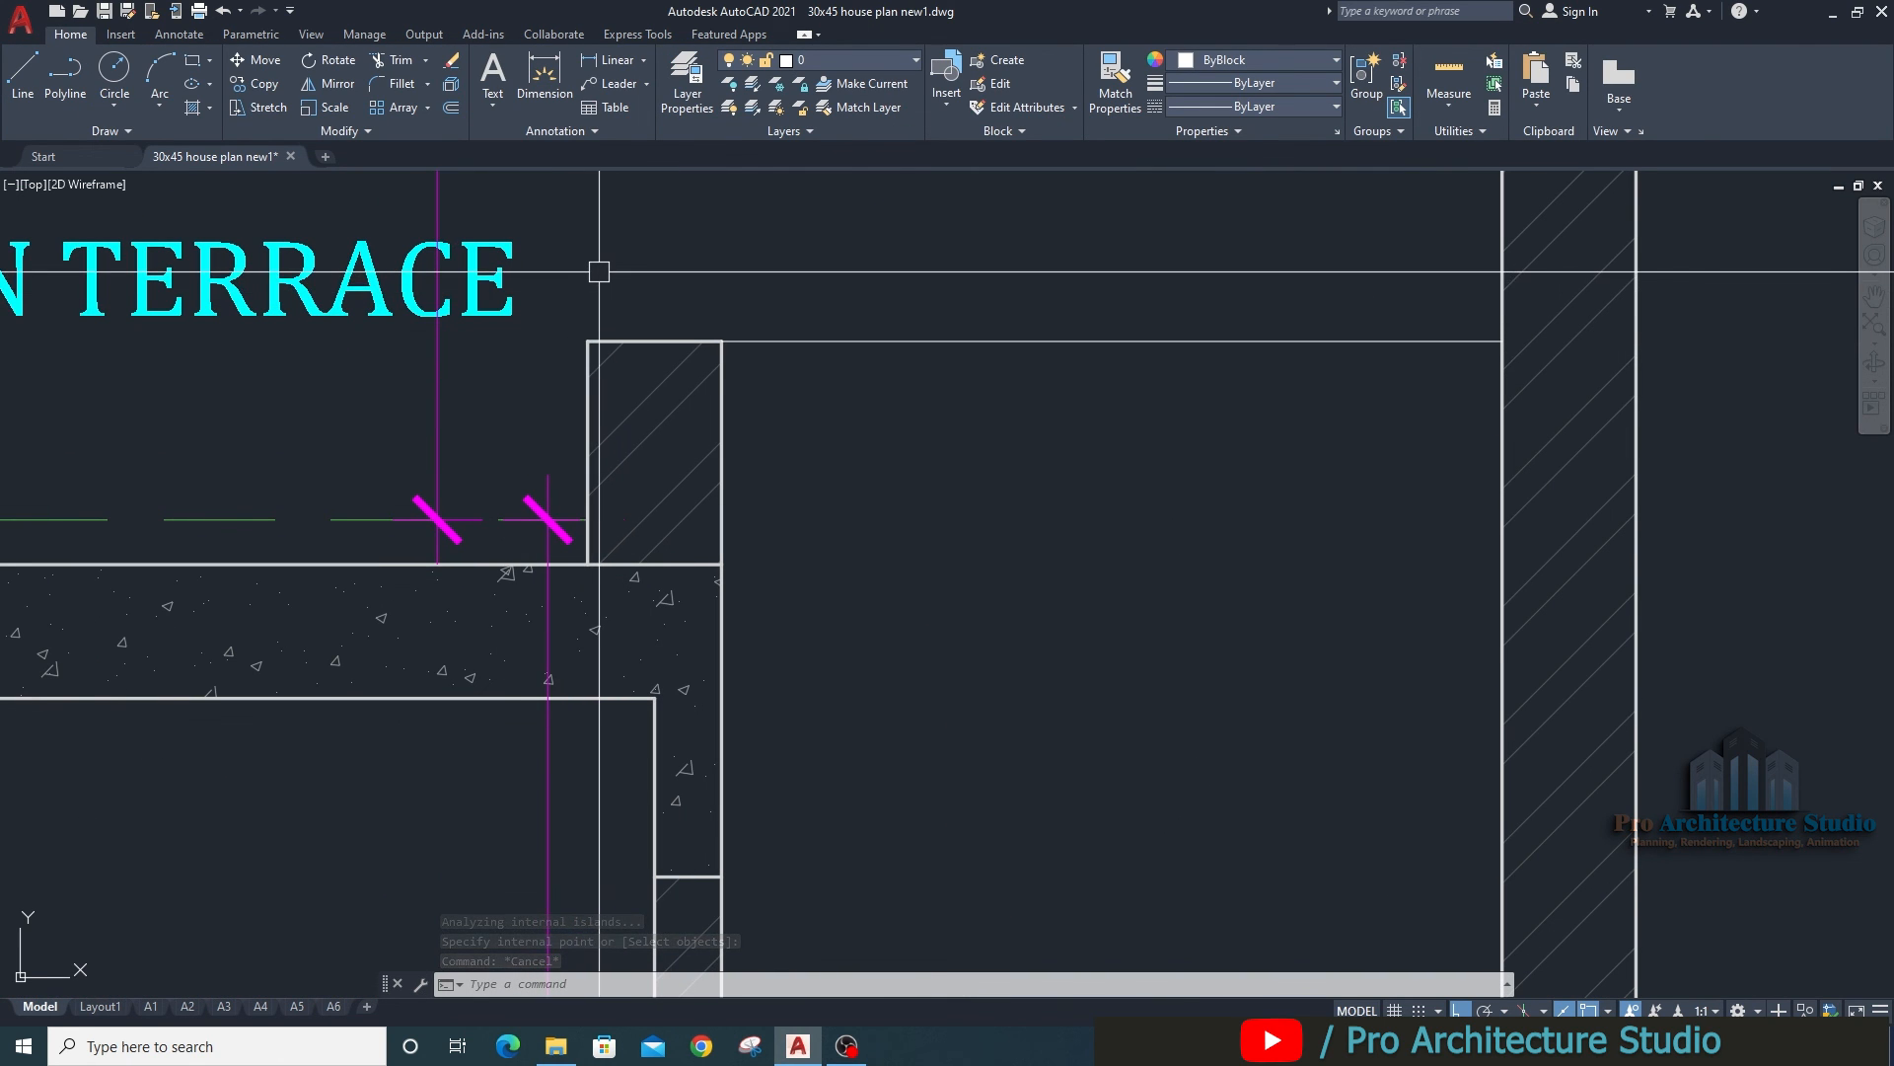
key("Return")
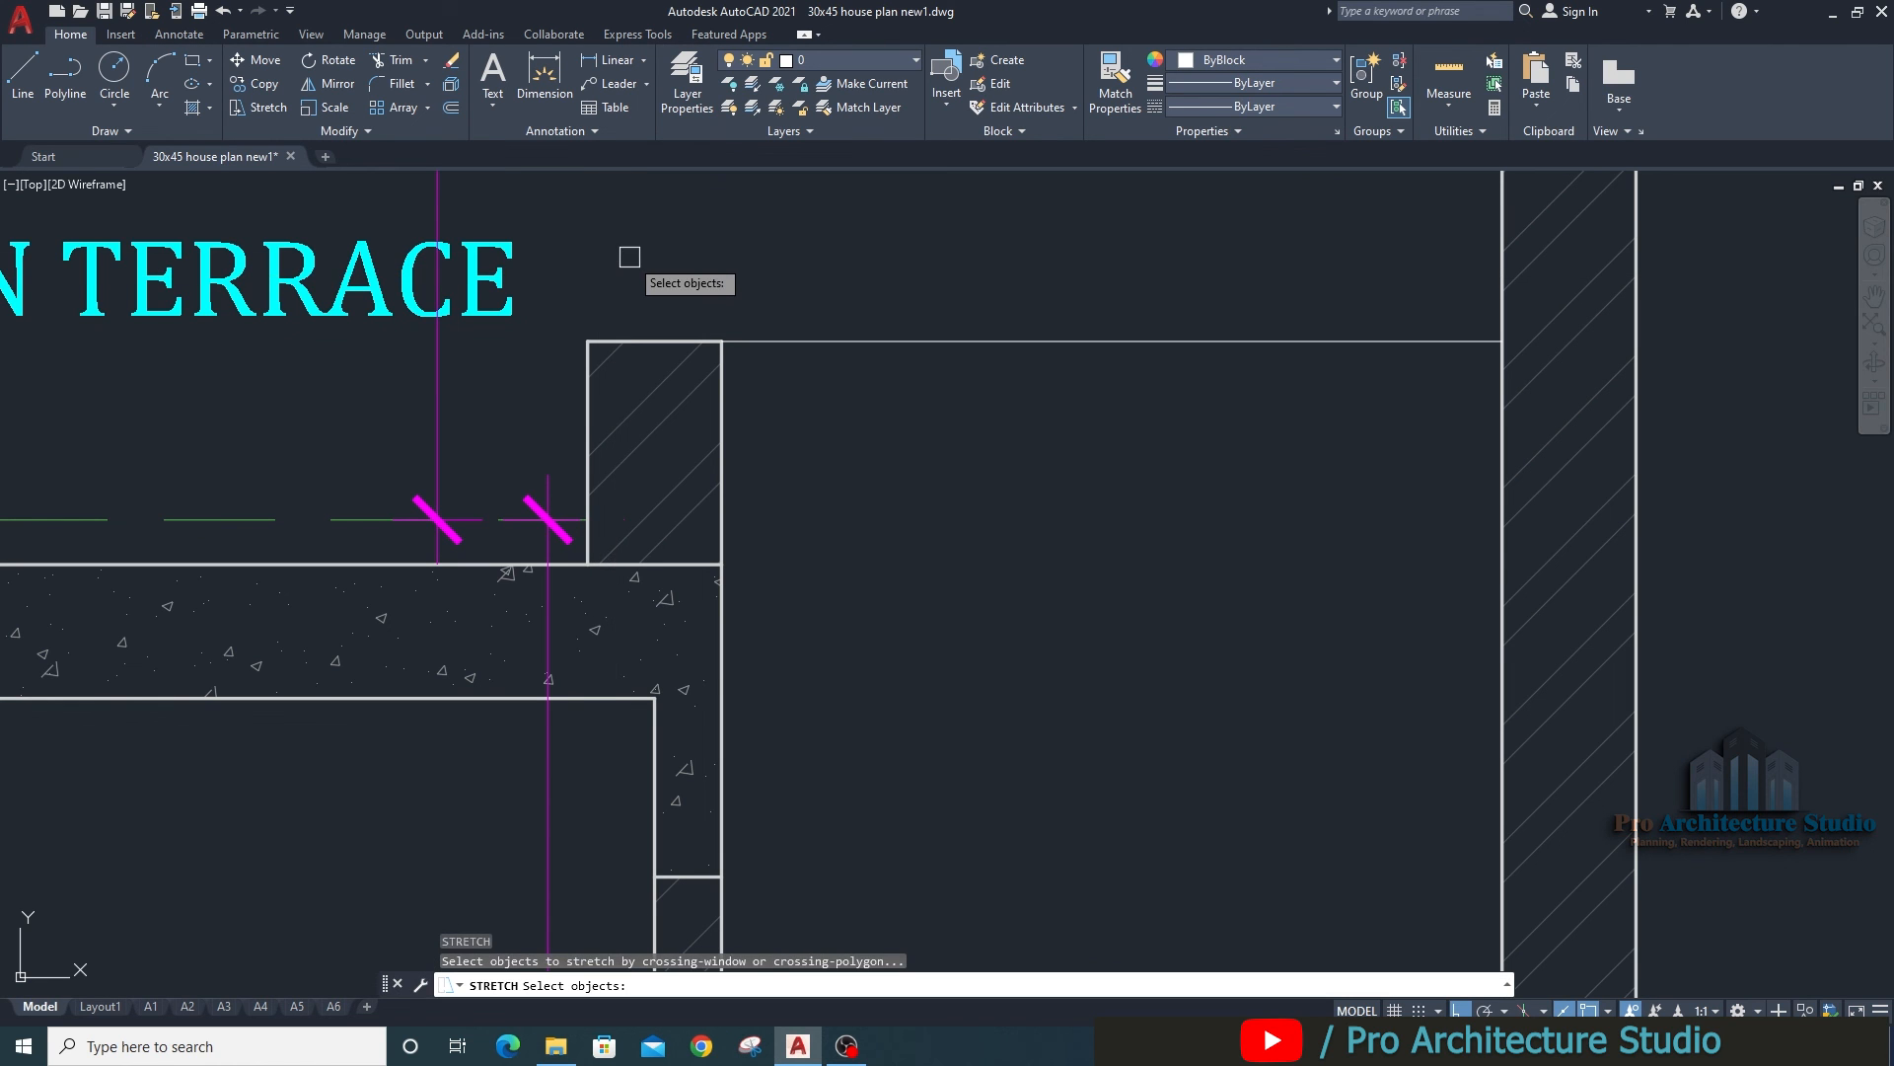
left_click(631, 264)
left_click(583, 636)
key("Return")
left_click(817, 474)
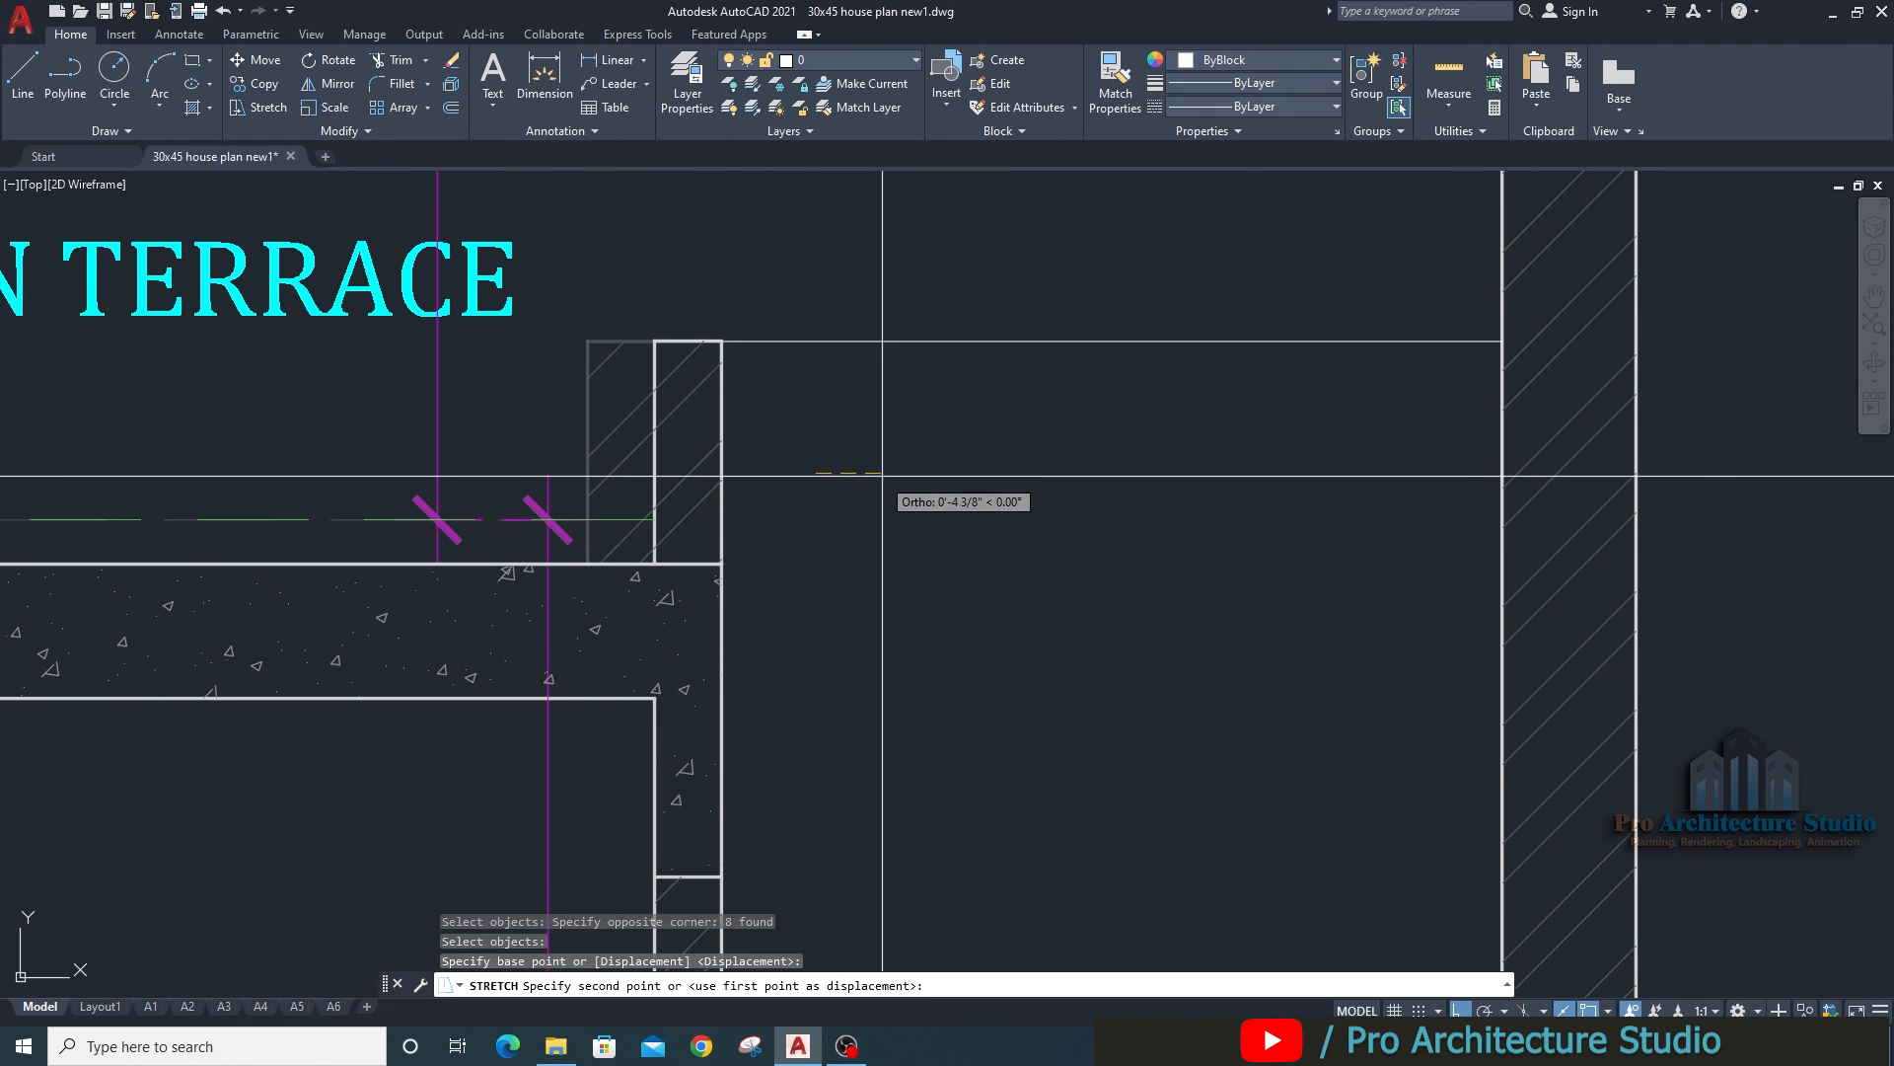
key("Return")
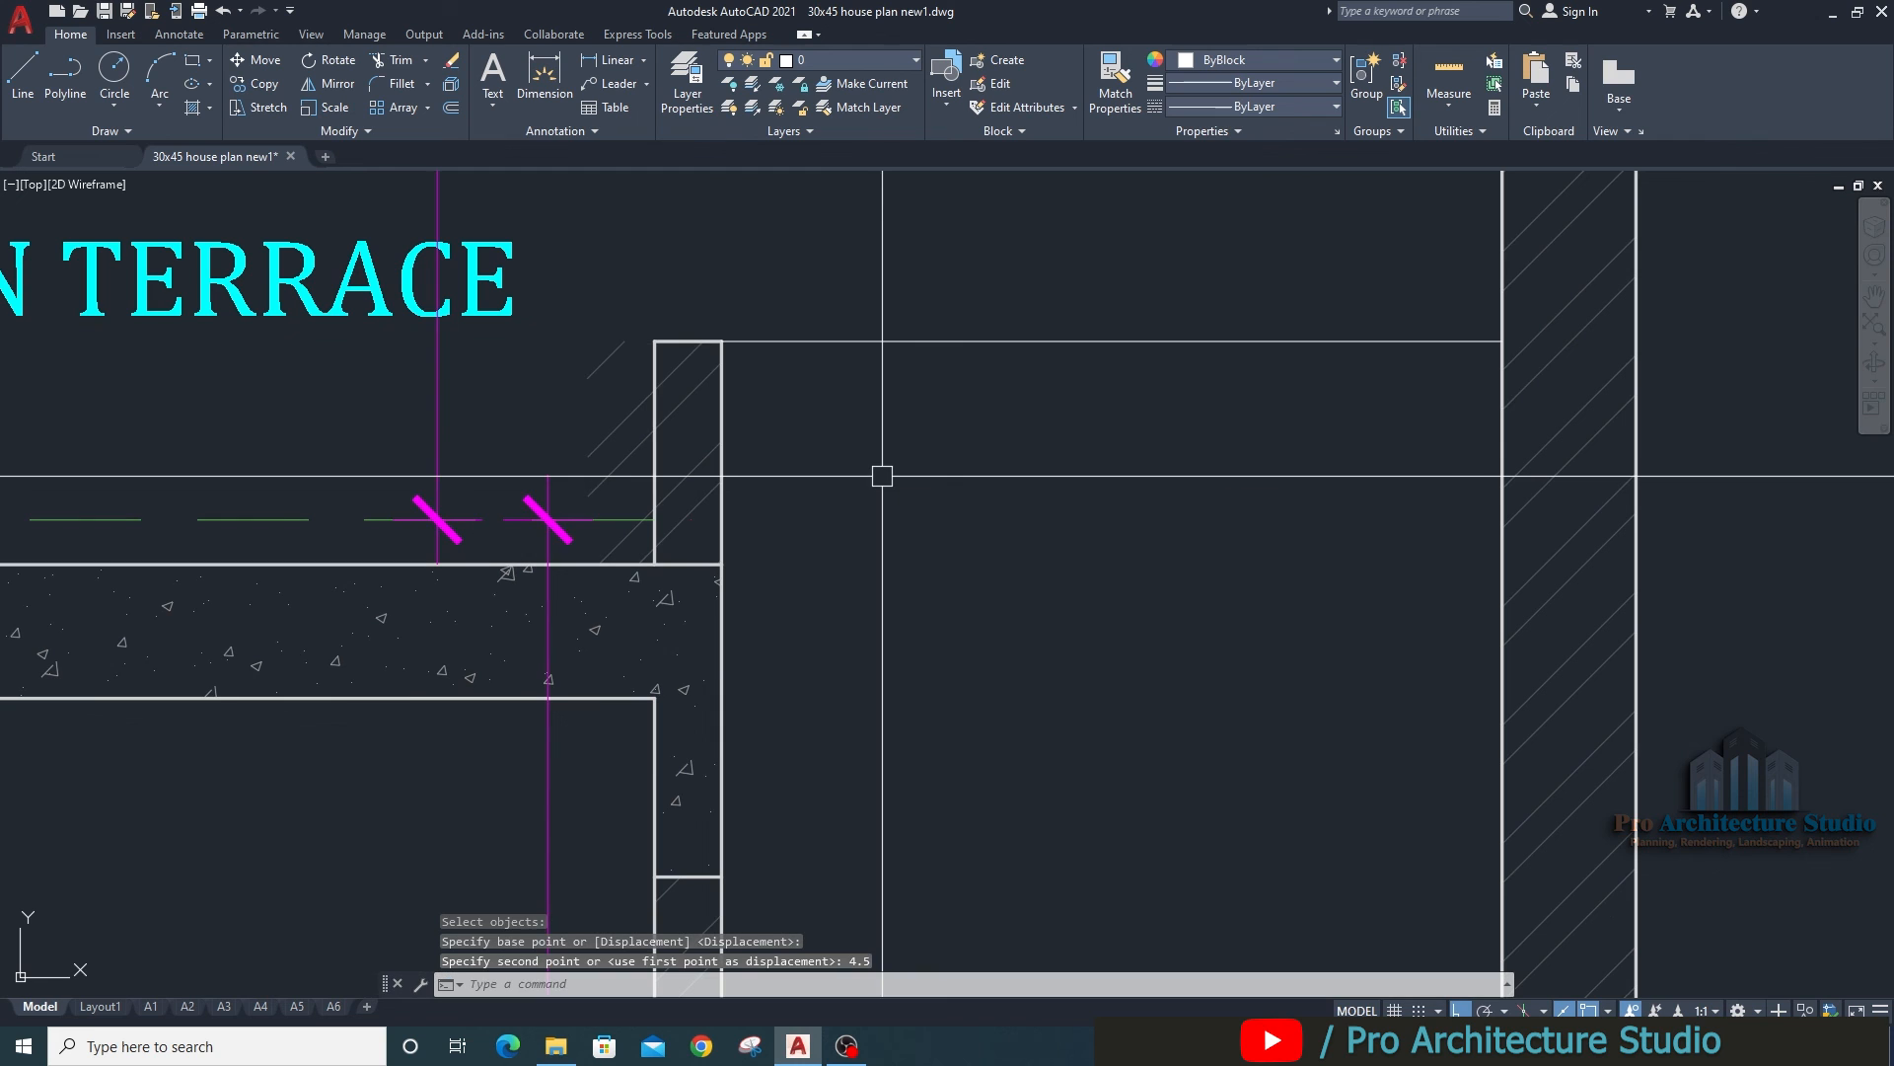
Stretch the parapet hatch's inner edge to the narrowed parapet's inner face.
left_click(586, 470)
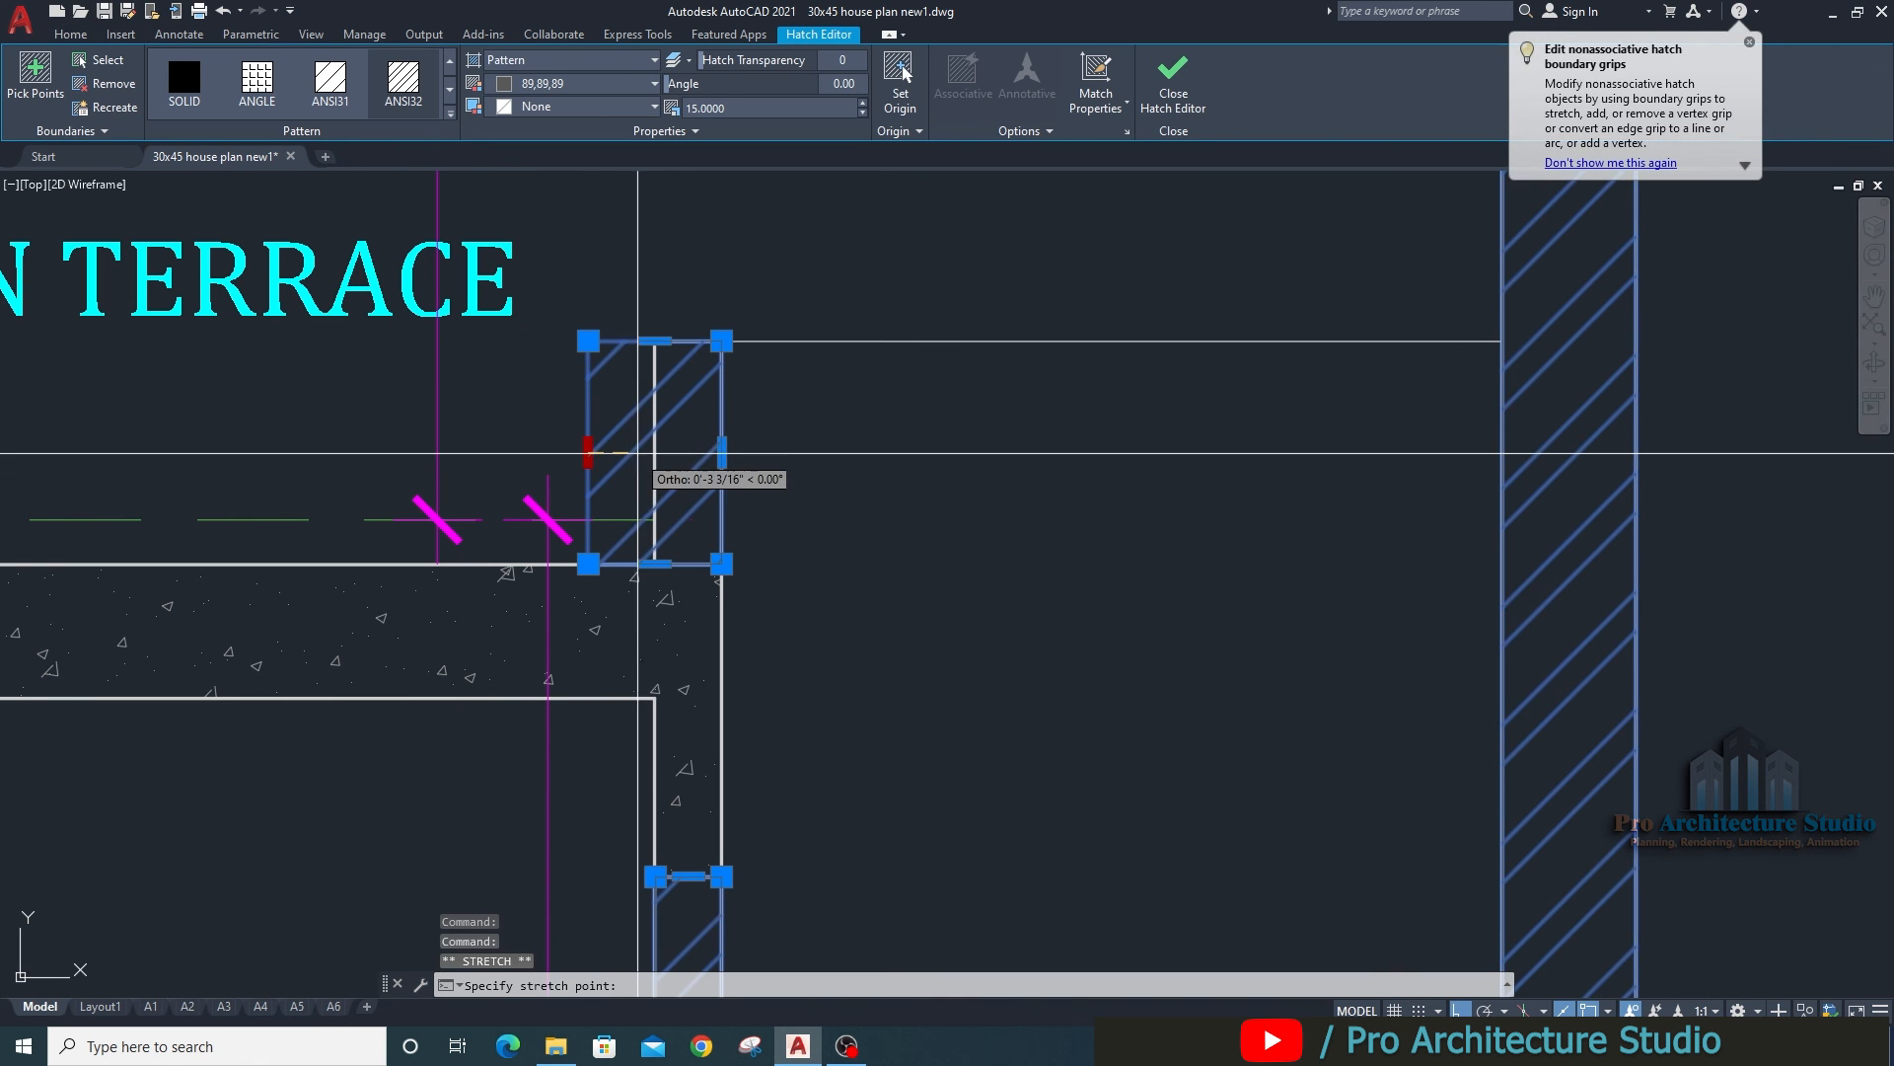
left_click(588, 452)
scroll(858, 566, "down", 4)
key("Escape")
Move the OPEN TERRACE label about 3' to the left, clear of the parapet dimensions.
middle_click_drag(594, 469, 812, 628)
left_click(791, 610)
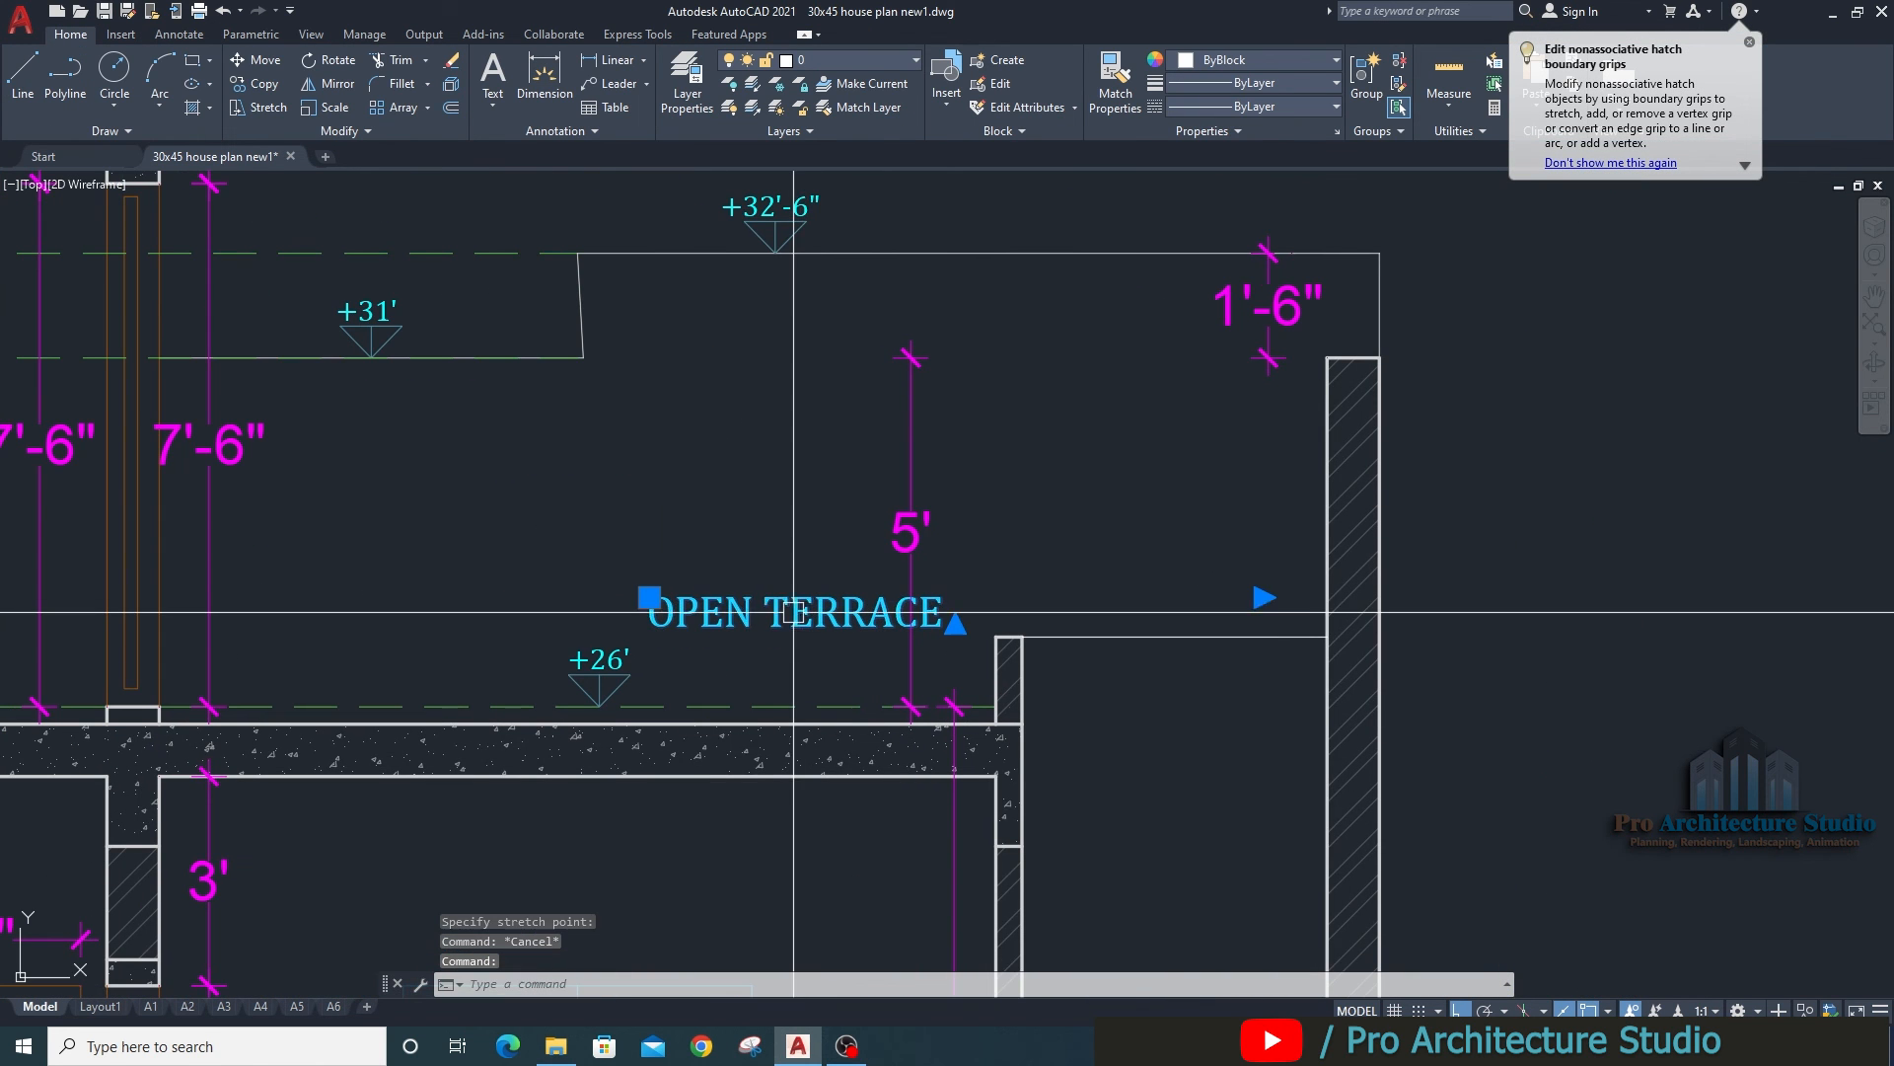
middle_click_drag(593, 675, 614, 641)
type("m")
key("Return")
left_click(669, 560)
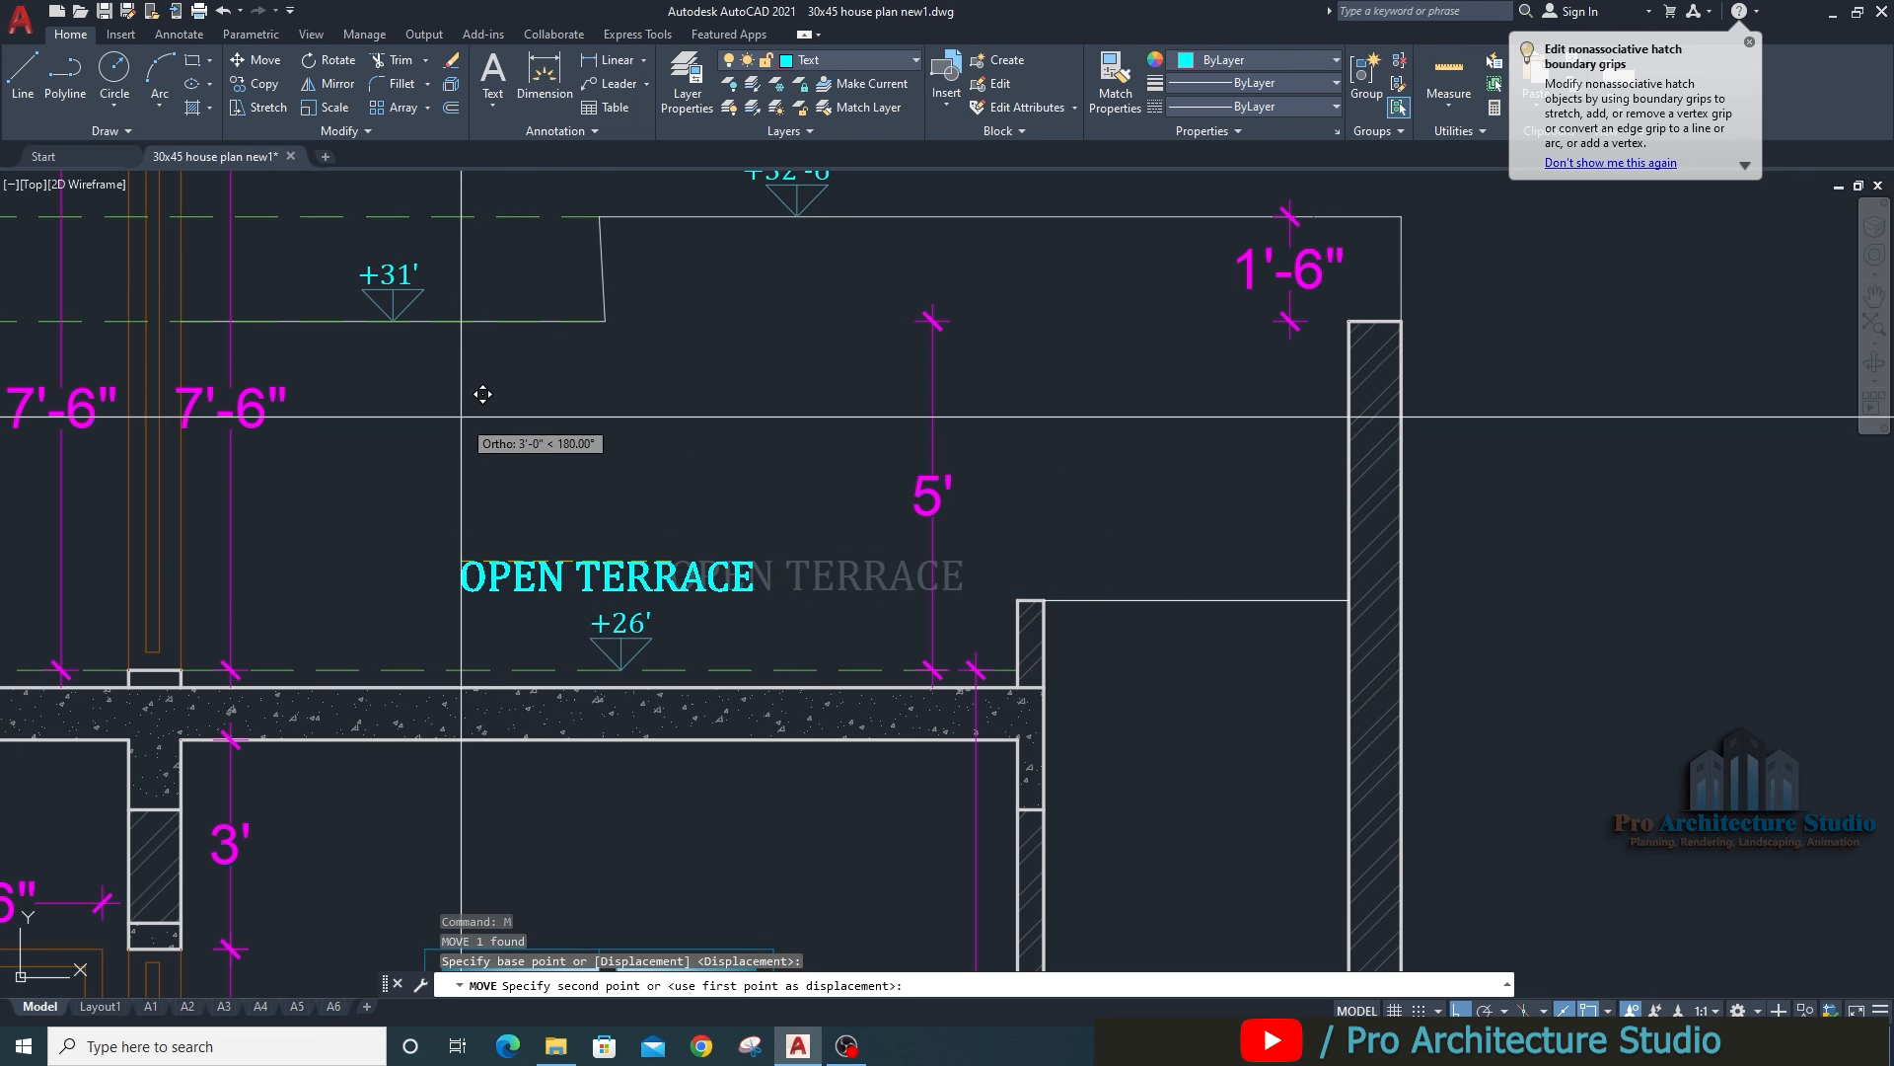
left_click(461, 414)
Erase the 5' height dimension next to the low terrace parapet.
middle_click_drag(976, 583, 614, 581)
left_click(651, 461)
left_click(559, 491)
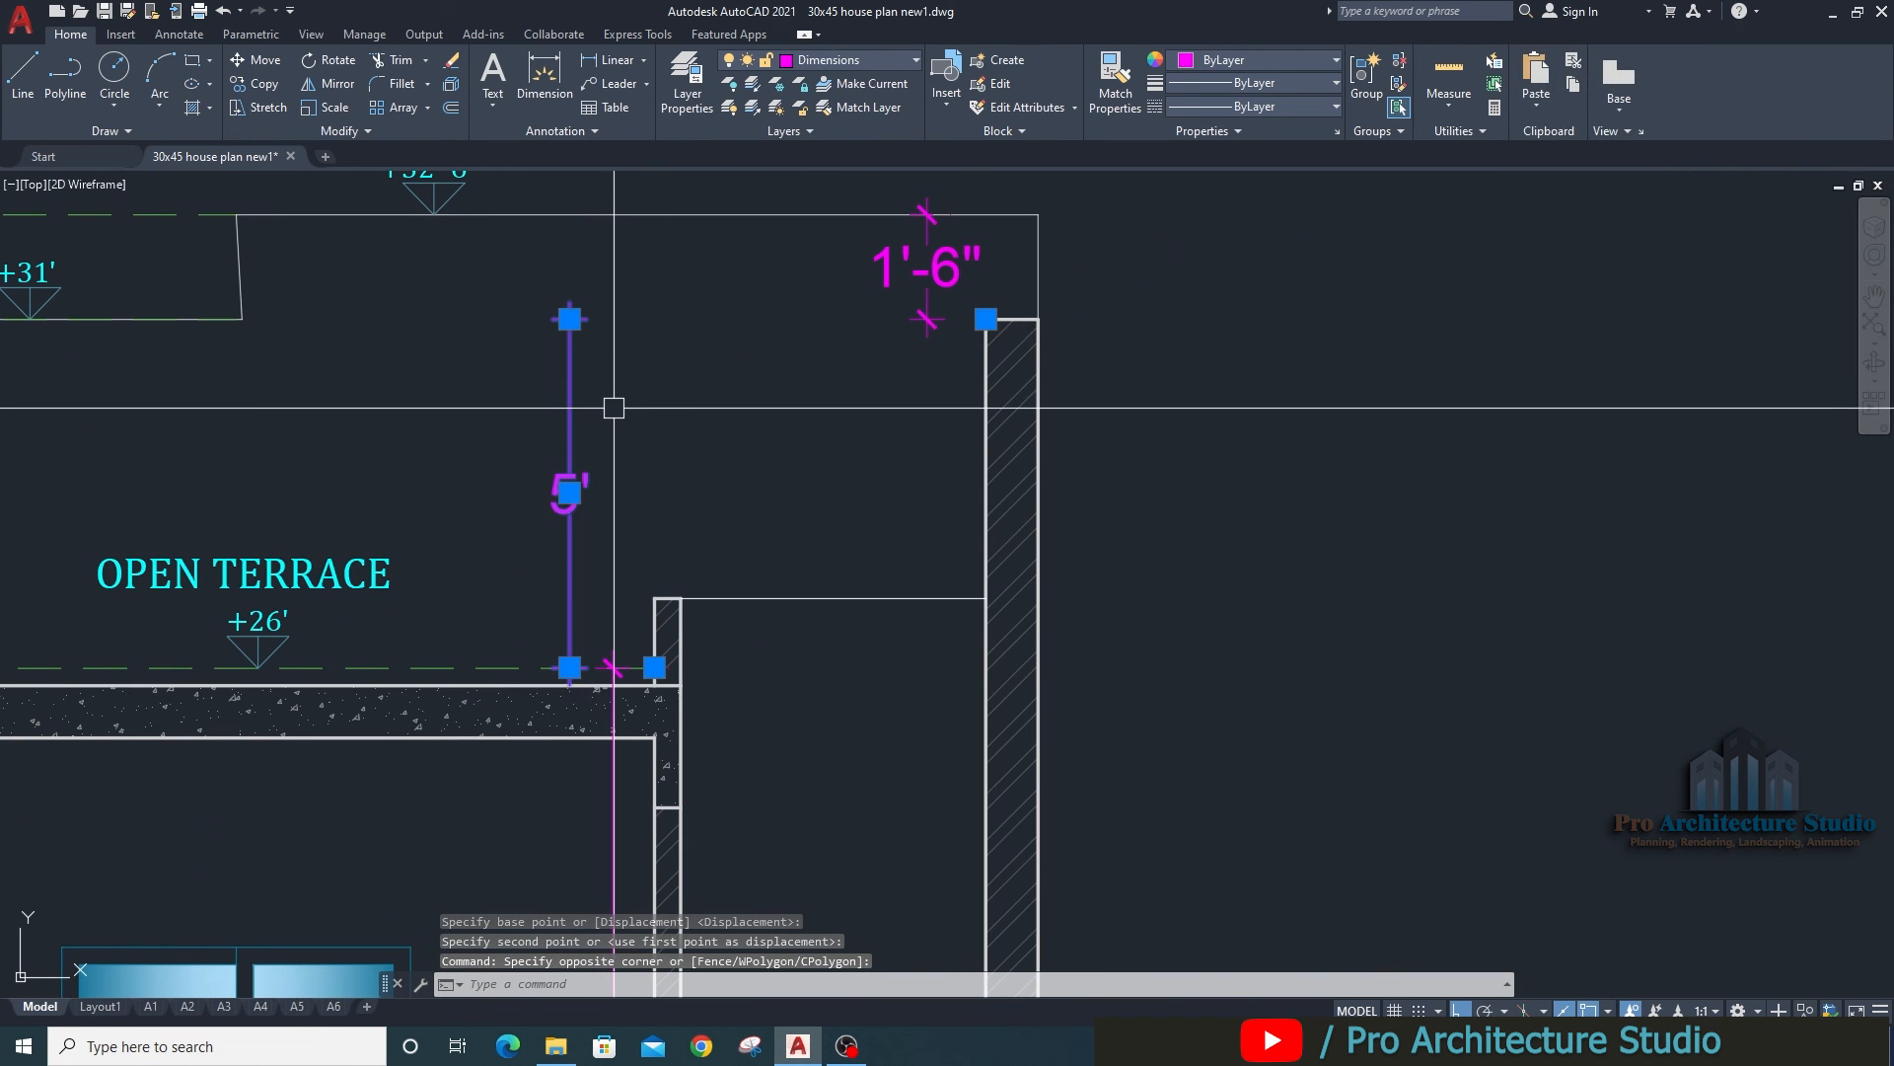
type("e")
key("Return")
key("Escape")
Add a linear dimension for the low parapet's height above the +26' level line, aligned with the dimension line below.
type("dli")
key("Return")
scroll(662, 650, "up", 4)
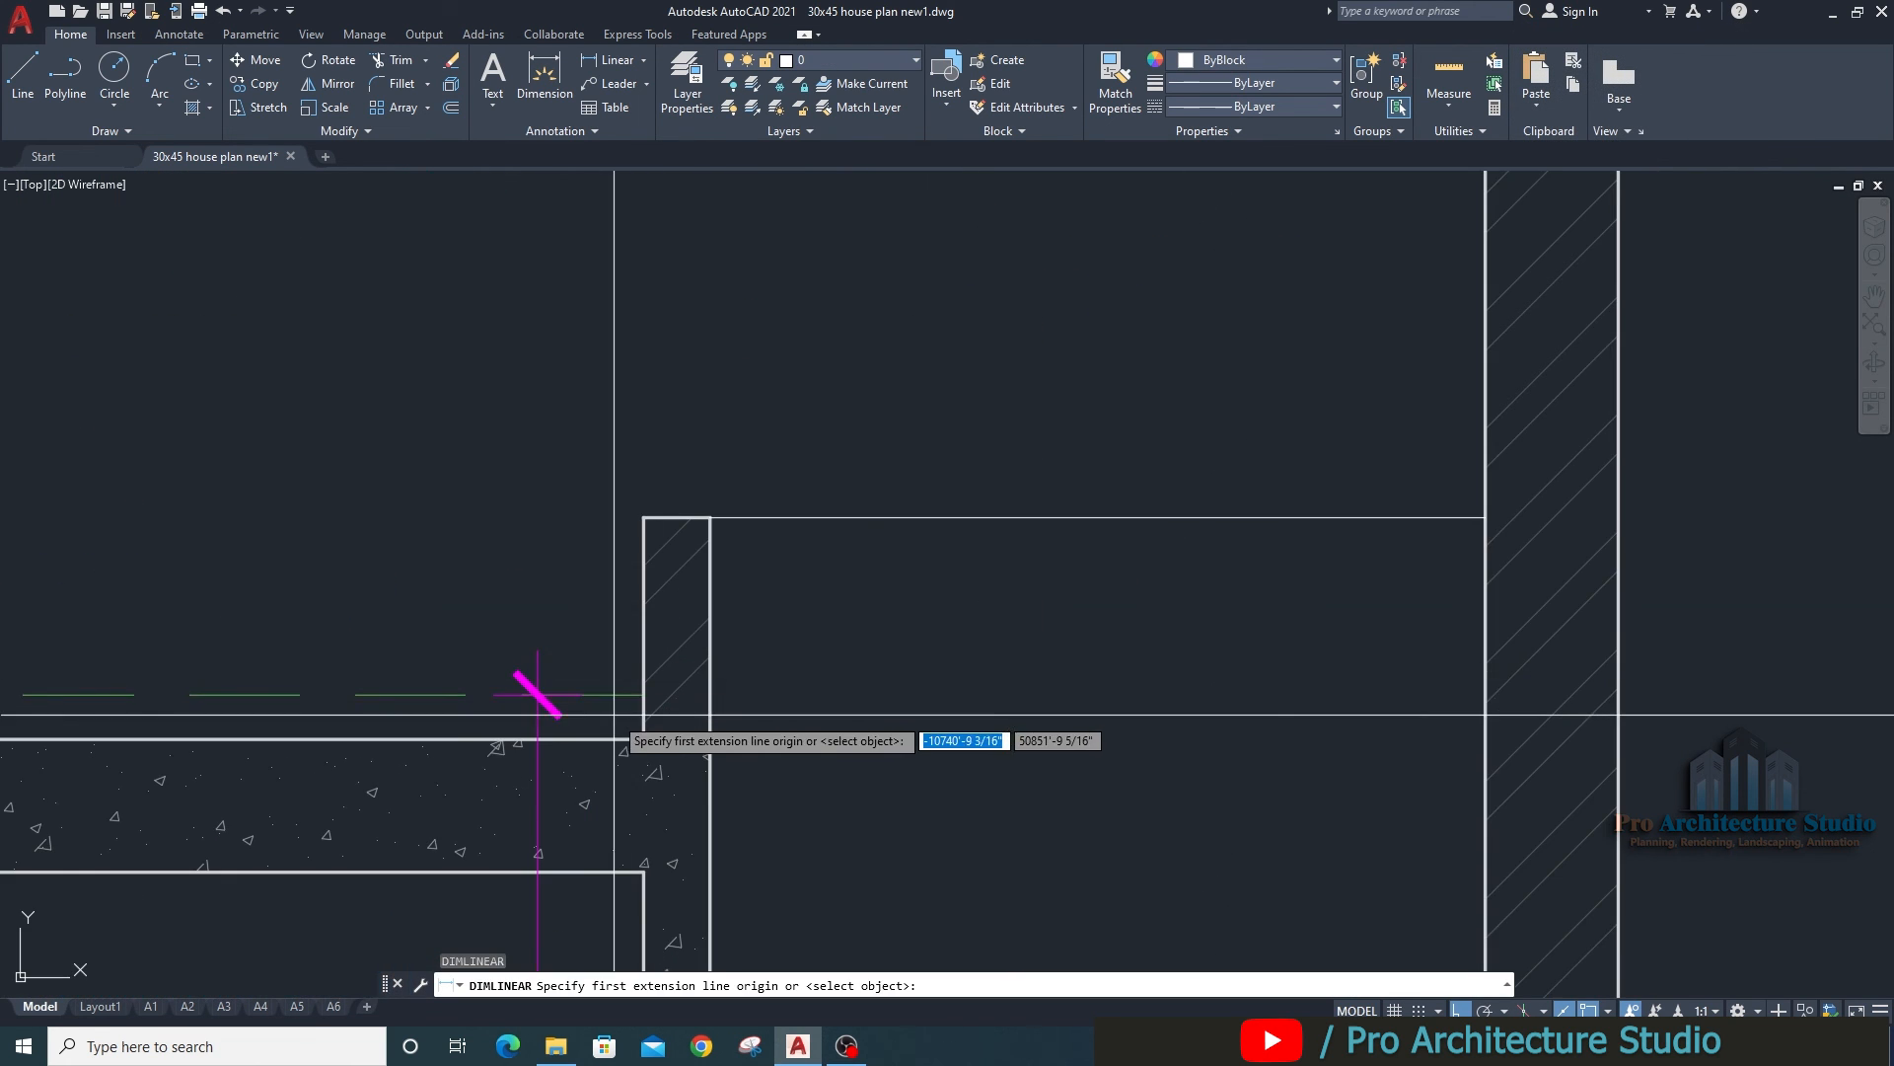
left_click(643, 694)
left_click(643, 516)
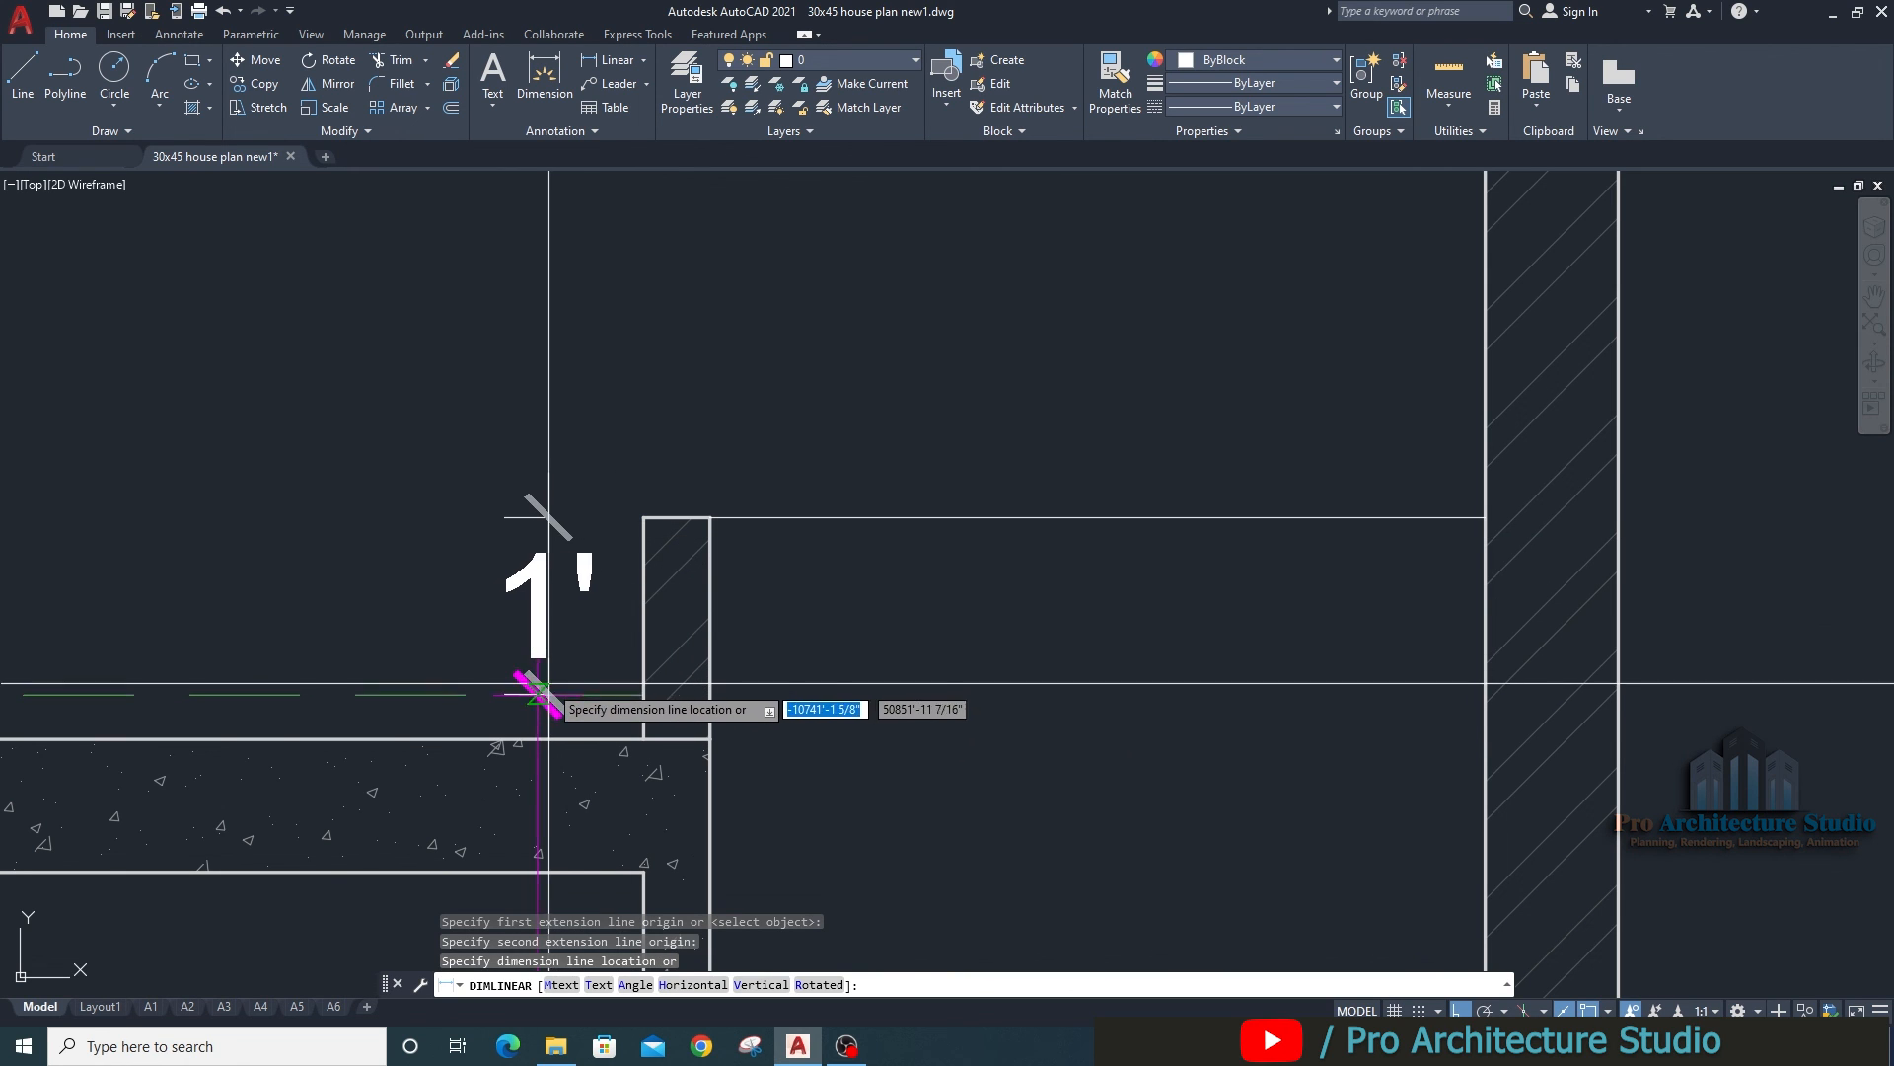
left_click(537, 681)
key("Escape")
key("Escape")
Match the properties of the 12' floor height dimension to the new parapet height dimension.
scroll(666, 386, "down", 4)
key("Return")
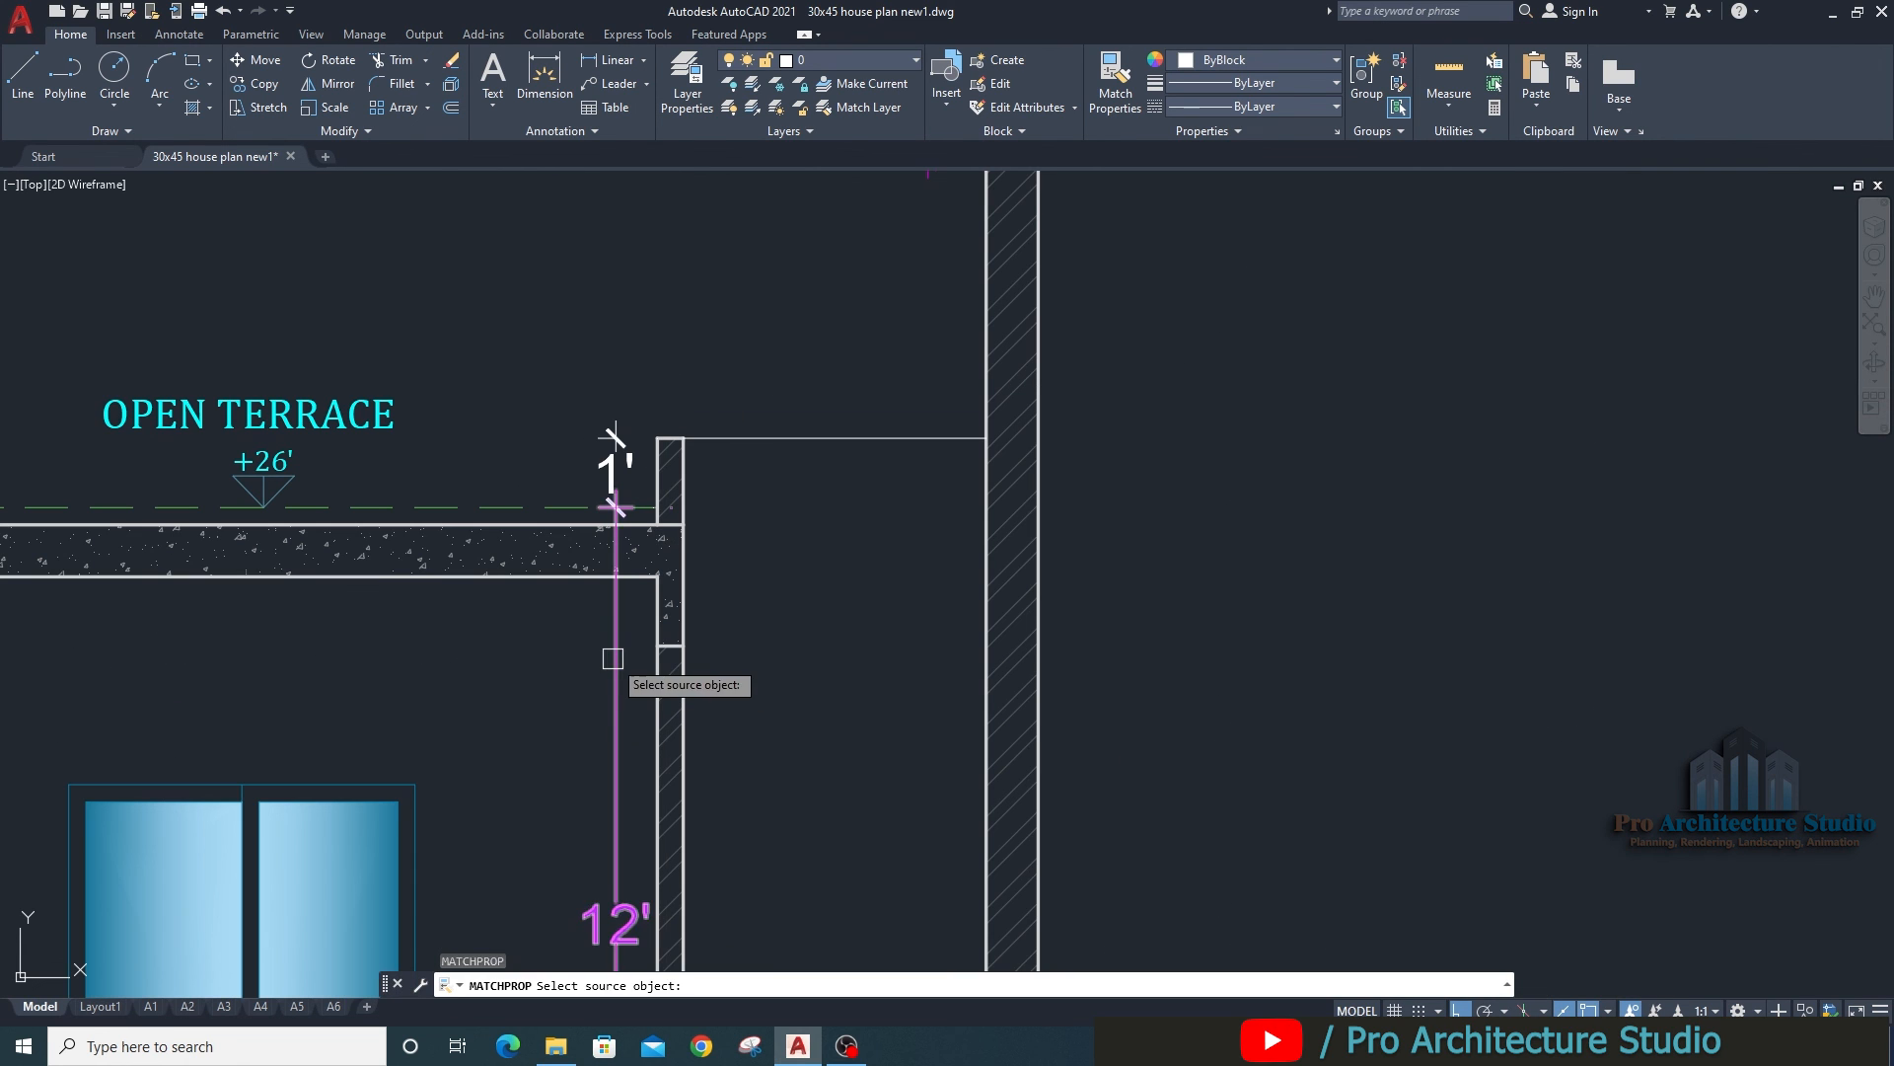
left_click(614, 659)
left_click(614, 466)
key("Return")
middle_click_drag(791, 390, 679, 703)
left_click(796, 465)
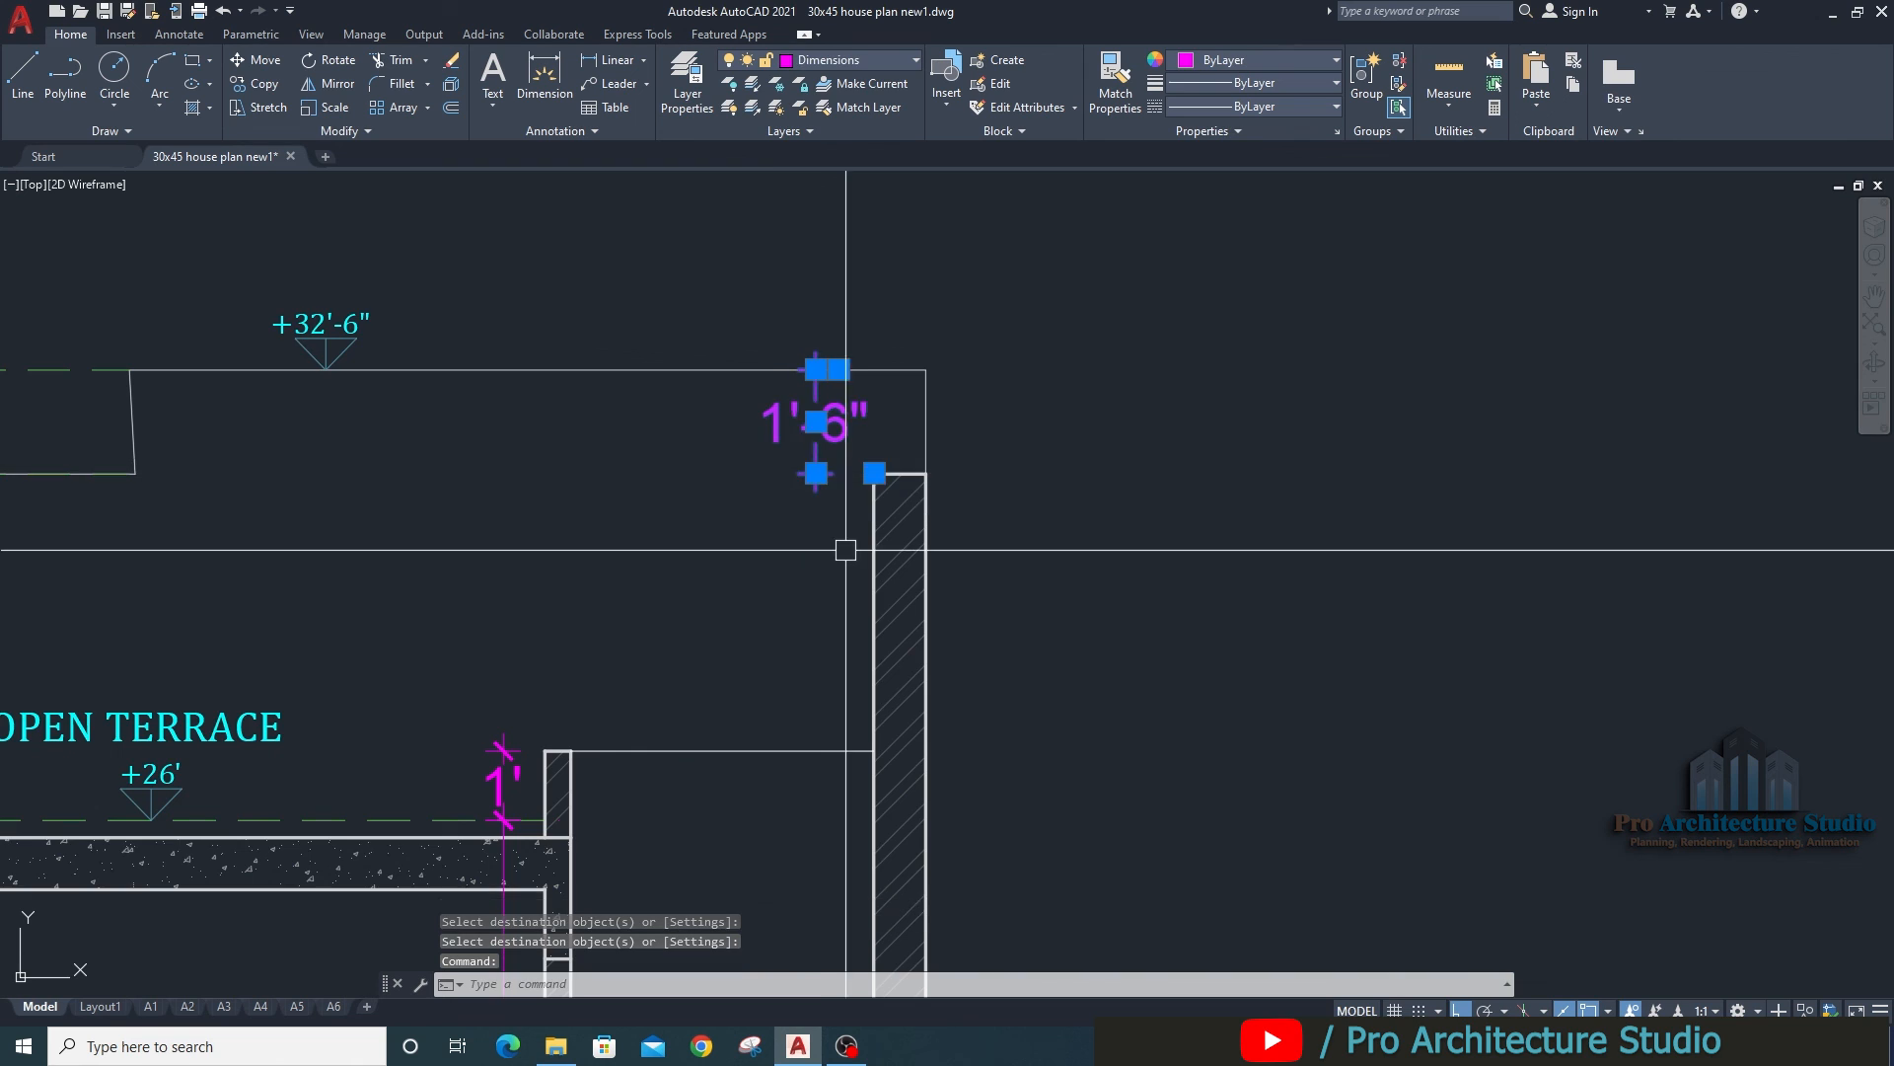
middle_click_drag(846, 550, 741, 511)
key("Escape")
key("Escape")
type("dc")
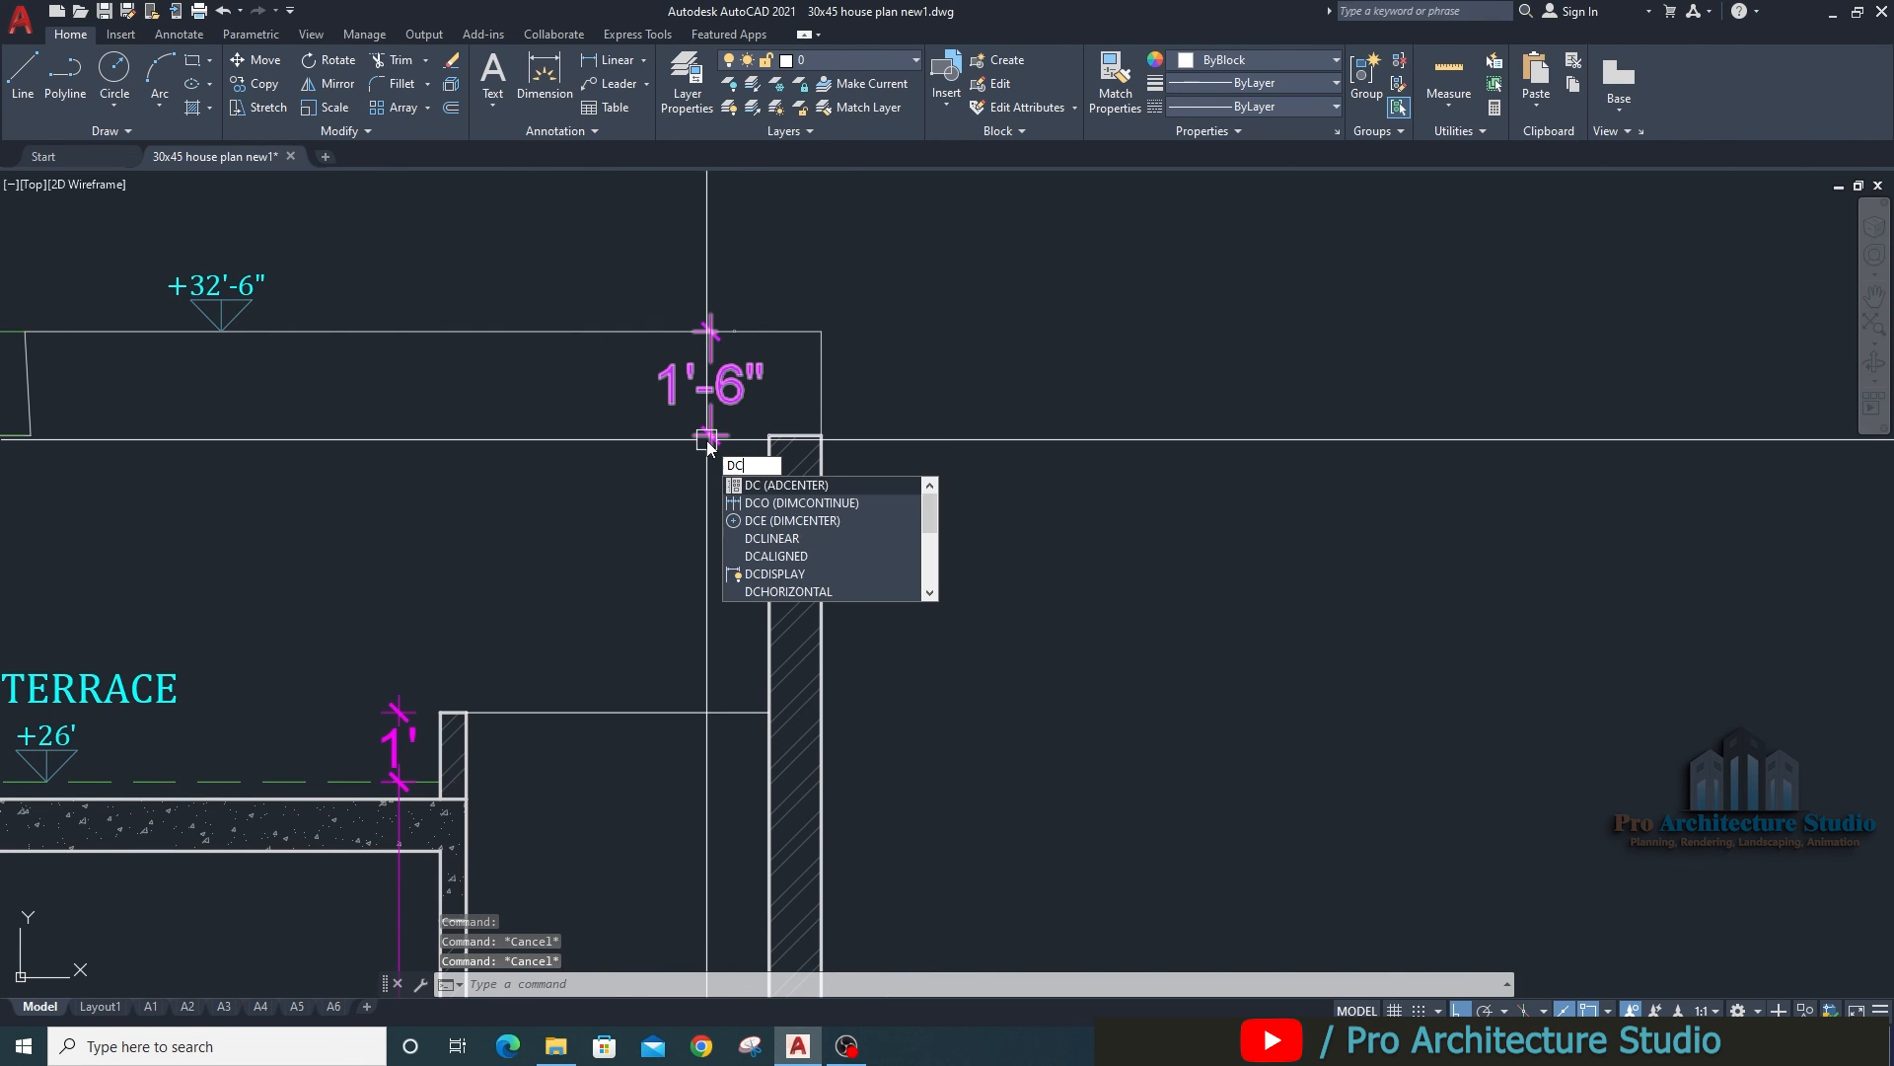
type("o")
key("Return")
key("Escape")
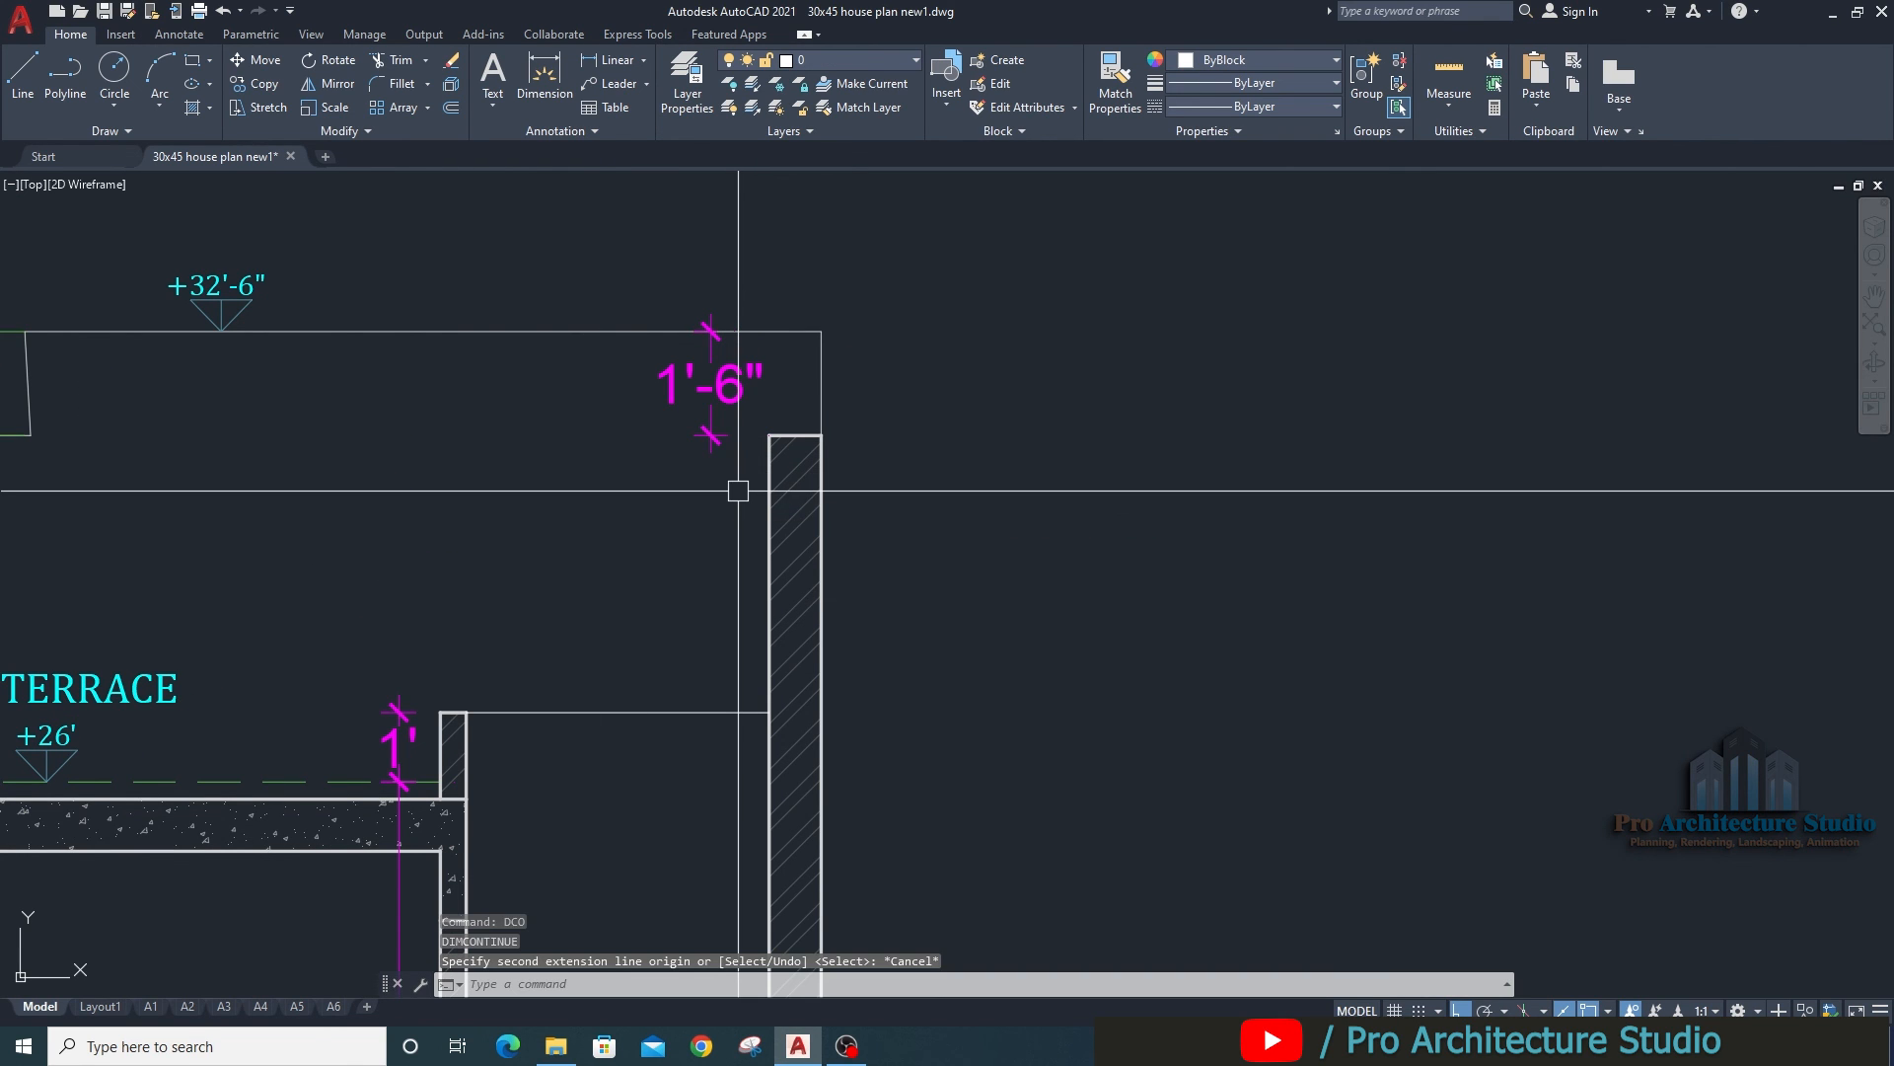
Continue the 1'-6" dimension down the boundary wall to the horizontal line at the low parapet's top.
type("dco")
key("Return")
key("Return")
left_click(711, 444)
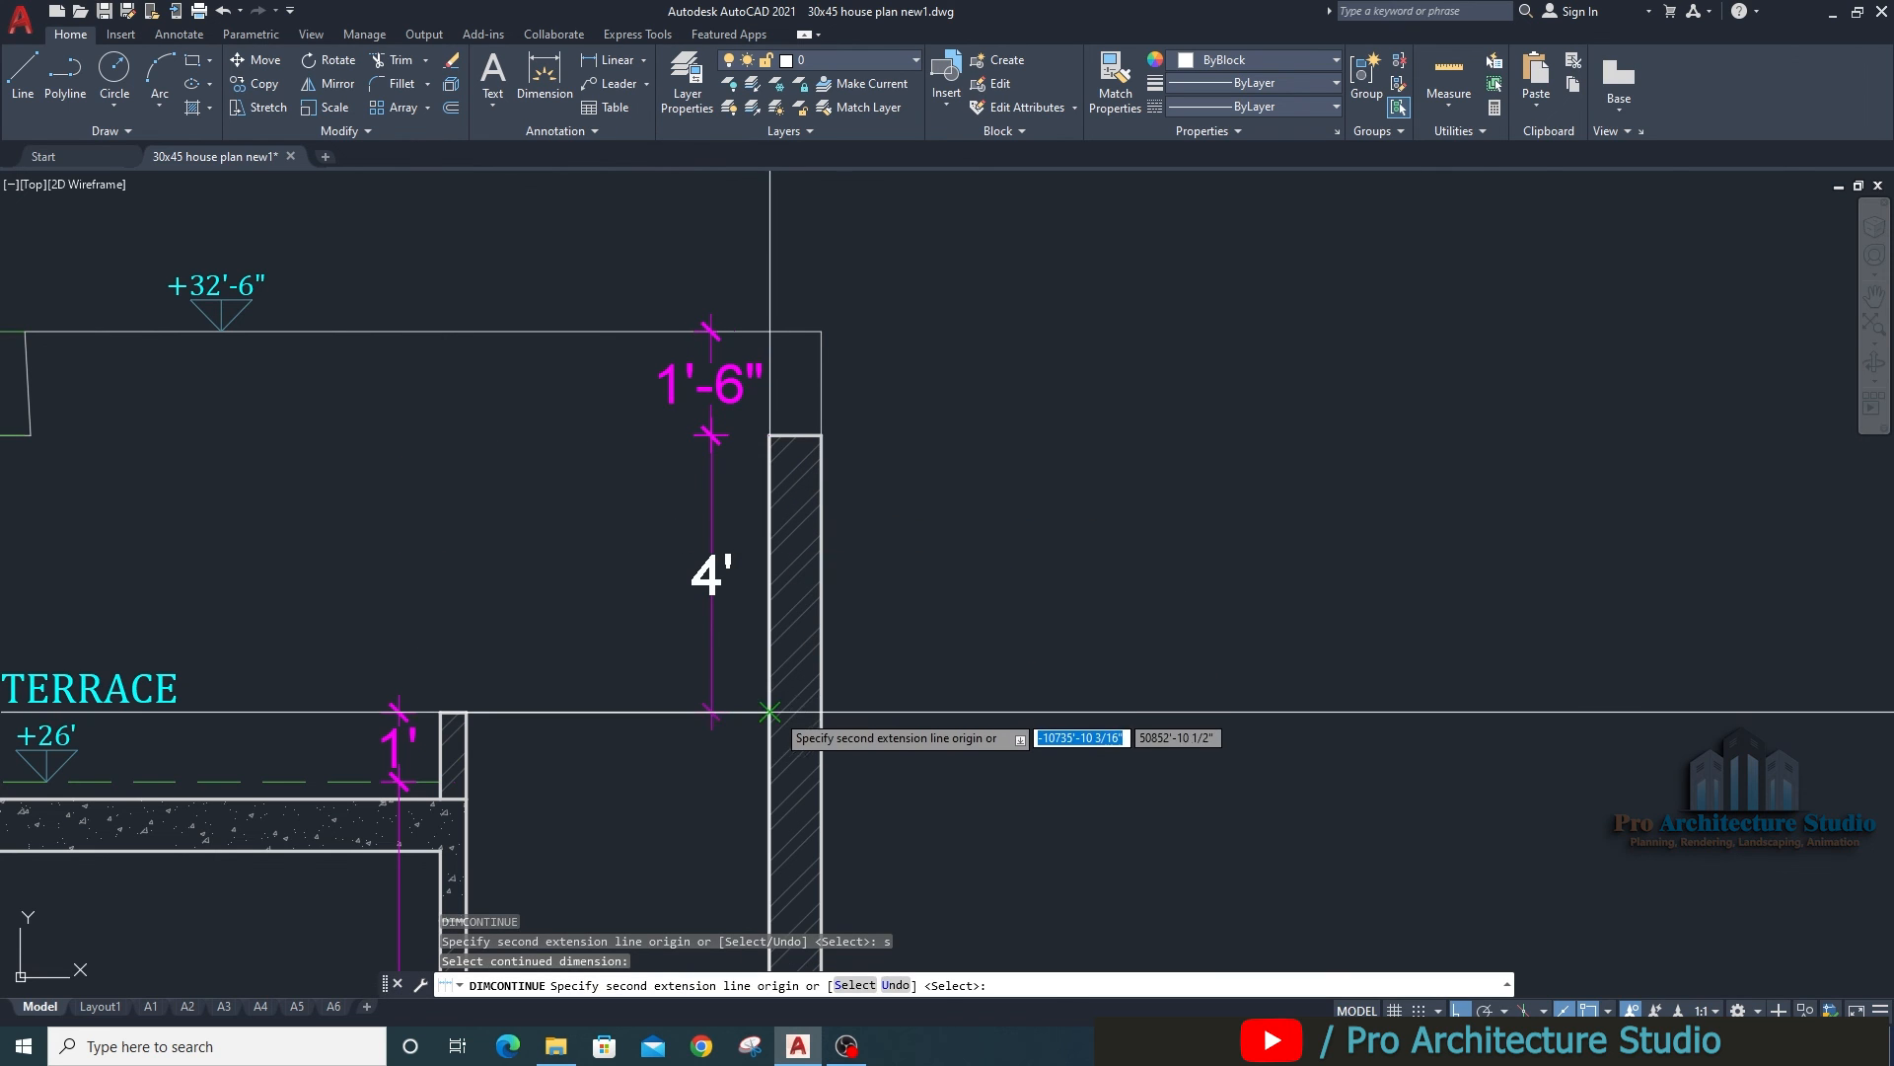
left_click(770, 711)
key("Escape")
key("Escape")
Continue the 4' dimension down the boundary wall to the +2' level line at the open area's floor.
scroll(689, 637, "down", 4)
key("Escape")
key("Escape")
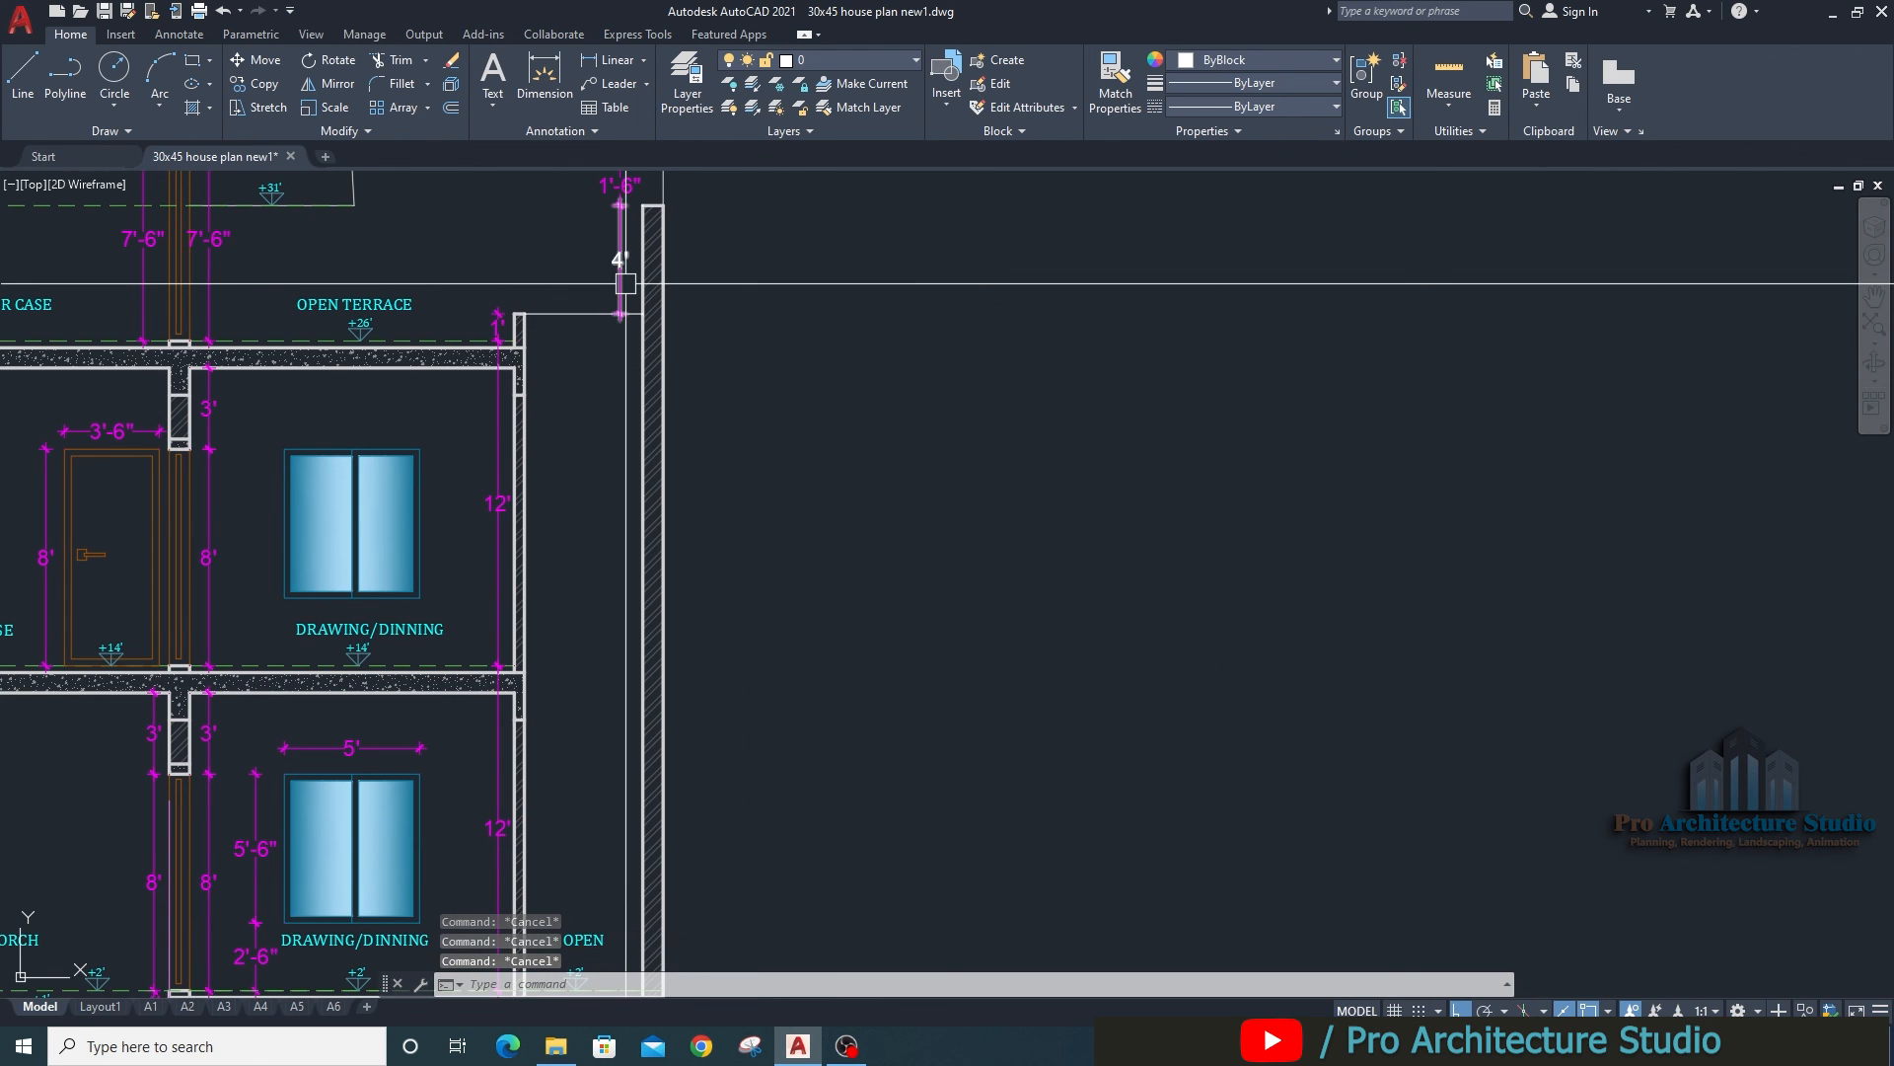
key("space")
middle_click_drag(643, 687, 644, 309)
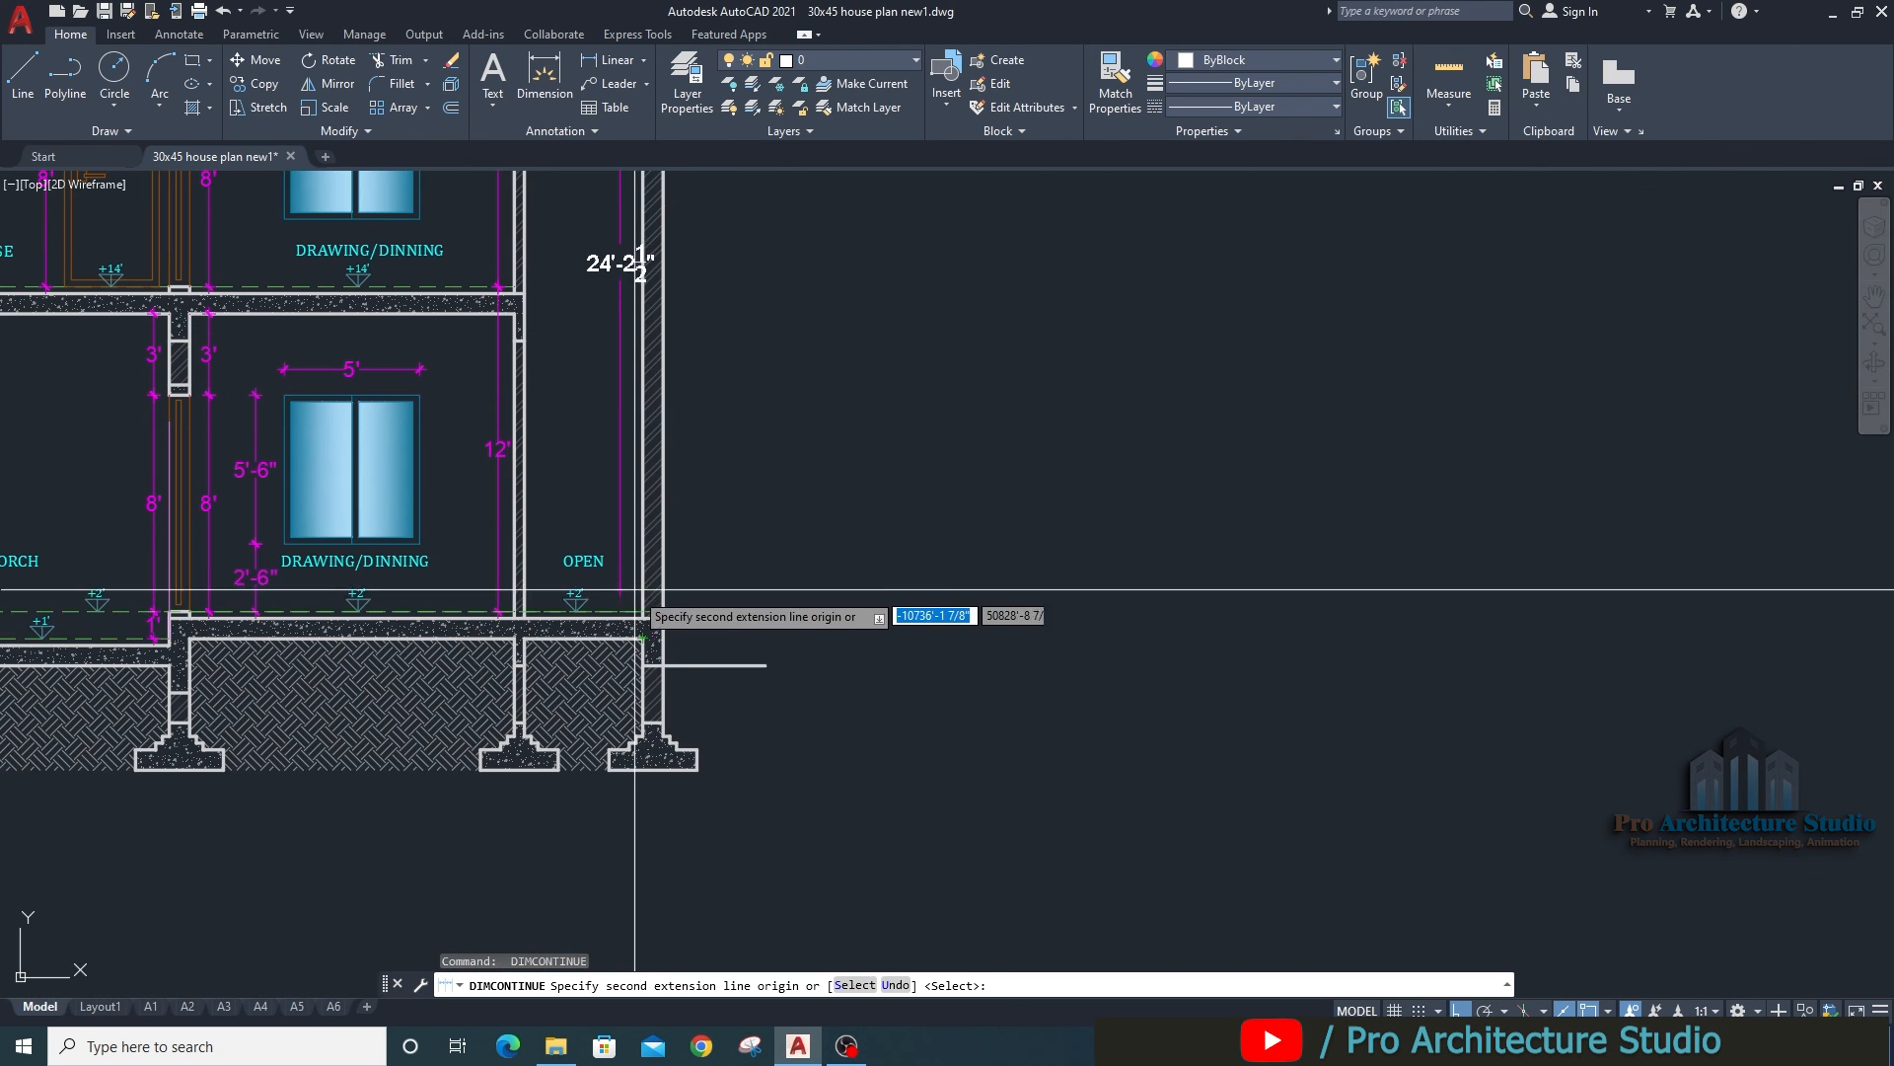
key("Escape")
key("Escape")
Trim the part of the +2' level line that runs across the hatched boundary wall.
scroll(651, 616, "up", 10)
type("tr")
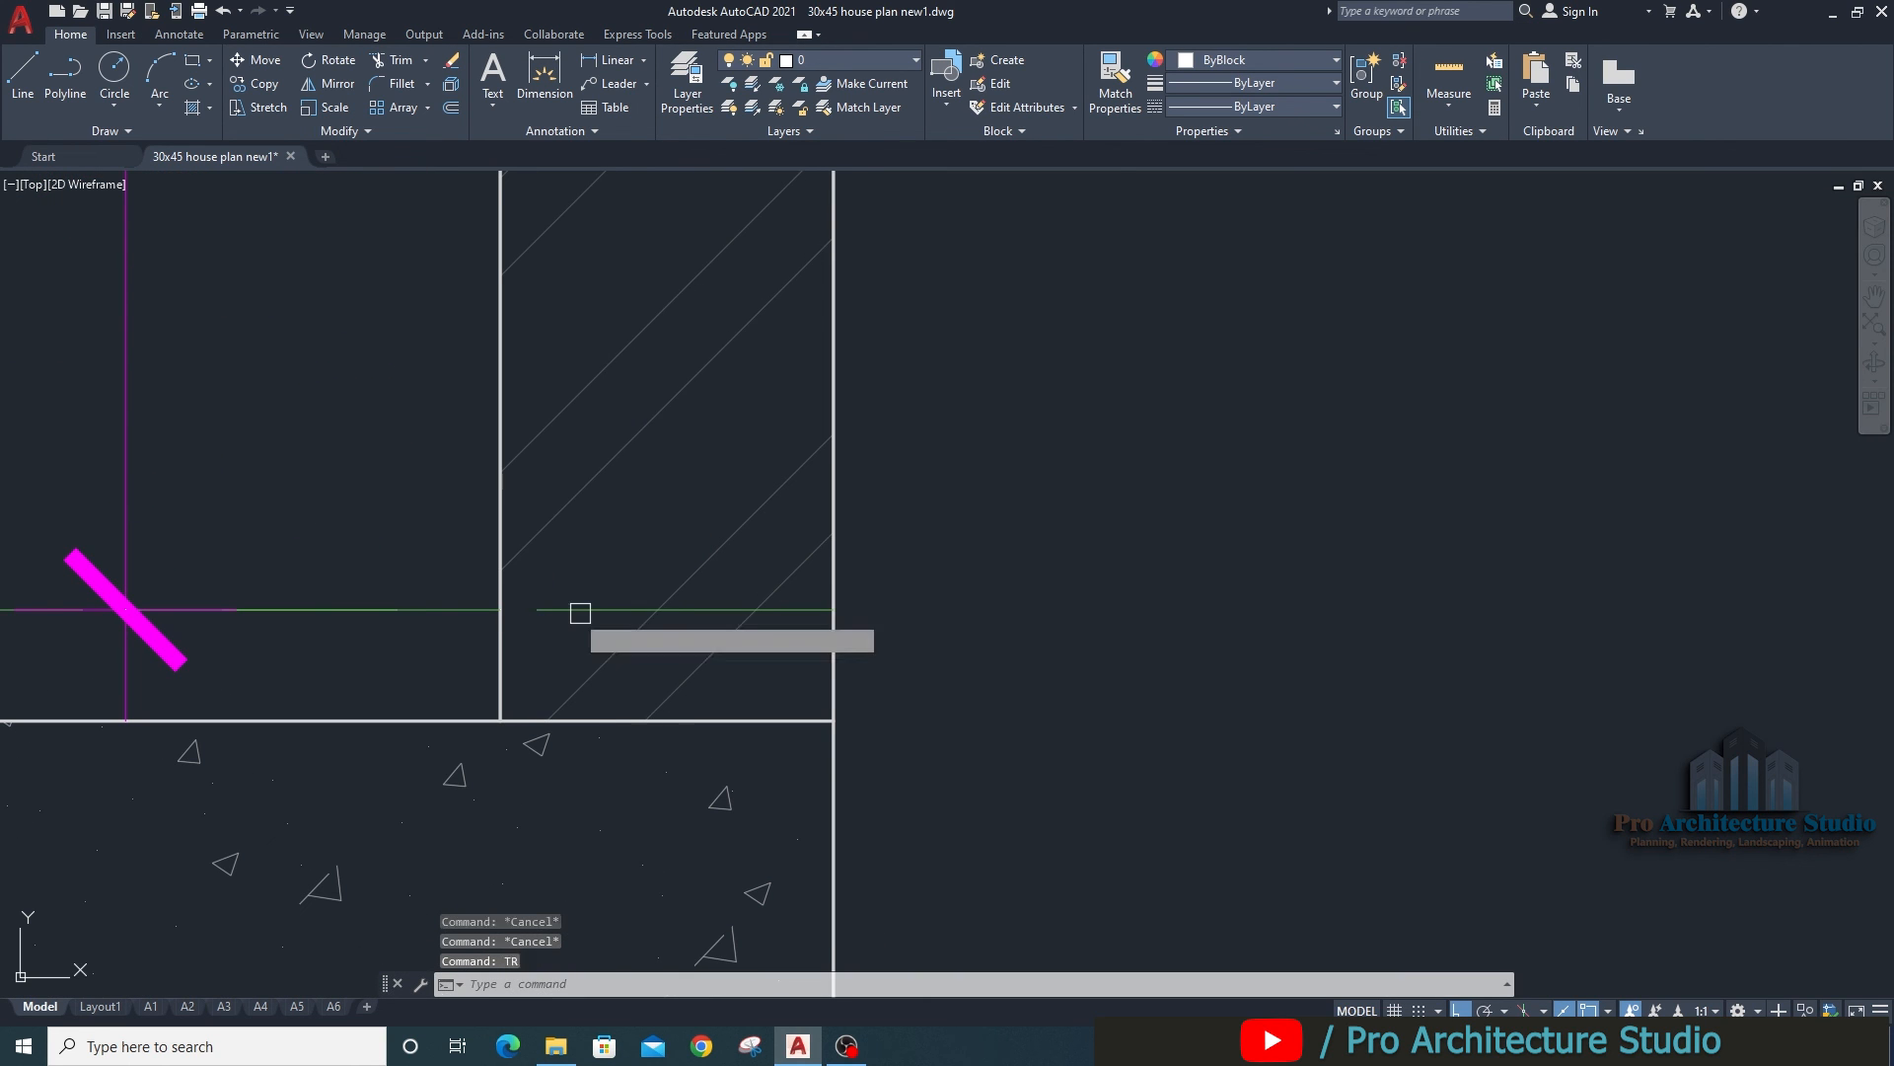
key("space")
key("Escape")
scroll(651, 621, "down", 10)
scroll(592, 552, "up", 2)
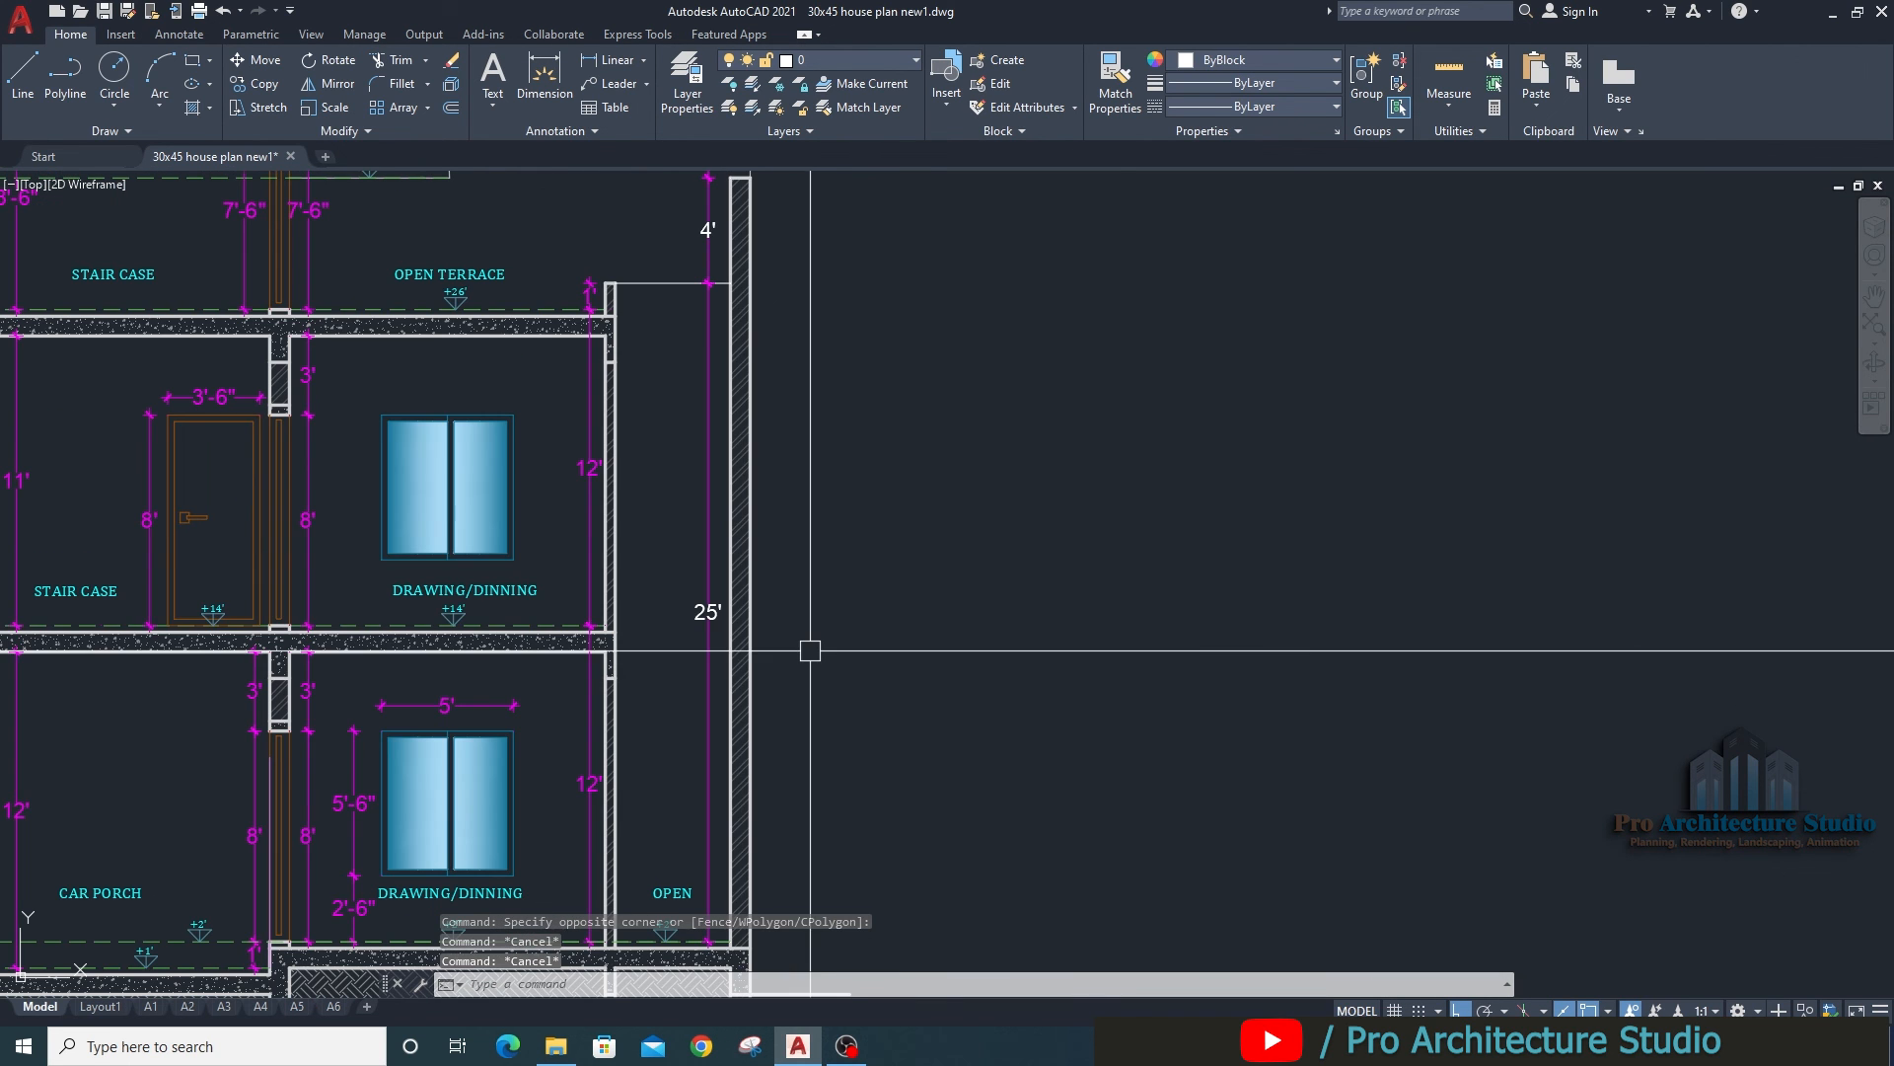
Draw a diagonal line across the open area from its upper corner at the boundary wall to the opposite floor corner at the house wall.
type("l")
key("space")
left_click(731, 284)
middle_click_drag(678, 834, 638, 704)
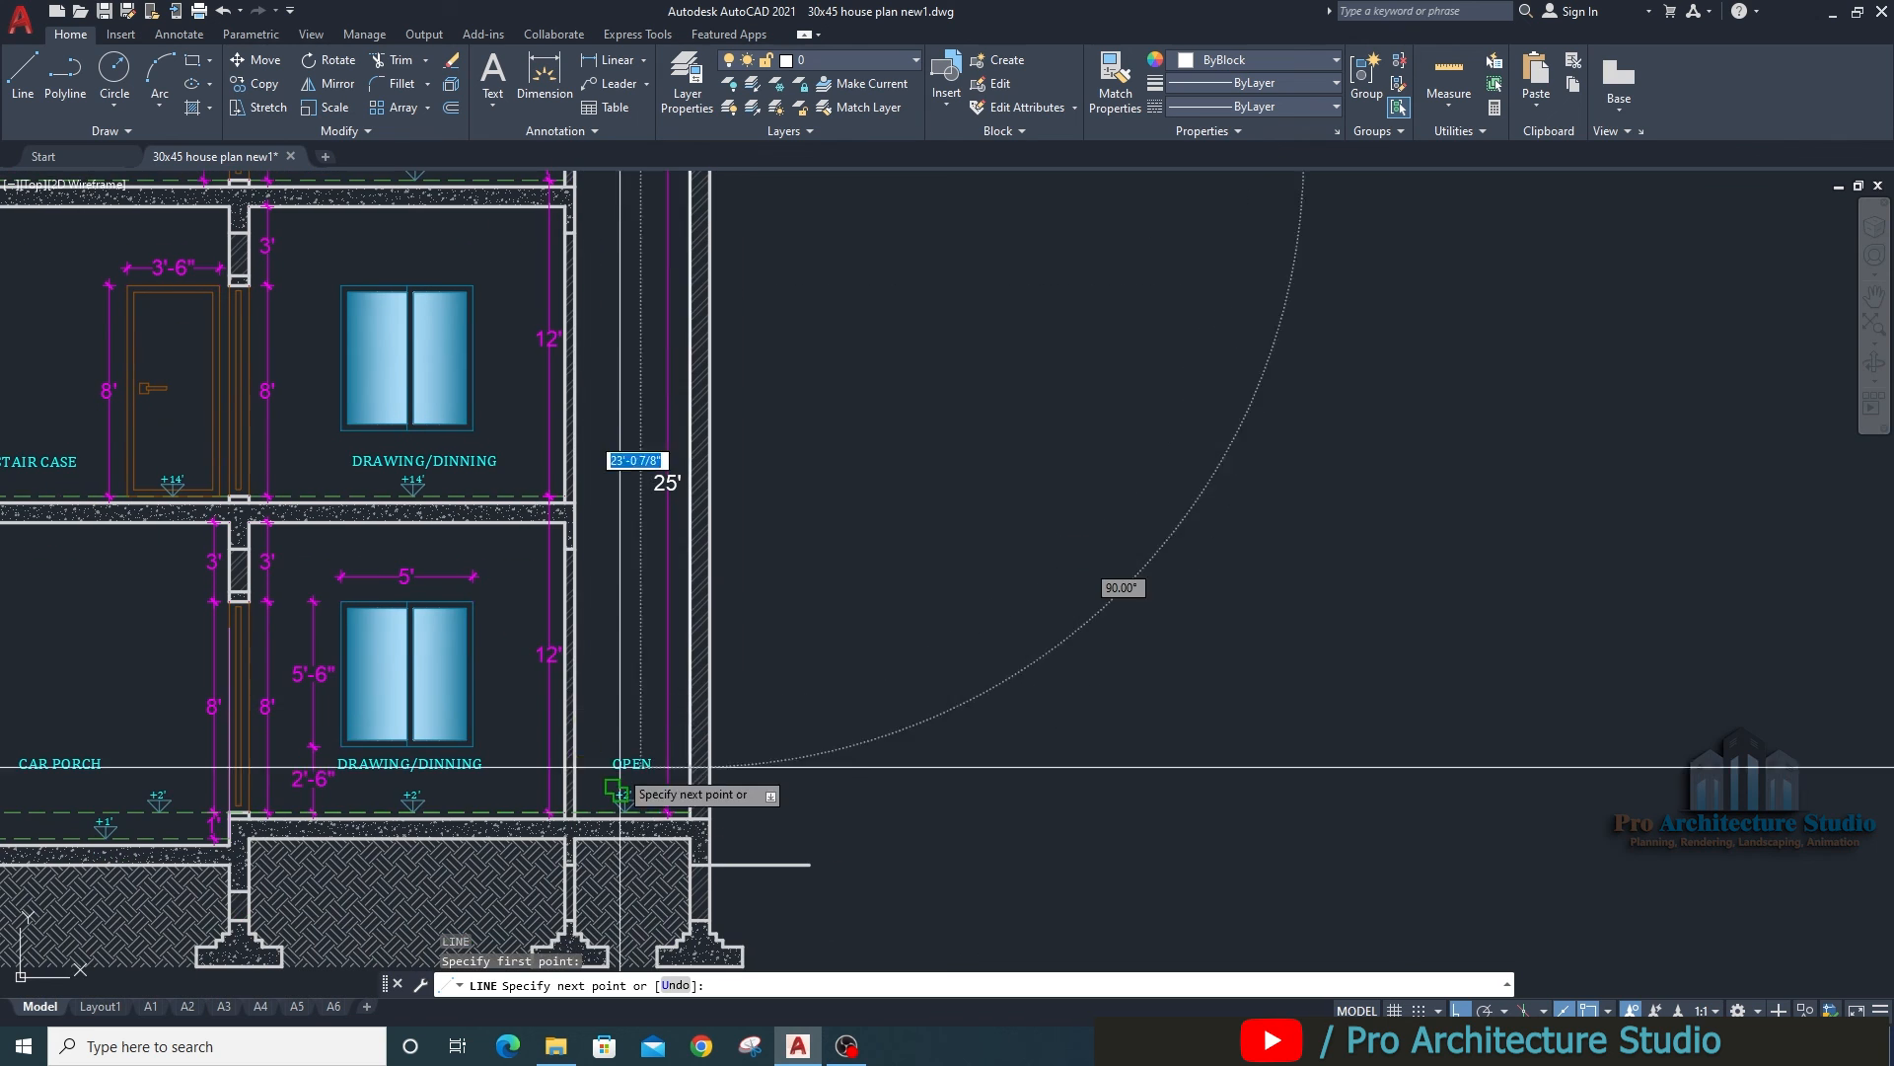
left_click(578, 818)
key("Escape")
Draw the crossing diagonal from the low parapet's top corner to the open area's floor corner at the boundary wall.
middle_click_drag(595, 445, 642, 512)
key("space")
left_click(578, 369)
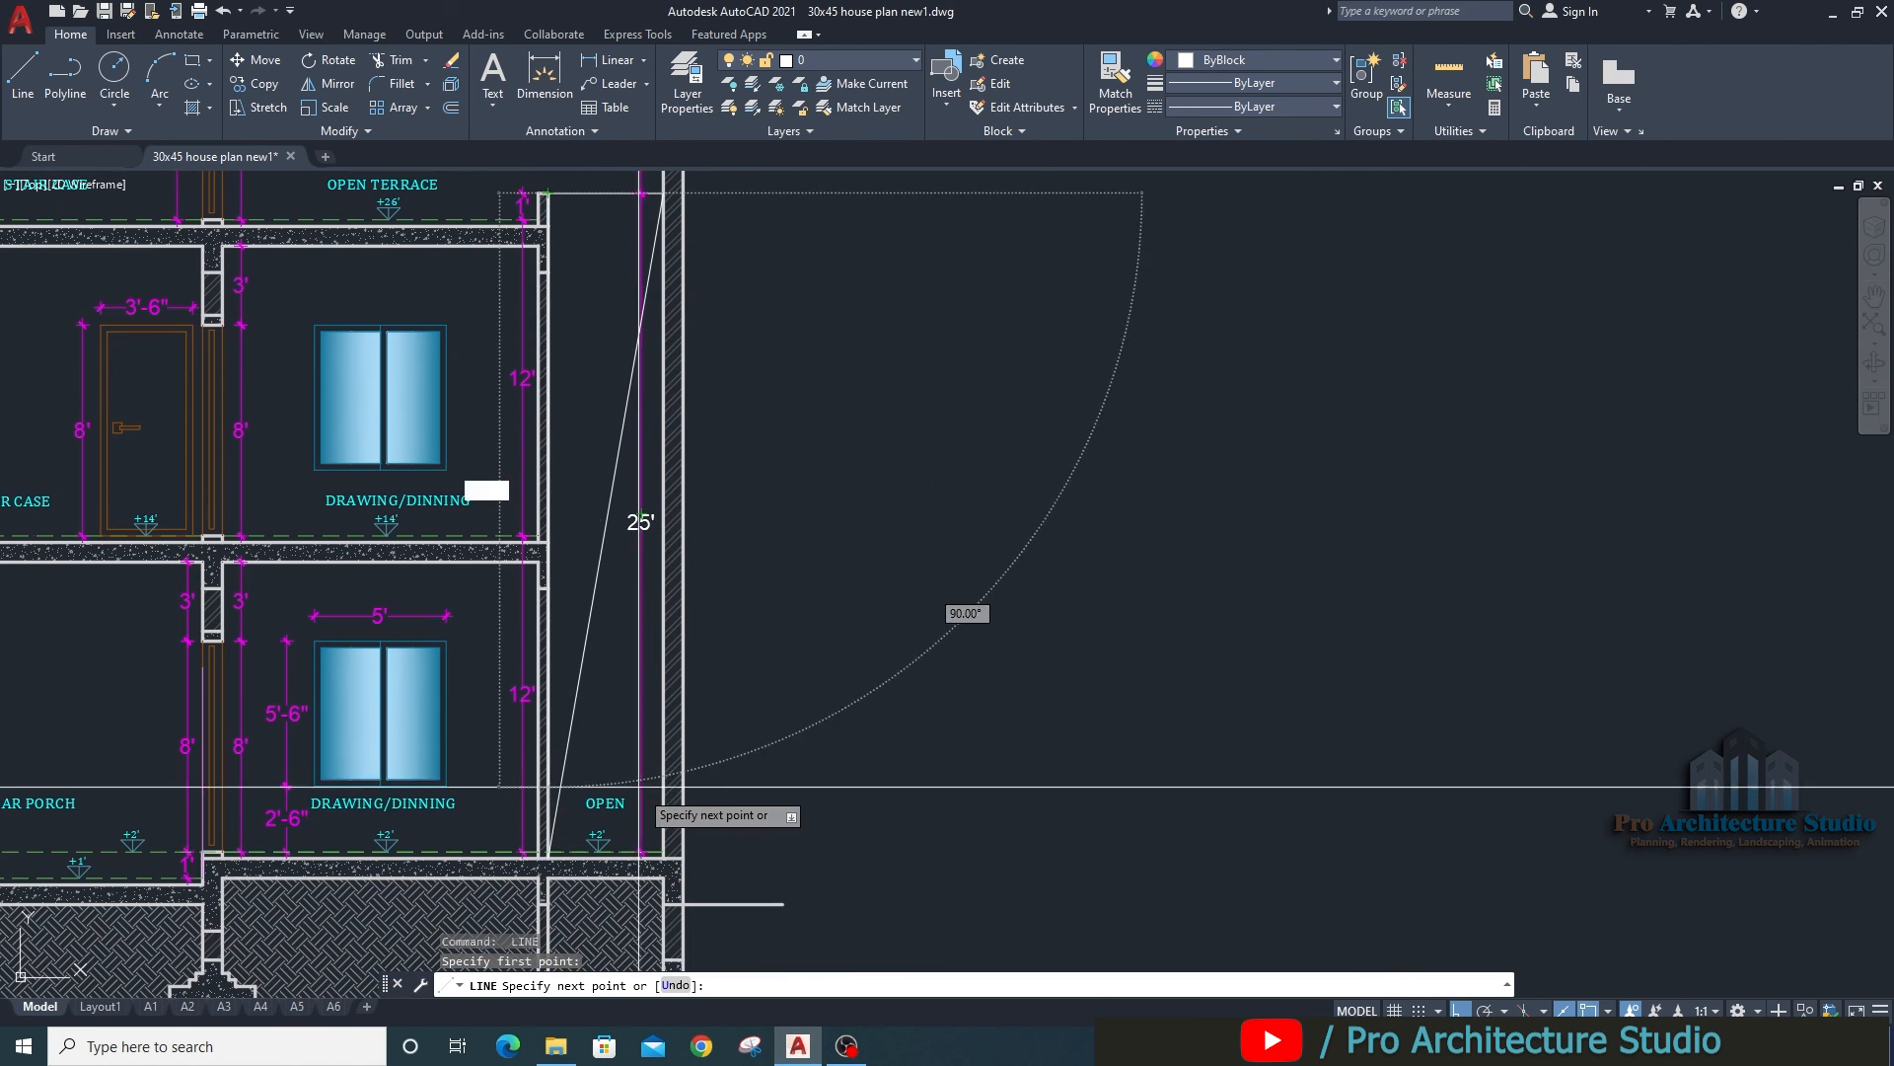
left_click(662, 856)
key("Escape")
key("Escape")
middle_click_drag(600, 417, 621, 481)
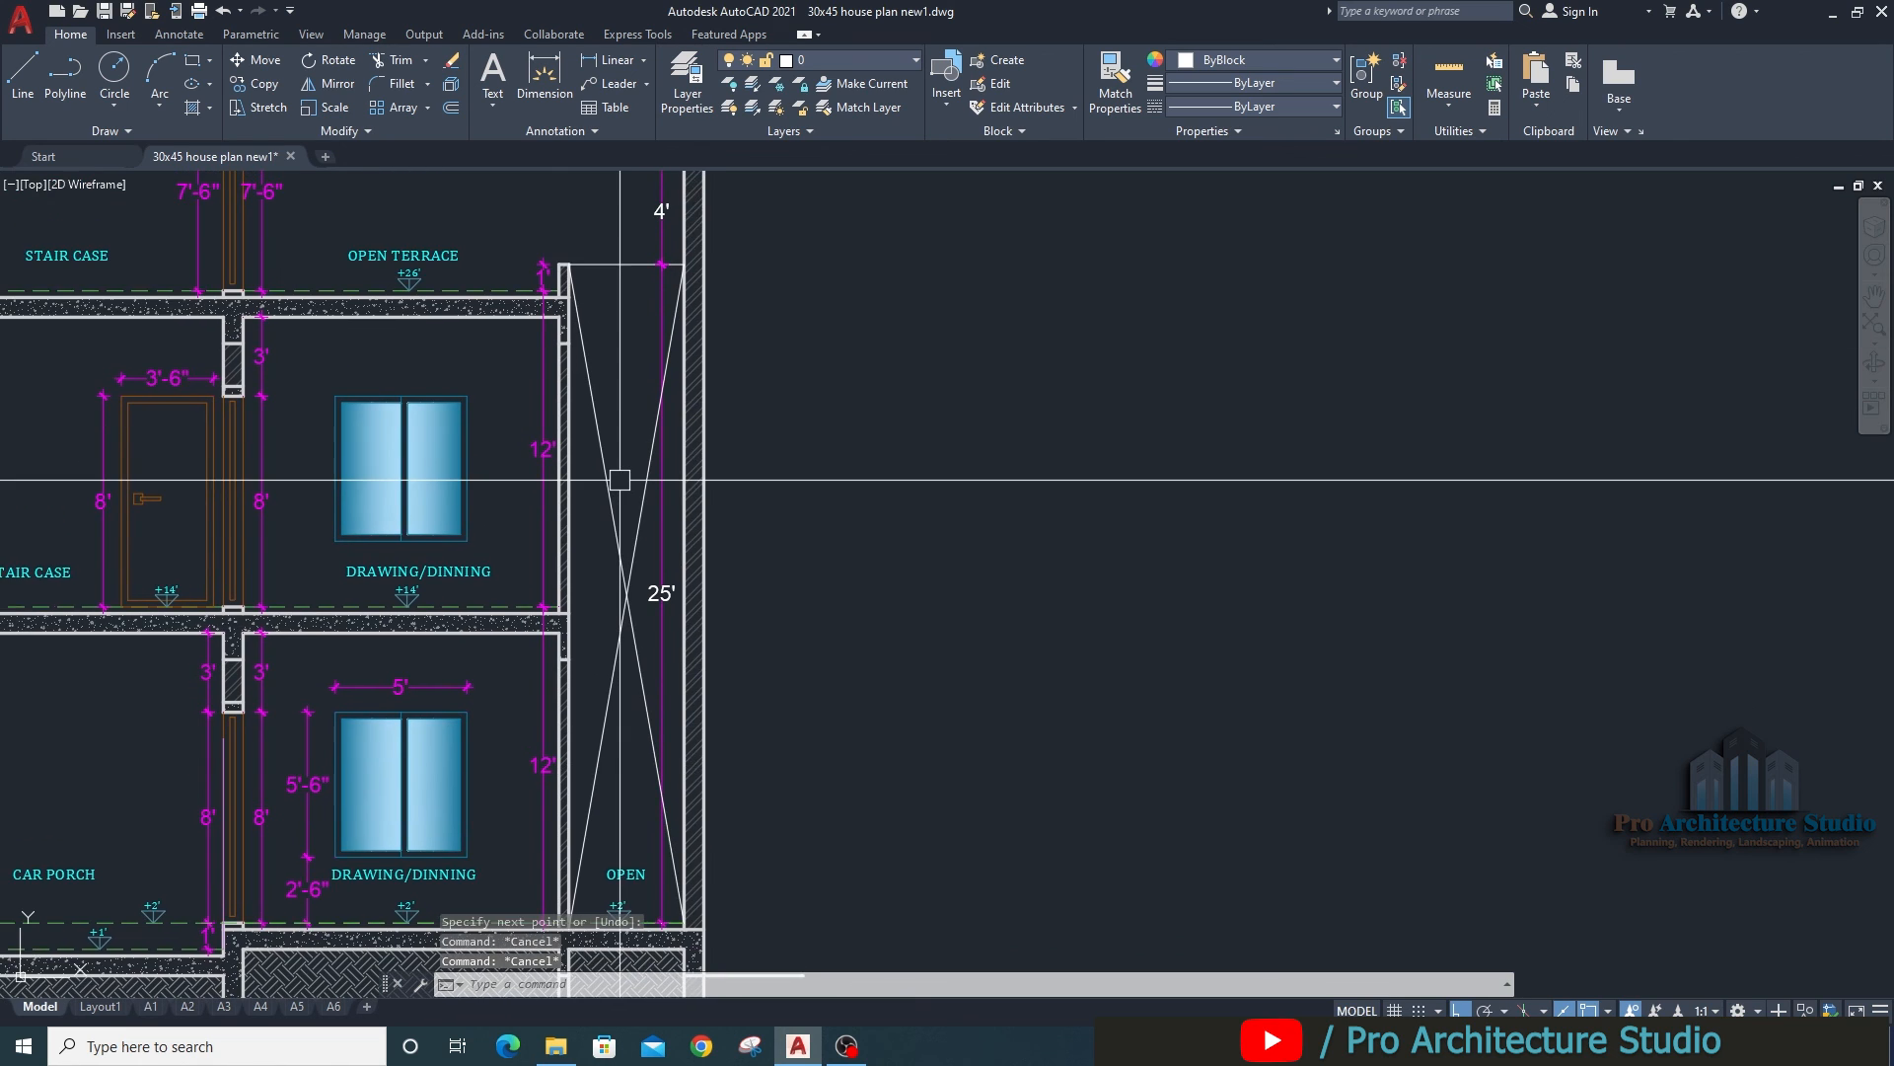
Match the properties of the dashed +14' level line to both diagonals of the open area.
scroll(610, 524, "up", 6)
scroll(687, 475, "down", 2)
key("Escape")
type("ma")
key("space")
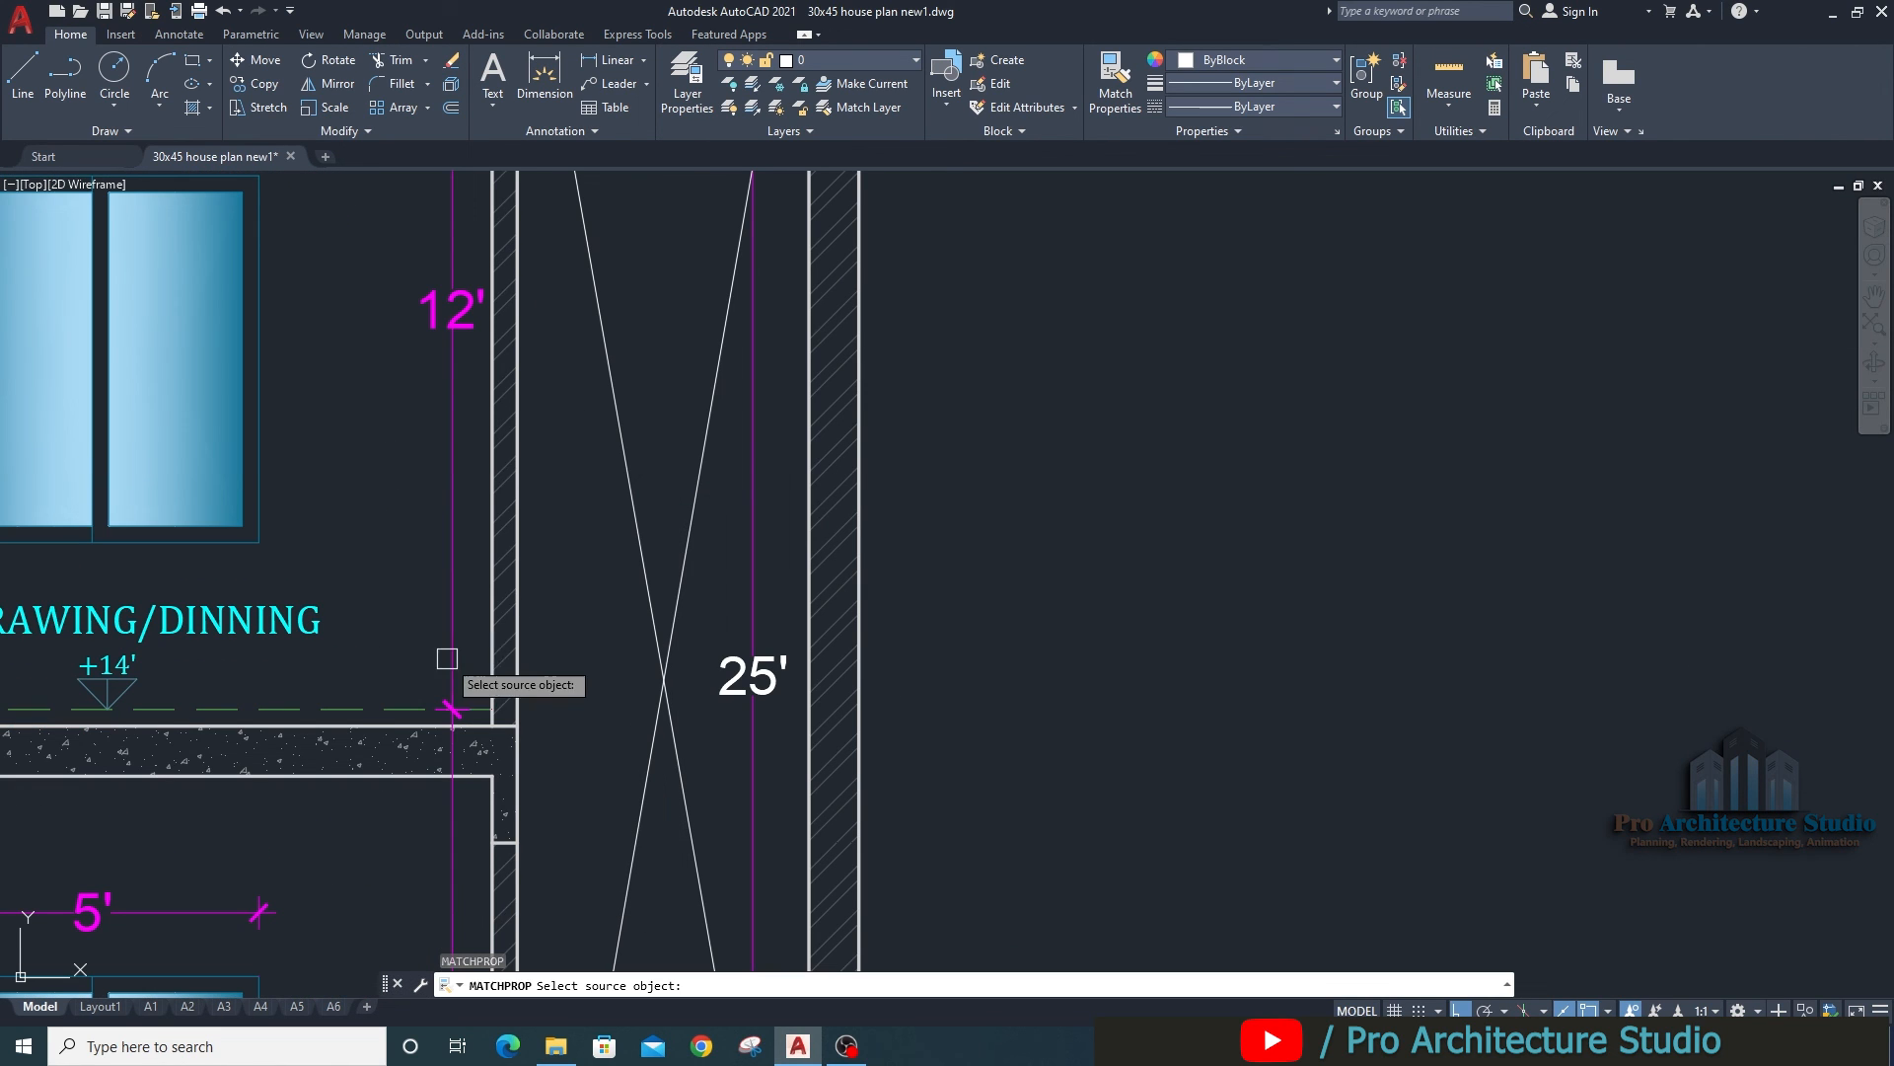
left_click(354, 701)
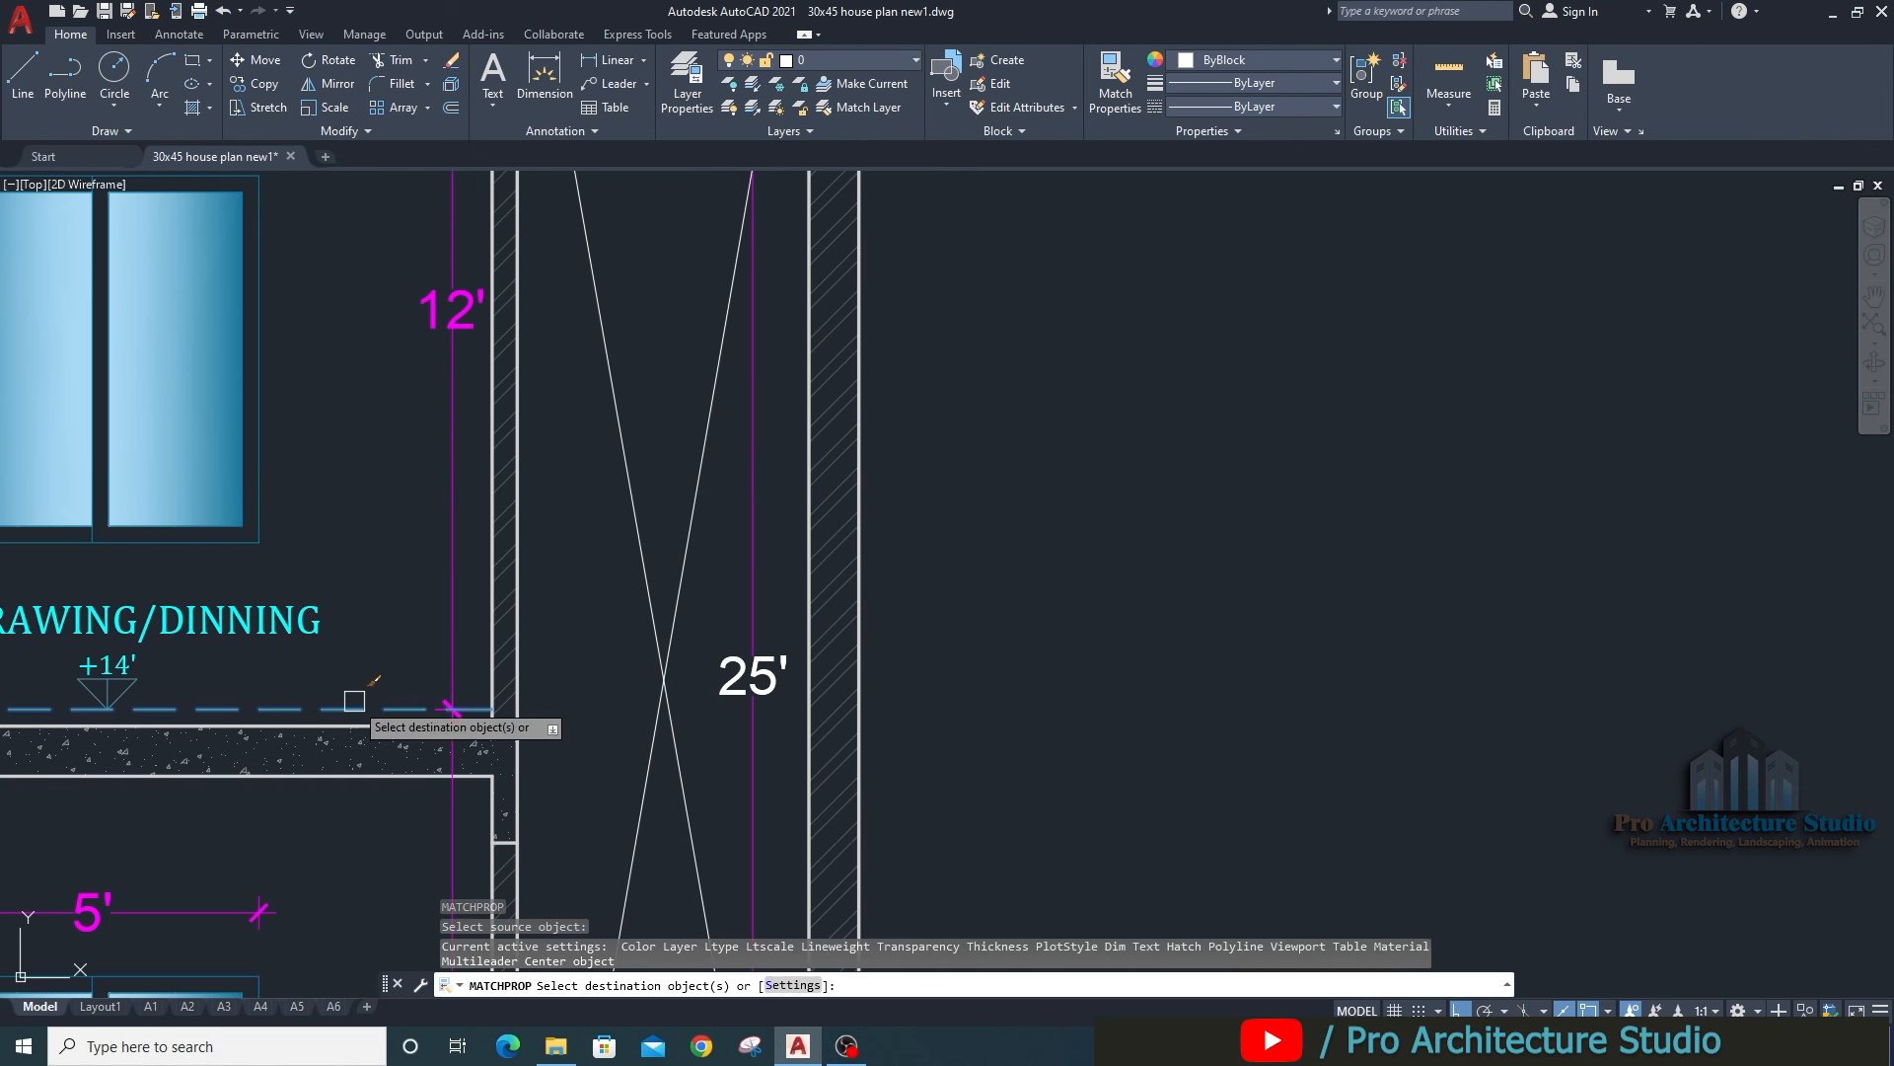
left_click(715, 580)
left_click(611, 658)
key("space")
Set the colour of both dashed diagonals in the open area to white.
left_click(716, 579)
left_click(621, 642)
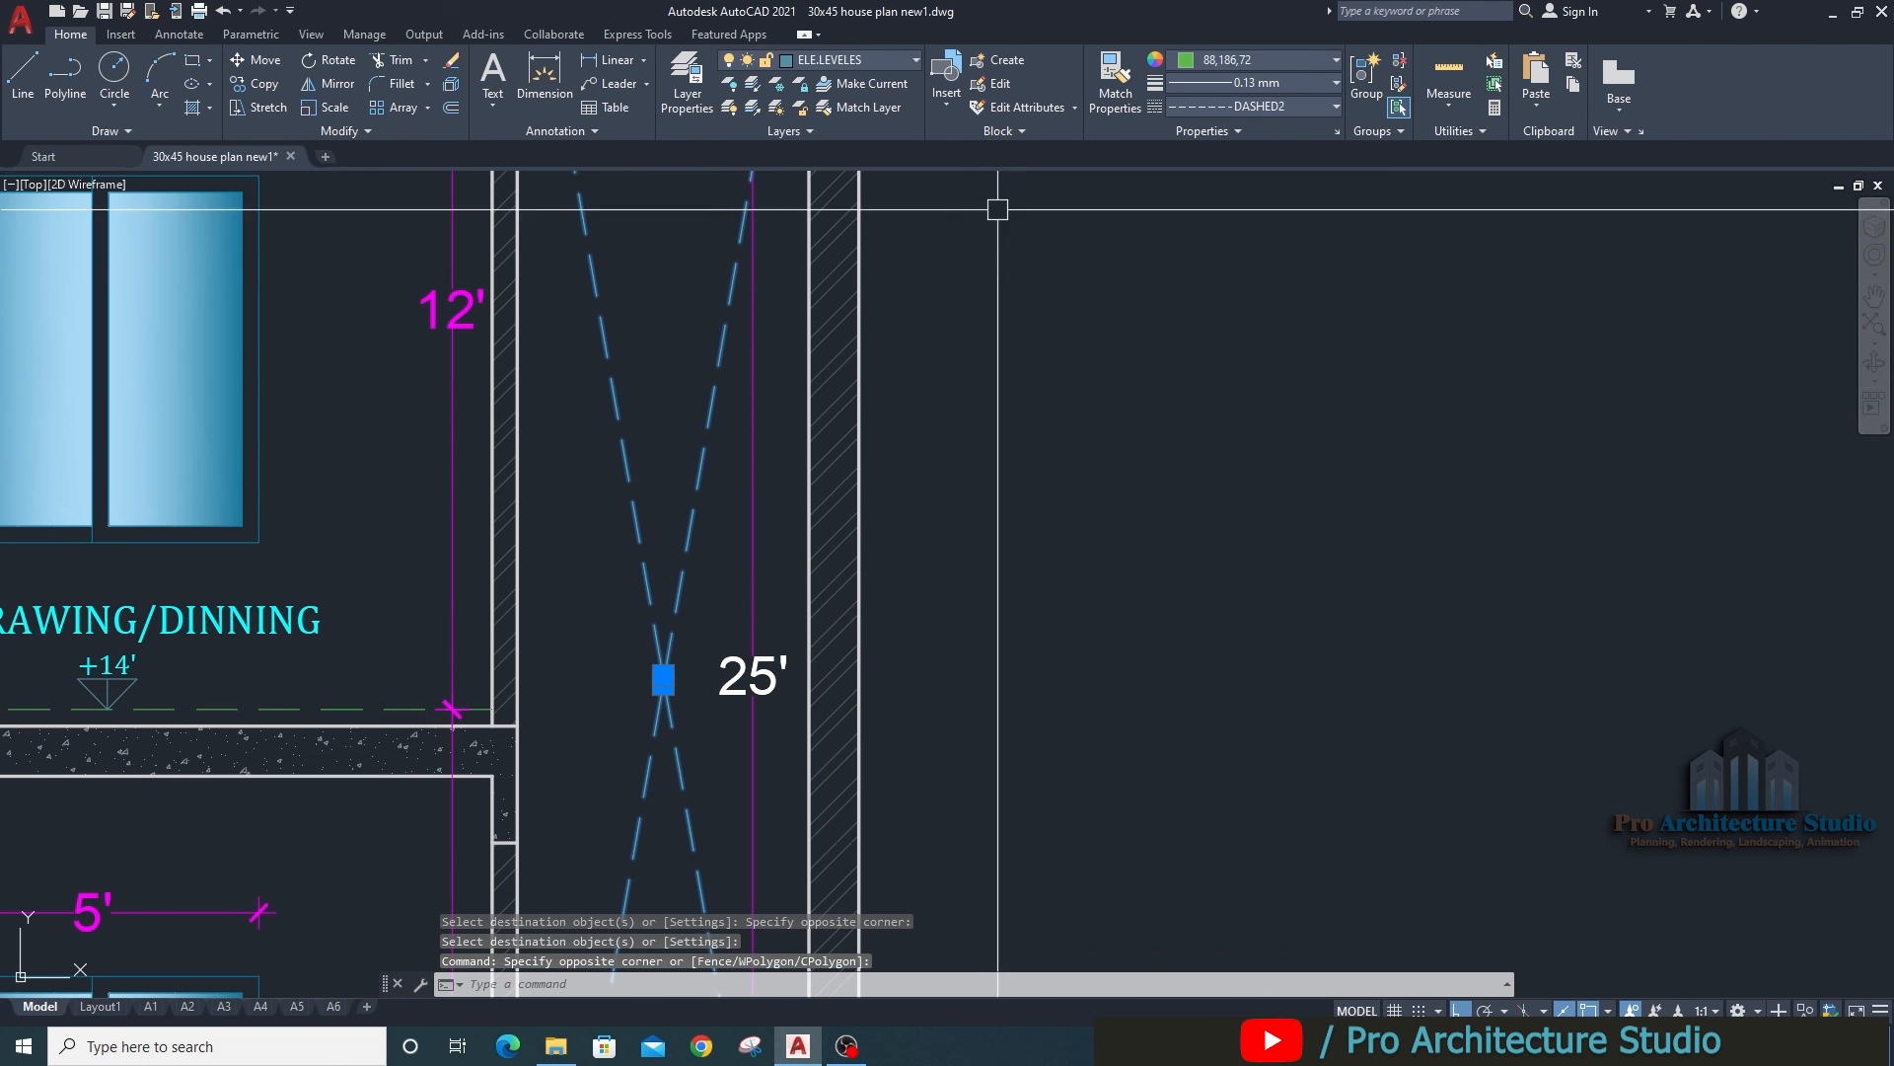
left_click(1217, 59)
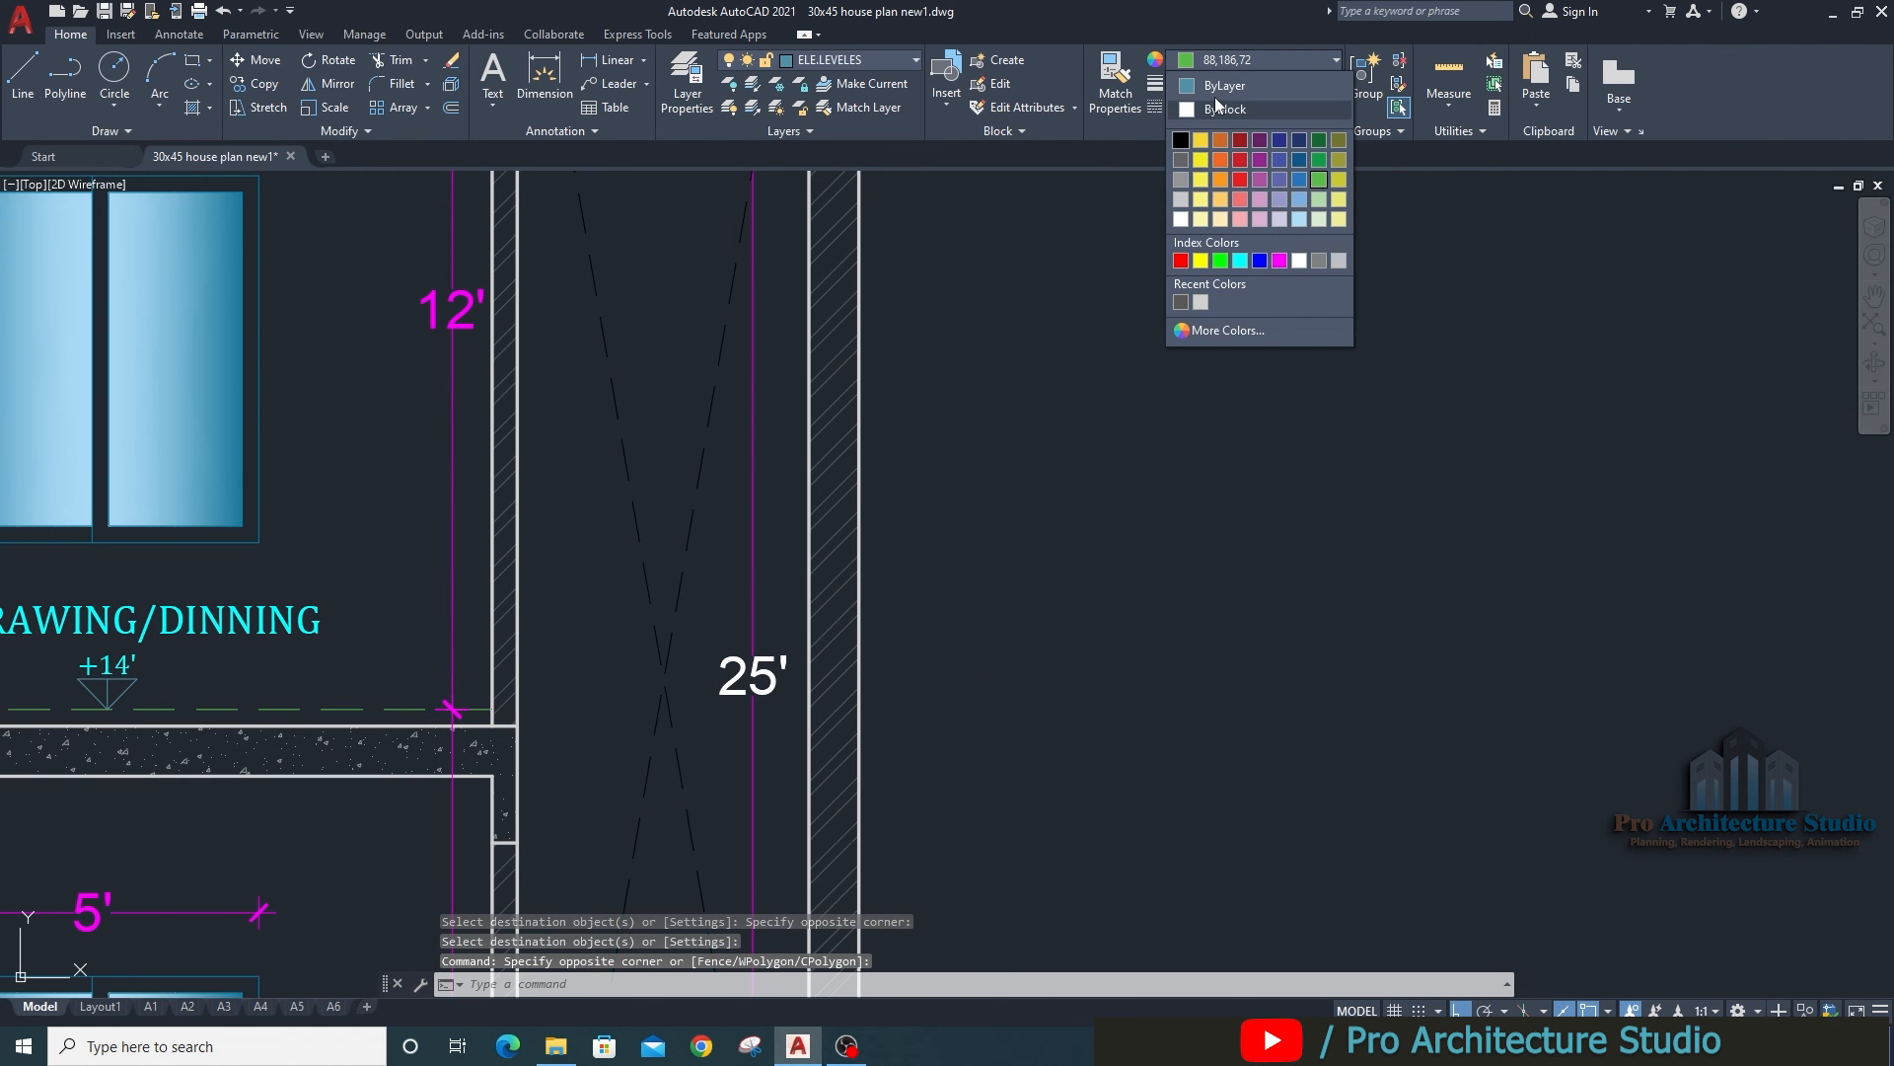
left_click(1299, 260)
key("Escape")
scroll(647, 552, "down", 6)
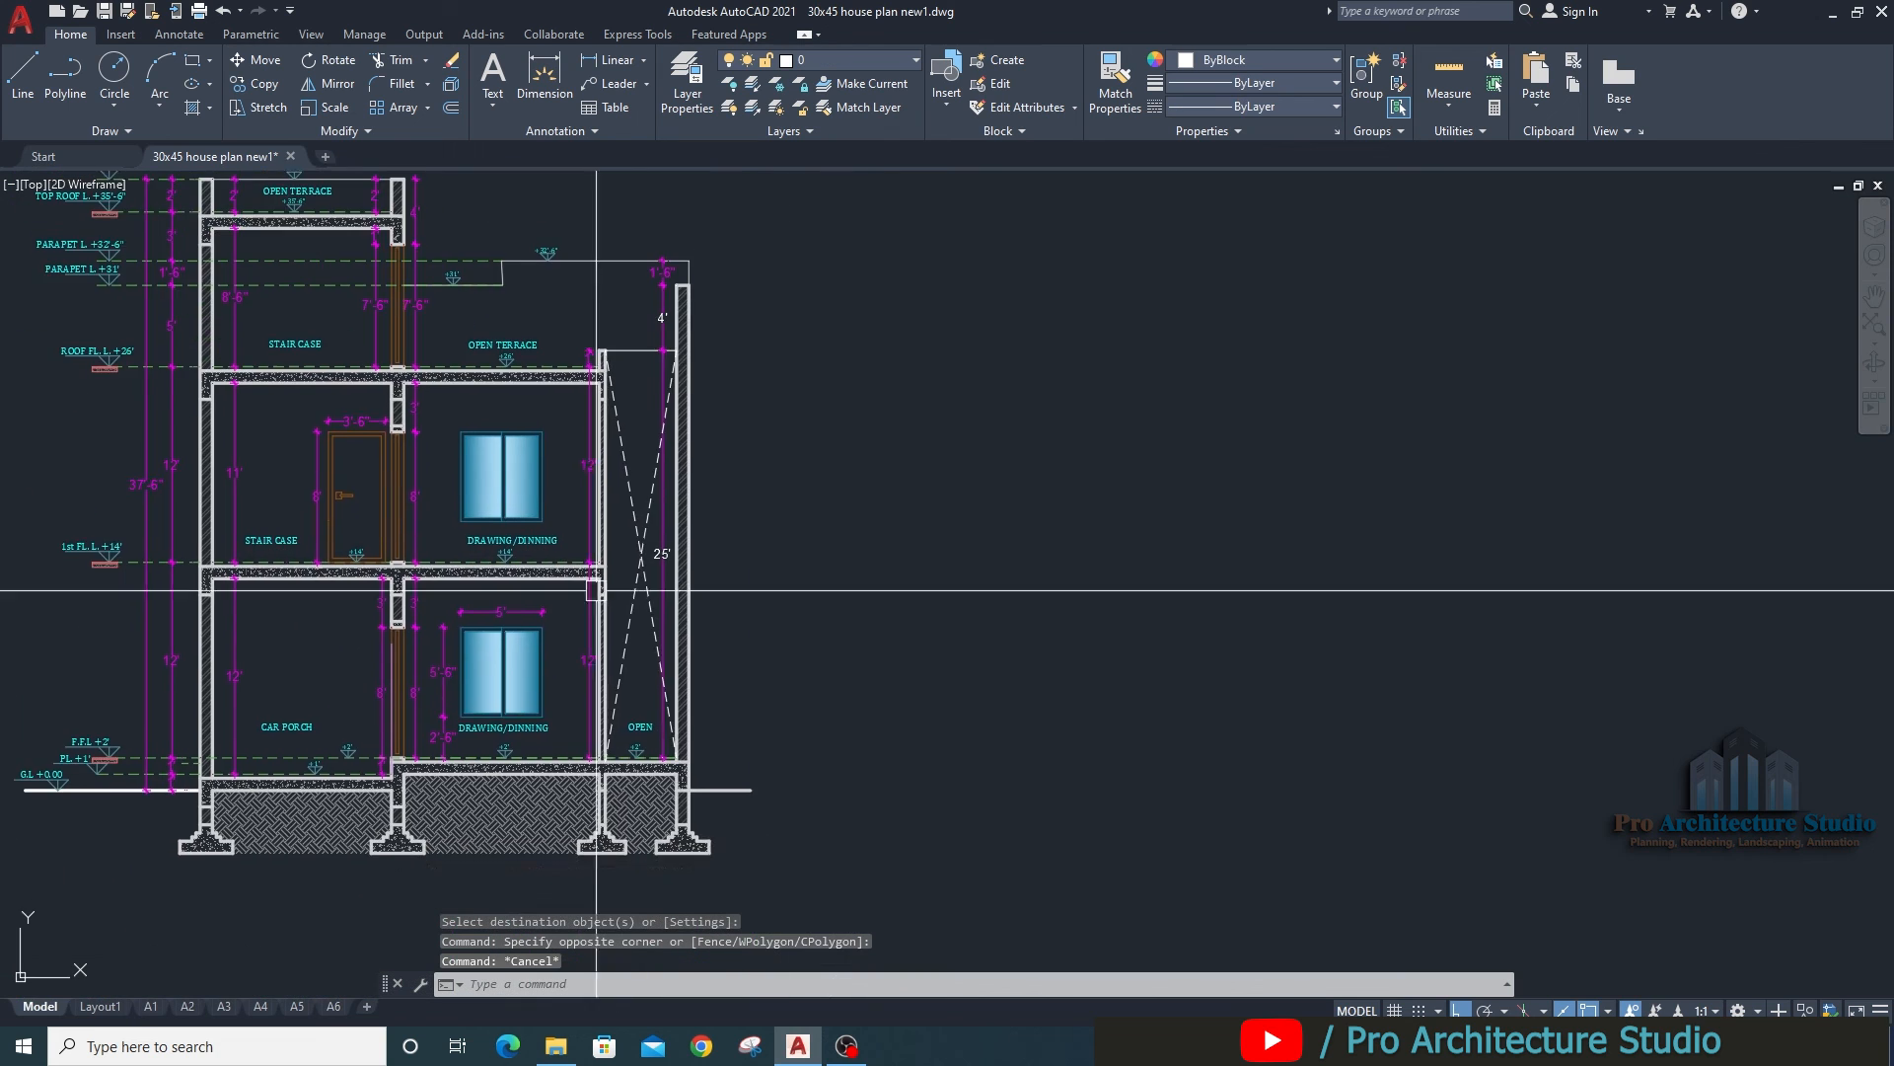
Move the OPEN label about 5' straight up from the floor, between the lower legs of the crossing diagonals.
scroll(631, 695, "up", 4)
left_click(652, 772)
type("m")
key("space")
left_click(973, 690)
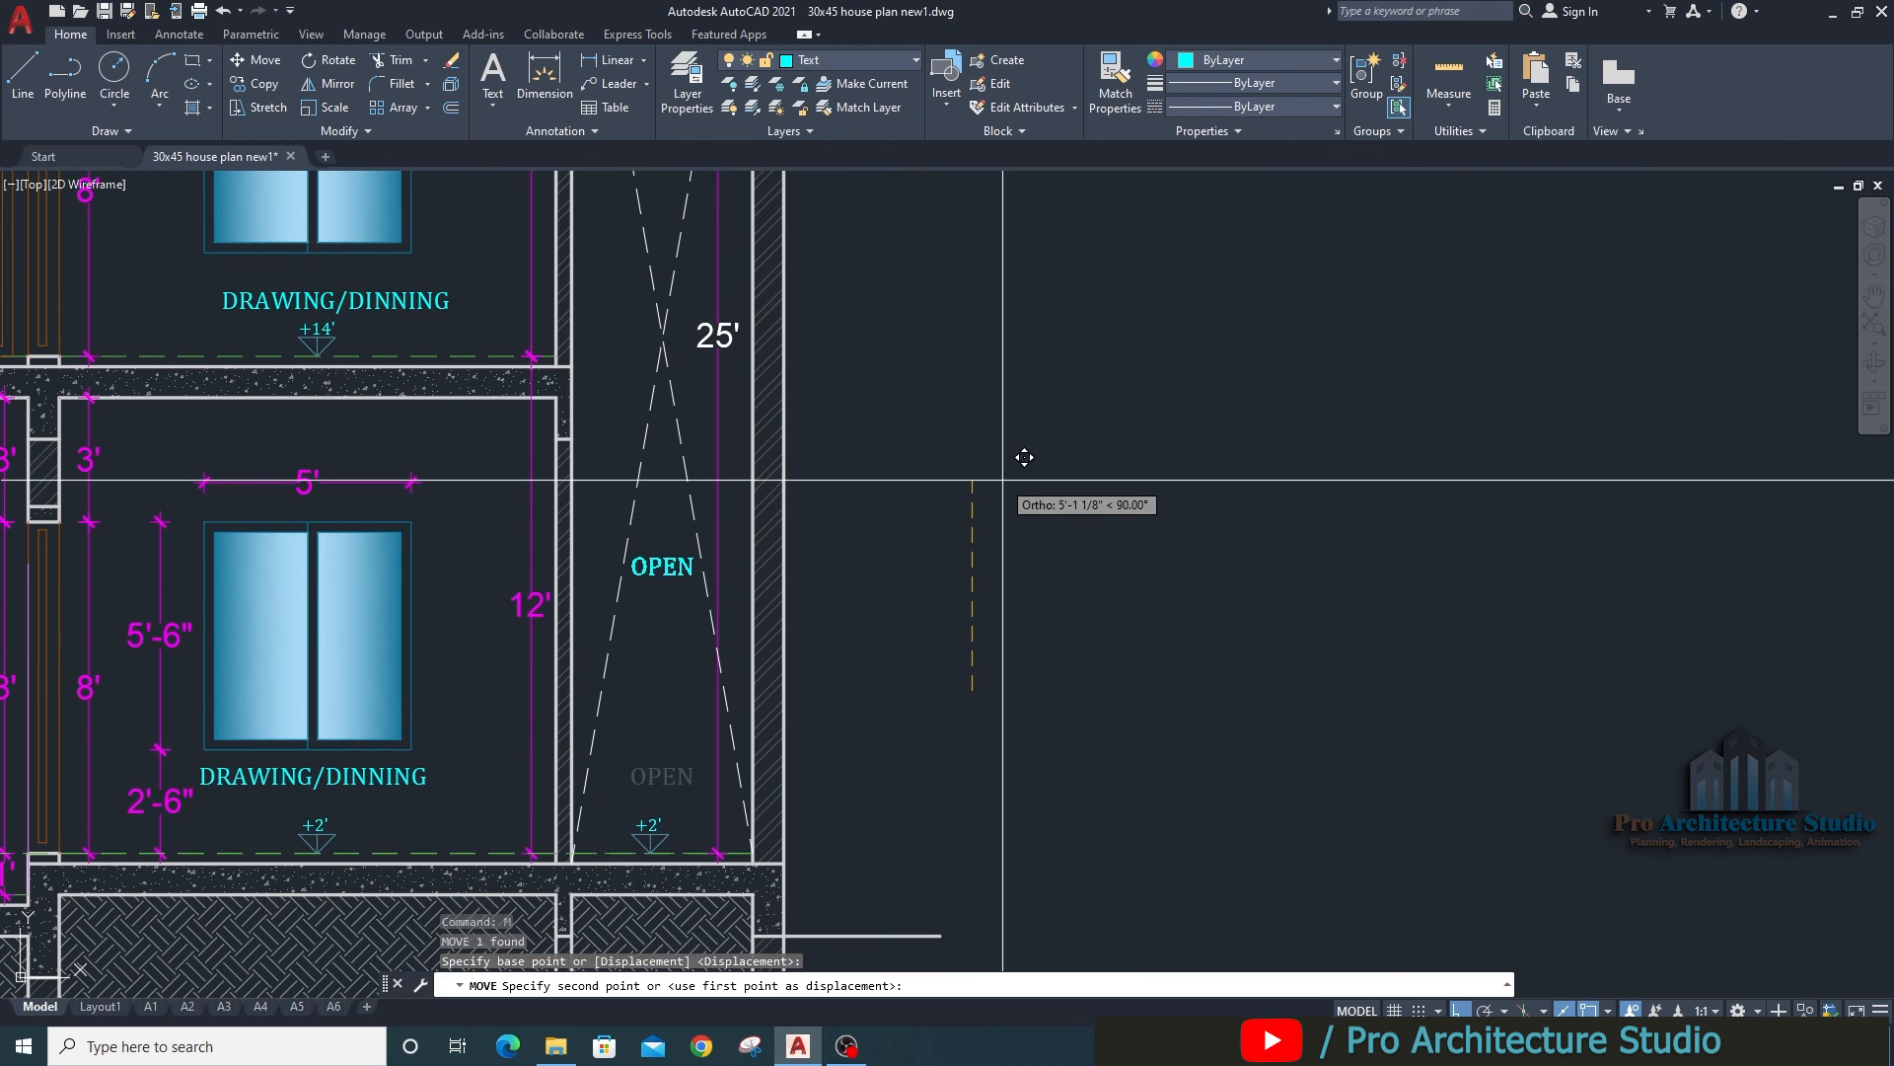
left_click(1003, 480)
key("Escape")
scroll(894, 479, "down", 2)
middle_click_drag(898, 476, 902, 620)
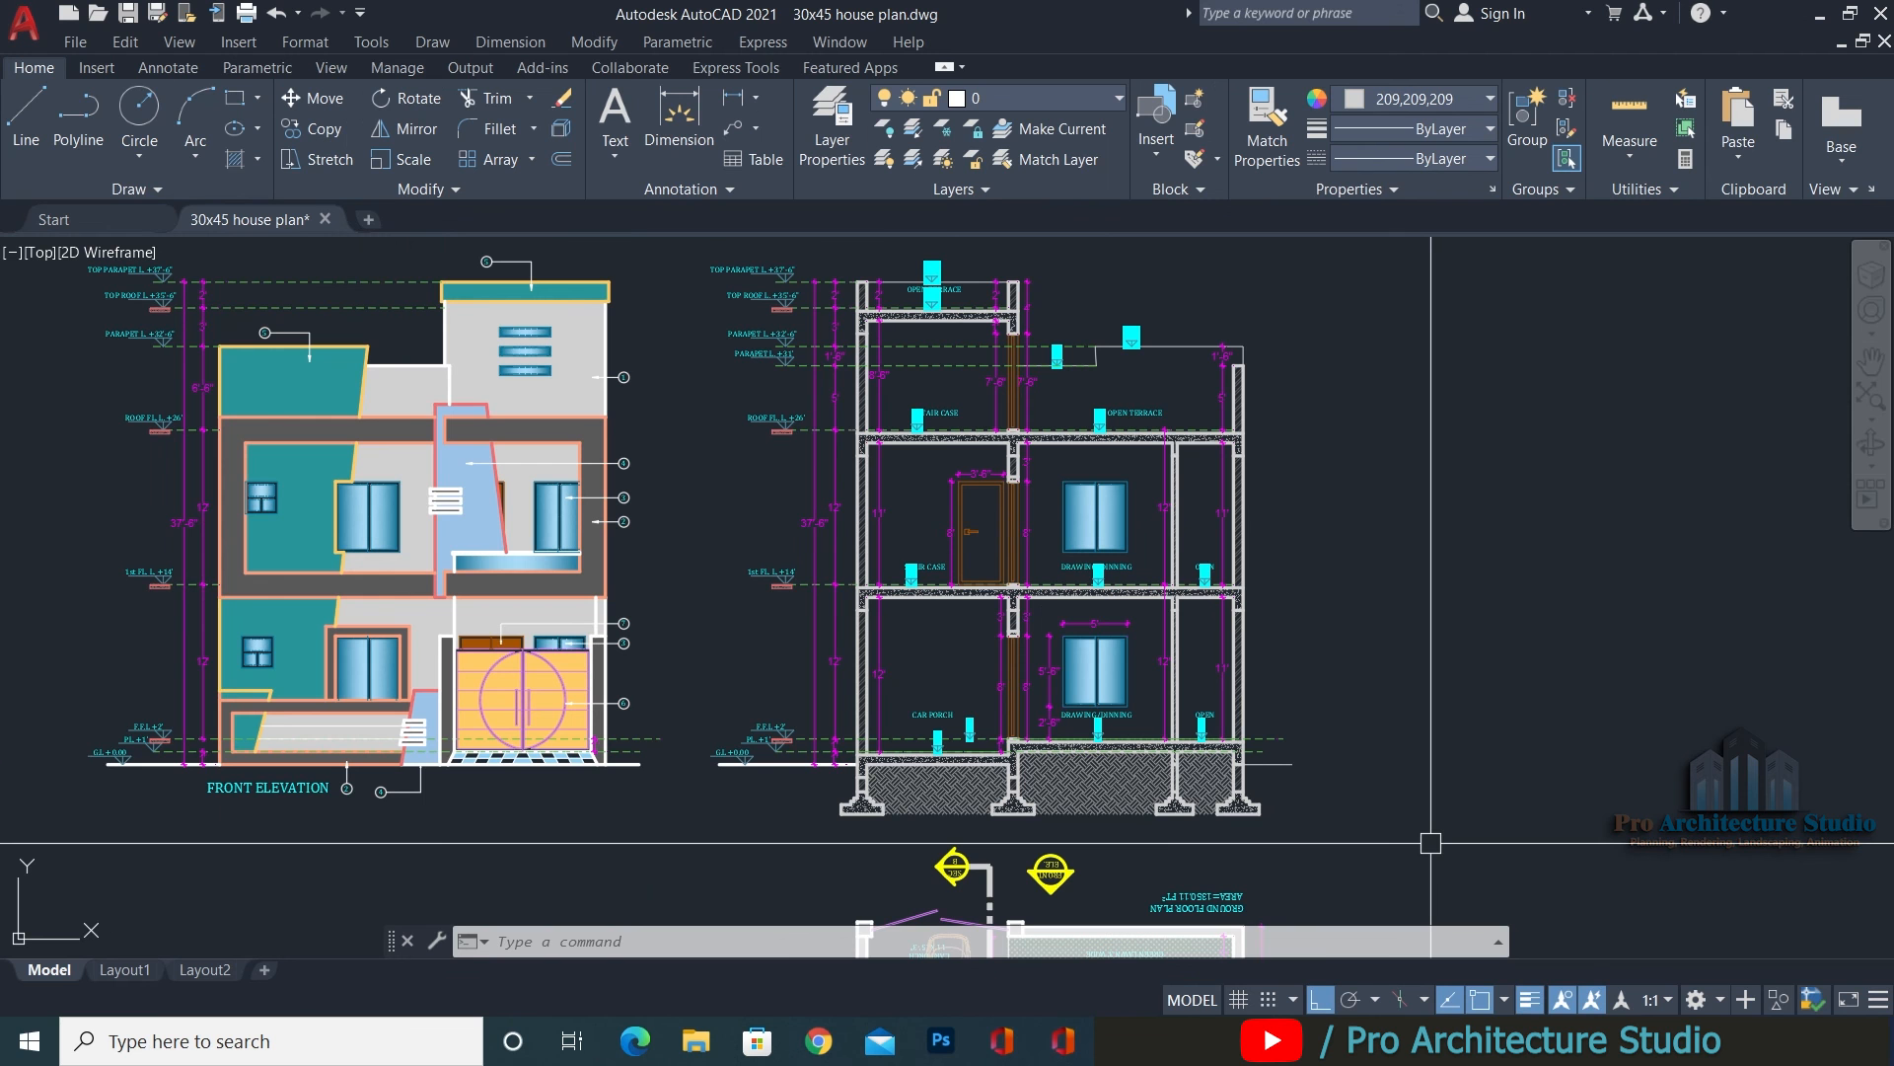